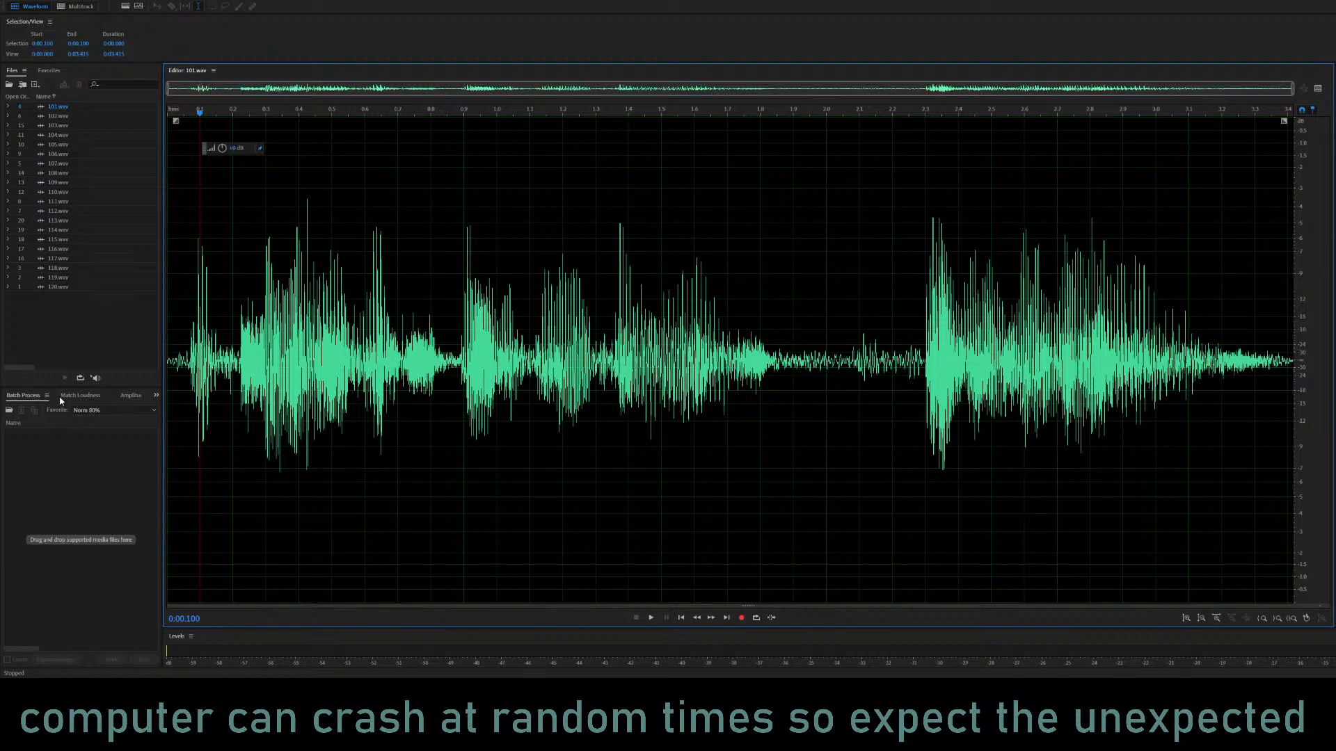
Batch-process all the open WAV files with the KQS NARR MASTER 1 favorite.
{"action": "left_click", "coordinate": [78, 411]}
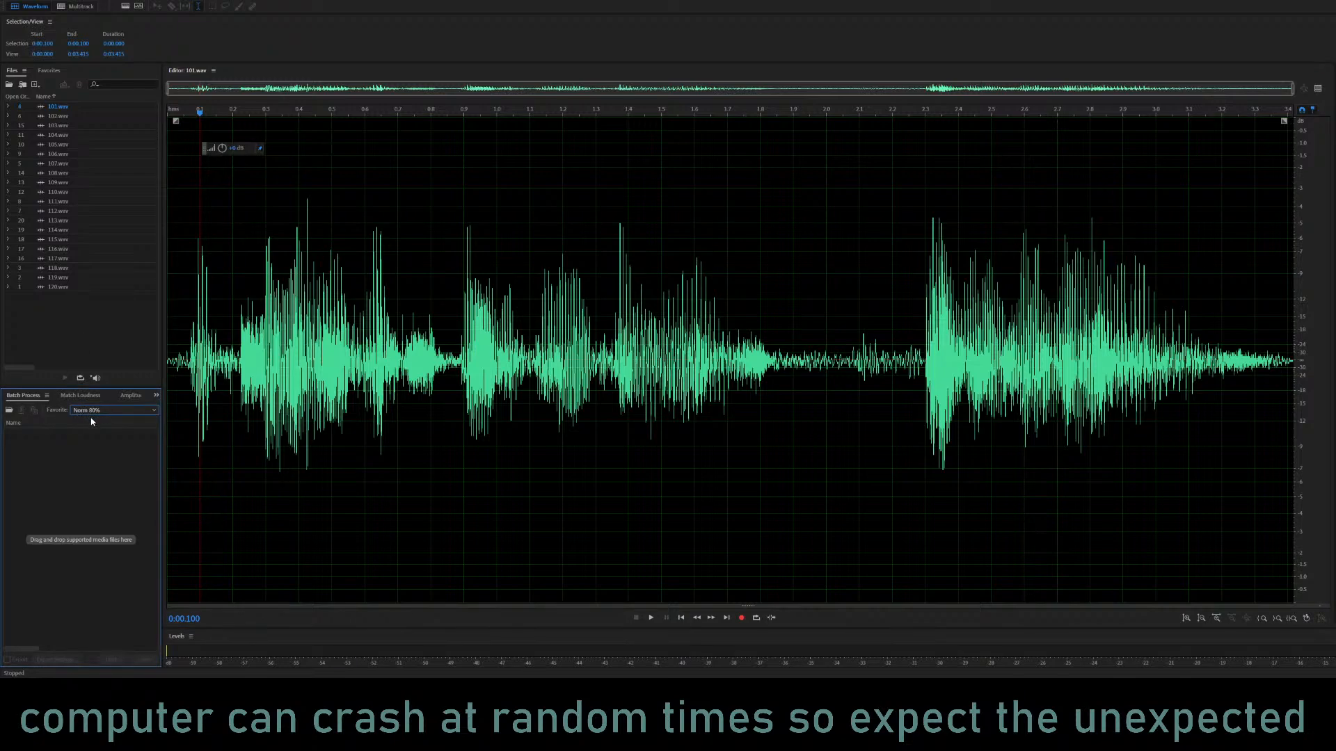
{"action": "left_click", "coordinate": [159, 540]}
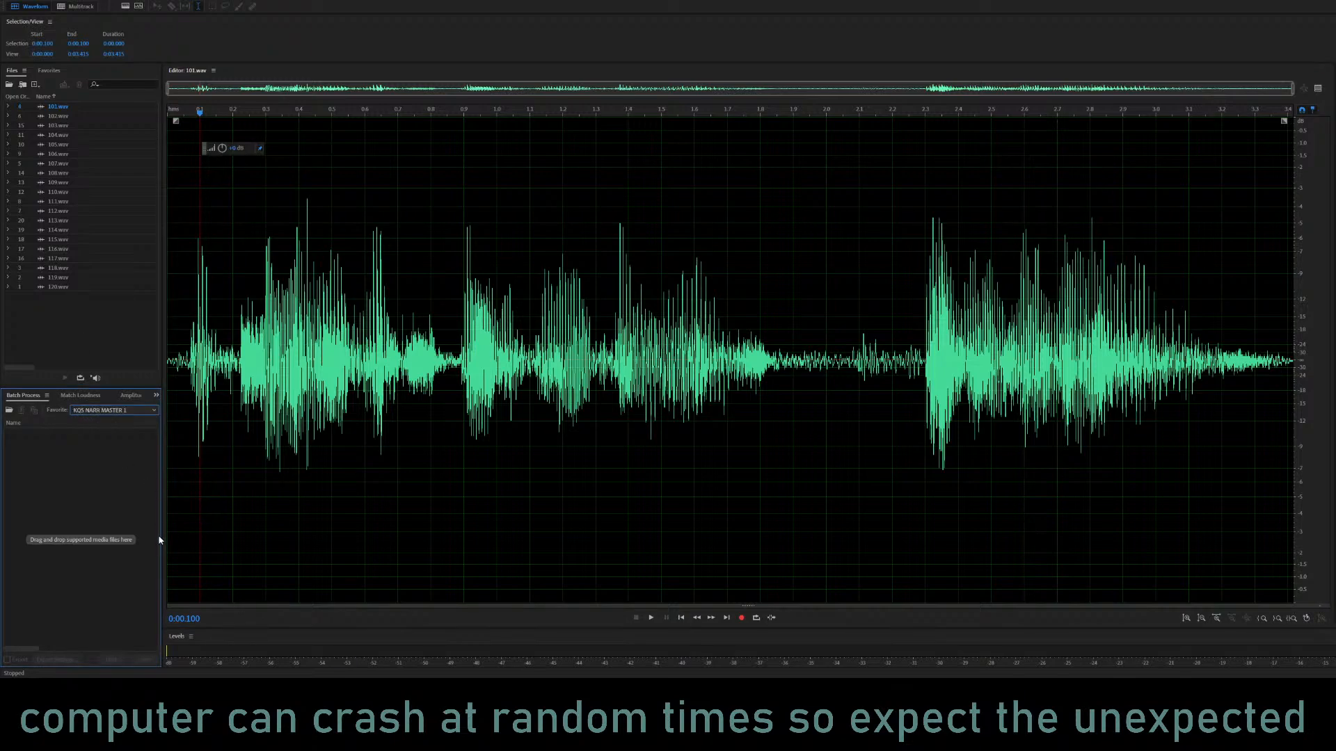
{"action": "left_click", "coordinate": [94, 324]}
{"action": "key", "text": "ctrl+a"}
{"action": "left_click_drag", "start_coordinate": [59, 287], "coordinate": [54, 554]}
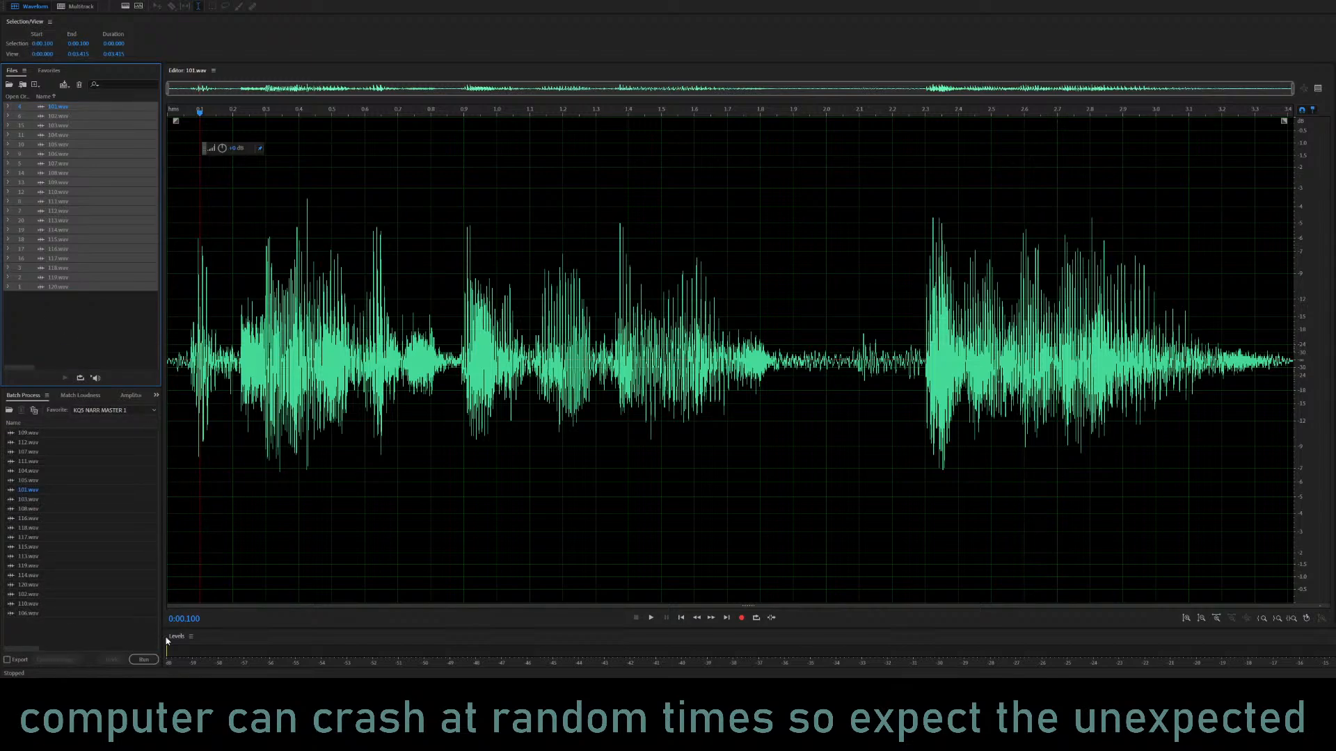
{"action": "left_click", "coordinate": [146, 659]}
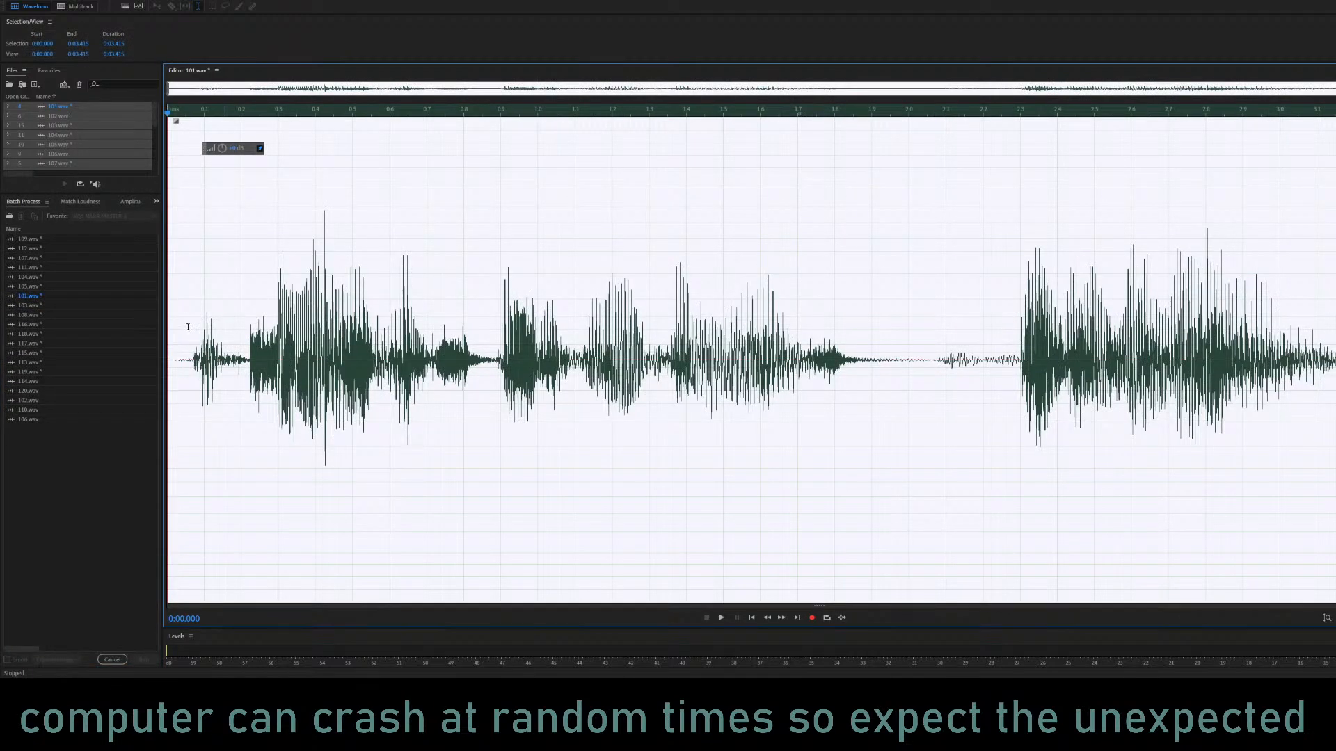
Show the spectral frequency display for 101.wav and activate the Time Selection tool.
{"action": "left_click", "coordinate": [295, 361]}
{"action": "key", "text": "shift+d"}
{"action": "left_click", "coordinate": [344, 347]}
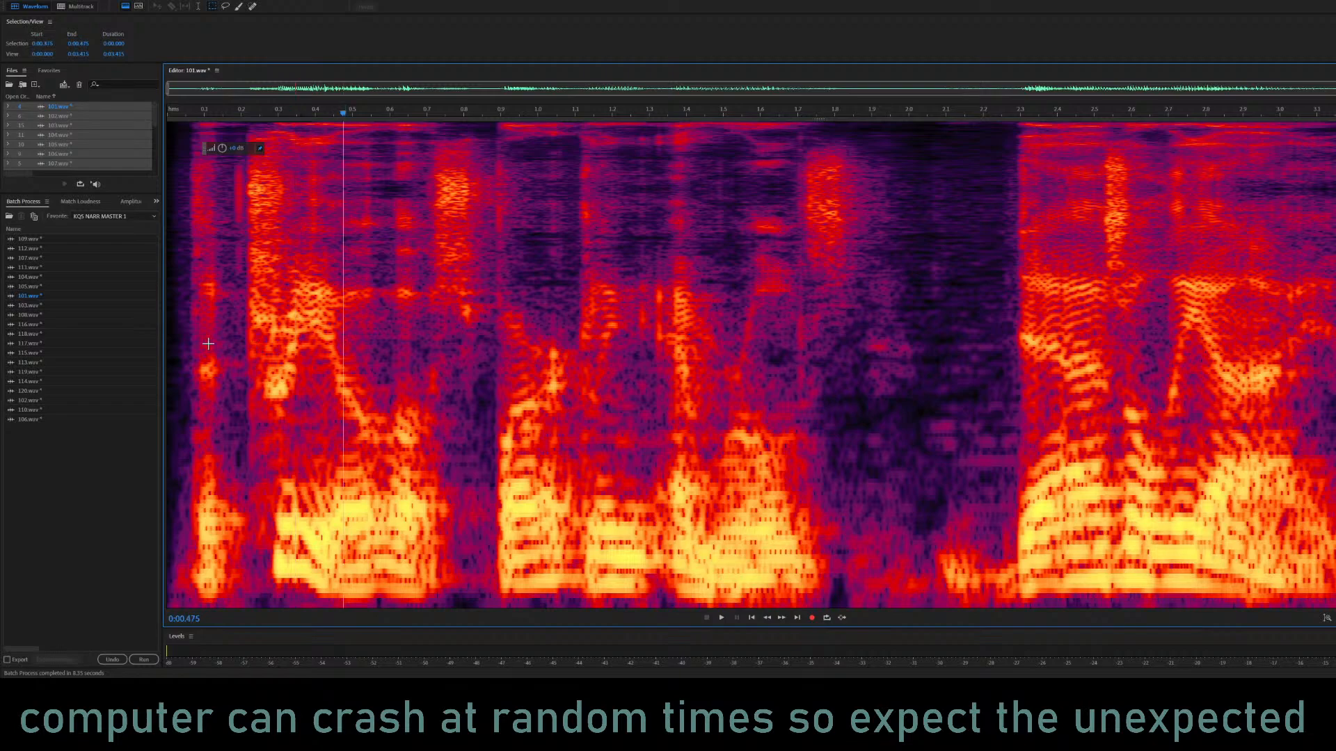
{"action": "left_click", "coordinate": [192, 341]}
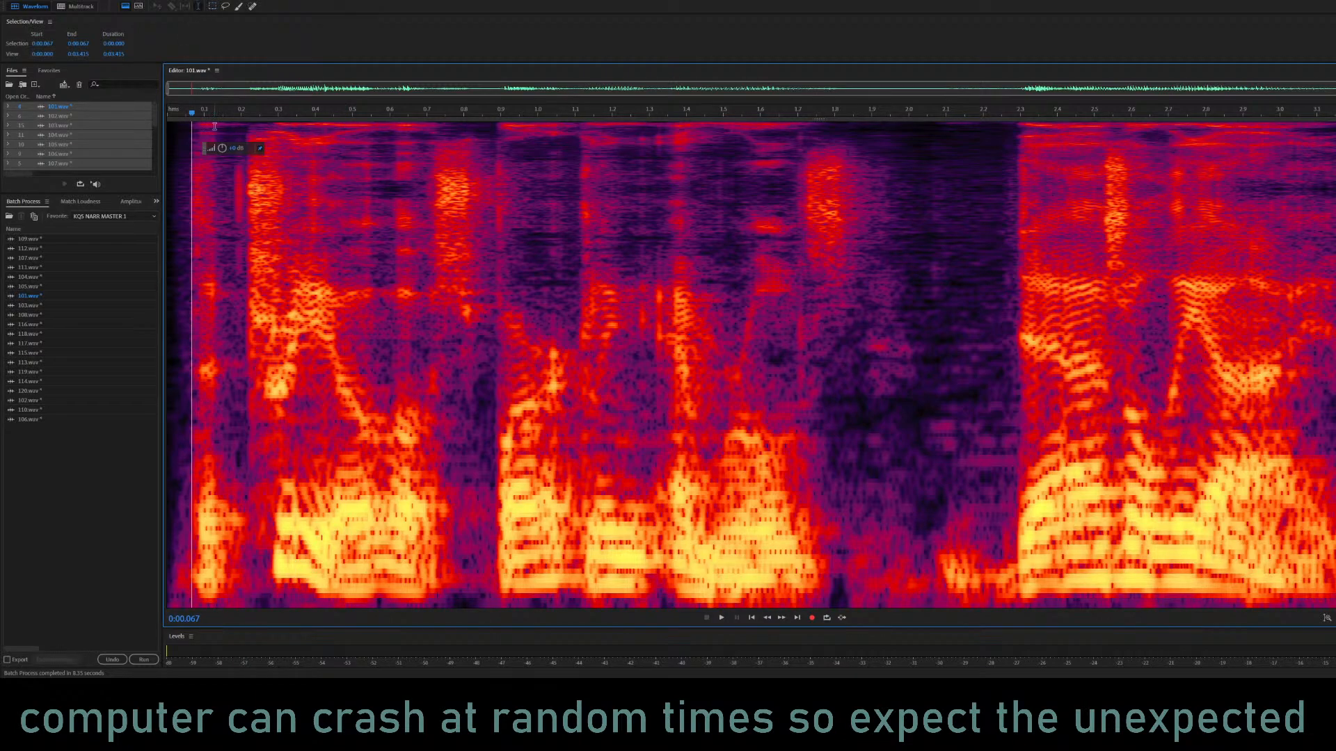
Listen to the processed 101.wav from near its beginning.
{"action": "left_click", "coordinate": [174, 340]}
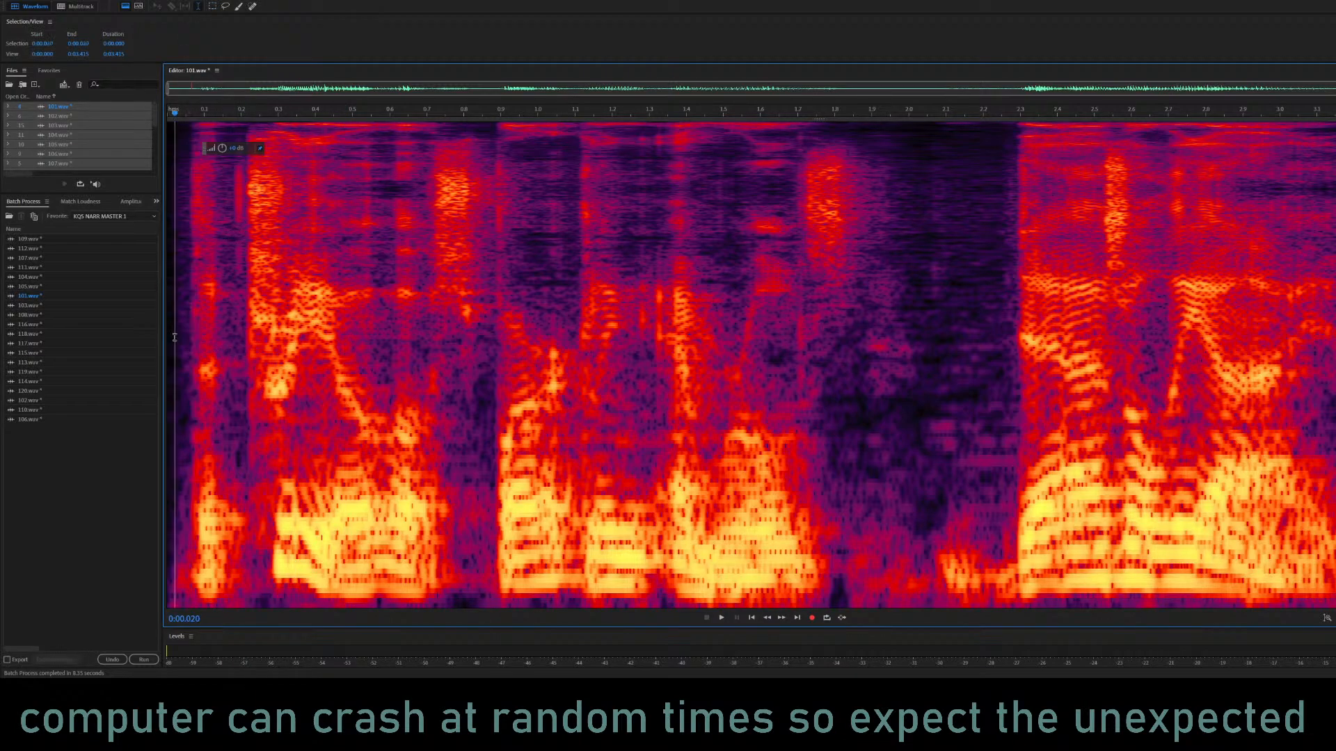
{"action": "key", "text": "space"}
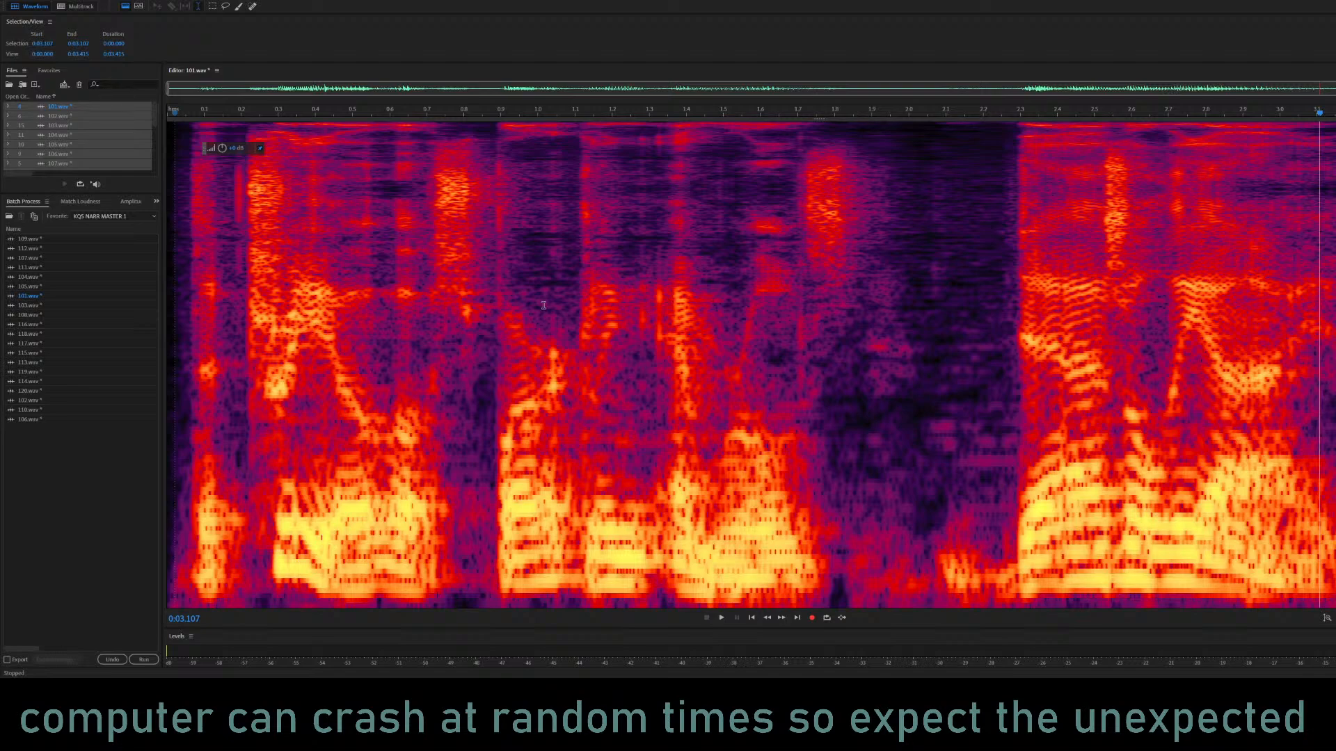
{"action": "left_click", "coordinate": [192, 293]}
{"action": "key", "text": "space"}
Turn on loop playback and play 101.wav from its start.
{"action": "left_click", "coordinate": [827, 616]}
{"action": "key", "text": "space"}
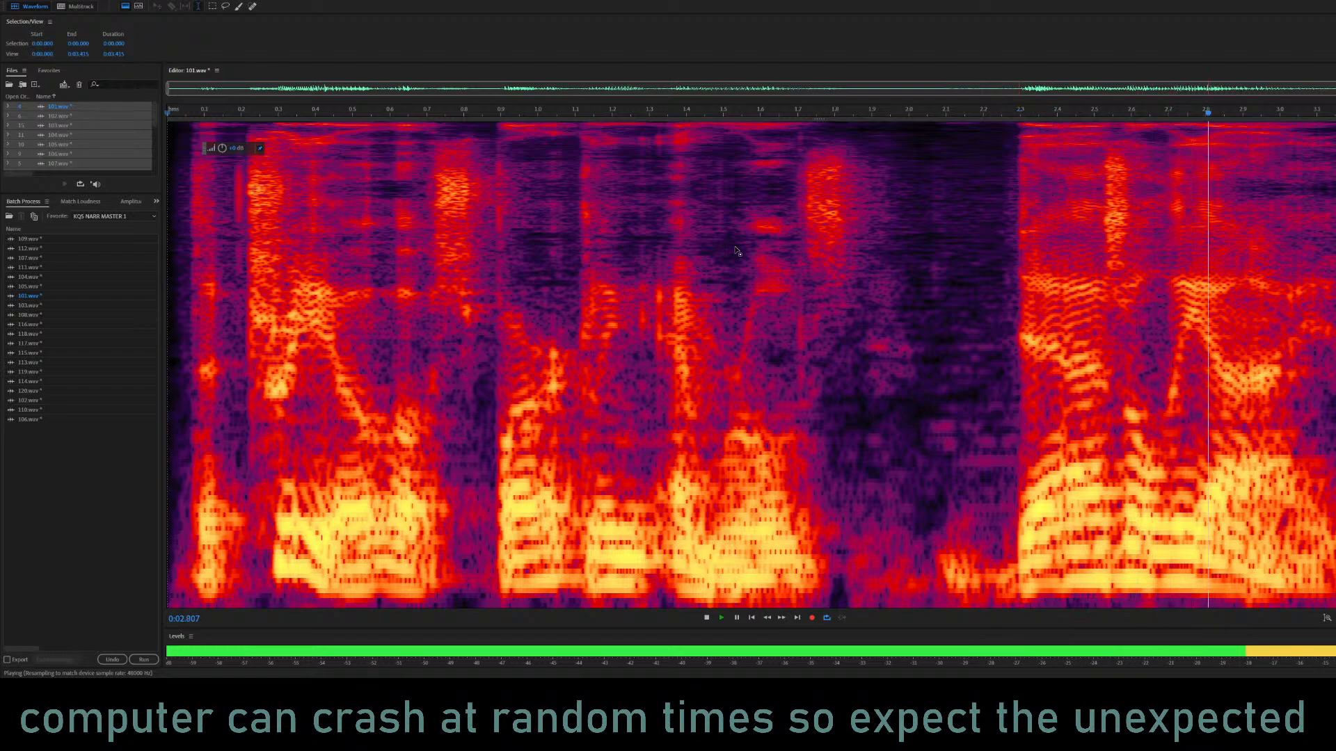
{"action": "key", "text": "space"}
{"action": "key", "text": "space"}
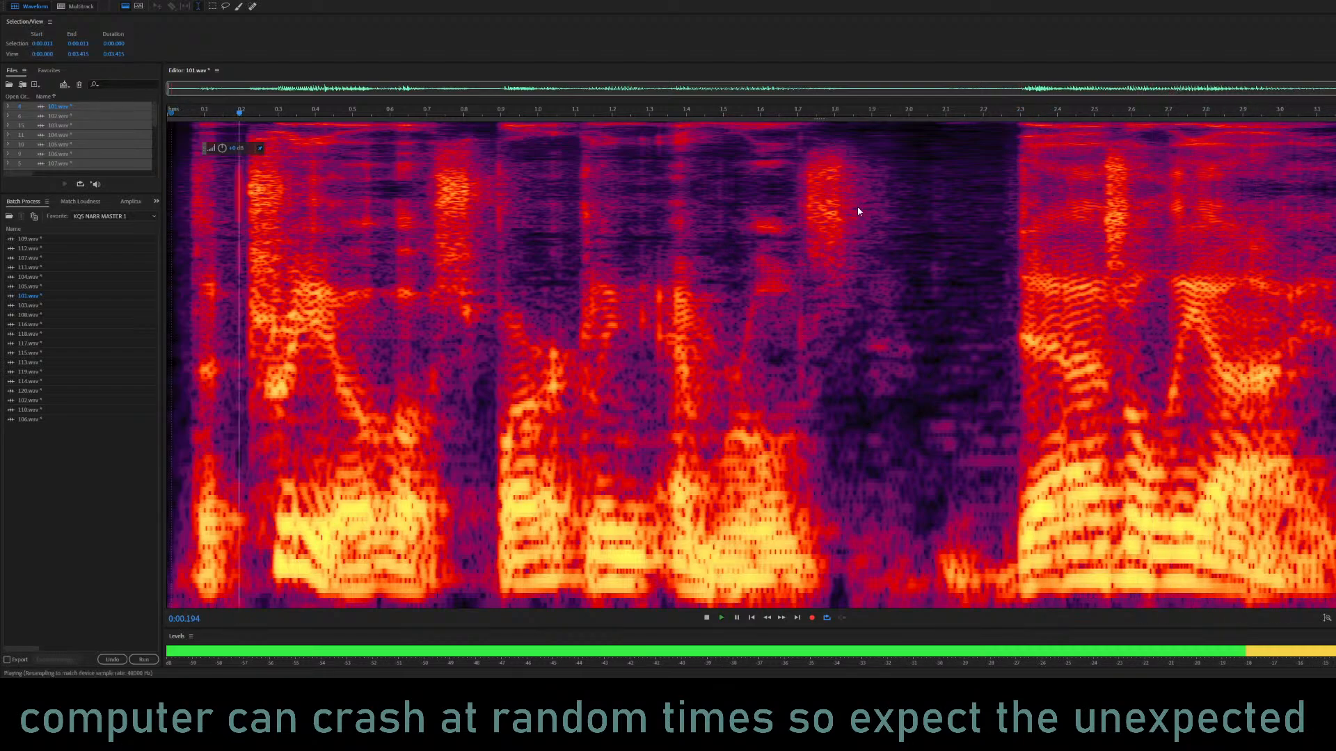
Listen to the closing phrase of 101.wav, starting in the pause at about 1.85 s.
{"action": "left_click", "coordinate": [856, 209]}
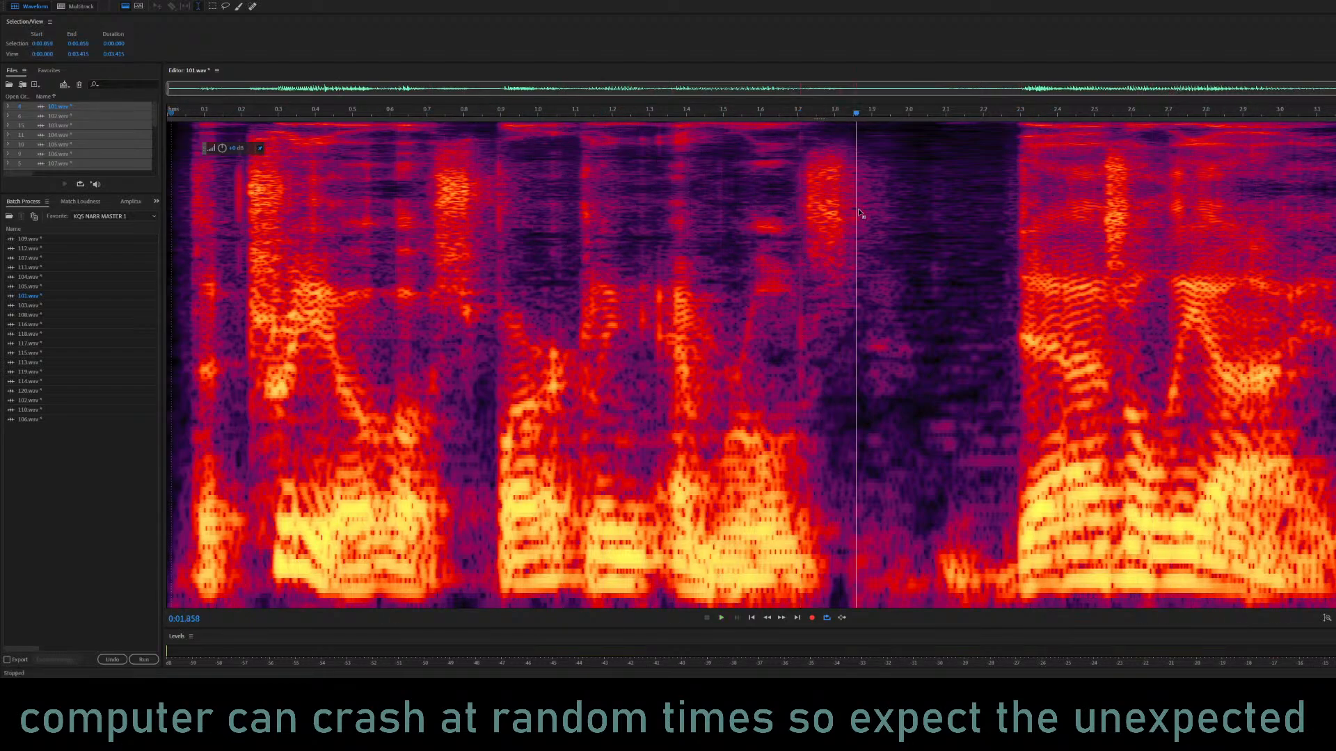
{"action": "key", "text": "space"}
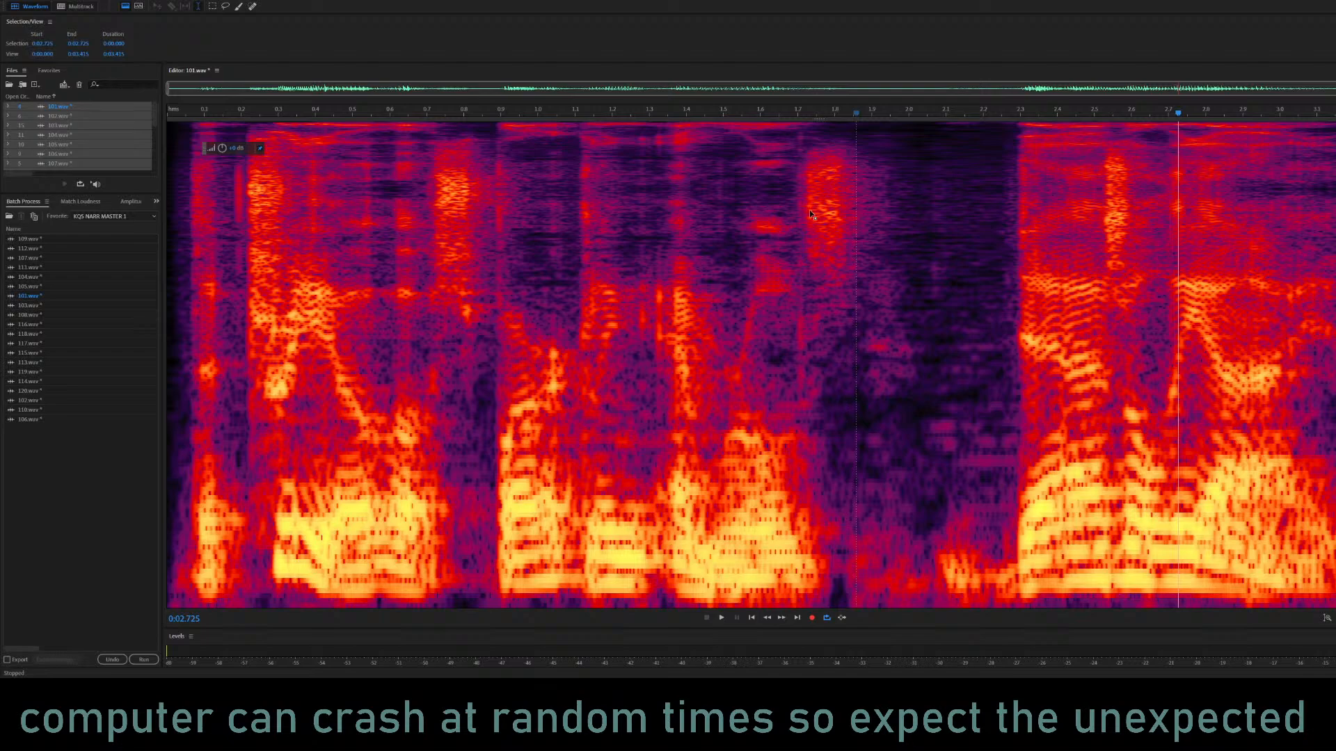
{"action": "key", "text": "space"}
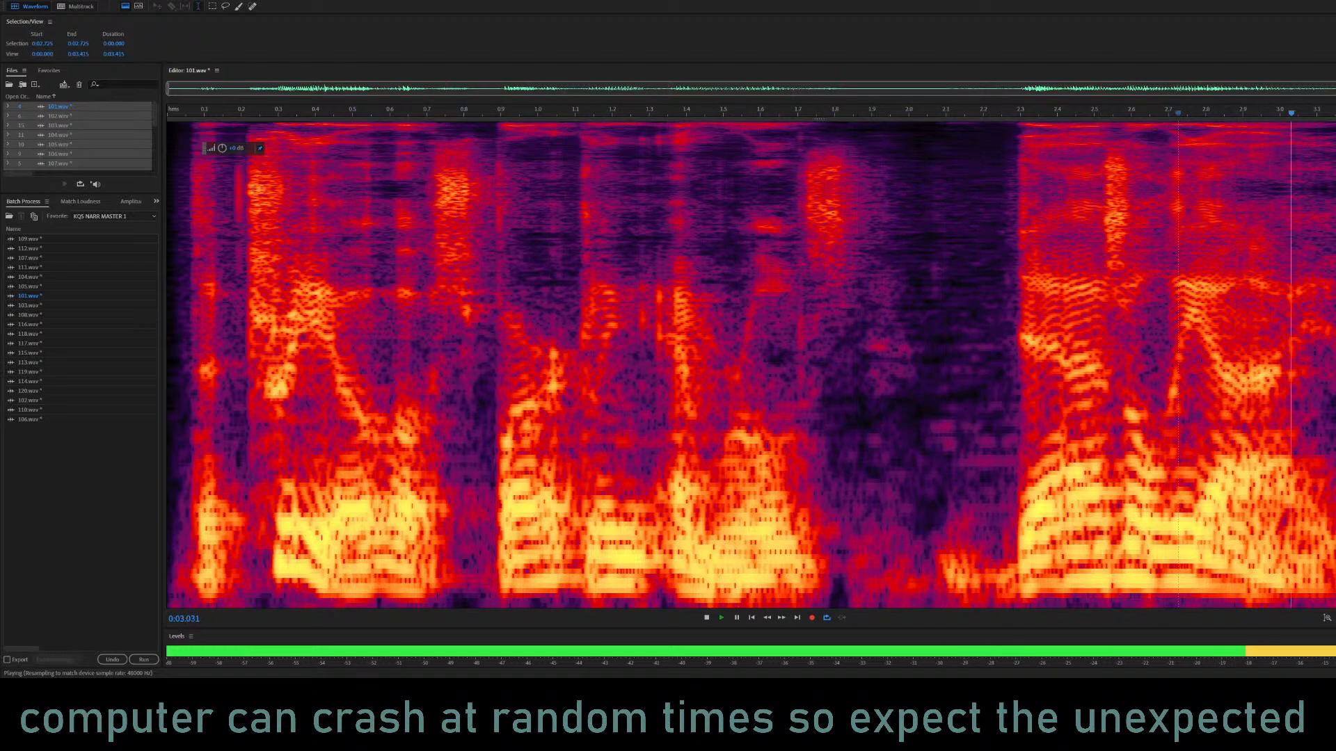
{"action": "key", "text": "space"}
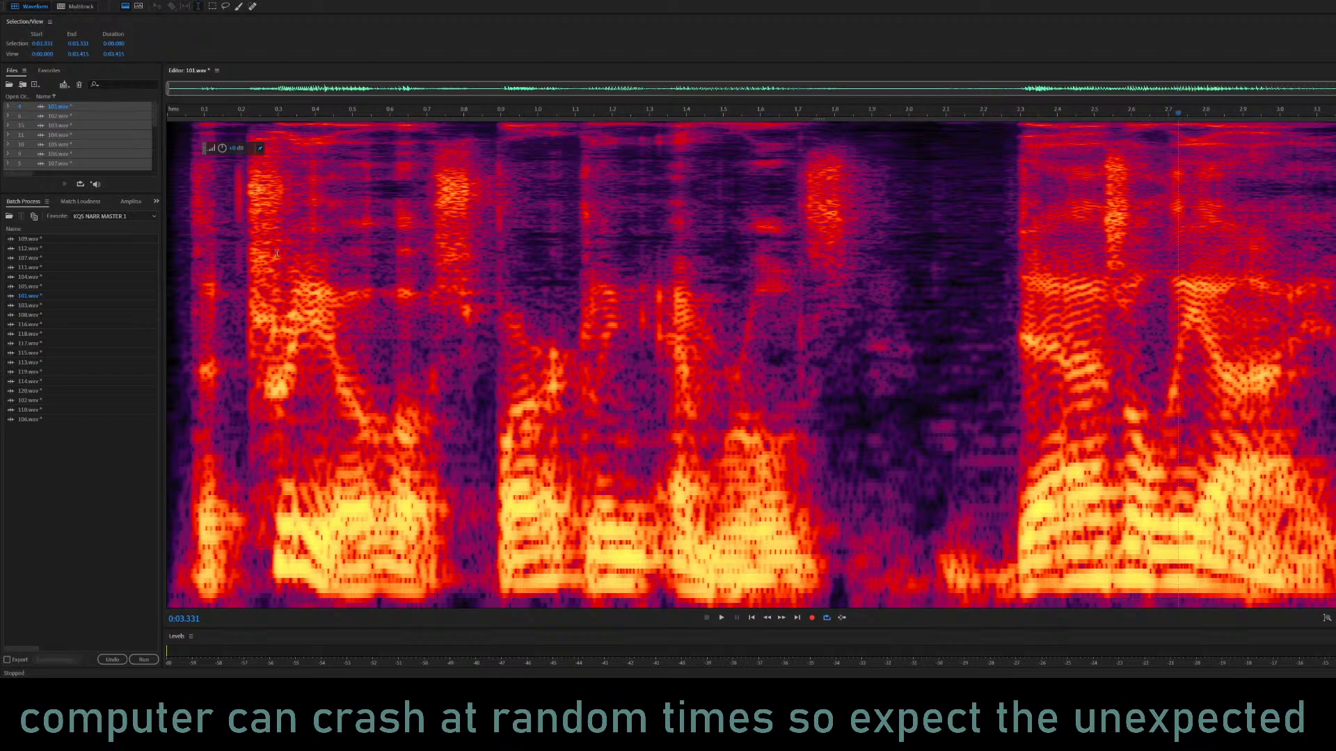
Enlarge the Files panel to show every open file, and play 101.wav again.
{"action": "left_click_drag", "start_coordinate": [90, 196], "coordinate": [70, 341]}
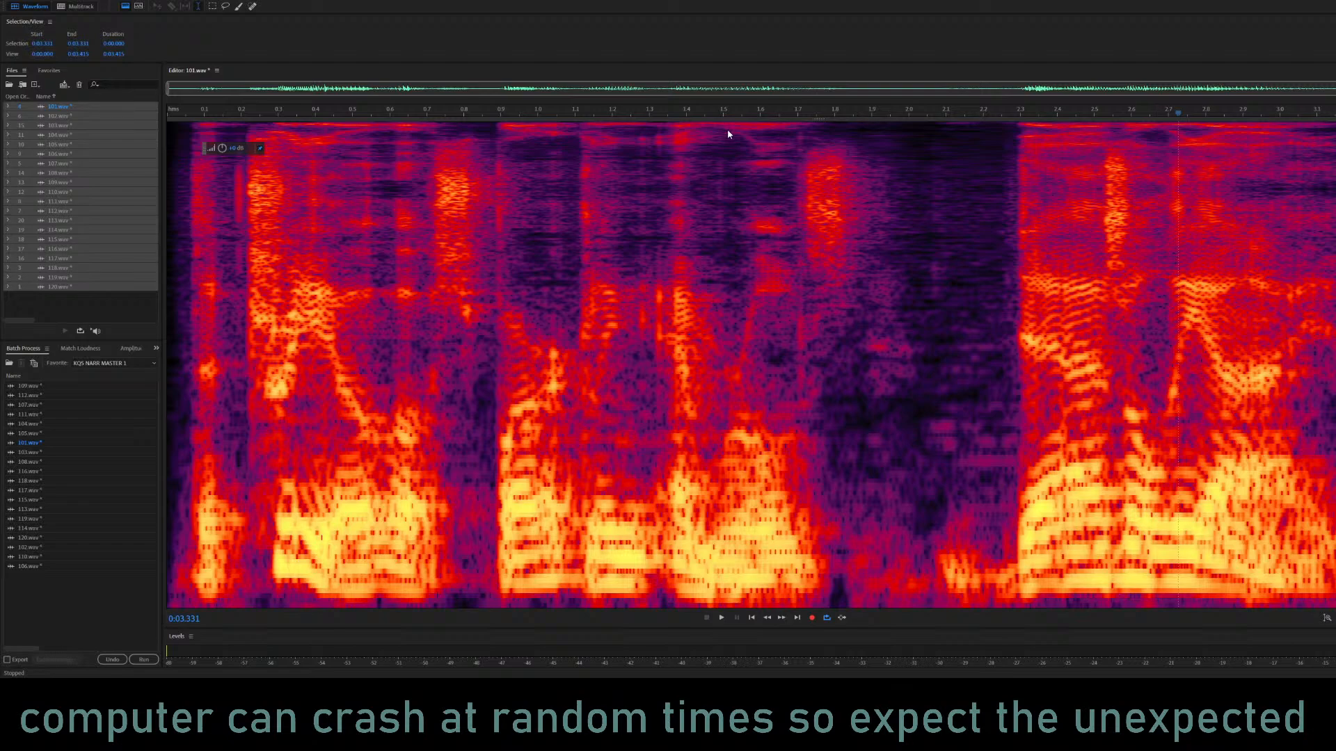
{"action": "key", "text": "space"}
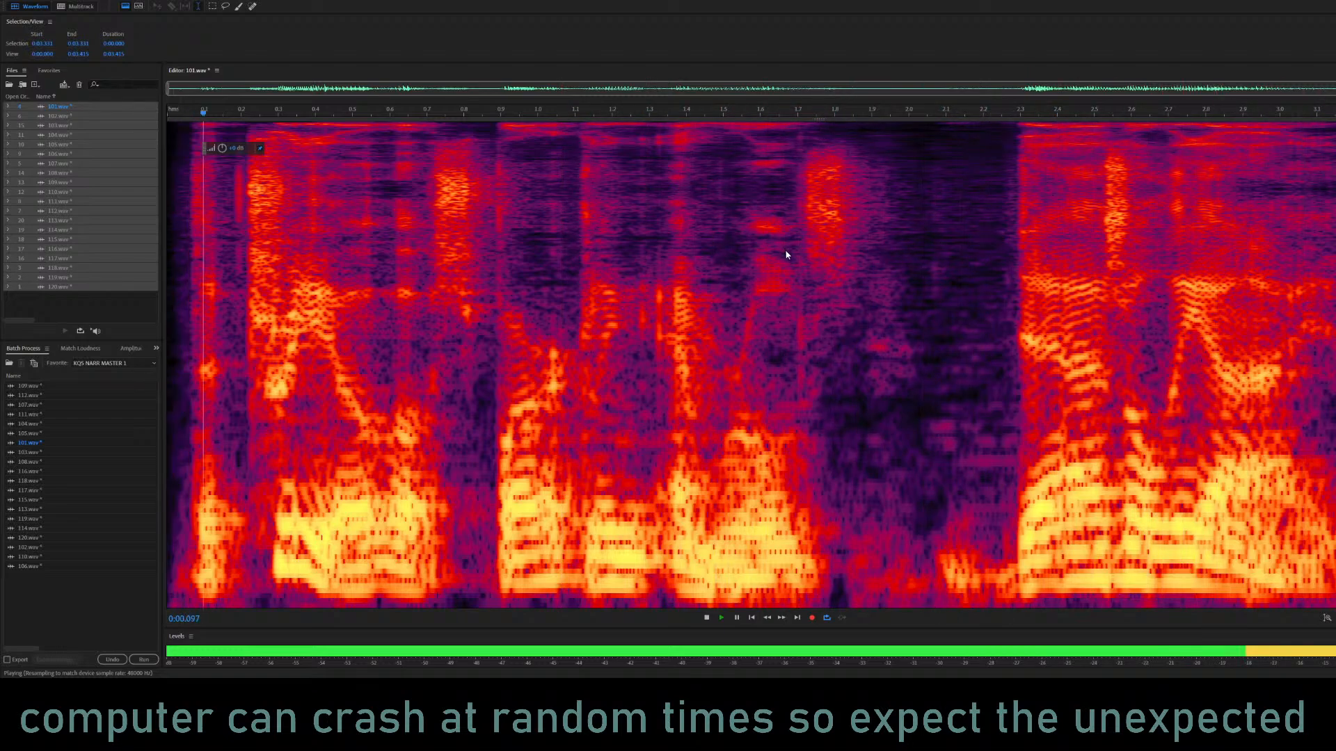
{"action": "key", "text": "space"}
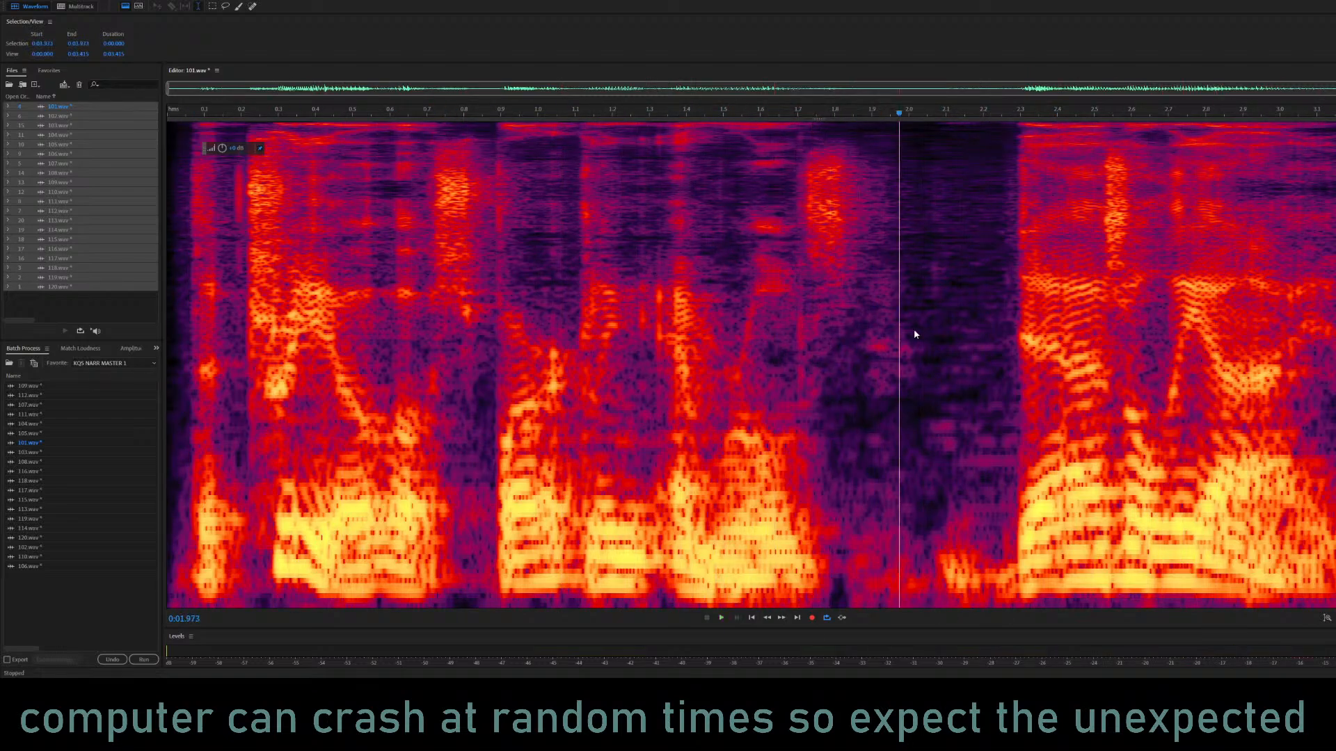
{"action": "key", "text": "space"}
Raise the level of the entire 101.wav clip and play it from about 1.42 s.
{"action": "key", "text": "ctrl+a"}
{"action": "left_click", "coordinate": [810, 390]}
{"action": "left_click", "coordinate": [694, 383]}
{"action": "key", "text": "space"}
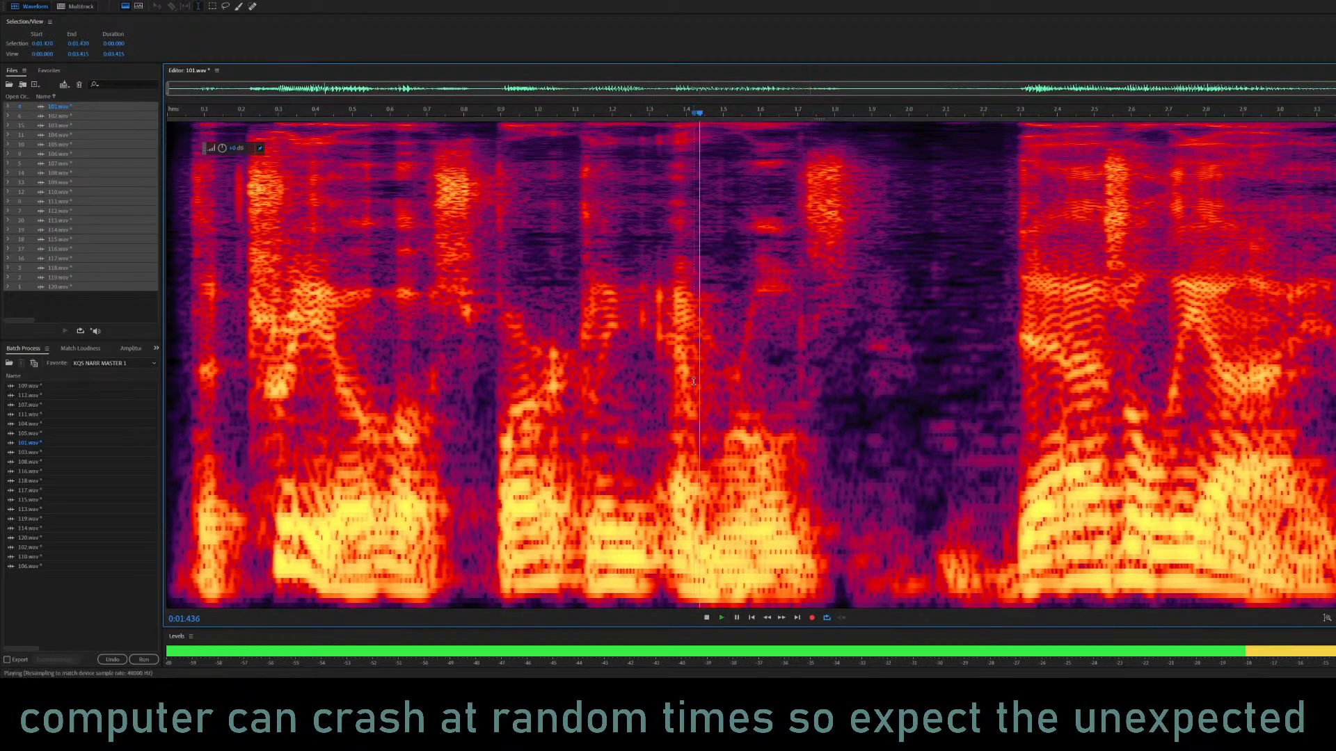
{"action": "key", "text": "space"}
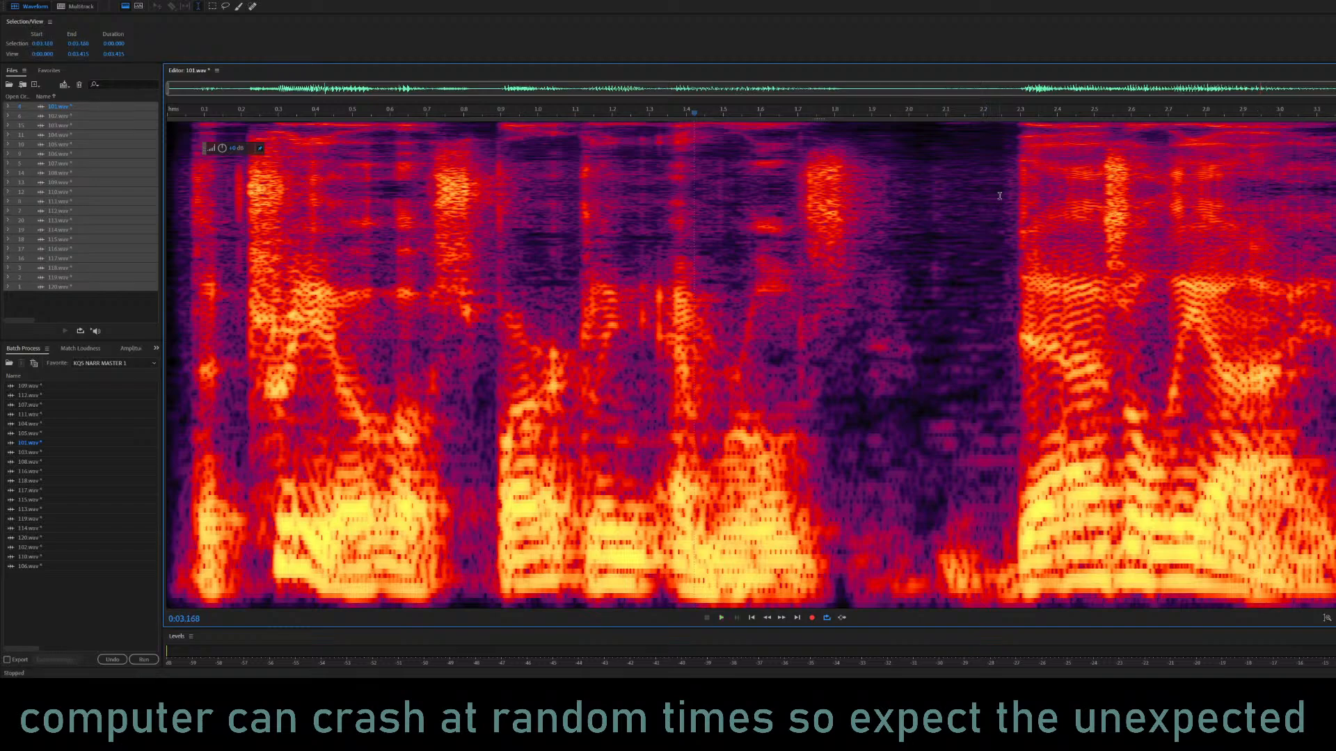
Copy the closing phrase of 101.wav from 2.266 s to the end, and play the clip from about 0.65 s.
{"action": "left_click_drag", "start_coordinate": [1008, 484], "coordinate": [1335, 485]}
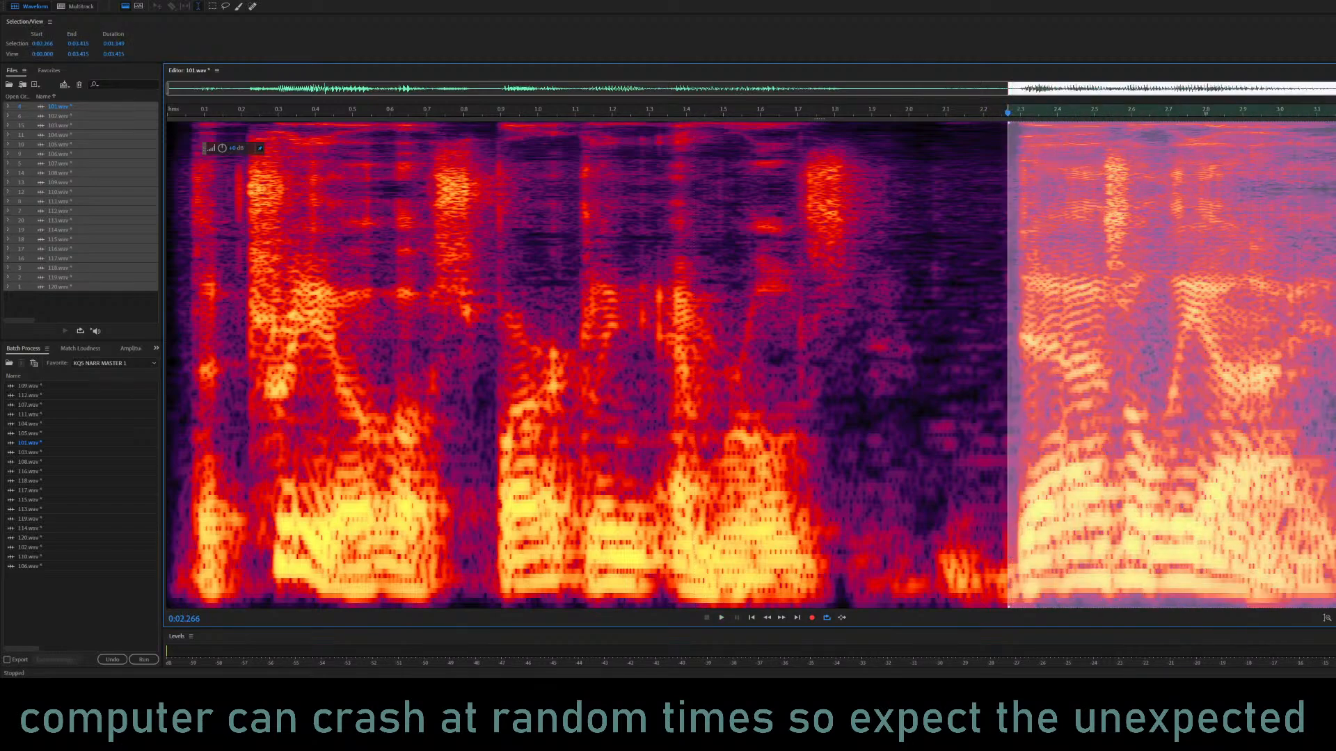
{"action": "left_click", "coordinate": [410, 406]}
{"action": "key", "text": "space"}
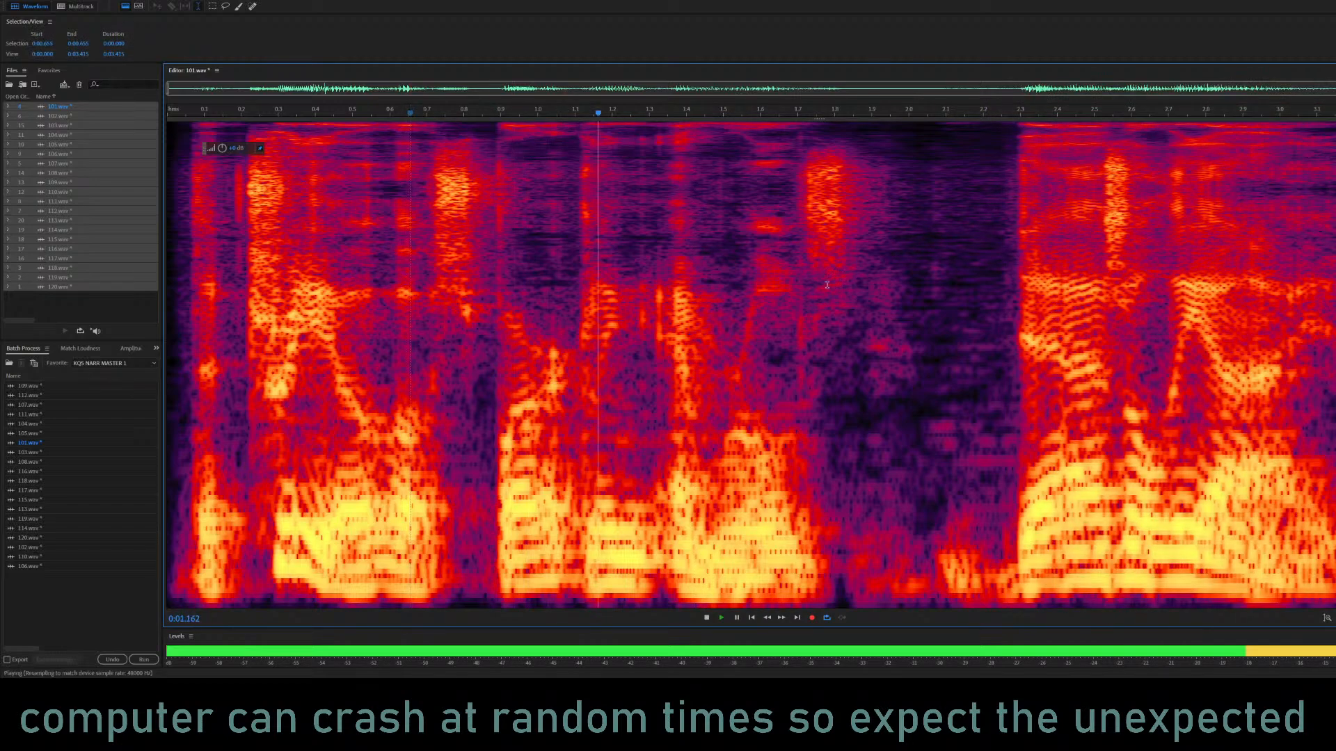
Try mix-pasting the copied phrase at 1.952 s, listen to the shortened pause, and undo the paste.
{"action": "key", "text": "space"}
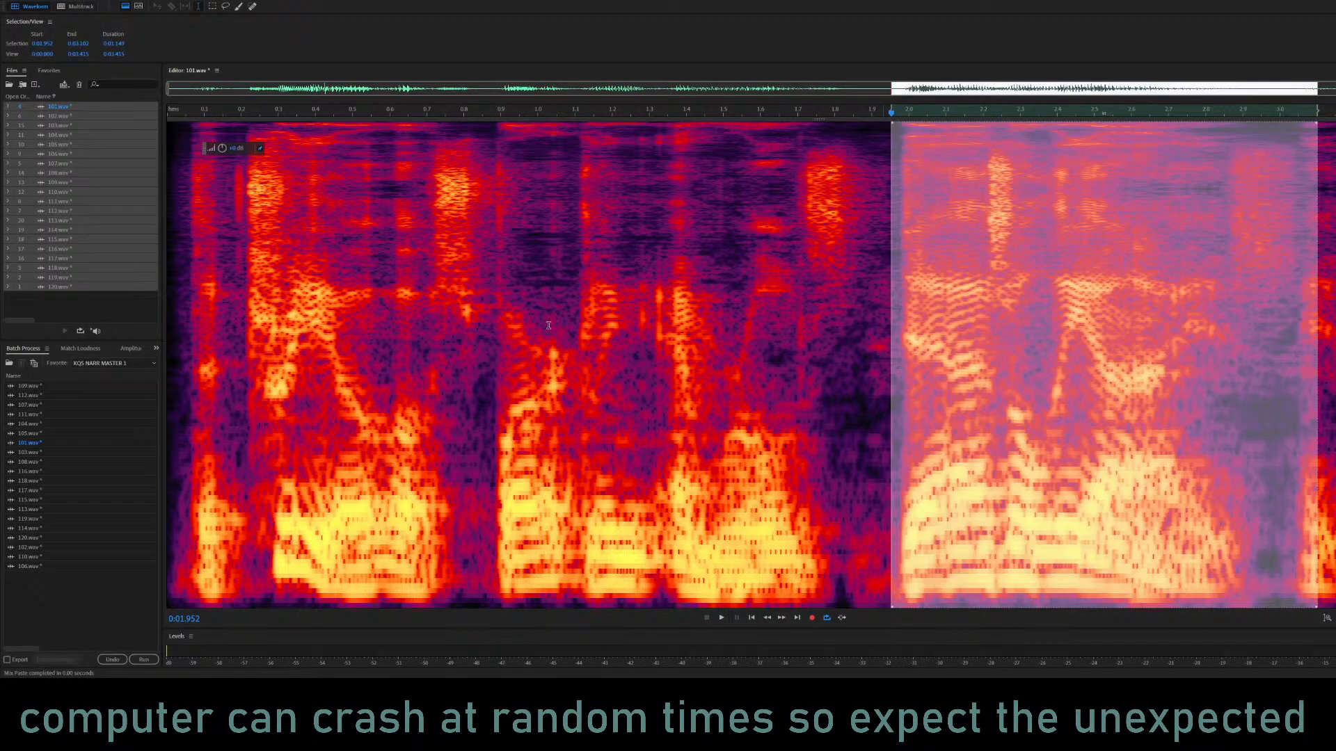
{"action": "left_click", "coordinate": [549, 325]}
{"action": "key", "text": "space"}
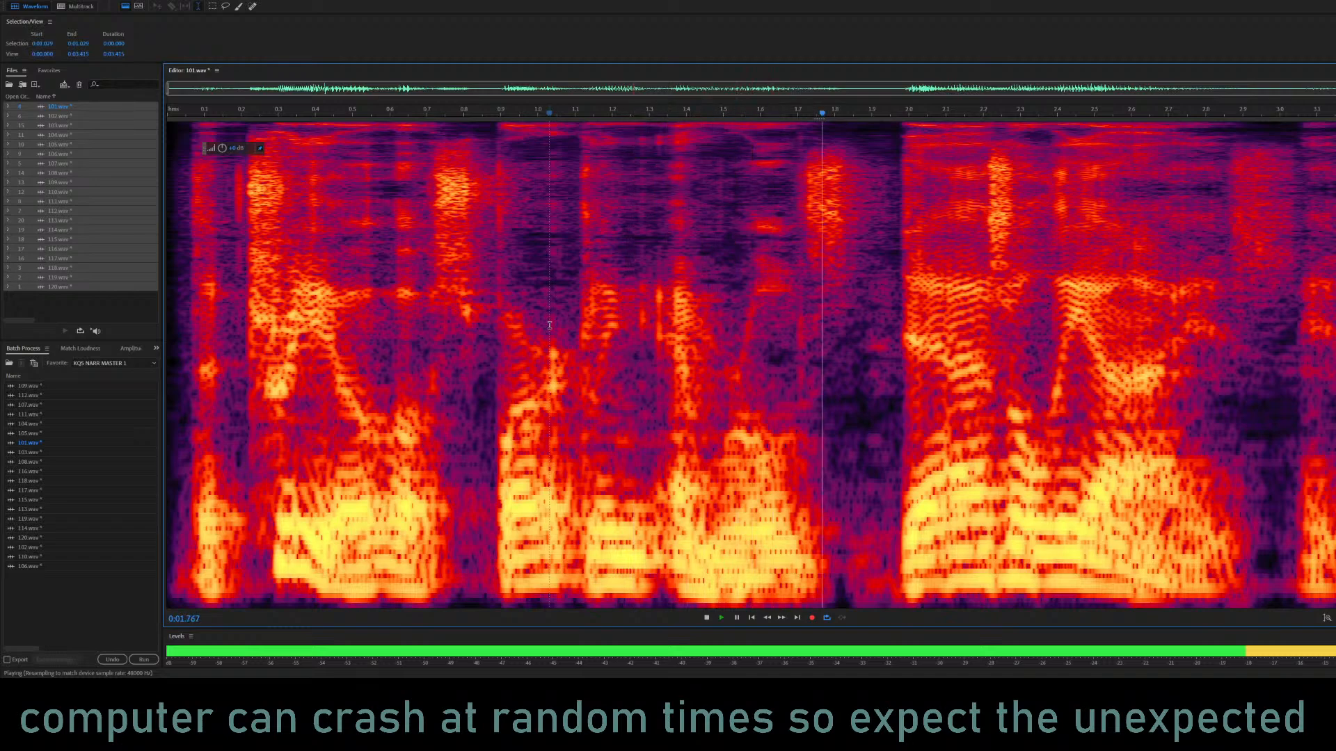
{"action": "key", "text": "space"}
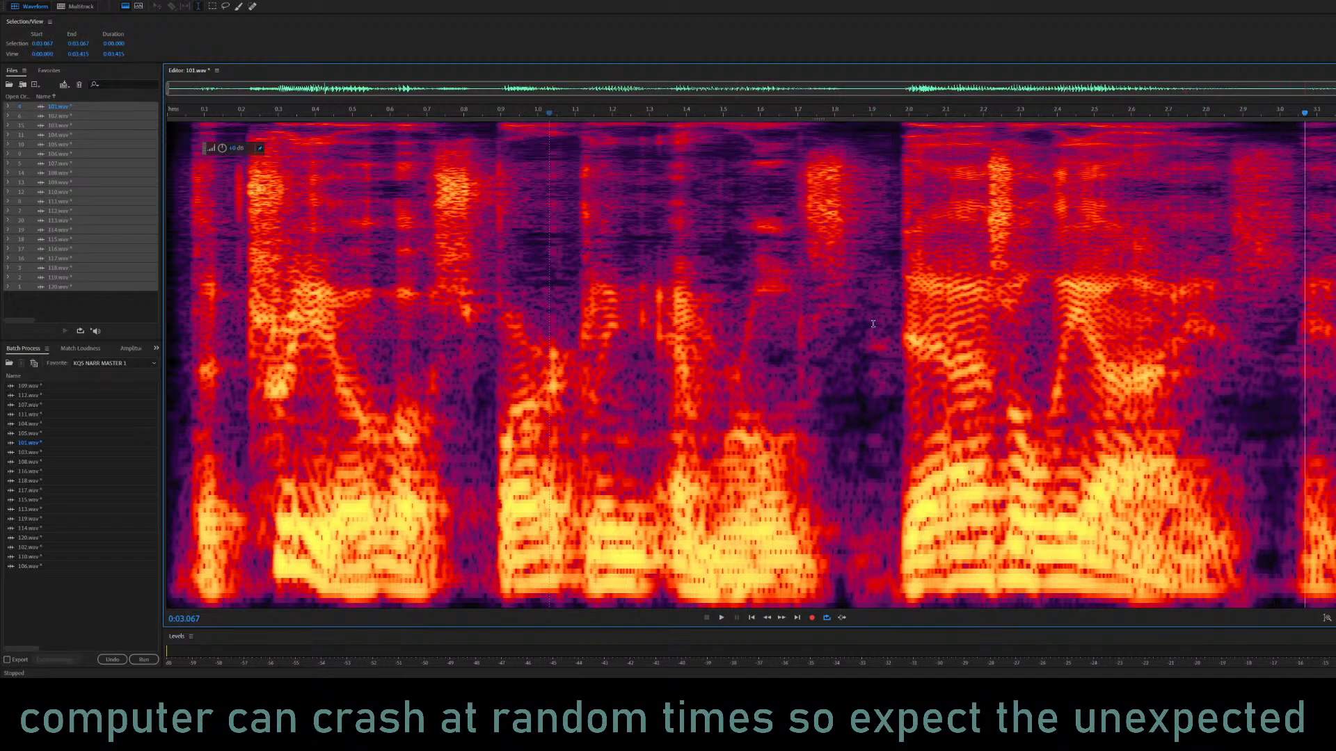
{"action": "key", "text": "ctrl+z"}
Try mix-pasting the copied phrase at 2.000 s, listen to the shortened pause, and undo the paste.
{"action": "left_click", "coordinate": [908, 252]}
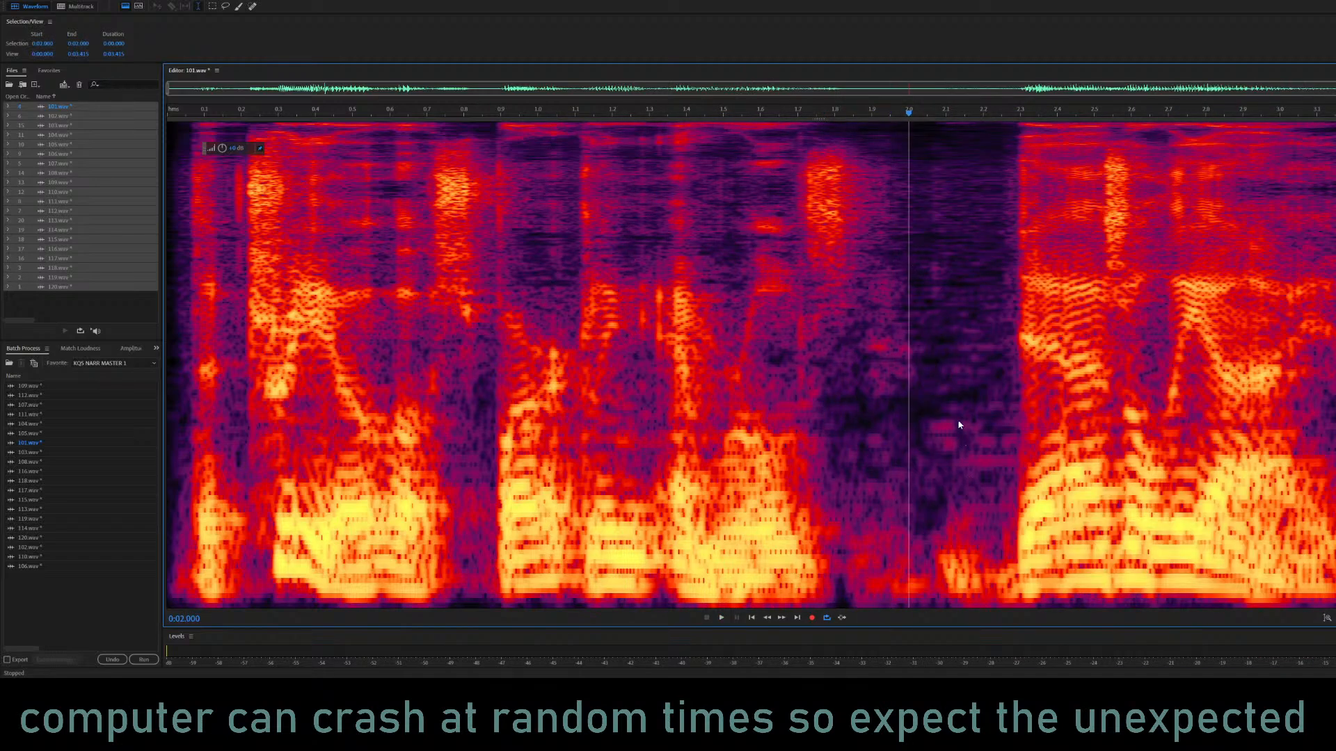
{"action": "key", "text": "ctrl+shift+z"}
{"action": "left_click", "coordinate": [485, 344]}
{"action": "key", "text": "space"}
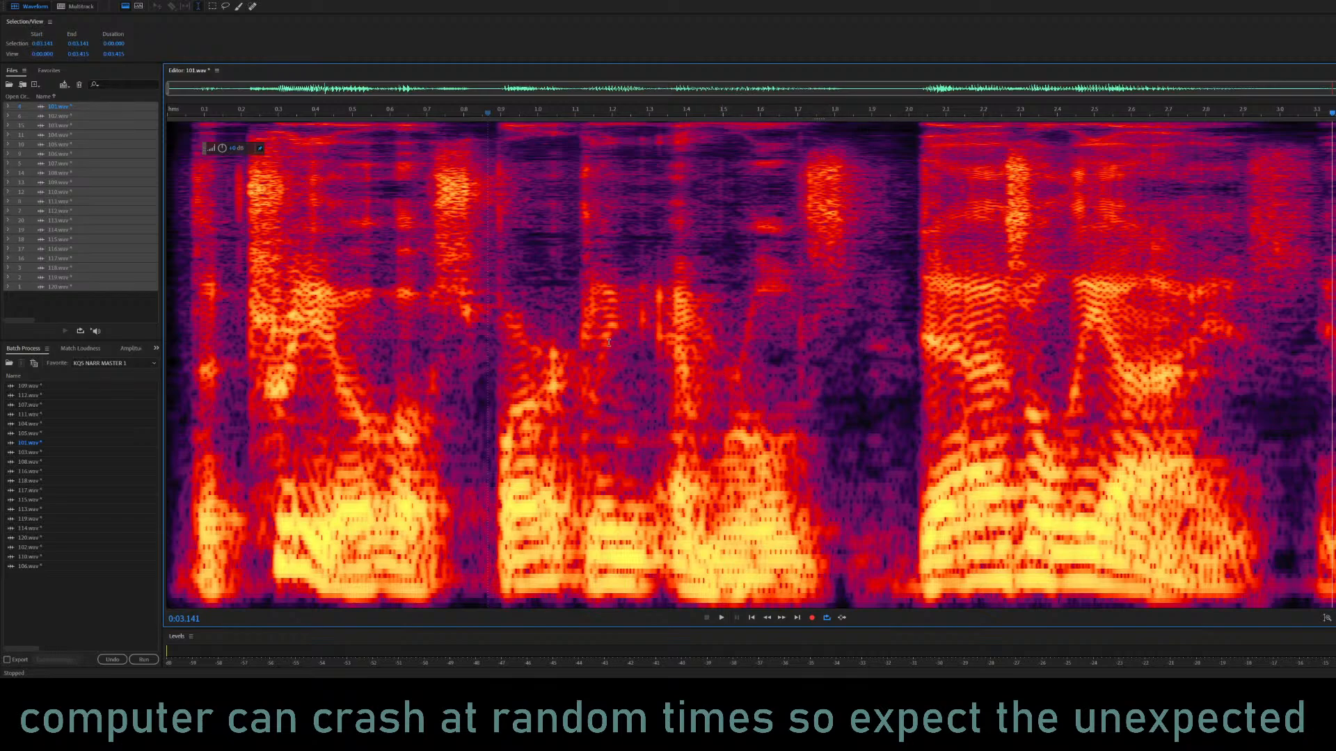
{"action": "left_click", "coordinate": [528, 334]}
{"action": "key", "text": "space"}
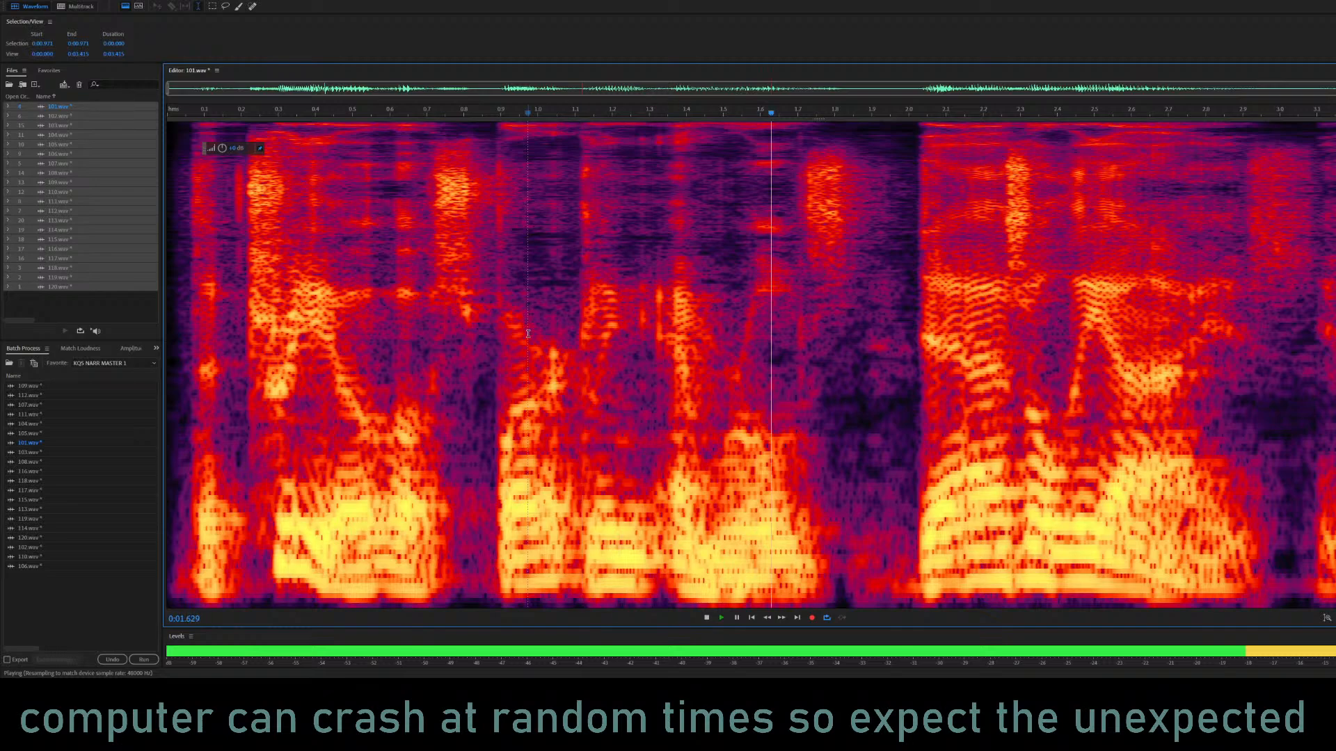
{"action": "key", "text": "space"}
{"action": "key", "text": "ctrl+z"}
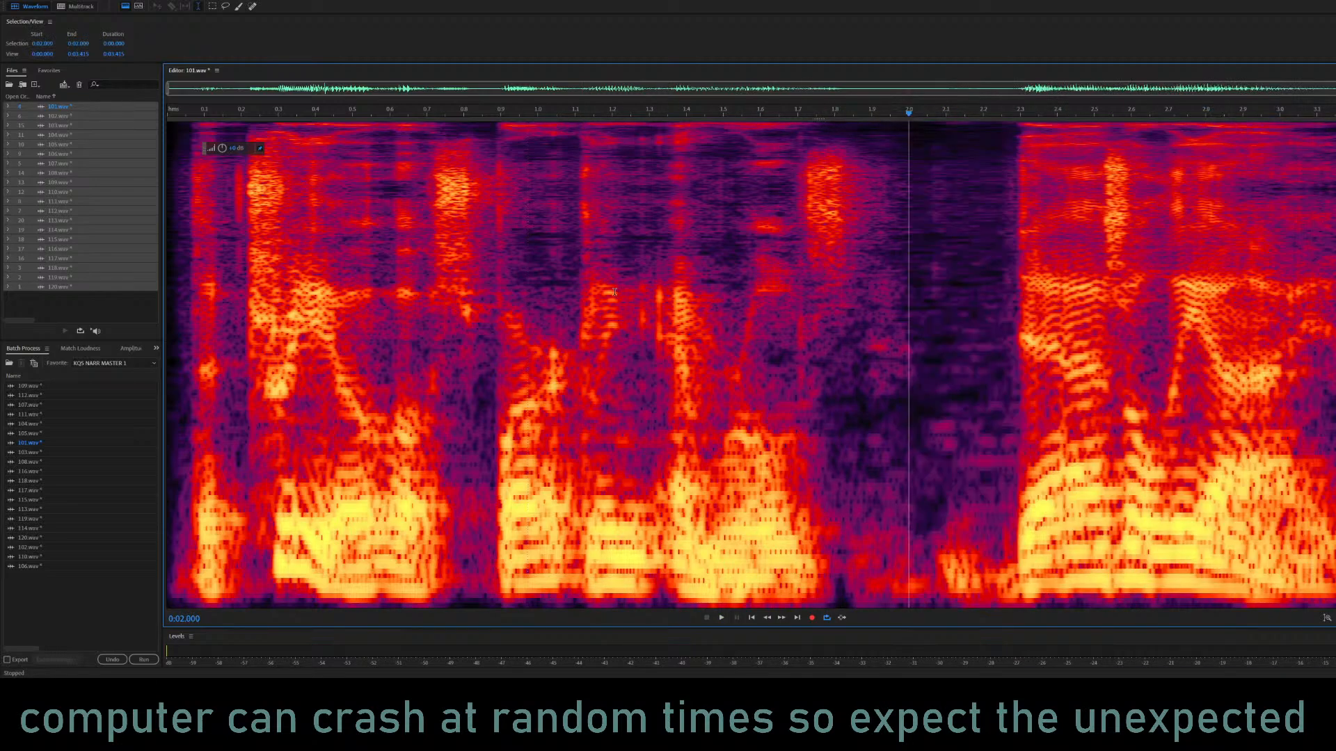
Mix-paste the copied closing phrase at 2.100 s in 101.wav and check the shortened pause by playing it.
{"action": "left_click", "coordinate": [945, 251]}
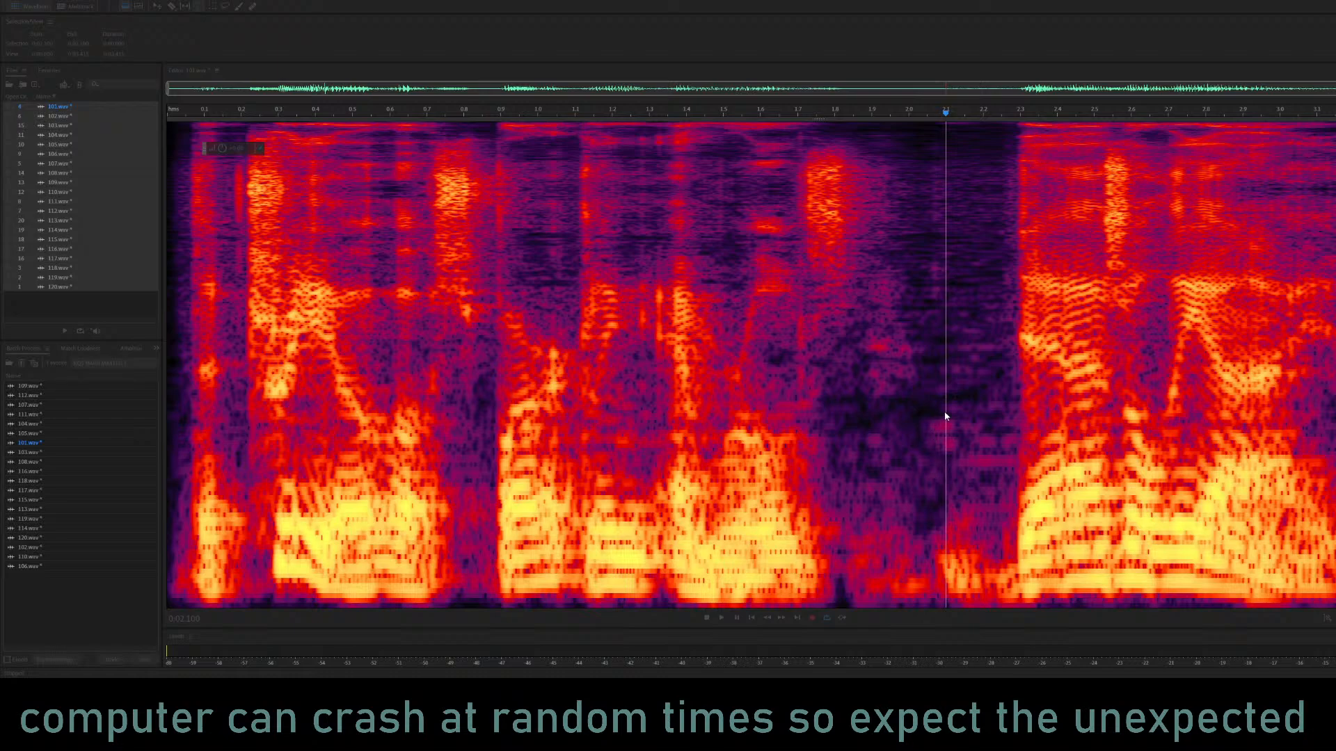
{"action": "left_click", "coordinate": [662, 328]}
{"action": "key", "text": "space"}
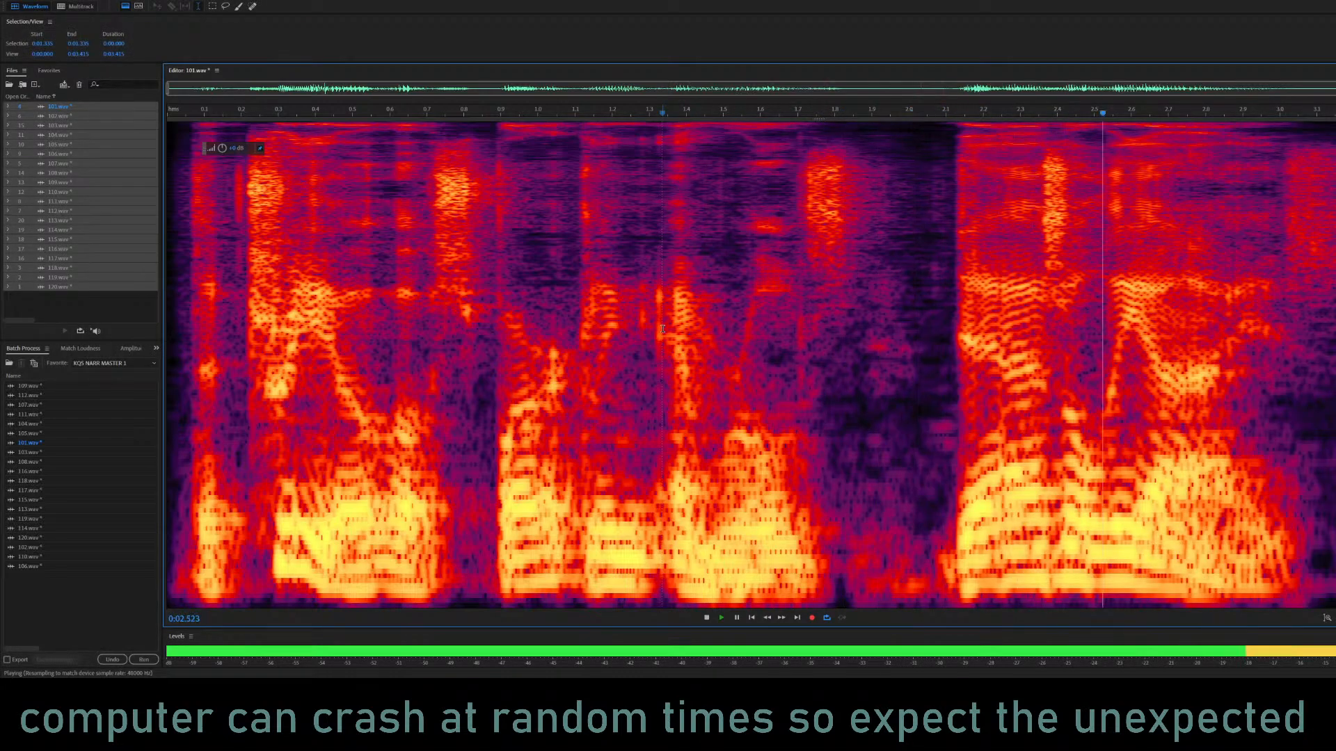
{"action": "key", "text": "space"}
Apply Amplify to the leftover audio at the end of 101.wav and play the result from 2.530 s.
{"action": "left_click_drag", "start_coordinate": [1330, 365], "coordinate": [1335, 365]}
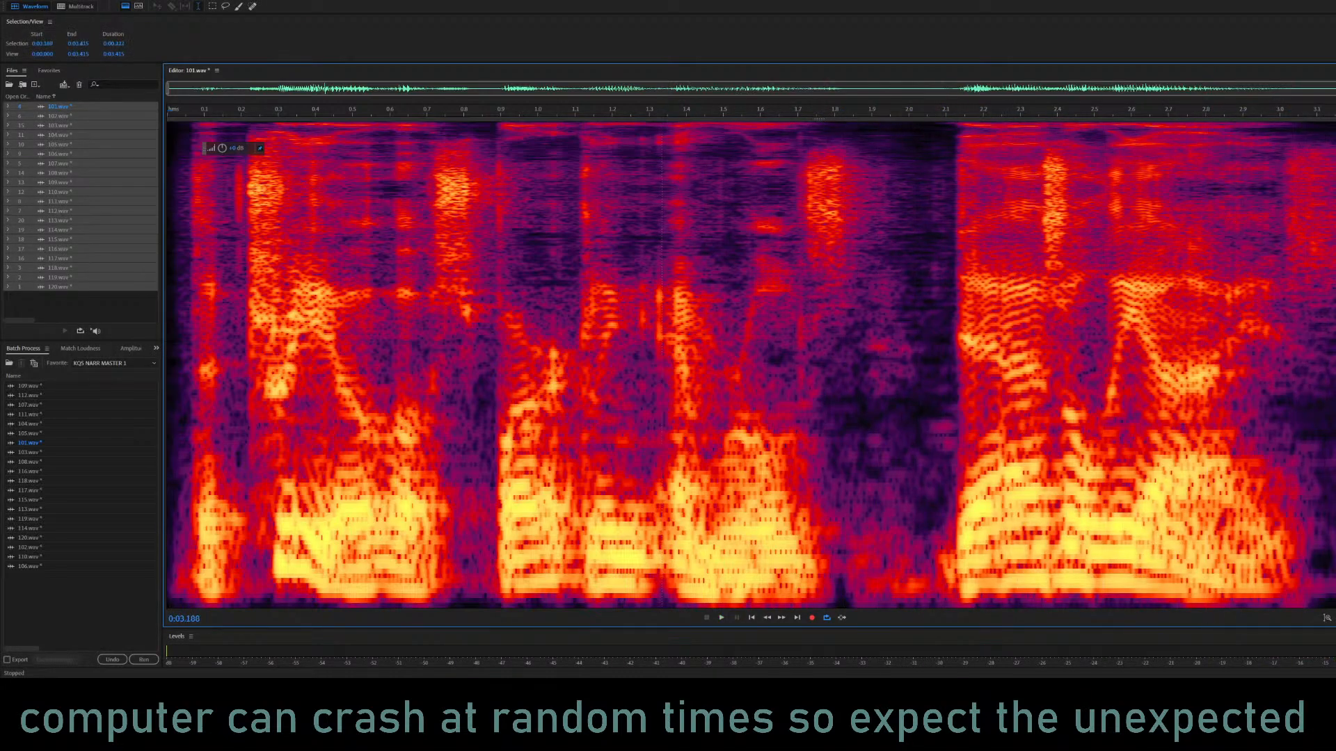
{"action": "left_click", "coordinate": [1104, 256]}
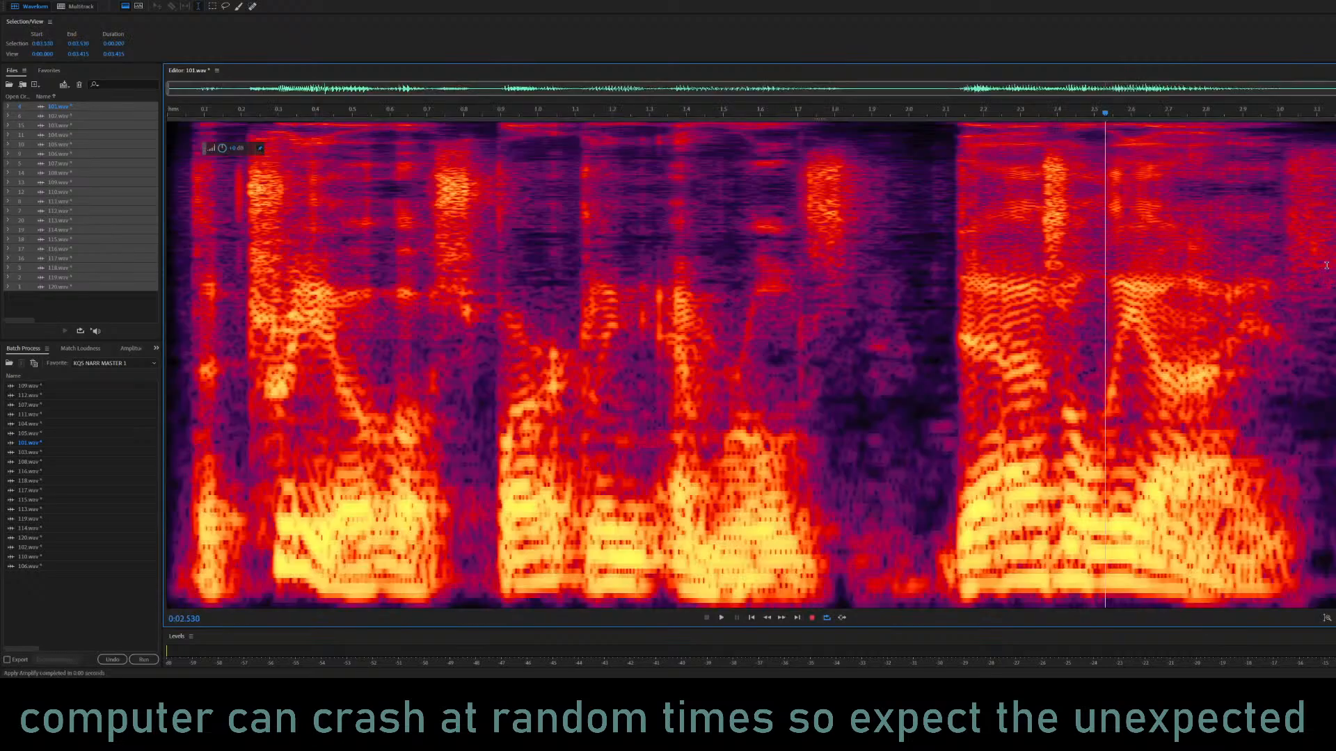
{"action": "key", "text": "space"}
{"action": "key", "text": "space"}
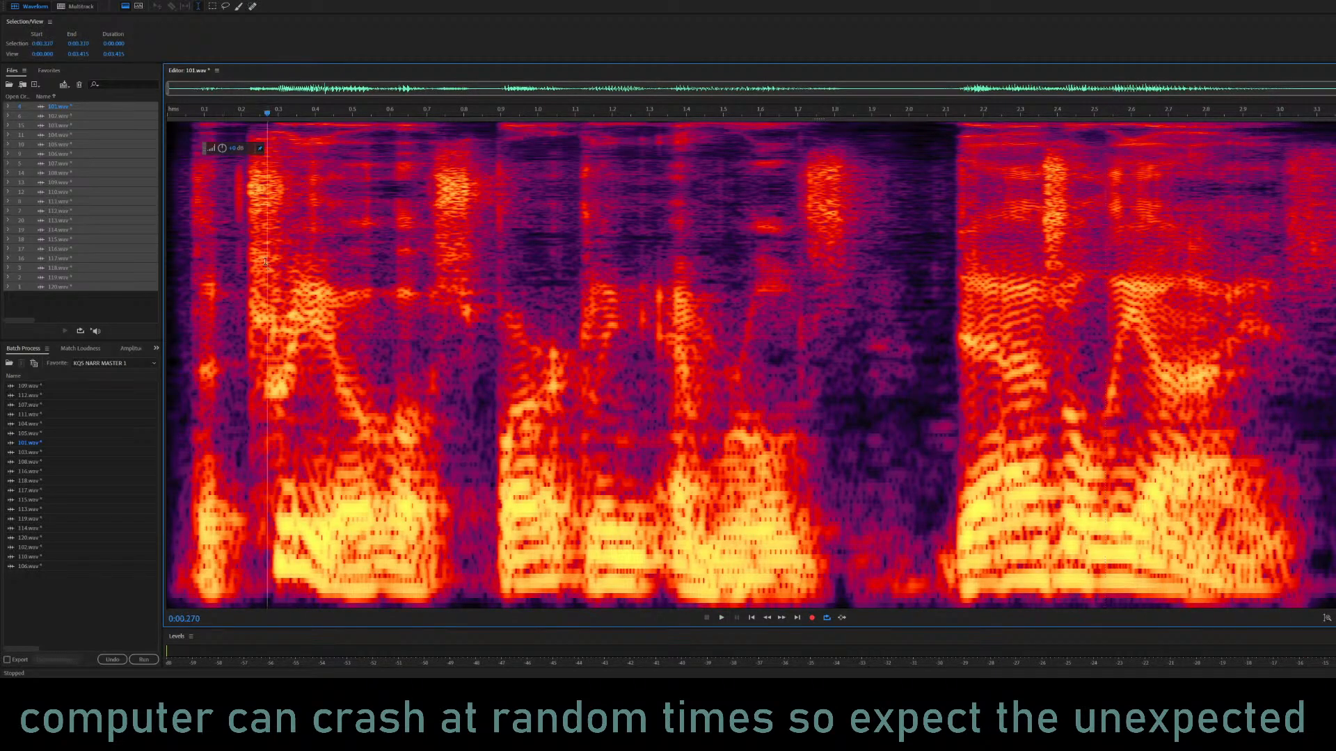
{"action": "left_click", "coordinate": [241, 240]}
Open 102.wav in the editor and listen to it from near its beginning.
{"action": "left_click", "coordinate": [64, 117]}
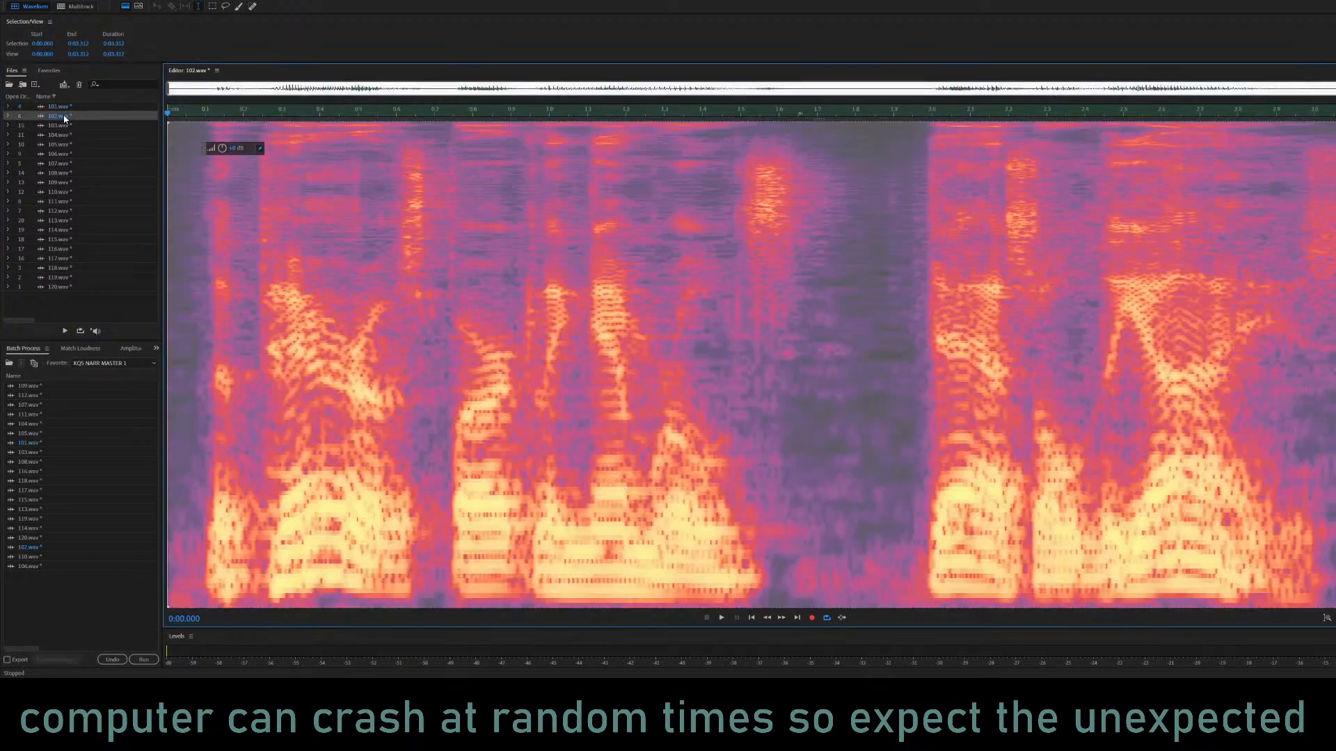
{"action": "left_click", "coordinate": [182, 233]}
{"action": "key", "text": "space"}
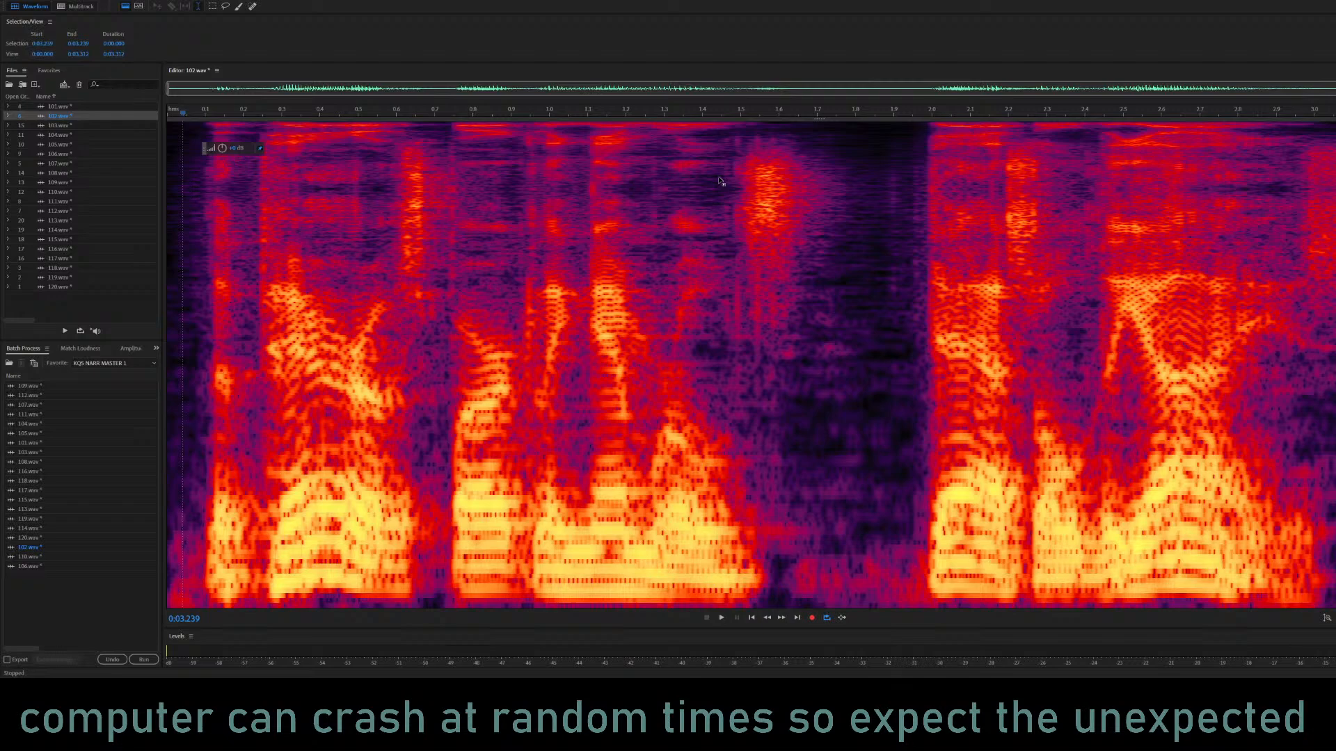
{"action": "key", "text": "space"}
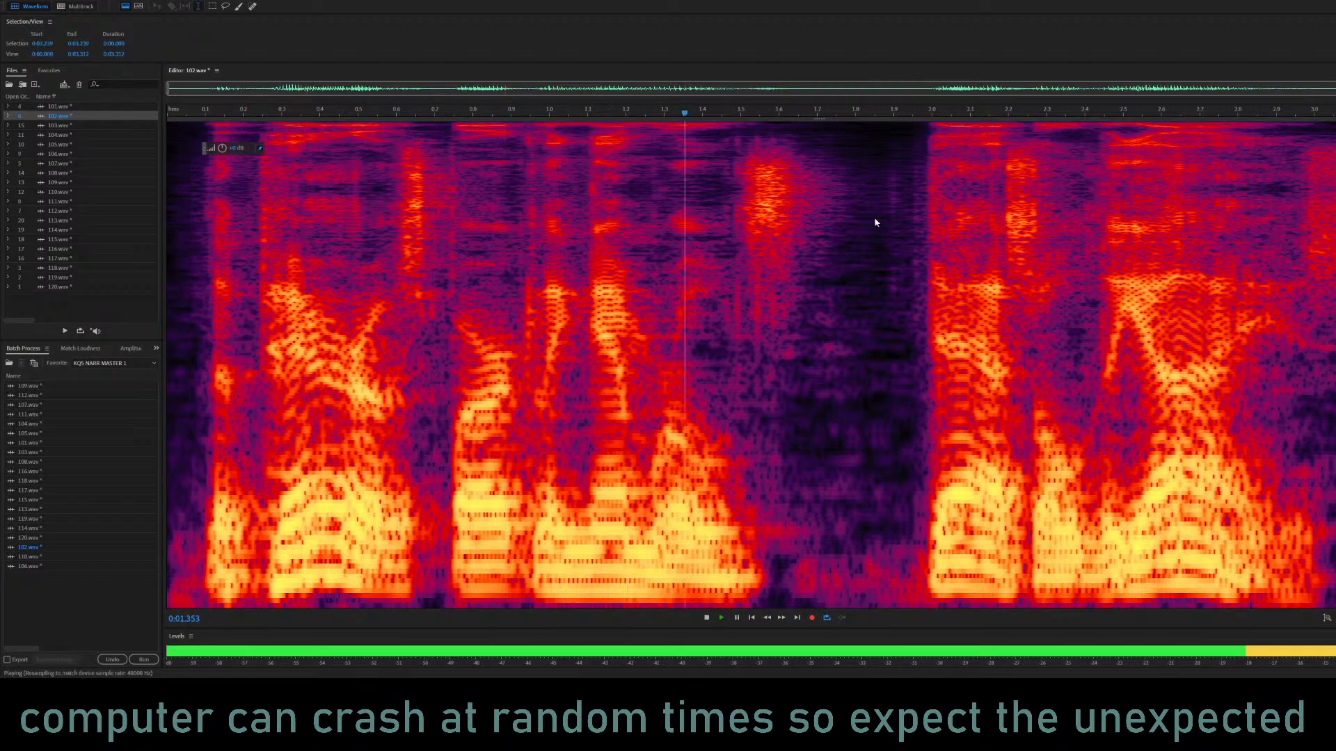
Replay 102.wav several times to judge its tone and the pause between its two phrases.
{"action": "key", "text": "space"}
{"action": "key", "text": "space"}
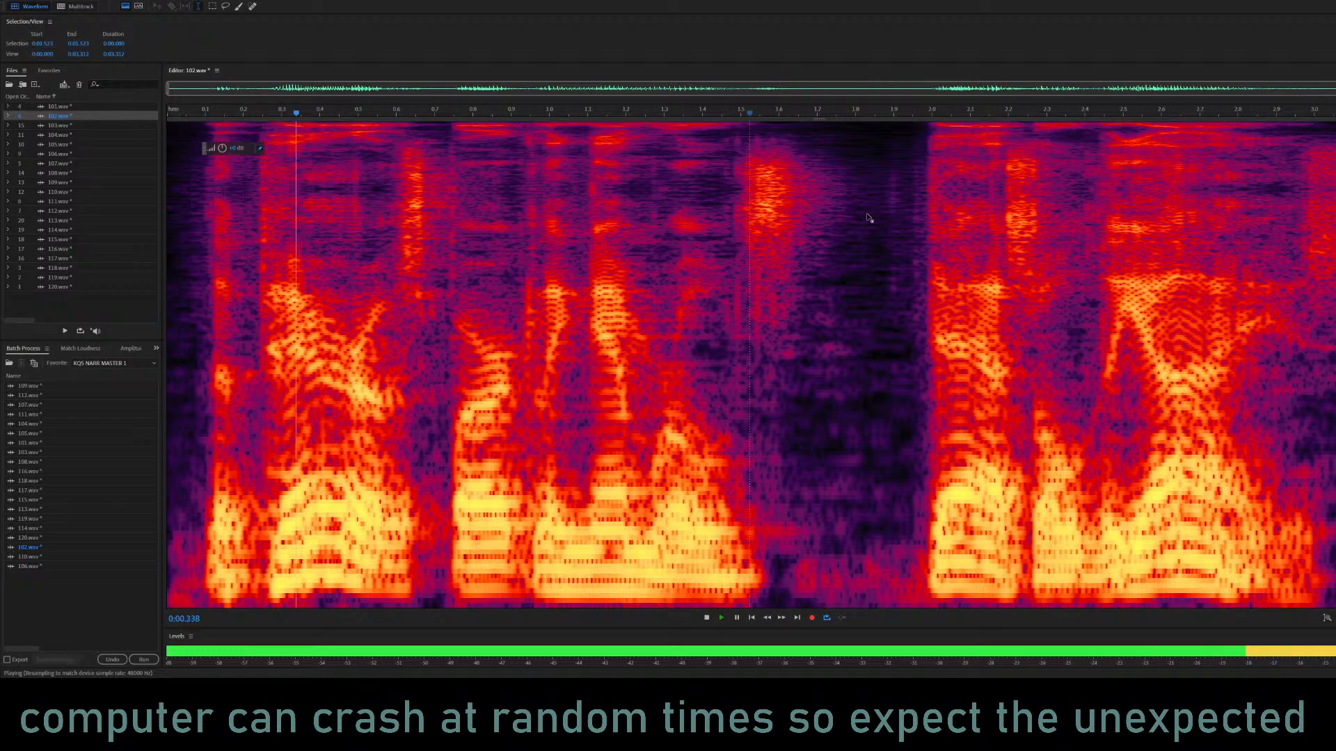
{"action": "key", "text": "space"}
{"action": "key", "text": "space"}
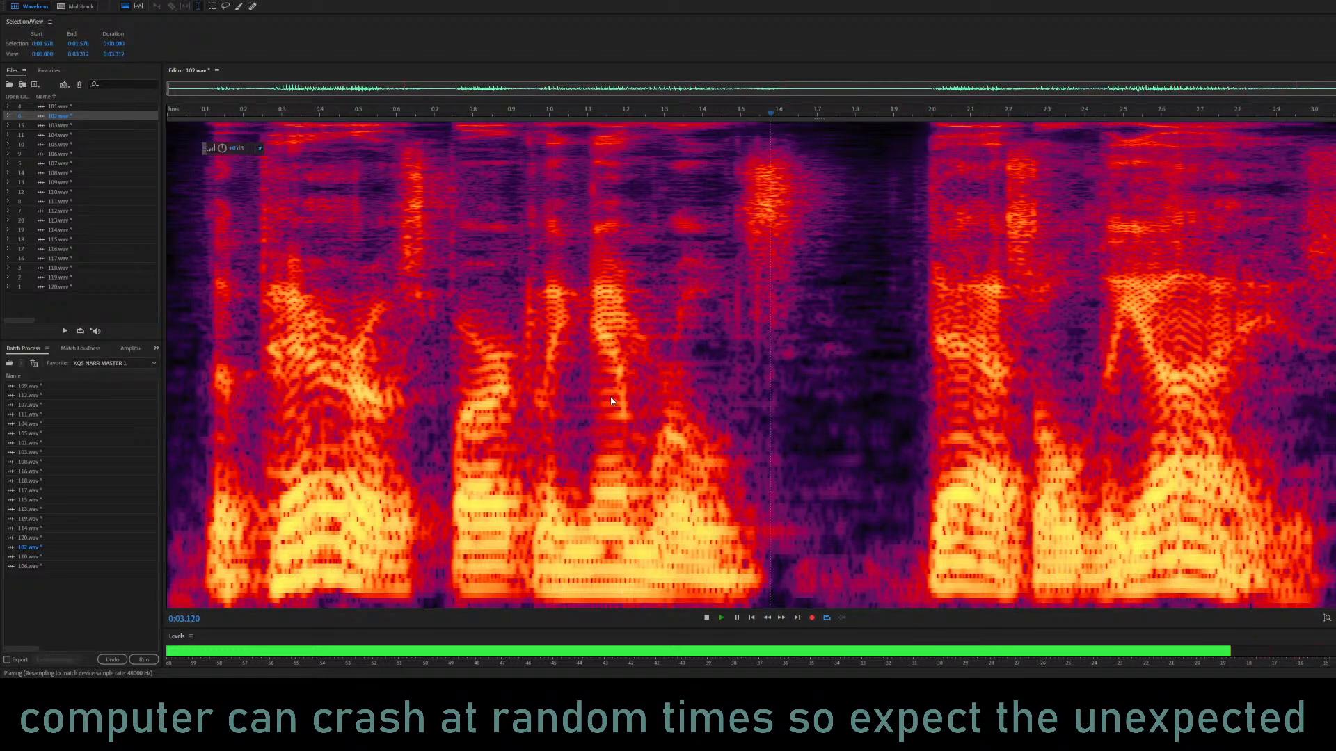
{"action": "key", "text": "space"}
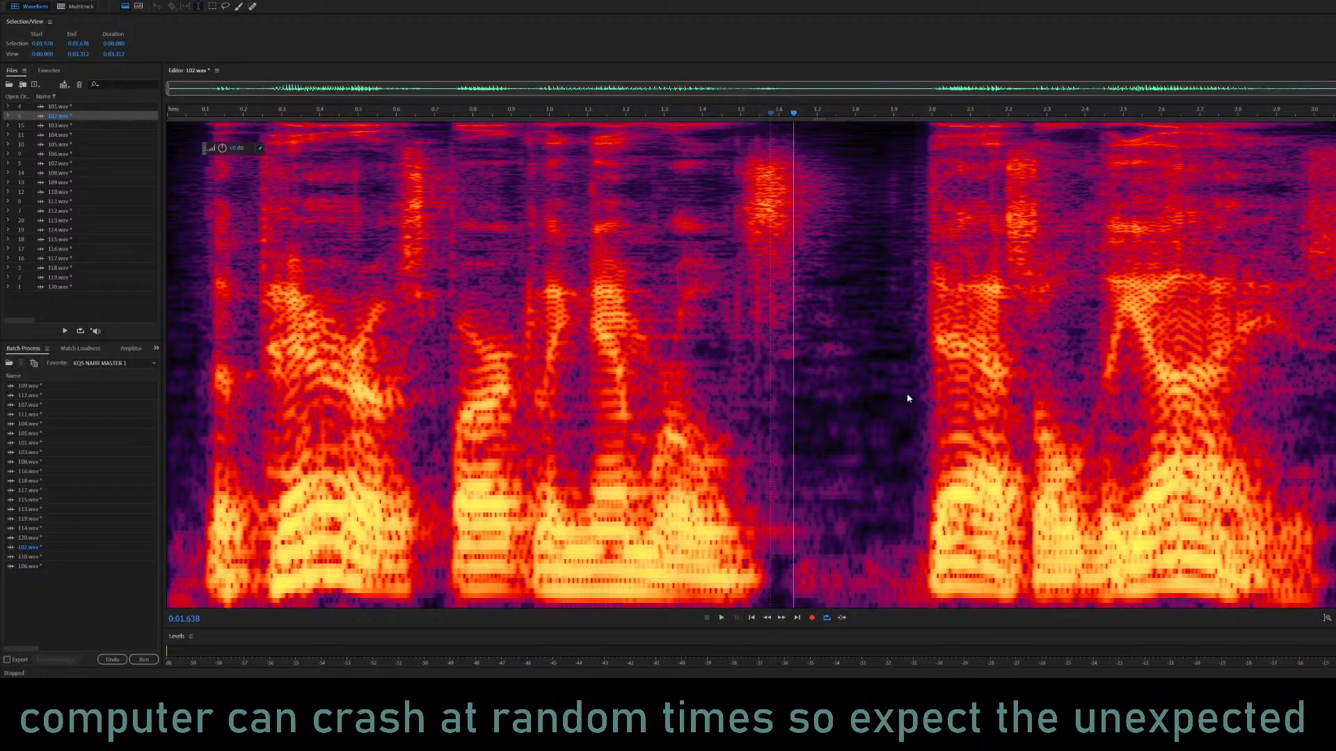
Apply the Parametric Equalizer to all of 102.wav and play the result from near its beginning.
{"action": "key", "text": "ctrl+a"}
{"action": "left_click", "coordinate": [256, 363]}
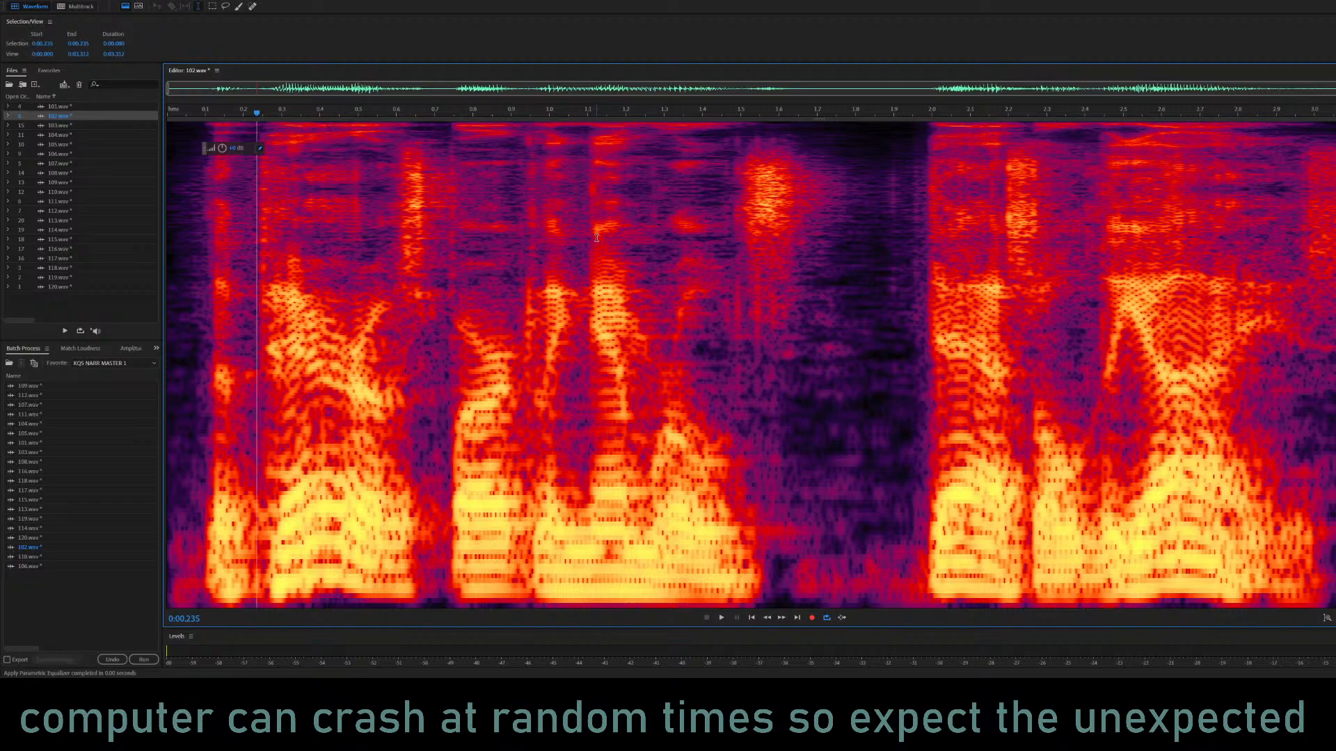
{"action": "left_click", "coordinate": [171, 268]}
{"action": "key", "text": "space"}
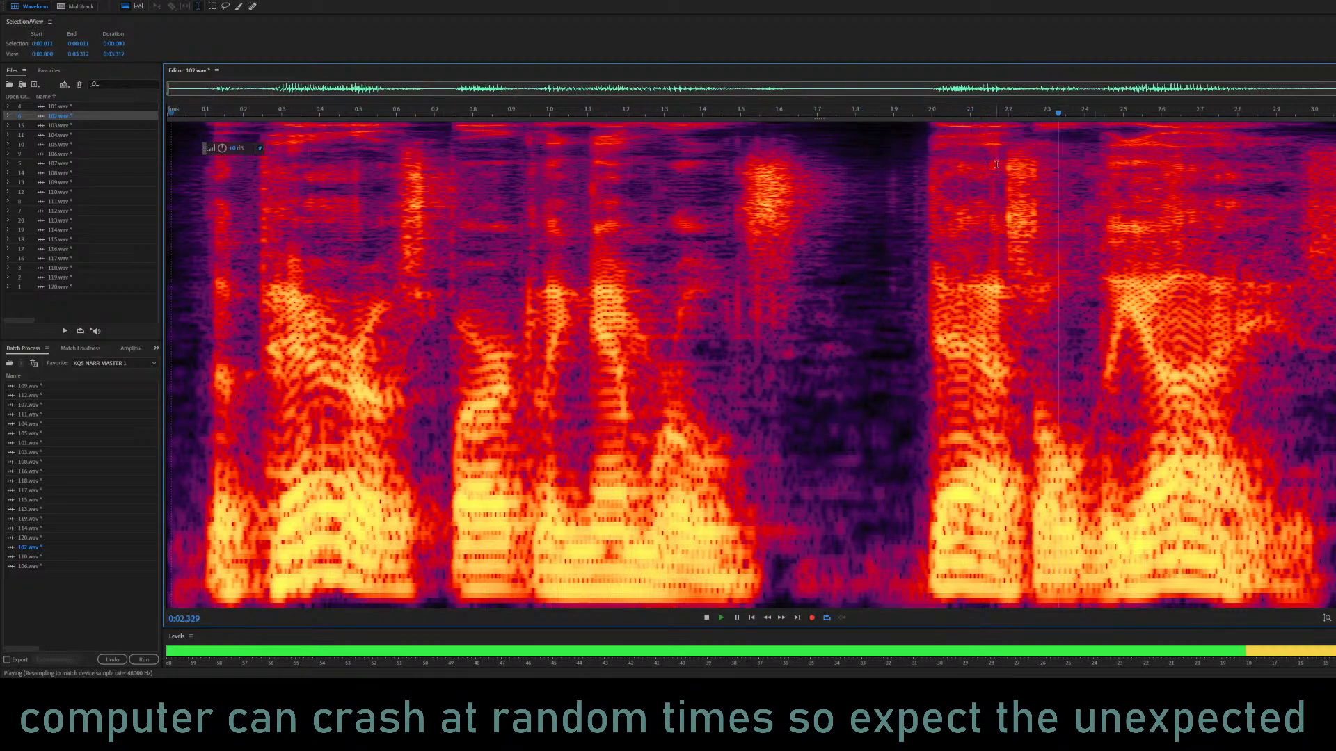
{"action": "key", "text": "space"}
Copy the closing phrase of 102.wav from 1.968 s to the end and listen to the pause before it.
{"action": "left_click_drag", "start_coordinate": [921, 197], "coordinate": [1332, 197]}
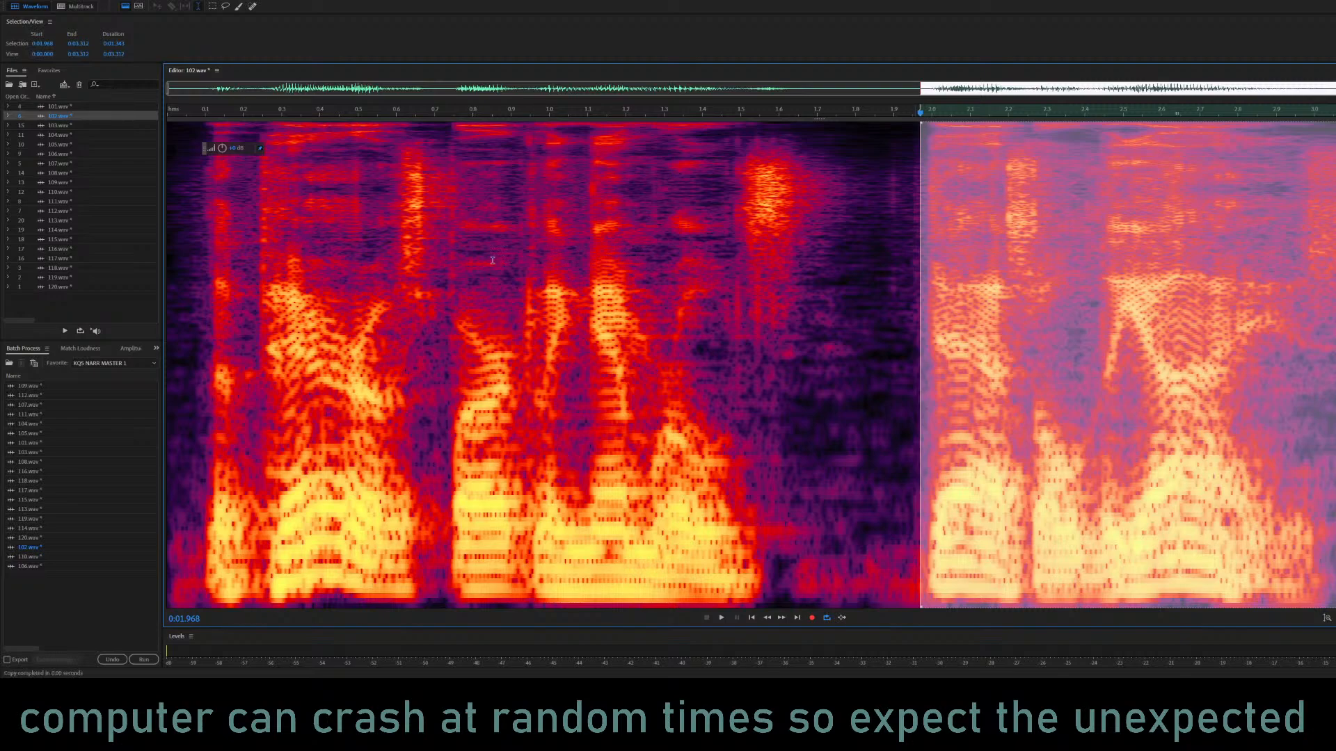
{"action": "left_click", "coordinate": [442, 202]}
{"action": "key", "text": "space"}
{"action": "key", "text": "space"}
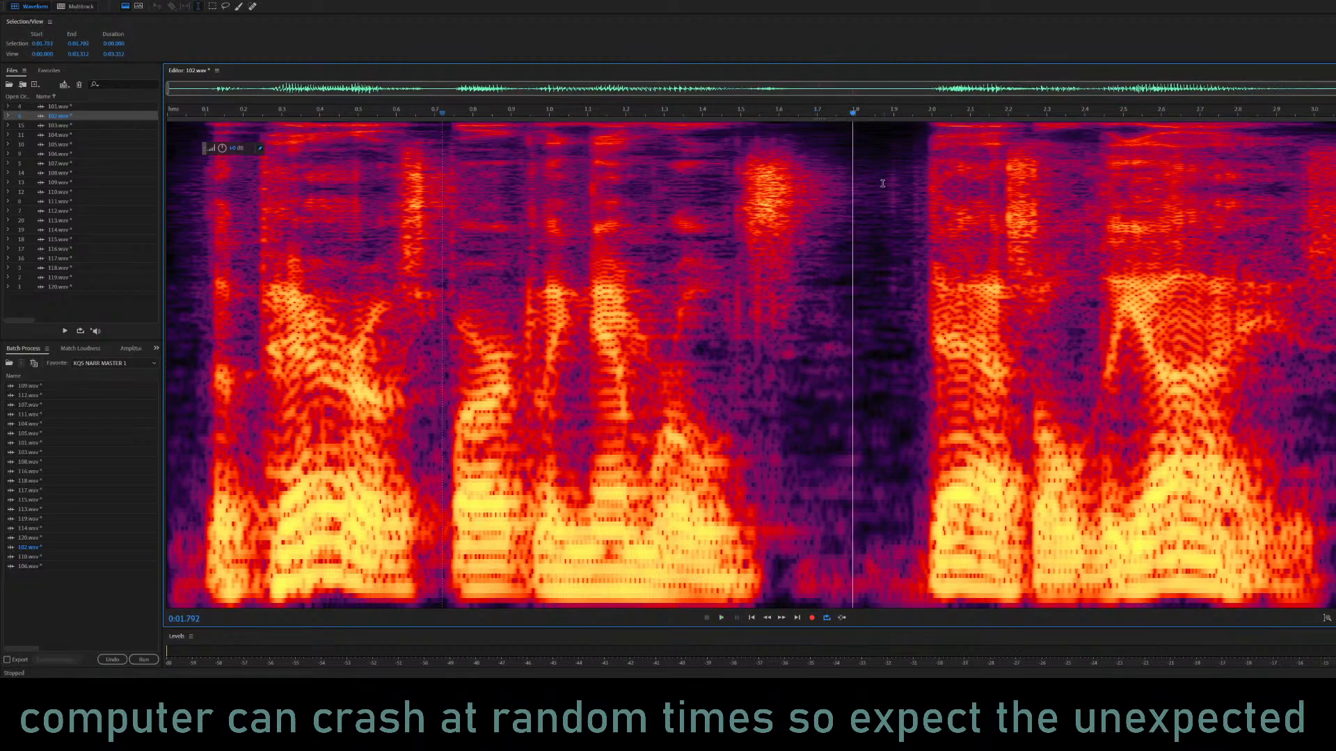
Try mix-pasting the copied closing phrase at 1.831 s in 102.wav, listen to the shortened pause, and undo the paste.
{"action": "left_click", "coordinate": [867, 184]}
{"action": "left_click", "coordinate": [935, 353]}
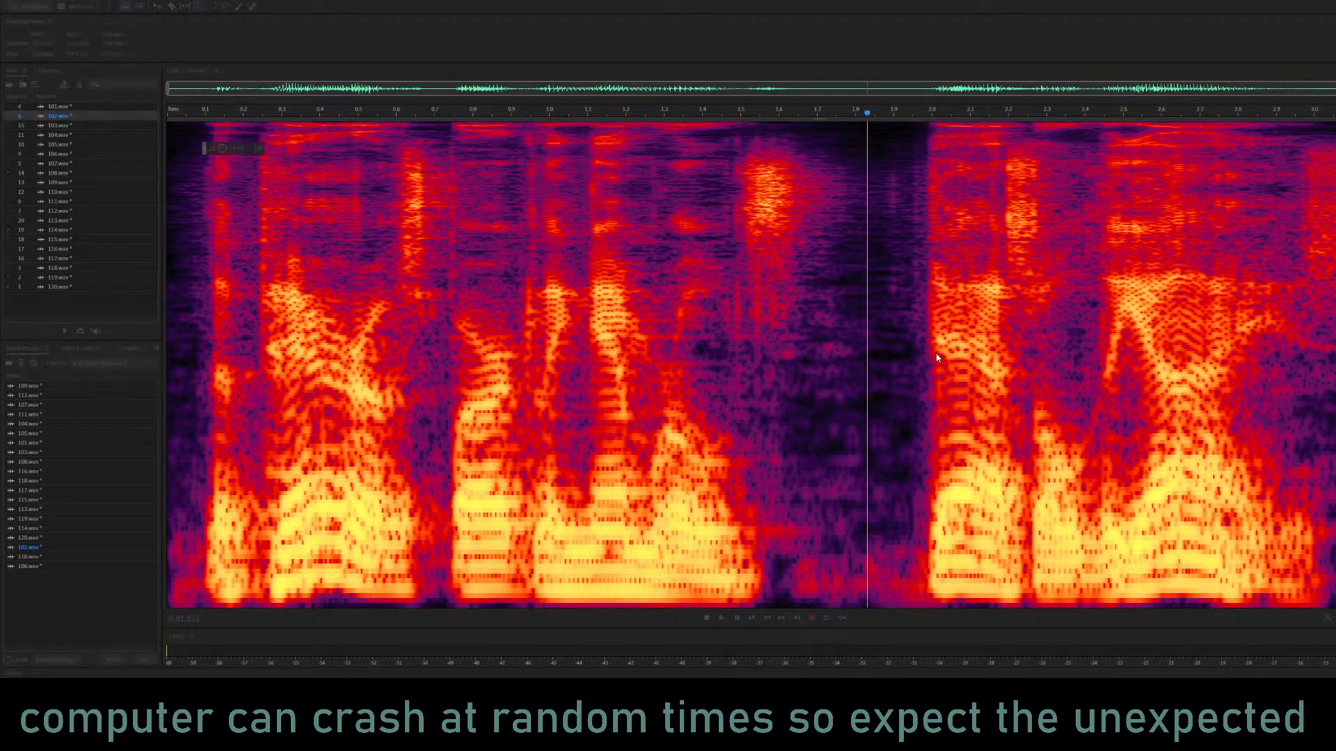
{"action": "left_click", "coordinate": [534, 360]}
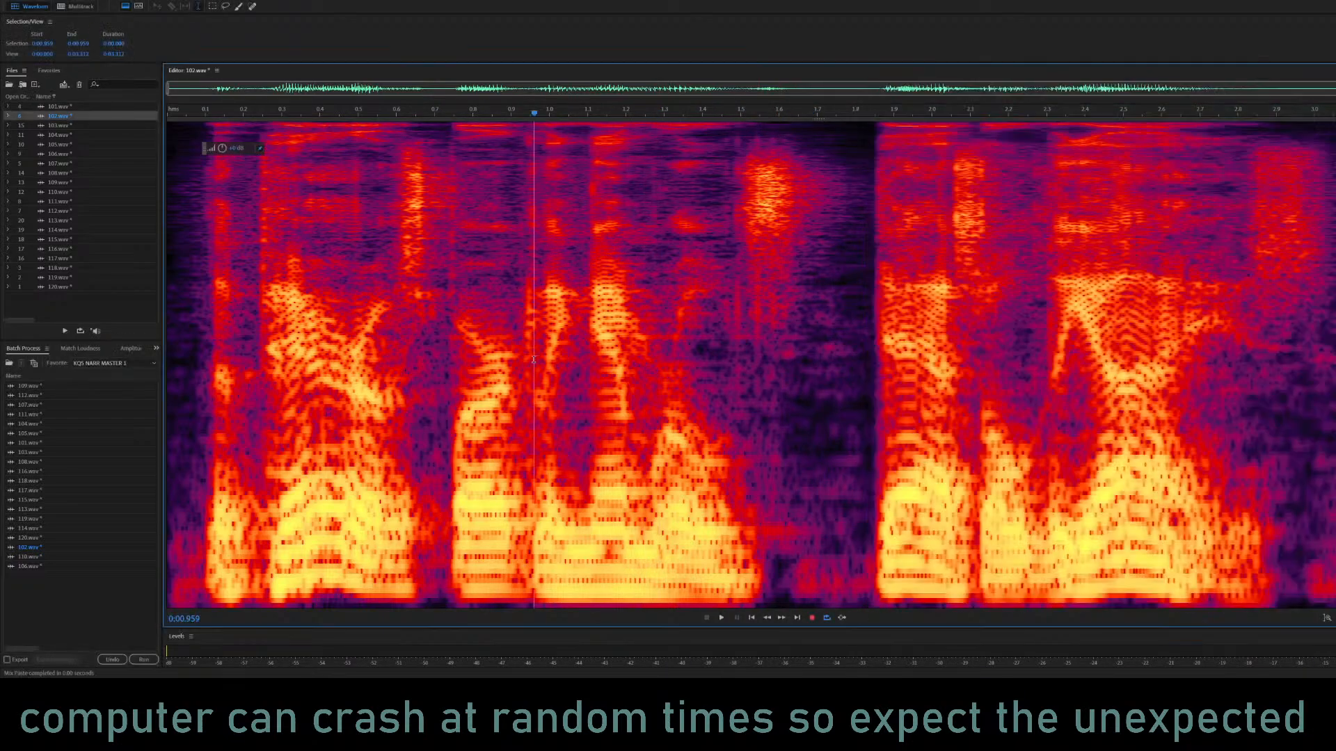
{"action": "key", "text": "space"}
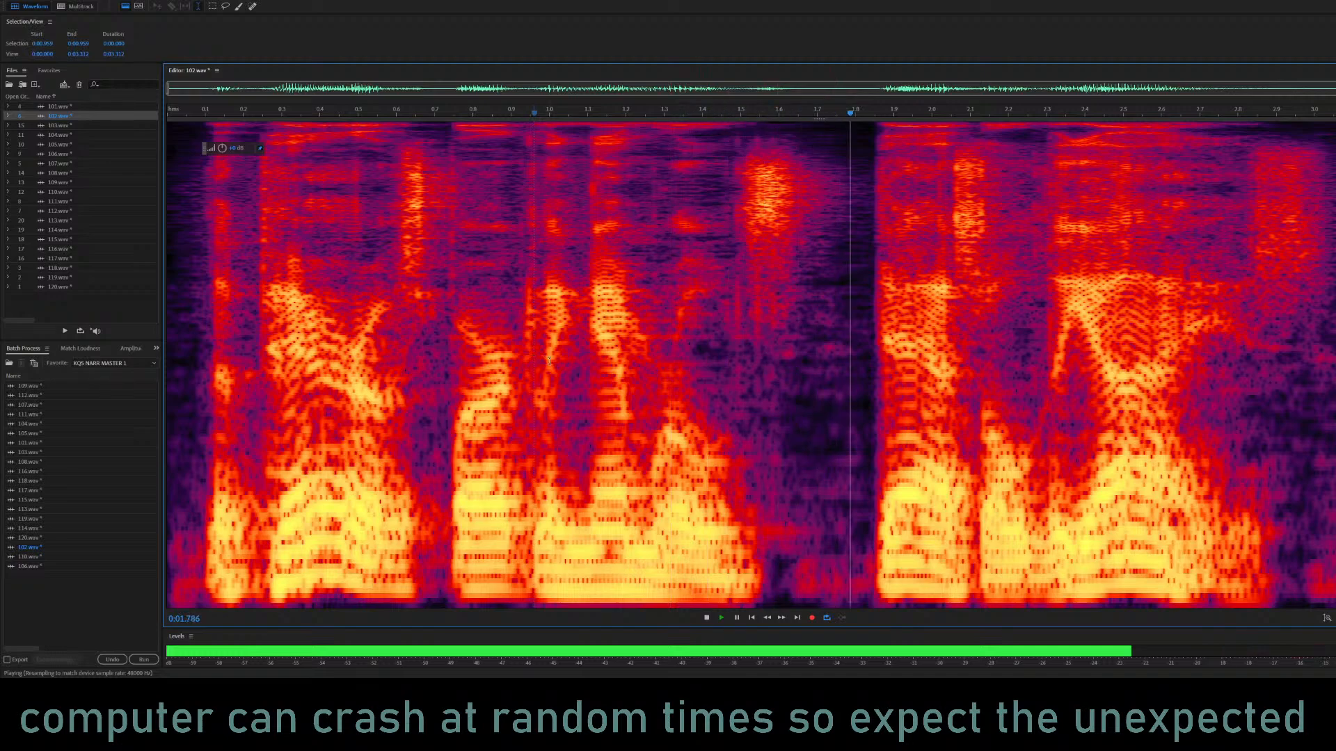
{"action": "key", "text": "space"}
{"action": "key", "text": "ctrl+z"}
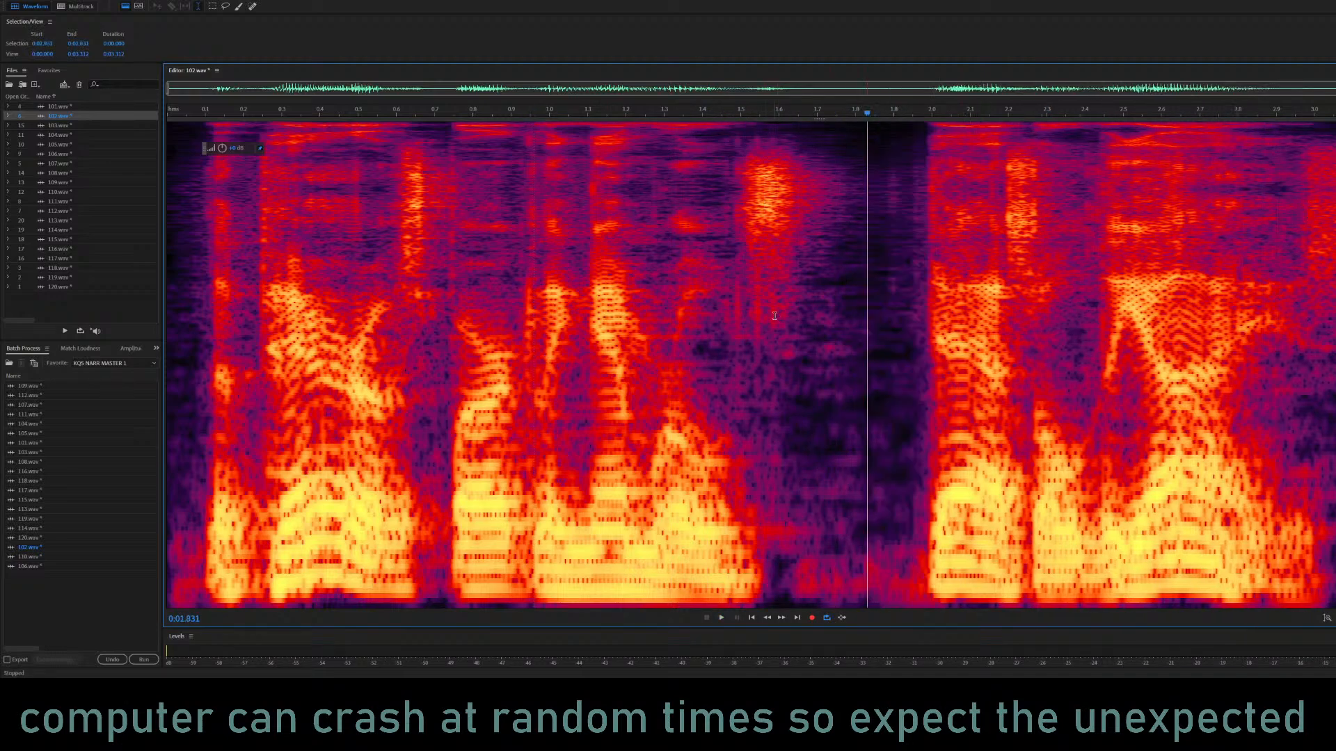
Mix-paste the copied closing phrase at 1.776 s in 102.wav and check the tightened pause by playing it.
{"action": "left_click", "coordinate": [846, 254]}
{"action": "left_click", "coordinate": [898, 430]}
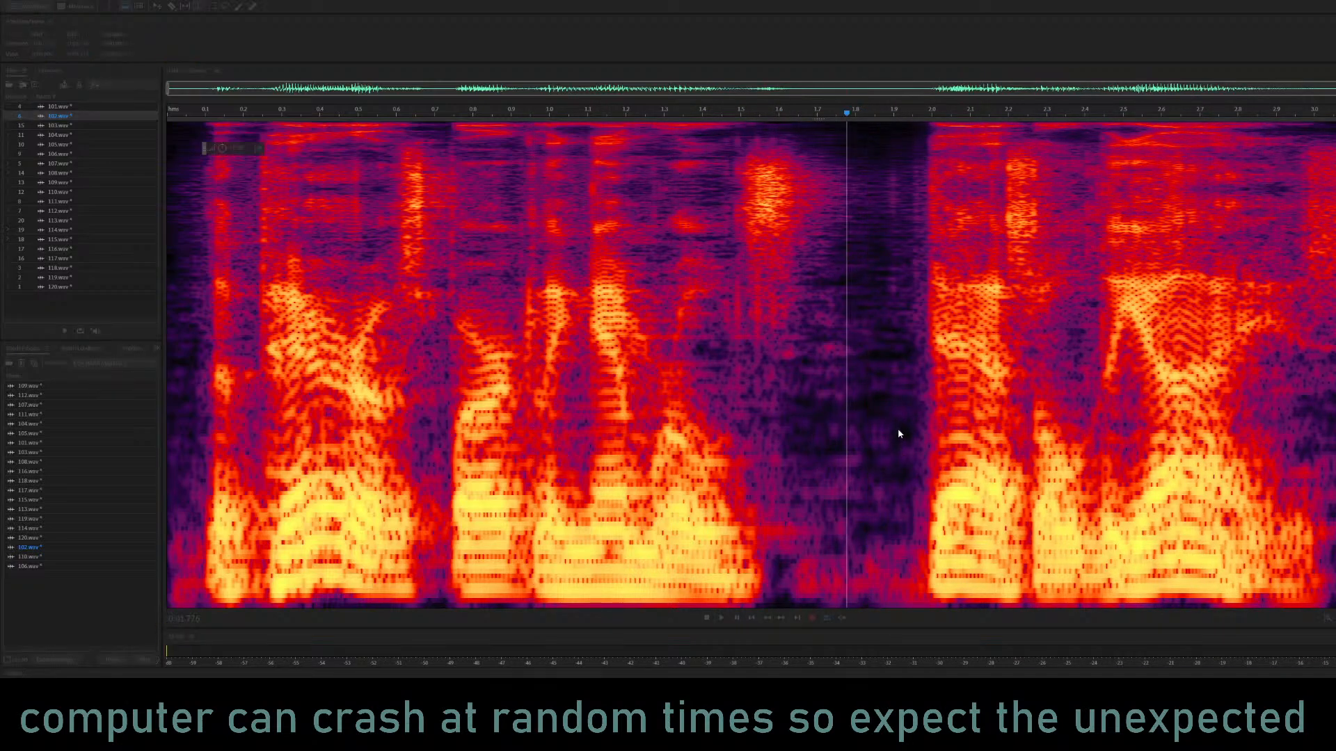
{"action": "key", "text": "space"}
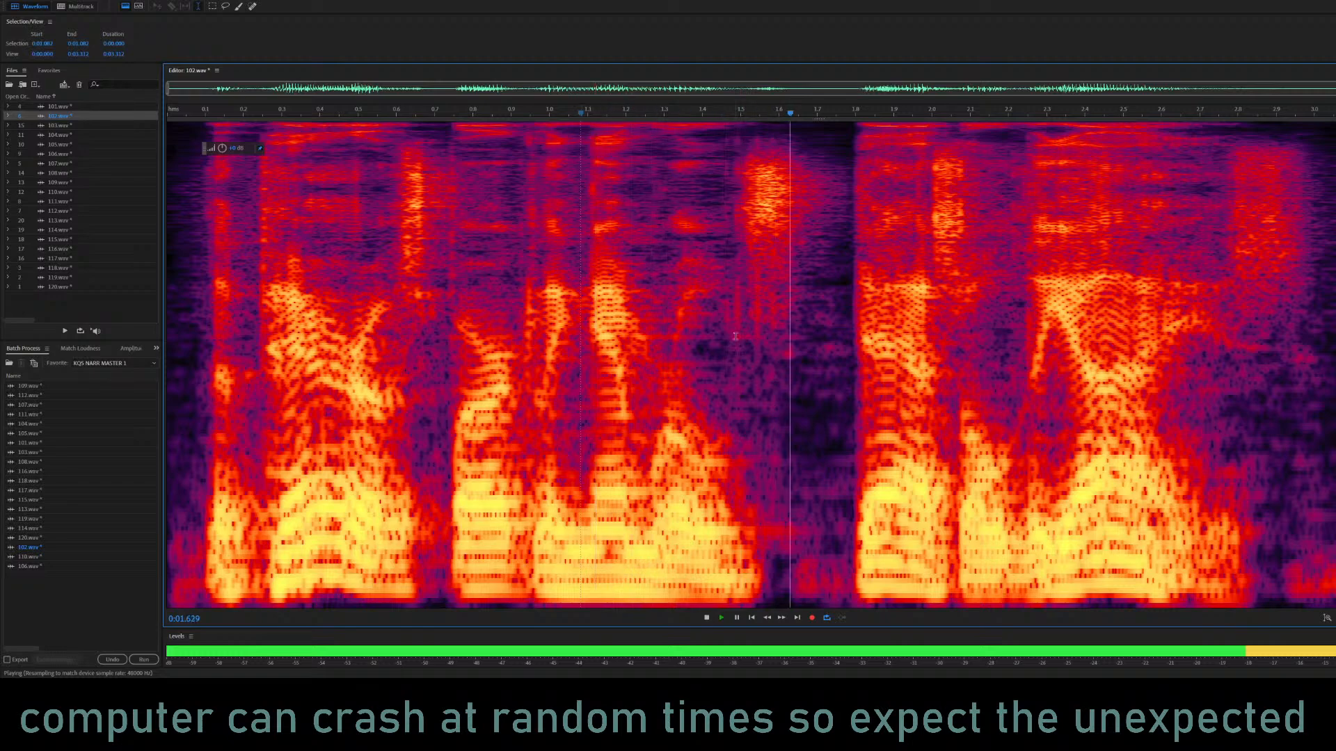
{"action": "left_click", "coordinate": [171, 289]}
{"action": "key", "text": "space"}
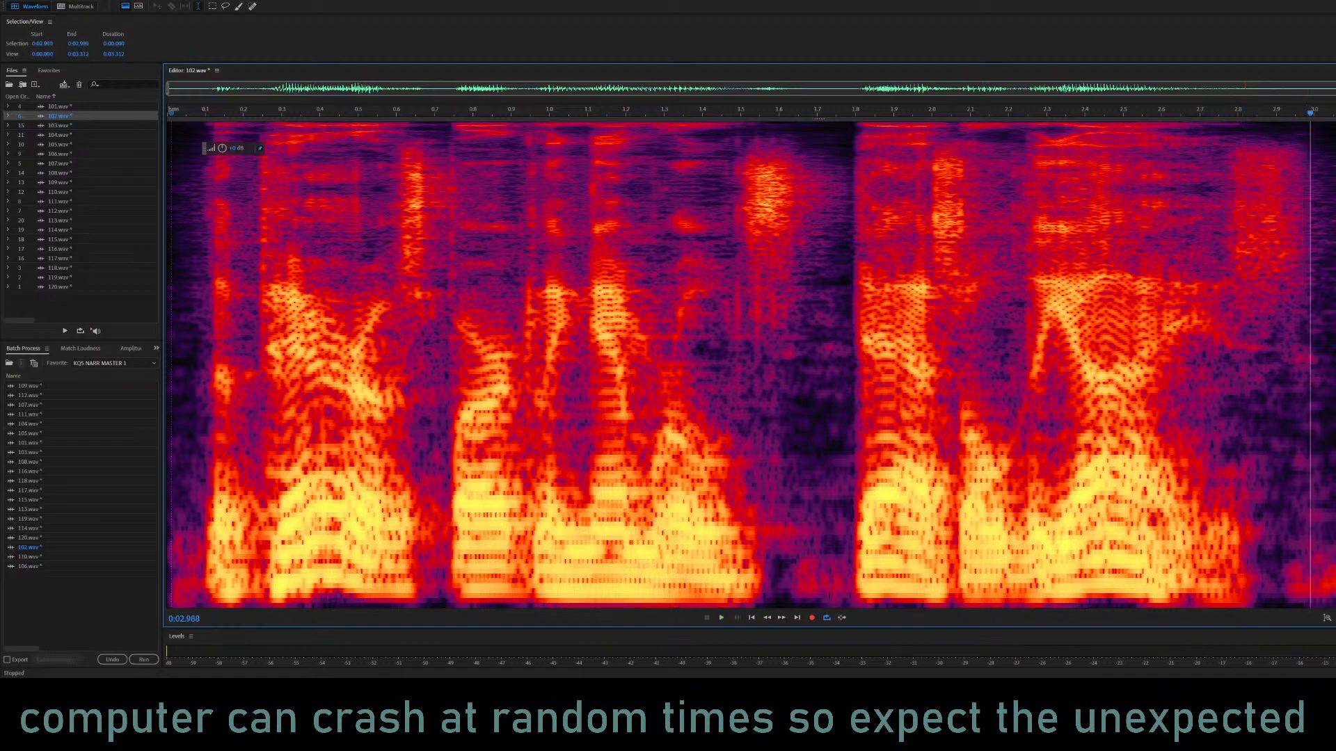
Lower the level of the leftover audio at the end of 102.wav, from 3.043 s onward, with Amplify.
{"action": "left_click_drag", "start_coordinate": [1331, 192], "coordinate": [1335, 193]}
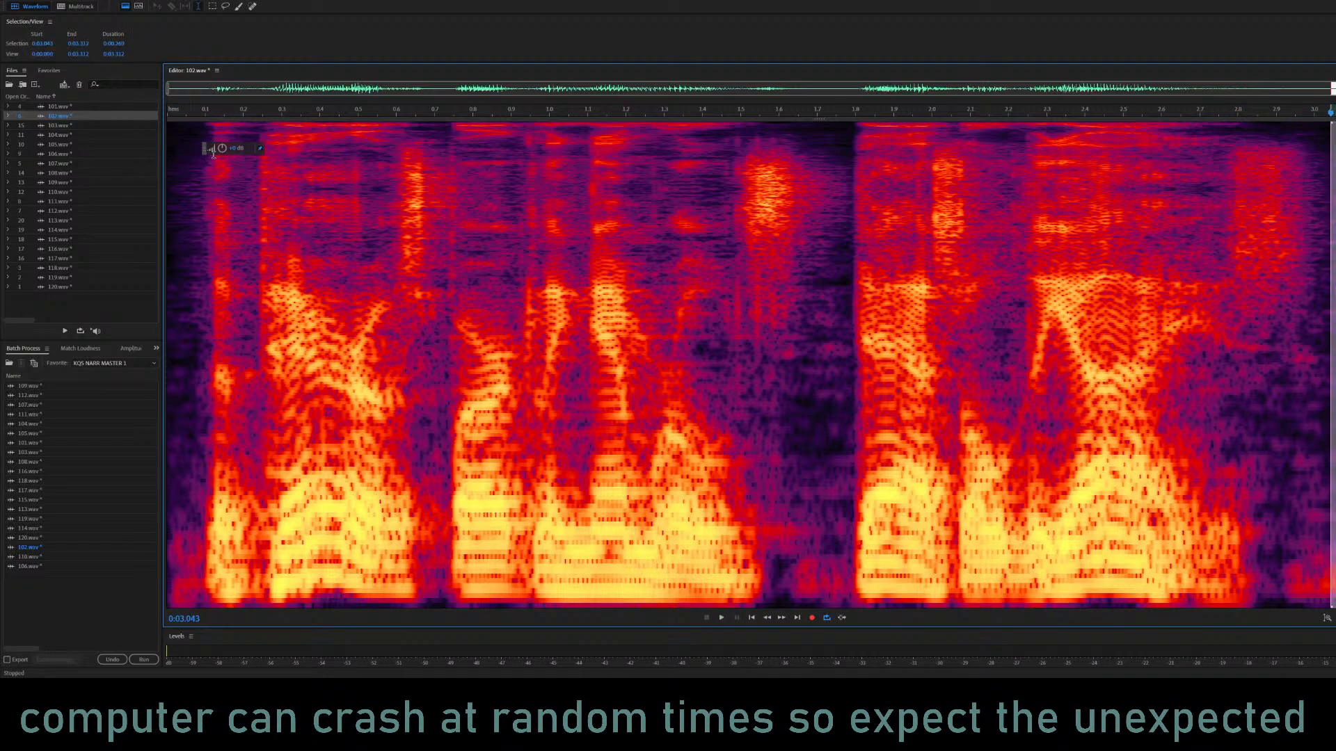
{"action": "left_click_drag", "start_coordinate": [222, 148], "coordinate": [94, 158]}
{"action": "left_click", "coordinate": [619, 335]}
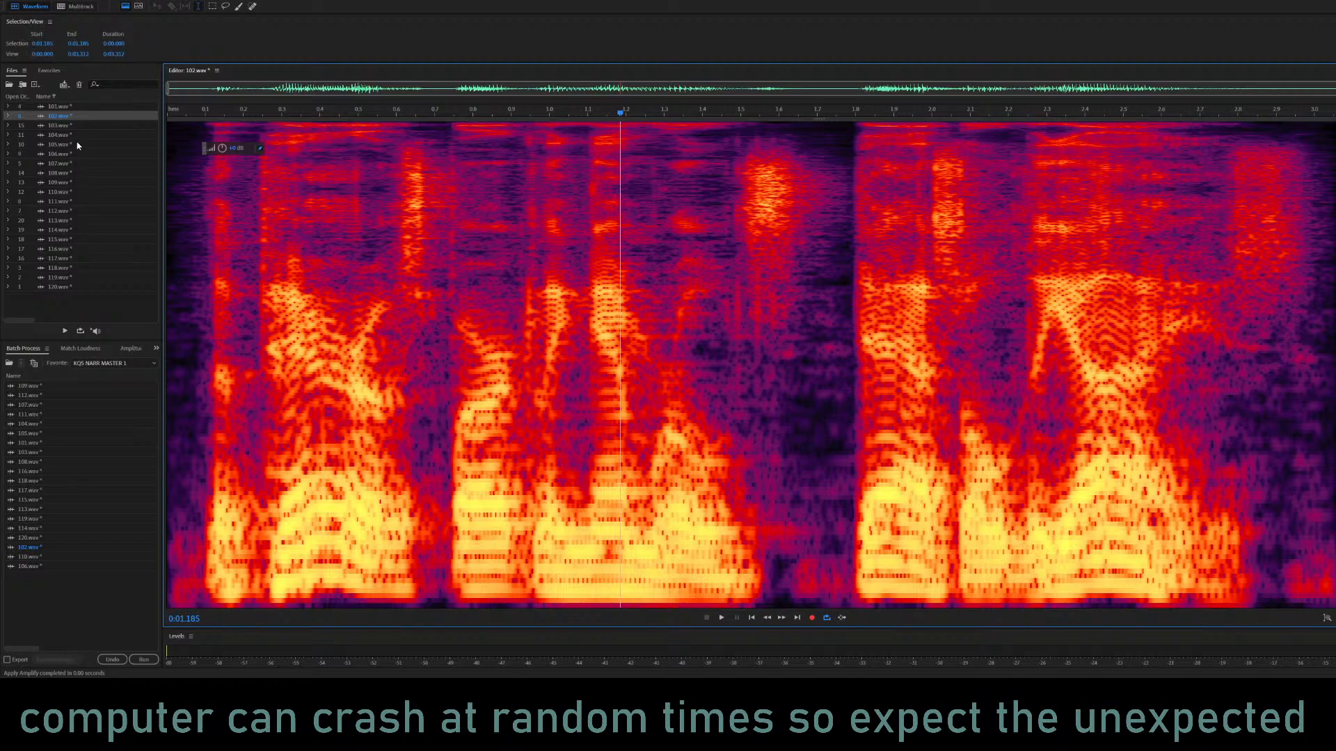
Open 103.wav in the editor and listen to it from 0.025 s.
{"action": "left_click", "coordinate": [88, 126]}
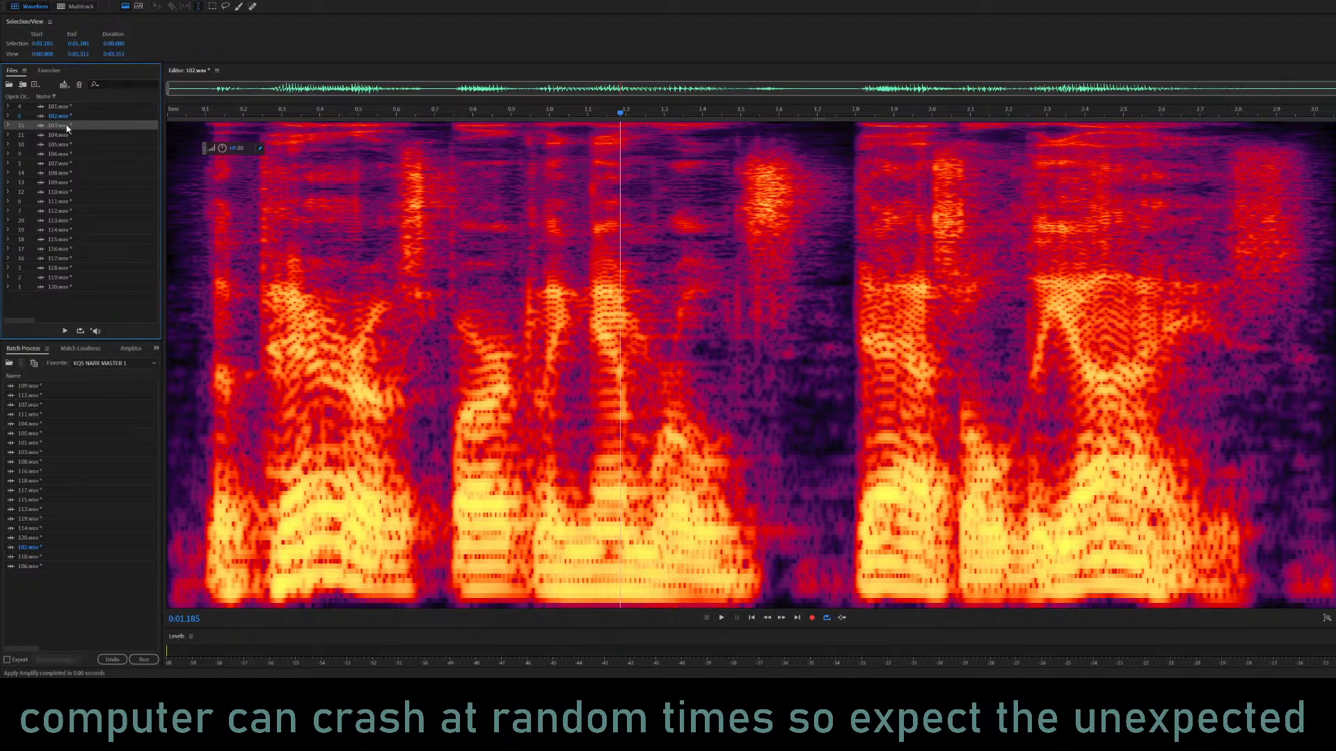
{"action": "double_click", "coordinate": [67, 126]}
{"action": "left_click", "coordinate": [177, 238]}
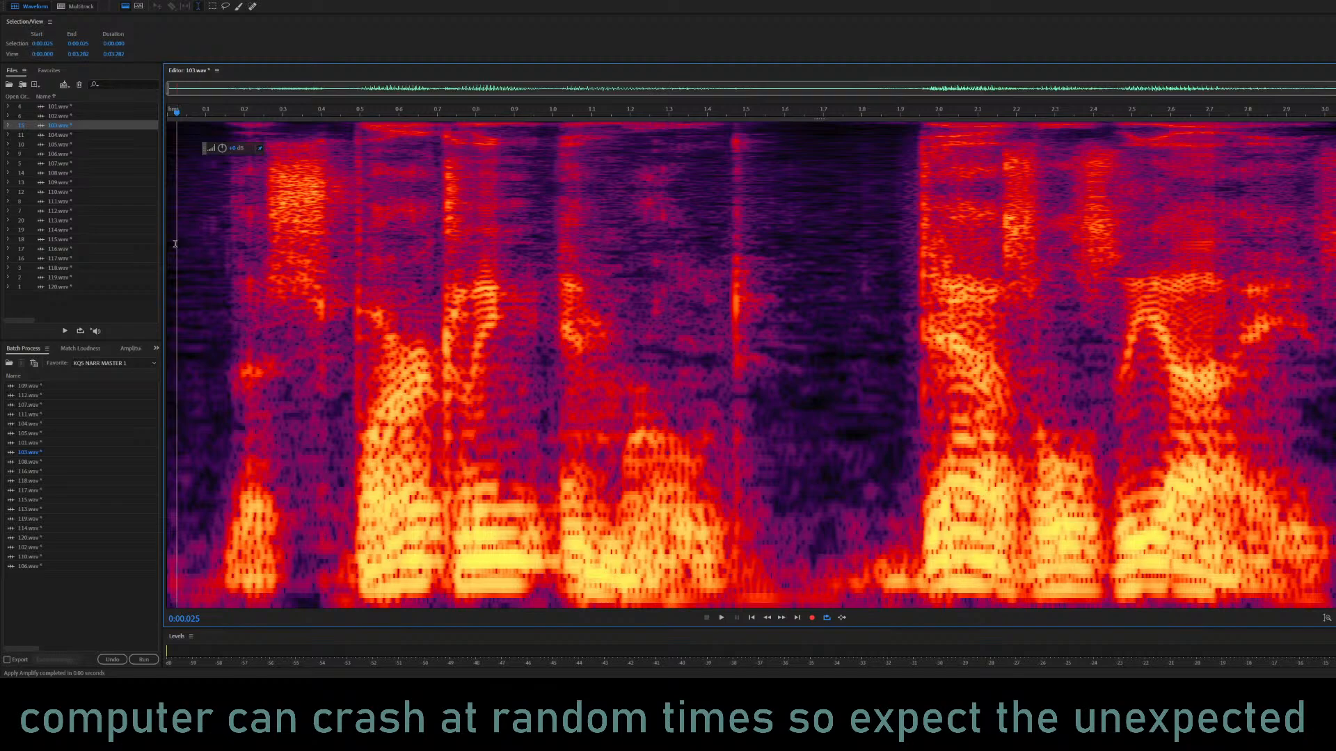
{"action": "key", "text": "space"}
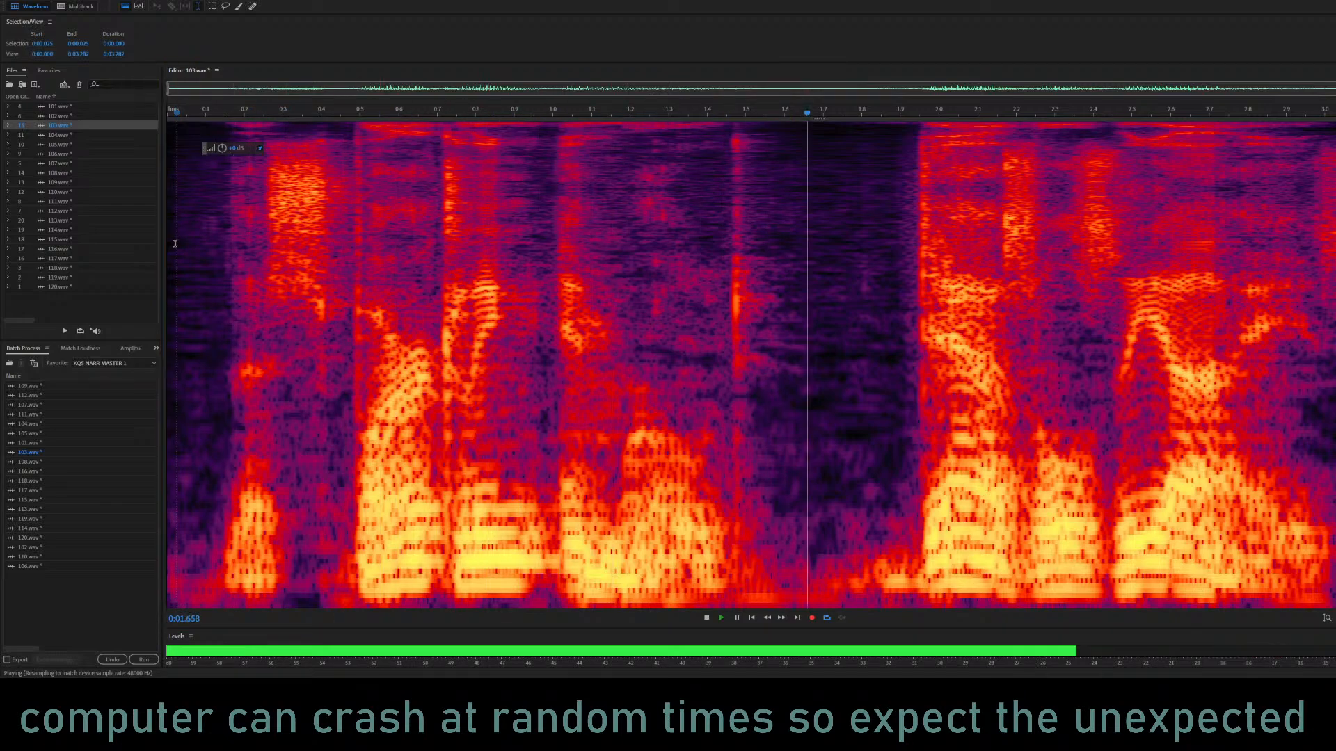
{"action": "key", "text": "space"}
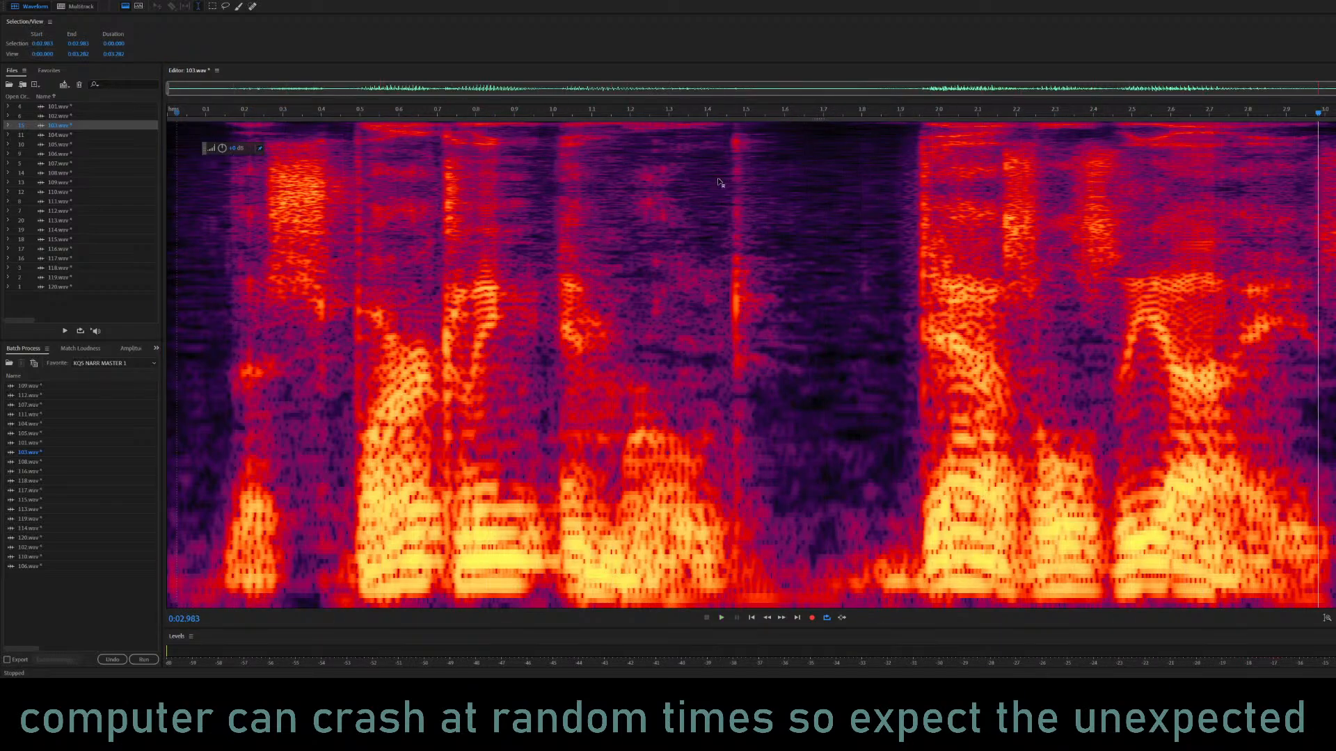
Replay 103.wav from several positions to judge its tone, the pause around 1.5 s and the closing phrase.
{"action": "left_click", "coordinate": [192, 283]}
{"action": "key", "text": "space"}
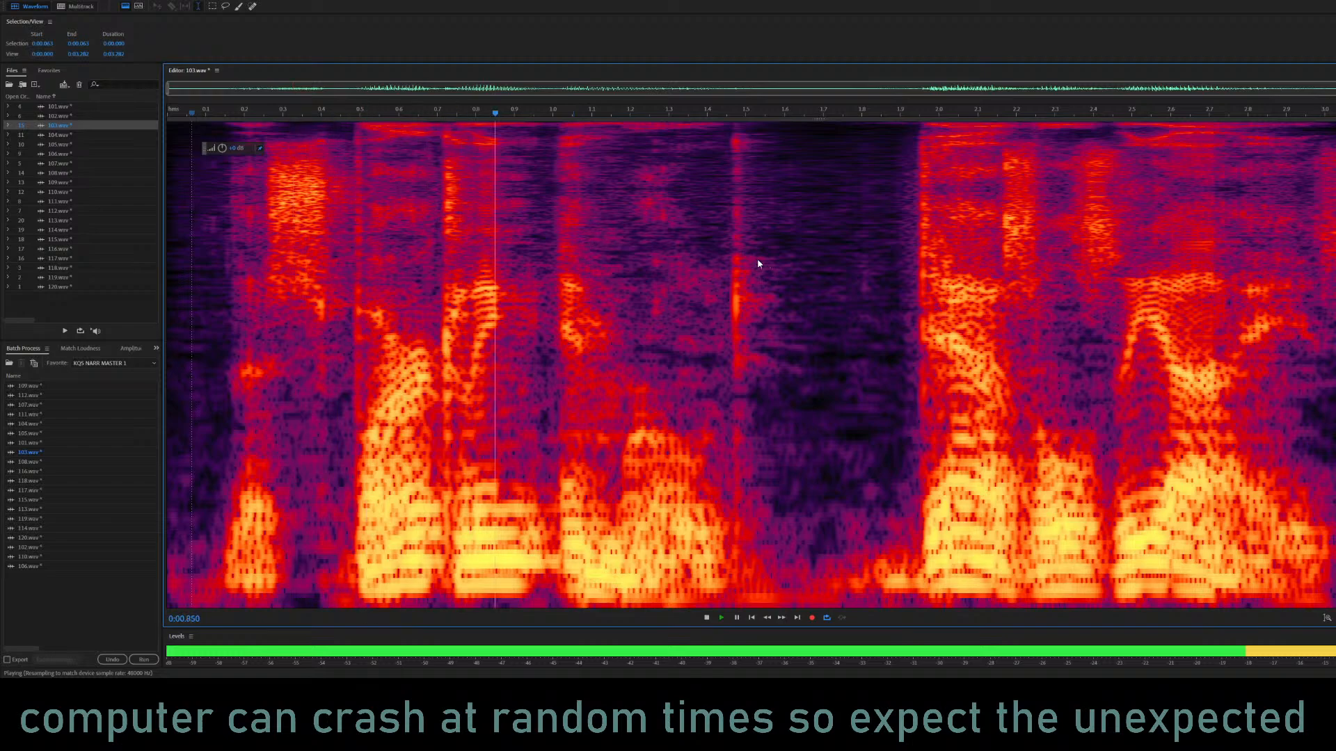
{"action": "key", "text": "space"}
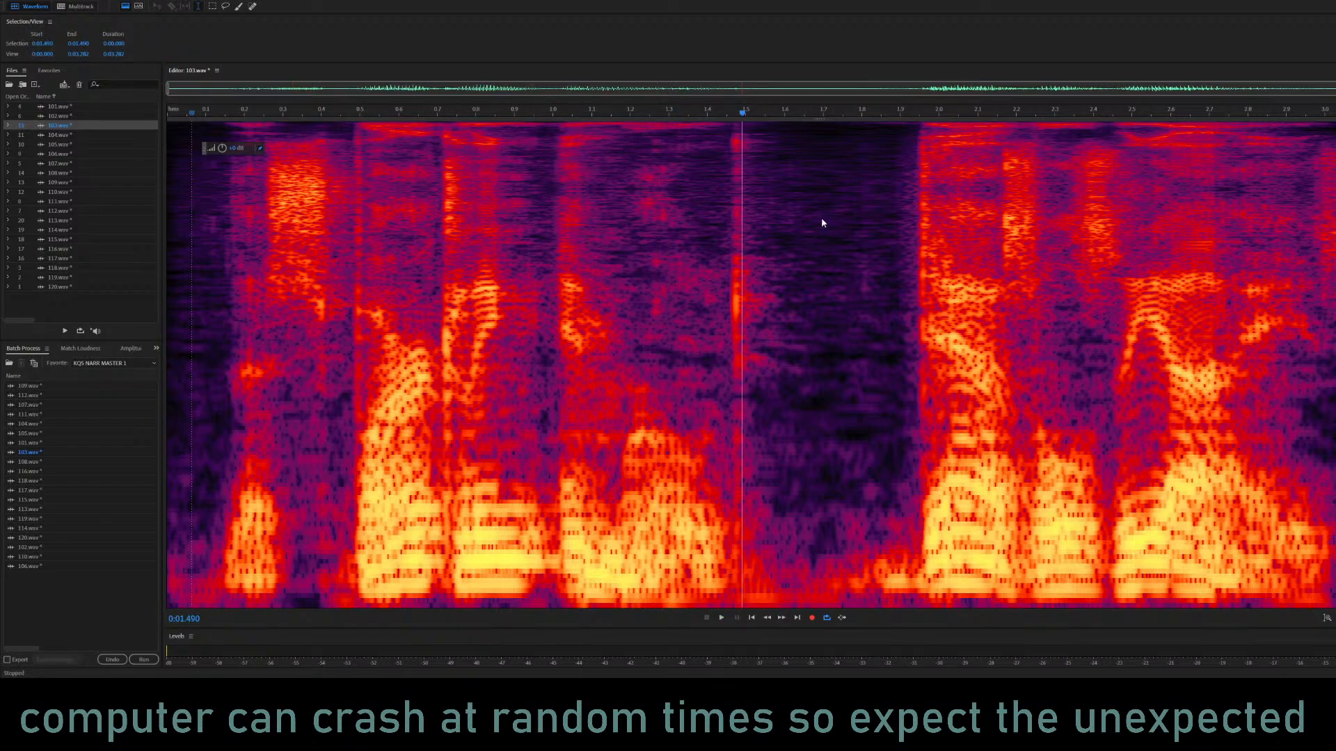
{"action": "key", "text": "space"}
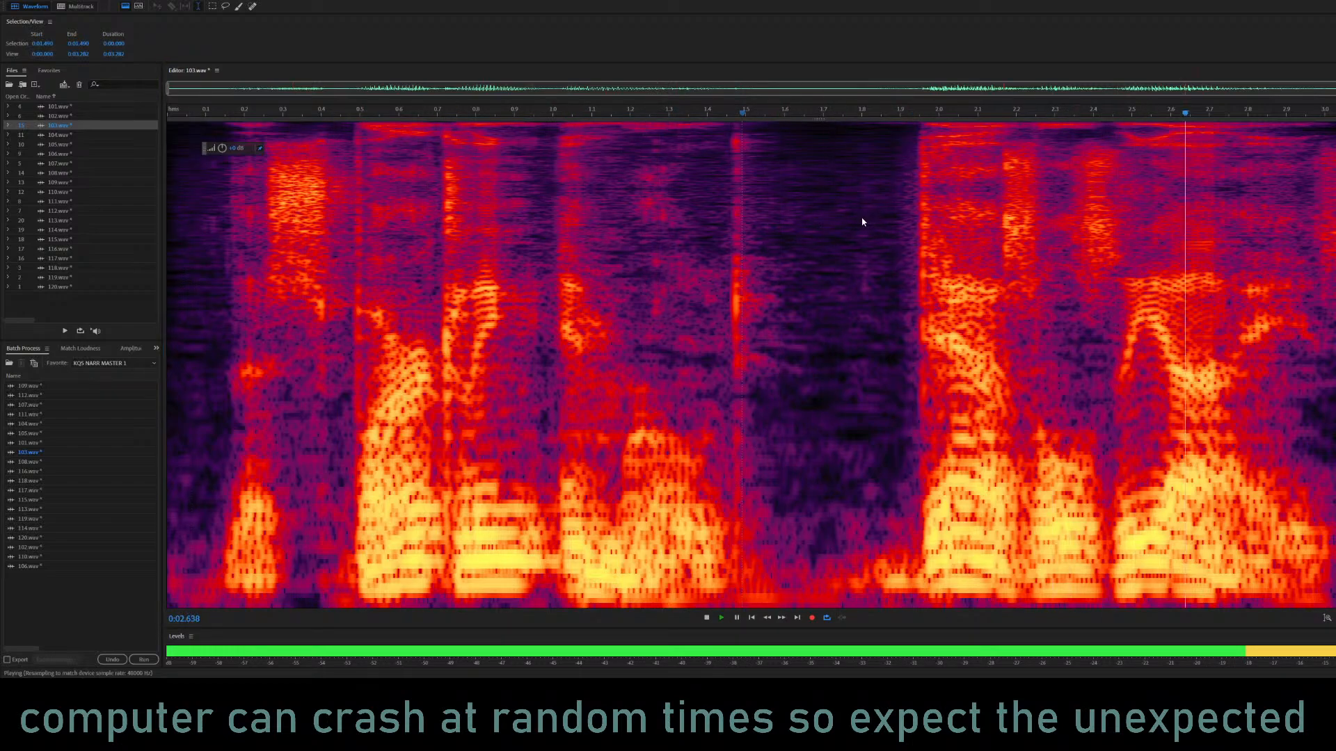
{"action": "key", "text": "space"}
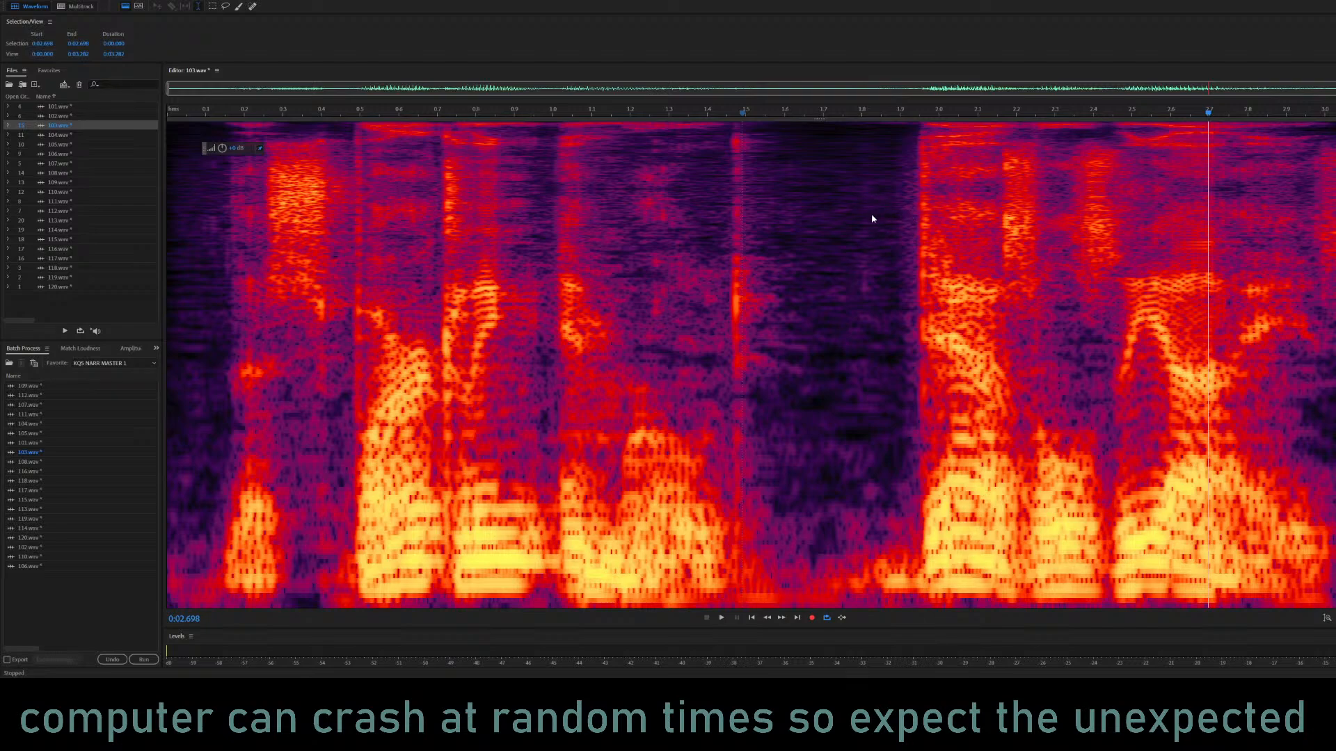
{"action": "left_click", "coordinate": [425, 306]}
{"action": "key", "text": "space"}
{"action": "key", "text": "space"}
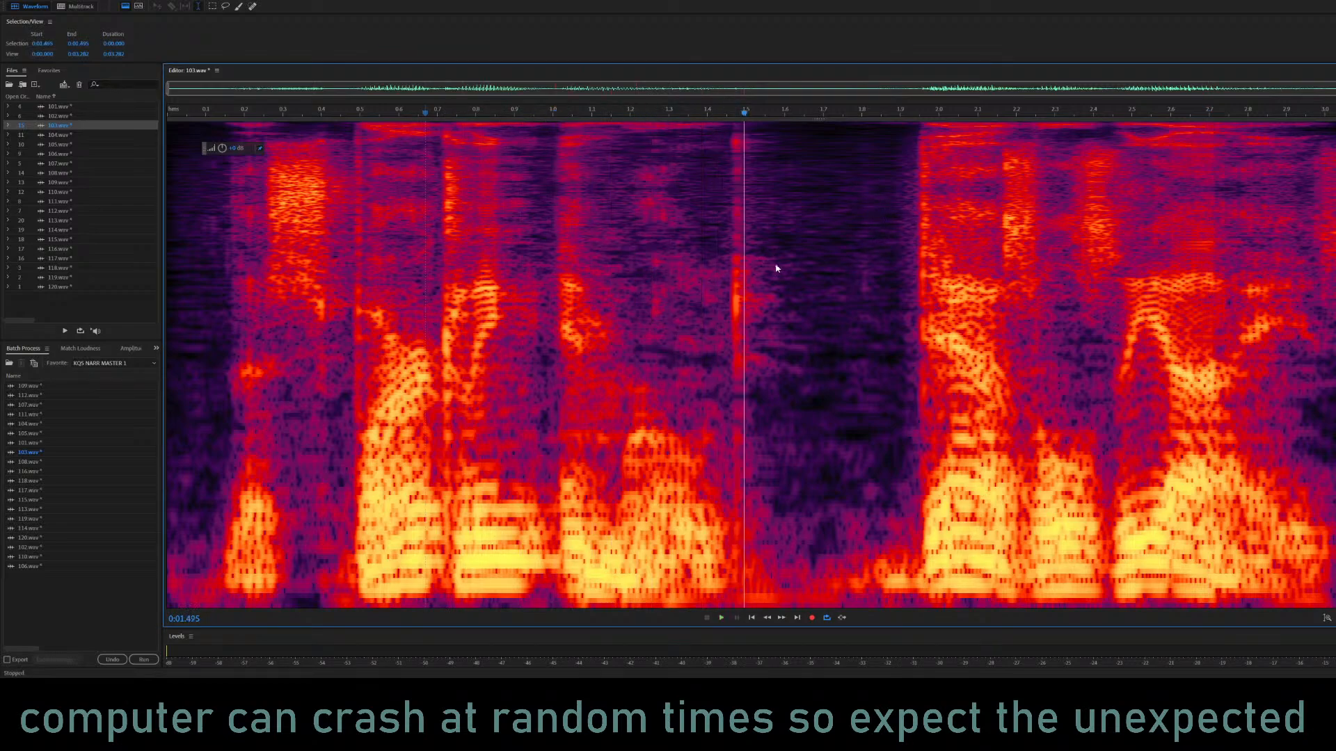
{"action": "key", "text": "space"}
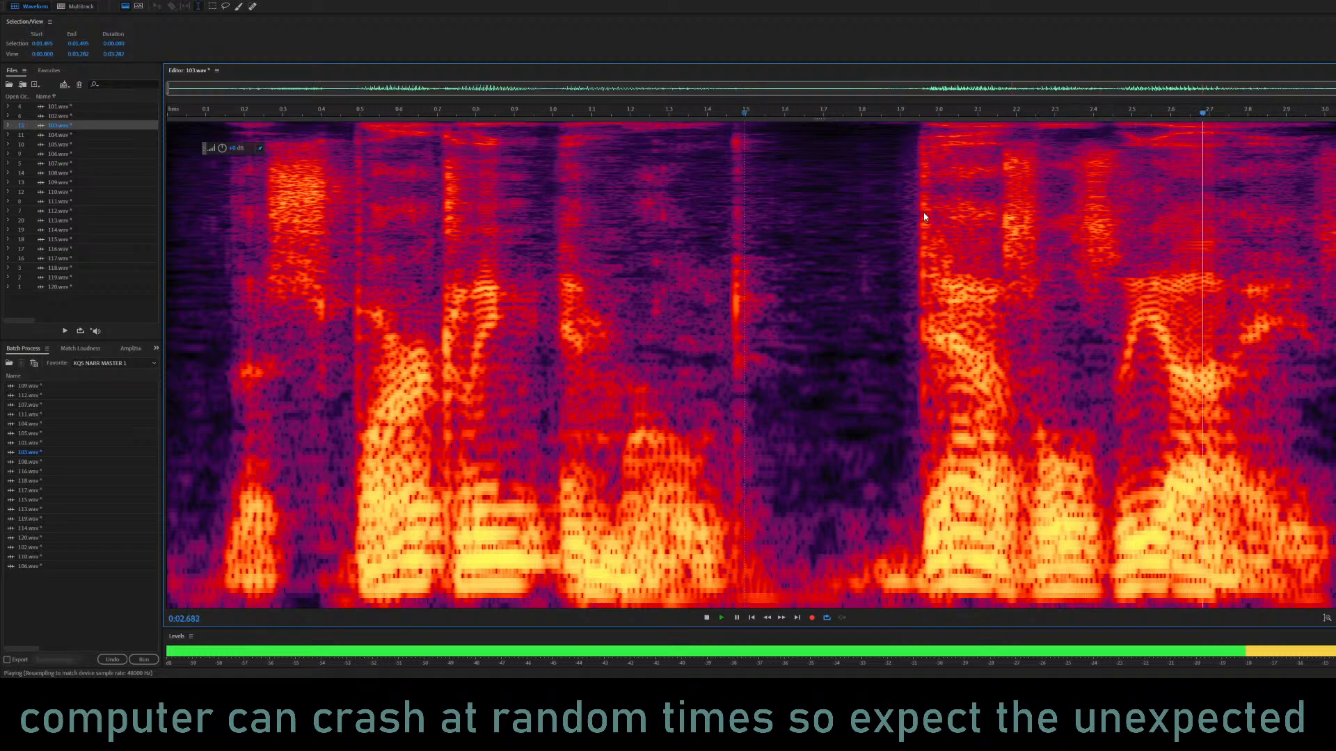
{"action": "key", "text": "space"}
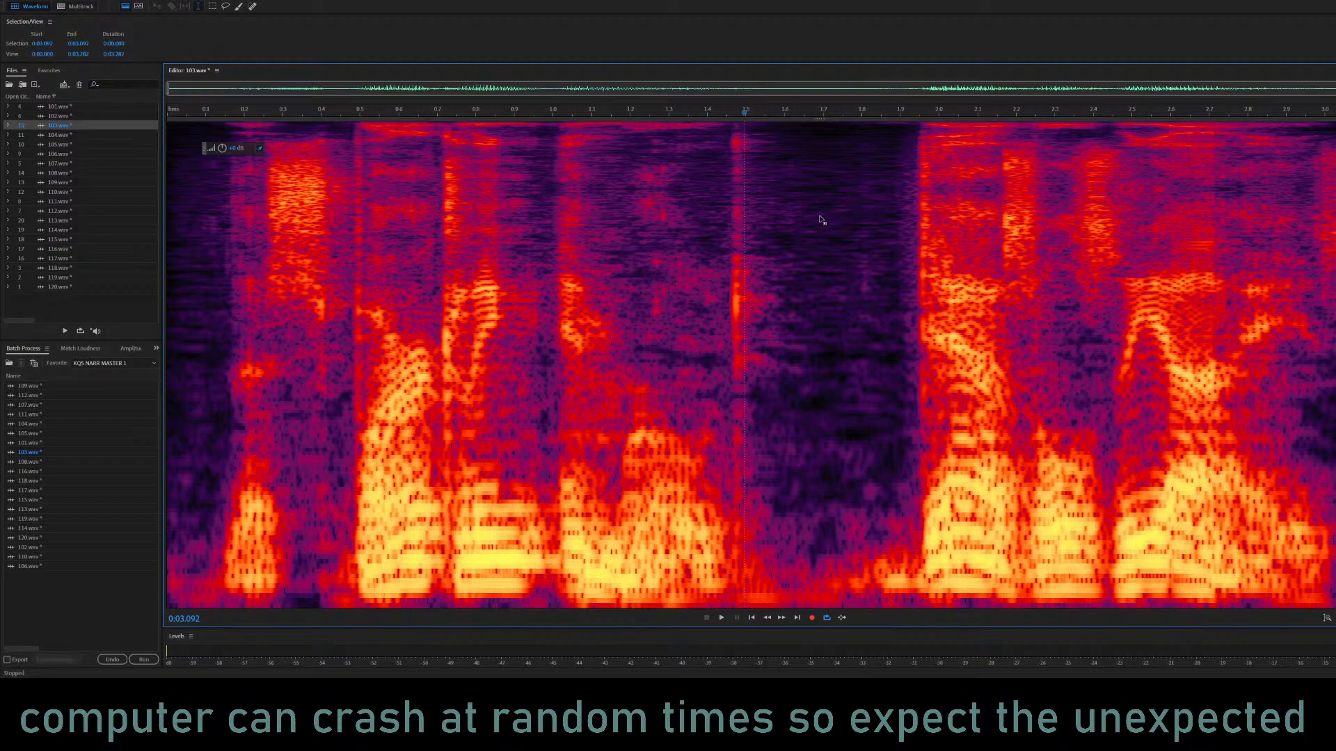
{"action": "key", "text": "space"}
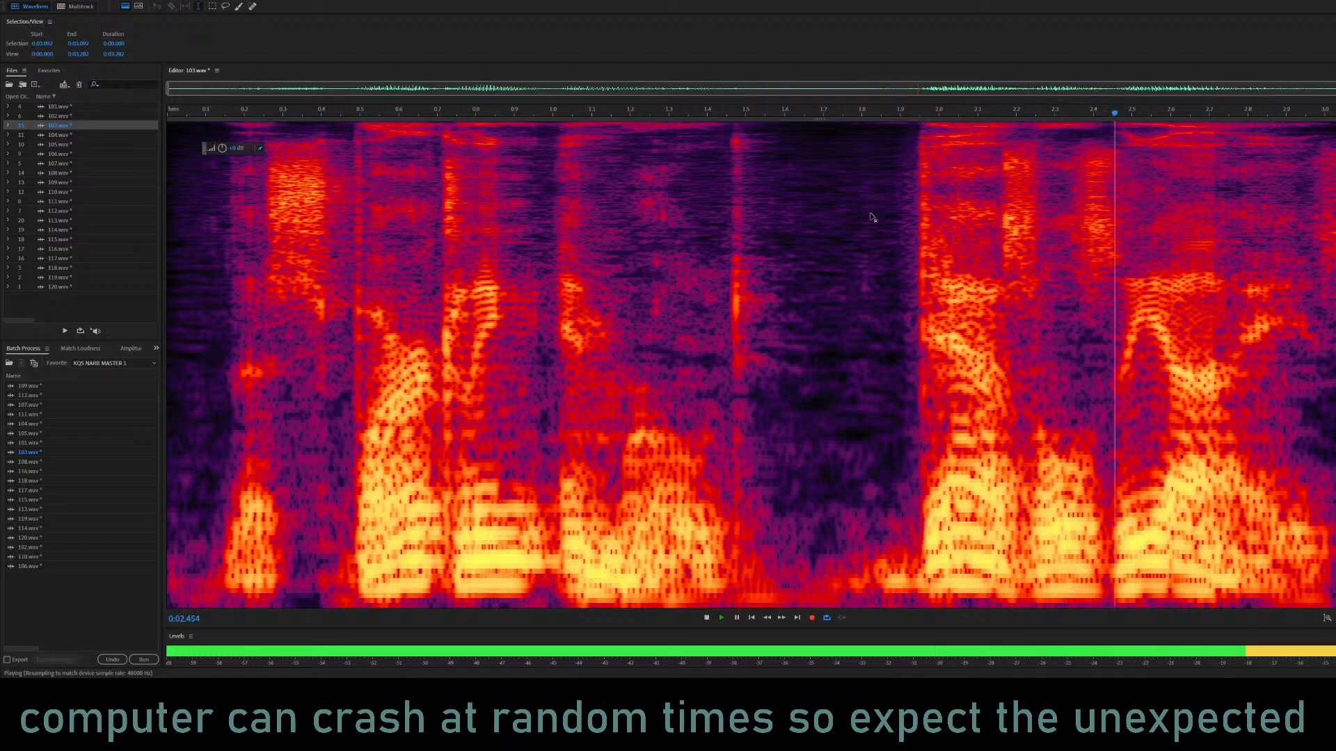
{"action": "key", "text": "space"}
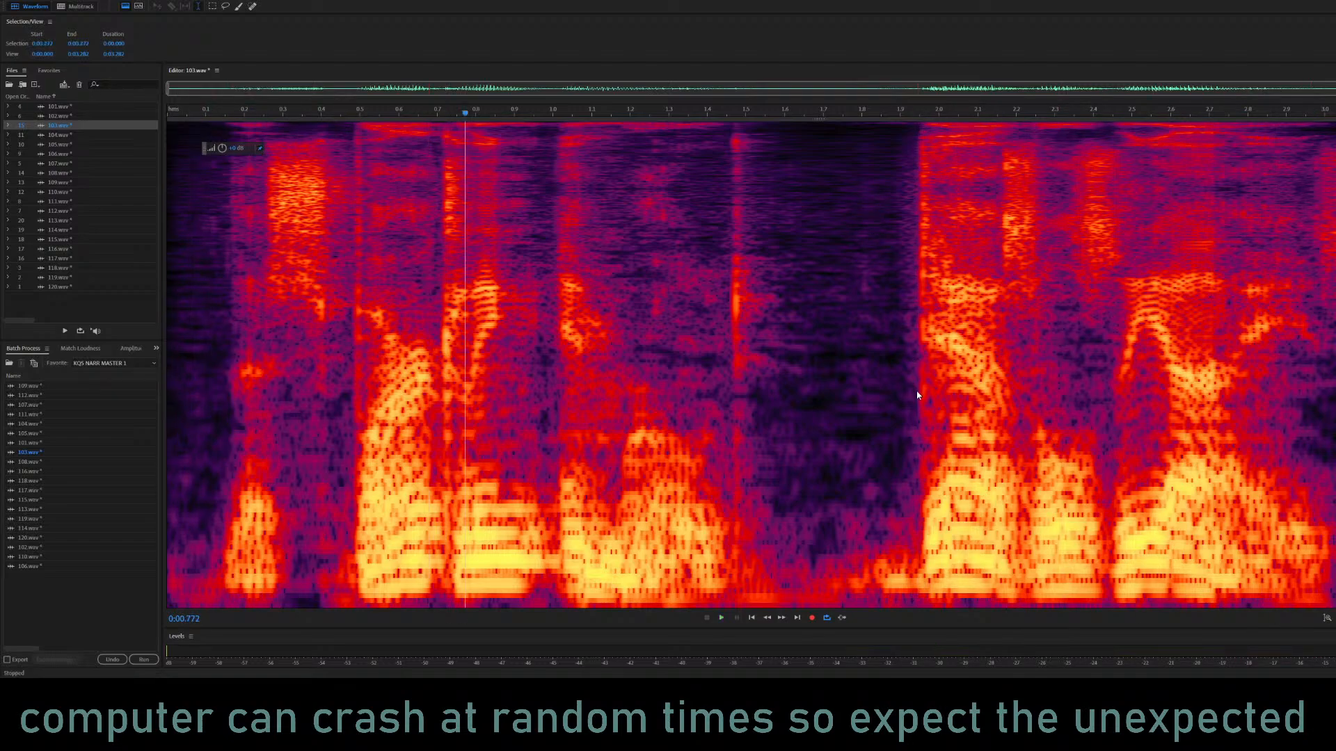
Apply the Parametric Equalizer to all of 103.wav and place the playhead at 0.100 s.
{"action": "key", "text": "ctrl+a"}
{"action": "left_click", "coordinate": [203, 373]}
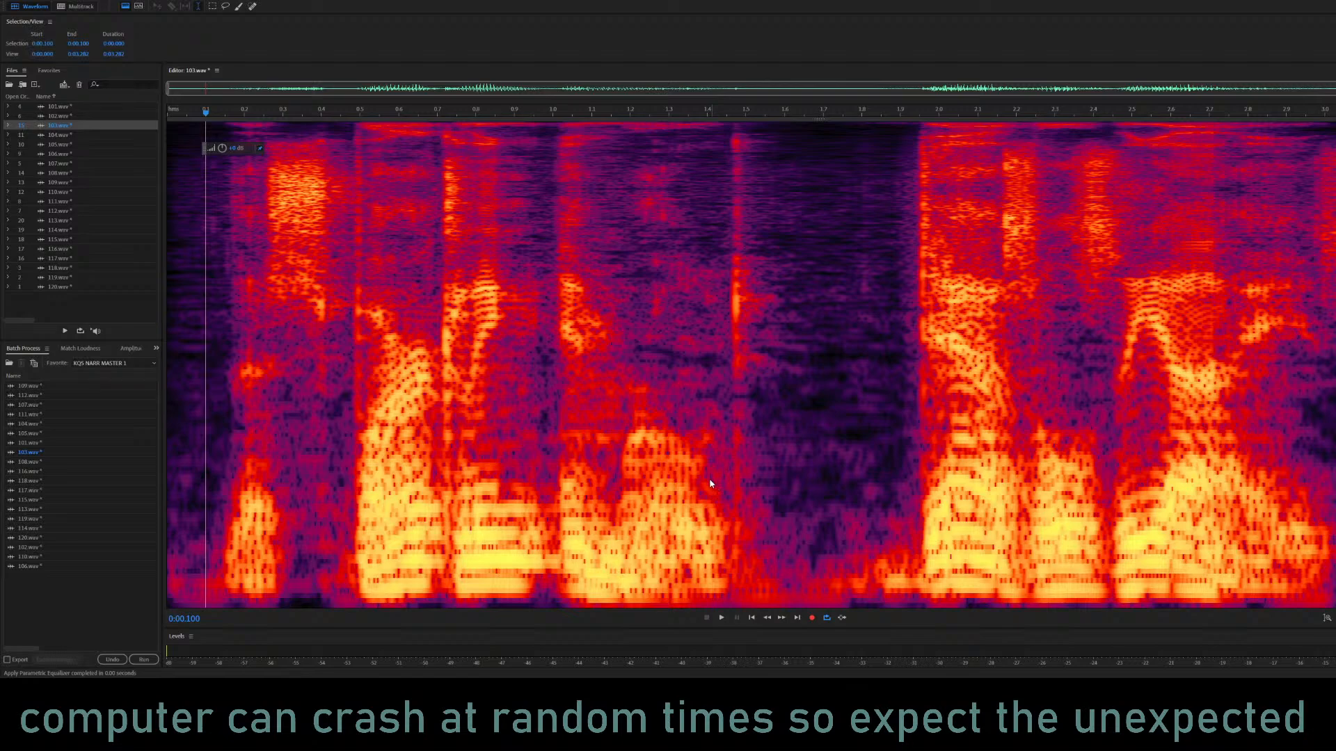
Try Dynamics Processing on all of 103.wav, play the result from 0.100 s, and undo the effect.
{"action": "key", "text": "ctrl+a"}
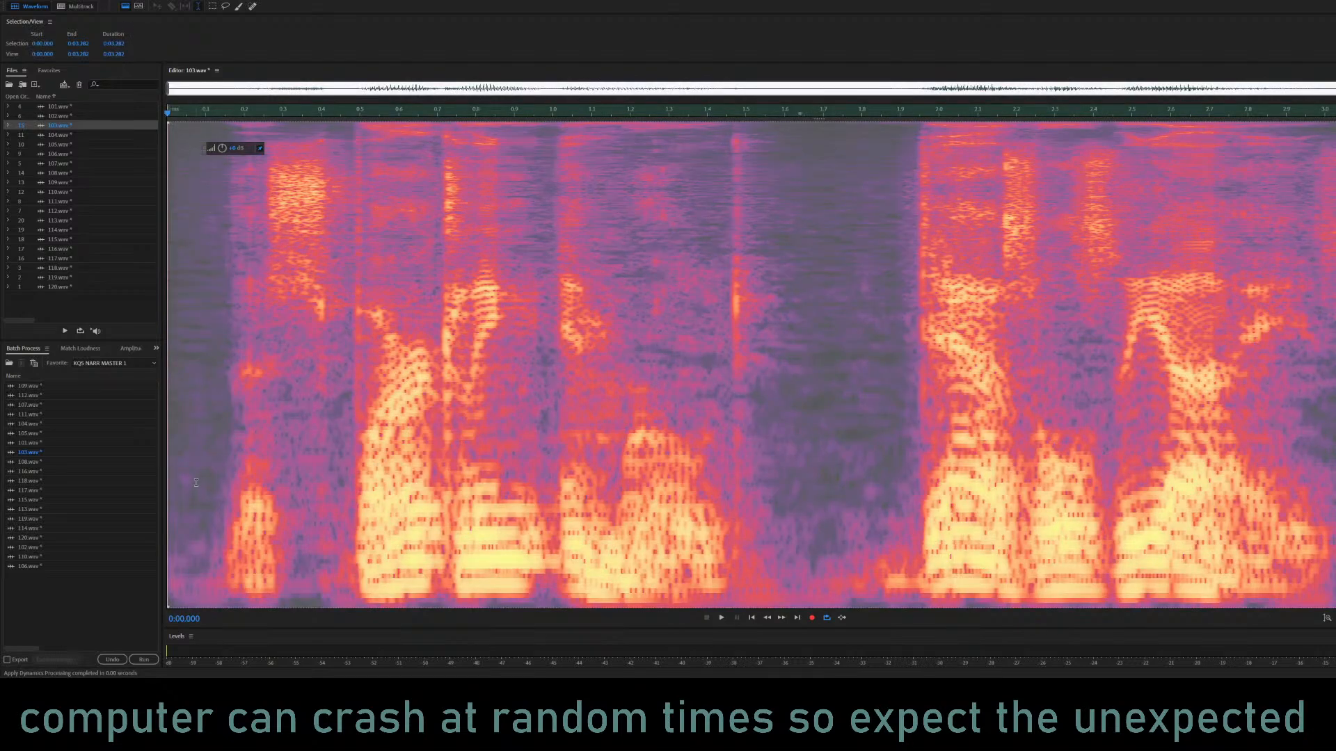
{"action": "left_click", "coordinate": [206, 438]}
{"action": "key", "text": "space"}
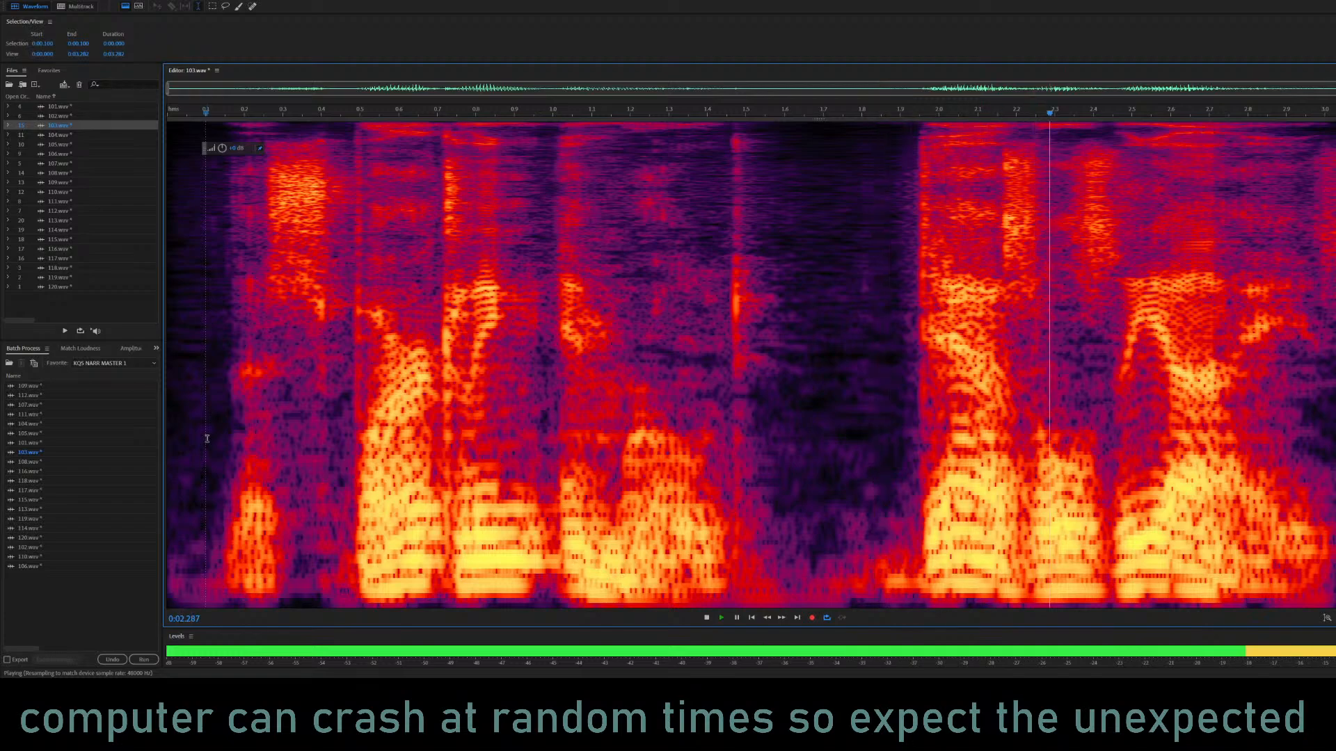
{"action": "double_click", "coordinate": [207, 438]}
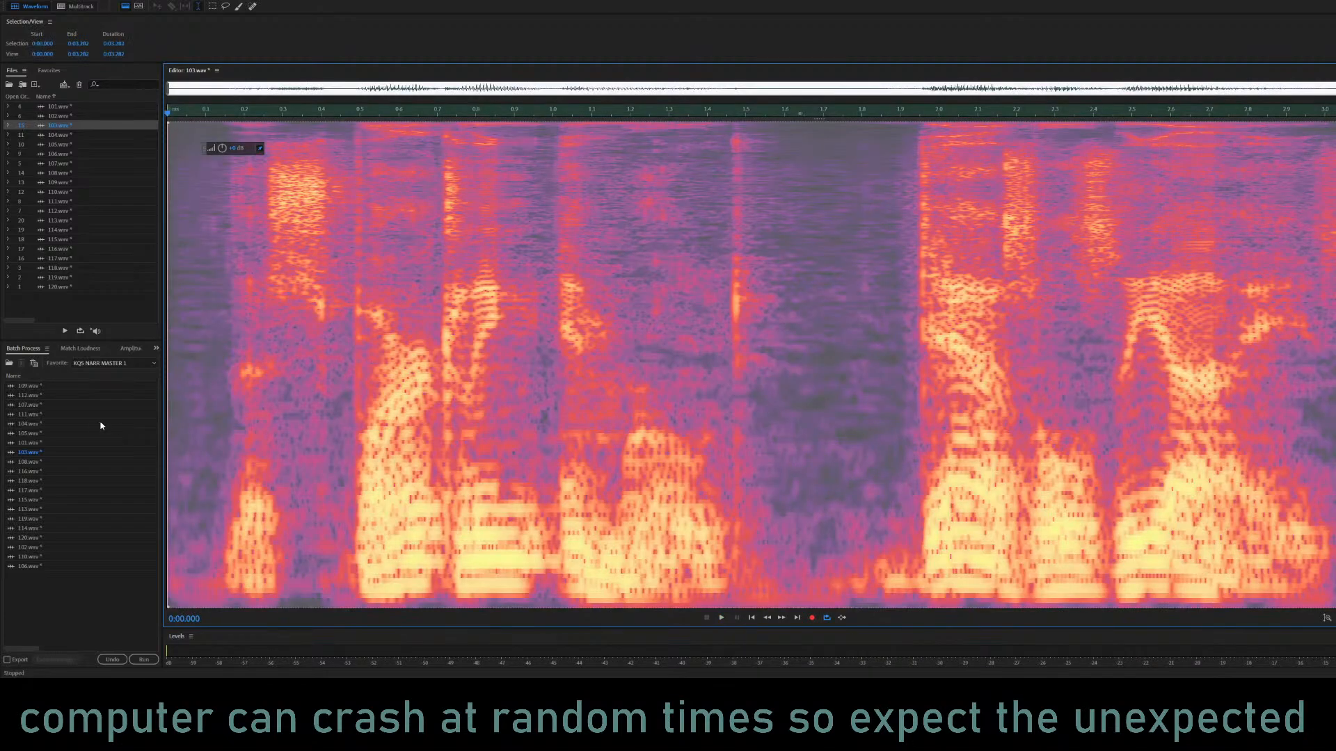
Listen to the equalized 103.wav from about 0.15 s and place the playhead in the closing phrase at about 2.5 s.
{"action": "left_click", "coordinate": [227, 422]}
{"action": "key", "text": "space"}
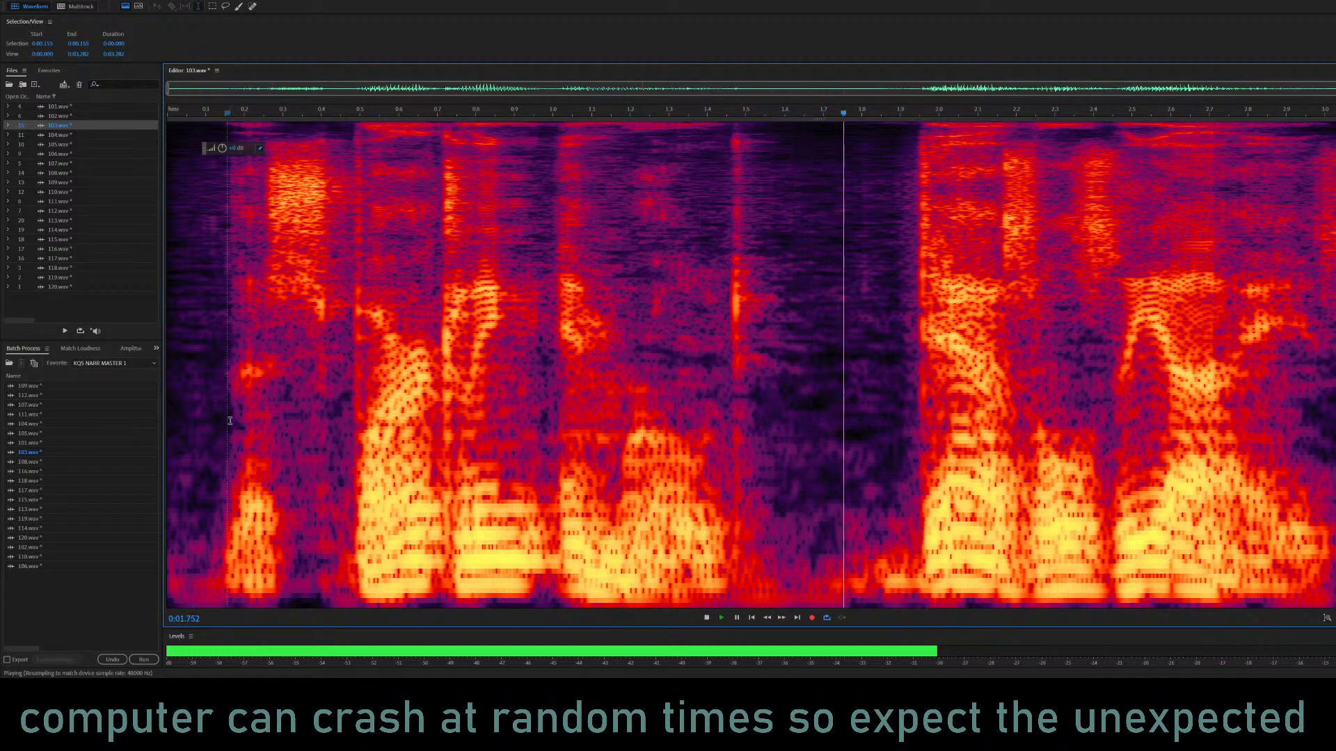
{"action": "key", "text": "space"}
{"action": "left_click", "coordinate": [947, 346]}
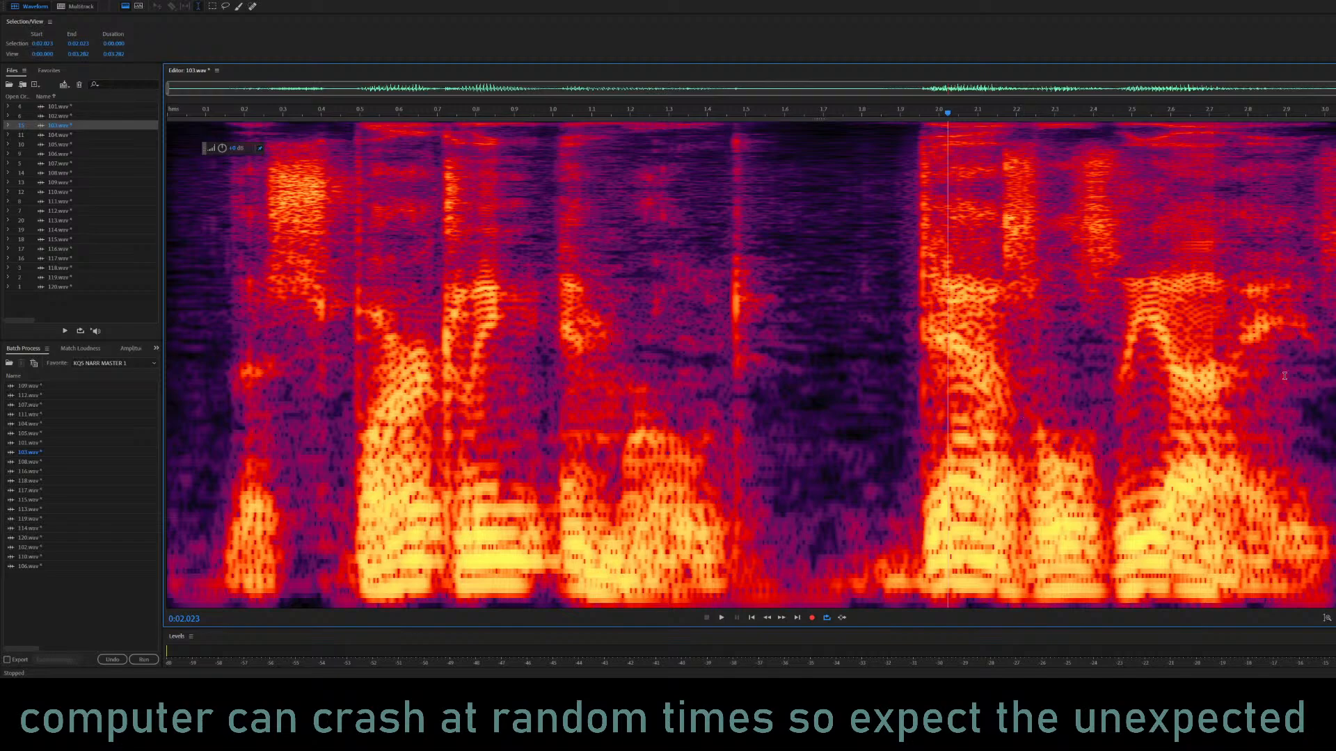
{"action": "left_click", "coordinate": [1127, 288]}
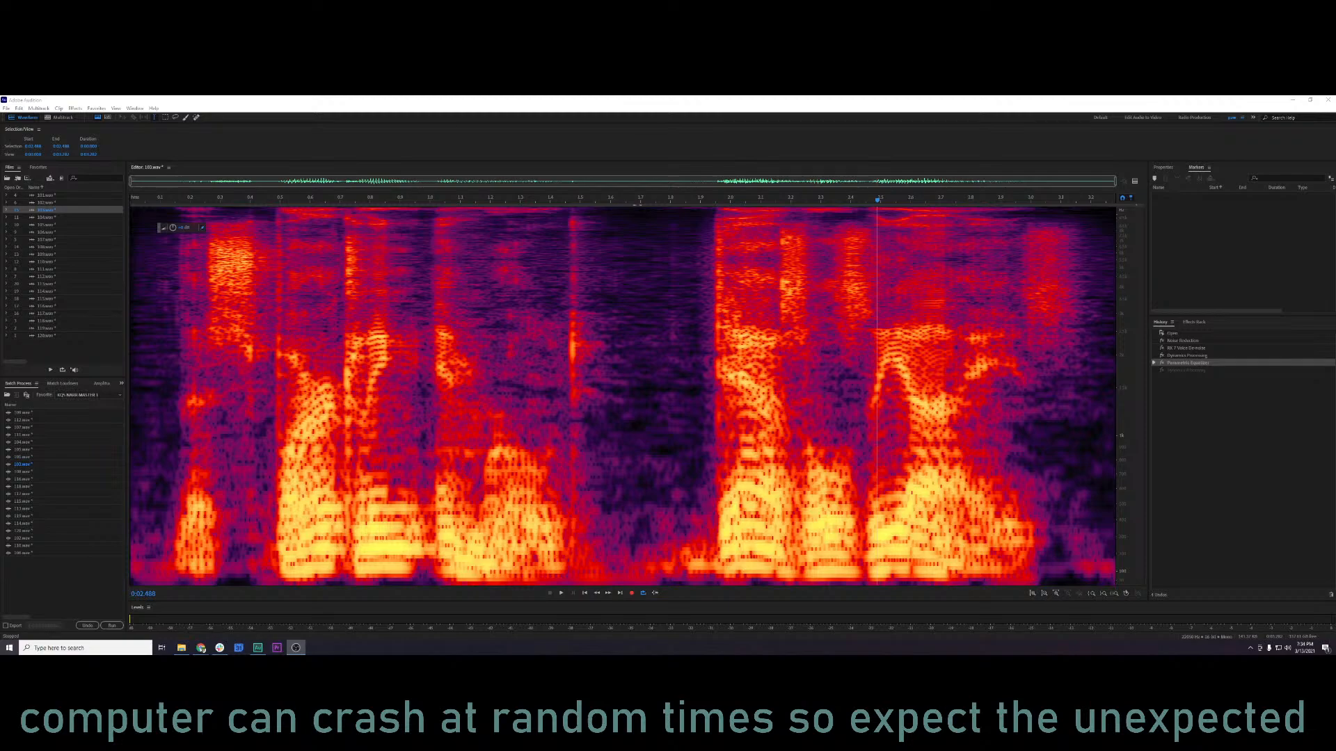
Close the Parametric Equalizer without applying it and play 103.wav from the quiet opening at about 0.03 s.
{"action": "left_click", "coordinate": [805, 385]}
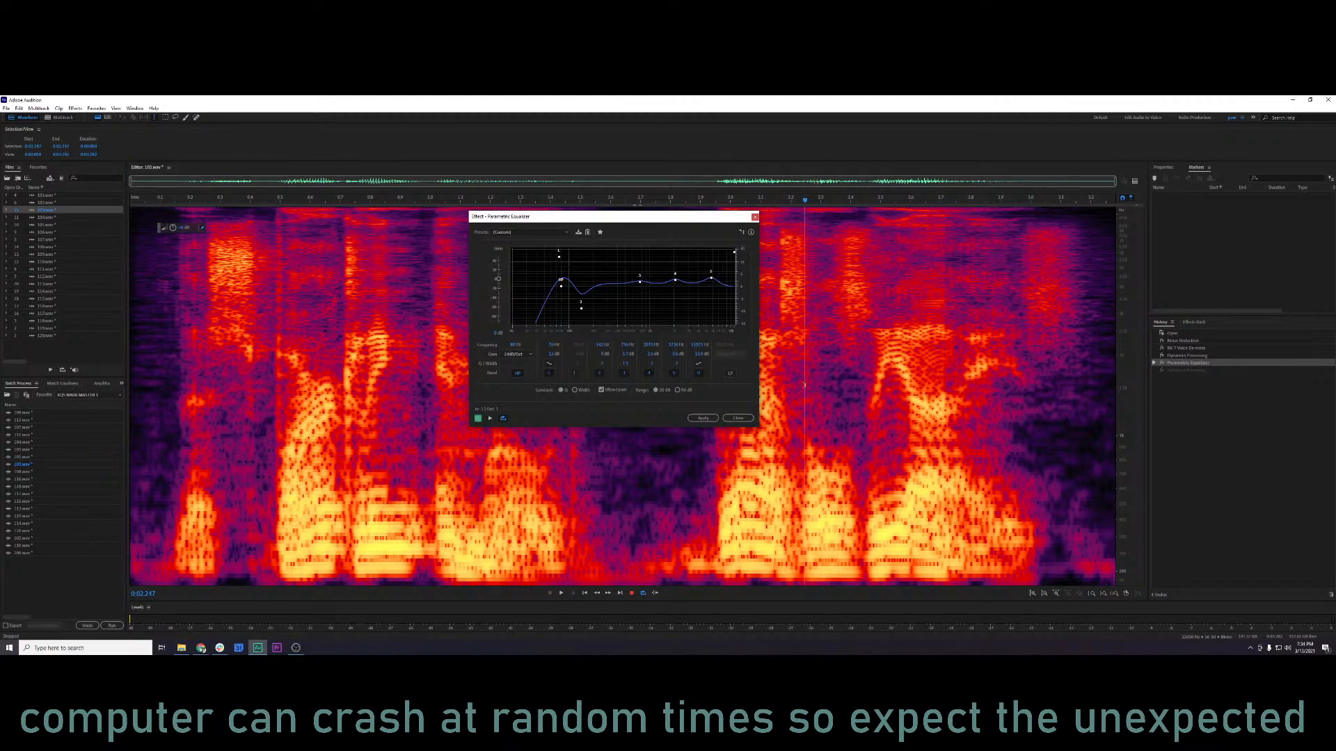
{"action": "left_click", "coordinate": [755, 217]}
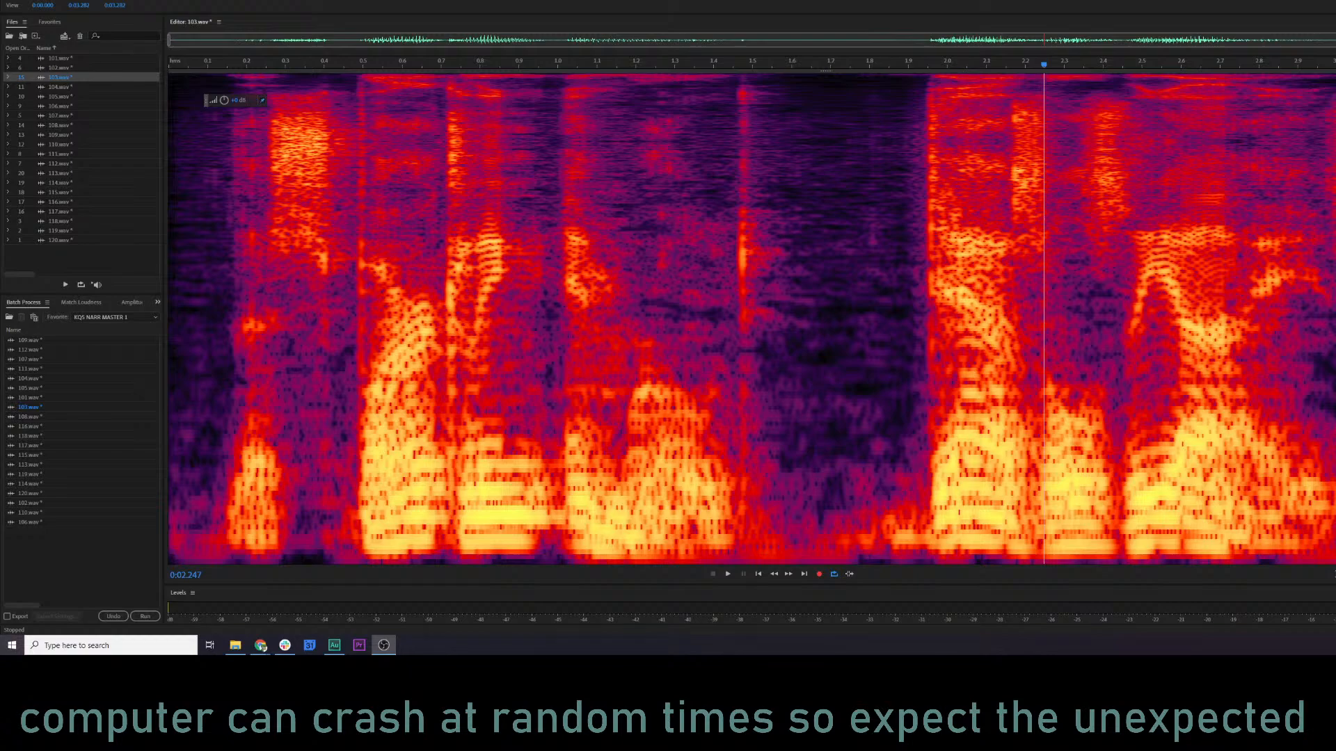
{"action": "key", "text": "alt+Tab"}
{"action": "left_click", "coordinate": [773, 259]}
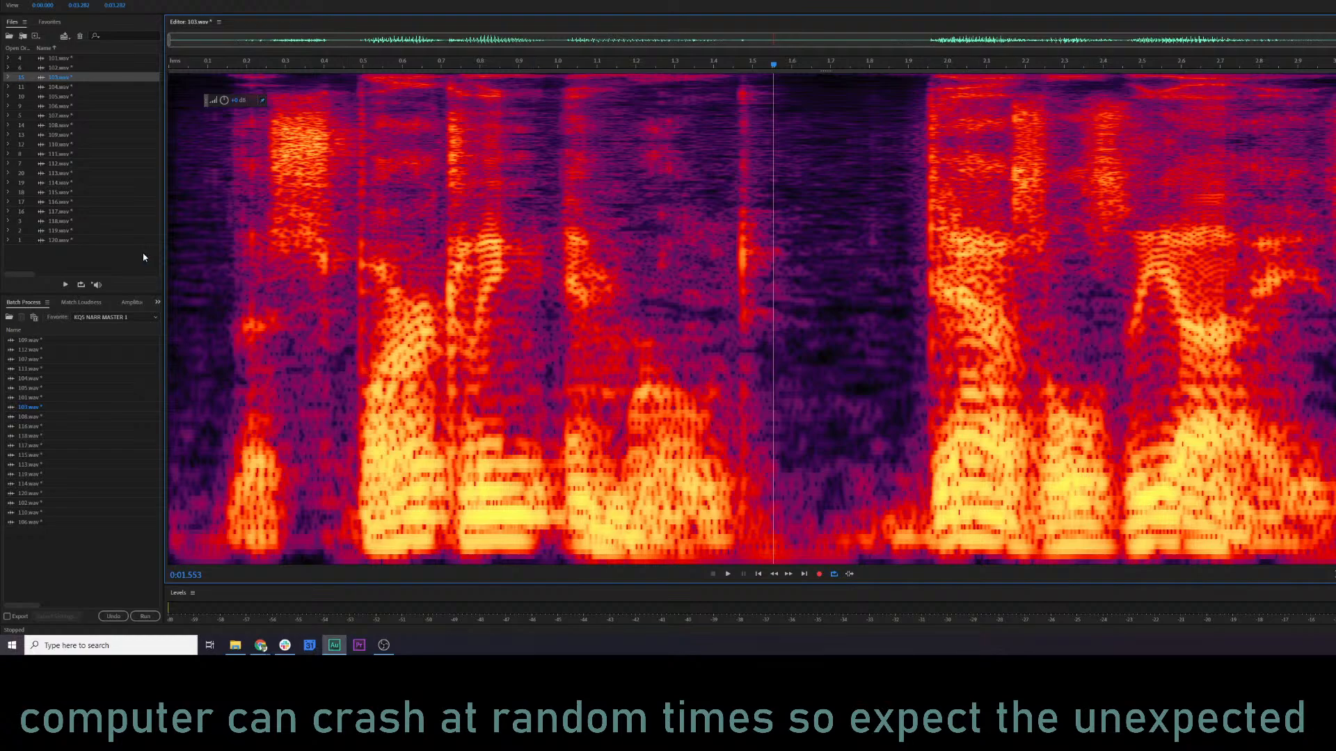
{"action": "left_click", "coordinate": [177, 261]}
{"action": "key", "text": "space"}
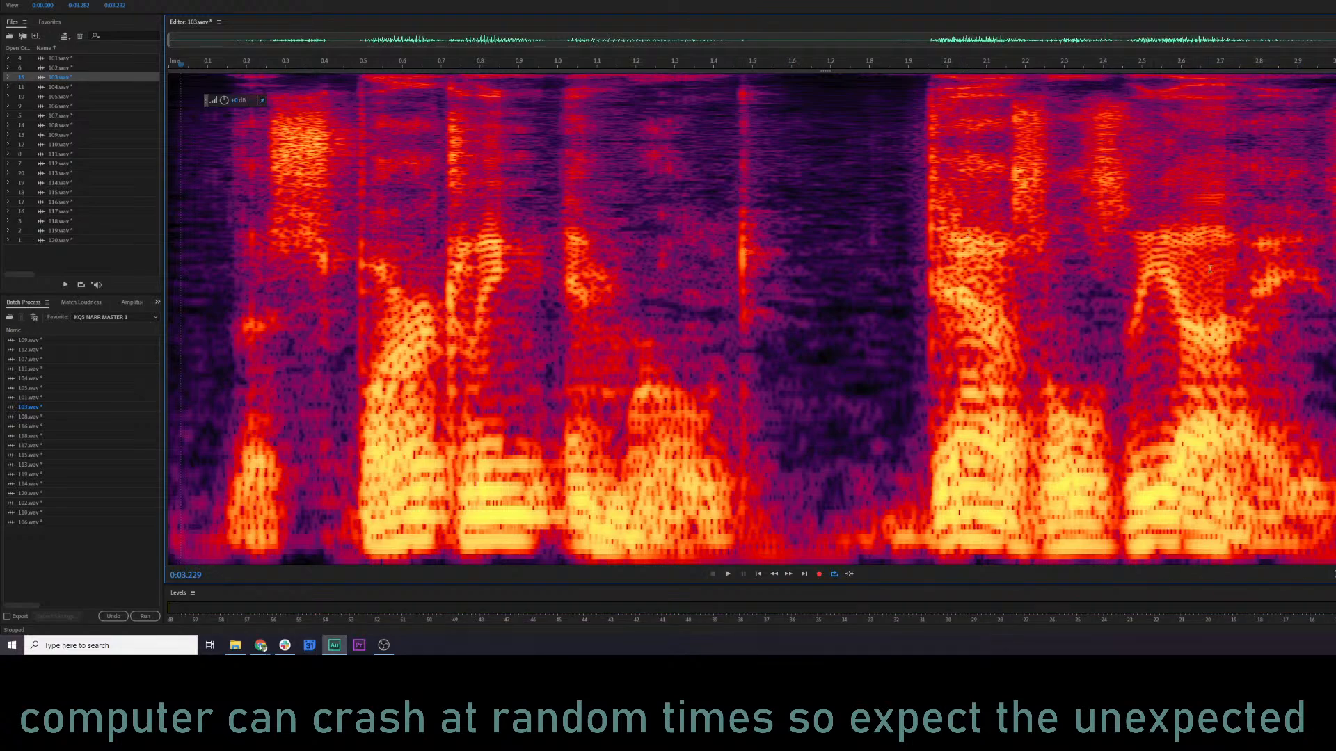
Listen to 103.wav from 1.015 s through the pause to locate the click near 1.5 s.
{"action": "key", "text": "ctrl+a"}
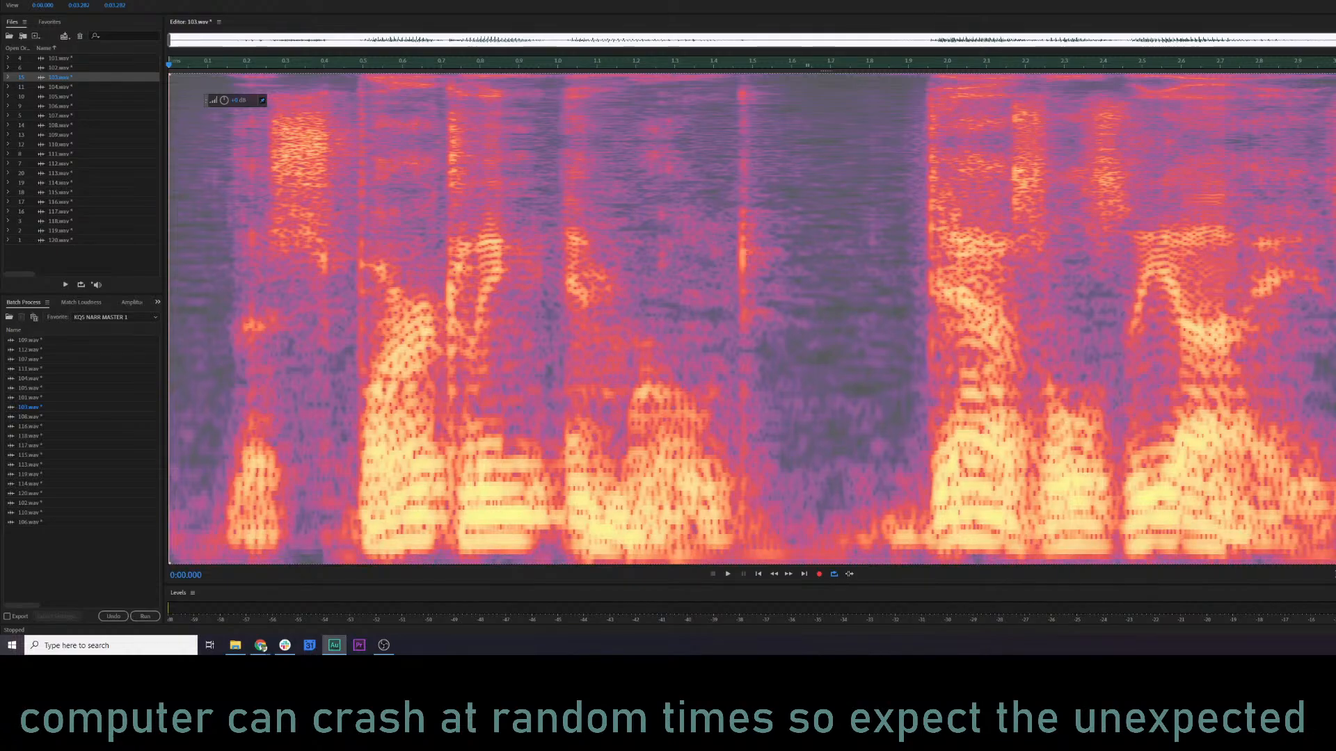
{"action": "left_click", "coordinate": [563, 187]}
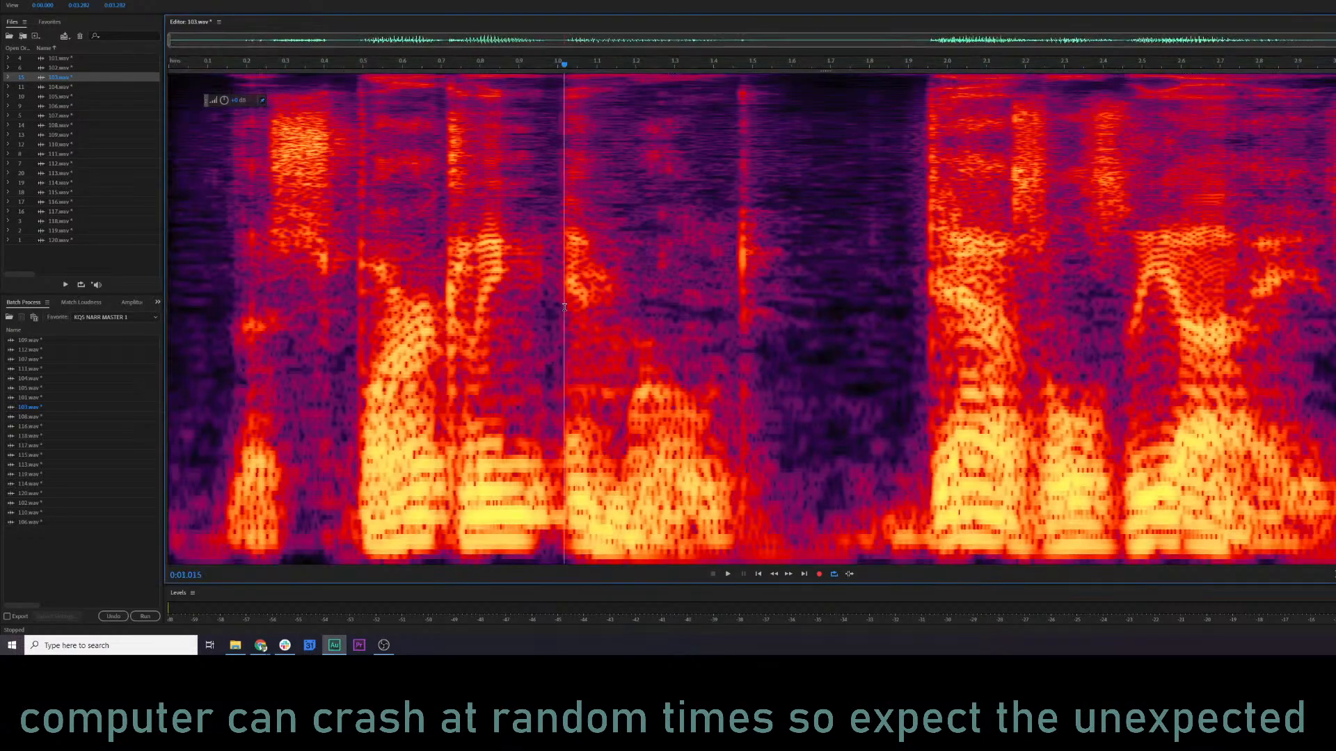
{"action": "key", "text": "space"}
{"action": "key", "text": "space"}
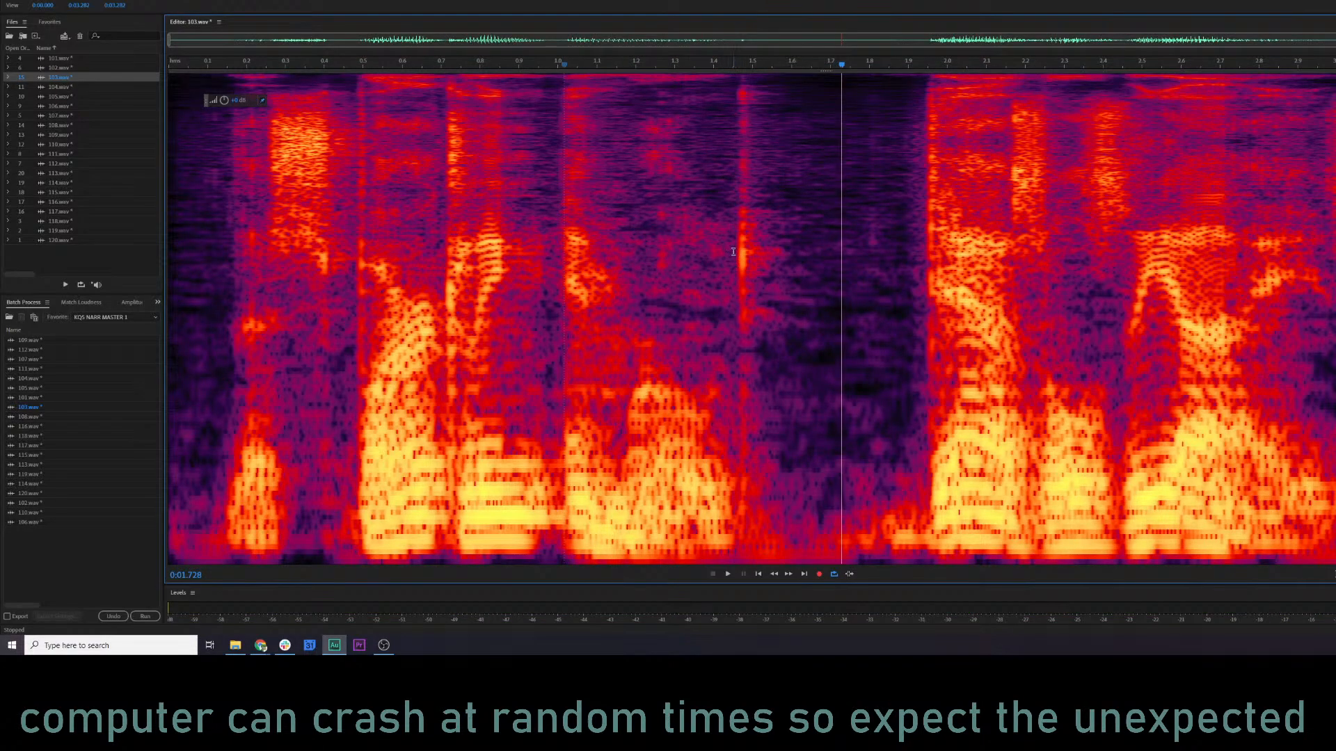
Try RX 7 De-click at sensitivity 5.5 on the click from 1.448 s to about 1.53 s, audition it, and undo the effect.
{"action": "left_click_drag", "start_coordinate": [732, 251], "coordinate": [762, 250]}
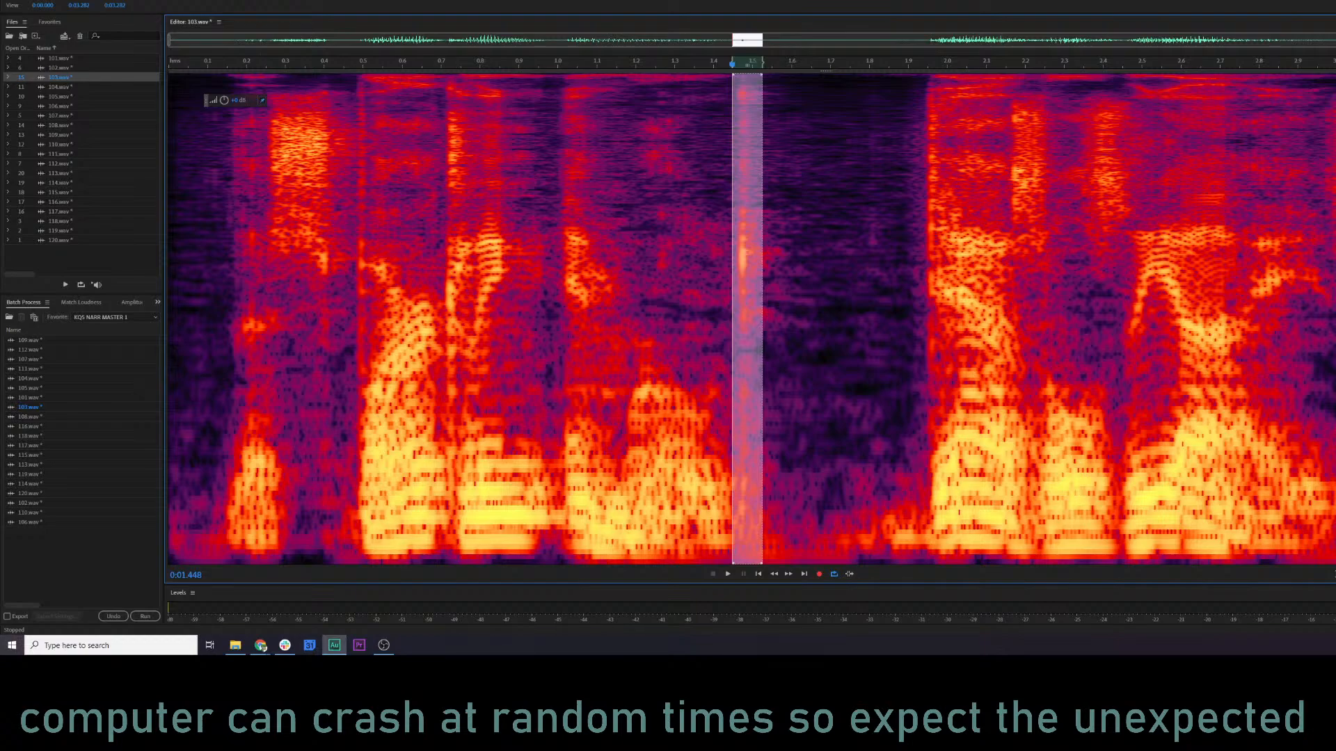
{"action": "left_click", "coordinate": [189, 1]}
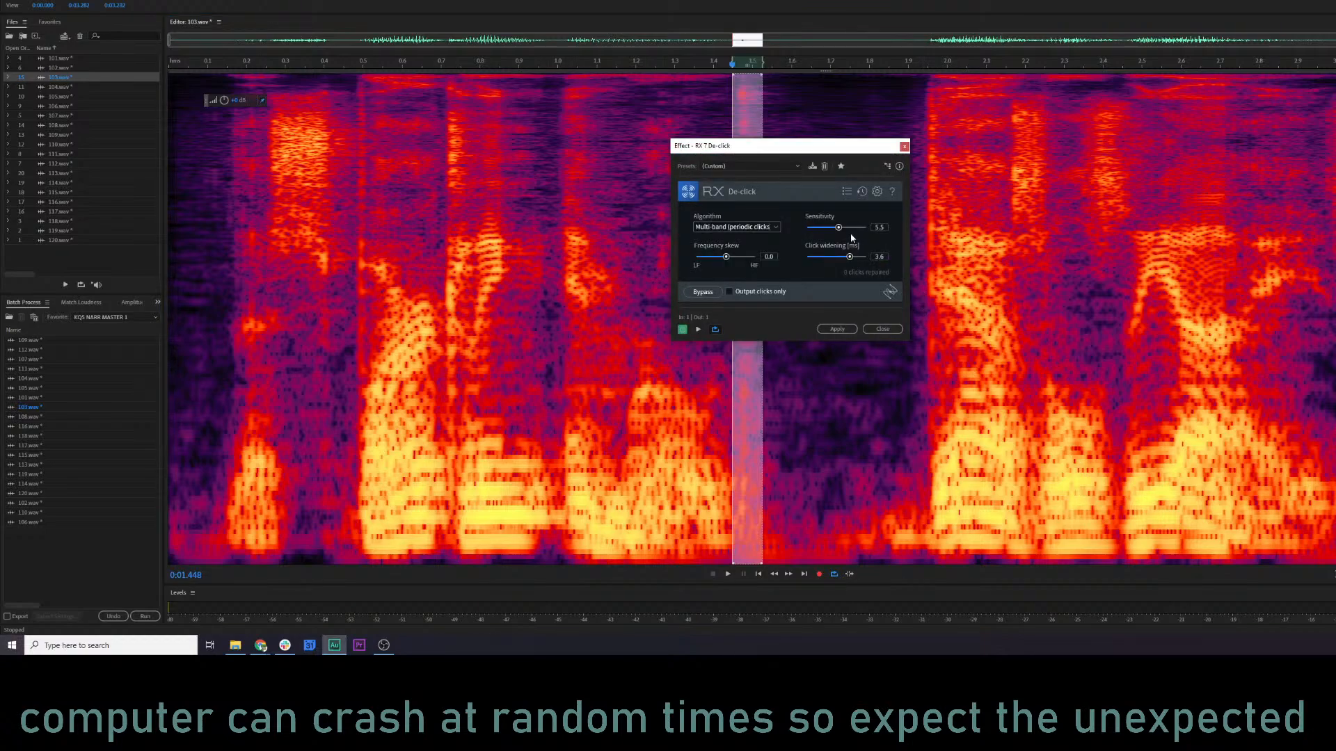
{"action": "left_click", "coordinate": [837, 329]}
{"action": "left_click", "coordinate": [366, 302]}
{"action": "key", "text": "space"}
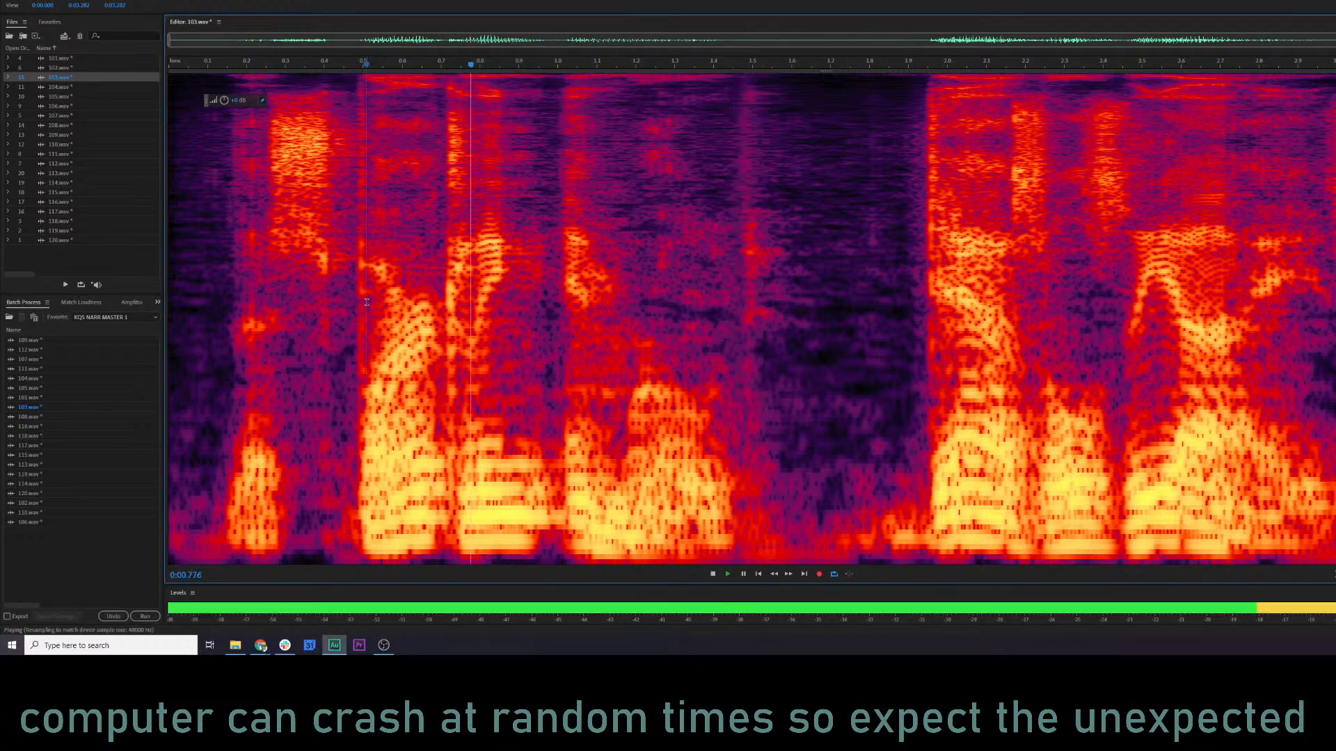
{"action": "key", "text": "space"}
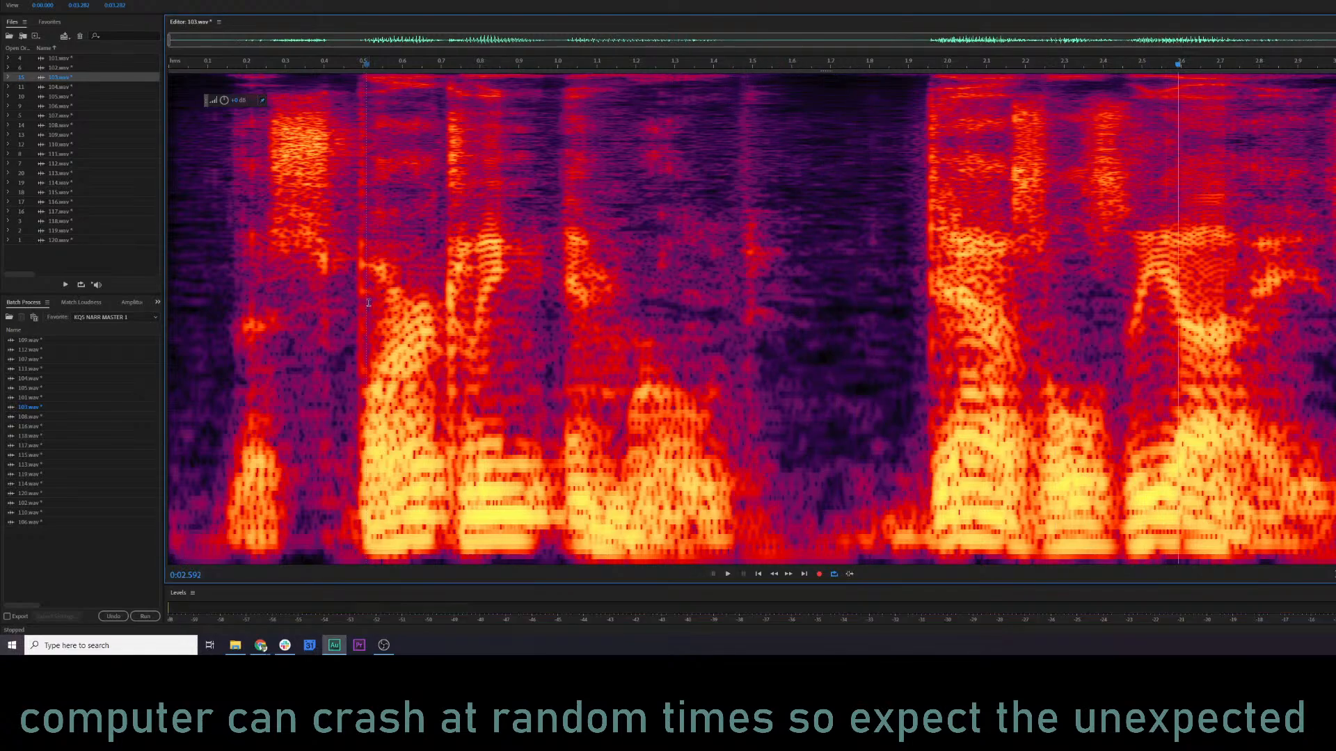
{"action": "key", "text": "ctrl+z"}
Apply RX 7 De-click with sensitivity 7.2 to the click near 1.5 s and play the result from about 0.98 s.
{"action": "key", "text": "ctrl+r"}
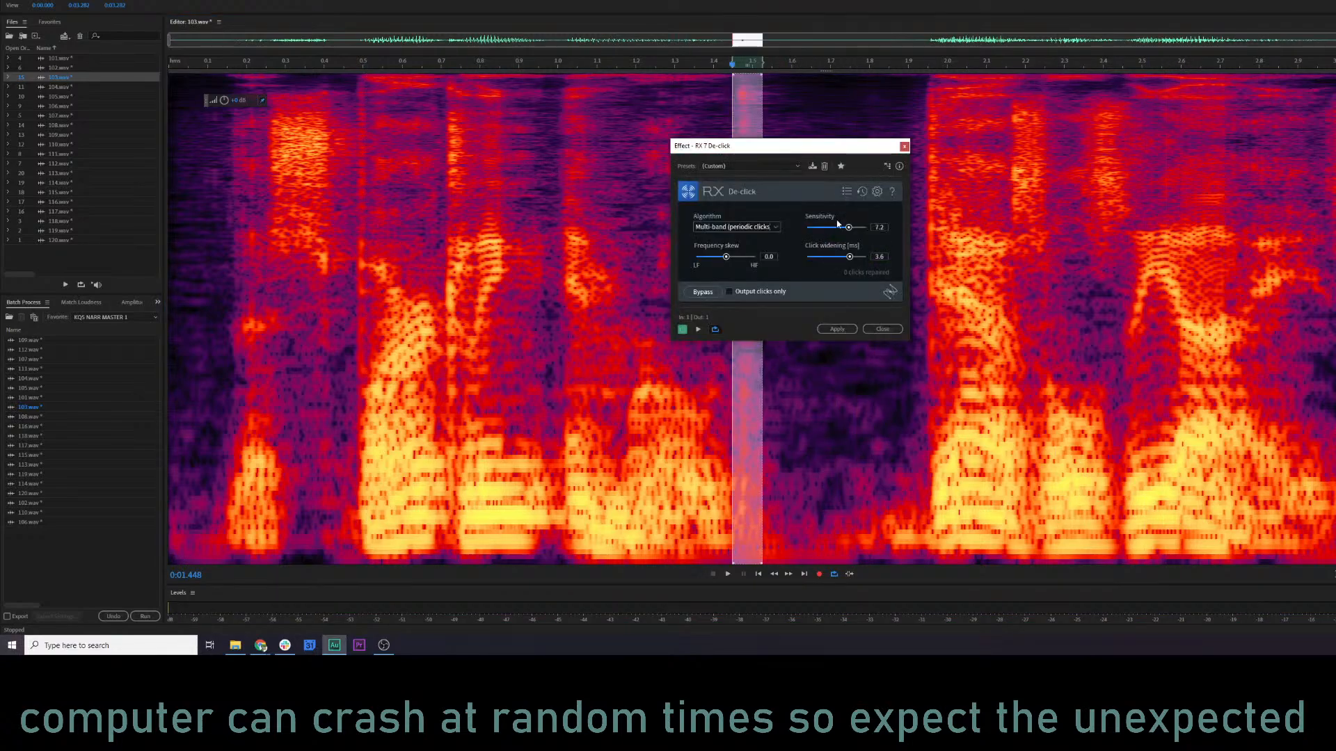
{"action": "left_click", "coordinate": [819, 331]}
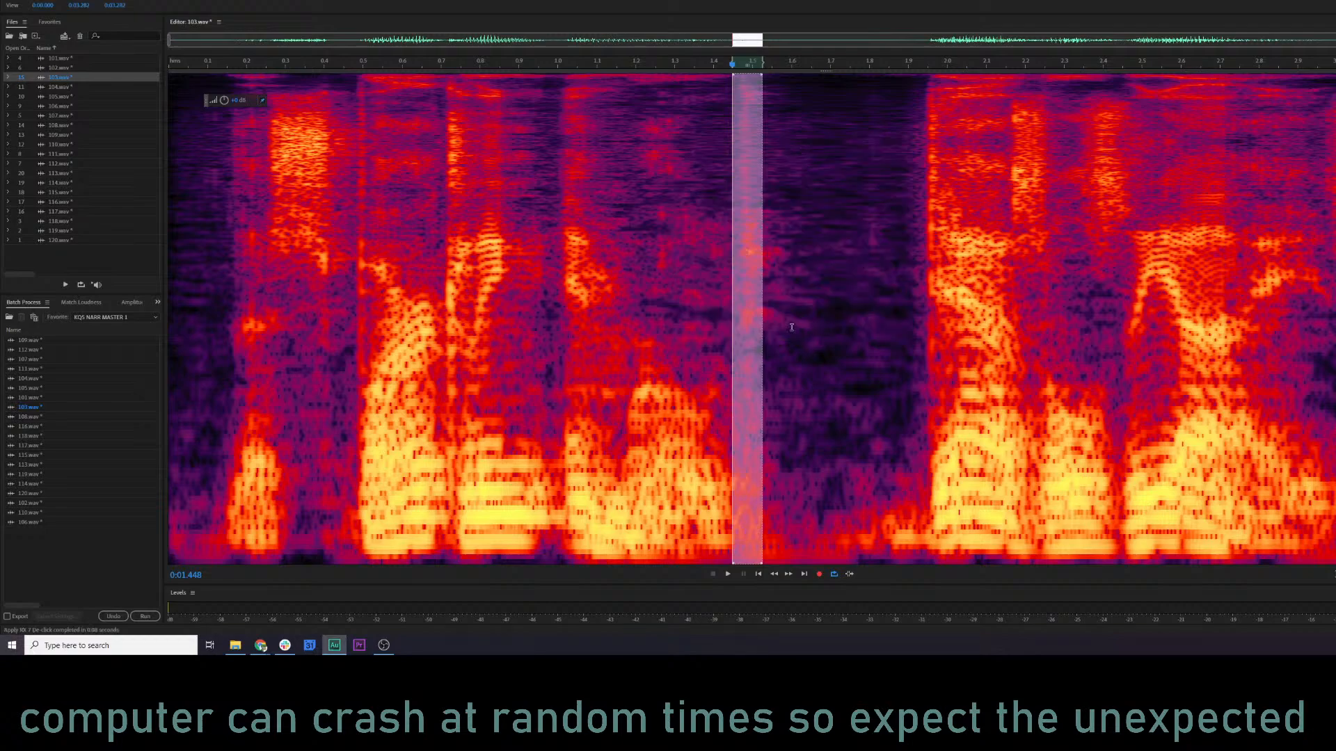
{"action": "left_click", "coordinate": [550, 308]}
{"action": "key", "text": "space"}
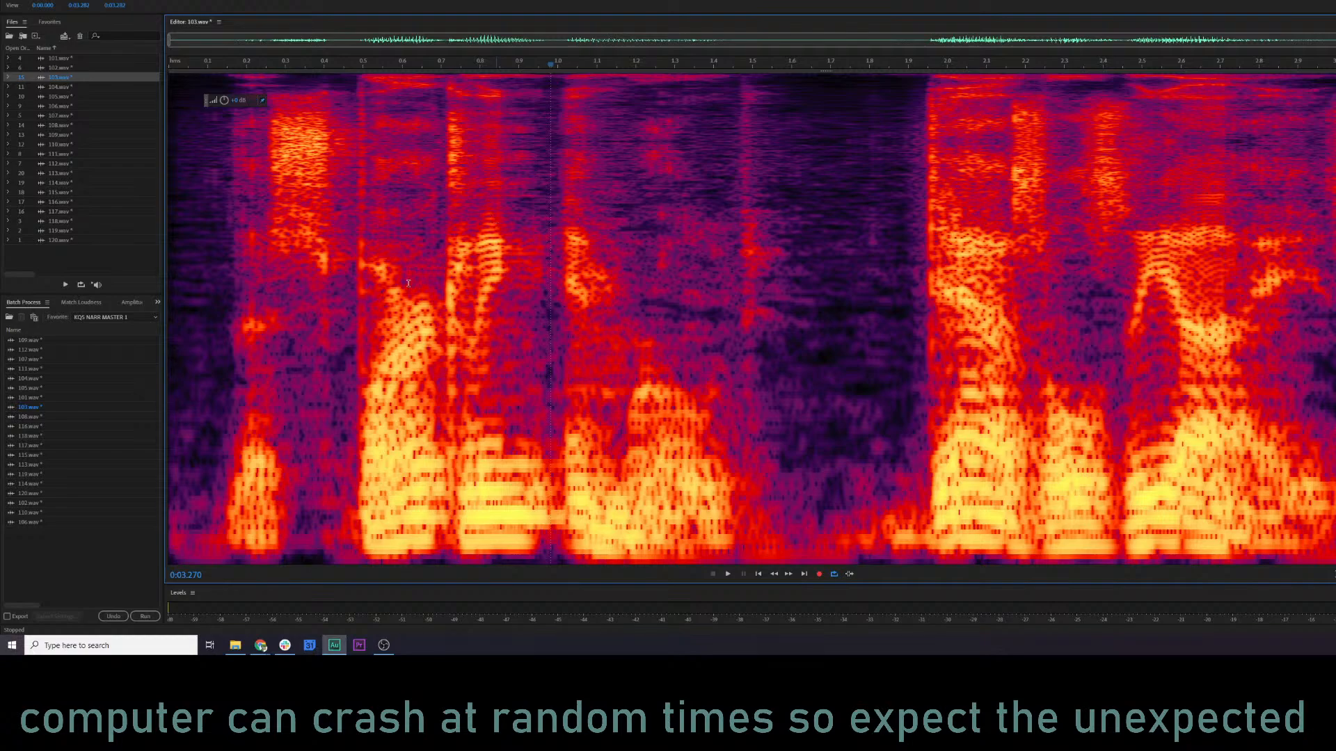
Inspect the repaired 103.wav at several positions and play it from 0.062 s to check the whole line.
{"action": "left_click", "coordinate": [297, 211]}
{"action": "left_click", "coordinate": [229, 219]}
{"action": "left_click", "coordinate": [169, 193]}
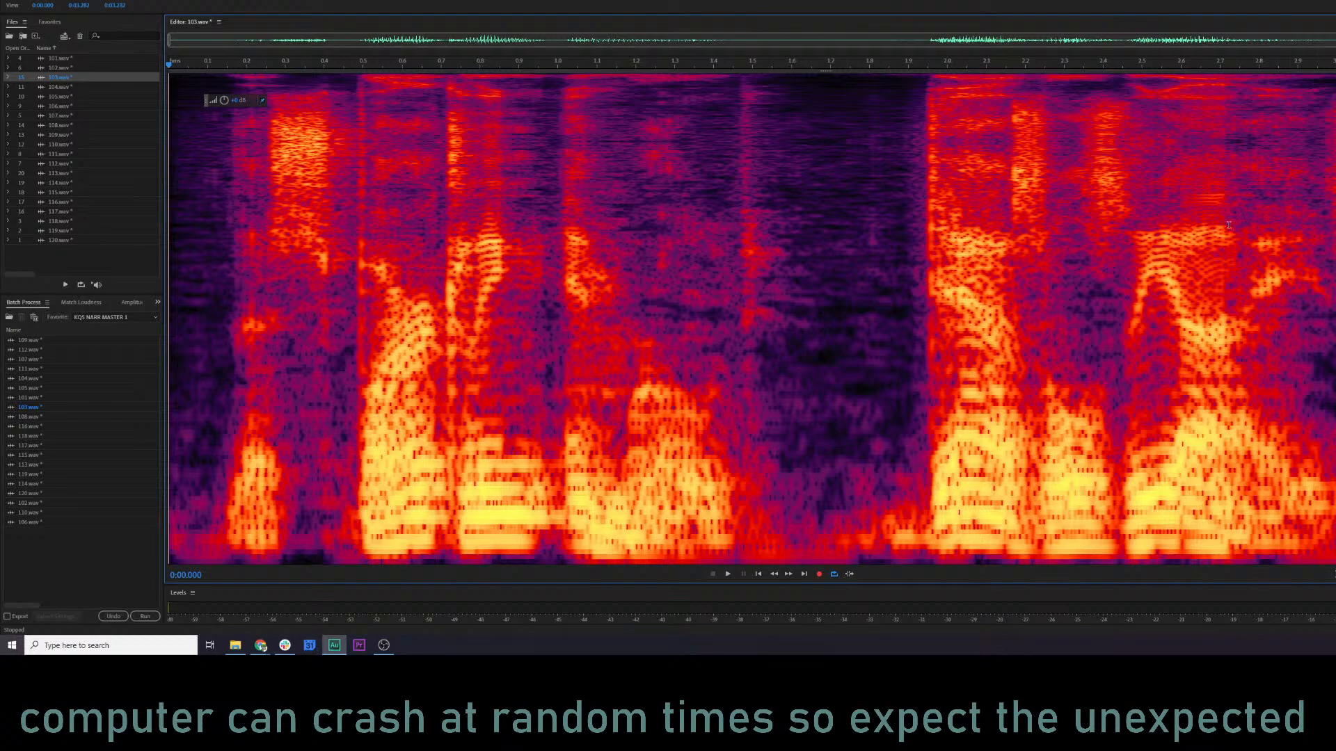
{"action": "left_click", "coordinate": [1243, 246]}
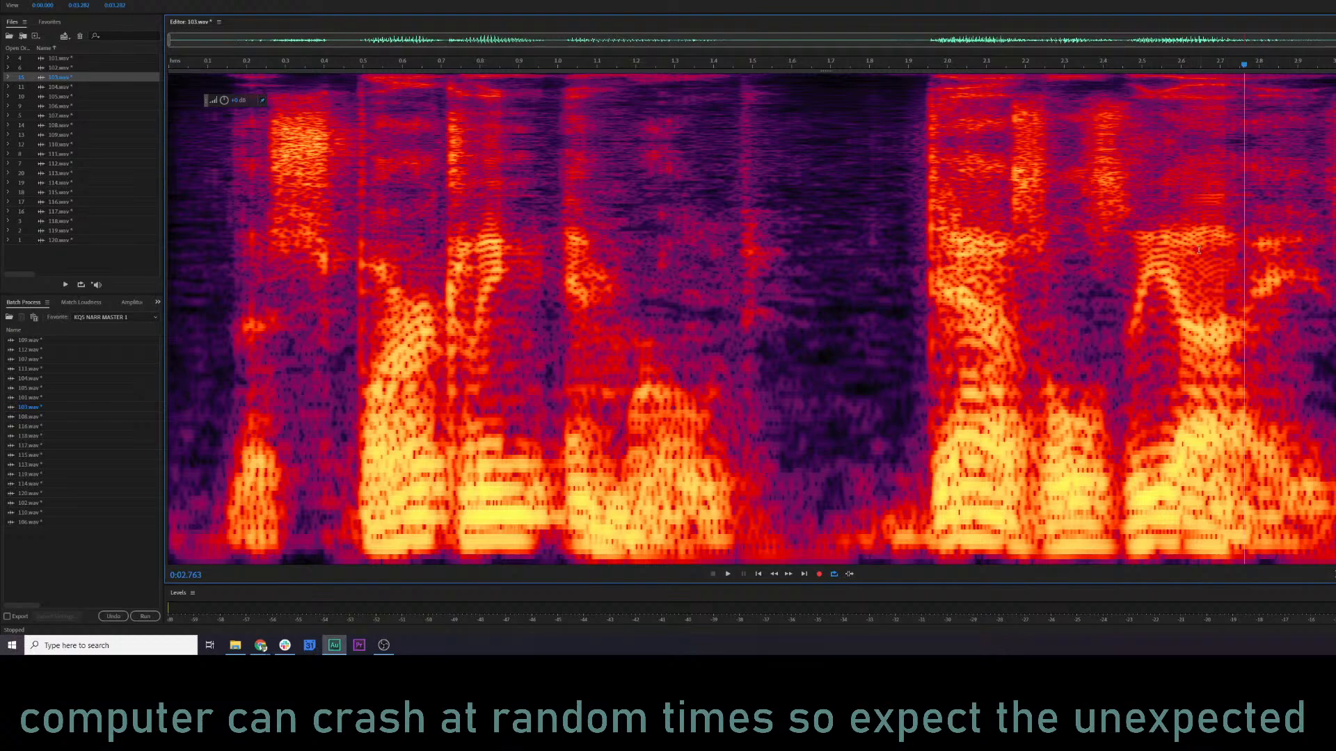
{"action": "left_click", "coordinate": [543, 278]}
{"action": "left_click", "coordinate": [509, 272]}
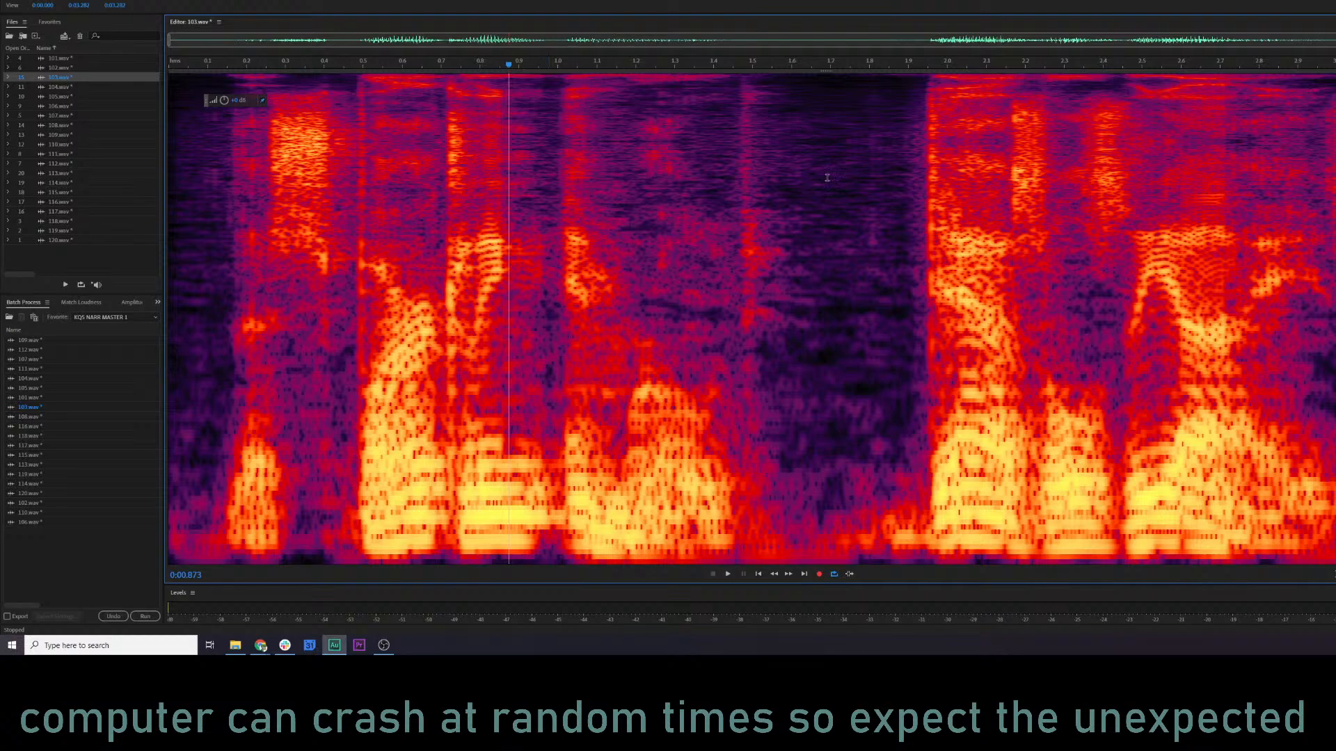
{"action": "left_click", "coordinate": [193, 277]}
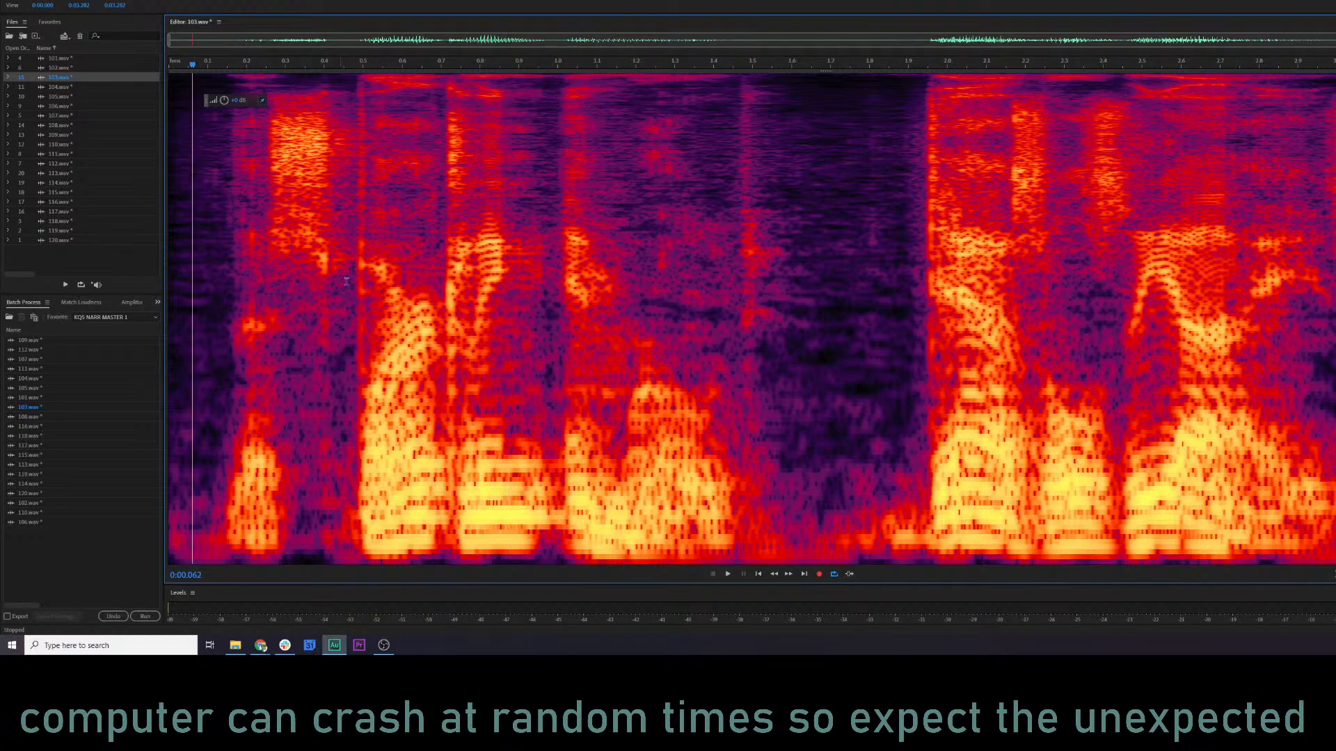
{"action": "key", "text": "space"}
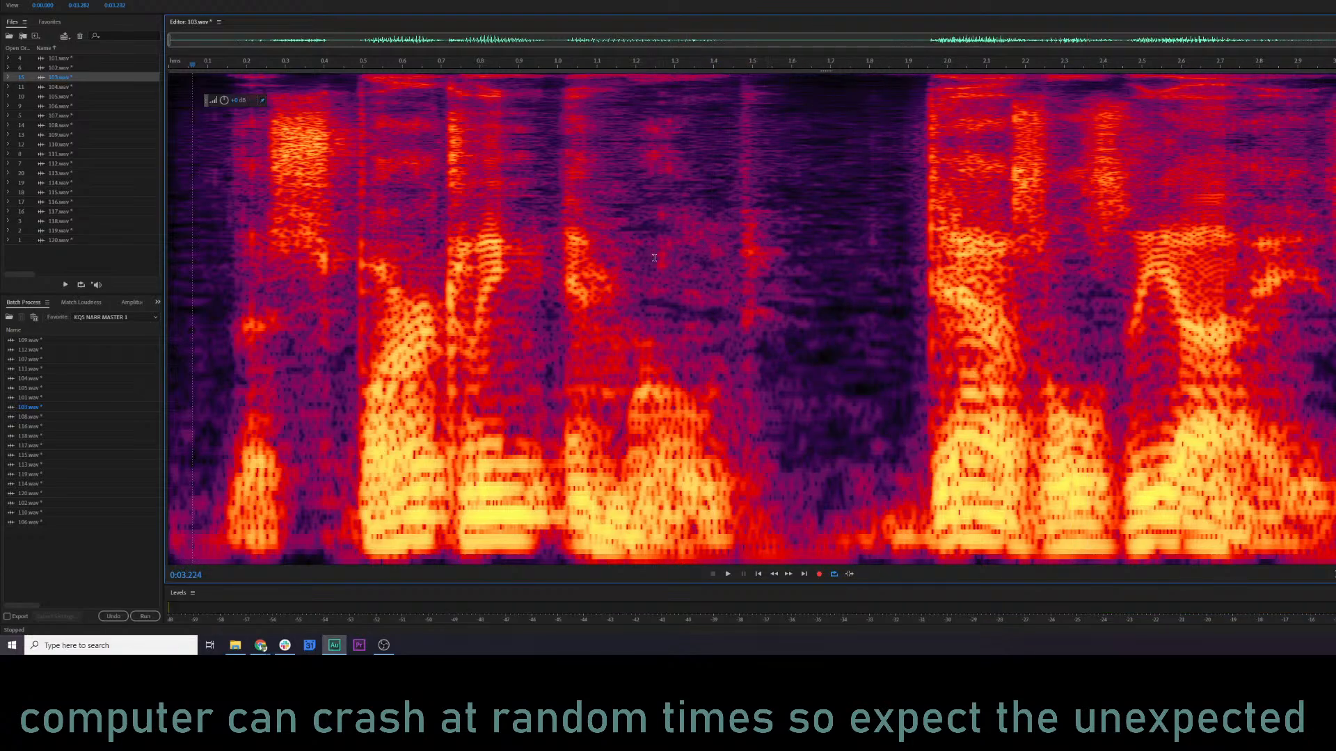
Open 104.wav and listen to it from near its beginning.
{"action": "double_click", "coordinate": [75, 87]}
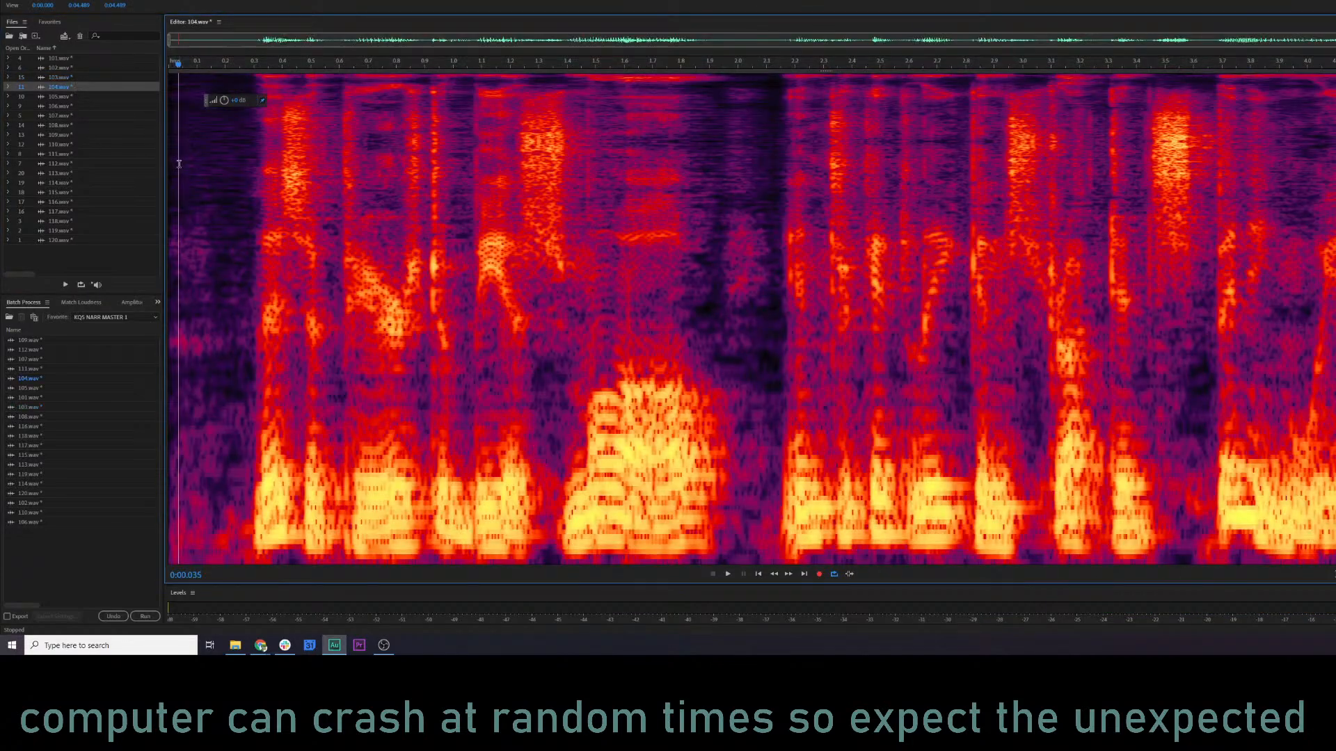
{"action": "left_click", "coordinate": [178, 165]}
{"action": "key", "text": "space"}
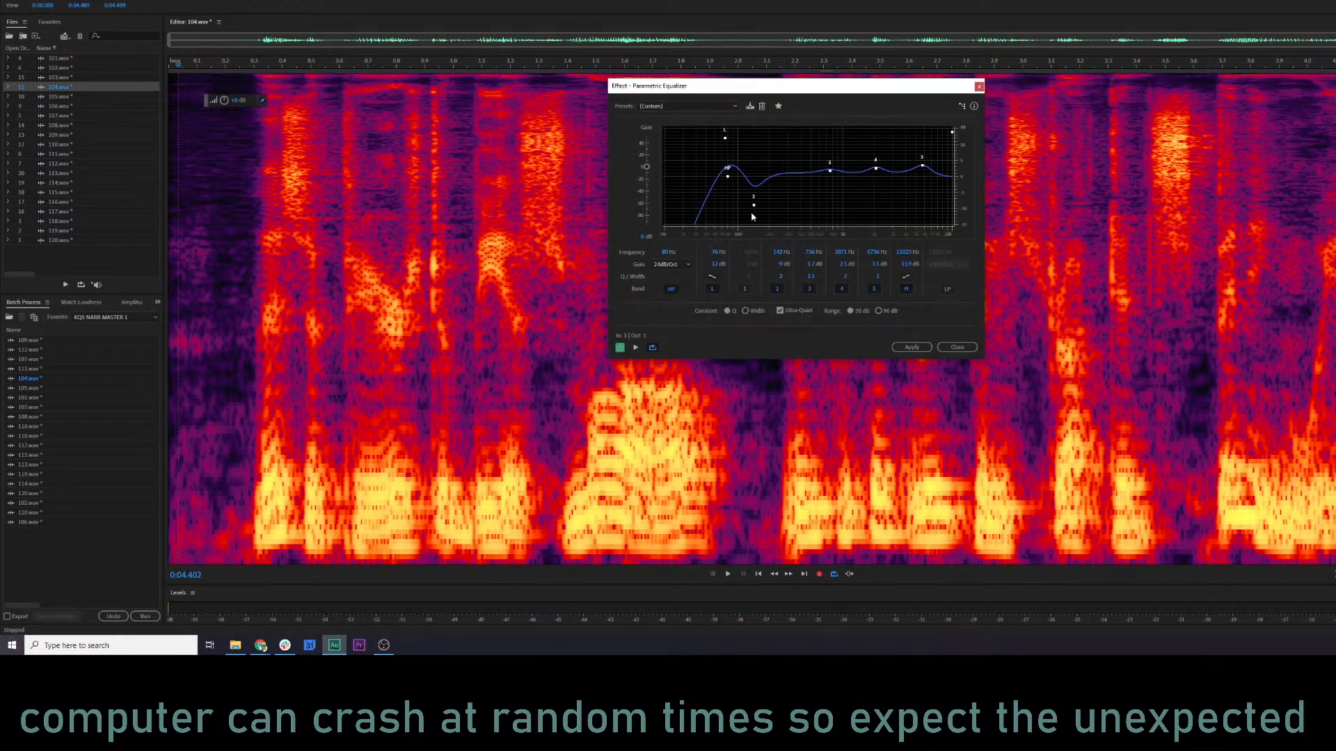
Apply the Parametric Equalizer to all of 104.wav with the high-pass at 77 Hz, band 3 at 477 Hz and band 5 gain at 4.1 dB.
{"action": "key", "text": "space"}
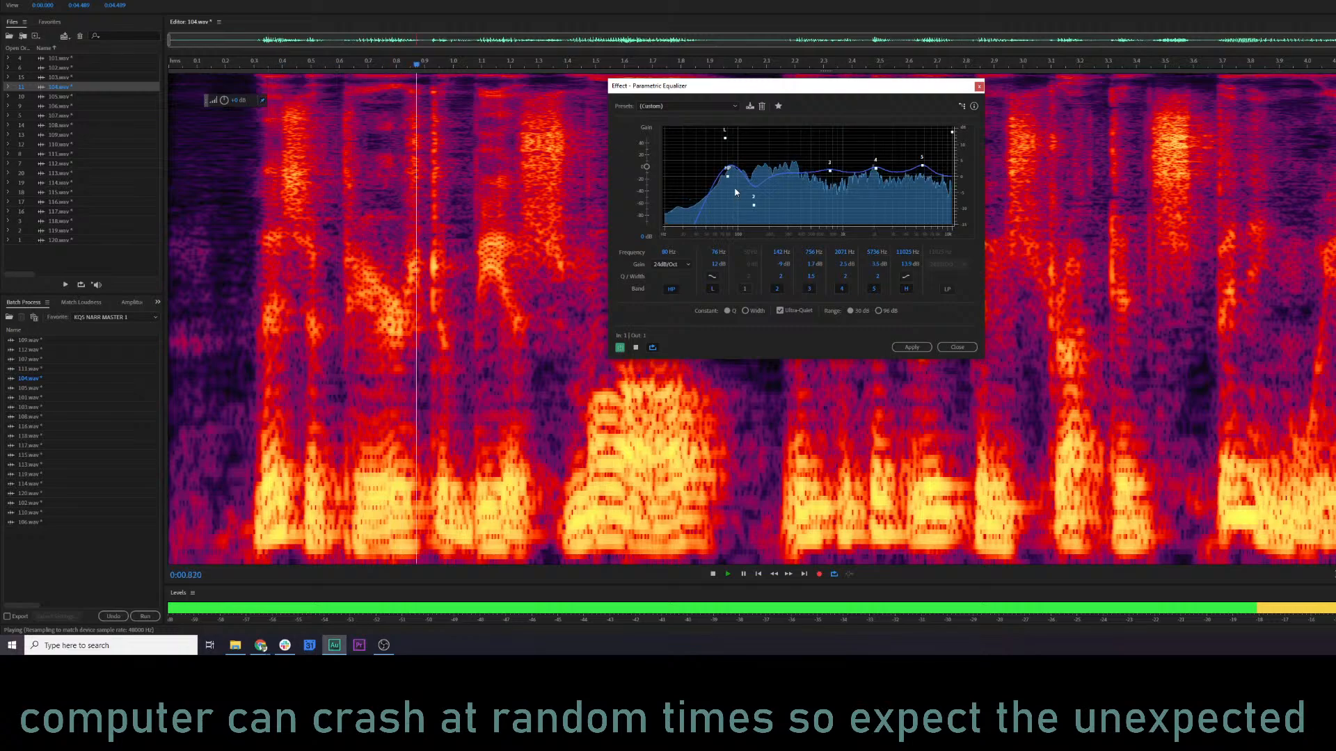
{"action": "left_click_drag", "start_coordinate": [728, 177], "coordinate": [724, 139]}
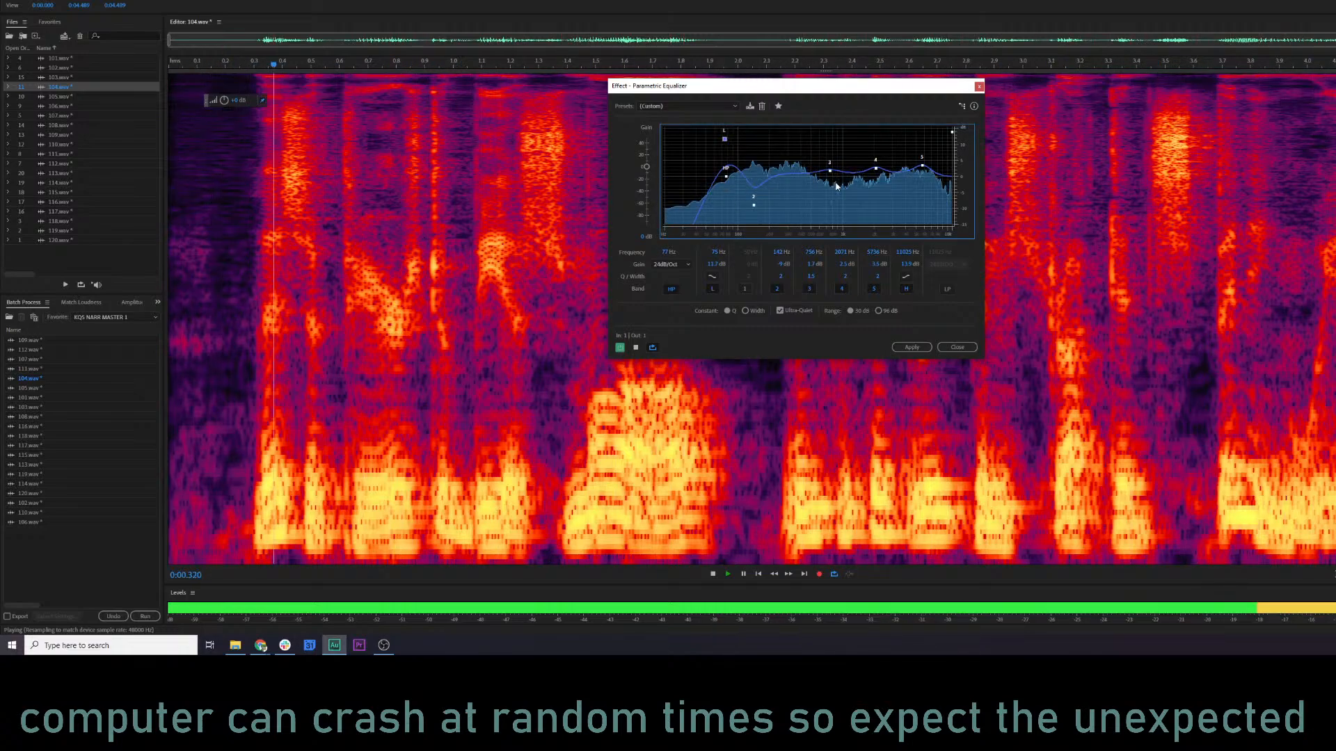
{"action": "left_click_drag", "start_coordinate": [829, 171], "coordinate": [876, 169]}
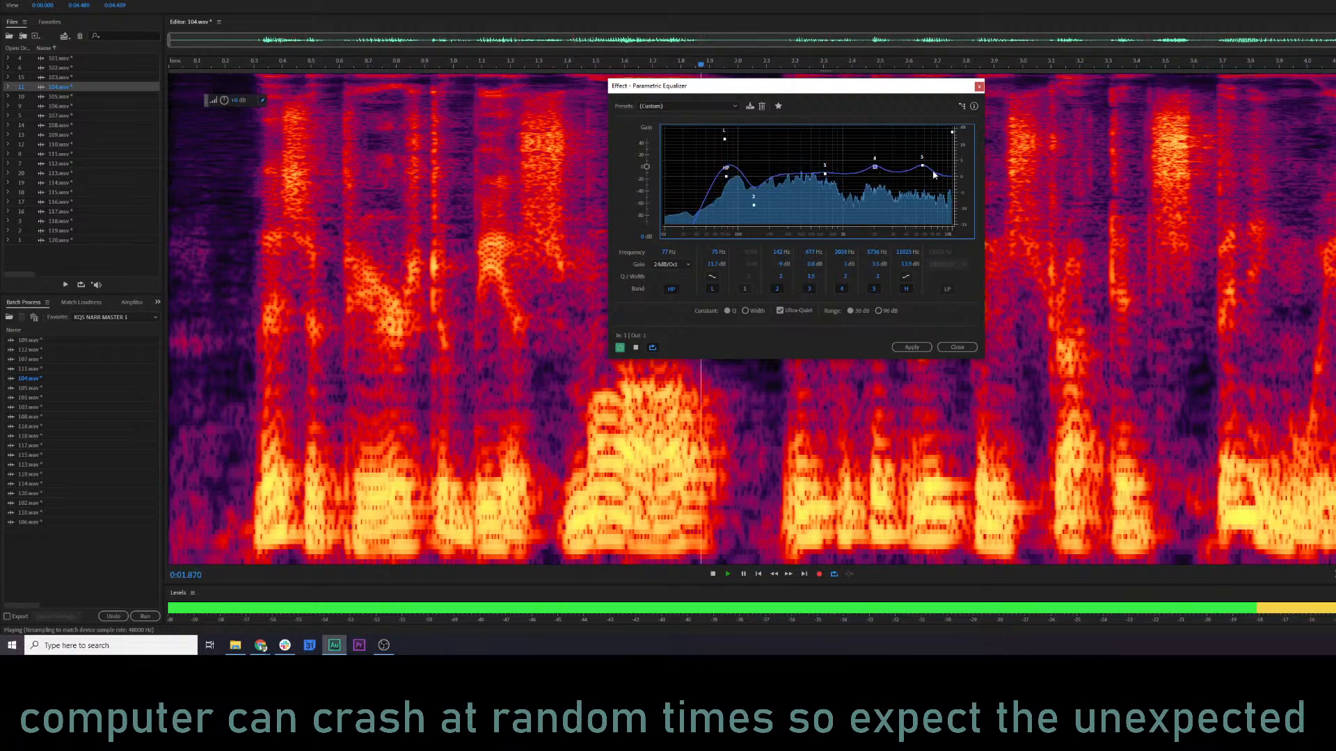
{"action": "mouse_move", "coordinate": [922, 167]}
{"action": "left_mouse_down"}
{"action": "mouse_move", "coordinate": [924, 136]}
{"action": "mouse_move", "coordinate": [922, 164]}
{"action": "left_mouse_up"}
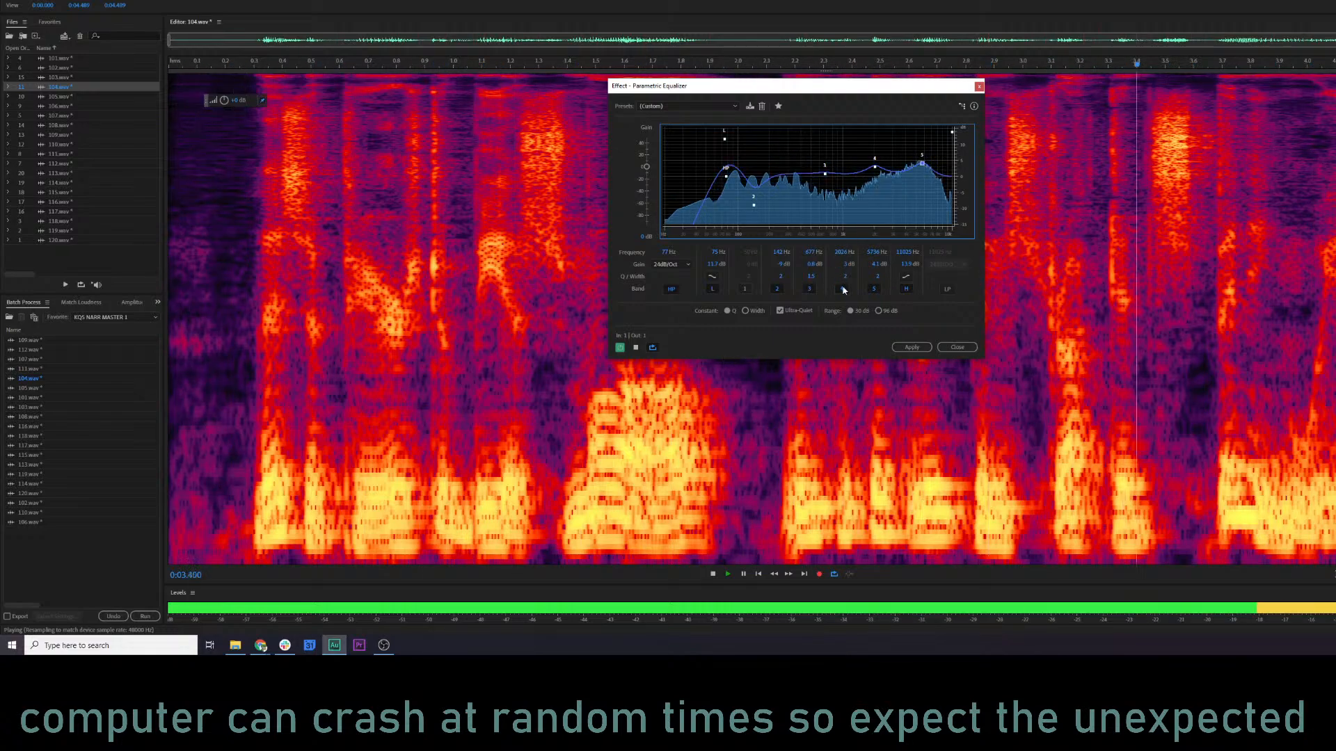
{"action": "key", "text": "space"}
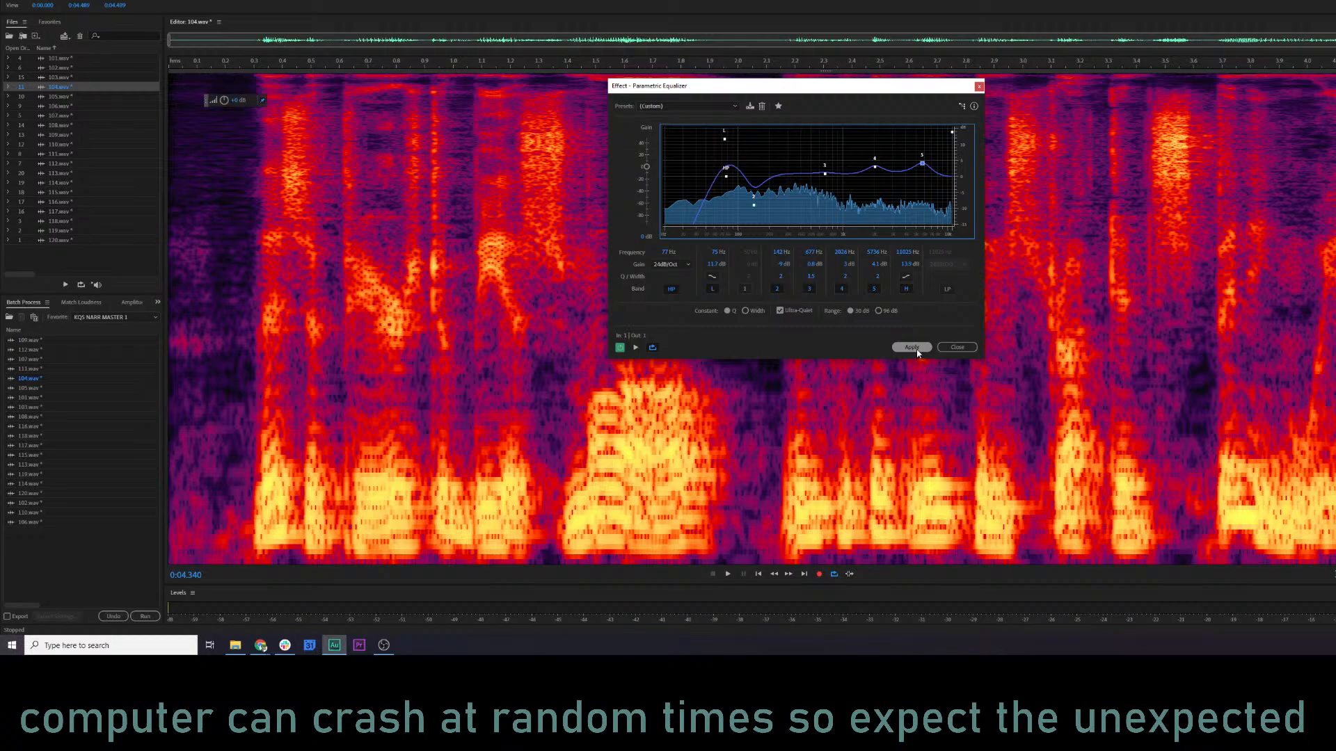
{"action": "left_click", "coordinate": [912, 347]}
Silence the opening of 104.wav from 0 to about 0.26 s and play the result from about 0.76 s.
{"action": "left_click", "coordinate": [200, 284]}
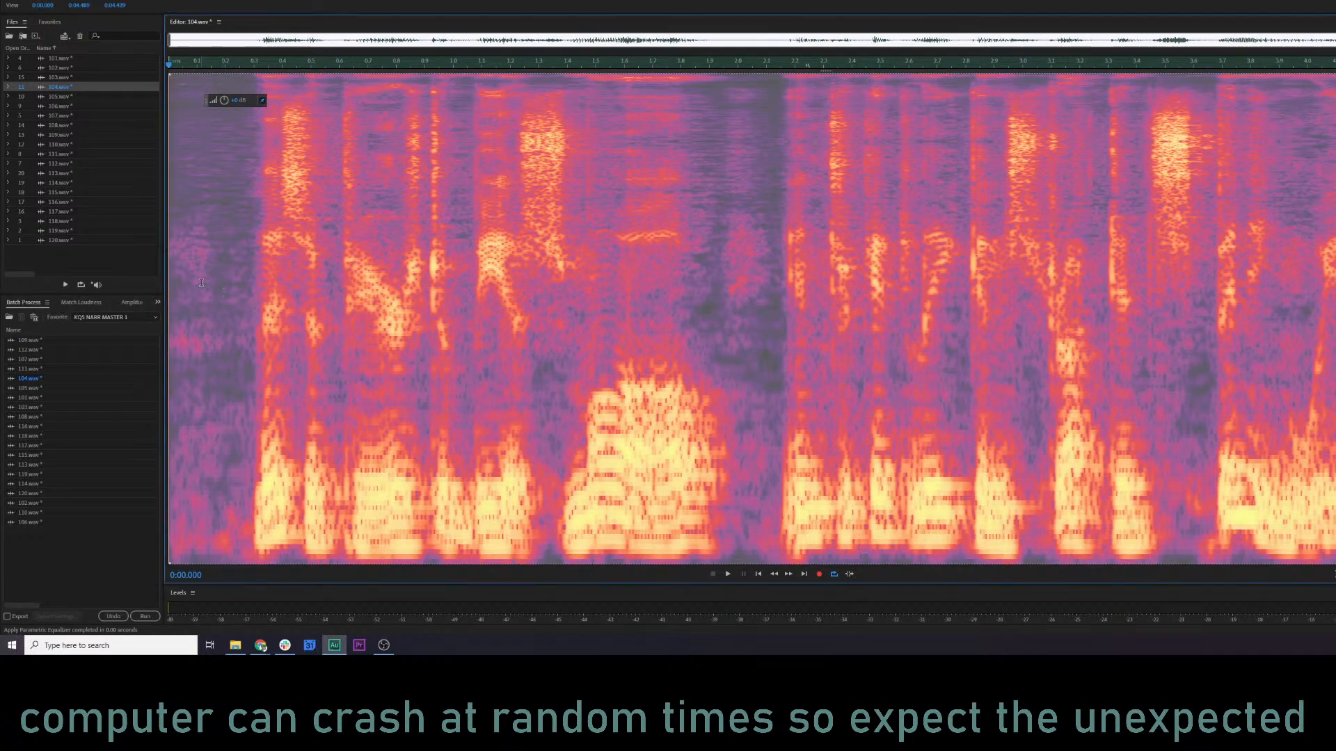
{"action": "key", "text": "space"}
{"action": "left_click", "coordinate": [244, 266]}
{"action": "key", "text": "space"}
{"action": "left_click_drag", "start_coordinate": [243, 267], "coordinate": [167, 254]}
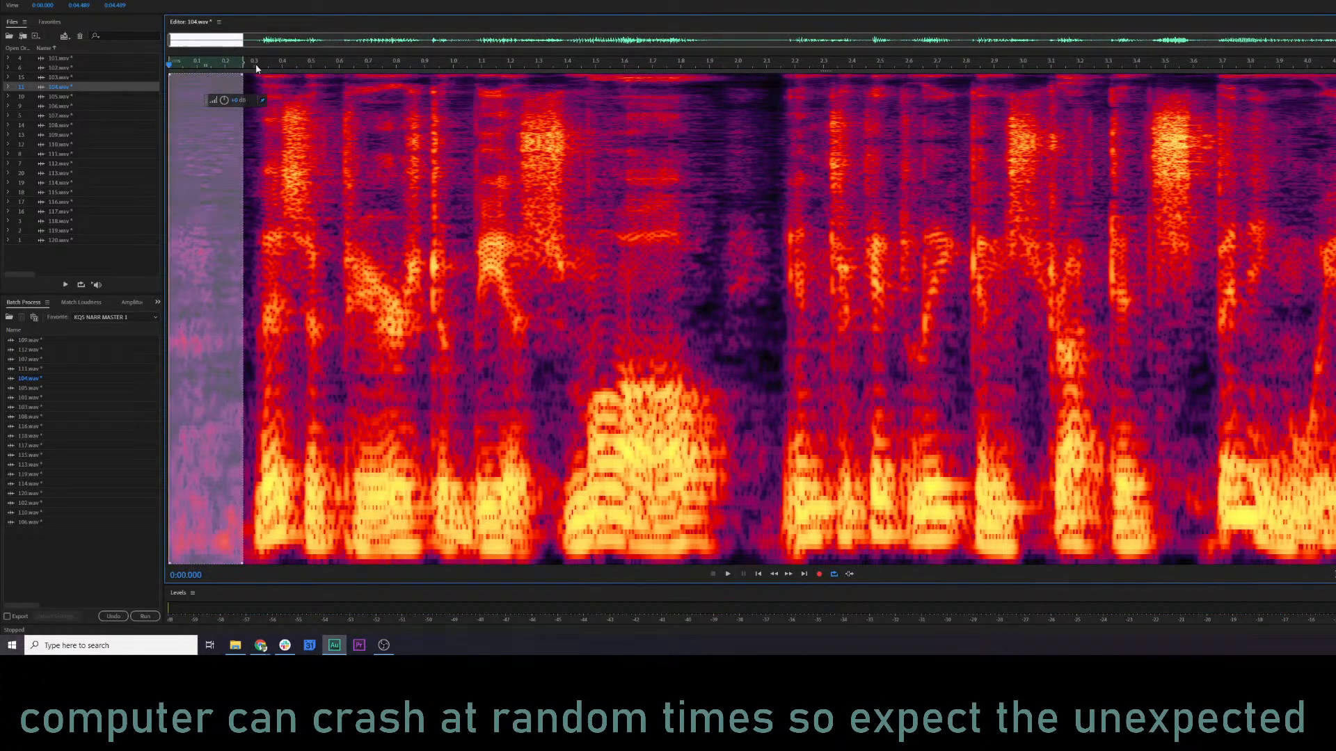
{"action": "left_click_drag", "start_coordinate": [127, 103], "coordinate": [99, 107]}
{"action": "left_click", "coordinate": [386, 243]}
{"action": "key", "text": "space"}
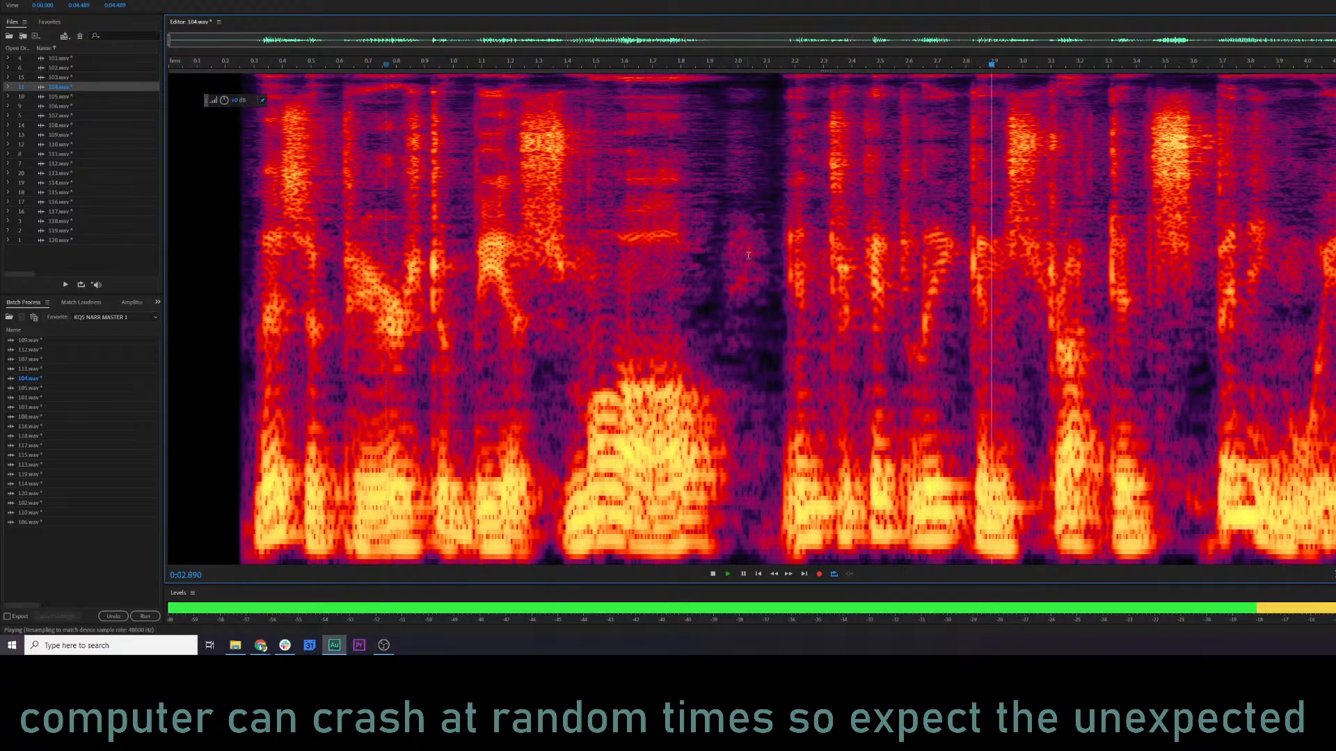
{"action": "key", "text": "space"}
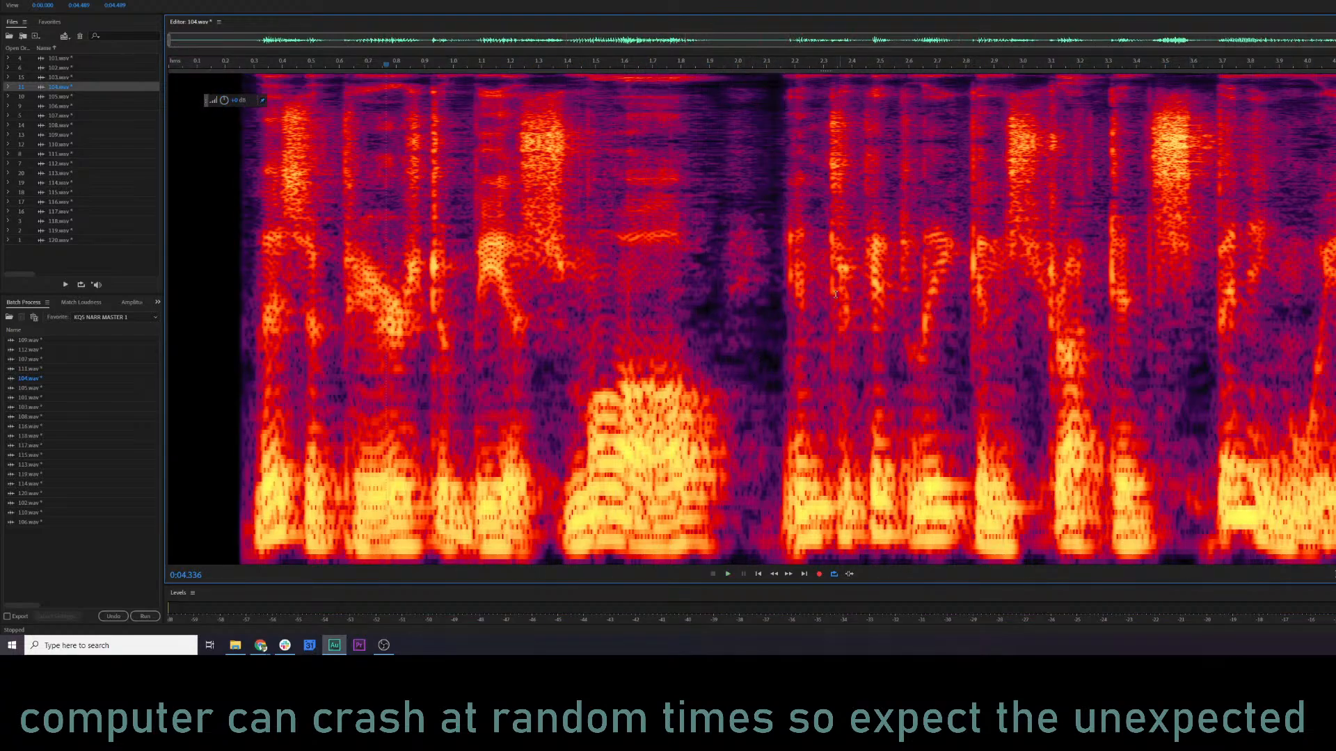
Copy the second phrase of 104.wav from 2.142 s to the end and replay the lead-in from about 0.73 s.
{"action": "left_click_drag", "start_coordinate": [779, 255], "coordinate": [1335, 255]}
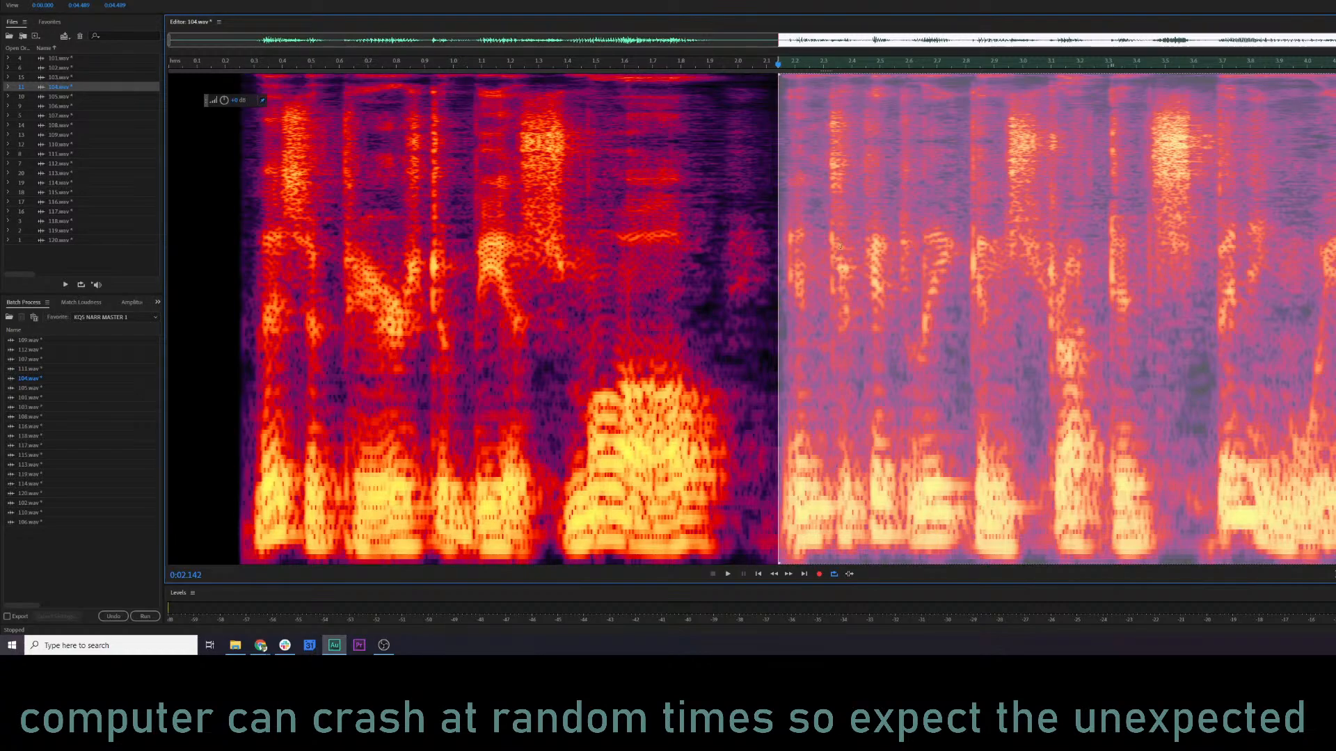
{"action": "left_click", "coordinate": [377, 244]}
{"action": "key", "text": "space"}
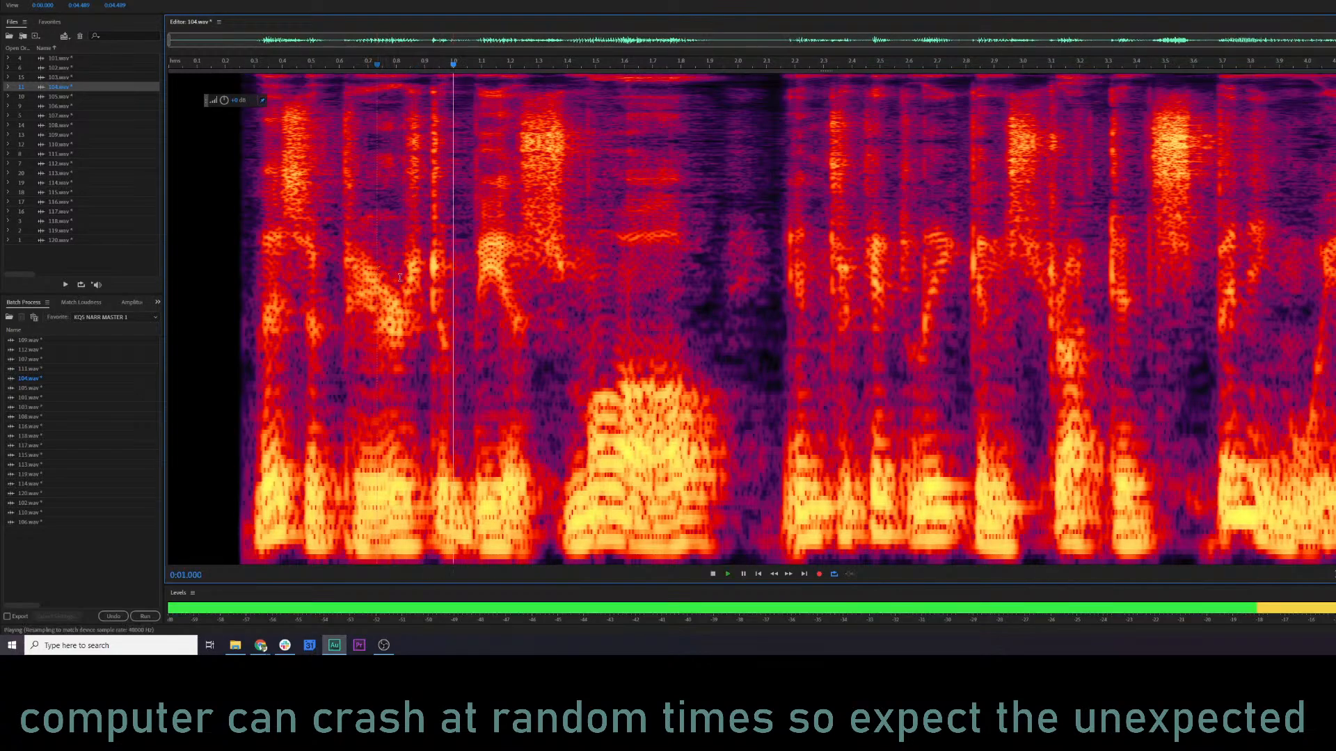
{"action": "key", "text": "space"}
Mix-paste the copied phrase at 2.000 s to shorten the pause and play 104.wav from about 0.83 s.
{"action": "left_click", "coordinate": [738, 234]}
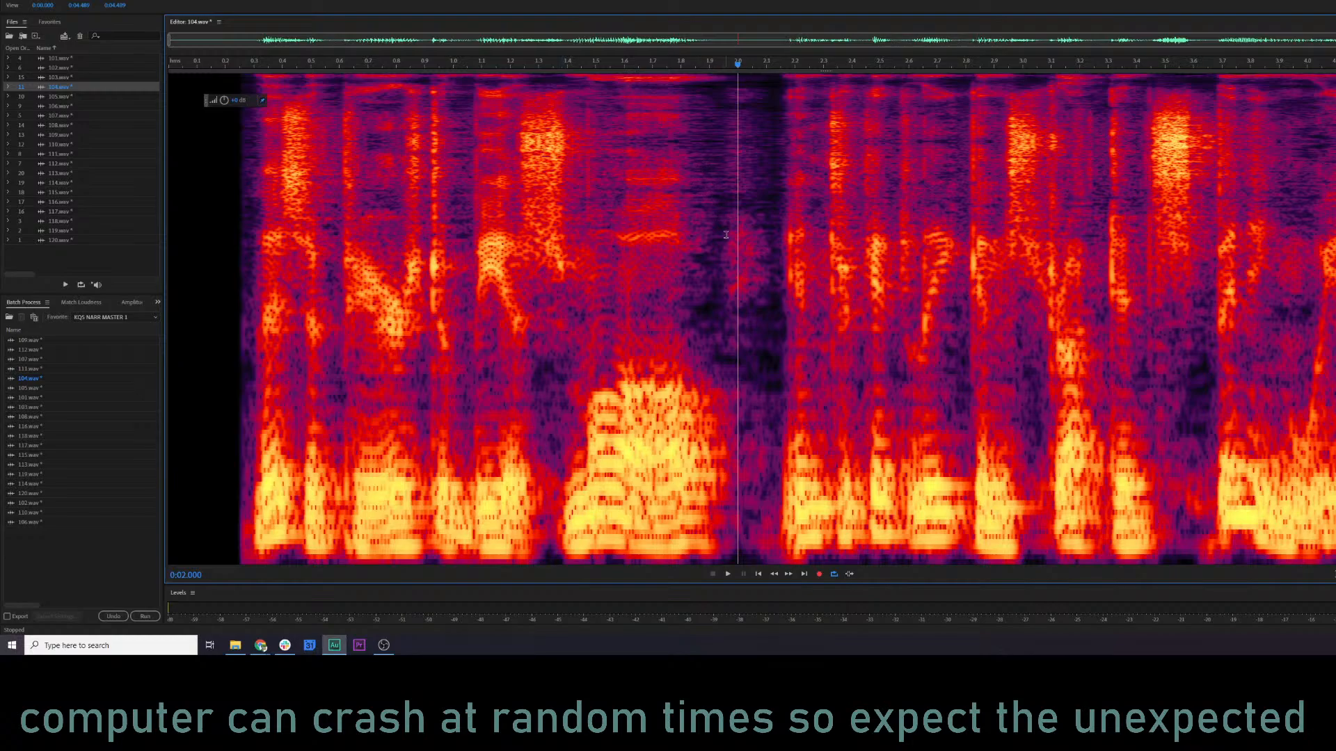
{"action": "right_click", "coordinate": [735, 240]}
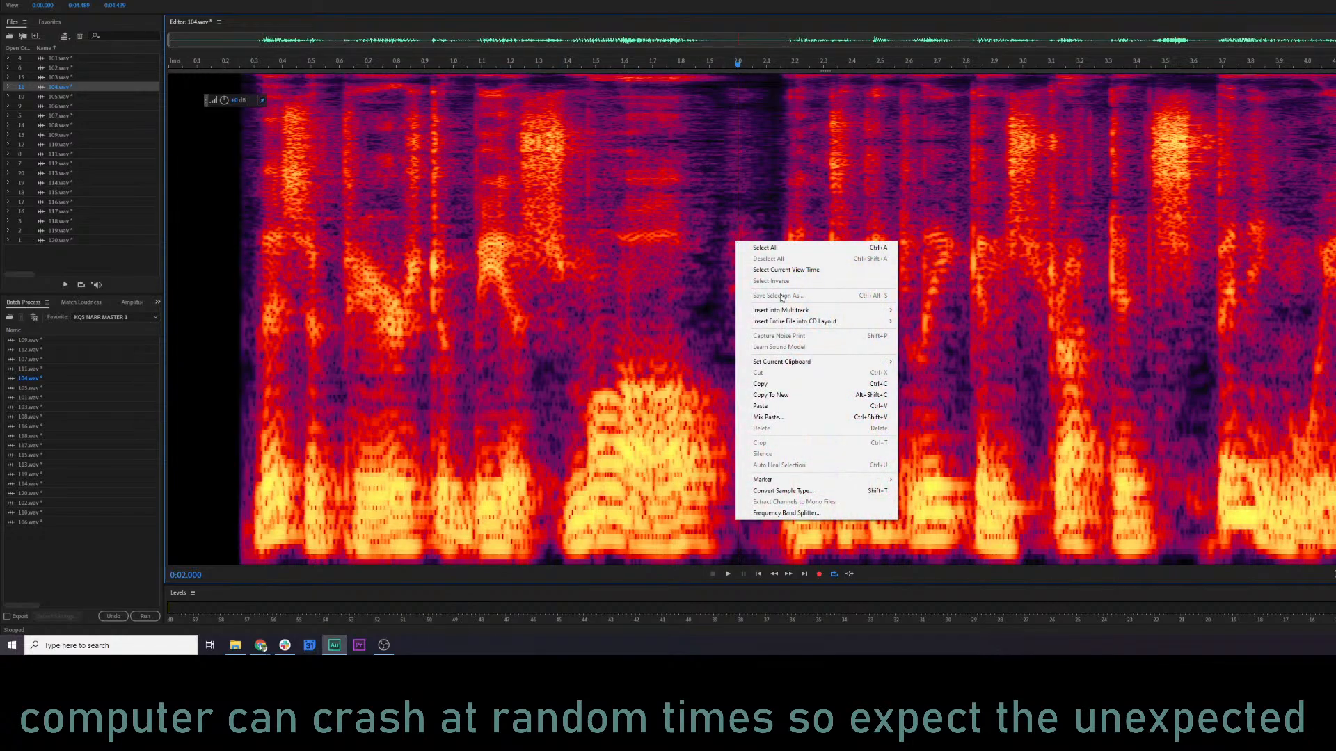
{"action": "left_click", "coordinate": [800, 417]}
{"action": "left_click", "coordinate": [961, 368]}
{"action": "left_click", "coordinate": [405, 317]}
{"action": "key", "text": "space"}
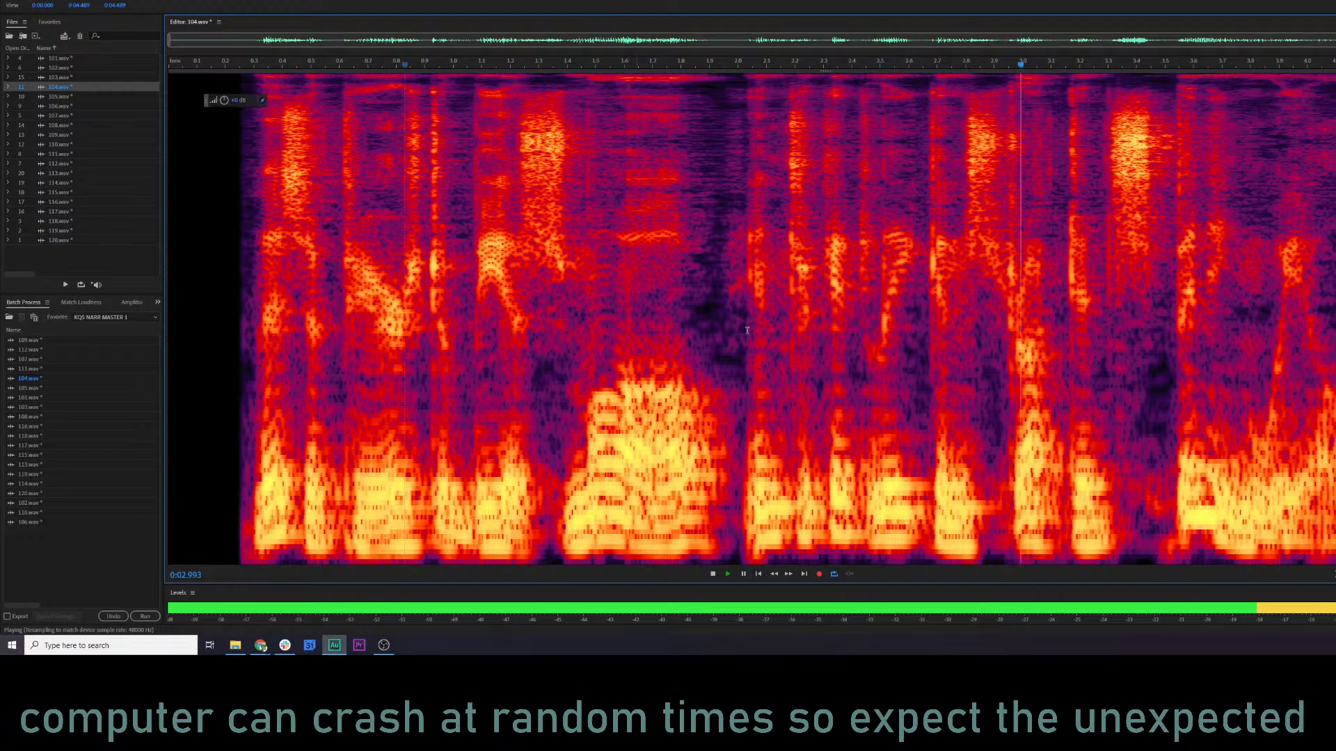
Replay 104.wav from about 0.59 s and undo the last mix-paste of the second phrase.
{"action": "left_click", "coordinate": [334, 335]}
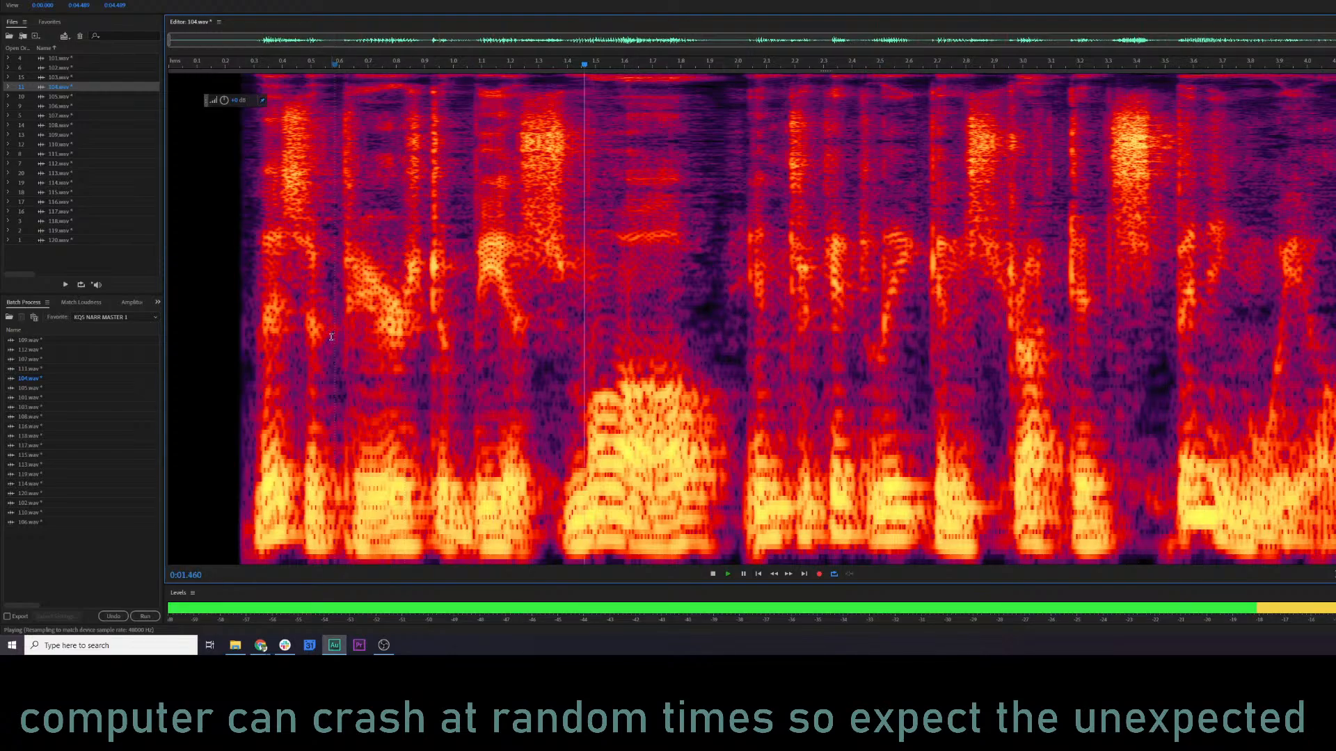
{"action": "key", "text": "space"}
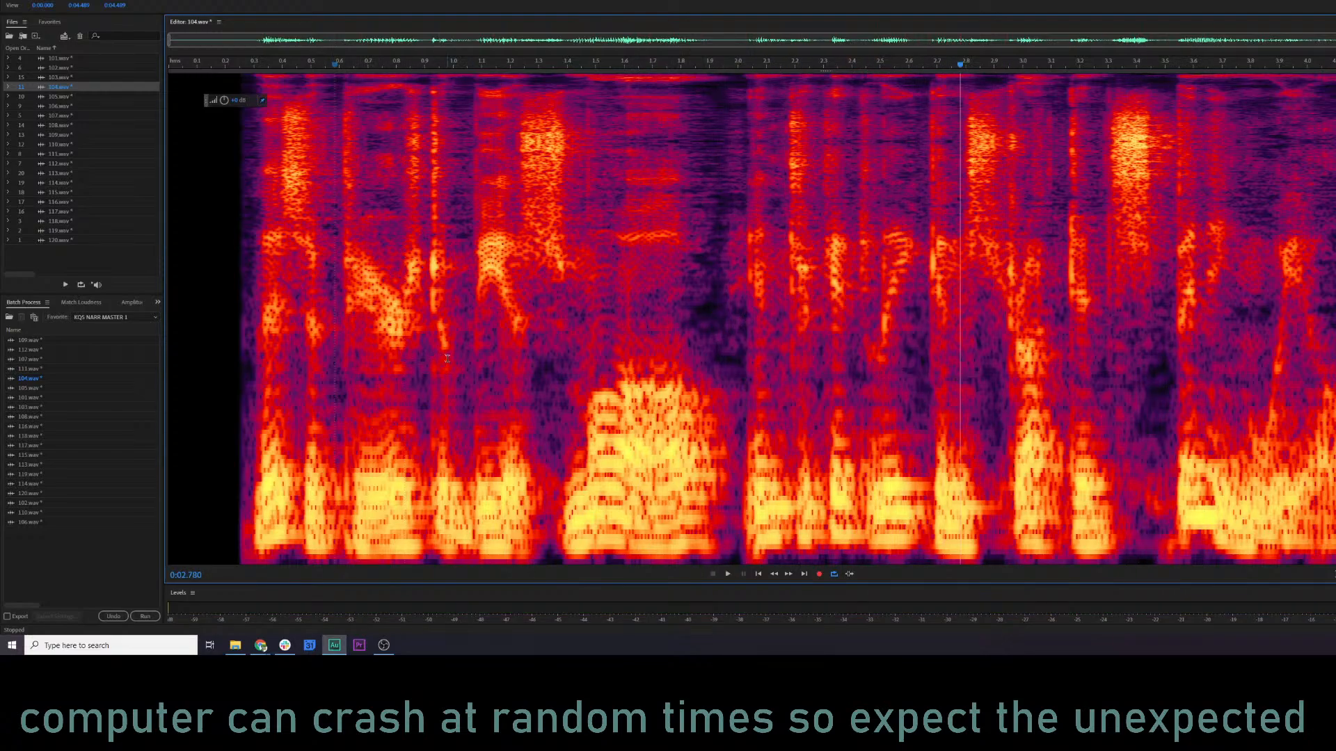
{"action": "key", "text": "ctrl+z"}
Try mix-pasting the copied phrase at 2.034 s in Overwrite mode and play 104.wav from about 1.38 s.
{"action": "right_click", "coordinate": [746, 299]}
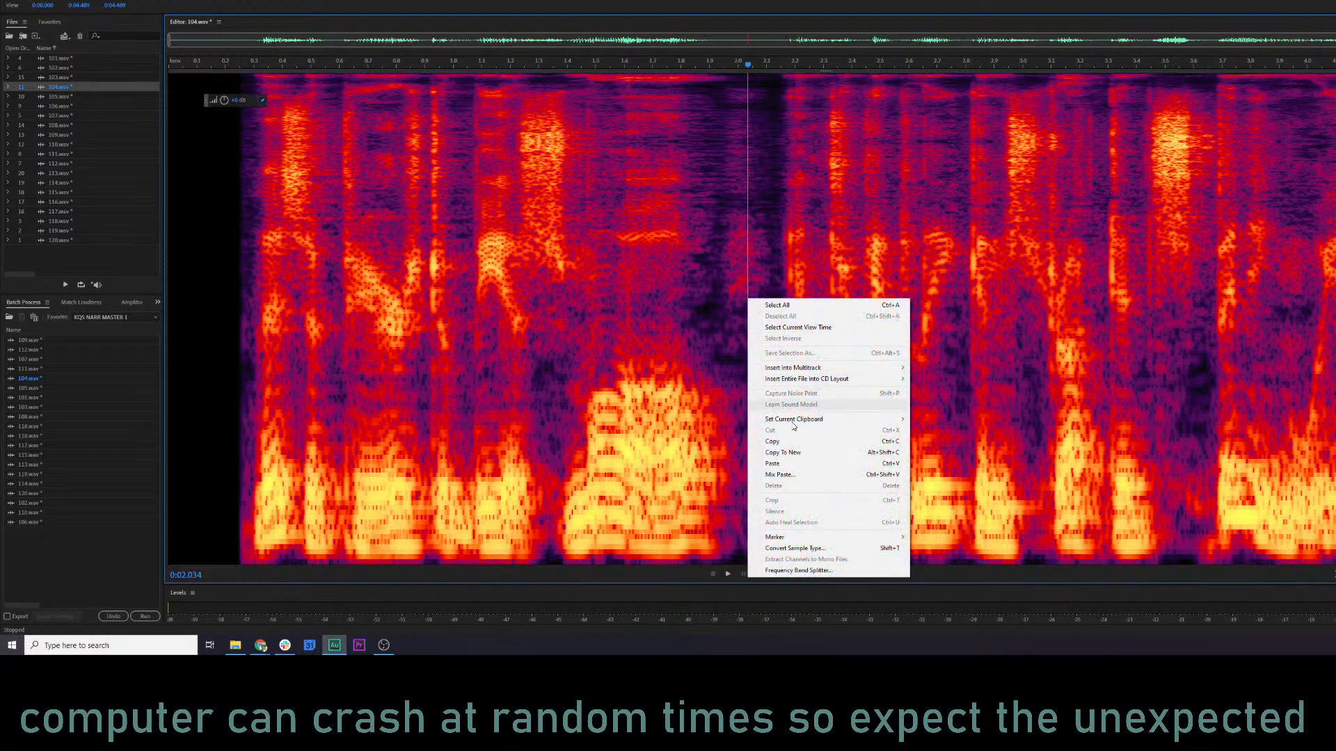
{"action": "left_click", "coordinate": [812, 475]}
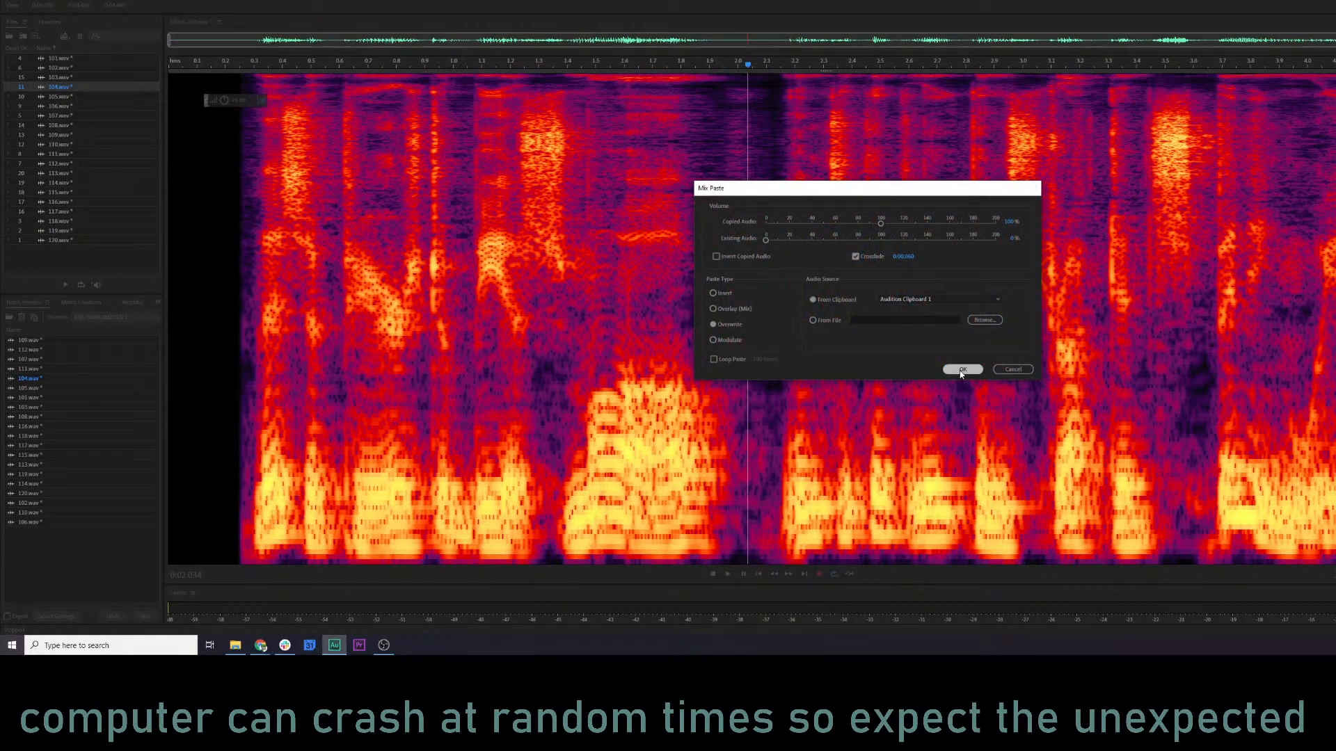
{"action": "left_click", "coordinate": [962, 369]}
{"action": "left_click", "coordinate": [559, 362]}
{"action": "key", "text": "space"}
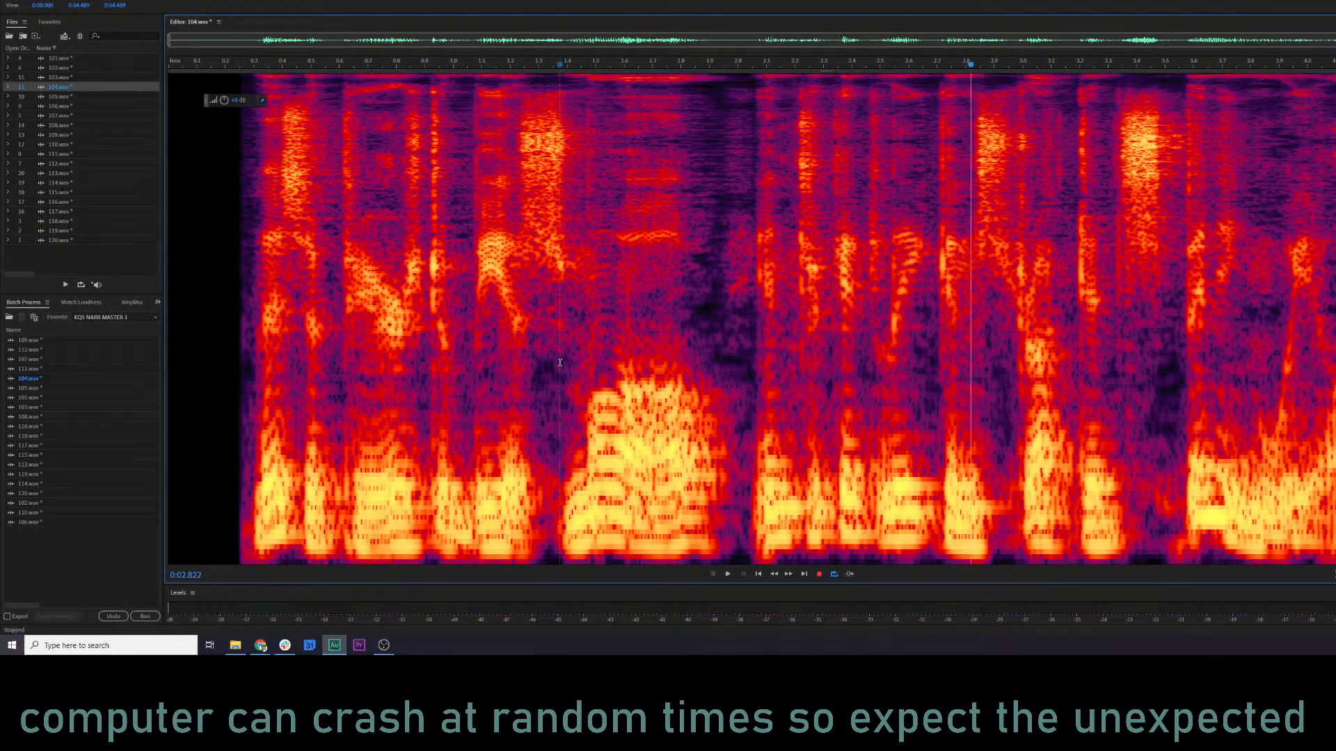
{"action": "key", "text": "ctrl+z"}
Mix-paste the copied phrase at 1.963 s in Overwrite mode and play 104.wav from about 1.20 s.
{"action": "left_click", "coordinate": [726, 292]}
{"action": "right_click", "coordinate": [726, 292]}
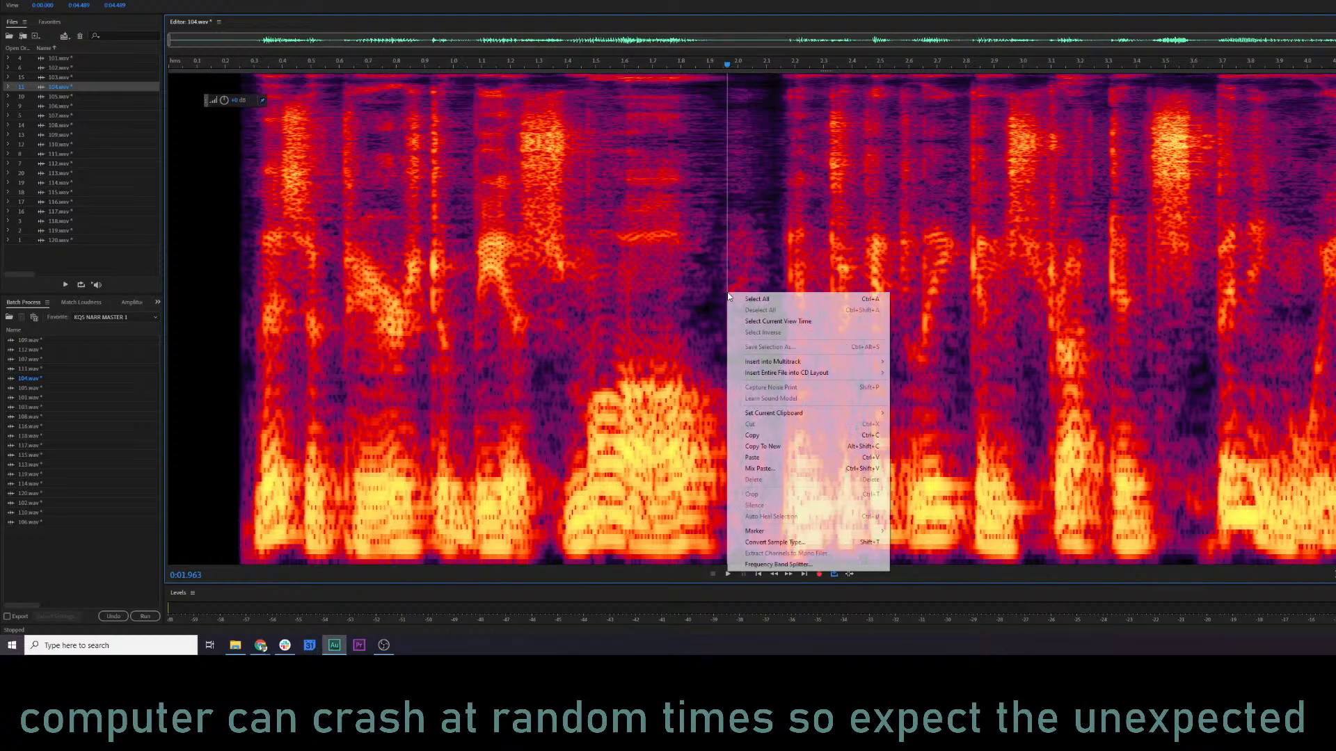
{"action": "left_click", "coordinate": [806, 469]}
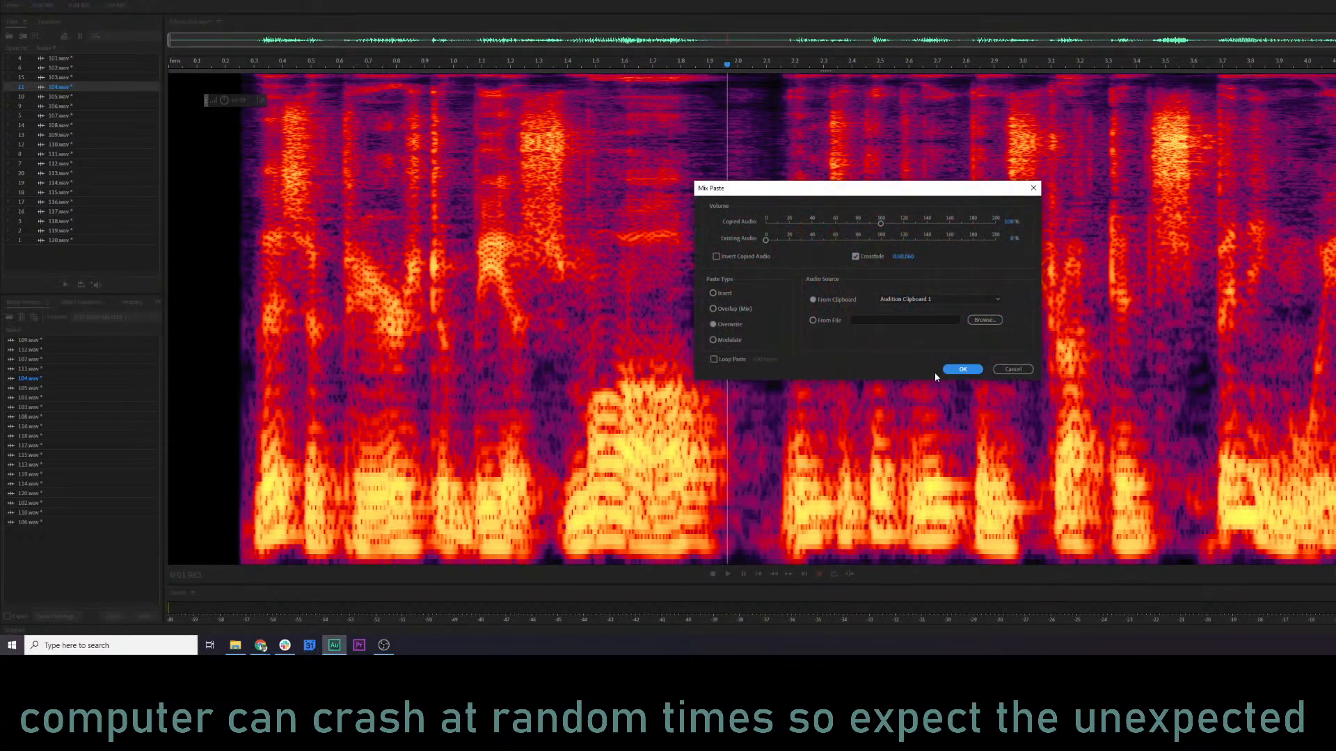
{"action": "left_click", "coordinate": [958, 370]}
{"action": "left_click", "coordinate": [510, 327]}
{"action": "key", "text": "space"}
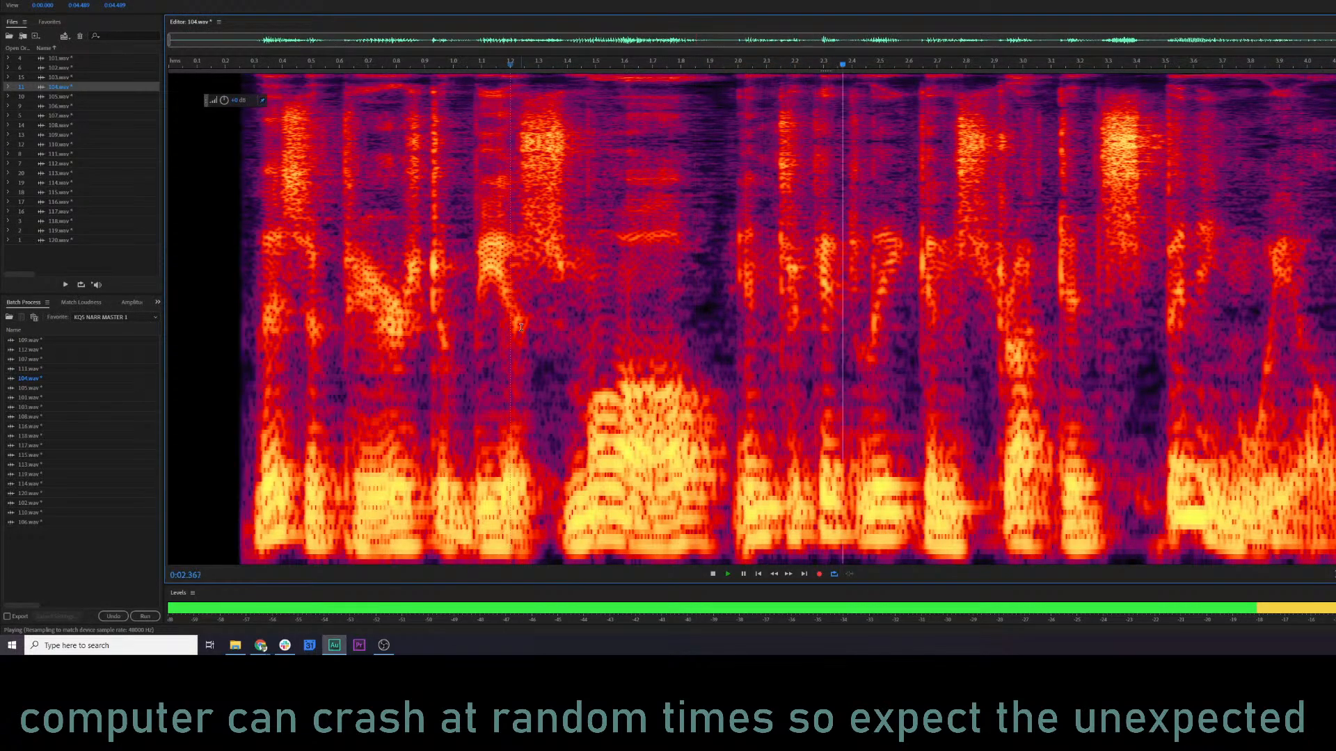
{"action": "key", "text": "space"}
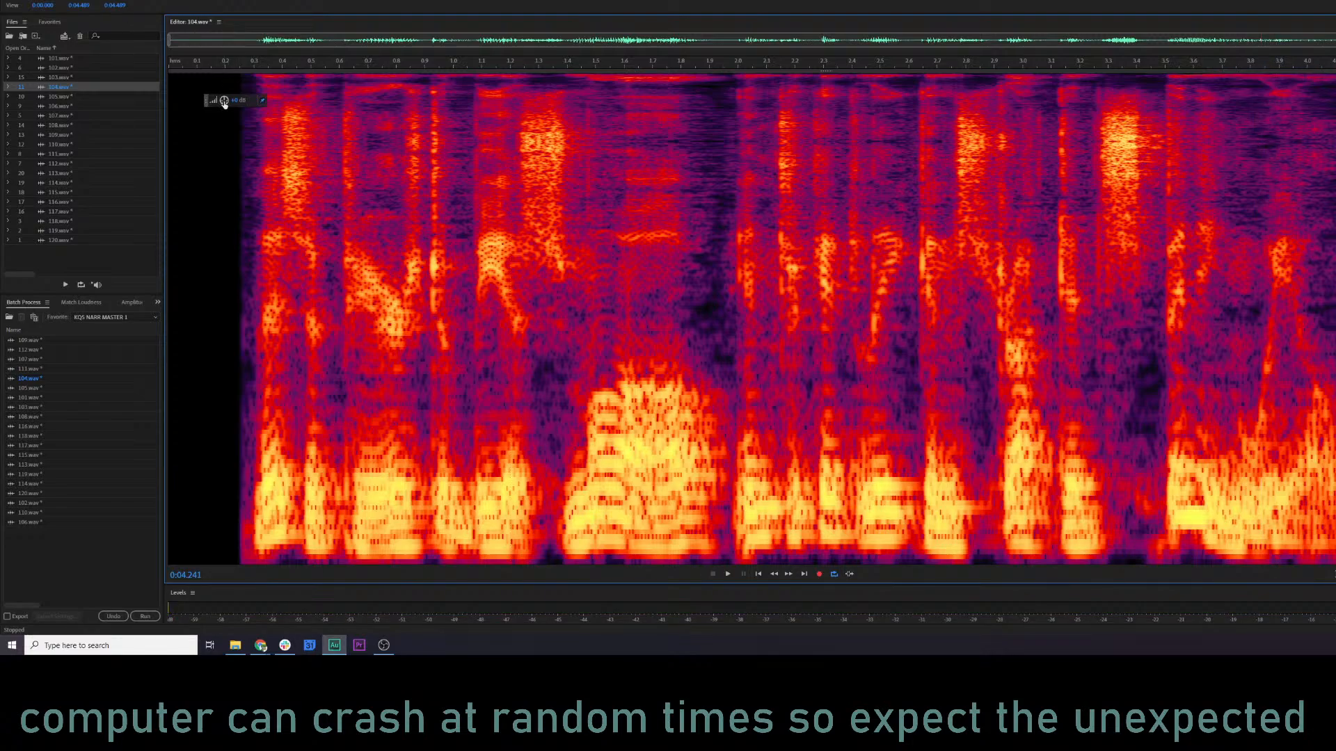
Adjust the level of the high-frequency burst at about 3.24 to 3.44 s in 104.wav and replay from about 2.04 s.
{"action": "left_click", "coordinate": [437, 208]}
{"action": "key", "text": "space"}
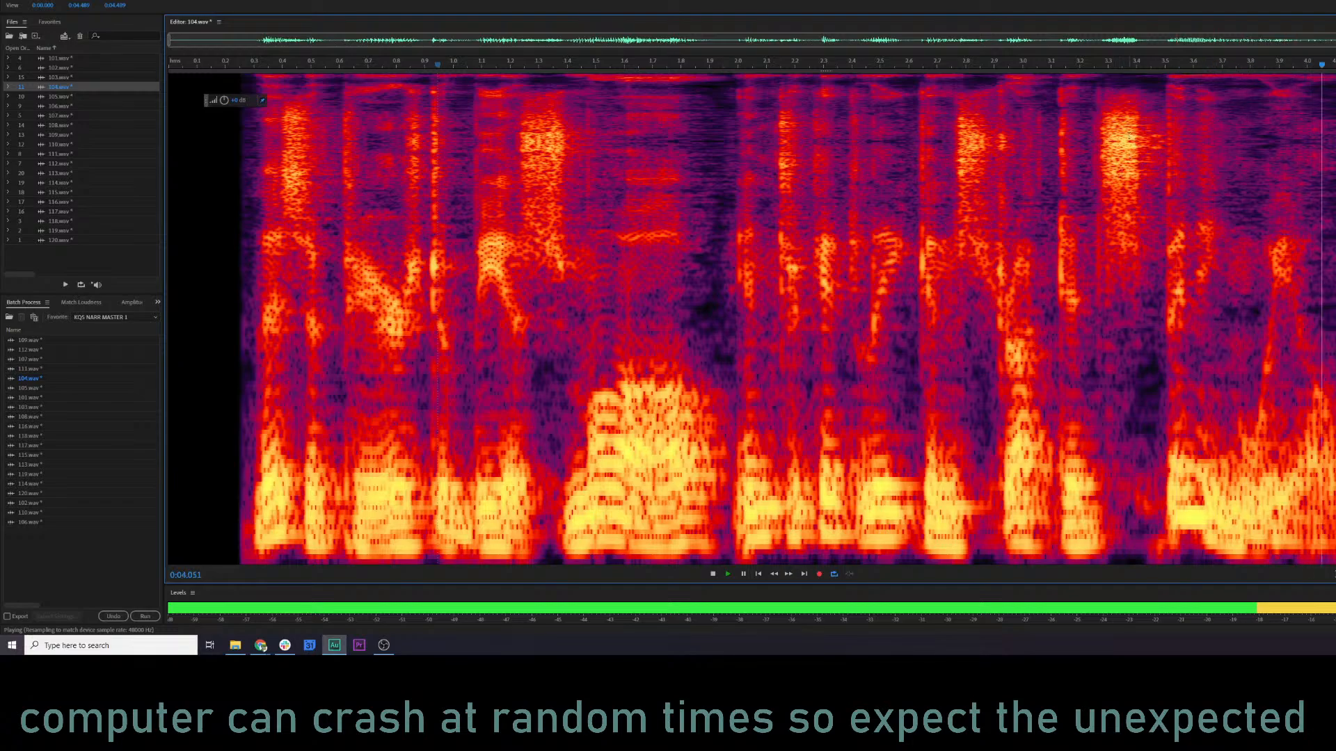
{"action": "key", "text": "space"}
{"action": "left_click", "coordinate": [1122, 142]}
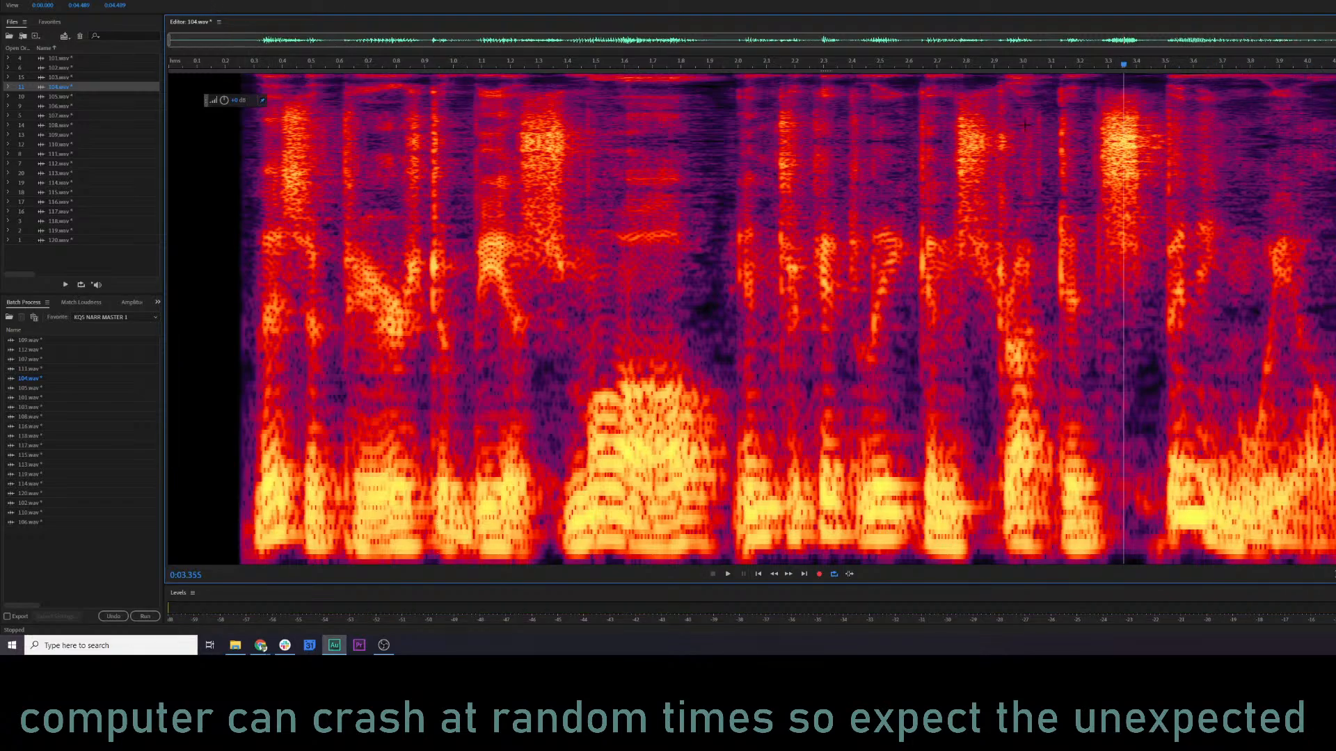
{"action": "left_click_drag", "start_coordinate": [1090, 96], "coordinate": [1148, 198]}
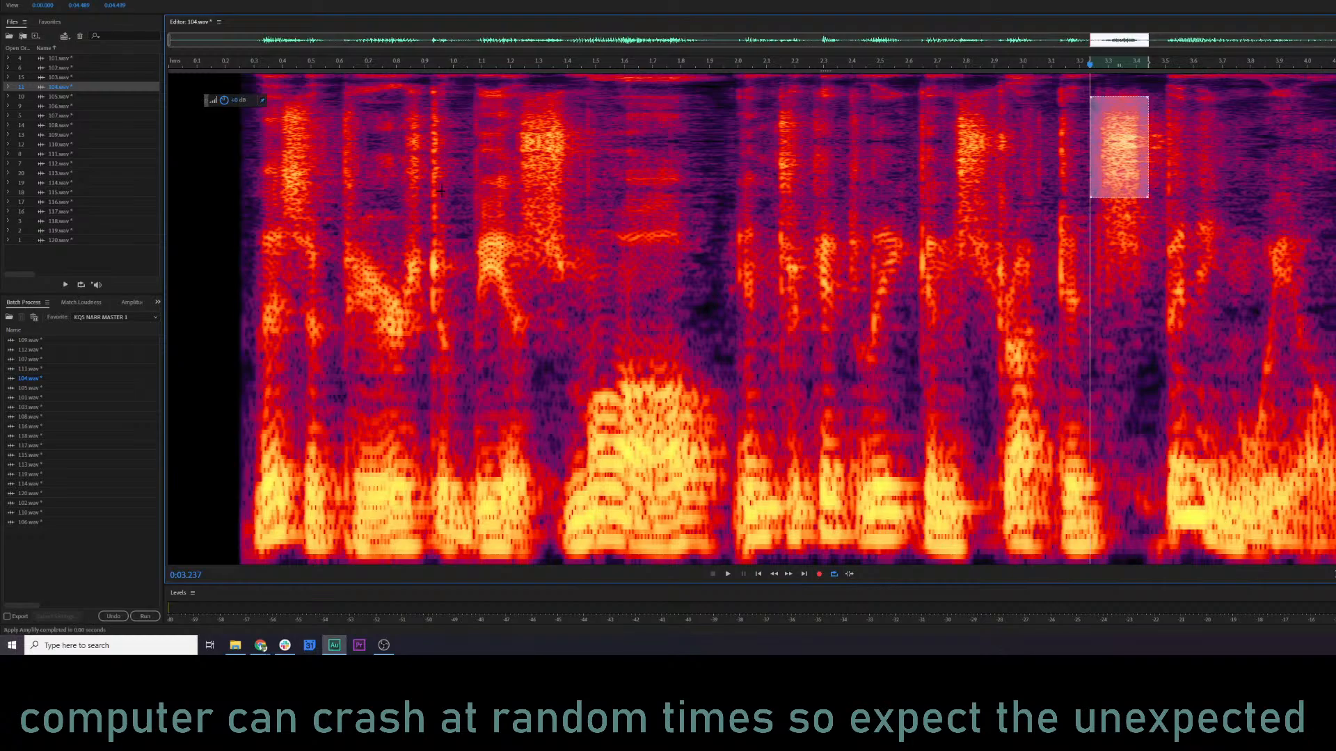
{"action": "left_click", "coordinate": [750, 242]}
{"action": "key", "text": "space"}
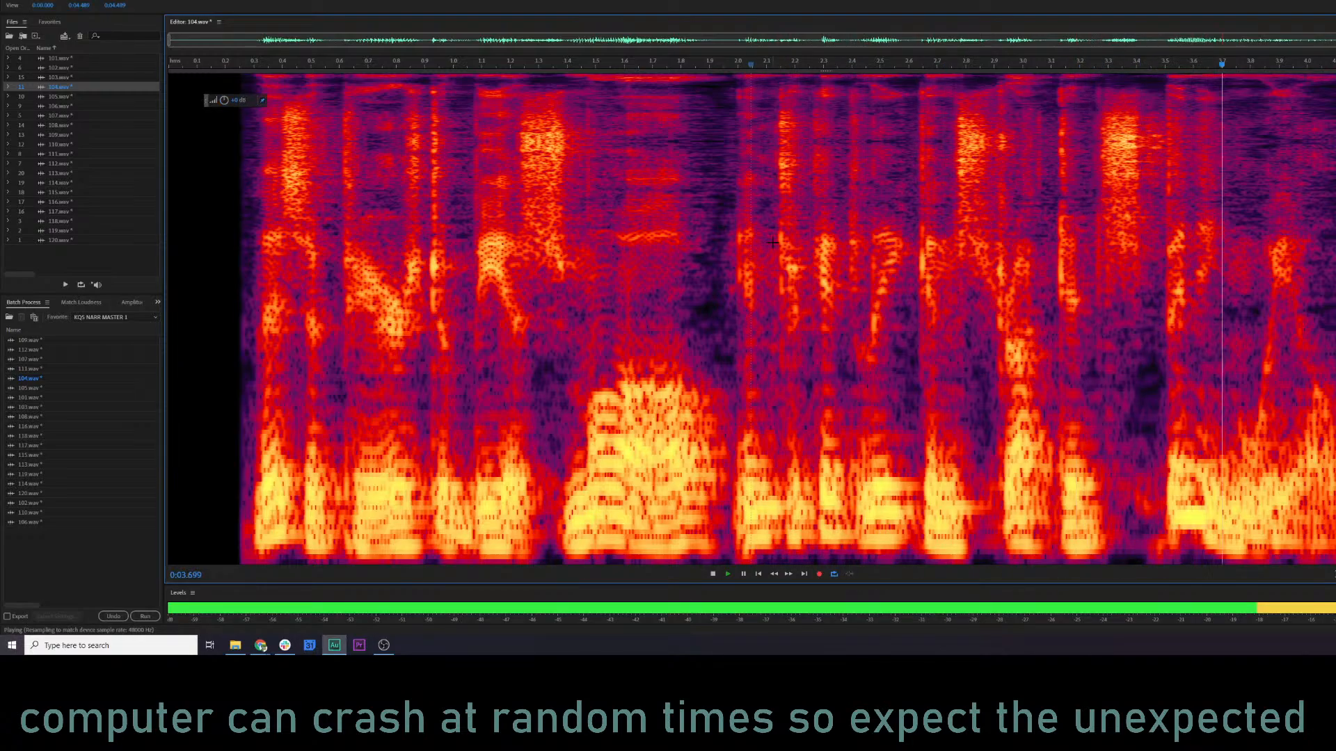
{"action": "key", "text": "space"}
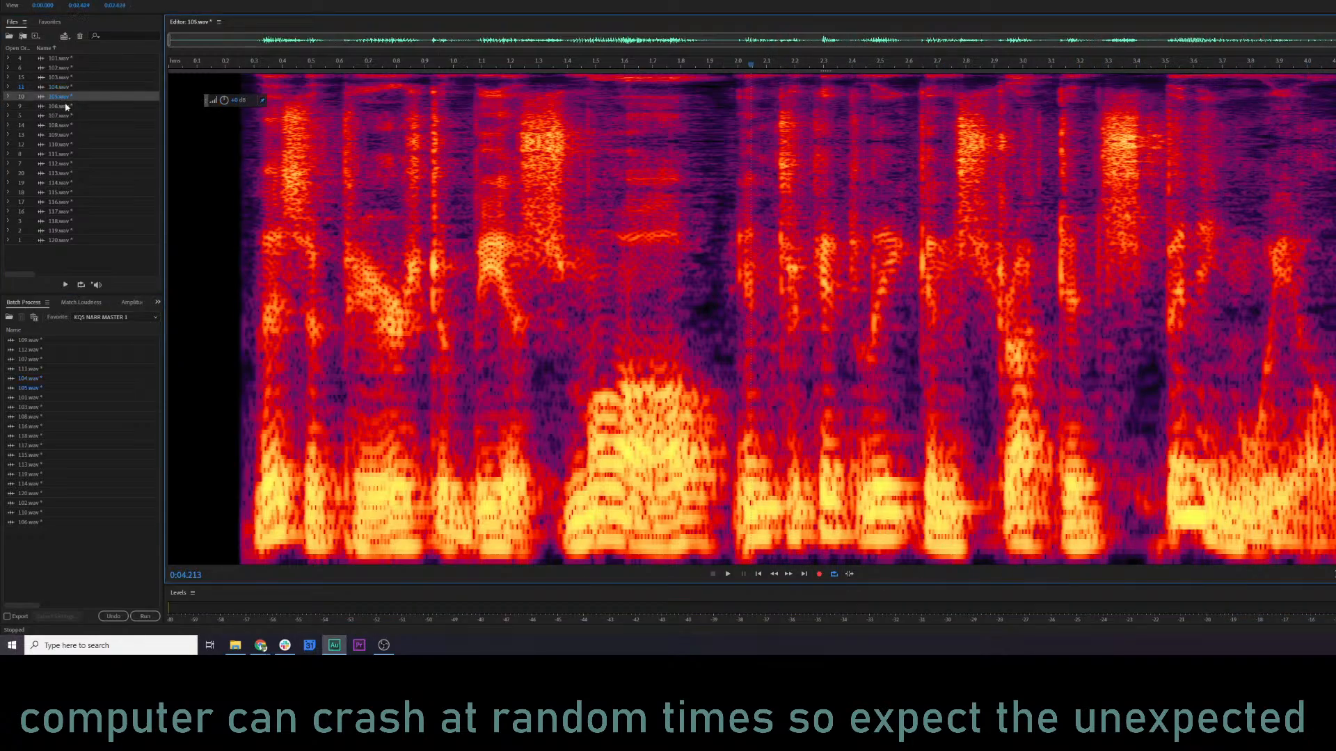
Open 105.wav, play it from the start and replay it from about 0.42 s.
{"action": "double_click", "coordinate": [60, 97]}
{"action": "key", "text": "space"}
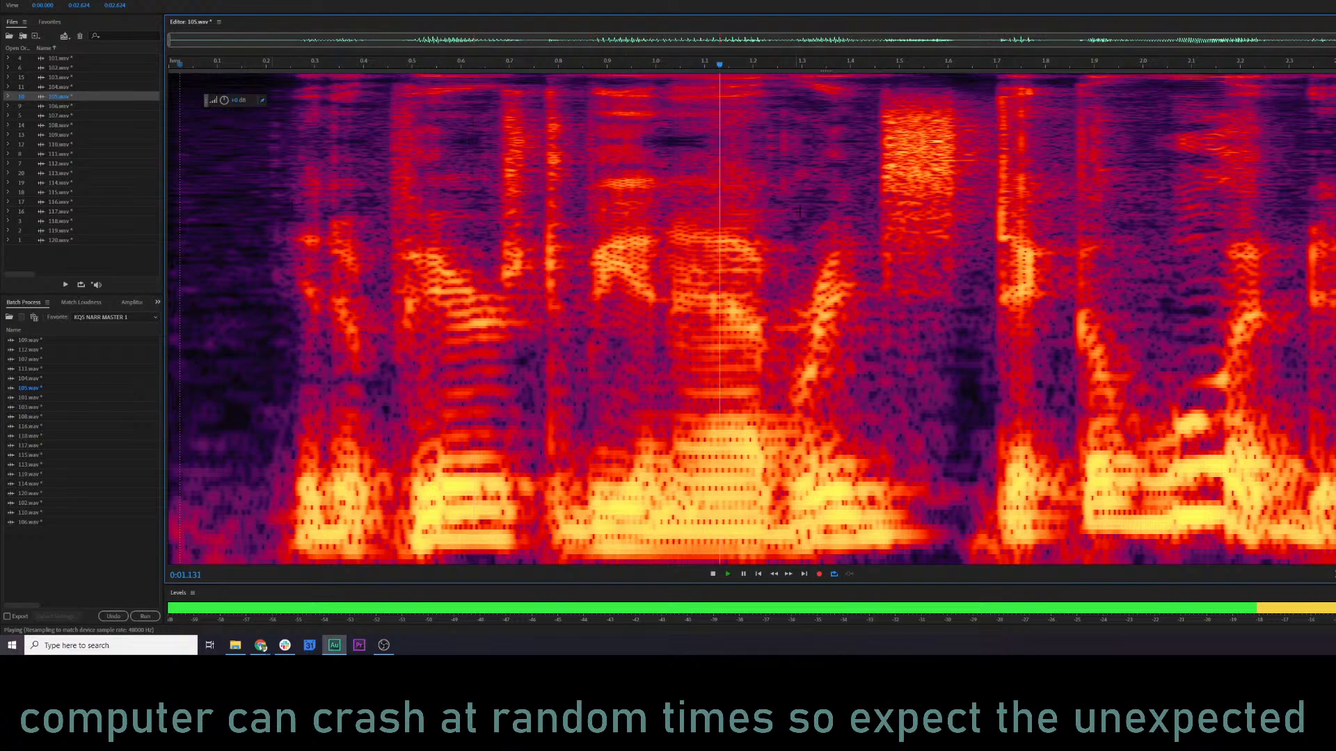
{"action": "key", "text": "space"}
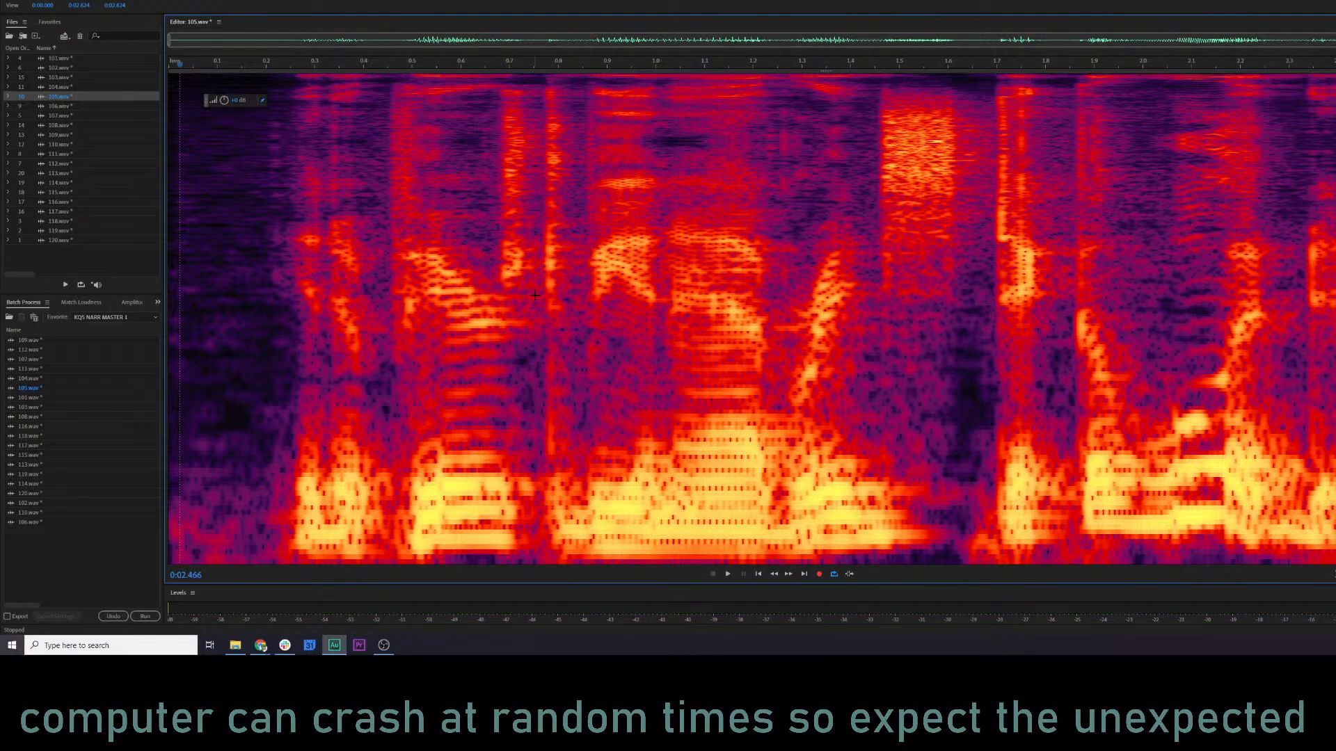
{"action": "left_click", "coordinate": [373, 313]}
{"action": "key", "text": "space"}
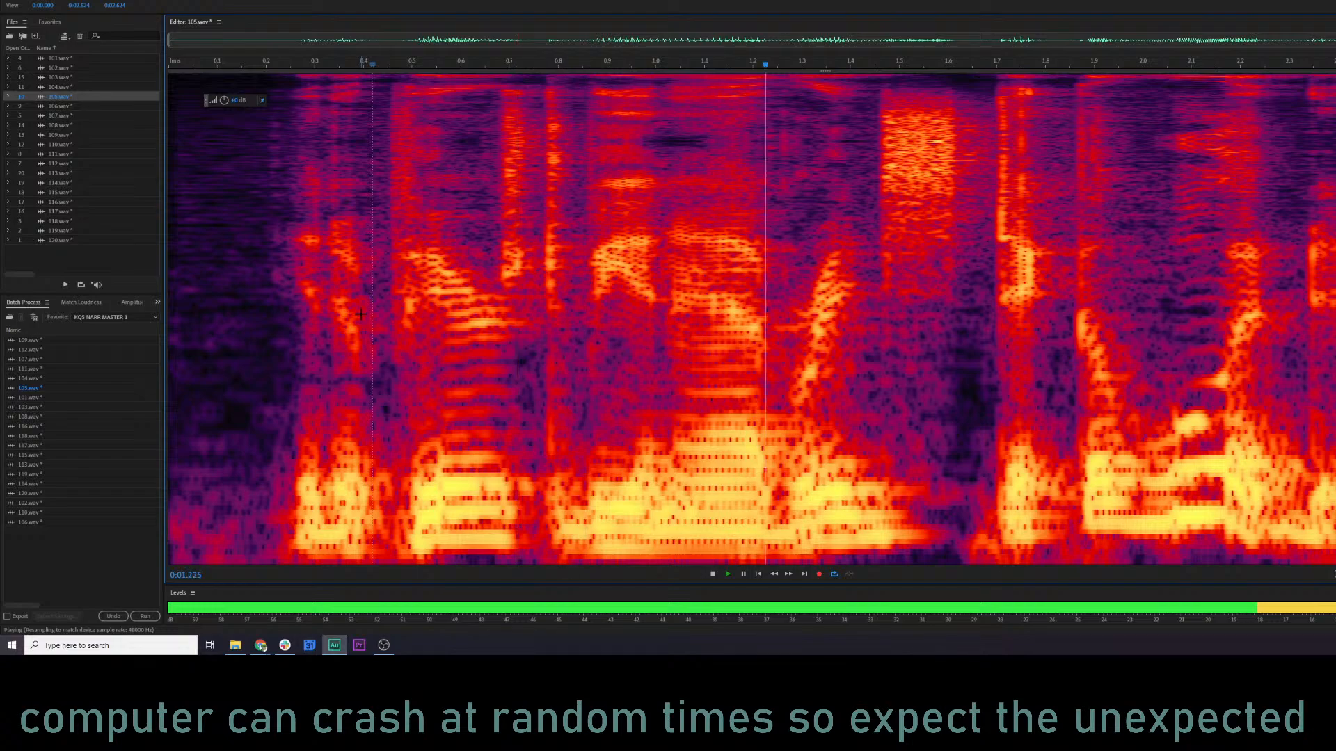
{"action": "key", "text": "space"}
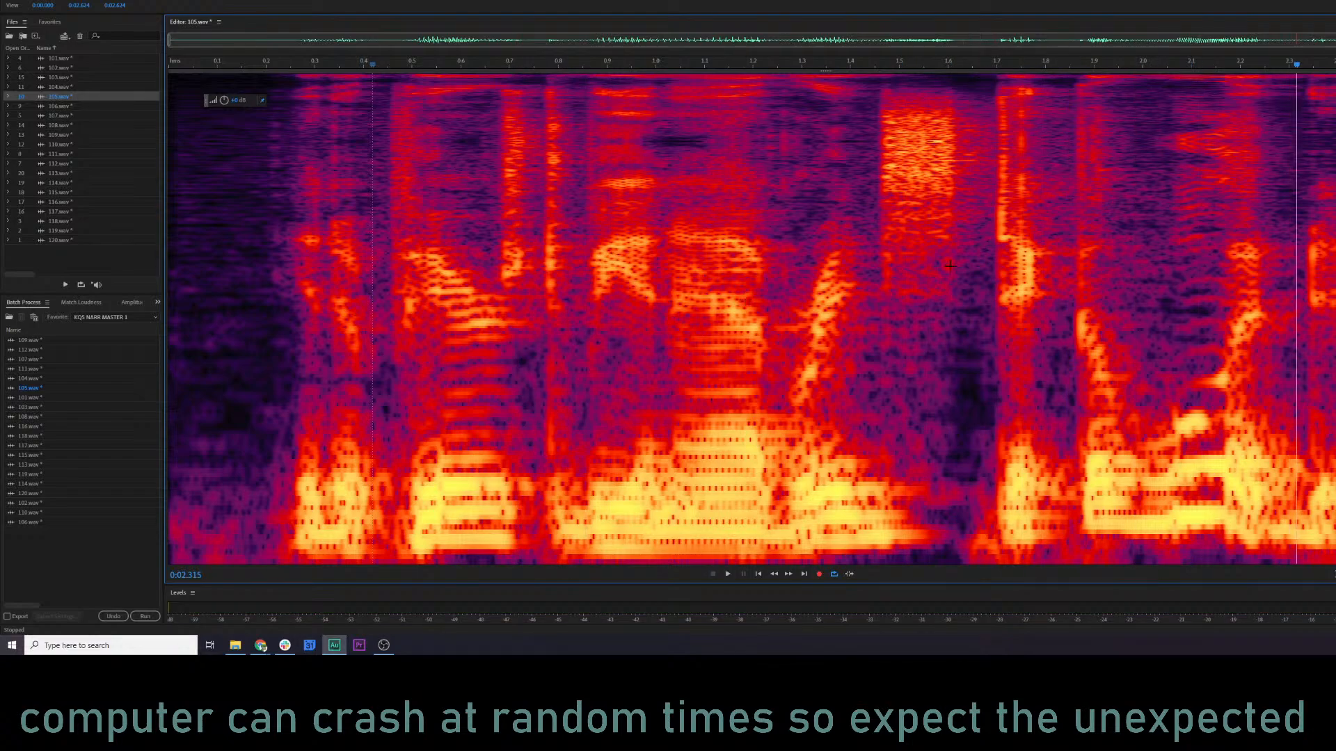
Mark the high-frequency area at about 2.07 to 2.20 s of 105.wav and replay the file from about 0.42 s.
{"action": "mouse_move", "coordinate": [1176, 98]}
{"action": "left_mouse_down"}
{"action": "mouse_move", "coordinate": [1211, 250]}
{"action": "mouse_move", "coordinate": [1241, 282]}
{"action": "left_mouse_up"}
{"action": "left_click", "coordinate": [1274, 285]}
{"action": "left_click", "coordinate": [372, 266]}
{"action": "key", "text": "space"}
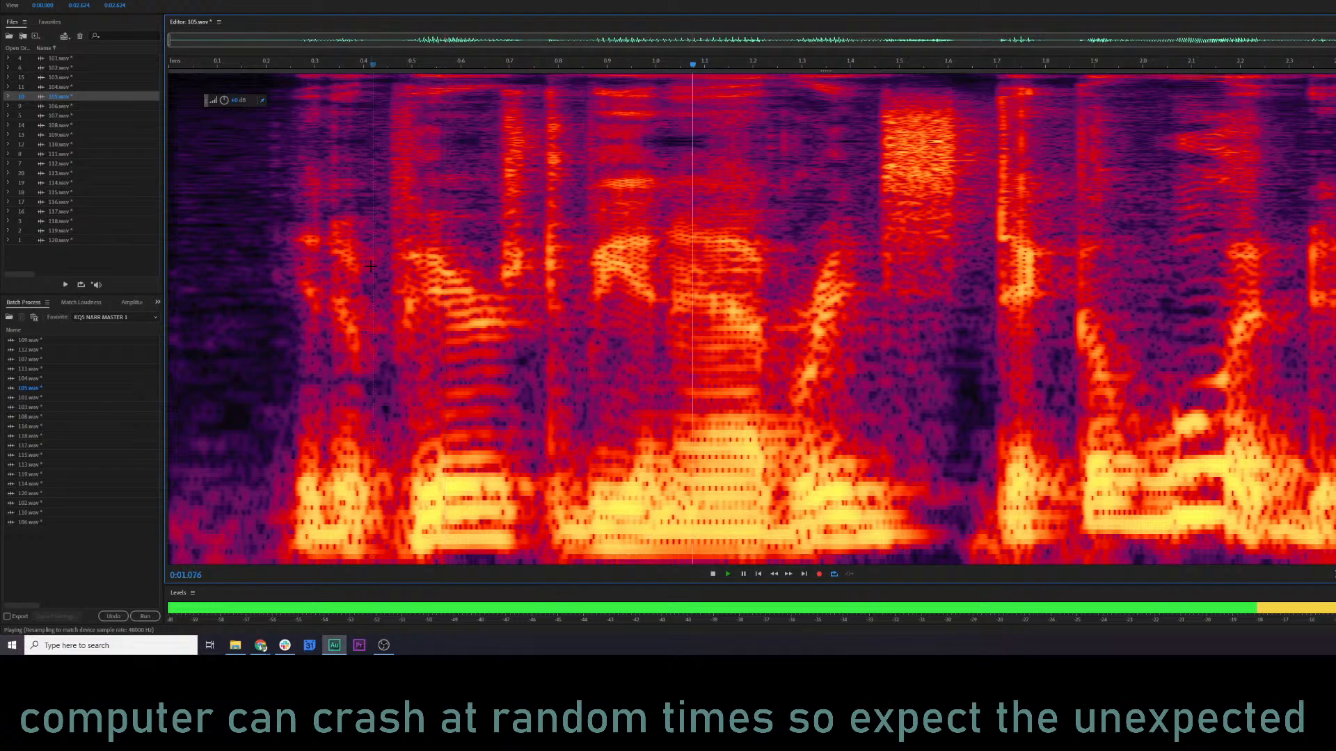
{"action": "key", "text": "space"}
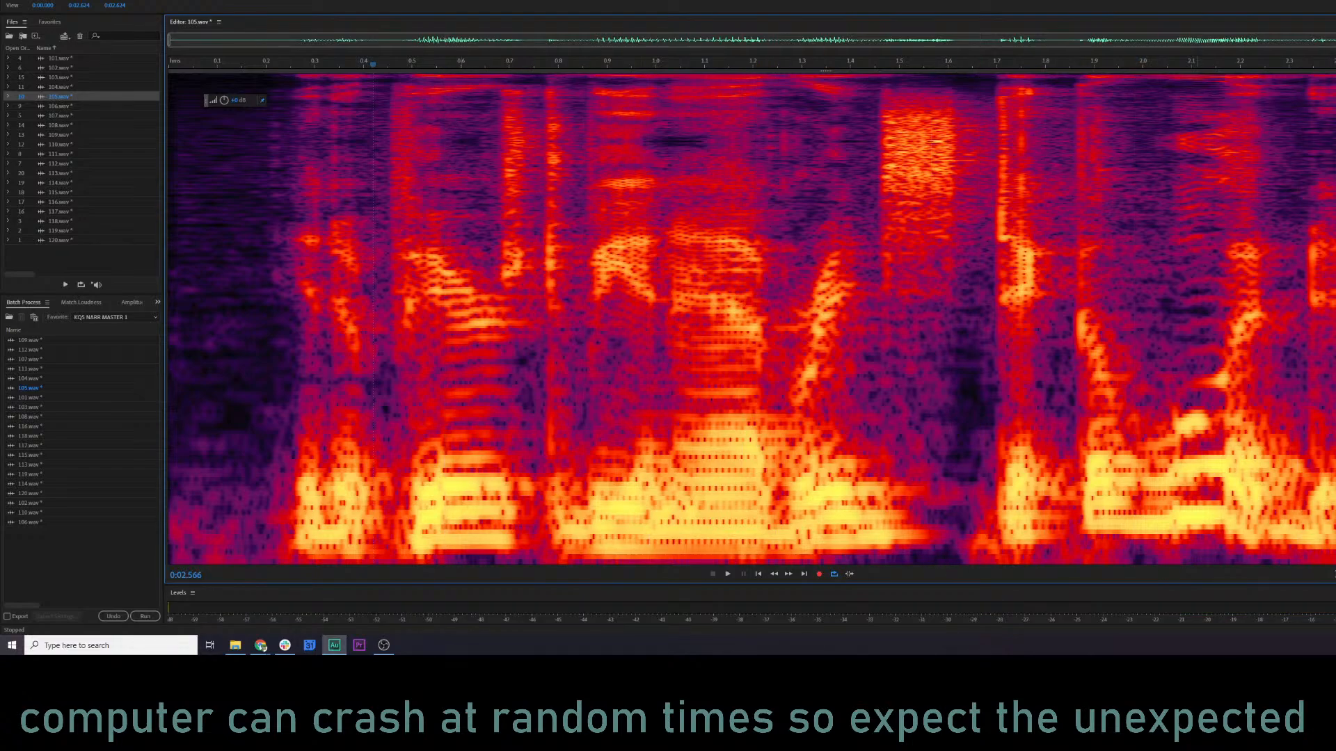
Open the Parametric Equalizer for 105.wav and audition the file through its current curve.
{"action": "left_click", "coordinate": [204, 204]}
{"action": "key", "text": "ctrl+e"}
{"action": "key", "text": "space"}
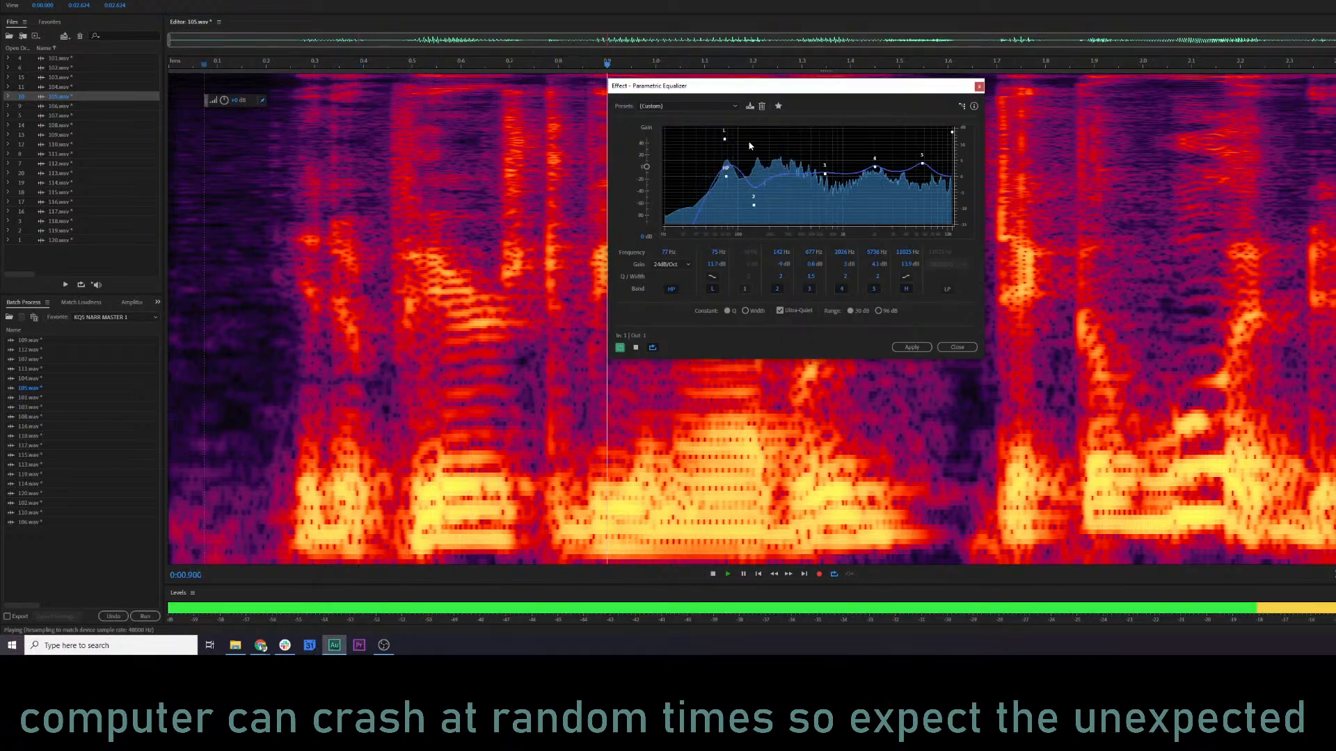
{"action": "key", "text": "space"}
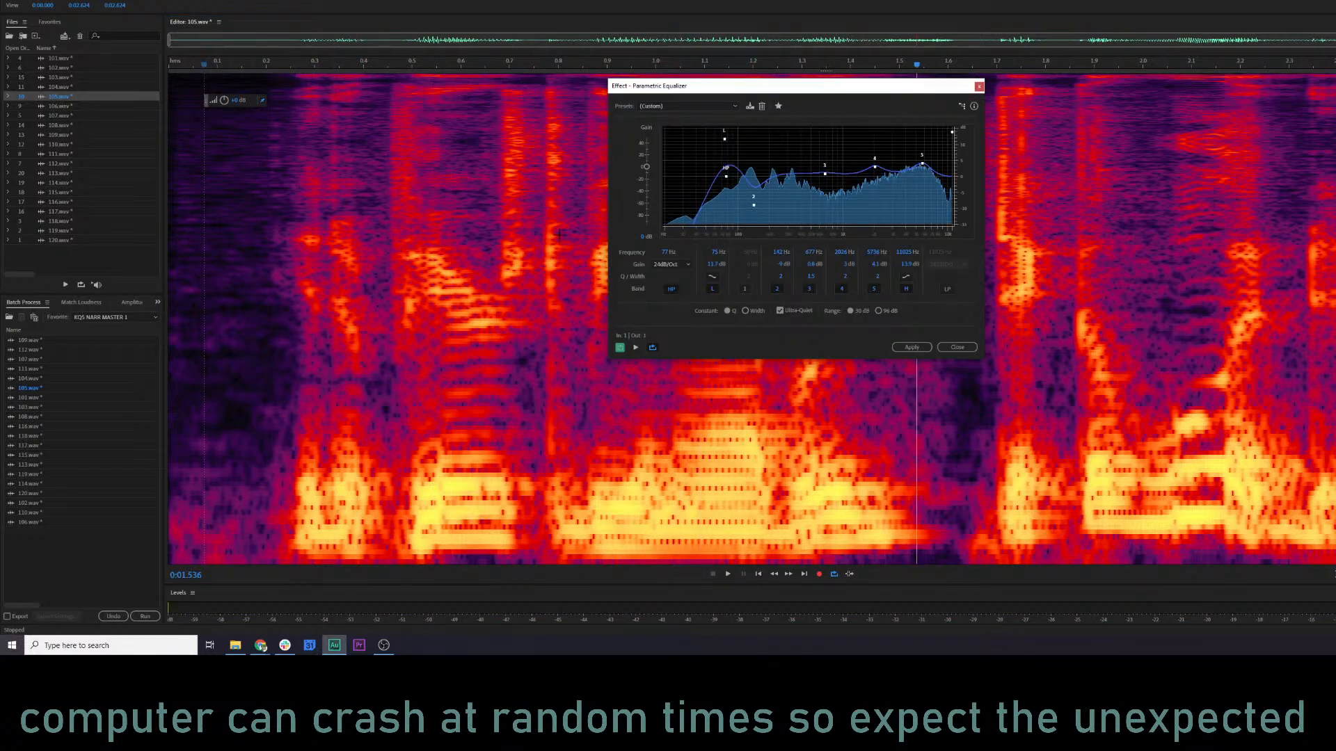
{"action": "key", "text": "space"}
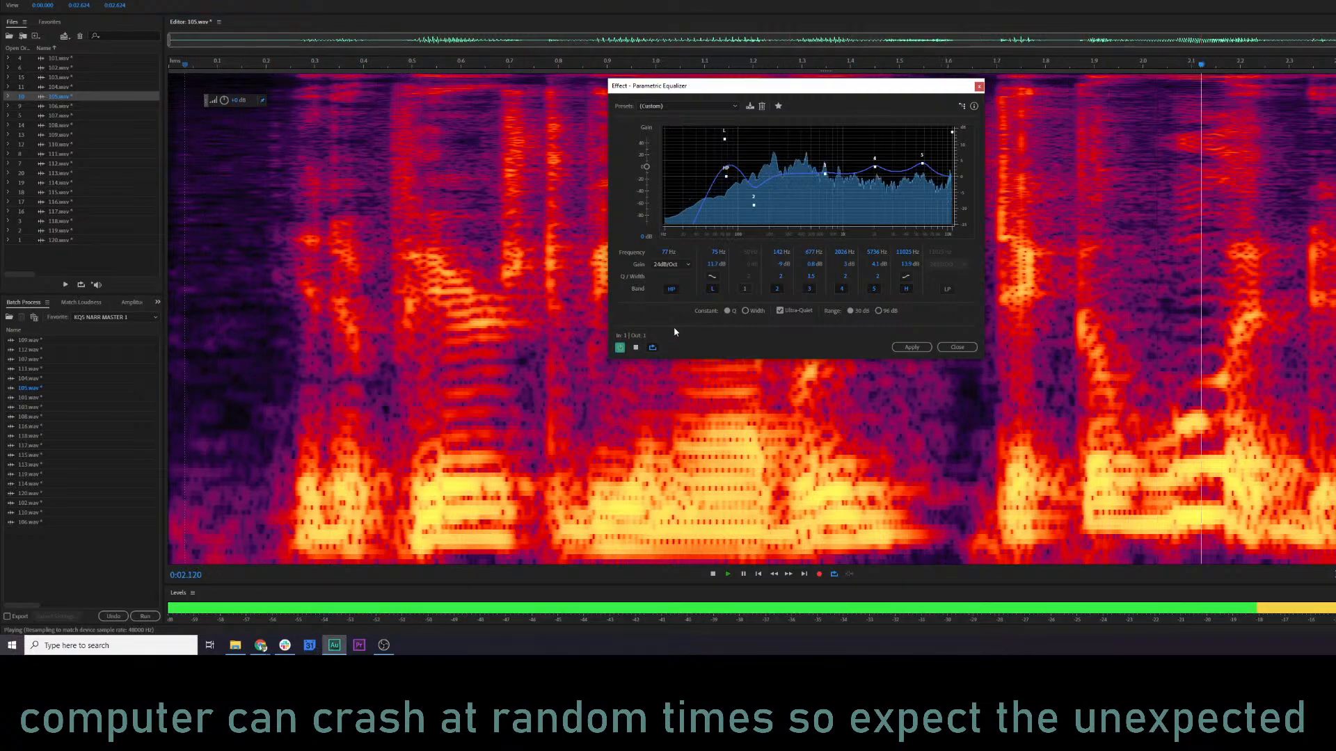
{"action": "key", "text": "space"}
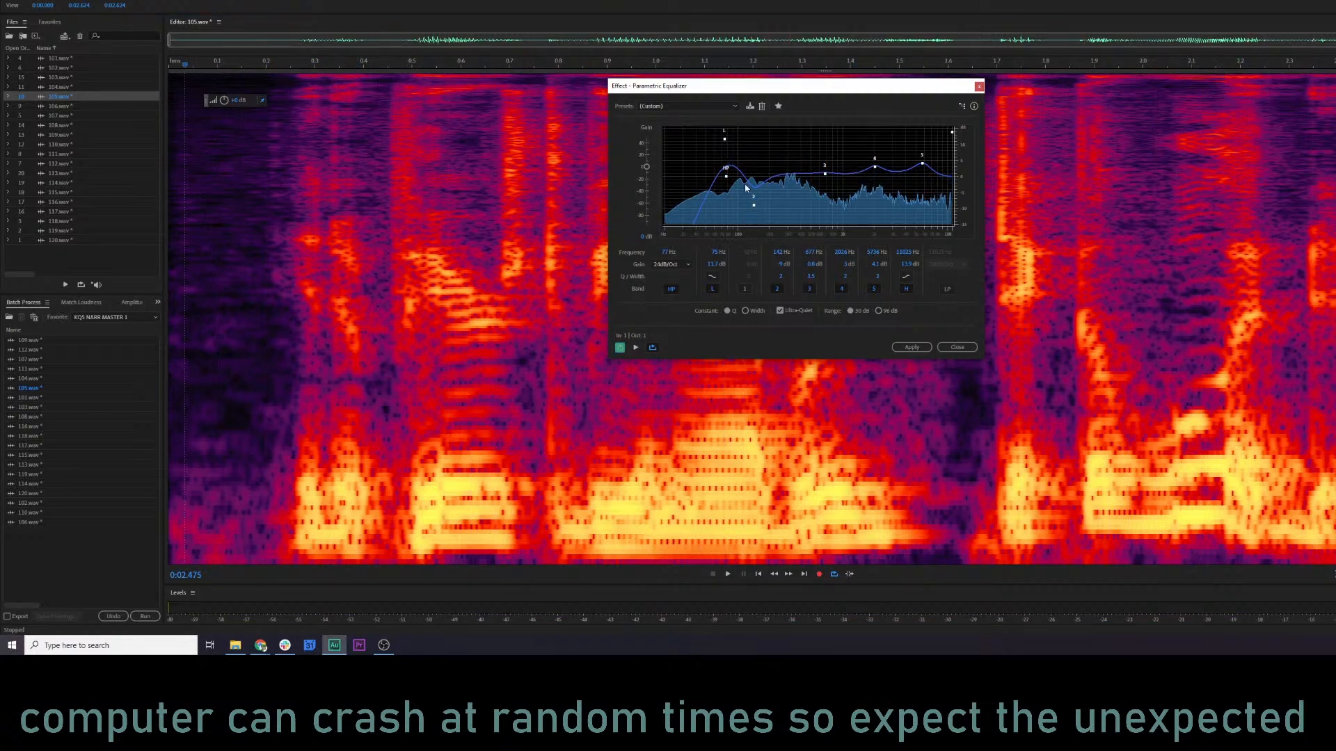
{"action": "key", "text": "space"}
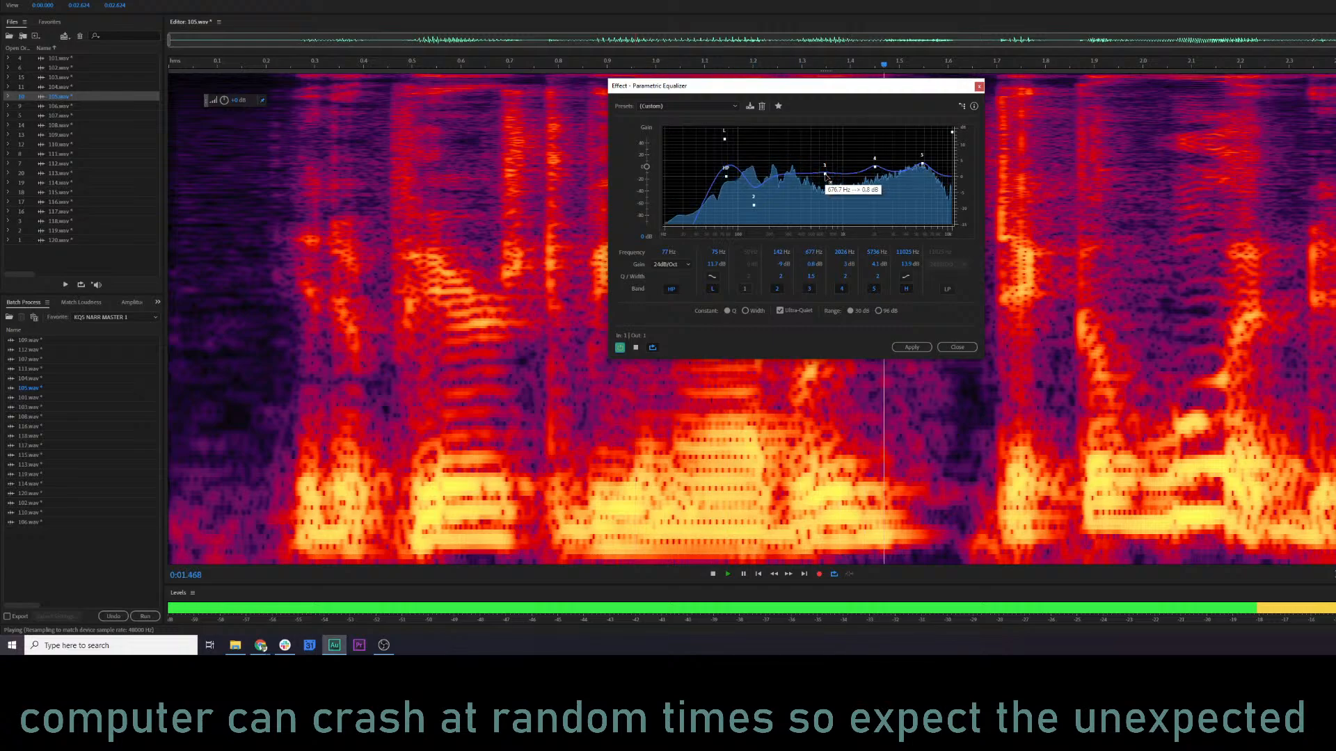
Fine-tune the mid and upper bands of the Parametric Equalizer, apply it to 105.wav and play the result.
{"action": "mouse_move", "coordinate": [922, 164]}
{"action": "left_mouse_down"}
{"action": "mouse_move", "coordinate": [942, 175]}
{"action": "mouse_move", "coordinate": [827, 171]}
{"action": "mouse_move", "coordinate": [923, 165]}
{"action": "left_mouse_up"}
{"action": "key", "text": "space"}
{"action": "key", "text": "space"}
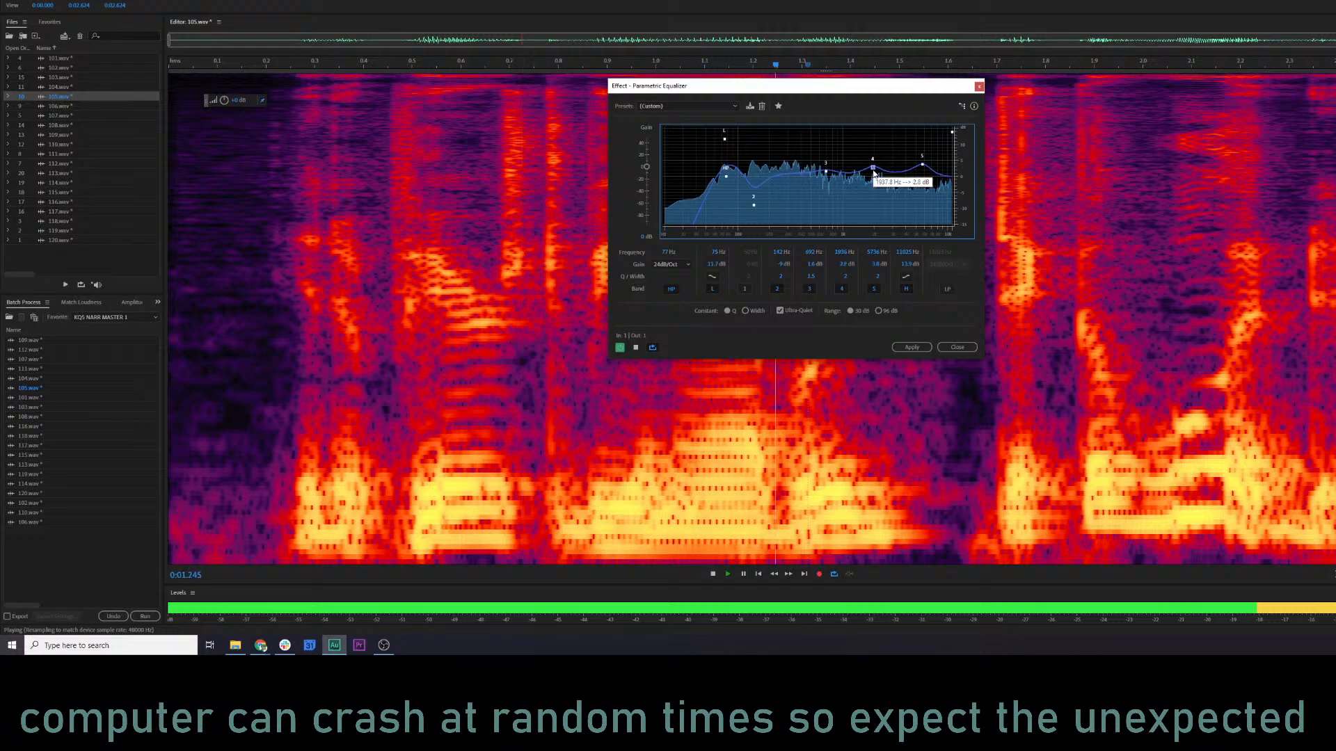
{"action": "left_click", "coordinate": [901, 347]}
{"action": "key", "text": "space"}
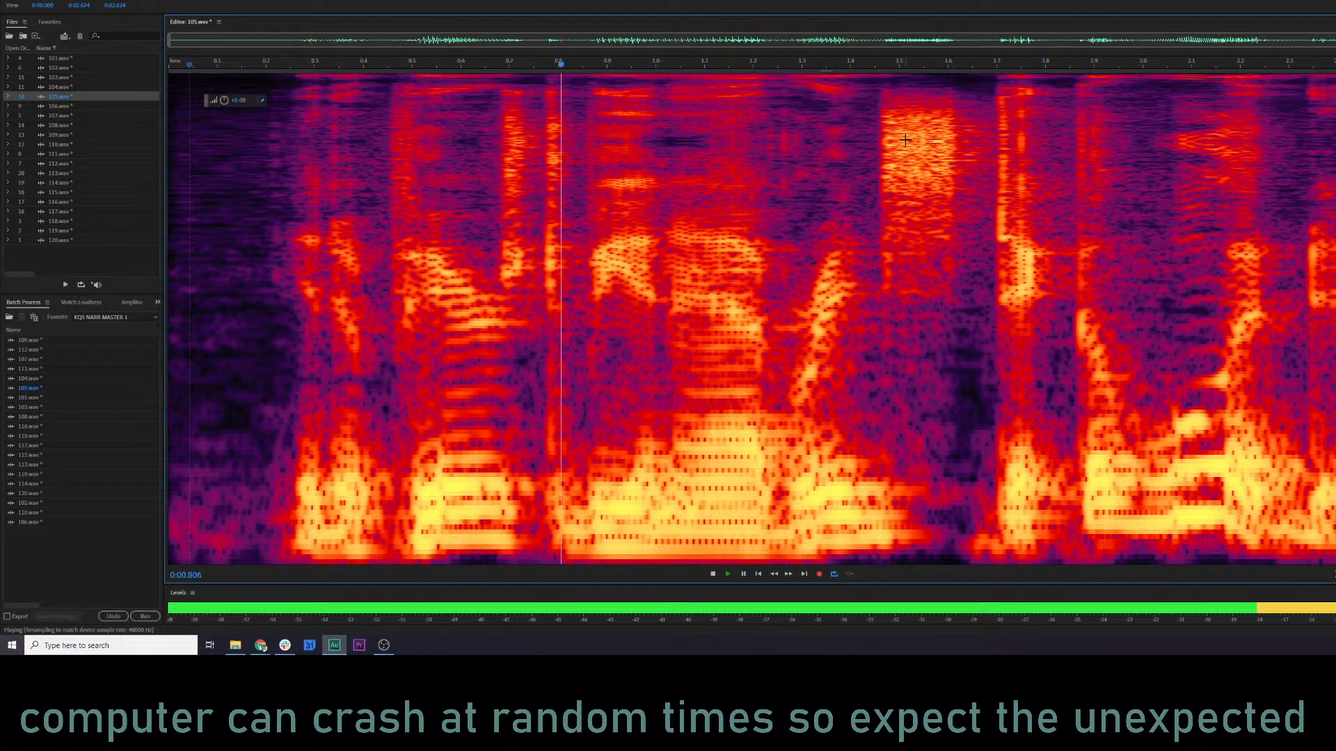
{"action": "key", "text": "space"}
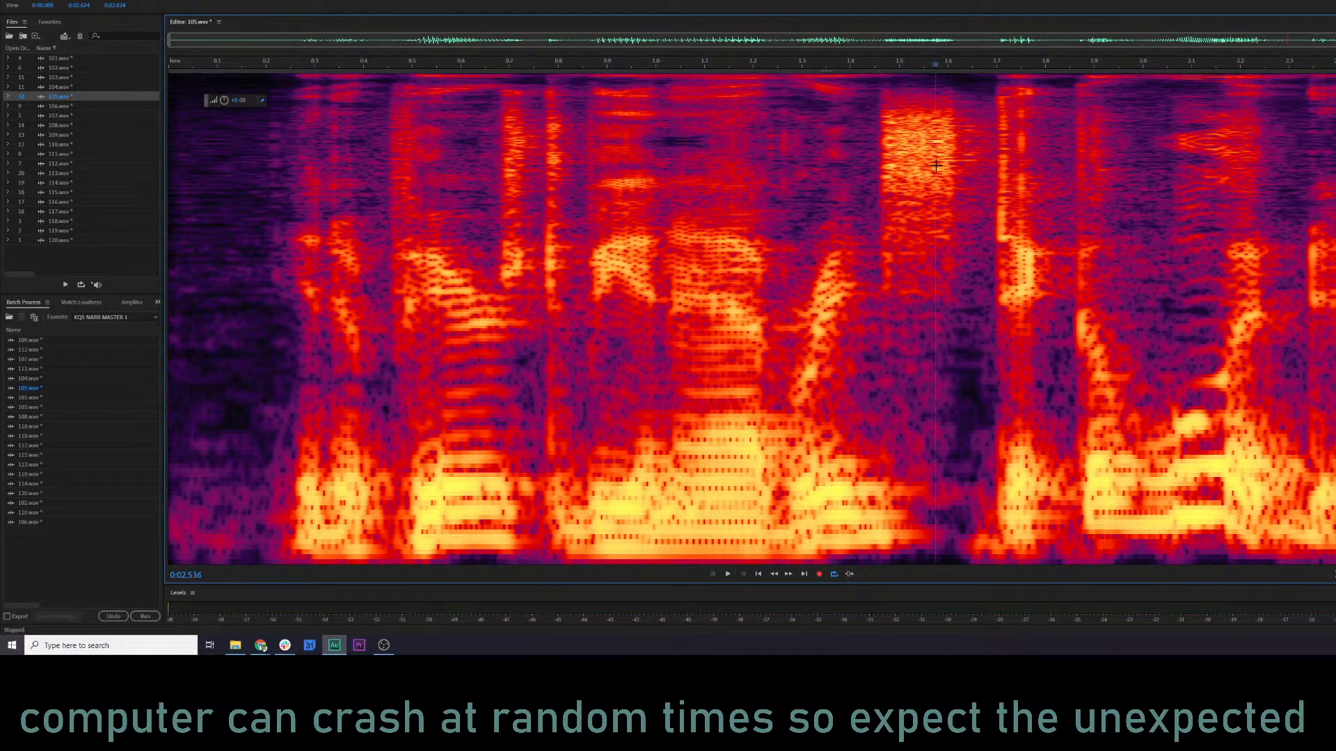
Open 106.wav and play its opening from about 0.20 s and again from about 0.10 s.
{"action": "left_click", "coordinate": [60, 106]}
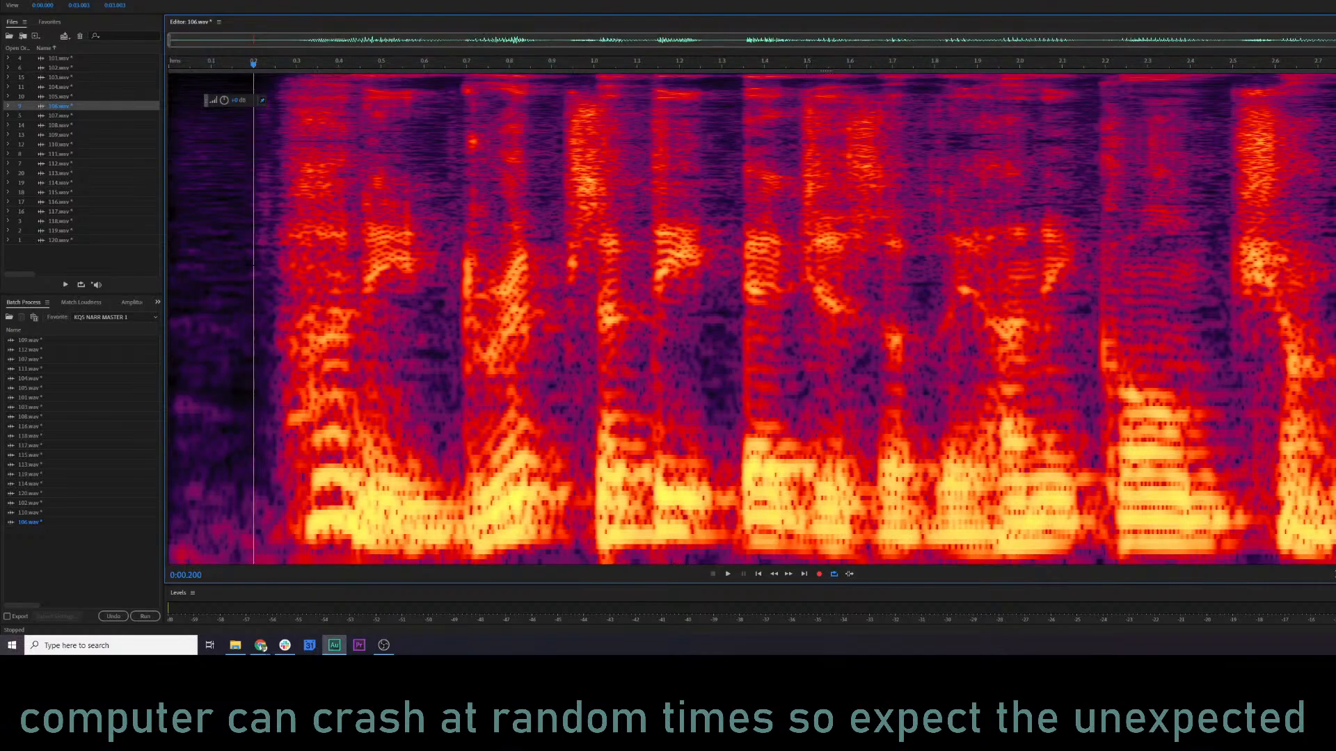
{"action": "left_click", "coordinate": [254, 265]}
{"action": "key", "text": "space"}
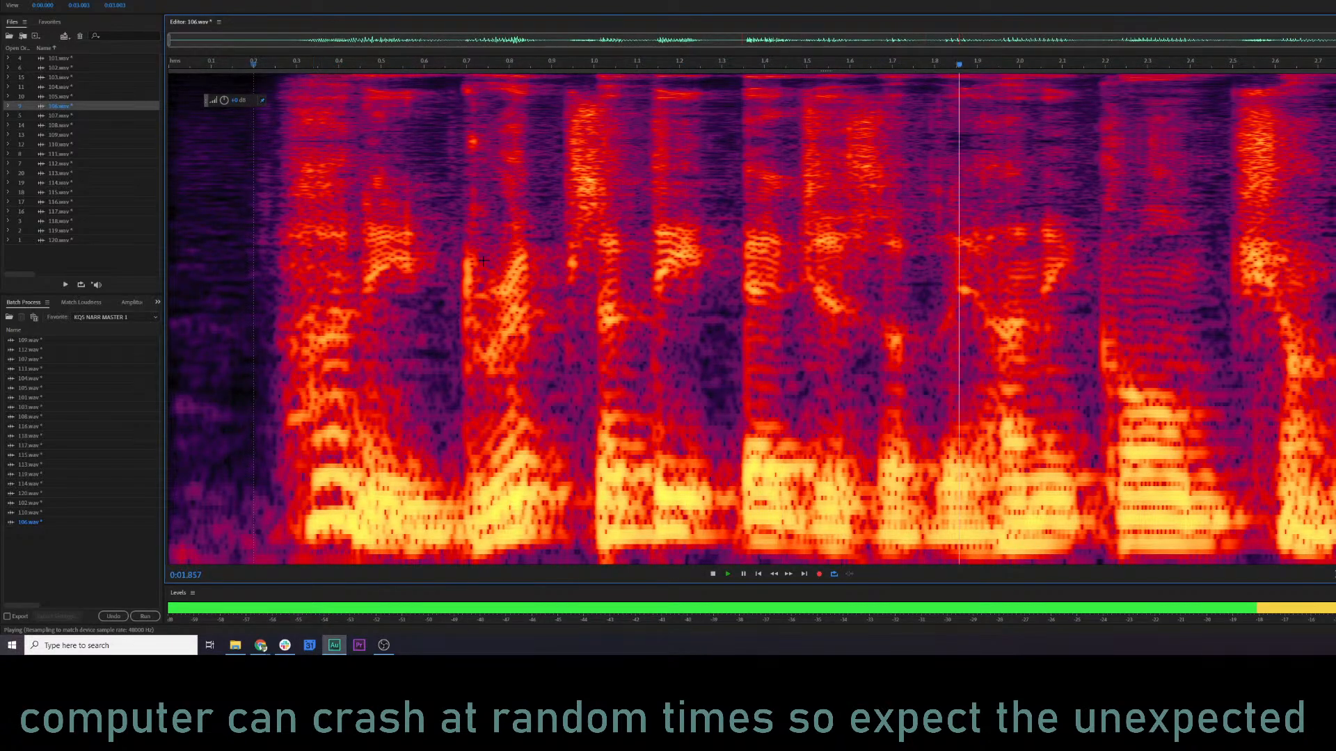
{"action": "left_click", "coordinate": [210, 265]}
{"action": "key", "text": "space"}
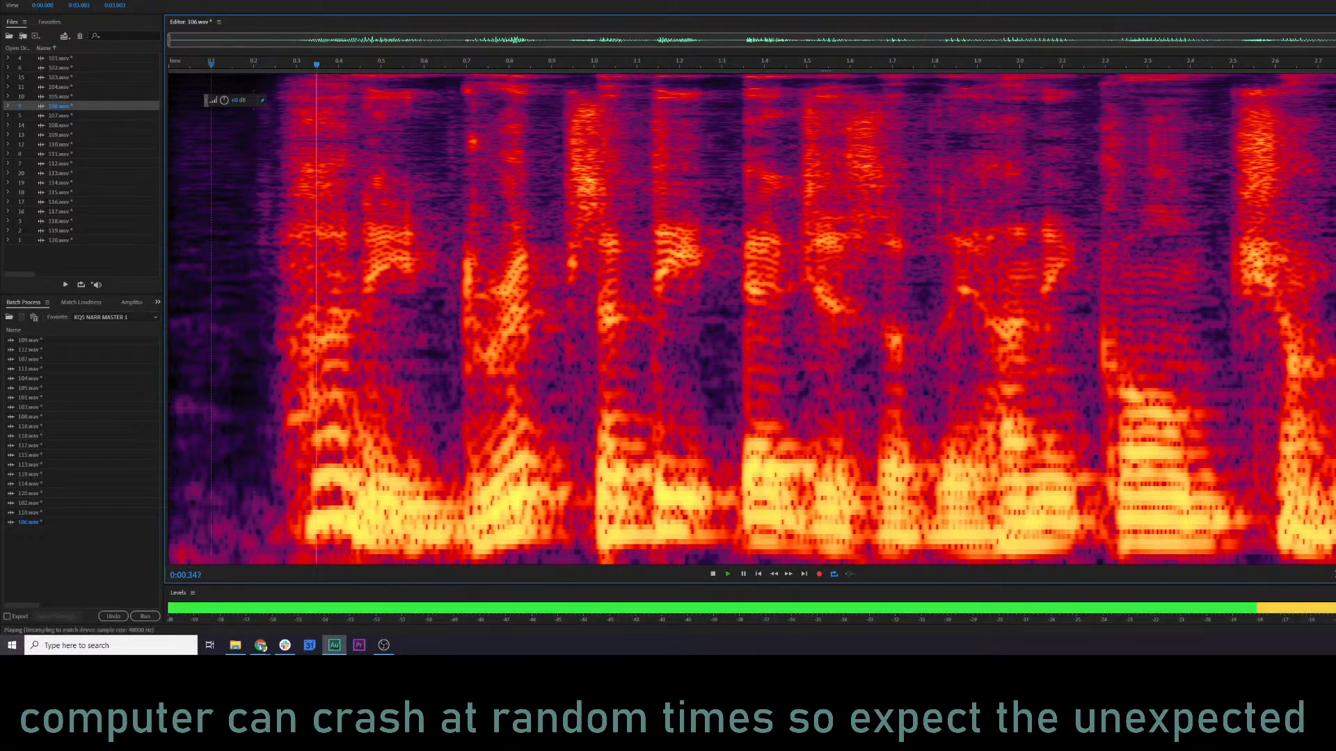
{"action": "key", "text": "space"}
Audition 106.wav from 0.110 s and continue listening from 0.657 s.
{"action": "left_click", "coordinate": [215, 265]}
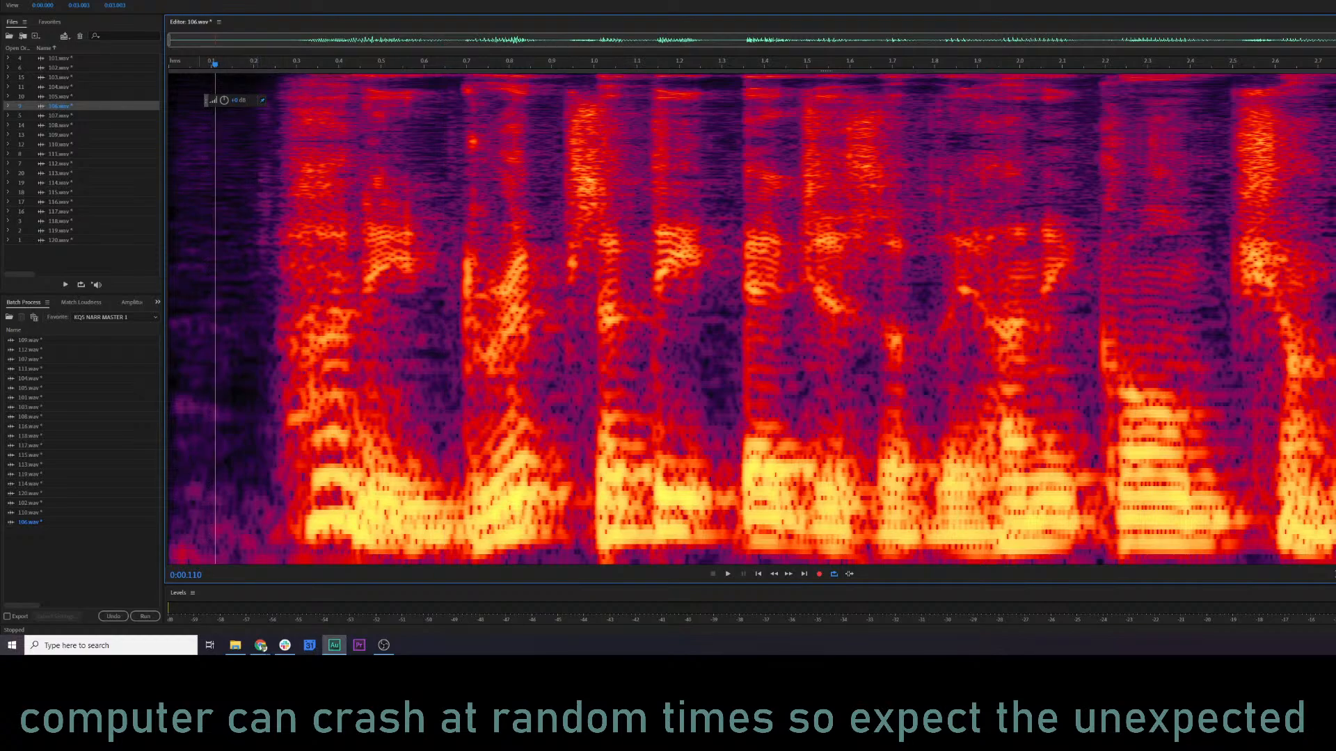
{"action": "key", "text": "space"}
{"action": "key", "text": "space"}
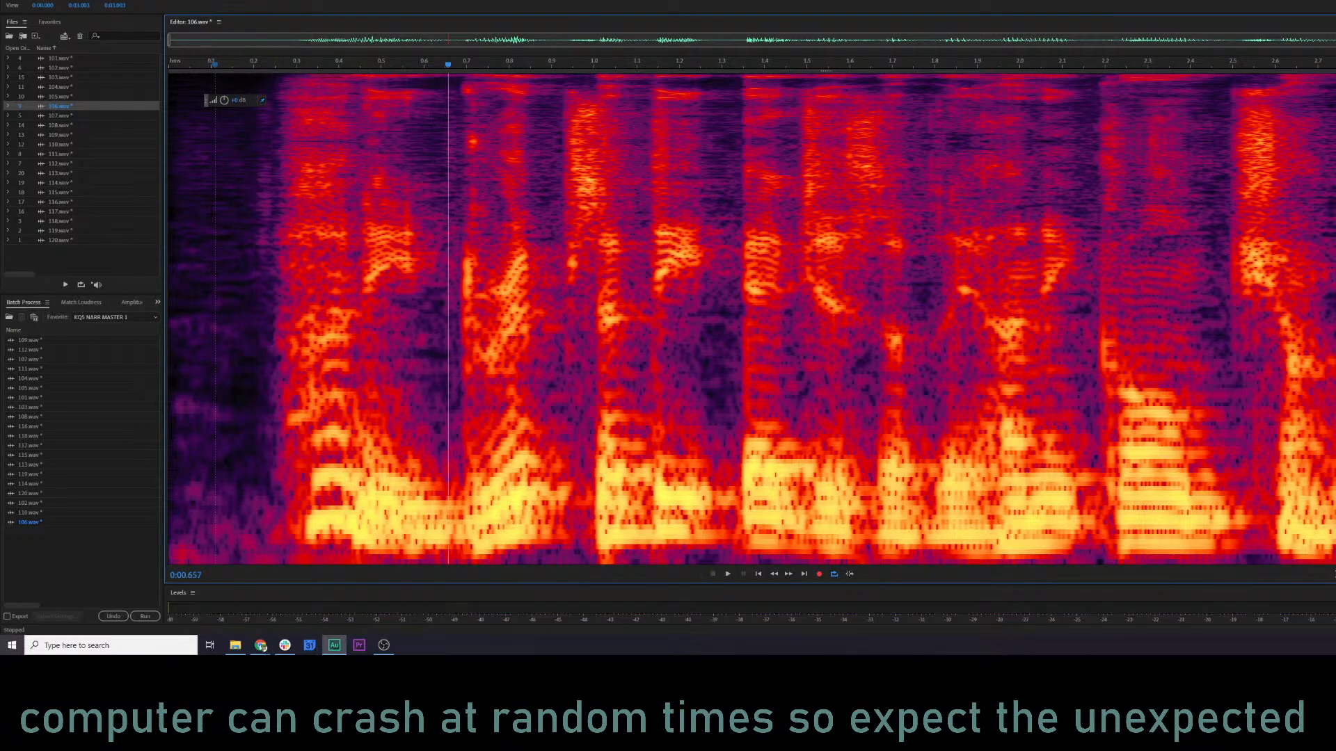
{"action": "key", "text": "space"}
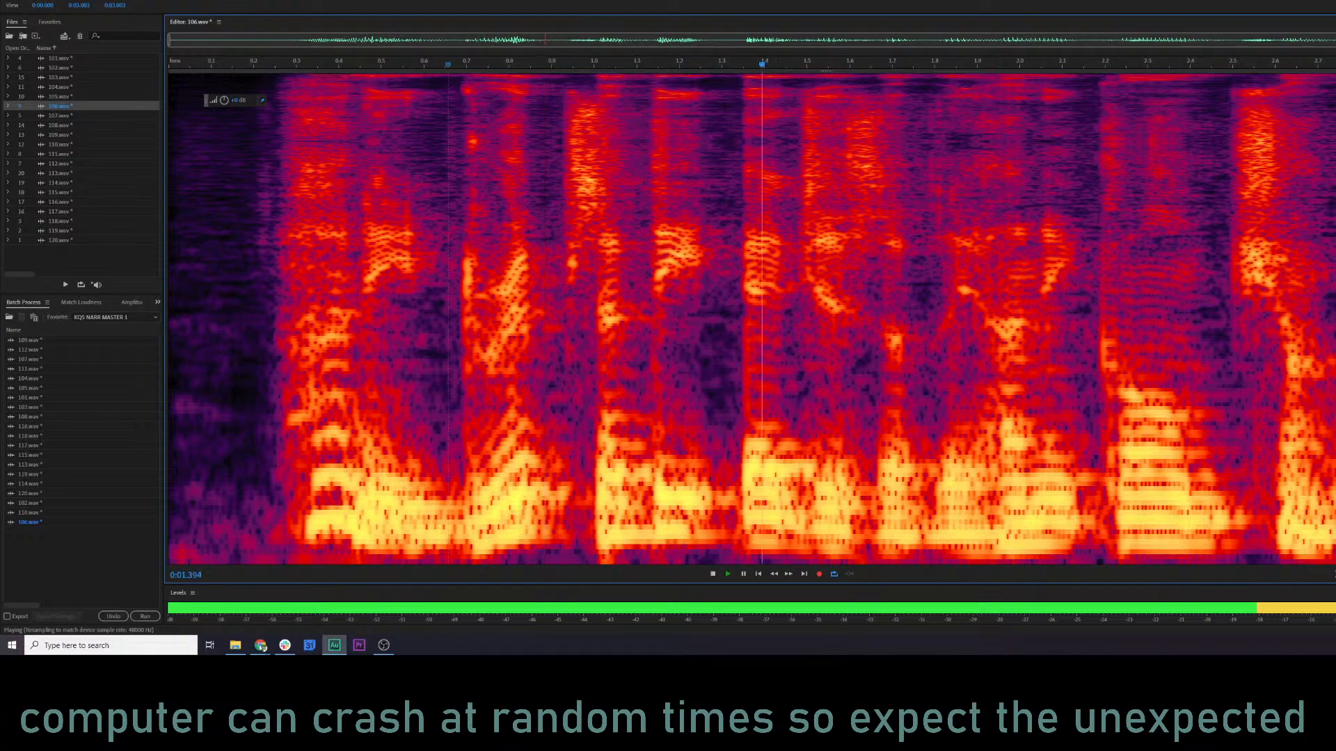
{"action": "key", "text": "space"}
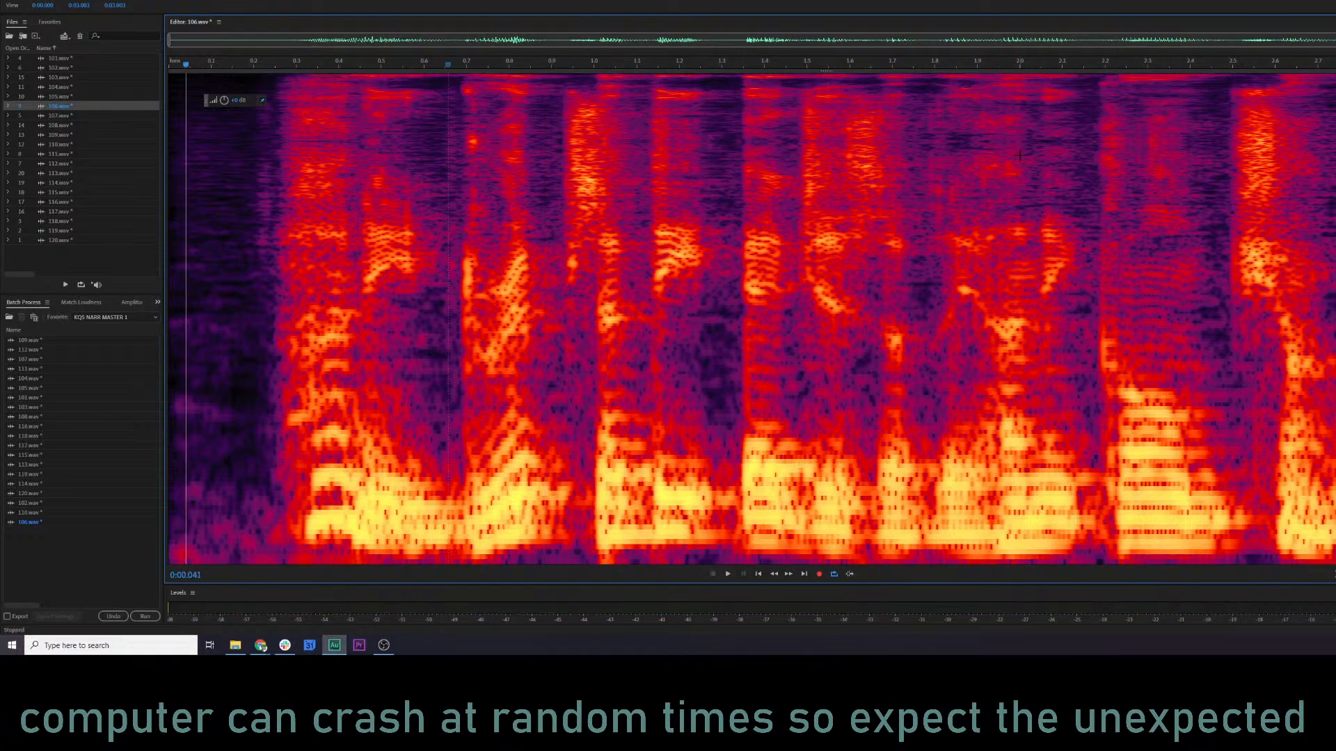
Audition 106.wav through the Parametric Equalizer's current curve, compare it with the effect bypassed, and apply the equalizer.
{"action": "key", "text": "ctrl+shift+r"}
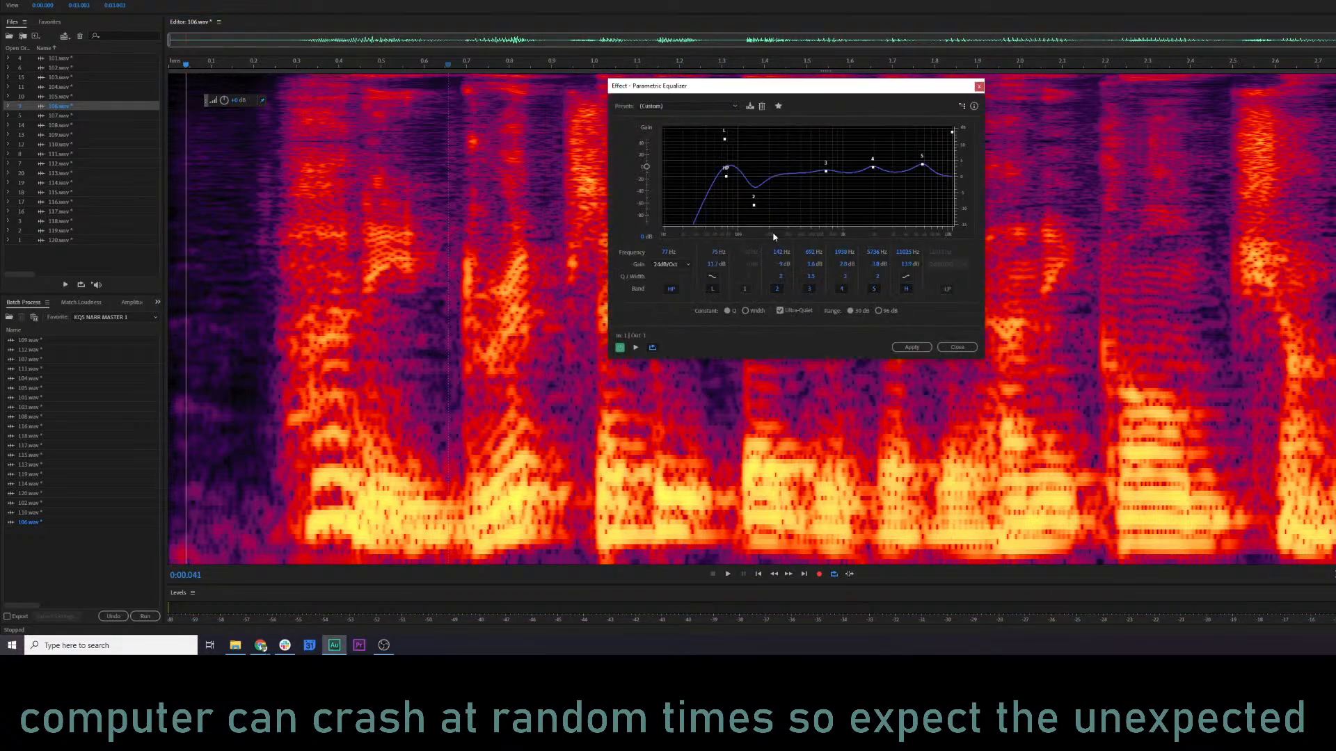
{"action": "left_click", "coordinate": [635, 347]}
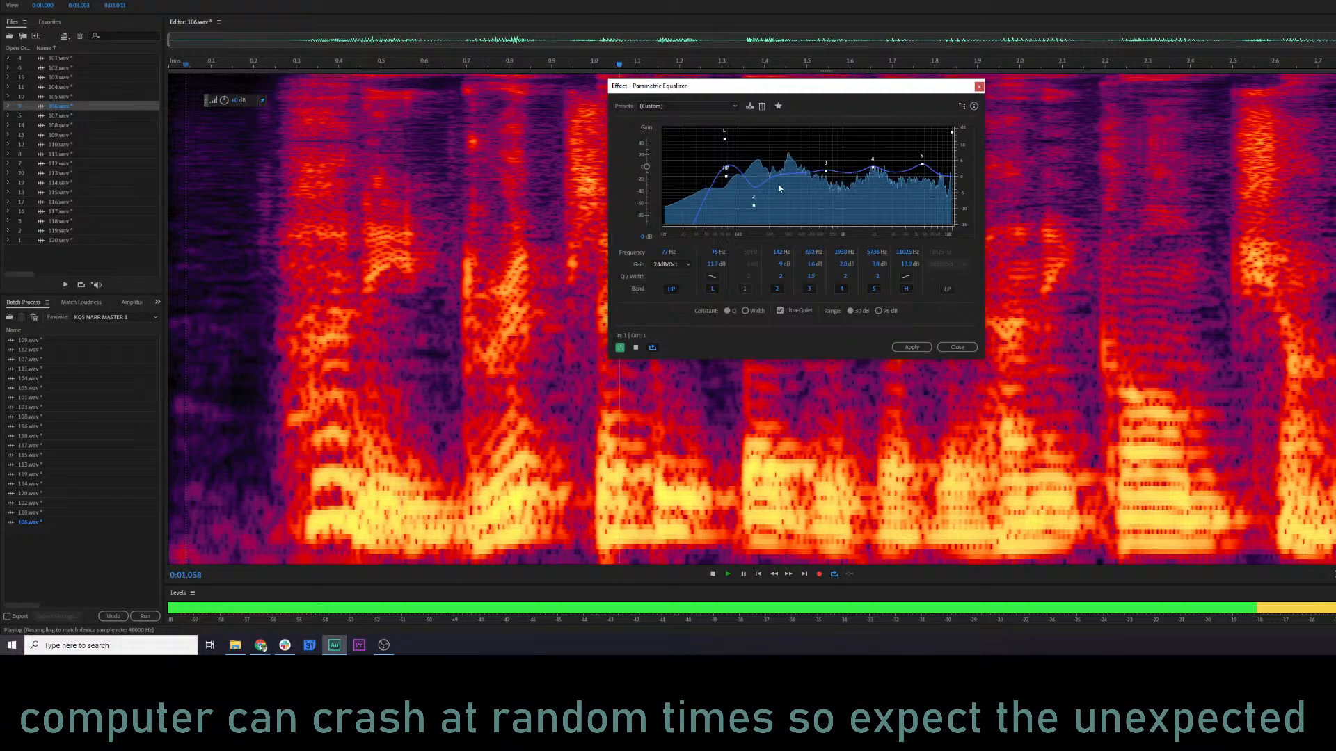
{"action": "key", "text": "space"}
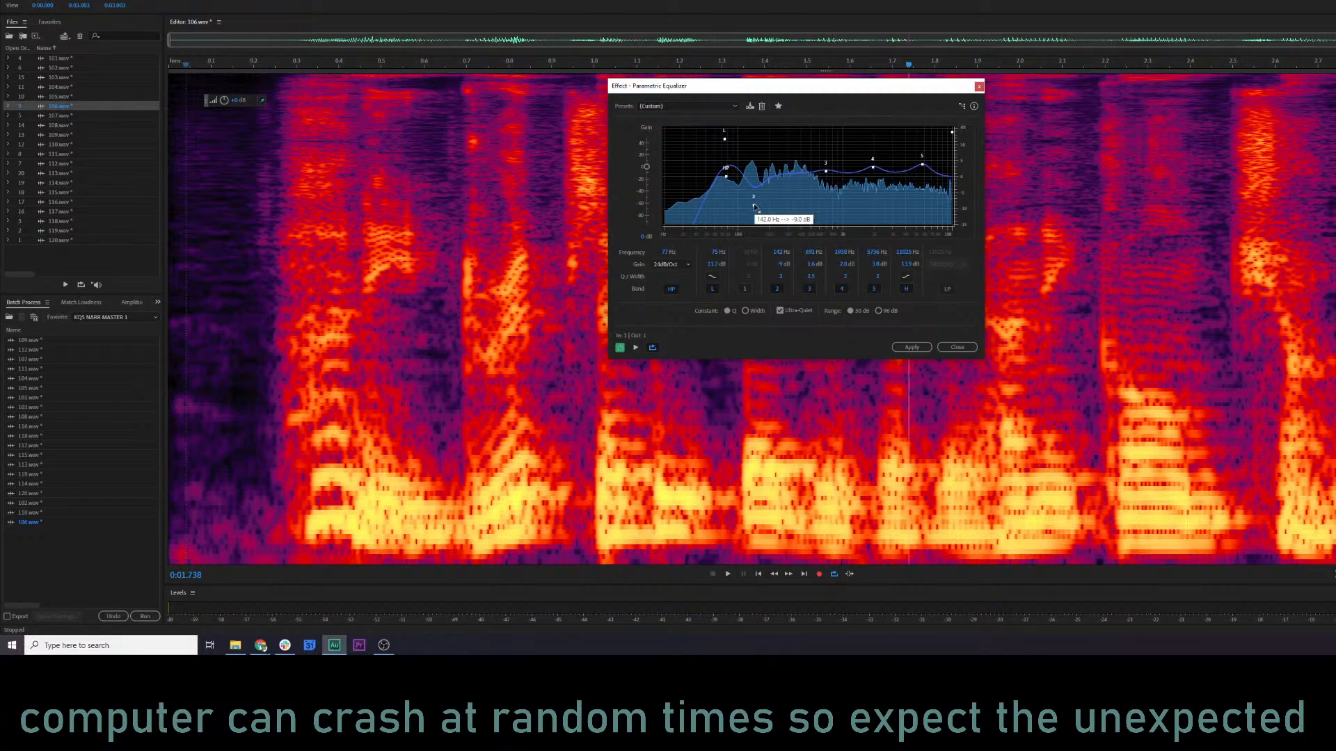
{"action": "key", "text": "space"}
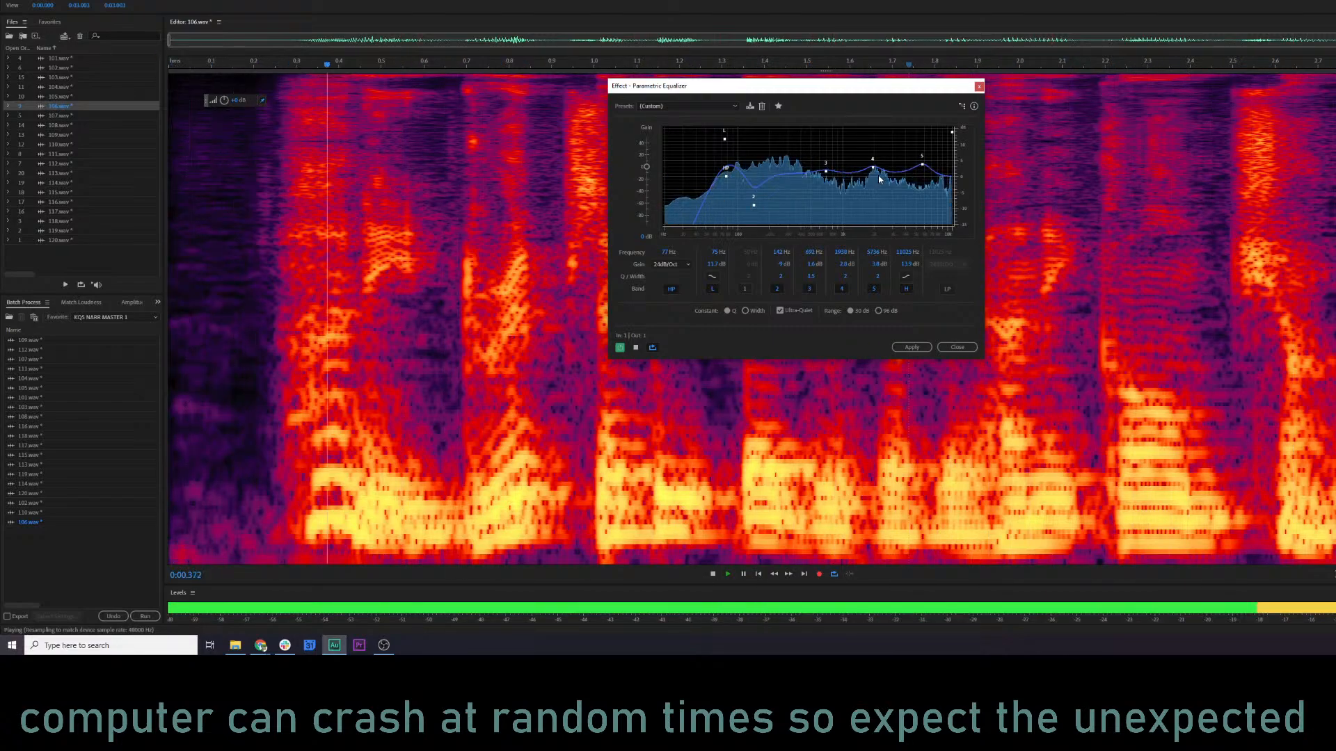
{"action": "left_click", "coordinate": [620, 348]}
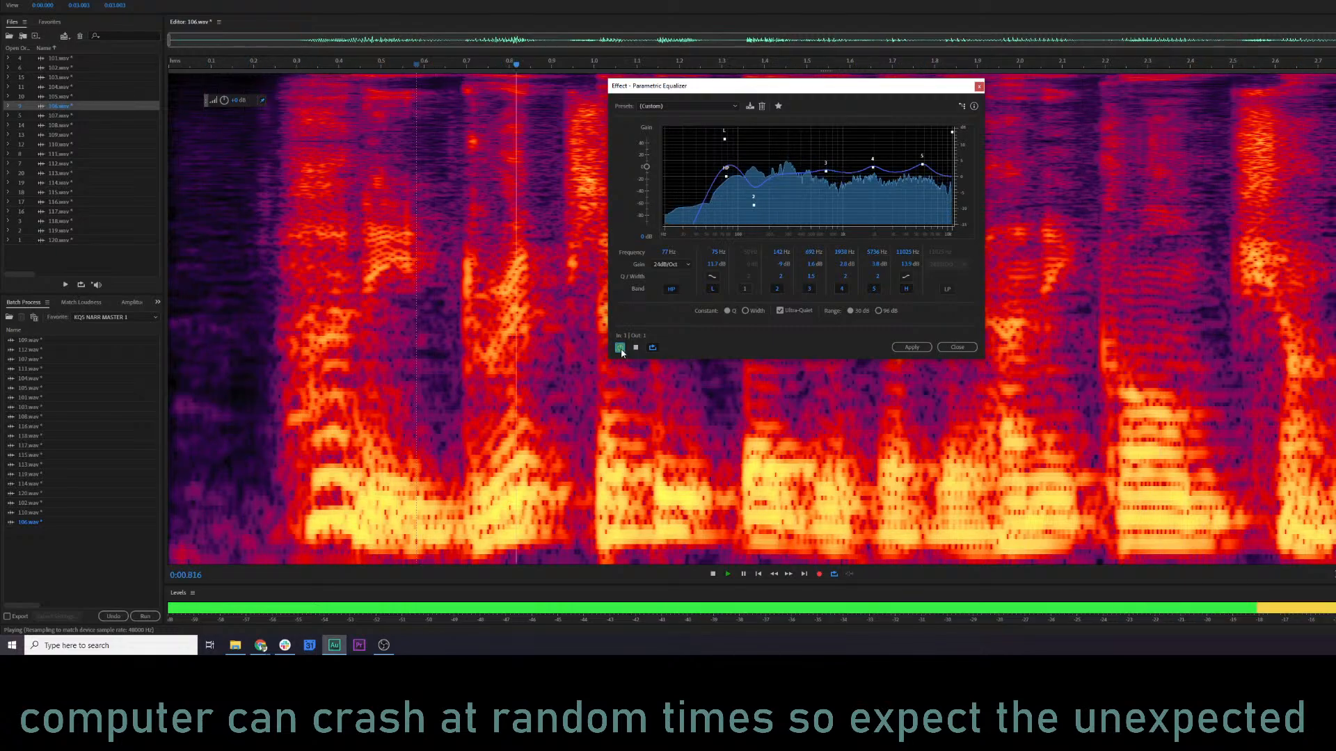
{"action": "left_click", "coordinate": [910, 347]}
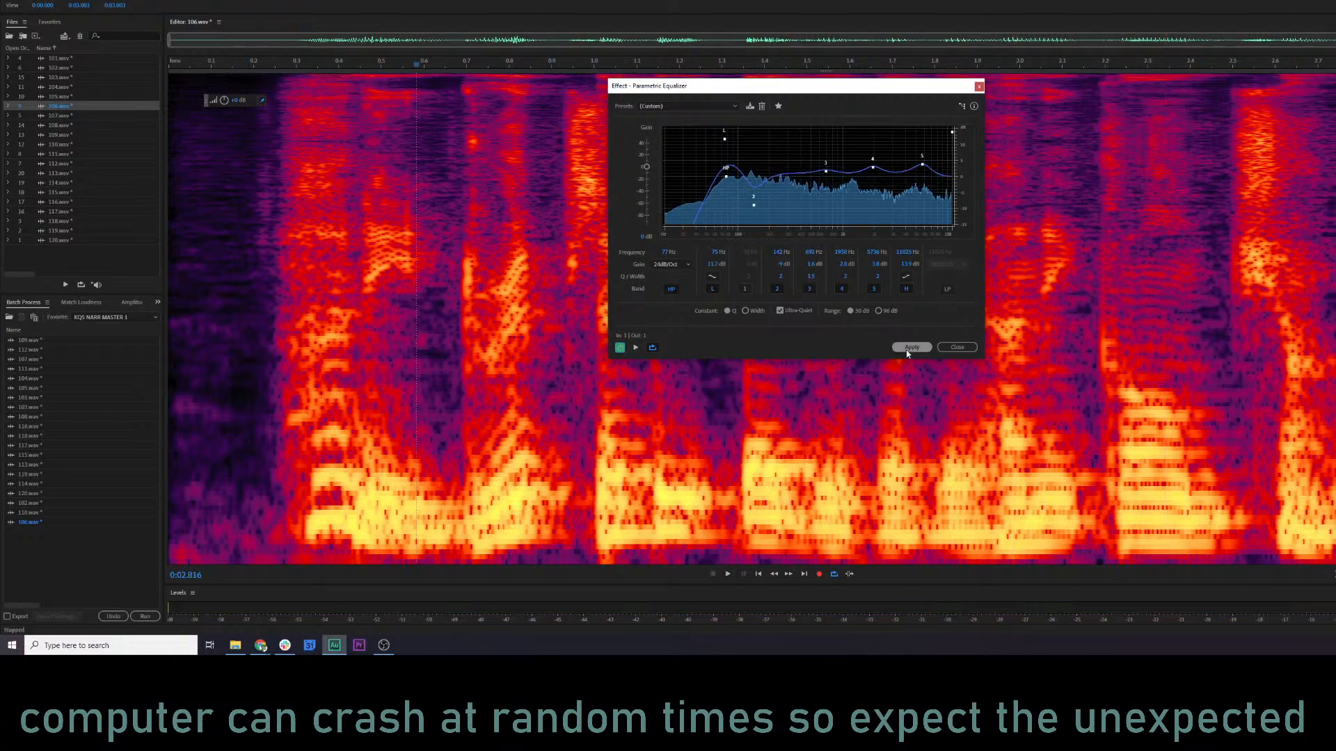
Play 106.wav briefly from about 2.14 s and apply RX 7 De-click to it twice with the current settings.
{"action": "left_click", "coordinate": [1079, 306]}
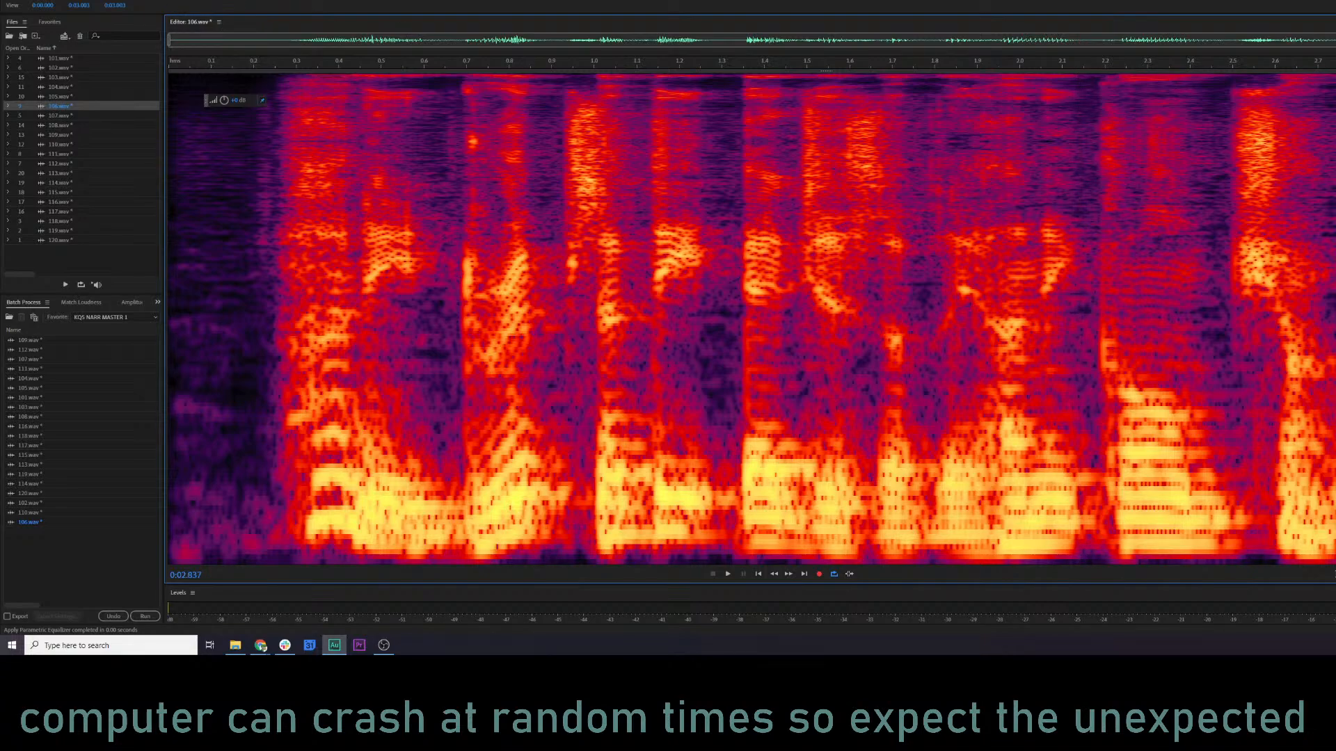
{"action": "key", "text": "space"}
{"action": "key", "text": "space"}
{"action": "key", "text": "d"}
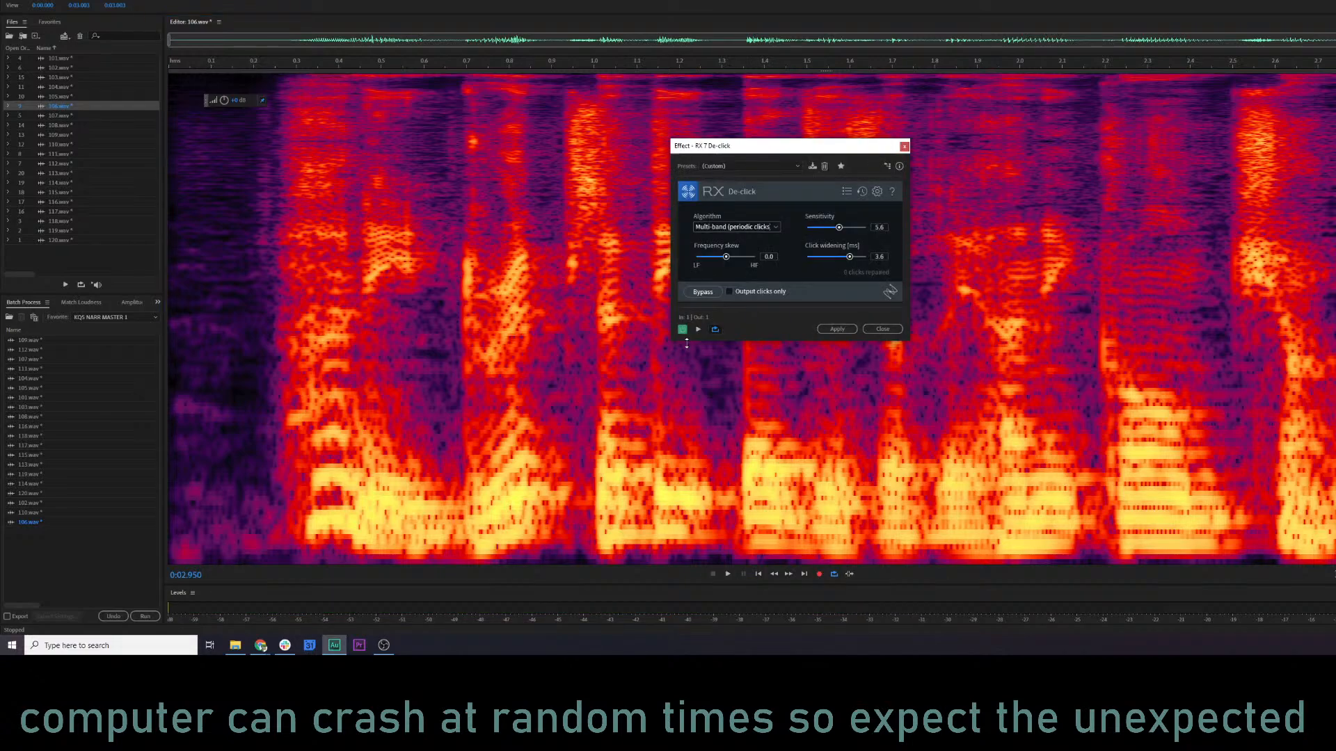
{"action": "left_click", "coordinate": [847, 330]}
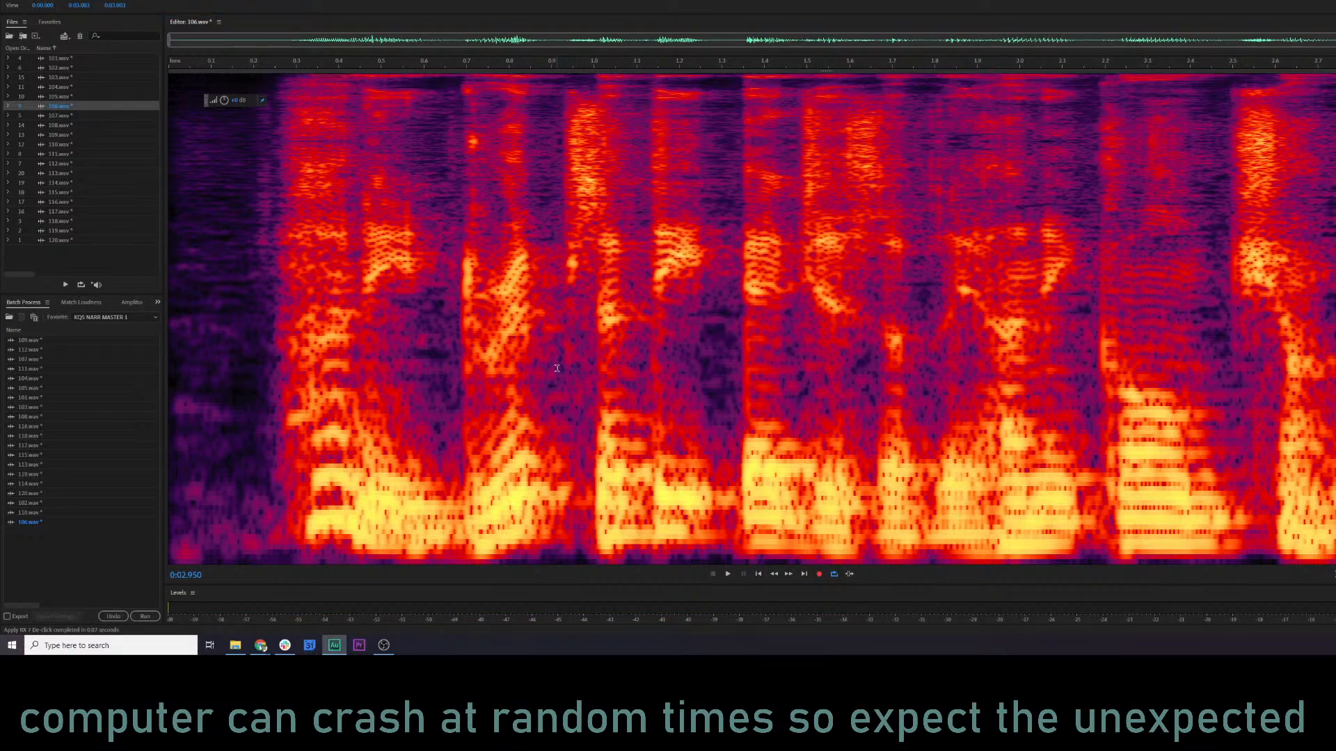
{"action": "key", "text": "ctrl+r"}
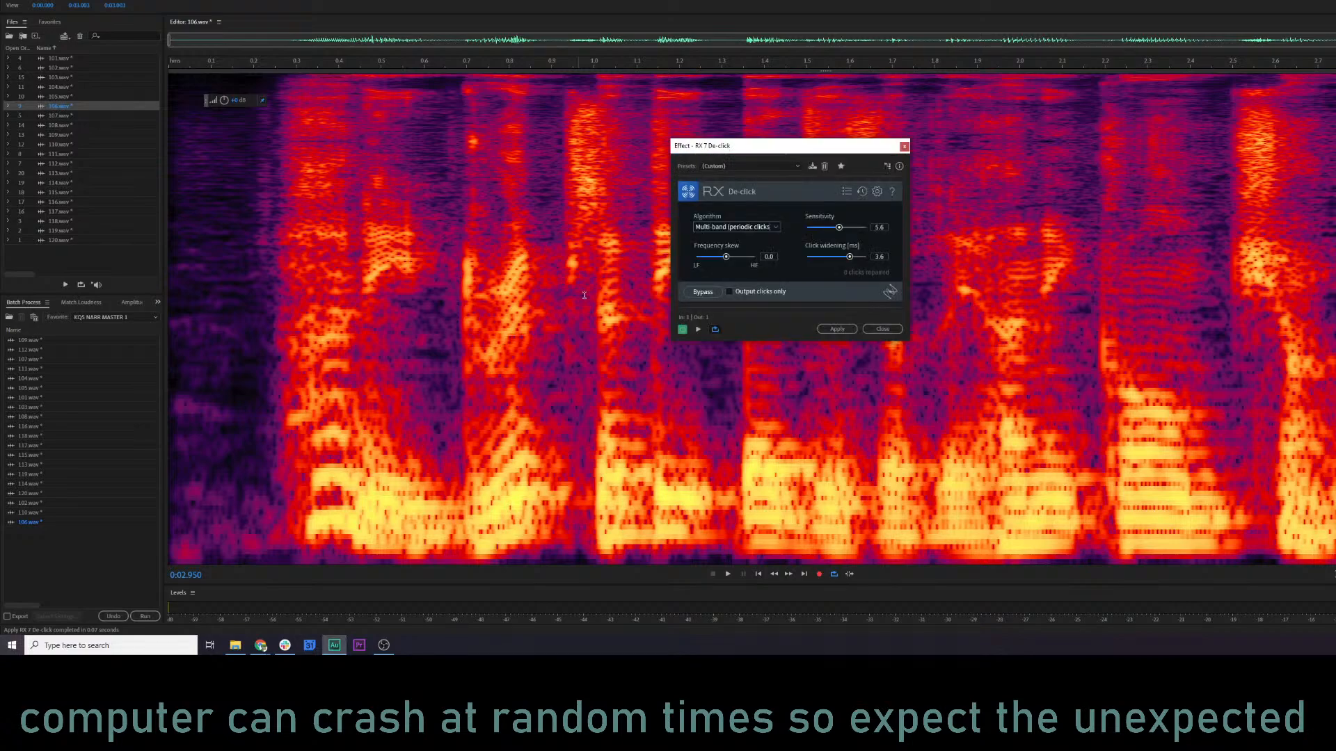
{"action": "left_click", "coordinate": [837, 329]}
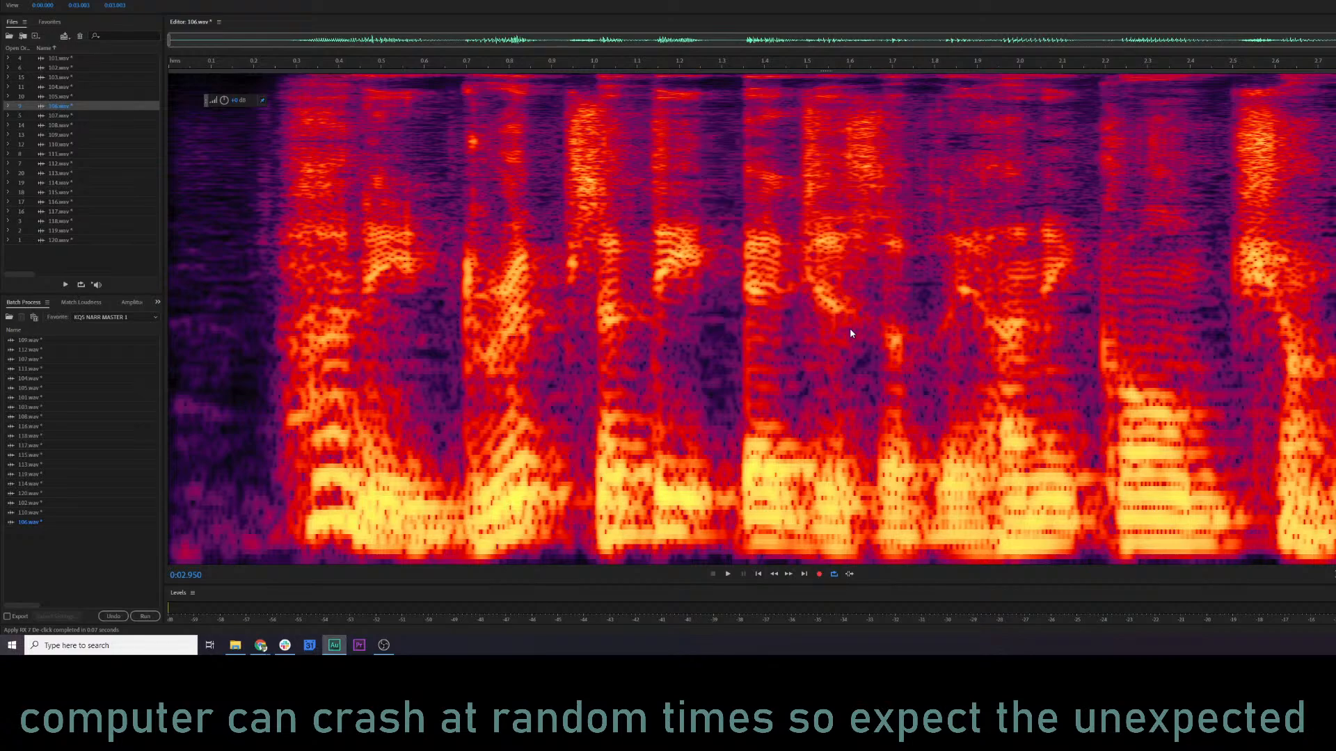
Audition the processed 106.wav from about 1.20 s and again from about 1.81 s.
{"action": "left_click", "coordinate": [680, 385]}
{"action": "key", "text": "space"}
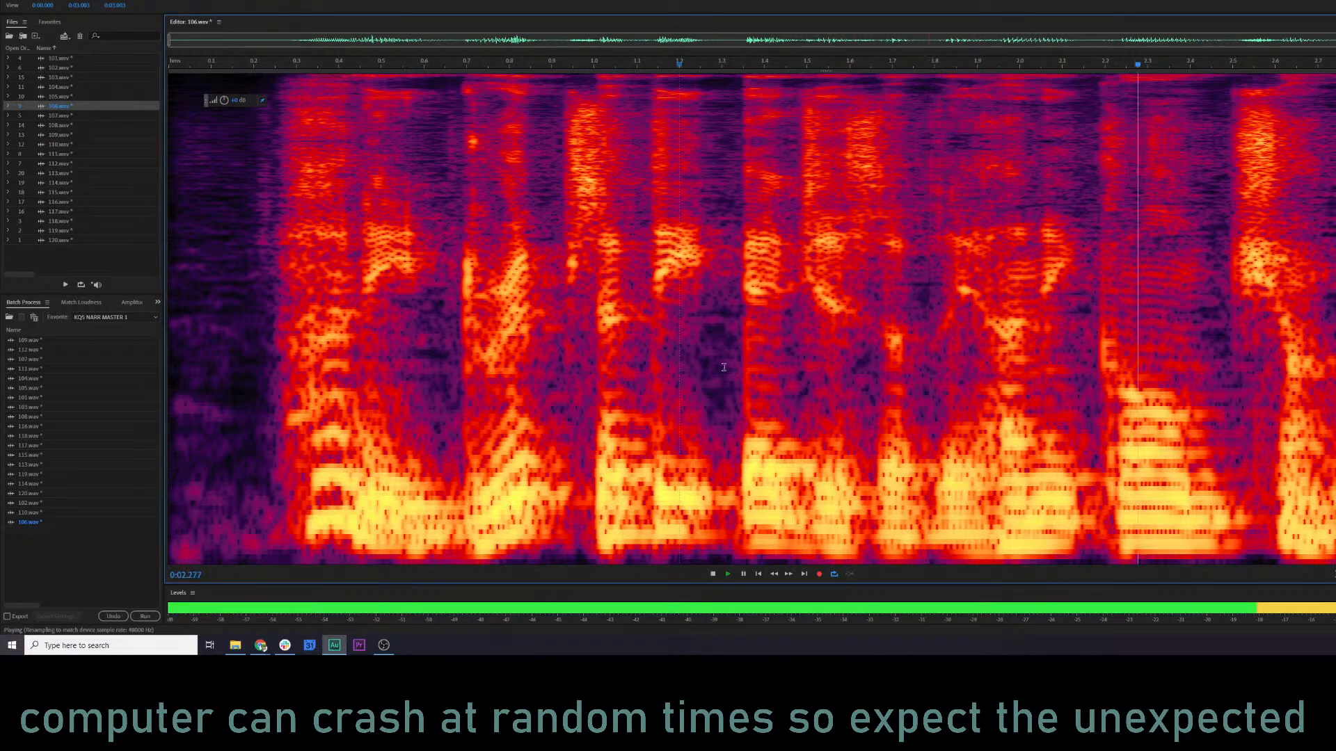
{"action": "key", "text": "space"}
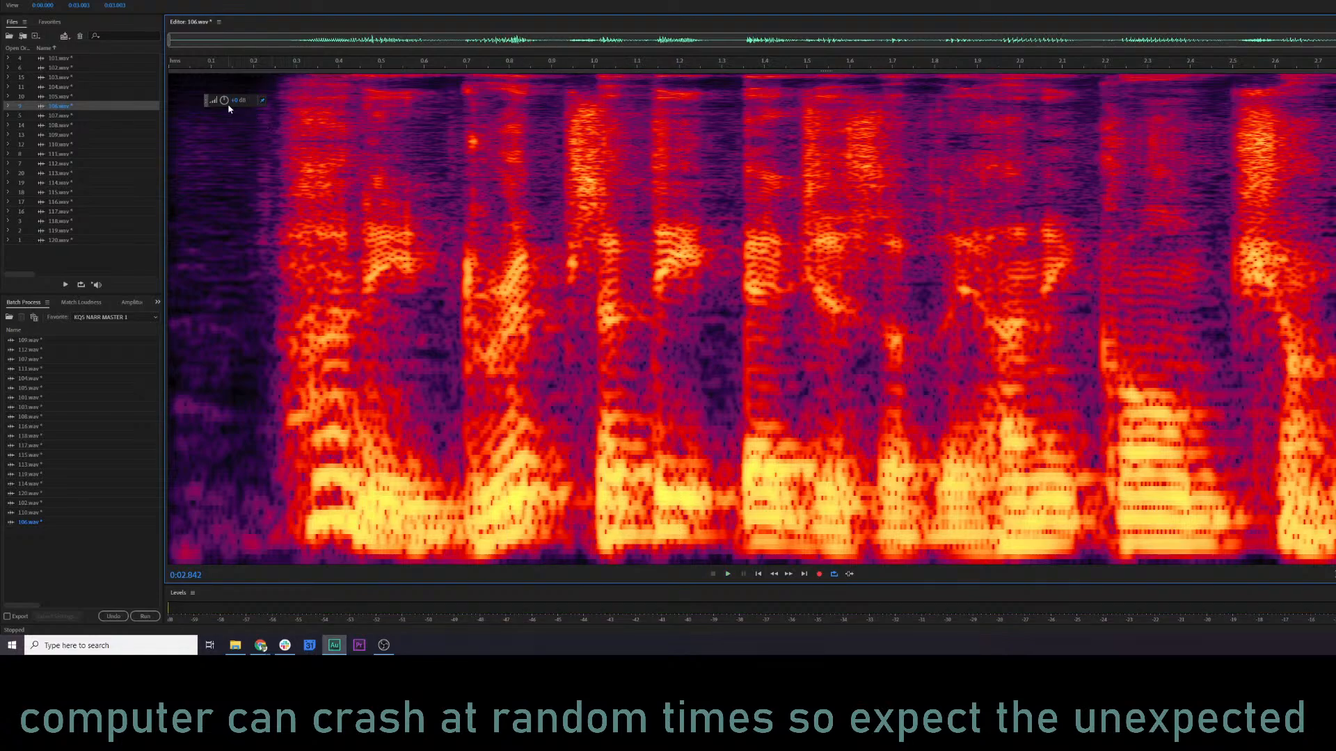
{"action": "left_click", "coordinate": [939, 296]}
{"action": "key", "text": "space"}
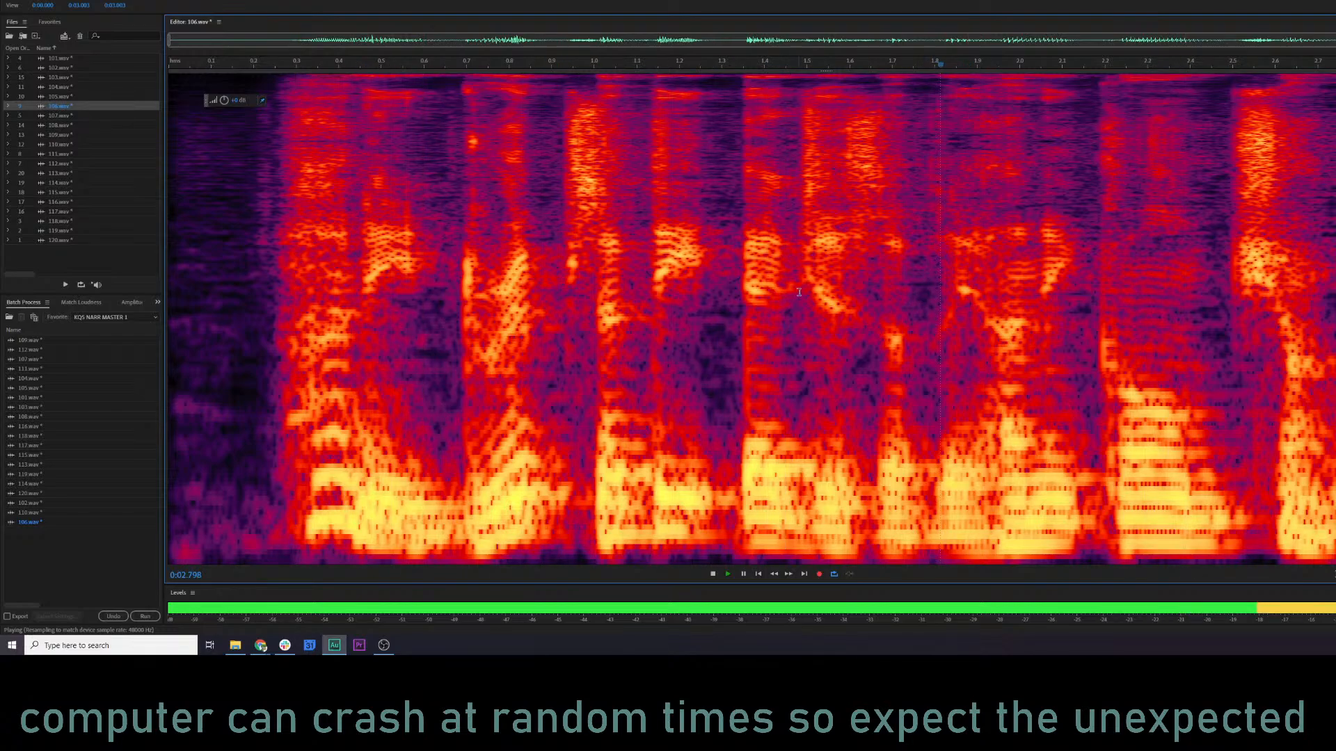
{"action": "key", "text": "space"}
Open 107.wav and play it from about 0.07 s.
{"action": "left_click", "coordinate": [50, 116]}
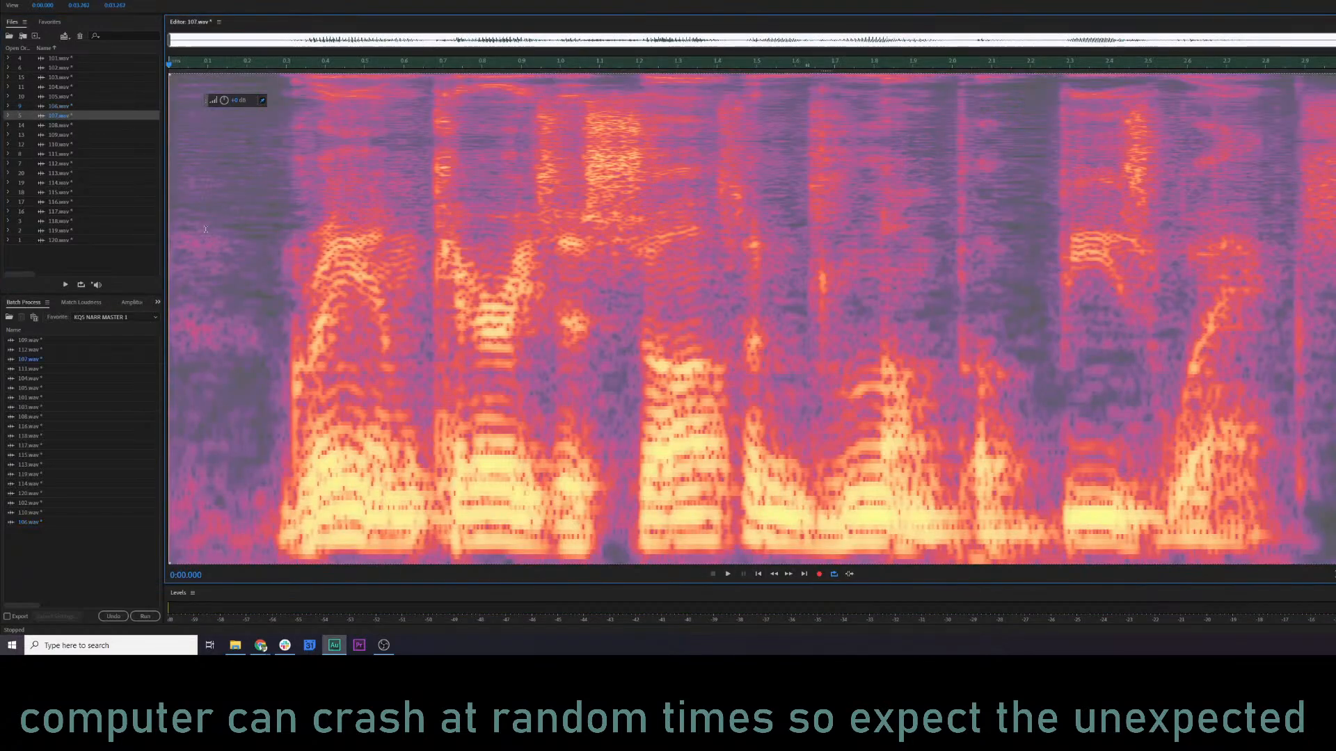
{"action": "left_click", "coordinate": [197, 231]}
{"action": "key", "text": "space"}
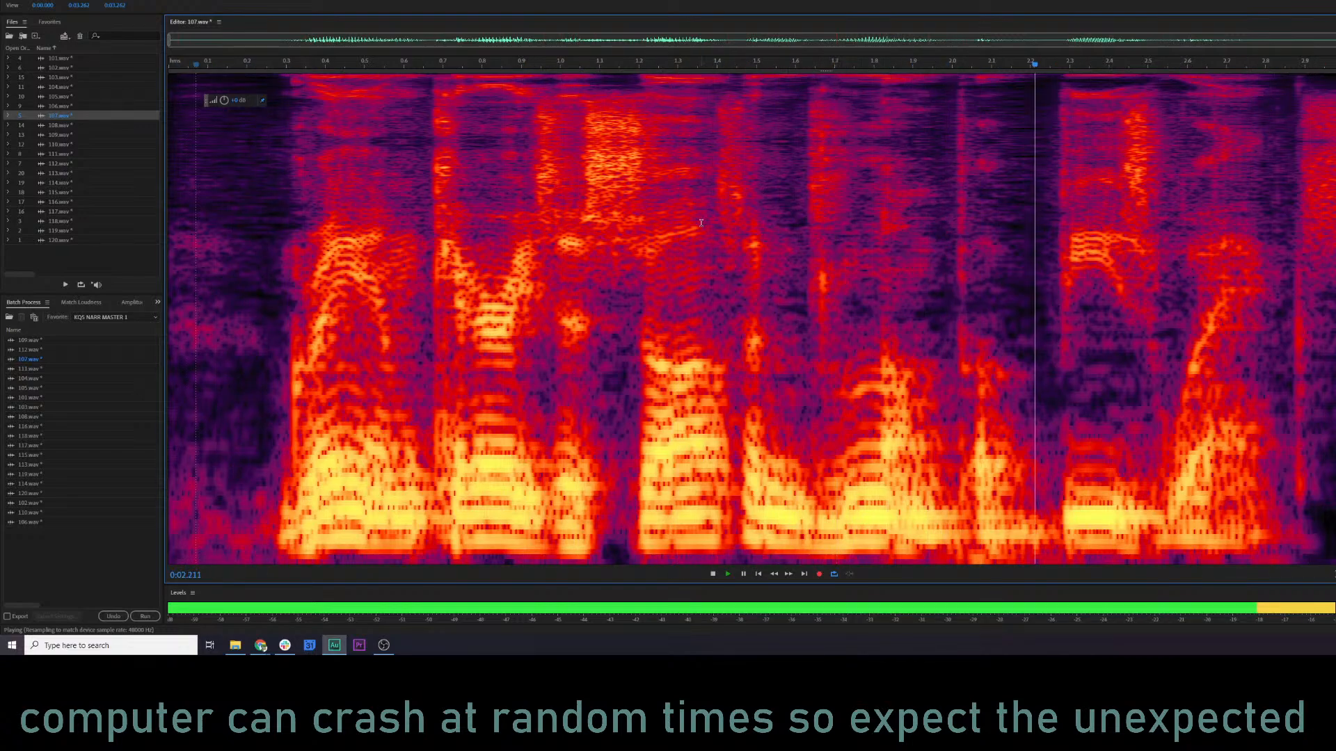
Lower bands 5 and 4 of the Parametric Equalizer slightly, apply it to 107.wav and play the opening.
{"action": "key", "text": "ctrl+r"}
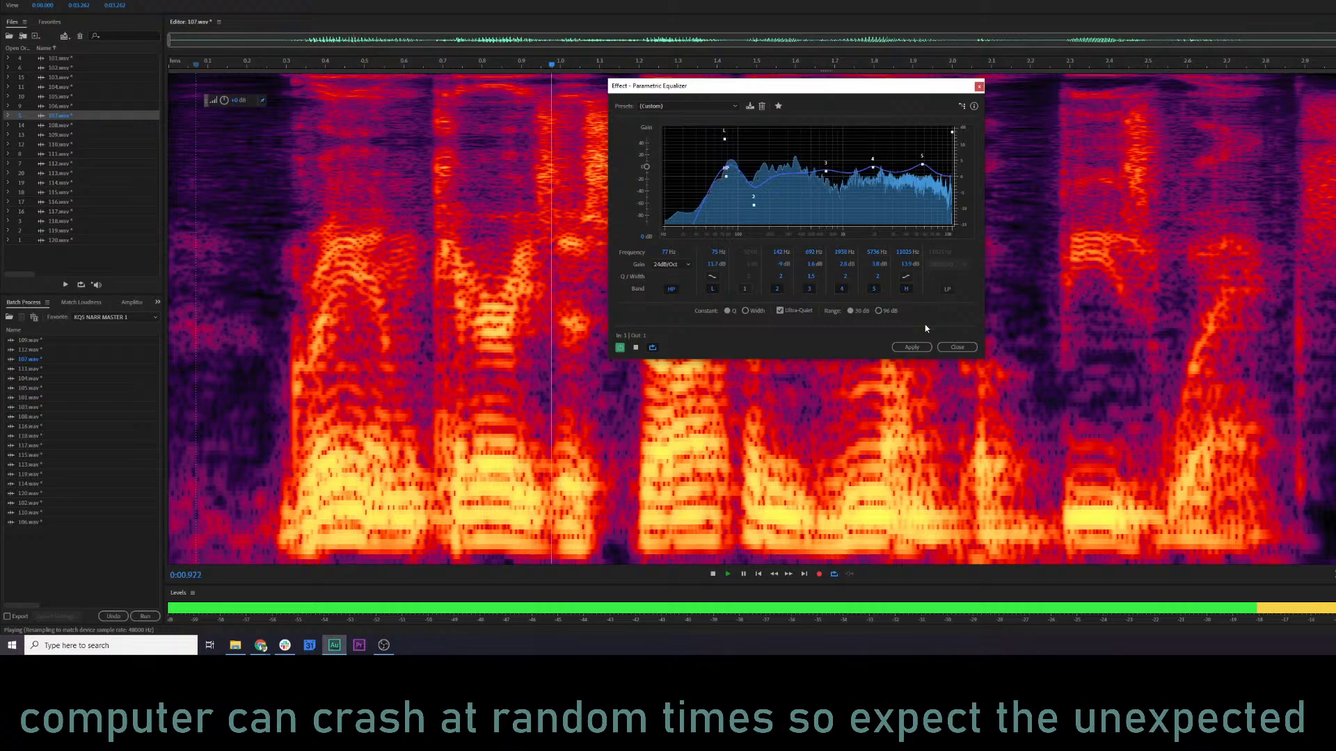
{"action": "left_click_drag", "start_coordinate": [923, 166], "coordinate": [872, 170]}
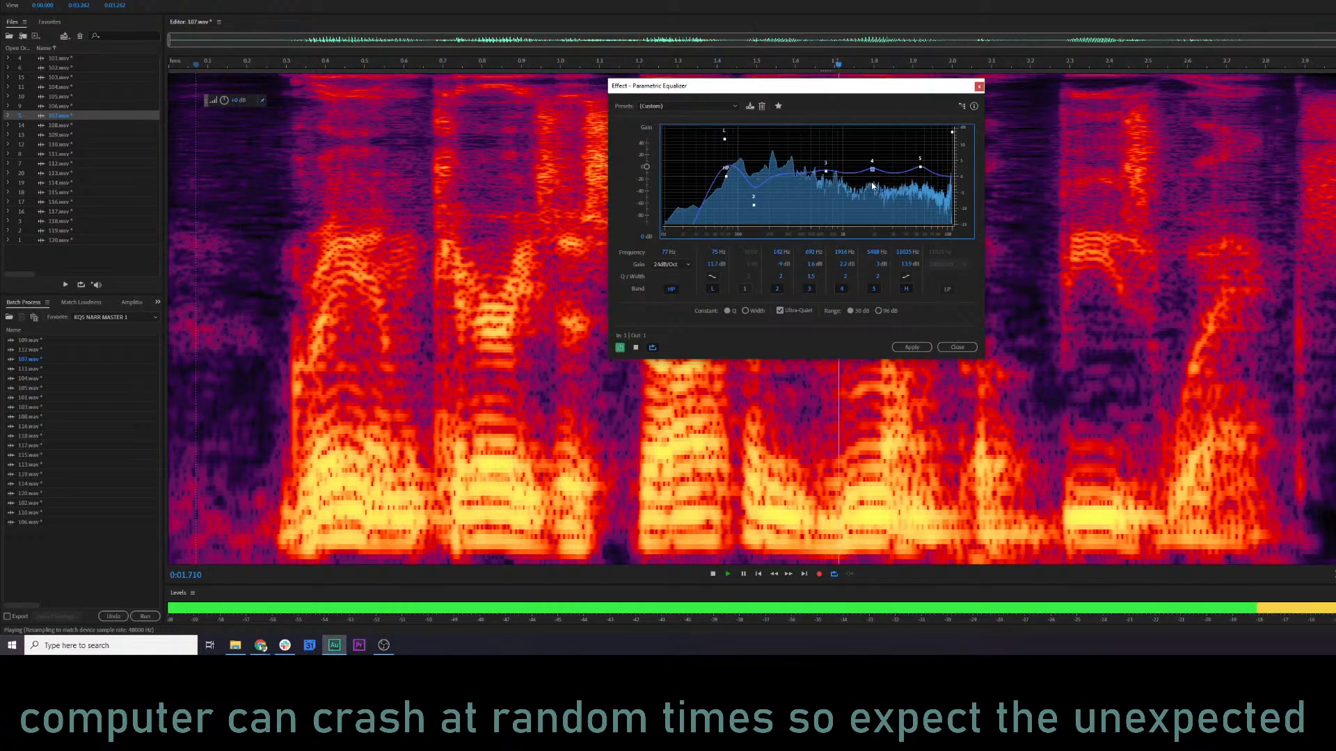
{"action": "left_click", "coordinate": [910, 346]}
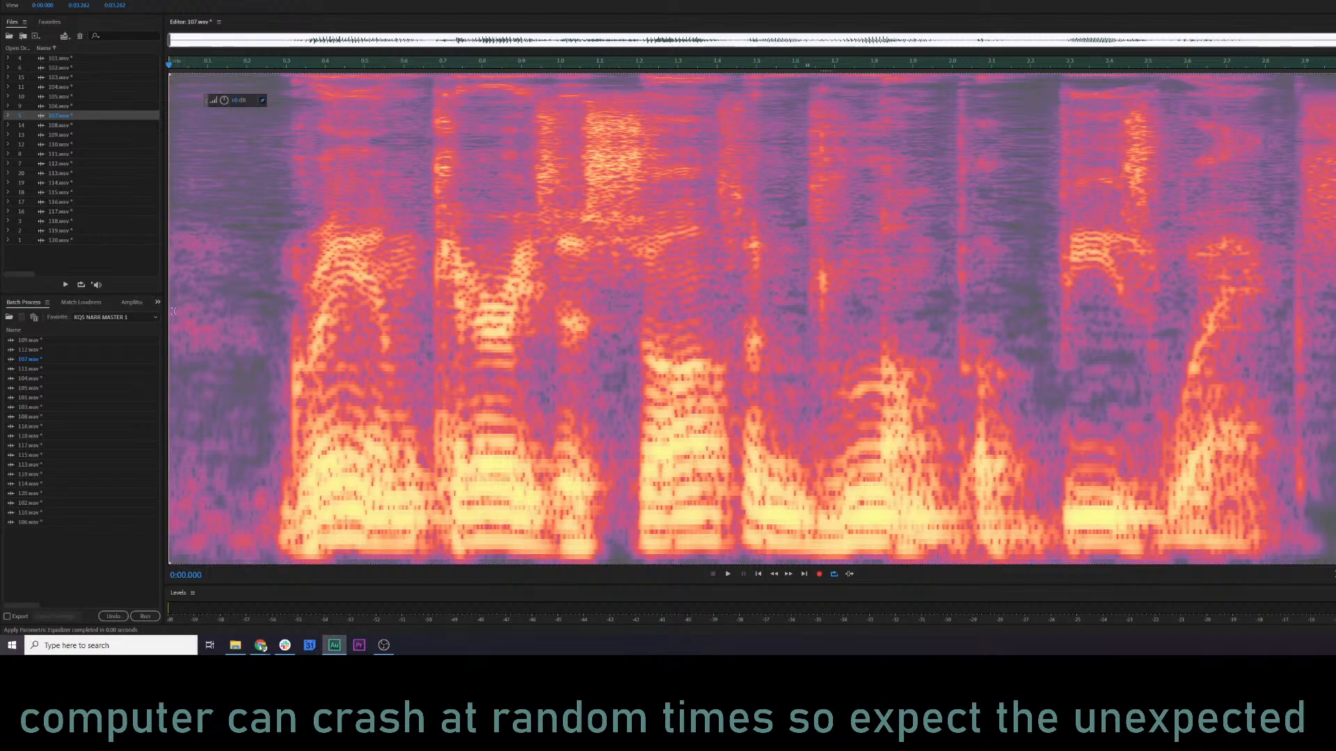
{"action": "key", "text": "space"}
{"action": "key", "text": "space"}
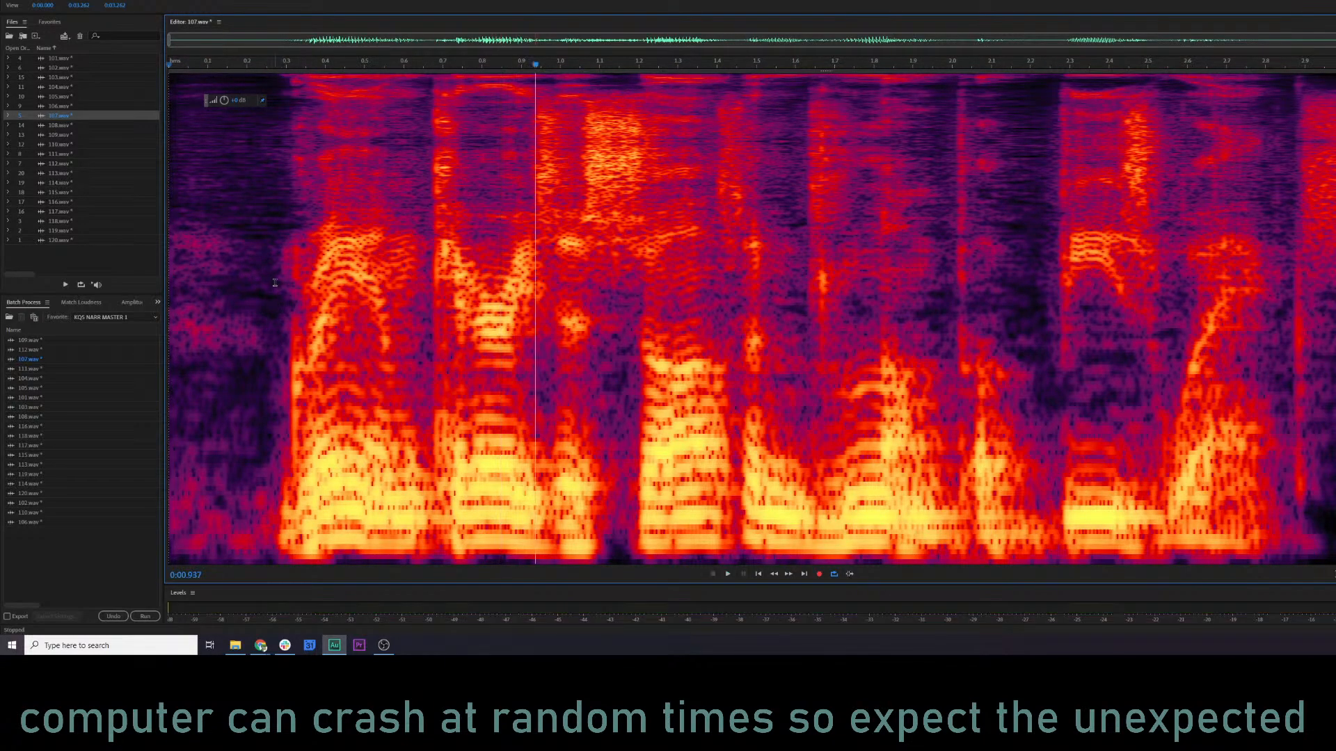
Silence the lead-in of 107.wav from 0 to about 0.28 s by cutting its gain, and play from 0.175 s.
{"action": "left_click_drag", "start_coordinate": [275, 283], "coordinate": [169, 83]}
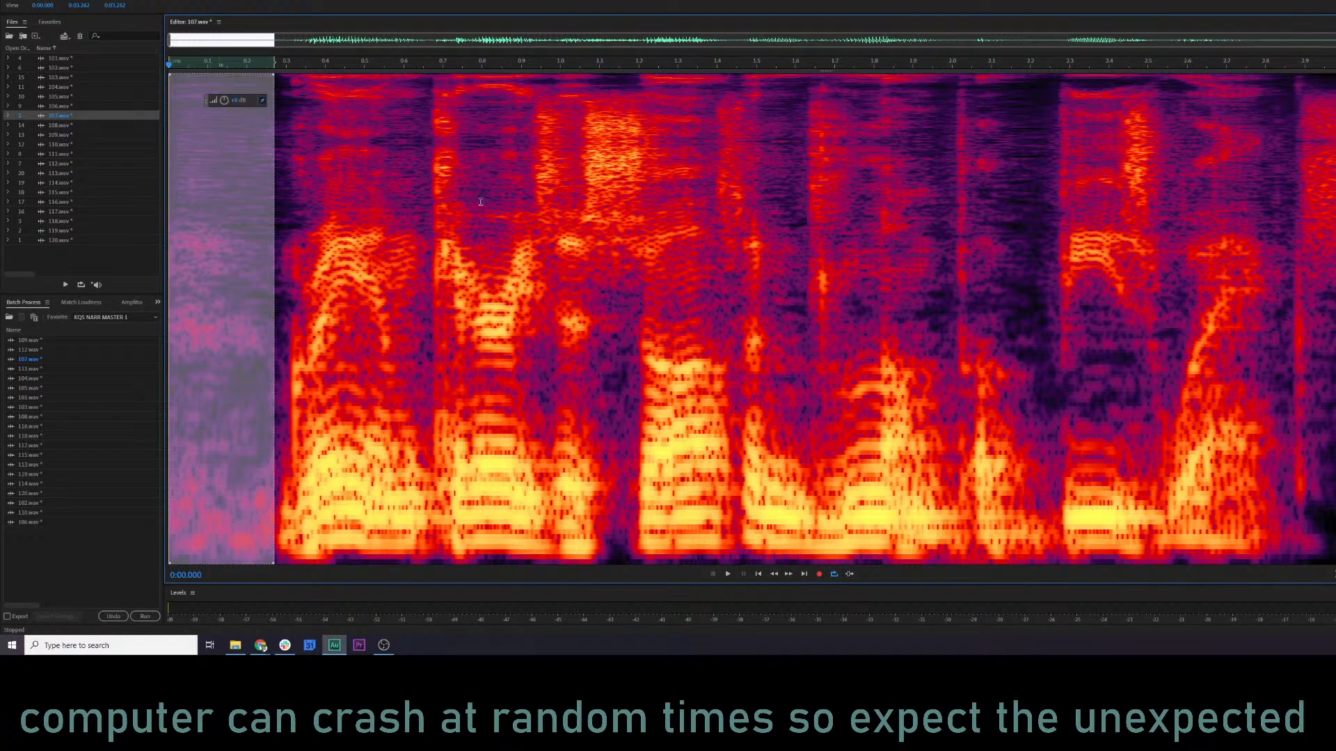
{"action": "left_click", "coordinate": [286, 165]}
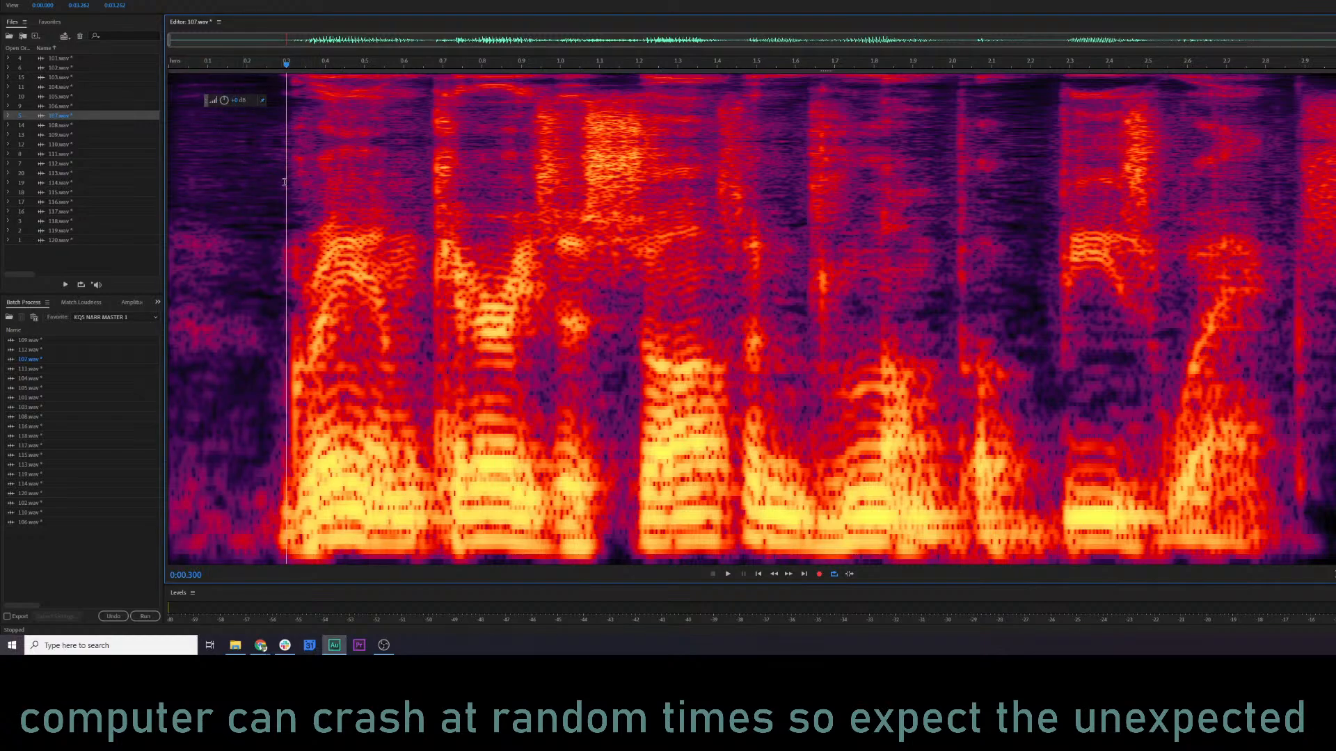
{"action": "left_click_drag", "start_coordinate": [278, 182], "coordinate": [119, 192]}
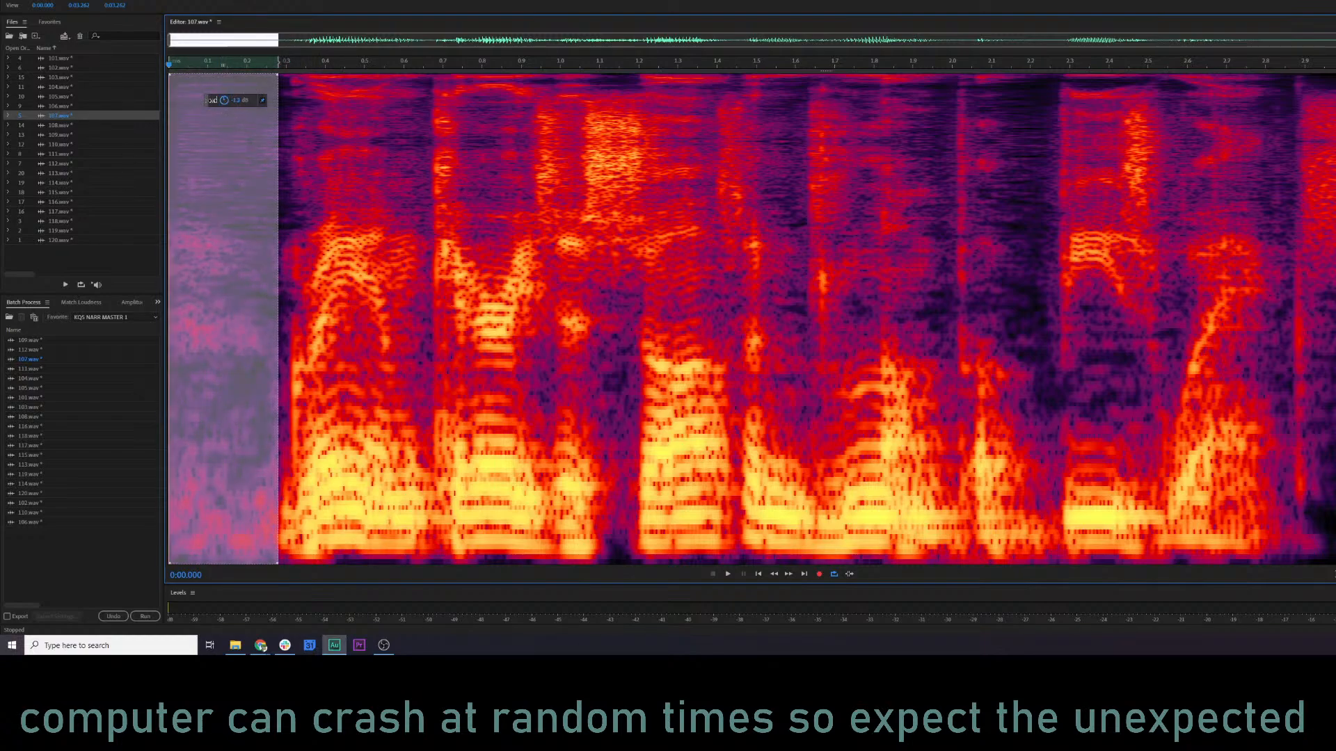
{"action": "left_click_drag", "start_coordinate": [211, 100], "coordinate": [132, 103]}
{"action": "left_click", "coordinate": [444, 183]}
{"action": "left_click", "coordinate": [237, 186]}
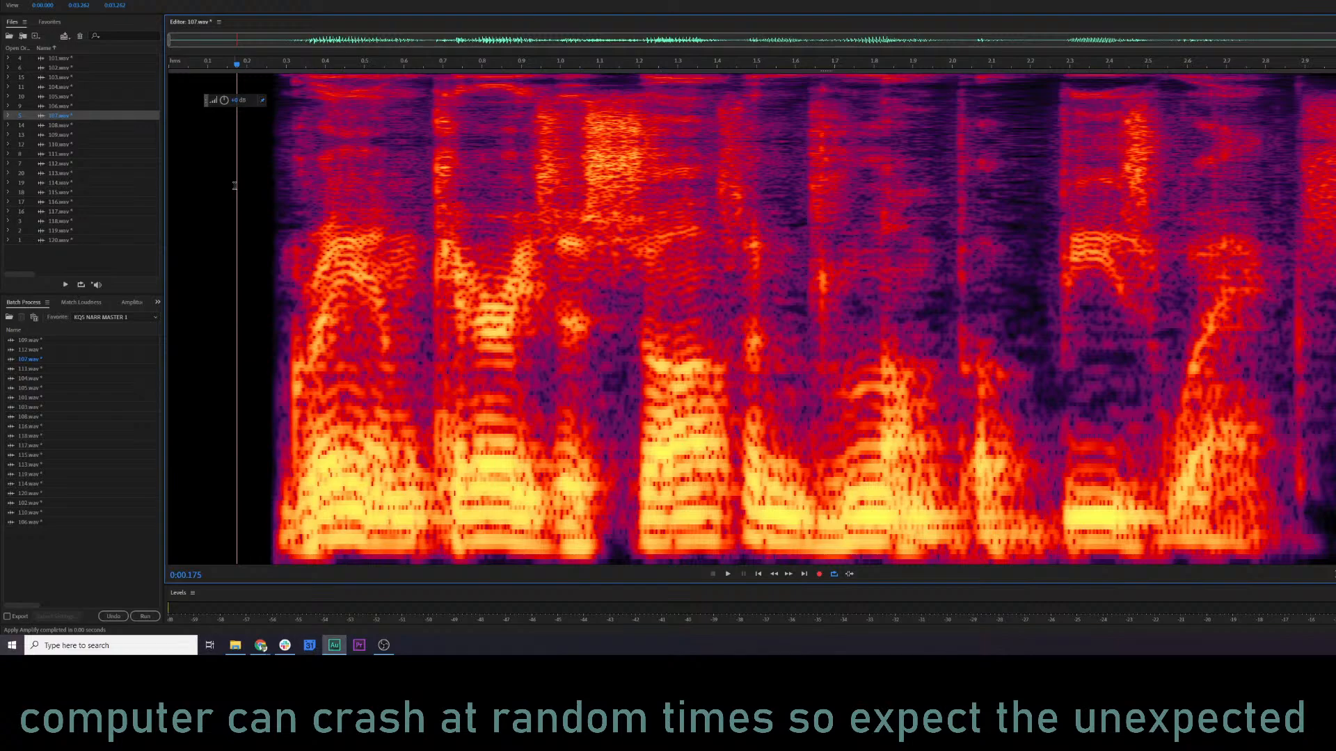
{"action": "key", "text": "space"}
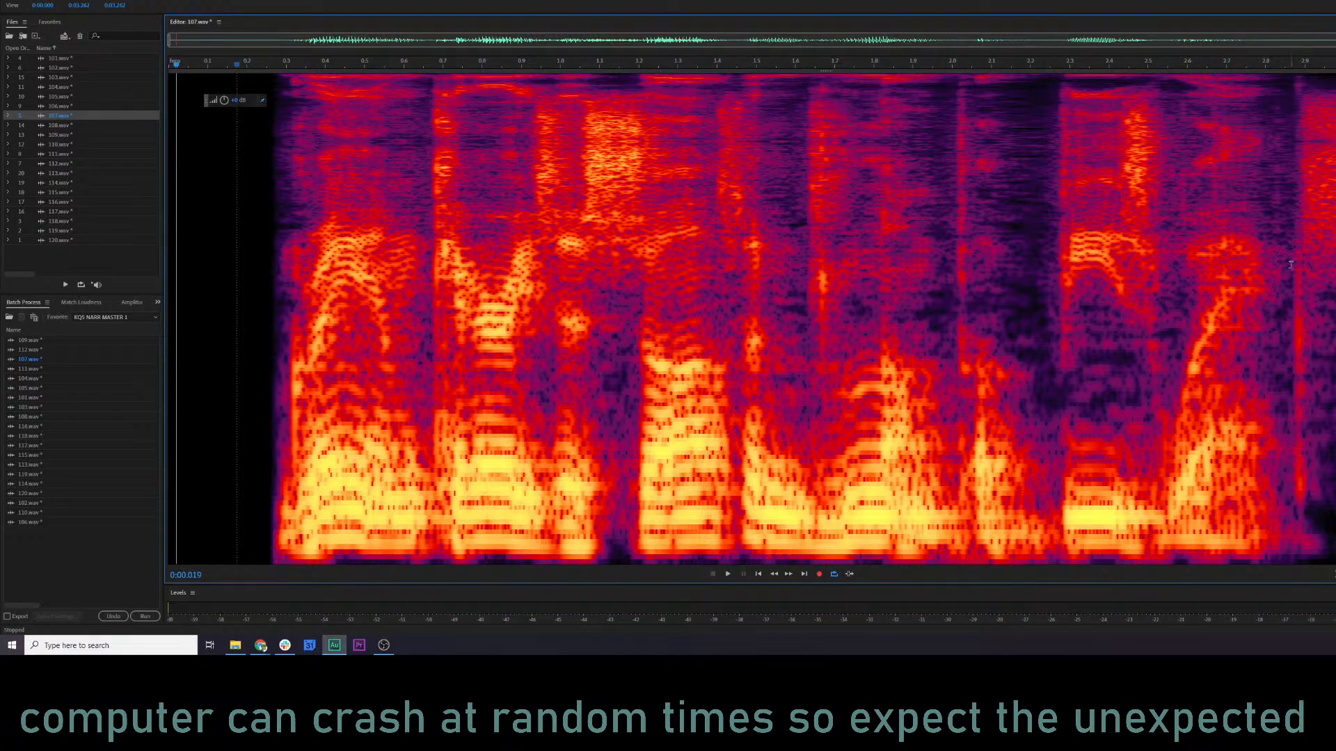
Apply RX 7 De-click to the click at about 2.87–2.92 s in 107.wav and play from about 1.26 s.
{"action": "left_click_drag", "start_coordinate": [1290, 264], "coordinate": [1310, 268]}
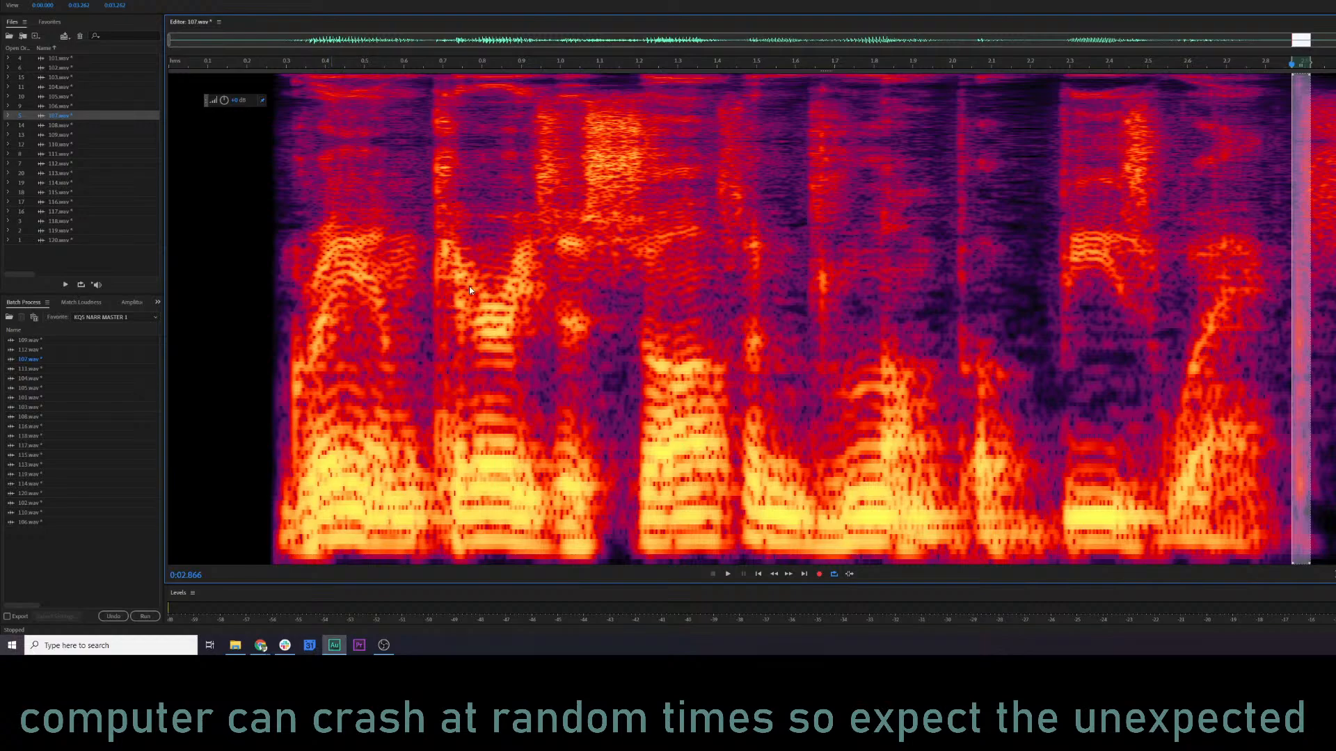
{"action": "key", "text": "ctrl+r"}
{"action": "left_click", "coordinate": [837, 328]}
{"action": "left_click", "coordinate": [662, 305]}
{"action": "key", "text": "space"}
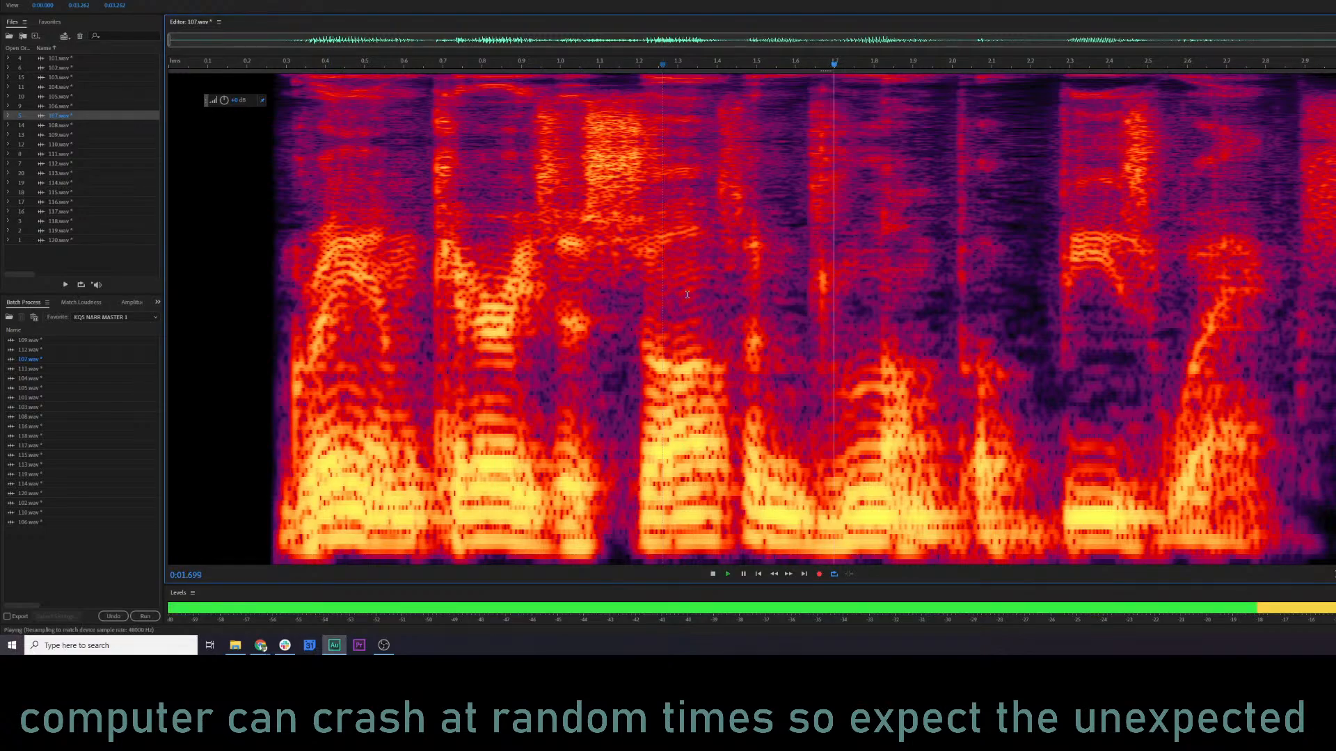
{"action": "key", "text": "space"}
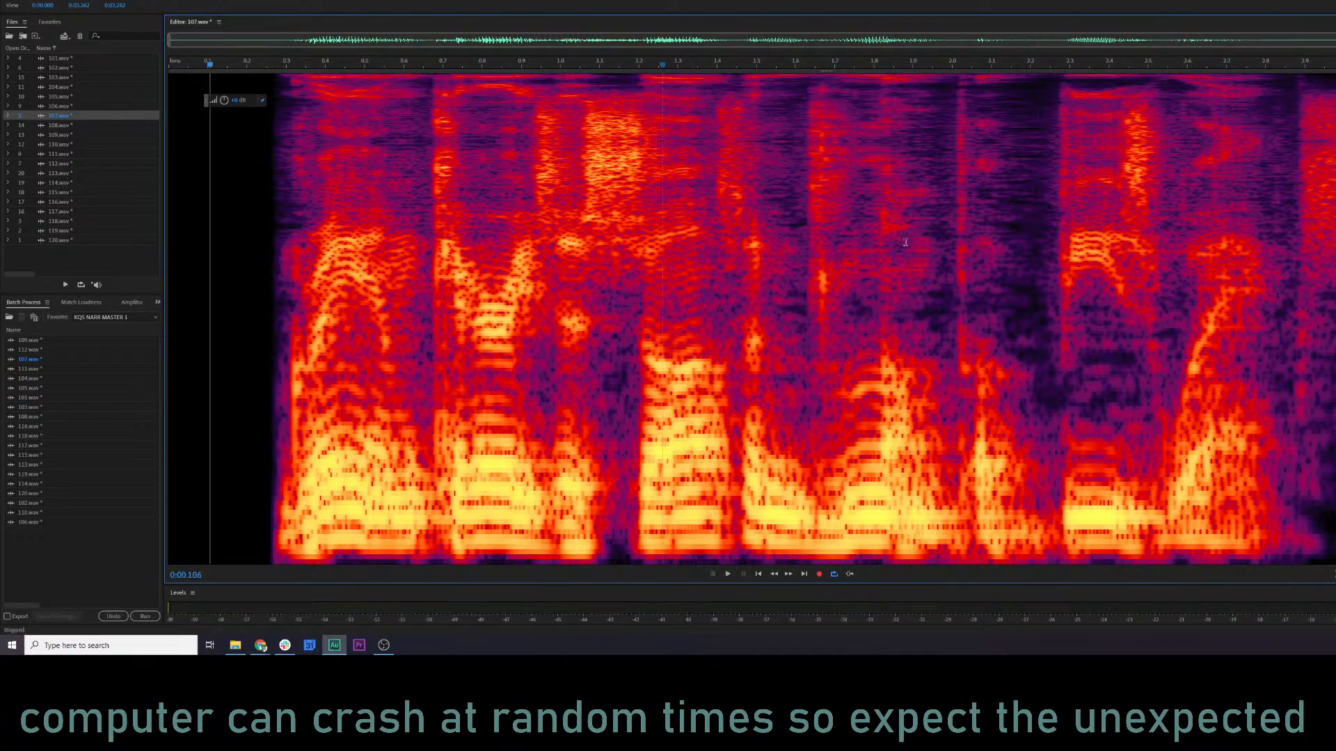
Audition 107.wav from about 2.00 s and again from about 1.75 s to locate the next click.
{"action": "left_click", "coordinate": [954, 198]}
{"action": "key", "text": "space"}
{"action": "key", "text": "space"}
{"action": "left_click", "coordinate": [853, 190]}
{"action": "key", "text": "space"}
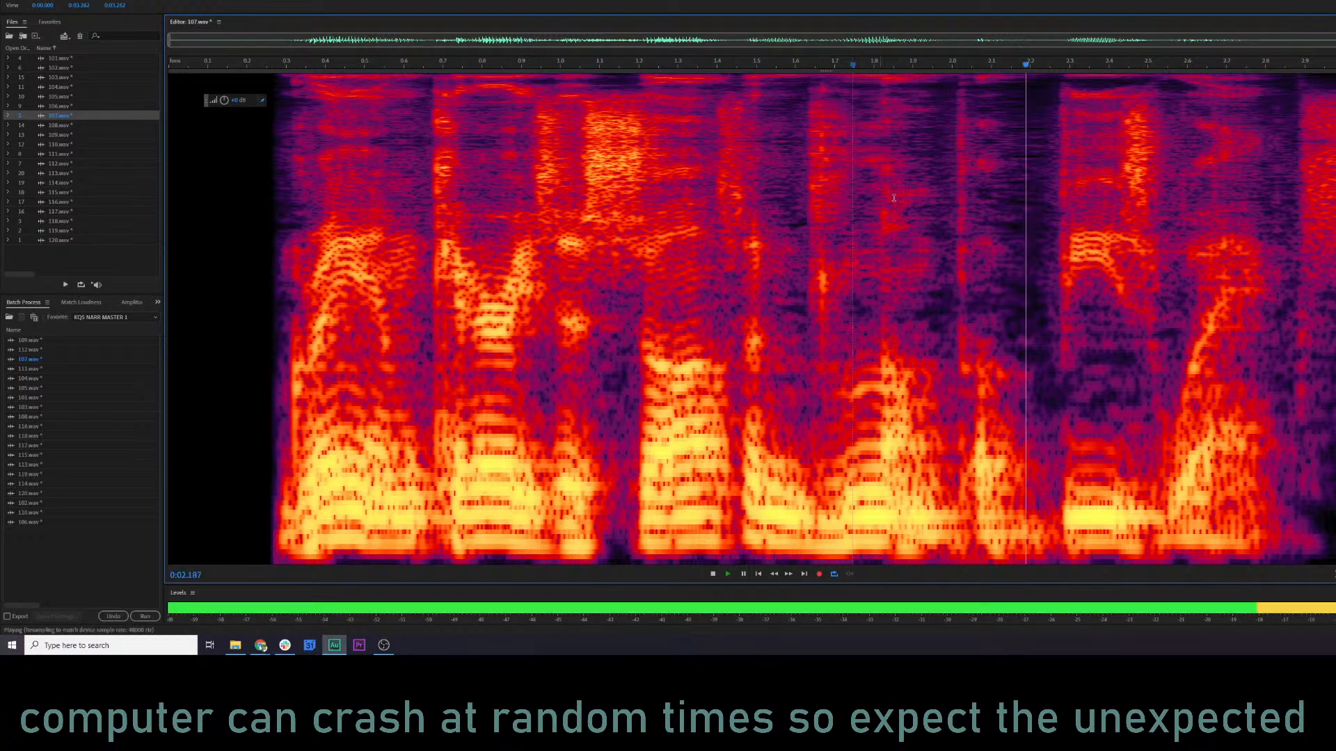
{"action": "key", "text": "space"}
Try RX 7 De-click on the 2.00–2.04 s stretch of 107.wav, play from about 1.03 s and undo it.
{"action": "left_click_drag", "start_coordinate": [953, 181], "coordinate": [968, 183]}
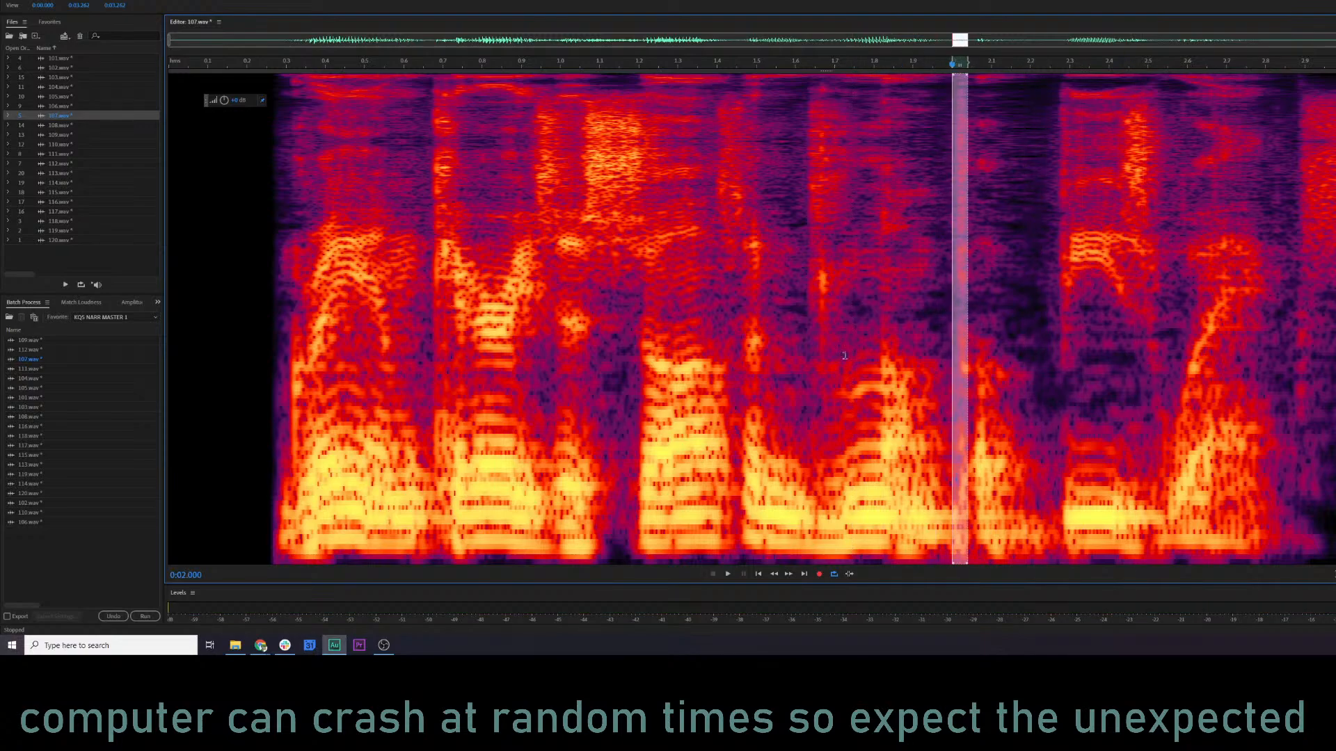
{"action": "key", "text": "ctrl+r"}
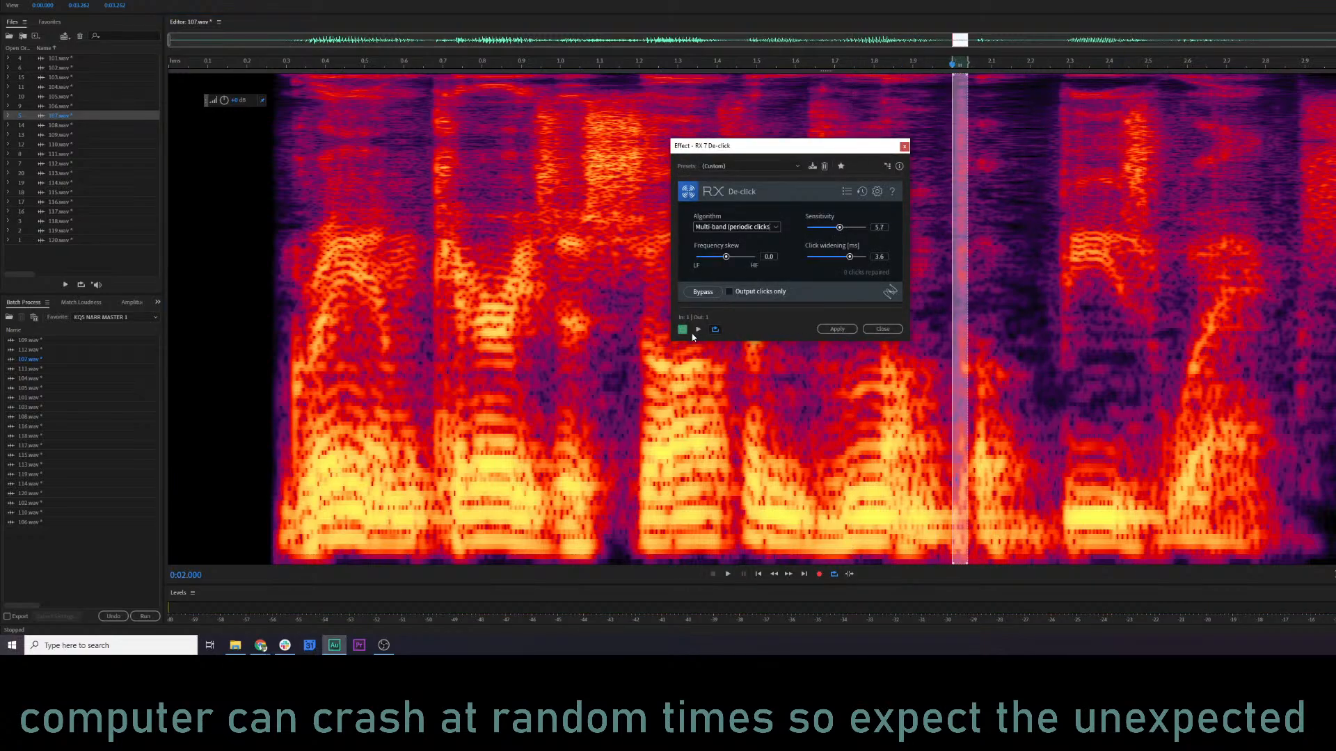
{"action": "left_click", "coordinate": [822, 326]}
{"action": "left_click", "coordinate": [571, 292]}
{"action": "key", "text": "space"}
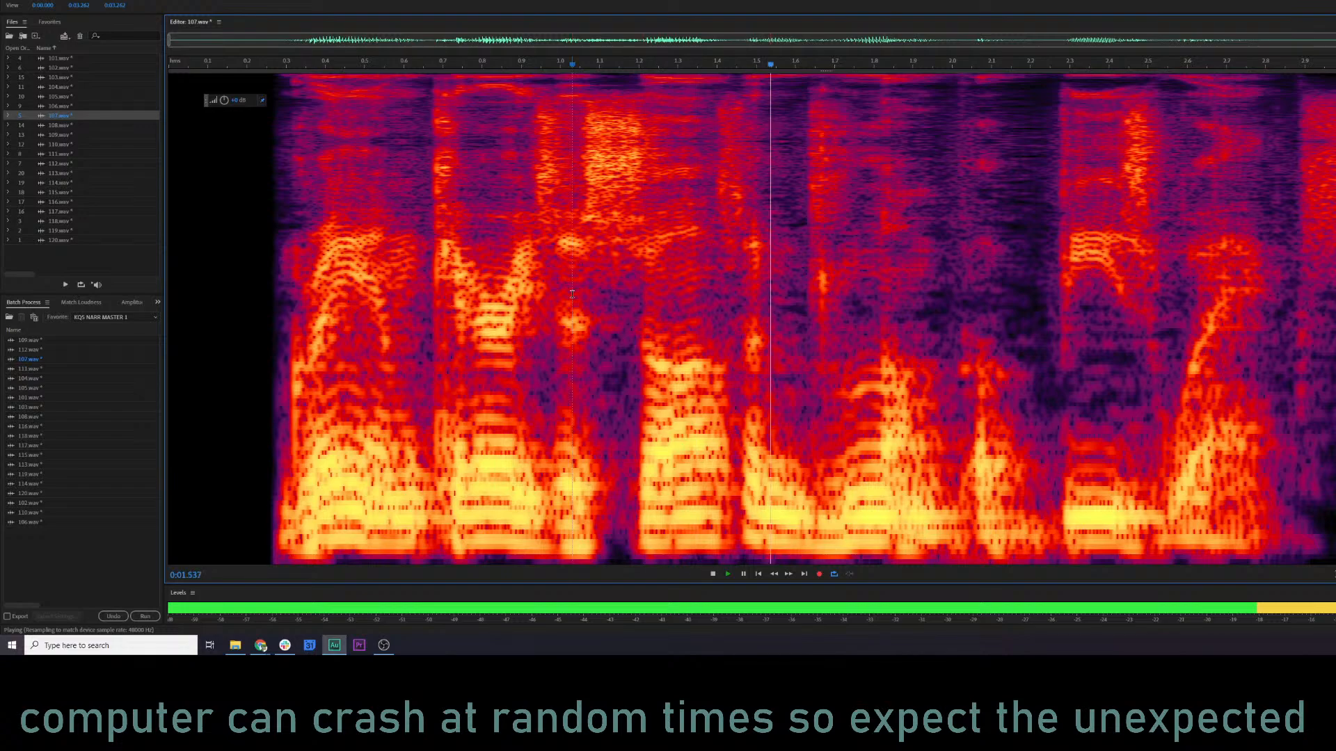
{"action": "key", "text": "space"}
{"action": "key", "text": "ctrl+z"}
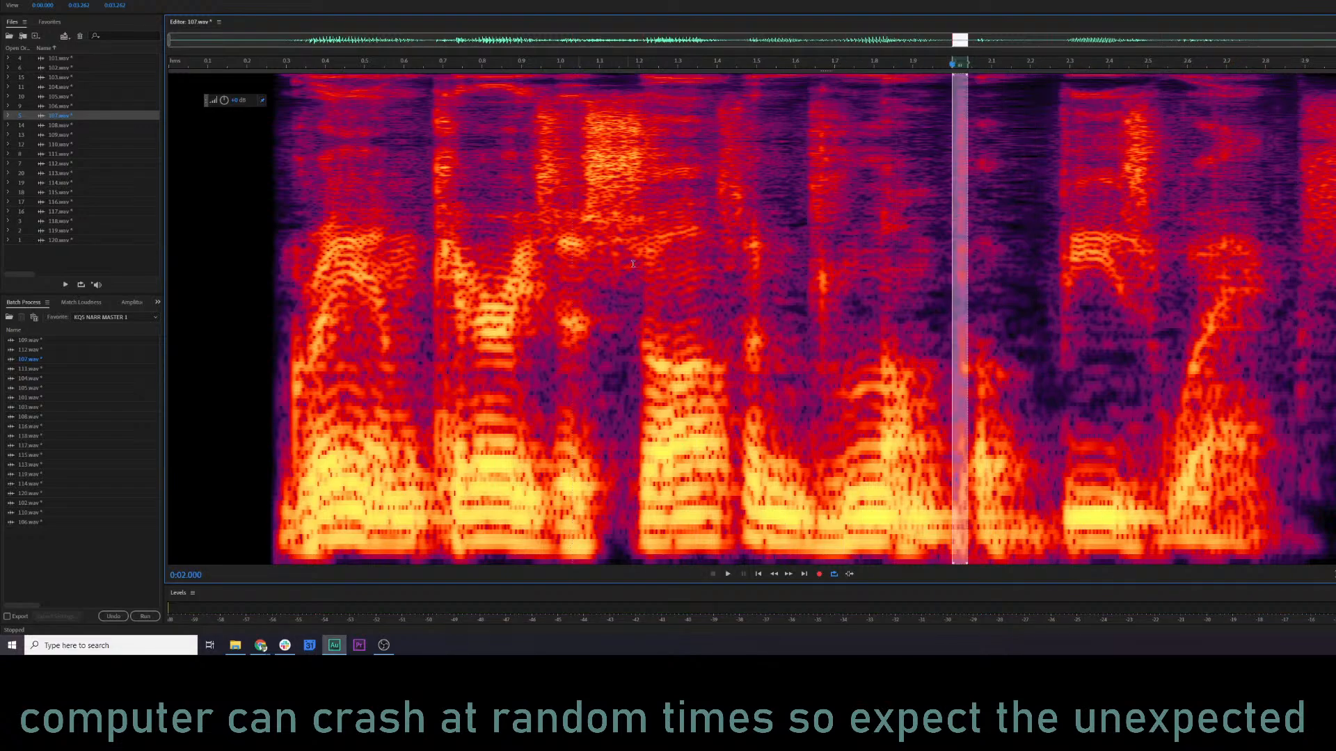
Replay 107.wav from about 1.19 s and undo back to the selection at 2.00–2.04 s.
{"action": "left_click", "coordinate": [634, 263]}
{"action": "key", "text": "space"}
{"action": "key", "text": "space"}
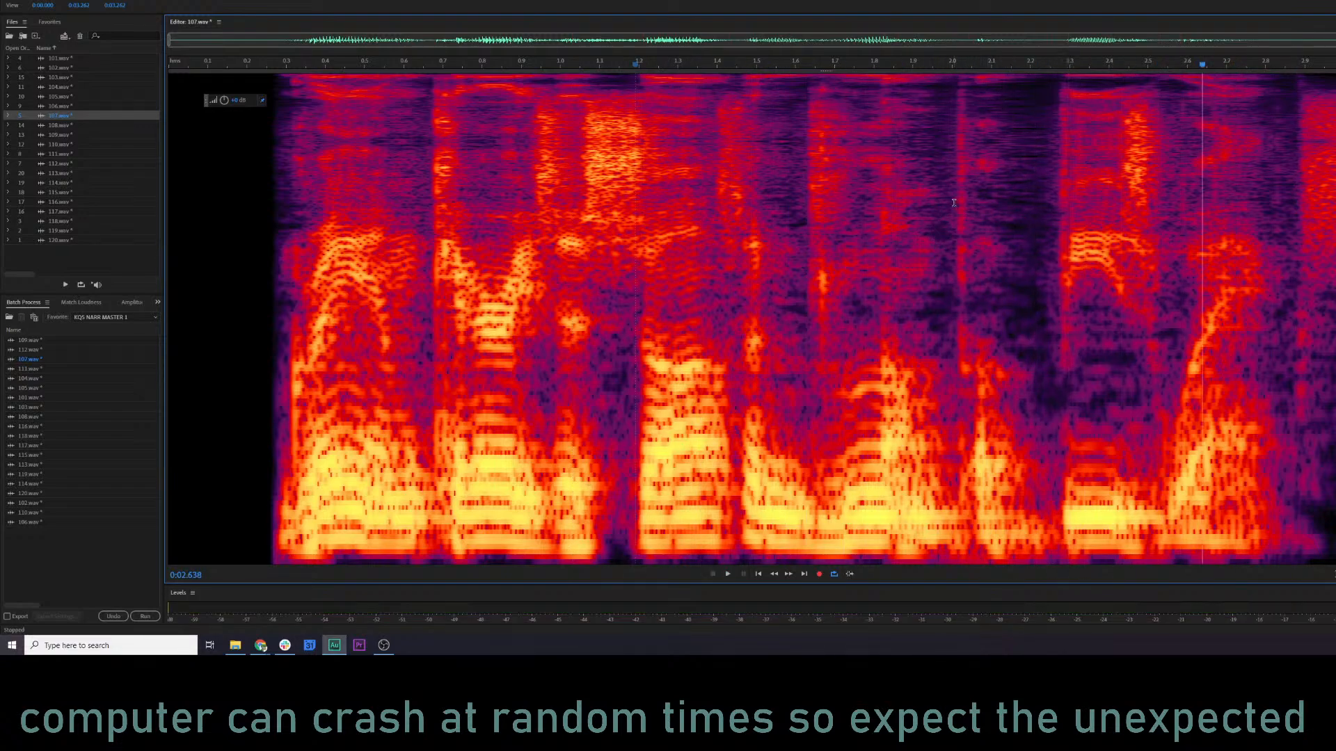
{"action": "key", "text": "ctrl+z"}
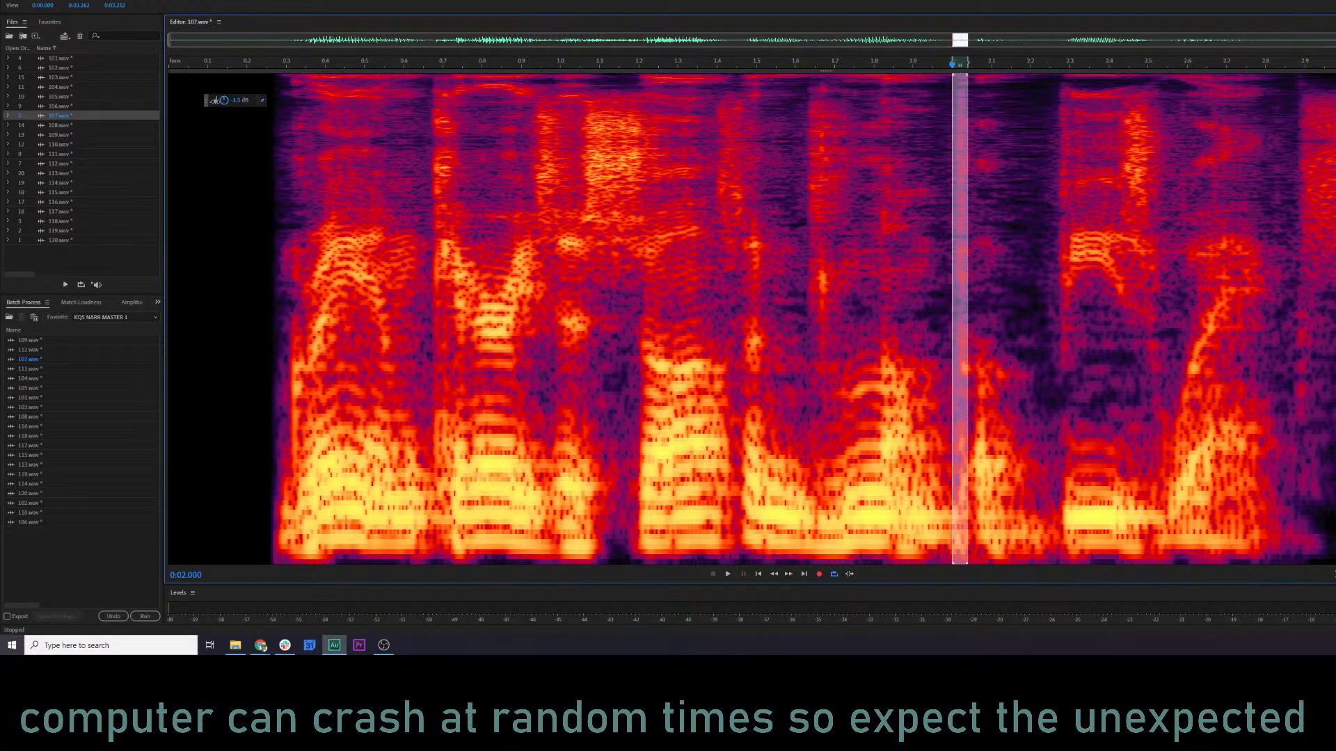
Play 107.wav from about 1.25 s to recheck the click area near 2.00 s.
{"action": "left_click", "coordinate": [658, 292]}
{"action": "key", "text": "space"}
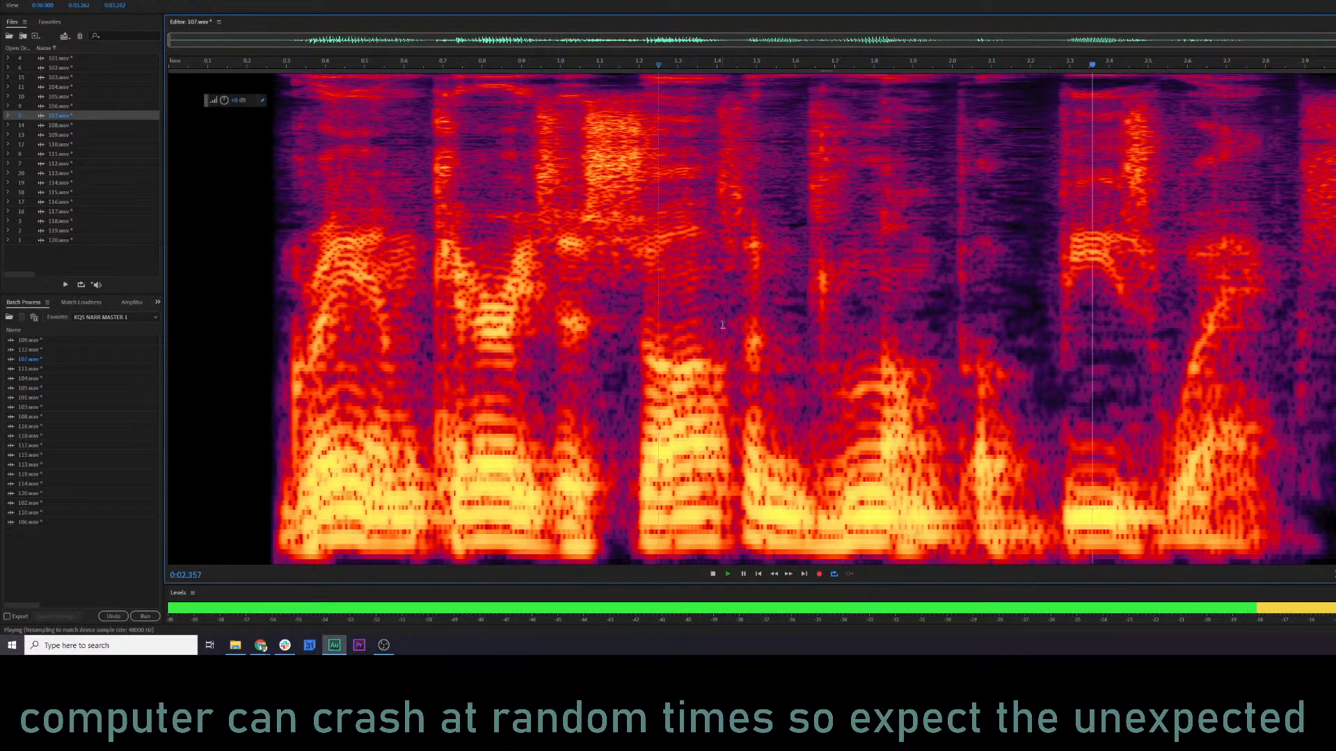
{"action": "key", "text": "space"}
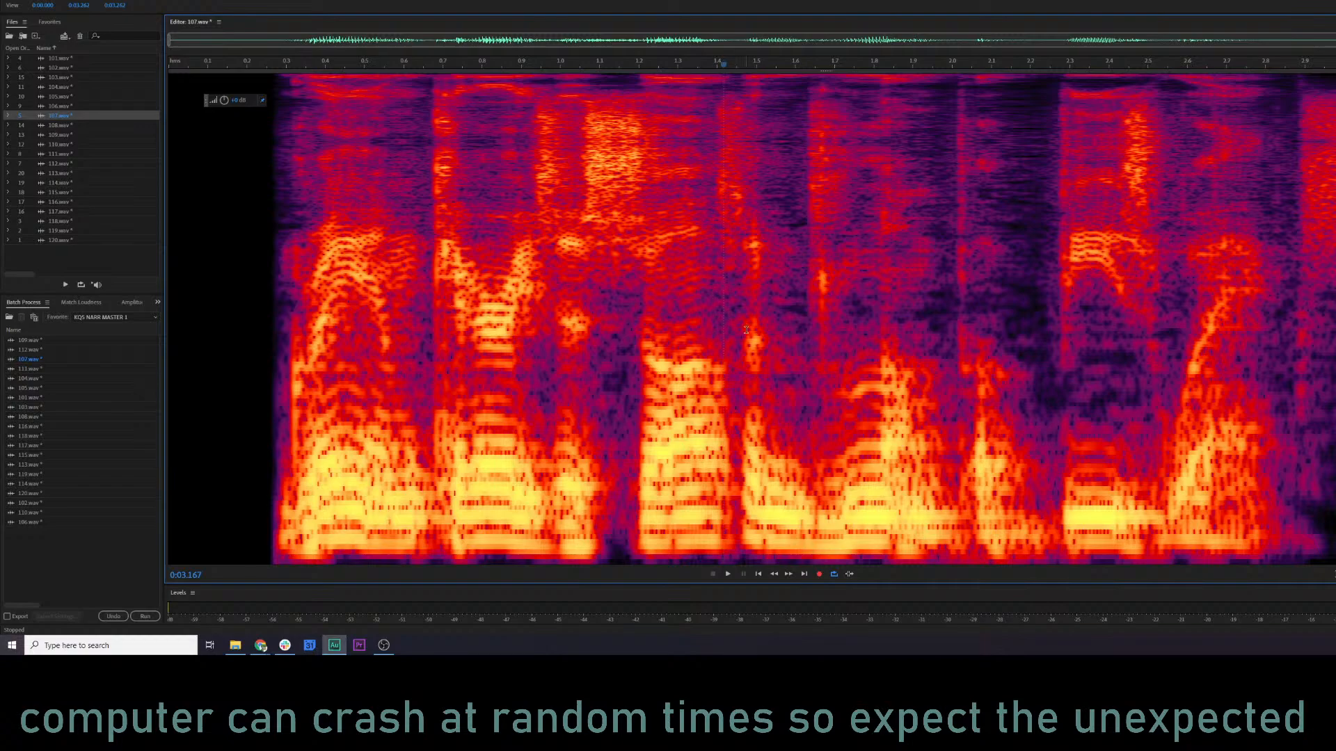
Open and audition 108.wav, and set Parametric Equalizer band 3 to about 477 Hz and 0.5 dB.
{"action": "double_click", "coordinate": [94, 124]}
{"action": "key", "text": "space"}
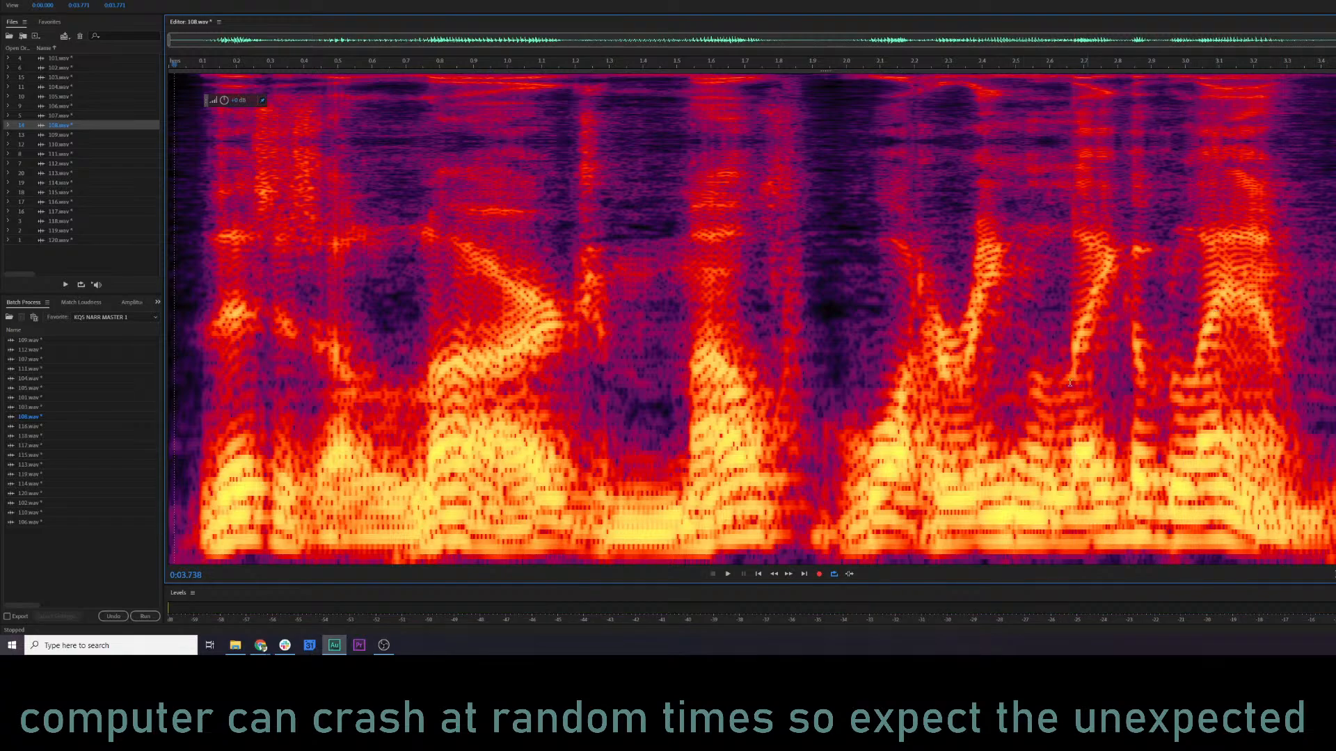
{"action": "key", "text": "ctrl+r"}
{"action": "key", "text": "space"}
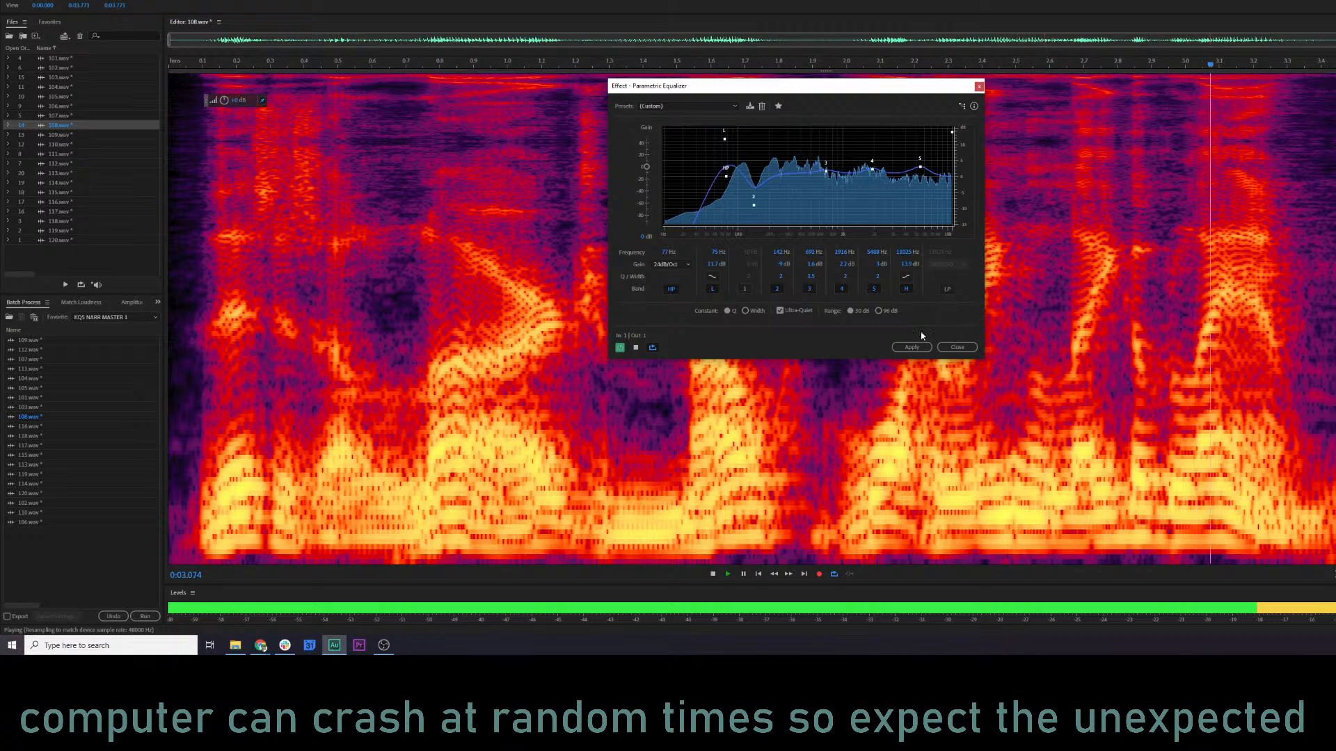
{"action": "key", "text": "space"}
{"action": "left_click", "coordinate": [824, 172]}
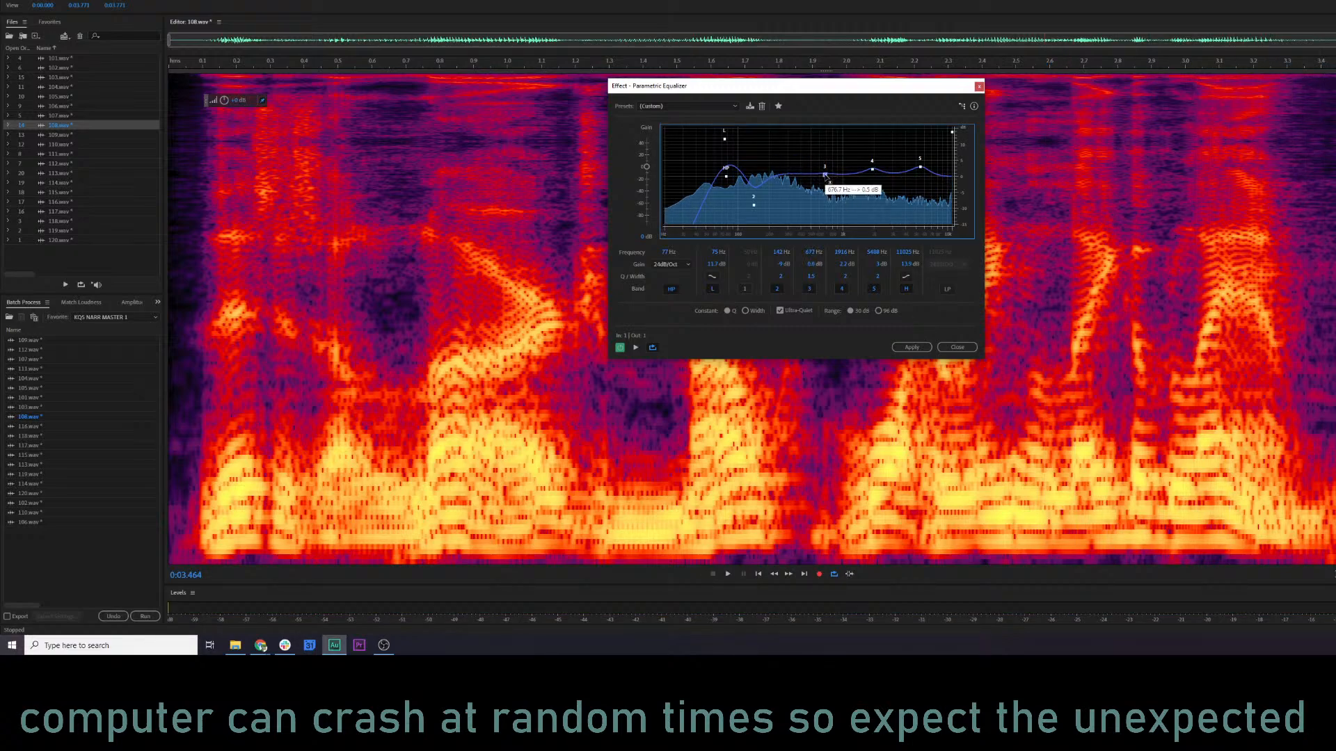
Raise equalizer band 4 to about 2.5 dB and band 5 to about 4.3 dB, apply it to 108.wav and replay from about 0.20 s.
{"action": "key", "text": "space"}
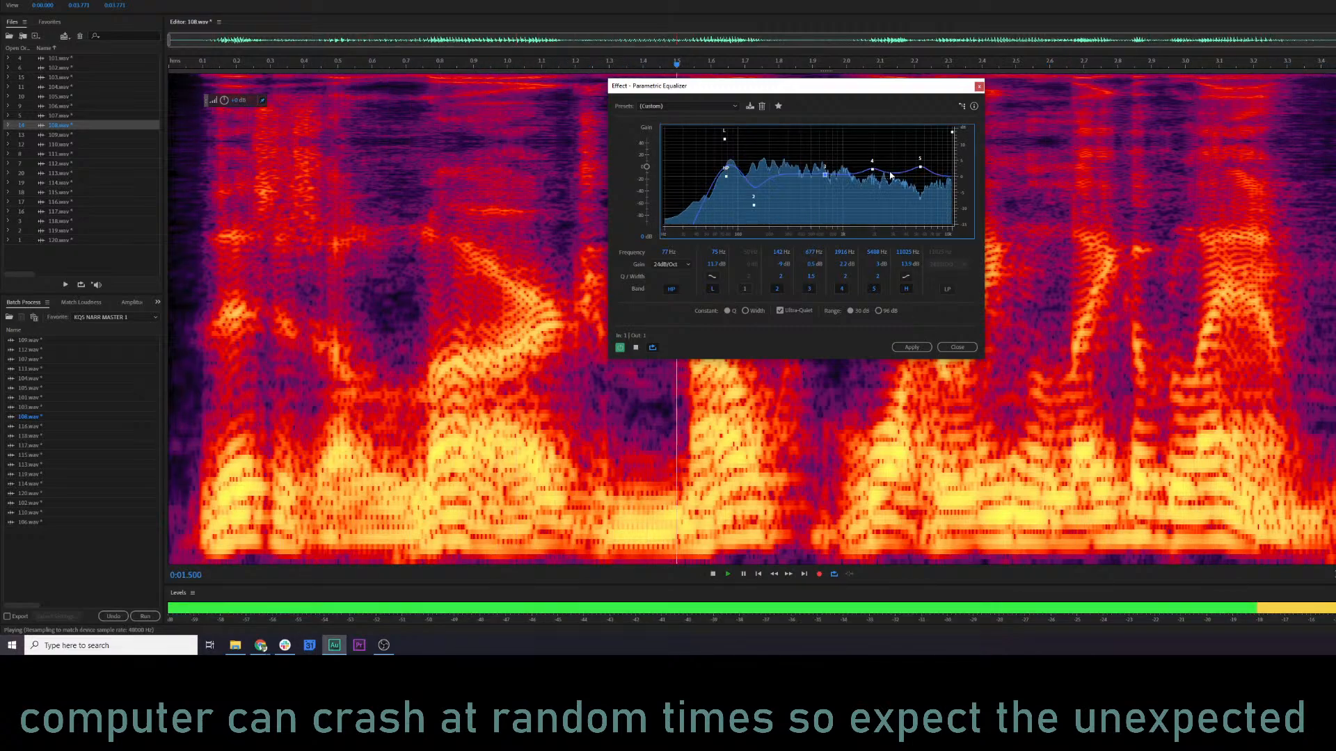
{"action": "left_click_drag", "start_coordinate": [871, 169], "coordinate": [922, 163]}
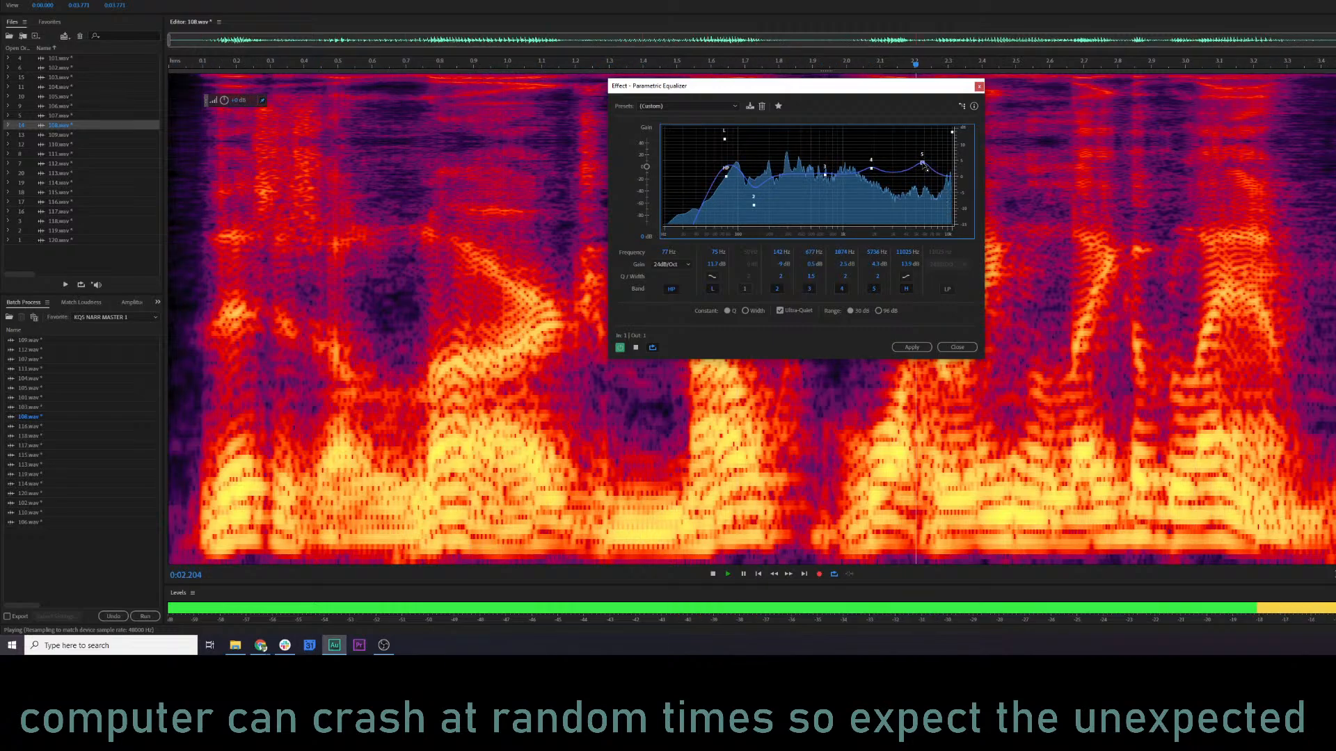
{"action": "left_click", "coordinate": [912, 346]}
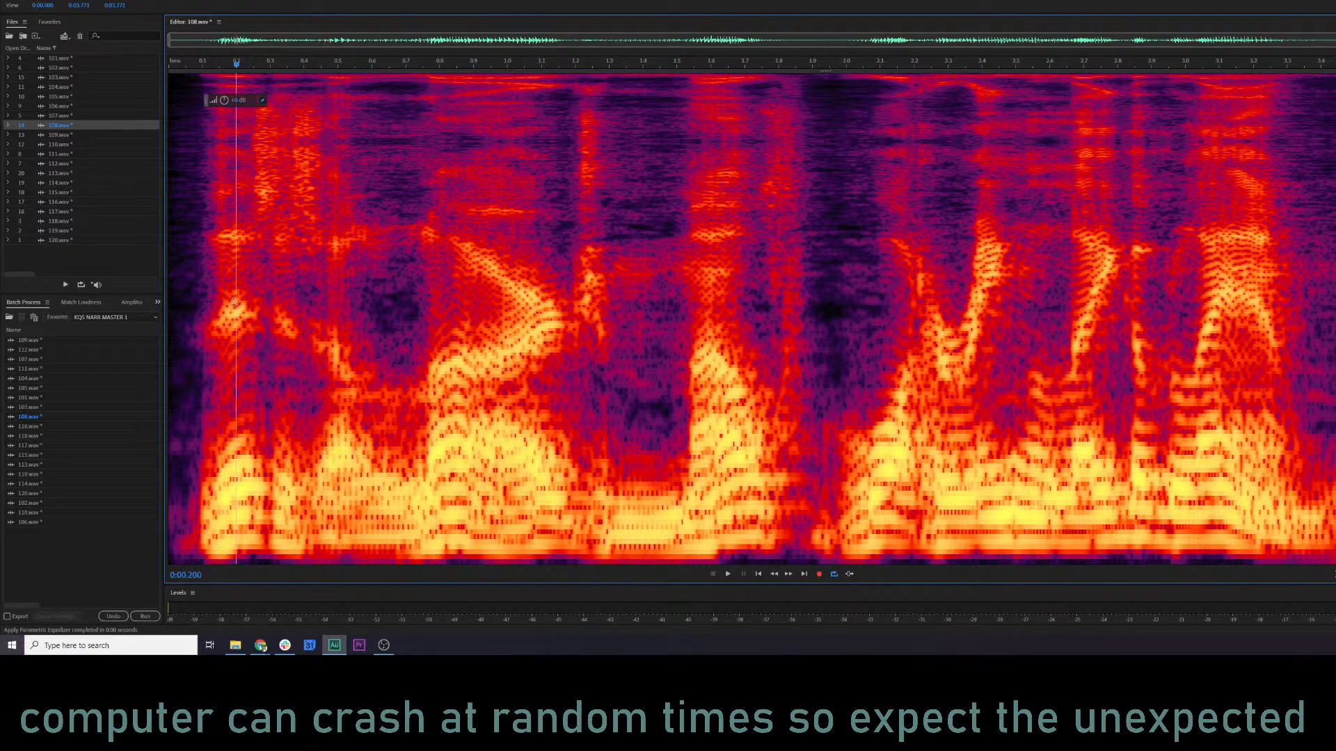
{"action": "key", "text": "space"}
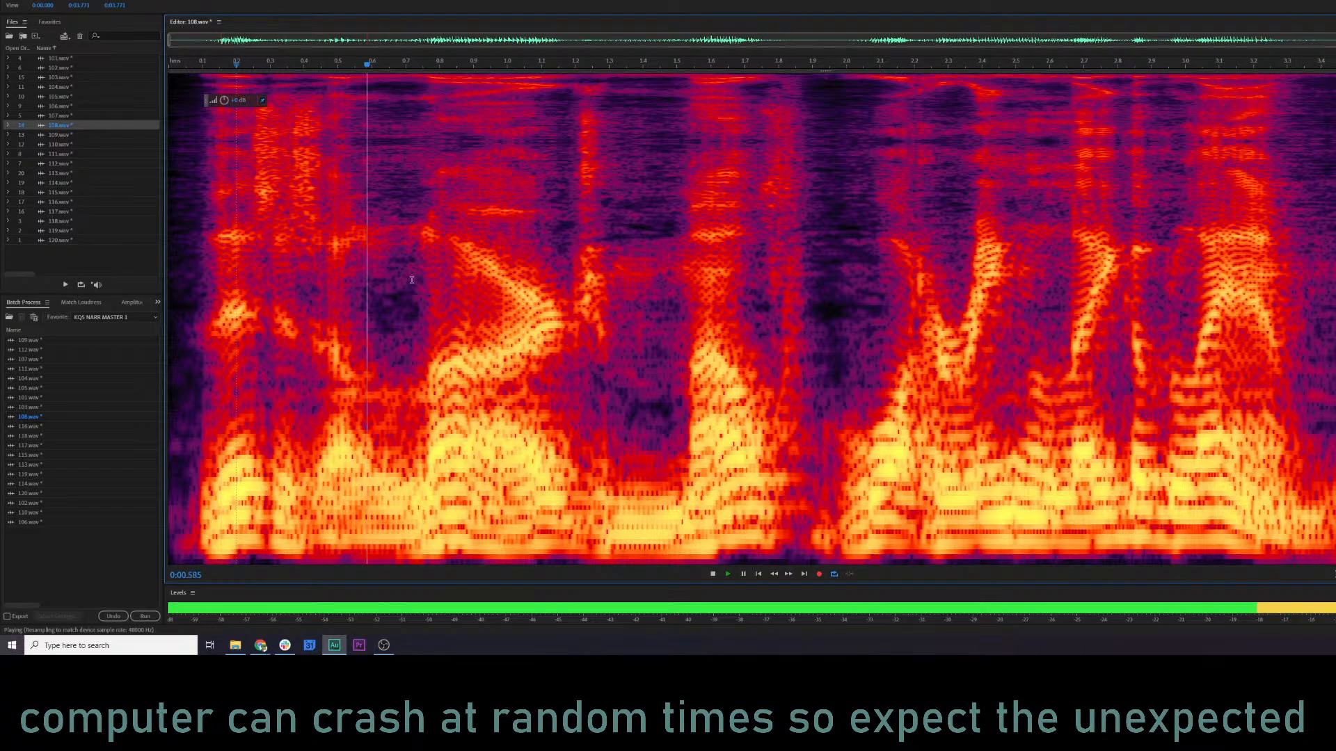
{"action": "key", "text": "space"}
Open 109.wav and audition it from the start and again from about 0.52 s.
{"action": "left_click", "coordinate": [54, 137]}
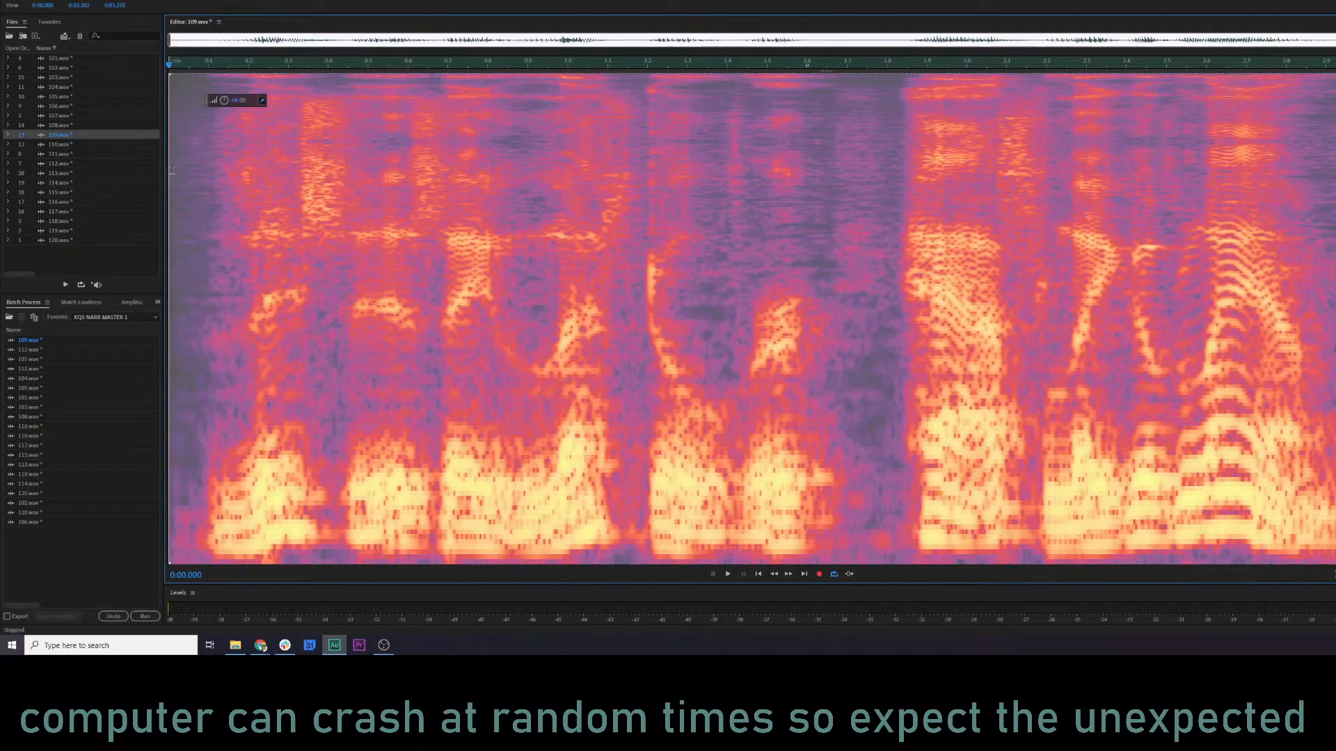
{"action": "key", "text": "space"}
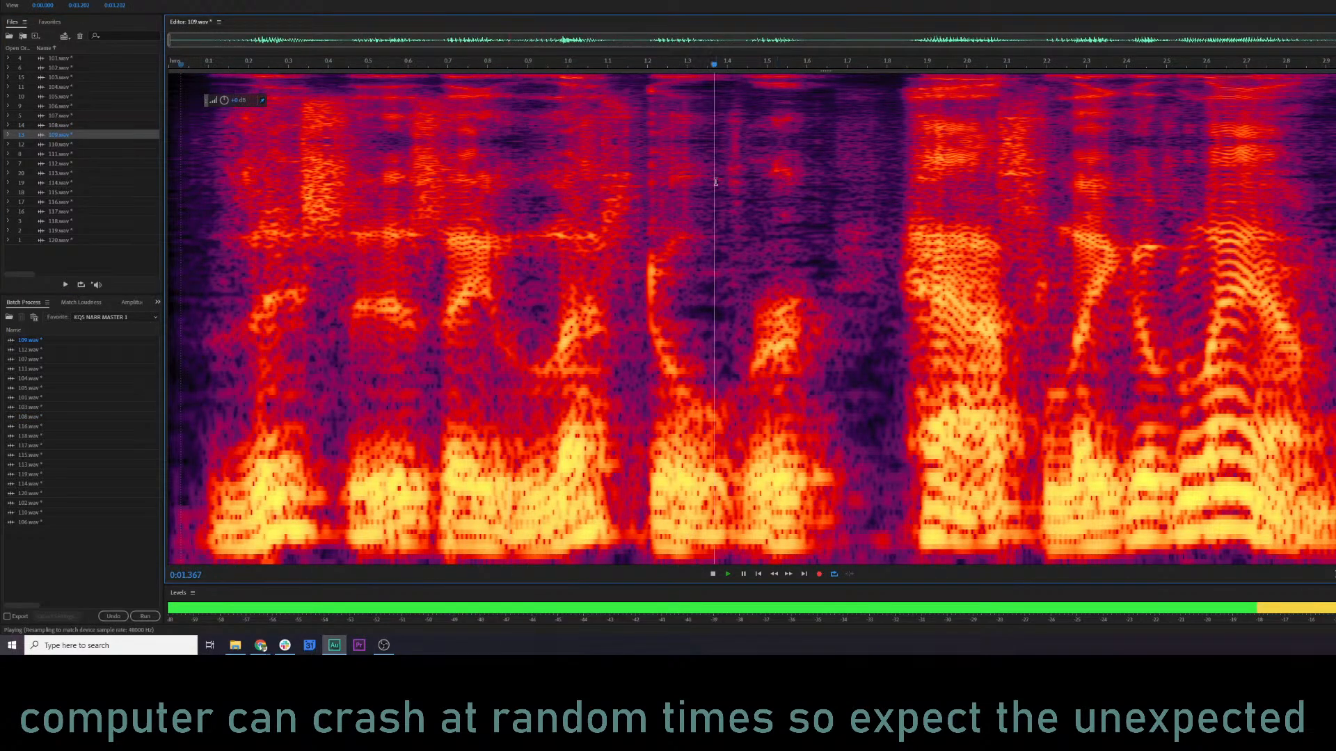
{"action": "key", "text": "space"}
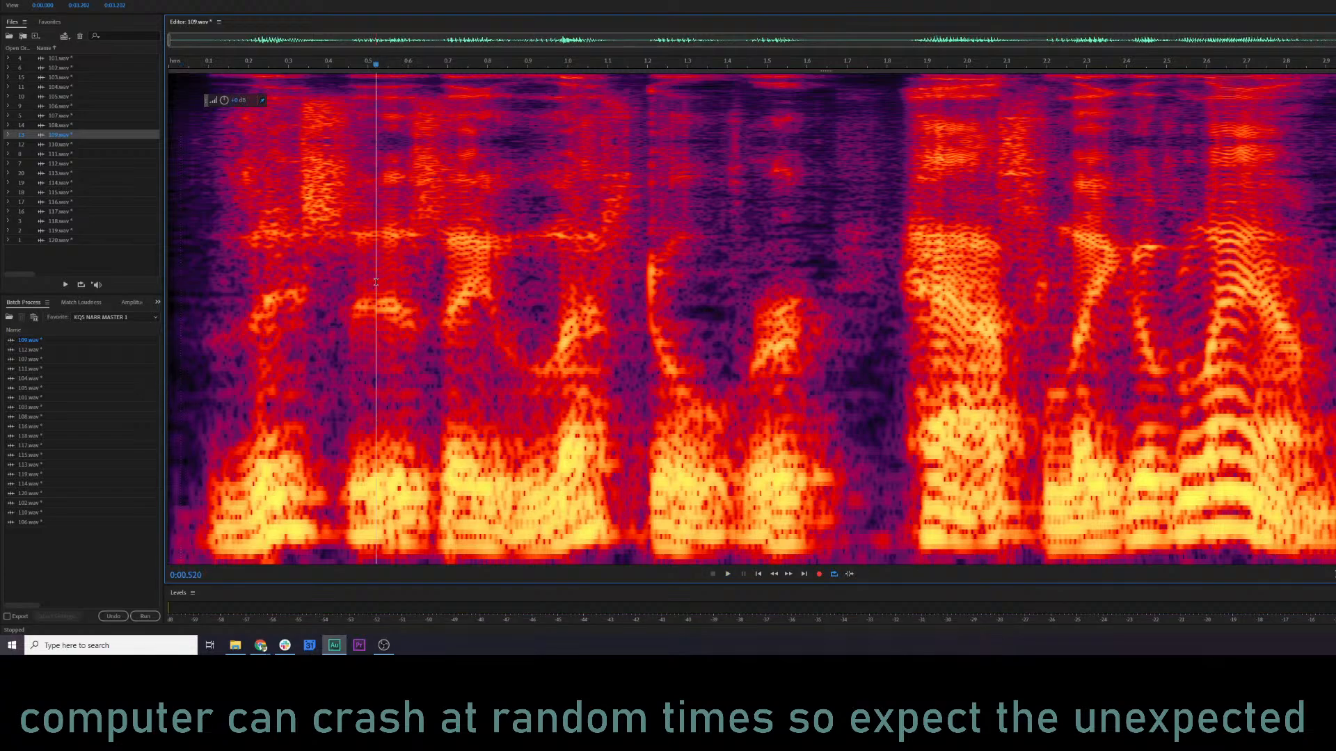
{"action": "key", "text": "space"}
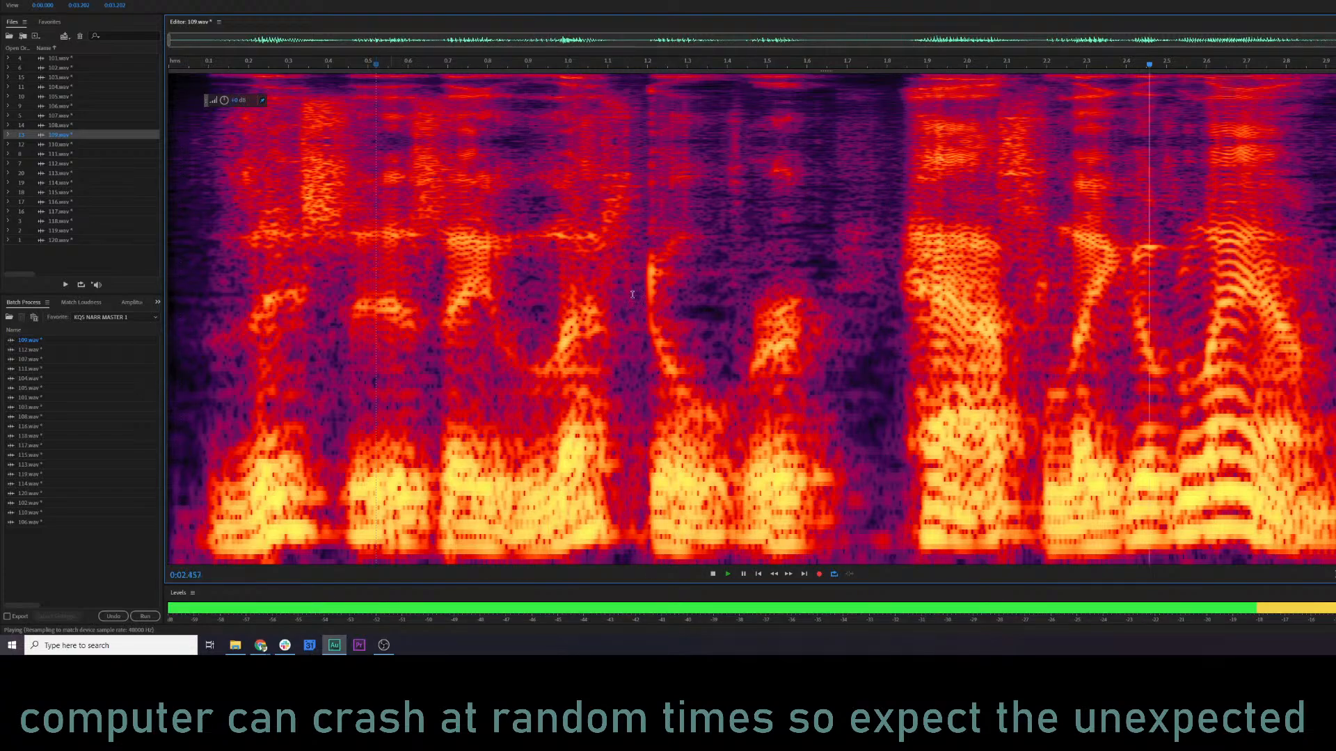
{"action": "key", "text": "space"}
Copy the closing phrase of 109.wav from about 1.82 s onward and play from about 0.83 s.
{"action": "left_click_drag", "start_coordinate": [895, 266], "coordinate": [1335, 266]}
{"action": "left_click", "coordinate": [500, 316]}
{"action": "key", "text": "space"}
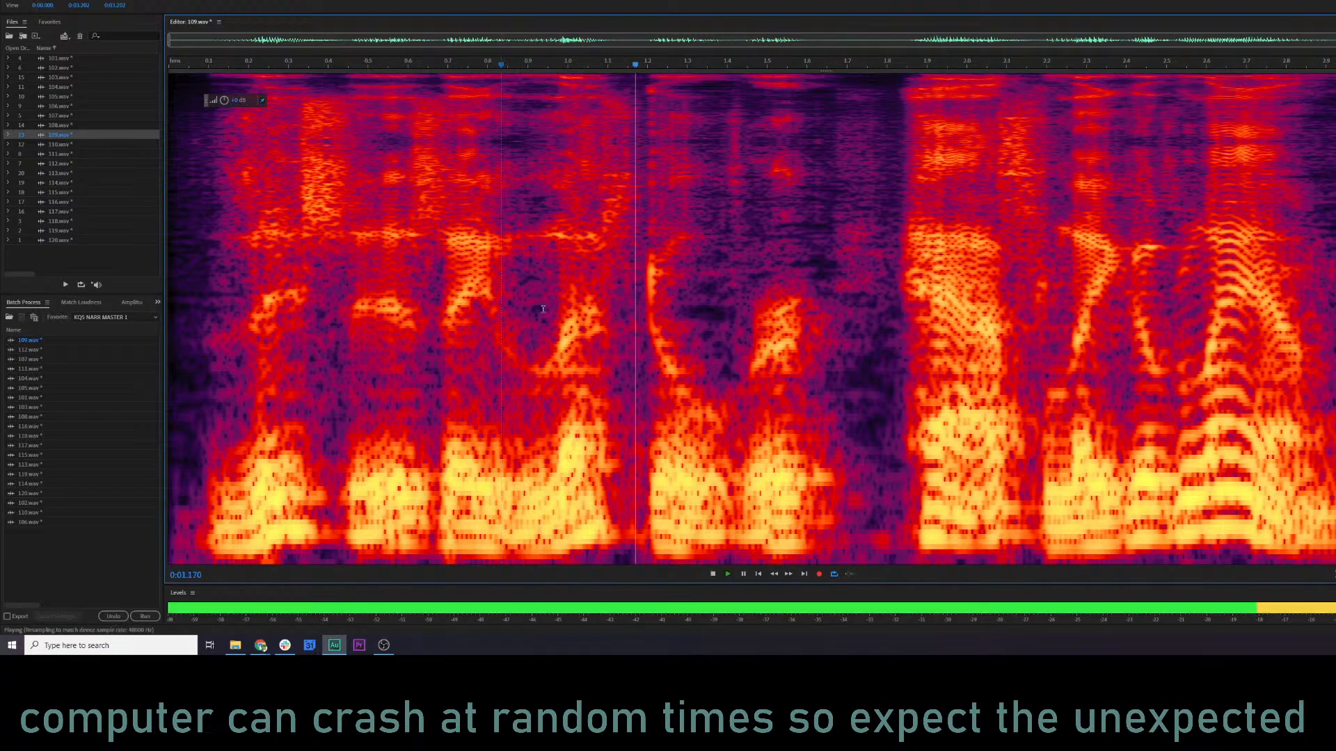
{"action": "key", "text": "space"}
Try to shorten the pause in 109.wav with an overwriting Mix Paste at about 1.71 s, and play from about 1.10 s.
{"action": "left_click", "coordinate": [844, 306]}
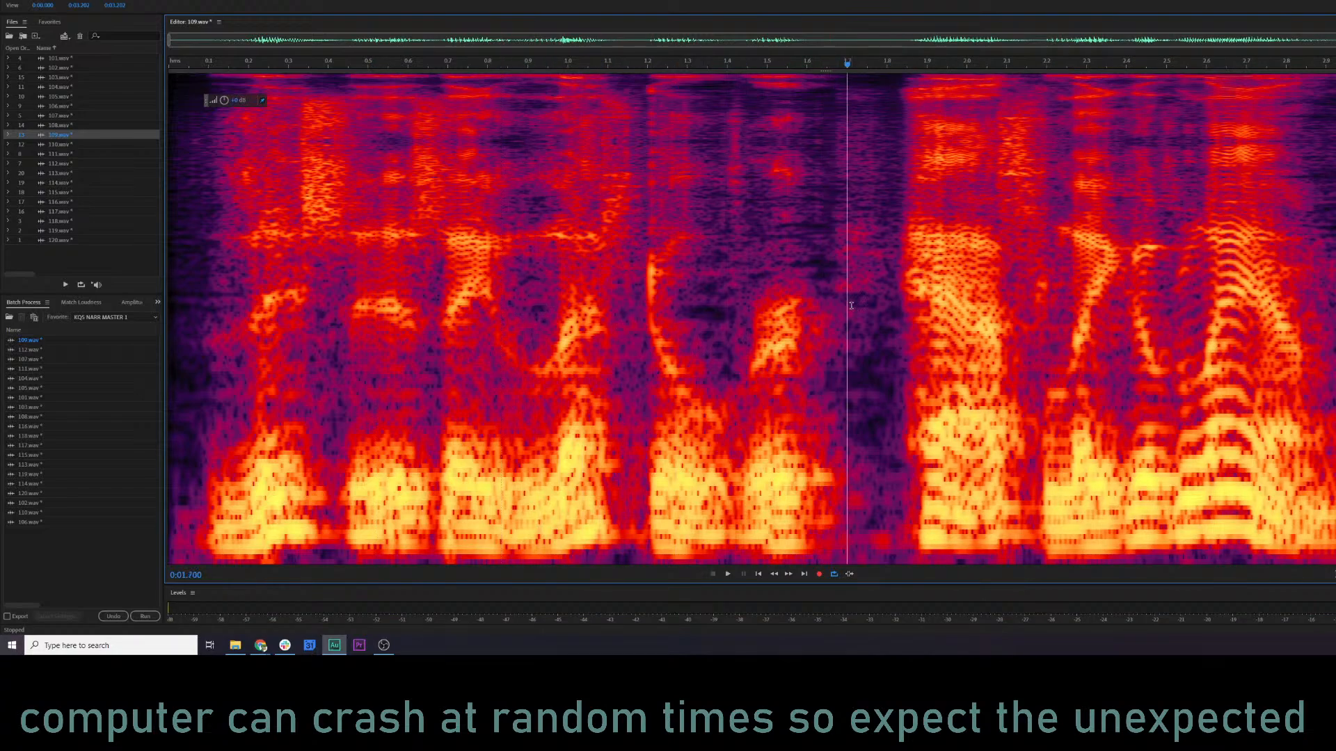
{"action": "right_click", "coordinate": [853, 306]}
{"action": "left_click", "coordinate": [914, 483]}
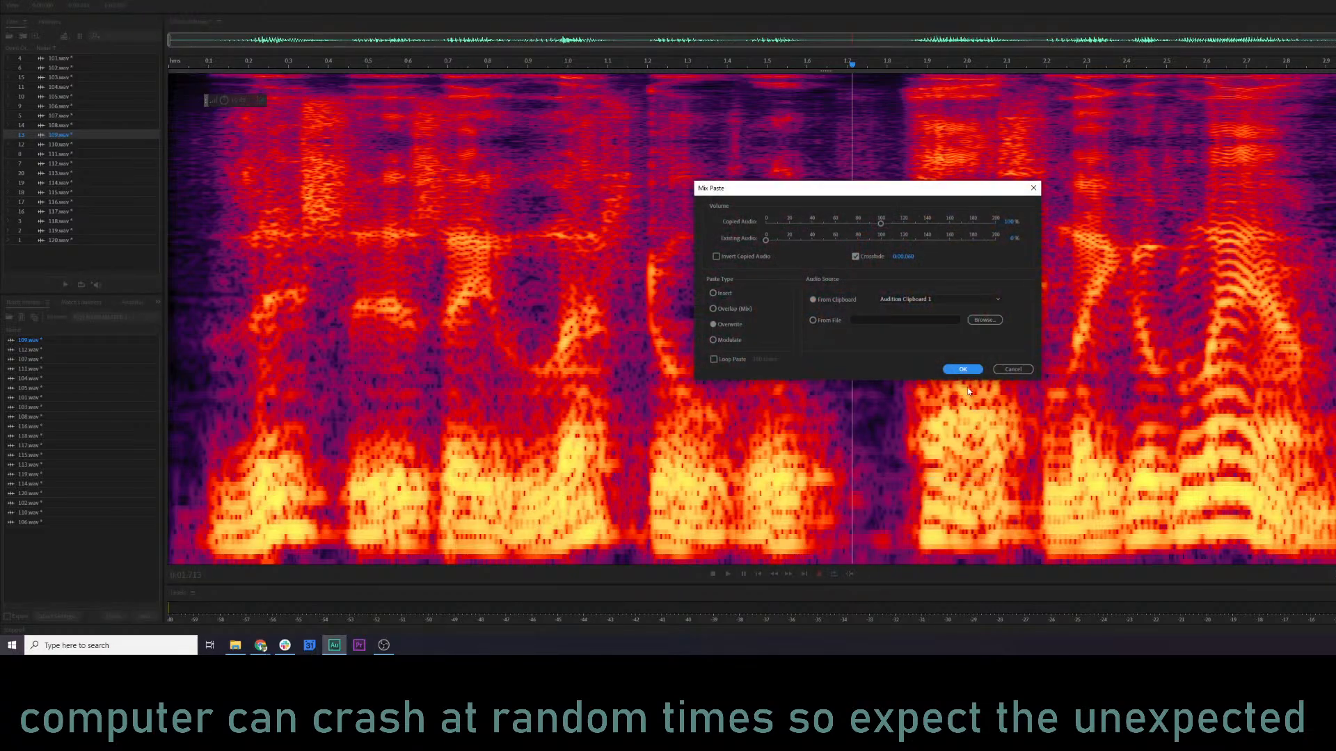
{"action": "left_click", "coordinate": [962, 370]}
{"action": "left_click", "coordinate": [607, 346]}
{"action": "key", "text": "space"}
{"action": "key", "text": "space"}
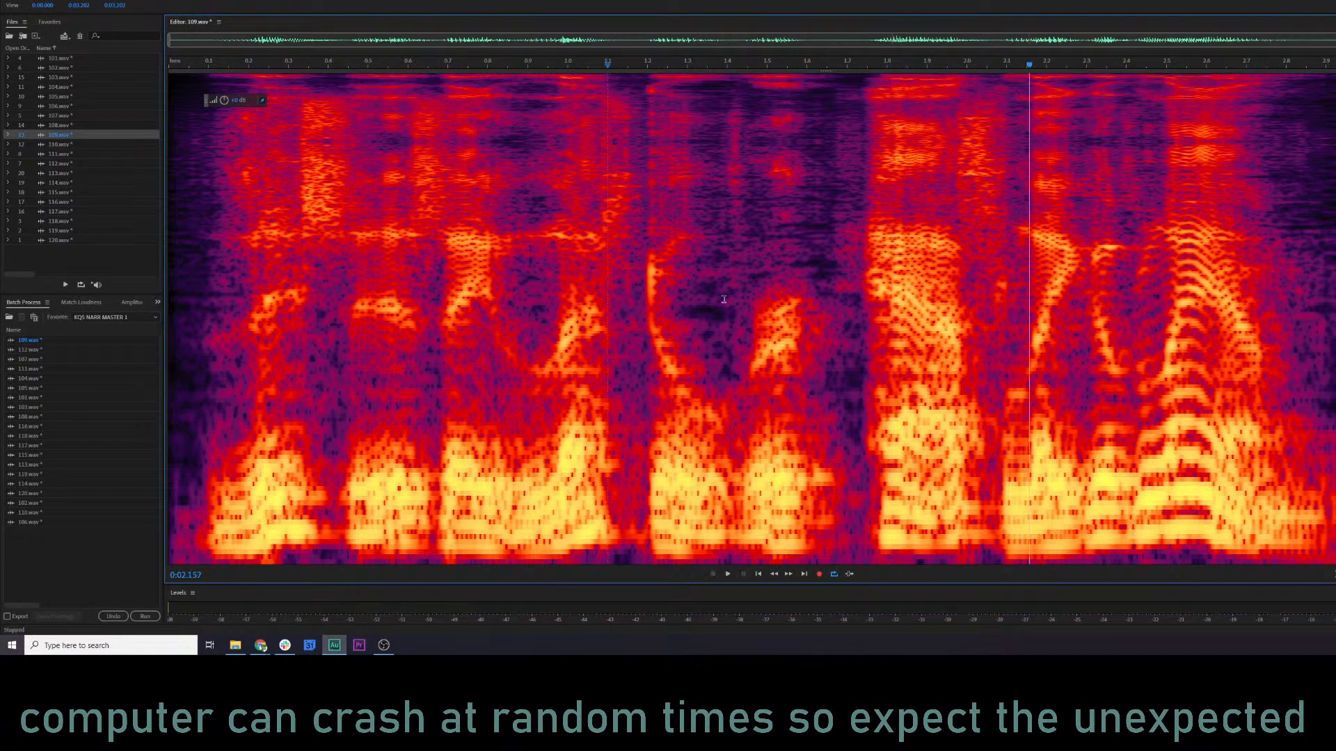
{"action": "key", "text": "ctrl+z"}
Try the Mix Paste in 109.wav at about 1.66 s instead, and play from about 0.46 s.
{"action": "left_click", "coordinate": [832, 366]}
{"action": "right_click", "coordinate": [832, 366]}
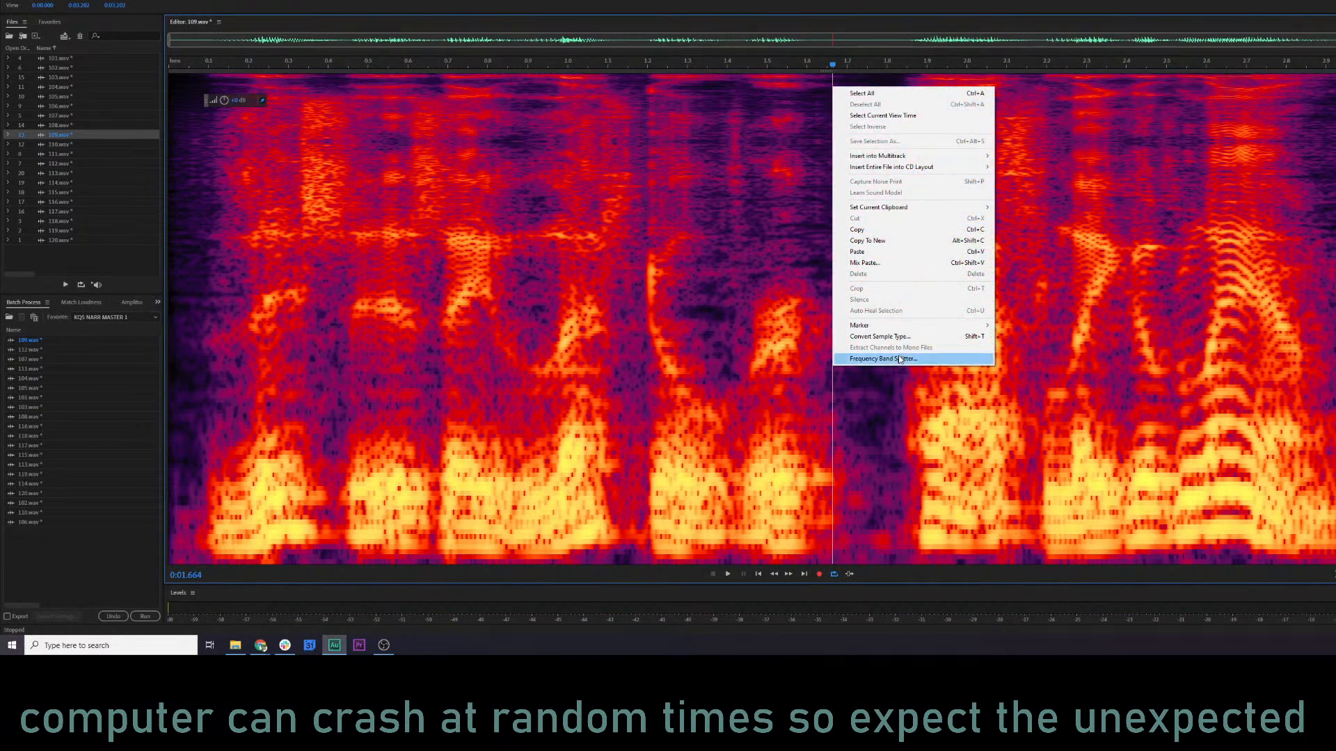
{"action": "left_click", "coordinate": [876, 263]}
{"action": "left_click", "coordinate": [962, 370]}
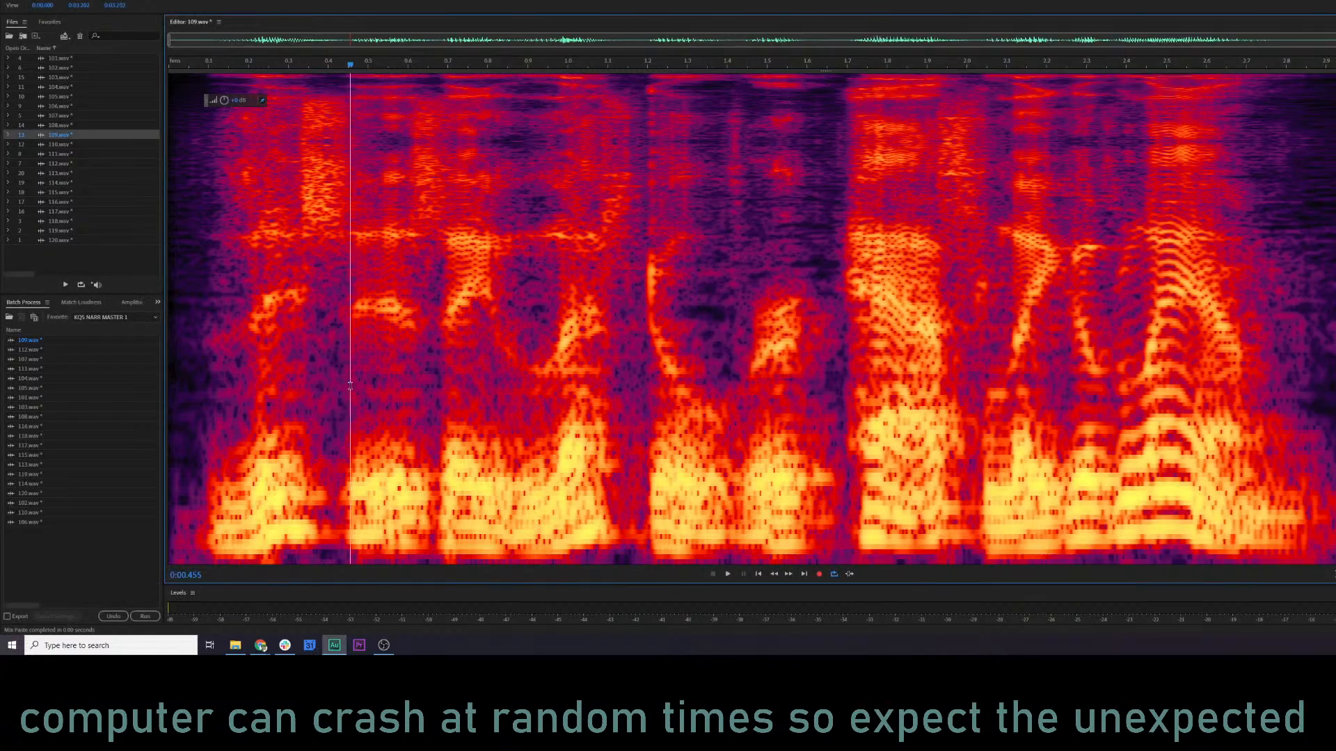
{"action": "left_click", "coordinate": [349, 384]}
{"action": "key", "text": "space"}
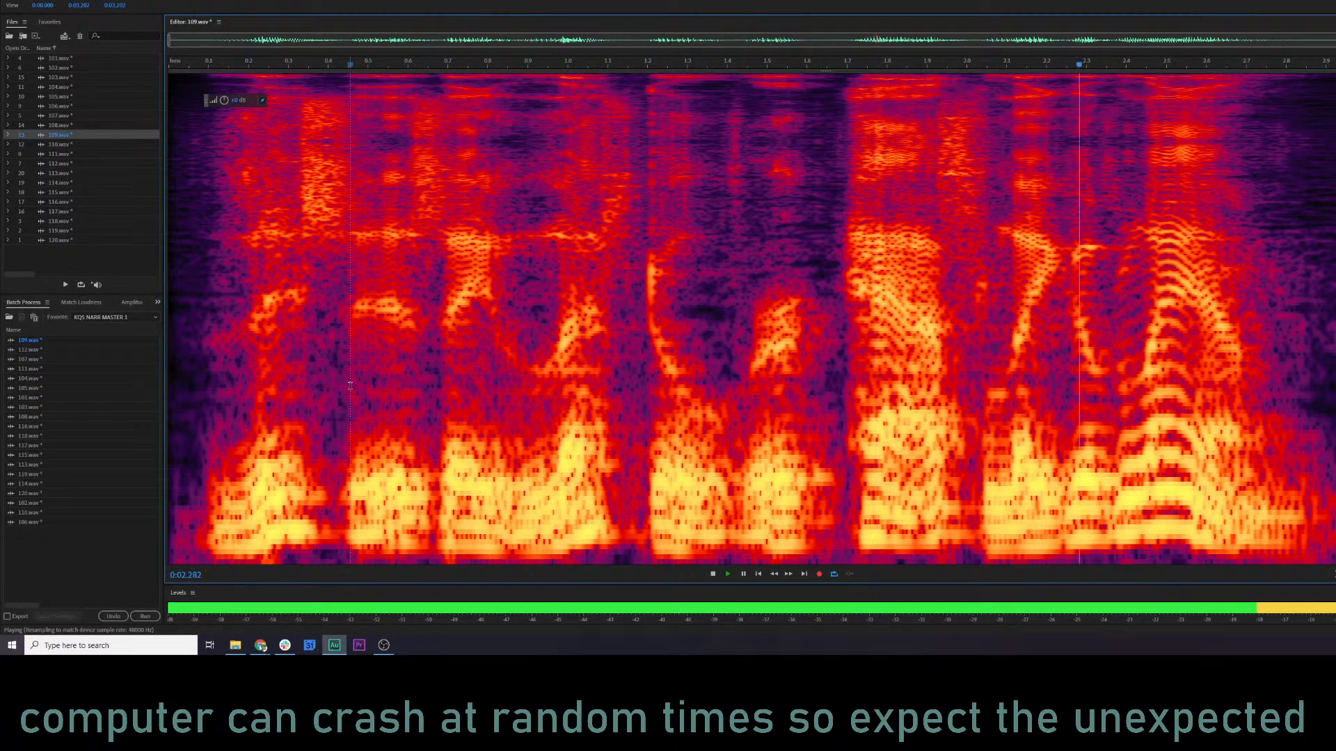
{"action": "key", "text": "ctrl+z"}
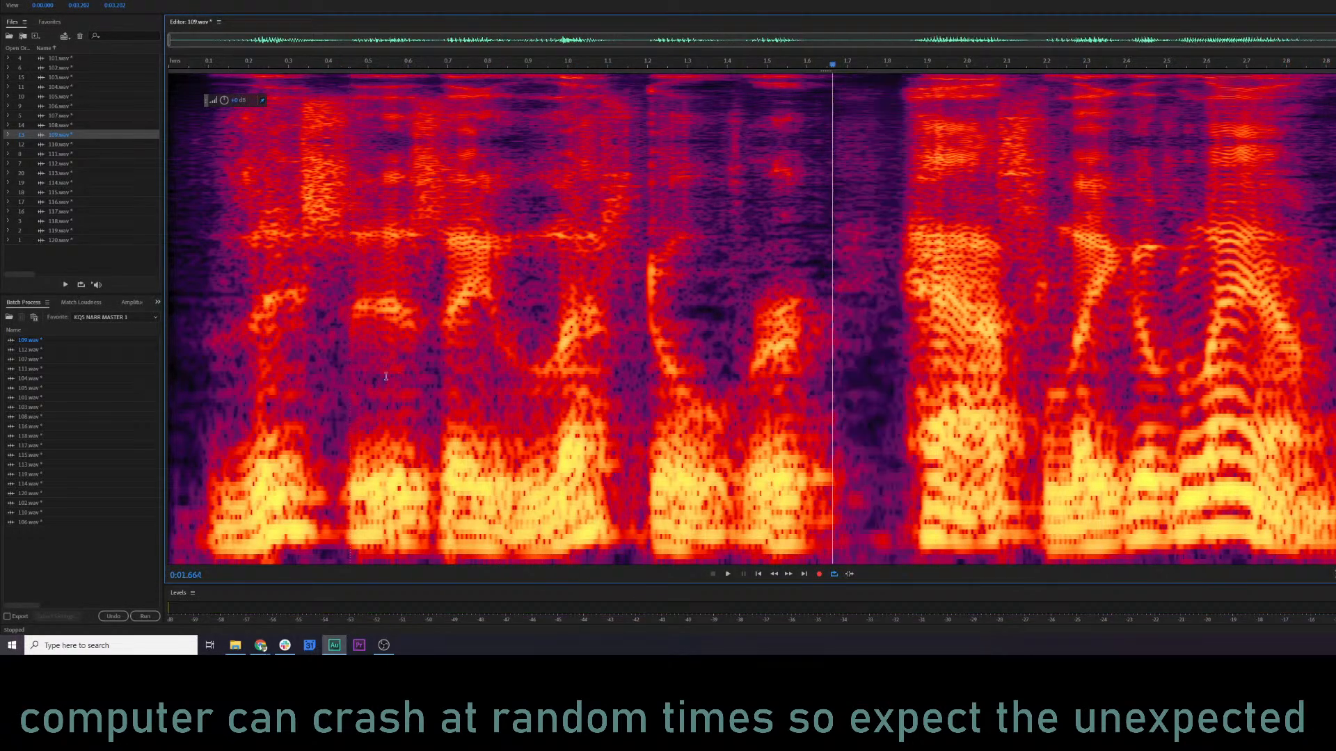
Replay the original pause in 109.wav, starting from about 0.26 s, 0.08 s and 0.70 s.
{"action": "left_click", "coordinate": [274, 345]}
{"action": "key", "text": "space"}
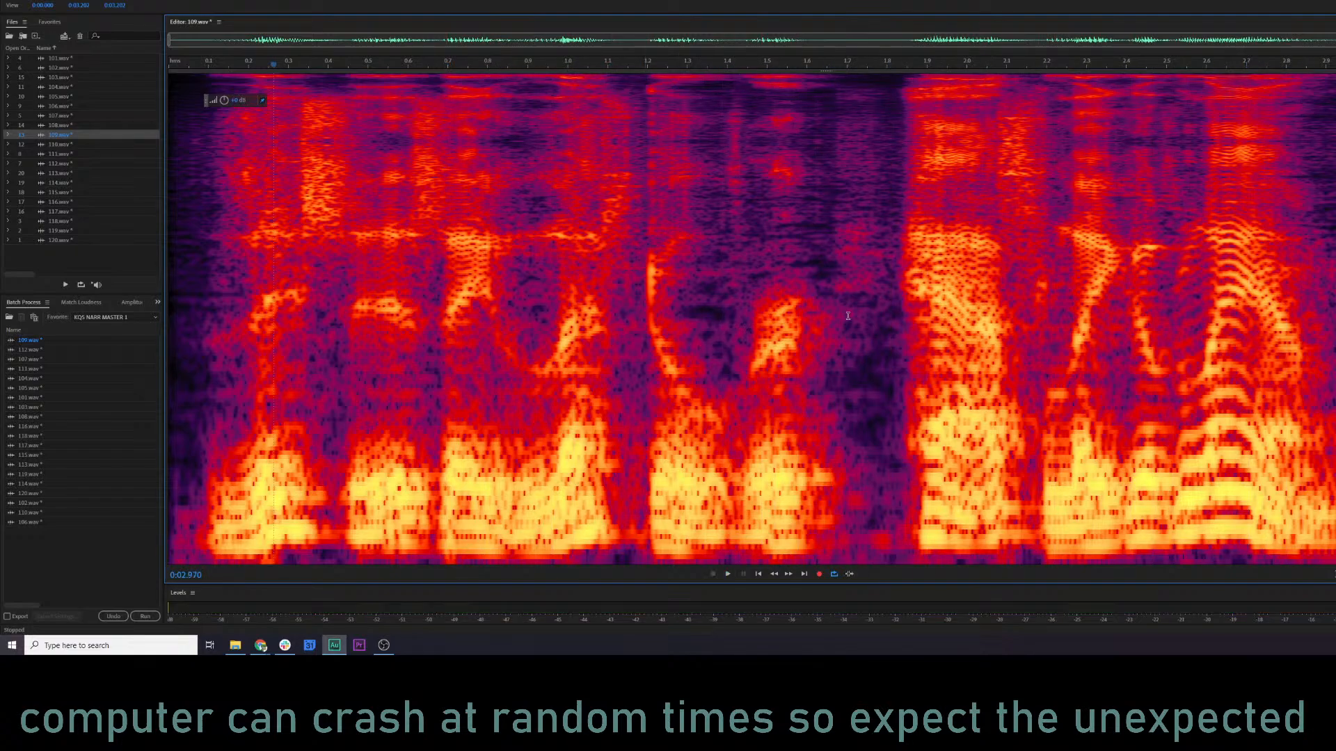
{"action": "left_click", "coordinate": [200, 206]}
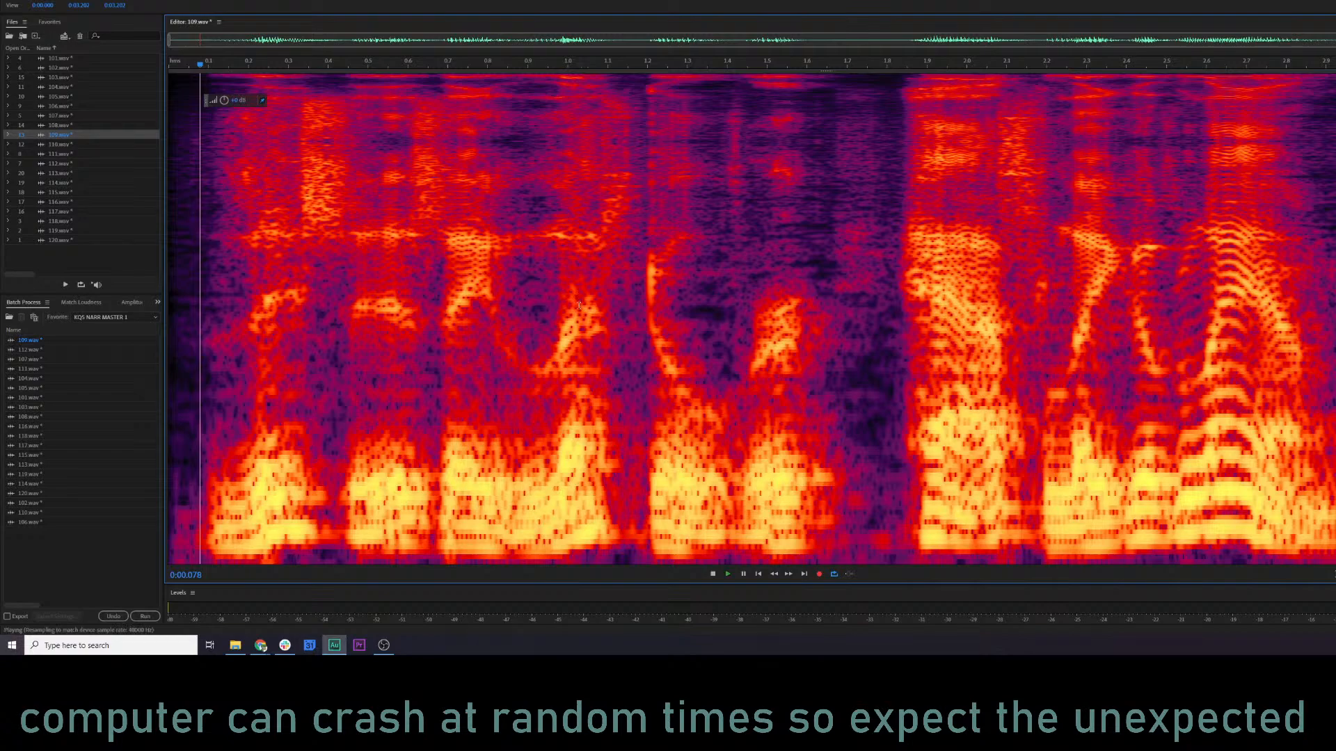
{"action": "left_click", "coordinate": [446, 279]}
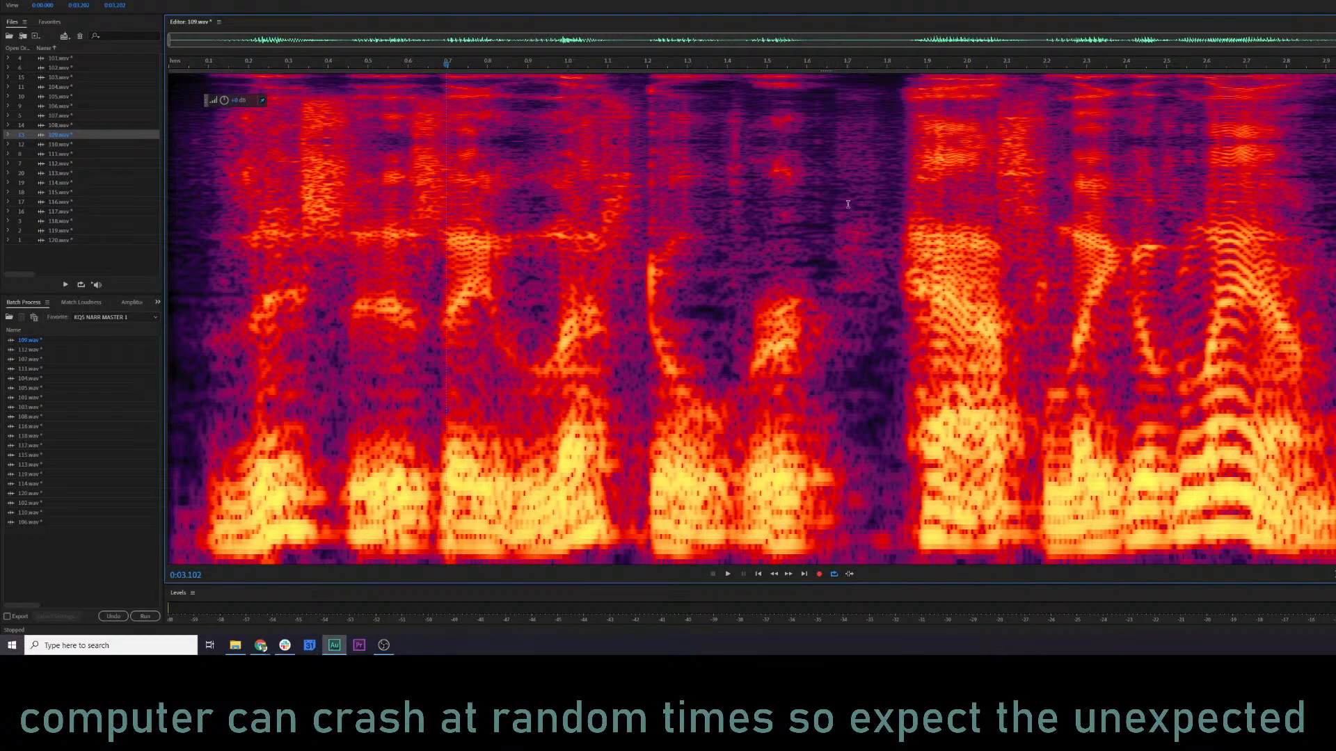
{"action": "left_click", "coordinate": [412, 258]}
Open 110.wav and play it from about 0.04 s.
{"action": "double_click", "coordinate": [52, 144]}
{"action": "left_click", "coordinate": [184, 181]}
{"action": "key", "text": "space"}
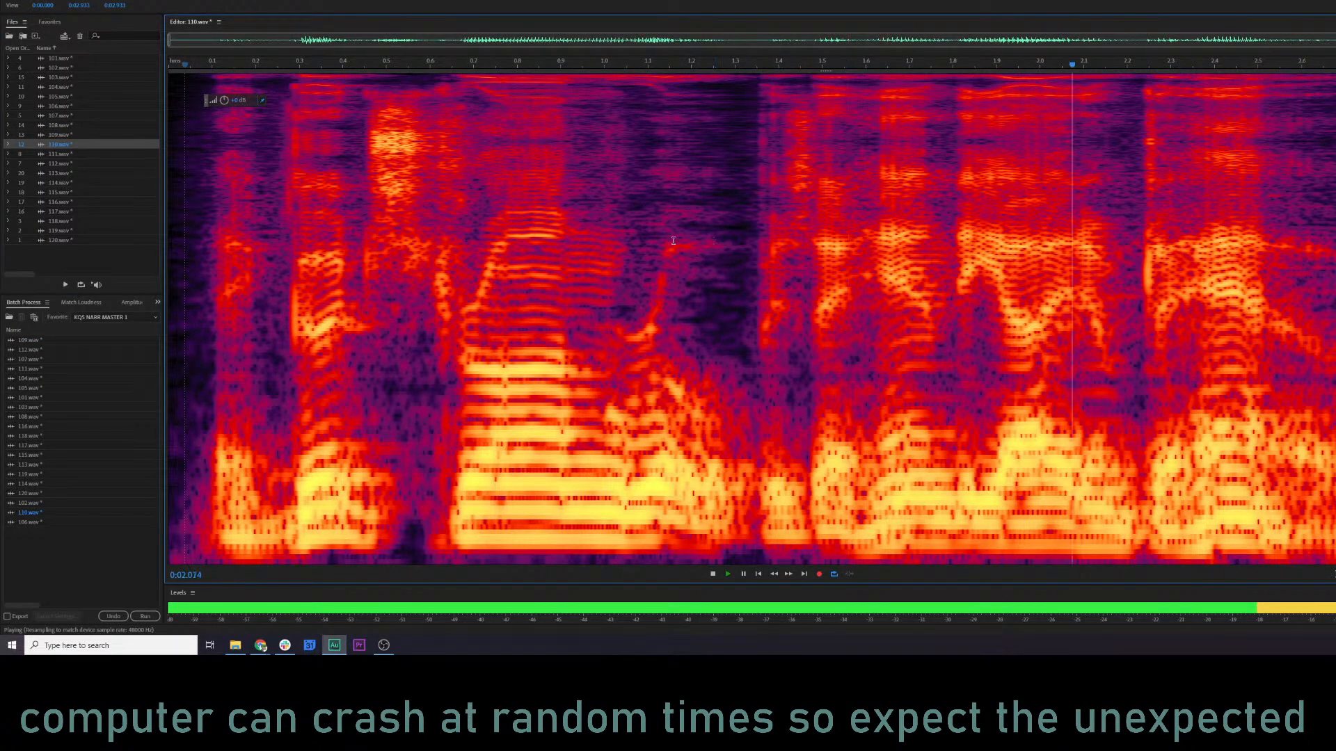
Lower Parametric Equalizer band 5 for 110.wav to about 5498 Hz and 2.5 dB while previewing.
{"action": "key", "text": "ctrl+r"}
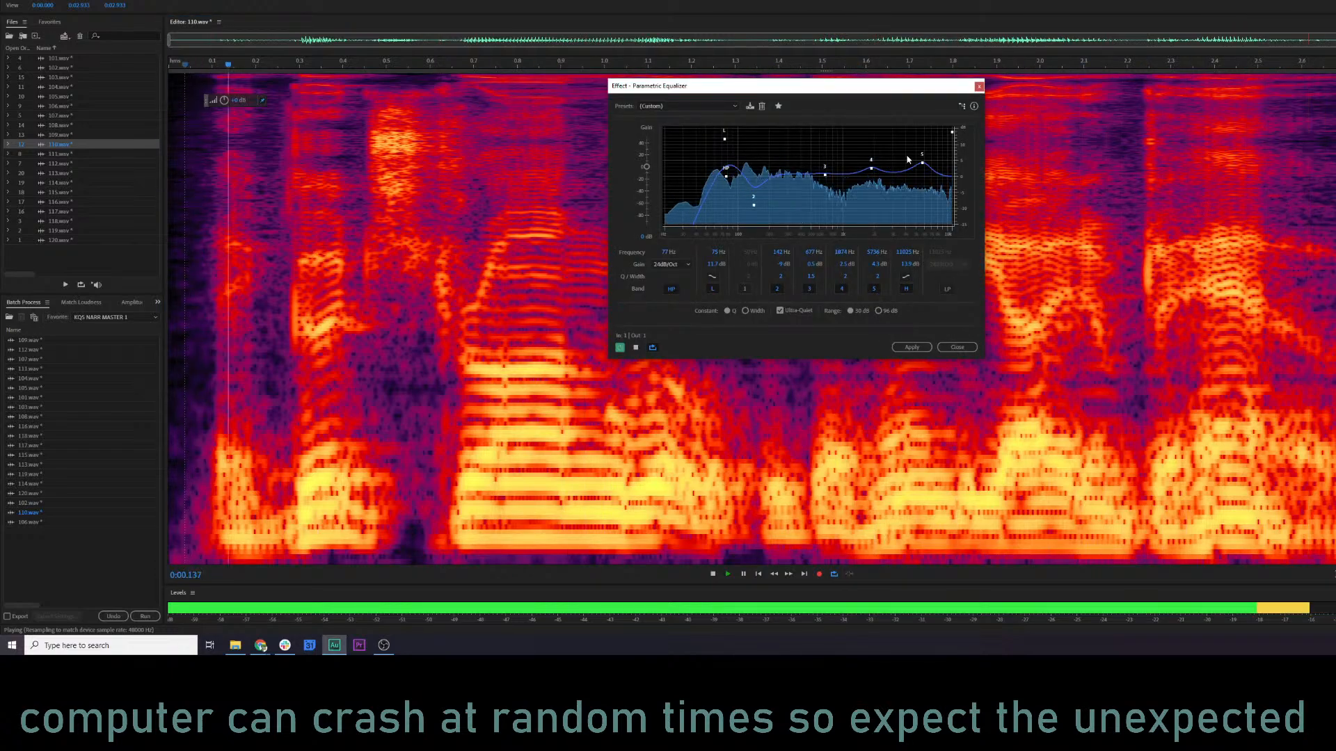
{"action": "left_click_drag", "start_coordinate": [921, 163], "coordinate": [920, 169]}
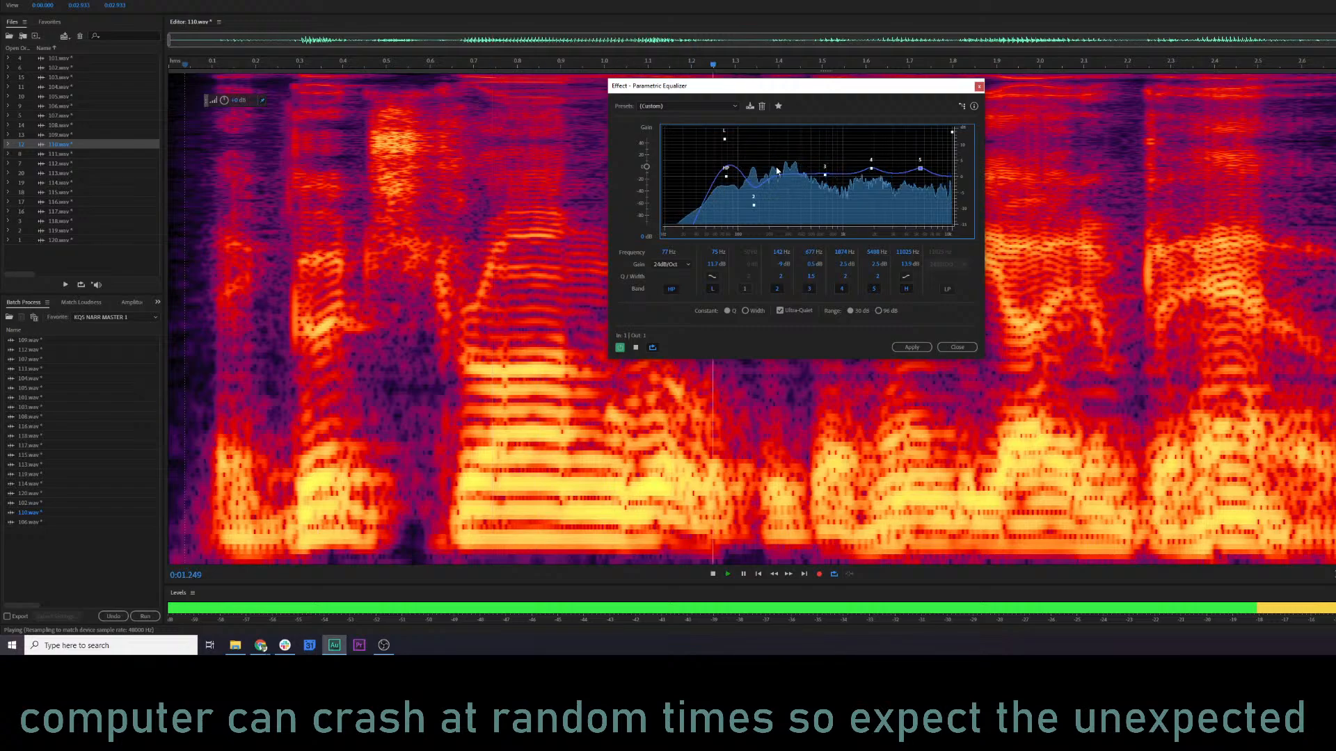
{"action": "key", "text": "space"}
Preview the equalizer on the sustained sound in 110.wav at about 0.74–0.96 s and 0.82–0.85 s.
{"action": "left_click", "coordinate": [270, 222]}
{"action": "left_click", "coordinate": [479, 221]}
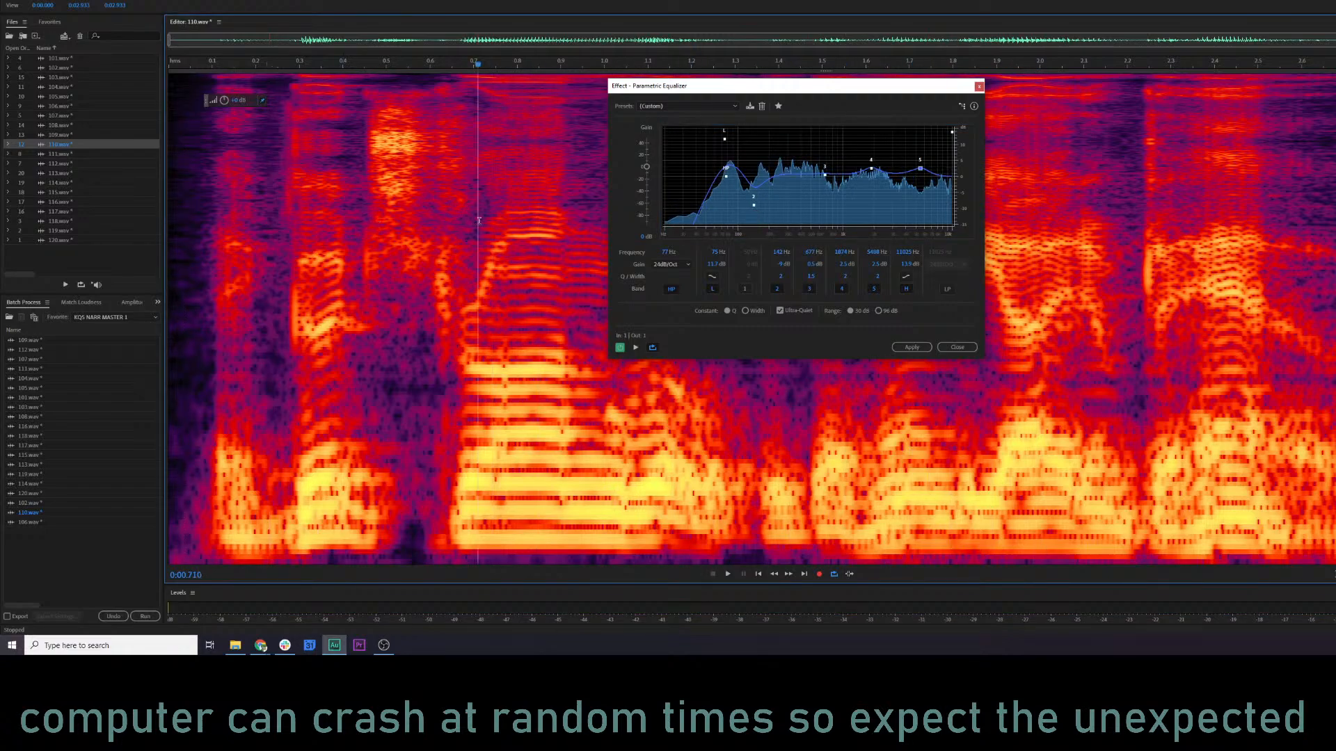
{"action": "left_click_drag", "start_coordinate": [492, 243], "coordinate": [585, 279]}
{"action": "key", "text": "space"}
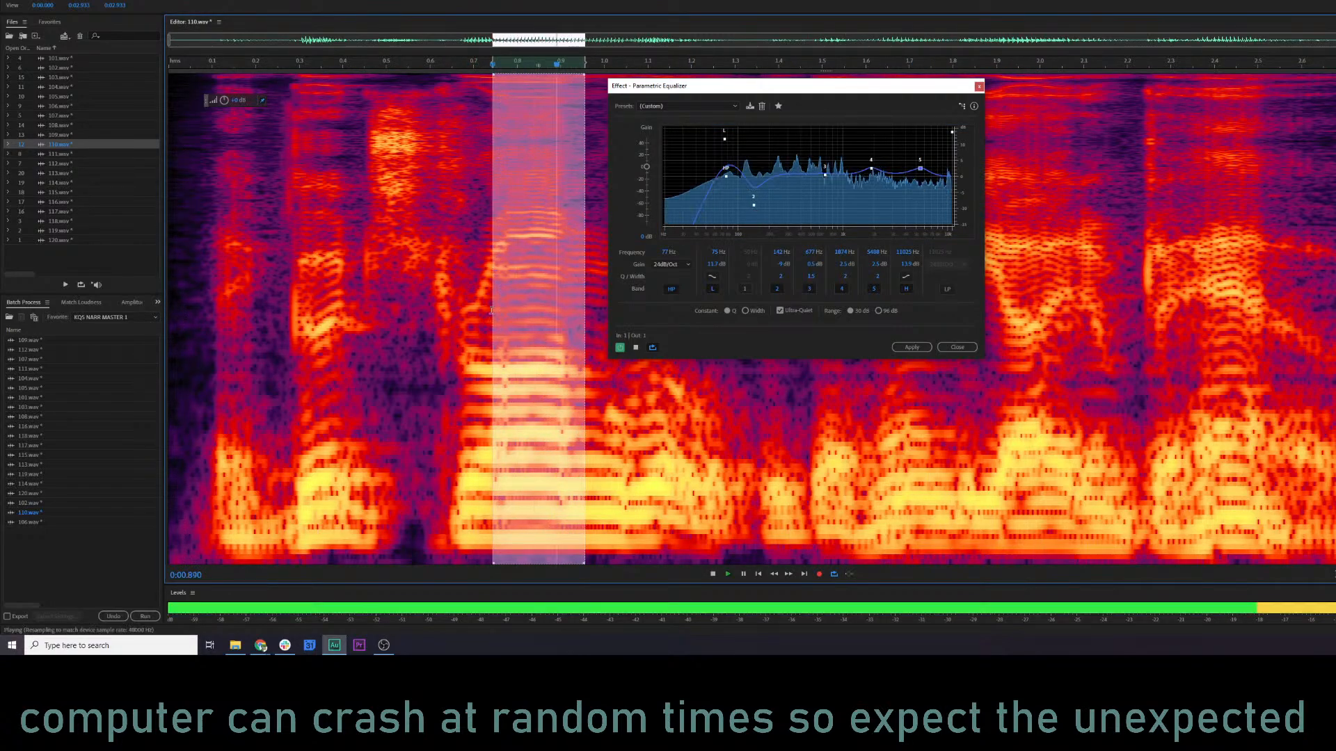
{"action": "key", "text": "space"}
{"action": "left_click", "coordinate": [446, 228]}
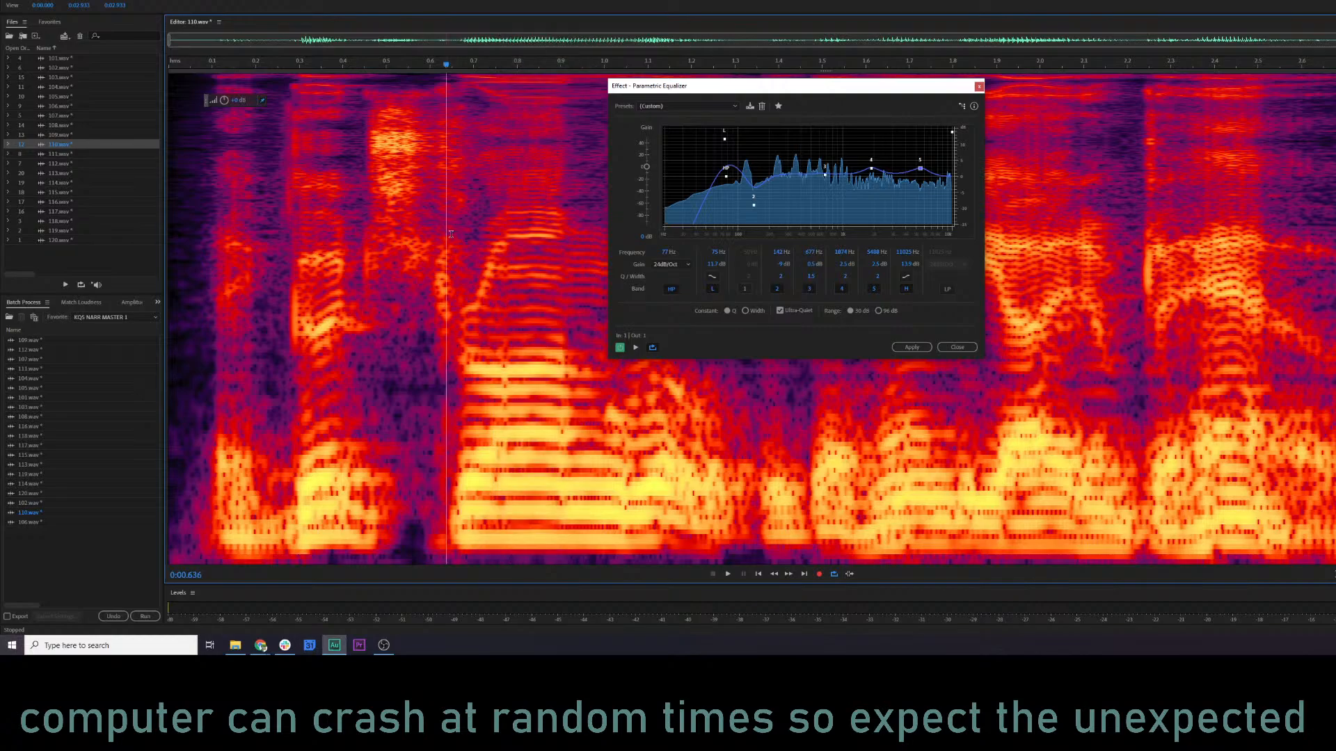
{"action": "left_click_drag", "start_coordinate": [526, 227], "coordinate": [540, 226]}
{"action": "key", "text": "space"}
{"action": "left_click", "coordinate": [492, 235]}
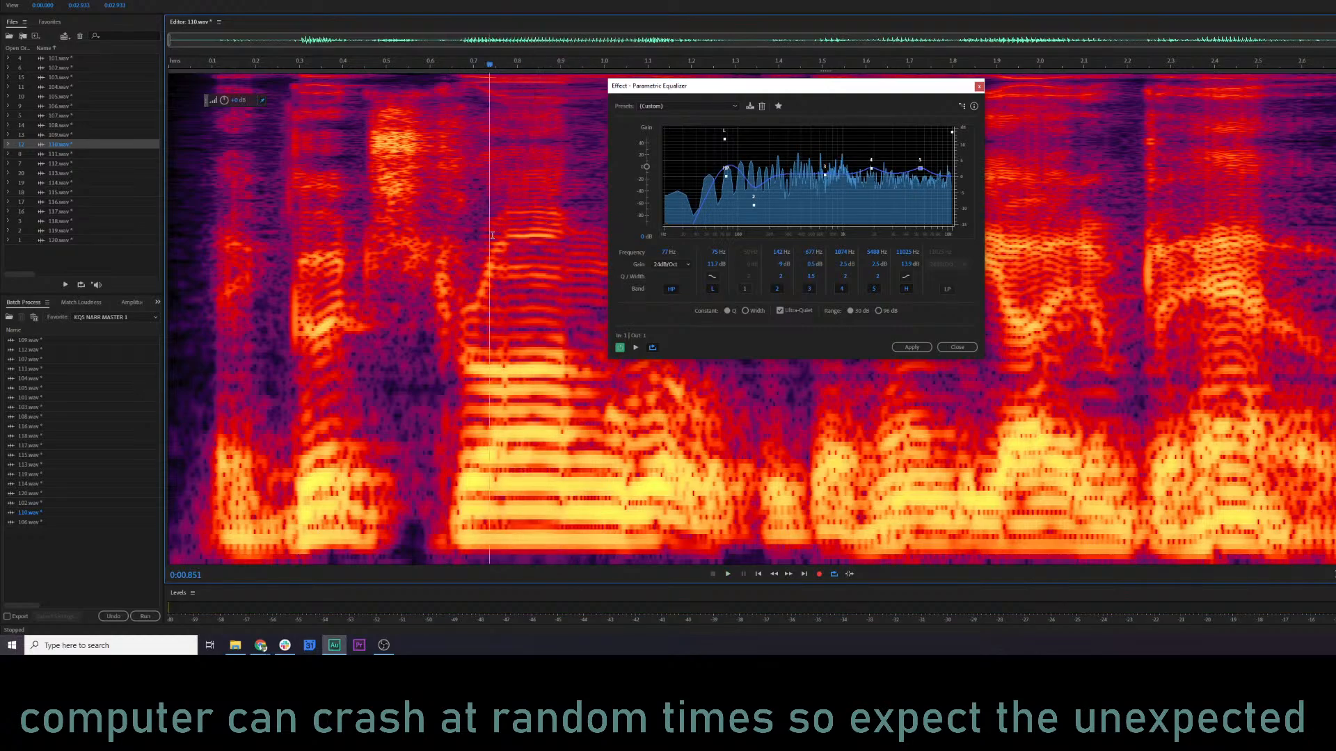
{"action": "left_click", "coordinate": [356, 313]}
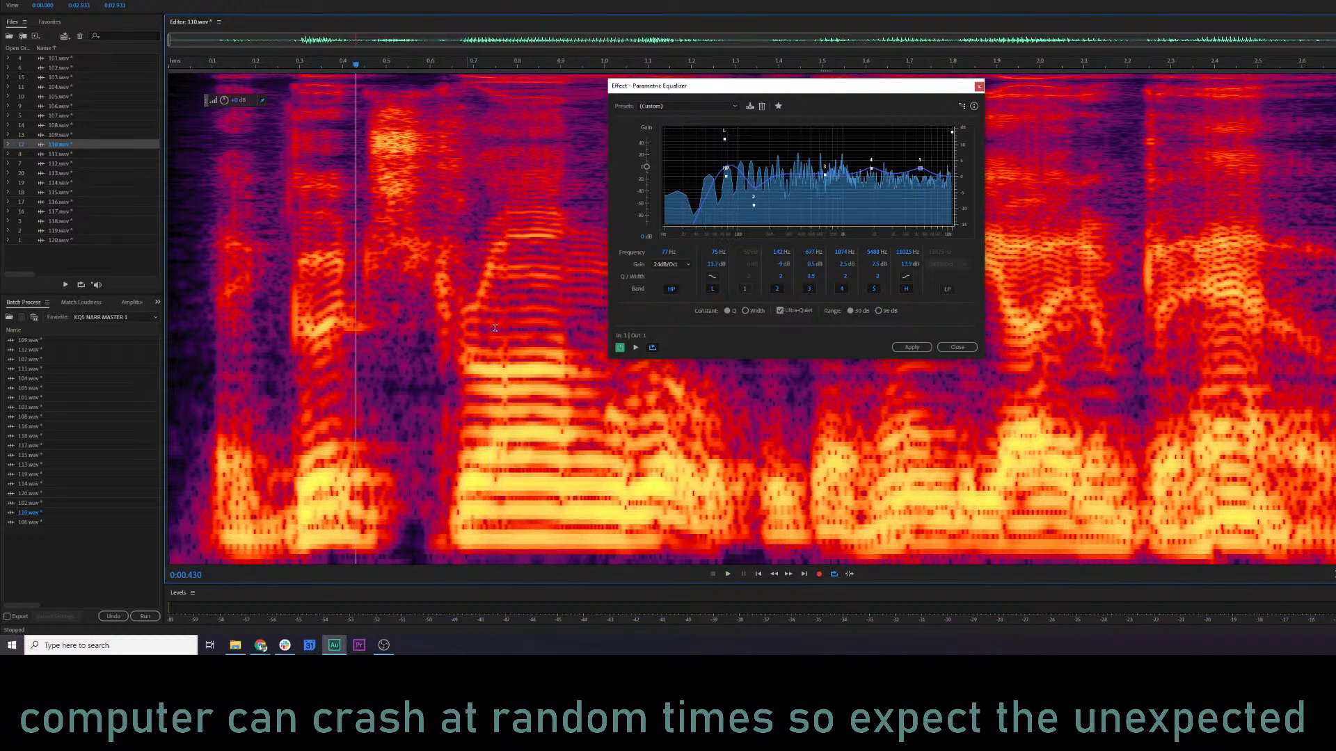
Apply the Parametric Equalizer to 110.wav and play from about 0.53 s.
{"action": "left_click", "coordinate": [916, 347]}
{"action": "left_click", "coordinate": [398, 347]}
{"action": "key", "text": "space"}
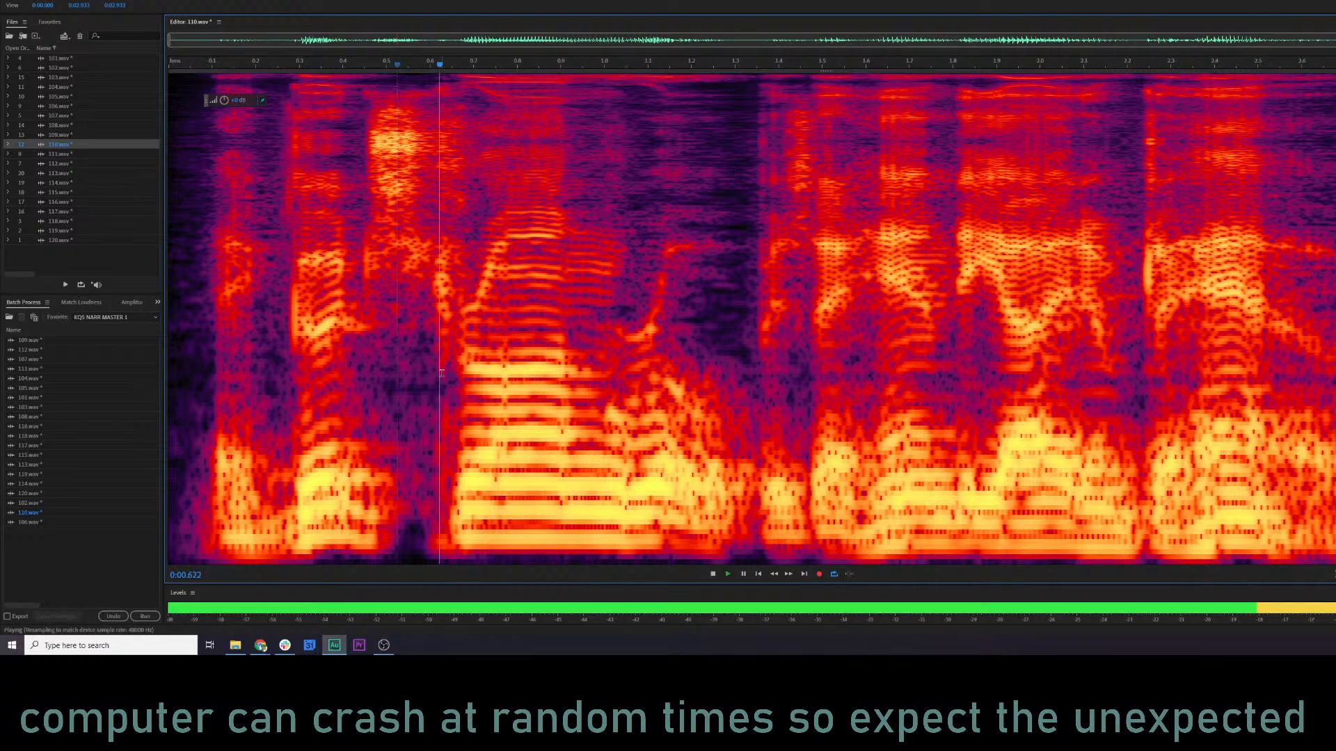
{"action": "key", "text": "space"}
Audition the sustained sound in 110.wav from about 0.70 to 0.92 s.
{"action": "left_click_drag", "start_coordinate": [474, 338], "coordinate": [570, 344]}
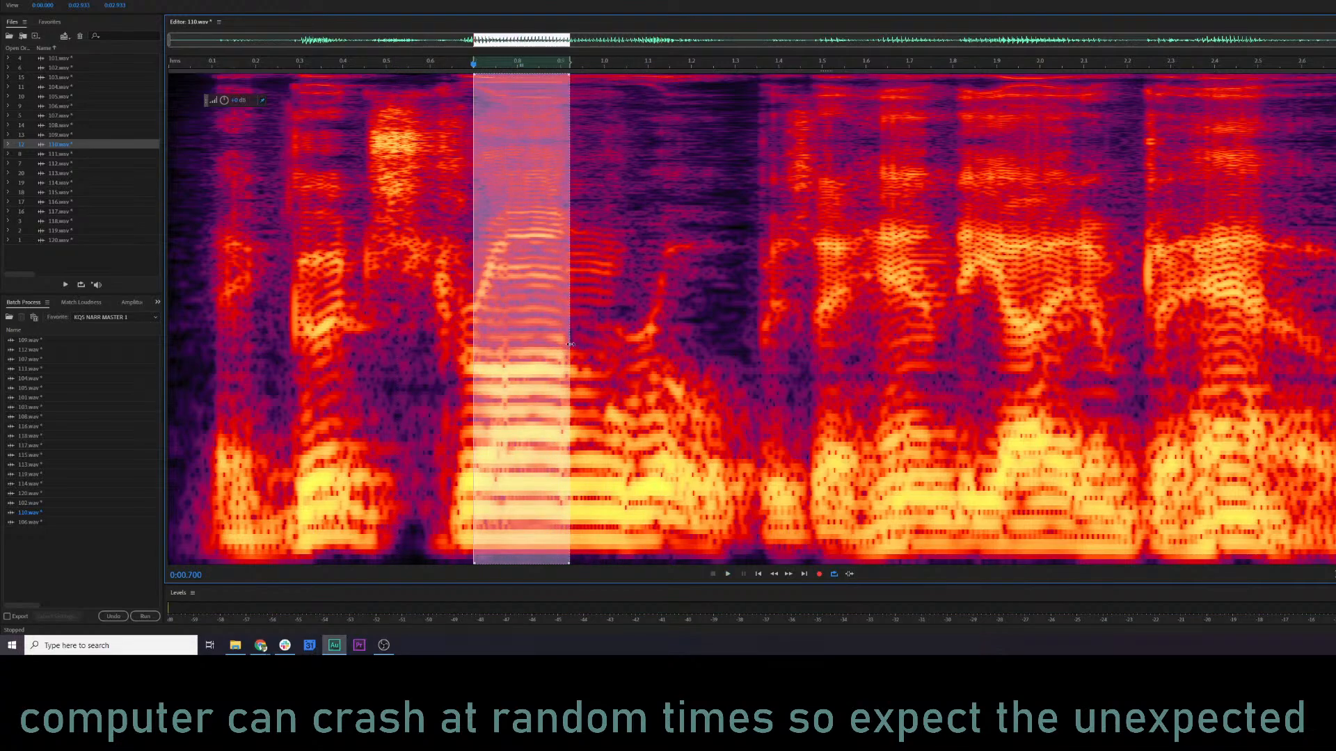
{"action": "key", "text": "space"}
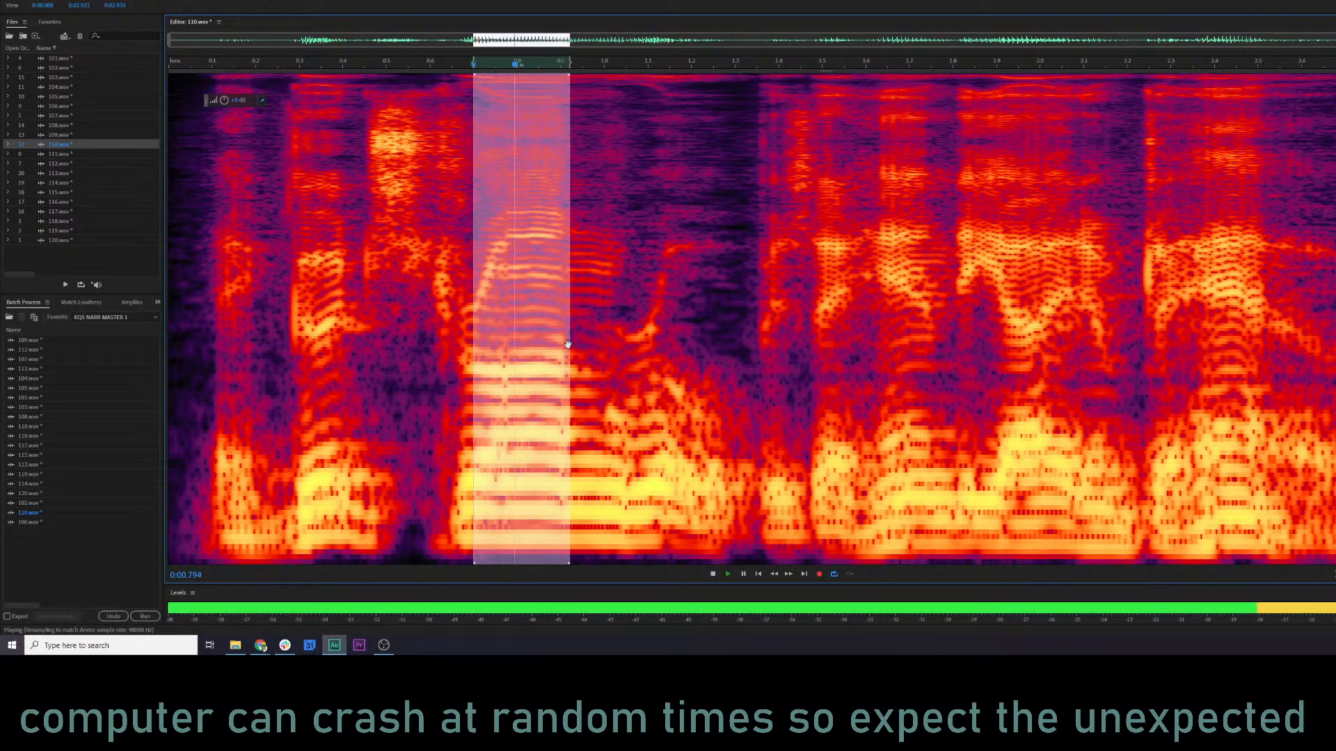
{"action": "key", "text": "space"}
{"action": "left_click", "coordinate": [767, 327]}
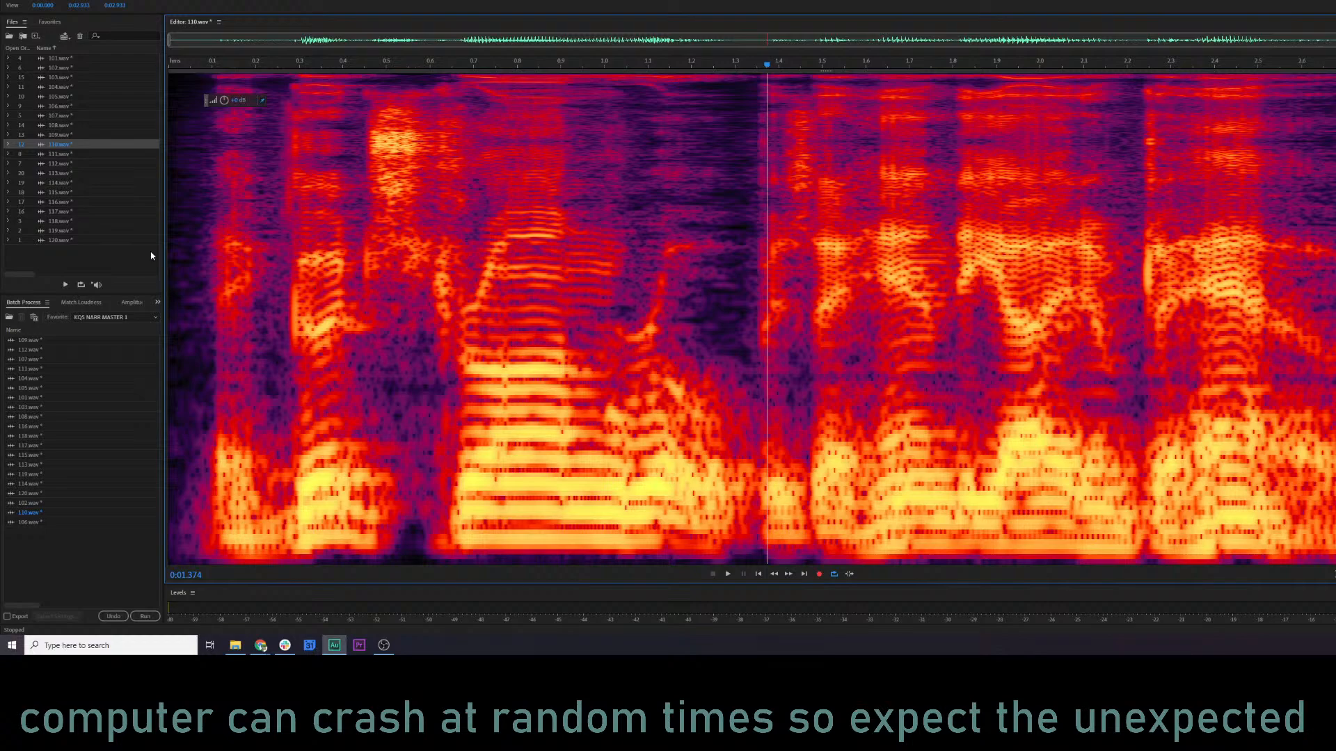
Play 110.wav from its beginning at about 0.01 s.
{"action": "left_click", "coordinate": [171, 236]}
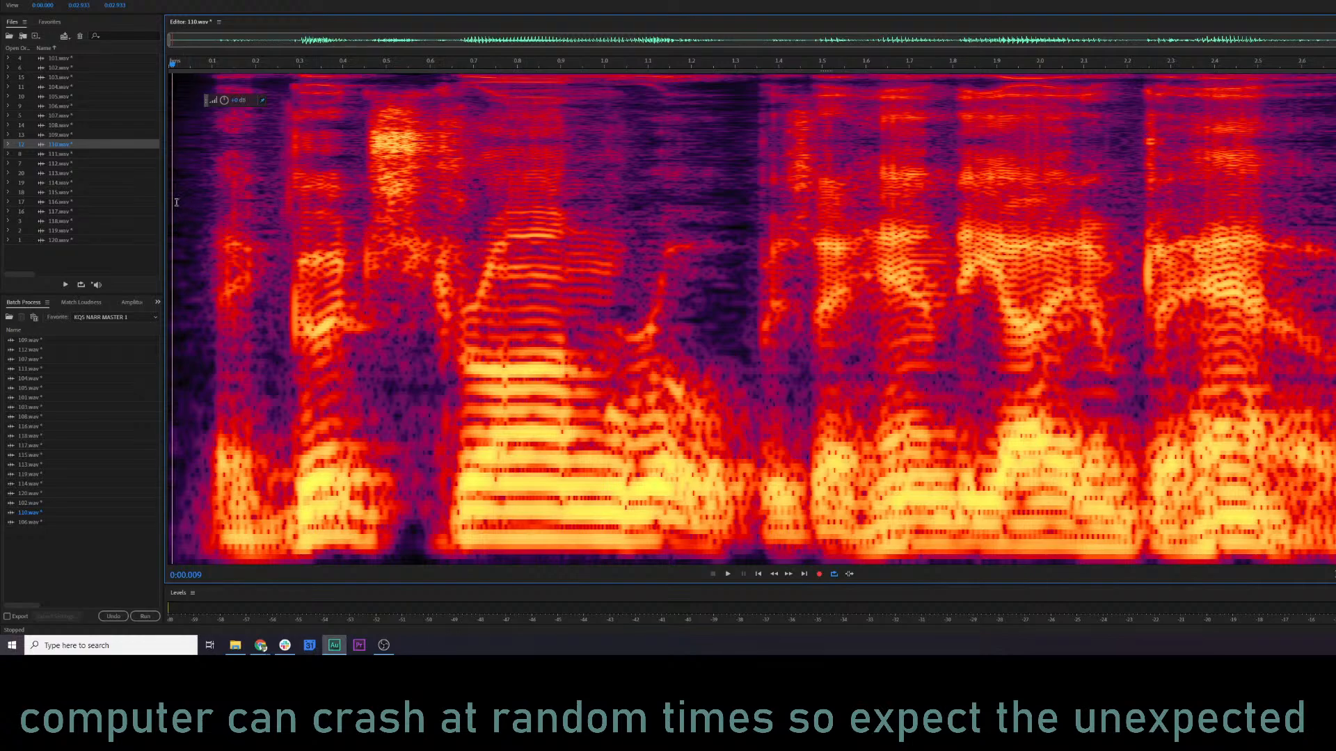
{"action": "key", "text": "space"}
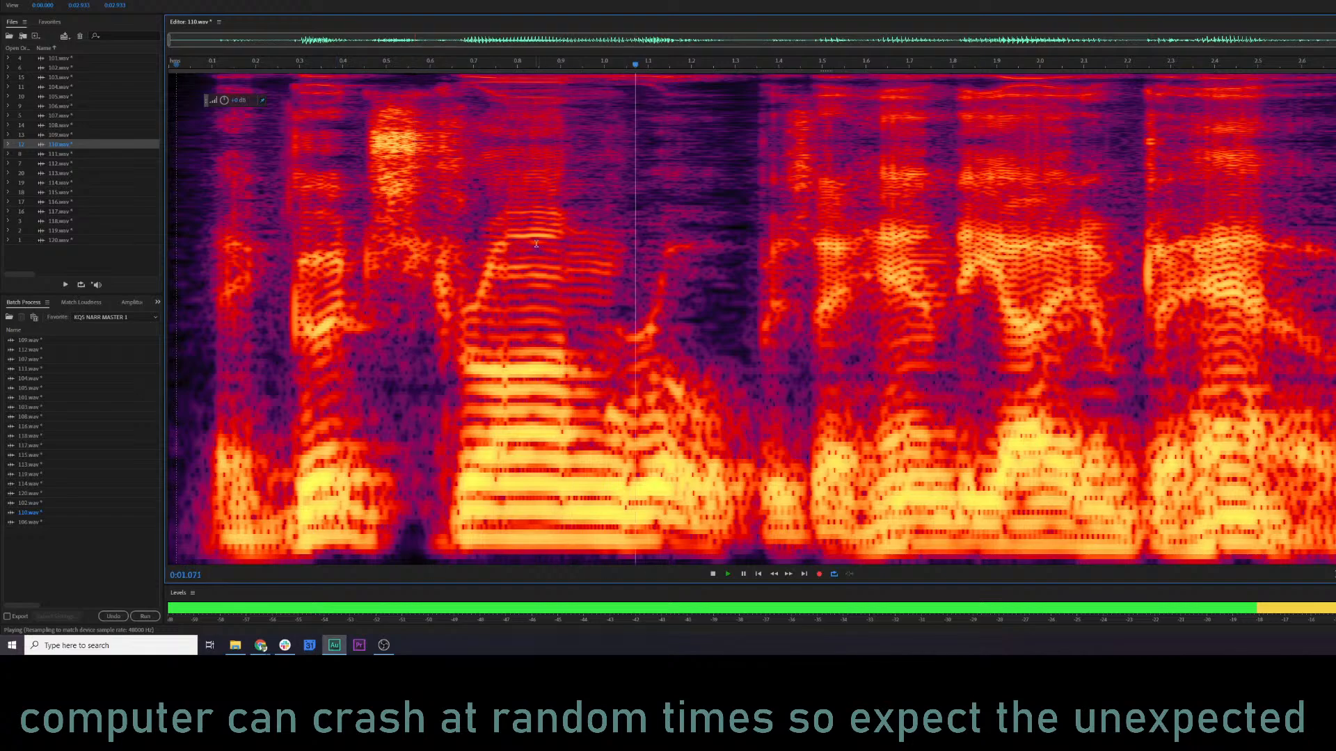
{"action": "key", "text": "space"}
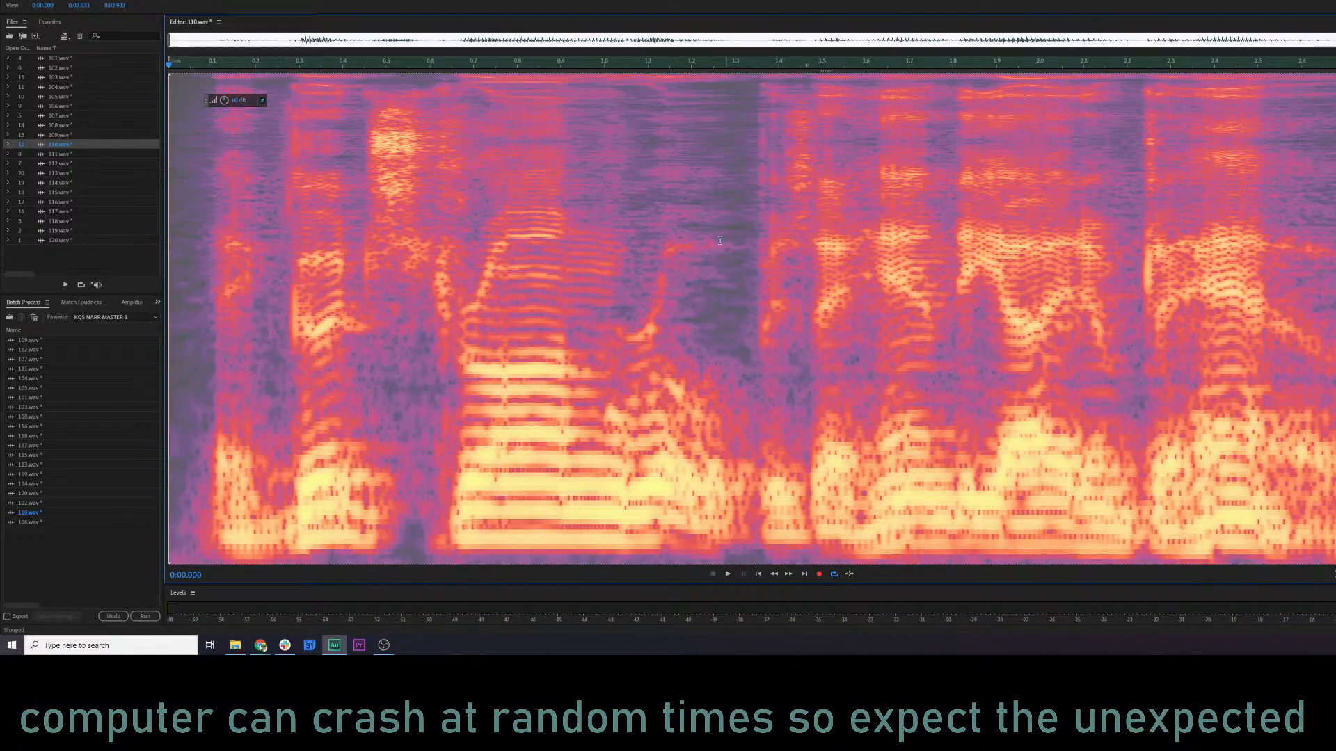
Open the Parametric Equalizer for 110.wav and preview it from about 0.28, 0.16 and 0.95 s.
{"action": "left_click", "coordinate": [700, 245]}
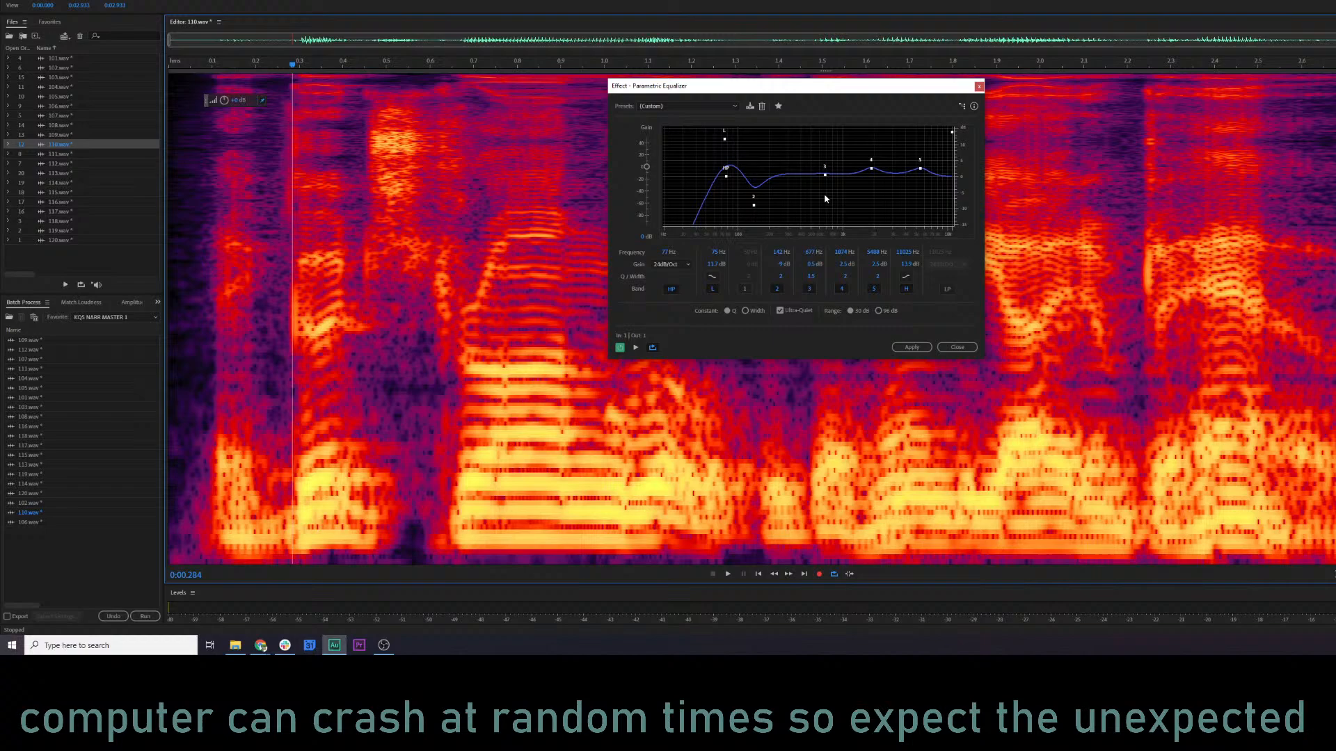
{"action": "key", "text": "space"}
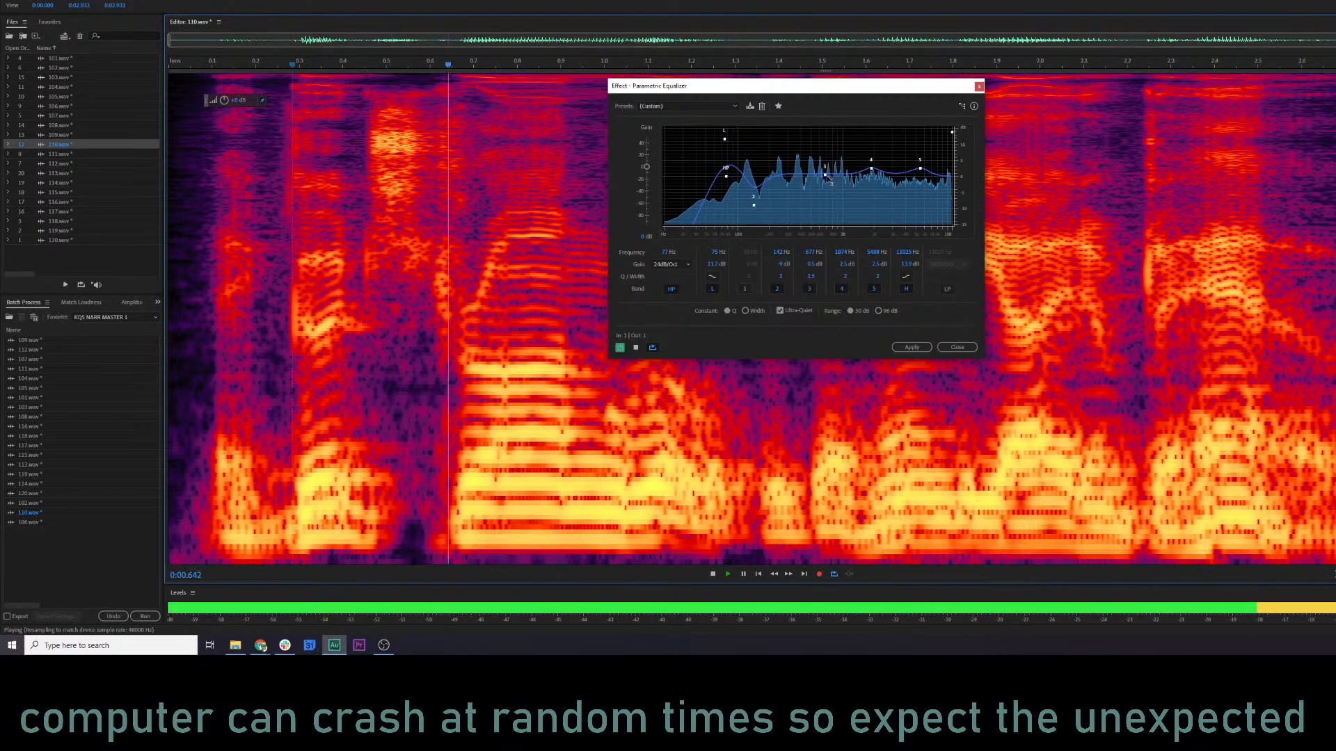
{"action": "key", "text": "space"}
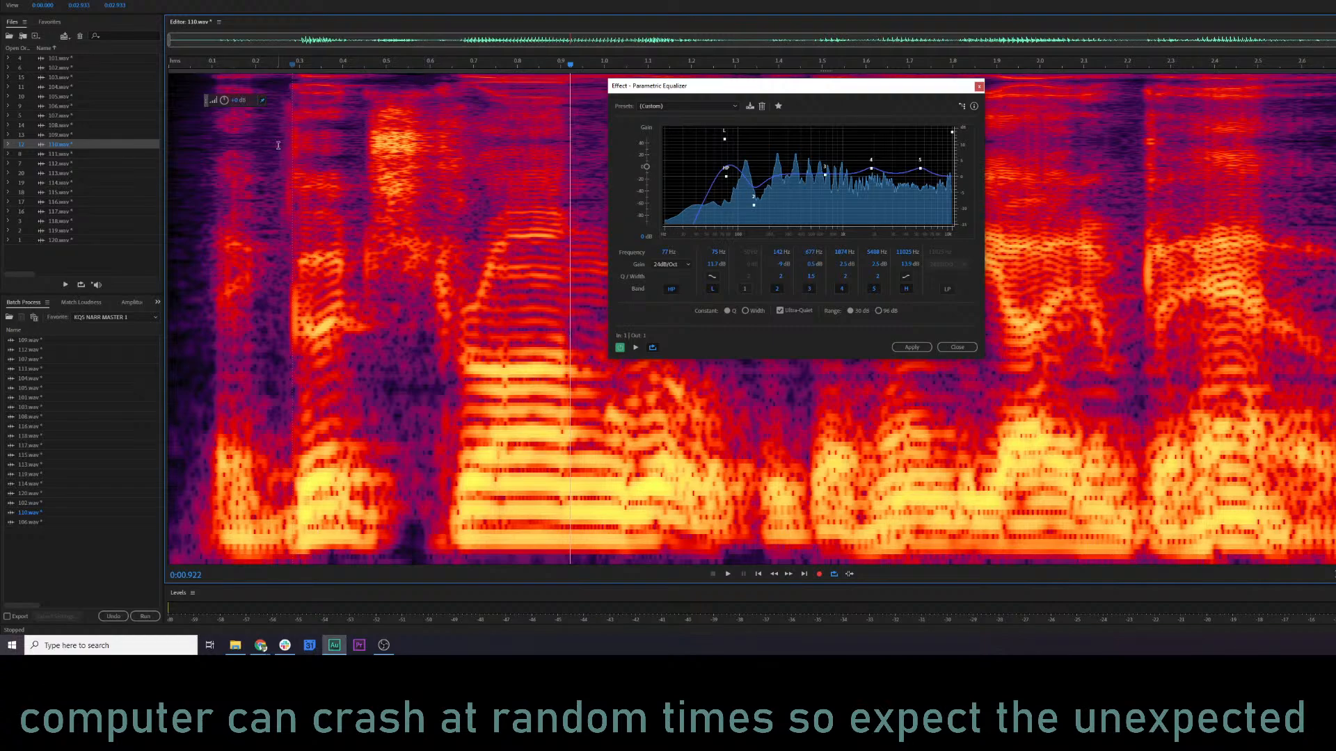
{"action": "left_click", "coordinate": [240, 67]}
{"action": "key", "text": "space"}
{"action": "key", "text": "space"}
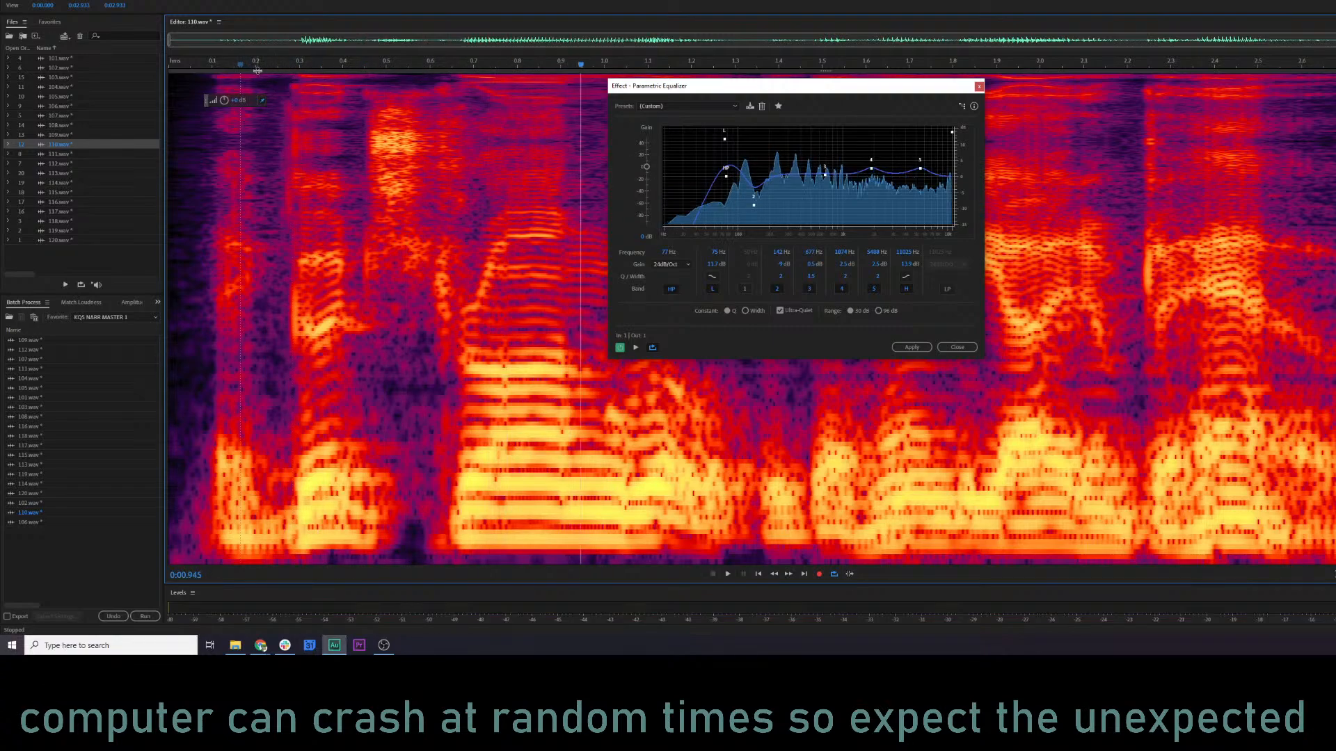
{"action": "key", "text": "space"}
{"action": "key", "text": "space"}
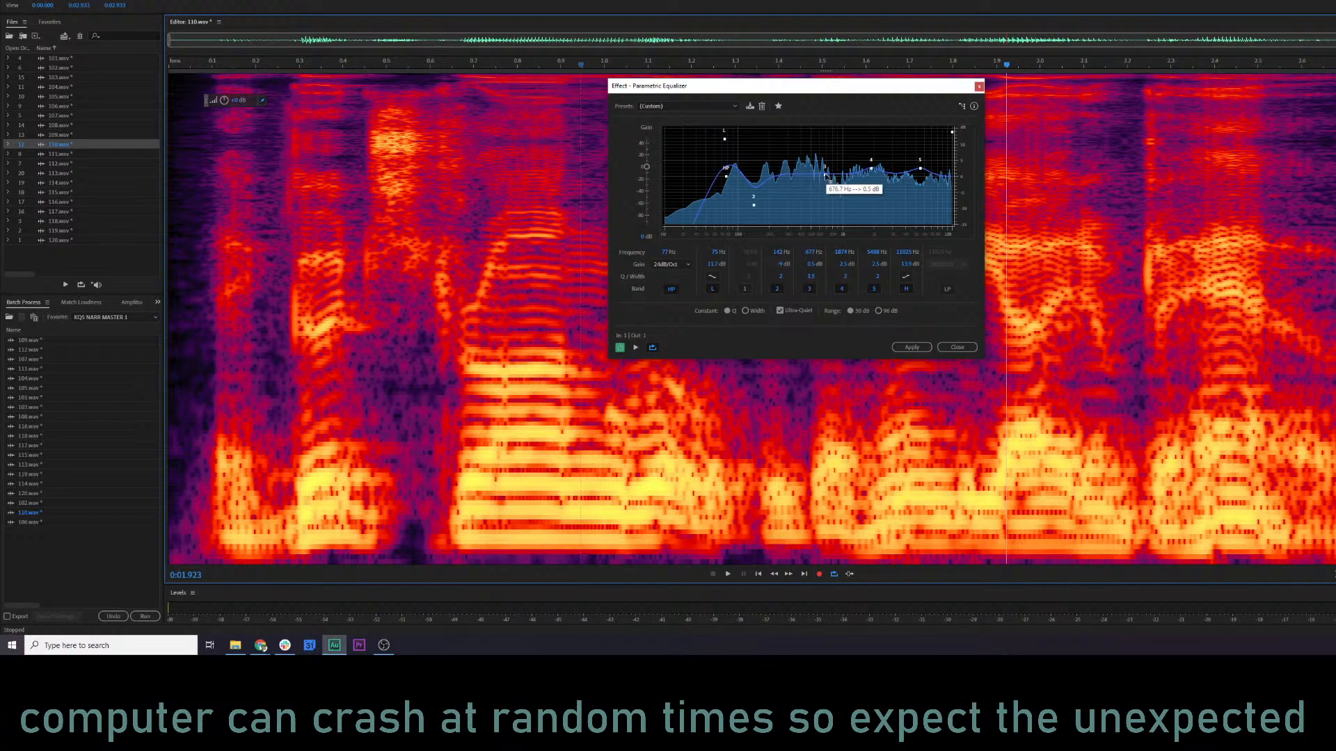
Adjust Parametric Equalizer band 3 to about 525 Hz and 0.9 dB while previewing 110.wav.
{"action": "left_click_drag", "start_coordinate": [824, 175], "coordinate": [817, 181]}
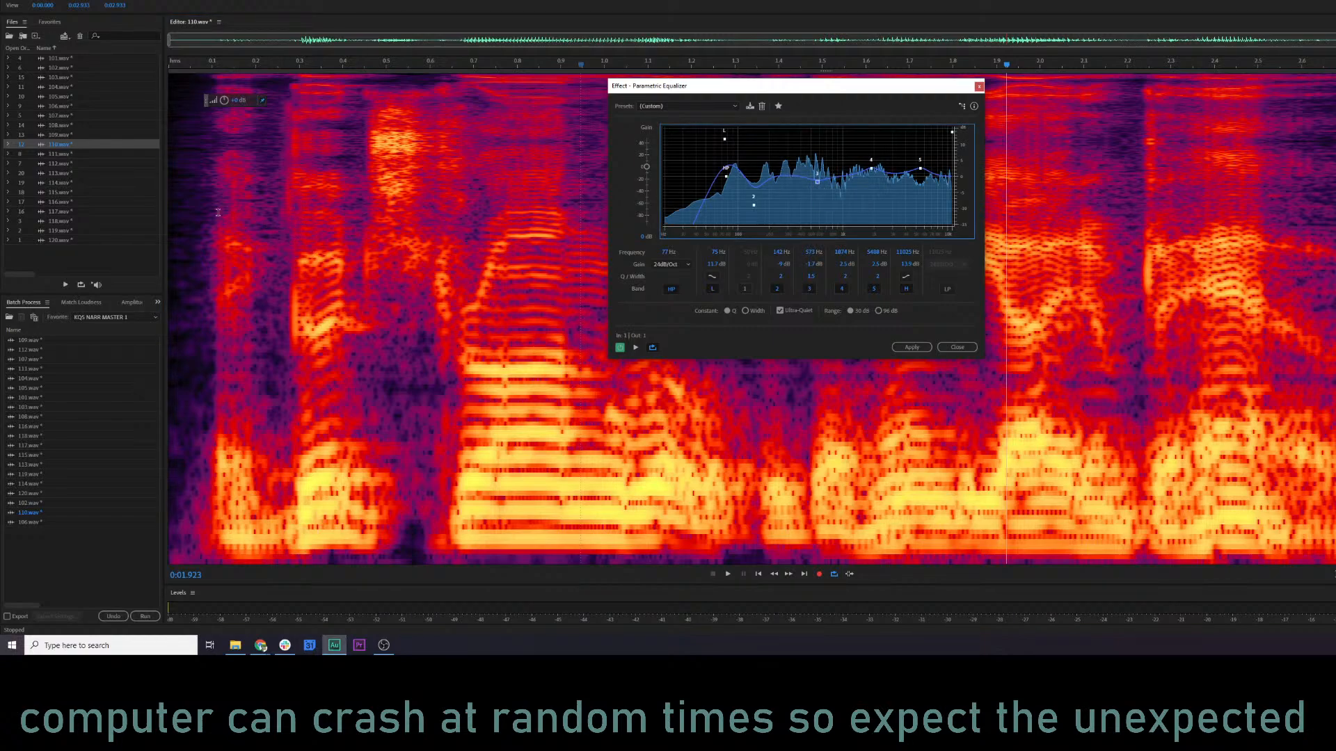
{"action": "left_click", "coordinate": [201, 190]}
{"action": "key", "text": "space"}
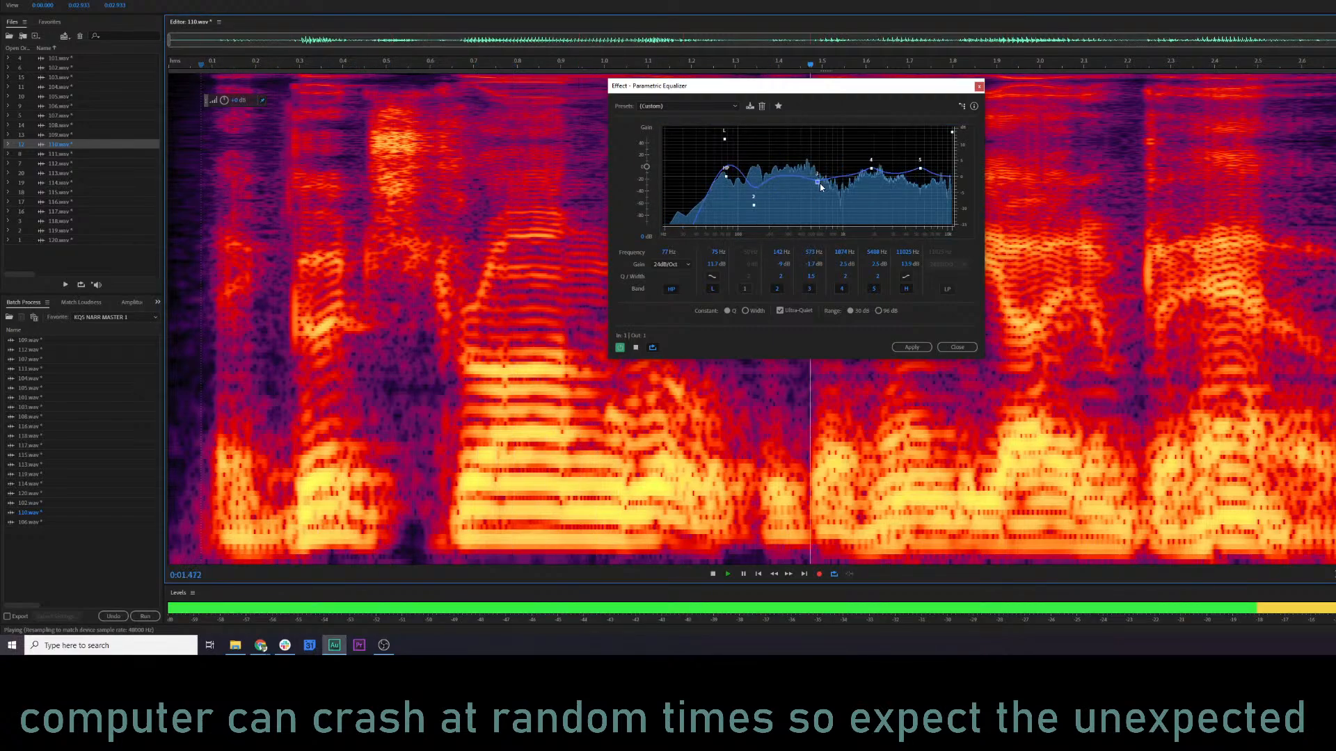
{"action": "key", "text": "space"}
{"action": "left_click_drag", "start_coordinate": [817, 182], "coordinate": [812, 174]}
{"action": "key", "text": "space"}
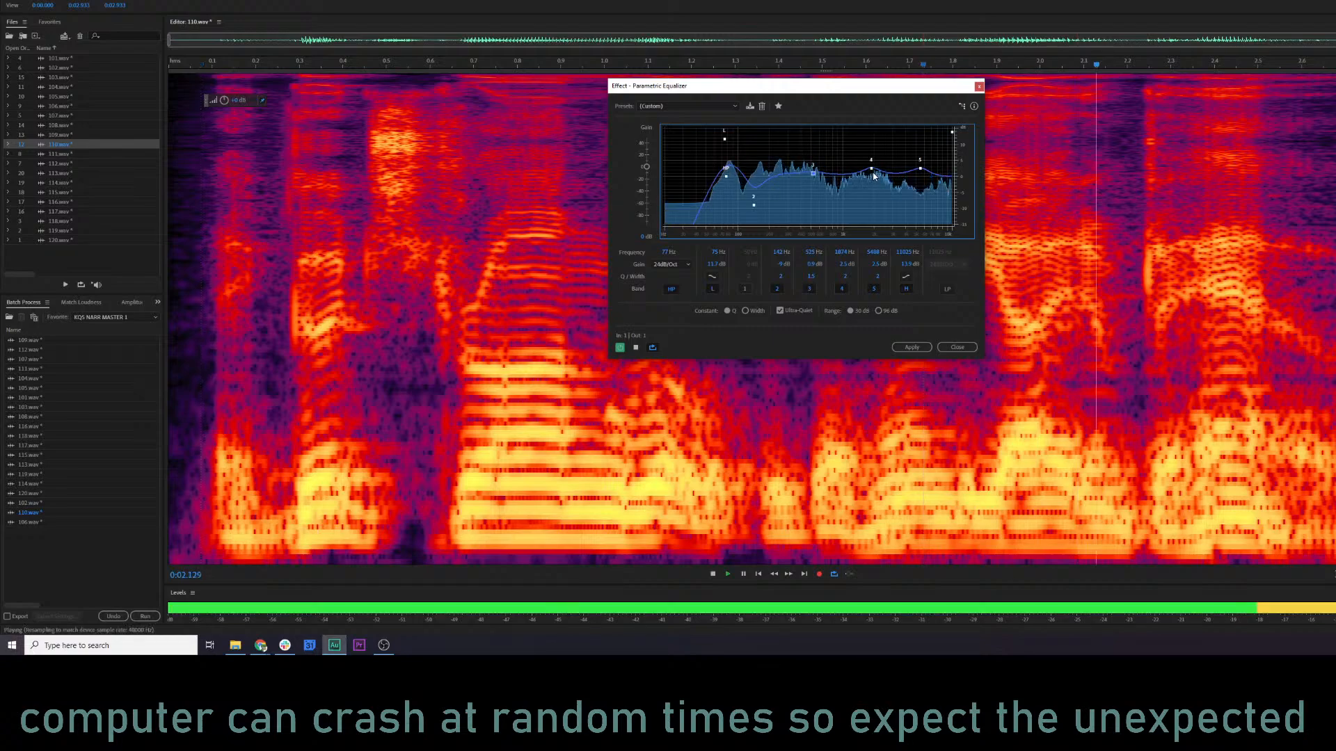
Set equalizer band 5 to about 5427 Hz and 2.7 dB, and band 2 to about 166 Hz and -6.6 dB, with preview.
{"action": "mouse_move", "coordinate": [920, 168]}
{"action": "left_mouse_down"}
{"action": "mouse_move", "coordinate": [921, 144]}
{"action": "mouse_move", "coordinate": [919, 167]}
{"action": "left_mouse_up"}
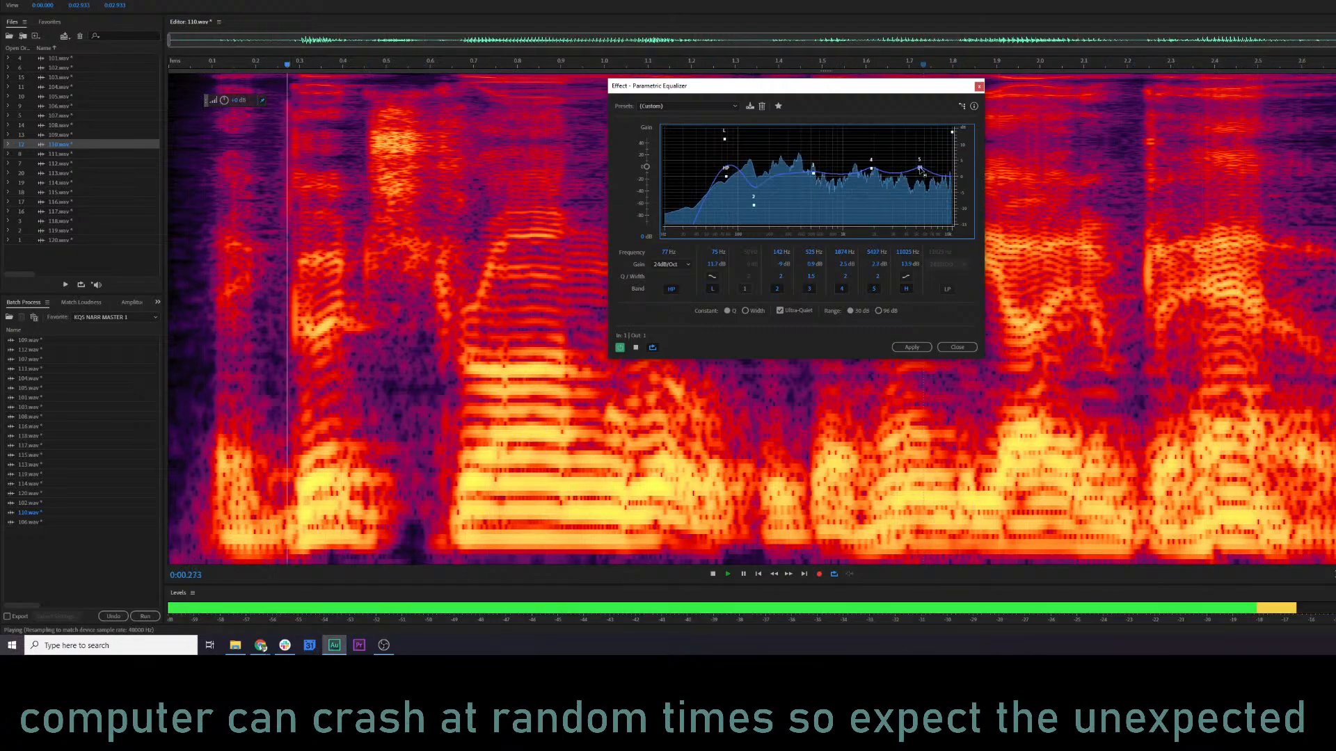
{"action": "key", "text": "space"}
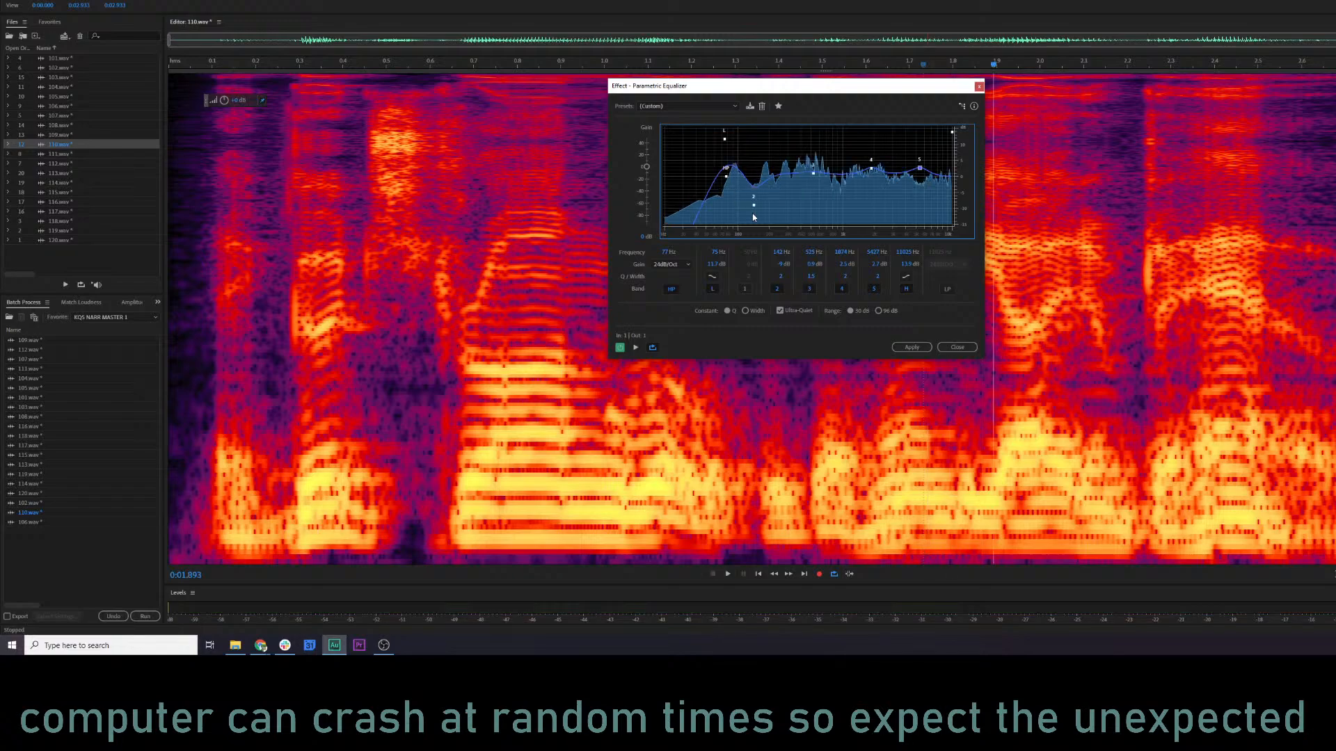
{"action": "mouse_move", "coordinate": [756, 208]}
{"action": "left_mouse_down"}
{"action": "mouse_move", "coordinate": [782, 199]}
{"action": "mouse_move", "coordinate": [764, 202]}
{"action": "left_mouse_up"}
{"action": "key", "text": "space"}
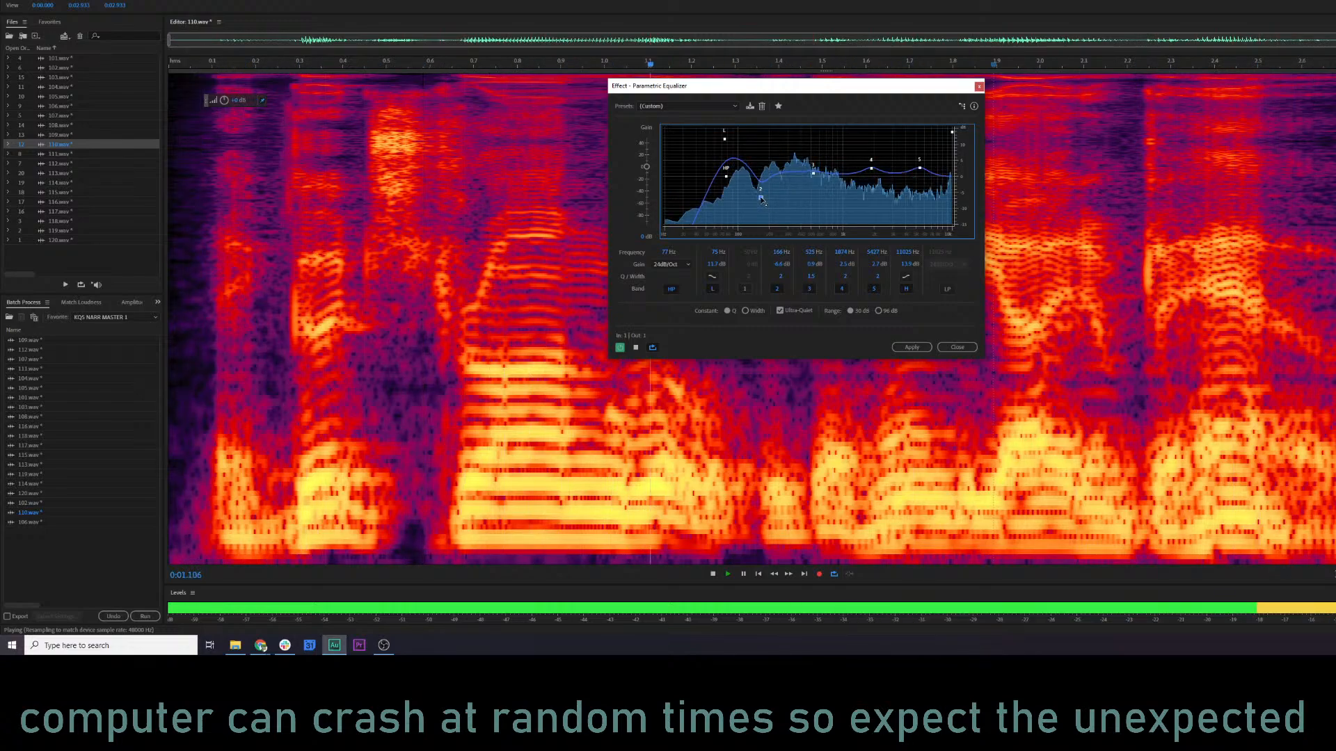
Apply the Parametric Equalizer to 110.wav and place the playhead at about 0.05 s.
{"action": "left_click", "coordinate": [912, 347]}
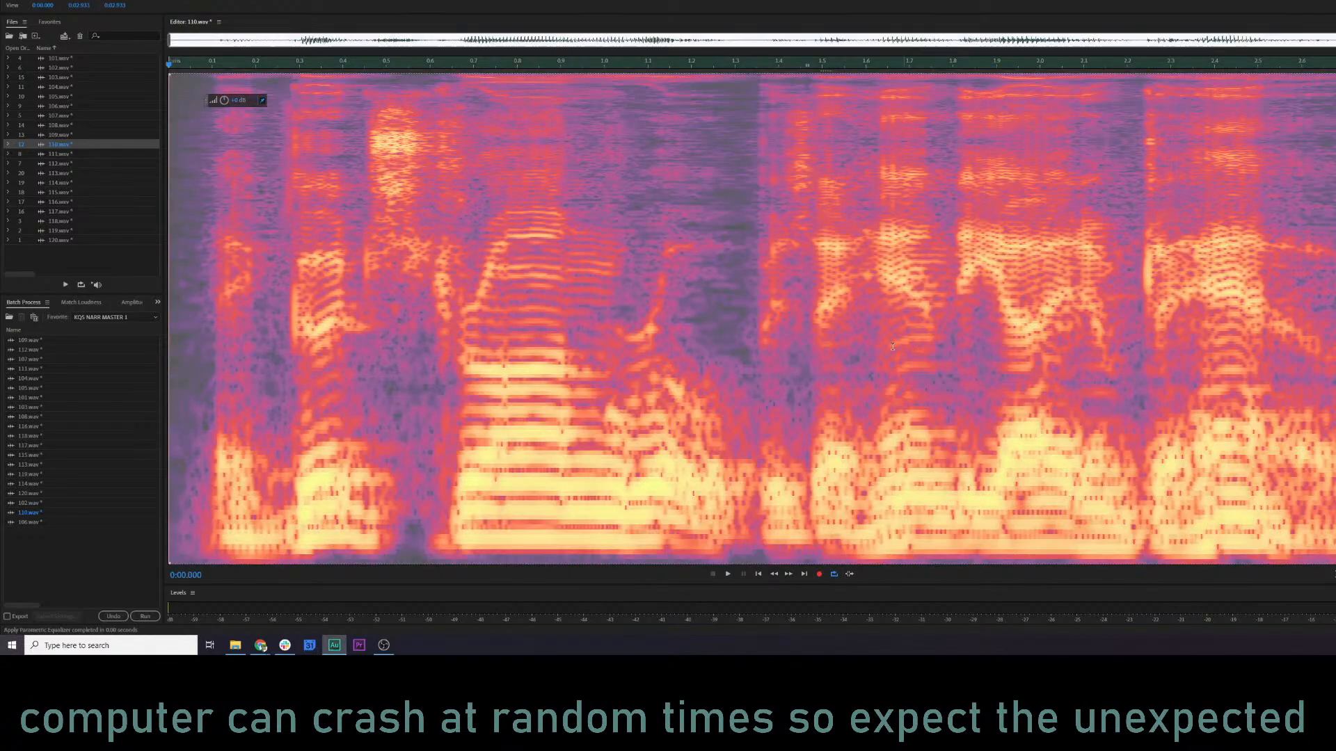
{"action": "left_click", "coordinate": [1302, 333]}
{"action": "left_click", "coordinate": [191, 219]}
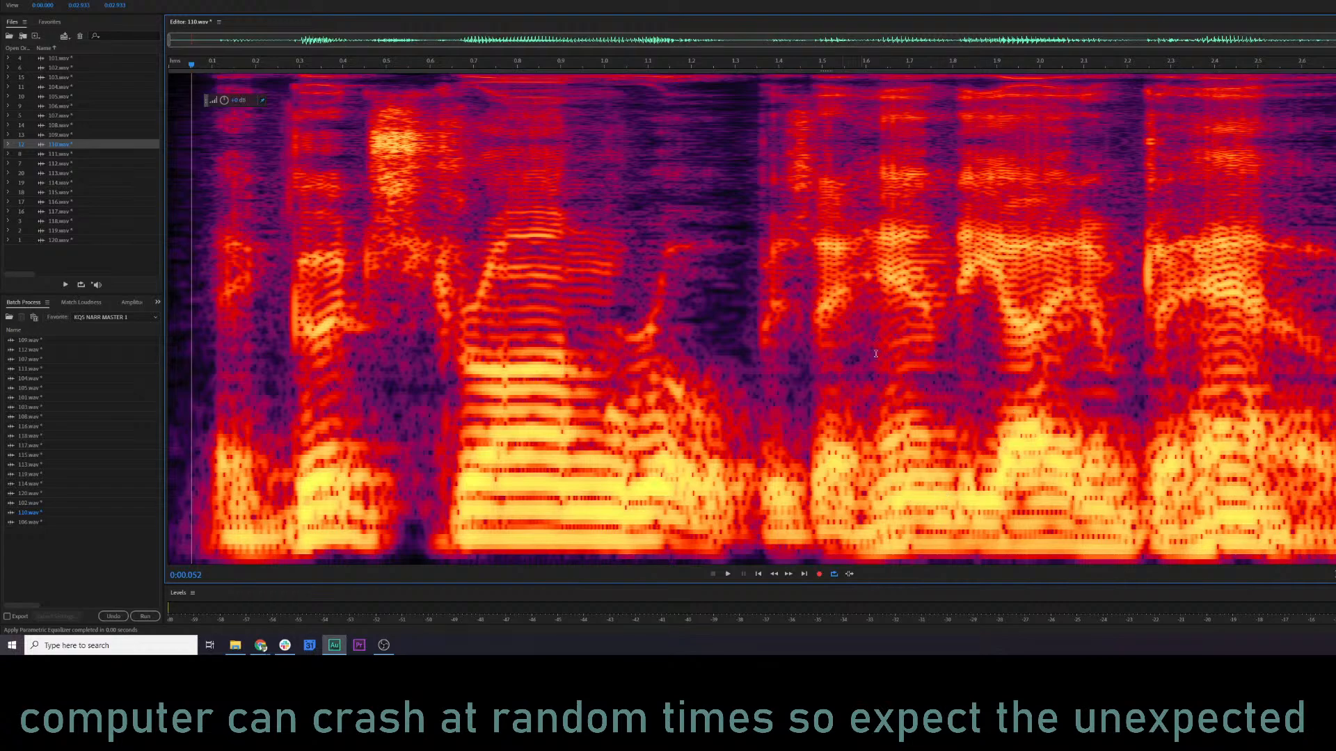
{"action": "left_click", "coordinate": [988, 304]}
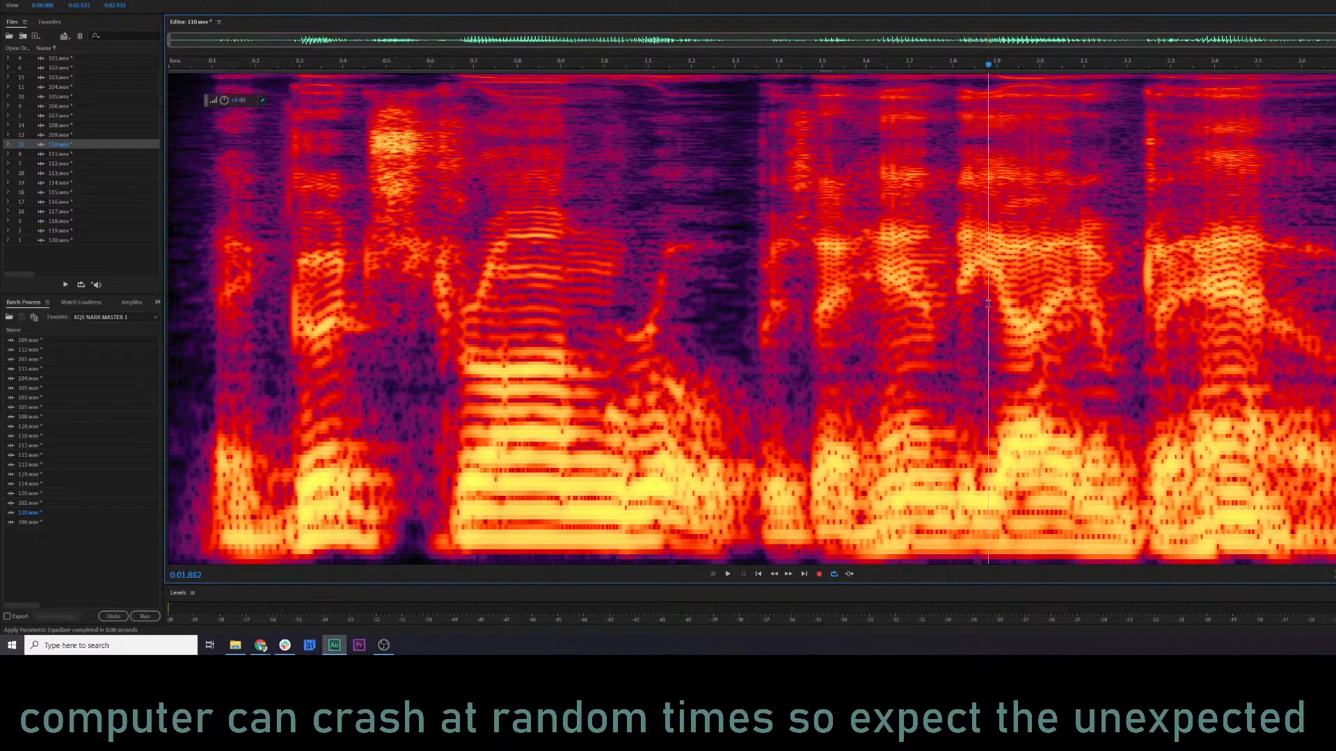
{"action": "left_click", "coordinate": [877, 287]}
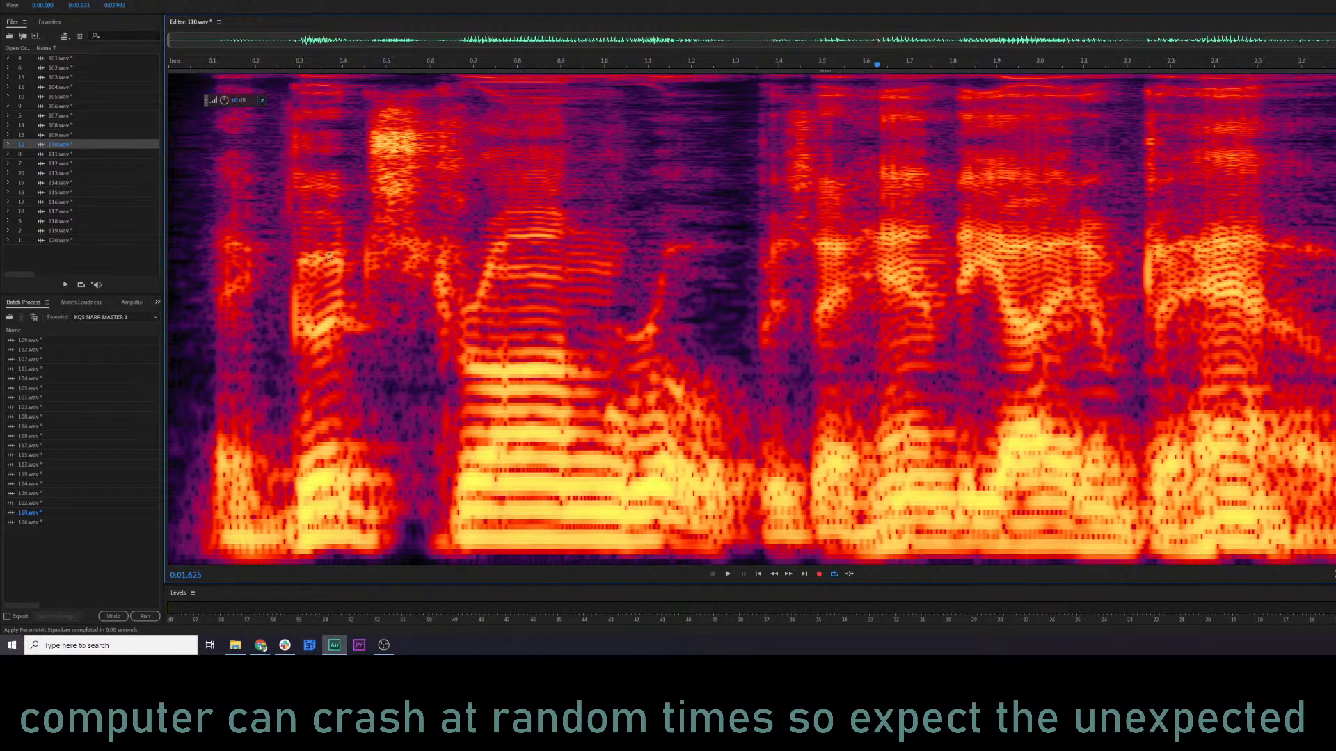
{"action": "left_click_drag", "start_coordinate": [755, 206], "coordinate": [1335, 209]}
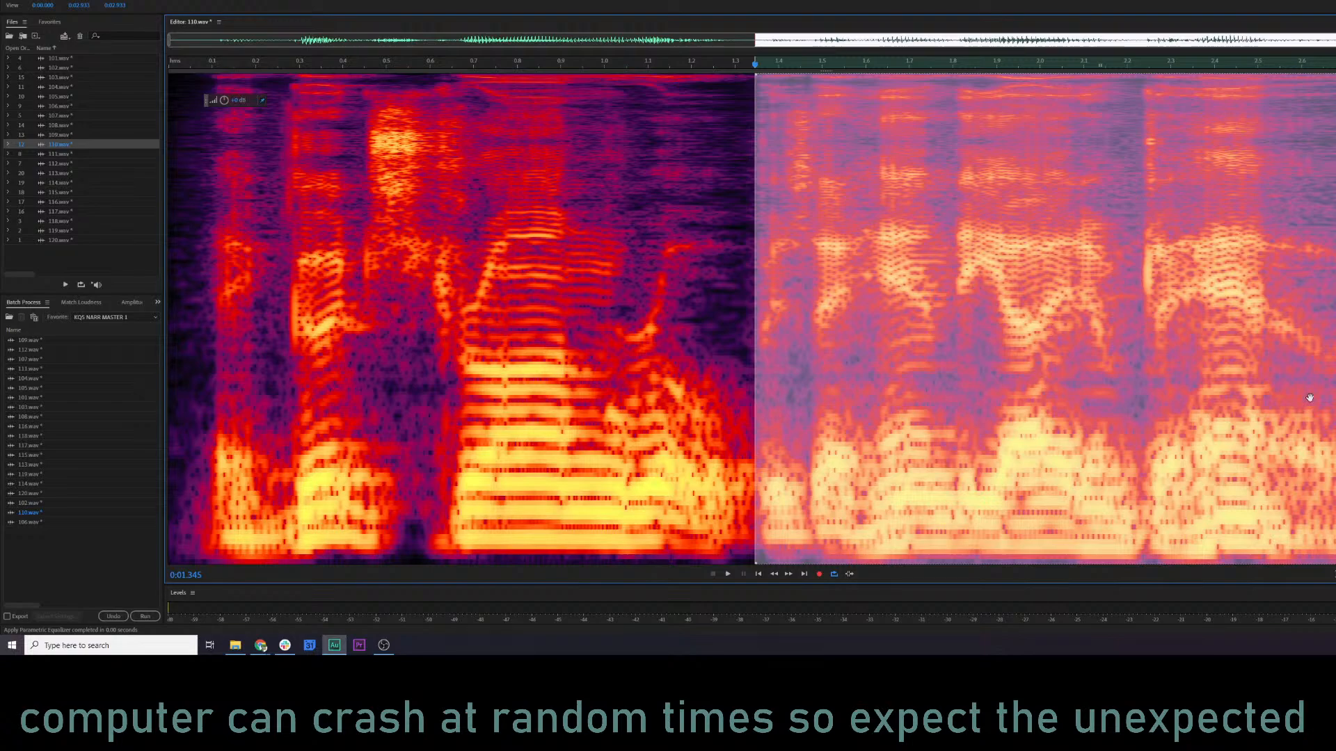
{"action": "left_click", "coordinate": [608, 235]}
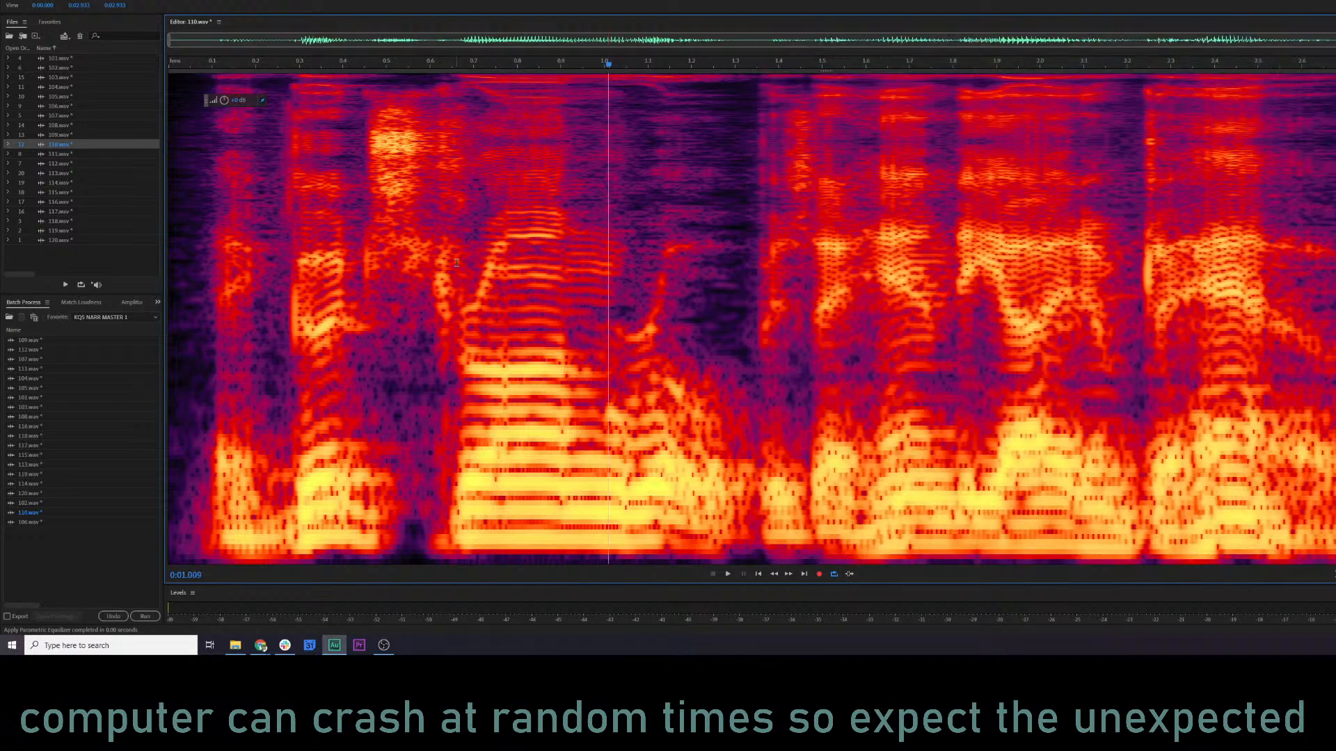
{"action": "left_click", "coordinate": [456, 181]}
Open and audition 111.wav, and start a Parametric Equalizer preview near its beginning.
{"action": "left_click", "coordinate": [88, 155]}
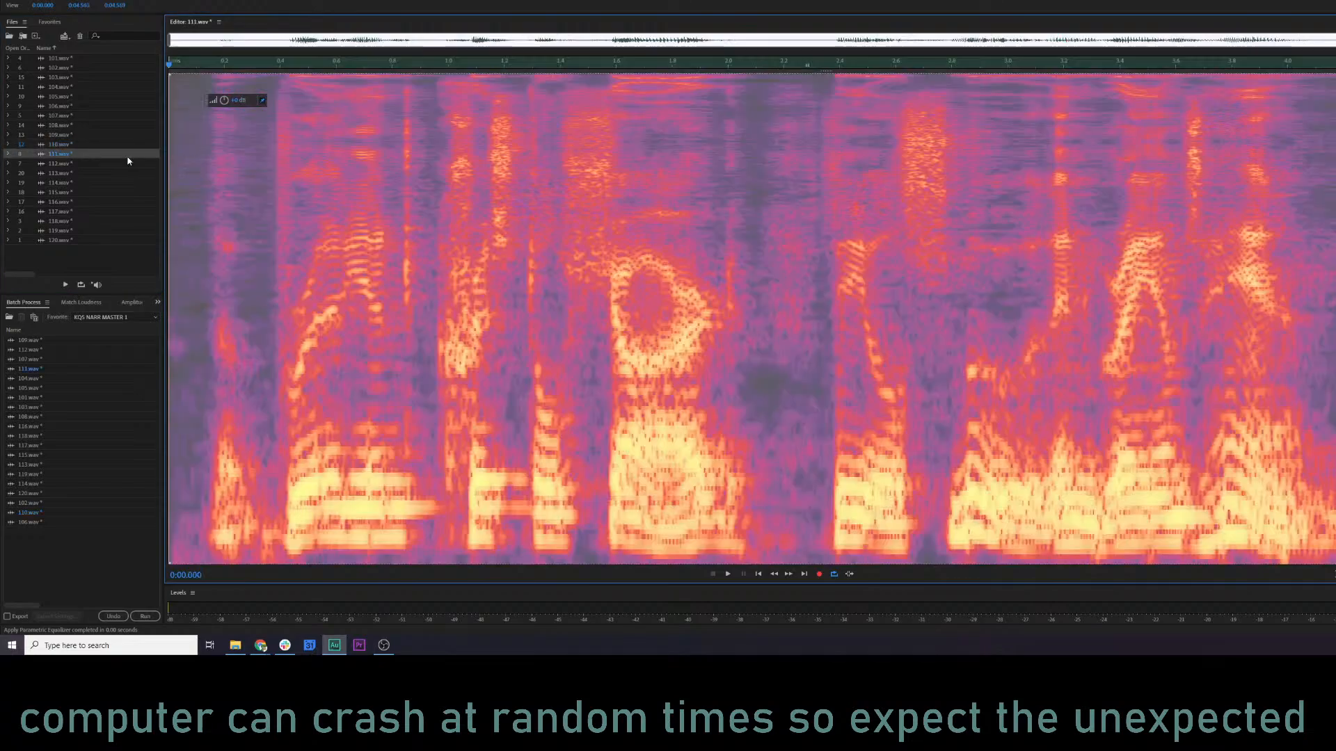
{"action": "key", "text": "space"}
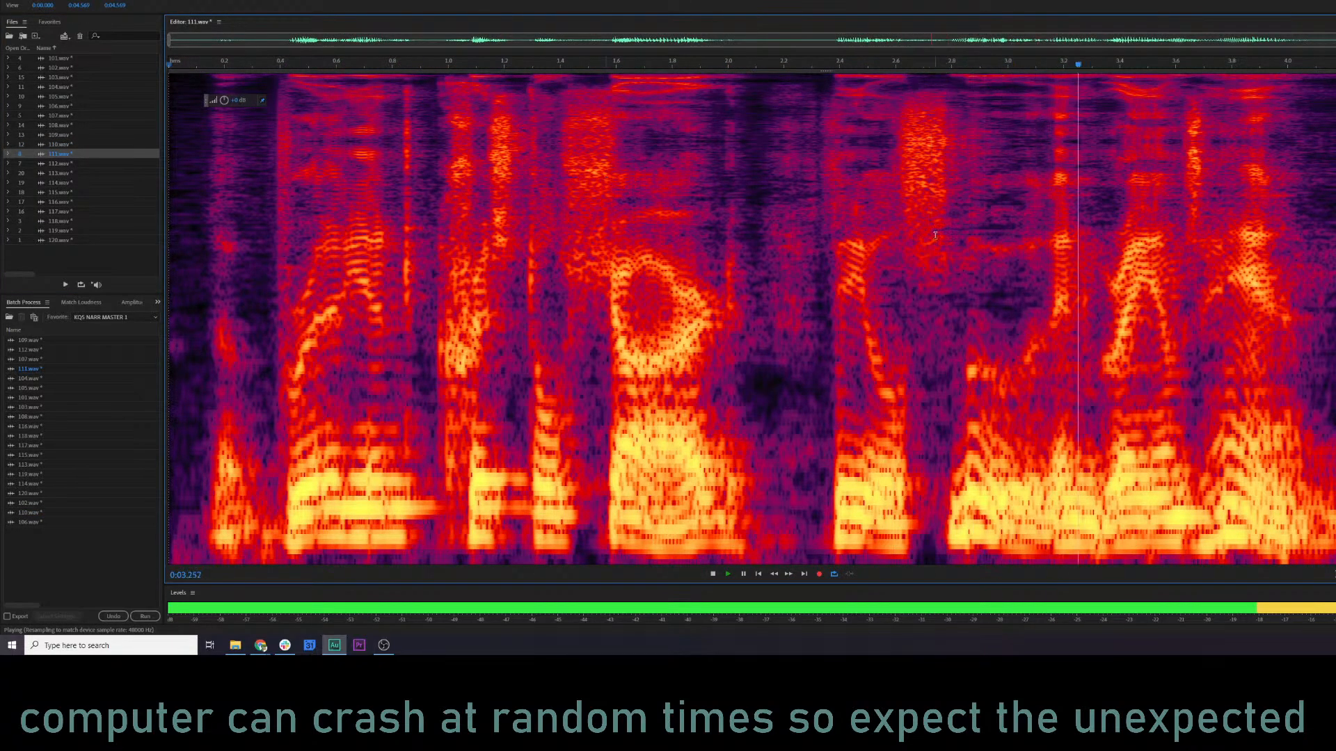
{"action": "key", "text": "space"}
{"action": "key", "text": "ctrl+r"}
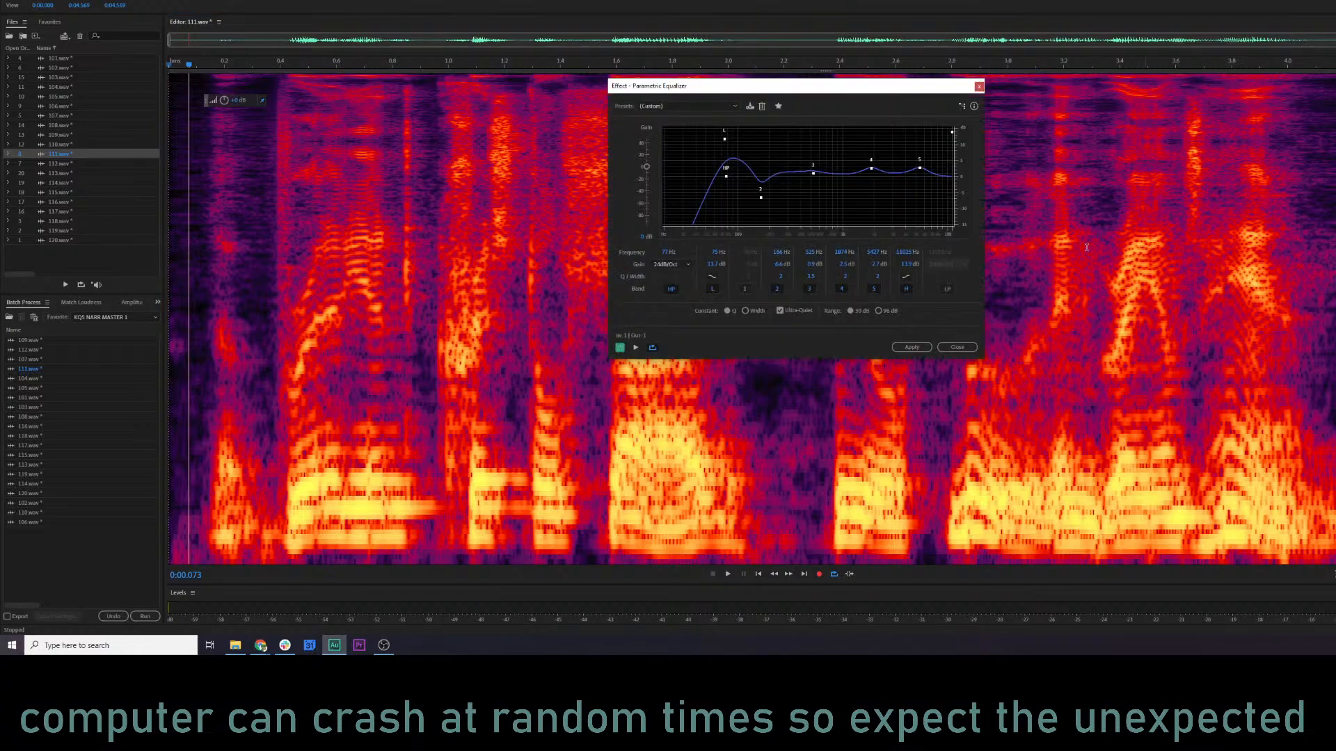
{"action": "key", "text": "space"}
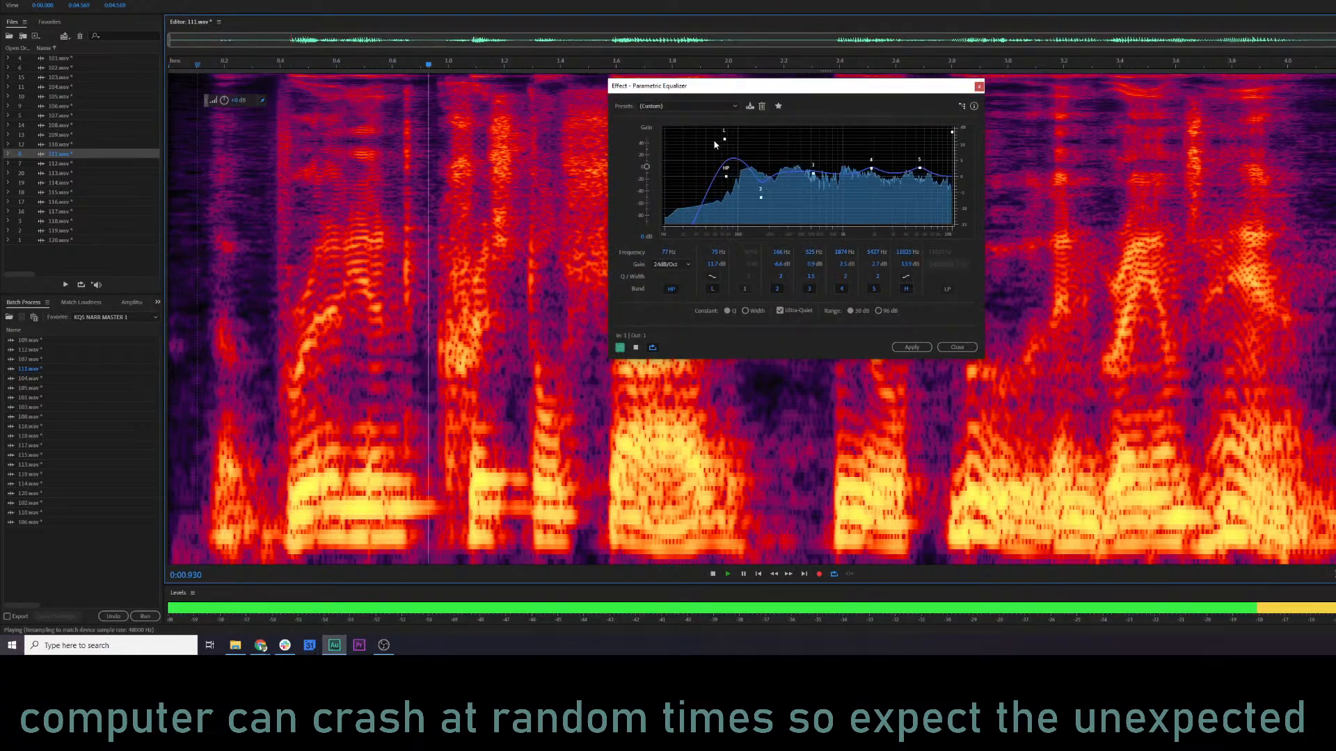
Load the KQS NARR 3 equalizer preset and move the high-pass to about 70 Hz and band 2 to about 139 Hz while previewing.
{"action": "left_click", "coordinate": [688, 106]}
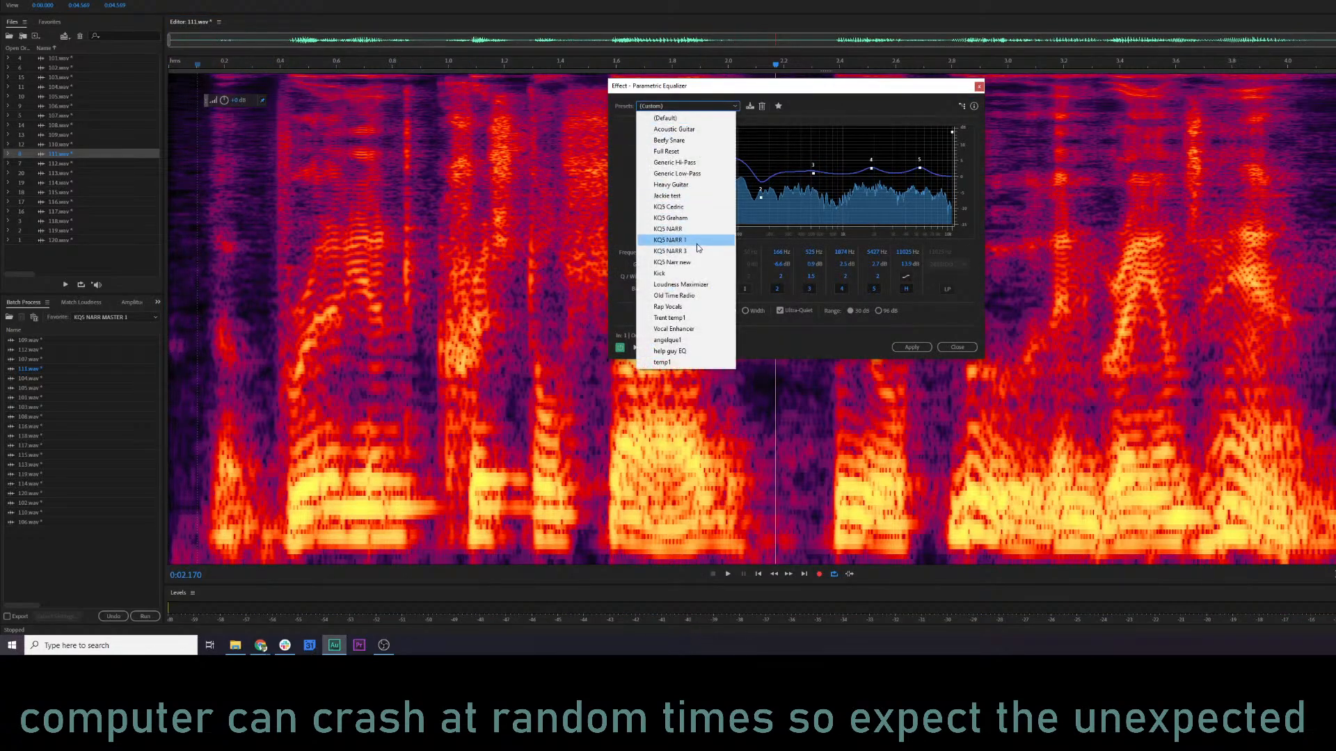
{"action": "left_click", "coordinate": [698, 252]}
{"action": "key", "text": "space"}
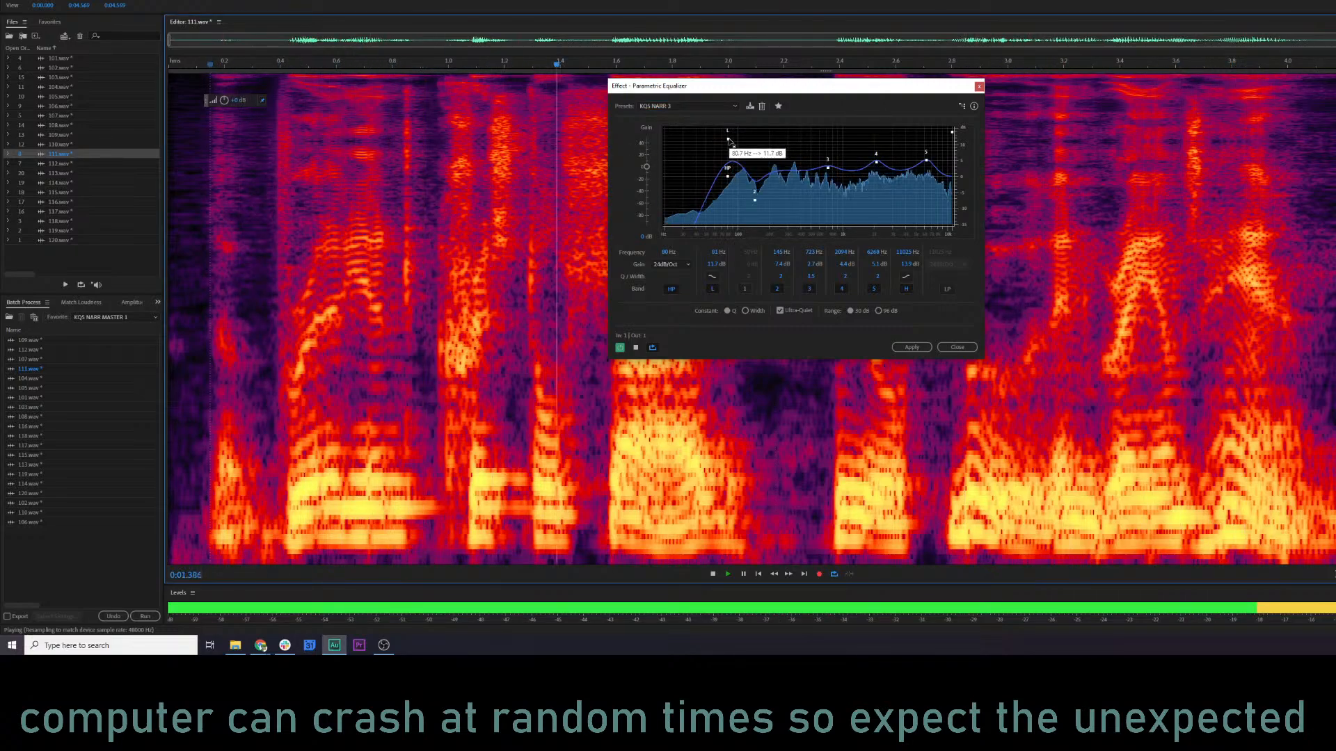
{"action": "left_click_drag", "start_coordinate": [728, 177], "coordinate": [752, 202]}
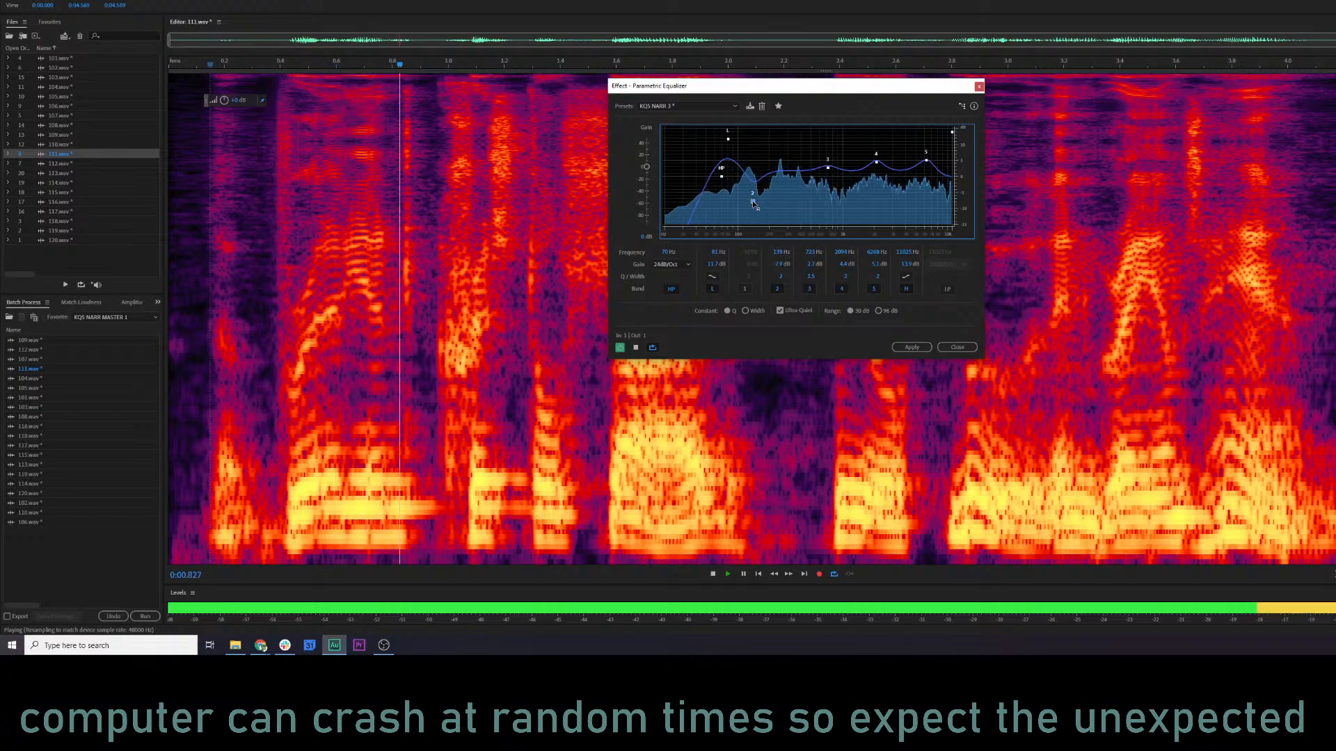
{"action": "key", "text": "space"}
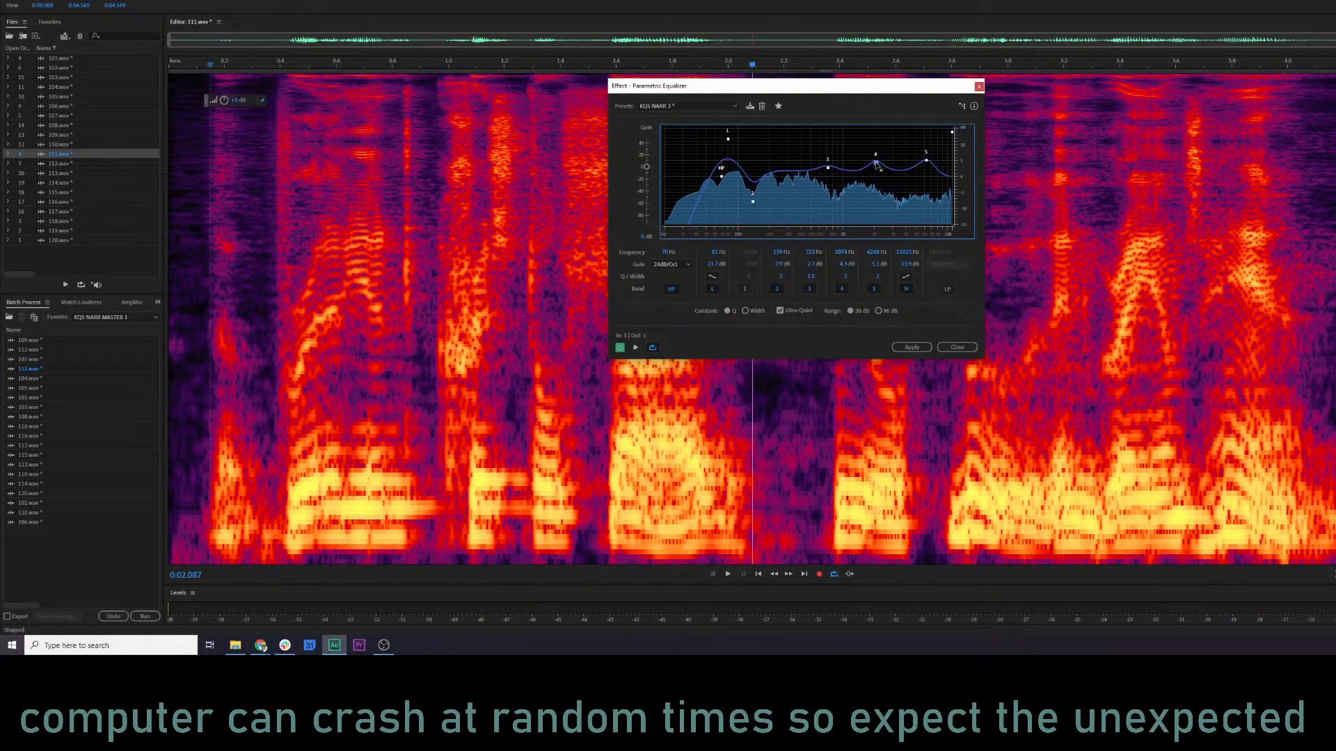
Lower equalizer band 4 at about 1950 Hz and apply the Parametric Equalizer to 111.wav.
{"action": "left_click_drag", "start_coordinate": [876, 162], "coordinate": [874, 171]}
{"action": "key", "text": "space"}
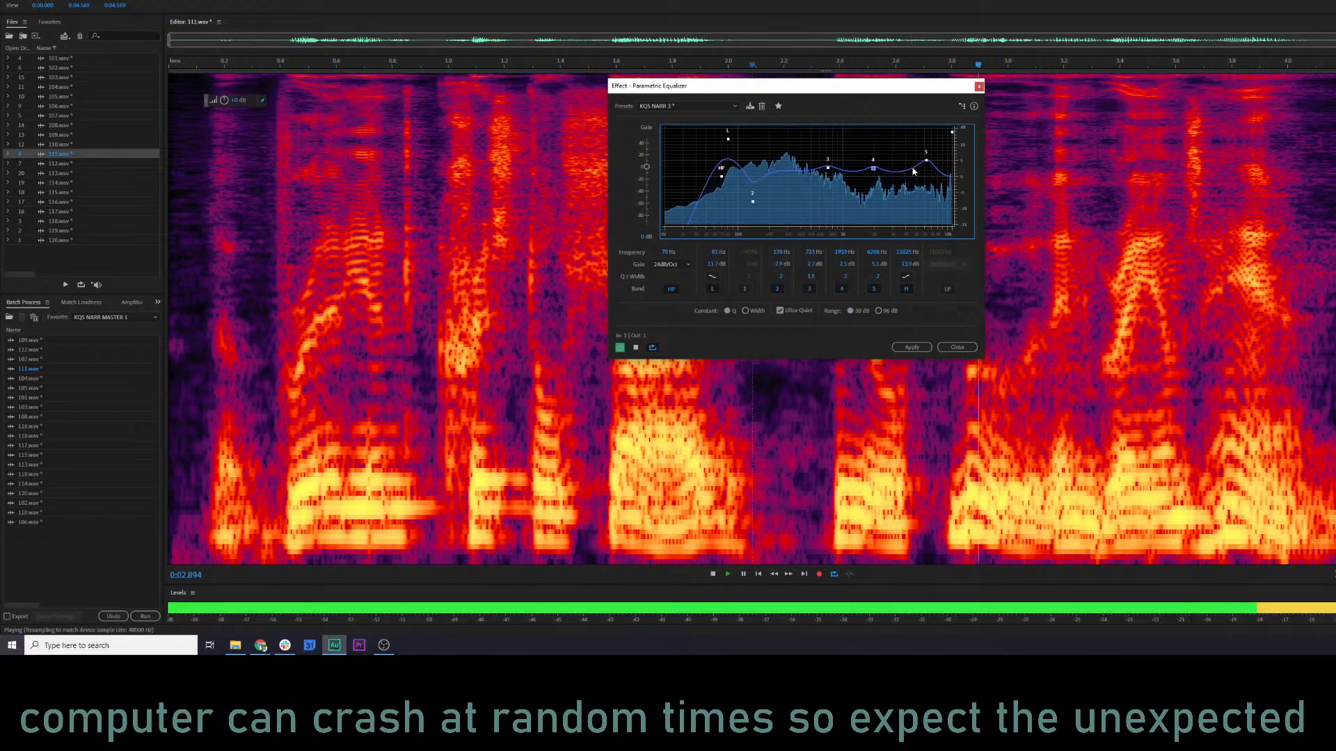
{"action": "left_click", "coordinate": [911, 347]}
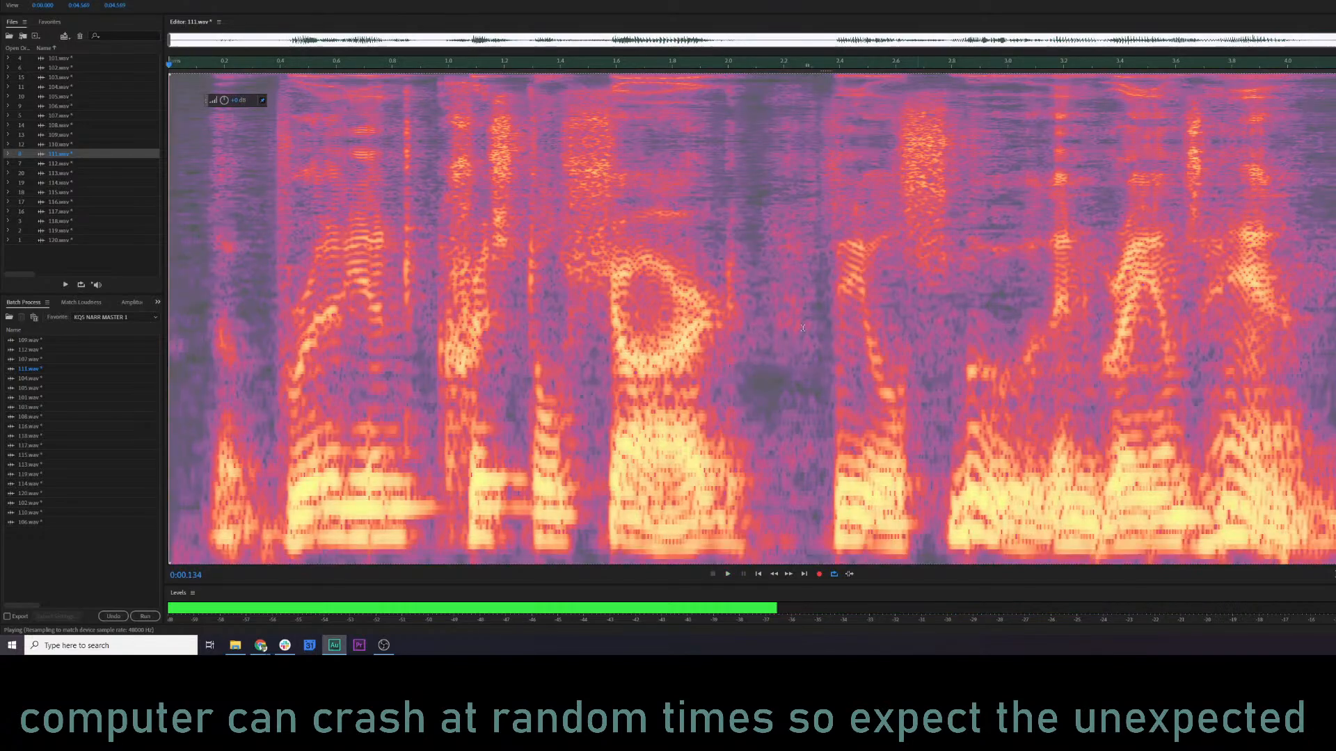
Audition 111.wav from about 1.52, 3.71 and 0.80 s.
{"action": "left_click", "coordinate": [594, 315]}
{"action": "key", "text": "space"}
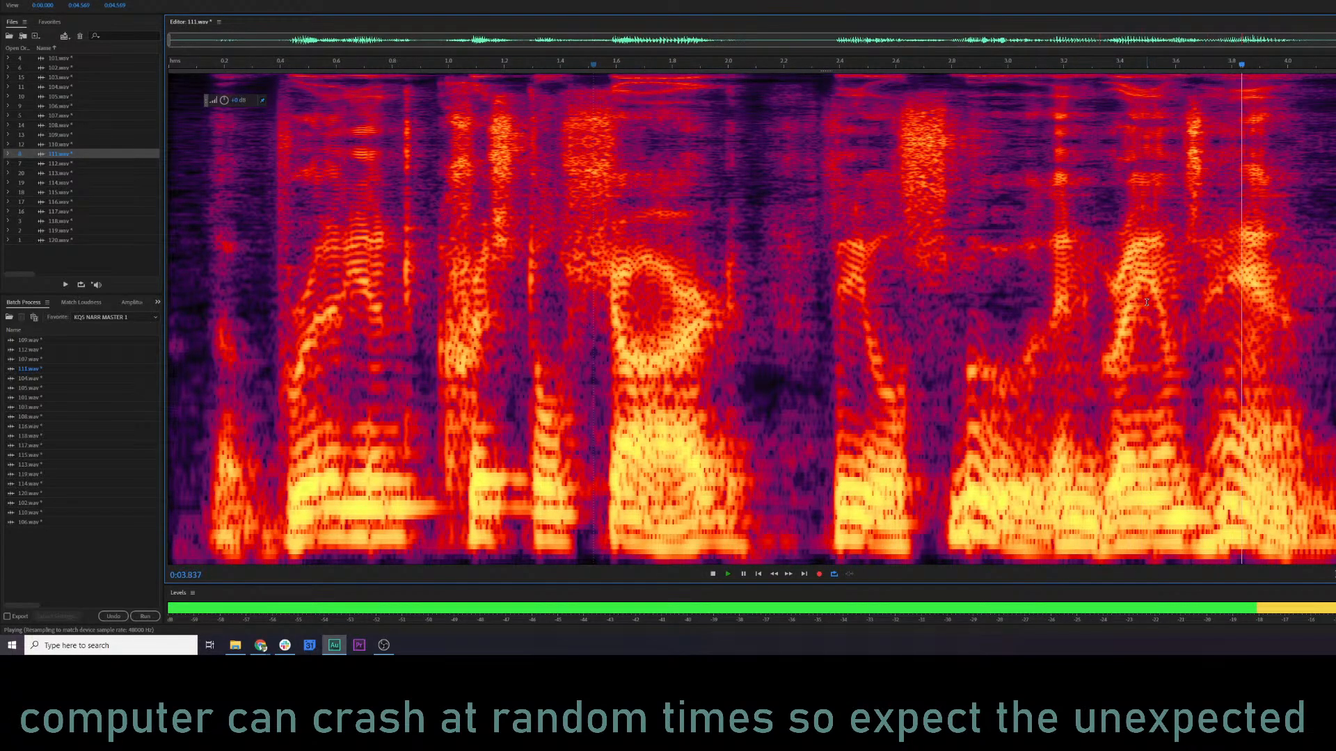
{"action": "key", "text": "space"}
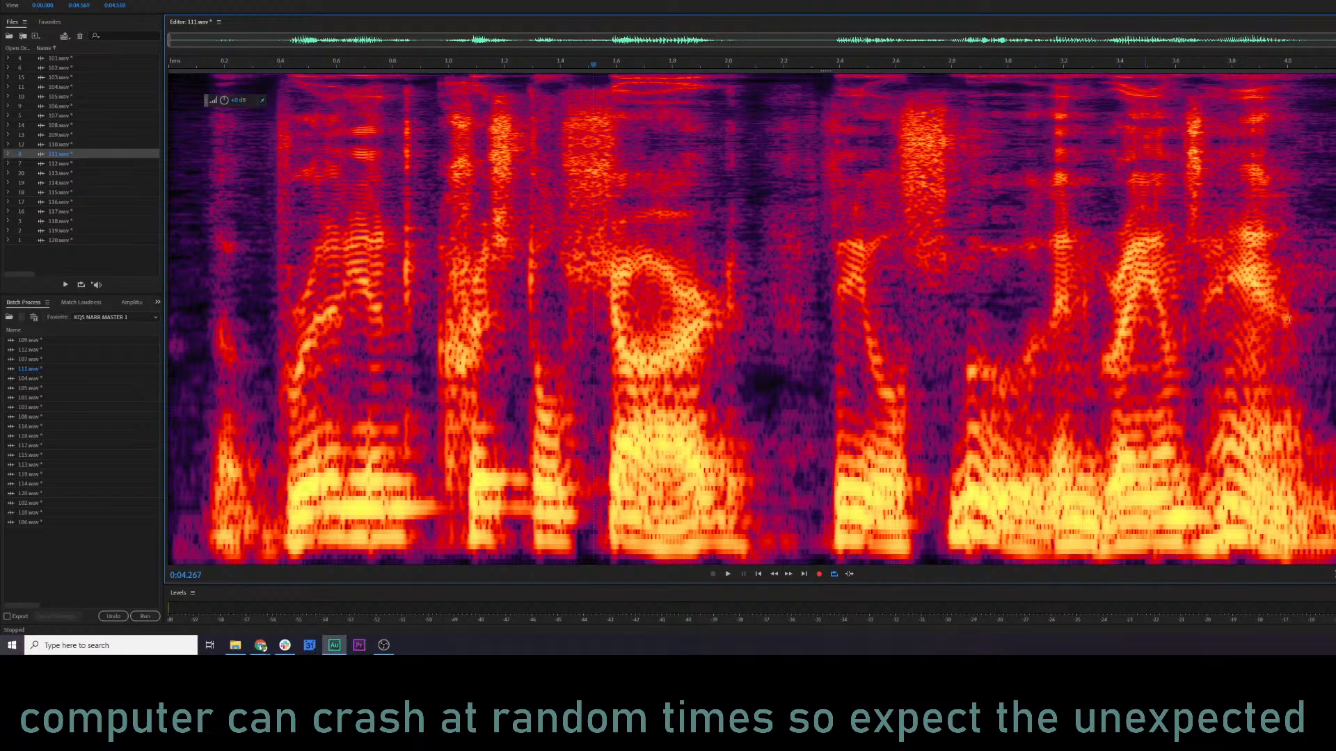
{"action": "left_click", "coordinate": [1207, 293]}
{"action": "key", "text": "space"}
{"action": "left_click", "coordinate": [392, 217]}
{"action": "key", "text": "space"}
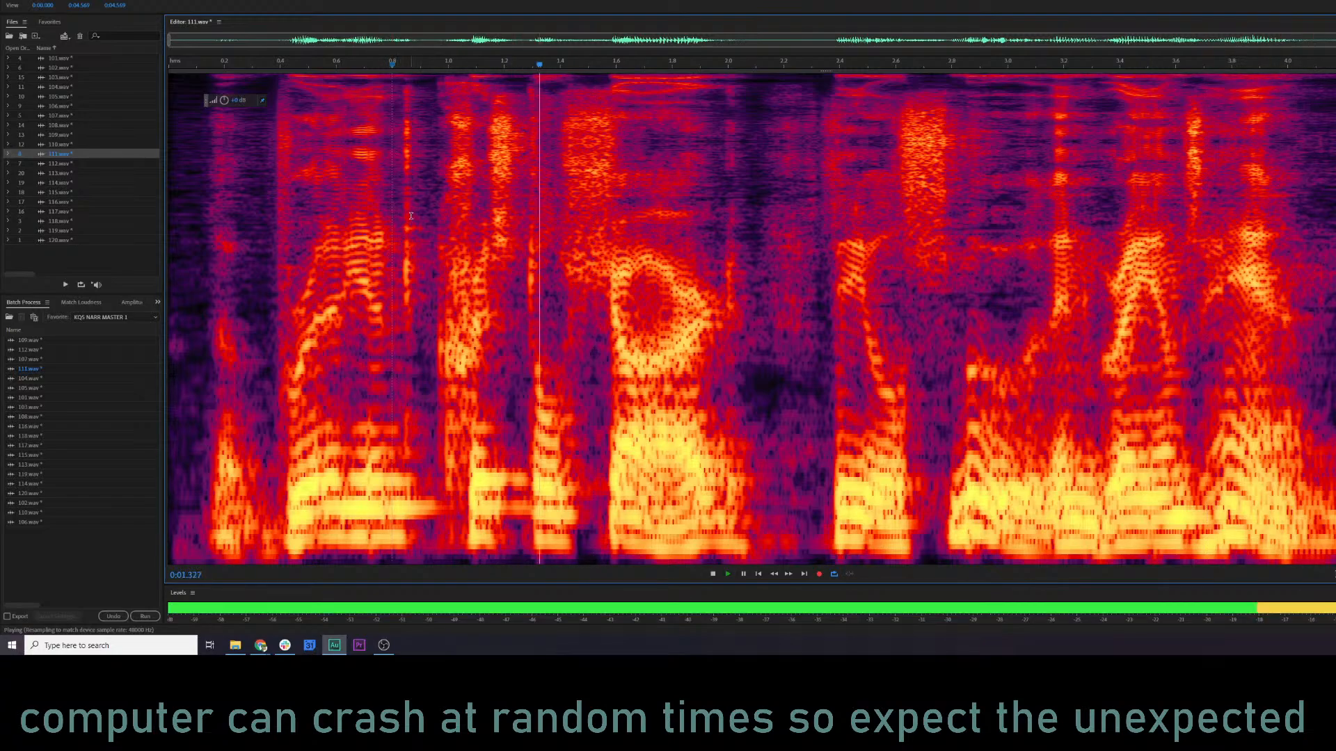
{"action": "key", "text": "space"}
Try attenuating the narrow click at about 0.83 to 0.87 s in 111.wav, and undo it after a short playback.
{"action": "left_click_drag", "start_coordinate": [401, 206], "coordinate": [412, 207]}
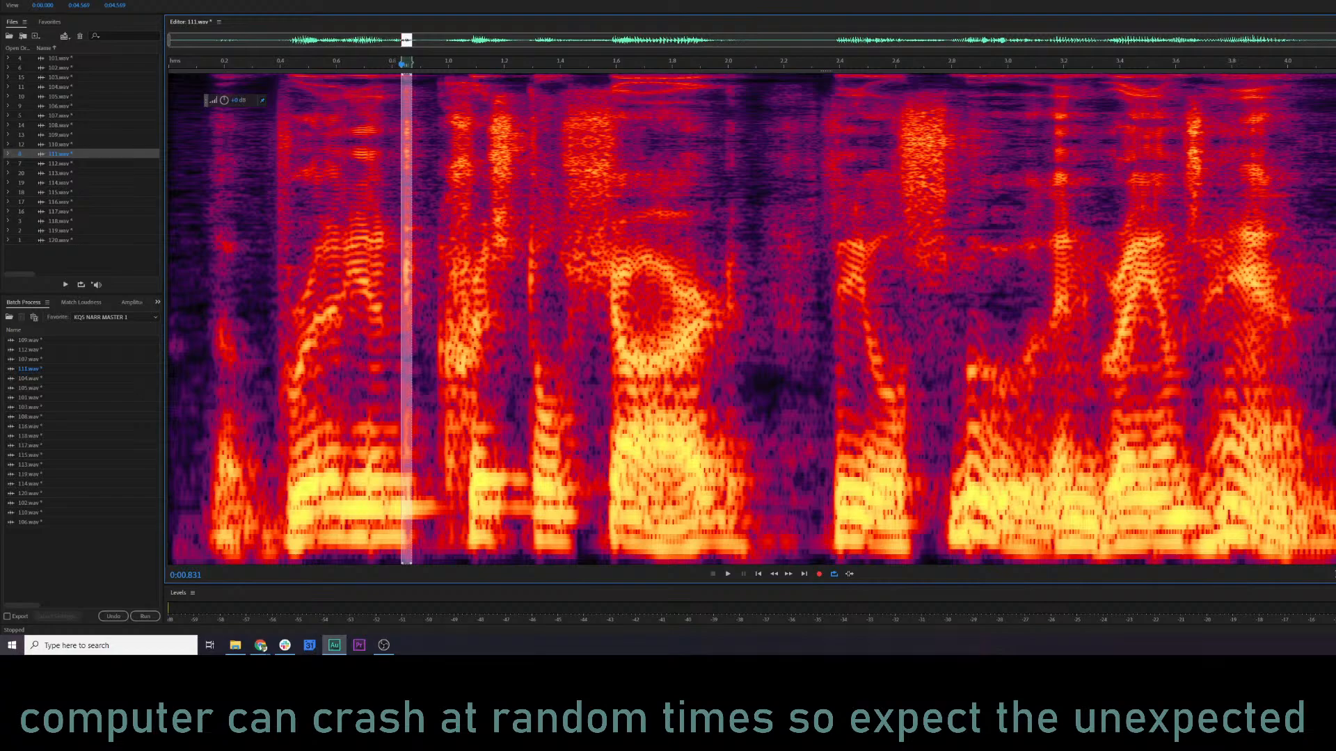
{"action": "key", "text": "ctrl+r"}
{"action": "left_click", "coordinate": [837, 330]}
{"action": "left_click", "coordinate": [269, 264]}
{"action": "key", "text": "space"}
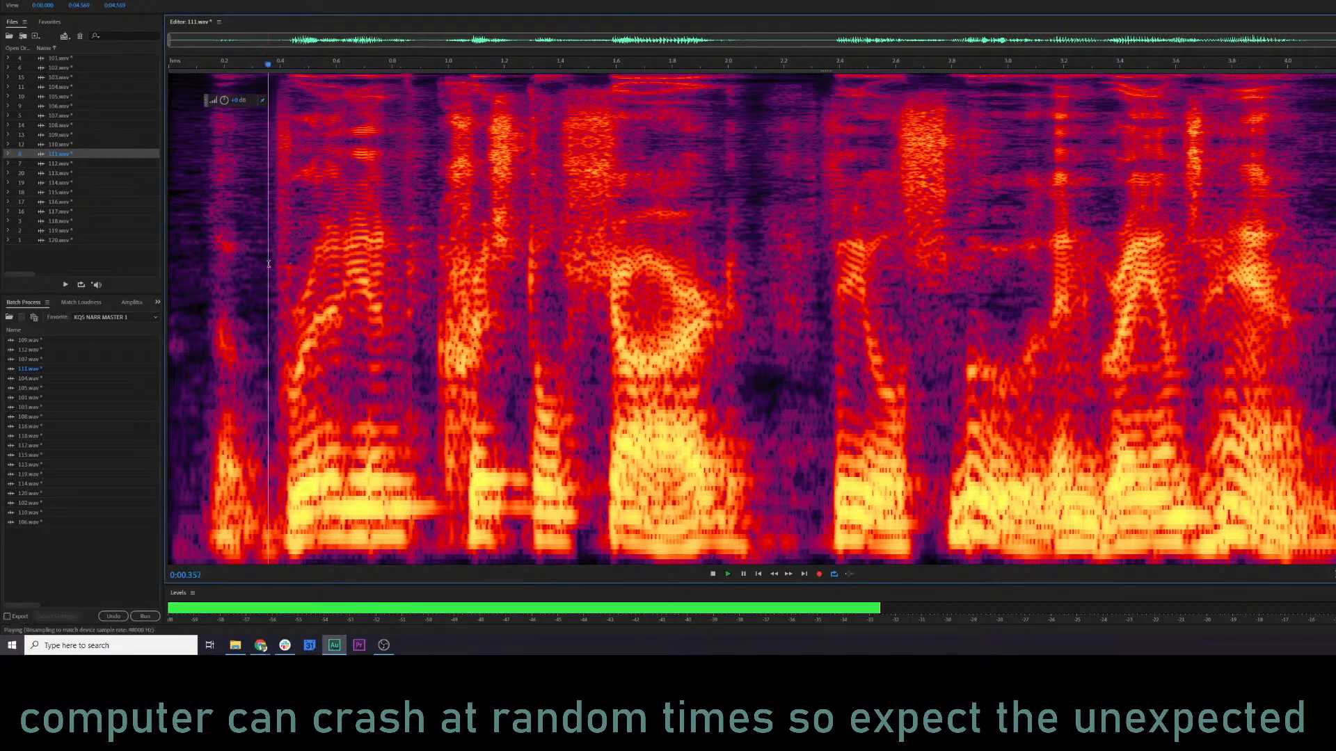
{"action": "key", "text": "space"}
{"action": "key", "text": "ctrl+z"}
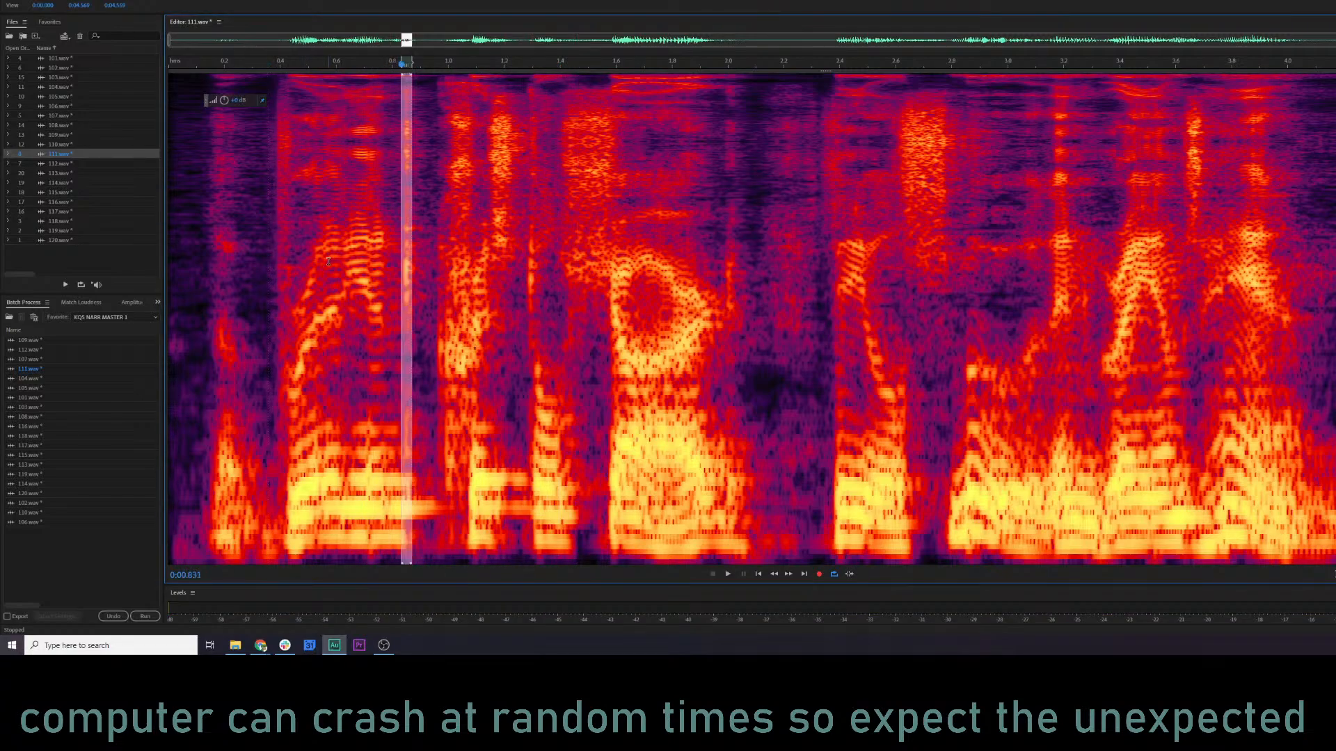
Attenuate the selected click at about 0.85 s in 111.wav and audition from about 0.37 s.
{"action": "key", "text": "ctrl+r"}
{"action": "left_click", "coordinate": [836, 329]}
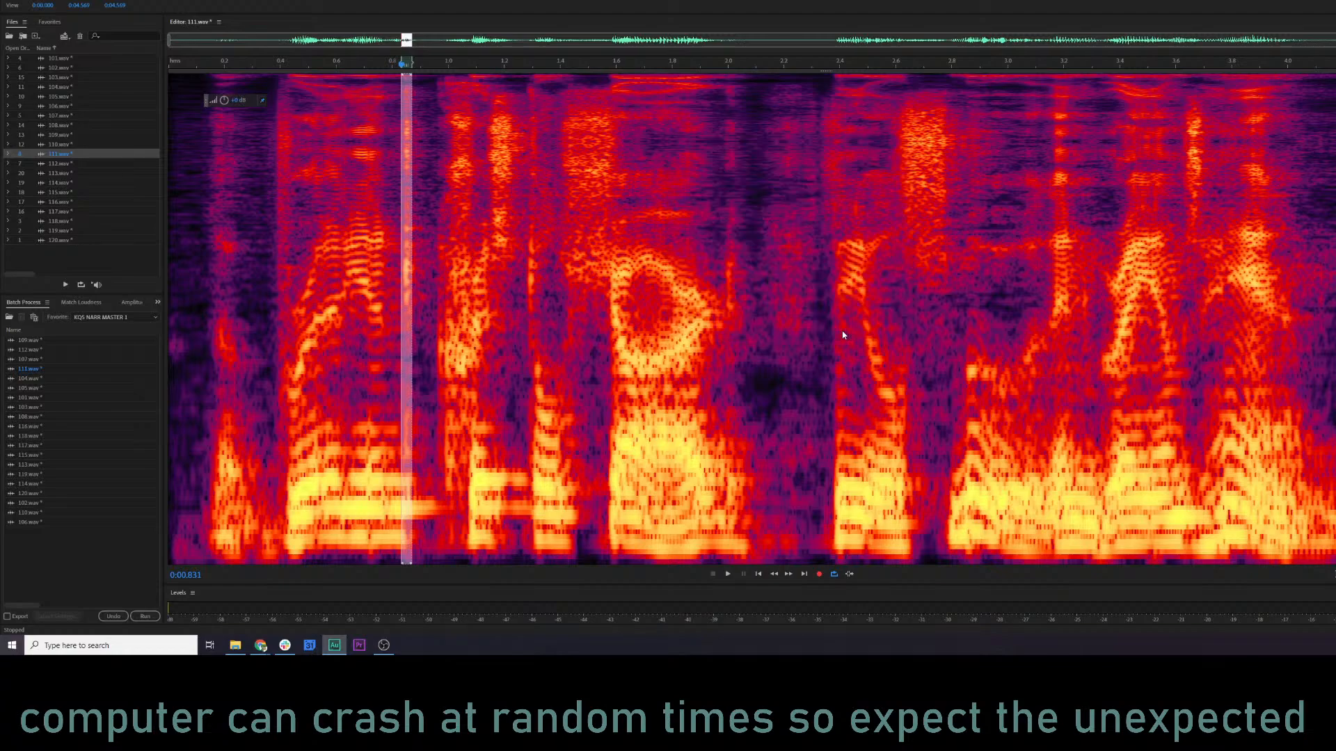
{"action": "left_click", "coordinate": [272, 260]}
{"action": "key", "text": "space"}
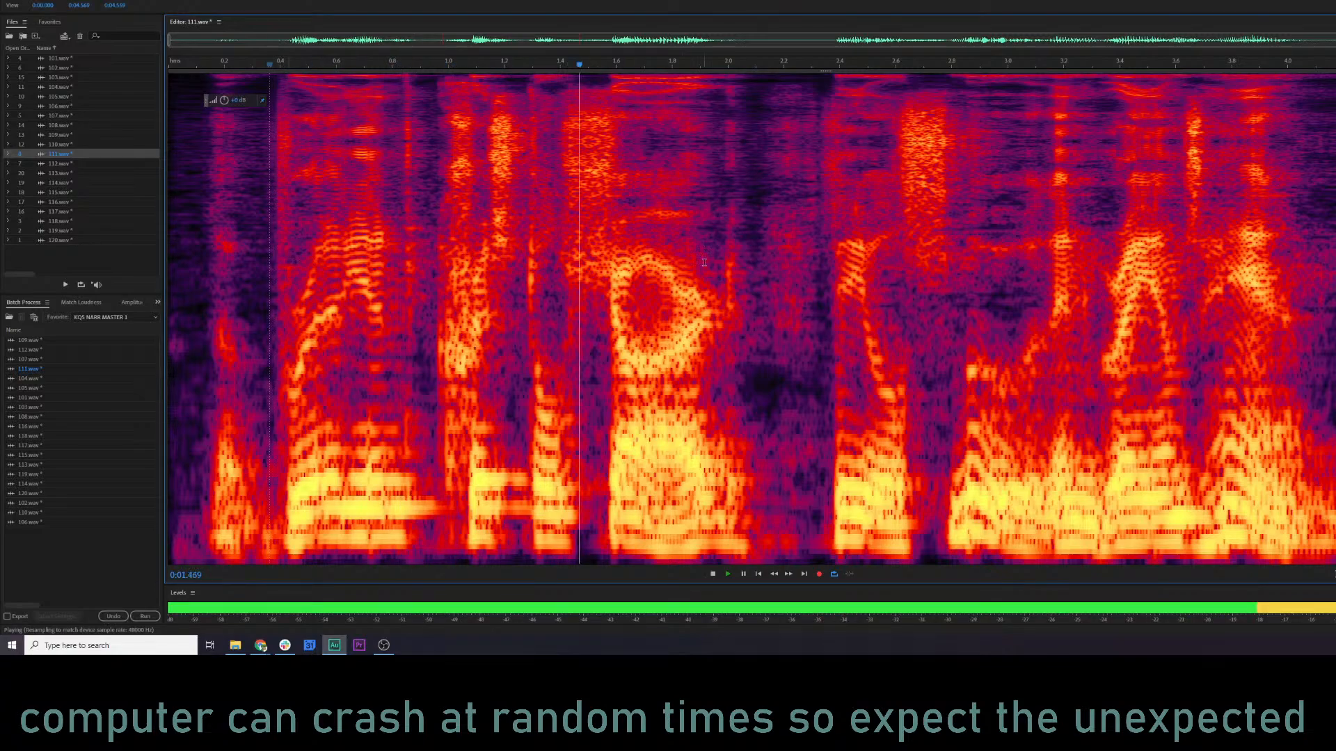
{"action": "key", "text": "space"}
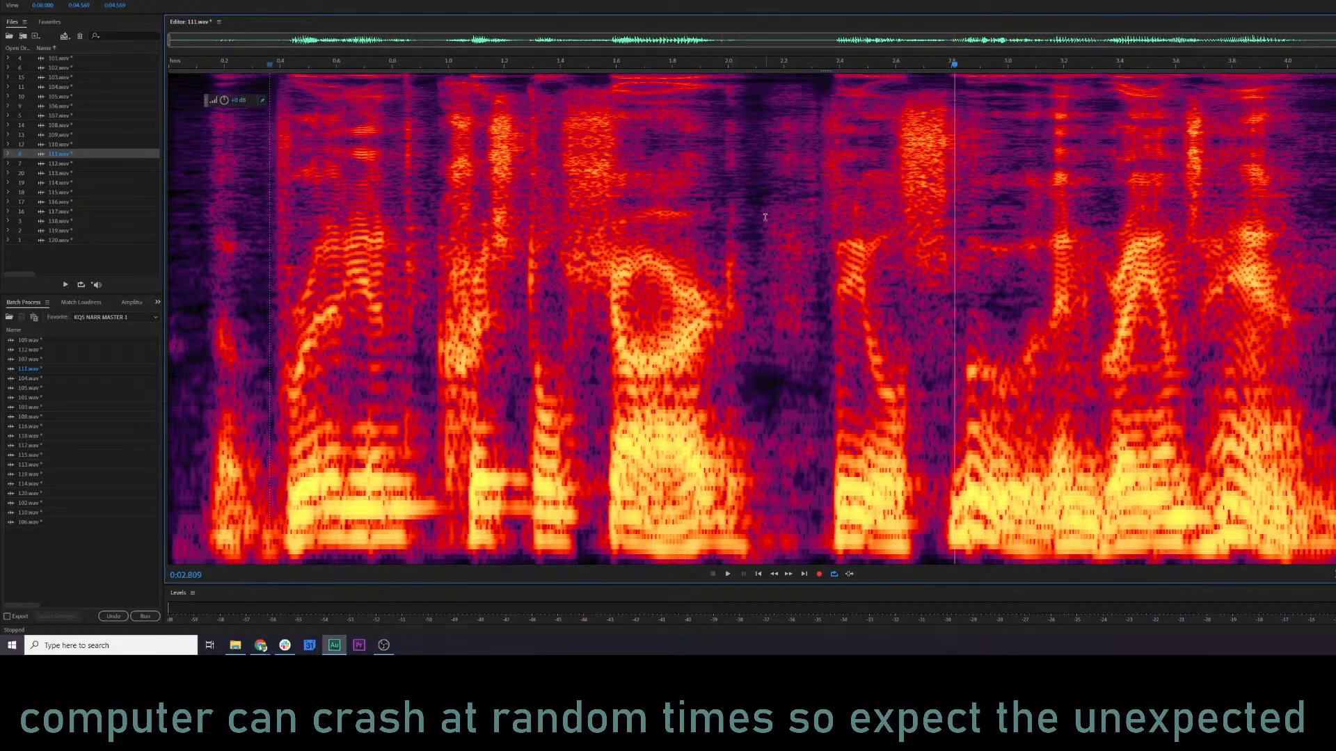
Copy the audio from about 2.34 s to the end of 111.wav and audition from about 0.97 s.
{"action": "left_click_drag", "start_coordinate": [823, 361], "coordinate": [1335, 313]}
{"action": "key", "text": "ctrl+c"}
{"action": "left_click", "coordinate": [440, 266]}
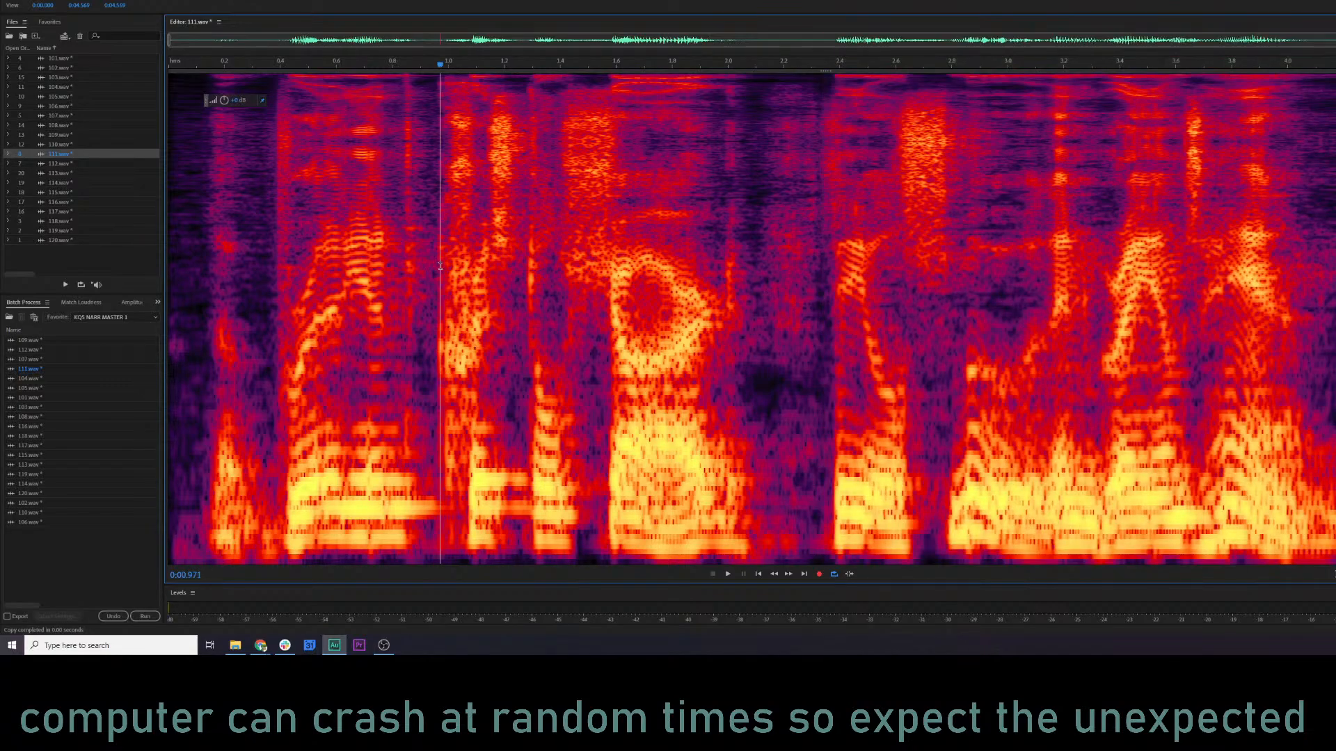
{"action": "key", "text": "space"}
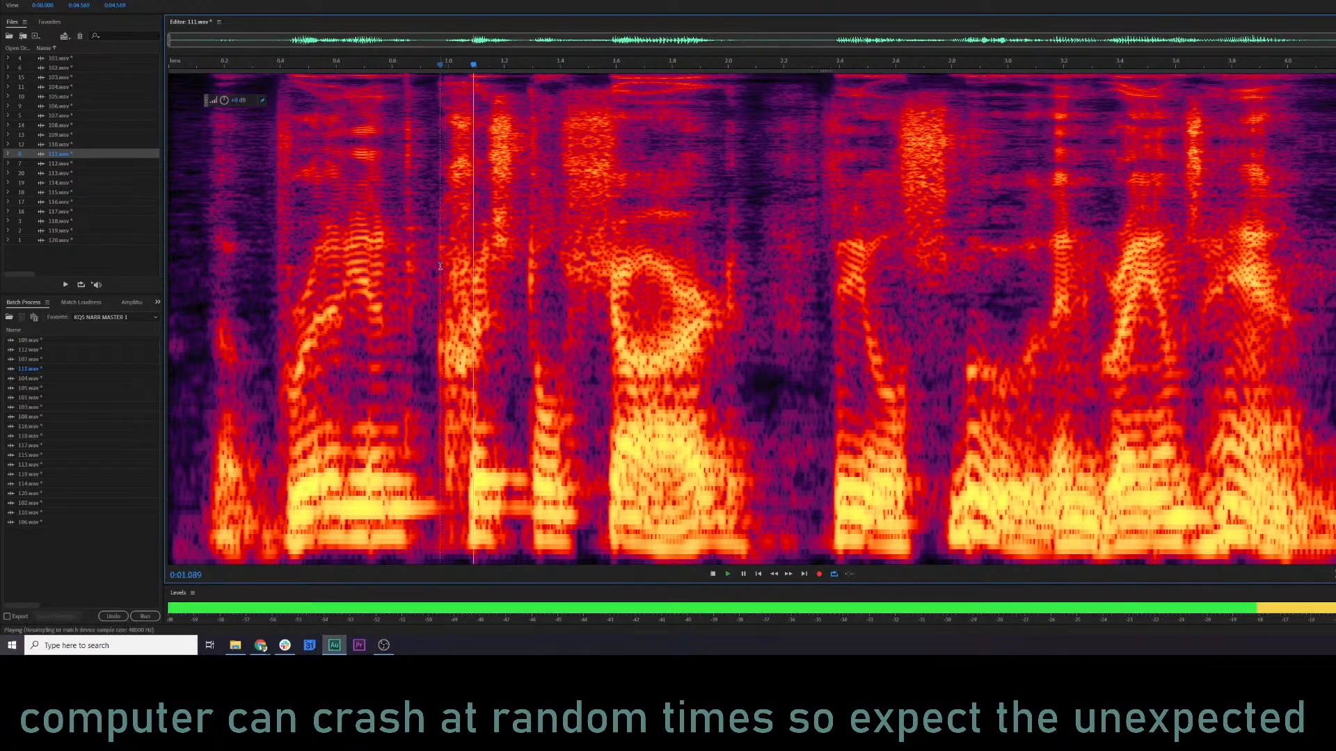
{"action": "key", "text": "space"}
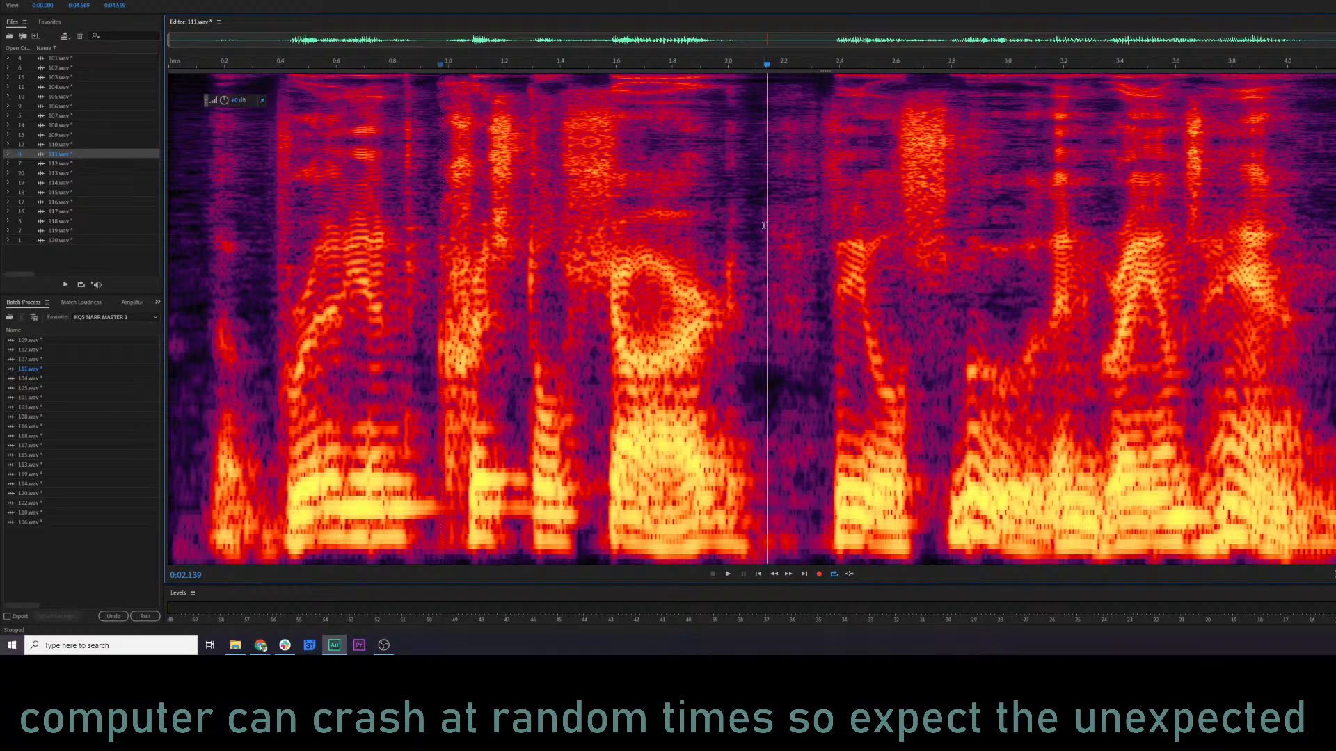
{"action": "left_click", "coordinate": [761, 226]}
{"action": "right_click", "coordinate": [761, 224]}
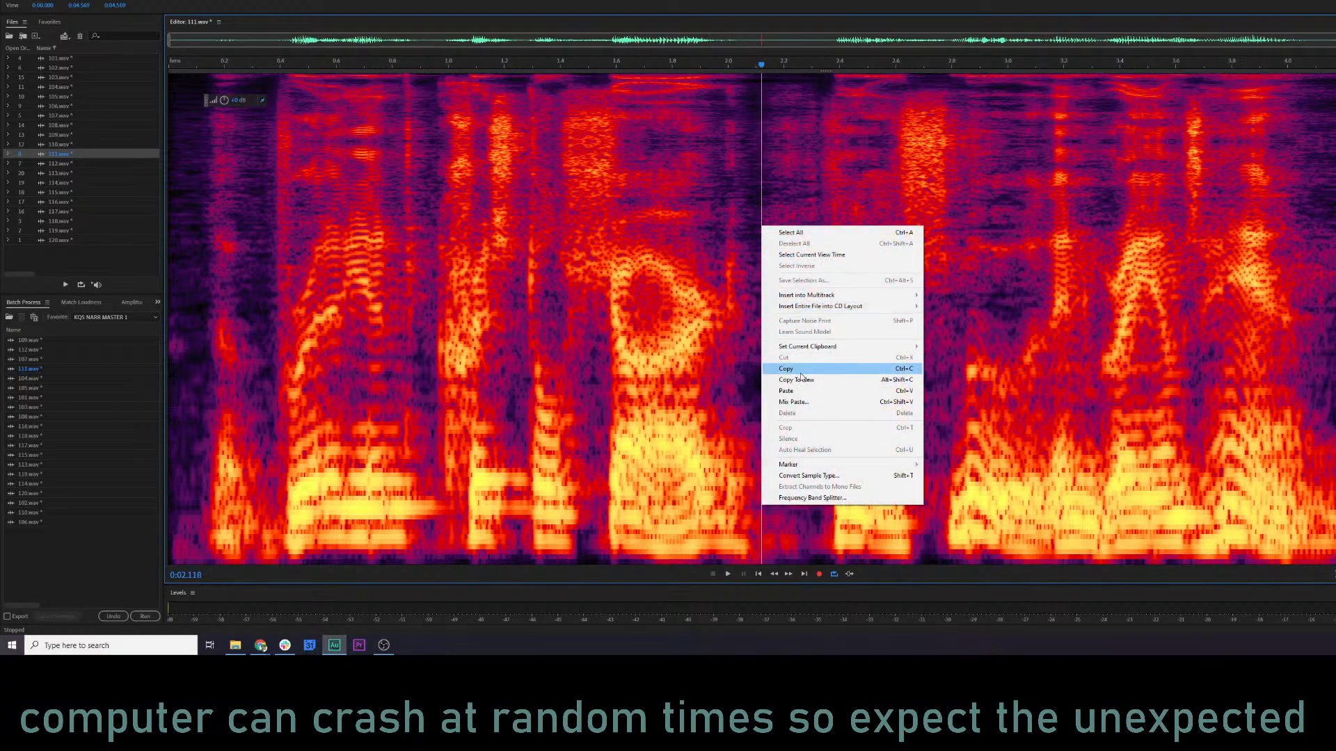
{"action": "left_click", "coordinate": [801, 410]}
{"action": "left_click", "coordinate": [1013, 369]}
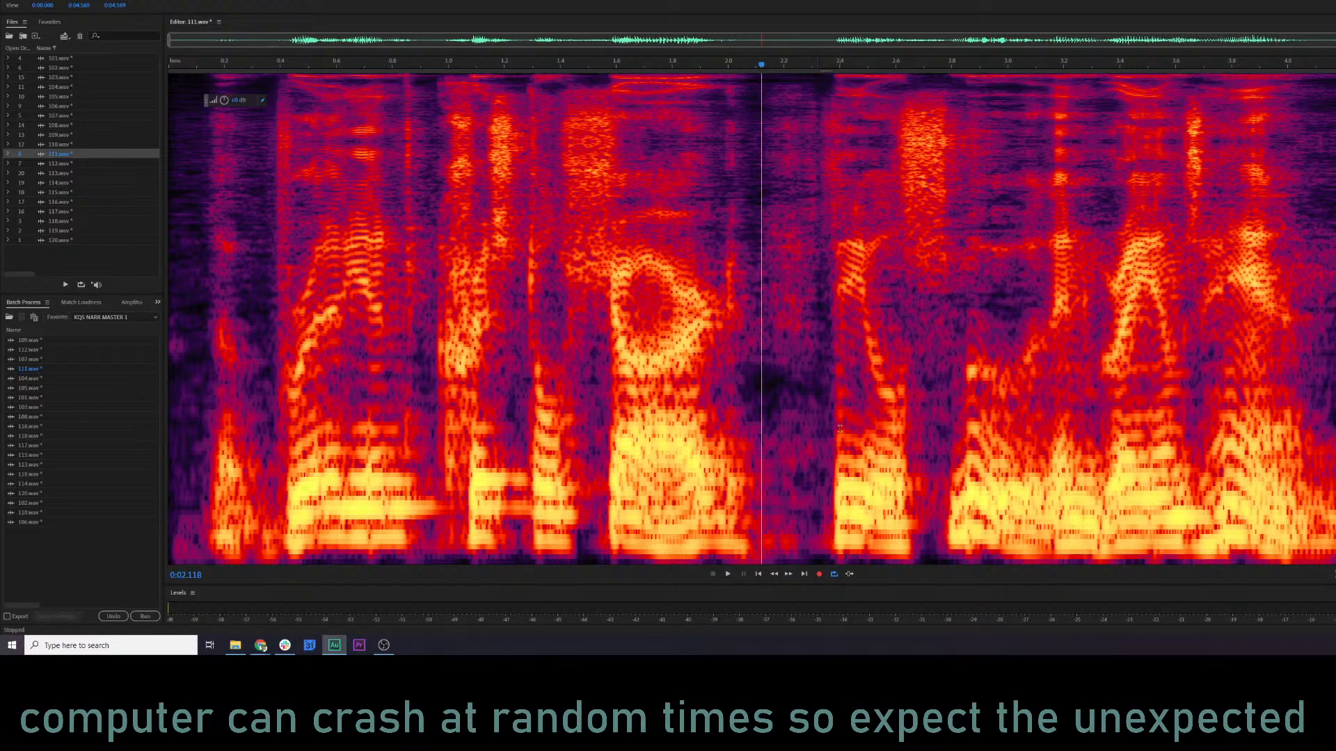
{"action": "left_click", "coordinate": [826, 346]}
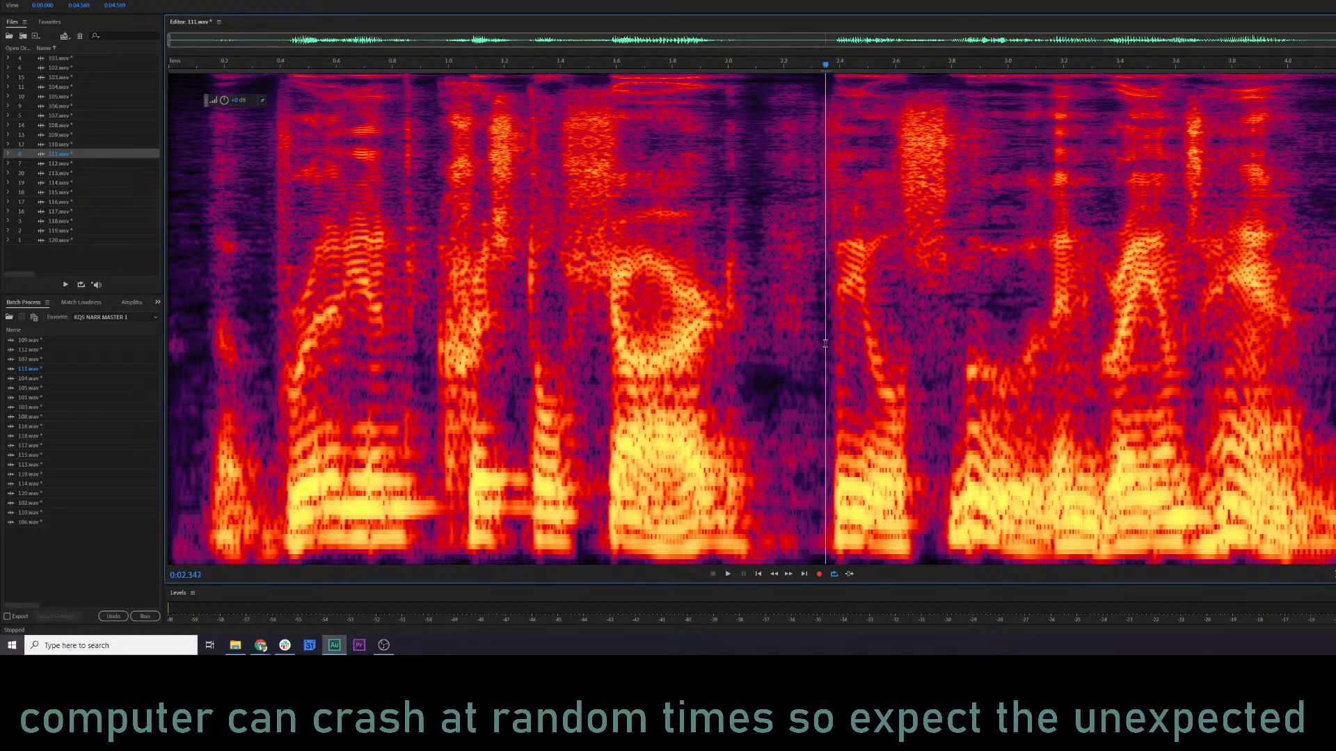
{"action": "left_click_drag", "start_coordinate": [827, 345], "coordinate": [1335, 346]}
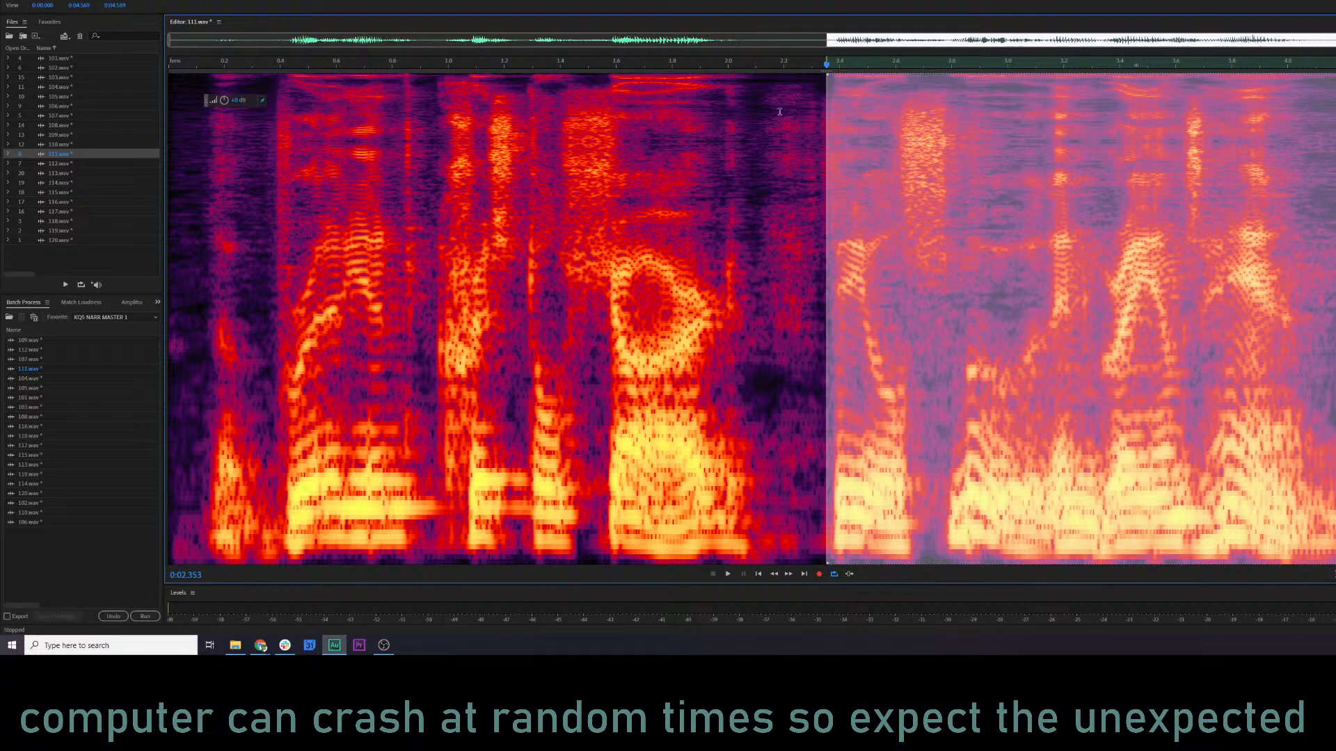
{"action": "left_click", "coordinate": [616, 457]}
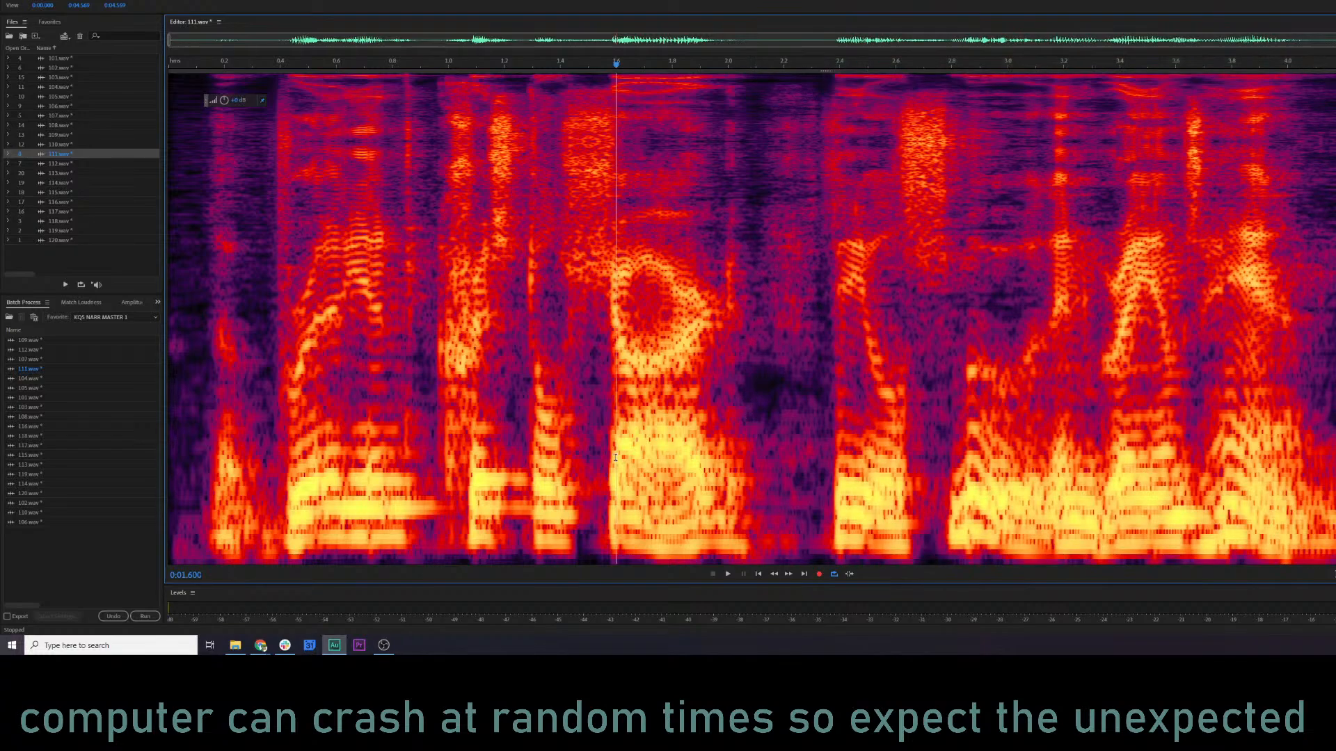
Mix-paste the copied audio at about 2.17 s in overwrite mode with crossfade to shorten the pause in 111.wav.
{"action": "left_click", "coordinate": [766, 336]}
{"action": "left_click", "coordinate": [774, 336]}
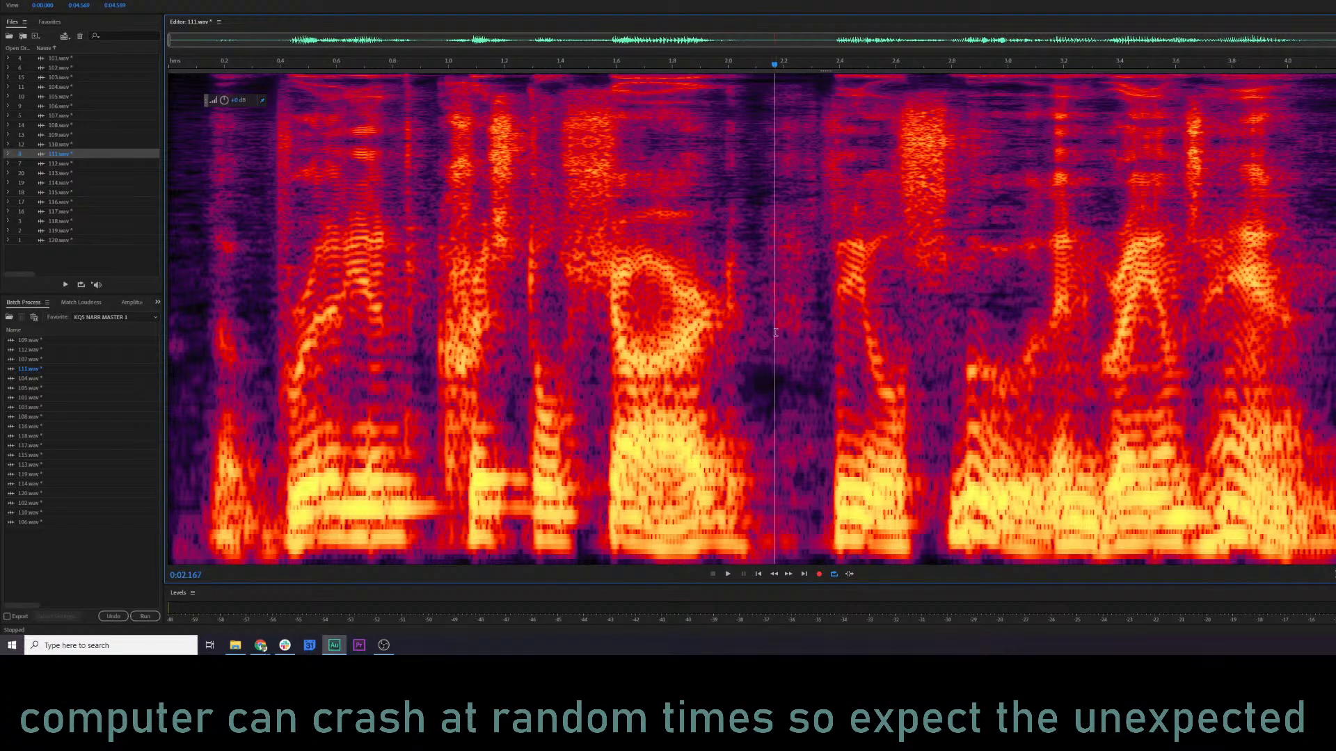
{"action": "right_click", "coordinate": [774, 333]}
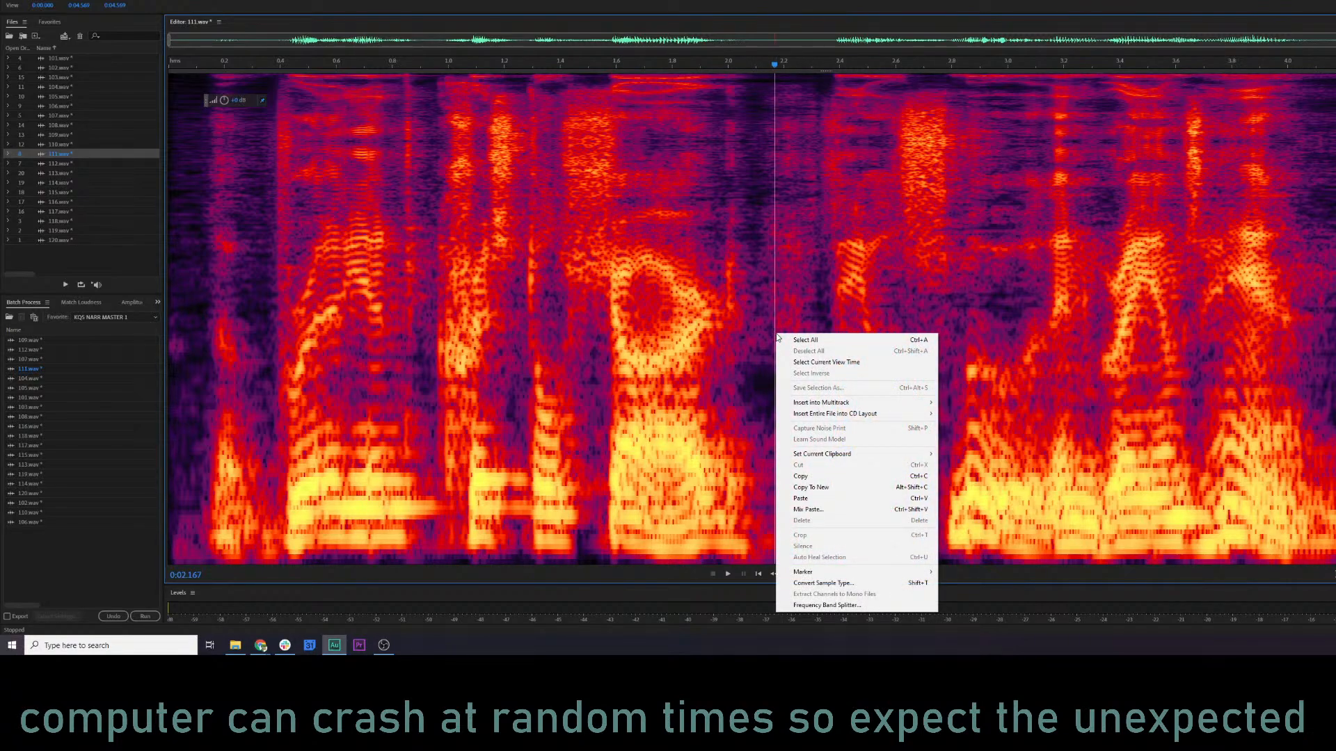
{"action": "left_click", "coordinate": [835, 512]}
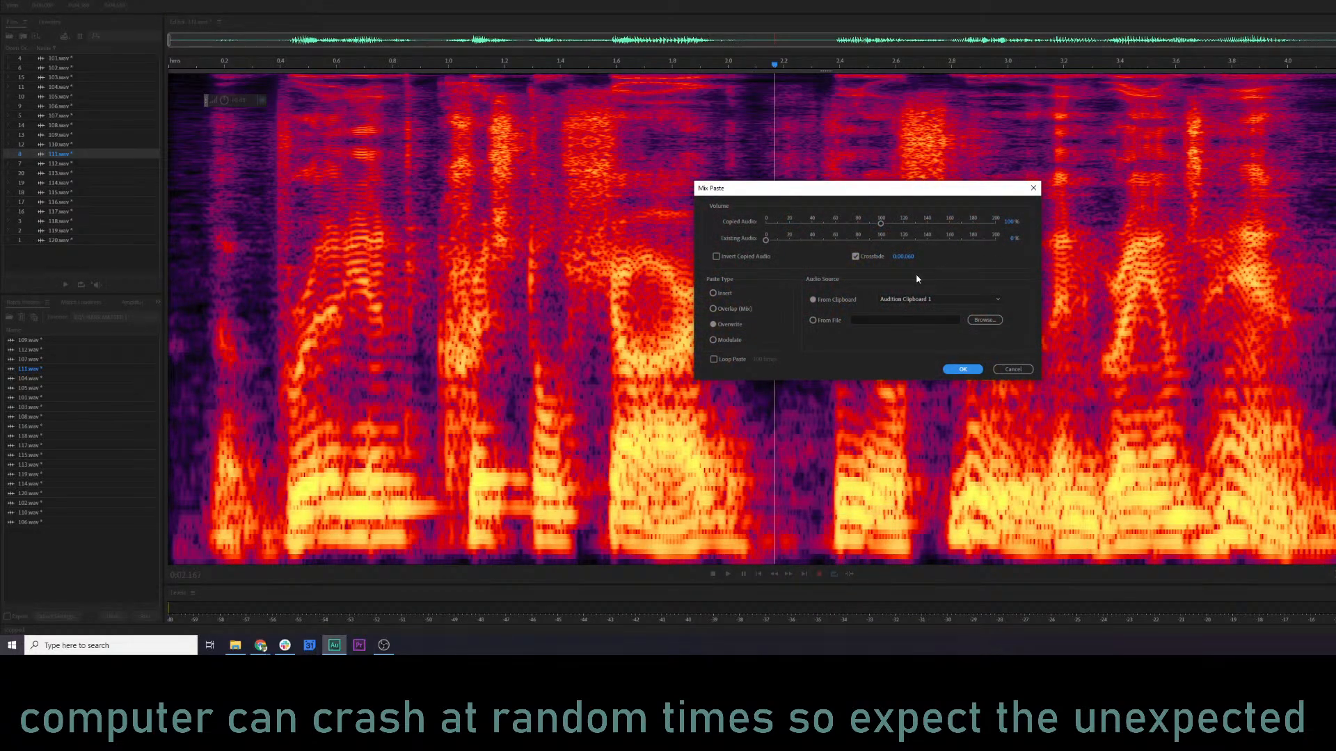
{"action": "left_click", "coordinate": [963, 370]}
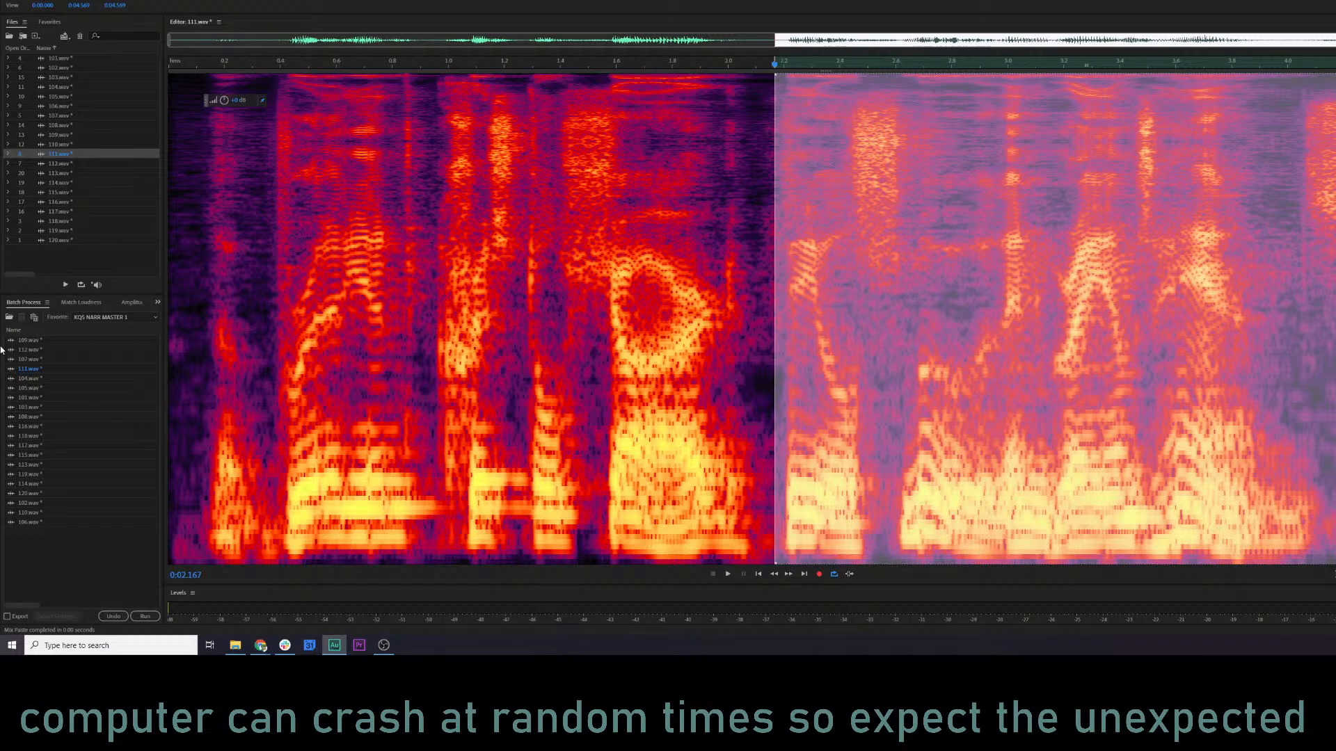
Audition the shortened pause in 111.wav from about 0.35 s, and undo the last mix paste.
{"action": "left_click", "coordinate": [264, 299]}
{"action": "key", "text": "space"}
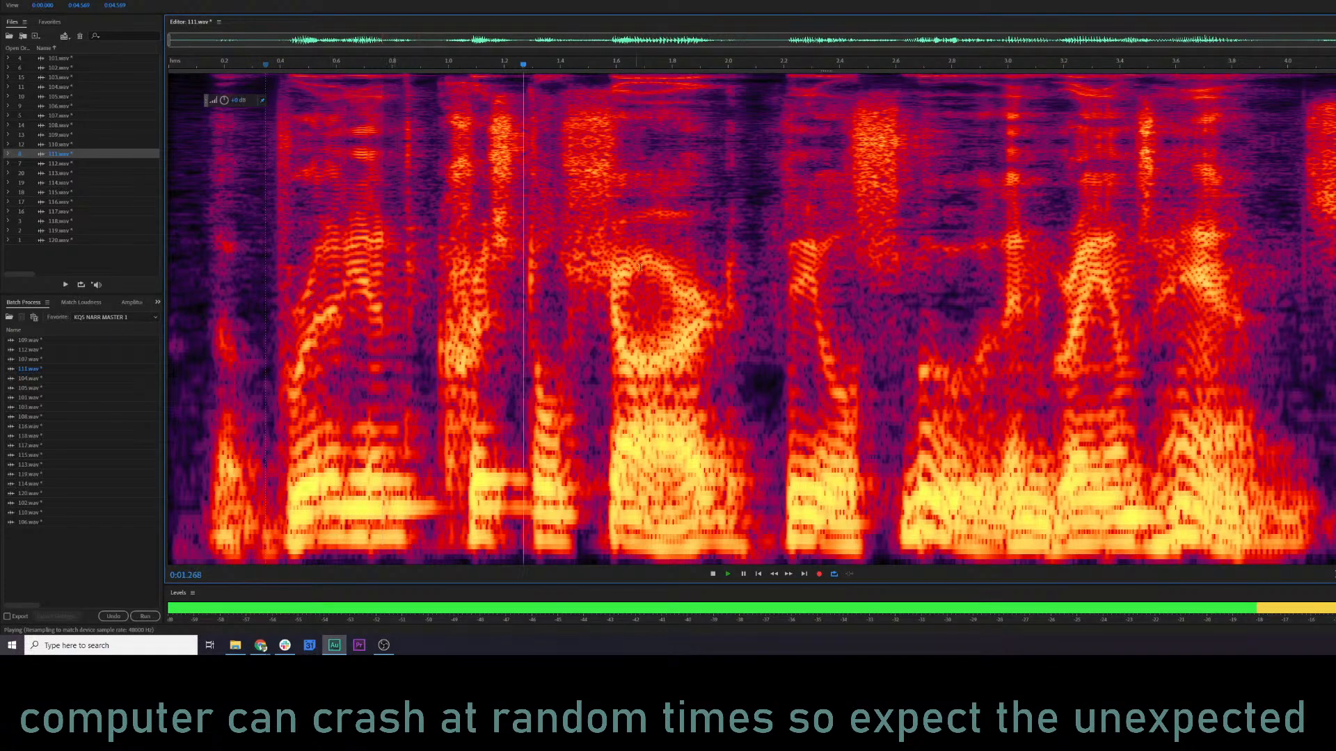
{"action": "key", "text": "space"}
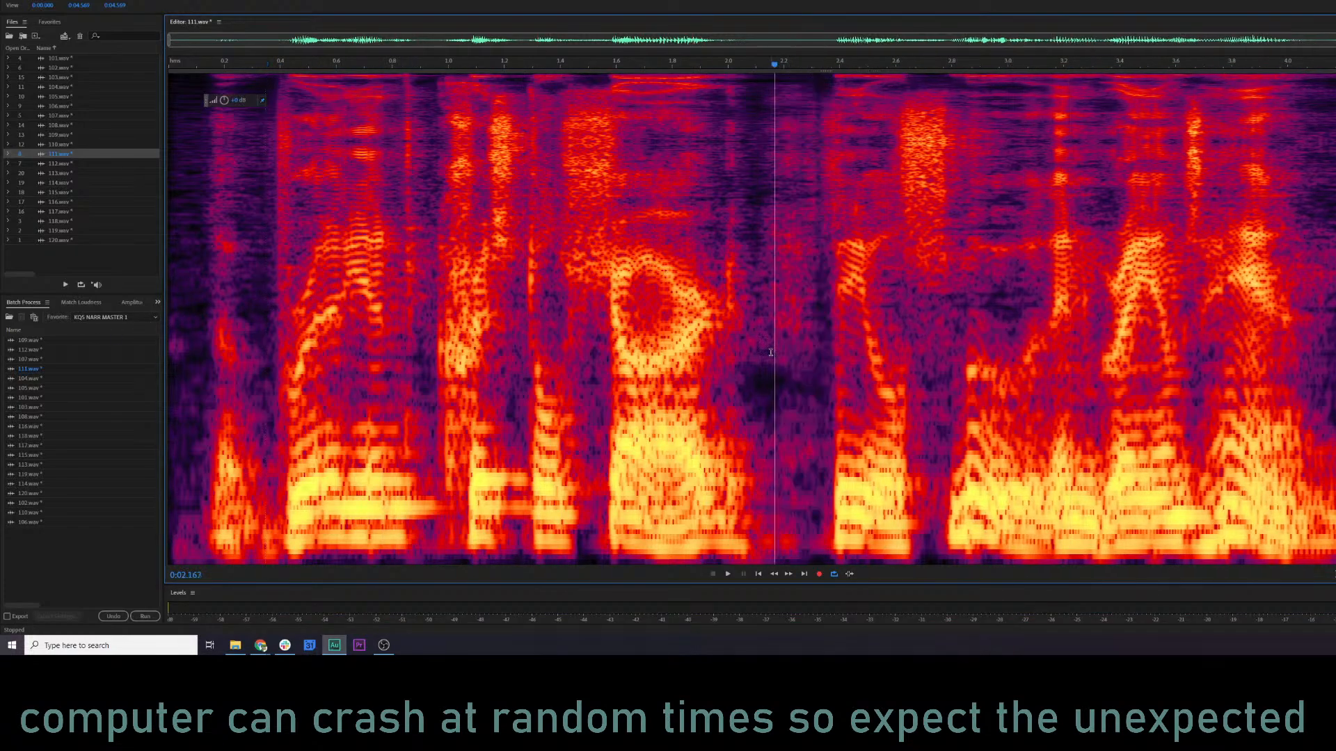
Try mix-pasting the copied audio at about 2.12 s in 111.wav, and undo it after playback from about 1.44 s.
{"action": "left_click", "coordinate": [762, 346]}
{"action": "right_click", "coordinate": [762, 347]}
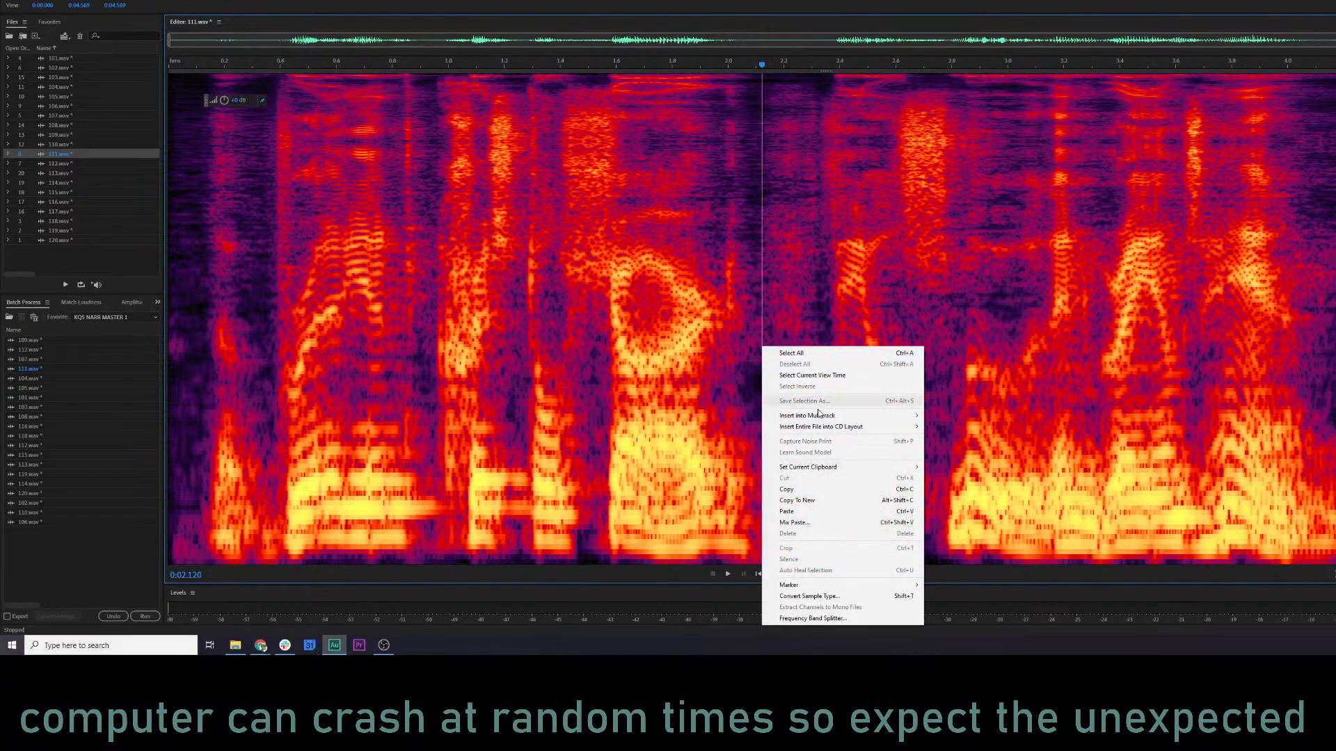
{"action": "left_click", "coordinate": [833, 522]}
{"action": "left_click", "coordinate": [961, 370]}
{"action": "left_click", "coordinate": [571, 374]}
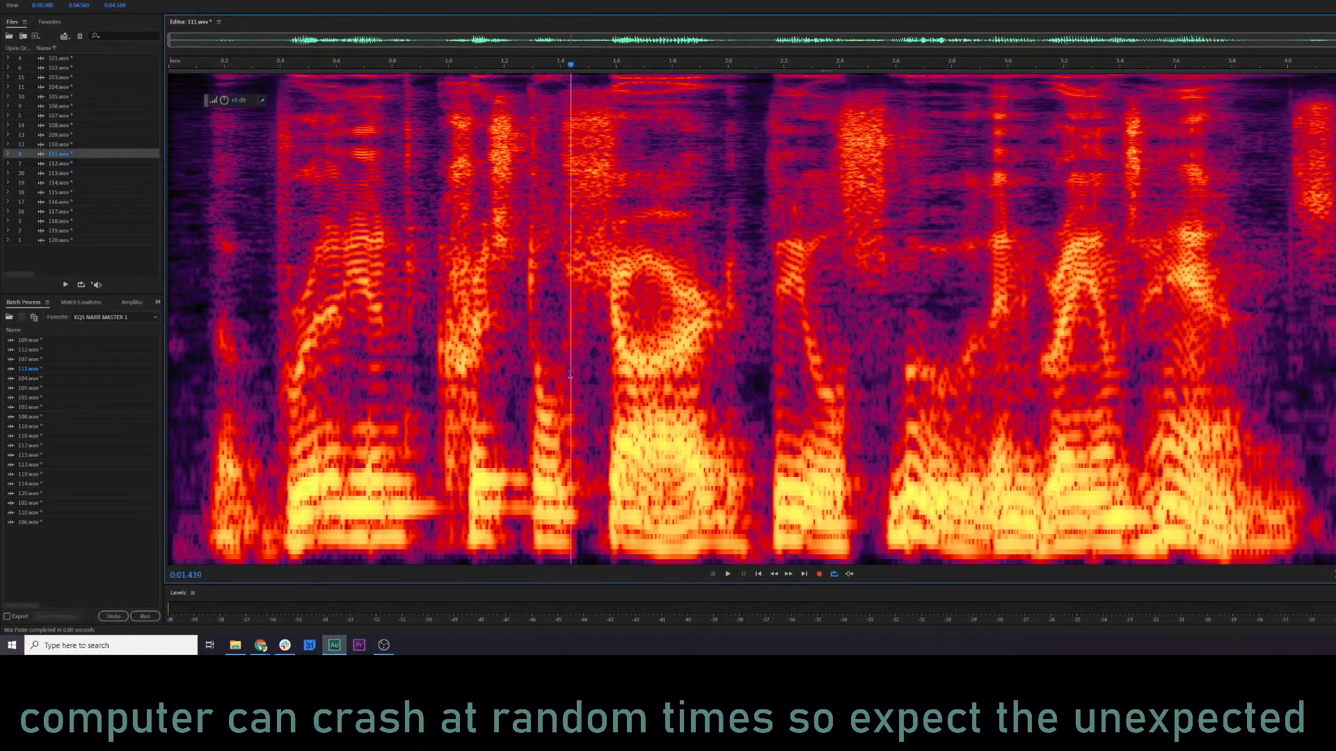
{"action": "key", "text": "space"}
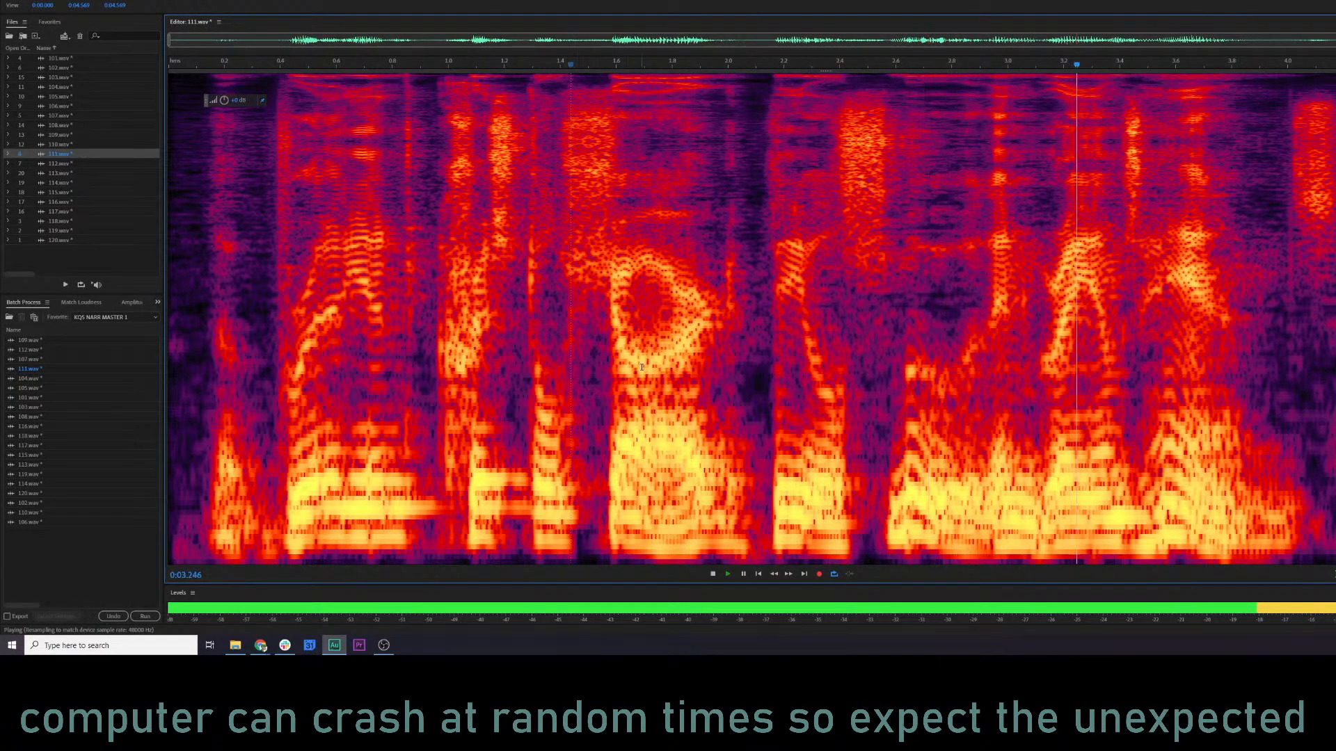
{"action": "key", "text": "space"}
{"action": "key", "text": "ctrl+z"}
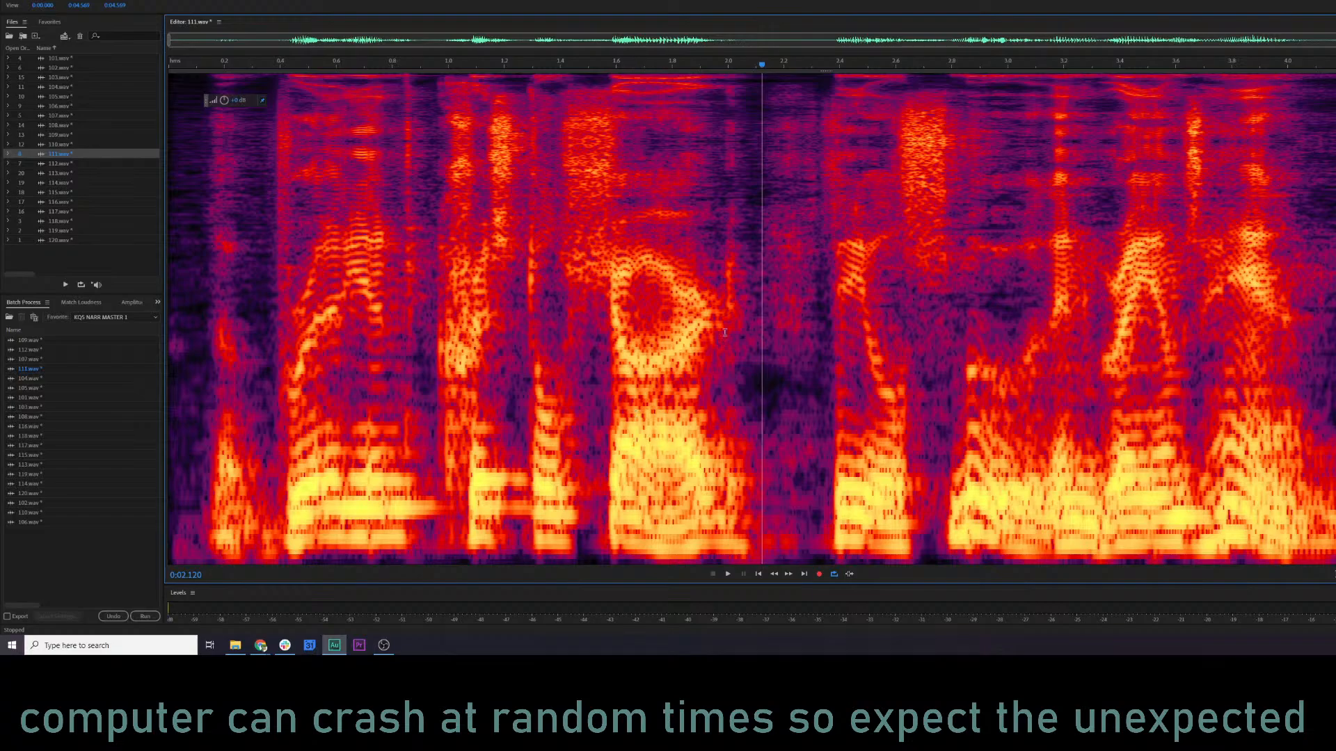
Mix-paste the copied audio at about 2.06 s in overwrite mode with crossfade and audition 111.wav from about 0.36 s.
{"action": "left_click", "coordinate": [744, 326]}
{"action": "right_click", "coordinate": [744, 326]}
{"action": "left_click", "coordinate": [828, 505]}
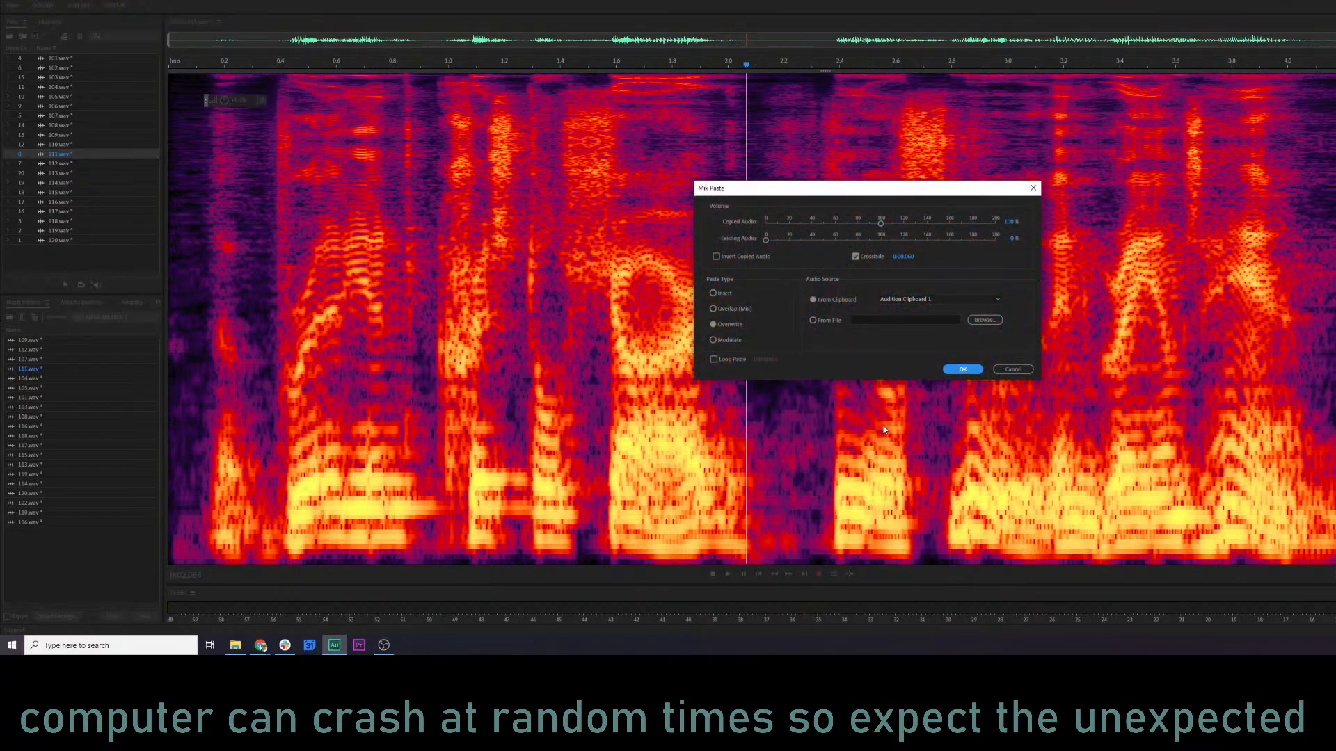
{"action": "left_click", "coordinate": [962, 369]}
{"action": "left_click", "coordinate": [268, 299]}
{"action": "key", "text": "space"}
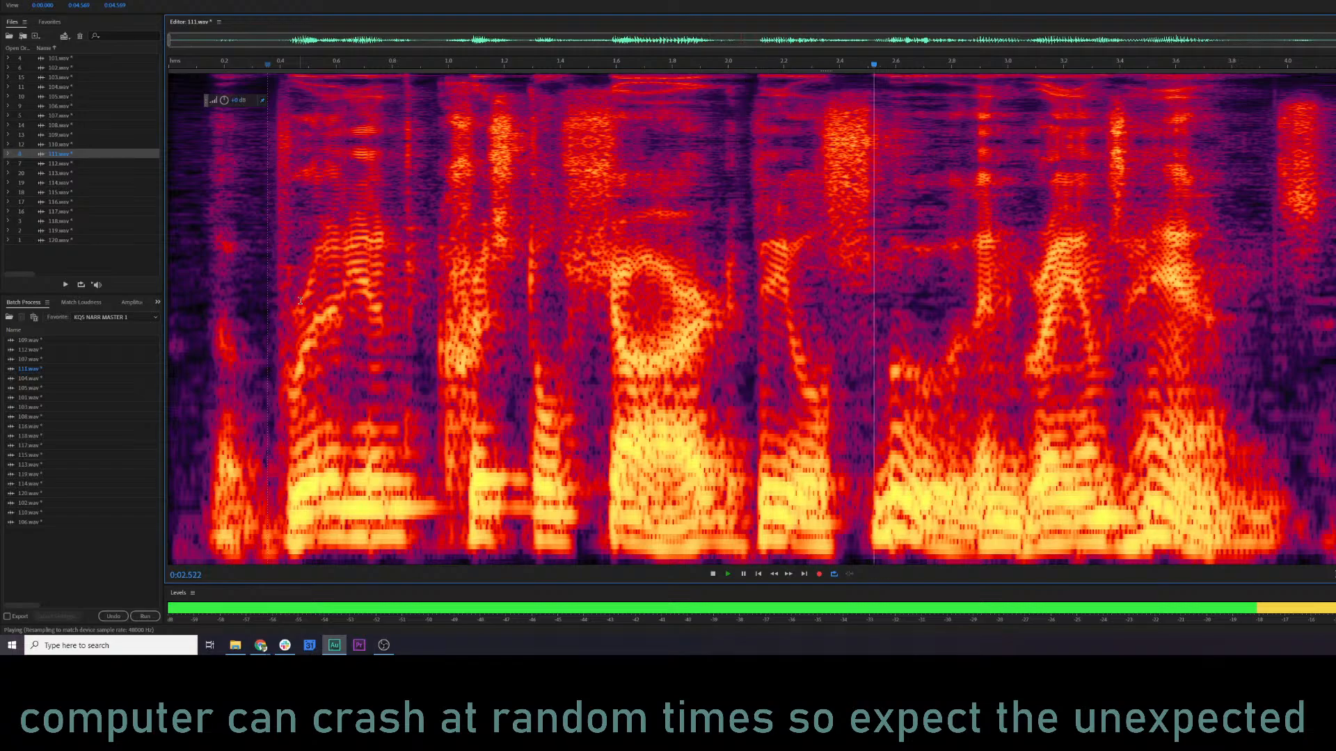
{"action": "key", "text": "space"}
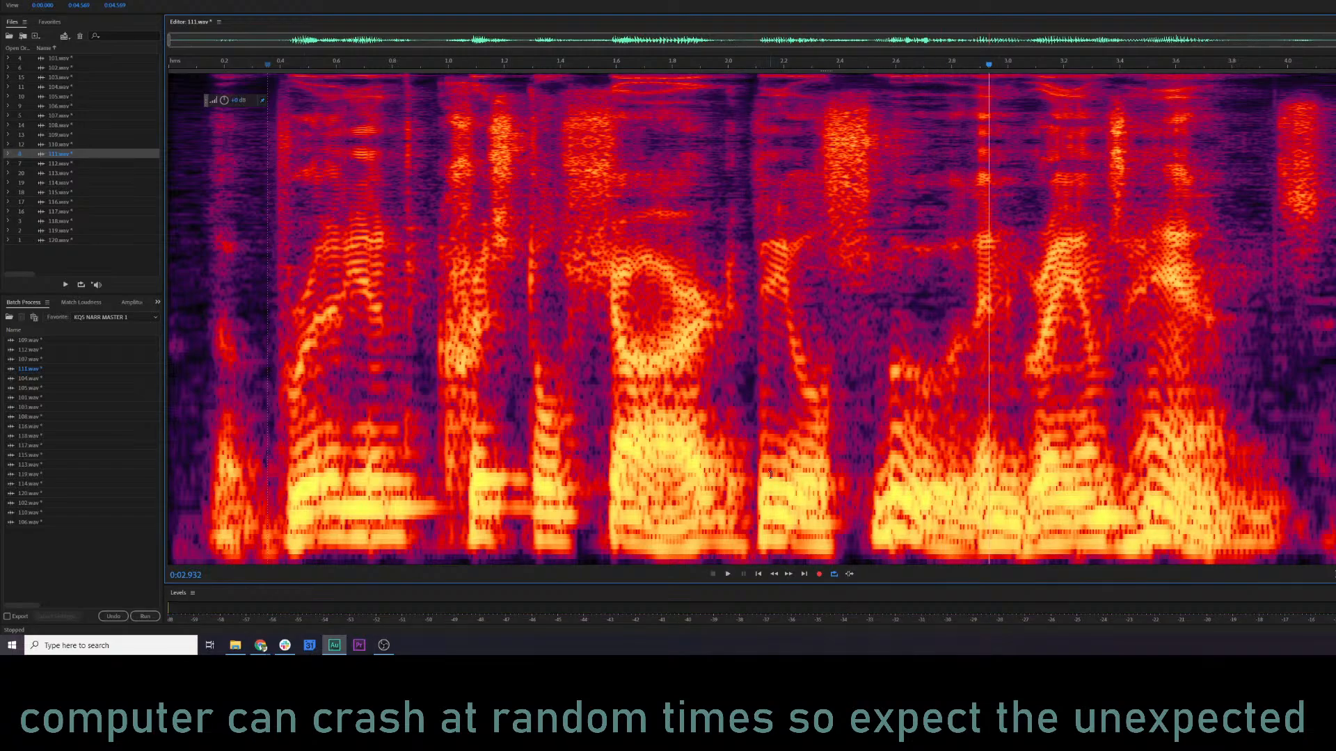
Hide the spectral display and audition the edited pause in the waveform from about 1.72 s.
{"action": "key", "text": "shift+d"}
{"action": "left_click", "coordinate": [650, 324]}
{"action": "key", "text": "space"}
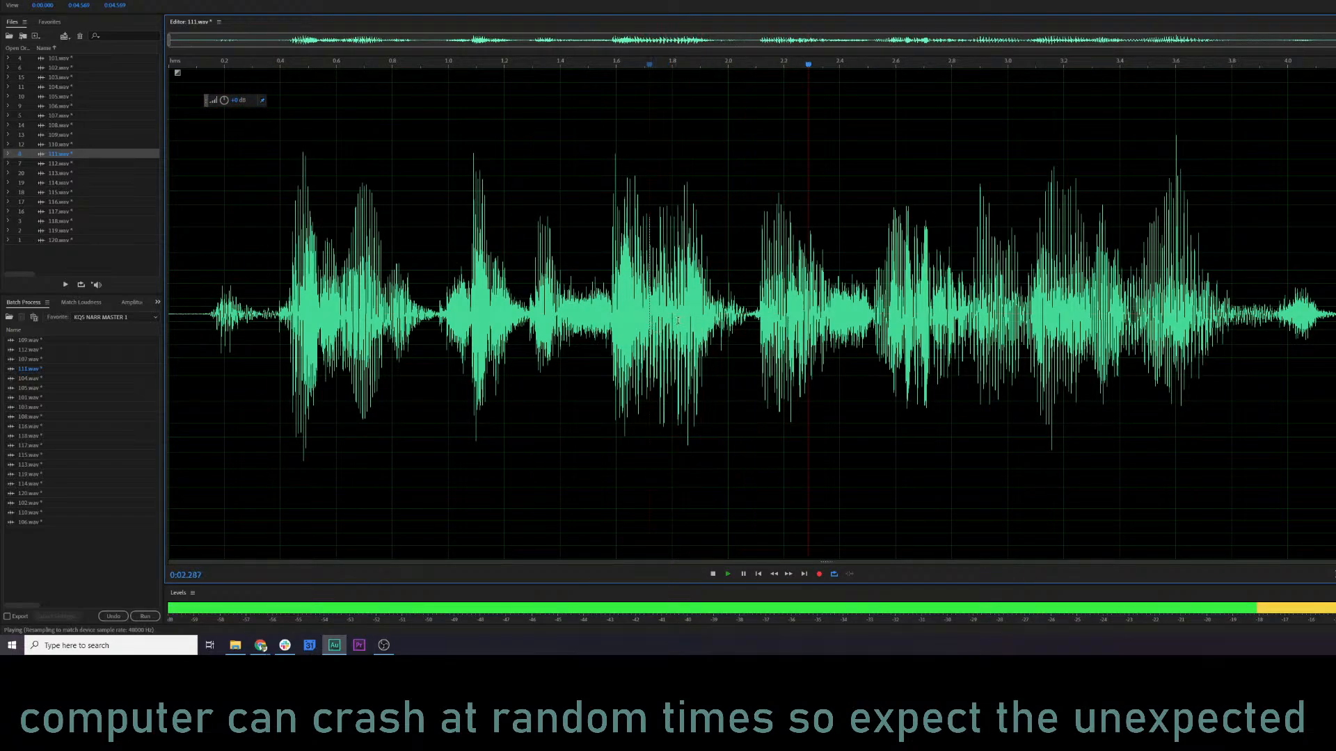
{"action": "key", "text": "space"}
Apply a Gain Envelope with the Soften Attack preset to the word onset from about 2.11 to 2.16 s, and audition from about 1.81 s.
{"action": "left_click", "coordinate": [746, 312]}
{"action": "scroll", "coordinate": [747, 311], "scroll_direction": "up", "scroll_amount": 5}
{"action": "left_click_drag", "start_coordinate": [790, 293], "coordinate": [851, 294]}
{"action": "left_click", "coordinate": [99, 1]}
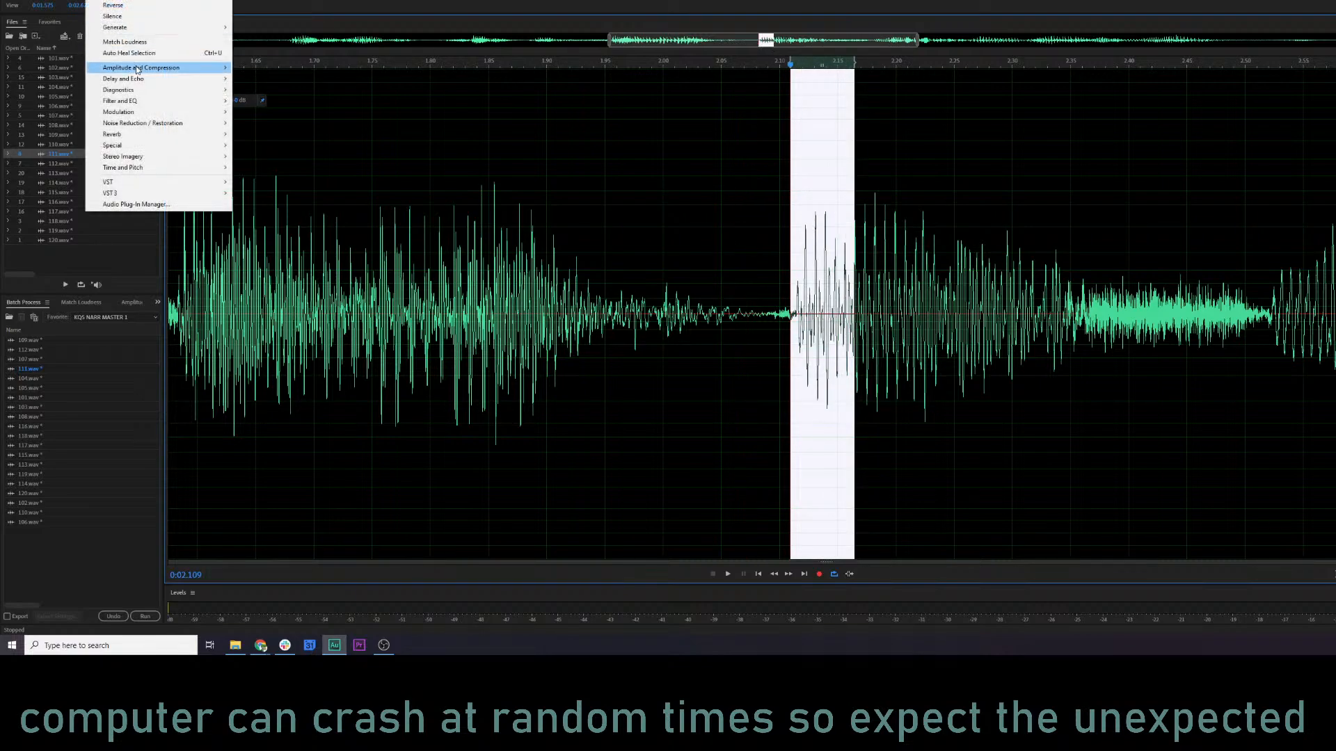
{"action": "mouse_move", "coordinate": [138, 68]}
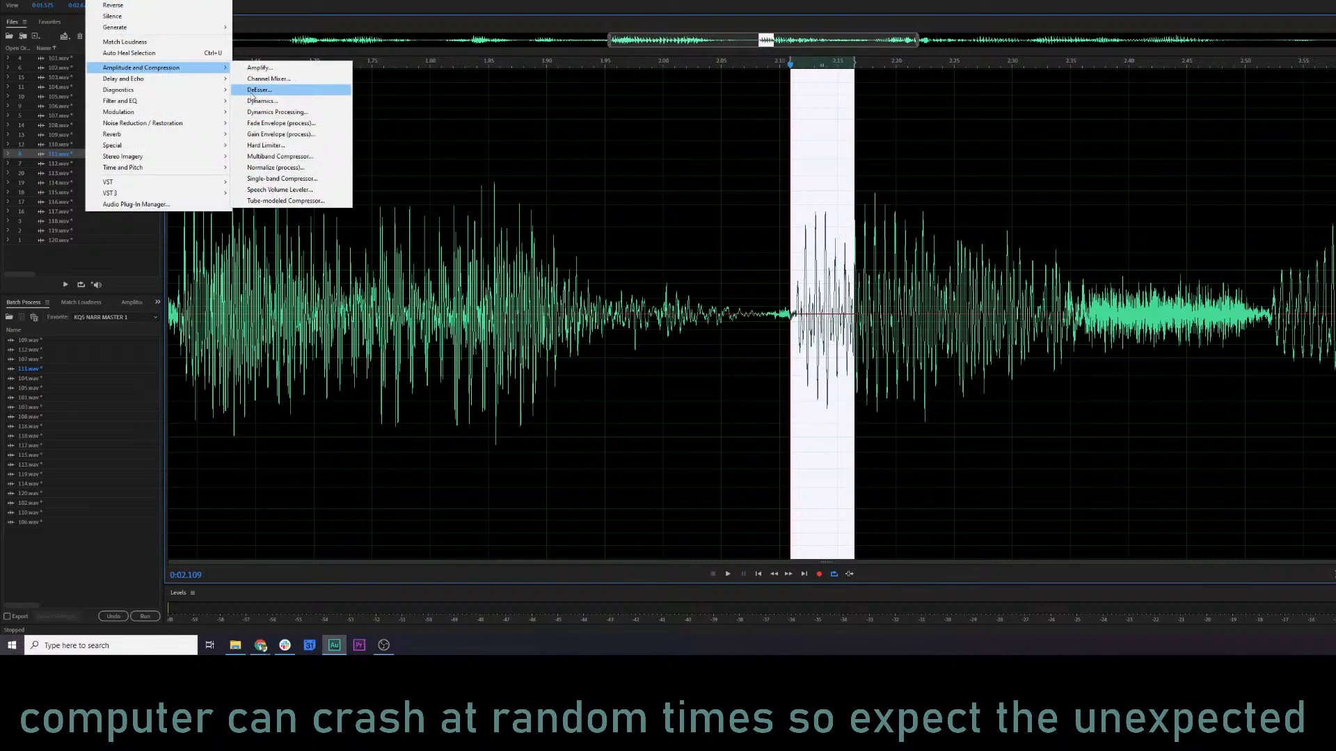
{"action": "left_click", "coordinate": [292, 136]}
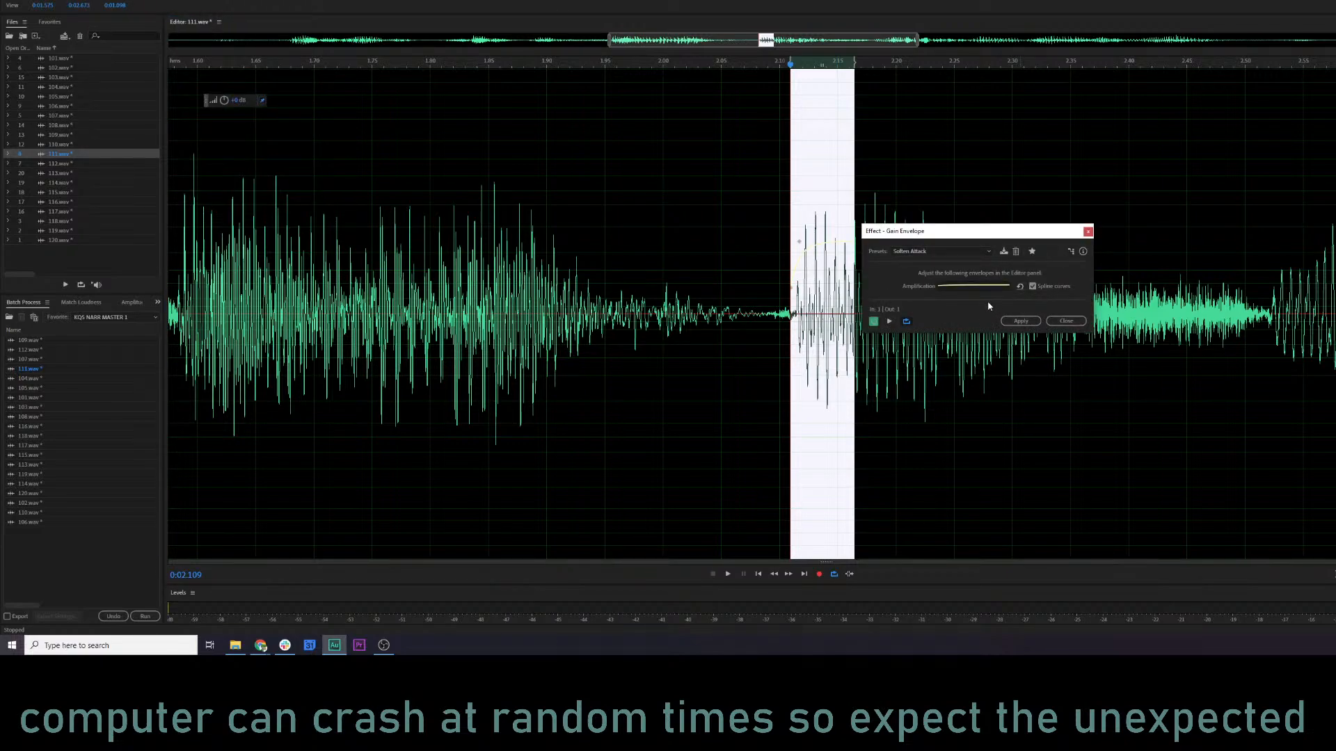
{"action": "left_click", "coordinate": [1020, 321]}
{"action": "left_click", "coordinate": [442, 295]}
{"action": "key", "text": "space"}
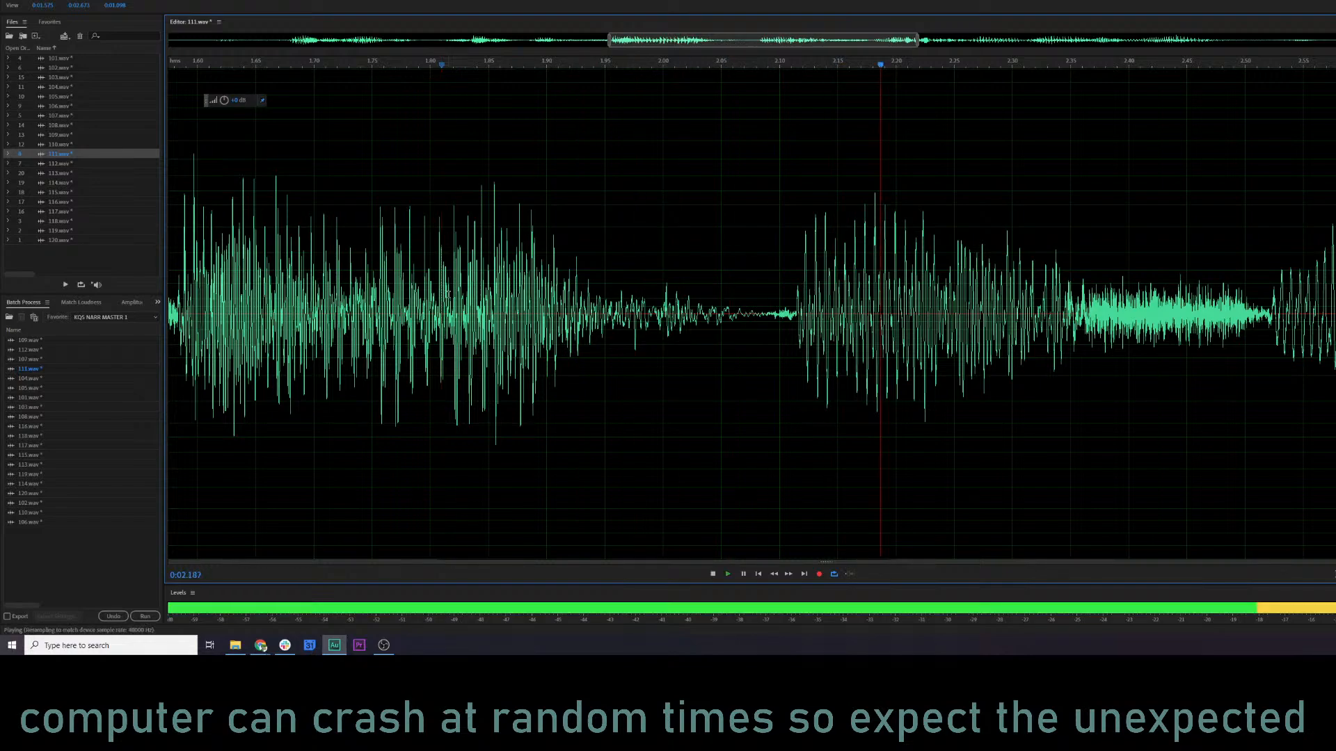
{"action": "key", "text": "space"}
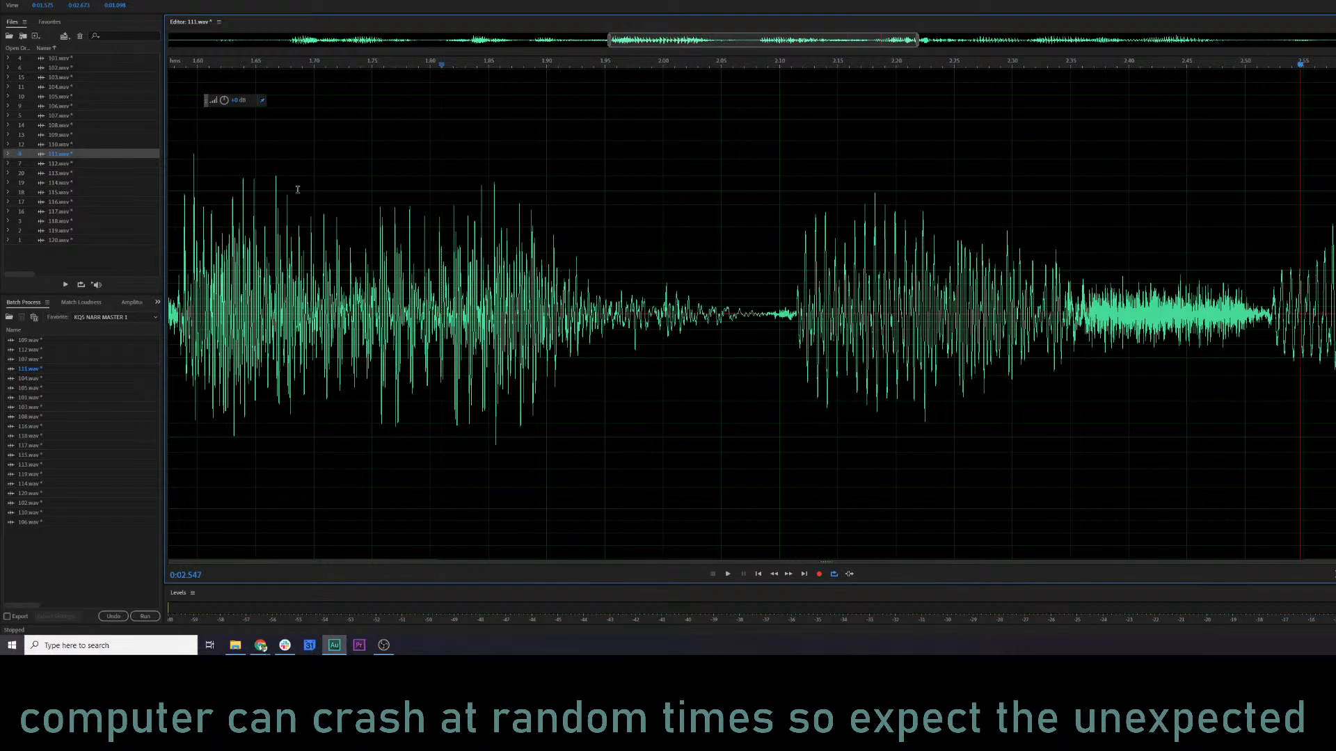
Return 111.wav to the full-length spectral display and audition from about 0.65 s.
{"action": "left_click", "coordinate": [391, 295]}
{"action": "key", "text": "shift+d"}
{"action": "left_click", "coordinate": [537, 295]}
{"action": "left_click", "coordinate": [343, 295]}
{"action": "scroll", "coordinate": [343, 295], "scroll_direction": "down", "scroll_amount": 5}
{"action": "left_click", "coordinate": [350, 297]}
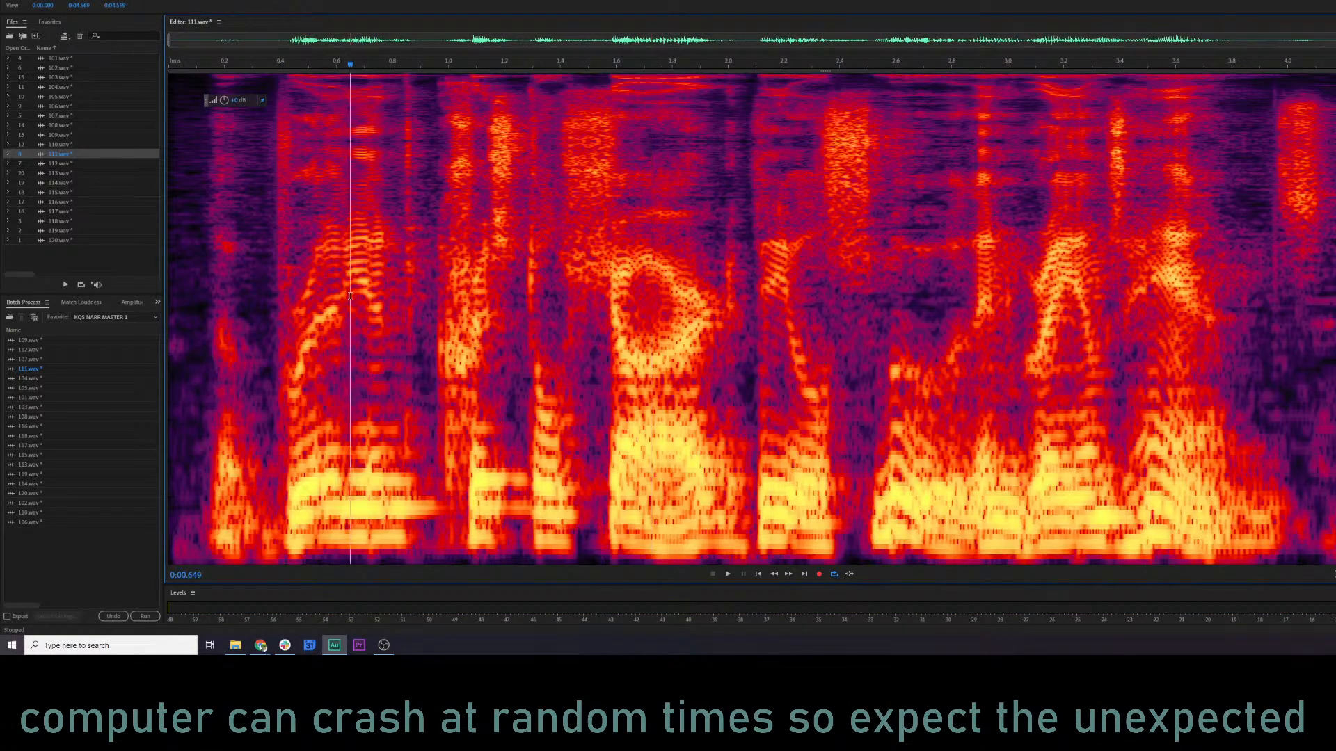
{"action": "key", "text": "space"}
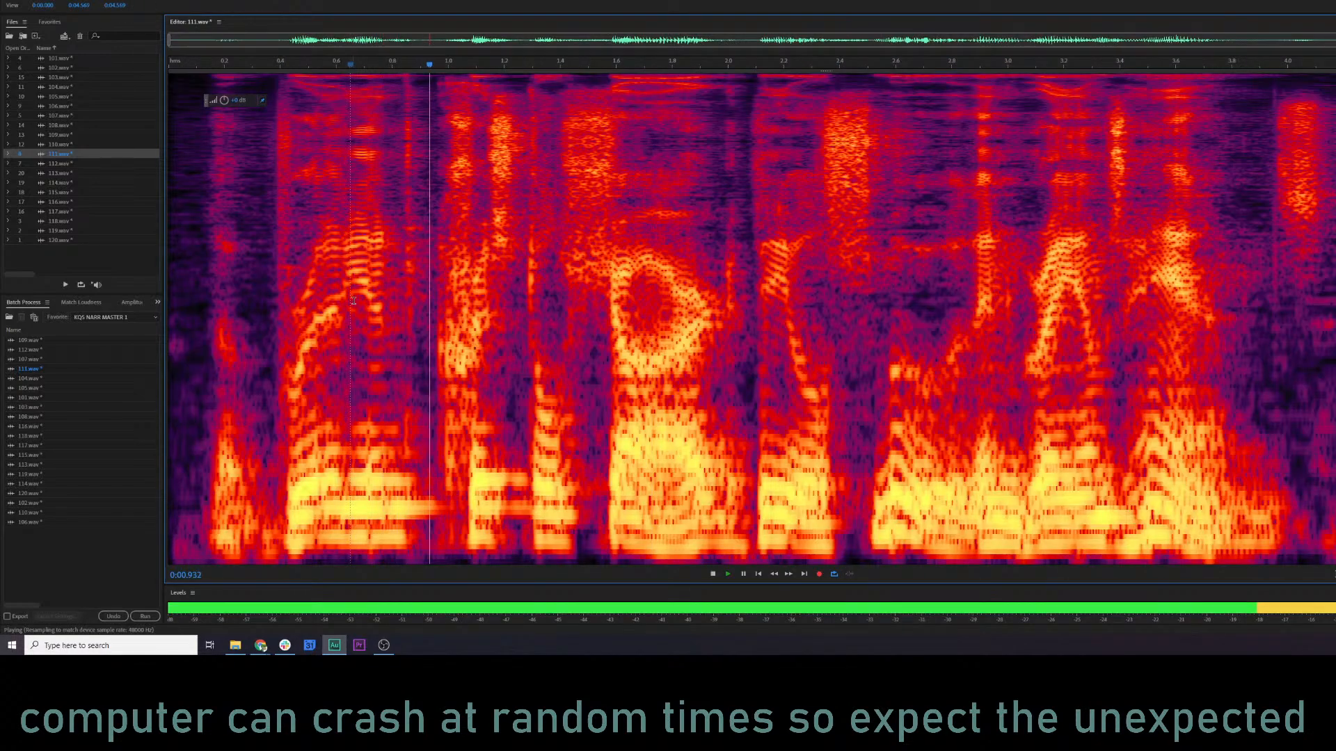
{"action": "key", "text": "space"}
Select the word onset from about 2.11 to 2.16 s, and undo the gain envelope and mix paste in 111.wav.
{"action": "left_click", "coordinate": [718, 313]}
{"action": "scroll", "coordinate": [720, 346], "scroll_direction": "up", "scroll_amount": 3}
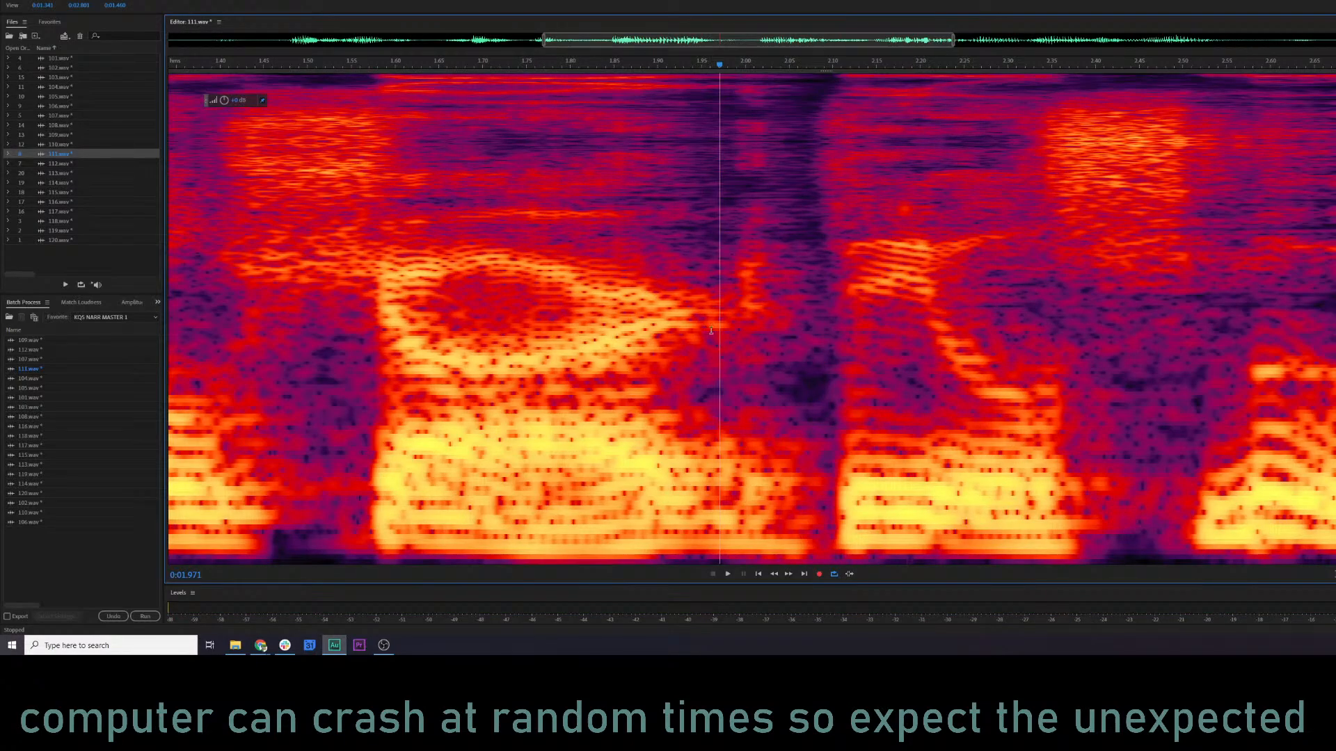
{"action": "left_click_drag", "start_coordinate": [841, 327], "coordinate": [889, 326]}
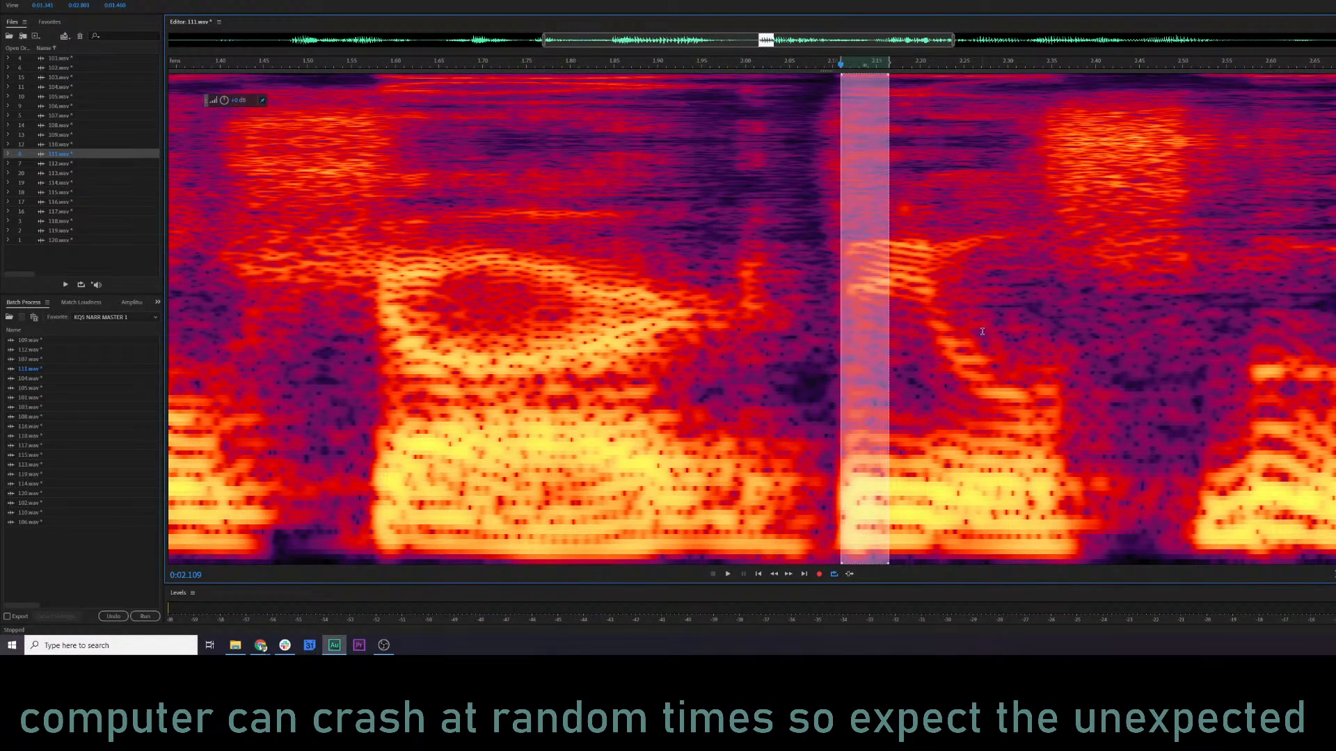
{"action": "scroll", "coordinate": [982, 332], "scroll_direction": "down", "scroll_amount": 5}
{"action": "left_click", "coordinate": [938, 369]}
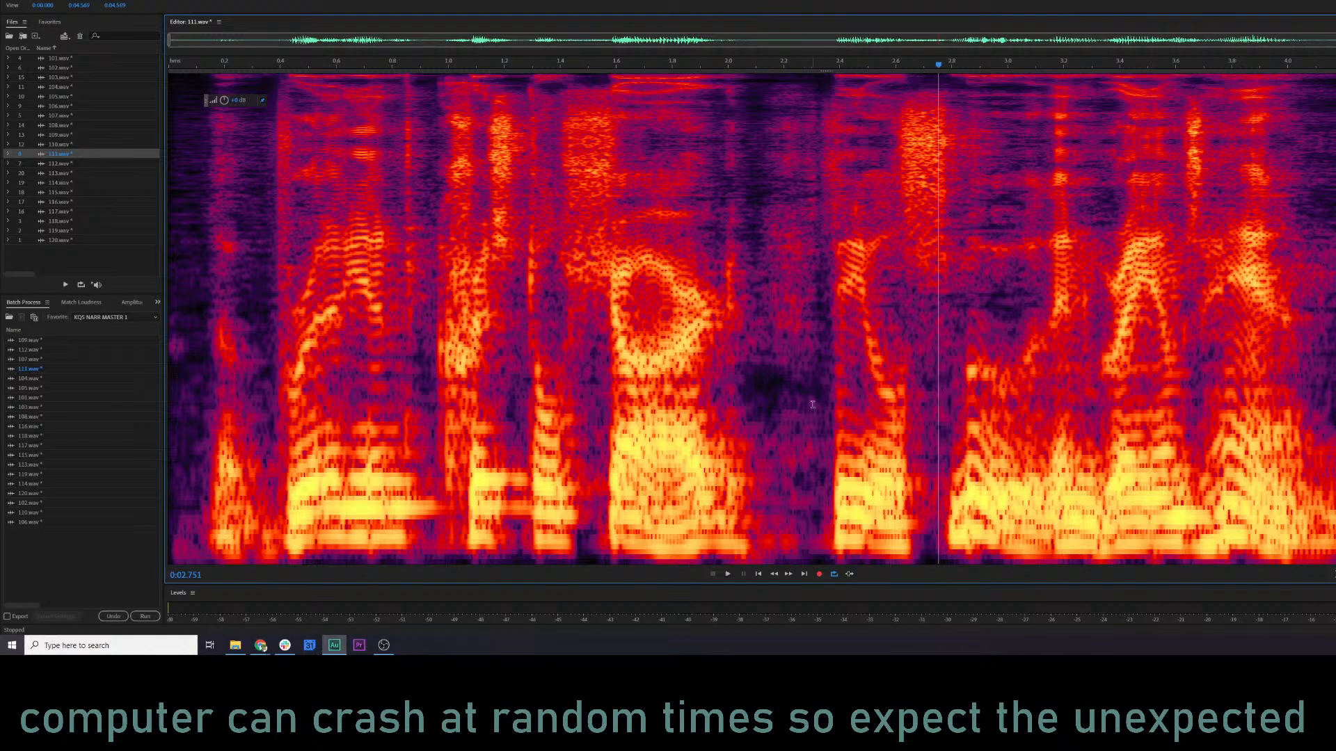
Copy the audio from about 2.29 s to the end of 111.wav and audition from about 1.24 s.
{"action": "left_click_drag", "start_coordinate": [808, 545], "coordinate": [1335, 545]}
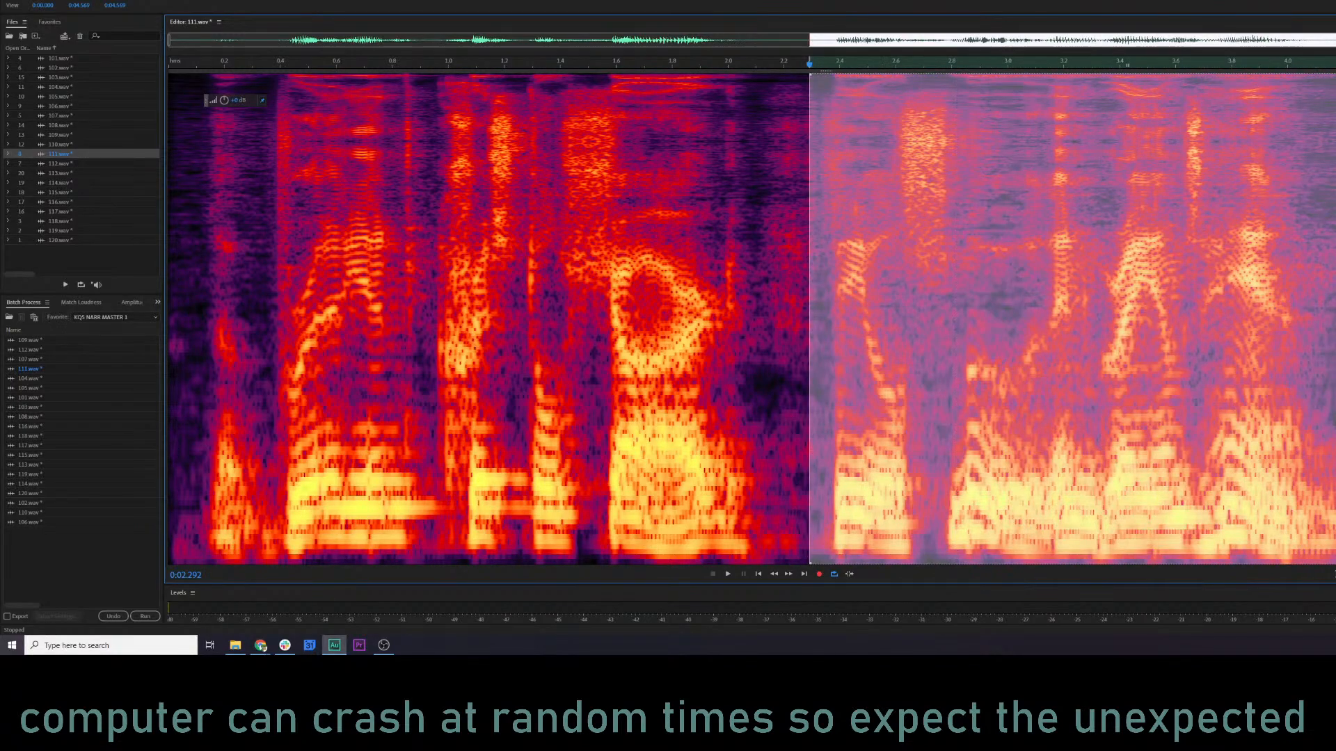
{"action": "left_click", "coordinate": [515, 397]}
{"action": "key", "text": "space"}
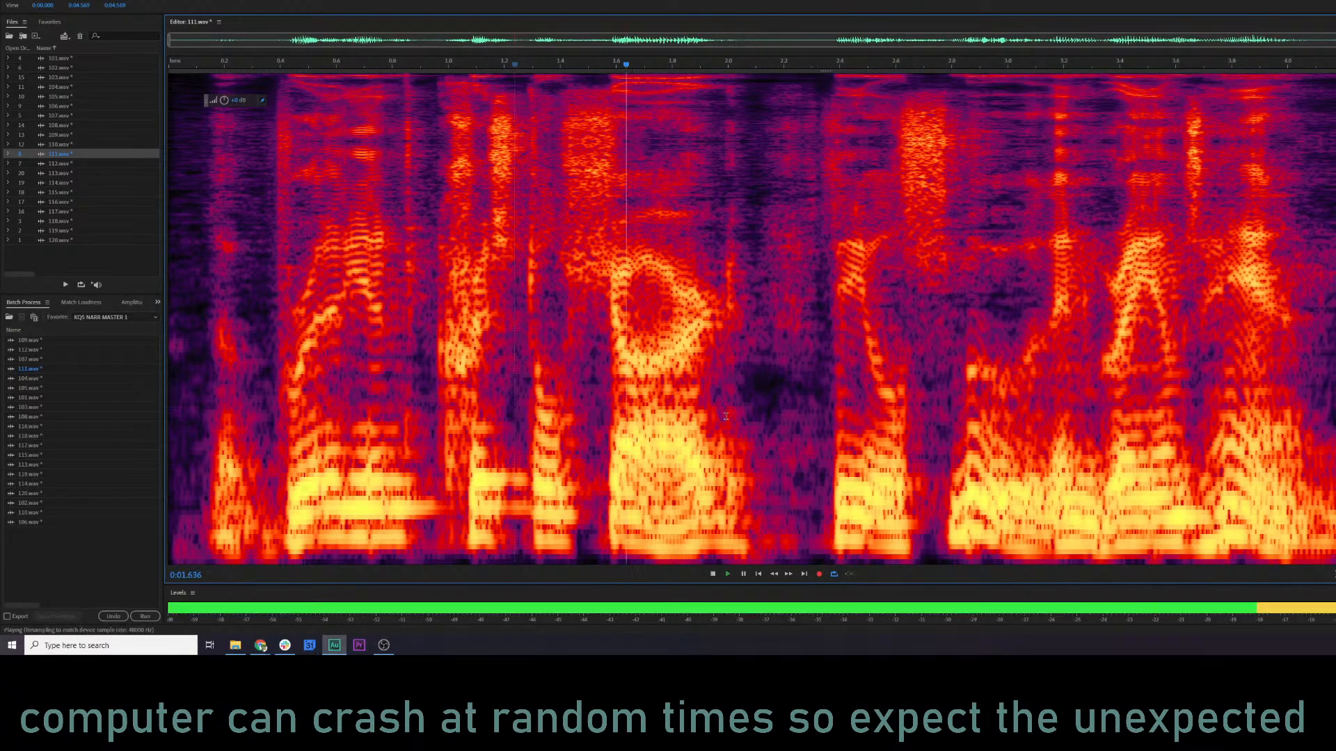
{"action": "key", "text": "space"}
Try mix-pasting the copied audio at about 2.05 s in 111.wav, and undo it after playback from about 1.04 s.
{"action": "right_click", "coordinate": [742, 355]}
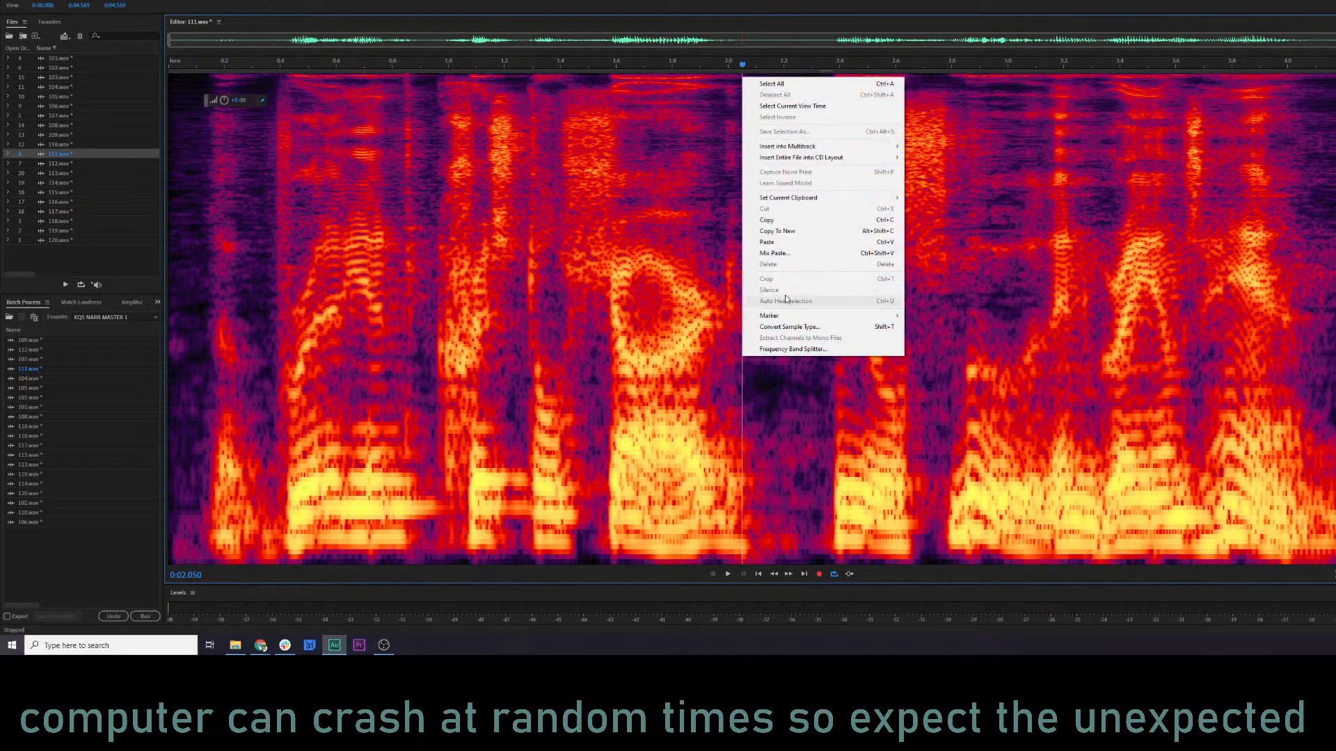
{"action": "left_click", "coordinate": [783, 255]}
{"action": "left_click", "coordinate": [963, 369]}
{"action": "left_click", "coordinate": [459, 363]}
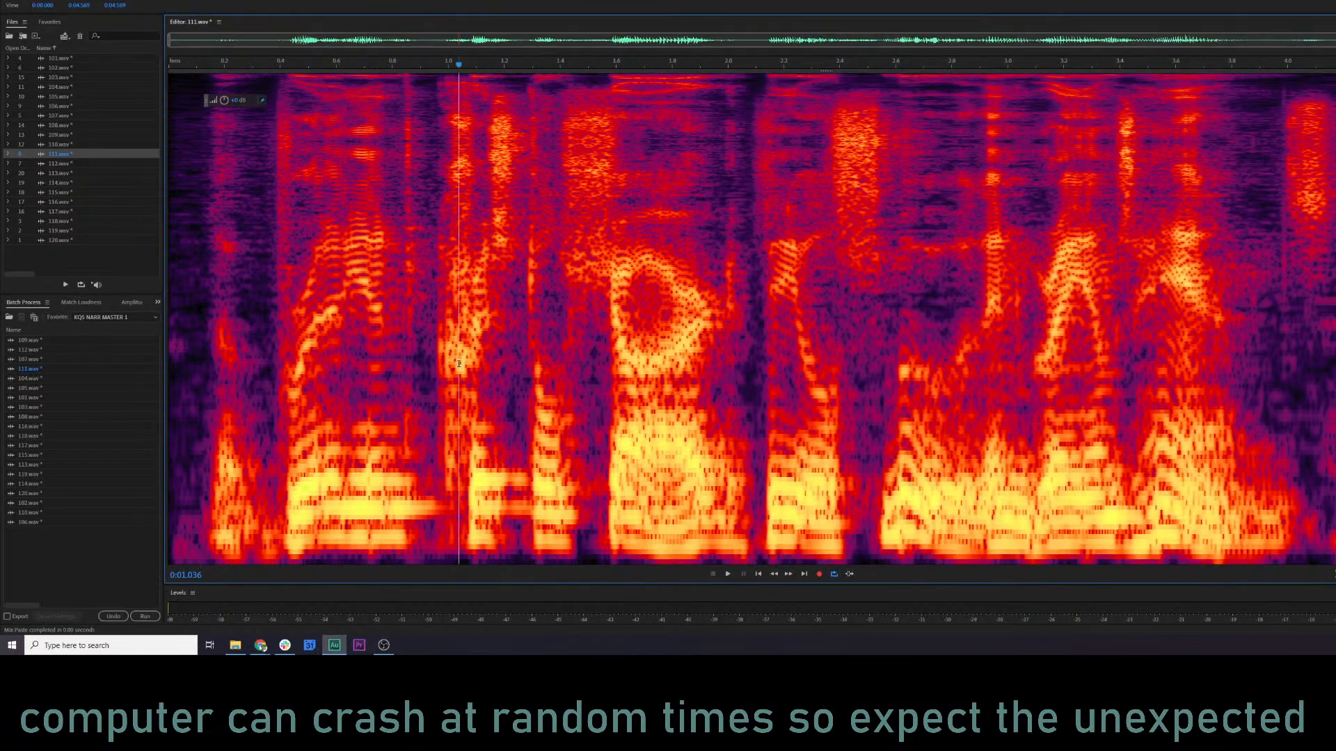
{"action": "key", "text": "space"}
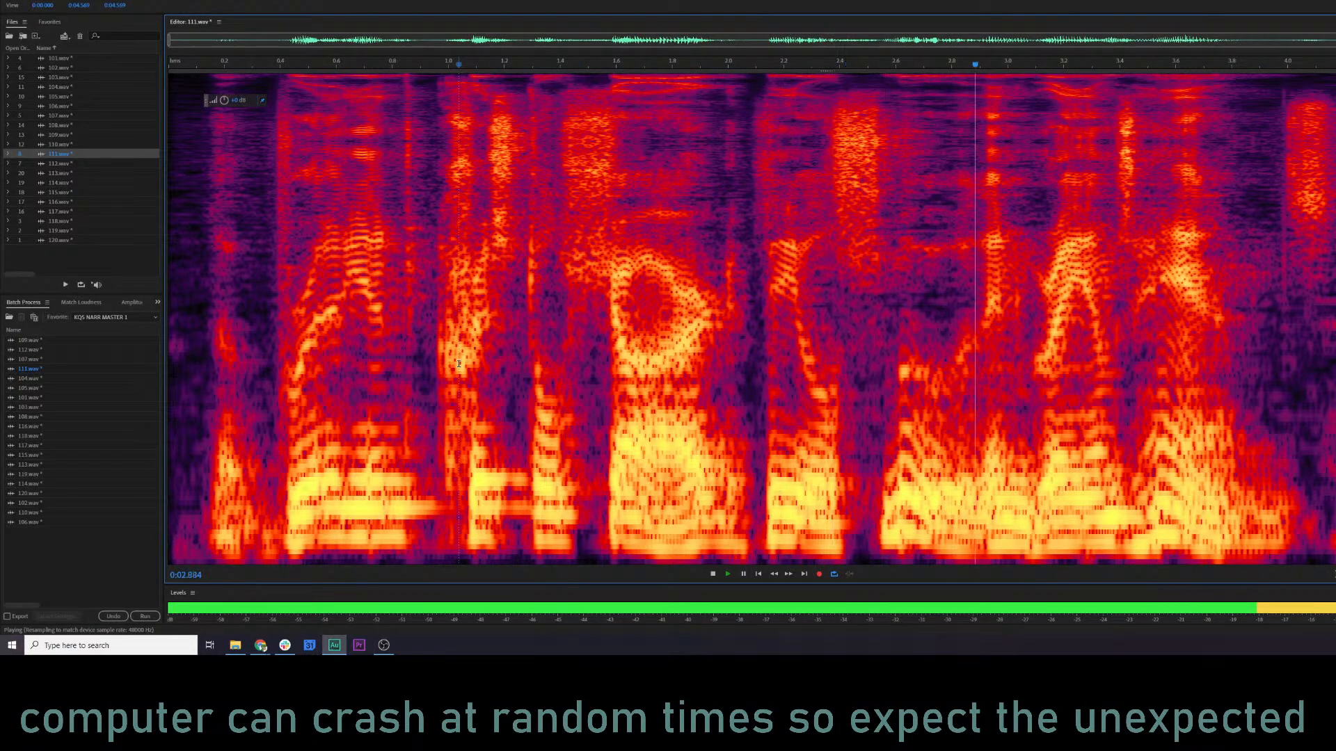
{"action": "key", "text": "space"}
{"action": "key", "text": "ctrl+z"}
Try mix-pasting the copied audio at about 2.10 s in overwrite mode with crossfade, and undo it after a short playback.
{"action": "right_click", "coordinate": [754, 282]}
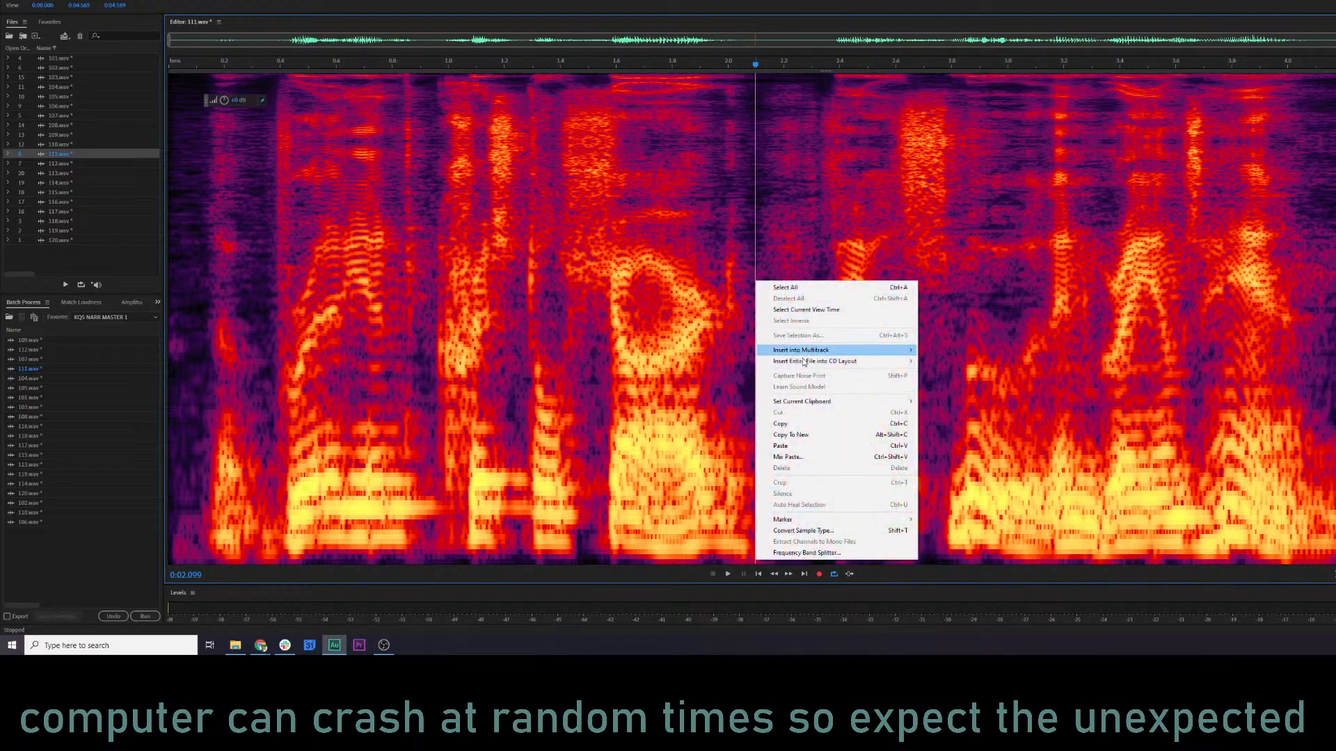
{"action": "left_click", "coordinate": [861, 455]}
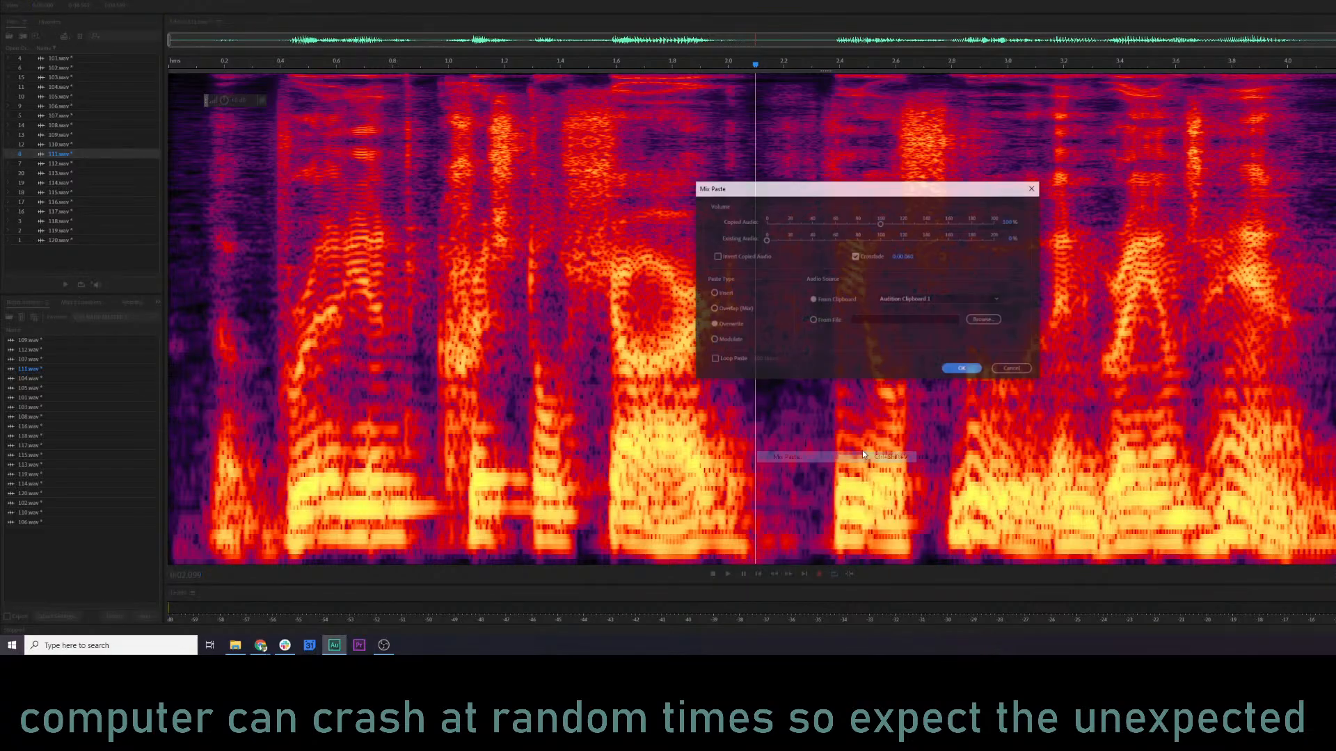
{"action": "left_click", "coordinate": [962, 369]}
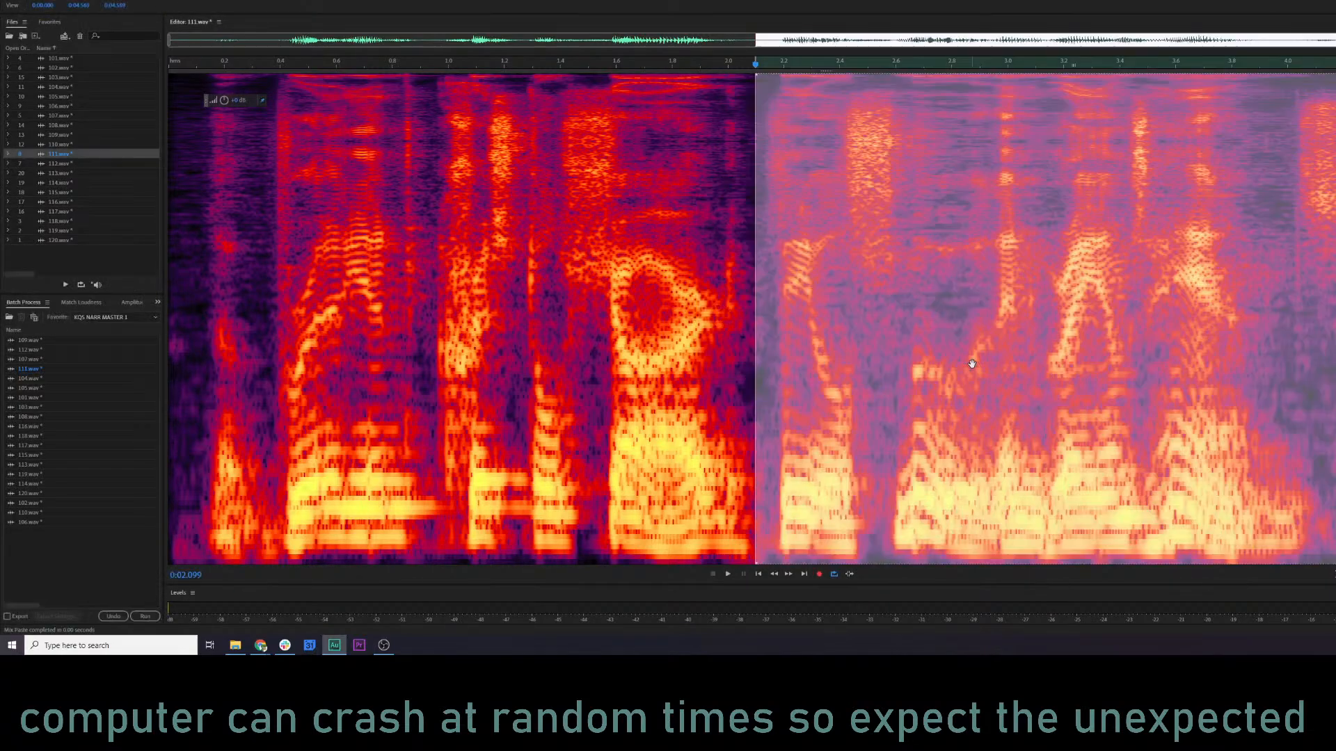
{"action": "left_click", "coordinate": [421, 422]}
{"action": "key", "text": "space"}
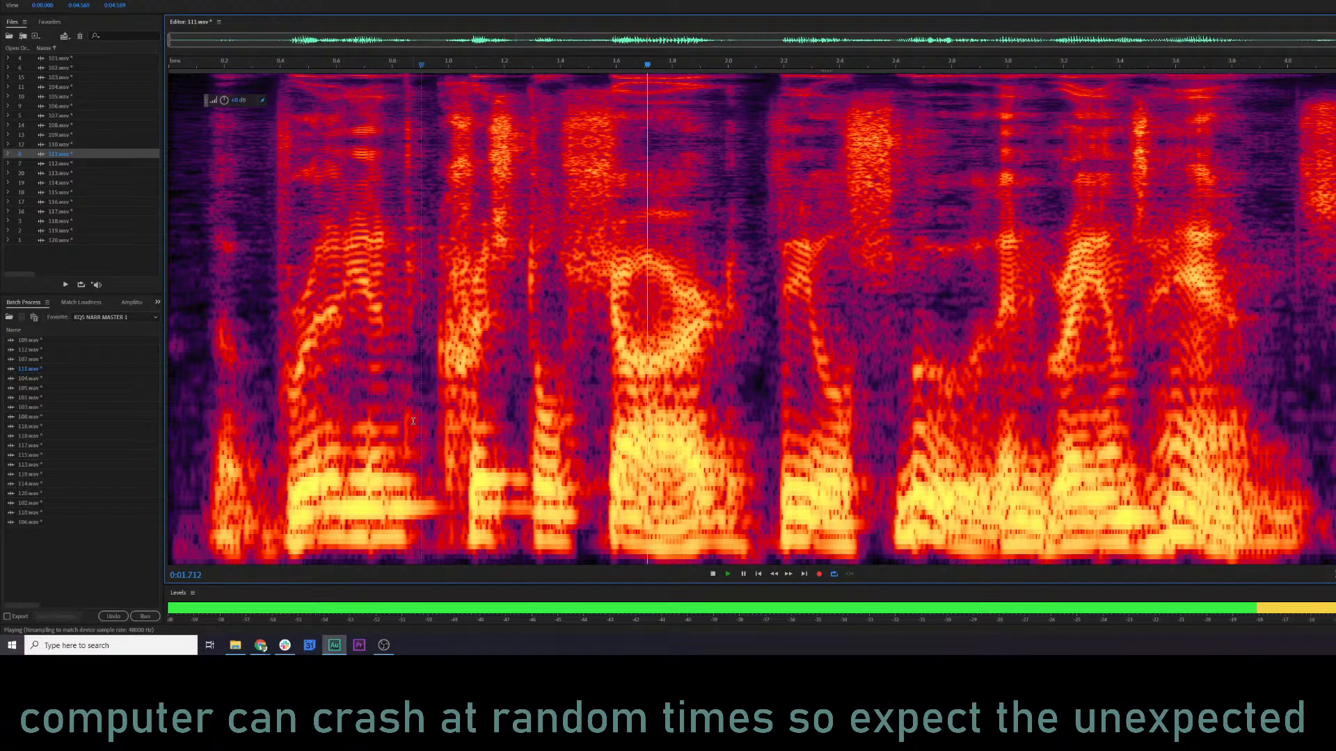
{"action": "key", "text": "ctrl+z"}
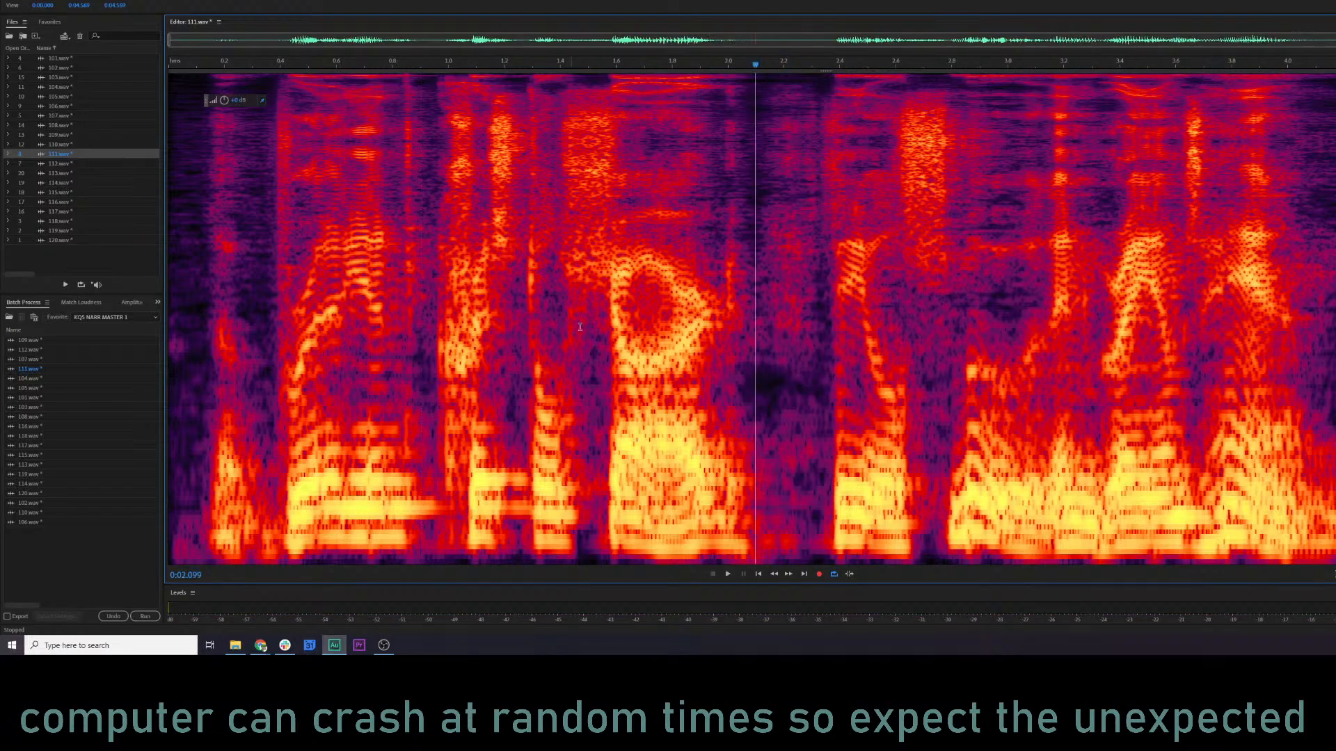
Mix-paste the copied audio at about 2.04 s to shorten the pause in 111.wav, and audition from about 0.87 s.
{"action": "right_click", "coordinate": [740, 287]}
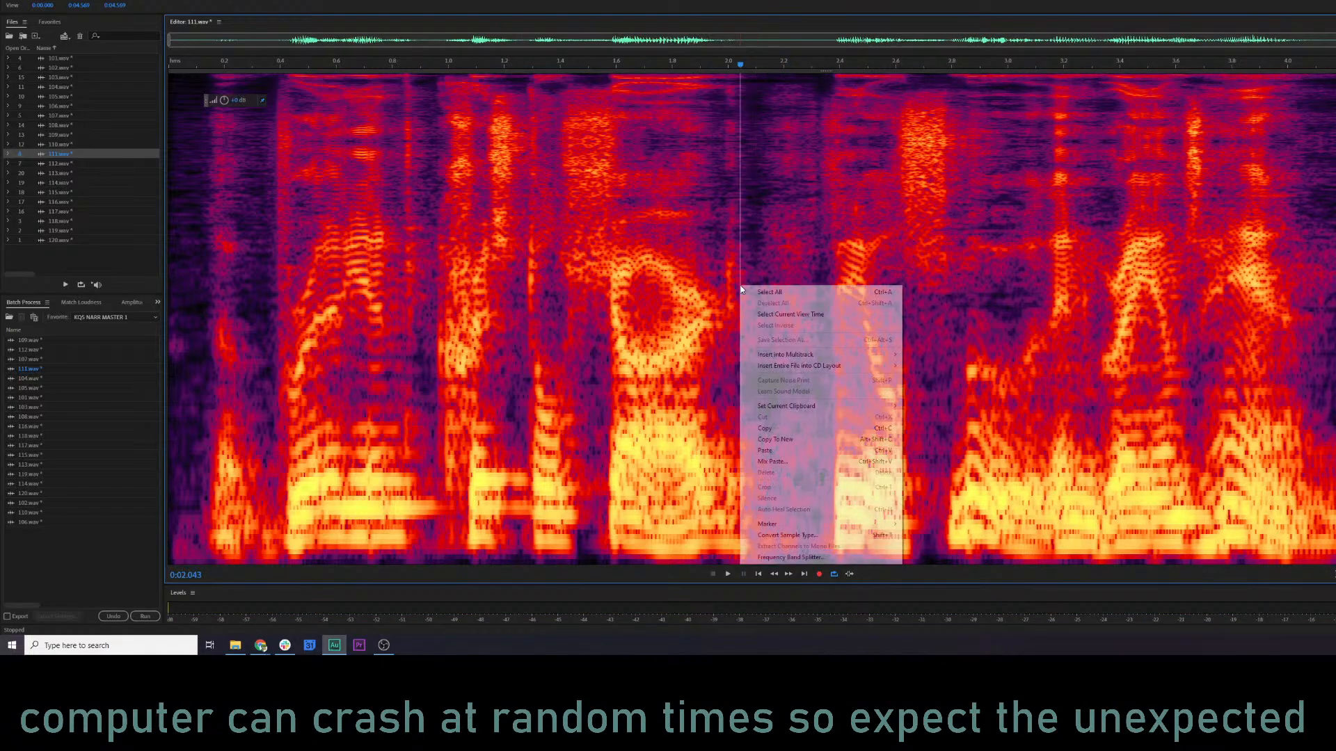
{"action": "left_click", "coordinate": [805, 457]}
{"action": "left_click", "coordinate": [960, 367]}
{"action": "left_click", "coordinate": [413, 354]}
{"action": "key", "text": "space"}
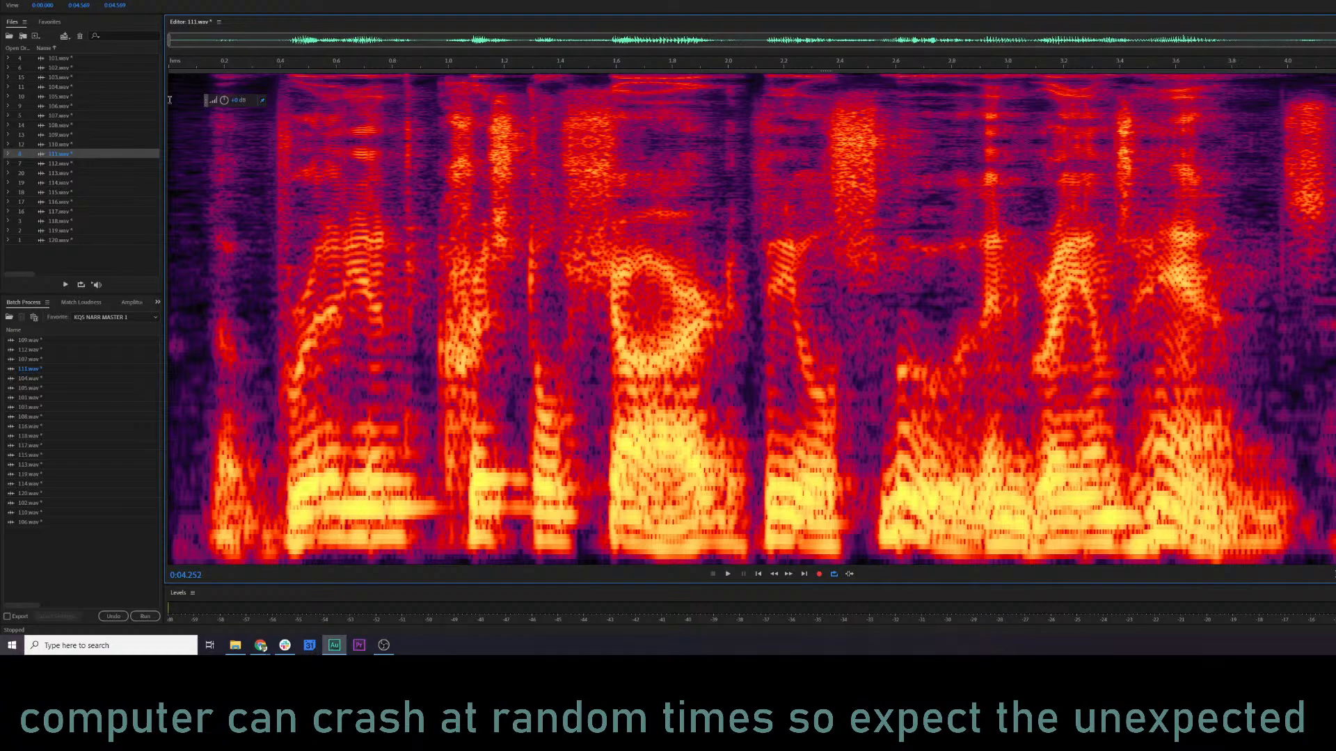
{"action": "key", "text": "space"}
Attenuate the high-frequency burst from about 3.95 s to the end of 111.wav, and audition from about 1.40 s.
{"action": "mouse_move", "coordinate": [1272, 86]}
{"action": "left_mouse_down"}
{"action": "mouse_move", "coordinate": [1335, 281]}
{"action": "mouse_move", "coordinate": [1335, 253]}
{"action": "left_mouse_up"}
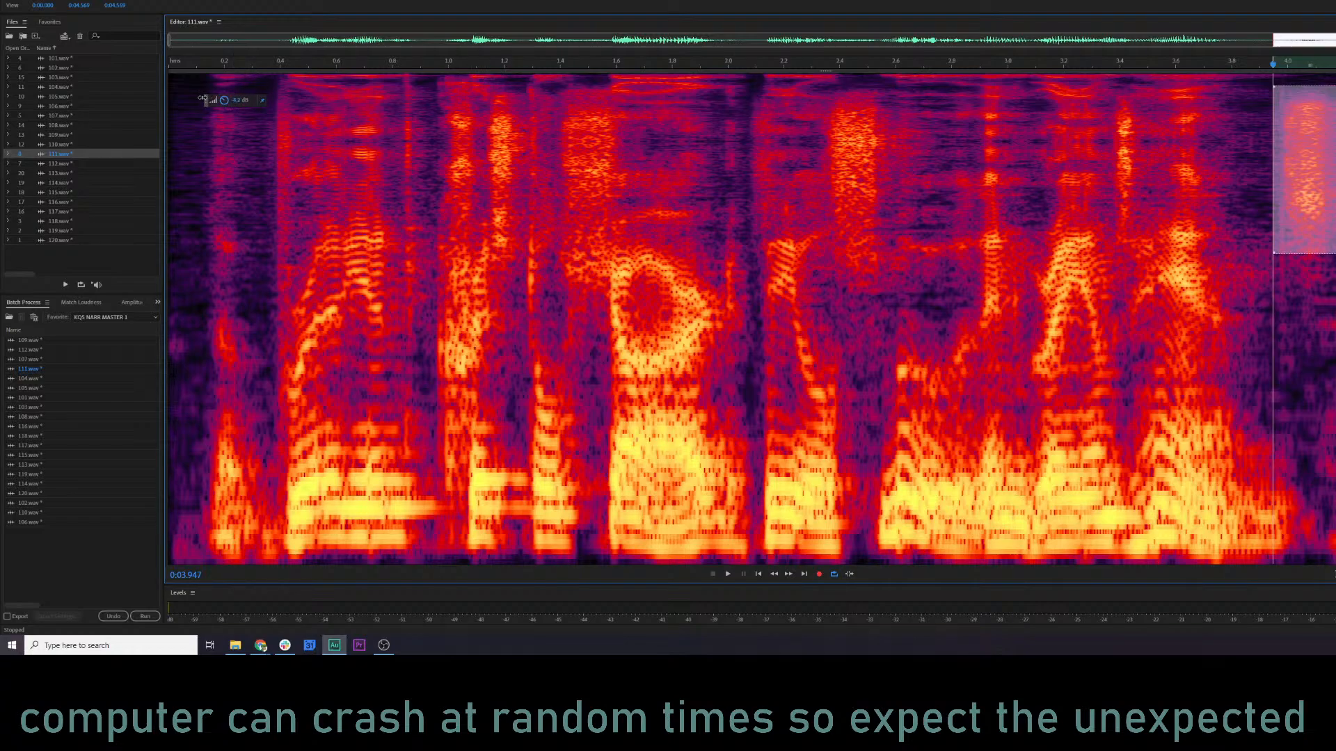
{"action": "left_click_drag", "start_coordinate": [202, 98], "coordinate": [203, 98]}
{"action": "left_click", "coordinate": [519, 254]}
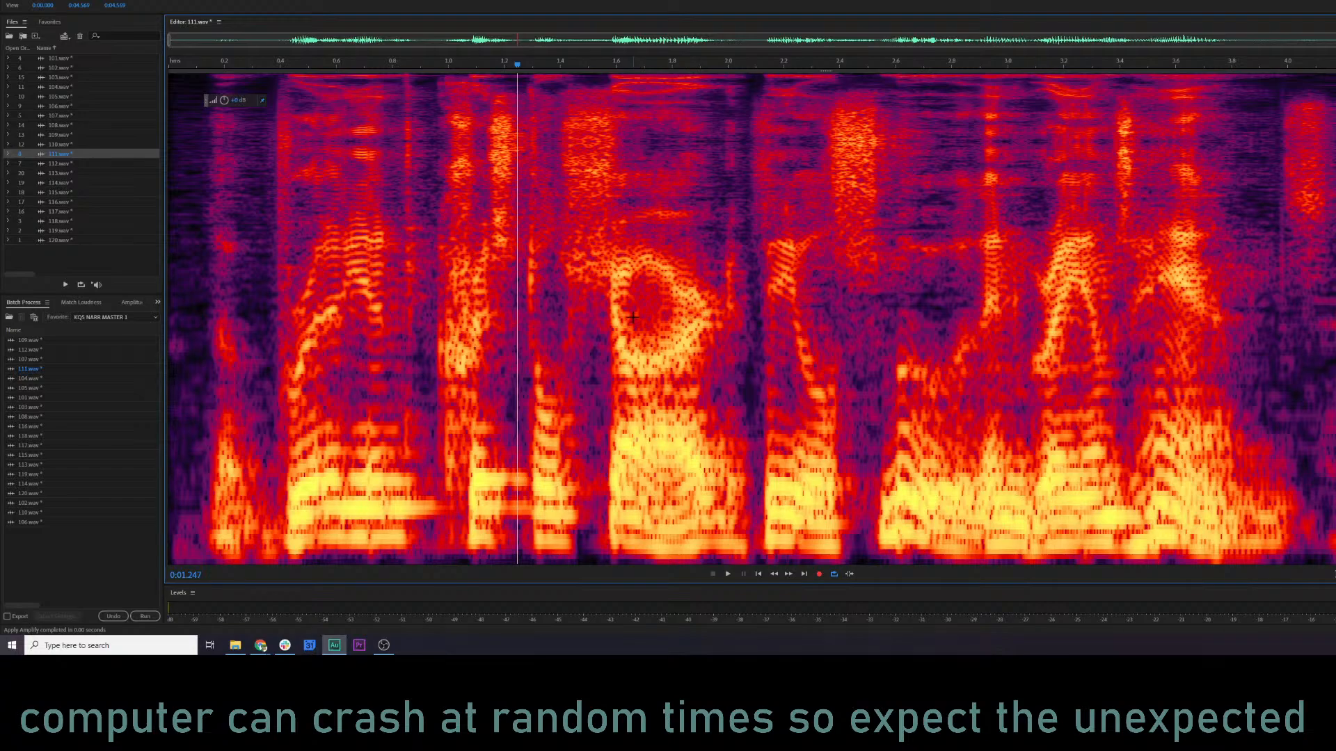
{"action": "left_click", "coordinate": [559, 240]}
{"action": "key", "text": "space"}
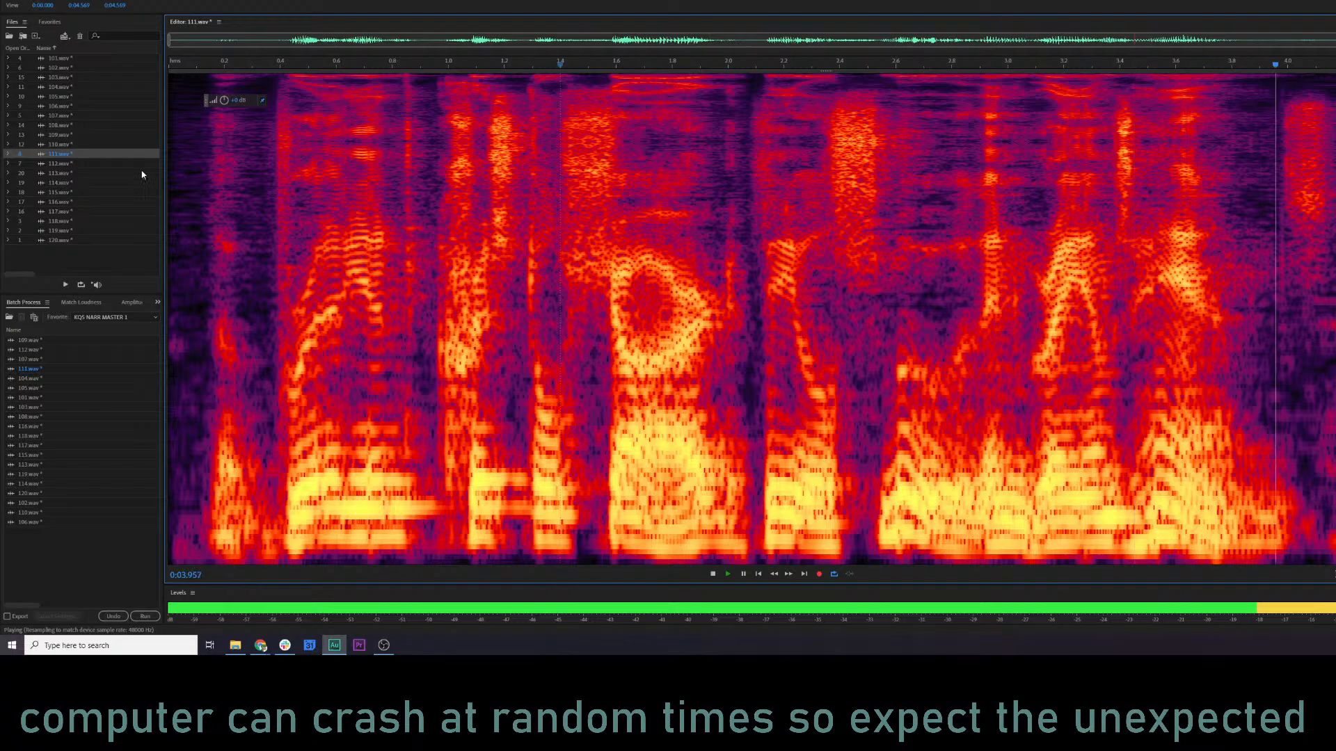
Open 112.wav and audition it from the start and again from about 0.30 s.
{"action": "key", "text": "space"}
{"action": "double_click", "coordinate": [96, 165]}
{"action": "left_click", "coordinate": [175, 187]}
{"action": "key", "text": "space"}
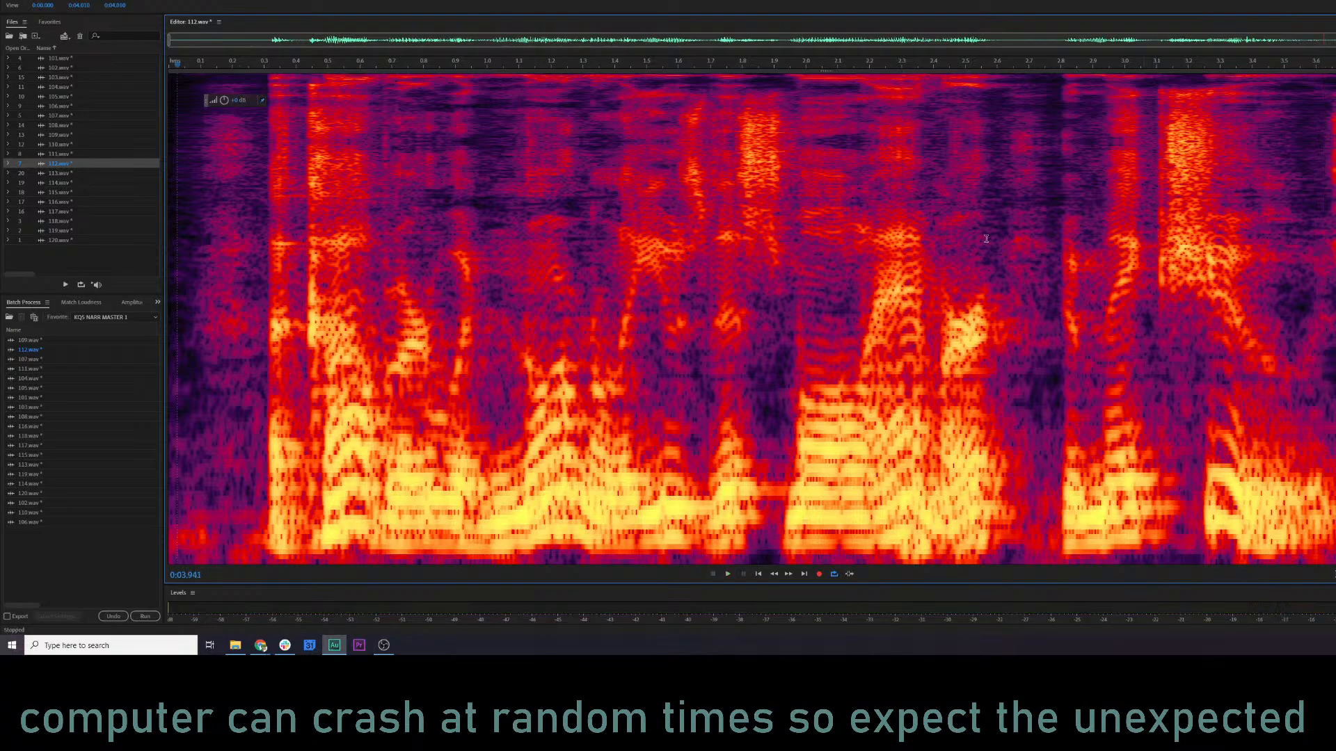
{"action": "left_click", "coordinate": [264, 361]}
{"action": "key", "text": "space"}
{"action": "key", "text": "space"}
Silence the opening of 112.wav up to about 0.30 s, and audition from about 0.17 s.
{"action": "key", "text": "shift+Home"}
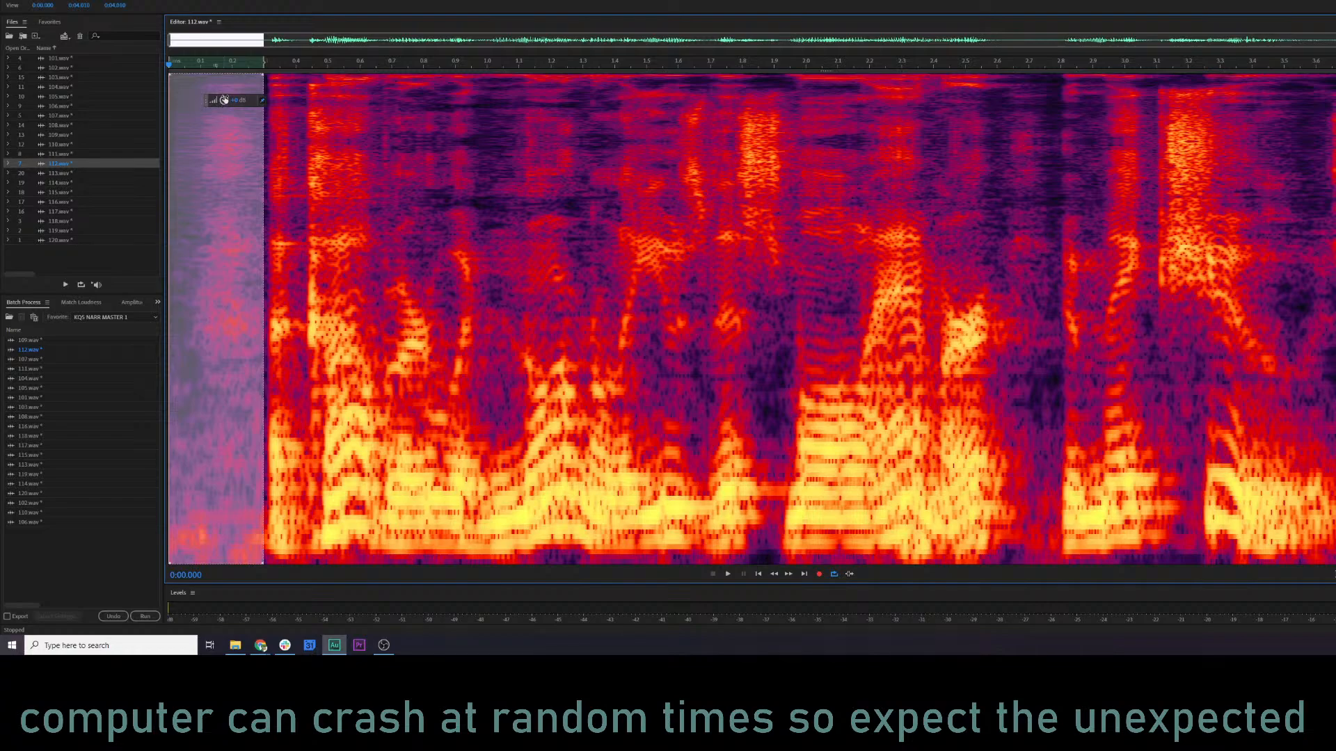
{"action": "key", "text": "space"}
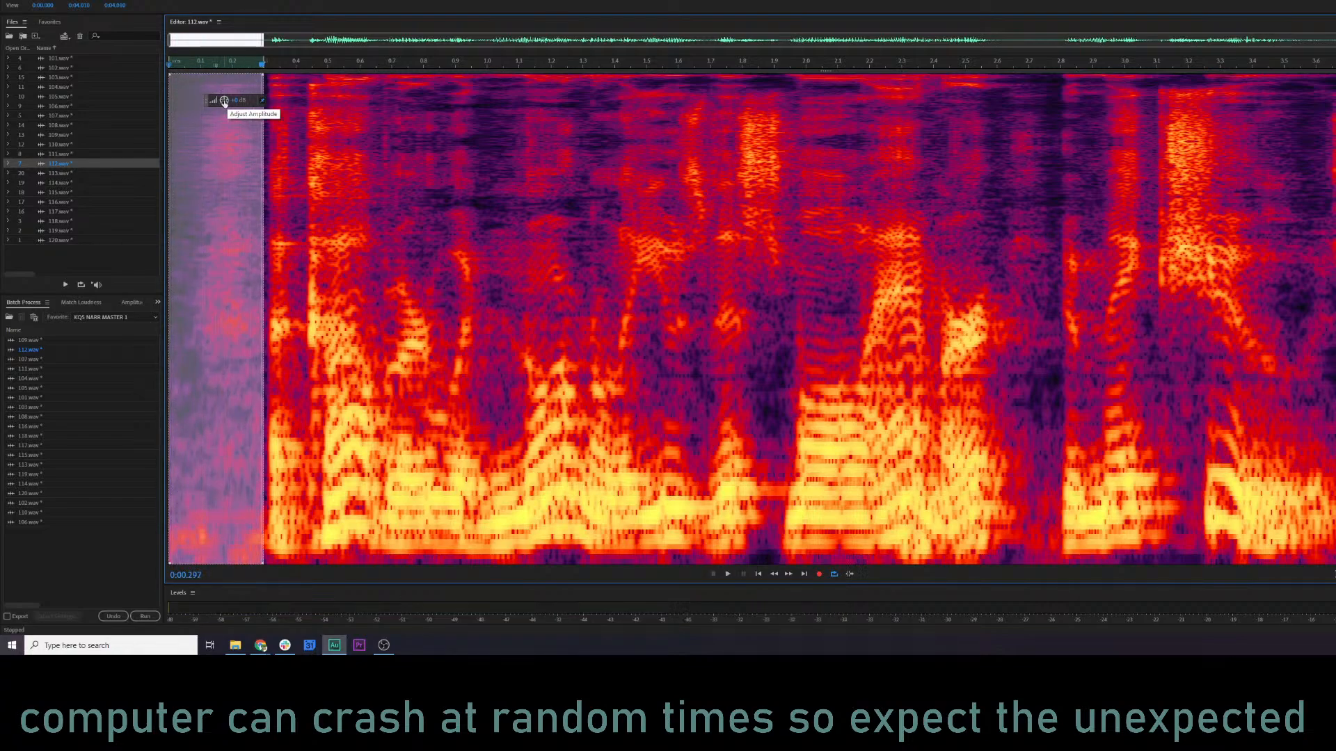
{"action": "key", "text": "ctrl+shift+z"}
{"action": "left_click", "coordinate": [257, 173]}
{"action": "left_click", "coordinate": [224, 182]}
{"action": "key", "text": "space"}
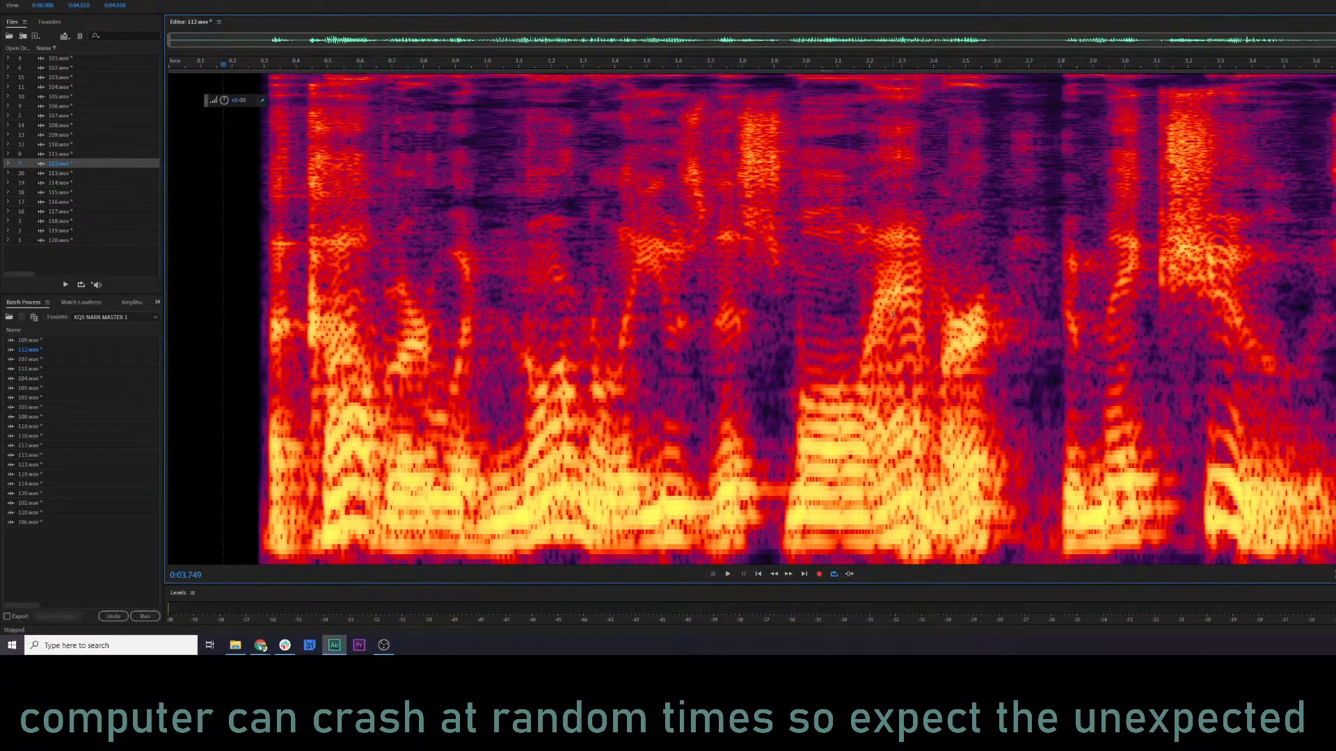
{"action": "key", "text": "space"}
Load the KQS NARR 3 preset in Parametric Equalizer, and retune its low cut to about 156 Hz and its upper boosts while previewing.
{"action": "key", "text": "space"}
{"action": "key", "text": "ctrl+r"}
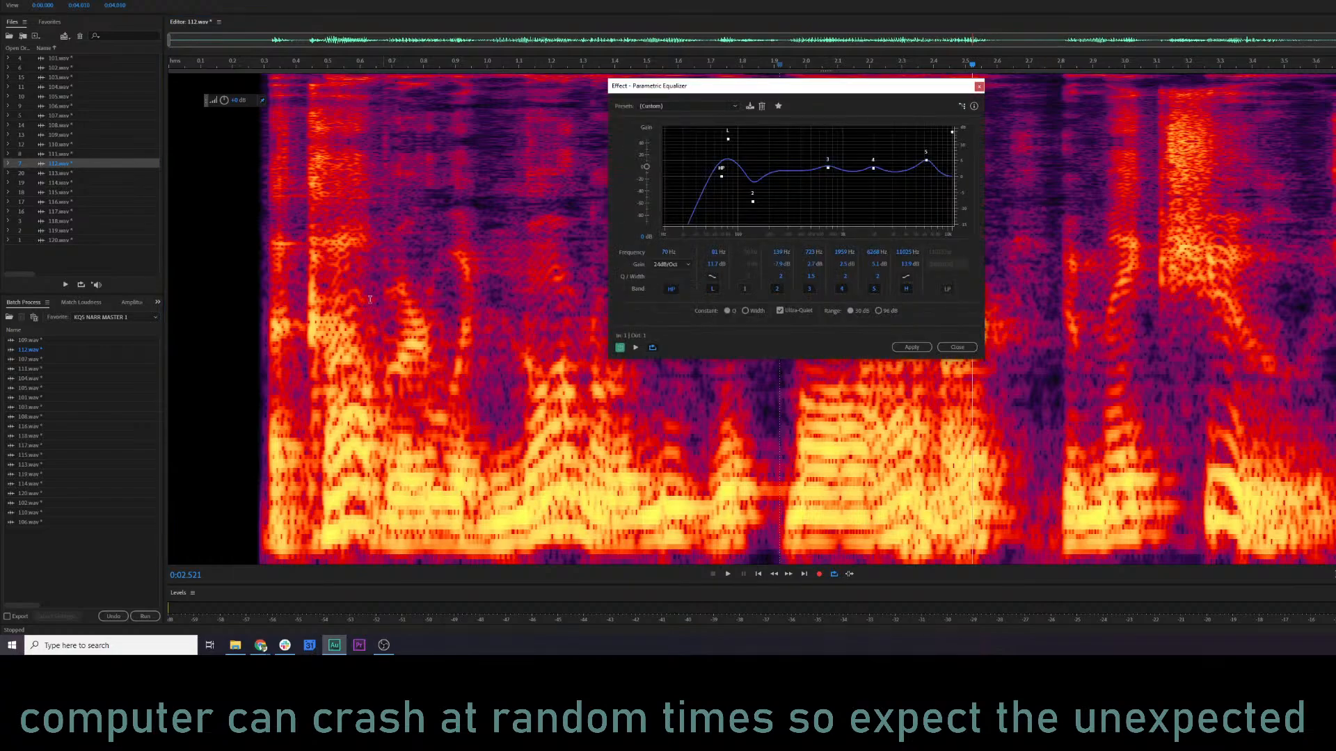
{"action": "key", "text": "space"}
{"action": "key", "text": "space"}
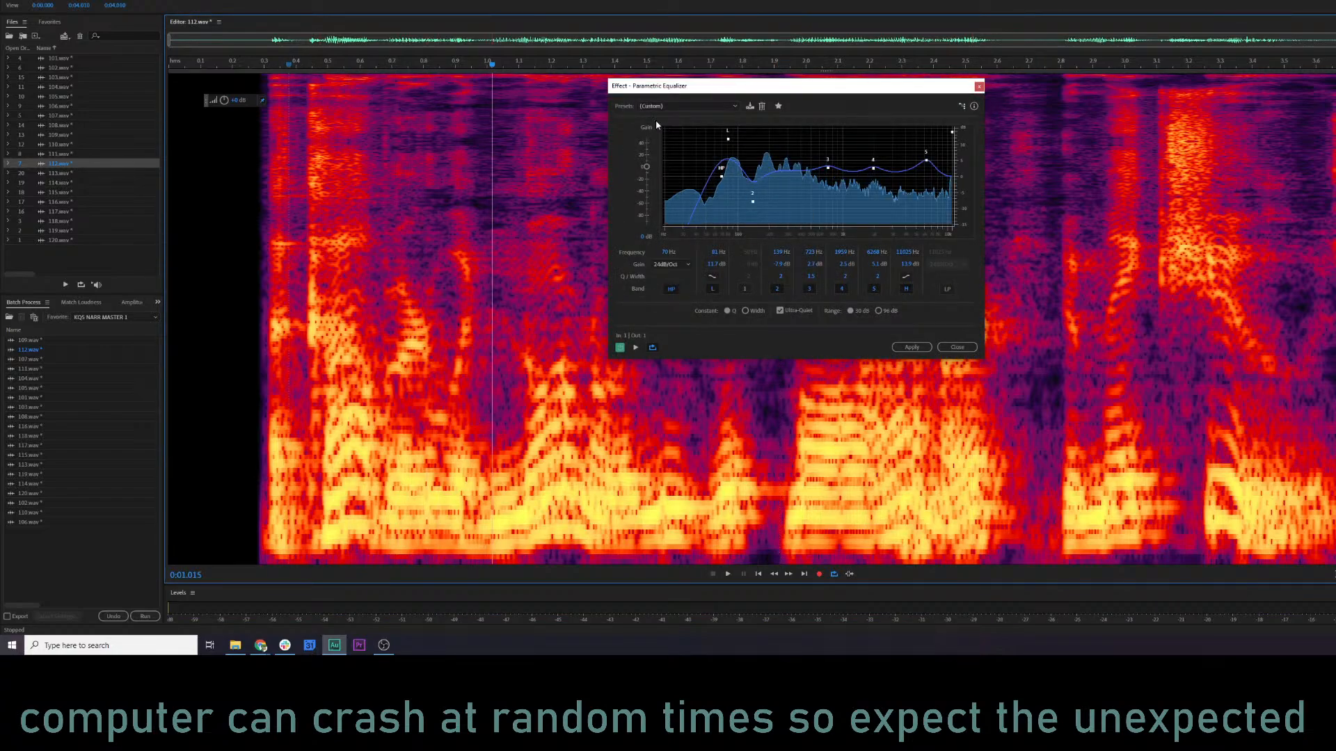
{"action": "left_click", "coordinate": [687, 106]}
{"action": "left_click", "coordinate": [650, 168]}
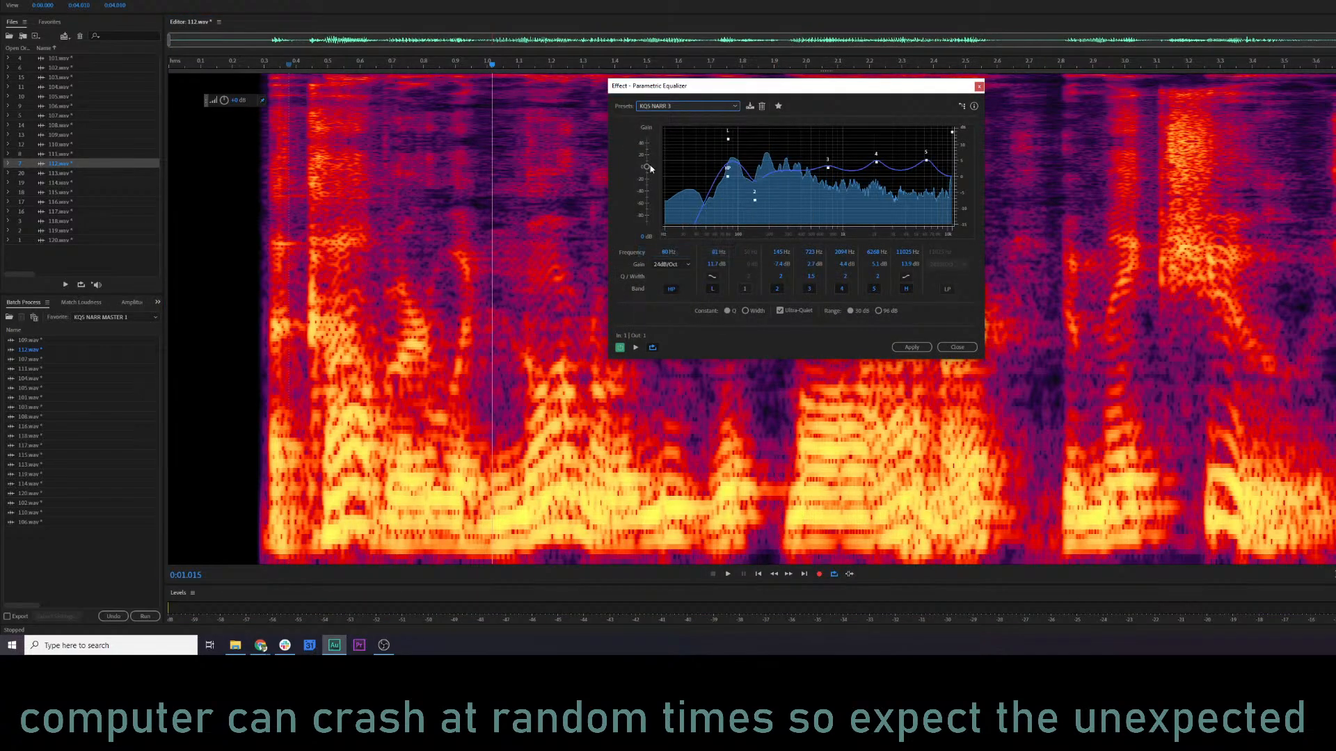
{"action": "key", "text": "space"}
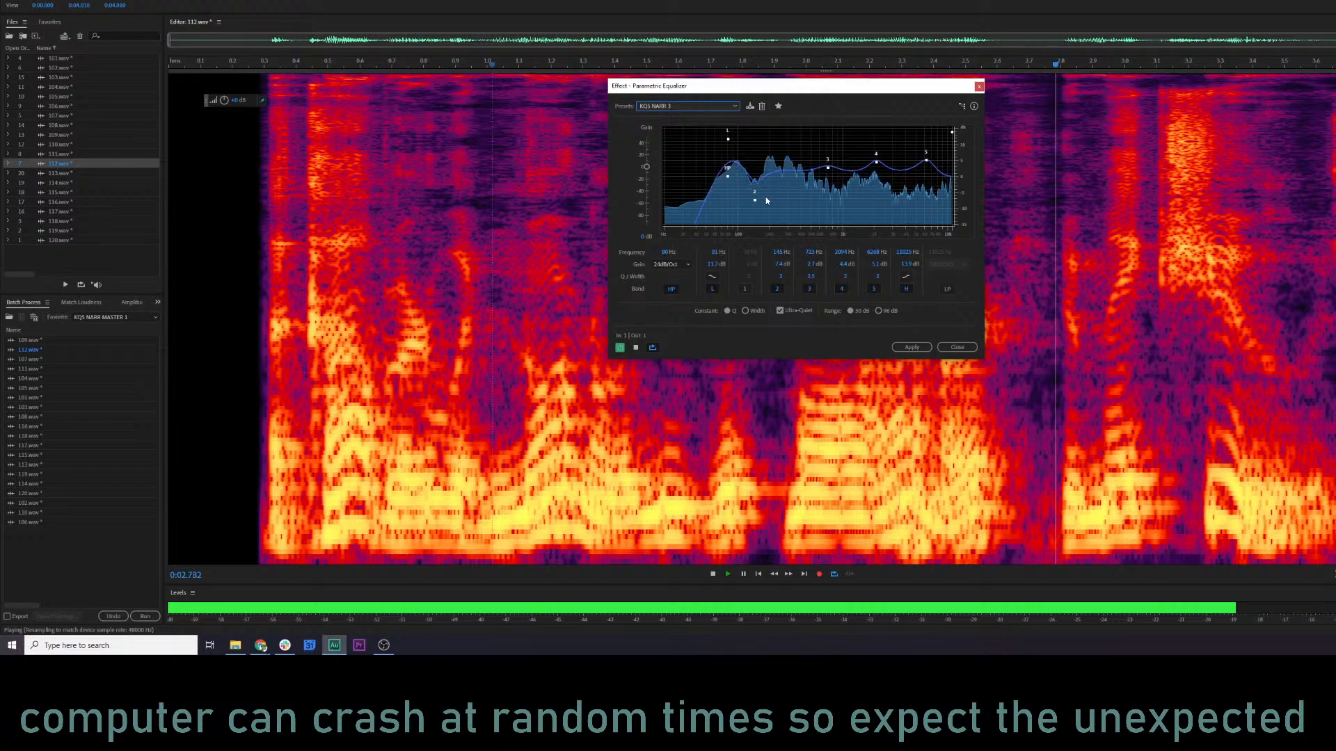
{"action": "left_click_drag", "start_coordinate": [754, 200], "coordinate": [757, 201]}
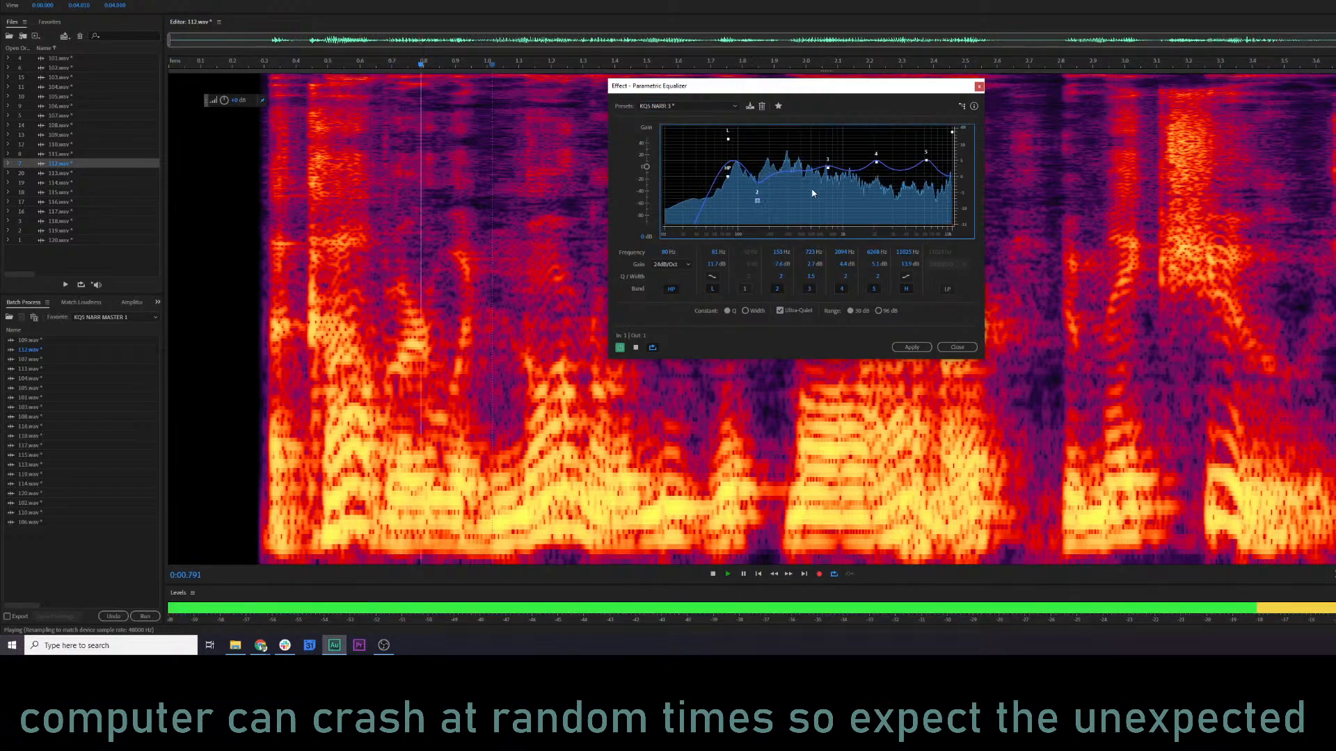
{"action": "key", "text": "space"}
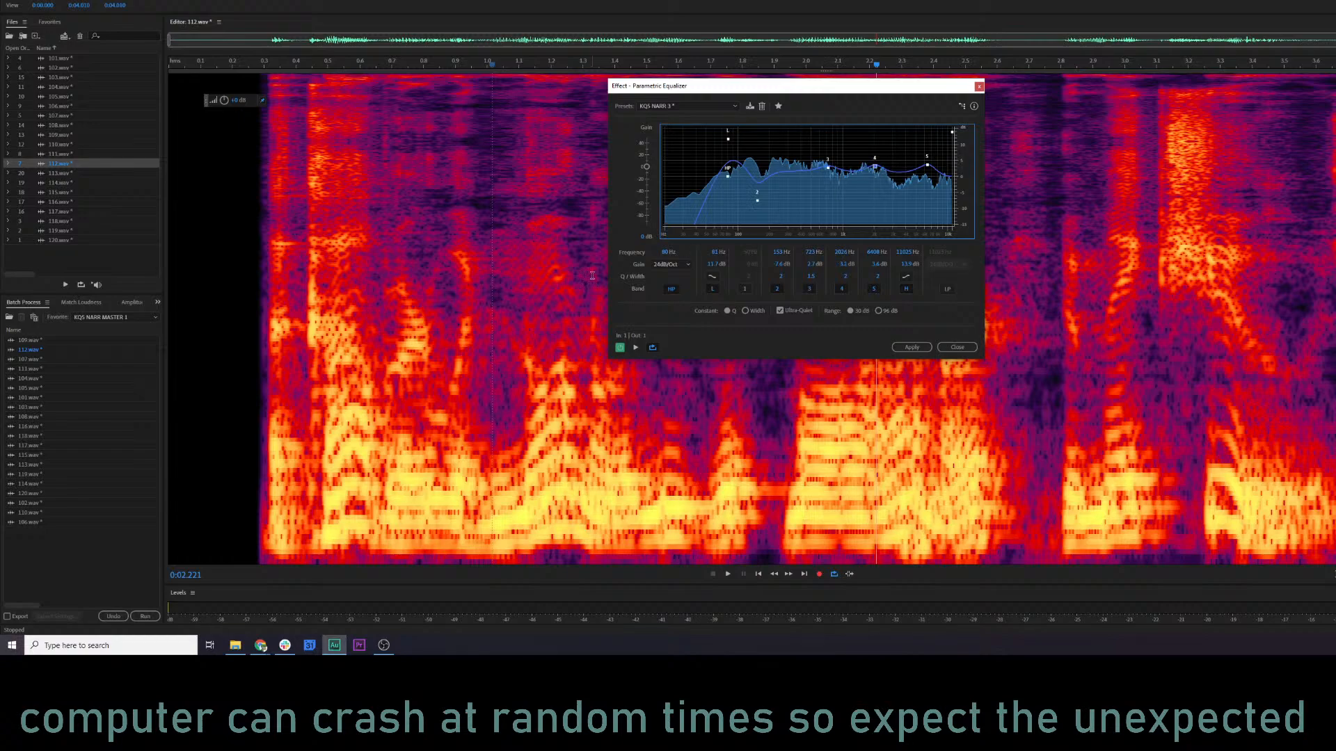
Shift the equalizer's band 3 to about 684 Hz, compare against the bypassed sound, and apply the equalization to 112.wav.
{"action": "key", "text": "space"}
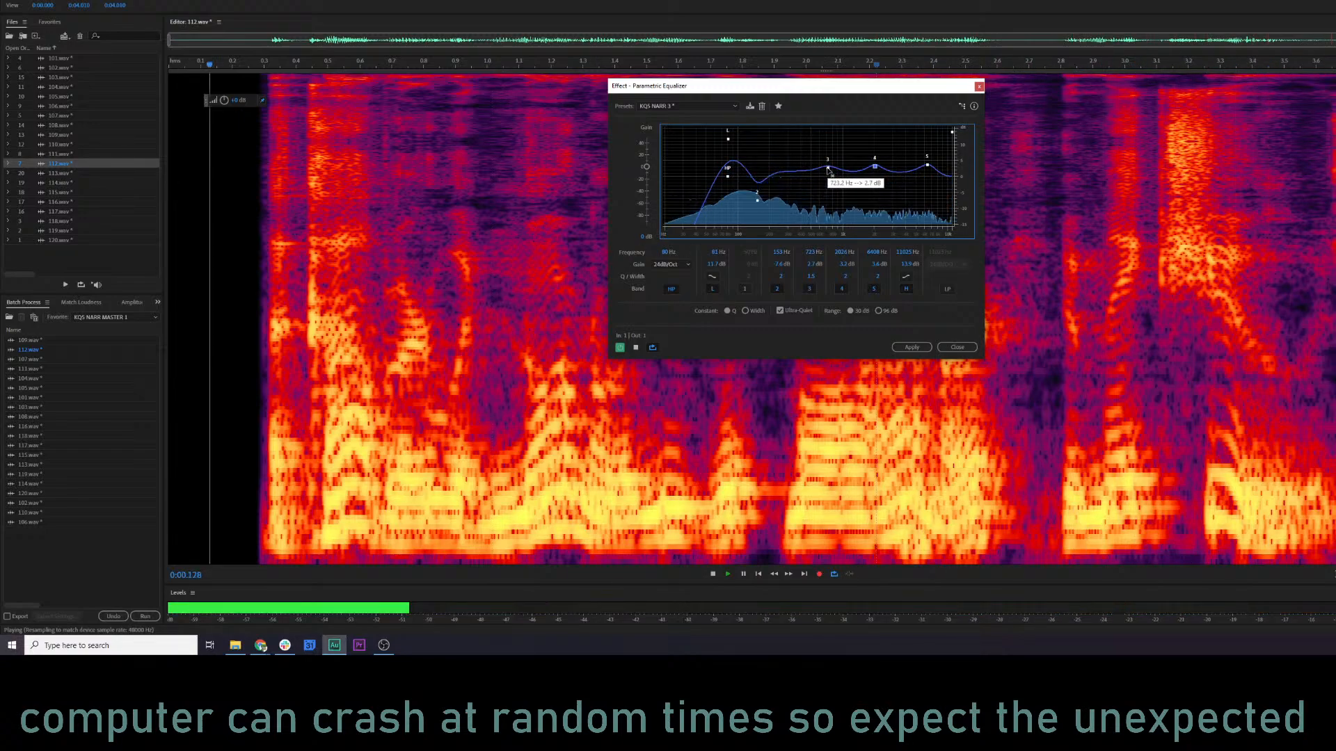
{"action": "left_click_drag", "start_coordinate": [827, 168], "coordinate": [873, 165]}
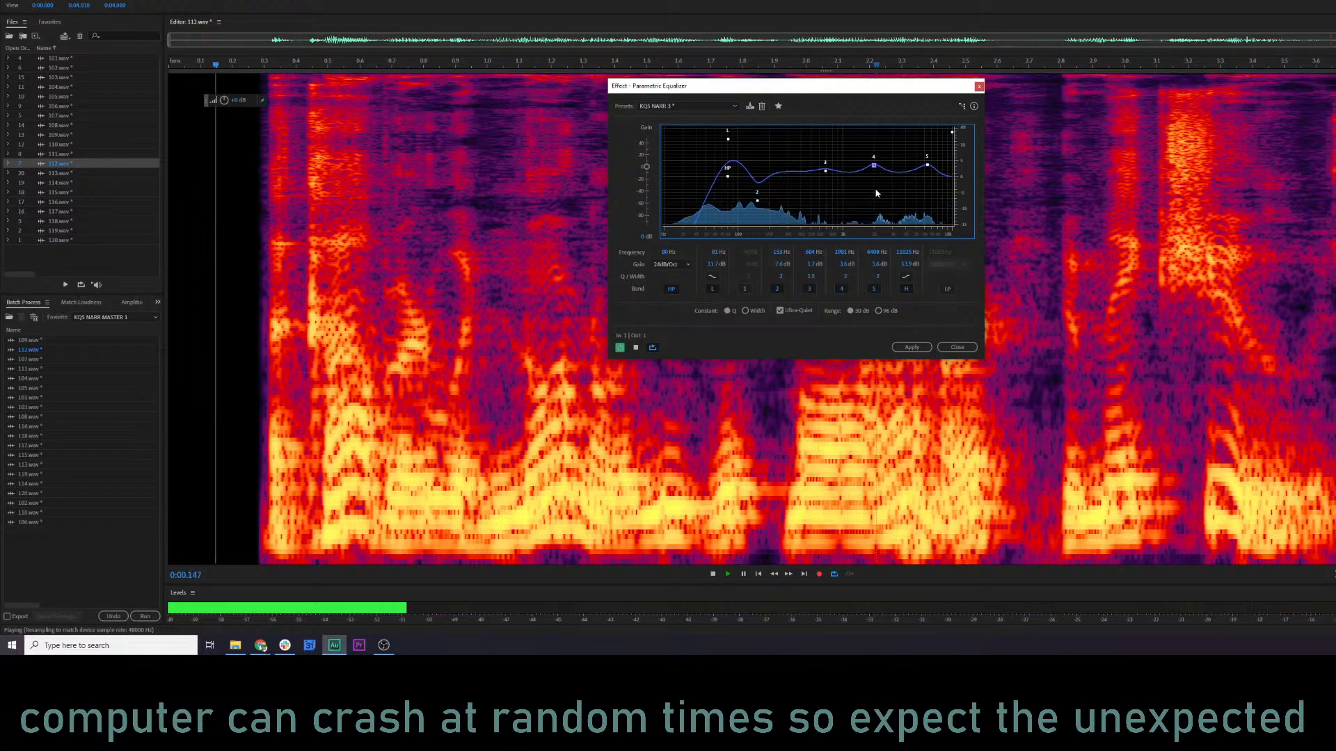
{"action": "left_click", "coordinate": [624, 352]}
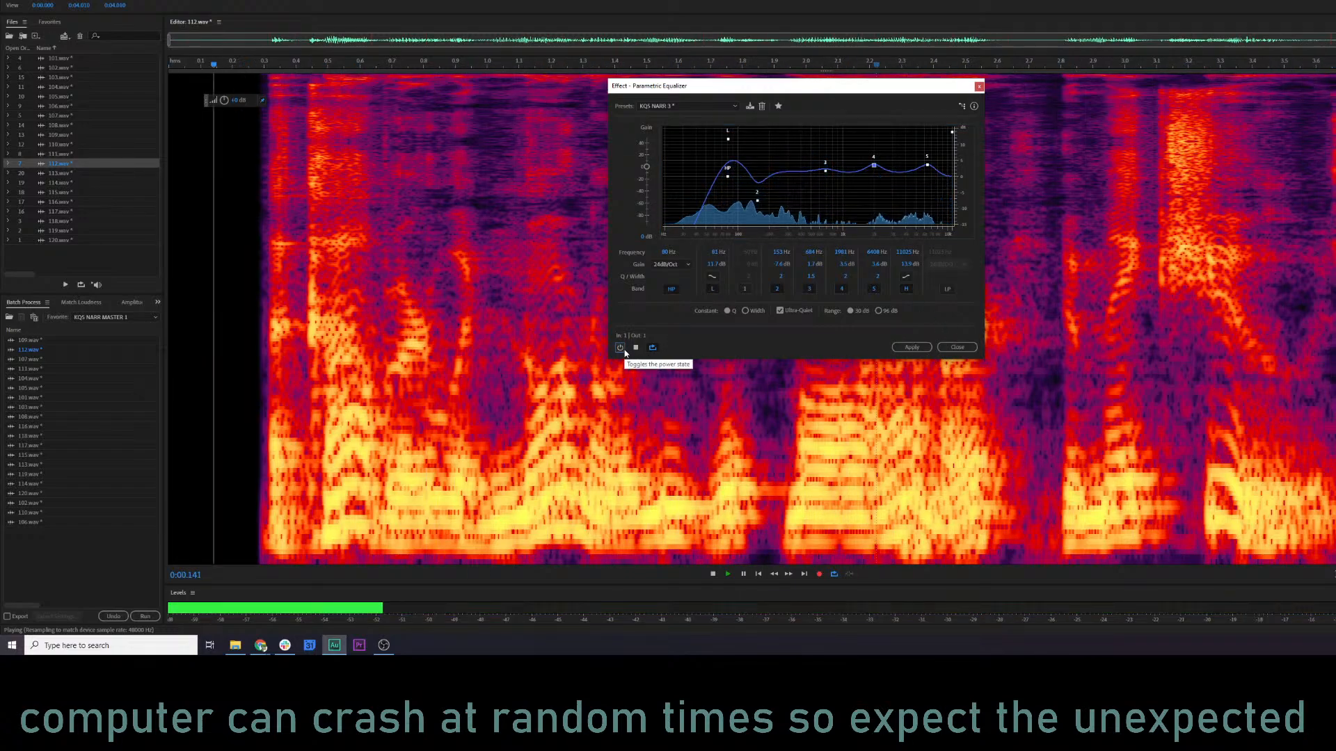
{"action": "left_click", "coordinate": [622, 350]}
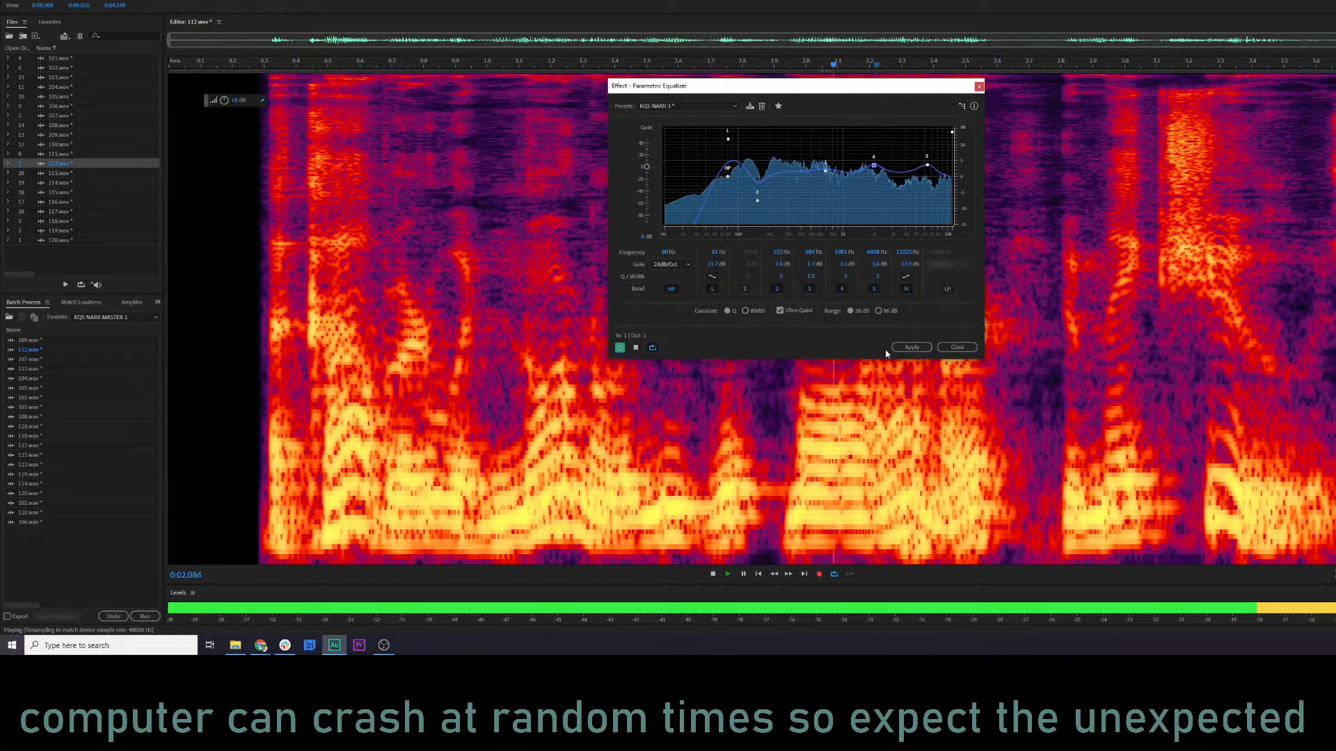
{"action": "left_click", "coordinate": [911, 347]}
Audition the equalized 112.wav from about 0.16 s, and show only the waveform.
{"action": "left_click", "coordinate": [391, 345]}
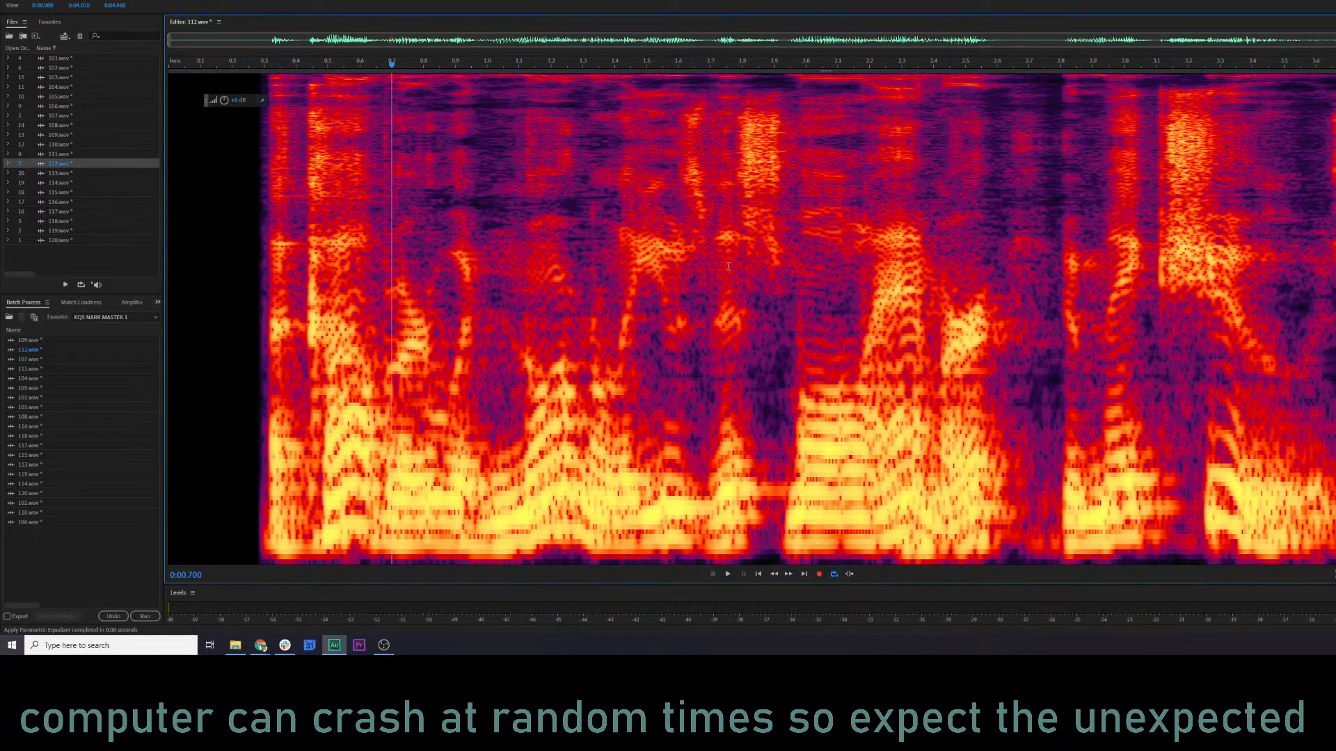
{"action": "left_click", "coordinate": [258, 284]}
{"action": "left_click", "coordinate": [221, 281]}
{"action": "key", "text": "space"}
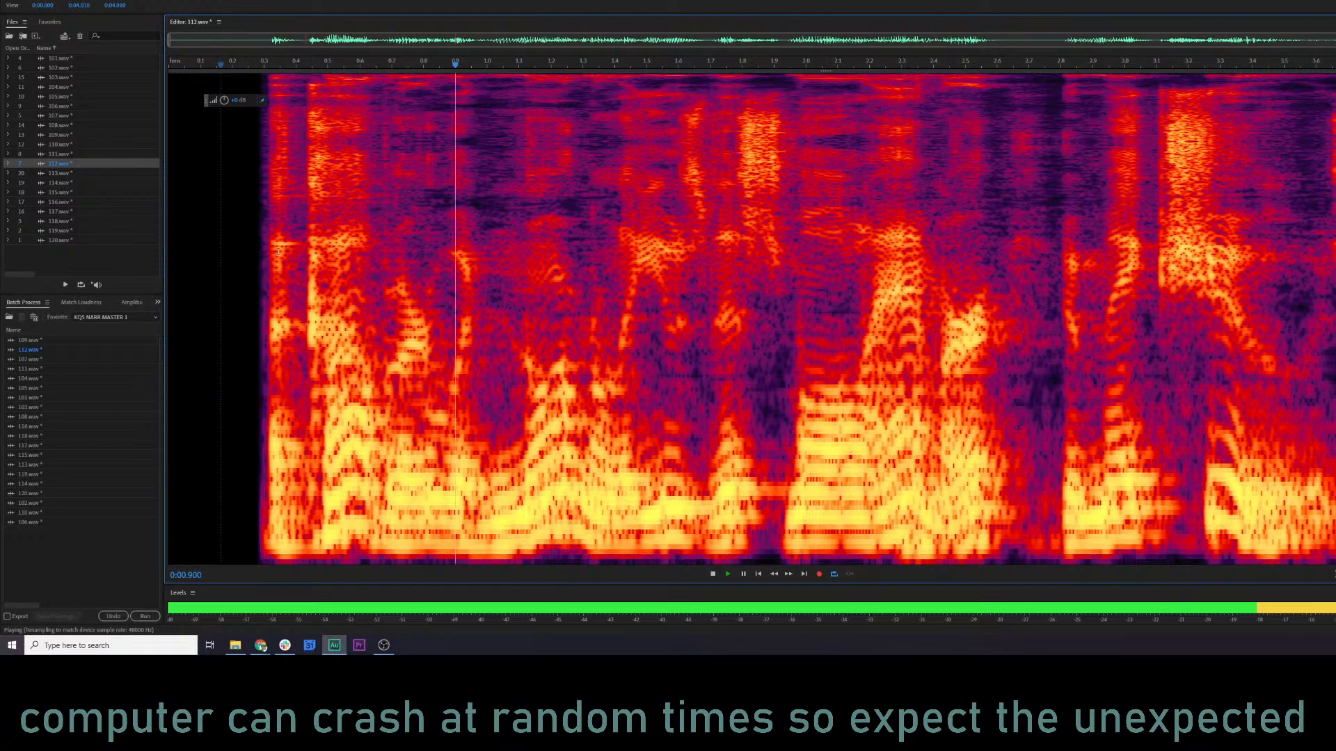
{"action": "key", "text": "space"}
{"action": "key", "text": "shift+d"}
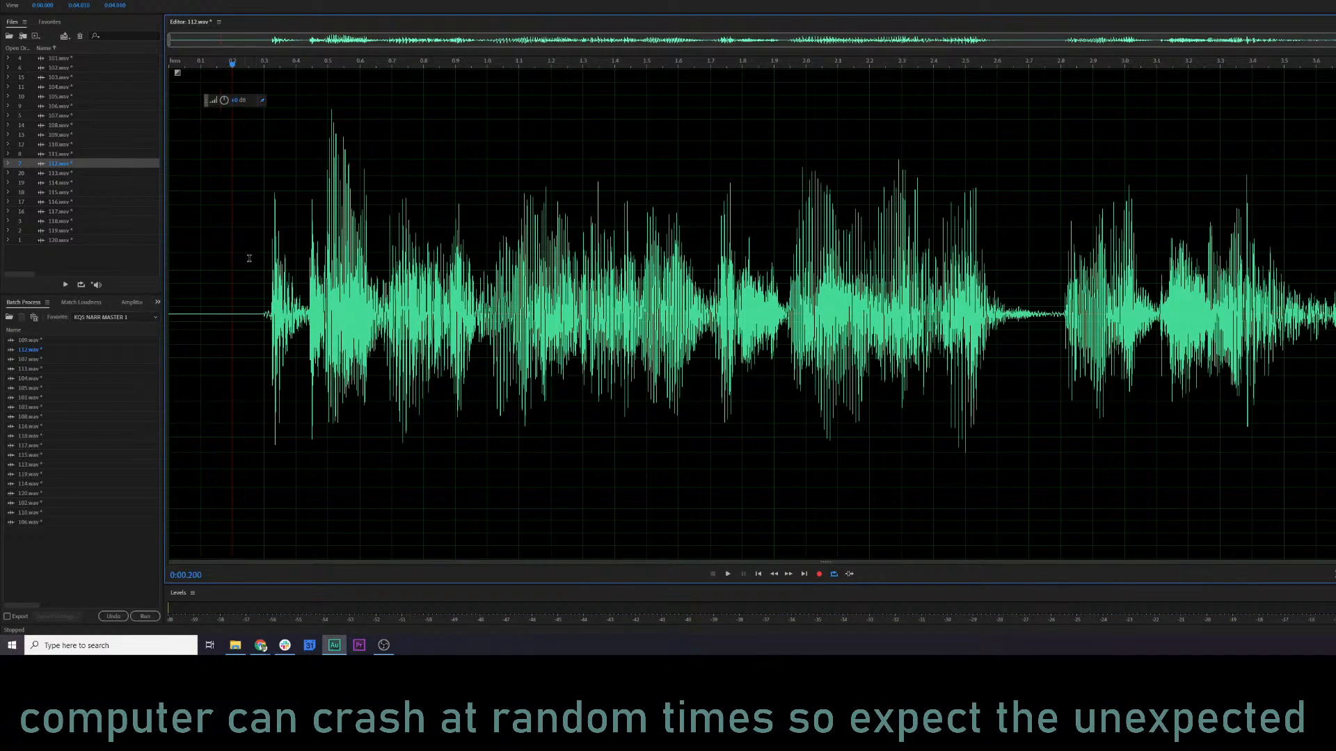
{"action": "key", "text": "space"}
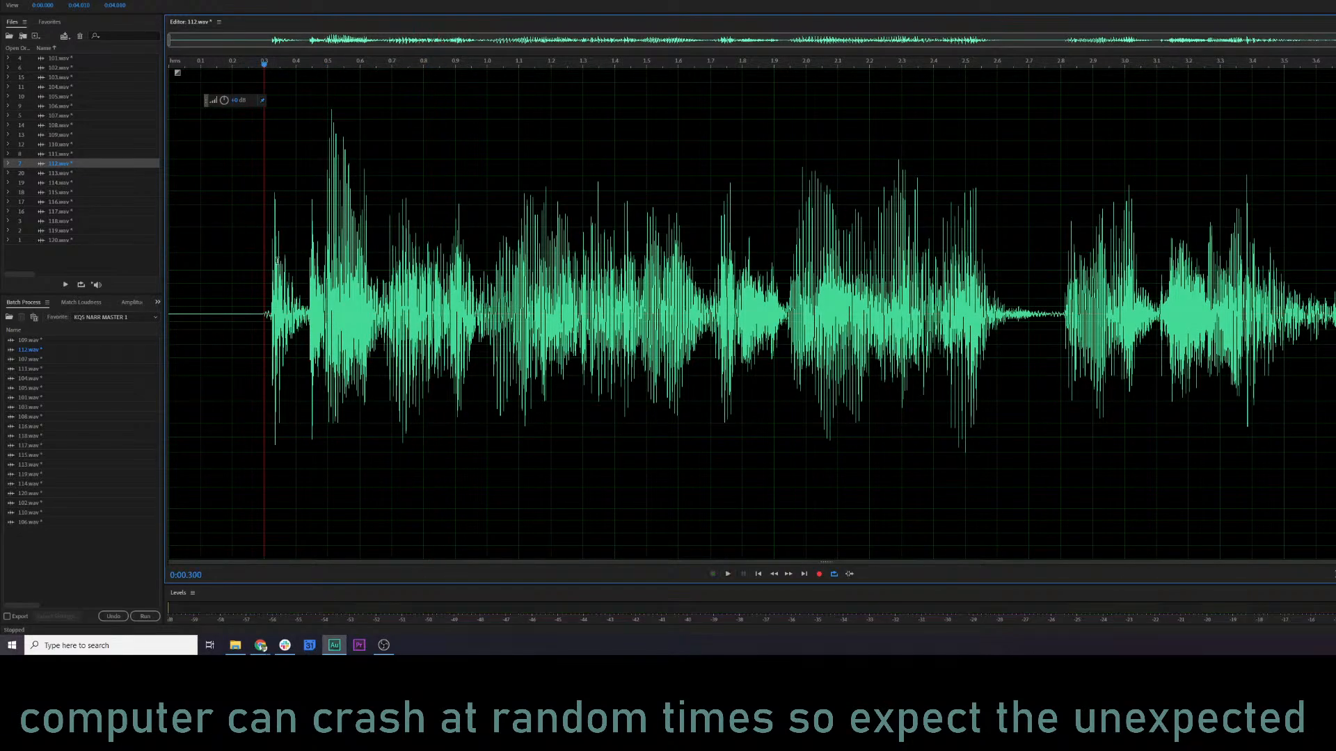
Apply a Gain Envelope with the Soften Attack preset to the opening words between about 0.30 and 0.65 s.
{"action": "left_click_drag", "start_coordinate": [264, 255], "coordinate": [376, 255]}
{"action": "left_click", "coordinate": [75, 0]}
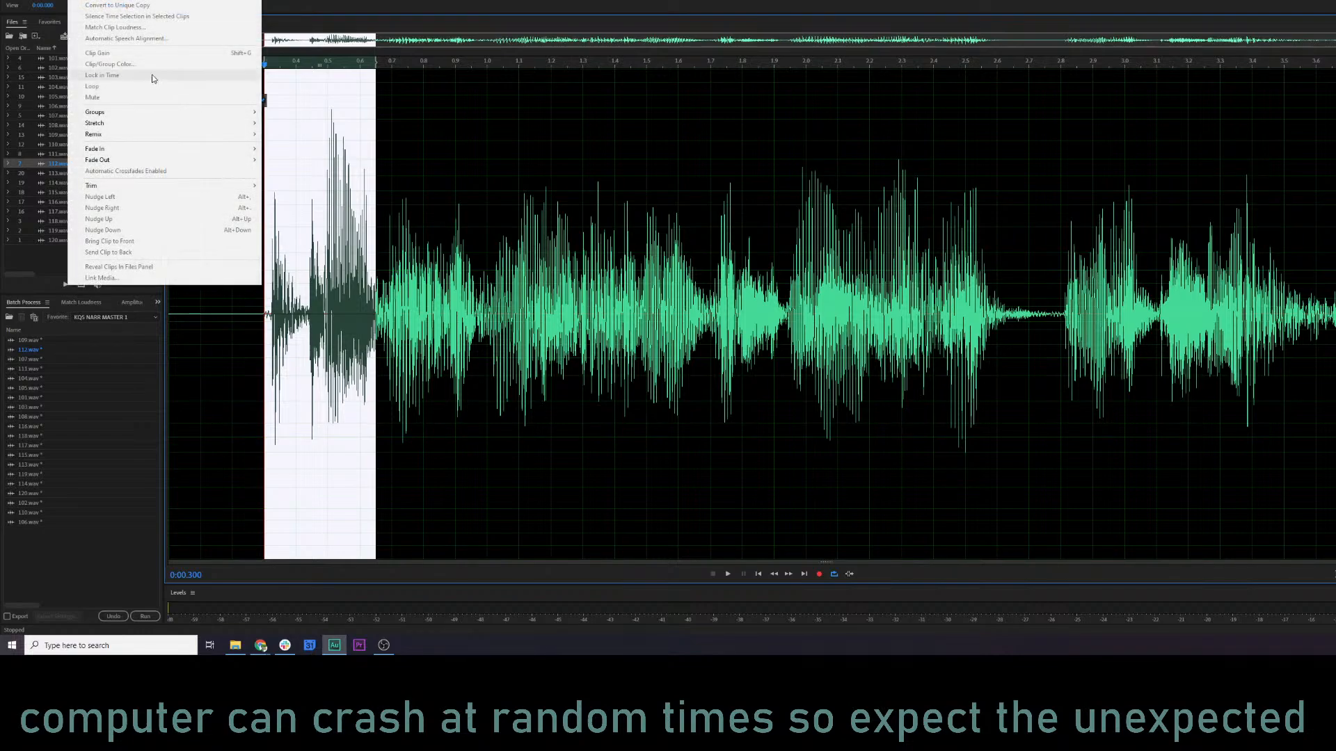
{"action": "mouse_move", "coordinate": [98, 0]}
{"action": "mouse_move", "coordinate": [139, 67]}
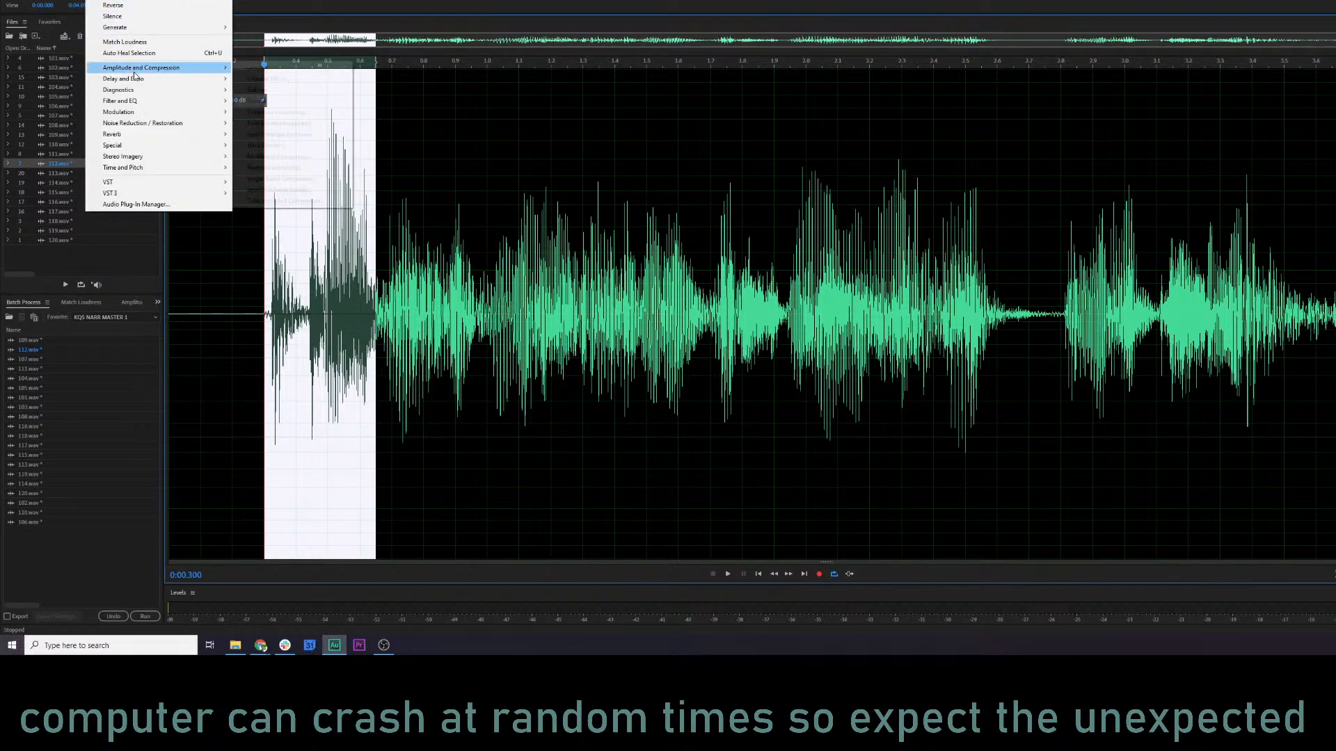
{"action": "left_click", "coordinate": [282, 134]}
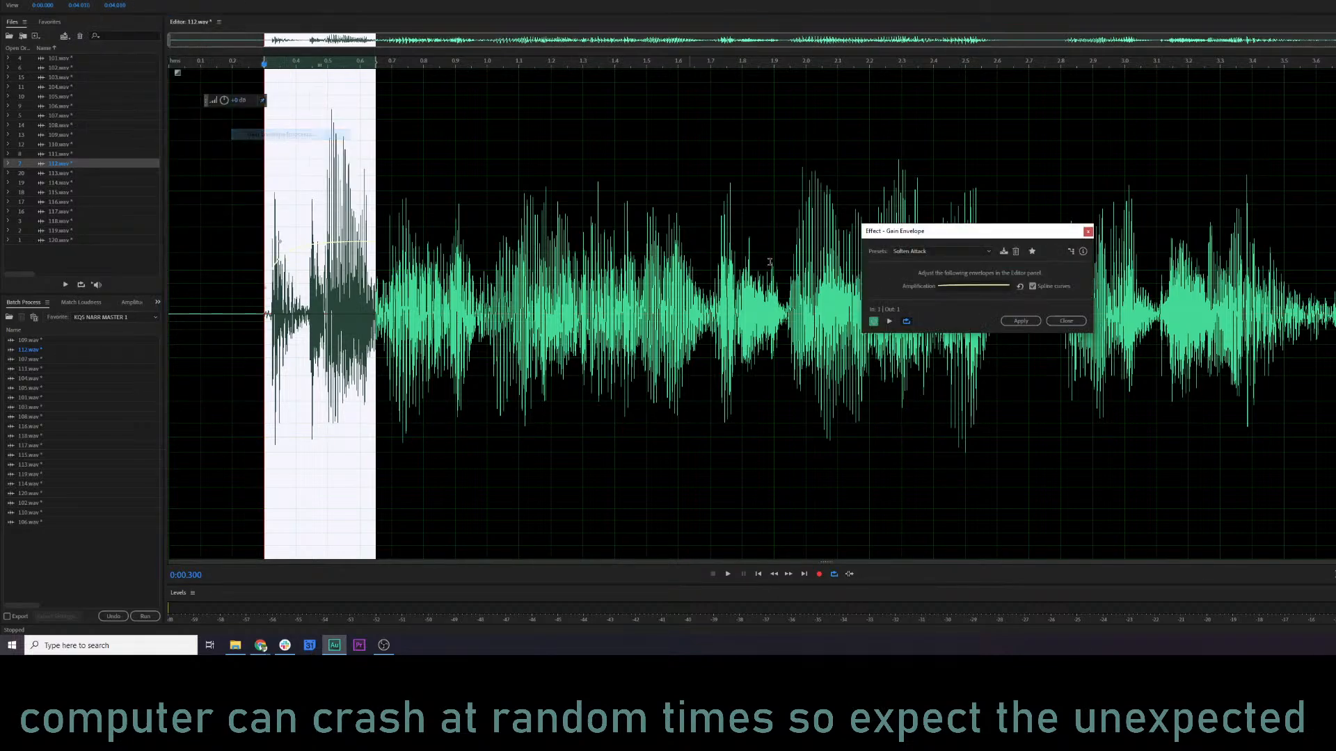
{"action": "key", "text": "space"}
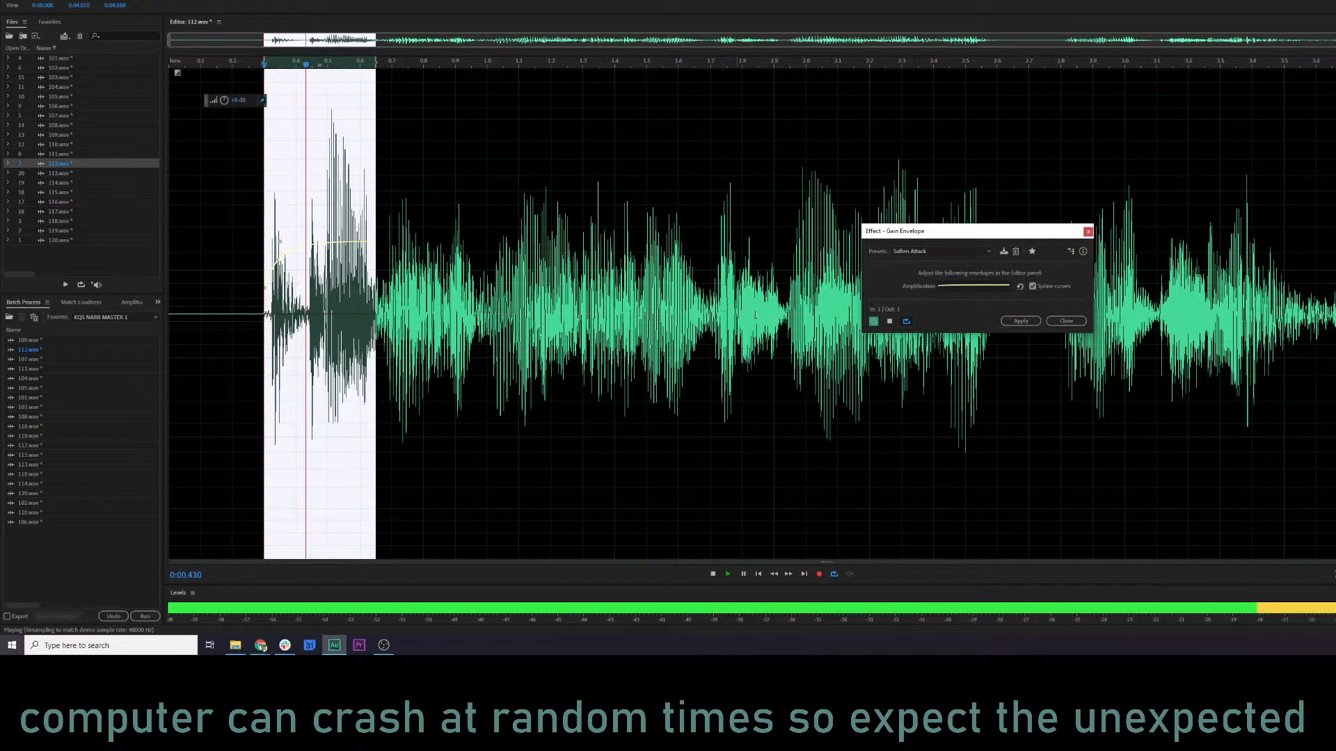
{"action": "key", "text": "space"}
{"action": "left_click", "coordinate": [1020, 321]}
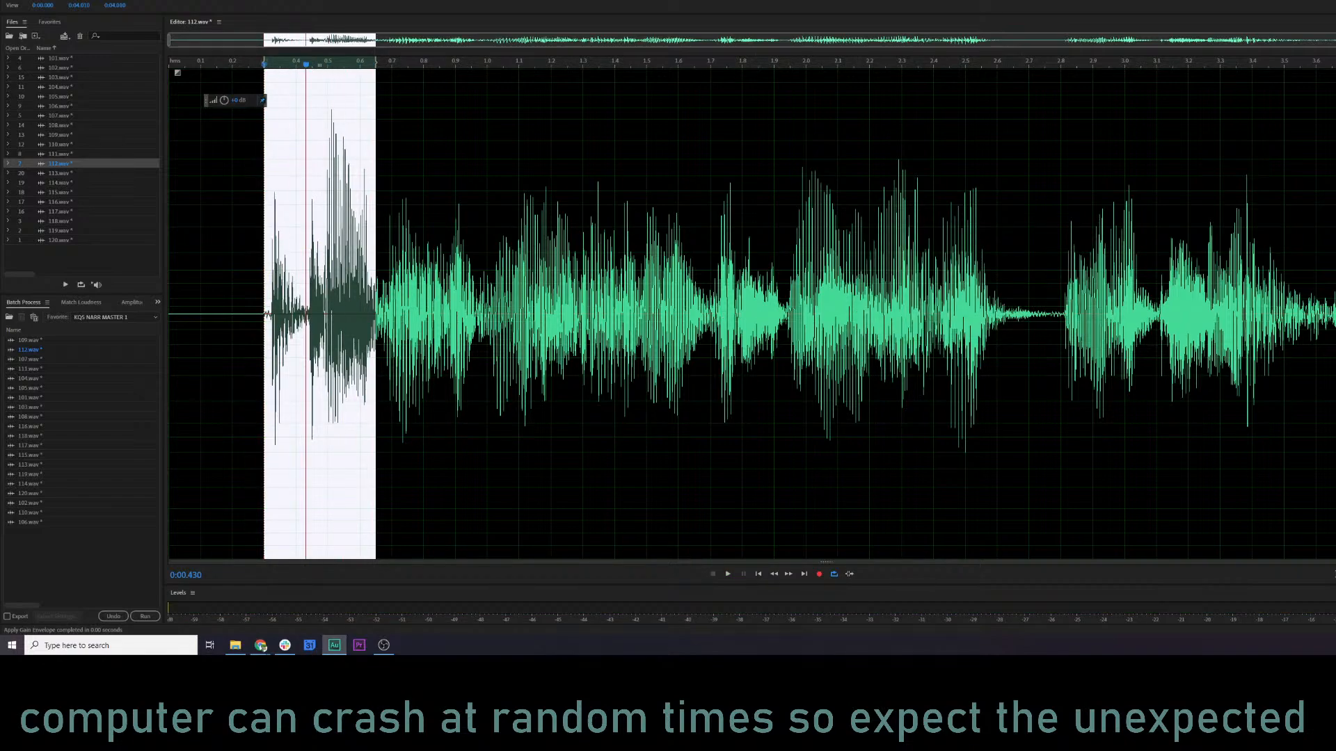
Apply a Fade Envelope with a lowered Smooth Attack curve to the same opening selection, and audition from about 0.20 s.
{"action": "left_click", "coordinate": [21, 0]}
{"action": "mouse_move", "coordinate": [96, 0]}
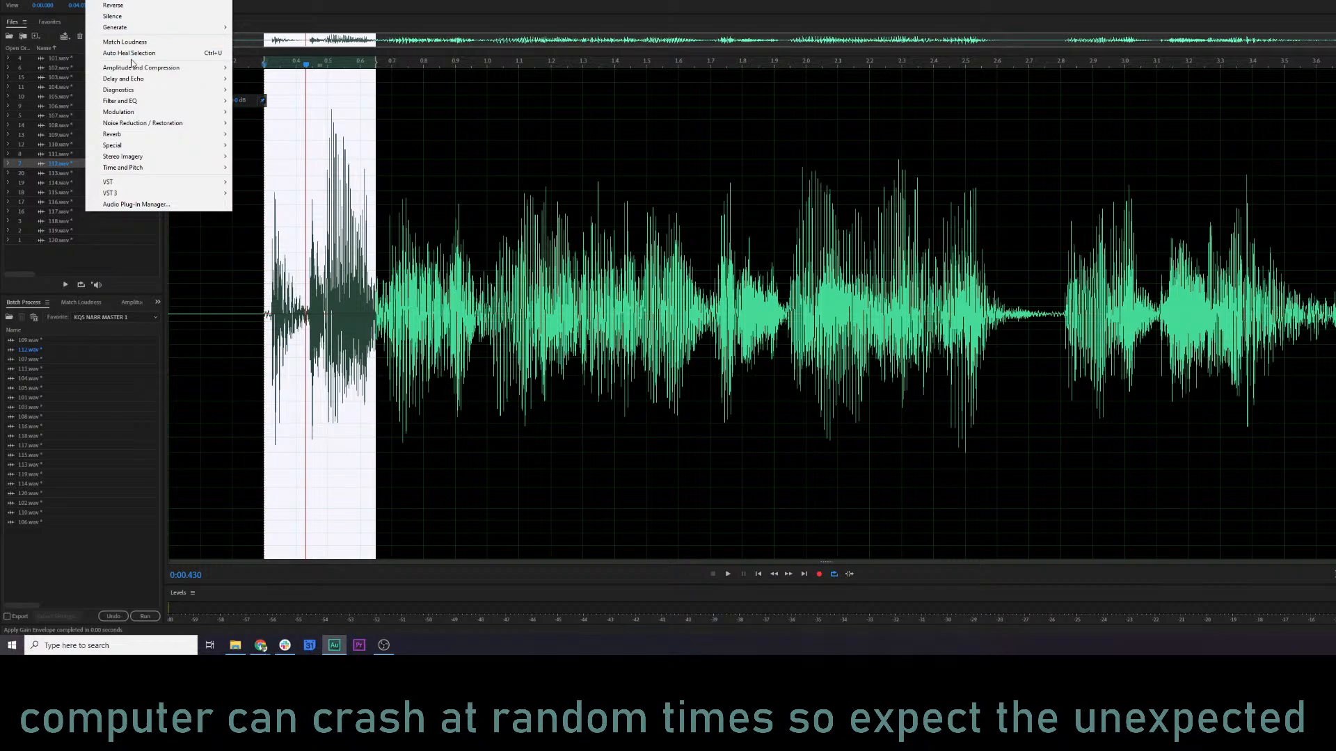
{"action": "mouse_move", "coordinate": [160, 70]}
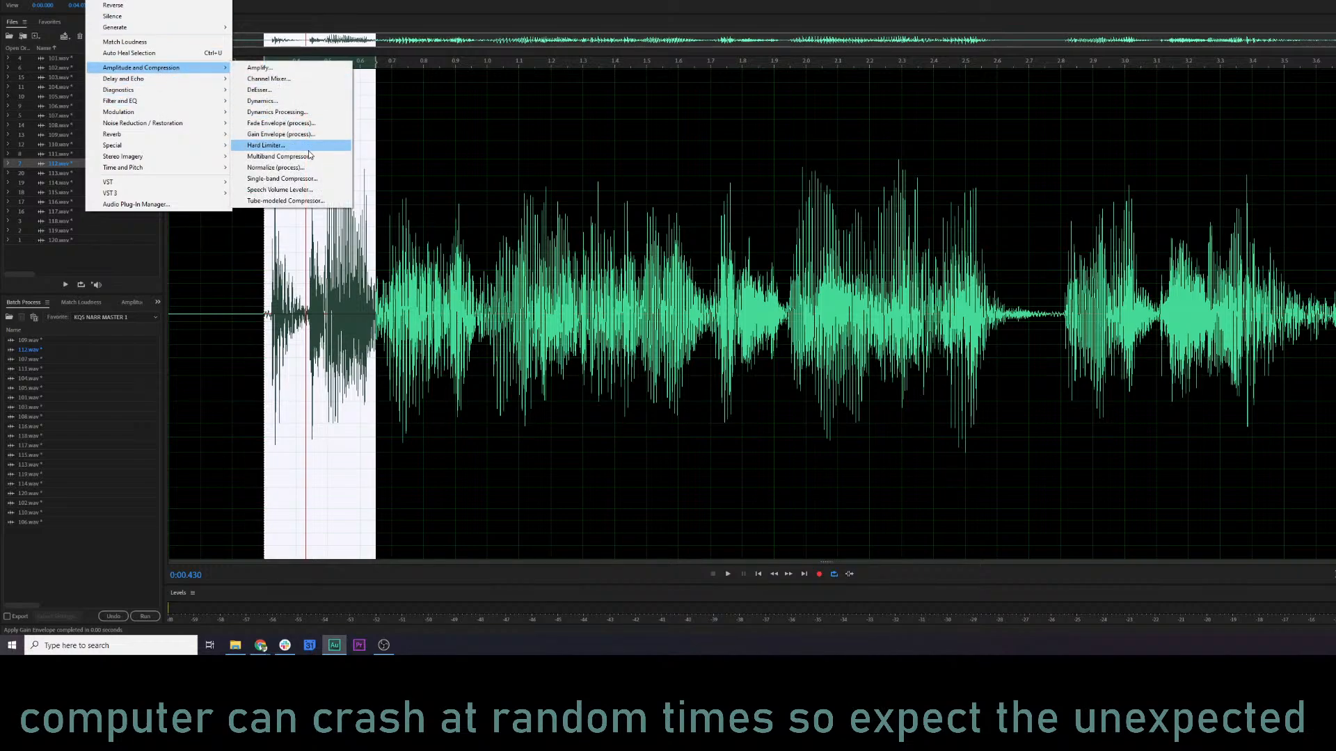
{"action": "left_click", "coordinate": [281, 123]}
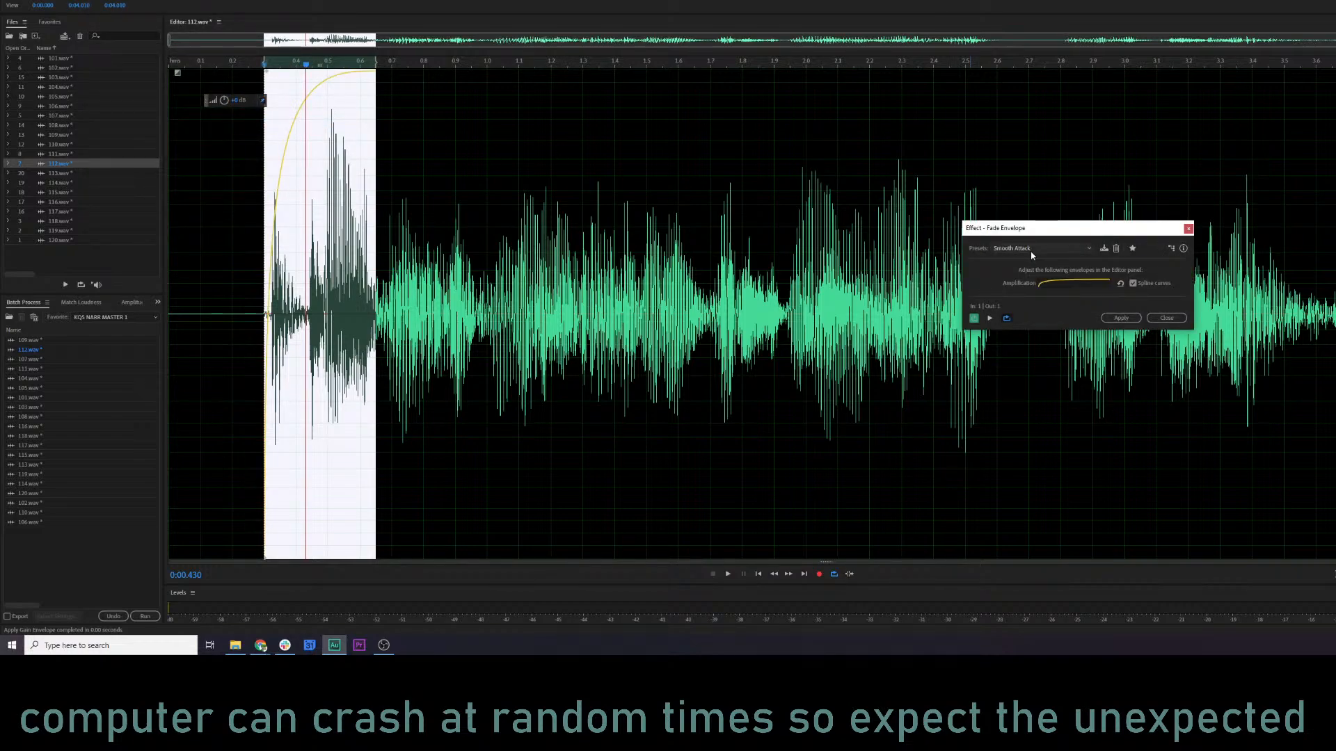
{"action": "left_click_drag", "start_coordinate": [267, 76], "coordinate": [286, 125]}
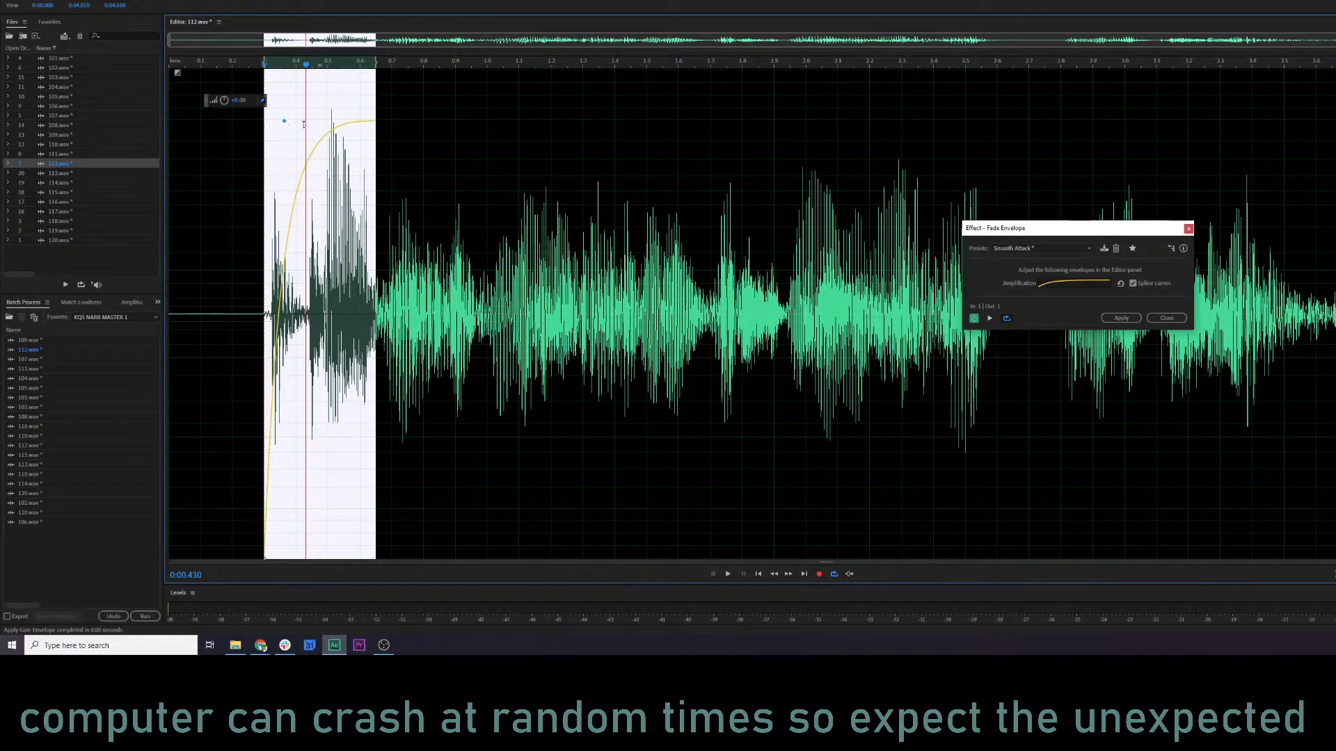
{"action": "left_click", "coordinate": [1113, 318]}
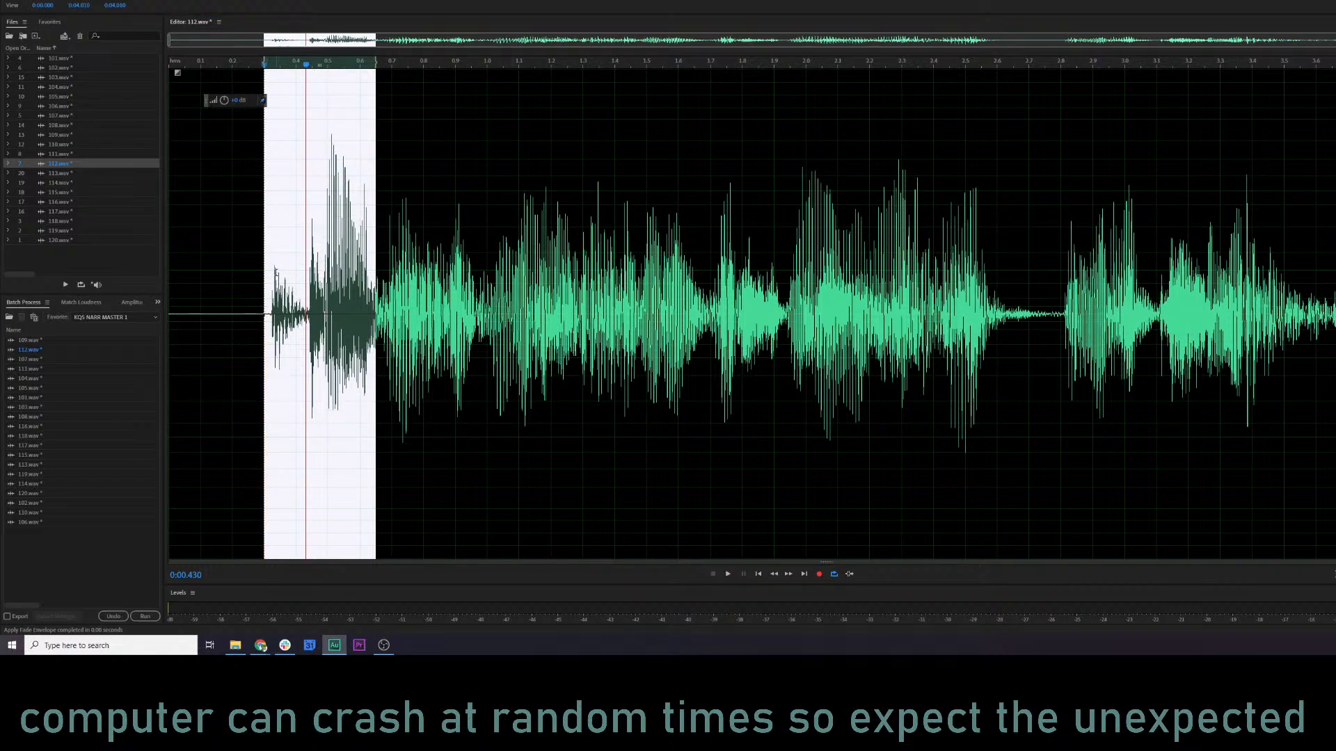
{"action": "left_click", "coordinate": [231, 272]}
{"action": "key", "text": "space"}
{"action": "key", "text": "space"}
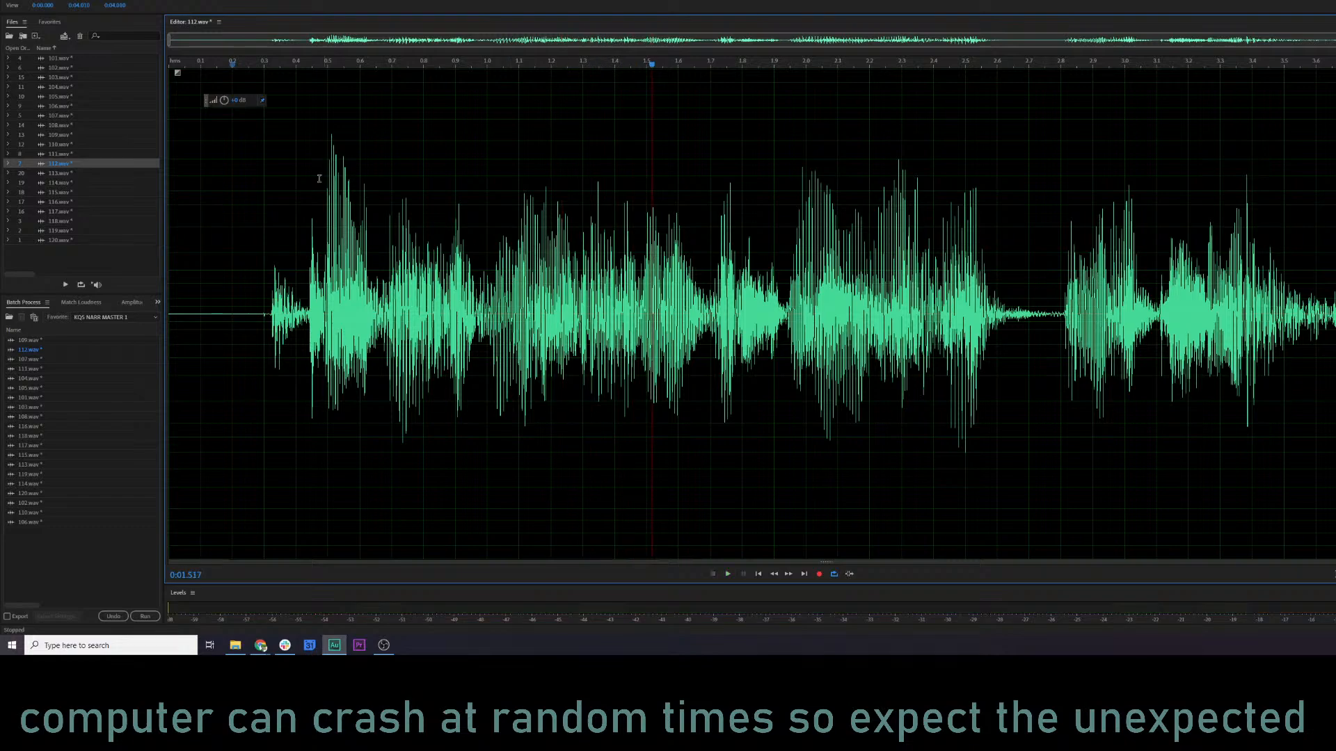
Reduce the level of the peak between about 0.50 and 0.56 s, and audition from about 0.23 s and 2.17 s.
{"action": "left_click_drag", "start_coordinate": [327, 160], "coordinate": [348, 146]}
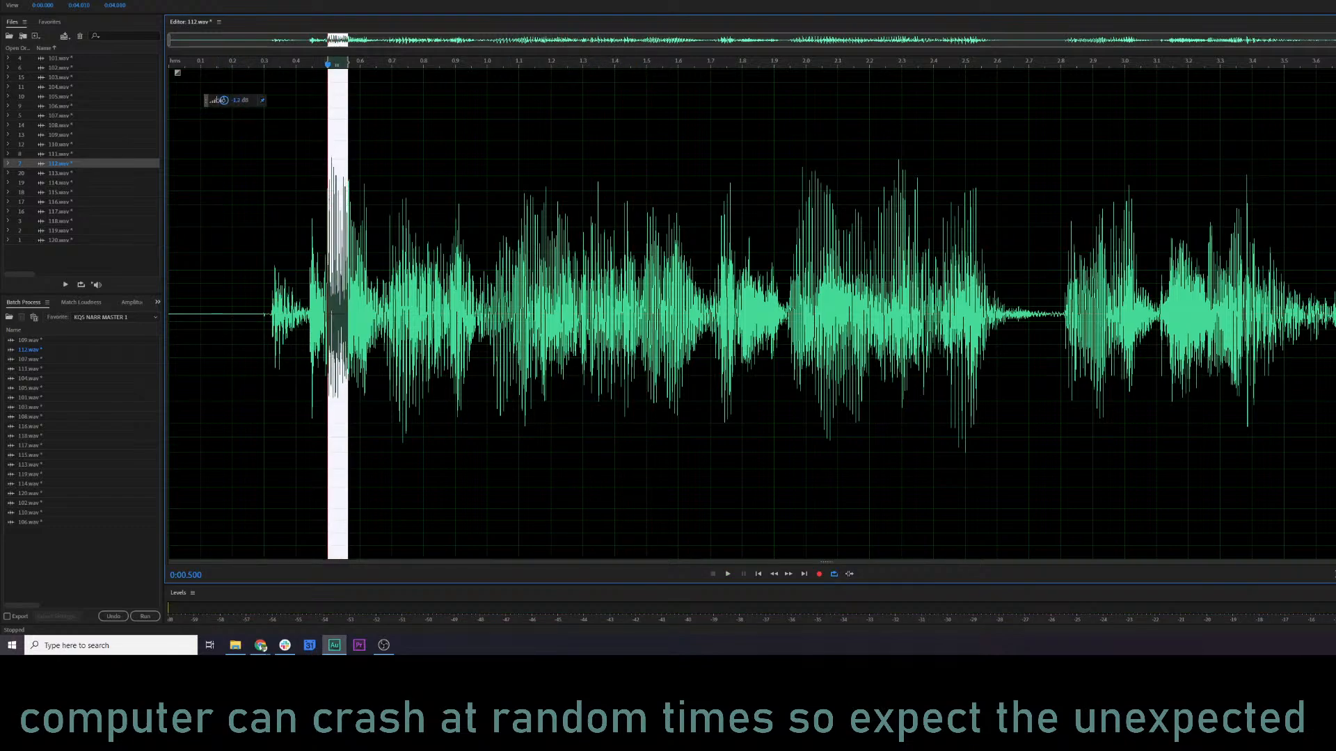
{"action": "left_click", "coordinate": [245, 257]}
{"action": "key", "text": "space"}
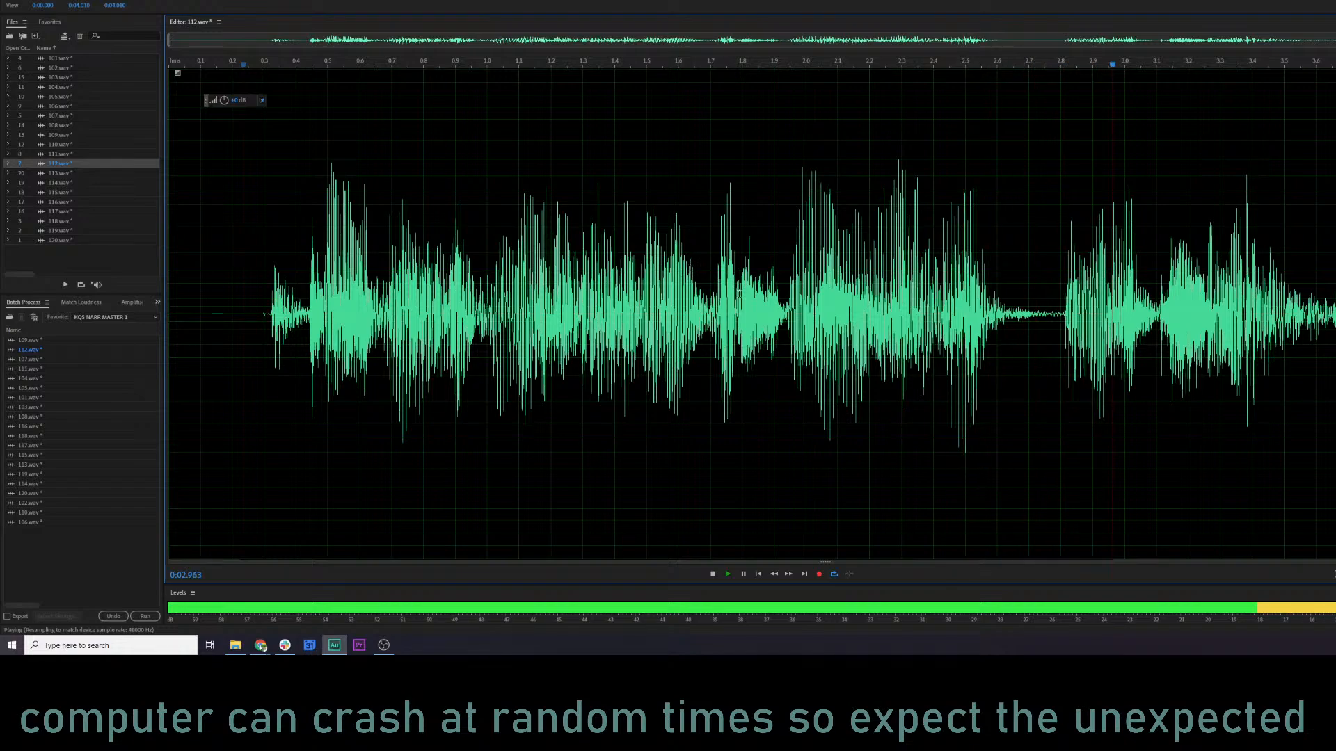
{"action": "left_click", "coordinate": [860, 268]}
{"action": "key", "text": "space"}
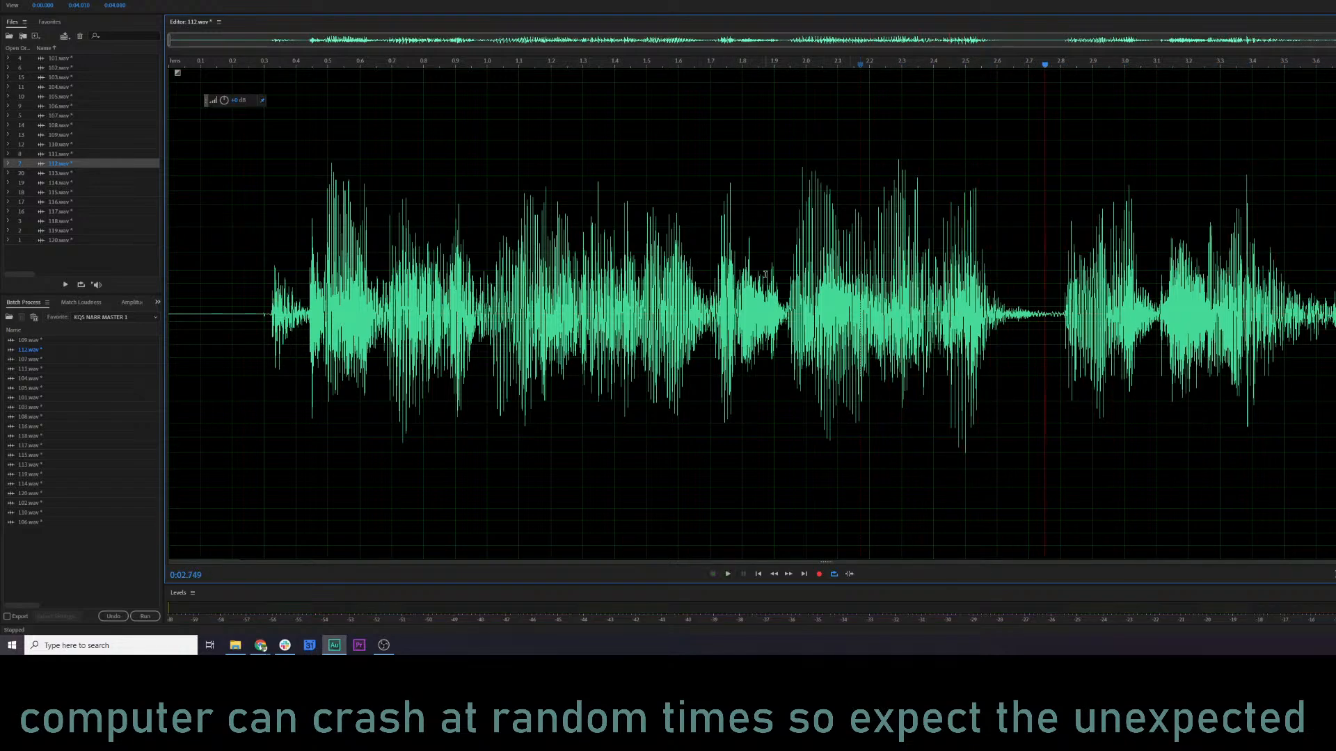
Back in the spectral view, audition from about 2.06 s and attenuate the lowest frequencies between about 2.29 and 2.63 s.
{"action": "key", "text": "shift+d"}
{"action": "left_click", "coordinate": [825, 452]}
{"action": "key", "text": "space"}
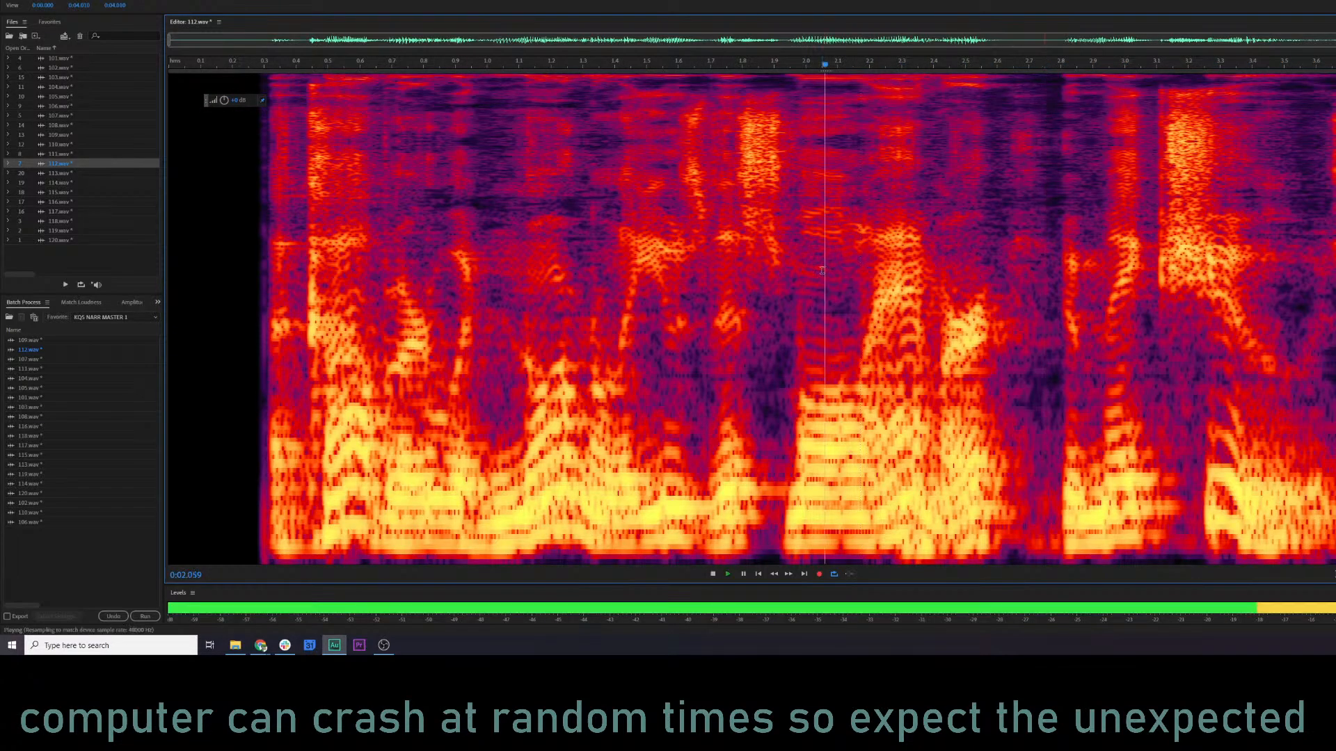
{"action": "key", "text": "space"}
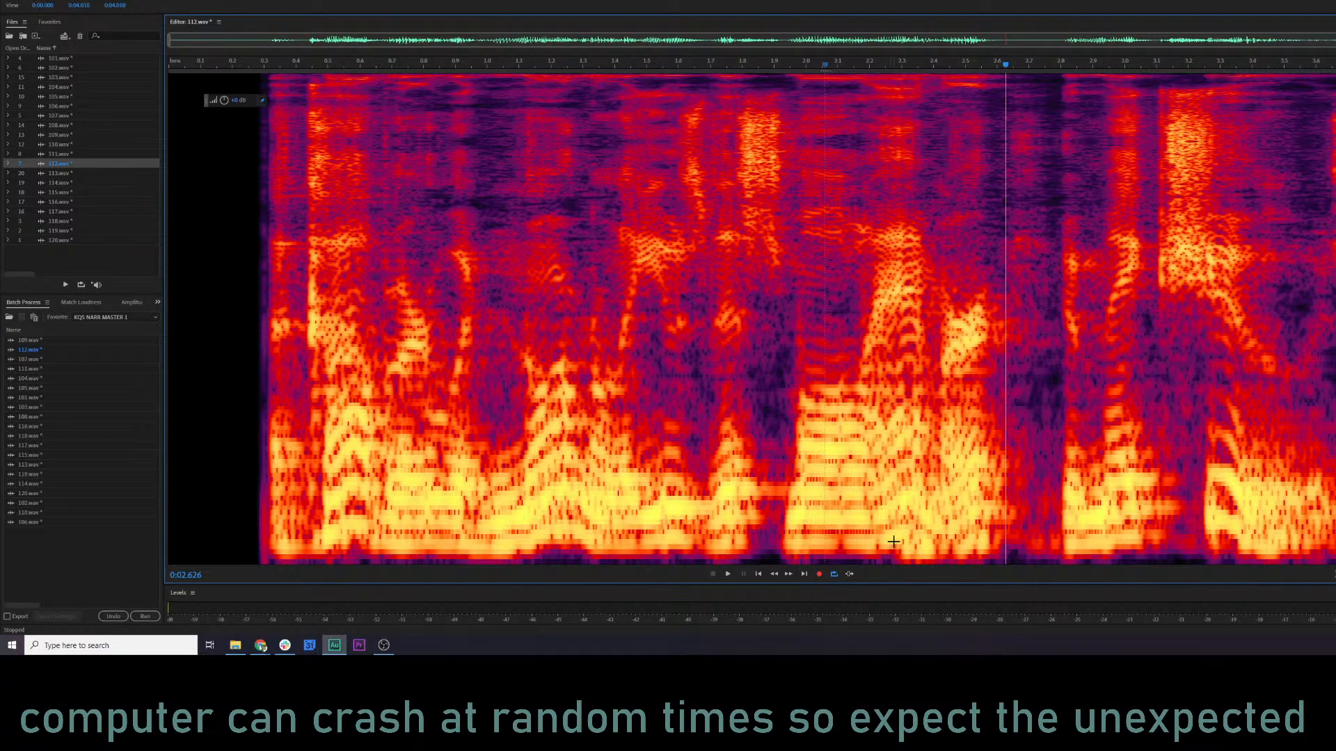
{"action": "left_click_drag", "start_coordinate": [893, 541], "coordinate": [1005, 553]}
{"action": "key", "text": "space"}
{"action": "key", "text": "space"}
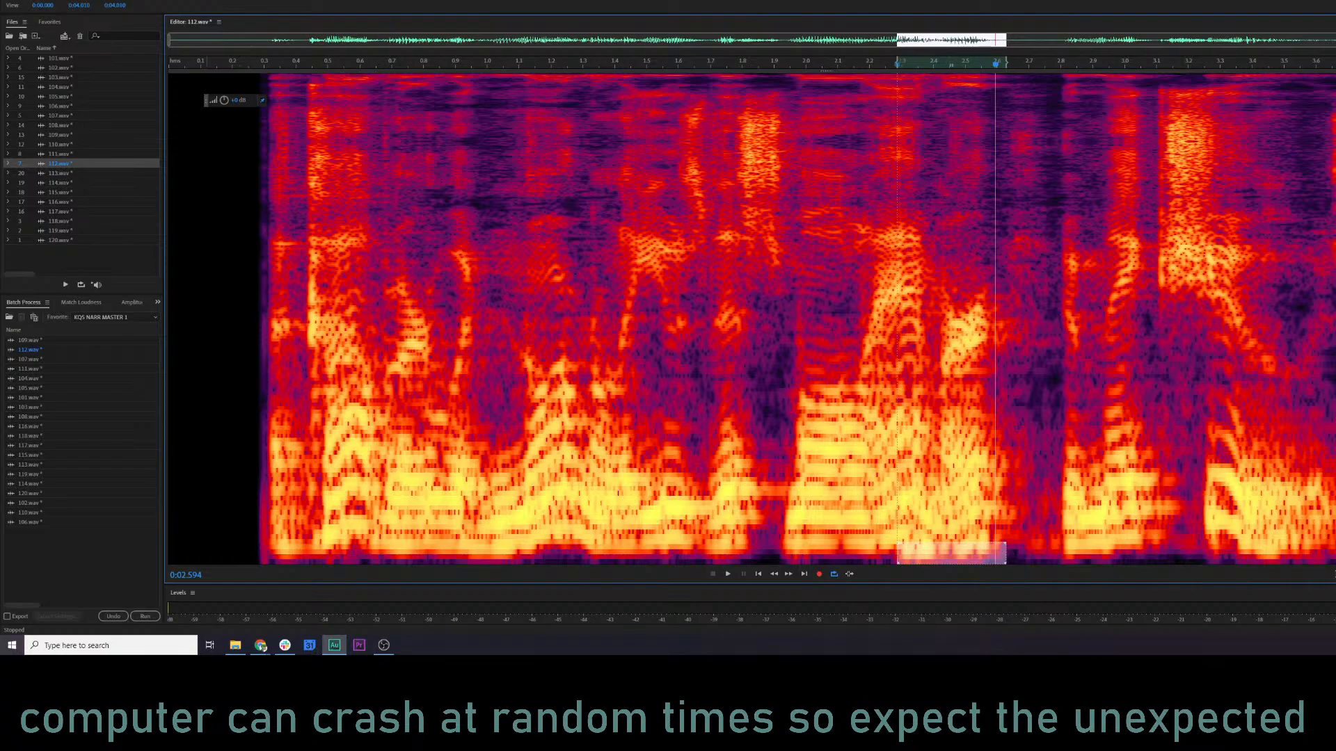
{"action": "left_click", "coordinate": [627, 358]}
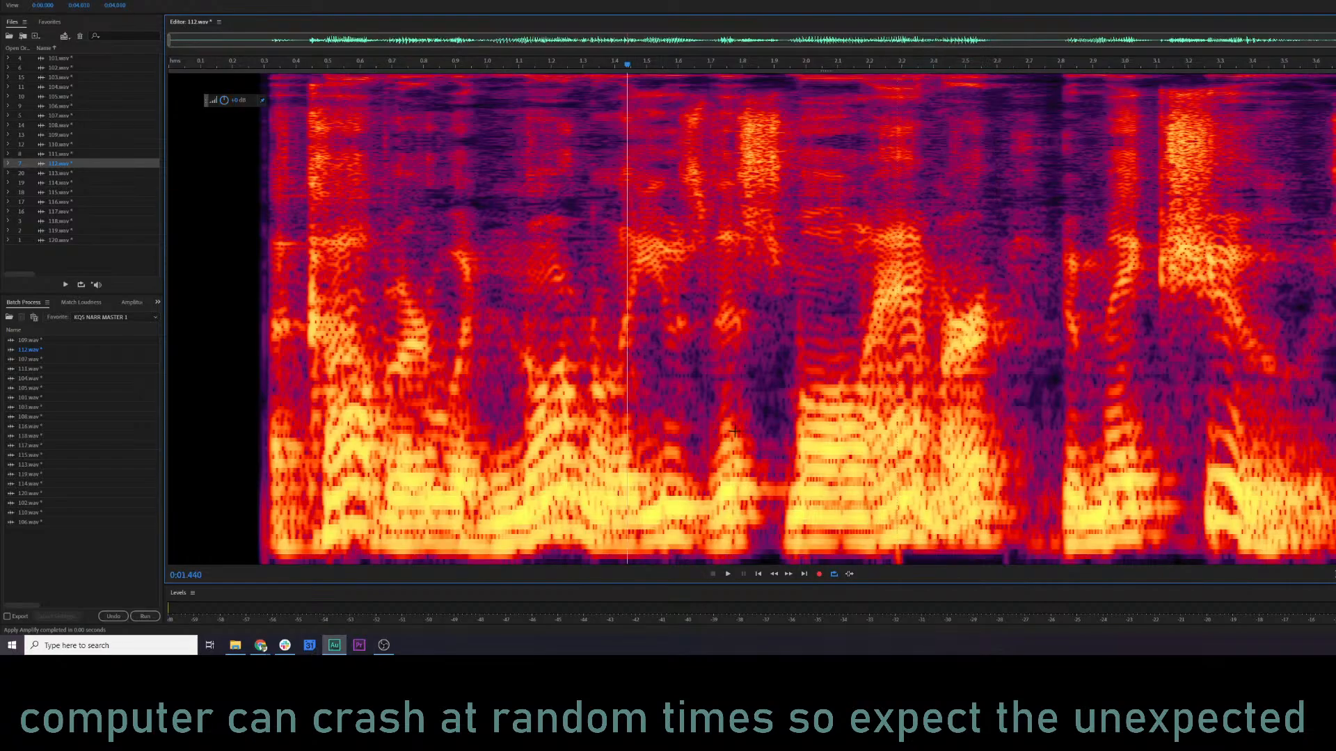
Delete the lowest frequencies between about 2.12 and 2.33 s, and audition from about 1.98, 1.33 and 1.87 s.
{"action": "left_click_drag", "start_coordinate": [912, 541], "coordinate": [844, 575]}
{"action": "key", "text": "Delete"}
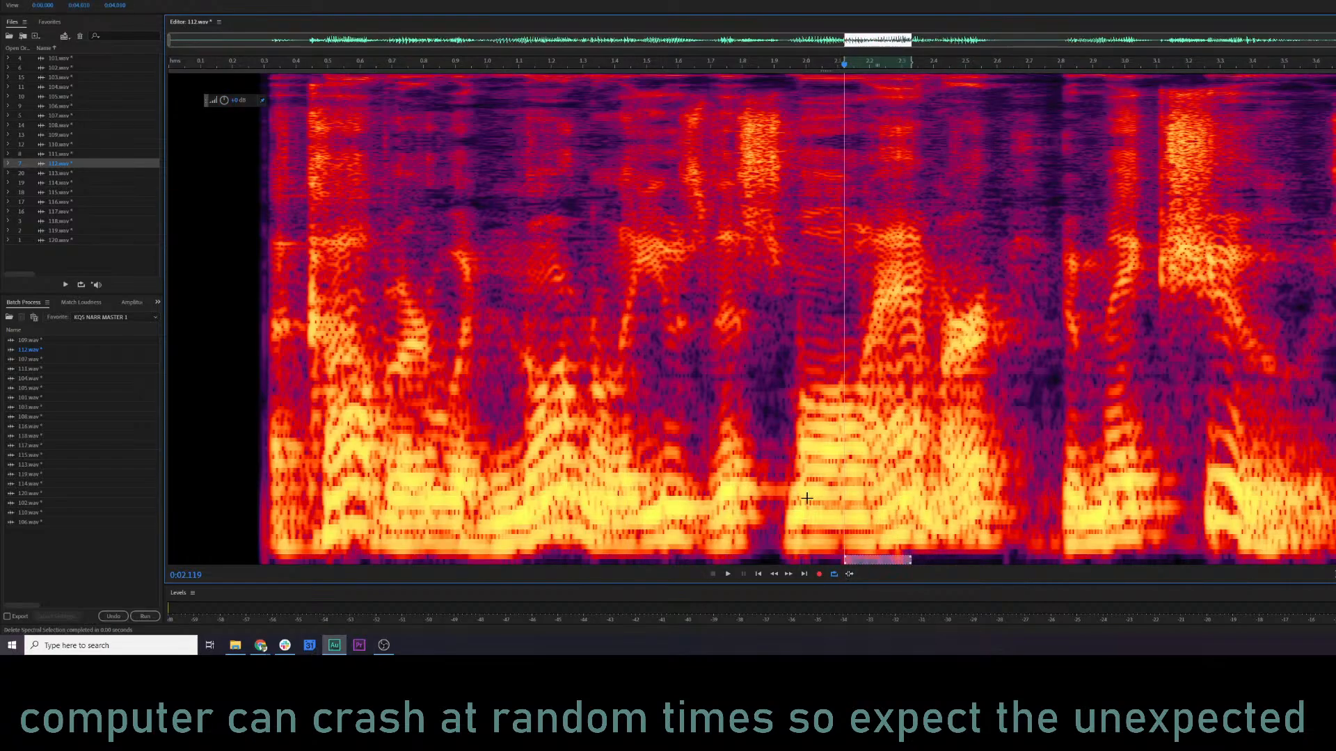
{"action": "left_click", "coordinate": [800, 491]}
{"action": "key", "text": "space"}
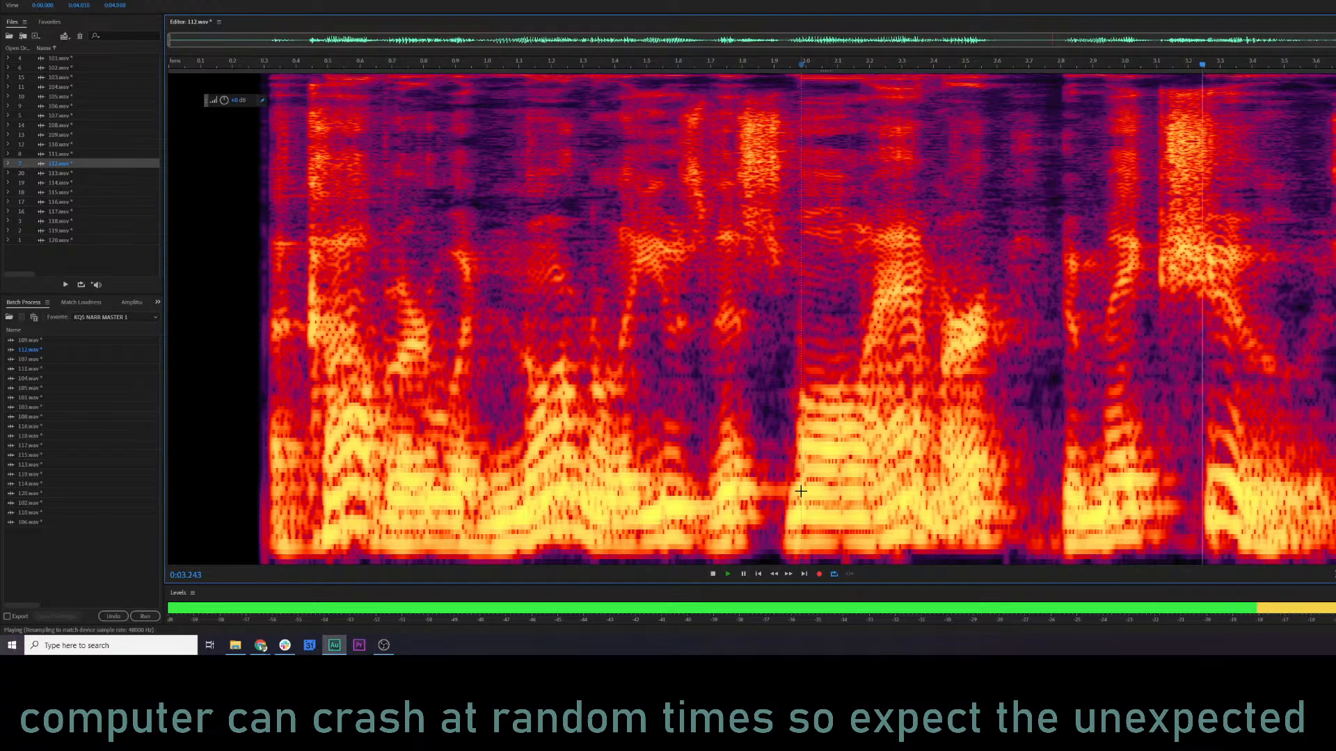
{"action": "key", "text": "space"}
{"action": "left_click", "coordinate": [594, 494]}
{"action": "key", "text": "space"}
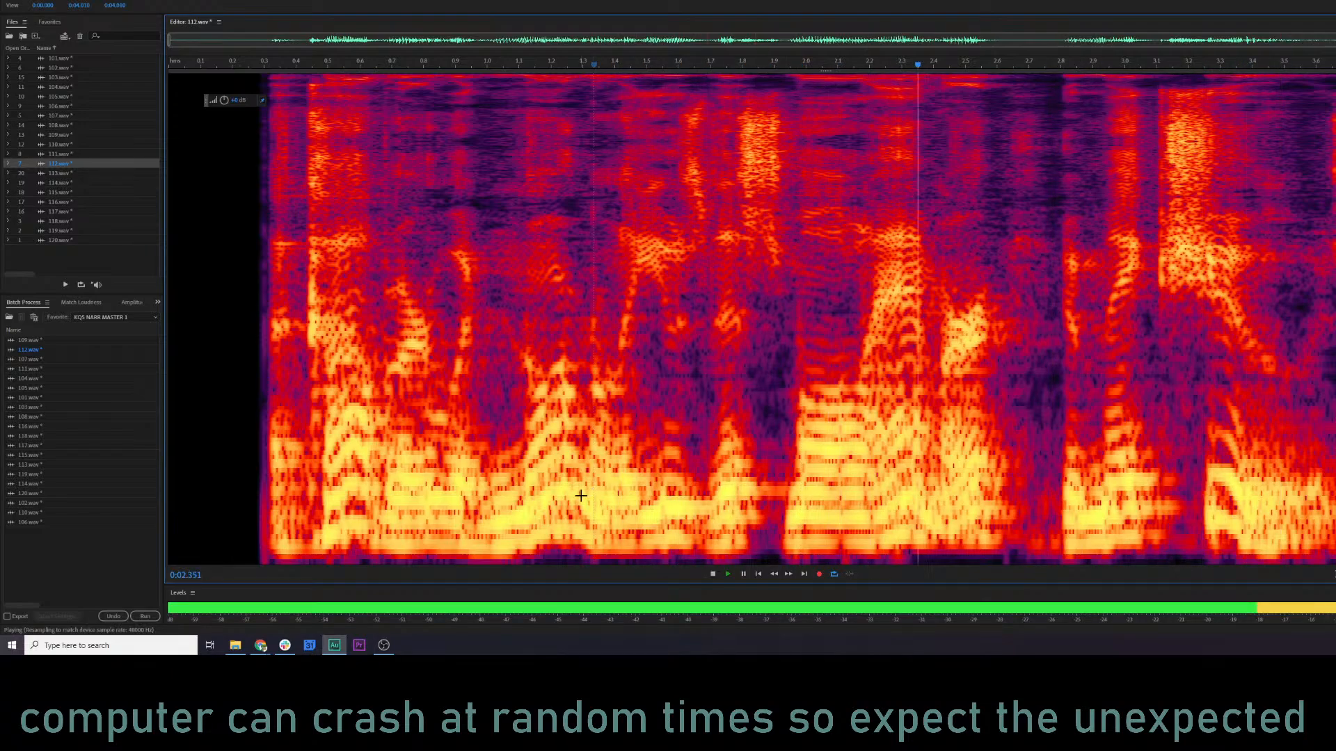
{"action": "key", "text": "space"}
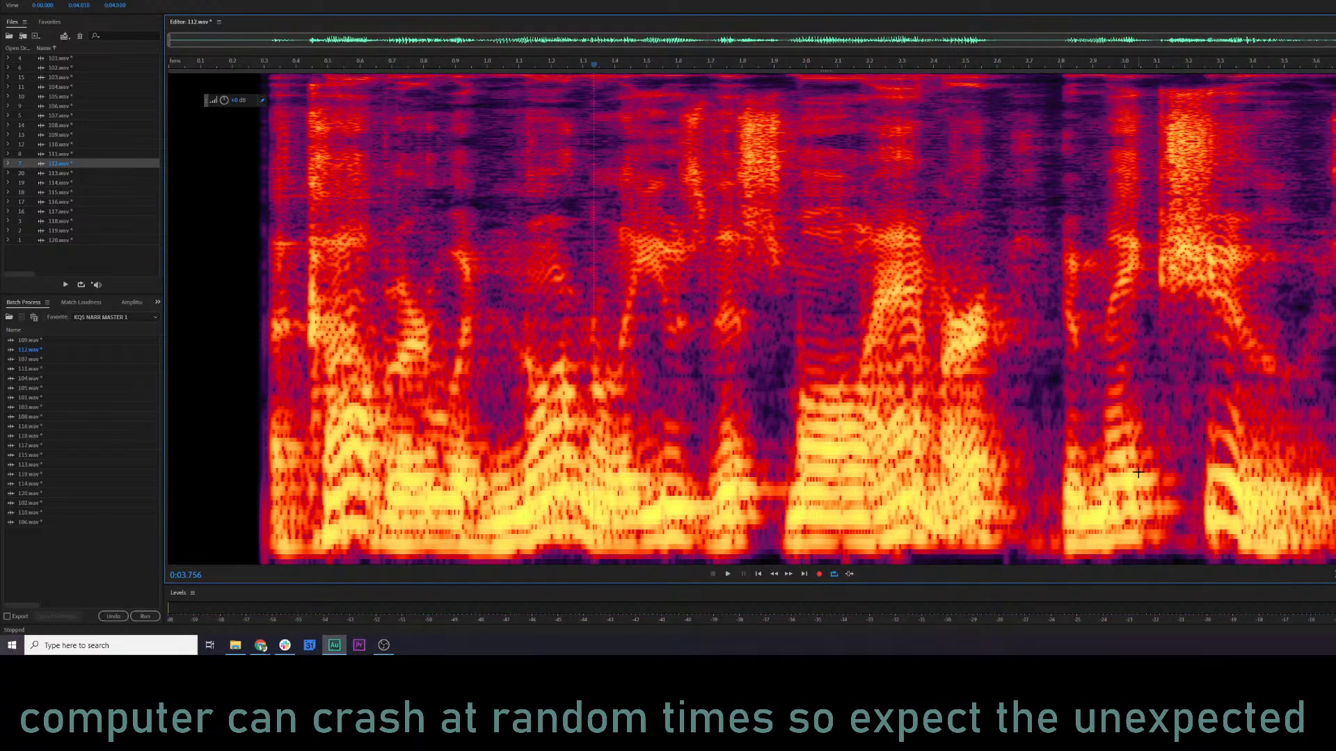
{"action": "left_click", "coordinate": [765, 389]}
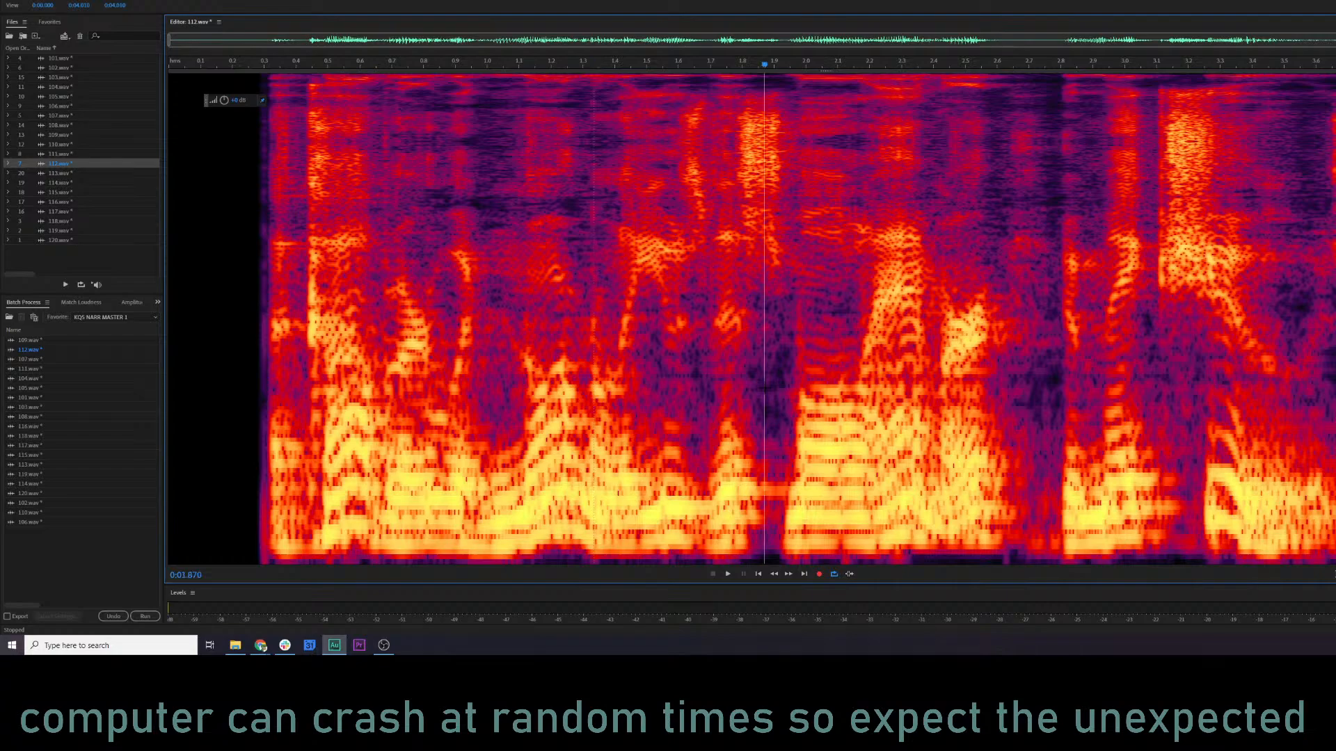
{"action": "key", "text": "space"}
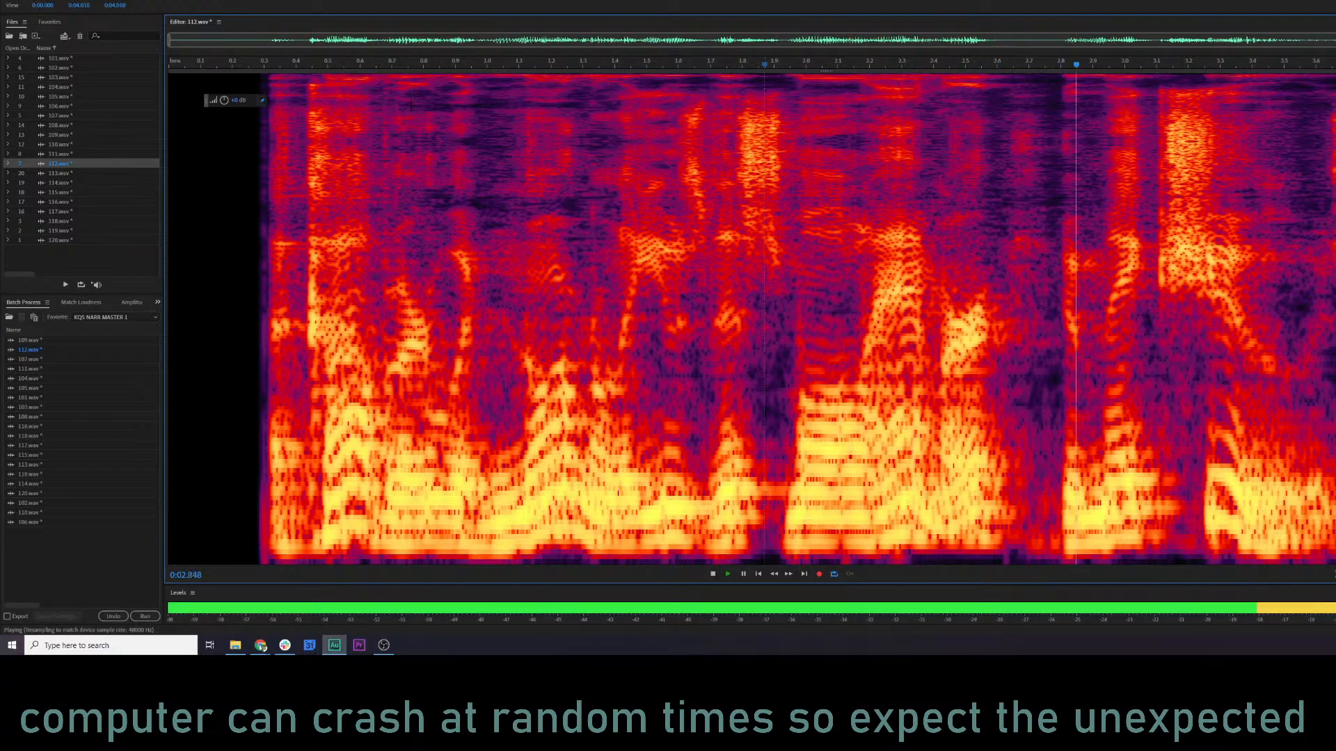
{"action": "key", "text": "space"}
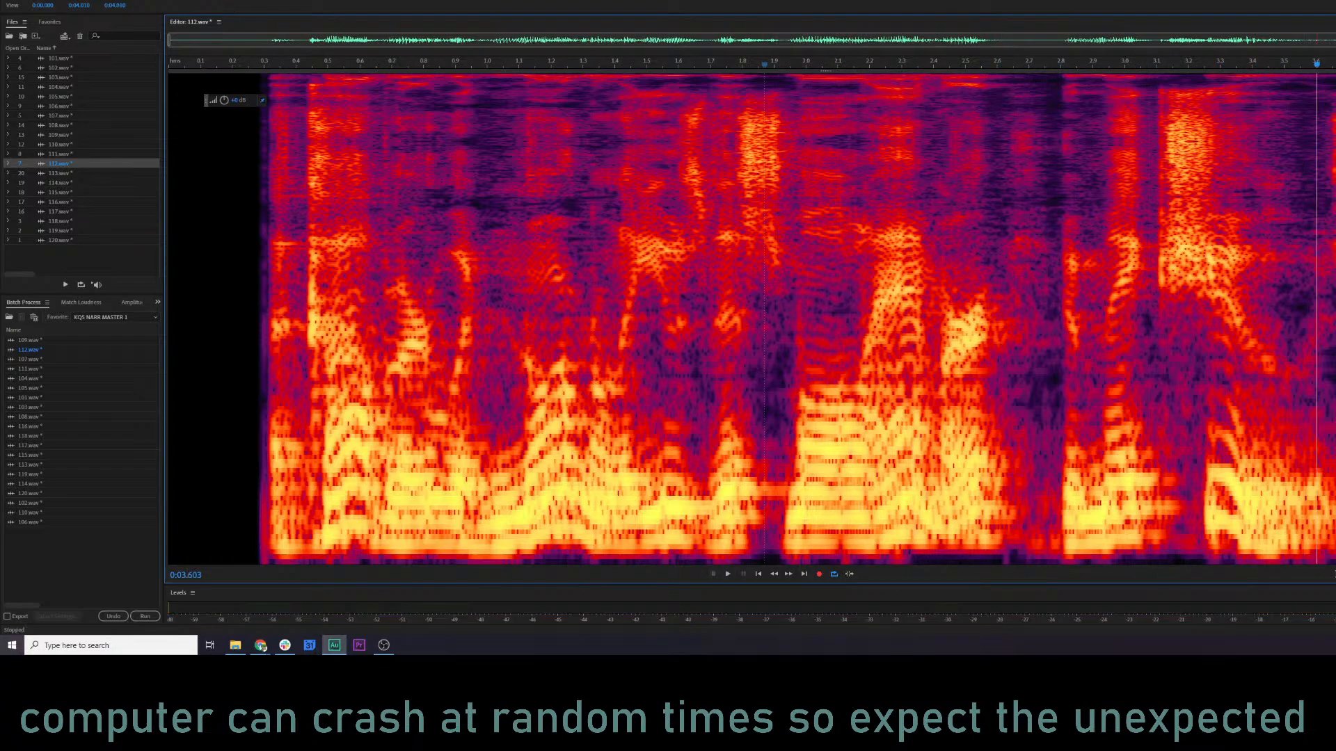
Shorten the pause by copying the audio from 2.80 s to the end and mix-pasting it at about 2.62 s as Overwrite with crossfade.
{"action": "left_click", "coordinate": [1059, 245]}
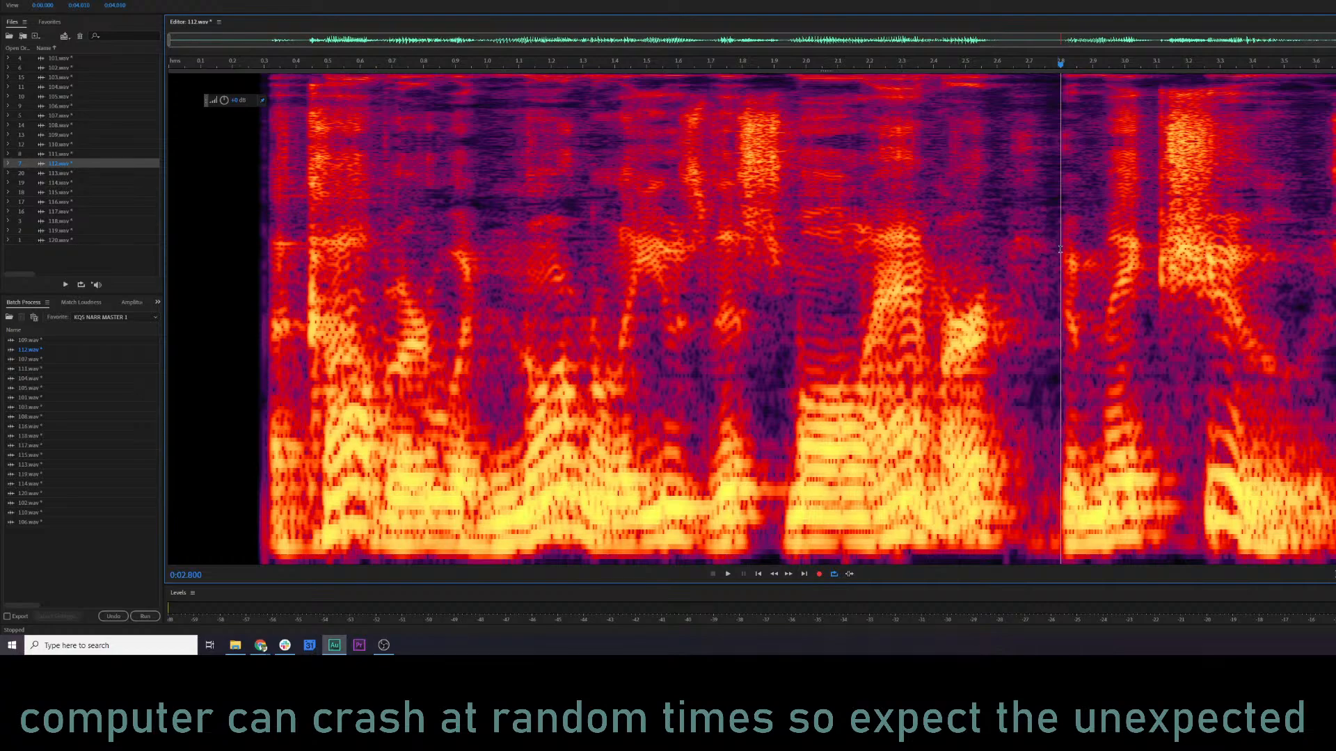
{"action": "left_click_drag", "start_coordinate": [1059, 249], "coordinate": [1335, 251]}
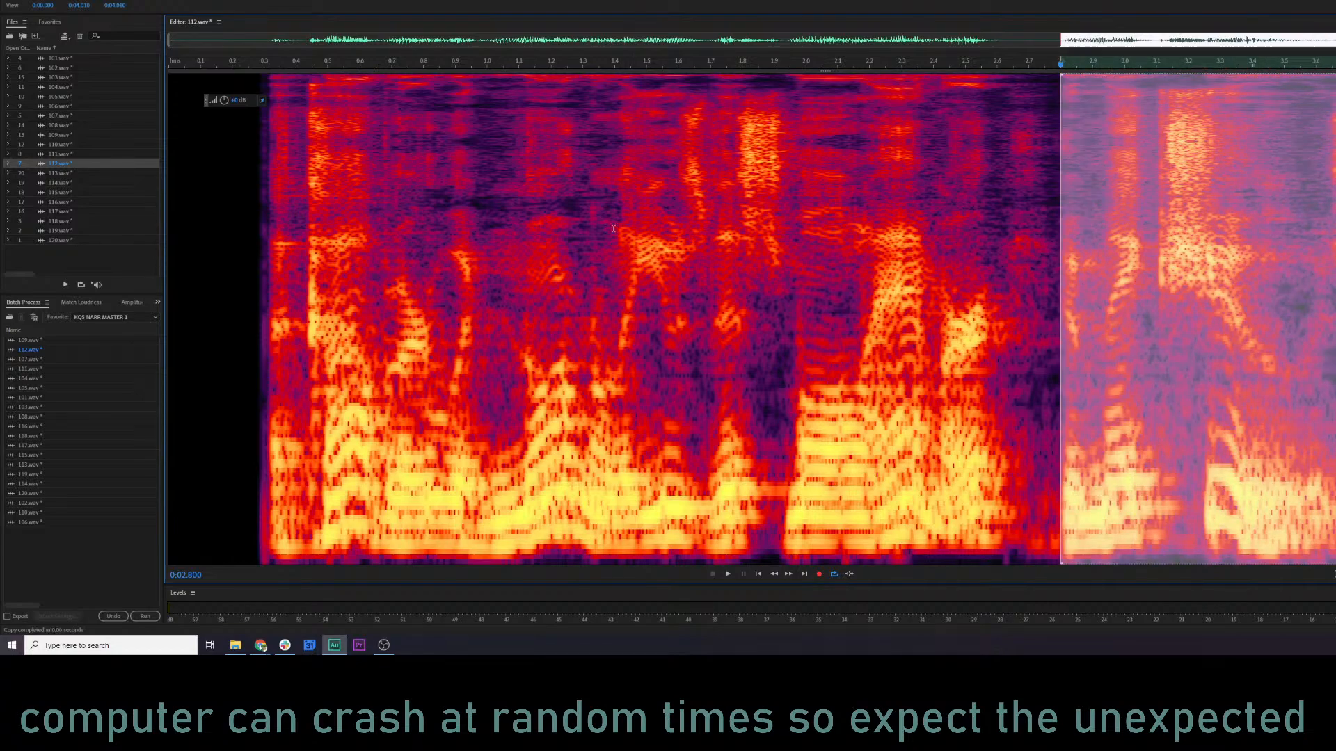
{"action": "left_click", "coordinate": [591, 234]}
{"action": "key", "text": "space"}
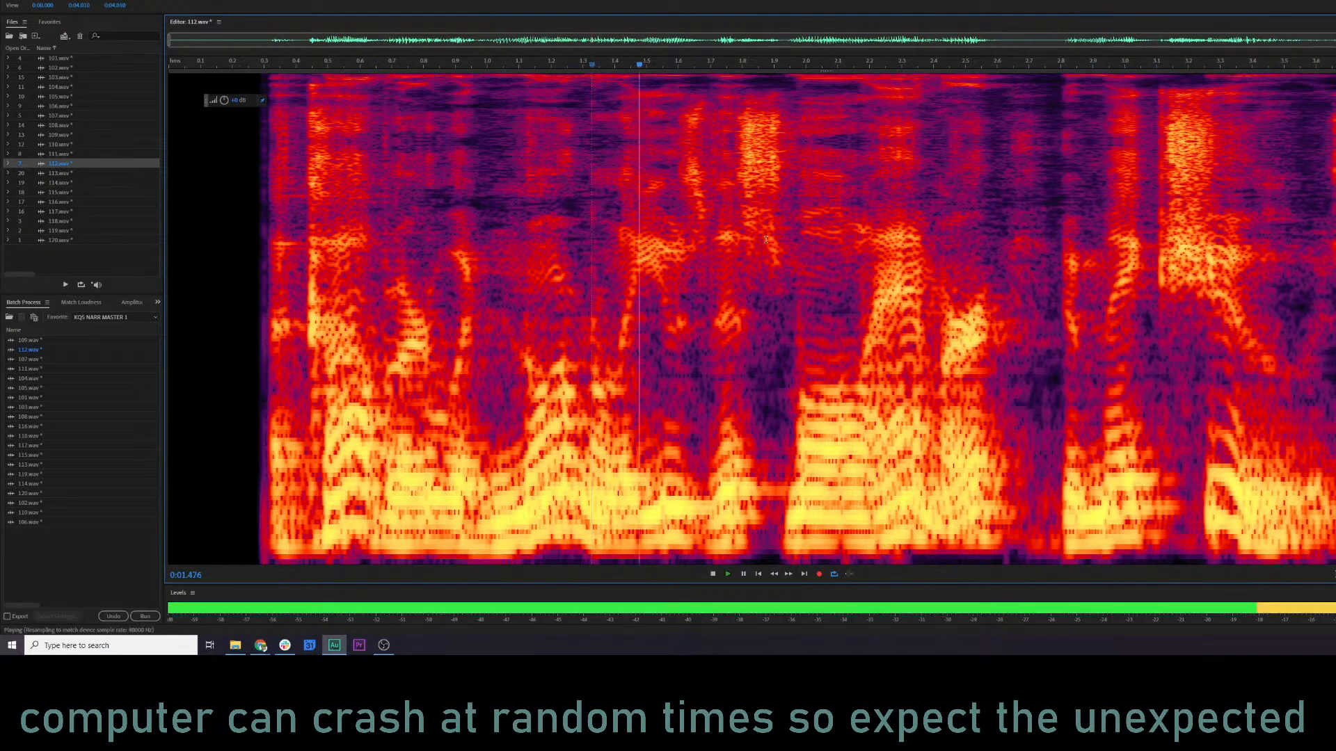
{"action": "key", "text": "space"}
{"action": "left_click", "coordinate": [1004, 208]}
{"action": "right_click", "coordinate": [1004, 208]}
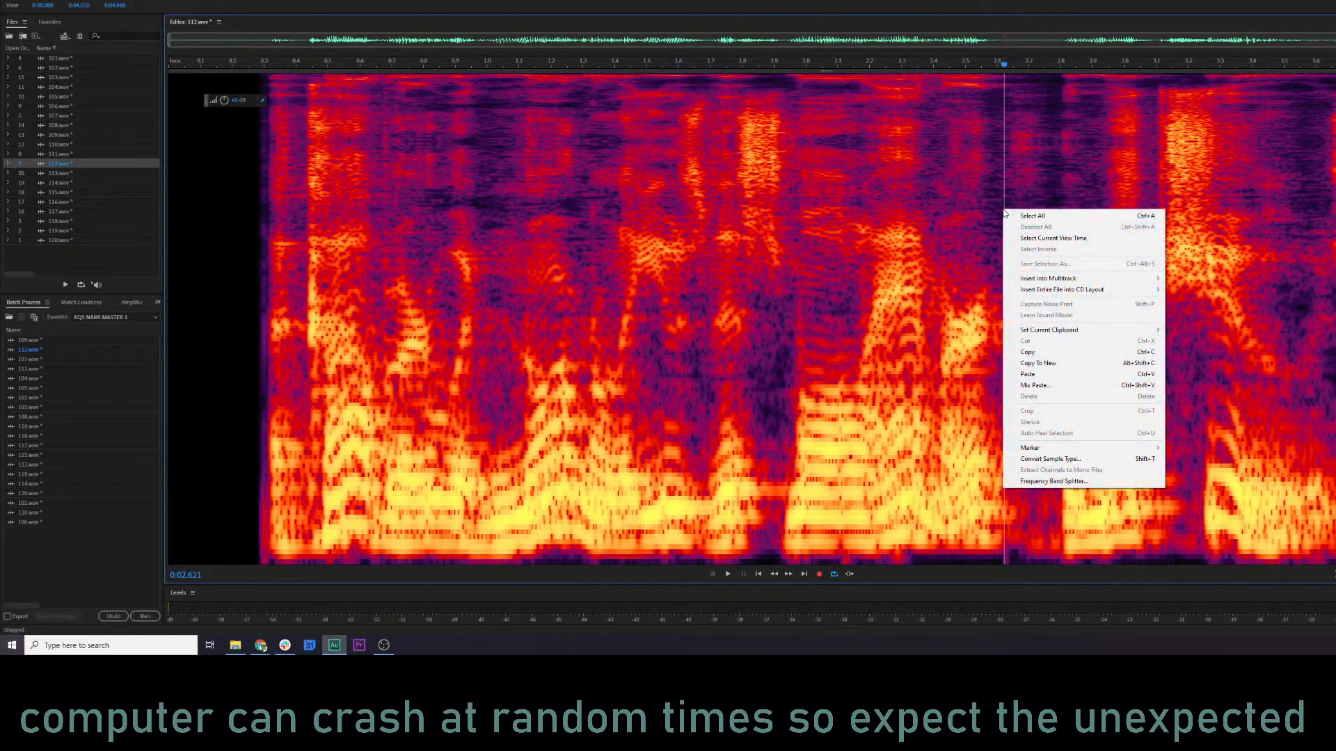
{"action": "left_click", "coordinate": [1056, 385]}
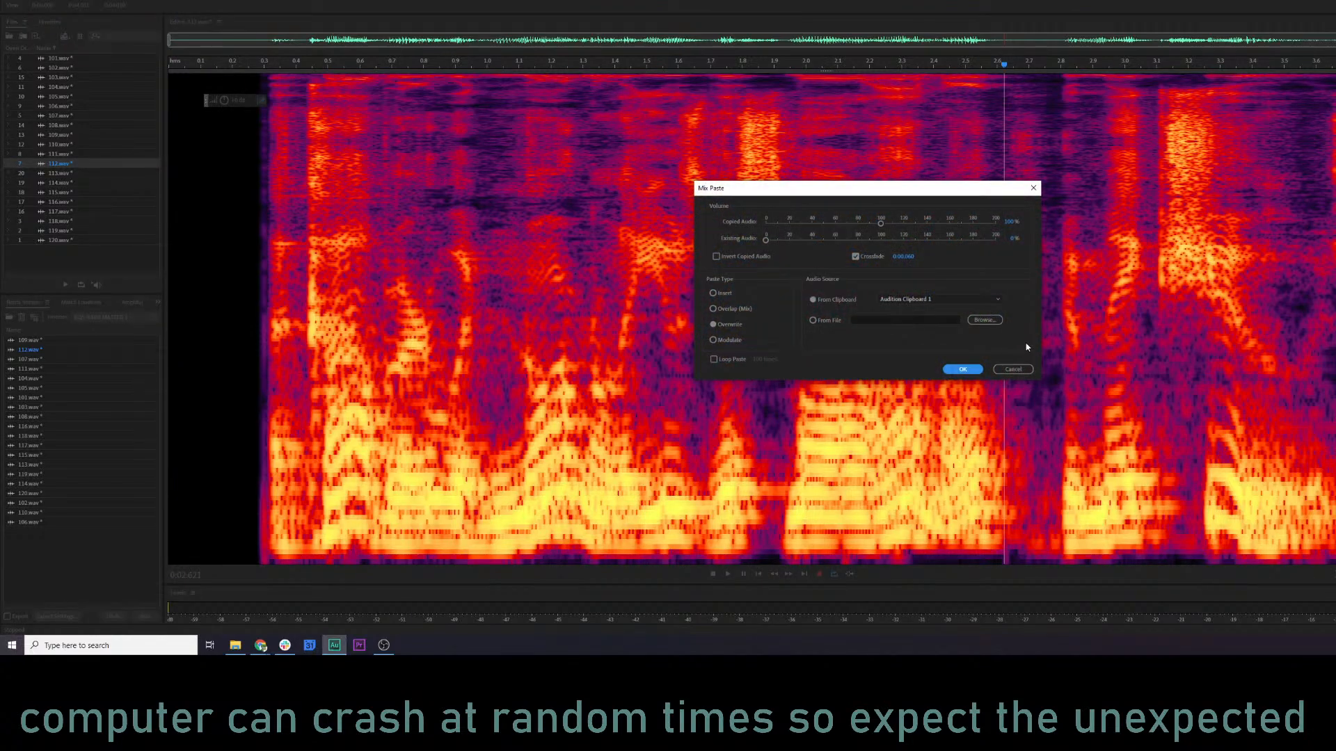
{"action": "left_click", "coordinate": [962, 369]}
Audition the shortened pause in 112.wav from about 1.18 s and turn the level down.
{"action": "left_click", "coordinate": [545, 342]}
{"action": "key", "text": "space"}
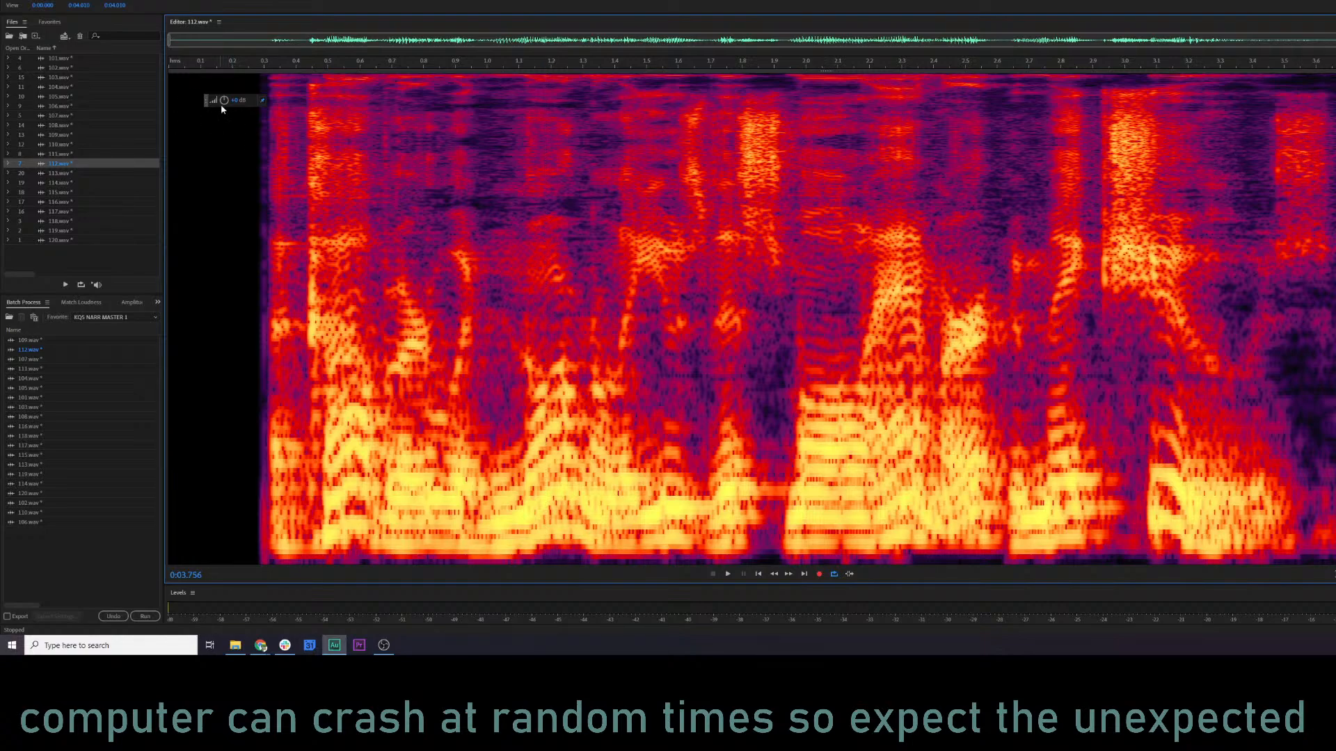
{"action": "left_click_drag", "start_coordinate": [2, 123], "coordinate": [2, 124]}
{"action": "left_click", "coordinate": [455, 224]}
Open 113.wav, audition it with the Parametric Equalizer preview, and apply the equalizer's custom curve.
{"action": "double_click", "coordinate": [59, 173]}
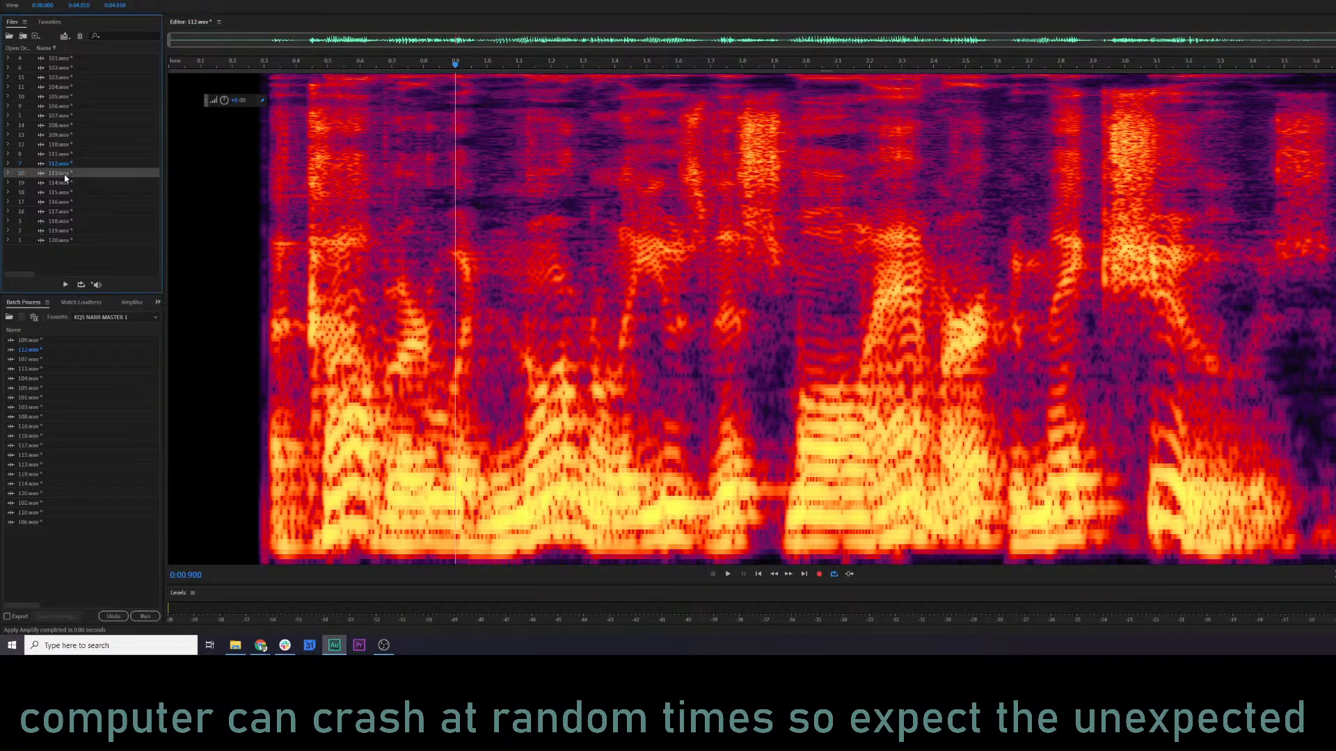
{"action": "key", "text": "space"}
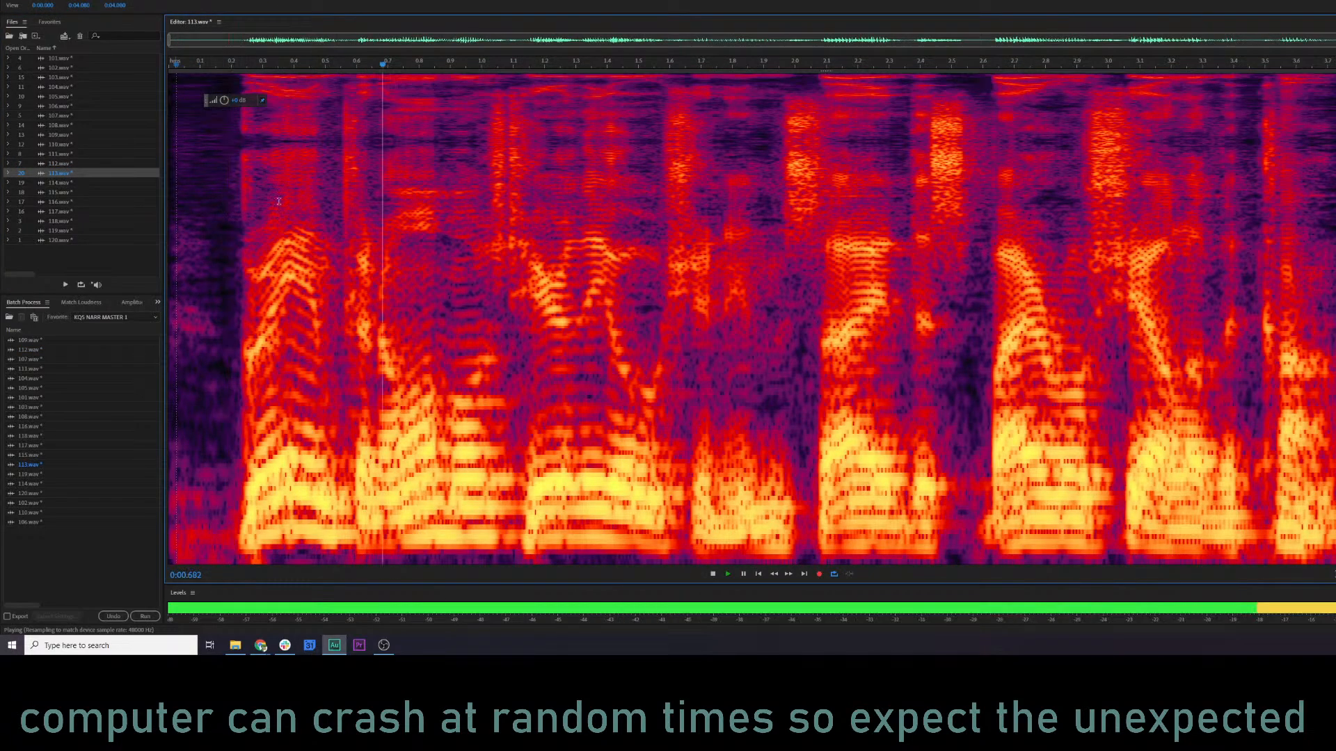
{"action": "key", "text": "ctrl+shift+e"}
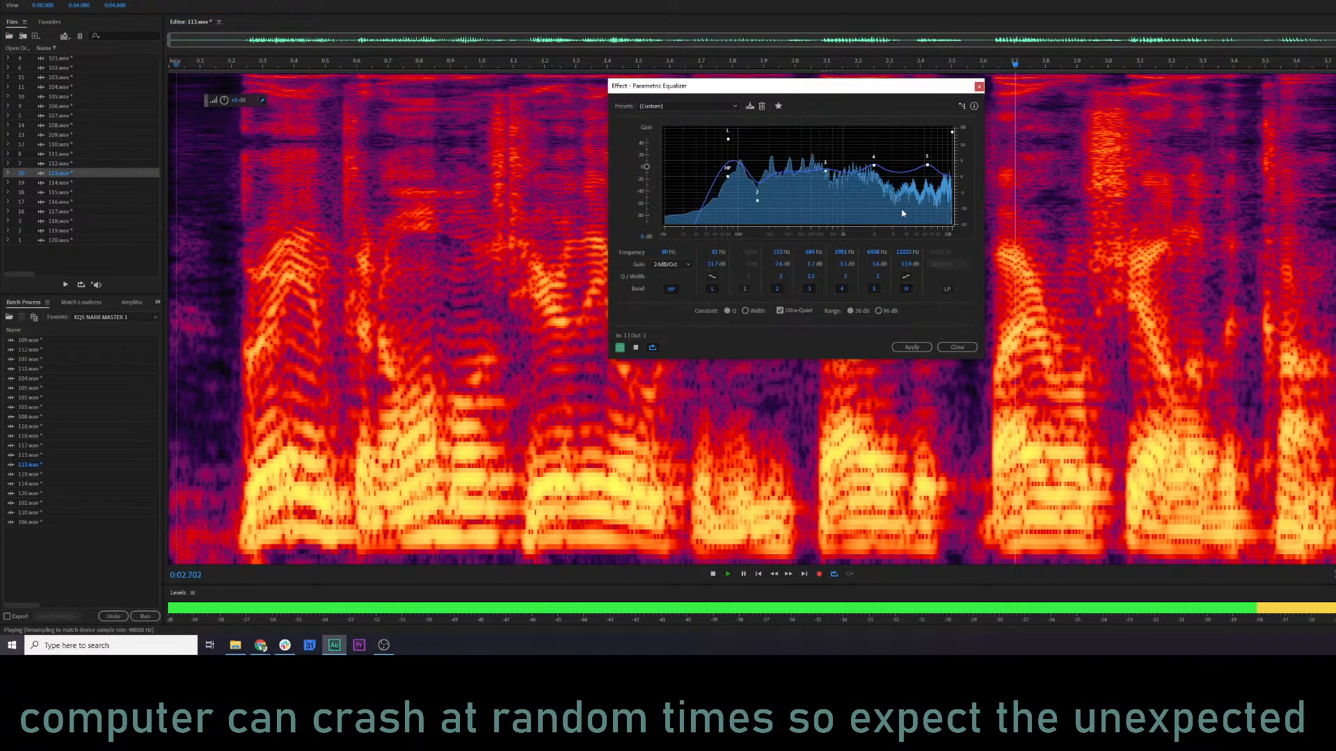
{"action": "key", "text": "space"}
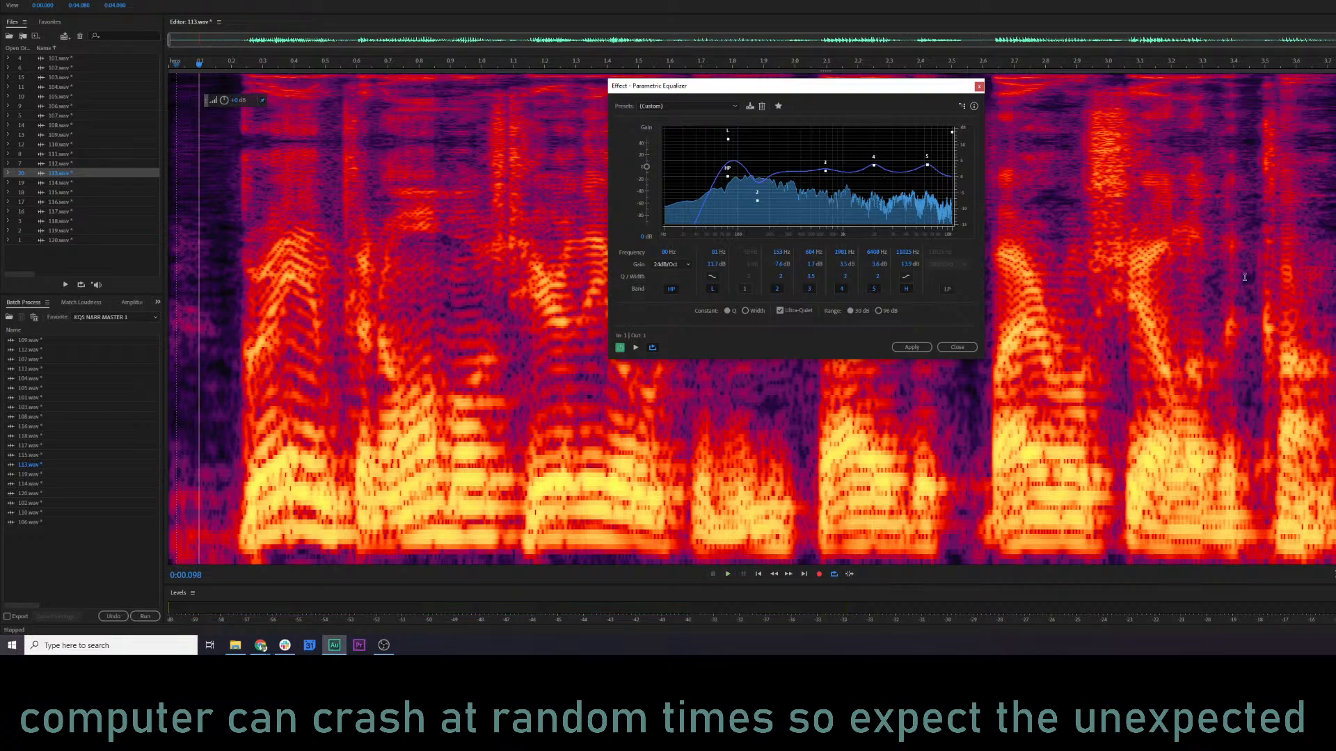
{"action": "key", "text": "space"}
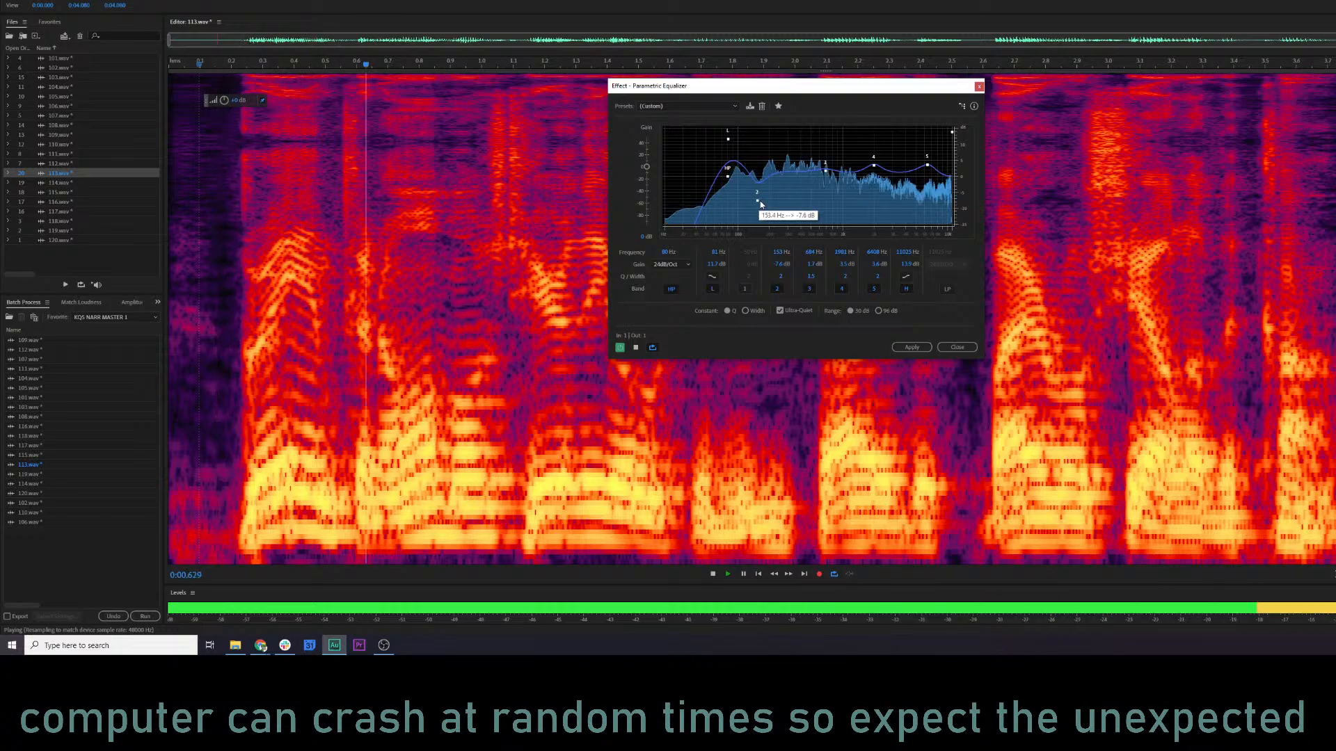
{"action": "key", "text": "space"}
{"action": "left_click", "coordinate": [911, 347]}
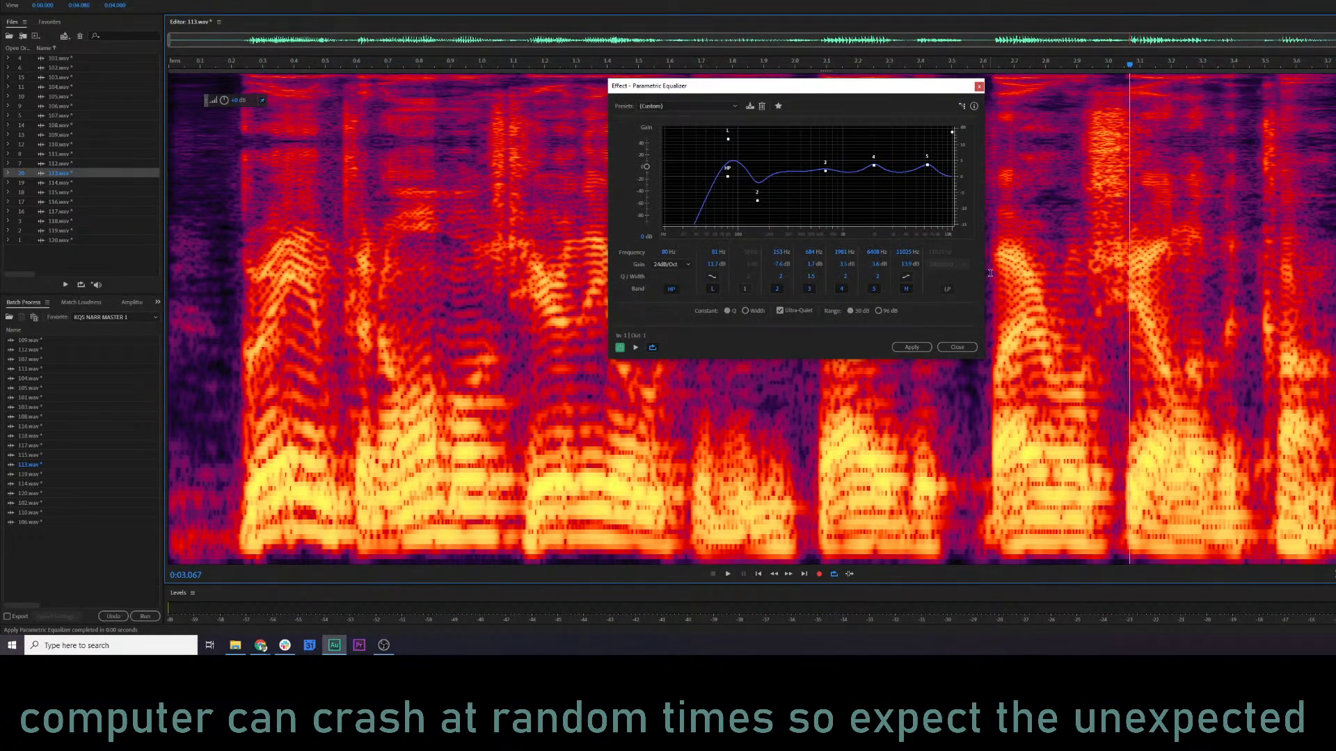
{"action": "left_click", "coordinate": [957, 348]}
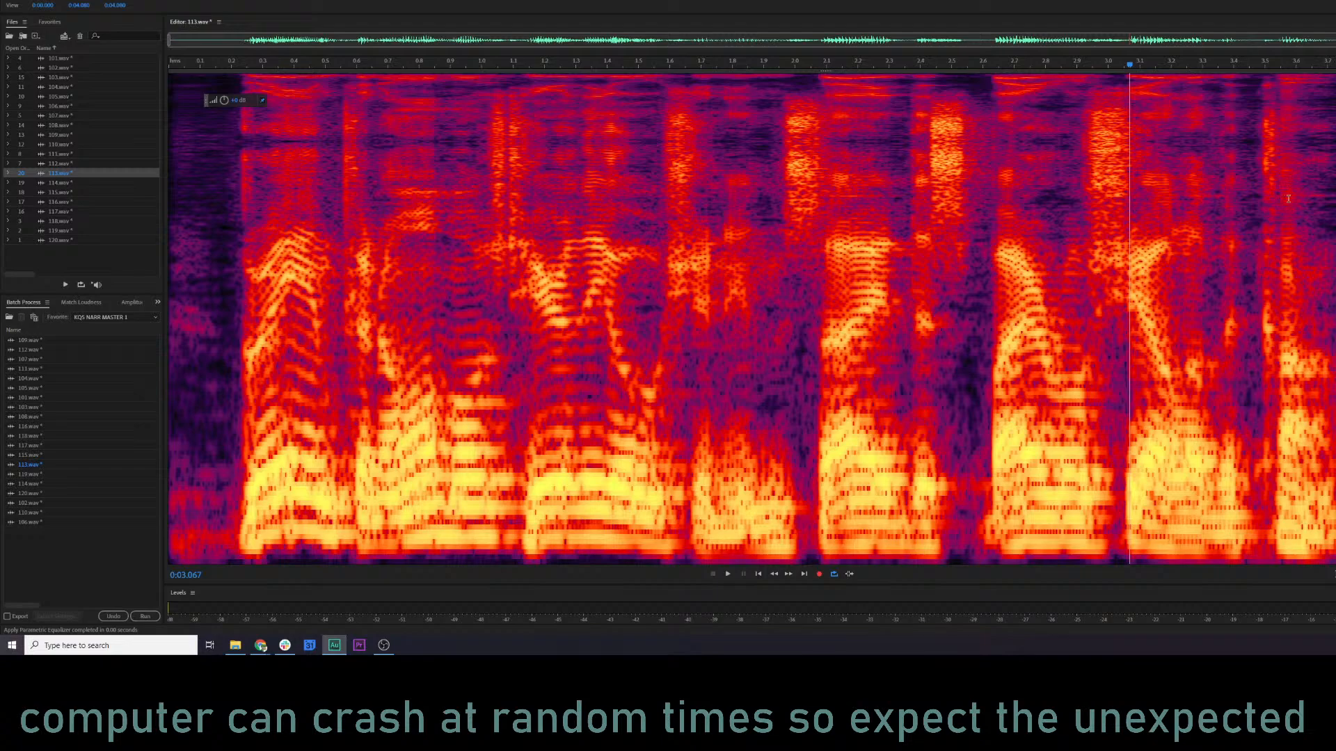
Audition 113.wav from about 3.07 s and apply RX 7 De-click with the multi-band periodic clicks algorithm at 3.80 s.
{"action": "key", "text": "space"}
{"action": "key", "text": "space"}
{"action": "key", "text": "space"}
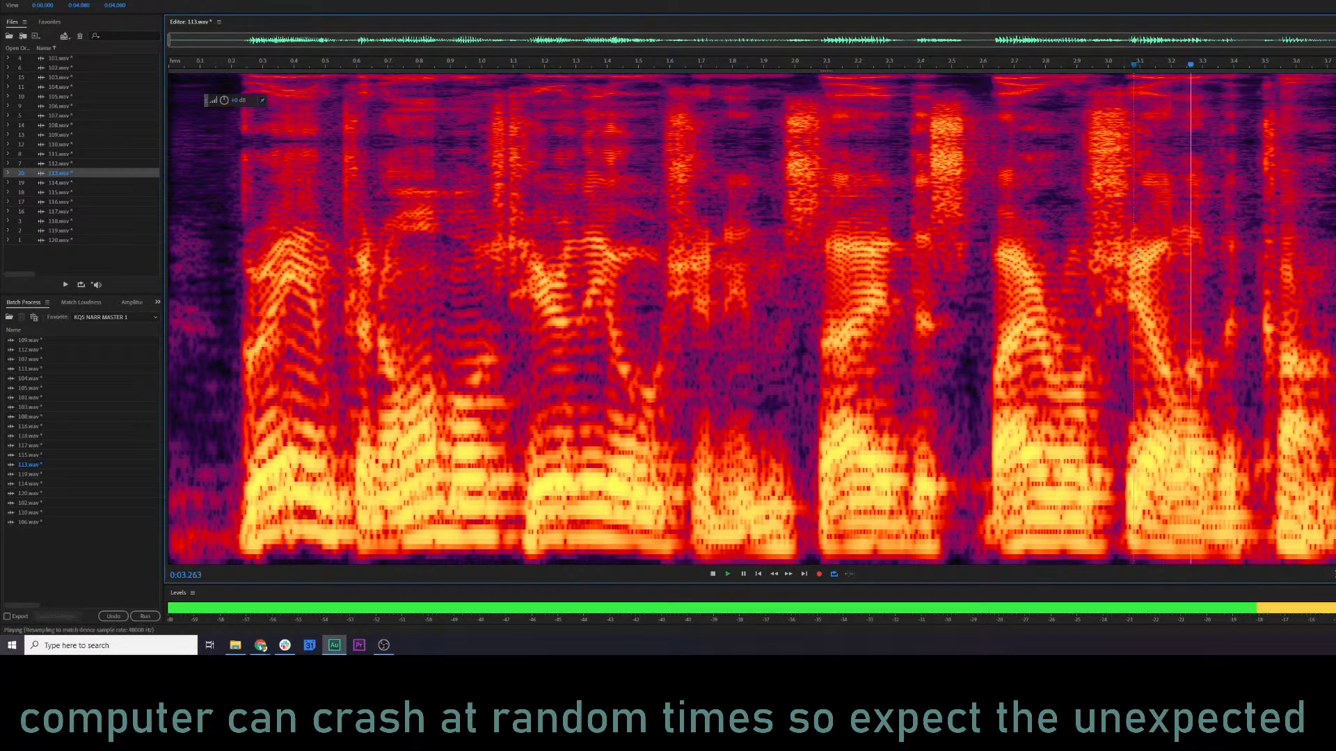
{"action": "key", "text": "space"}
{"action": "left_click", "coordinate": [1335, 320]}
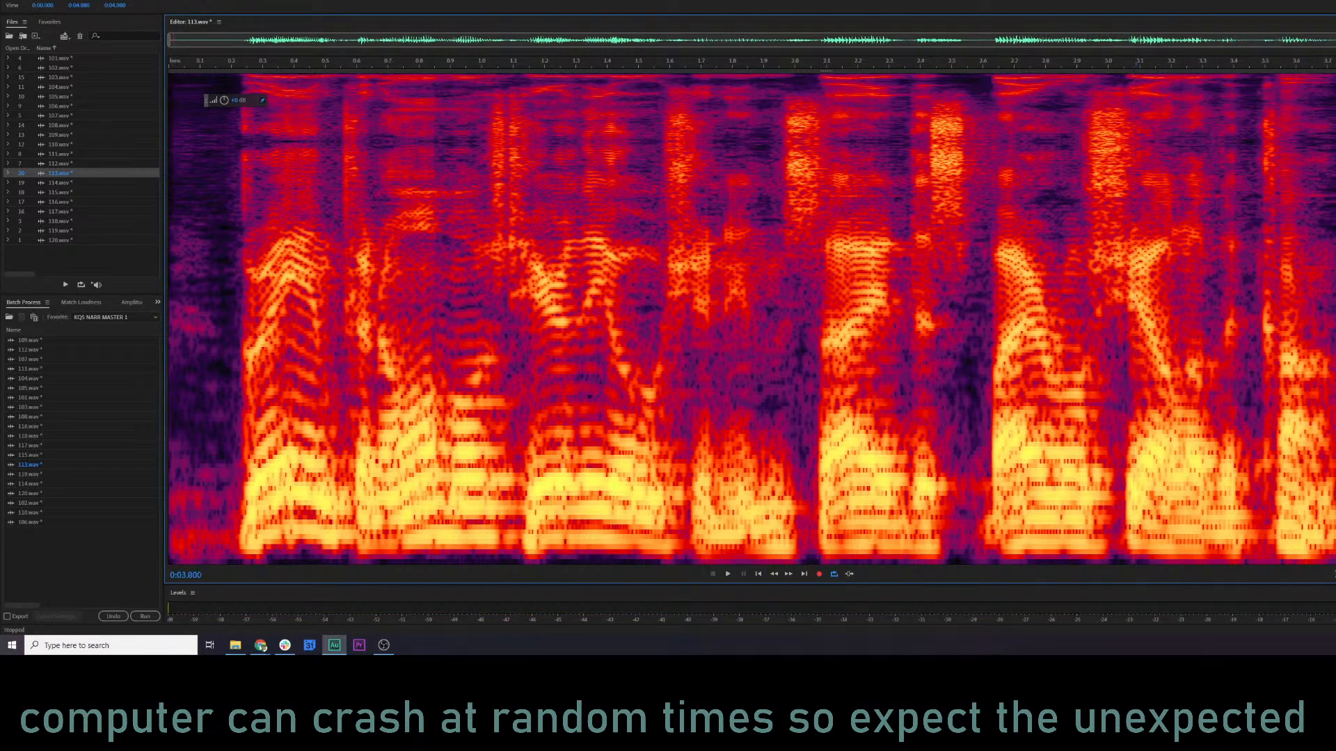
{"action": "key", "text": "ctrl+r"}
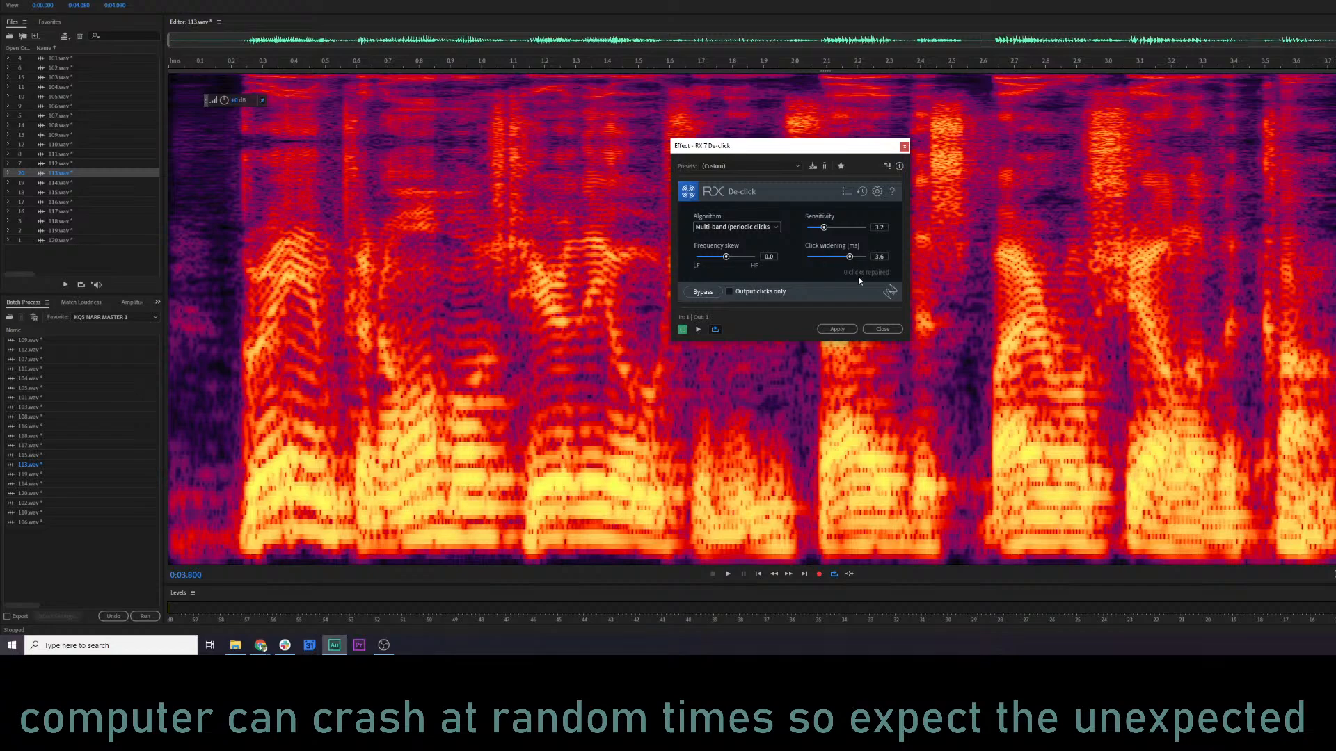
{"action": "left_click", "coordinate": [843, 328]}
{"action": "left_click", "coordinate": [670, 339]}
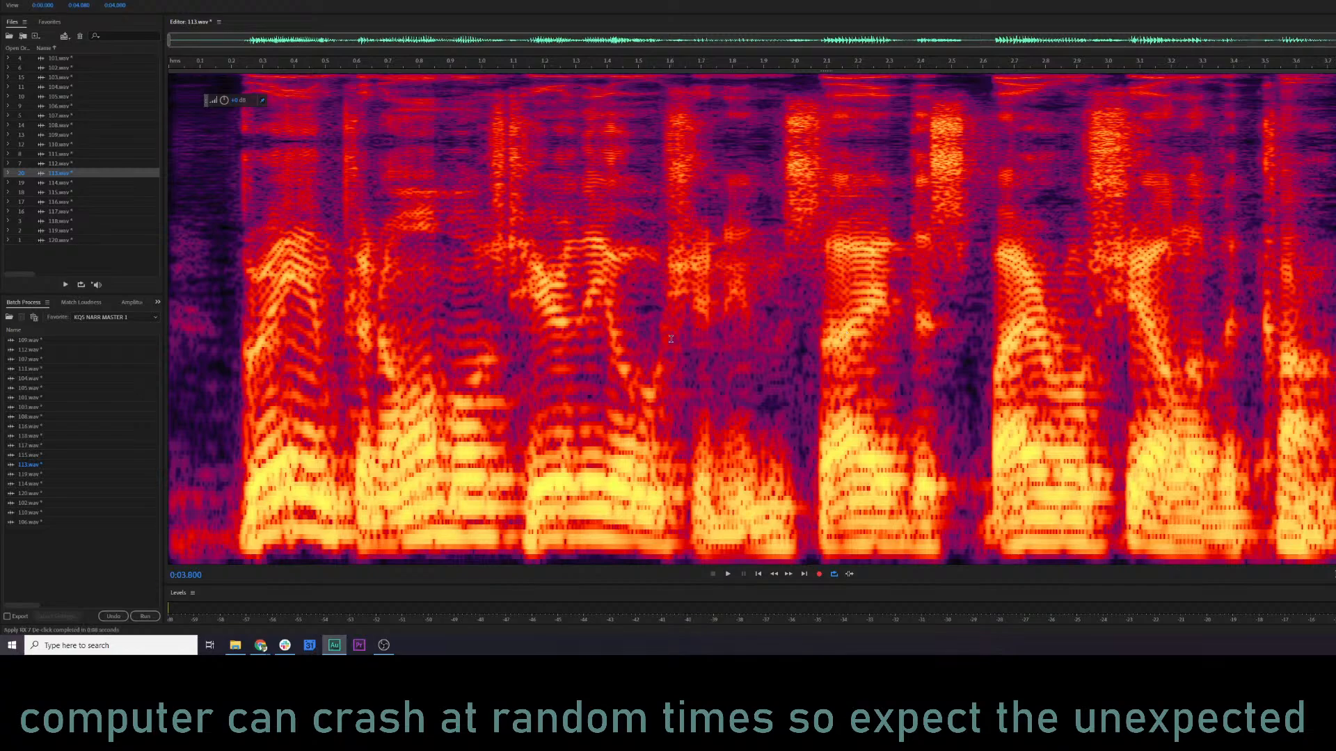
Audition the last words and apply RX 7 De-click to the short click starting at 3.50 s.
{"action": "key", "text": "space"}
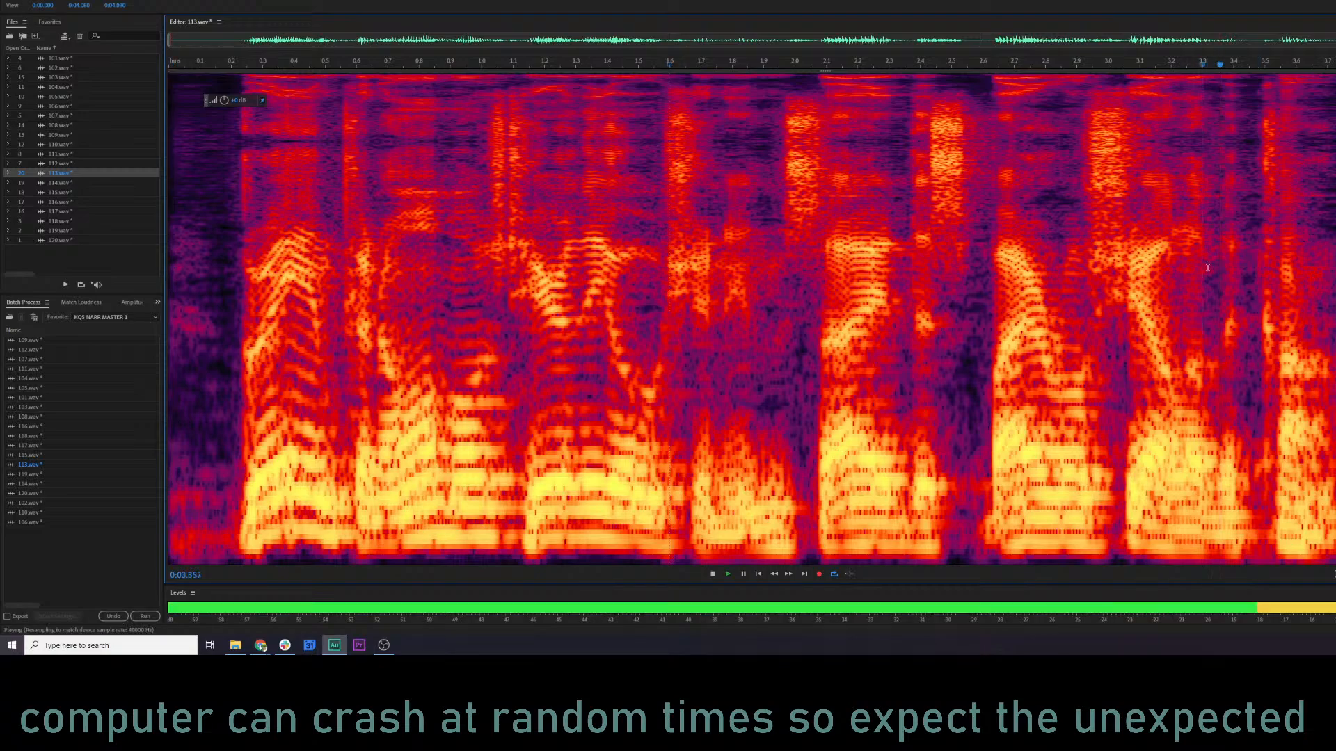
{"action": "left_click_drag", "start_coordinate": [1264, 318], "coordinate": [1271, 321]}
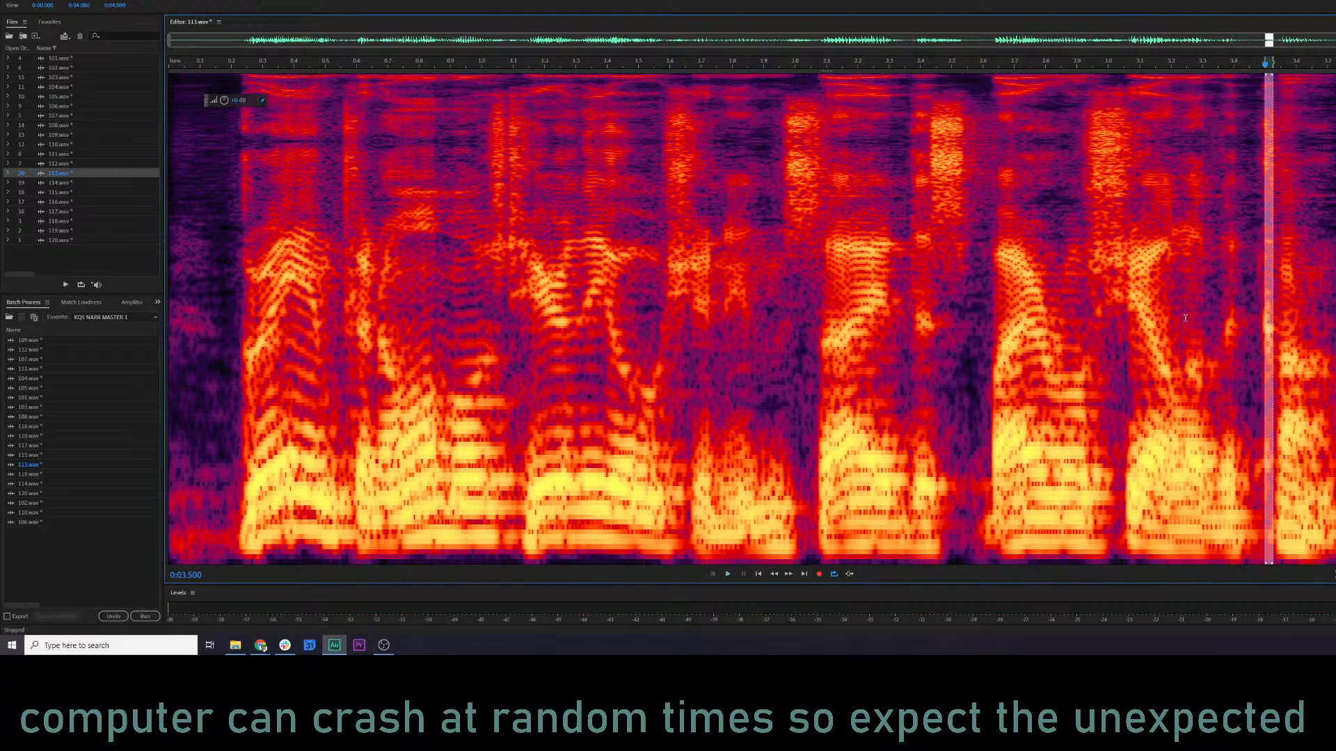
{"action": "key", "text": "ctrl+r"}
{"action": "left_click", "coordinate": [839, 330]}
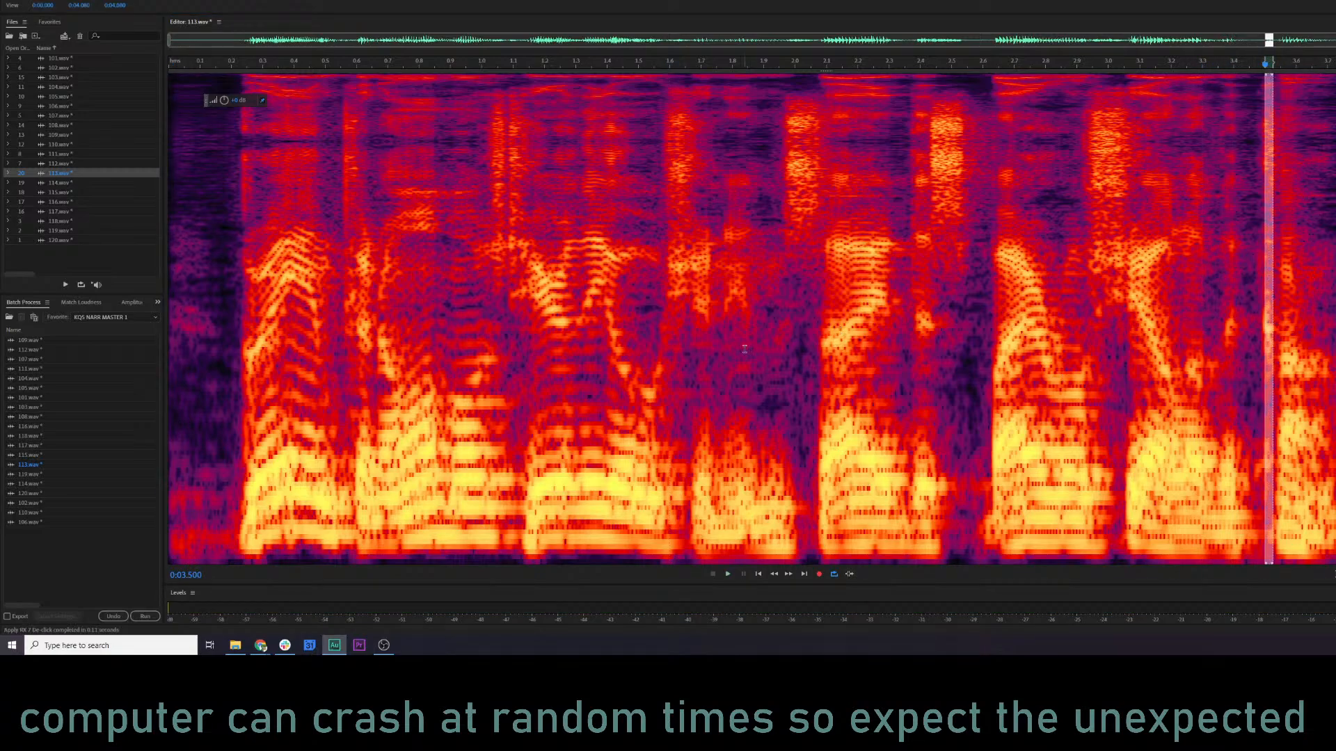
Lower the level of the click between about 3.48 and 3.54 s, and audition from about 1.30 s.
{"action": "left_click", "coordinate": [1160, 272]}
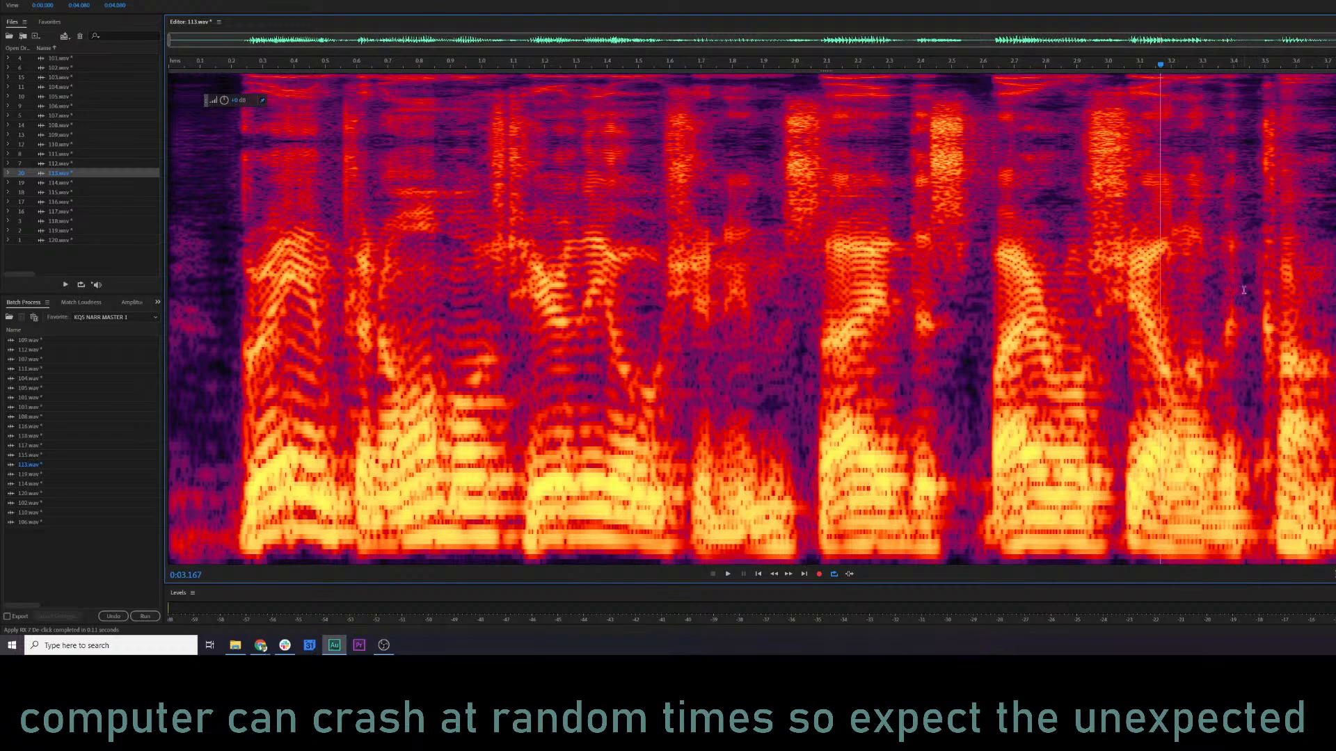
{"action": "left_click_drag", "start_coordinate": [1259, 314], "coordinate": [1276, 324]}
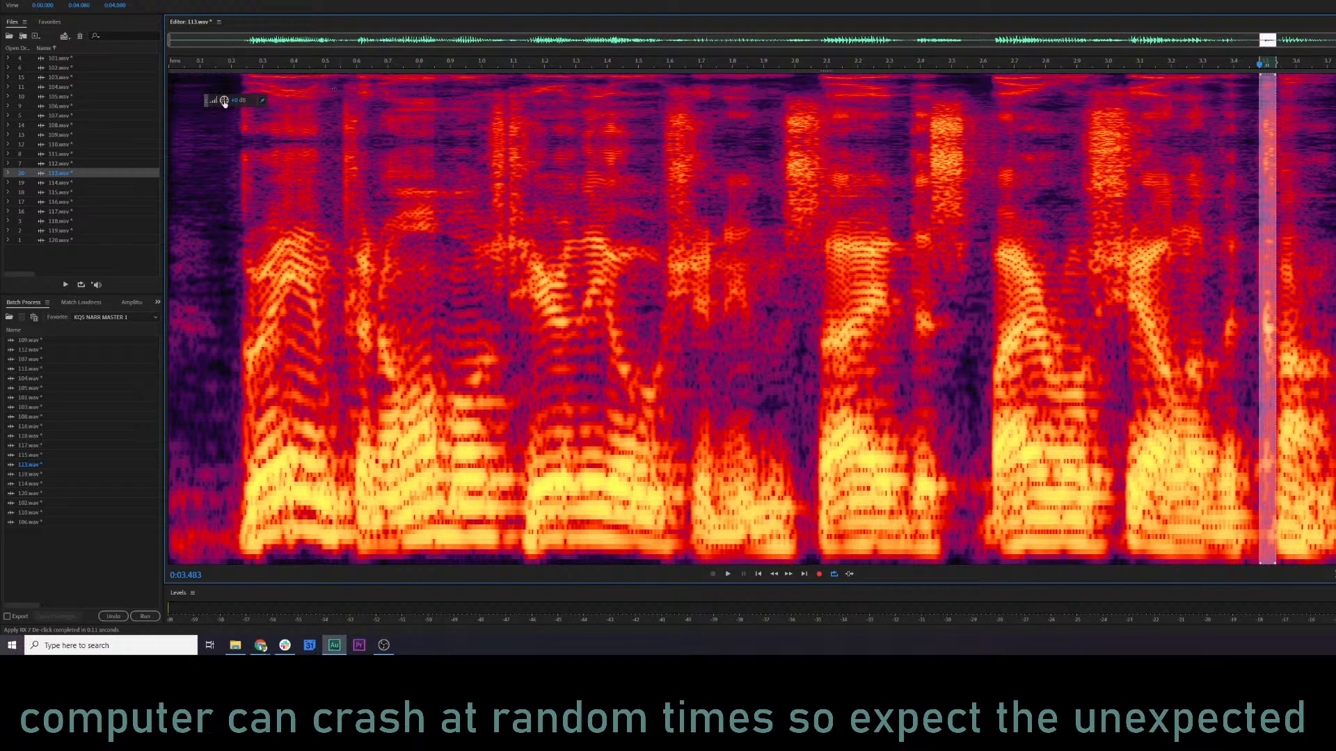
{"action": "left_click_drag", "start_coordinate": [224, 101], "coordinate": [199, 99]}
{"action": "left_click", "coordinate": [575, 271]}
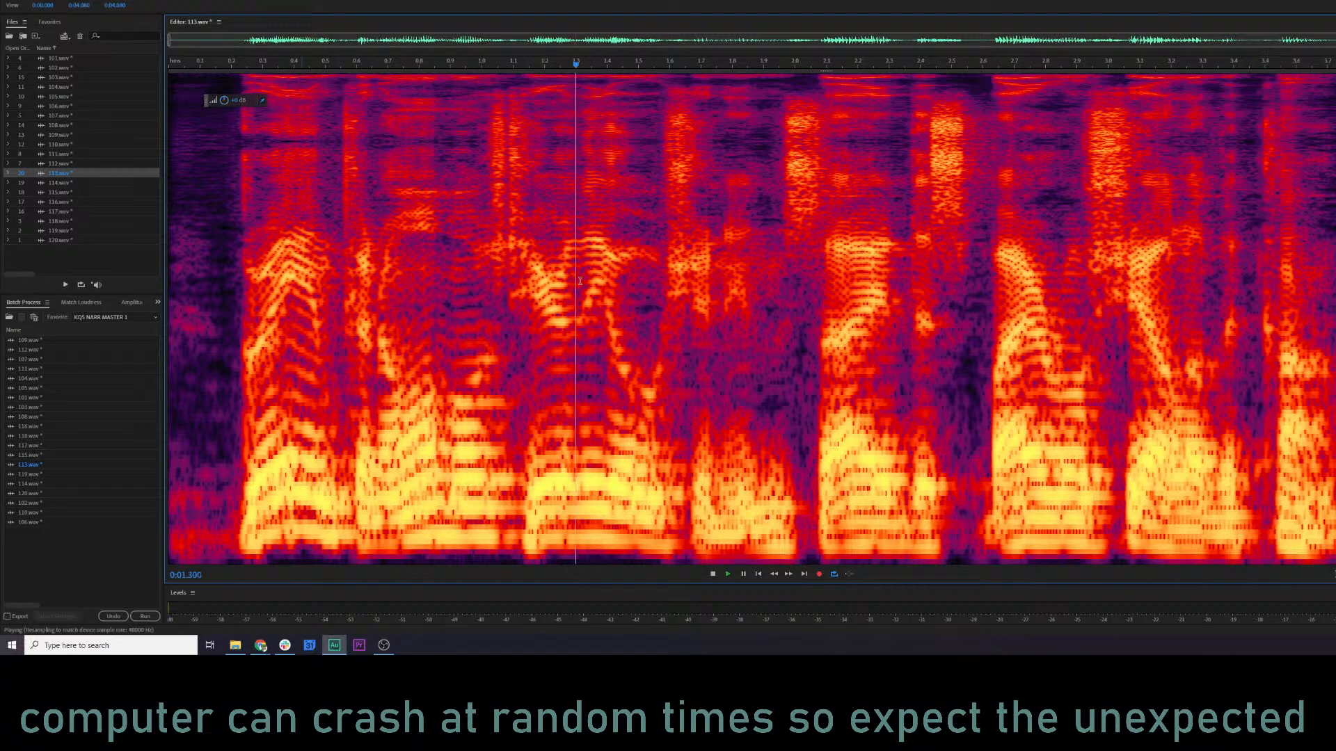
{"action": "key", "text": "space"}
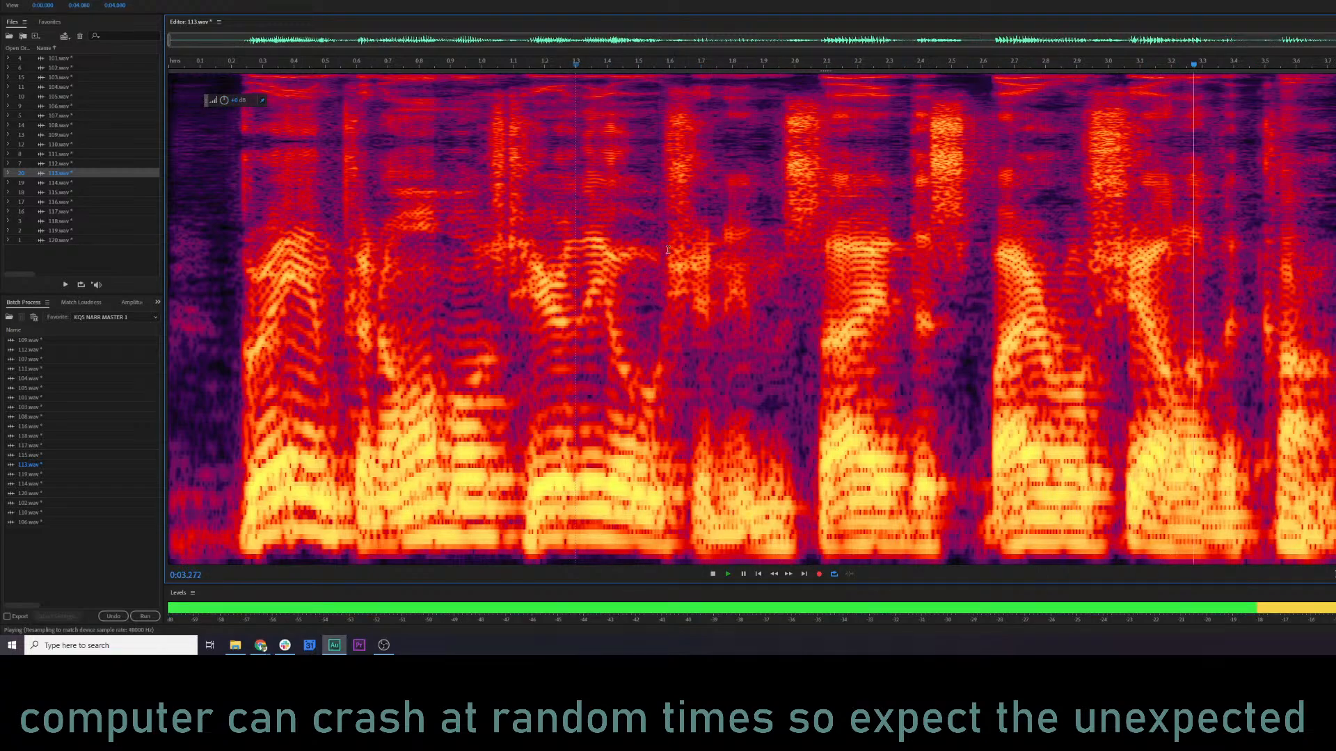
{"action": "key", "text": "space"}
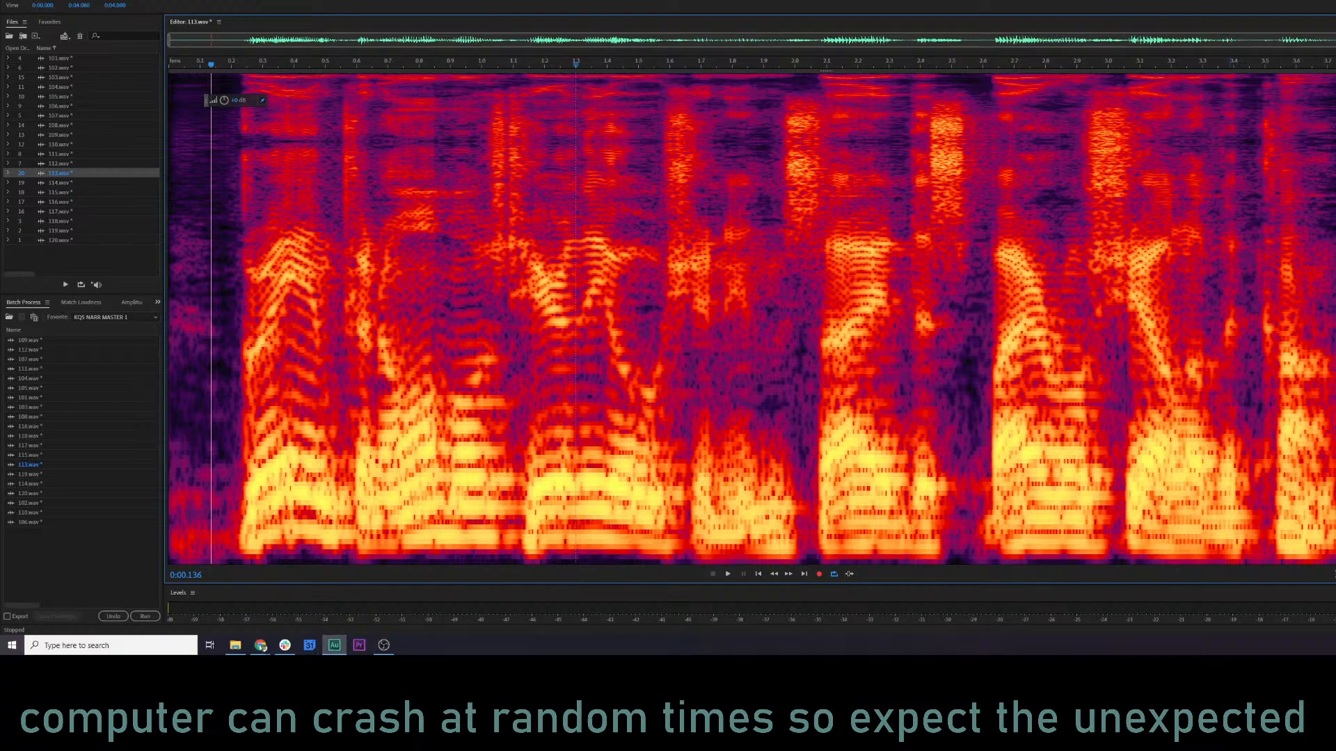
Lower the level slightly near the end of the recording, and audition from about 2.27 s.
{"action": "left_click", "coordinate": [1335, 278]}
{"action": "left_click_drag", "start_coordinate": [225, 102], "coordinate": [209, 101]}
{"action": "left_click", "coordinate": [879, 279]}
{"action": "key", "text": "space"}
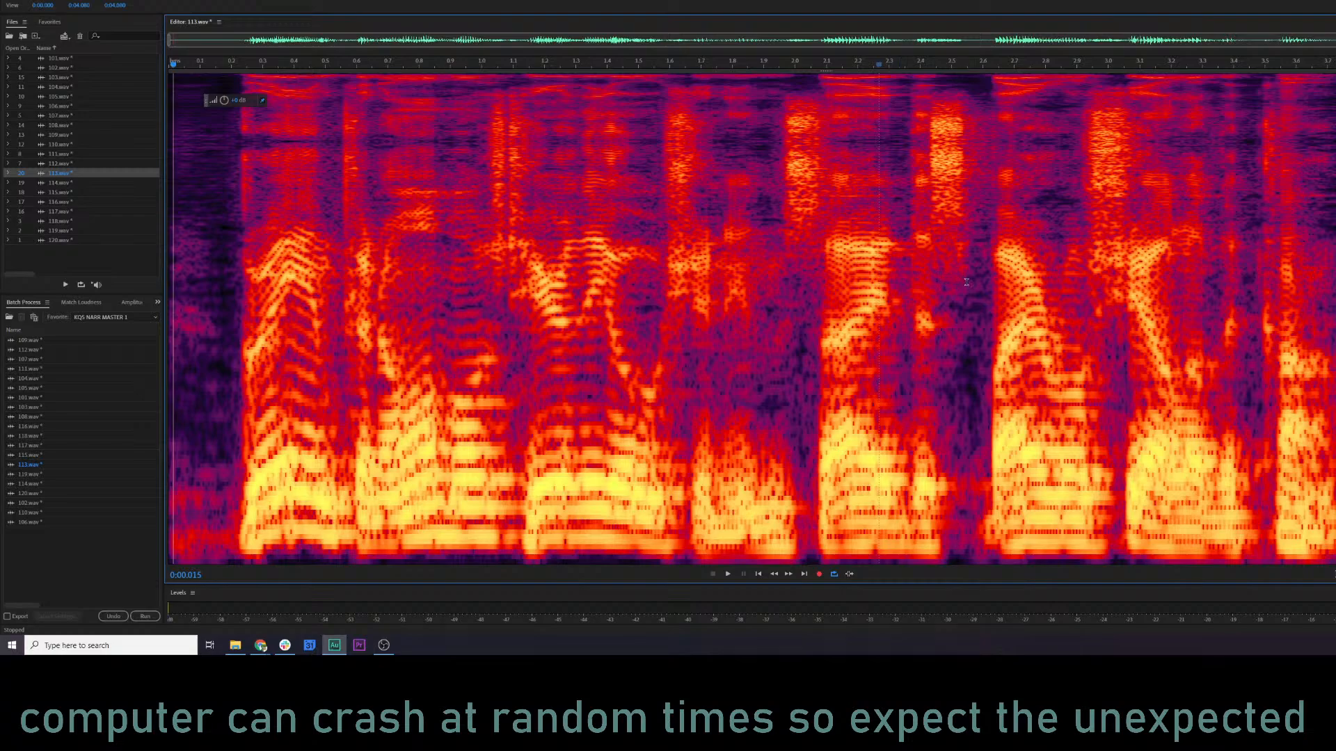
Preview 113.wav with the Parametric Equalizer, adjust its midrange and upper bands, and apply the effect to the whole recording.
{"action": "left_click", "coordinate": [993, 282]}
{"action": "left_click", "coordinate": [489, 223]}
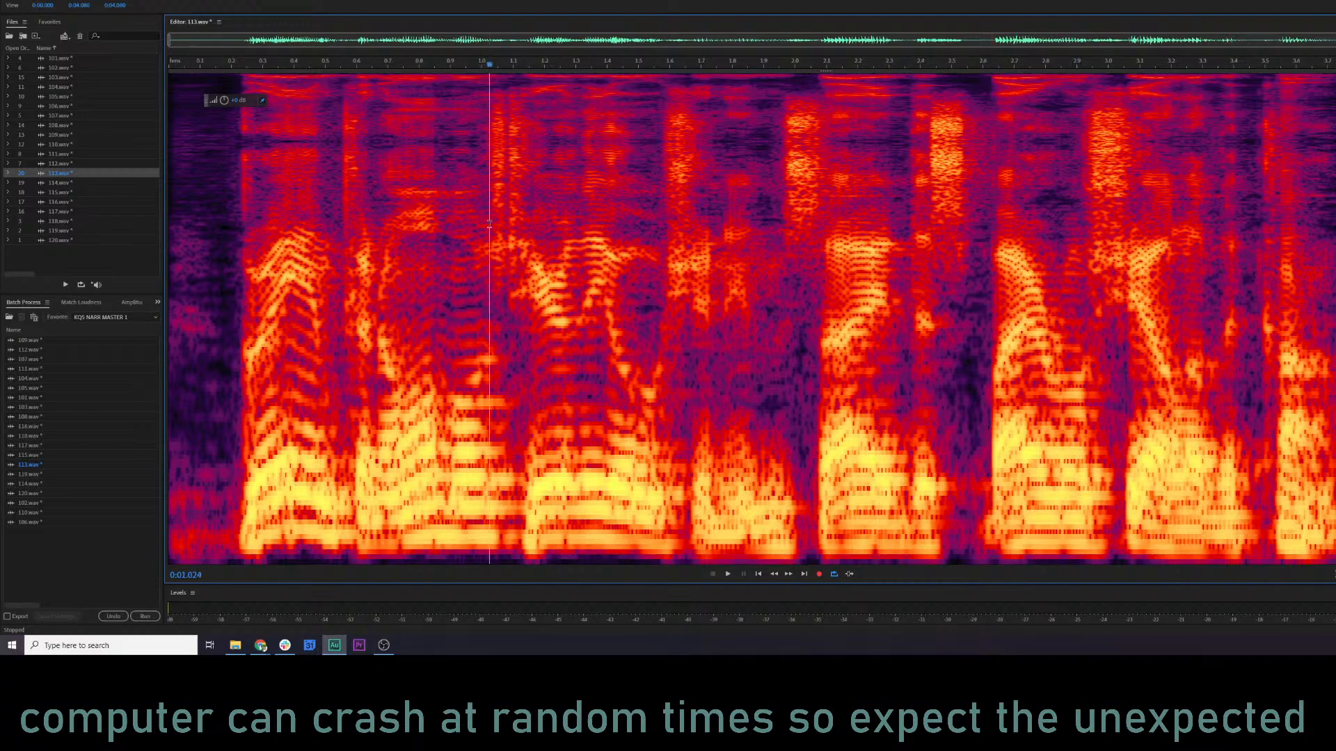
{"action": "left_click", "coordinate": [173, 234]}
{"action": "key", "text": "ctrl+r"}
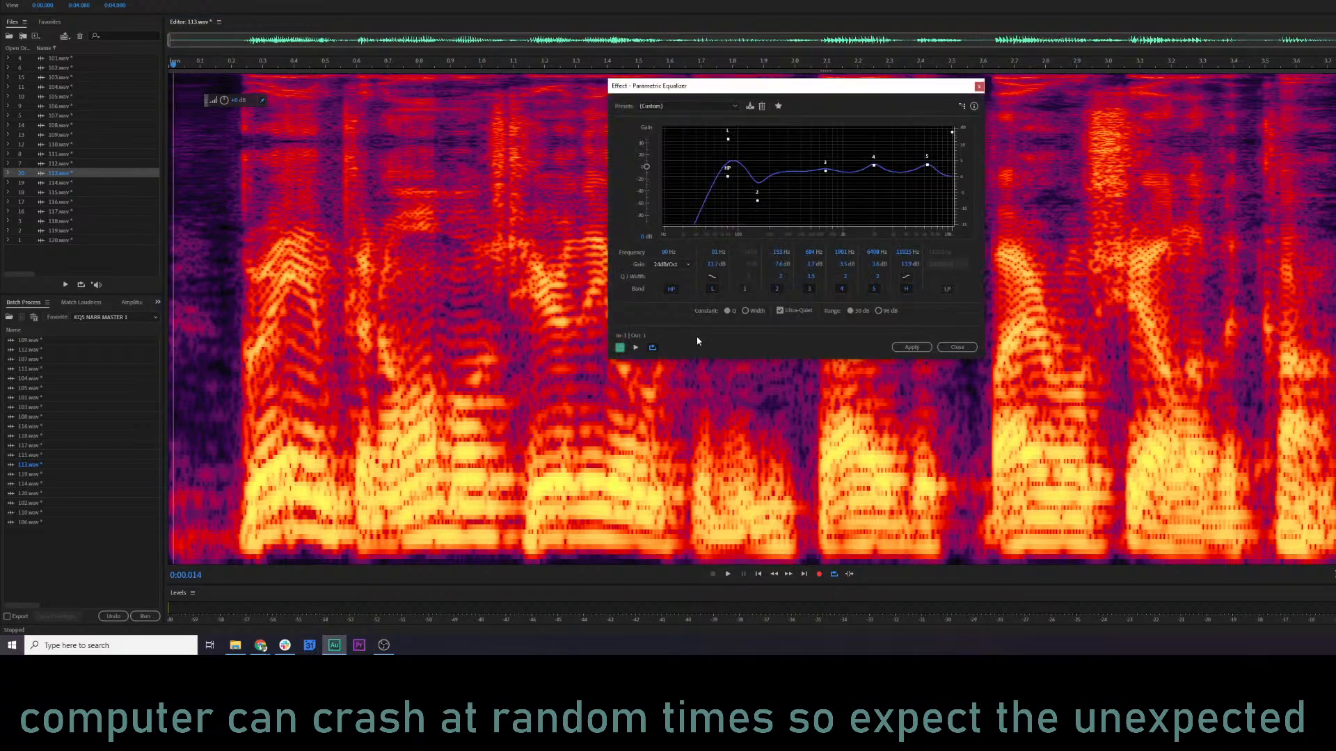
{"action": "key", "text": "space"}
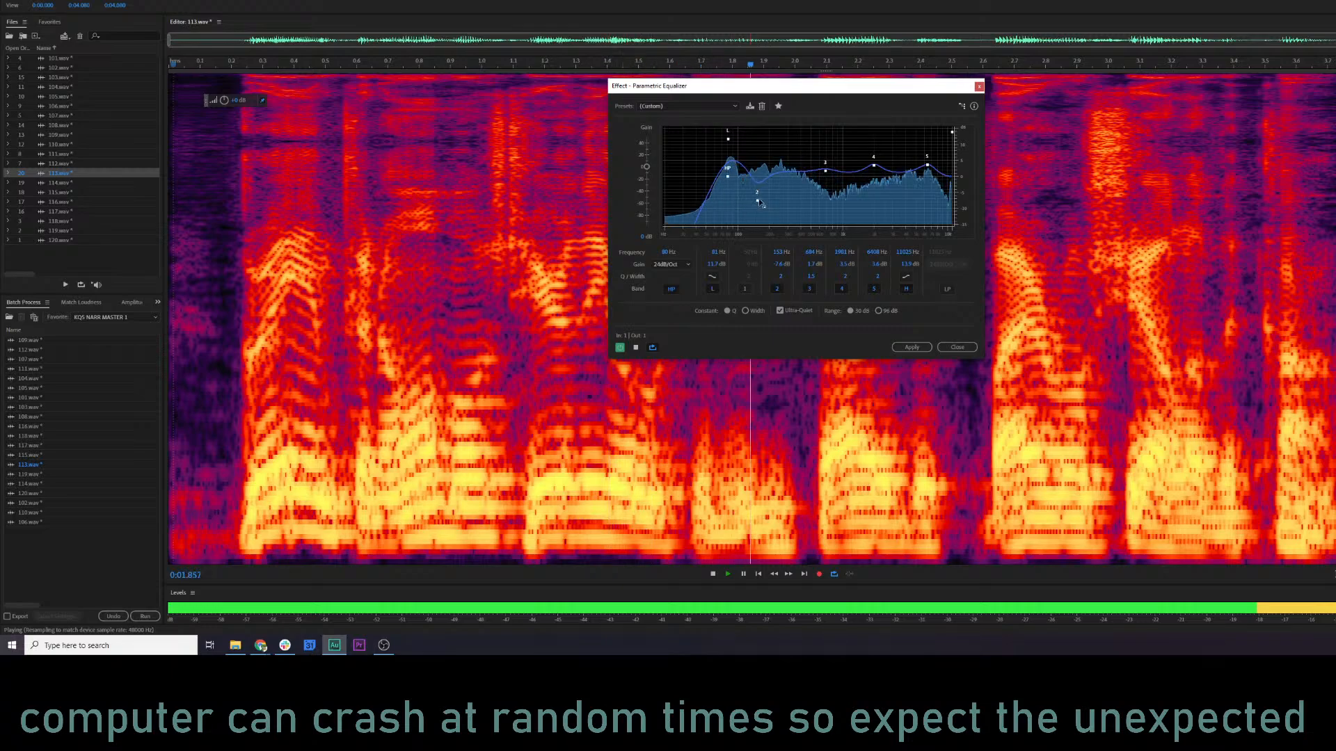
{"action": "key", "text": "space"}
{"action": "left_click_drag", "start_coordinate": [933, 173], "coordinate": [875, 170]}
{"action": "key", "text": "space"}
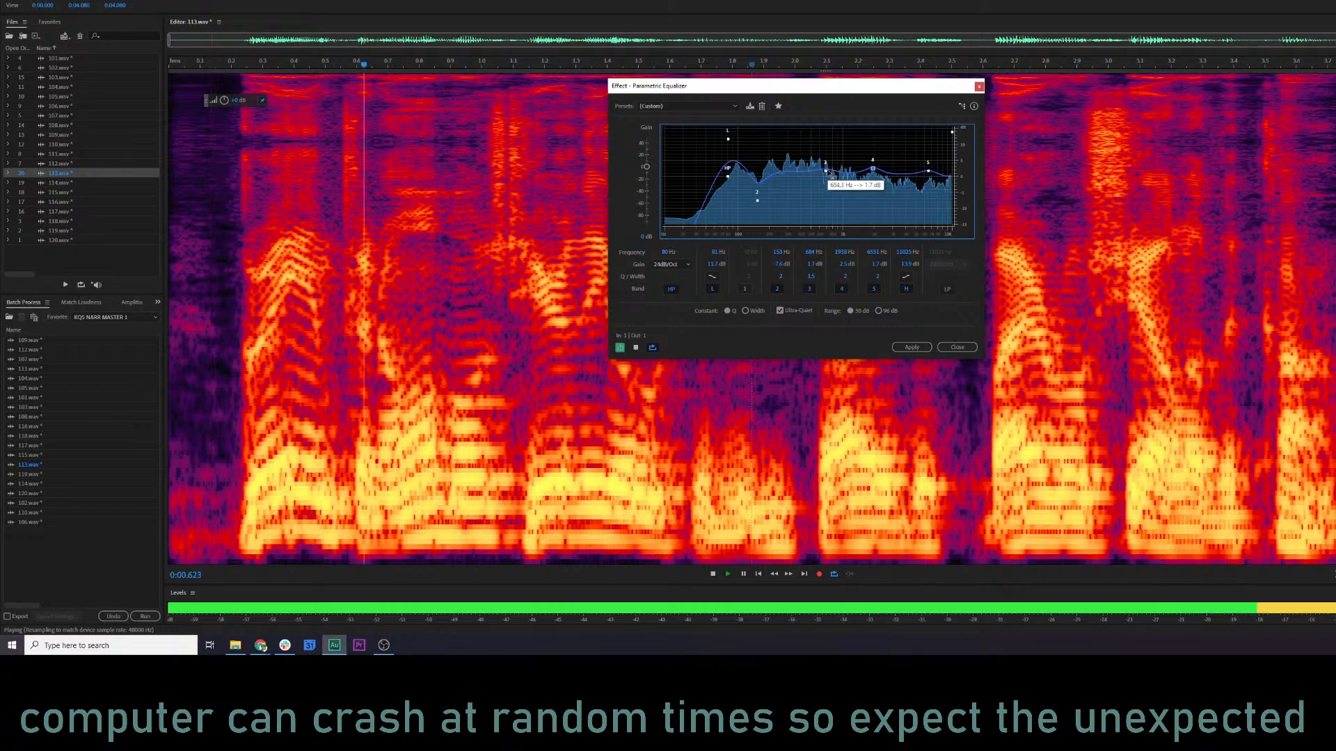
{"action": "left_click_drag", "start_coordinate": [825, 171], "coordinate": [920, 161]}
{"action": "left_click", "coordinate": [925, 347]}
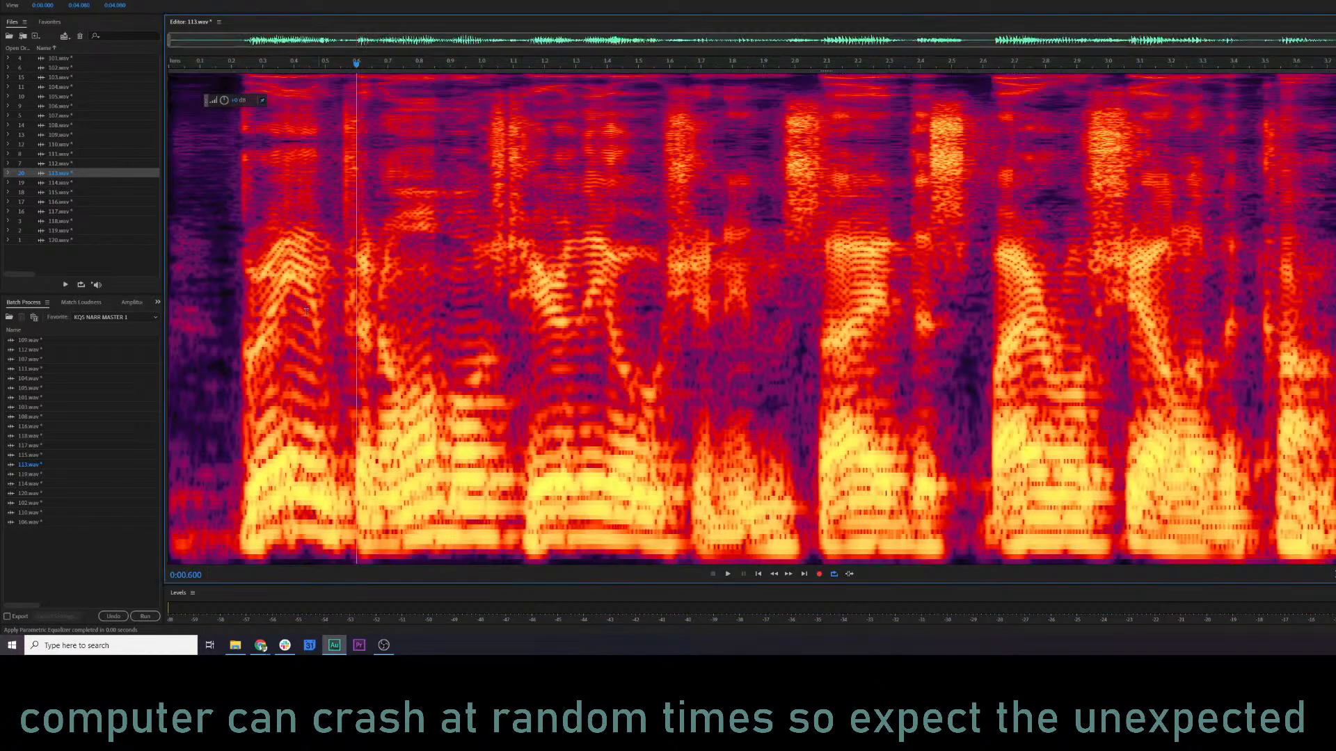
Open 114.wav, silence its opening up to about 0.43 s, and audition it from about 0.21 s.
{"action": "left_click", "coordinate": [73, 183]}
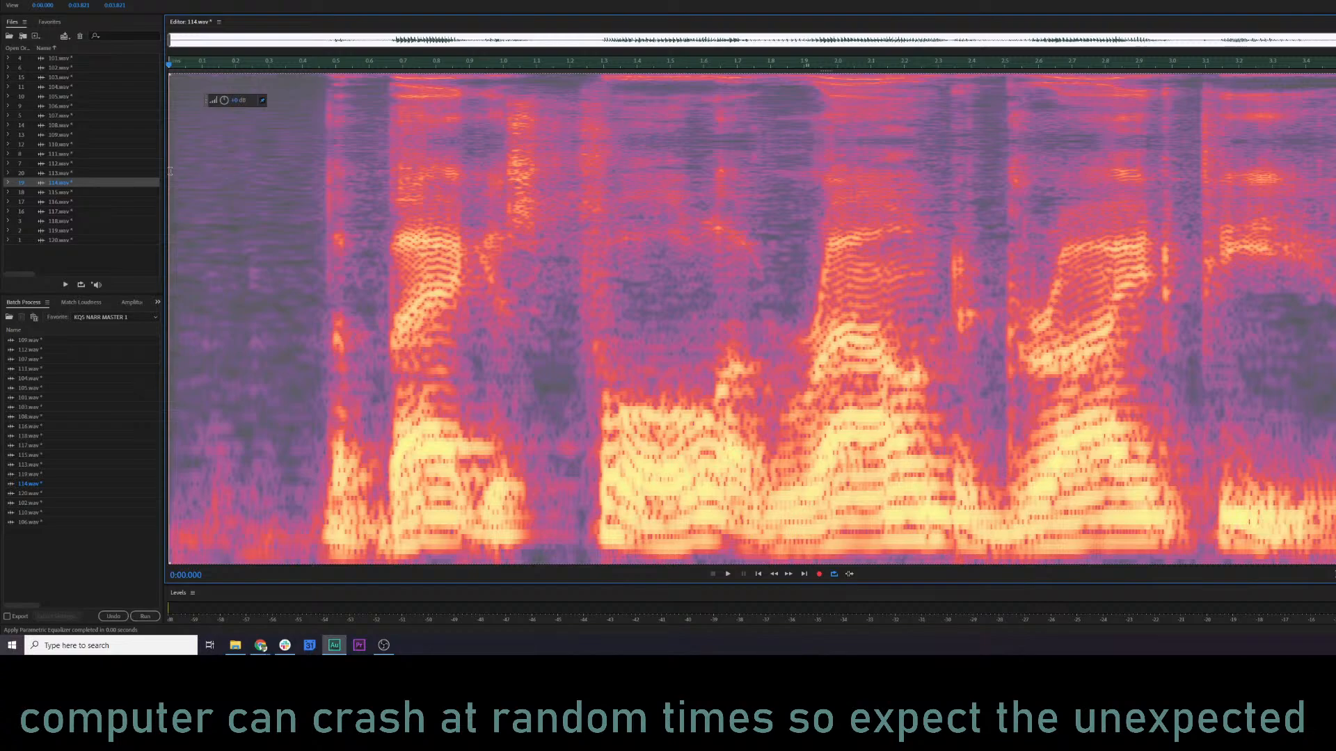
{"action": "key", "text": "space"}
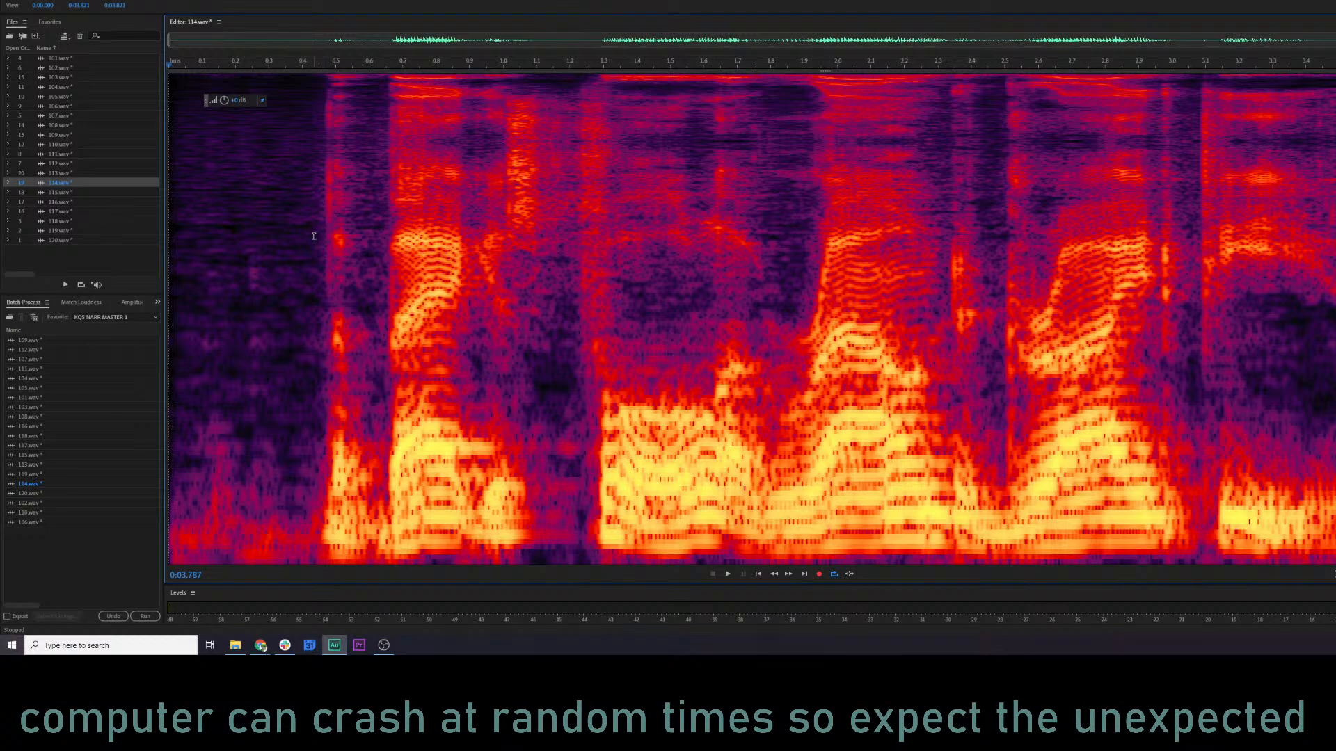
{"action": "left_click_drag", "start_coordinate": [314, 236], "coordinate": [134, 167]}
{"action": "left_click_drag", "start_coordinate": [224, 105], "coordinate": [224, 292]}
{"action": "left_click", "coordinate": [646, 306]}
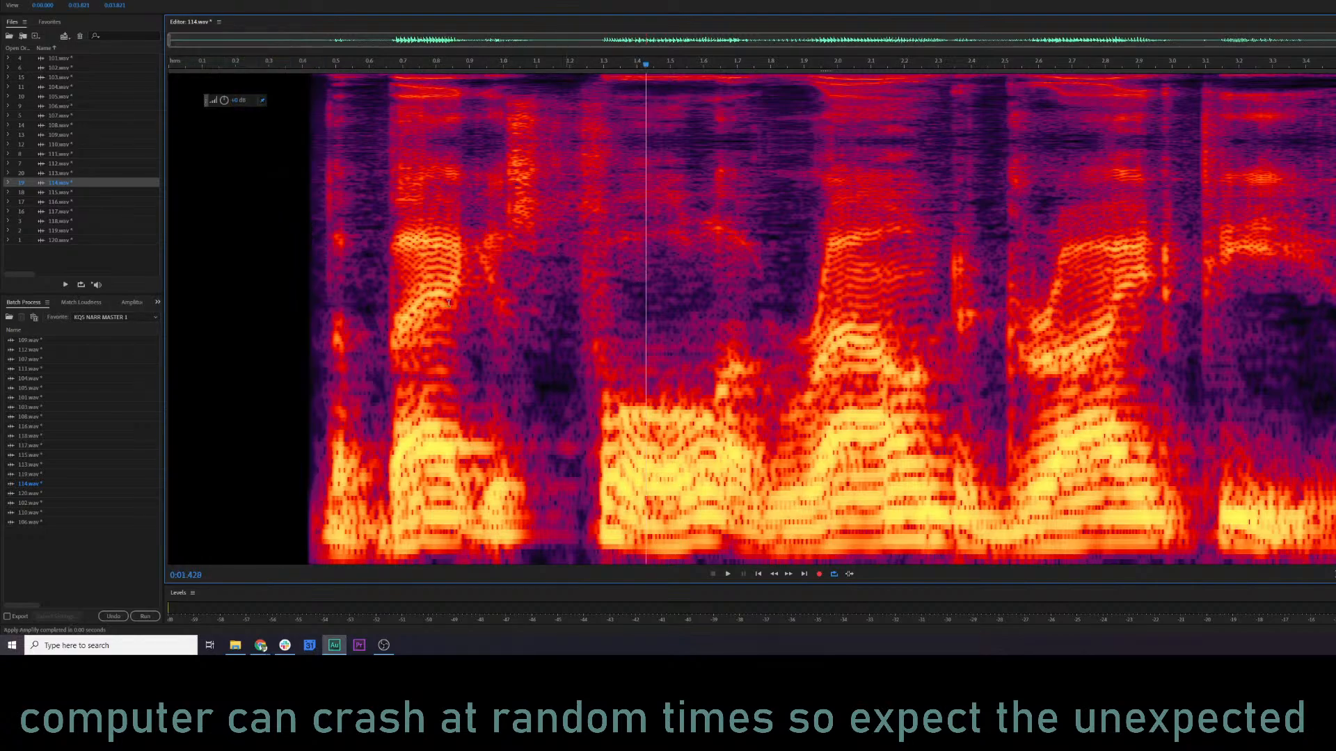
{"action": "left_click", "coordinate": [241, 279]}
{"action": "key", "text": "space"}
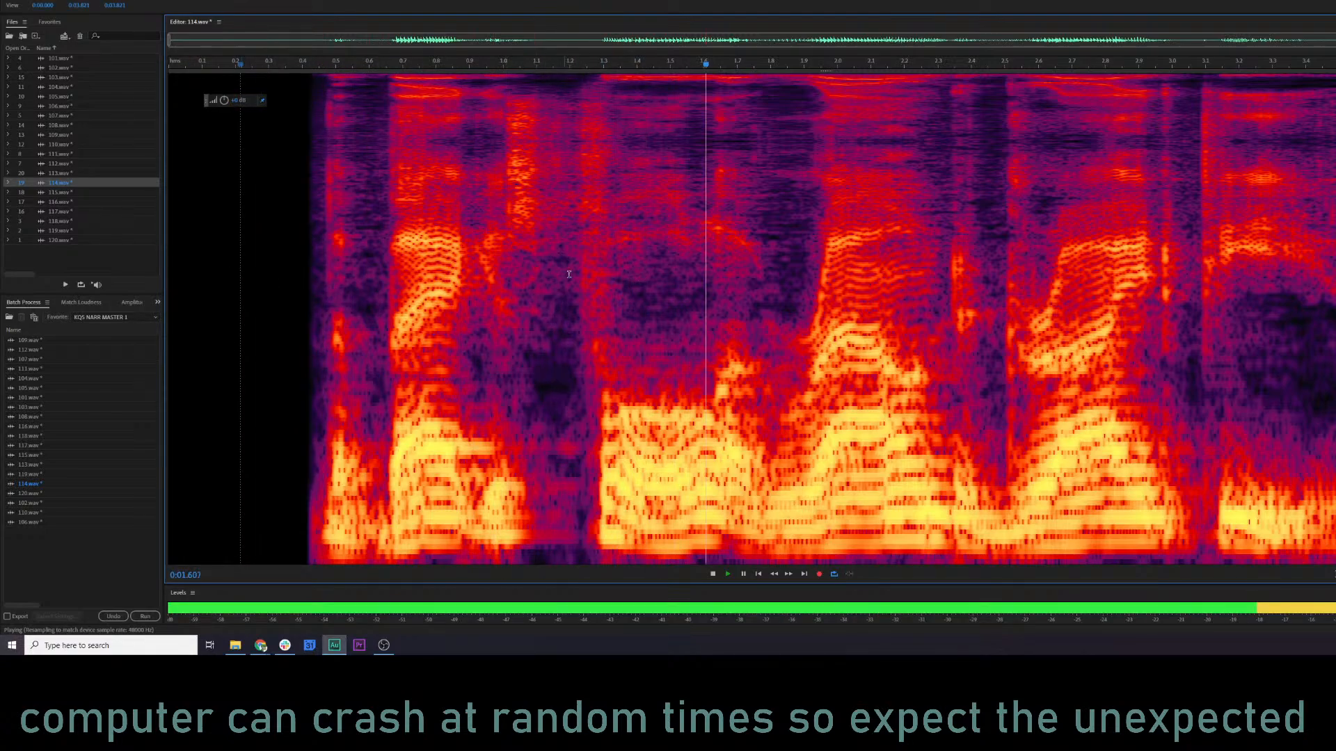
Lower the highest numbered Parametric Equalizer band slightly while previewing 114.wav, and apply the effect.
{"action": "key", "text": "ctrl+e"}
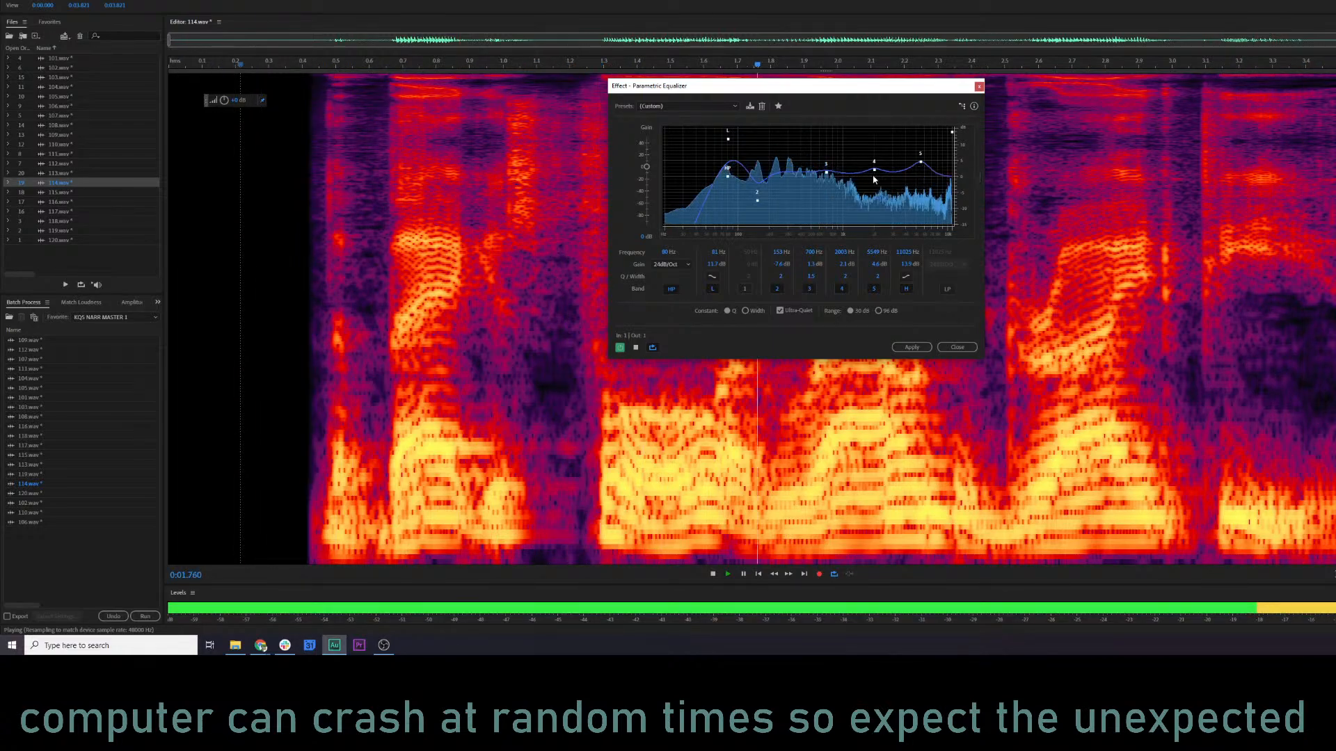
{"action": "key", "text": "space"}
{"action": "left_click_drag", "start_coordinate": [921, 165], "coordinate": [923, 169]}
{"action": "key", "text": "space"}
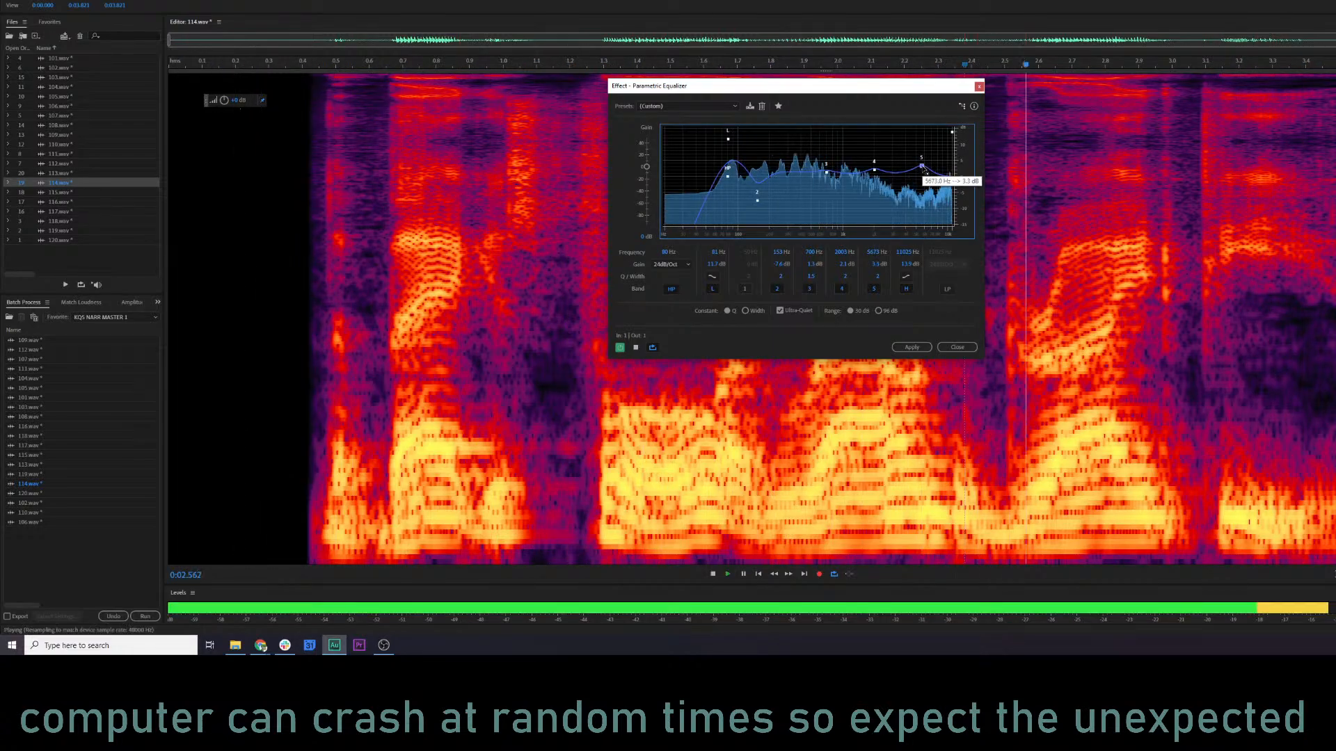
{"action": "left_click", "coordinate": [911, 346]}
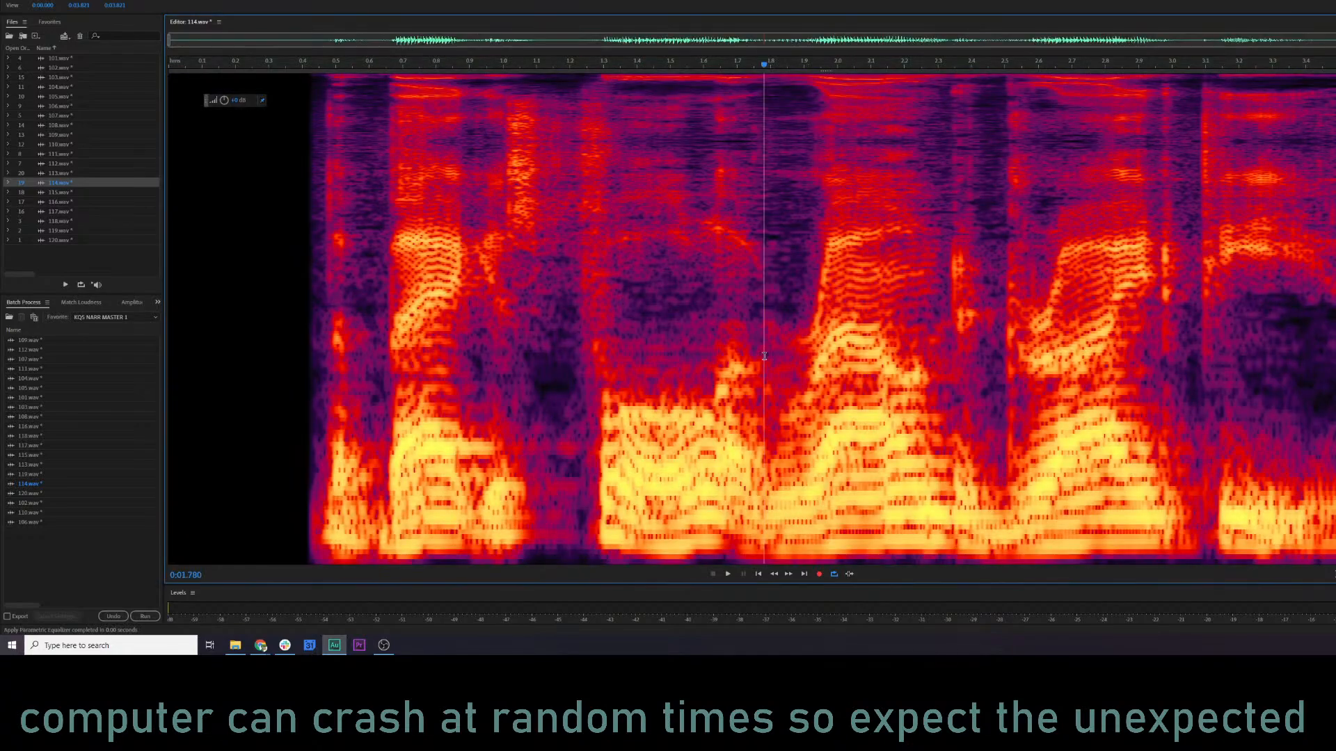
Audition the equalized 114.wav from about 1.80 s and again from about 0.33 s.
{"action": "left_click", "coordinate": [770, 332]}
{"action": "key", "text": "space"}
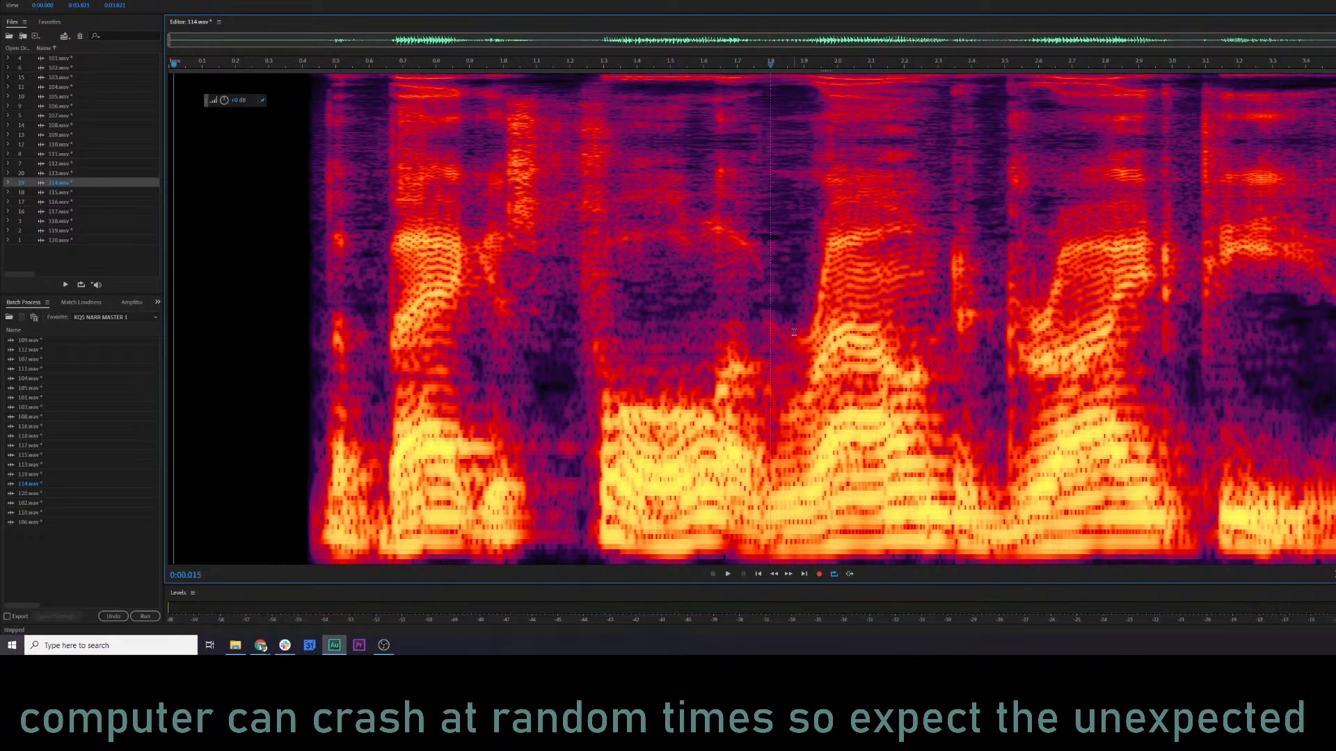
{"action": "left_click", "coordinate": [264, 218]}
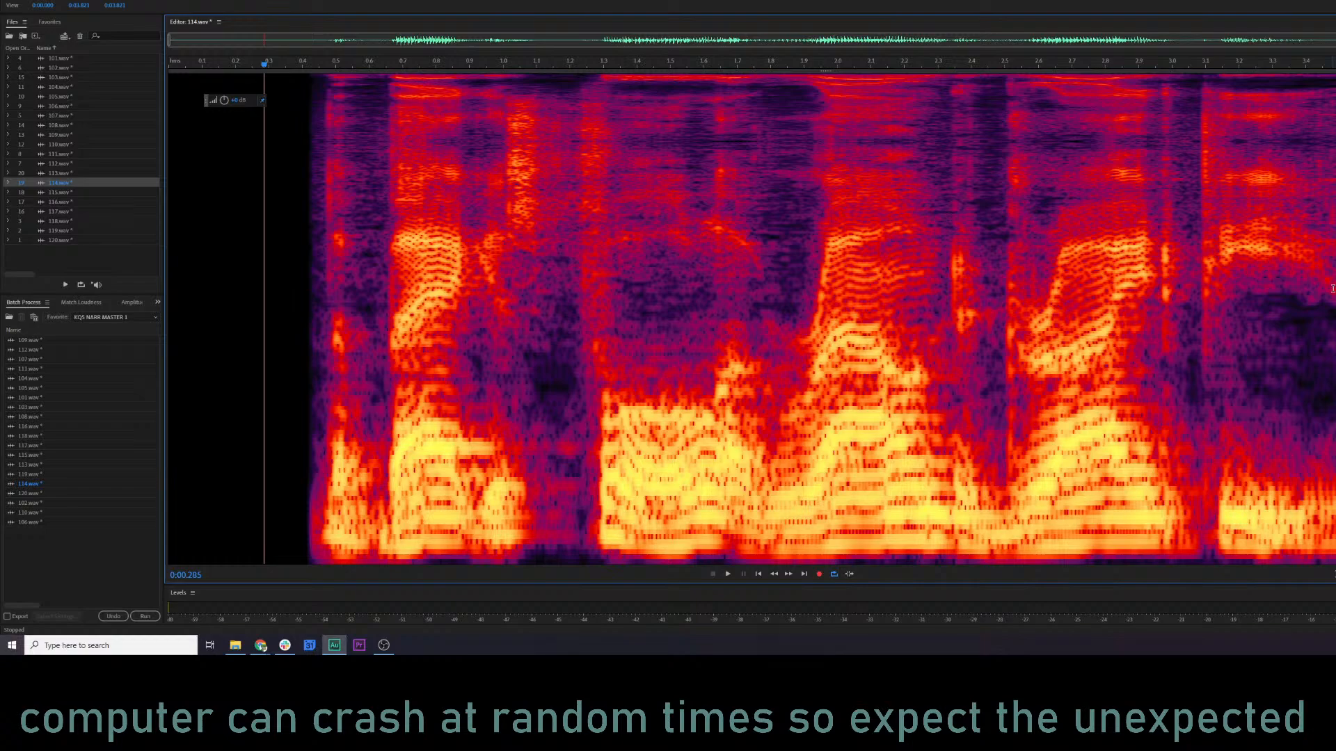
{"action": "left_click", "coordinate": [190, 252]}
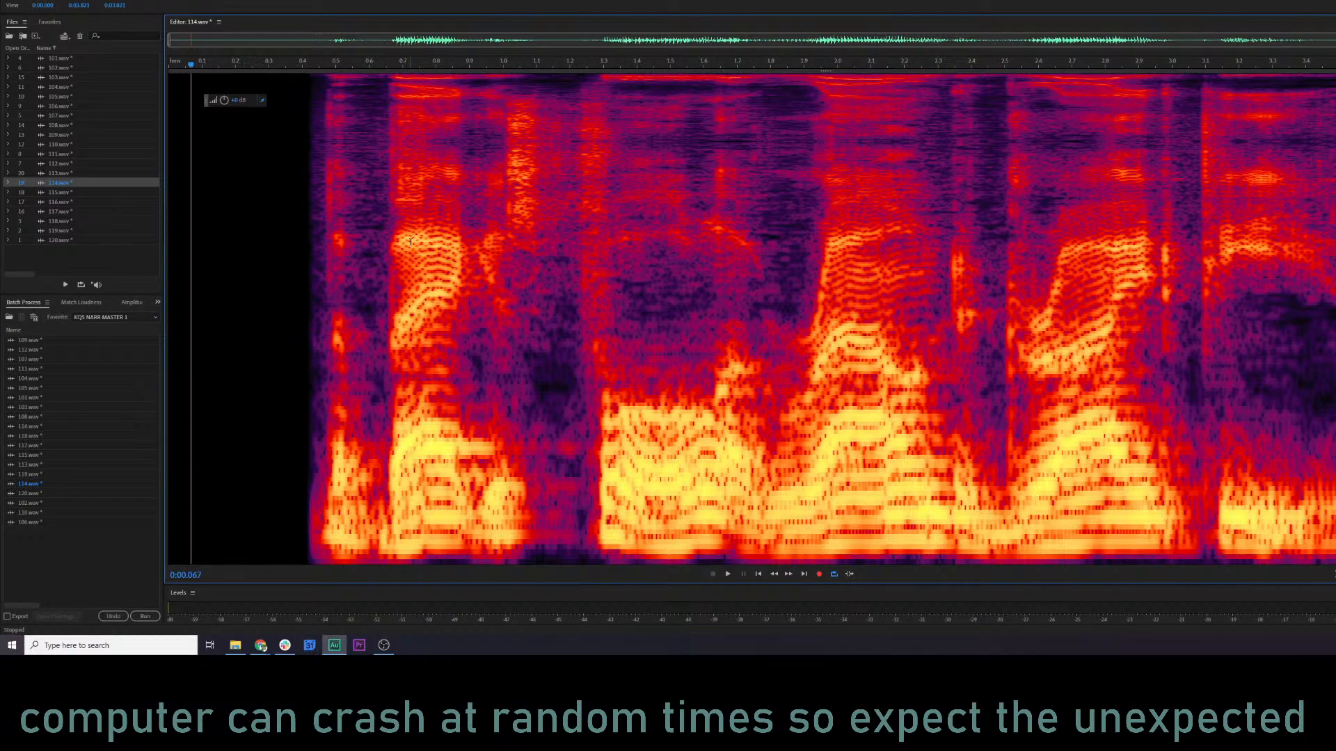
{"action": "left_click", "coordinate": [282, 228]}
{"action": "key", "text": "space"}
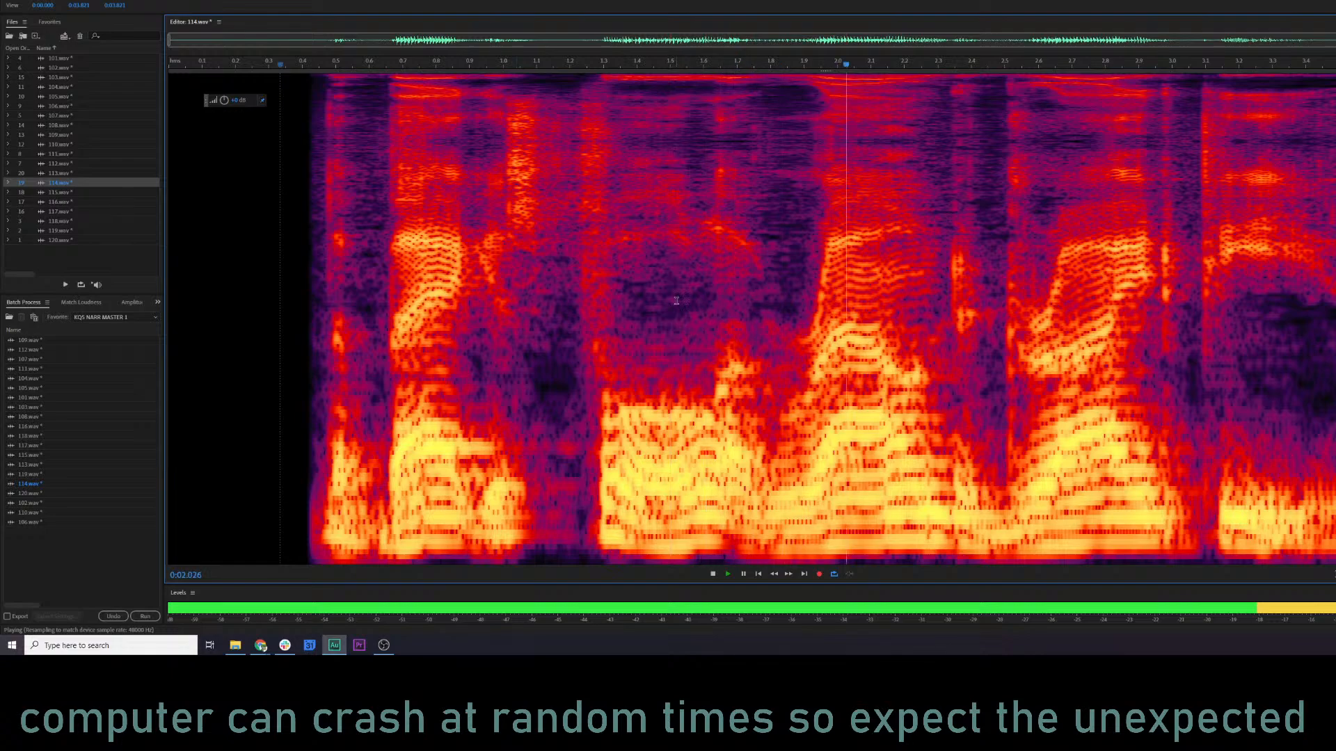
{"action": "key", "text": "space"}
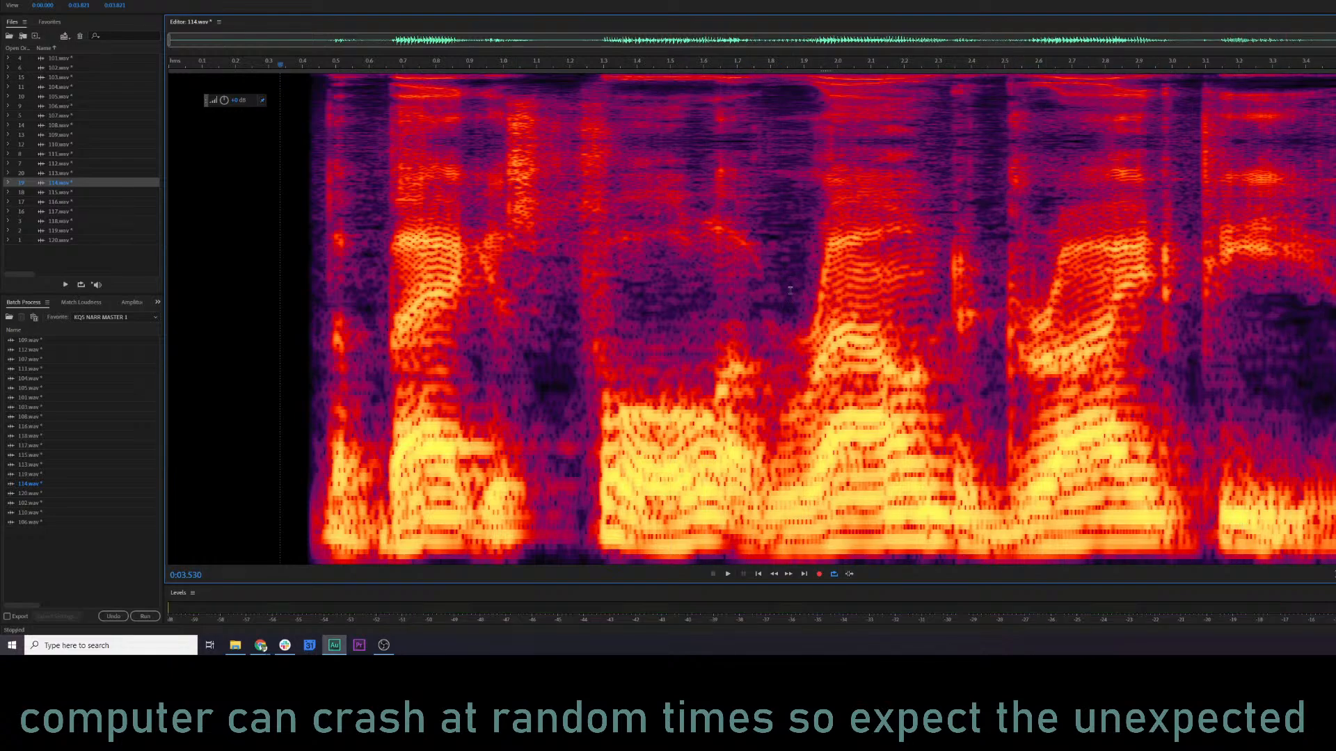
Apply the Parametric Equalizer to 114.wav from the (Default) preset with band 4 cut at about 2.3 kHz, and audition the result.
{"action": "key", "text": "ctrl+r"}
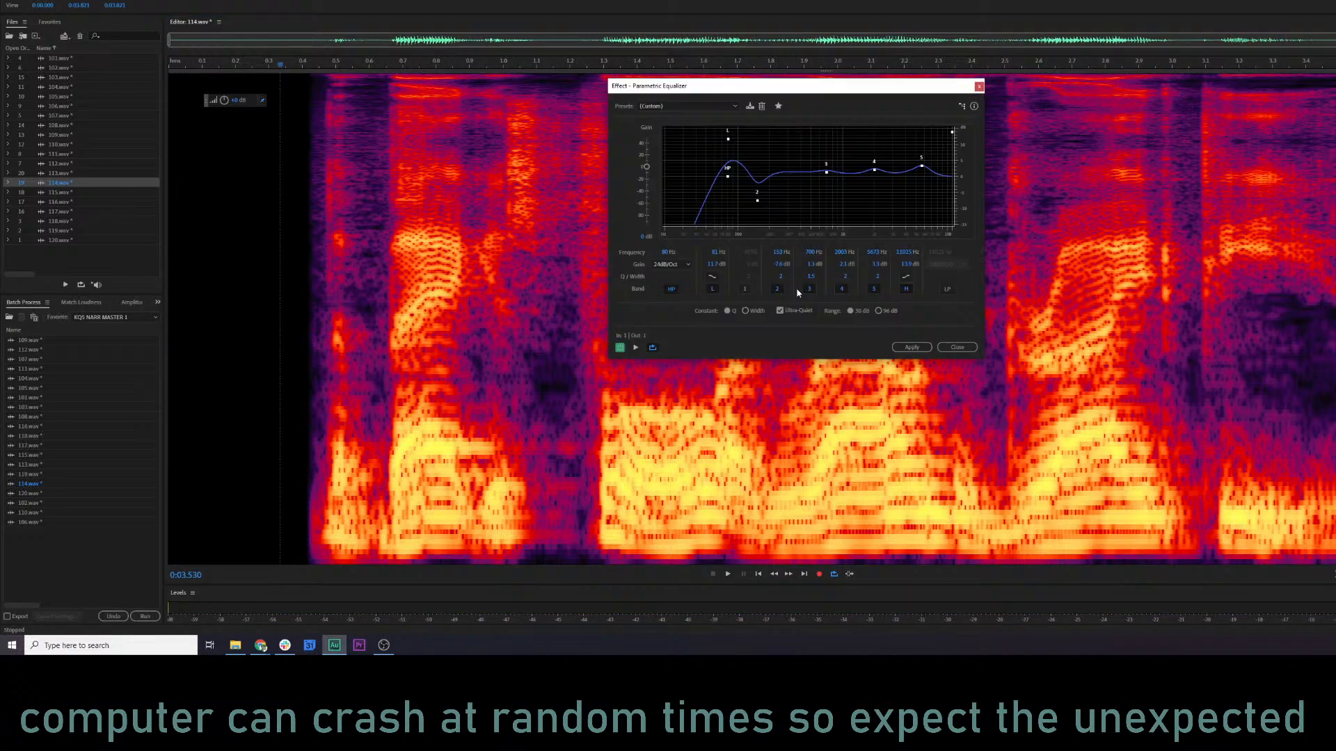
{"action": "left_click", "coordinate": [696, 106]}
{"action": "left_click", "coordinate": [664, 112]}
{"action": "key", "text": "space"}
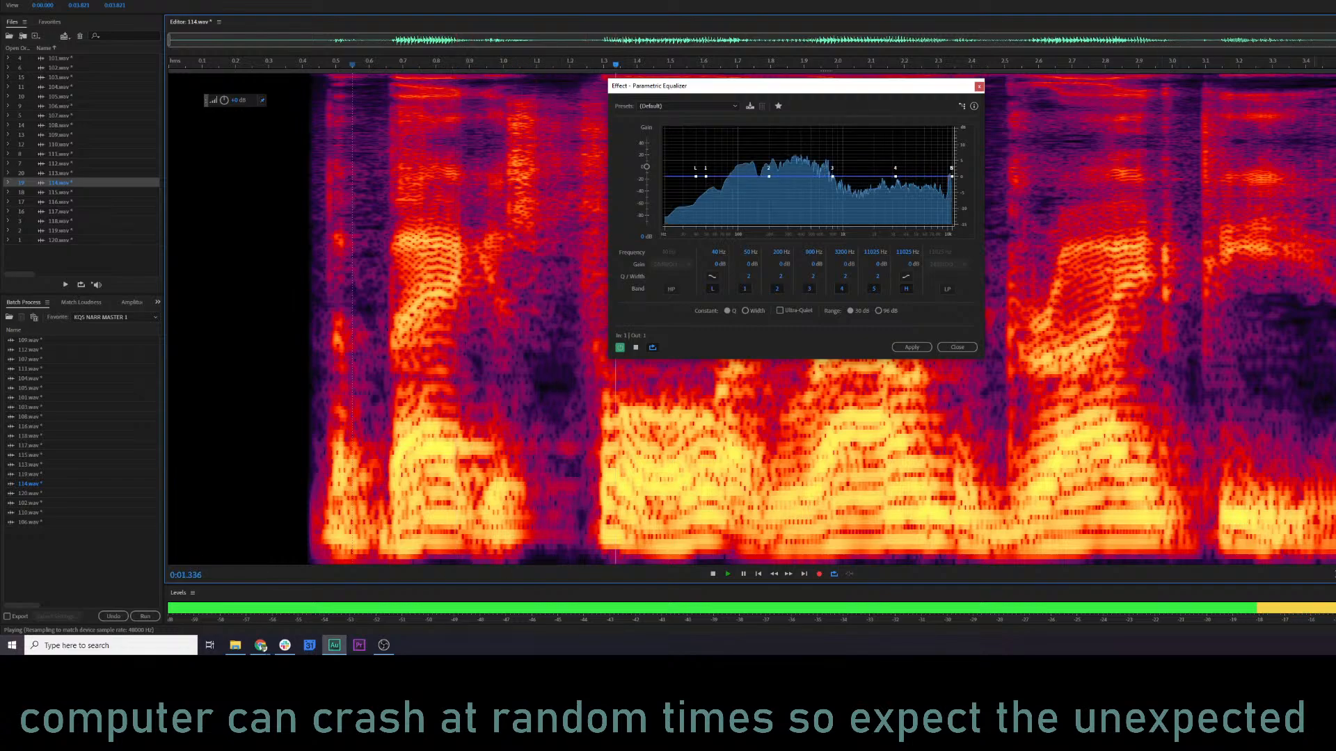
{"action": "key", "text": "space"}
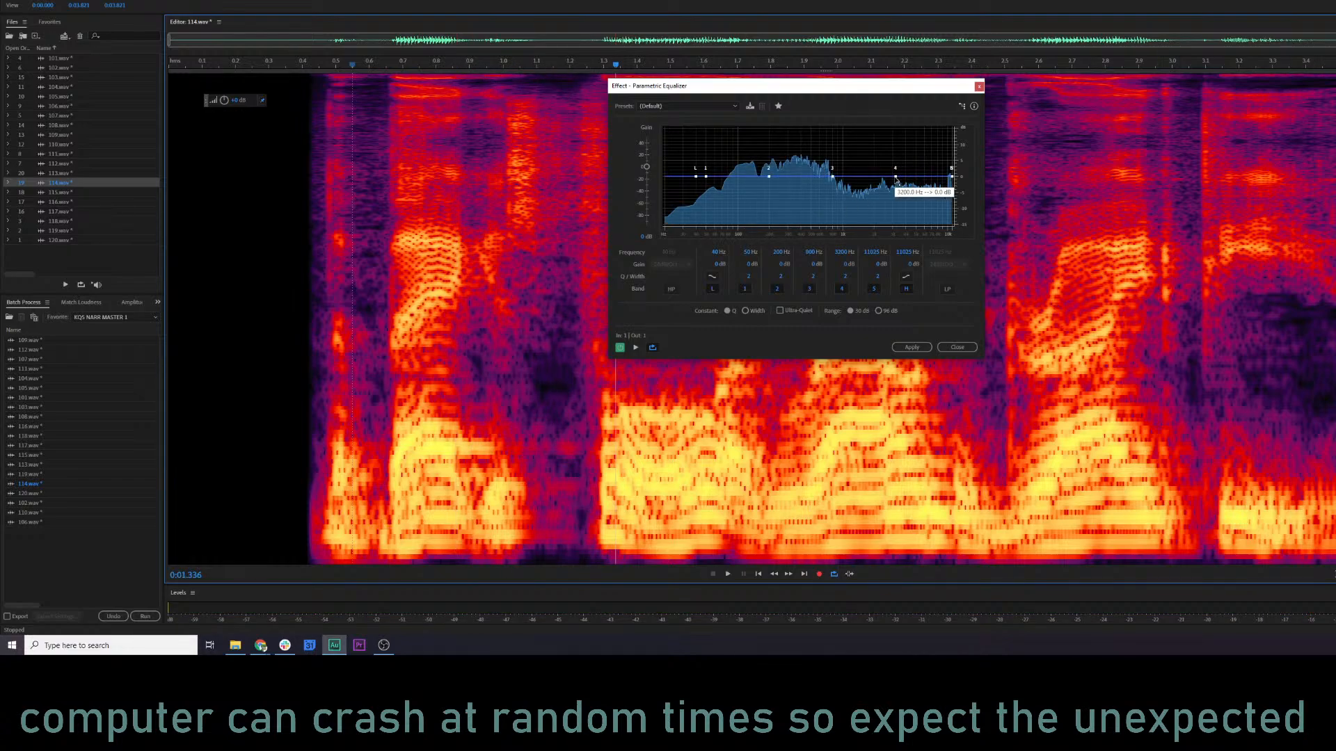
{"action": "mouse_move", "coordinate": [896, 177]}
{"action": "left_mouse_down"}
{"action": "mouse_move", "coordinate": [883, 204]}
{"action": "mouse_move", "coordinate": [882, 189]}
{"action": "left_mouse_up"}
{"action": "key", "text": "space"}
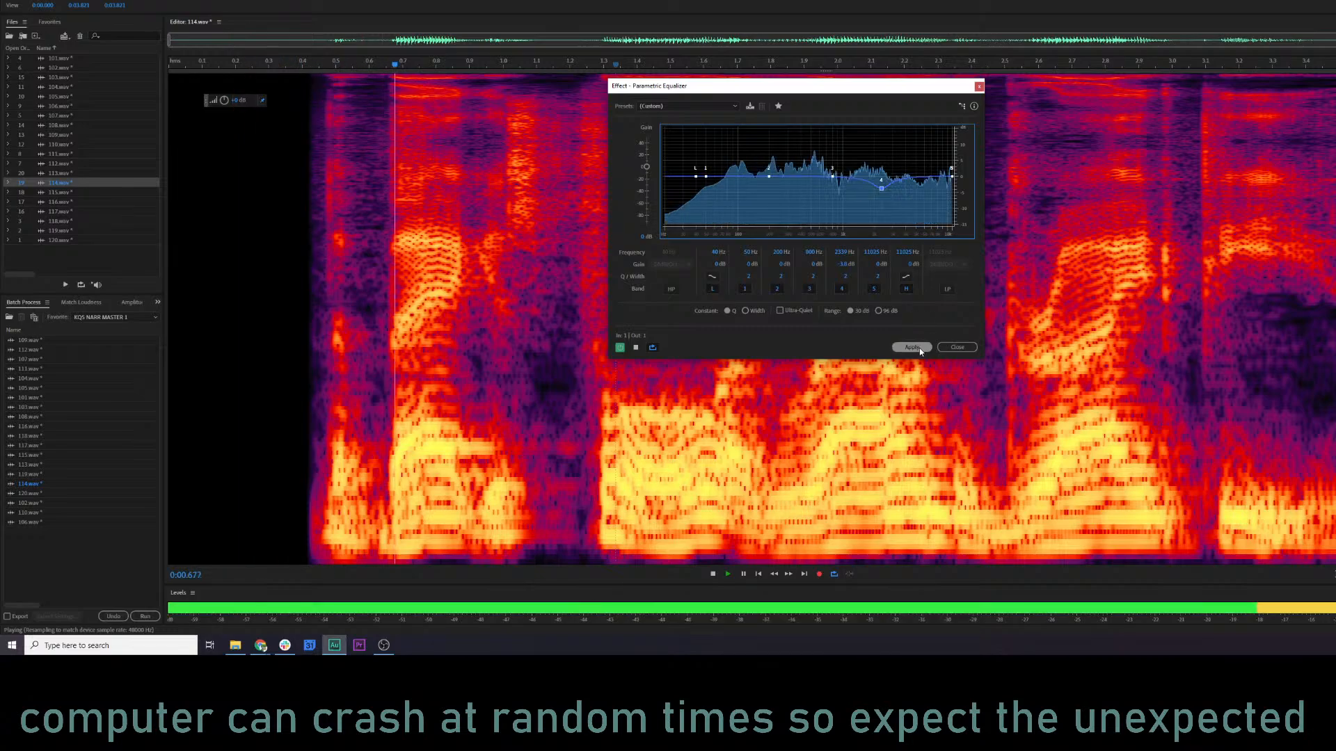
{"action": "left_click", "coordinate": [920, 348]}
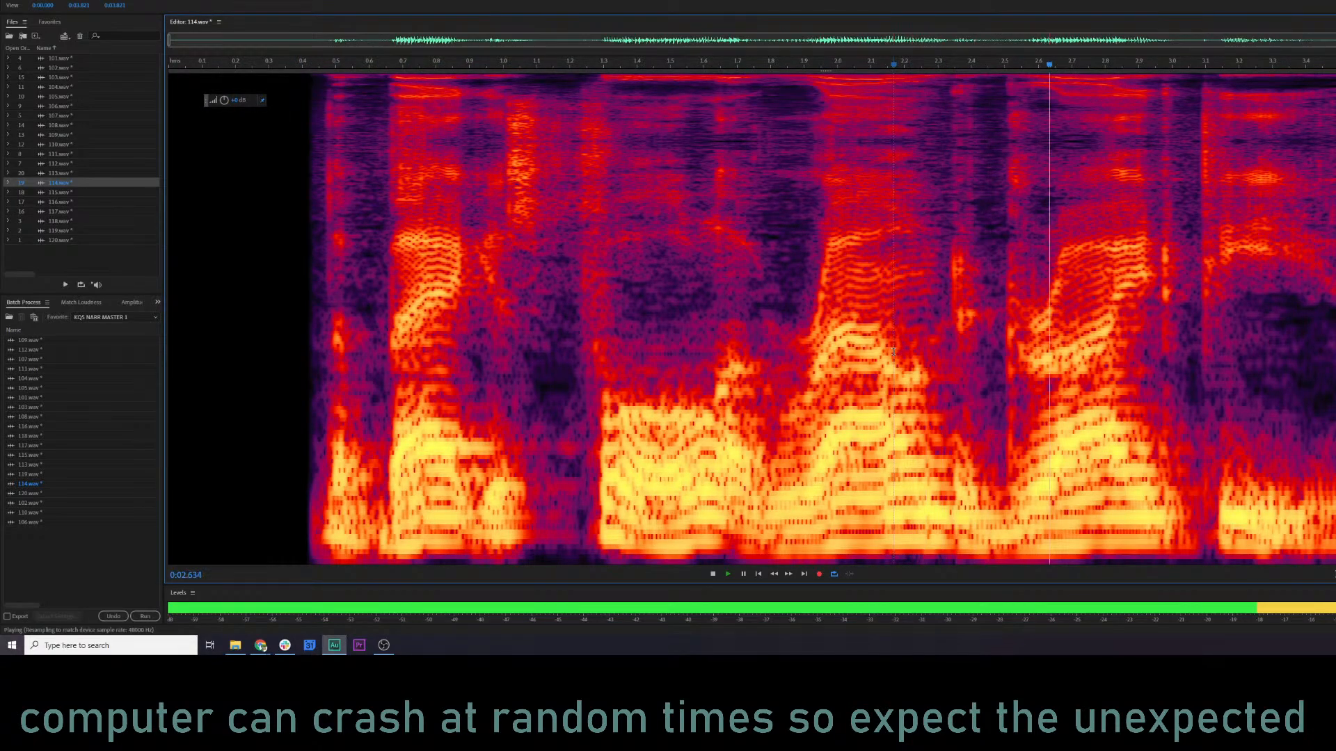
{"action": "key", "text": "space"}
Open 115.wav and audition it from near the start and from about 0.28 s.
{"action": "left_click", "coordinate": [75, 192]}
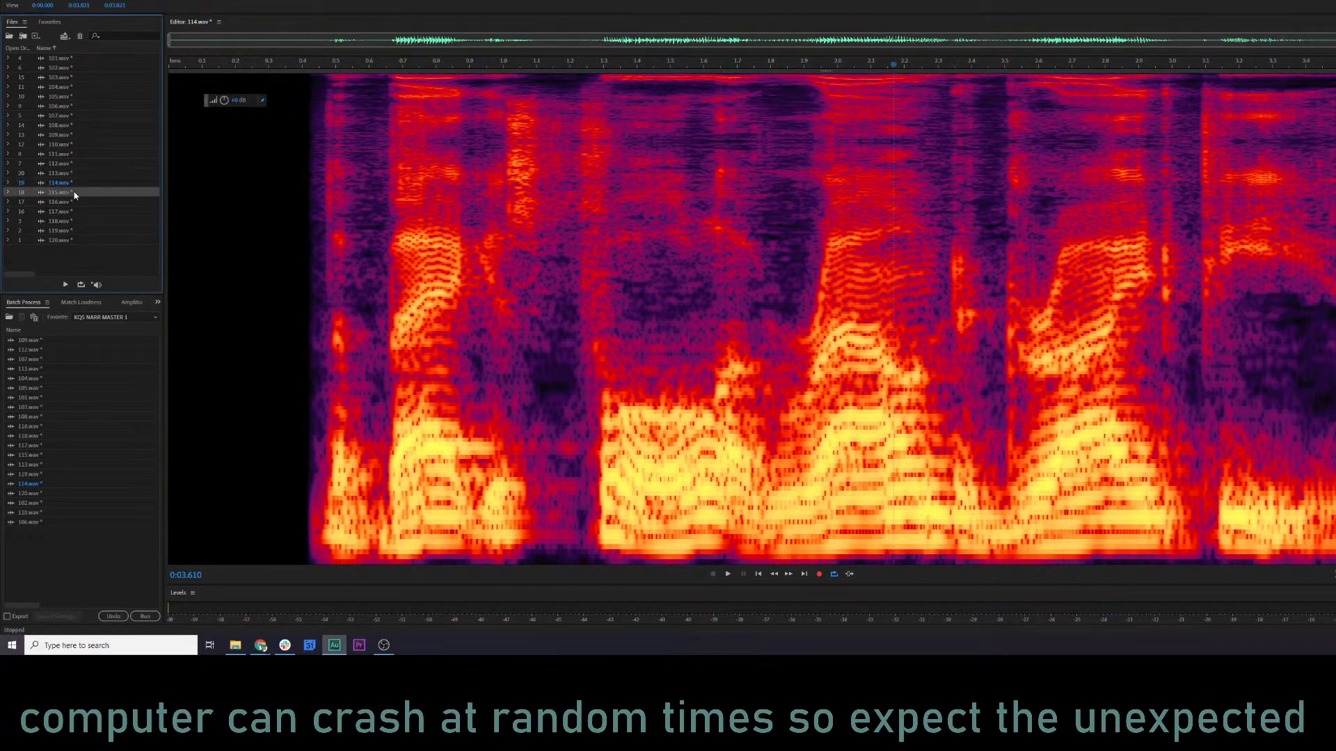
{"action": "left_click", "coordinate": [204, 202]}
{"action": "key", "text": "space"}
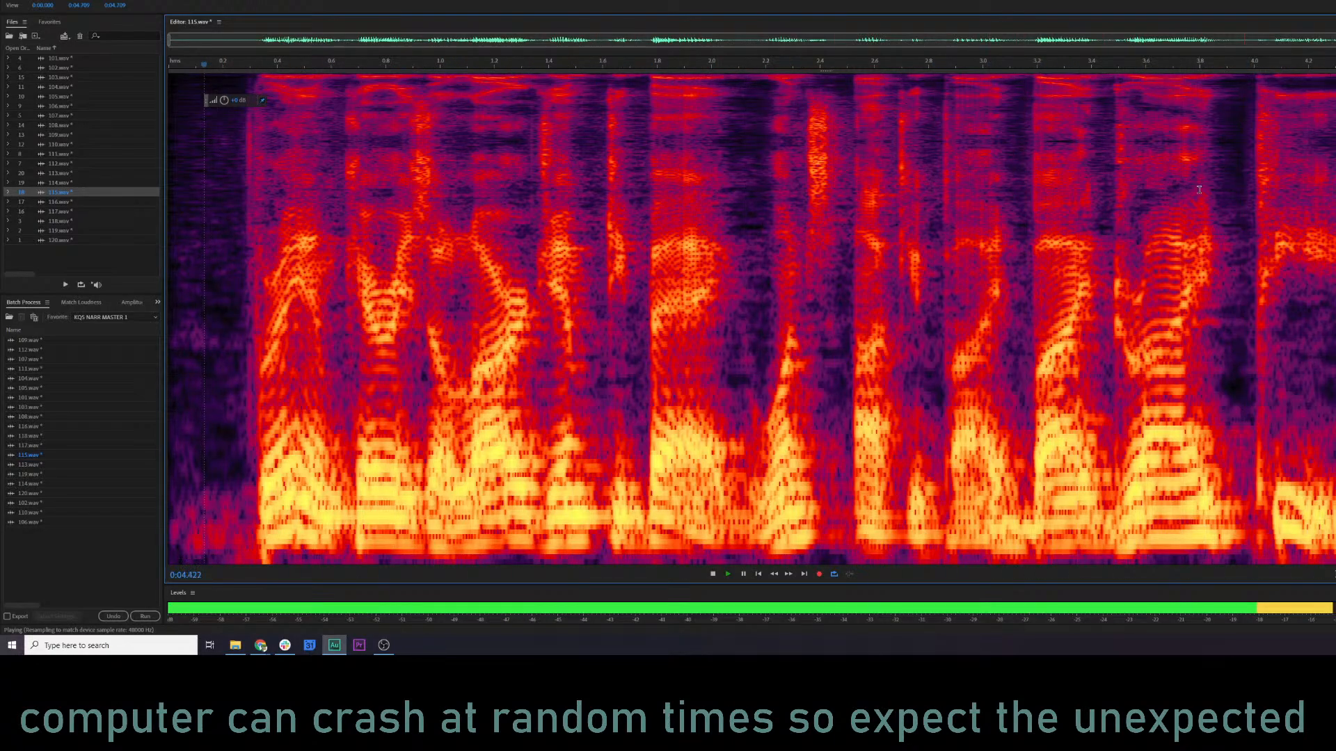
{"action": "key", "text": "space"}
{"action": "left_click", "coordinate": [245, 249]}
{"action": "key", "text": "space"}
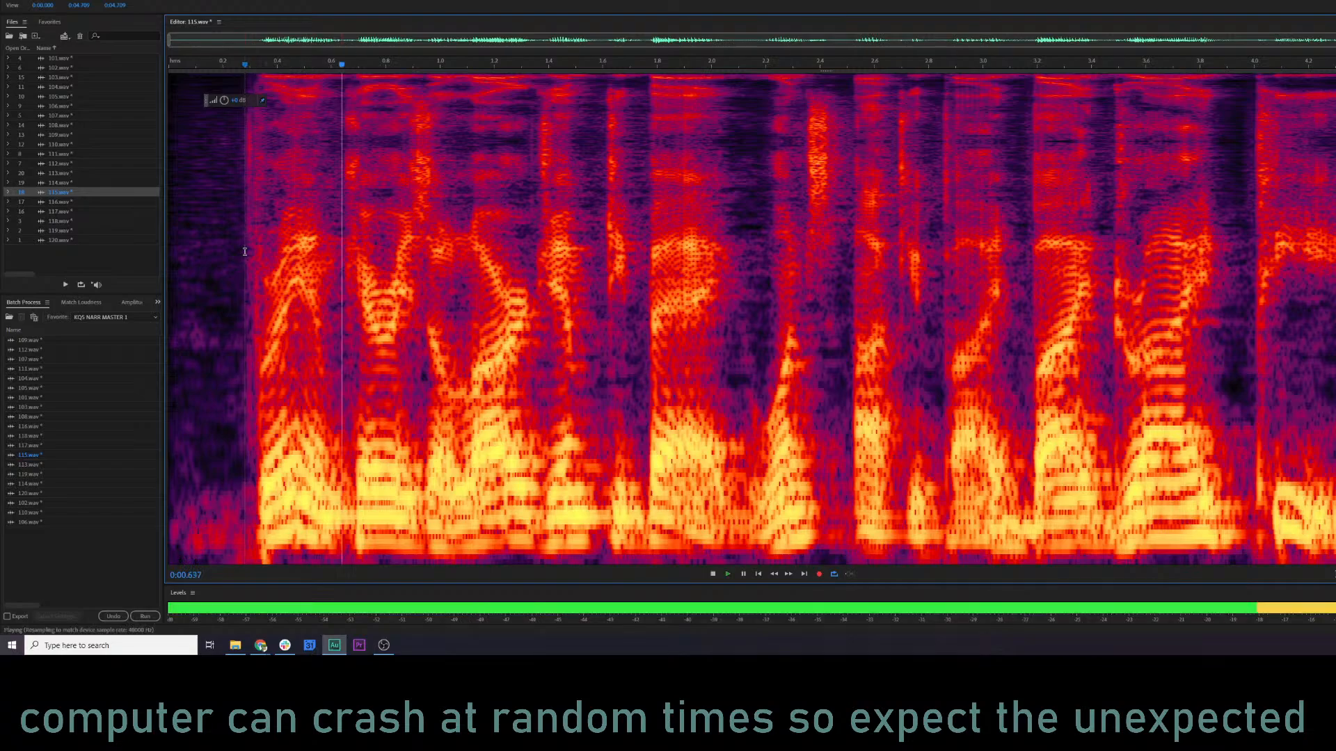
Apply the Parametric Equalizer preset KQ5 NARR 3 to 115.wav with the midrange and upper bands adjusted and the high-pass at 79 Hz.
{"action": "key", "text": "ctrl+r"}
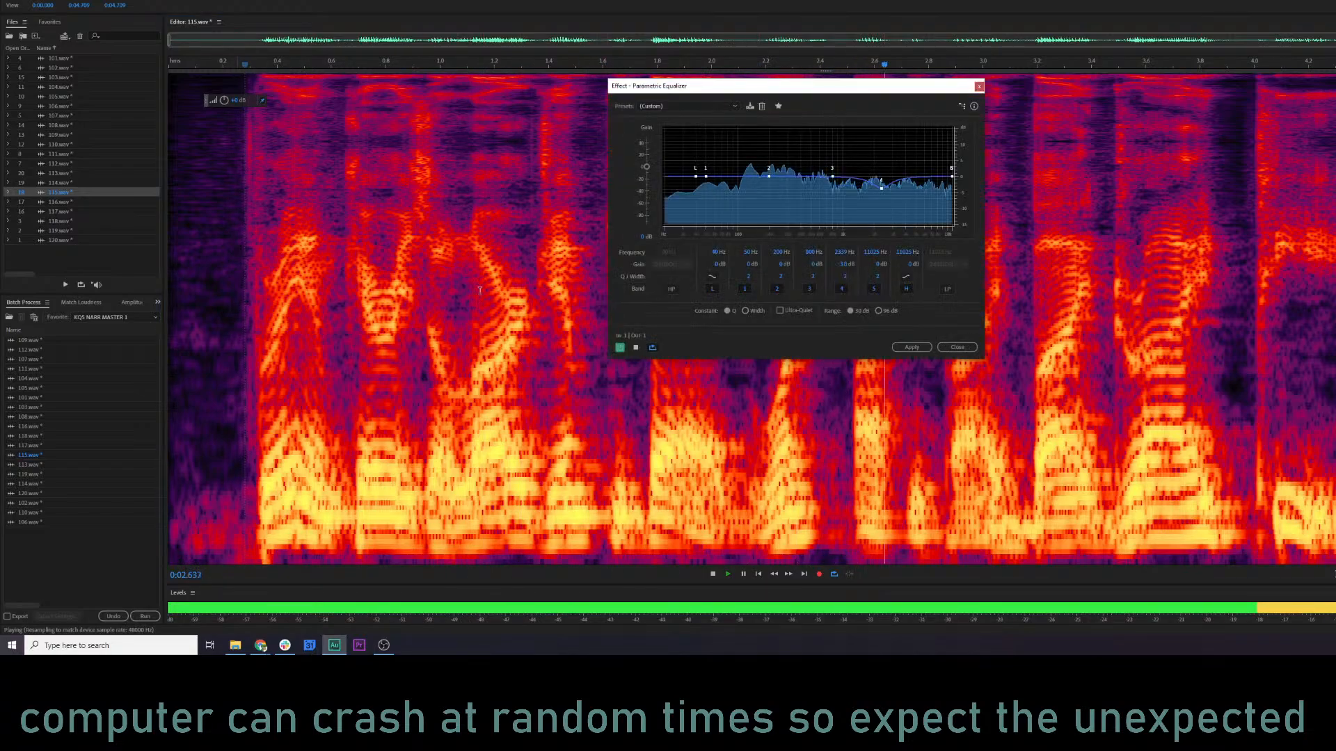
{"action": "left_click", "coordinate": [715, 108]}
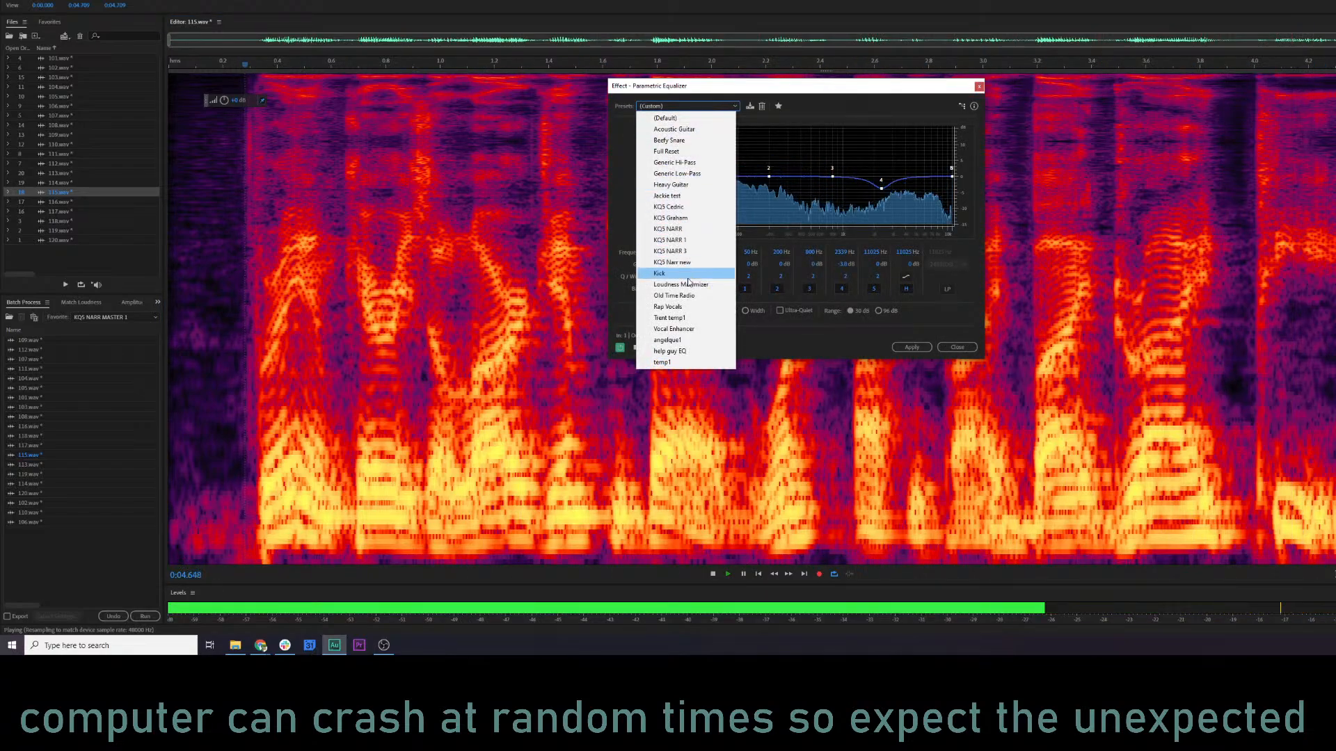
{"action": "left_click", "coordinate": [682, 252]}
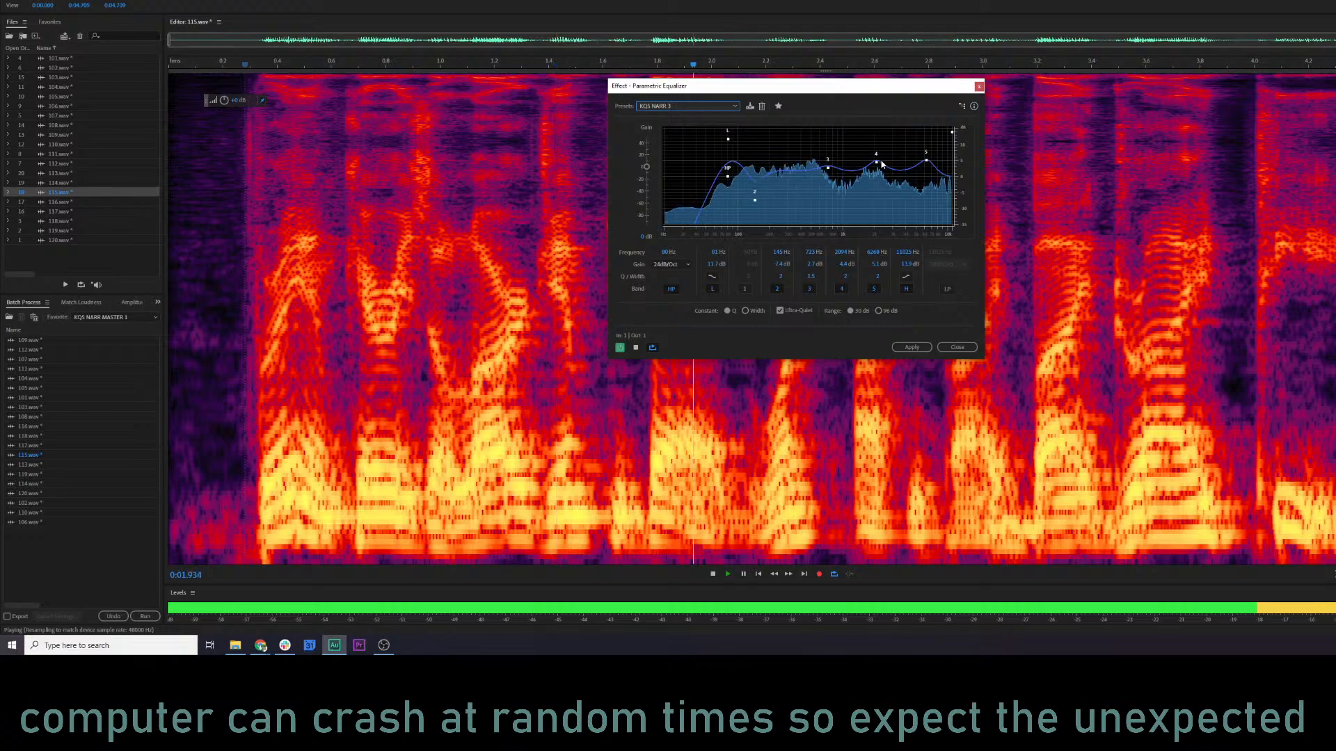
{"action": "left_click_drag", "start_coordinate": [876, 162], "coordinate": [927, 164]}
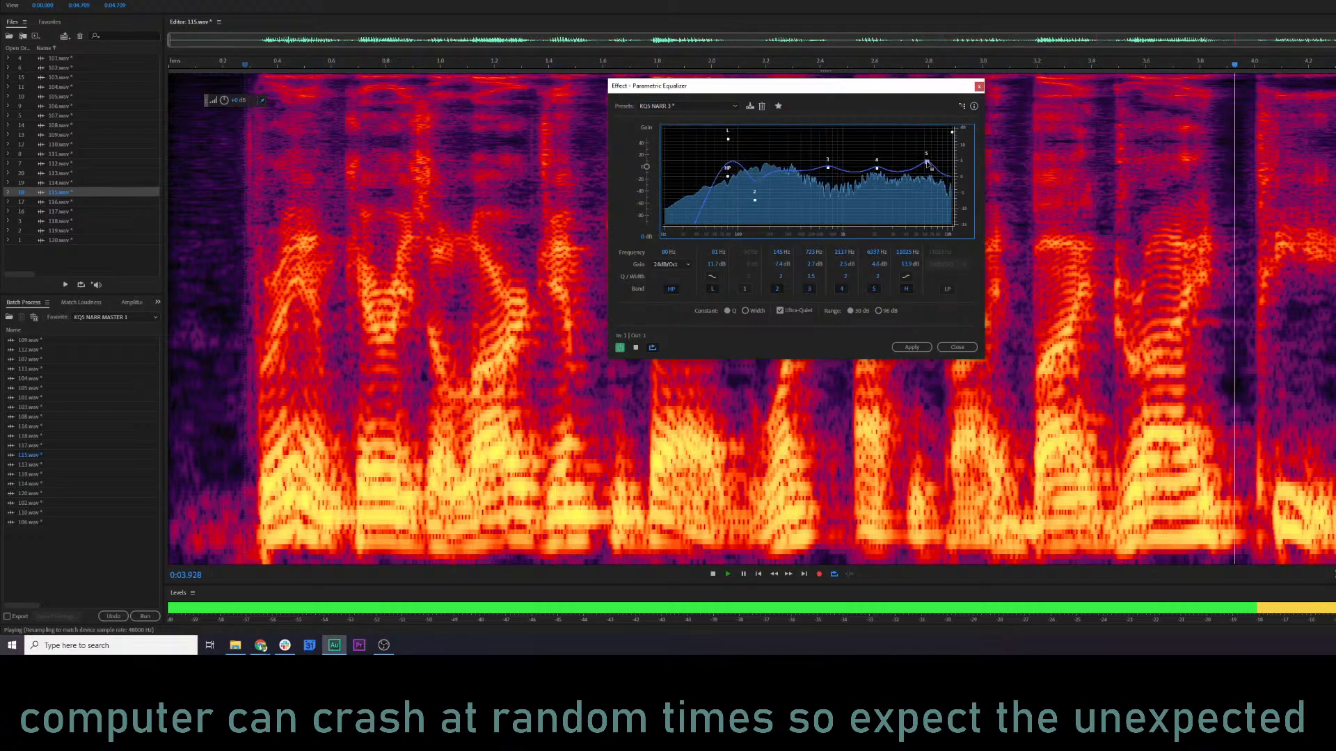
{"action": "left_click_drag", "start_coordinate": [827, 169], "coordinate": [825, 170]}
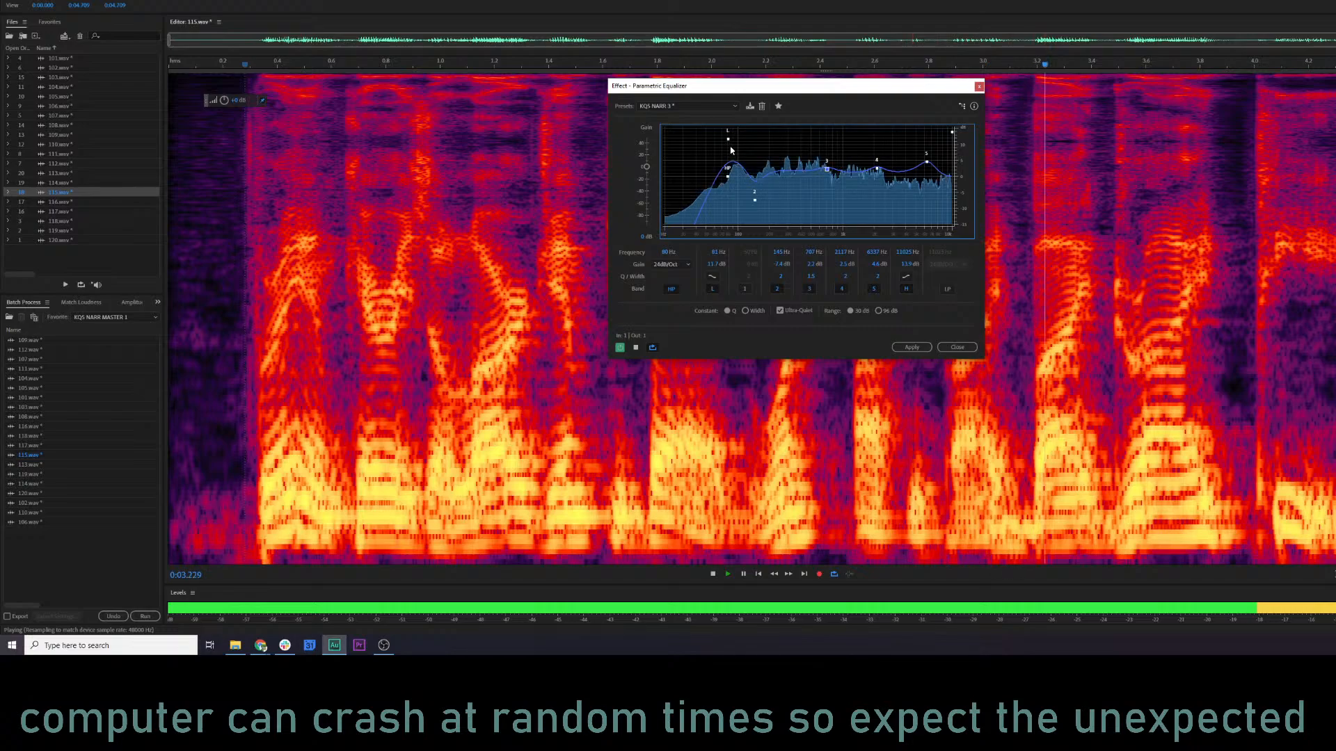
{"action": "left_click_drag", "start_coordinate": [727, 179], "coordinate": [725, 177]}
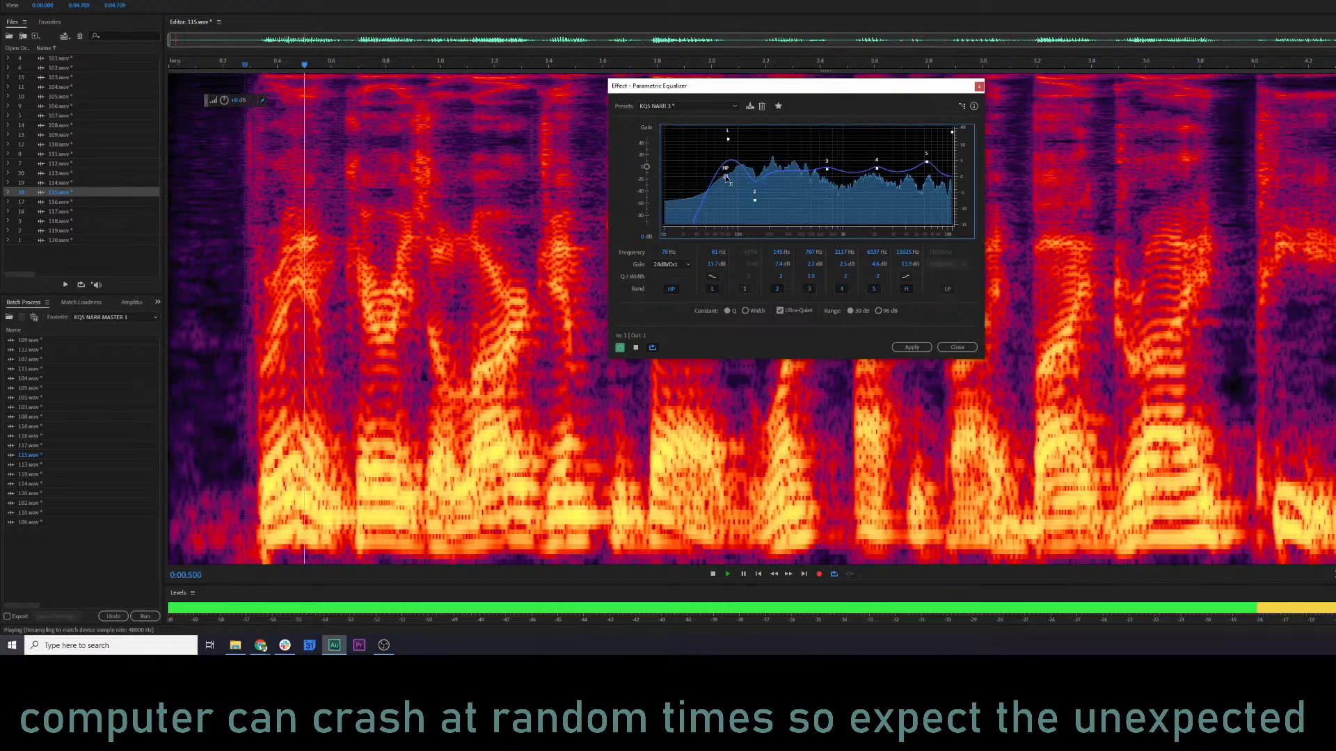
{"action": "left_click", "coordinate": [901, 350]}
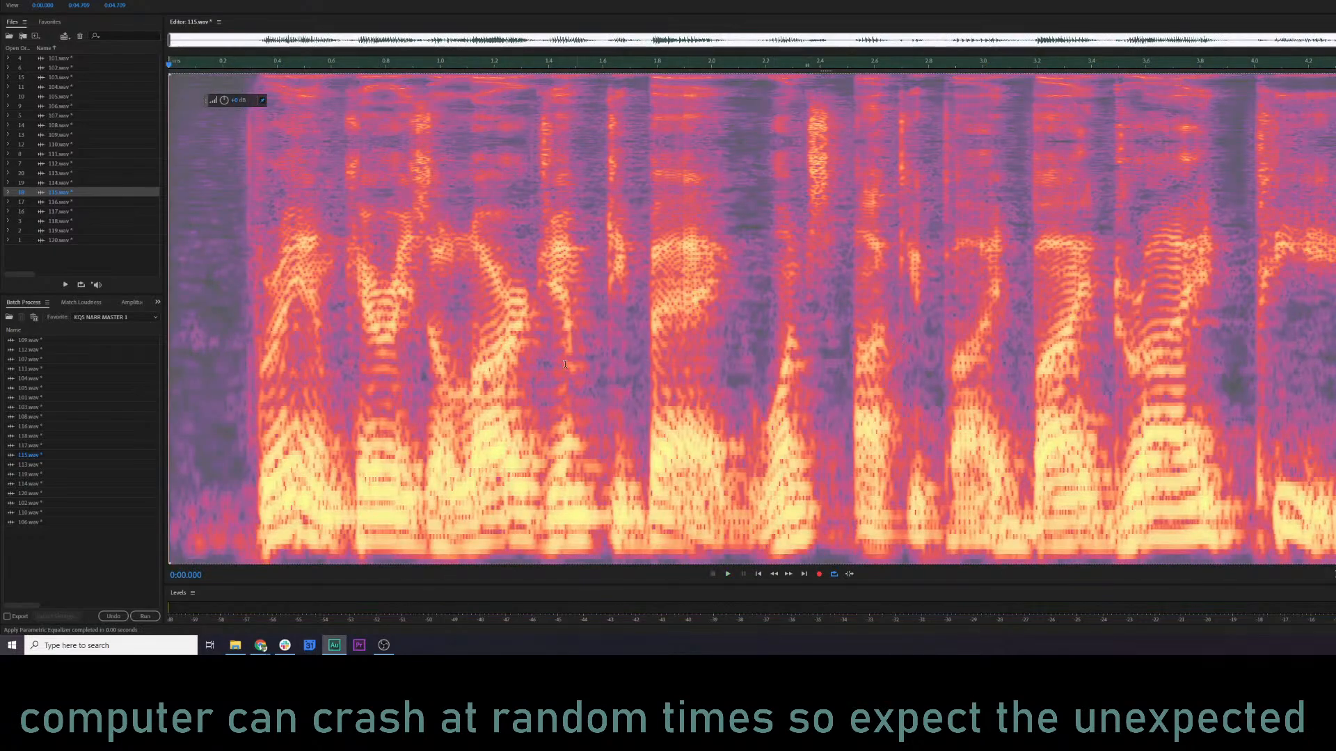
Silence the noise at the beginning of 115.wav, from 0 to about 0.23 s.
{"action": "left_click", "coordinate": [216, 272]}
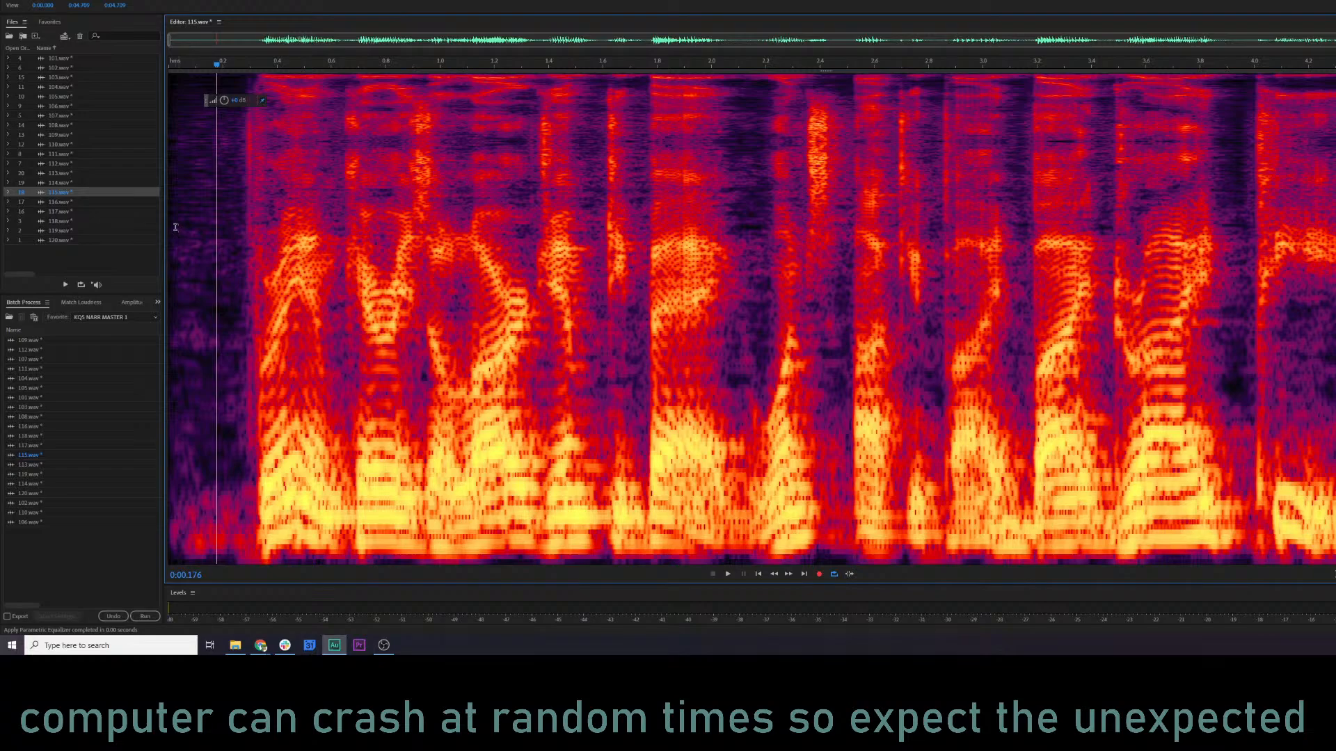
{"action": "left_click", "coordinate": [273, 229]}
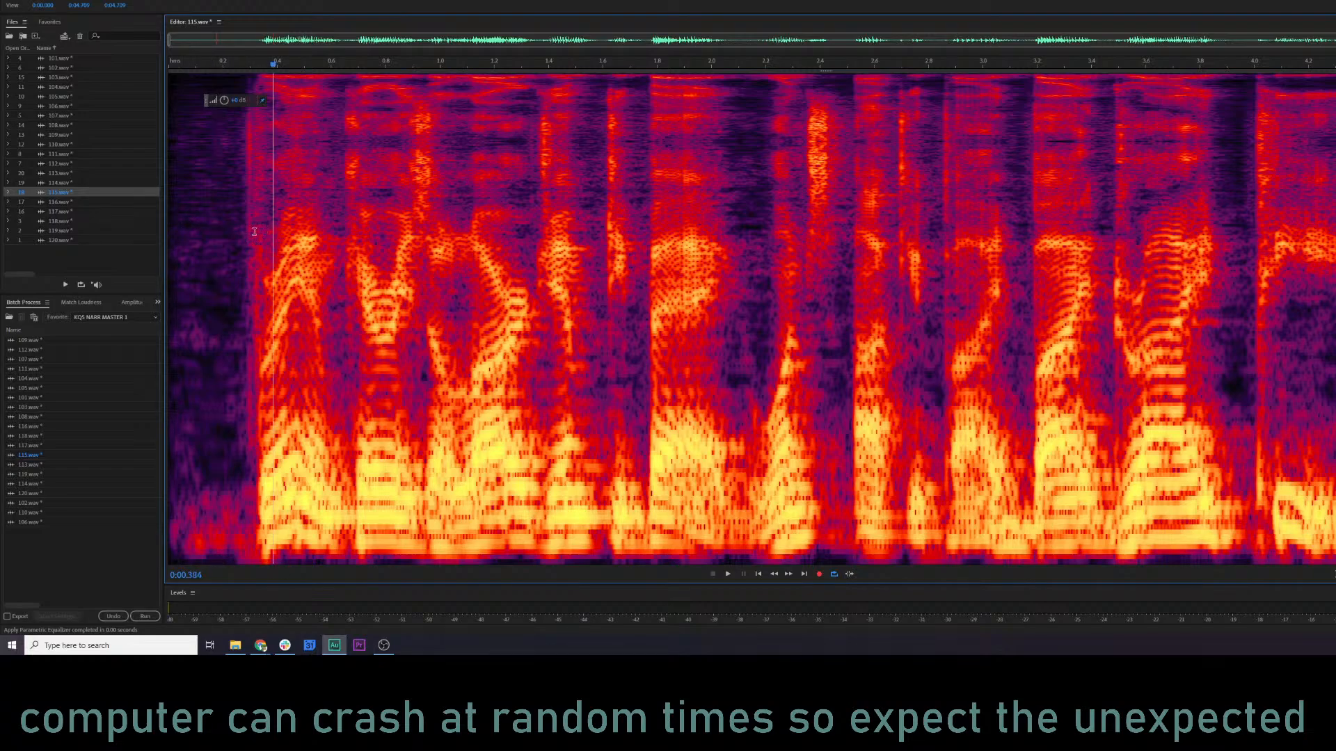
{"action": "left_click_drag", "start_coordinate": [238, 222], "coordinate": [139, 120]}
{"action": "left_click", "coordinate": [301, 233]}
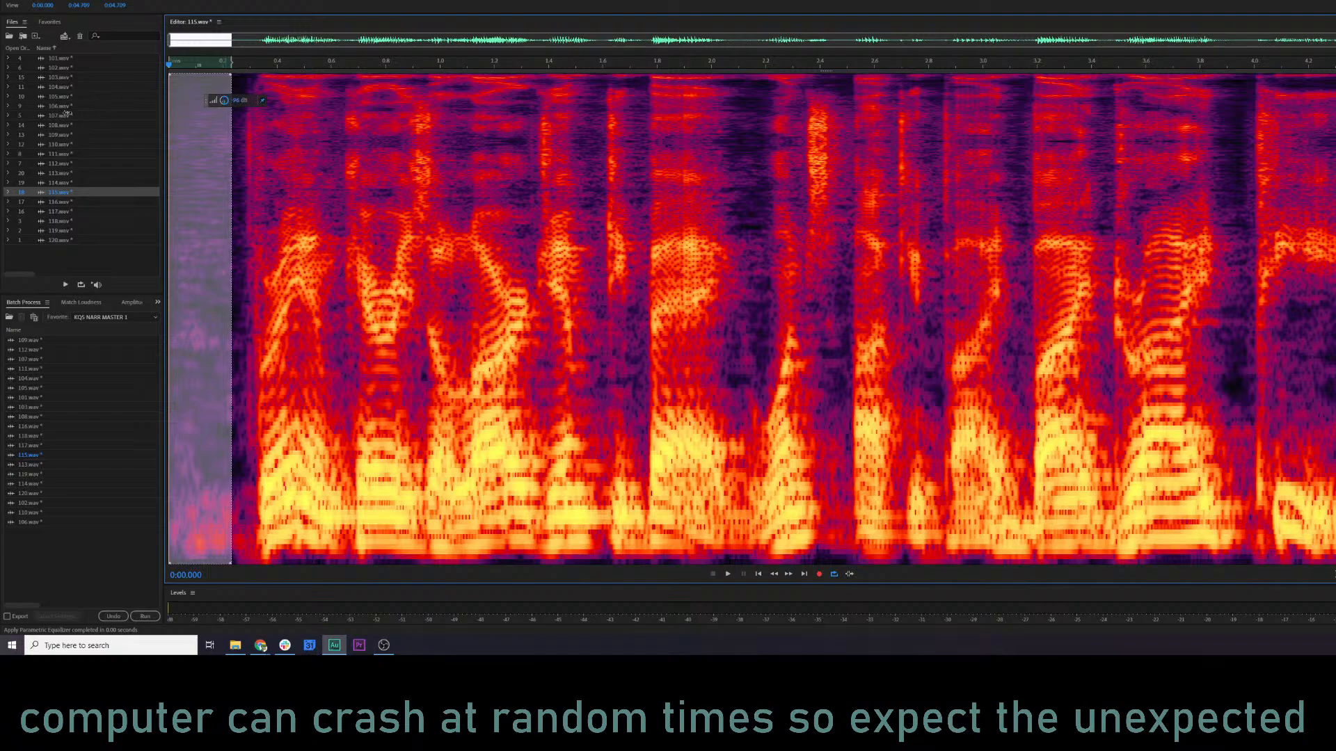
{"action": "left_click", "coordinate": [386, 225]}
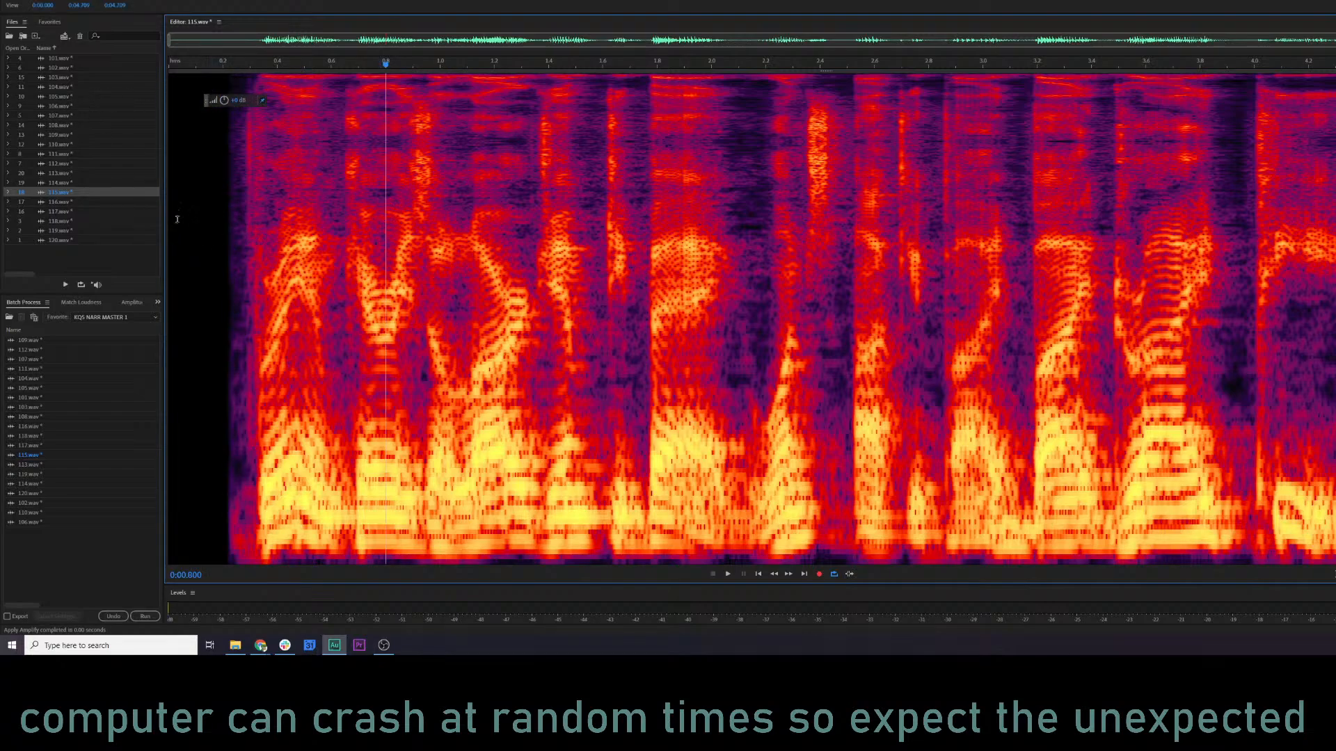
Audition 115.wav from about 0.12 s, within the silenced lead-in.
{"action": "left_click", "coordinate": [528, 254]}
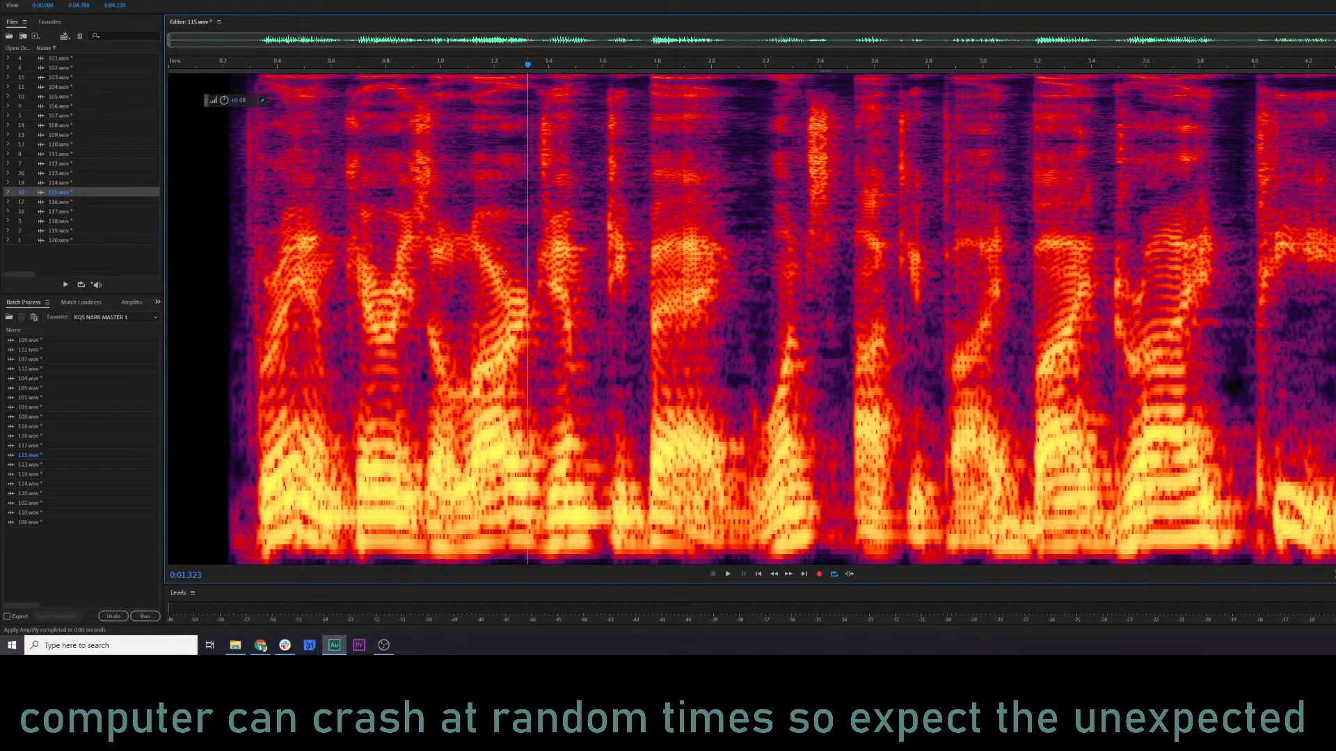
{"action": "left_click", "coordinate": [203, 238]}
{"action": "key", "text": "space"}
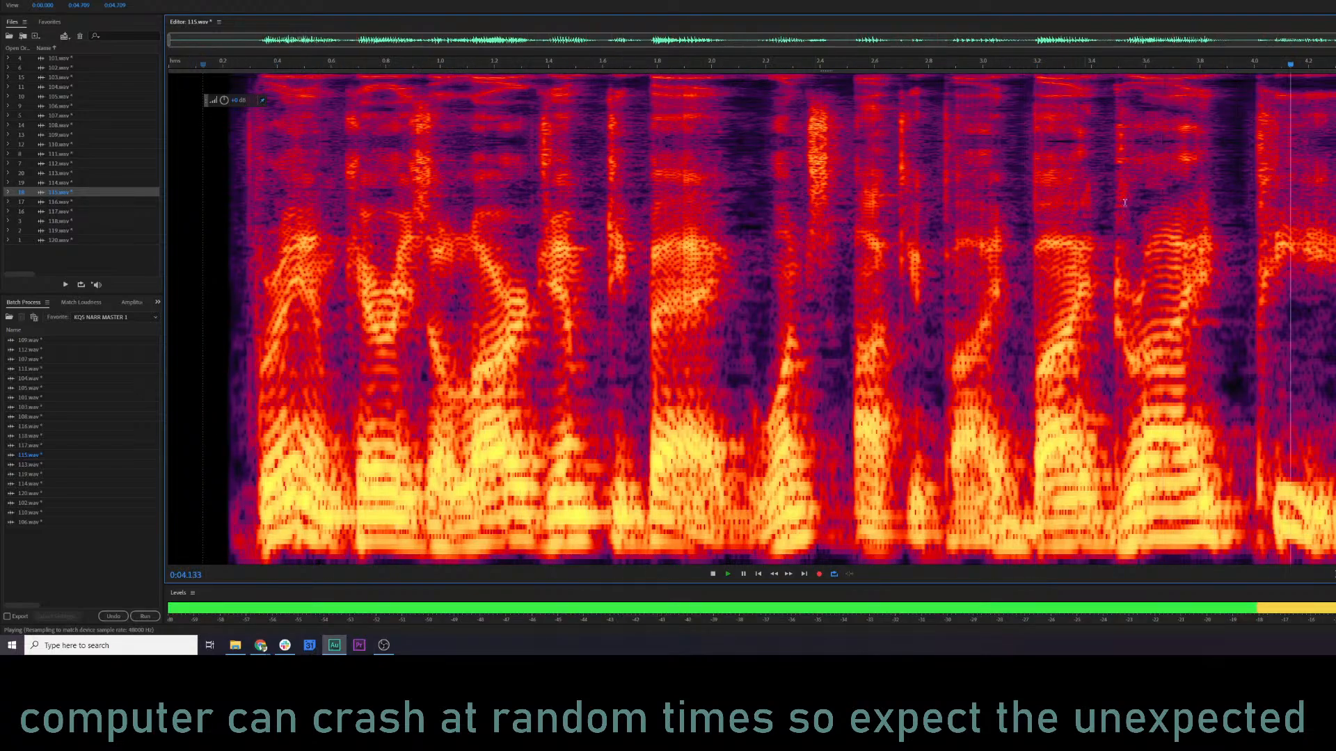
{"action": "key", "text": "space"}
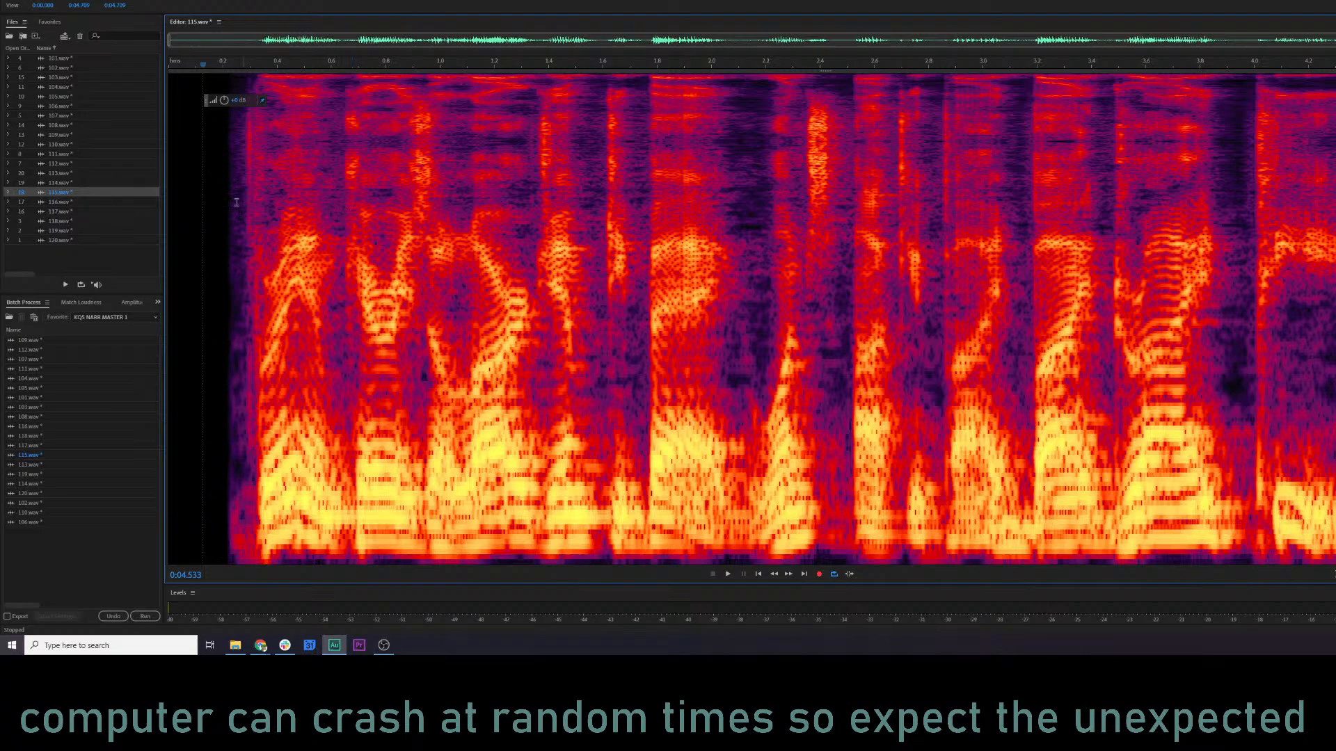
Preview the Parametric Equalizer on 115.wav, lower band 5 slightly and apply the effect to the file again.
{"action": "left_click", "coordinate": [207, 196]}
{"action": "left_click", "coordinate": [182, 247]}
{"action": "left_click", "coordinate": [238, 250]}
{"action": "key", "text": "shift+e"}
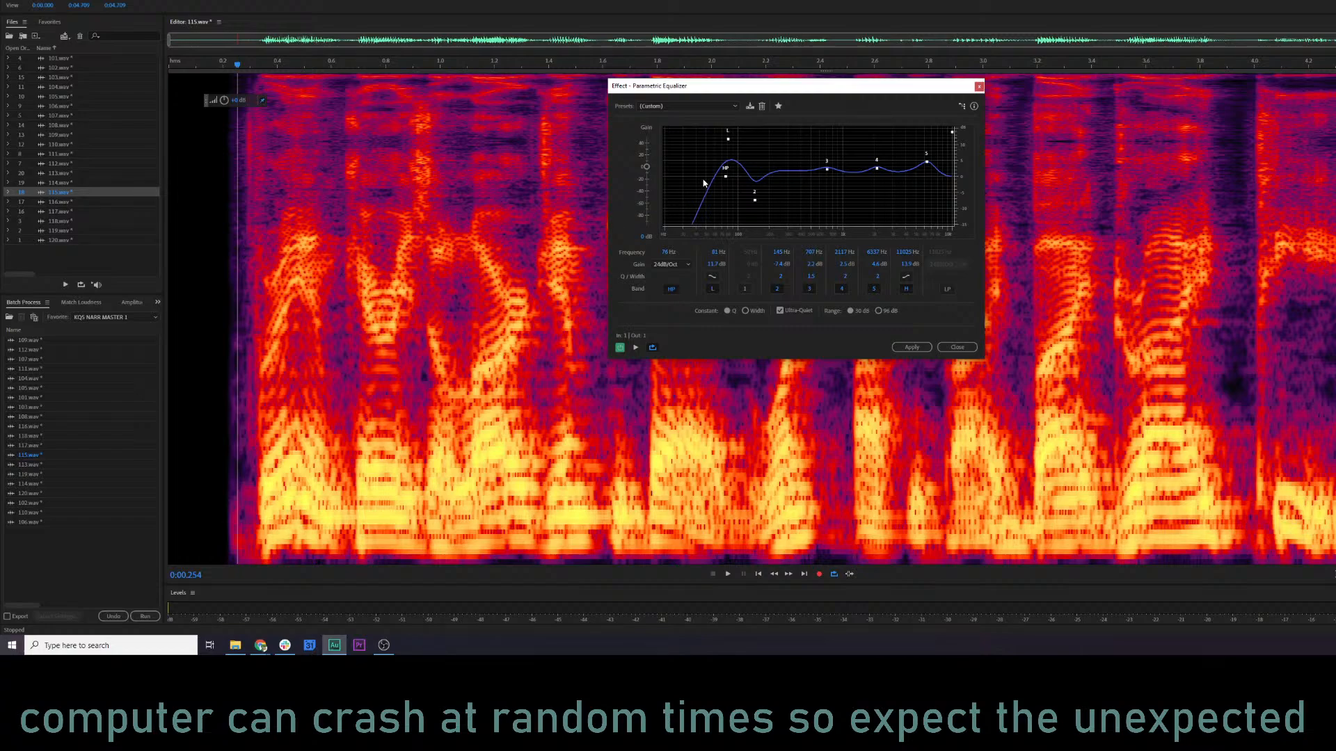
{"action": "key", "text": "space"}
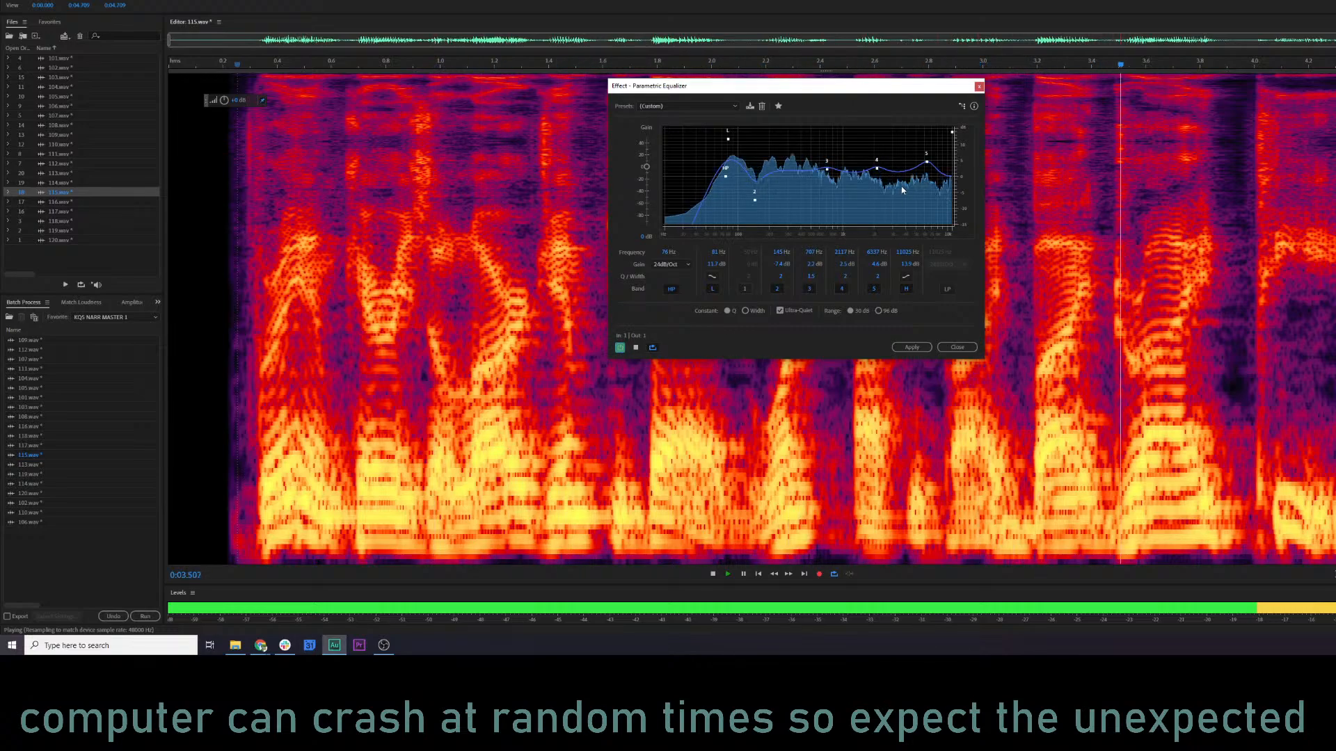
{"action": "left_click", "coordinate": [909, 347]}
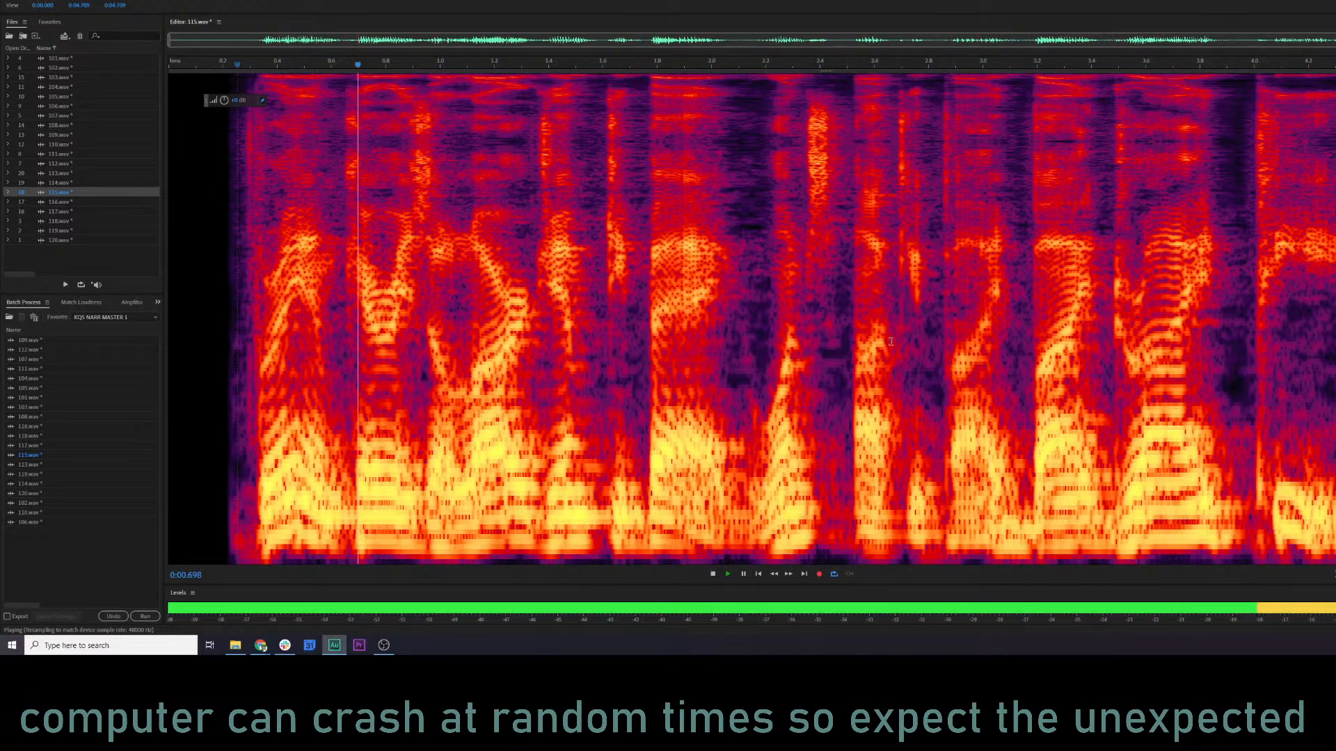
{"action": "left_click", "coordinate": [505, 274]}
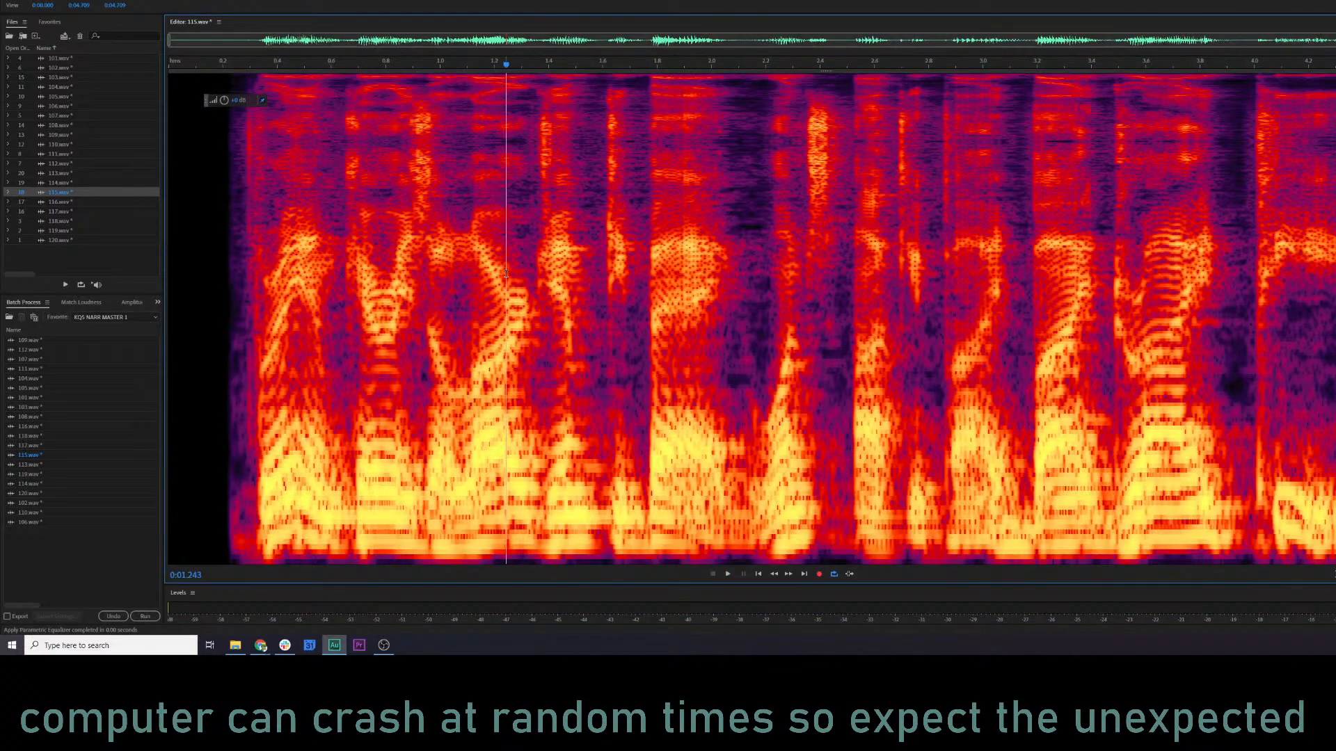
{"action": "left_click", "coordinate": [999, 252]}
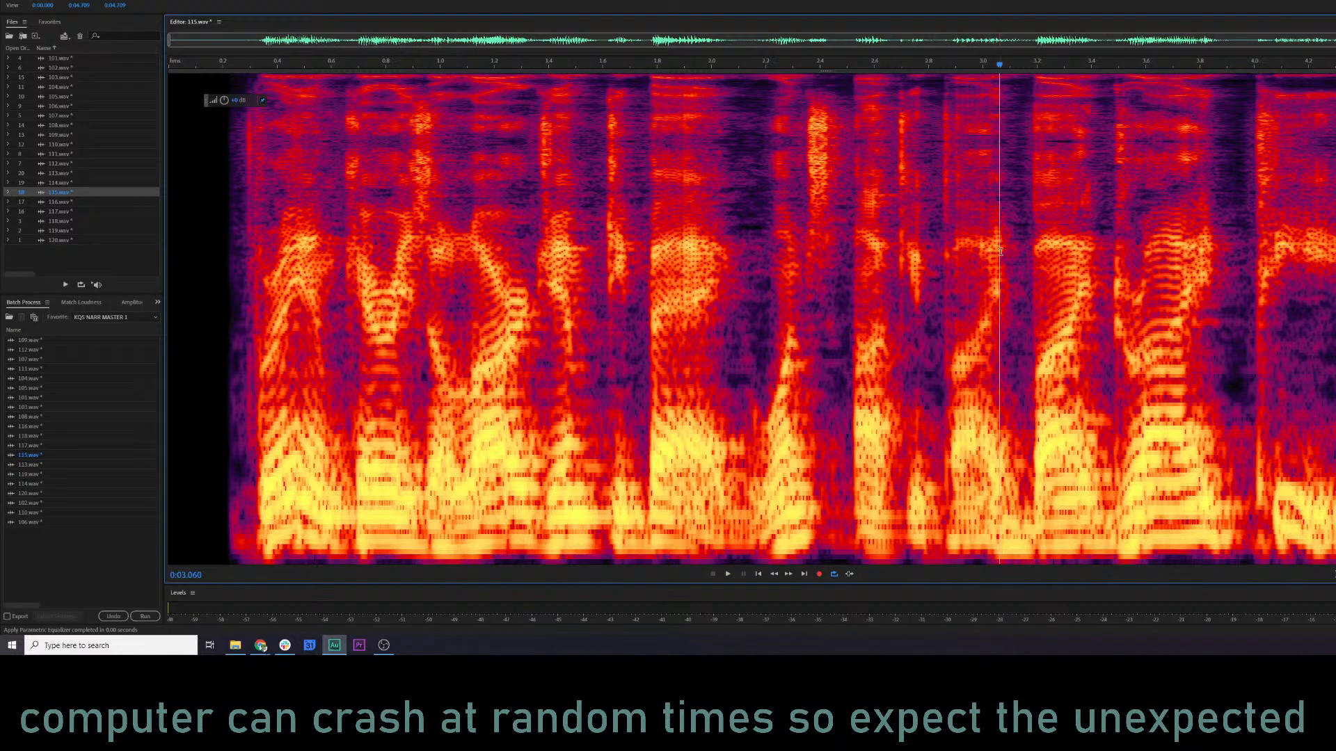
Open 116.wav and audition it from near the start.
{"action": "left_click", "coordinate": [60, 203]}
{"action": "left_click", "coordinate": [816, 269]}
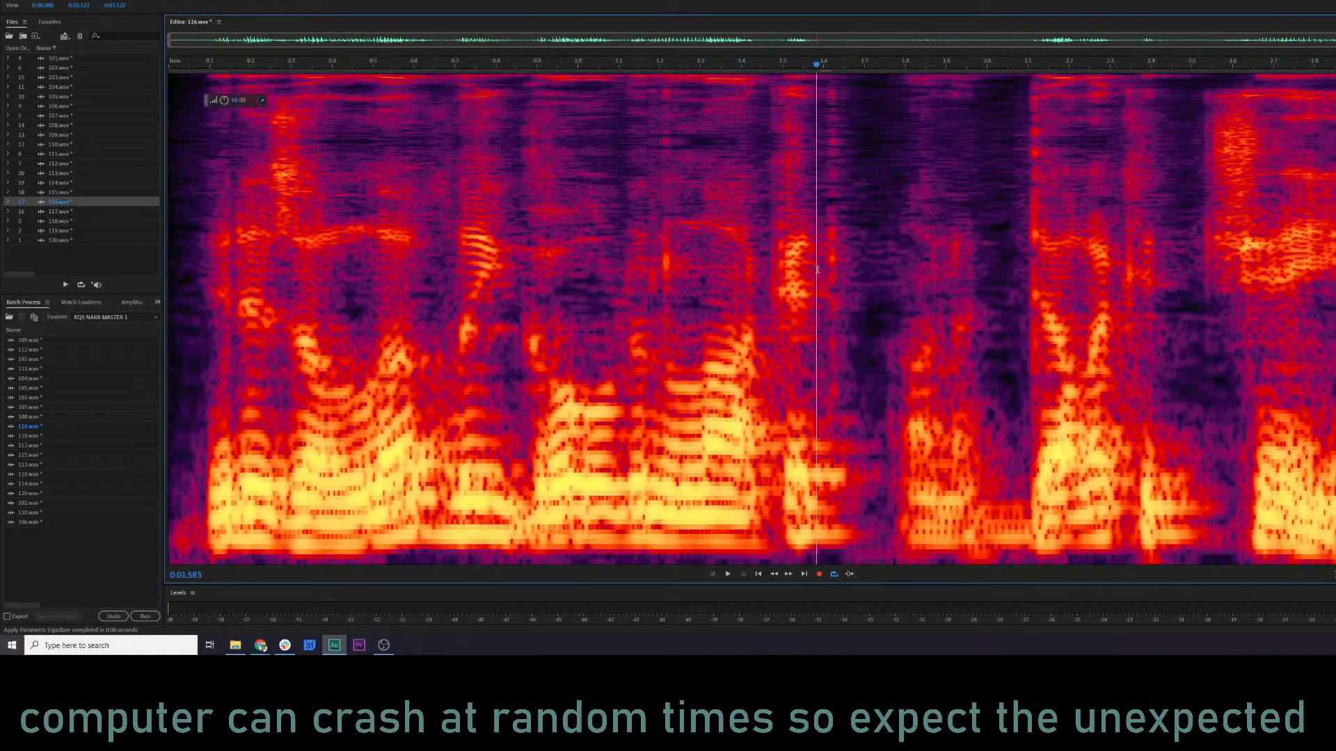
{"action": "left_click", "coordinate": [174, 202]}
{"action": "key", "text": "space"}
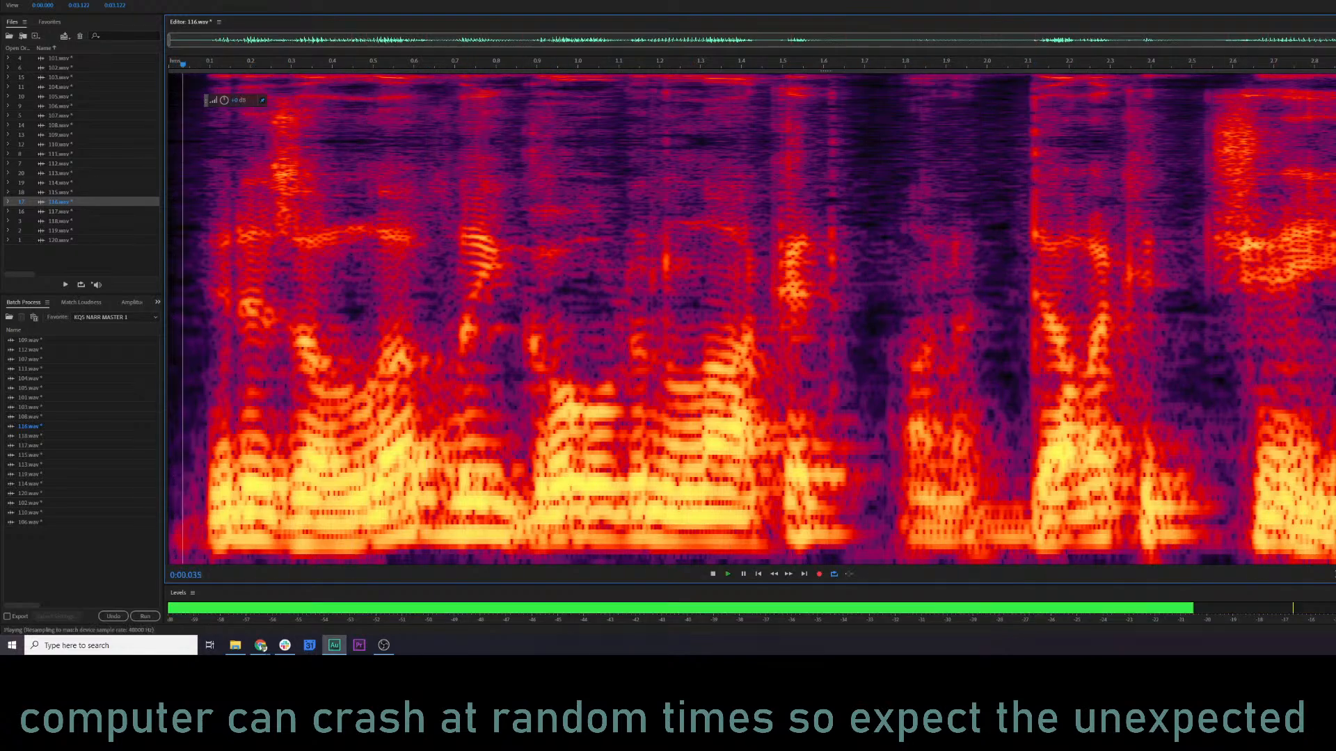
{"action": "key", "text": "space"}
Preview the Parametric Equalizer on 116.wav with the high-pass at 62 Hz and band 2 at about 209 Hz, -6.3 dB.
{"action": "left_click", "coordinate": [191, 209]}
{"action": "key", "text": "shift+e"}
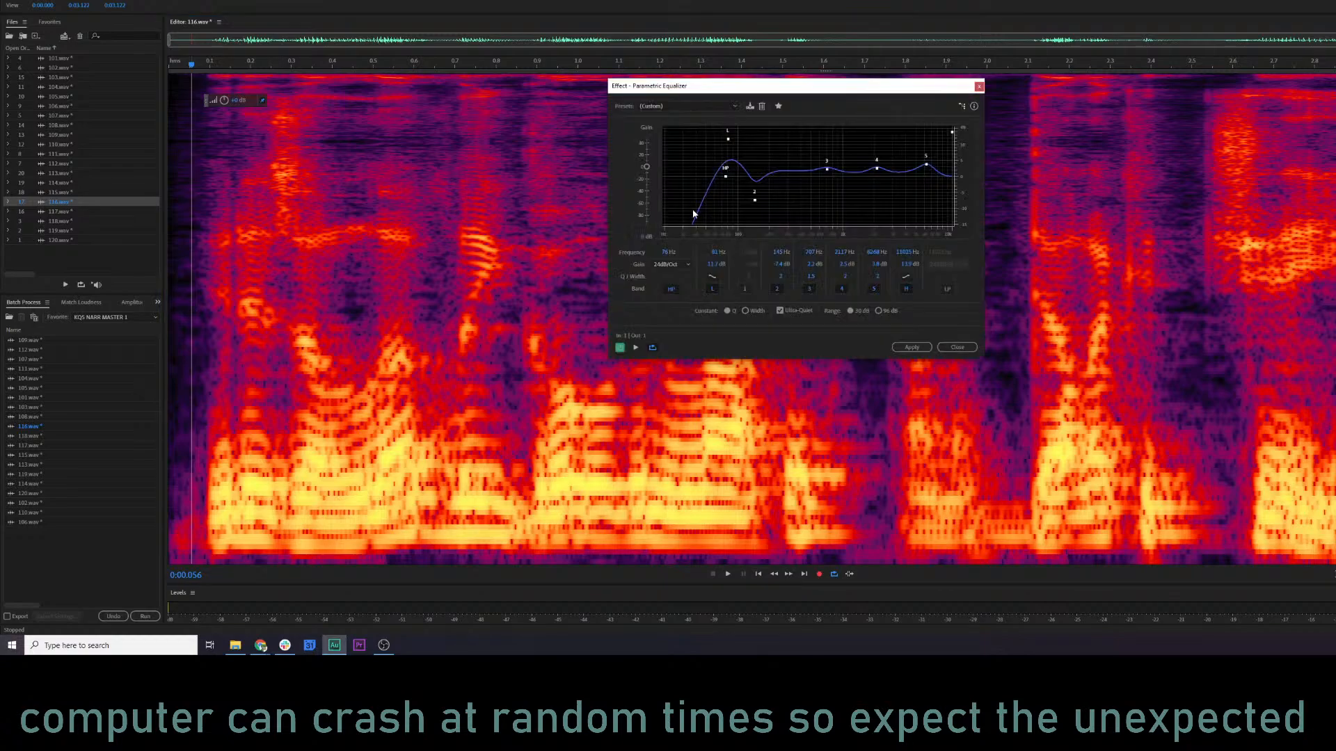
{"action": "key", "text": "space"}
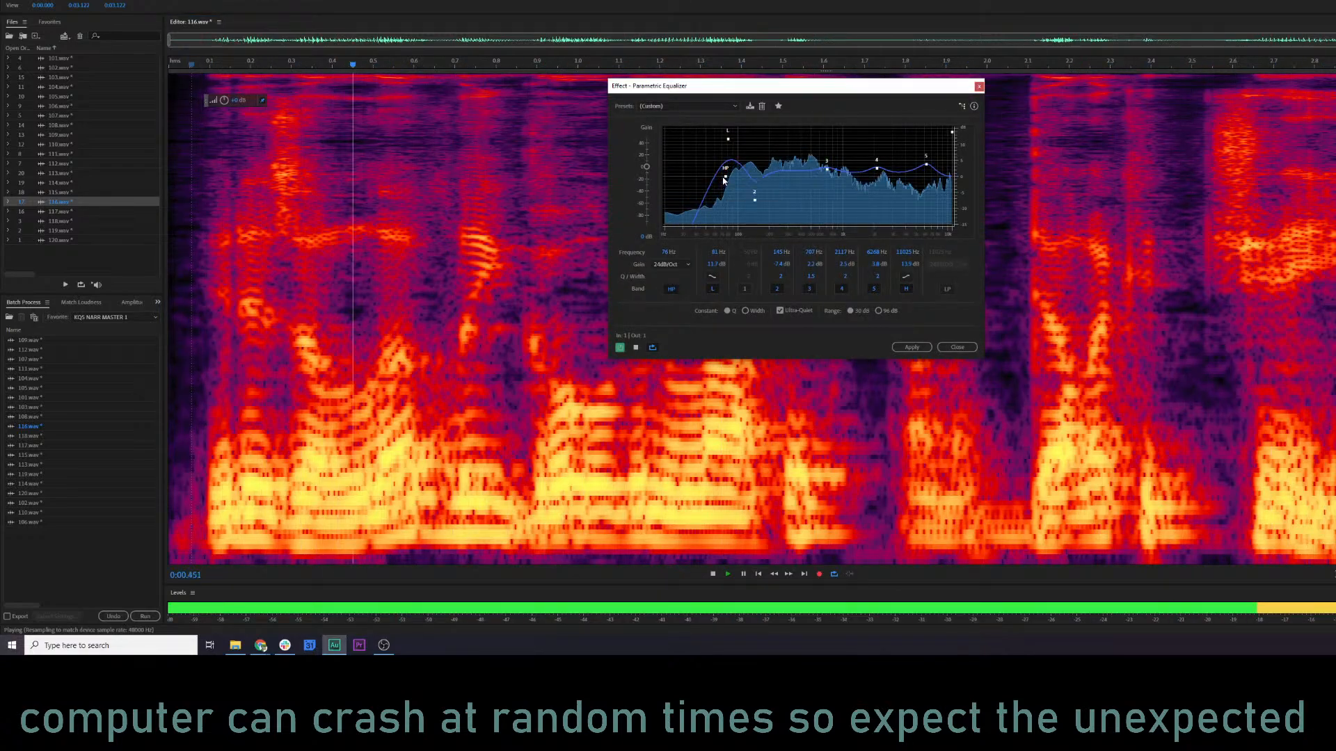
{"action": "left_click_drag", "start_coordinate": [724, 179], "coordinate": [716, 176]}
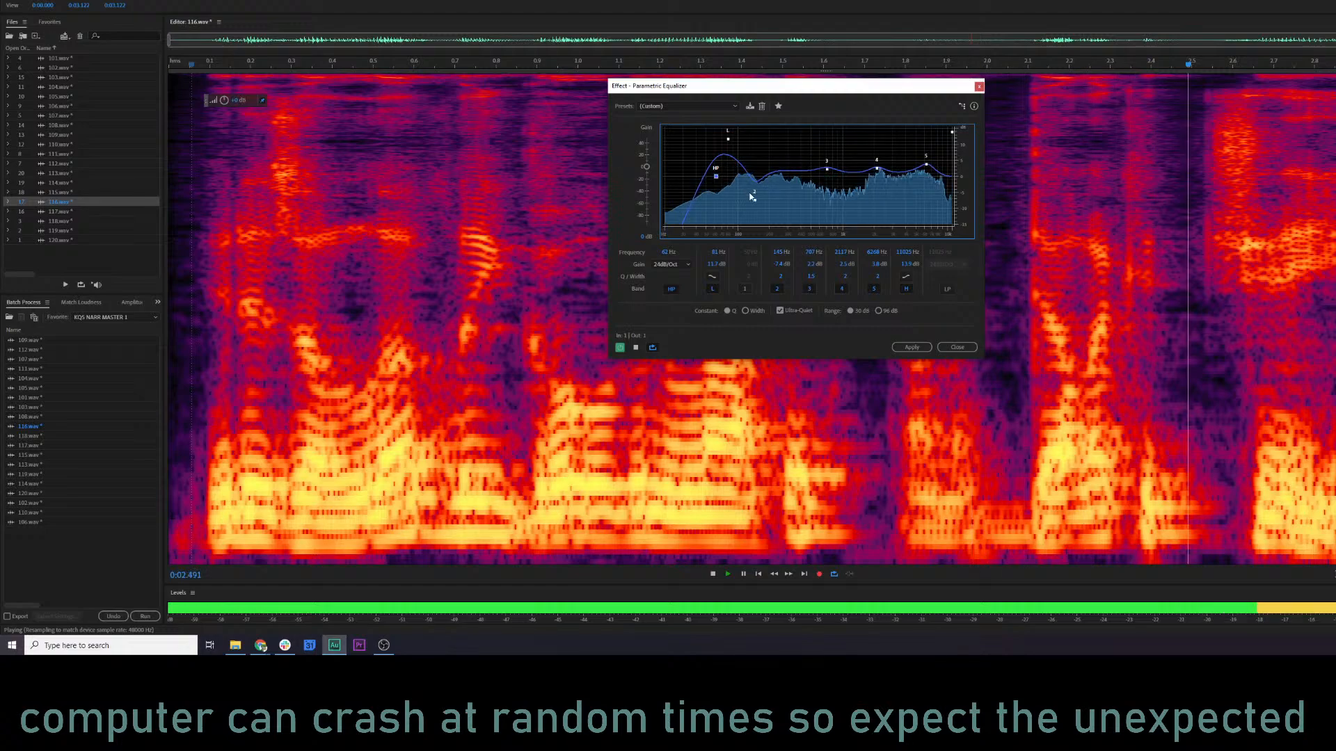
{"action": "left_click_drag", "start_coordinate": [754, 199], "coordinate": [771, 198]}
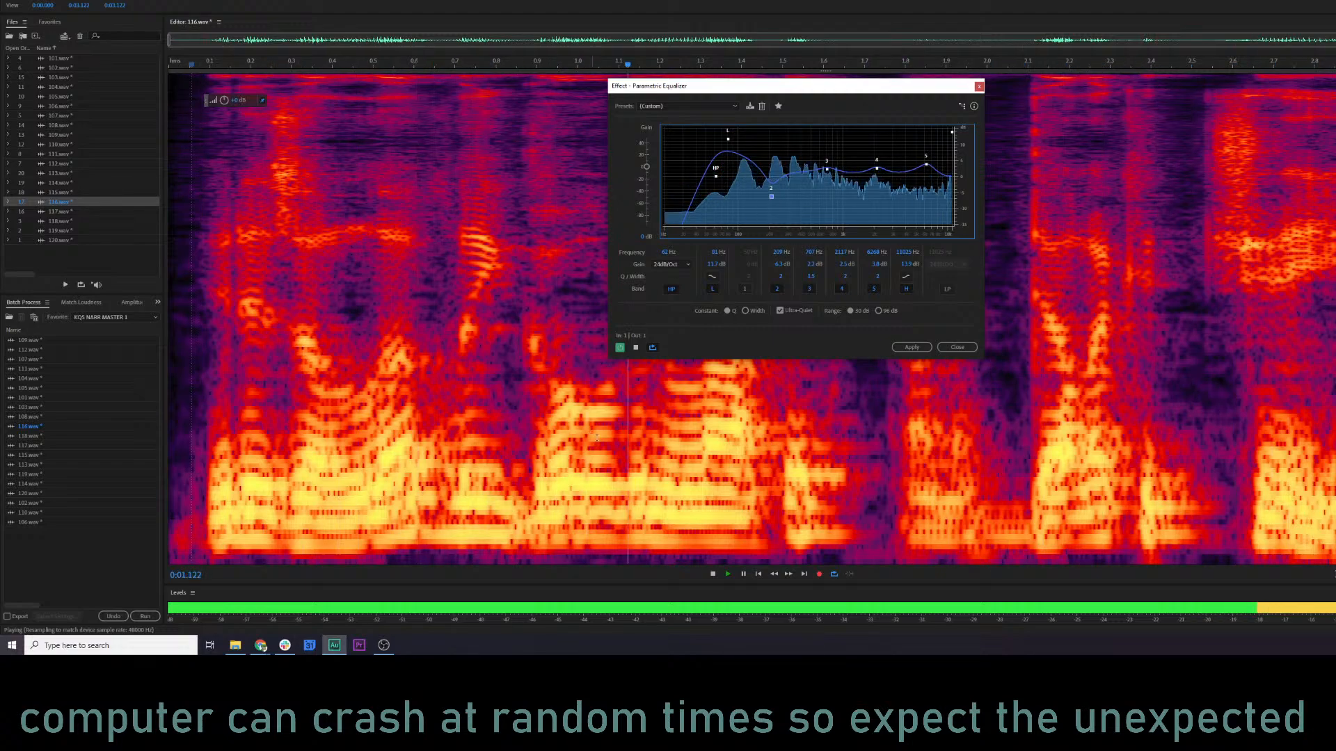
{"action": "key", "text": "space"}
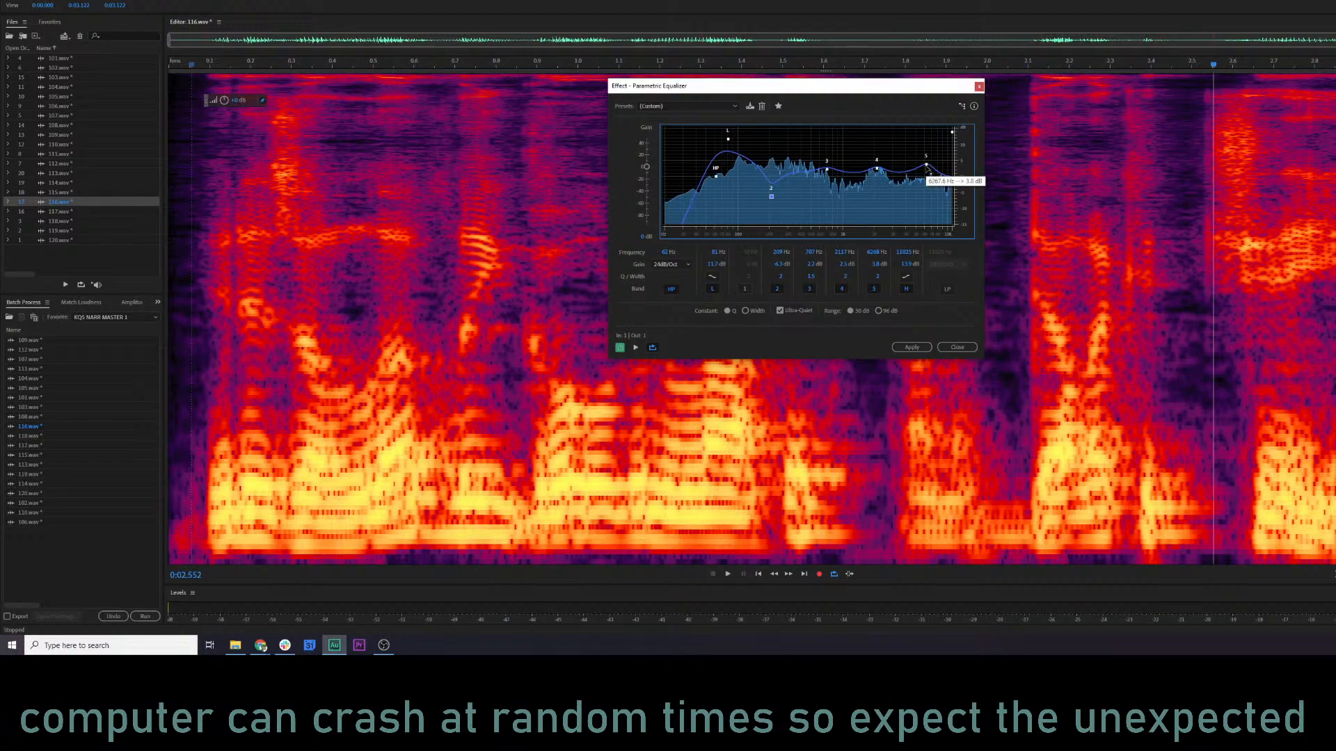
Shift band 5 to about 5.4 kHz, lower band 3 to about 0.6 dB and apply the equalizer to 116.wav.
{"action": "left_click_drag", "start_coordinate": [926, 168], "coordinate": [919, 165]}
{"action": "key", "text": "space"}
{"action": "key", "text": "space"}
{"action": "key", "text": "space"}
{"action": "left_click_drag", "start_coordinate": [826, 170], "coordinate": [825, 174]}
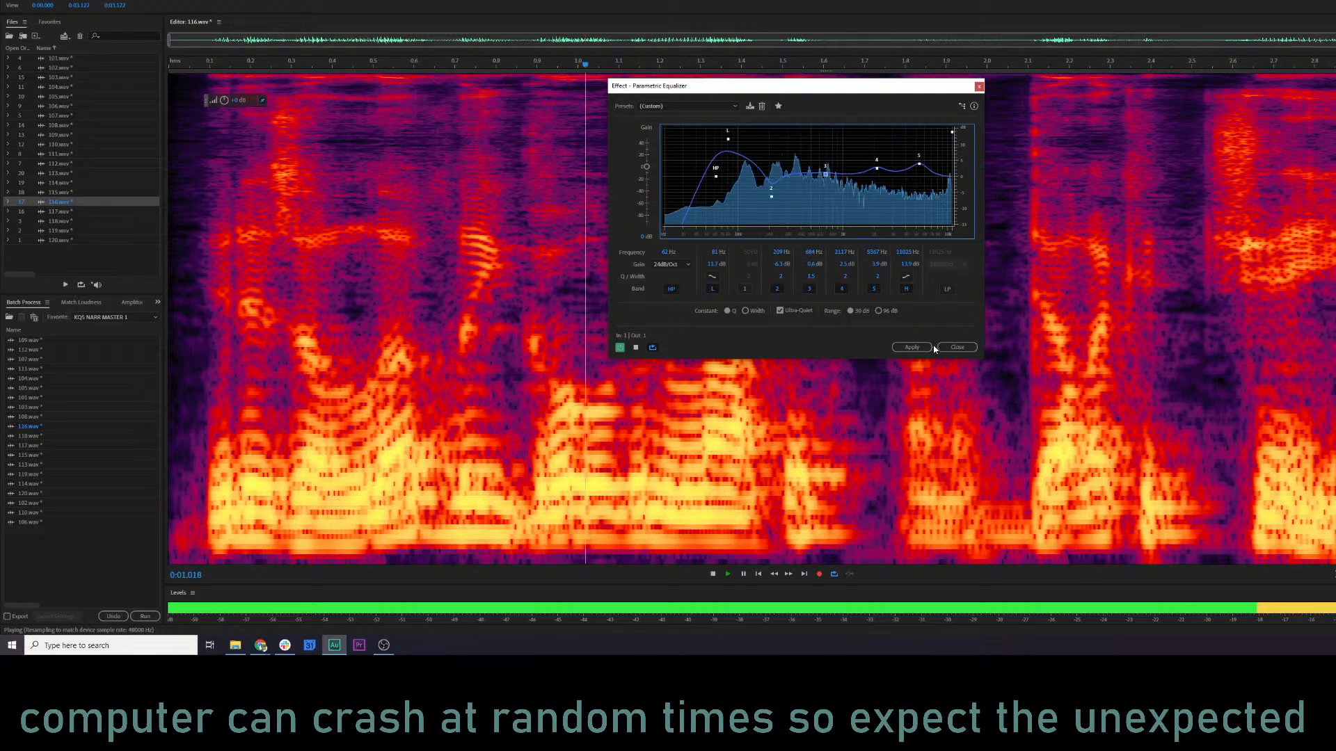
{"action": "left_click", "coordinate": [913, 348]}
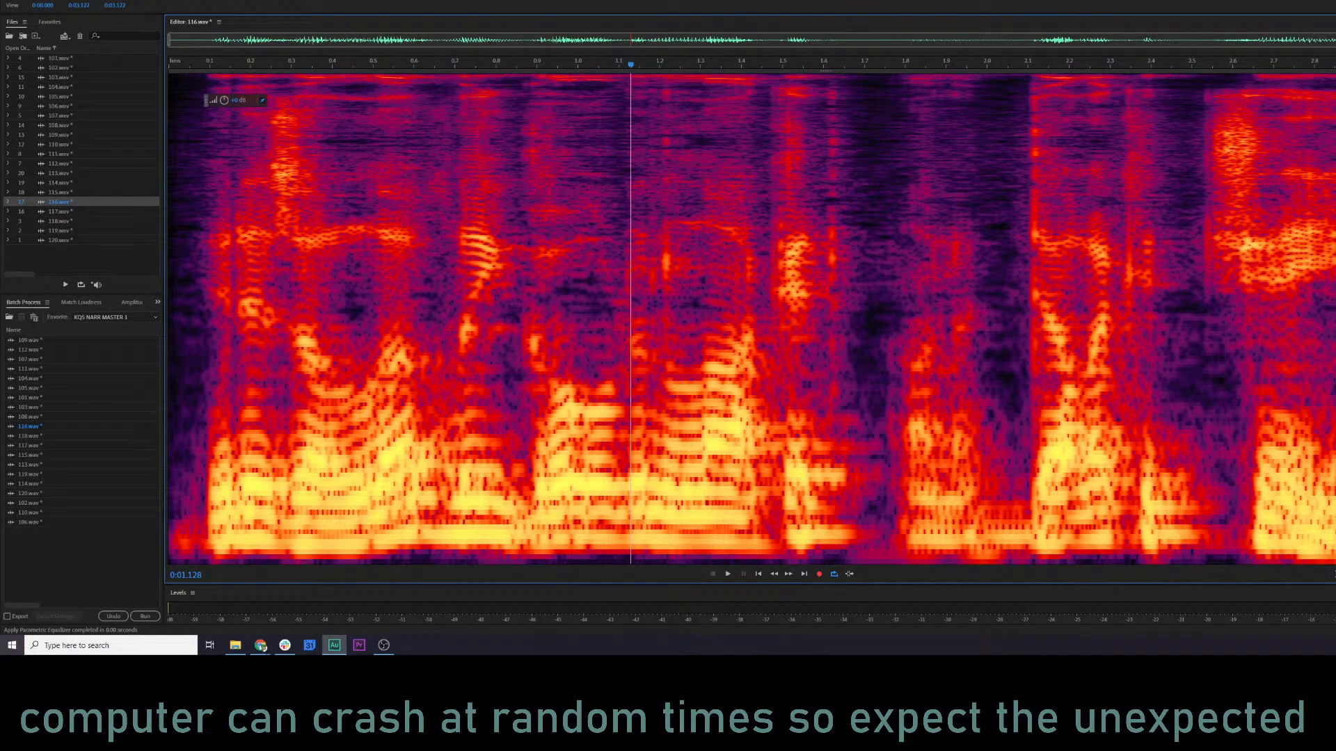
Apply Amplify near the end of 116.wav and audition the file from its beginning.
{"action": "left_click", "coordinate": [1334, 320]}
{"action": "left_click", "coordinate": [1216, 271]}
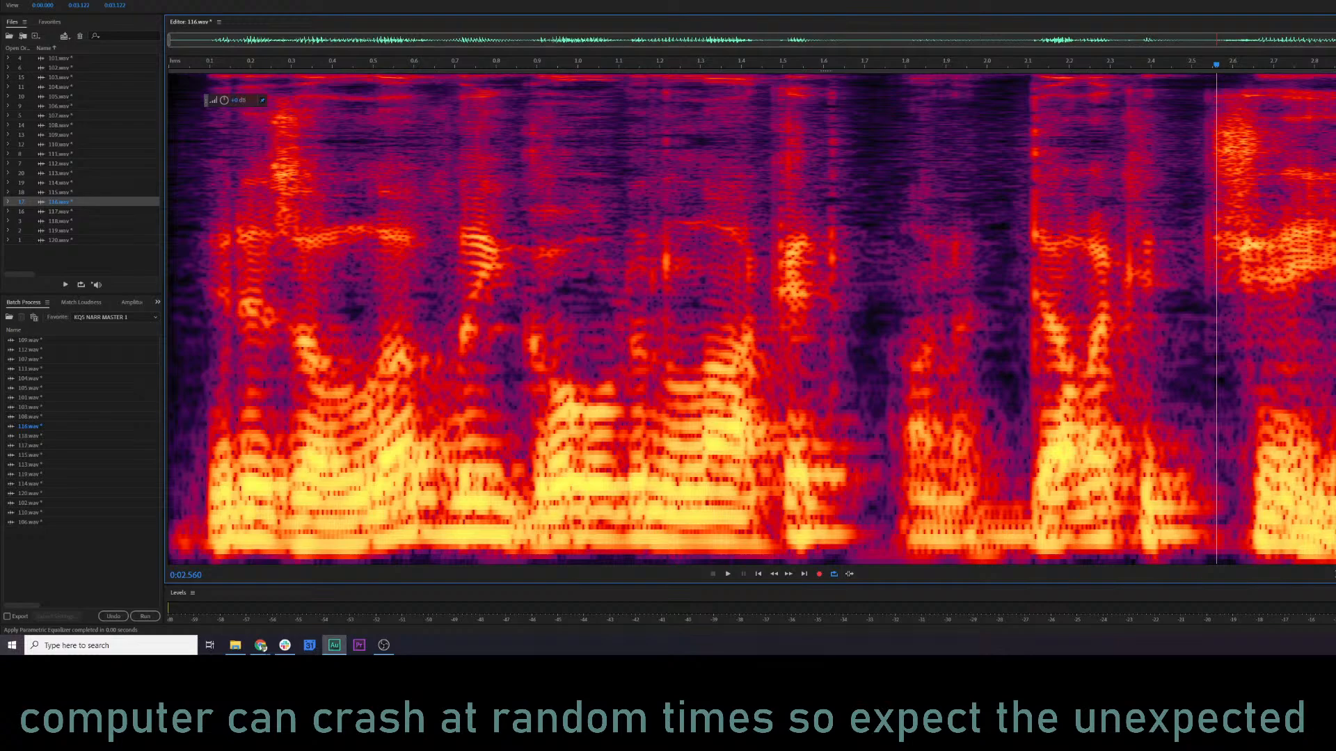
{"action": "left_click", "coordinate": [1335, 320]}
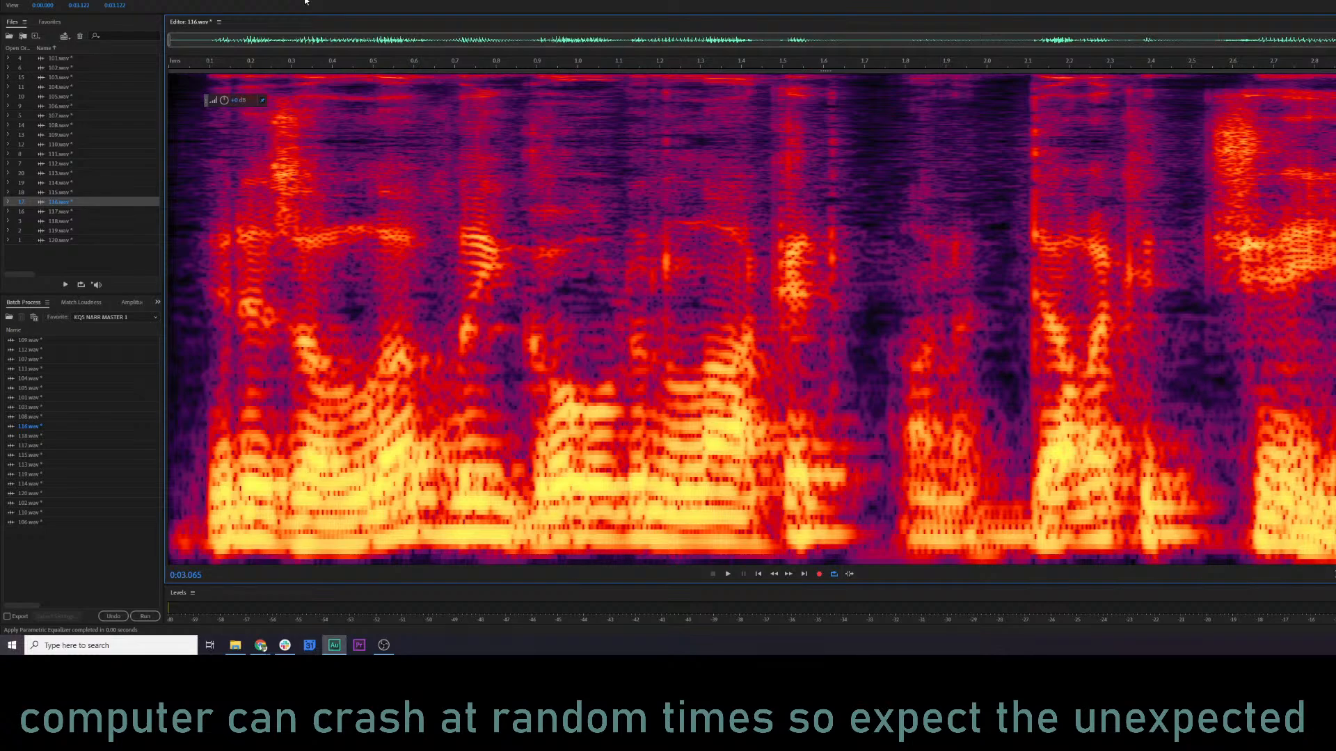
{"action": "left_click", "coordinate": [700, 176]}
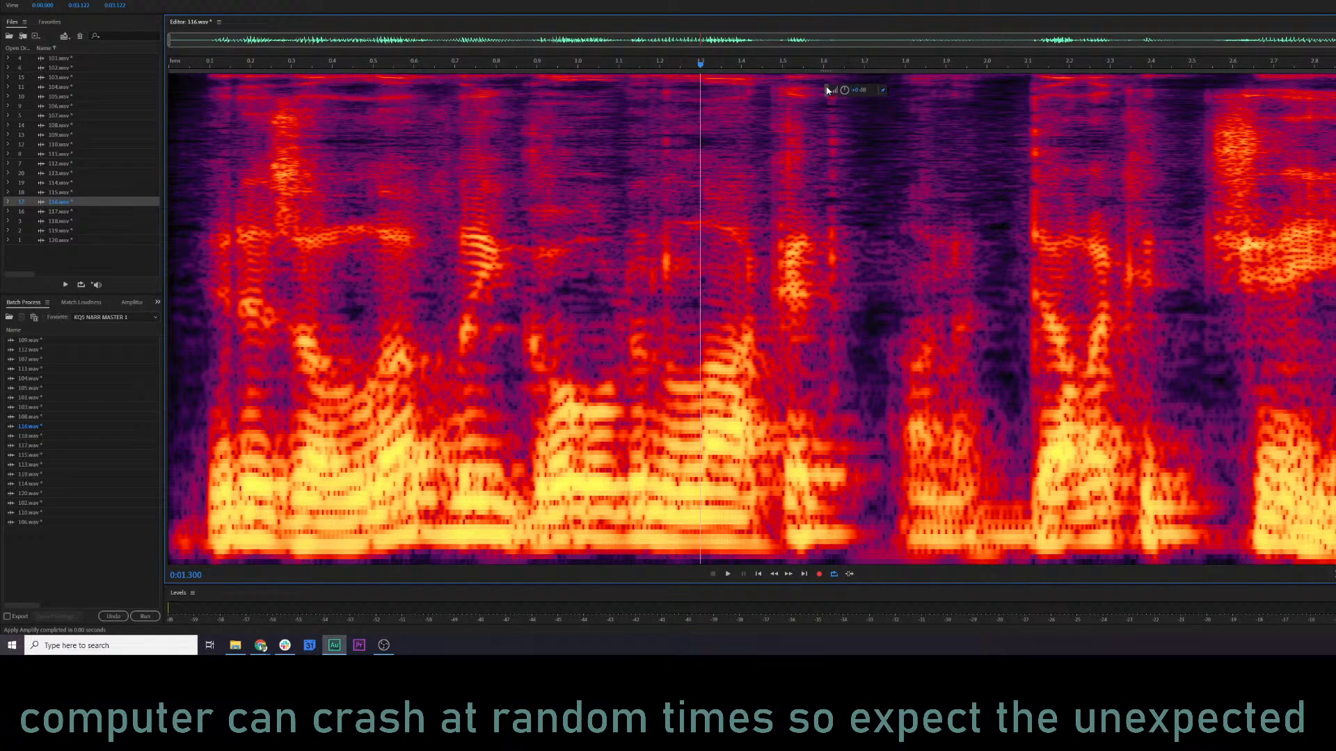
{"action": "left_click", "coordinate": [190, 330]}
{"action": "key", "text": "space"}
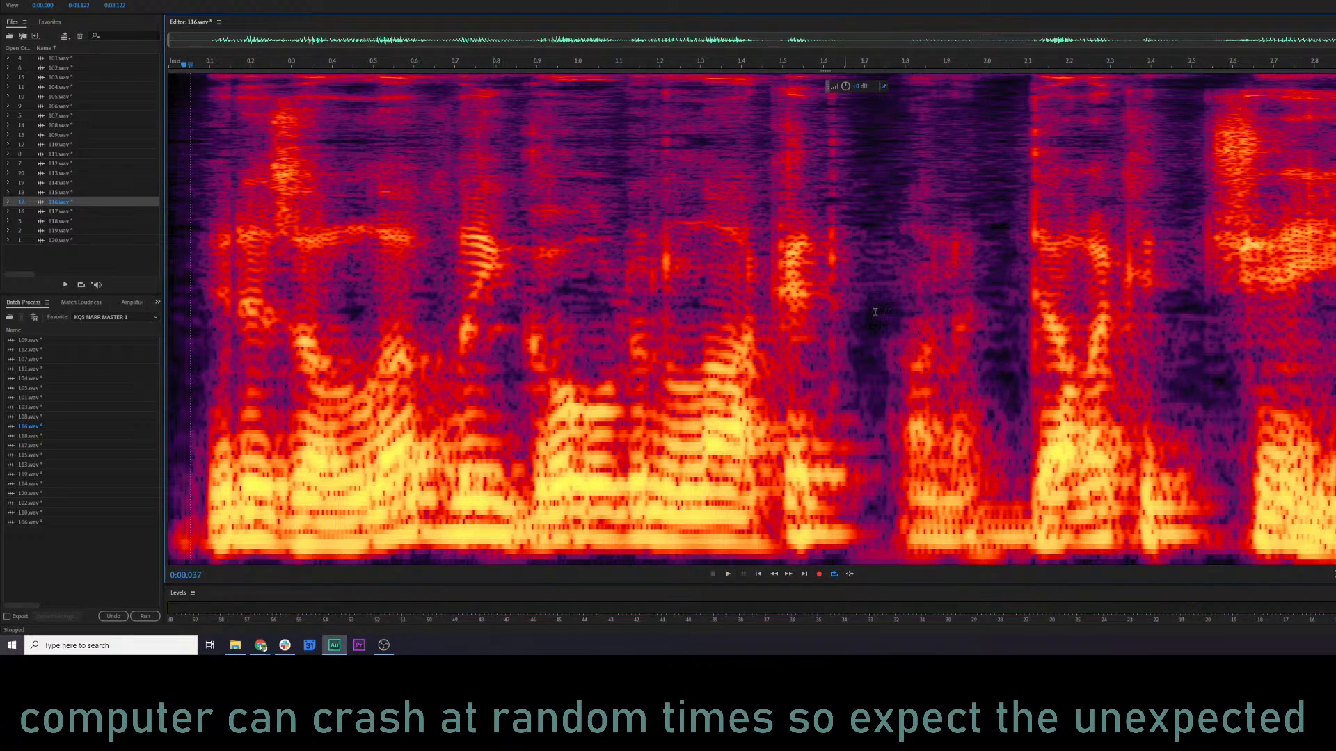
Open 117.wav and audition its opening from near the start.
{"action": "left_click", "coordinate": [258, 359]}
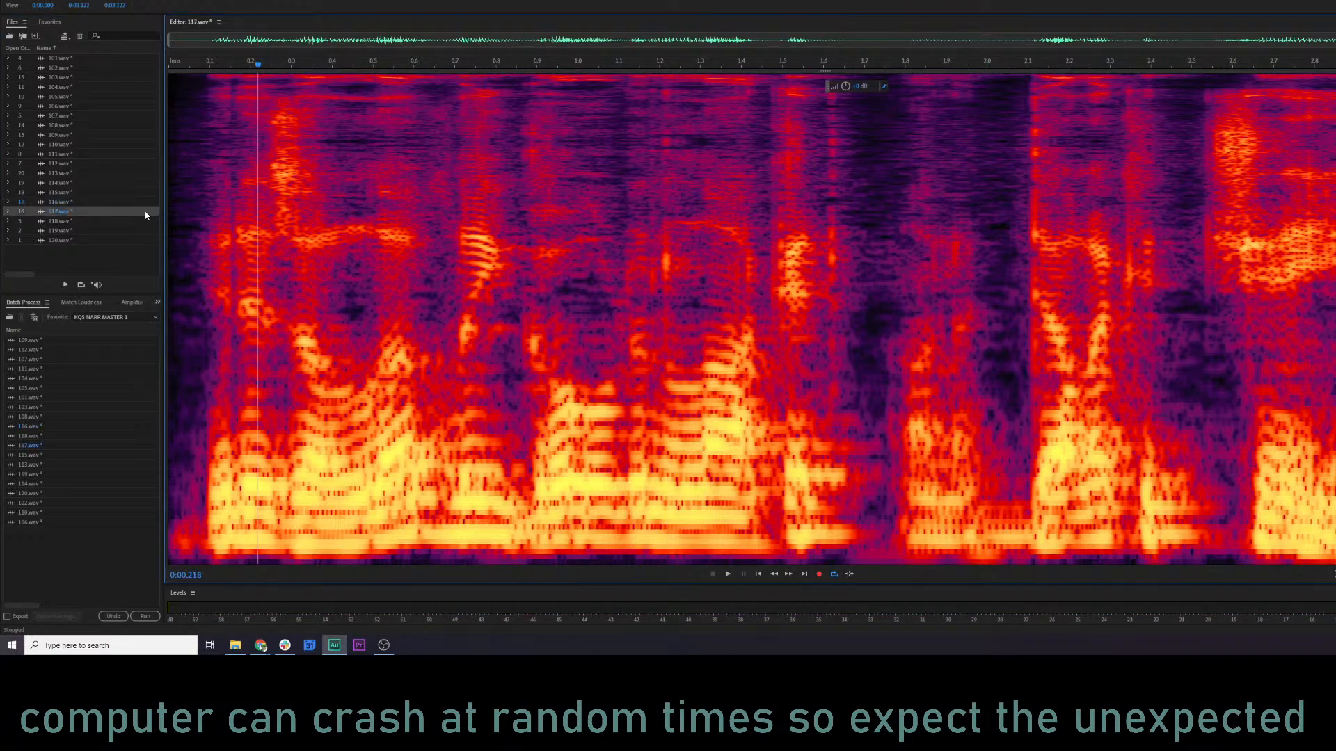
{"action": "double_click", "coordinate": [70, 211]}
{"action": "key", "text": "space"}
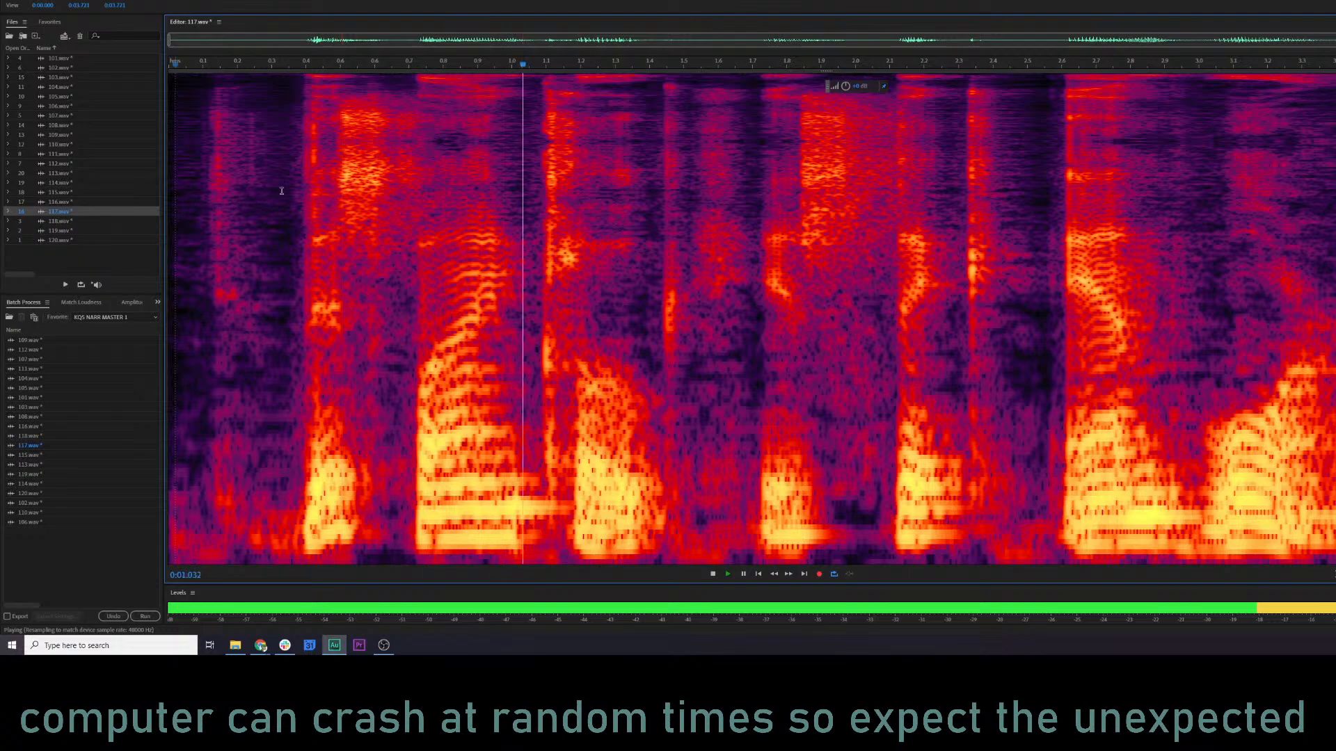
{"action": "key", "text": "space"}
Silence the first 0.37 s or so of 117.wav and audition the file from about 0.23 s.
{"action": "left_click_drag", "start_coordinate": [296, 192], "coordinate": [167, 195]}
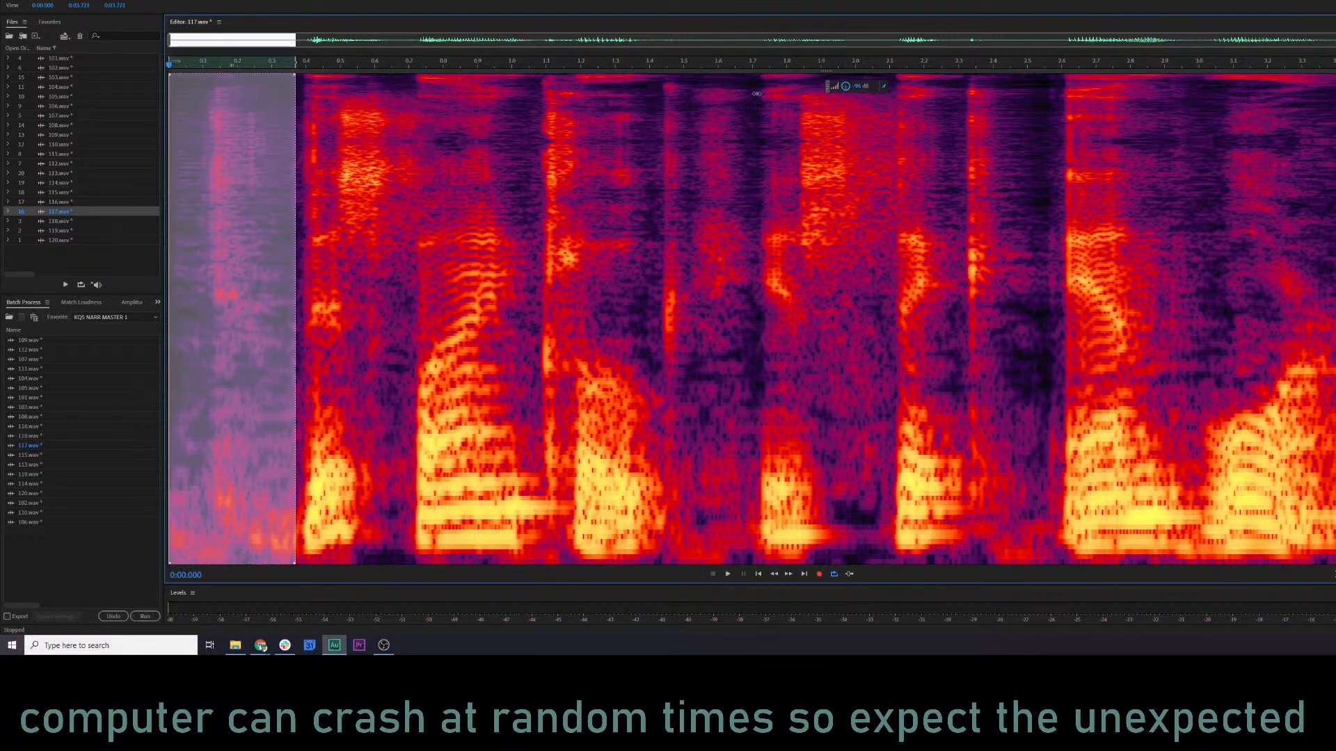
{"action": "left_click_drag", "start_coordinate": [756, 93], "coordinate": [756, 93]}
{"action": "left_click", "coordinate": [248, 297]}
{"action": "key", "text": "space"}
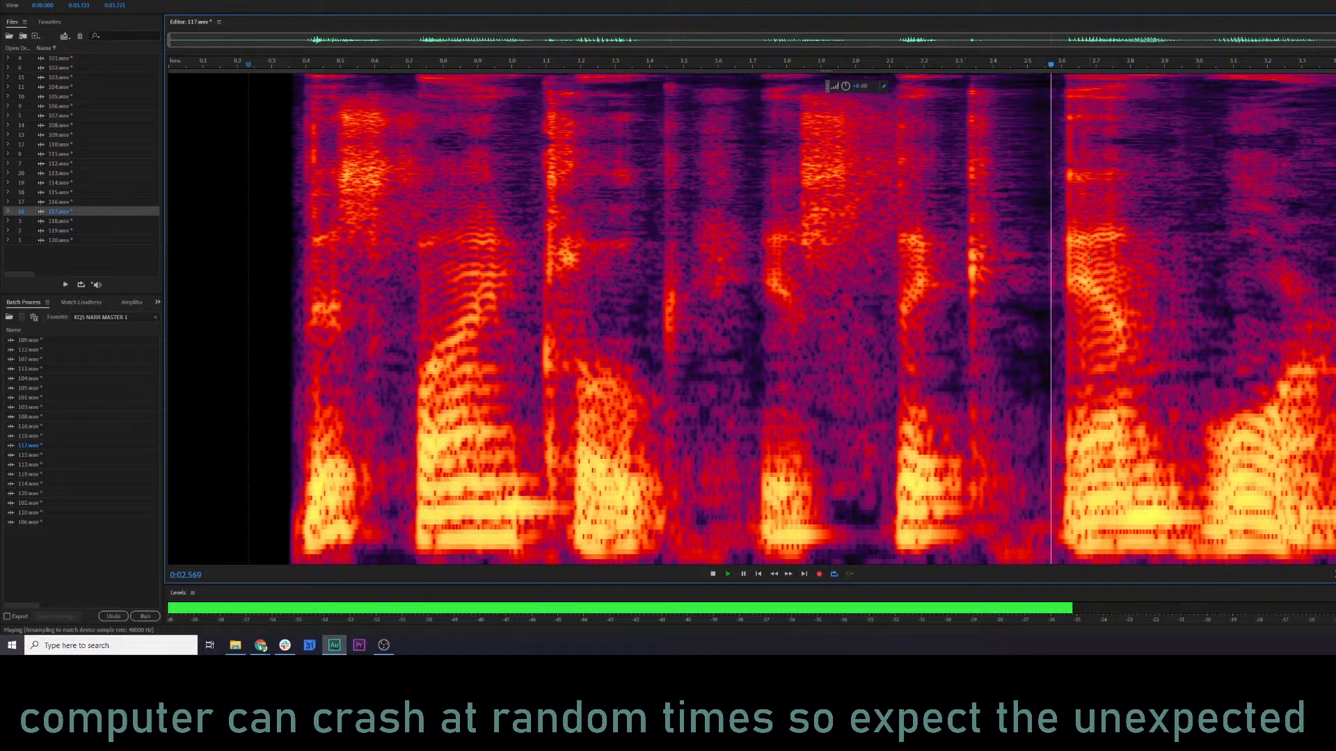
{"action": "key", "text": "space"}
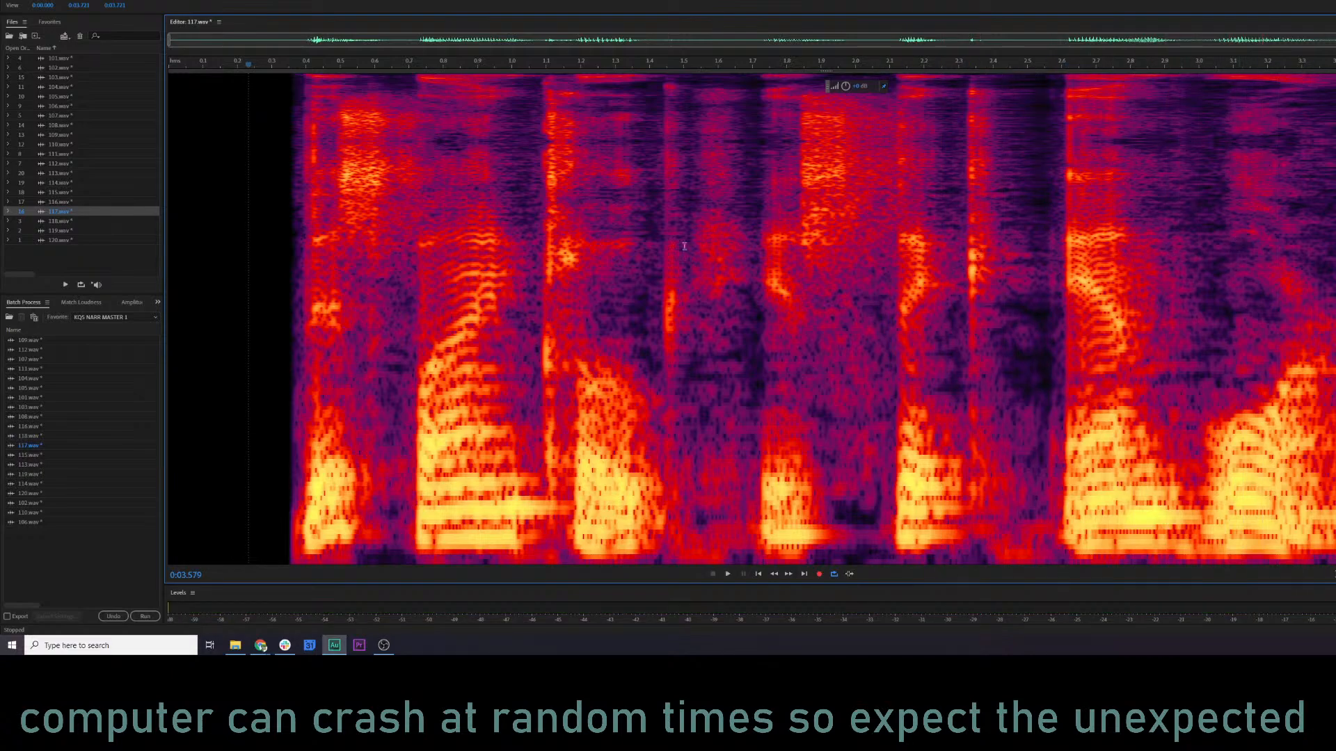
Audition the short burst at about 1.09 to 1.14 s in 117.wav, and again in context from about 0.92 s.
{"action": "left_click_drag", "start_coordinate": [541, 253], "coordinate": [561, 256]}
{"action": "key", "text": "space"}
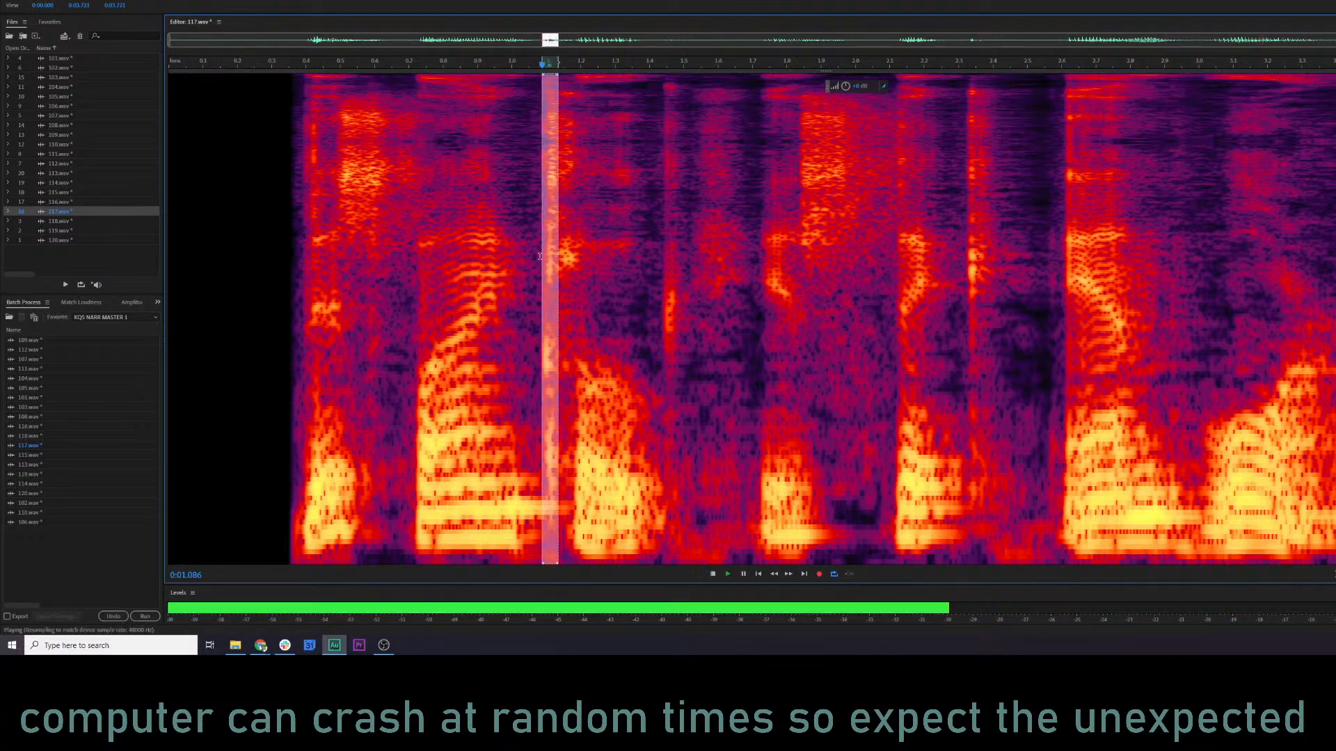
{"action": "key", "text": "space"}
{"action": "left_click", "coordinate": [485, 262]}
{"action": "key", "text": "space"}
{"action": "key", "text": "space"}
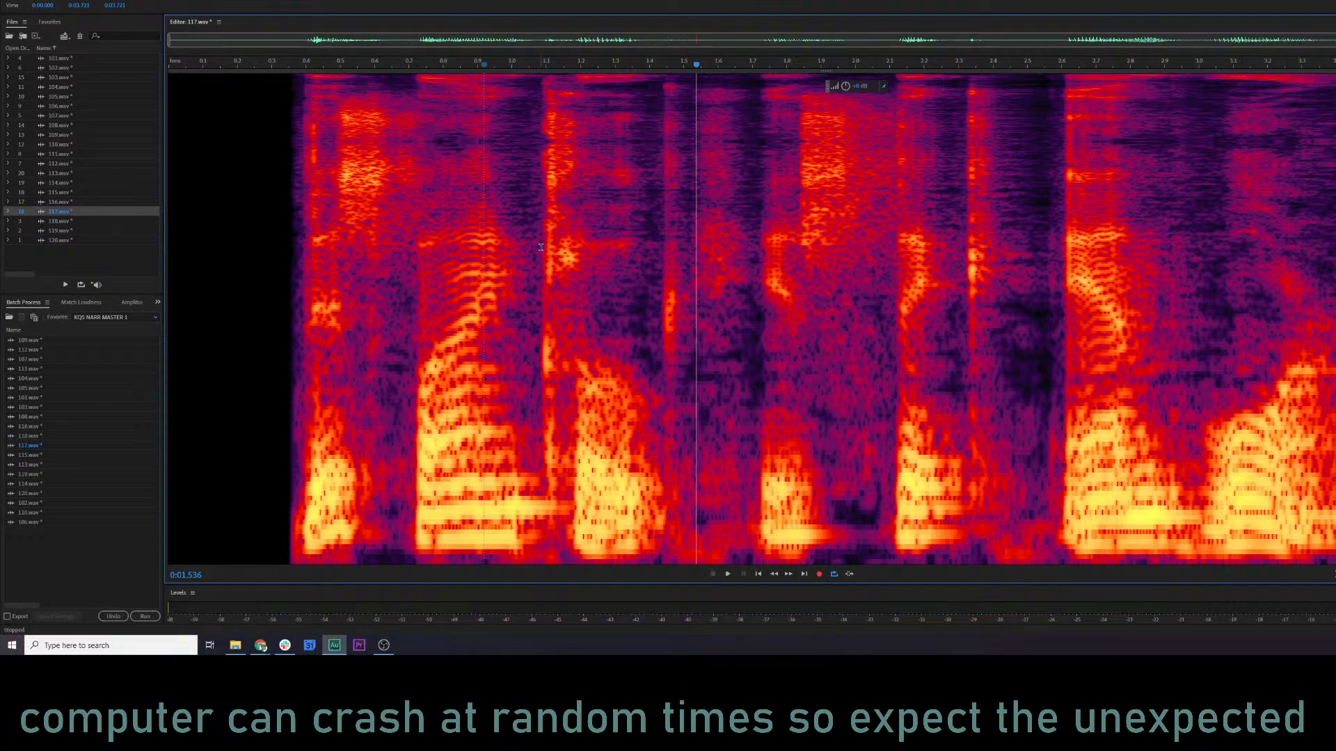
Apply De-click to the burst from about 1.08 to 1.14 s in 117.wav and audition the result from 0.60 s.
{"action": "left_click_drag", "start_coordinate": [540, 247], "coordinate": [558, 251]}
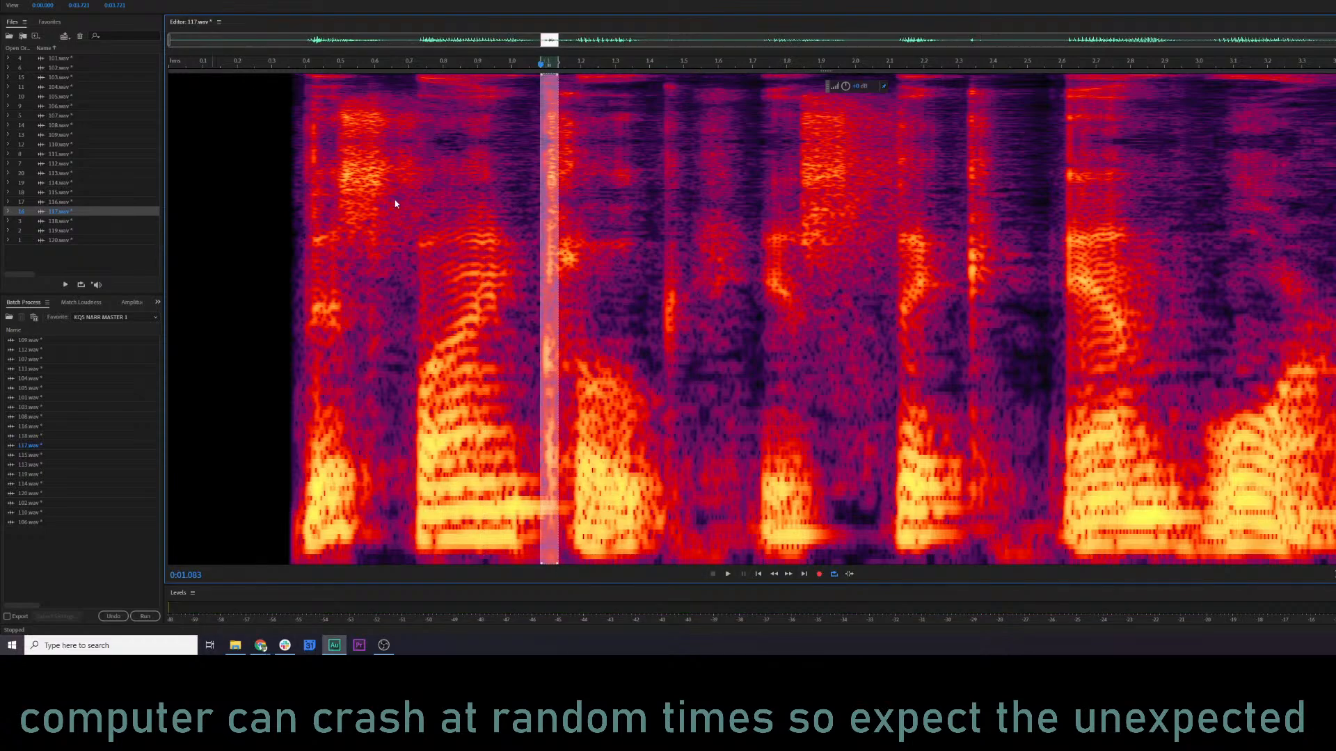
{"action": "left_click", "coordinate": [853, 331]}
{"action": "left_click", "coordinate": [374, 301]}
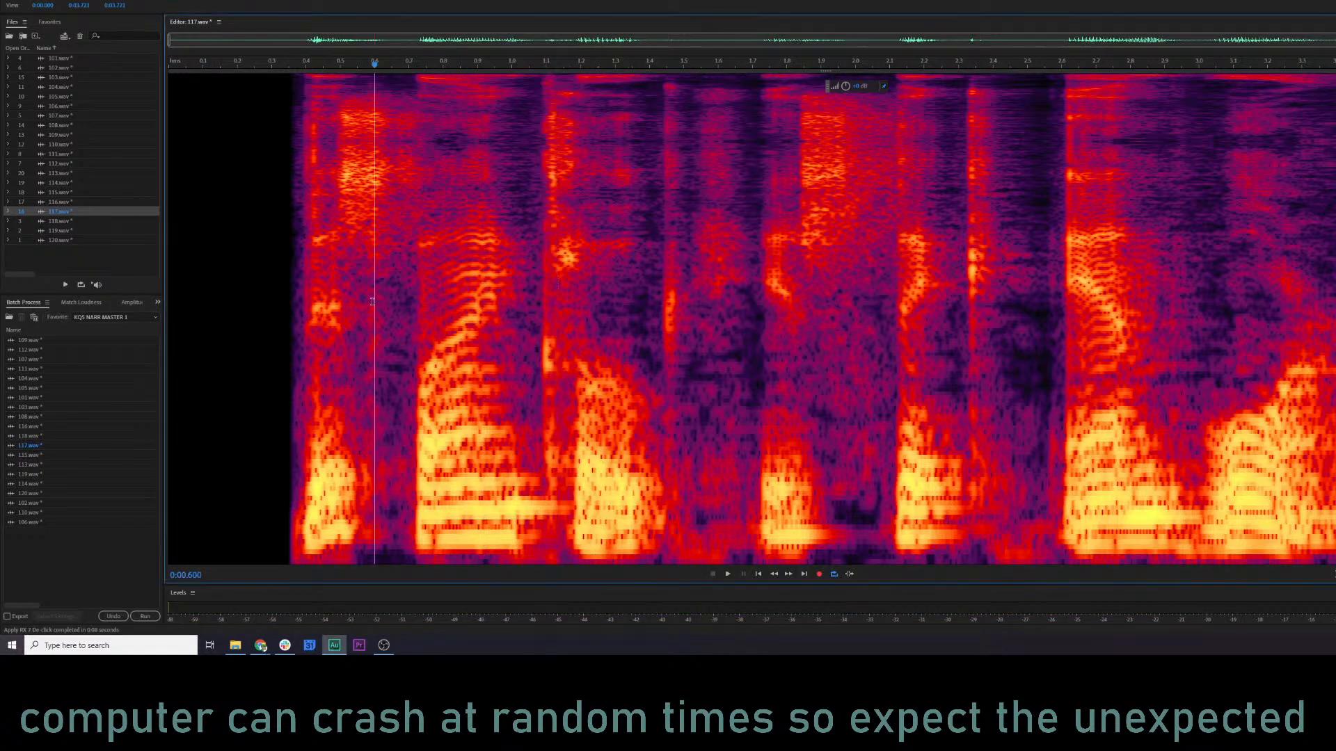
{"action": "key", "text": "space"}
{"action": "key", "text": "space"}
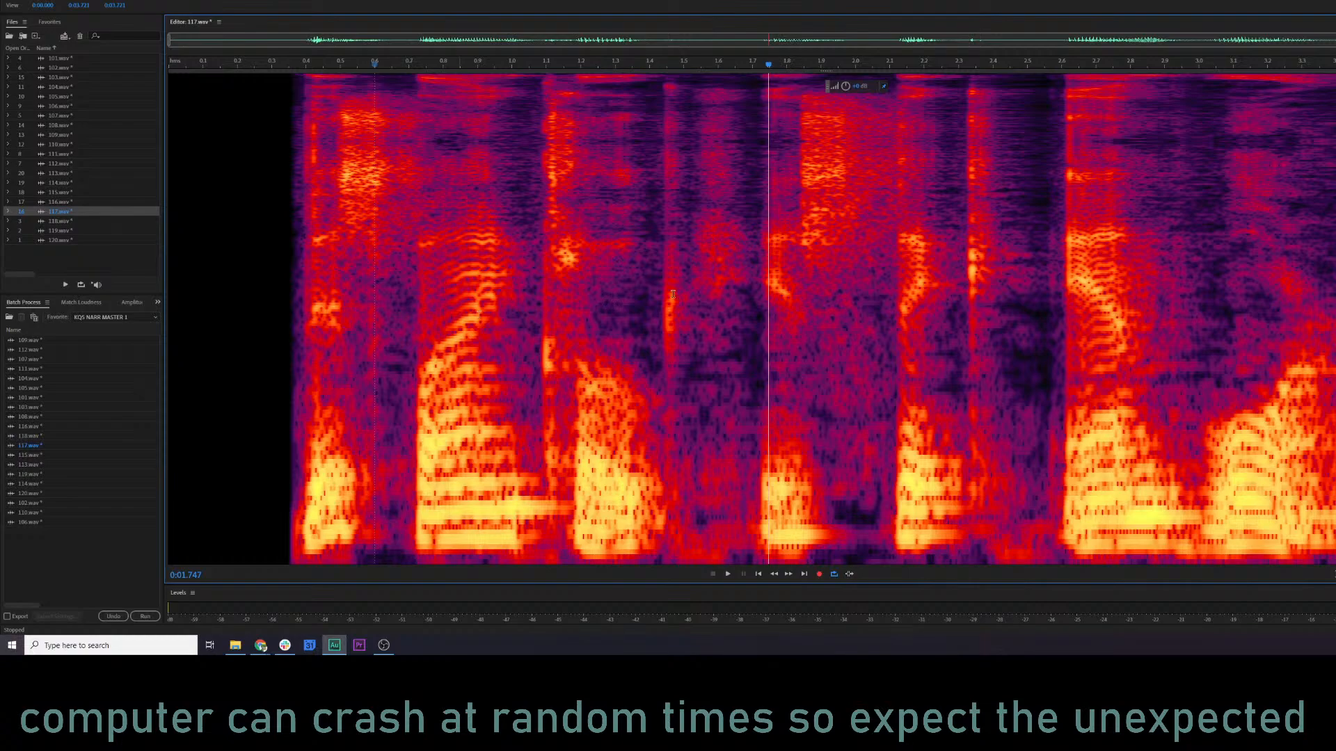
Try De-click on the burst from about 1.43 to 1.48 s in 117.wav and audition it from about 0.76 s.
{"action": "left_click_drag", "start_coordinate": [660, 295], "coordinate": [679, 297]}
{"action": "key", "text": "ctrl+r"}
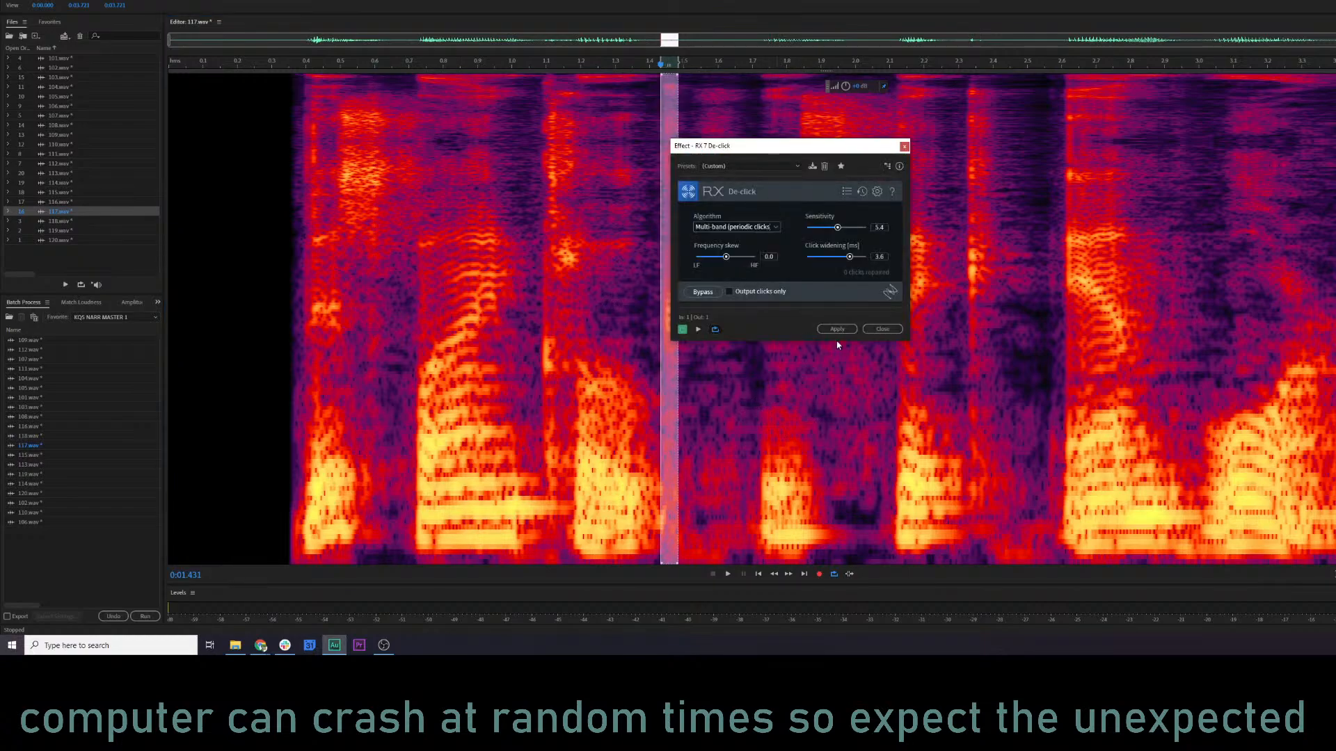
{"action": "left_click", "coordinate": [840, 332]}
{"action": "left_click", "coordinate": [430, 328]}
{"action": "key", "text": "space"}
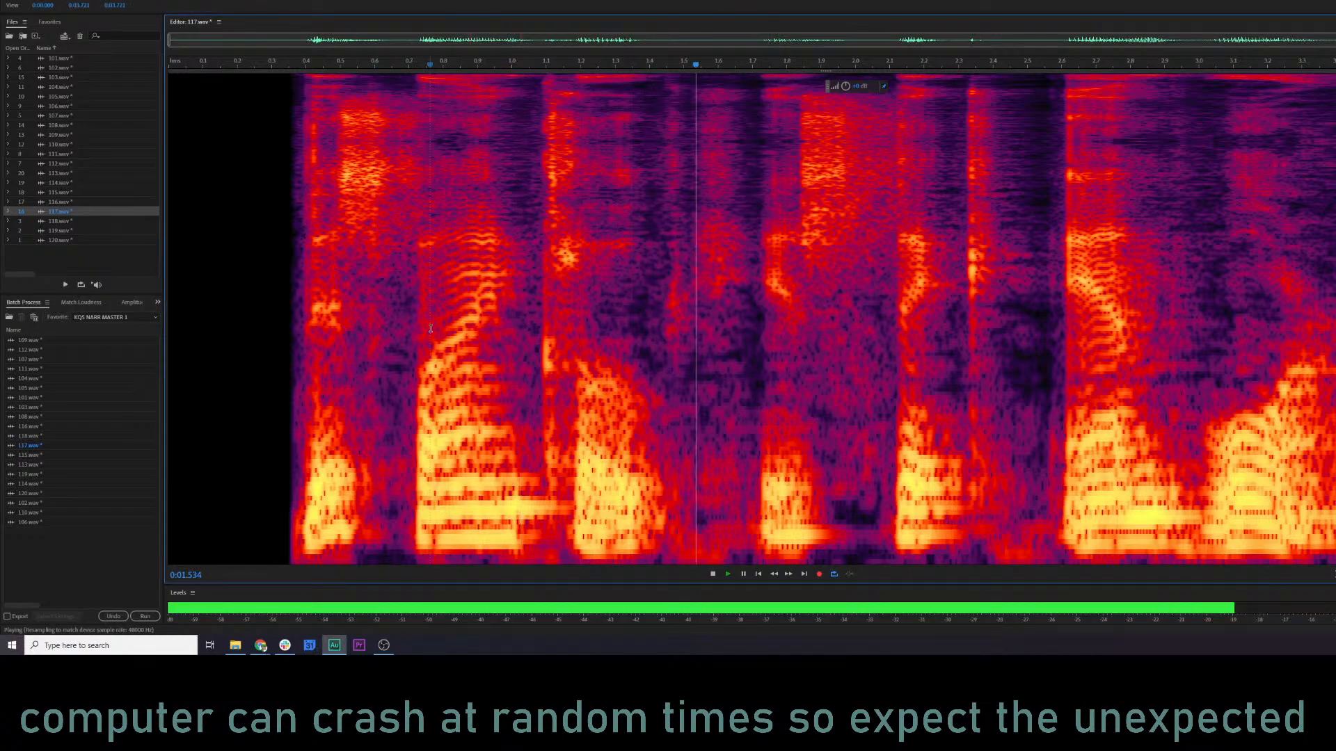
{"action": "key", "text": "space"}
{"action": "key", "text": "ctrl+z"}
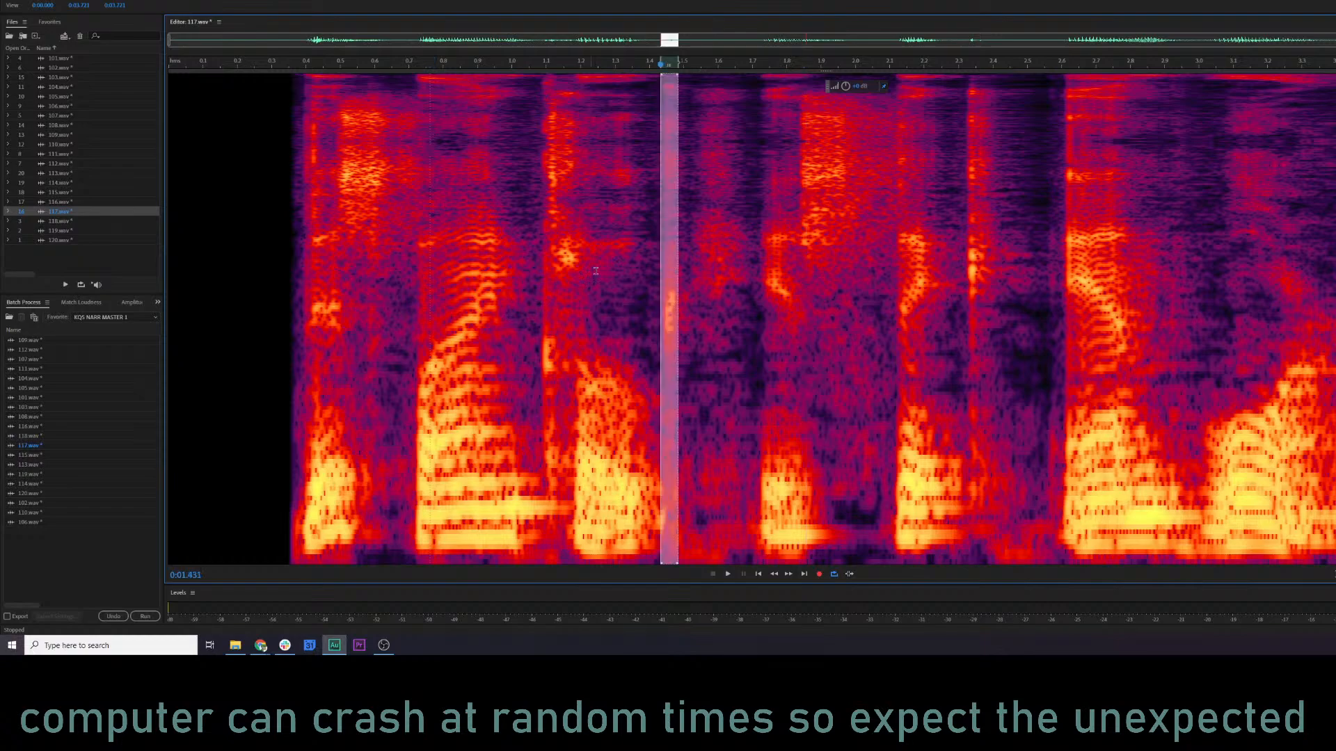
Reapply De-click with a lower sensitivity to the burst from about 1.43 to 1.48 s and audition from about 0.77 s.
{"action": "key", "text": "ctrl+r"}
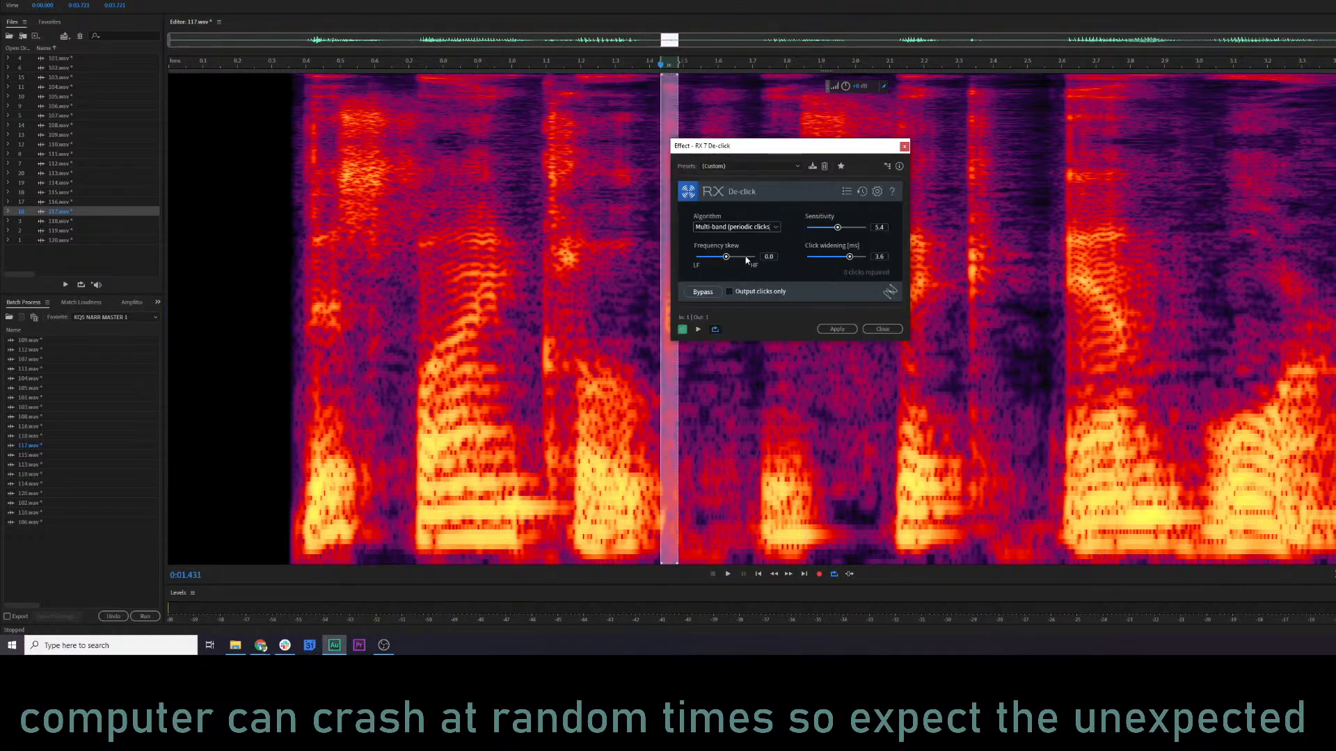
{"action": "left_click", "coordinate": [837, 329]}
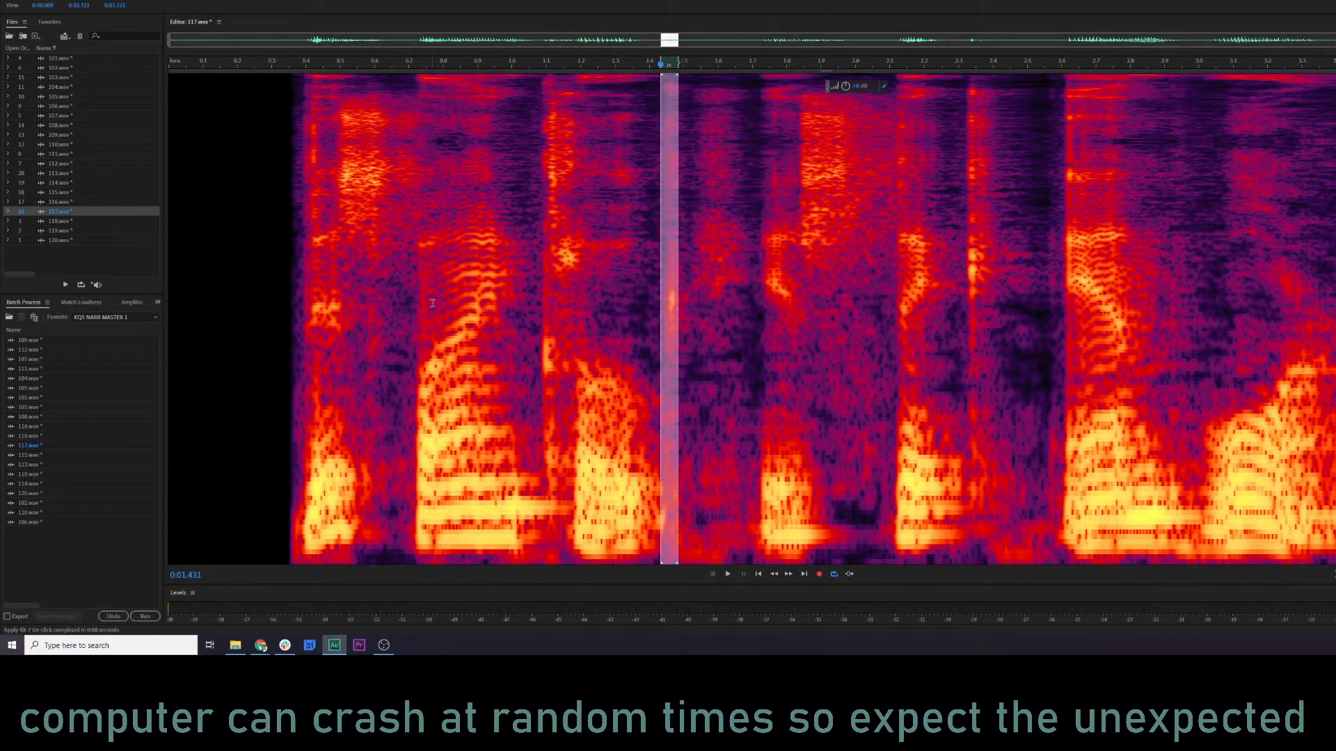
{"action": "left_click", "coordinate": [432, 302]}
{"action": "key", "text": "space"}
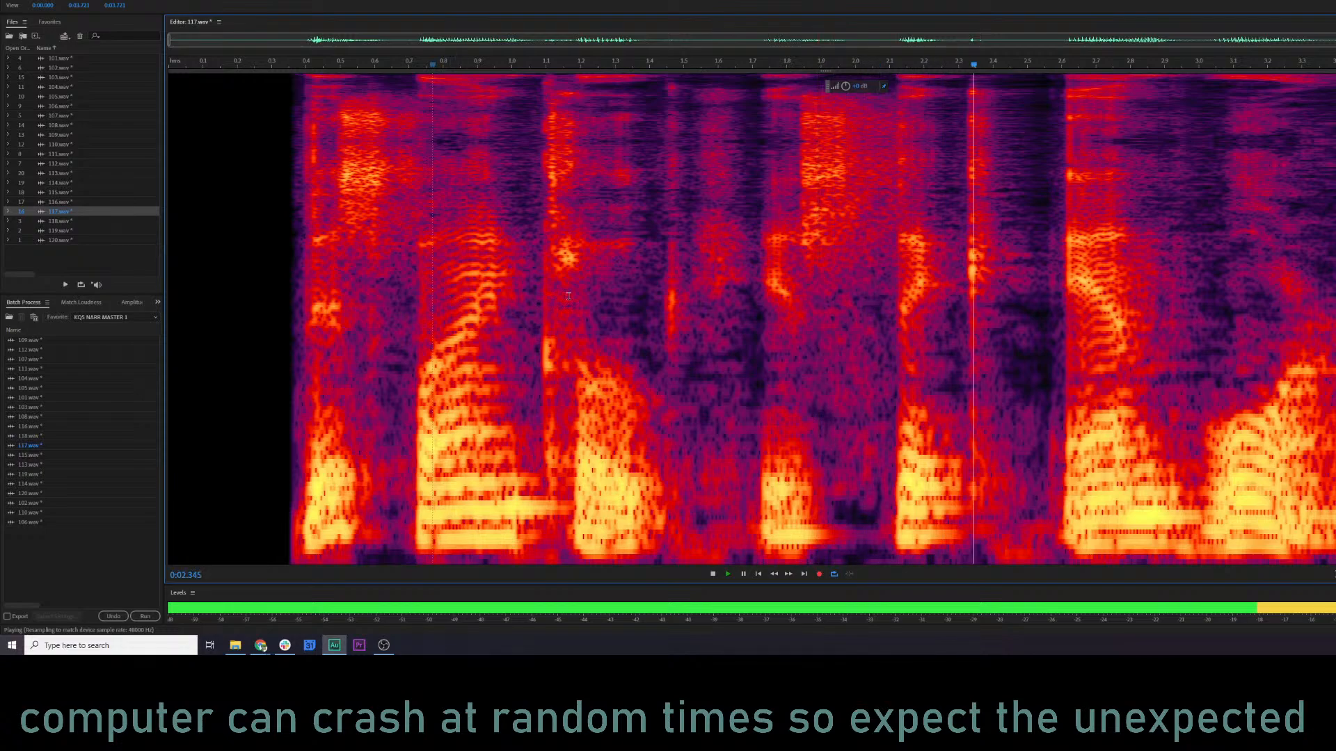
{"action": "key", "text": "space"}
Slightly lower the level of the burst from about 1.44 to 1.49 s and audition it from about 1.00 s and 0.65 s.
{"action": "left_click", "coordinate": [665, 297]}
{"action": "left_click_drag", "start_coordinate": [665, 298], "coordinate": [679, 298]}
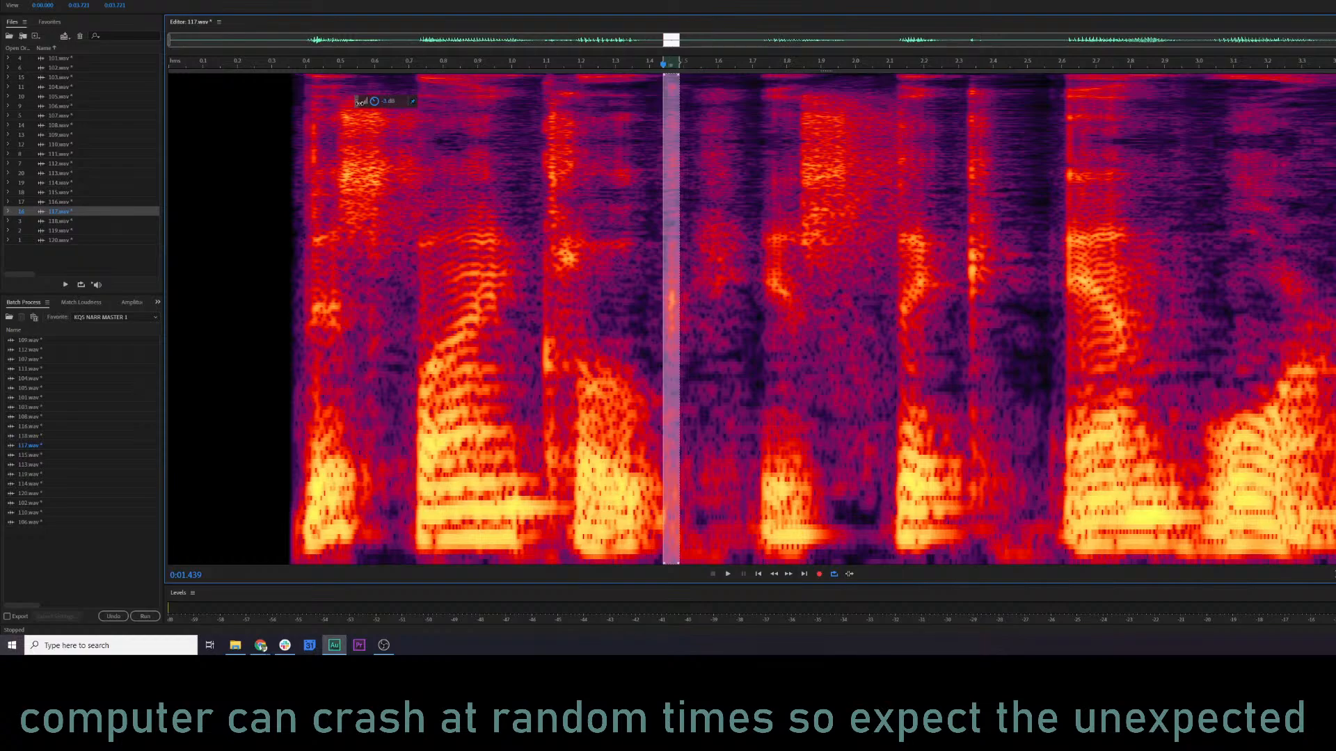
{"action": "left_click", "coordinate": [512, 354]}
{"action": "key", "text": "space"}
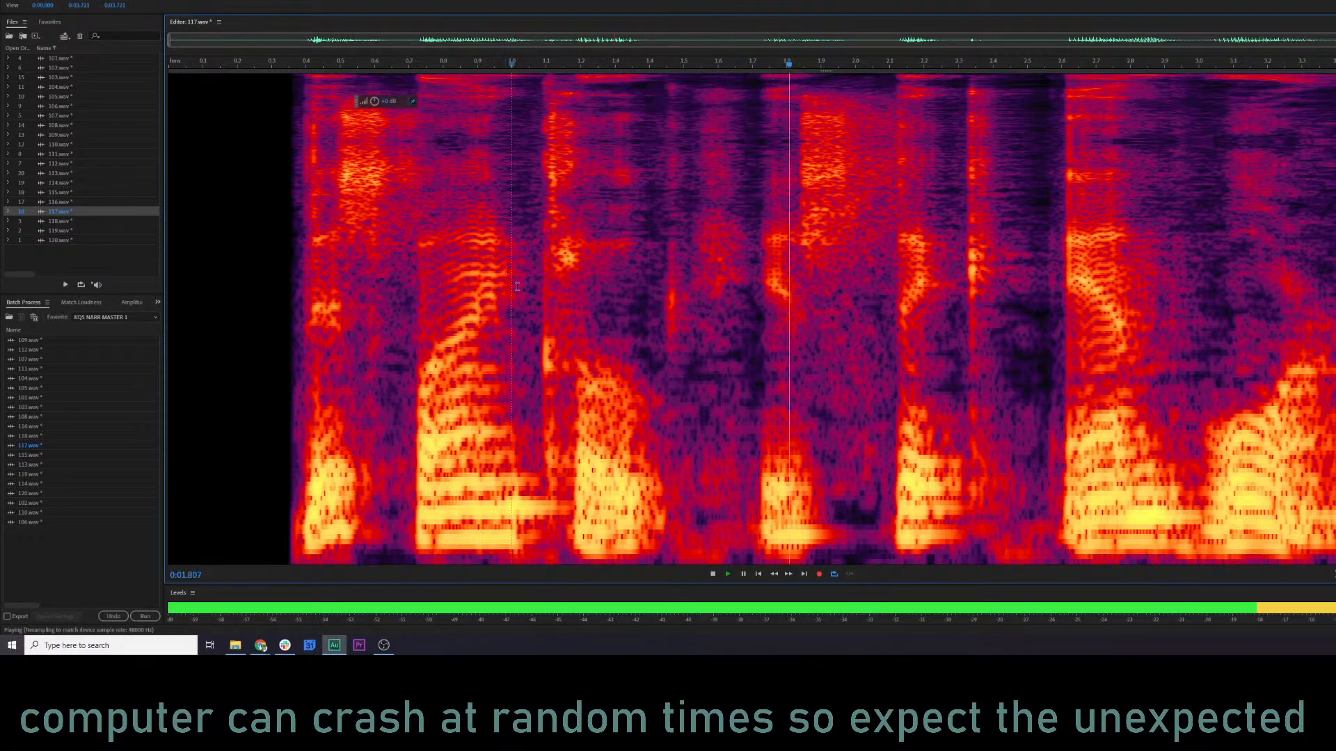
{"action": "key", "text": "space"}
{"action": "key", "text": "space"}
{"action": "key", "text": "space"}
{"action": "left_click", "coordinate": [390, 359]}
{"action": "key", "text": "space"}
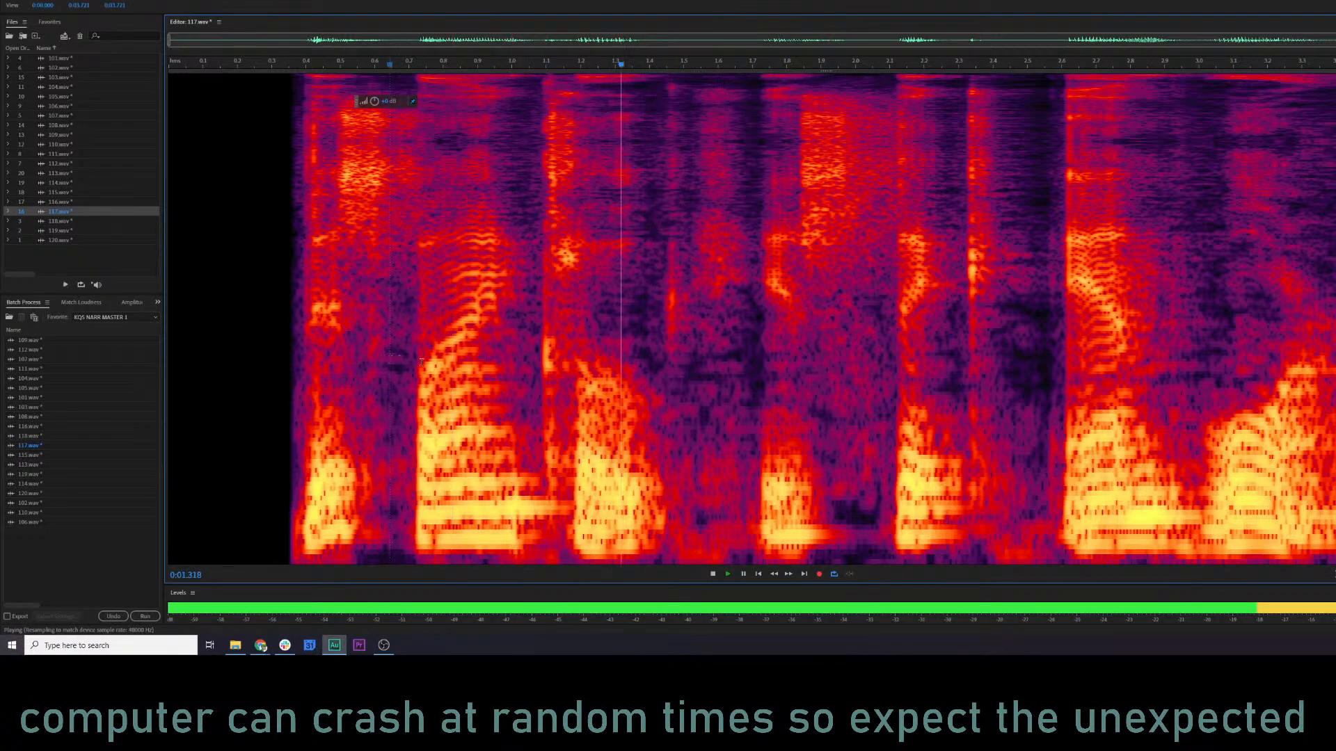
{"action": "key", "text": "space"}
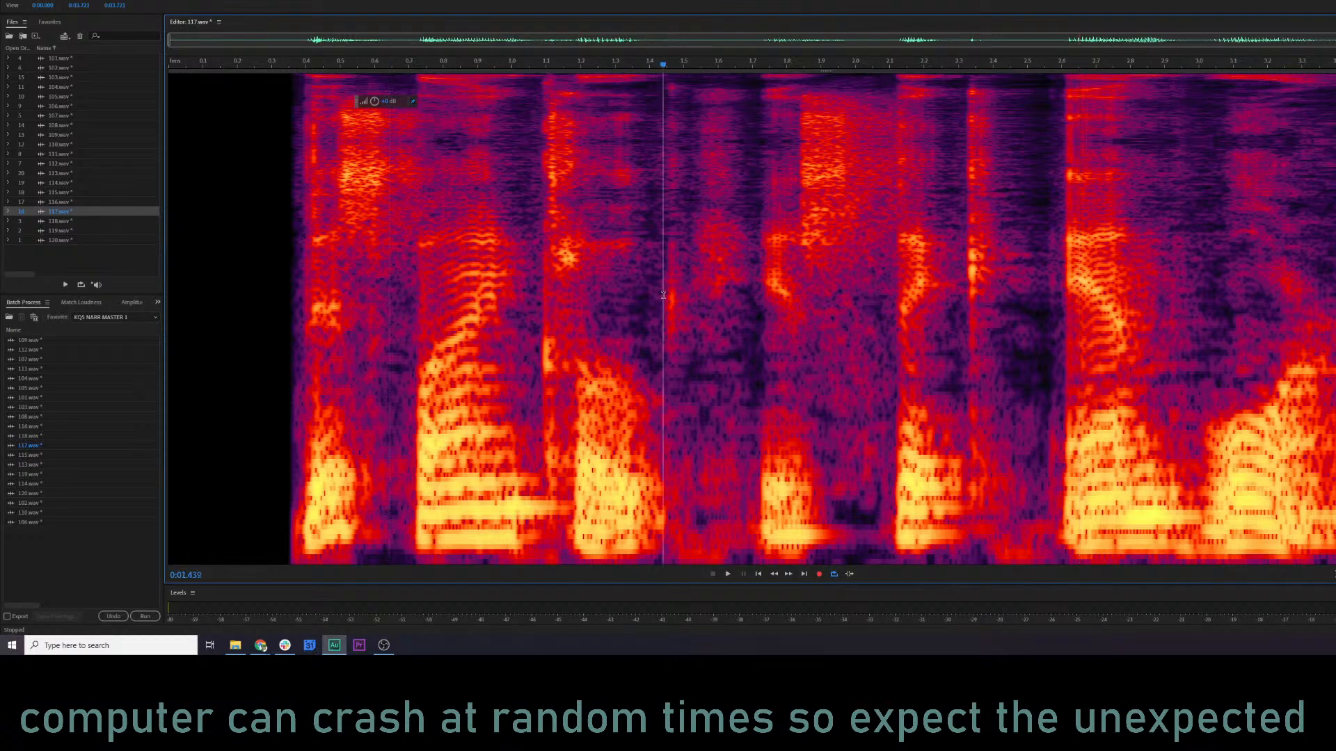
Reduce the level of the same burst once more, from about 1.44 to 1.48 s, and audition from about 1.01 s.
{"action": "left_click_drag", "start_coordinate": [663, 295], "coordinate": [677, 295]}
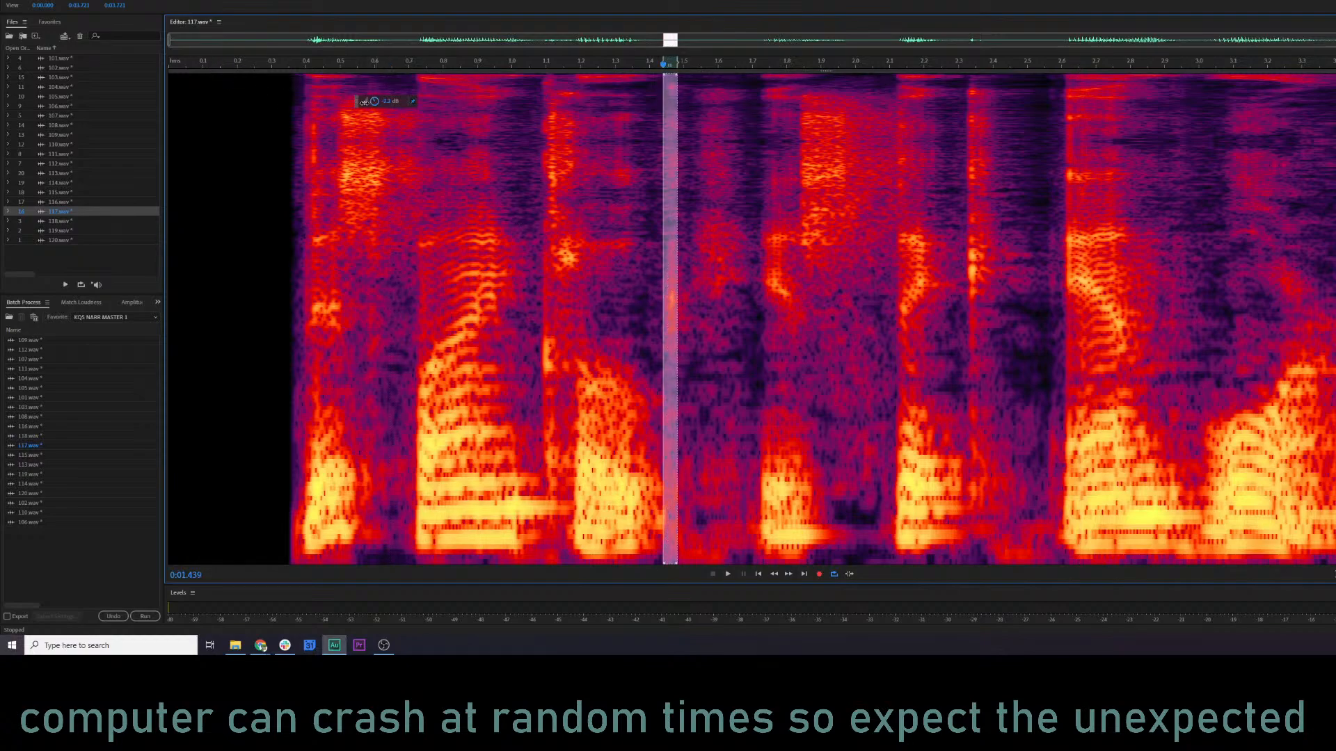
{"action": "left_click", "coordinate": [516, 208]}
{"action": "key", "text": "space"}
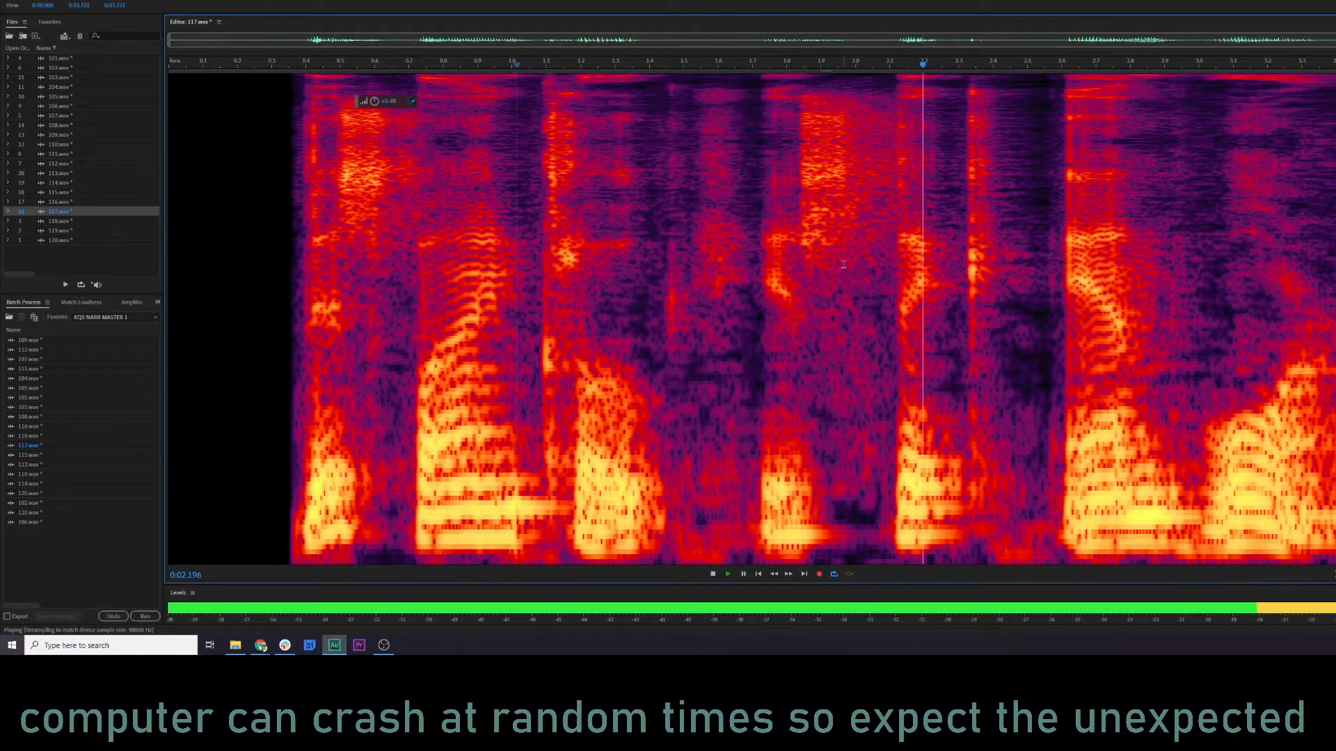
Apply De-click at sensitivity 4.9 to the burst from about 2.32 to 2.38 s in 117.wav and audition from about 1.28 s.
{"action": "left_click", "coordinate": [932, 266]}
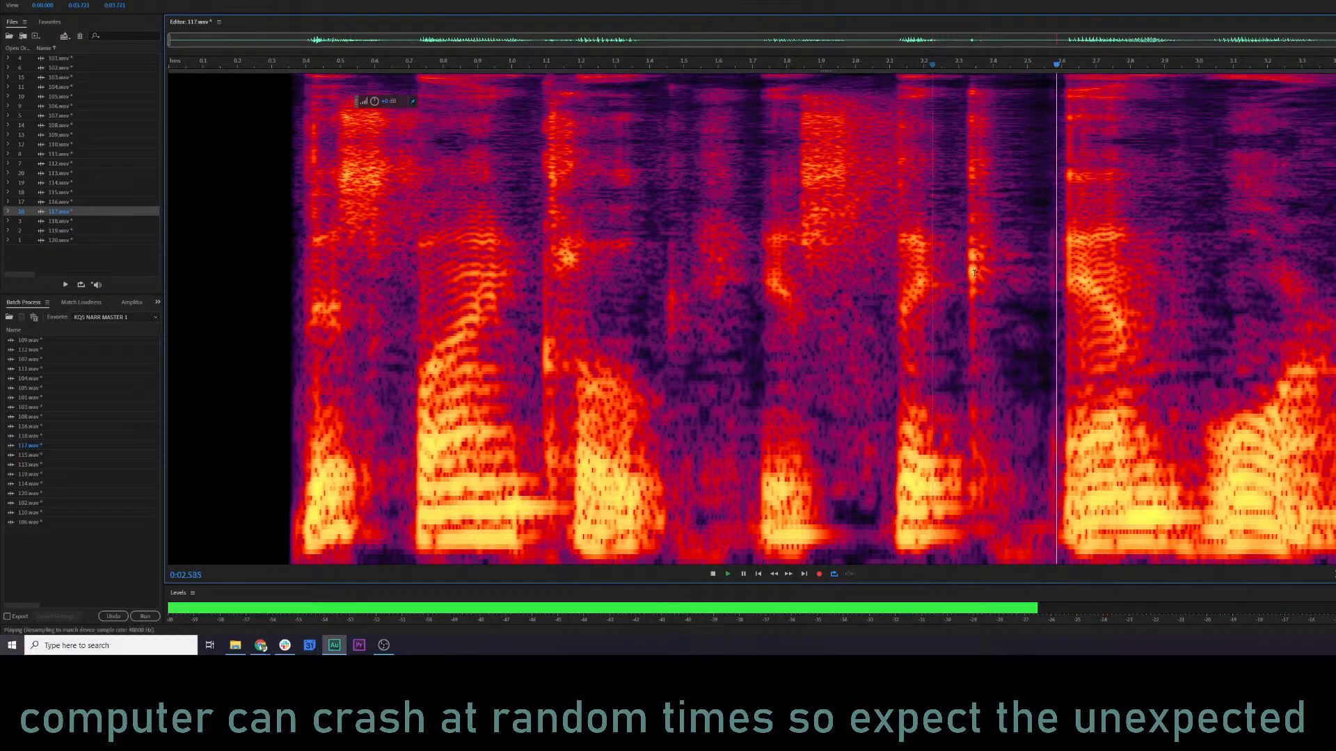
{"action": "key", "text": "space"}
{"action": "left_click_drag", "start_coordinate": [965, 256], "coordinate": [984, 258]}
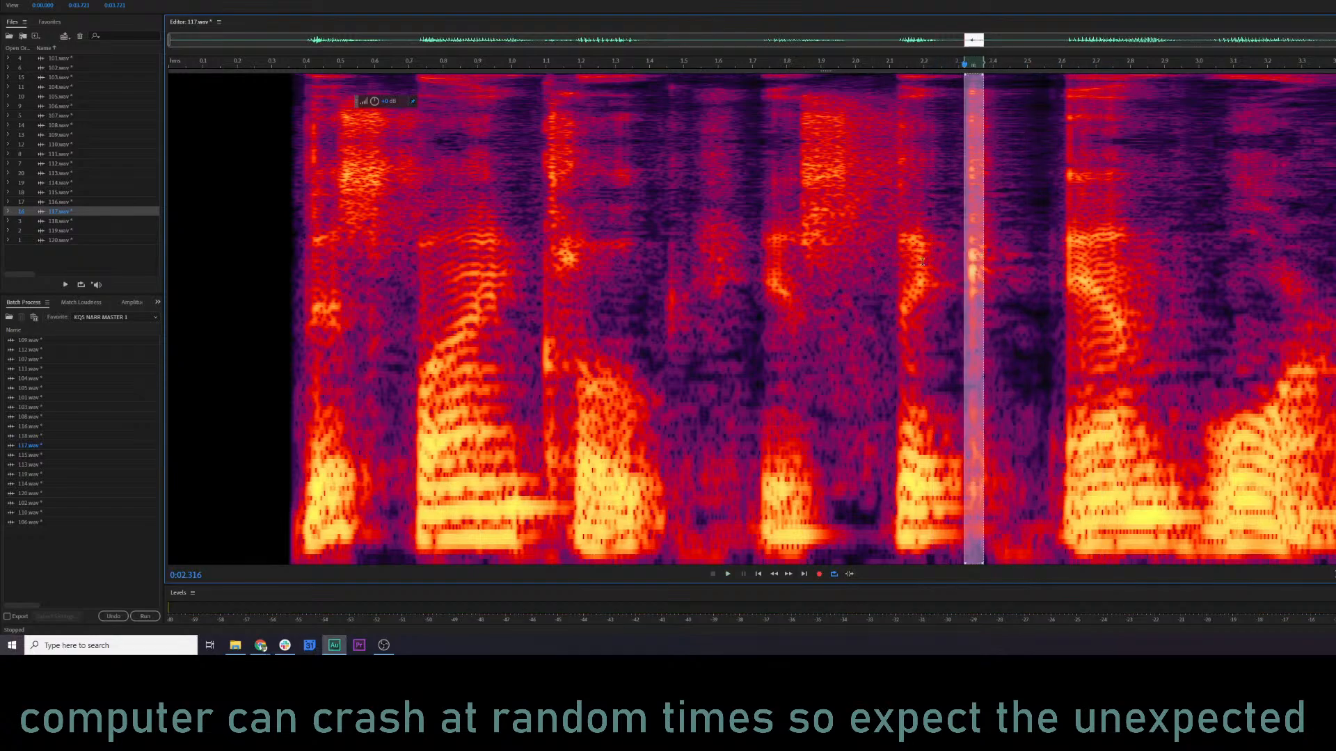
{"action": "key", "text": "ctrl+r"}
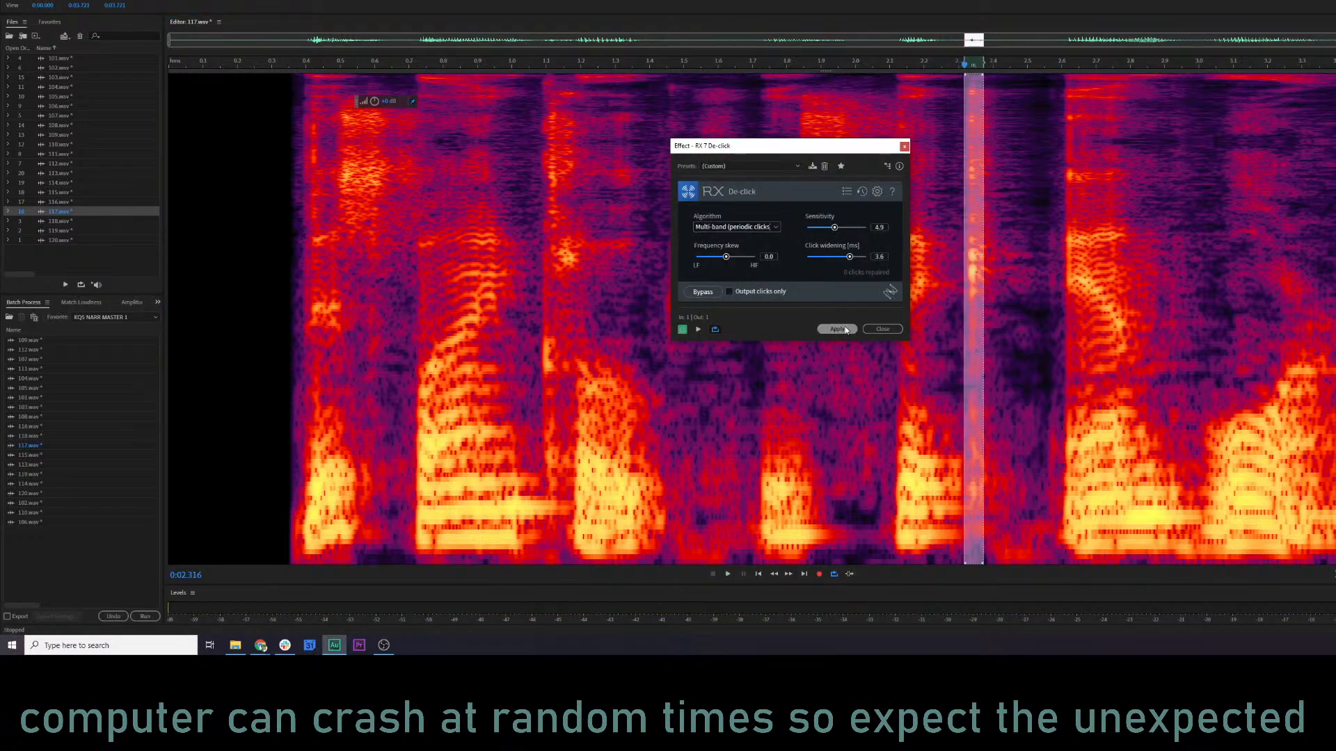
{"action": "left_click", "coordinate": [837, 329]}
{"action": "left_click", "coordinate": [609, 314]}
{"action": "key", "text": "space"}
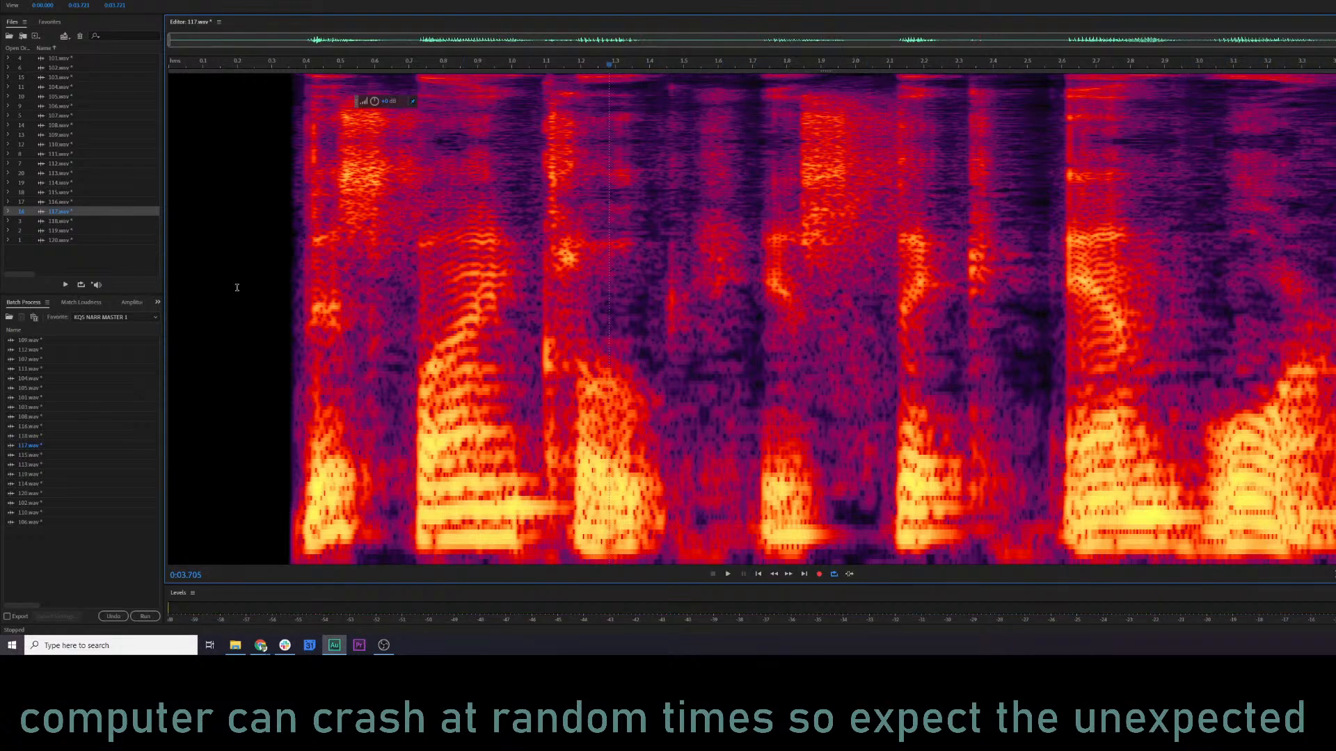
Open 118.wav and audition it from near the start.
{"action": "double_click", "coordinate": [65, 221]}
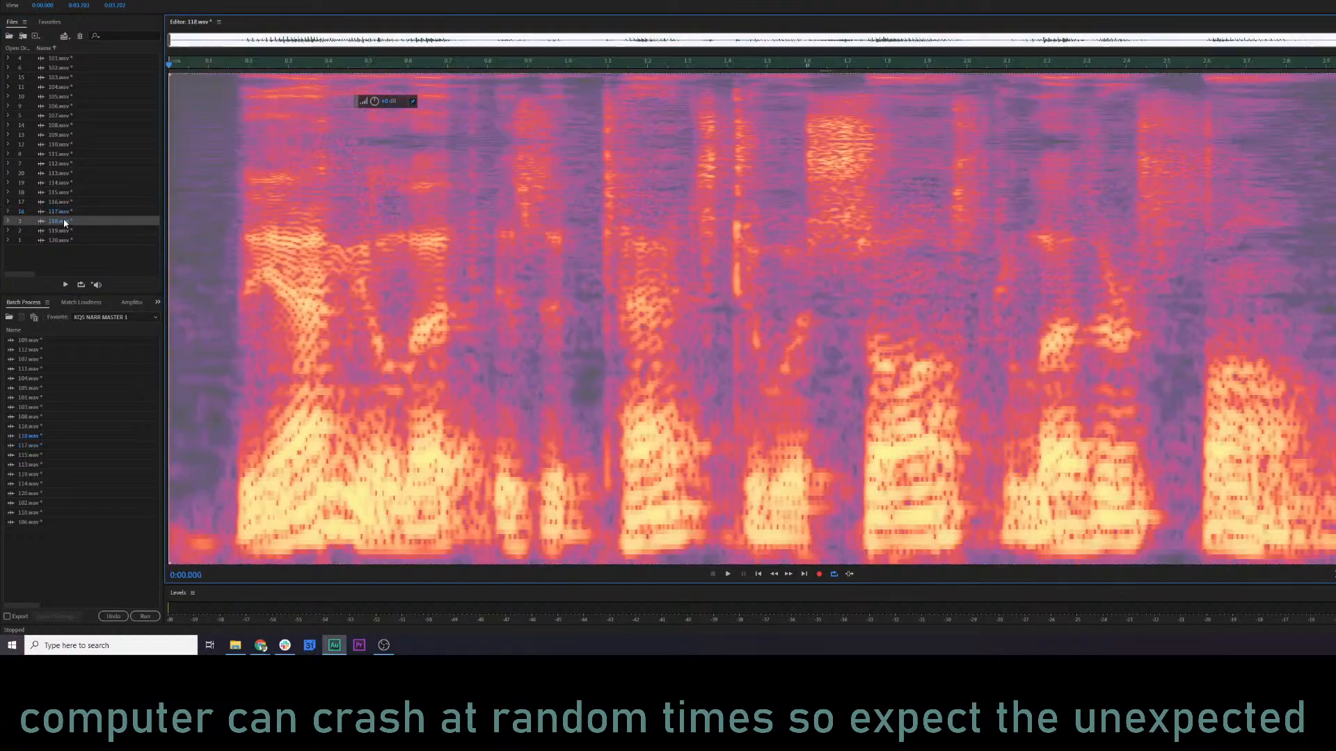
{"action": "left_click", "coordinate": [174, 215]}
{"action": "key", "text": "space"}
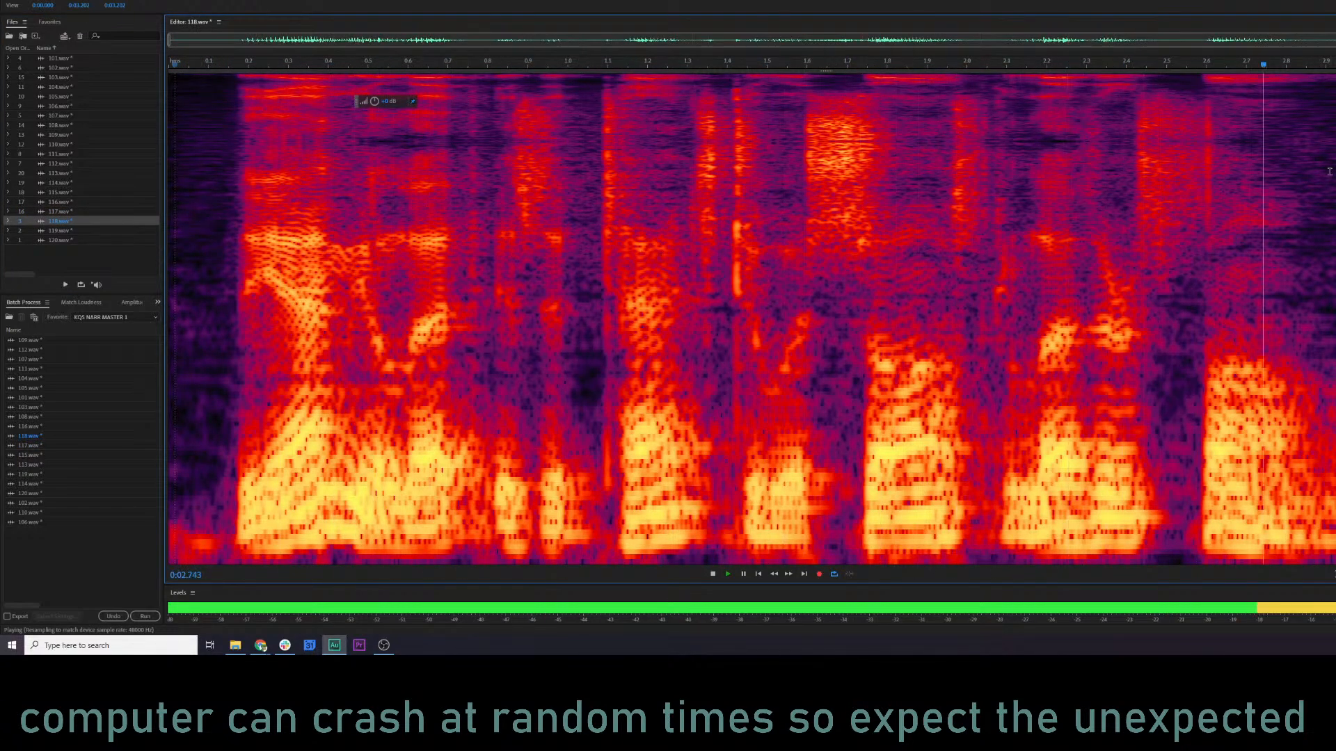
{"action": "key", "text": "space"}
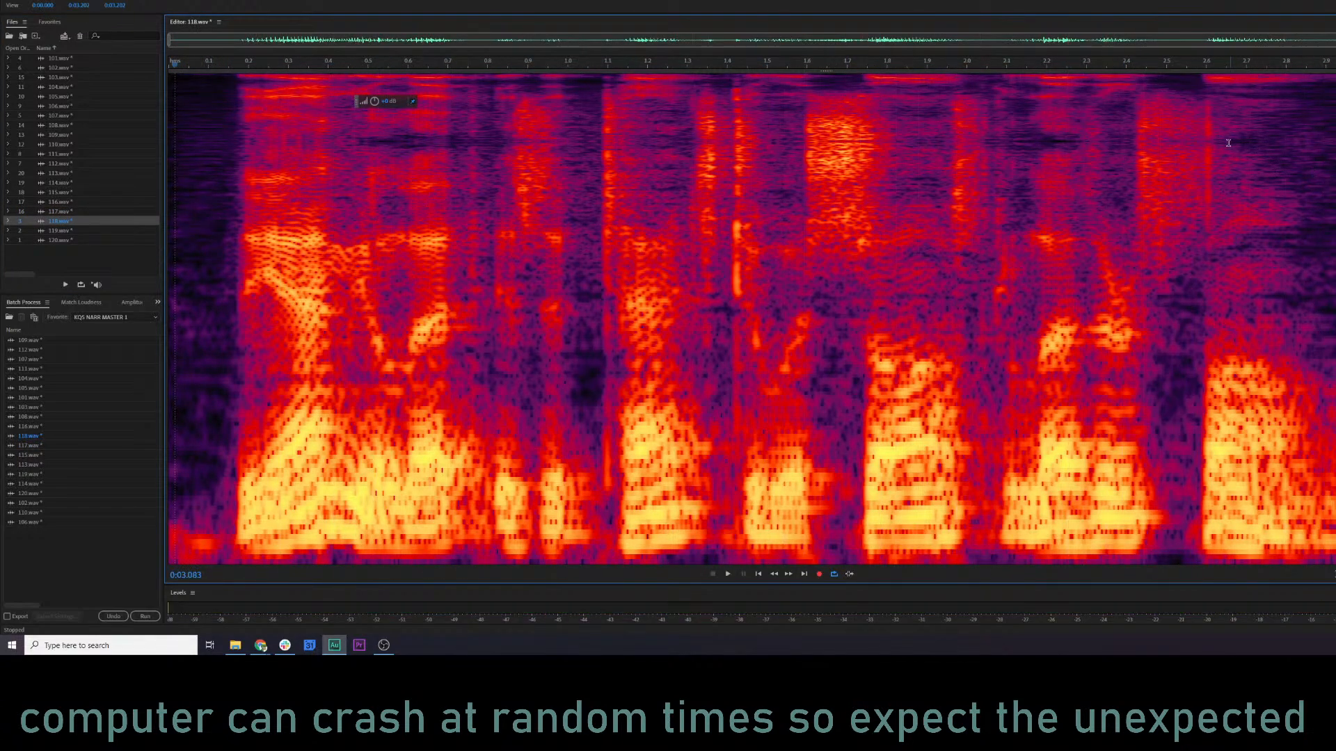
Apply De-click to the click at about 2.59 to 2.62 s in 118.wav and audition the result from about 1.66 s.
{"action": "left_click", "coordinate": [1086, 155]}
{"action": "key", "text": "space"}
{"action": "key", "text": "space"}
{"action": "left_click_drag", "start_coordinate": [1203, 146], "coordinate": [1216, 144]}
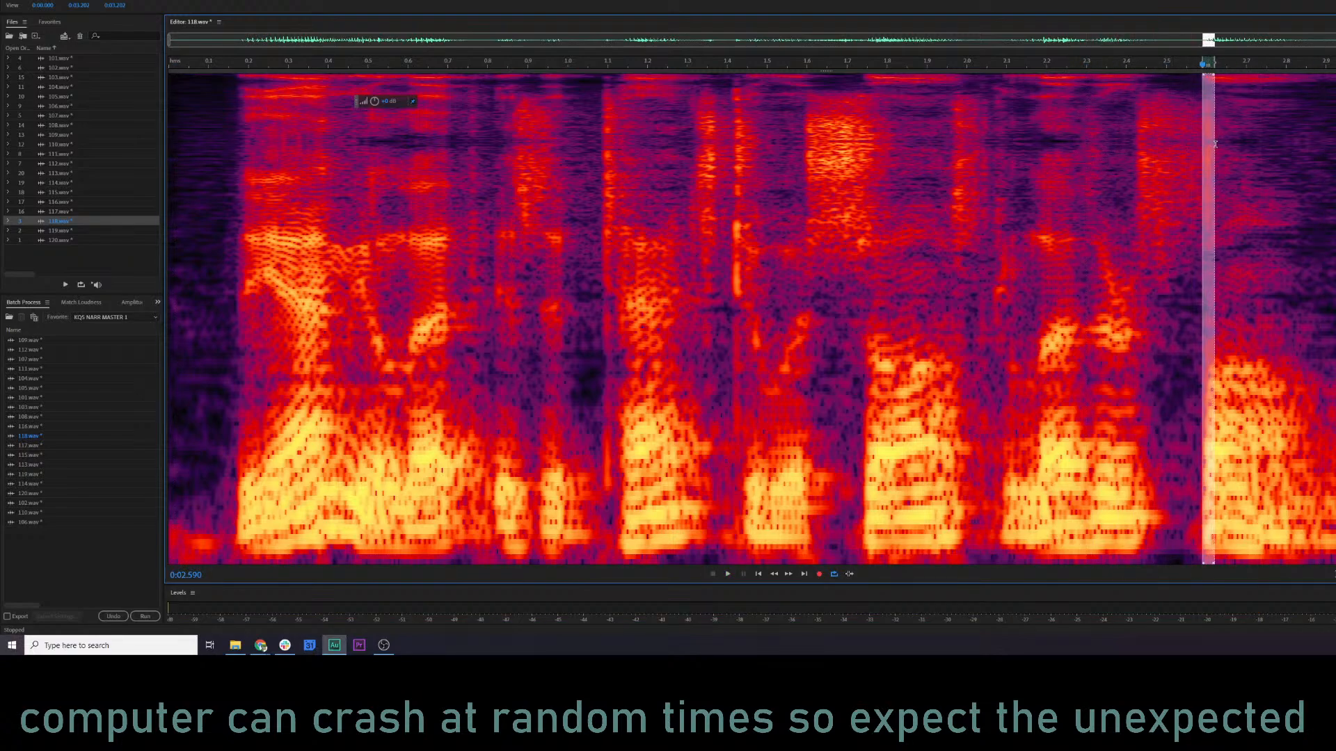
{"action": "key", "text": "ctrl+r"}
{"action": "left_click", "coordinate": [837, 328]}
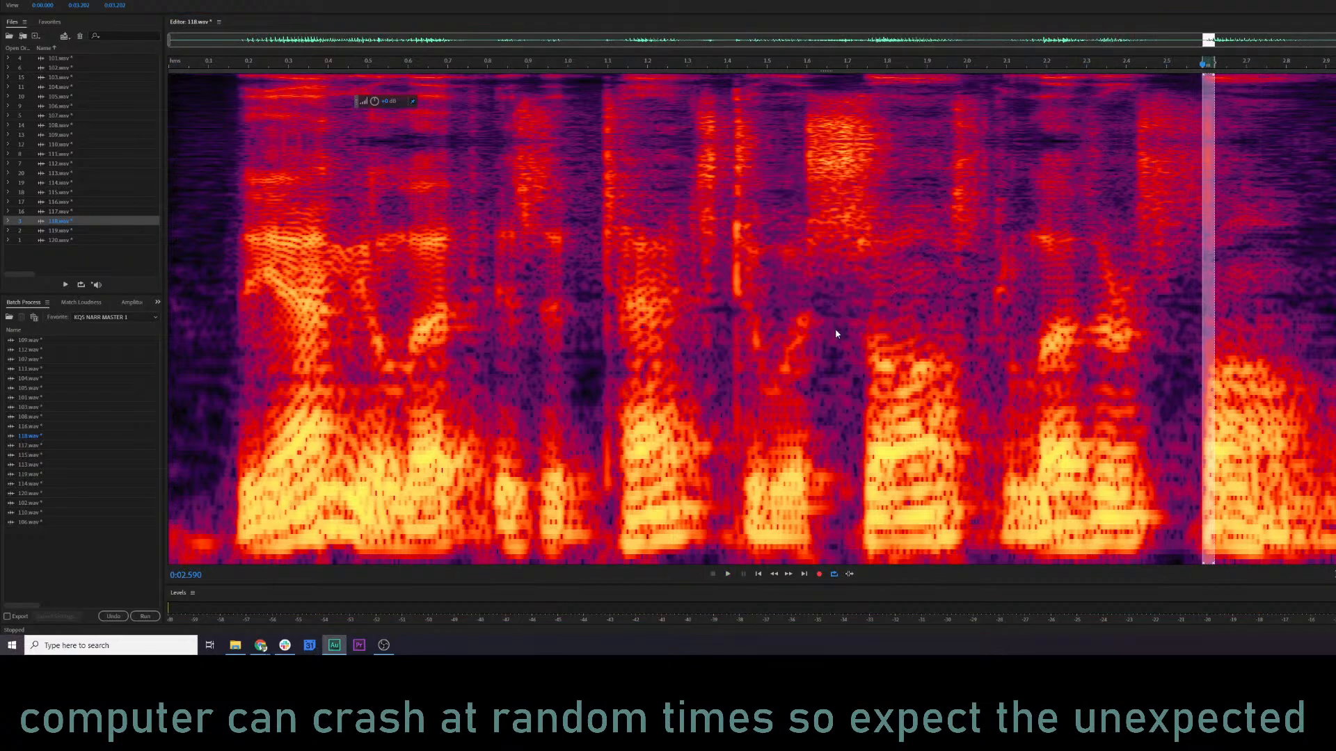
{"action": "left_click", "coordinate": [832, 326]}
{"action": "key", "text": "space"}
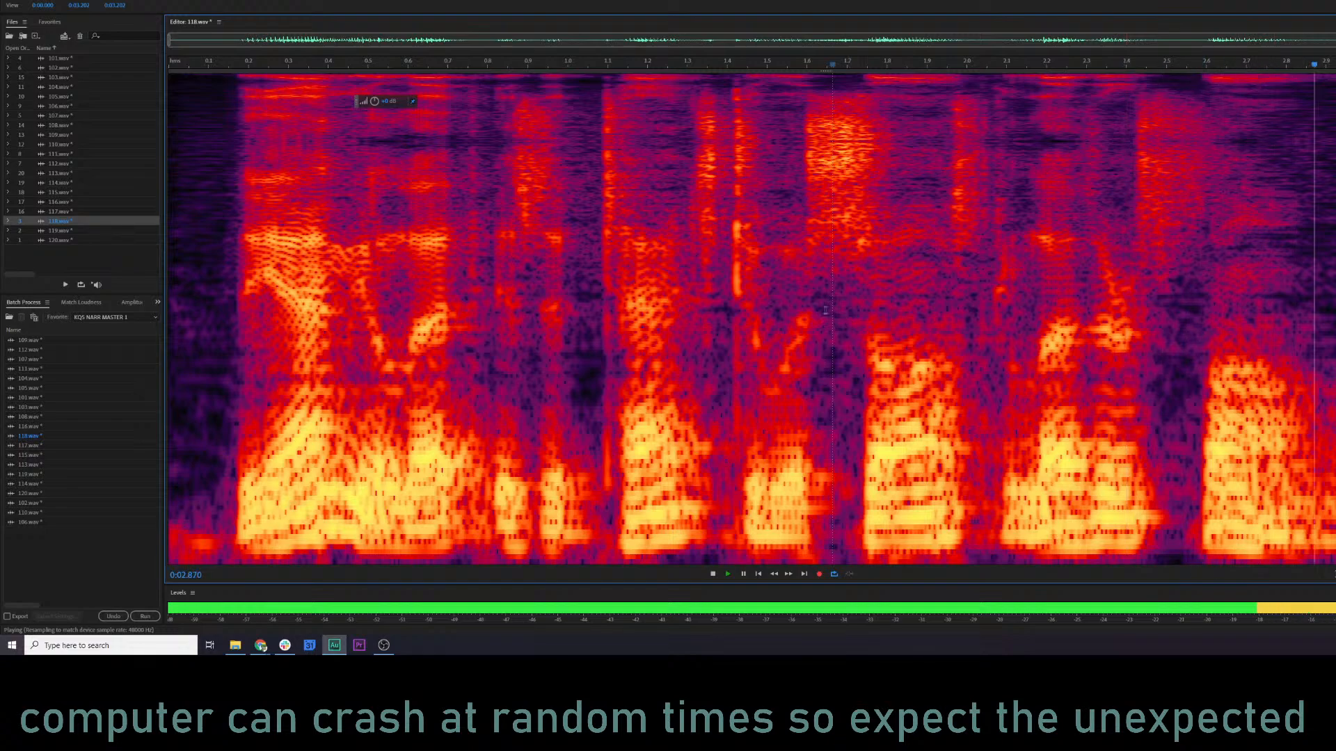
{"action": "key", "text": "space"}
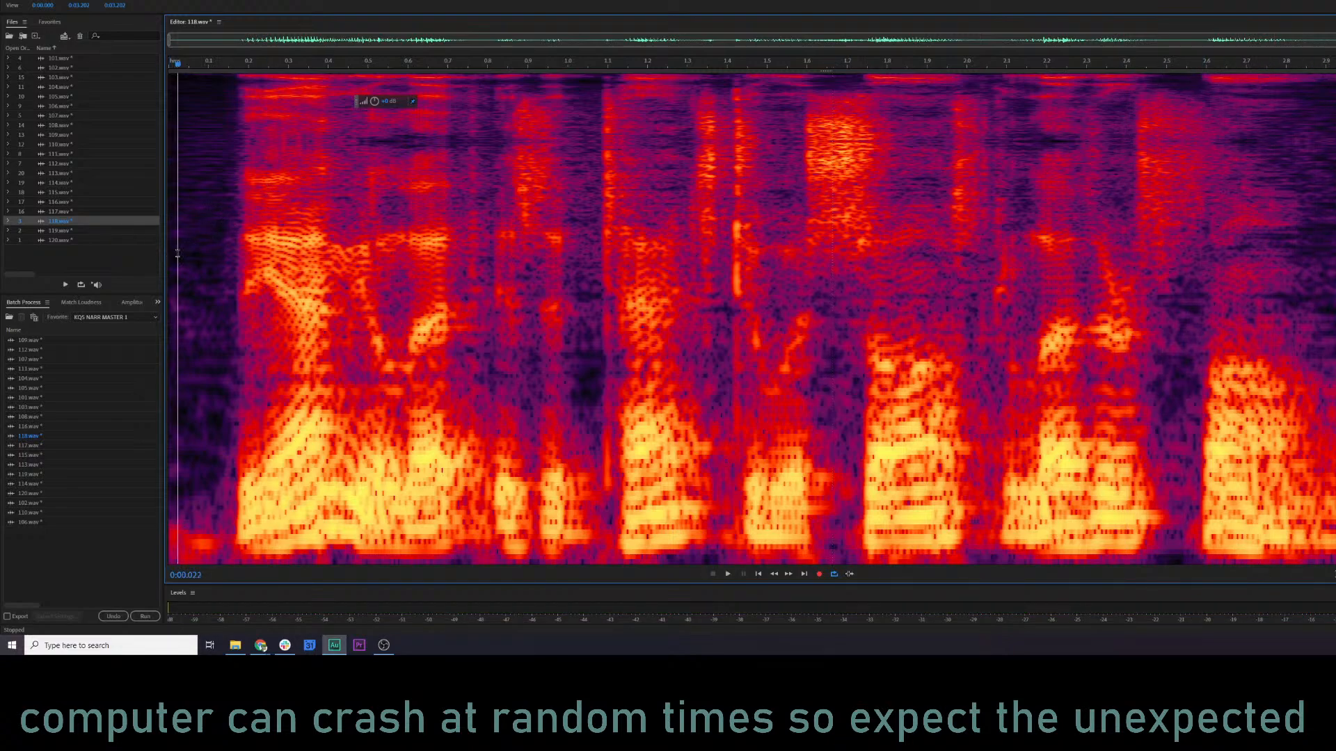
Load the KQS NARR 3 preset in the Parametric Equalizer for 118.wav and audition it from about 0.13 s.
{"action": "key", "text": "space"}
{"action": "key", "text": "ctrl+shift+e"}
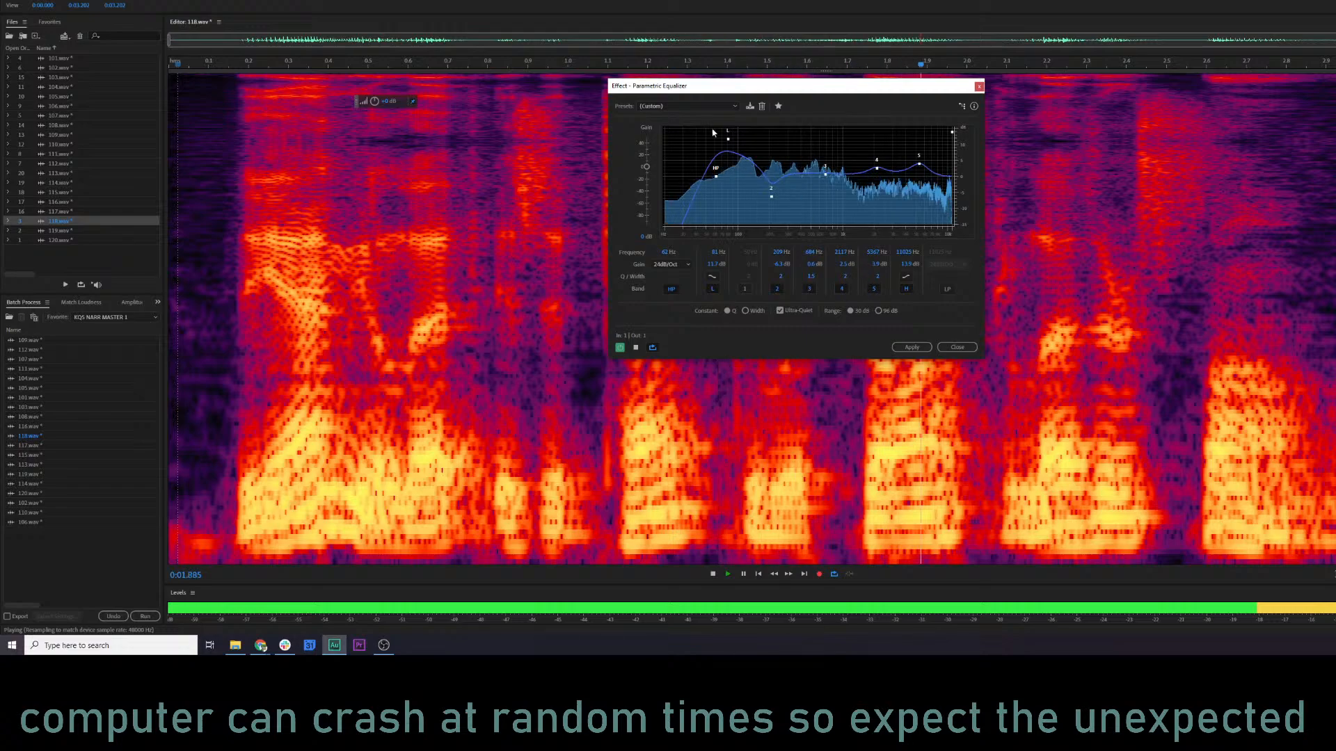
{"action": "key", "text": "space"}
{"action": "left_click", "coordinate": [676, 107]}
{"action": "left_click", "coordinate": [693, 251]}
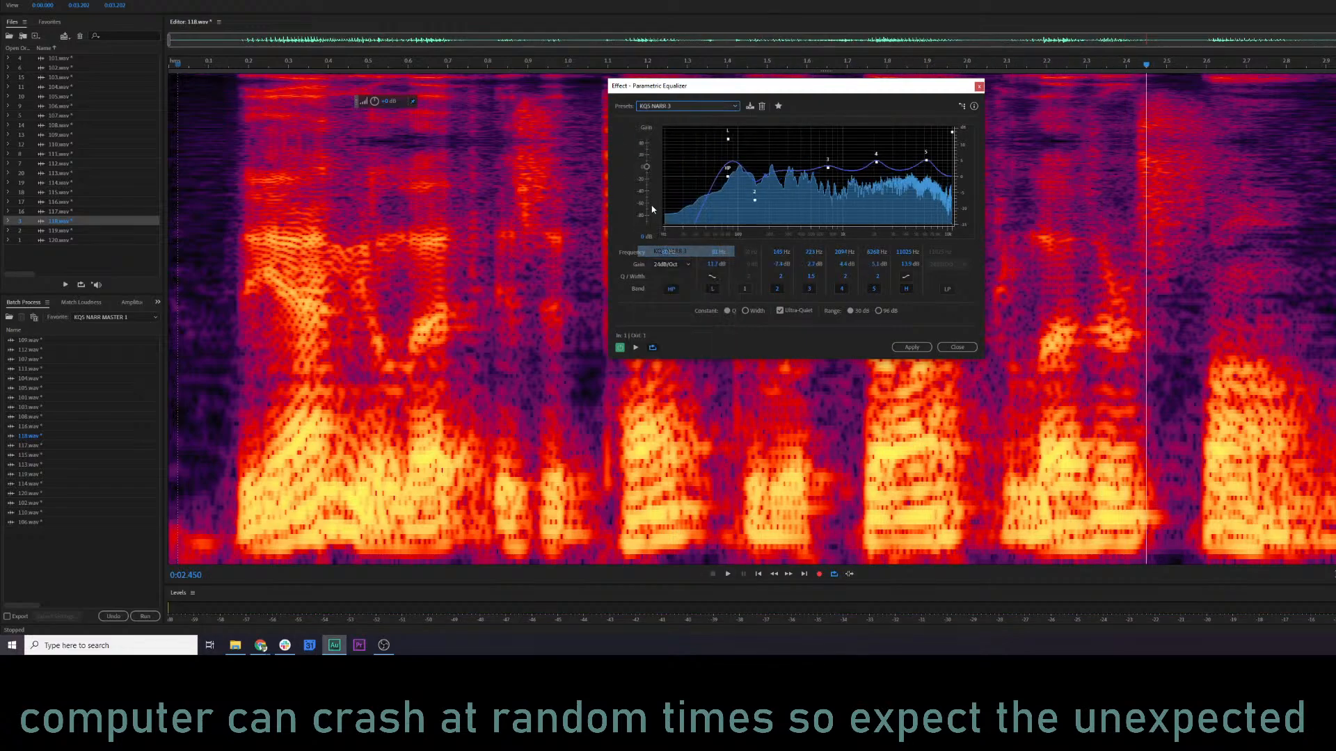
{"action": "left_click", "coordinate": [220, 259]}
{"action": "key", "text": "space"}
Lower the equalizer's high-pass cutoff, shift band 2 slightly higher in frequency, and reduce the boosts of bands 3, 4 and 5 during playback.
{"action": "key", "text": "space"}
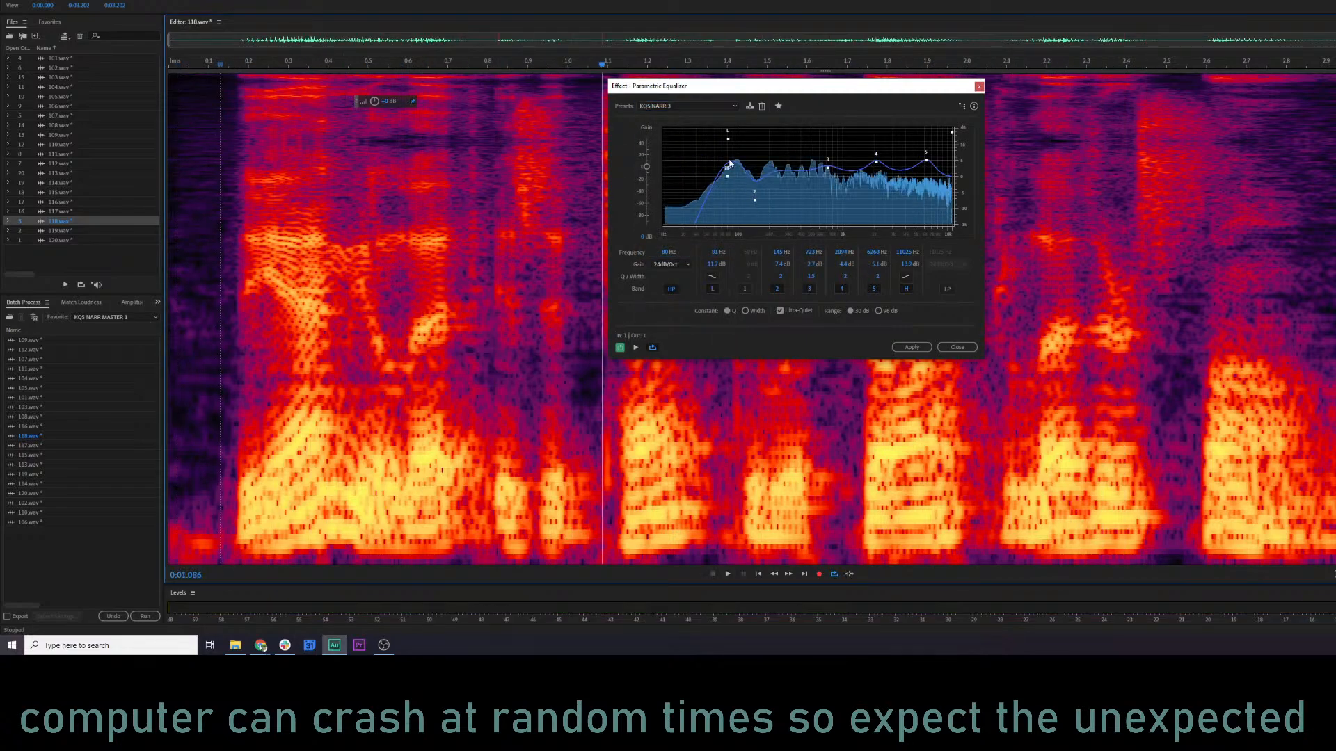
{"action": "left_click_drag", "start_coordinate": [728, 179], "coordinate": [759, 200]}
{"action": "key", "text": "space"}
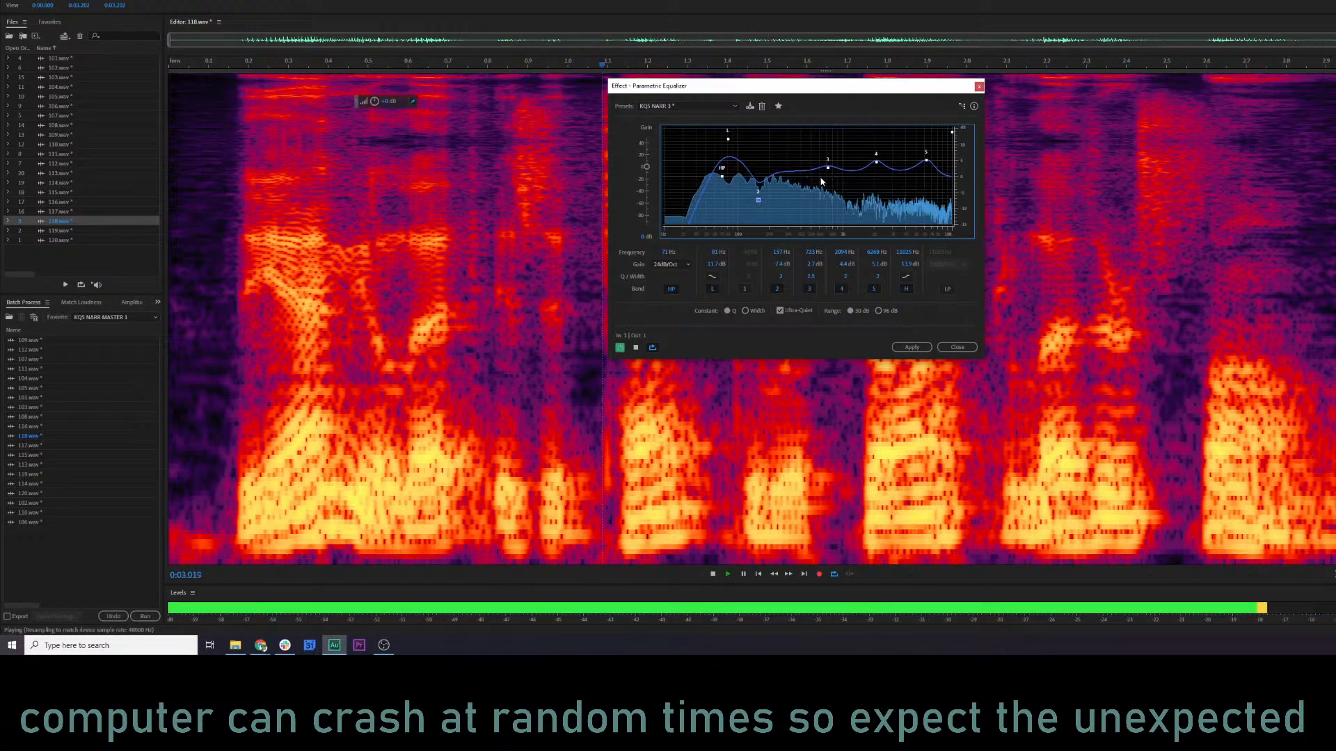
{"action": "left_click_drag", "start_coordinate": [876, 162], "coordinate": [825, 170]}
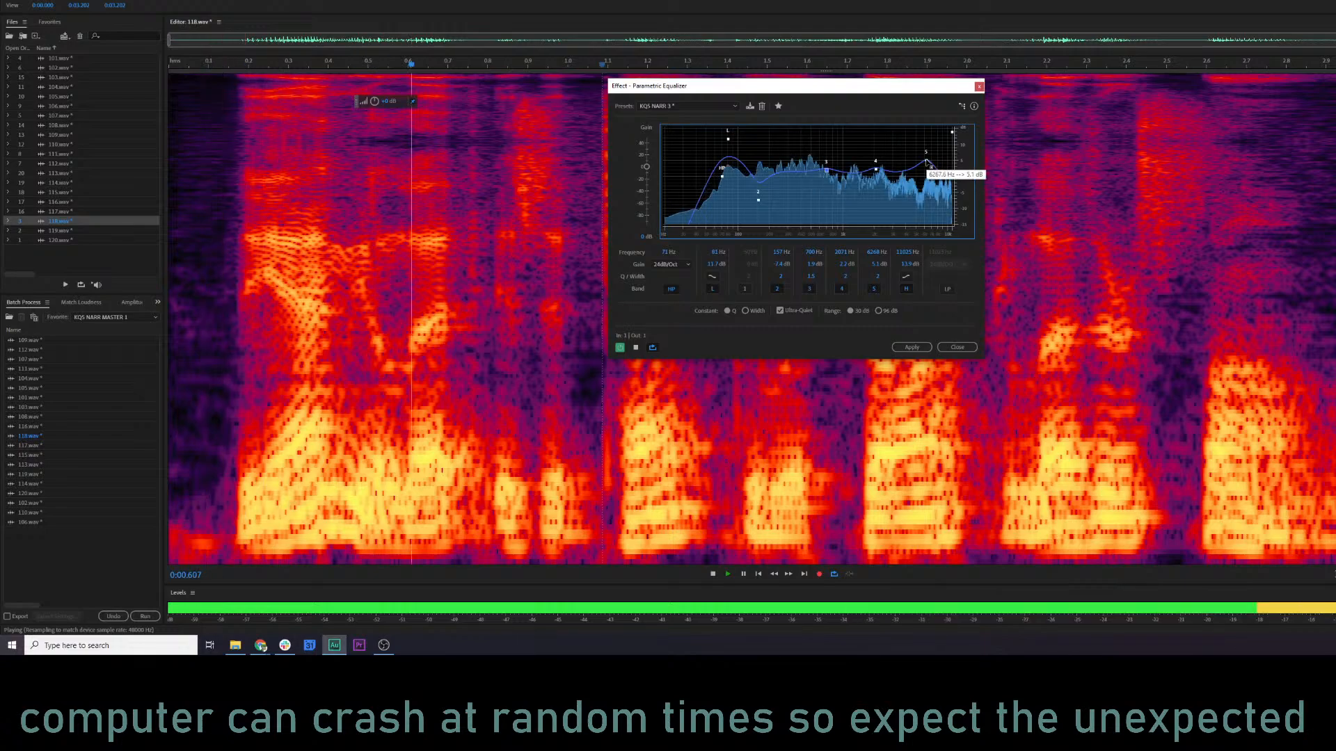
{"action": "left_click_drag", "start_coordinate": [926, 162], "coordinate": [927, 171]}
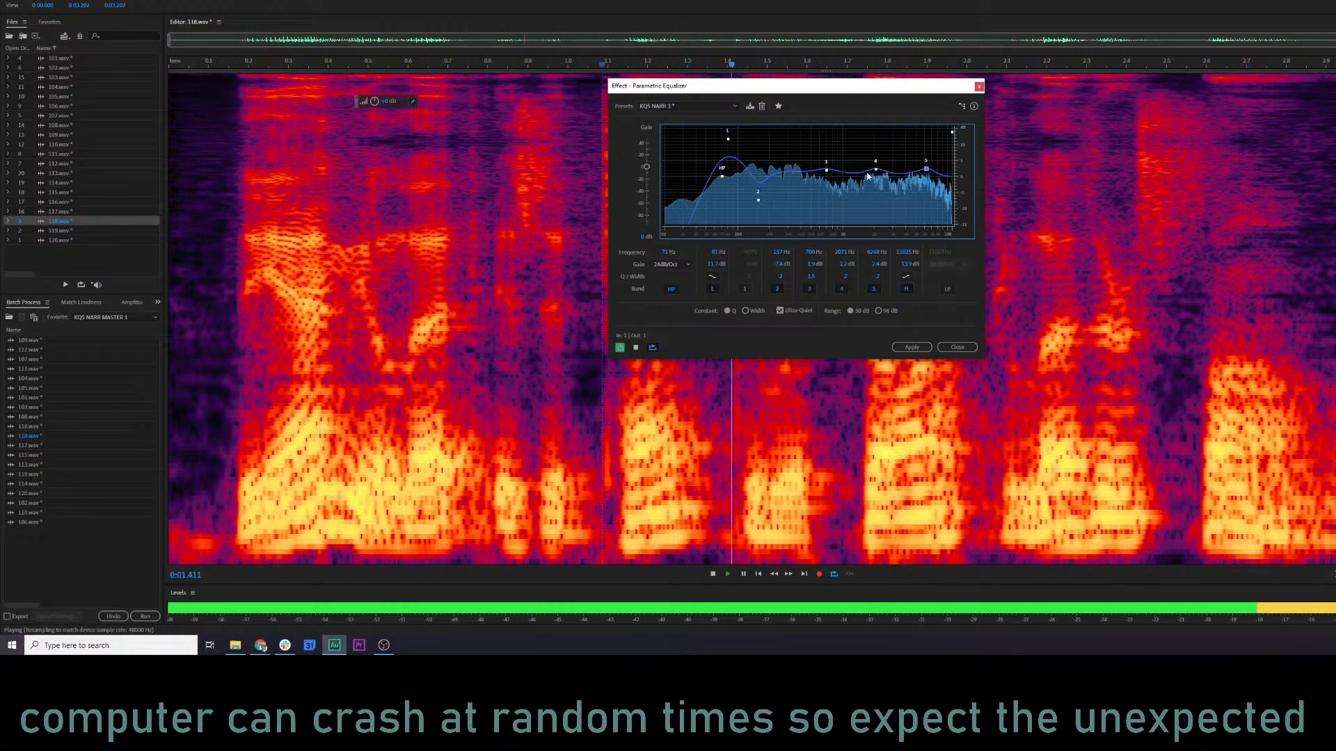
{"action": "left_click_drag", "start_coordinate": [875, 169], "coordinate": [878, 170]}
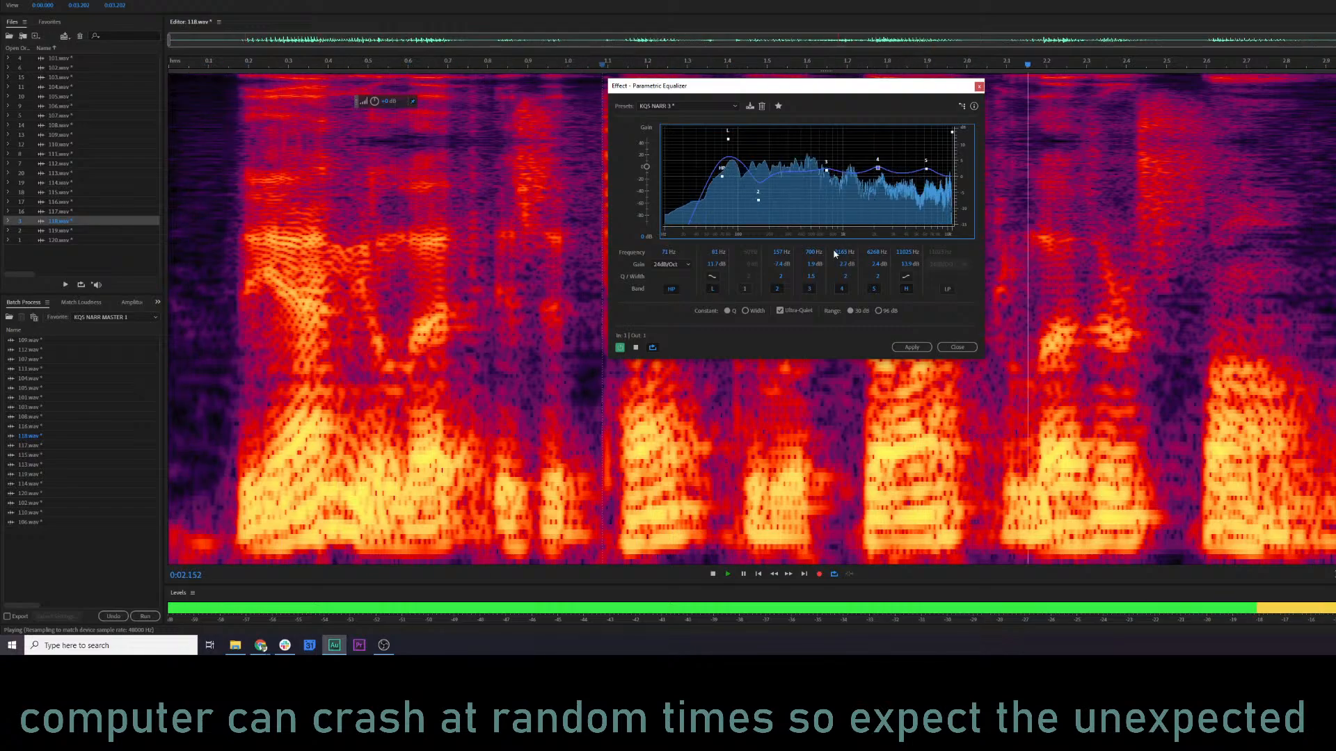
{"action": "left_click", "coordinate": [918, 347]}
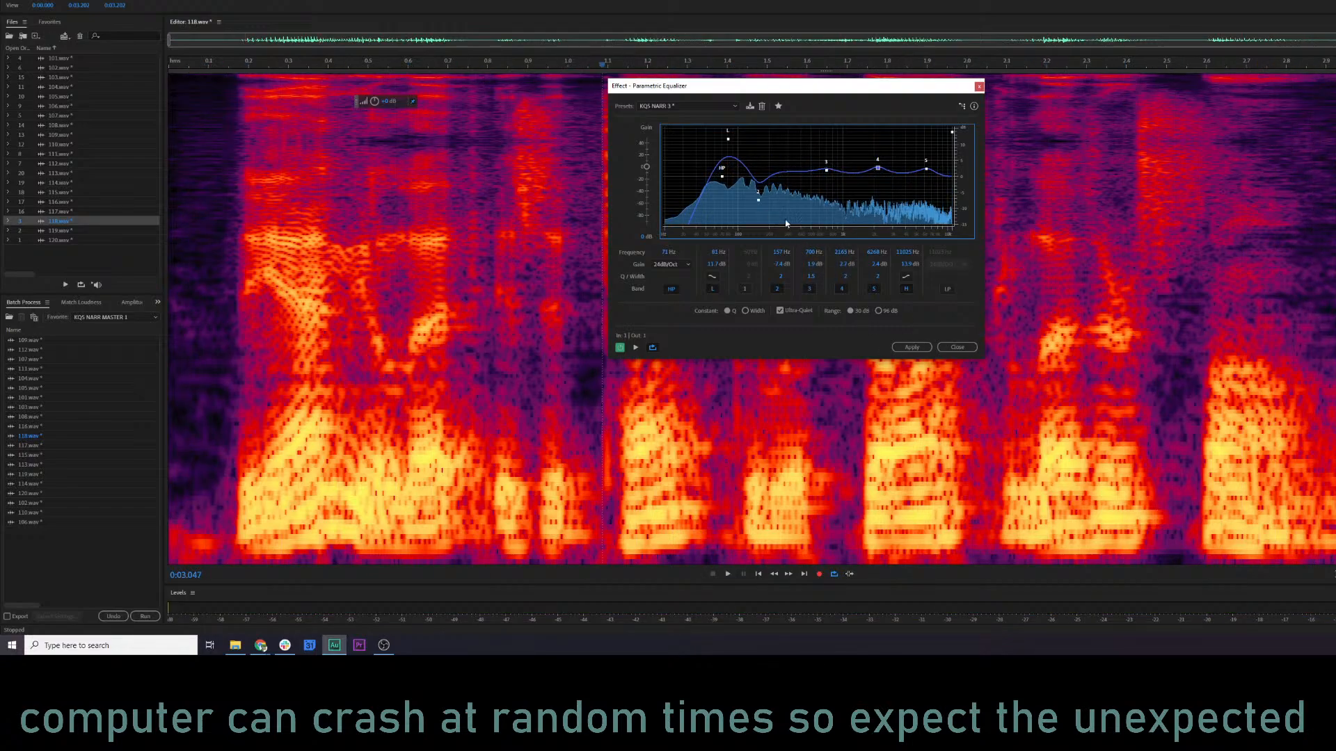
Audition 118.wav from about 2.34 s, deepen the equalizer's band 2 cut at about 166 Hz, and replay the file.
{"action": "left_click", "coordinate": [1103, 66]}
{"action": "key", "text": "space"}
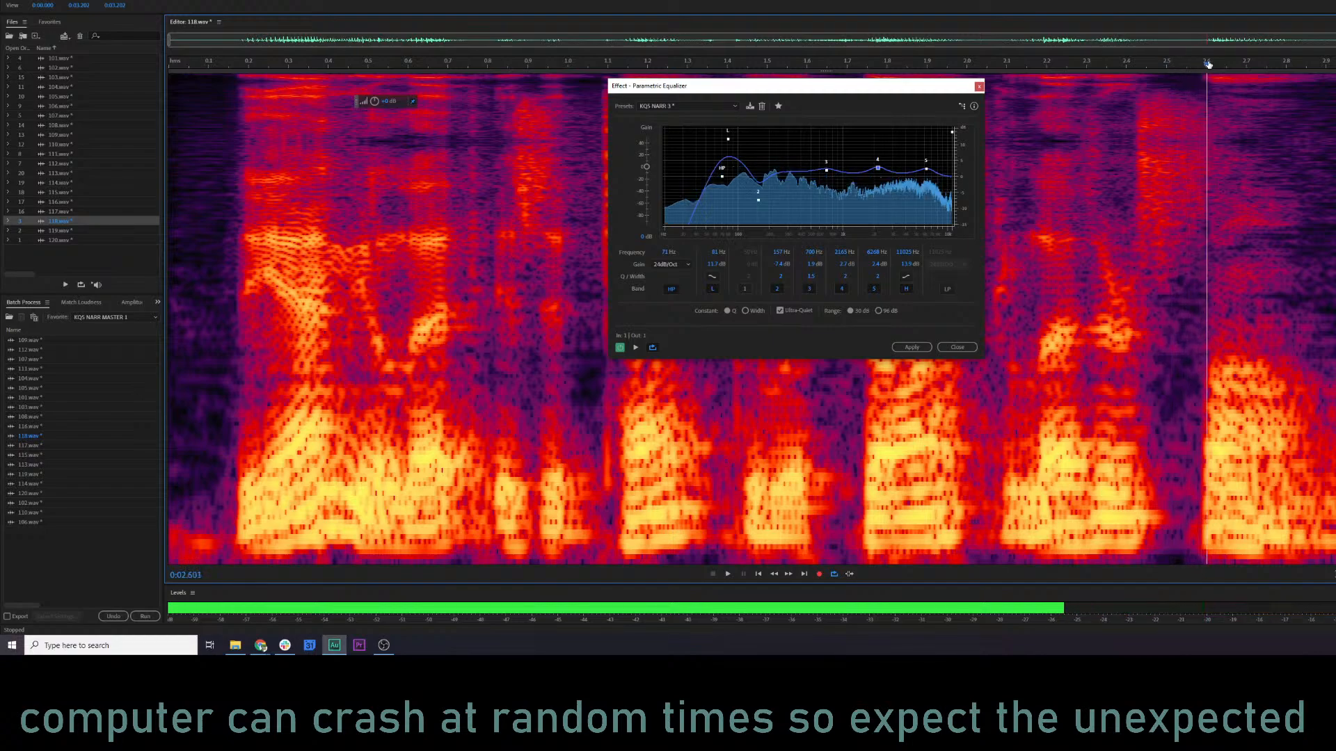
{"action": "key", "text": "space"}
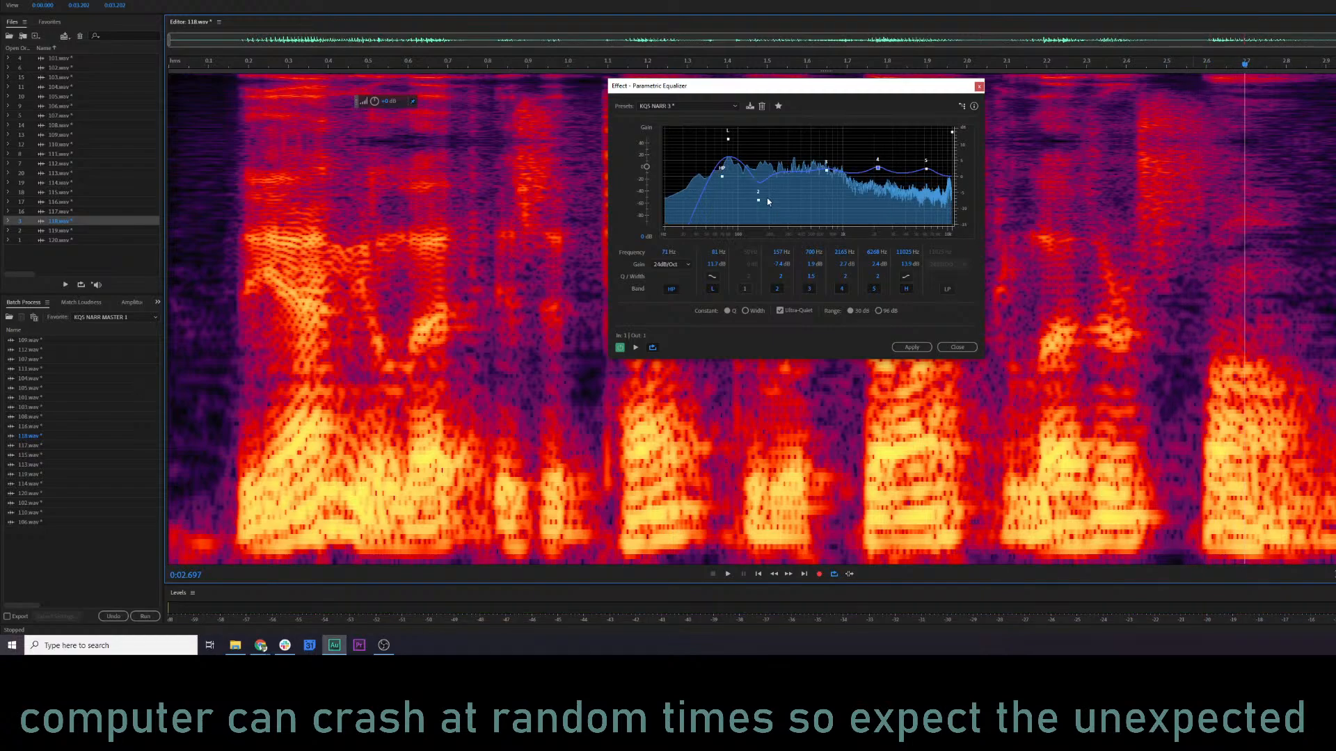
{"action": "left_click_drag", "start_coordinate": [758, 203], "coordinate": [762, 206]}
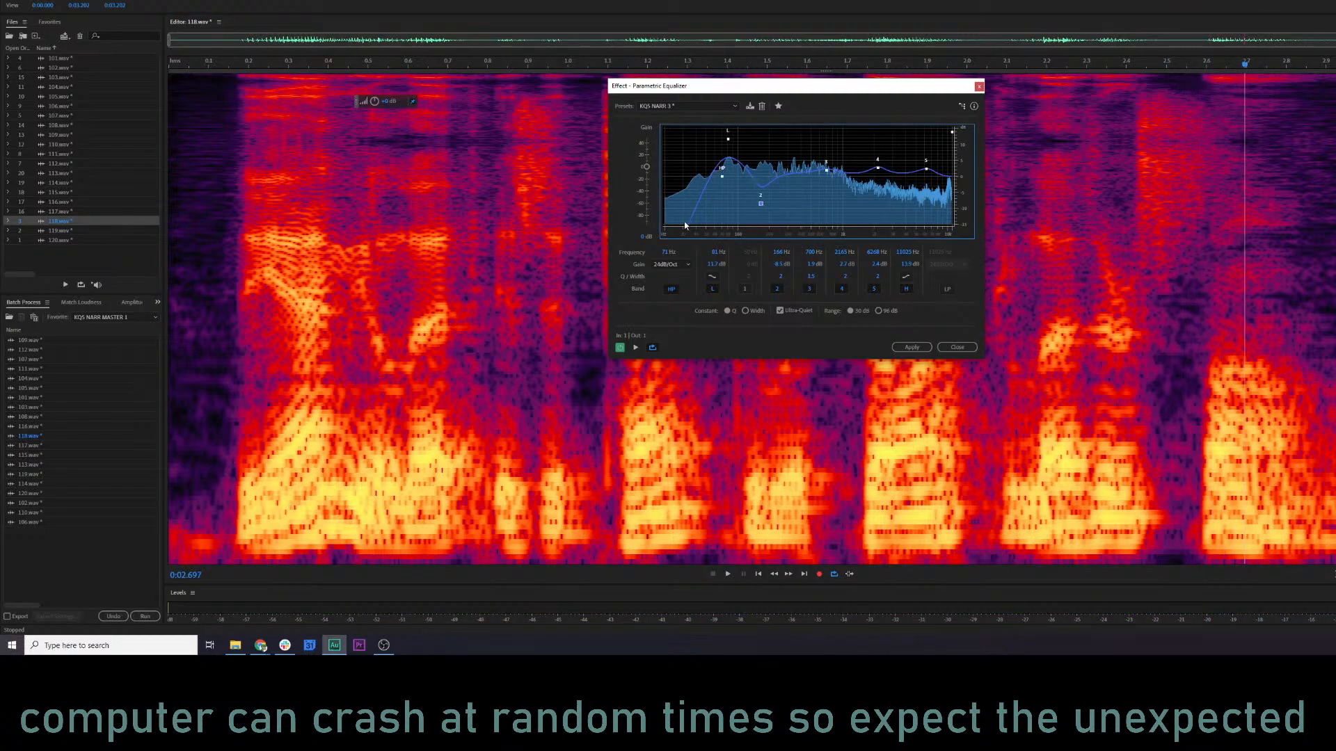
{"action": "key", "text": "space"}
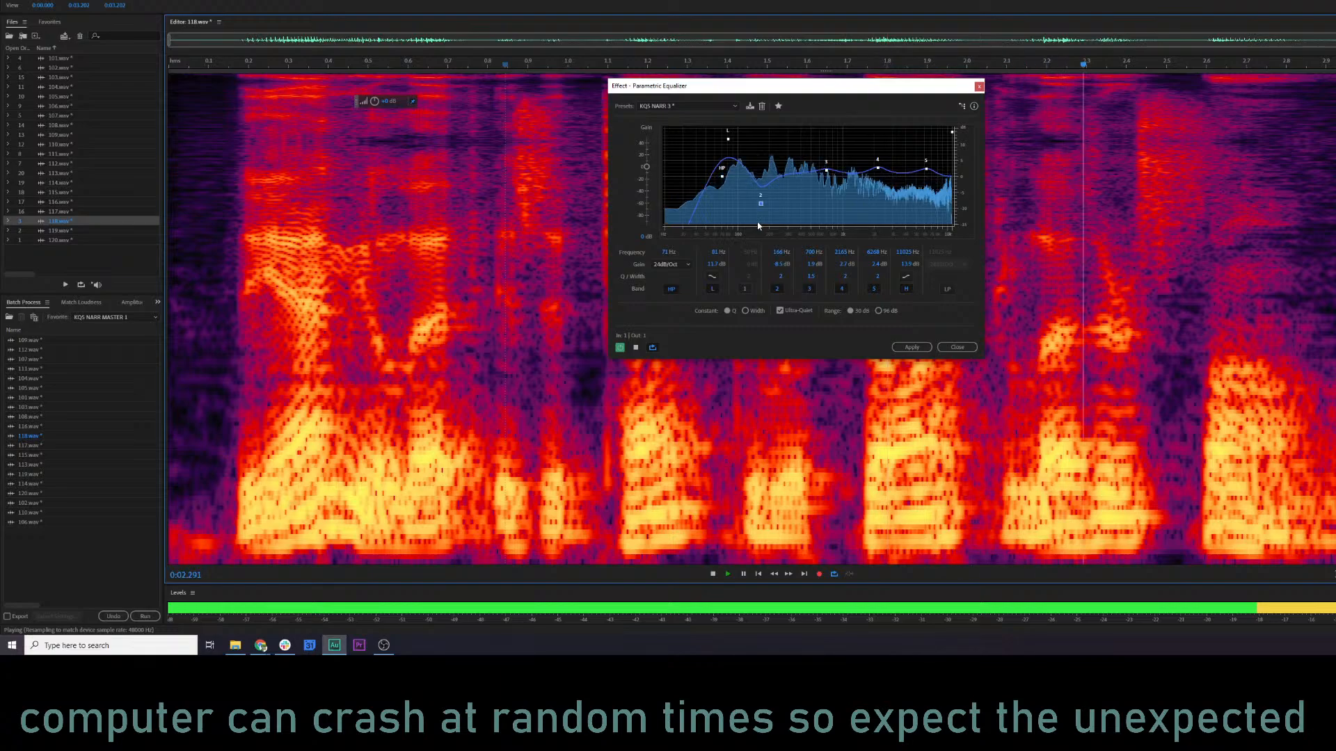
Apply the adjusted equalizer to 118.wav and audition the result from about 0.06 s and again from about 1.05 s.
{"action": "key", "text": "space"}
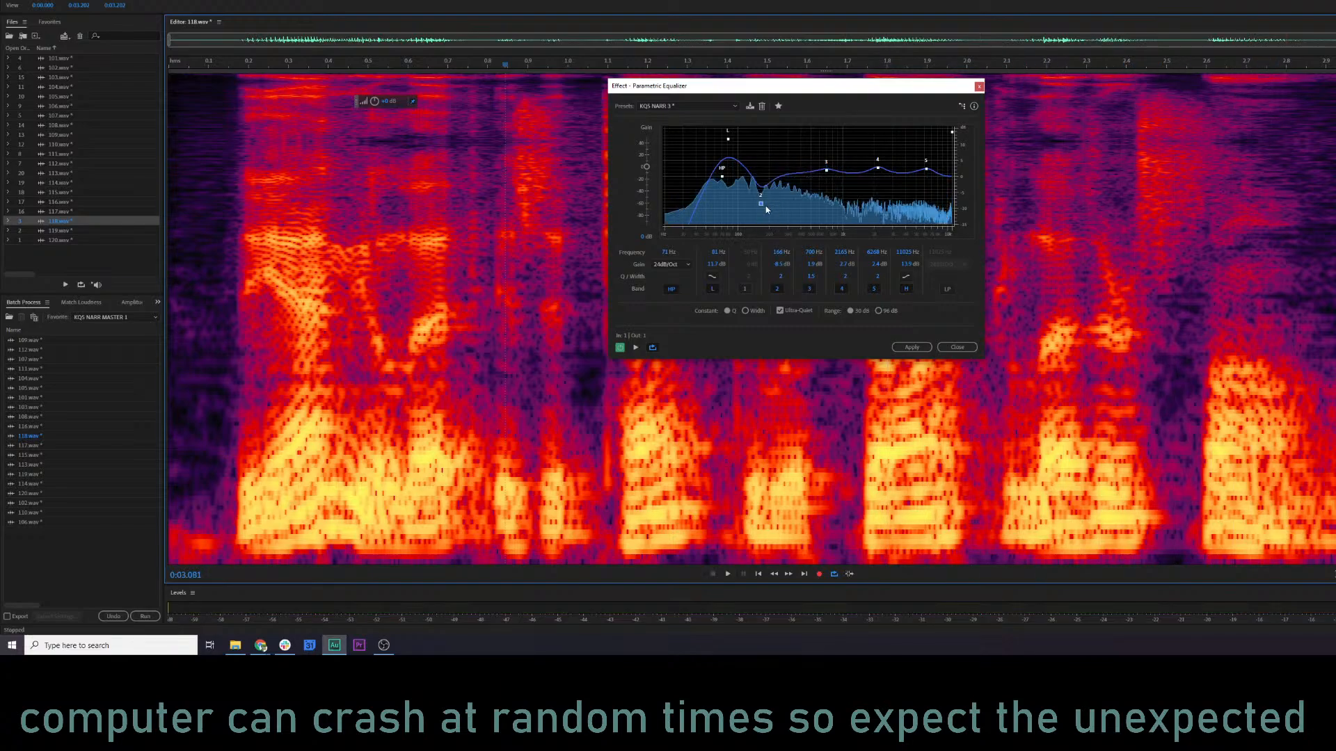
{"action": "left_click", "coordinate": [910, 347]}
{"action": "left_click", "coordinate": [400, 342]}
{"action": "key", "text": "space"}
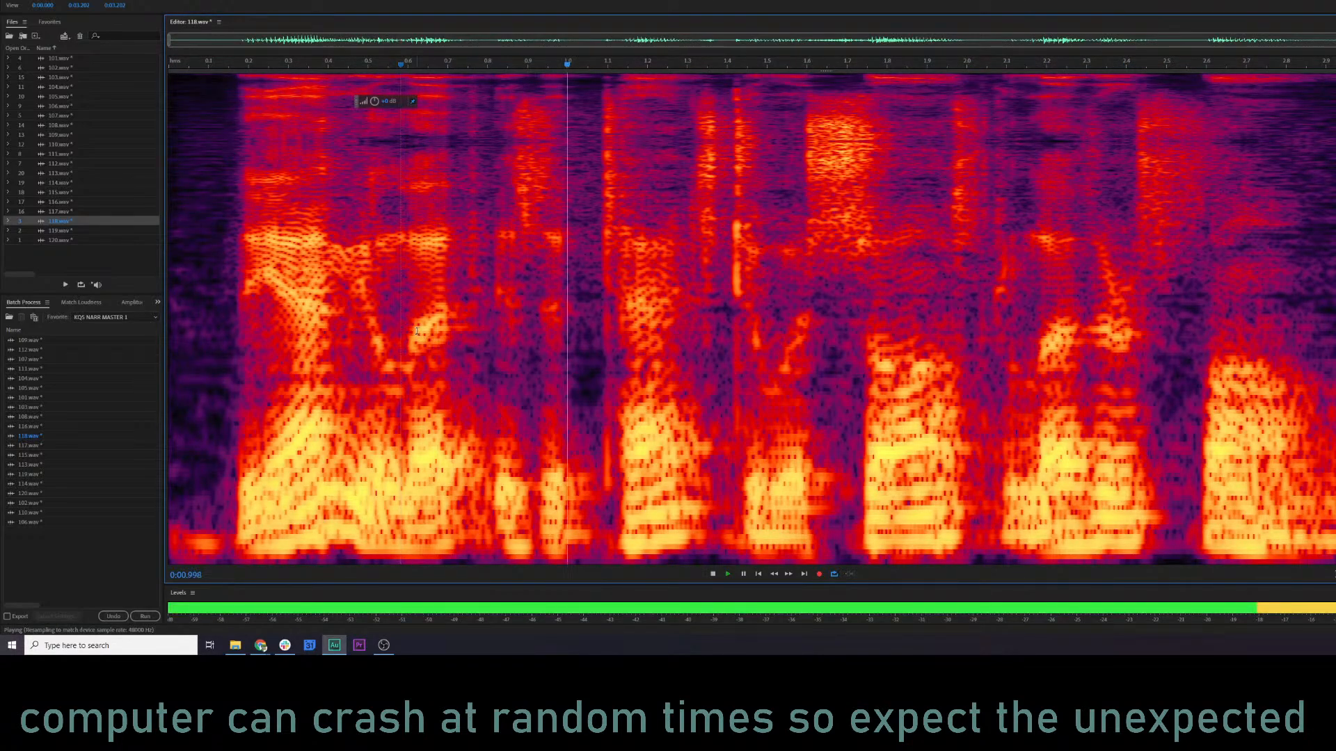
{"action": "left_click", "coordinate": [192, 351]}
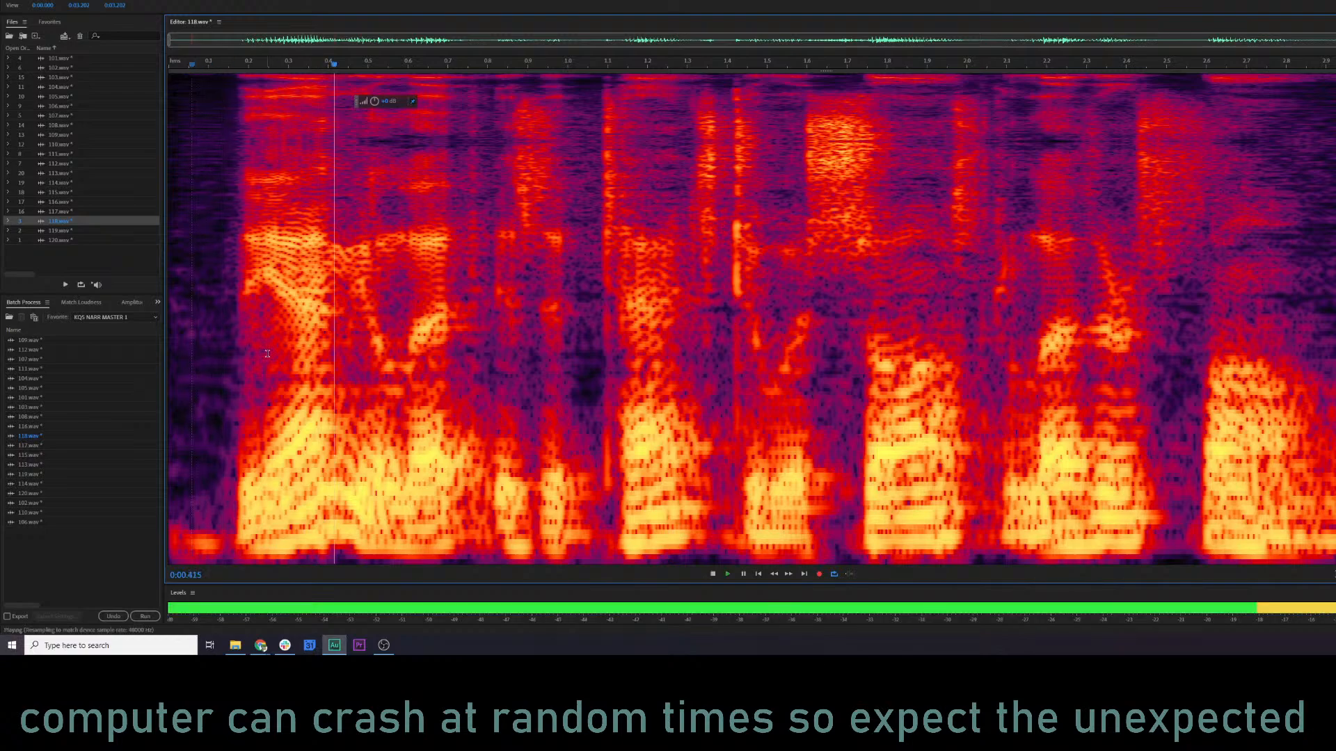
{"action": "key", "text": "space"}
Reset the equalizer to its Default preset, boost band 1 at about 95 Hz, and apply it to 118.wav from about 0.12 to 1.07 s.
{"action": "key", "text": "space"}
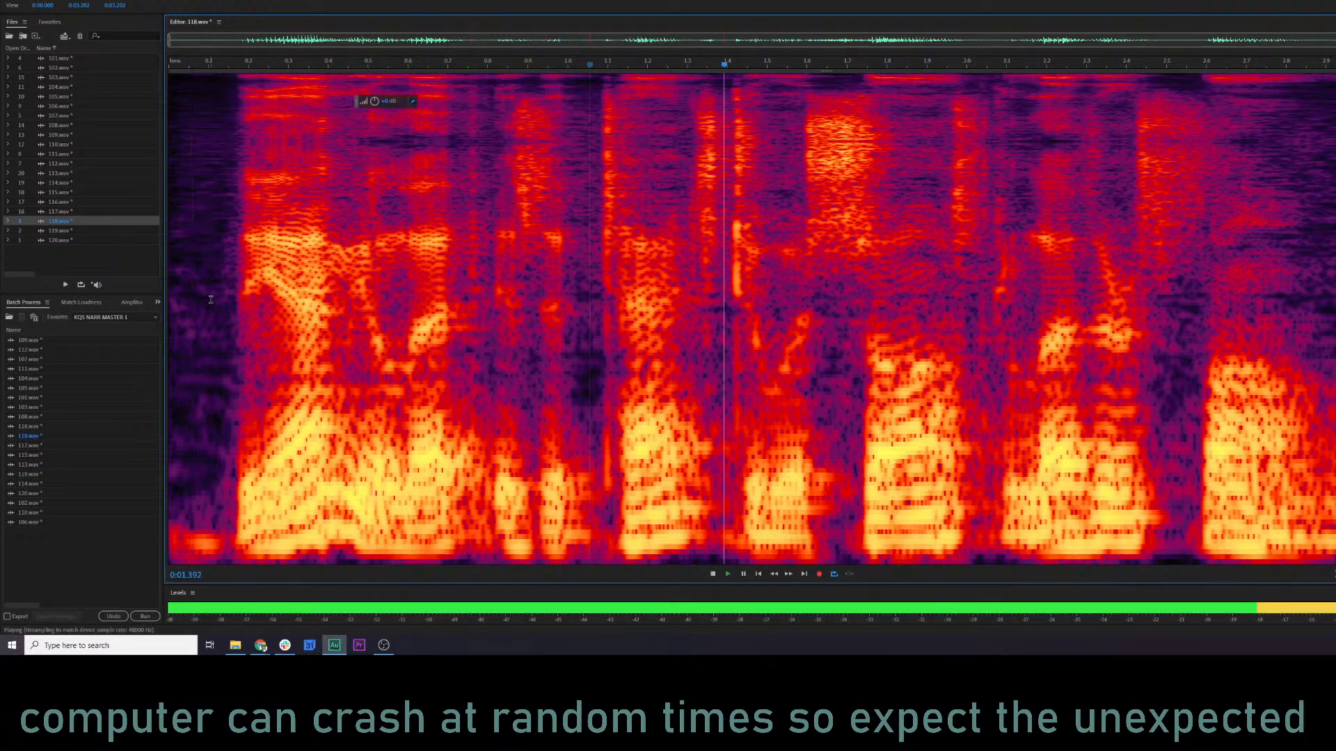
{"action": "left_click_drag", "start_coordinate": [216, 300], "coordinate": [598, 297]}
{"action": "key", "text": "space"}
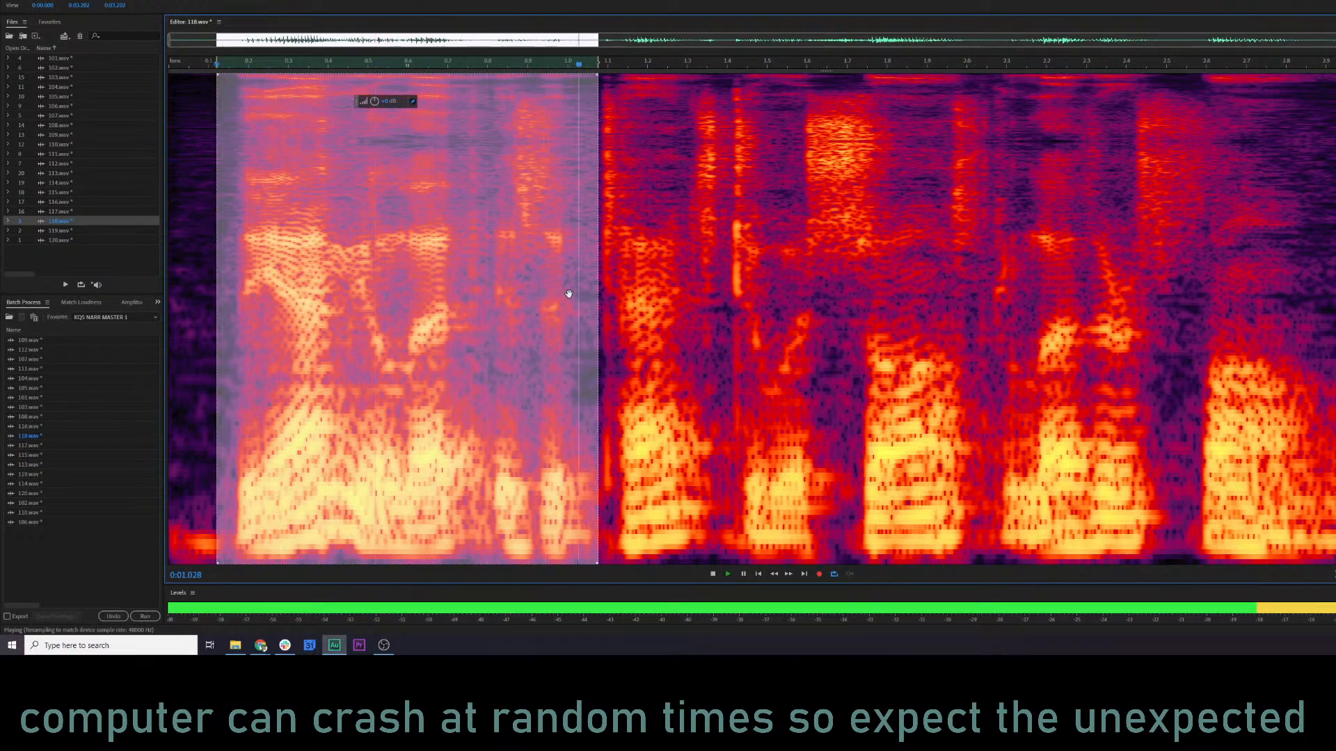
{"action": "key", "text": "space"}
{"action": "left_click", "coordinate": [99, 0]}
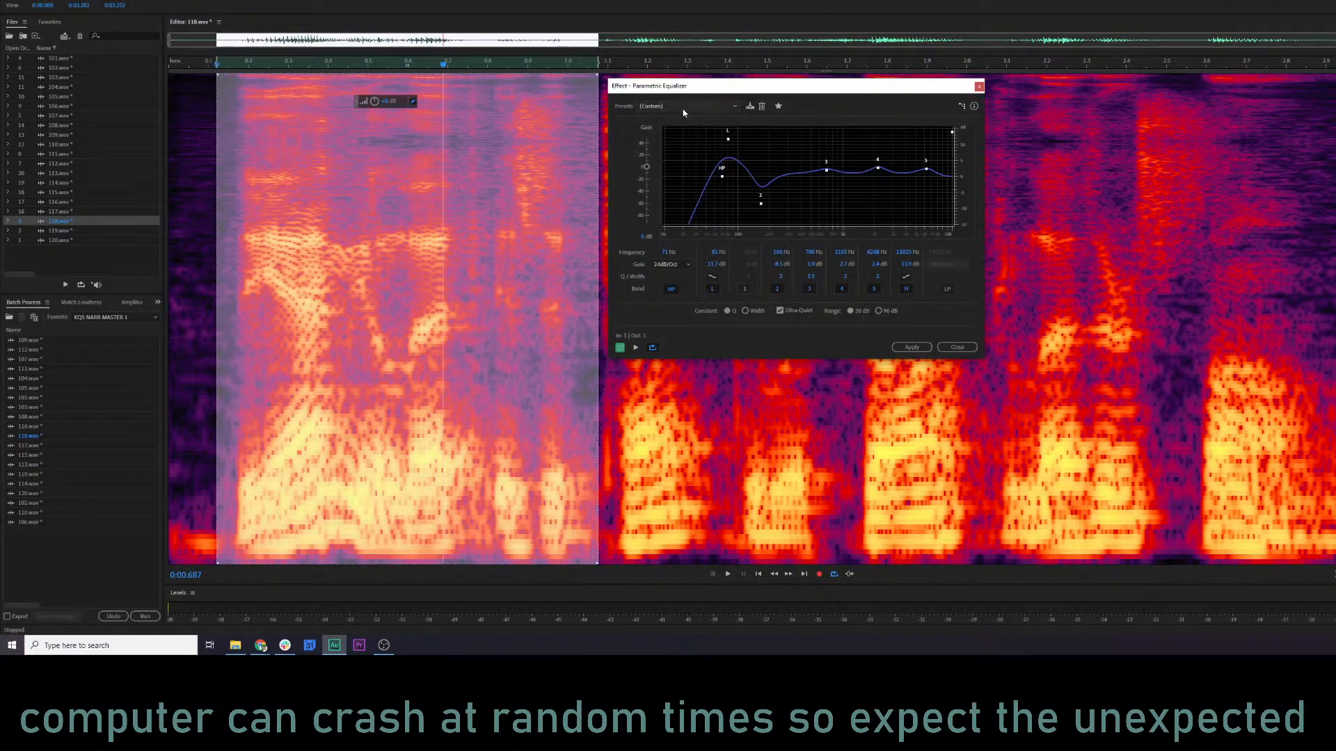
{"action": "left_click", "coordinate": [683, 108]}
{"action": "left_click", "coordinate": [681, 117]}
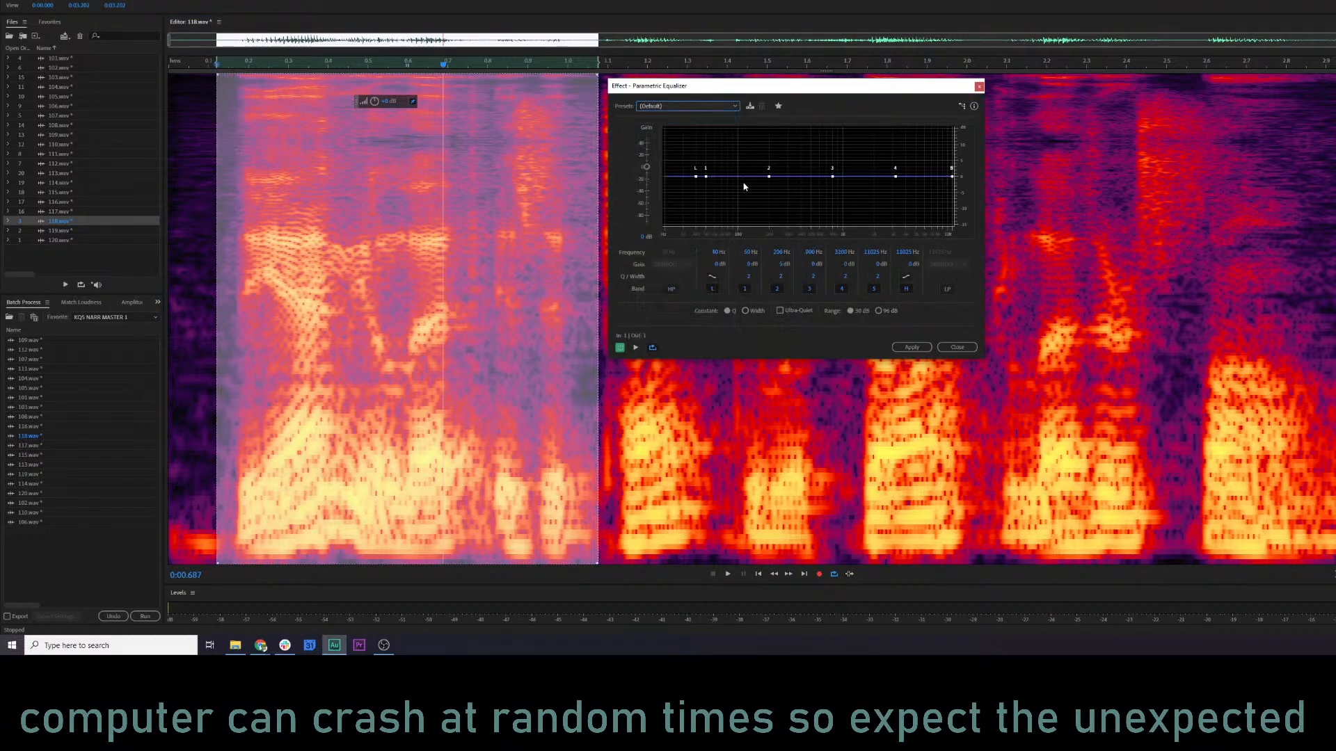
{"action": "left_click_drag", "start_coordinate": [707, 180], "coordinate": [732, 161]}
{"action": "key", "text": "space"}
{"action": "left_click", "coordinate": [911, 347]}
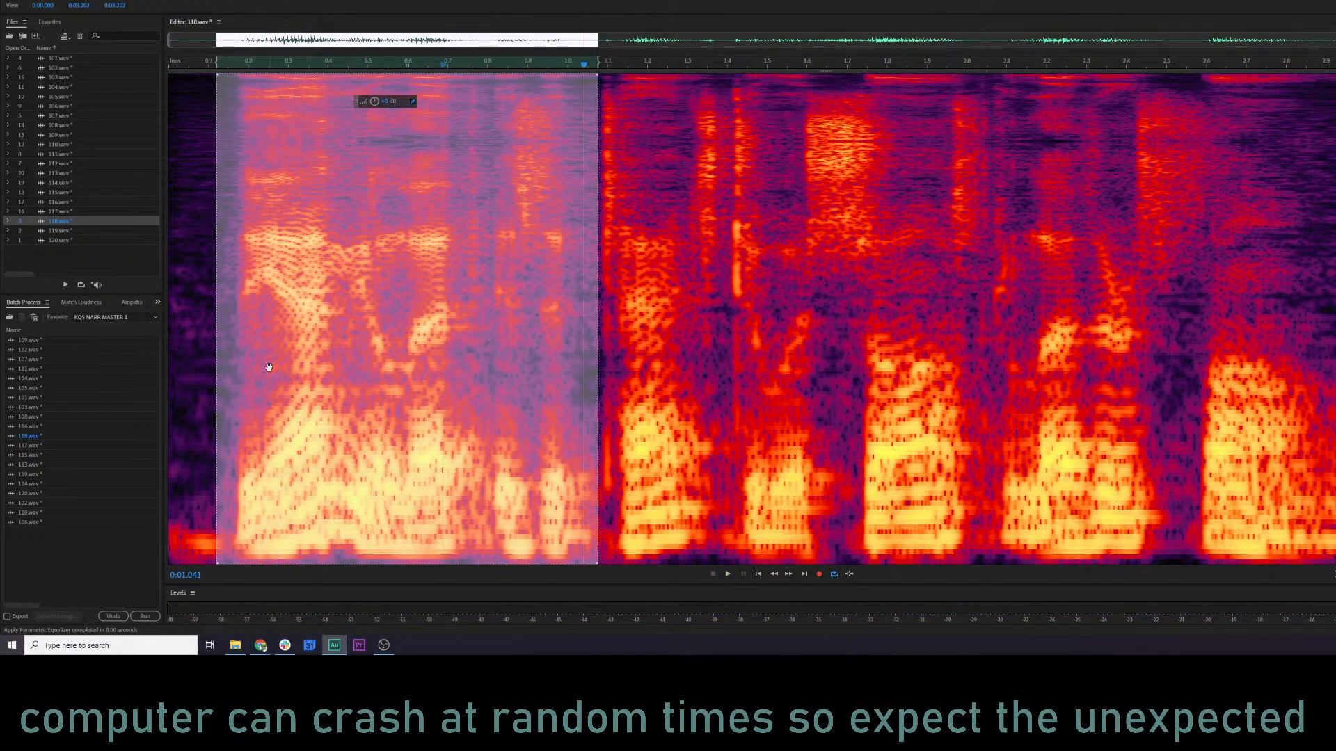
Audition the re-equalized opening of 118.wav from about 0.08 s.
{"action": "left_click", "coordinate": [200, 364]}
{"action": "key", "text": "space"}
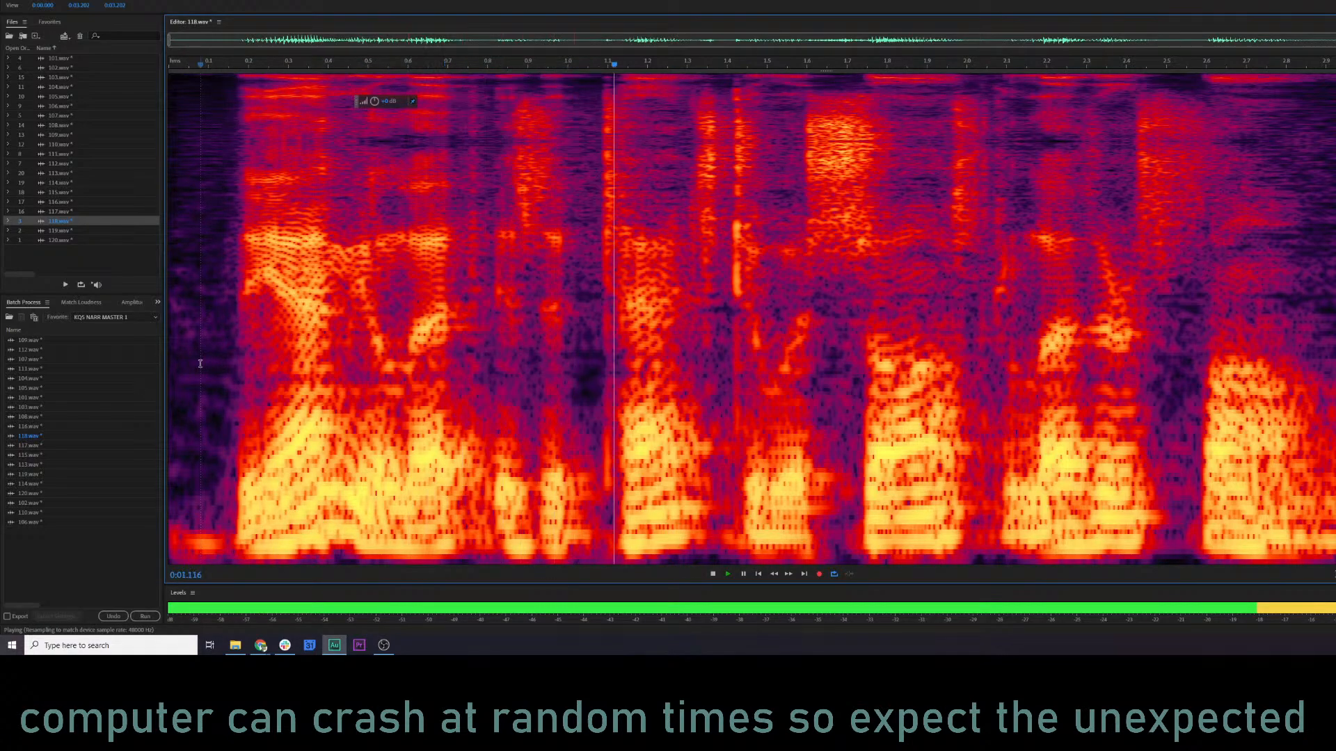
{"action": "key", "text": "space"}
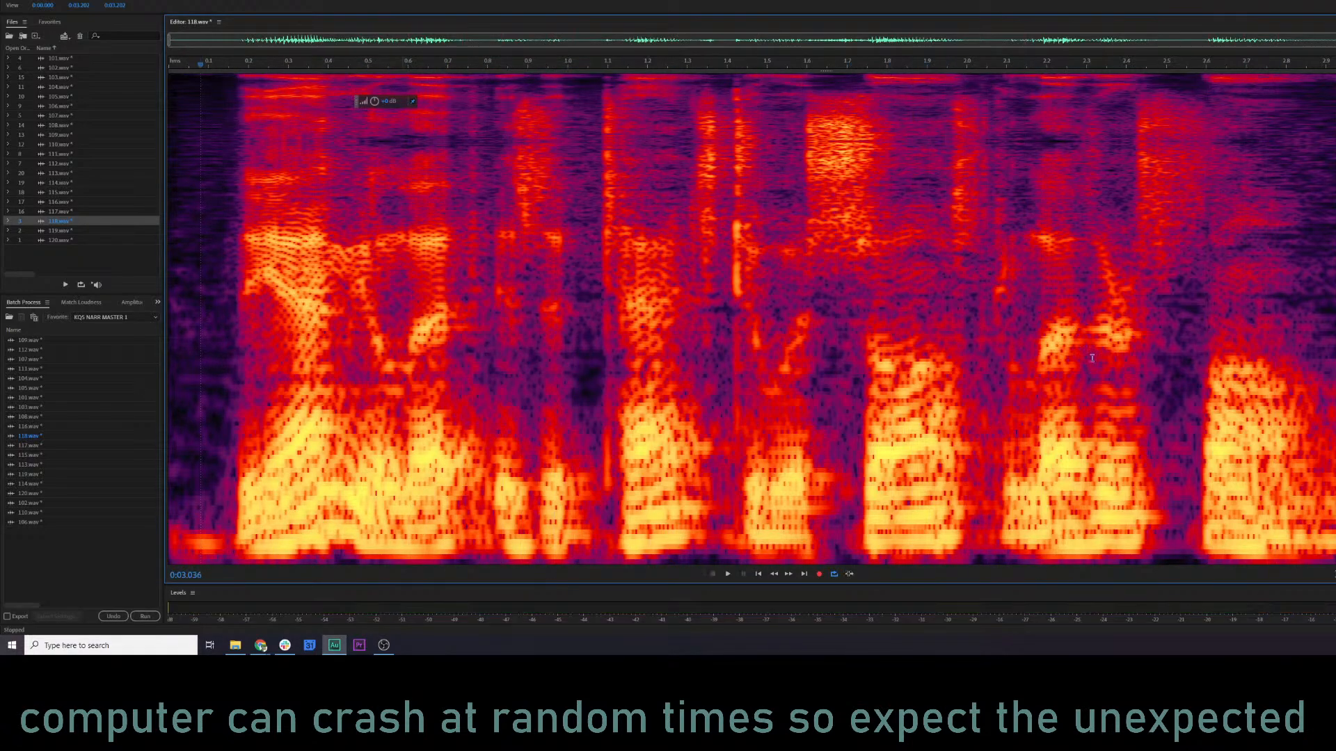
Audition 119.wav and silence its opening noise up to about 0.3 s with Amplify.
{"action": "left_click", "coordinate": [88, 231]}
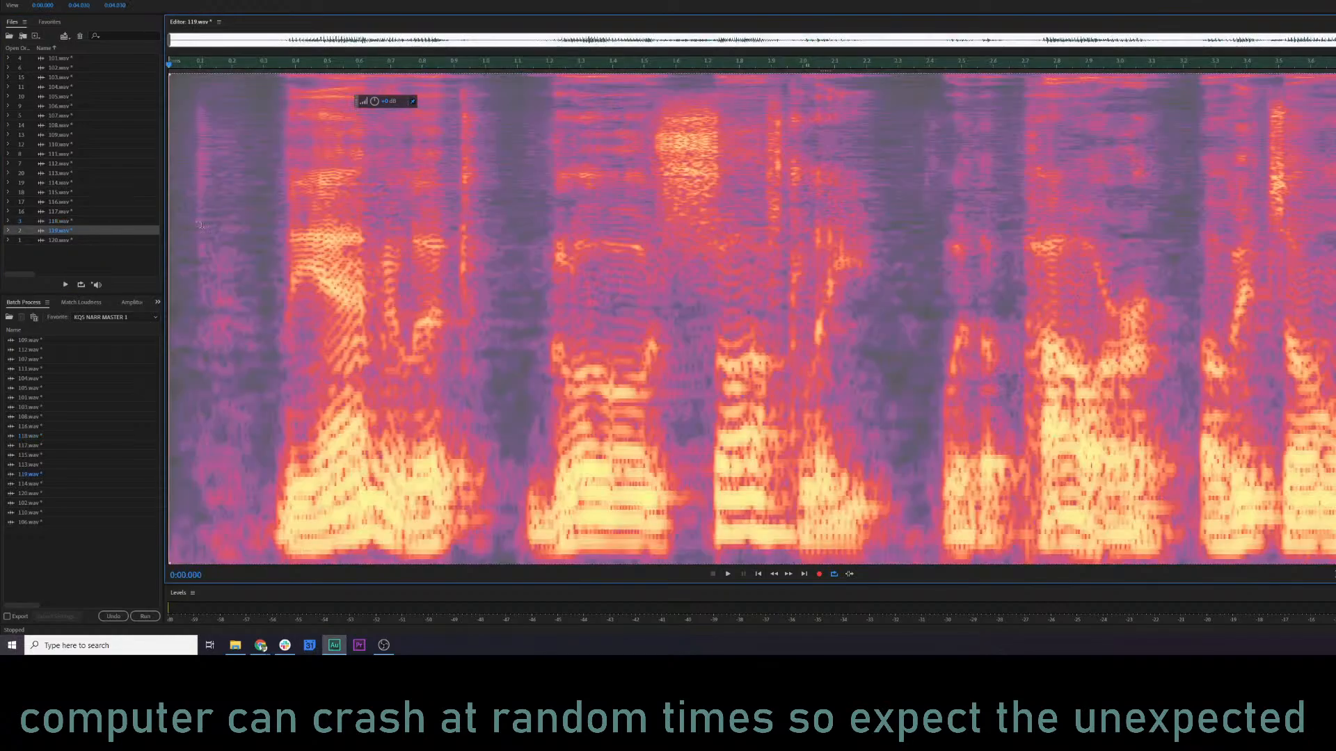
{"action": "key", "text": "space"}
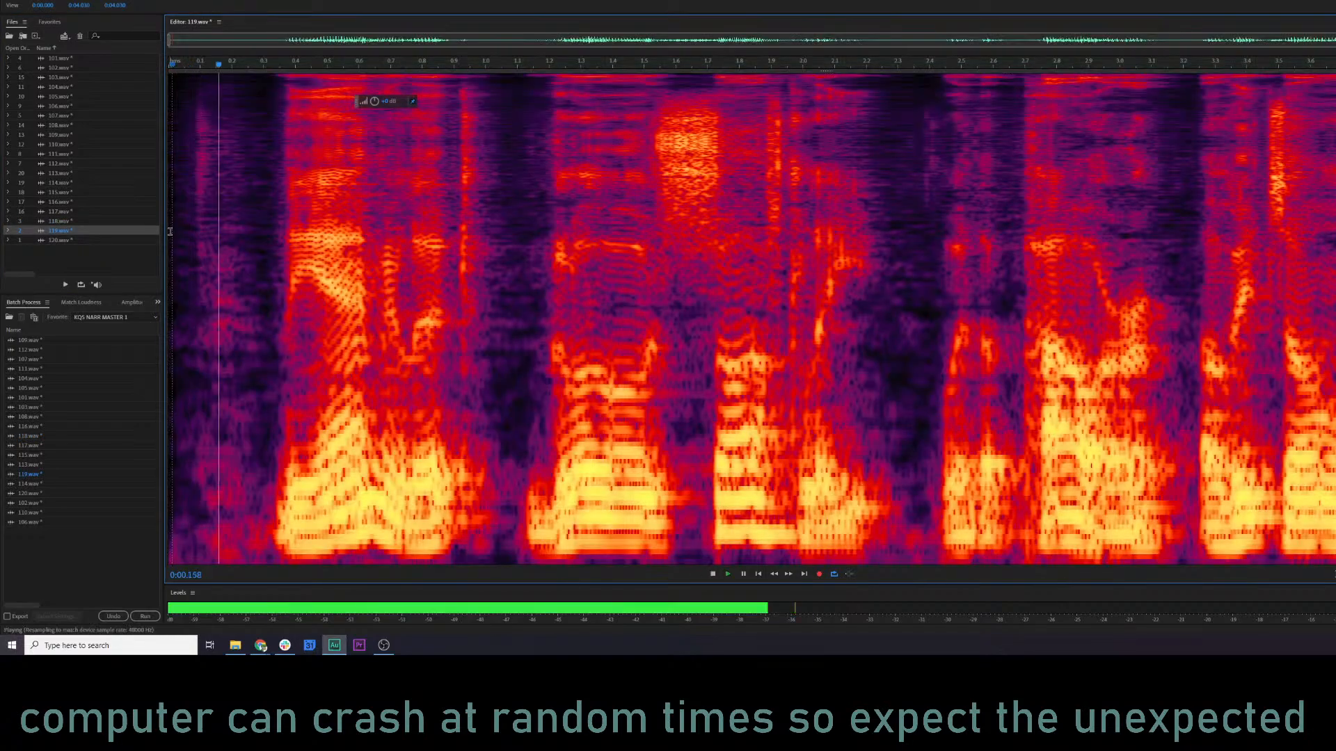
{"action": "left_click_drag", "start_coordinate": [264, 229], "coordinate": [169, 229]}
{"action": "left_click", "coordinate": [251, 218]}
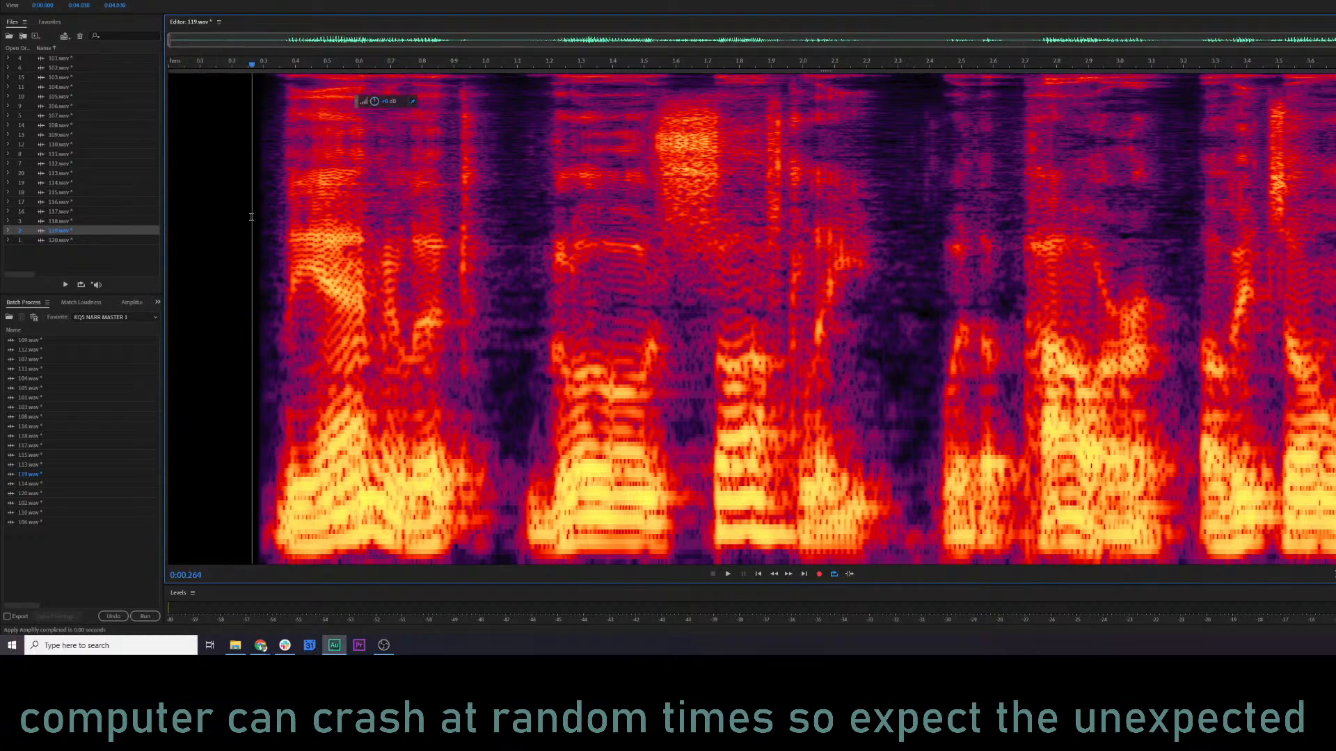
Load the KQS NARR 3 preset in the Parametric Equalizer for 119.wav and audition it from about 0.18 s.
{"action": "key", "text": "space"}
{"action": "key", "text": "p"}
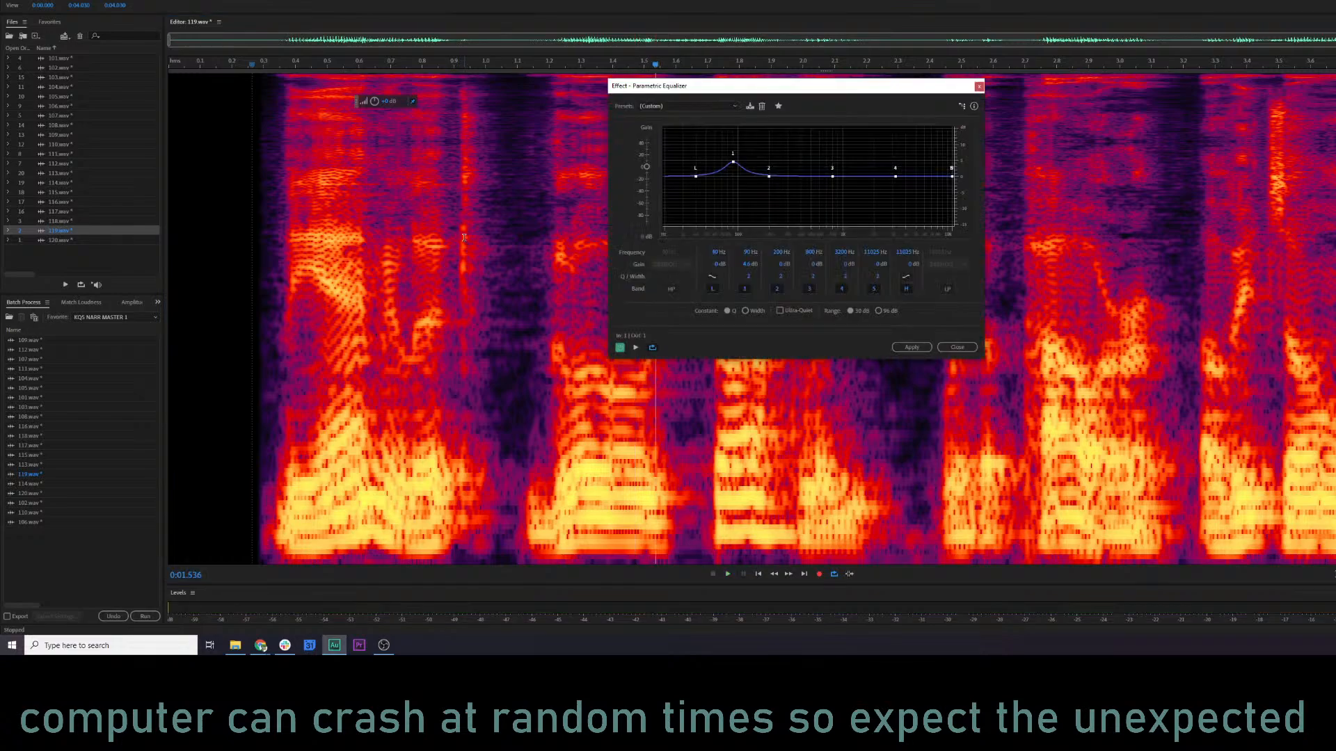
{"action": "left_click", "coordinate": [670, 107]}
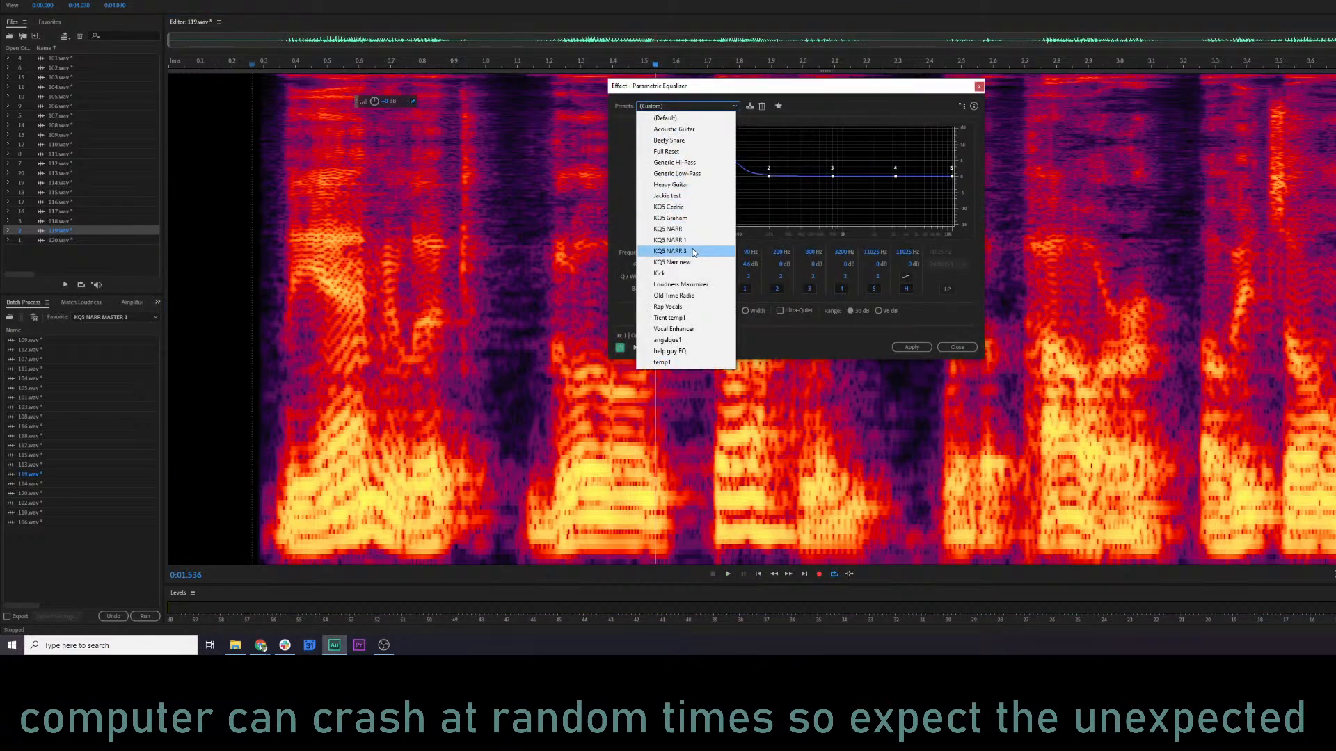
{"action": "left_click", "coordinate": [667, 247]}
{"action": "key", "text": "space"}
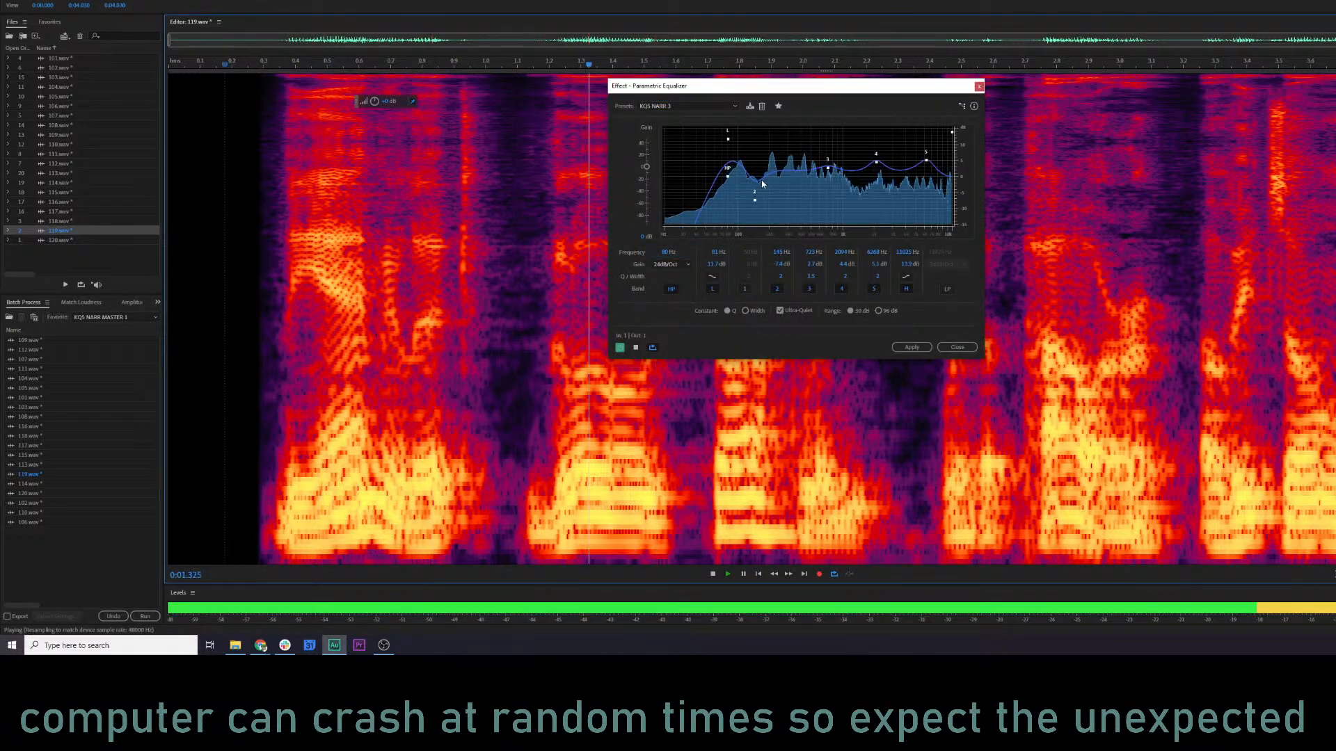
Reduce the boosts of equalizer bands 4 and 5 for 119.wav and replay it from about 0.24 s.
{"action": "left_click_drag", "start_coordinate": [875, 162], "coordinate": [877, 169]}
{"action": "key", "text": "space"}
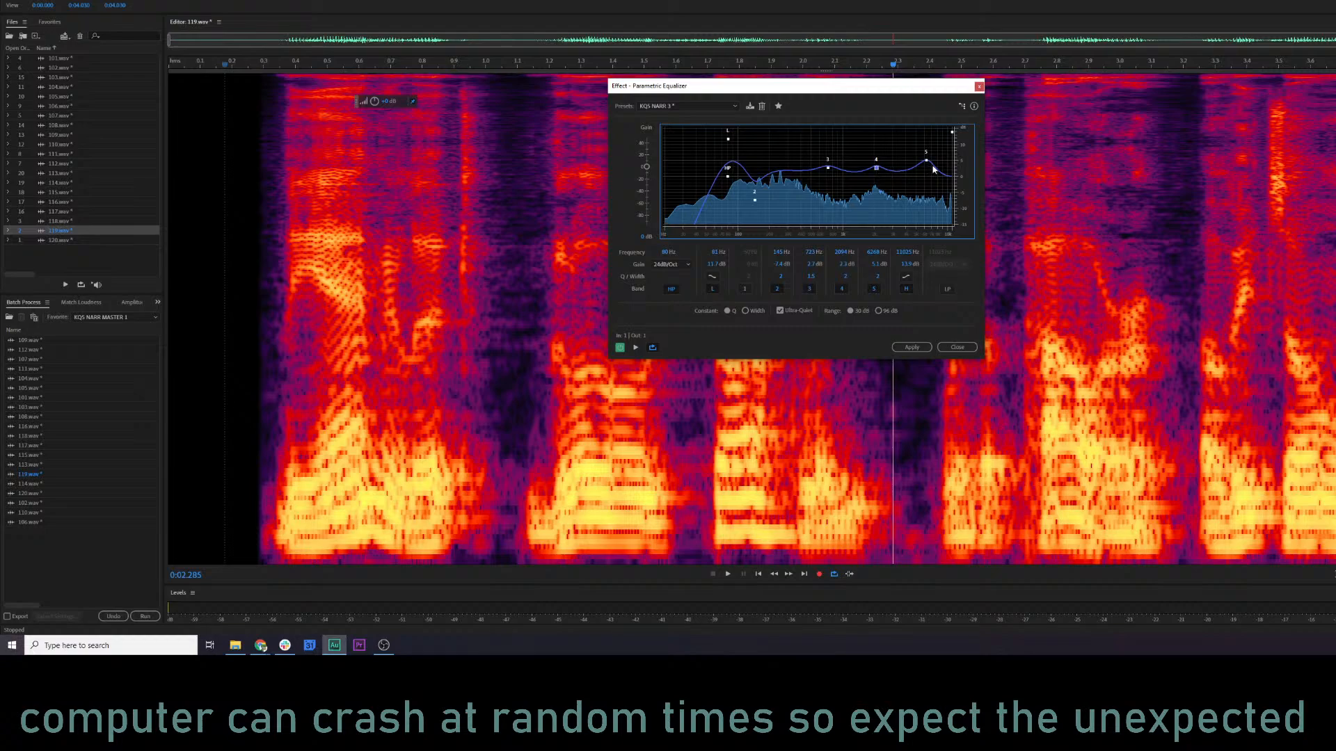
{"action": "key", "text": "space"}
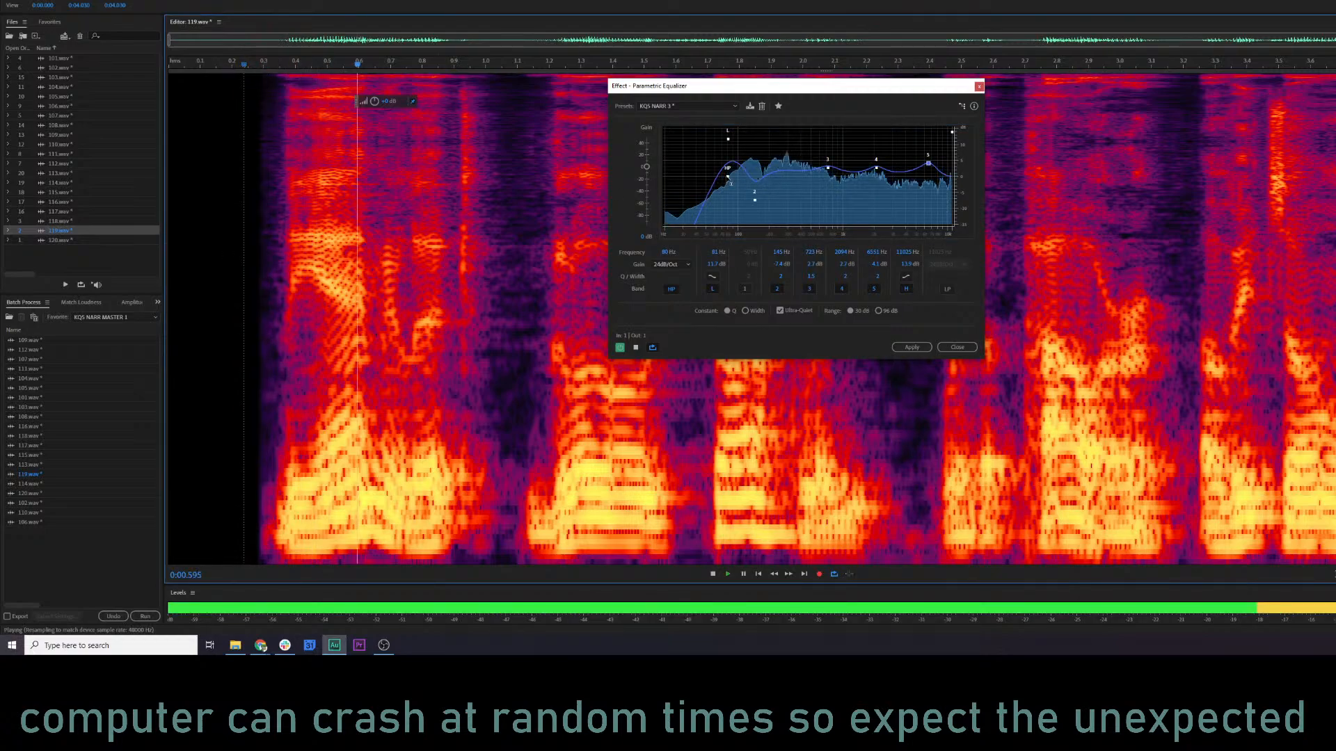
Lower the high-pass cutoff to about 73 Hz, deepen the band 2 cut at about 131 Hz, and audition 119.wav.
{"action": "mouse_move", "coordinate": [756, 201]}
{"action": "left_mouse_down"}
{"action": "mouse_move", "coordinate": [723, 170]}
{"action": "mouse_move", "coordinate": [749, 205]}
{"action": "left_mouse_up"}
{"action": "key", "text": "space"}
{"action": "key", "text": "space"}
{"action": "key", "text": "space"}
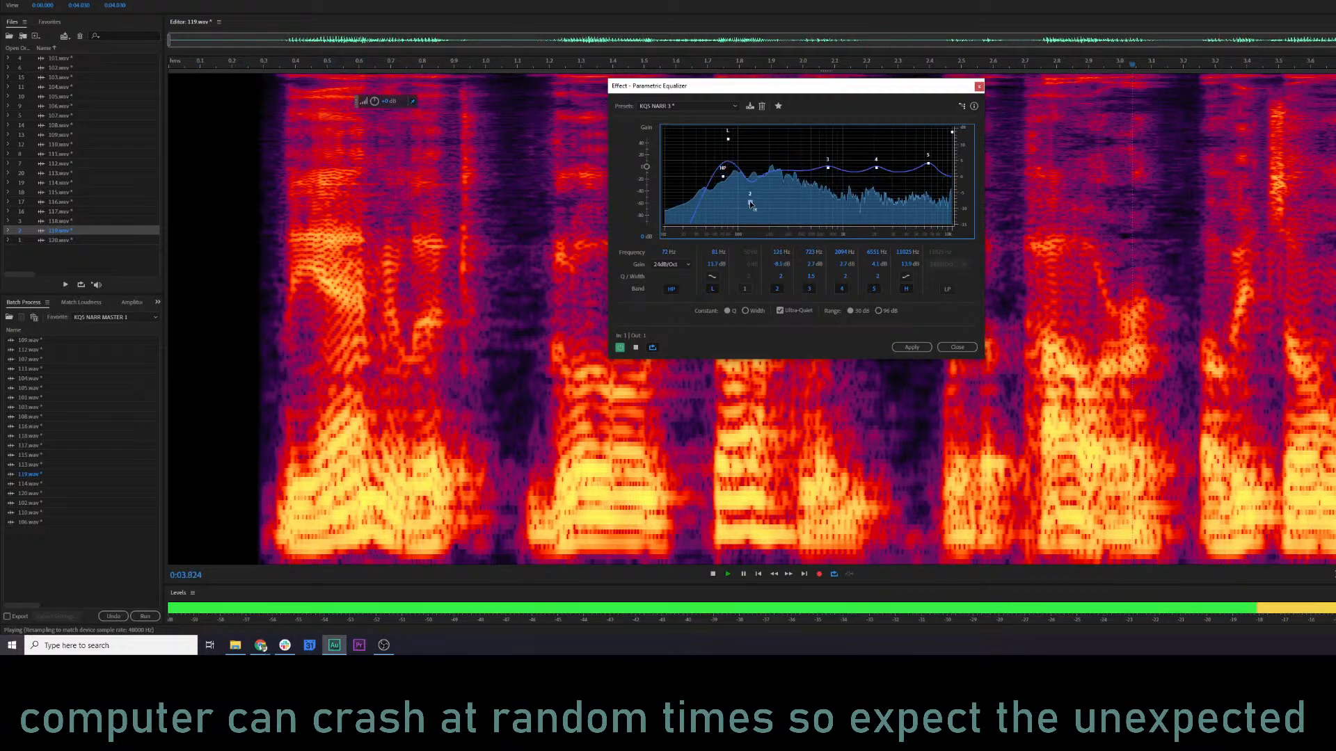
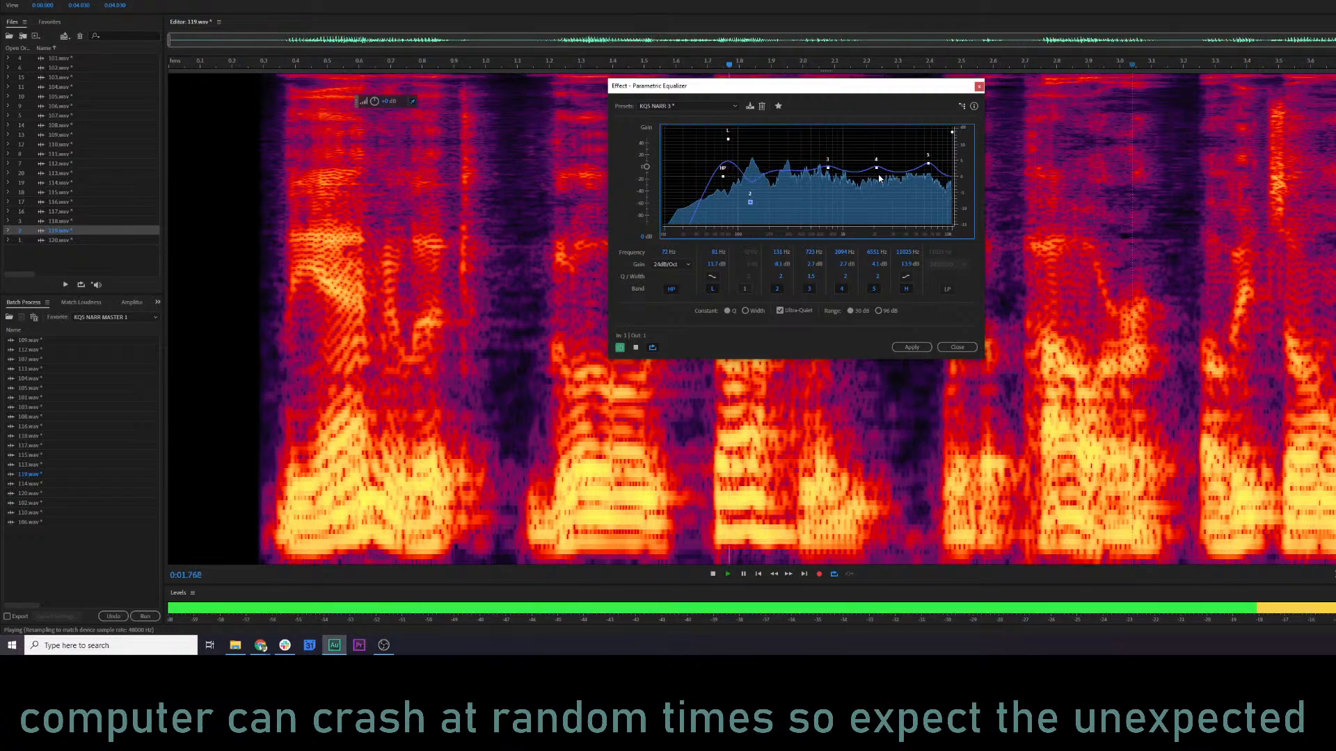
Move equalizer band 3 to about 647 Hz, apply the equalizer to 119.wav, and audition it from about 0.48 s.
{"action": "key", "text": "space"}
{"action": "key", "text": "space"}
{"action": "left_click_drag", "start_coordinate": [875, 168], "coordinate": [822, 175]}
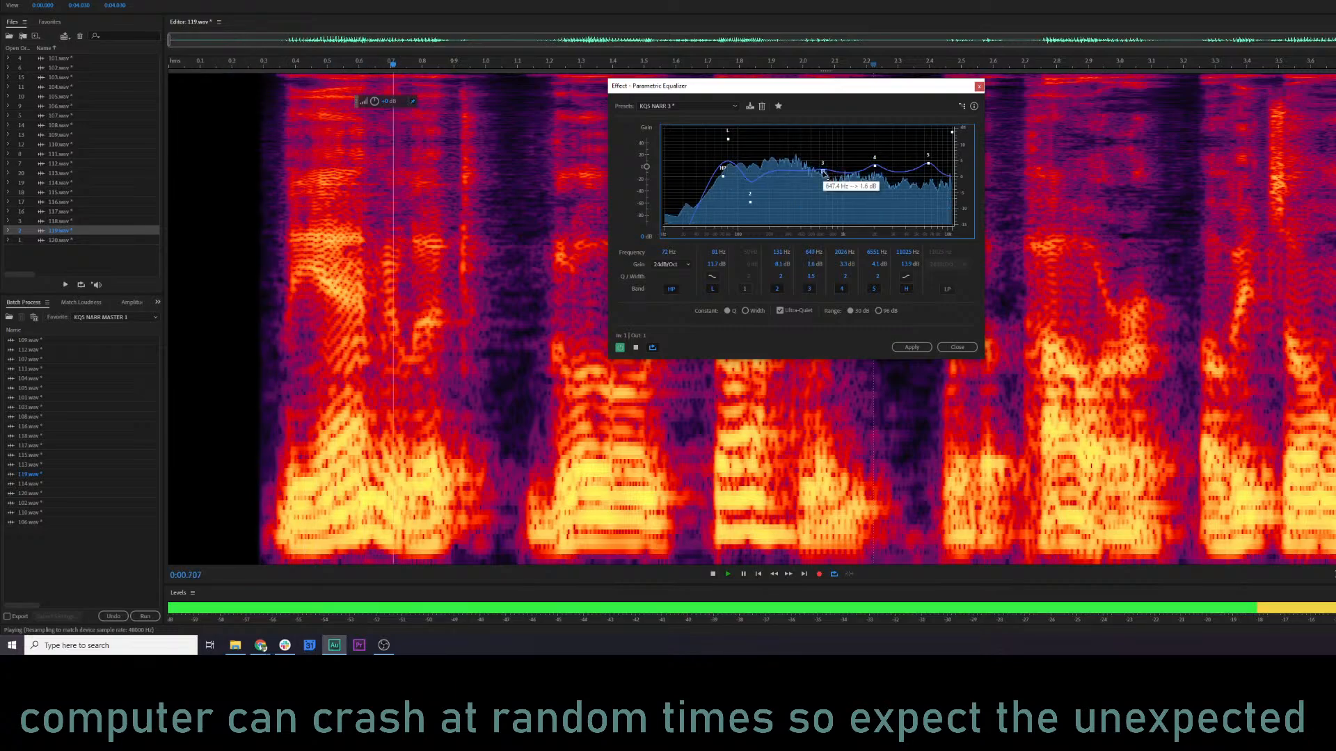
{"action": "left_click", "coordinate": [911, 347]}
{"action": "left_click", "coordinate": [321, 356]}
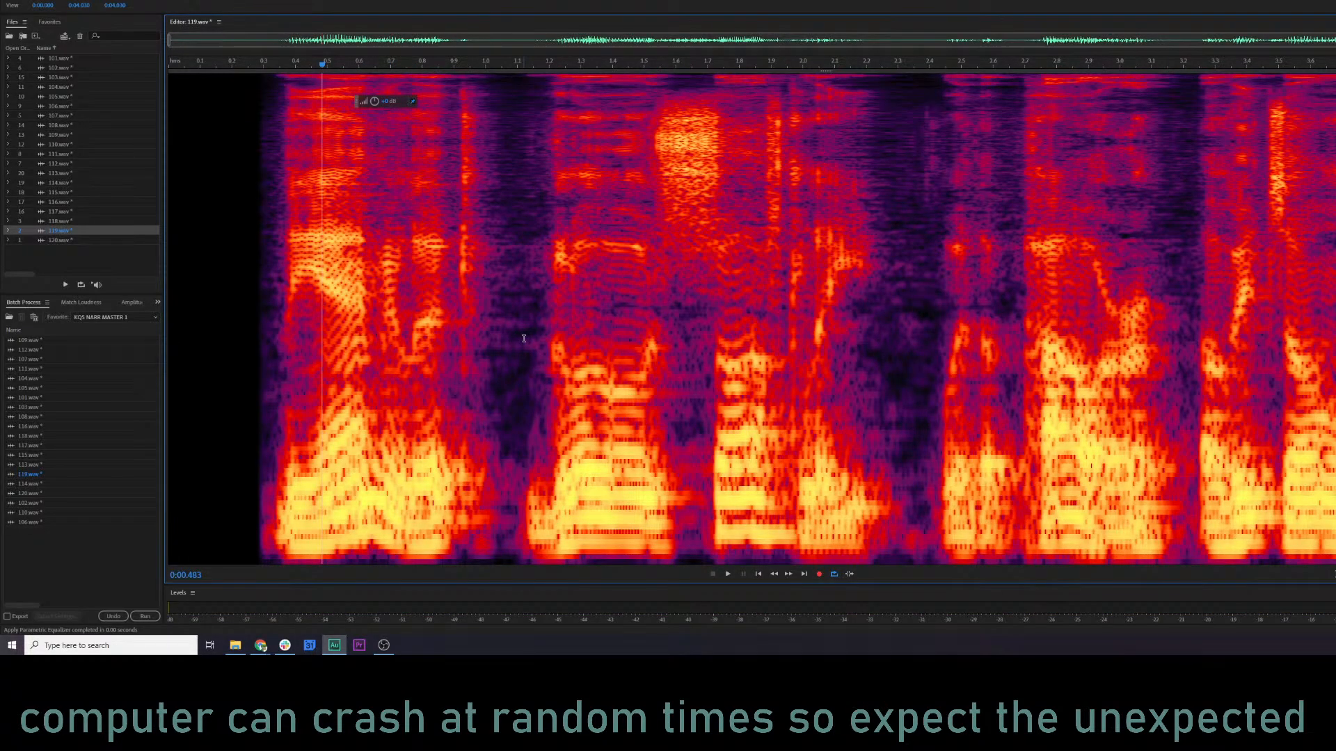
{"action": "key", "text": "space"}
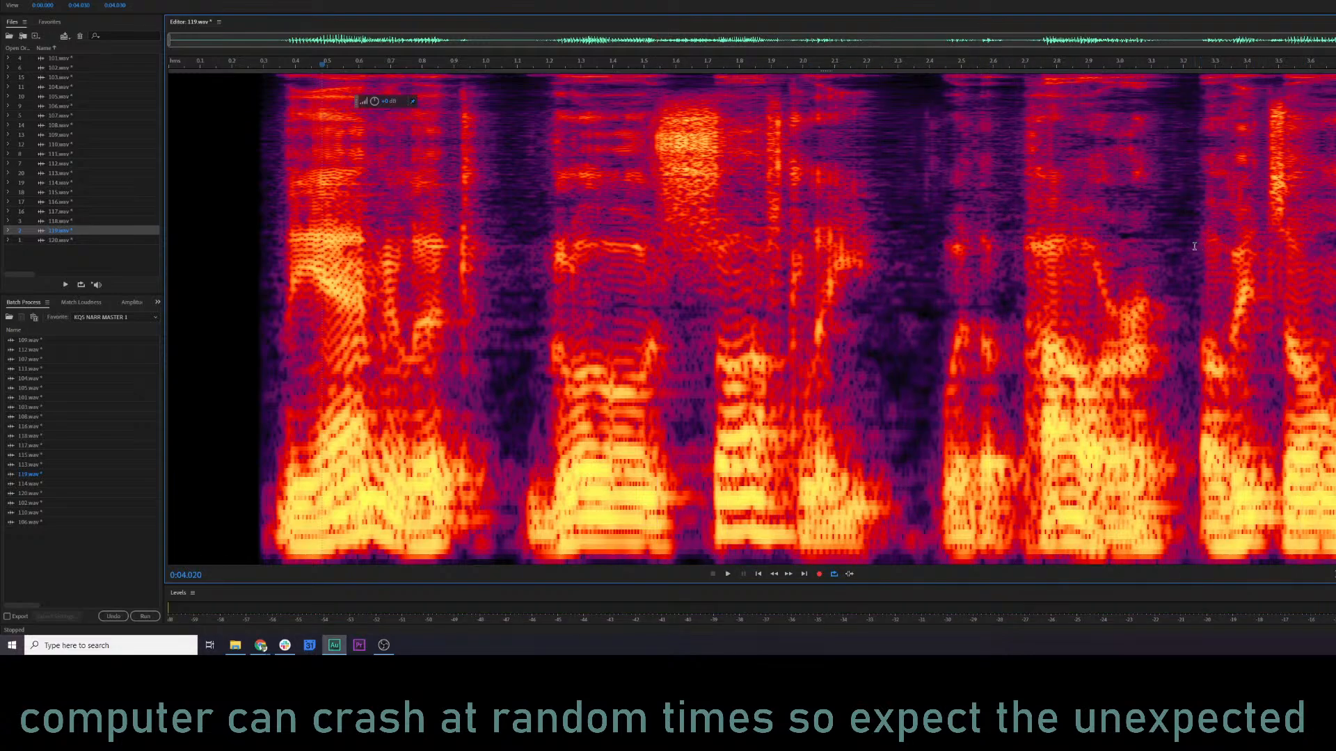
Copy the audio from about 3.24 s to the end of 119.wav and audition the pause before it.
{"action": "left_click_drag", "start_coordinate": [1198, 246], "coordinate": [1335, 247]}
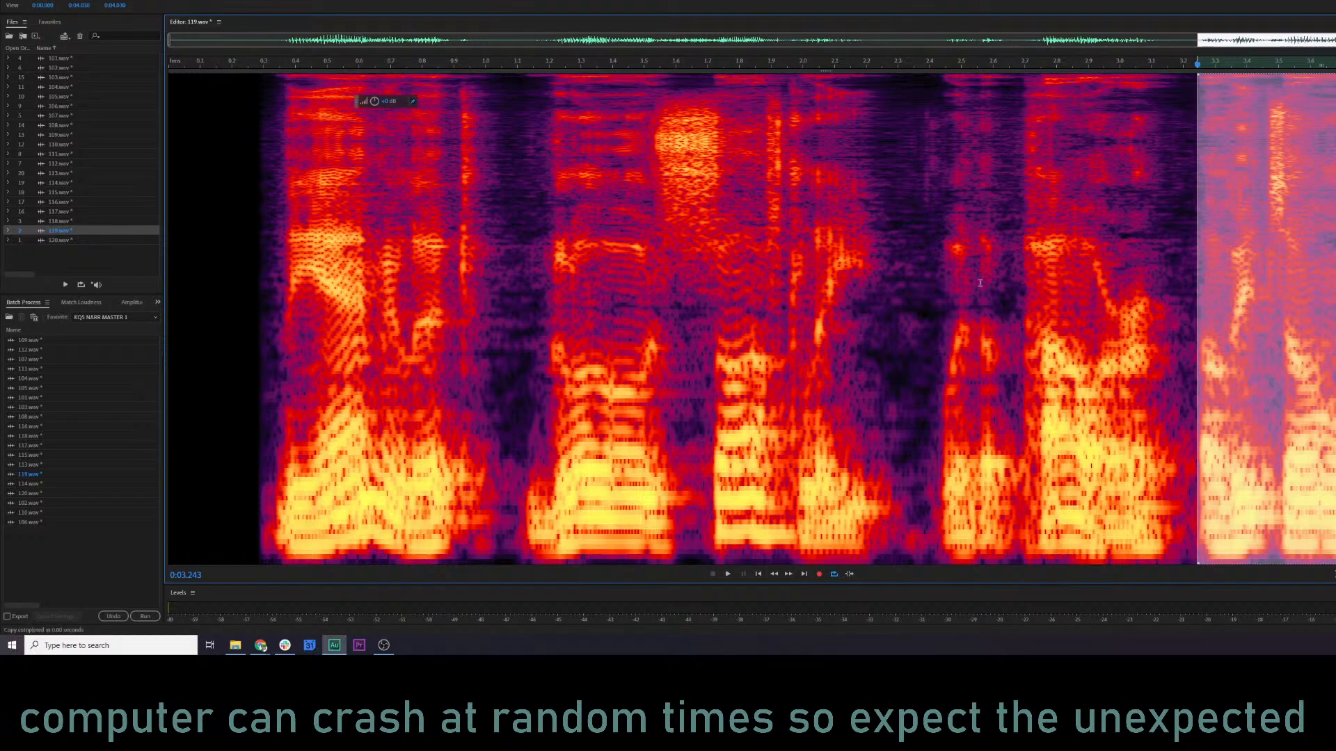
{"action": "left_click", "coordinate": [855, 286]}
{"action": "key", "text": "space"}
{"action": "key", "text": "space"}
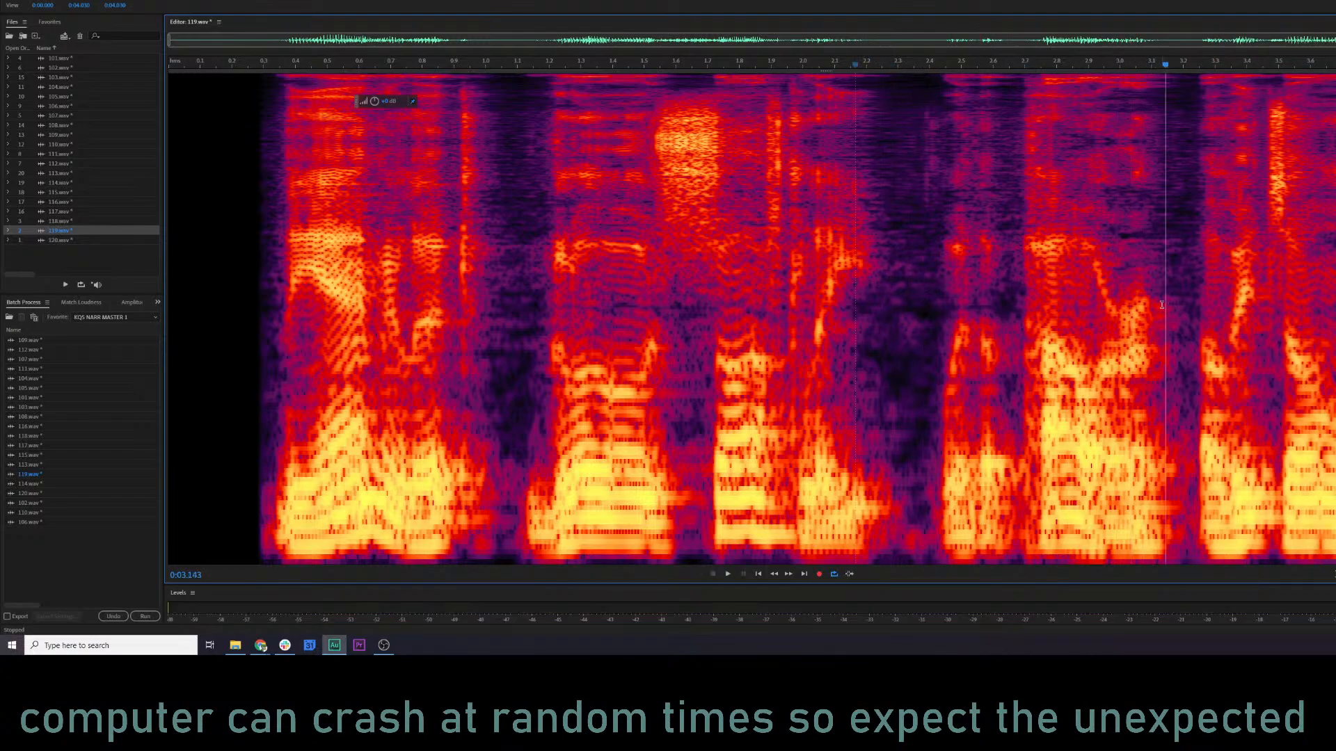
Try mix-pasting the copied ending at about 3.13 s, audition the join, and undo the paste.
{"action": "right_click", "coordinate": [1162, 304]}
{"action": "left_click", "coordinate": [1200, 487]}
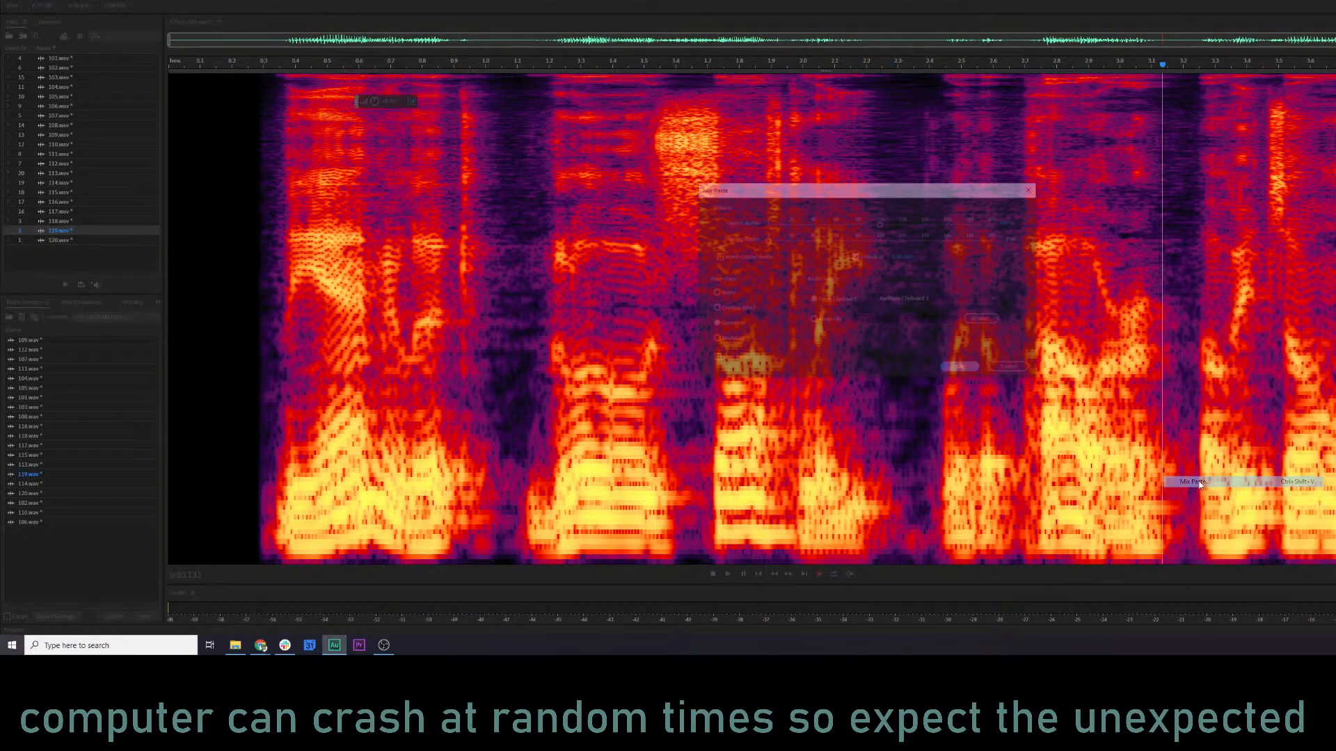
{"action": "left_click", "coordinate": [957, 369]}
{"action": "left_click", "coordinate": [865, 362]}
{"action": "key", "text": "space"}
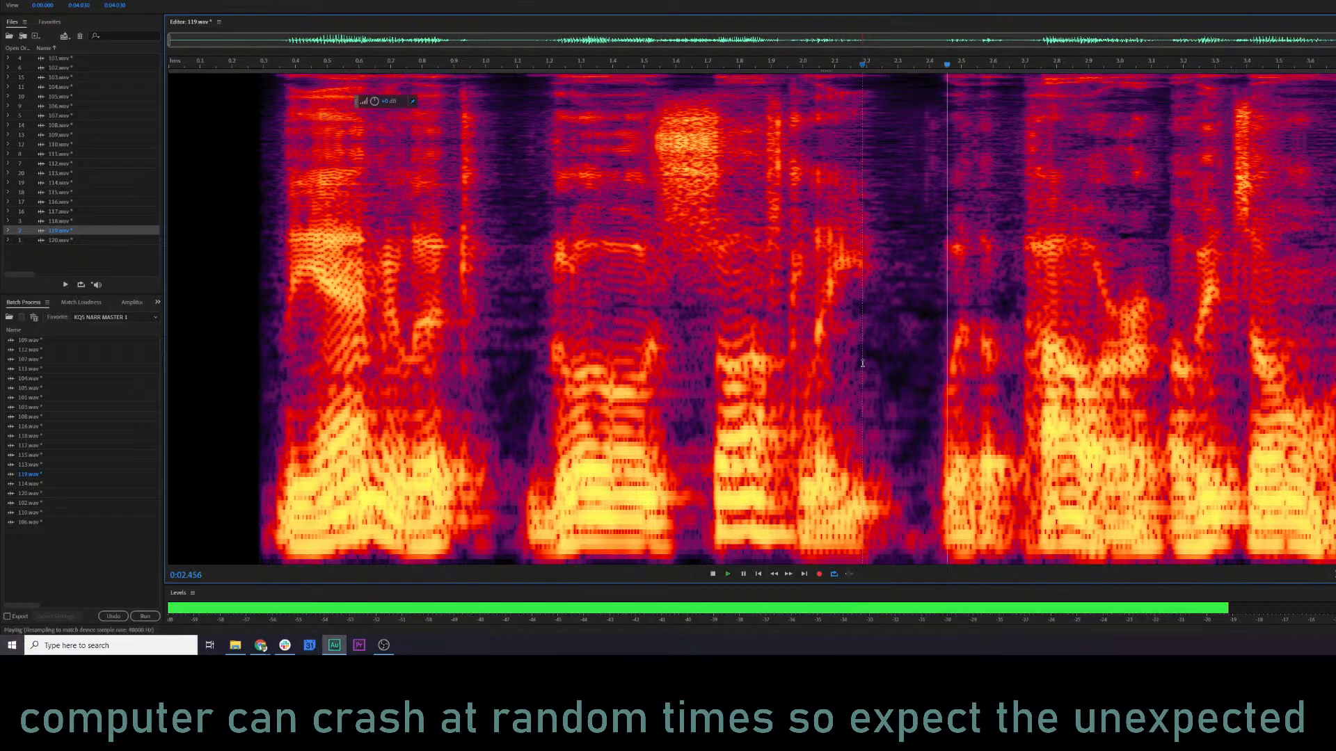
{"action": "key", "text": "space"}
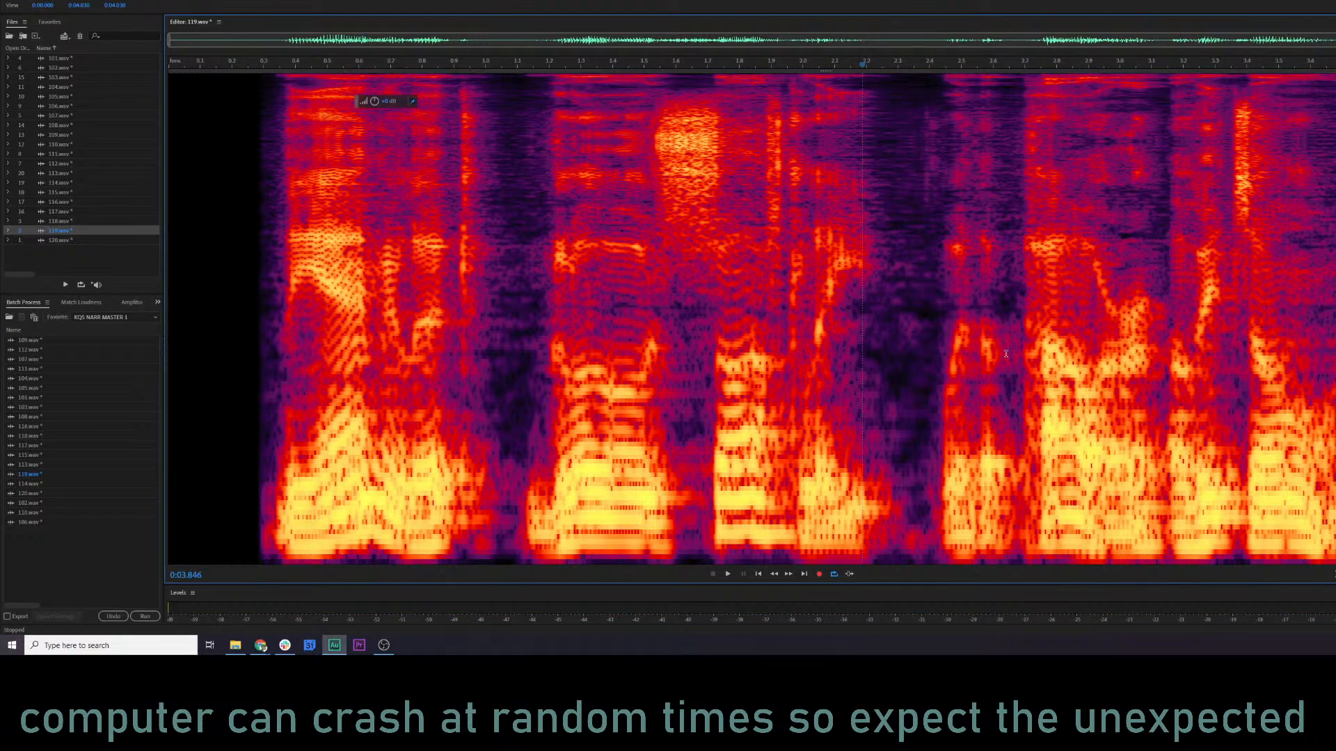
{"action": "key", "text": "ctrl+z"}
Try mix-pasting the copied ending earlier, at about 3.07 s, and audition the join from about 1.72 s.
{"action": "right_click", "coordinate": [1143, 313]}
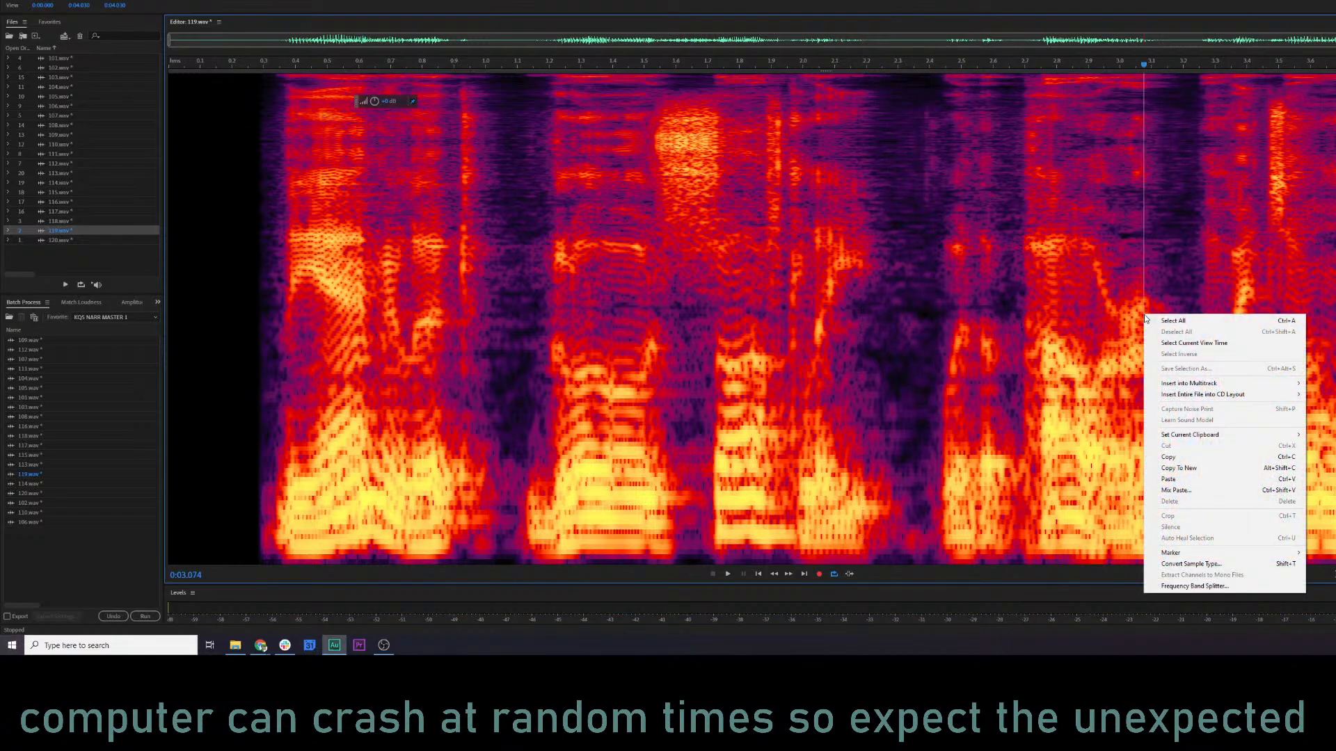
{"action": "left_click", "coordinate": [1183, 484]}
{"action": "left_click", "coordinate": [962, 369]}
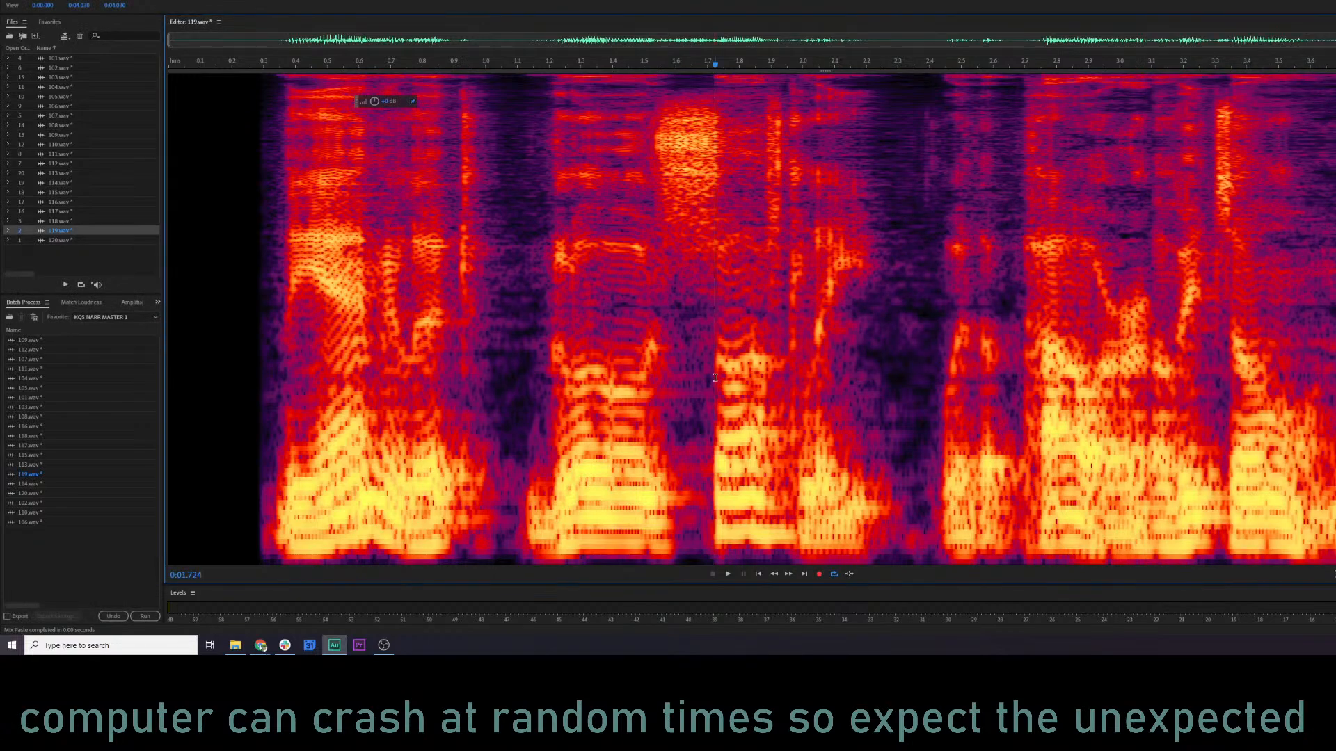
{"action": "left_click", "coordinate": [716, 376]}
{"action": "key", "text": "space"}
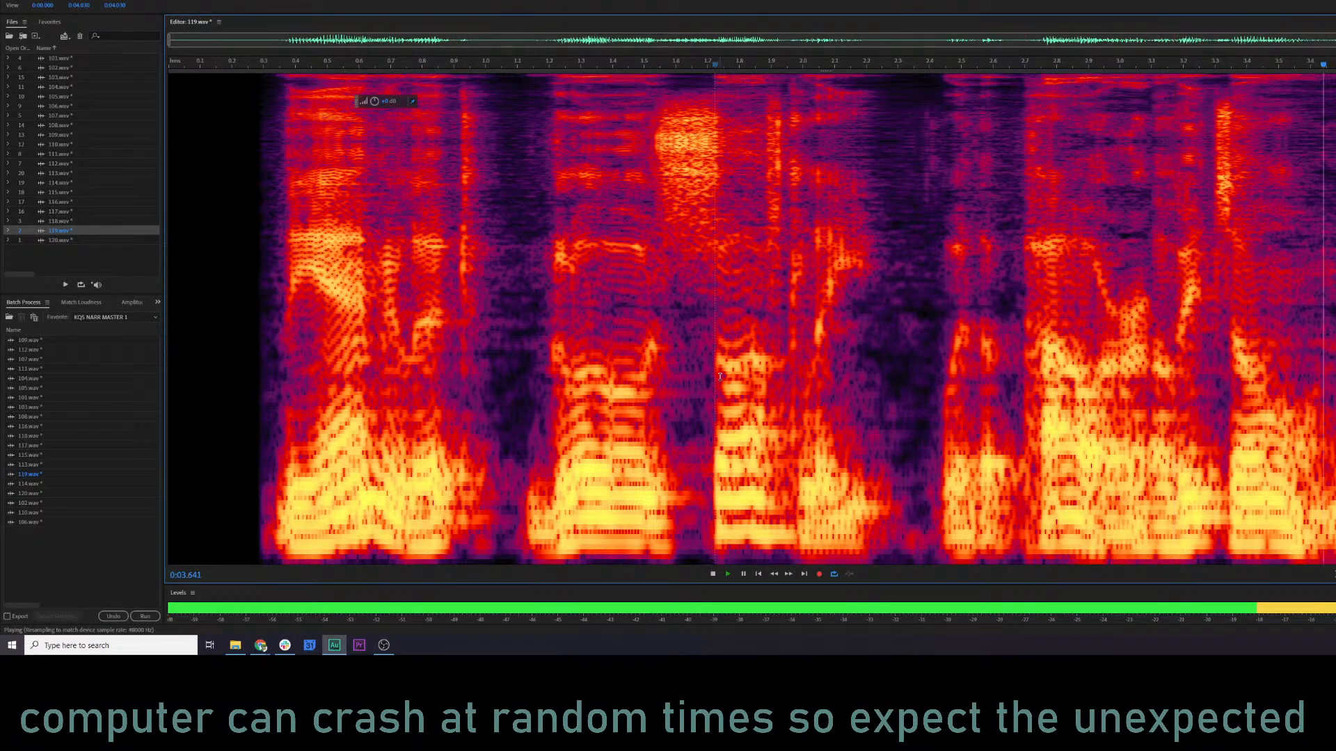
{"action": "key", "text": "space"}
Audition the original pause, mix-paste the copied ending at about 3.17 s, and replay the join from about 2.37 s.
{"action": "left_click", "coordinate": [1081, 388]}
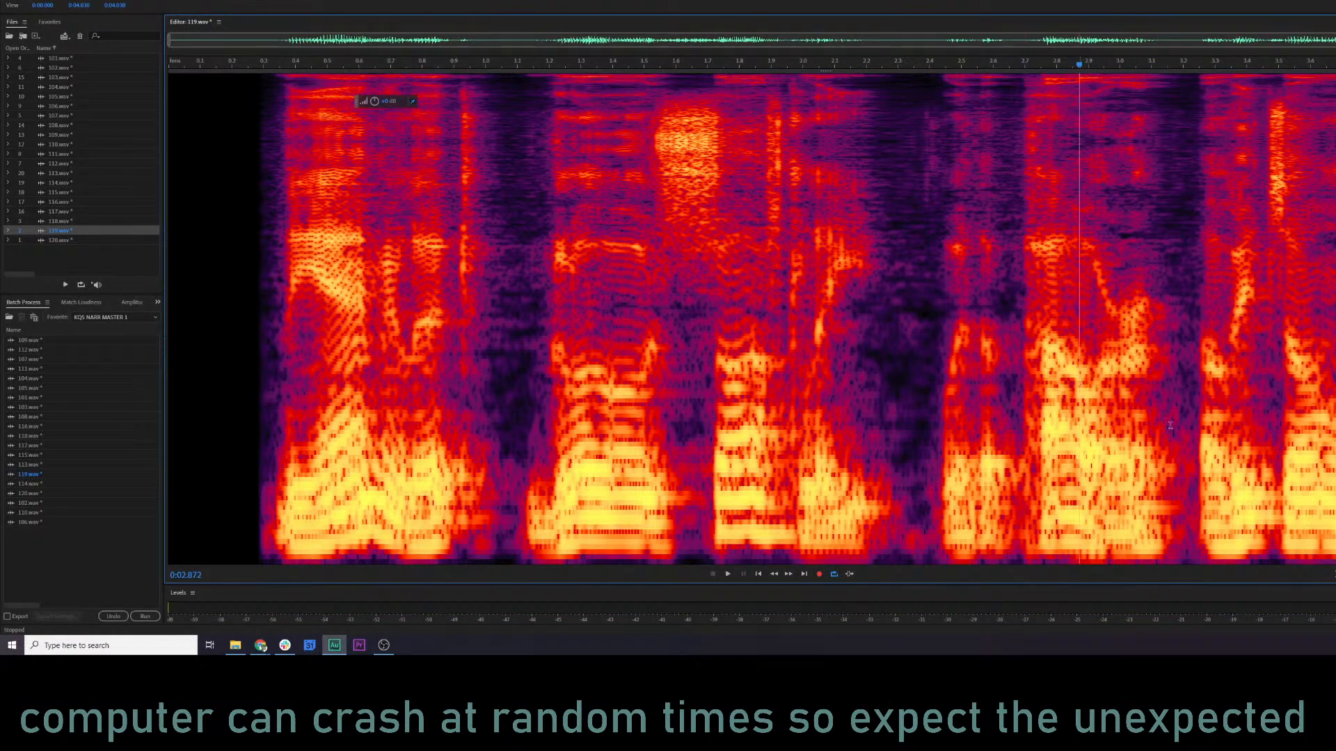
{"action": "key", "text": "space"}
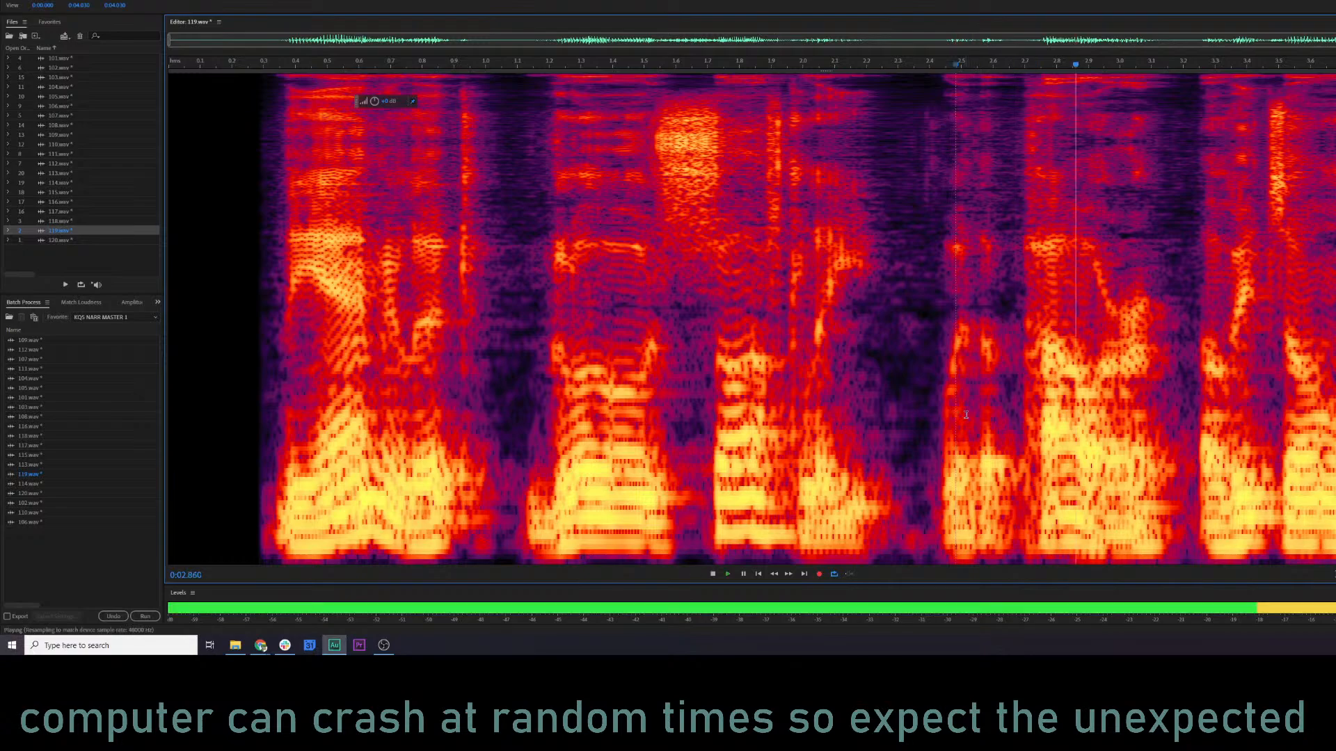
{"action": "right_click", "coordinate": [1174, 429]}
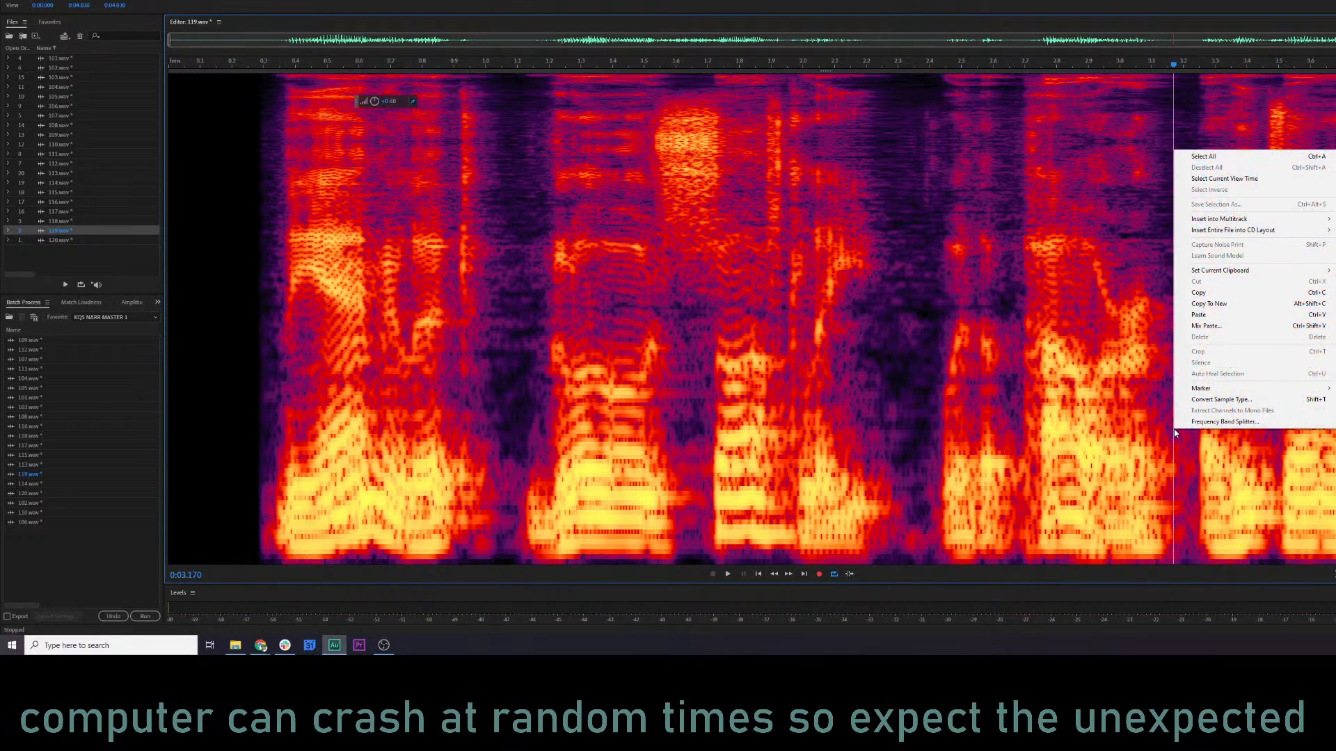
{"action": "left_click", "coordinate": [1212, 327]}
{"action": "left_click", "coordinate": [958, 367]}
{"action": "left_click", "coordinate": [921, 362]}
{"action": "key", "text": "space"}
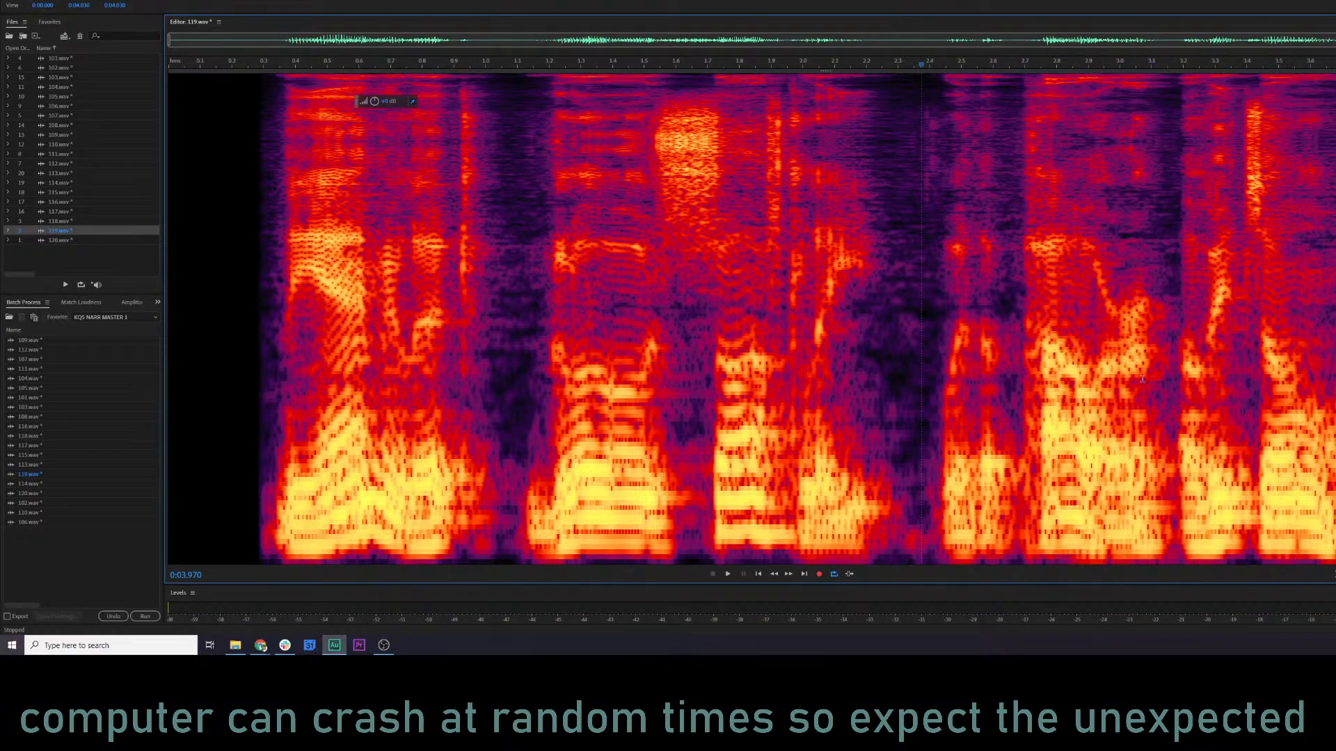
Audition 119.wav from about 1.2 s and copy the audio from about 2.42 s to the end.
{"action": "left_click", "coordinate": [670, 309]}
{"action": "left_click", "coordinate": [549, 313]}
{"action": "key", "text": "space"}
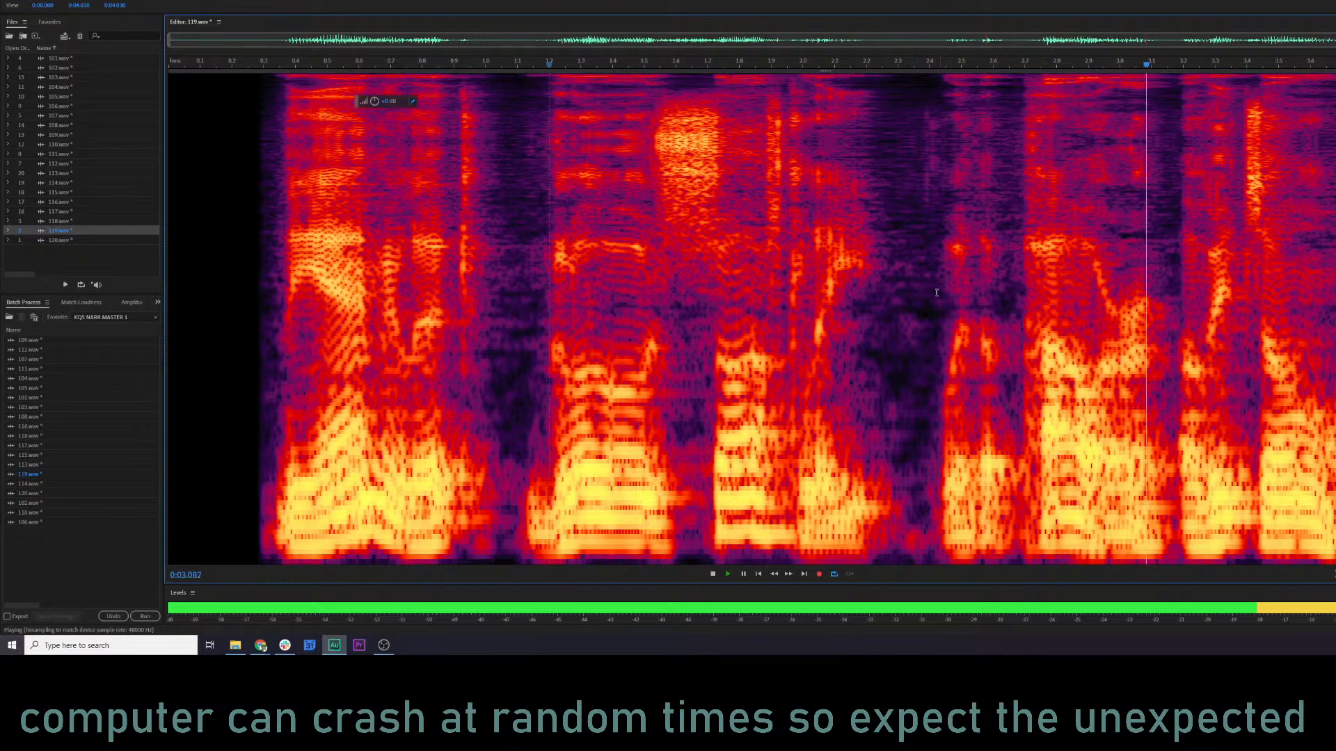
{"action": "left_click_drag", "start_coordinate": [934, 290], "coordinate": [1335, 292]}
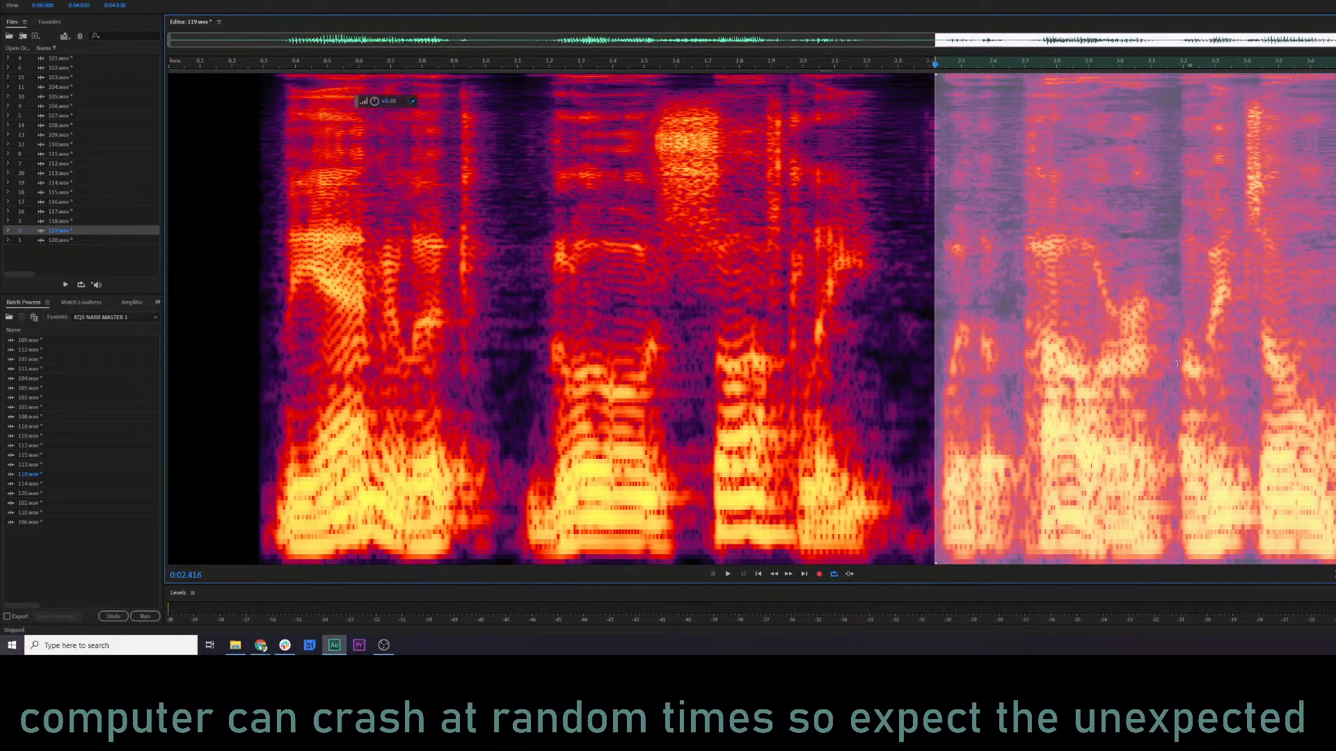
{"action": "left_click", "coordinate": [684, 338]}
{"action": "key", "text": "space"}
{"action": "key", "text": "space"}
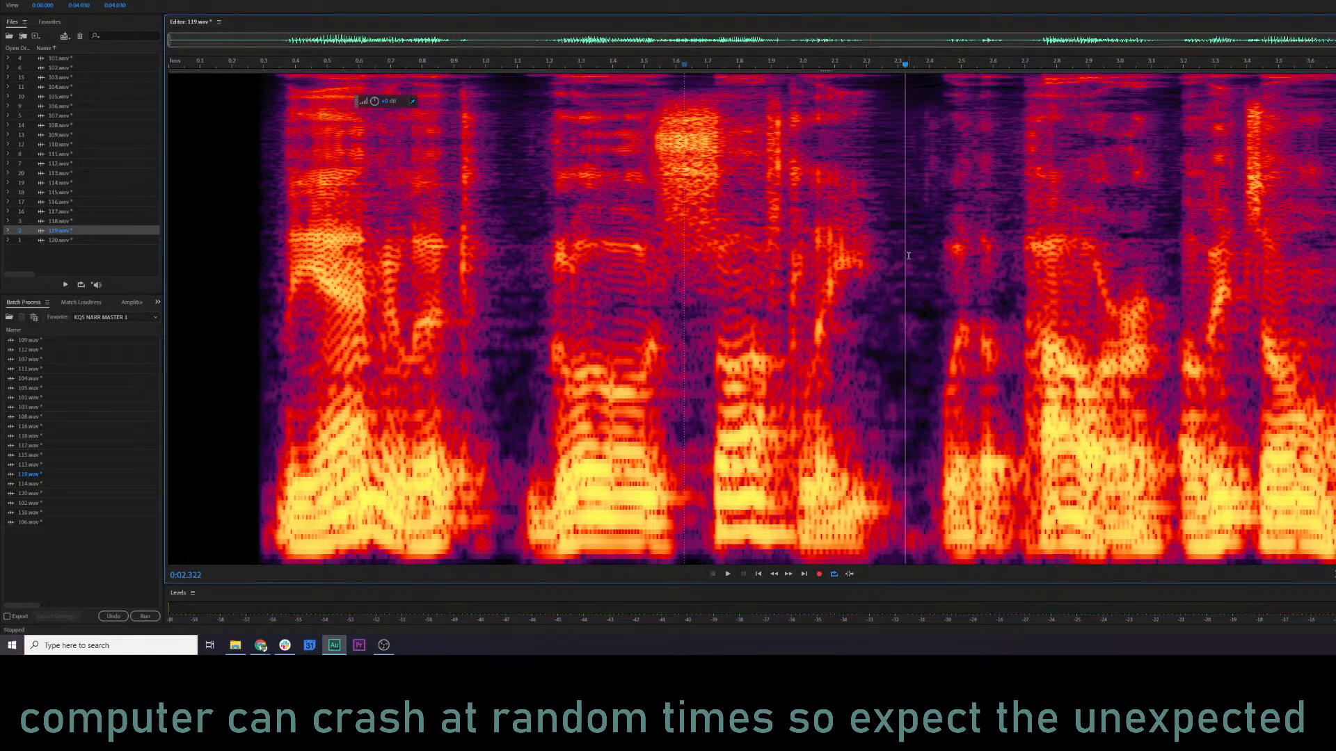
Mix-paste the copied audio at about 2.32 s to shorten the pause and audition the join from about 1.5 s.
{"action": "right_click", "coordinate": [906, 257]}
{"action": "left_click", "coordinate": [946, 432]}
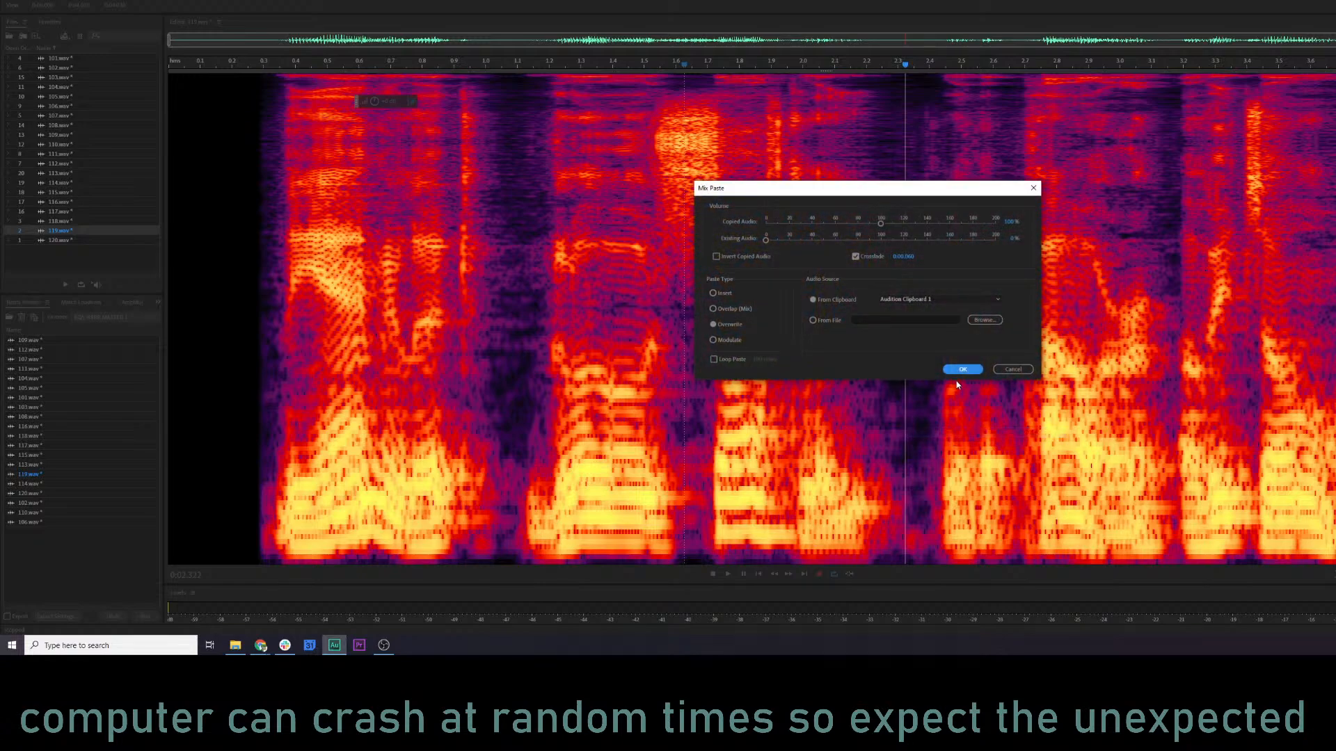
{"action": "left_click", "coordinate": [959, 370]}
{"action": "left_click", "coordinate": [643, 354]}
{"action": "key", "text": "space"}
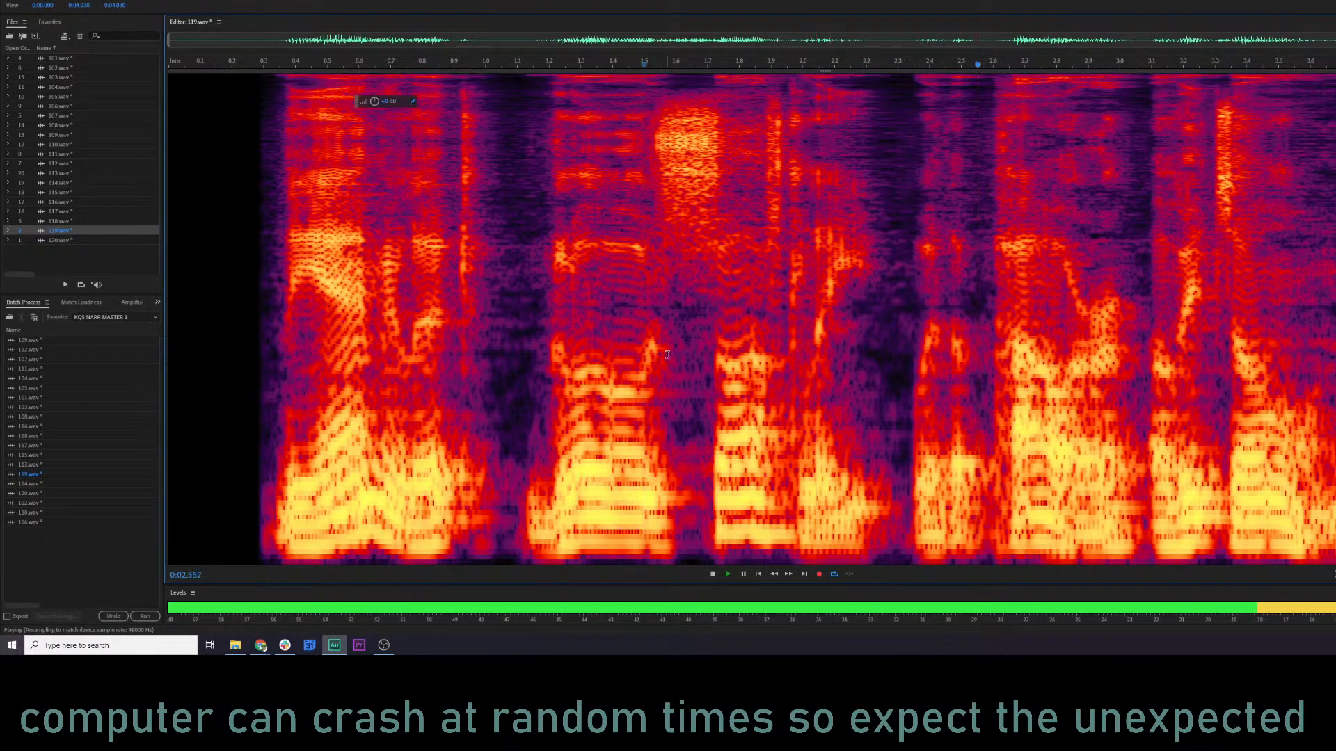
Audition the start of 119.wav and copy the audio from about 1.12 s to the end.
{"action": "left_click", "coordinate": [234, 306]}
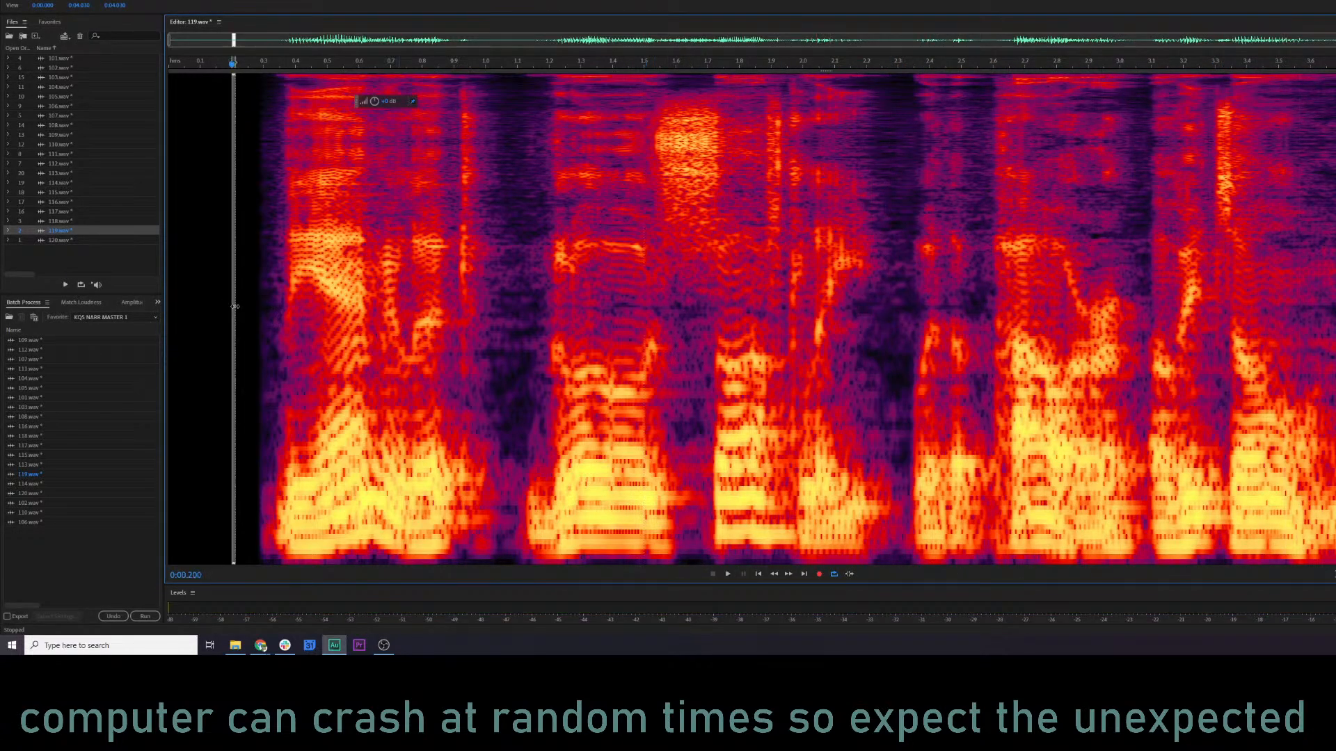
{"action": "left_click", "coordinate": [267, 306]}
{"action": "key", "text": "space"}
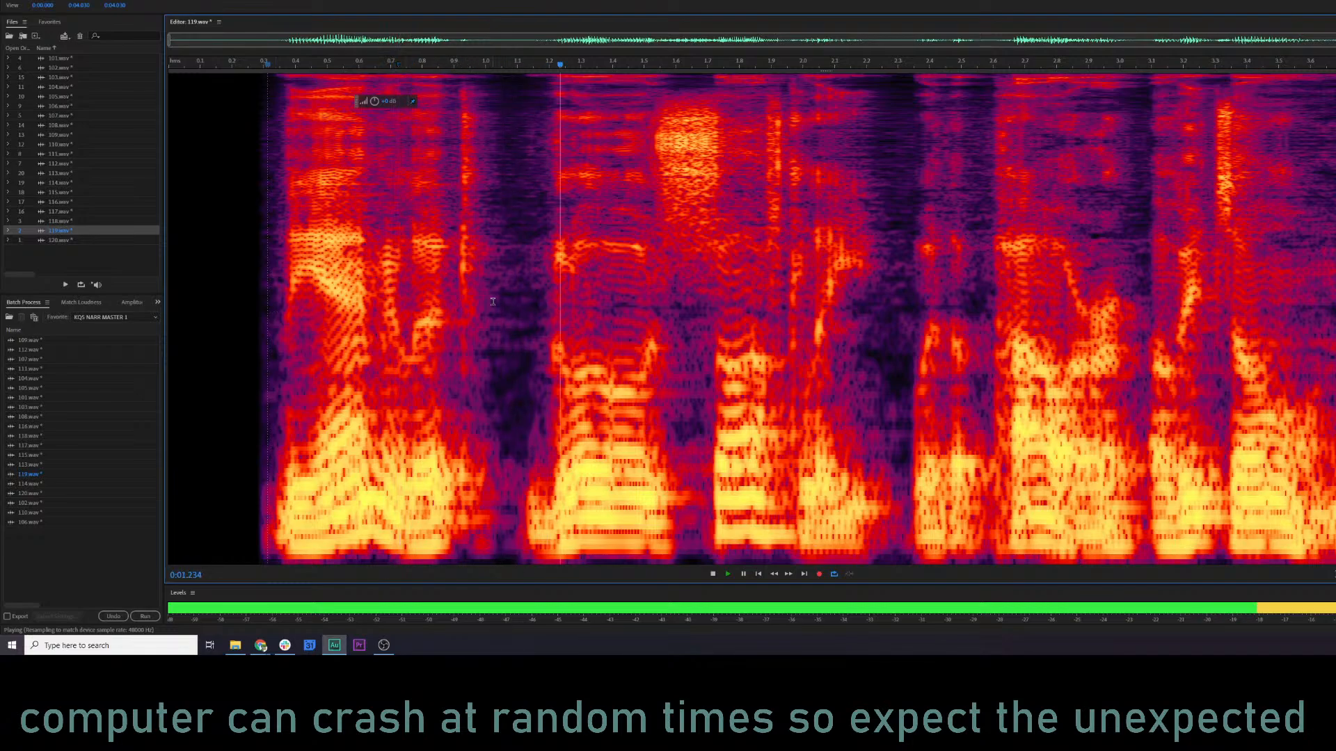
{"action": "key", "text": "space"}
{"action": "left_click_drag", "start_coordinate": [525, 303], "coordinate": [1332, 303]}
{"action": "left_click", "coordinate": [210, 330]}
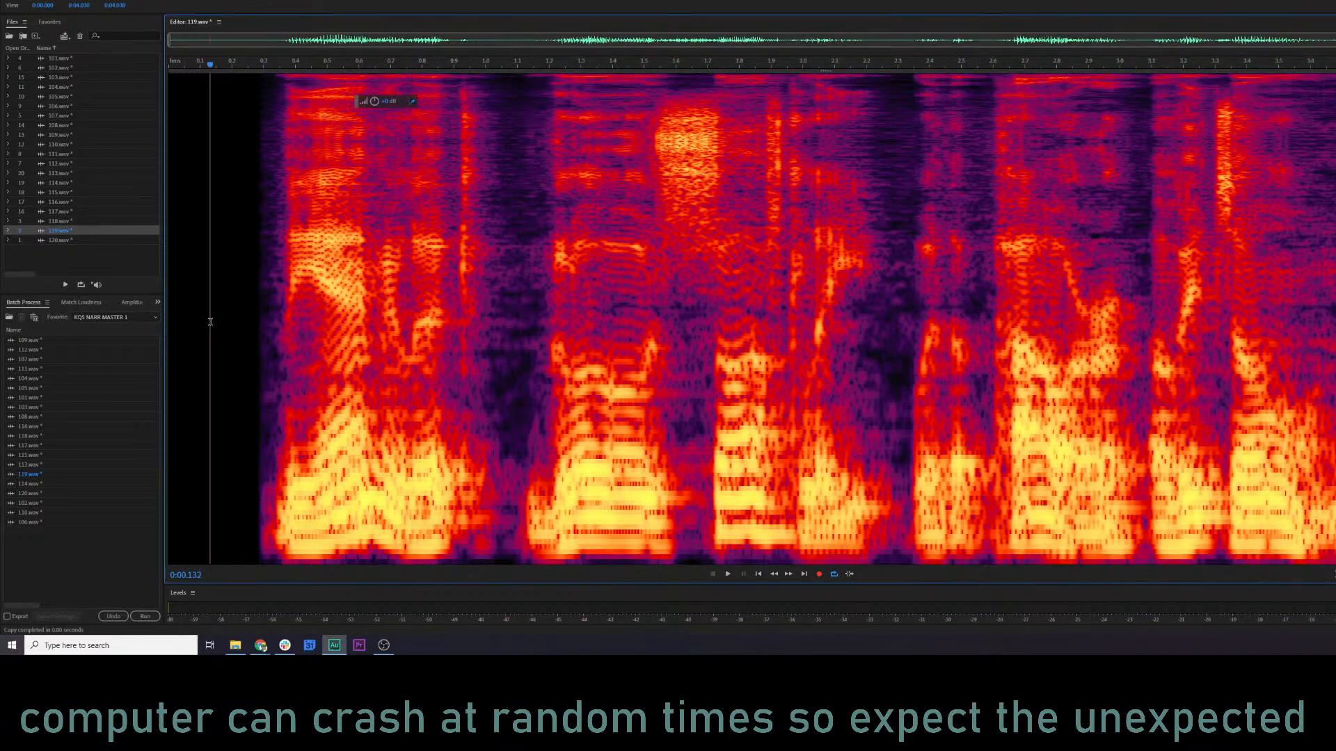
{"action": "key", "text": "space"}
{"action": "key", "text": "space"}
Mix-paste the copied audio at 1.00 s to shorten the first pause and audition the file from about 0.26 s.
{"action": "right_click", "coordinate": [486, 252]}
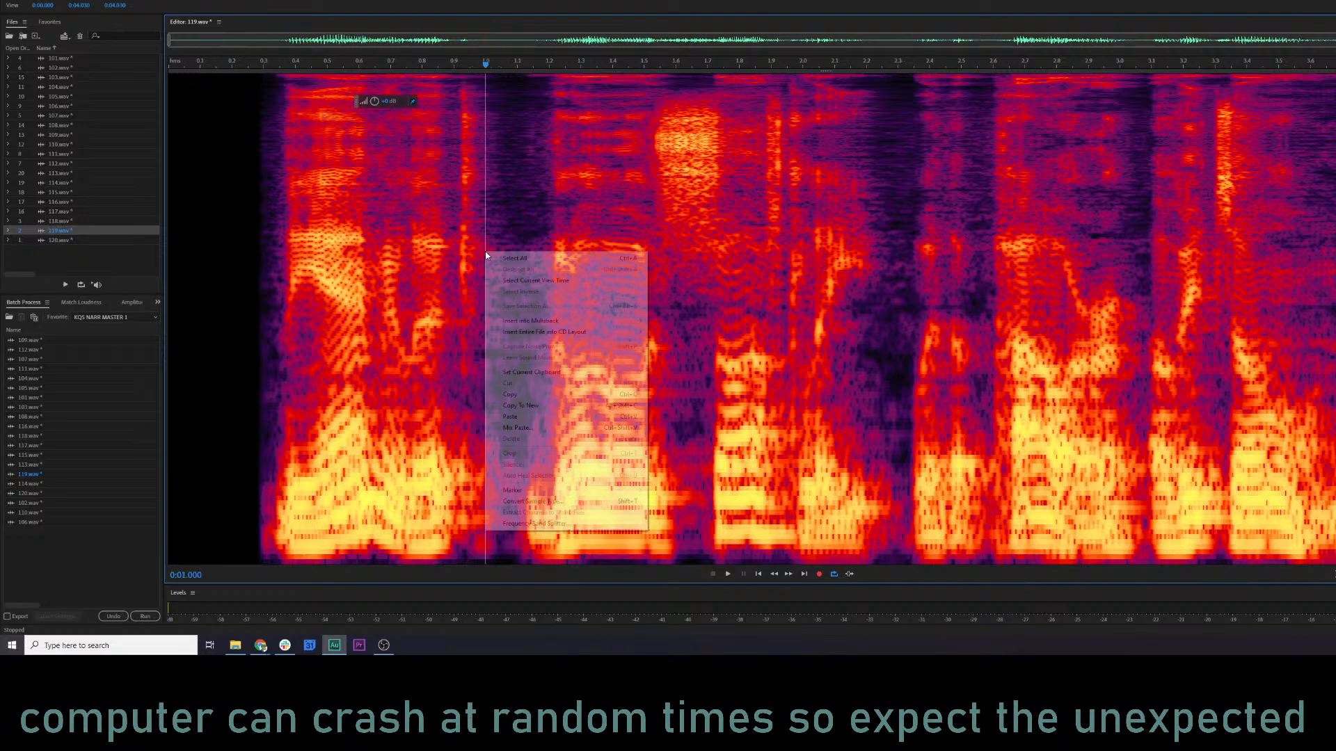
{"action": "left_click", "coordinate": [561, 424]}
{"action": "left_click", "coordinate": [962, 369]}
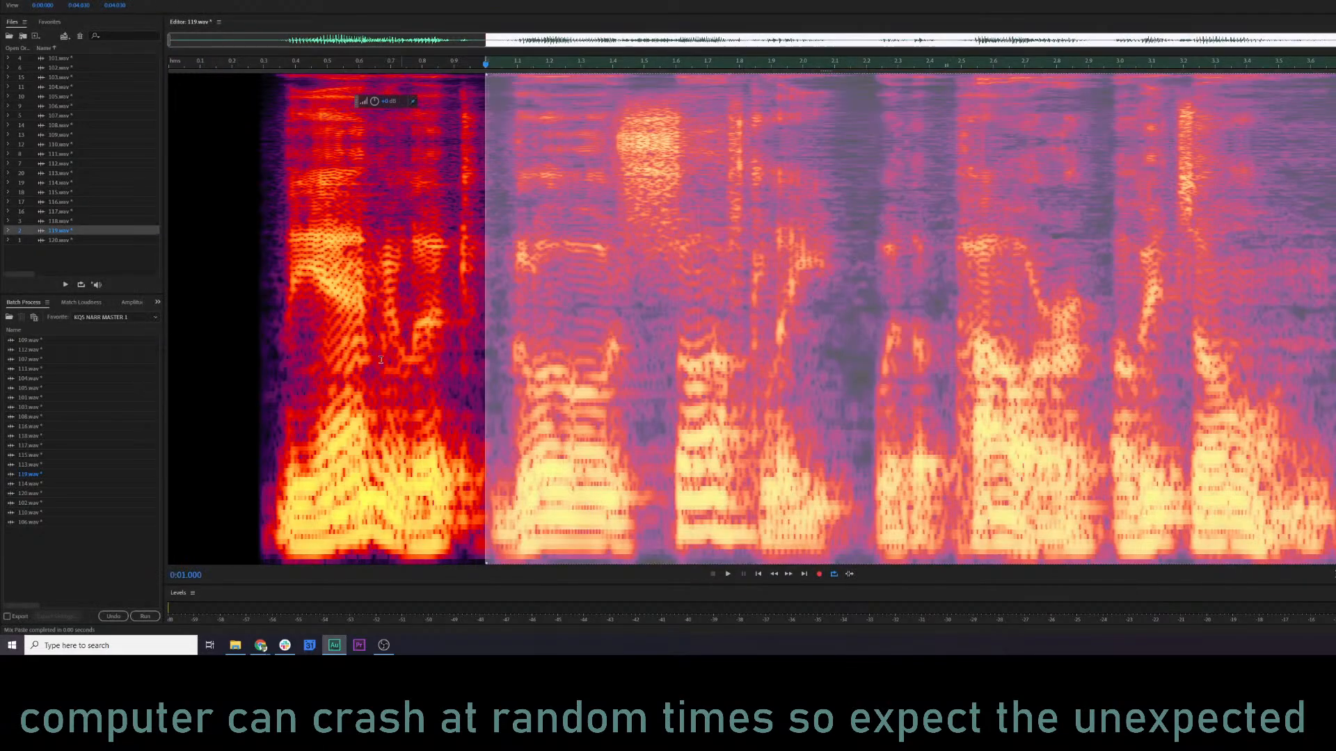
{"action": "left_click", "coordinate": [251, 348]}
{"action": "key", "text": "space"}
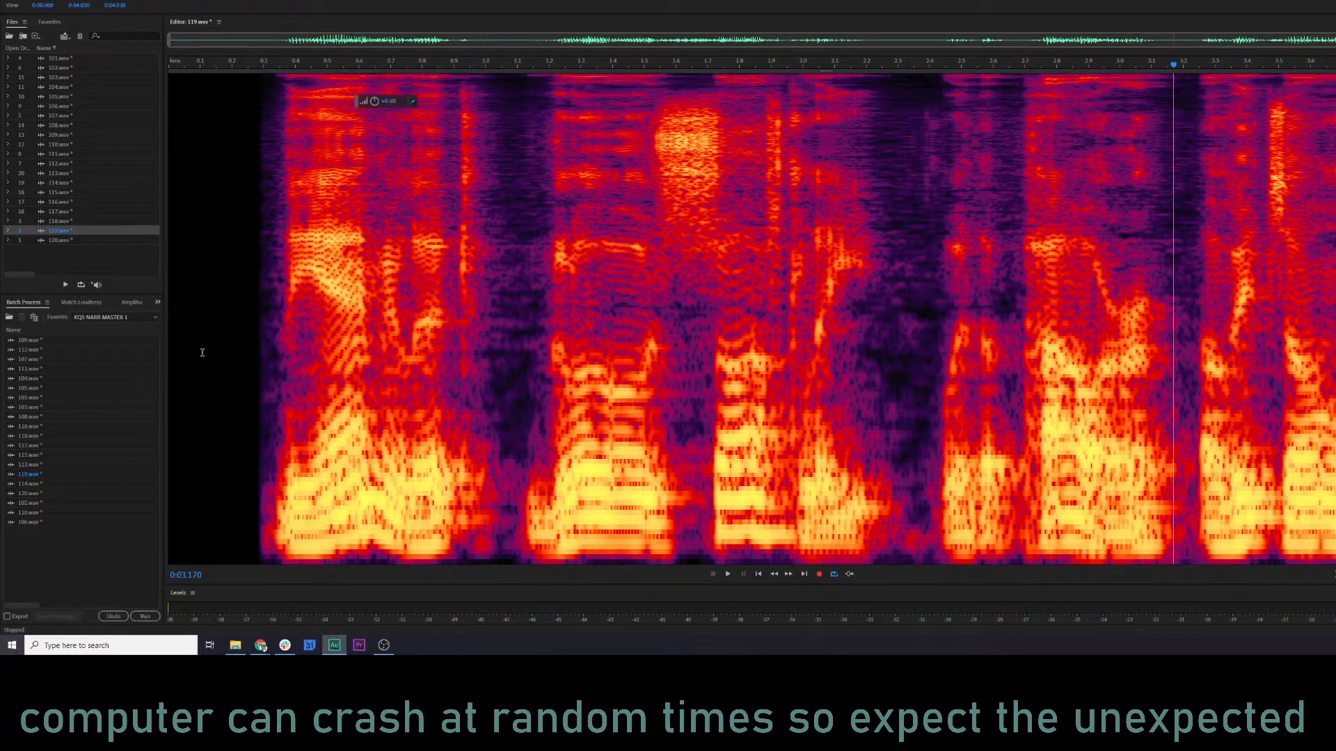
Compare 119.wav with its pause edits undone and restored by auditioning each version from about 0.2 s.
{"action": "left_click", "coordinate": [231, 353]}
{"action": "key", "text": "space"}
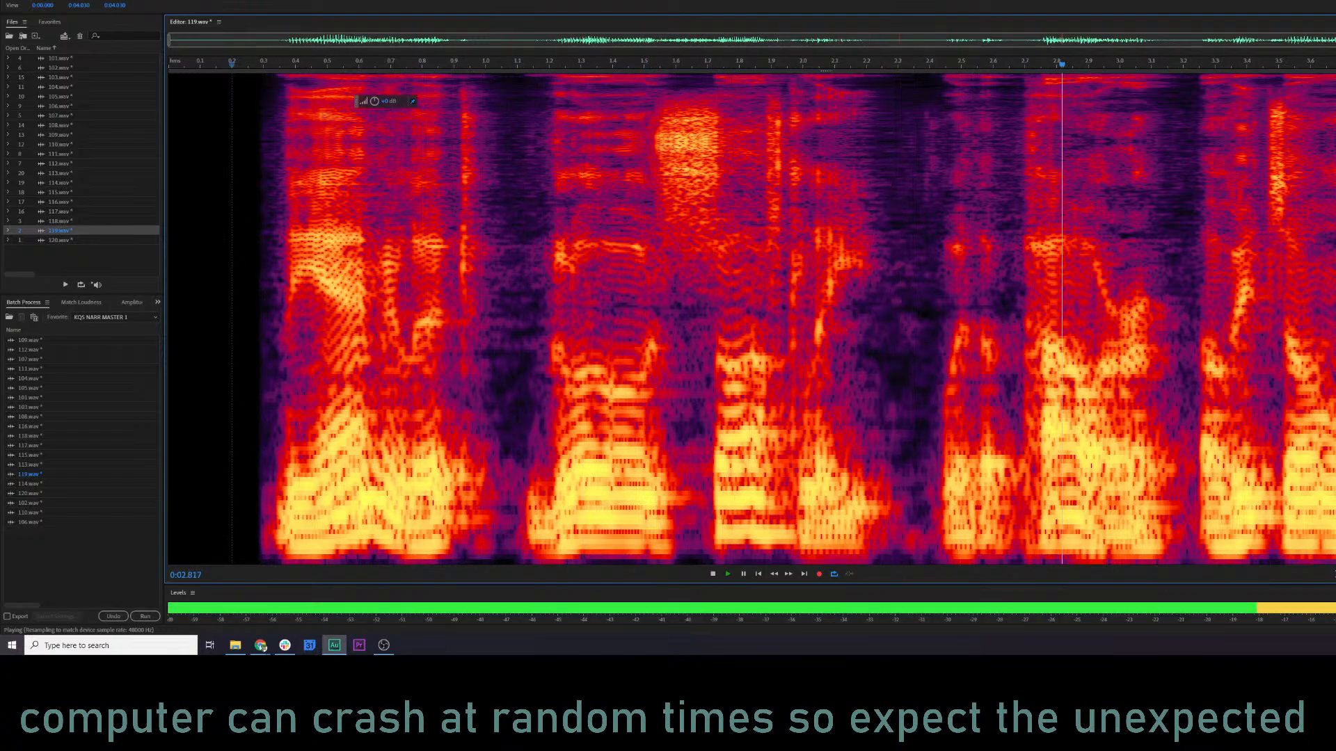
{"action": "key", "text": "space"}
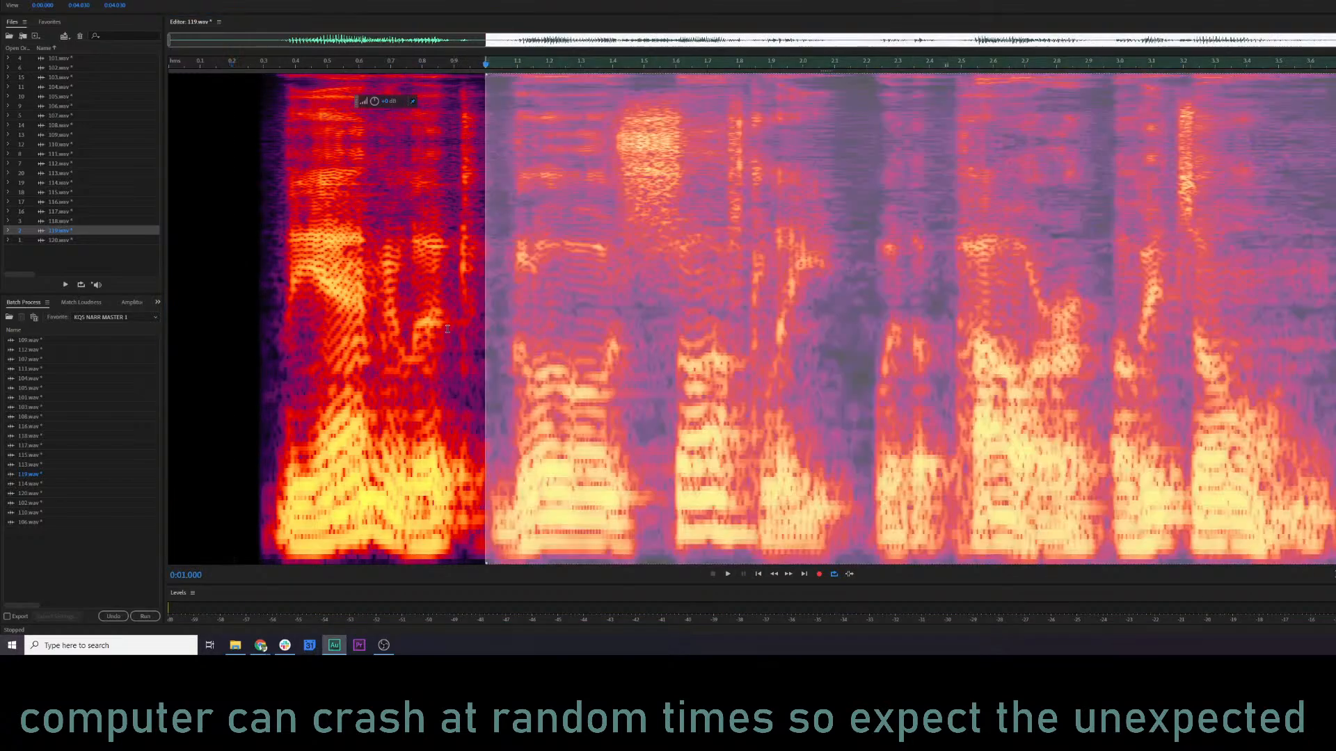
{"action": "left_click", "coordinate": [244, 319]}
{"action": "key", "text": "space"}
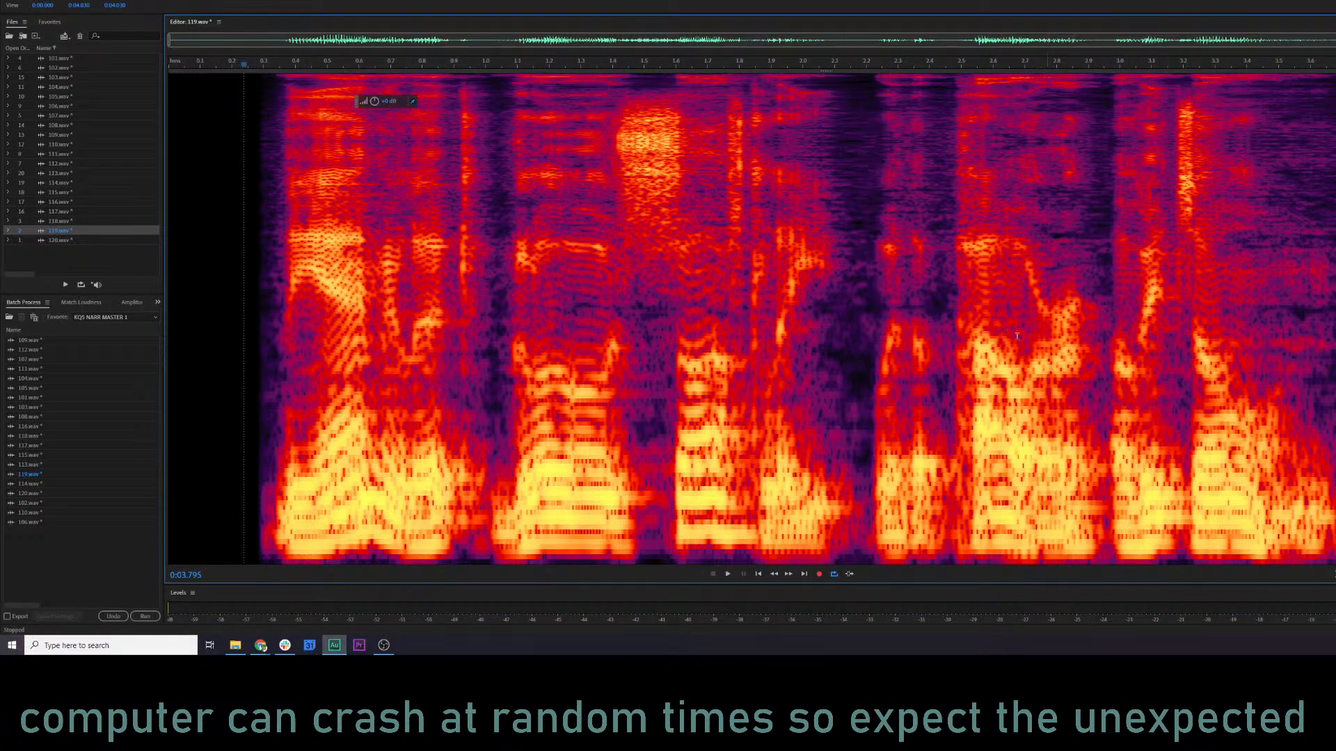
{"action": "key", "text": "space"}
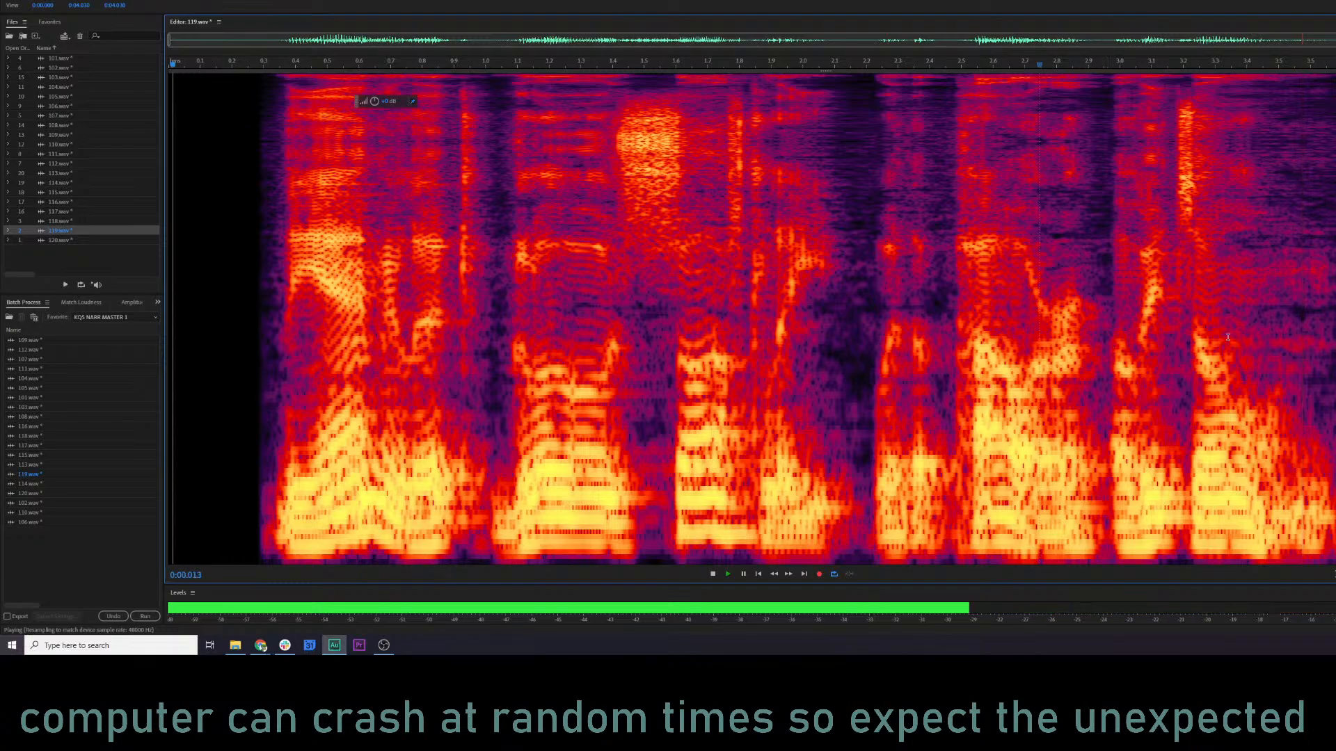
{"action": "key", "text": "space"}
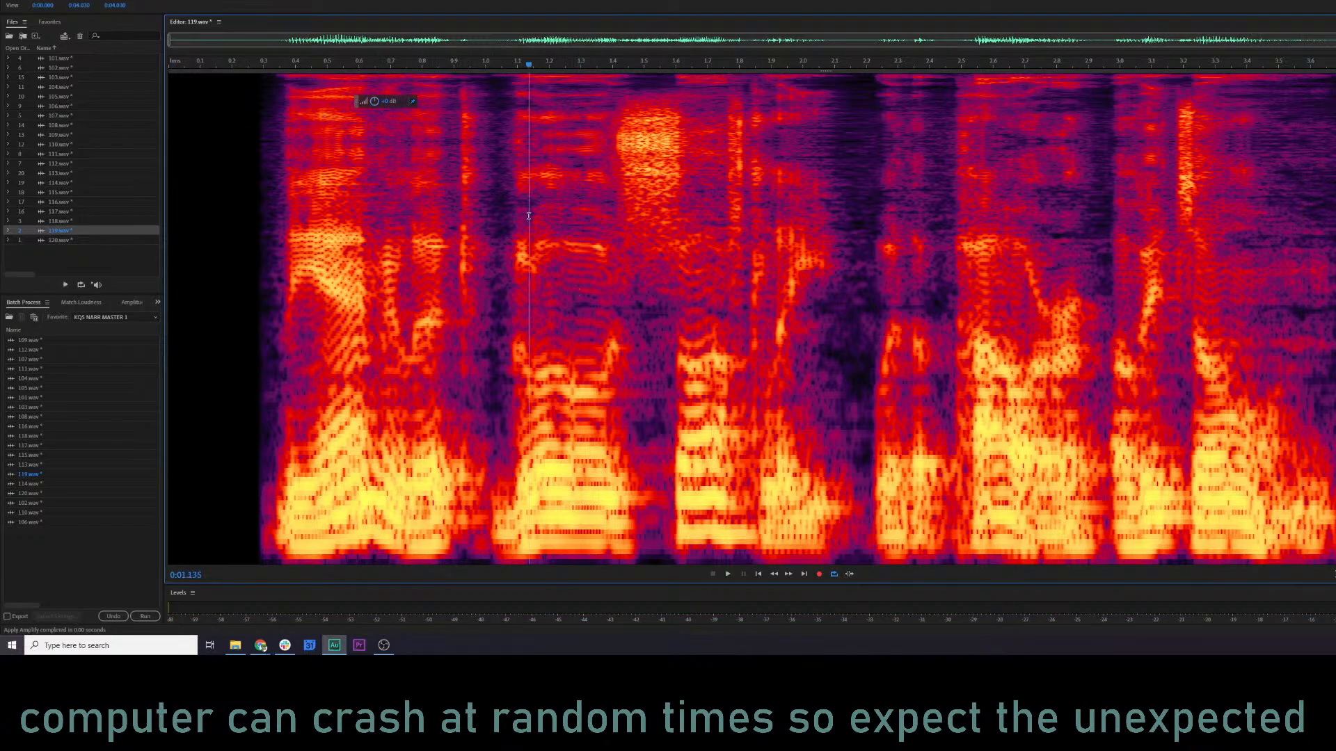
Try attenuating the high-frequency sibilance between about 1.40 and 1.61 s, audition the result, and undo the reduction.
{"action": "key", "text": "space"}
{"action": "key", "text": "space"}
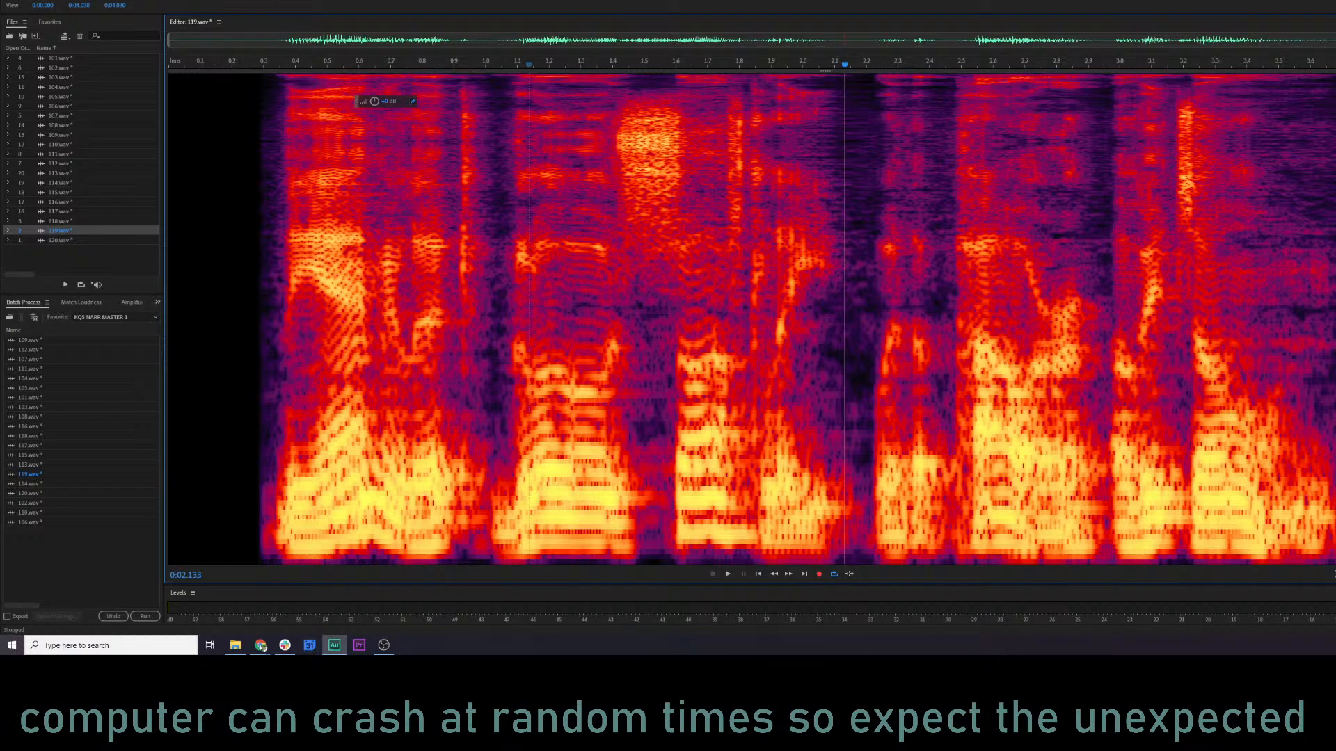
{"action": "left_click_drag", "start_coordinate": [681, 97], "coordinate": [612, 233]}
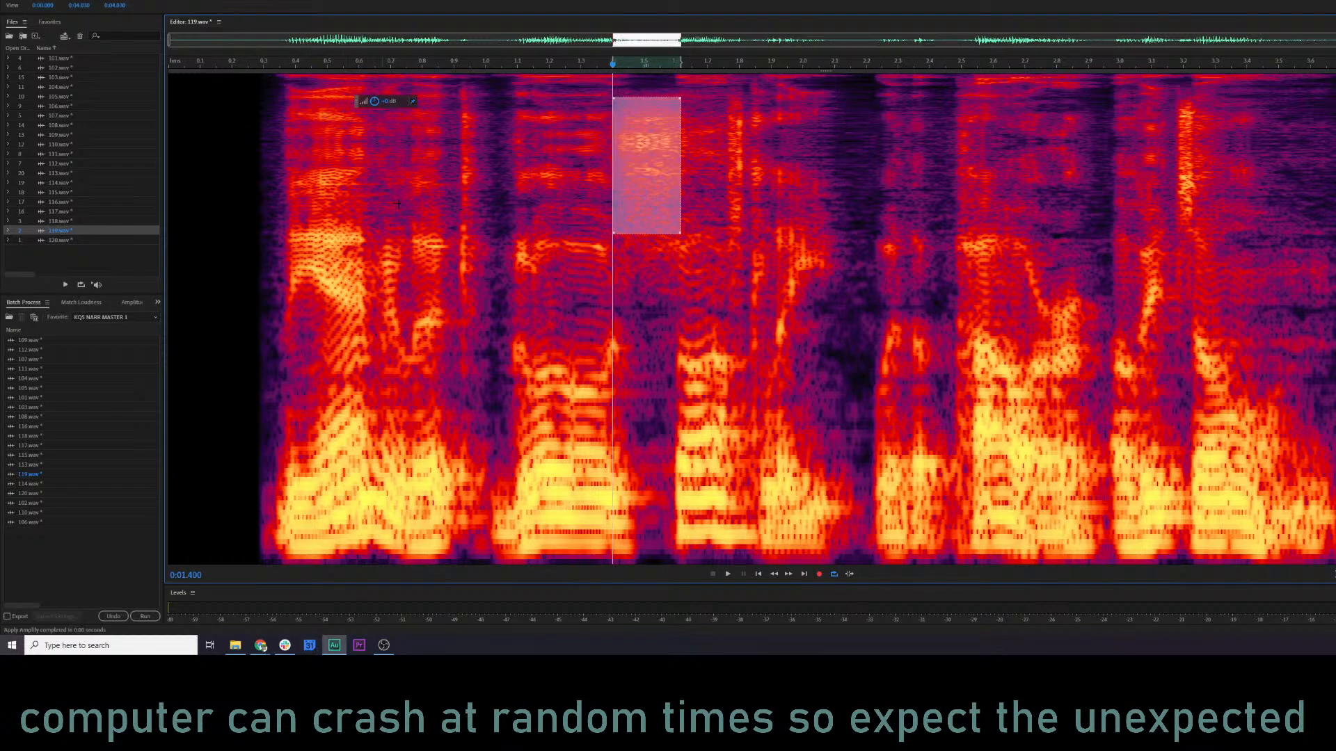
{"action": "left_click", "coordinate": [405, 229]}
{"action": "key", "text": "space"}
{"action": "key", "text": "space"}
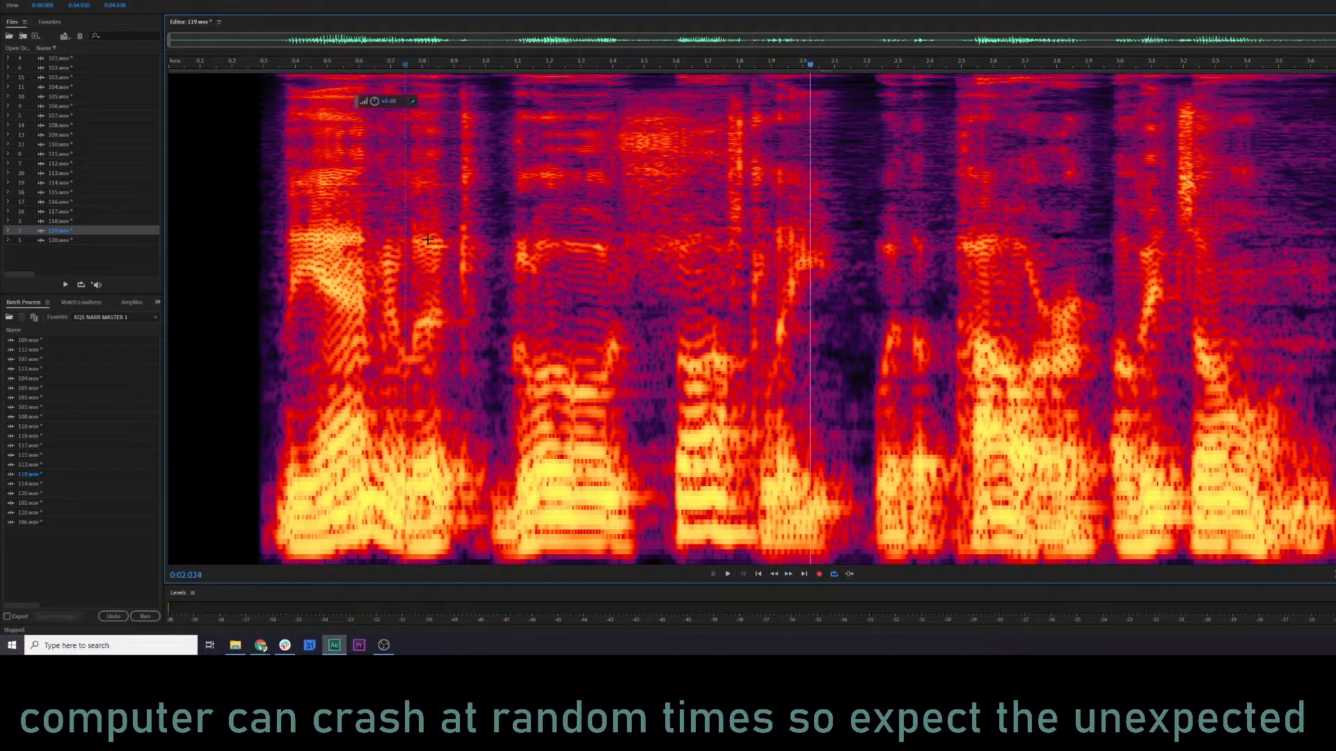
{"action": "key", "text": "ctrl+z"}
Slightly attenuate the high-frequency sibilance between about 1.40 and 1.62 s in 119.wav and audition it from about 0.72 s.
{"action": "left_click", "coordinate": [498, 198]}
{"action": "left_click_drag", "start_coordinate": [687, 92], "coordinate": [606, 252]}
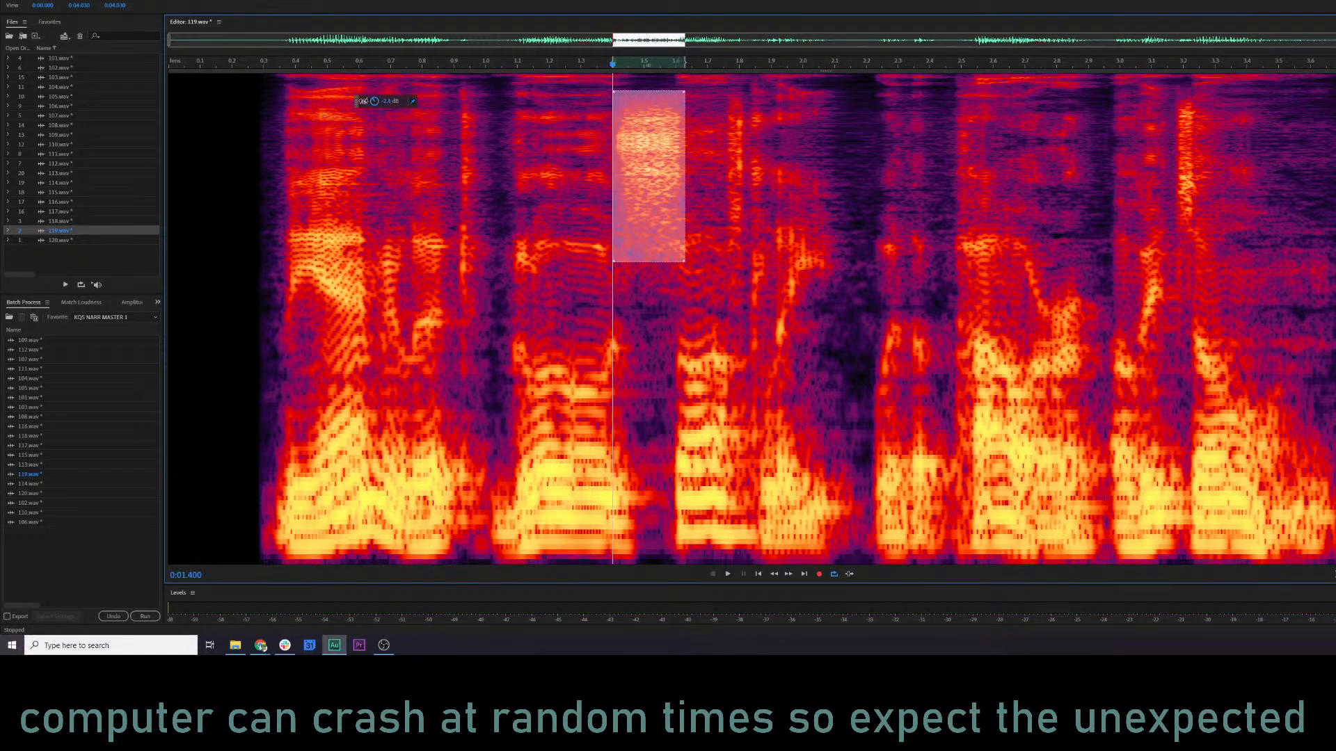
{"action": "left_click_drag", "start_coordinate": [363, 101], "coordinate": [361, 101]}
{"action": "left_click", "coordinate": [396, 191]}
{"action": "key", "text": "space"}
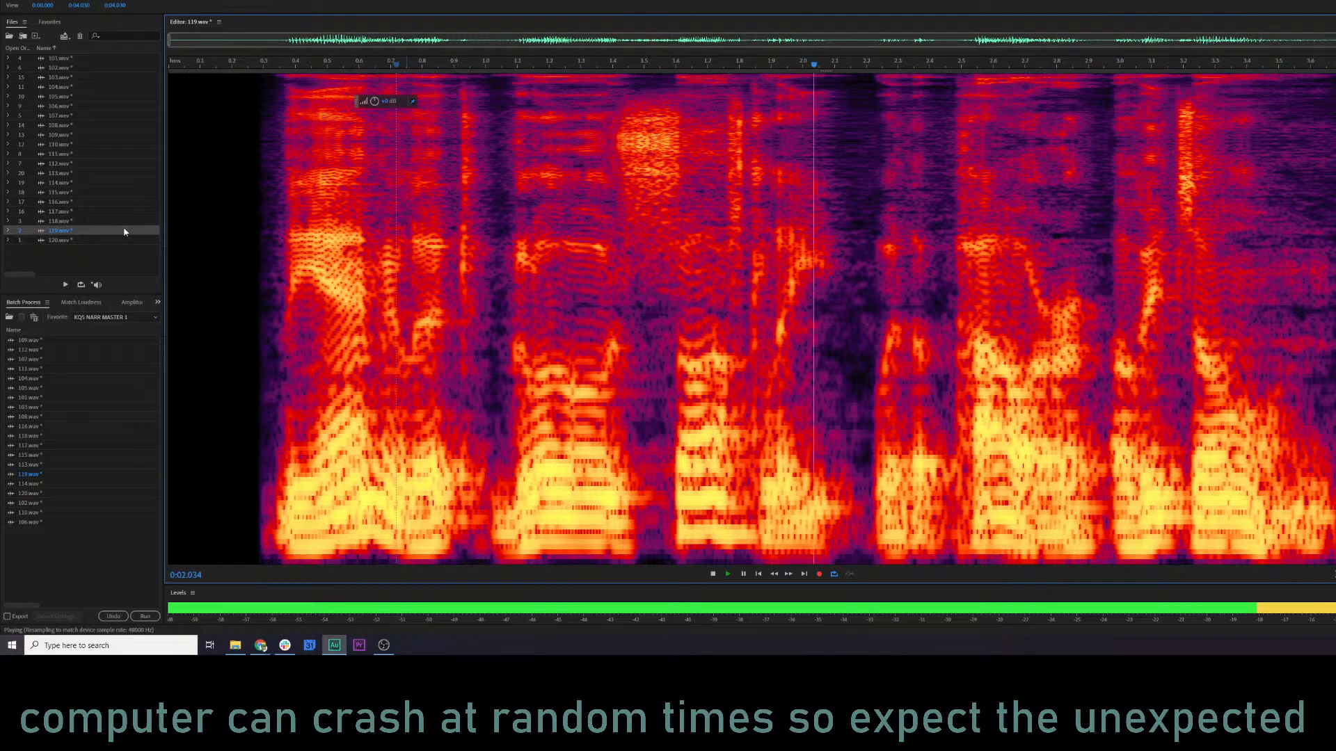
Open 120.wav, load the KQS NARR 3 preset in the Parametric Equalizer and preview it.
{"action": "left_click", "coordinate": [87, 240]}
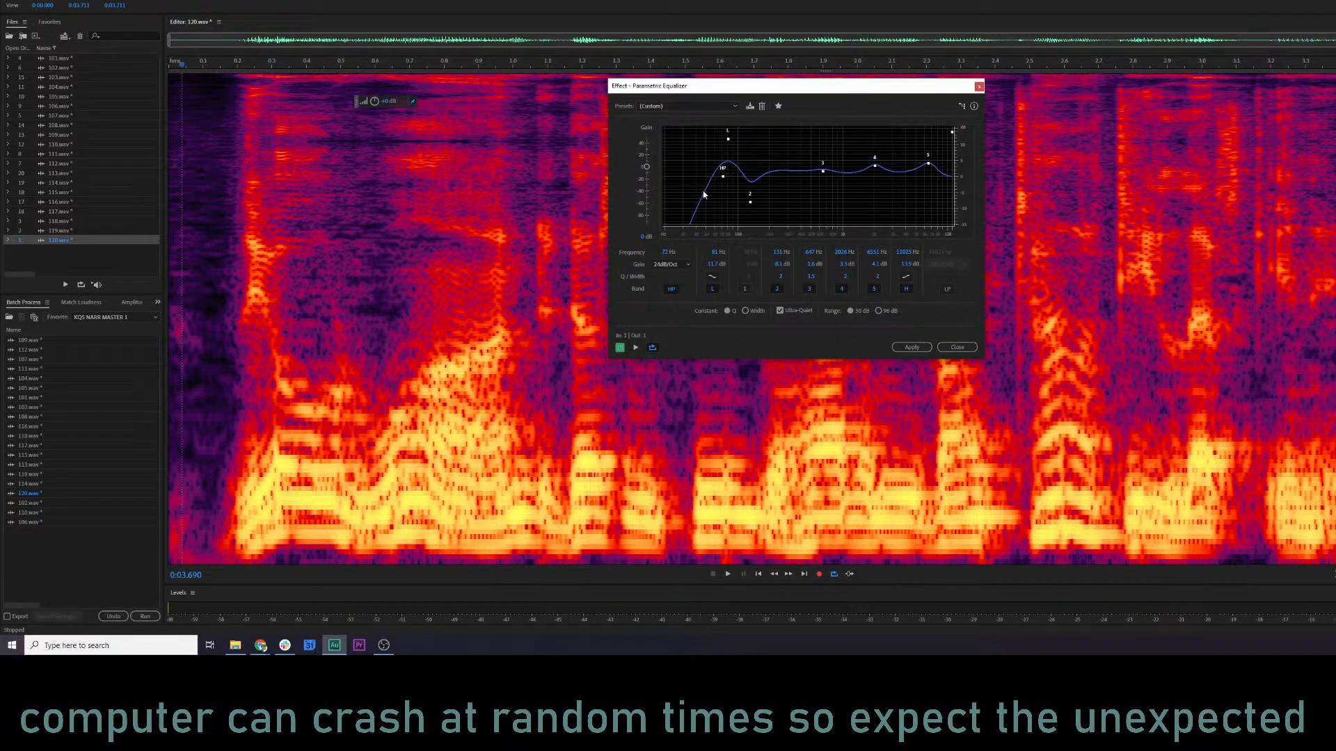
{"action": "left_click", "coordinate": [689, 110]}
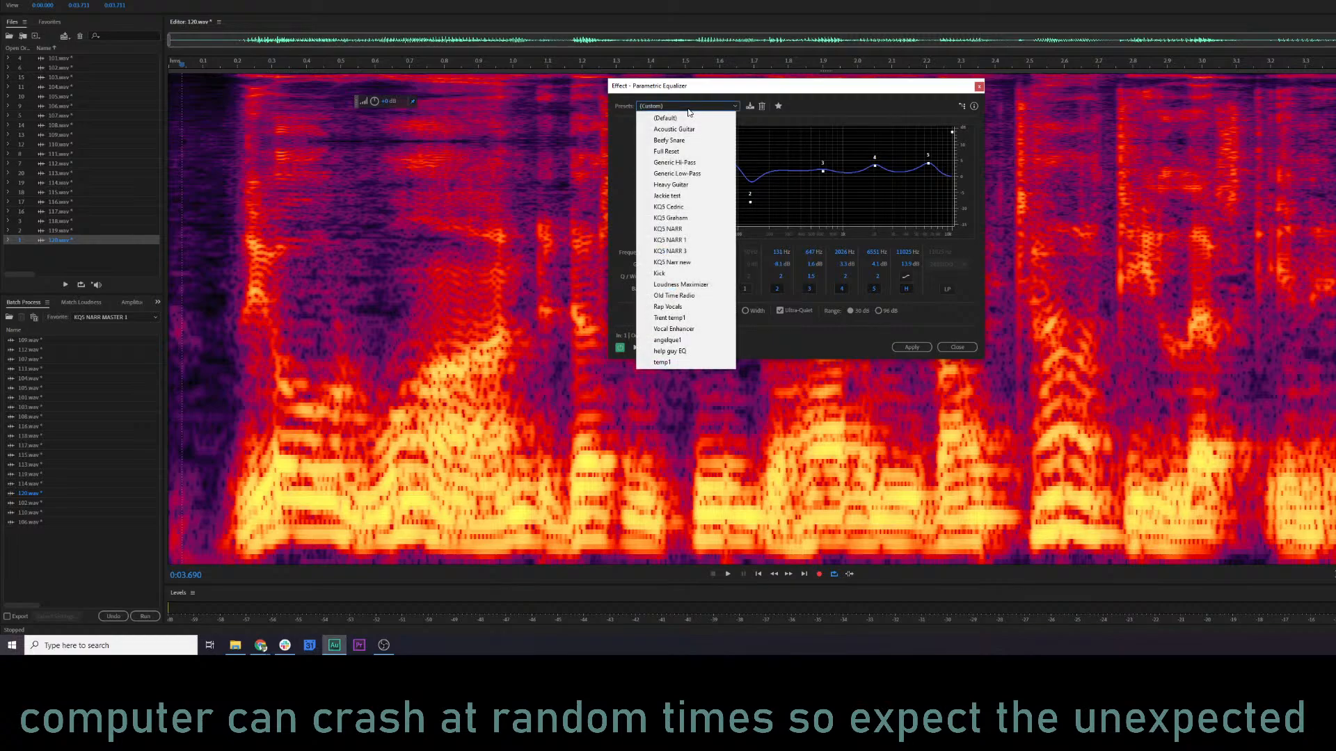
{"action": "left_click", "coordinate": [685, 252]}
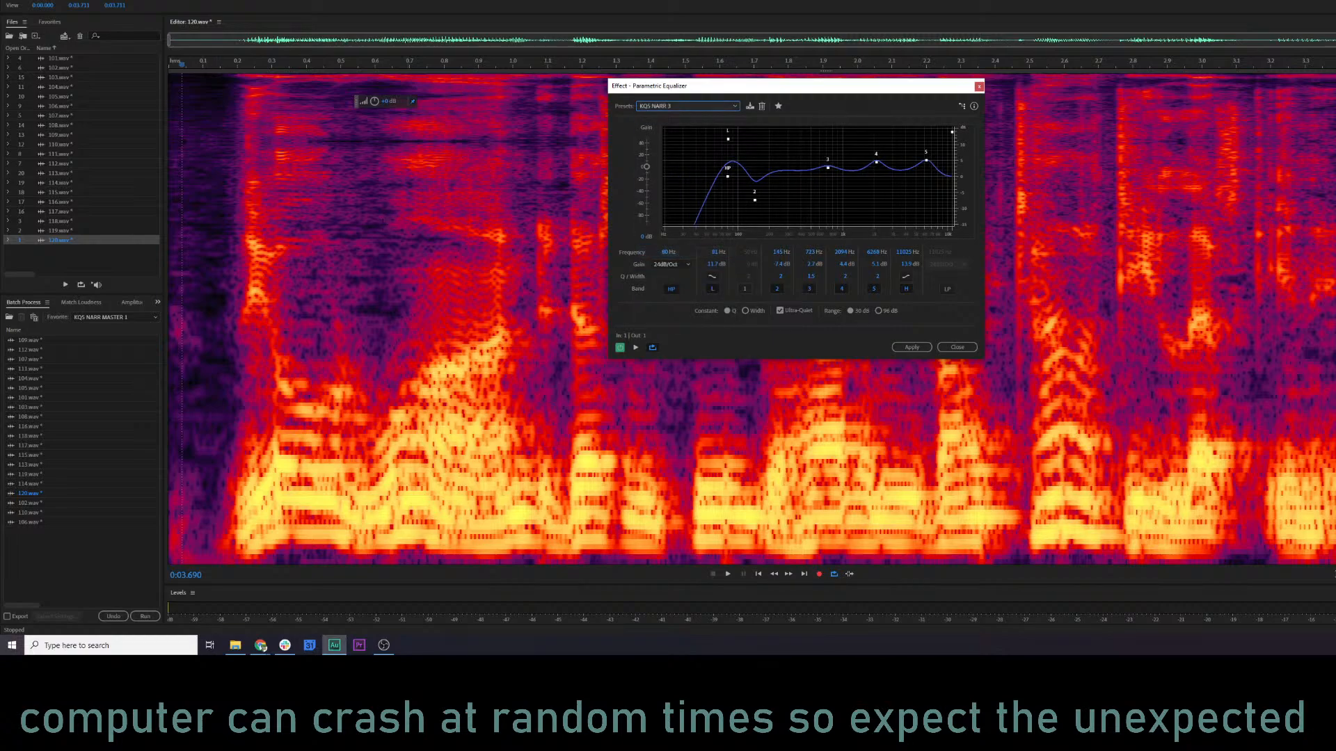
{"action": "key", "text": "space"}
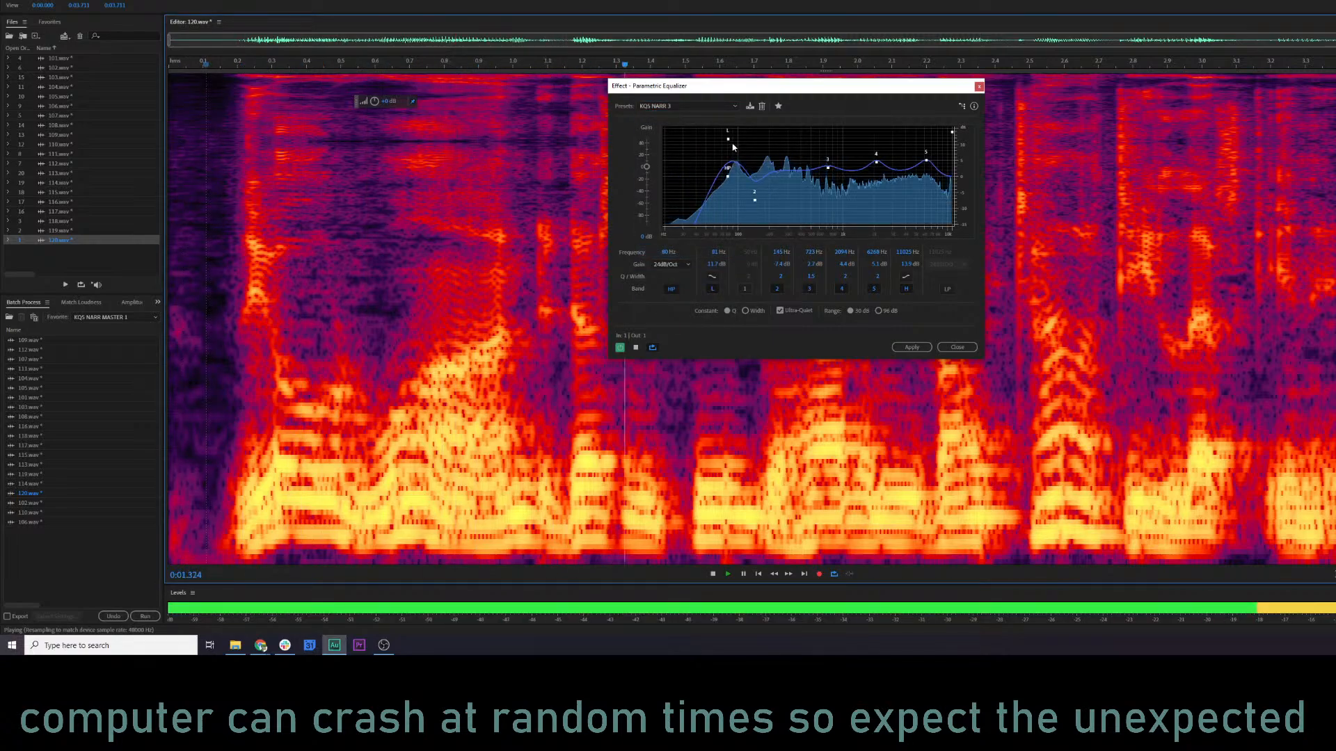
Adjust the equalizer during playback: high-pass to about 79 Hz, band 2 to about 136 Hz, and fine-tune the mid and high bands.
{"action": "left_click_drag", "start_coordinate": [727, 174], "coordinate": [722, 179]}
{"action": "left_click_drag", "start_coordinate": [755, 200], "coordinate": [751, 200]}
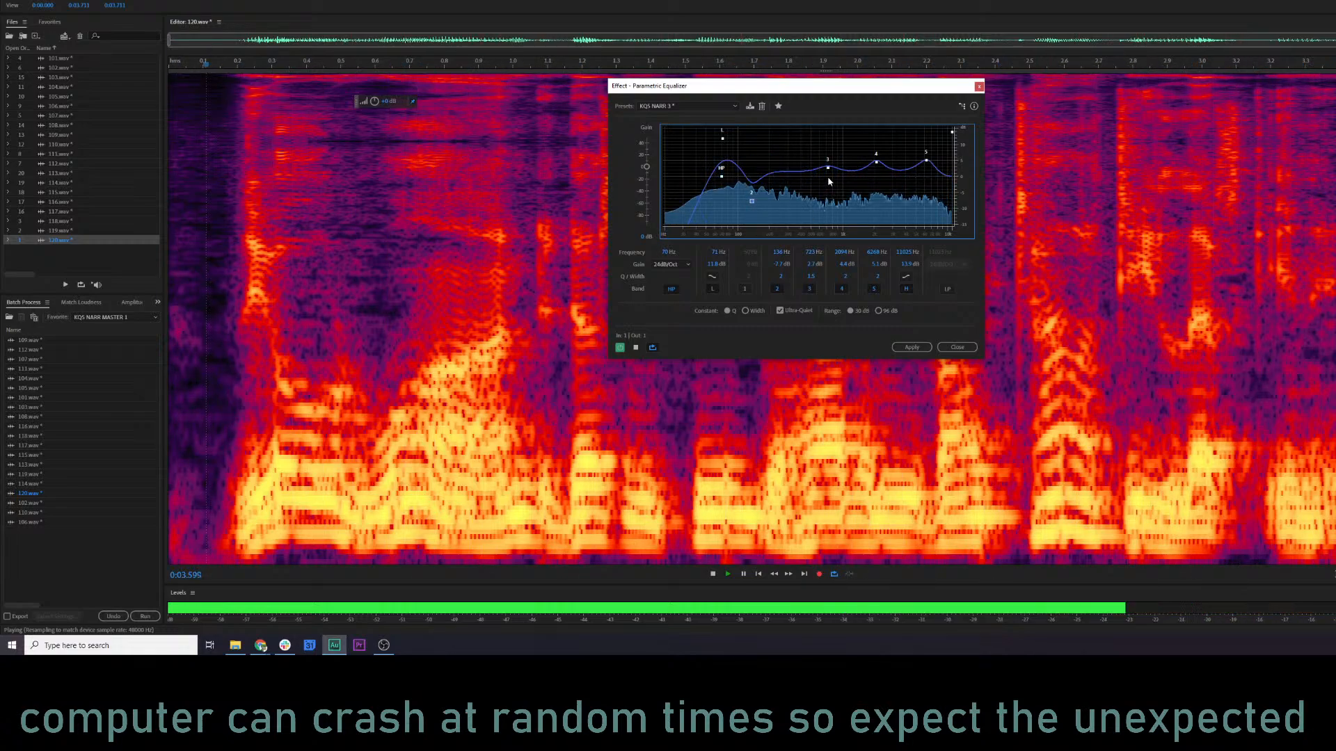
{"action": "left_click_drag", "start_coordinate": [828, 168], "coordinate": [828, 170]}
{"action": "key", "text": "space"}
{"action": "key", "text": "space"}
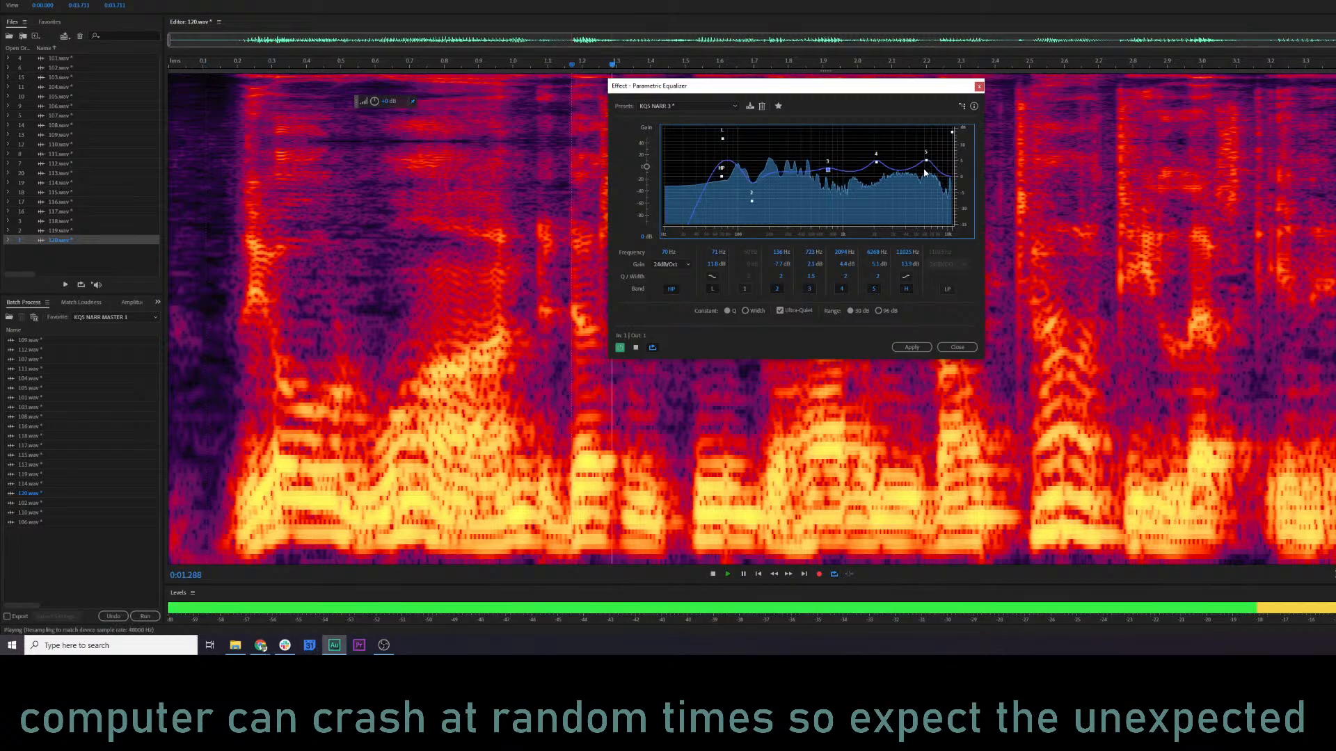
{"action": "left_click_drag", "start_coordinate": [926, 161], "coordinate": [873, 159]}
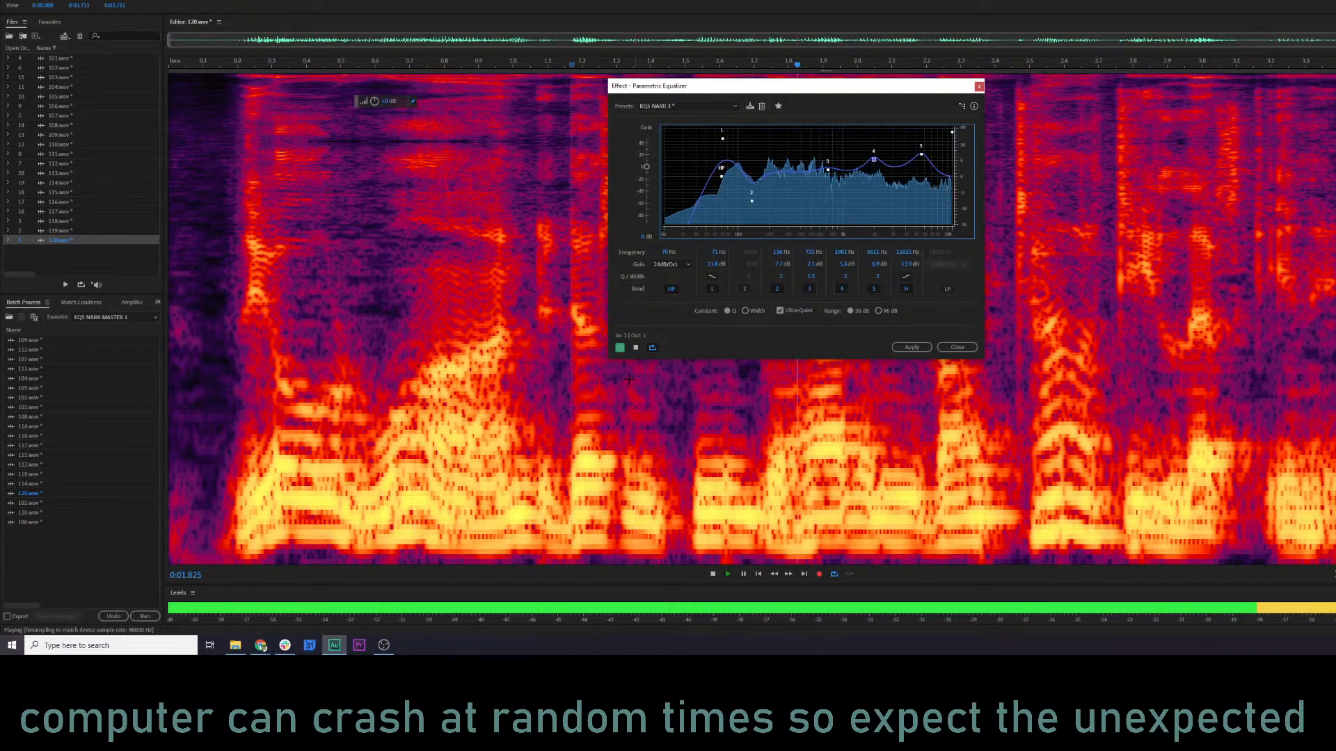
Compare the equalizer bypassed and active, and apply it to 120.wav.
{"action": "left_click", "coordinate": [620, 348]}
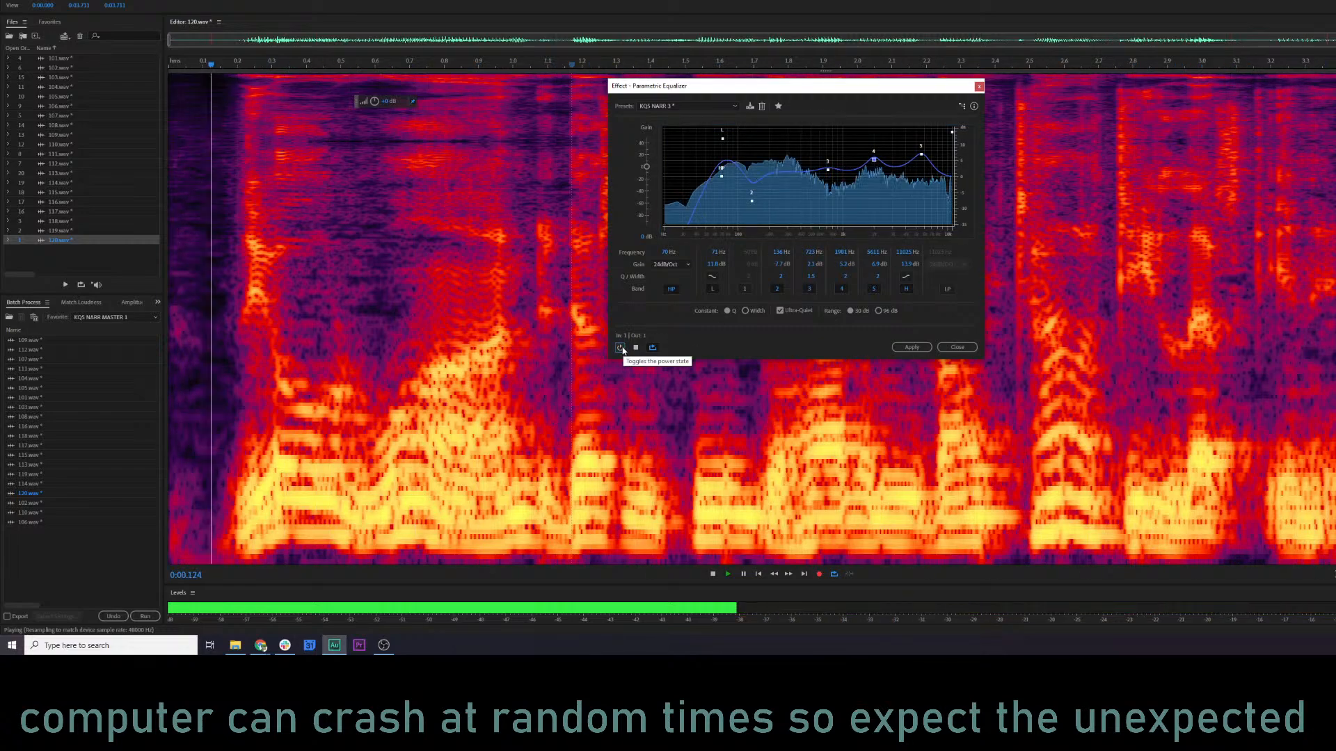
{"action": "left_click", "coordinate": [620, 348]}
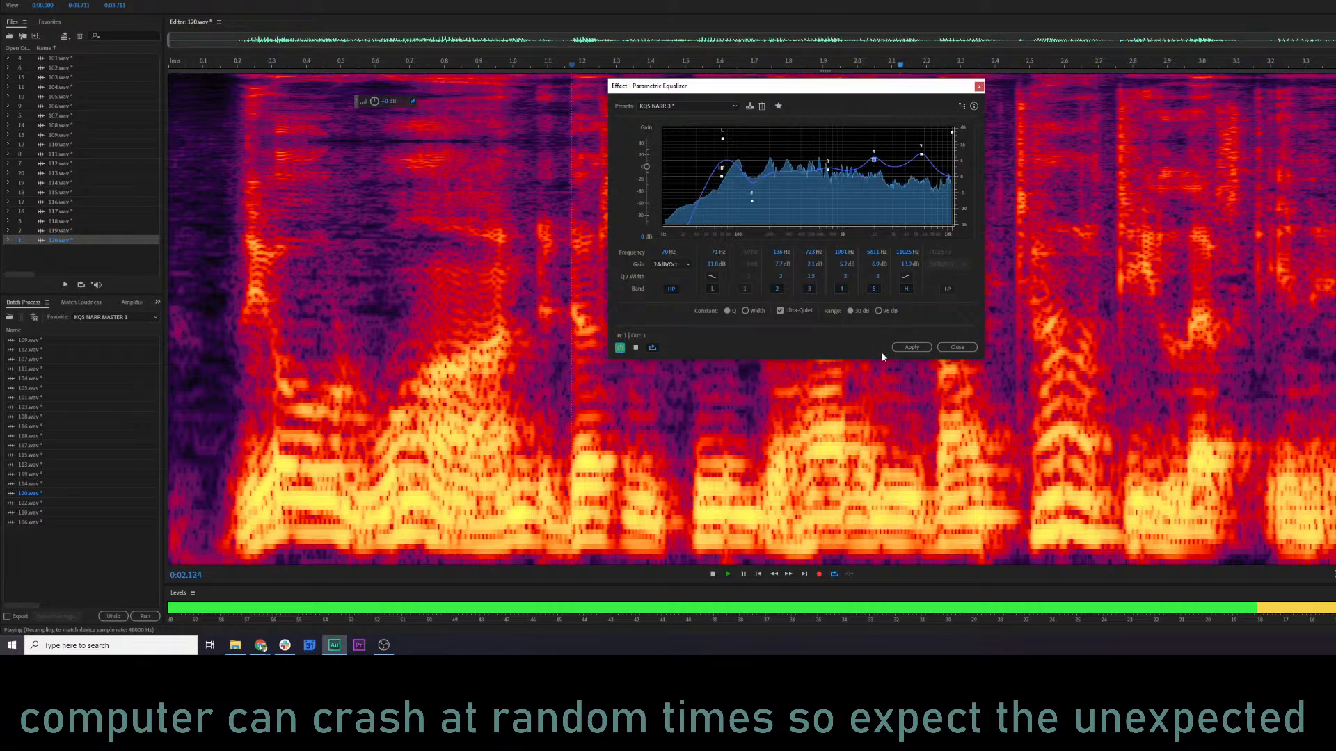
{"action": "left_click", "coordinate": [911, 347]}
Audition the equalized 120.wav from about 0.35 s and again from about 2.42 s.
{"action": "left_click", "coordinate": [420, 325]}
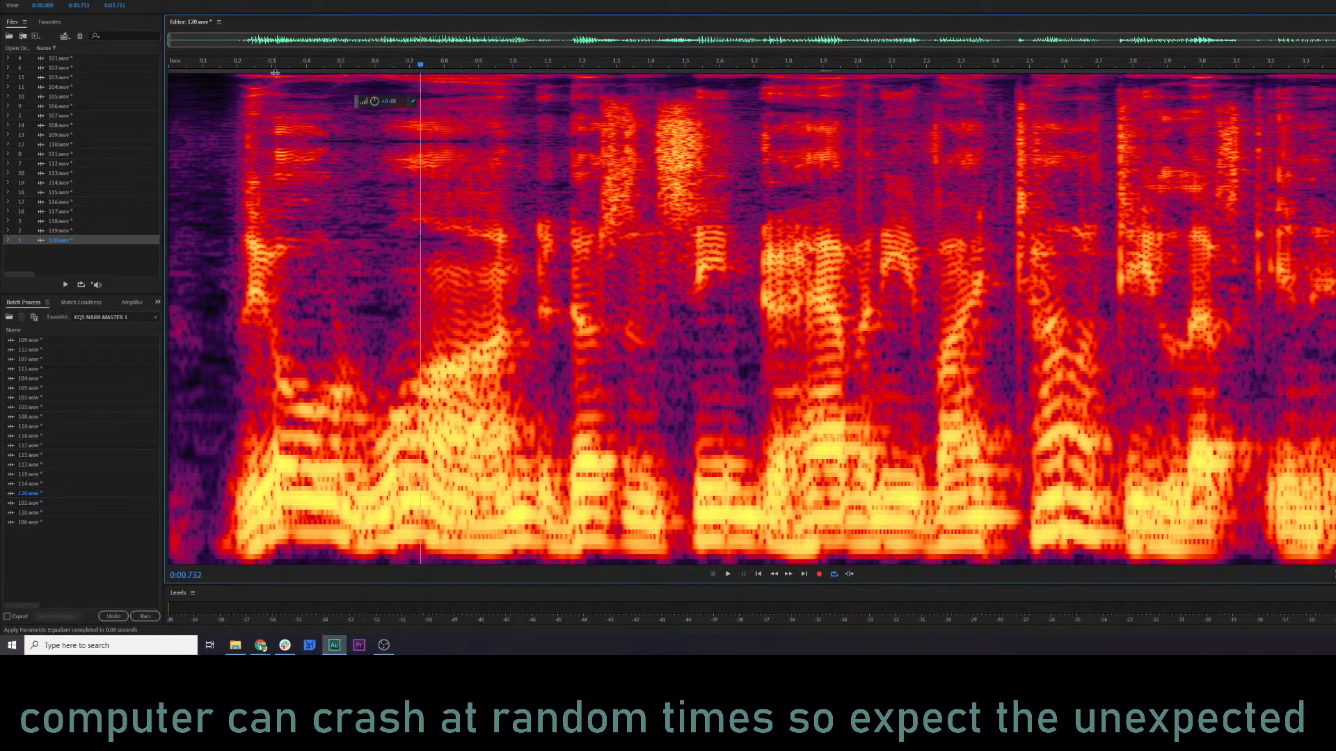
{"action": "left_click", "coordinate": [287, 278]}
{"action": "key", "text": "space"}
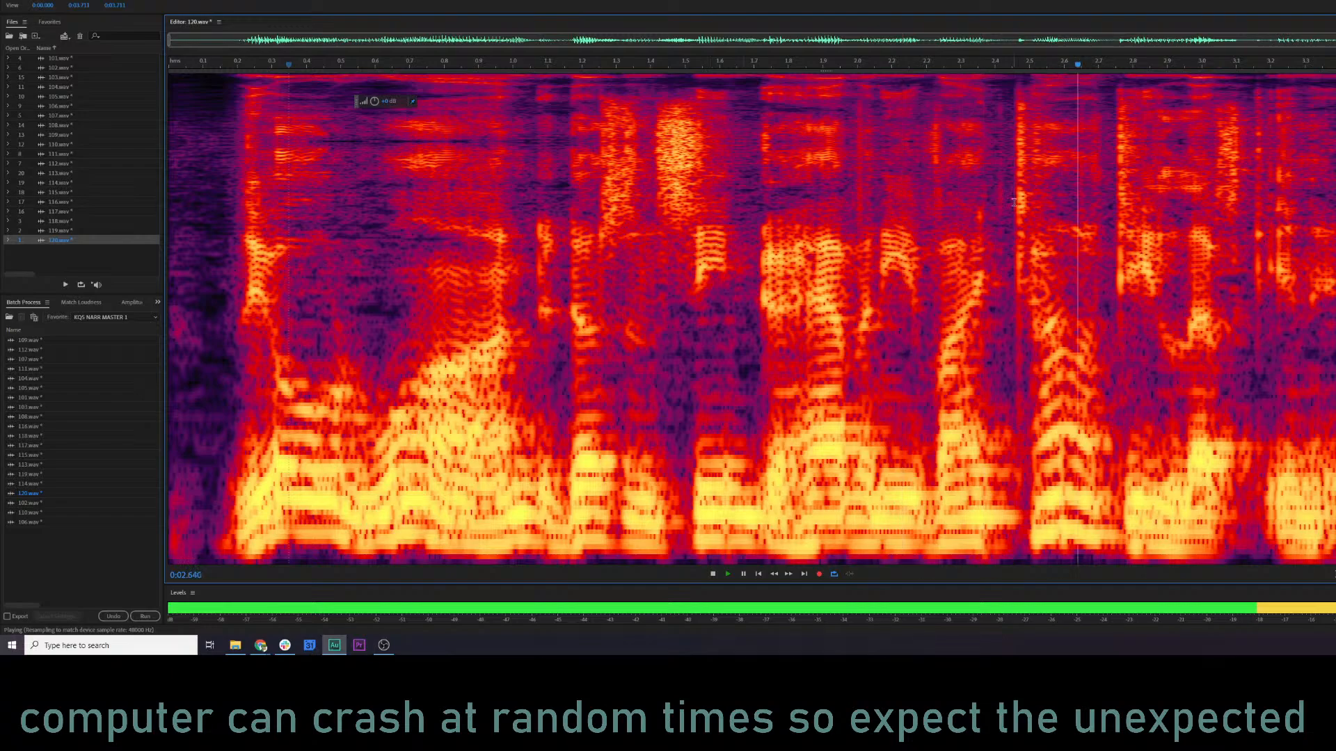
{"action": "key", "text": "space"}
{"action": "left_click", "coordinate": [905, 217]}
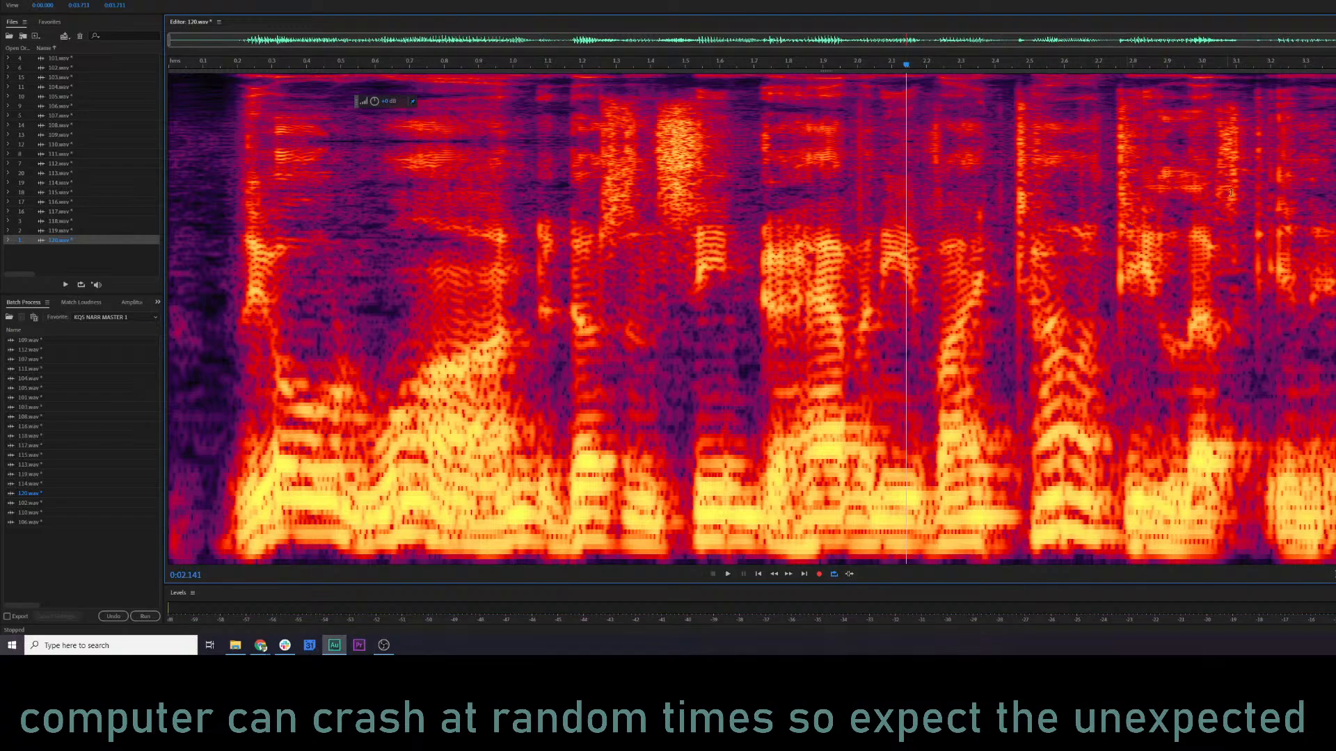
{"action": "left_click", "coordinate": [999, 187]}
{"action": "key", "text": "space"}
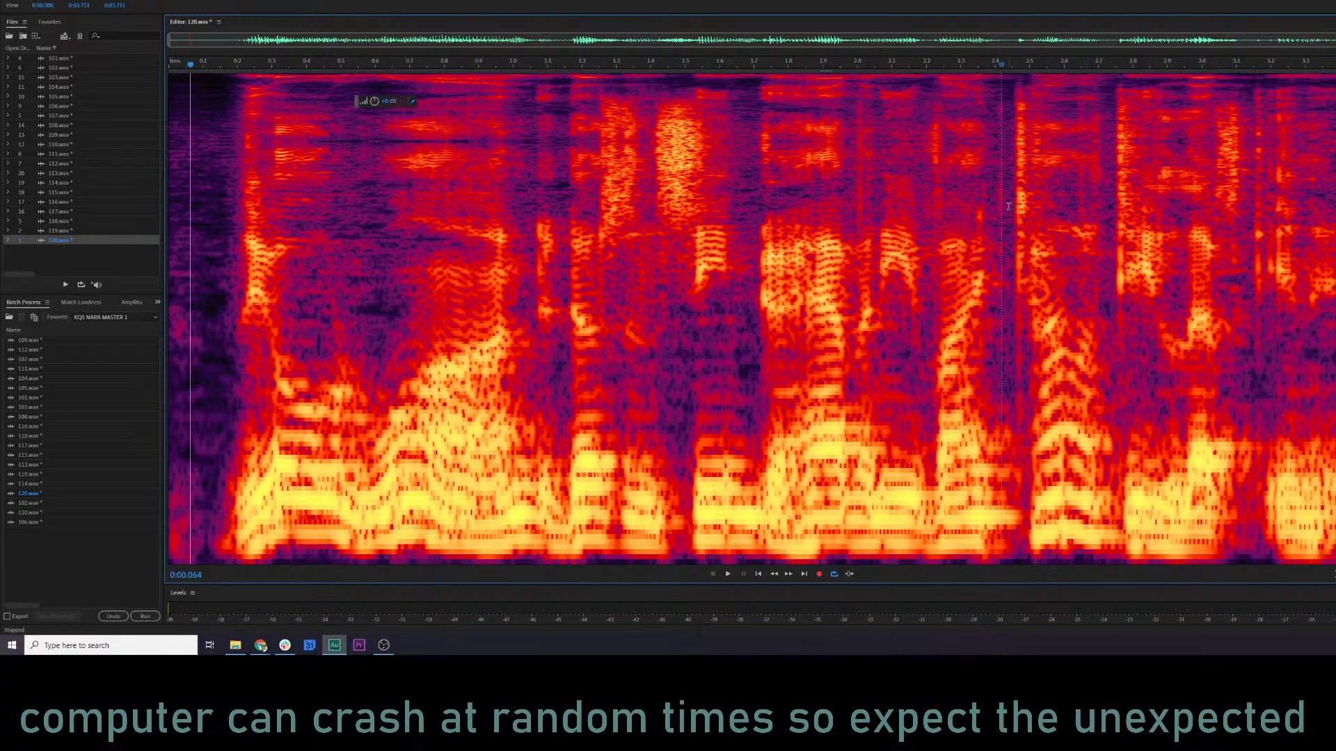
Try RX 7 De-click on 120.wav from about 2.45 s to the end, audition from about 1.27 s, and undo it.
{"action": "left_click_drag", "start_coordinate": [1009, 206], "coordinate": [1334, 209]}
{"action": "left_click", "coordinate": [967, 210]}
{"action": "key", "text": "ctrl+r"}
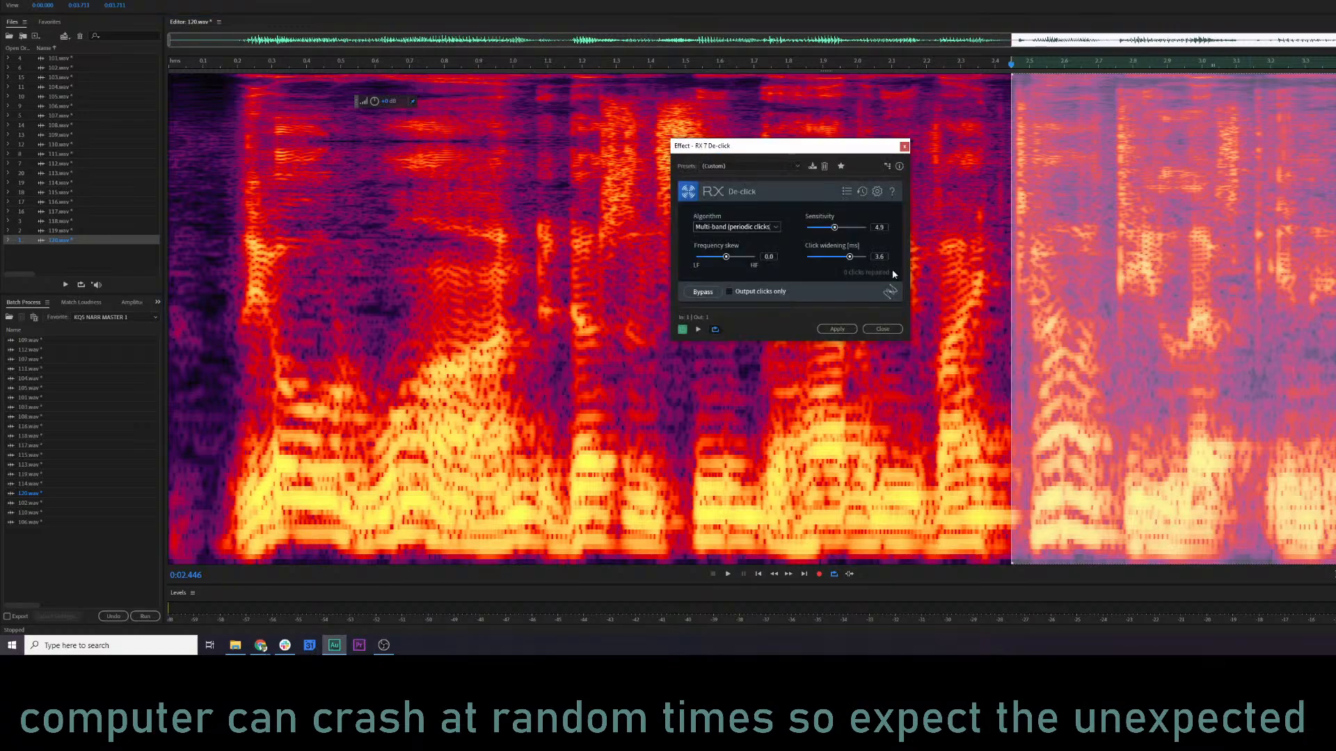
{"action": "left_click", "coordinate": [837, 329]}
{"action": "left_click", "coordinate": [605, 233]}
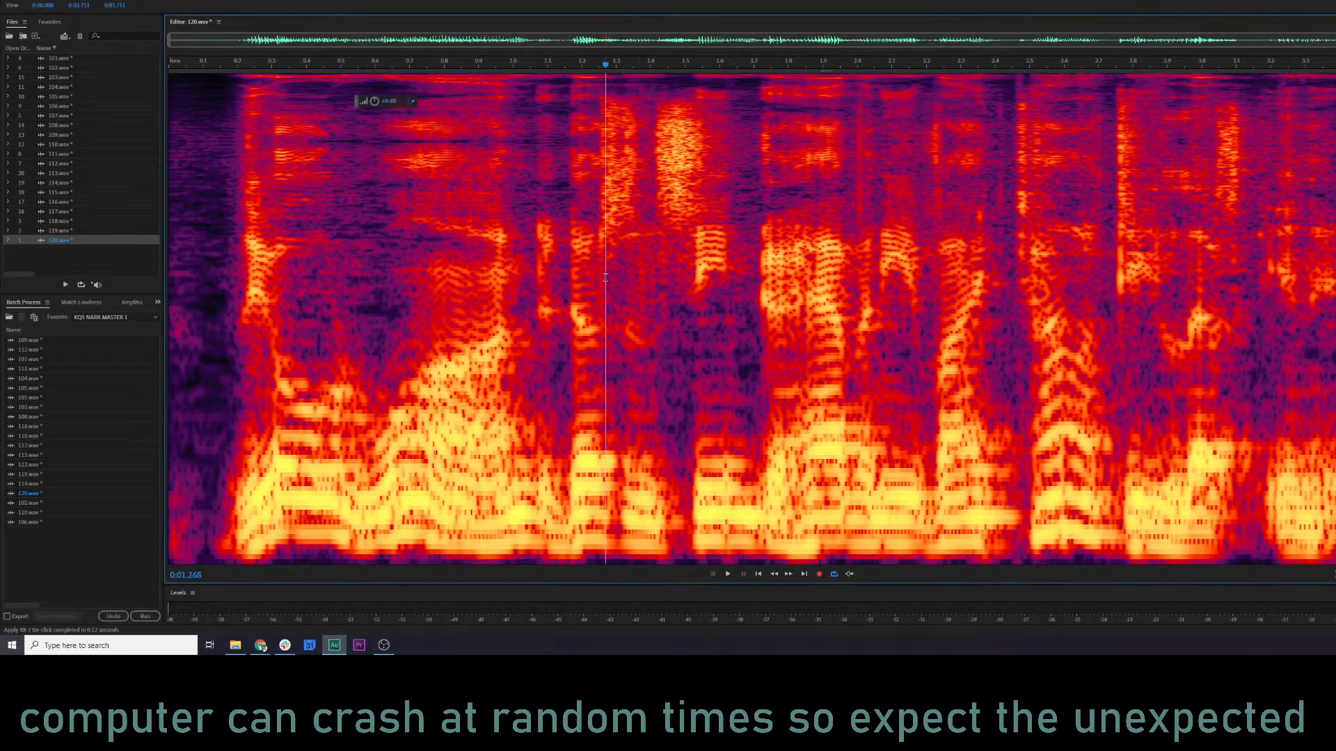
{"action": "key", "text": "space"}
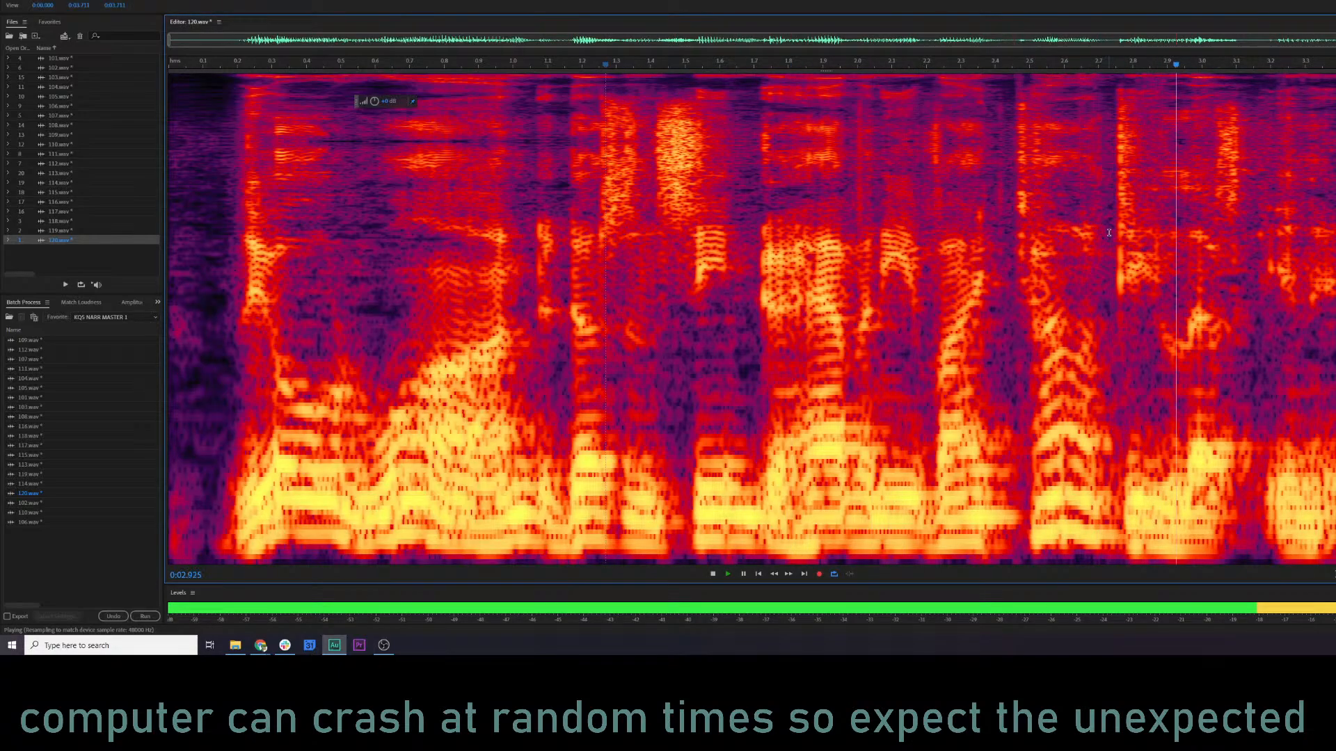
{"action": "key", "text": "ctrl+z"}
{"action": "left_click", "coordinate": [1008, 213]}
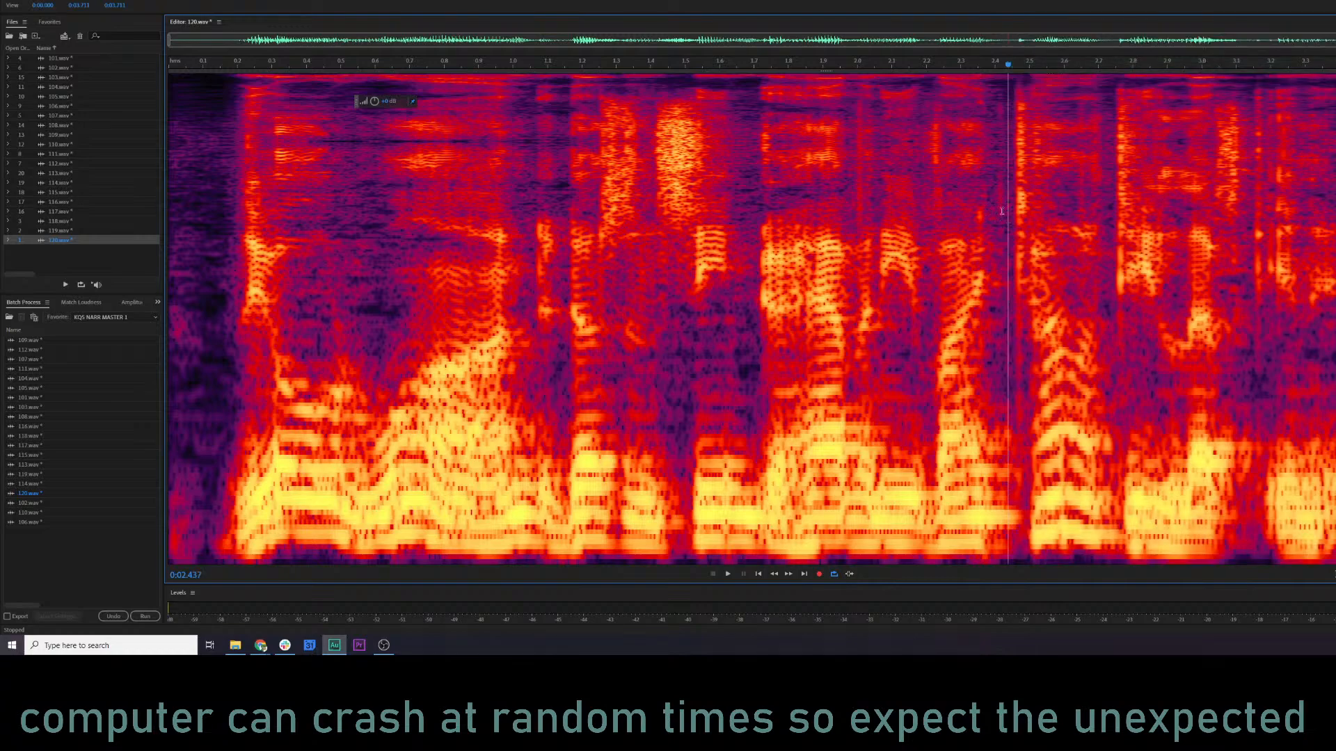
De-click only the transient between about 2.45 and 2.50 s and audition from about 1.46 s.
{"action": "left_click_drag", "start_coordinate": [1011, 202], "coordinate": [1029, 203]}
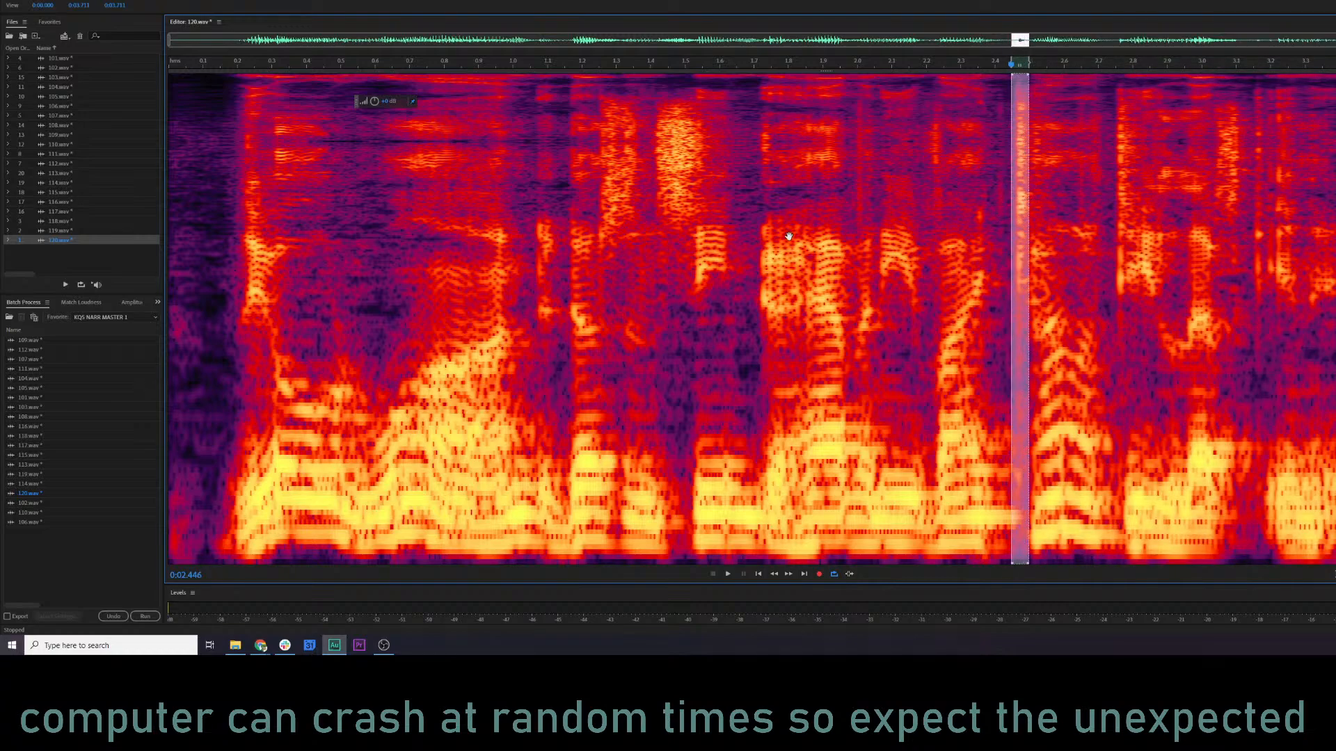
{"action": "key", "text": "shift+r"}
{"action": "left_click", "coordinate": [838, 325]}
{"action": "left_click", "coordinate": [669, 266]}
{"action": "key", "text": "space"}
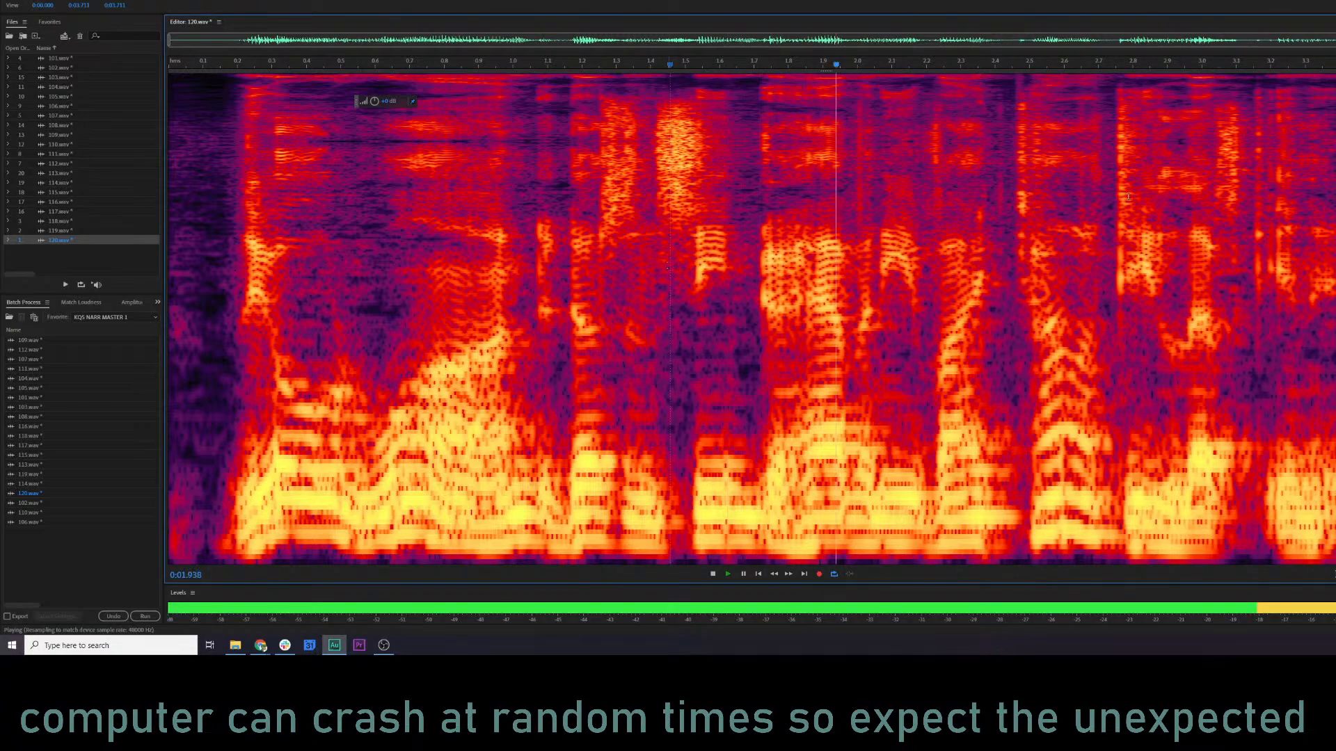
{"action": "key", "text": "space"}
De-click the transient between about 2.75 and 2.80 s twice at sensitivity 4.9 and audition from about 1.5 s.
{"action": "left_click_drag", "start_coordinate": [1115, 206], "coordinate": [1132, 206]}
{"action": "key", "text": "shift+r"}
{"action": "left_click", "coordinate": [837, 328]}
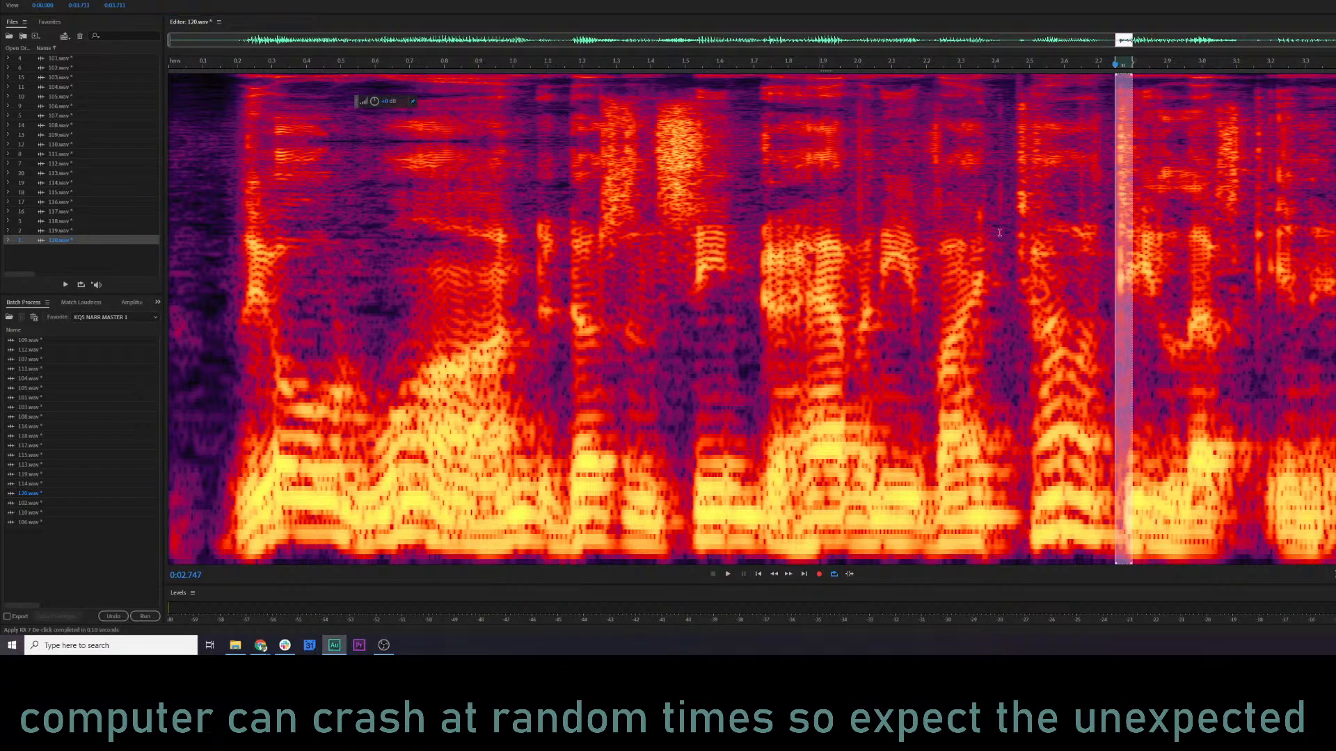
{"action": "key", "text": "shift+r"}
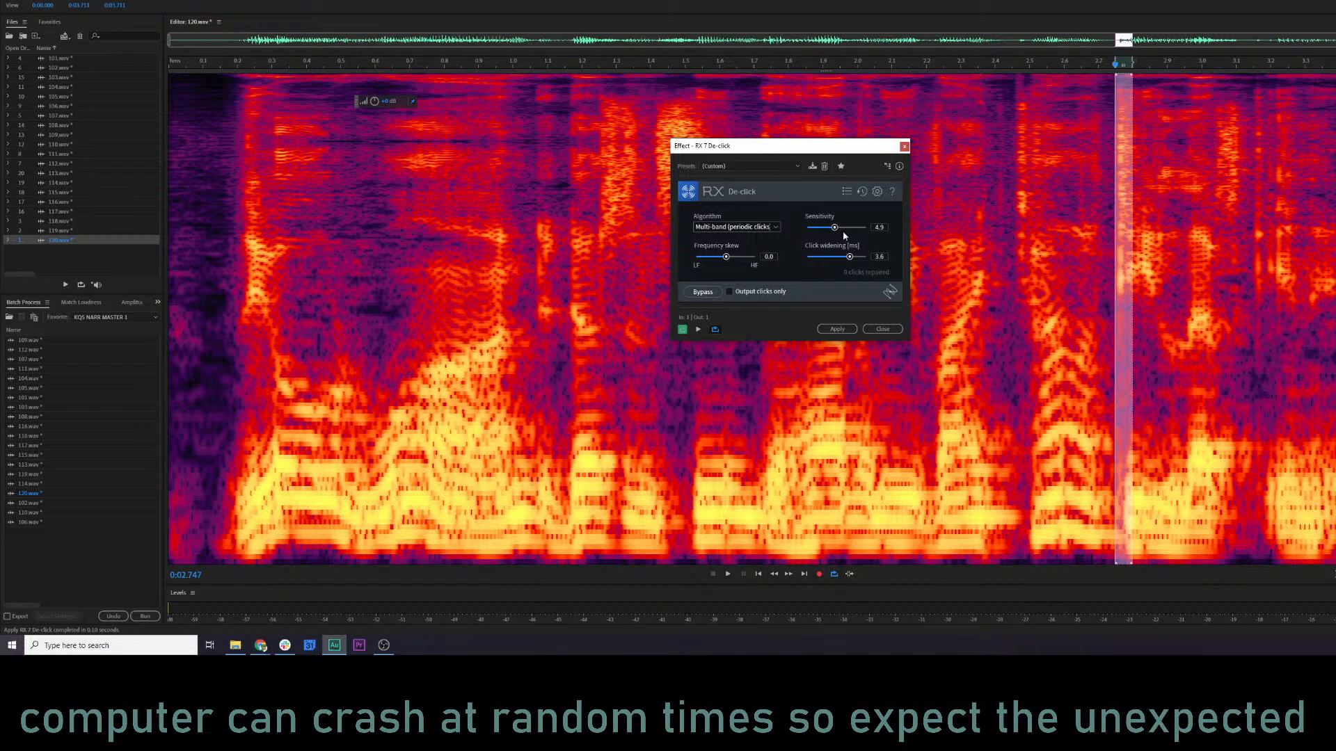
{"action": "left_click", "coordinate": [838, 328]}
{"action": "left_click", "coordinate": [685, 308]}
{"action": "key", "text": "space"}
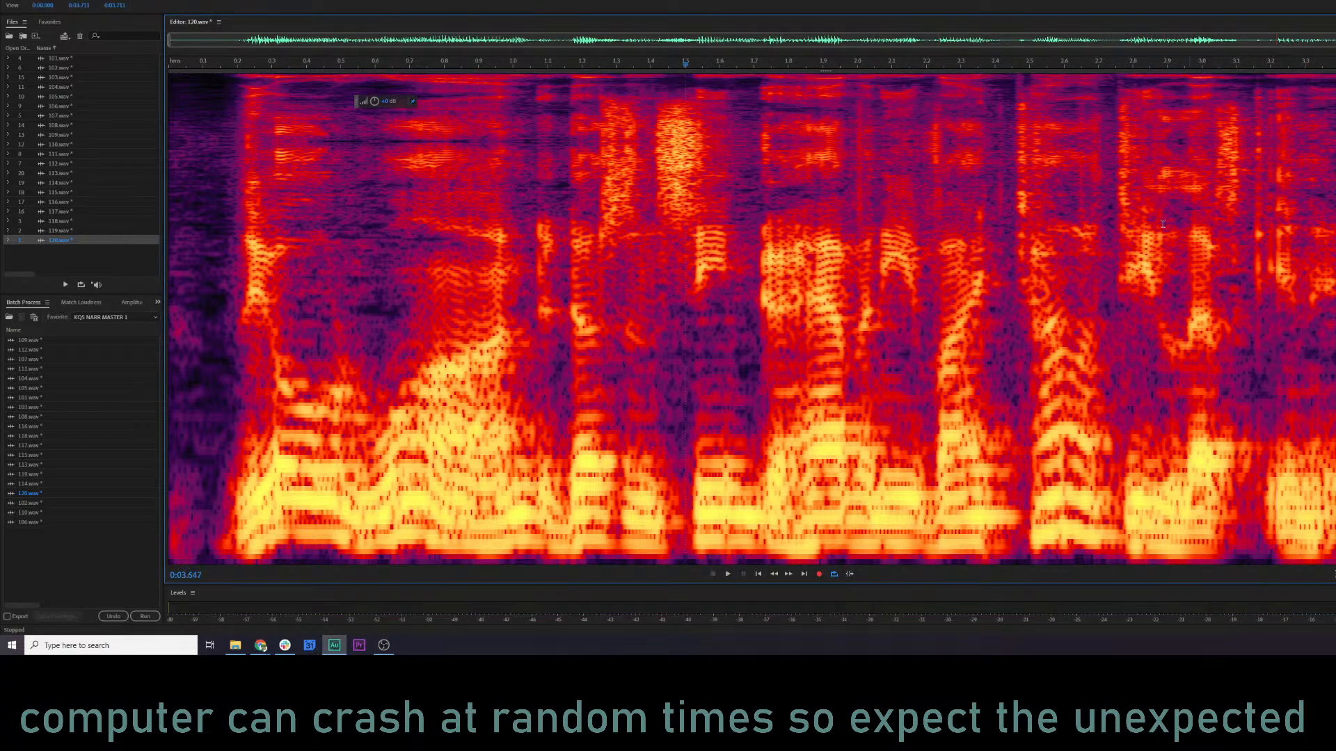
Lower the gain of the transient between about 2.75 and 2.80 s slightly and audition from about 2.0 s.
{"action": "left_click_drag", "start_coordinate": [1115, 204], "coordinate": [1132, 204]}
{"action": "key", "text": "space"}
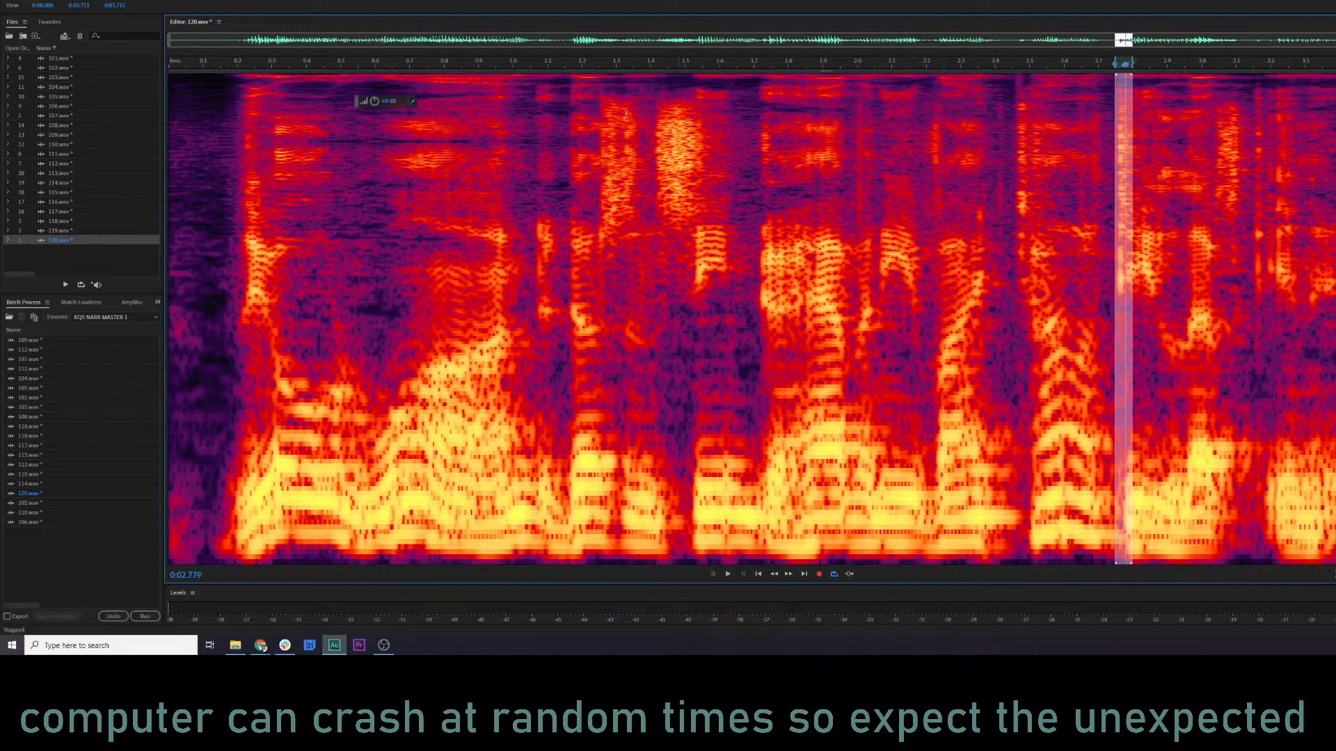
{"action": "left_click_drag", "start_coordinate": [348, 101], "coordinate": [347, 101]}
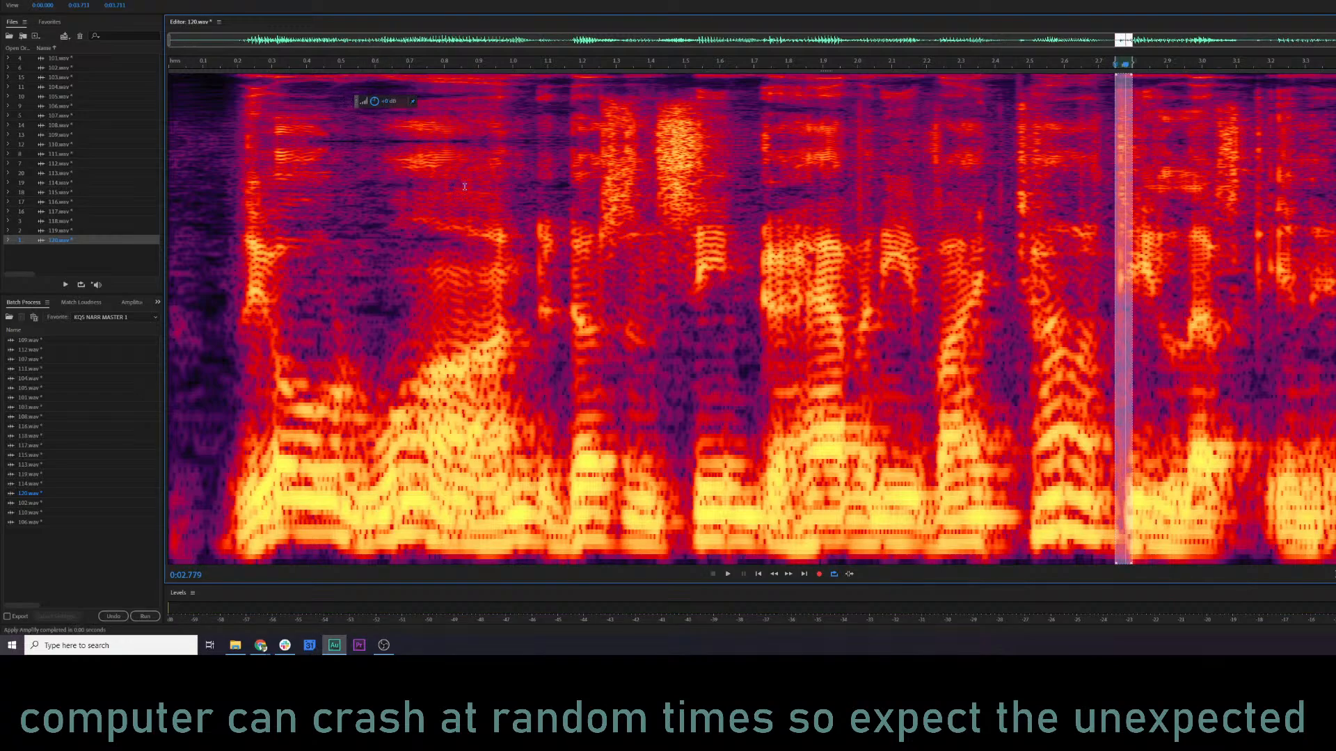
{"action": "left_click", "coordinate": [856, 202]}
{"action": "key", "text": "space"}
{"action": "key", "text": "space"}
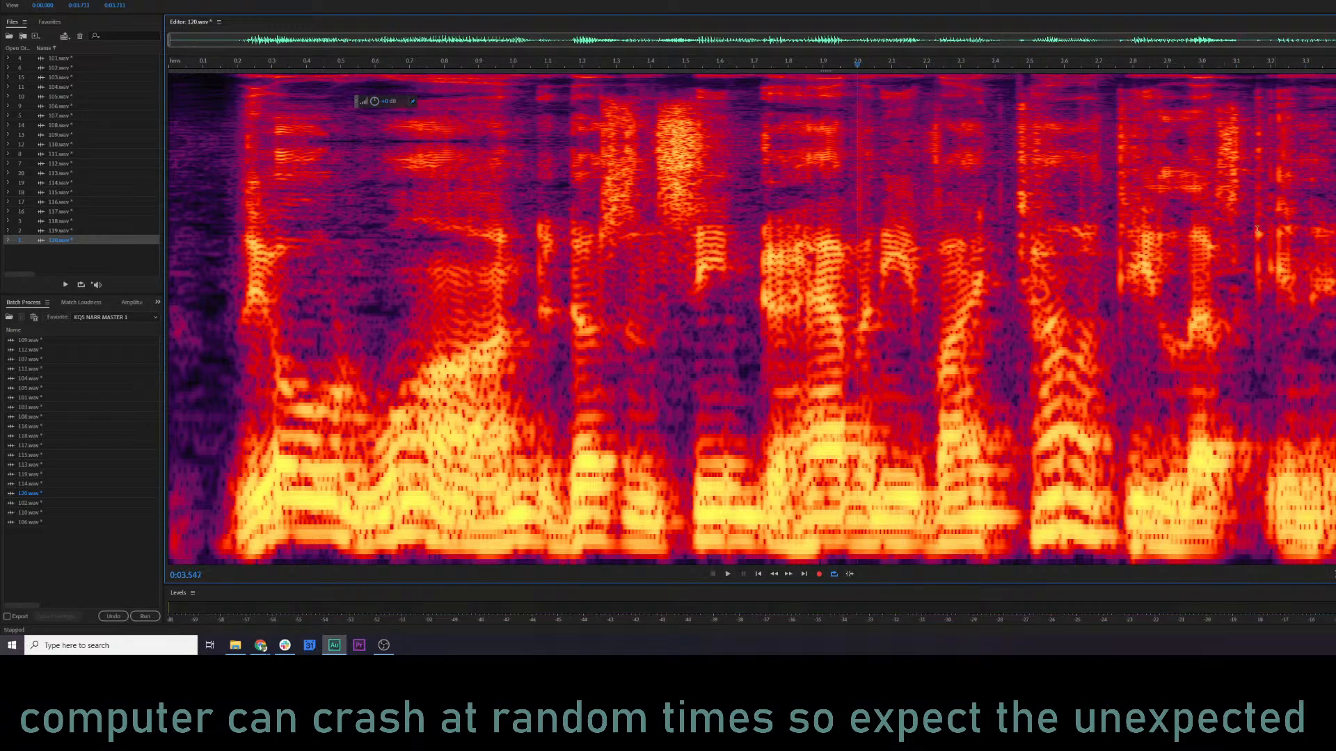
De-click the narrow transient at about 3.15 s with increased sensitivity and audition the result.
{"action": "left_click_drag", "start_coordinate": [1253, 230], "coordinate": [1261, 229]}
{"action": "key", "text": "ctrl+r"}
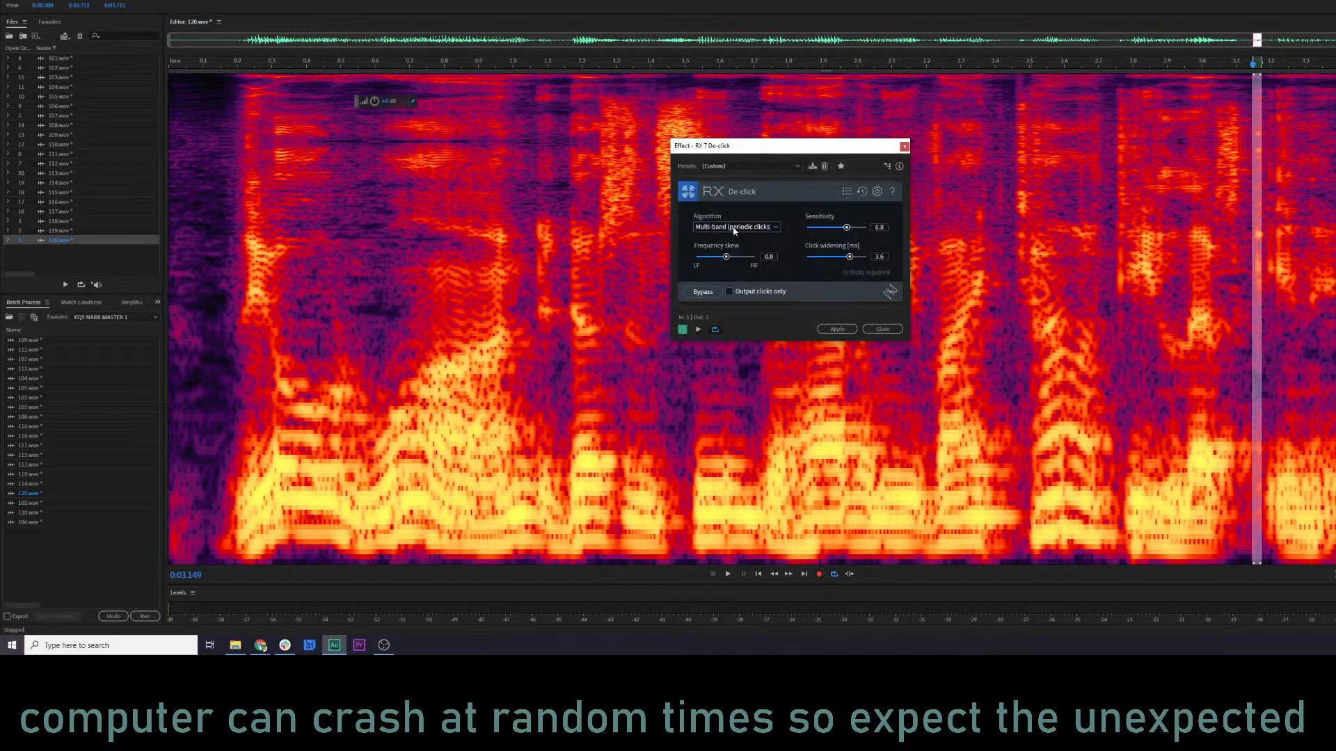
{"action": "left_click", "coordinate": [837, 329]}
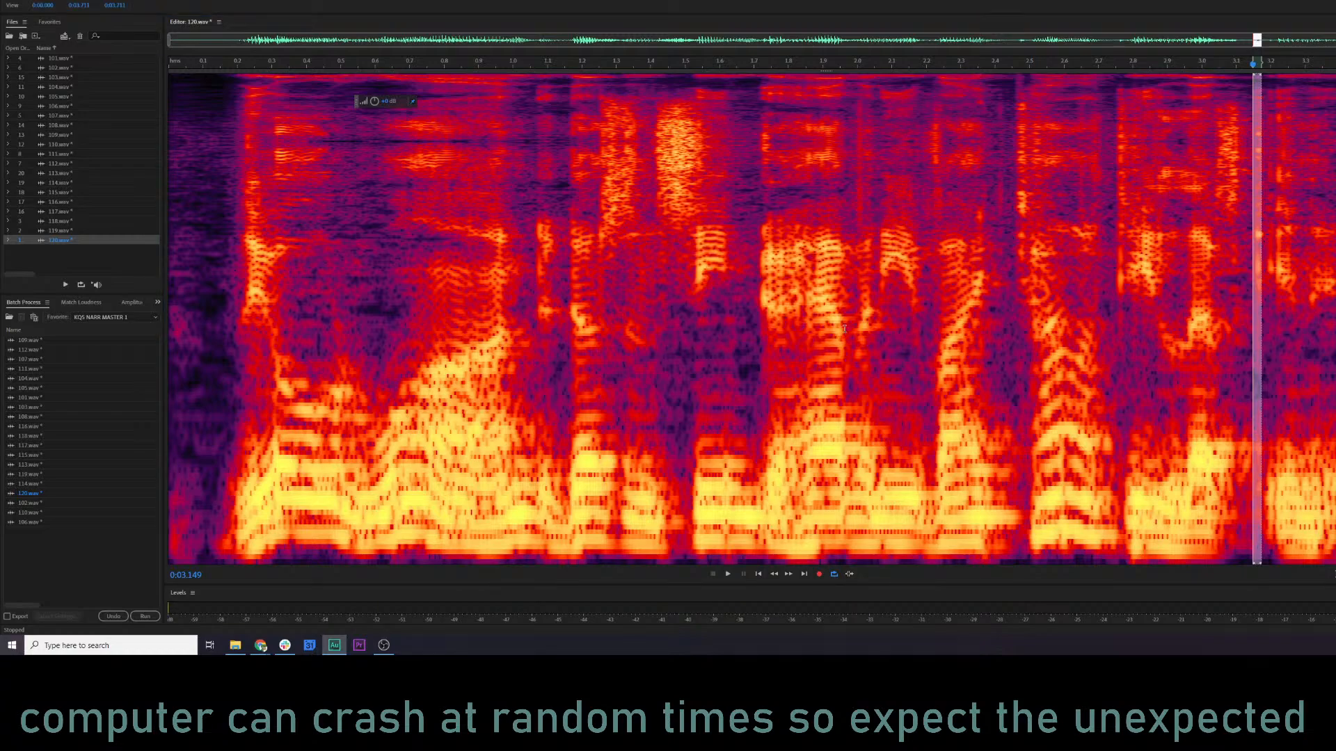
{"action": "key", "text": "space"}
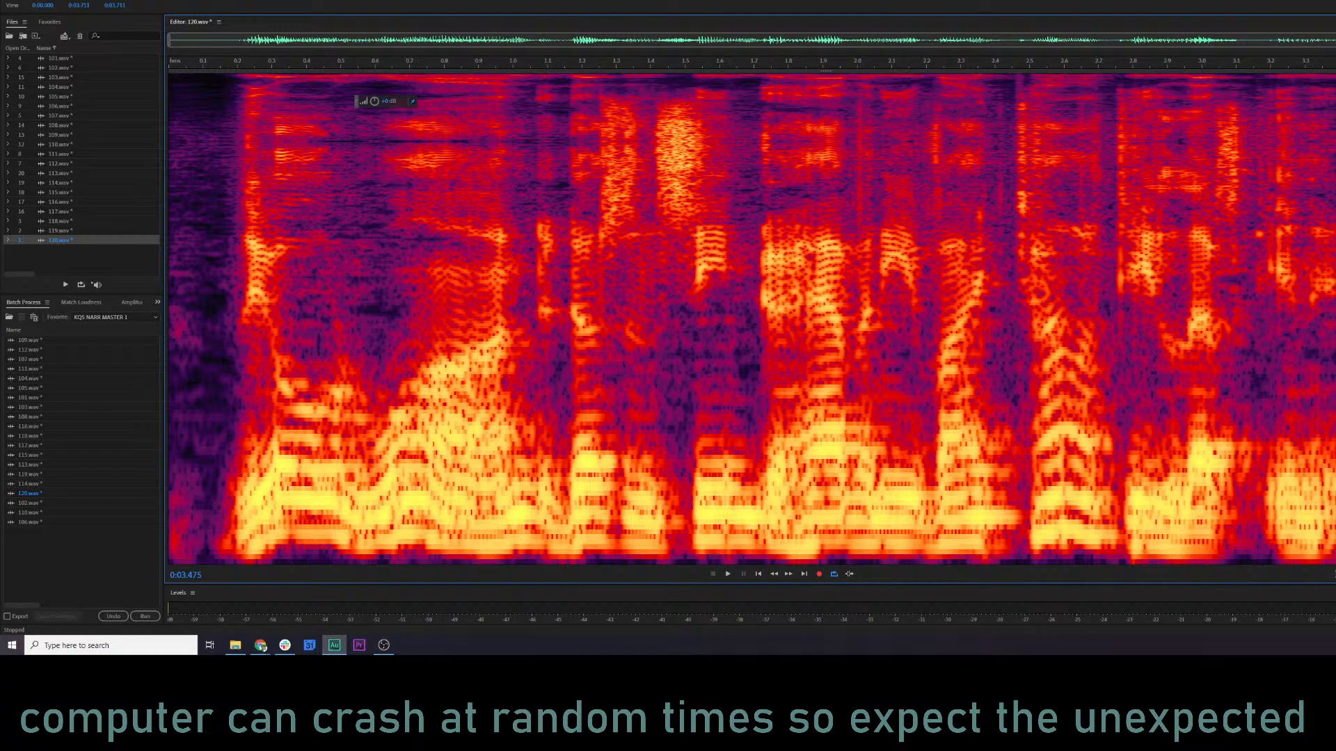
Apply De-click to 120.wav twice at sensitivity 6.5 without a time selection, auditioning after each pass.
{"action": "key", "text": "ctrl+r"}
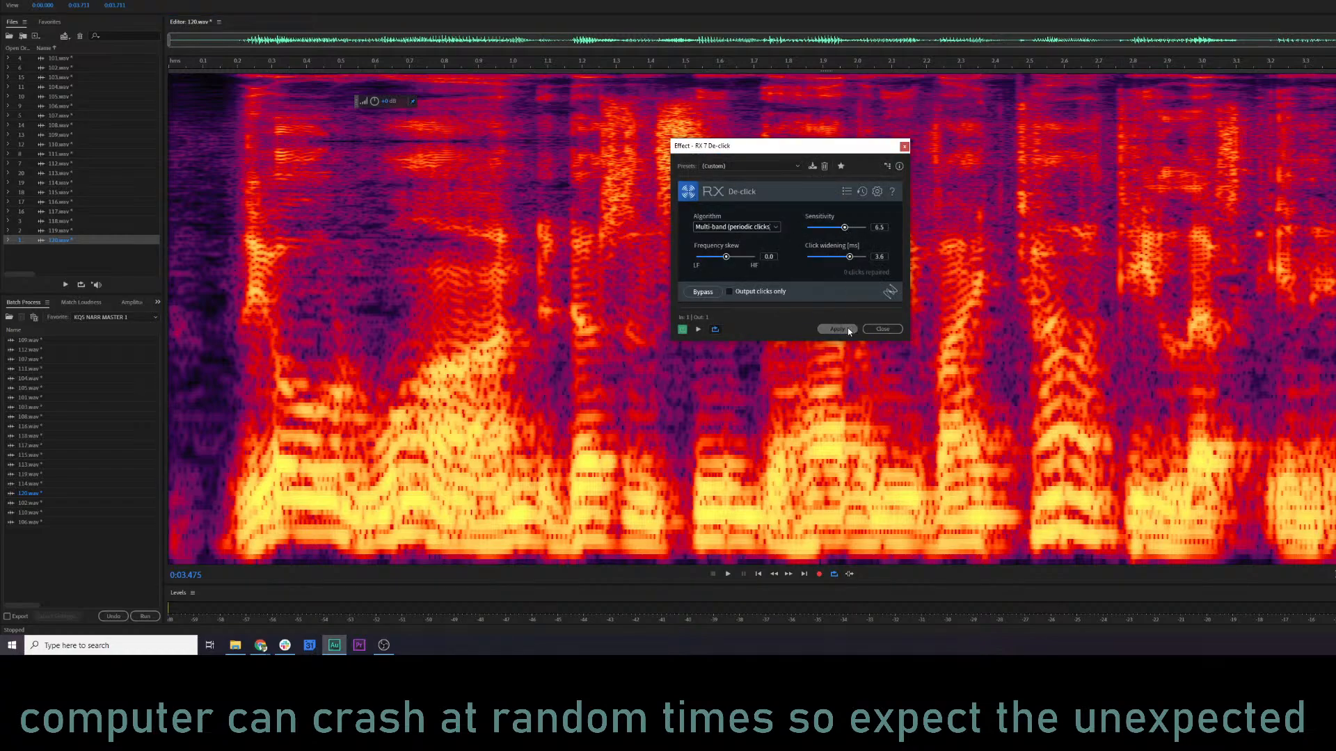
{"action": "left_click", "coordinate": [848, 331]}
{"action": "left_click", "coordinate": [663, 314]}
{"action": "key", "text": "space"}
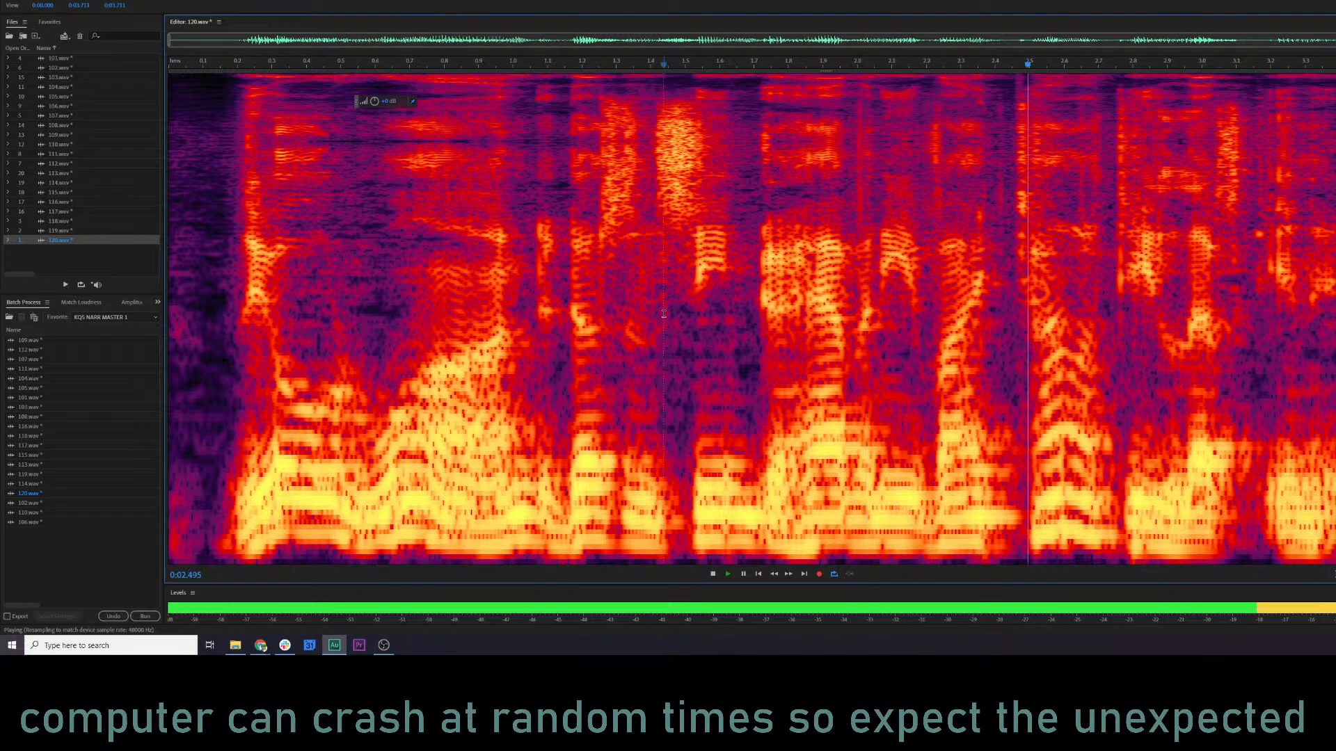
{"action": "key", "text": "space"}
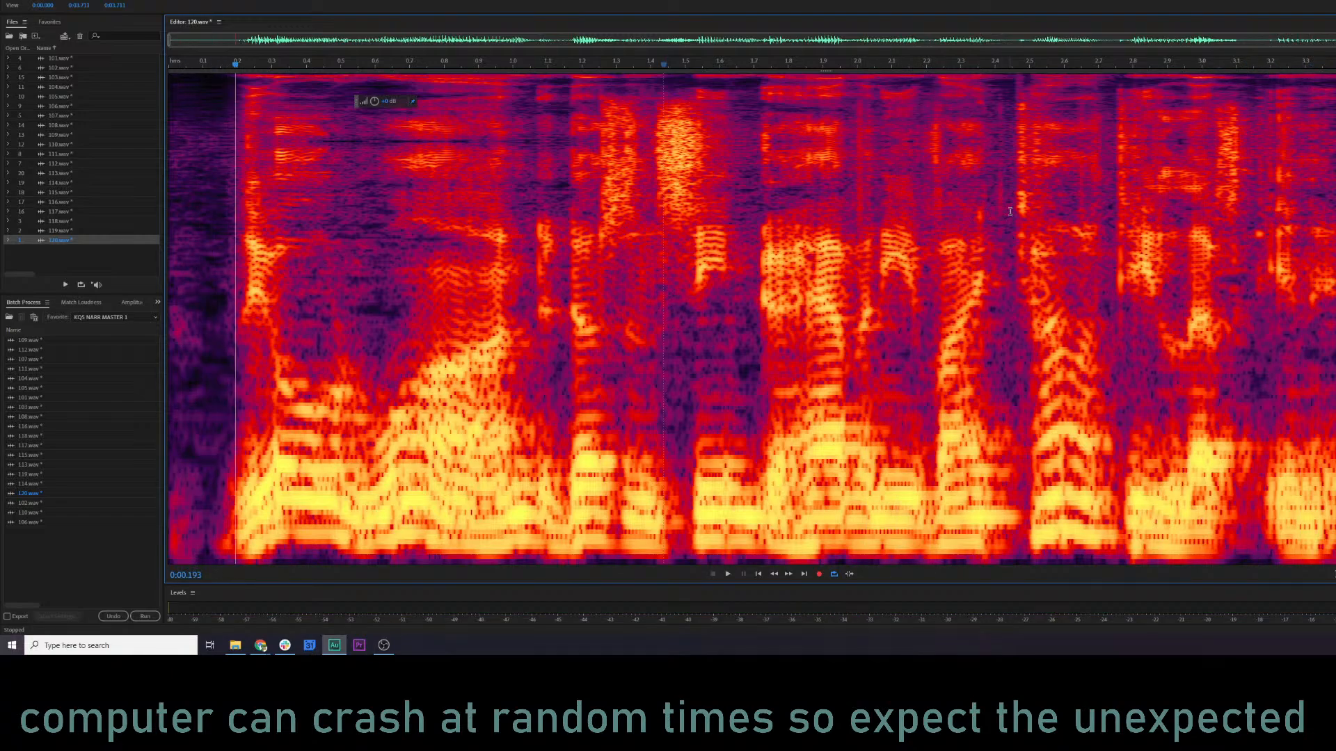
{"action": "key", "text": "ctrl+r"}
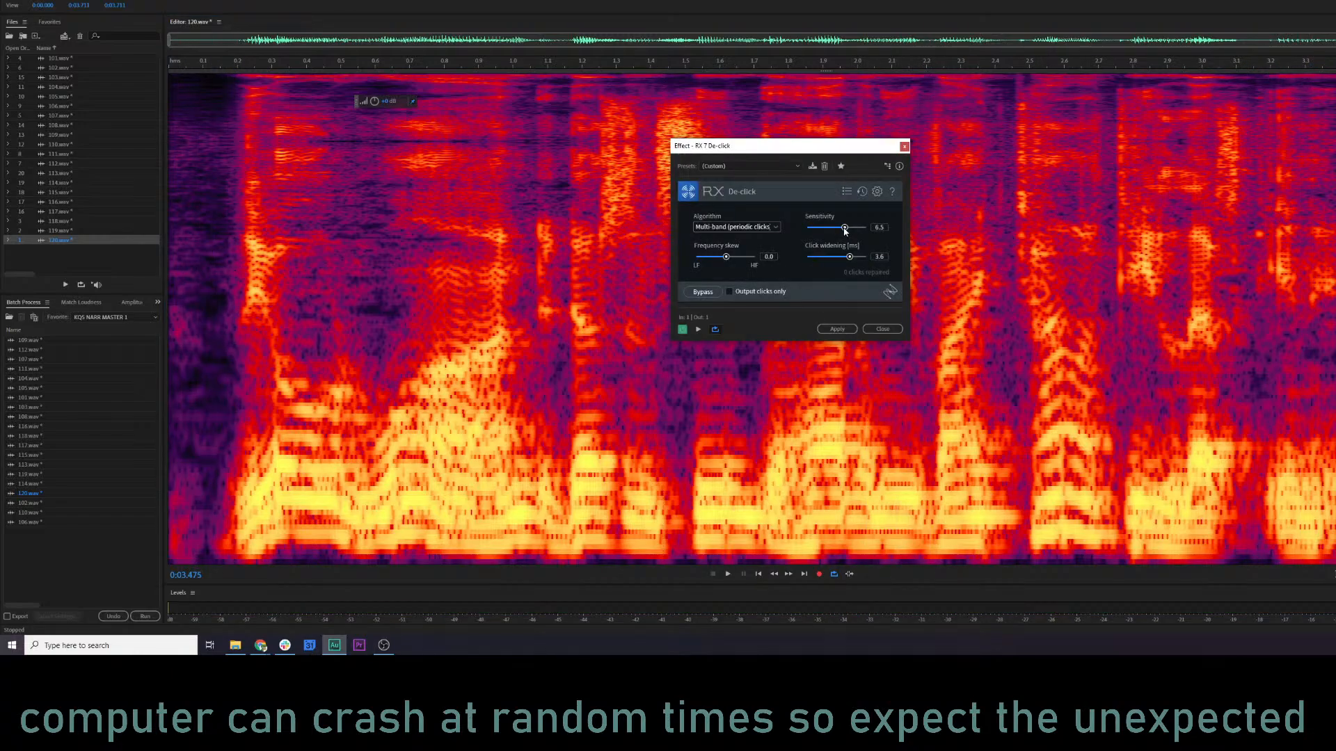
{"action": "left_click", "coordinate": [837, 328]}
{"action": "key", "text": "space"}
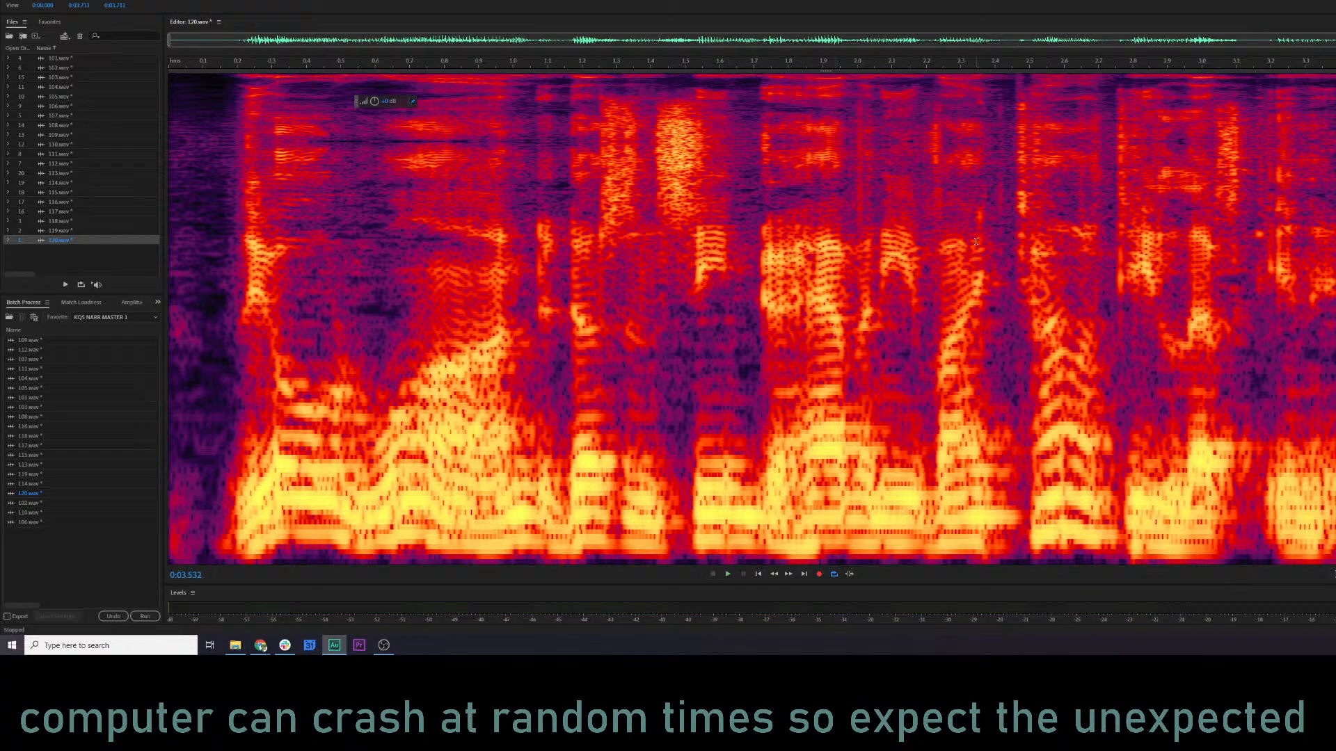
Apply De-click to 120.wav at sensitivity 5.0, auditioning from about 2.35 s before and about 1.95 s after the pass.
{"action": "left_click", "coordinate": [976, 241]}
{"action": "key", "text": "space"}
{"action": "key", "text": "space"}
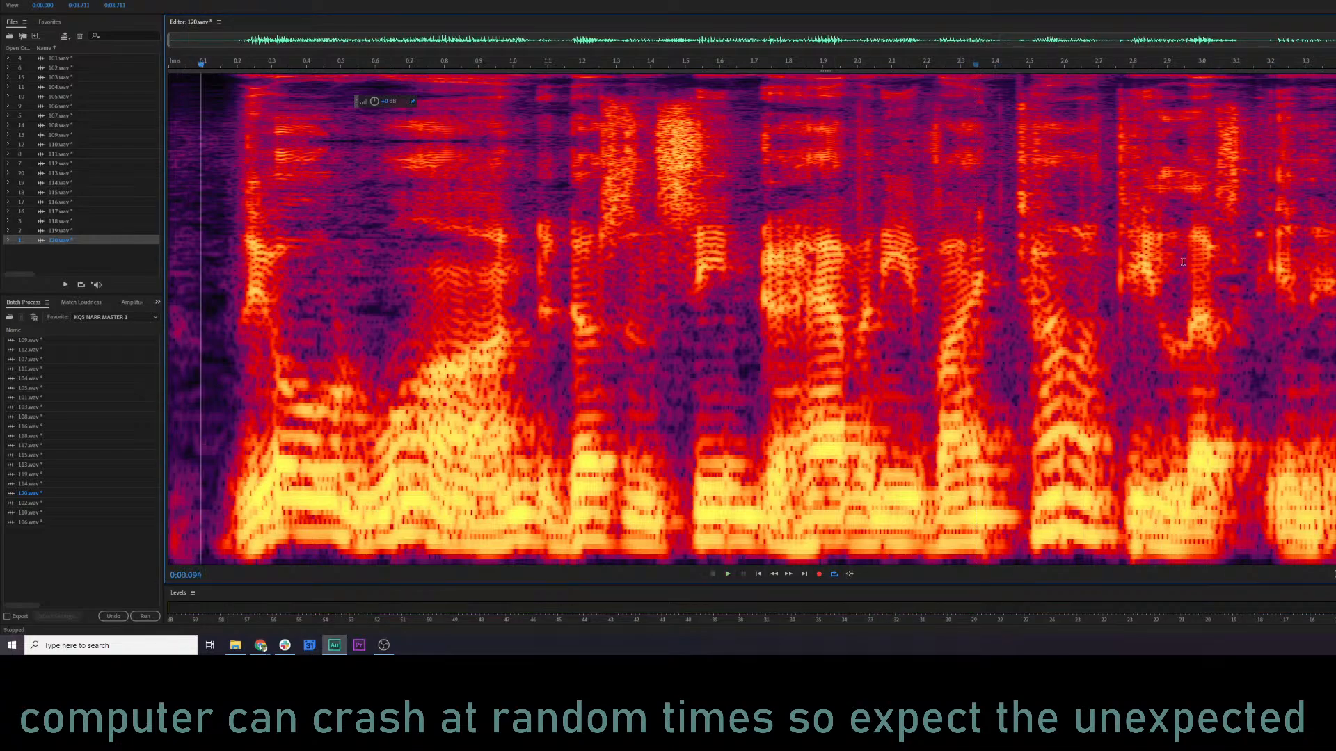
{"action": "key", "text": "ctrl+r"}
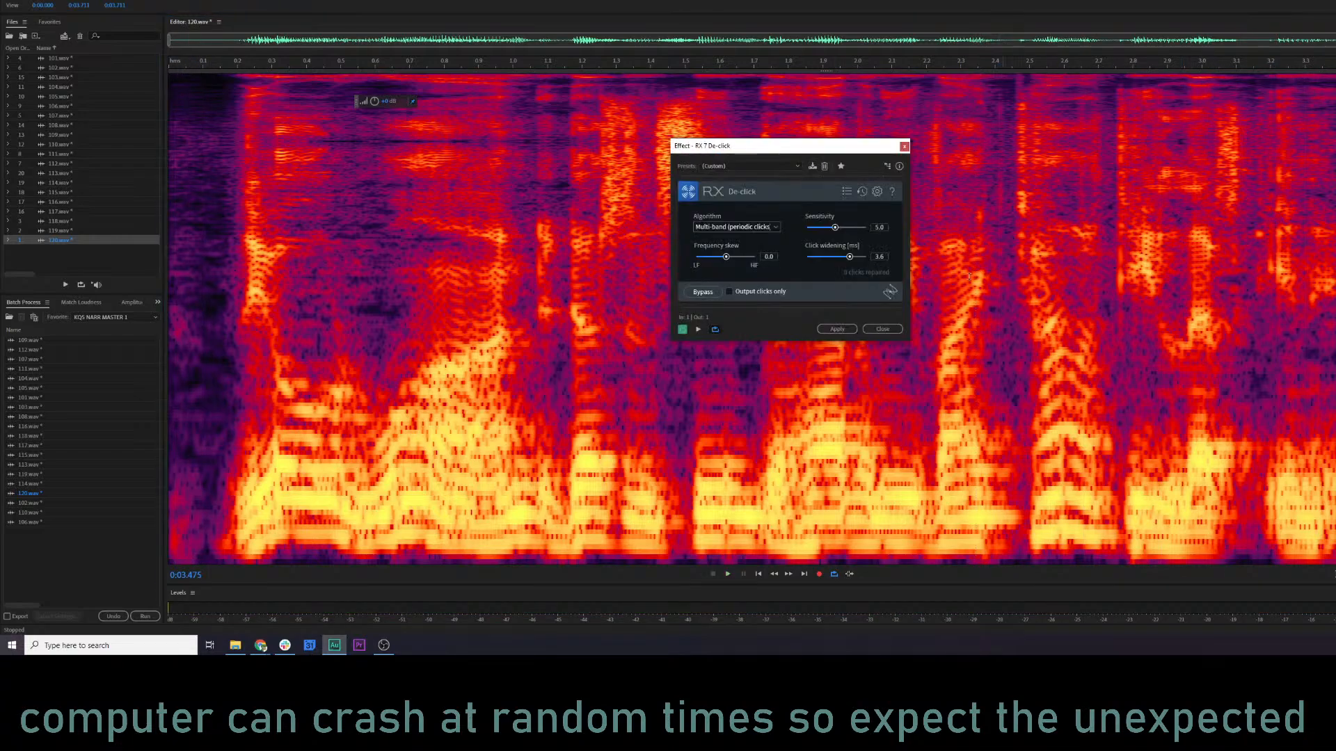
{"action": "left_click", "coordinate": [837, 329]}
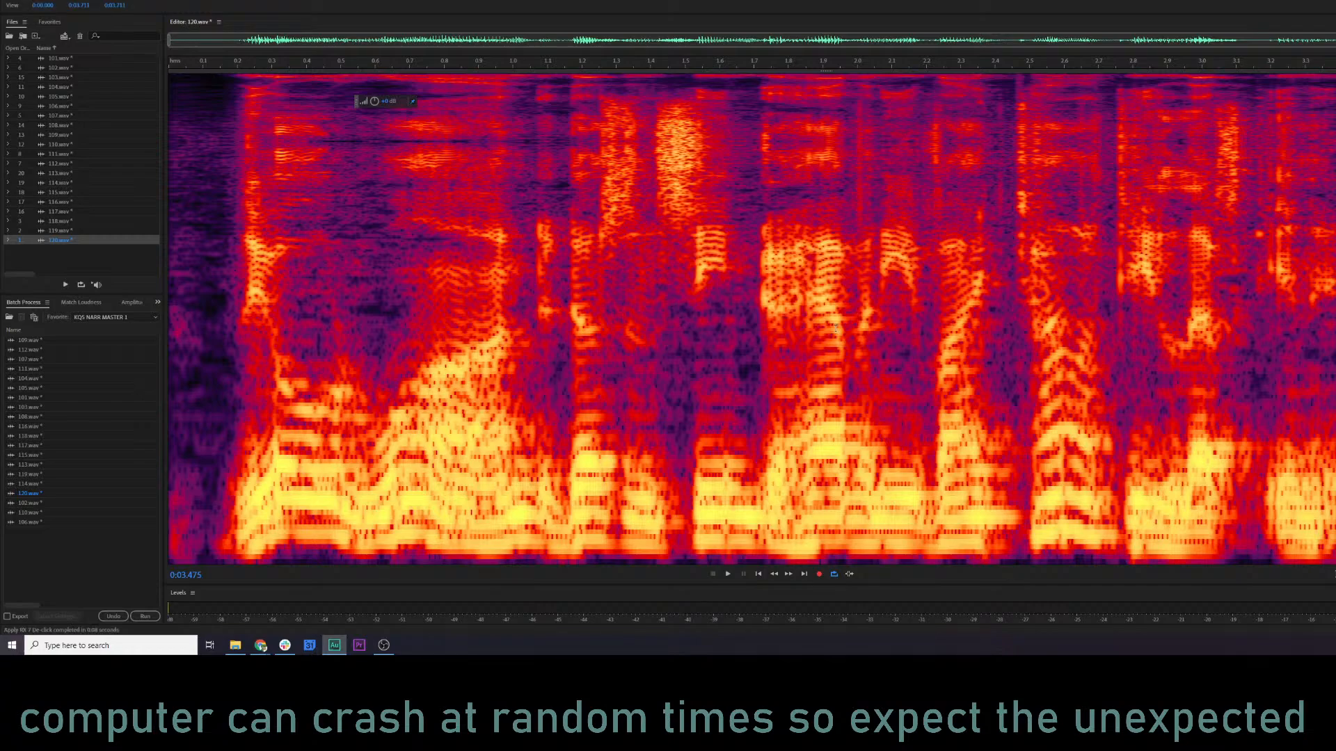
{"action": "left_click", "coordinate": [838, 324]}
{"action": "key", "text": "space"}
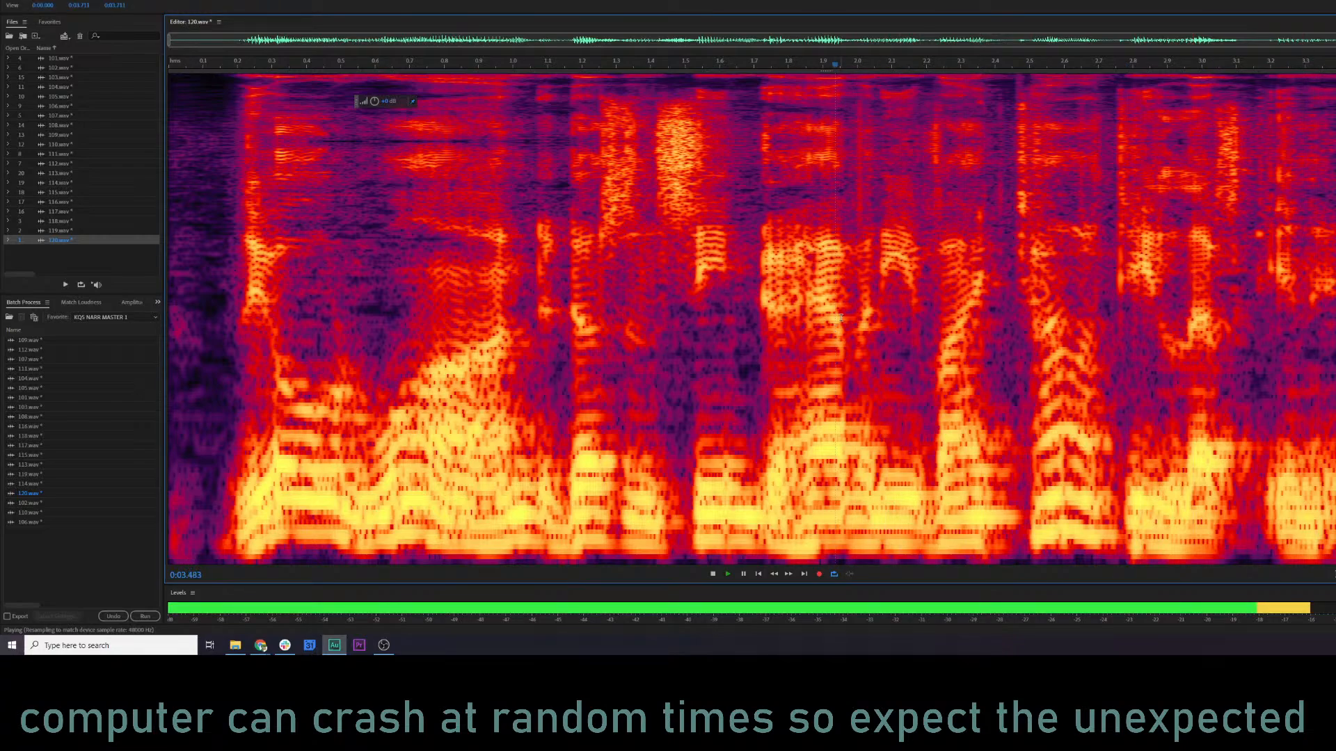
{"action": "key", "text": "space"}
Audition the closing section of 120.wav from about 2.85 s and again from about 2.75 s.
{"action": "left_click", "coordinate": [1146, 243]}
{"action": "key", "text": "space"}
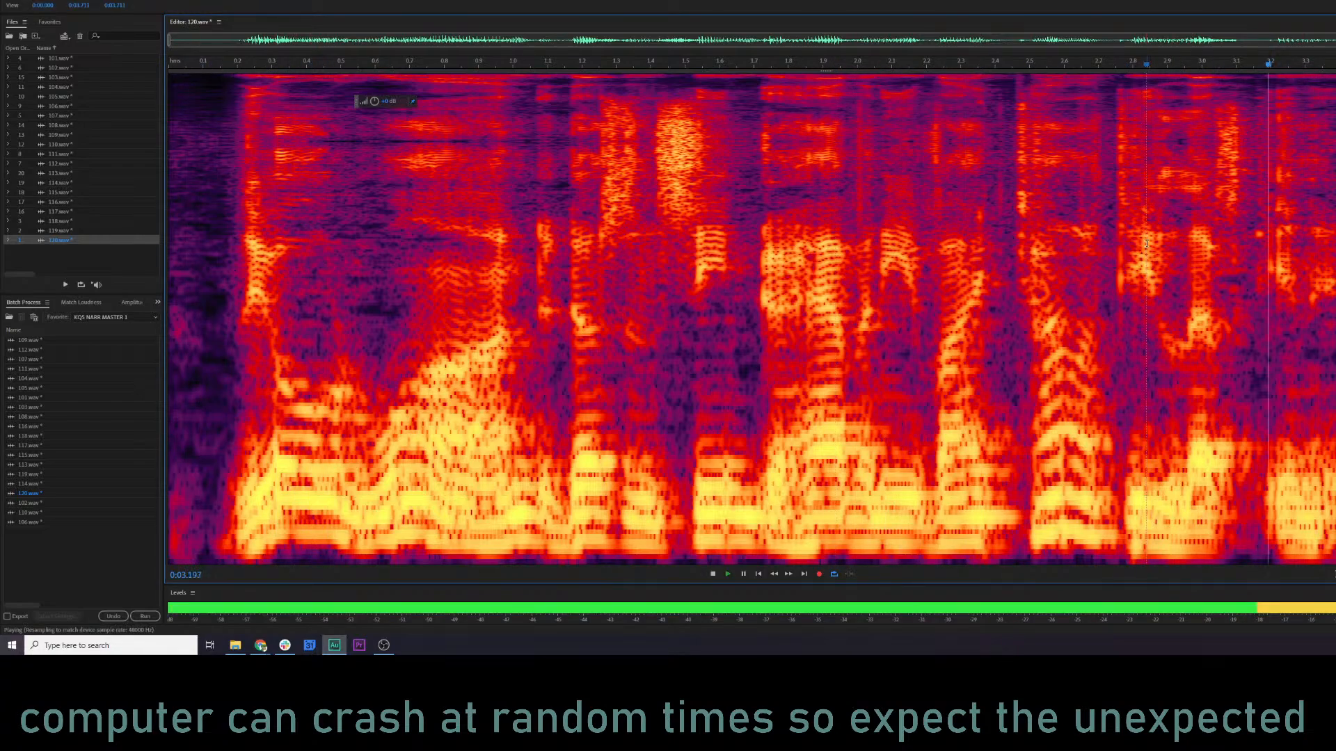
{"action": "key", "text": "space"}
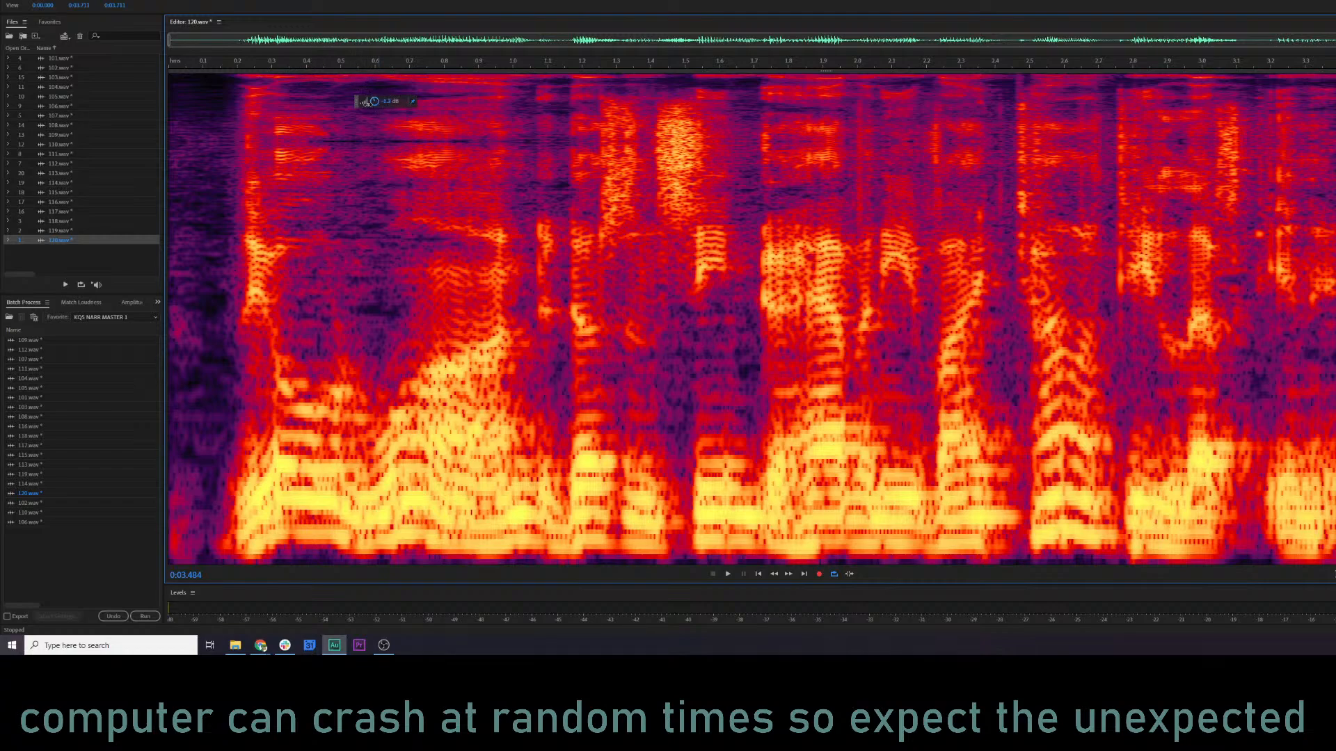
{"action": "left_click", "coordinate": [1107, 270]}
{"action": "key", "text": "space"}
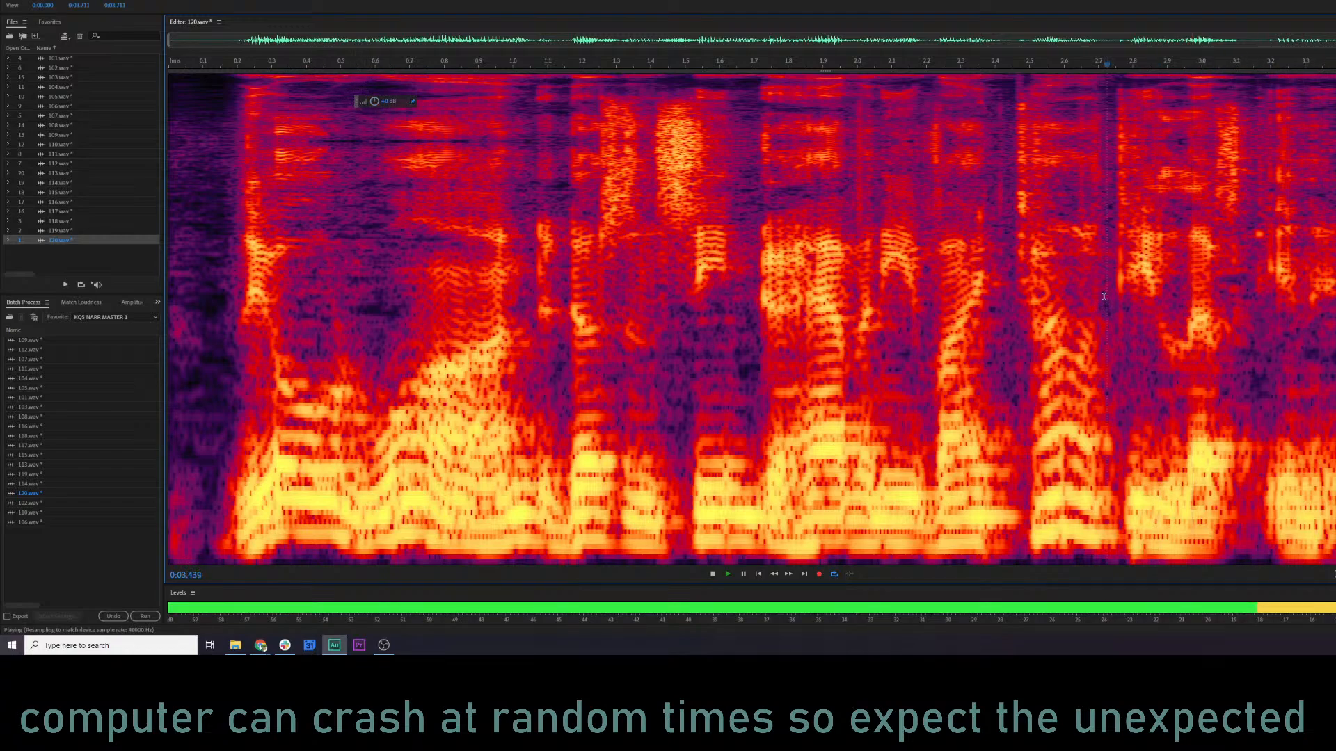
{"action": "key", "text": "space"}
{"action": "key", "text": "space"}
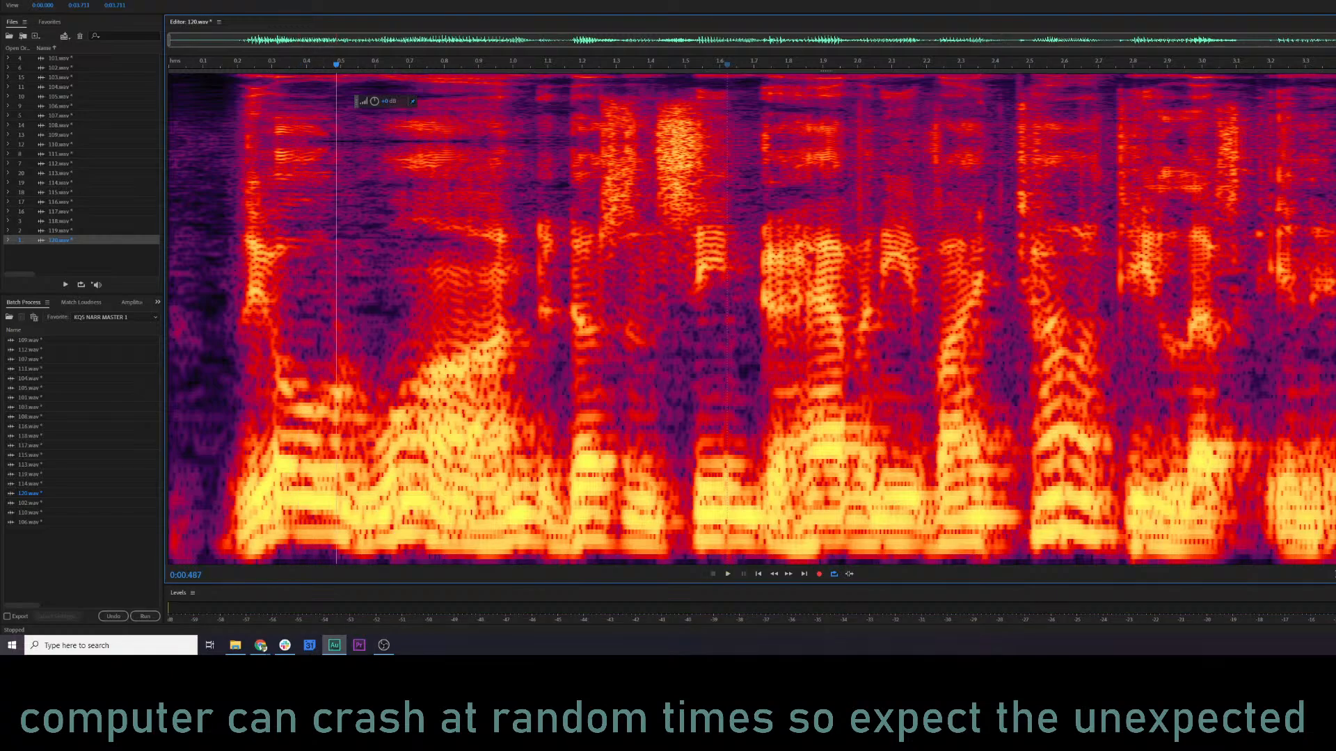
Examine the transient between about 2.45 and 2.50 s in 120.wav, auditioning from about 2.35 s and 2.25 s.
{"action": "left_click", "coordinate": [1335, 319]}
{"action": "key", "text": "space"}
{"action": "left_click", "coordinate": [1098, 219]}
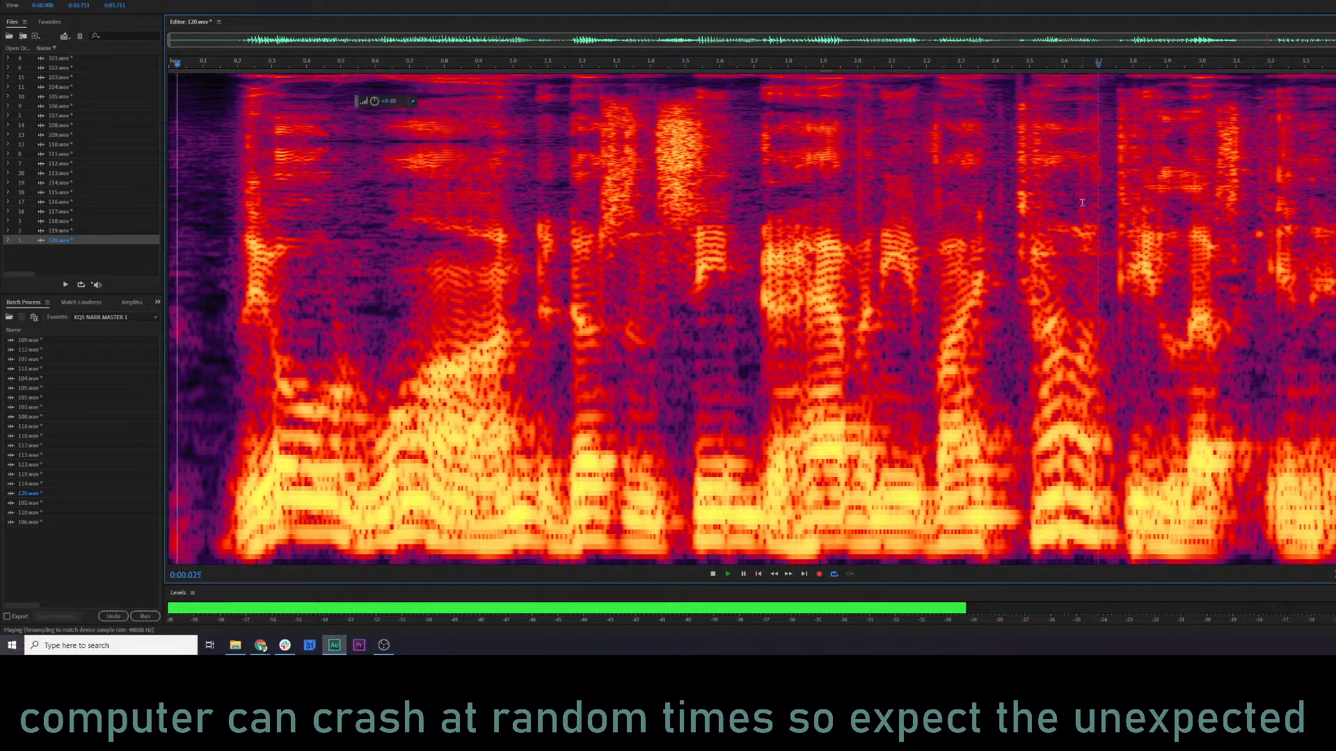
{"action": "key", "text": "space"}
{"action": "left_click", "coordinate": [801, 243]}
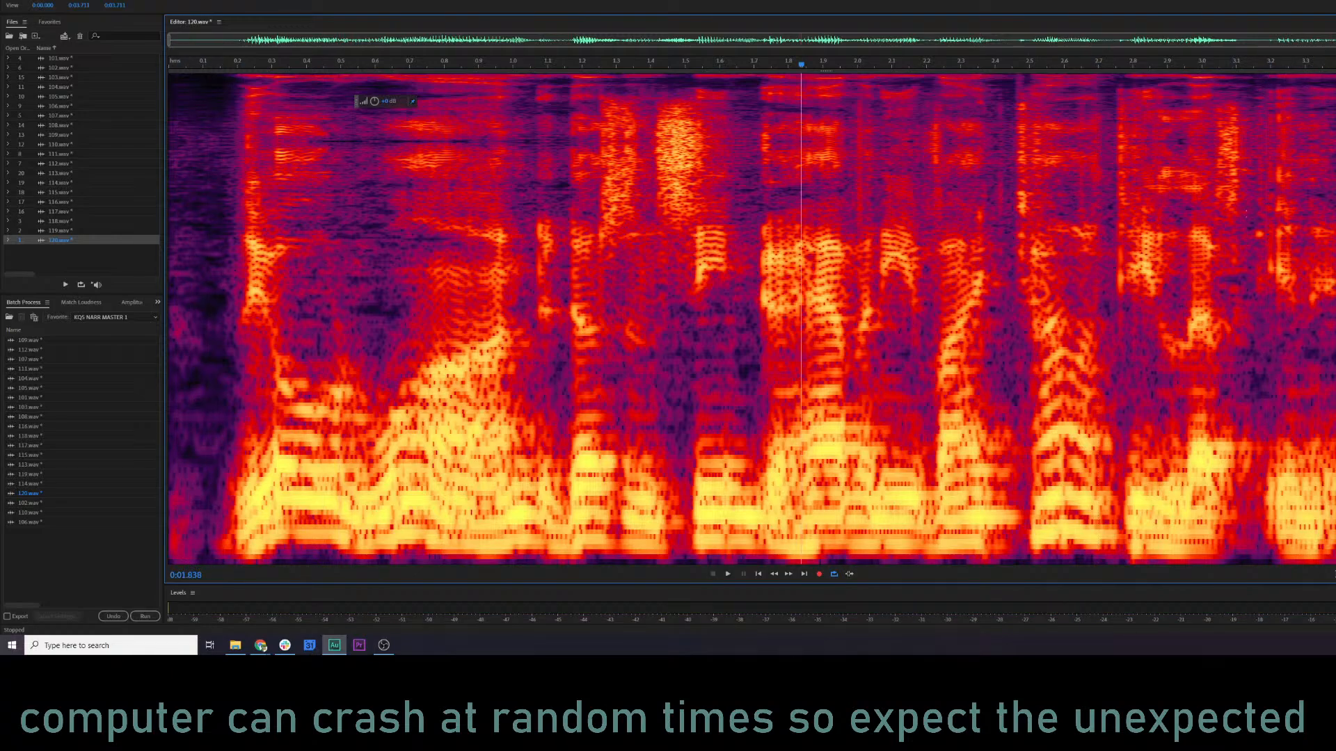
{"action": "left_click_drag", "start_coordinate": [1012, 243], "coordinate": [1029, 244]}
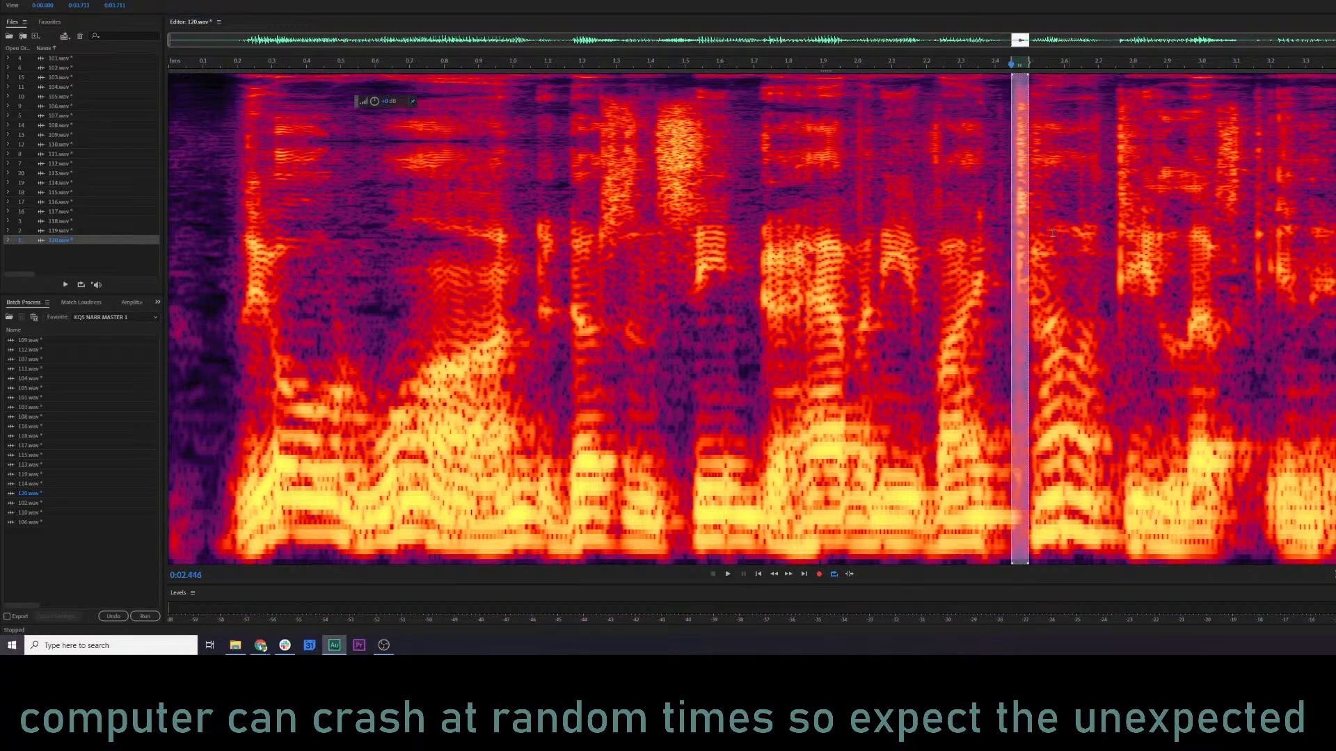
{"action": "left_click", "coordinate": [972, 243]}
{"action": "key", "text": "space"}
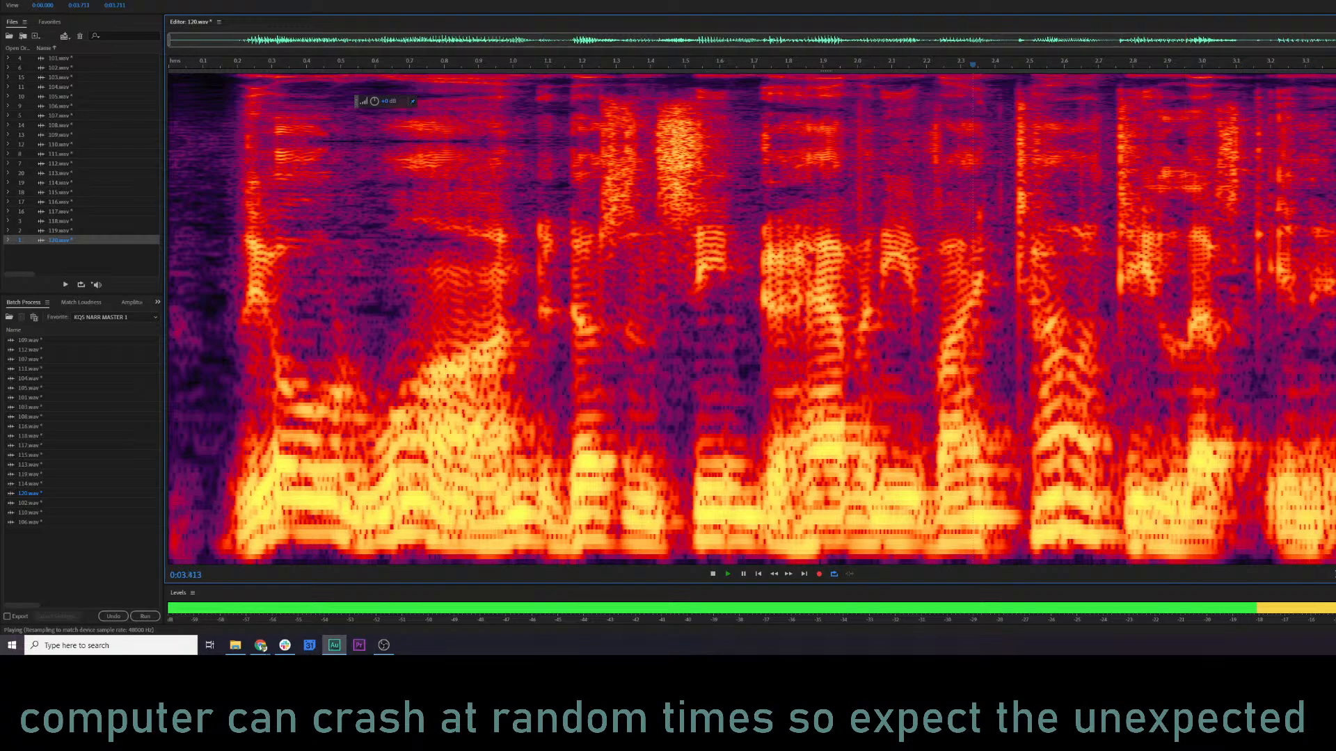
{"action": "left_click", "coordinate": [941, 243]}
{"action": "key", "text": "space"}
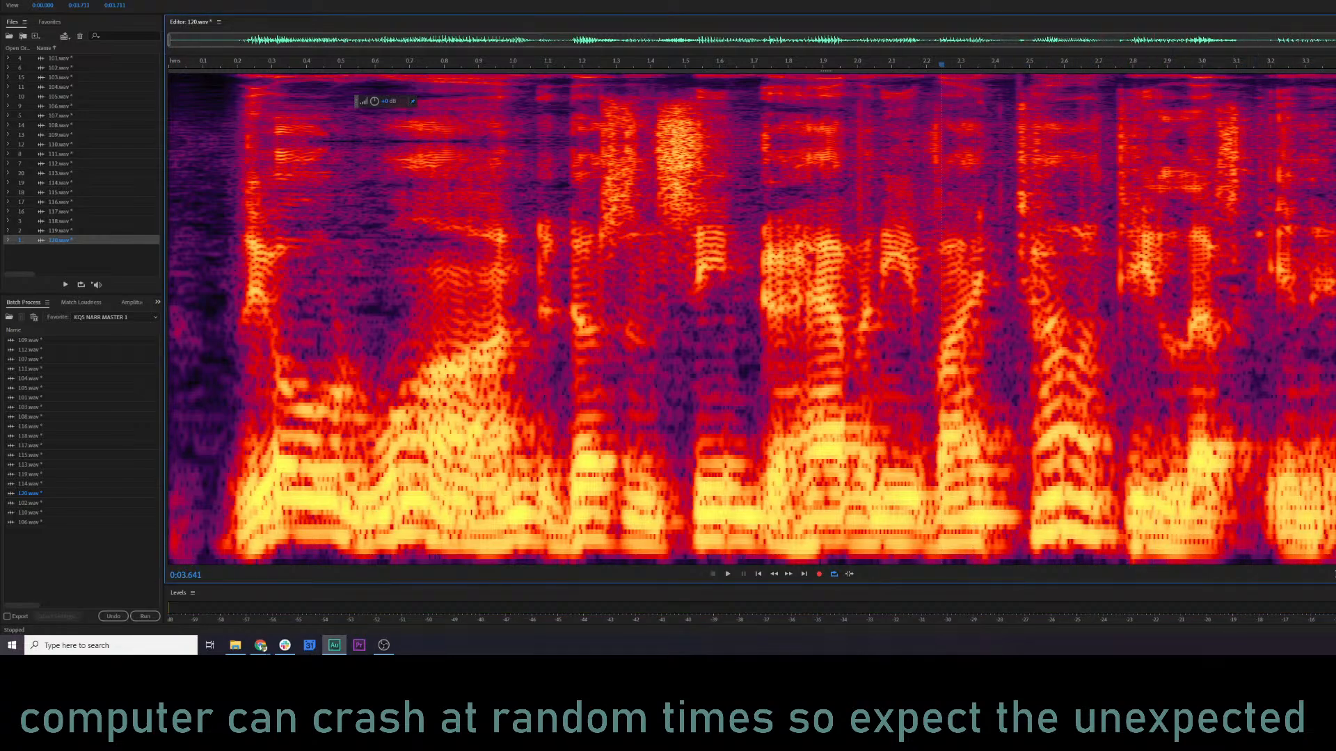
Play 120.wav through from about 0.15 s to check the cleaned narration.
{"action": "left_click", "coordinate": [1335, 219]}
{"action": "left_click", "coordinate": [79, 259]}
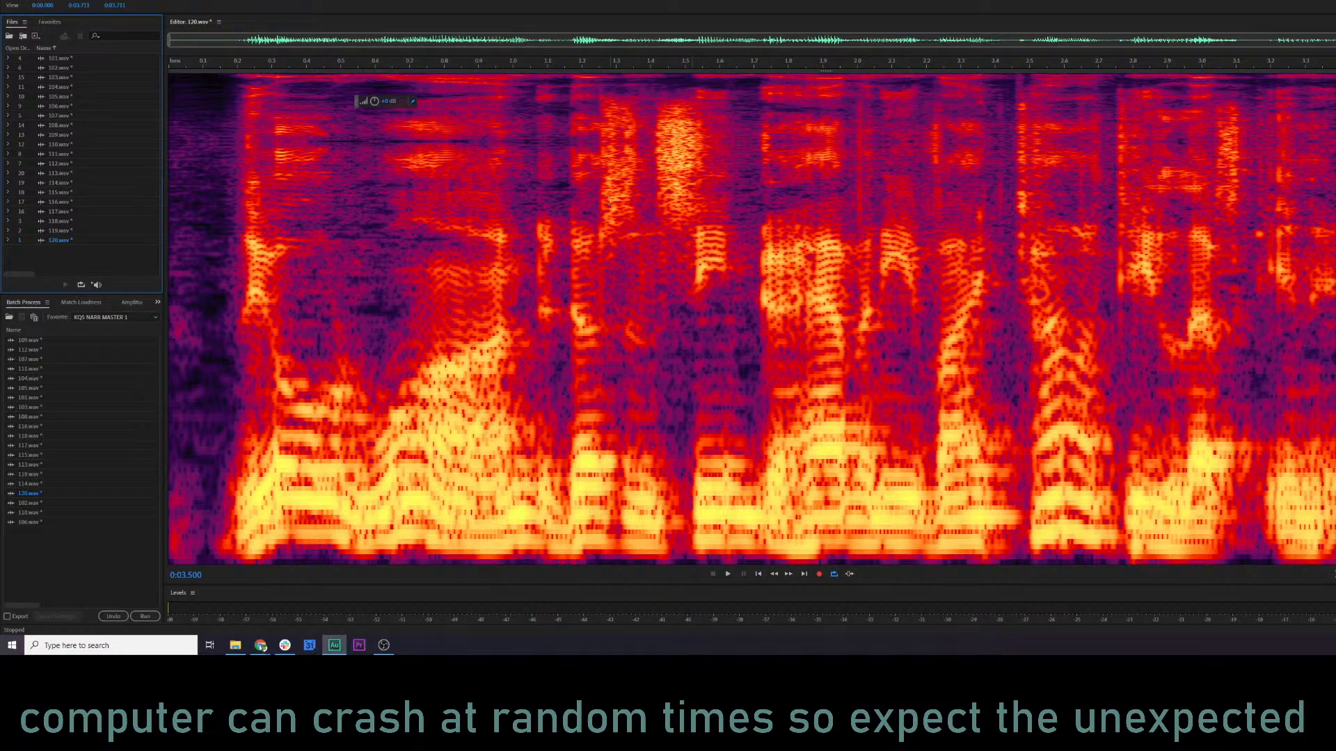
{"action": "left_click", "coordinate": [224, 159]}
{"action": "key", "text": "space"}
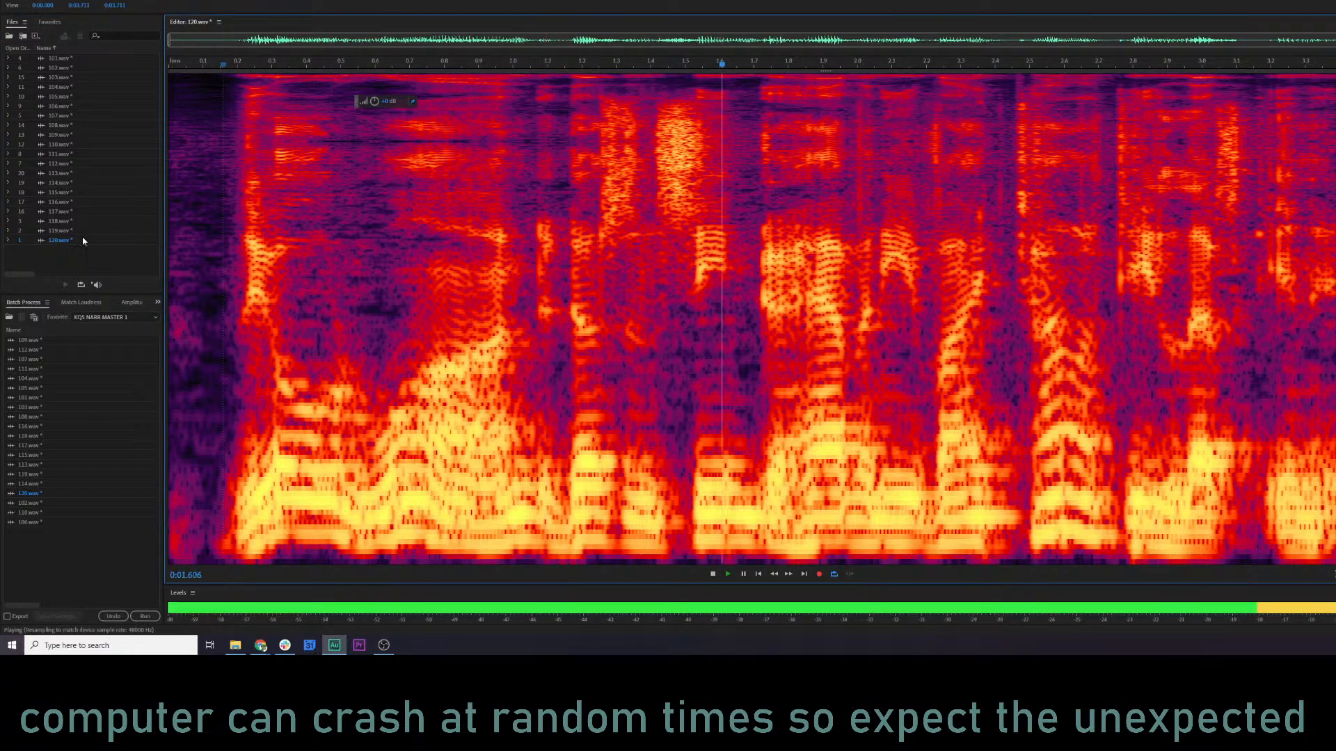
{"action": "key", "text": "space"}
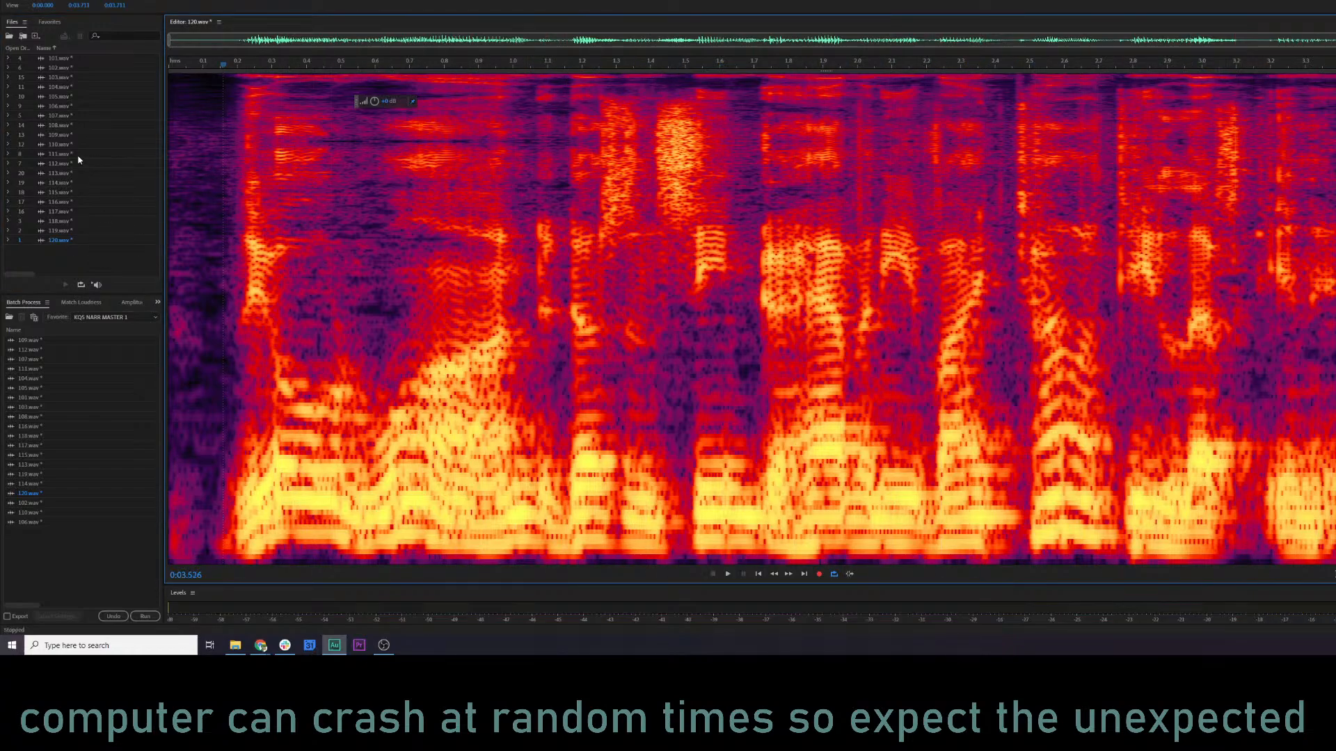
Compare the tone of 120.wav with 102.wav, 110.wav, 116.wav and 118.wav by playing the opening of each.
{"action": "left_click", "coordinate": [78, 155]}
{"action": "double_click", "coordinate": [62, 68]}
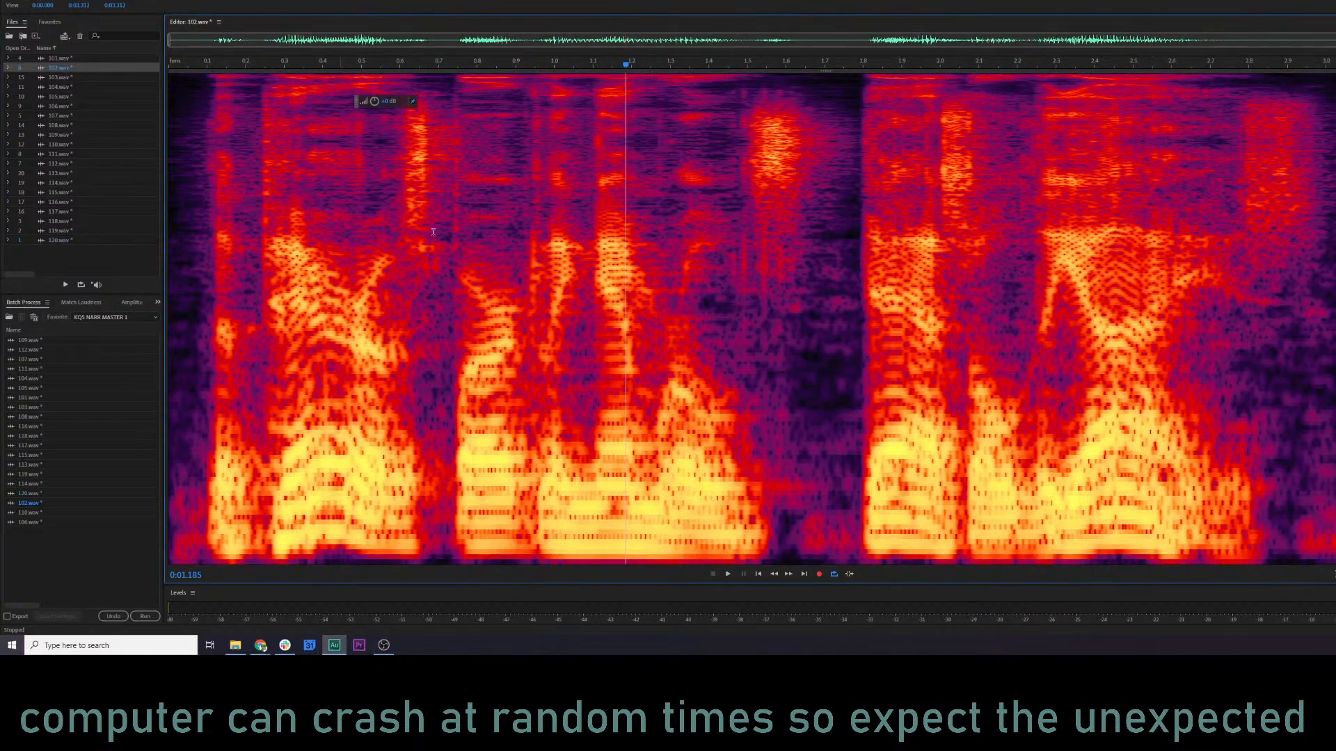
{"action": "left_click", "coordinate": [223, 259]}
{"action": "key", "text": "space"}
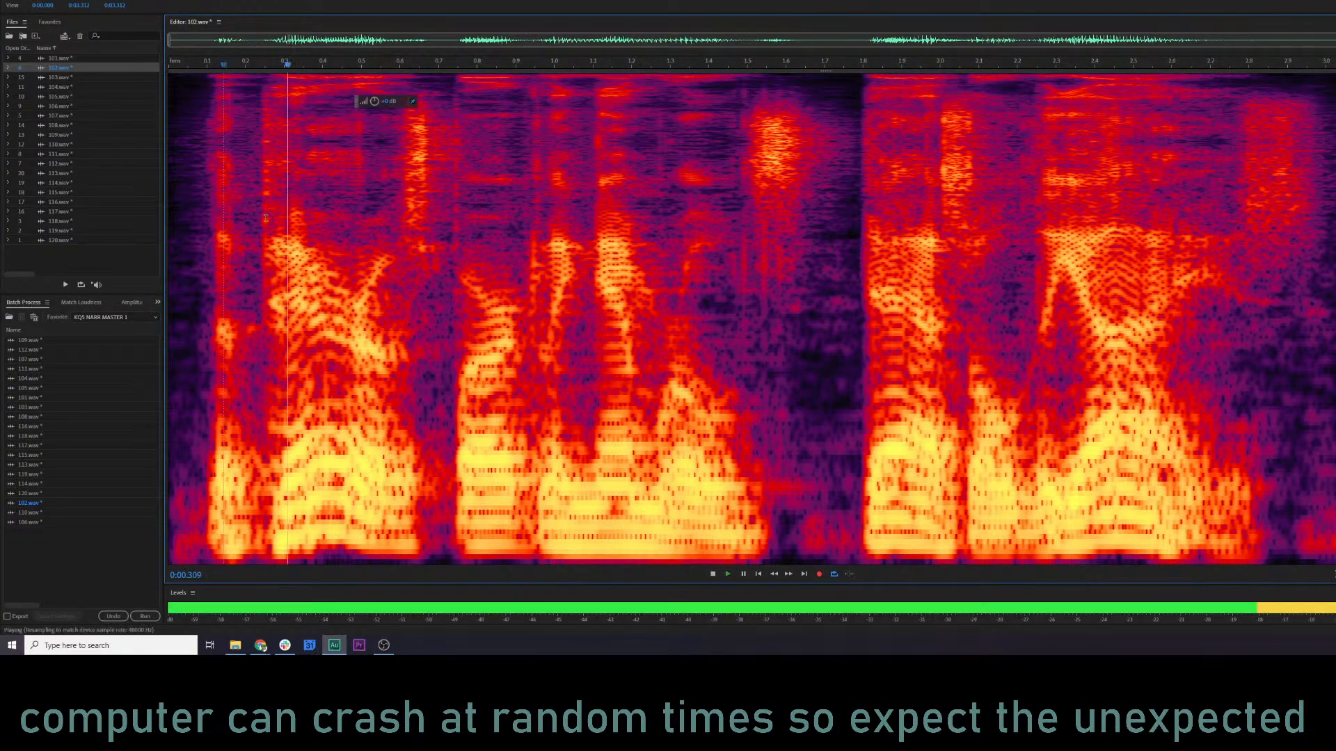
{"action": "double_click", "coordinate": [63, 144]}
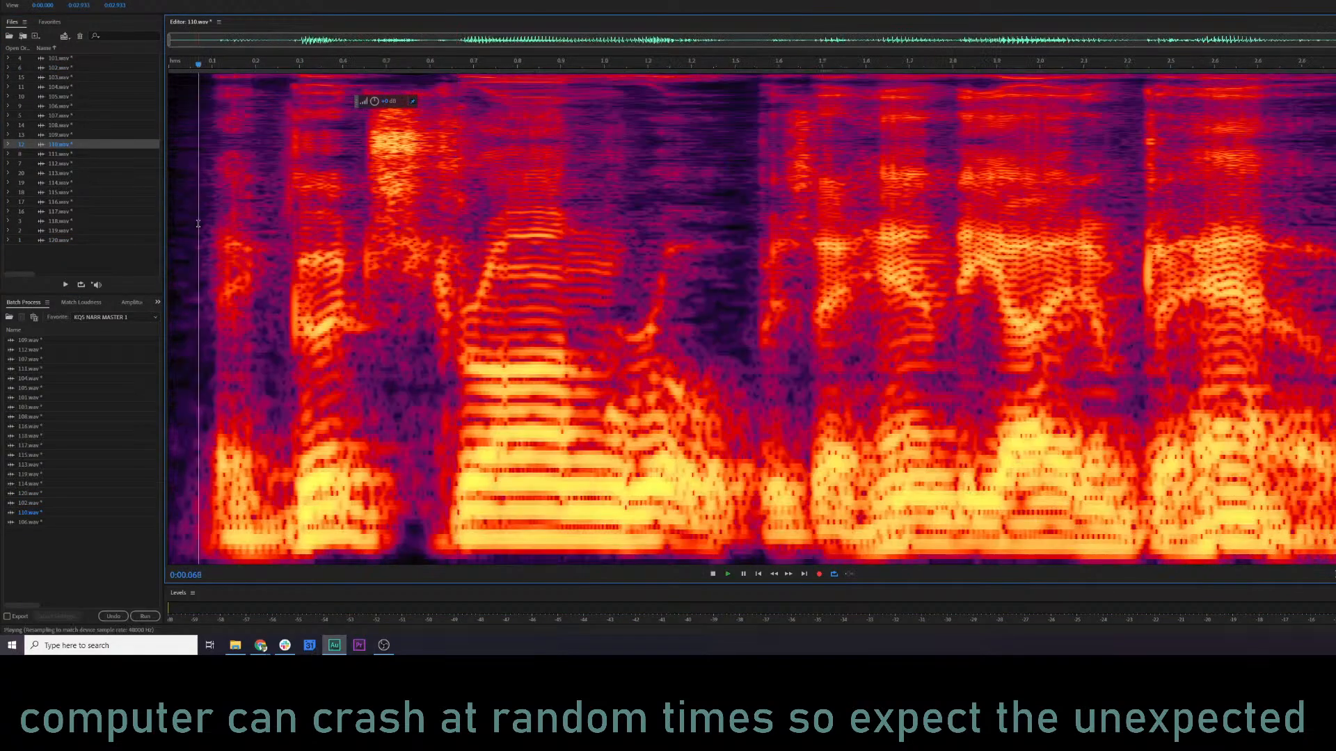
{"action": "double_click", "coordinate": [63, 202]}
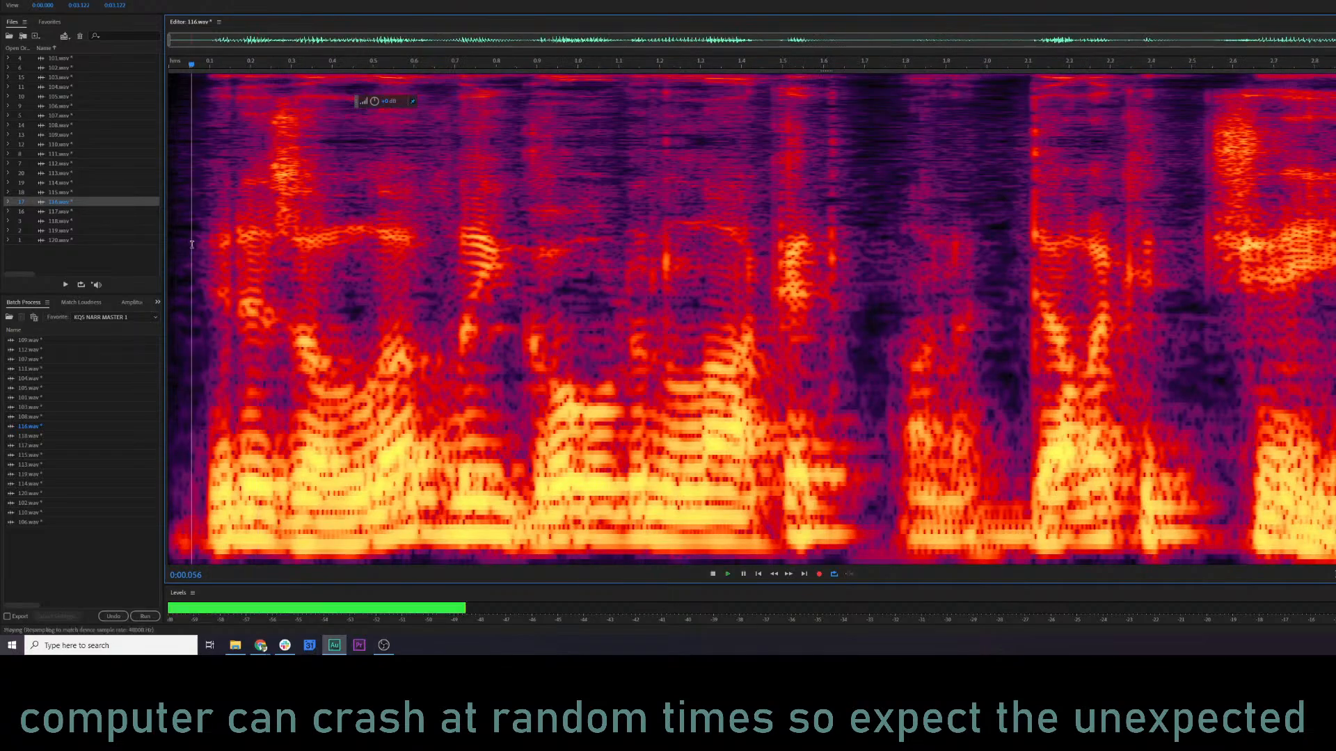
{"action": "double_click", "coordinate": [62, 220]}
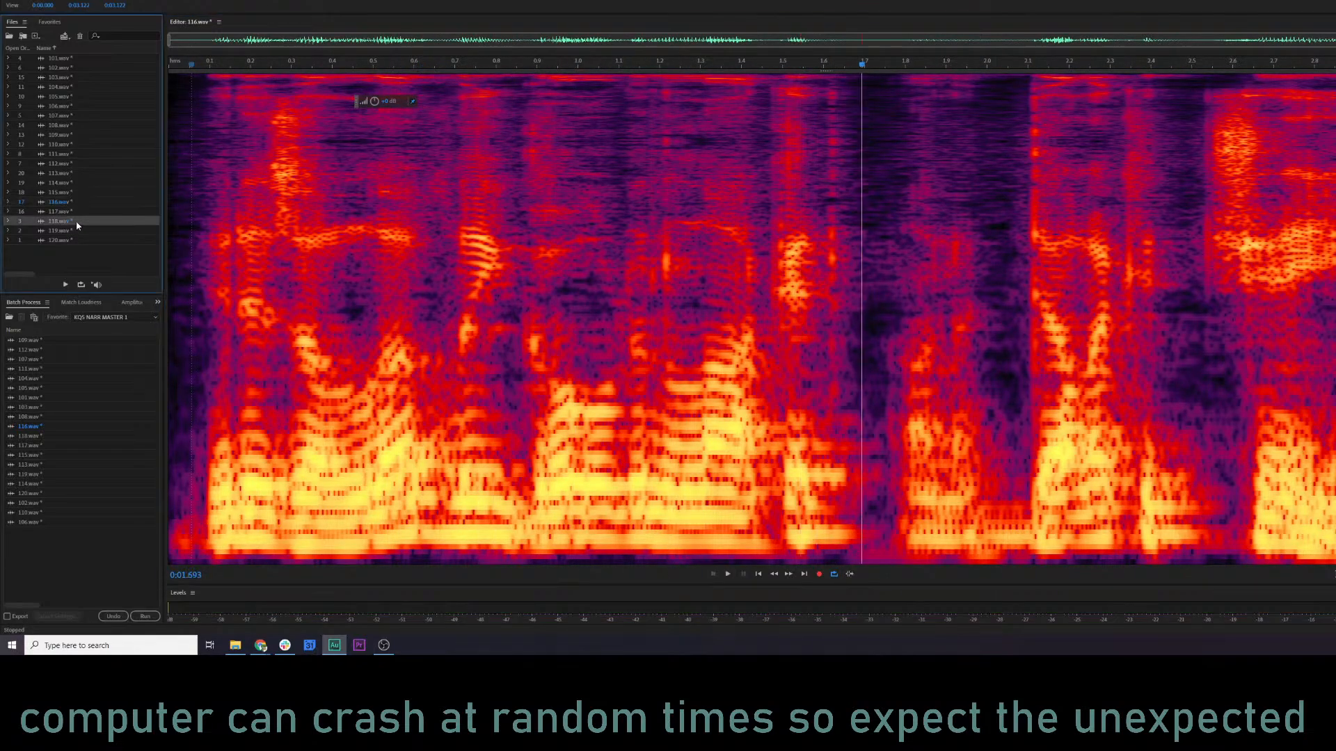
{"action": "key", "text": "space"}
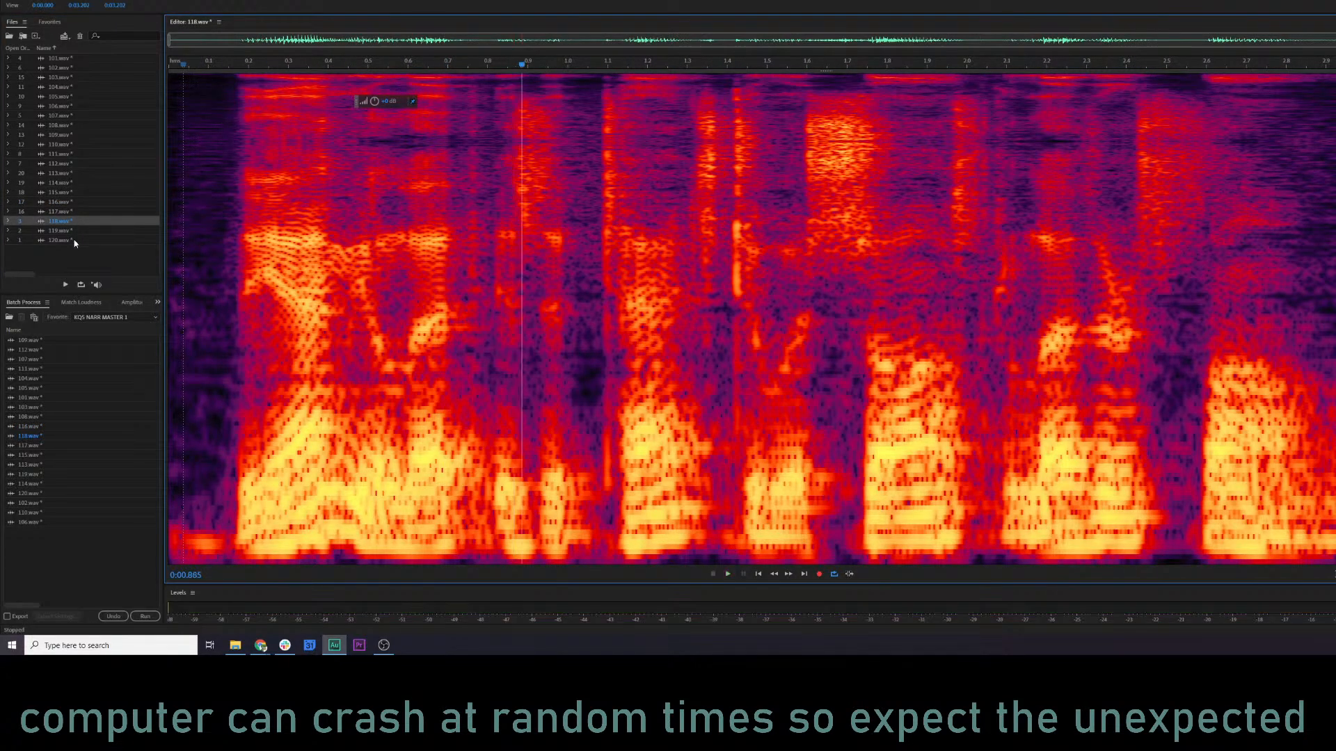
{"action": "double_click", "coordinate": [74, 239]}
{"action": "key", "text": "space"}
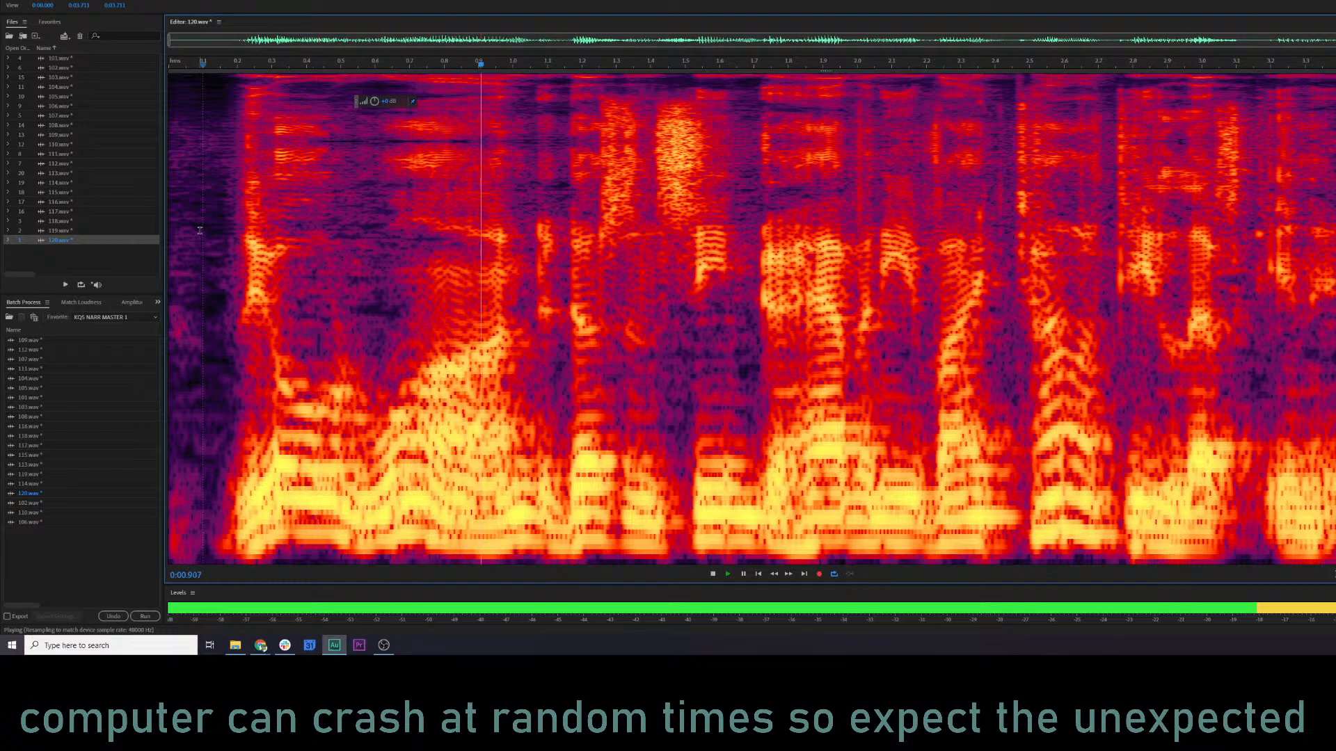
{"action": "key", "text": "space"}
Boost the low end of 120.wav with band 1 of the Parametric Equalizer, starting from the default preset, and apply it.
{"action": "key", "text": "ctrl+r"}
{"action": "left_click", "coordinate": [698, 107]}
{"action": "left_click", "coordinate": [701, 119]}
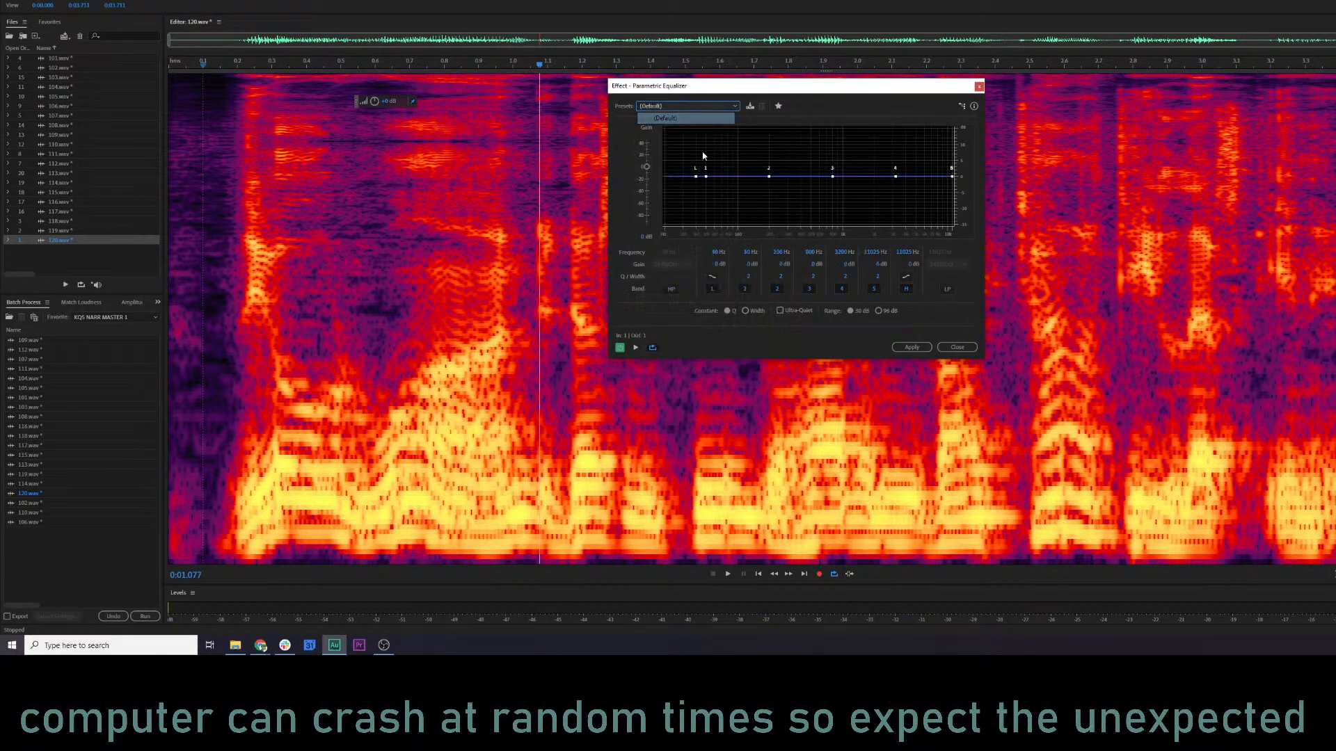
{"action": "key", "text": "space"}
{"action": "left_click_drag", "start_coordinate": [712, 169], "coordinate": [733, 170]}
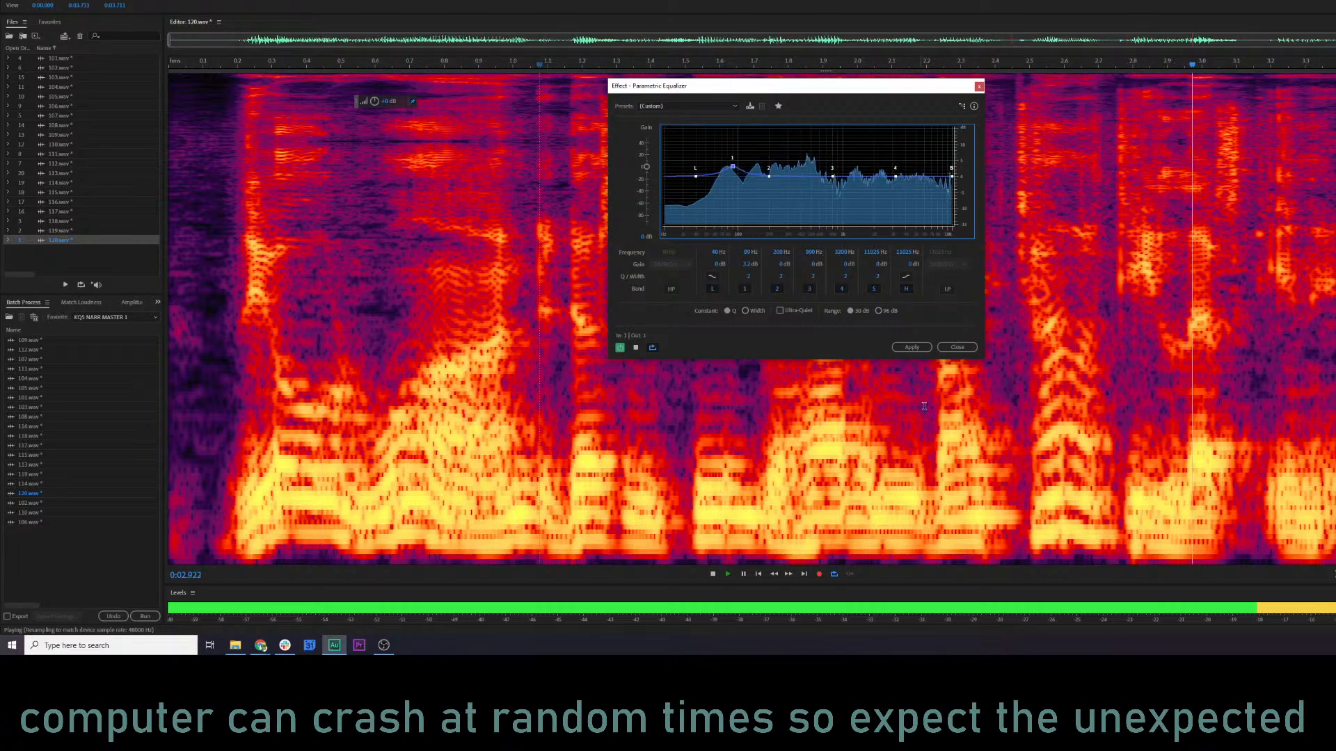
{"action": "left_click", "coordinate": [915, 348]}
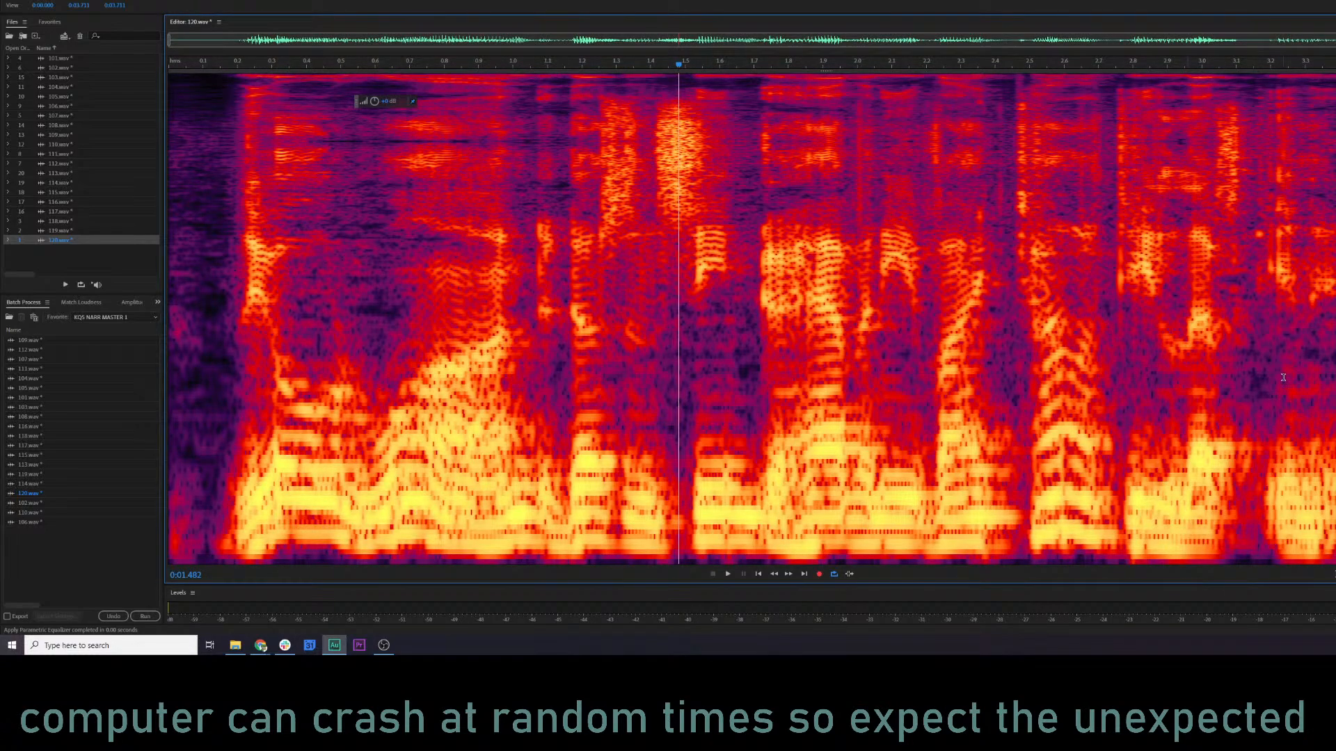
{"action": "left_click", "coordinate": [951, 270]}
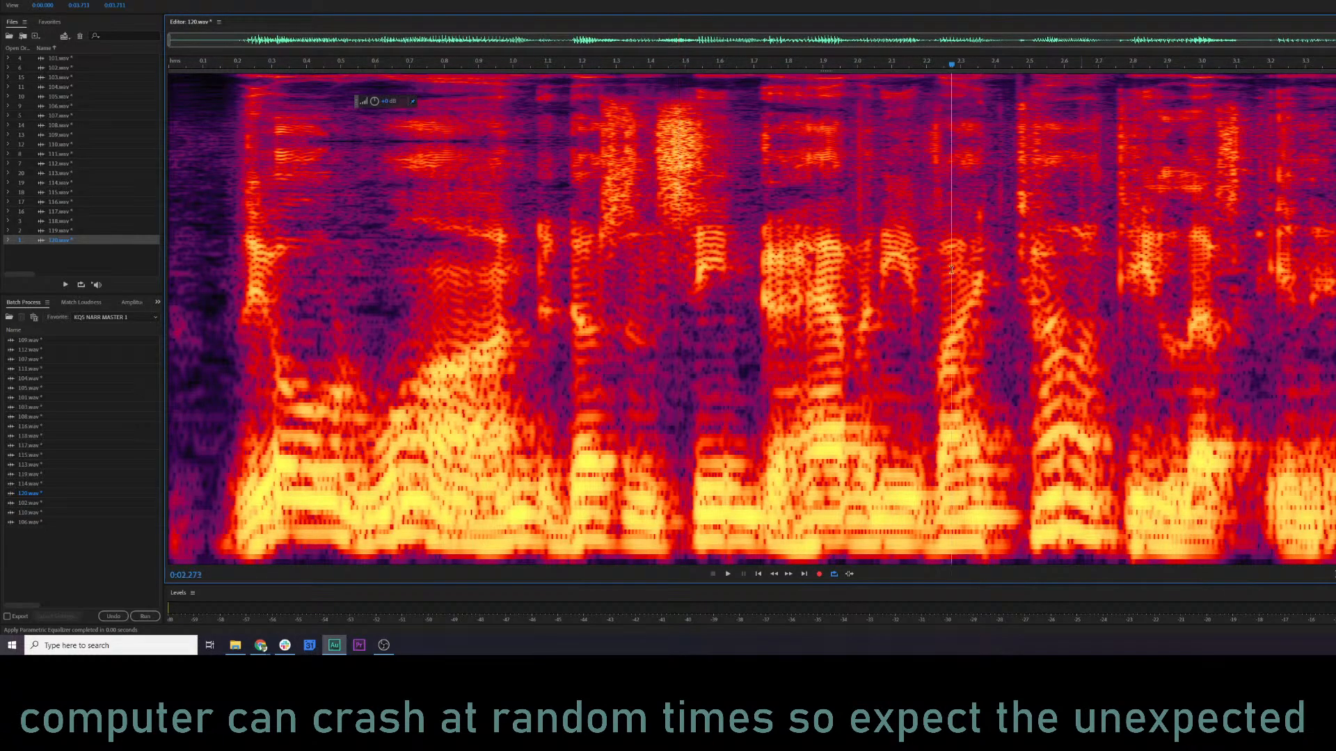
{"action": "left_click", "coordinate": [1197, 276]}
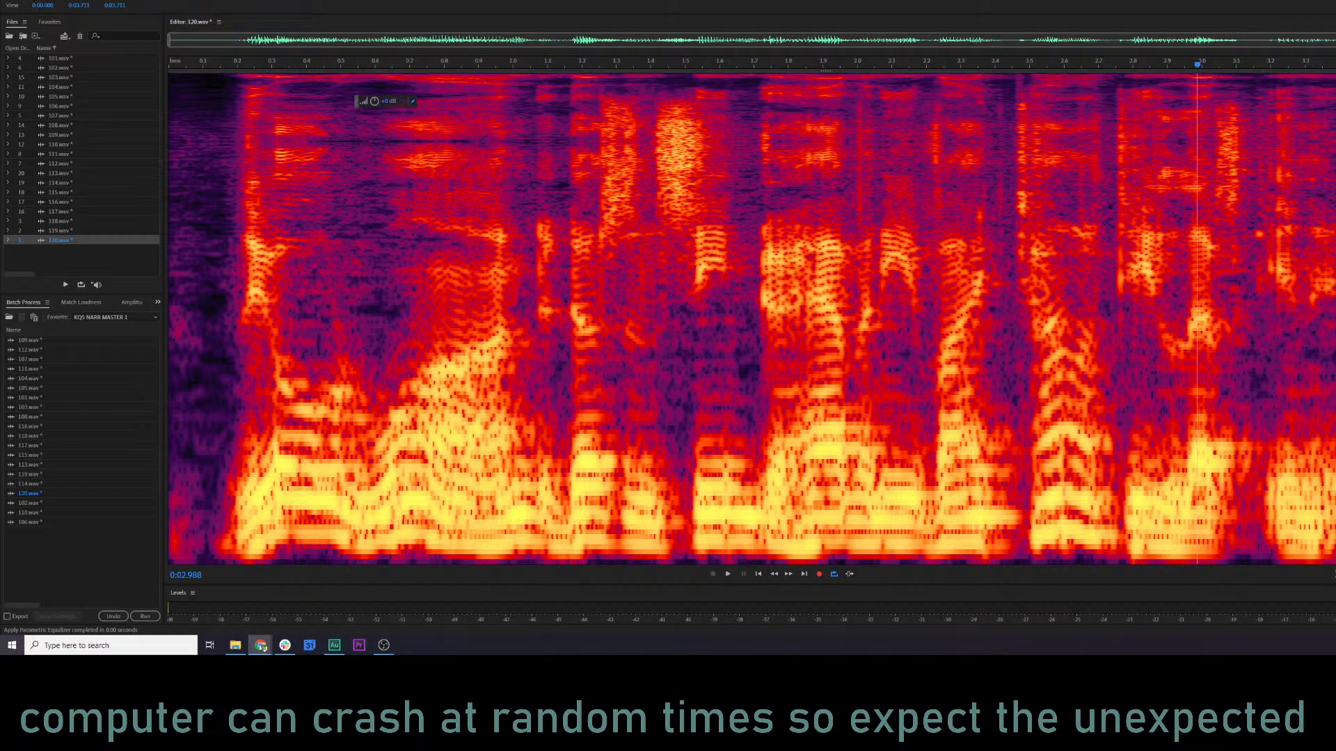
{"action": "left_click", "coordinate": [631, 299]}
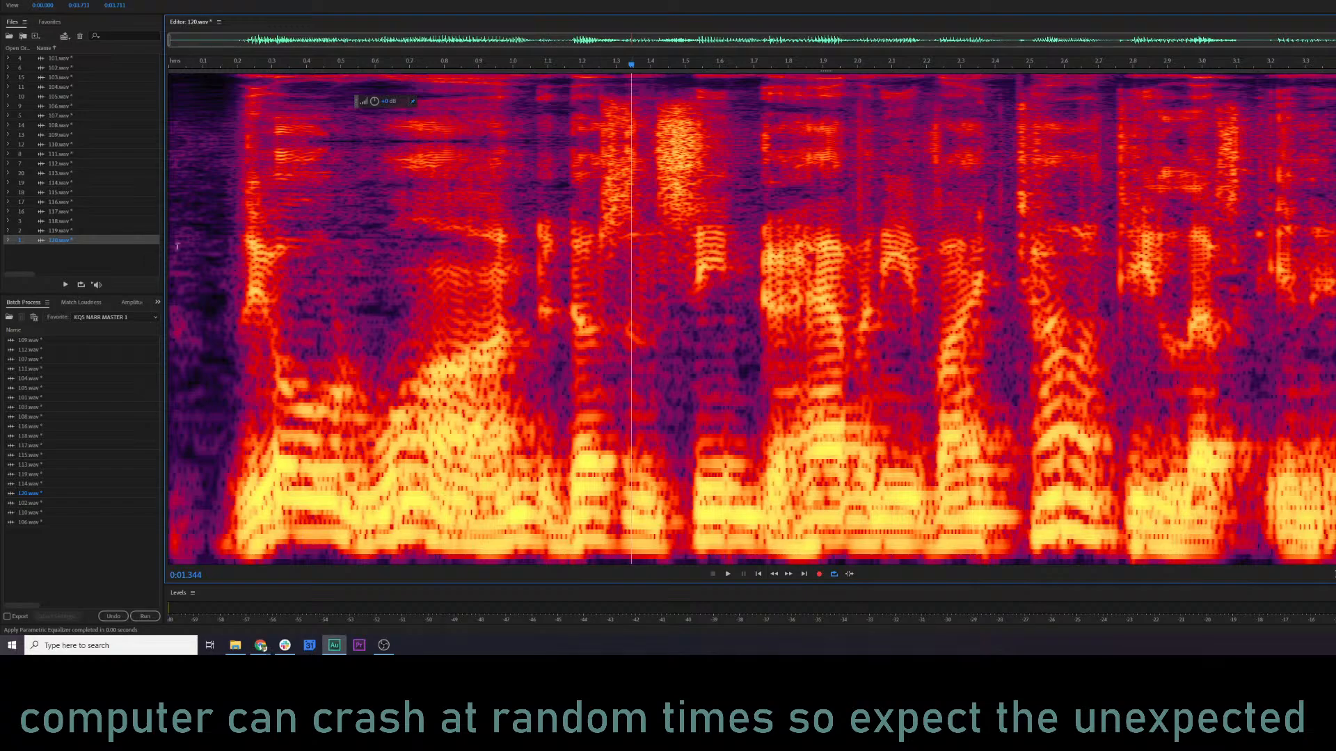
{"action": "left_click", "coordinate": [7, 257]}
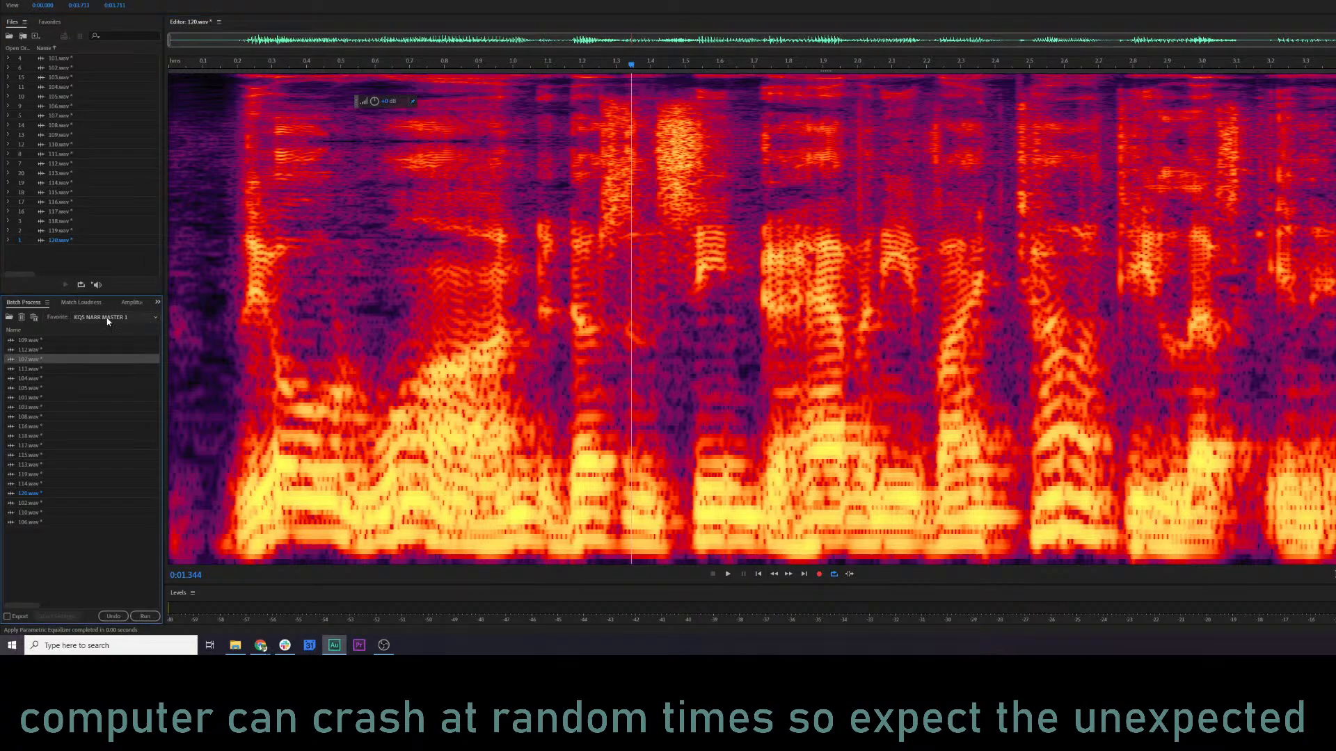
Hide the spectral display to show the waveform and batch-process the listed files with the Norm 80% favorite.
{"action": "left_click", "coordinate": [291, 341]}
{"action": "key", "text": "shift+d"}
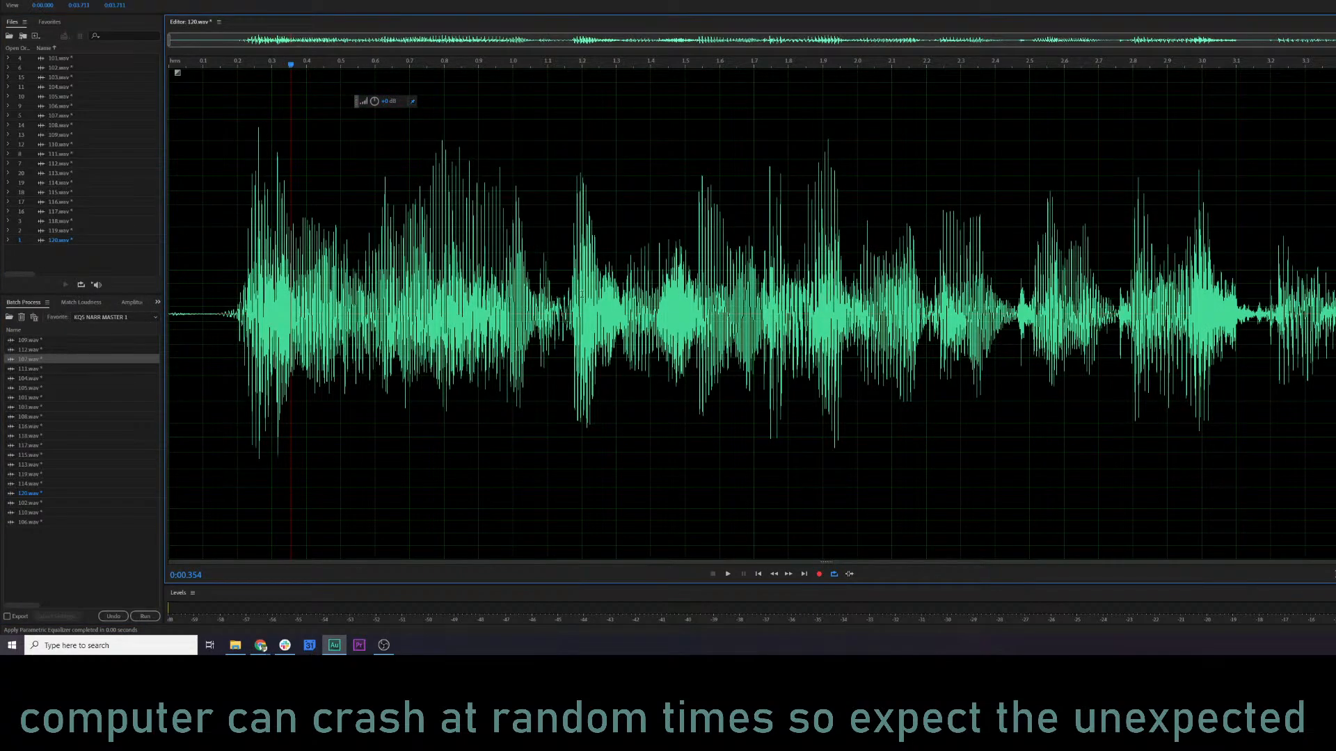
{"action": "left_click", "coordinate": [110, 324]}
{"action": "left_click", "coordinate": [123, 490]}
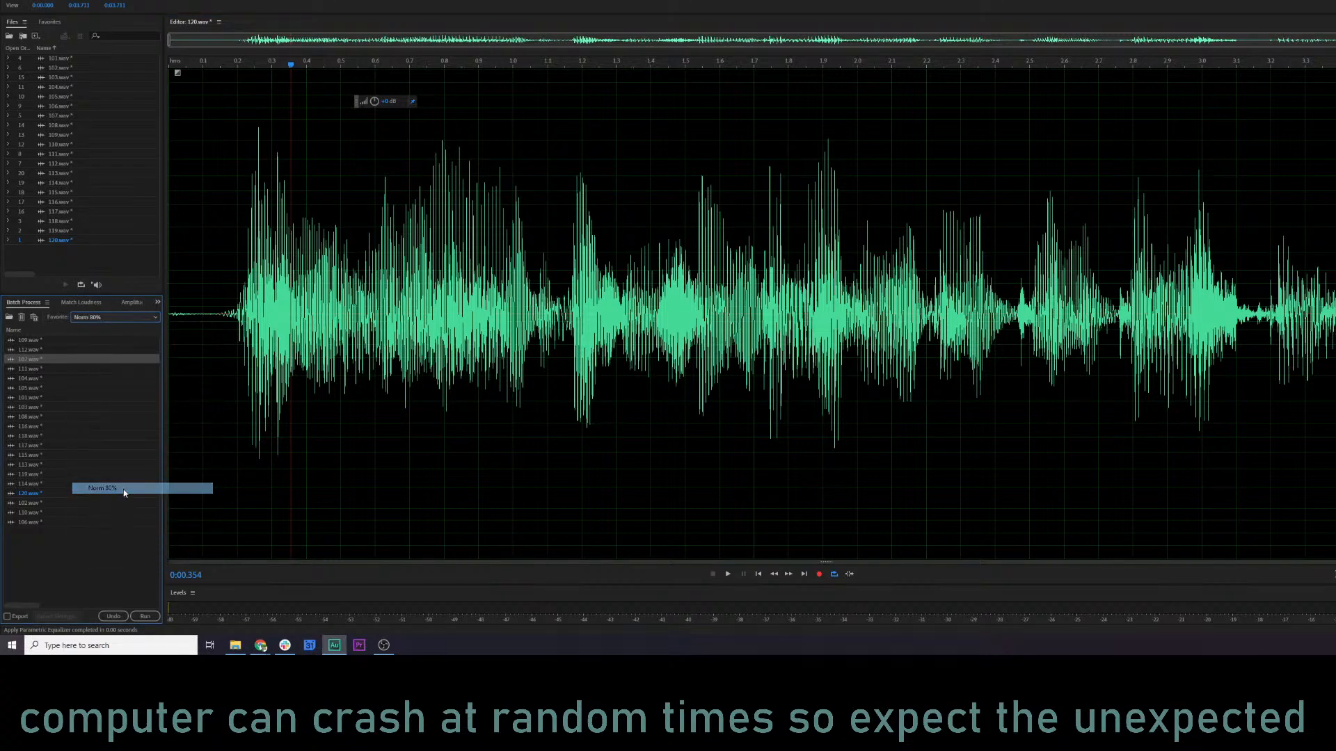
{"action": "left_click", "coordinate": [145, 616]}
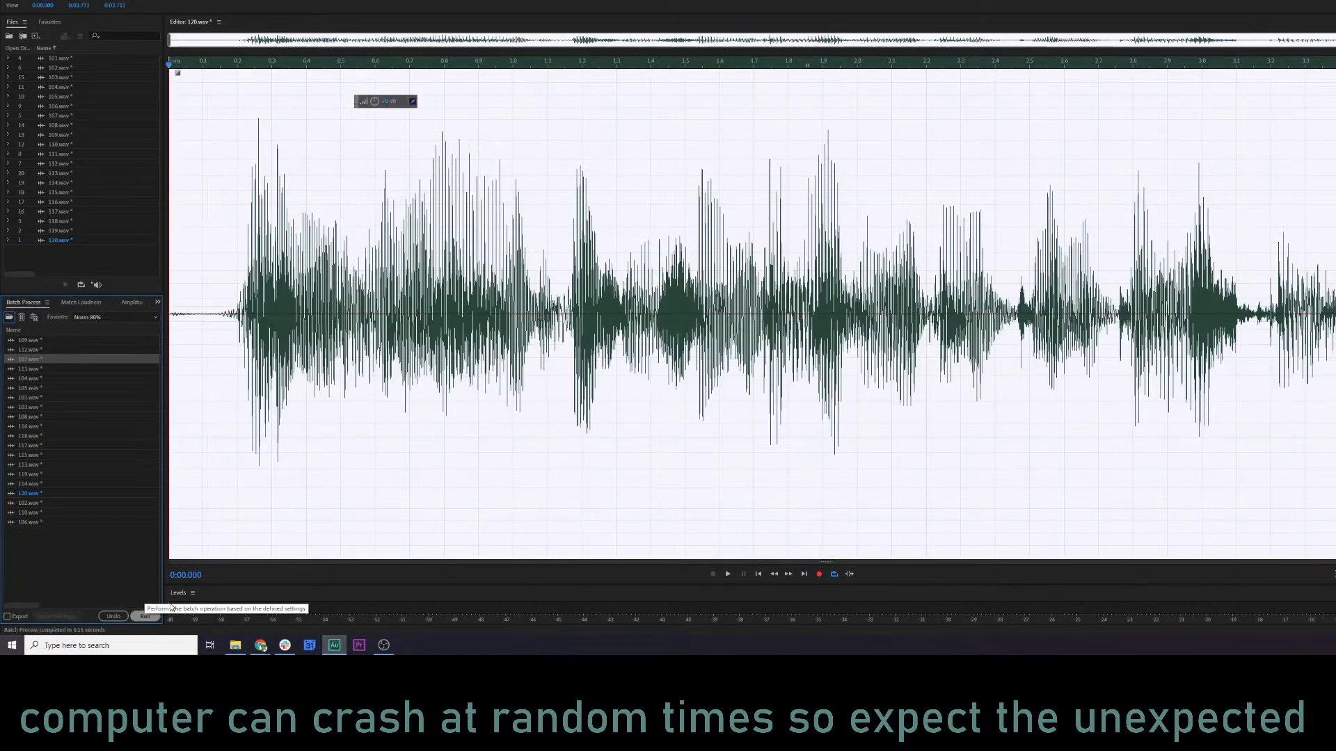
Inspect the waveform levels of several normalized files, including 111.wav, 118.wav, 102.wav and 108.wav.
{"action": "left_click", "coordinate": [358, 371]}
{"action": "double_click", "coordinate": [64, 370]}
{"action": "double_click", "coordinate": [56, 435]}
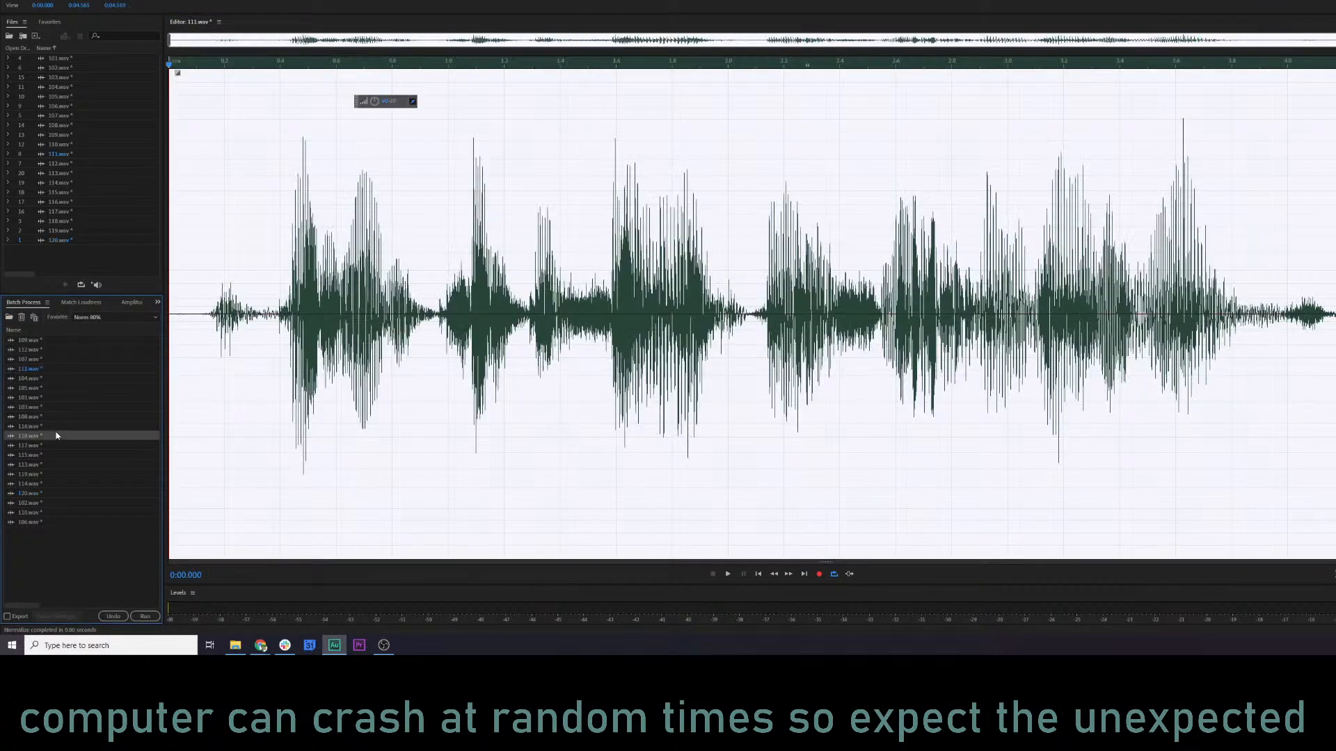
{"action": "double_click", "coordinate": [60, 474]}
{"action": "double_click", "coordinate": [61, 502]}
{"action": "double_click", "coordinate": [60, 416]}
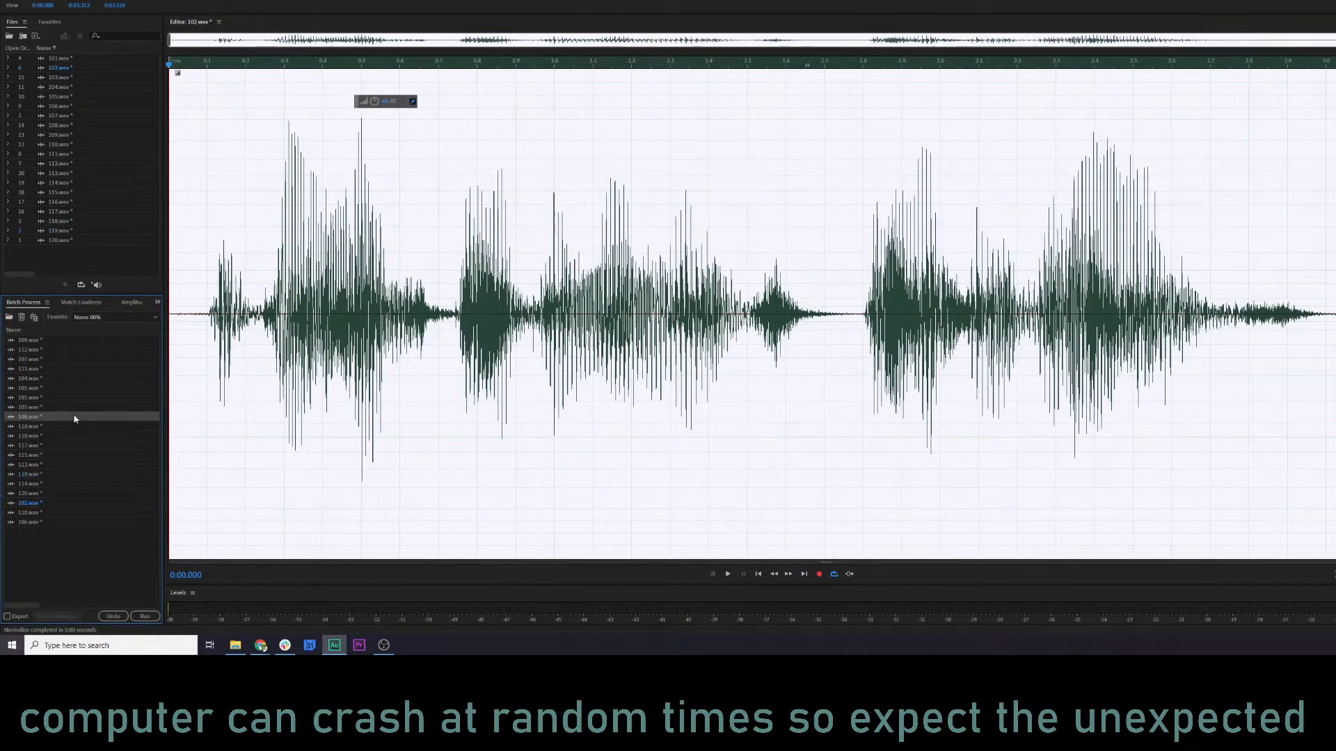
Save all the normalized WAV files and close them all.
{"action": "left_click", "coordinate": [490, 385]}
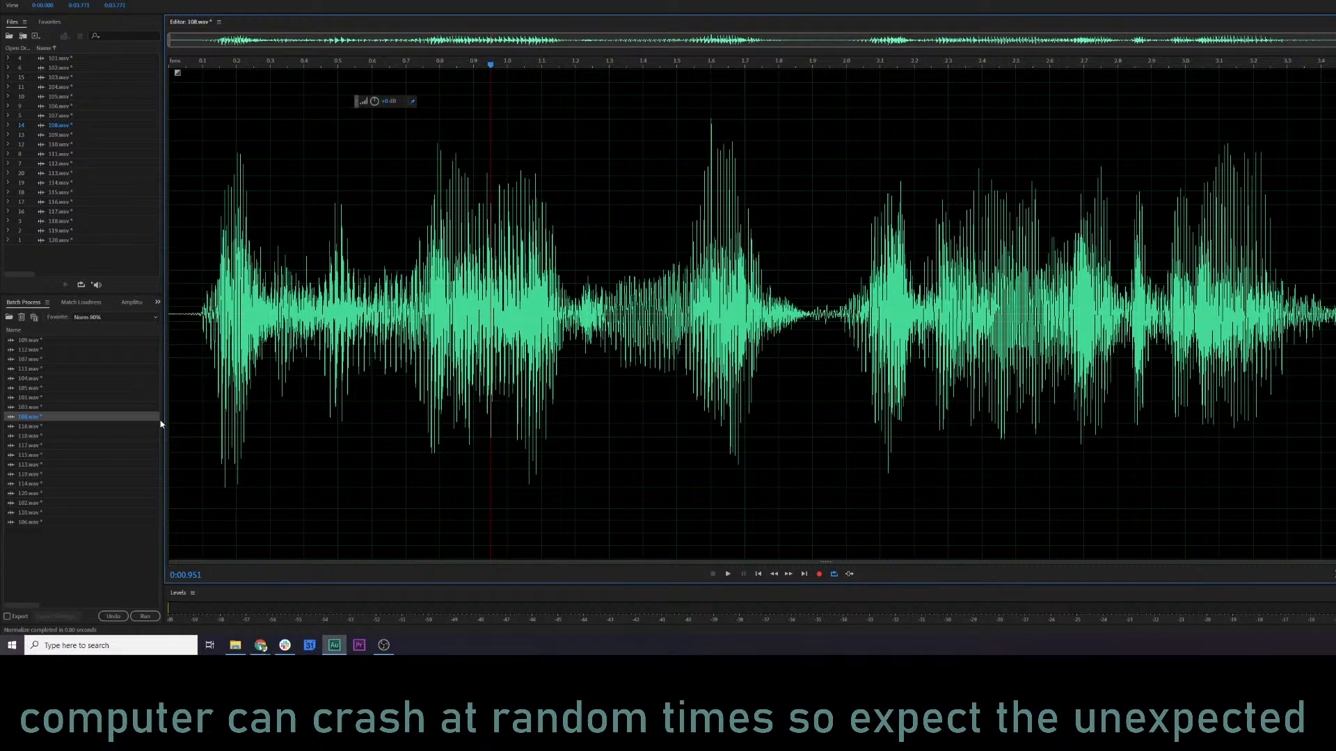
{"action": "left_click", "coordinate": [8, 1]}
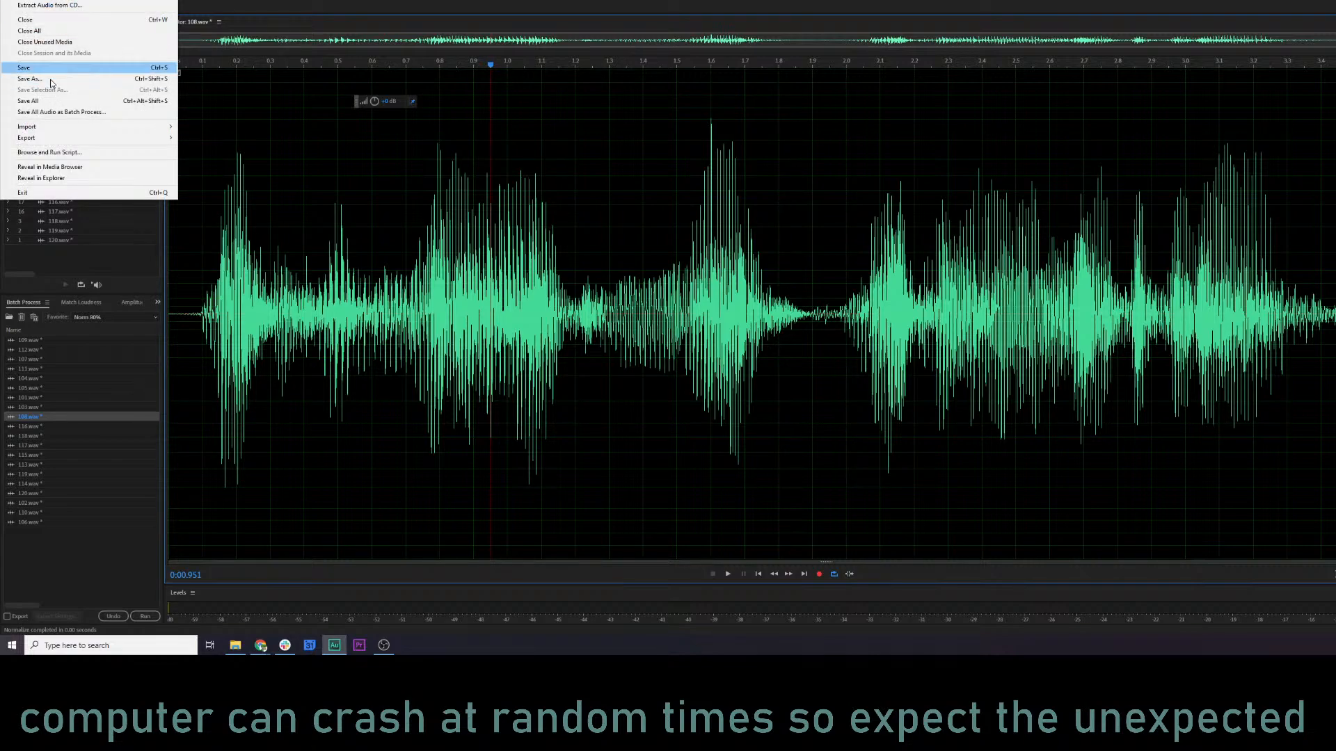
{"action": "left_click", "coordinate": [57, 104]}
{"action": "left_click", "coordinate": [518, 287]}
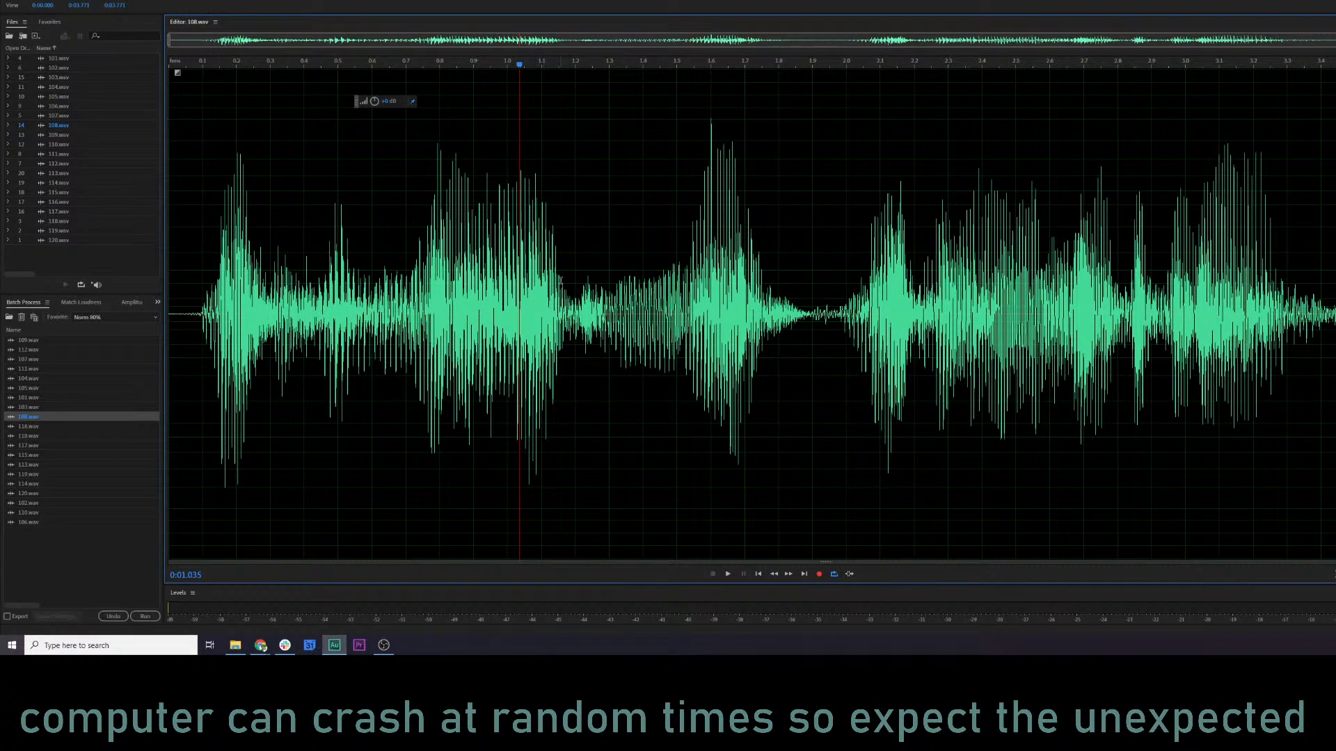
{"action": "left_click", "coordinate": [8, 0]}
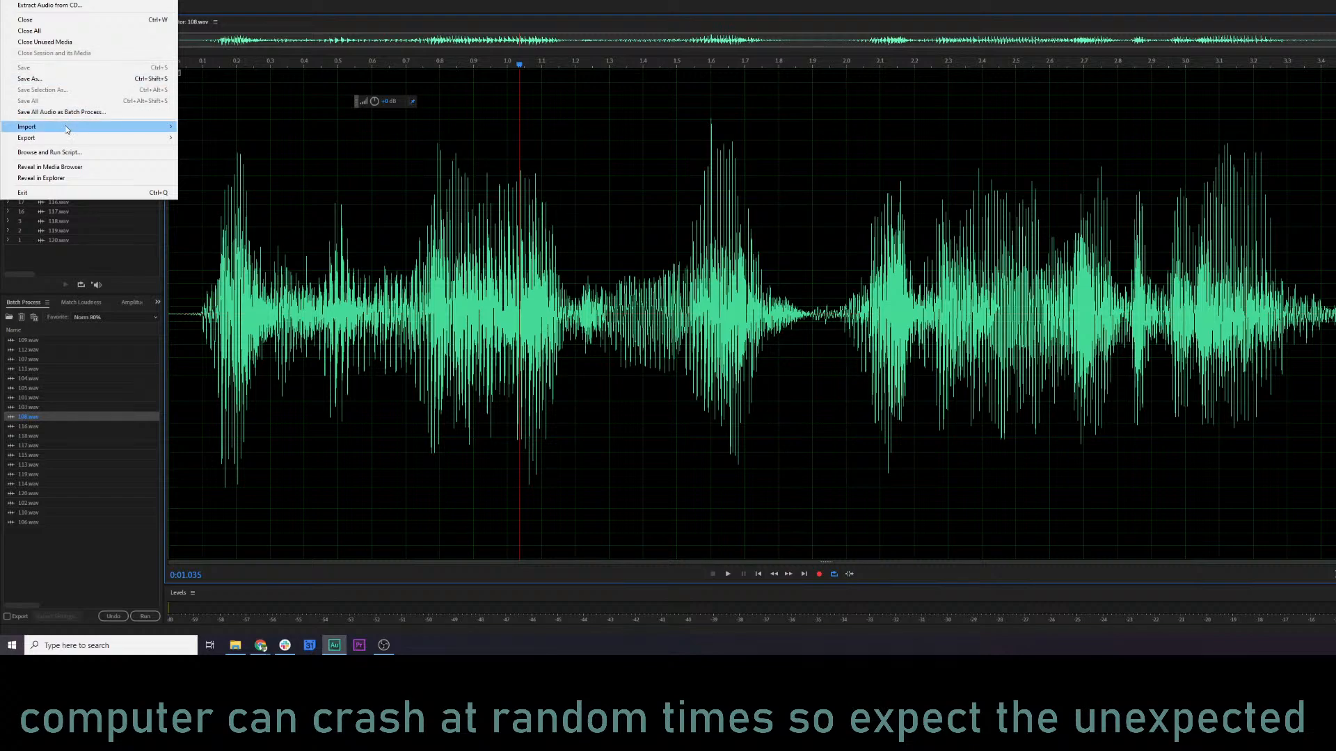
{"action": "left_click", "coordinate": [64, 32]}
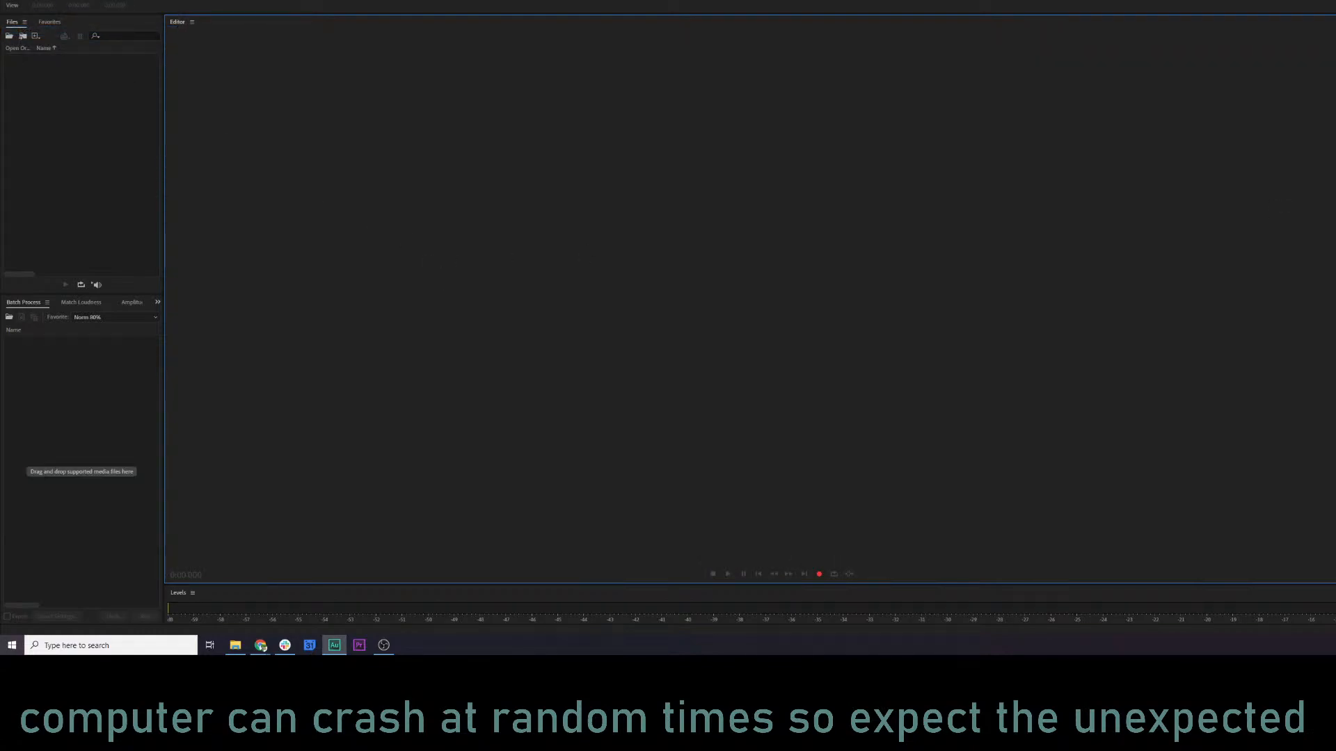
Switch to Chrome and set the Narrator row's progress to 120 in the KQ5 Audio log sheet.
{"action": "left_click", "coordinate": [261, 645]}
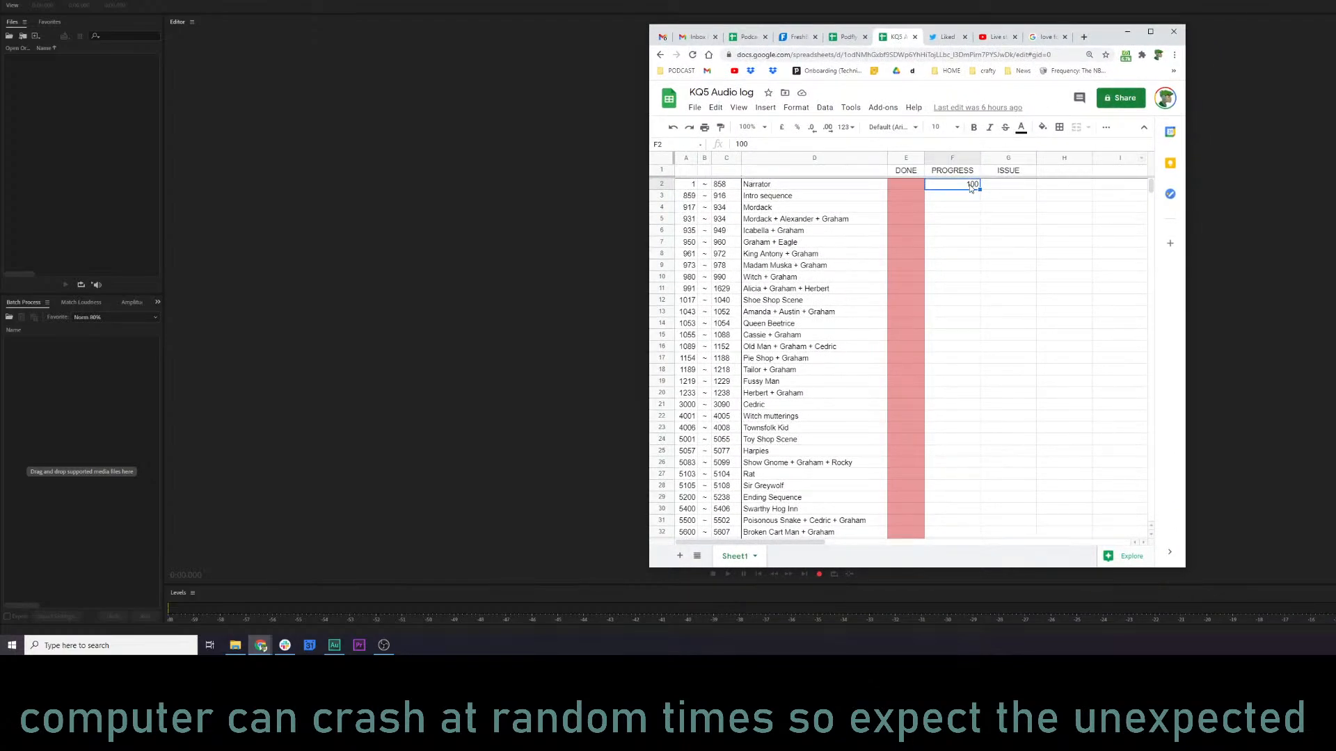
{"action": "type", "text": "120"}
{"action": "key", "text": "Return"}
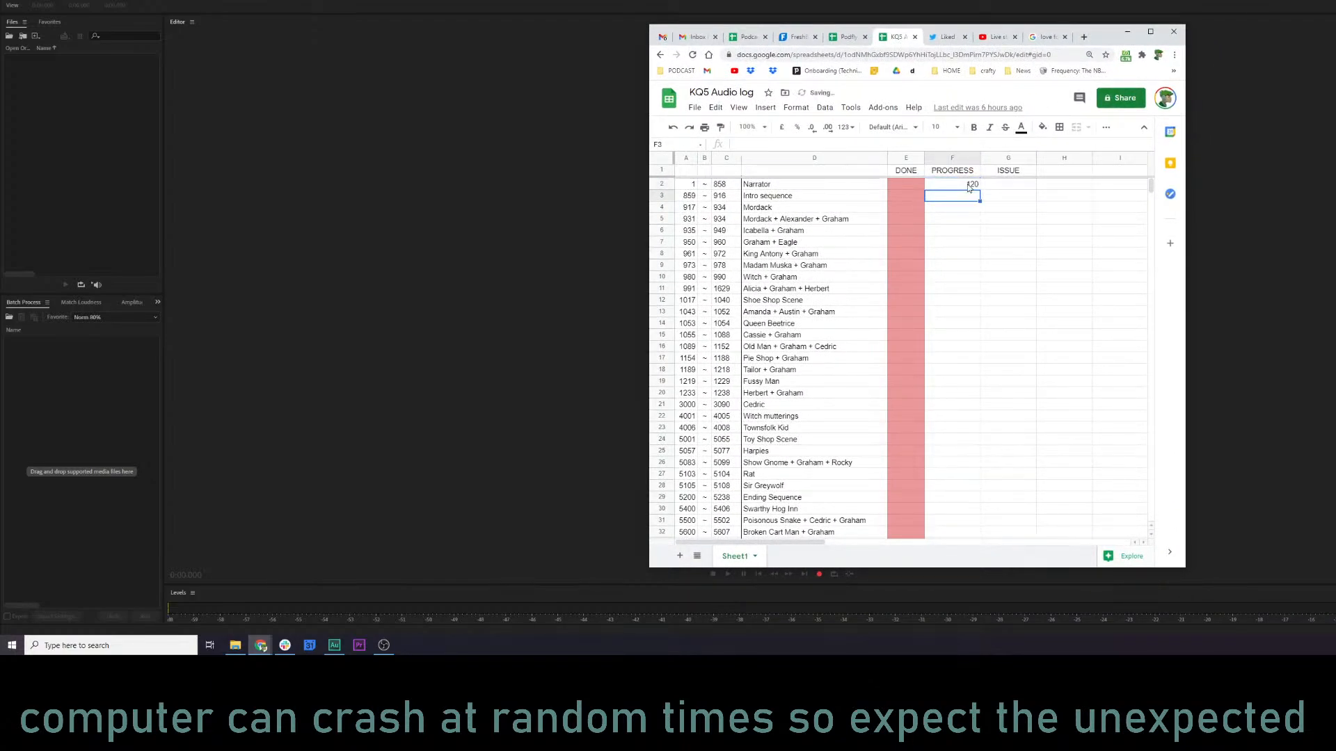
Review the character and SFX sections of the audio log to choose what to work on next.
{"action": "left_click", "coordinate": [772, 208]}
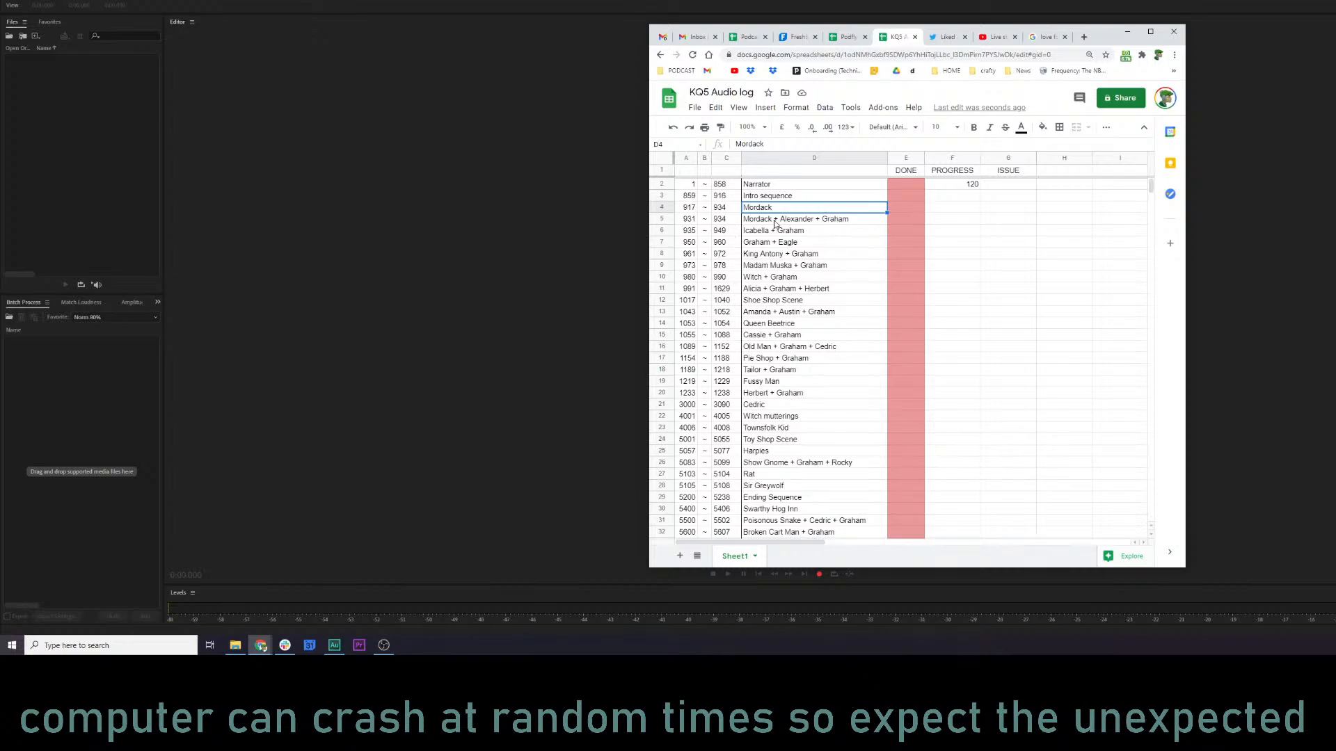
{"action": "scroll", "coordinate": [835, 330], "scroll_direction": "down", "scroll_amount": 5}
{"action": "scroll", "coordinate": [835, 331], "scroll_direction": "down", "scroll_amount": 4}
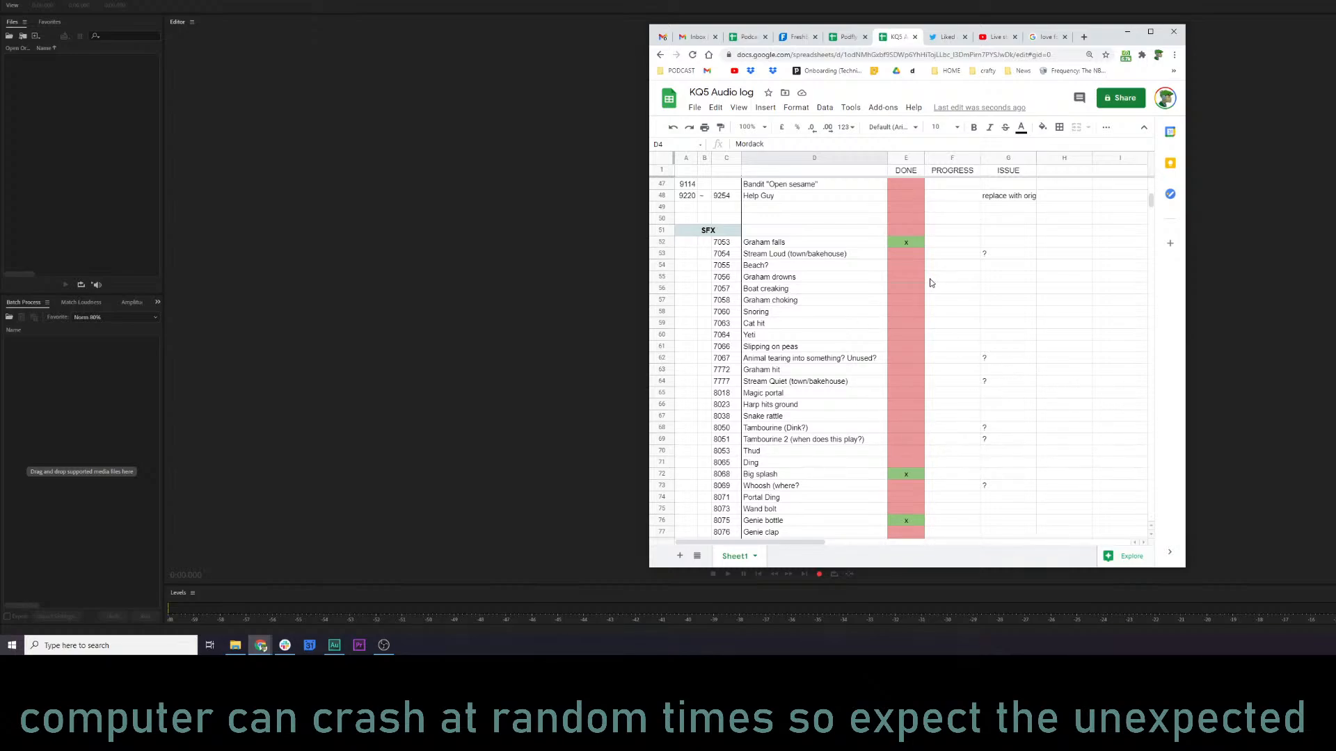
{"action": "scroll", "coordinate": [934, 292], "scroll_direction": "up", "scroll_amount": 4}
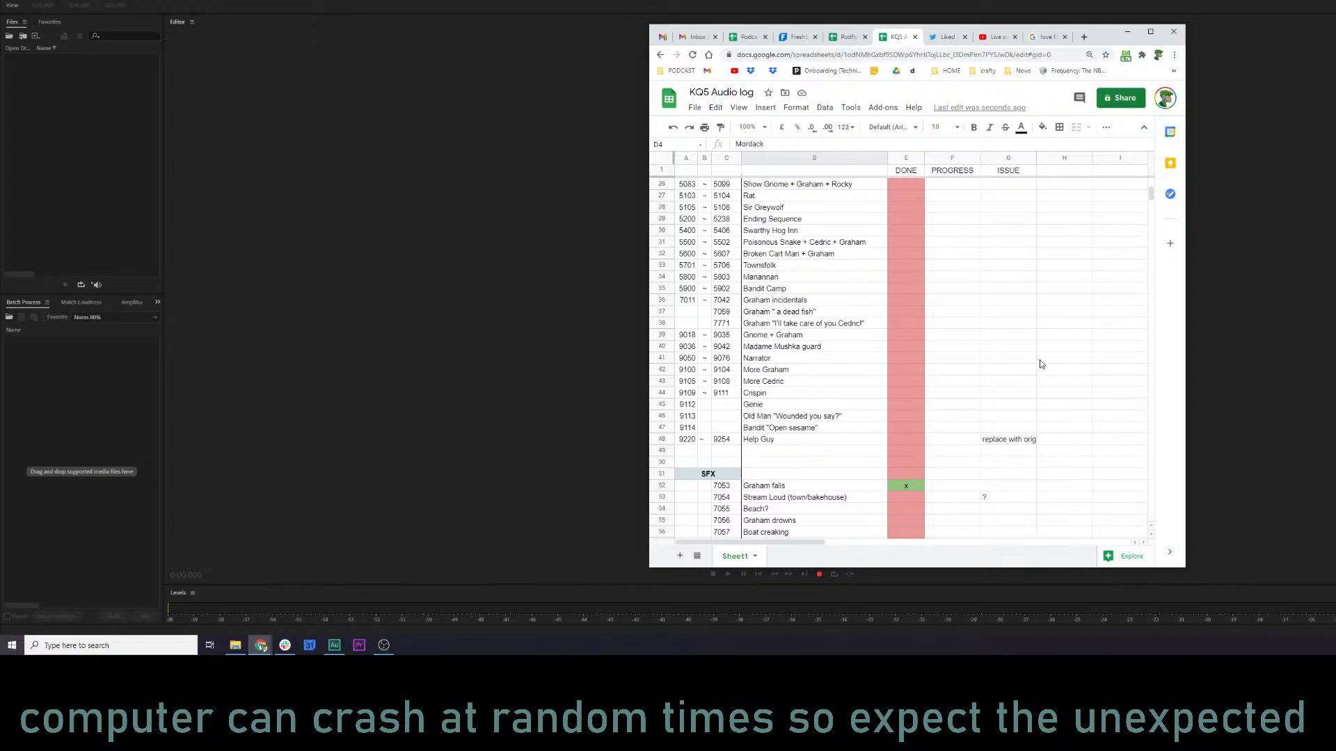
{"action": "scroll", "coordinate": [870, 368], "scroll_direction": "up", "scroll_amount": 5}
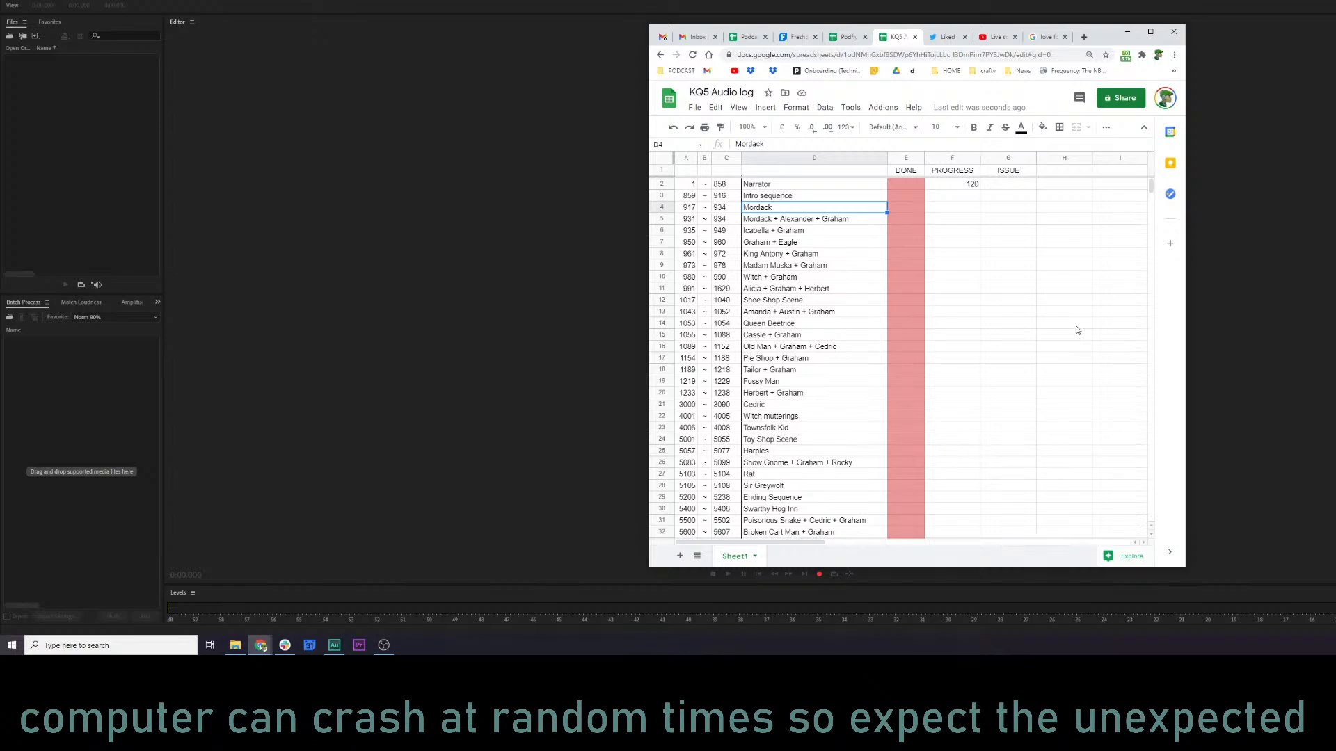
Search Google for "coin flip", flip the virtual coin, and return to the YouTube Studio live stream page.
{"action": "left_click", "coordinate": [1048, 42]}
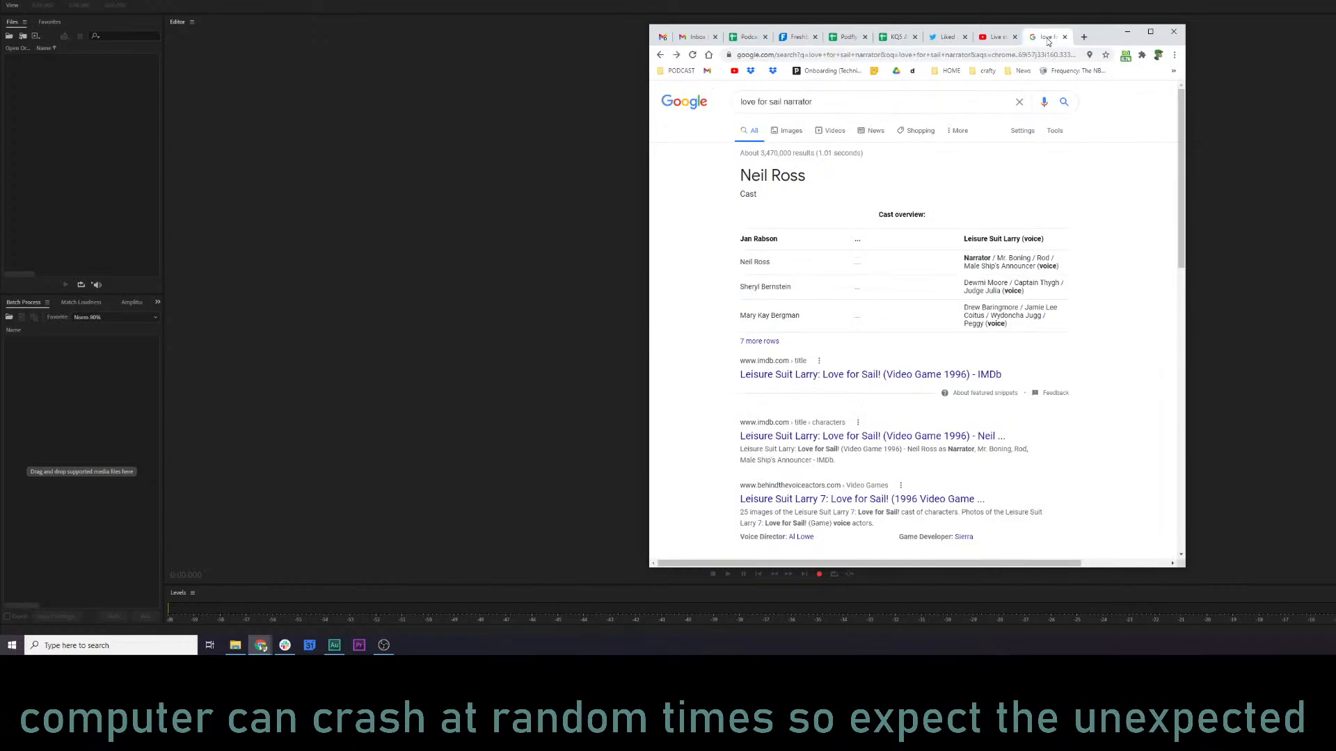
{"action": "left_click", "coordinate": [1033, 57]}
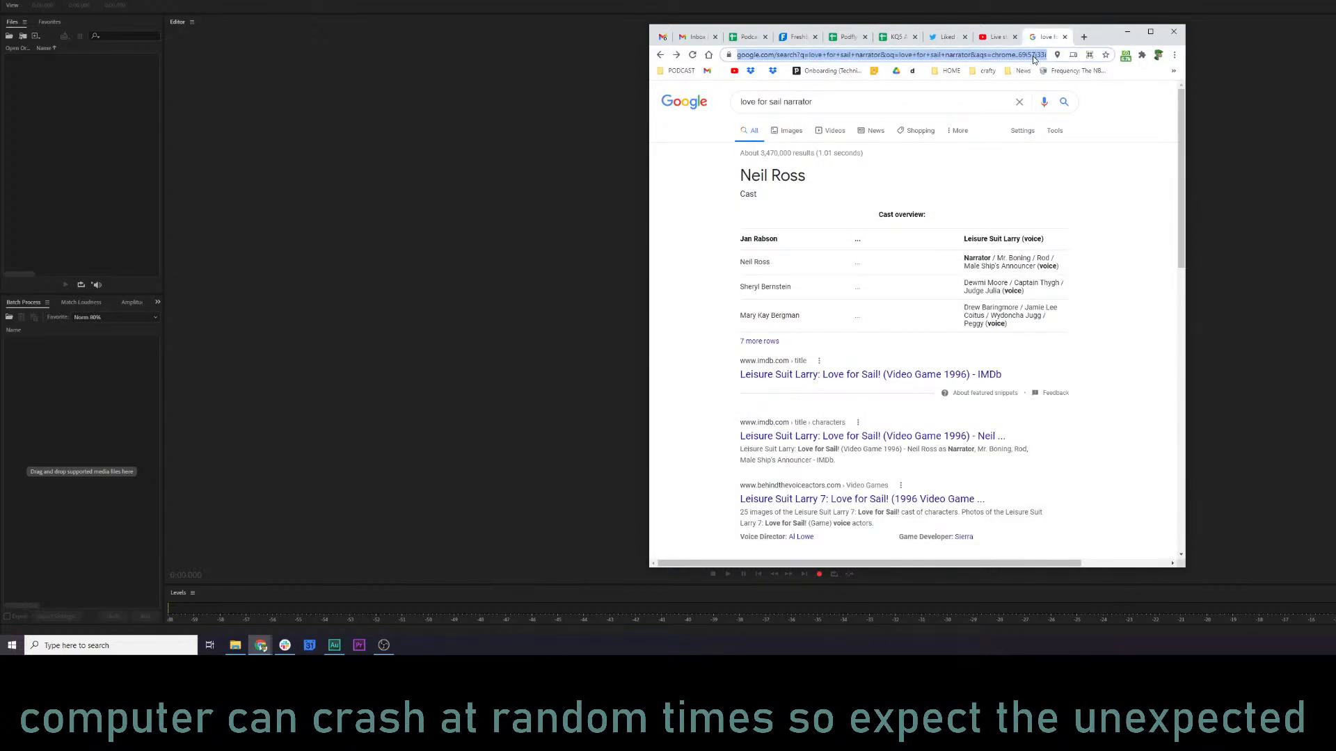
{"action": "type", "text": "coin flip"}
{"action": "key", "text": "Return"}
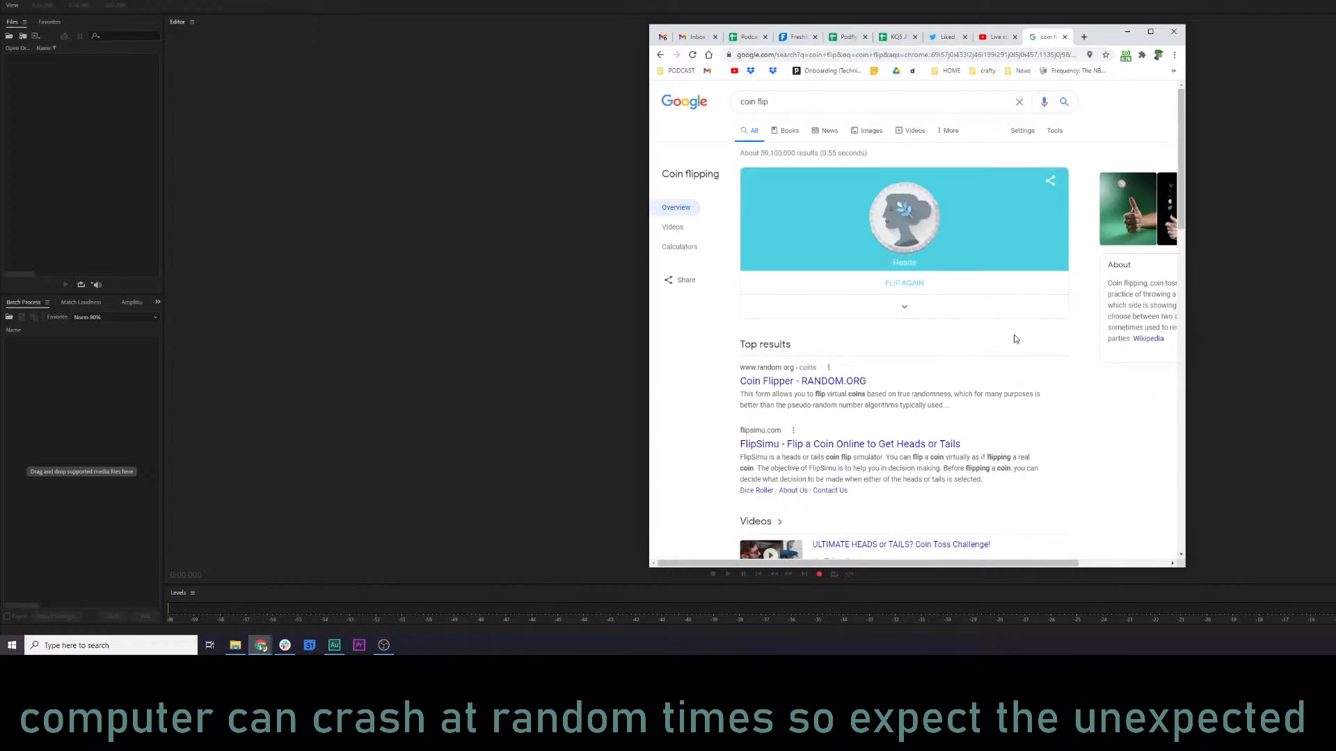
{"action": "left_click", "coordinate": [907, 283]}
{"action": "left_click", "coordinate": [997, 36]}
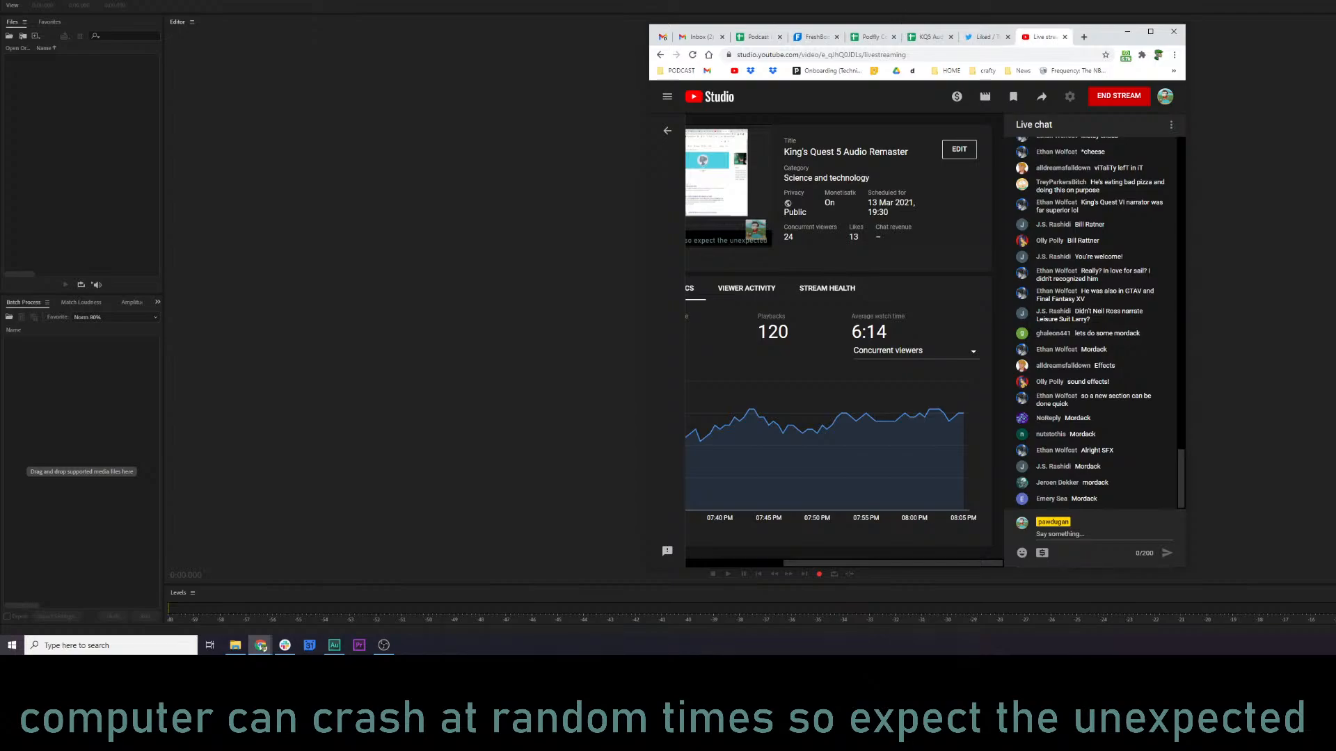
Bring up the kq5 audio folder and check the Mordack file range in the KQ5 Audio log.
{"action": "left_click", "coordinate": [492, 308]}
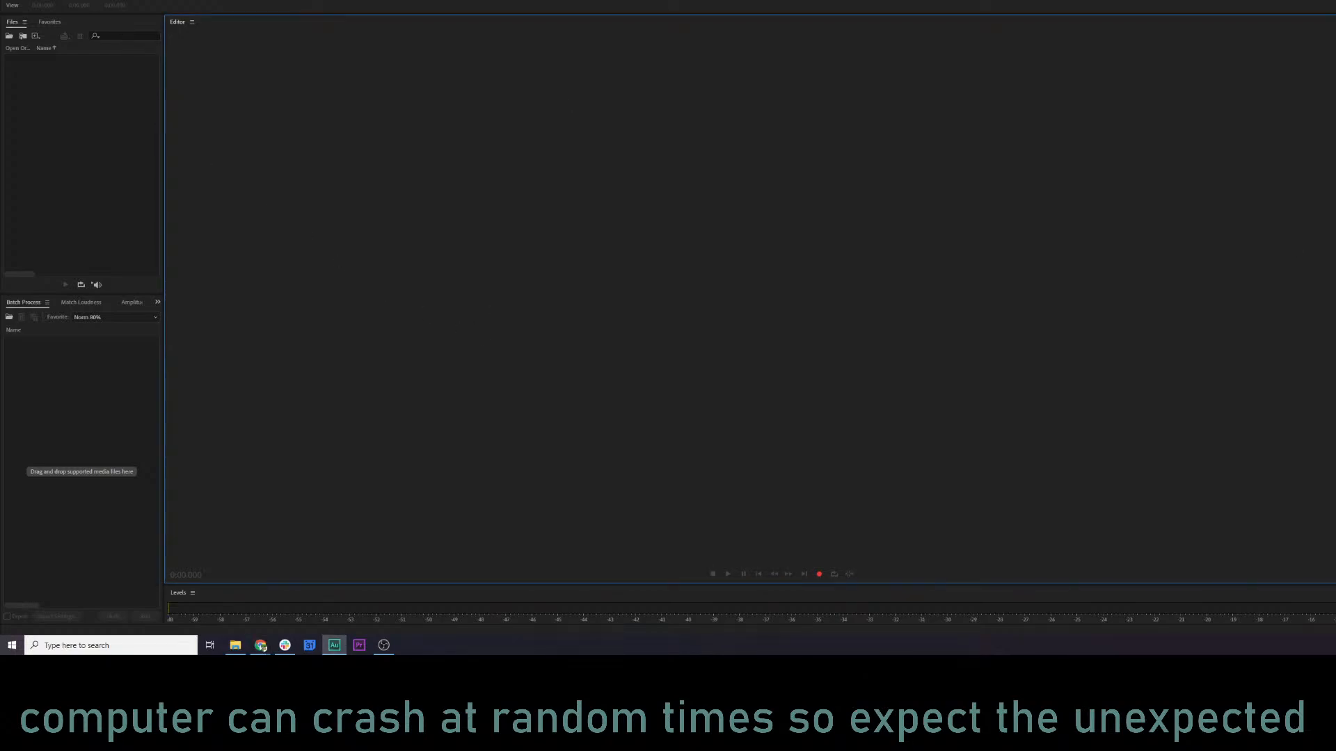
{"action": "key", "text": "alt+Tab"}
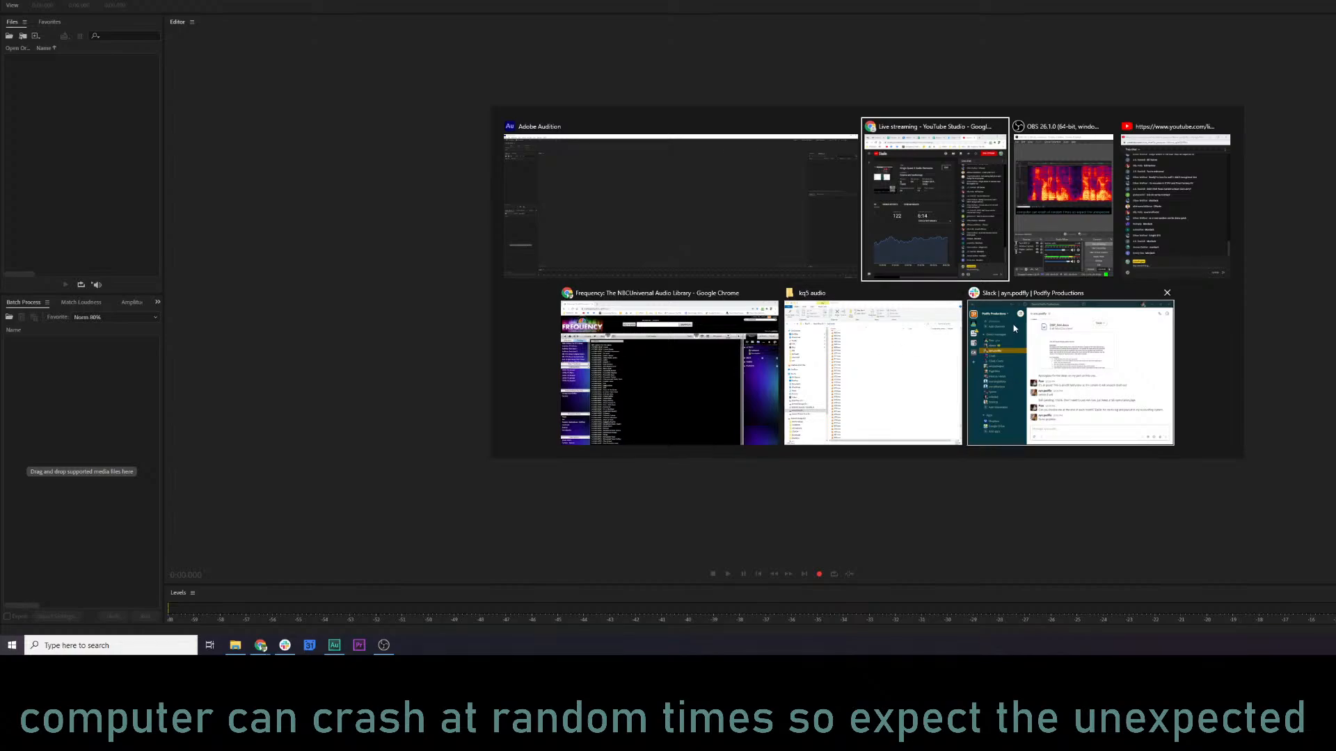
{"action": "left_click", "coordinate": [838, 327]}
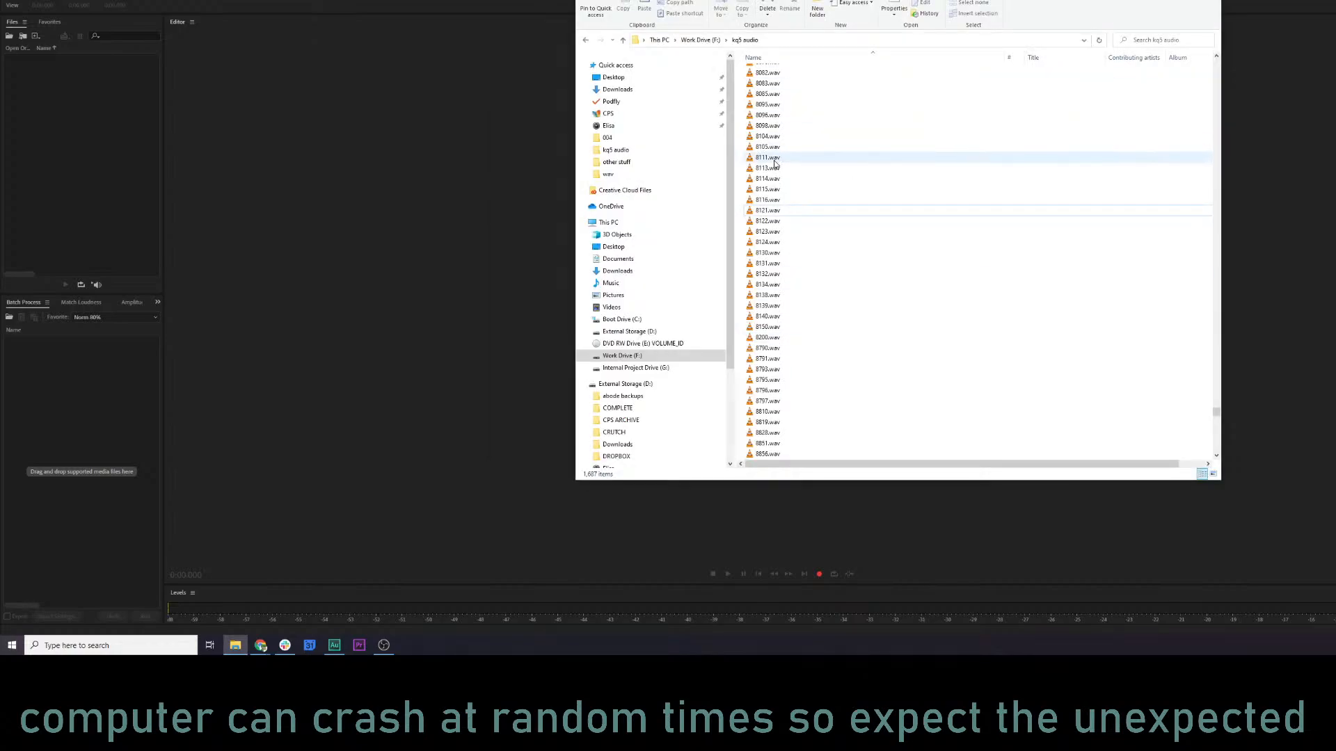
{"action": "key", "text": "alt+Tab"}
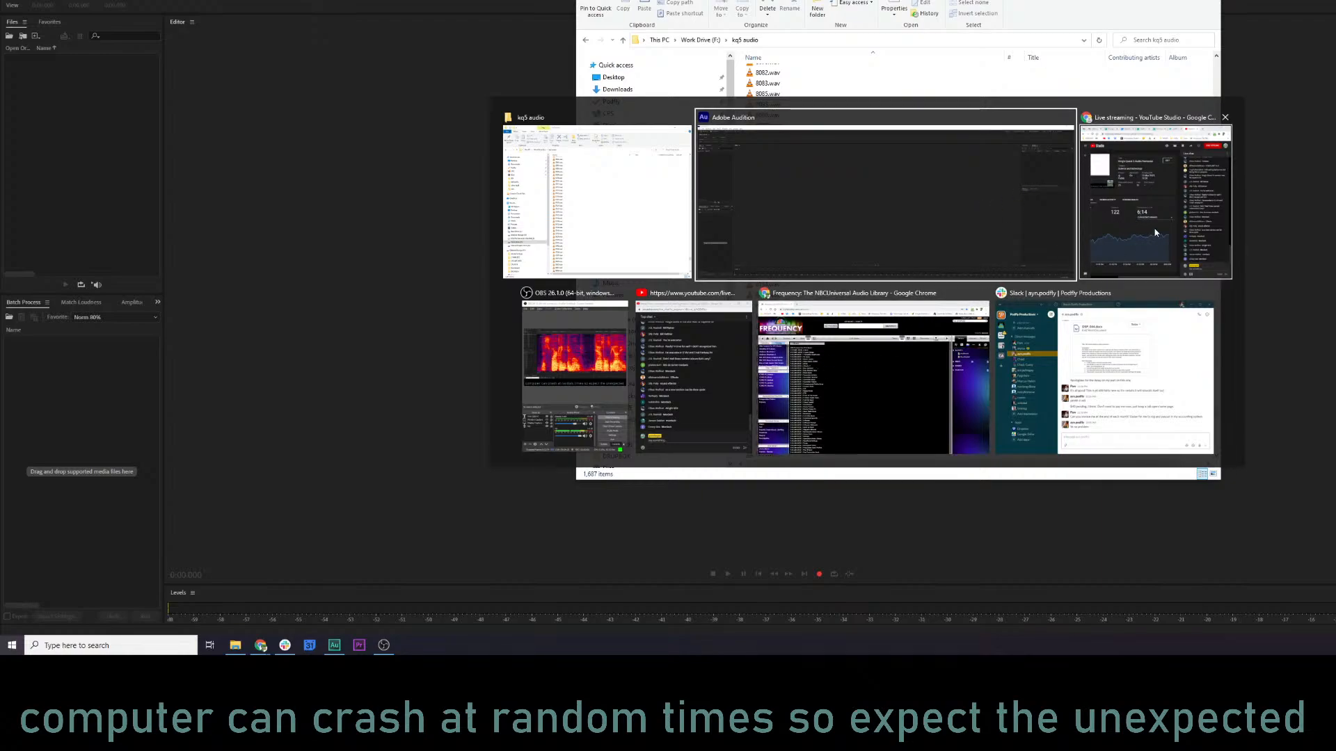
{"action": "left_click", "coordinate": [1151, 199]}
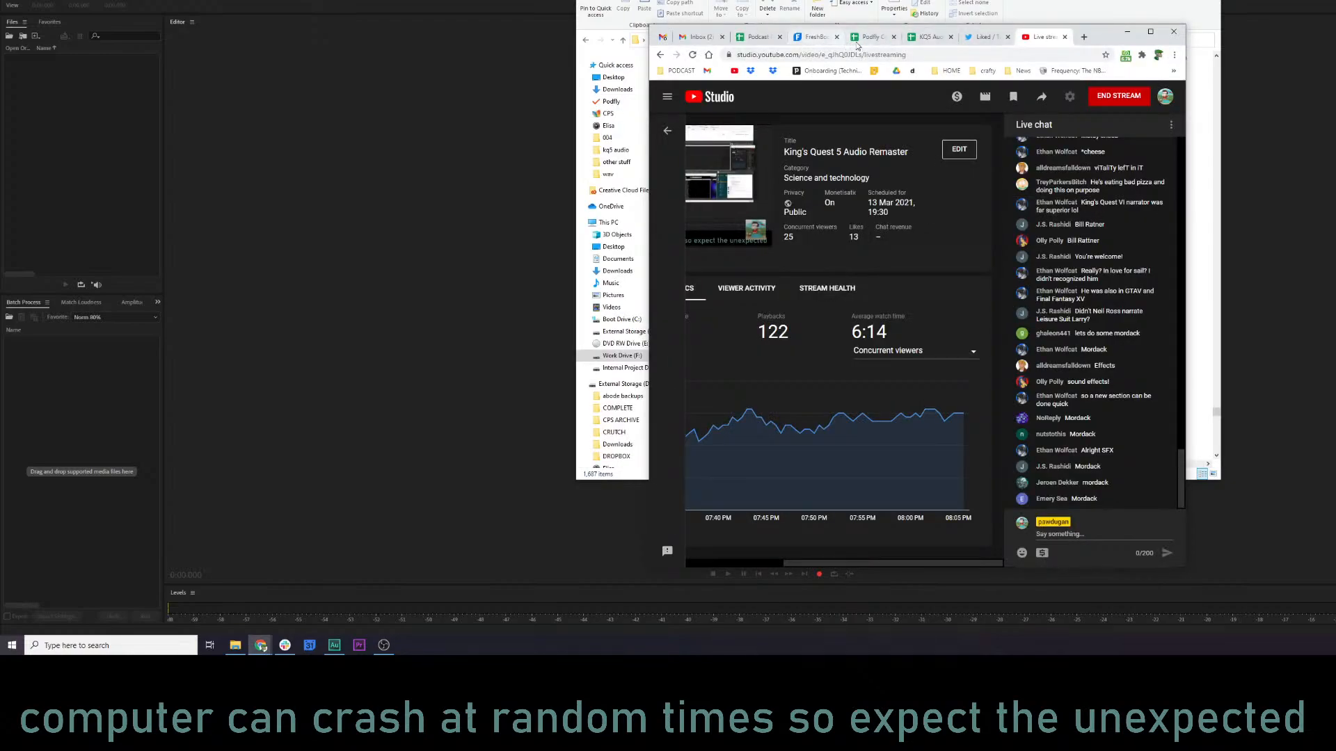
{"action": "left_click", "coordinate": [929, 37]}
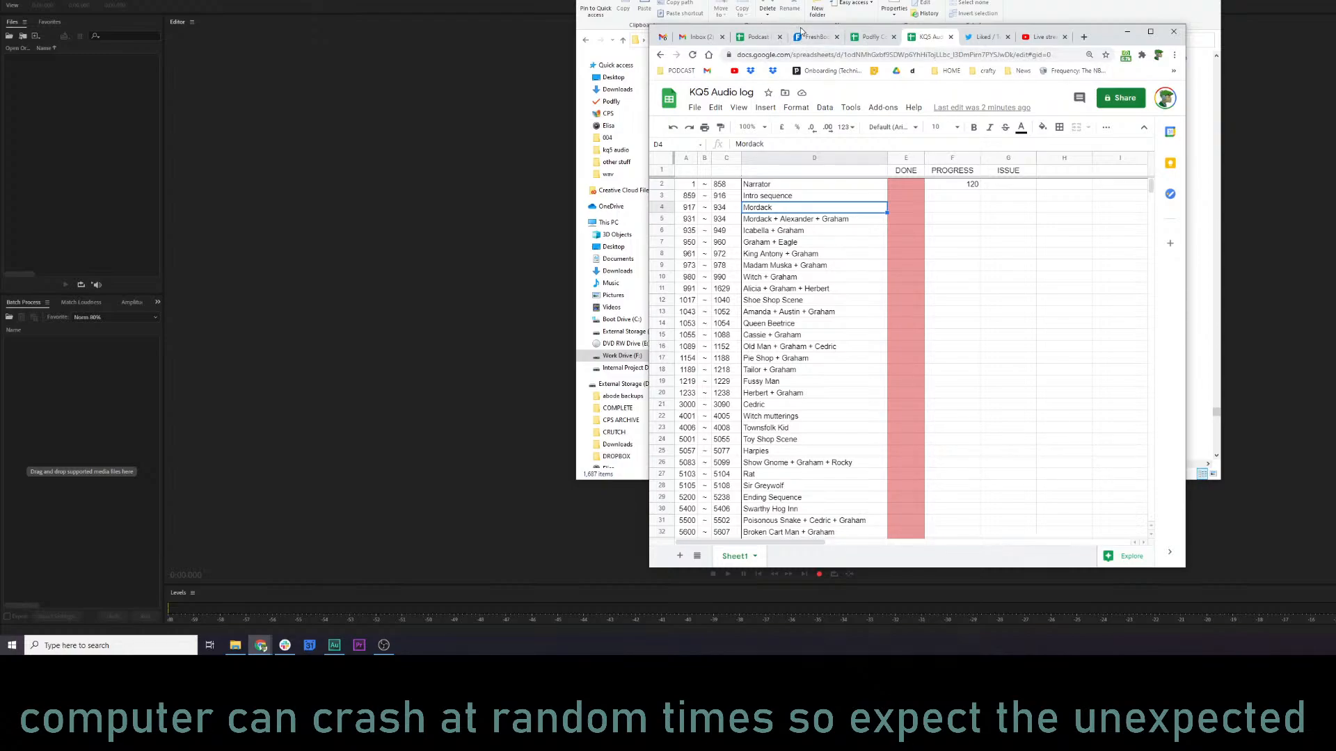
Select 917.wav through 934.wav in the kq5 audio folder and load them into Adobe Audition's file list.
{"action": "left_click", "coordinate": [1127, 32]}
{"action": "left_click", "coordinate": [867, 242]}
{"action": "scroll", "coordinate": [867, 242], "scroll_direction": "up", "scroll_amount": 20}
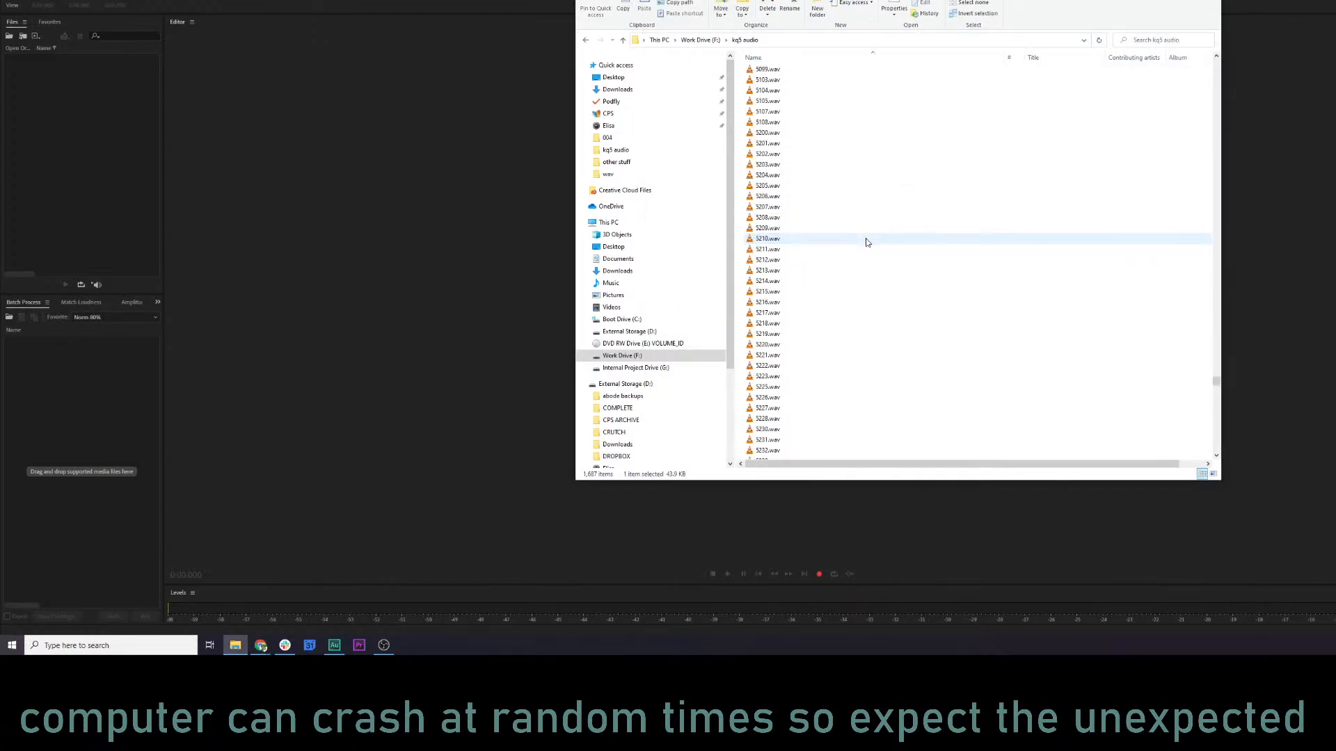
{"action": "scroll", "coordinate": [867, 243], "scroll_direction": "up", "scroll_amount": 4}
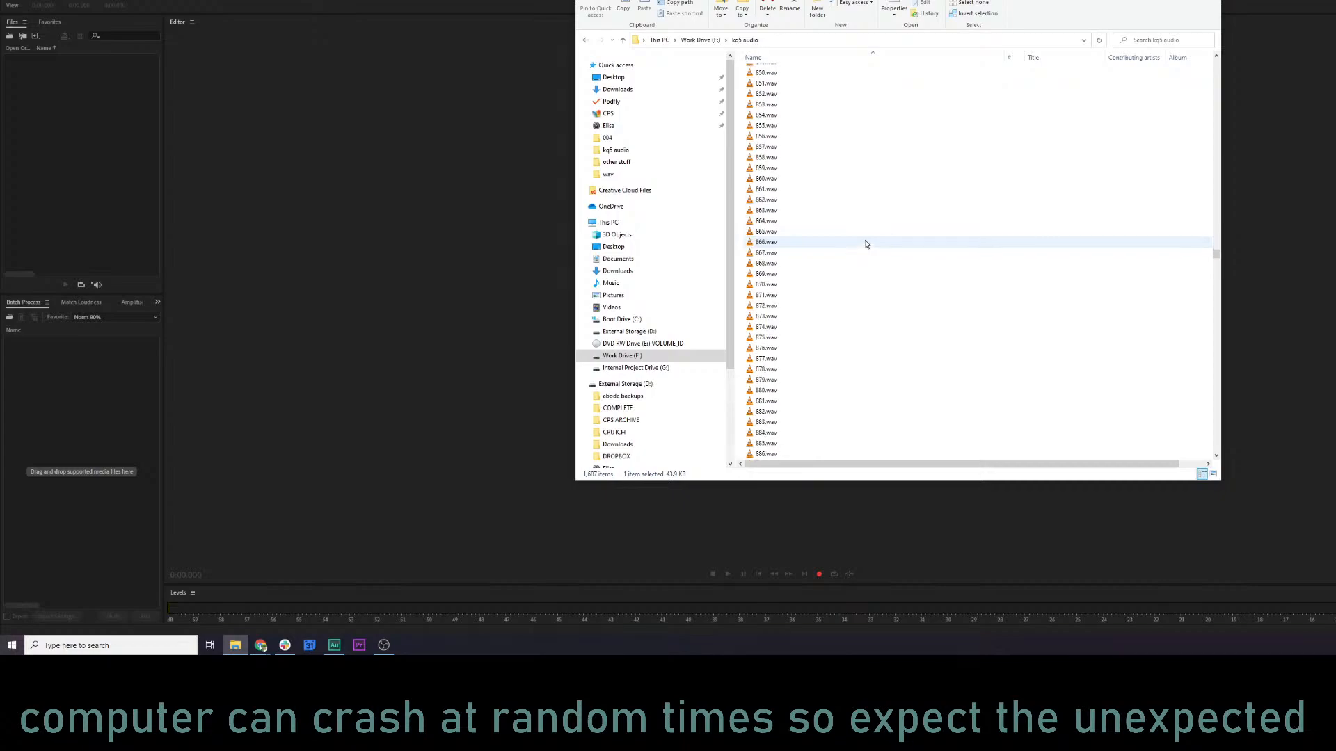
{"action": "scroll", "coordinate": [867, 244], "scroll_direction": "down", "scroll_amount": 13}
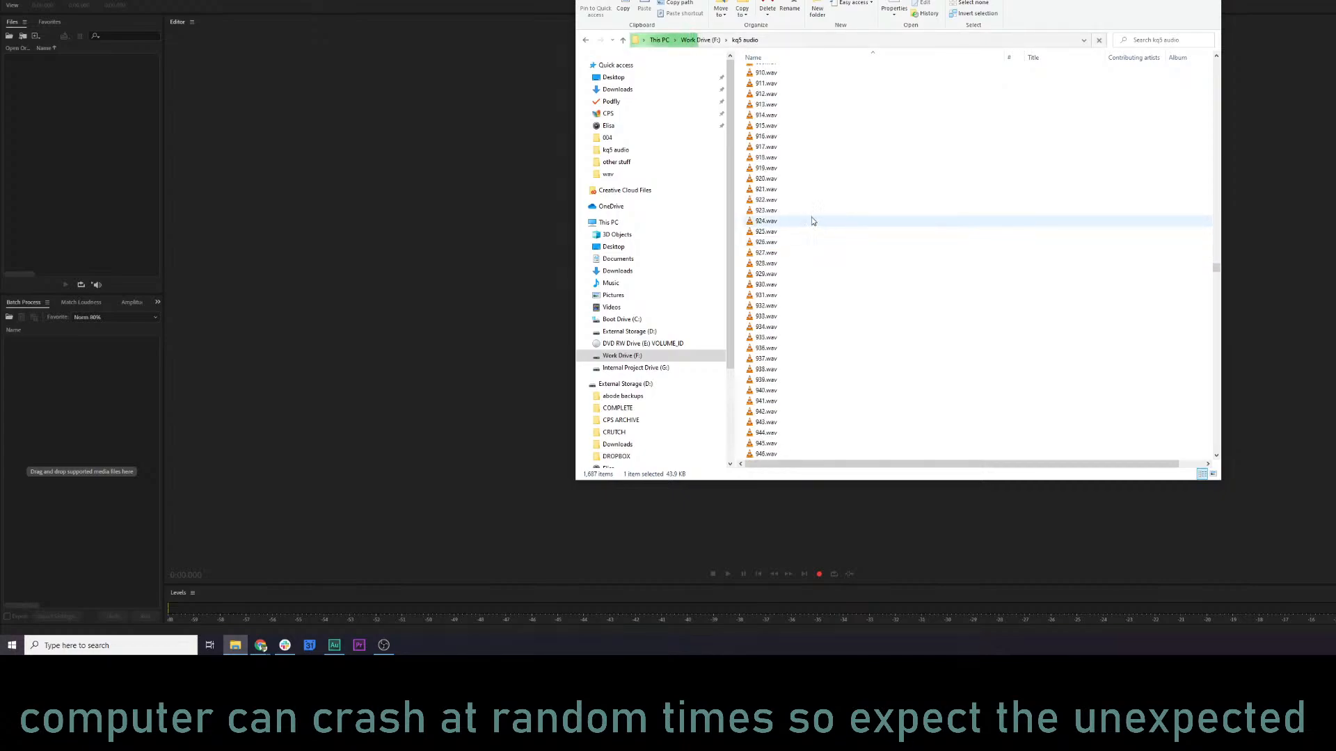
{"action": "left_click", "coordinate": [779, 149]}
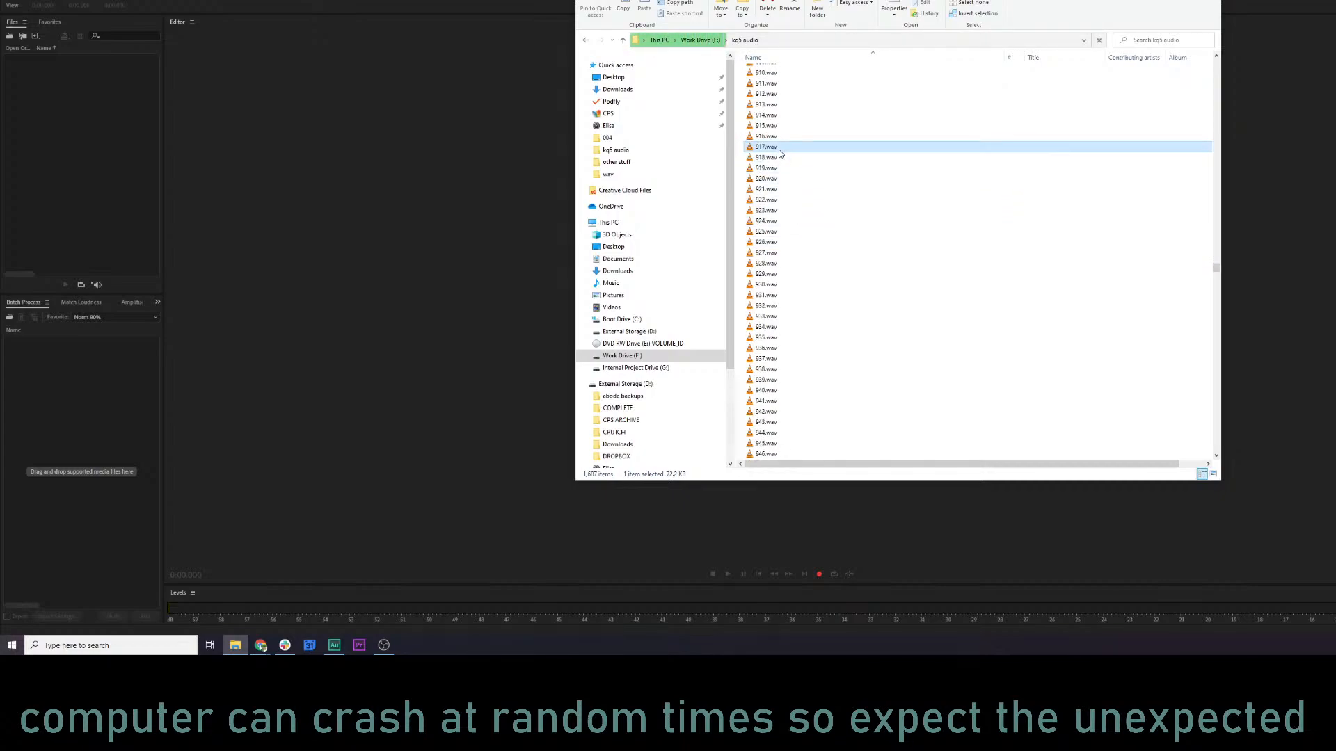
{"action": "scroll", "coordinate": [786, 275], "scroll_direction": "down", "scroll_amount": 2}
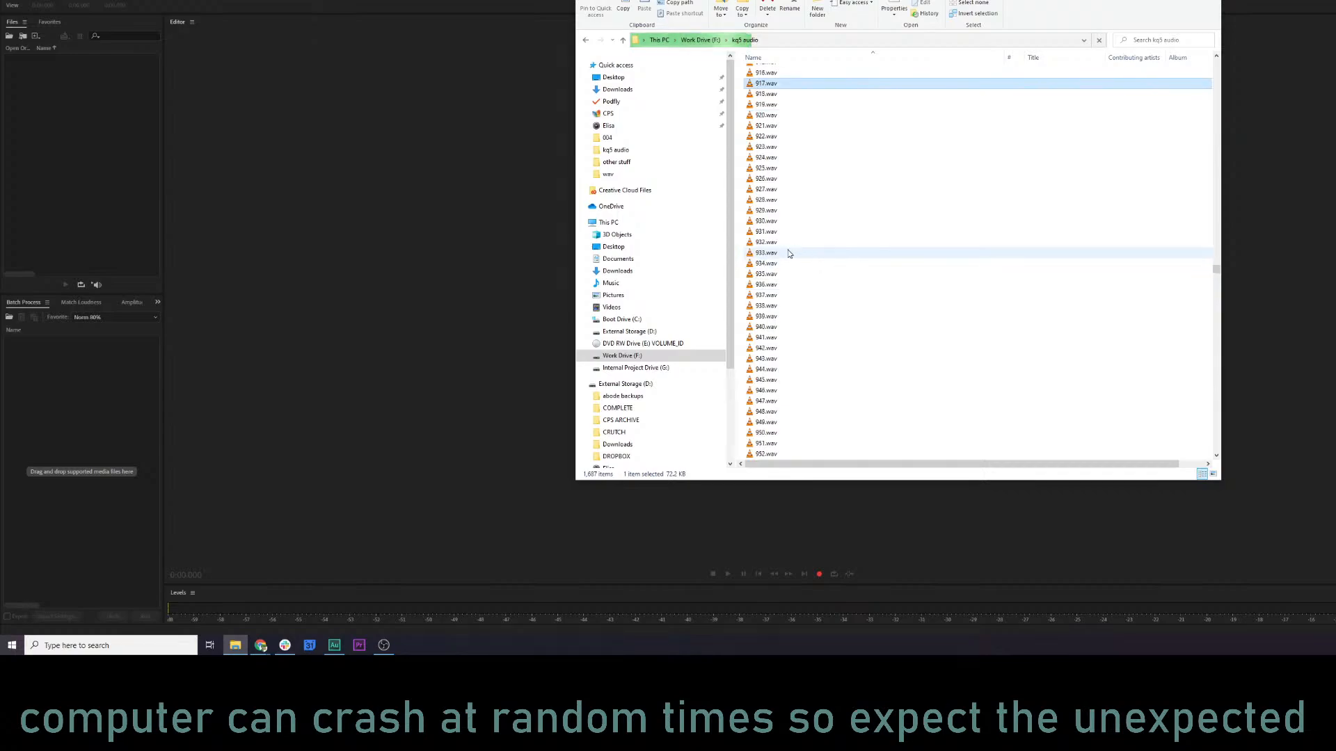
{"action": "left_click", "coordinate": [782, 265], "text": "shift"}
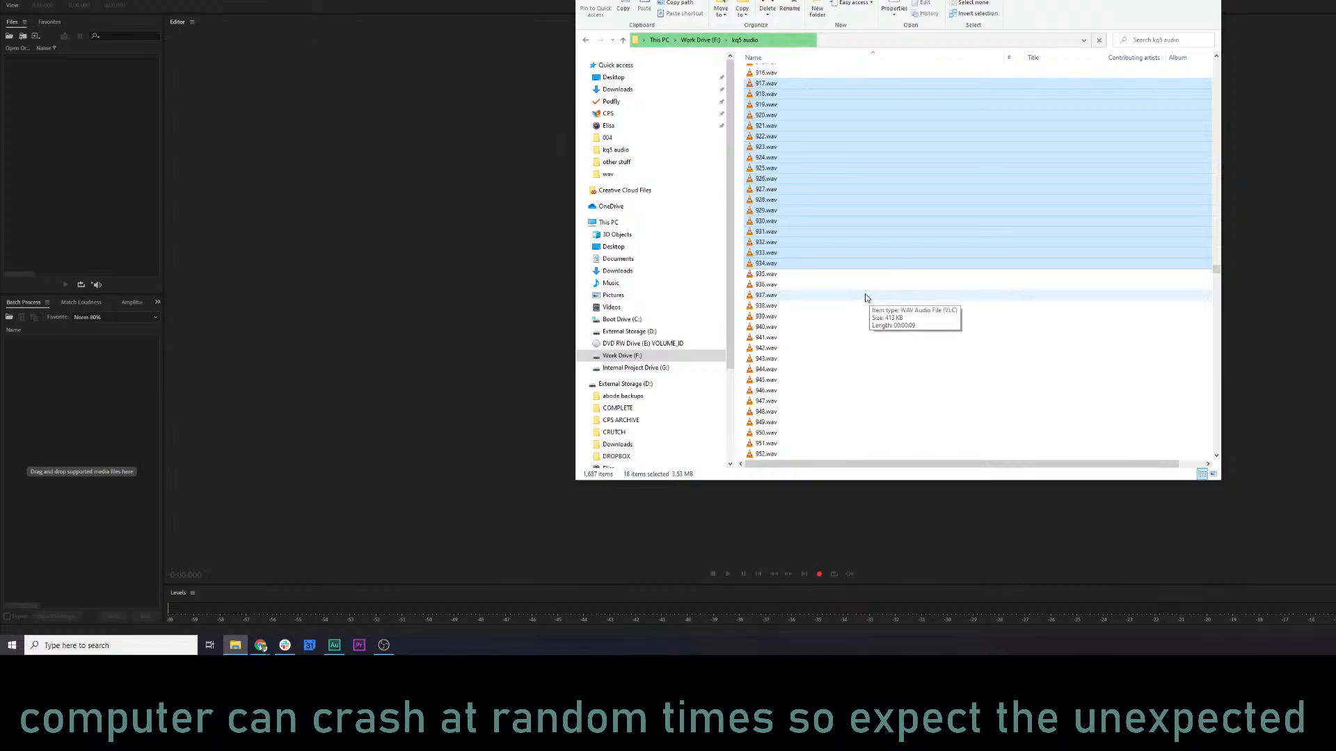
{"action": "left_click_drag", "start_coordinate": [757, 270], "coordinate": [76, 139]}
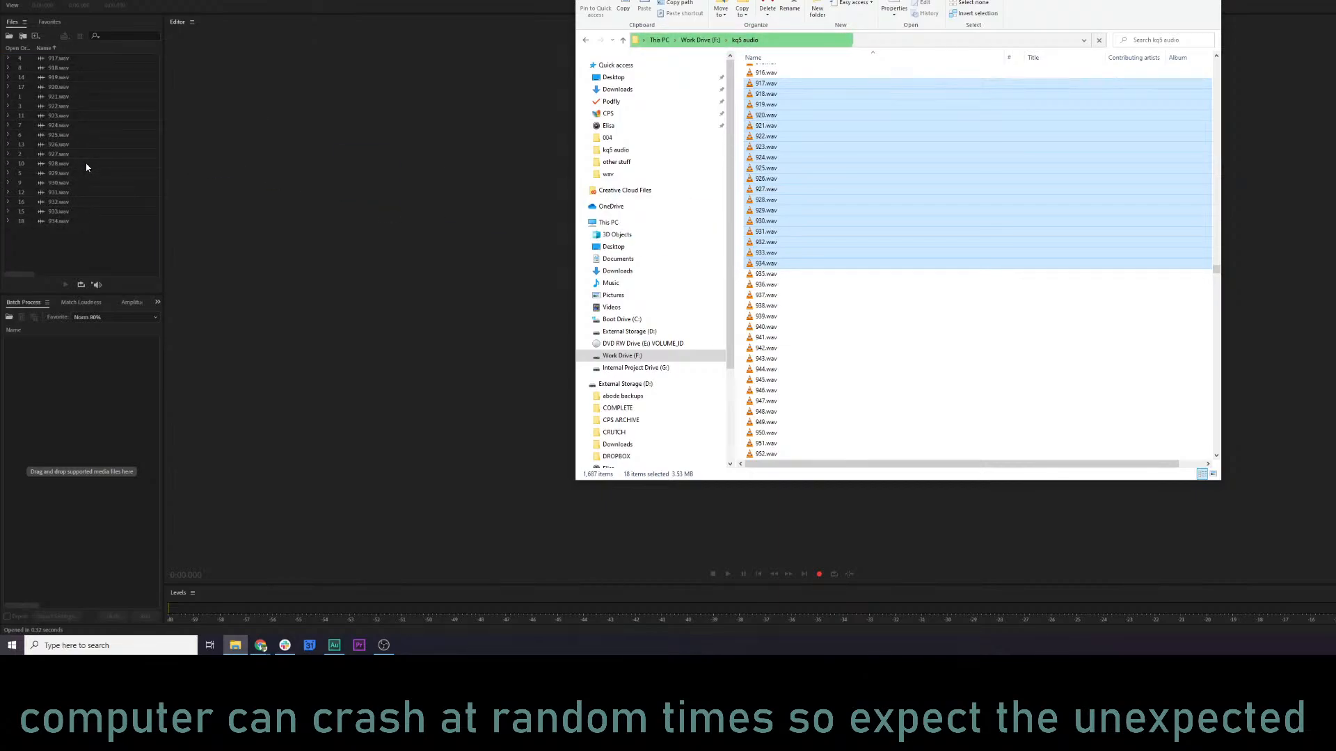
Open 917.wav in the editor, play its opening, and show the spectral frequency display.
{"action": "left_click", "coordinate": [62, 60]}
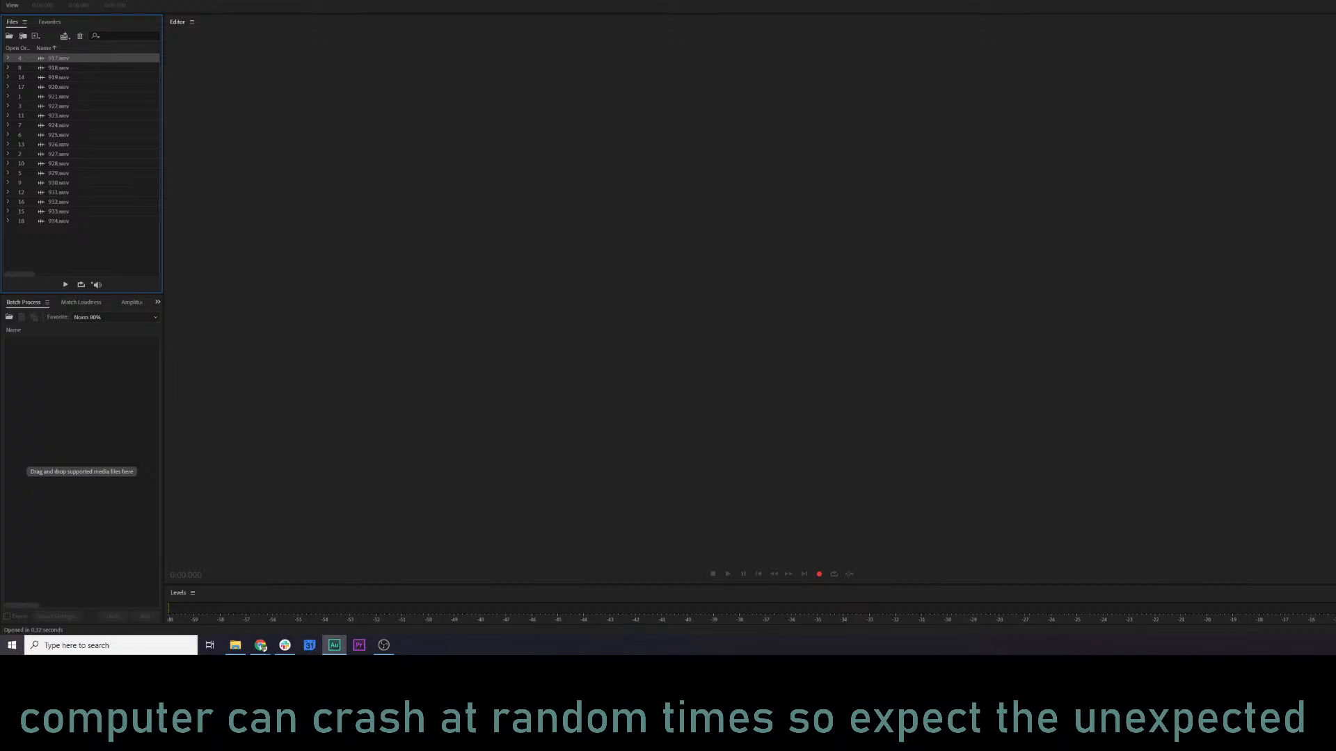
{"action": "left_click", "coordinate": [261, 645]}
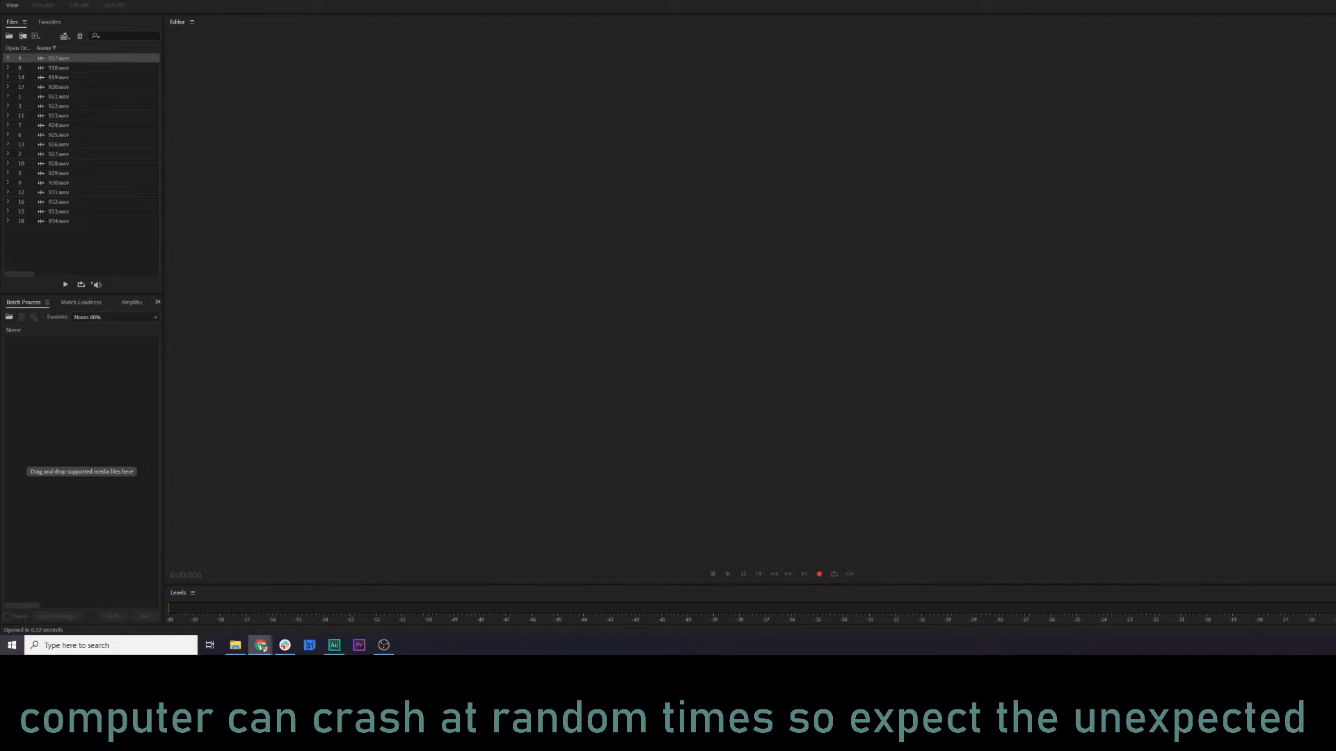
{"action": "double_click", "coordinate": [67, 61]}
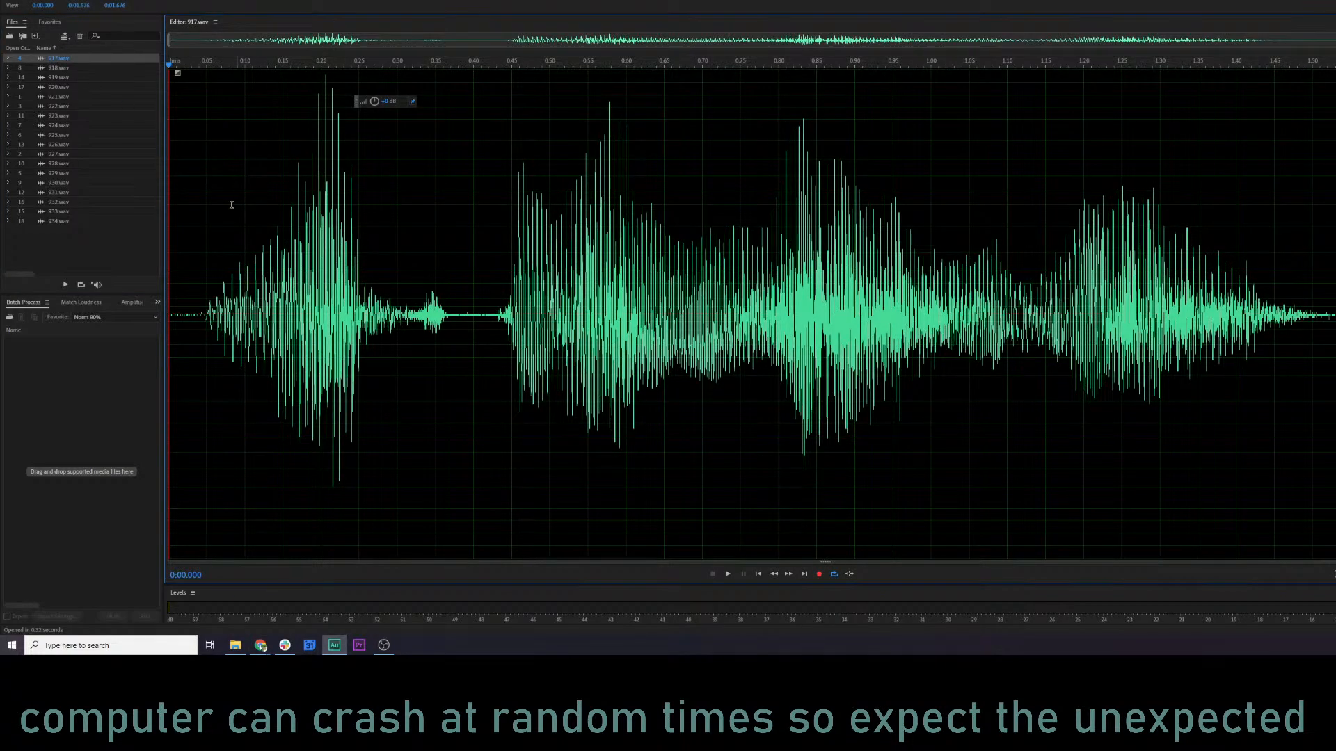
{"action": "left_click", "coordinate": [187, 205]}
{"action": "key", "text": "space"}
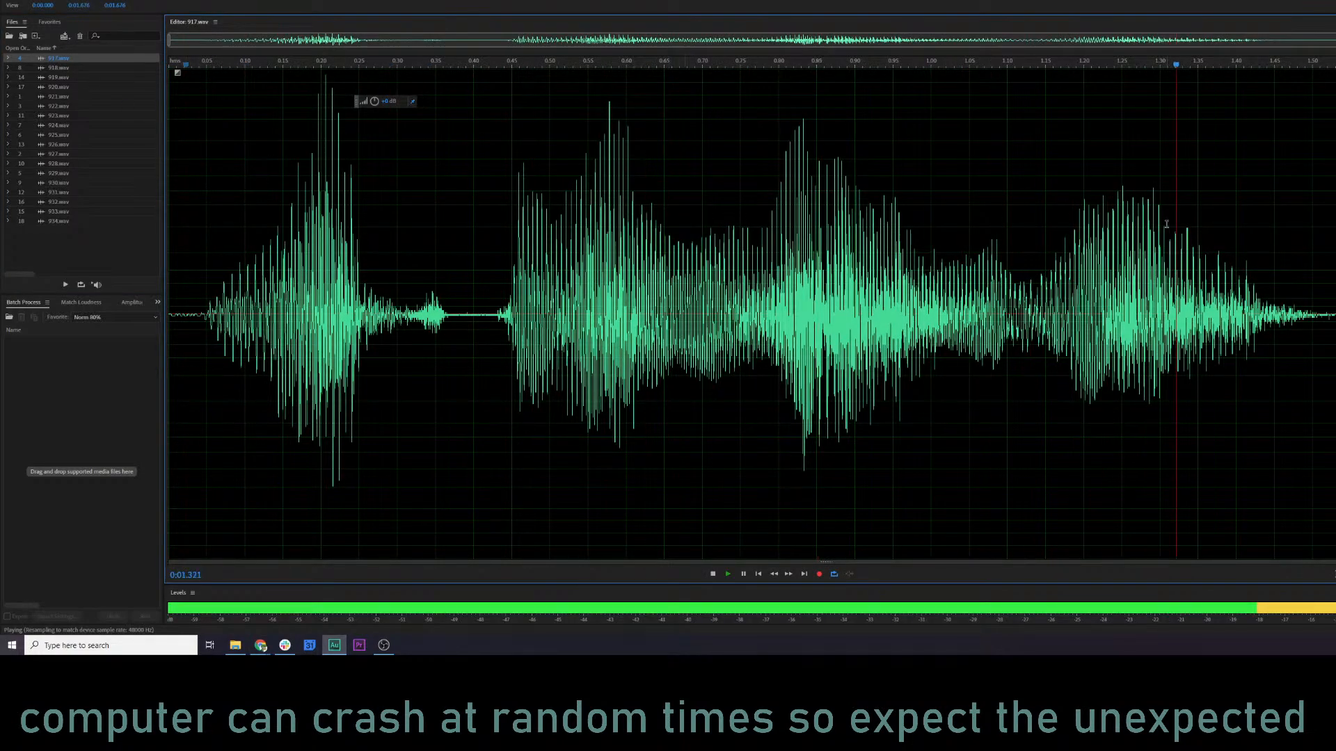
{"action": "left_click", "coordinate": [818, 240]}
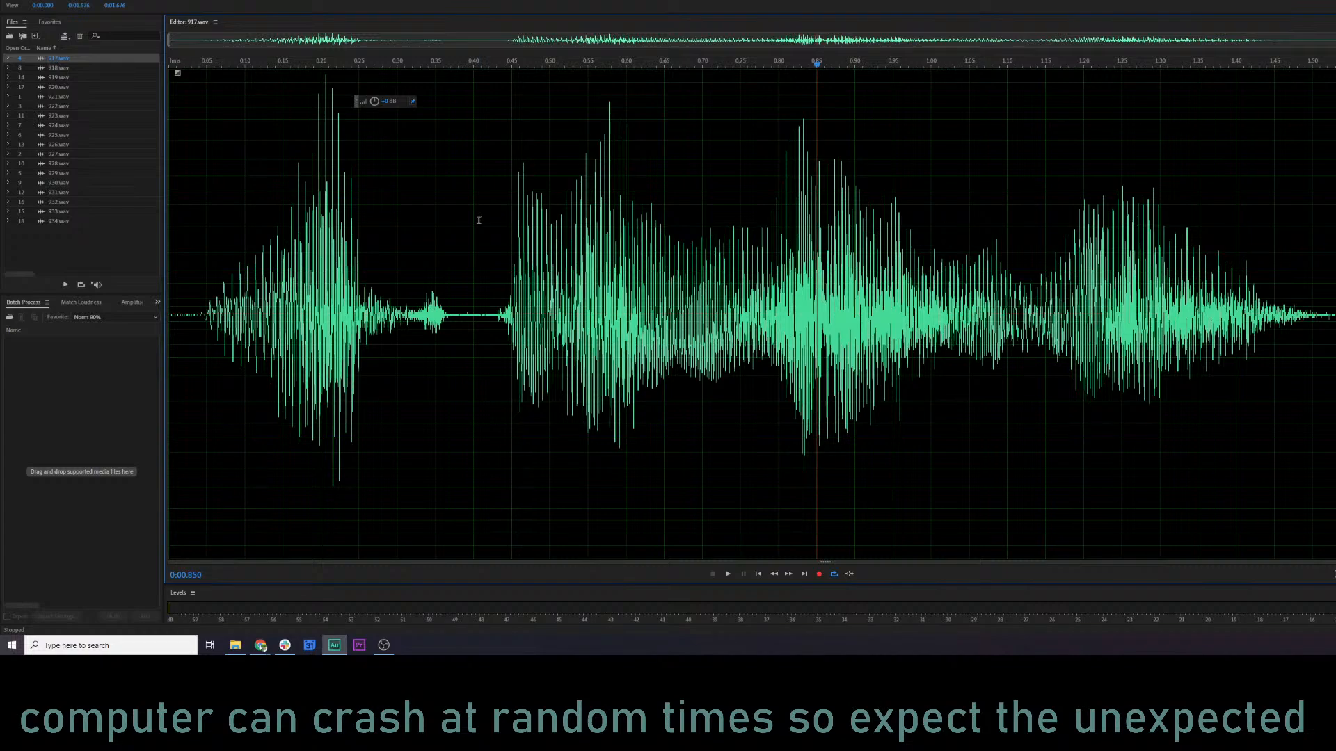
{"action": "left_click", "coordinate": [219, 195]}
{"action": "key", "text": "shift+d"}
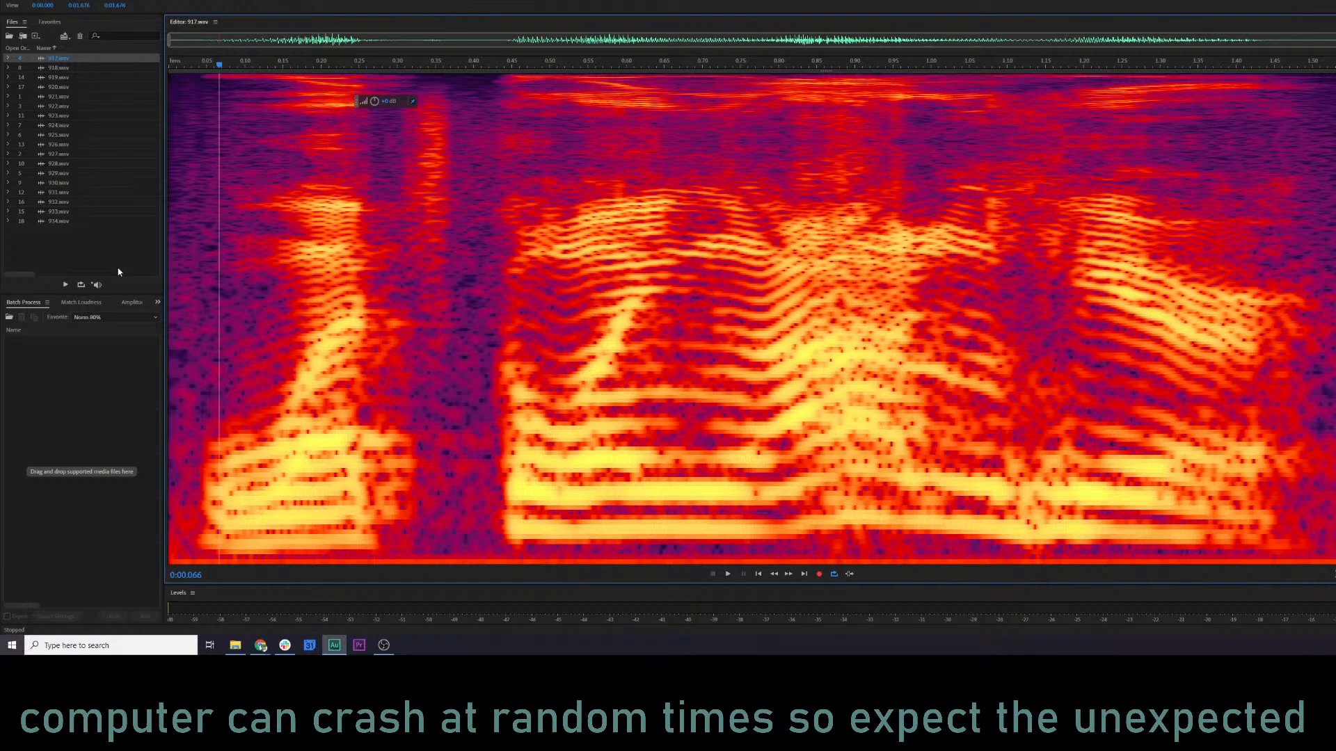
Run the KQ5 NARR MASTER 1 favorite on 917.wav.
{"action": "left_click", "coordinate": [154, 317]}
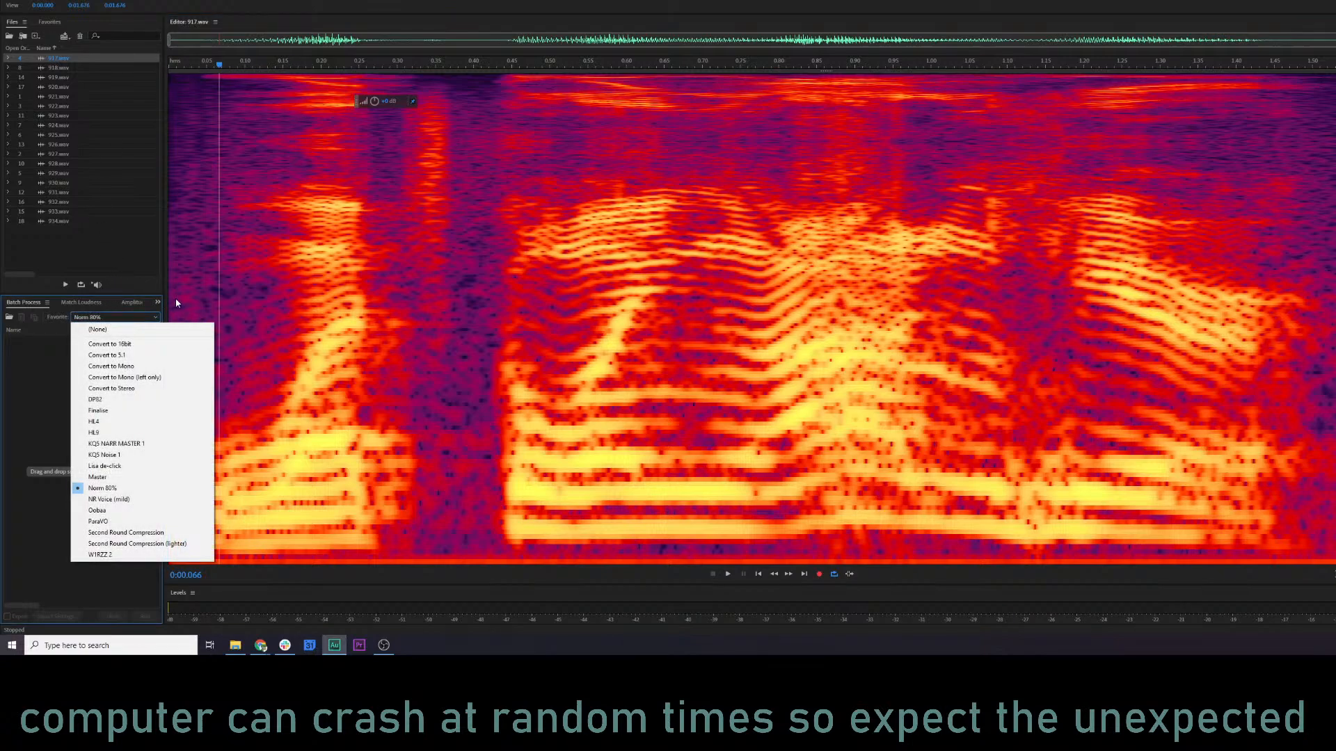
{"action": "left_click", "coordinate": [127, 0]}
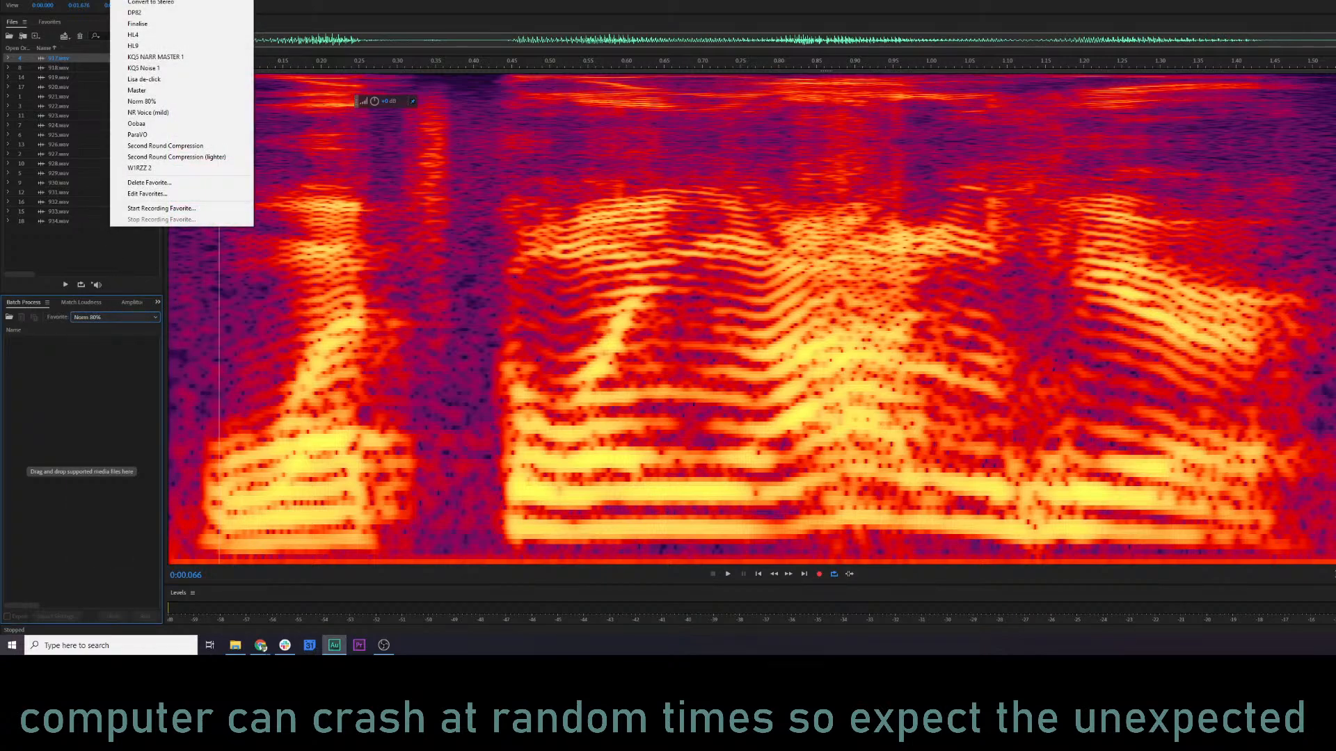
{"action": "left_click", "coordinate": [169, 58]}
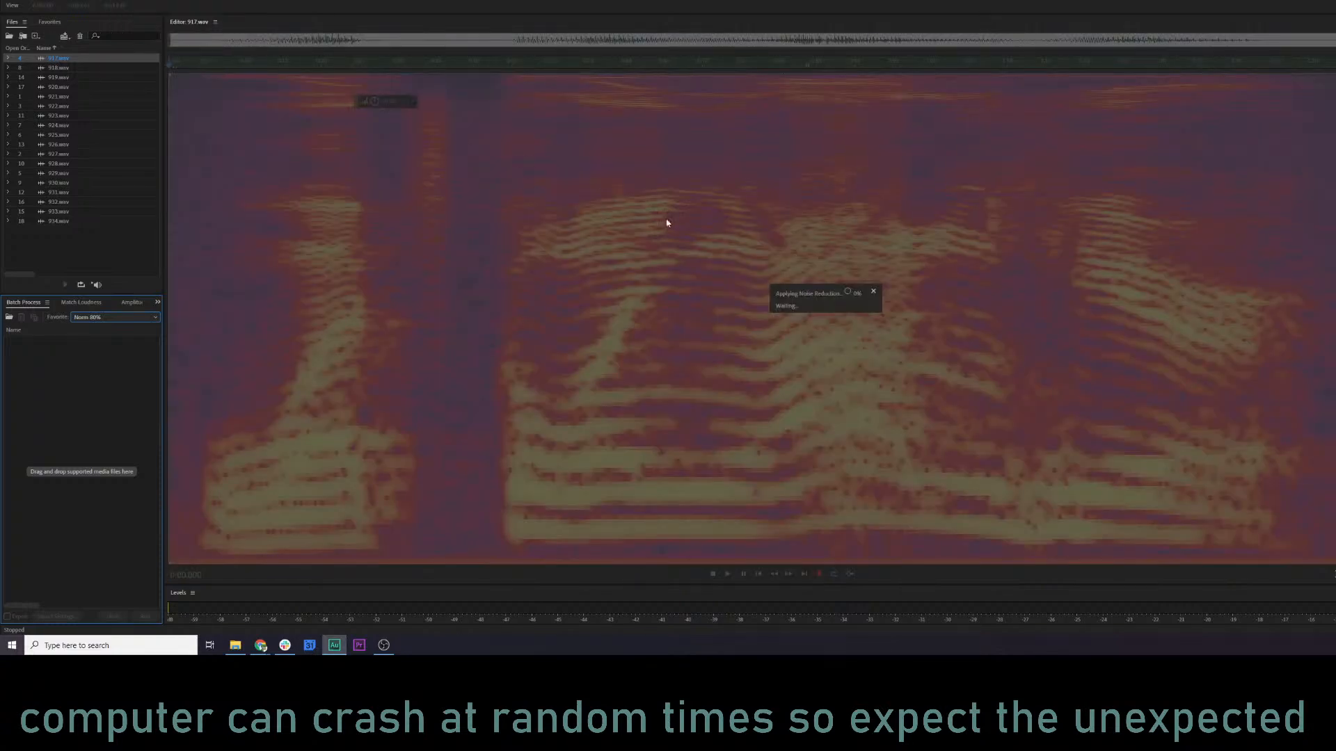
Play 917.wav from near its start, open the Parametric Equalizer, and audition the KQ5 NARR 3 preset.
{"action": "left_click", "coordinate": [180, 283]}
{"action": "key", "text": "space"}
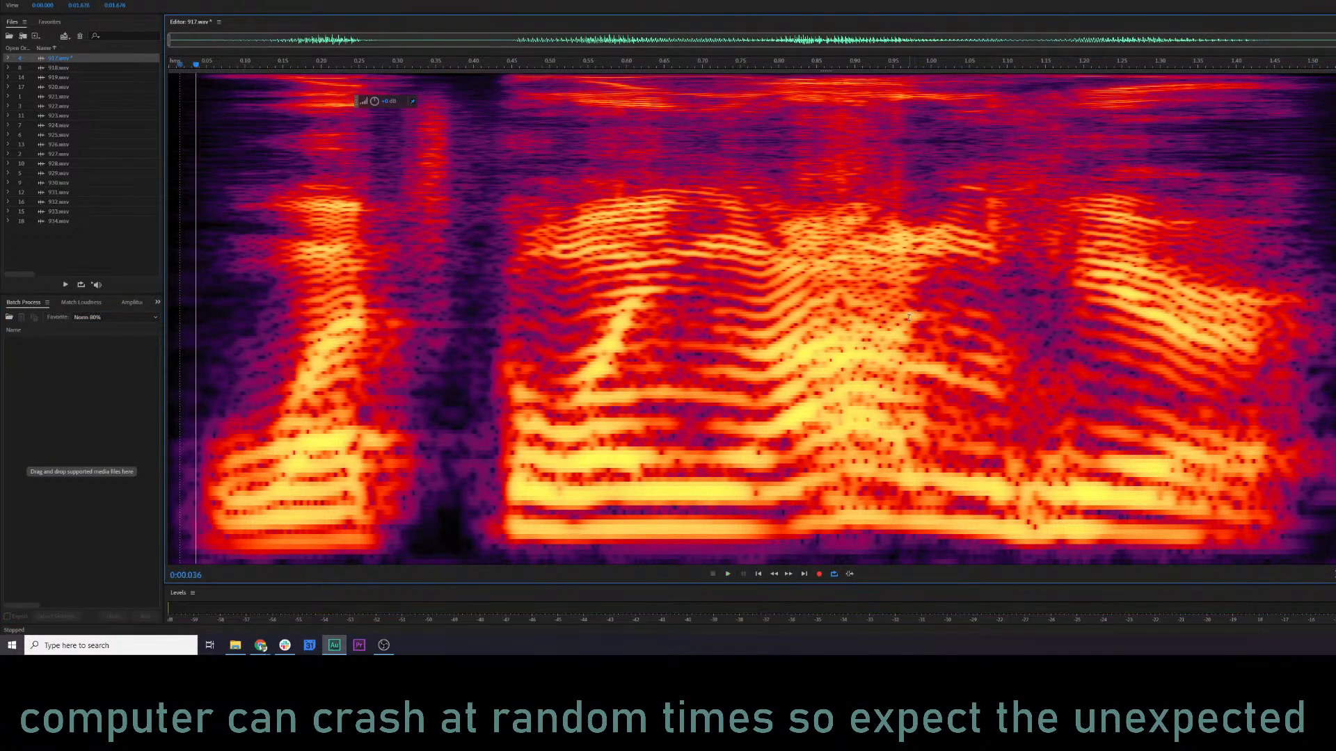
{"action": "key", "text": "e"}
{"action": "left_click", "coordinate": [678, 104]}
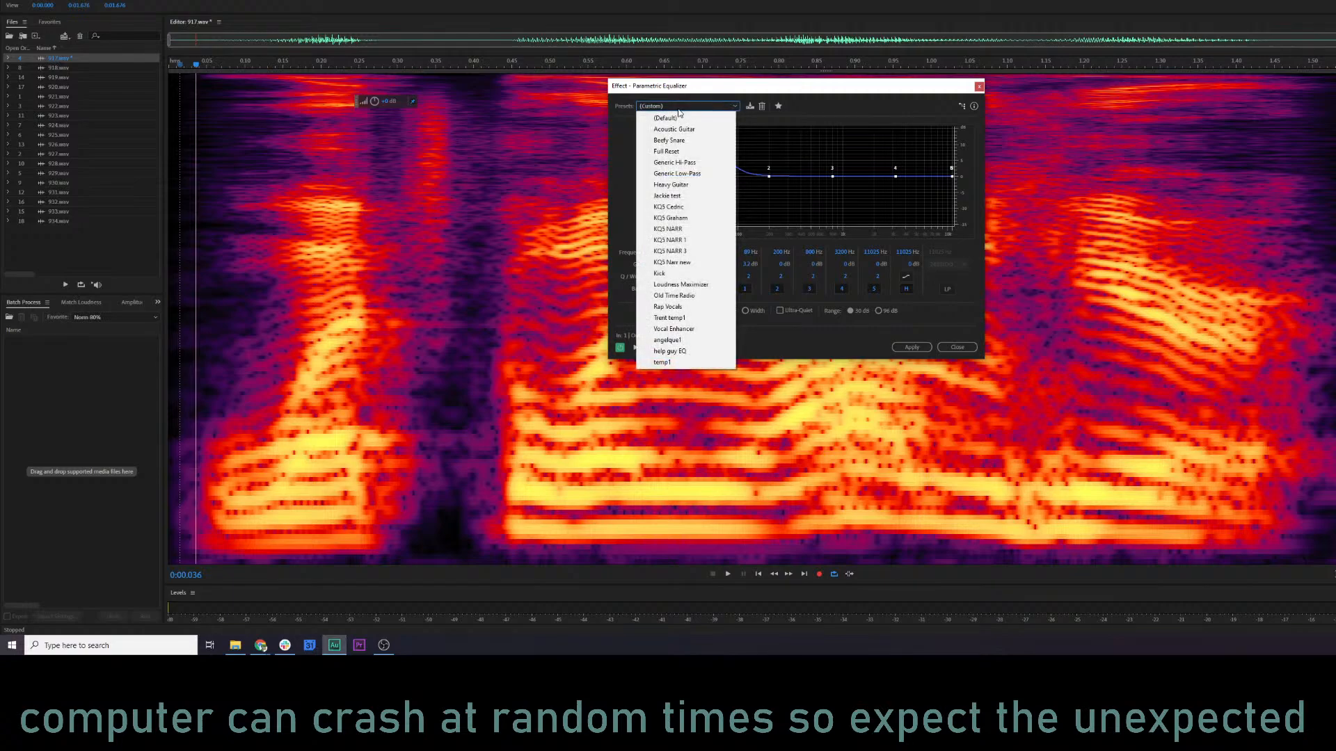
{"action": "left_click", "coordinate": [683, 254]}
{"action": "key", "text": "space"}
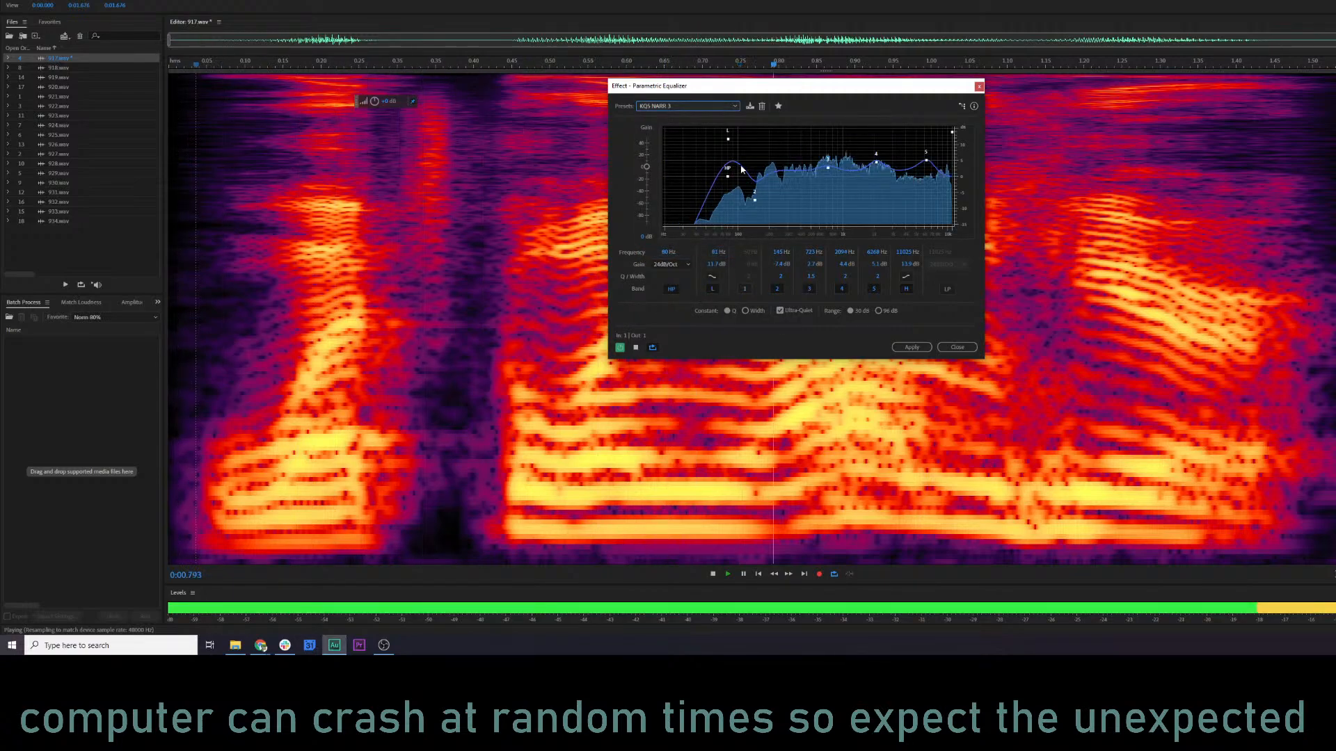
{"action": "key", "text": "space"}
Try the Vocal Enhancer equalizer preset with the low shelf boosted to about 15 dB and the high-pass point lowered, and play the result.
{"action": "left_click", "coordinate": [671, 106]}
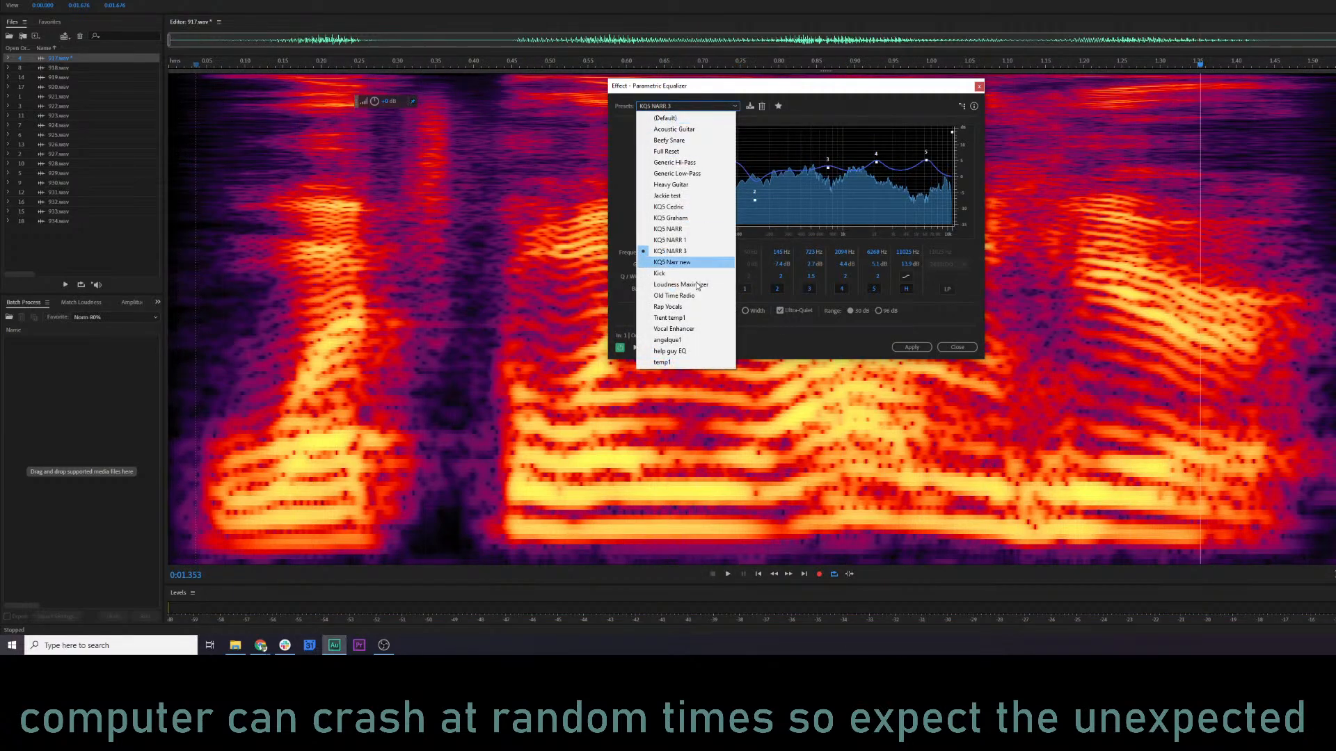
{"action": "left_click", "coordinate": [673, 329]}
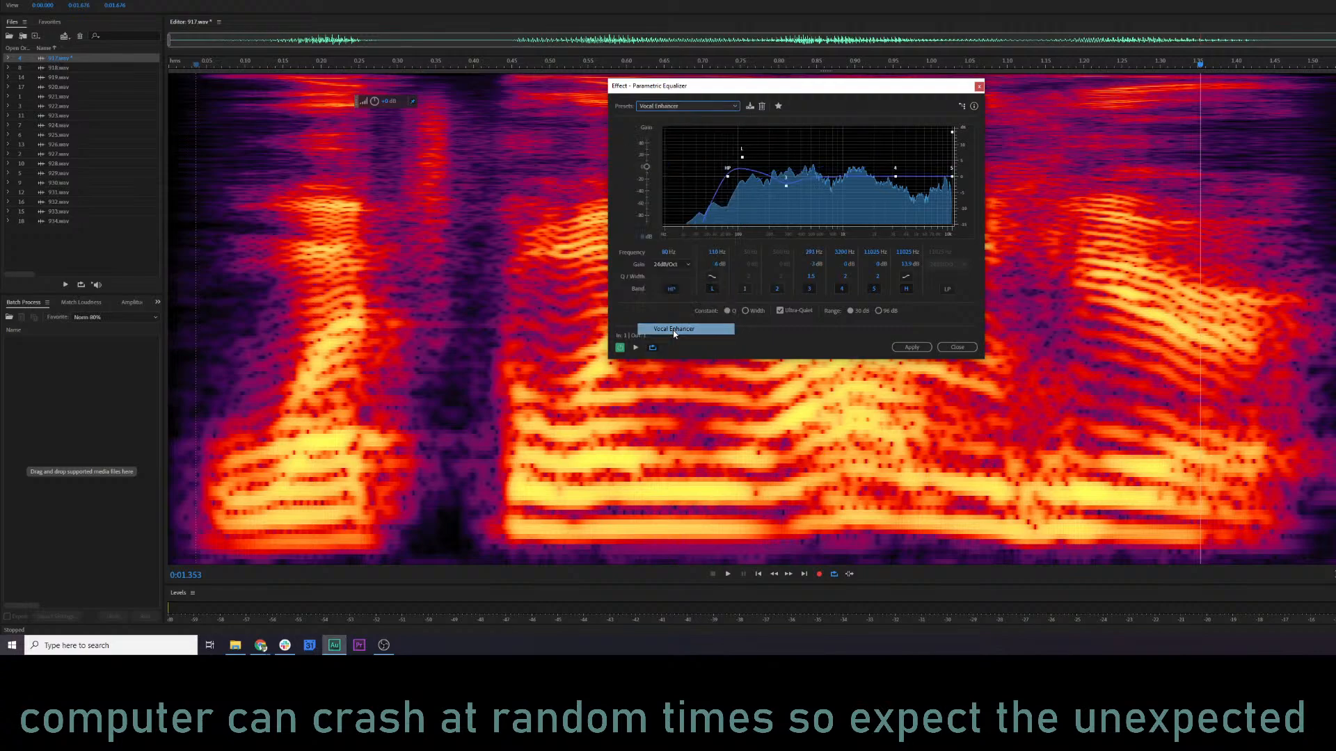
{"action": "left_click_drag", "start_coordinate": [728, 134], "coordinate": [711, 129]}
{"action": "left_click_drag", "start_coordinate": [727, 174], "coordinate": [713, 173]}
{"action": "key", "text": "space"}
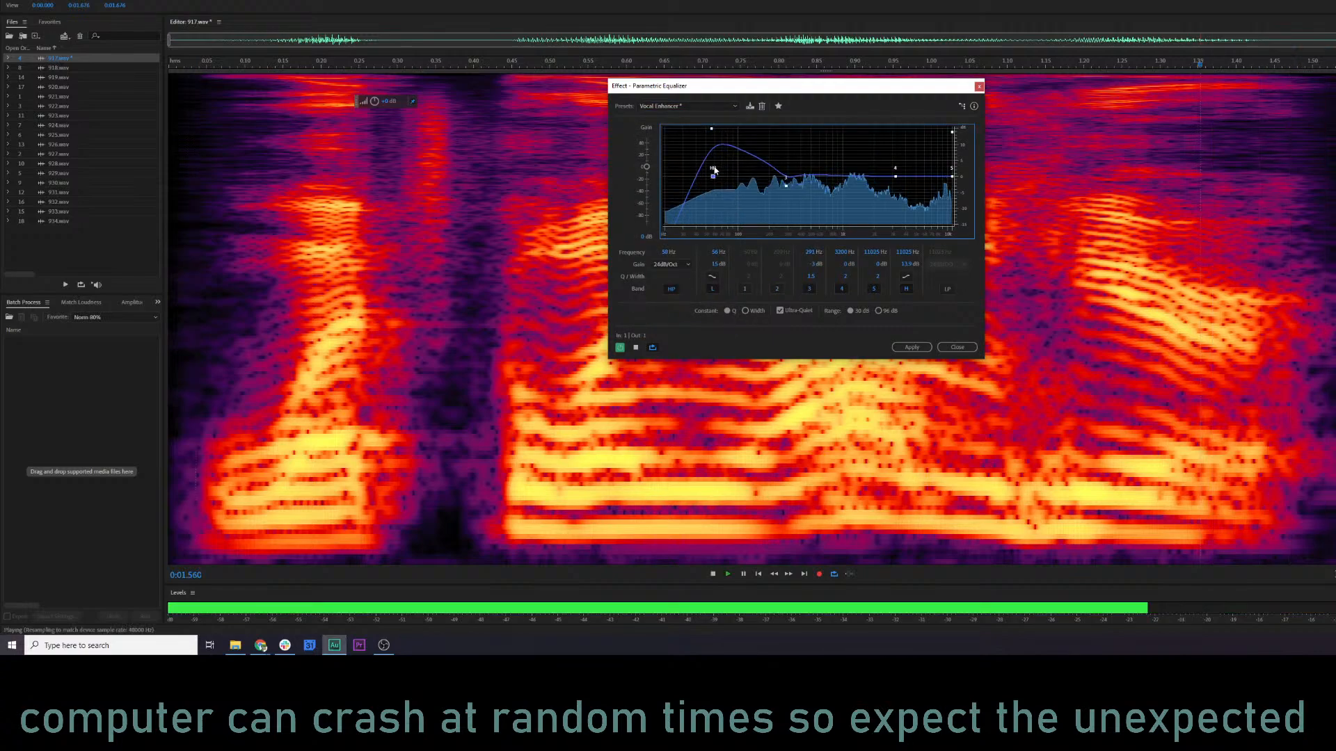
{"action": "key", "text": "space"}
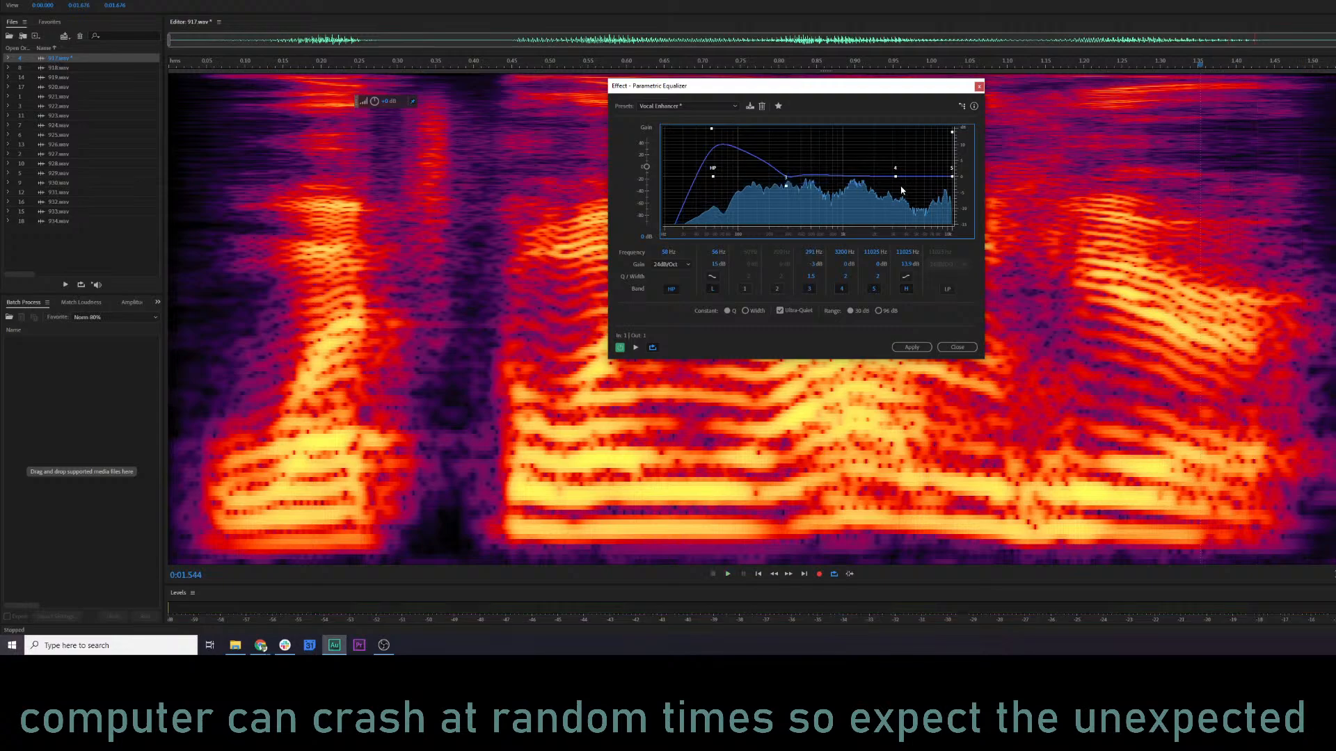
Try boosting band 3 to about 3 dB at 164 Hz and moving band 4 to about 5150 Hz, playing 917.wav between changes.
{"action": "left_click_drag", "start_coordinate": [788, 186], "coordinate": [710, 139]}
{"action": "key", "text": "space"}
{"action": "key", "text": "space"}
{"action": "key", "text": "space"}
{"action": "key", "text": "space"}
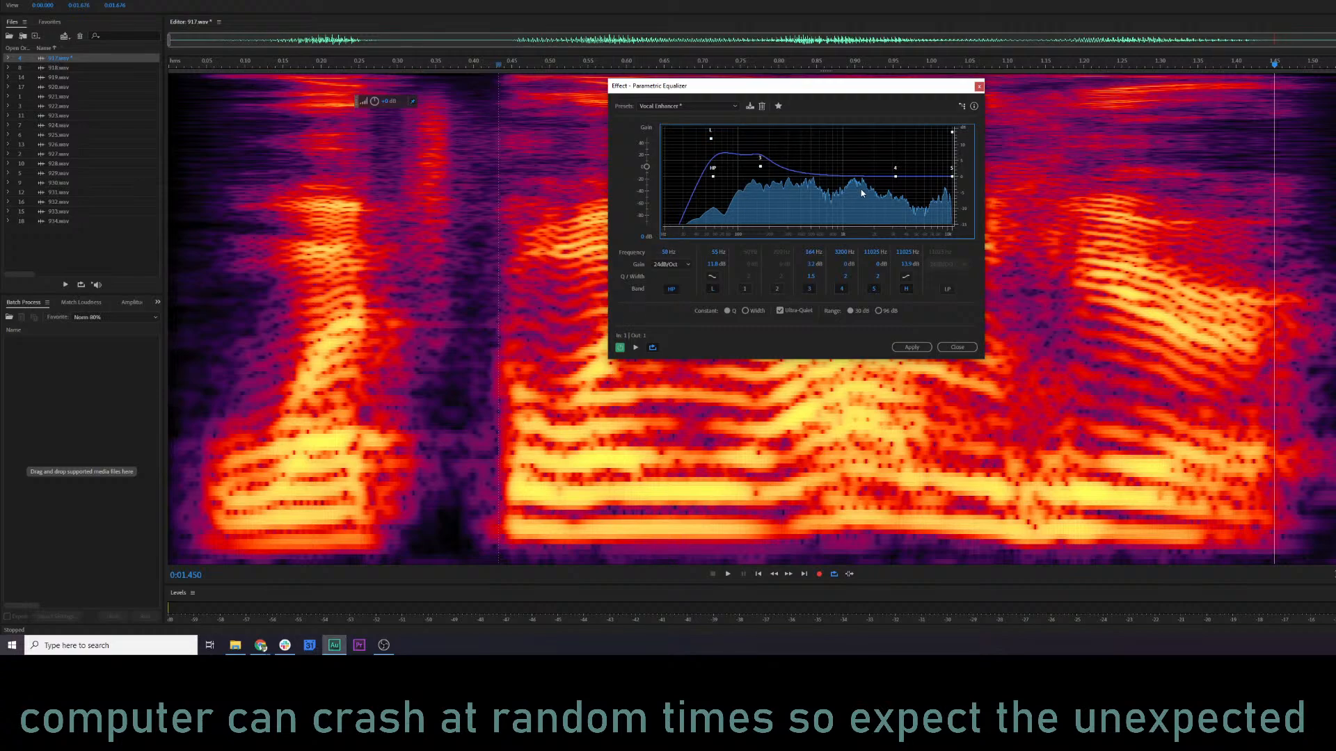
{"action": "mouse_move", "coordinate": [895, 176]}
{"action": "left_mouse_down"}
{"action": "mouse_move", "coordinate": [910, 158]}
{"action": "mouse_move", "coordinate": [917, 176]}
{"action": "left_mouse_up"}
{"action": "key", "text": "space"}
{"action": "key", "text": "space"}
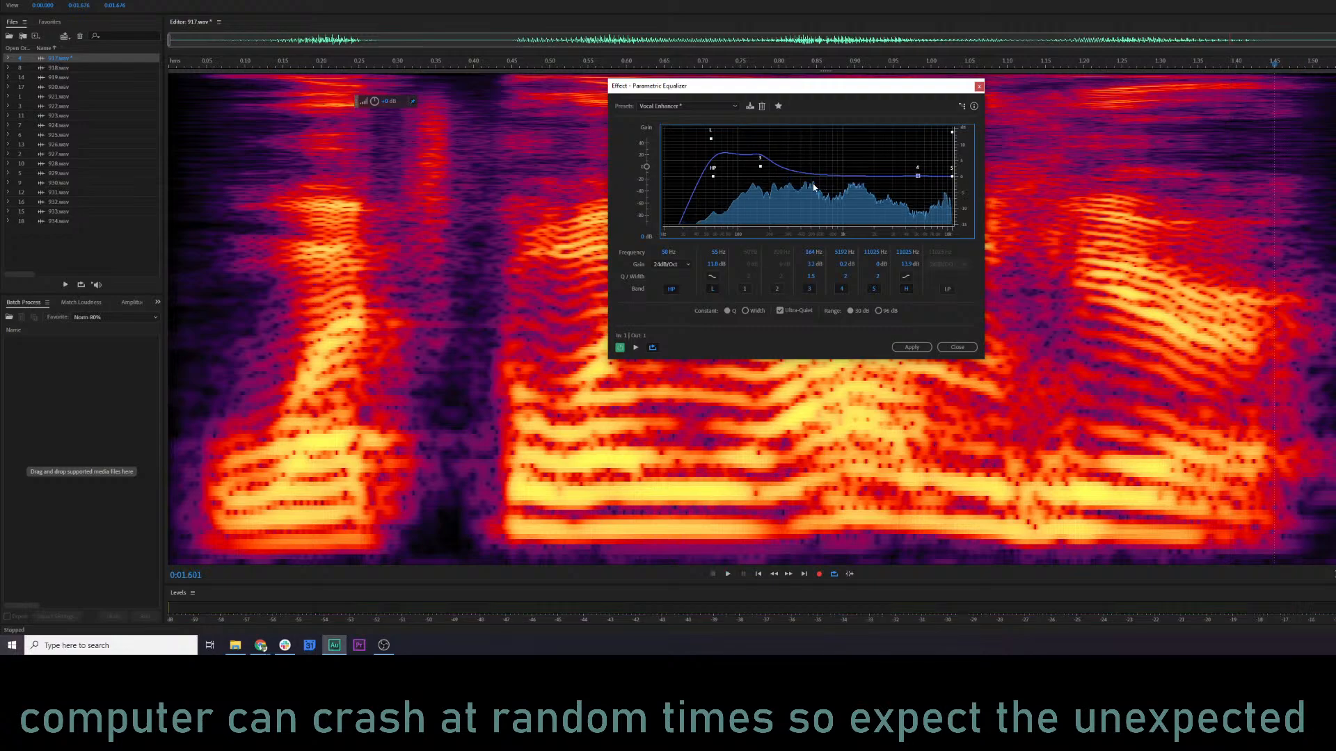
Reset the equalizer to the Default preset and boost band 1 to about 8 dB at 95 Hz and band 2 to about 4 dB at 181 Hz.
{"action": "left_click", "coordinate": [745, 289]}
{"action": "left_click", "coordinate": [696, 106]}
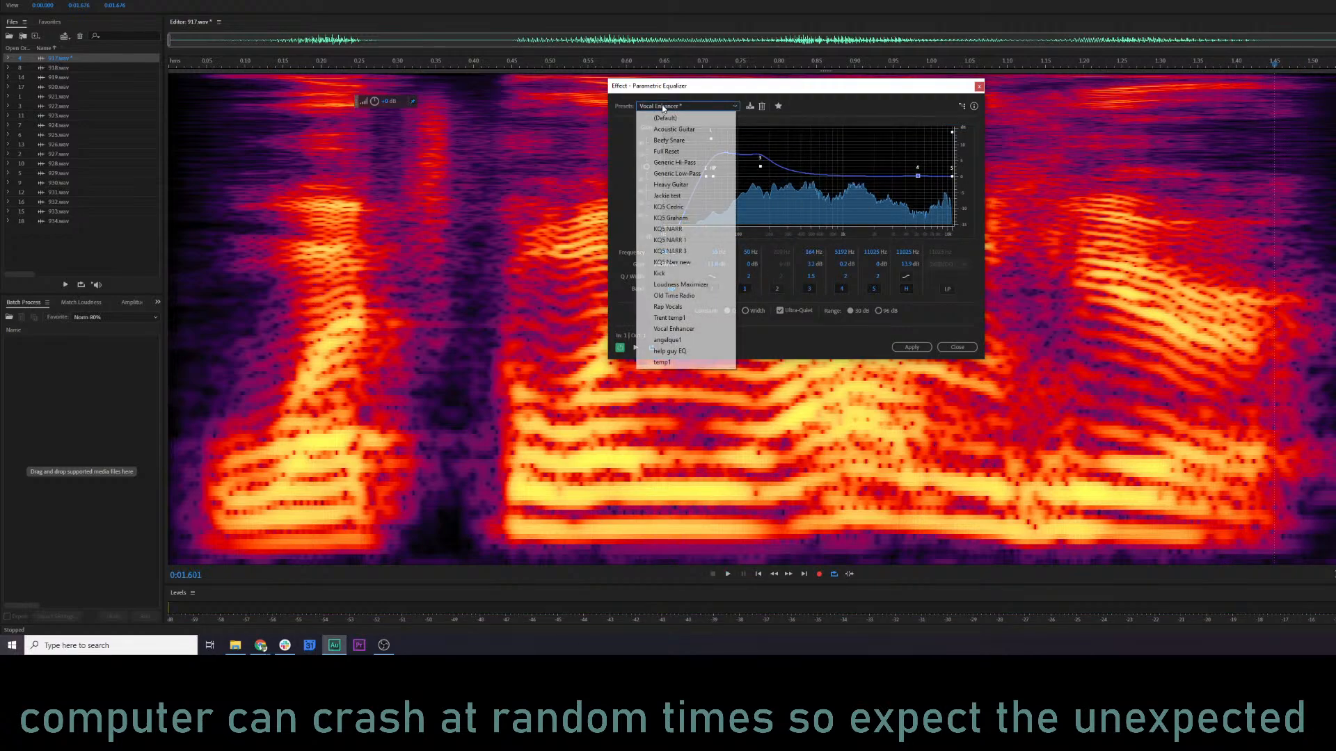
{"action": "scroll", "coordinate": [685, 208], "scroll_direction": "up", "scroll_amount": 5}
{"action": "left_click", "coordinate": [674, 115]}
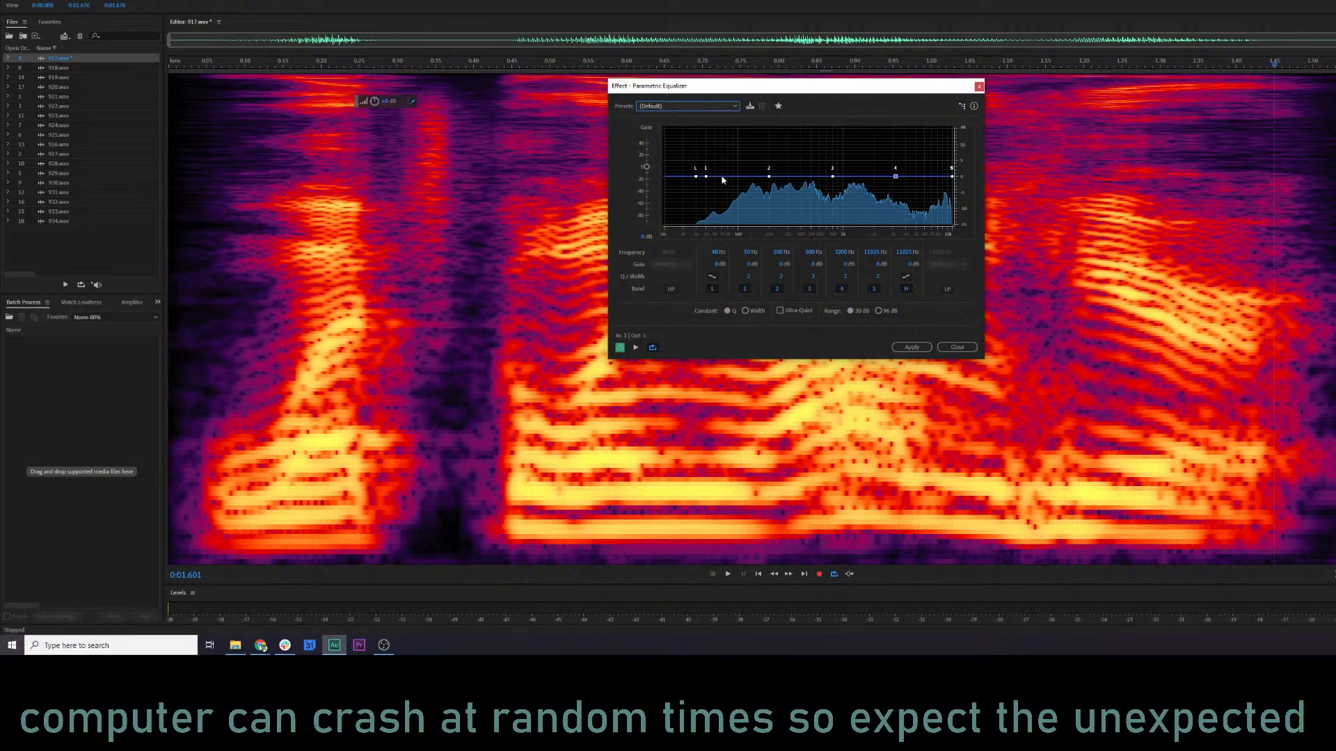
{"action": "left_click_drag", "start_coordinate": [707, 177], "coordinate": [765, 164]}
{"action": "key", "text": "space"}
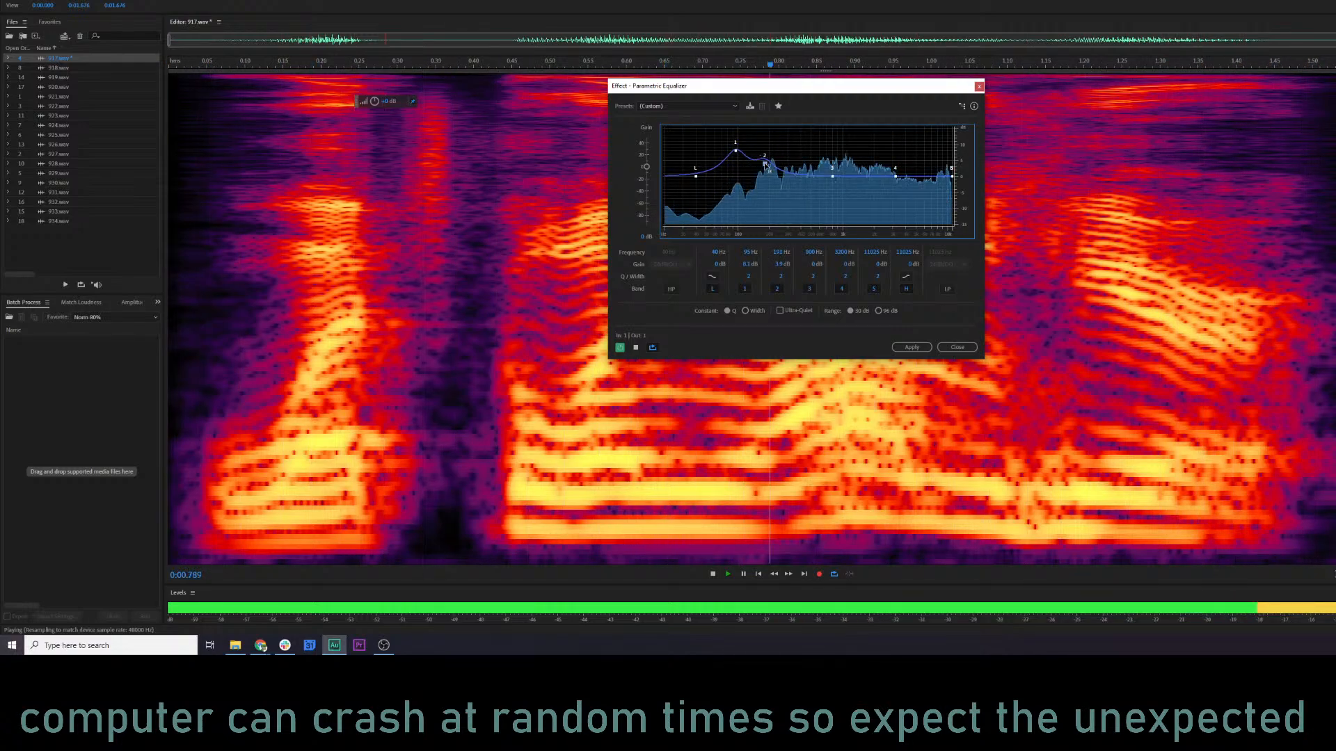
{"action": "key", "text": "space"}
{"action": "key", "text": "space"}
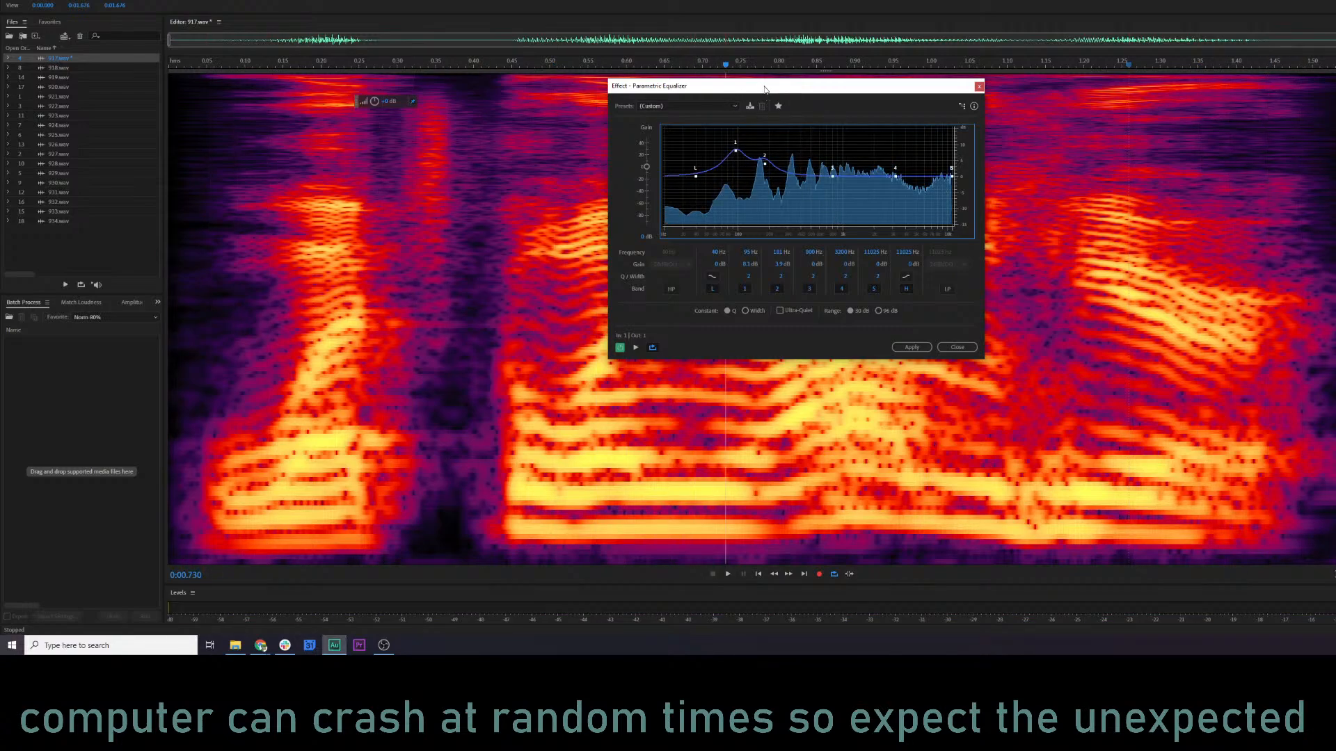
Cut band 3 to about -3 dB near 950 Hz, boost band 4 to about 4 dB near 4.2 kHz, and play 917.wav.
{"action": "left_click_drag", "start_coordinate": [764, 89], "coordinate": [539, 161]}
{"action": "left_click_drag", "start_coordinate": [725, 64], "coordinate": [837, 71]}
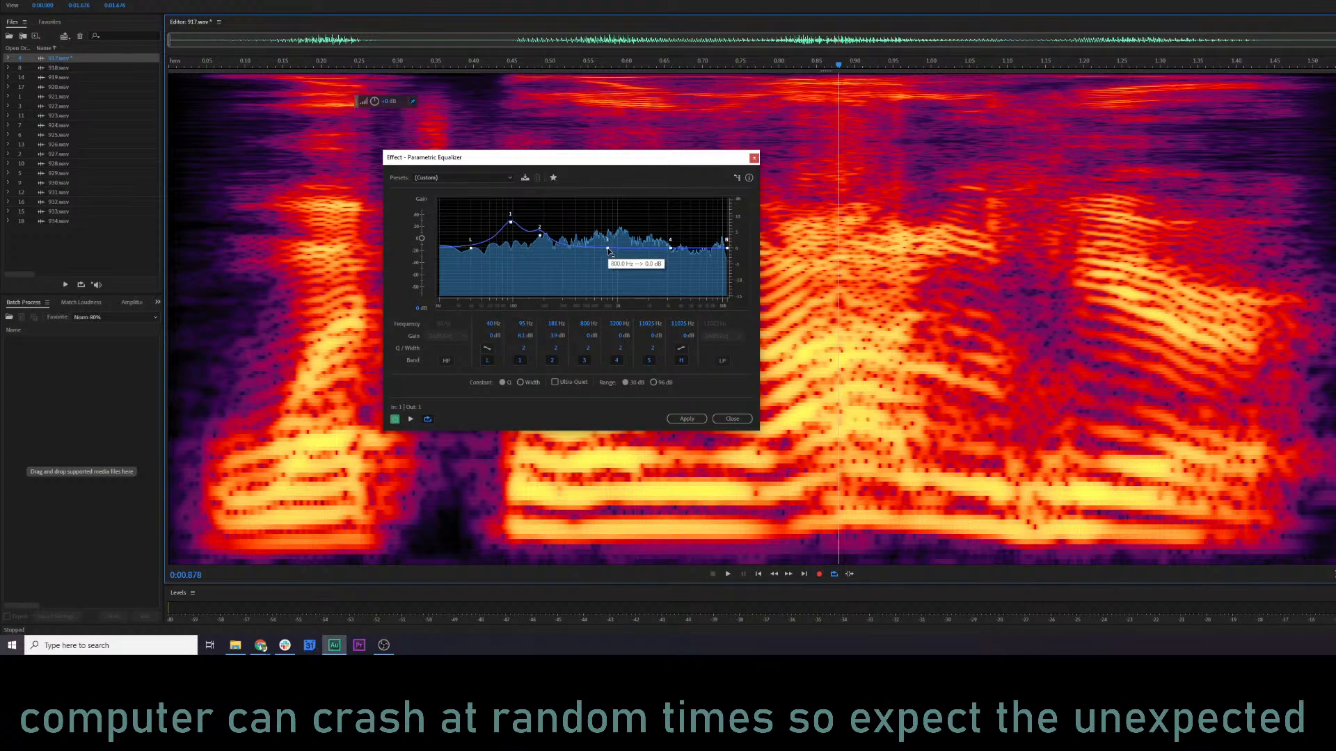
{"action": "left_click_drag", "start_coordinate": [610, 250], "coordinate": [683, 235]}
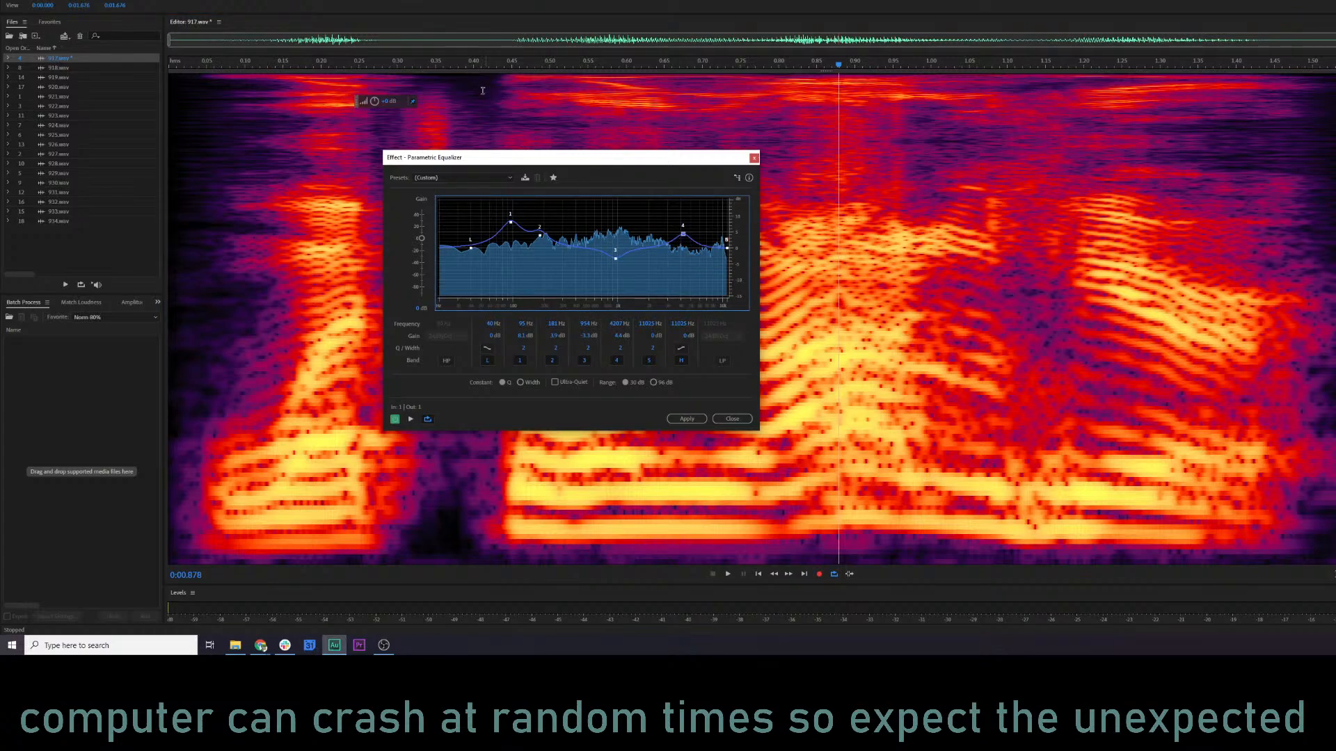
{"action": "left_click", "coordinate": [294, 64]}
{"action": "key", "text": "space"}
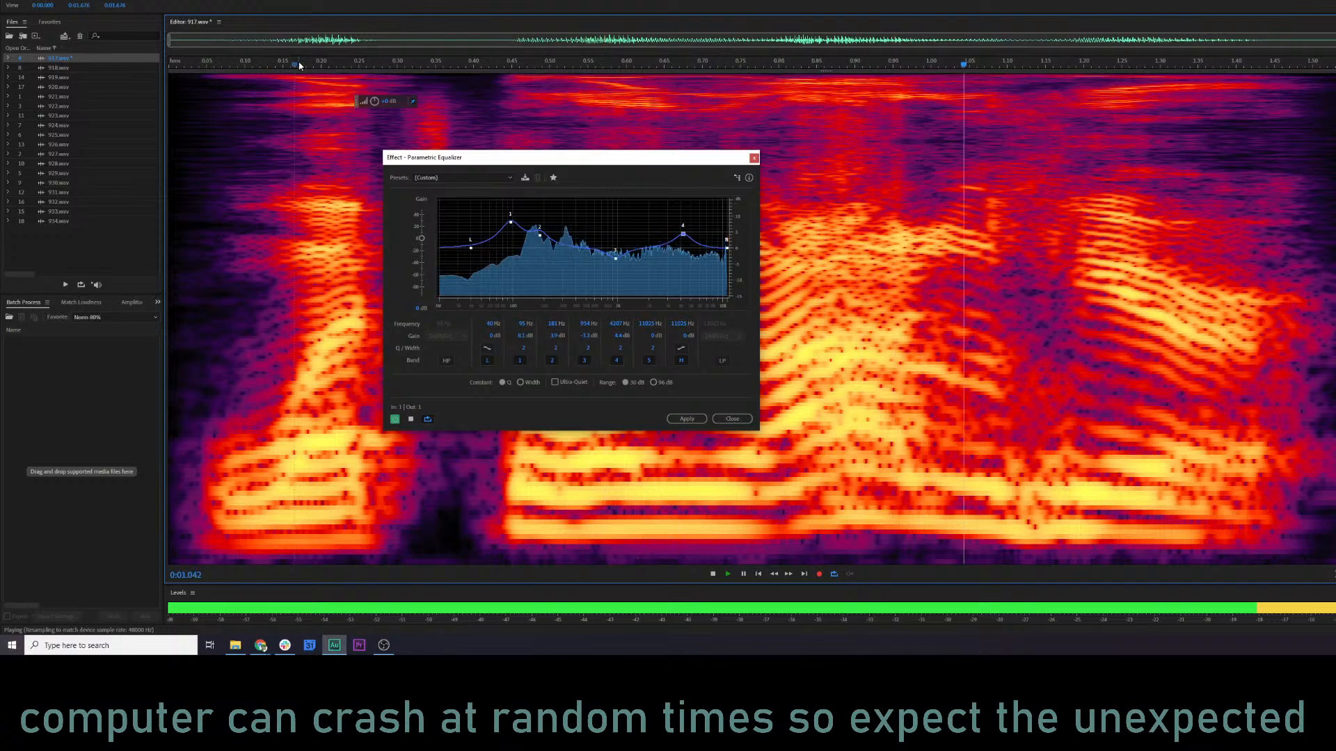
{"action": "key", "text": "space"}
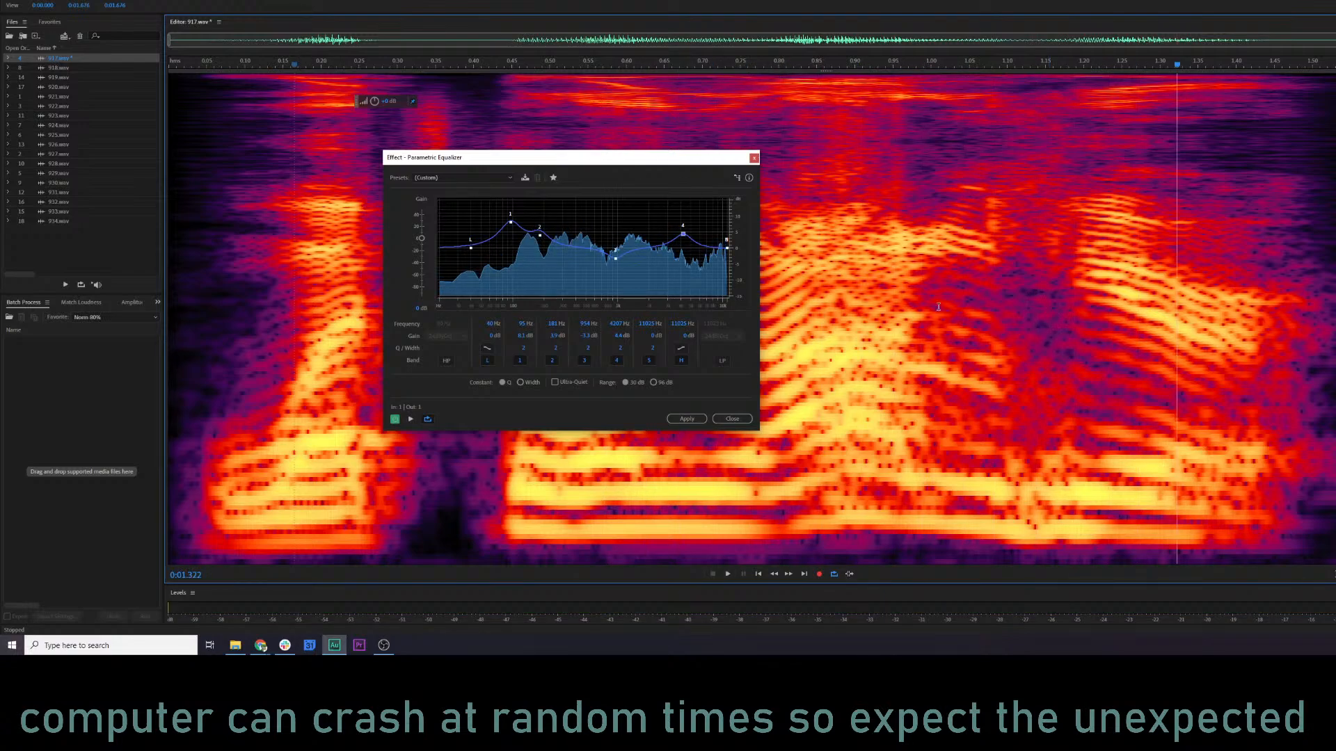
Replay 917.wav and refine band 3 to about -4 dB near 1350 Hz and band 4 to about 3 dB near 4.2 kHz.
{"action": "left_click", "coordinate": [188, 63]}
{"action": "key", "text": "space"}
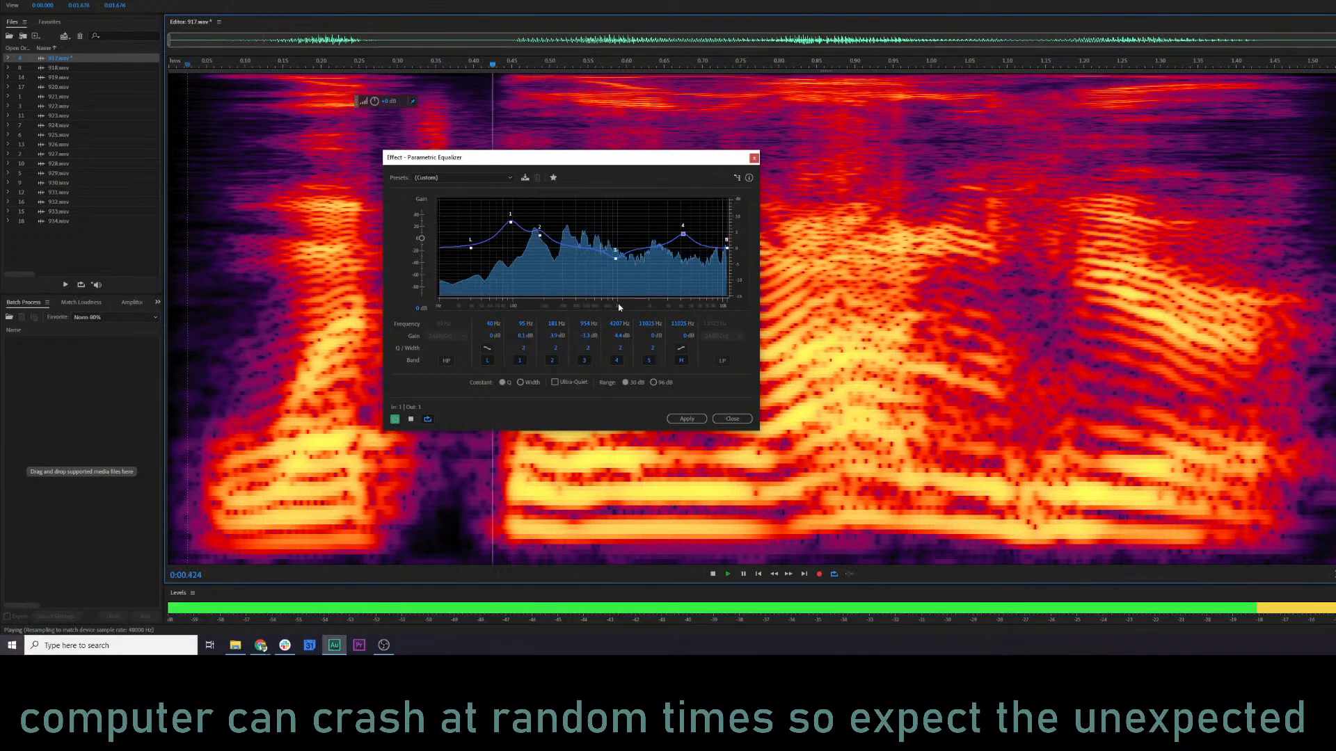
{"action": "left_click_drag", "start_coordinate": [683, 234], "coordinate": [634, 262]}
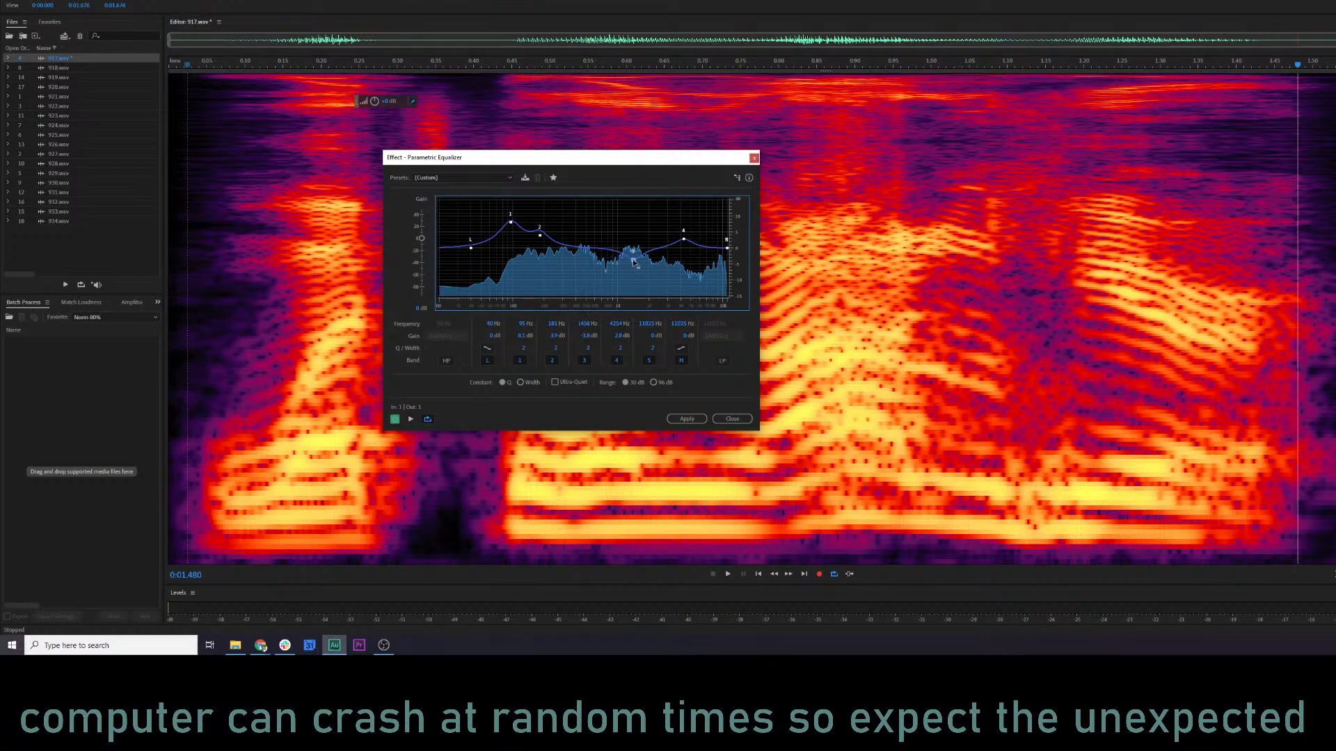
{"action": "left_click", "coordinate": [377, 130]}
{"action": "key", "text": "space"}
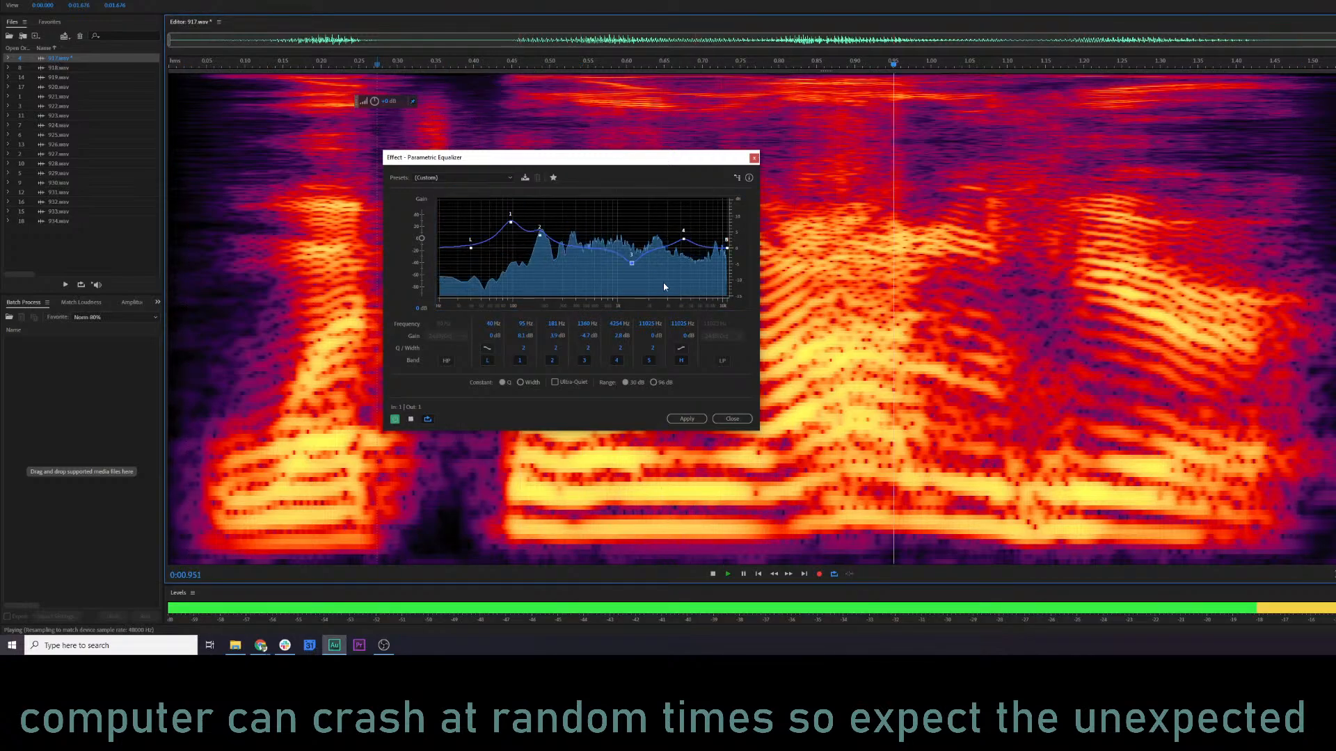
{"action": "left_click_drag", "start_coordinate": [633, 265], "coordinate": [633, 263]}
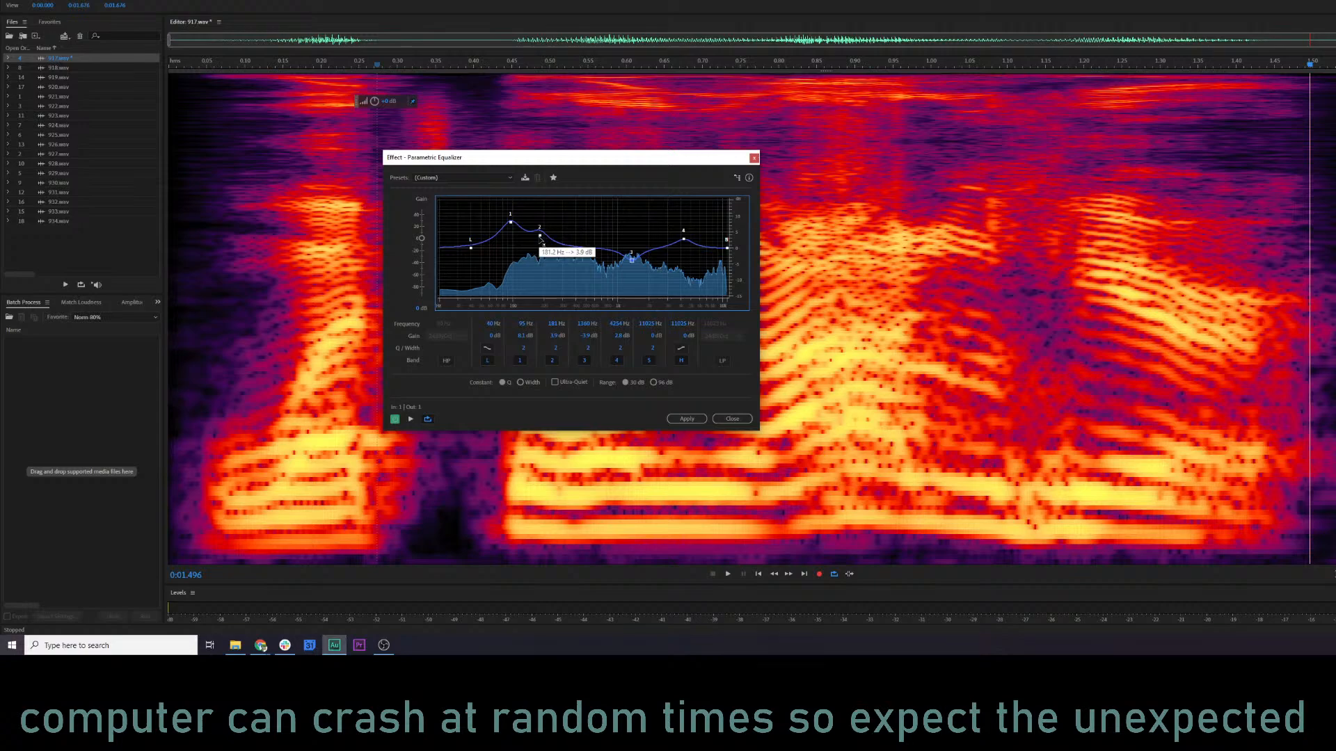
Raise band 2 to about 7 dB at 219 Hz and compare the playback with the equalizer bypassed.
{"action": "left_click_drag", "start_coordinate": [539, 235], "coordinate": [549, 225]}
{"action": "key", "text": "space"}
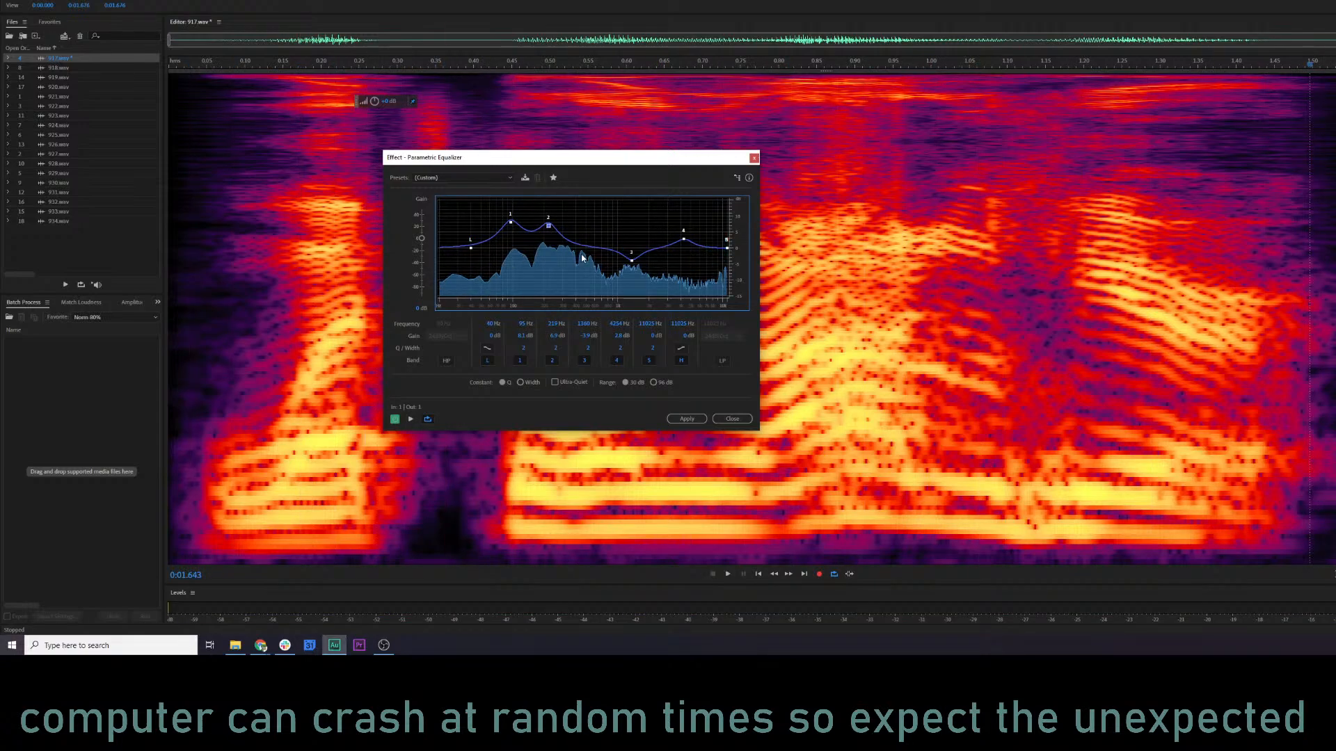
{"action": "left_click_drag", "start_coordinate": [526, 162], "coordinate": [423, 254]}
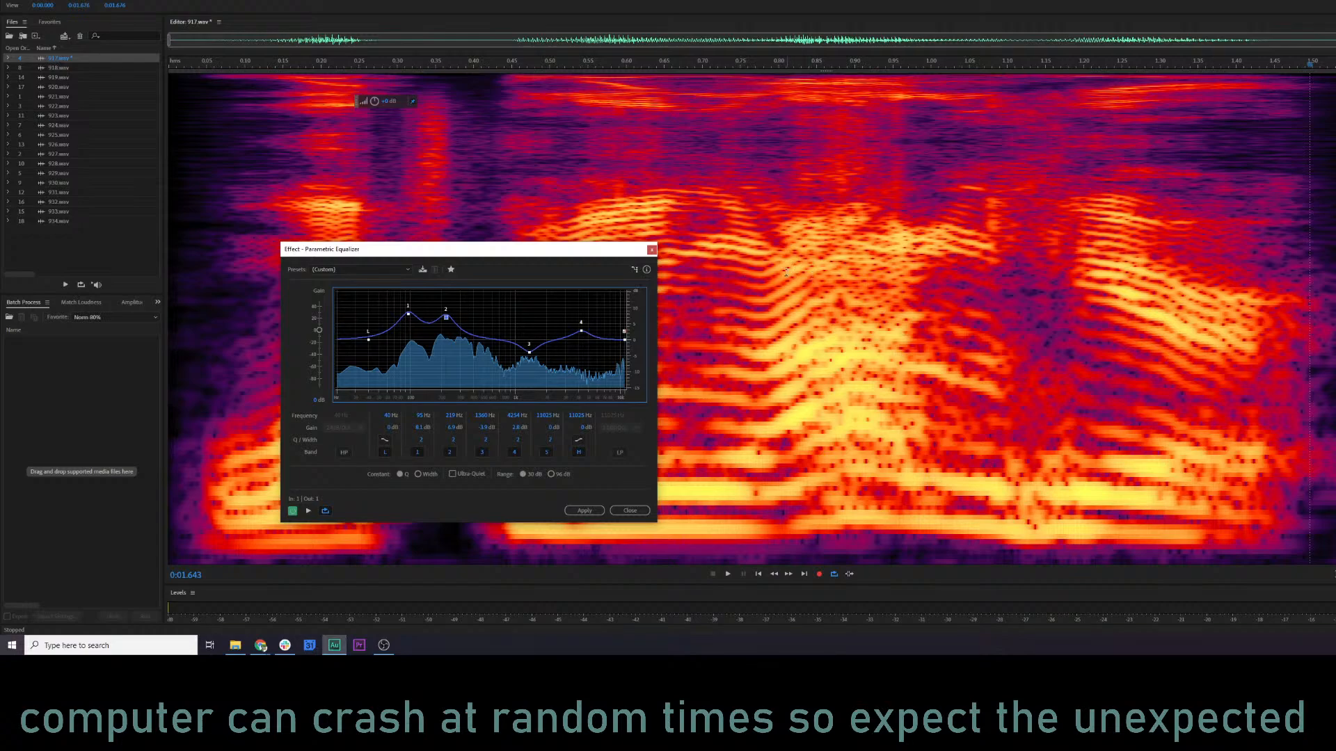
{"action": "left_click_drag", "start_coordinate": [556, 249], "coordinate": [573, 168]}
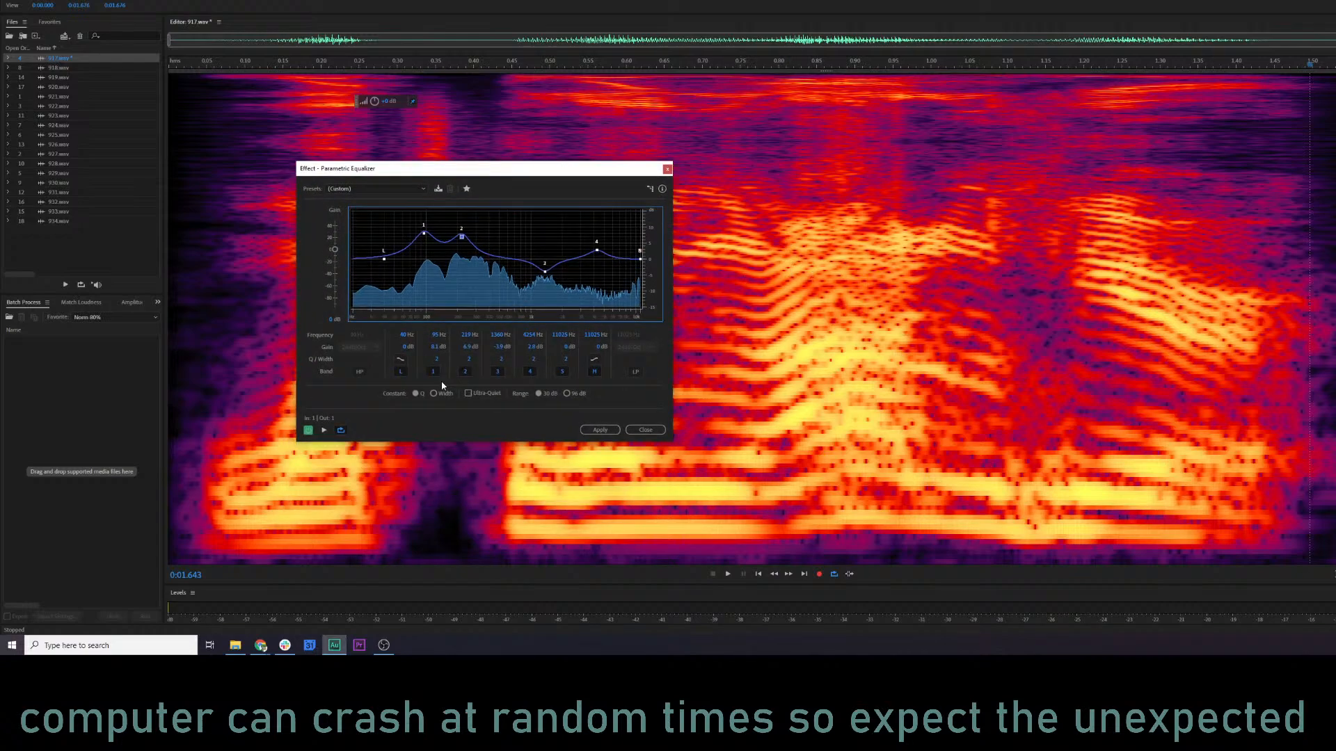
{"action": "left_click", "coordinate": [308, 430]}
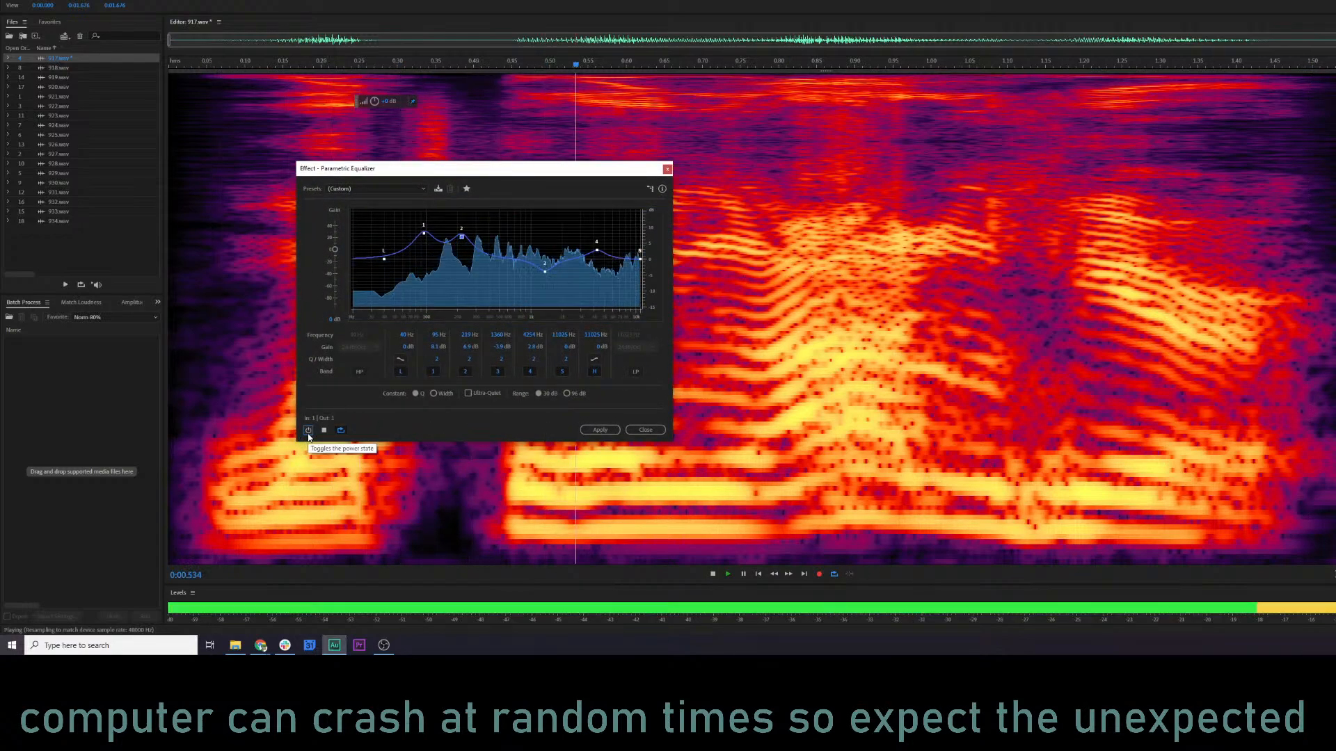
{"action": "left_click", "coordinate": [308, 431]}
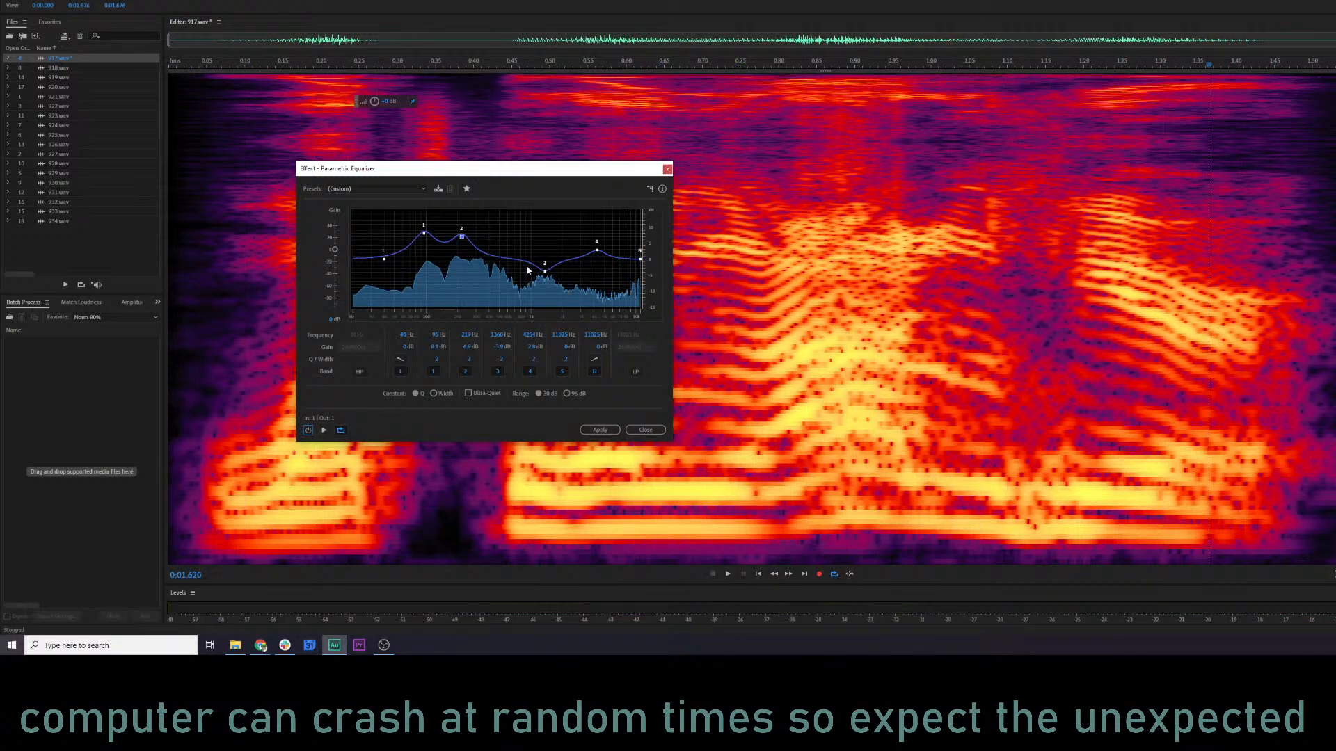
Shift the low shelf to about 44 Hz at roughly -0.3 dB and play 917.wav to check it.
{"action": "mouse_move", "coordinate": [384, 261]}
{"action": "left_mouse_down"}
{"action": "mouse_move", "coordinate": [408, 221]}
{"action": "mouse_move", "coordinate": [390, 256]}
{"action": "left_mouse_up"}
{"action": "key", "text": "space"}
{"action": "key", "text": "space"}
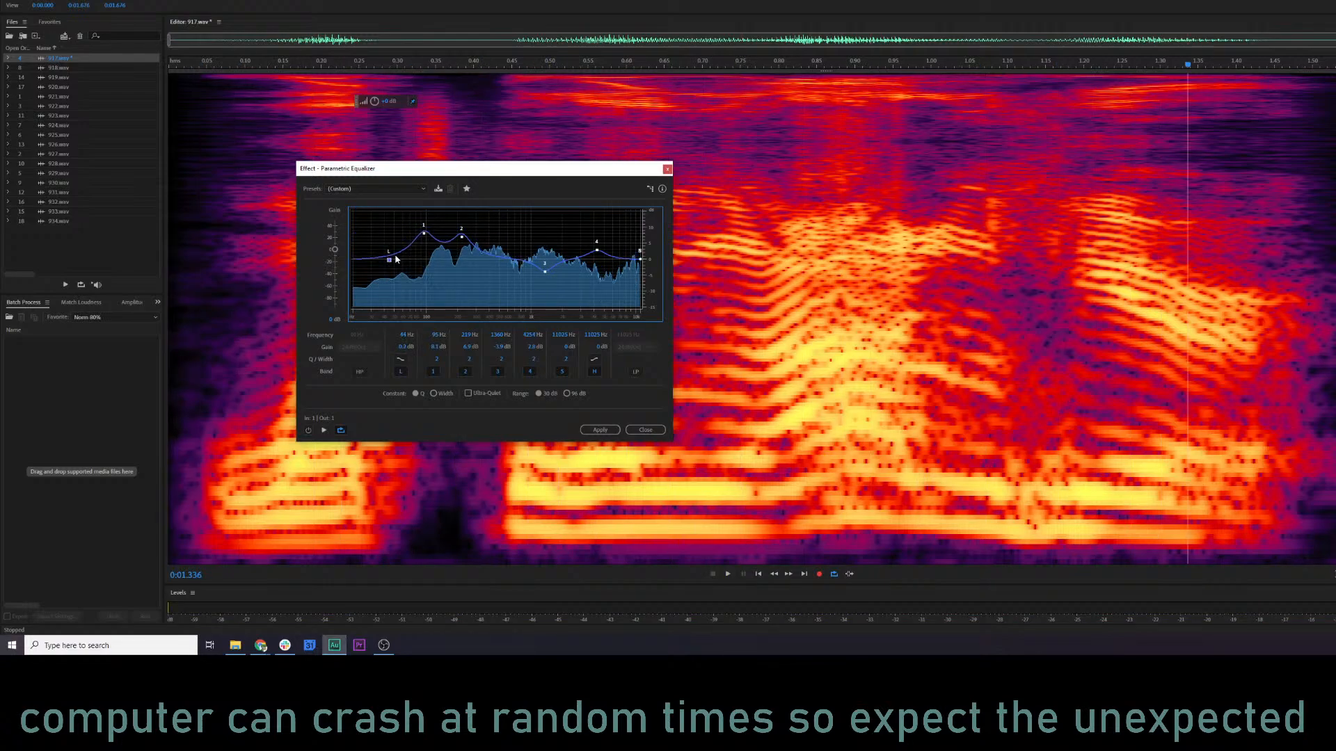
Boost band 2 to about 14 dB at 166 Hz, set band 1 to about 4 dB at 86 Hz, and listen to the changes.
{"action": "key", "text": "space"}
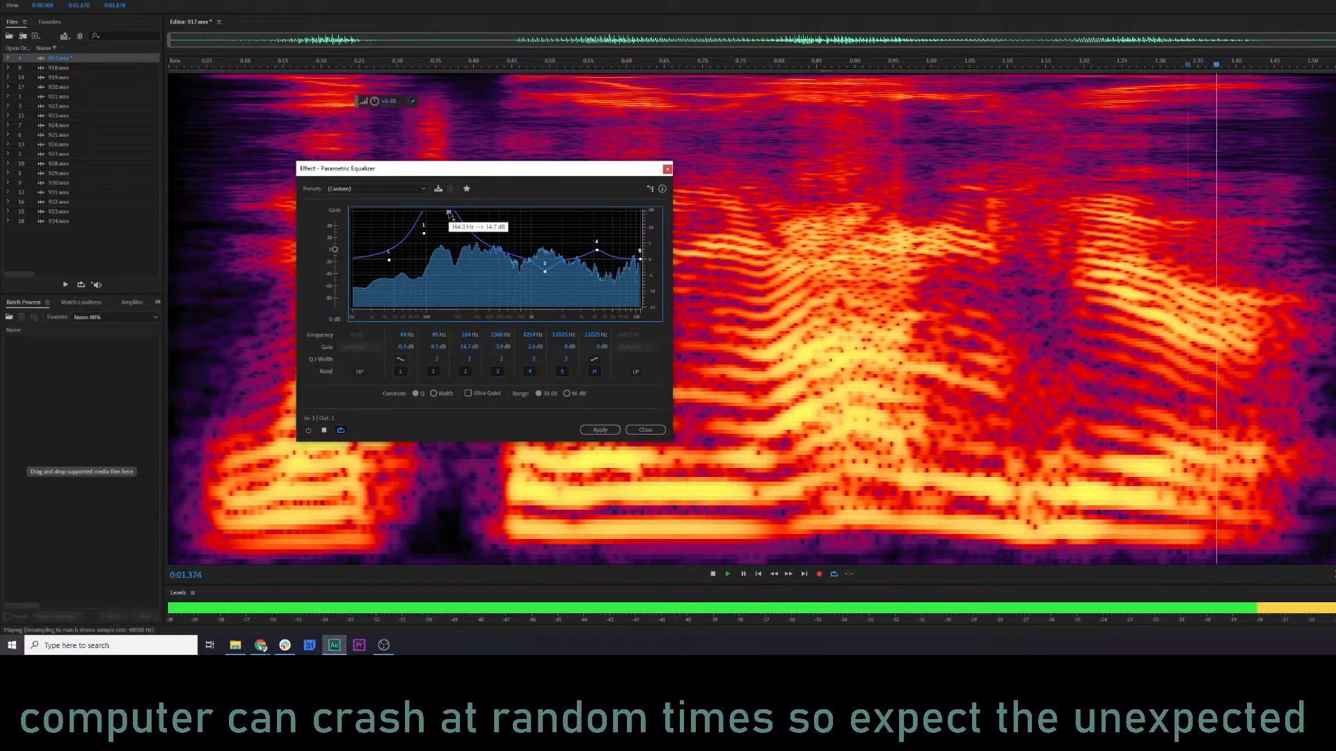
{"action": "mouse_move", "coordinate": [461, 238]}
{"action": "left_mouse_down"}
{"action": "mouse_move", "coordinate": [449, 212]}
{"action": "mouse_move", "coordinate": [448, 238]}
{"action": "mouse_move", "coordinate": [420, 244]}
{"action": "mouse_move", "coordinate": [451, 234]}
{"action": "mouse_move", "coordinate": [451, 217]}
{"action": "left_mouse_up"}
{"action": "key", "text": "space"}
{"action": "key", "text": "space"}
{"action": "key", "text": "space"}
{"action": "key", "text": "space"}
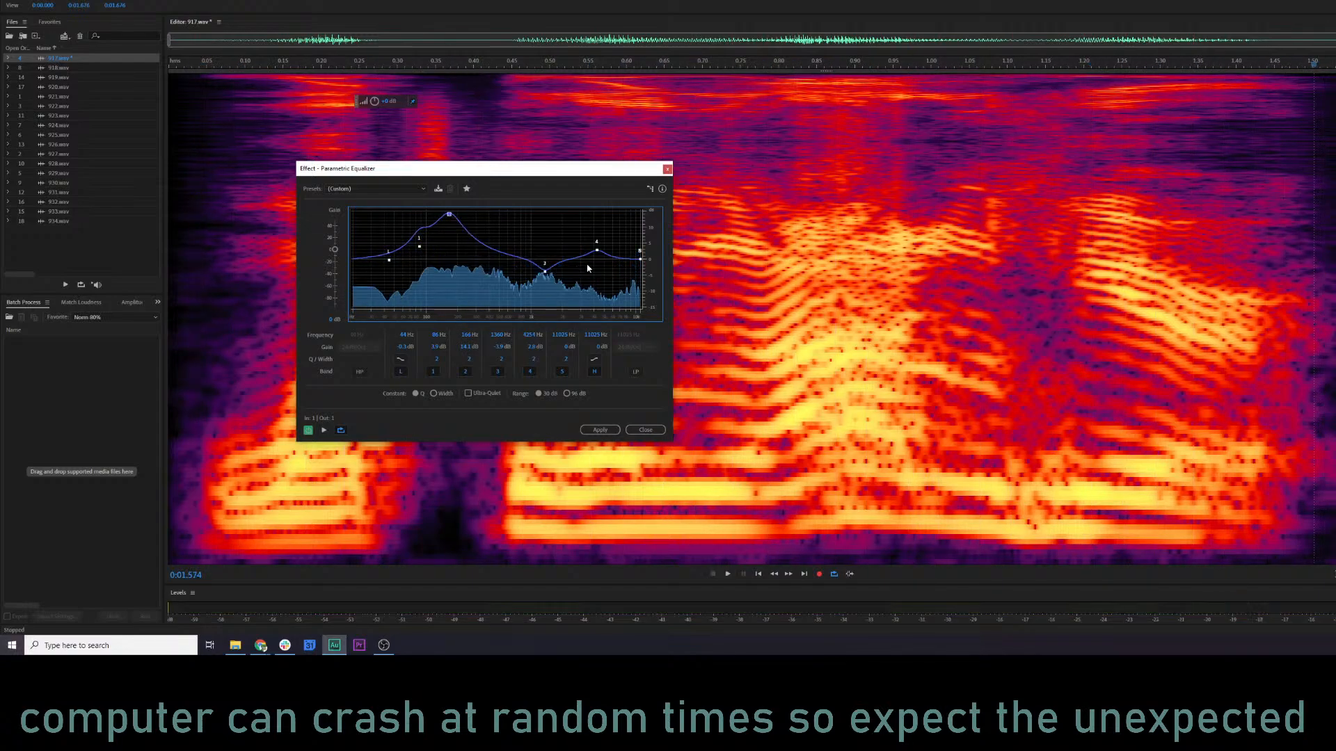
Play 917.wav from about 0:00.8 with the equalizer active to judge the adjusted curve.
{"action": "left_click", "coordinate": [782, 277]}
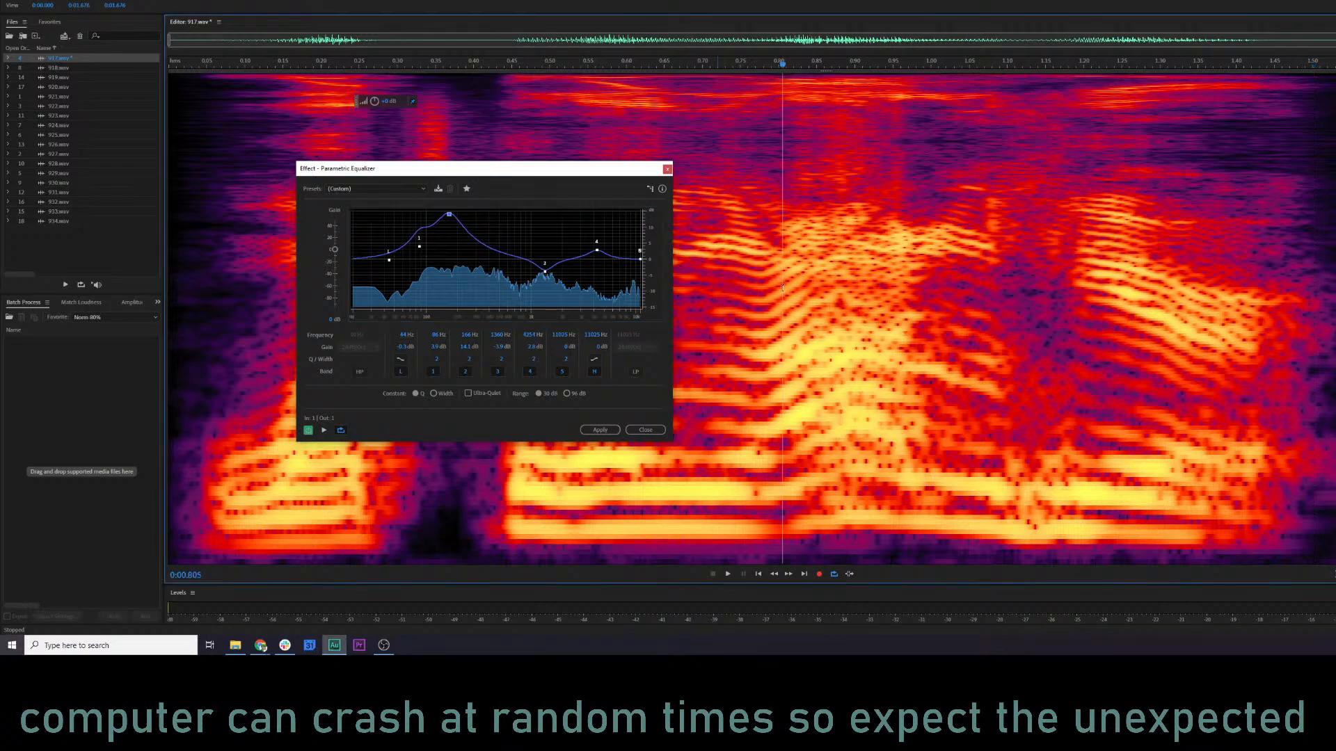
{"action": "key", "text": "shift+d"}
{"action": "key", "text": "shift+d"}
{"action": "key", "text": "space"}
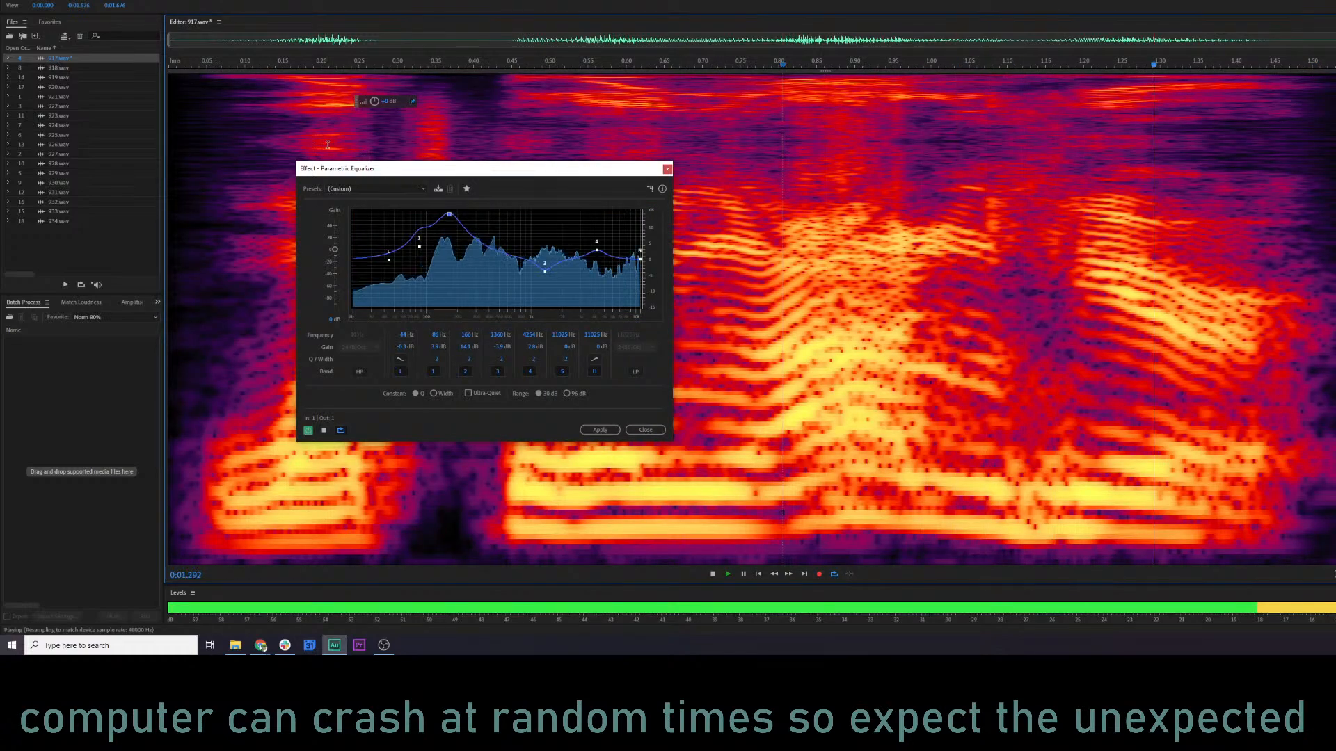
{"action": "key", "text": "space"}
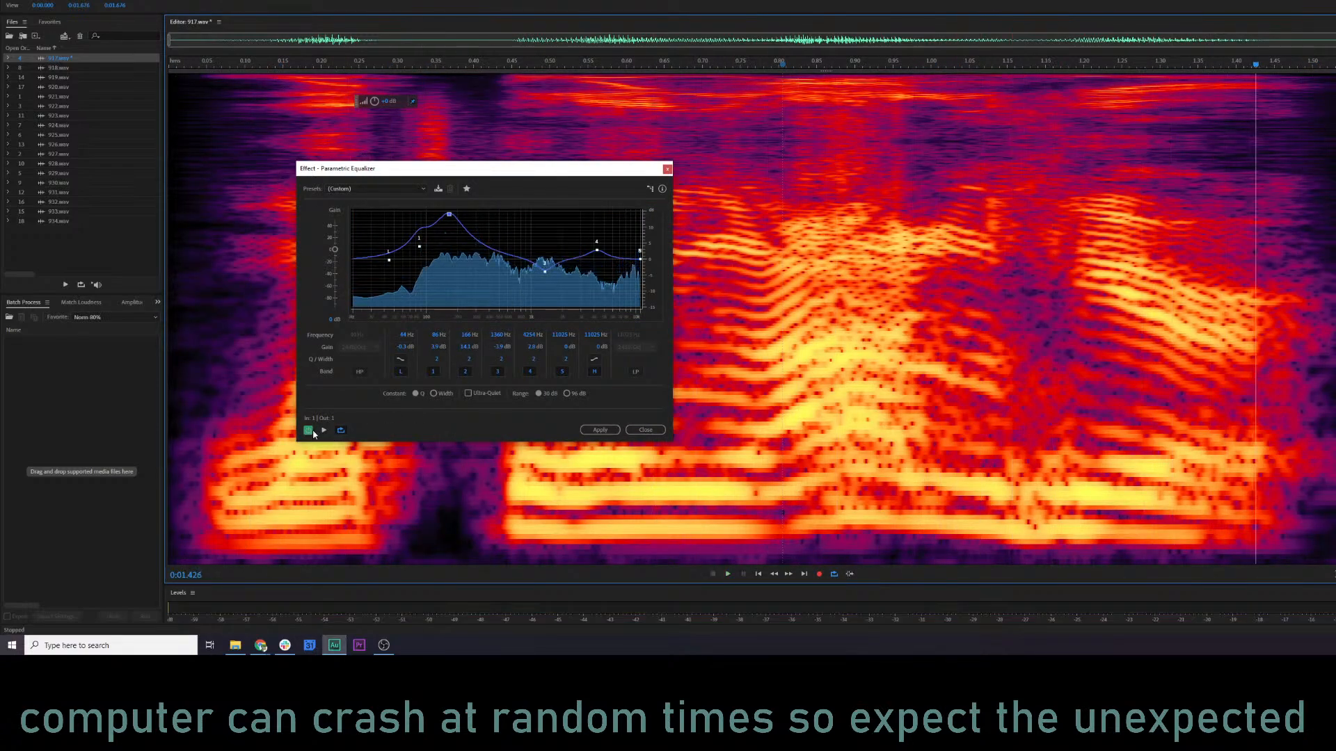
Compare 917.wav with the equalizer bypassed, apply the custom equalization, and place the playhead near the start of the file.
{"action": "left_click", "coordinate": [311, 431]}
{"action": "key", "text": "space"}
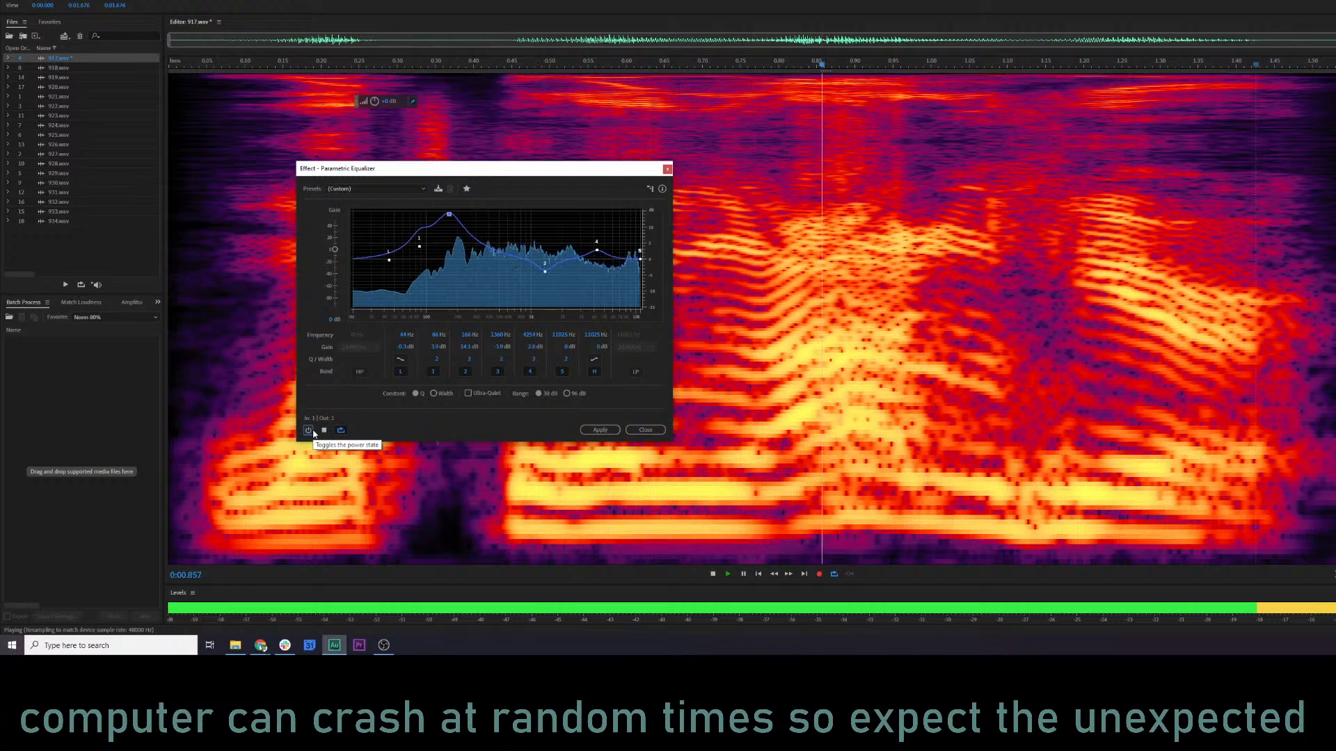
{"action": "key", "text": "space"}
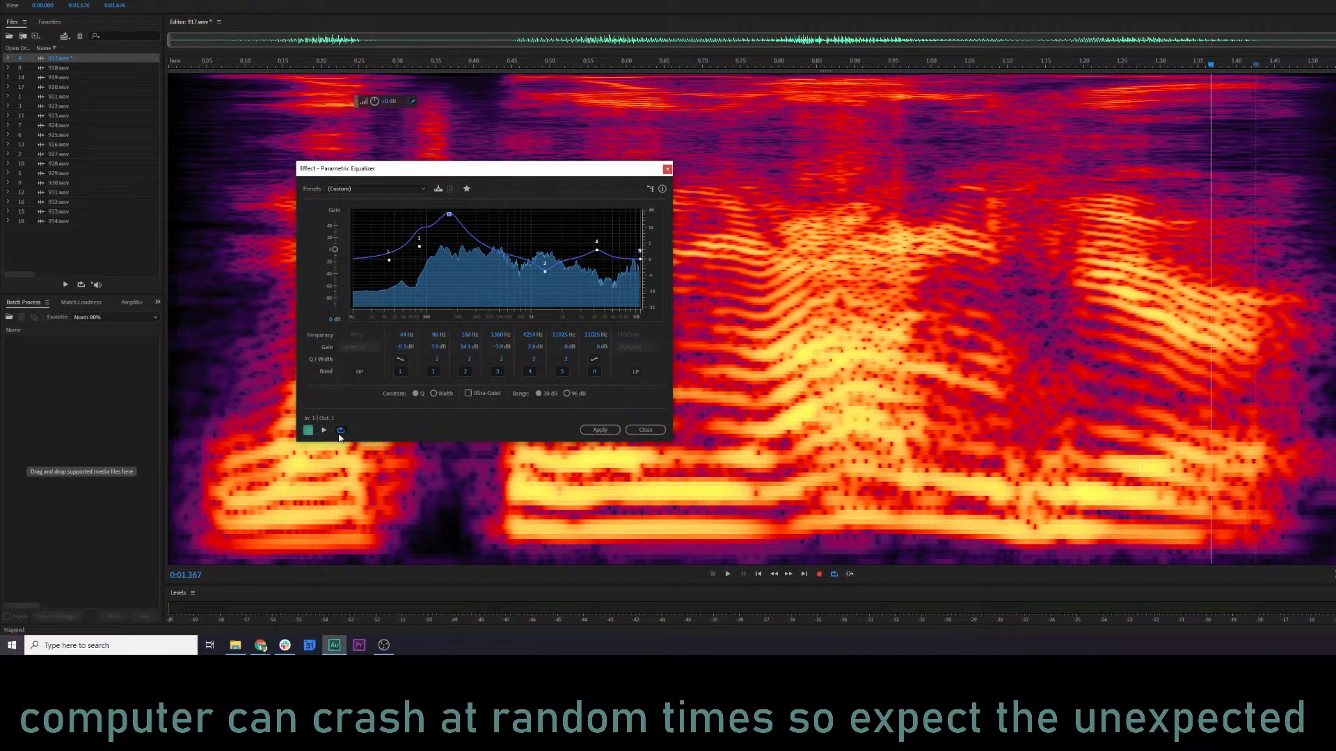
{"action": "left_click", "coordinate": [600, 429]}
{"action": "left_click", "coordinate": [220, 313]}
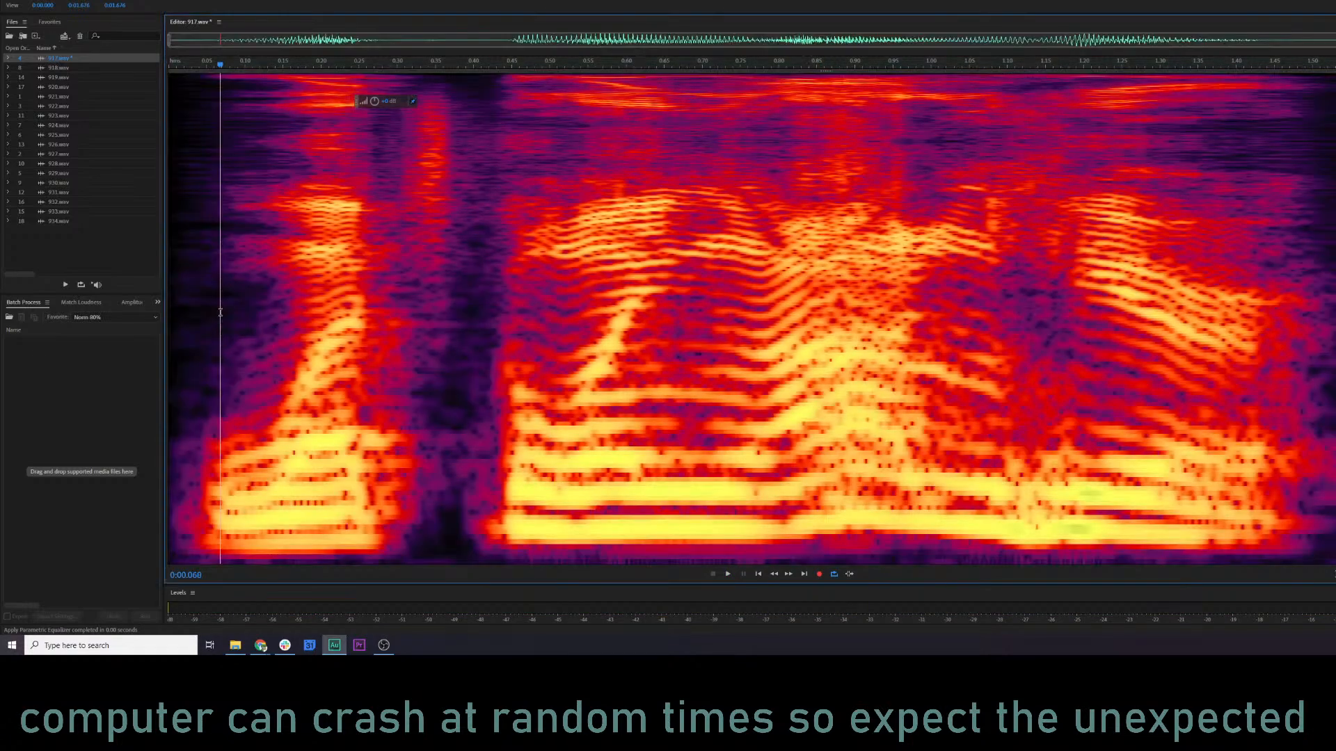
Play the equalized 917.wav from near its start, and select the section from about 0:00.80 to 0:00.99 for playback.
{"action": "key", "text": "space"}
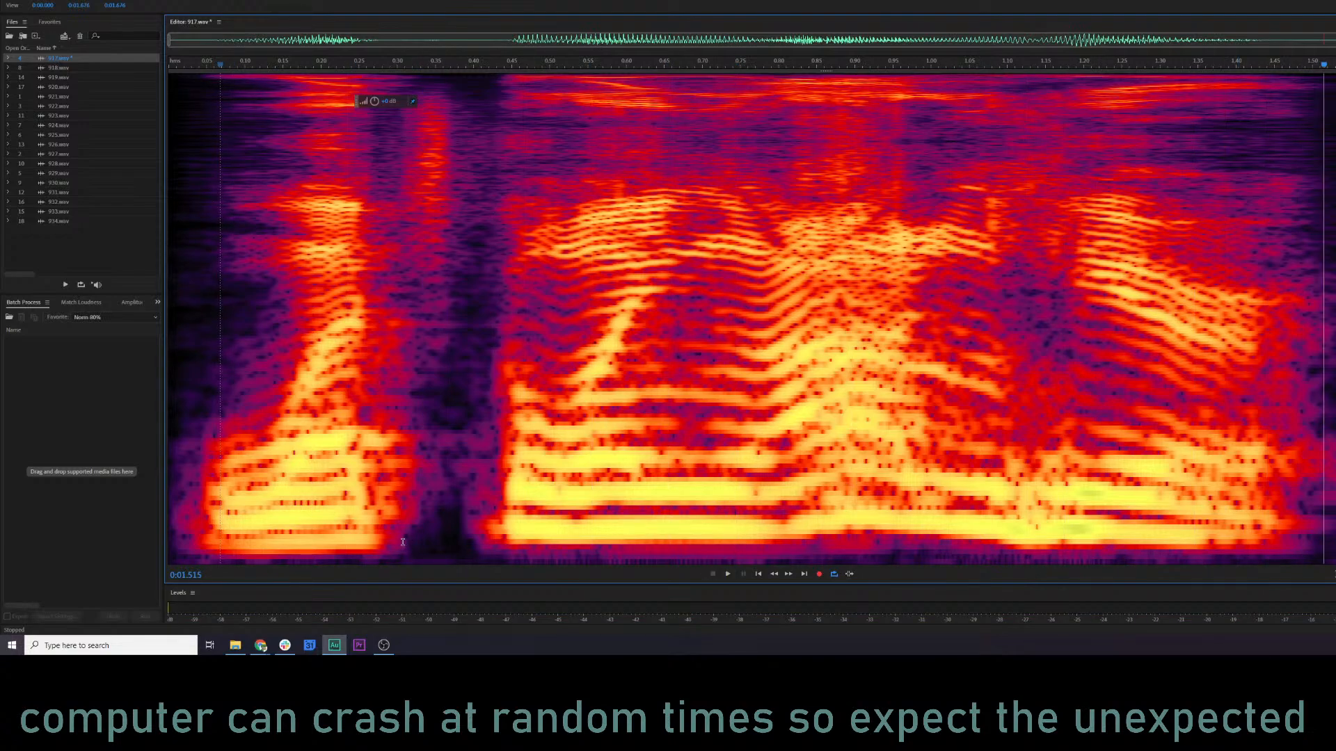
{"action": "key", "text": "space"}
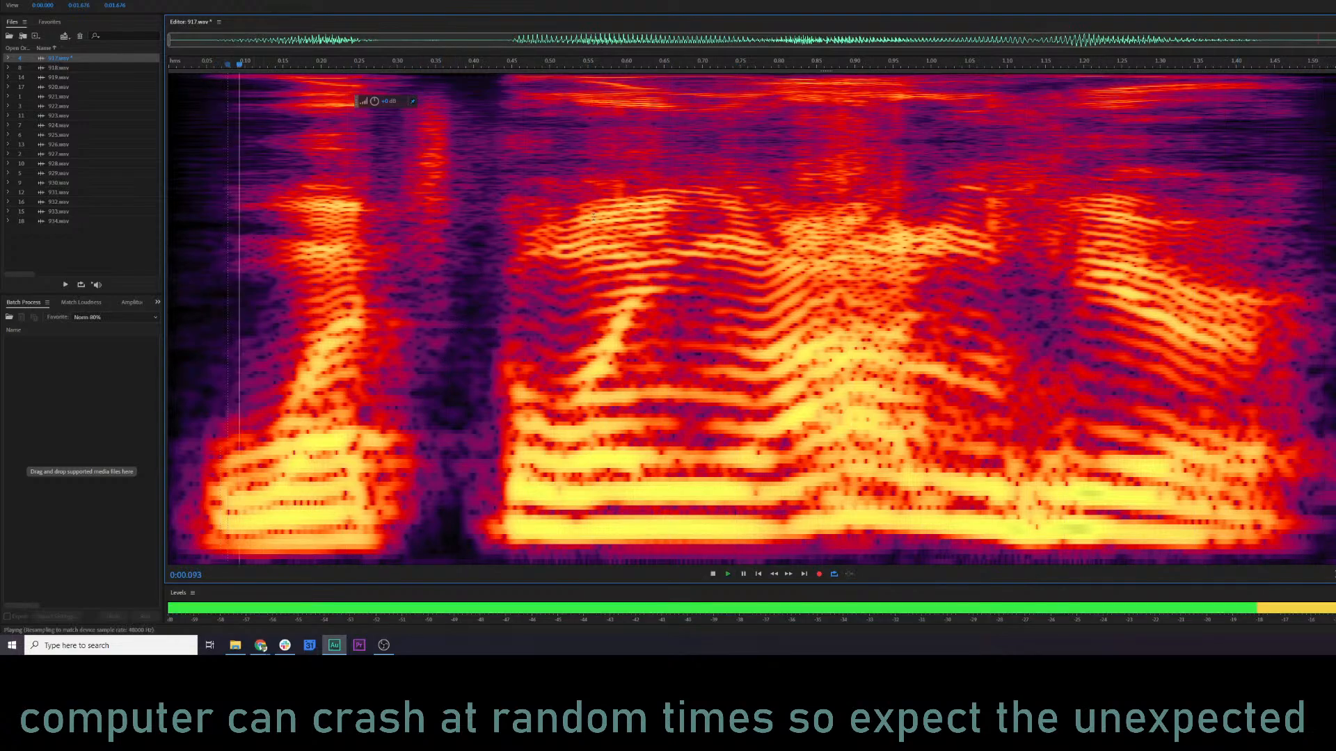
{"action": "key", "text": "space"}
{"action": "left_click_drag", "start_coordinate": [777, 246], "coordinate": [922, 249]}
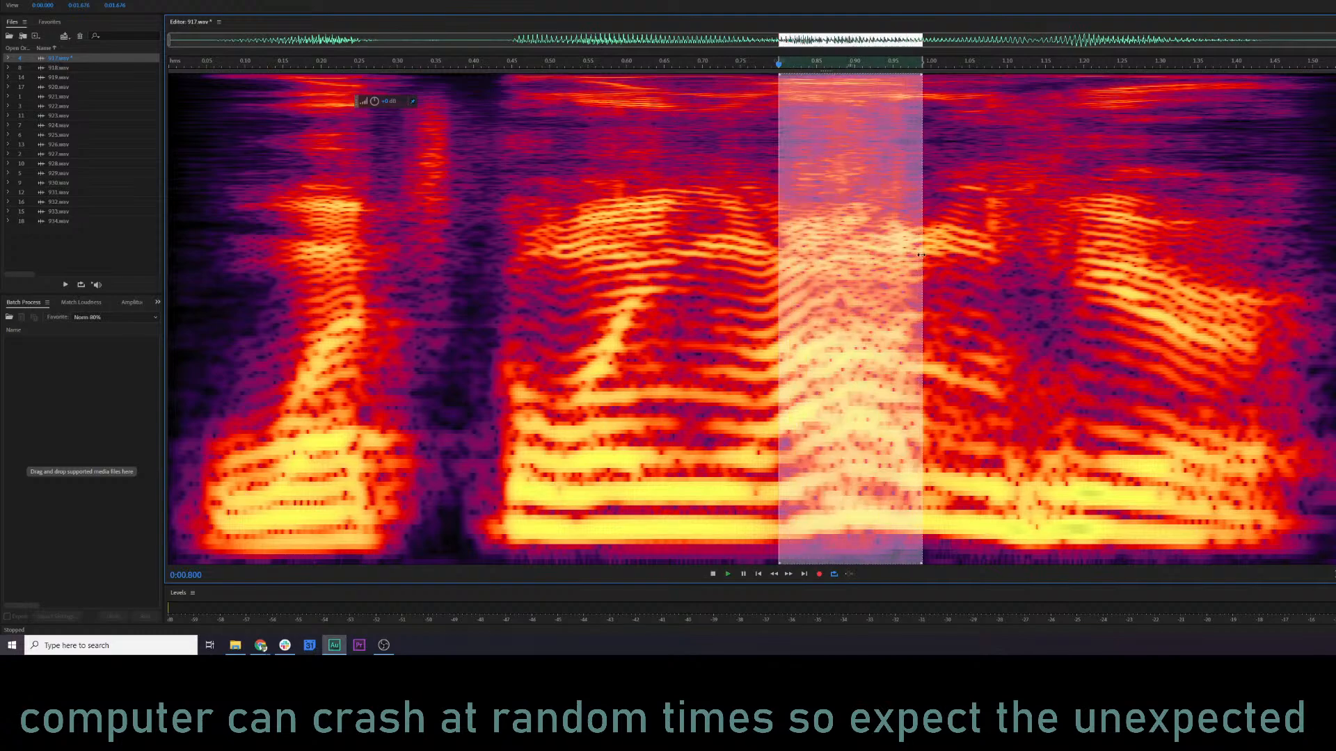
{"action": "key", "text": "space"}
{"action": "key", "text": "space"}
Switch 917.wav to the waveform display, lower the gain of the whole file, and play it from near the start.
{"action": "left_click", "coordinate": [745, 274]}
{"action": "key", "text": "shift+d"}
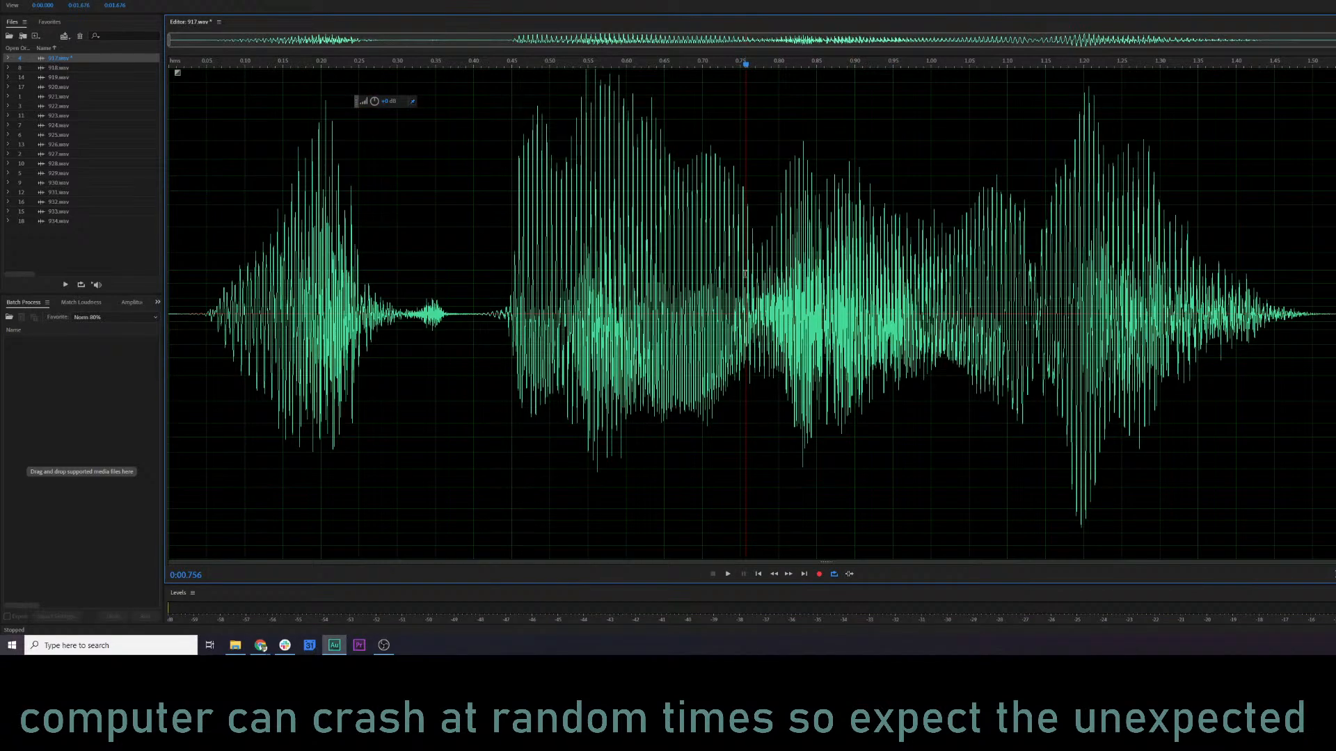
{"action": "left_click", "coordinate": [770, 247]}
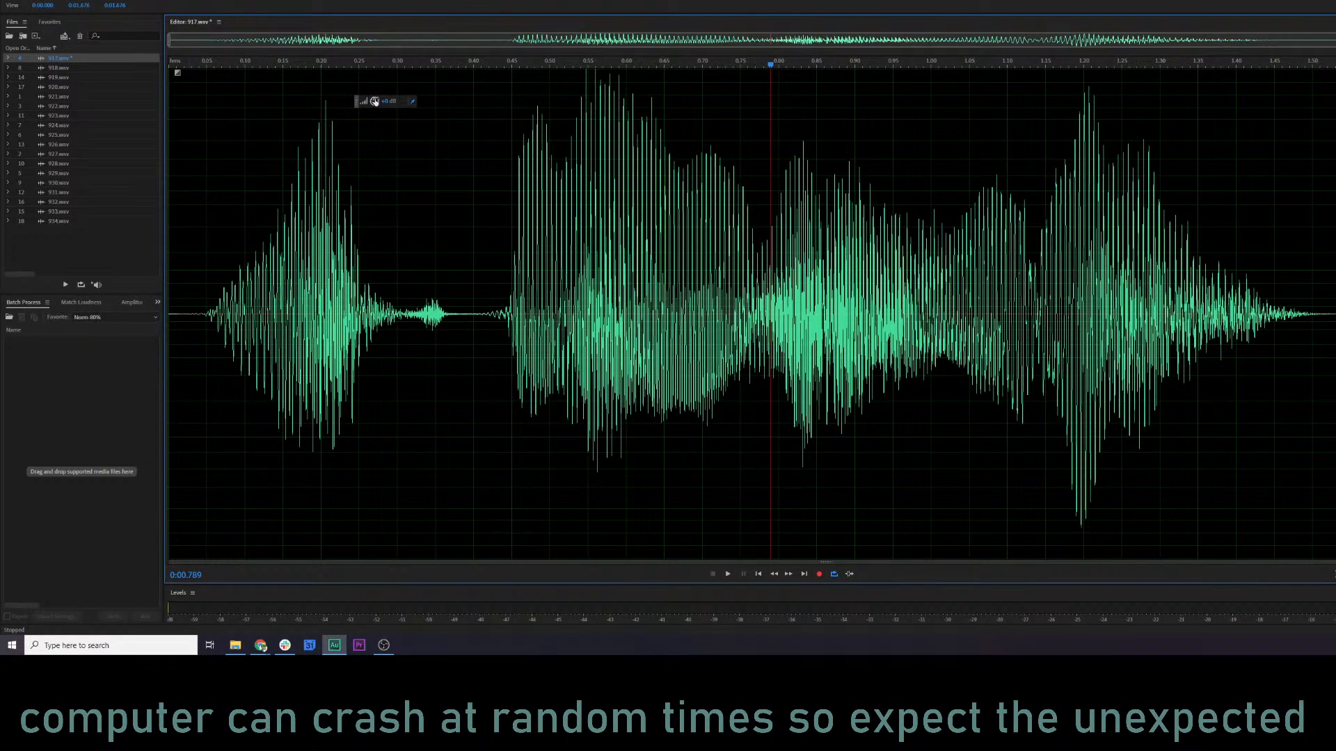
{"action": "left_click_drag", "start_coordinate": [375, 101], "coordinate": [361, 103]}
{"action": "left_click", "coordinate": [224, 238]}
{"action": "key", "text": "space"}
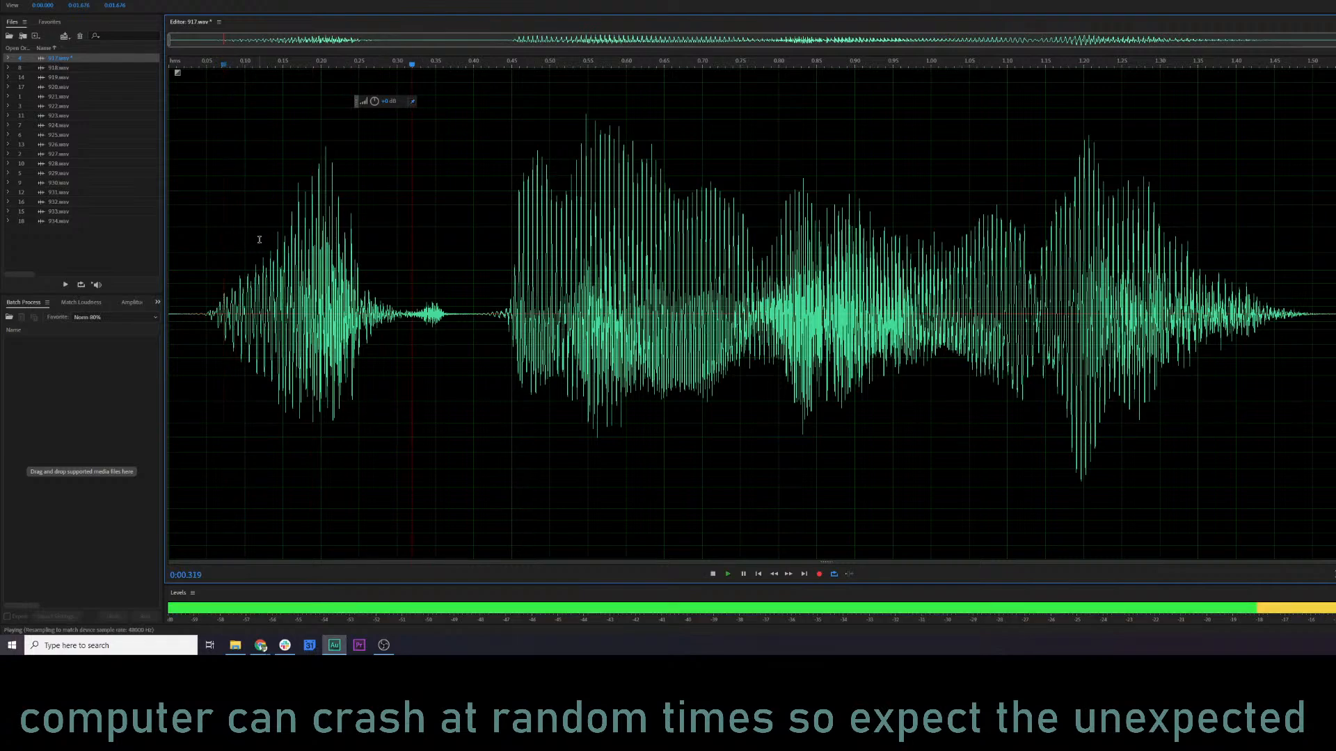
{"action": "key", "text": "space"}
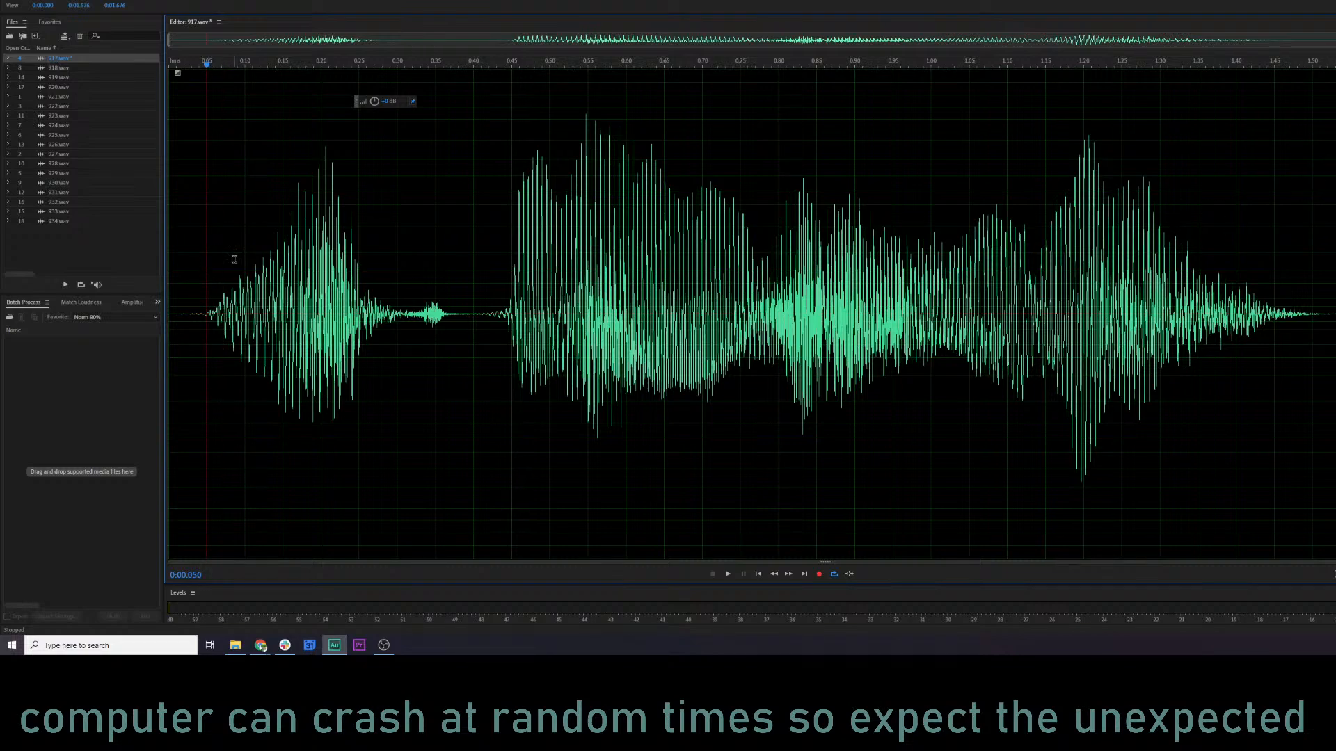
Replay the reduced-gain 917.wav from about 0:00.05 to judge its level.
{"action": "key", "text": "space"}
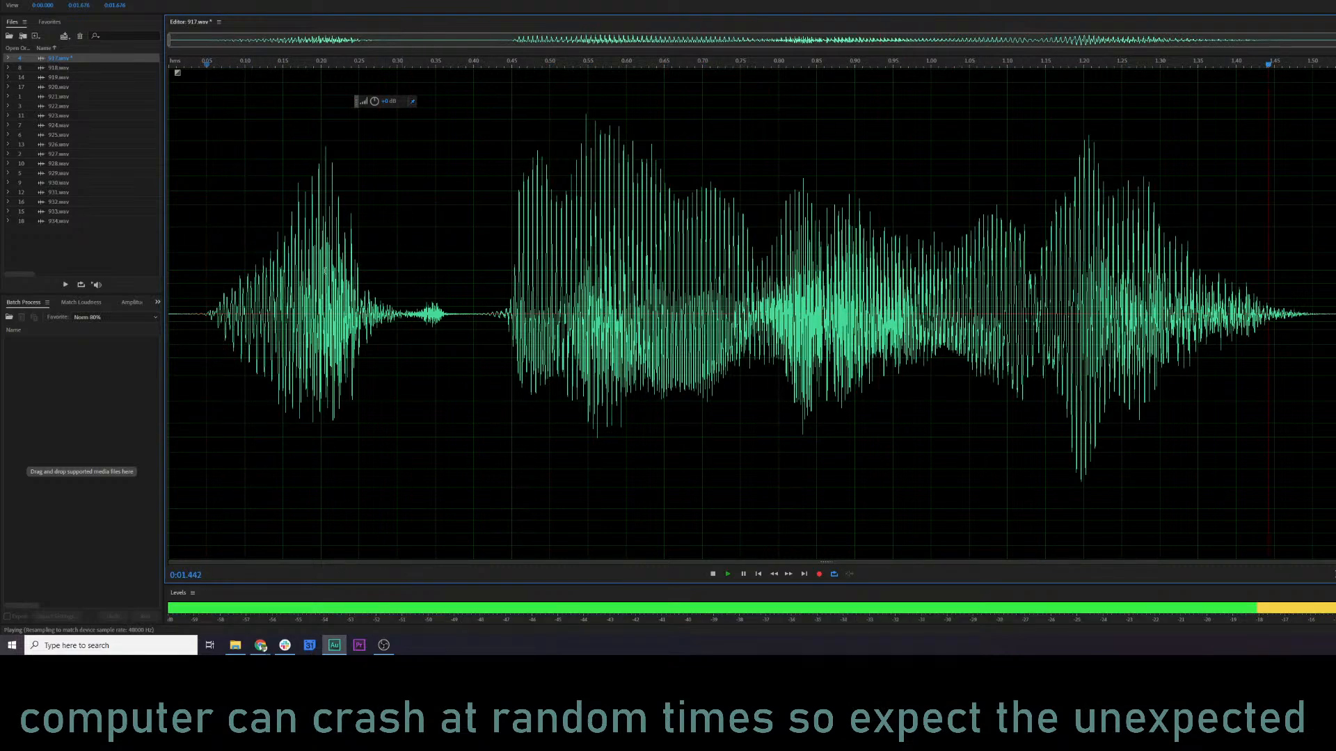
{"action": "key", "text": "space"}
{"action": "left_click", "coordinate": [198, 288]}
{"action": "key", "text": "space"}
{"action": "key", "text": "space"}
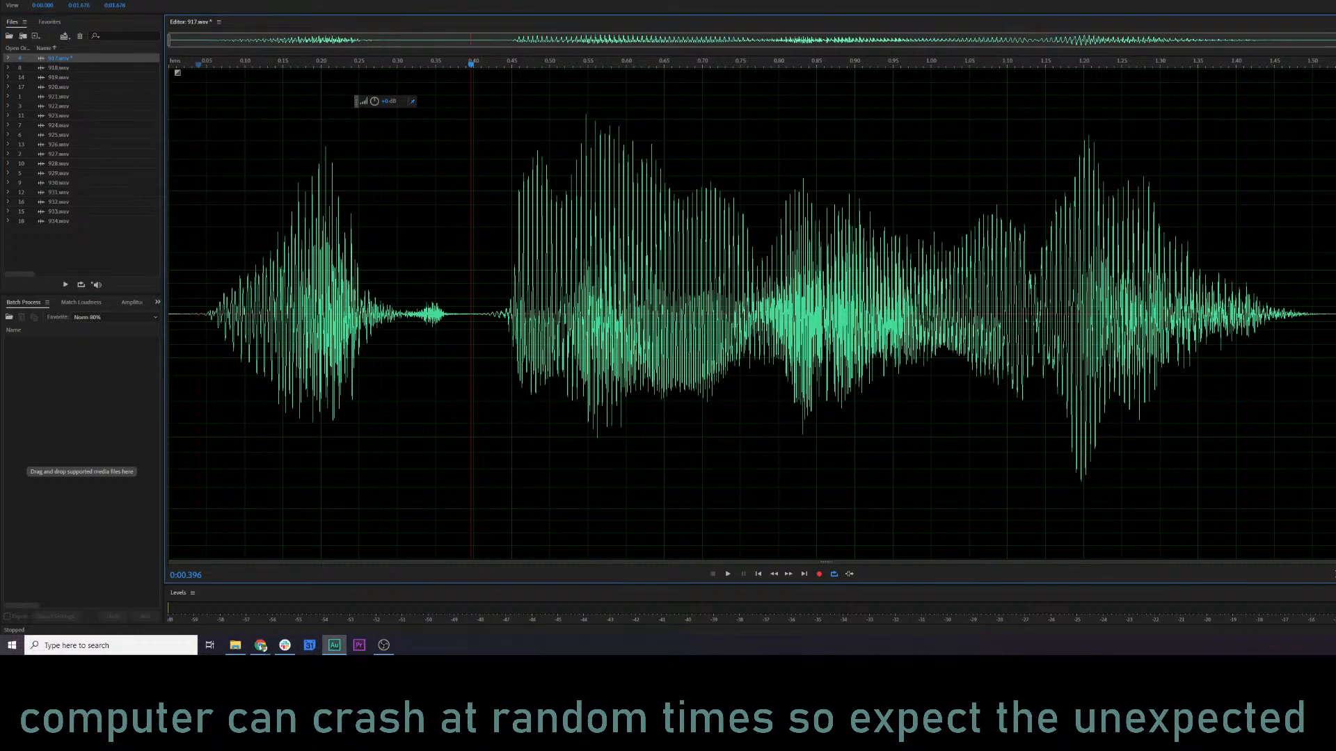
Compare the original and processed versions of 917.wav by undoing and restoring the edits, playing each from near the start.
{"action": "key", "text": "ctrl+z"}
{"action": "left_click", "coordinate": [203, 273]}
{"action": "key", "text": "space"}
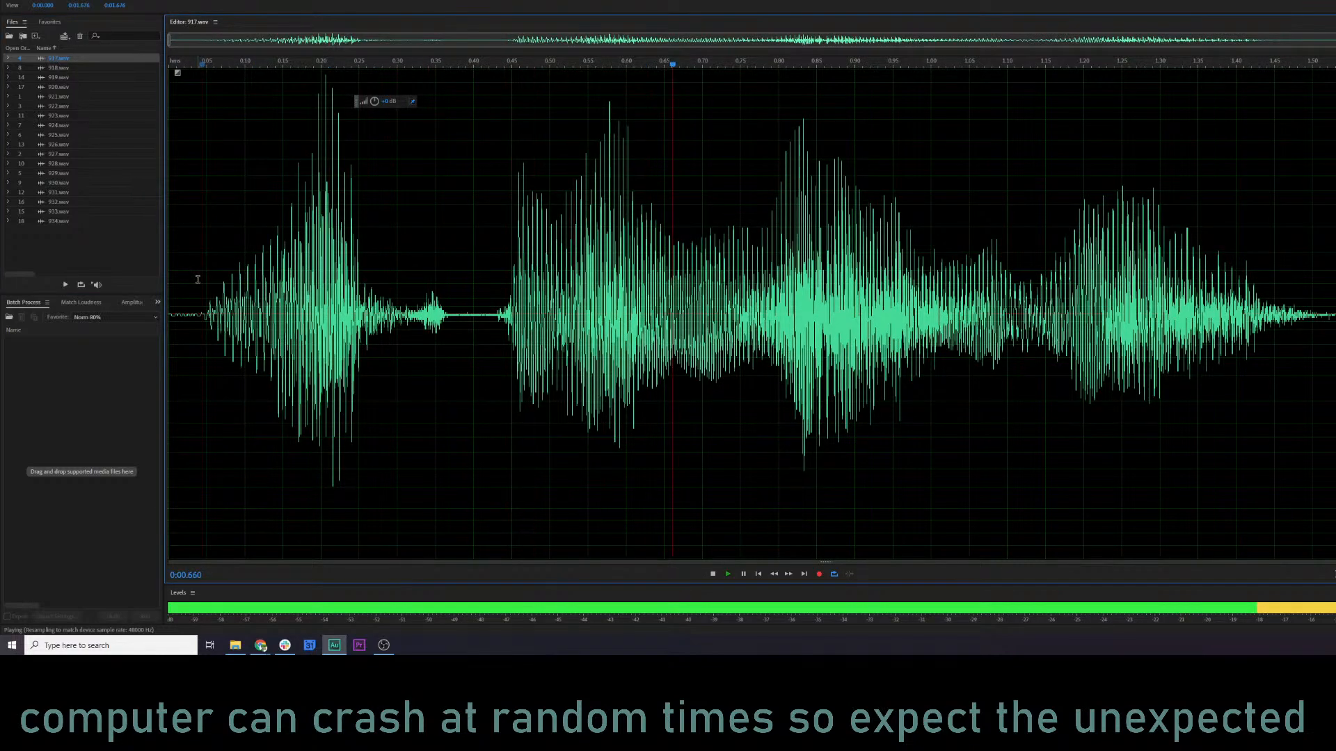
{"action": "key", "text": "ctrl+shift+z"}
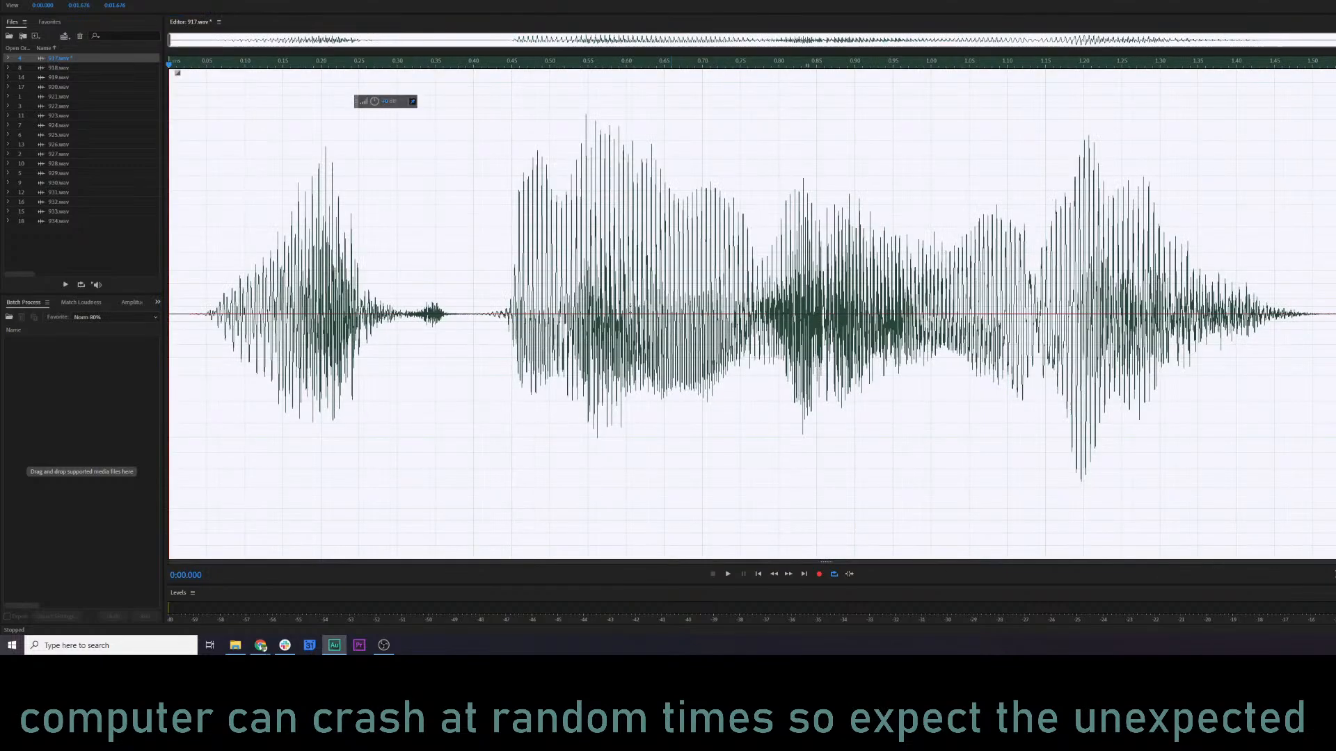
{"action": "left_click", "coordinate": [210, 273]}
{"action": "key", "text": "space"}
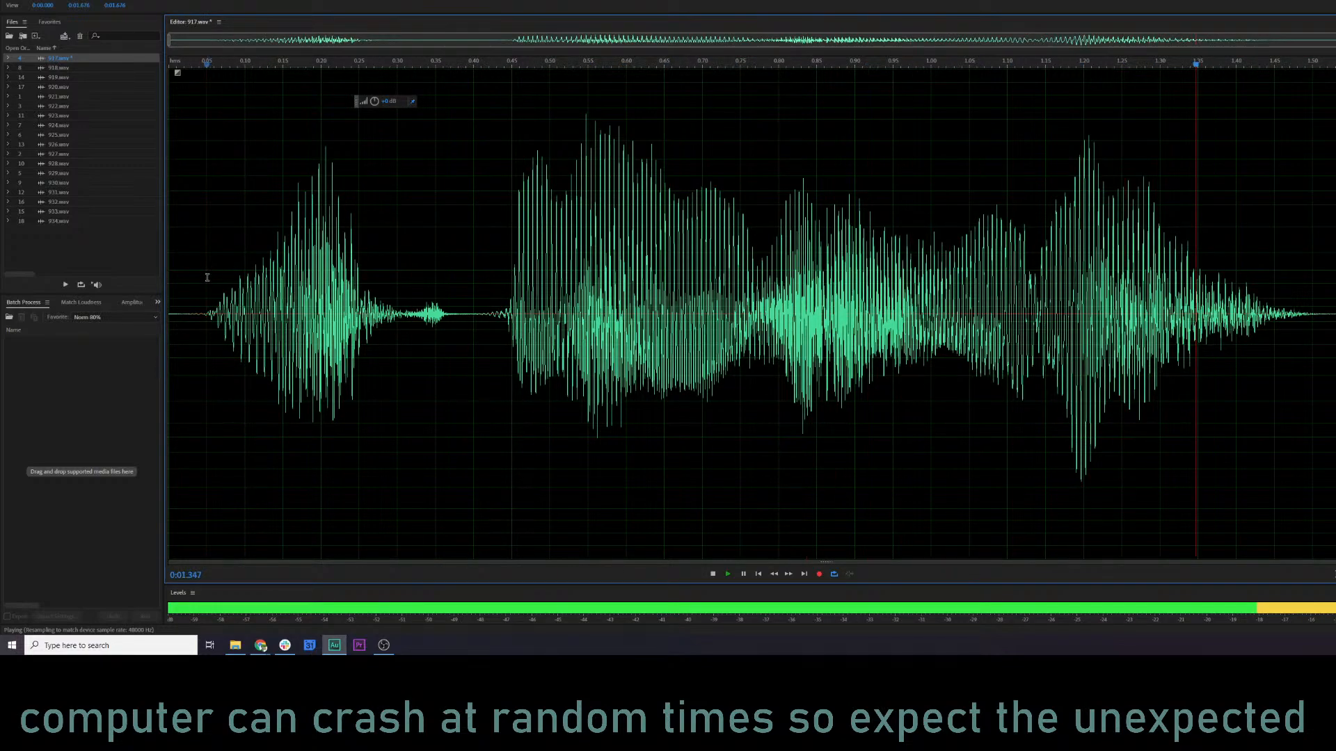
{"action": "key", "text": "space"}
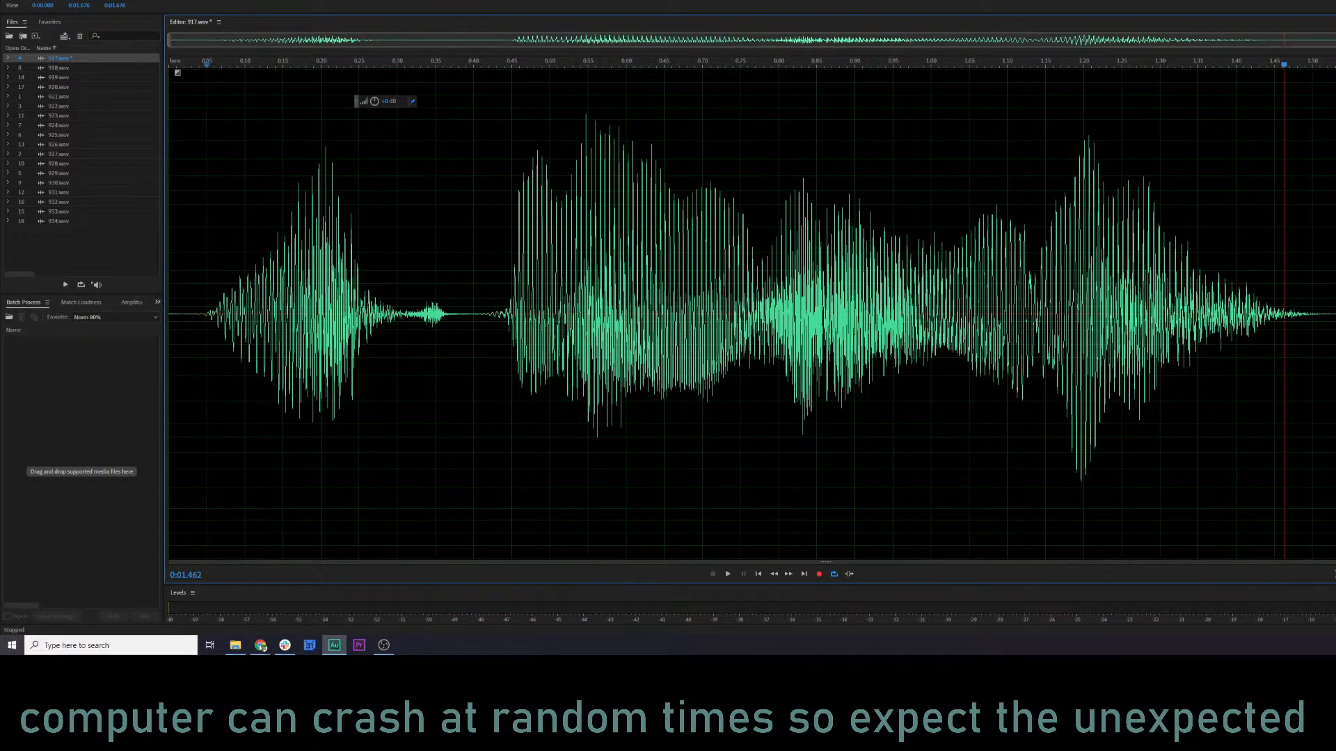
Undo the gain reduction on 917.wav, select the whole file, and return to the spectral display.
{"action": "key", "text": "ctrl+z"}
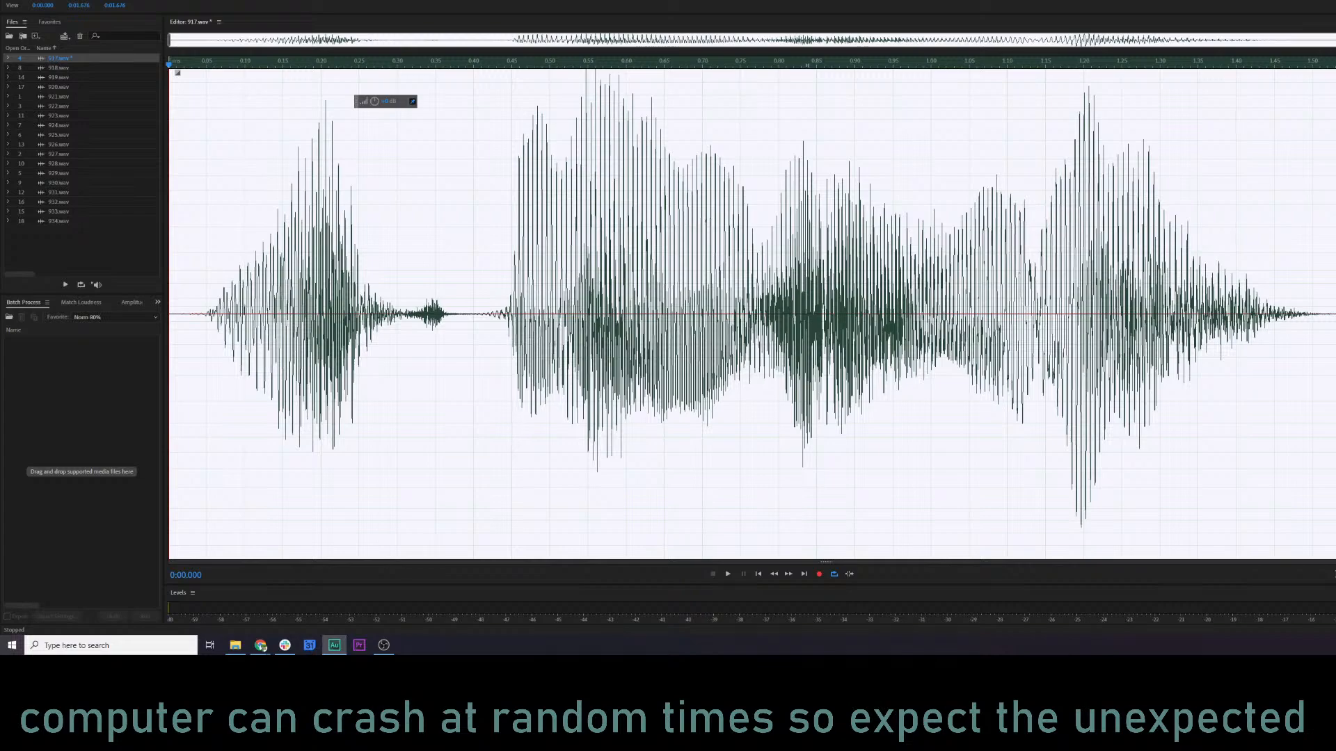
{"action": "left_click", "coordinate": [880, 288]}
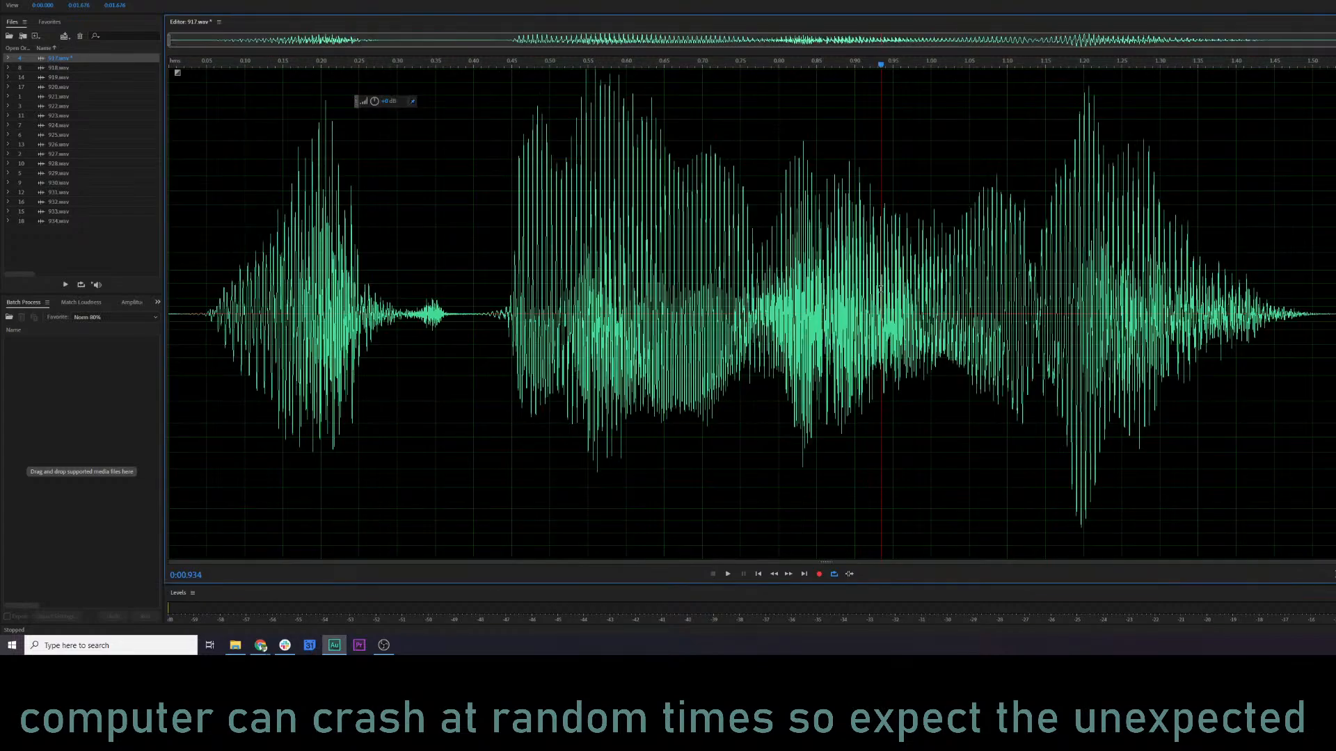
{"action": "key", "text": "ctrl+a"}
{"action": "key", "text": "shift+d"}
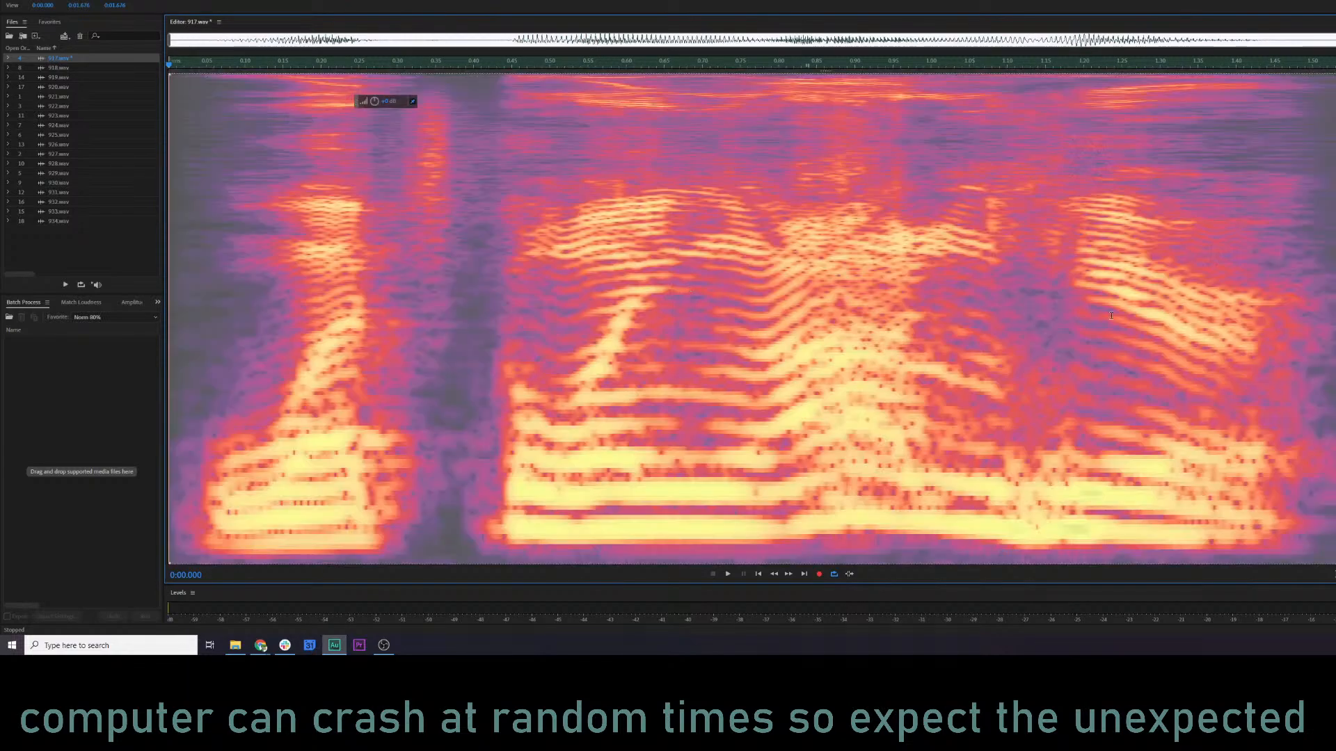
Undo the custom equalization on 917.wav and play the unequalized file from about 0:00.05.
{"action": "key", "text": "ctrl+shift+z"}
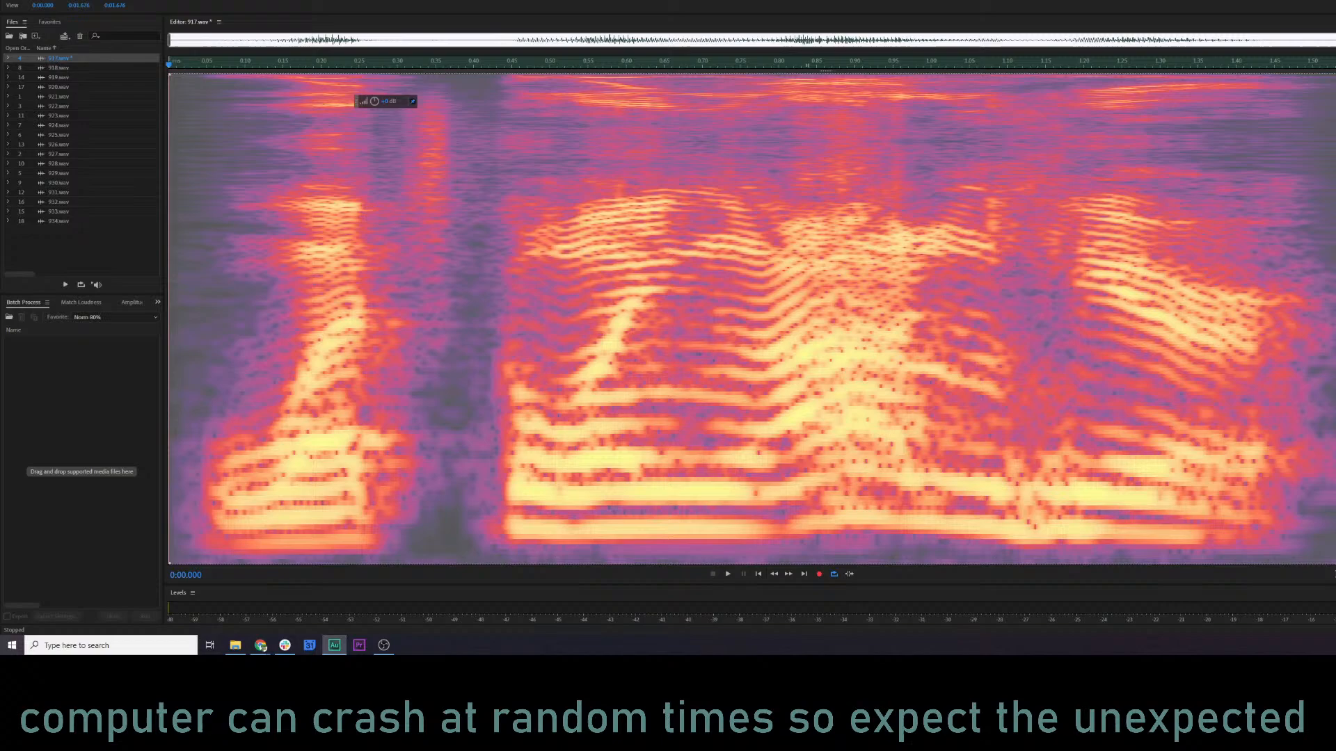
{"action": "left_click", "coordinate": [769, 336]}
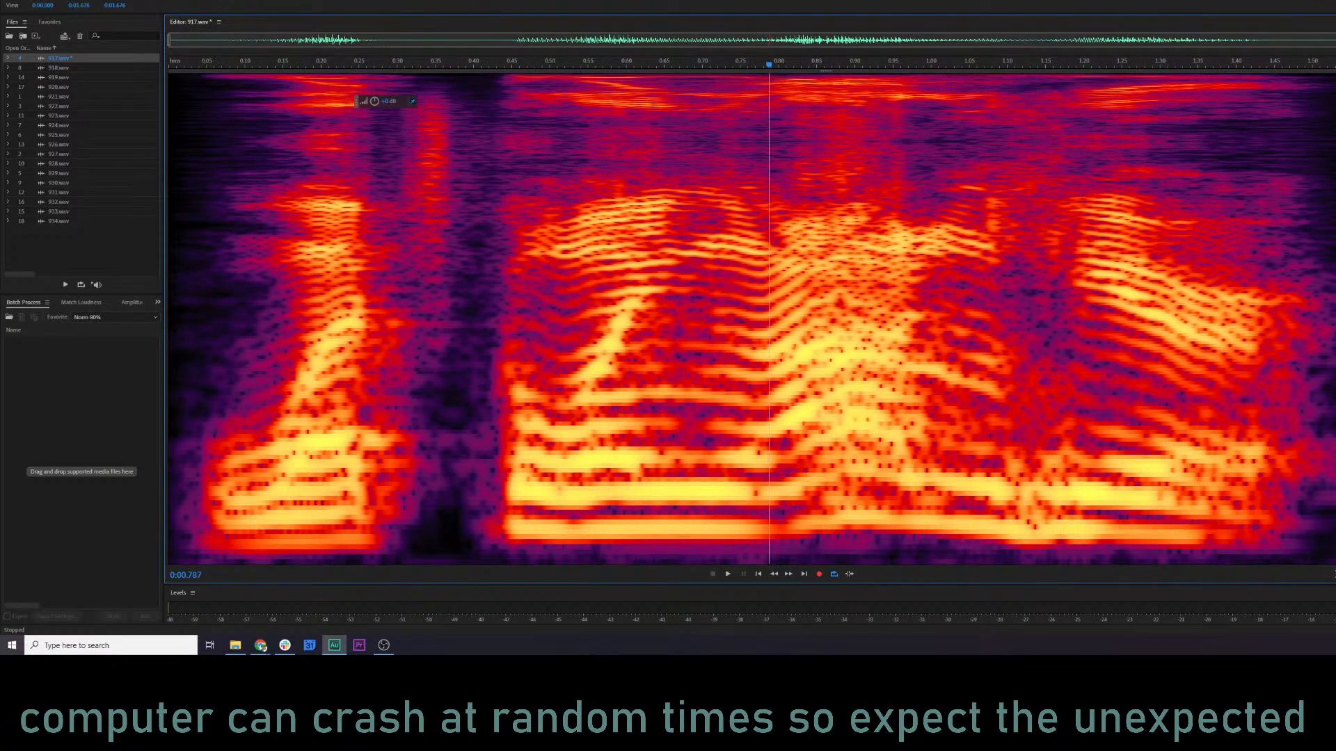
{"action": "key", "text": "ctrl+a"}
{"action": "left_click", "coordinate": [206, 311]}
{"action": "key", "text": "space"}
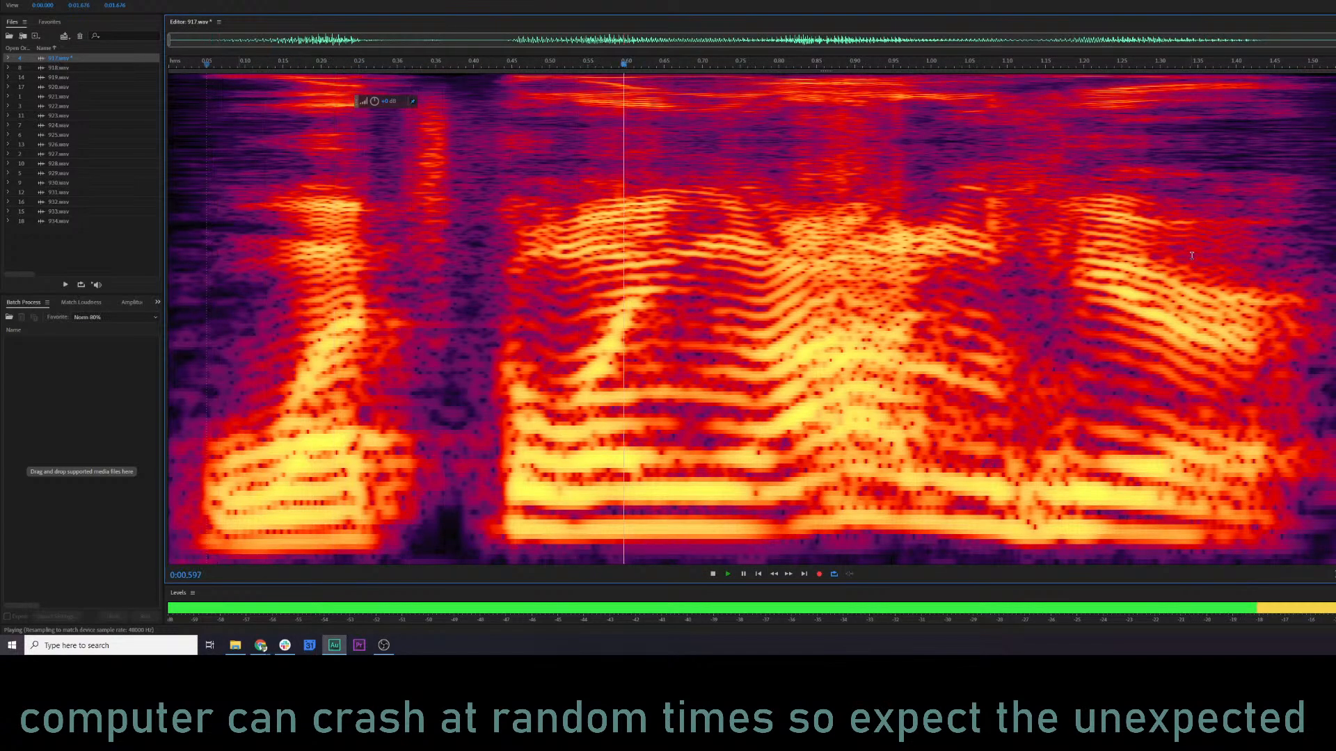
{"action": "key", "text": "space"}
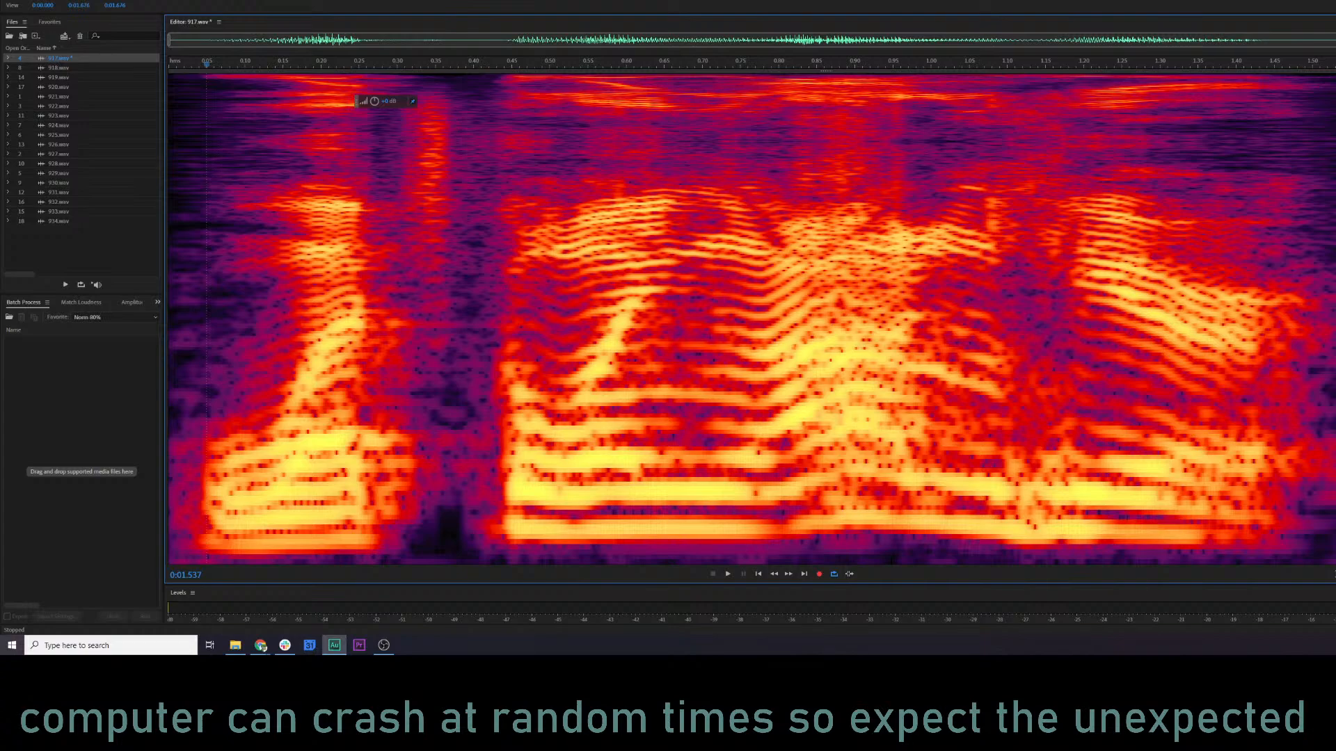
Reopen the Parametric Equalizer, reduce band 2 to about 10 dB at 155 Hz, and play 917.wav to check it.
{"action": "key", "text": "ctrl+a"}
{"action": "left_click", "coordinate": [454, 339]}
{"action": "key", "text": "ctrl+e"}
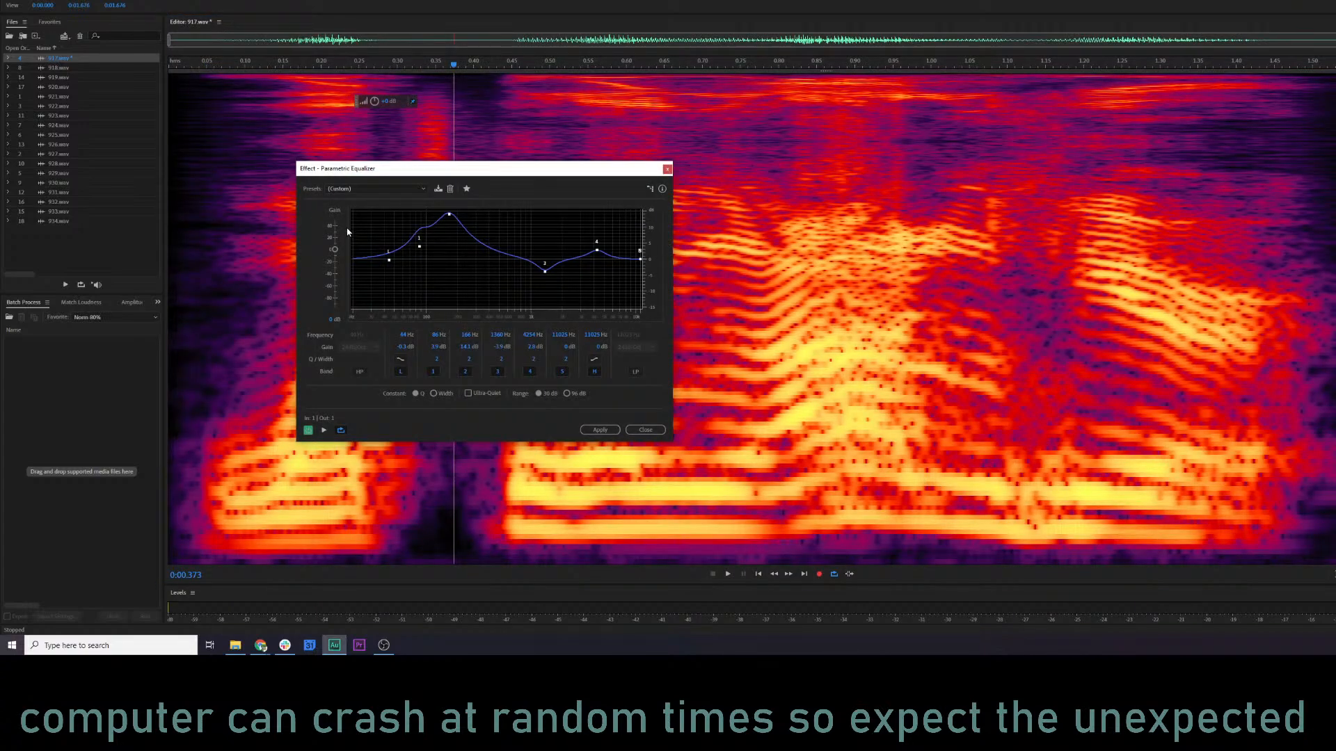
{"action": "left_click_drag", "start_coordinate": [449, 215], "coordinate": [446, 230]}
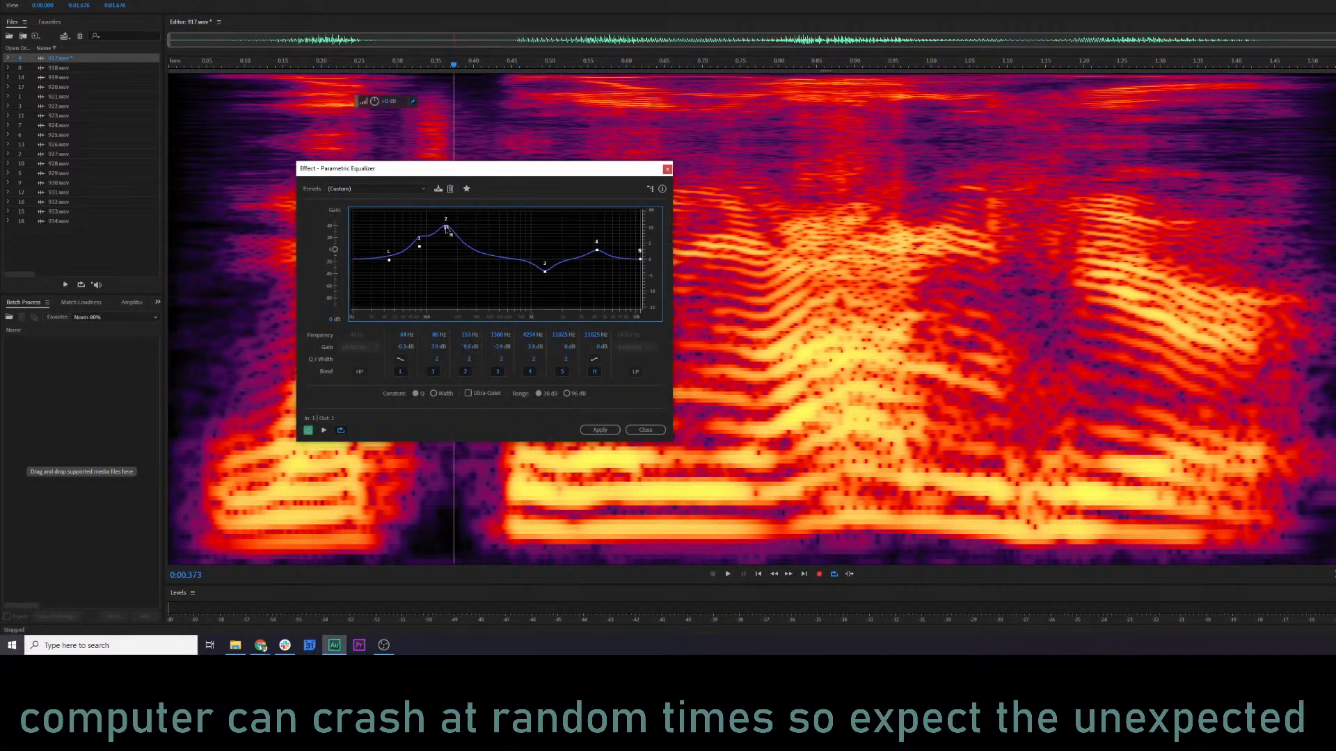
{"action": "left_click", "coordinate": [230, 125]}
{"action": "key", "text": "space"}
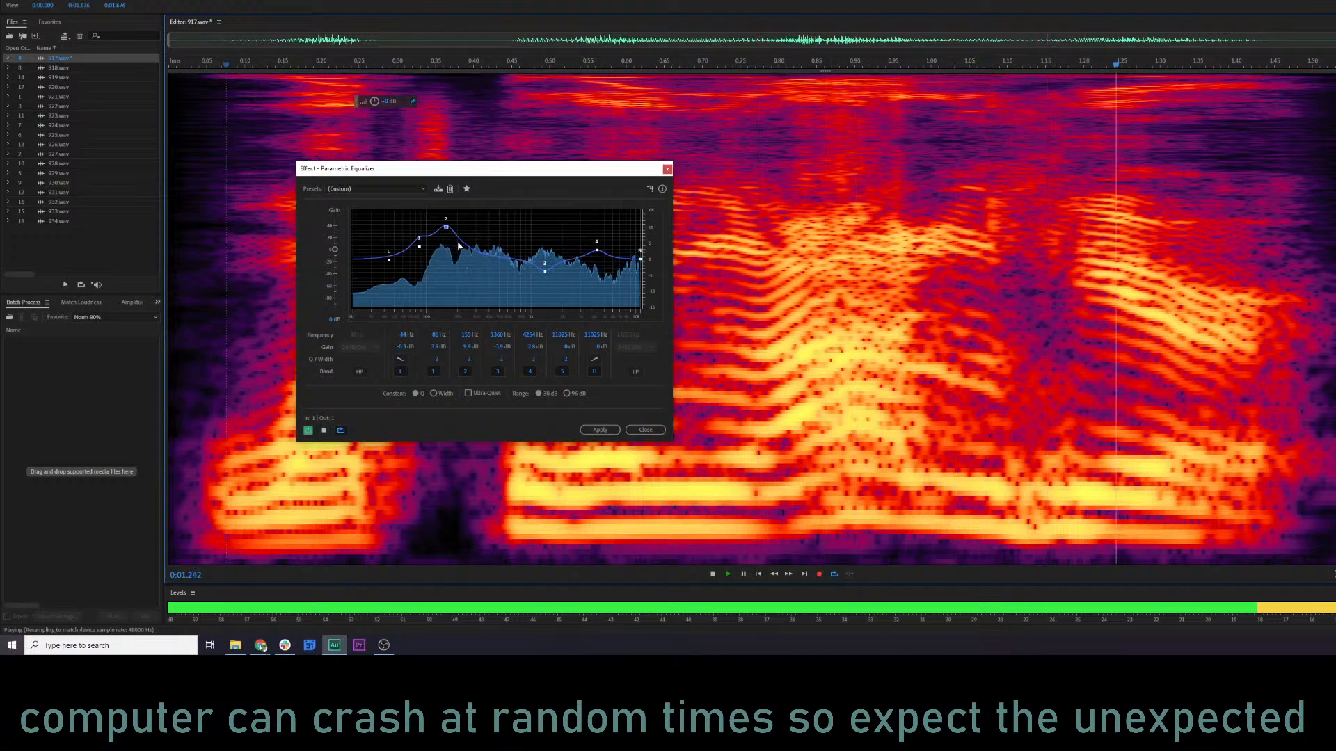
Set band 2 to about 9 dB at 133 Hz and band 1 to about 7.4 dB at 65 Hz, and apply the equalization.
{"action": "mouse_move", "coordinate": [447, 233]}
{"action": "left_mouse_down"}
{"action": "mouse_move", "coordinate": [416, 241]}
{"action": "mouse_move", "coordinate": [439, 234]}
{"action": "left_mouse_up"}
{"action": "left_click", "coordinate": [245, 215]}
{"action": "key", "text": "space"}
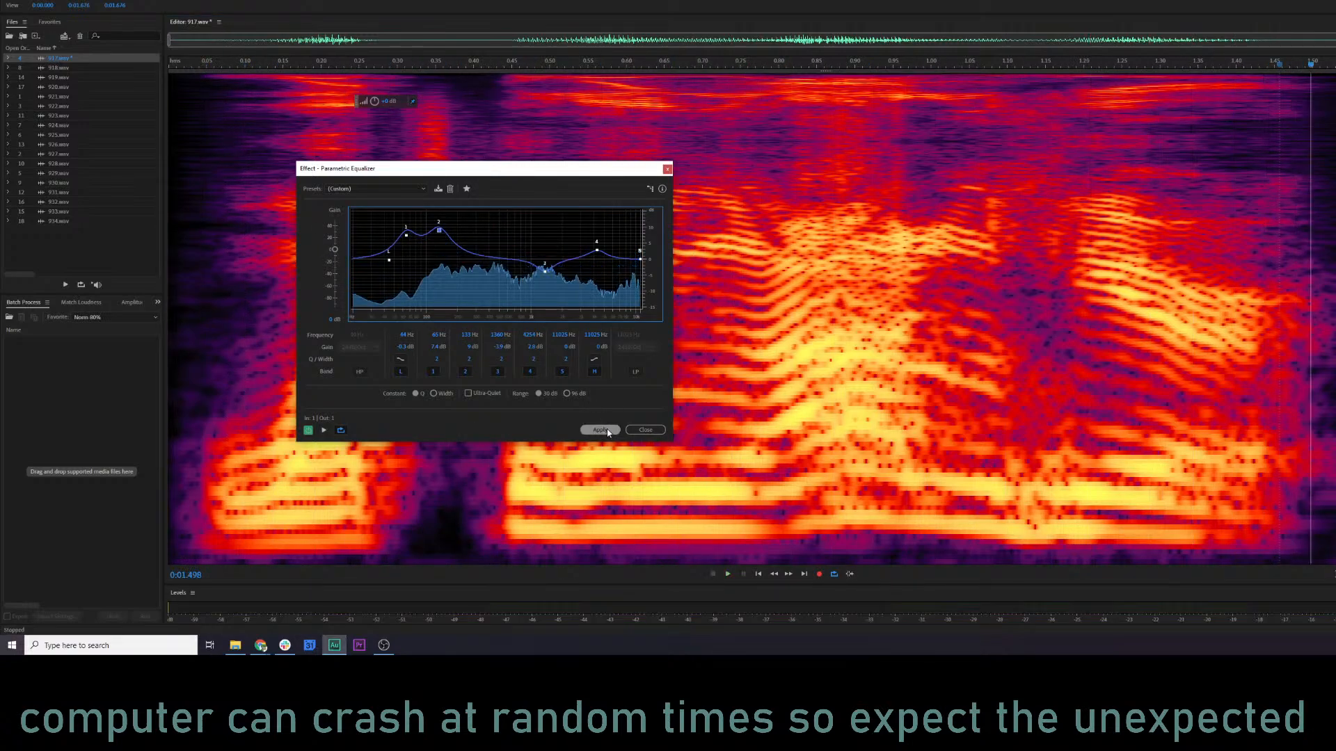
{"action": "left_click", "coordinate": [604, 430]}
Show the 917.wav waveform and compare the whole file with and without the applied equalization.
{"action": "left_click", "coordinate": [240, 364]}
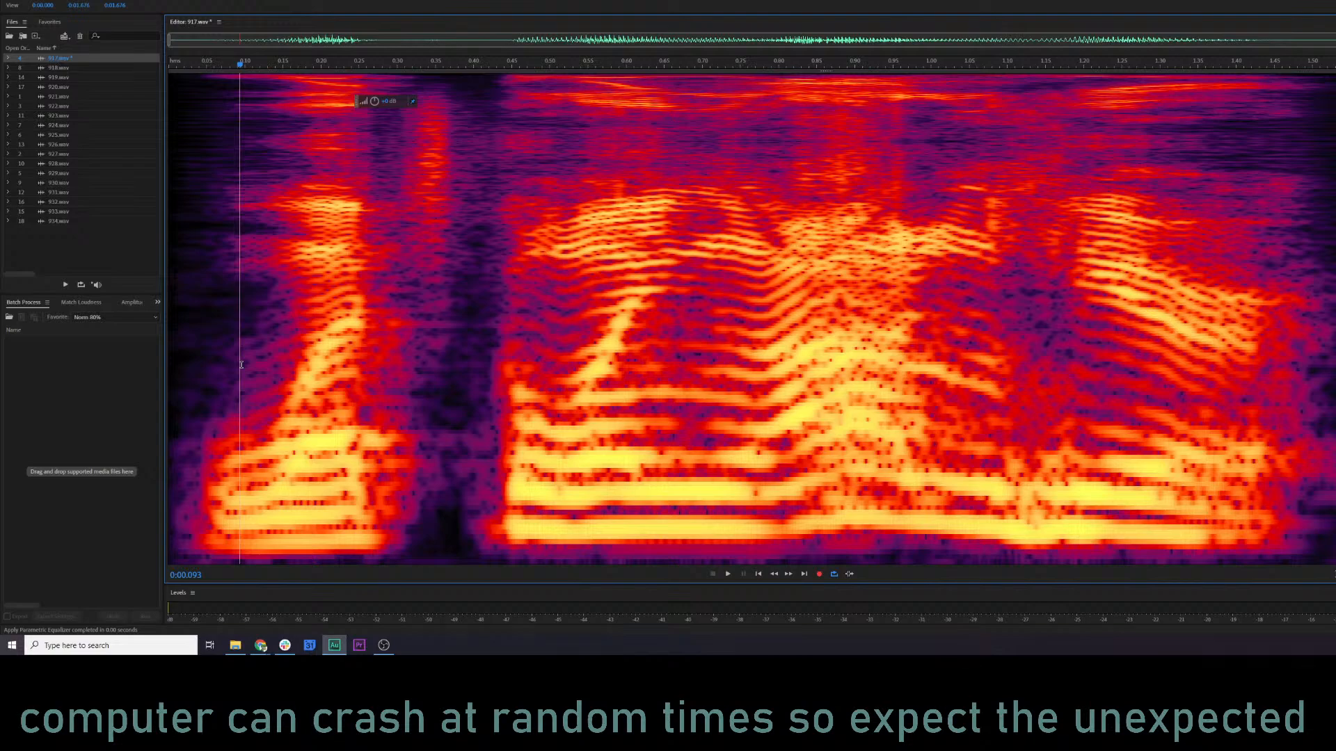
{"action": "key", "text": "shift+d"}
{"action": "left_click", "coordinate": [523, 351]}
{"action": "key", "text": "ctrl+a"}
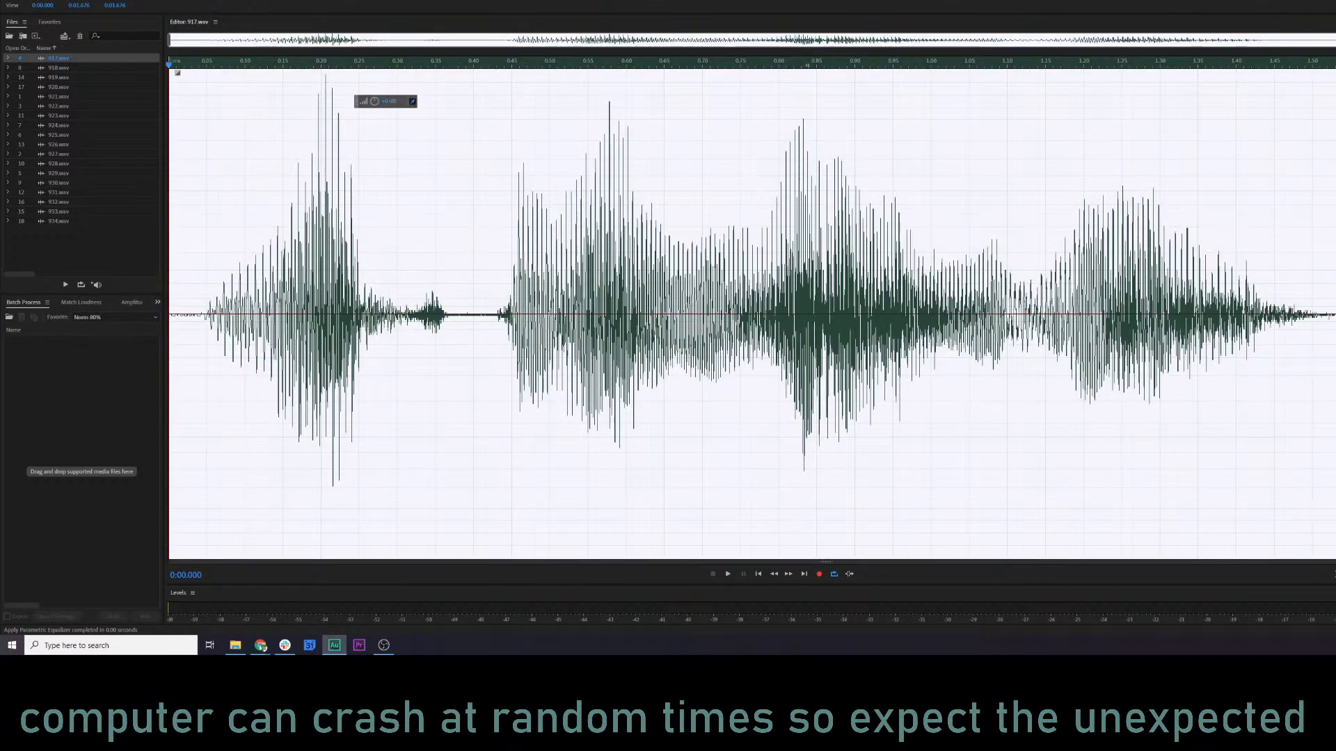
{"action": "key", "text": "space"}
{"action": "key", "text": "shift+r"}
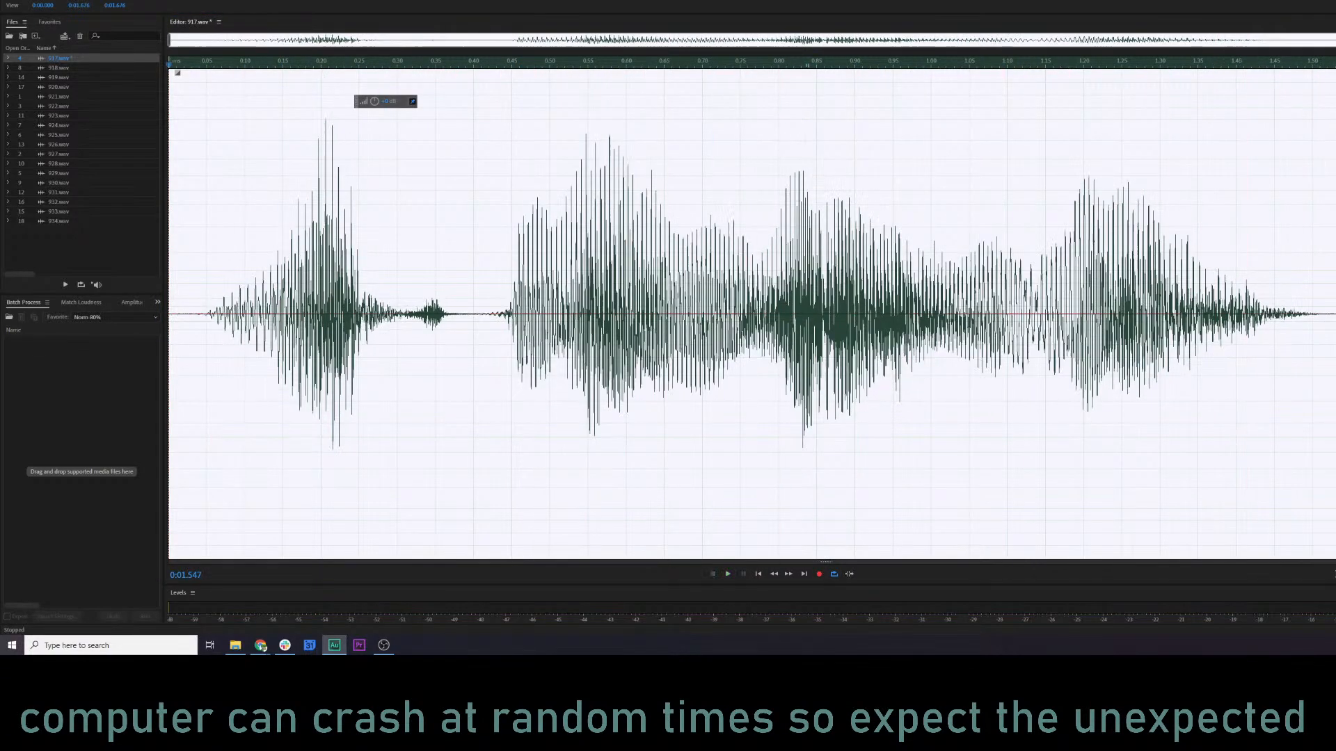
{"action": "key", "text": "space"}
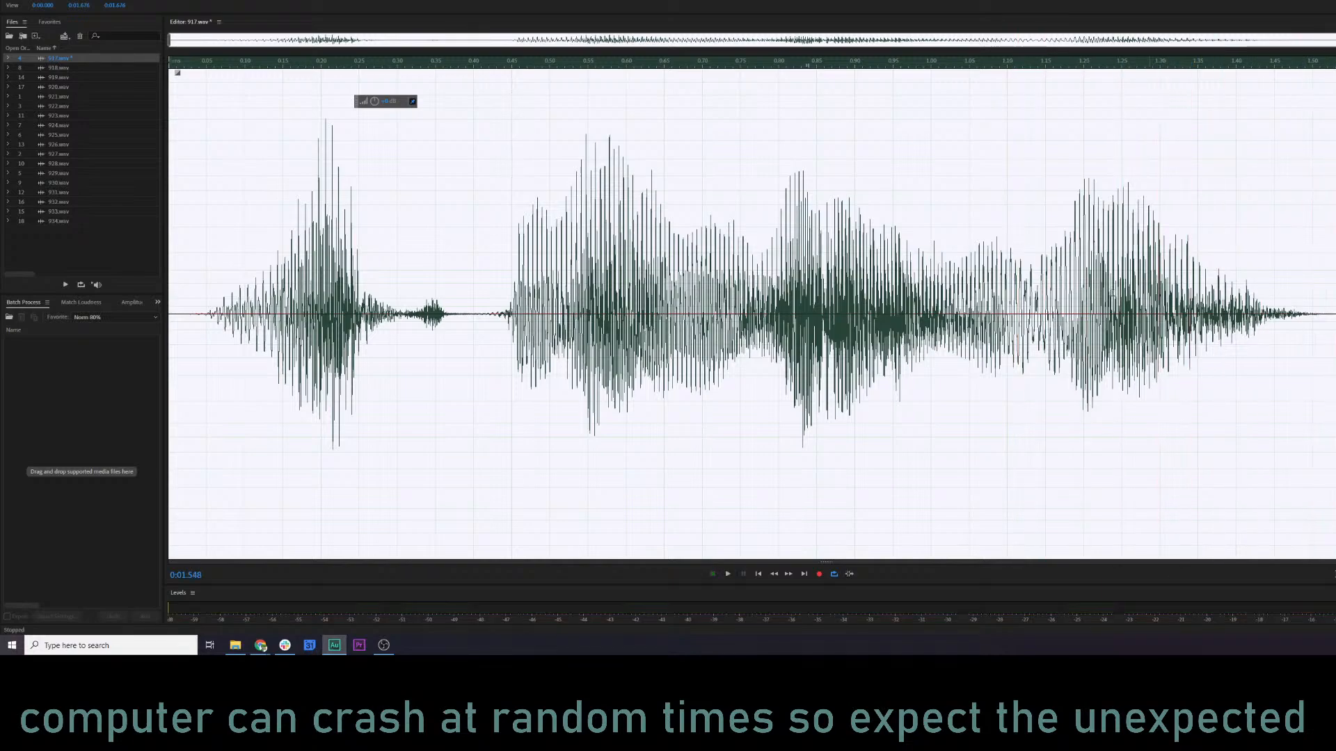
{"action": "left_click", "coordinate": [859, 289]}
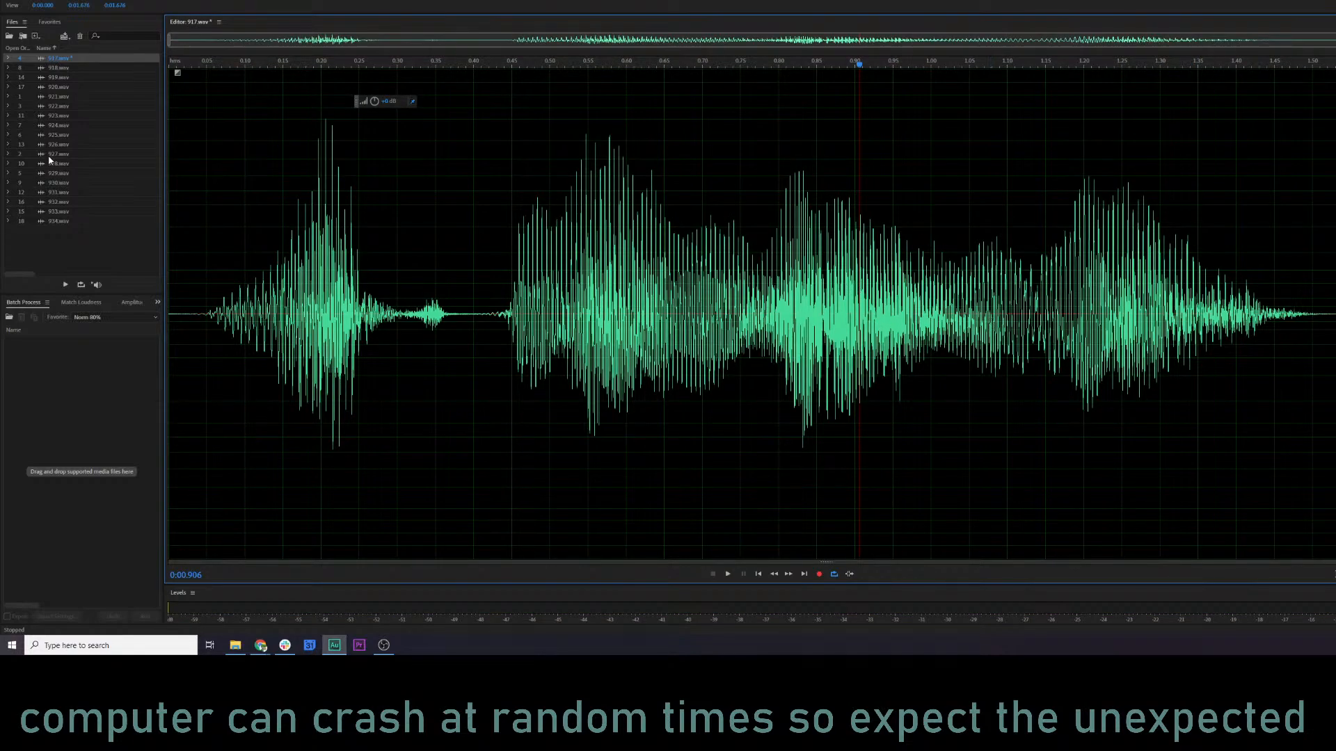
Add 918.wav through 934.wav to the batch process and run the KQ5 NARR MASTER 1 favorite on them.
{"action": "left_click", "coordinate": [57, 70]}
{"action": "left_click", "coordinate": [73, 222], "text": "shift"}
{"action": "left_click_drag", "start_coordinate": [73, 221], "coordinate": [76, 417]}
{"action": "left_click", "coordinate": [100, 319]}
{"action": "left_click", "coordinate": [115, 443]}
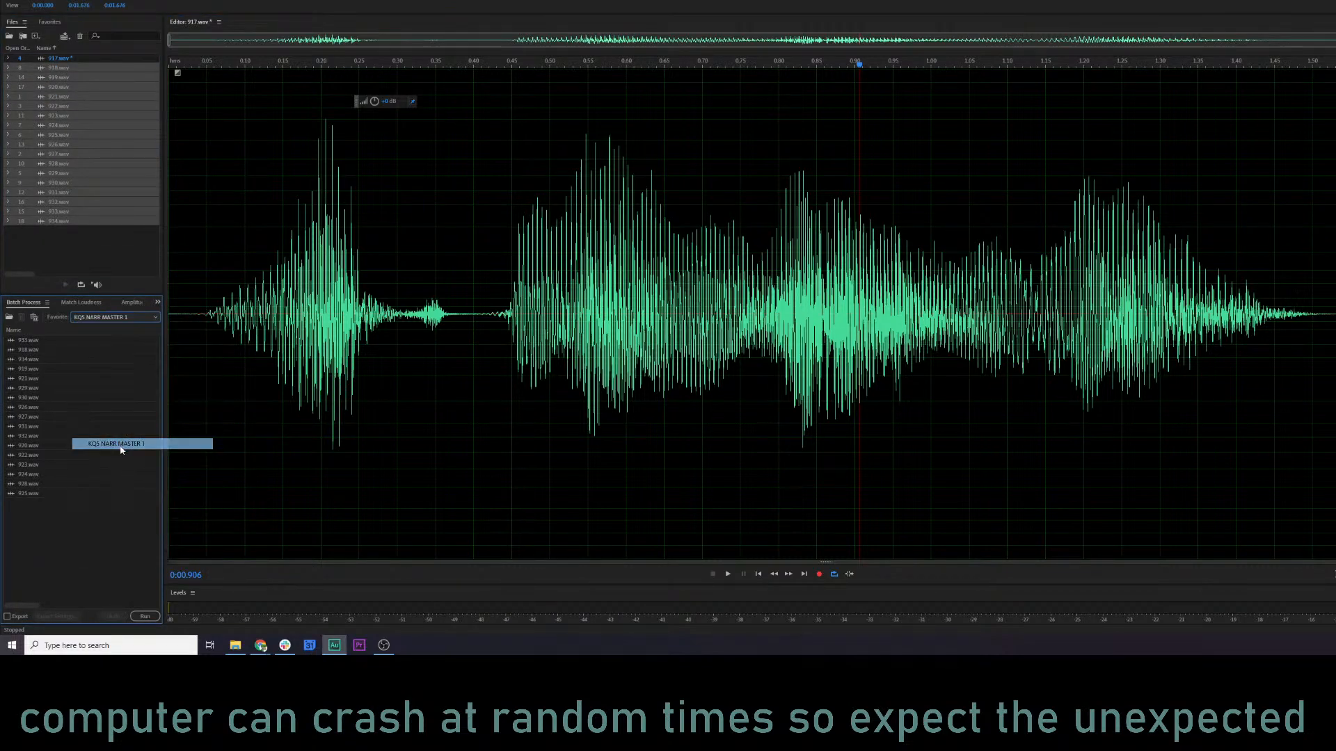
{"action": "left_click", "coordinate": [146, 617]}
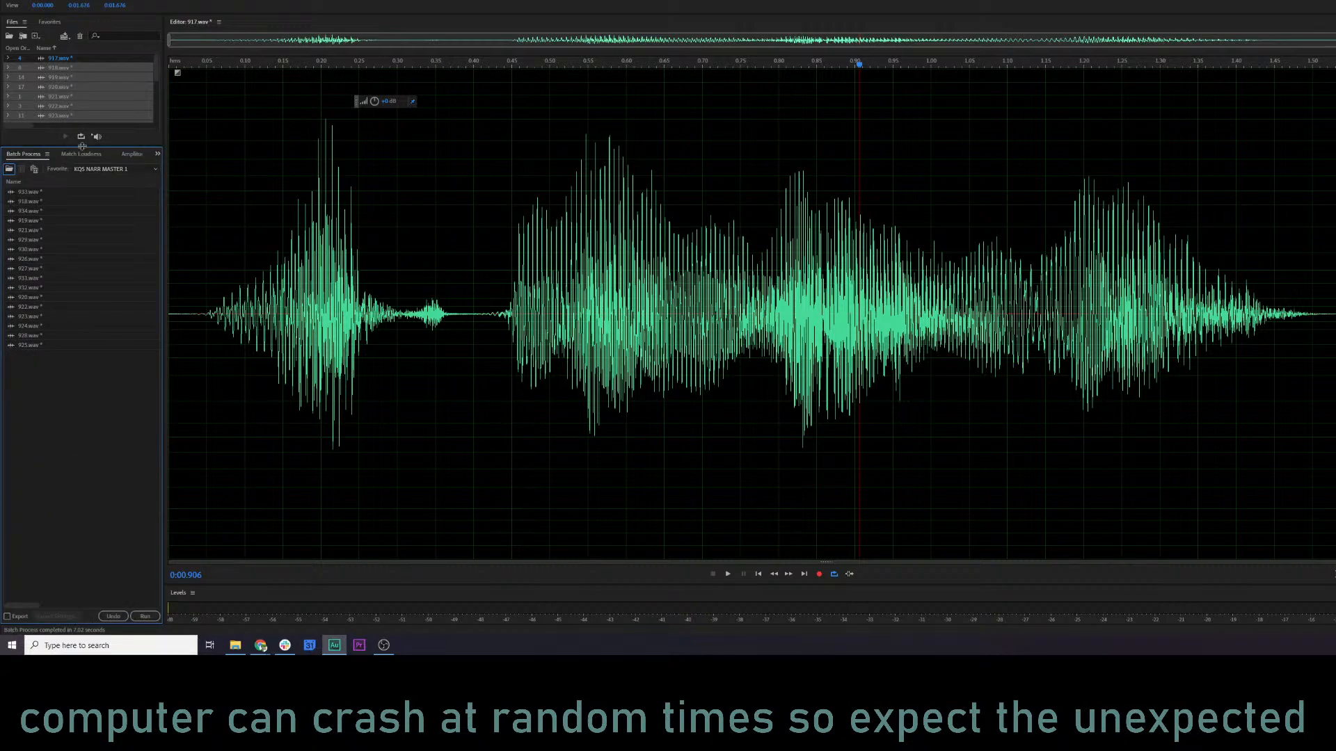
Enlarge the file list, open the batch-processed 918.wav, and play it from the beginning.
{"action": "left_click_drag", "start_coordinate": [82, 145], "coordinate": [82, 380]}
{"action": "left_click", "coordinate": [57, 69]}
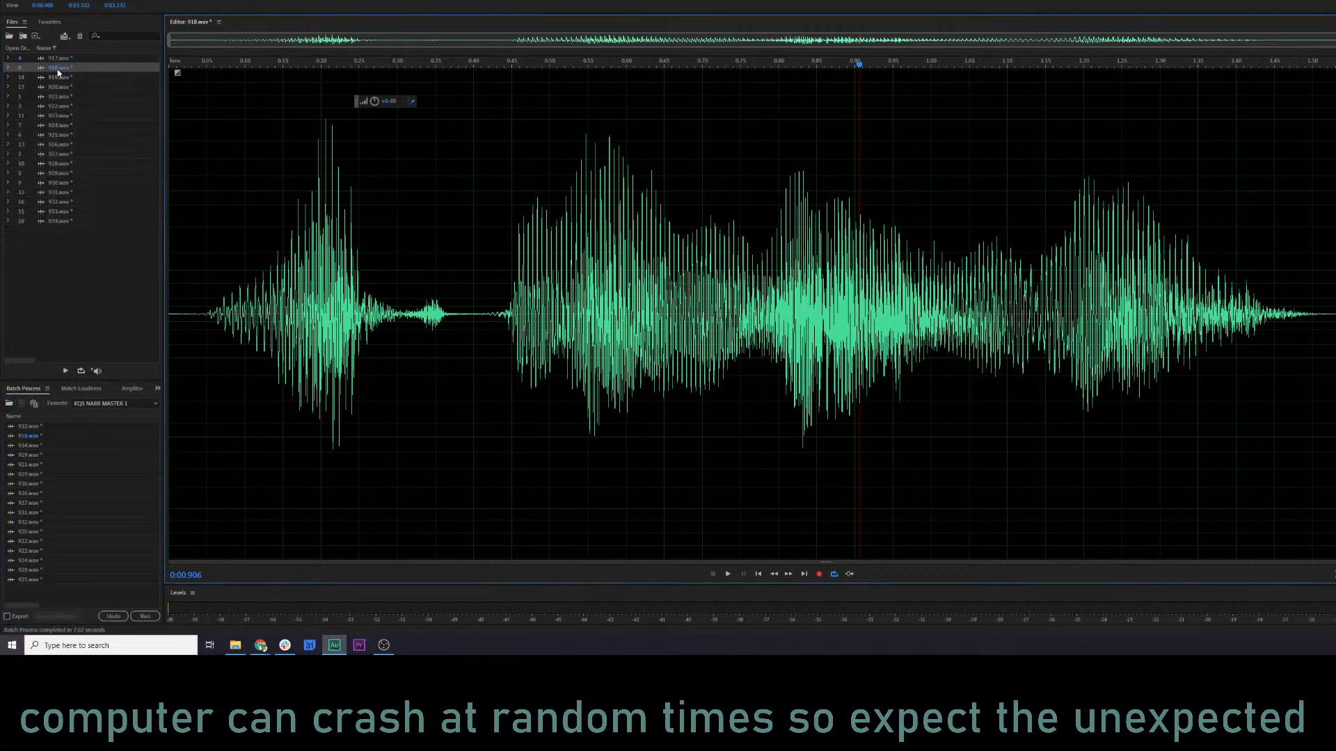
{"action": "key", "text": "space"}
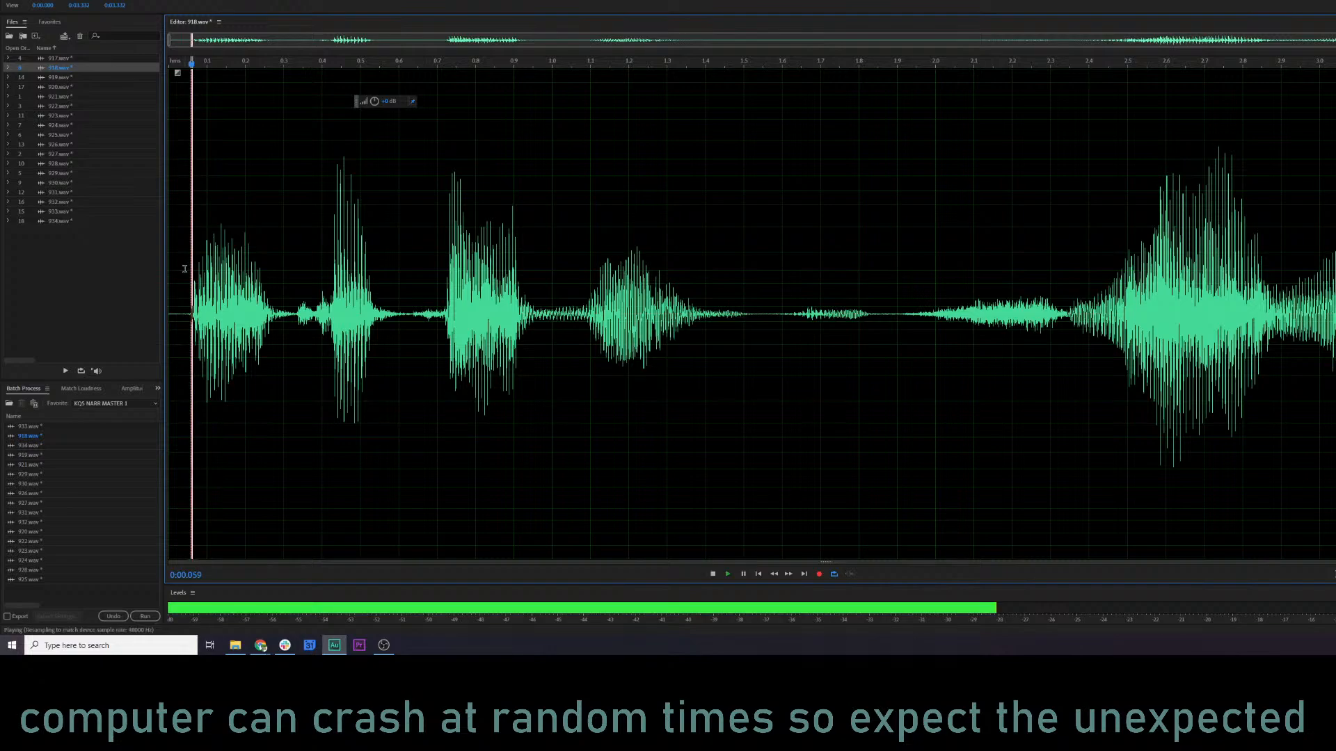
{"action": "key", "text": "space"}
{"action": "key", "text": "space"}
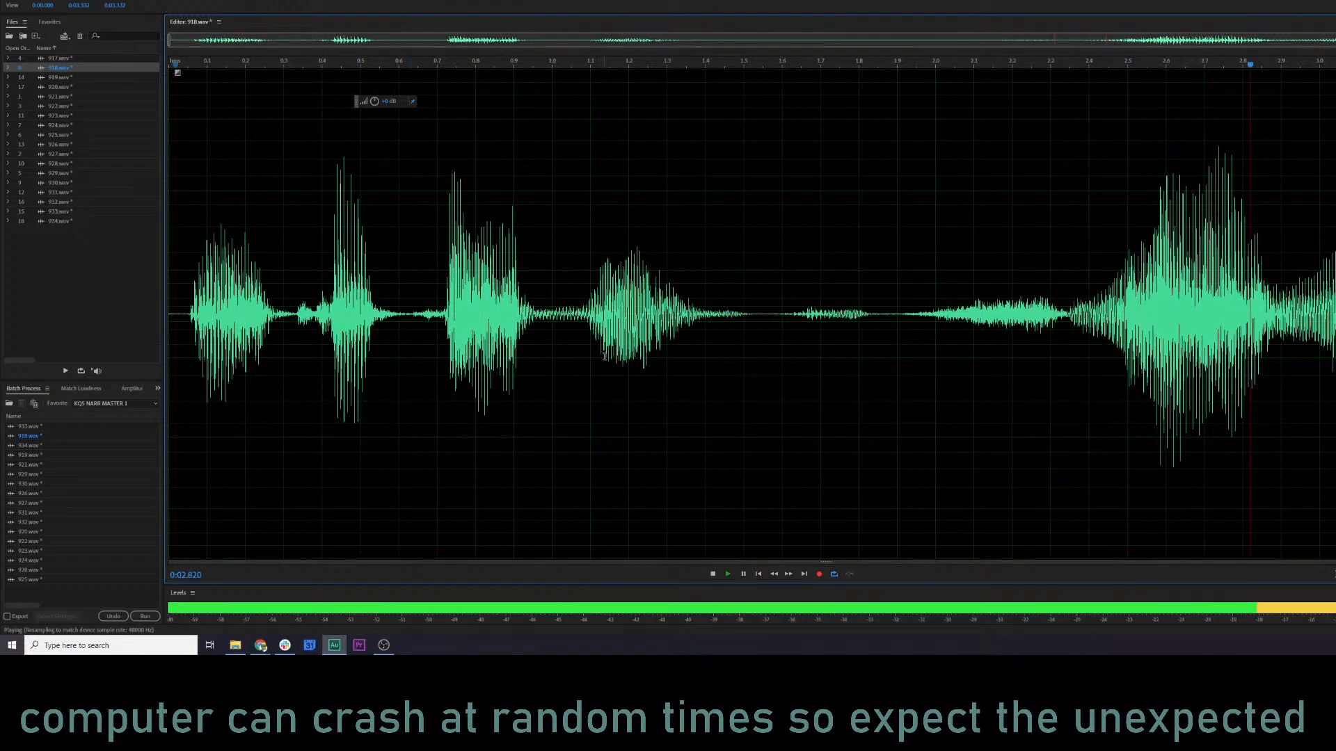
{"action": "key", "text": "space"}
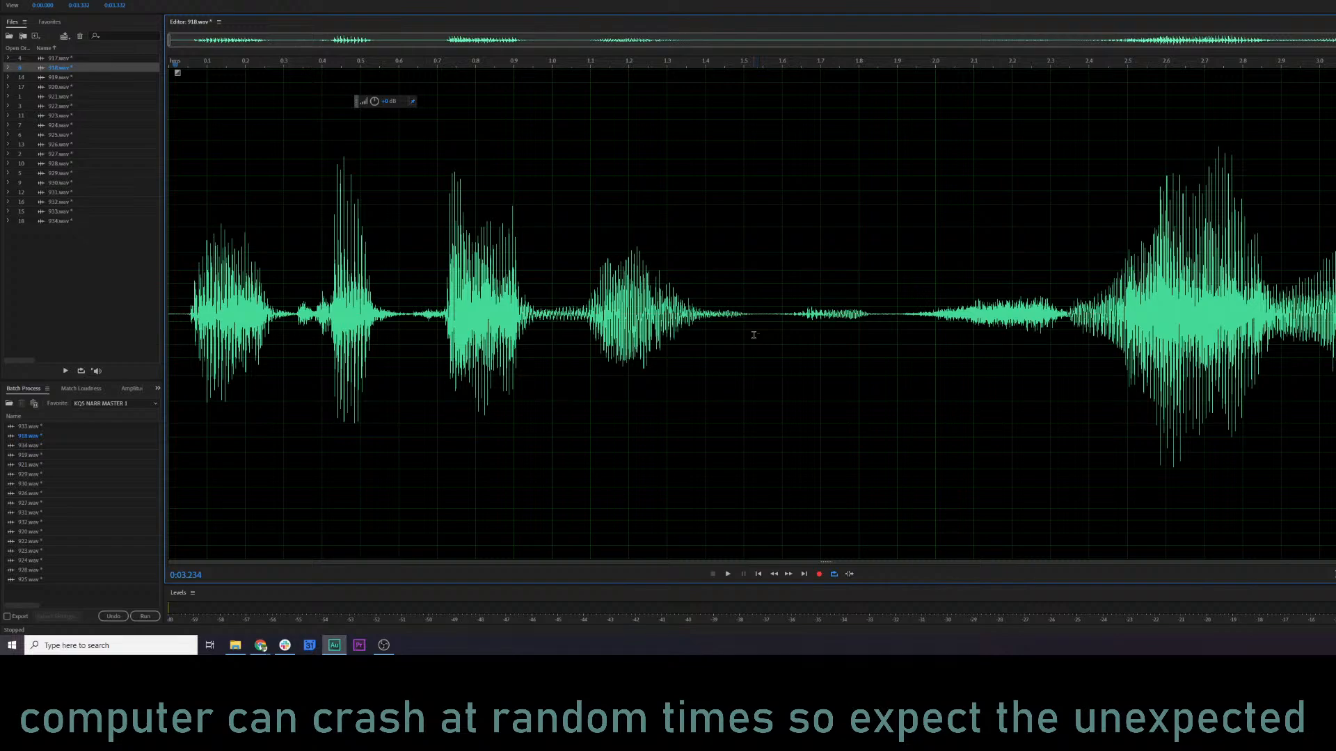
Open the Parametric Equalizer for 918.wav, show its spectral frequency display, and play the stretch around 2 s and the line from its start.
{"action": "key", "text": "ctrl+r"}
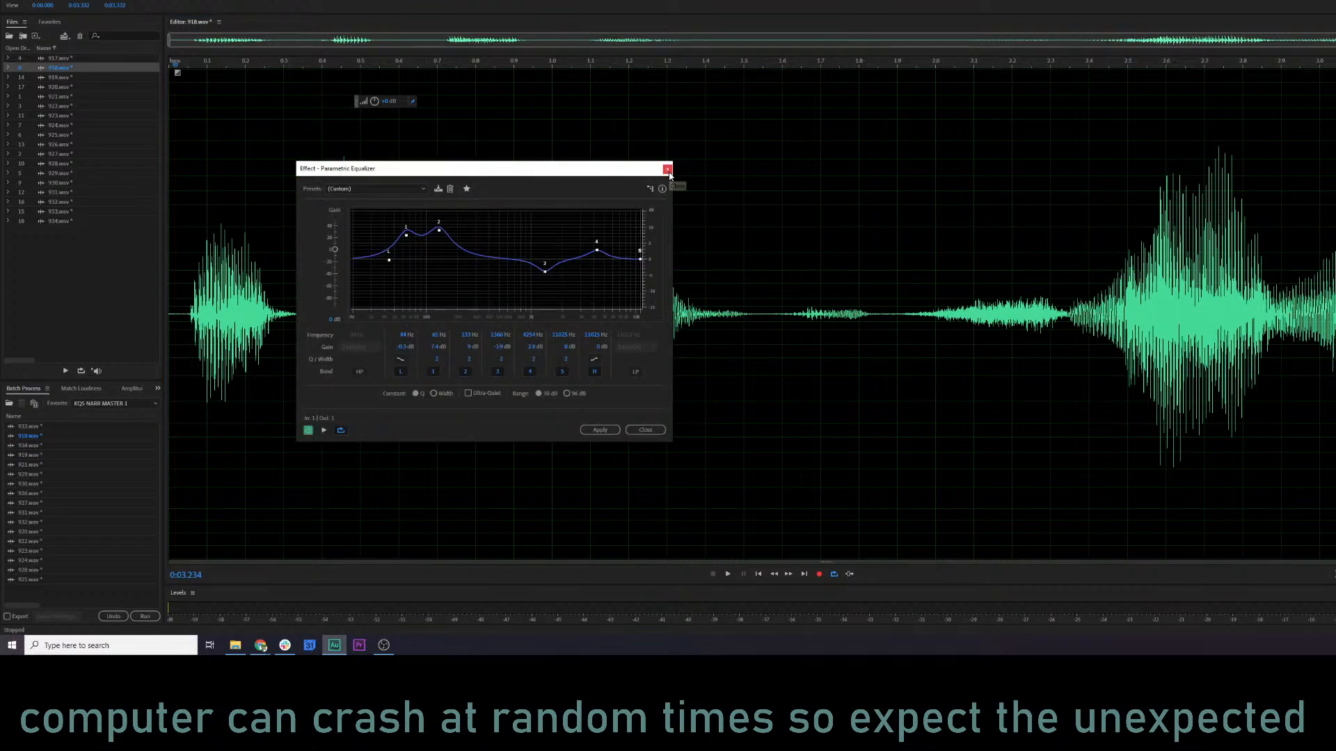
{"action": "key", "text": "shift+d"}
{"action": "left_click", "coordinate": [766, 295]}
{"action": "left_click", "coordinate": [926, 213]}
{"action": "key", "text": "space"}
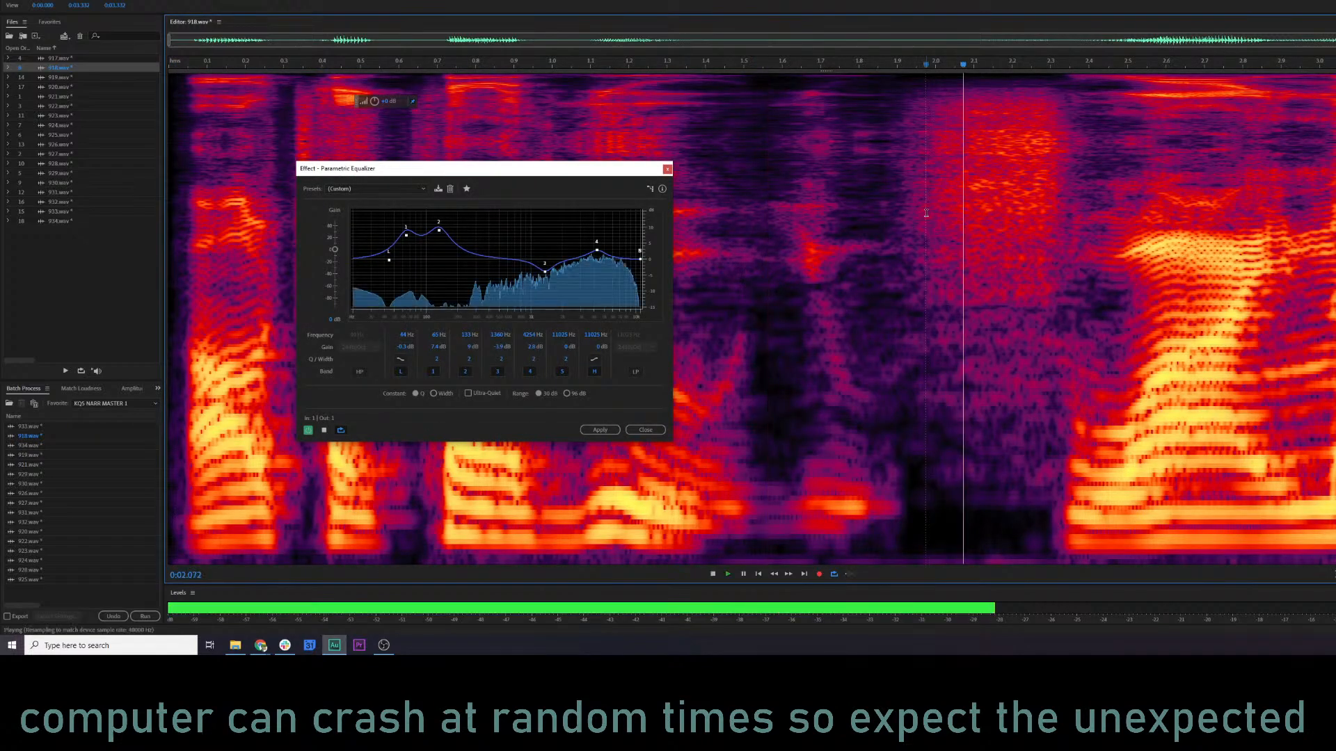
{"action": "left_click_drag", "start_coordinate": [914, 209], "coordinate": [1049, 191]}
{"action": "key", "text": "space"}
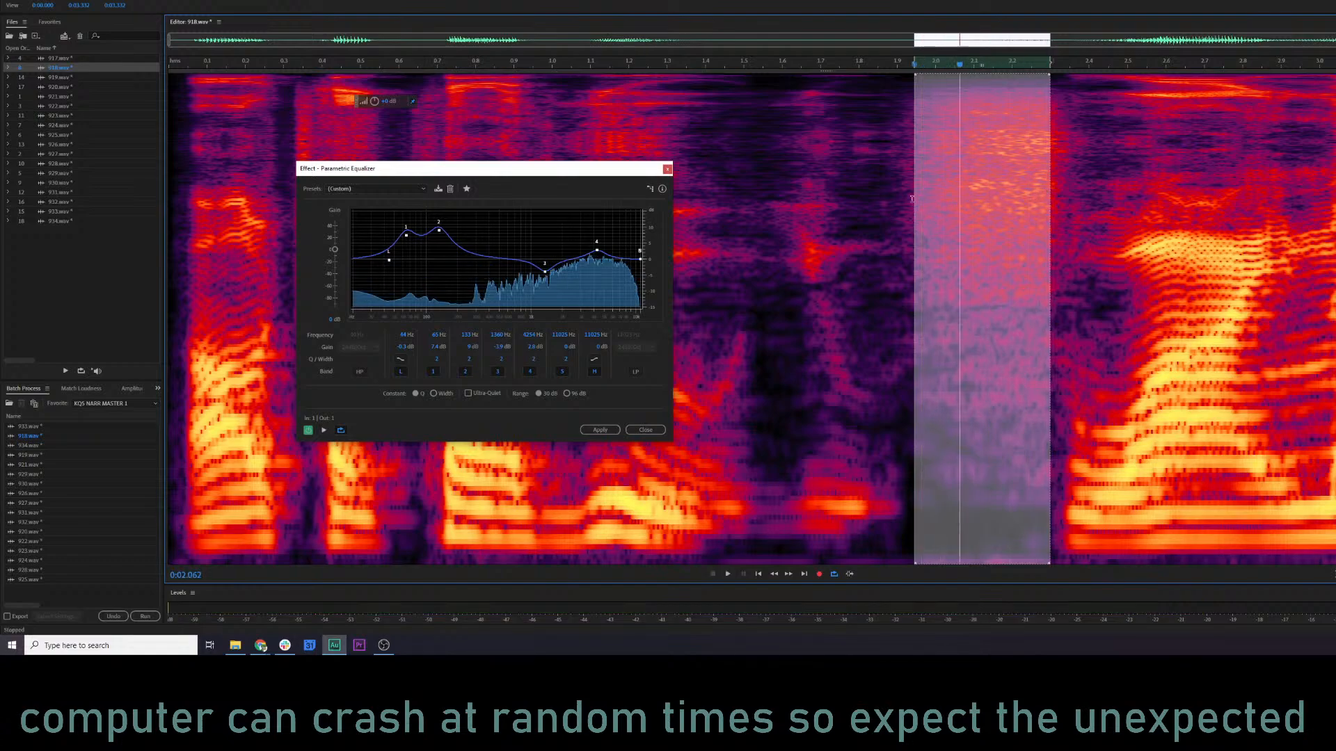
{"action": "left_click", "coordinate": [880, 203]}
{"action": "left_click", "coordinate": [175, 223]}
{"action": "key", "text": "space"}
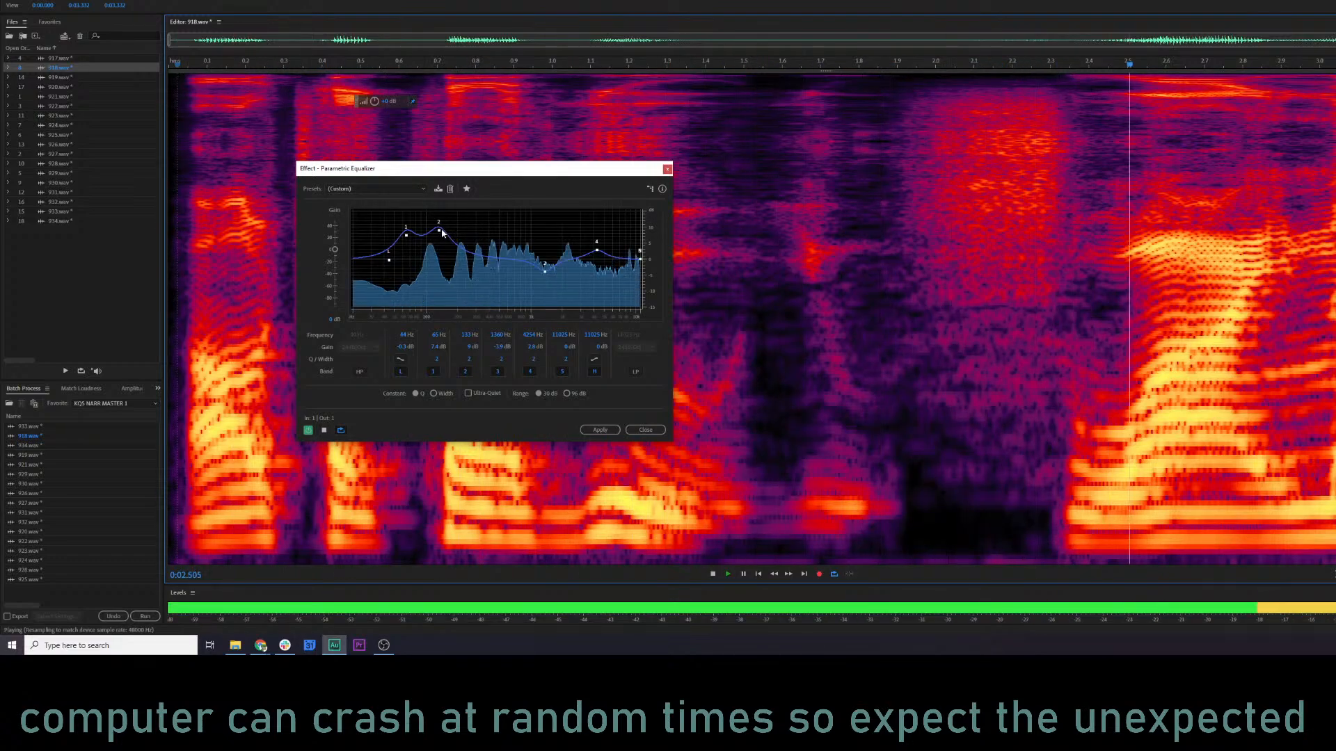
Set band 2 to about 5.7 dB at 120 Hz, band 3 to about 2.8 dB at 1177 Hz, and band 4 to about 4.7 dB at 4.9 kHz.
{"action": "key", "text": "space"}
{"action": "left_click_drag", "start_coordinate": [439, 231], "coordinate": [439, 232]}
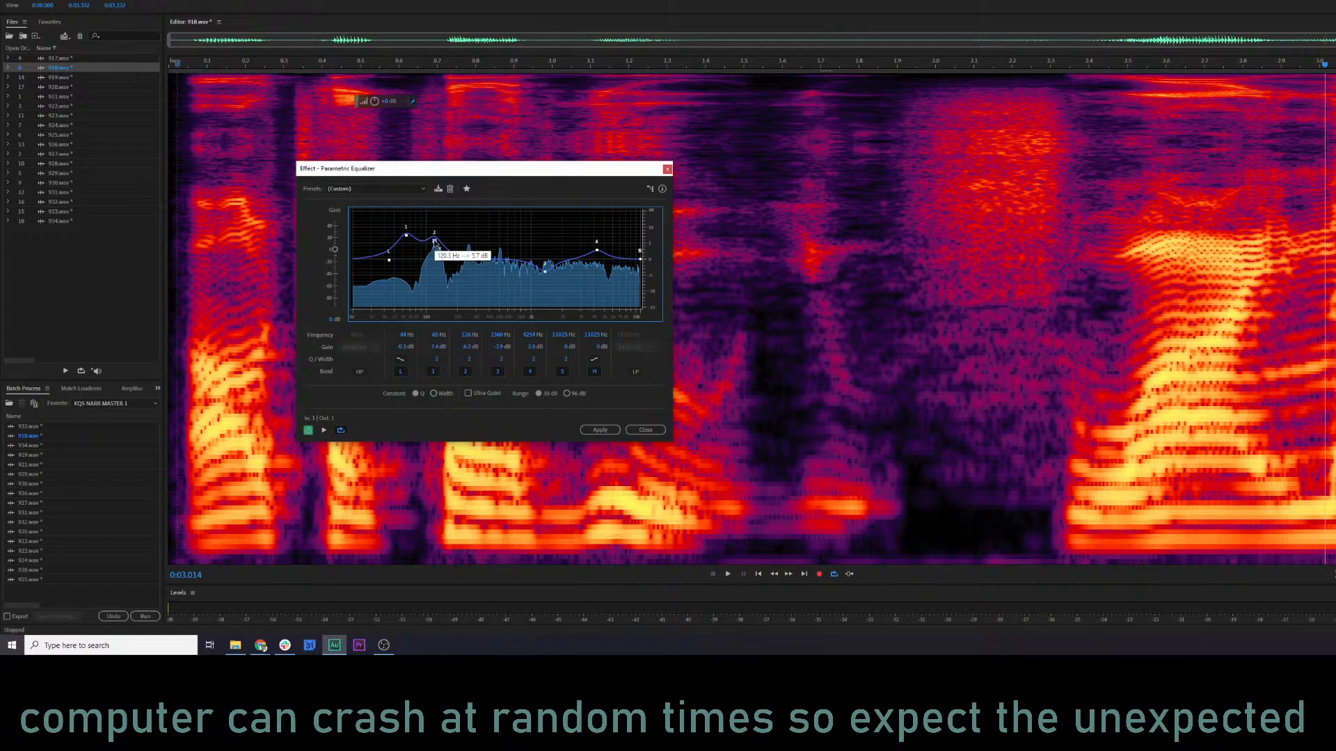
{"action": "key", "text": "space"}
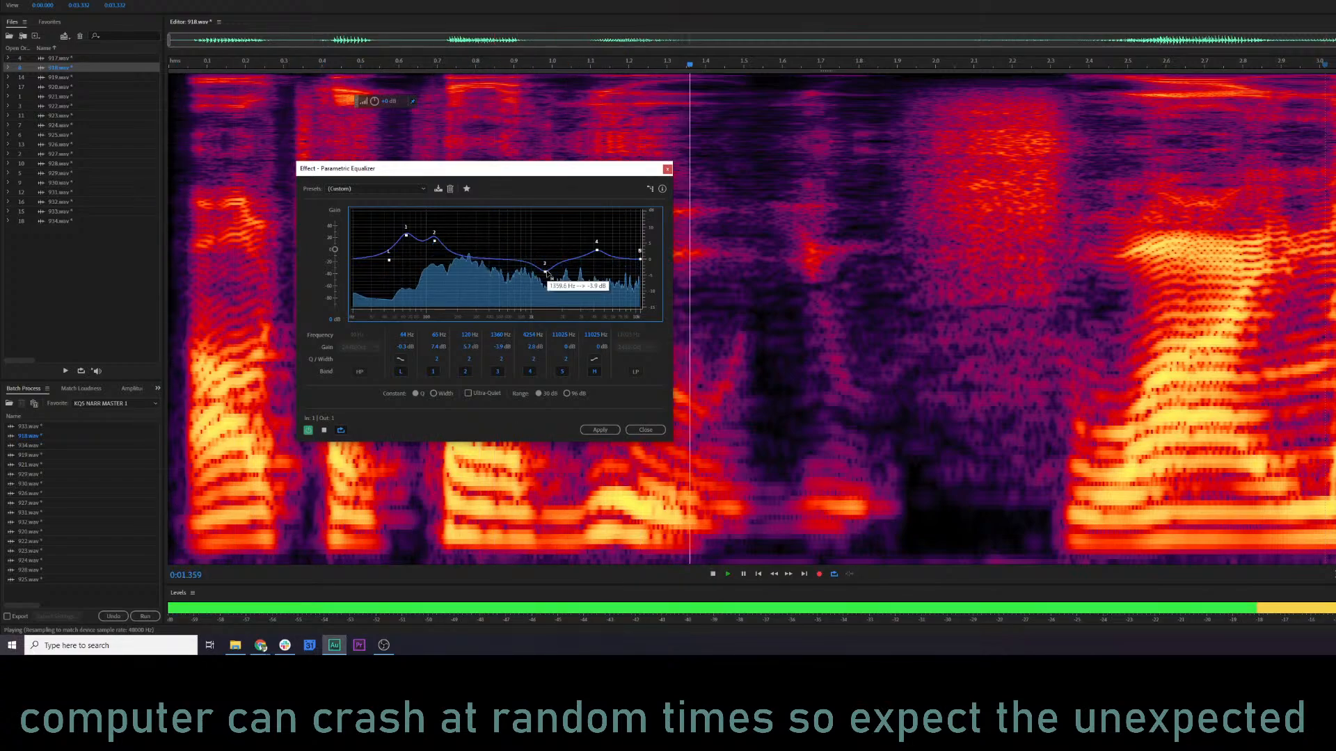
{"action": "key", "text": "space"}
{"action": "mouse_move", "coordinate": [547, 274]}
{"action": "left_mouse_down"}
{"action": "mouse_move", "coordinate": [540, 248]}
{"action": "mouse_move", "coordinate": [603, 244]}
{"action": "mouse_move", "coordinate": [537, 252]}
{"action": "left_mouse_up"}
{"action": "key", "text": "space"}
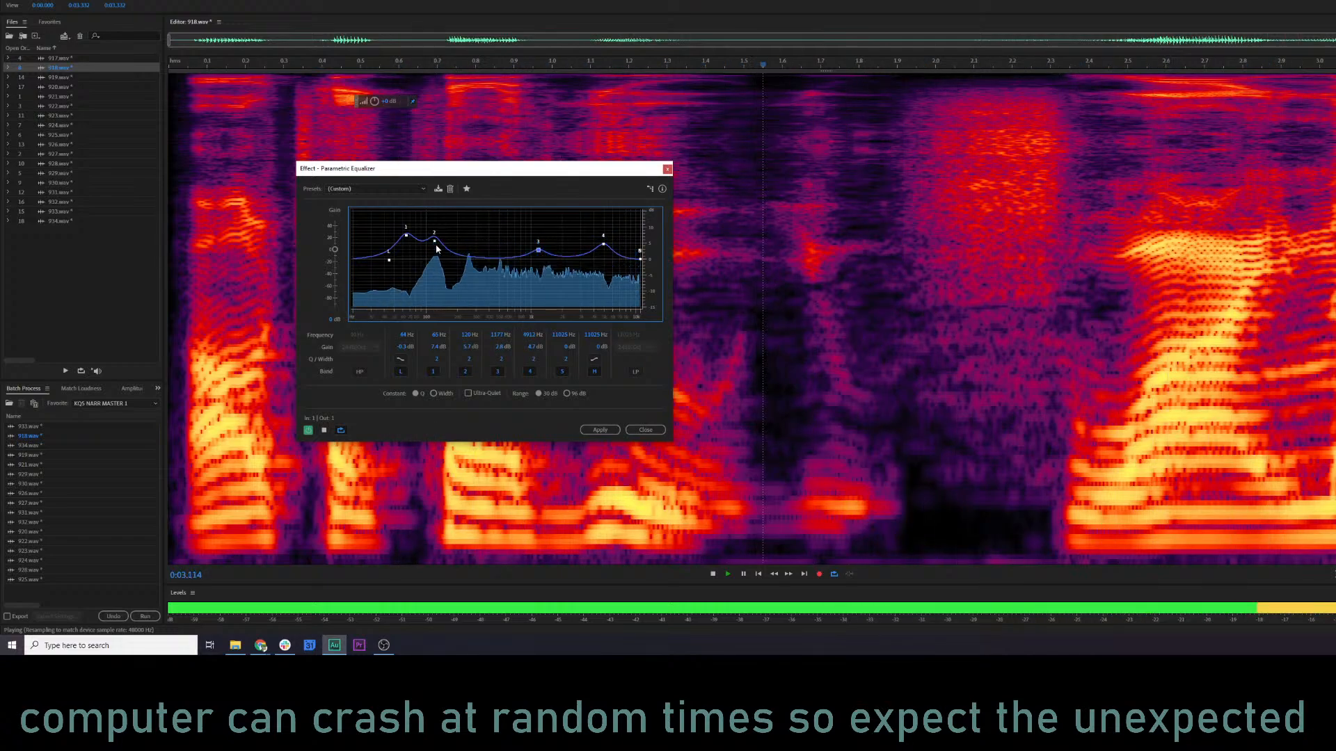
{"action": "key", "text": "space"}
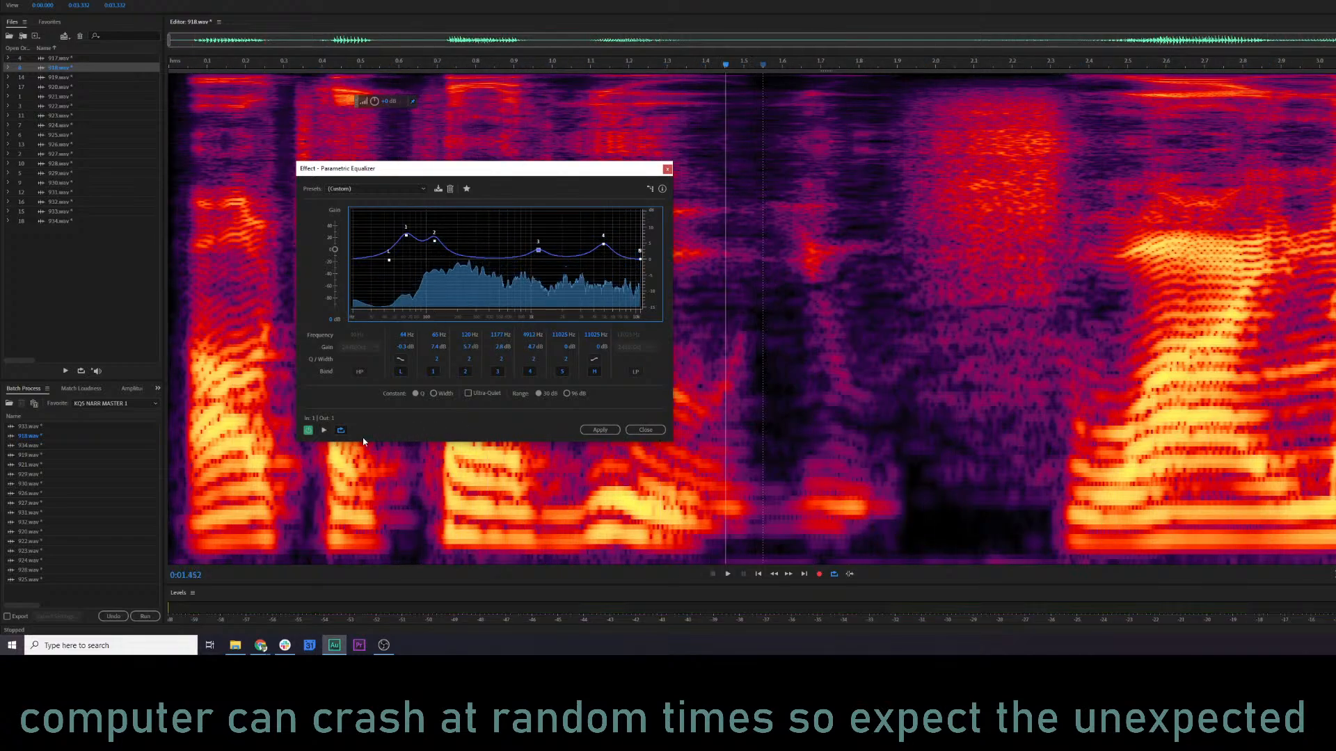
Compare the start of 918.wav with the equalizer bypassed and with it switched back on.
{"action": "left_click", "coordinate": [310, 430]}
{"action": "left_click", "coordinate": [178, 338]}
{"action": "key", "text": "space"}
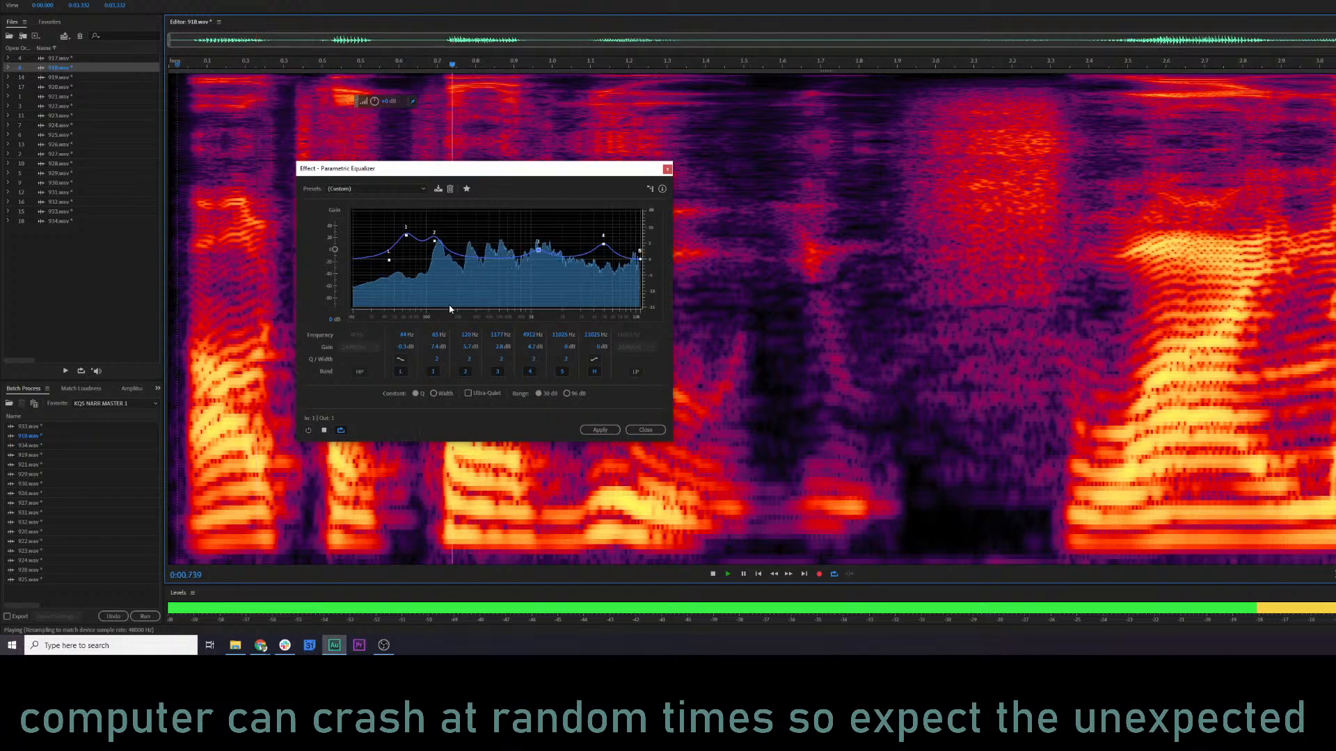
{"action": "key", "text": "space"}
{"action": "left_click", "coordinate": [308, 429]}
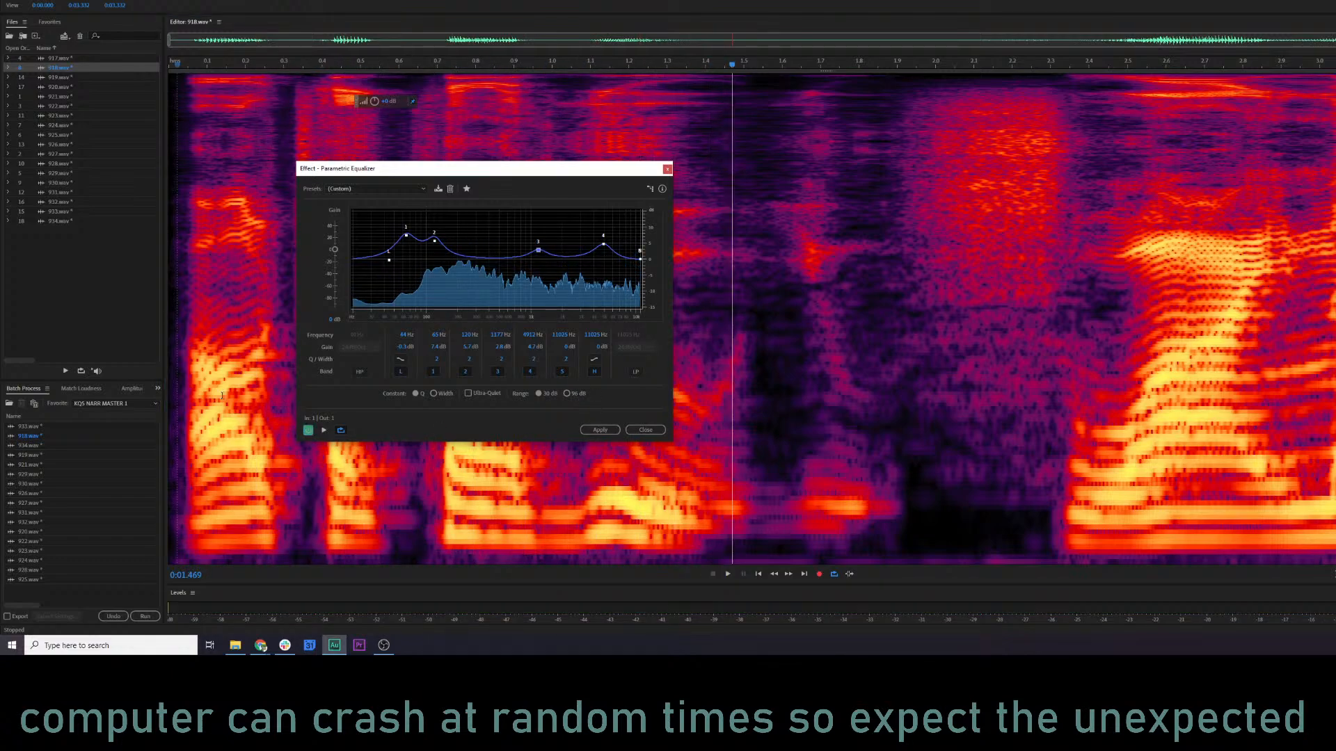
{"action": "key", "text": "space"}
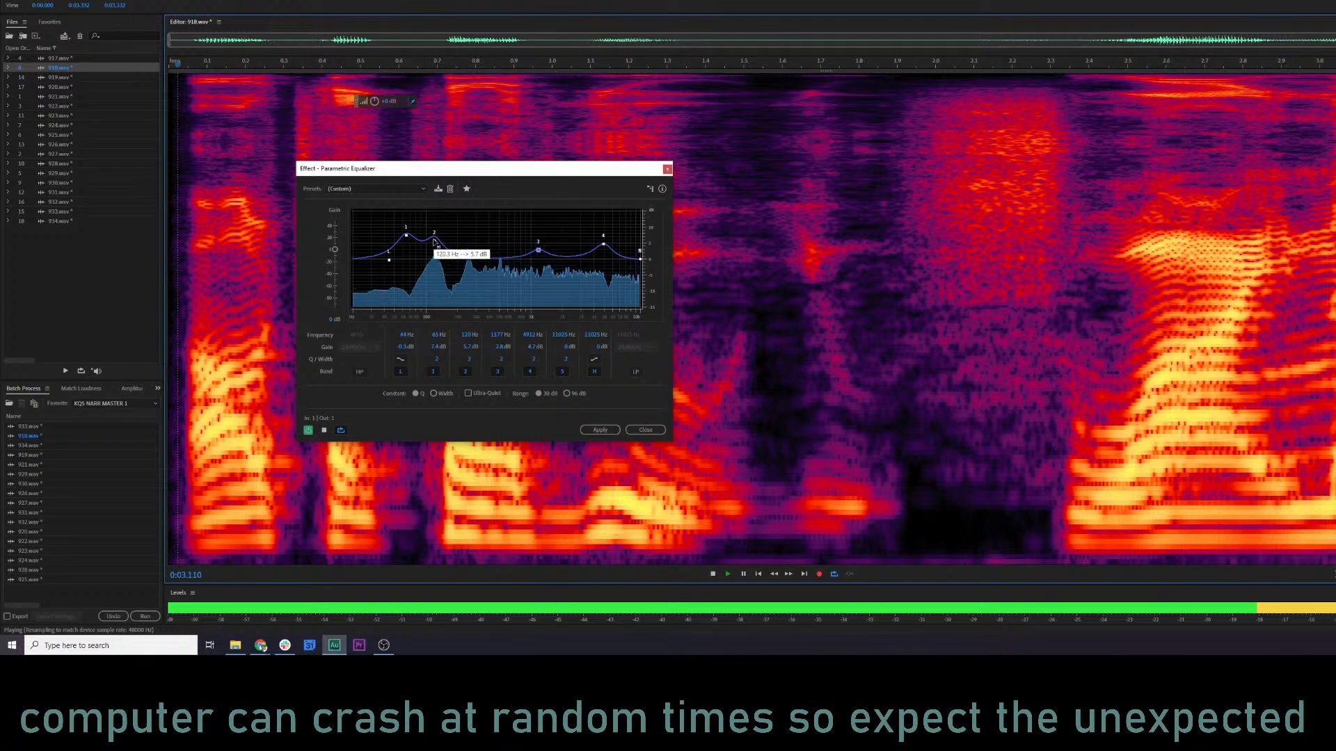
Try band 3 at about 1.5 kHz, then settle it at about 782 Hz while playing the line.
{"action": "left_click_drag", "start_coordinate": [539, 251], "coordinate": [552, 249]}
{"action": "key", "text": "space"}
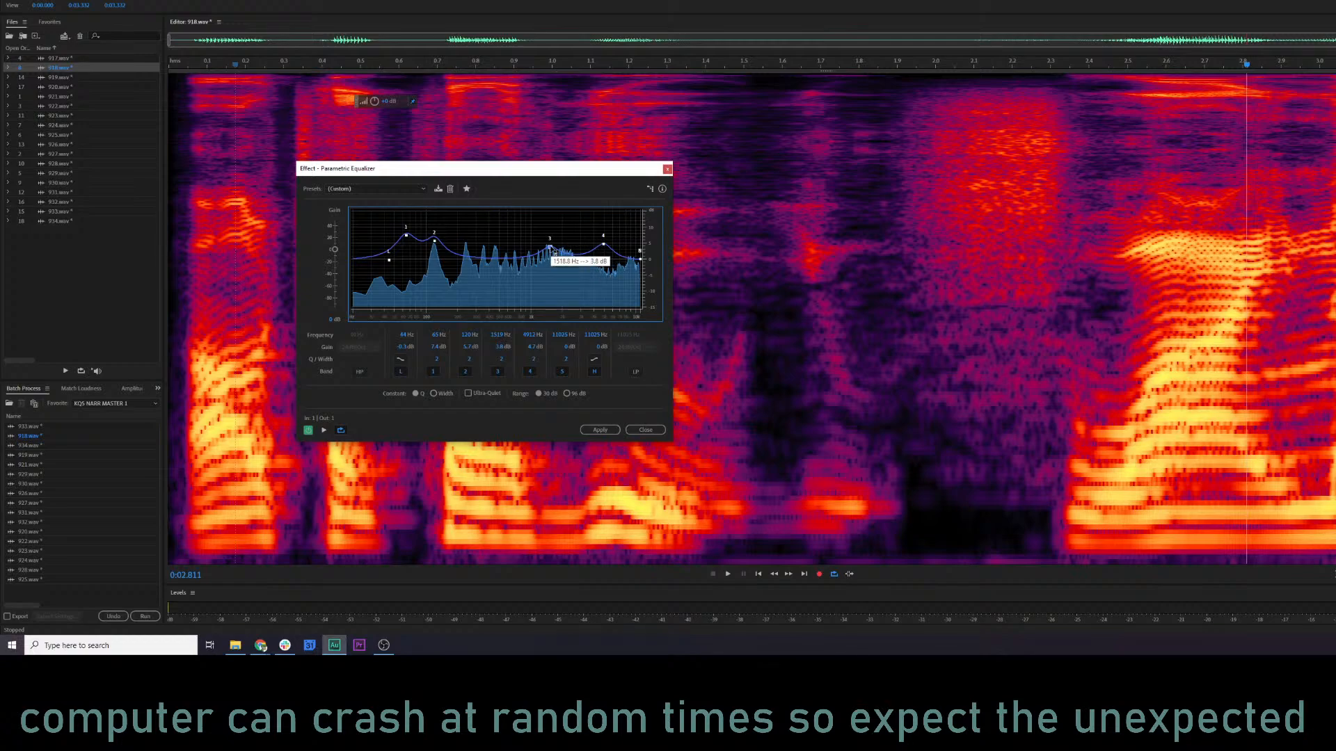
{"action": "left_click_drag", "start_coordinate": [549, 250], "coordinate": [520, 249]}
{"action": "key", "text": "space"}
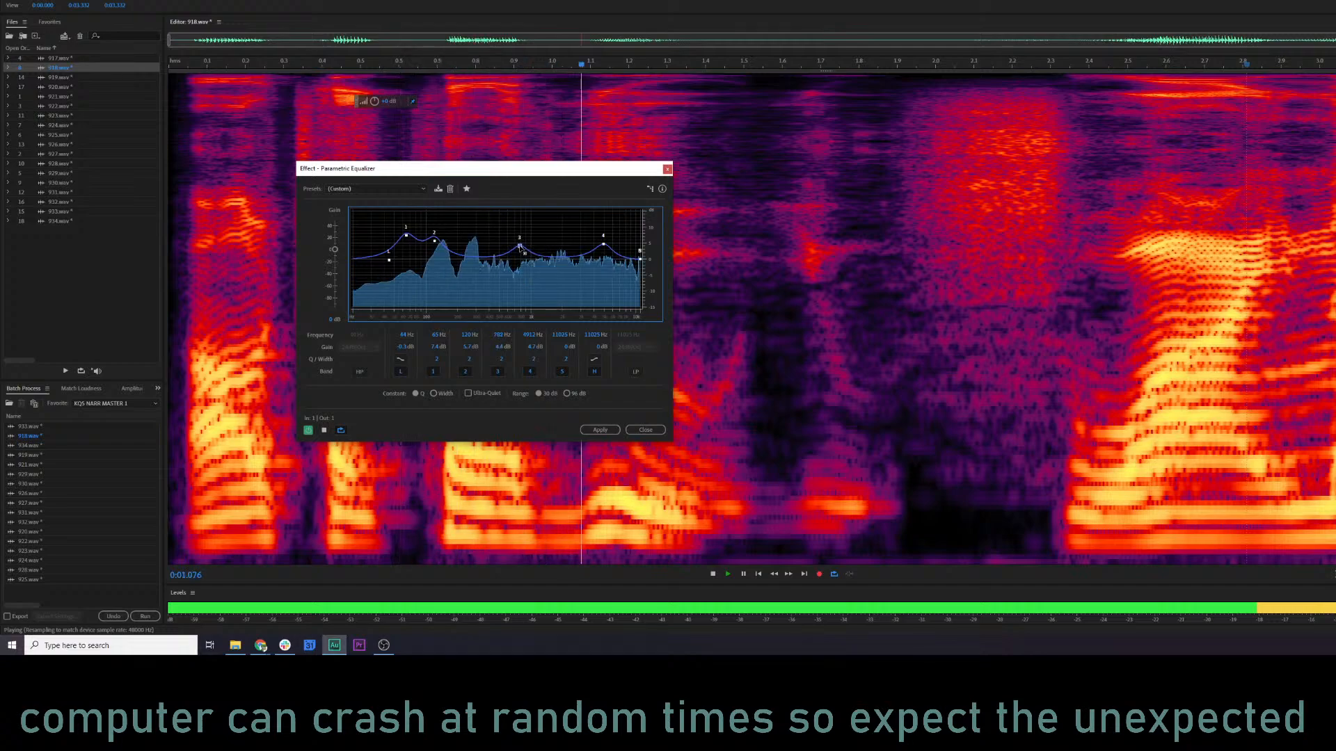
{"action": "key", "text": "space"}
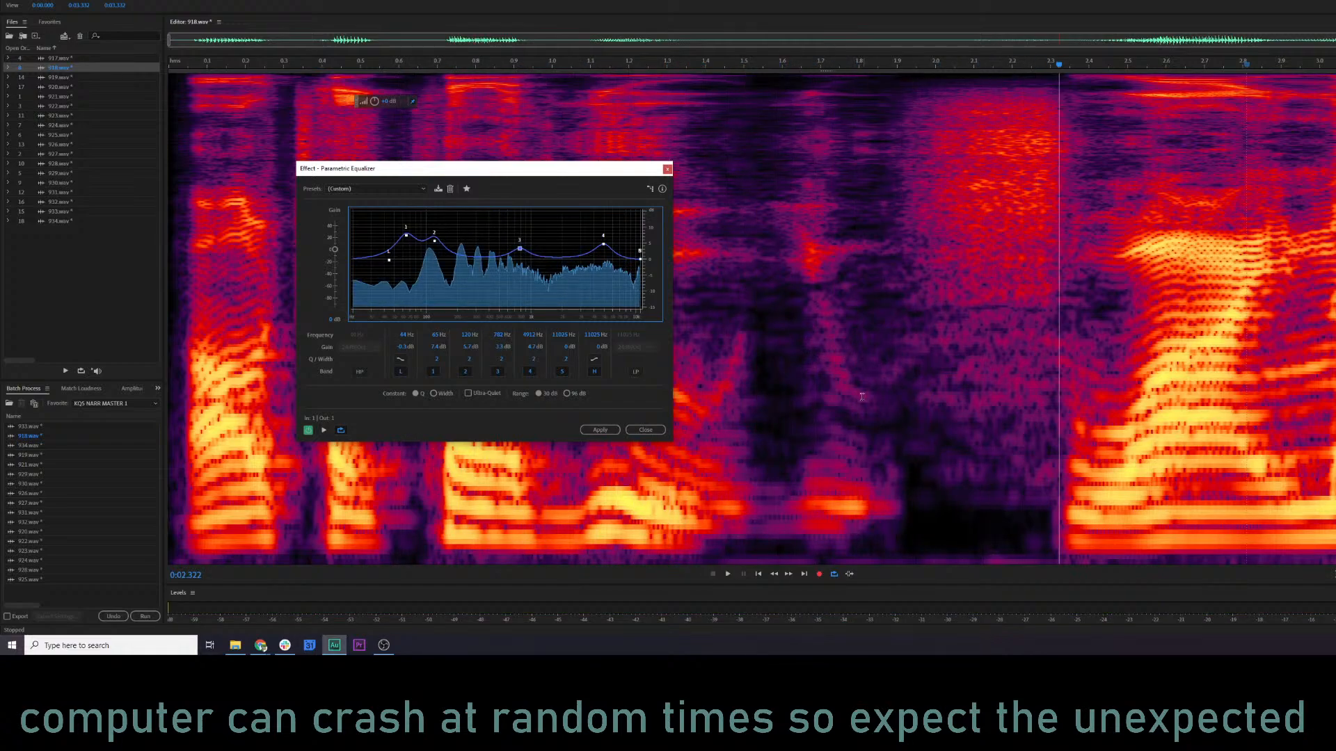
Play 918.wav from about 1.6 s with the adjusted equalizer curve, and apply the equalization to the file.
{"action": "left_click", "coordinate": [799, 422]}
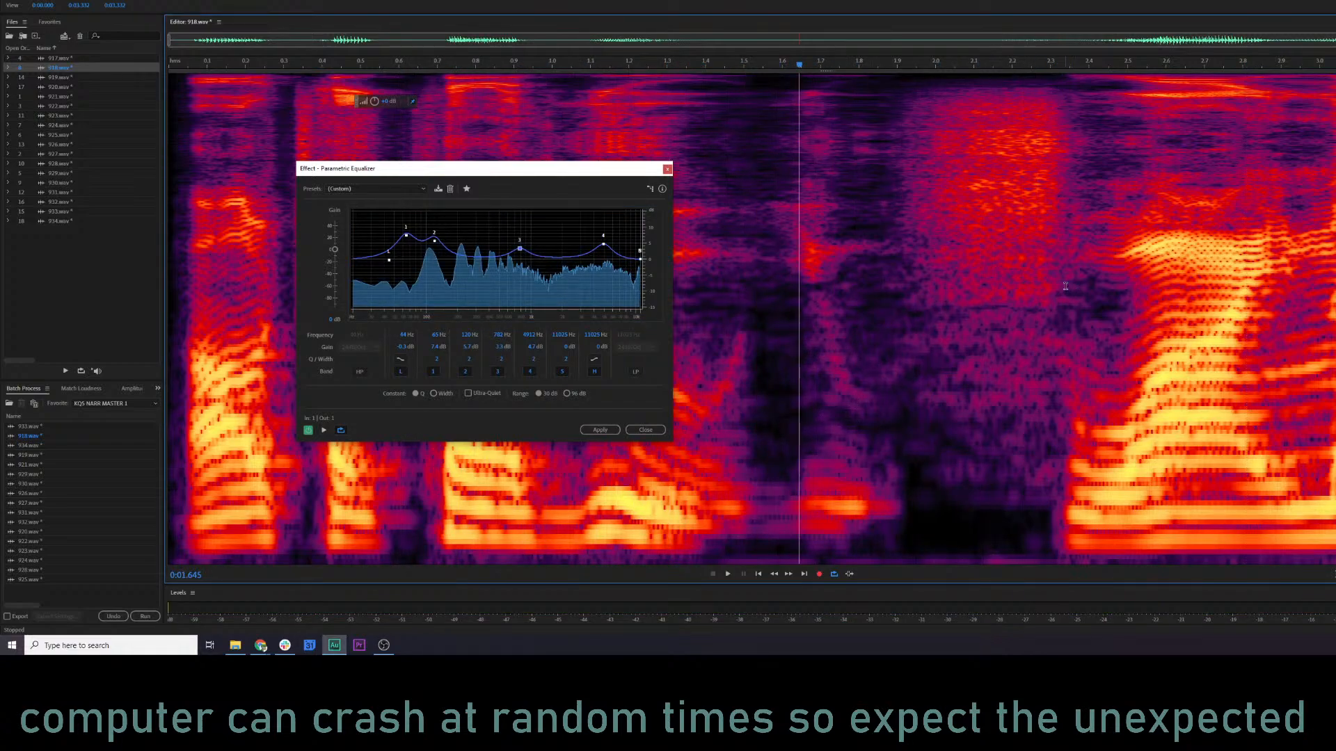
{"action": "left_click", "coordinate": [870, 352]}
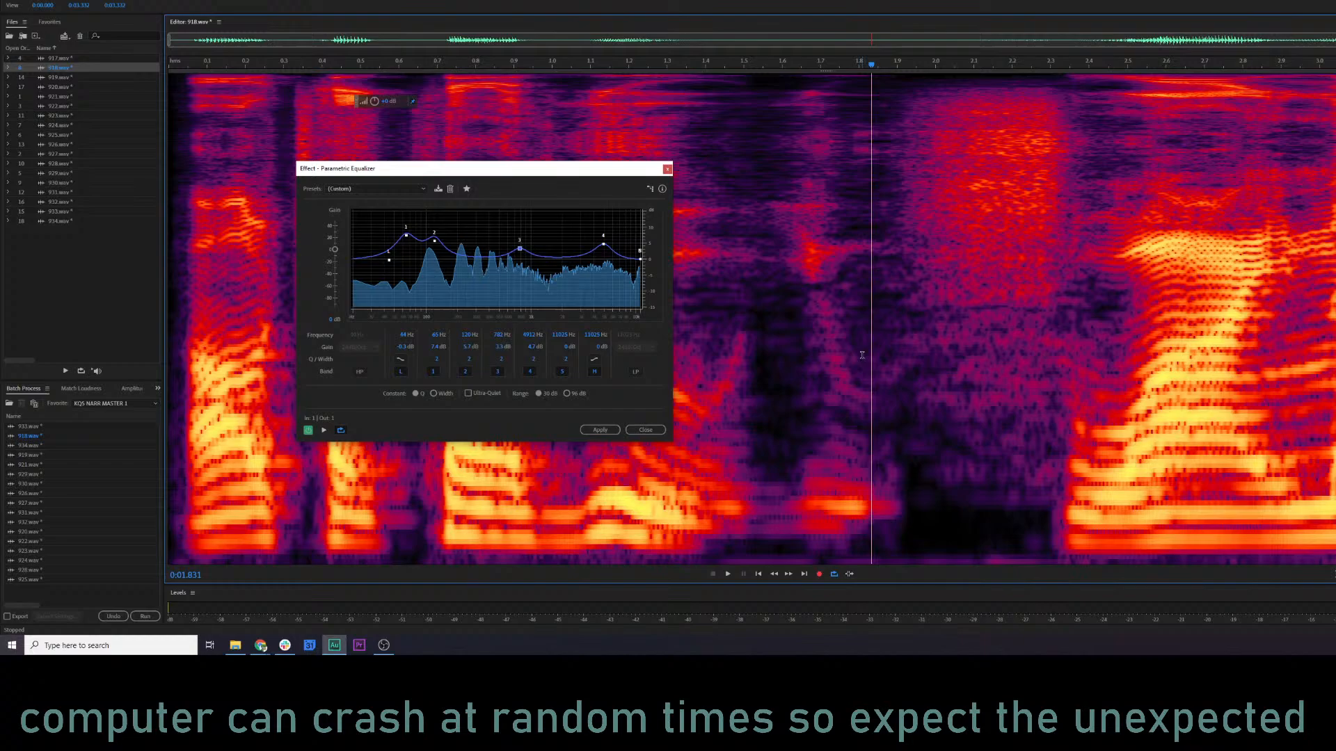
{"action": "left_click", "coordinate": [782, 387]}
{"action": "key", "text": "space"}
{"action": "left_click", "coordinate": [612, 431]}
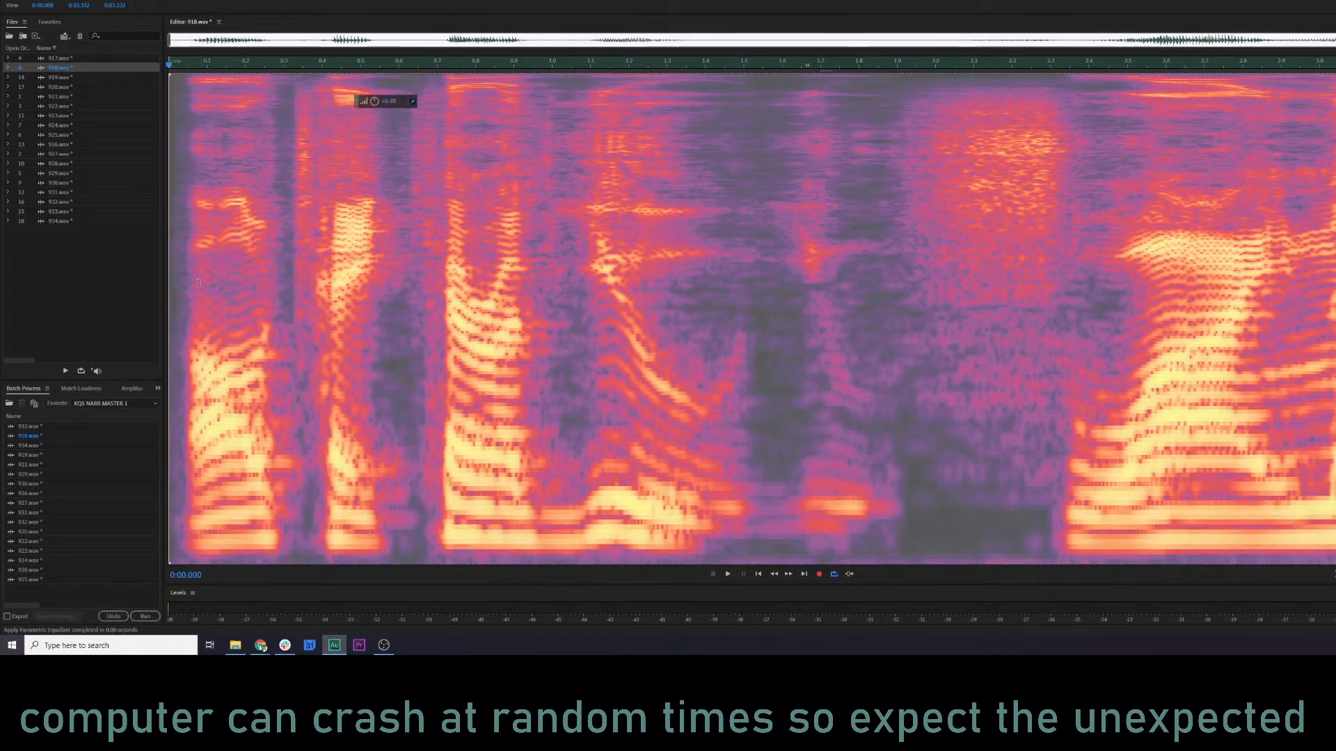
Play the equalized 918.wav, lower the volume of its tail from about 3.03 s onward, and replay the ending.
{"action": "left_click", "coordinate": [179, 275]}
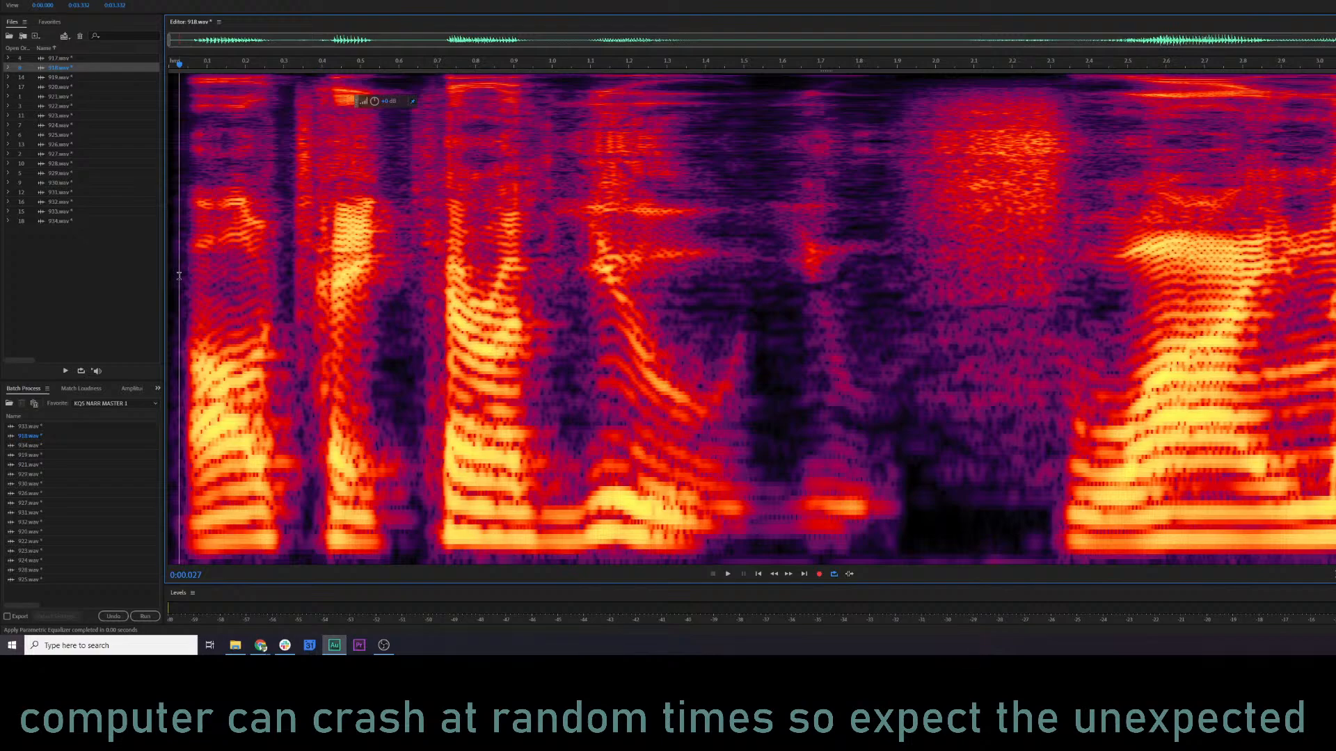
{"action": "key", "text": "space"}
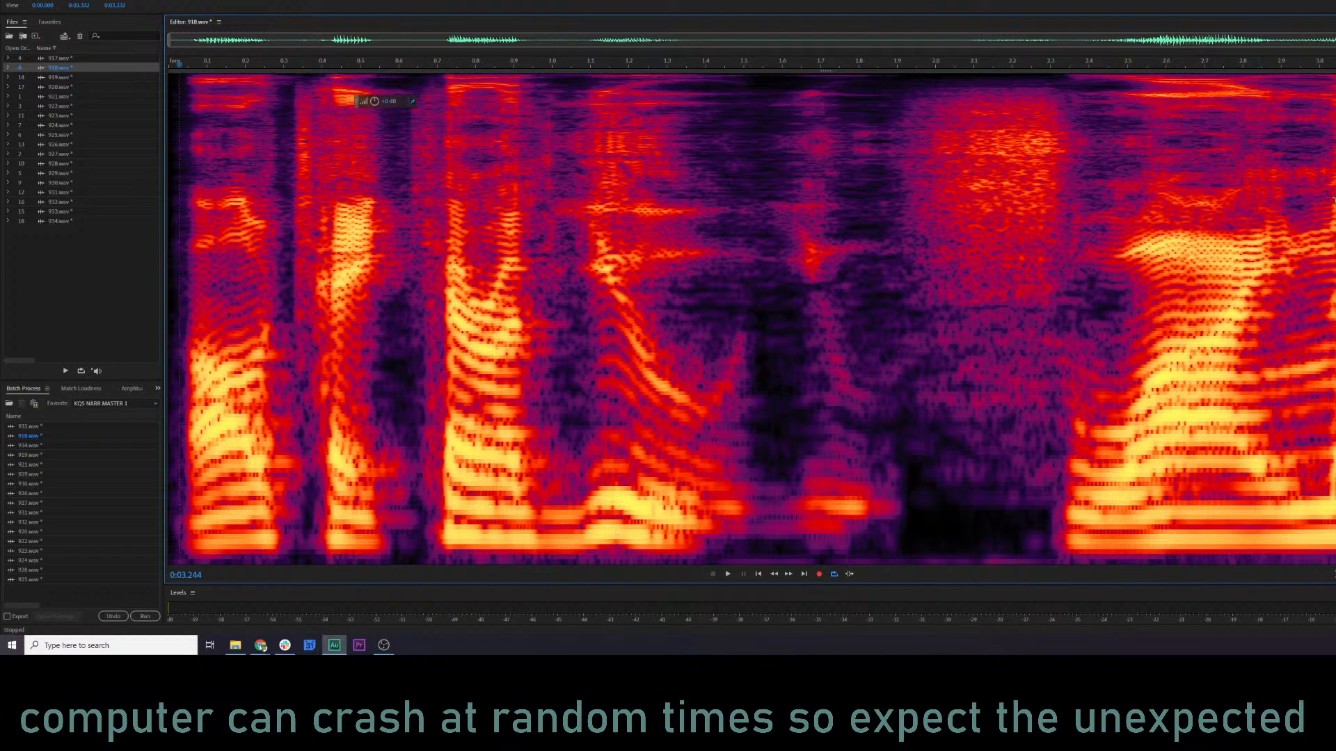
{"action": "left_click", "coordinate": [1330, 201]}
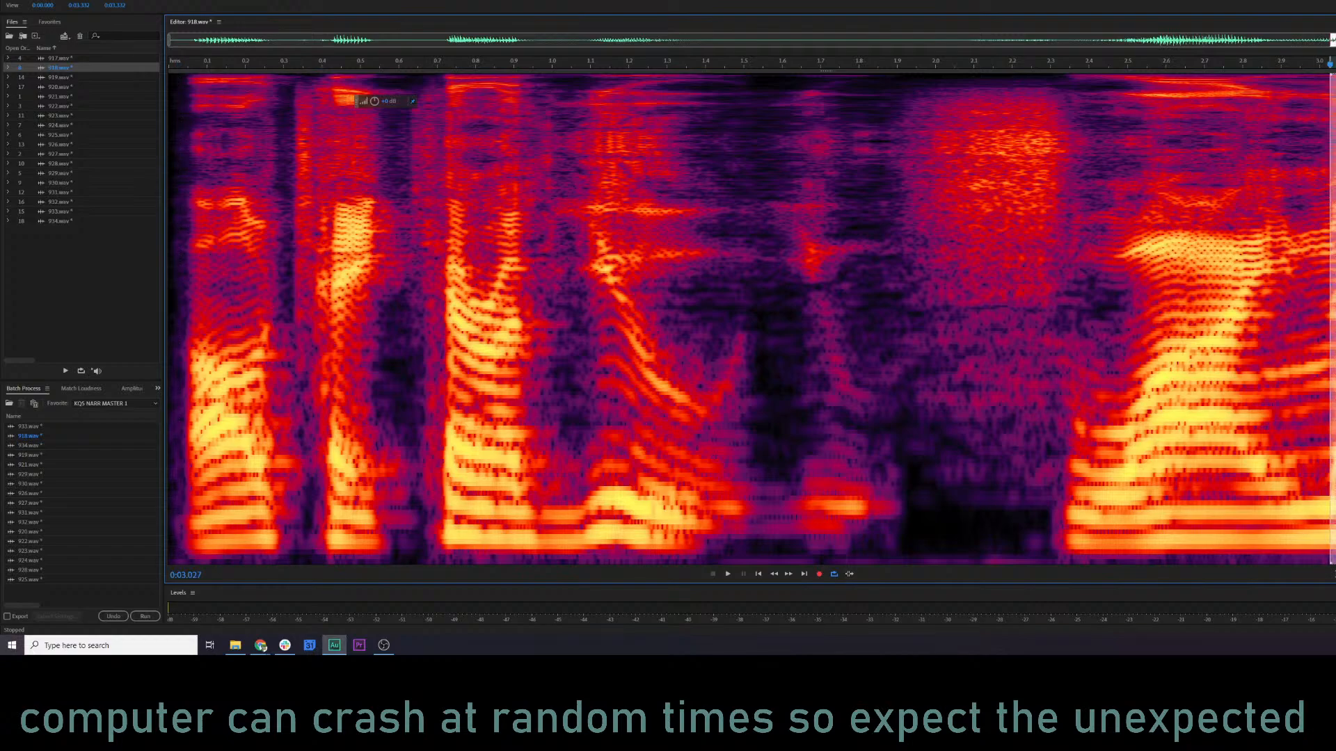
{"action": "left_click_drag", "start_coordinate": [374, 100], "coordinate": [355, 105]}
{"action": "left_click", "coordinate": [869, 291]}
{"action": "key", "text": "space"}
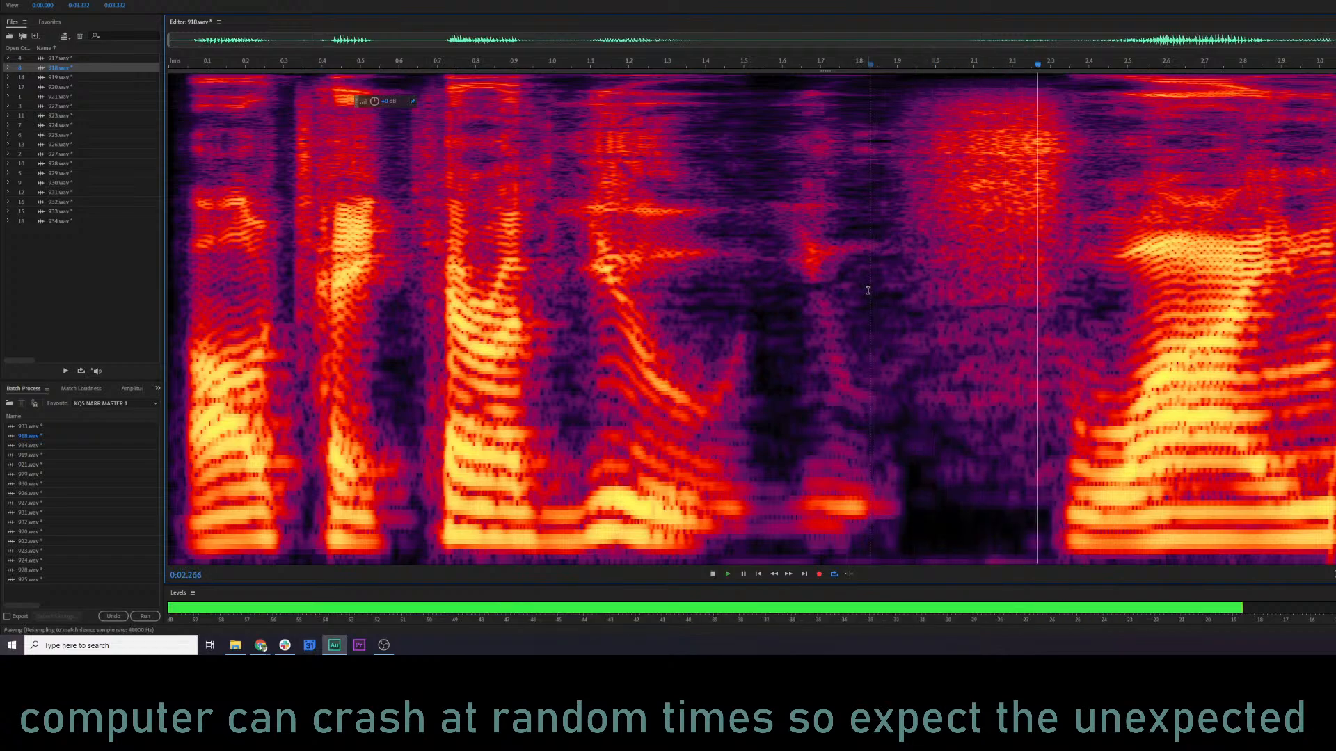
{"action": "key", "text": "space"}
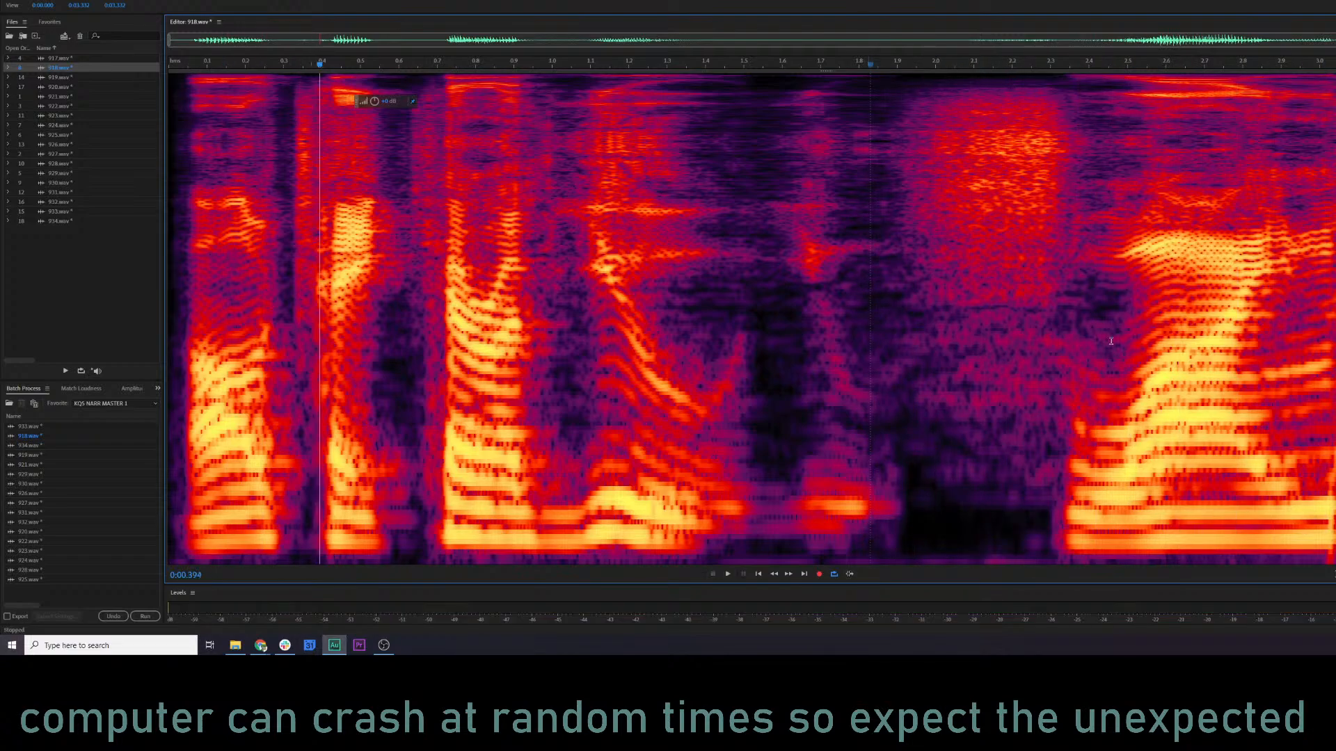
Select the tail of 918.wav from 3.000 s to the end, lower its volume, and listen to the transition.
{"action": "key", "text": "End"}
{"action": "left_click_drag", "start_coordinate": [1329, 249], "coordinate": [1321, 249]}
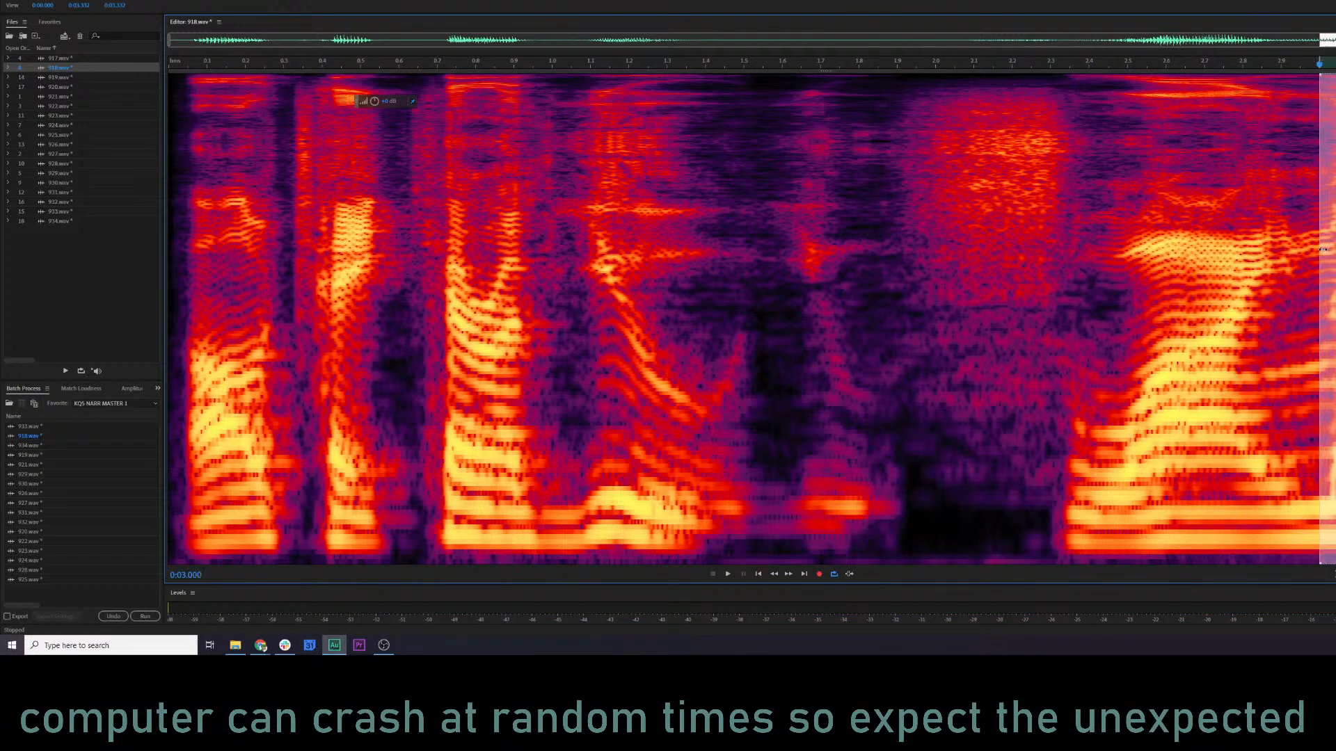
{"action": "key", "text": "ctrl+p"}
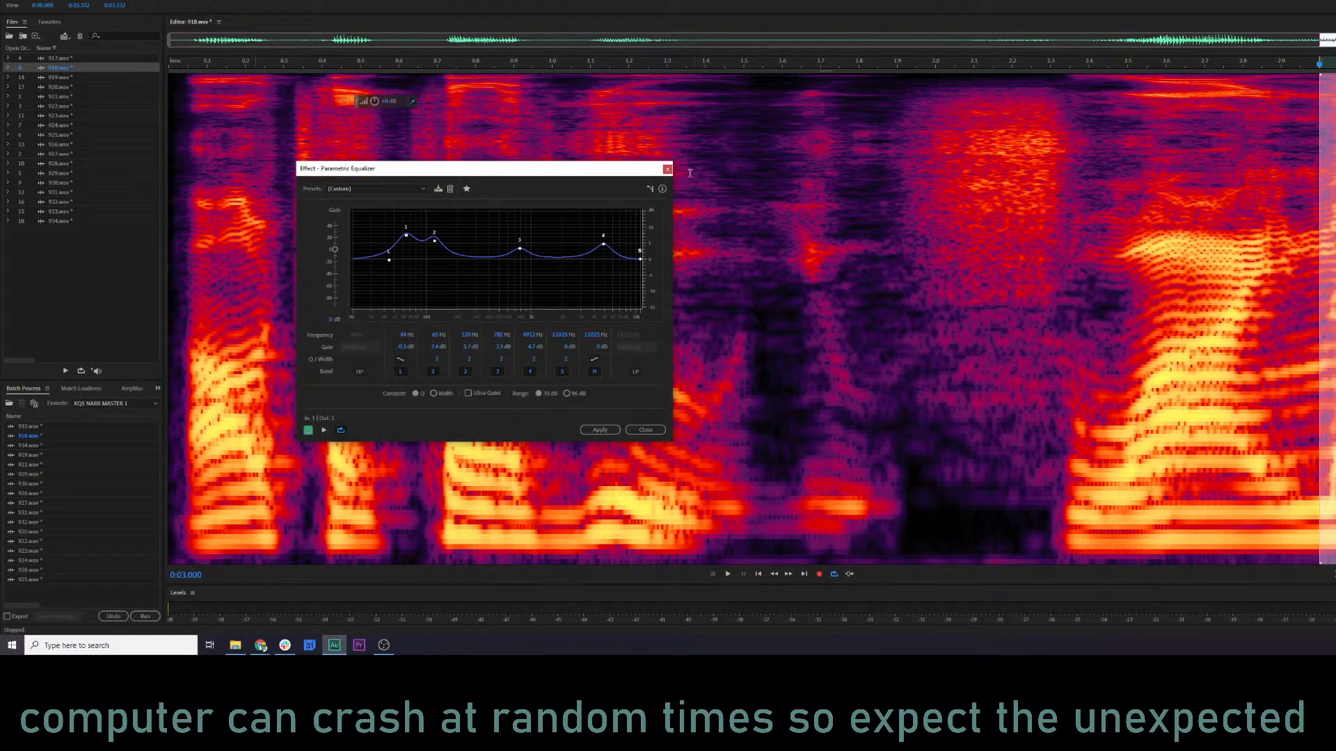
{"action": "left_click", "coordinate": [667, 169]}
{"action": "left_click_drag", "start_coordinate": [368, 105], "coordinate": [337, 100]}
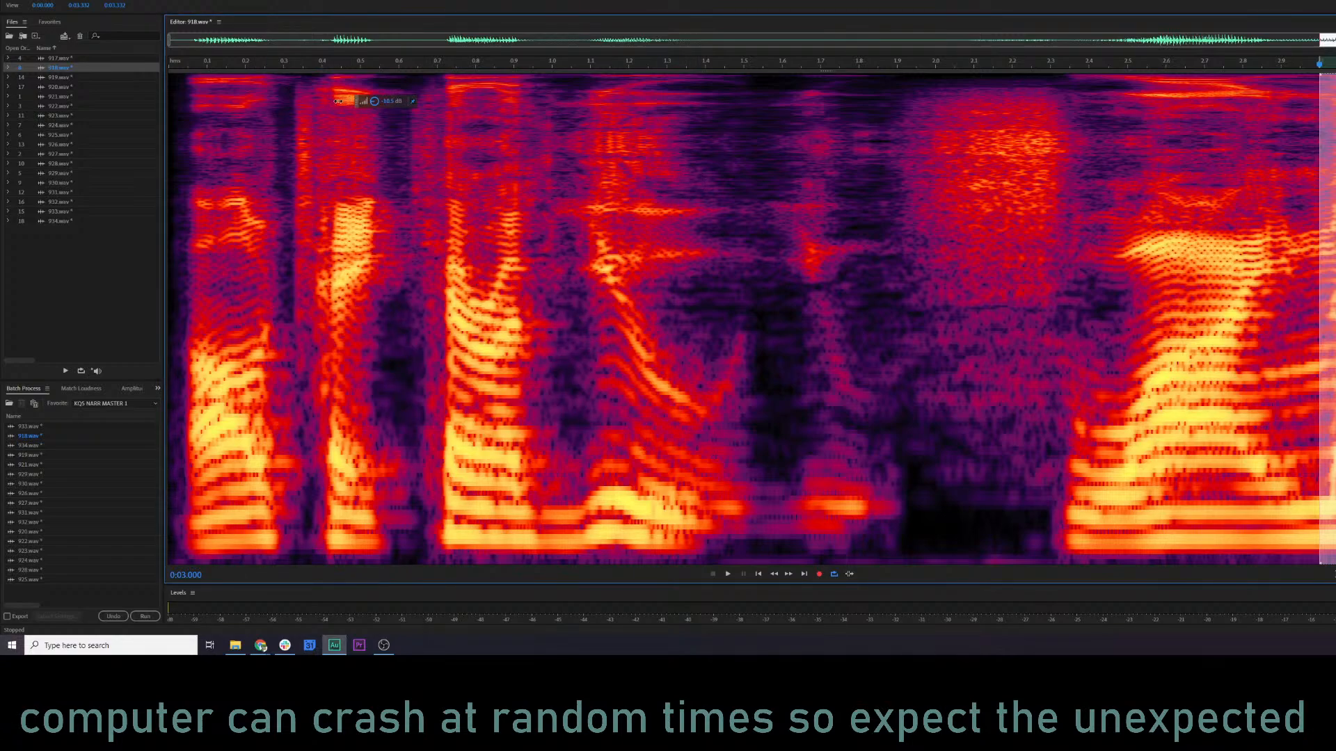
{"action": "left_click", "coordinate": [653, 289]}
{"action": "key", "text": "space"}
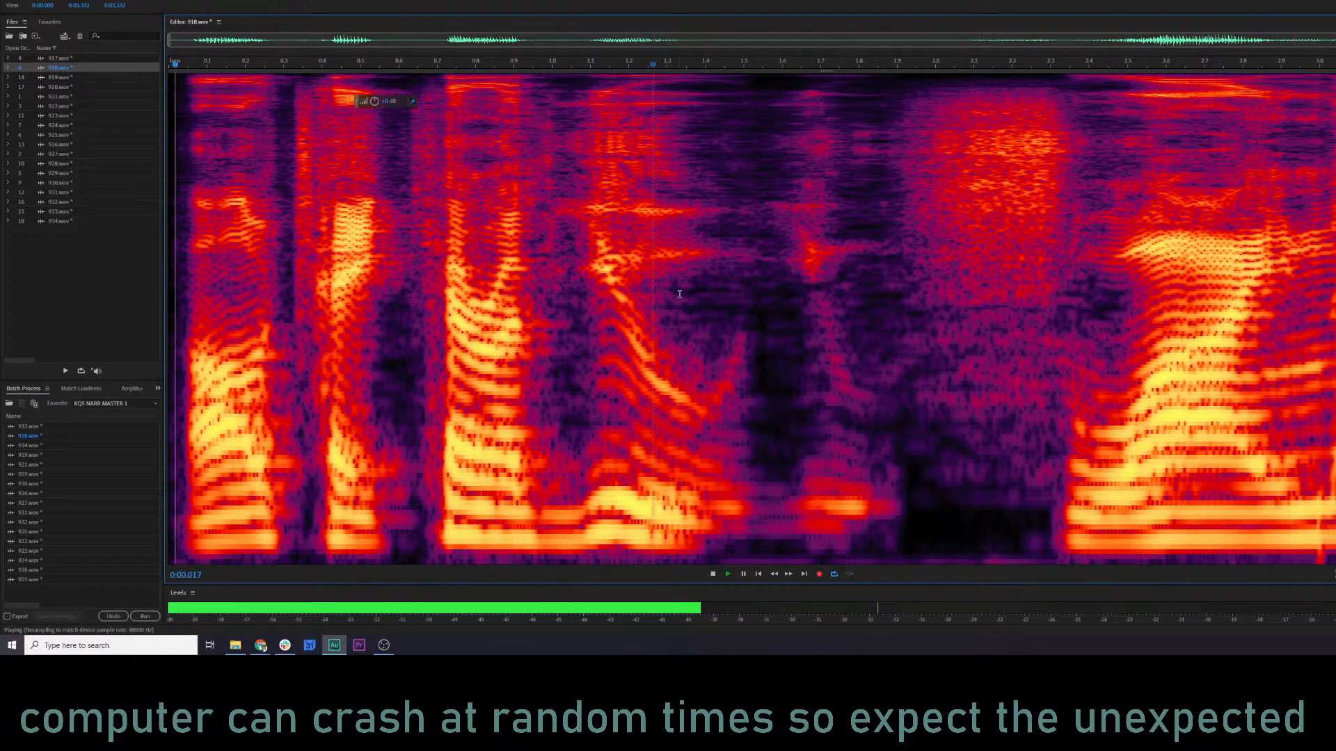
{"action": "key", "text": "space"}
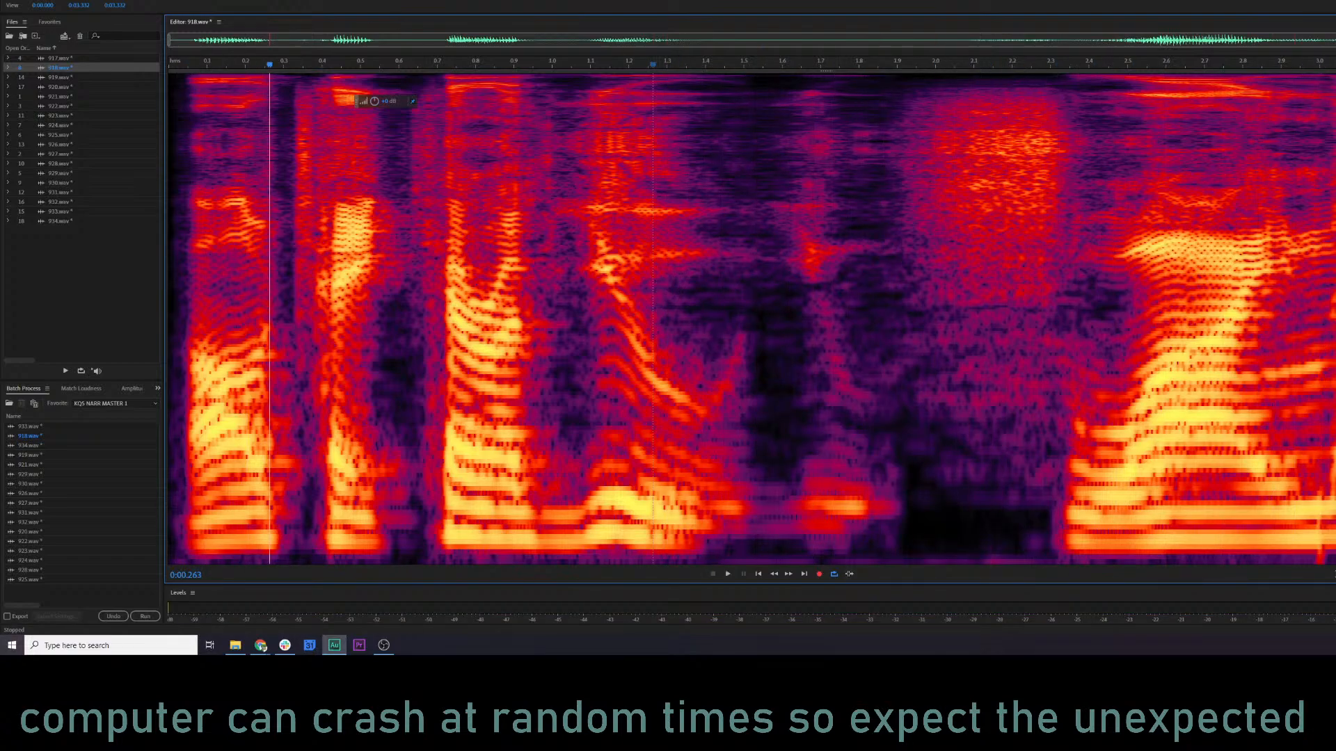
Lower the volume of a small frequency area in the tail from about 3.02 s, and play the ending again.
{"action": "left_click_drag", "start_coordinate": [1335, 460], "coordinate": [1326, 445]}
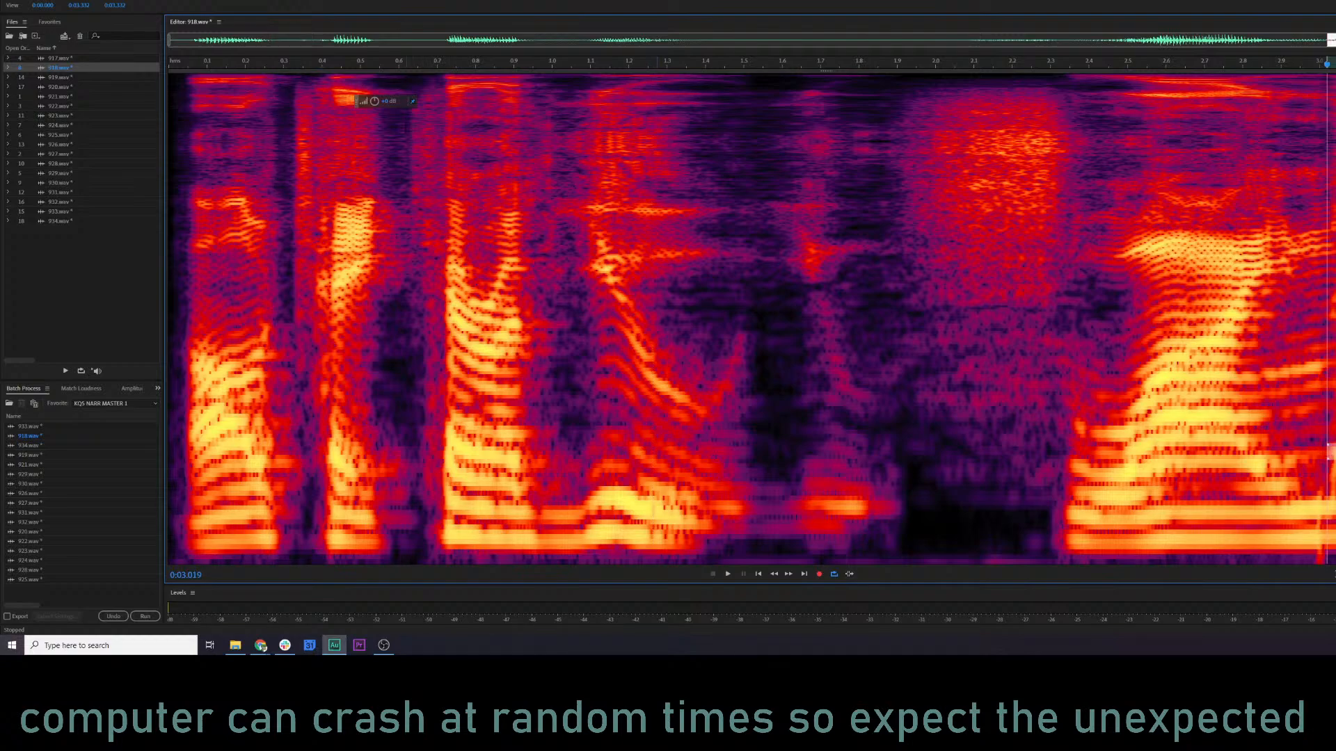
{"action": "left_click_drag", "start_coordinate": [374, 102], "coordinate": [350, 109]}
{"action": "left_click", "coordinate": [973, 306]}
{"action": "key", "text": "space"}
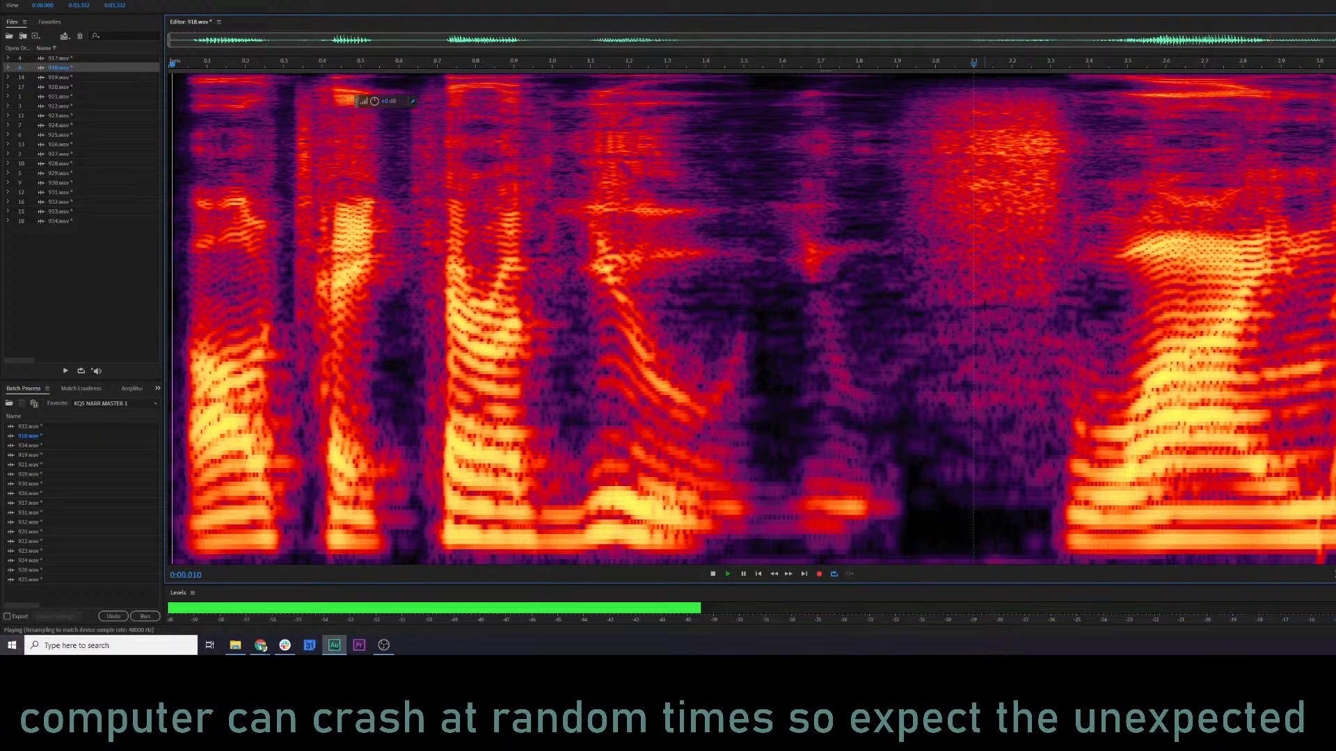
{"action": "key", "text": "space"}
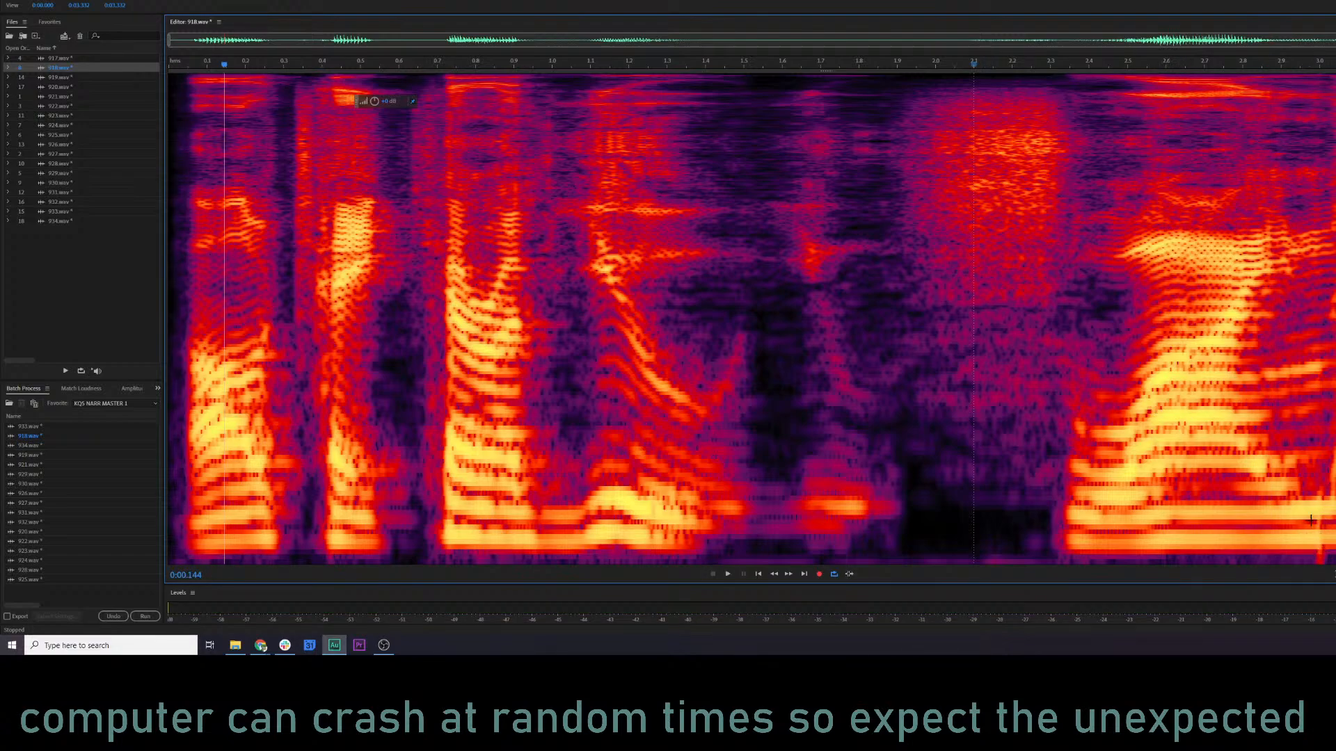
Select the low frequencies of the narrow section starting at about 2.99 s, reduce their volume, and replay the ending.
{"action": "key", "text": "space"}
{"action": "key", "text": "space"}
{"action": "left_click_drag", "start_coordinate": [1315, 490], "coordinate": [1326, 579]}
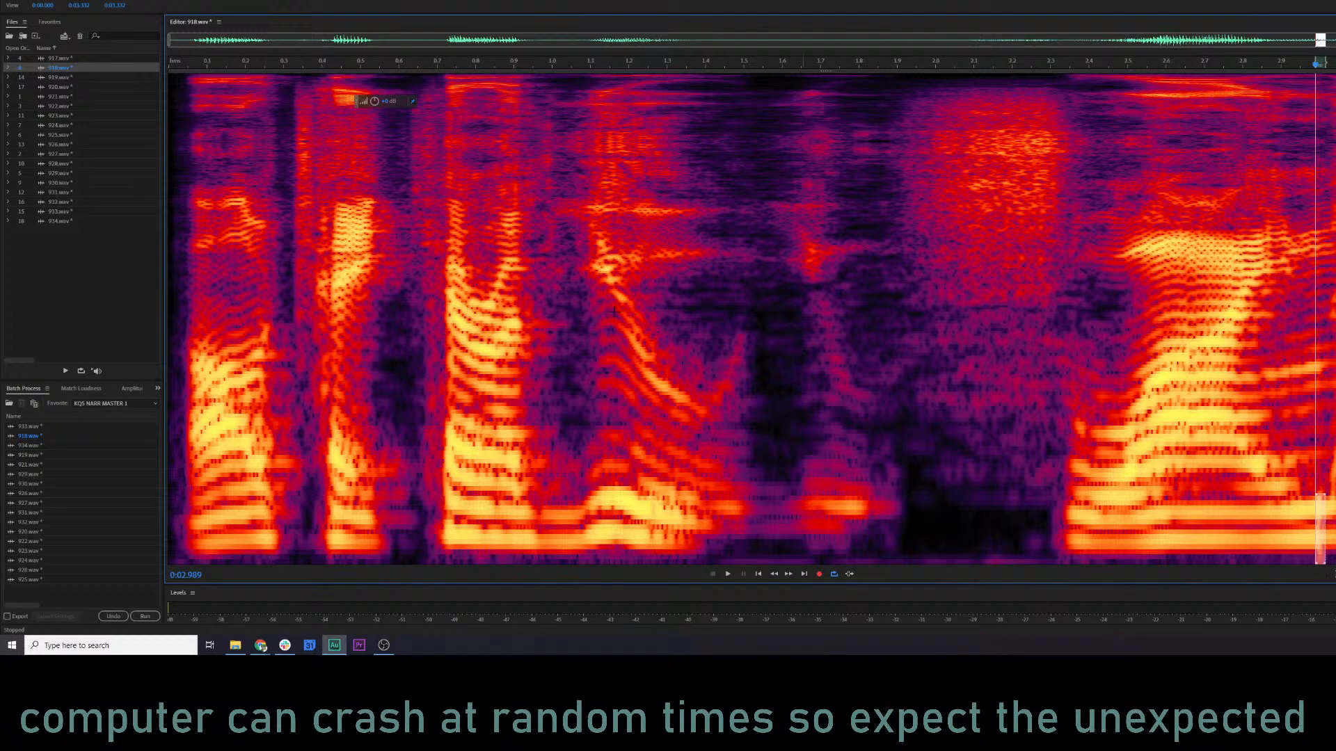
{"action": "left_click_drag", "start_coordinate": [373, 101], "coordinate": [365, 102]}
{"action": "key", "text": "space"}
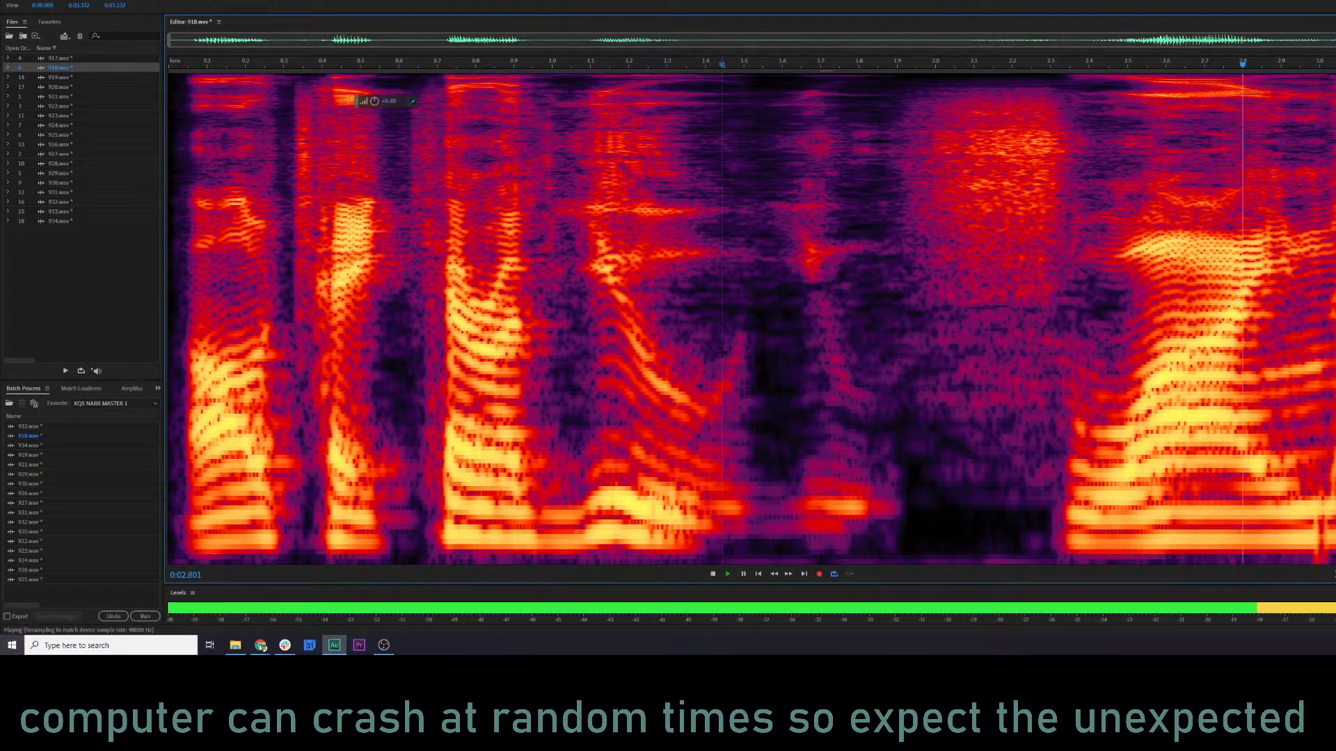
{"action": "key", "text": "space"}
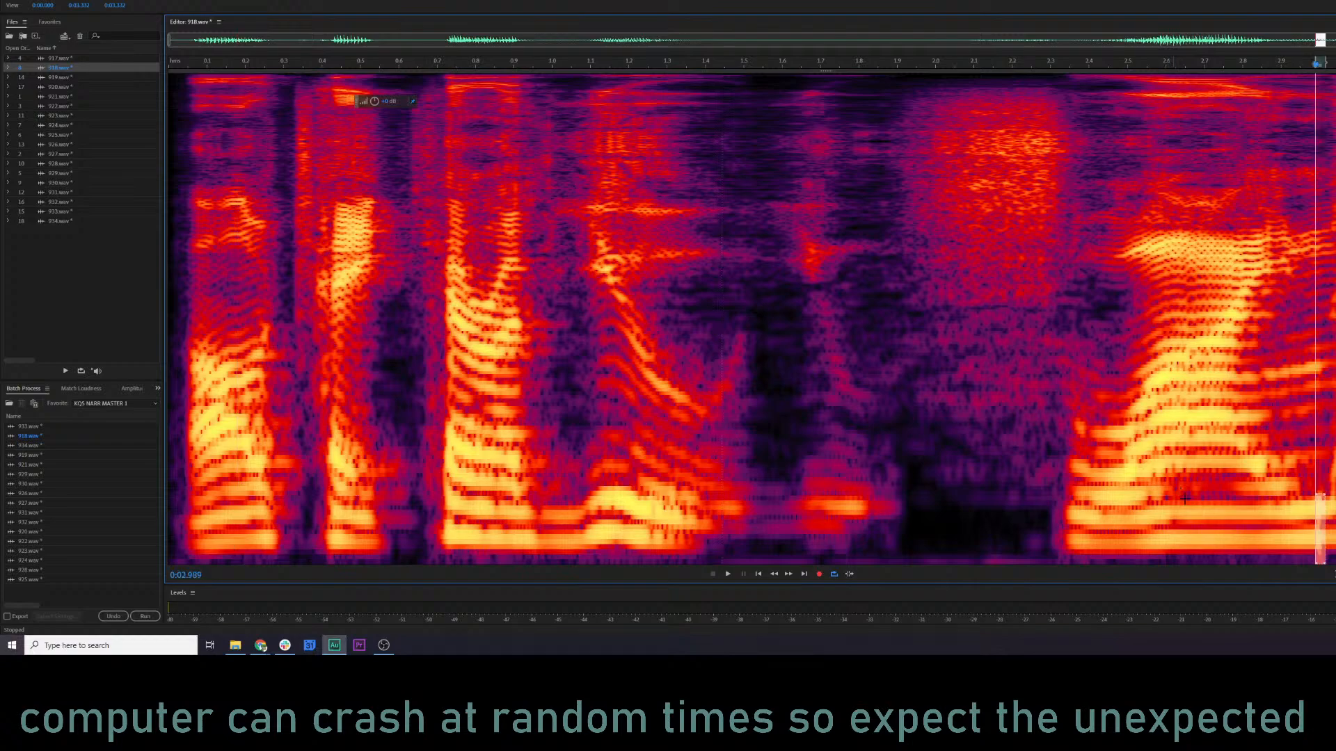
{"action": "left_click", "coordinate": [1158, 491]}
{"action": "key", "text": "space"}
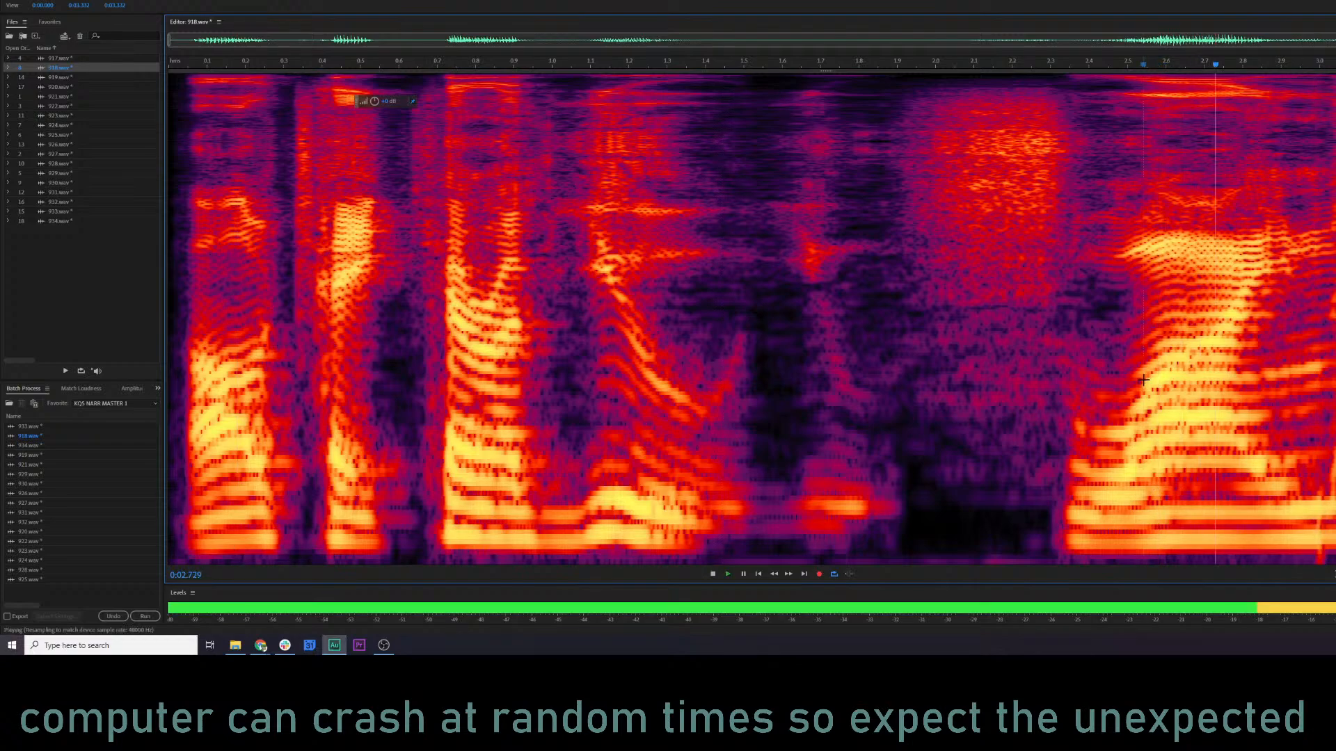
{"action": "key", "text": "space"}
{"action": "left_click", "coordinate": [945, 420]}
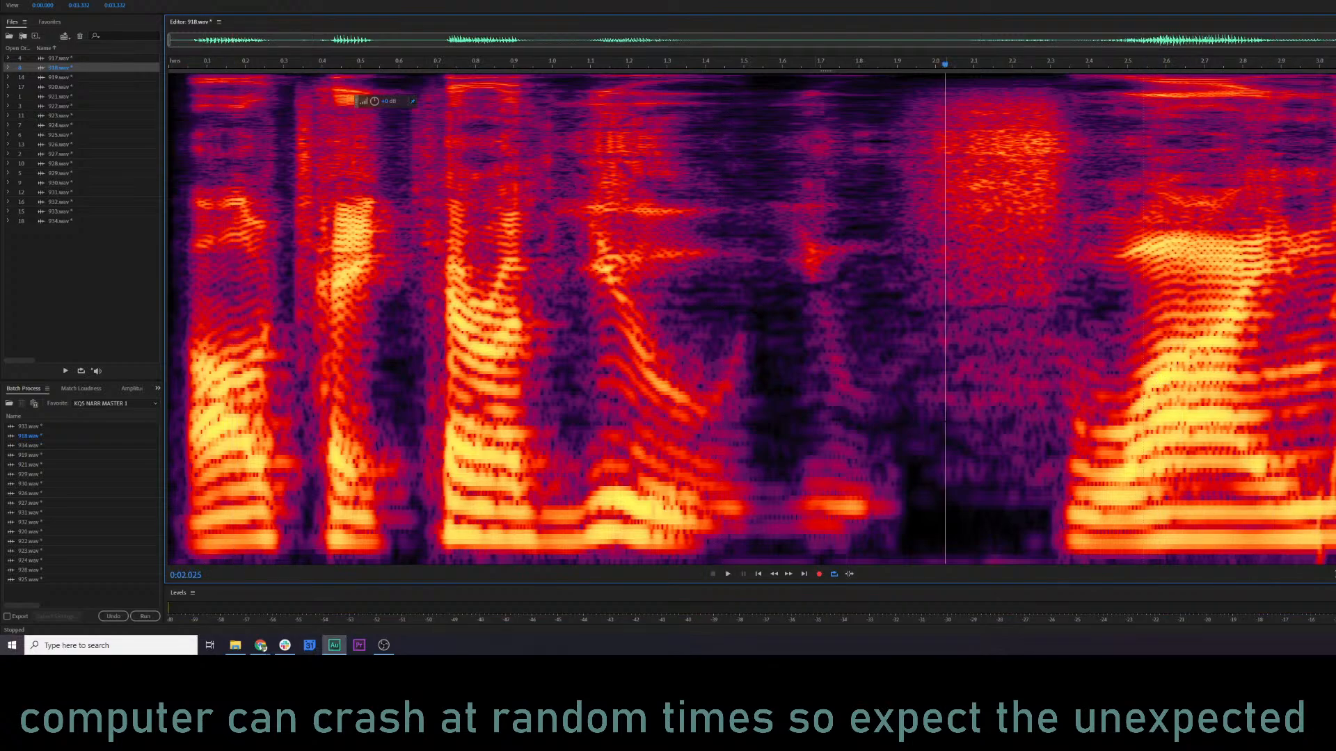
Play 918.wav from its beginning in the waveform display, and return to the spectral frequency display with the playhead at about 0.84 s.
{"action": "left_click", "coordinate": [590, 417]}
{"action": "left_click", "coordinate": [176, 334]}
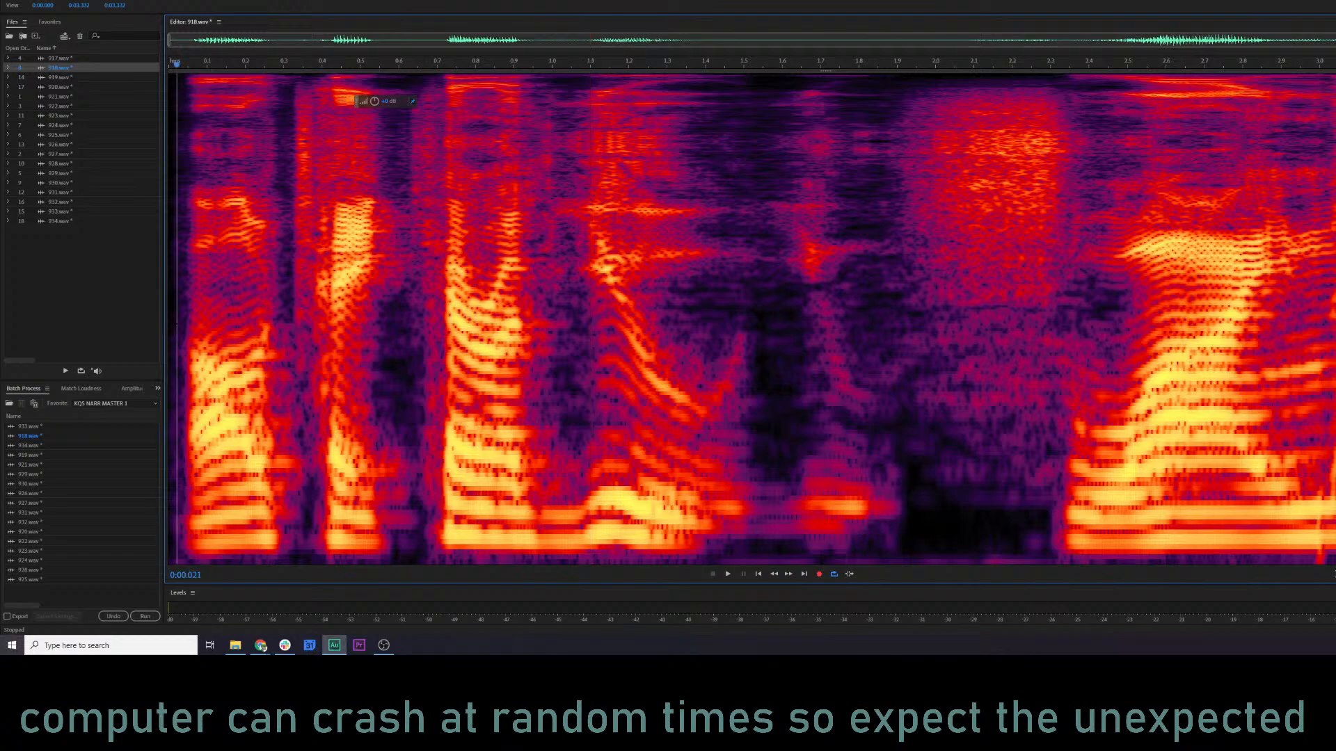
{"action": "left_click", "coordinate": [1033, 270]}
{"action": "key", "text": "shift+d"}
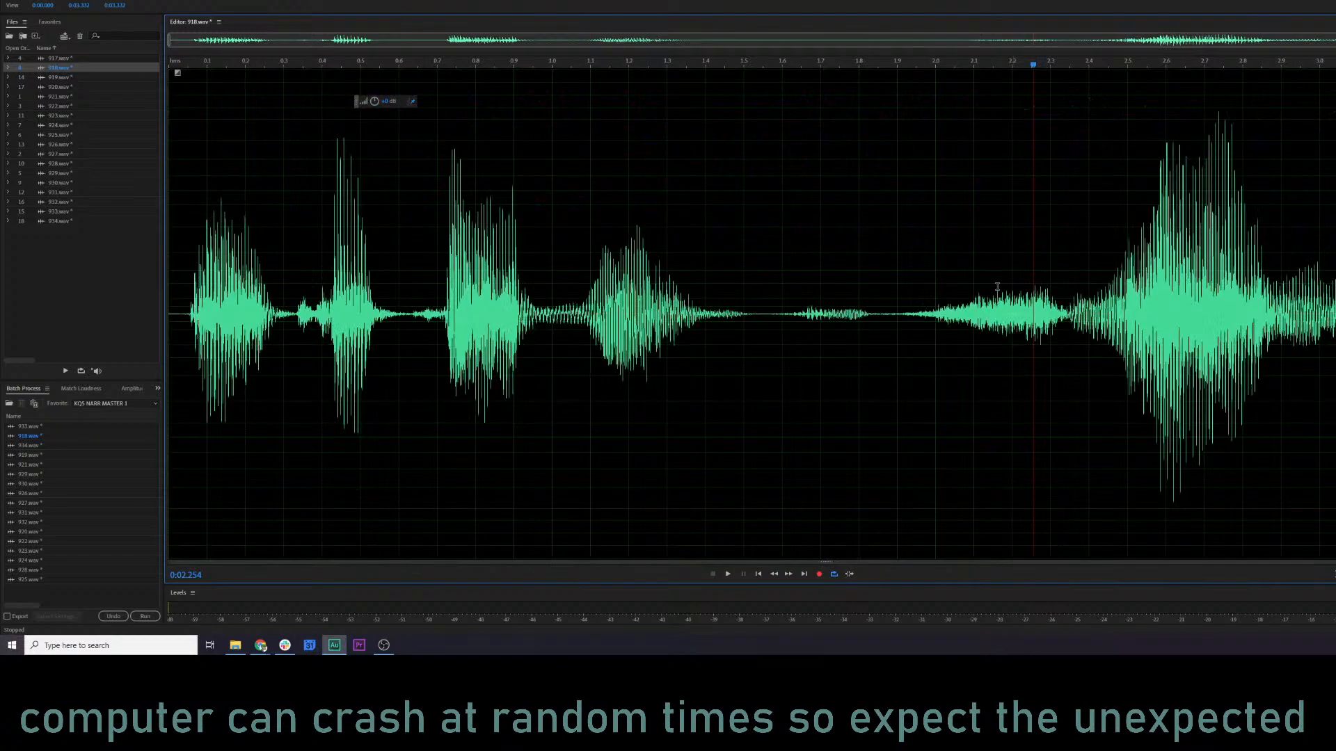
{"action": "left_click", "coordinate": [499, 226]}
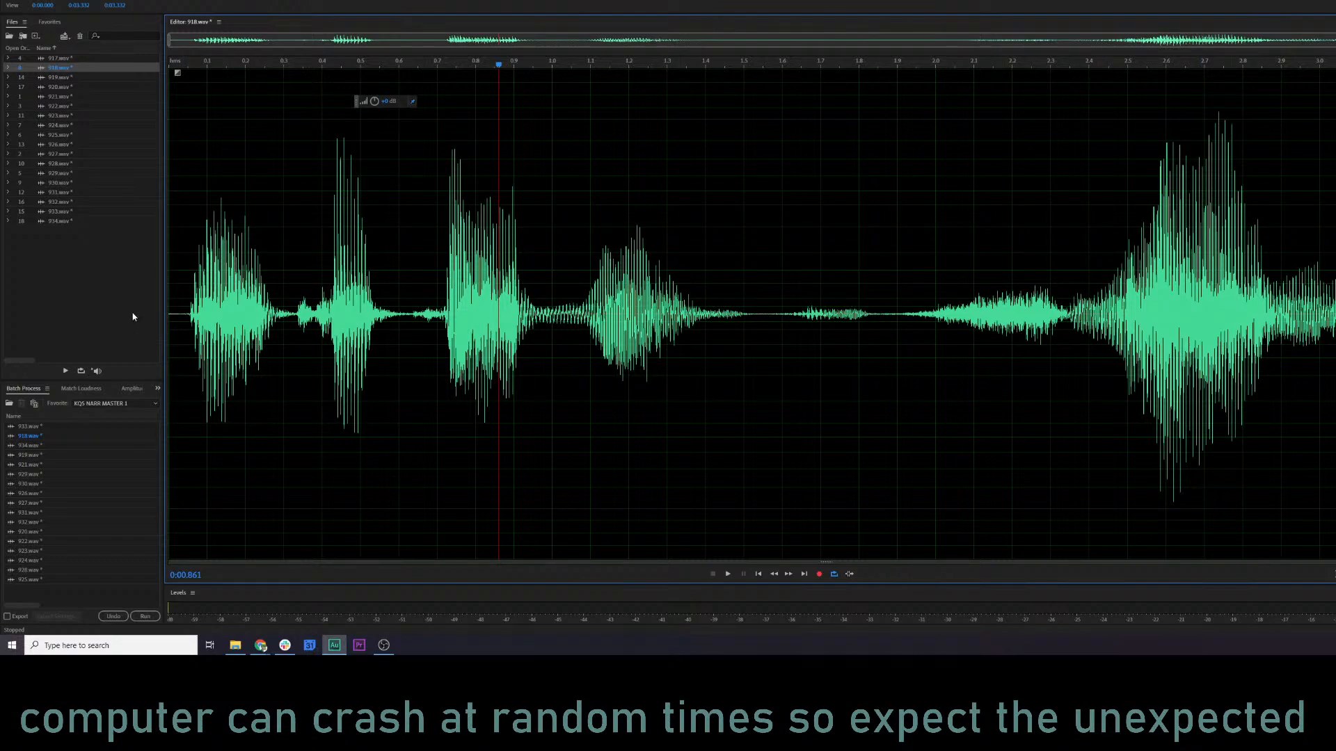
{"action": "left_click", "coordinate": [174, 299]}
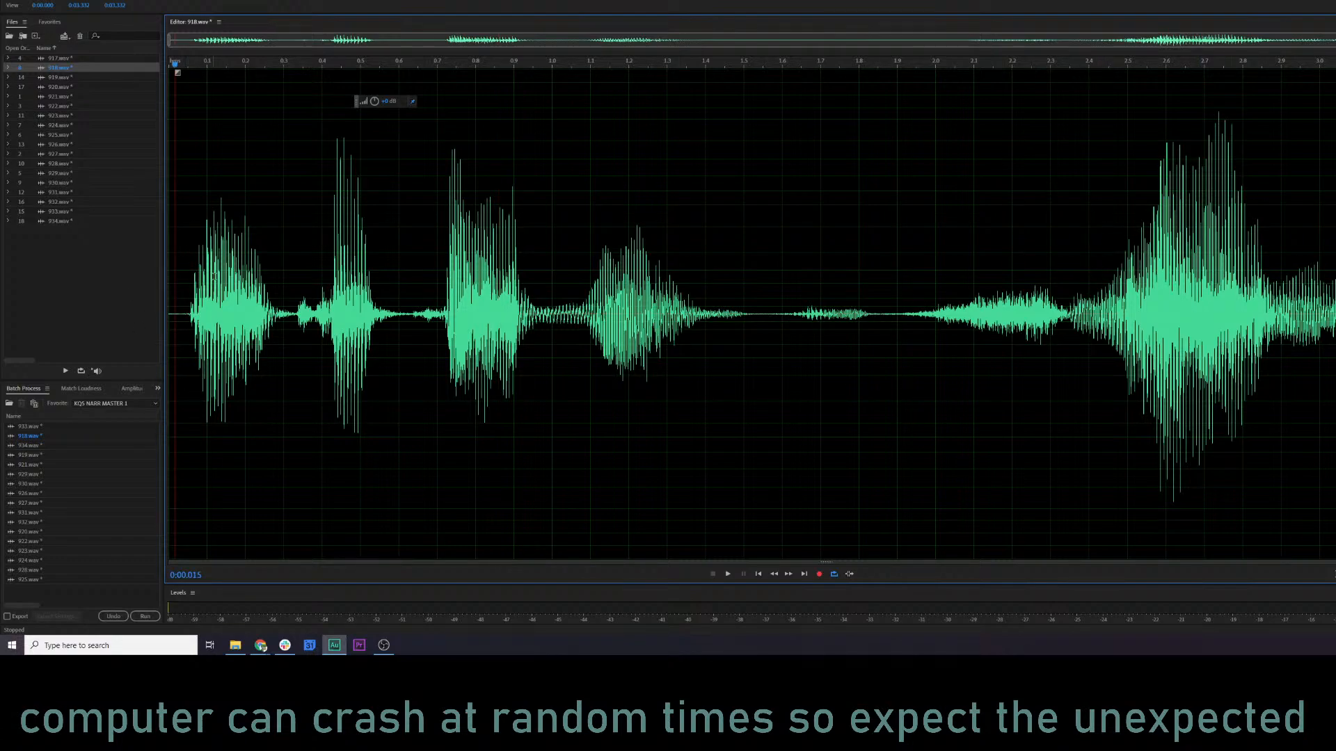
{"action": "key", "text": "space"}
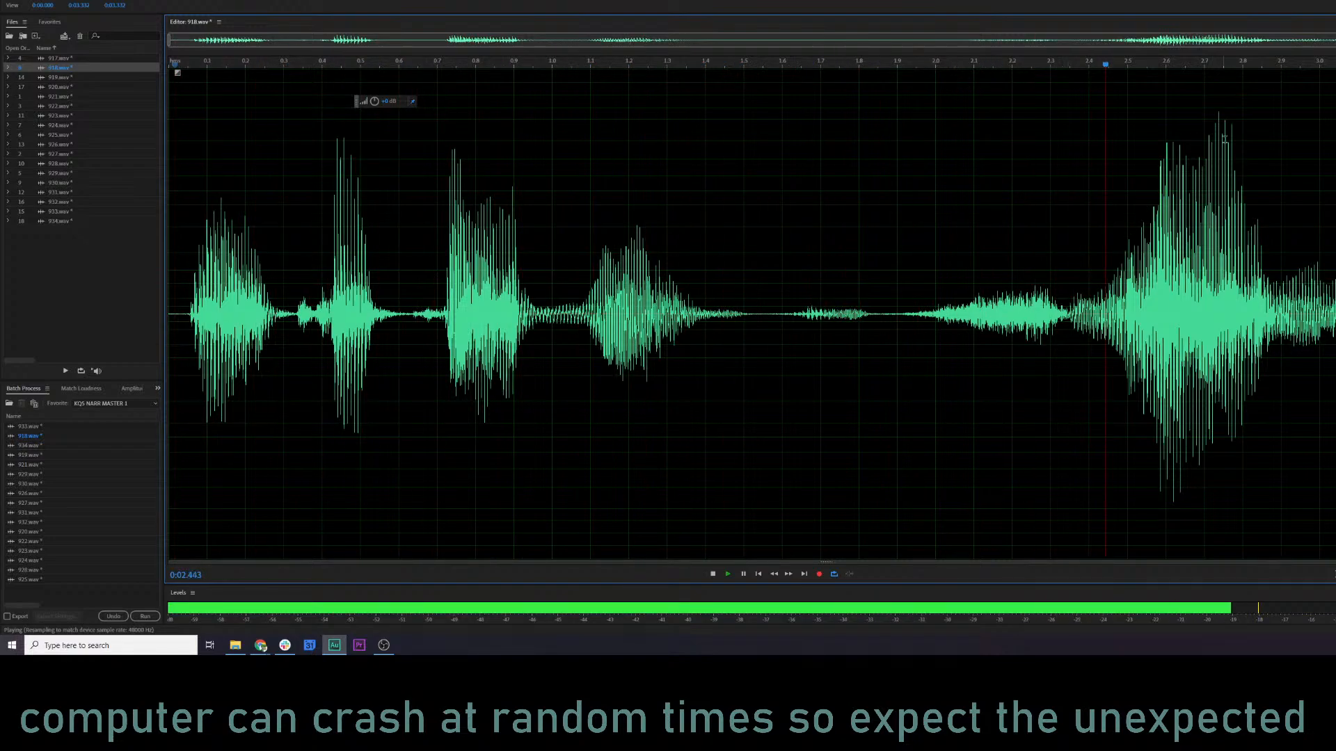
{"action": "key", "text": "shift+d"}
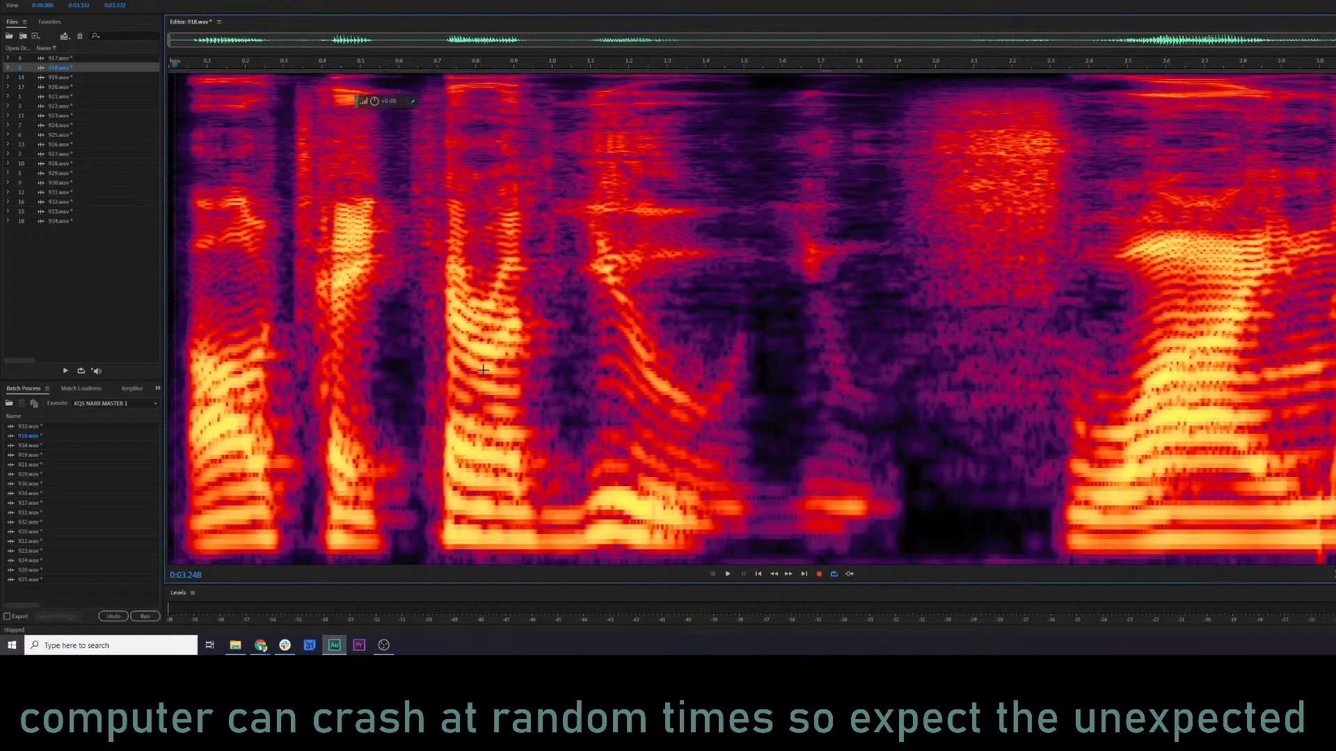
{"action": "left_click", "coordinate": [492, 383]}
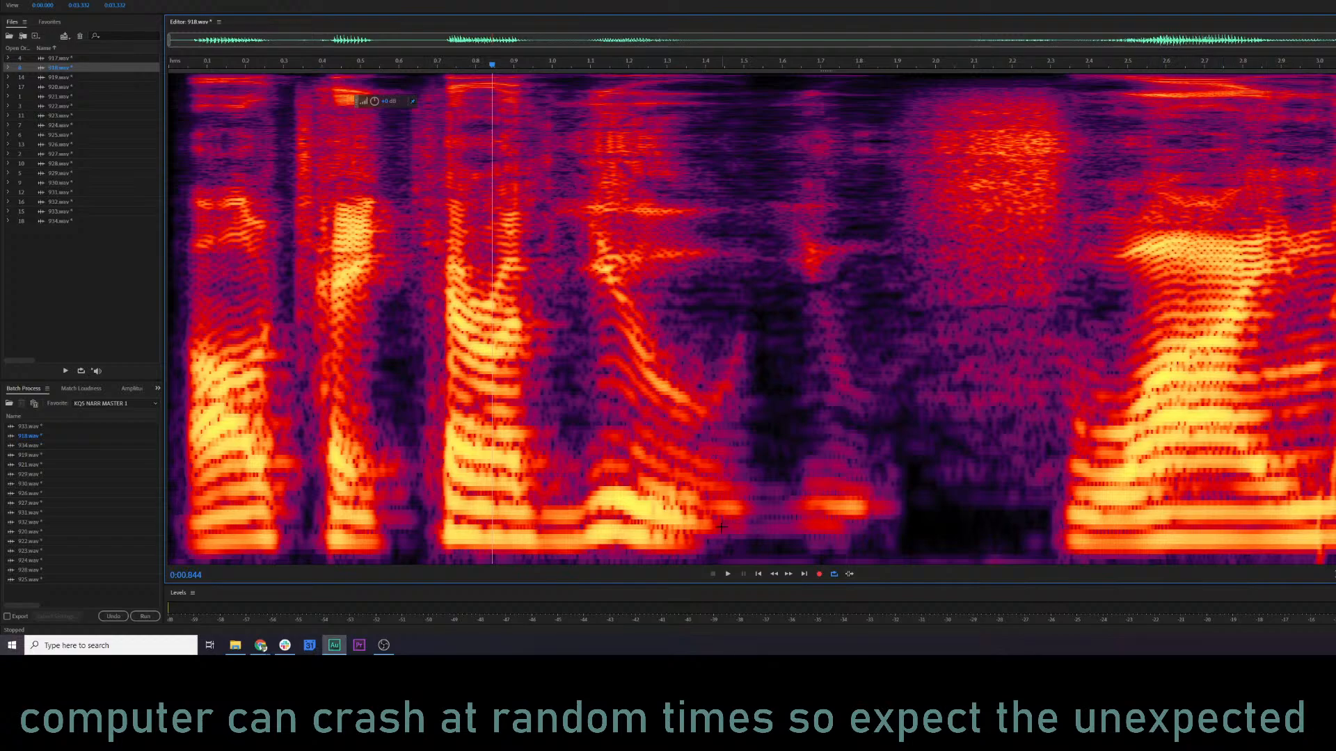
Play 918.wav from about 0.04 s, and play it again from about 2.02 s.
{"action": "left_click", "coordinate": [207, 462]}
{"action": "left_click", "coordinate": [185, 457]}
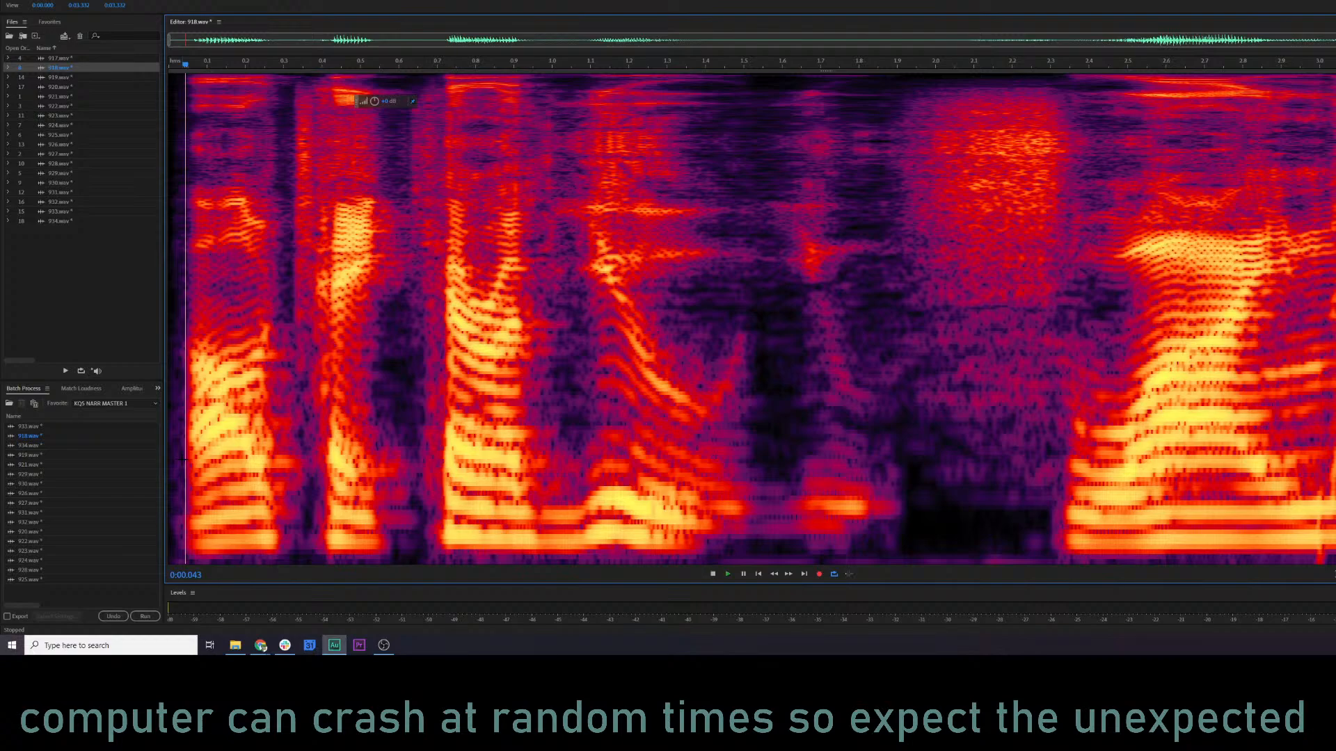
{"action": "key", "text": "space"}
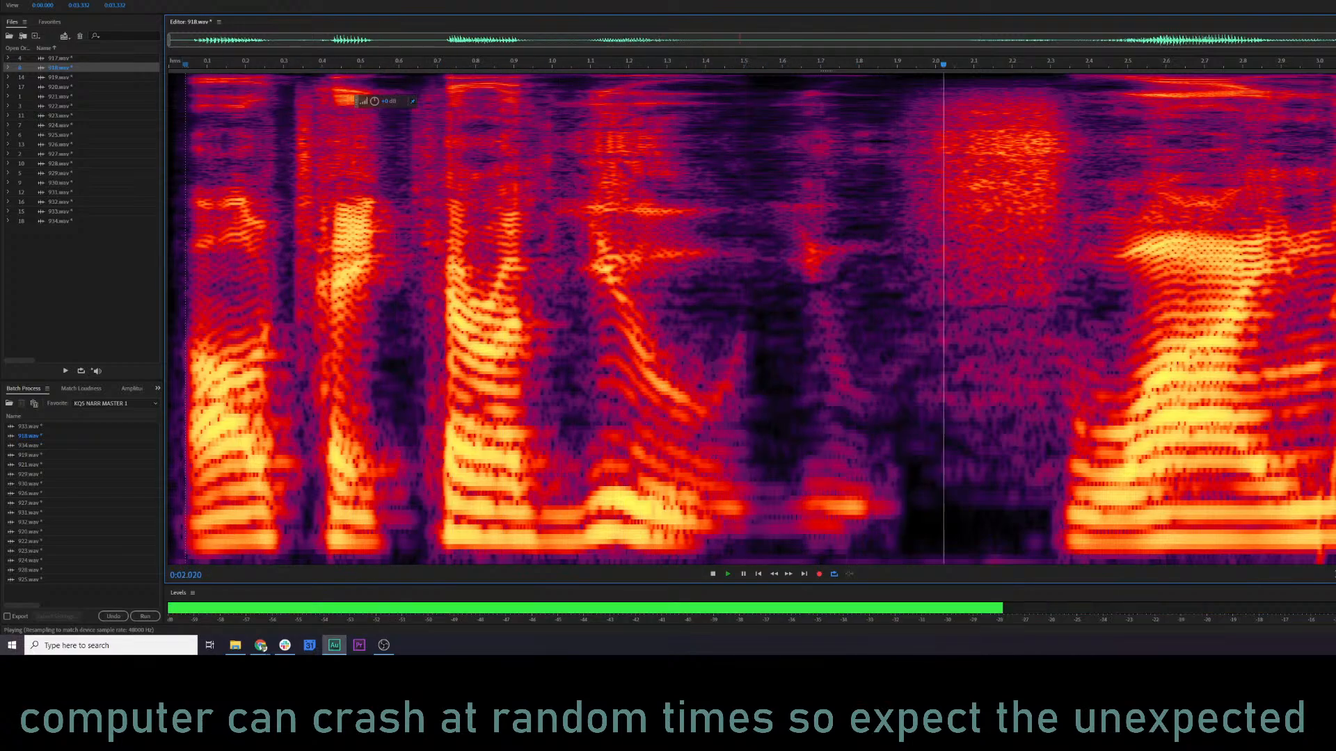
{"action": "left_click", "coordinate": [1258, 448]}
{"action": "left_click", "coordinate": [941, 394]}
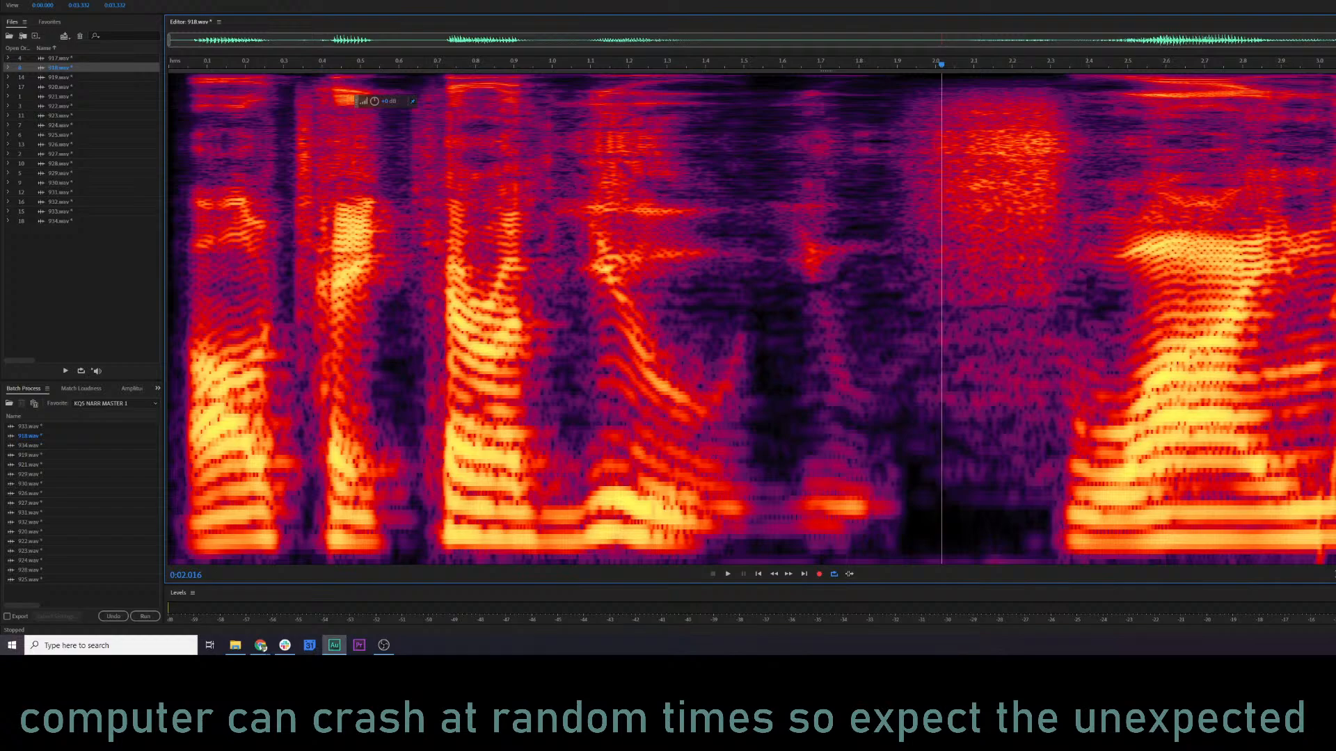
{"action": "key", "text": "space"}
{"action": "key", "text": "space"}
Lower the volume of the high-frequency noise area between about 1.88 and 2.34 s in 918.wav, and listen from about 1.14 s.
{"action": "mouse_move", "coordinate": [889, 83]}
{"action": "left_mouse_down"}
{"action": "mouse_move", "coordinate": [1087, 294]}
{"action": "mouse_move", "coordinate": [1066, 307]}
{"action": "left_mouse_up"}
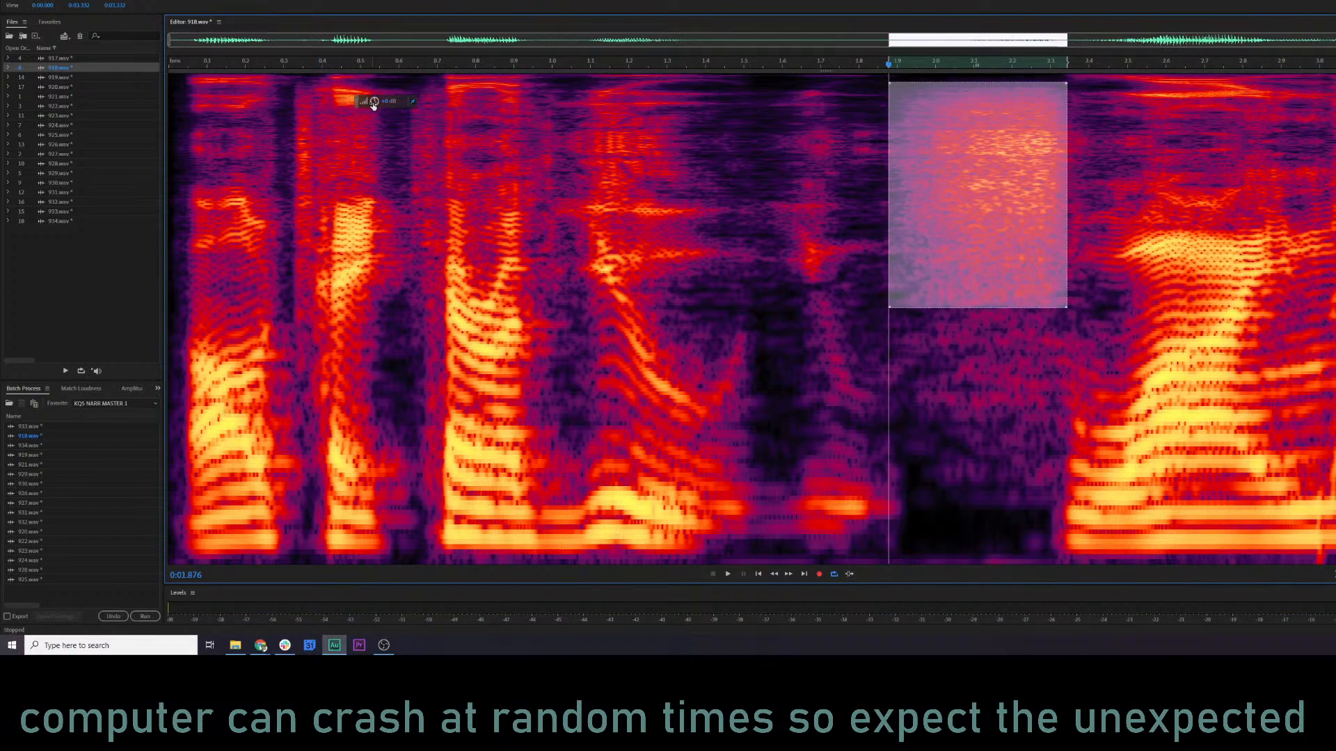
{"action": "left_click_drag", "start_coordinate": [373, 103], "coordinate": [348, 104]}
{"action": "left_click", "coordinate": [606, 262]}
{"action": "key", "text": "space"}
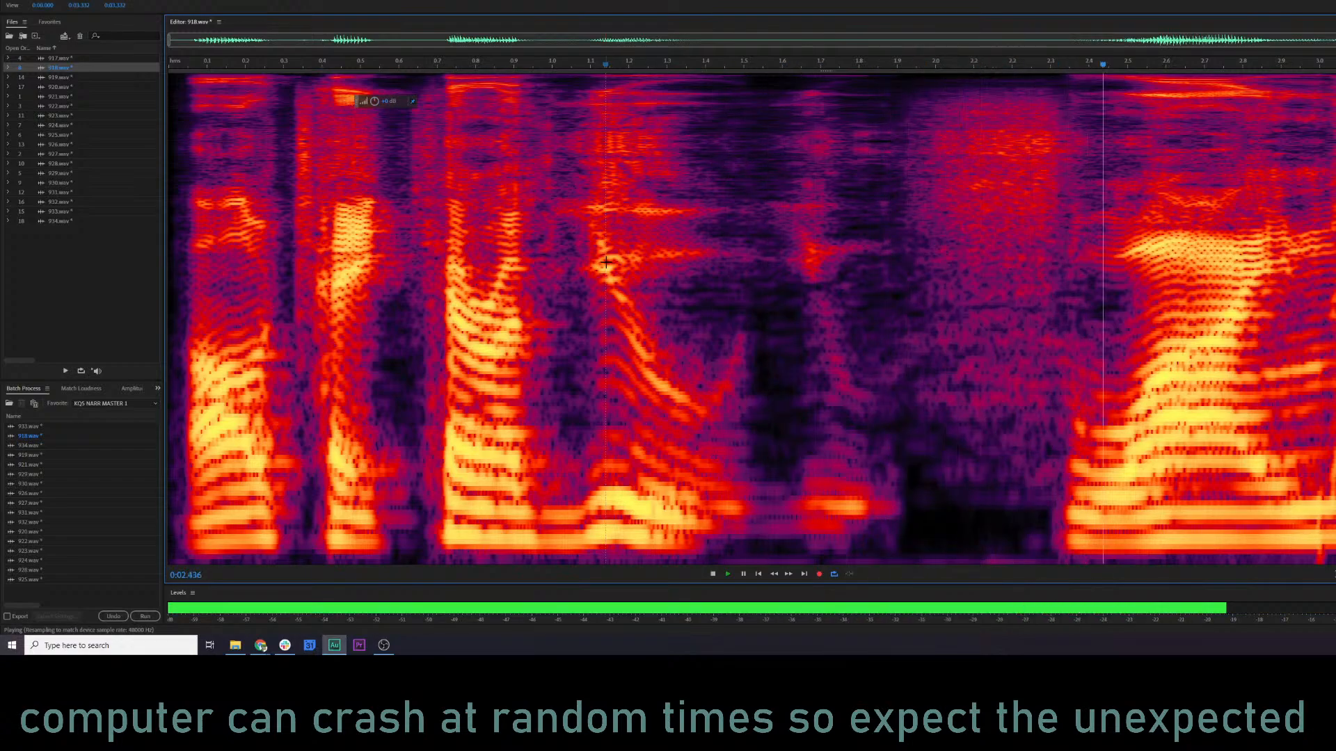
{"action": "key", "text": "space"}
Reduce the same high-frequency area from about 1.88 to 2.34 s a little further, and replay from about 0.92 s.
{"action": "left_click_drag", "start_coordinate": [888, 82], "coordinate": [1067, 307]}
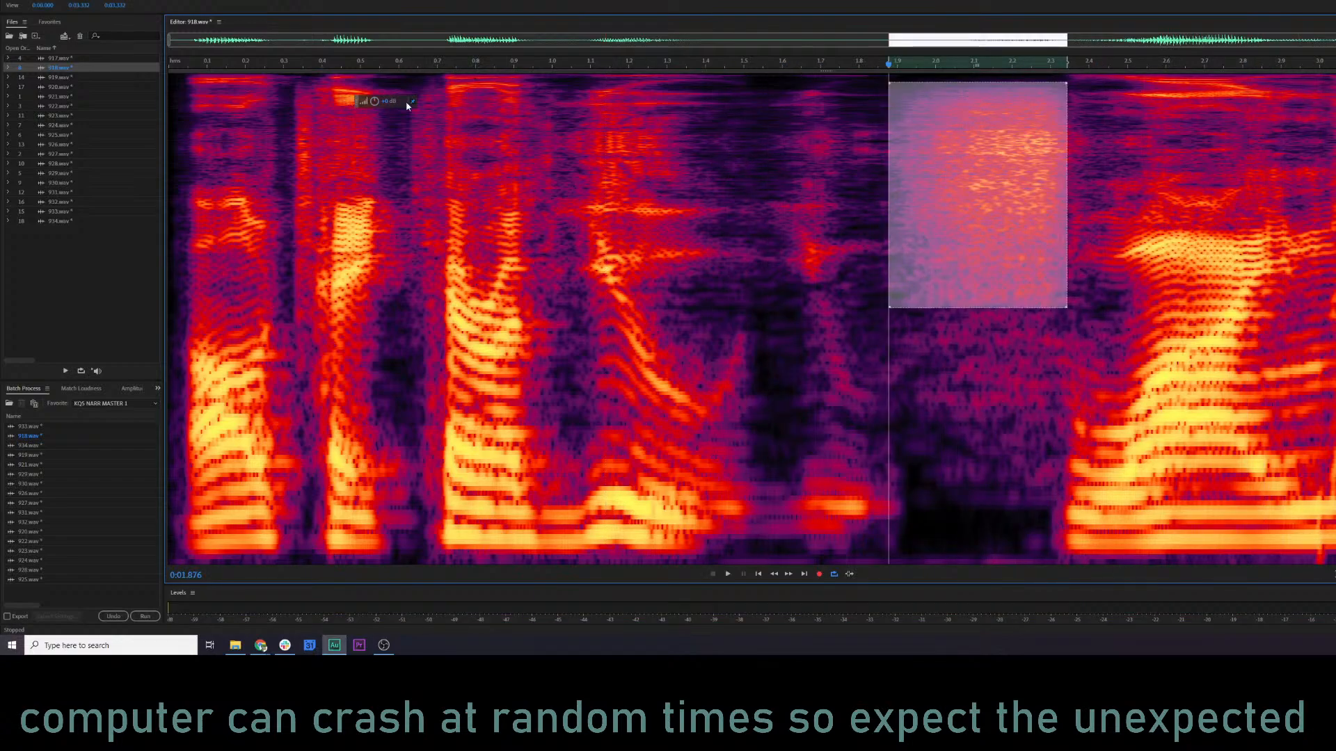
{"action": "left_click_drag", "start_coordinate": [374, 101], "coordinate": [363, 102]}
{"action": "left_click", "coordinate": [523, 243]}
{"action": "key", "text": "space"}
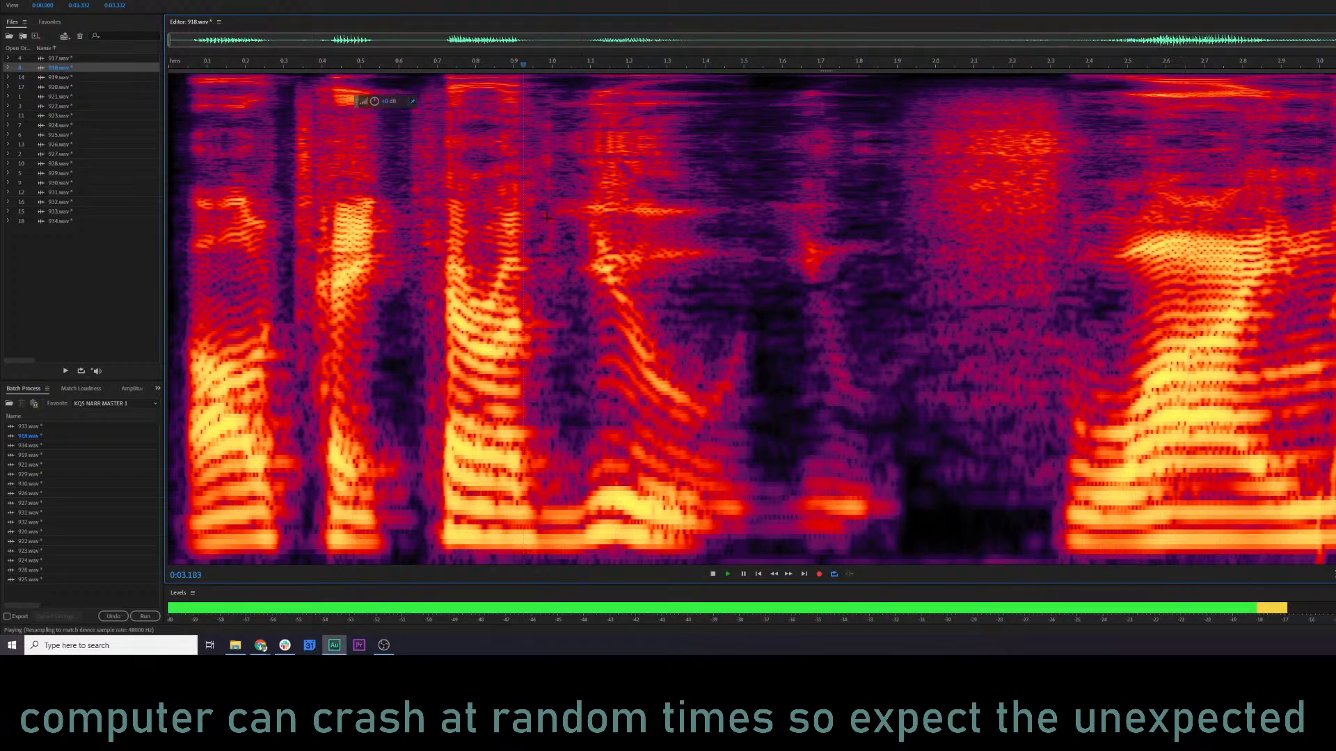
{"action": "key", "text": "space"}
{"action": "left_click", "coordinate": [490, 242]}
{"action": "left_click", "coordinate": [393, 186]}
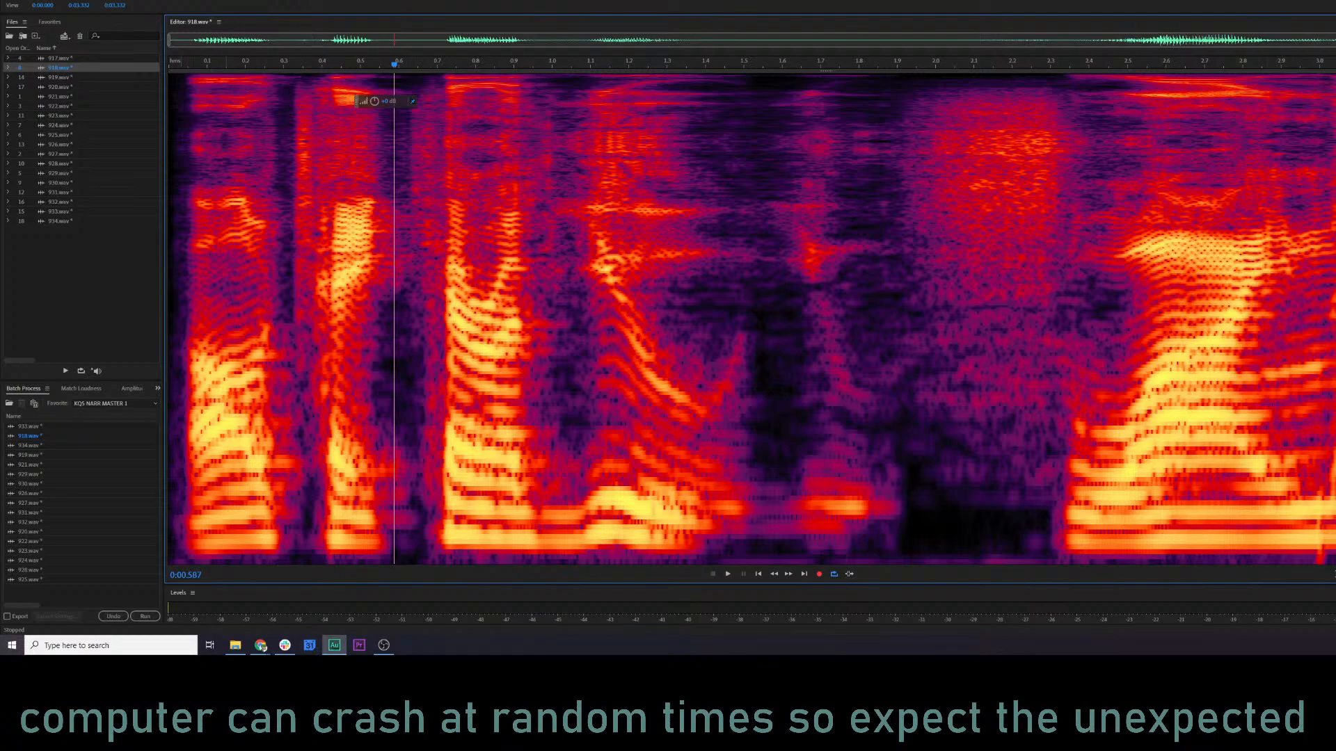
Audition the frequencies below the top band across all of 918.wav, and then audition only the top band.
{"action": "left_click_drag", "start_coordinate": [169, 141], "coordinate": [1335, 565]}
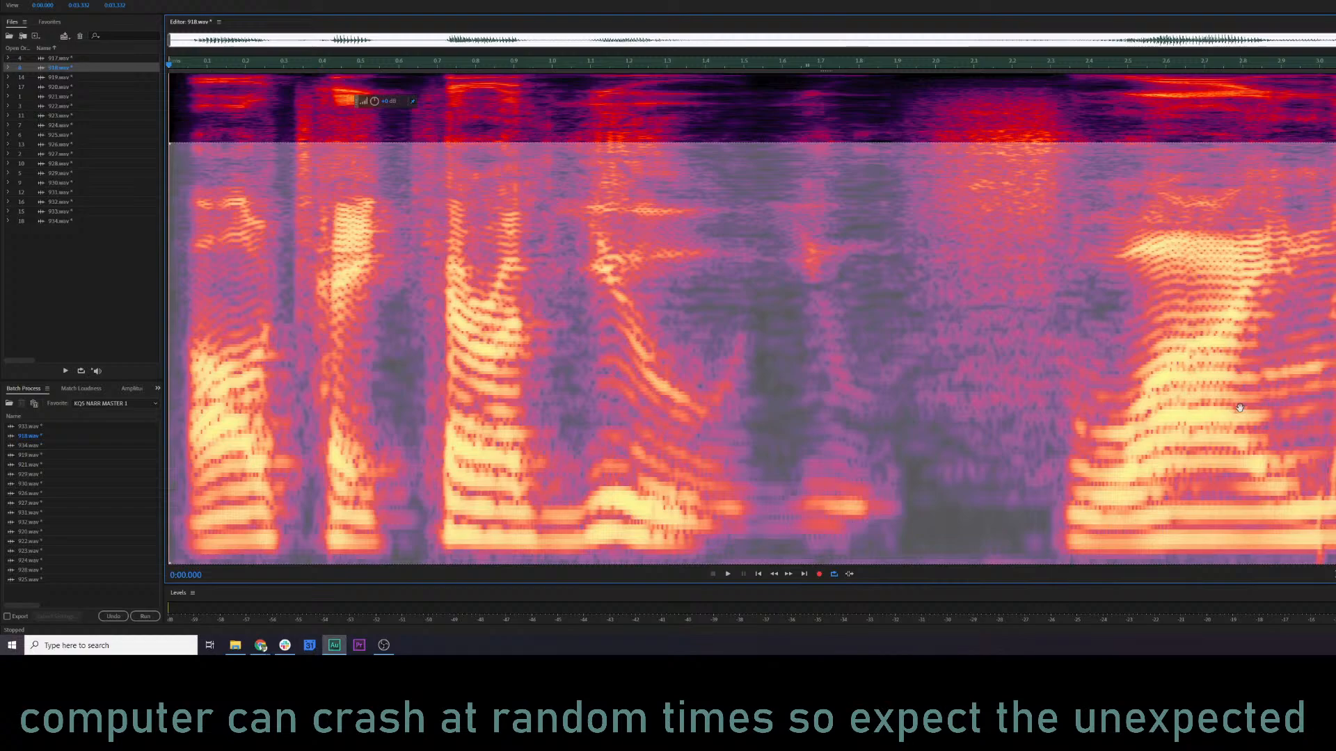
{"action": "key", "text": "space"}
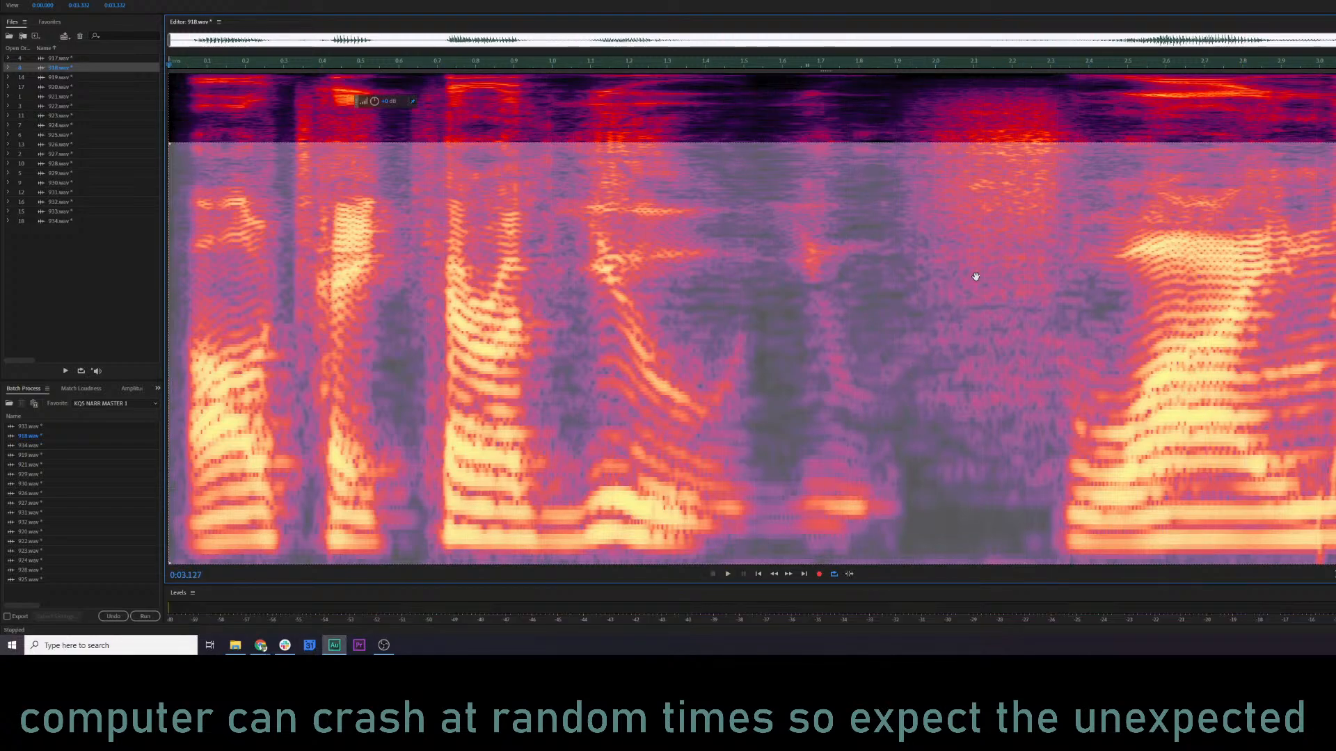
{"action": "left_click", "coordinate": [424, 121]}
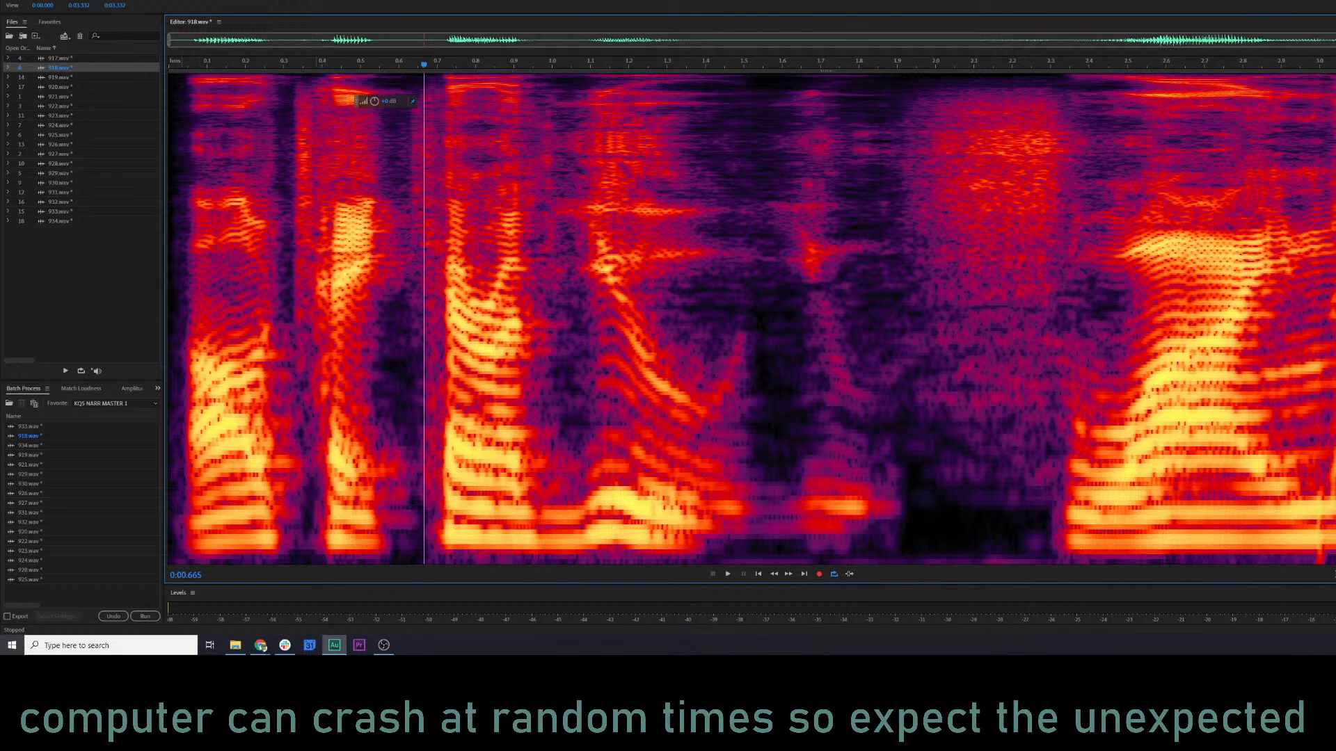
{"action": "key", "text": "ctrl+a"}
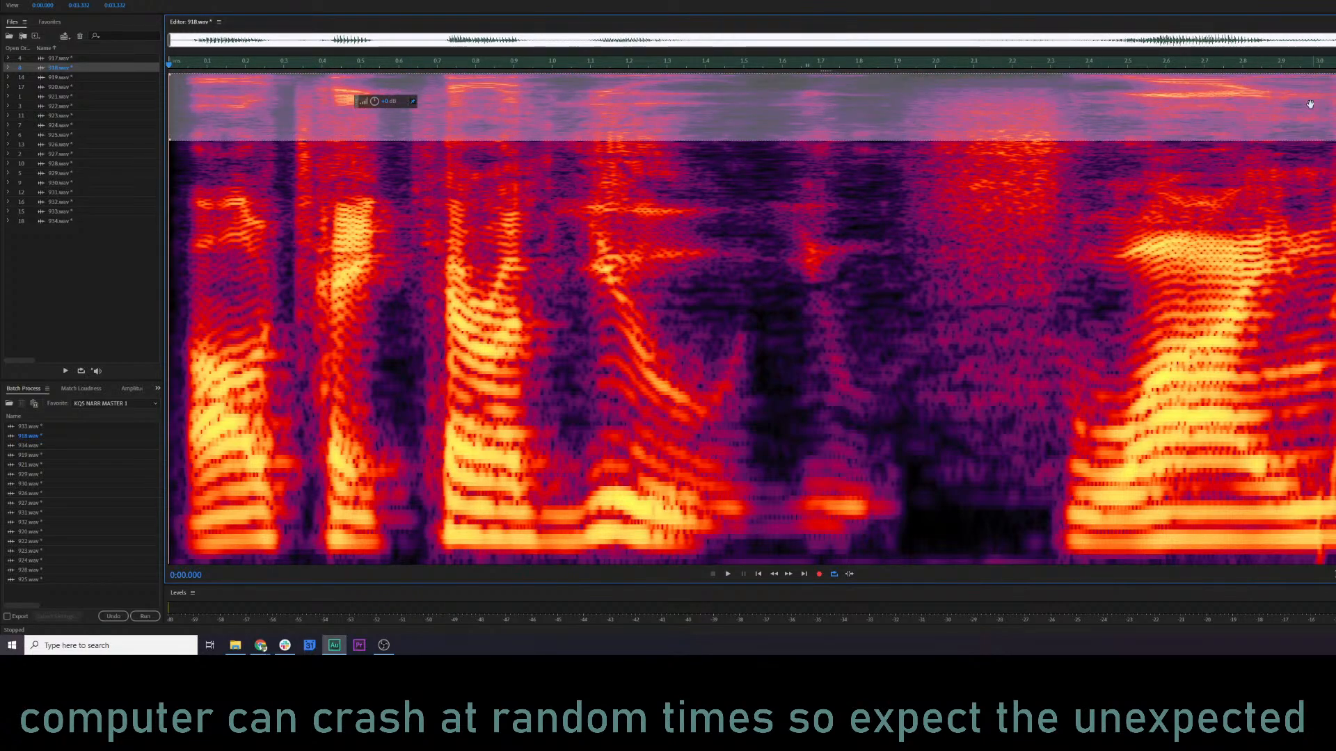
{"action": "key", "text": "space"}
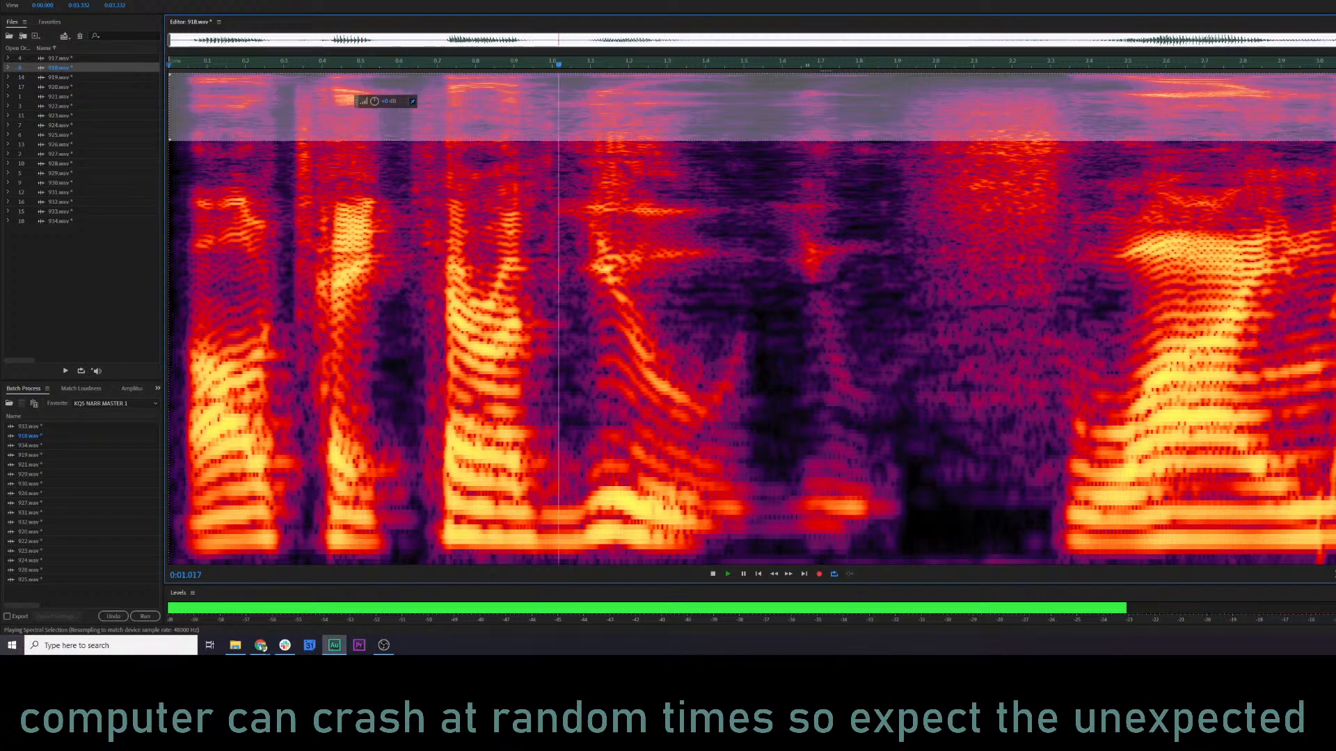
{"action": "left_click", "coordinate": [1250, 178]}
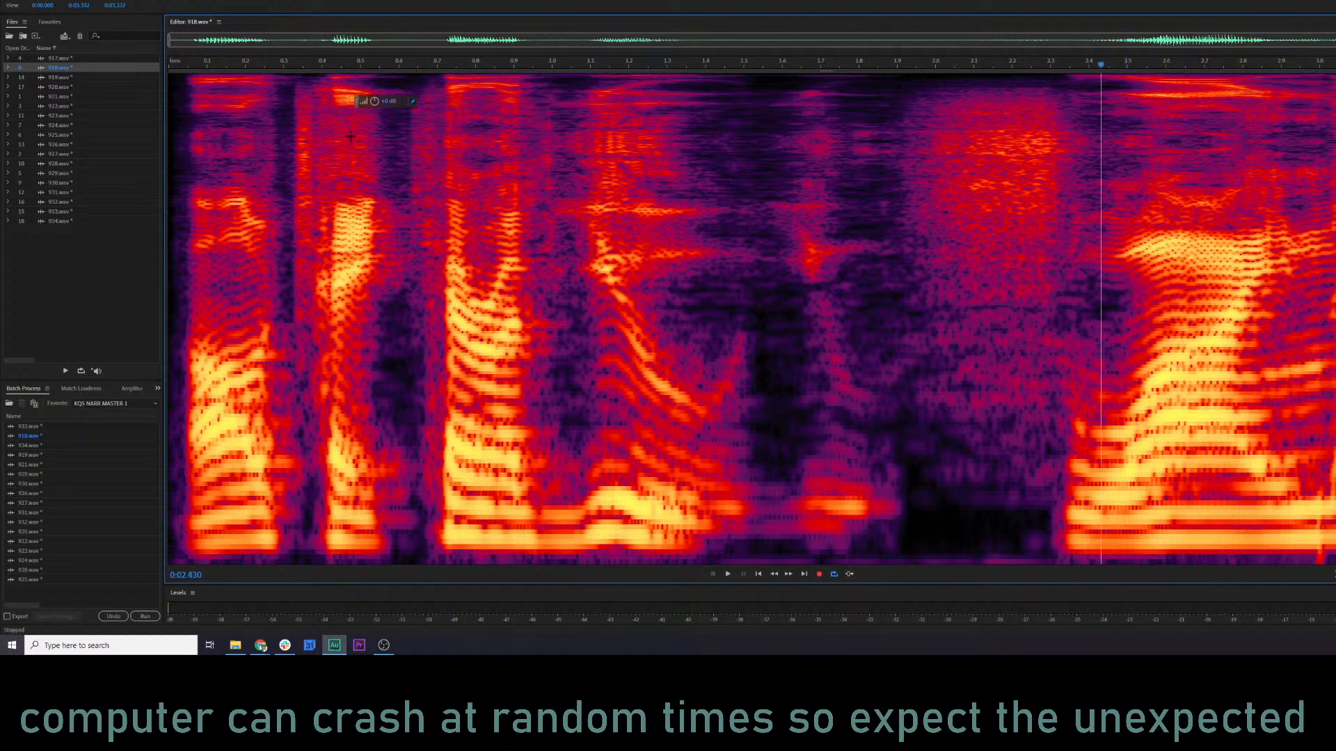
{"action": "left_click", "coordinate": [309, 139]}
{"action": "left_click", "coordinate": [190, 170]}
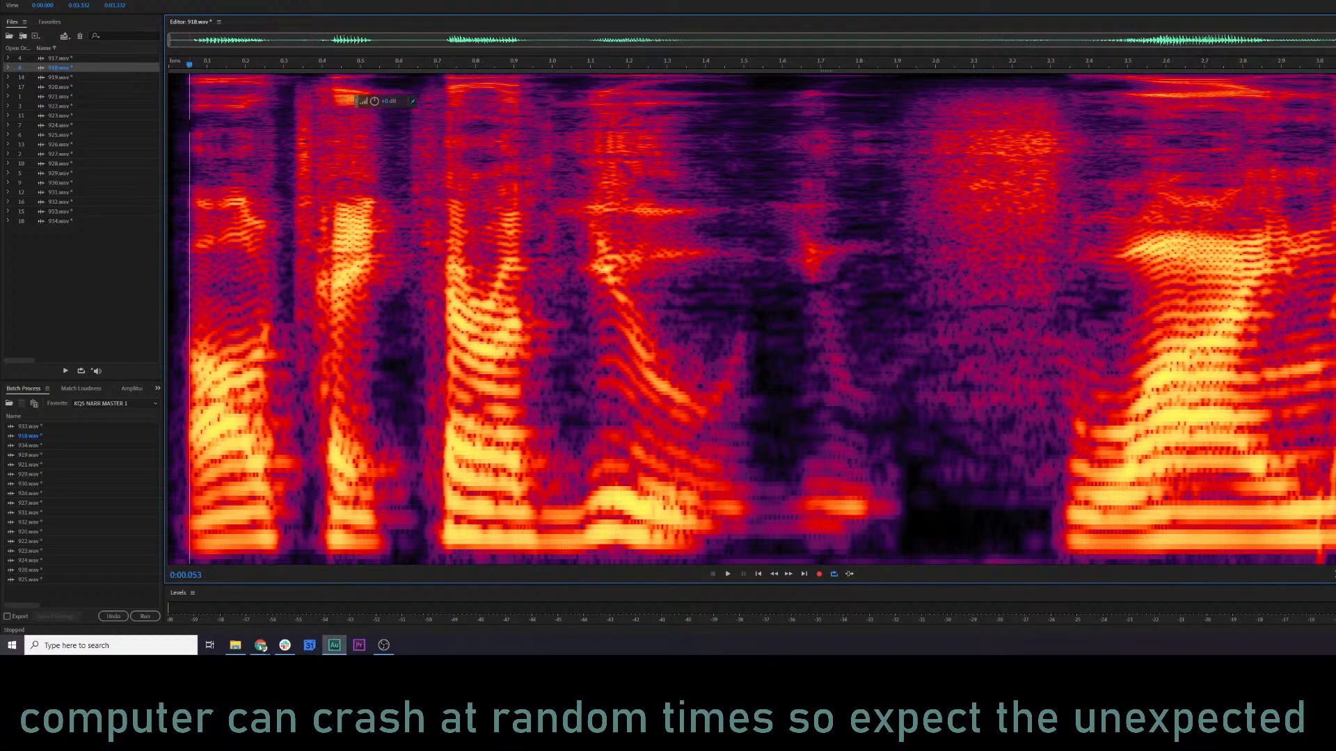
{"action": "left_click_drag", "start_coordinate": [183, 126], "coordinate": [554, 171]}
{"action": "left_click", "coordinate": [591, 150]}
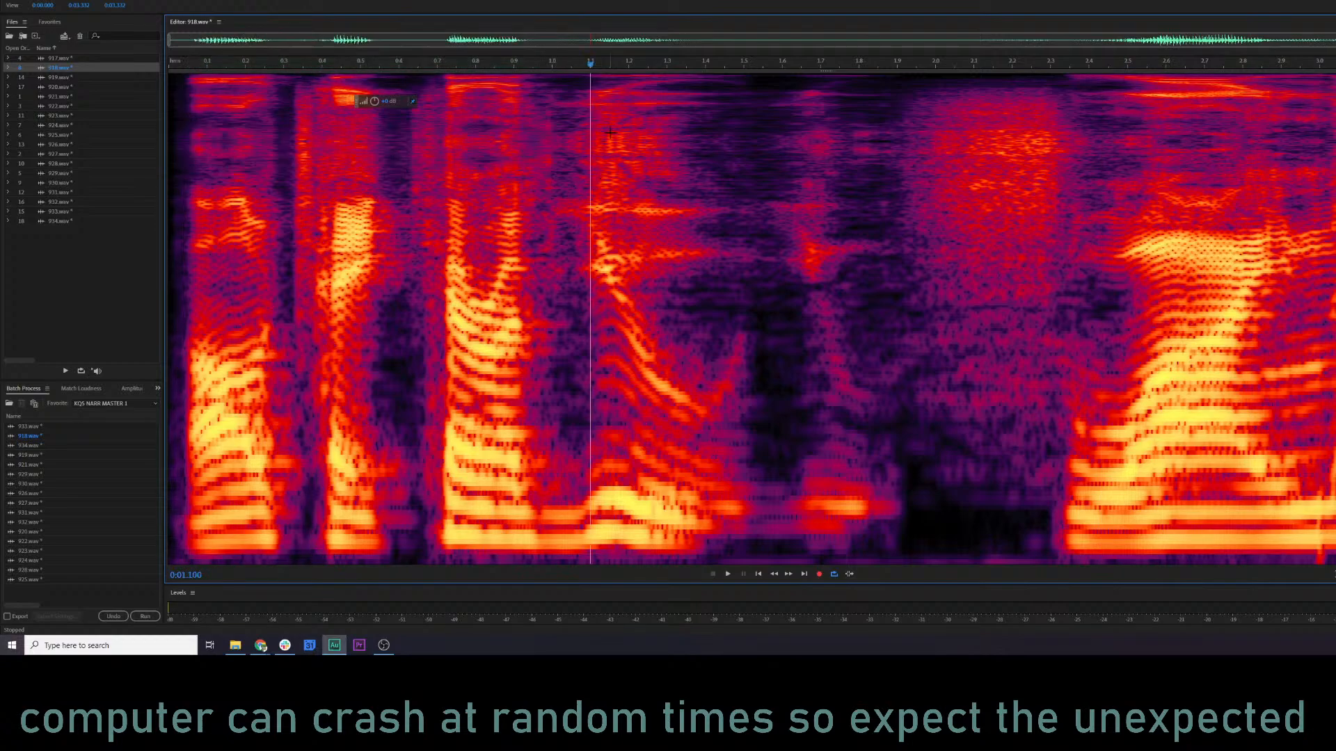
{"action": "left_click", "coordinate": [556, 115]}
{"action": "left_click_drag", "start_coordinate": [556, 118], "coordinate": [170, 170]}
{"action": "left_click", "coordinate": [405, 258]}
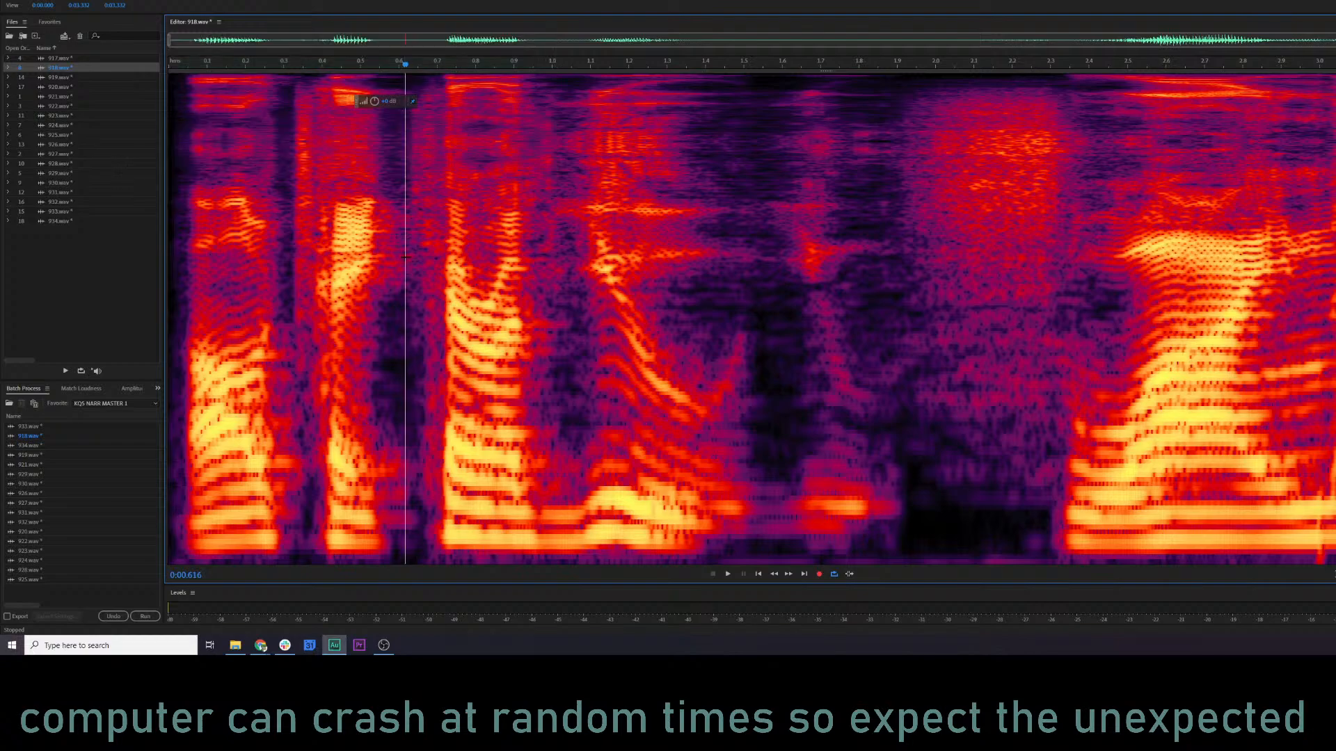
Play 918.wav from about 0.05 s, and replay it from about 0.66 s to check the voice around 2.5 s.
{"action": "left_click", "coordinate": [186, 137]}
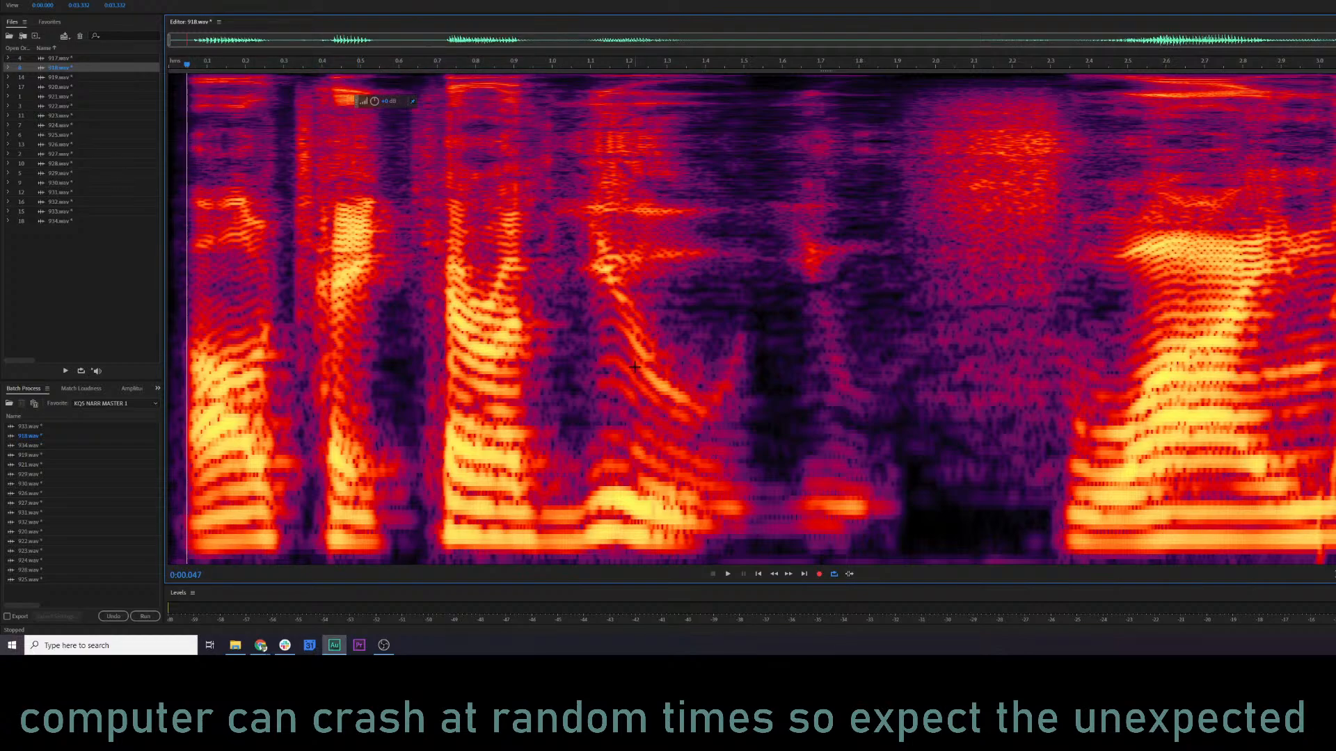
{"action": "key", "text": "space"}
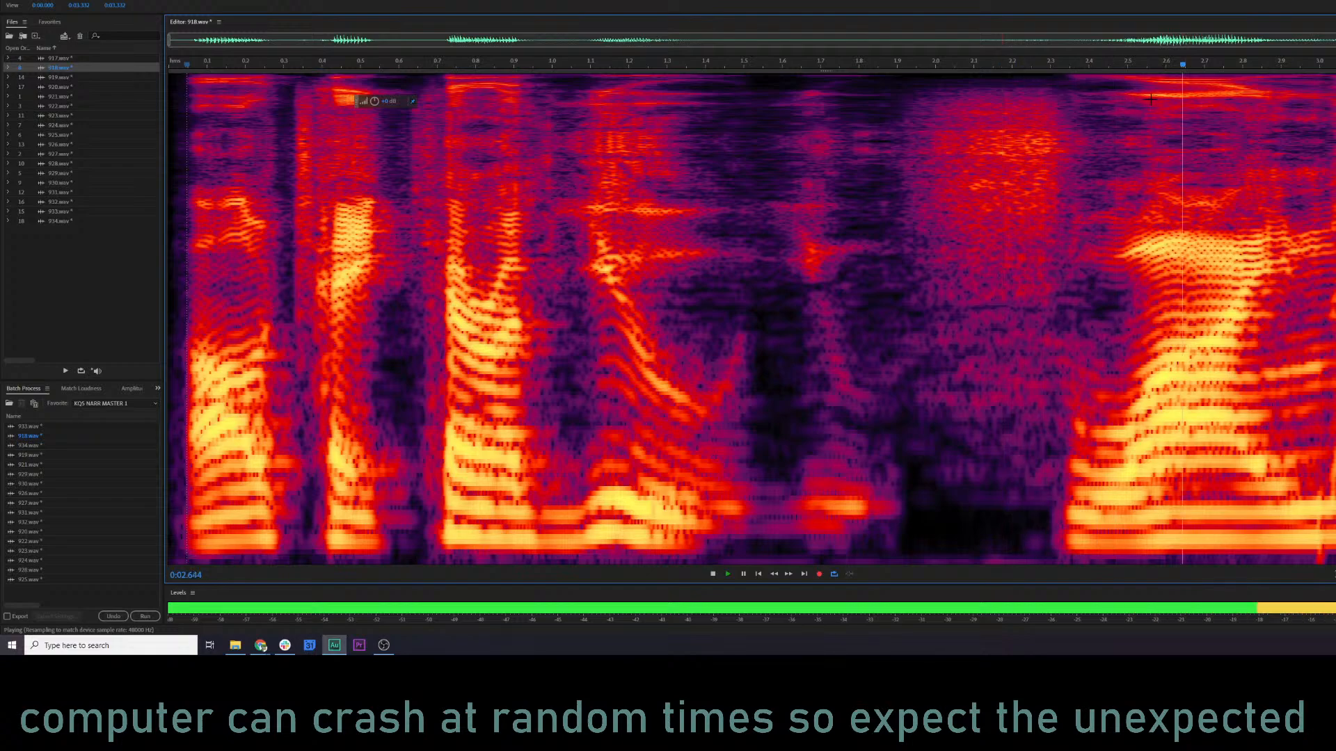
{"action": "left_click", "coordinate": [1127, 229]}
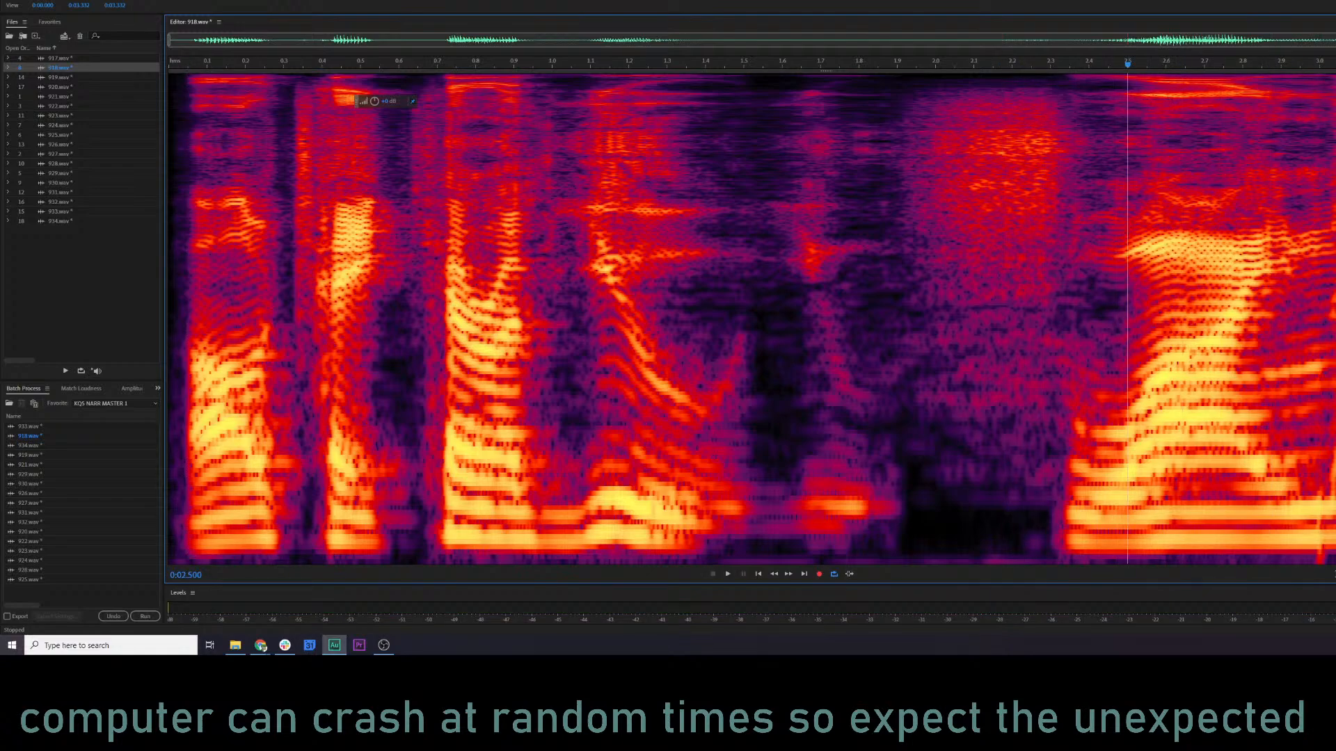
{"action": "key", "text": "space"}
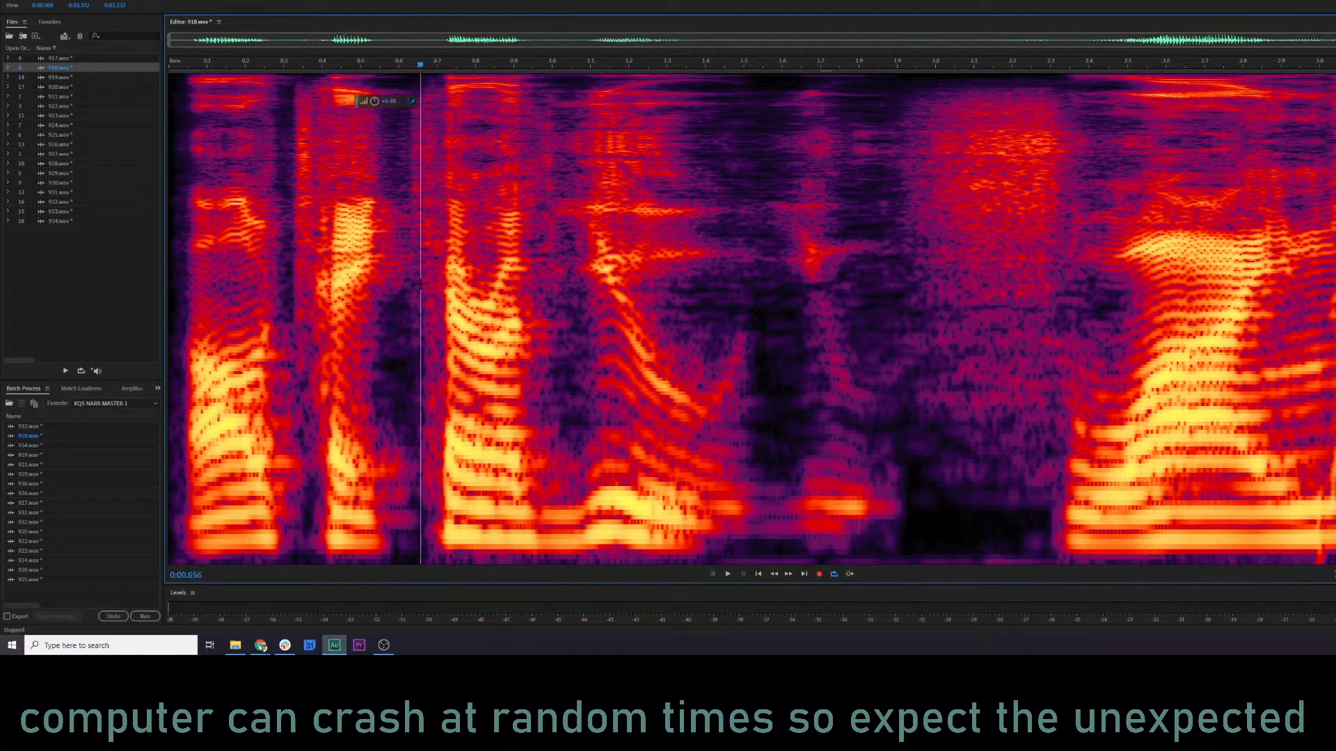
{"action": "left_click", "coordinate": [420, 284]}
{"action": "key", "text": "space"}
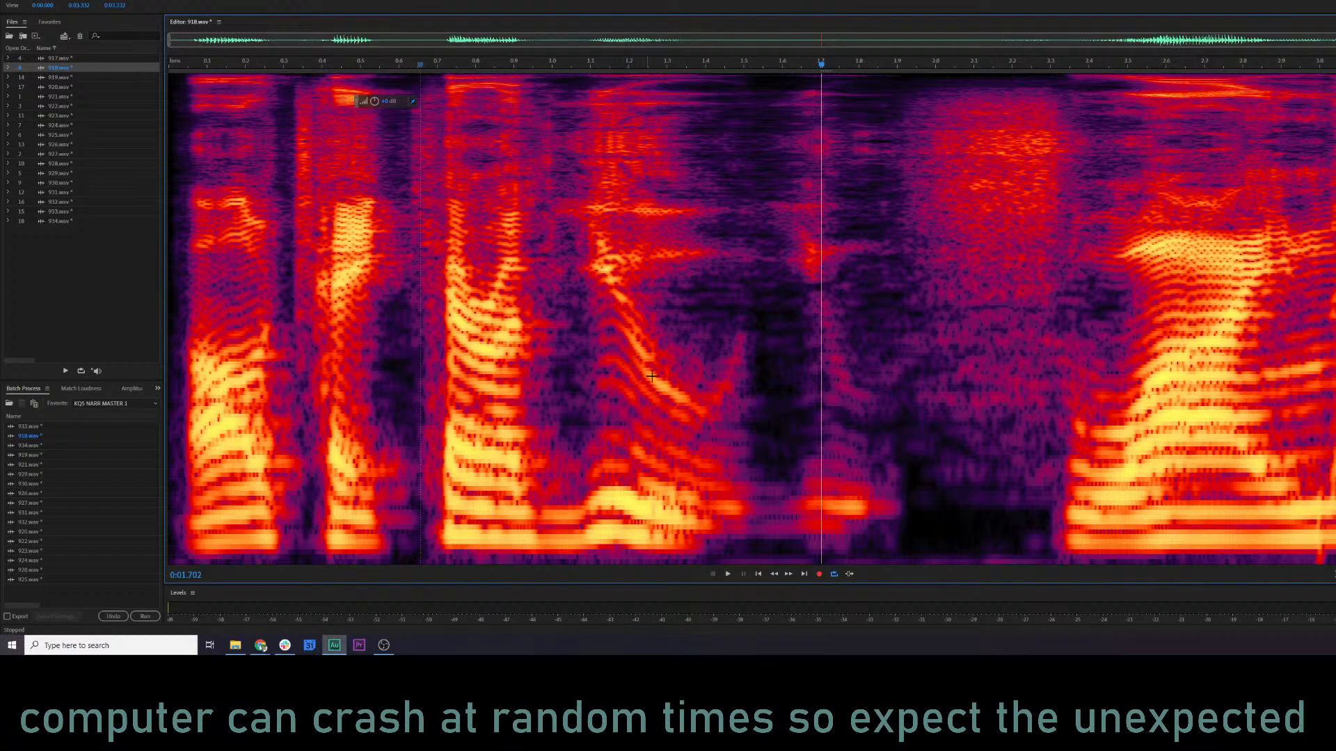
{"action": "key", "text": "space"}
Try lowering the bright upper voice band from about 2.50 to 2.93 s, listen from about 2.2 s, and undo the change.
{"action": "key", "text": "space"}
{"action": "left_click_drag", "start_coordinate": [1128, 231], "coordinate": [1291, 281]}
{"action": "left_click_drag", "start_coordinate": [374, 102], "coordinate": [352, 105]}
{"action": "left_click", "coordinate": [1016, 263]}
{"action": "key", "text": "space"}
{"action": "key", "text": "space"}
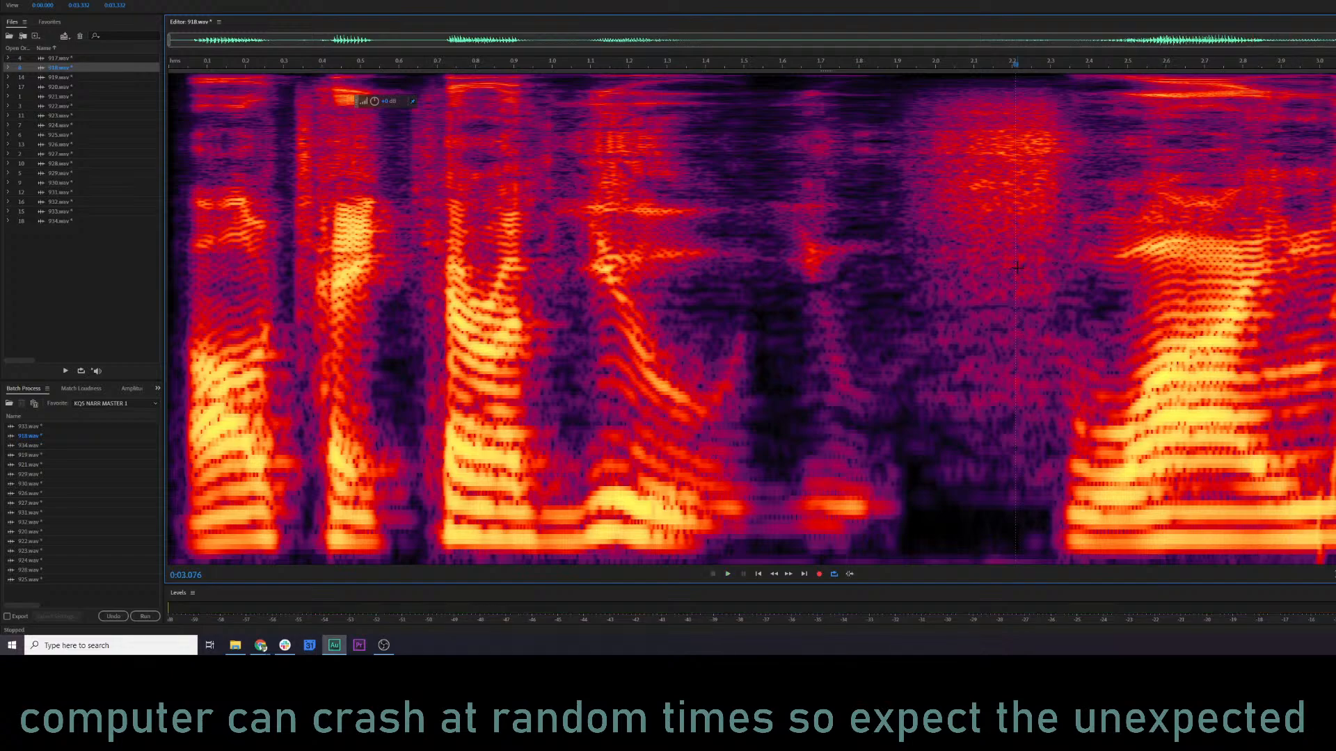
{"action": "key", "text": "ctrl+z"}
Lower the volume of a thin mid-frequency strip from about 2.57 to 2.82 s, and listen from about 1.75 s.
{"action": "left_click_drag", "start_coordinate": [1156, 407], "coordinate": [1250, 426]}
{"action": "left_click_drag", "start_coordinate": [374, 101], "coordinate": [353, 105]}
{"action": "left_click", "coordinate": [840, 368]}
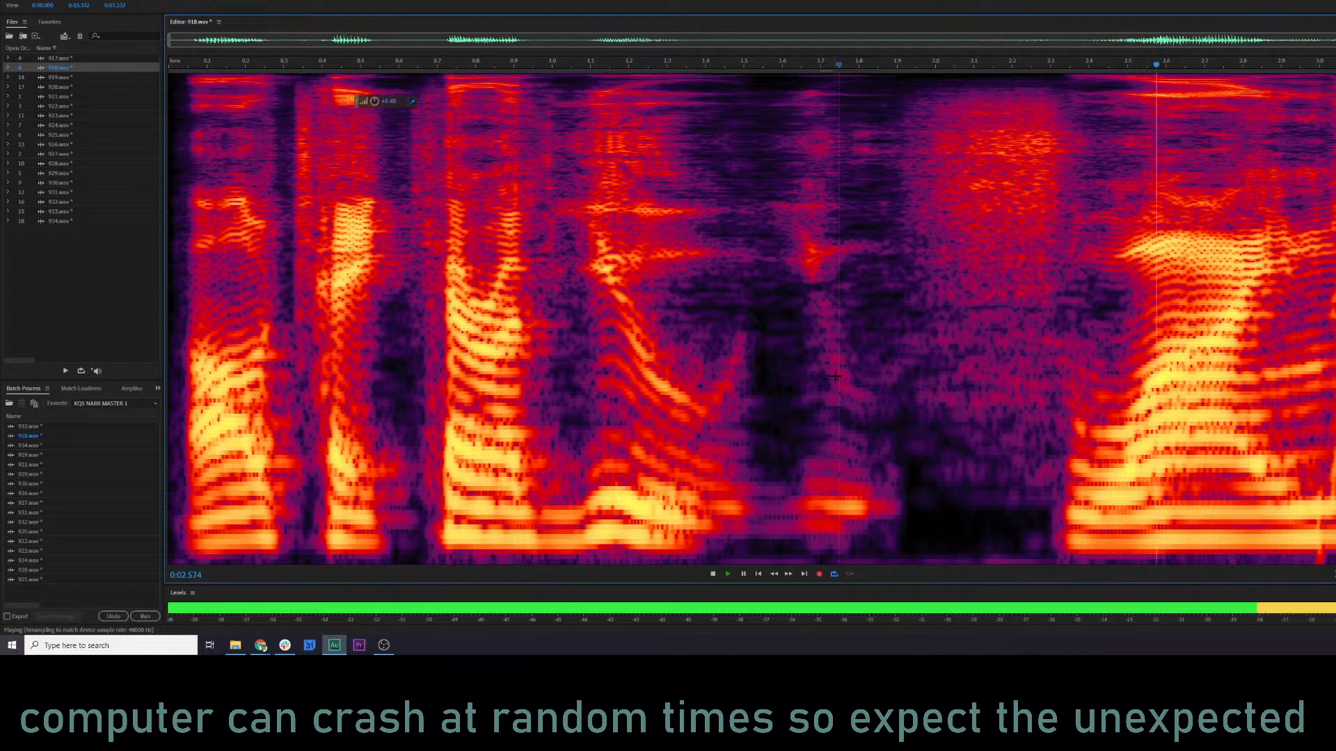
{"action": "left_click", "coordinate": [770, 367]}
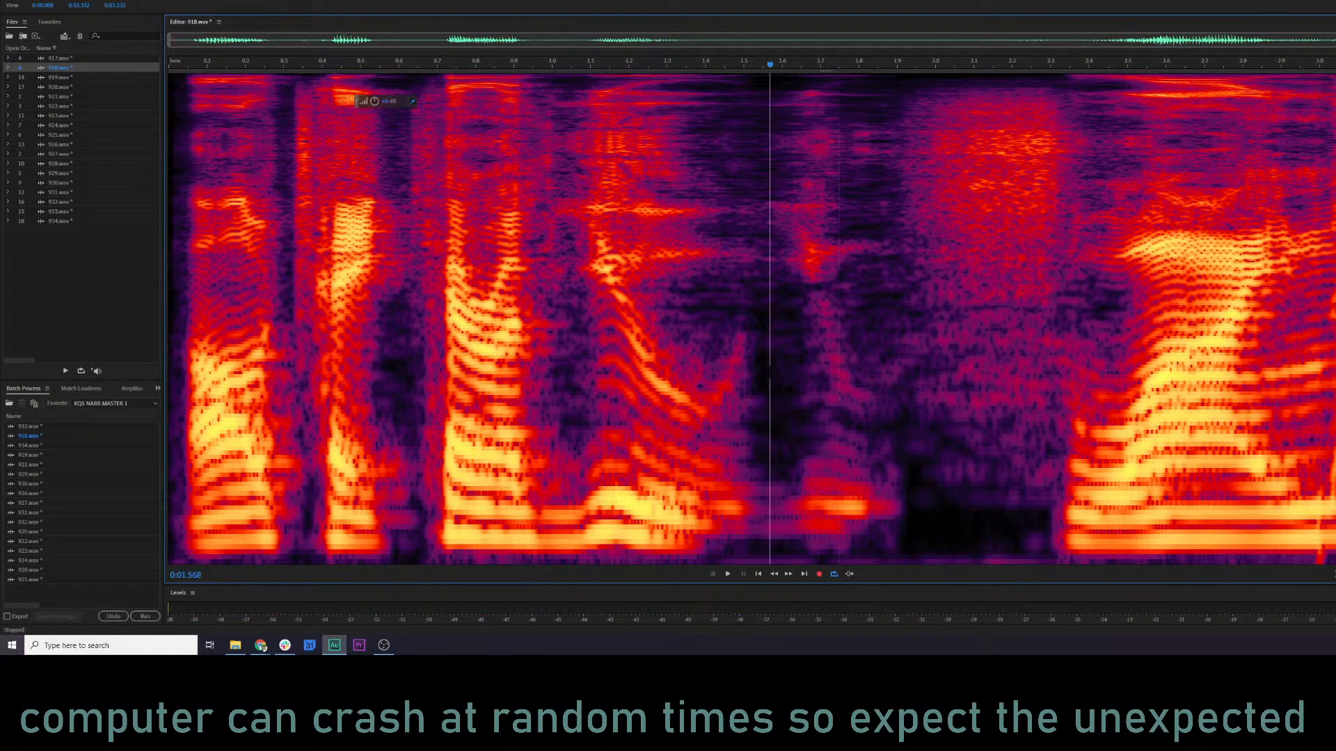
Open 919.wav and play it from just before the first word.
{"action": "left_click", "coordinate": [40, 80]}
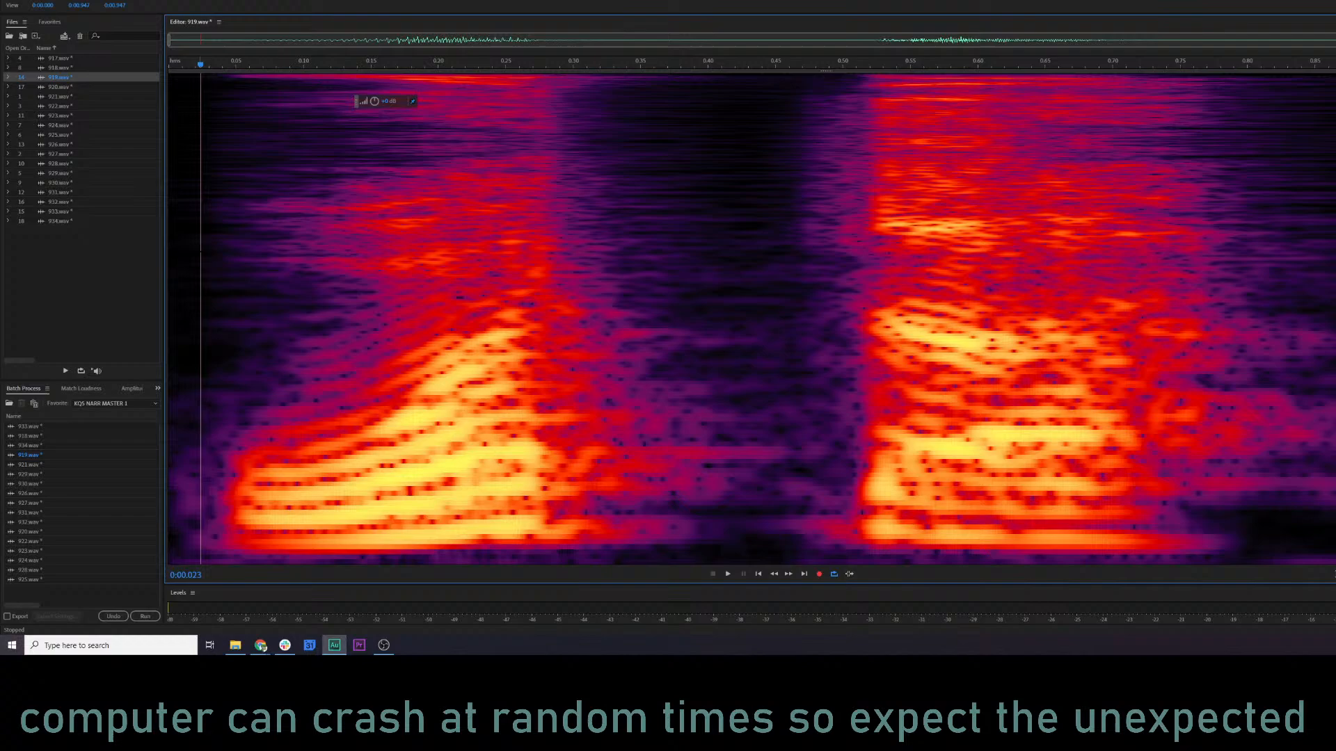
{"action": "left_click", "coordinate": [200, 252]}
{"action": "key", "text": "space"}
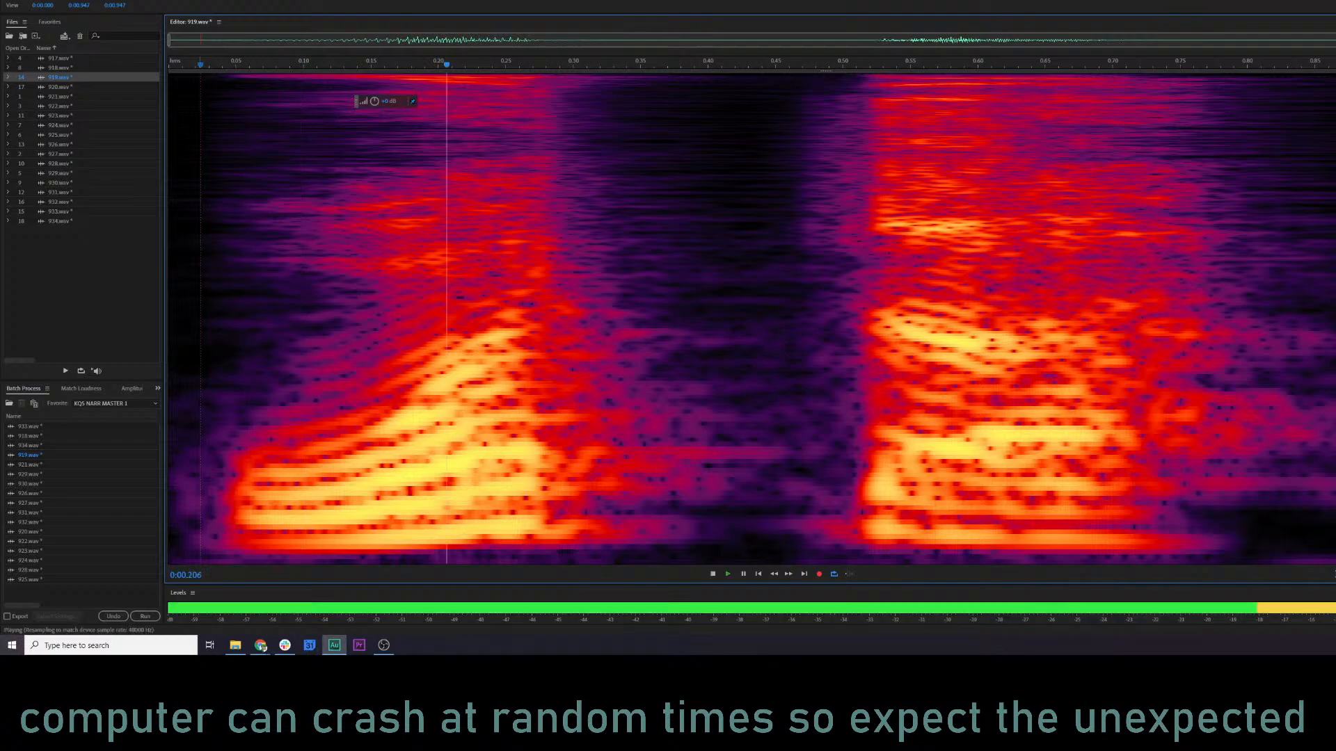
Preview 919.wav in the Parametric Equalizer while trimming band 1, raising bands 2 and 3, and lowering band 4 to about 4.7 kHz.
{"action": "key", "text": "ctrl+e"}
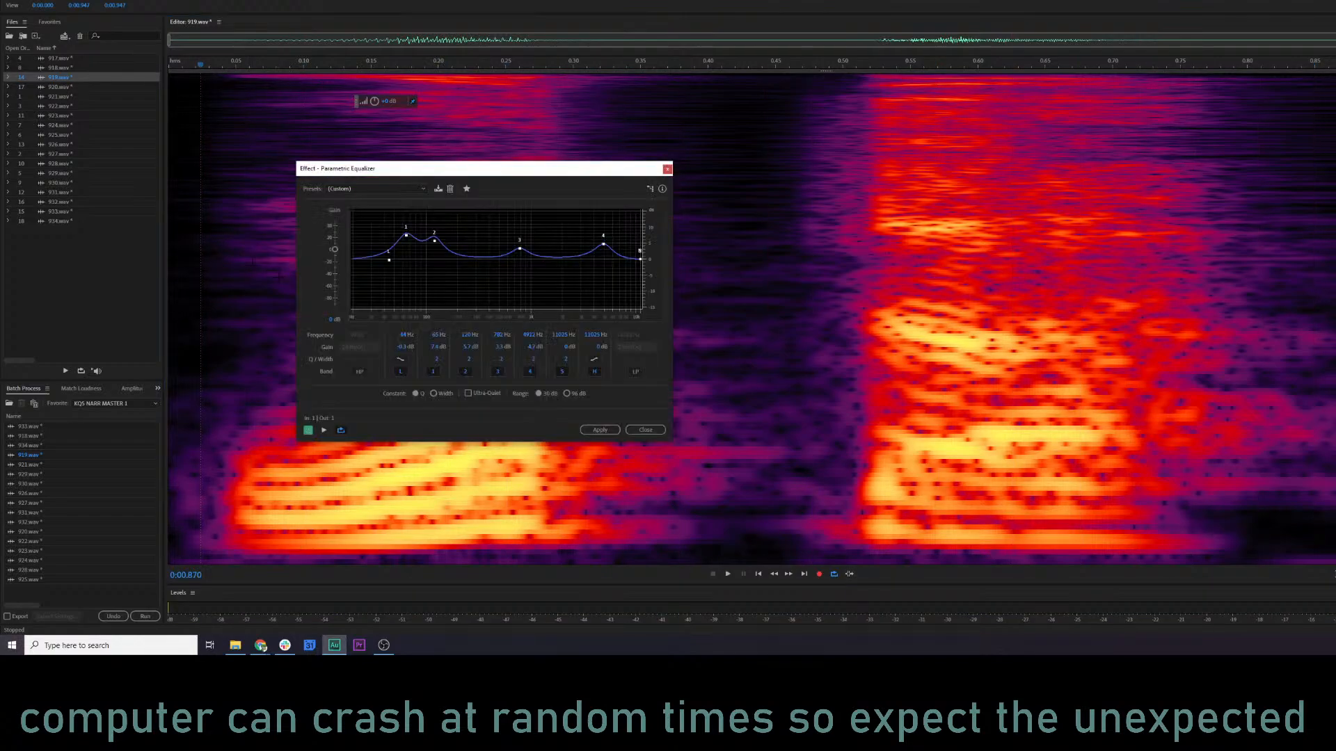
{"action": "key", "text": "space"}
{"action": "key", "text": "space"}
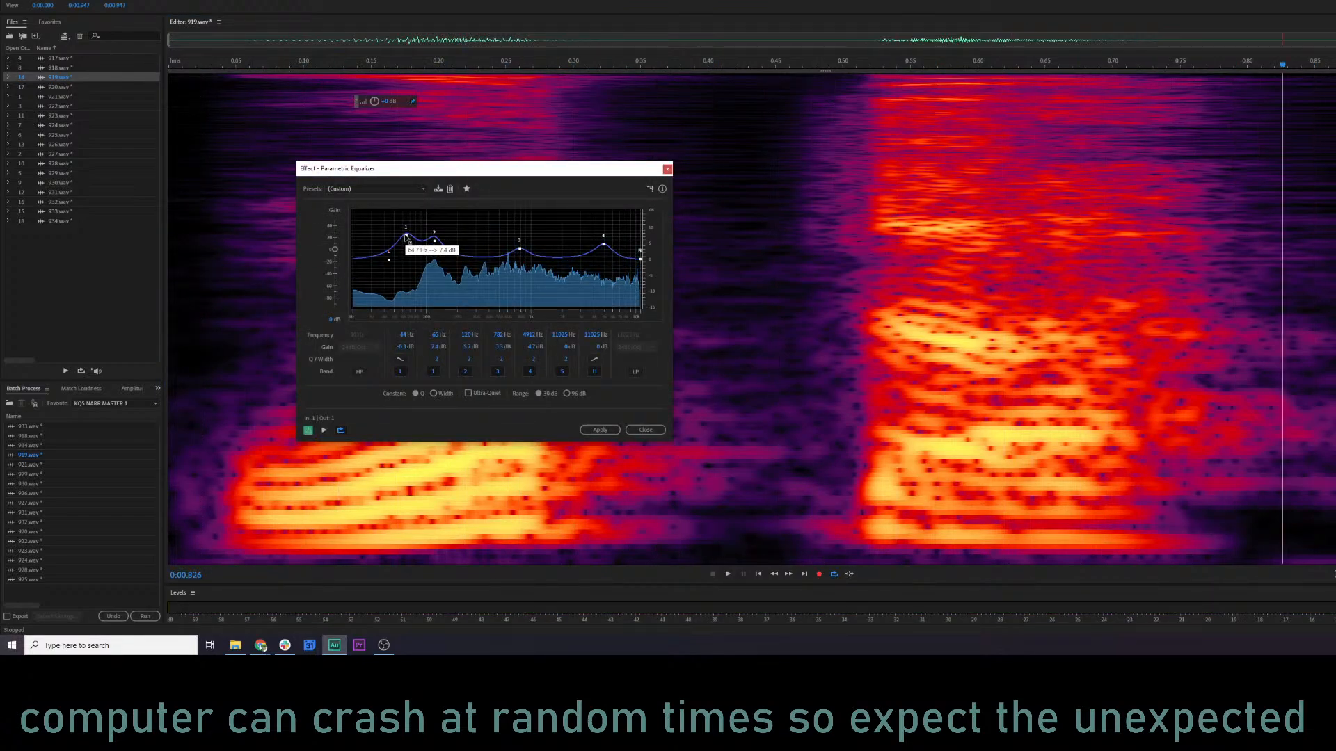
{"action": "left_click_drag", "start_coordinate": [406, 237], "coordinate": [406, 240]}
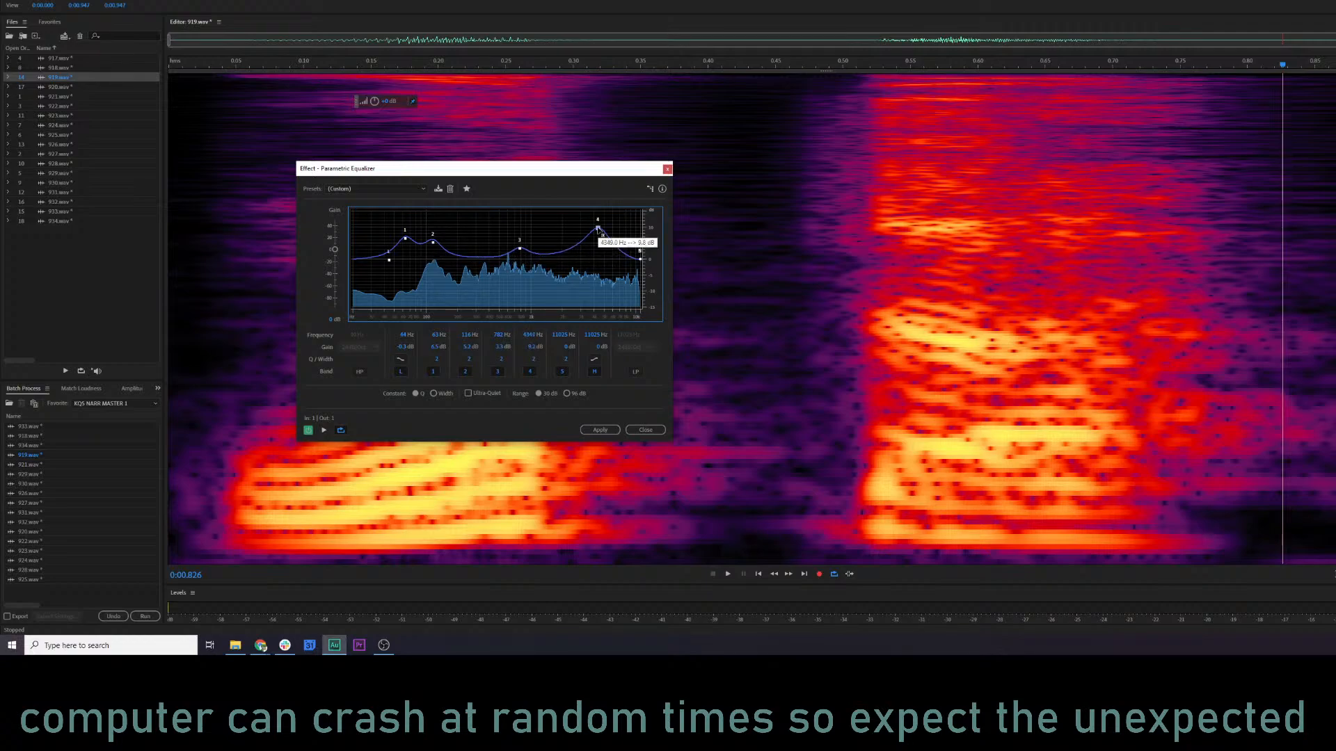
{"action": "key", "text": "space"}
{"action": "left_click_drag", "start_coordinate": [598, 228], "coordinate": [602, 248]}
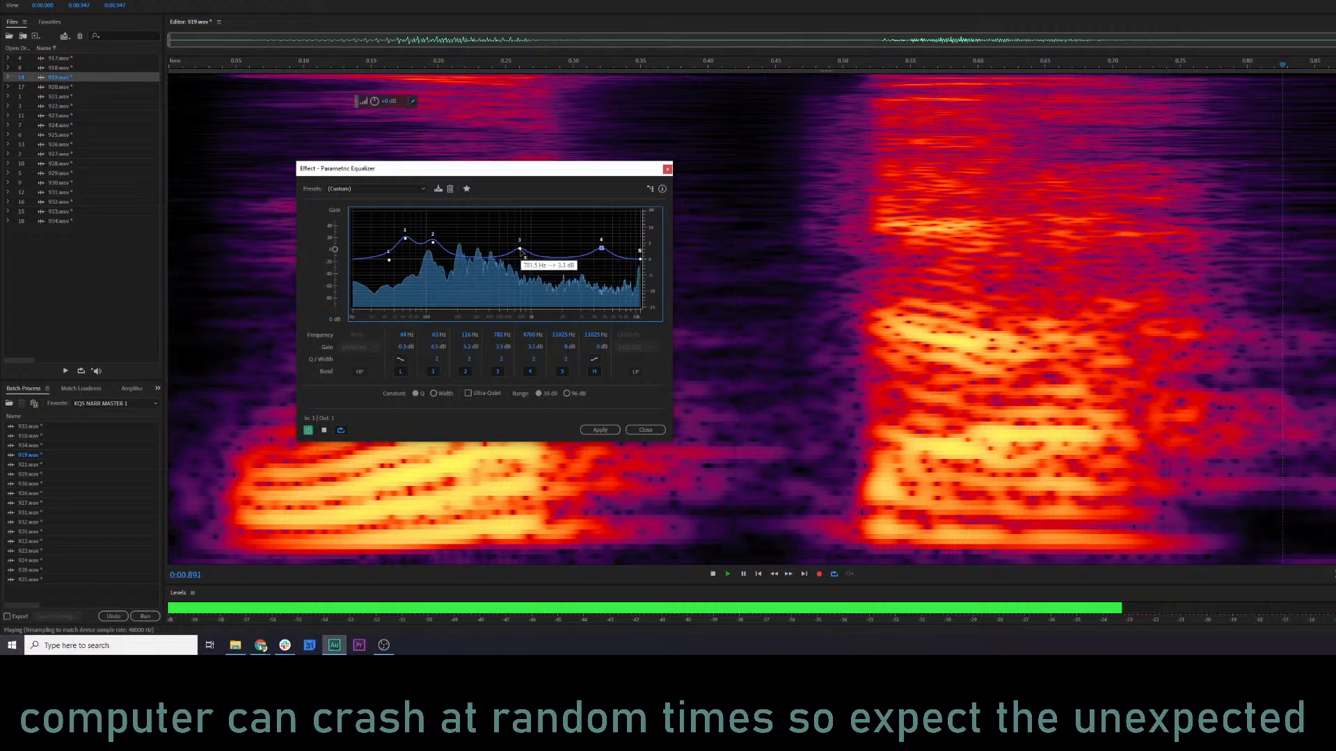
{"action": "left_click_drag", "start_coordinate": [521, 252], "coordinate": [522, 245]}
{"action": "key", "text": "space"}
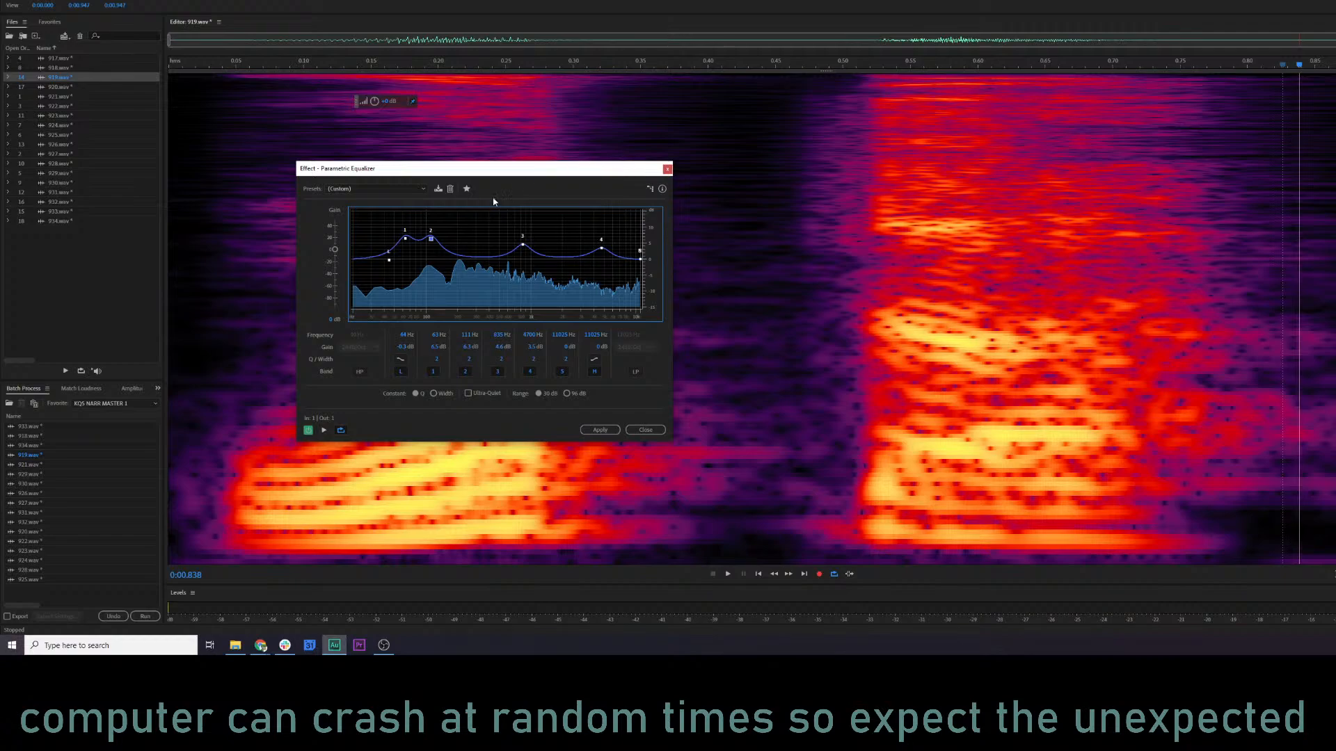
Apply the equalizer settings to 919.wav and play the result.
{"action": "left_click", "coordinate": [599, 430]}
{"action": "key", "text": "space"}
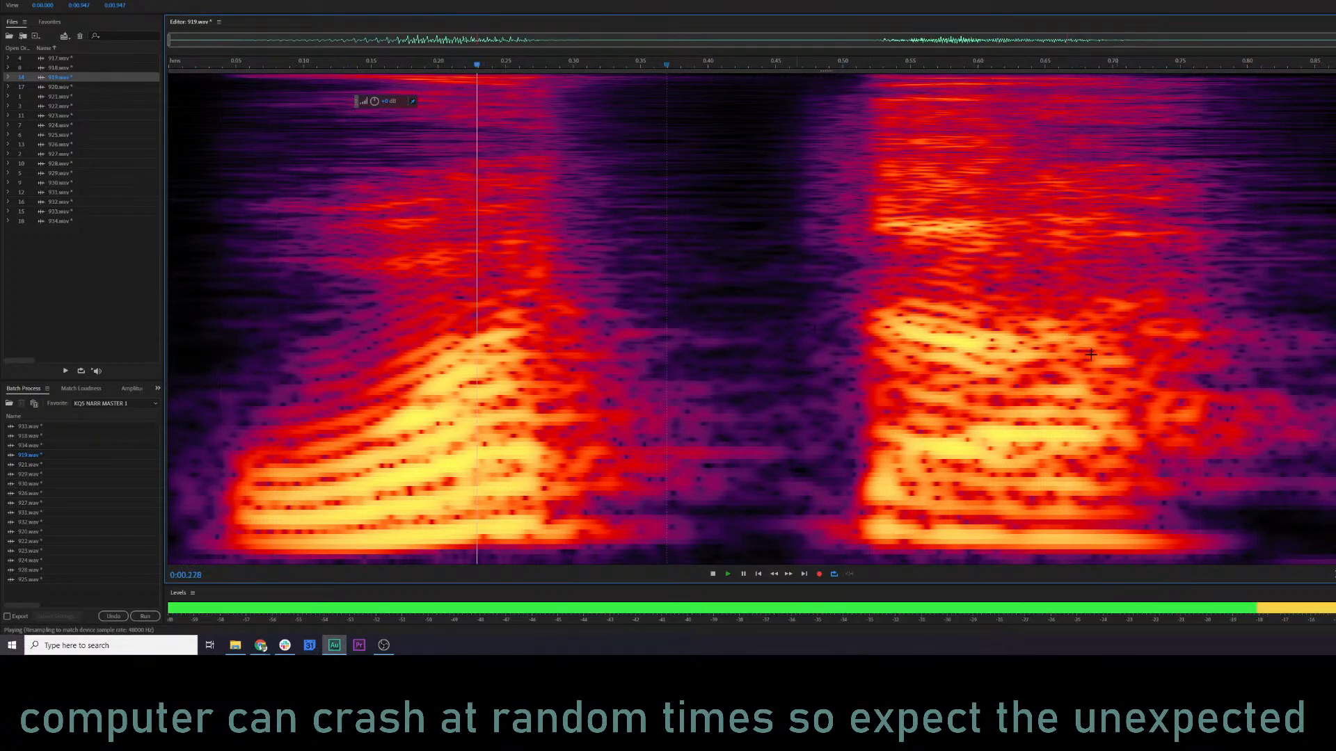
{"action": "key", "text": "space"}
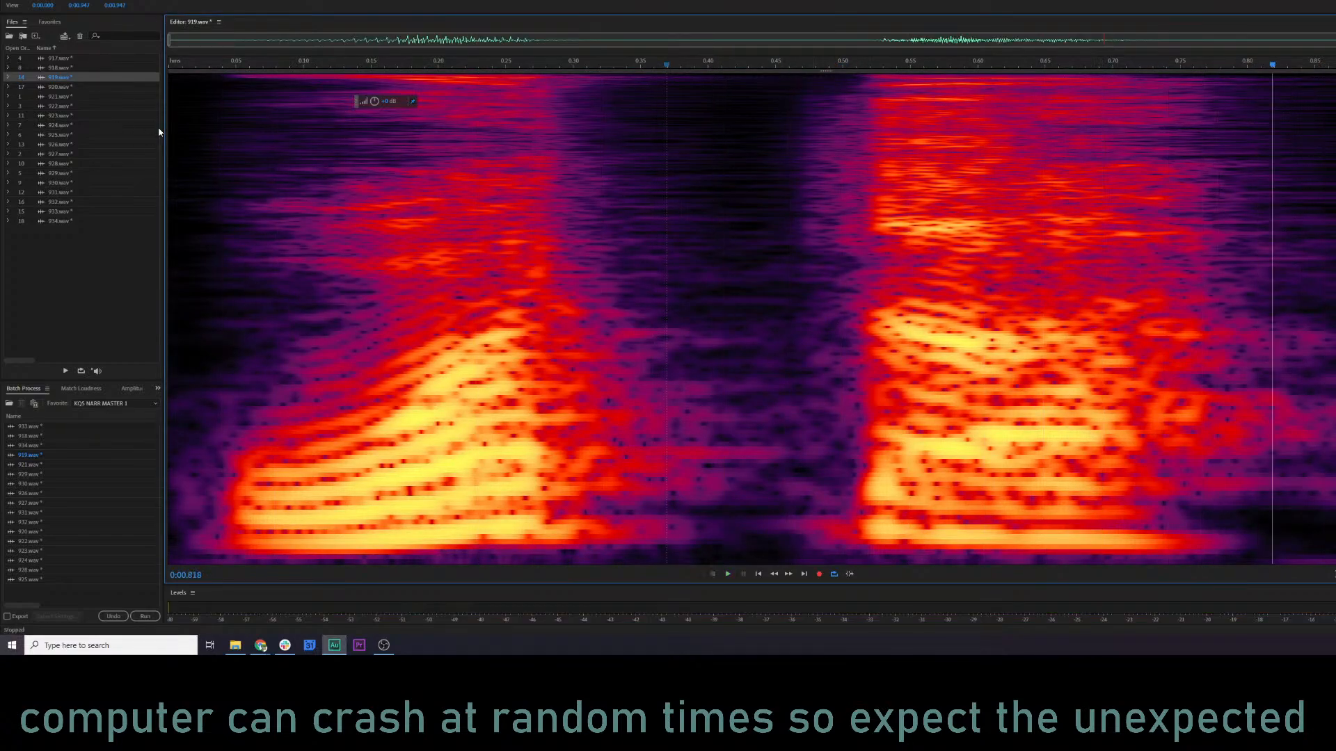
Open 920.wav and play it from about 0.03 s.
{"action": "double_click", "coordinate": [50, 87]}
{"action": "left_click", "coordinate": [182, 269]}
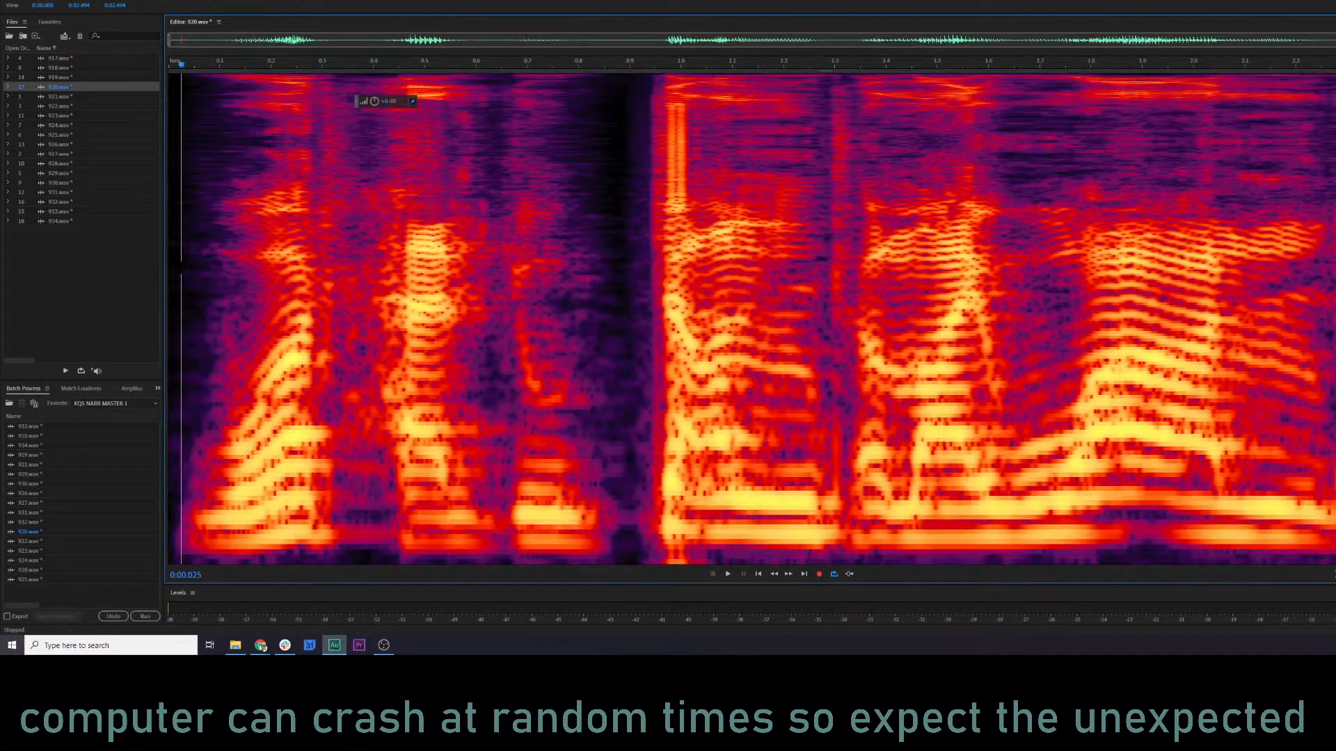
{"action": "key", "text": "space"}
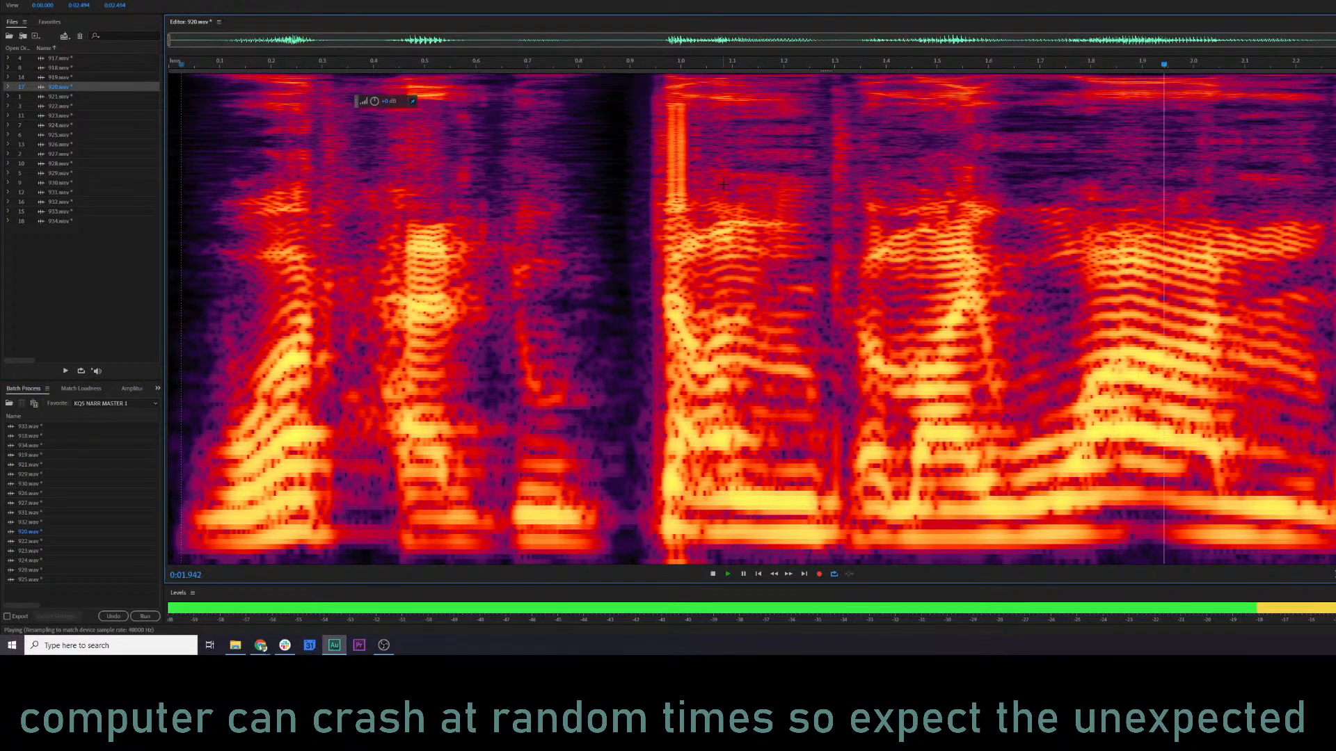
Try removing the high-frequency burst at about 1.0 s in 920.wav, play the result and undo it.
{"action": "key", "text": "space"}
{"action": "left_click_drag", "start_coordinate": [661, 103], "coordinate": [692, 216]}
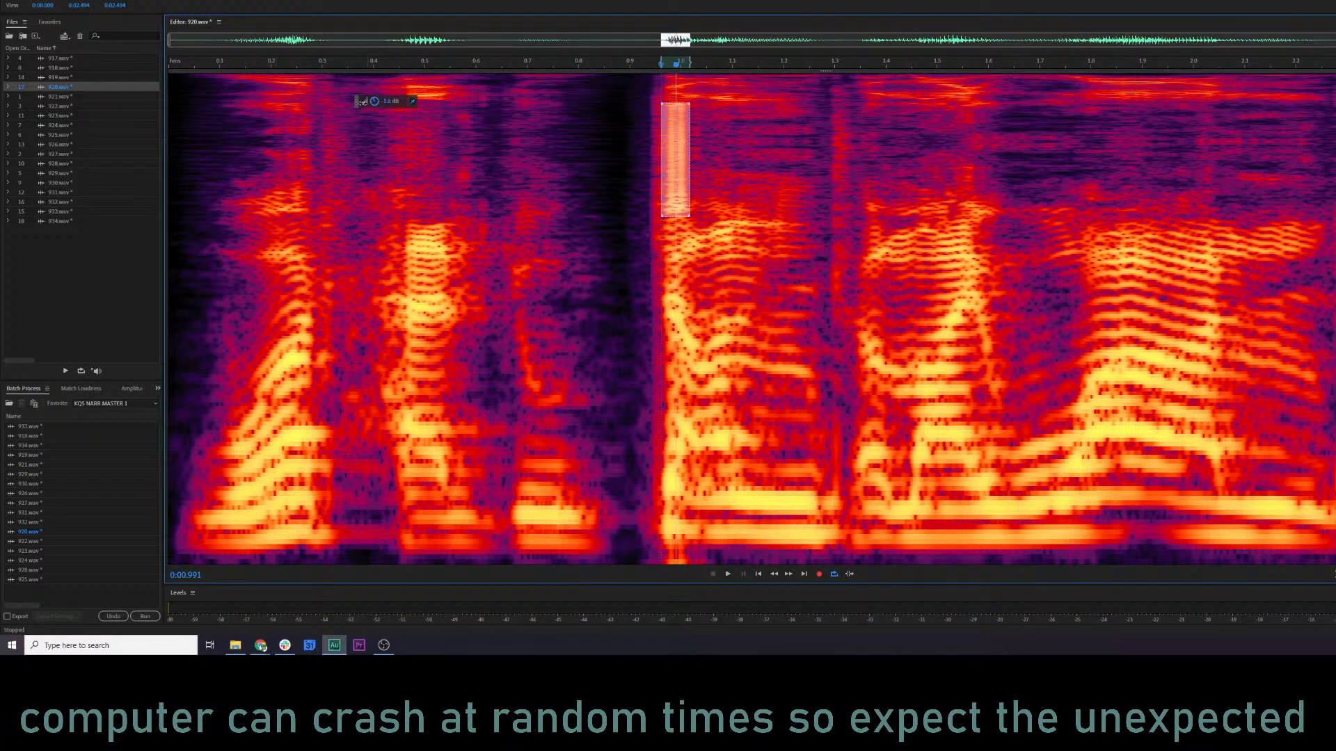
{"action": "left_click", "coordinate": [337, 195]}
{"action": "key", "text": "space"}
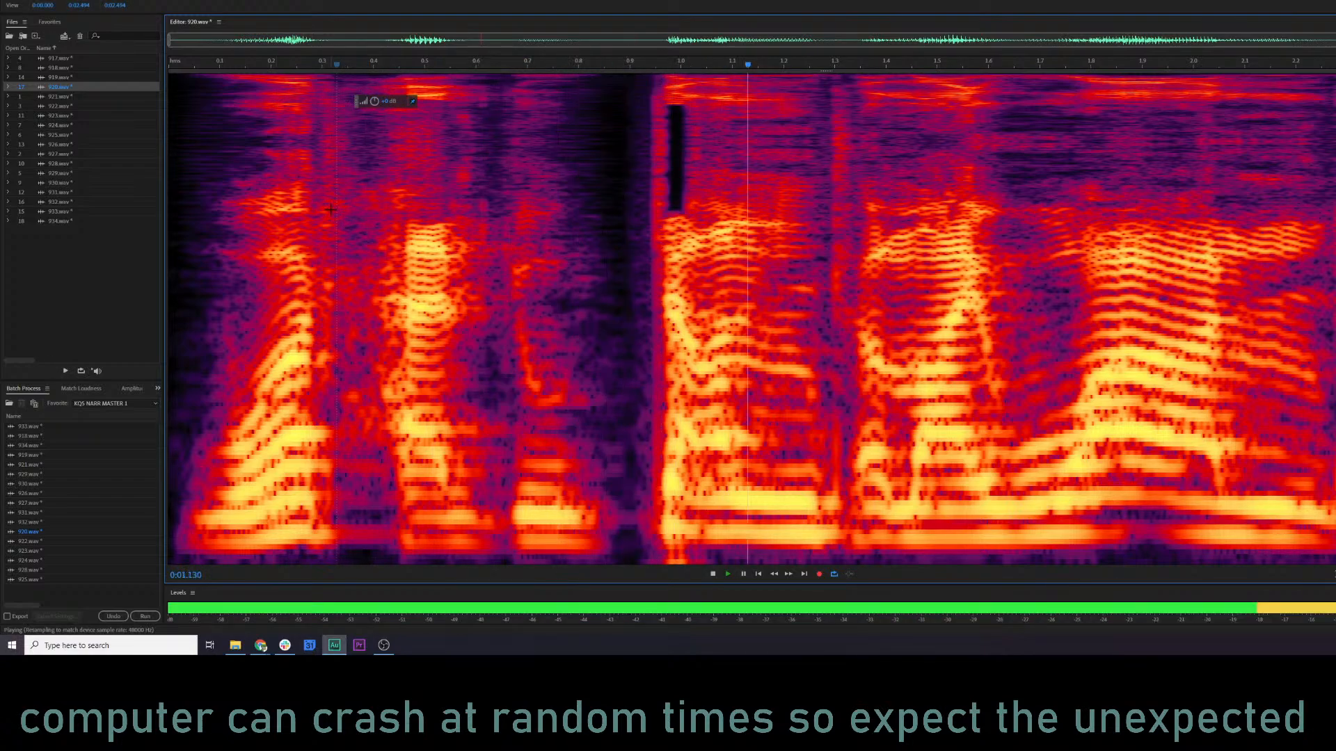
{"action": "key", "text": "space"}
{"action": "key", "text": "ctrl+z"}
Reduce the level of the high-frequency burst between about 0.94 and 1.03 s in 920.wav and play the result.
{"action": "left_click", "coordinate": [430, 188]}
{"action": "left_click_drag", "start_coordinate": [651, 103], "coordinate": [696, 212]}
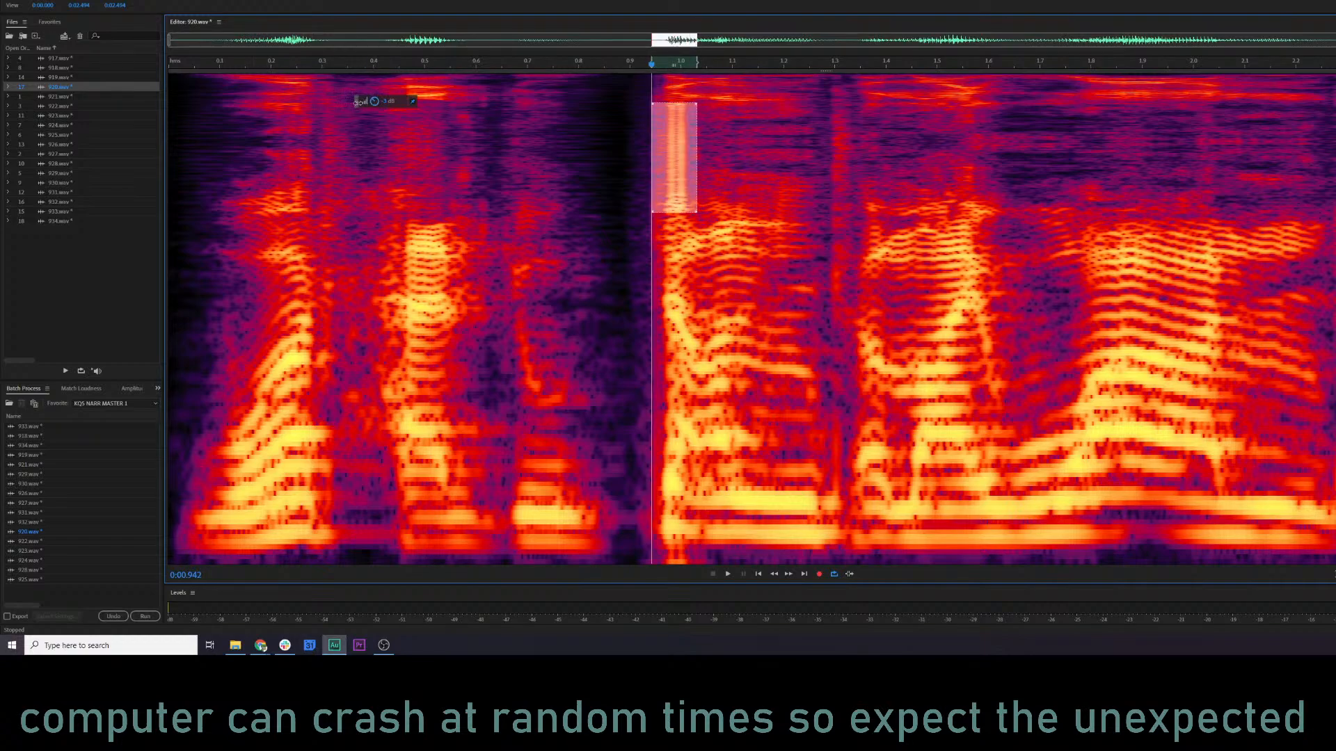
{"action": "left_click_drag", "start_coordinate": [341, 104], "coordinate": [338, 104]}
{"action": "left_click", "coordinate": [238, 195]}
{"action": "key", "text": "space"}
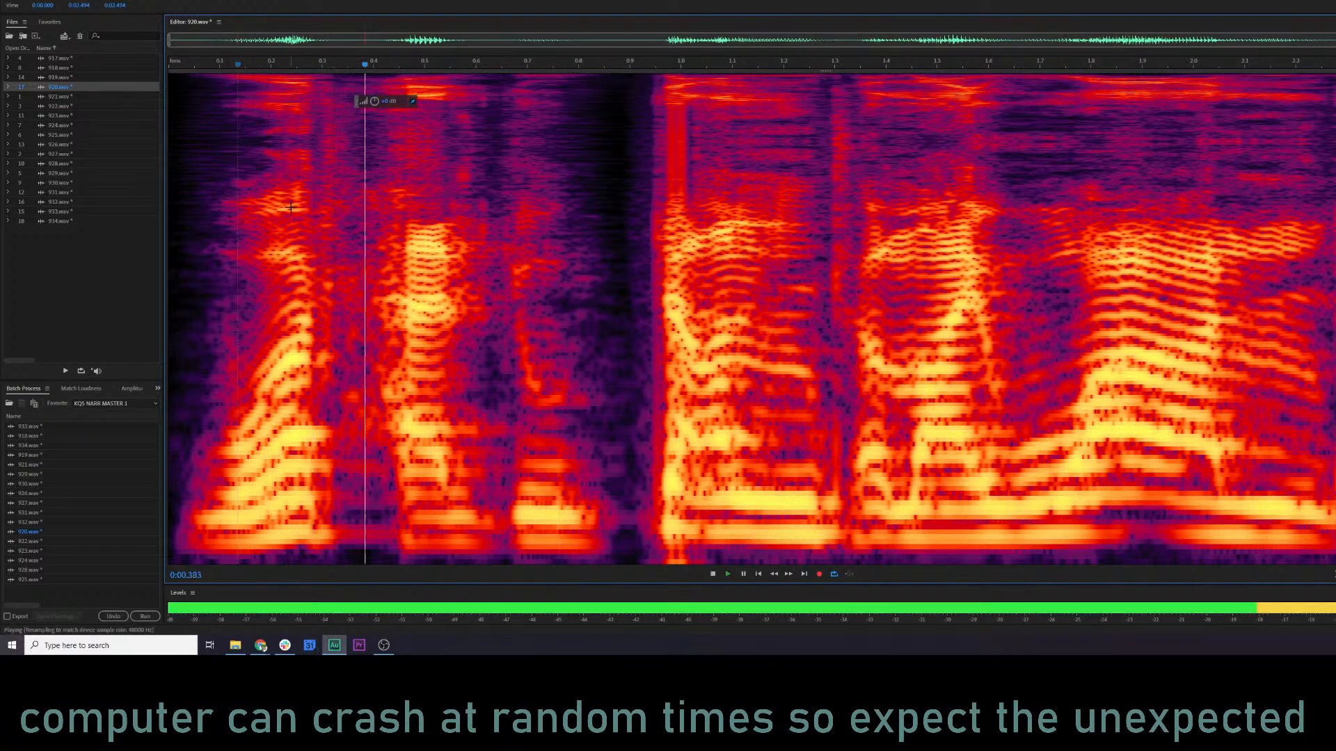
{"action": "key", "text": "space"}
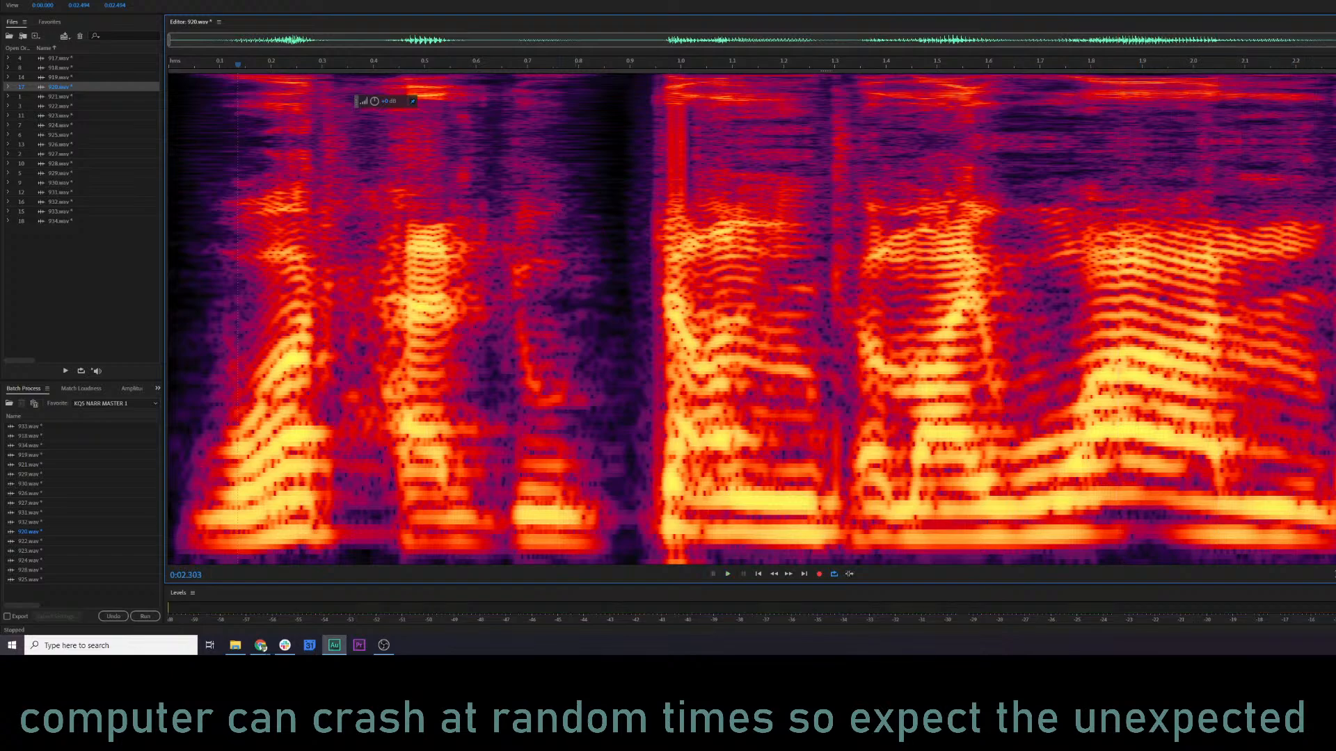
Replay 920.wav from just before the softened burst to check the transition.
{"action": "left_click", "coordinate": [590, 204]}
{"action": "key", "text": "space"}
{"action": "key", "text": "space"}
{"action": "key", "text": "space"}
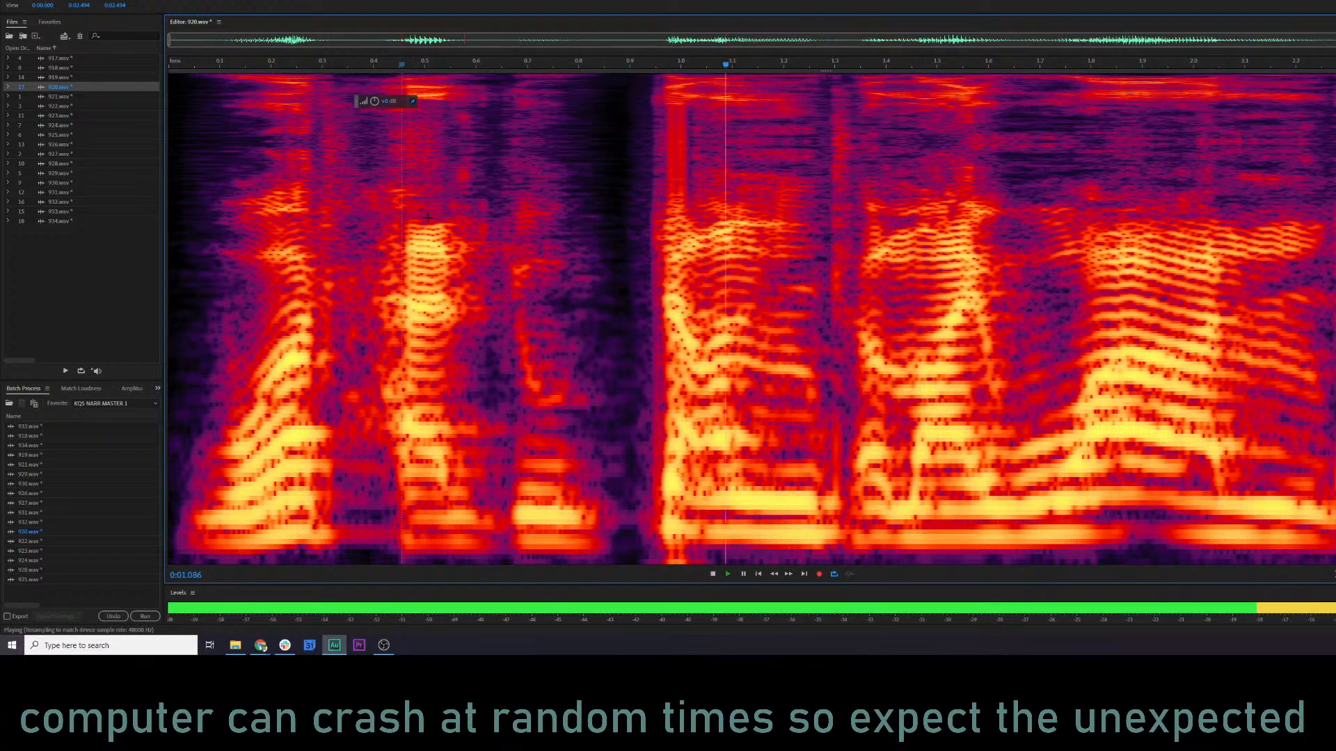
{"action": "key", "text": "space"}
{"action": "left_click", "coordinate": [596, 212]}
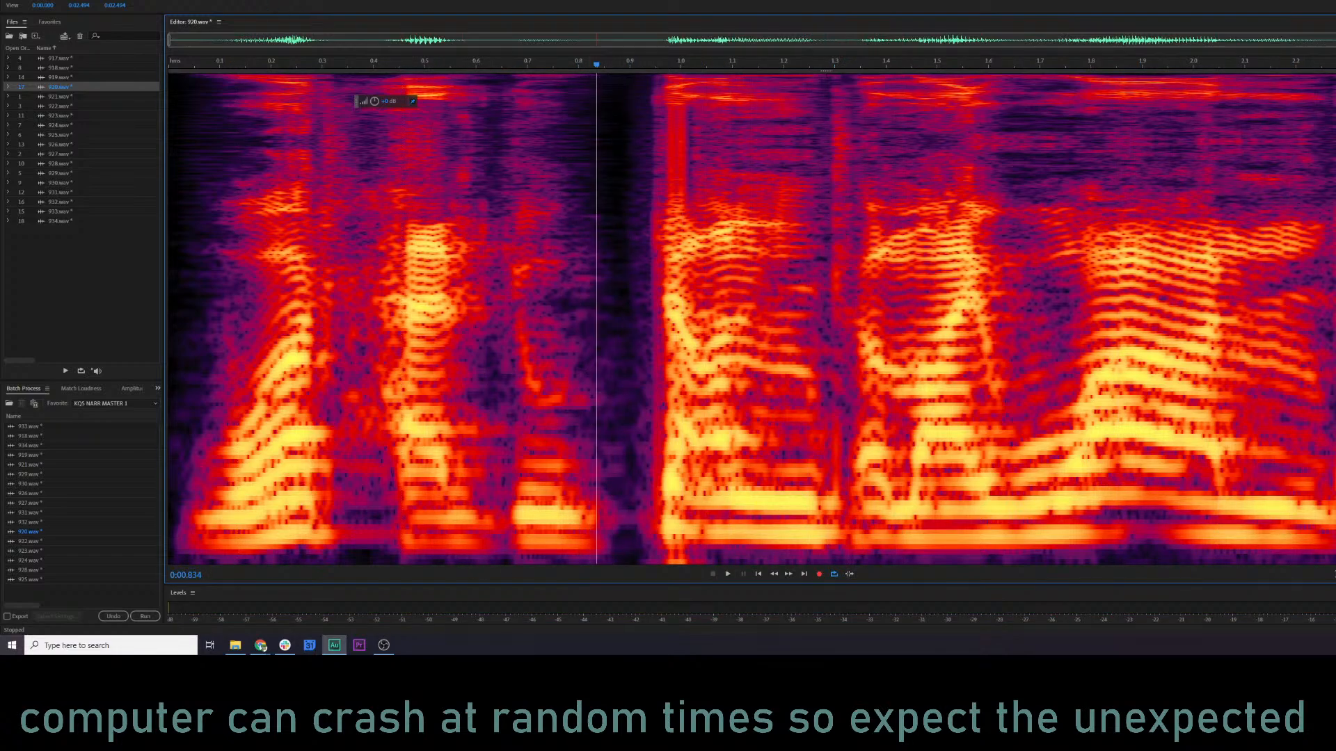
Apply RX 7 De-click with sensitivity 5.0 to the full-height burst from about 0.97 to 1.02 s and play the result.
{"action": "left_click_drag", "start_coordinate": [663, 173], "coordinate": [689, 182]}
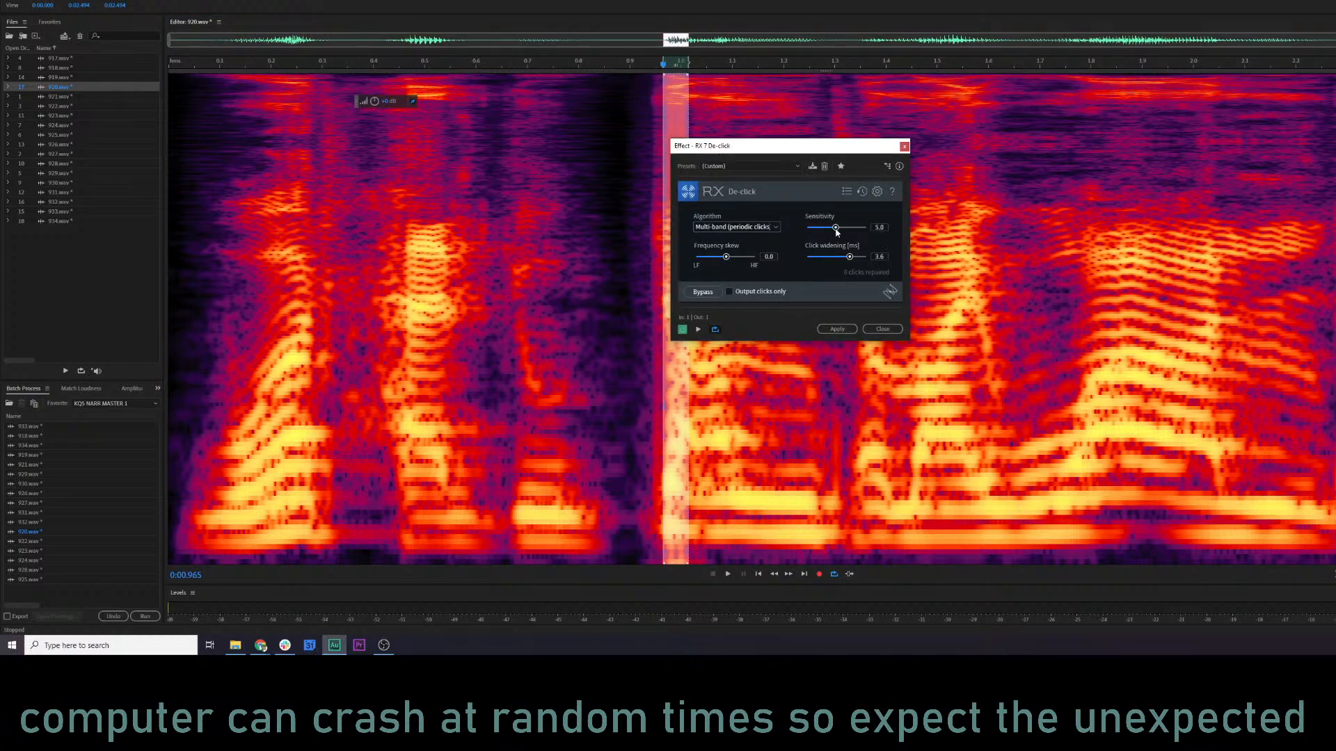
{"action": "left_click", "coordinate": [837, 329]}
{"action": "left_click", "coordinate": [322, 327]}
{"action": "key", "text": "space"}
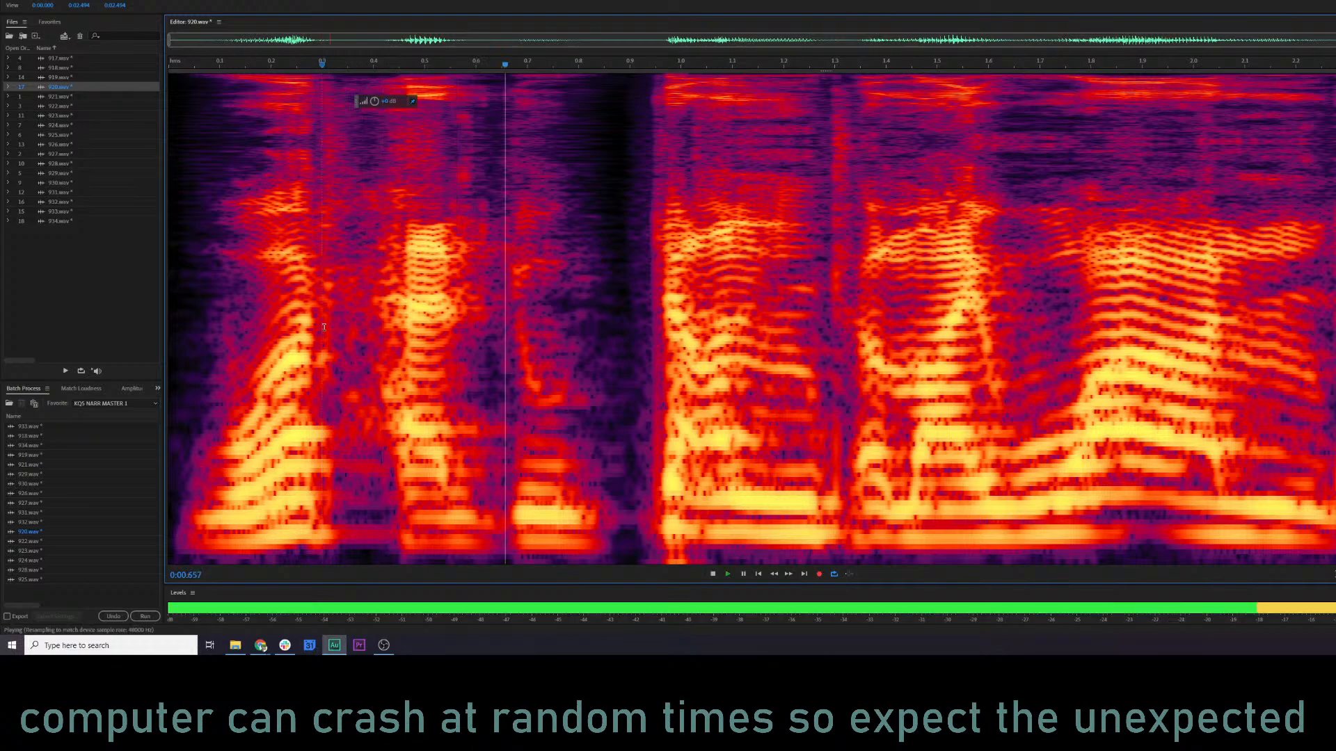
{"action": "key", "text": "space"}
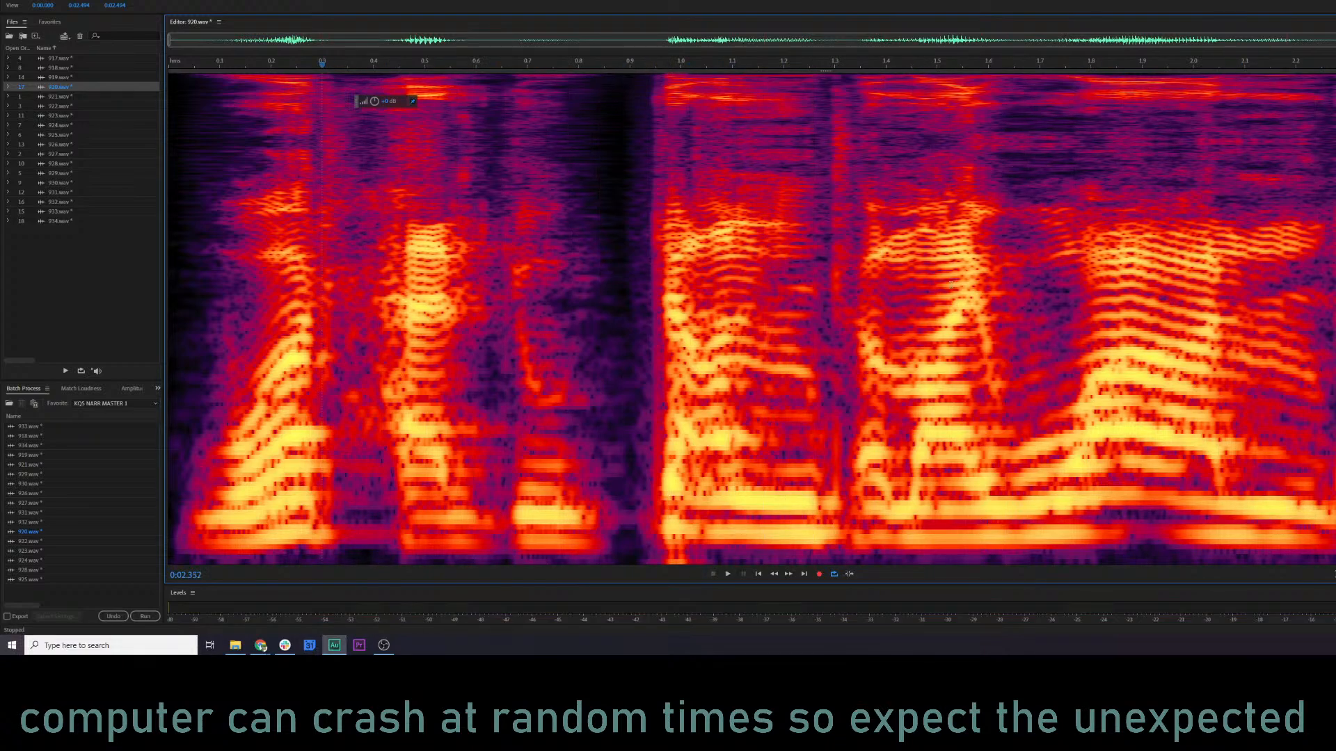
Apply RX 7 De-click with sensitivity 4.0 at about 2.27 s and play 920.wav from about 0.9 s.
{"action": "left_click", "coordinate": [1331, 217]}
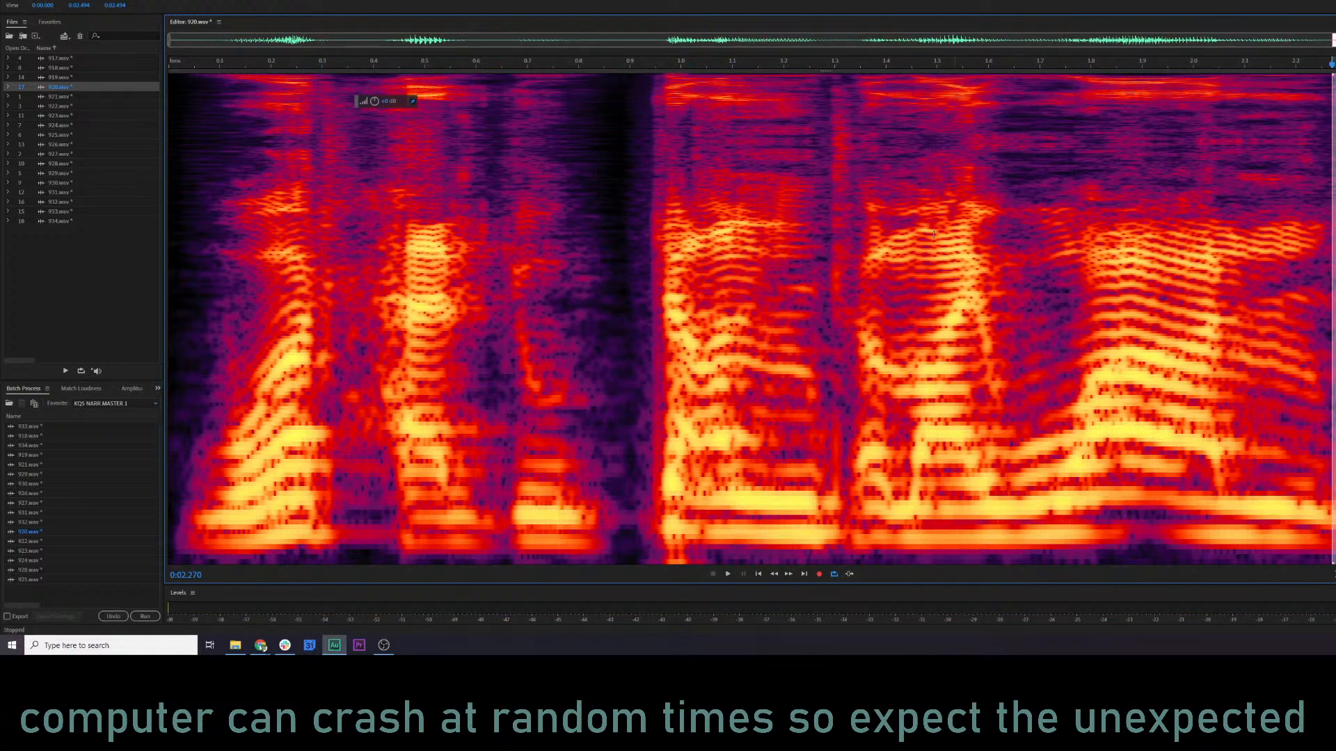
{"action": "key", "text": "ctrl+r"}
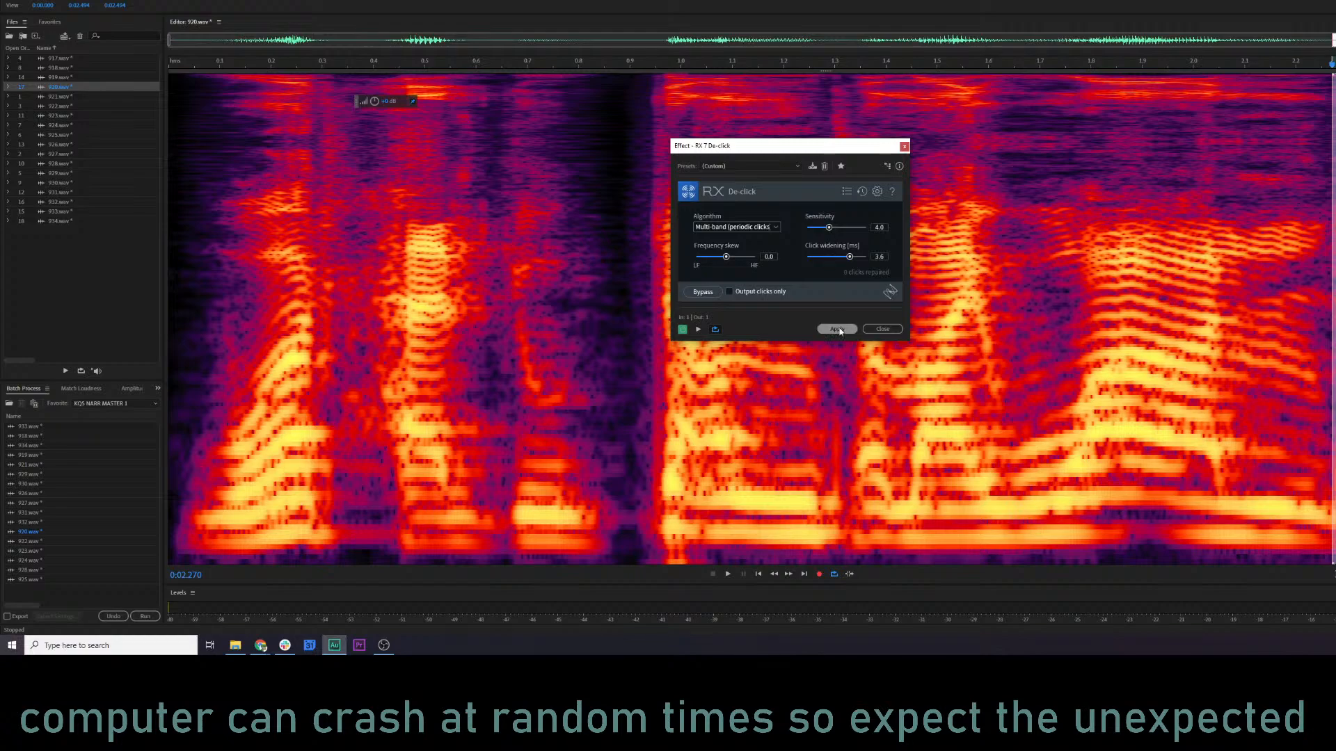
{"action": "left_click", "coordinate": [836, 329]}
{"action": "left_click", "coordinate": [630, 301]}
{"action": "key", "text": "space"}
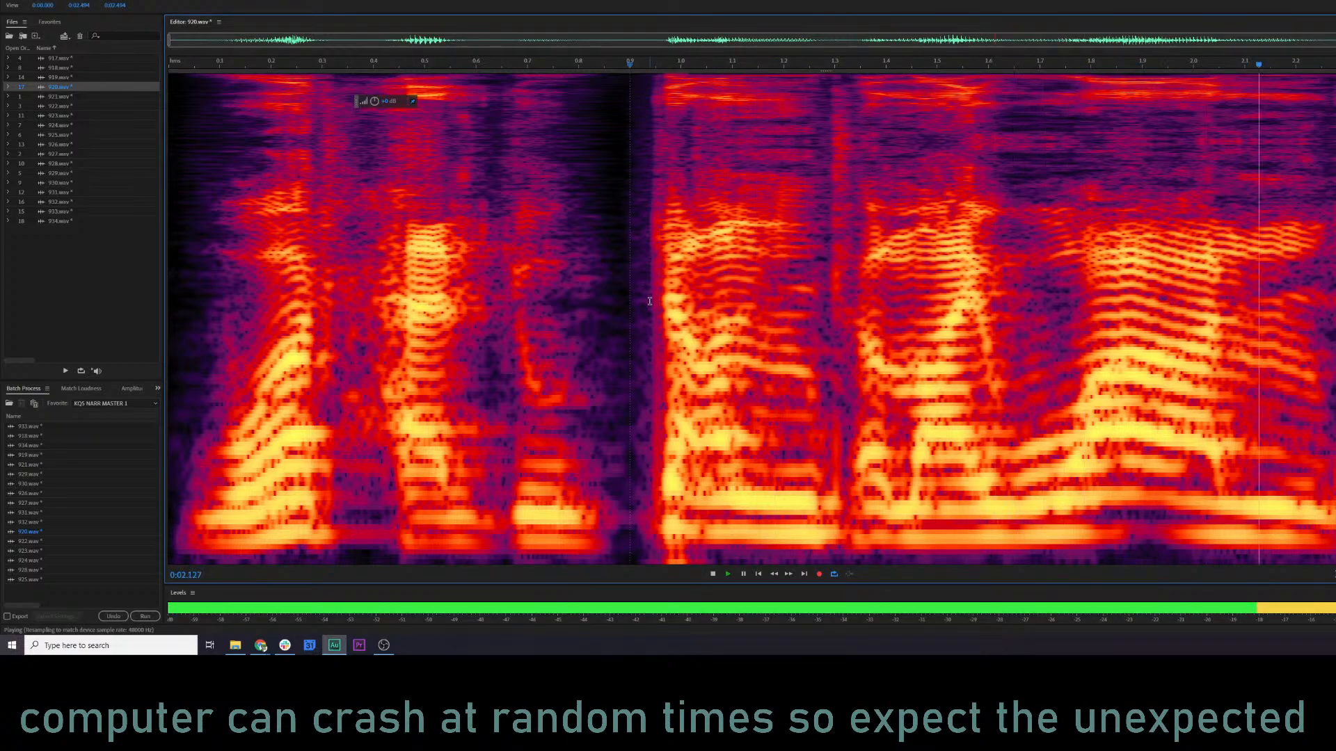
{"action": "key", "text": "space"}
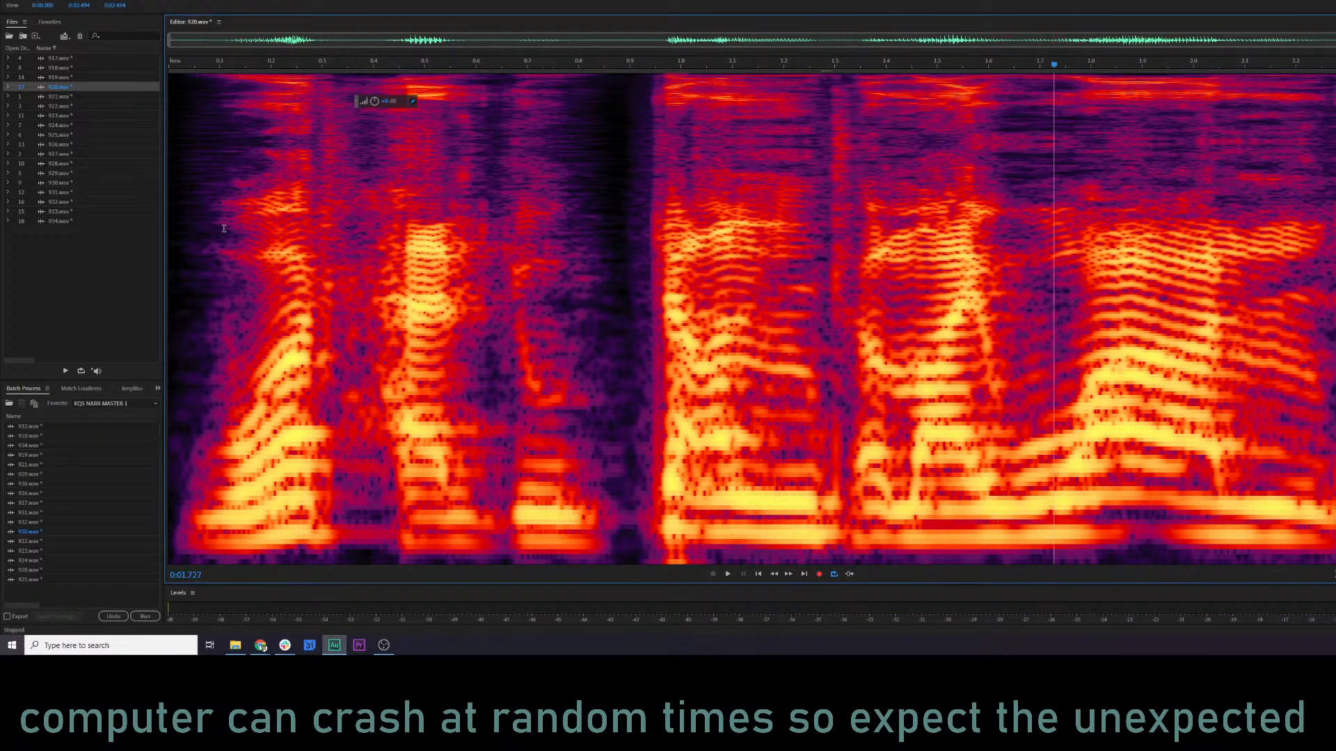
Play 920.wav from just before the first word and preview it through the Parametric Equalizer.
{"action": "left_click", "coordinate": [194, 225]}
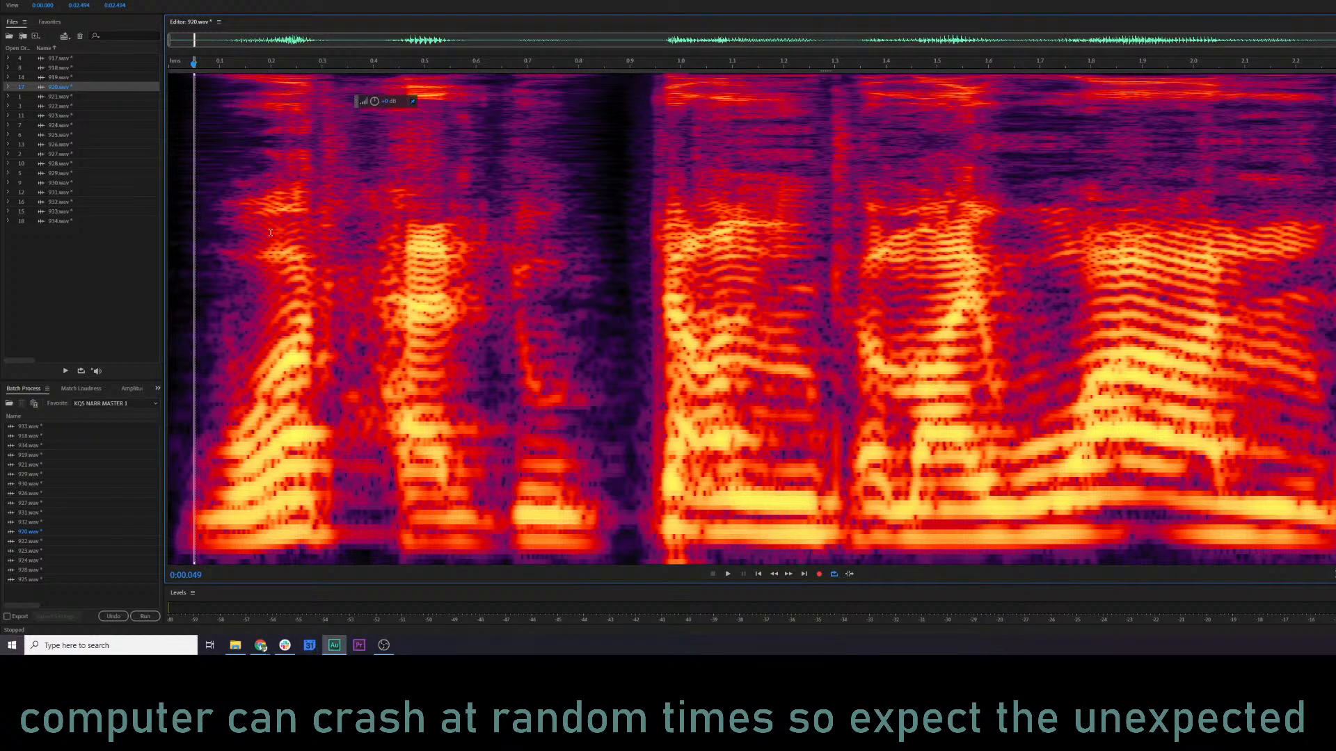
{"action": "left_click", "coordinate": [178, 186]}
{"action": "key", "text": "space"}
{"action": "key", "text": "e"}
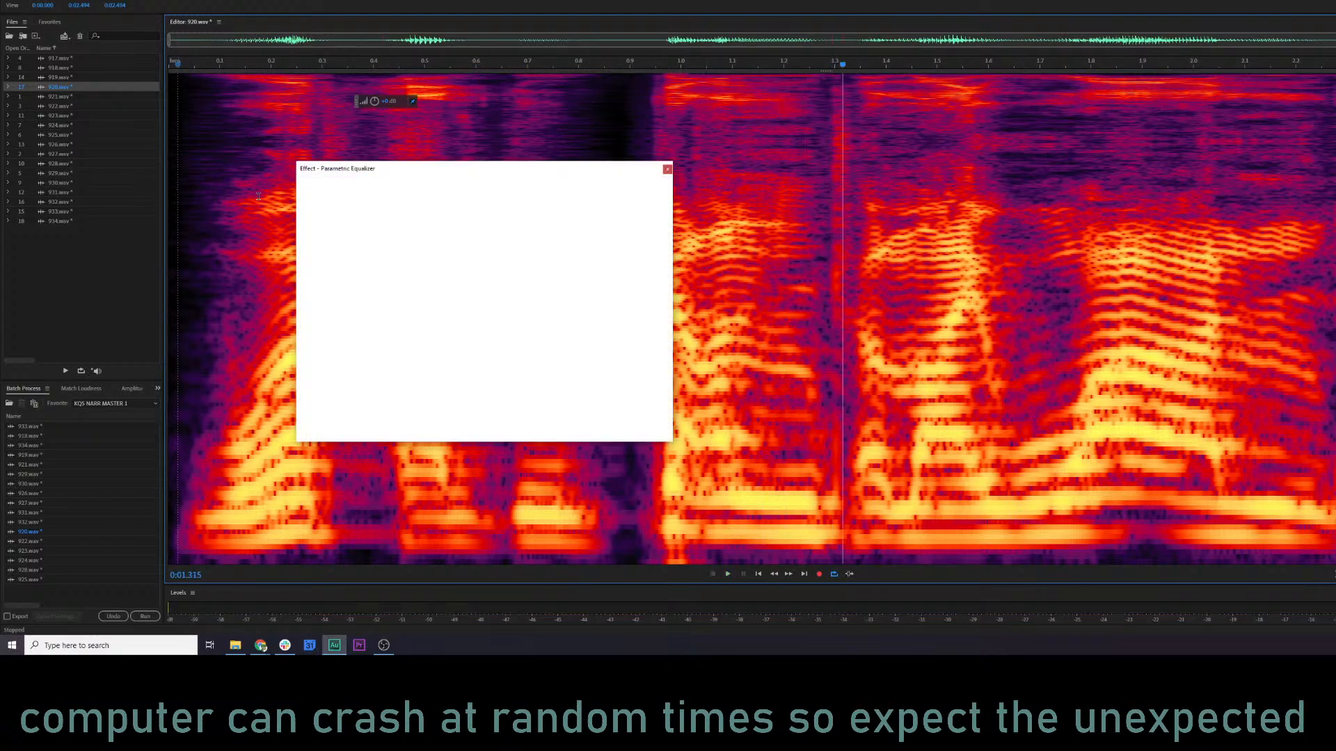
{"action": "key", "text": "space"}
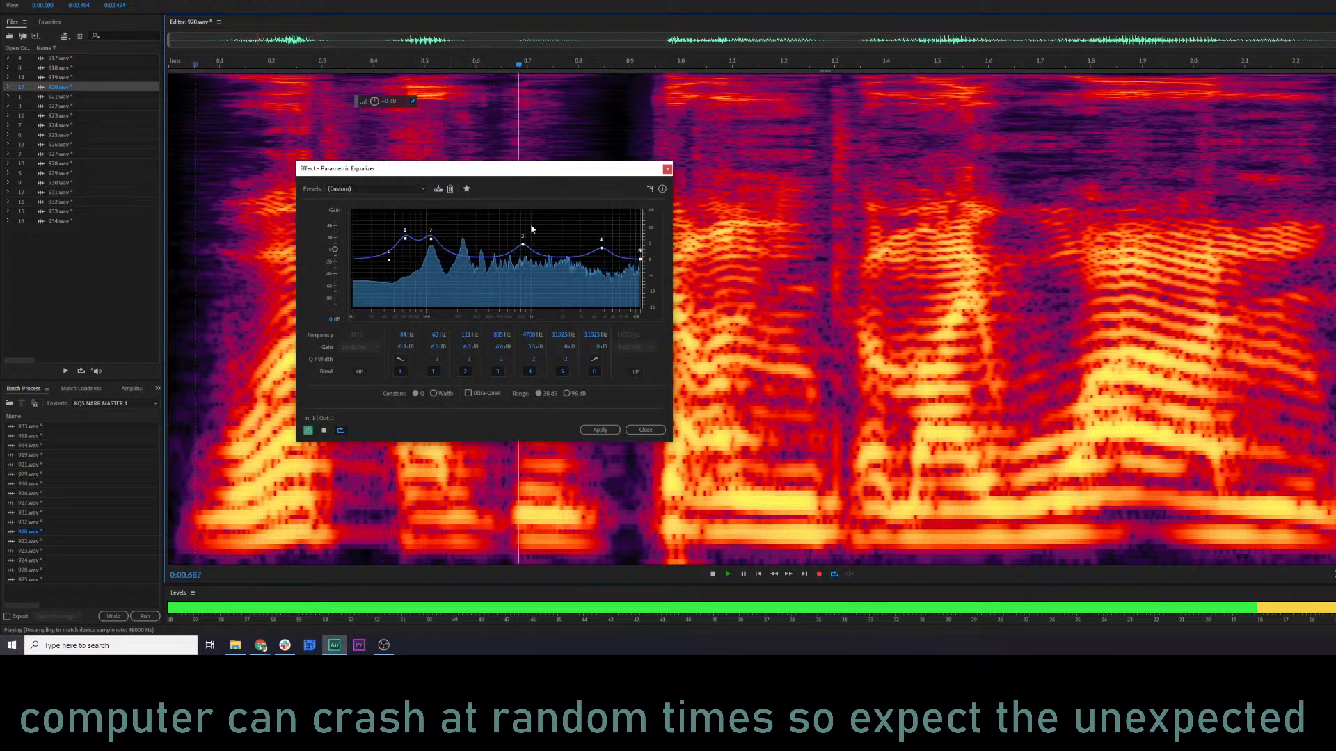
{"action": "key", "text": "space"}
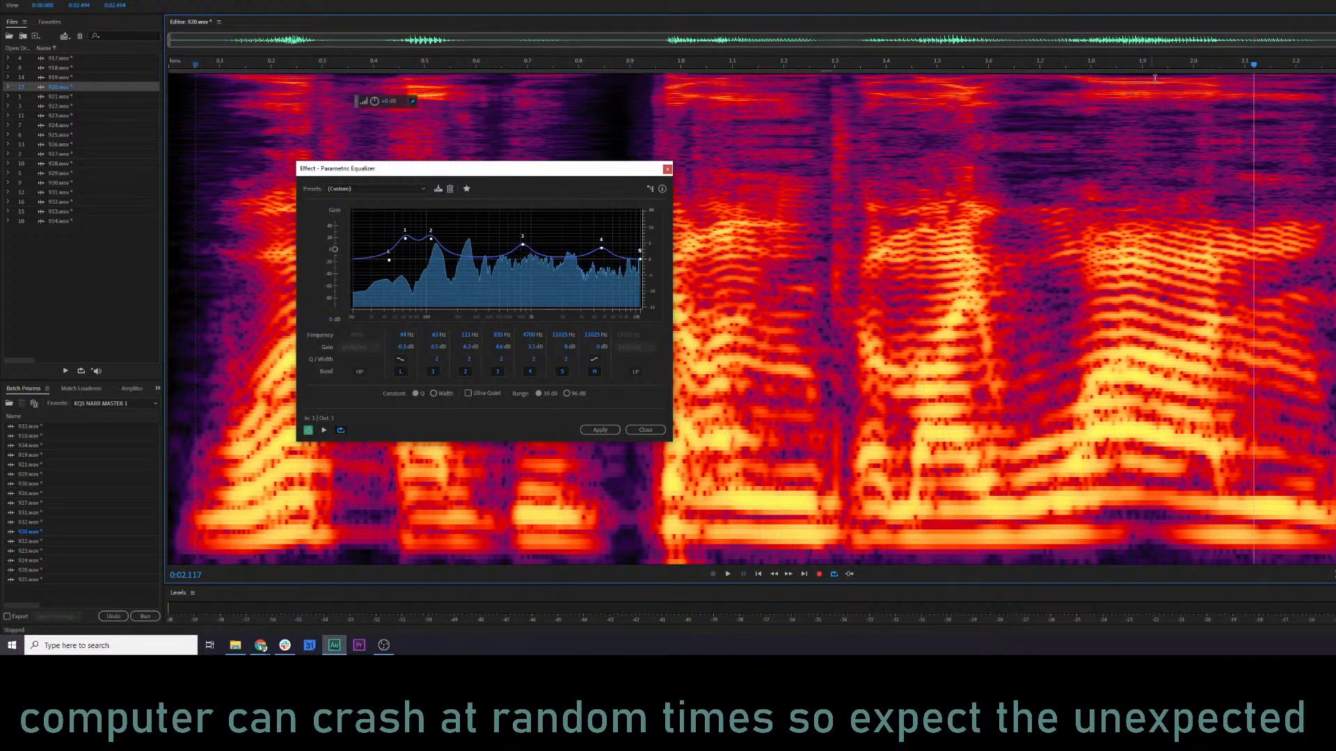
Lower equalizer band 3 to nearly 0 dB and preview 920.wav from about 0.9 s and from about 0.1 s.
{"action": "left_click", "coordinate": [1139, 66]}
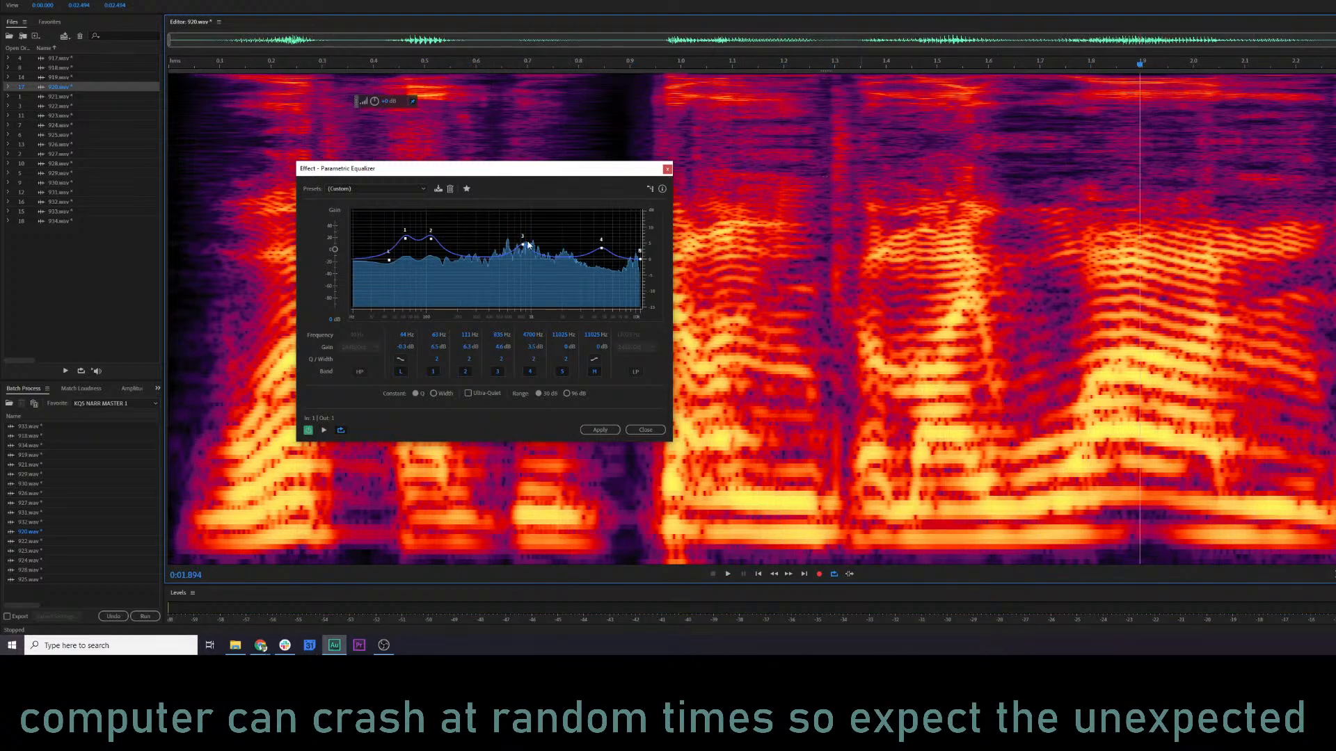
{"action": "left_click_drag", "start_coordinate": [529, 245], "coordinate": [522, 249]}
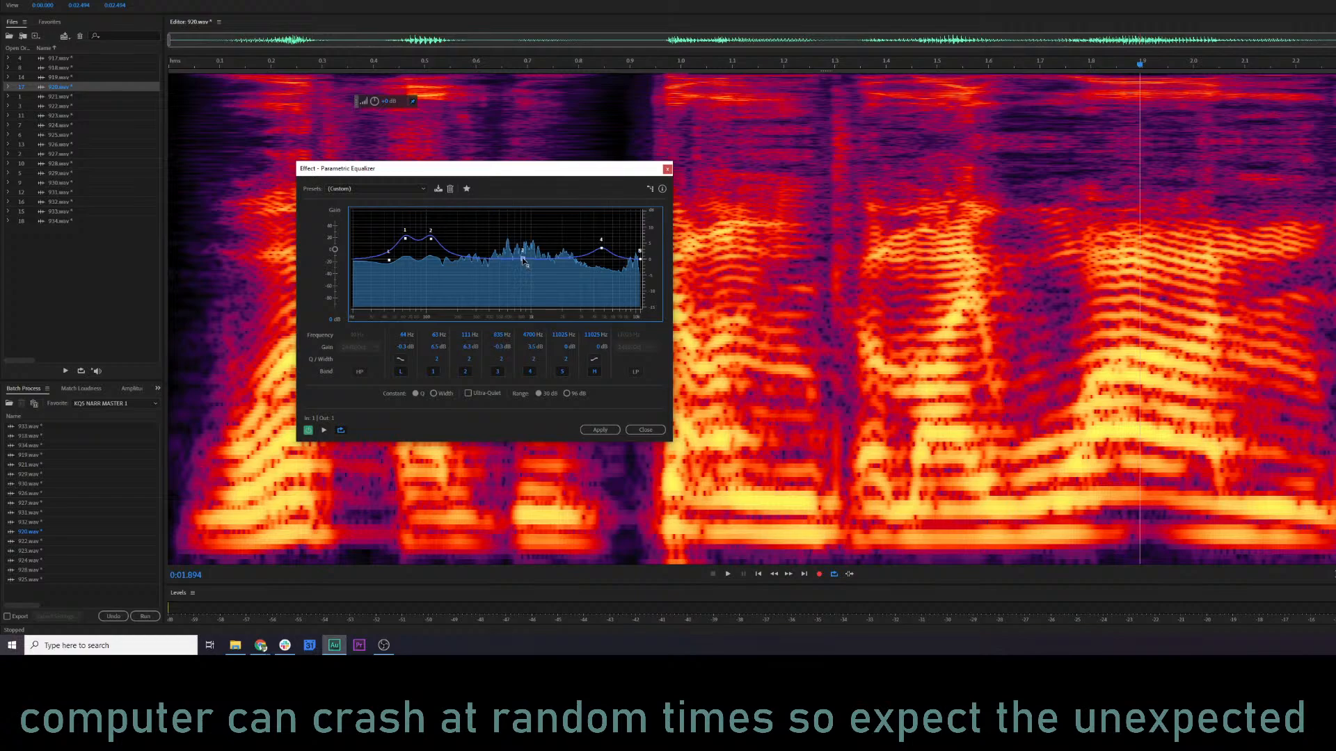
{"action": "left_click", "coordinate": [644, 66]}
{"action": "key", "text": "space"}
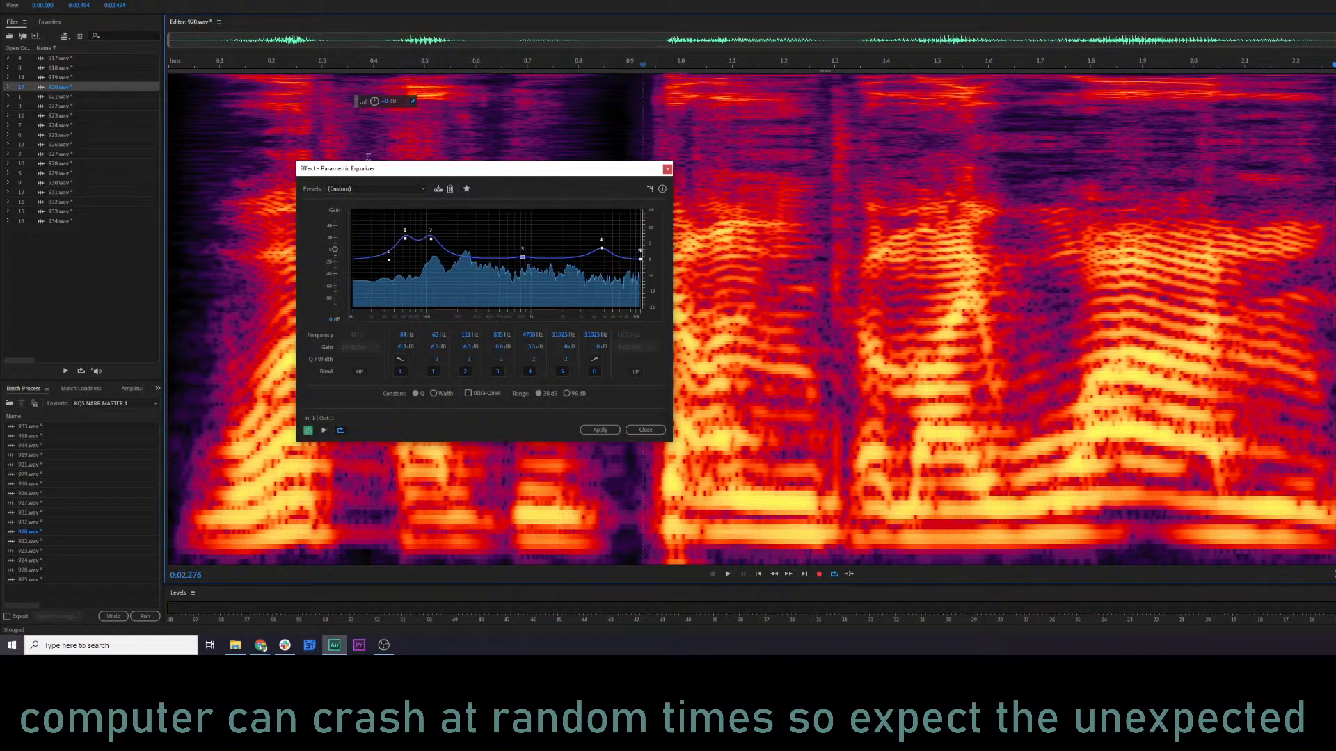
{"action": "left_click", "coordinate": [220, 65]}
{"action": "key", "text": "space"}
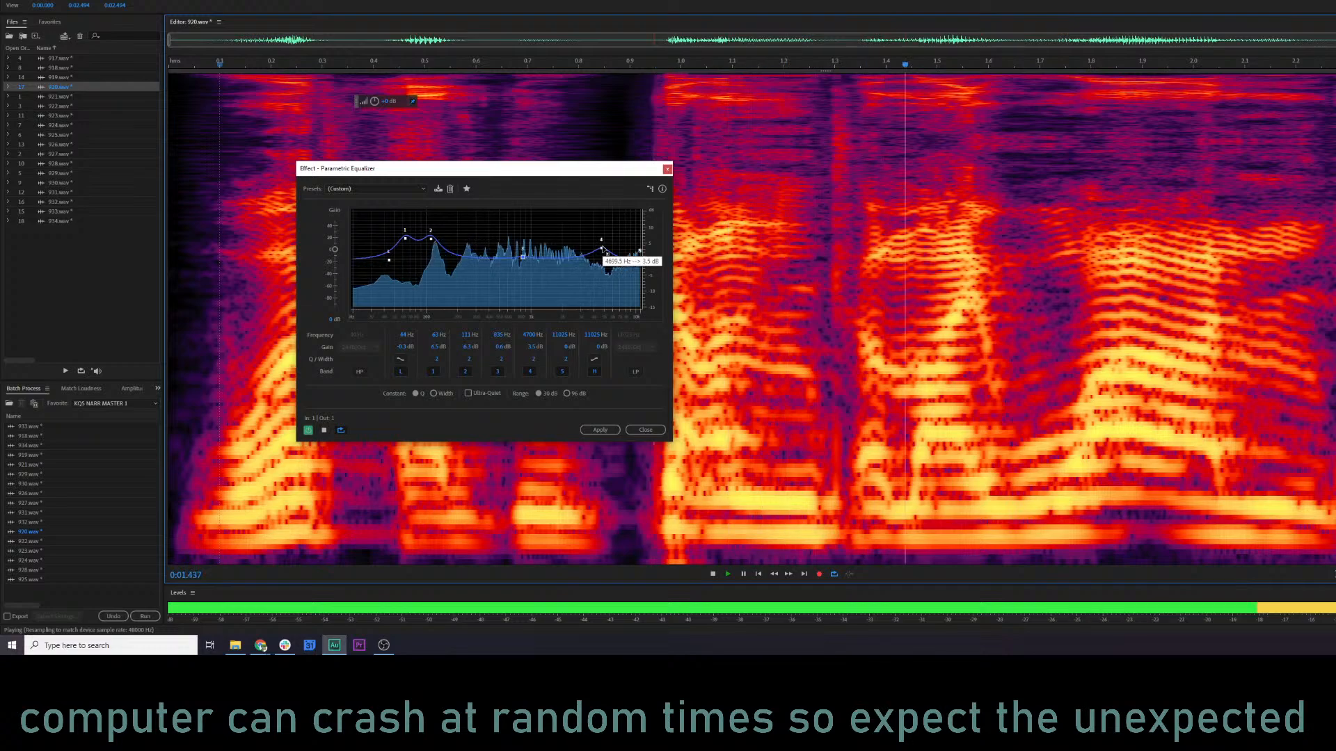
Raise equalizer band 4 to about 4.5 dB near 4.9 kHz, shift band 2 to about 122 Hz, and preview 920.wav.
{"action": "left_click_drag", "start_coordinate": [602, 248], "coordinate": [604, 245]}
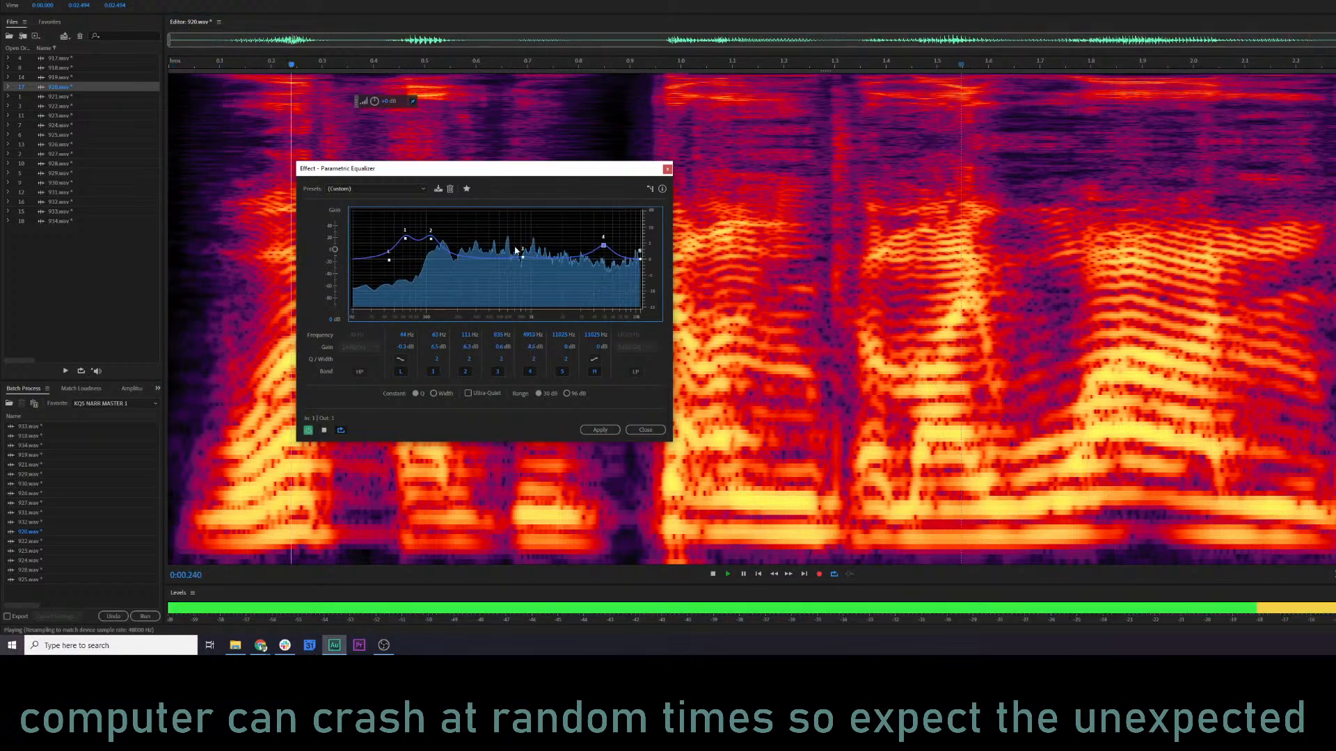
{"action": "mouse_move", "coordinate": [431, 238]}
{"action": "left_mouse_down"}
{"action": "mouse_move", "coordinate": [449, 220]}
{"action": "mouse_move", "coordinate": [473, 239]}
{"action": "mouse_move", "coordinate": [435, 239]}
{"action": "left_mouse_up"}
{"action": "key", "text": "space"}
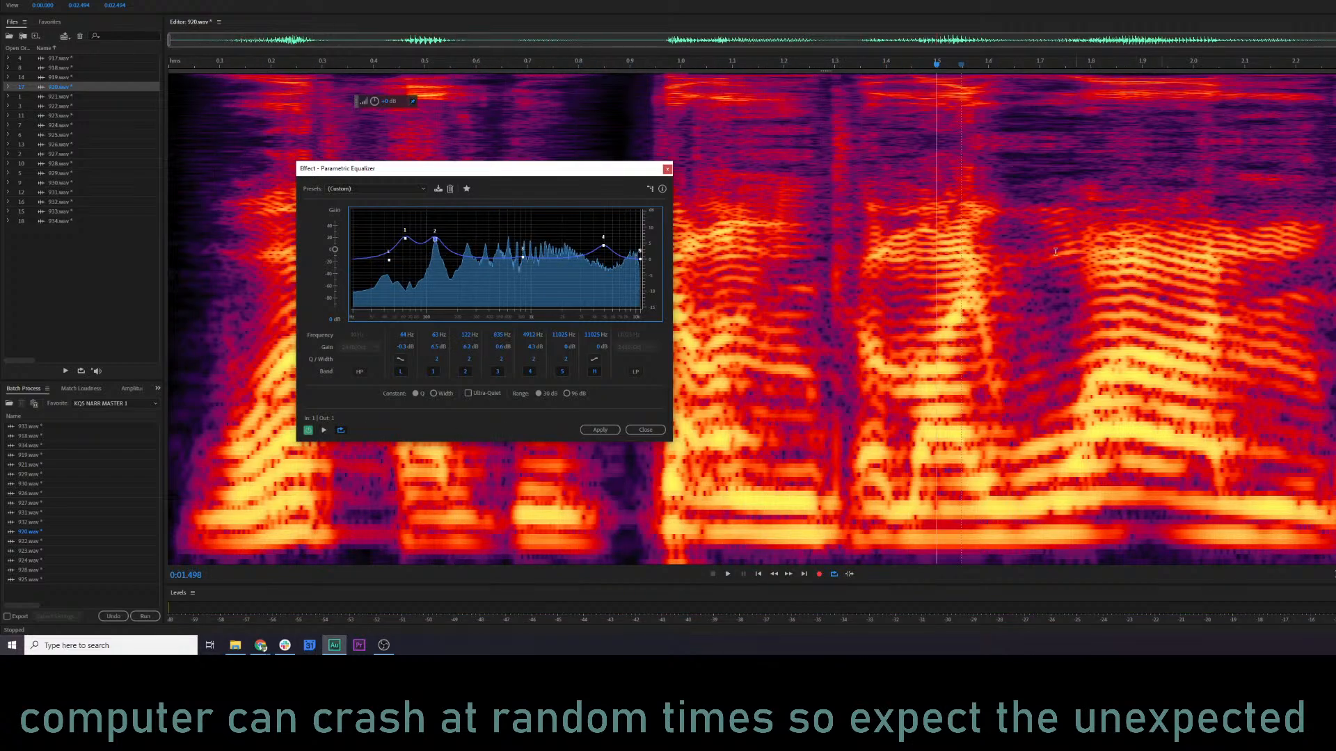
{"action": "left_click", "coordinate": [201, 132]}
{"action": "key", "text": "space"}
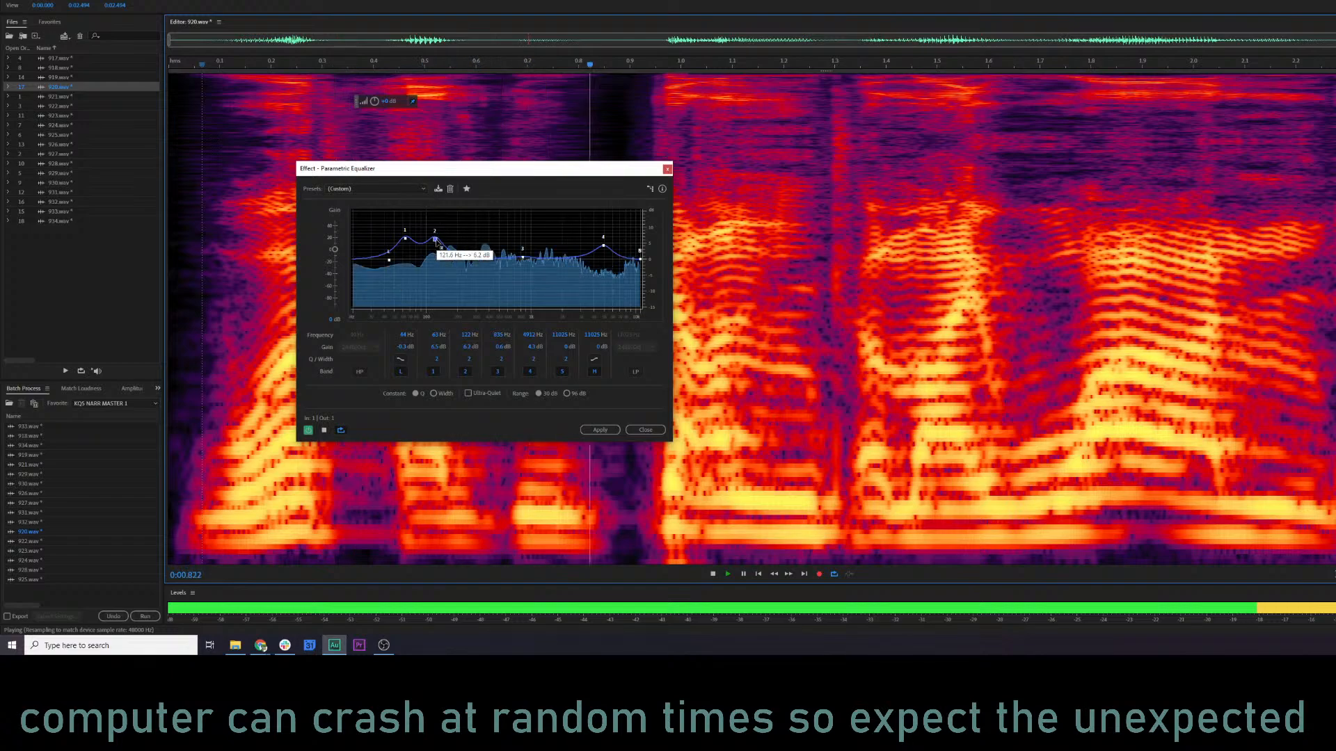
{"action": "key", "text": "space"}
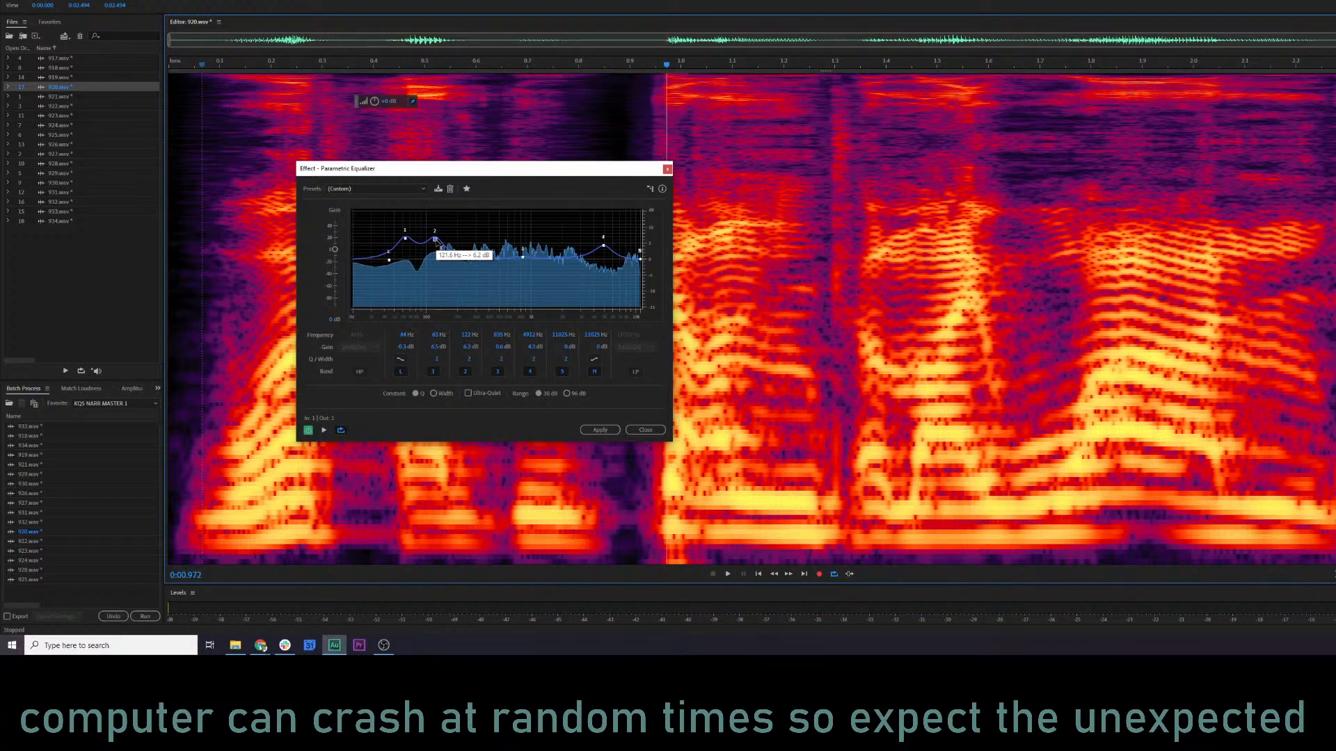
Set equalizer band 1 to about 9 dB at 60 Hz and band 2 to about 6.3 dB at 131 Hz while previewing 920.wav.
{"action": "left_click_drag", "start_coordinate": [436, 240], "coordinate": [438, 243]}
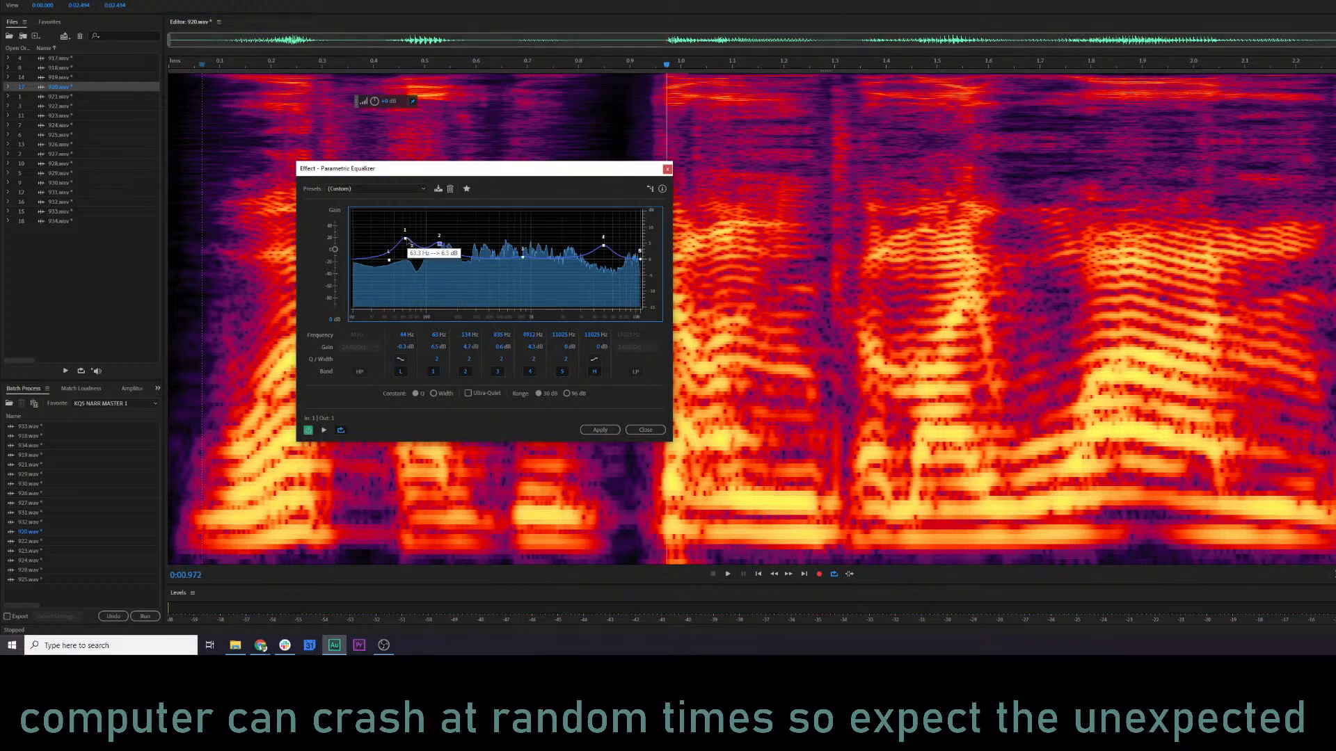
{"action": "key", "text": "space"}
{"action": "left_click_drag", "start_coordinate": [438, 244], "coordinate": [439, 240]}
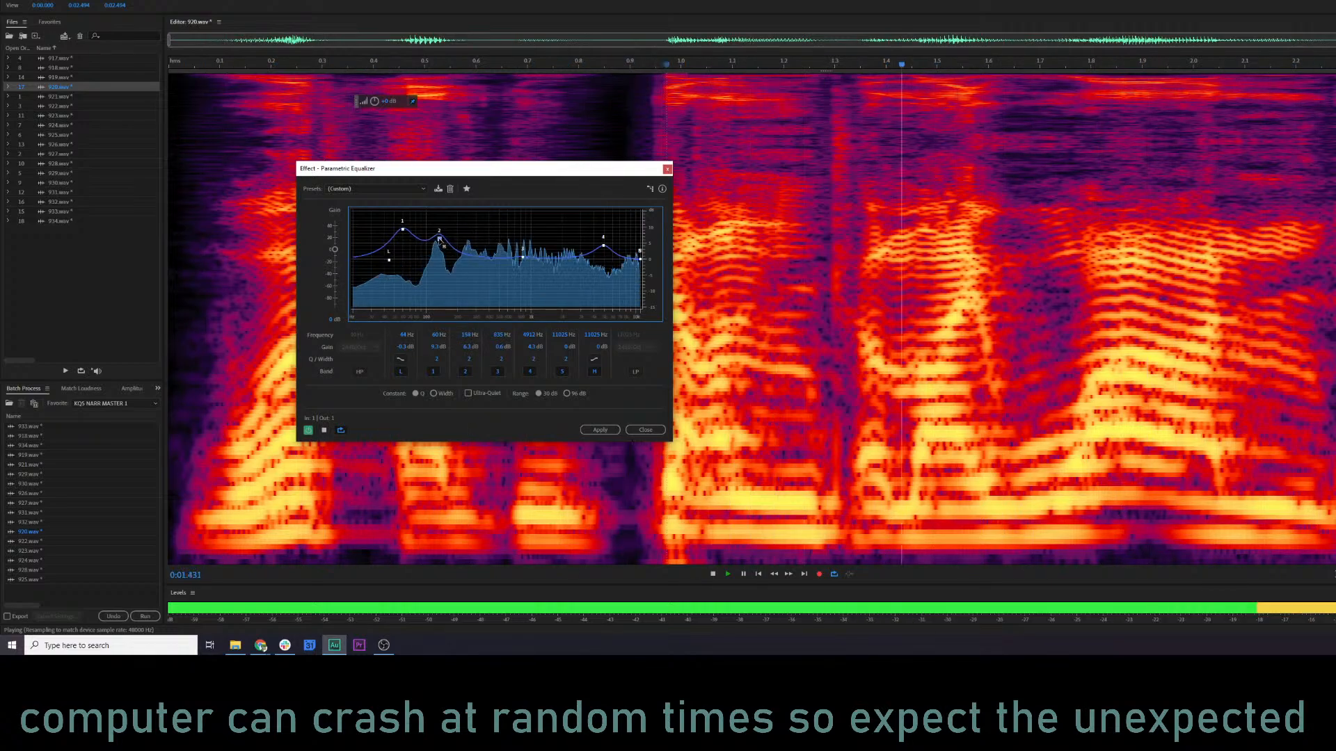
{"action": "key", "text": "space"}
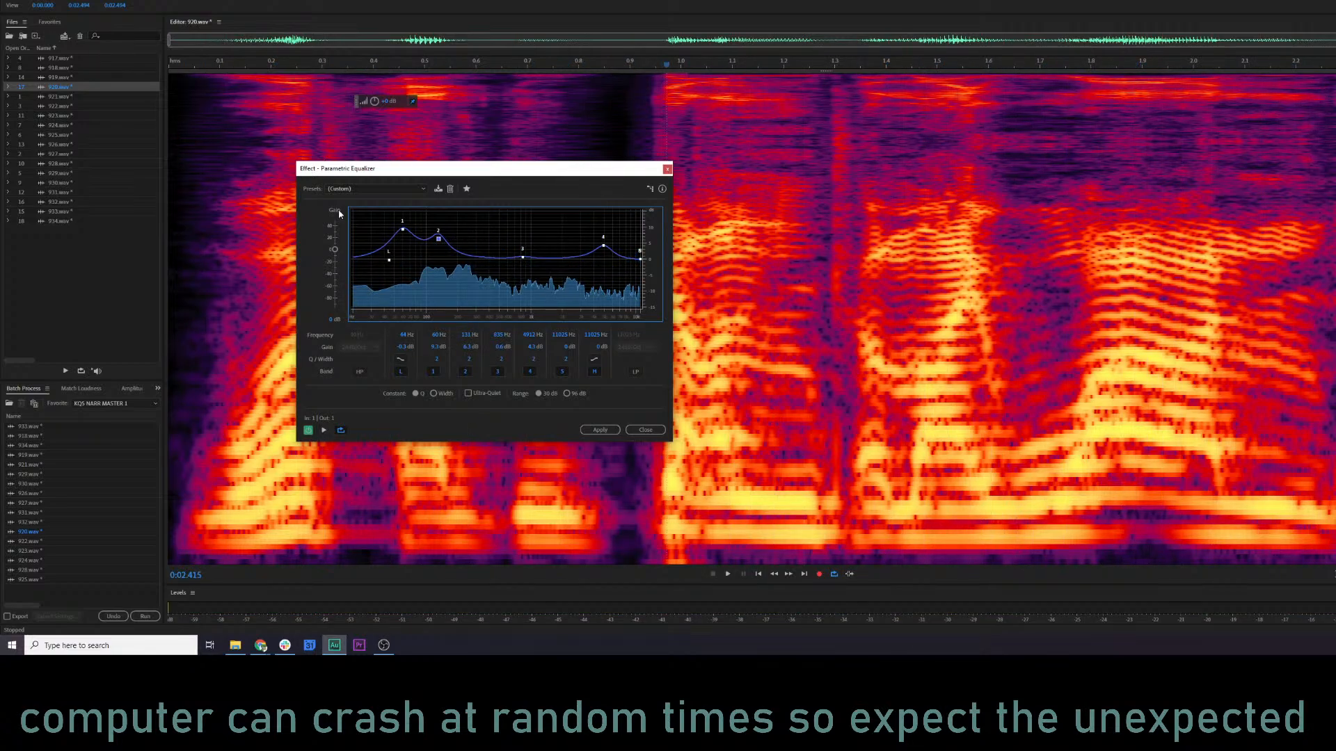
{"action": "left_click", "coordinate": [220, 136]}
{"action": "key", "text": "space"}
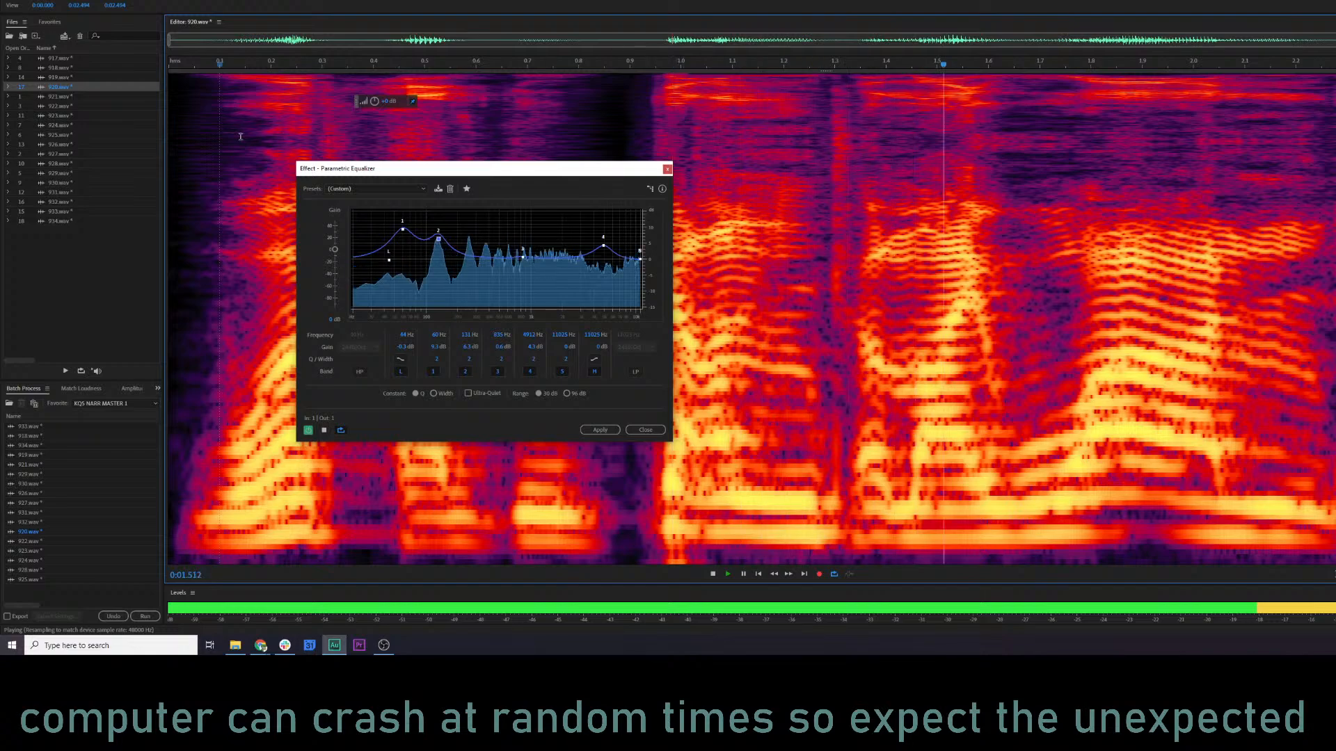
Preview the opening words up to about 0.83 s, the third word alone, and the ending from about 1.65 s with the equalizer.
{"action": "left_click_drag", "start_coordinate": [180, 150], "coordinate": [628, 160]}
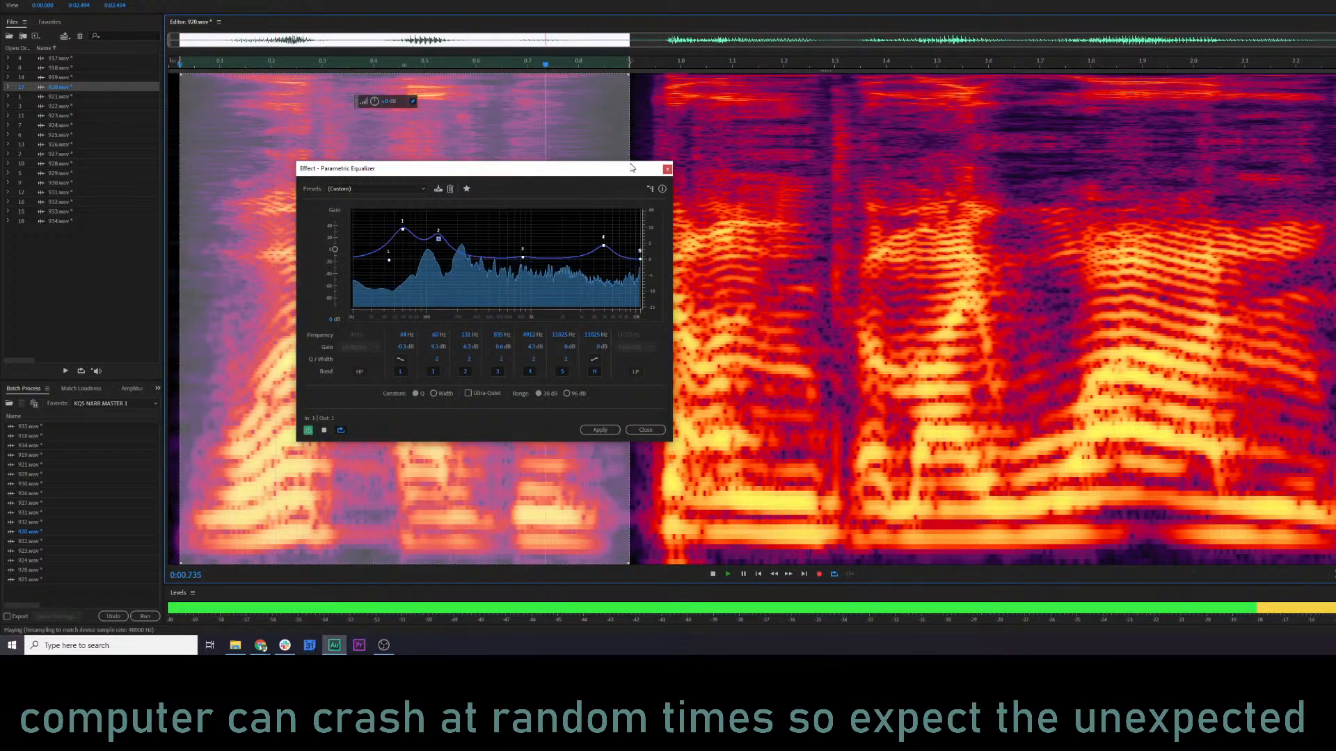
{"action": "left_click_drag", "start_coordinate": [628, 106], "coordinate": [595, 108]}
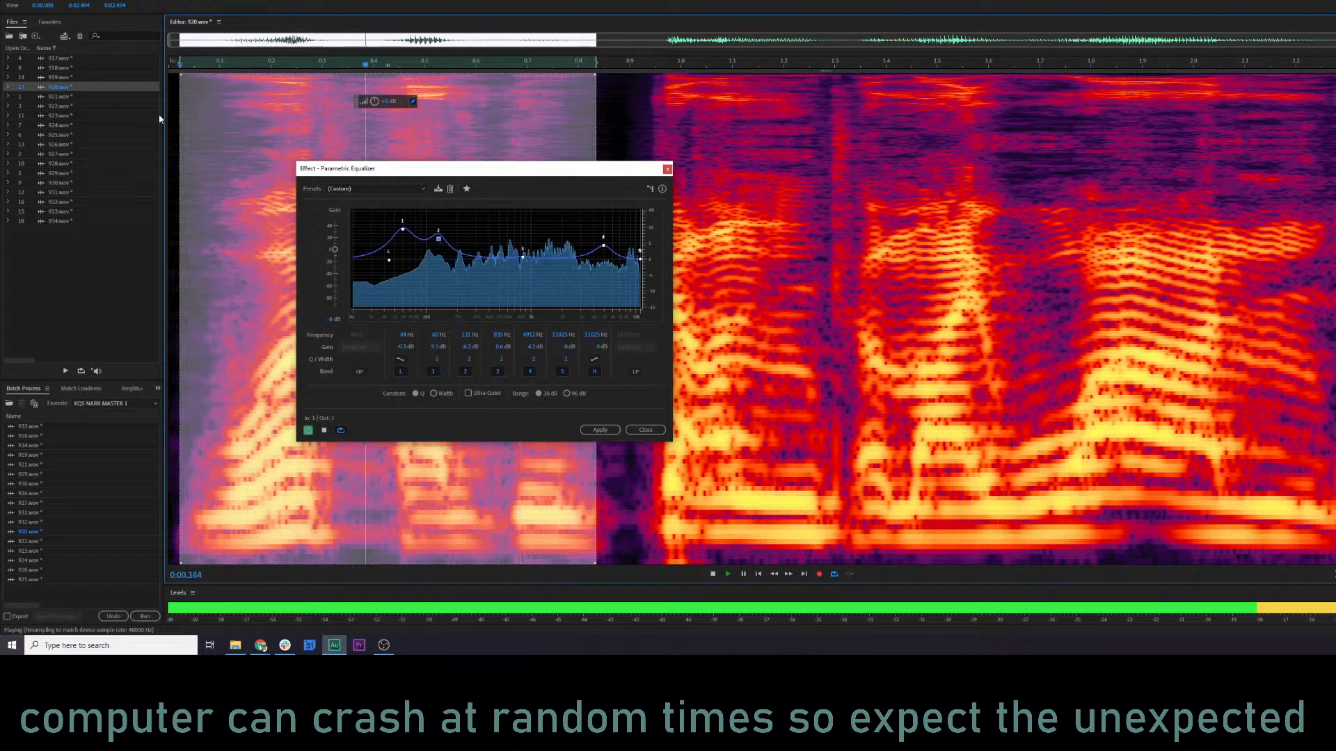
{"action": "left_click_drag", "start_coordinate": [179, 111], "coordinate": [512, 101]}
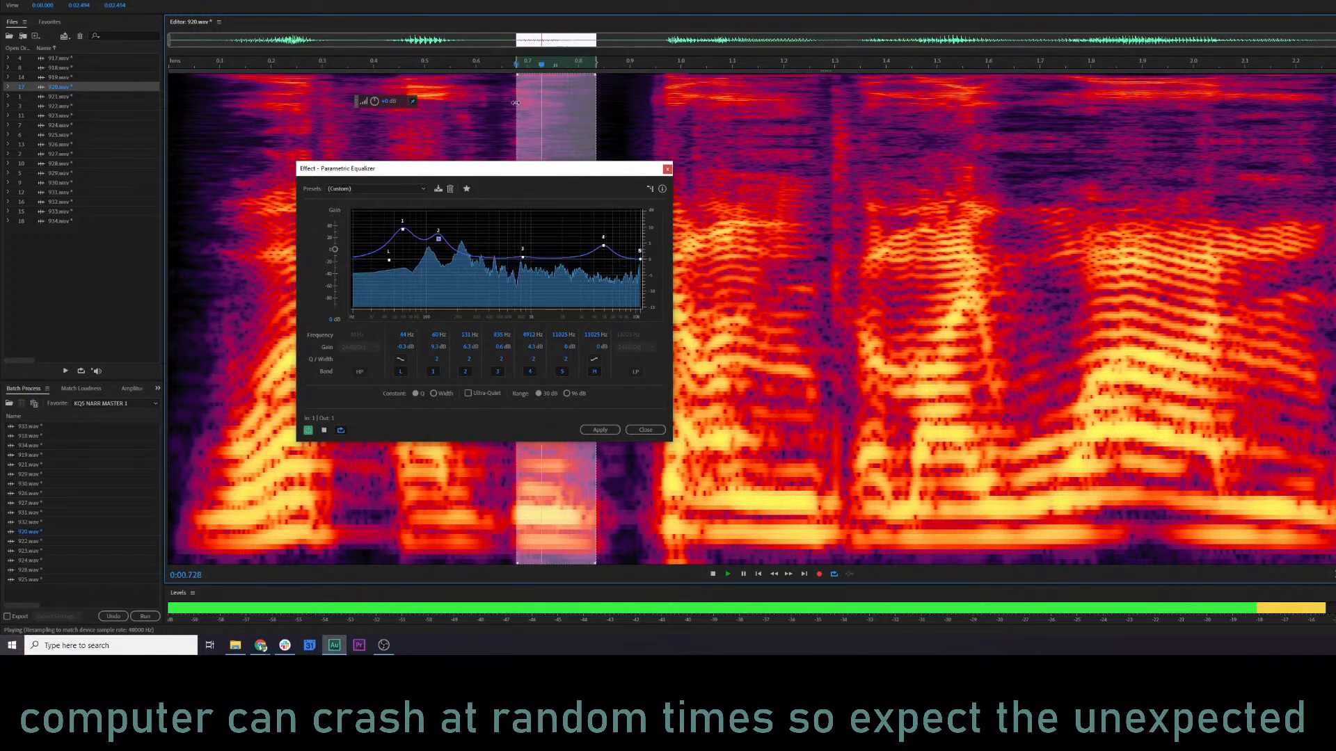
{"action": "key", "text": "space"}
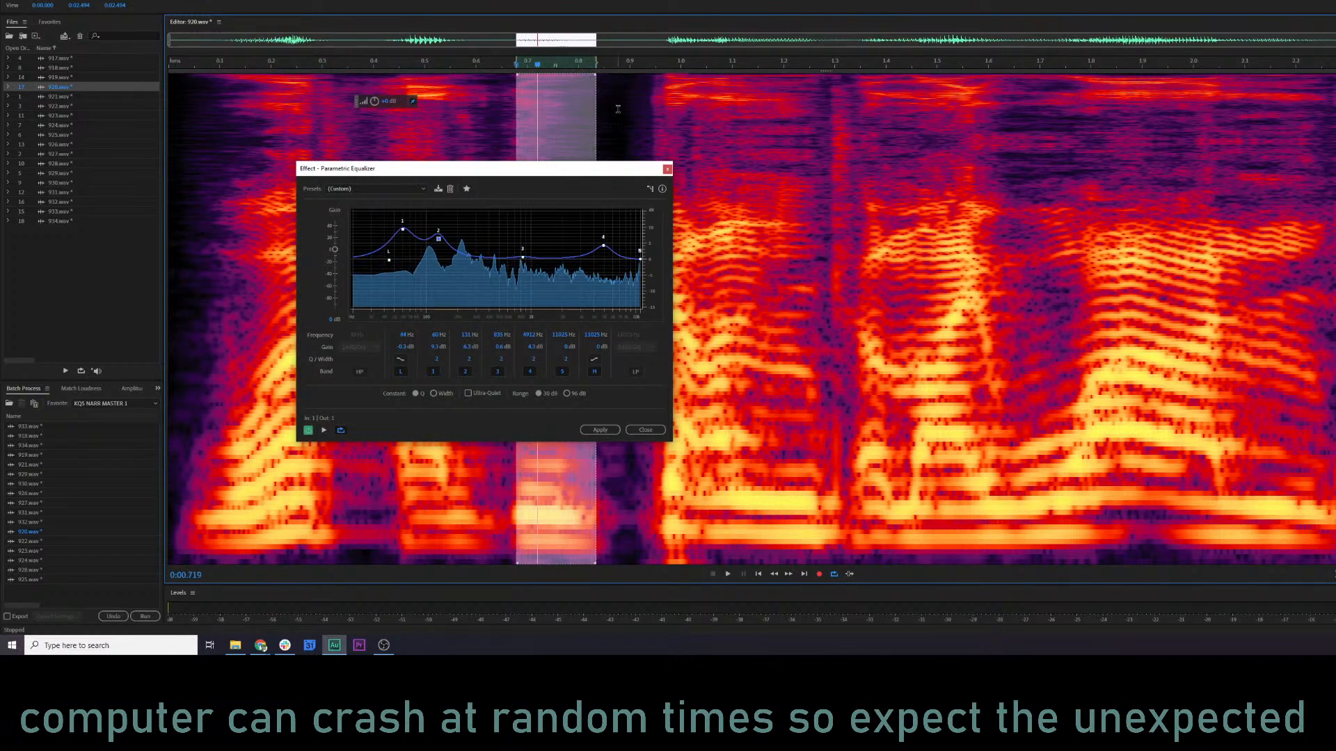
{"action": "left_click", "coordinate": [1012, 283]}
{"action": "key", "text": "space"}
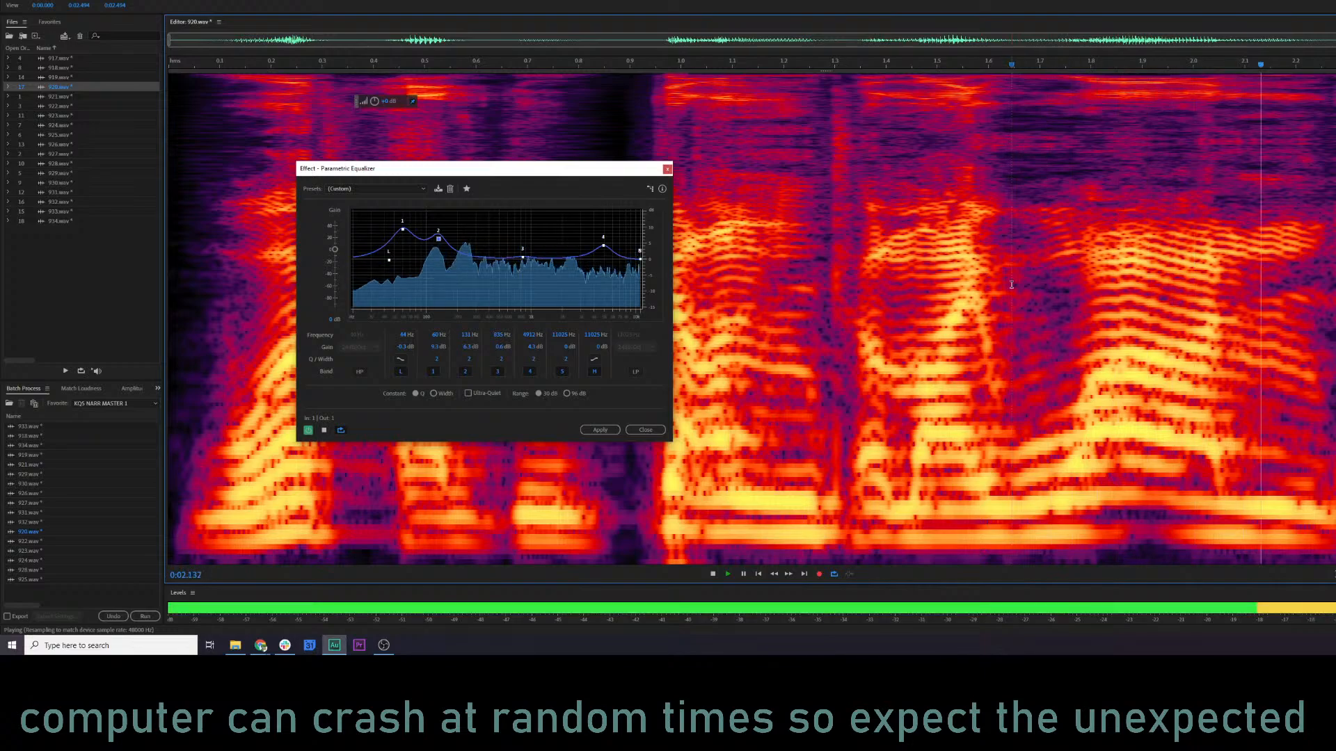
Stop the preview and apply the parametric equalizer settings to 920.wav.
{"action": "left_click", "coordinate": [120, 185]}
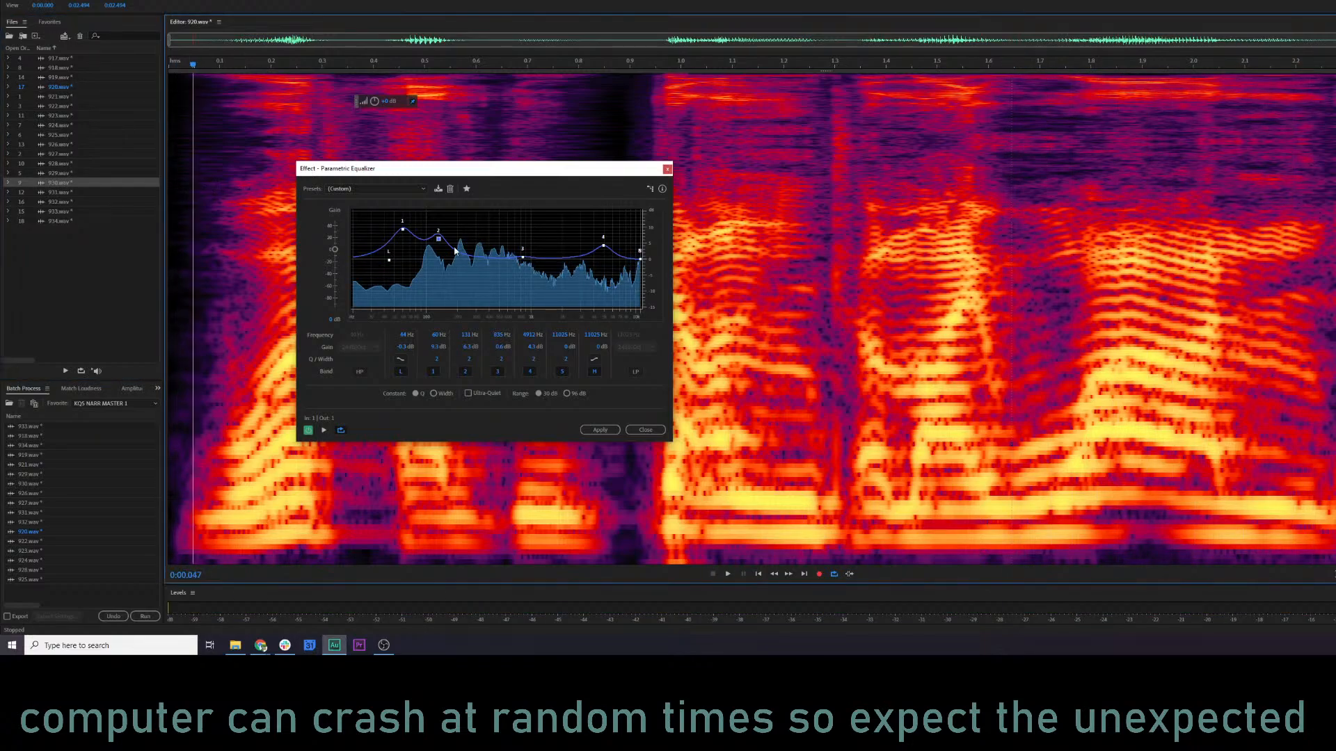
{"action": "left_click", "coordinate": [600, 430]}
{"action": "left_click", "coordinate": [335, 228]}
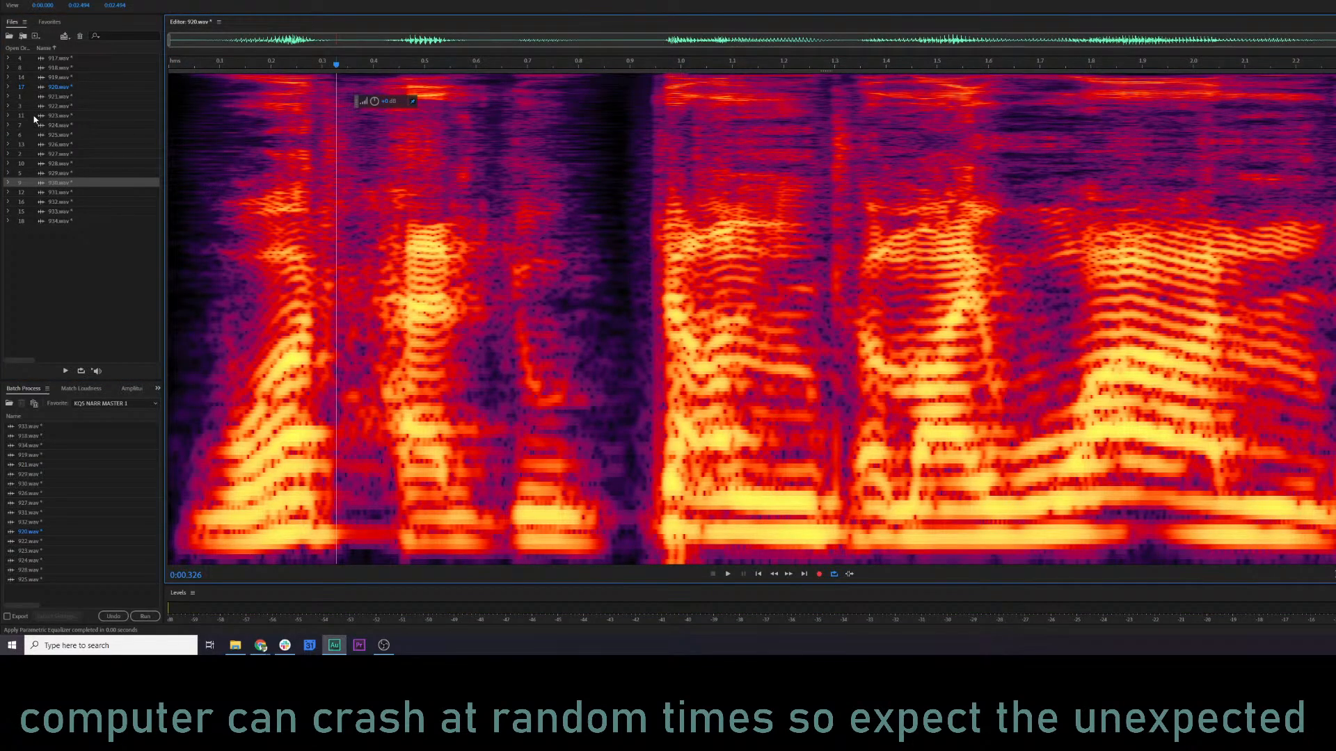
Open 921.wav and preview its opening and the passage from about 1.8 s.
{"action": "double_click", "coordinate": [56, 97]}
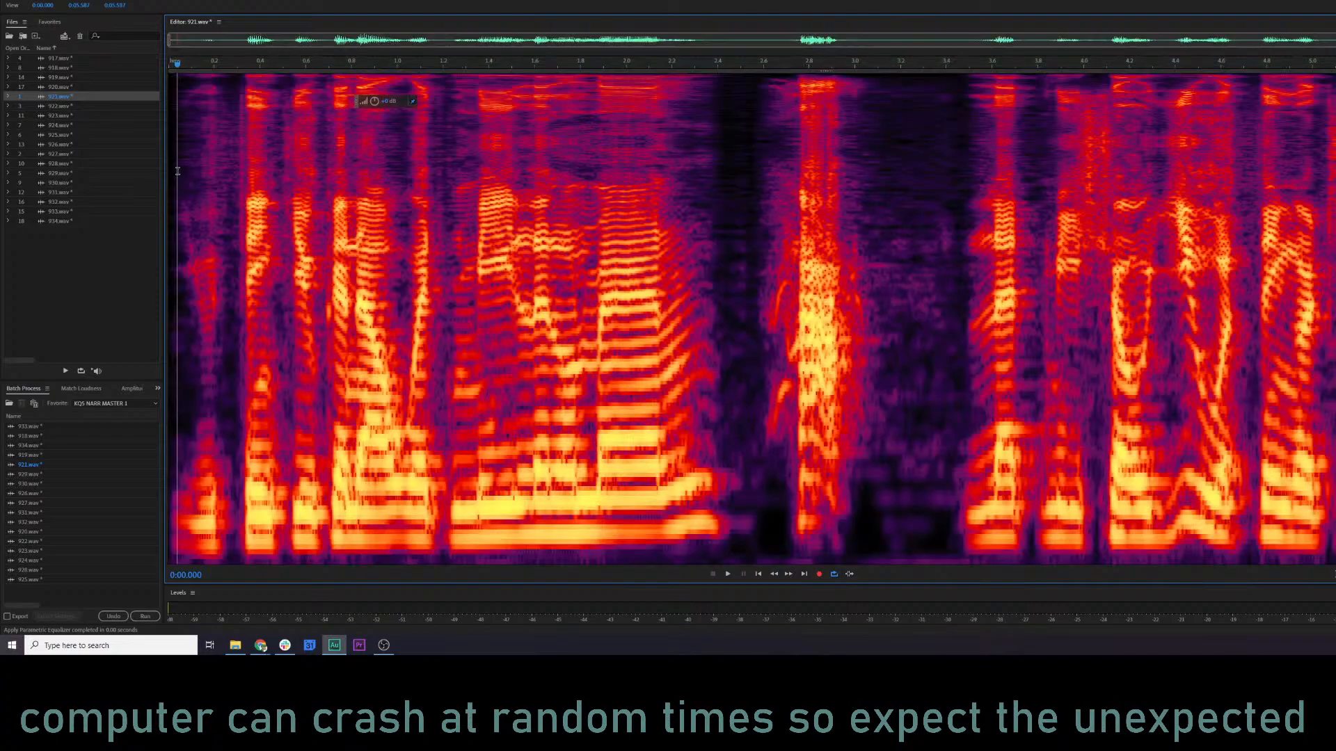
{"action": "key", "text": "space"}
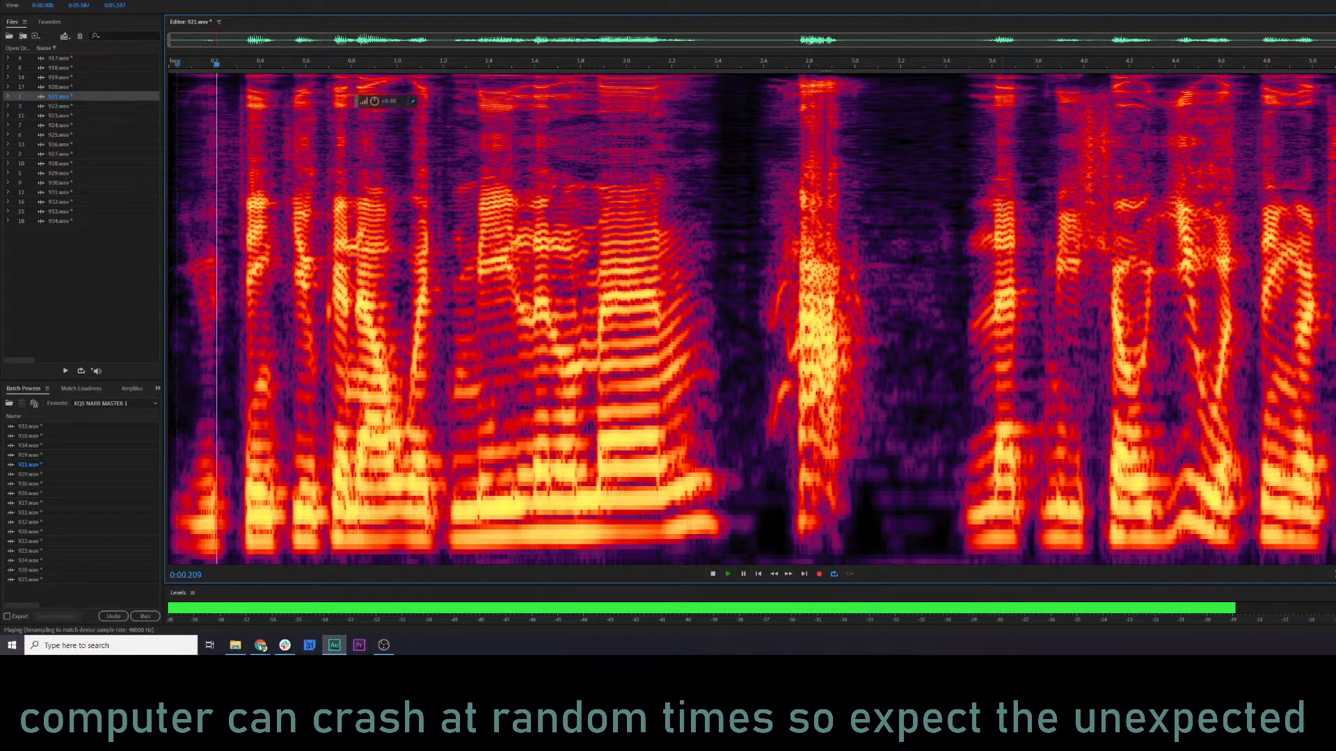
{"action": "key", "text": "space"}
{"action": "left_click", "coordinate": [580, 237]}
{"action": "key", "text": "space"}
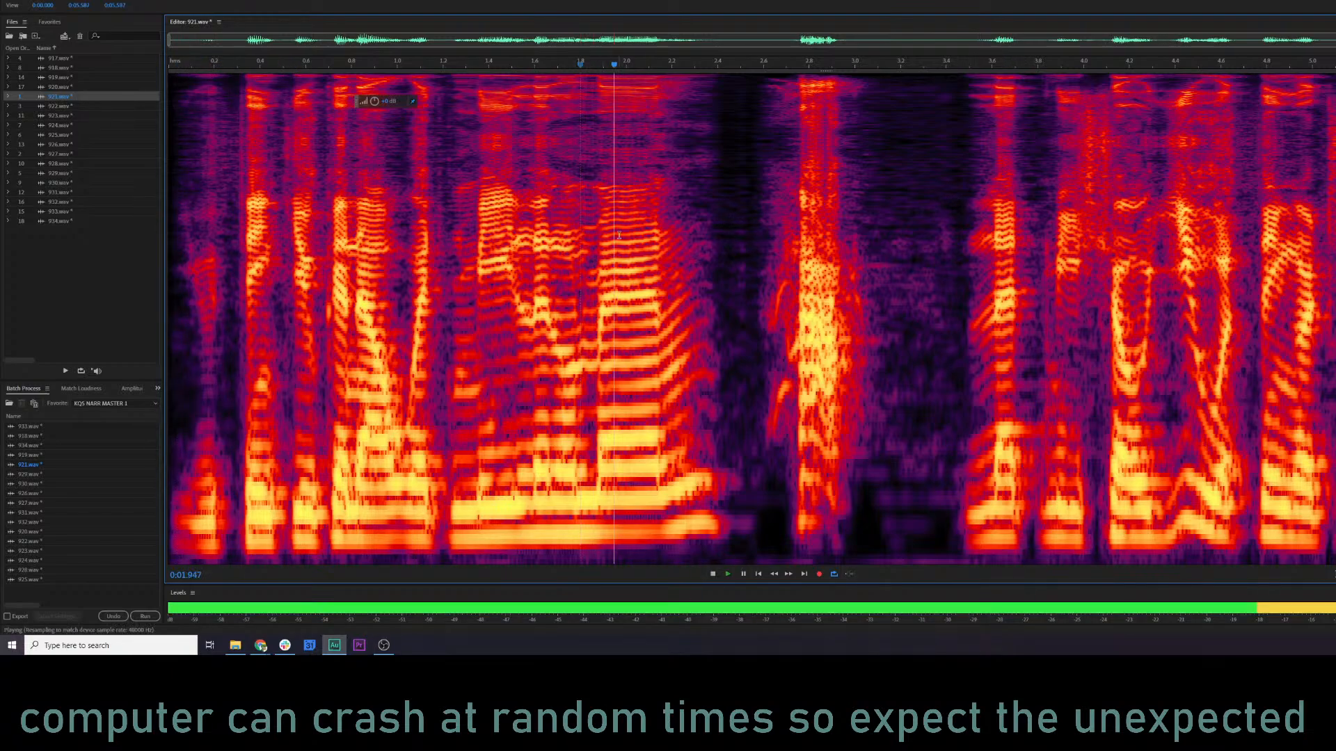
{"action": "key", "text": "space"}
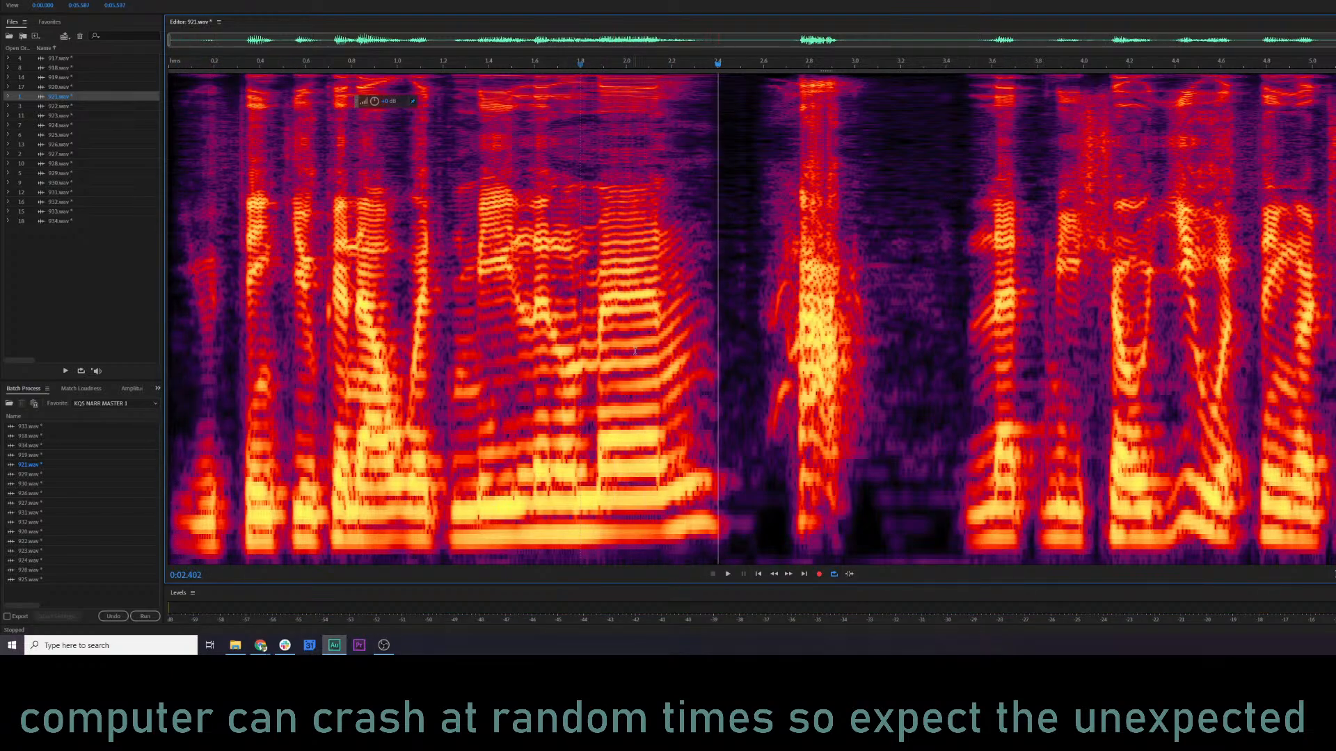
{"action": "left_click", "coordinate": [185, 292]}
{"action": "key", "text": "space"}
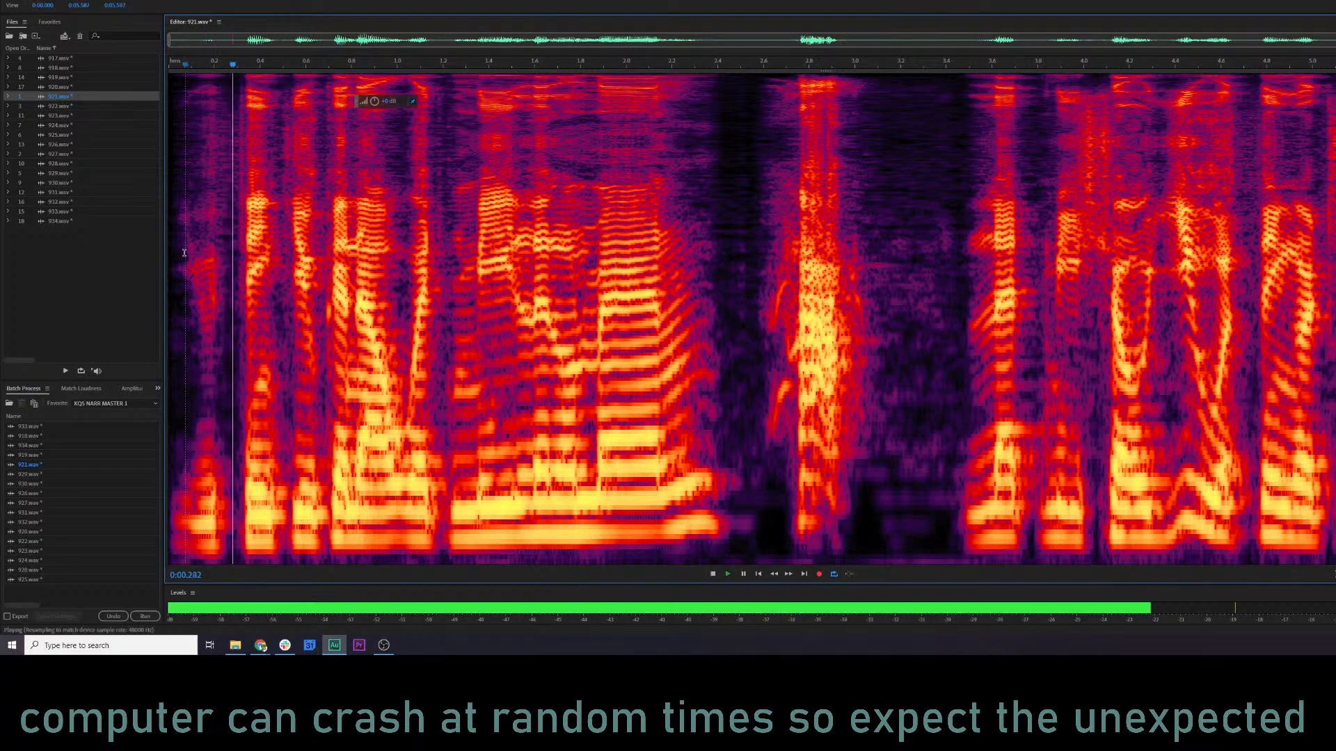
{"action": "key", "text": "space"}
Lower parametric equalizer band 1 to about 7 dB and band 2 to about 4.4 dB while previewing 921.wav.
{"action": "key", "text": "shift+r"}
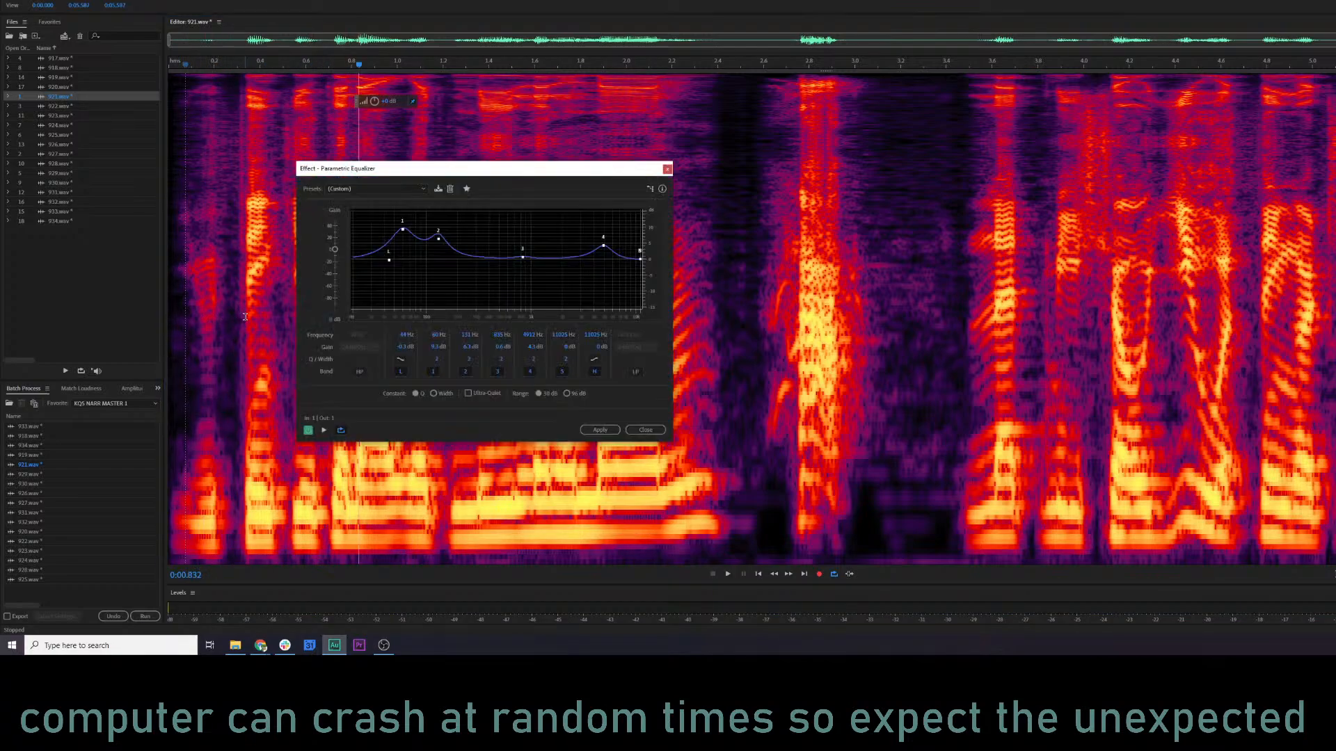
{"action": "key", "text": "space"}
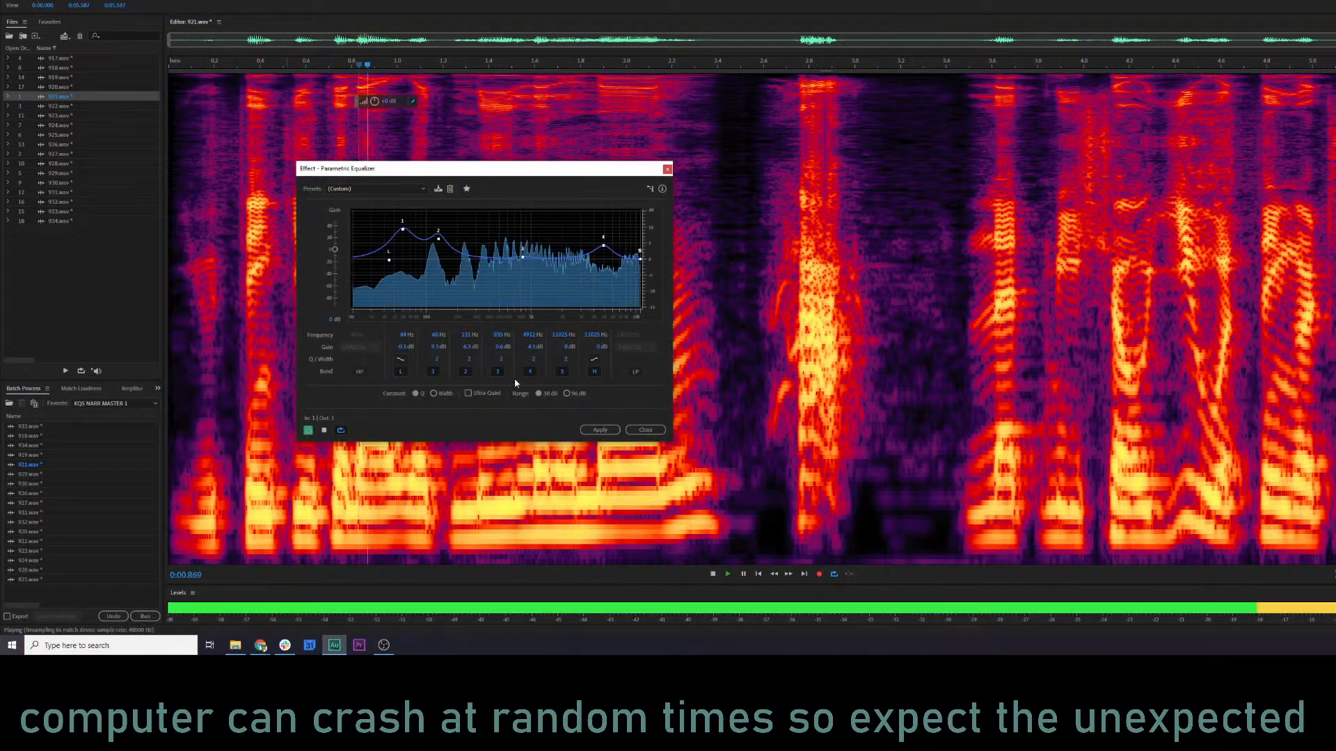
{"action": "left_click", "coordinate": [184, 72]}
{"action": "left_click_drag", "start_coordinate": [402, 229], "coordinate": [440, 242]}
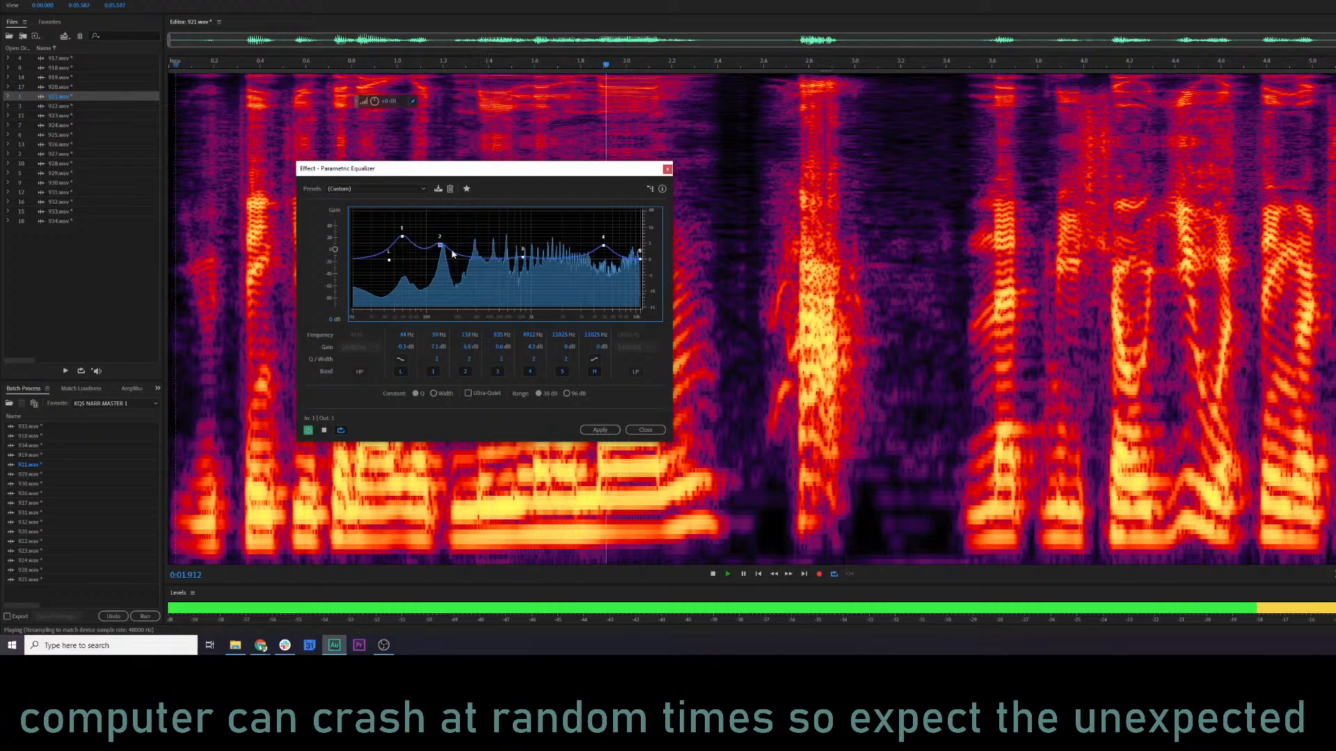
{"action": "key", "text": "space"}
{"action": "left_click", "coordinate": [607, 69]}
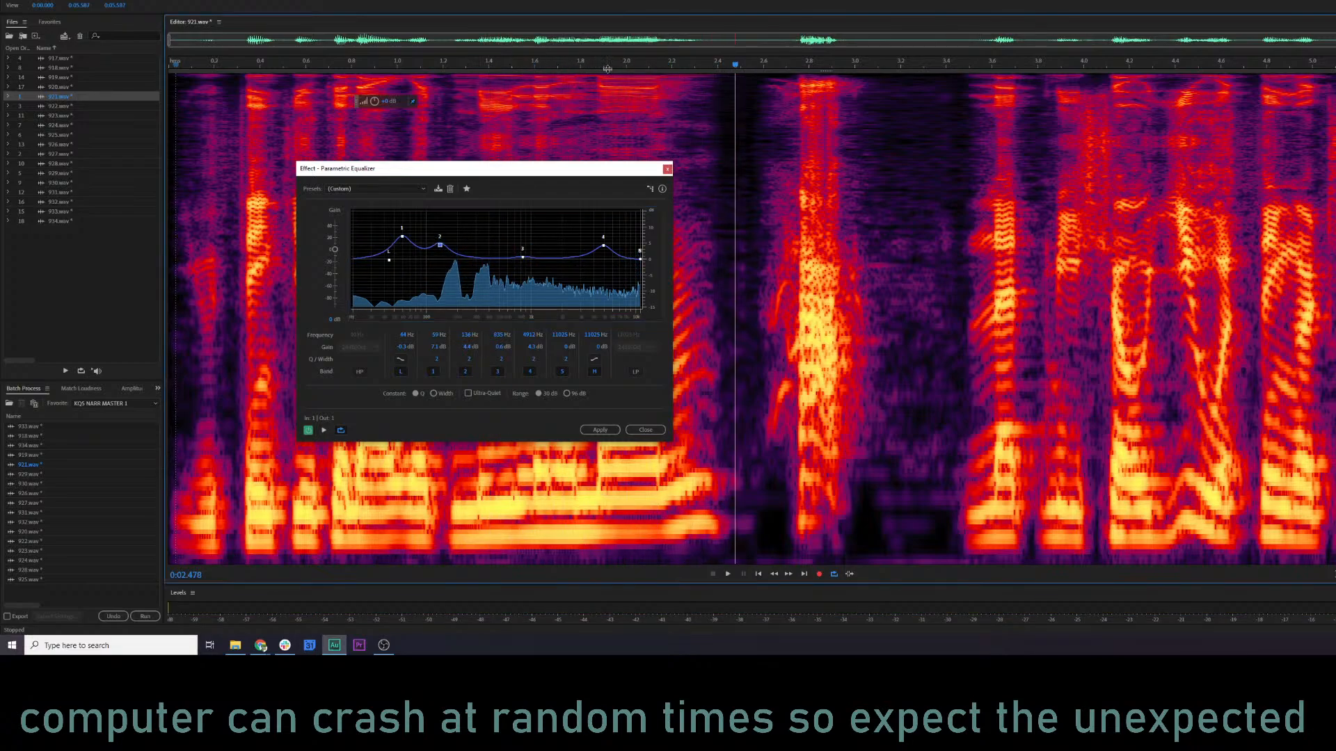
{"action": "left_click_drag", "start_coordinate": [613, 70], "coordinate": [557, 67]}
{"action": "left_click", "coordinate": [420, 115]}
{"action": "key", "text": "space"}
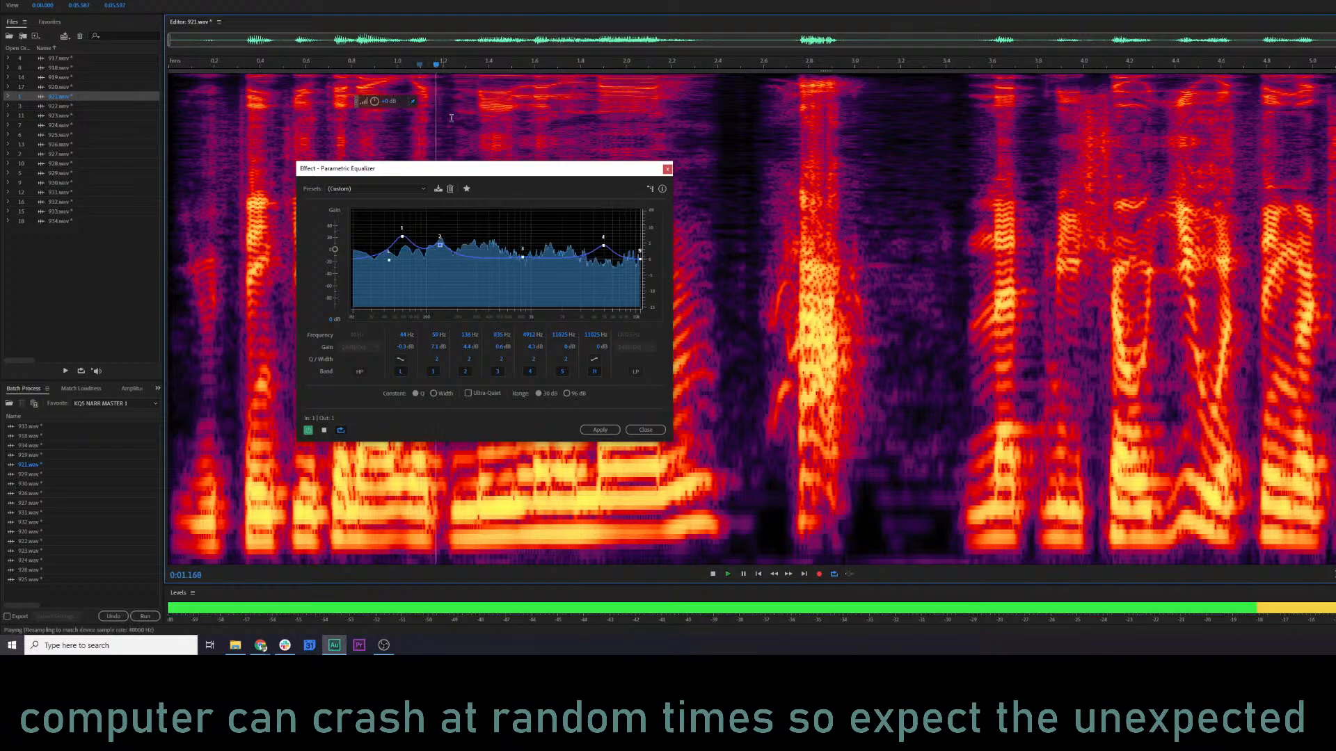
{"action": "key", "text": "space"}
Raise equalizer band 3 to about 2 dB near 750 Hz and apply the equalizer to 921.wav.
{"action": "left_click_drag", "start_coordinate": [523, 258], "coordinate": [517, 256]}
{"action": "key", "text": "space"}
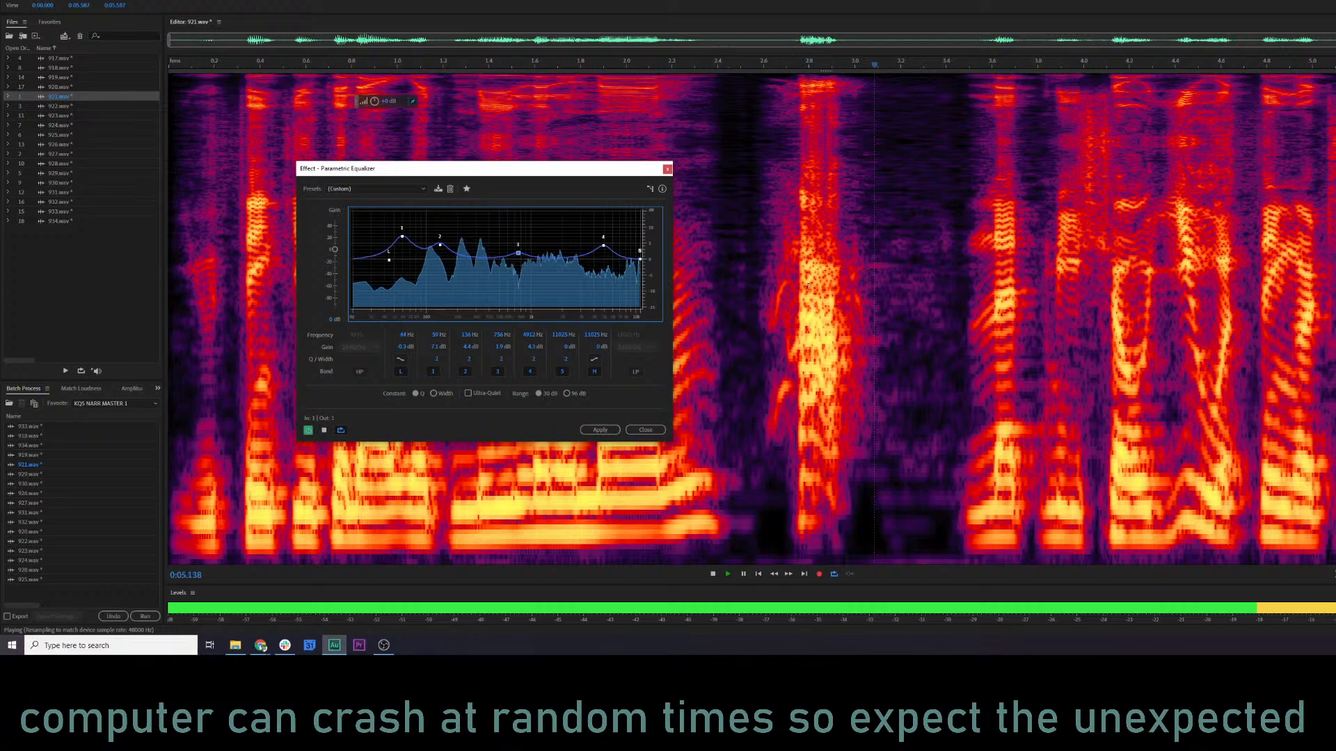
{"action": "left_click", "coordinate": [598, 430]}
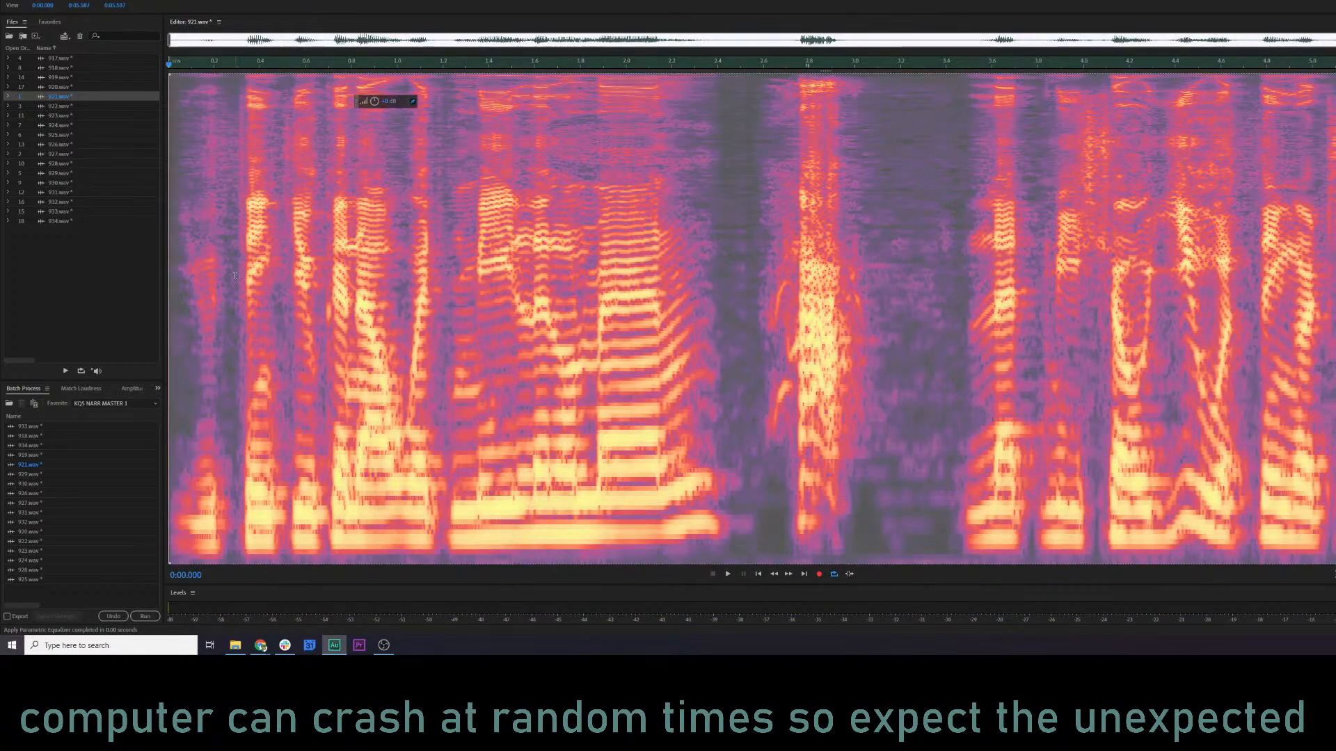
Amplify the quiet first word of 921.wav, up to about 0.3 s, by about 6 dB and preview the line.
{"action": "left_click", "coordinate": [181, 279]}
{"action": "key", "text": "space"}
{"action": "key", "text": "space"}
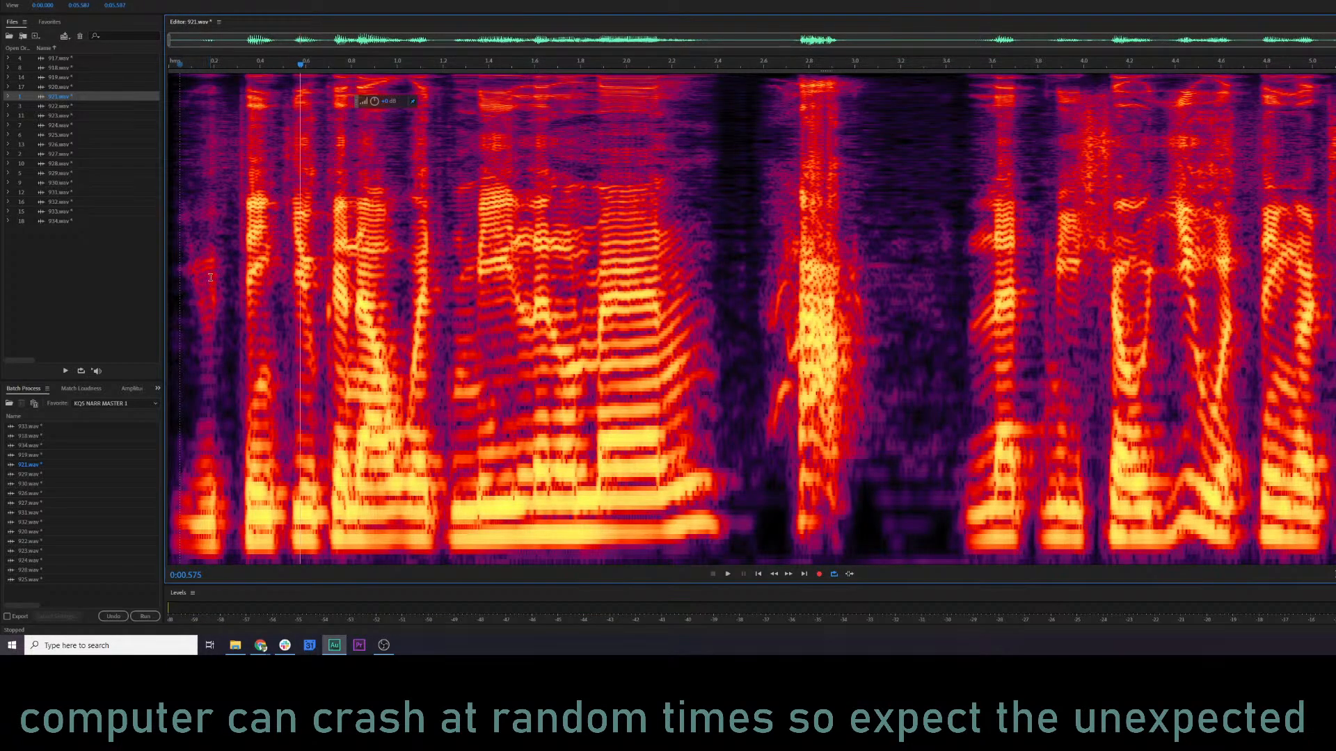
{"action": "key", "text": "shift+d"}
{"action": "left_click_drag", "start_coordinate": [235, 304], "coordinate": [136, 309]}
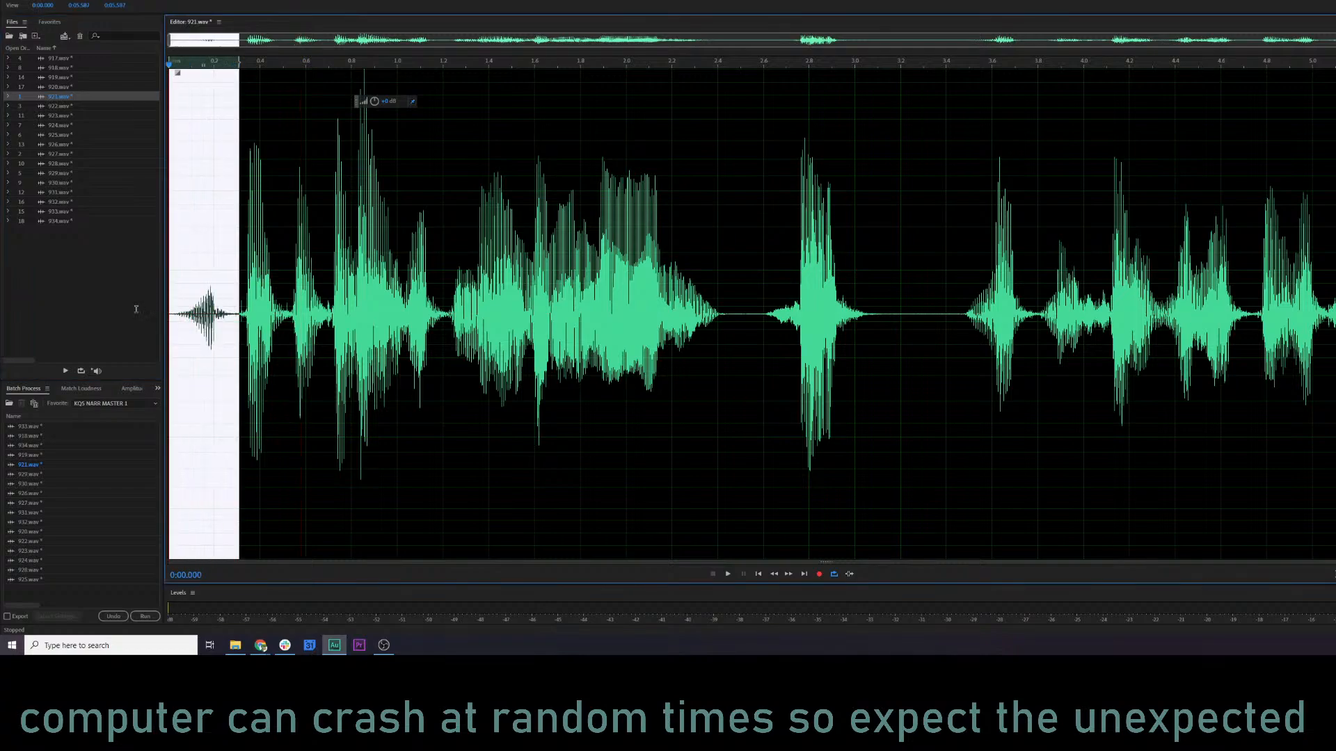
{"action": "left_click_drag", "start_coordinate": [375, 102], "coordinate": [381, 92]}
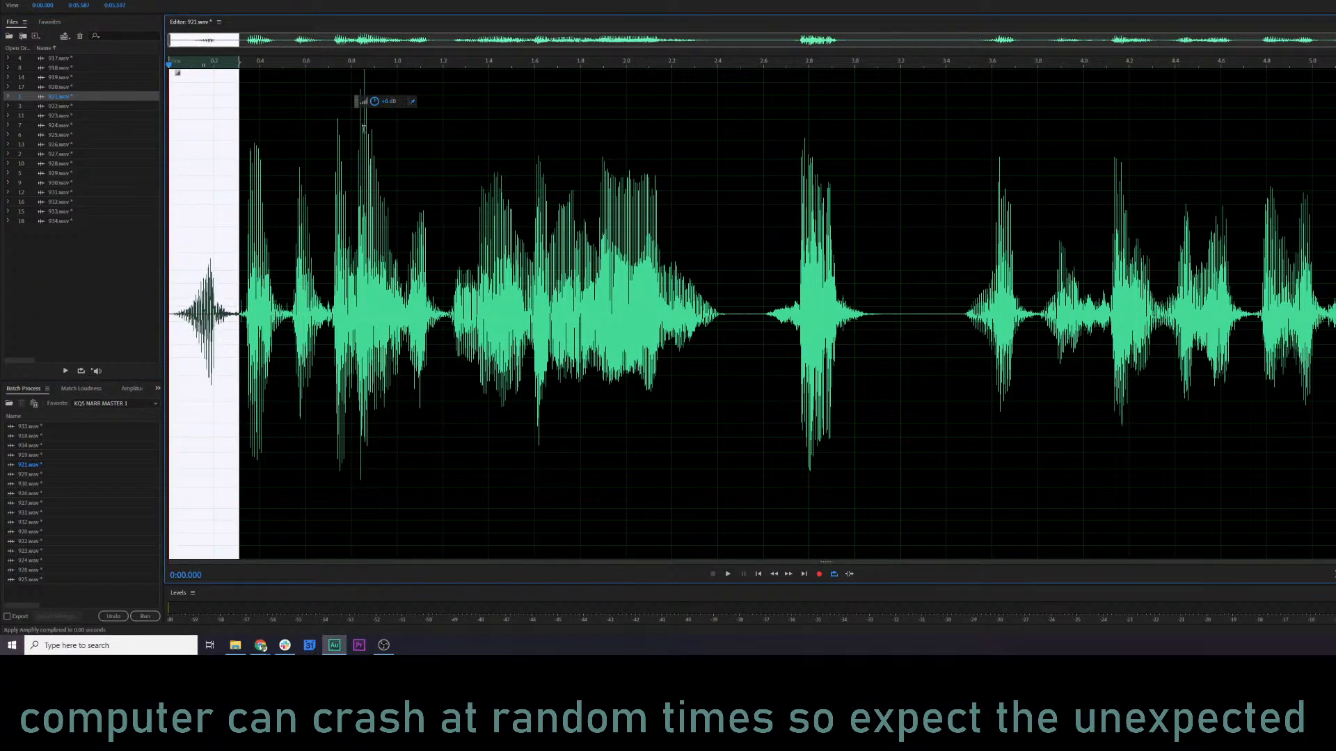
{"action": "left_click", "coordinate": [174, 211]}
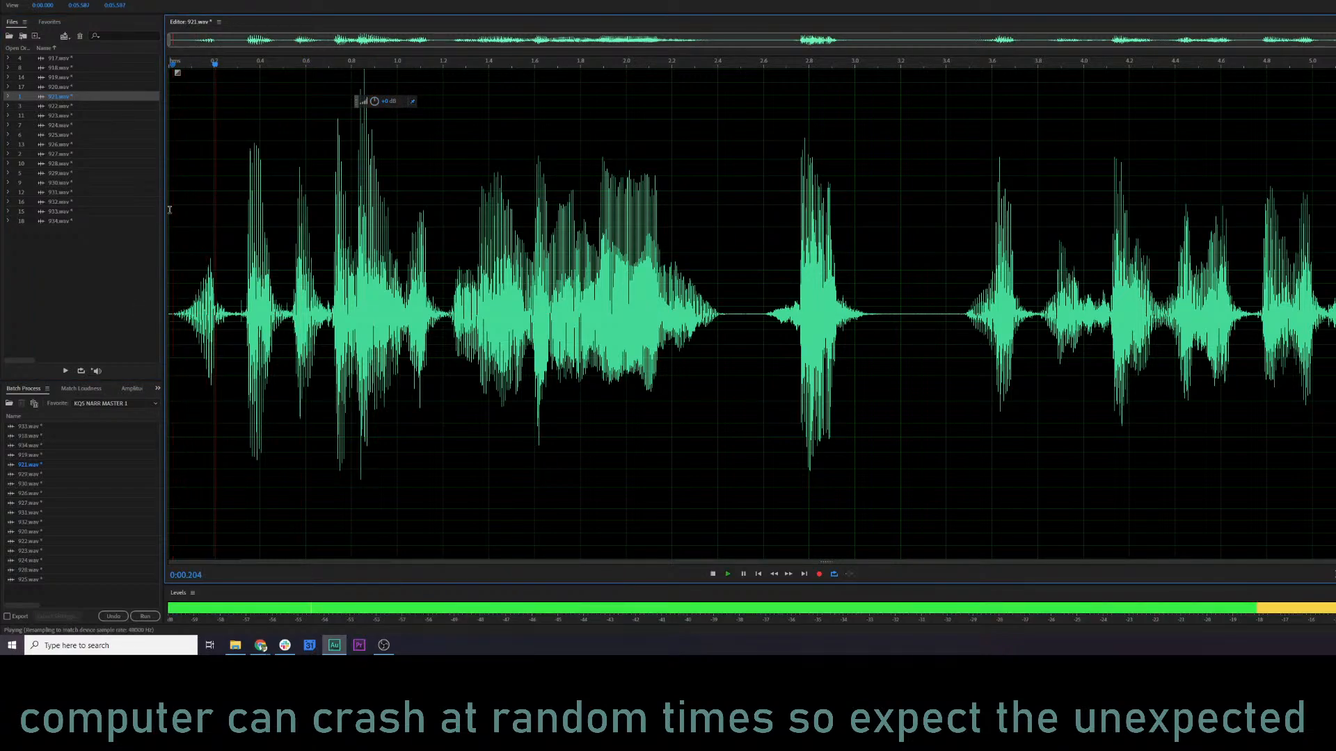
{"action": "key", "text": "space"}
{"action": "key", "text": "space"}
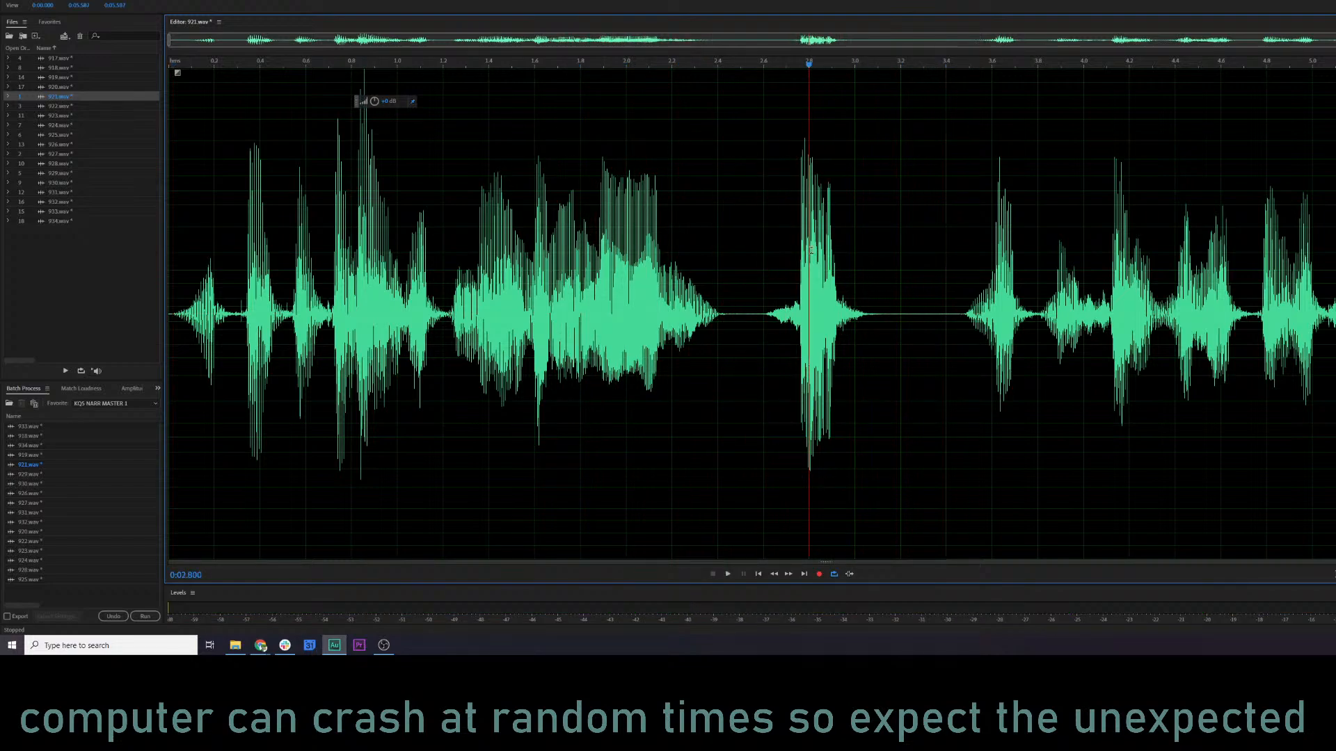
Examine the burst between about 2.74 and 2.96 s in the spectral view, playing it whole and in part.
{"action": "key", "text": "shift+d"}
{"action": "scroll", "coordinate": [811, 250], "scroll_direction": "up", "scroll_amount": 4}
{"action": "left_click", "coordinate": [745, 289]}
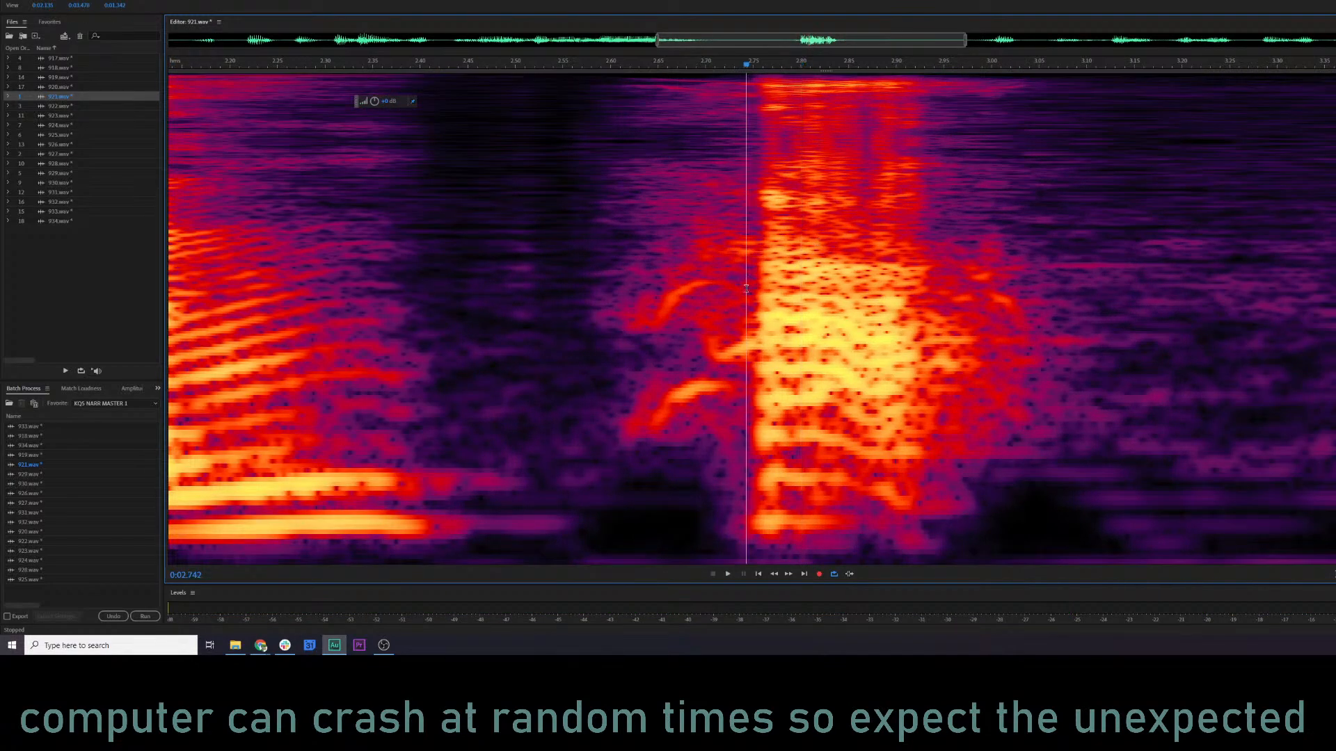
{"action": "key", "text": "space"}
{"action": "key", "text": "space"}
{"action": "left_click_drag", "start_coordinate": [745, 291], "coordinate": [954, 296]}
{"action": "key", "text": "space"}
{"action": "key", "text": "space"}
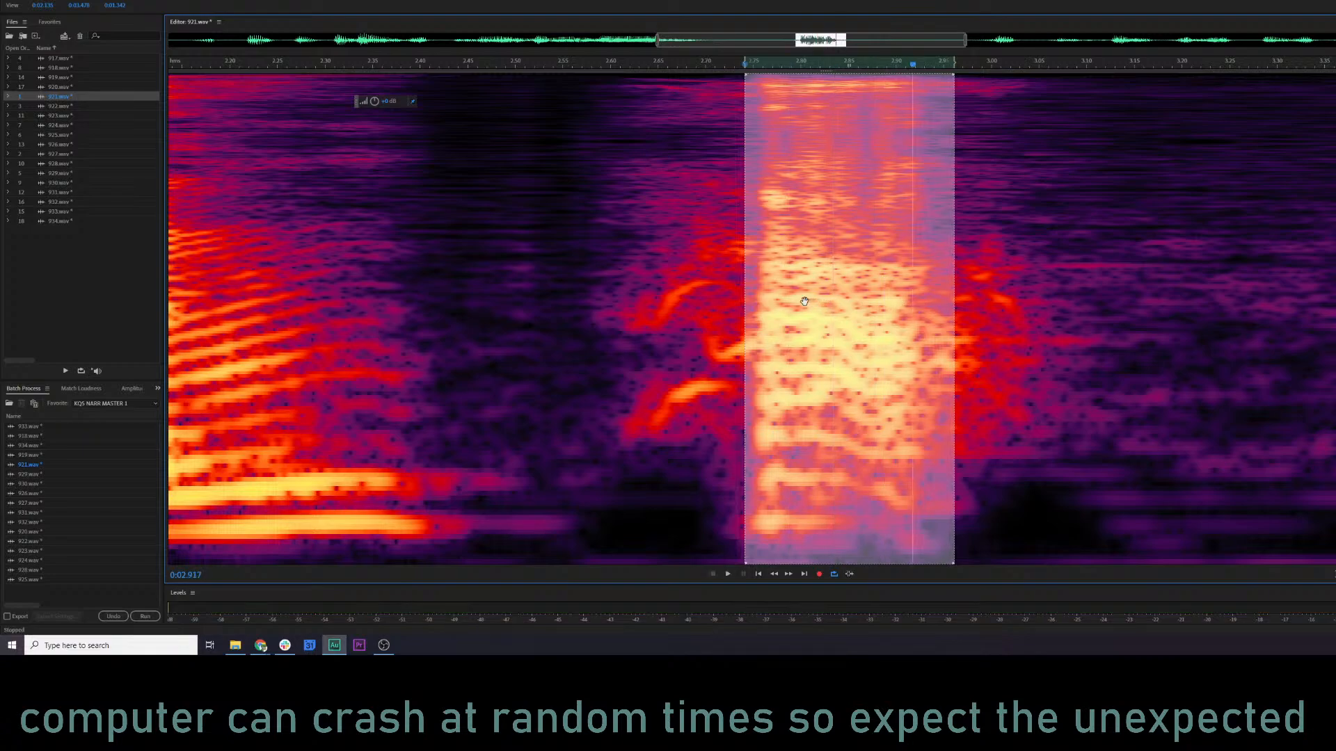
{"action": "left_click", "coordinate": [768, 287]}
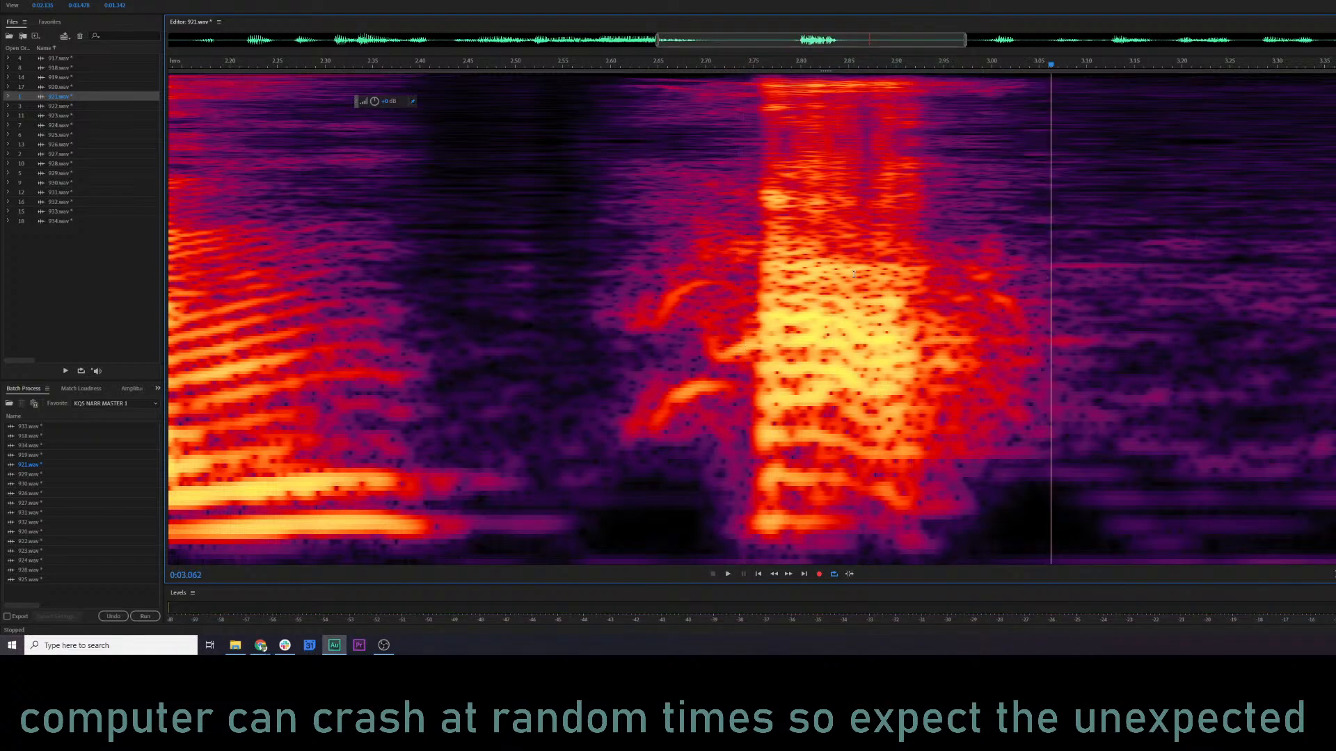
{"action": "left_click", "coordinate": [687, 278]}
Try reducing the level of the burst's mid frequencies between about 2.75 and 2.93 s, previewing from before the burst.
{"action": "left_click_drag", "start_coordinate": [768, 261], "coordinate": [925, 438]}
{"action": "left_click", "coordinate": [593, 220]}
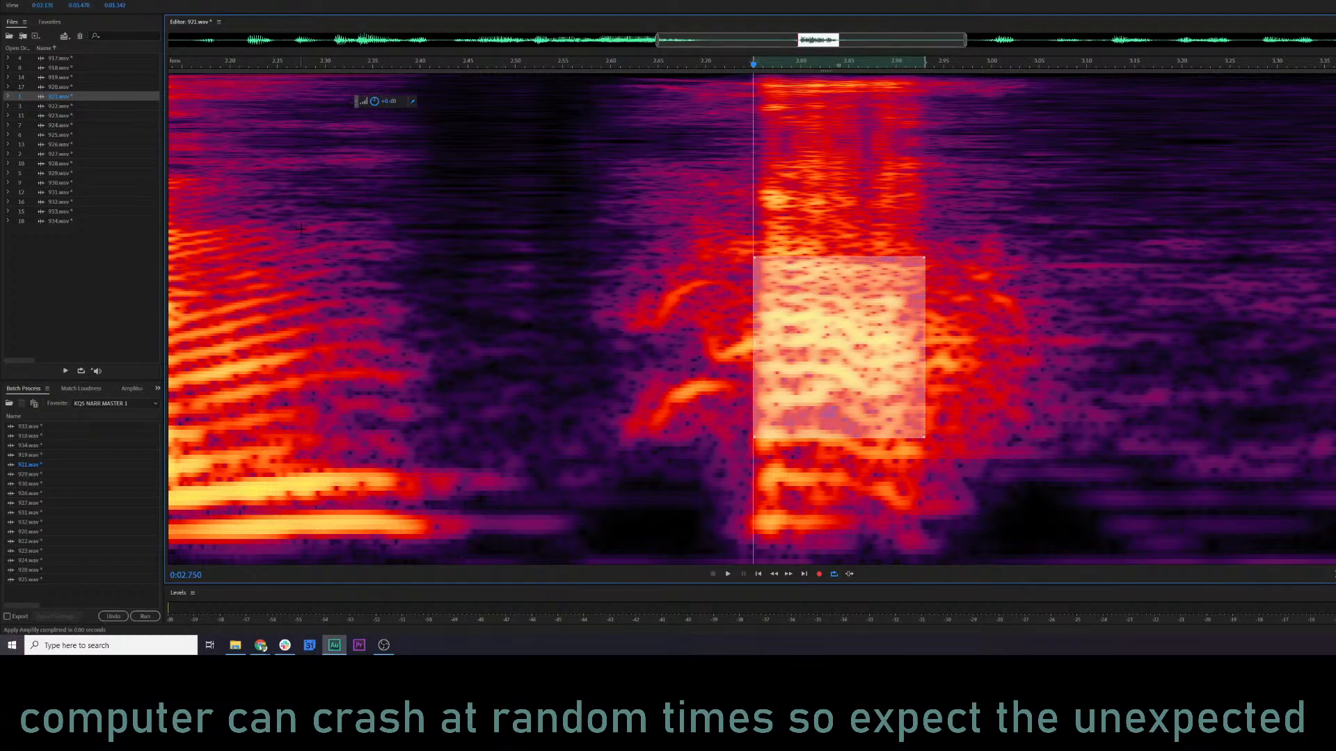
{"action": "left_click", "coordinate": [298, 279]}
{"action": "key", "text": "space"}
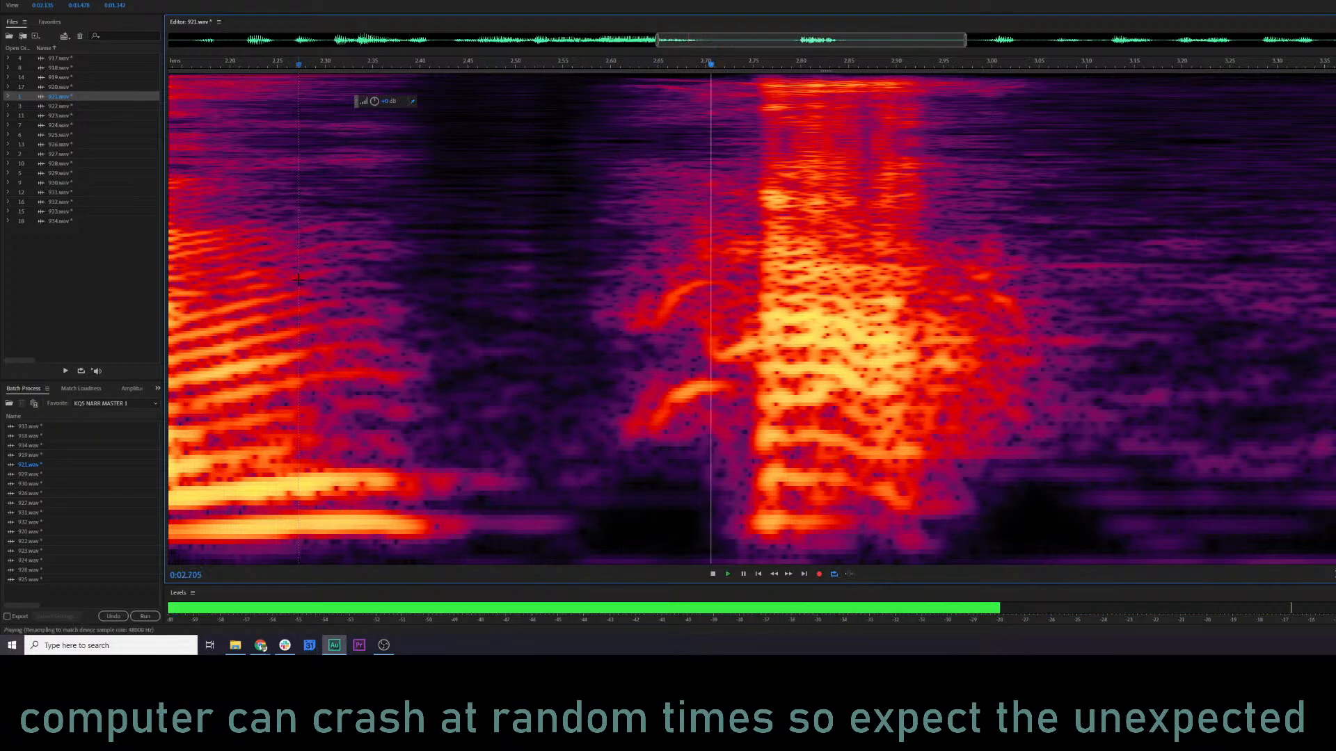
{"action": "key", "text": "space"}
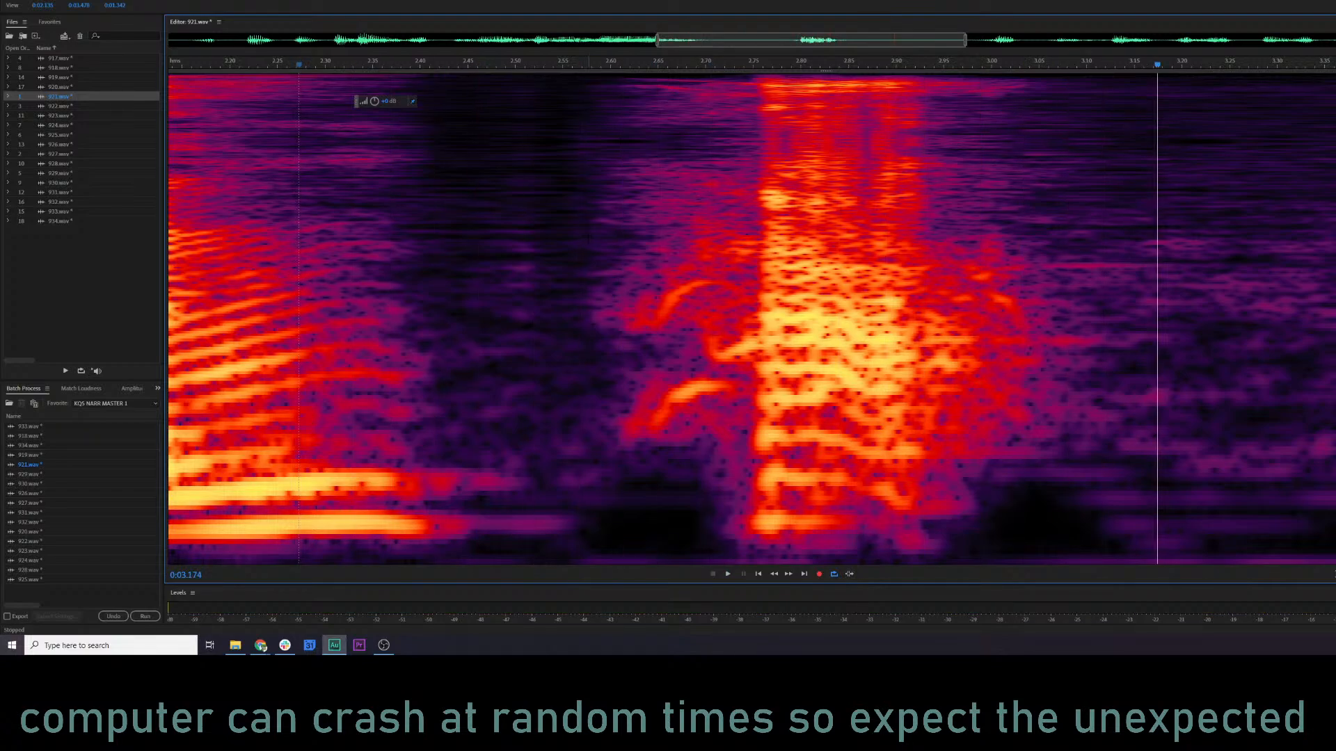
{"action": "key", "text": "ctrl+z"}
Audition the burst's highest frequencies and its upper-middle band separately.
{"action": "left_click", "coordinate": [495, 285]}
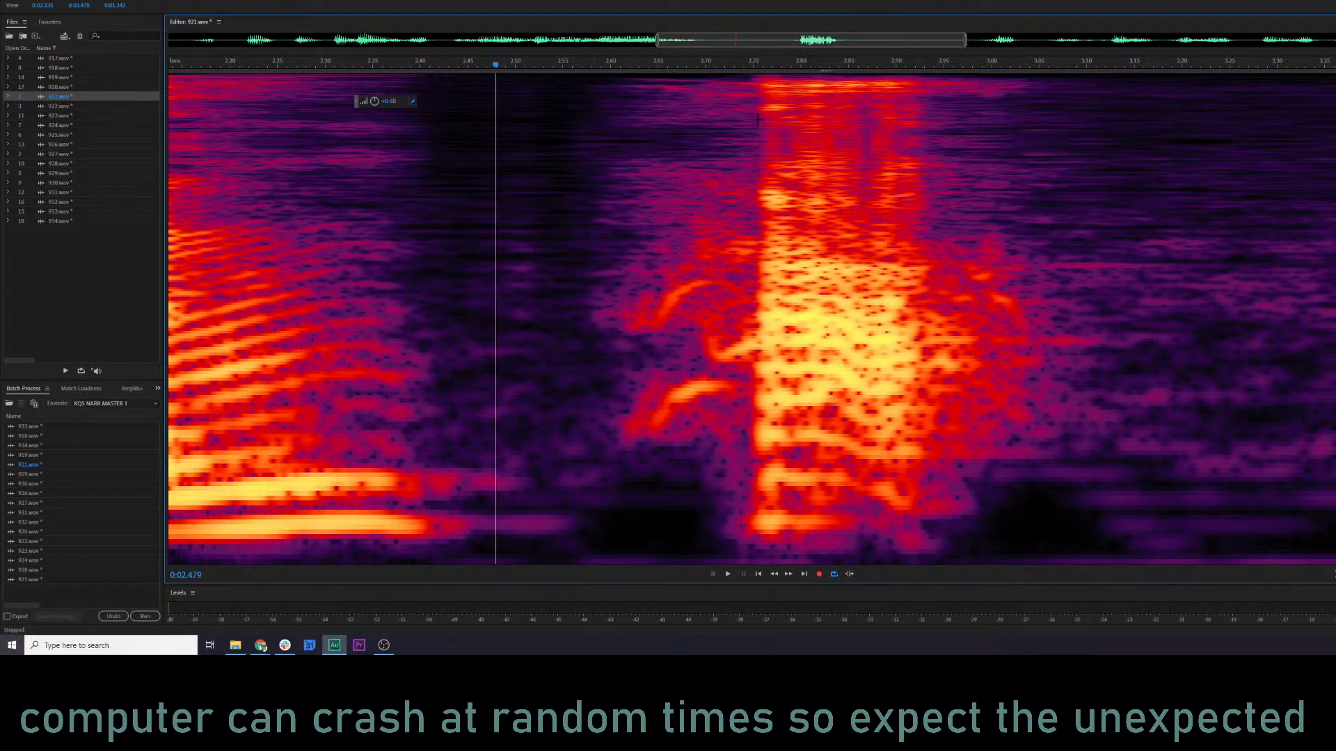
{"action": "left_click_drag", "start_coordinate": [754, 77], "coordinate": [1018, 140]}
{"action": "key", "text": "space"}
{"action": "key", "text": "space"}
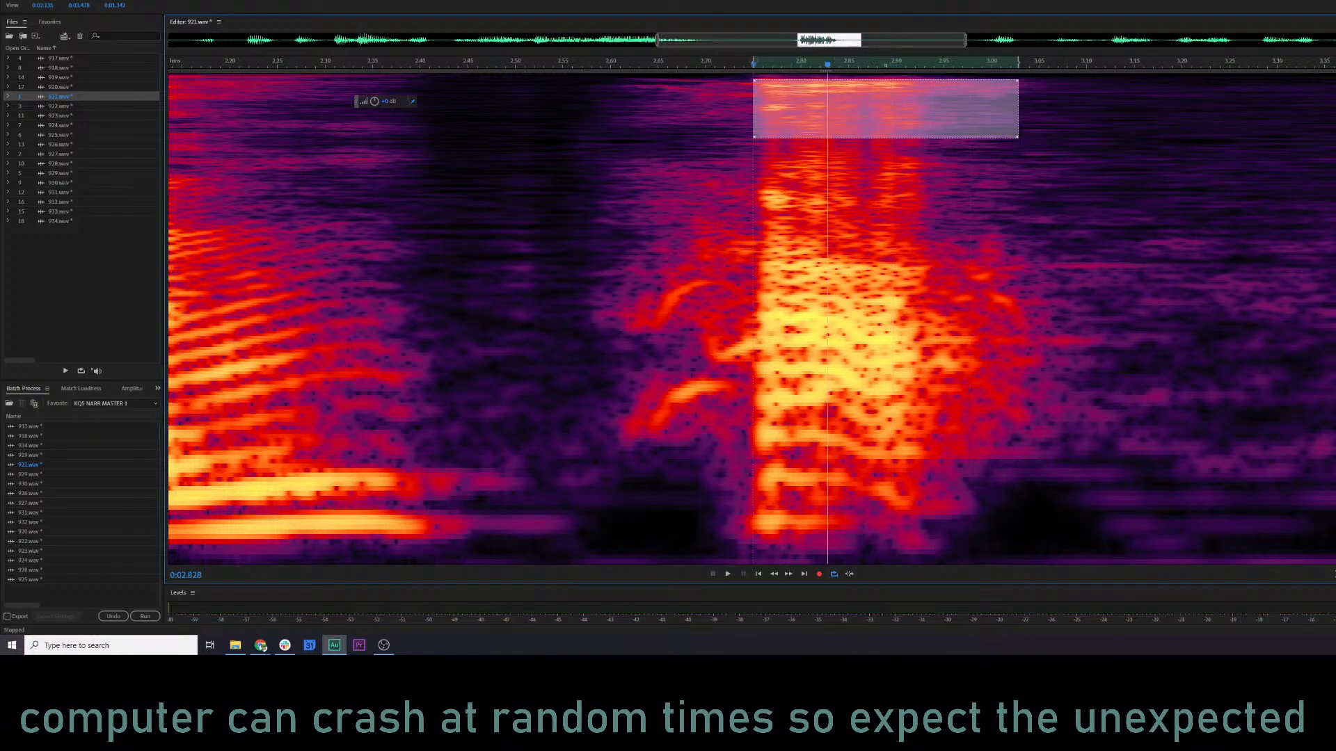
{"action": "left_click", "coordinate": [585, 209]}
{"action": "left_click_drag", "start_coordinate": [730, 186], "coordinate": [954, 225]}
Audition the burst's middle and lower frequency bands separately, and play the whole burst from about 2.57 s.
{"action": "key", "text": "space"}
{"action": "key", "text": "space"}
{"action": "left_click", "coordinate": [568, 250]}
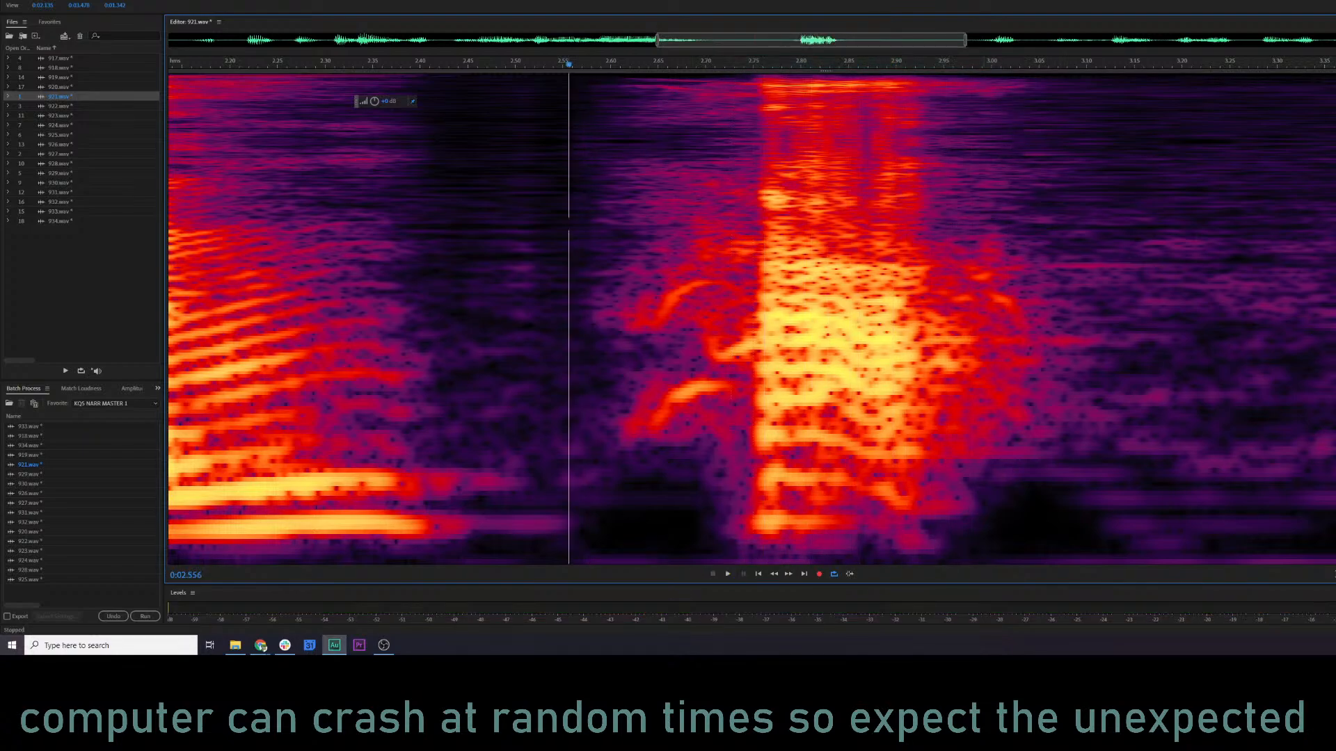
{"action": "left_click", "coordinate": [735, 248]}
{"action": "left_click_drag", "start_coordinate": [735, 249], "coordinate": [1042, 384]}
{"action": "key", "text": "space"}
{"action": "key", "text": "space"}
{"action": "left_click", "coordinate": [600, 320]}
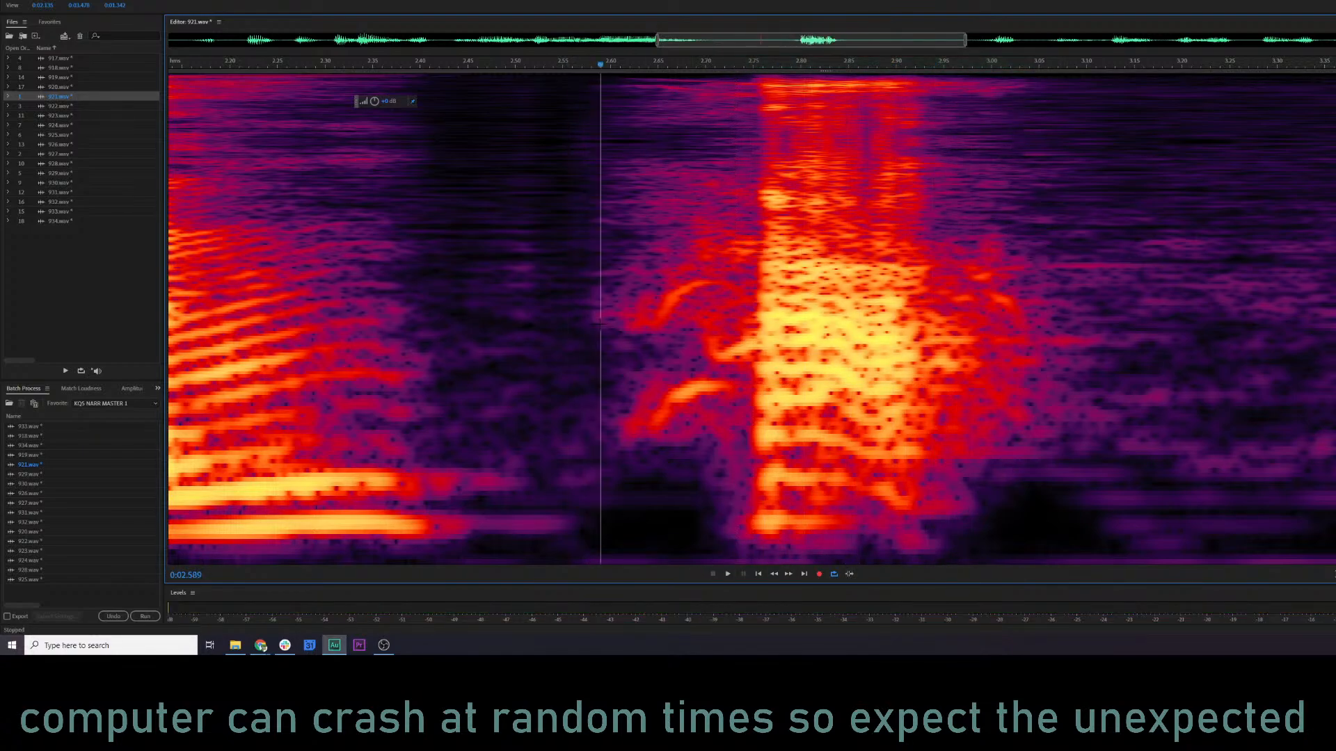
{"action": "left_click_drag", "start_coordinate": [734, 333], "coordinate": [855, 485]}
{"action": "key", "text": "space"}
{"action": "key", "text": "space"}
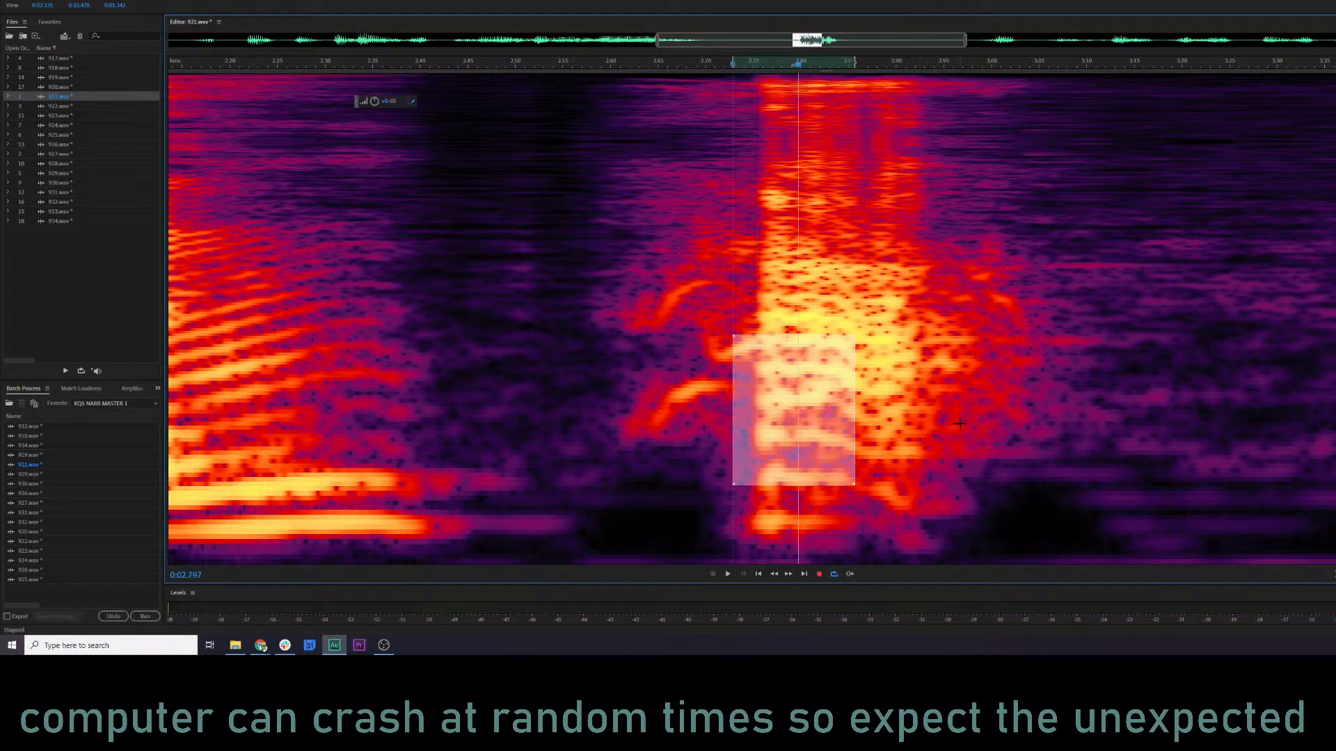
{"action": "left_click", "coordinate": [962, 452]}
{"action": "left_click", "coordinate": [585, 296]}
{"action": "key", "text": "space"}
{"action": "key", "text": "space"}
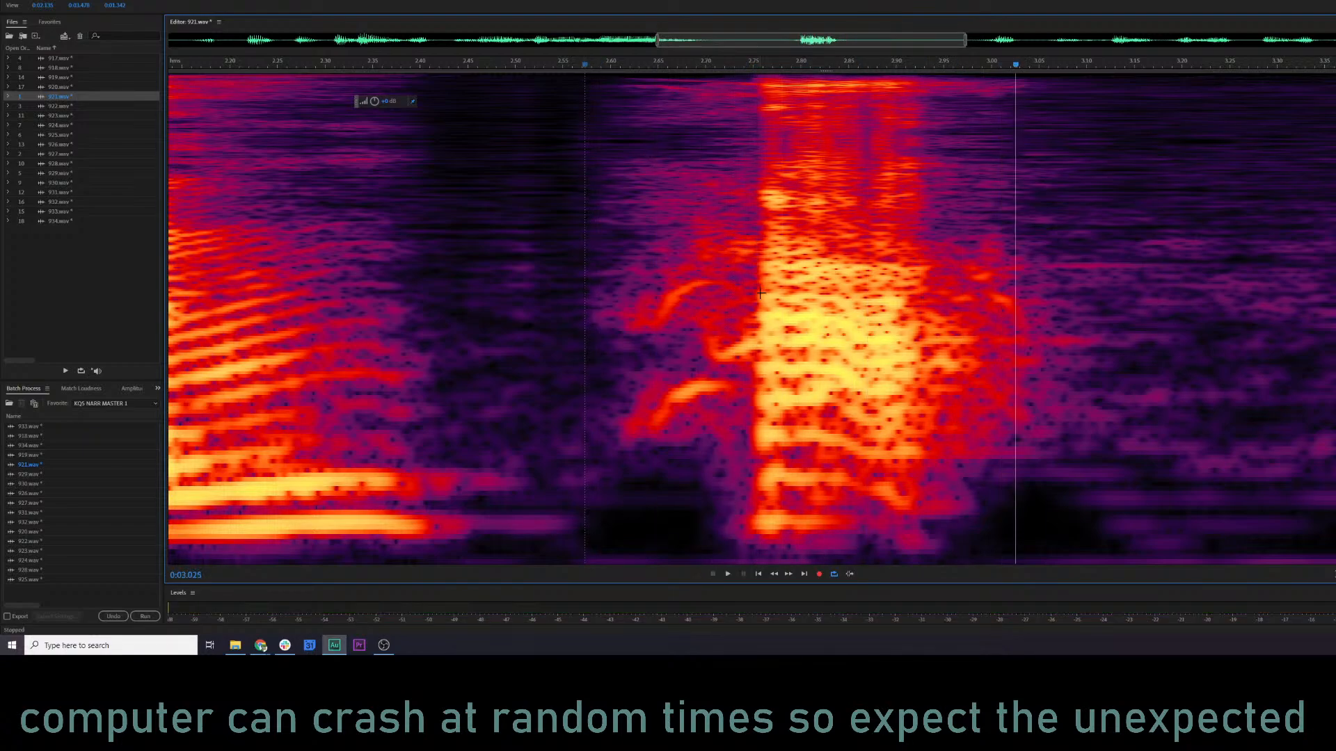
Try a strong level cut on the burst's narrow middle band between about 2.75 and 2.89 s.
{"action": "left_click_drag", "start_coordinate": [753, 308], "coordinate": [889, 355]}
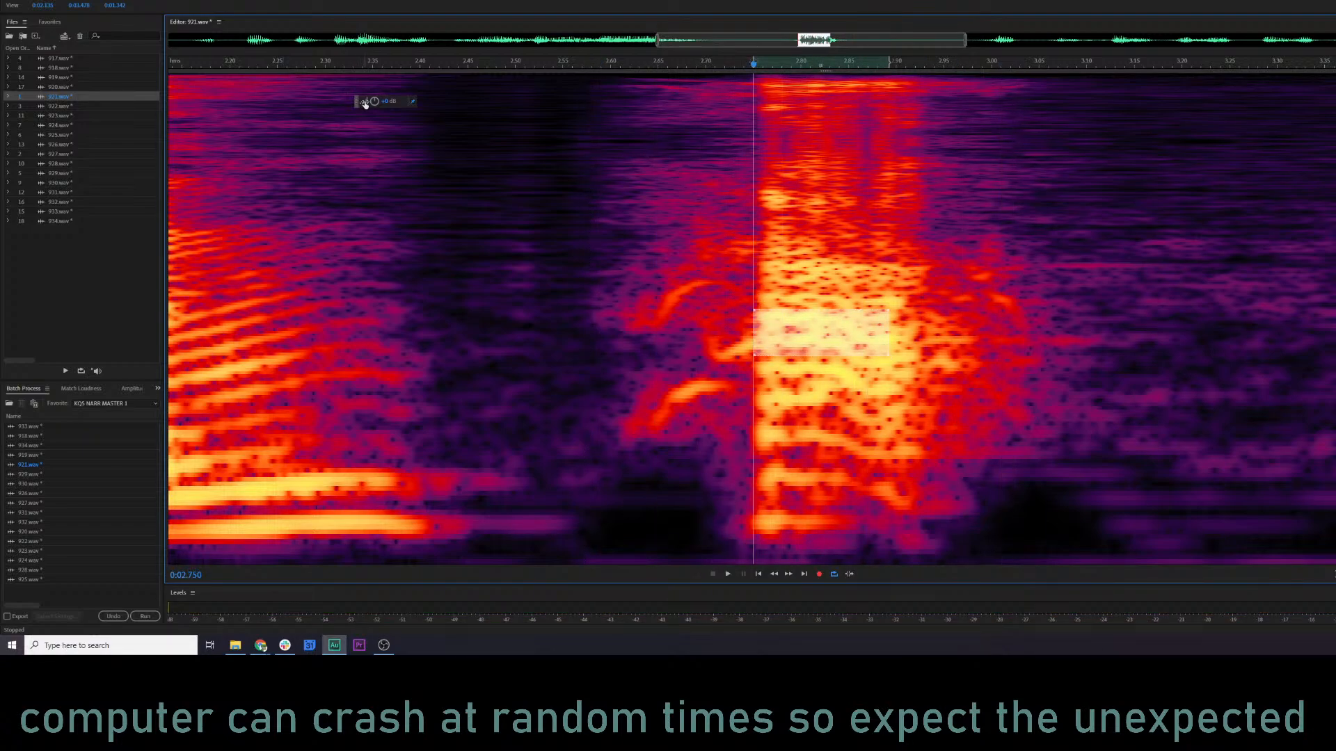
{"action": "left_click_drag", "start_coordinate": [327, 104], "coordinate": [327, 104]}
{"action": "left_click", "coordinate": [408, 230]}
{"action": "key", "text": "space"}
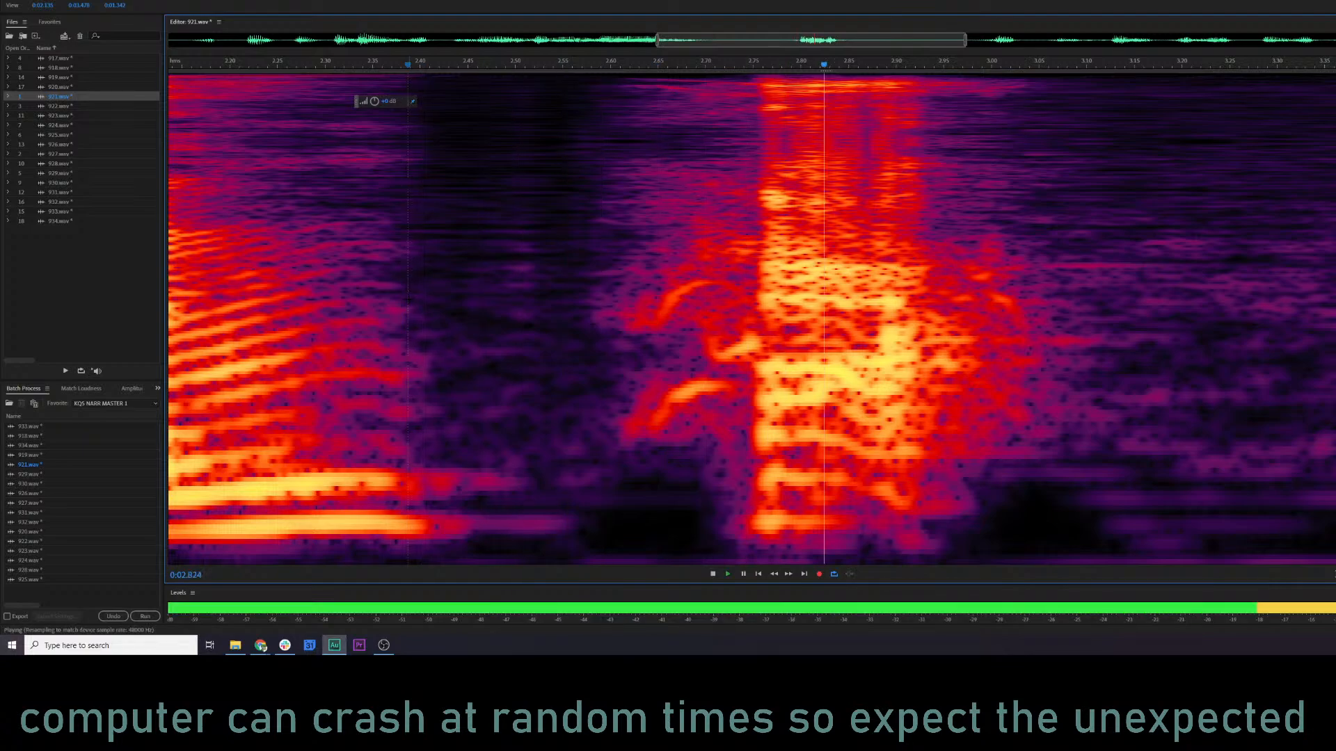
{"action": "key", "text": "space"}
{"action": "key", "text": "ctrl+z"}
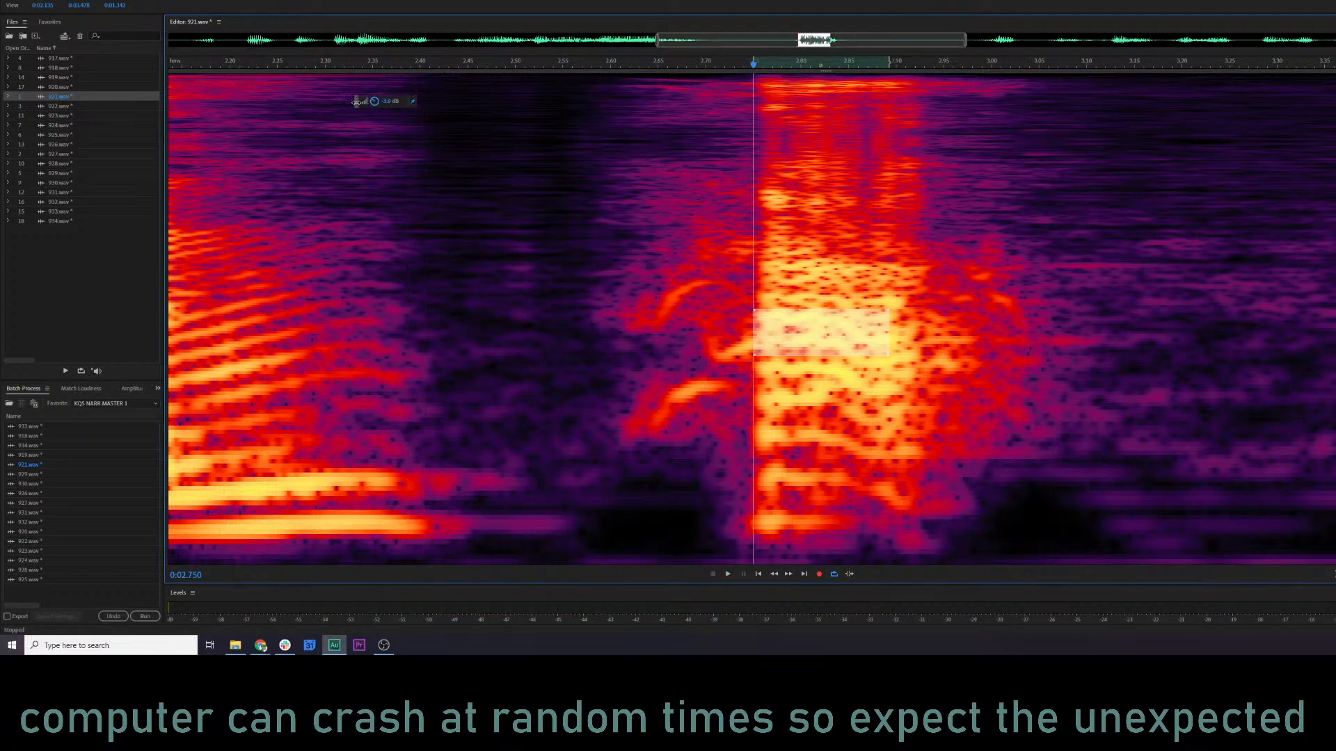
Reduce the level of the selected narrow middle band more mildly and preview from about 2.37 s.
{"action": "left_click", "coordinate": [392, 102]}
{"action": "key", "text": "space"}
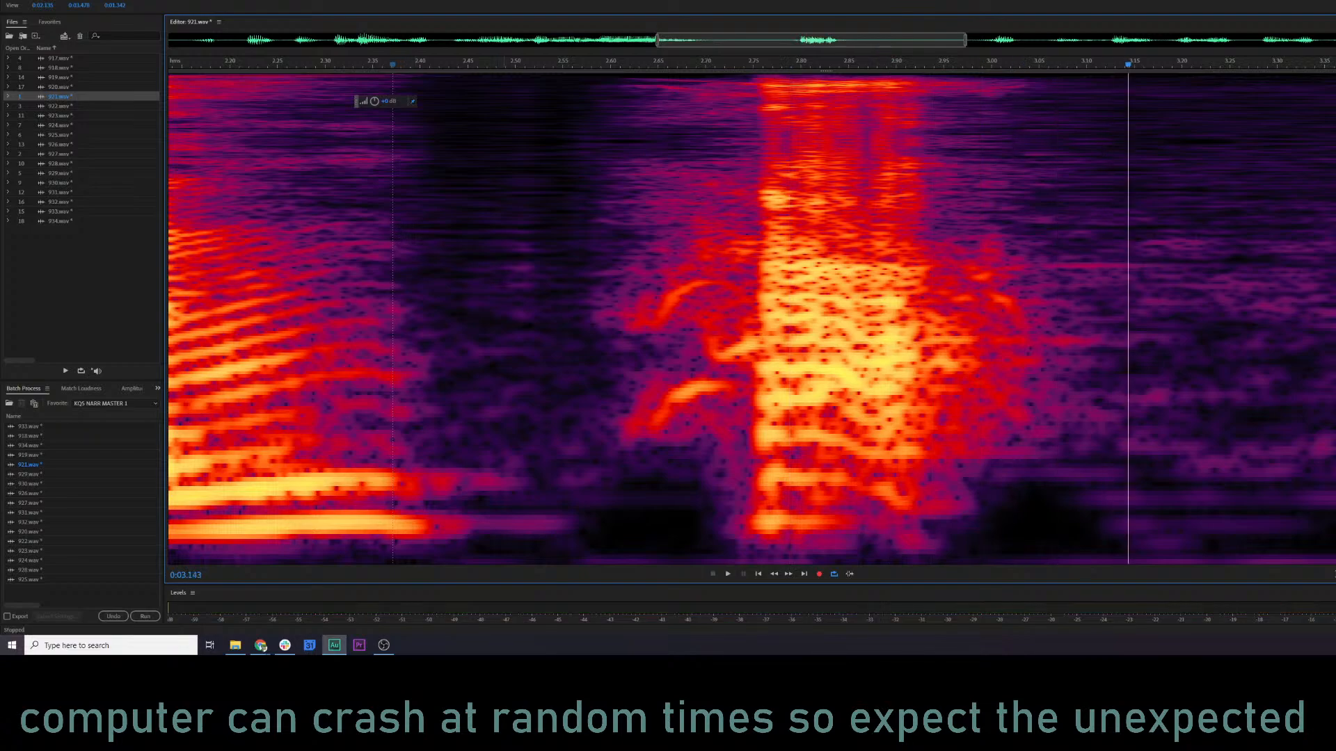
Play the burst with its immediate lead-in, starting from about 2.63 s and again from about 2.62 s.
{"action": "left_click_drag", "start_coordinate": [753, 310], "coordinate": [889, 356]}
{"action": "left_click", "coordinate": [635, 249]}
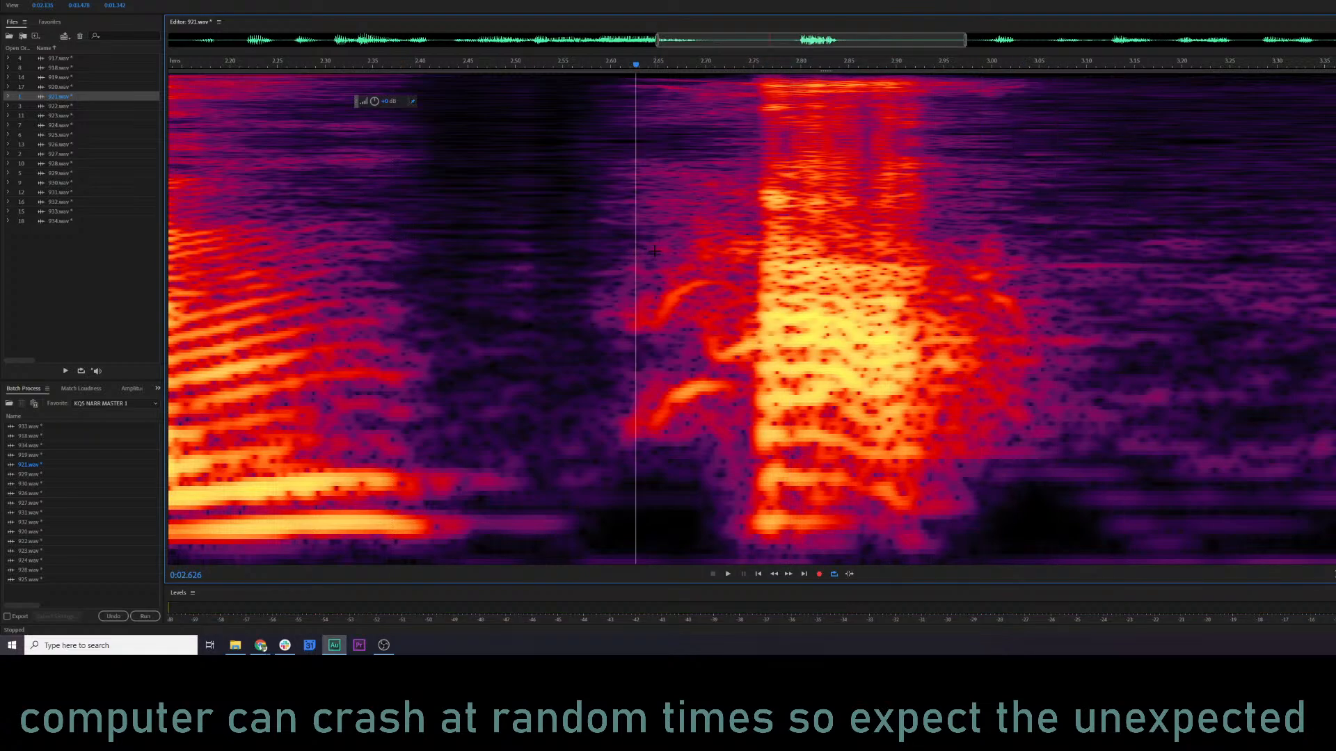
{"action": "key", "text": "space"}
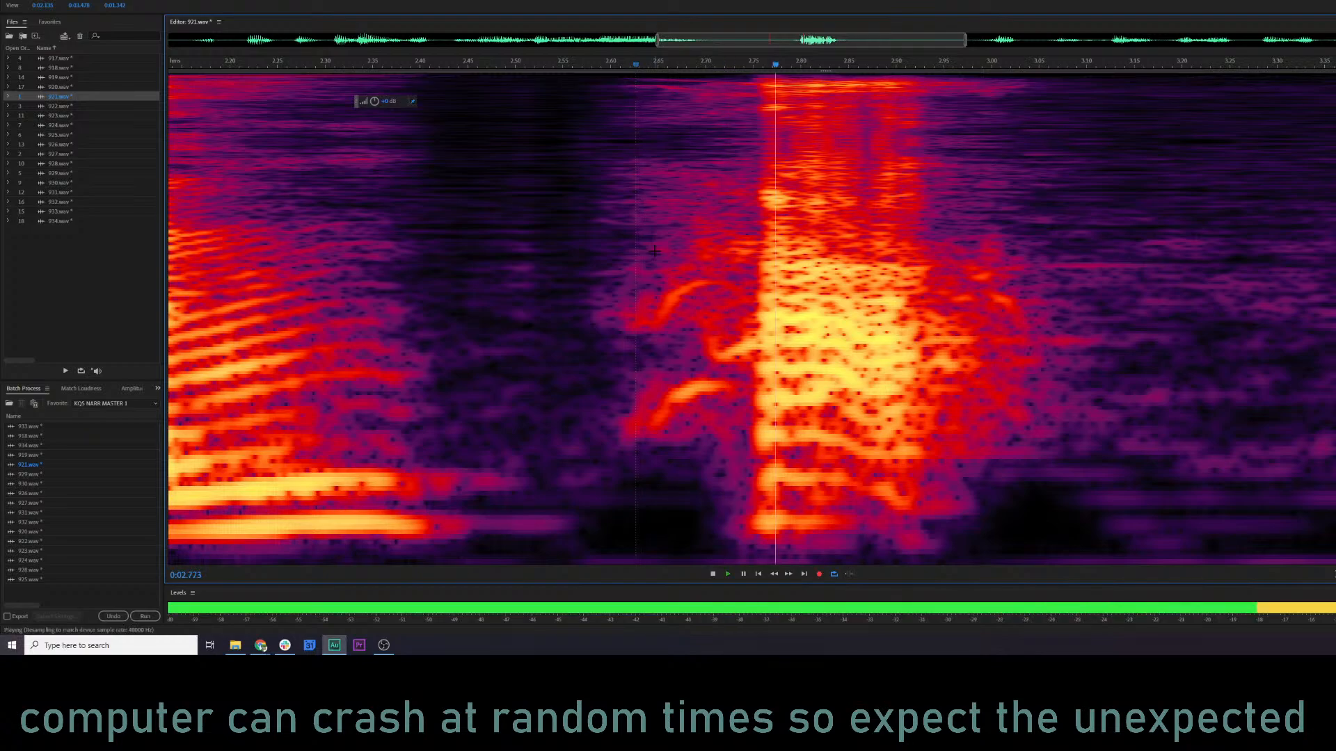
{"action": "key", "text": "space"}
{"action": "left_click", "coordinate": [626, 267]}
{"action": "key", "text": "space"}
{"action": "key", "text": "space"}
Audition the curved traces just before the burst, between about 2.60 and 2.75 s, and play in context from about 2.51 s.
{"action": "left_click_drag", "start_coordinate": [610, 309], "coordinate": [731, 326]}
{"action": "left_click_drag", "start_coordinate": [614, 240], "coordinate": [753, 463]}
{"action": "key", "text": "space"}
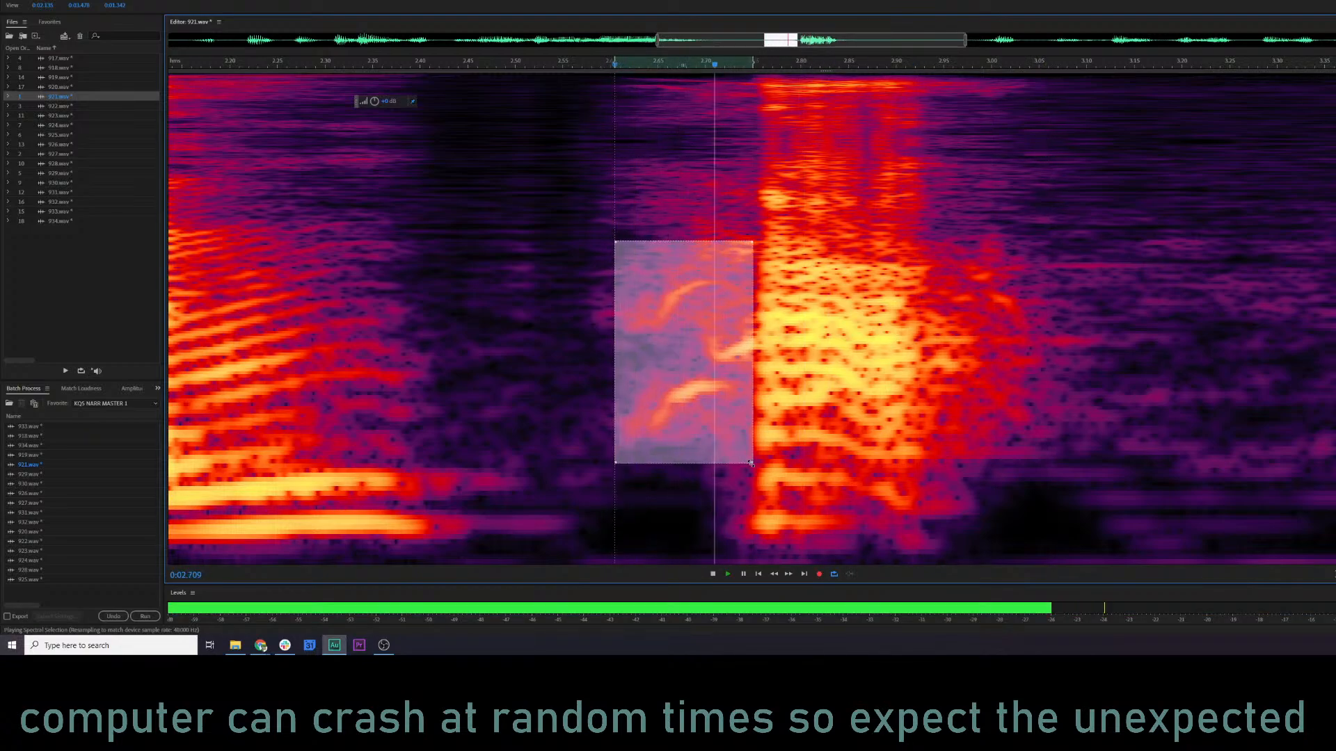
{"action": "key", "text": "space"}
{"action": "left_click", "coordinate": [524, 334]}
{"action": "key", "text": "space"}
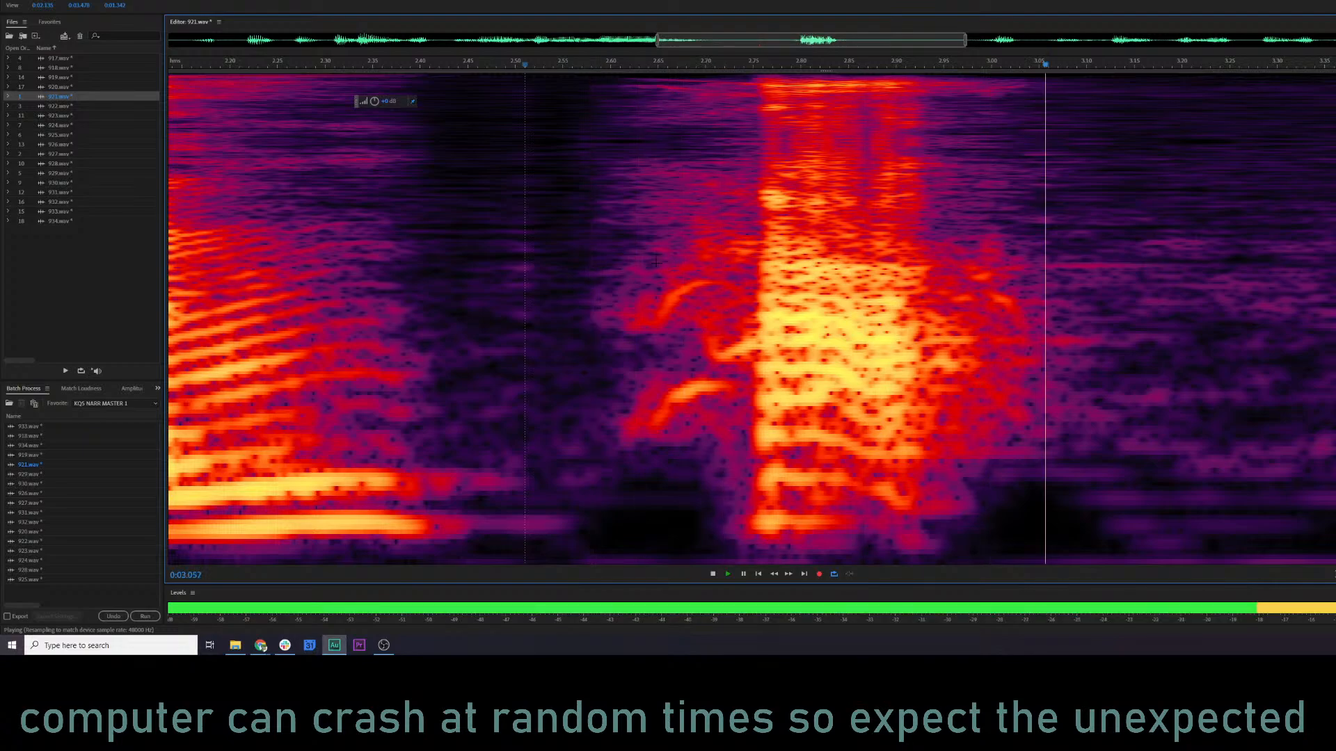
{"action": "key", "text": "space"}
Try a level reduction on the area before the burst, between about 2.57 and 2.75 s, and preview from about 2.30 s.
{"action": "left_click_drag", "start_coordinate": [584, 259], "coordinate": [752, 448]}
{"action": "key", "text": "space"}
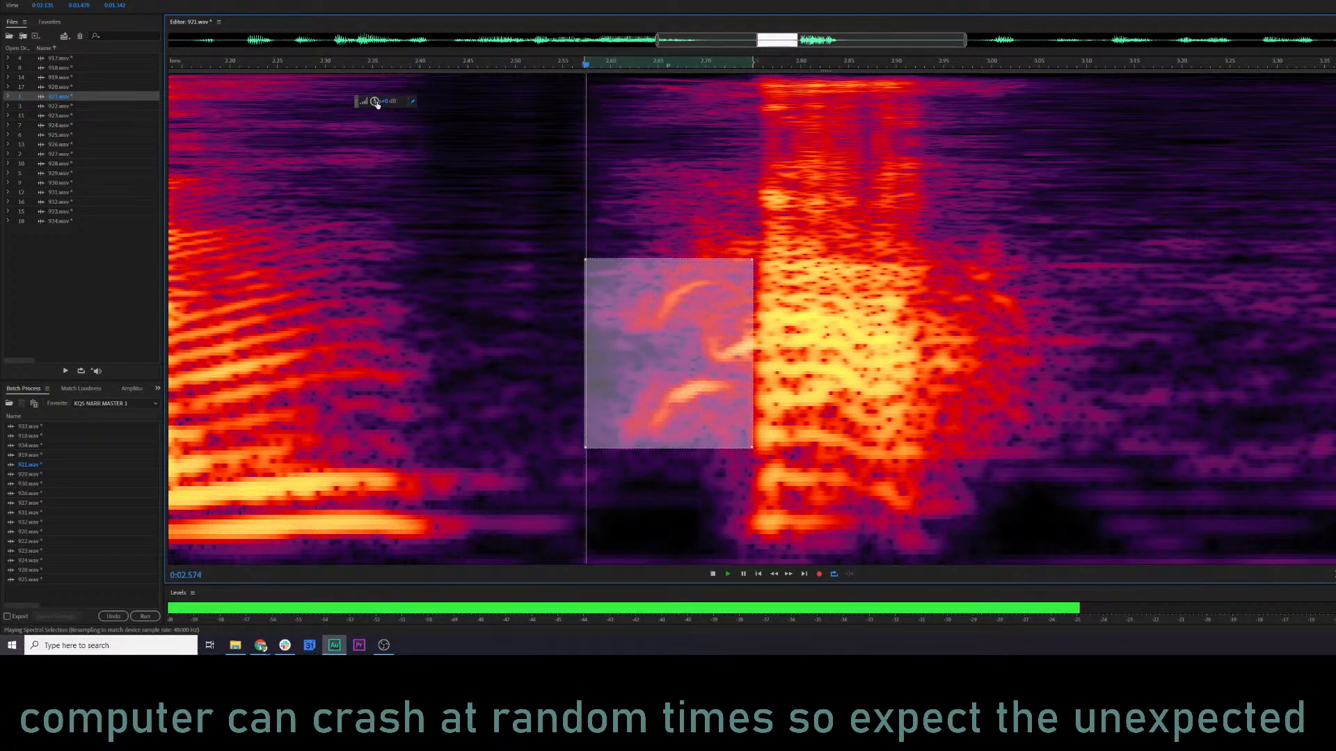
{"action": "key", "text": "space"}
{"action": "left_click", "coordinate": [325, 278]}
{"action": "key", "text": "space"}
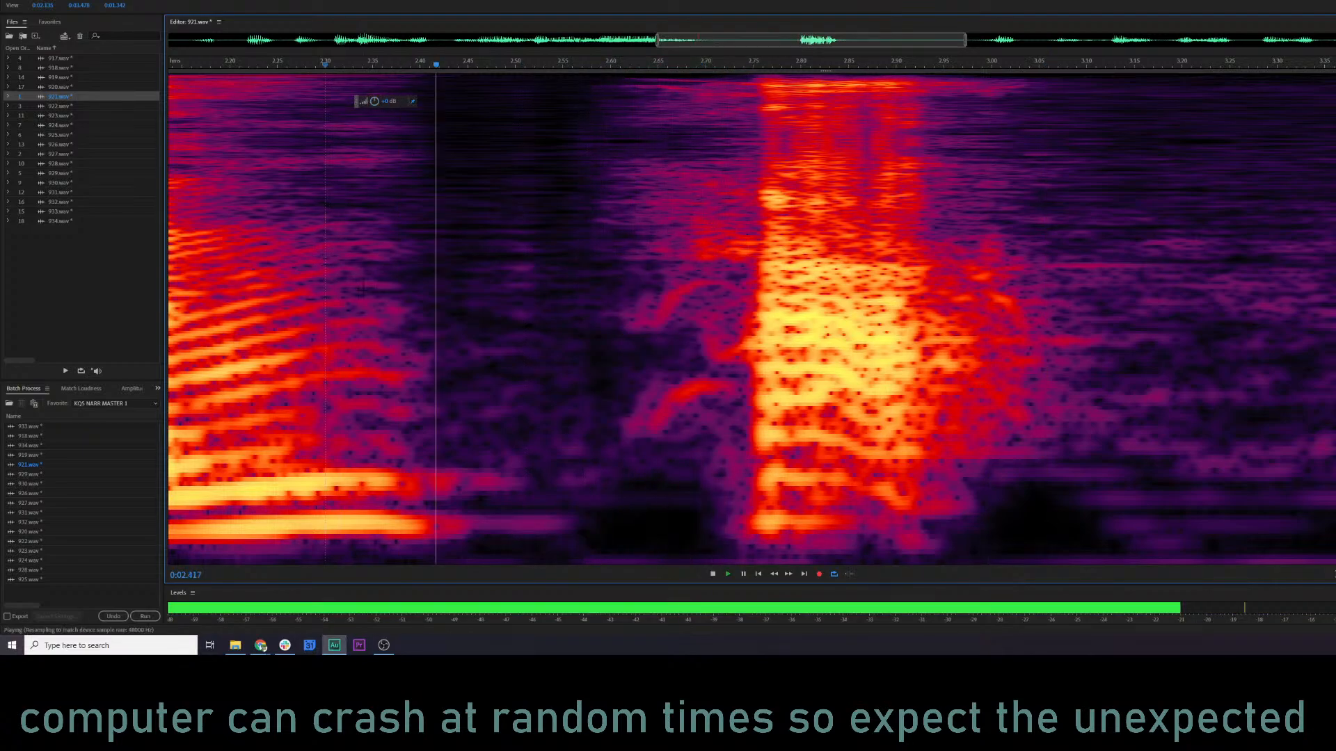
{"action": "key", "text": "space"}
{"action": "left_click", "coordinate": [447, 211]}
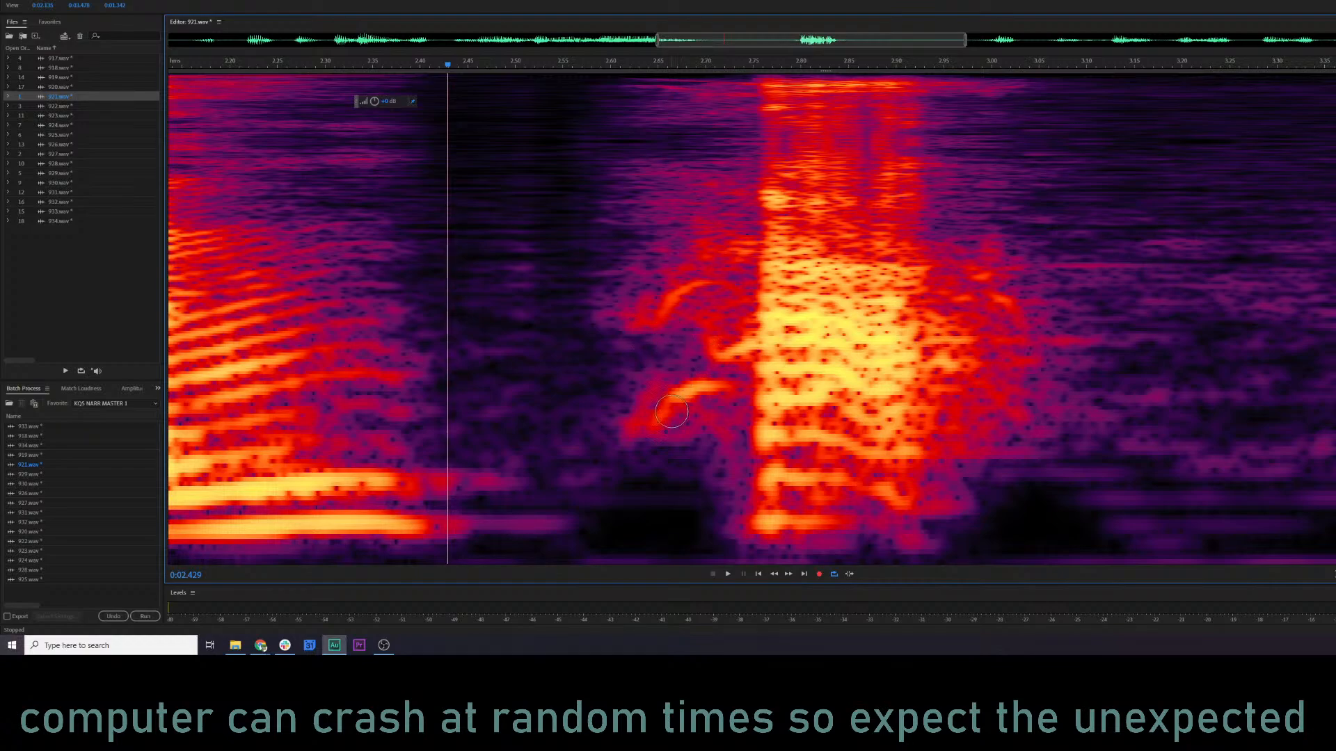
Brush-select the three curved traces before the burst, try lowering their level, preview from about 2.50 s, and undo the cut.
{"action": "mouse_move", "coordinate": [651, 418]}
{"action": "left_mouse_down"}
{"action": "mouse_move", "coordinate": [726, 384]}
{"action": "mouse_move", "coordinate": [736, 345]}
{"action": "left_mouse_up"}
{"action": "left_click_drag", "start_coordinate": [699, 286], "coordinate": [658, 322]}
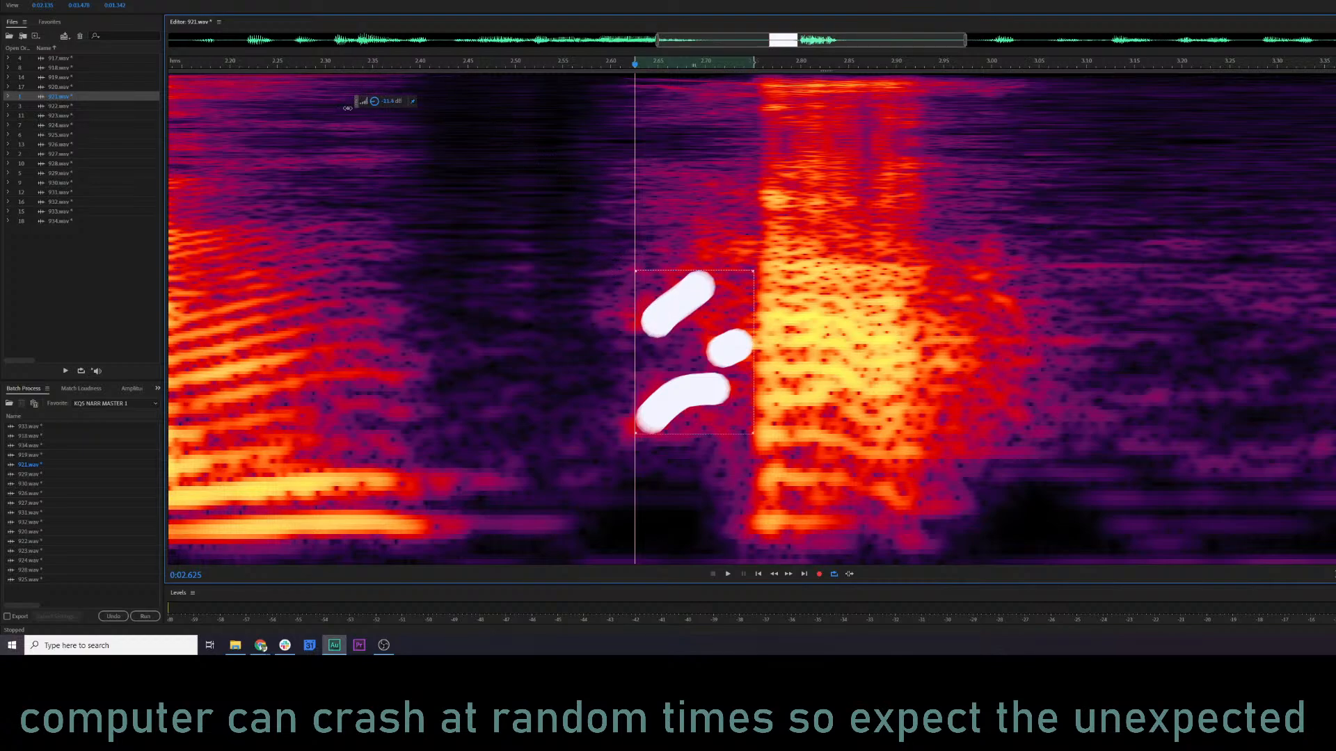
{"action": "left_click_drag", "start_coordinate": [347, 108], "coordinate": [347, 108]}
{"action": "key", "text": "Escape"}
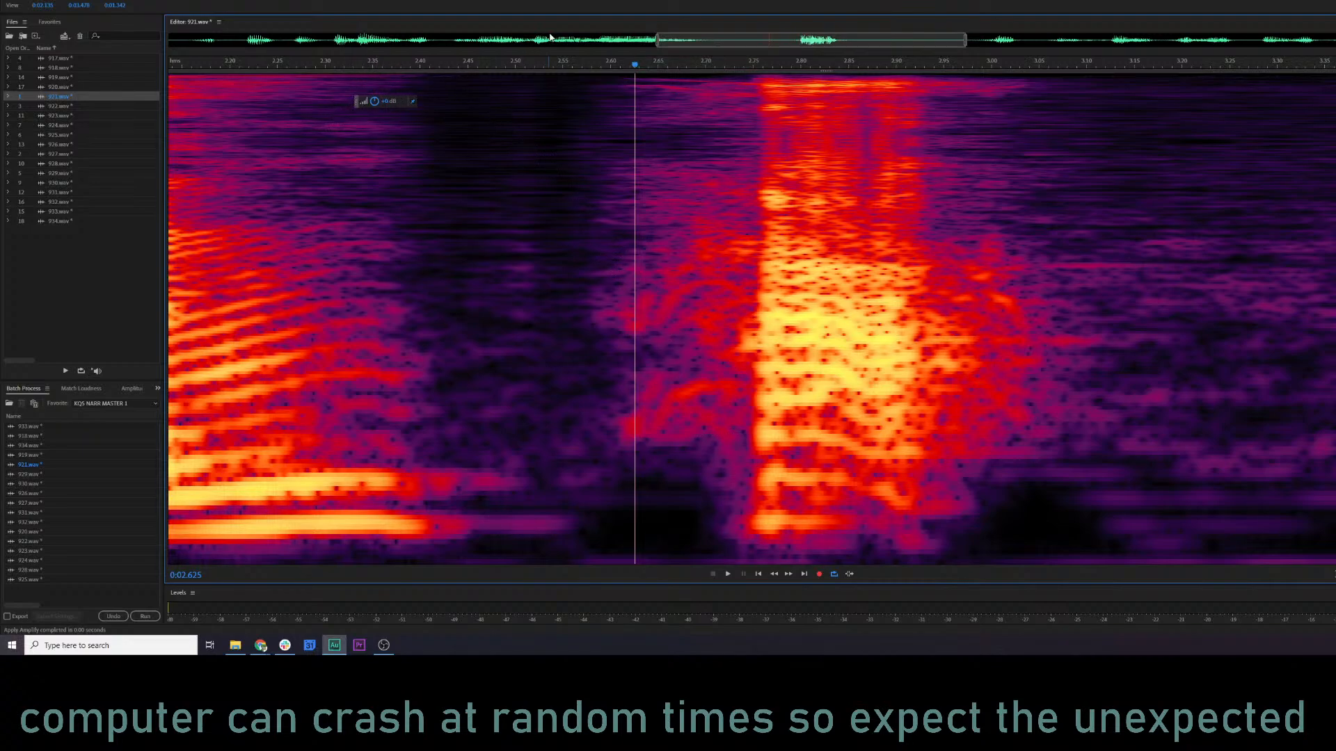
{"action": "left_click", "coordinate": [522, 66]}
{"action": "key", "text": "space"}
Replay the burst and its lead-in from about 2.48 s without the cut.
{"action": "key", "text": "space"}
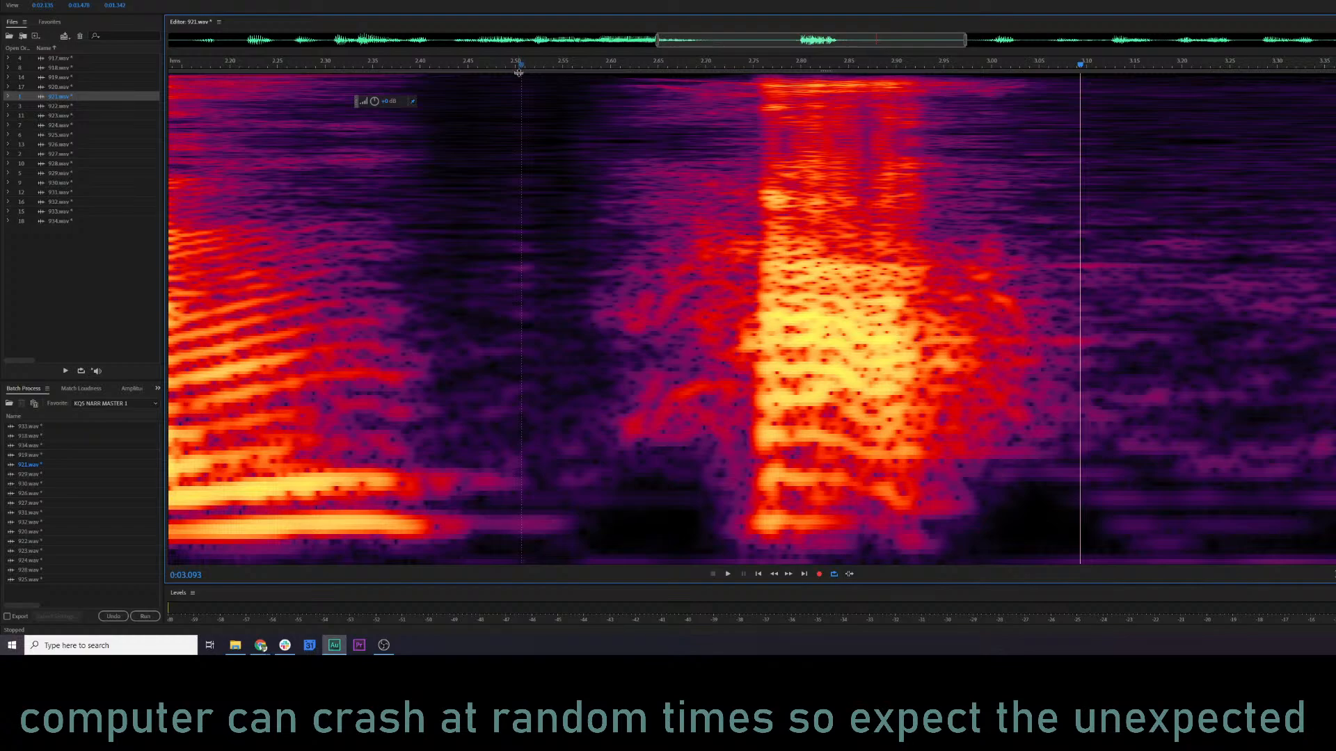
{"action": "key", "text": "ctrl+z"}
{"action": "left_click", "coordinate": [493, 203]}
{"action": "key", "text": "space"}
{"action": "key", "text": "space"}
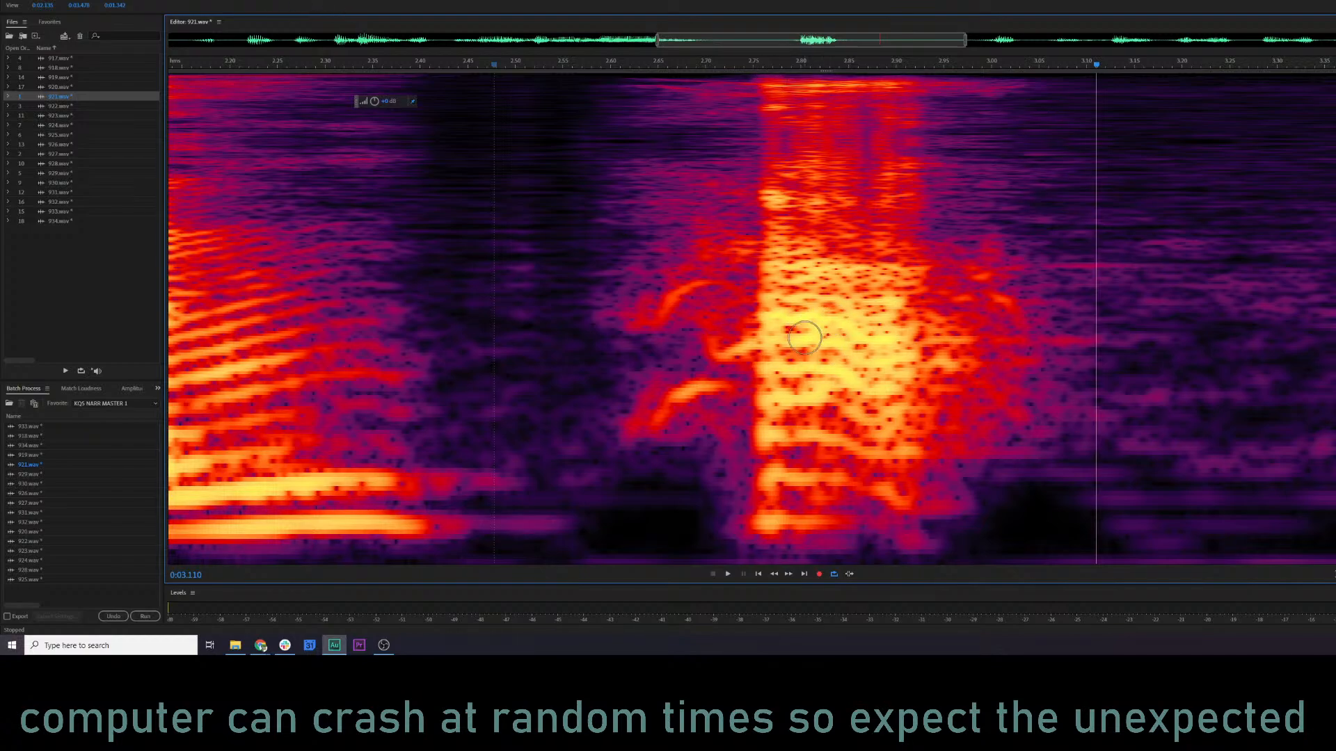
Brush-select the burst's bright middle band, try lowering its level, preview from about 2.55 s, and undo the cut.
{"action": "mouse_move", "coordinate": [800, 340]}
{"action": "left_mouse_down"}
{"action": "mouse_move", "coordinate": [782, 331]}
{"action": "mouse_move", "coordinate": [898, 343]}
{"action": "left_mouse_up"}
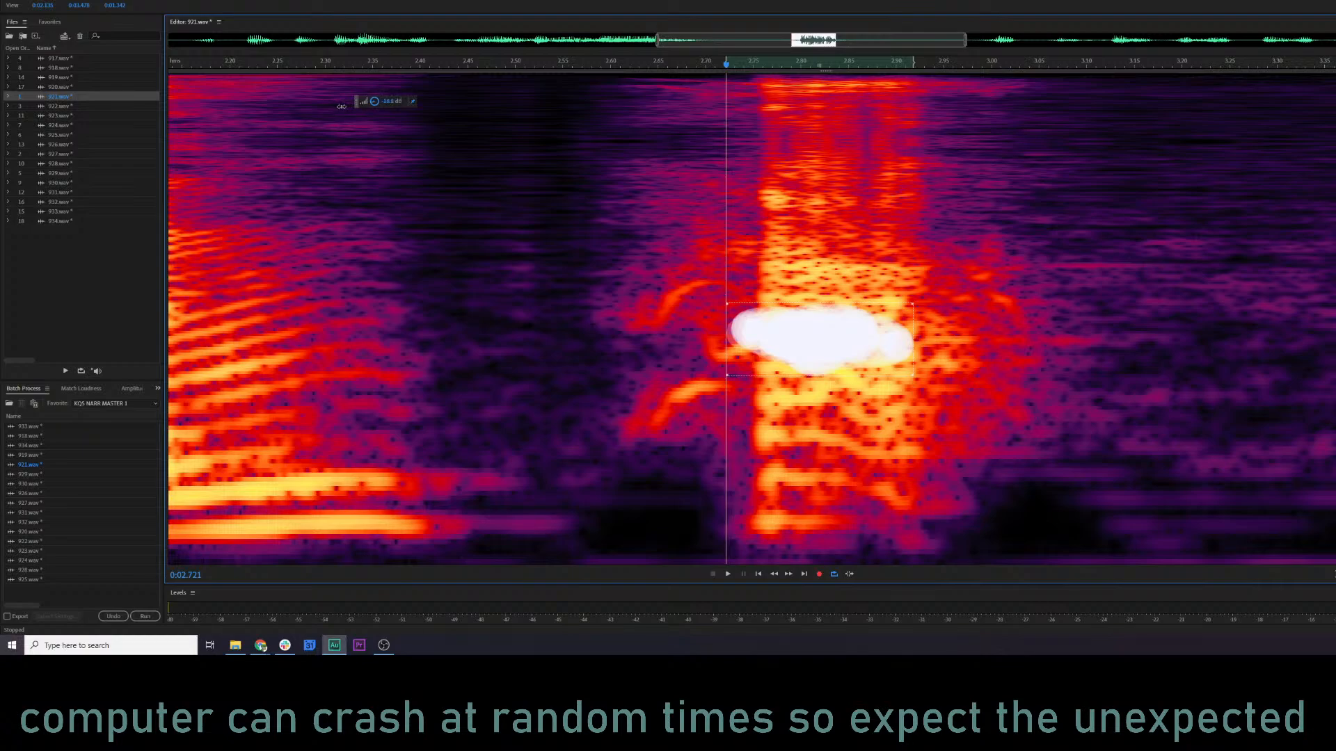
{"action": "left_click_drag", "start_coordinate": [346, 107], "coordinate": [346, 107]}
{"action": "key", "text": "Escape"}
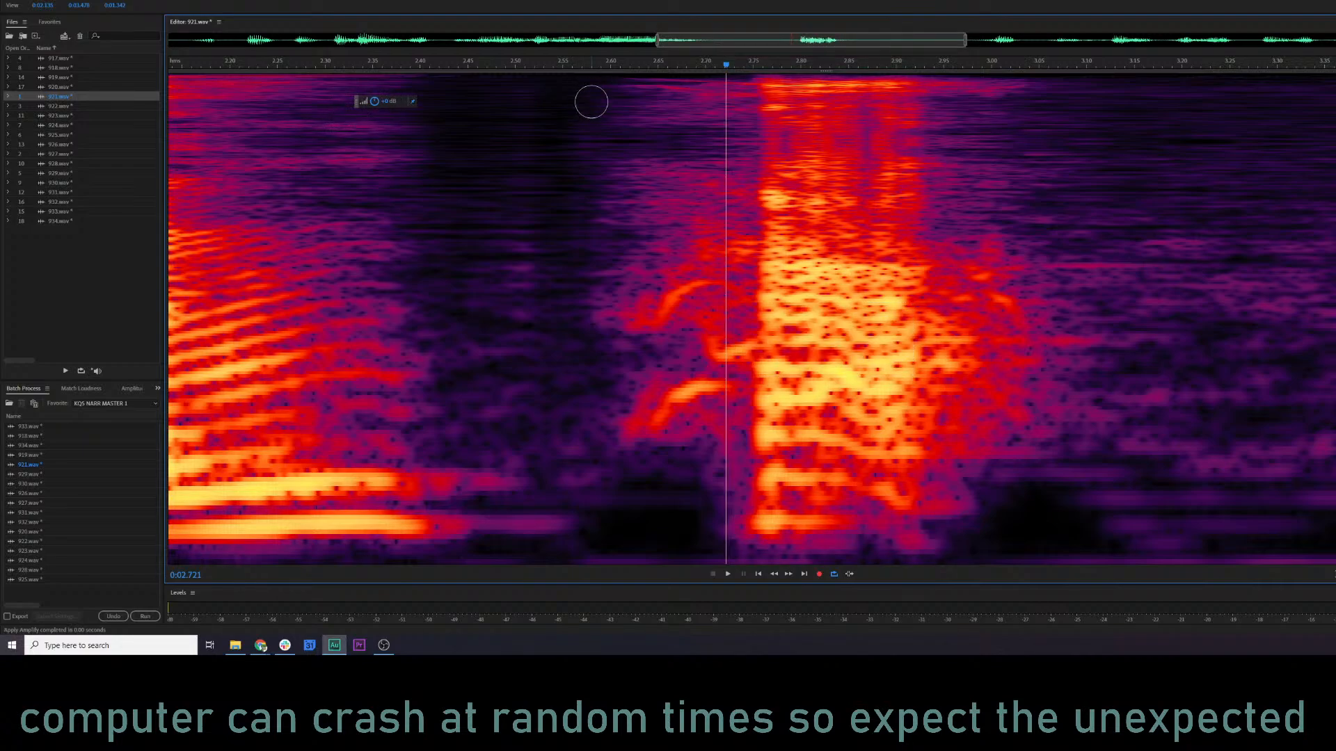
{"action": "left_click", "coordinate": [560, 68]}
{"action": "key", "text": "space"}
{"action": "key", "text": "space"}
{"action": "key", "text": "ctrl+z"}
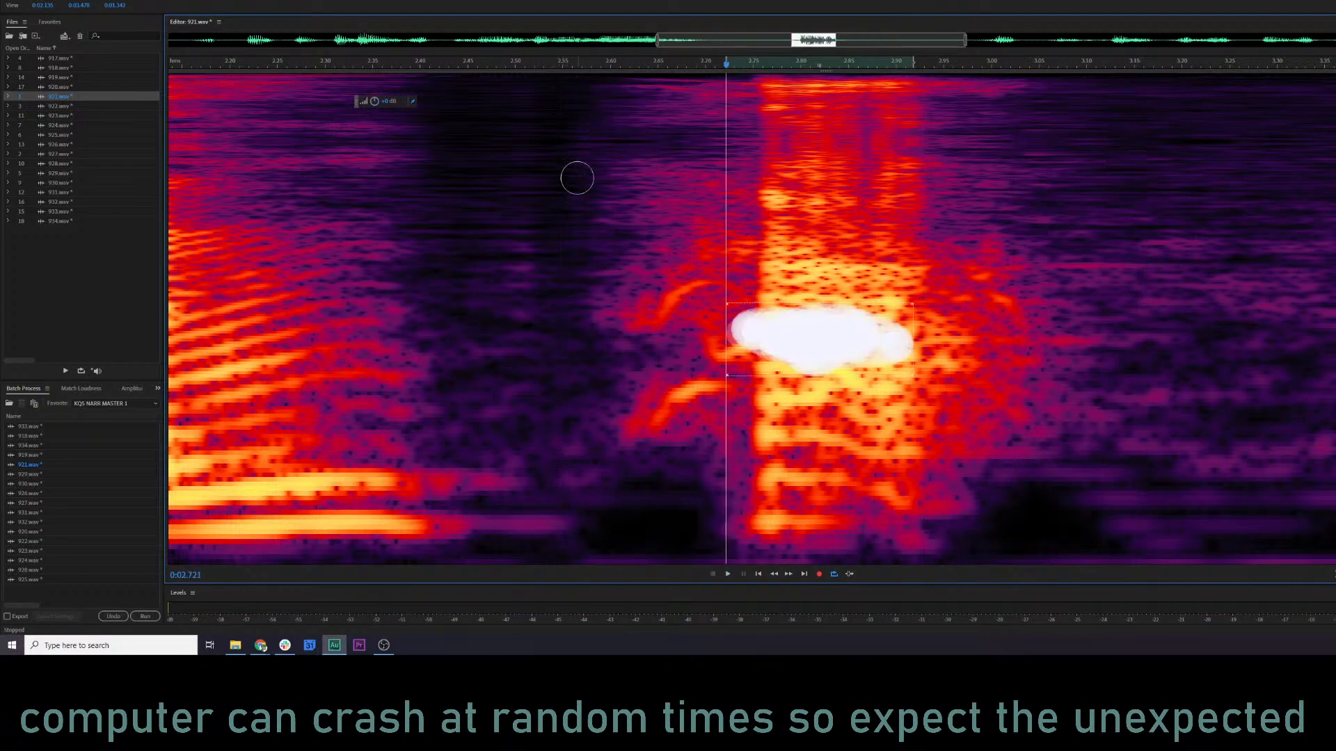
{"action": "left_click", "coordinate": [564, 220]}
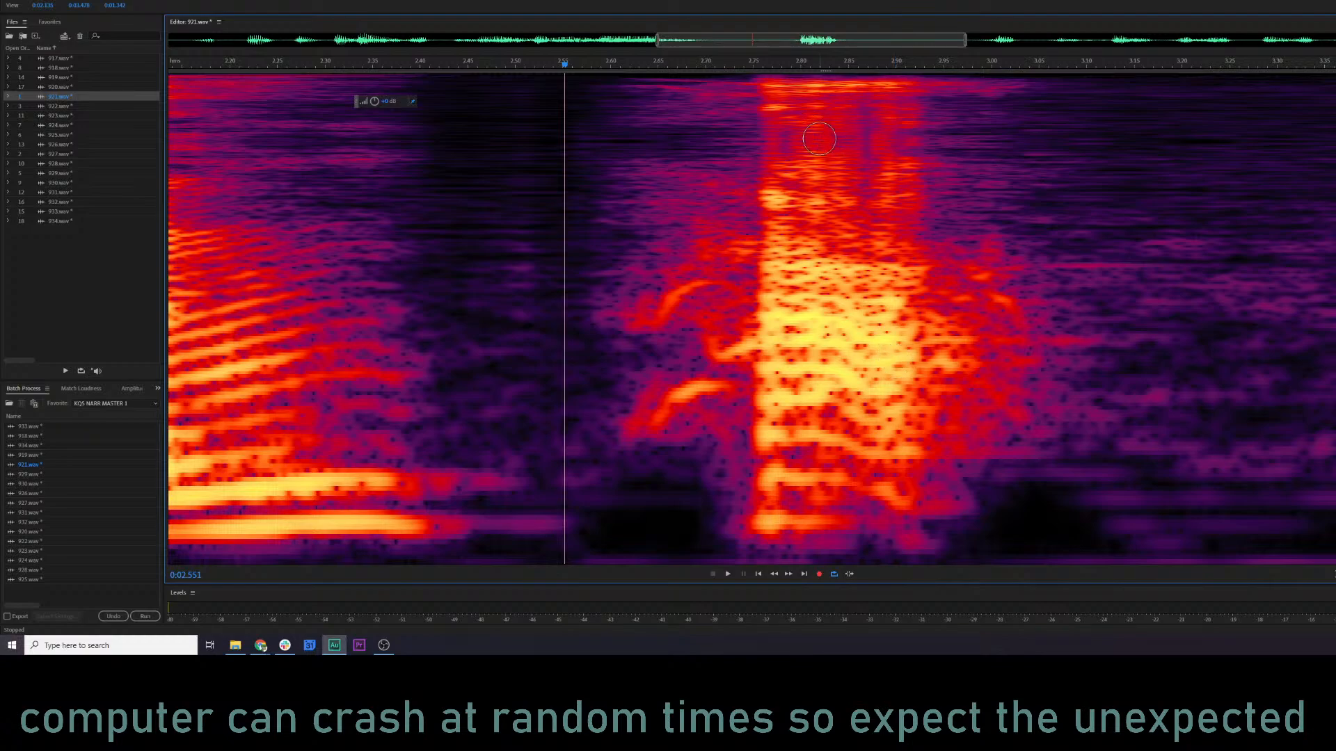
Try deleting the burst's highest frequency band between about 2.73 and 2.91 s, and preview from about 2.57 s.
{"action": "mouse_move", "coordinate": [772, 94]}
{"action": "left_mouse_down"}
{"action": "mouse_move", "coordinate": [889, 94]}
{"action": "mouse_move", "coordinate": [753, 94]}
{"action": "left_mouse_up"}
{"action": "key", "text": "Delete"}
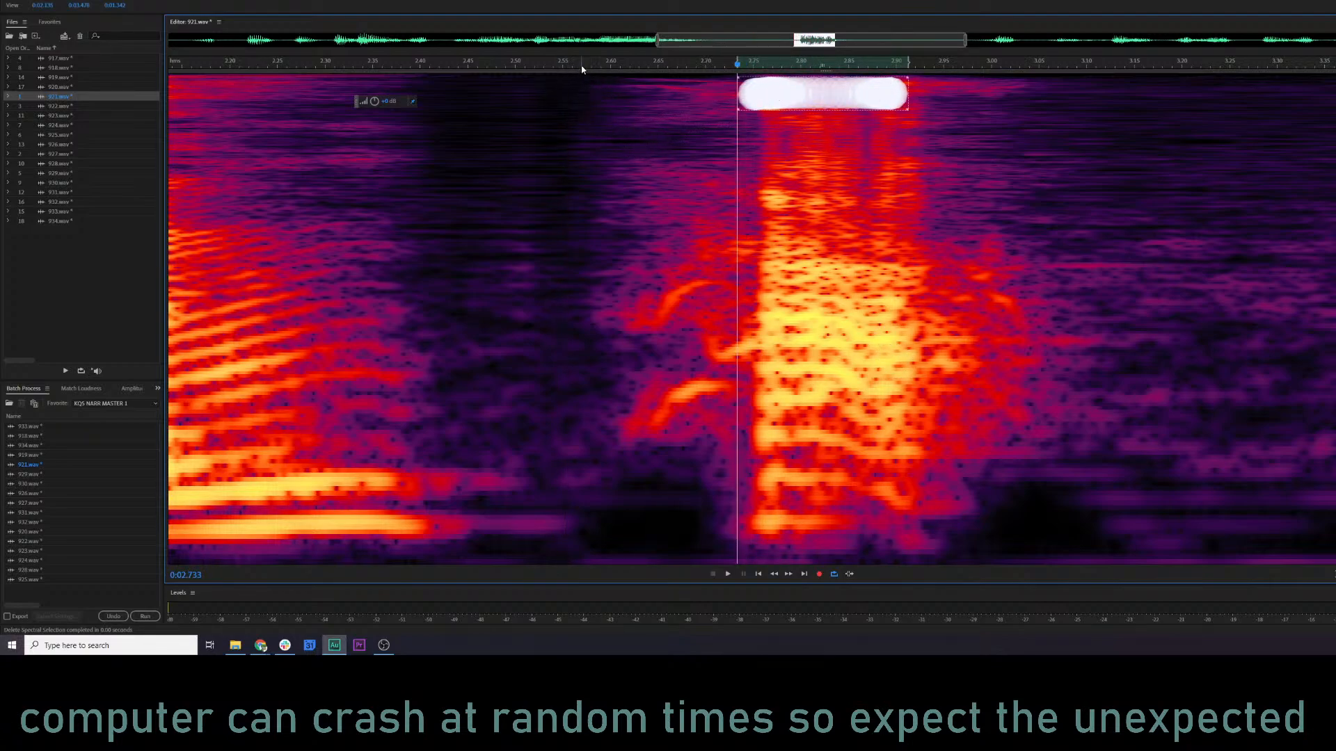
{"action": "left_click", "coordinate": [582, 66]}
{"action": "key", "text": "space"}
{"action": "key", "text": "space"}
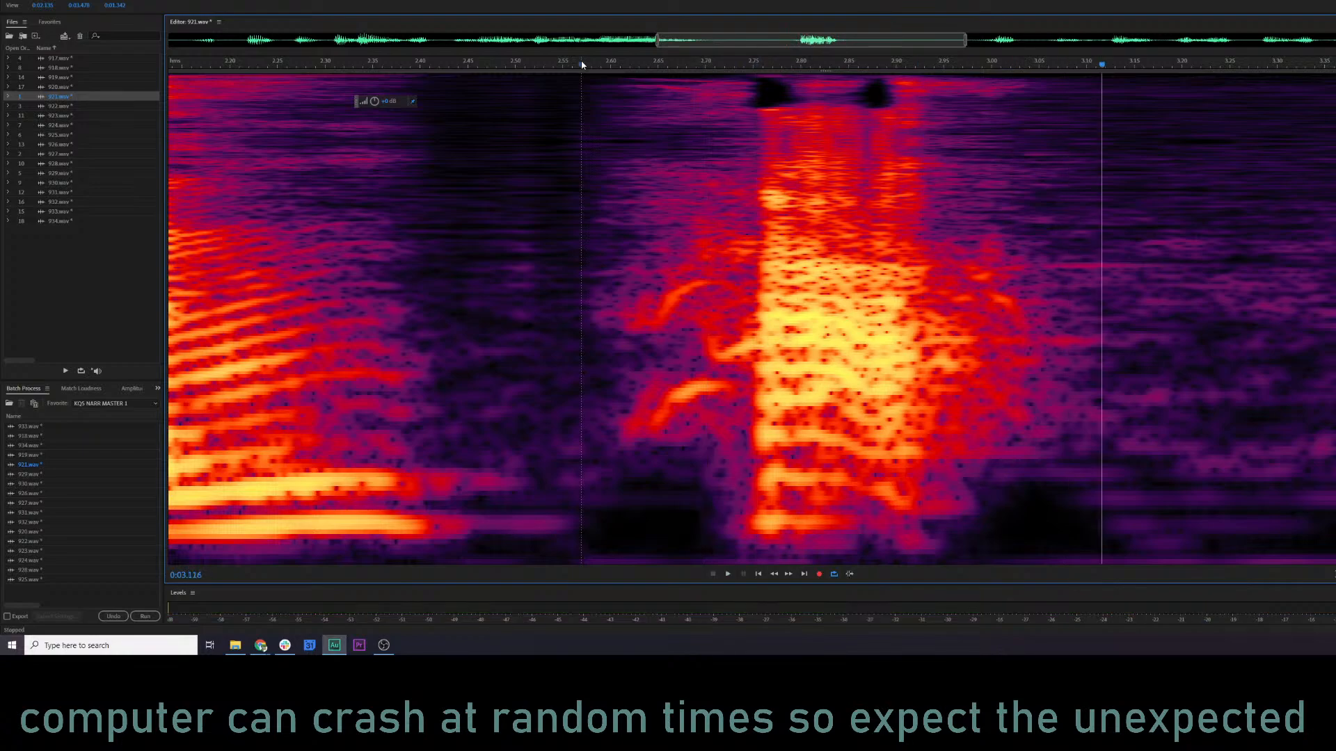
Try deleting a brushed upper band at the burst's start, about 2.72 to 2.84 s, preview from 2.51 s, and undo it.
{"action": "mouse_move", "coordinate": [754, 202]}
{"action": "left_mouse_down"}
{"action": "mouse_move", "coordinate": [824, 202]}
{"action": "mouse_move", "coordinate": [742, 211]}
{"action": "left_mouse_up"}
{"action": "key", "text": "Delete"}
{"action": "left_click", "coordinate": [524, 68]}
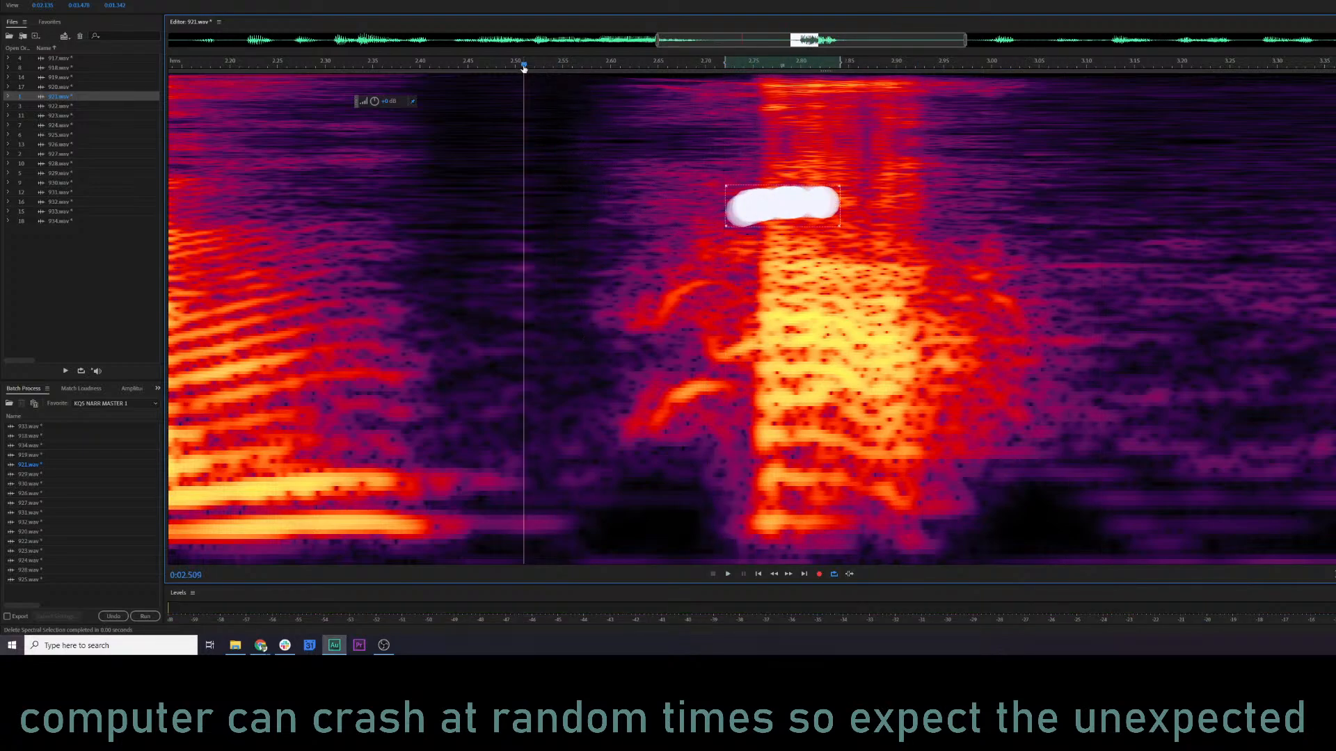
{"action": "key", "text": "space"}
{"action": "key", "text": "space"}
{"action": "key", "text": "ctrl+z"}
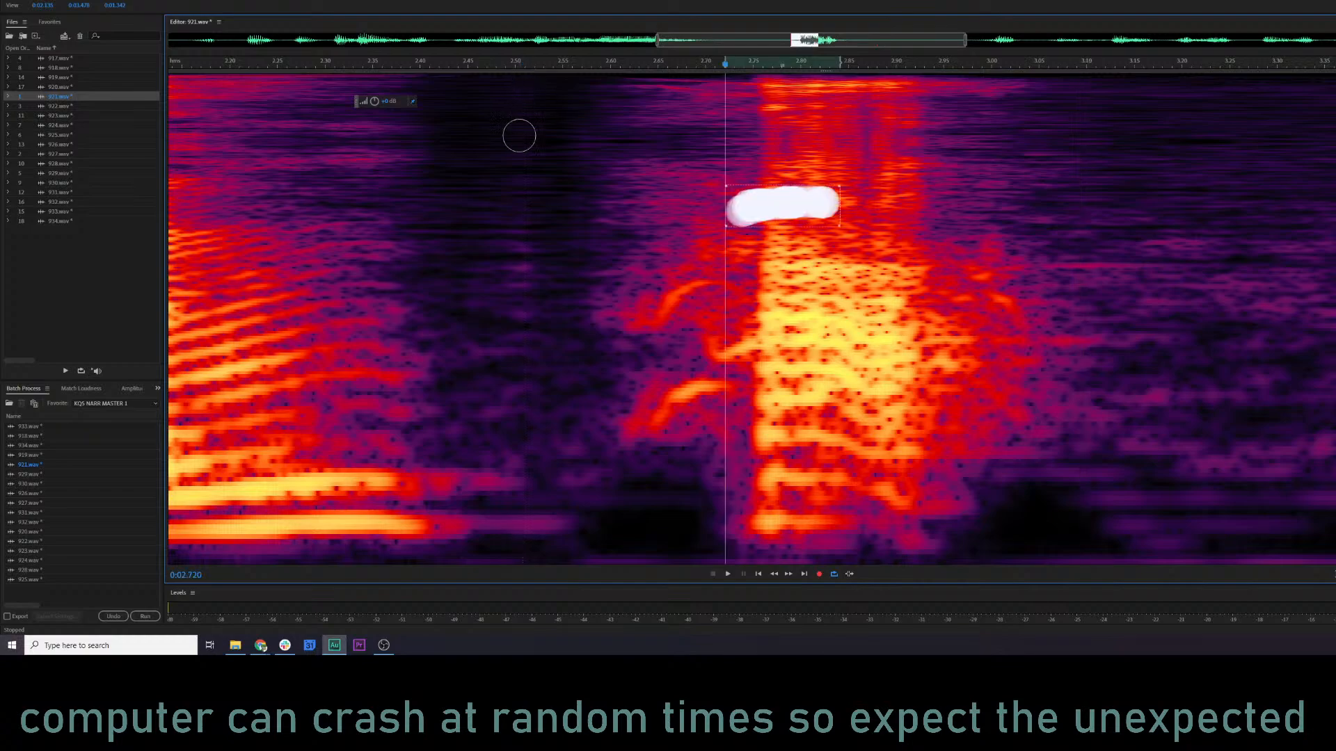
{"action": "left_click", "coordinate": [511, 181]}
Play 921.wav in full context from about 1.7 s to check the line around the burst.
{"action": "scroll", "coordinate": [537, 289], "scroll_direction": "down", "scroll_amount": 3}
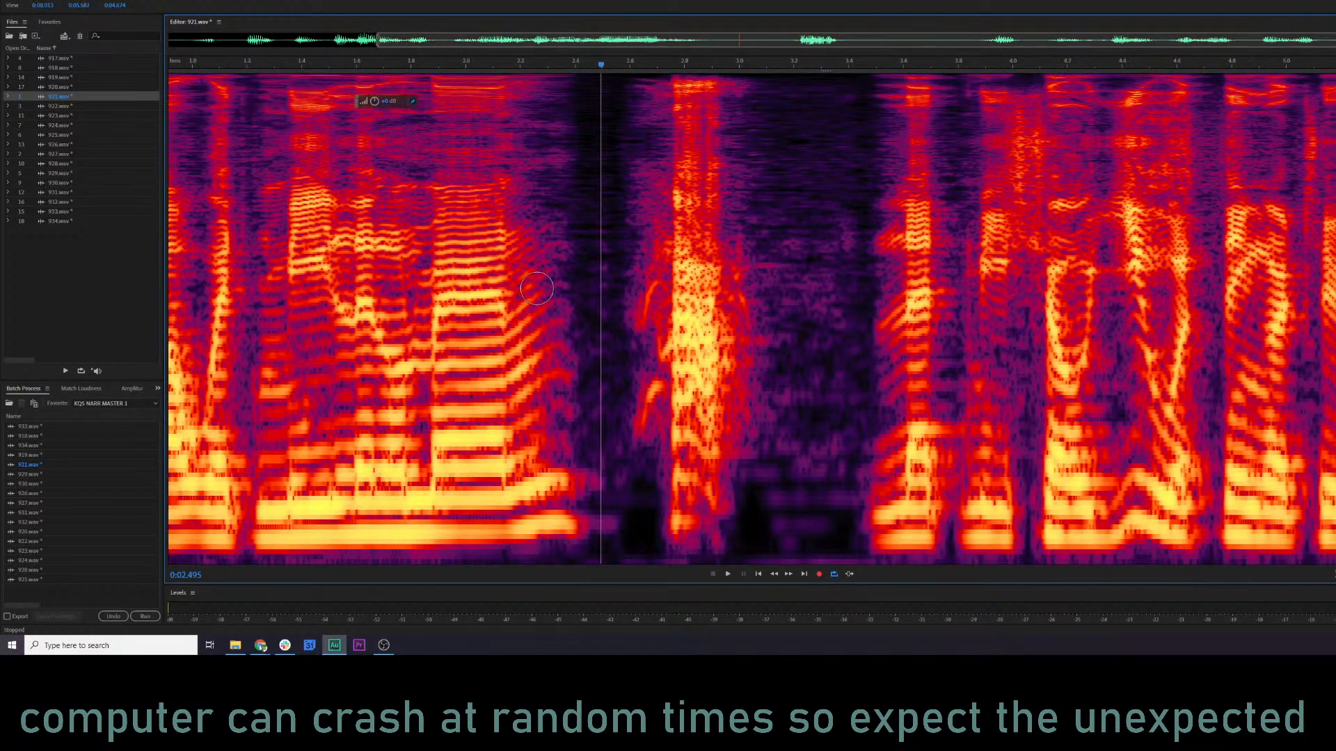
{"action": "scroll", "coordinate": [874, 315], "scroll_direction": "up", "scroll_amount": 2}
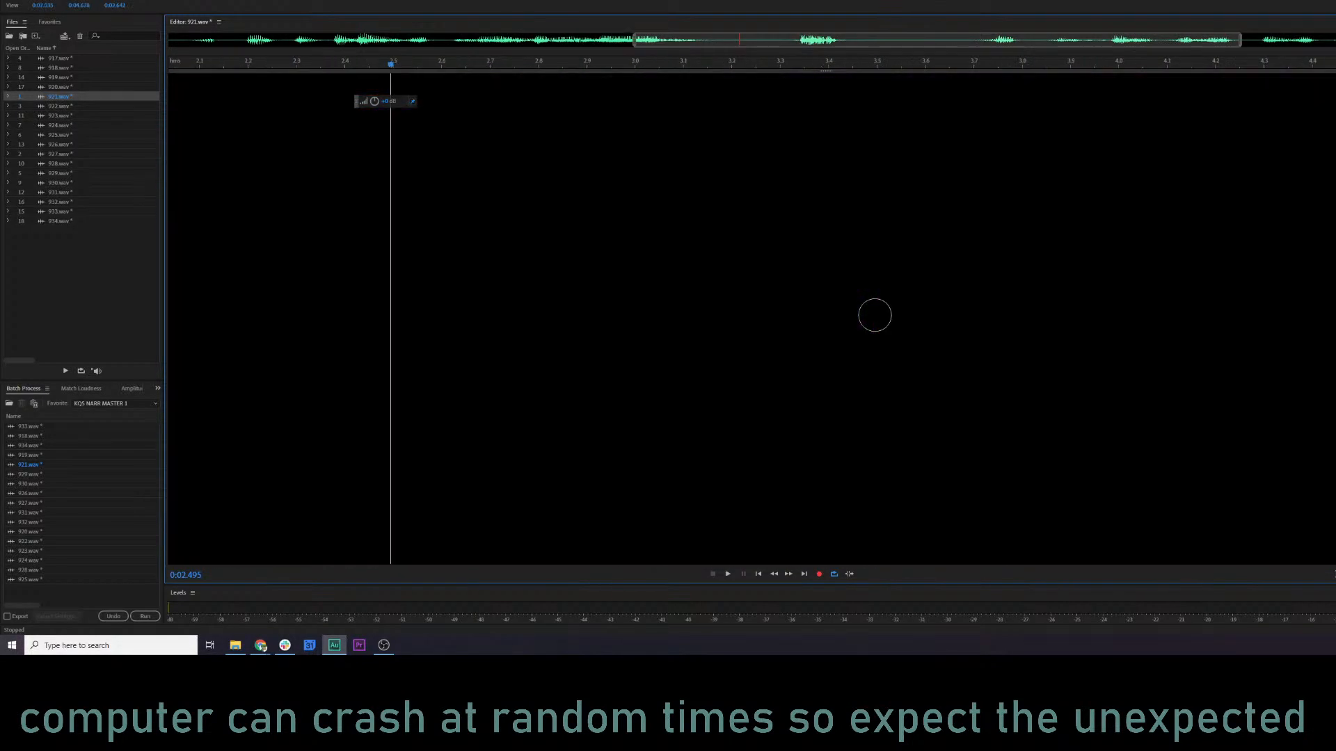
{"action": "scroll", "coordinate": [573, 230], "scroll_direction": "down", "scroll_amount": 5}
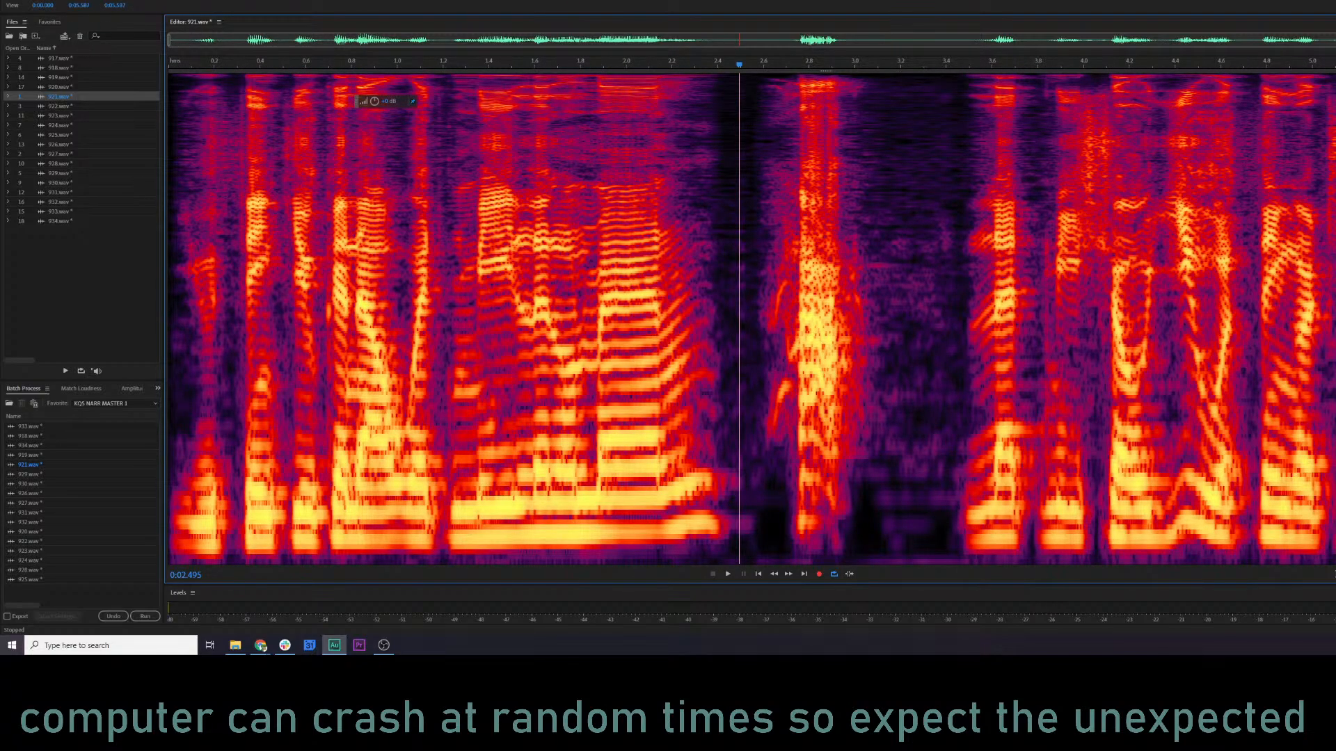
{"action": "left_click", "coordinate": [557, 240]}
{"action": "key", "text": "space"}
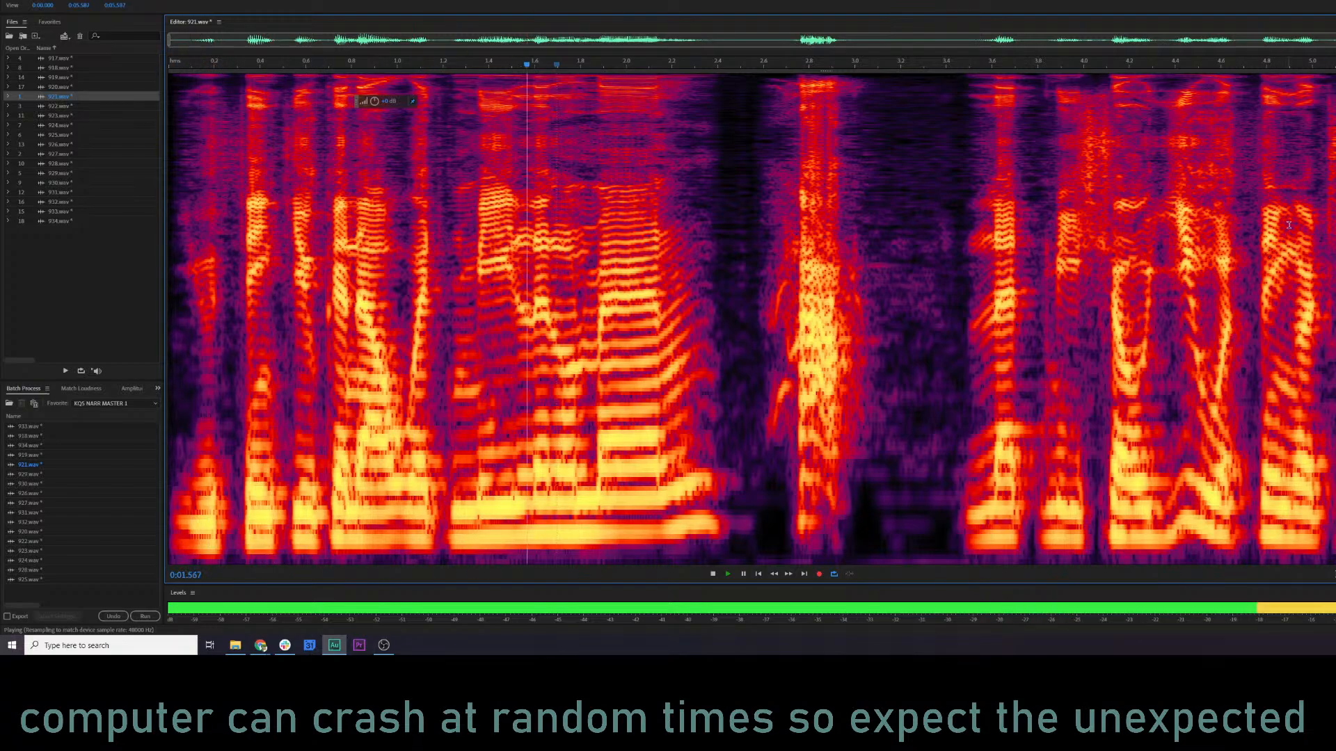
{"action": "key", "text": "space"}
Open 922.wav in the editor and play its opening.
{"action": "left_click", "coordinate": [81, 98]}
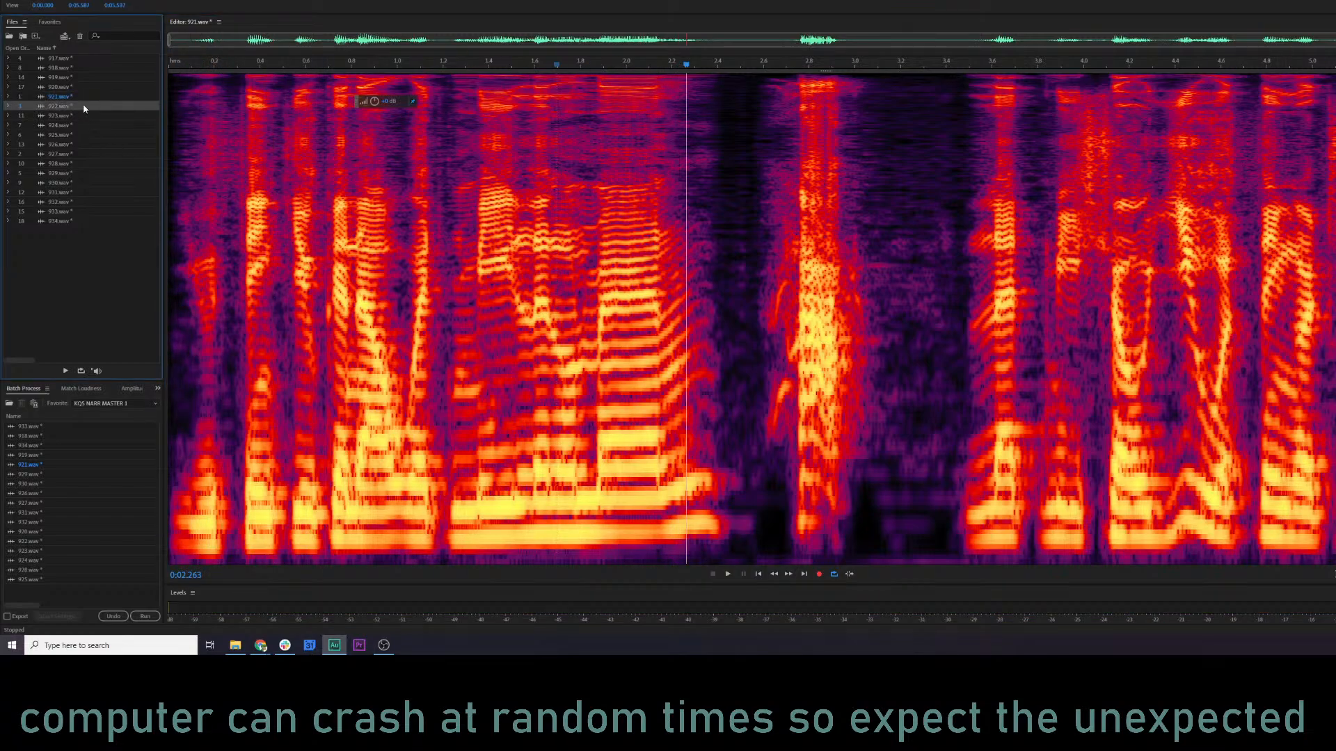
{"action": "double_click", "coordinate": [84, 106]}
{"action": "key", "text": "space"}
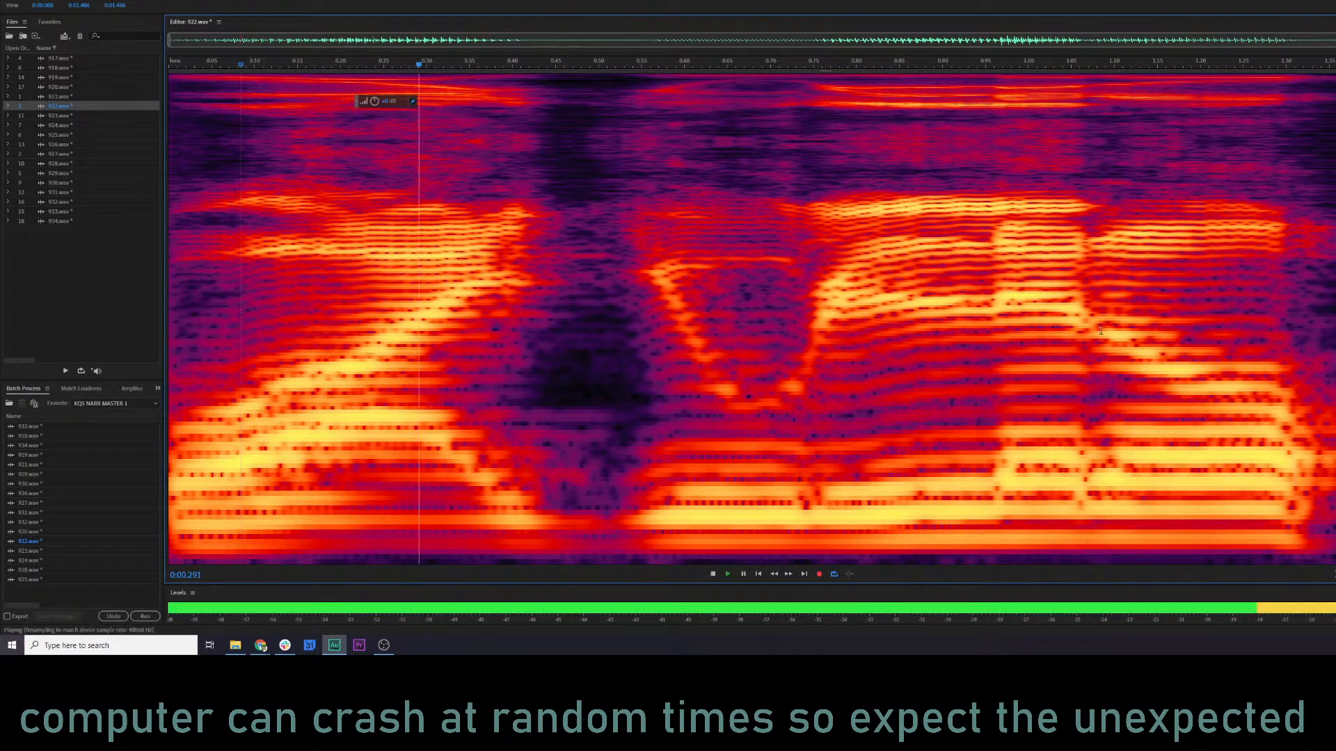
{"action": "key", "text": "space"}
Undo the processing on 922.wav and play the unprocessed line from the start.
{"action": "key", "text": "ctrl+z"}
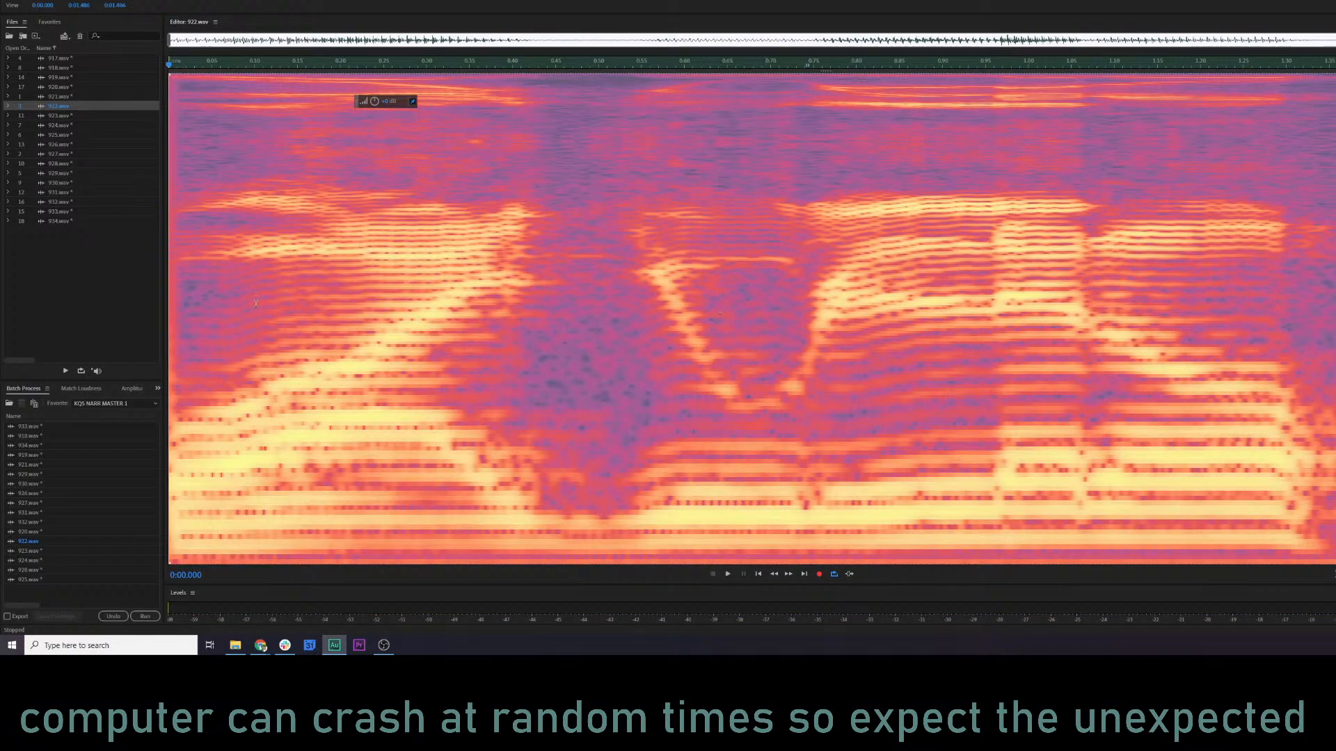
{"action": "left_click", "coordinate": [177, 299]}
{"action": "key", "text": "space"}
{"action": "key", "text": "space"}
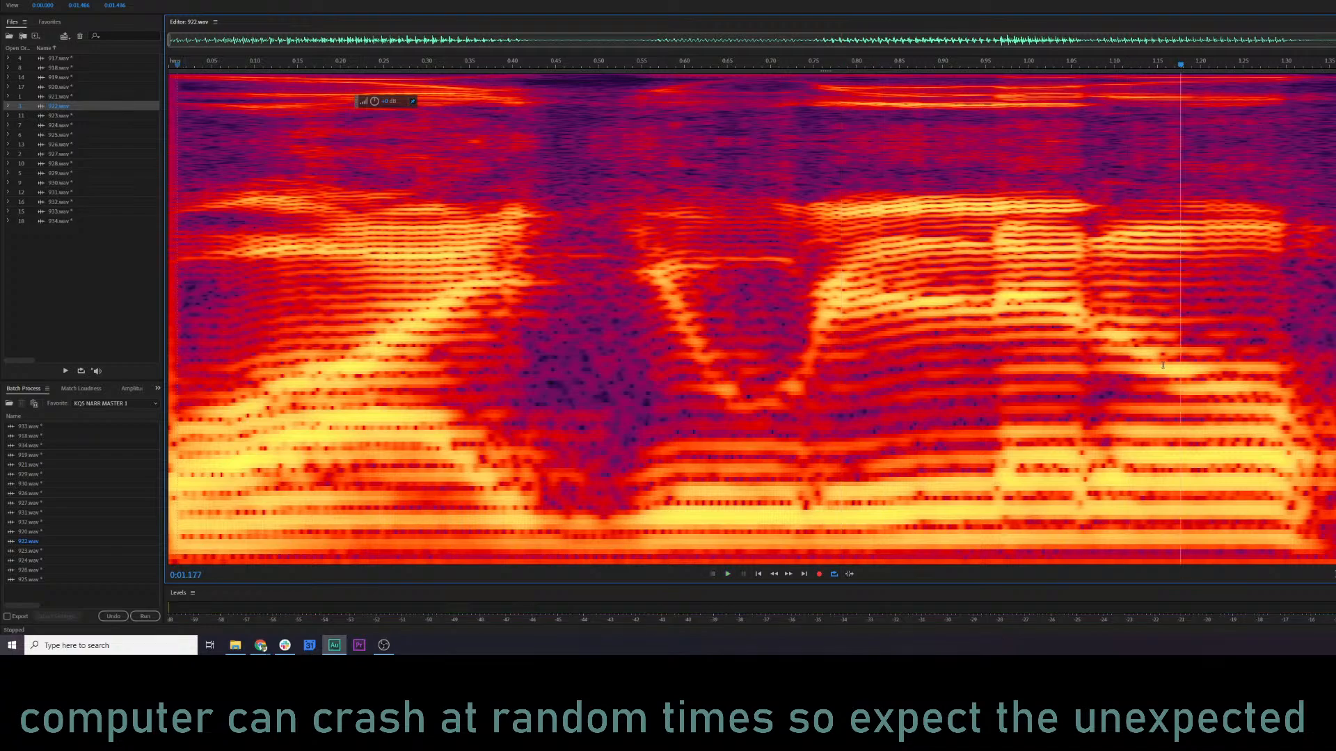
Redo the processing stages on 922.wav and play the processed line from about 0.12 s.
{"action": "key", "text": "ctrl+shift+z"}
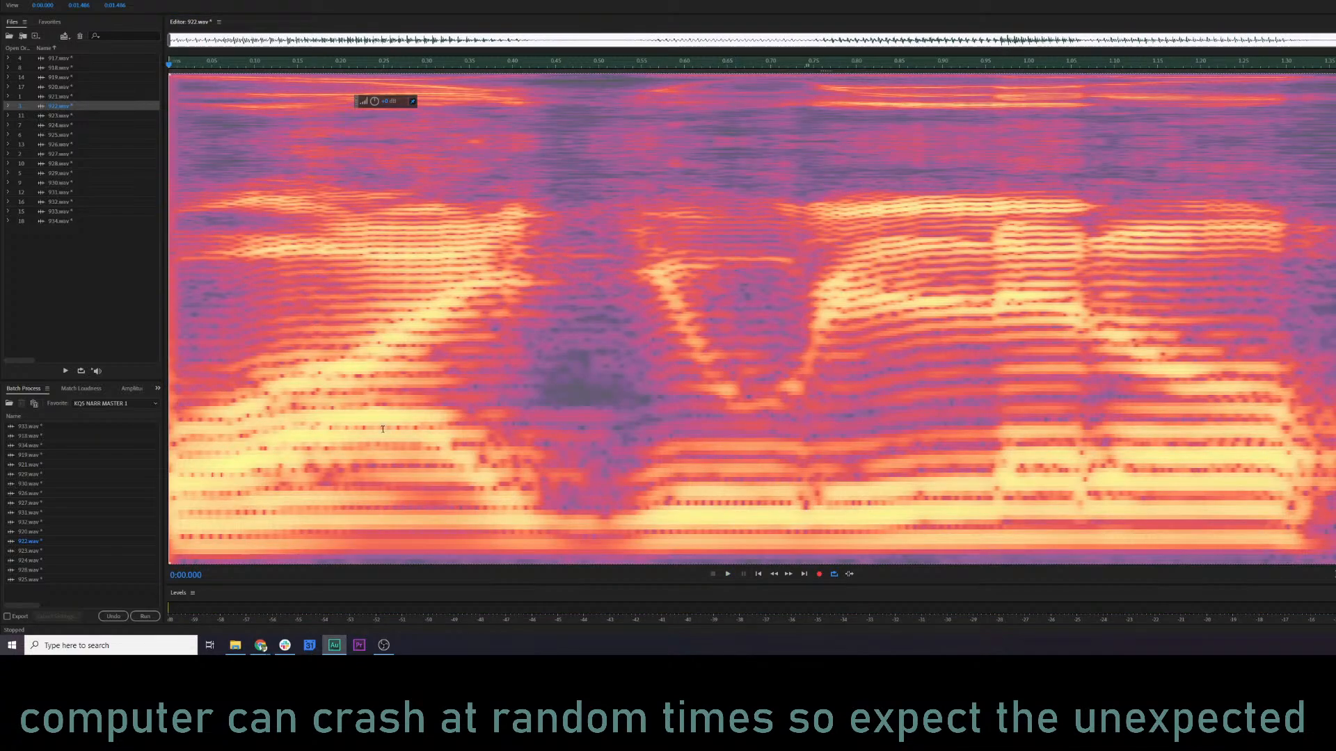
{"action": "key", "text": "ctrl+shift+z"}
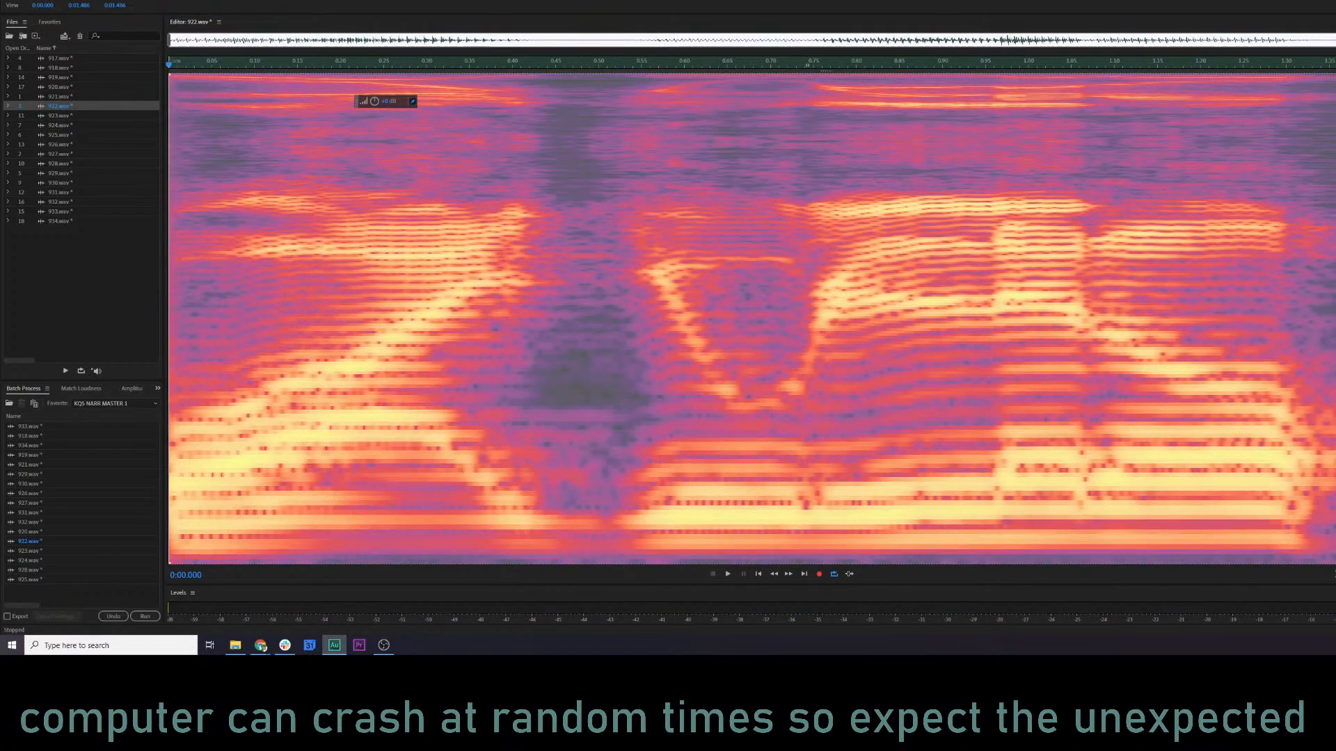
{"action": "key", "text": "ctrl+shift+z"}
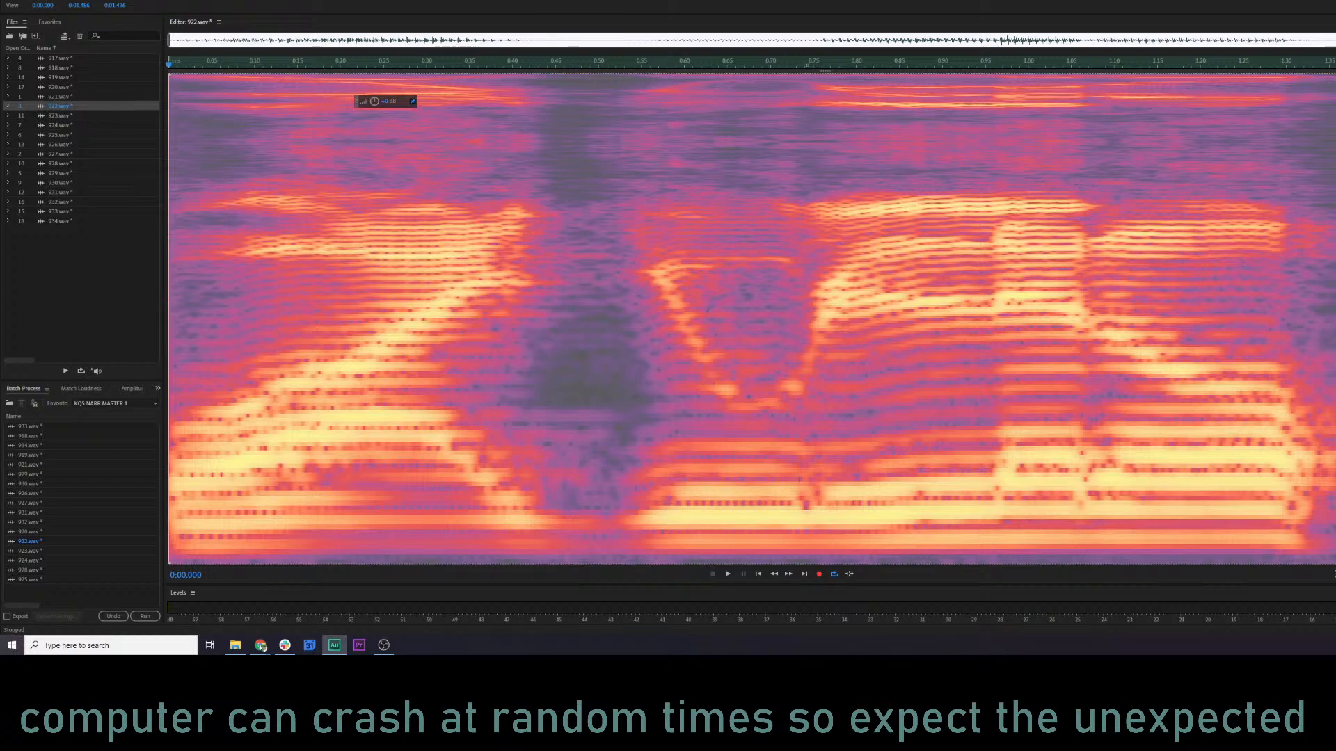
{"action": "left_click", "coordinate": [275, 320]}
{"action": "key", "text": "space"}
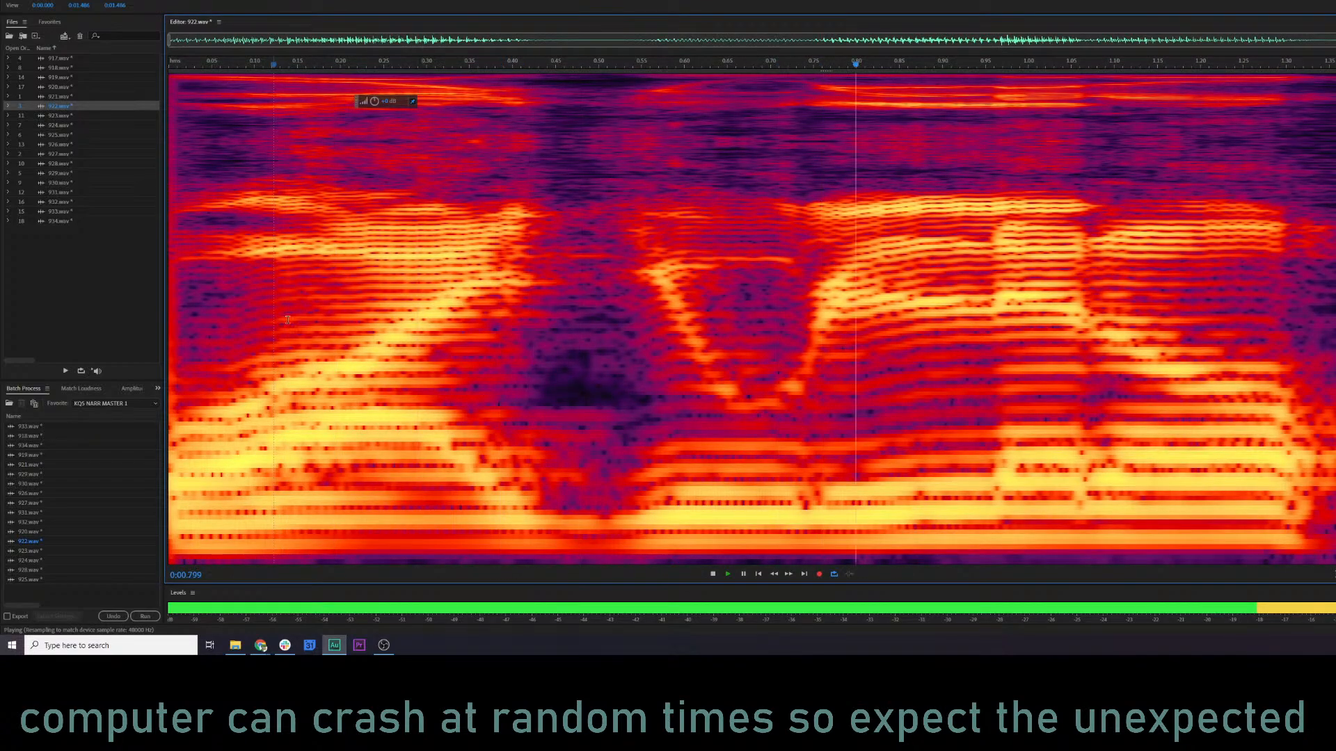
{"action": "key", "text": "space"}
Revert 922.wav to its unprocessed state again and play it from about 0.23 s for comparison.
{"action": "key", "text": "ctrl+z"}
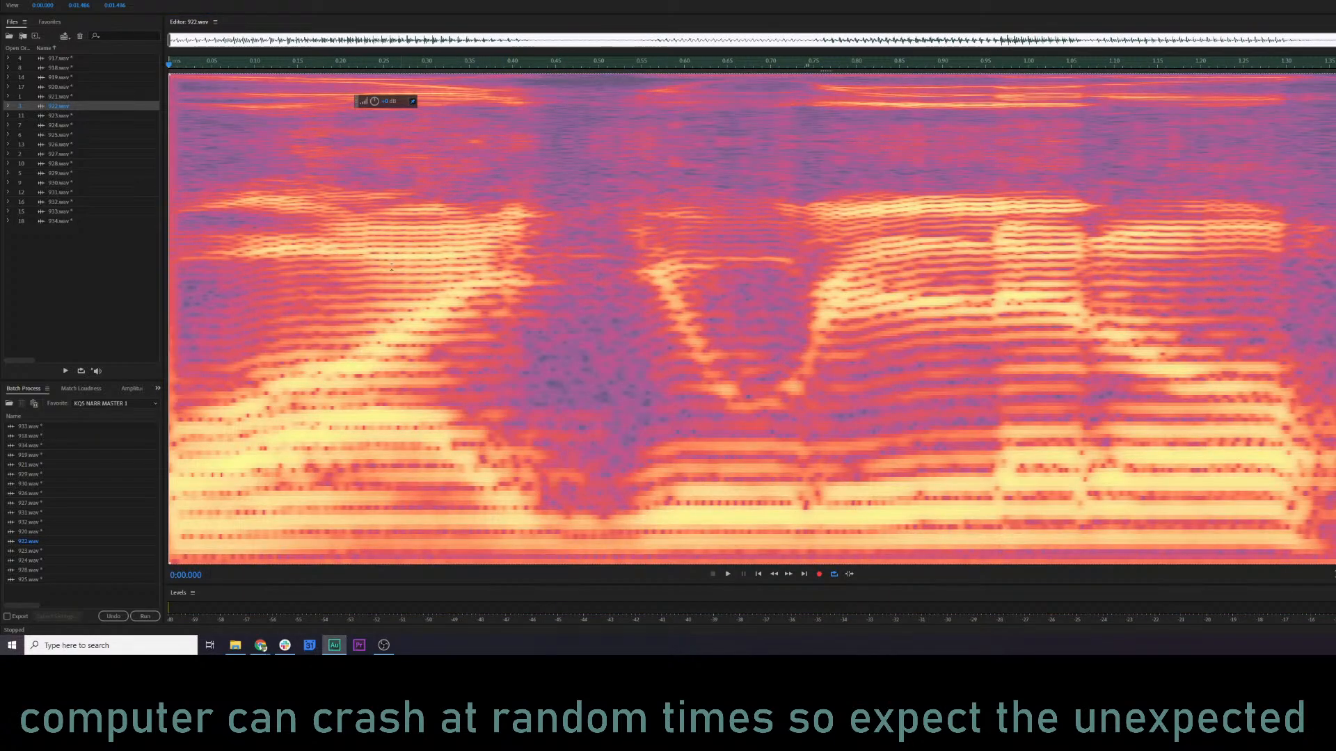
{"action": "left_click", "coordinate": [364, 313]}
{"action": "key", "text": "space"}
{"action": "key", "text": "space"}
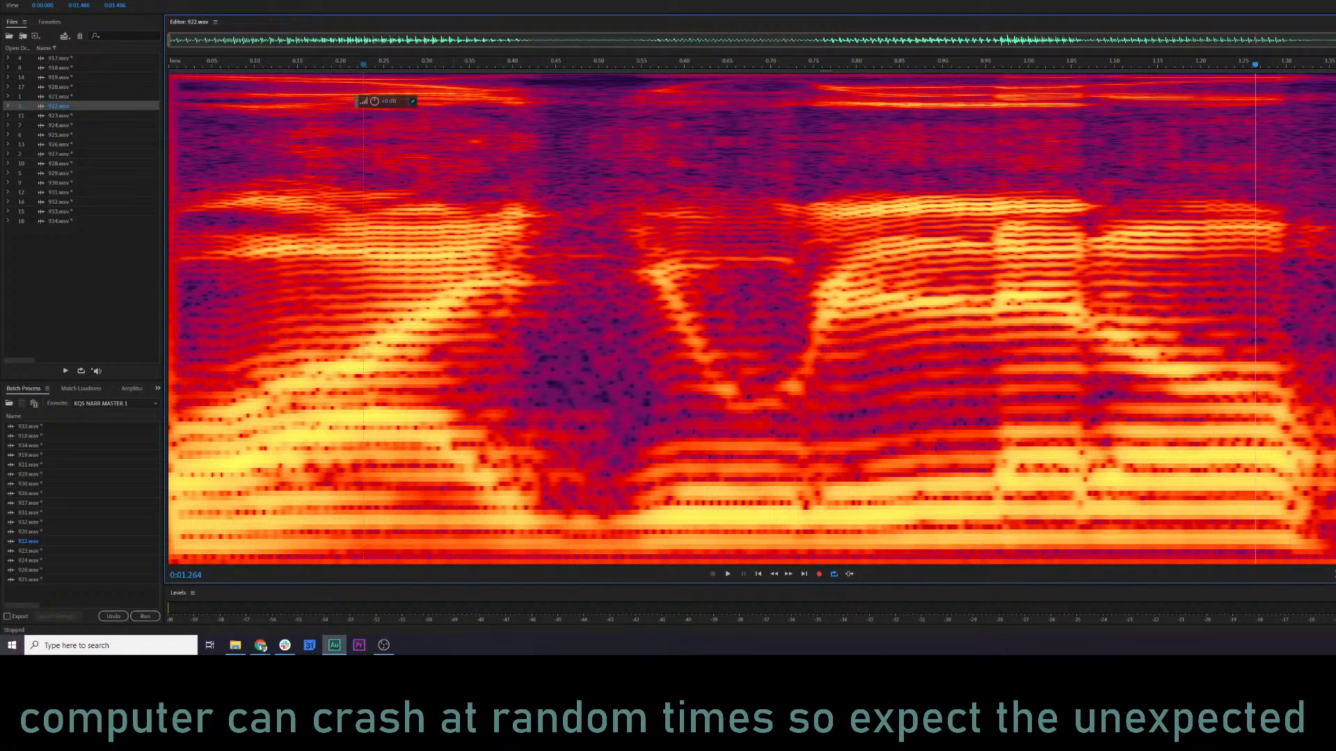
Restore the processing on 922.wav and play it from about 0.13 s.
{"action": "key", "text": "ctrl+shift+z"}
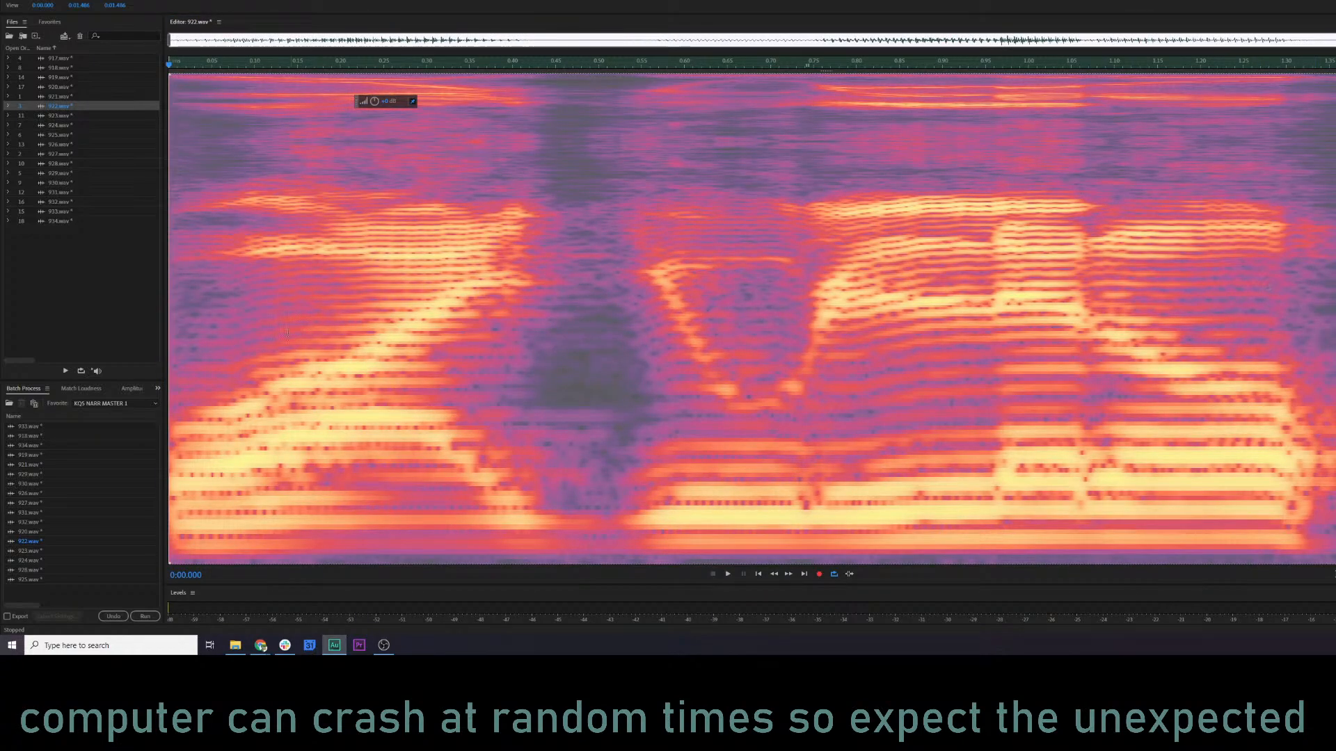
{"action": "left_click", "coordinate": [284, 334]}
{"action": "key", "text": "space"}
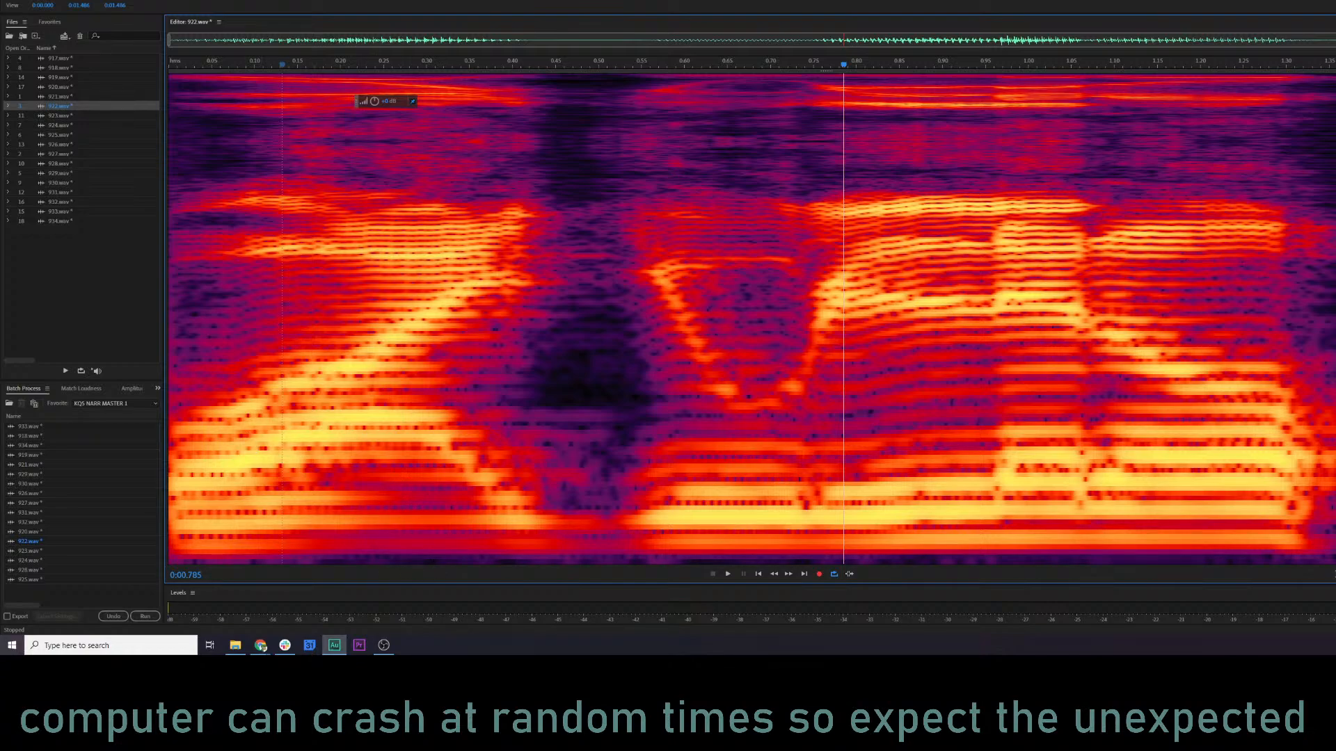
Redo the next processing stage on the whole of 922.wav and play the line from about 0.01 s.
{"action": "key", "text": "ctrl+a"}
{"action": "key", "text": "ctrl+shift+z"}
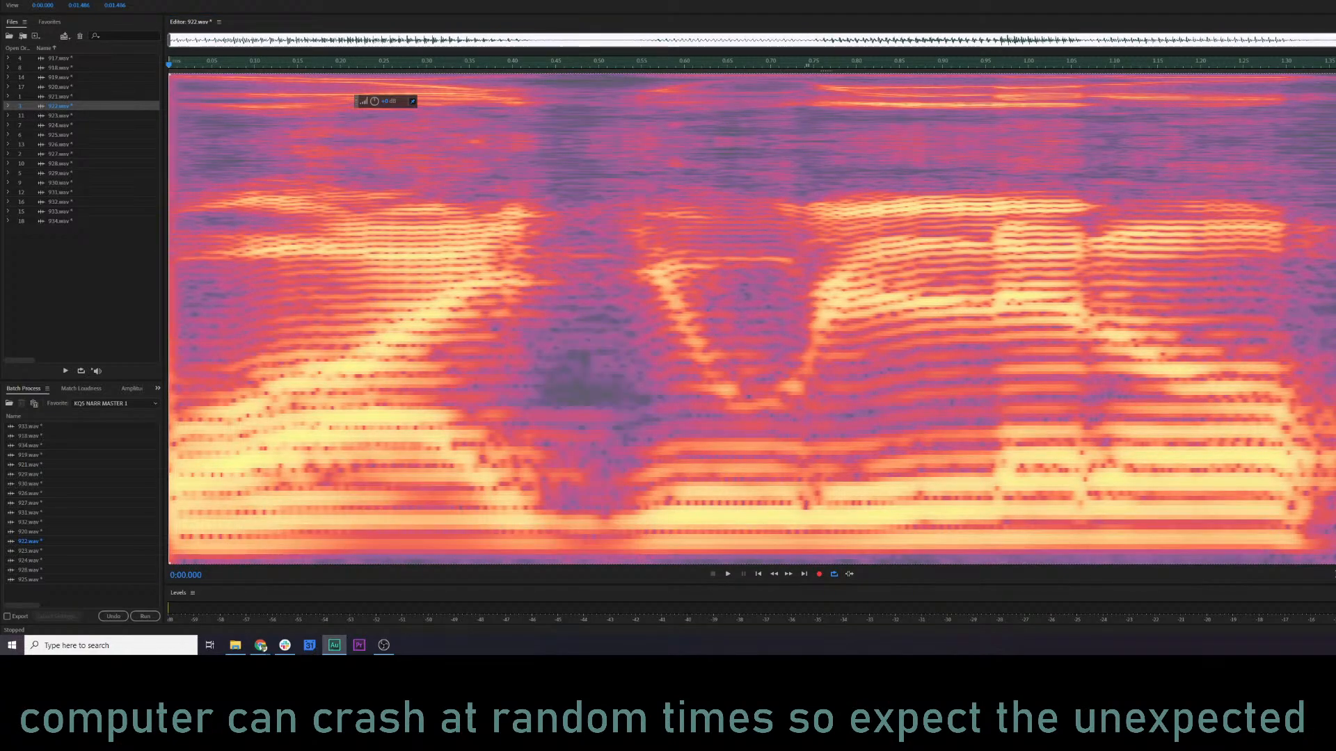
{"action": "left_click", "coordinate": [177, 345]}
{"action": "key", "text": "space"}
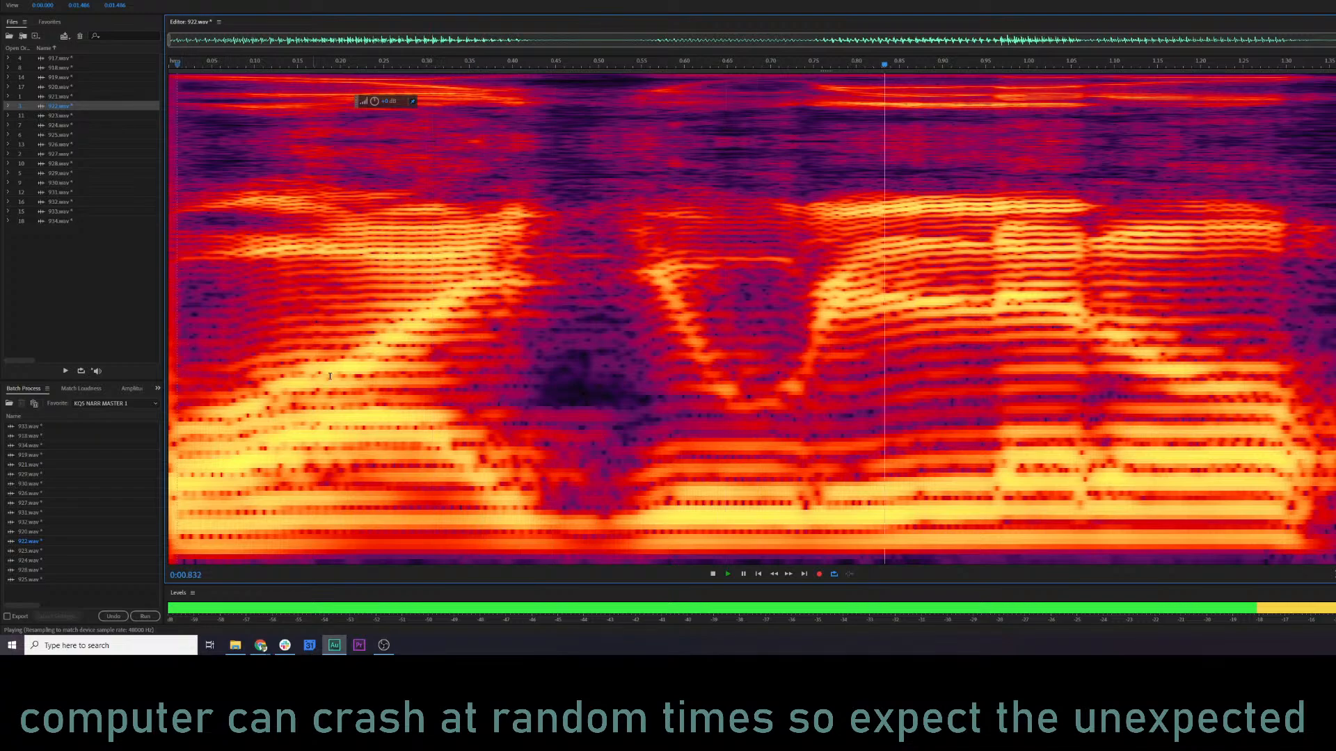
{"action": "key", "text": "space"}
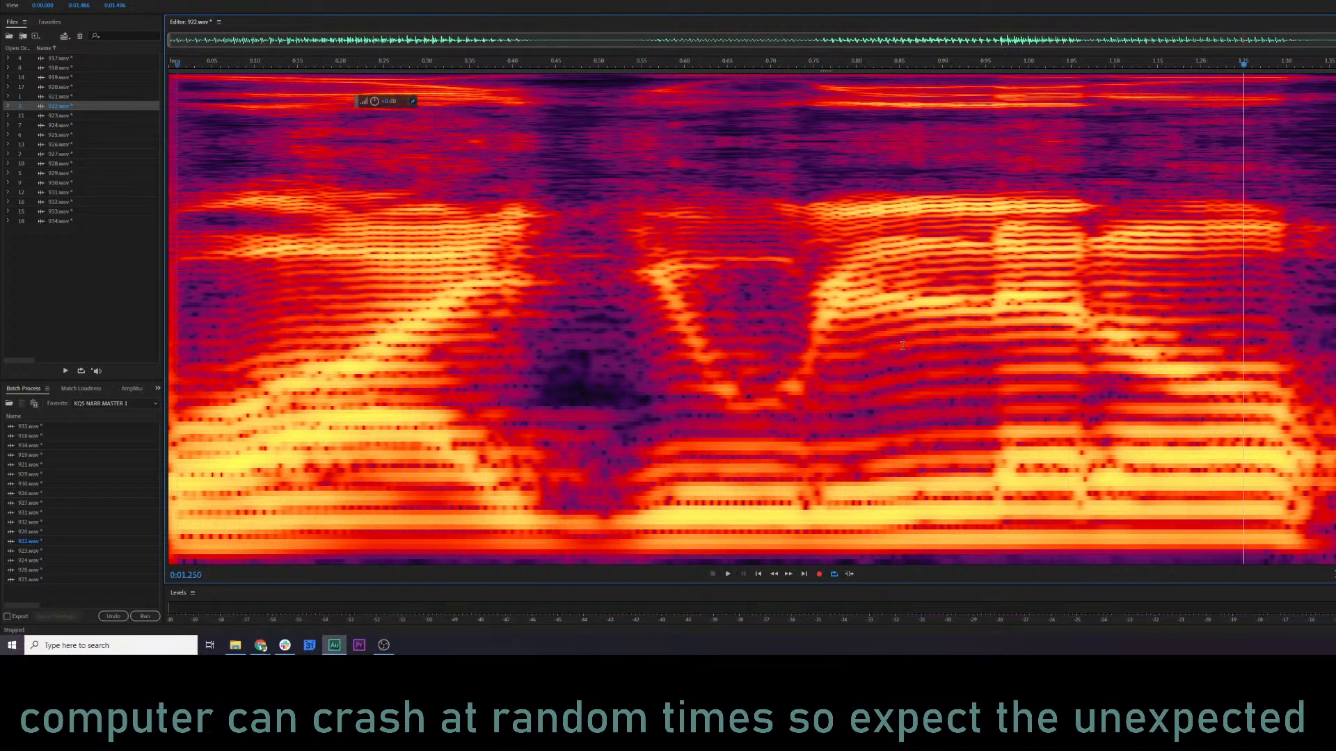
Undo the processing on 922.wav back to its original state and play it from 0.10 s.
{"action": "left_click", "coordinate": [904, 345]}
{"action": "key", "text": "ctrl+a"}
{"action": "key", "text": "ctrl+s"}
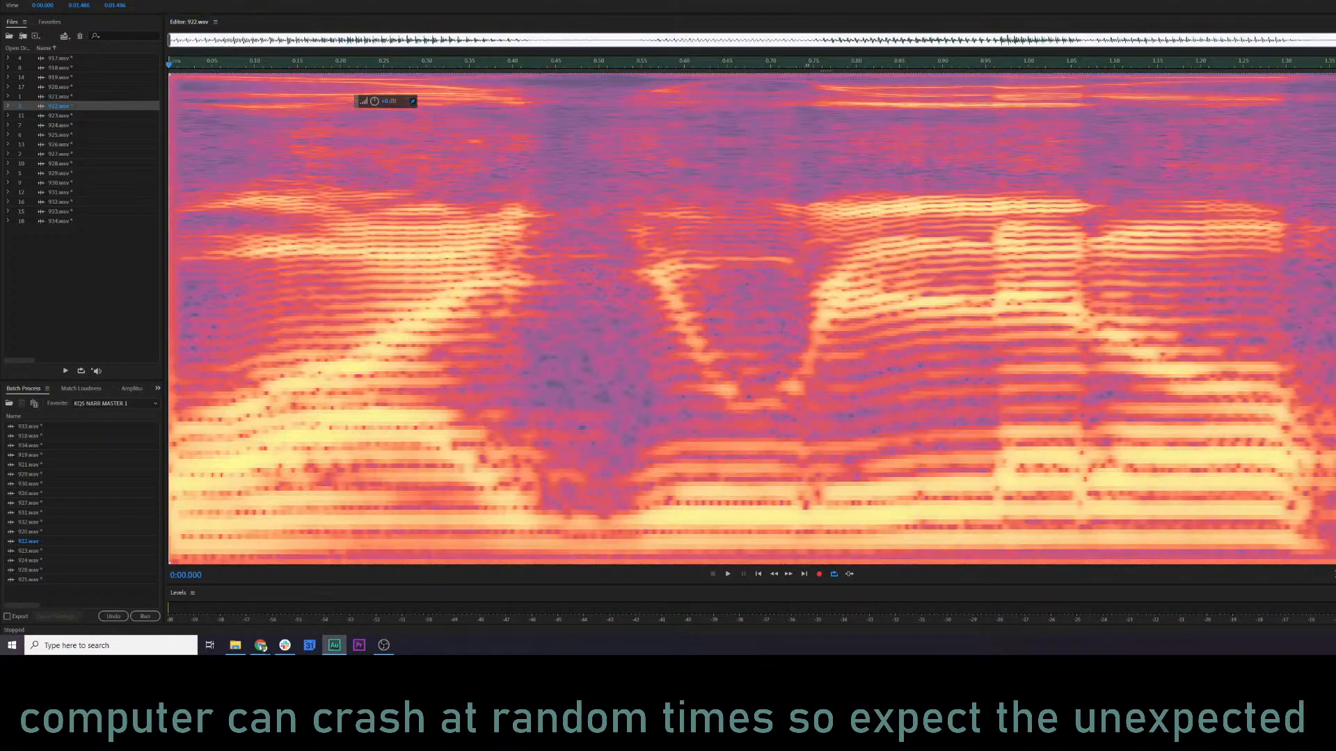
{"action": "left_click", "coordinate": [352, 374]}
{"action": "left_click", "coordinate": [254, 376]}
{"action": "key", "text": "space"}
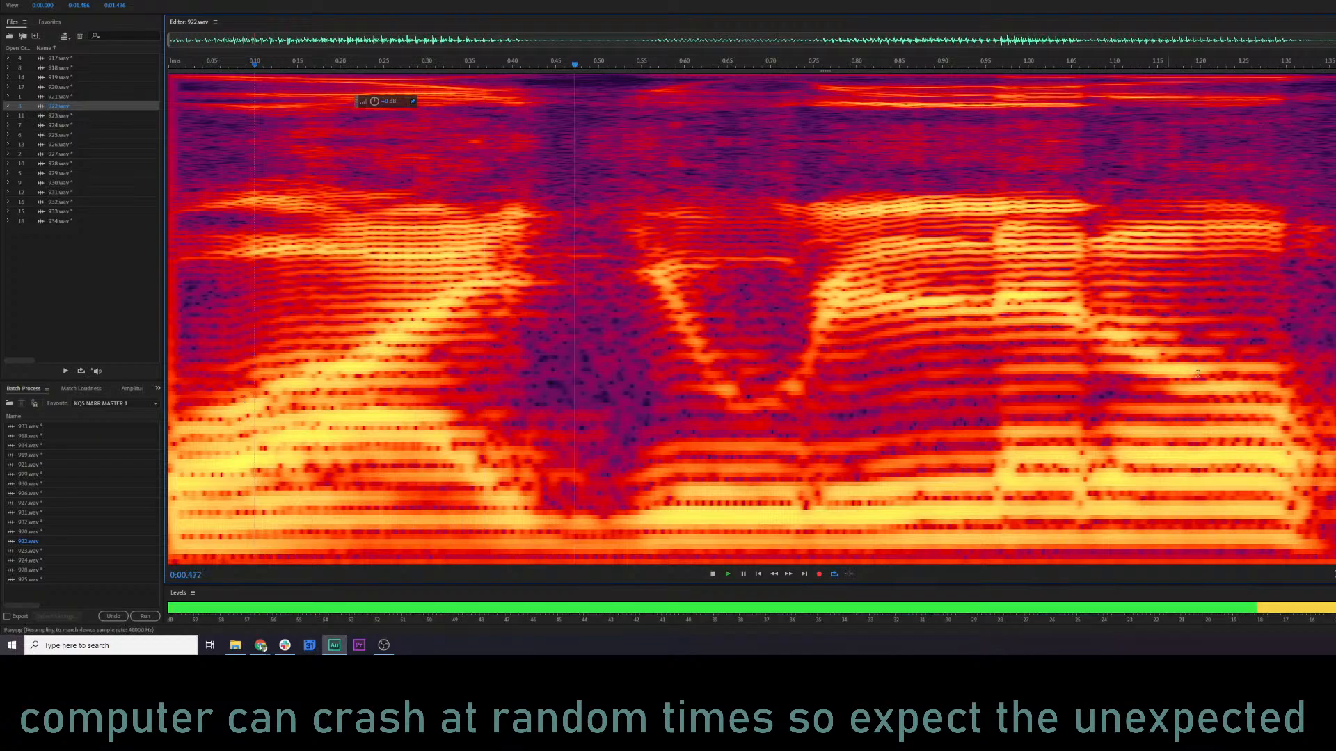
{"action": "key", "text": "space"}
Redo the first processing on 922.wav and play the line from about 0.05 s for comparison.
{"action": "key", "text": "ctrl+a"}
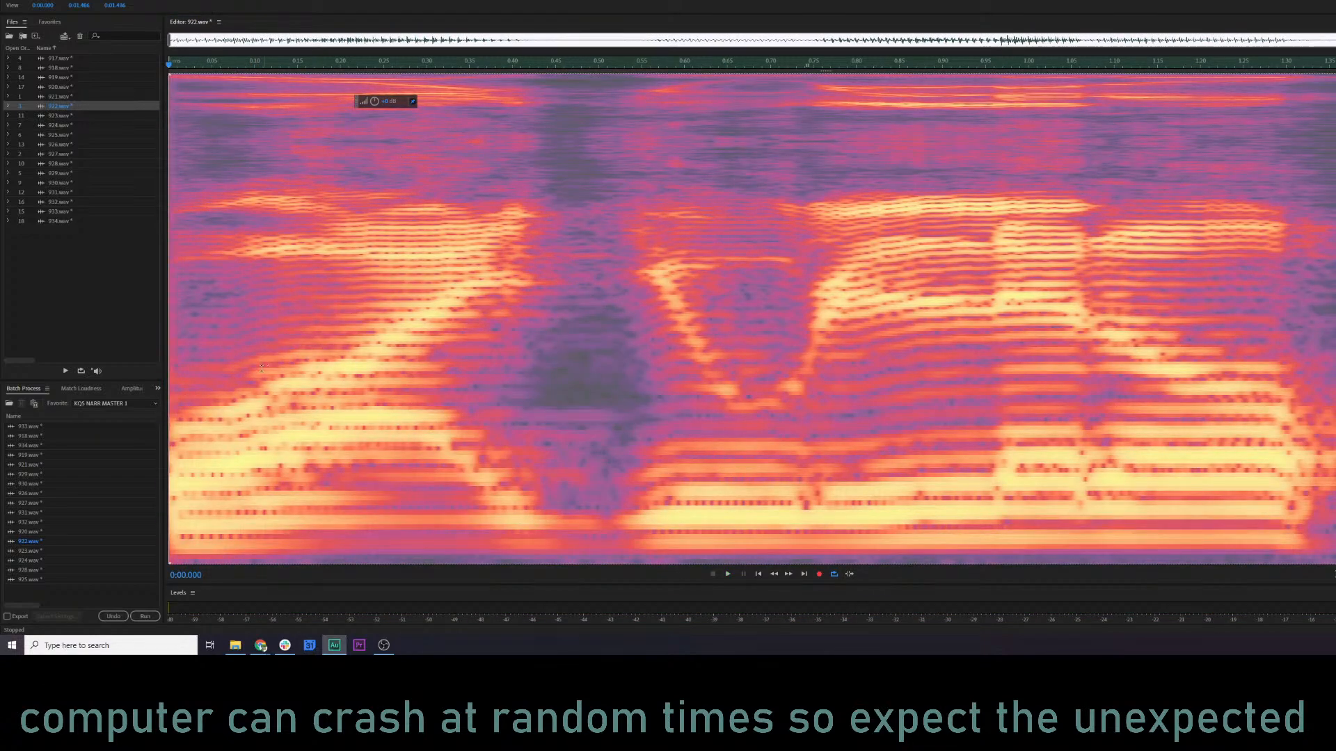
{"action": "left_click", "coordinate": [210, 364]}
{"action": "key", "text": "space"}
{"action": "key", "text": "space"}
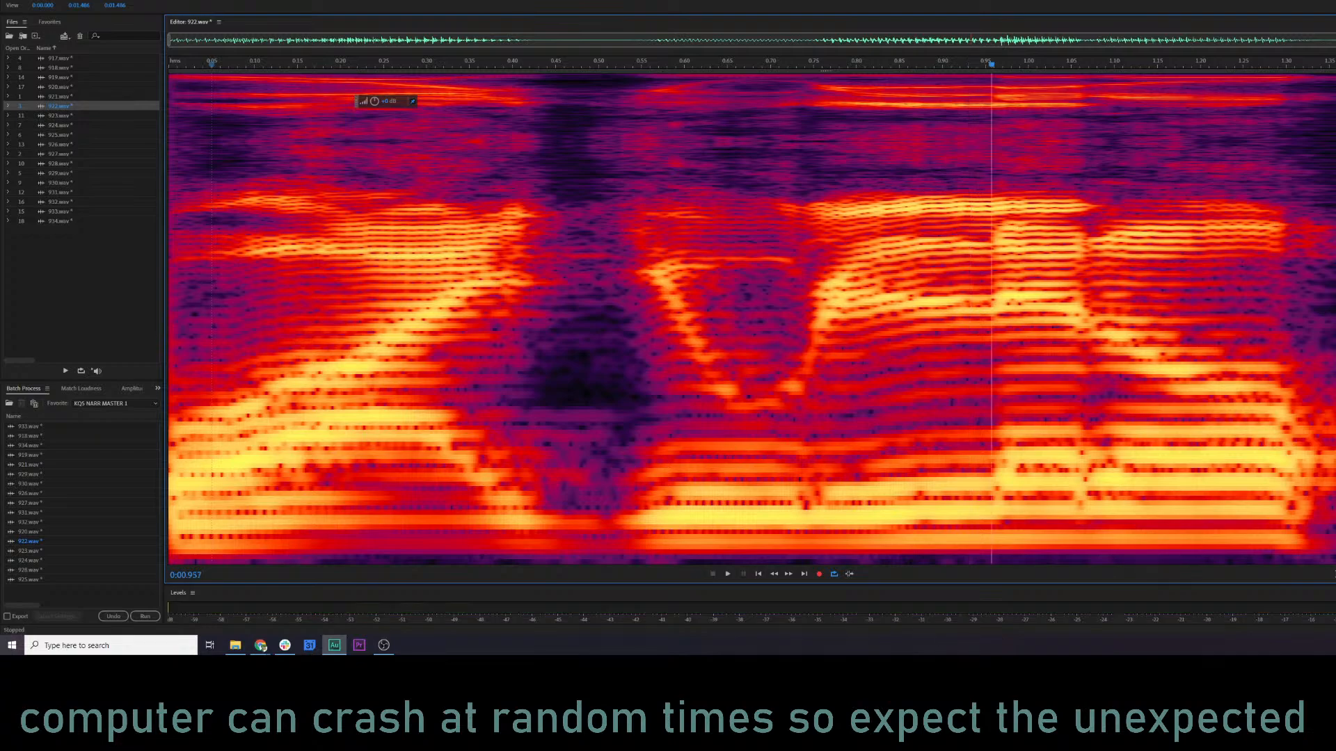
Redo the remaining processing on 922.wav and play the line from 0.10 s.
{"action": "key", "text": "ctrl+a"}
{"action": "left_click", "coordinate": [812, 334]}
{"action": "left_click", "coordinate": [254, 251]}
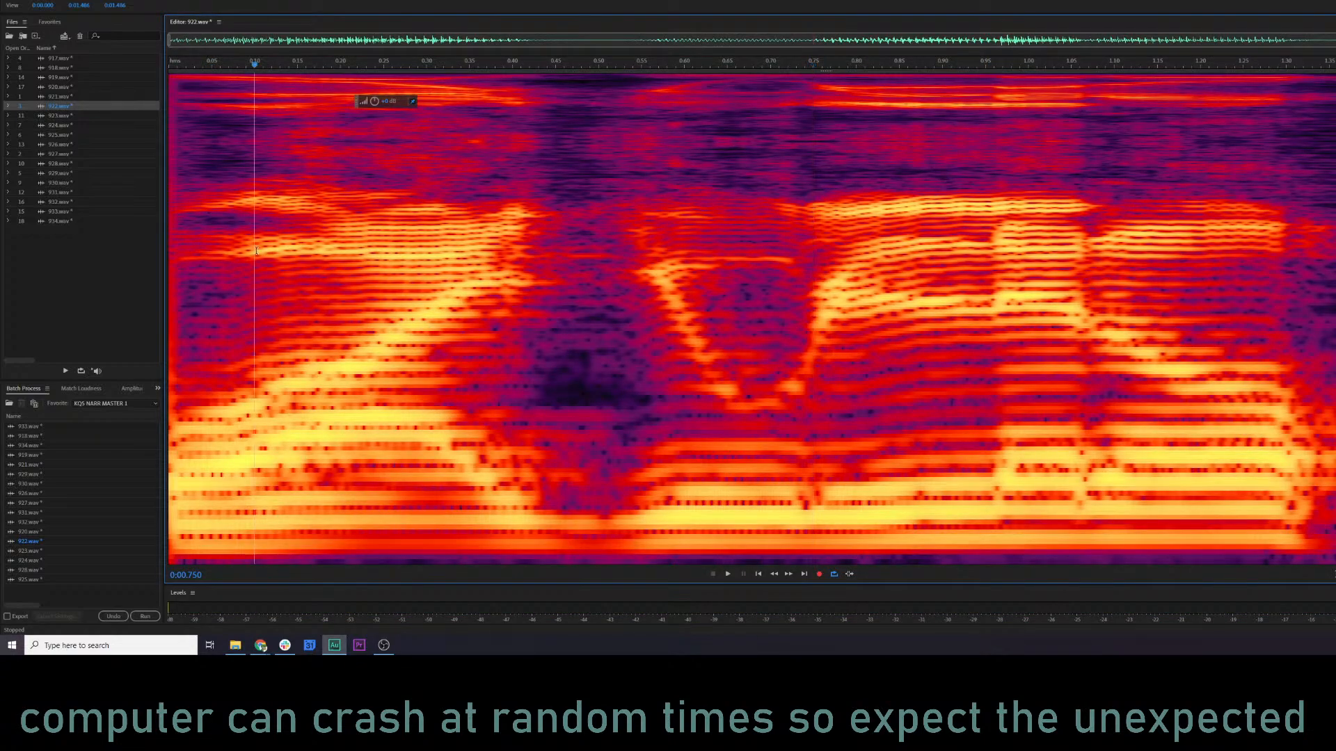
{"action": "key", "text": "space"}
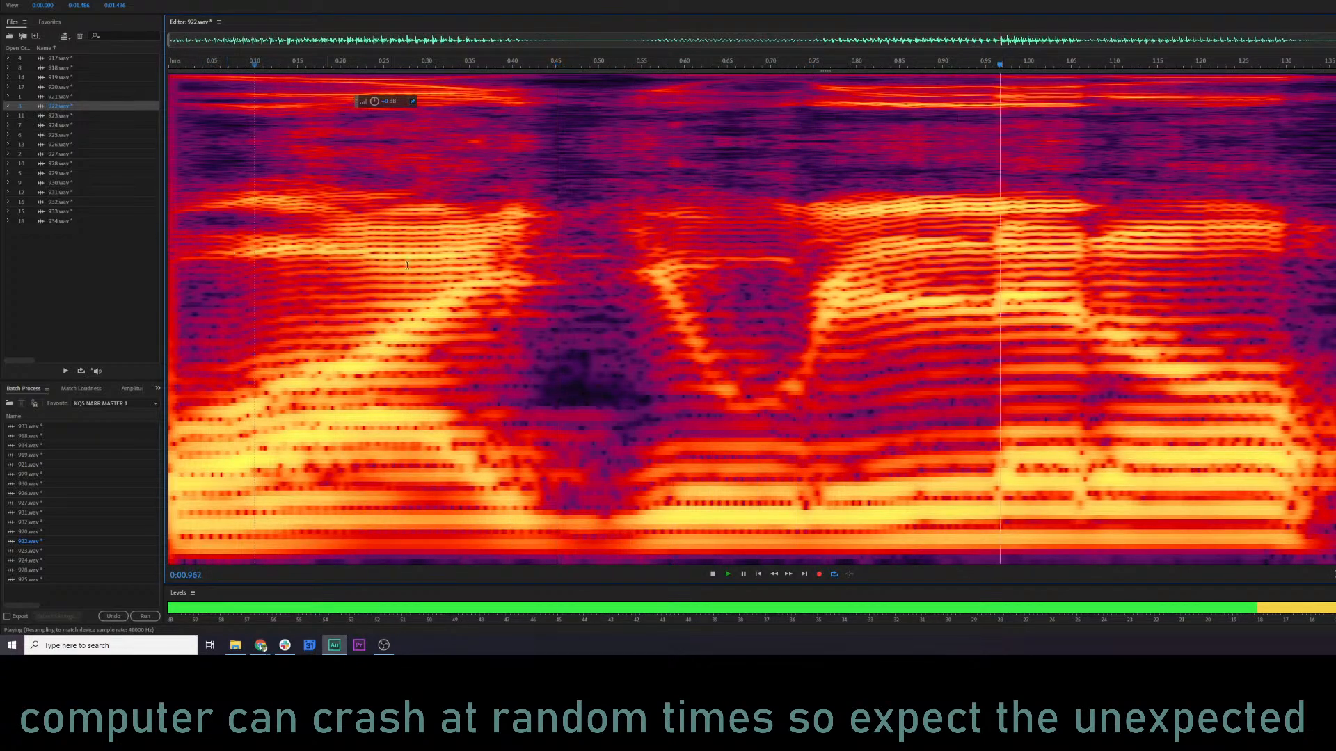
{"action": "key", "text": "space"}
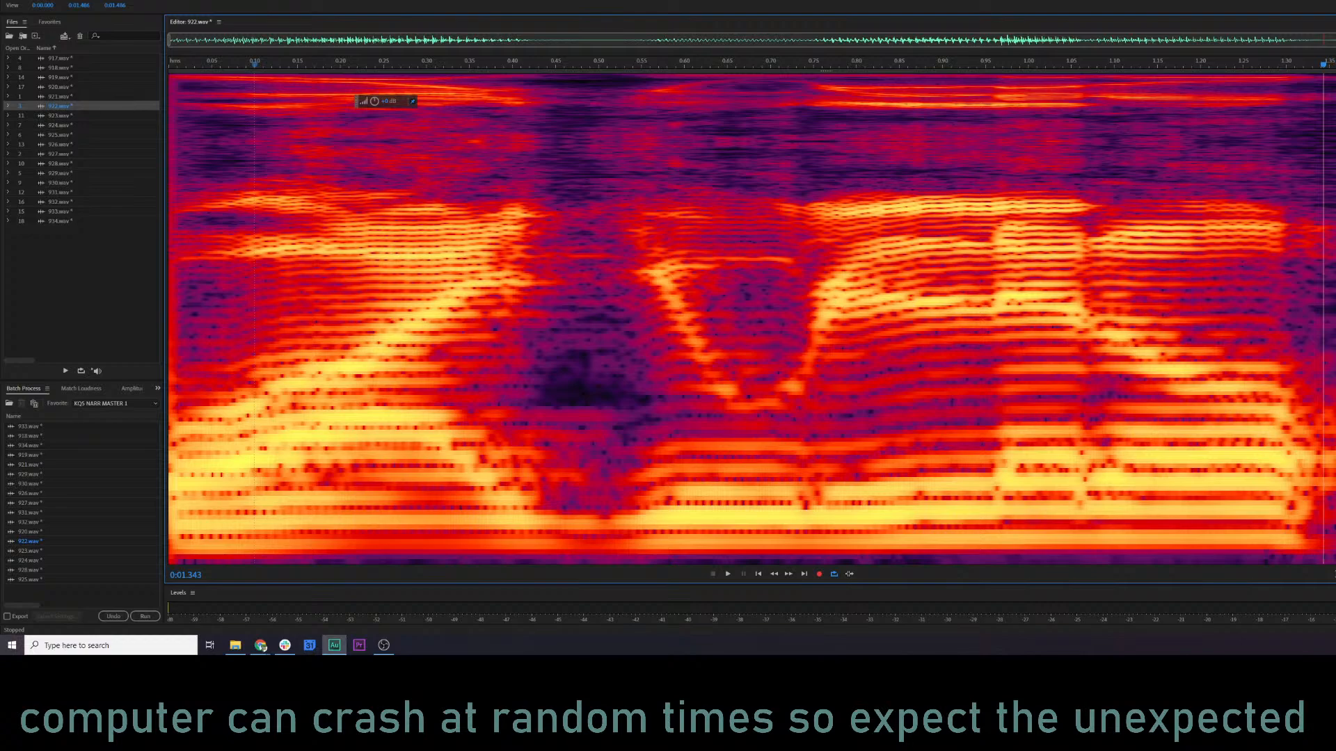
Preview 922.wav in the Parametric Equalizer and cut band 3 to -3.9 dB near 2.3 kHz, setting band 4 to 1.6 dB near 5.2 kHz.
{"action": "key", "text": "ctrl+m"}
{"action": "key", "text": "ctrl+n"}
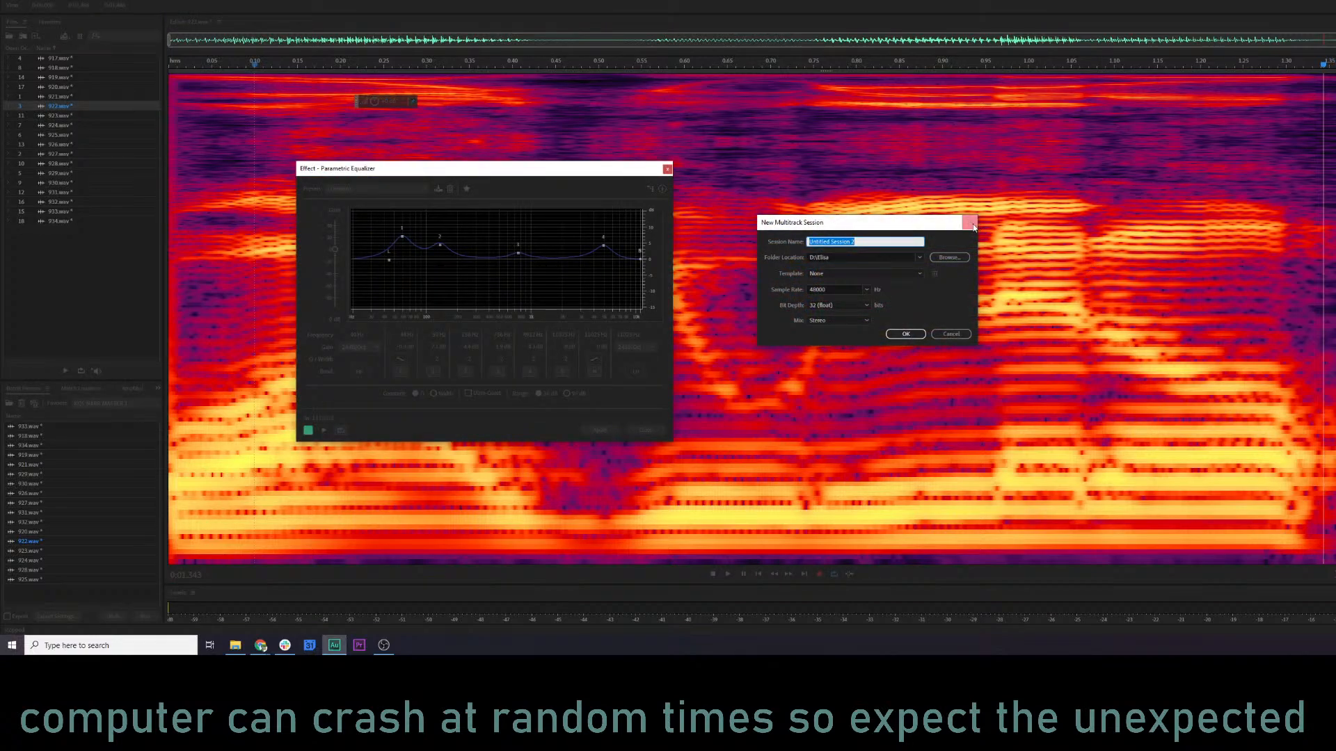
{"action": "left_click", "coordinate": [971, 223]}
{"action": "key", "text": "space"}
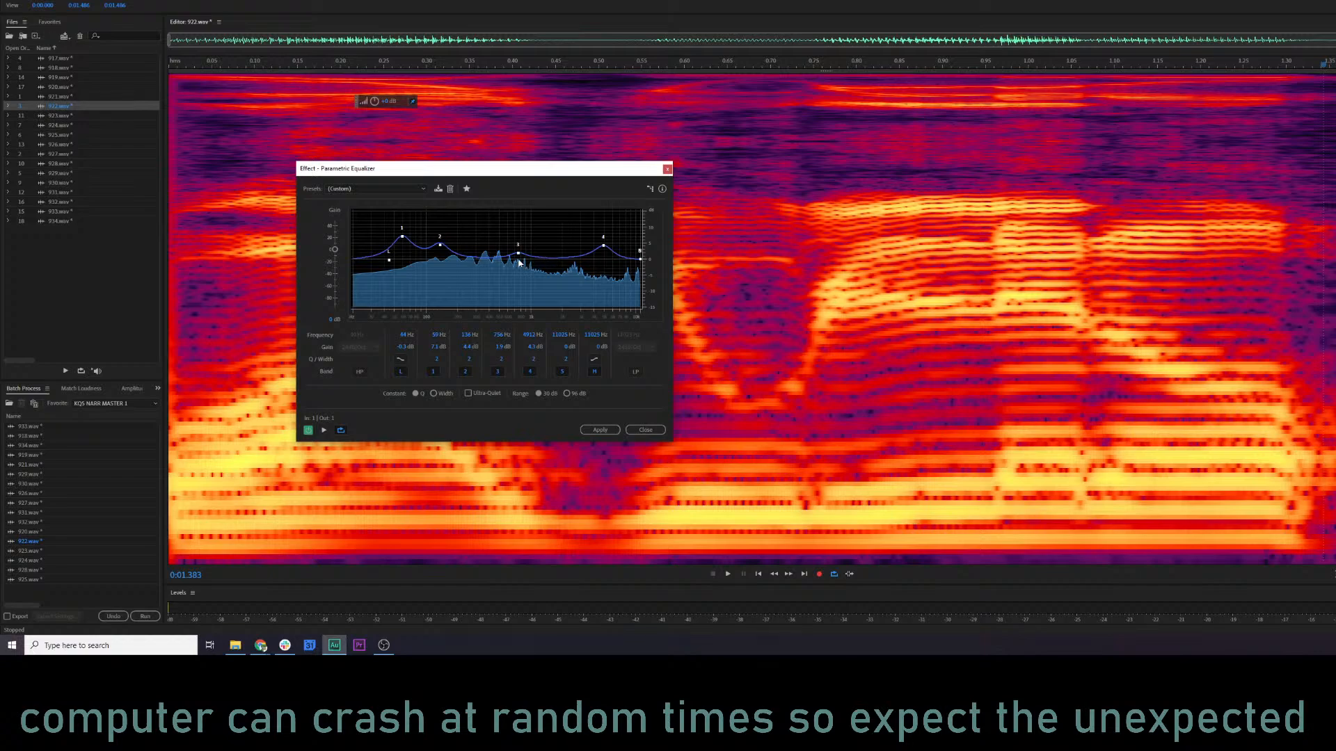
{"action": "left_click_drag", "start_coordinate": [519, 253], "coordinate": [606, 256]}
{"action": "key", "text": "space"}
{"action": "key", "text": "space"}
Set equalizer band 2 to about 166 Hz at 4.7 dB while previewing, and apply the Parametric Equalizer to 922.wav.
{"action": "key", "text": "space"}
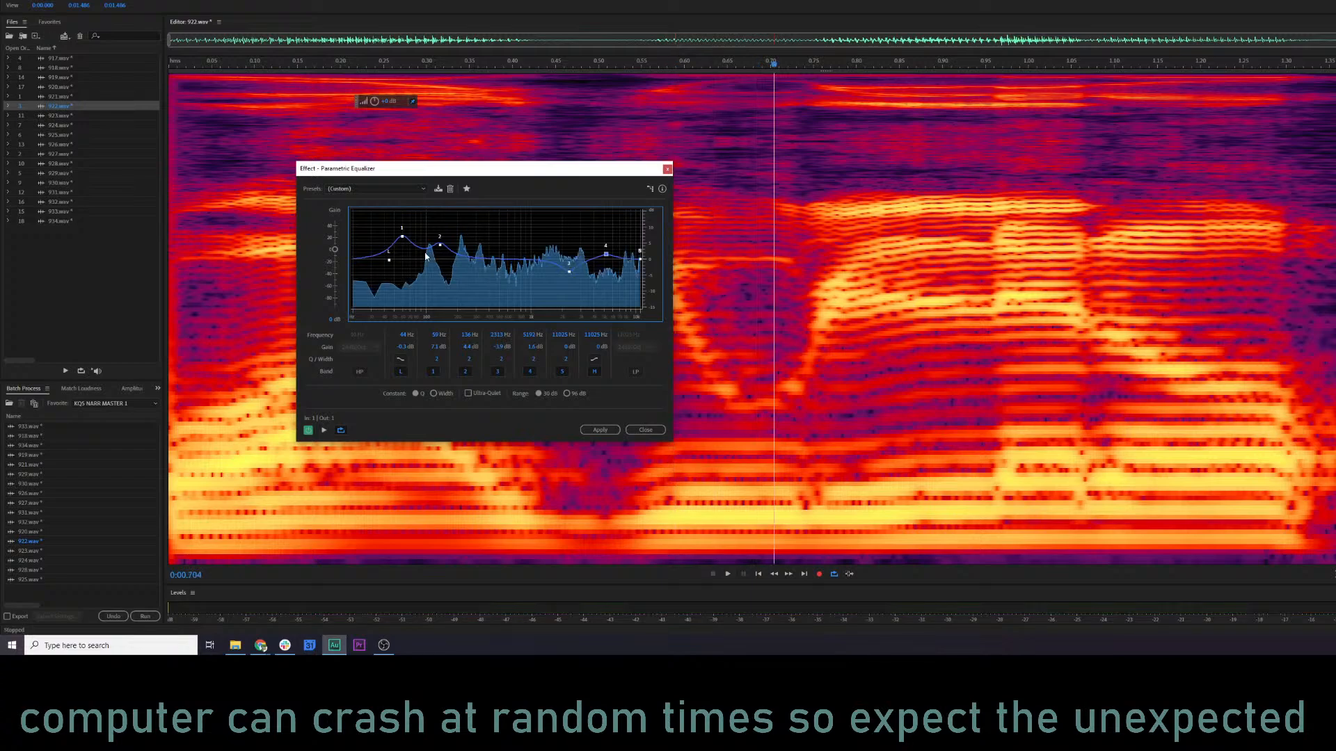
{"action": "left_click_drag", "start_coordinate": [444, 248], "coordinate": [445, 246]}
{"action": "key", "text": "space"}
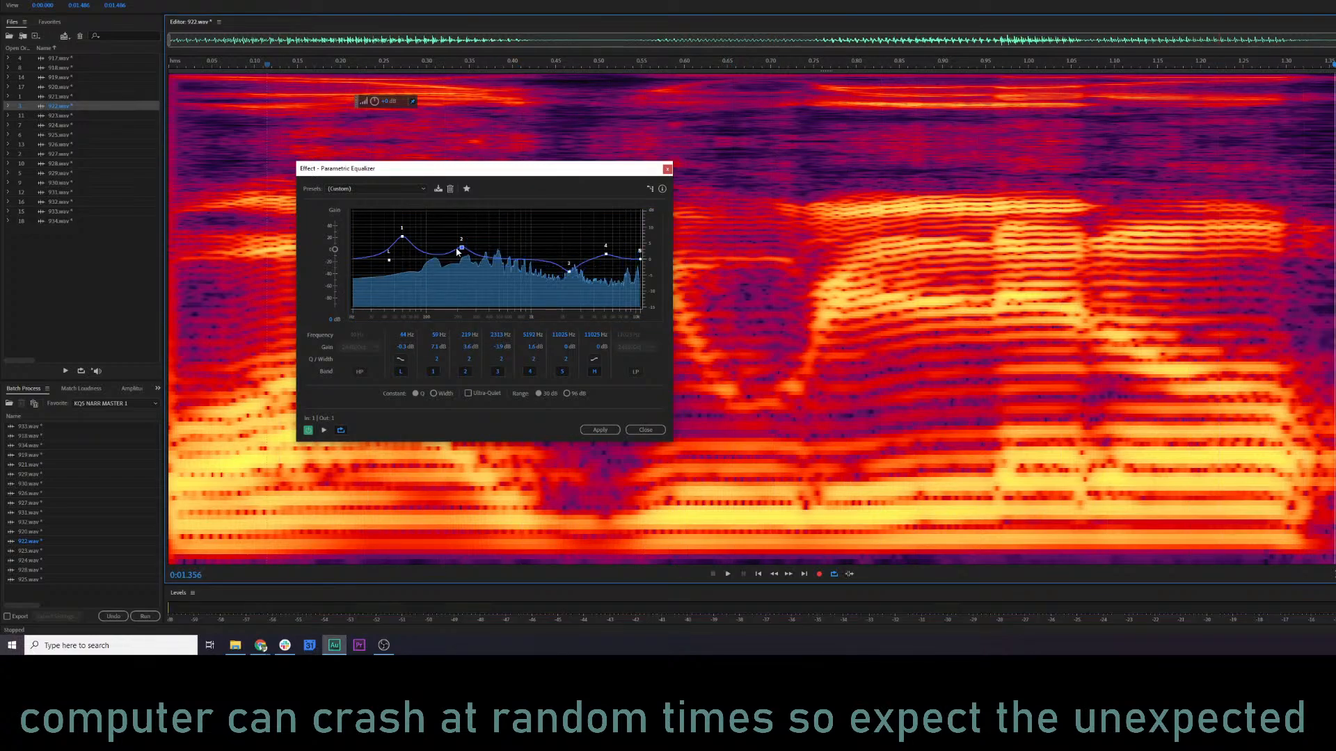
{"action": "left_click_drag", "start_coordinate": [457, 252], "coordinate": [454, 250]}
{"action": "key", "text": "space"}
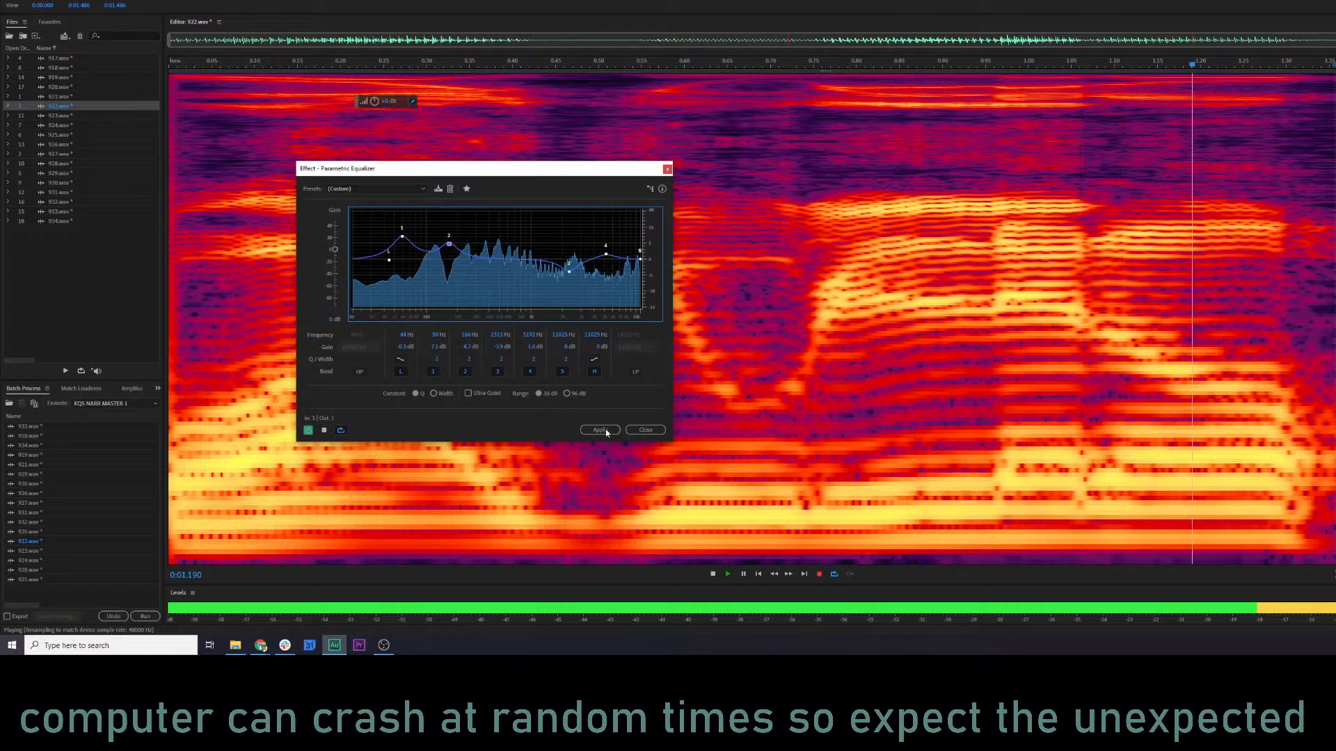
{"action": "left_click", "coordinate": [598, 430]}
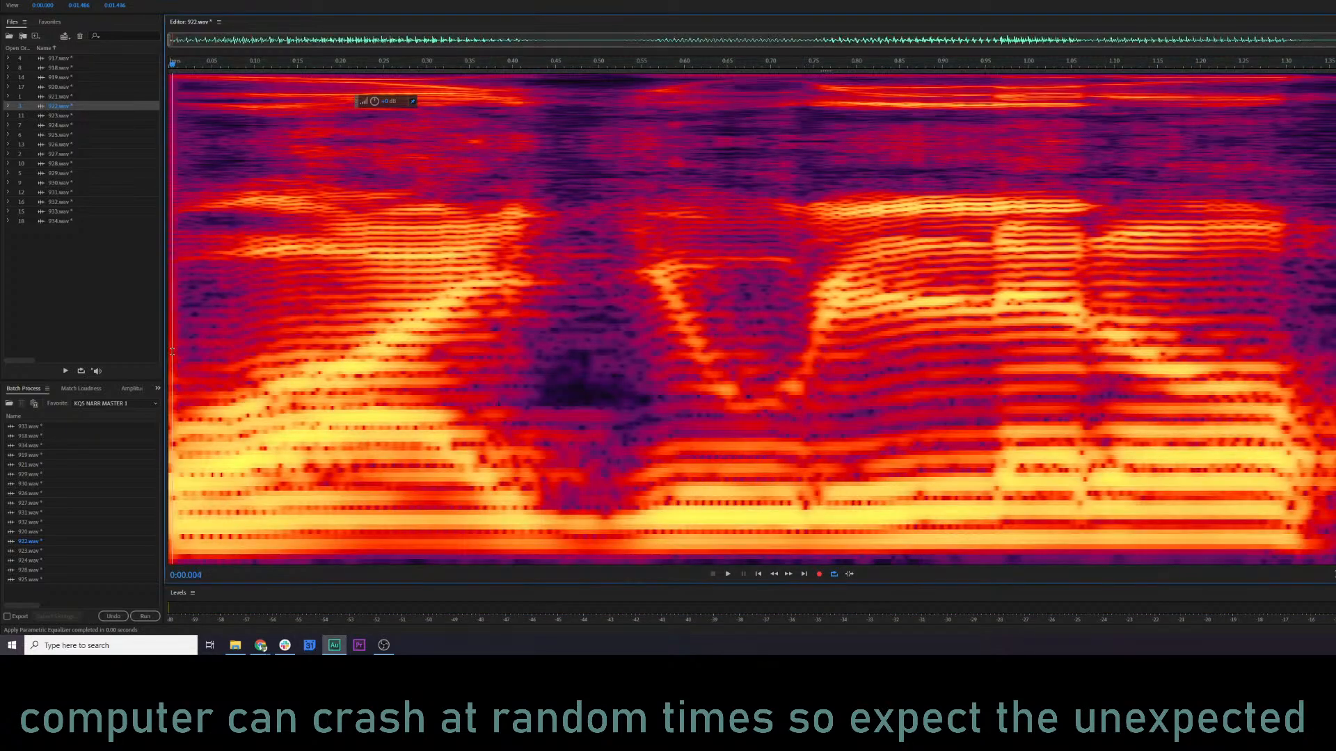
Play the equalized 922.wav from the start and inspect its waveform before returning to the spectral display.
{"action": "key", "text": "space"}
{"action": "key", "text": "space"}
{"action": "key", "text": "shift+d"}
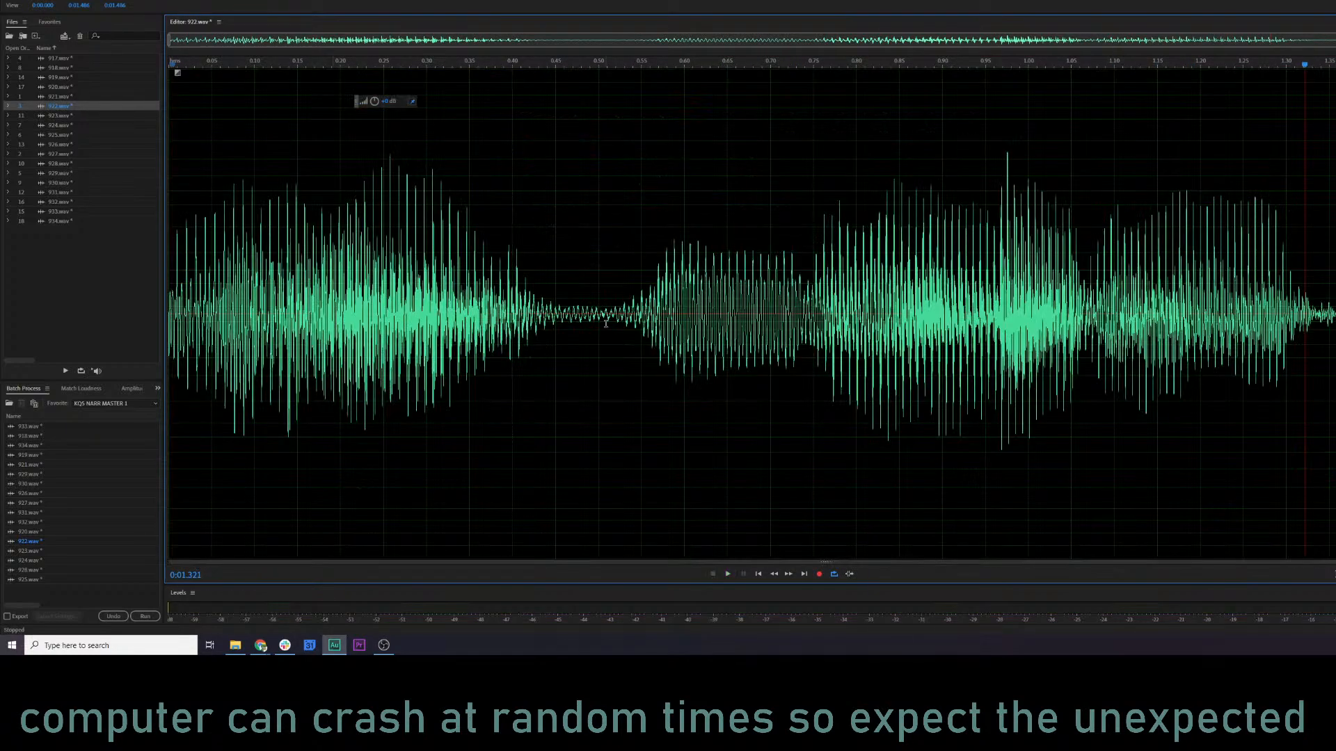
{"action": "key", "text": "shift+d"}
{"action": "left_click", "coordinate": [653, 328]}
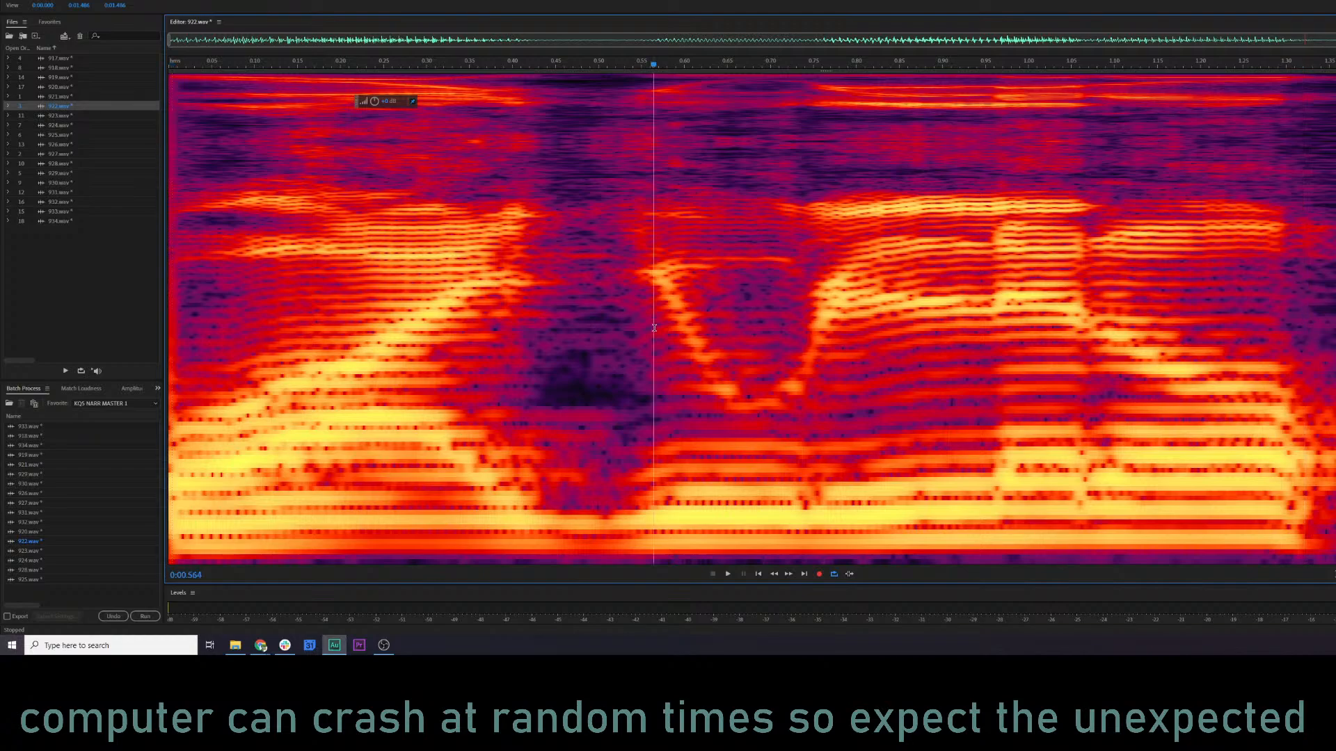
{"action": "left_click", "coordinate": [779, 272]}
Open 923.wav and play it from the start, checking both its waveform and spectral display.
{"action": "double_click", "coordinate": [71, 117]}
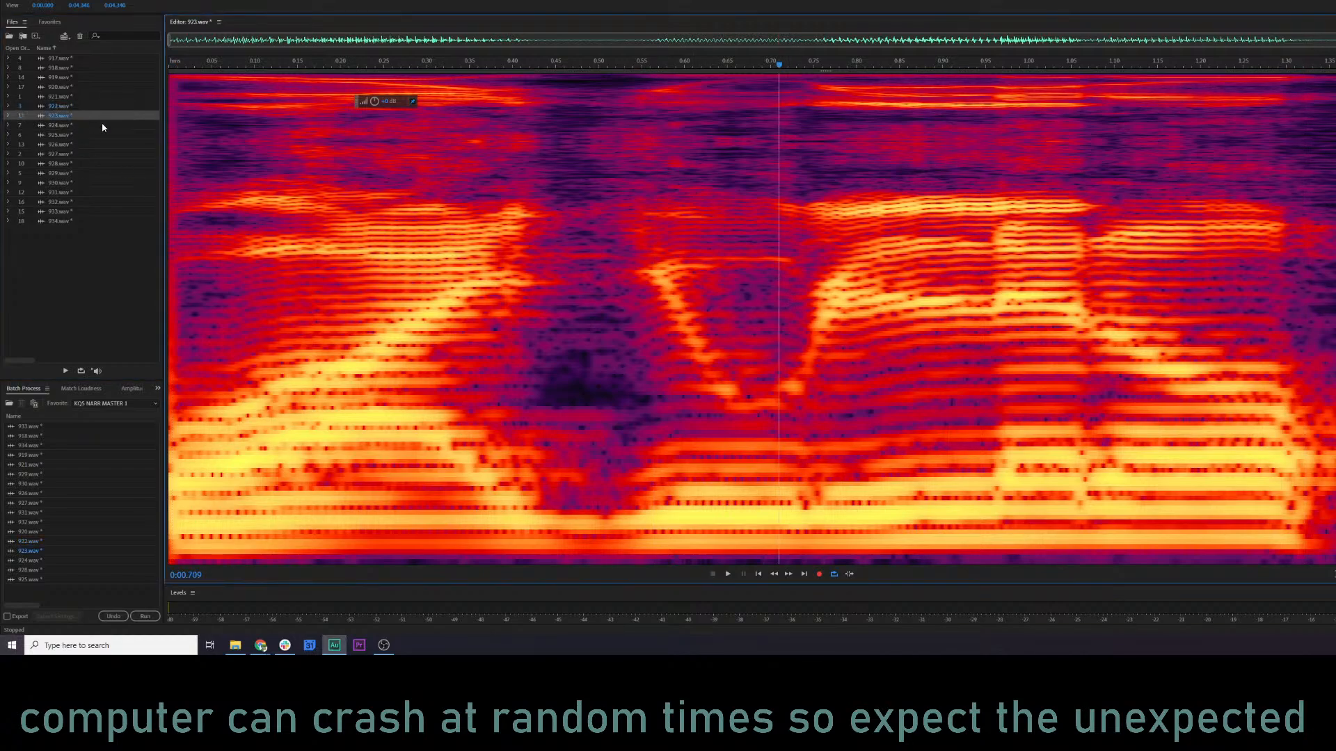
{"action": "left_click", "coordinate": [176, 168]}
{"action": "key", "text": "space"}
{"action": "key", "text": "shift+d"}
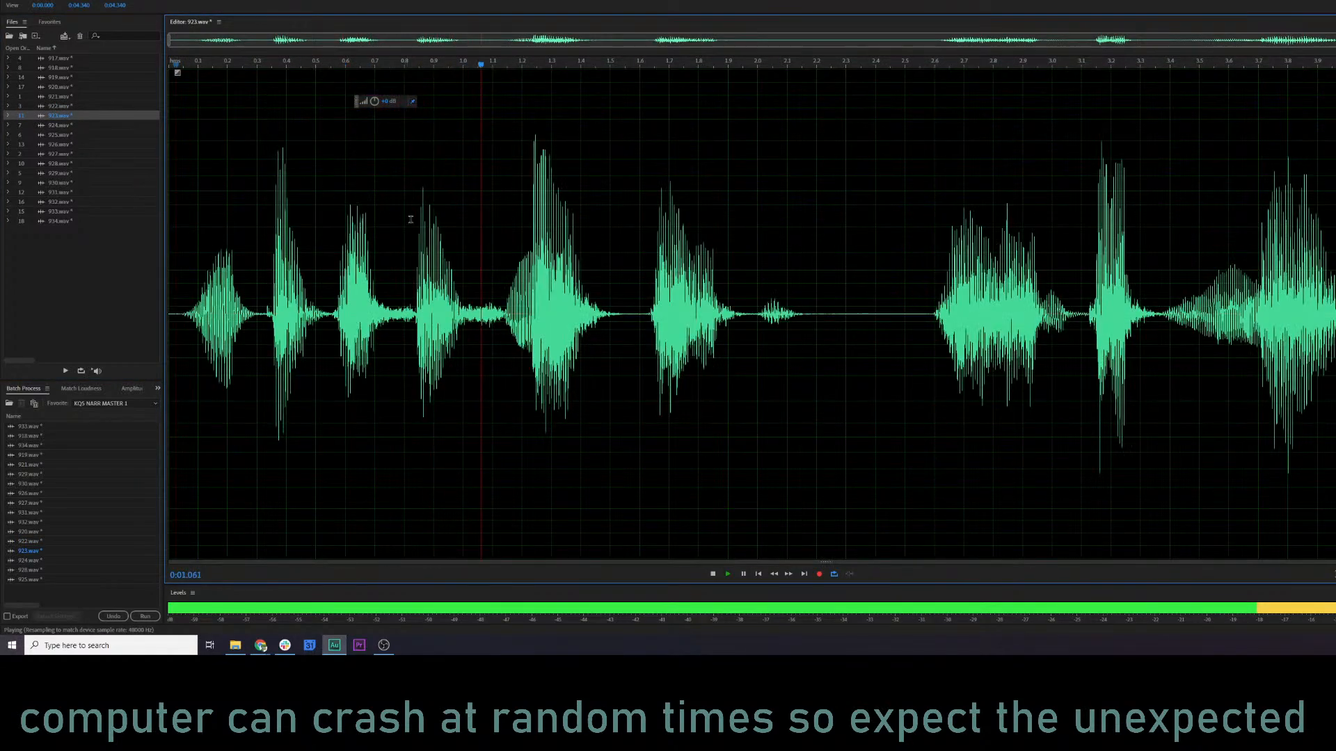
{"action": "key", "text": "shift+d"}
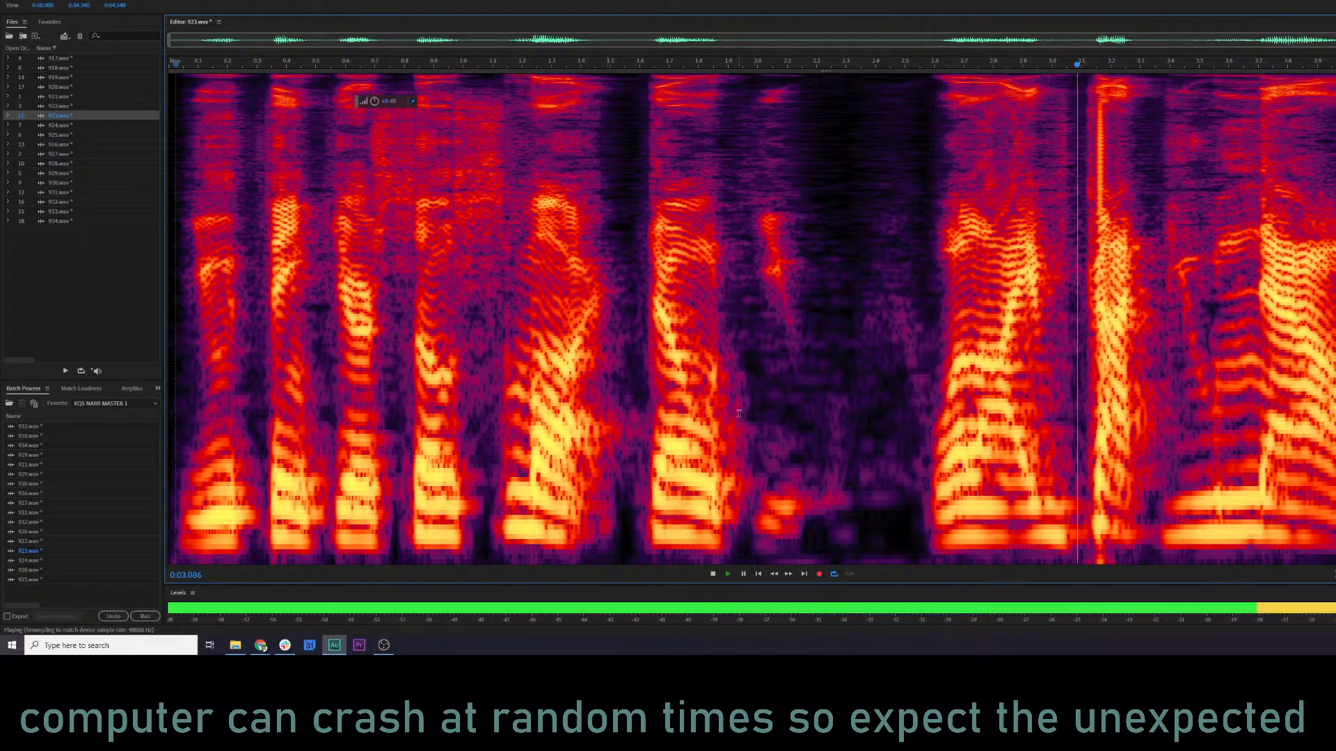
Stop playback and examine the gap before the faint sound near 2.0 s in the waveform of 923.wav.
{"action": "key", "text": "shift+d"}
{"action": "key", "text": "space"}
{"action": "left_click_drag", "start_coordinate": [749, 304], "coordinate": [762, 306]}
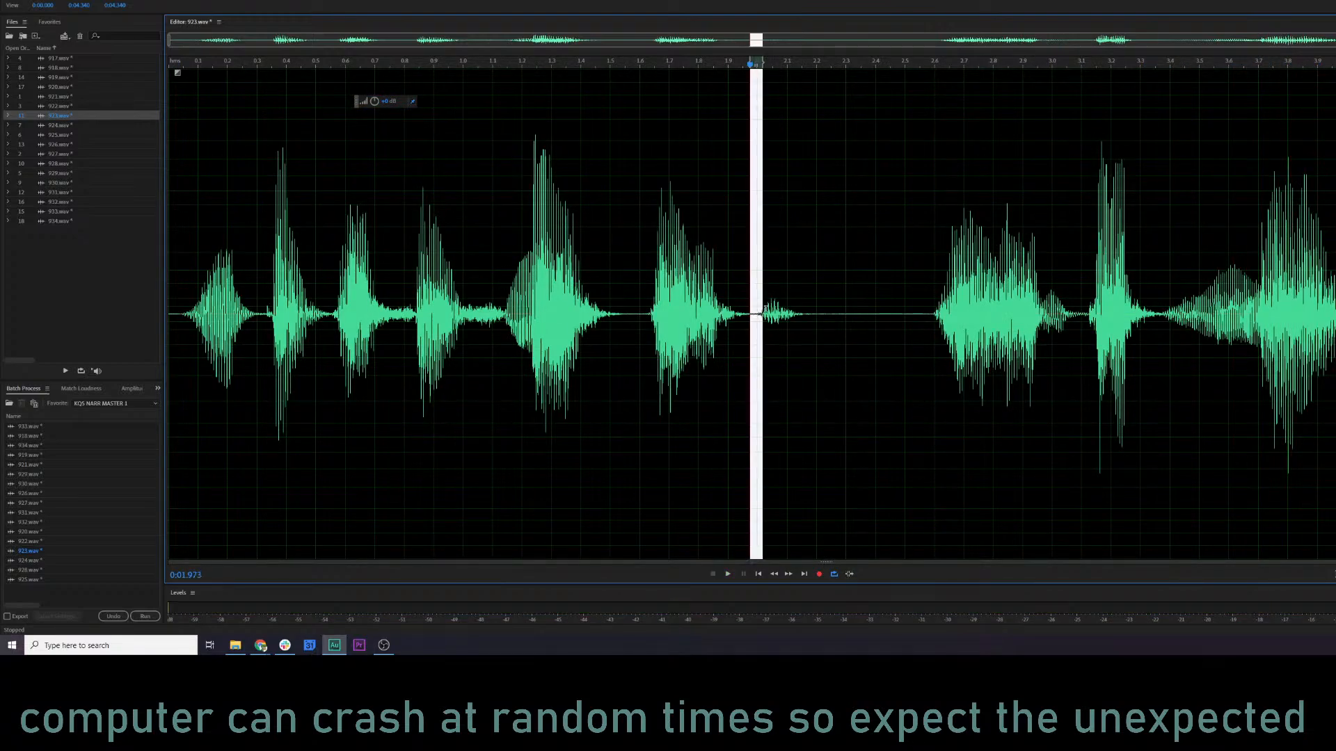
{"action": "left_click", "coordinate": [856, 316]}
{"action": "left_click", "coordinate": [748, 338]}
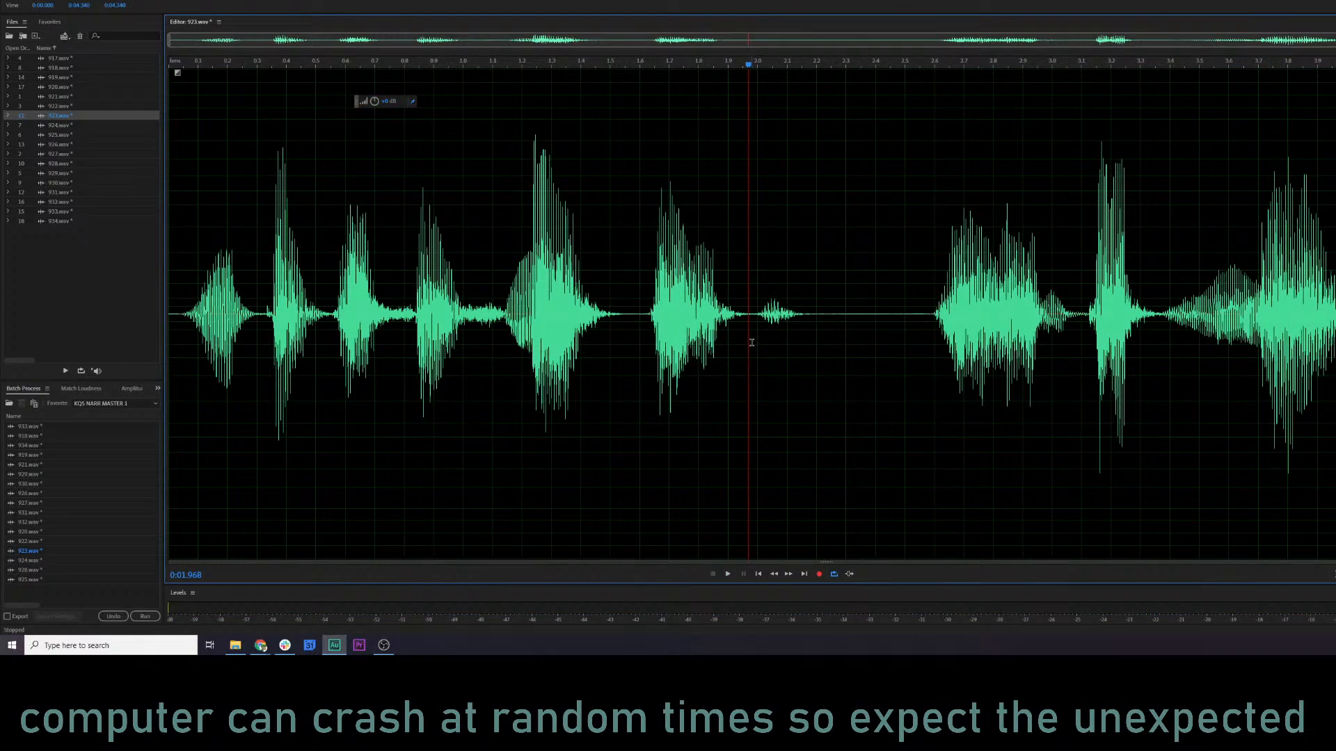
{"action": "key", "text": "shift+d"}
{"action": "left_click", "coordinate": [638, 336]}
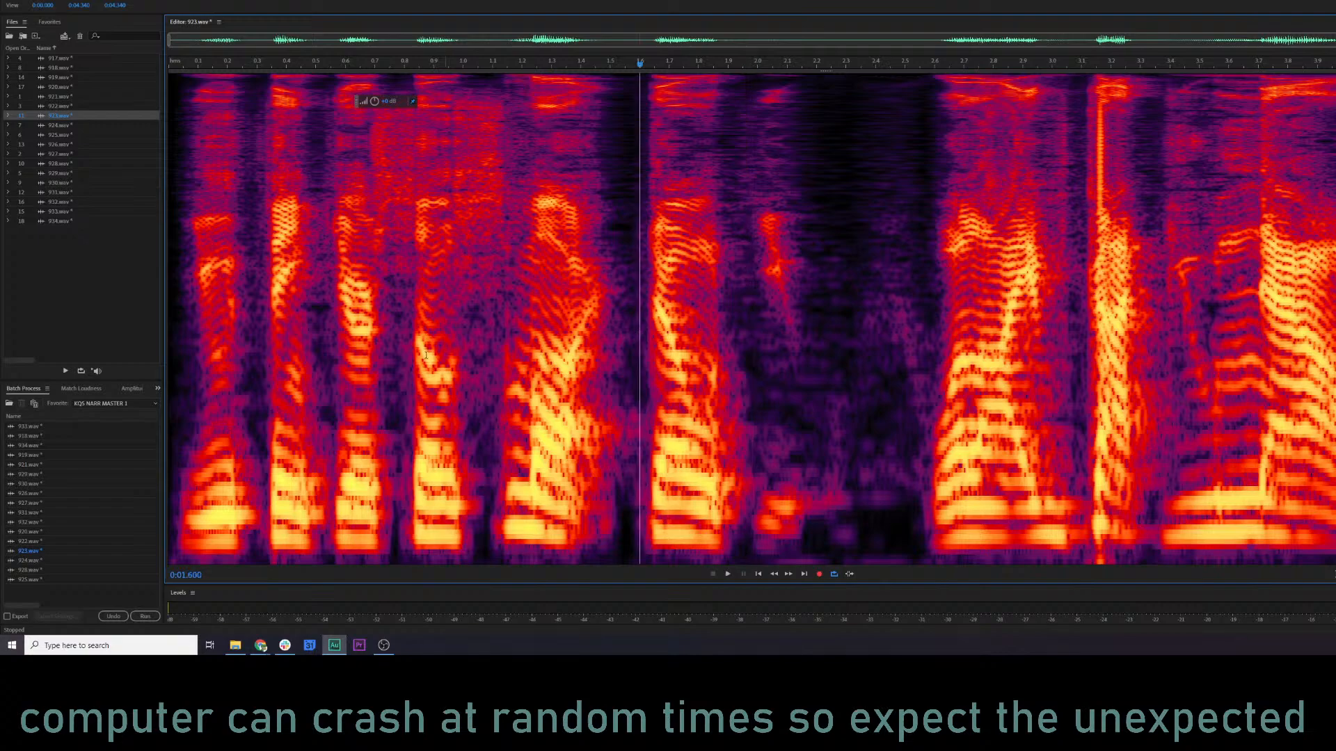
Preview 923.wav in the Parametric Equalizer from about 0.38 s and lower band 2 to about 3.3 dB at 155 Hz.
{"action": "left_click", "coordinate": [282, 341]}
{"action": "key", "text": "p"}
{"action": "key", "text": "space"}
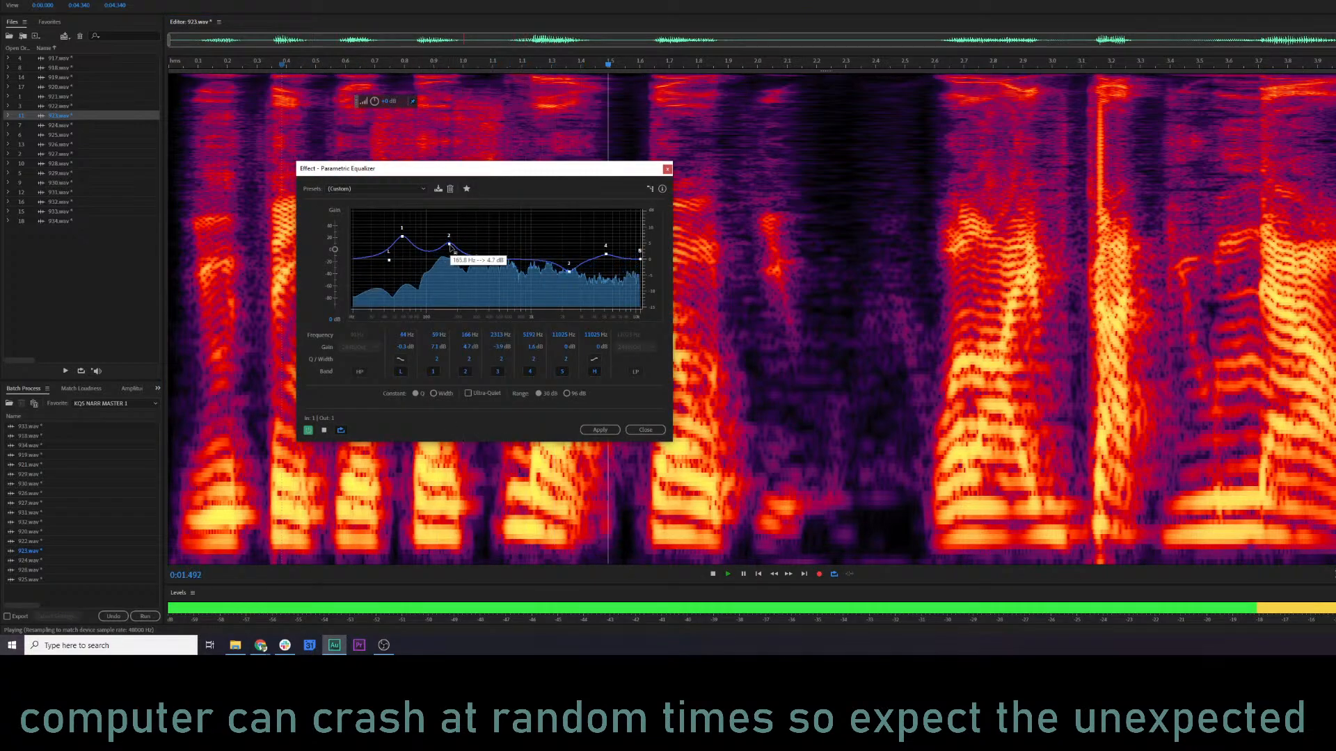
{"action": "left_click_drag", "start_coordinate": [449, 244], "coordinate": [446, 249]}
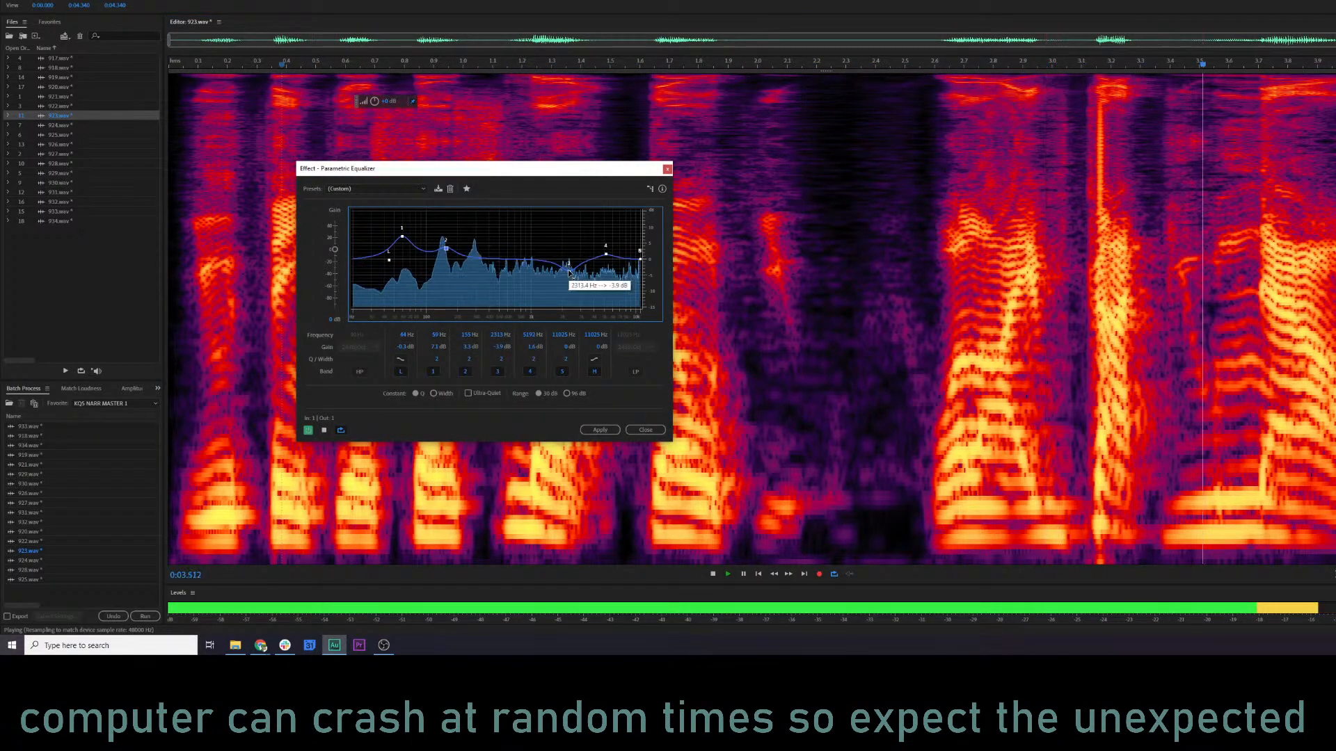
Adjust equalizer band 3 to about -1.7 dB and band 4 to about 3.3 dB, and apply the equalizer to 923.wav.
{"action": "key", "text": "space"}
{"action": "key", "text": "space"}
{"action": "left_click_drag", "start_coordinate": [558, 266], "coordinate": [606, 248]}
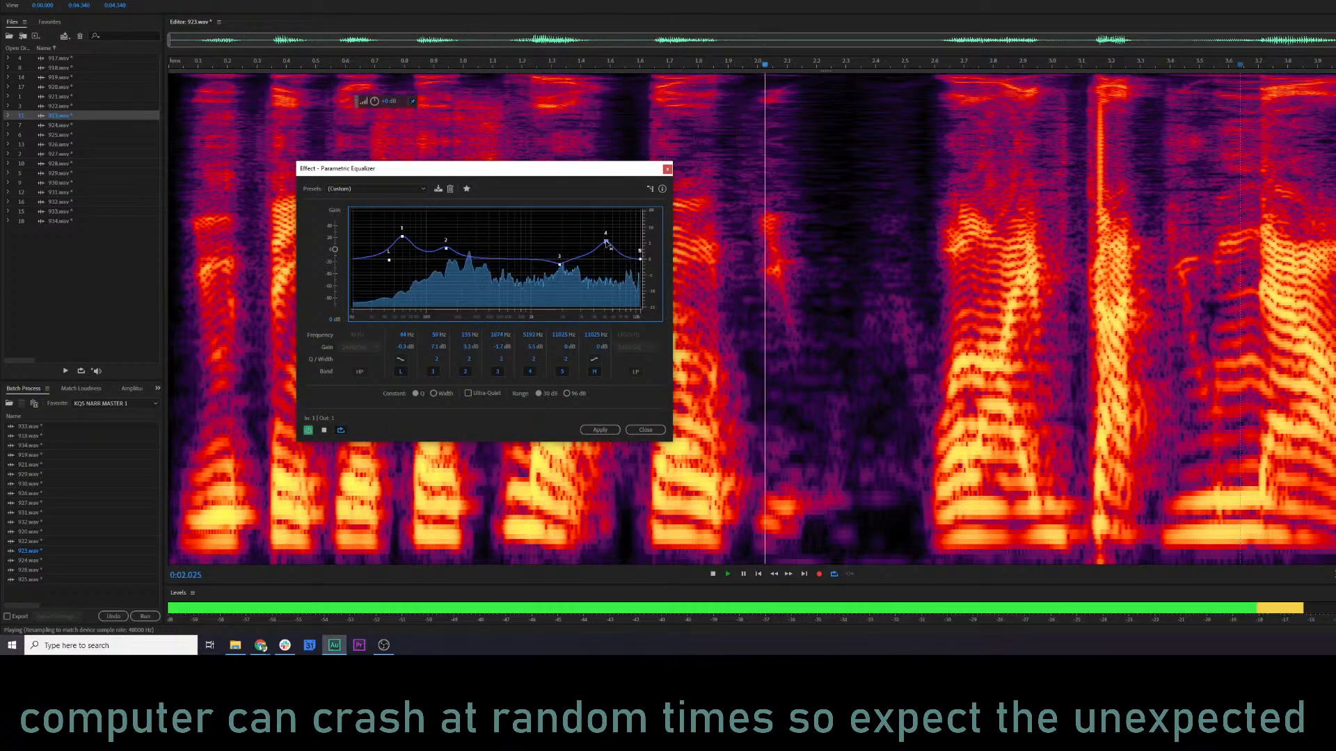
{"action": "left_click", "coordinate": [600, 430]}
Play the equalized 923.wav from about 2.84 s through the click.
{"action": "left_click", "coordinate": [1003, 233]}
{"action": "key", "text": "space"}
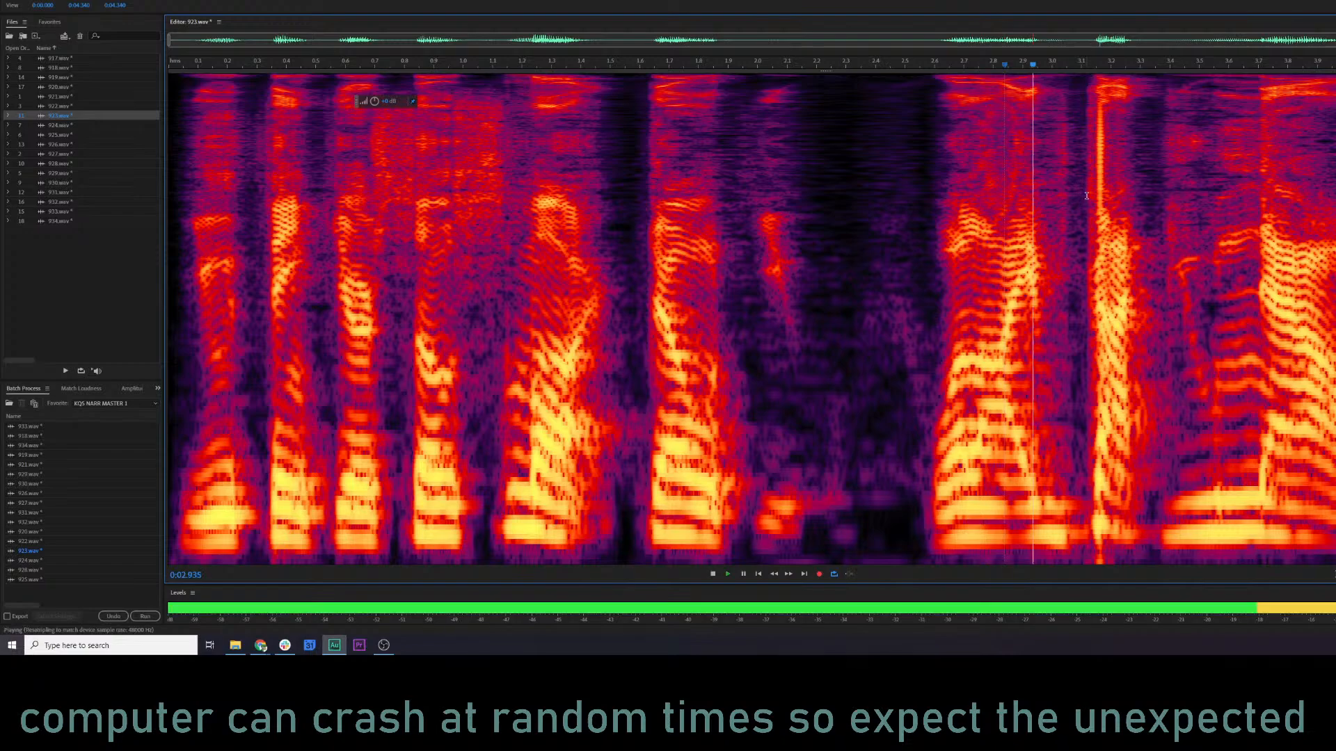
{"action": "key", "text": "space"}
Repair the click at about 3.15 s in 923.wav with RX 7 De-click, using Multi-band (periodic clicks) at sensitivity 5.6.
{"action": "left_click_drag", "start_coordinate": [1097, 140], "coordinate": [1104, 140]}
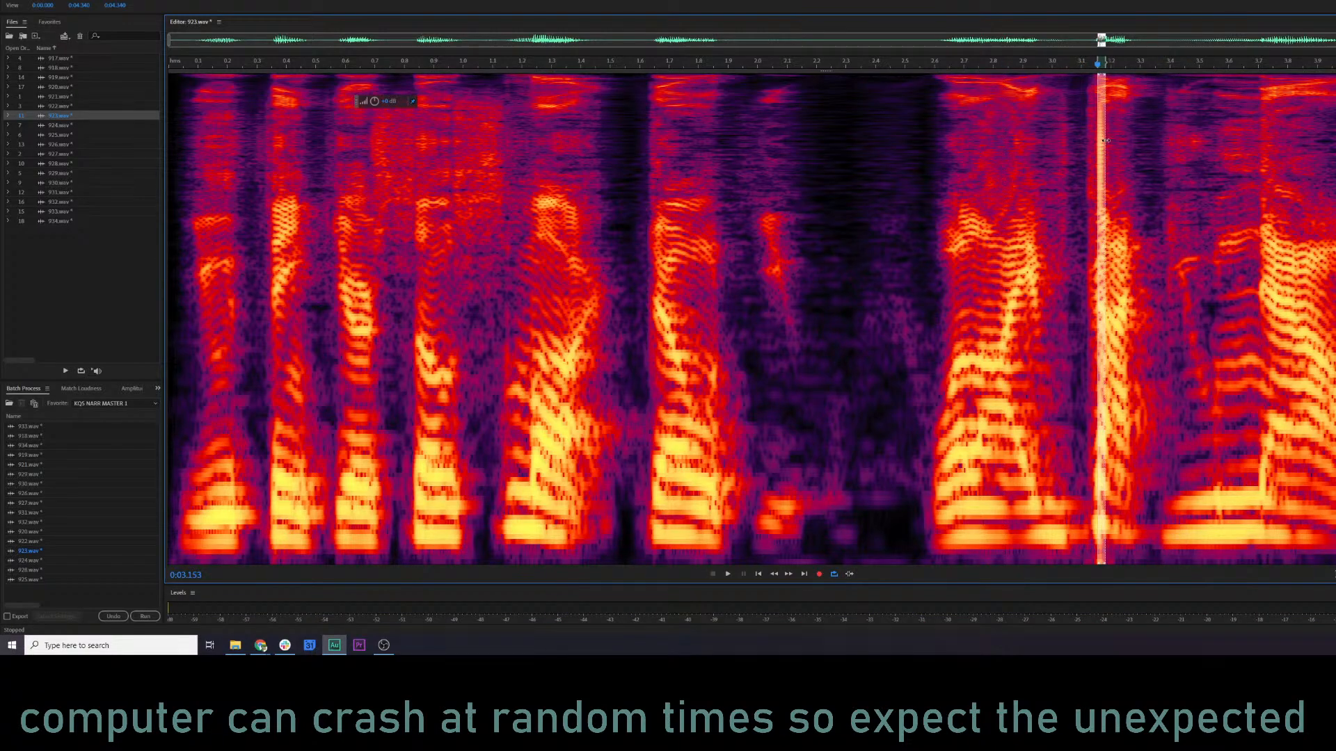
{"action": "key", "text": "ctrl+r"}
{"action": "left_click", "coordinate": [643, 429]}
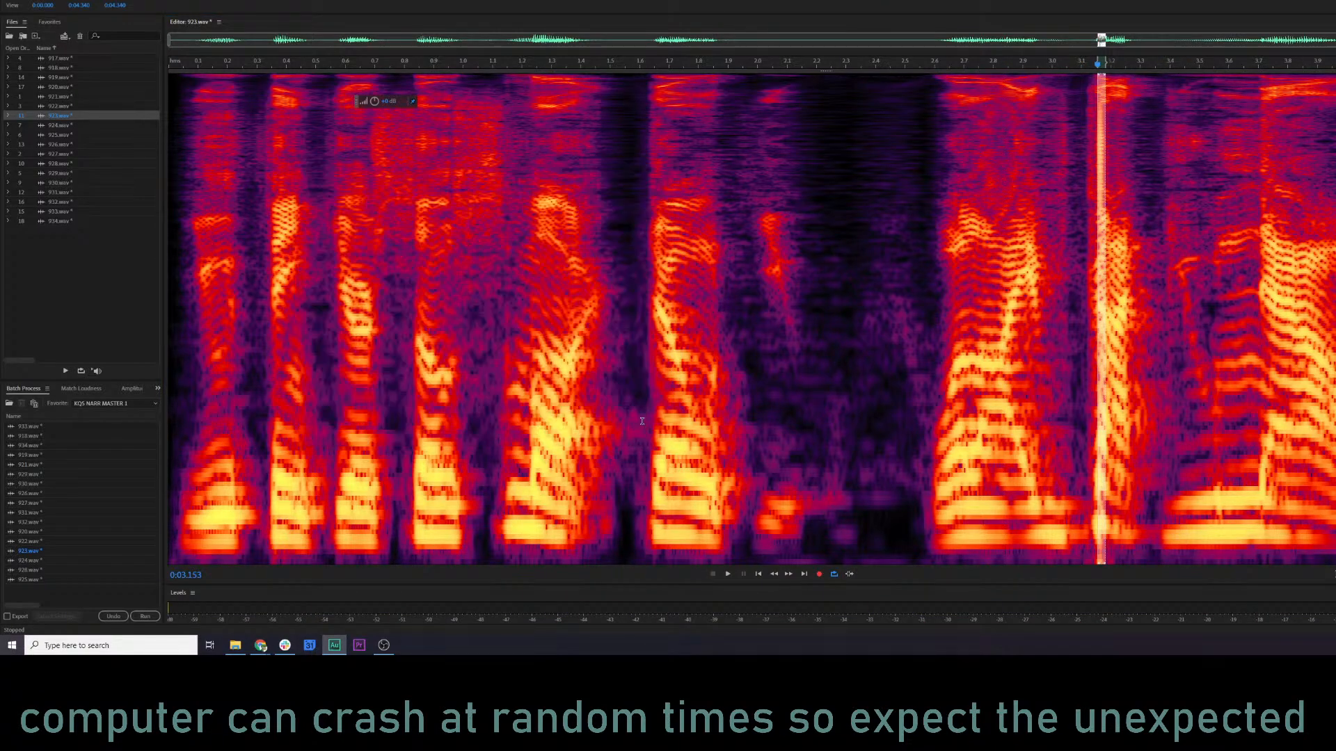
{"action": "key", "text": "ctrl+r"}
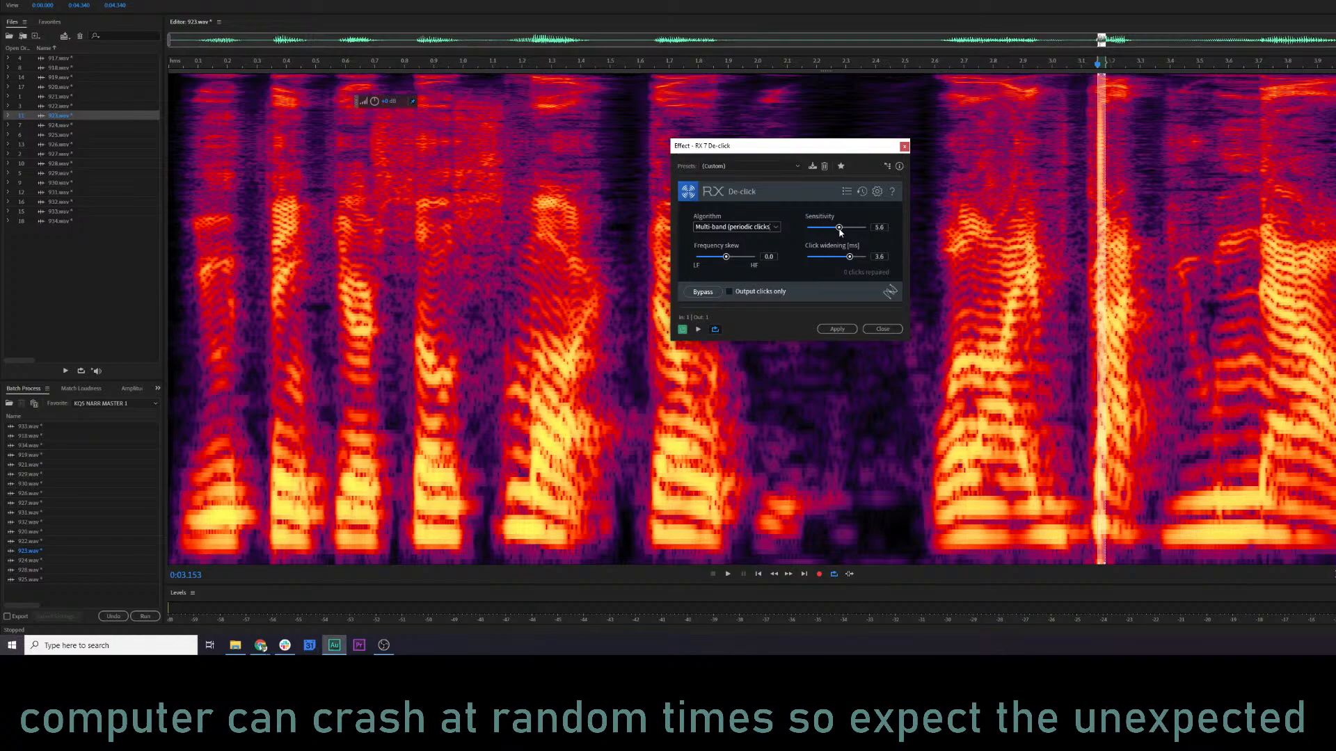
{"action": "left_click", "coordinate": [838, 329]}
Play the repaired 923.wav from about 1.70 s to the end of the line.
{"action": "left_click", "coordinate": [669, 361]}
{"action": "key", "text": "space"}
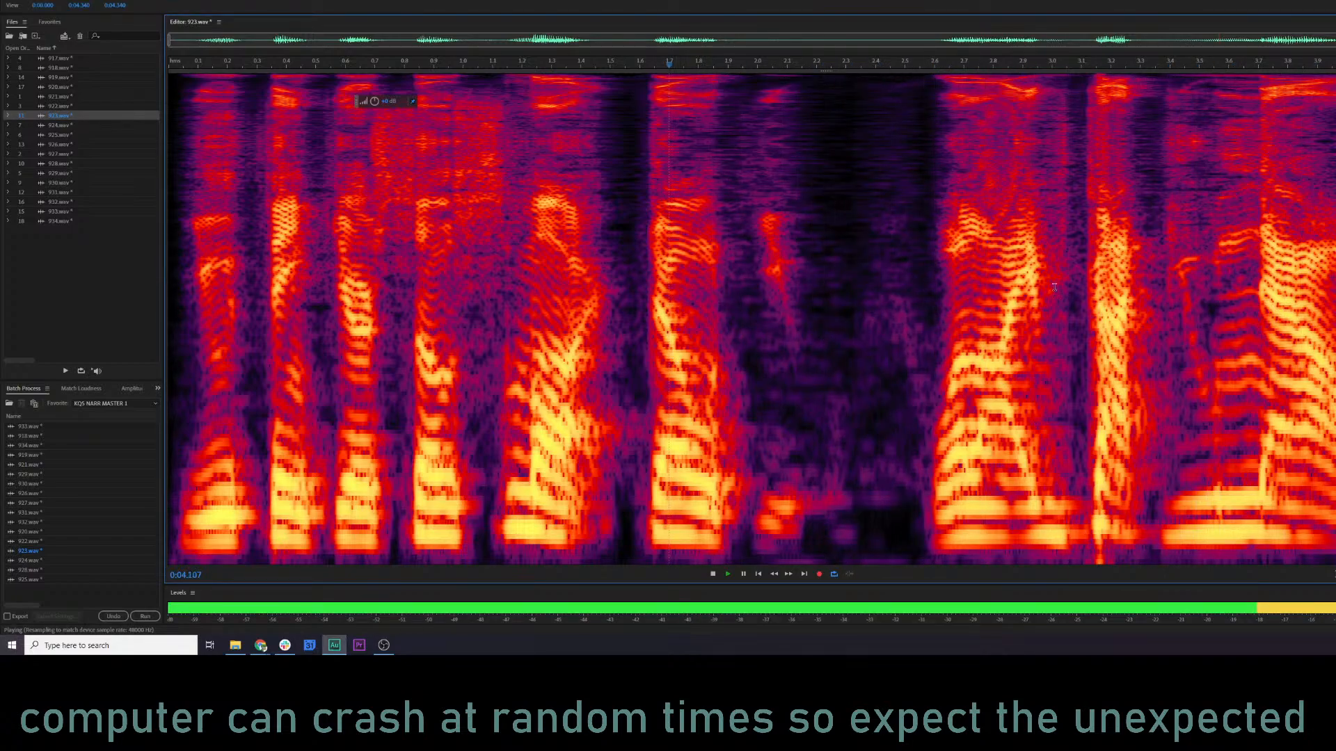
{"action": "key", "text": "space"}
In the waveform view of 923.wav, boost the quiet sound between about 1.98 and 2.20 s by about 4 dB and play the result.
{"action": "left_click_drag", "start_coordinate": [755, 459], "coordinate": [844, 461]}
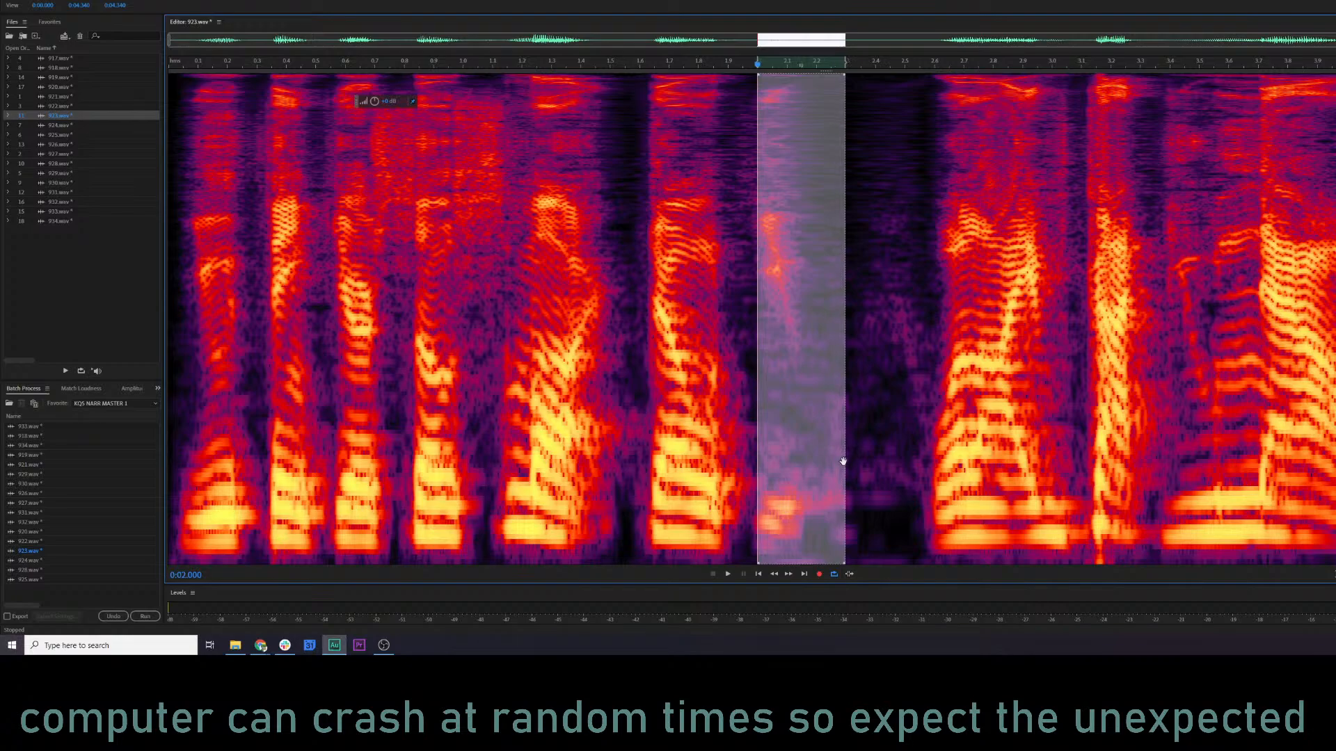
{"action": "key", "text": "shift+d"}
{"action": "left_click", "coordinate": [650, 361]}
{"action": "key", "text": "space"}
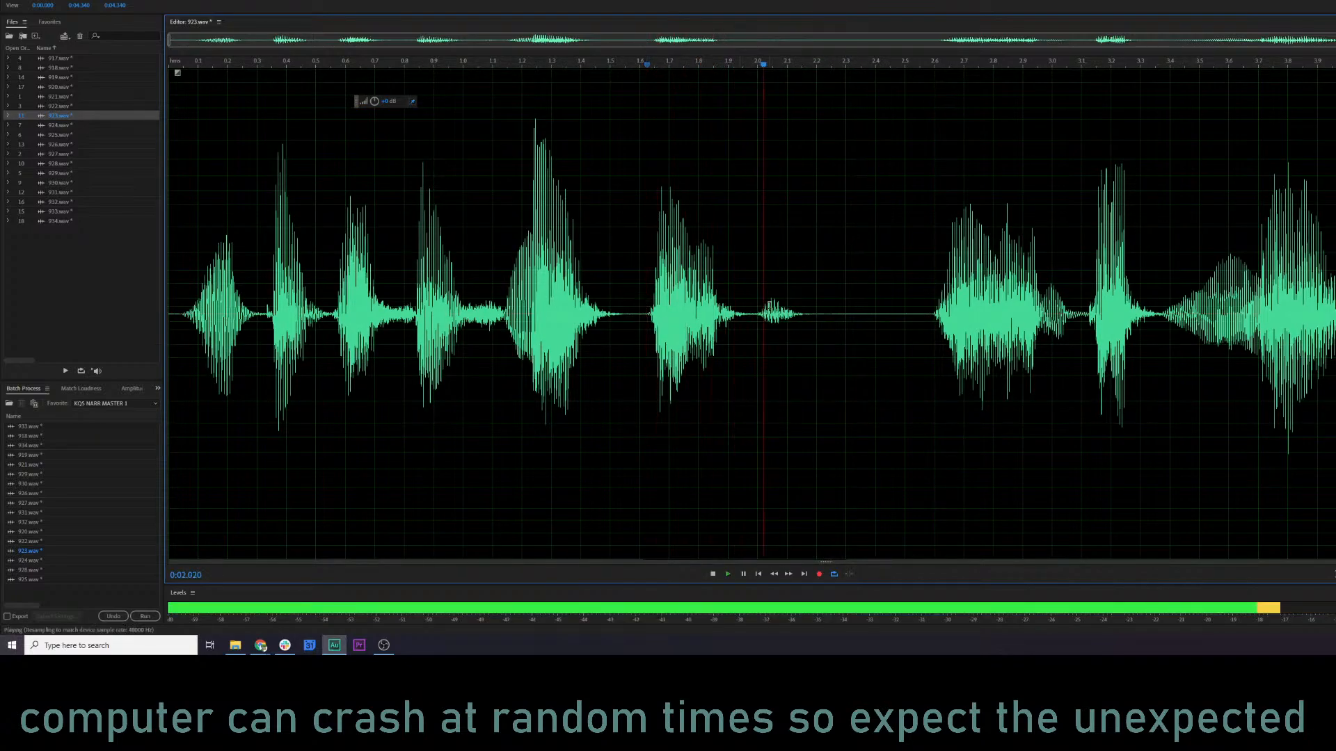
{"action": "key", "text": "space"}
{"action": "left_click_drag", "start_coordinate": [750, 306], "coordinate": [816, 306]}
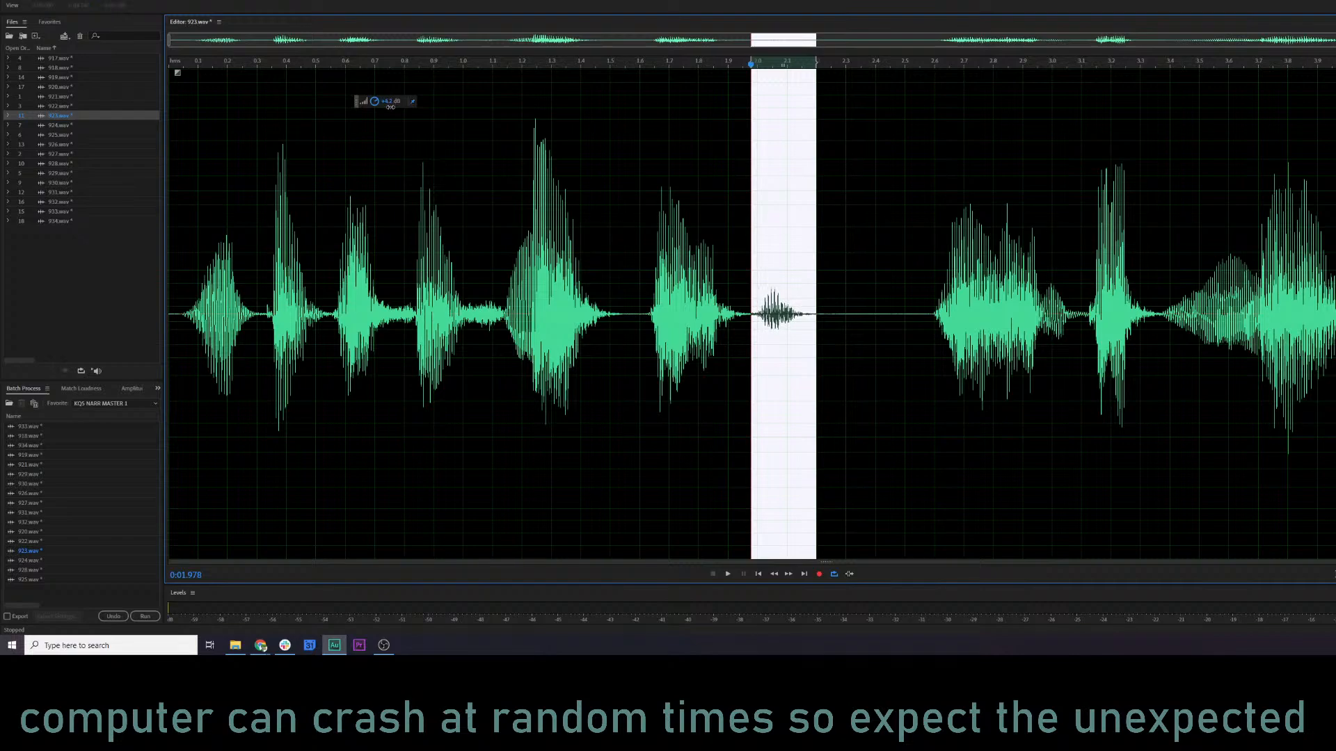
{"action": "left_click_drag", "start_coordinate": [390, 106], "coordinate": [390, 106]}
{"action": "left_click", "coordinate": [370, 361]}
{"action": "key", "text": "space"}
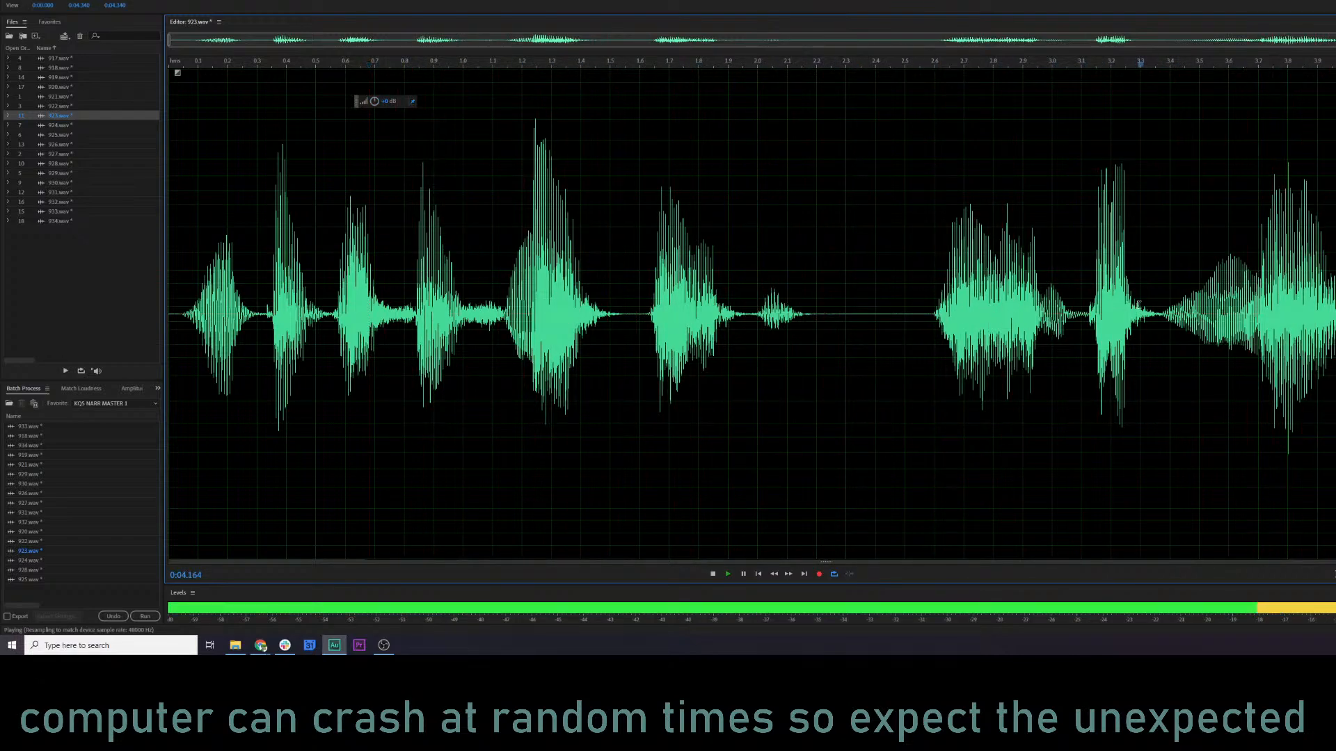
Return to the spectral view, open 924.wav and play its mastered version.
{"action": "key", "text": "shift+d"}
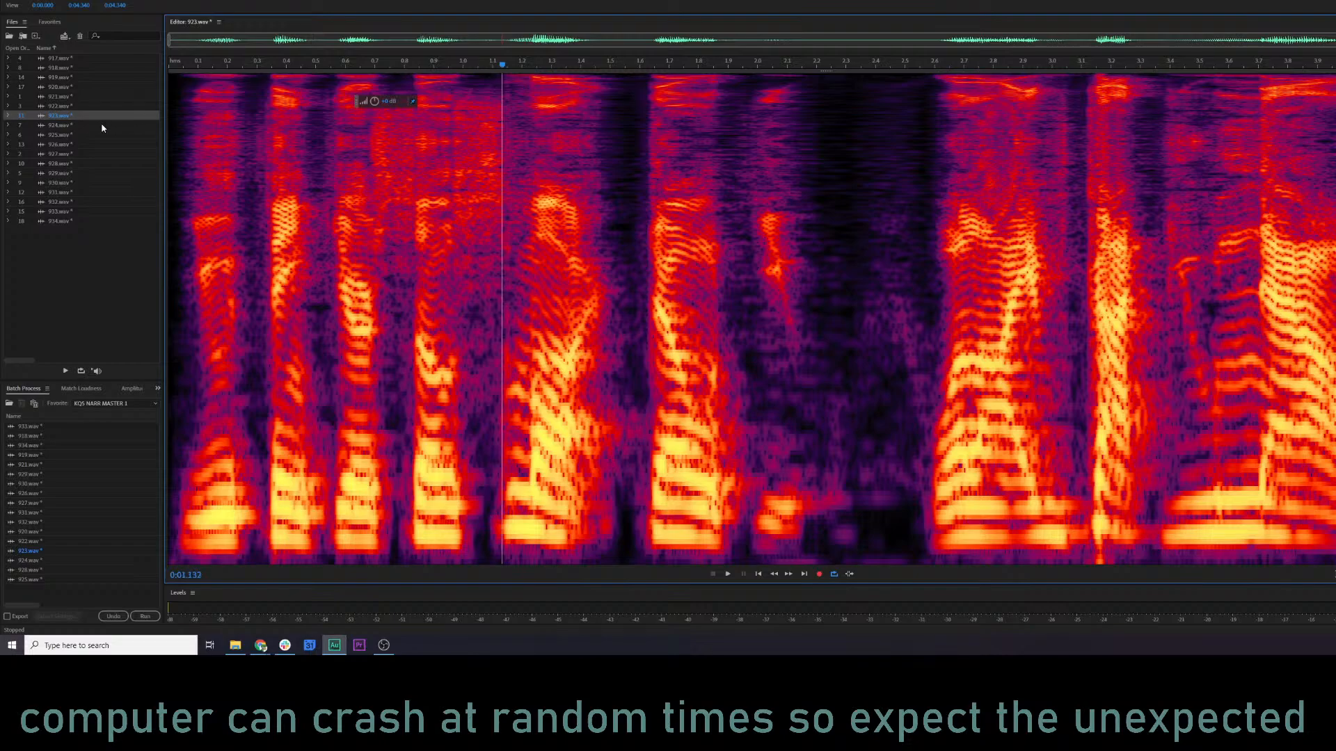
{"action": "left_click", "coordinate": [102, 126]}
{"action": "key", "text": "space"}
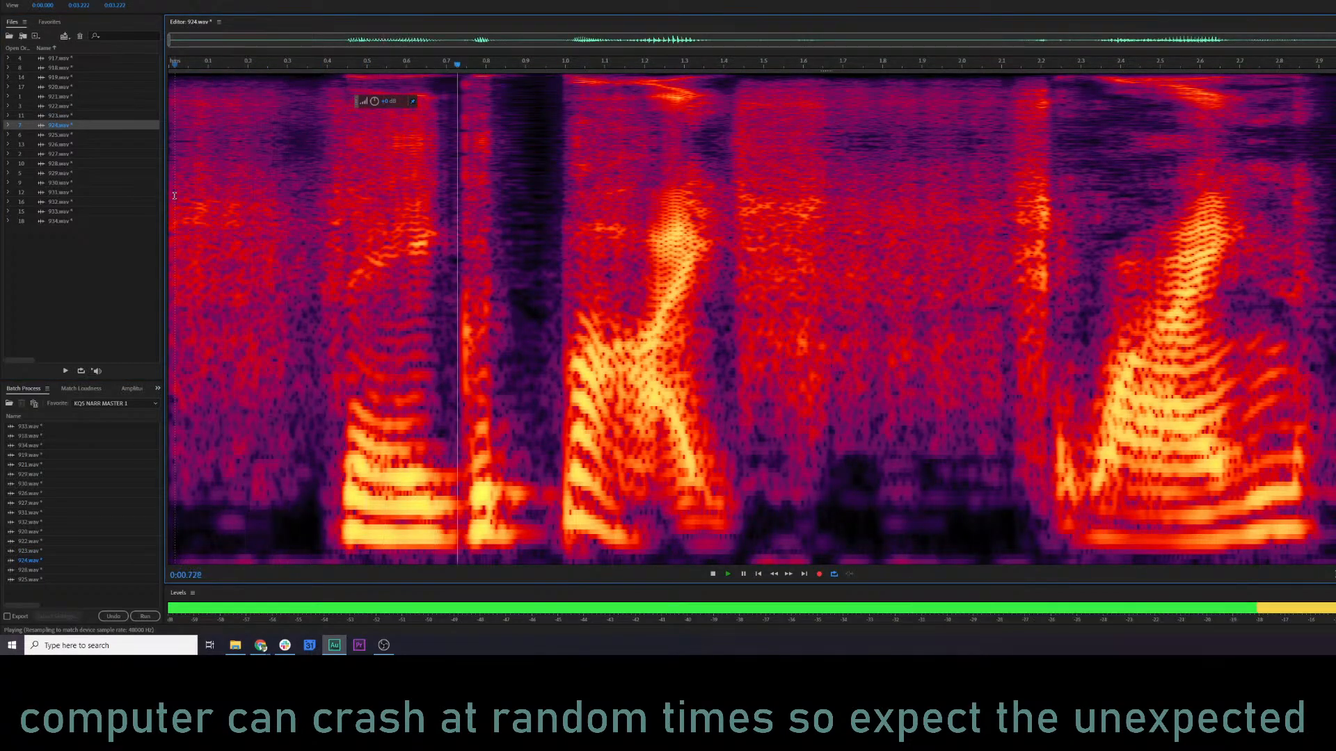
{"action": "key", "text": "space"}
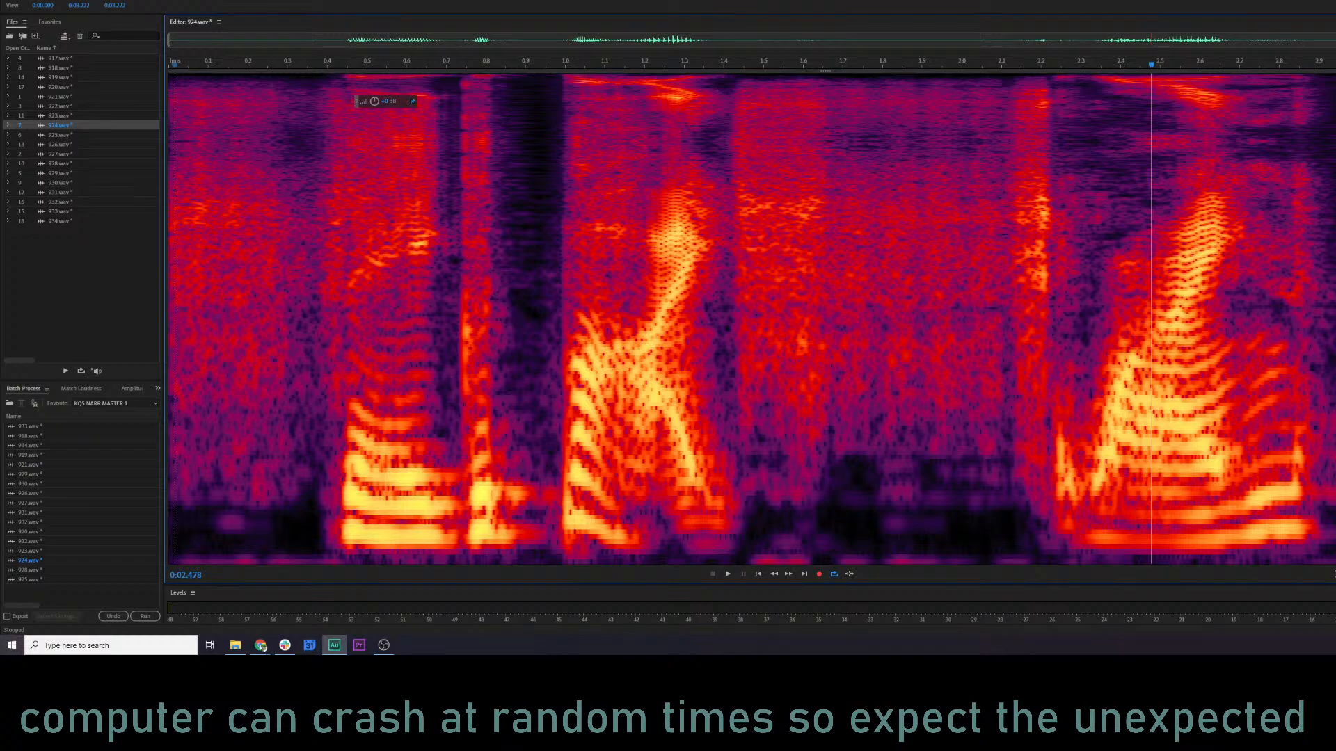
Undo the mastering of 924.wav to hear the original, and restore it to play the mastered version for comparison.
{"action": "key", "text": "ctrl+a"}
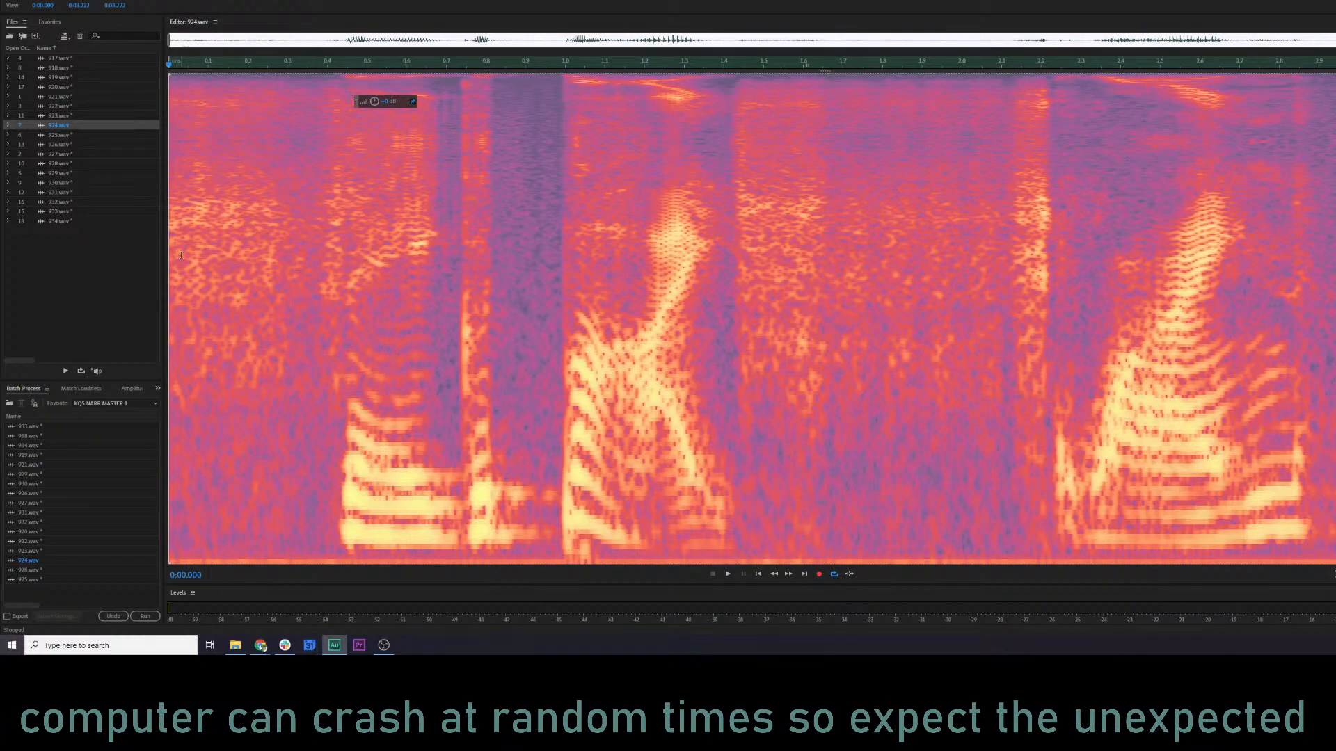
{"action": "left_click", "coordinate": [181, 255]}
{"action": "key", "text": "space"}
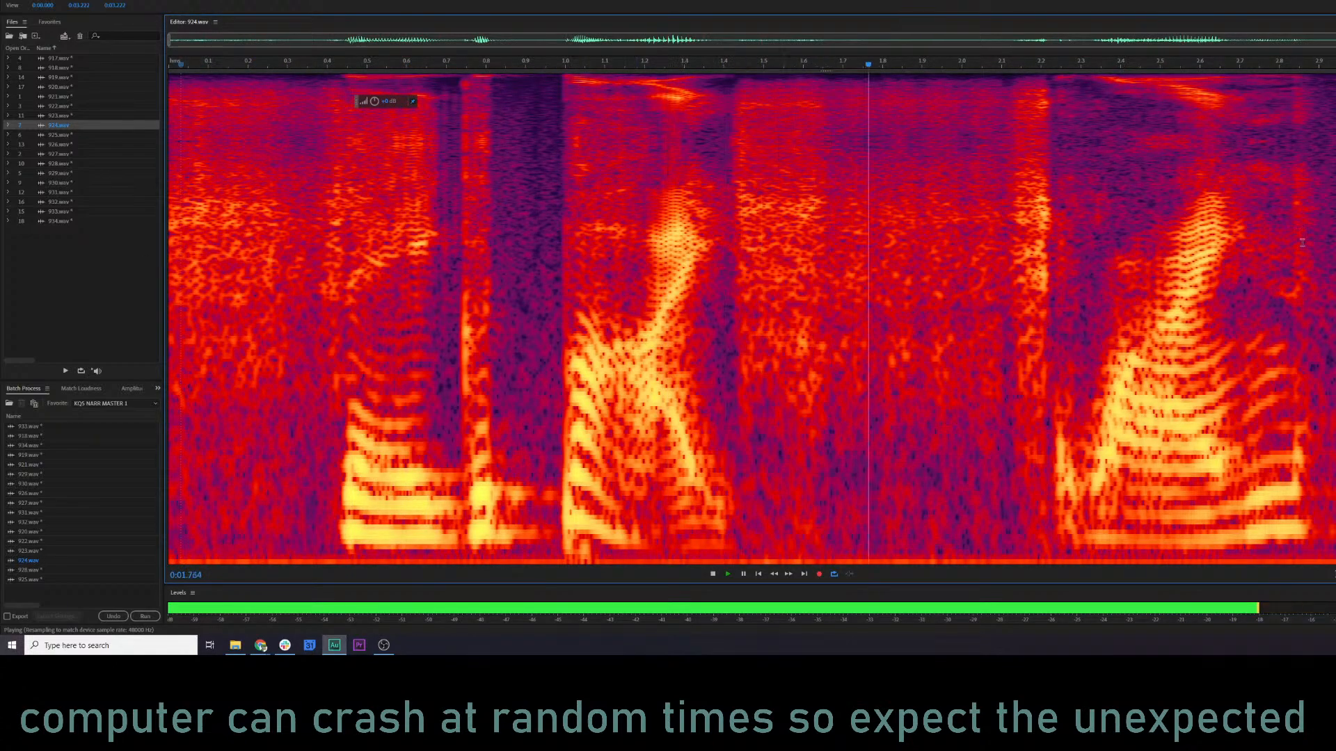
{"action": "key", "text": "ctrl+a"}
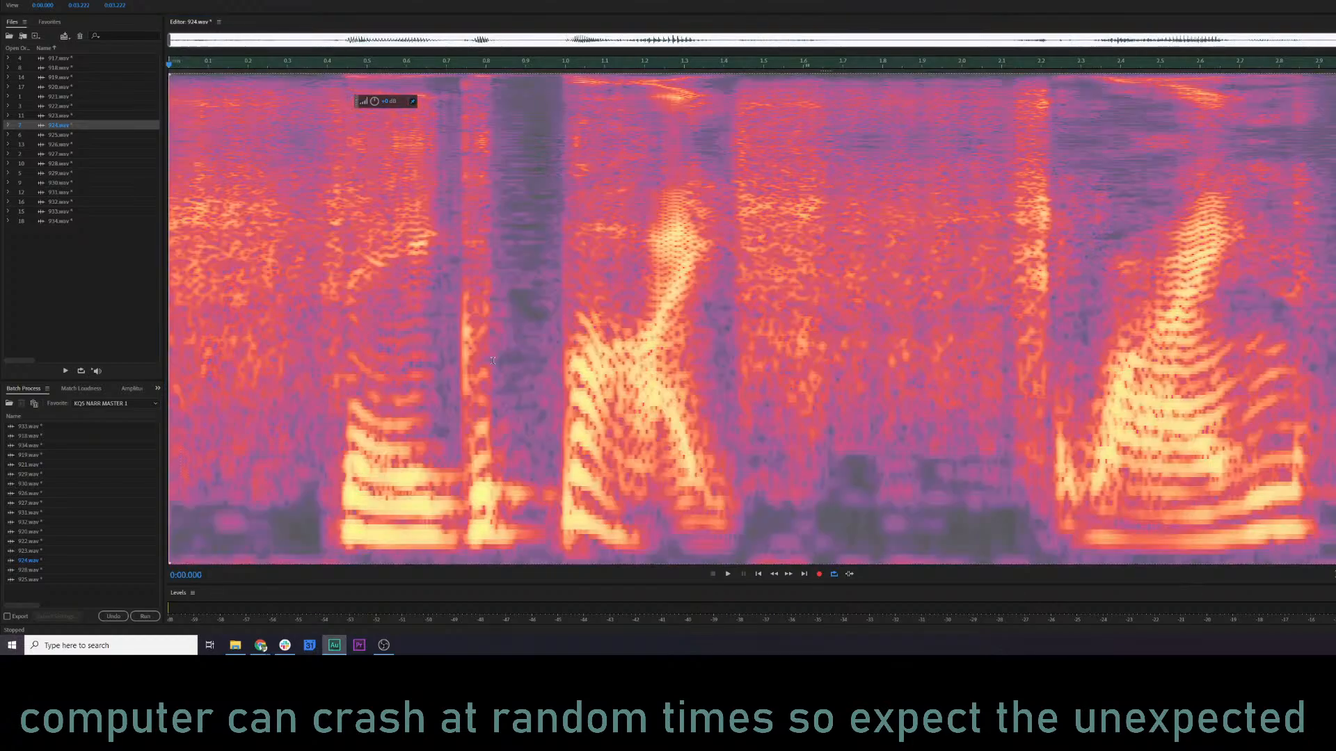
{"action": "left_click", "coordinate": [189, 299]}
{"action": "key", "text": "space"}
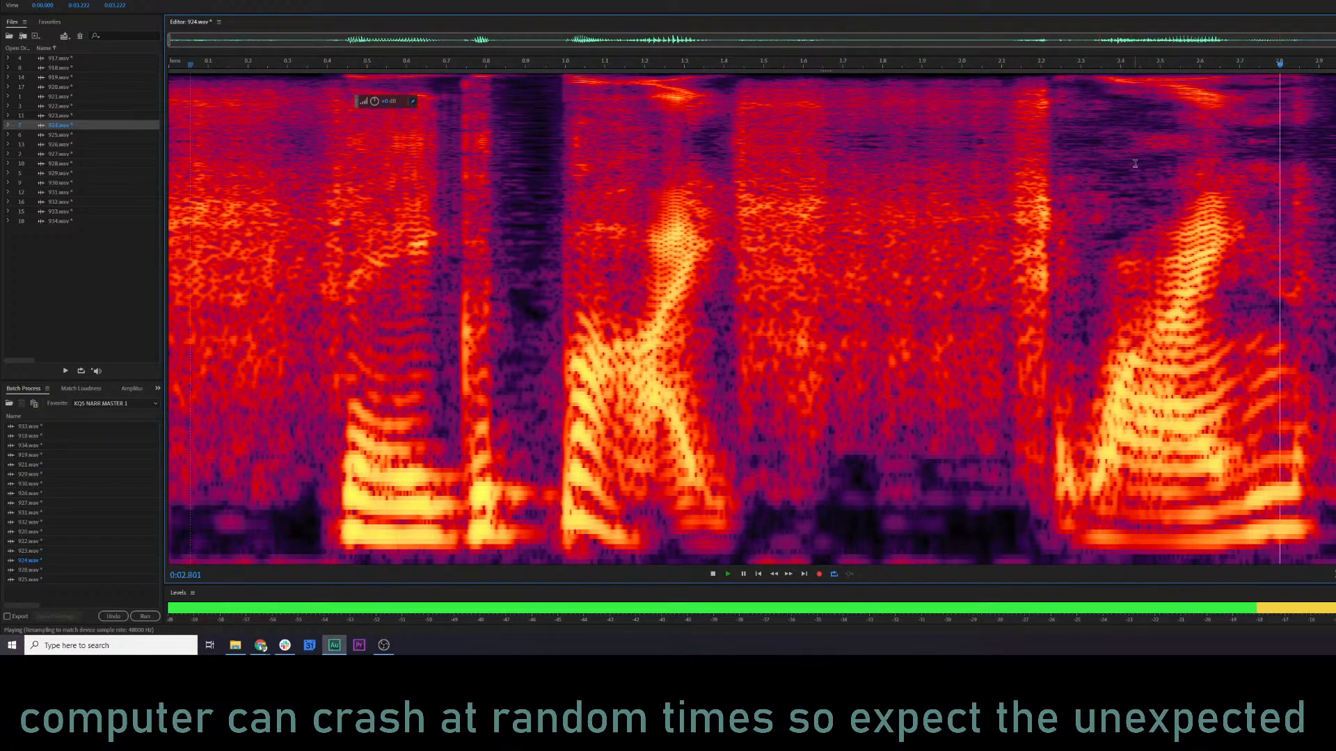
Compare 924.wav again, playing the unmastered audio from about 0.54 s and the restored master from about 0.24 s.
{"action": "key", "text": "space"}
{"action": "key", "text": "ctrl+z"}
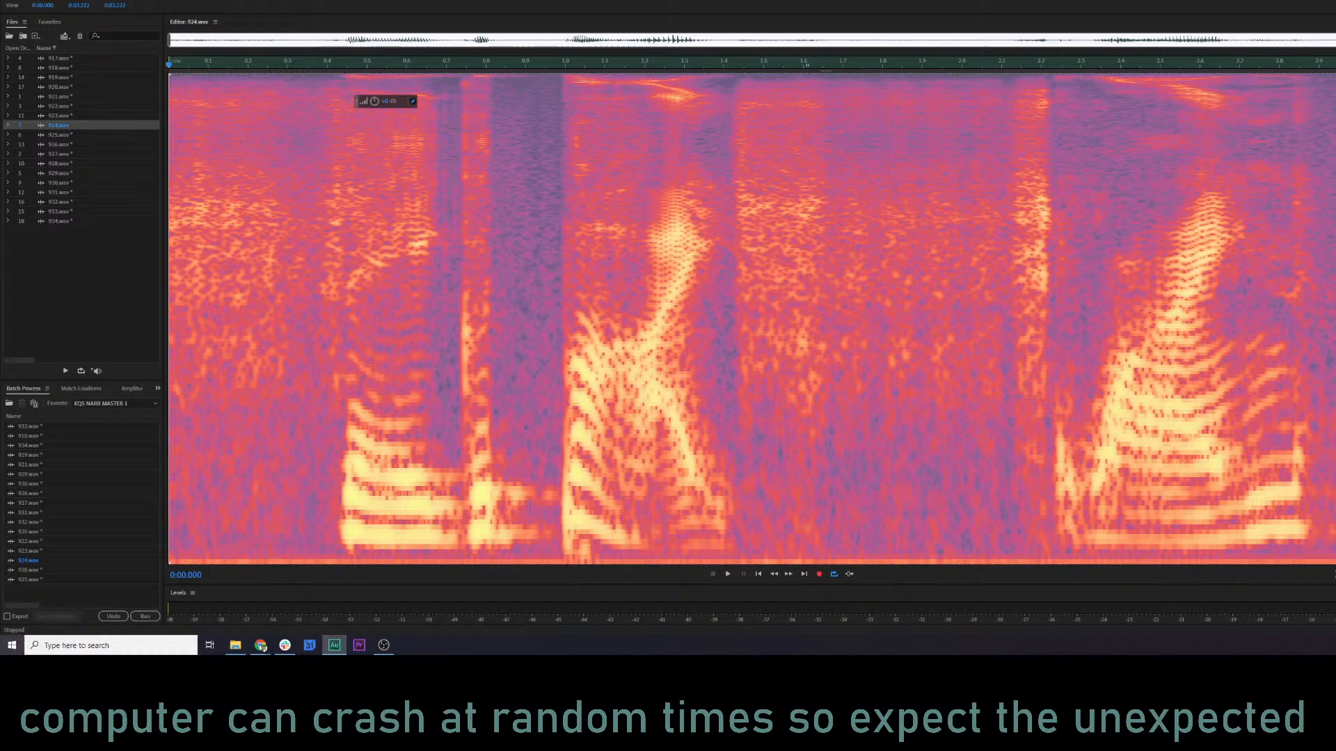
{"action": "left_click", "coordinate": [384, 263]}
{"action": "key", "text": "space"}
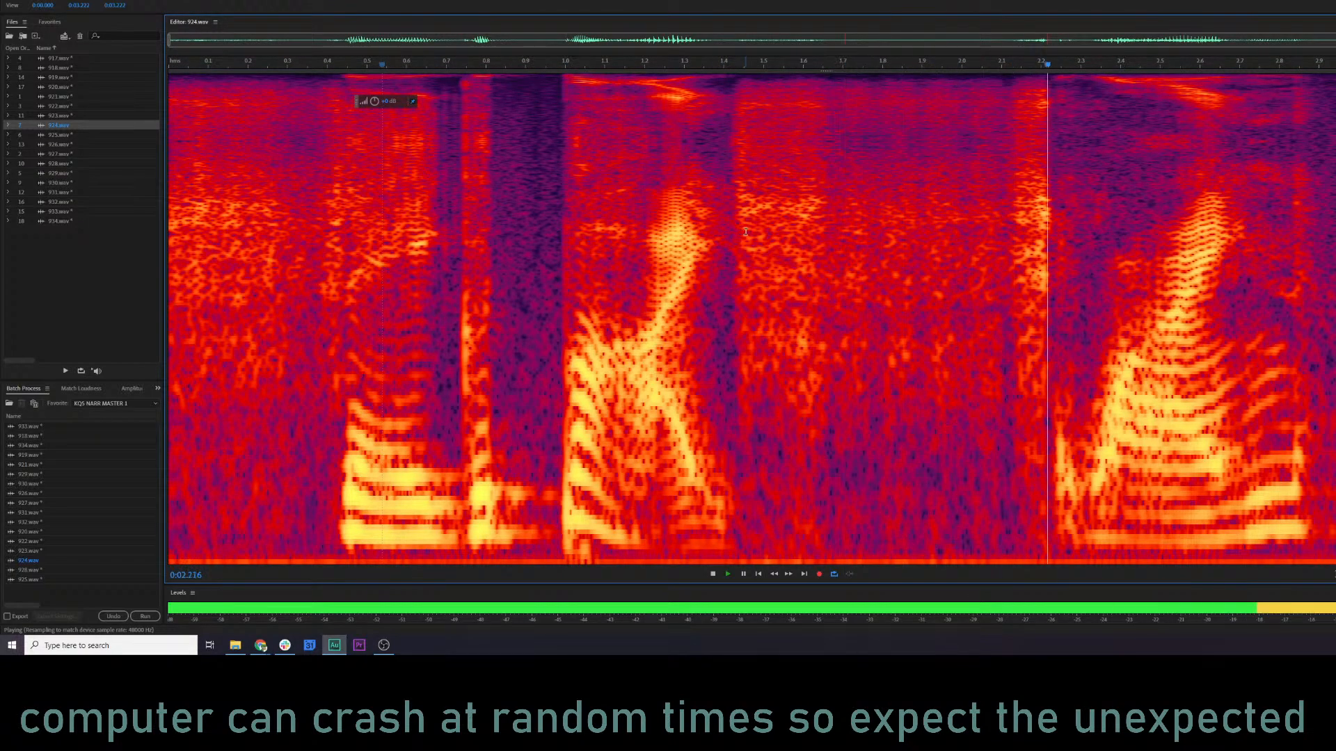
{"action": "key", "text": "space"}
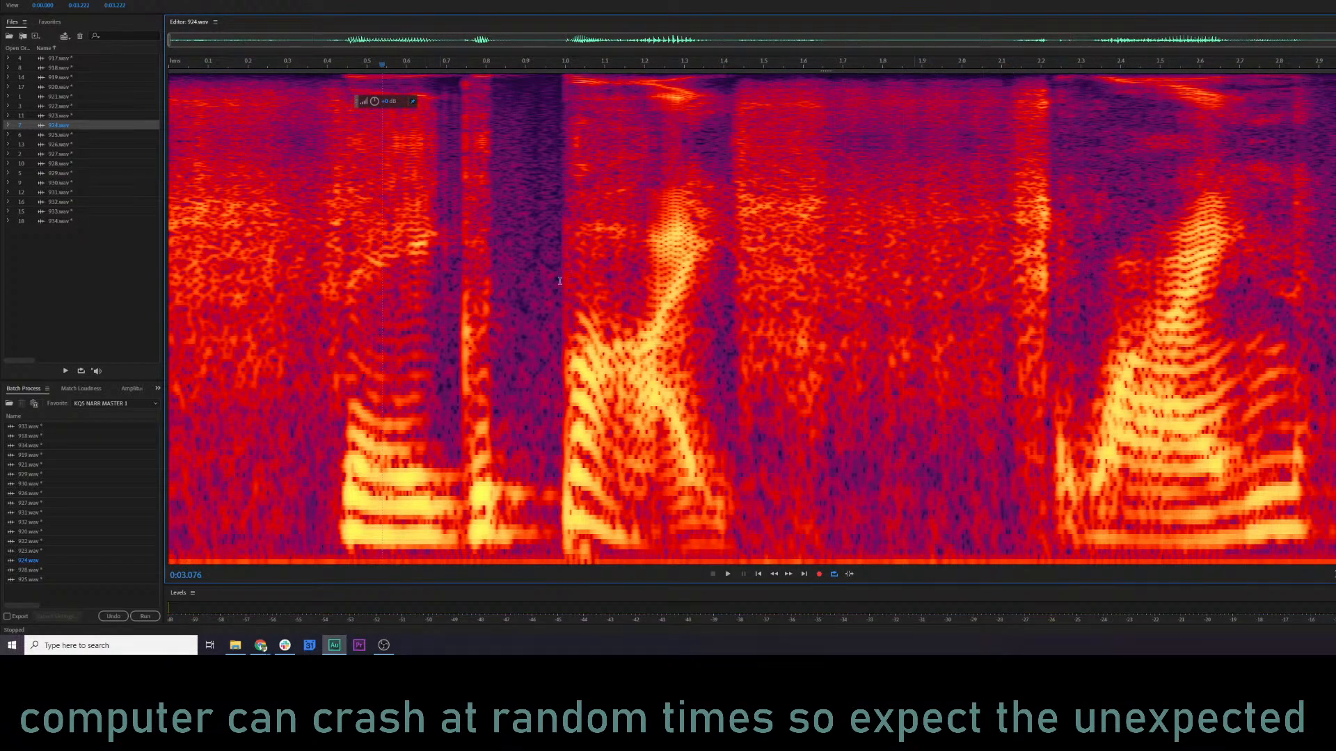
{"action": "key", "text": "ctrl+shift+z"}
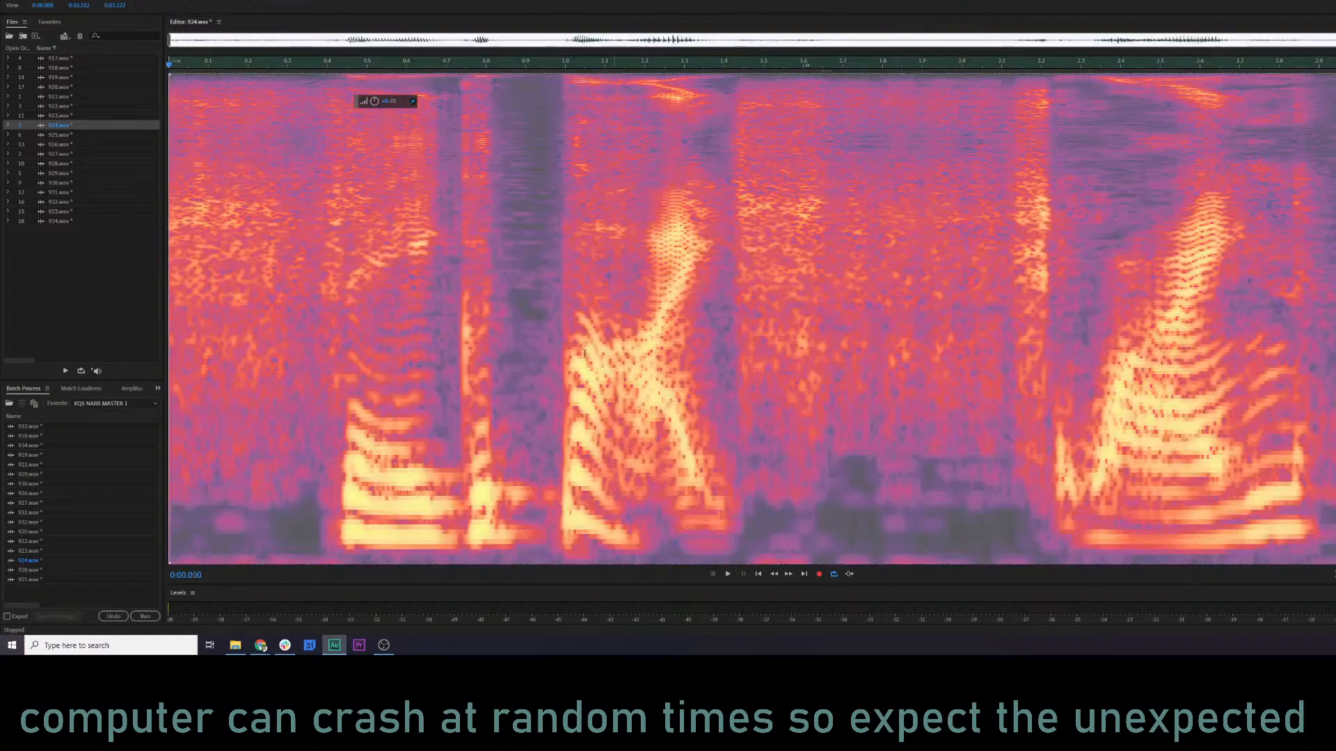
{"action": "left_click", "coordinate": [262, 268]}
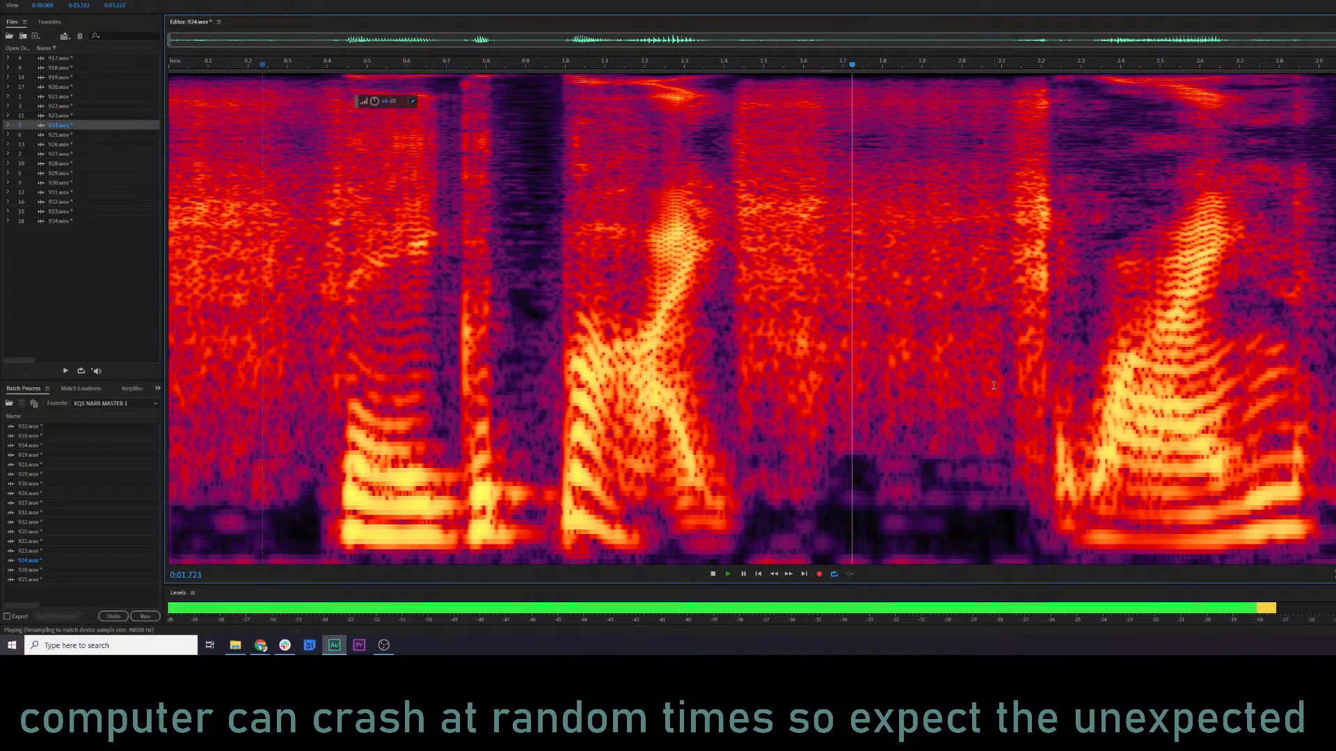
{"action": "key", "text": "space"}
{"action": "left_click", "coordinate": [170, 278]}
{"action": "key", "text": "space"}
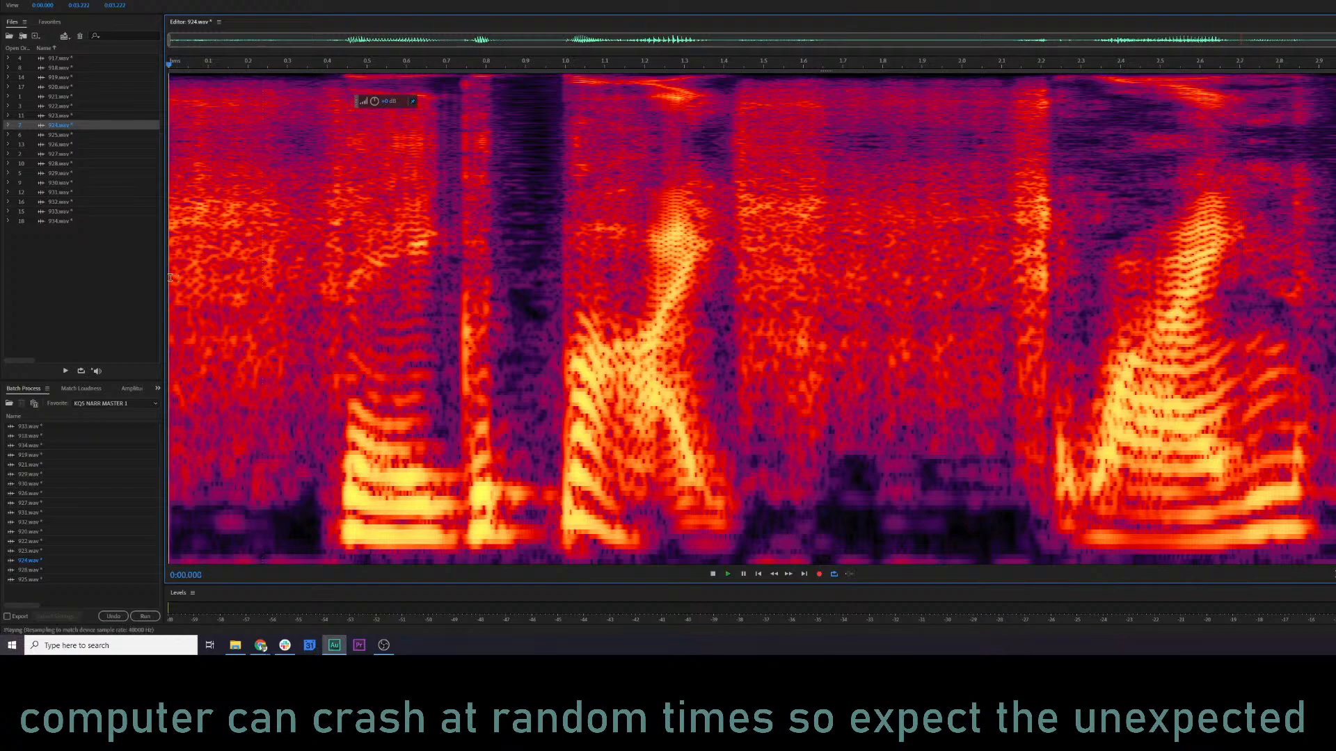
Play the unmastered 924.wav from its start, and restore the mastering to hear it from about 0.75 s.
{"action": "key", "text": "space"}
{"action": "key", "text": "ctrl+a"}
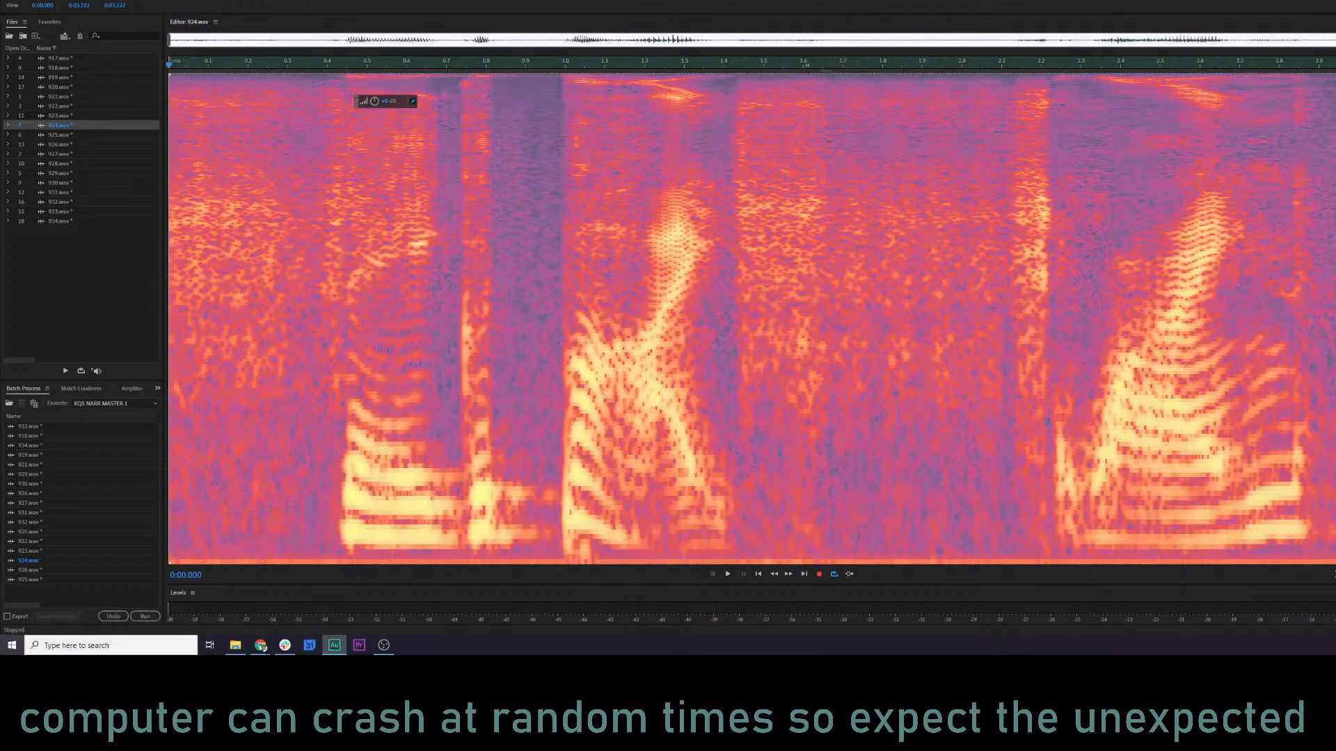
{"action": "key", "text": "space"}
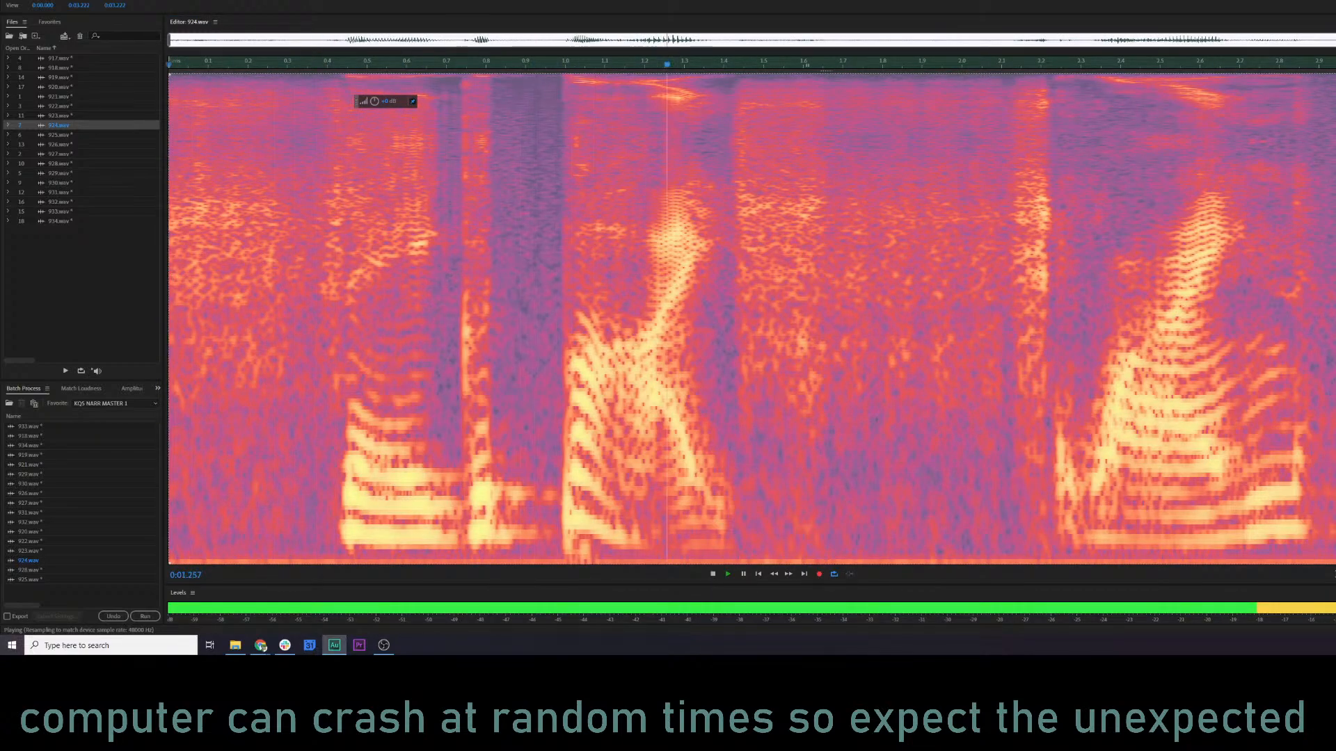
{"action": "key", "text": "space"}
{"action": "left_click", "coordinate": [465, 306]}
{"action": "key", "text": "space"}
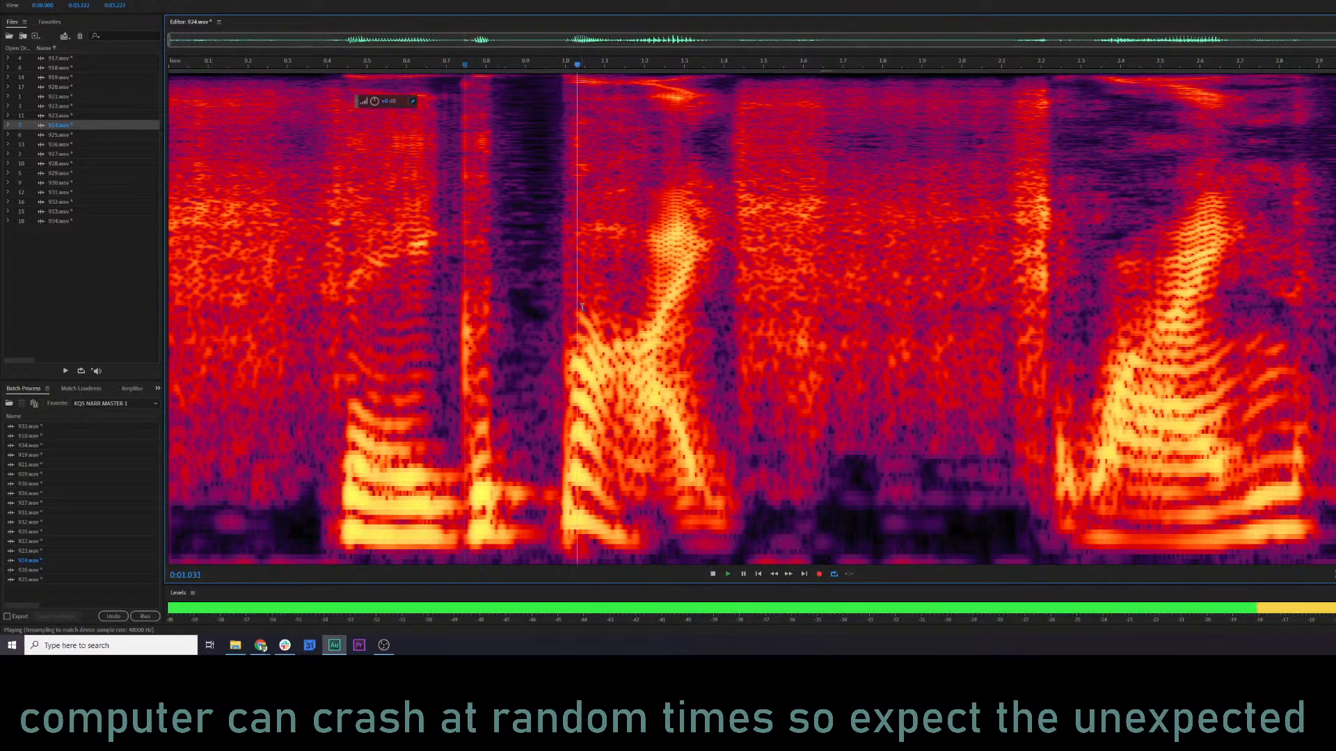
{"action": "key", "text": "space"}
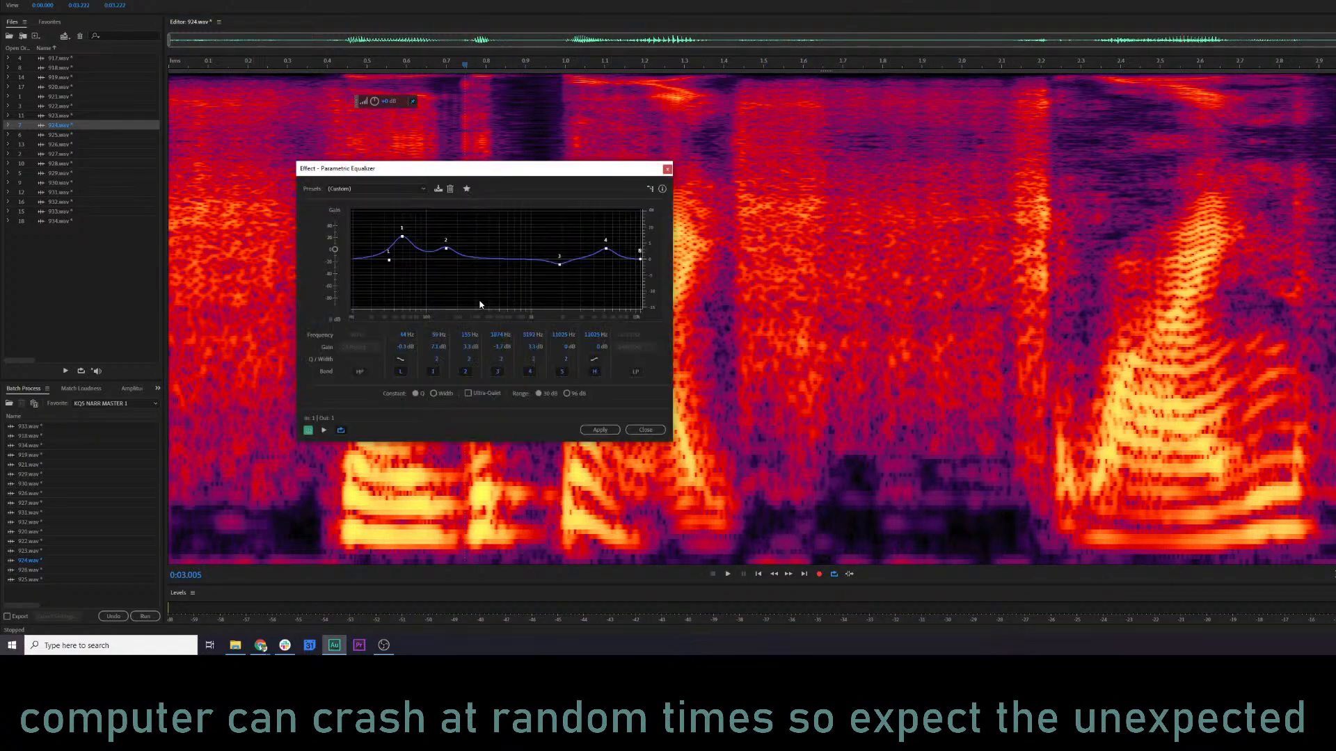
Preview 924.wav through the Parametric Equalizer and reshape low bands 1 and 2, raising band 3 to about 1.1 dB.
{"action": "key", "text": "space"}
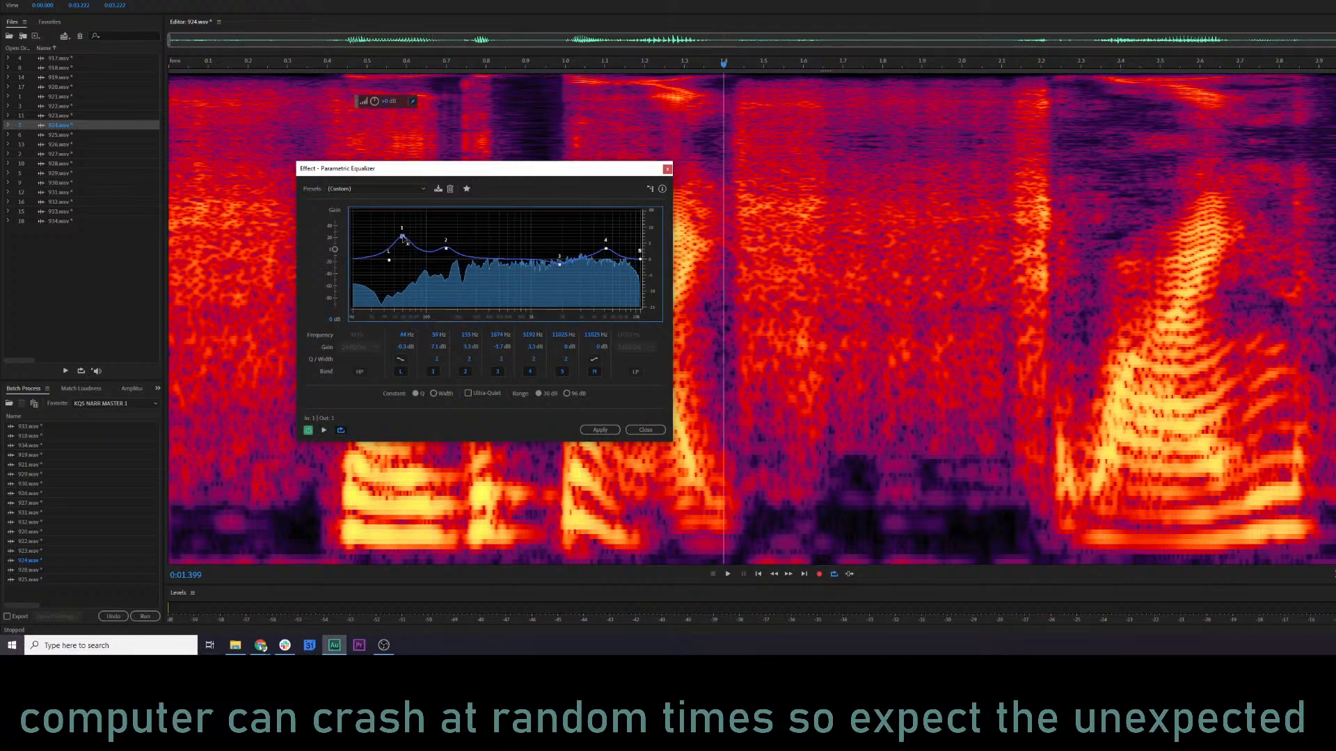
{"action": "key", "text": "space"}
{"action": "left_click_drag", "start_coordinate": [446, 248], "coordinate": [448, 251]}
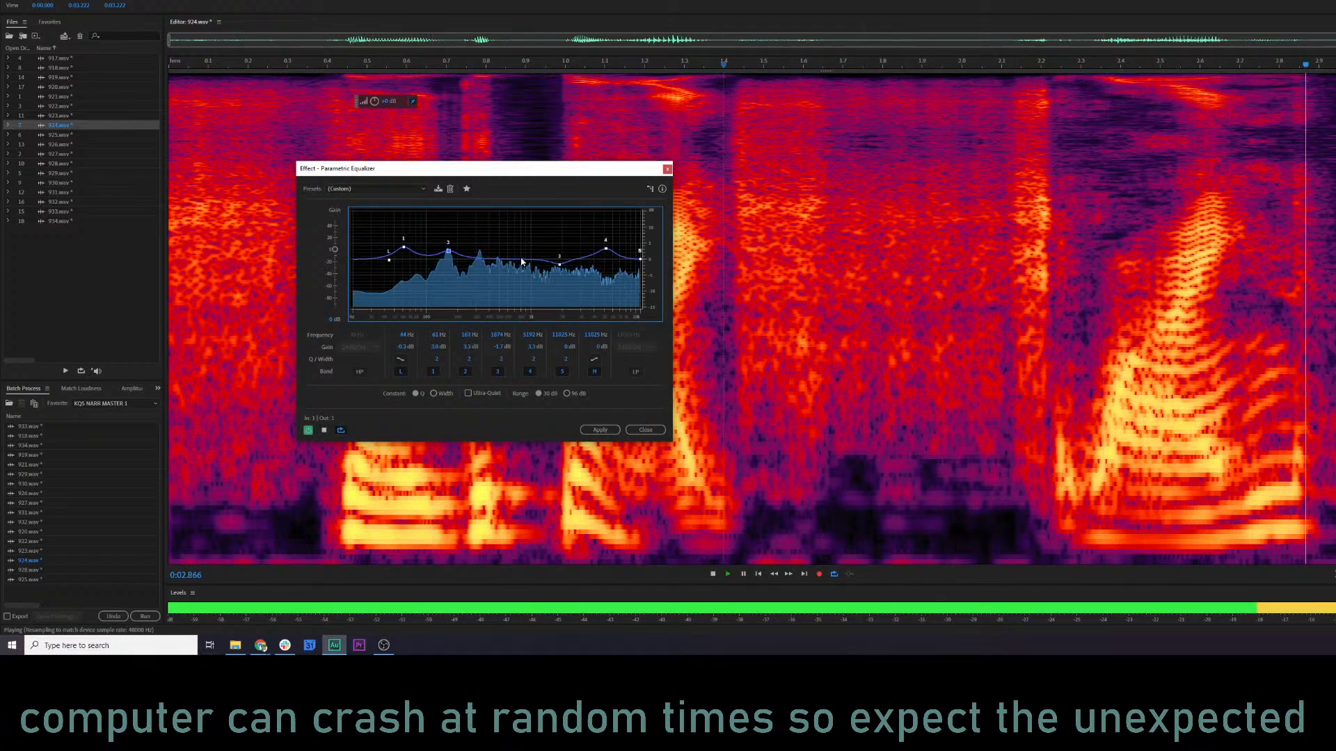
{"action": "left_click_drag", "start_coordinate": [558, 263], "coordinate": [607, 251]}
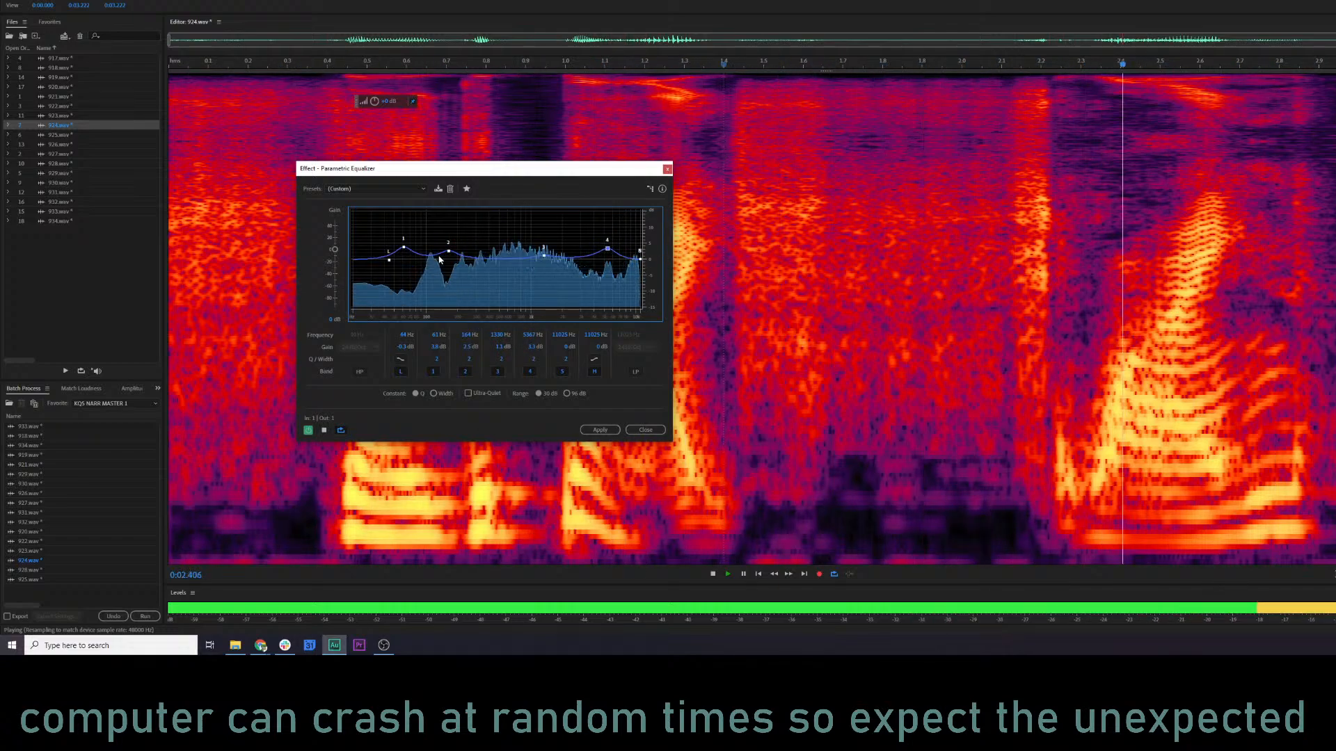
{"action": "key", "text": "space"}
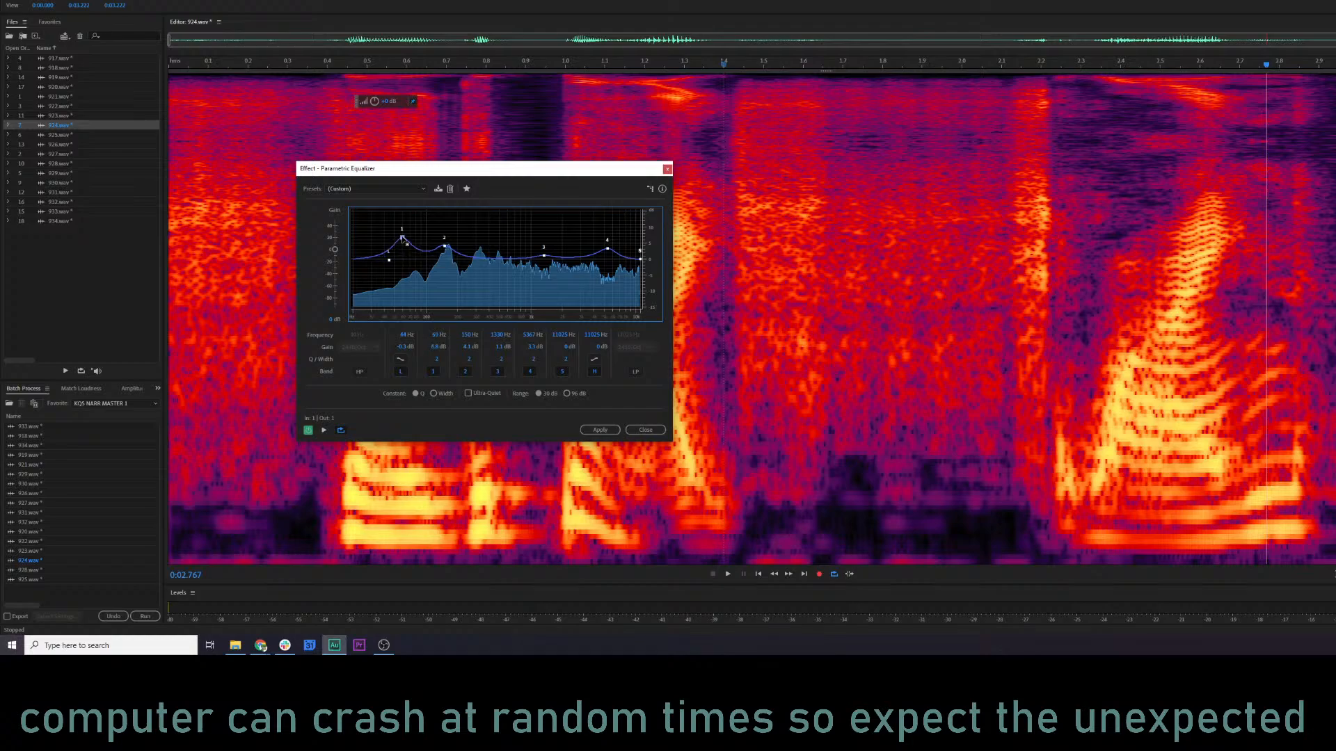
Slightly lower equalizer bands 1 and 2 while previewing, and apply the equalizer to 924.wav.
{"action": "key", "text": "space"}
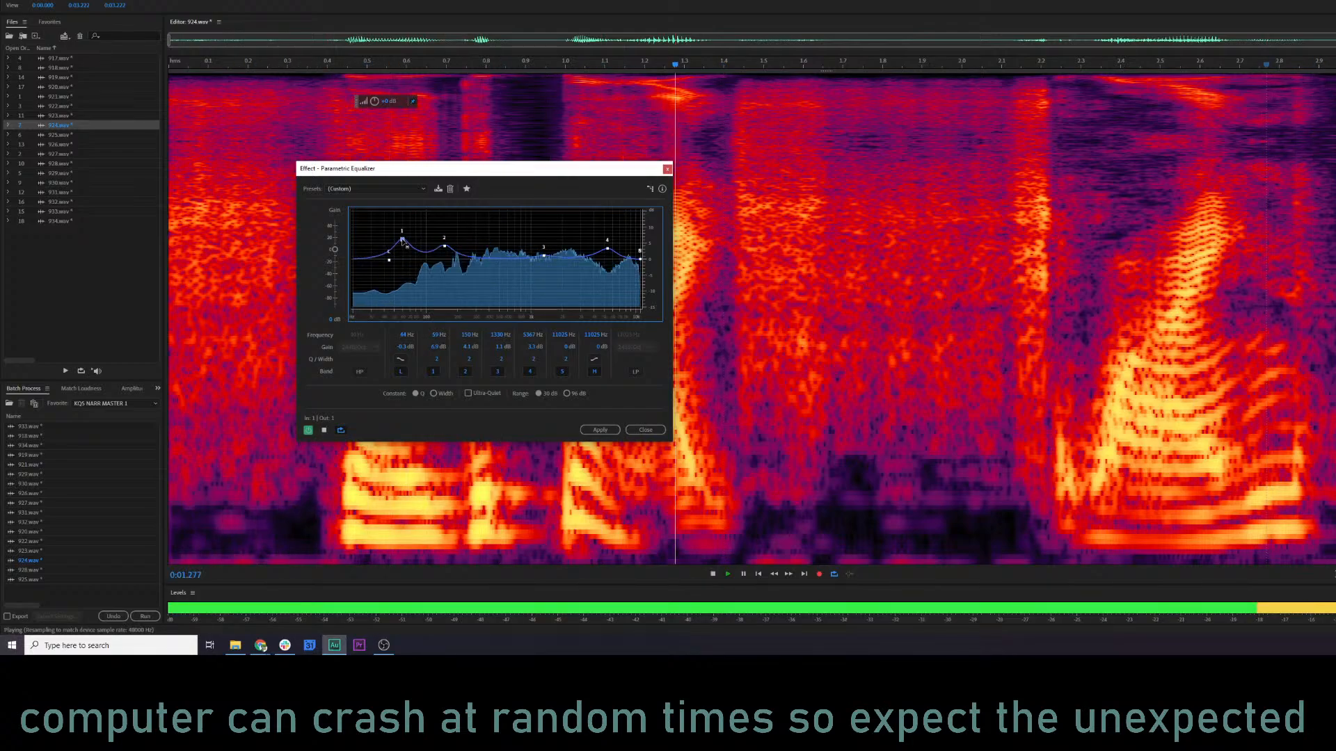
{"action": "left_click_drag", "start_coordinate": [402, 240], "coordinate": [402, 241]}
{"action": "left_click_drag", "start_coordinate": [444, 247], "coordinate": [444, 250]}
{"action": "key", "text": "space"}
{"action": "left_click", "coordinate": [604, 434]}
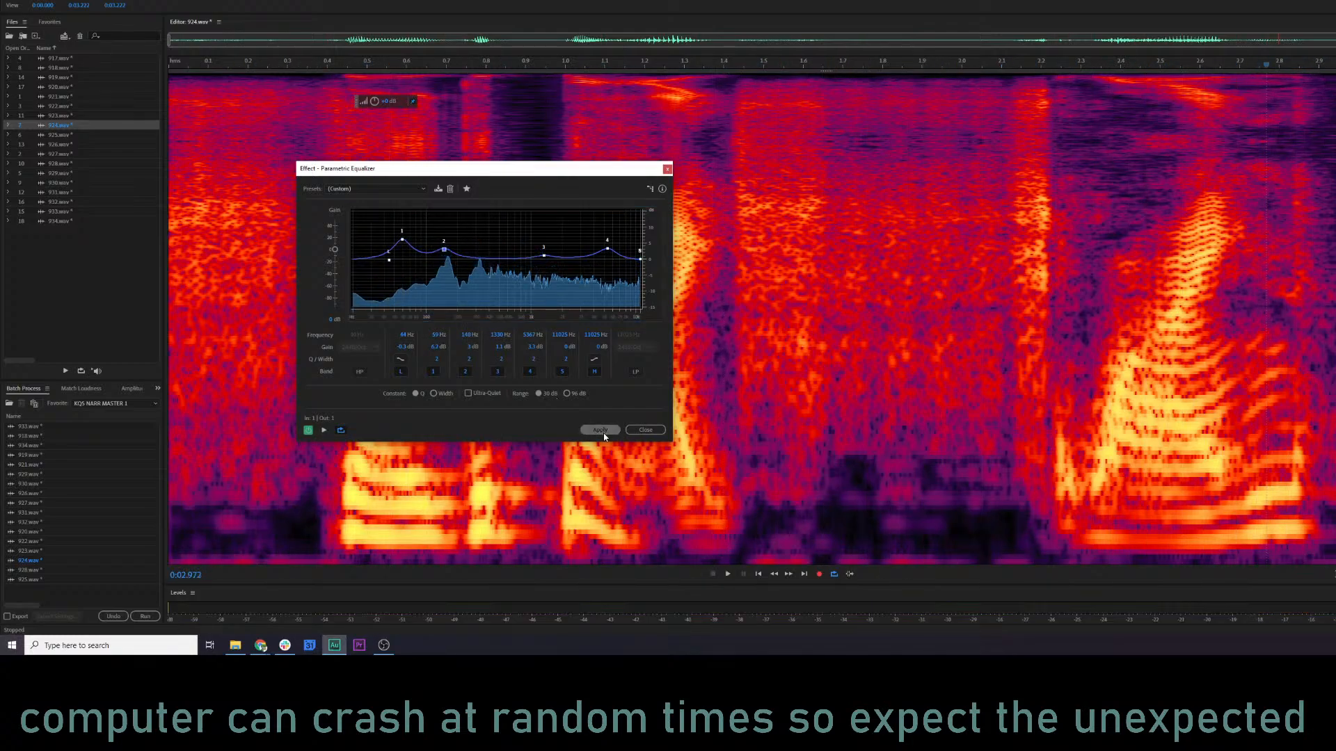
Play the equalized 924.wav from its start and from about 1.04 s to check the result.
{"action": "left_click", "coordinate": [188, 318]}
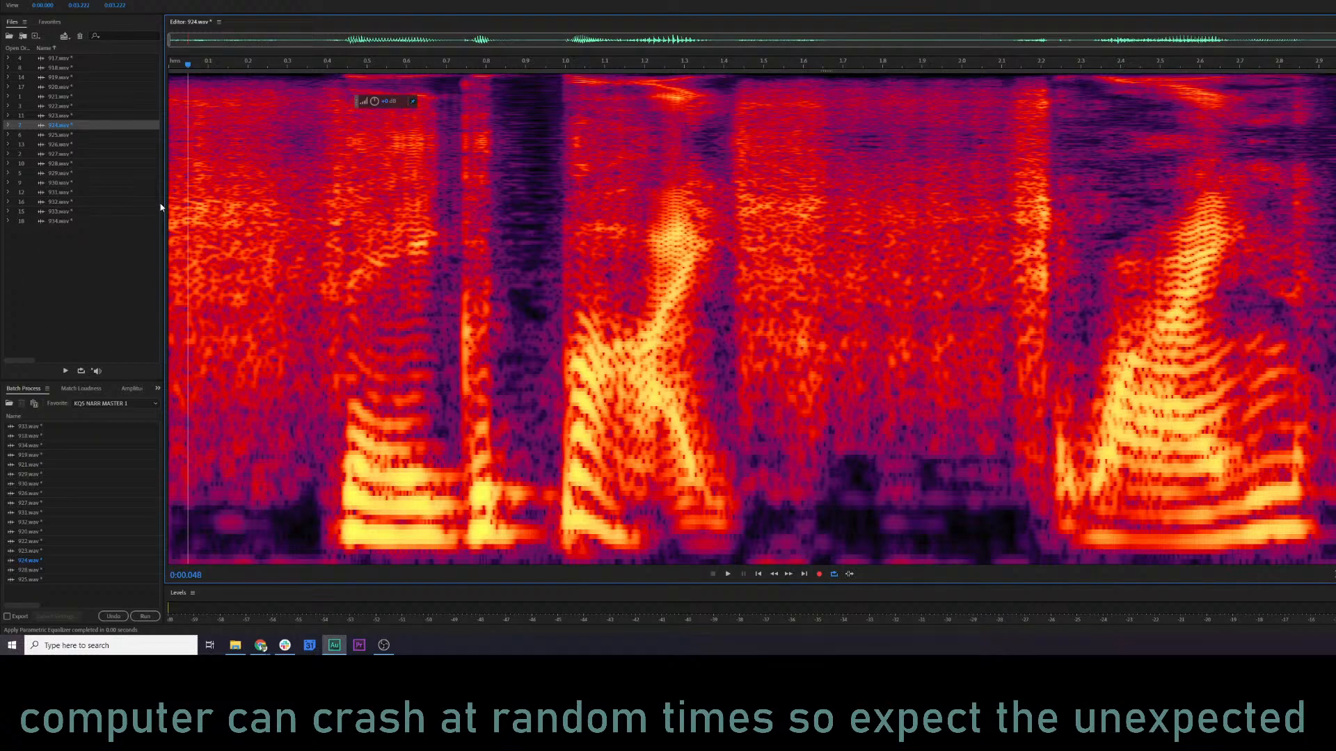
{"action": "left_click", "coordinate": [170, 223]}
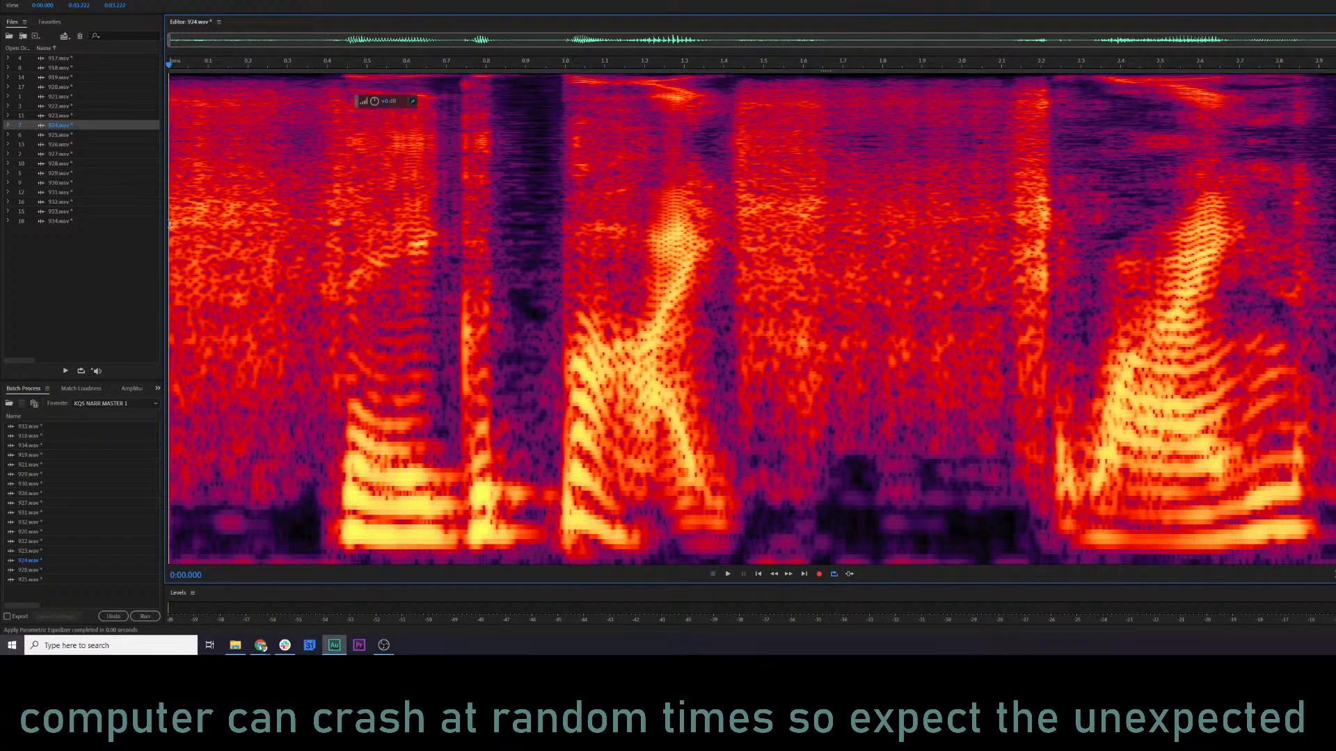
{"action": "key", "text": "space"}
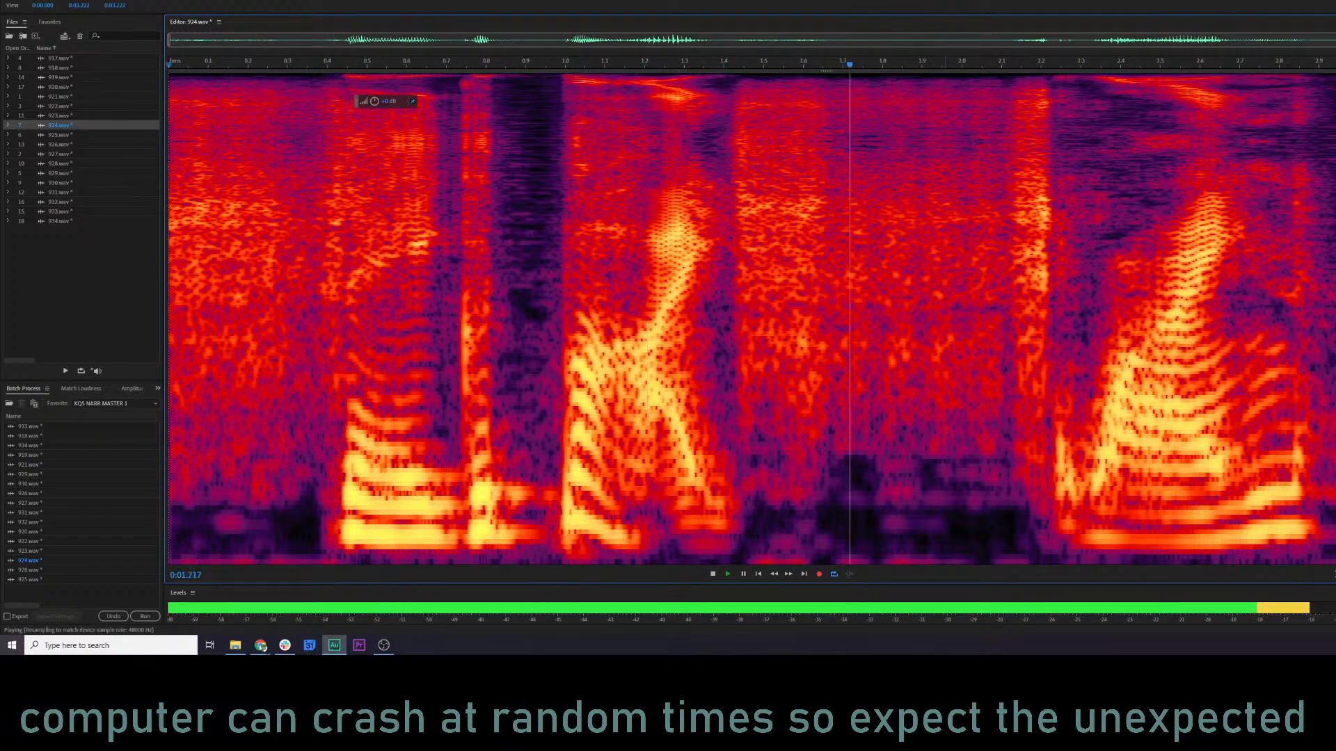
{"action": "key", "text": "space"}
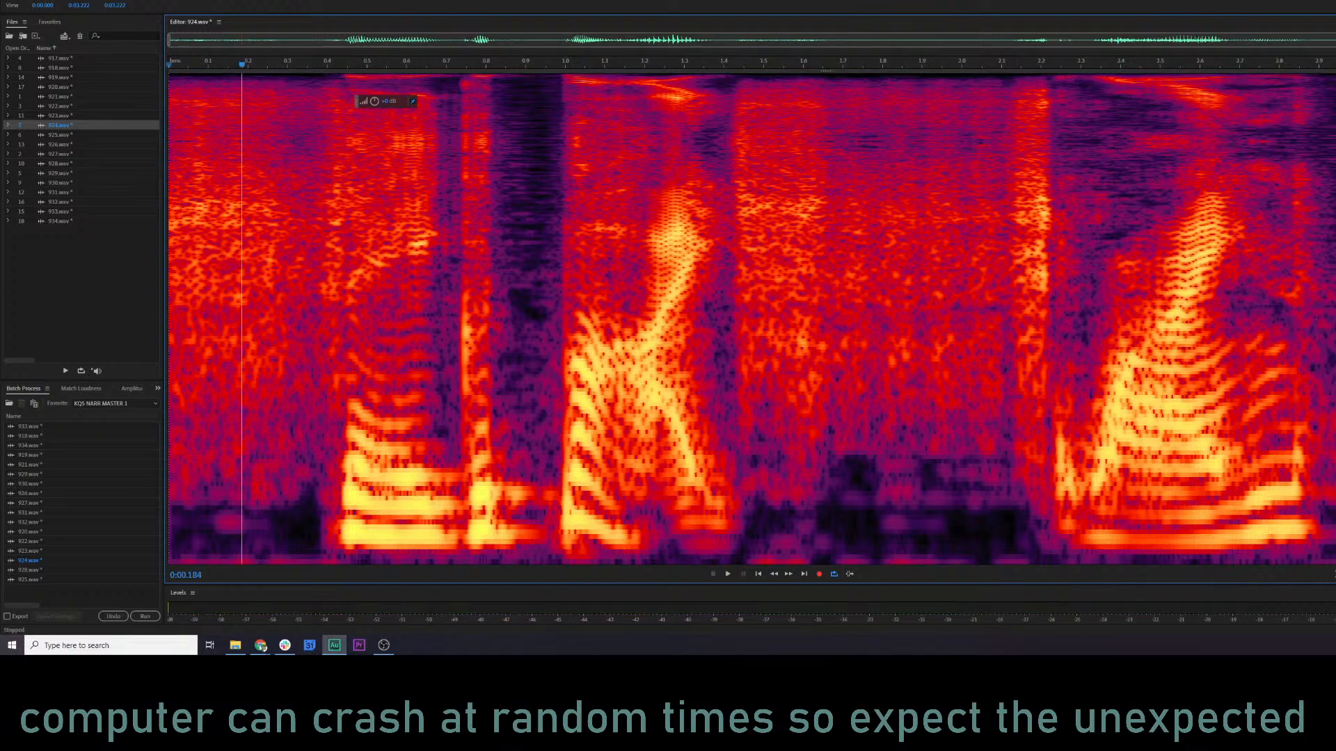
{"action": "key", "text": "space"}
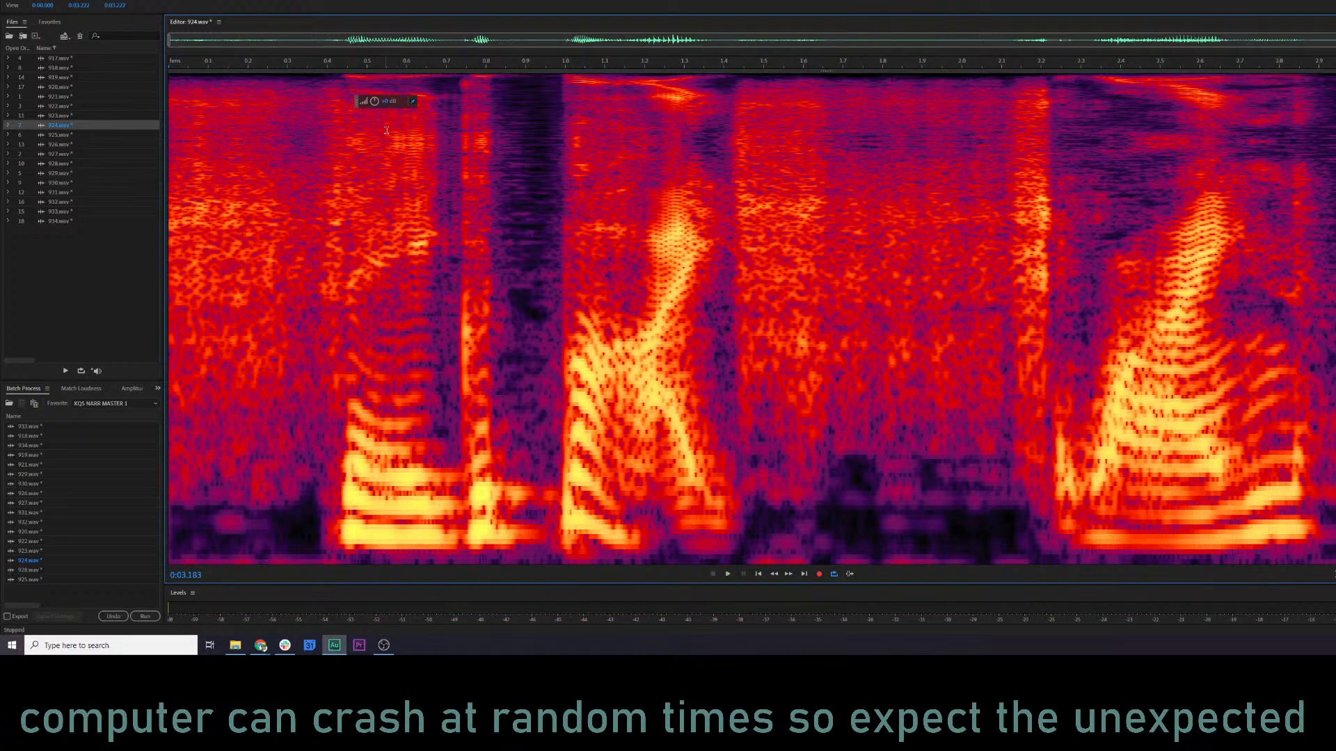
{"action": "left_click", "coordinate": [582, 307]}
{"action": "key", "text": "space"}
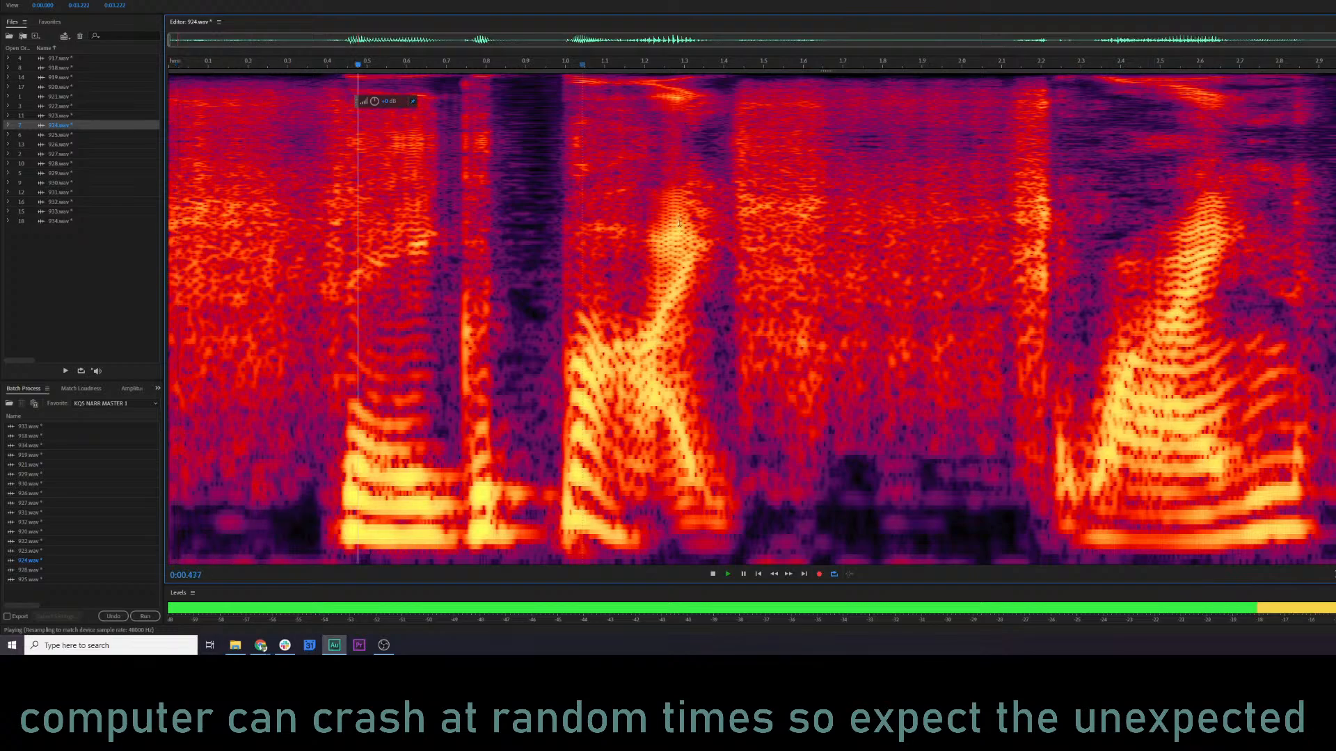
{"action": "key", "text": "space"}
Open 925.wav and play it from the start, undo its last processing change, and play the result.
{"action": "double_click", "coordinate": [51, 136]}
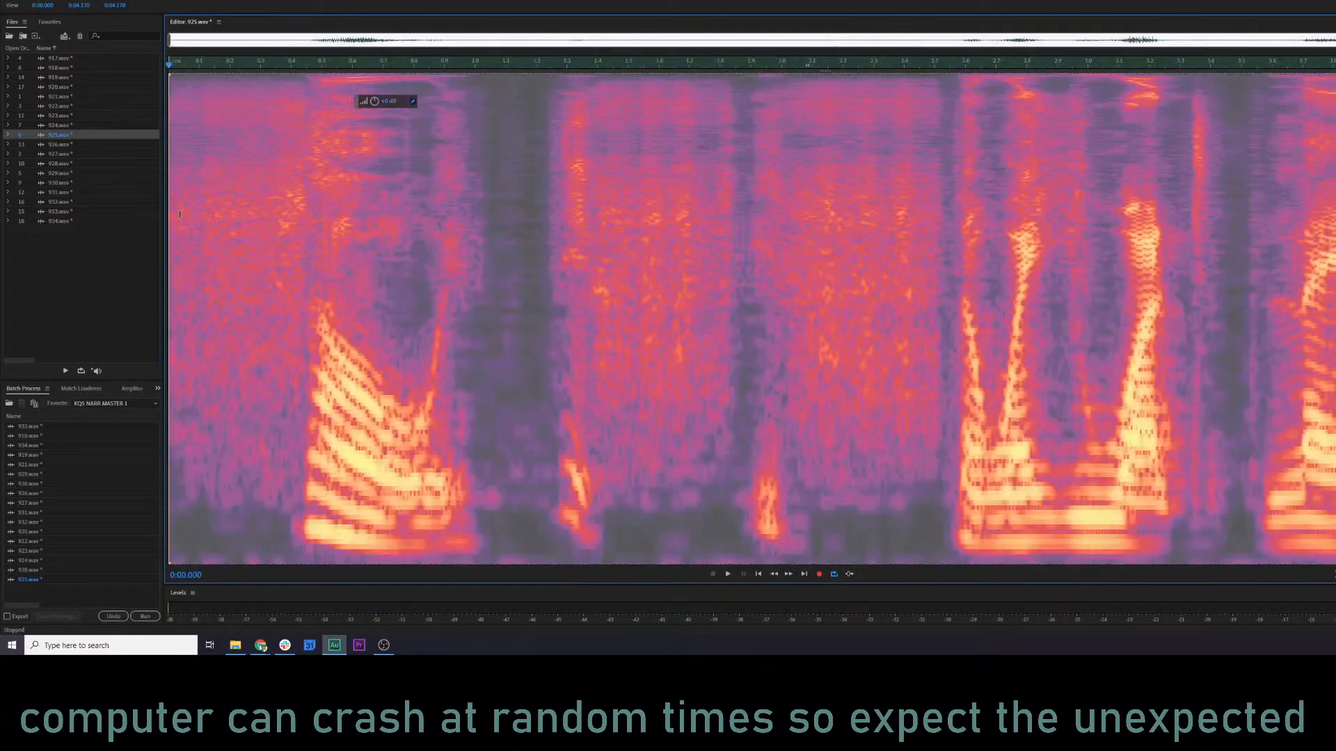
{"action": "key", "text": "space"}
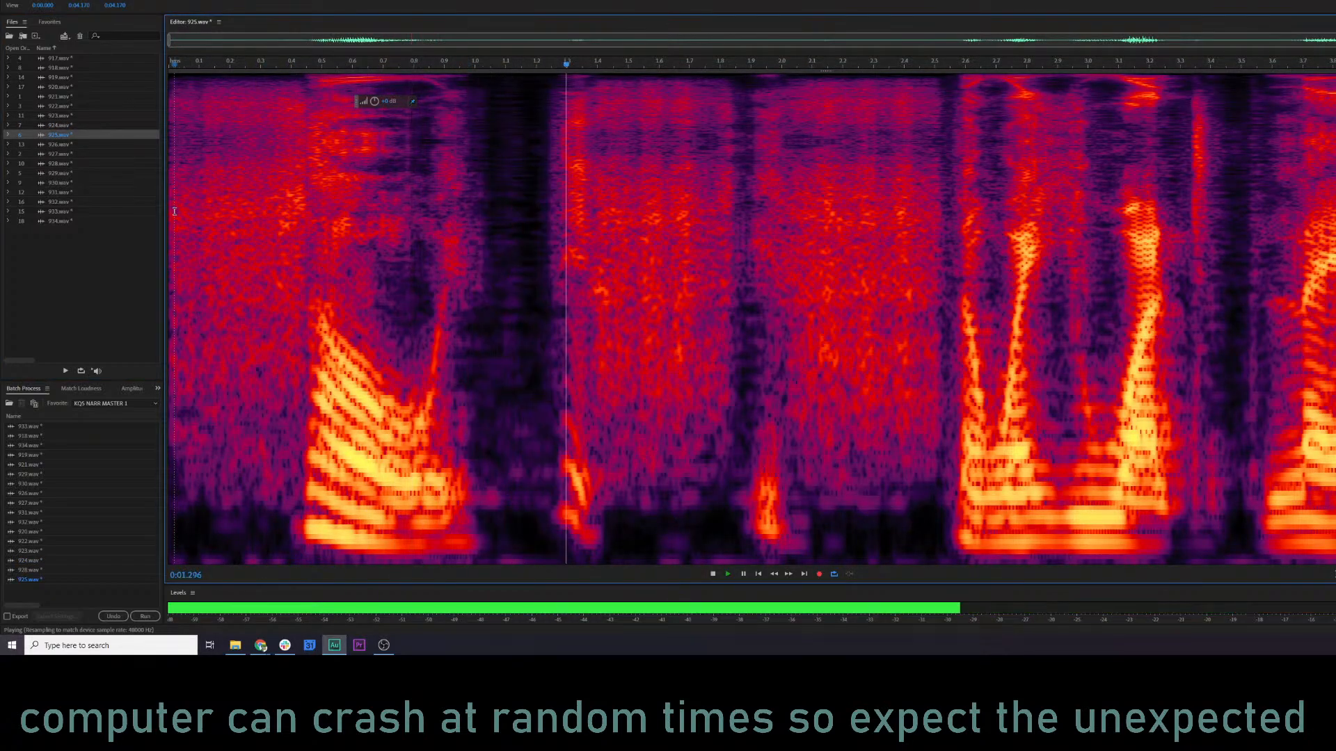
{"action": "key", "text": "space"}
{"action": "key", "text": "ctrl+a"}
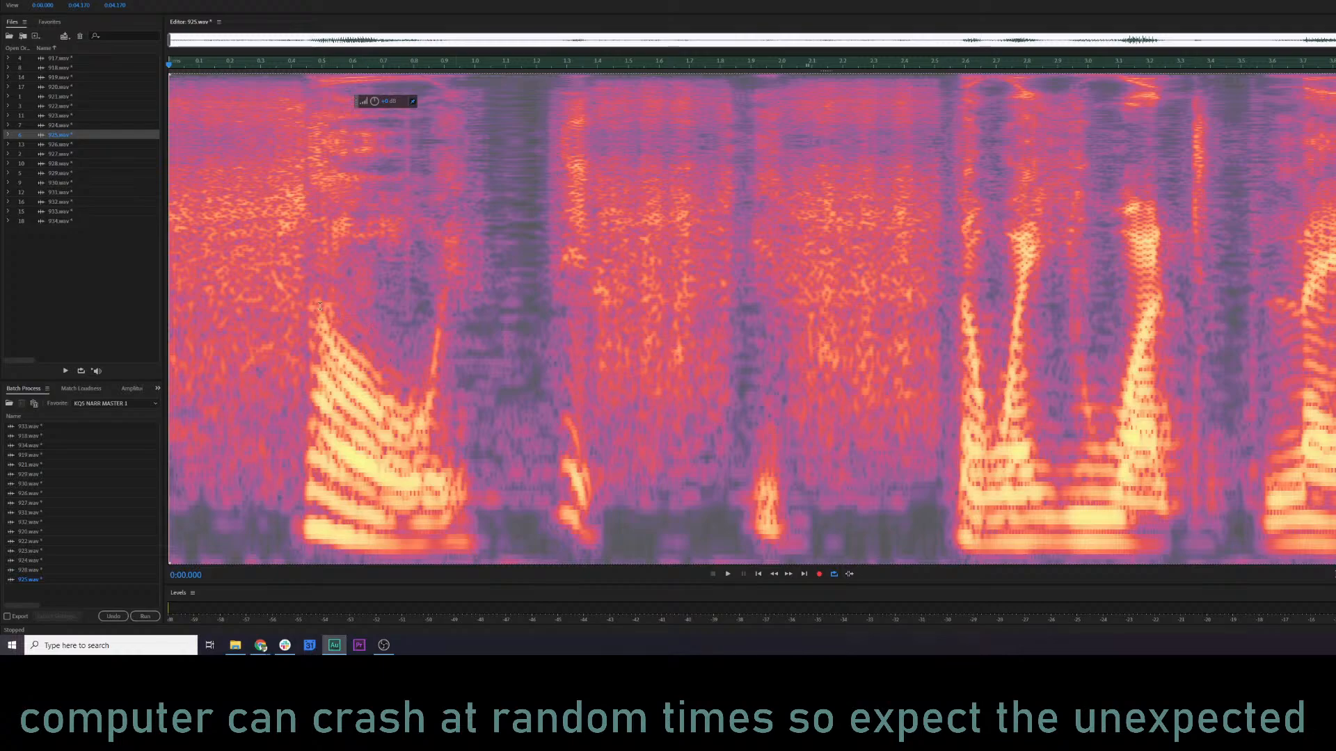
{"action": "left_click", "coordinate": [179, 266]}
{"action": "key", "text": "space"}
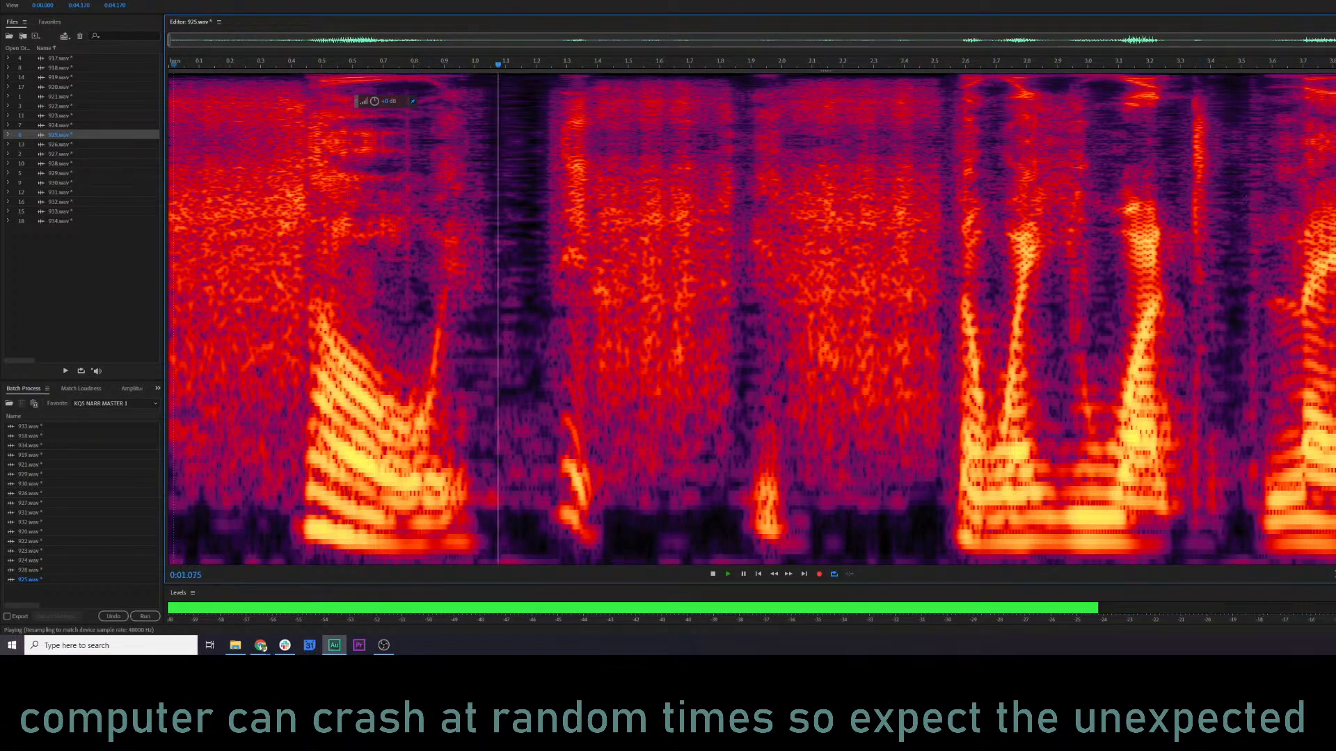
Play the unmastered 925.wav from its start, and restore one processing step to hear it again for comparison.
{"action": "key", "text": "space"}
{"action": "key", "text": "ctrl+a"}
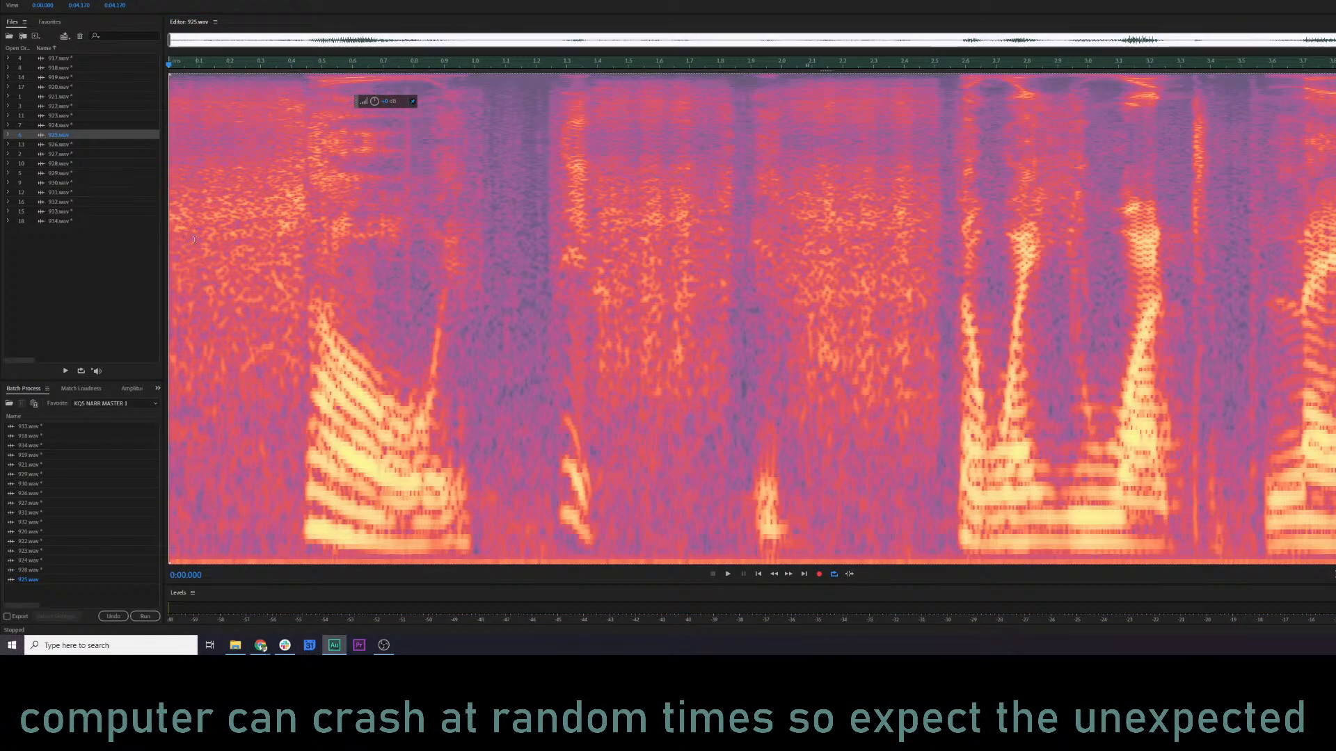
{"action": "left_click", "coordinate": [169, 237]}
{"action": "key", "text": "space"}
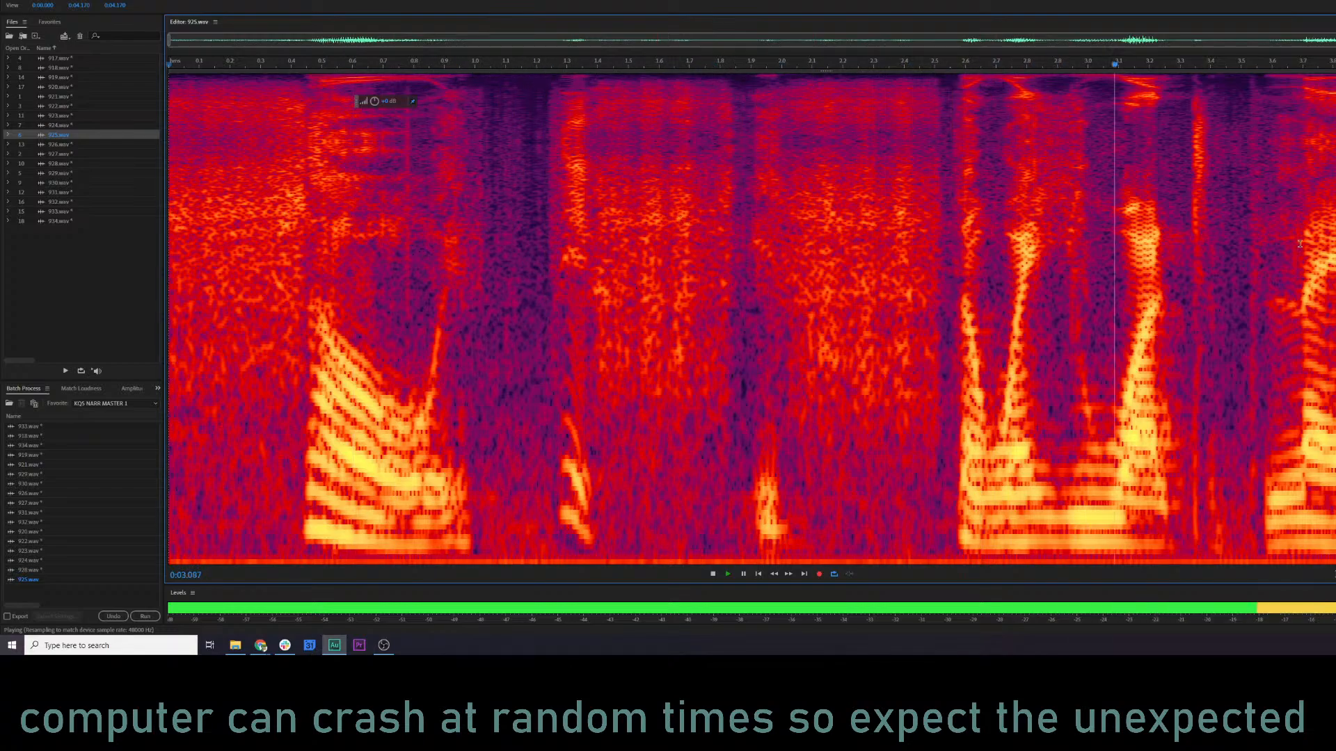
{"action": "key", "text": "space"}
{"action": "key", "text": "ctrl+a"}
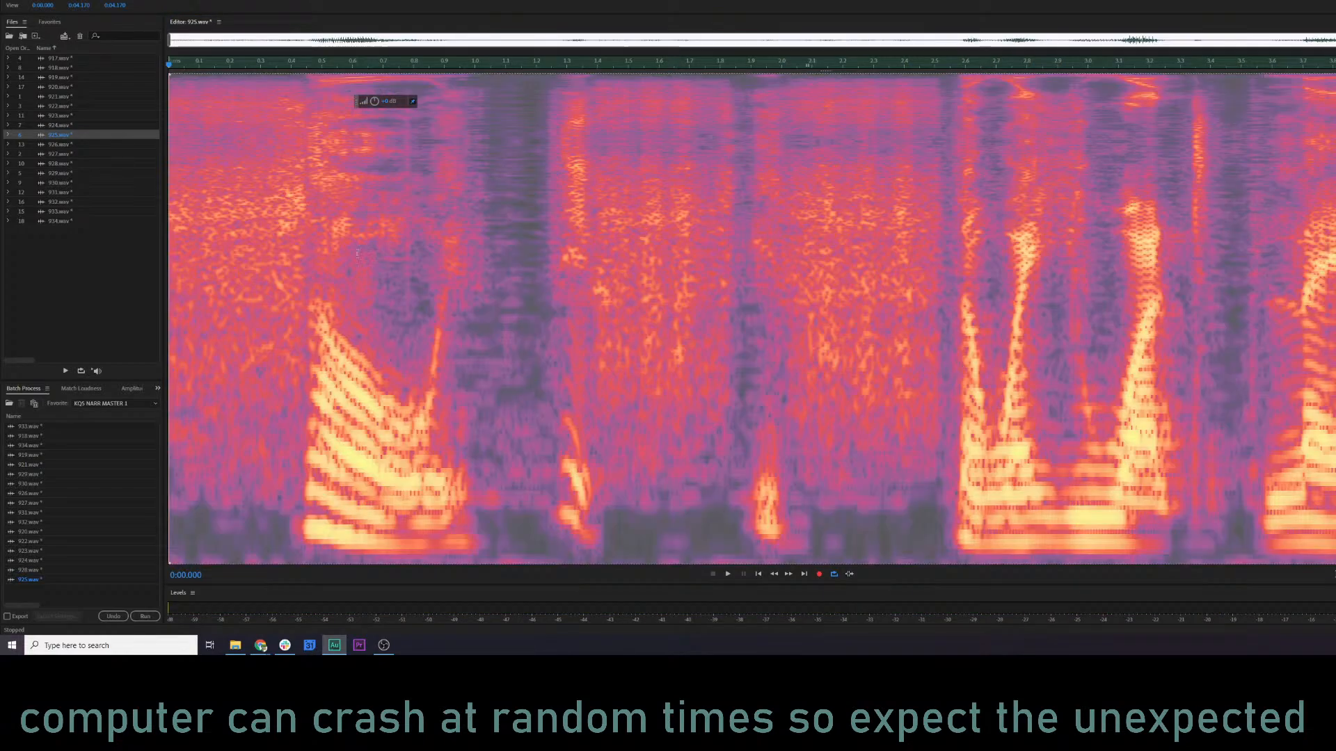
{"action": "left_click", "coordinate": [189, 243]}
{"action": "key", "text": "space"}
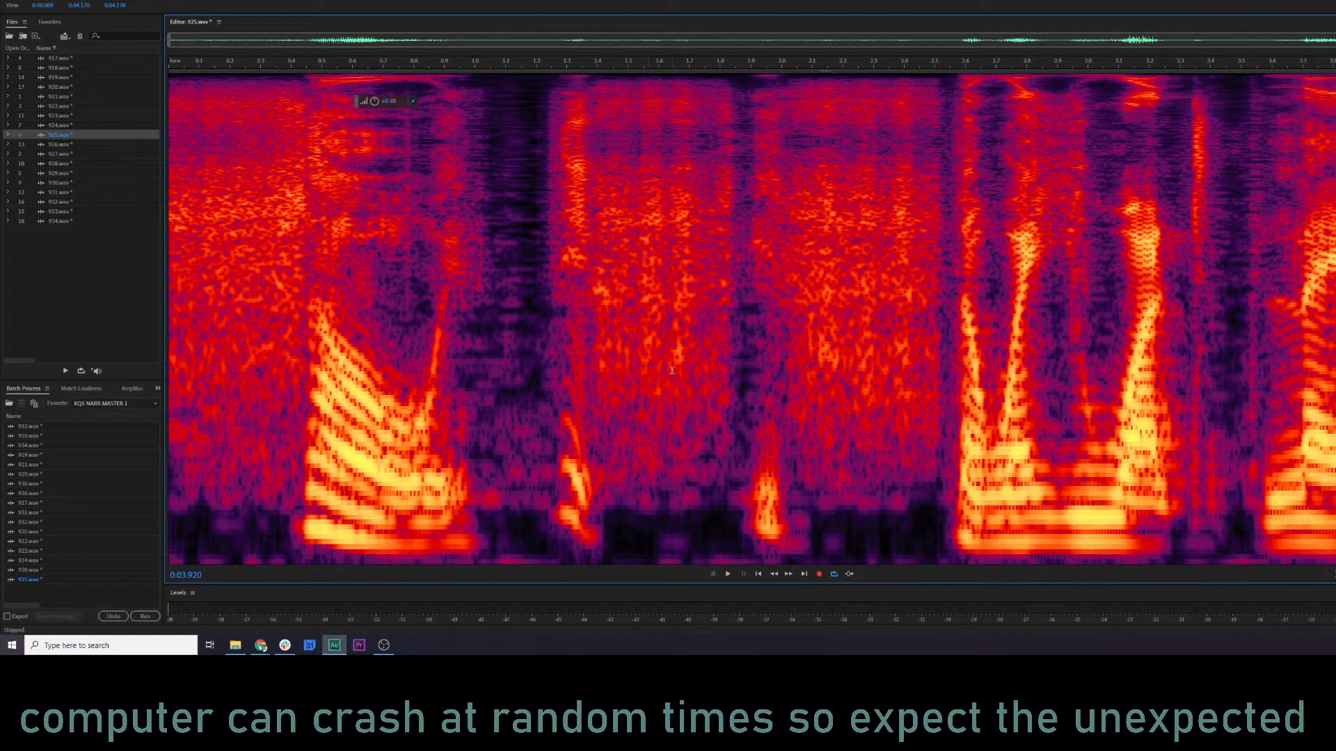
Play 925.wav, apply RX 7 De-click to the short spot at about 0.76 s, and replay the line.
{"action": "key", "text": "space"}
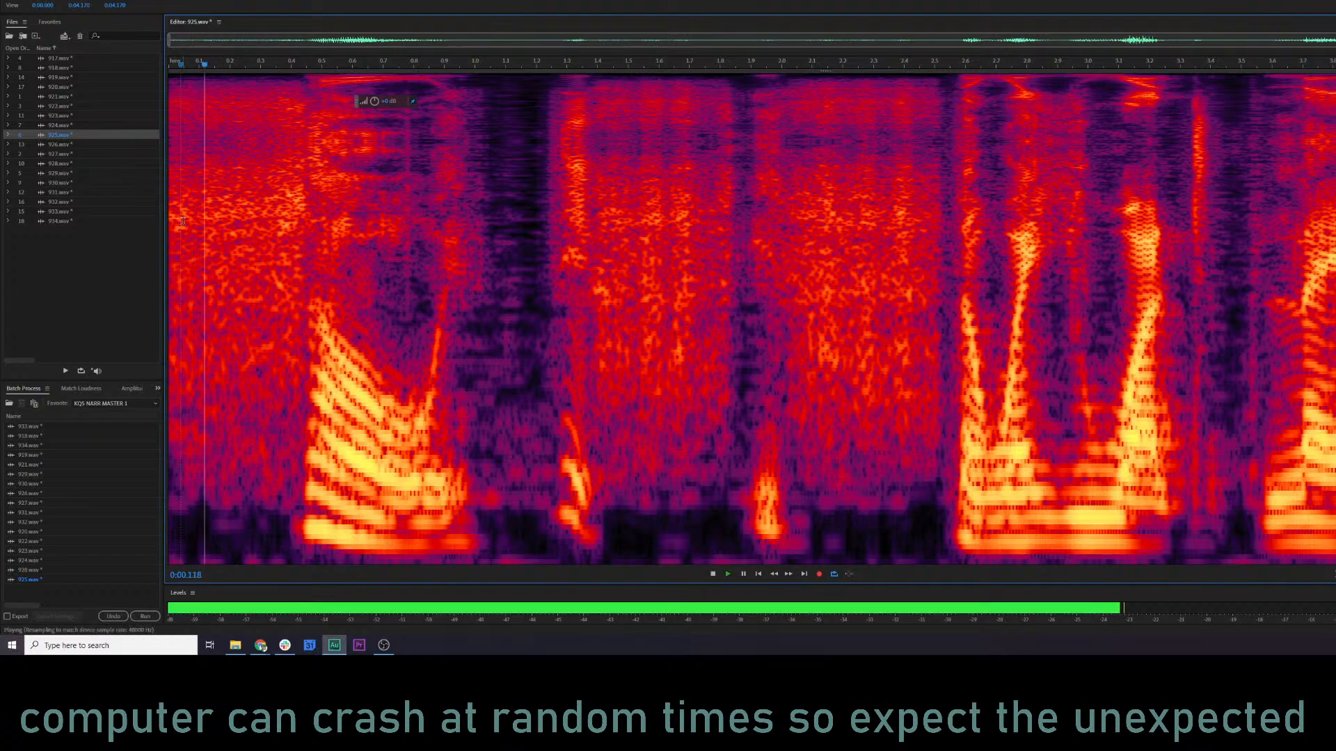
{"action": "left_click_drag", "start_coordinate": [402, 148], "coordinate": [412, 148]}
{"action": "key", "text": "ctrl+r"}
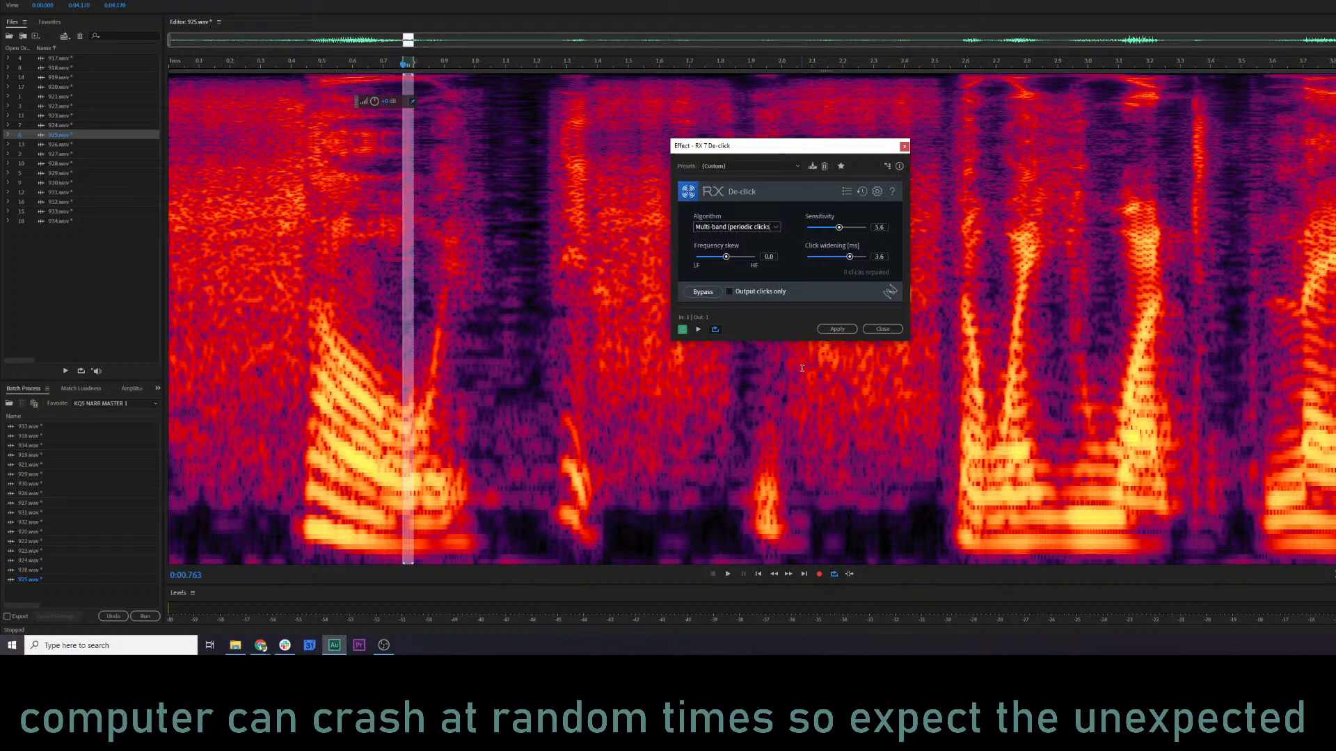
{"action": "left_click", "coordinate": [836, 329]}
{"action": "key", "text": "space"}
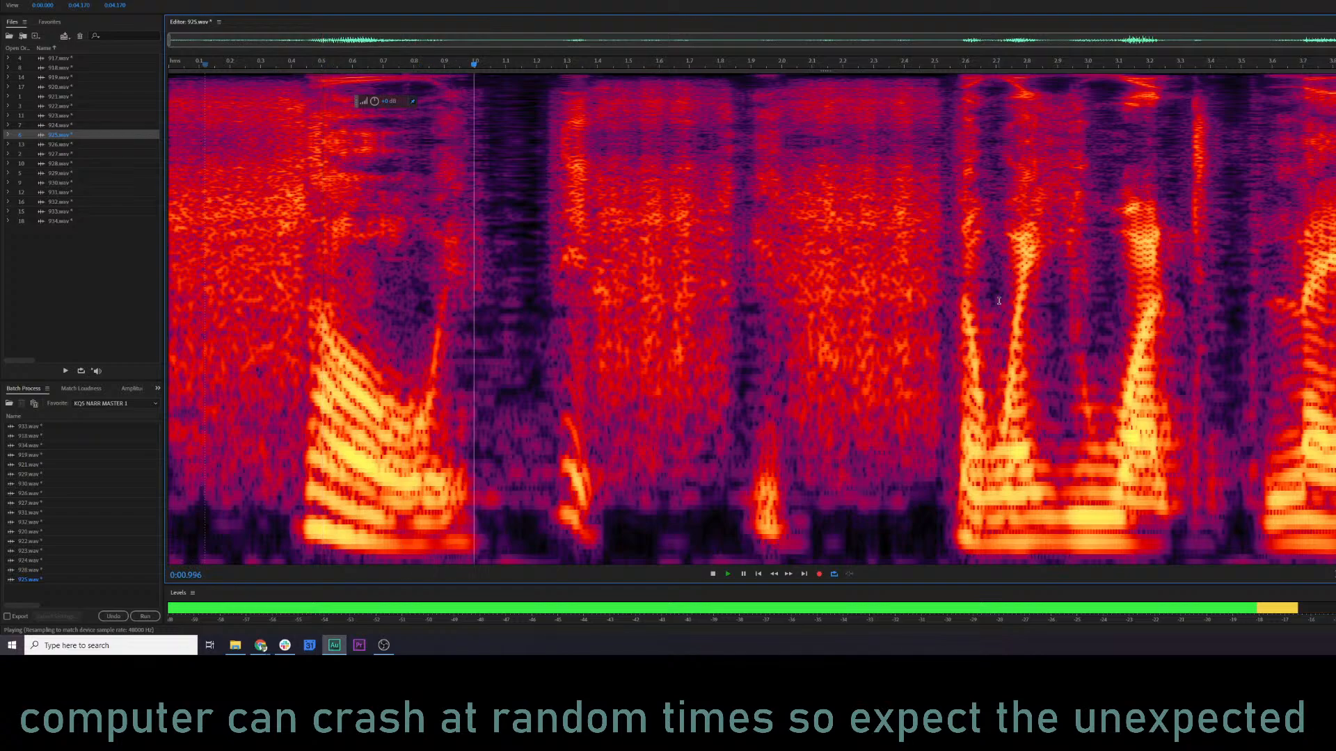
Preview 925.wav through the Parametric Equalizer, lower band 1 slightly to about 5 dB, raise band 4, and apply the equalizer.
{"action": "key", "text": "e"}
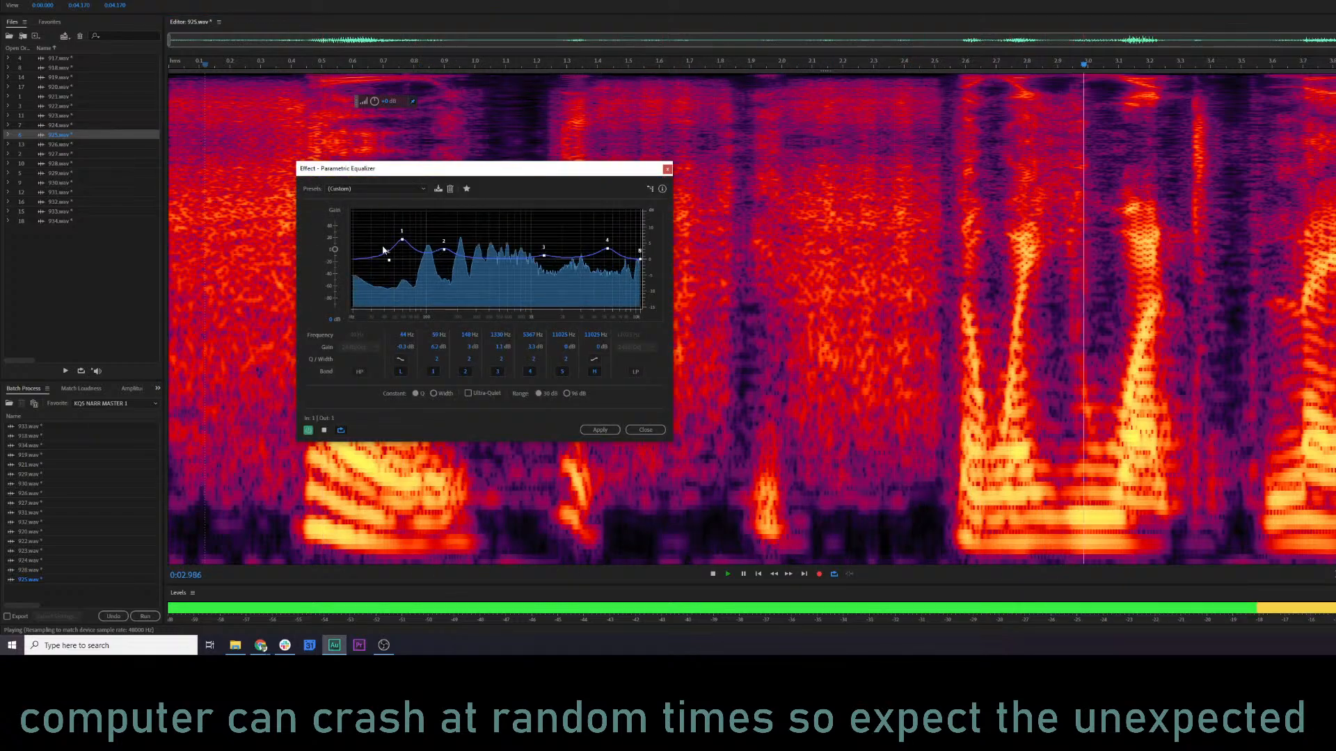
{"action": "left_click_drag", "start_coordinate": [402, 239], "coordinate": [402, 243]}
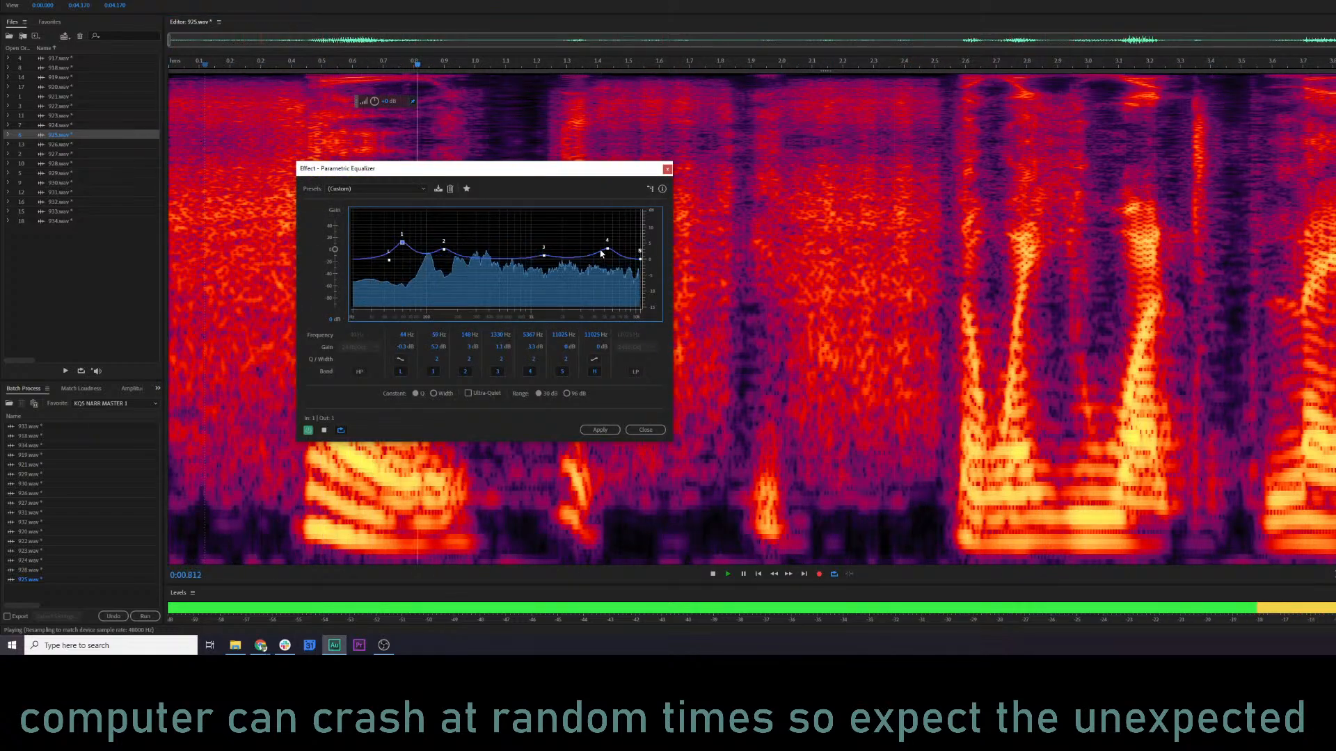
{"action": "left_click_drag", "start_coordinate": [606, 248], "coordinate": [606, 240]}
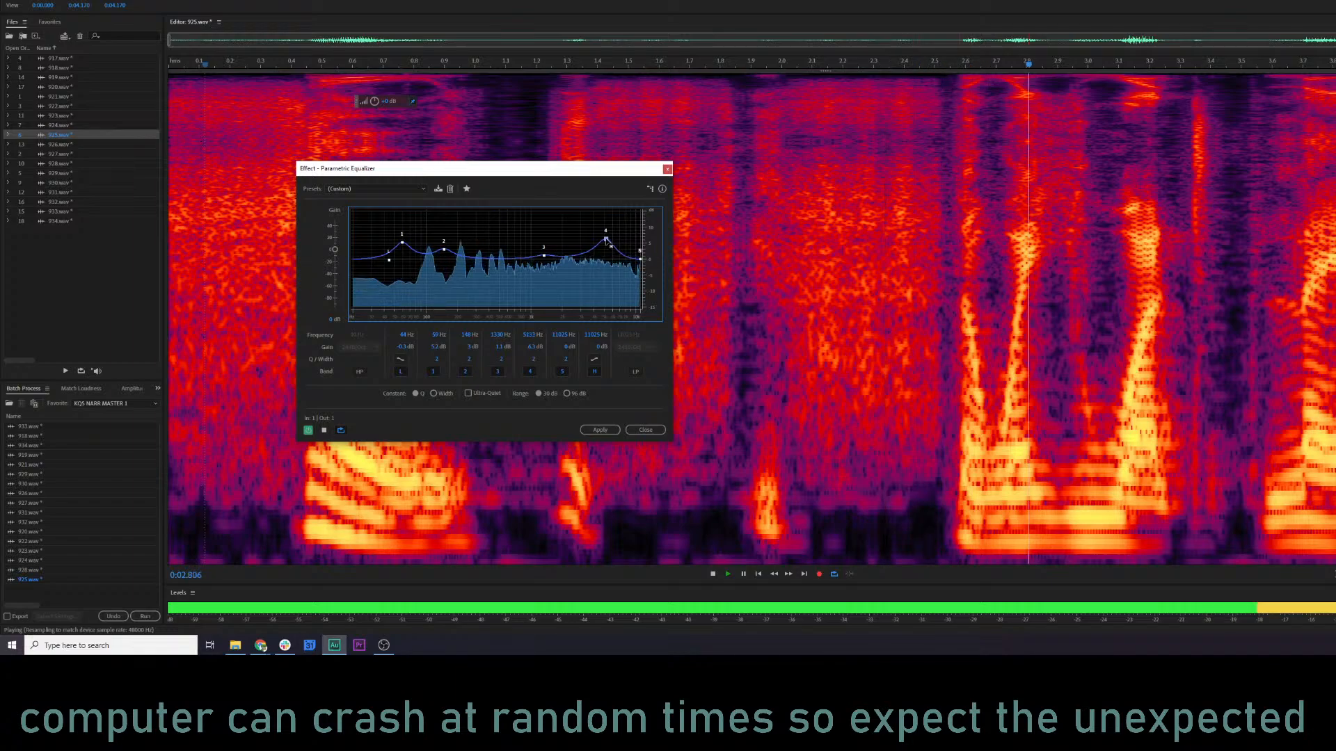
{"action": "left_click", "coordinate": [599, 429]}
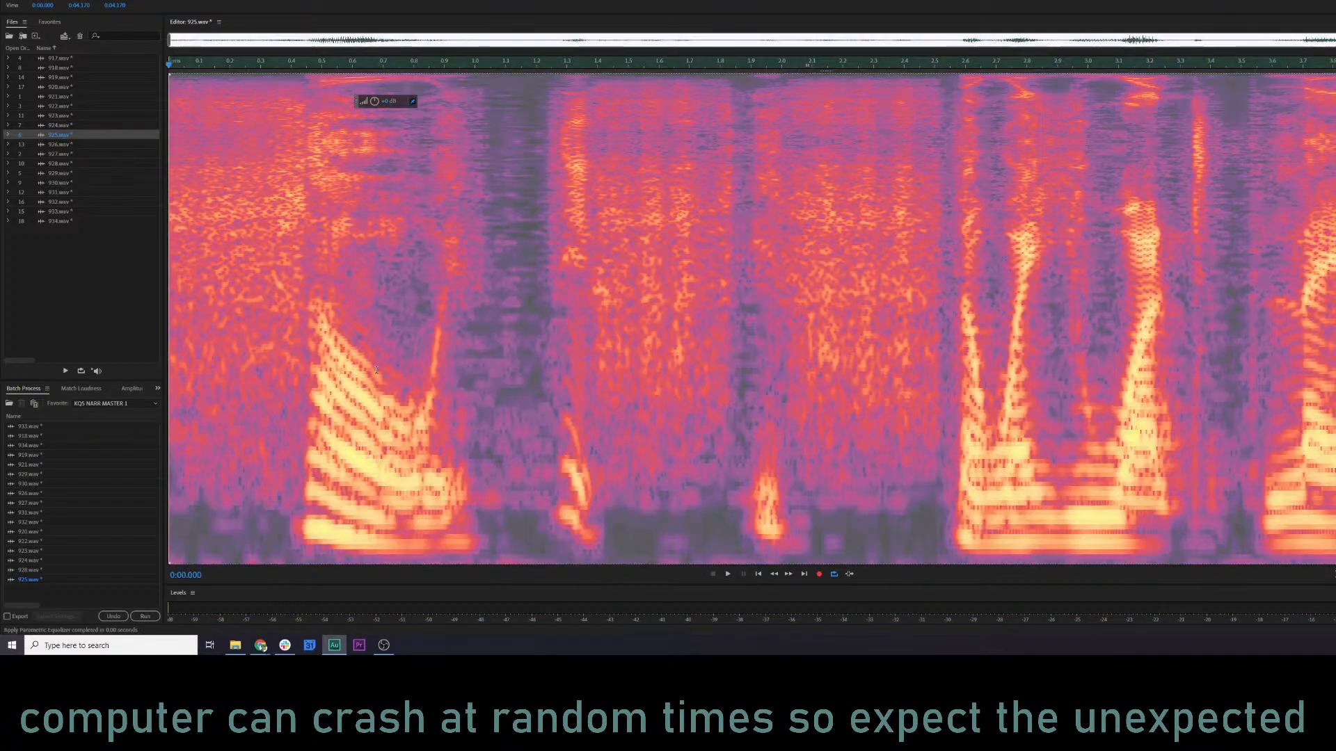
{"action": "left_click", "coordinate": [374, 369]}
Open 926.wav and play it from the start, and replay its ending from about 3.35 s.
{"action": "left_click", "coordinate": [54, 144]}
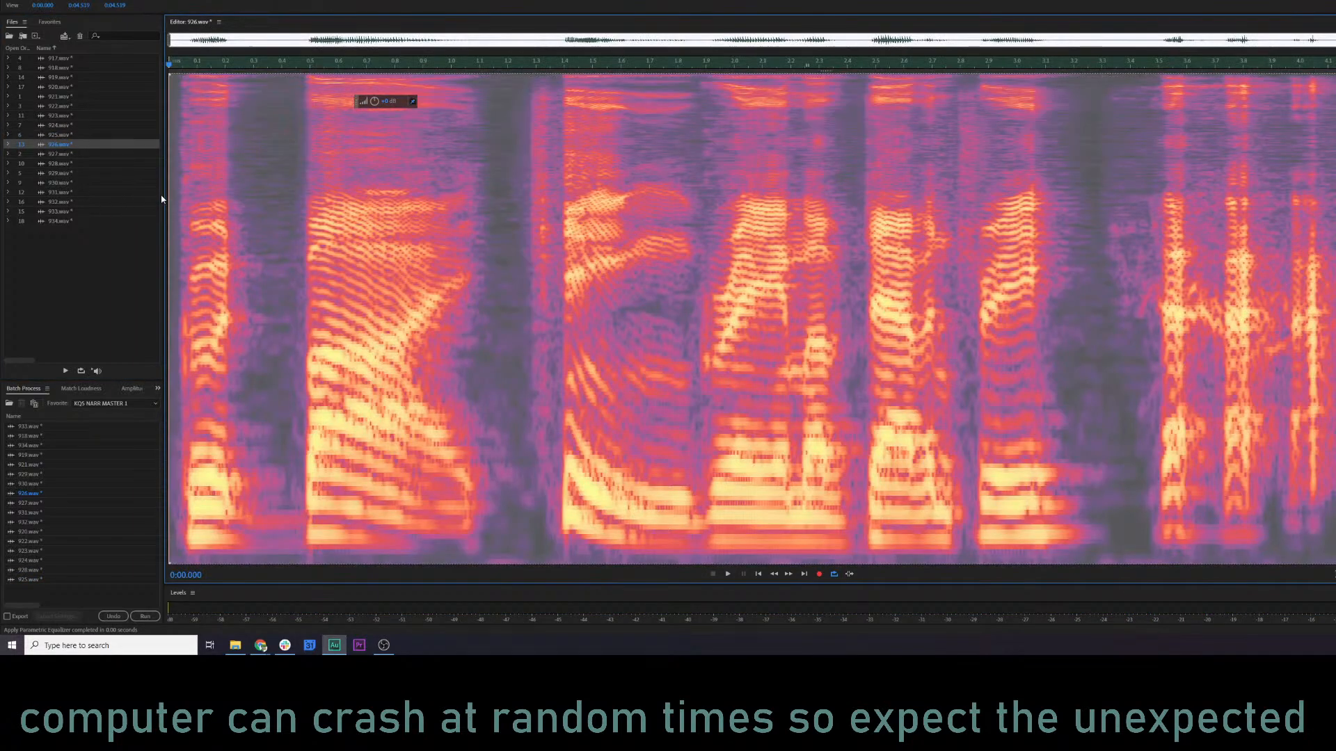
{"action": "key", "text": "space"}
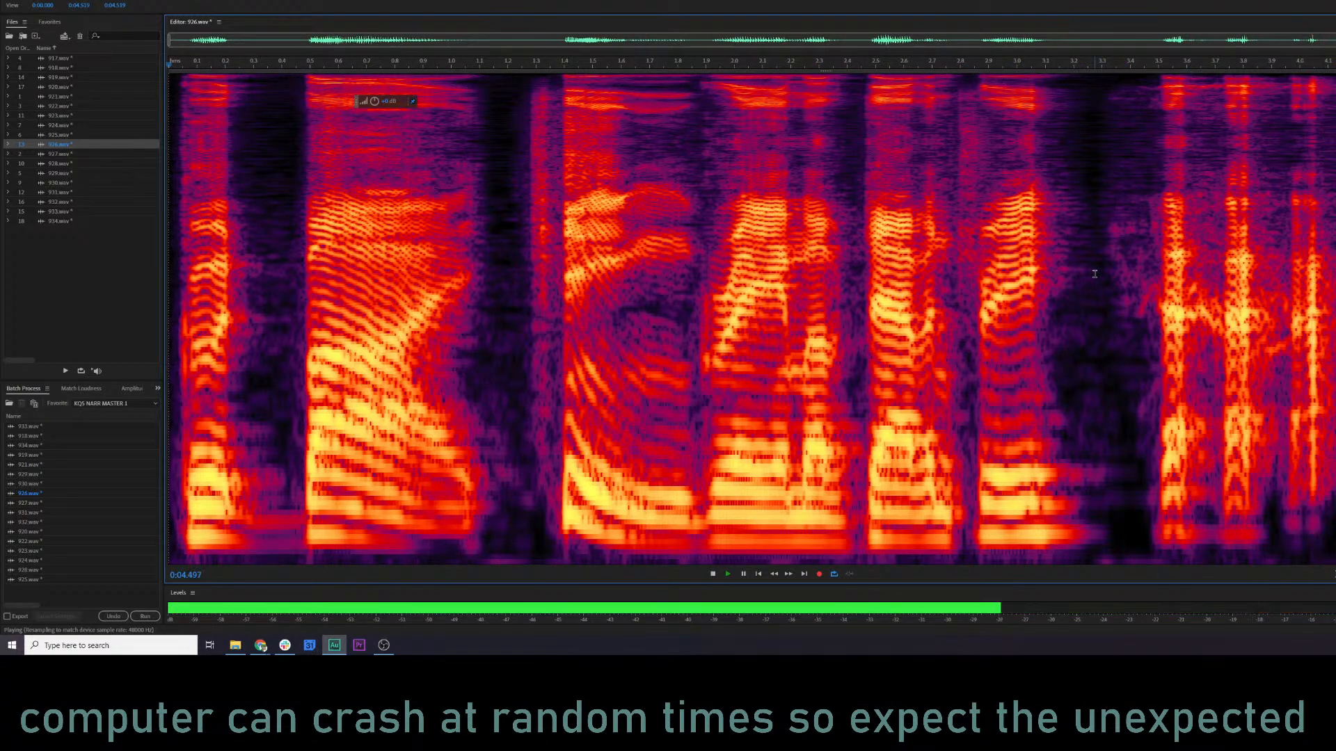
{"action": "key", "text": "space"}
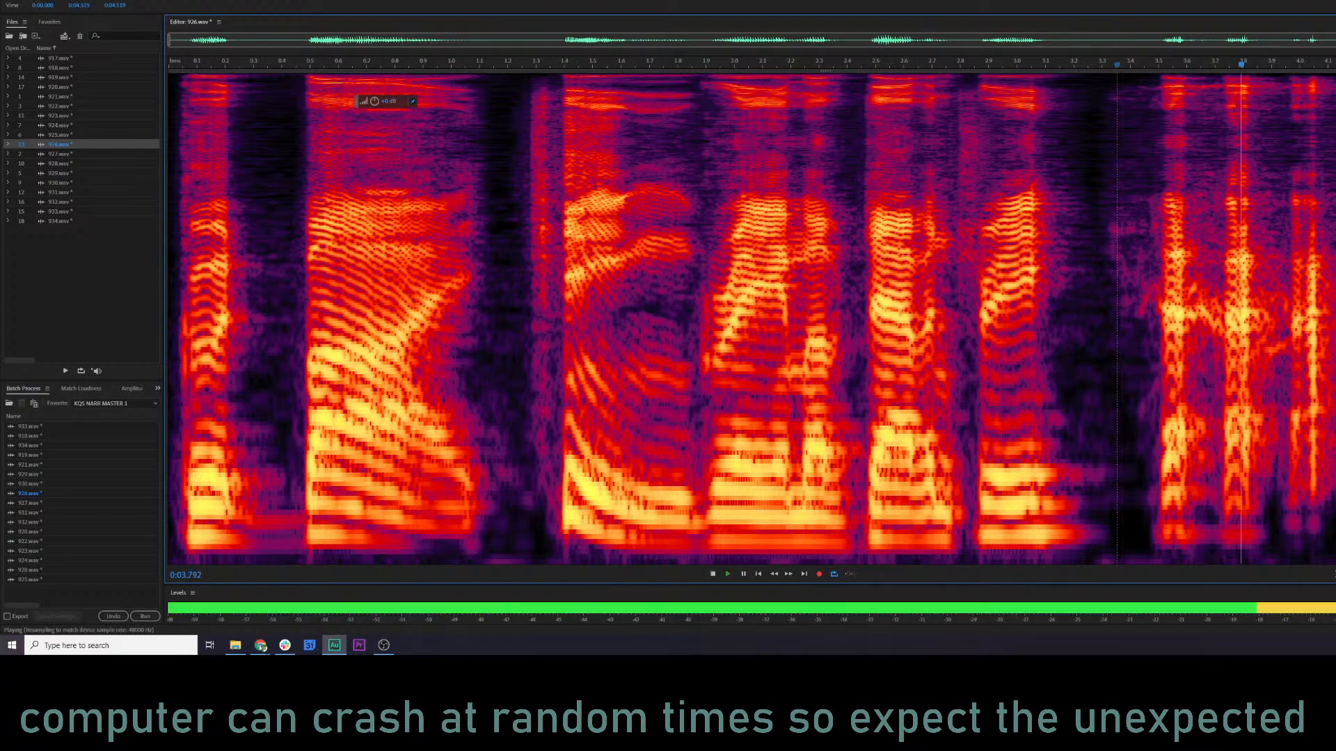
{"action": "key", "text": "space"}
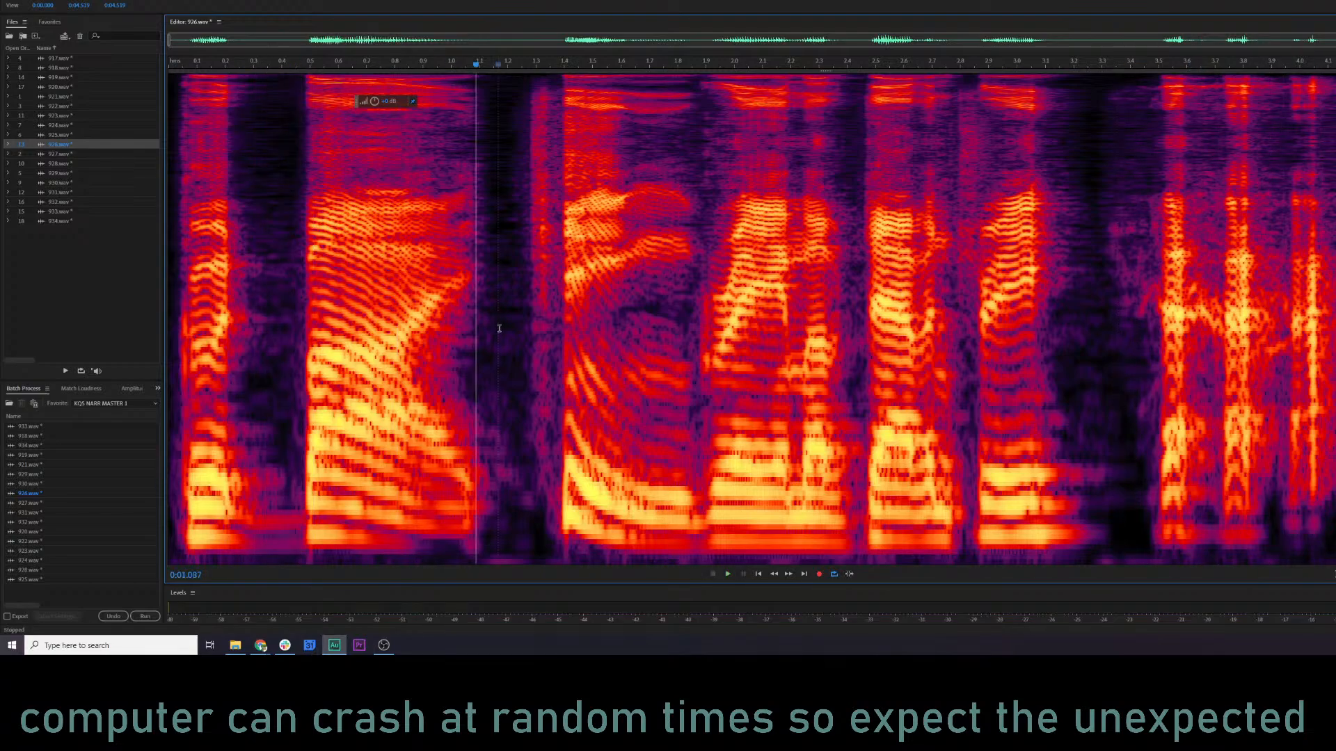
Preview 926.wav through the Parametric Equalizer, raising band 1 to about 7.2 dB and band 2 to about 6.2 dB at 145 Hz.
{"action": "key", "text": "ctrl+e"}
{"action": "key", "text": "space"}
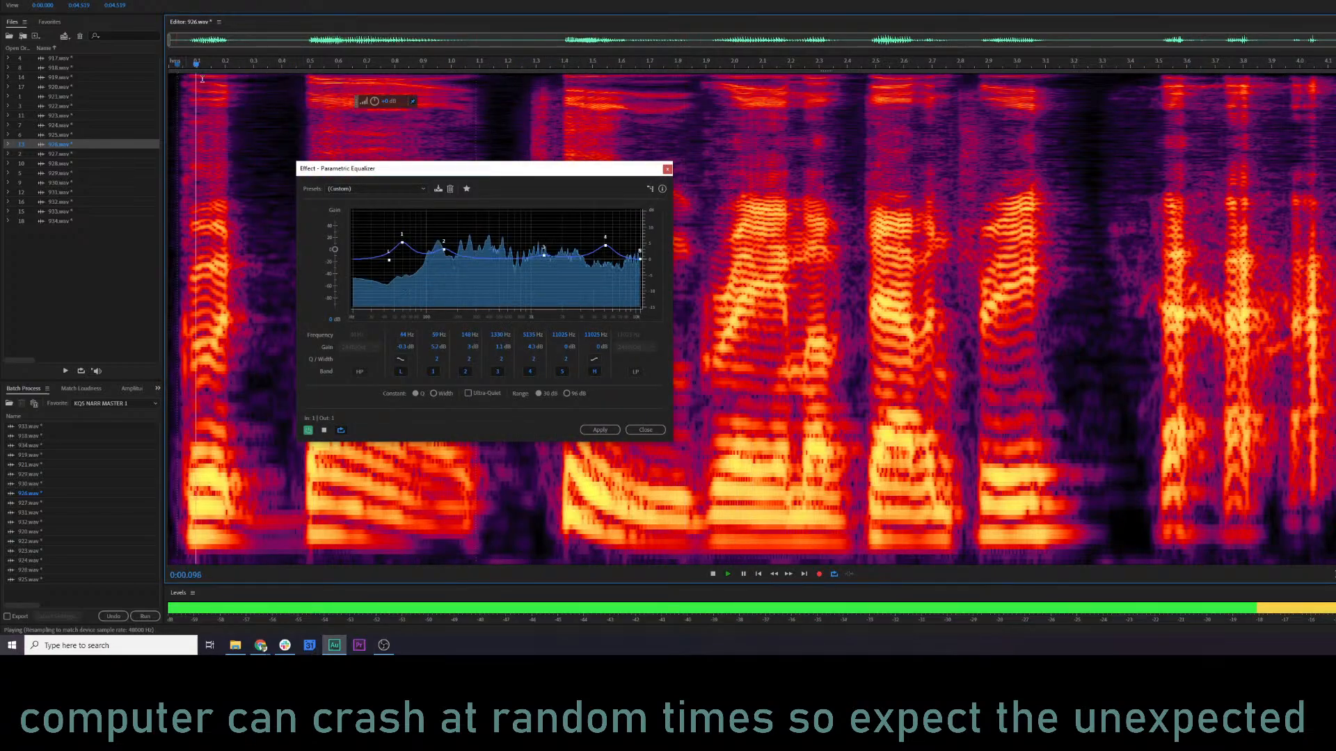
{"action": "key", "text": "space"}
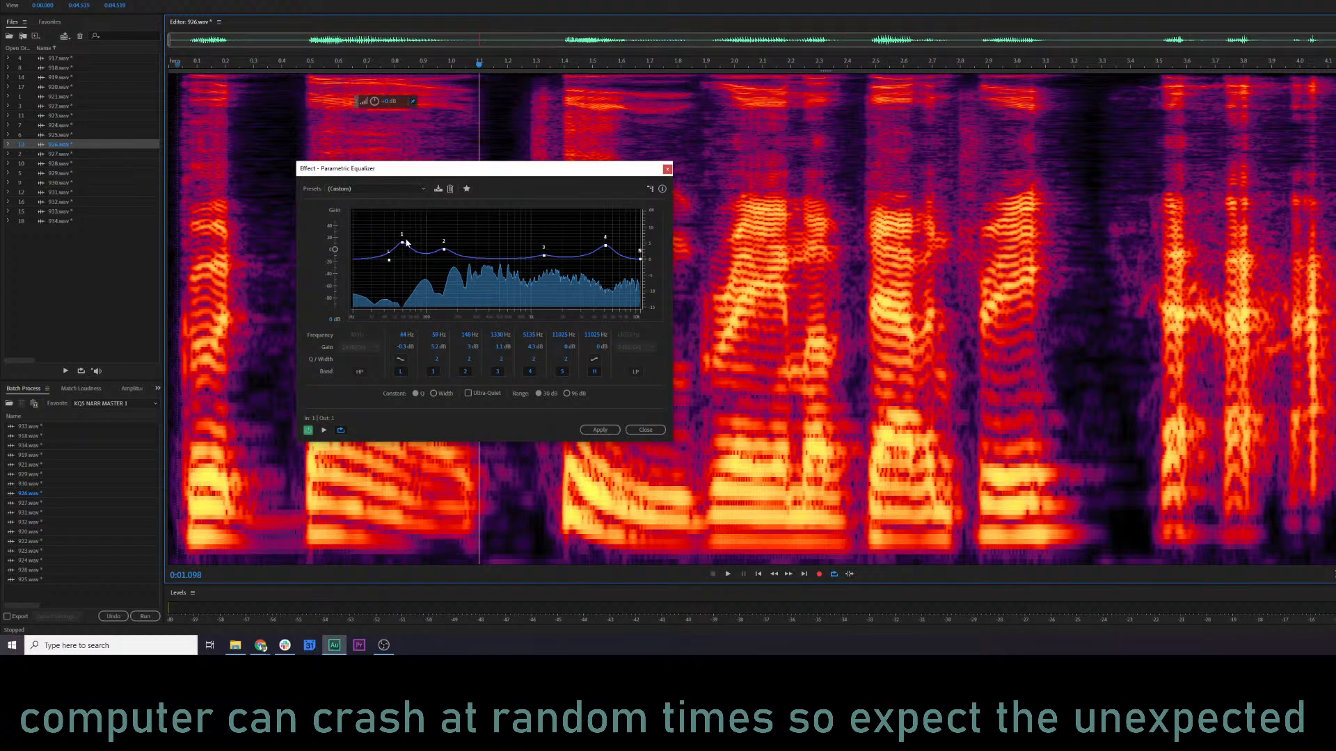
{"action": "left_click_drag", "start_coordinate": [402, 243], "coordinate": [400, 236]}
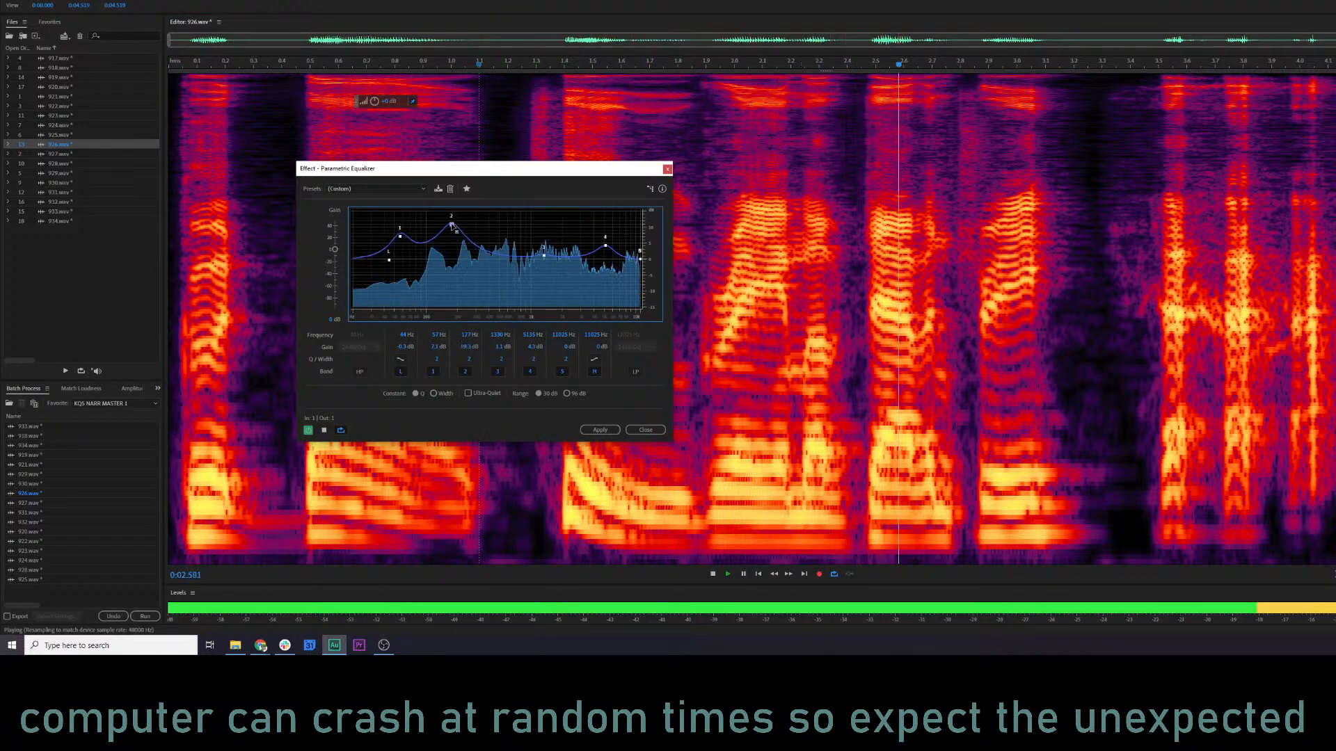
{"action": "left_click_drag", "start_coordinate": [452, 225], "coordinate": [444, 244]}
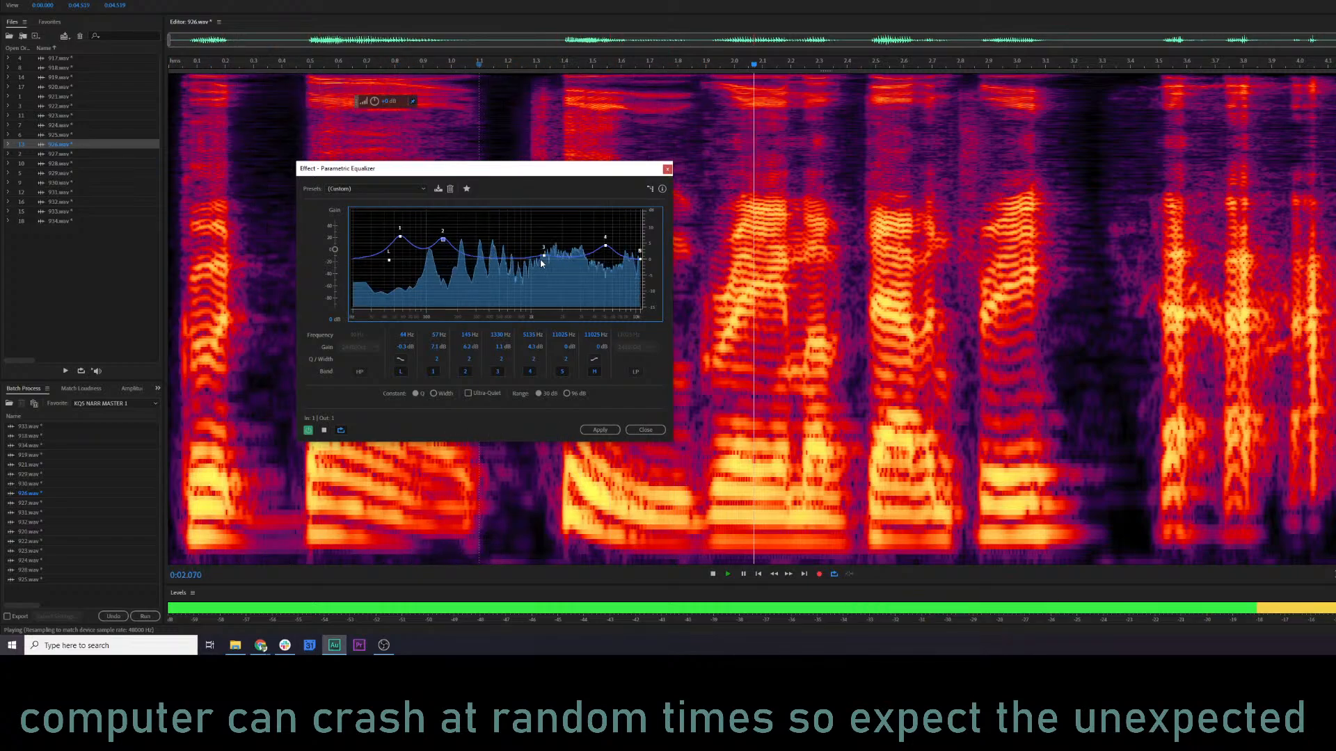
Keep previewing 926.wav while setting equalizer band 4 to about 4.4 dB and band 3 to about -1.9 dB.
{"action": "key", "text": "space"}
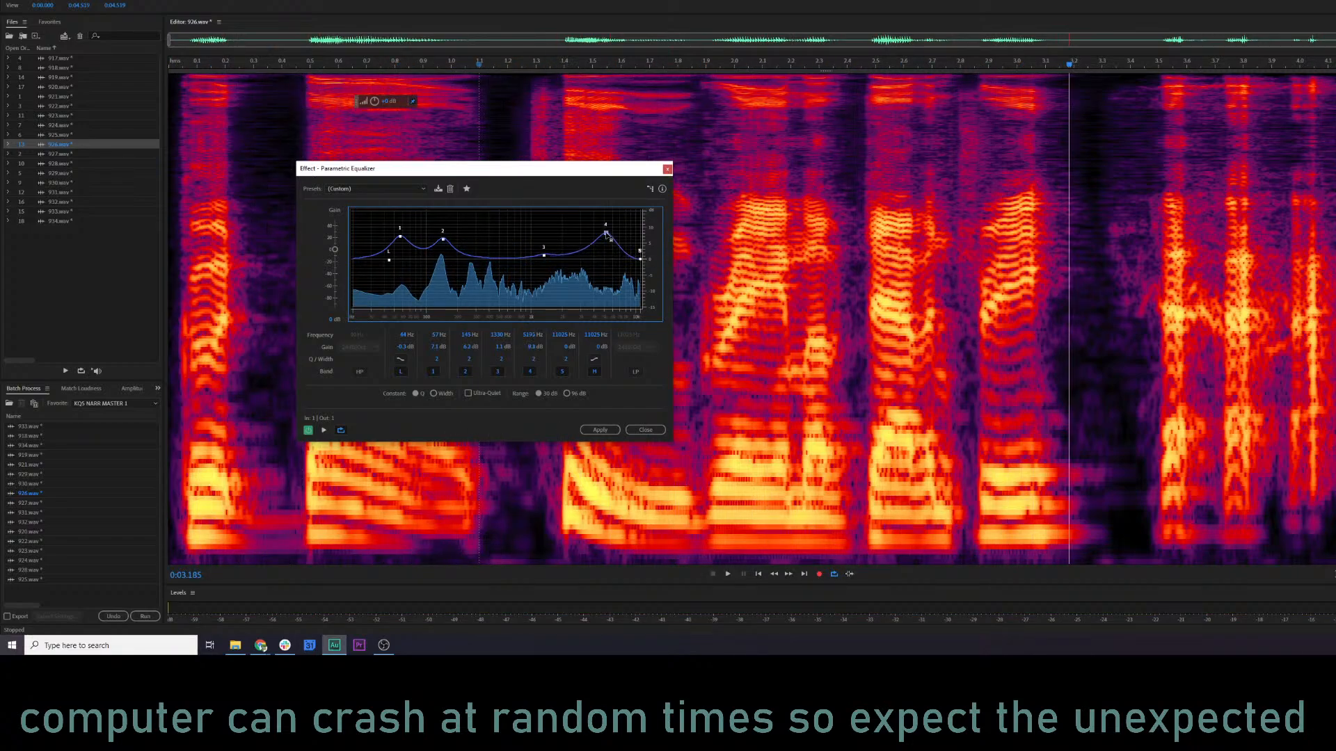
{"action": "key", "text": "space"}
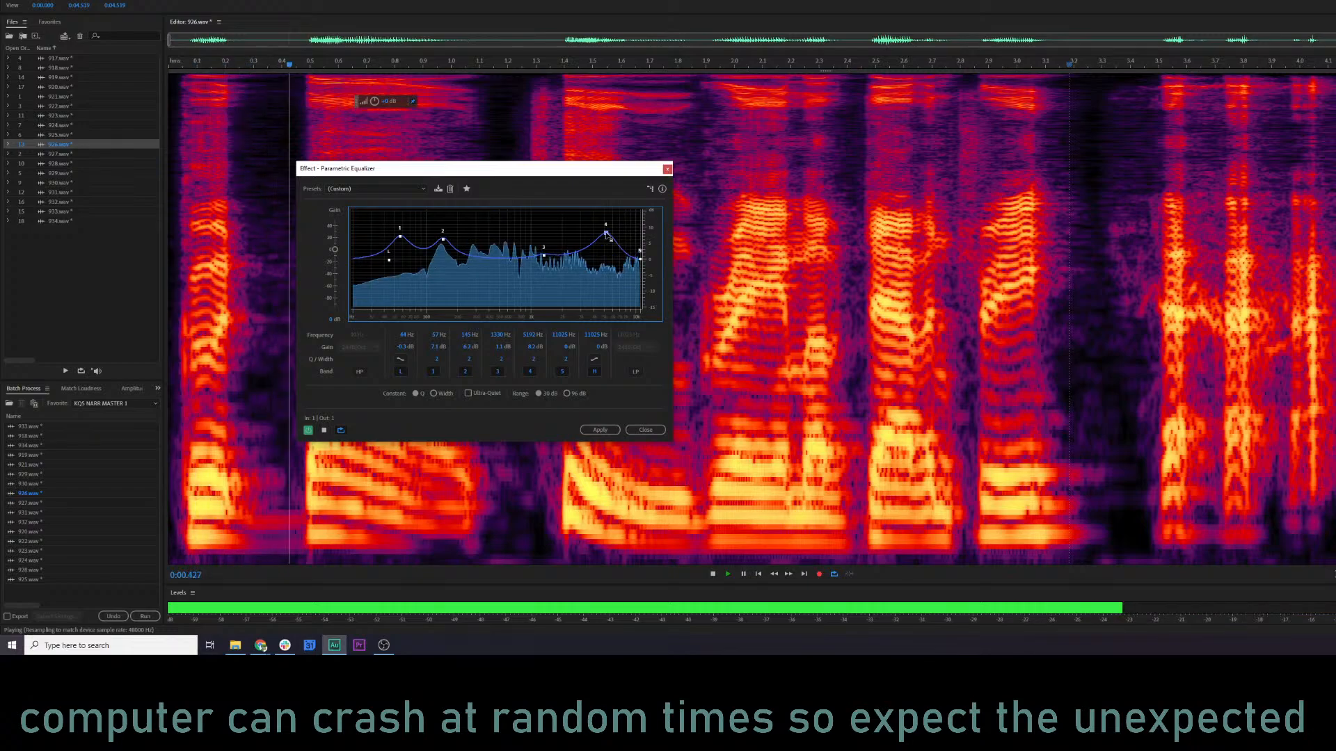
{"action": "left_click_drag", "start_coordinate": [606, 234], "coordinate": [543, 266]}
{"action": "key", "text": "space"}
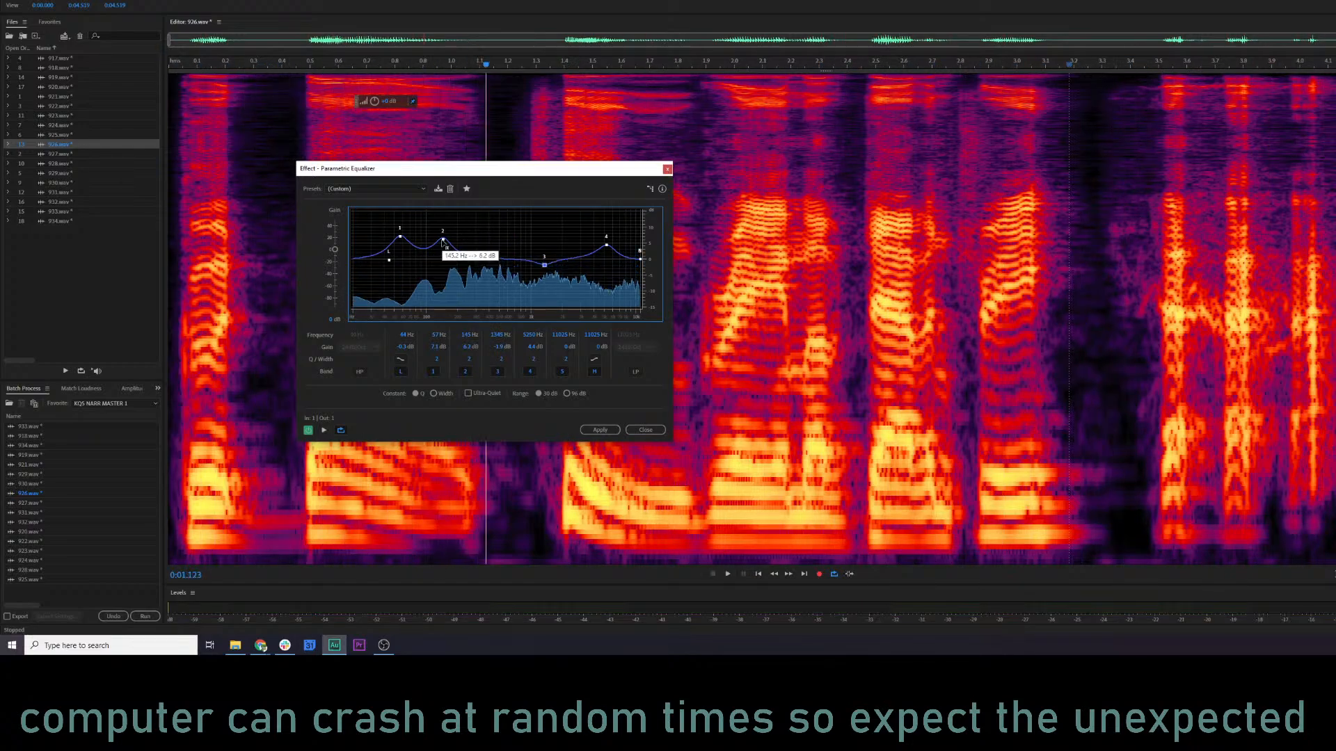
Preview the first 1.3 s of 926.wav in isolation and move equalizer band 2 to about 115 Hz at 7.8 dB.
{"action": "left_click_drag", "start_coordinate": [173, 139], "coordinate": [537, 182]}
{"action": "key", "text": "space"}
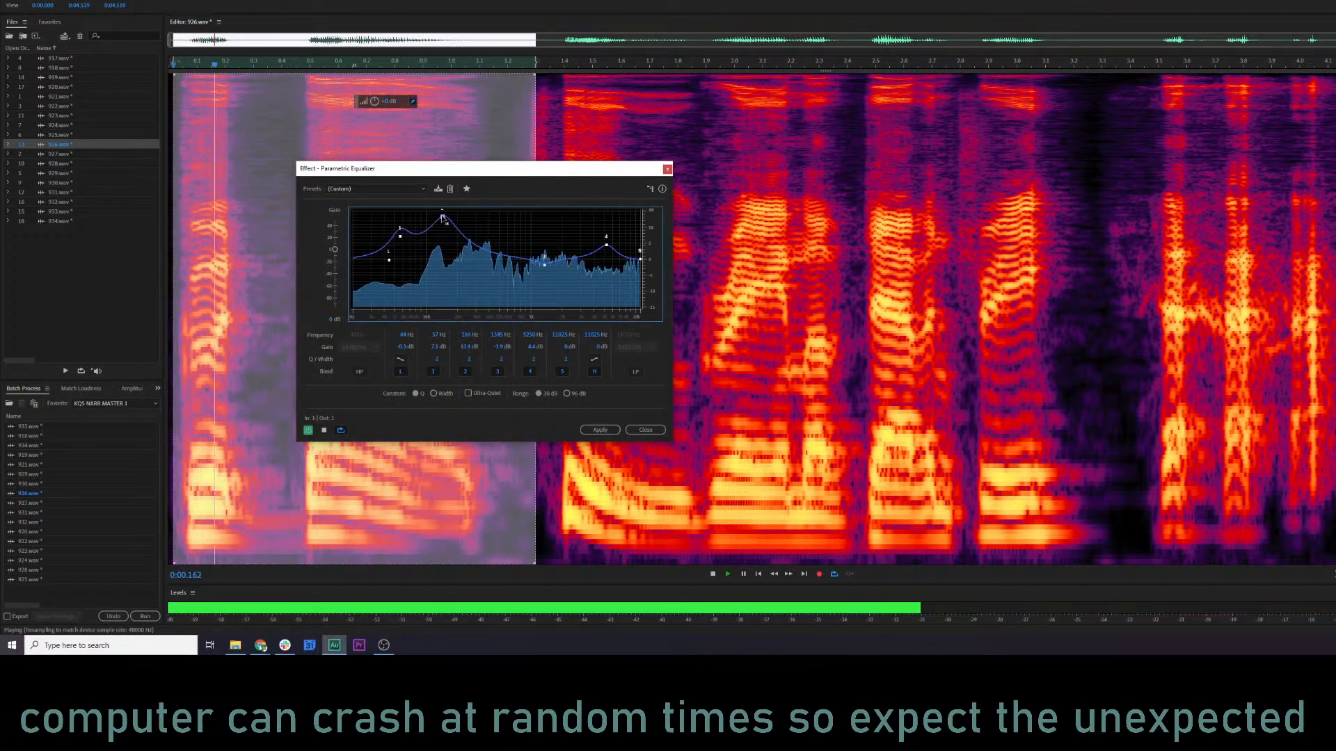
{"action": "left_click_drag", "start_coordinate": [457, 235], "coordinate": [433, 233]}
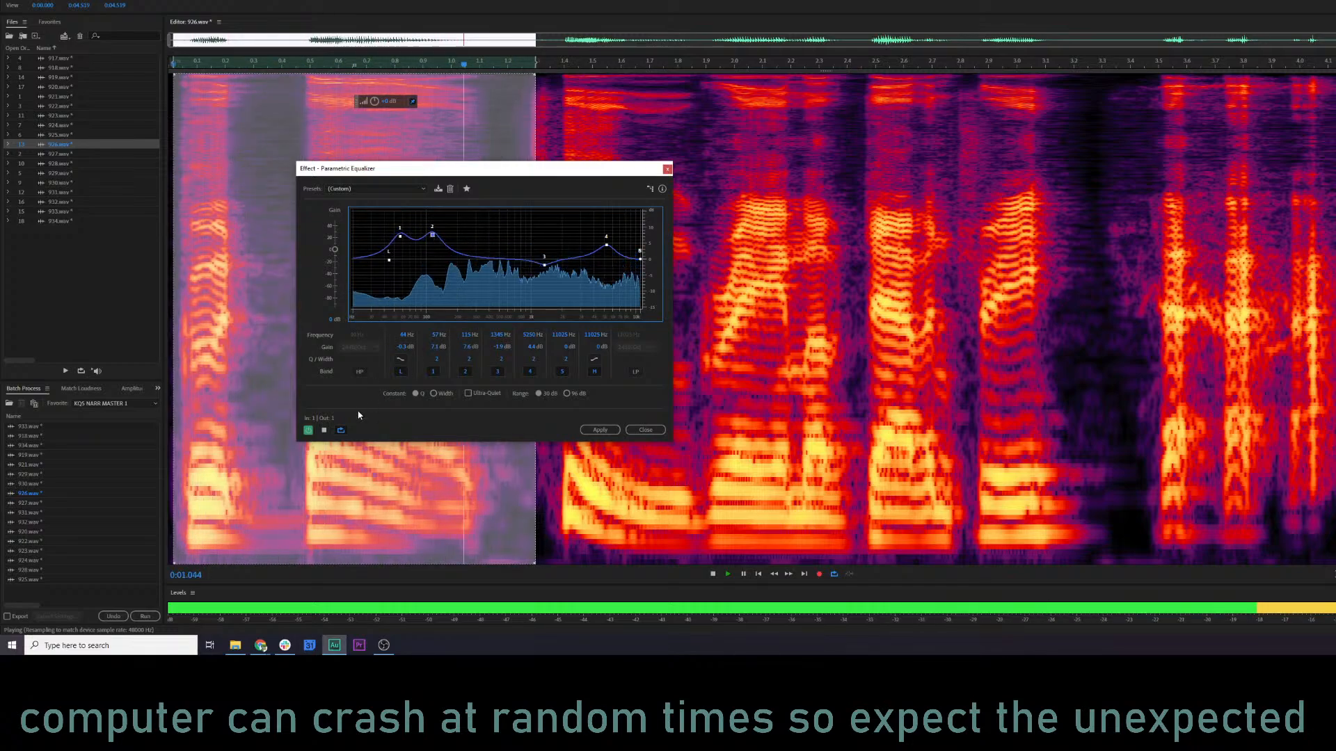
{"action": "key", "text": "space"}
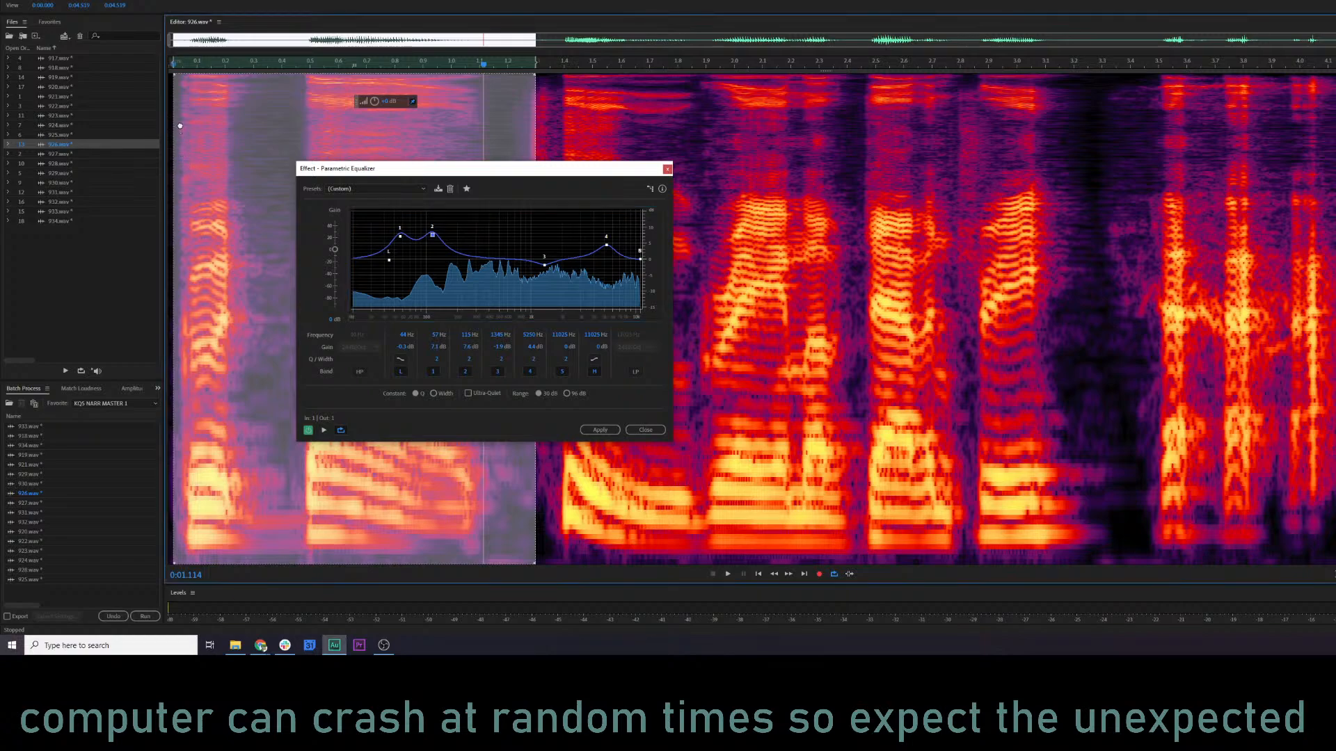
Preview 926.wav from near its start, lower equalizer band 2 slightly, and apply the equalizer to the file.
{"action": "left_click", "coordinate": [186, 68]}
{"action": "key", "text": "space"}
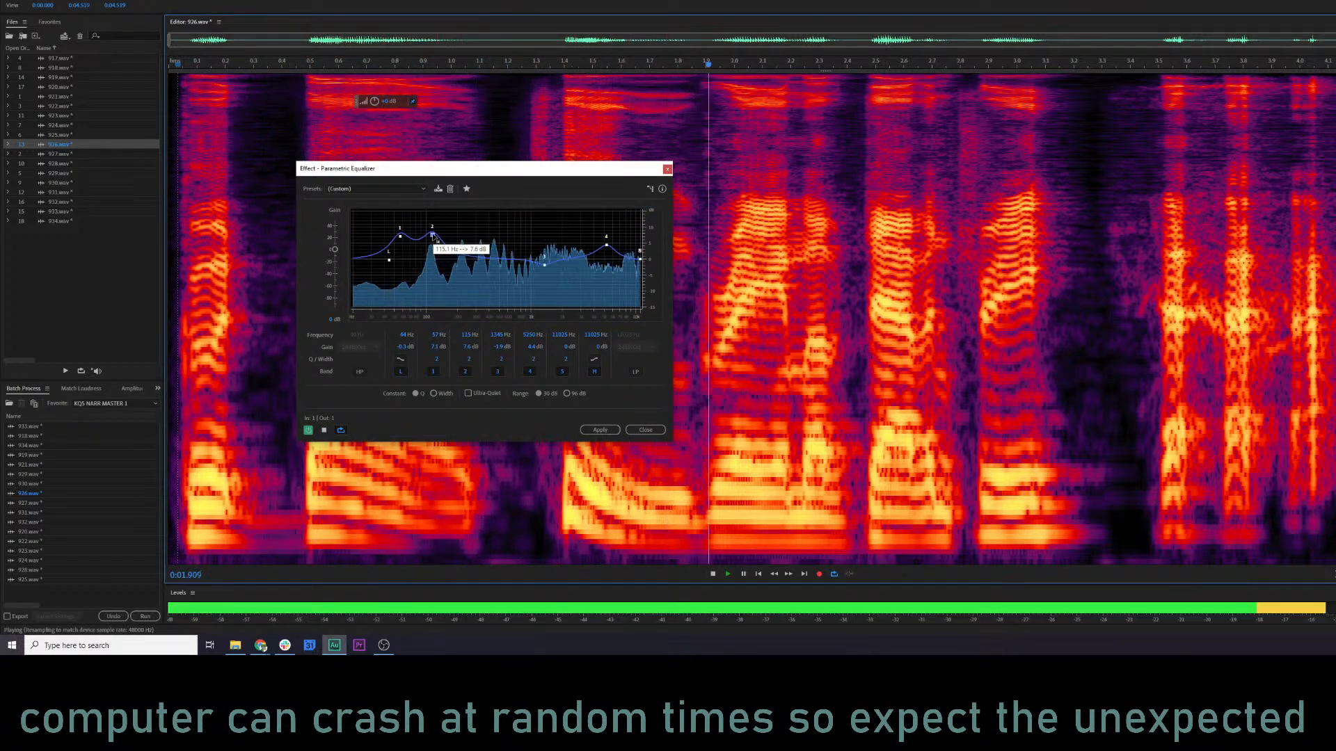
{"action": "left_click_drag", "start_coordinate": [432, 235], "coordinate": [432, 240]}
{"action": "key", "text": "space"}
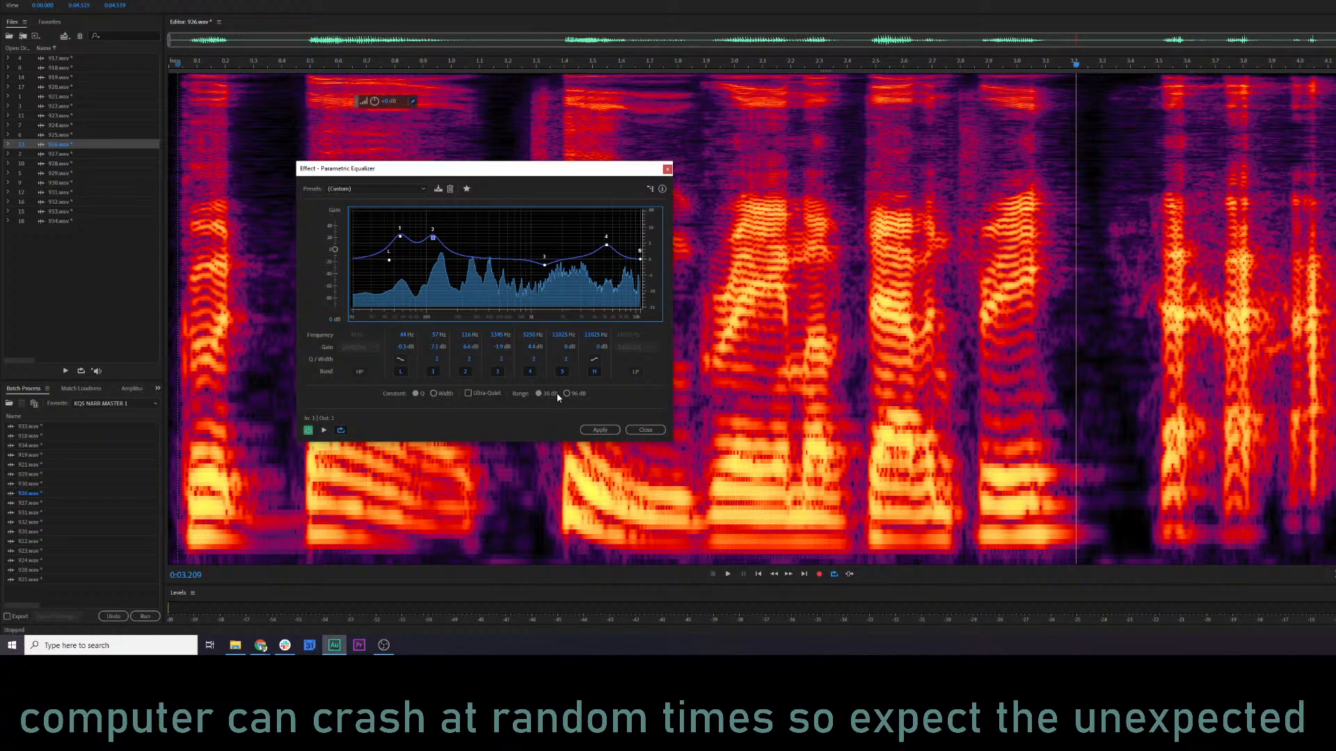
{"action": "left_click", "coordinate": [598, 430]}
Play the equalized 926.wav from its start, open 927.wav briefly, and return to 926.wav to recheck it.
{"action": "left_click", "coordinate": [178, 229]}
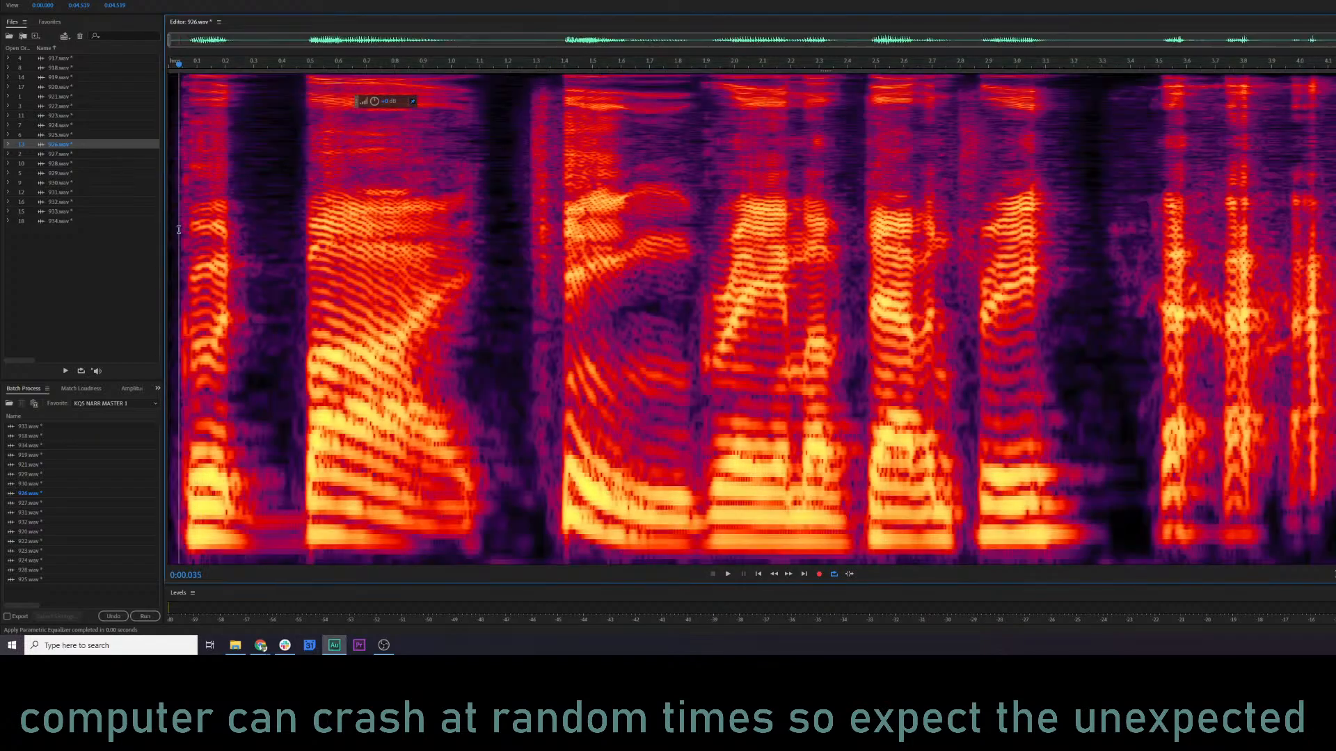
{"action": "key", "text": "space"}
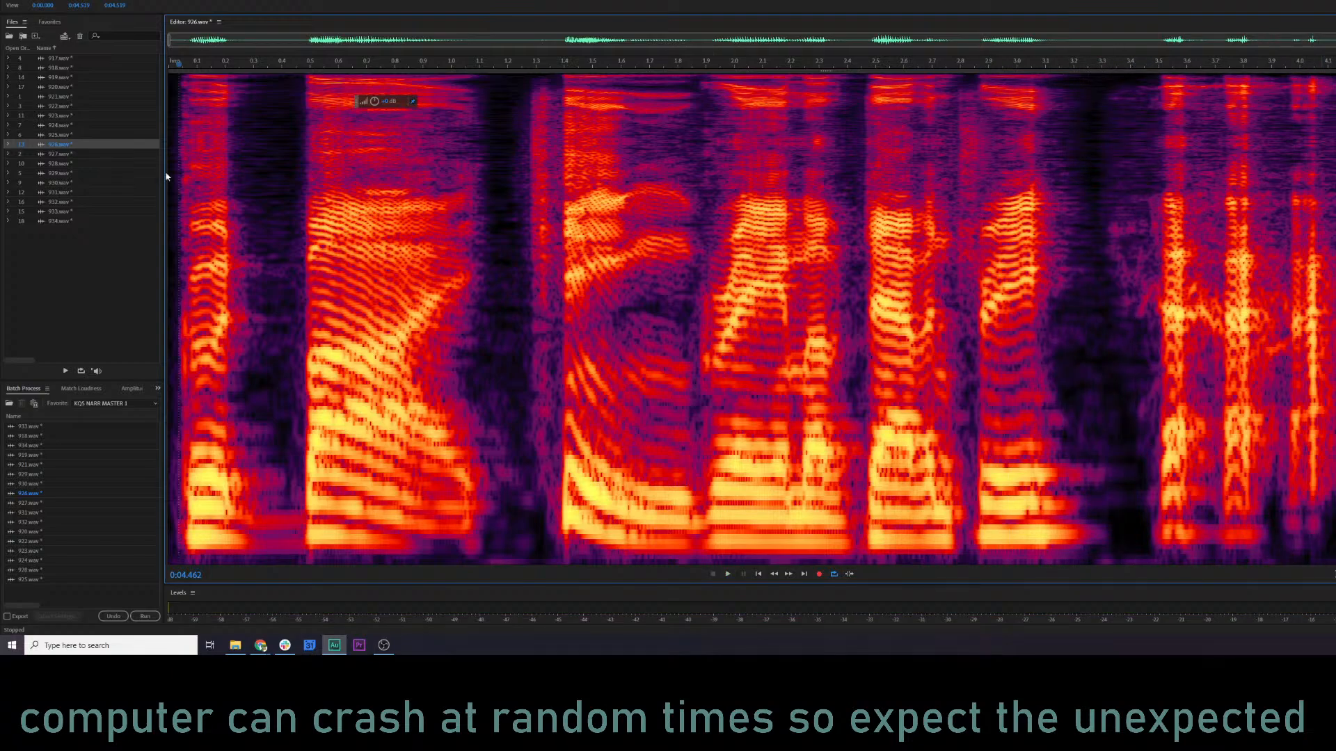
{"action": "left_click", "coordinate": [62, 154]}
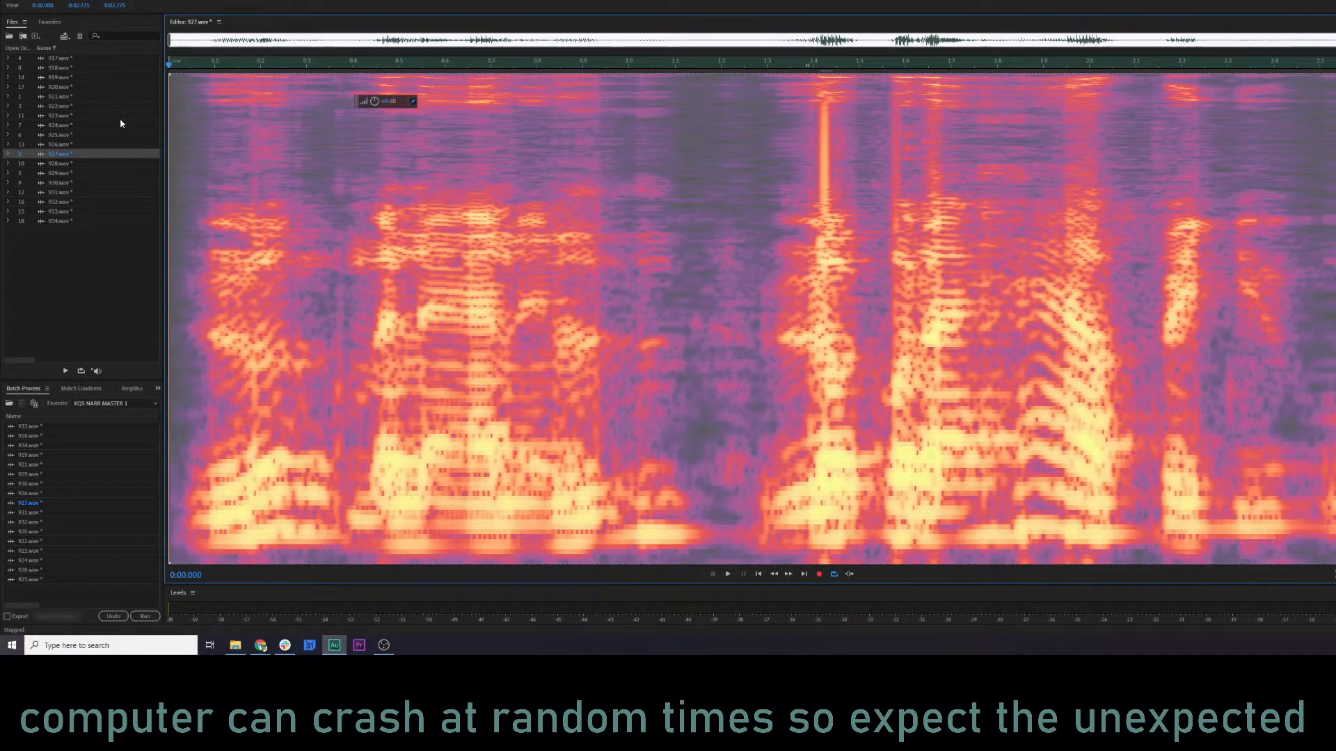
{"action": "left_click", "coordinate": [77, 142]}
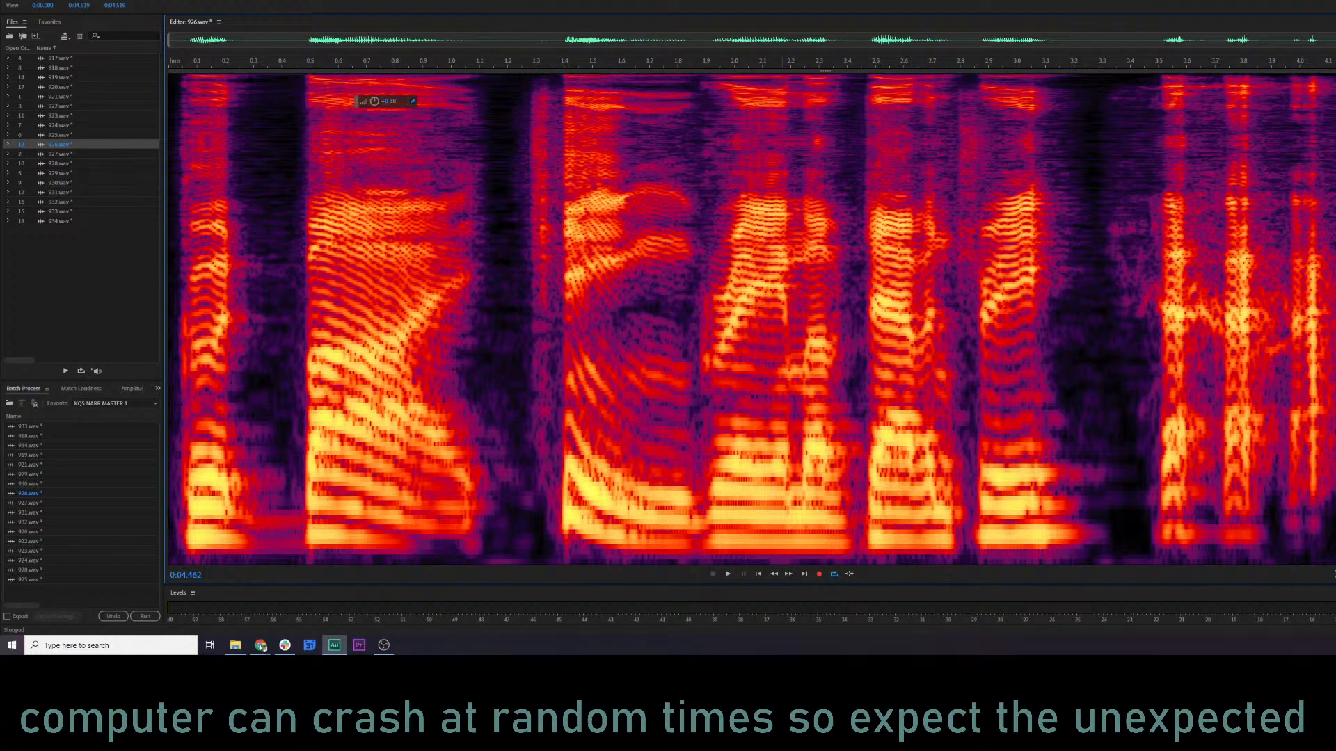
Play the last part of 926.wav, then open the processed 927.wav and listen to it from its beginning.
{"action": "left_click", "coordinate": [1102, 257]}
{"action": "key", "text": "space"}
{"action": "key", "text": "space"}
{"action": "left_click", "coordinate": [51, 155]}
{"action": "key", "text": "space"}
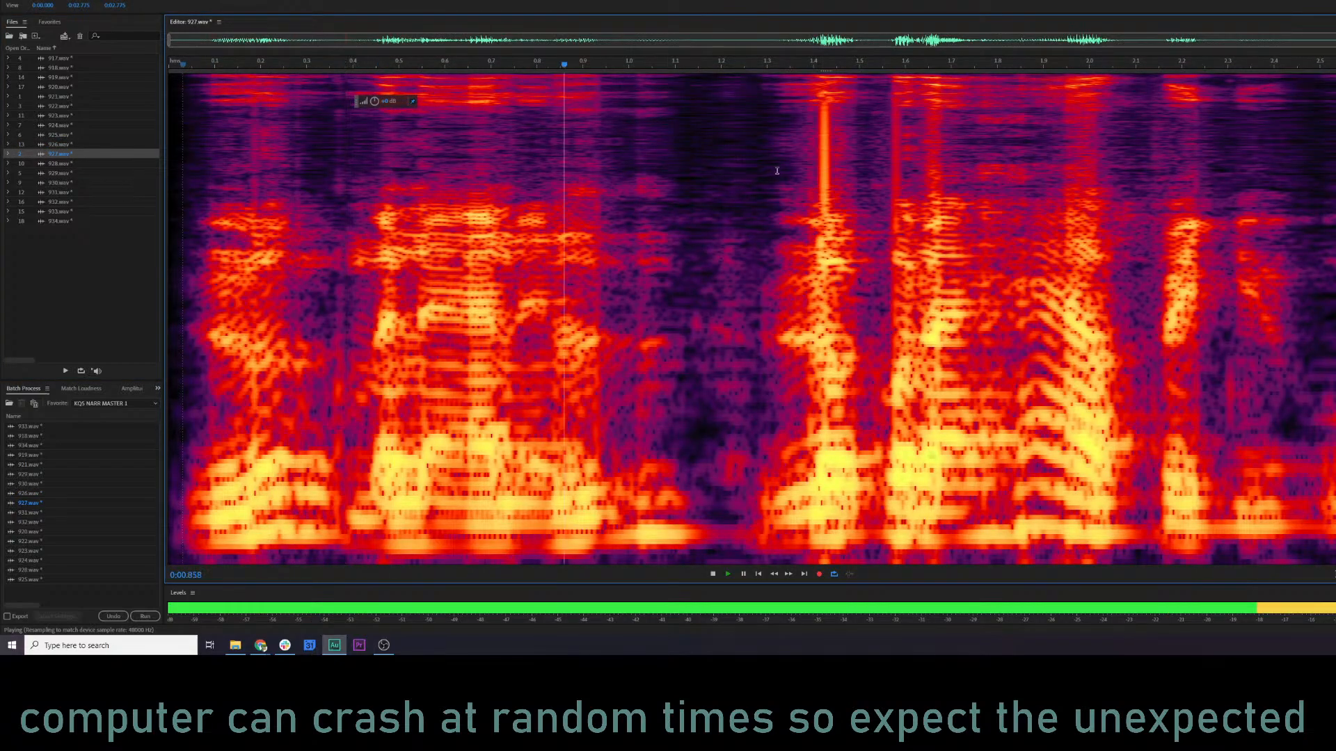
{"action": "key", "text": "space"}
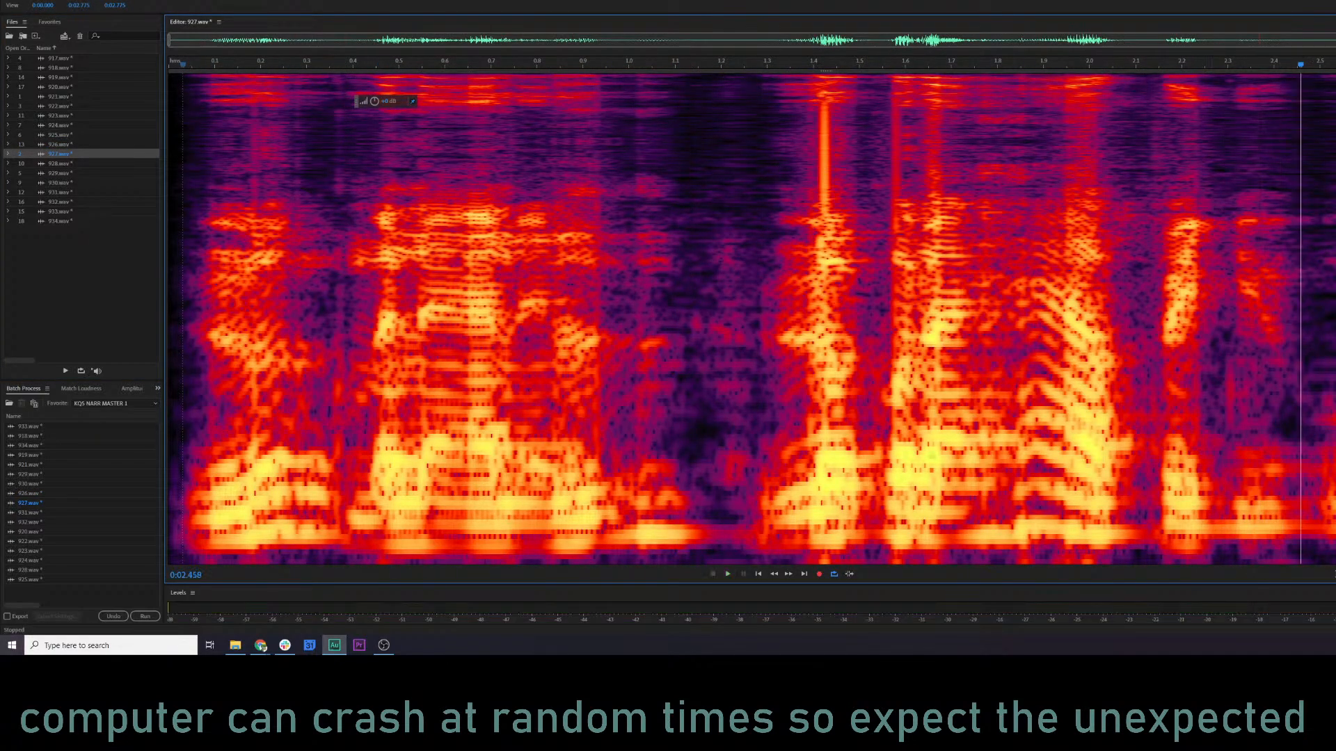
Undo the processing on 927.wav and play the unprocessed line from its start.
{"action": "key", "text": "ctrl+a"}
{"action": "left_click", "coordinate": [172, 257]}
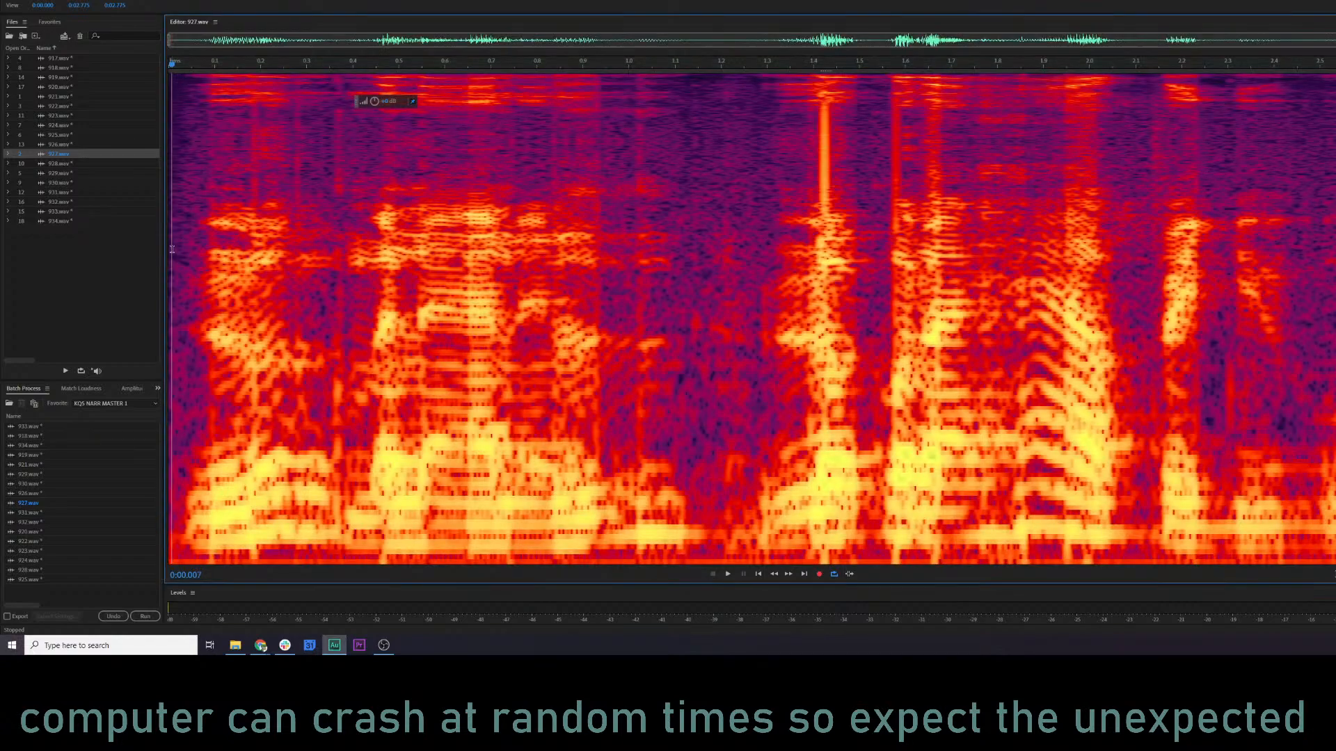
{"action": "key", "text": "space"}
Open 928.wav, play it, and undo its processing to hear the unprocessed version from near the start.
{"action": "key", "text": "space"}
{"action": "double_click", "coordinate": [52, 166]}
{"action": "key", "text": "space"}
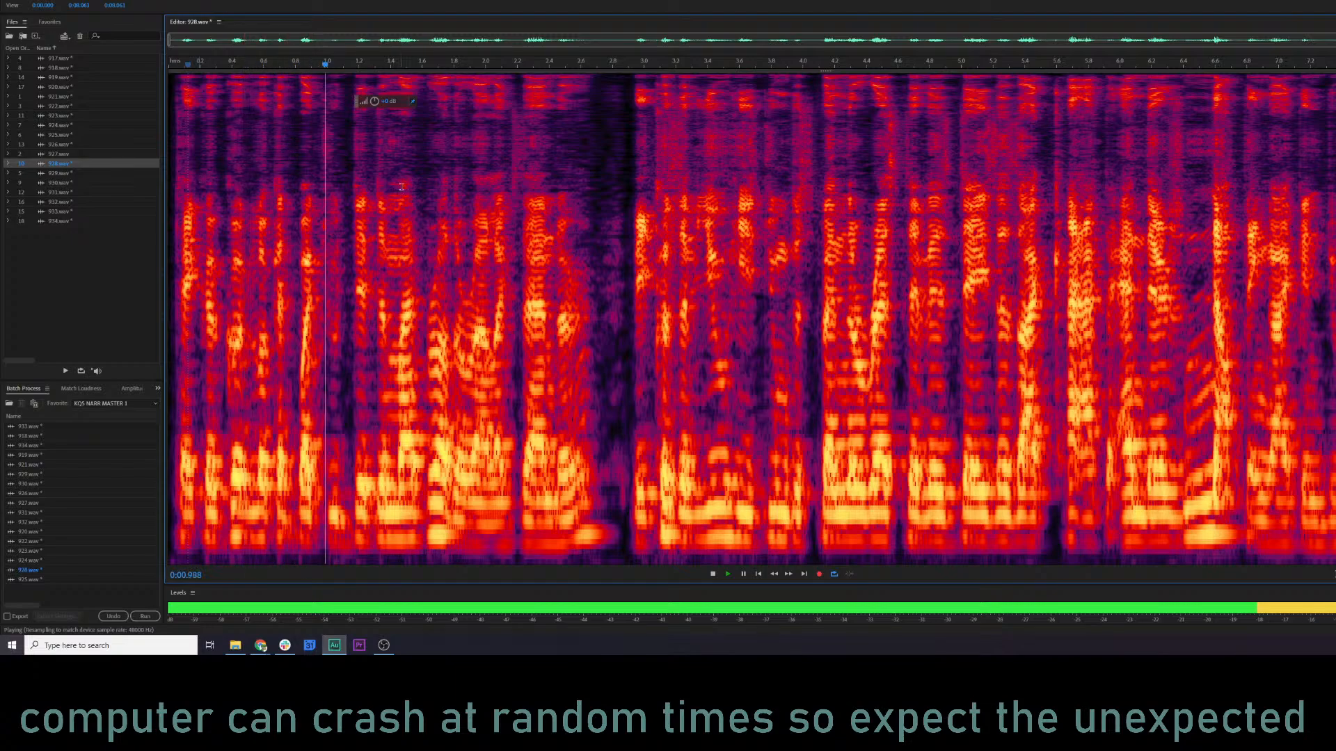
{"action": "key", "text": "ctrl+z"}
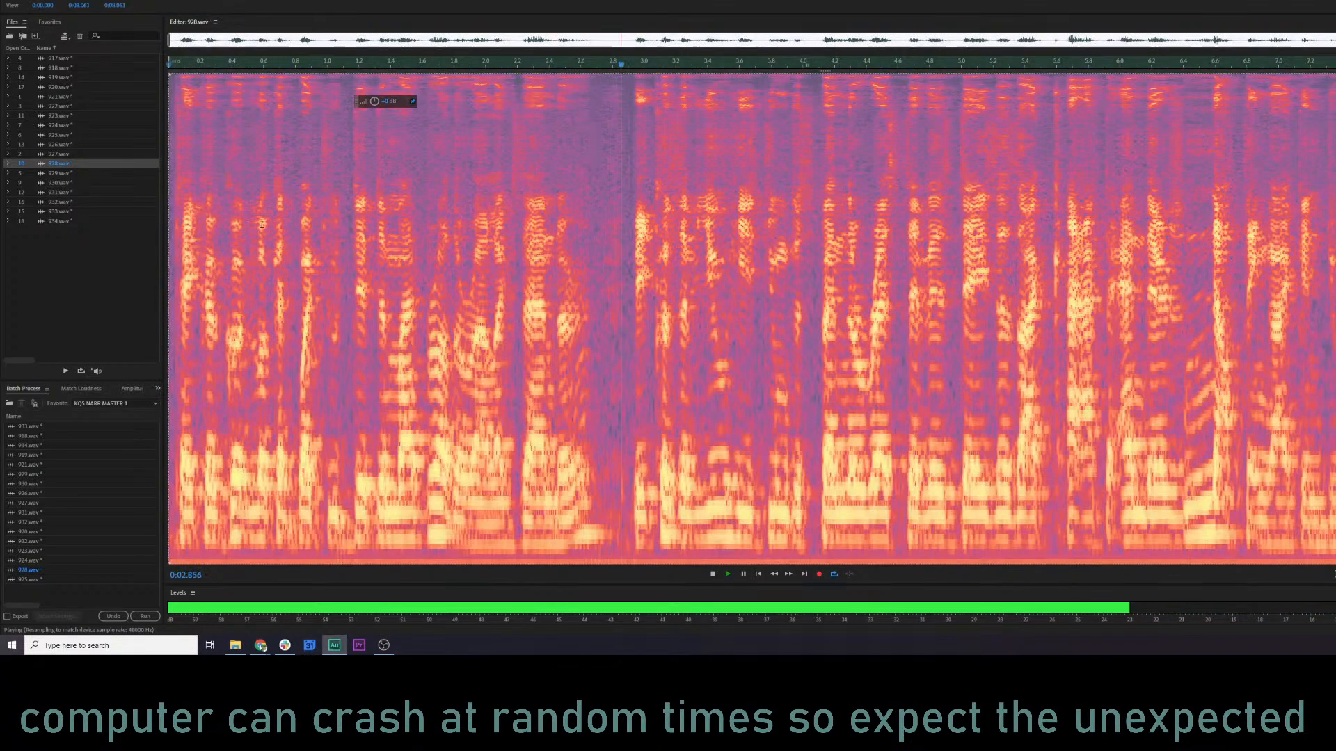
{"action": "left_click", "coordinate": [192, 201]}
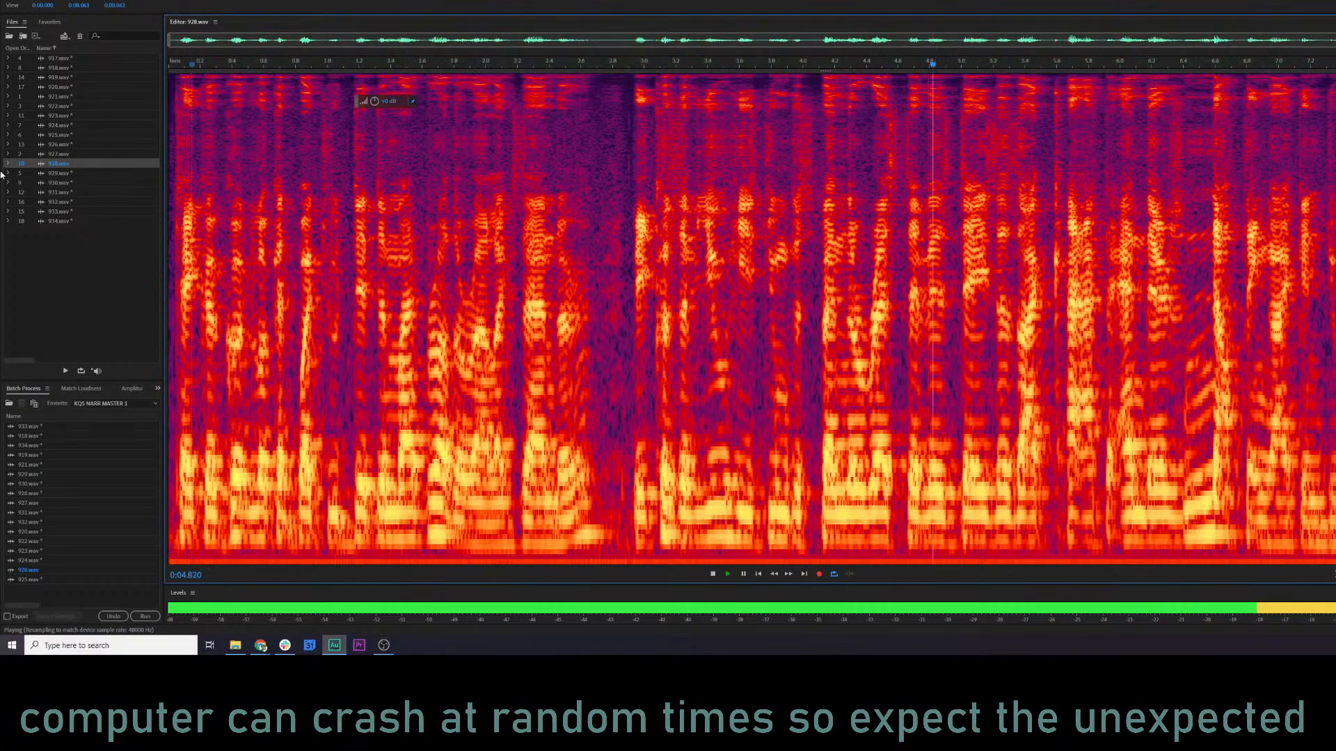
{"action": "key", "text": "space"}
Return to the unprocessed 927.wav and replay it from near its start, briefly switching from the spectral display to the waveform.
{"action": "double_click", "coordinate": [53, 155]}
{"action": "left_click", "coordinate": [185, 200]}
{"action": "key", "text": "space"}
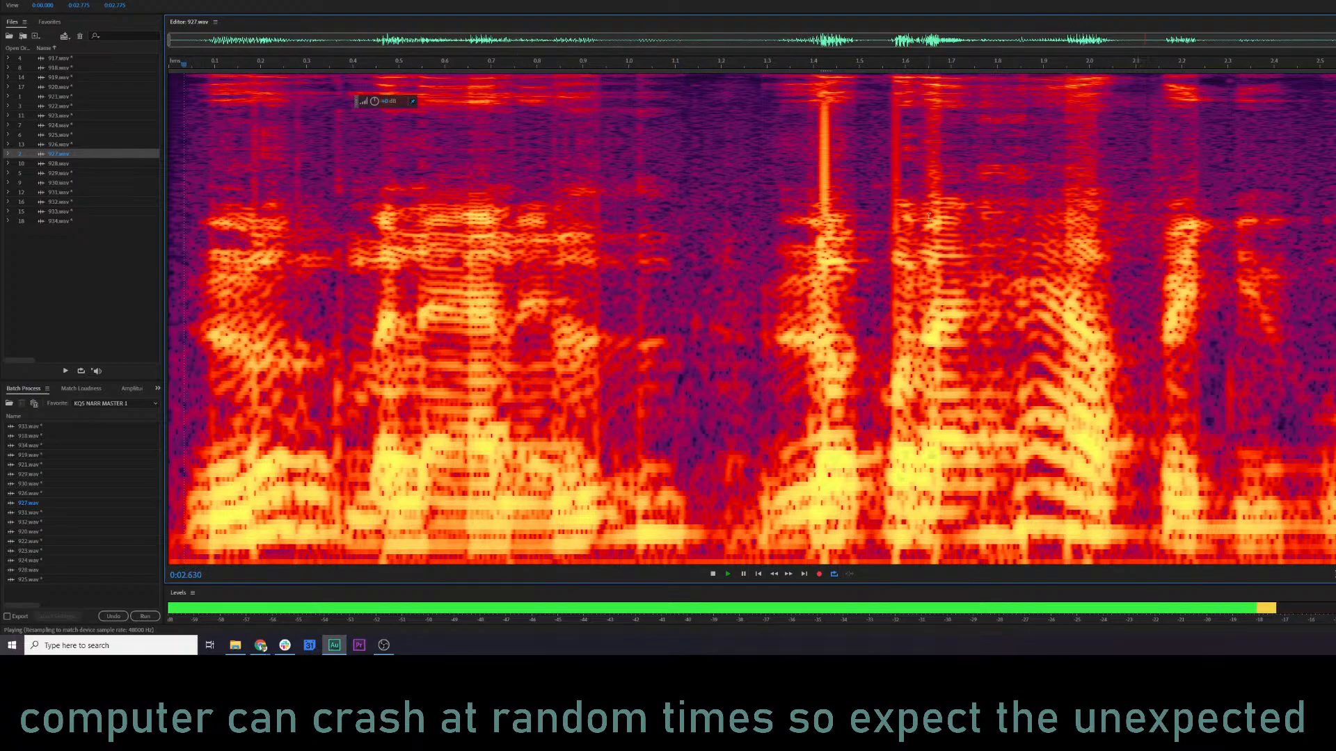
{"action": "key", "text": "shift+d"}
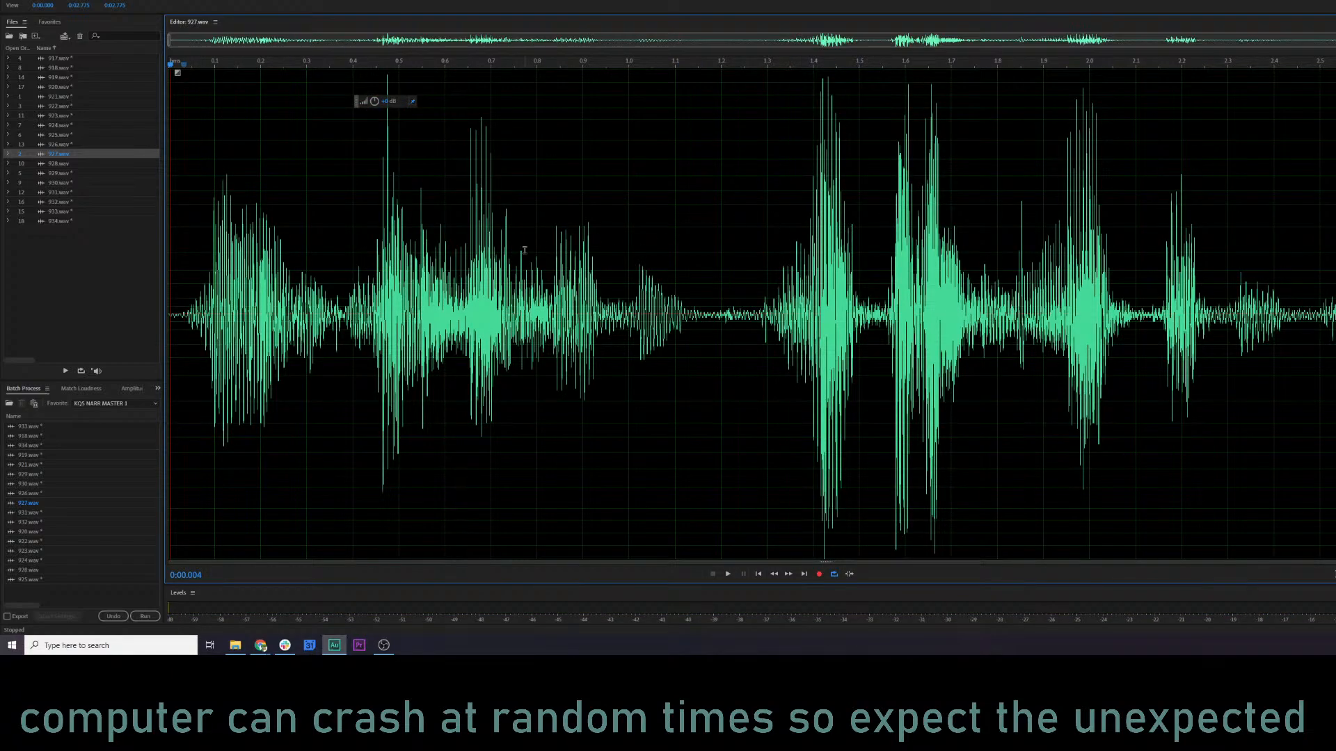
{"action": "key", "text": "shift+d"}
{"action": "left_click", "coordinate": [229, 272]}
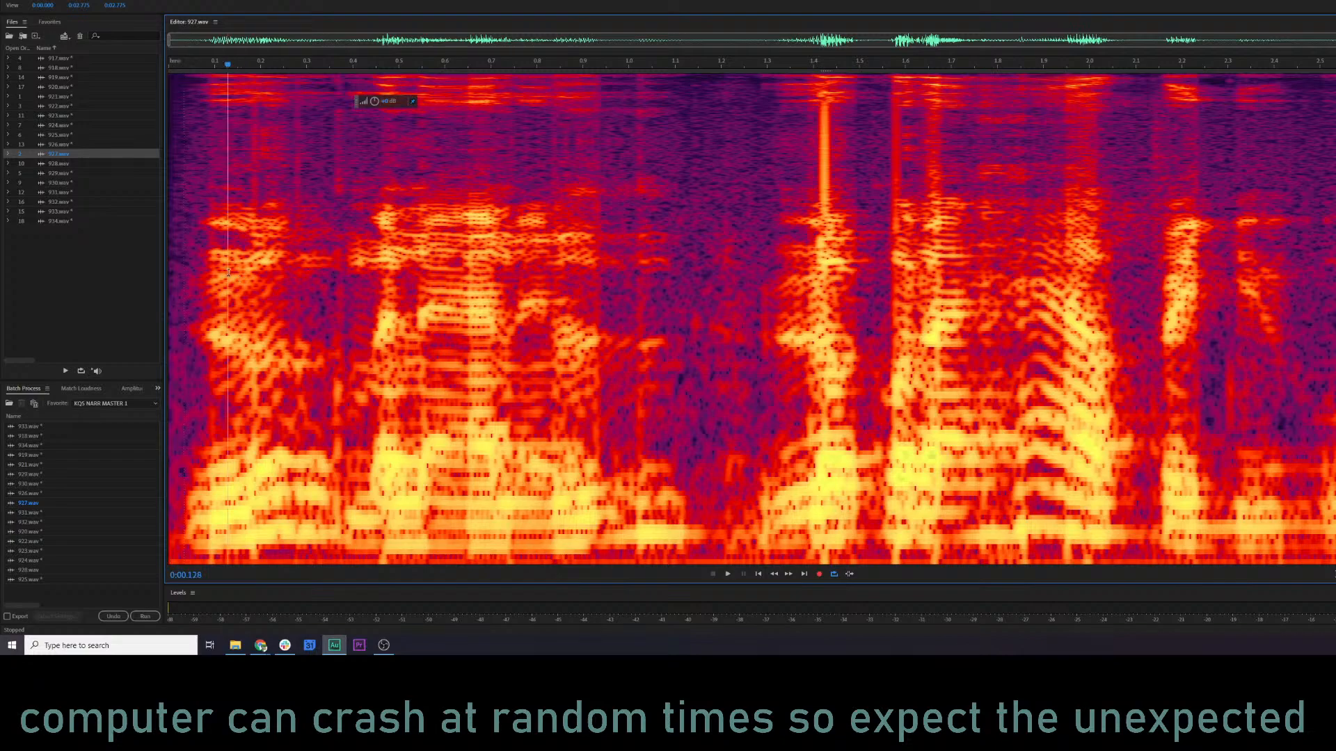
{"action": "key", "text": "space"}
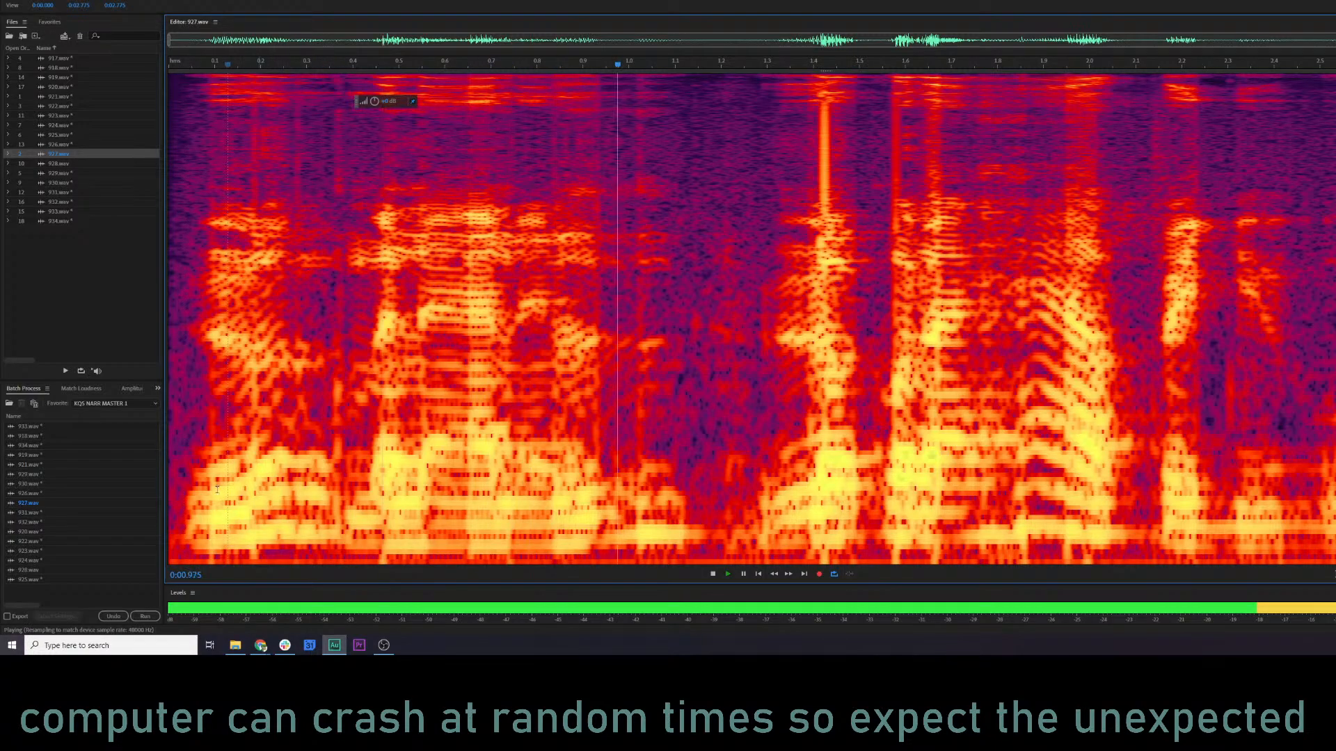
{"action": "key", "text": "space"}
Switch to File Explorer and go to the top of the kq5 audio folder's file list.
{"action": "left_click", "coordinate": [244, 646]}
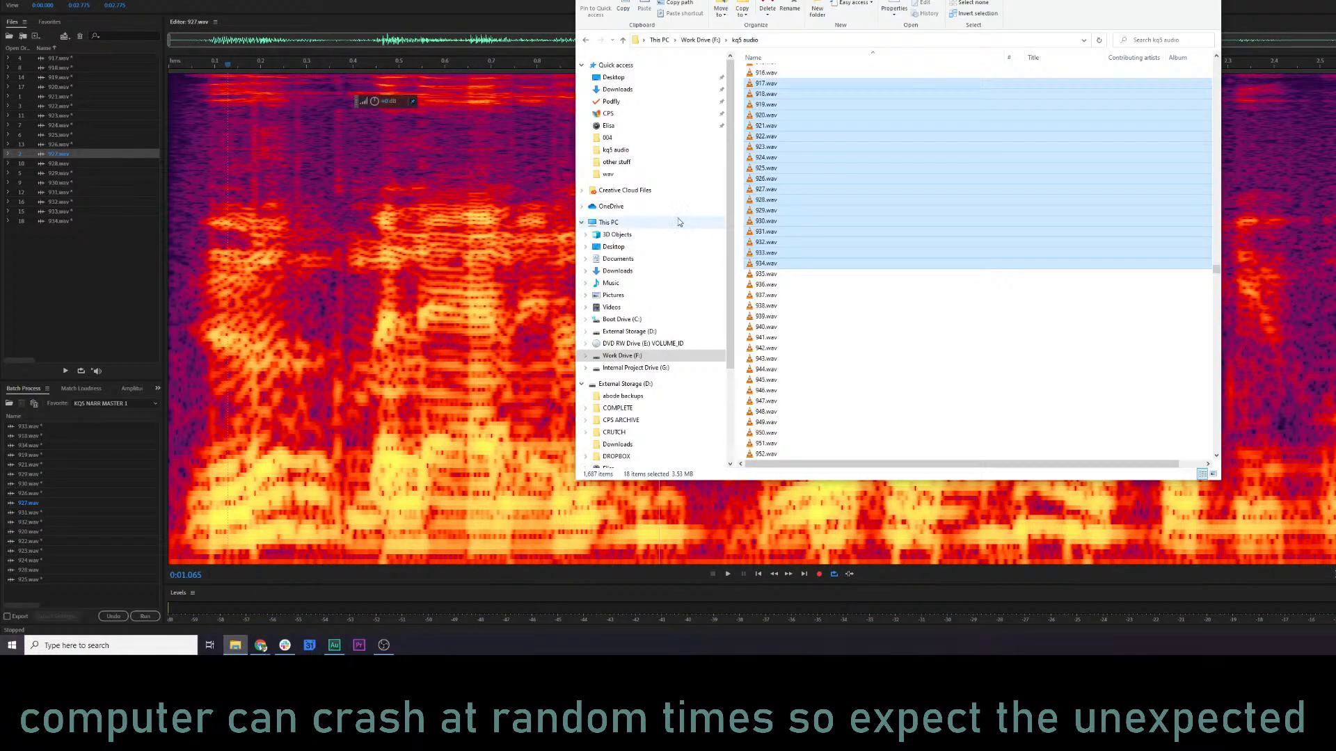
{"action": "scroll", "coordinate": [800, 81], "scroll_direction": "up", "scroll_amount": 20}
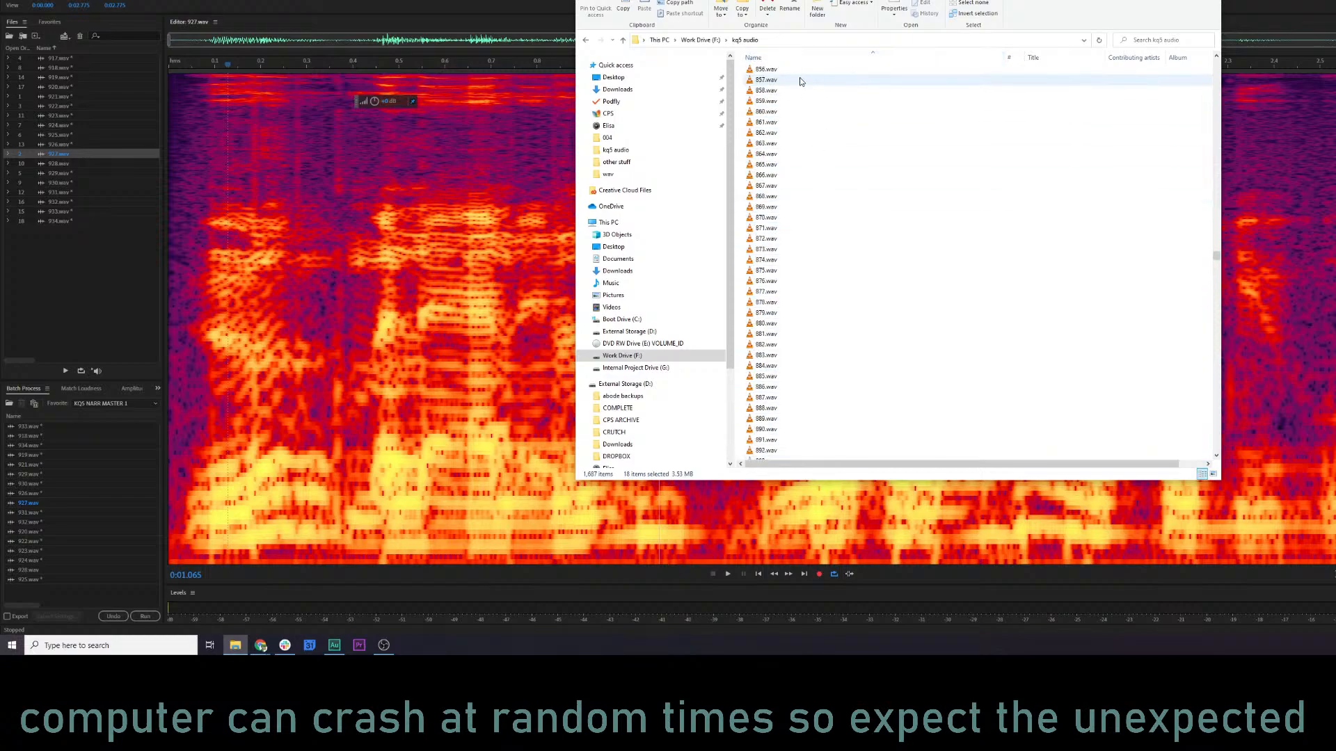
{"action": "scroll", "coordinate": [800, 82], "scroll_direction": "up", "scroll_amount": 20}
{"action": "scroll", "coordinate": [1246, 262], "scroll_direction": "up", "scroll_amount": 10}
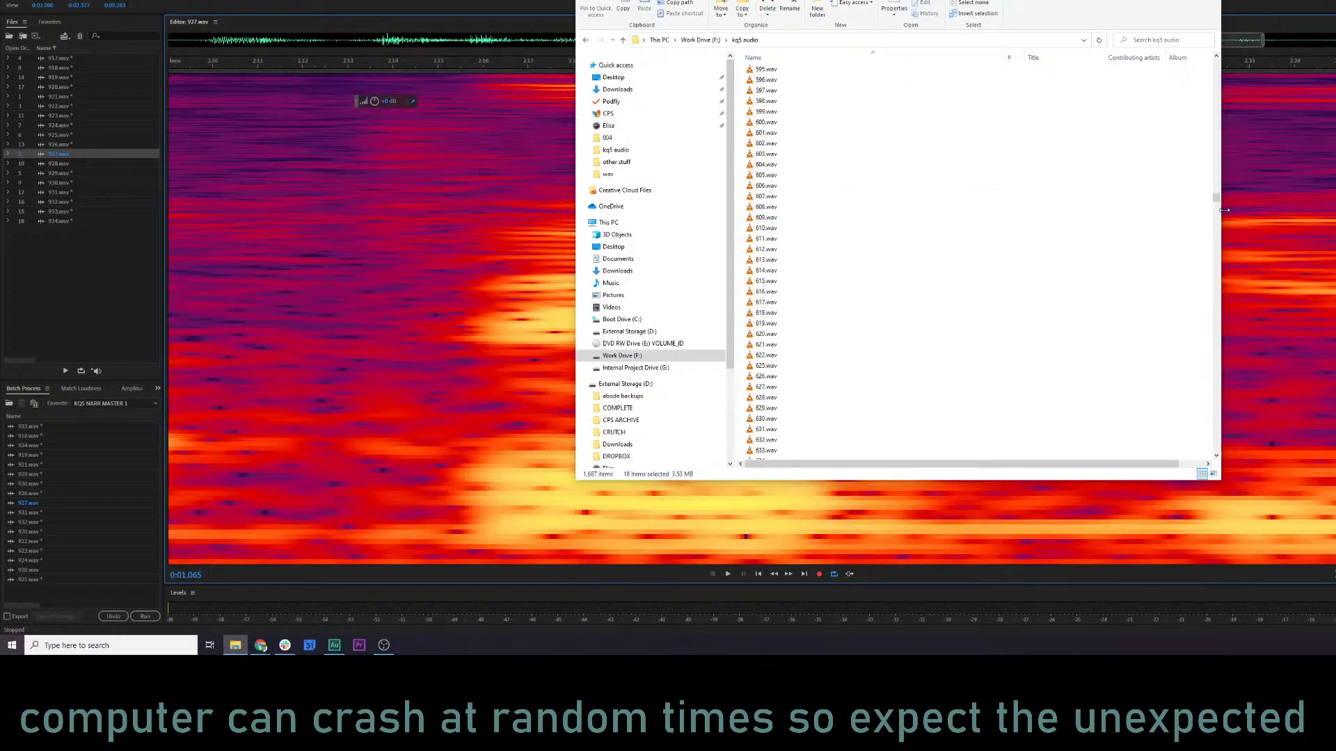
{"action": "scroll", "coordinate": [206, 295], "scroll_direction": "down", "scroll_amount": 10}
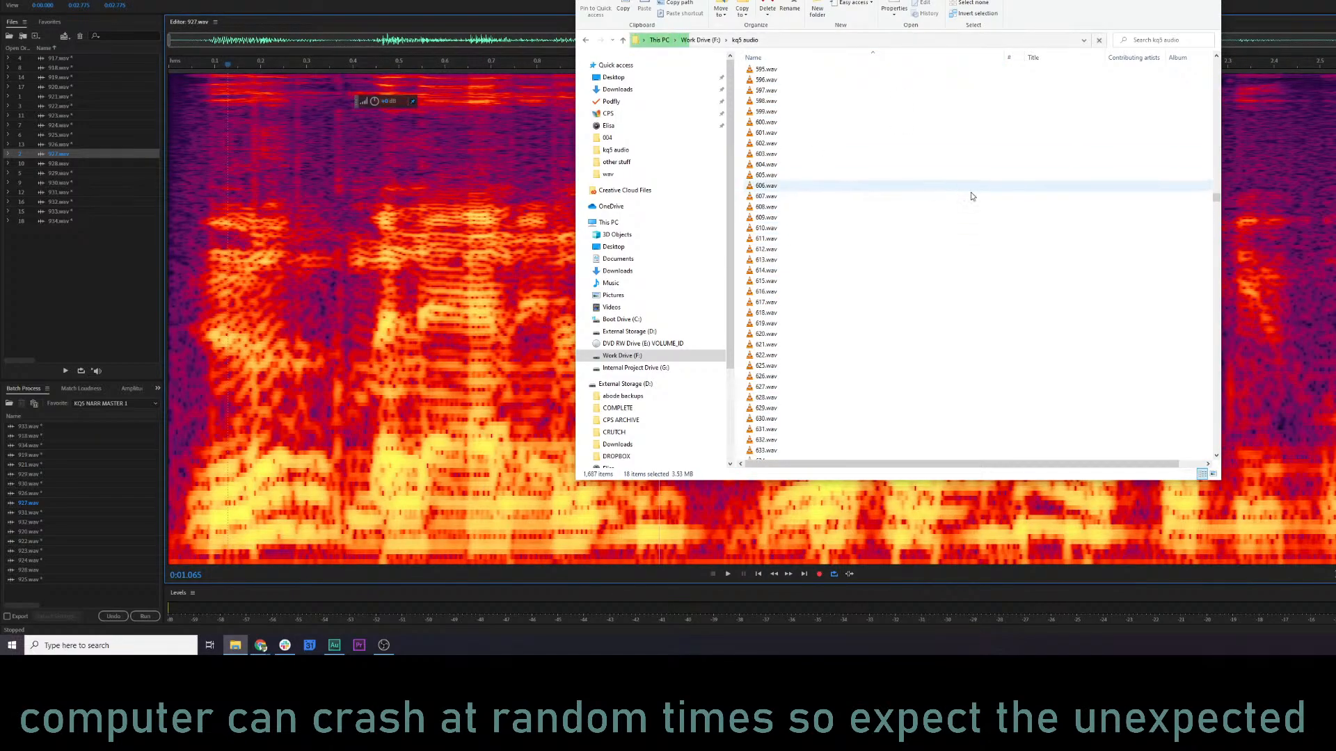
{"action": "left_click_drag", "start_coordinate": [1218, 202], "coordinate": [1218, 61]}
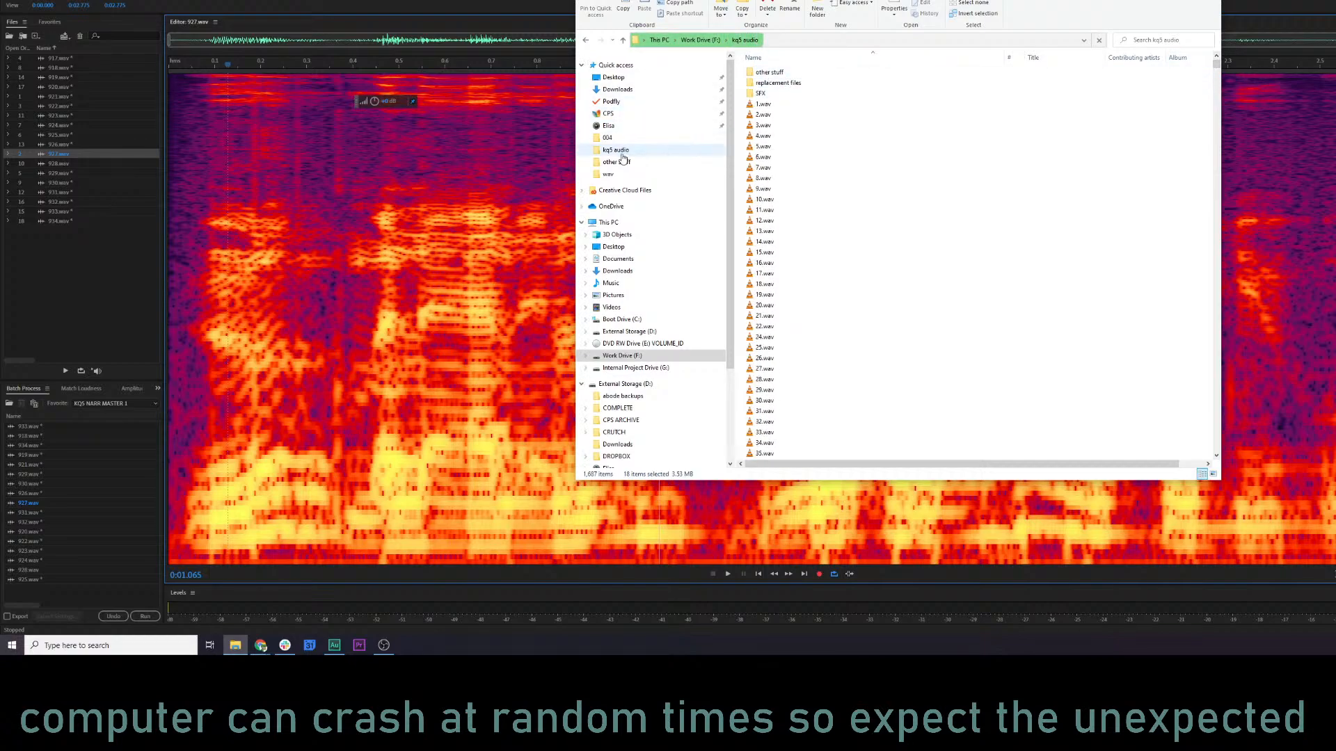
Open the wav folder under KQ5 > extract > upscale and look through its numbered AUD files.
{"action": "left_click", "coordinate": [607, 174]}
{"action": "double_click", "coordinate": [808, 70]}
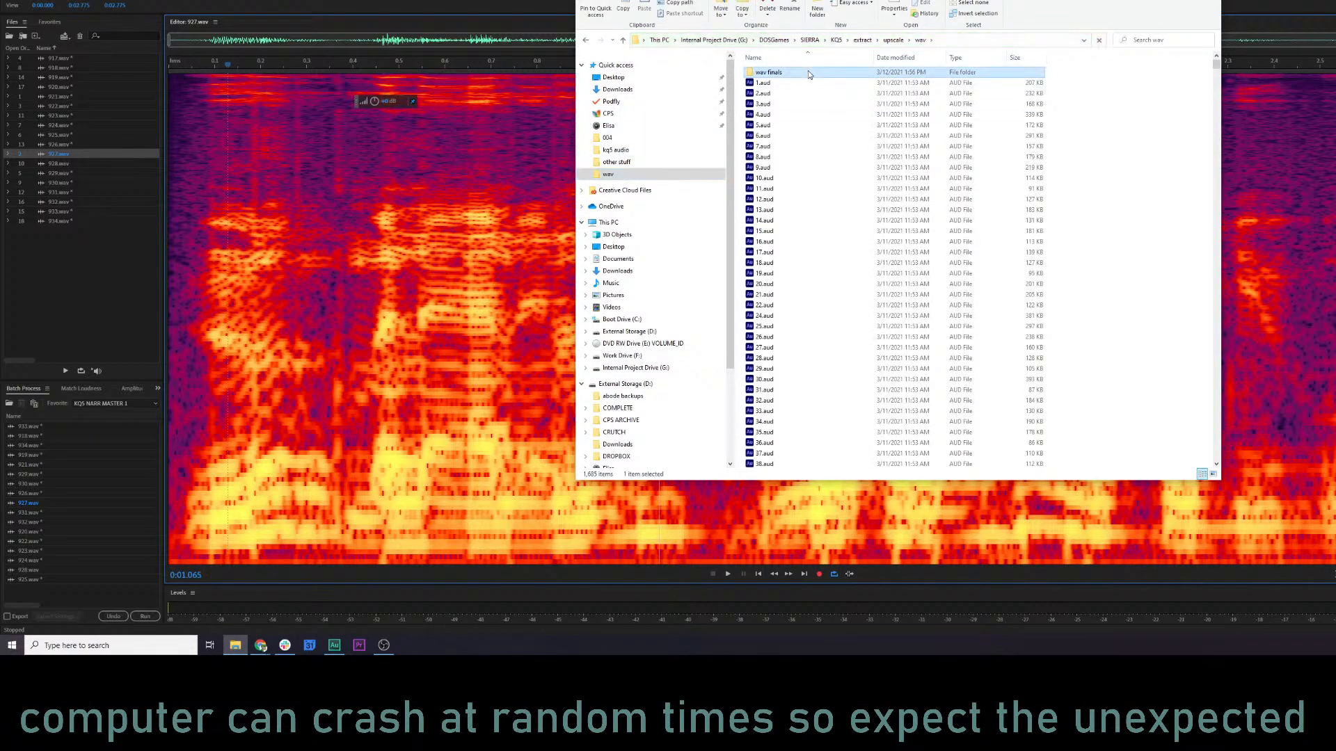
{"action": "left_click", "coordinate": [587, 42]}
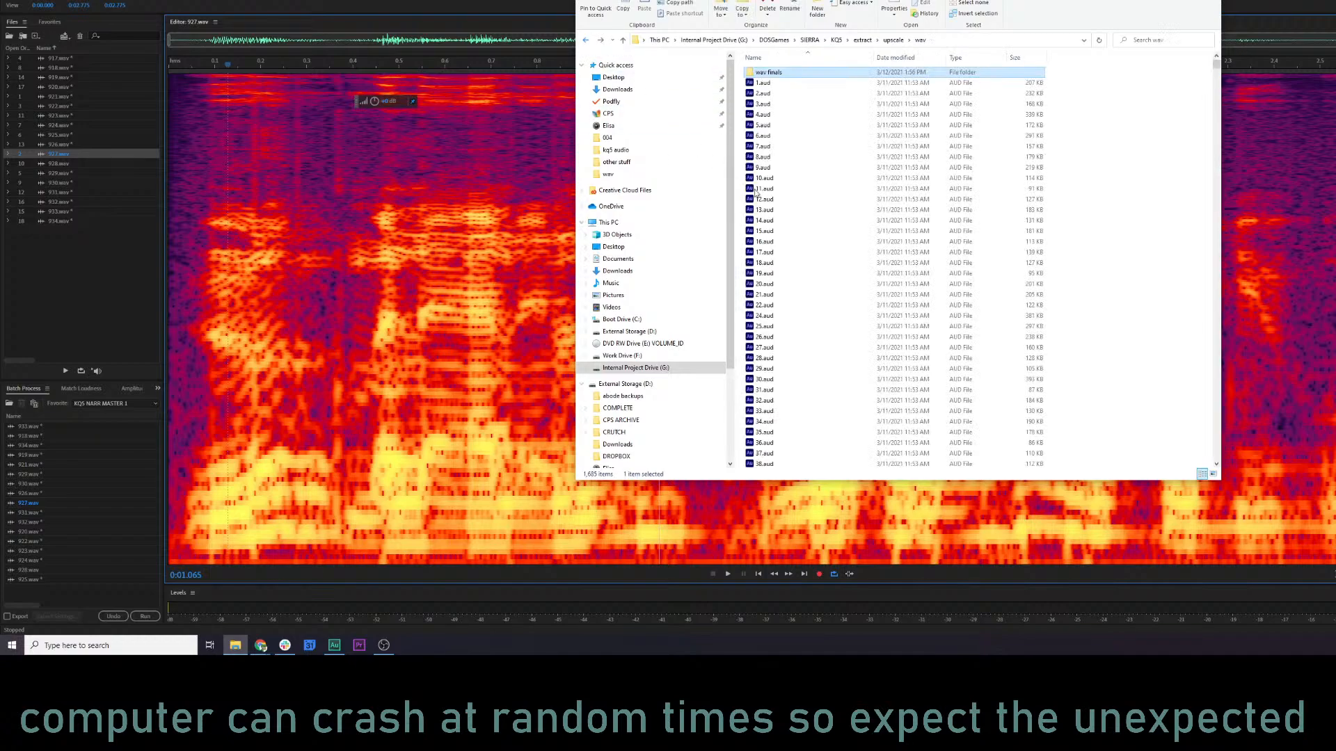
{"action": "left_click", "coordinate": [806, 222]}
{"action": "scroll", "coordinate": [820, 317], "scroll_direction": "down", "scroll_amount": 20}
{"action": "scroll", "coordinate": [821, 344], "scroll_direction": "down", "scroll_amount": 20}
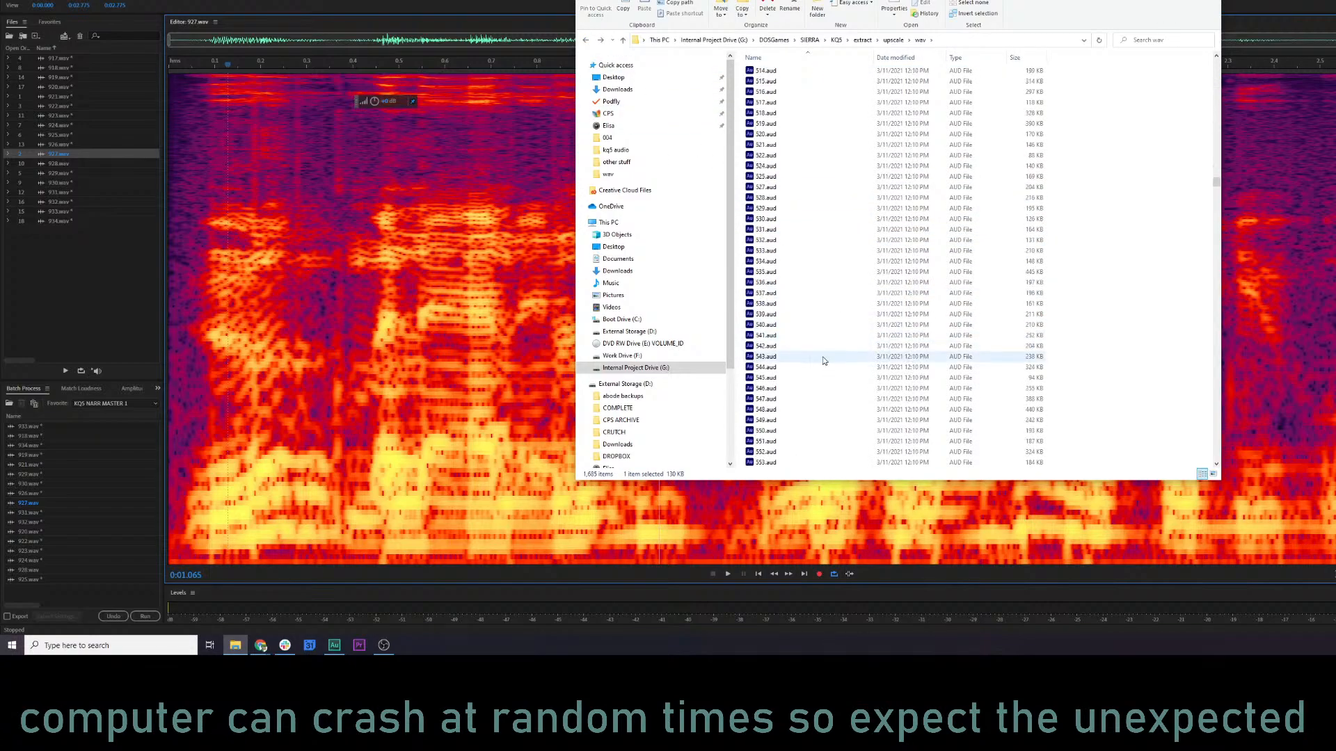
{"action": "scroll", "coordinate": [823, 365], "scroll_direction": "down", "scroll_amount": 20}
{"action": "scroll", "coordinate": [823, 364], "scroll_direction": "up", "scroll_amount": 20}
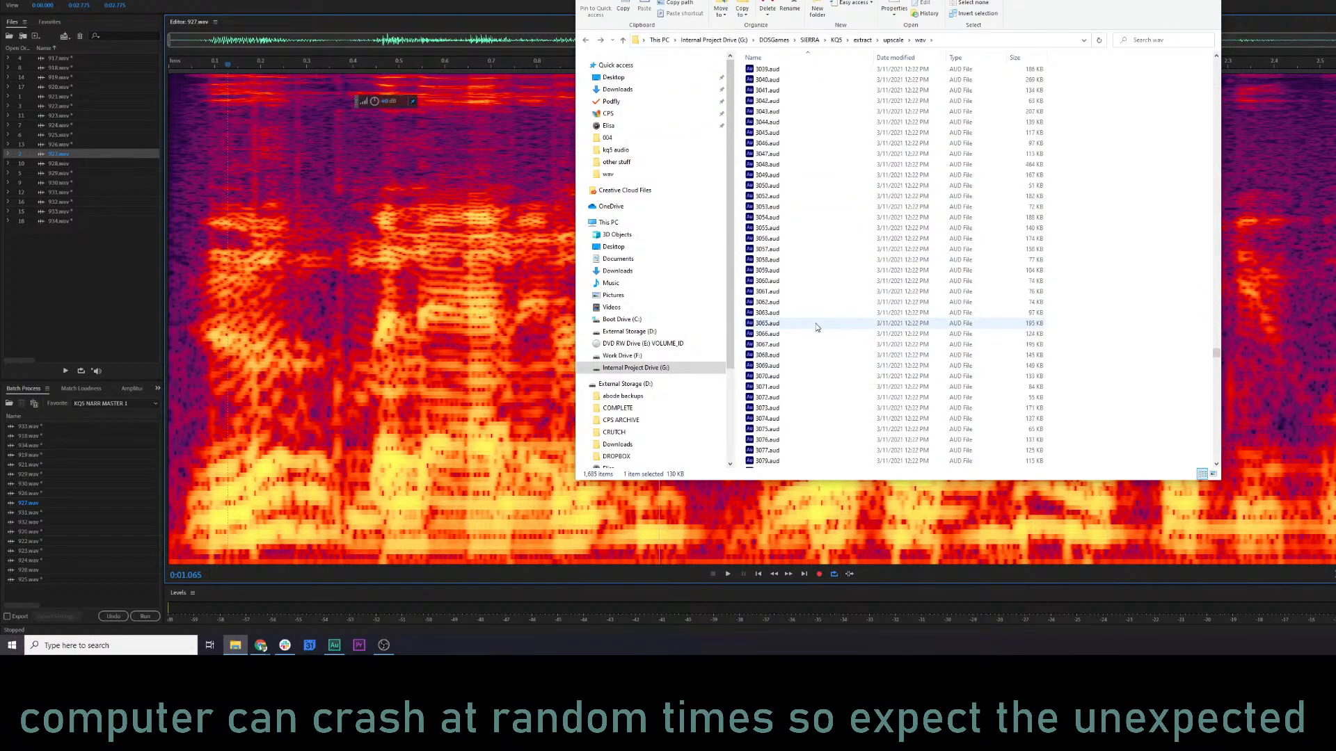
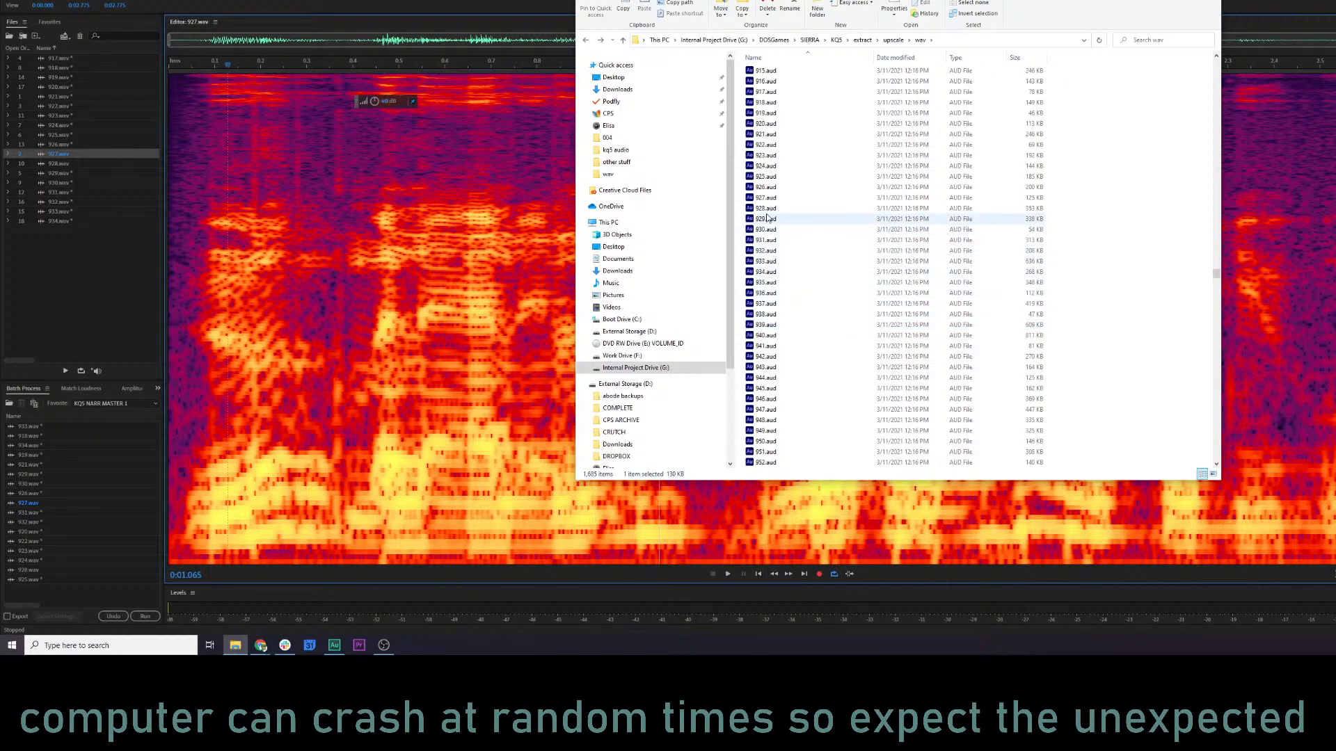
Import 927.aud from the upscale\wav folder into the open files list in Adobe Audition.
{"action": "left_click_drag", "start_coordinate": [768, 203], "coordinate": [41, 307]}
{"action": "left_click", "coordinate": [41, 307]}
{"action": "right_click", "coordinate": [42, 307]}
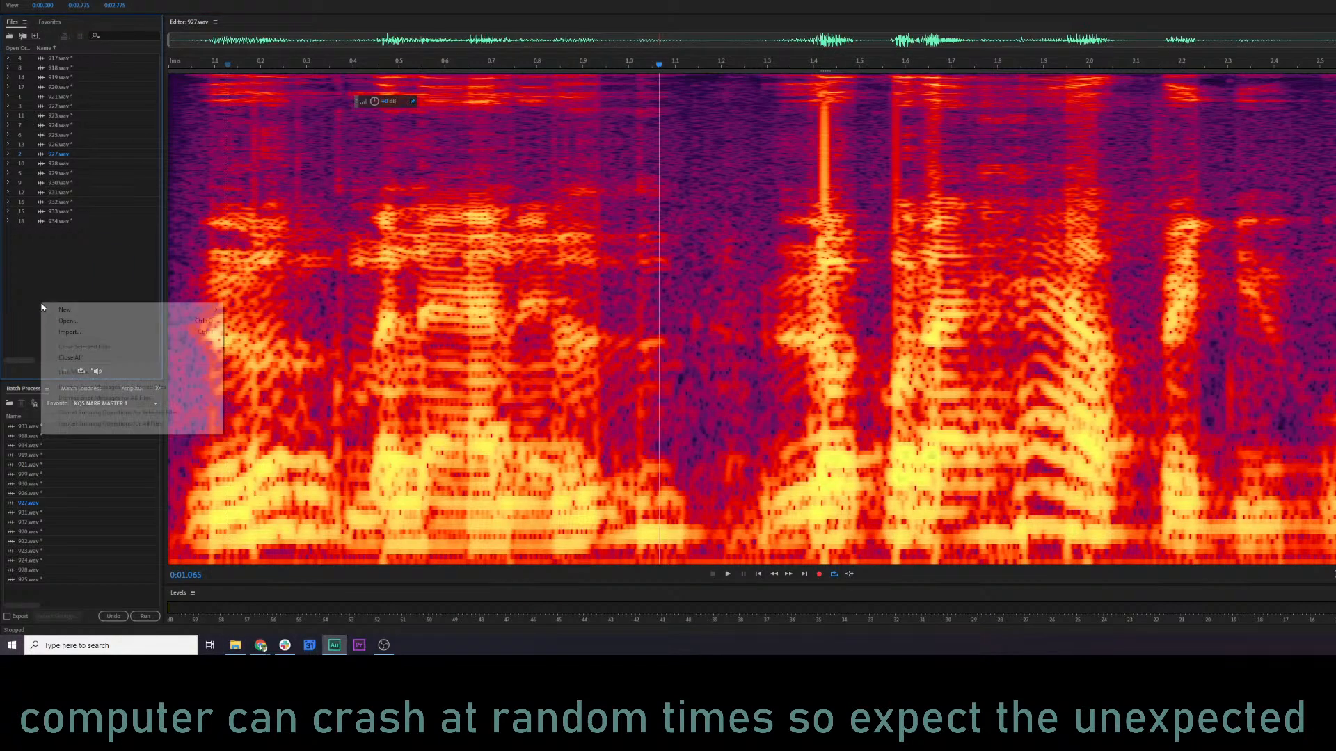
{"action": "left_click", "coordinate": [72, 333]}
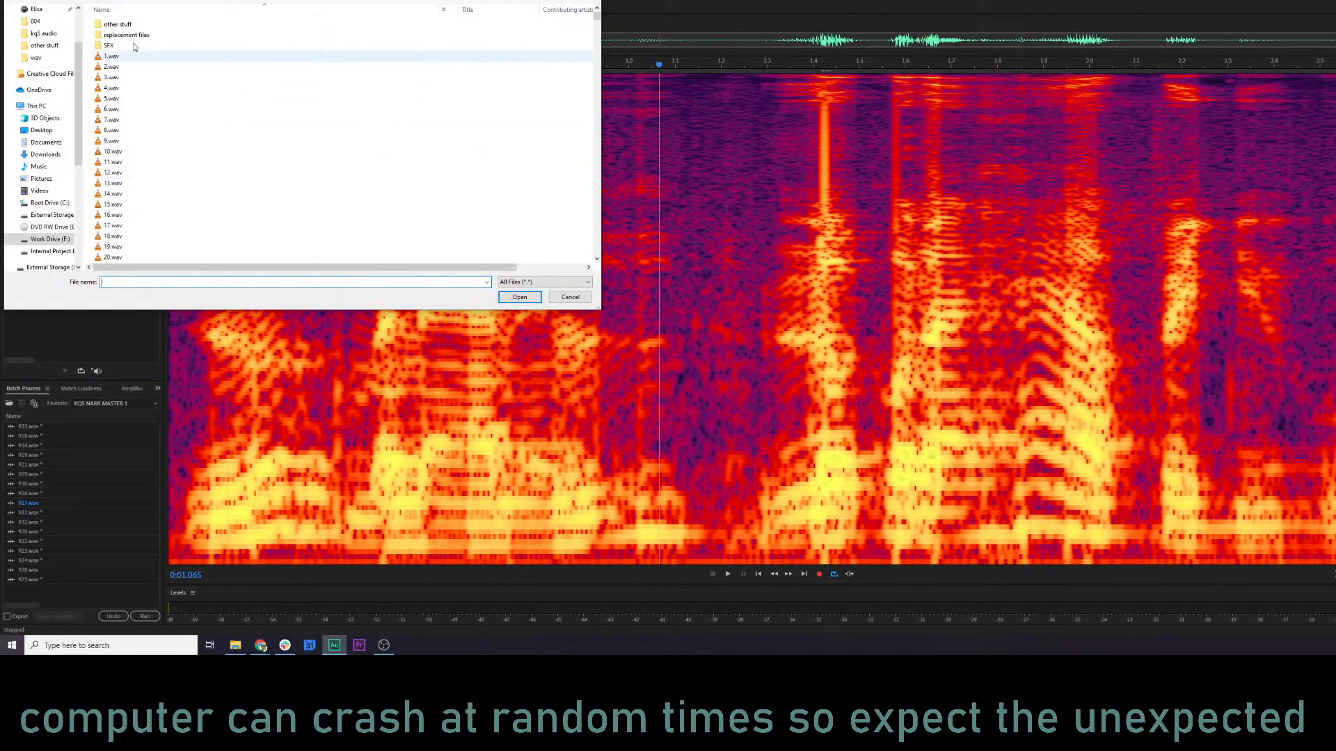
{"action": "left_click", "coordinate": [44, 56]}
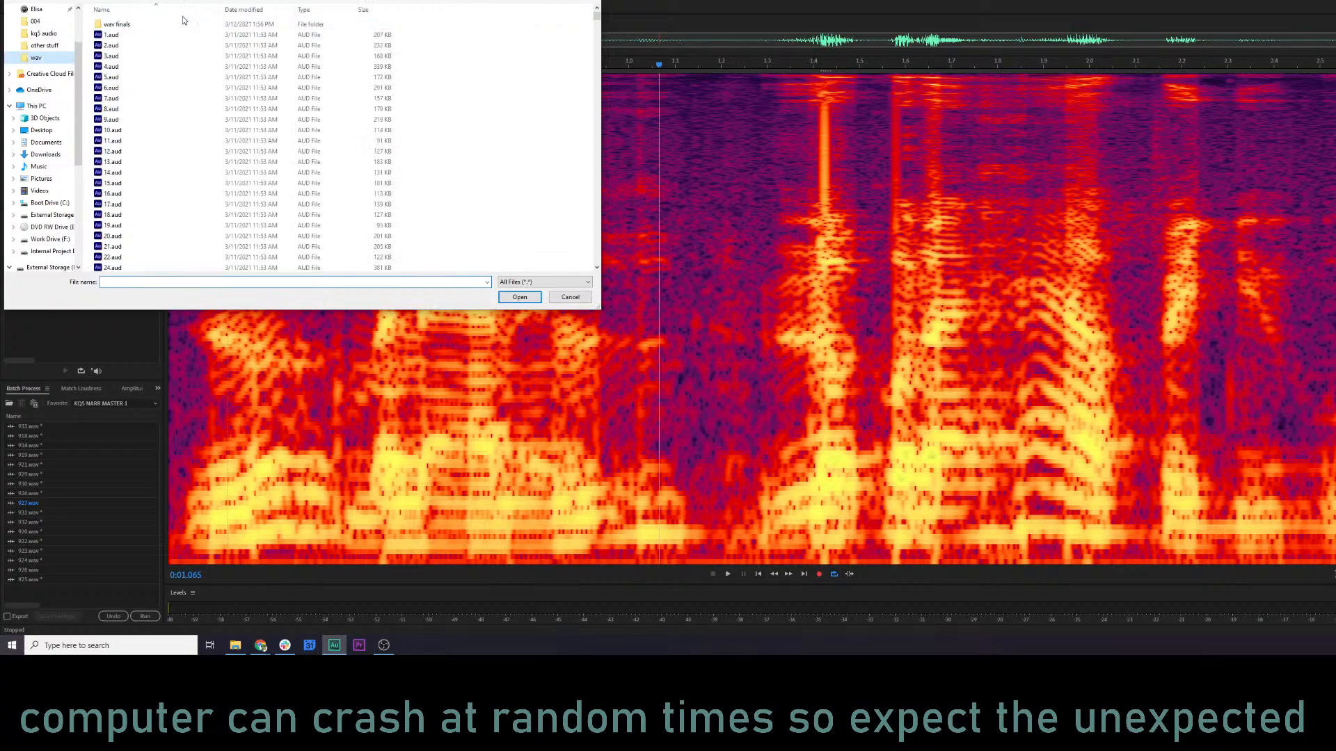
{"action": "left_click_drag", "start_coordinate": [596, 15], "coordinate": [588, 149]}
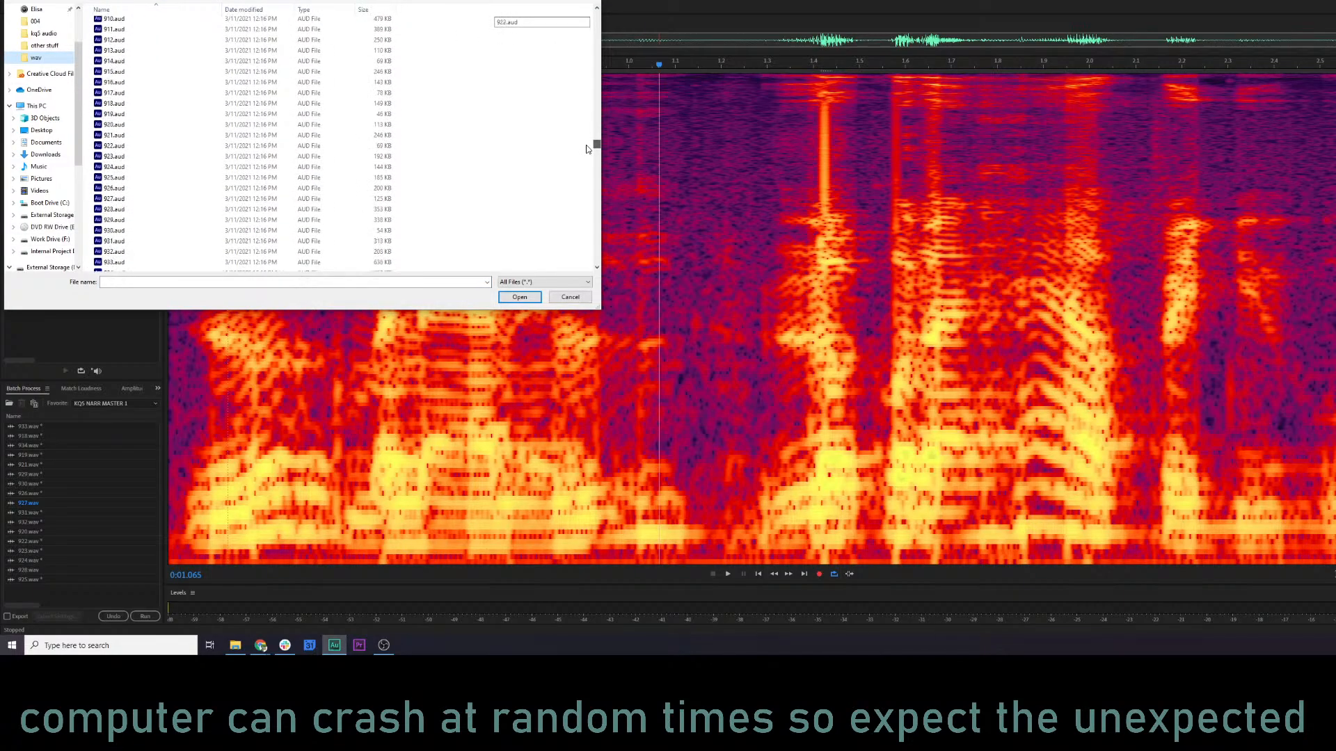
{"action": "left_click", "coordinate": [136, 199]}
{"action": "left_click", "coordinate": [519, 297]}
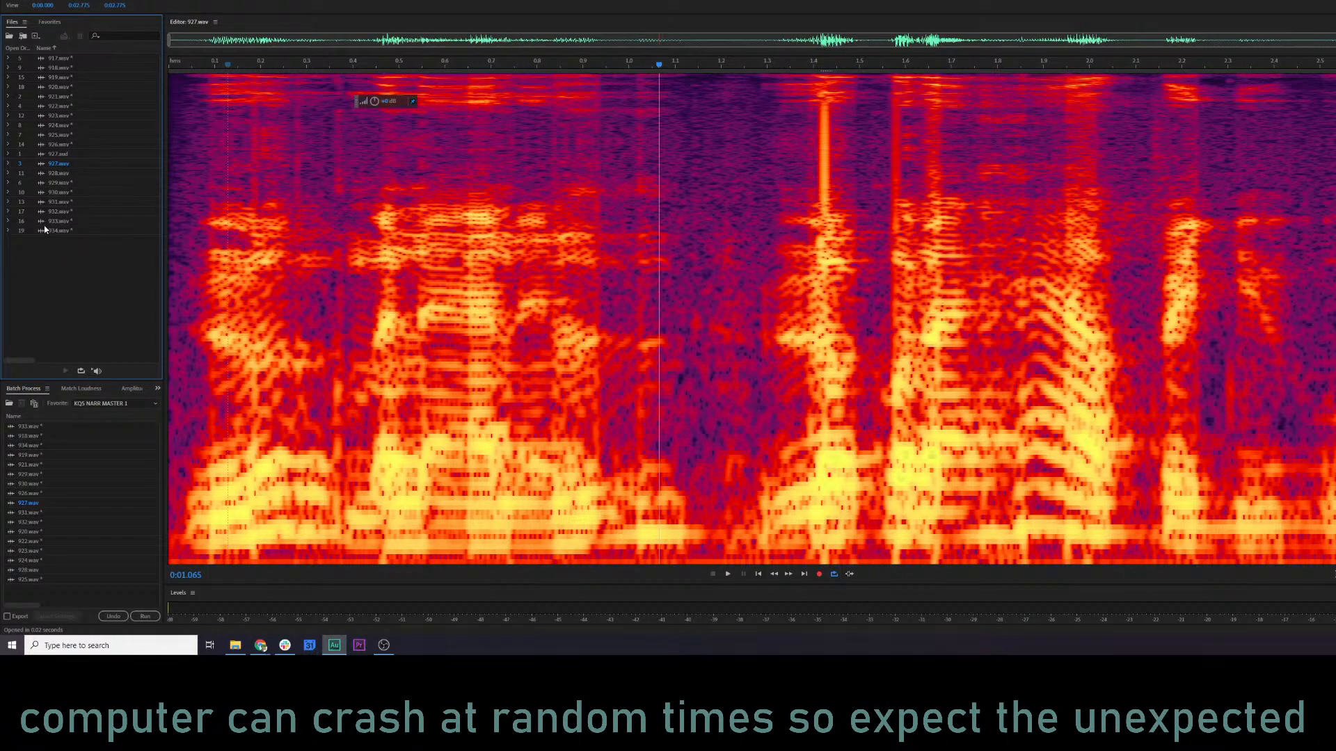
Open 927.aud in the editor, play it from the start, and close the file.
{"action": "double_click", "coordinate": [53, 155]}
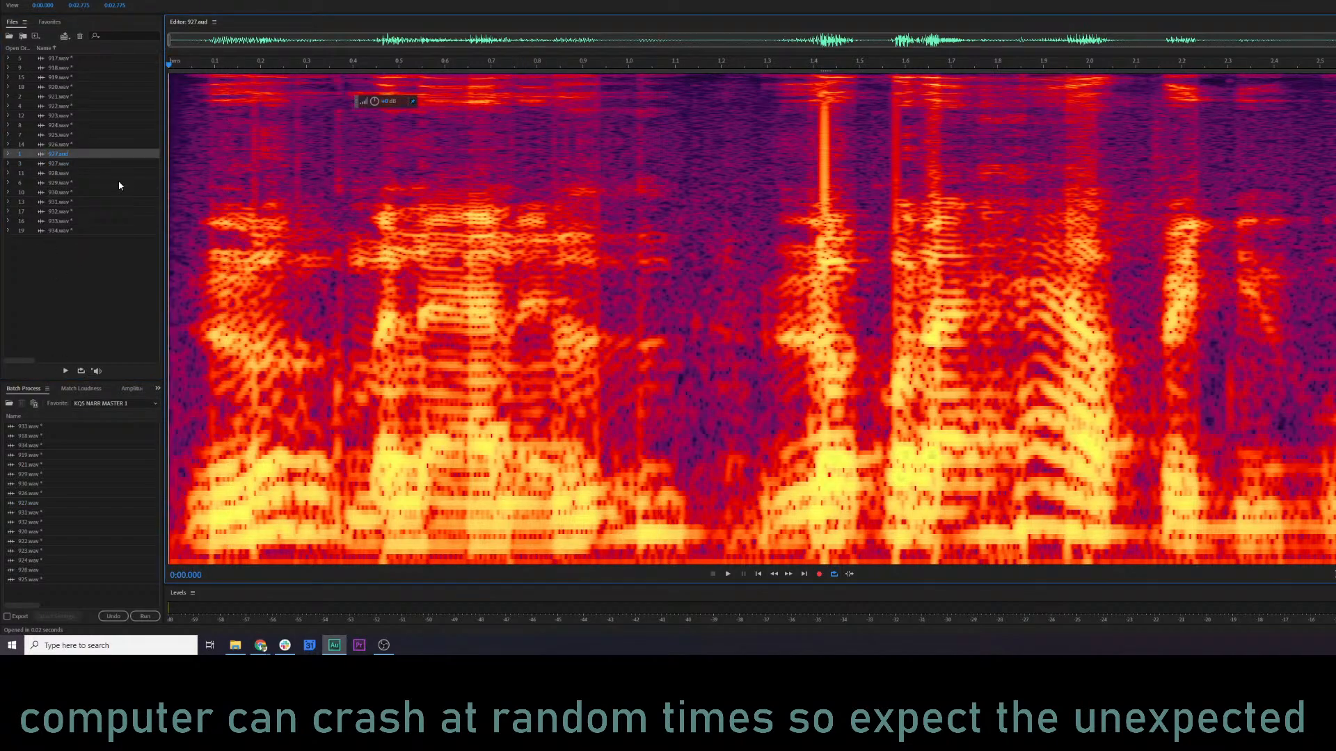
{"action": "left_click", "coordinate": [178, 208]}
{"action": "key", "text": "space"}
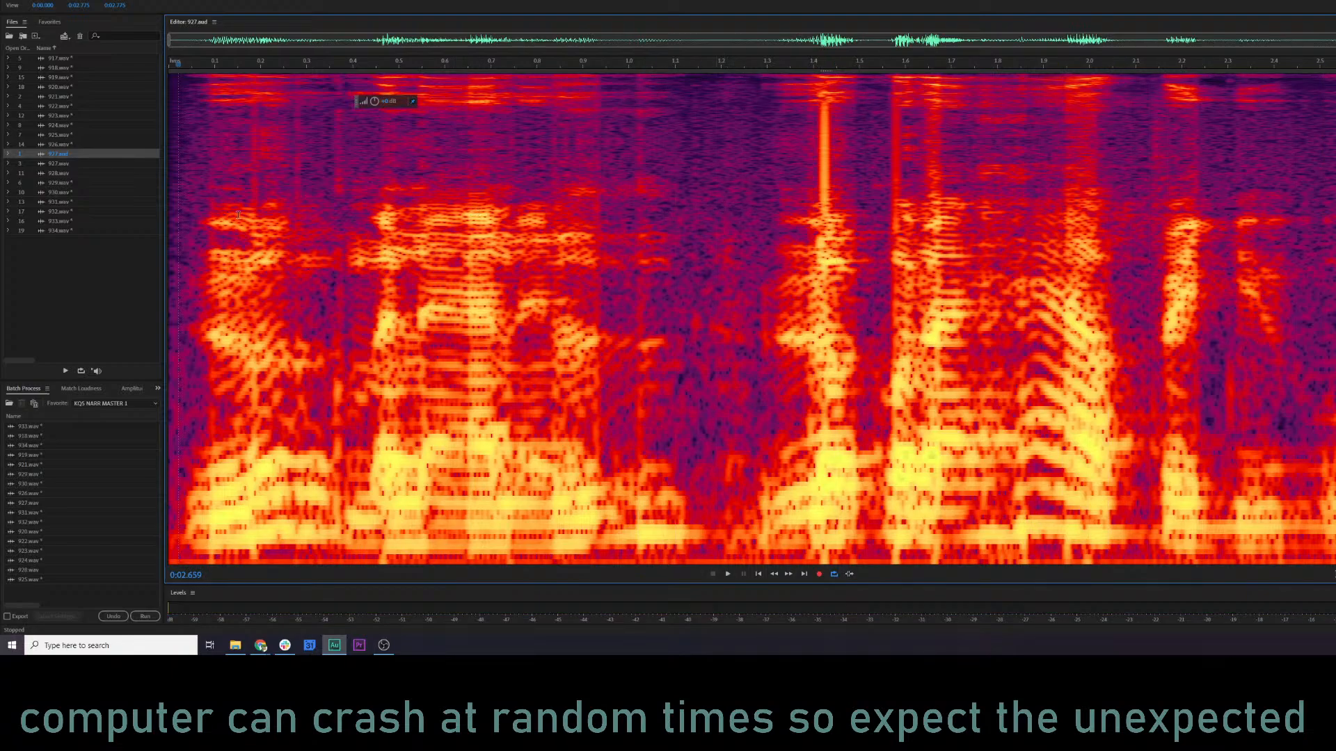
{"action": "left_click", "coordinate": [81, 157]}
{"action": "key", "text": "ctrl+w"}
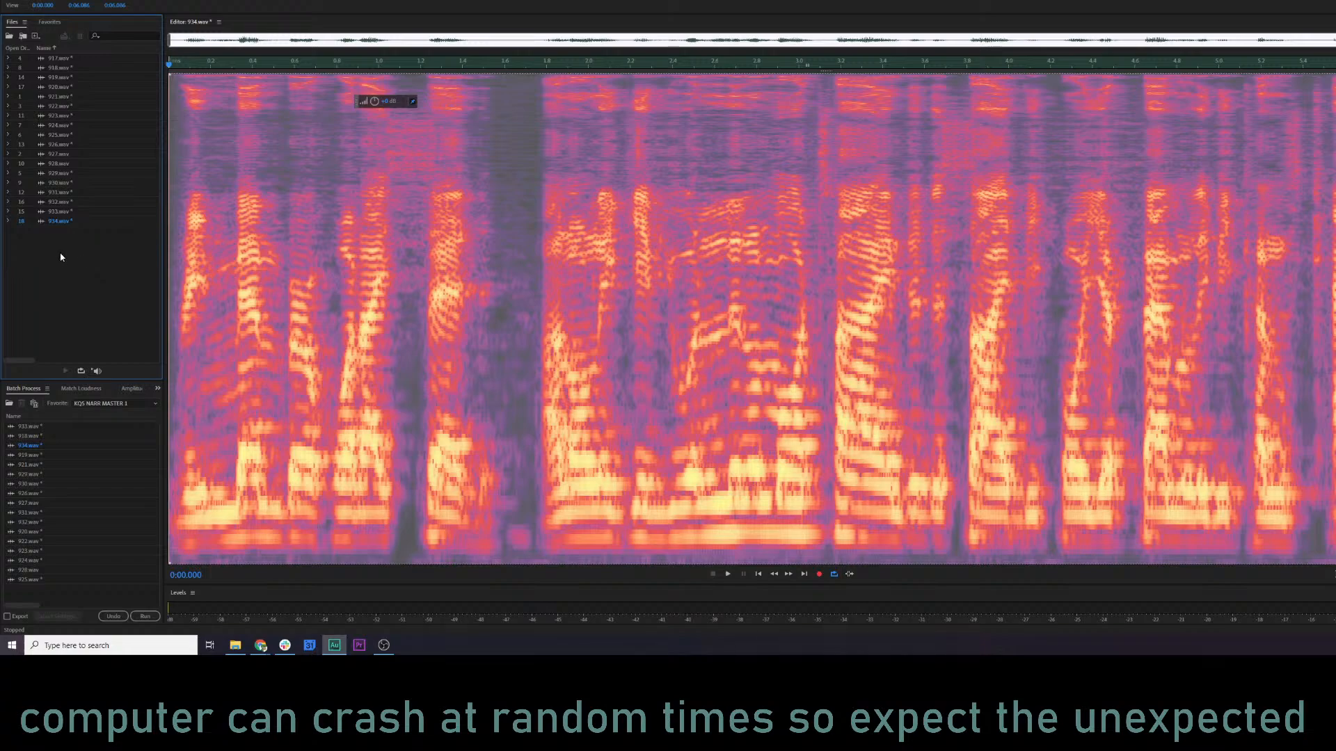
Switch to File Explorer and try to add 927.aud from the upscale folder to Audition's files list.
{"action": "key", "text": "alt+Tab"}
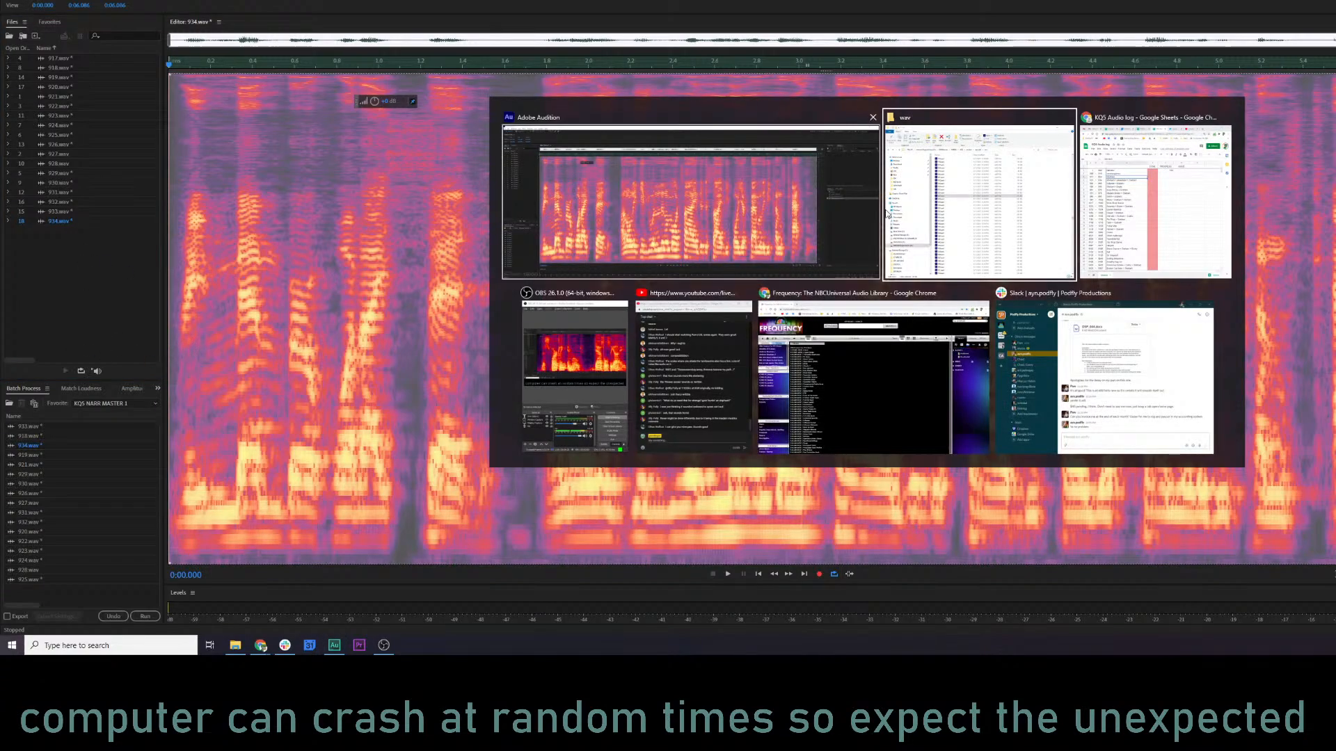
{"action": "left_click", "coordinate": [982, 204]}
{"action": "left_click", "coordinate": [886, 40]}
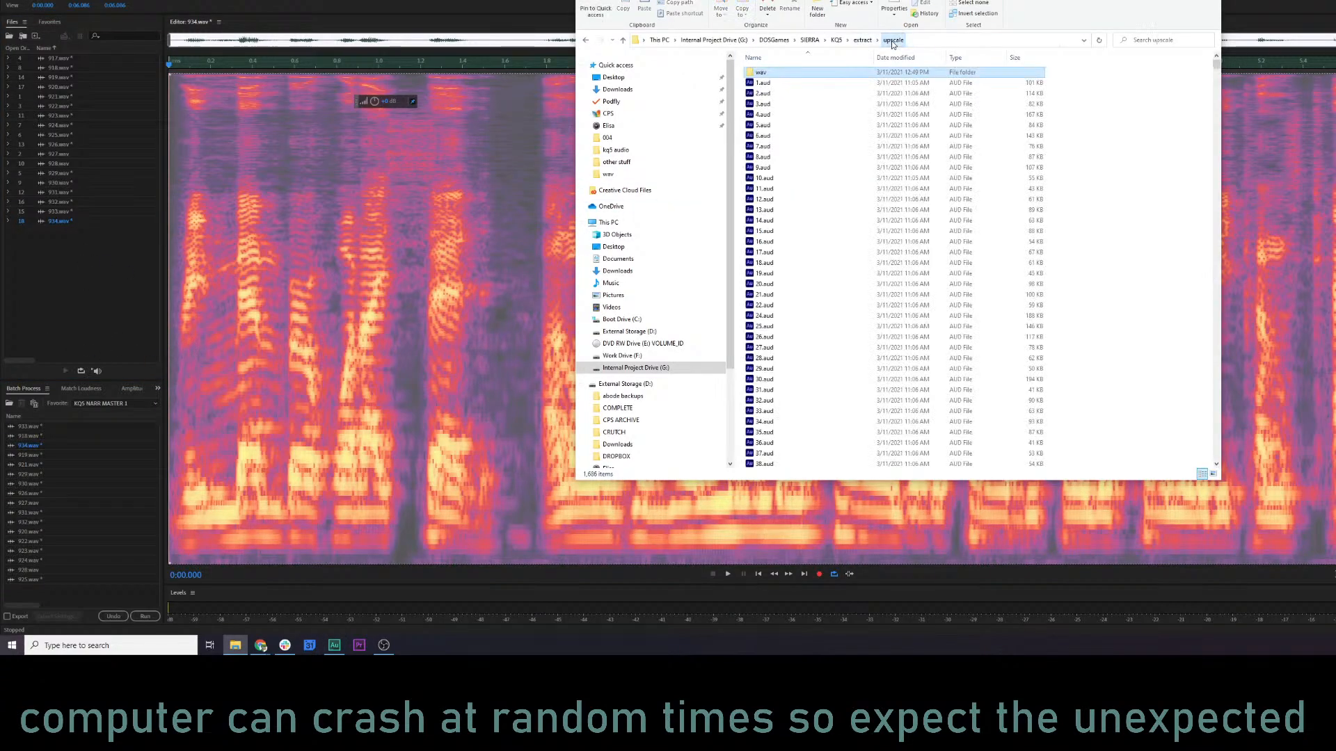
{"action": "scroll", "coordinate": [788, 260], "scroll_direction": "down", "scroll_amount": 3}
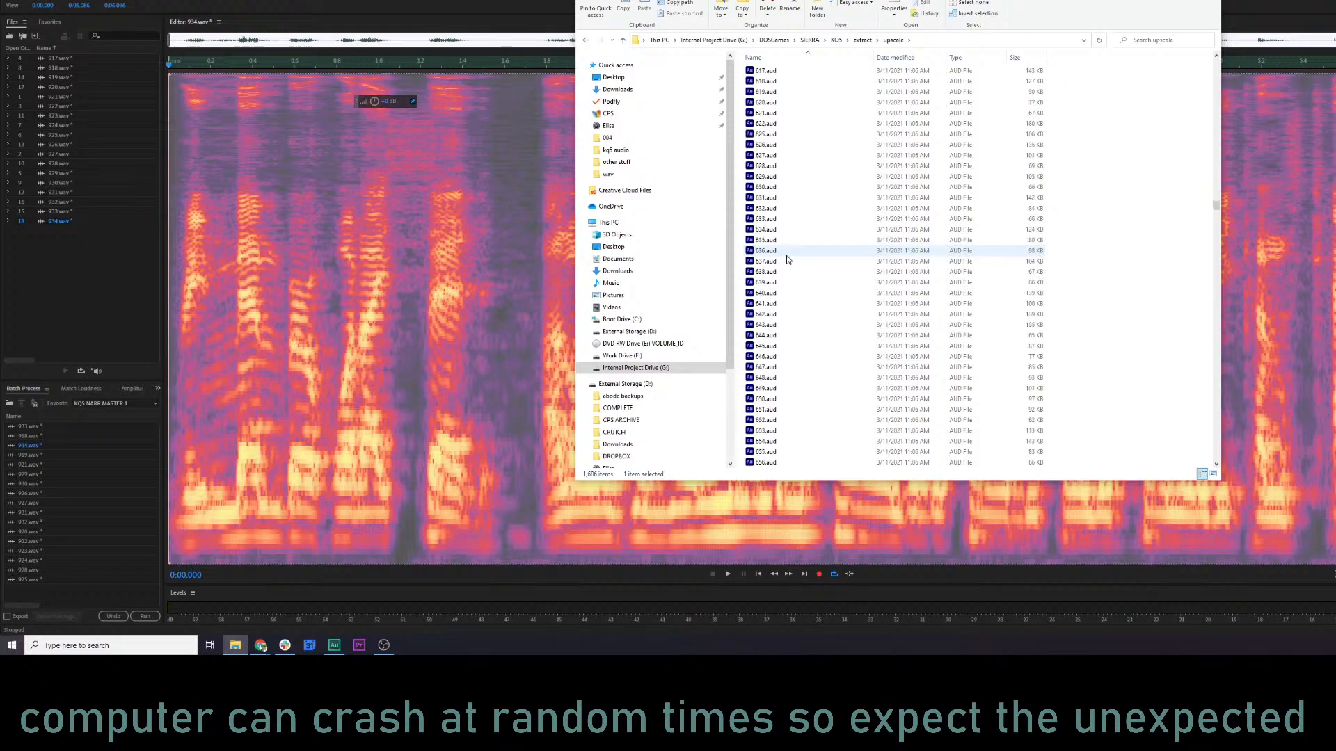
{"action": "scroll", "coordinate": [787, 259], "scroll_direction": "down", "scroll_amount": 20}
{"action": "scroll", "coordinate": [788, 259], "scroll_direction": "up", "scroll_amount": 12}
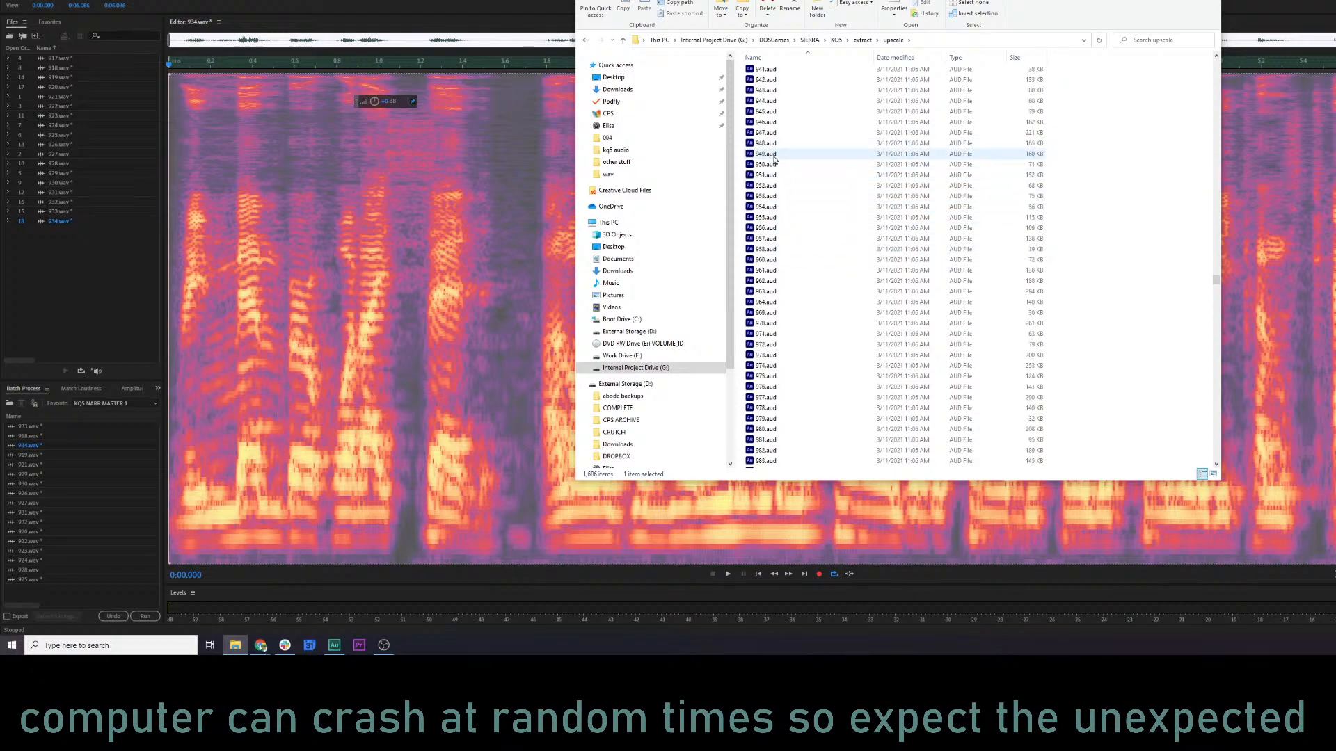
{"action": "scroll", "coordinate": [772, 150], "scroll_direction": "up", "scroll_amount": 2}
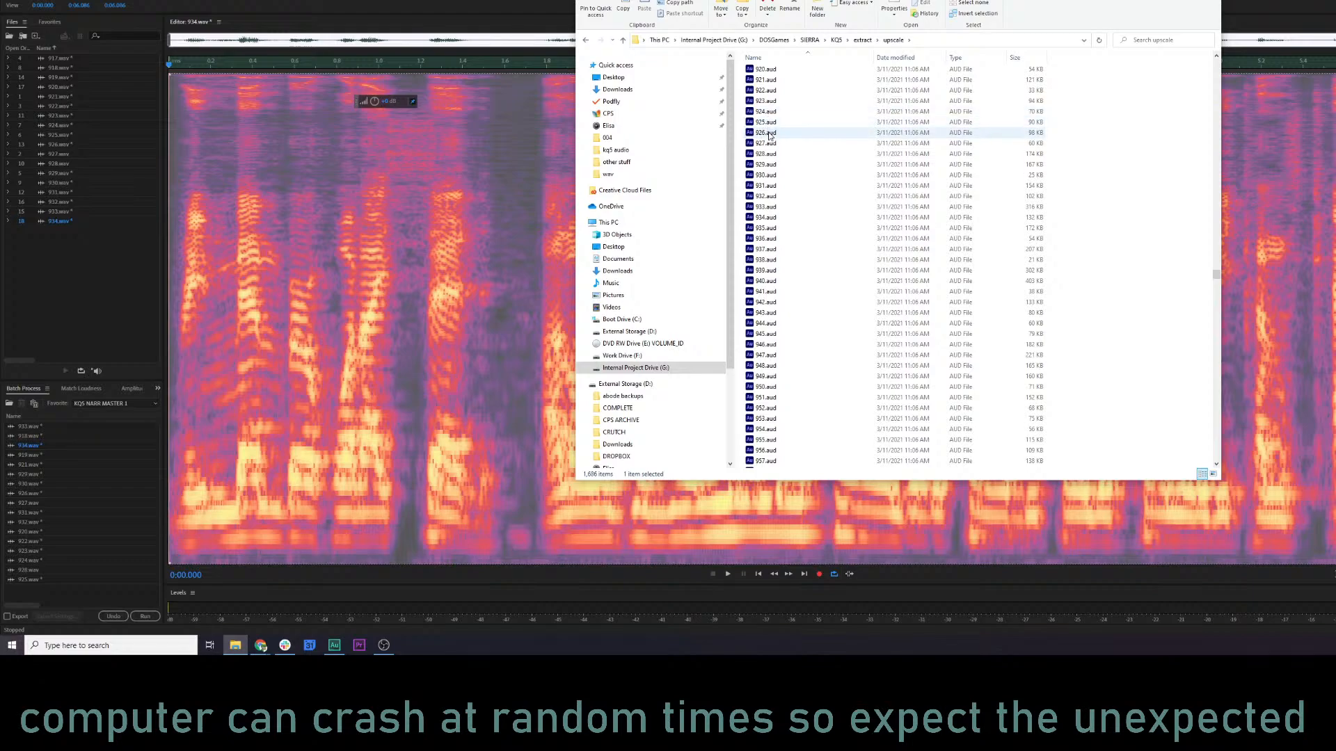
{"action": "left_click_drag", "start_coordinate": [769, 145], "coordinate": [47, 295]}
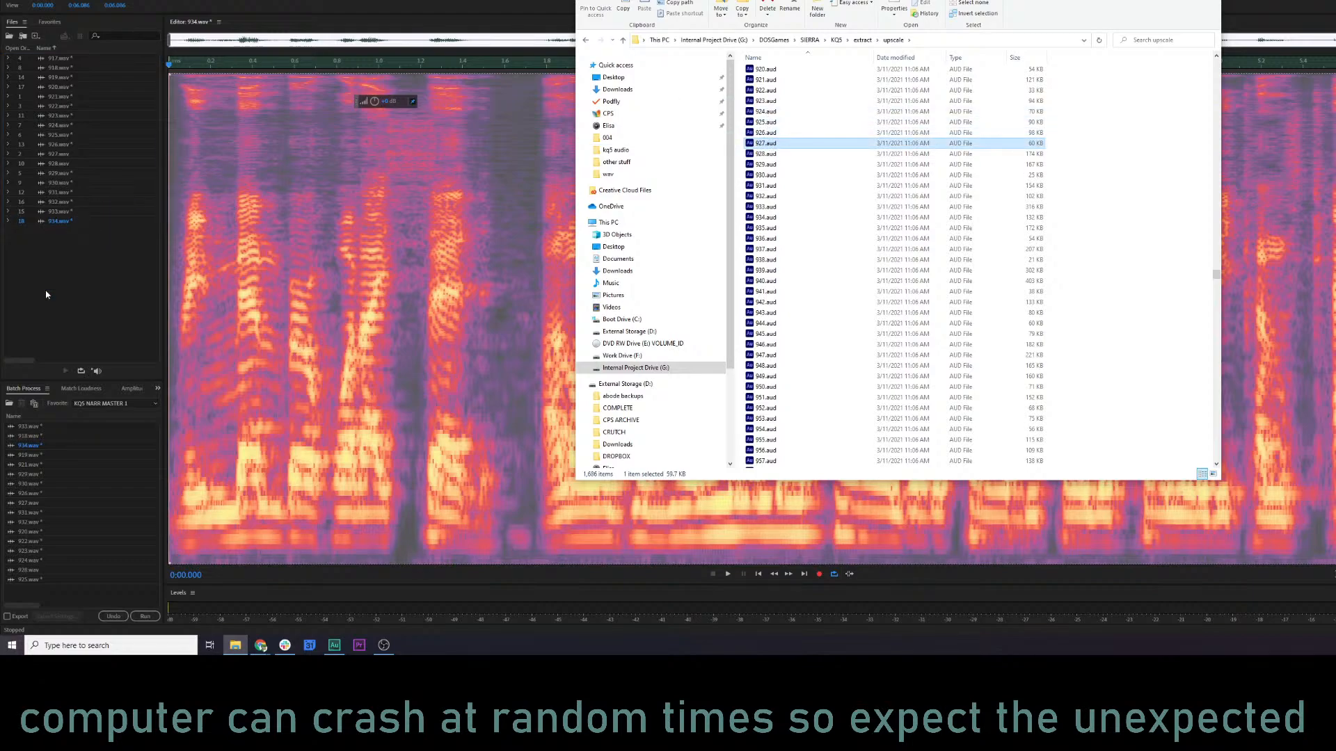
Import 927.aud again through Audition's file import.
{"action": "left_click", "coordinate": [10, 0]}
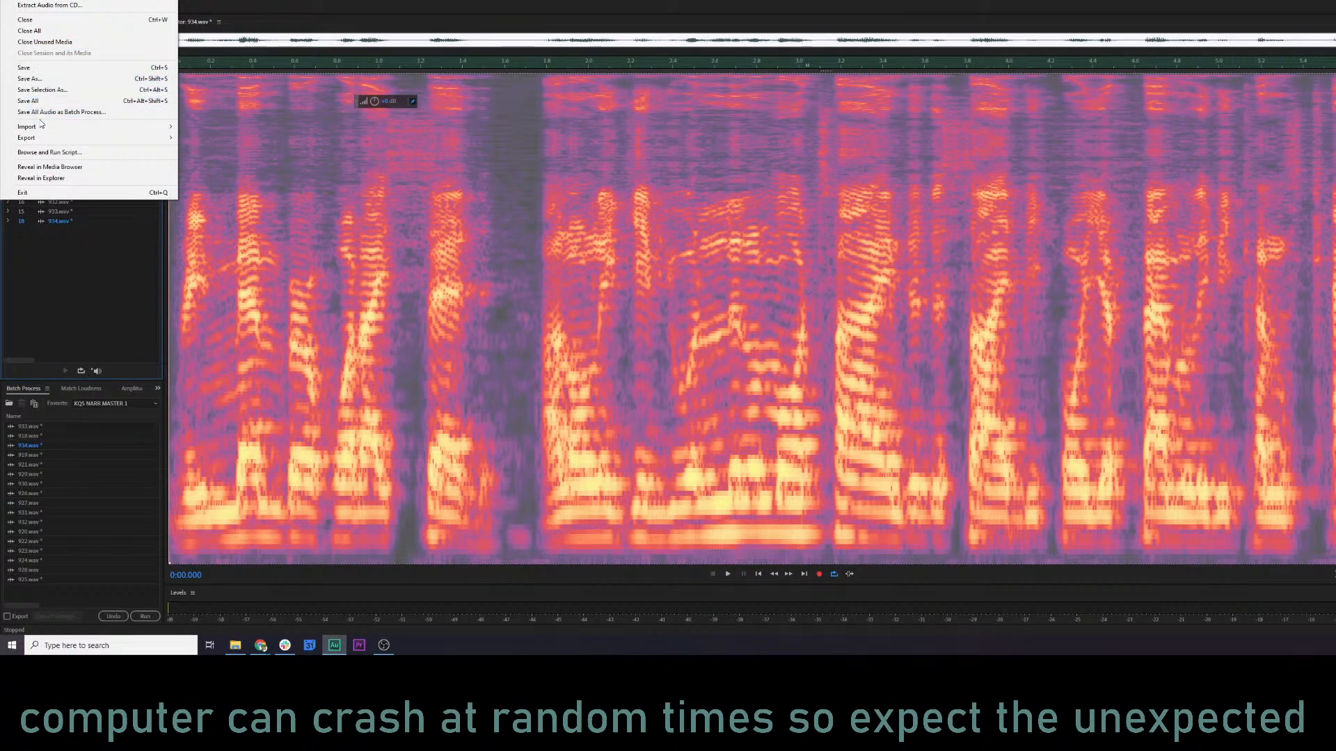
{"action": "left_click", "coordinate": [199, 127]}
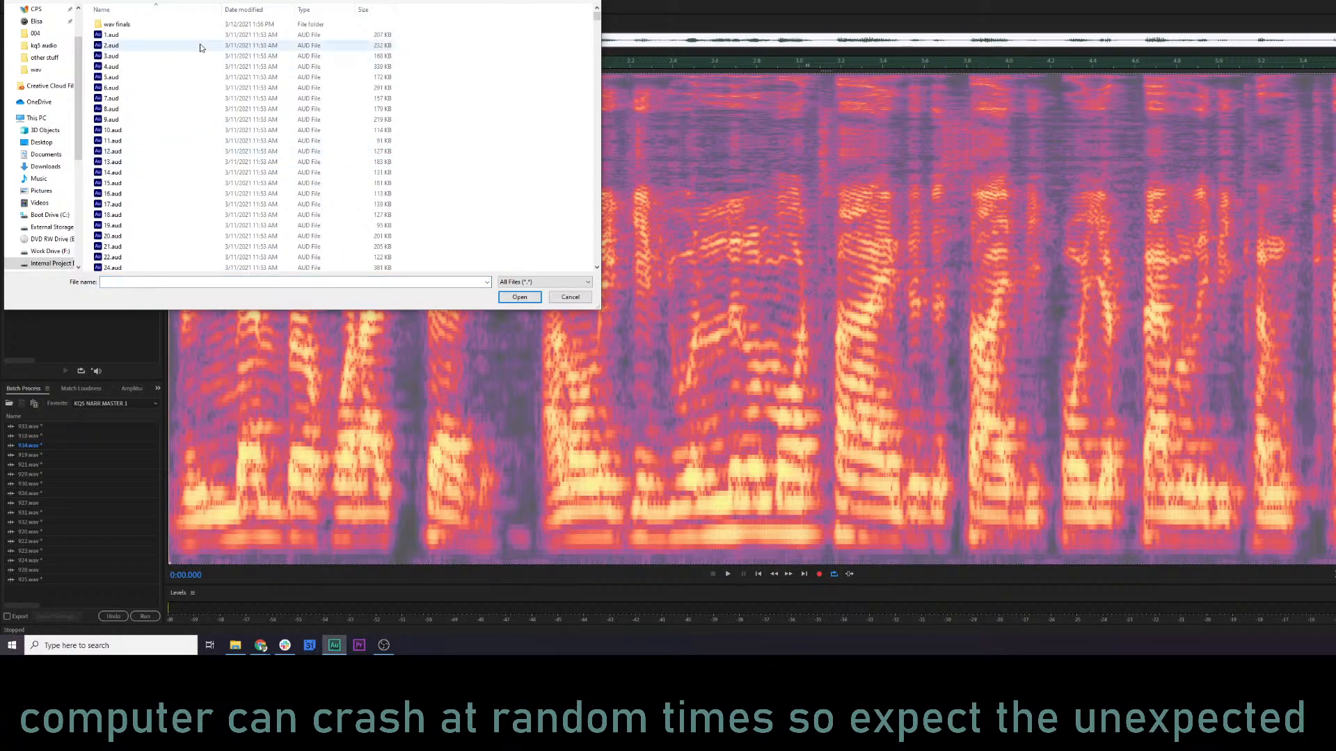
{"action": "type", "text": "927"}
{"action": "double_click", "coordinate": [185, 14]}
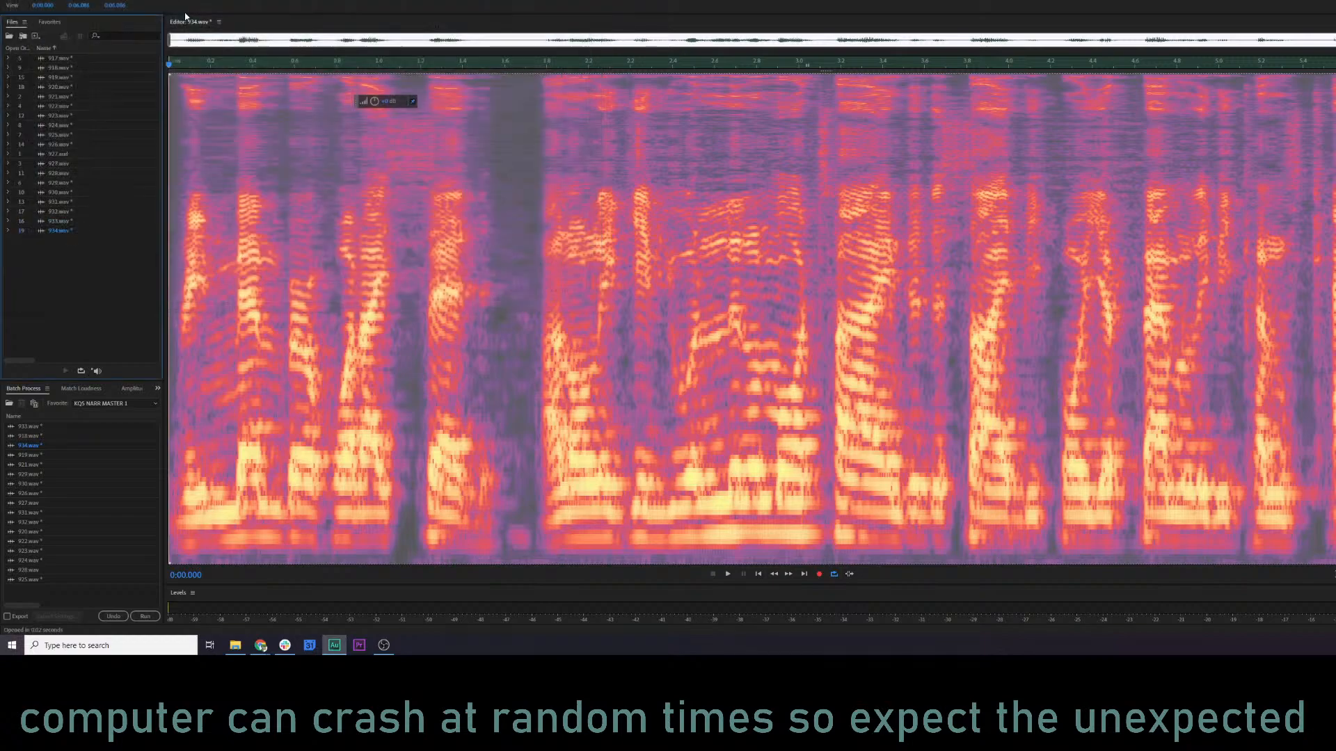
Play the reimported 927.aud from near its beginning and close it again.
{"action": "double_click", "coordinate": [69, 154]}
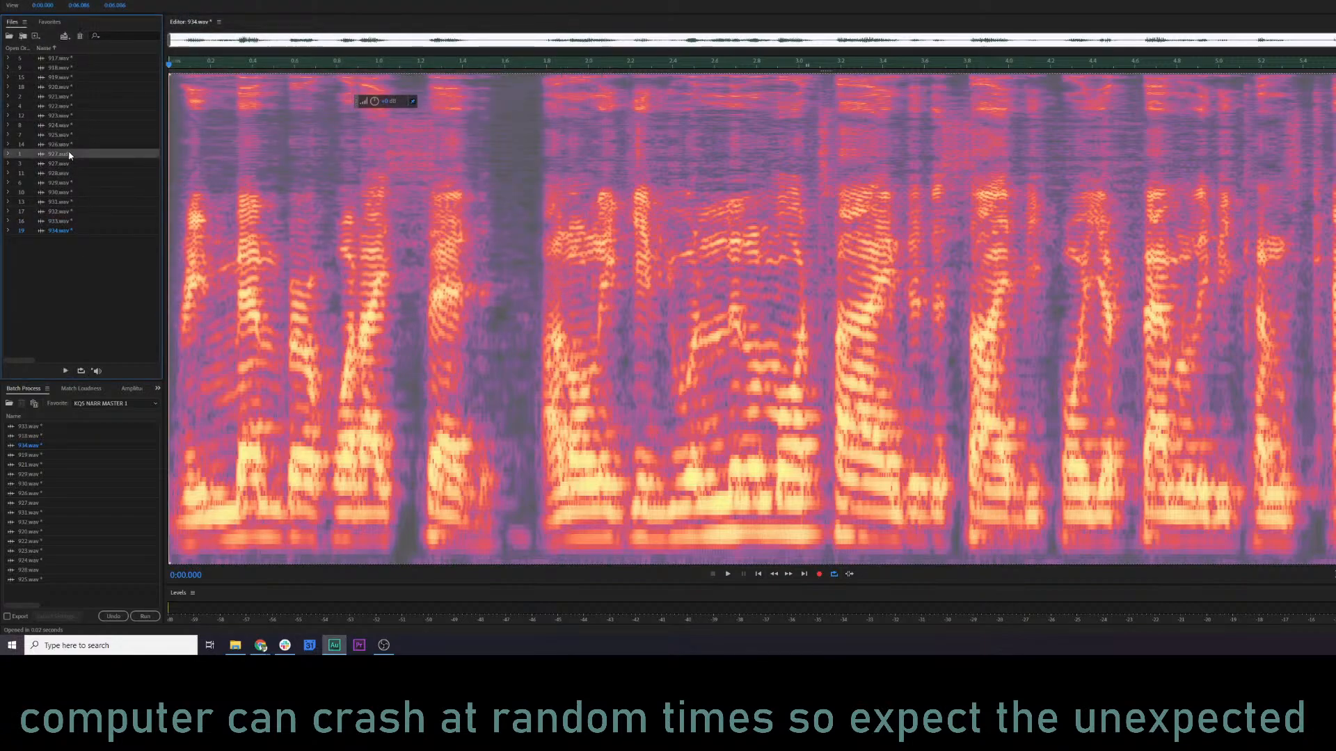
{"action": "left_click", "coordinate": [188, 183]}
{"action": "key", "text": "space"}
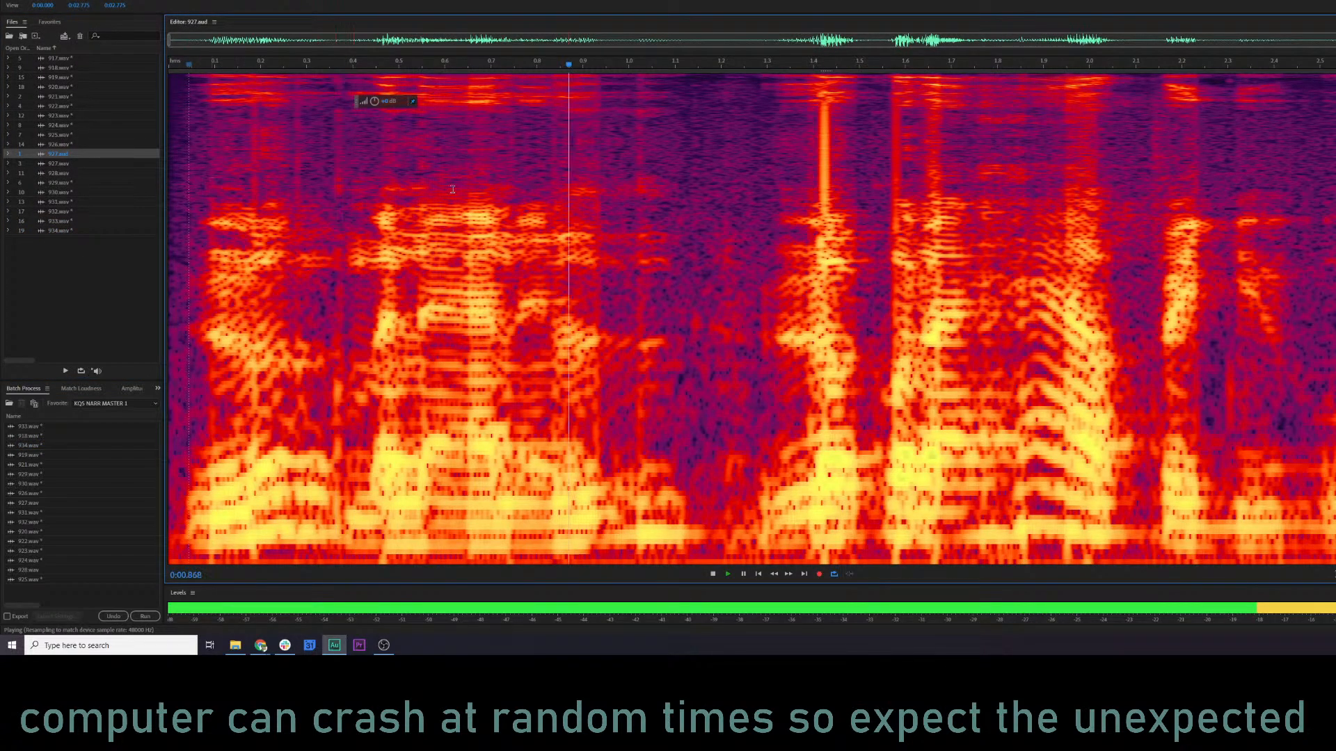
{"action": "key", "text": "space"}
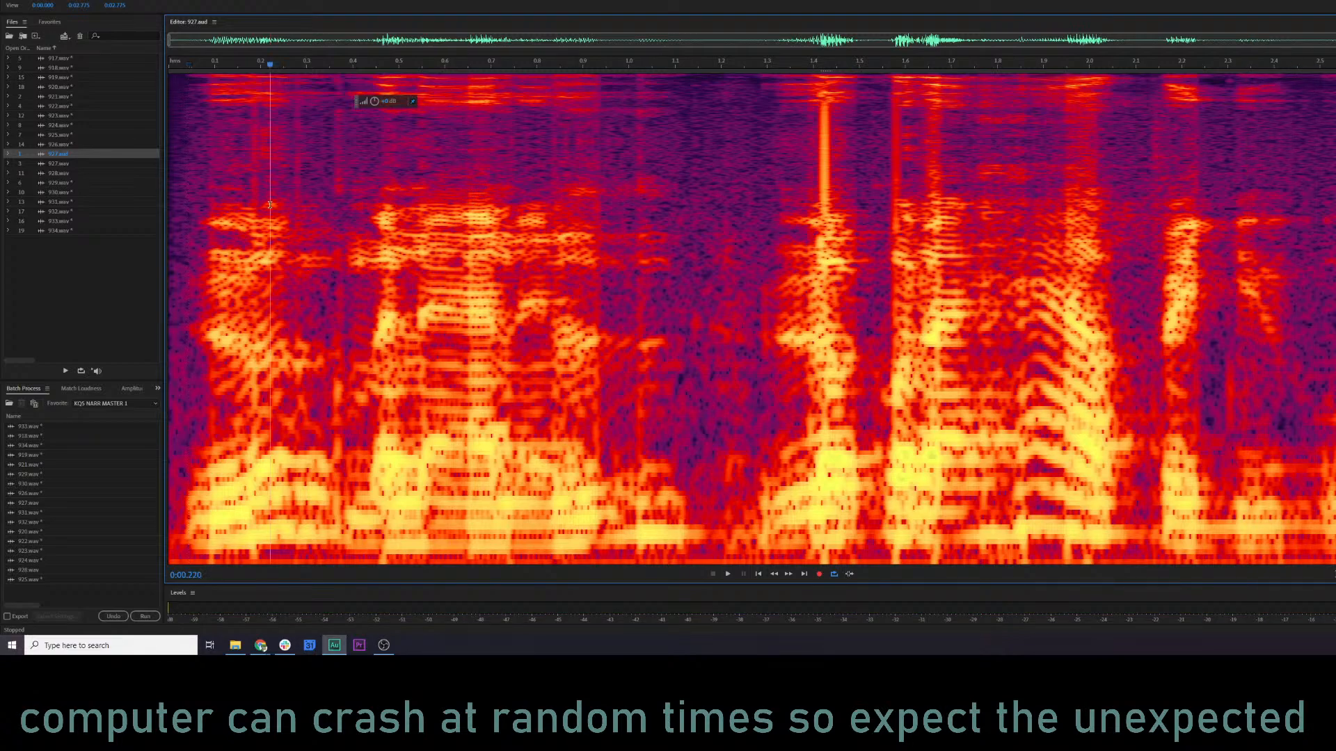
{"action": "left_click", "coordinate": [80, 156]}
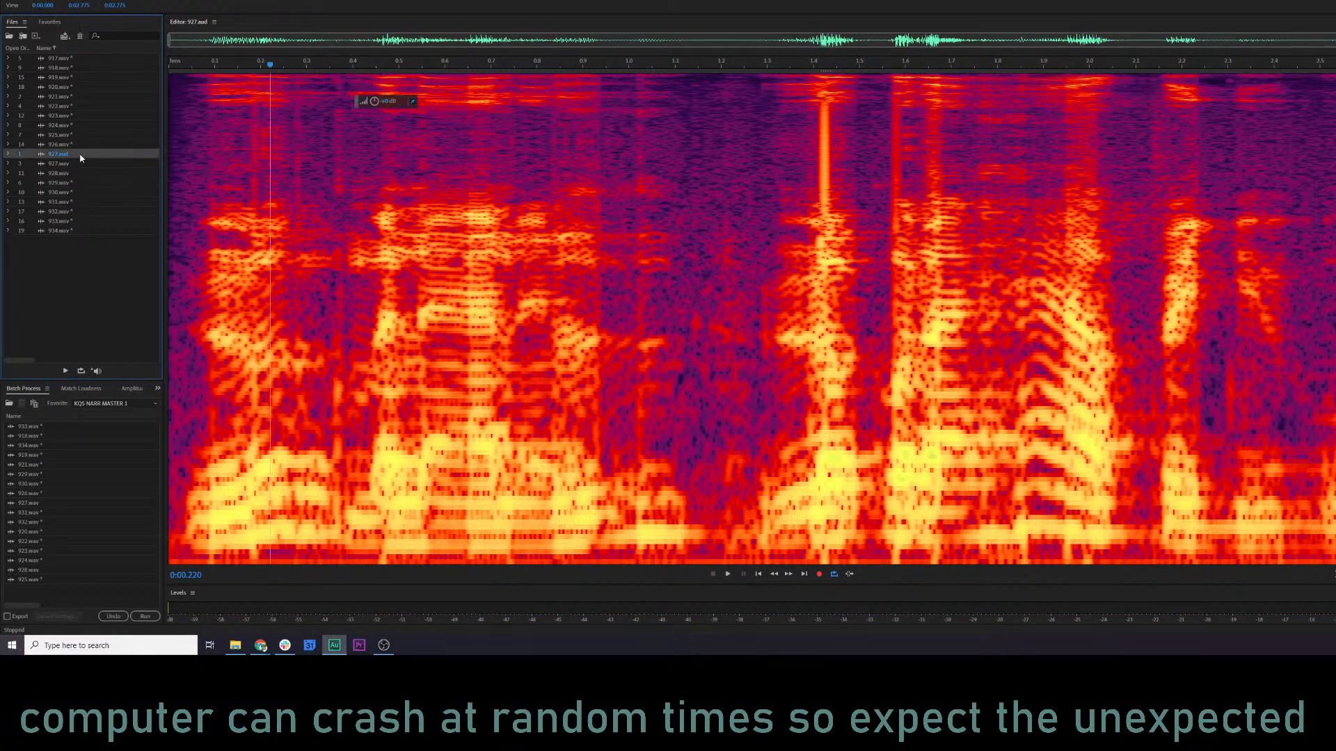
{"action": "key", "text": "ctrl+w"}
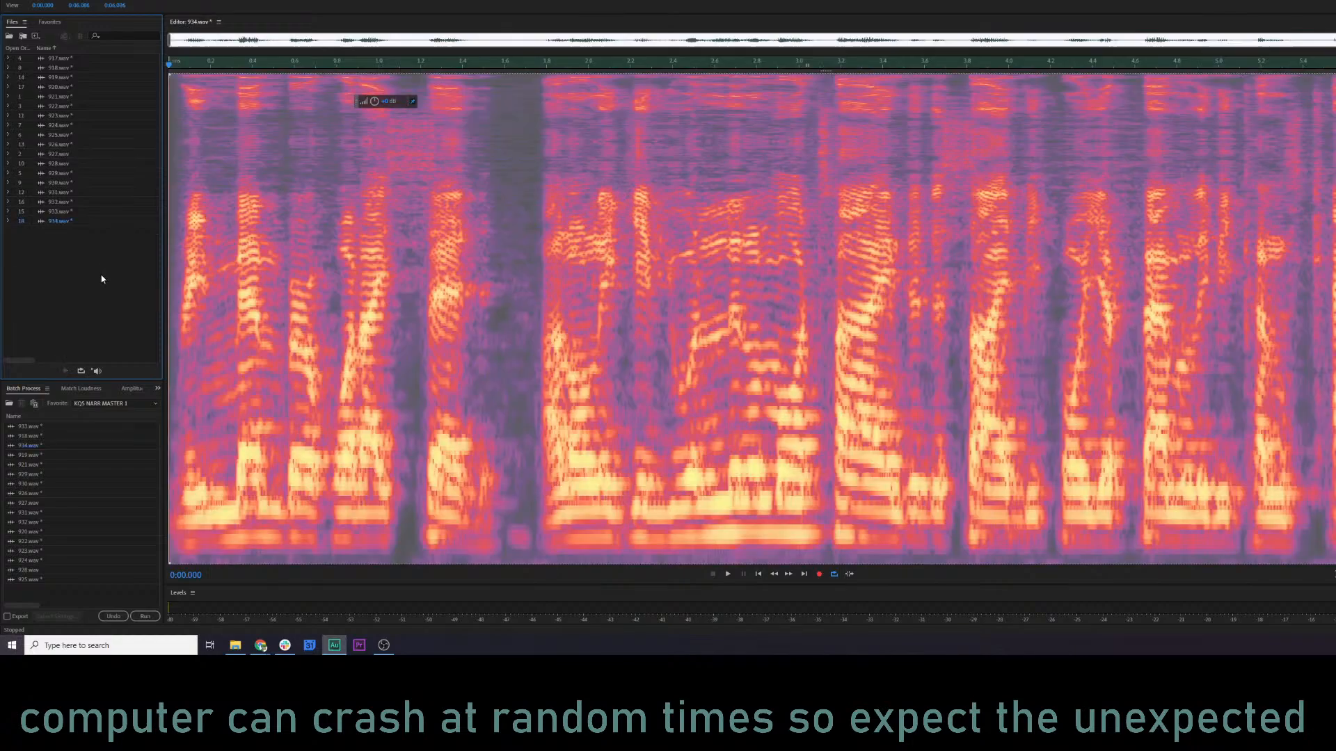
Switch to File Explorer and browse the audio files in the KQ5 extract folder.
{"action": "key", "text": "alt+f"}
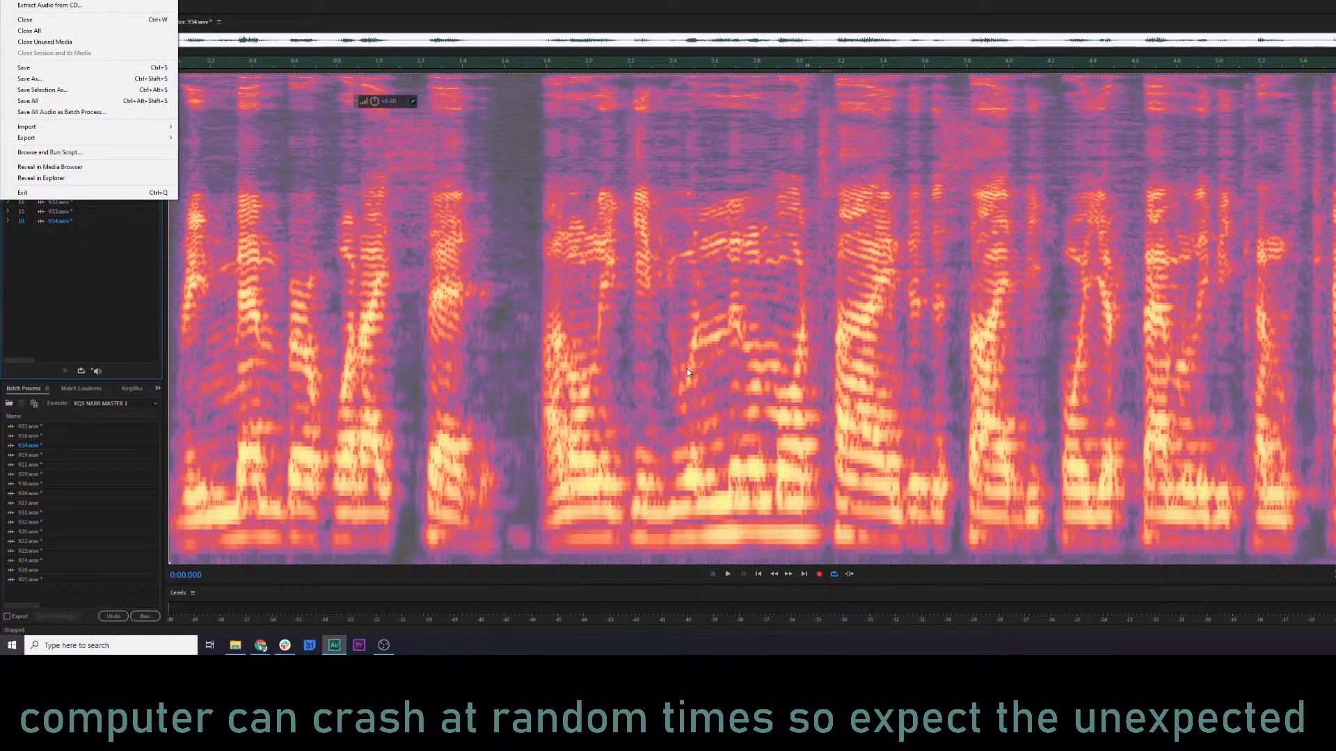
{"action": "key", "text": "Escape"}
{"action": "key", "text": "alt+Tab"}
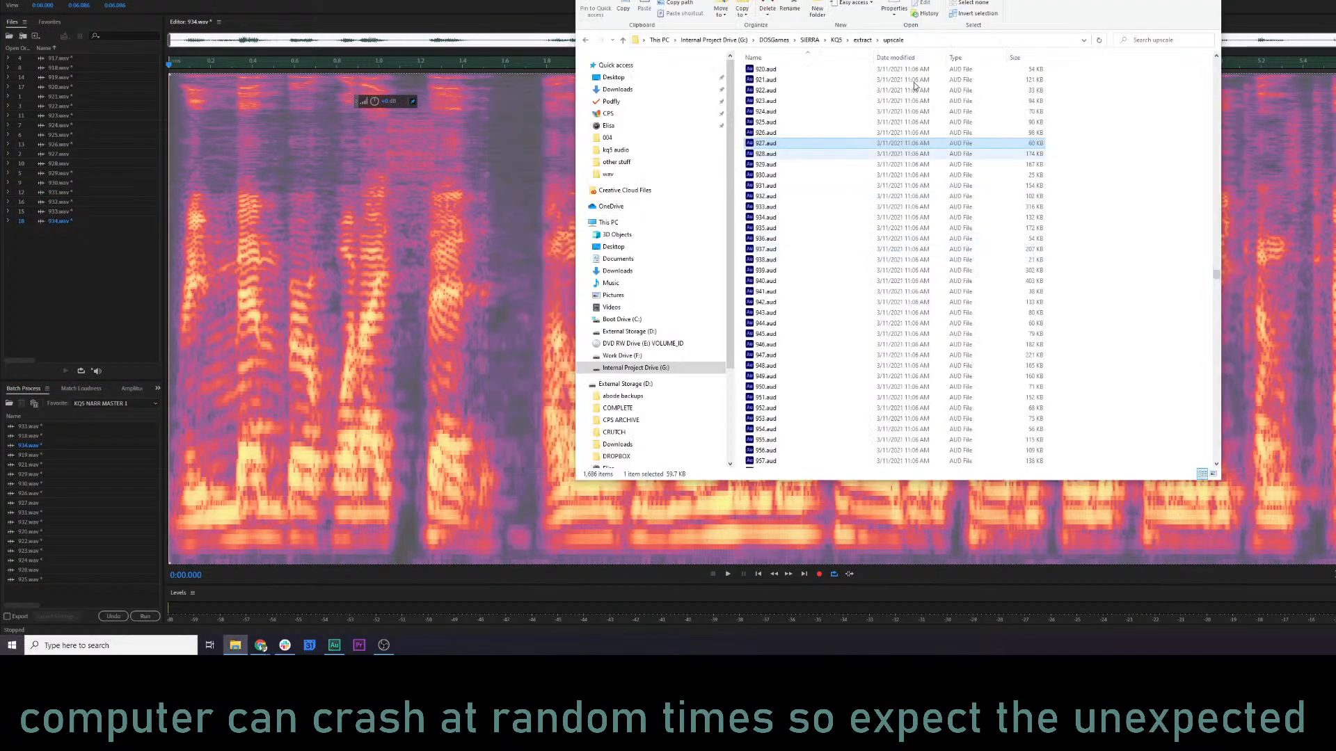
{"action": "left_click", "coordinate": [862, 40]}
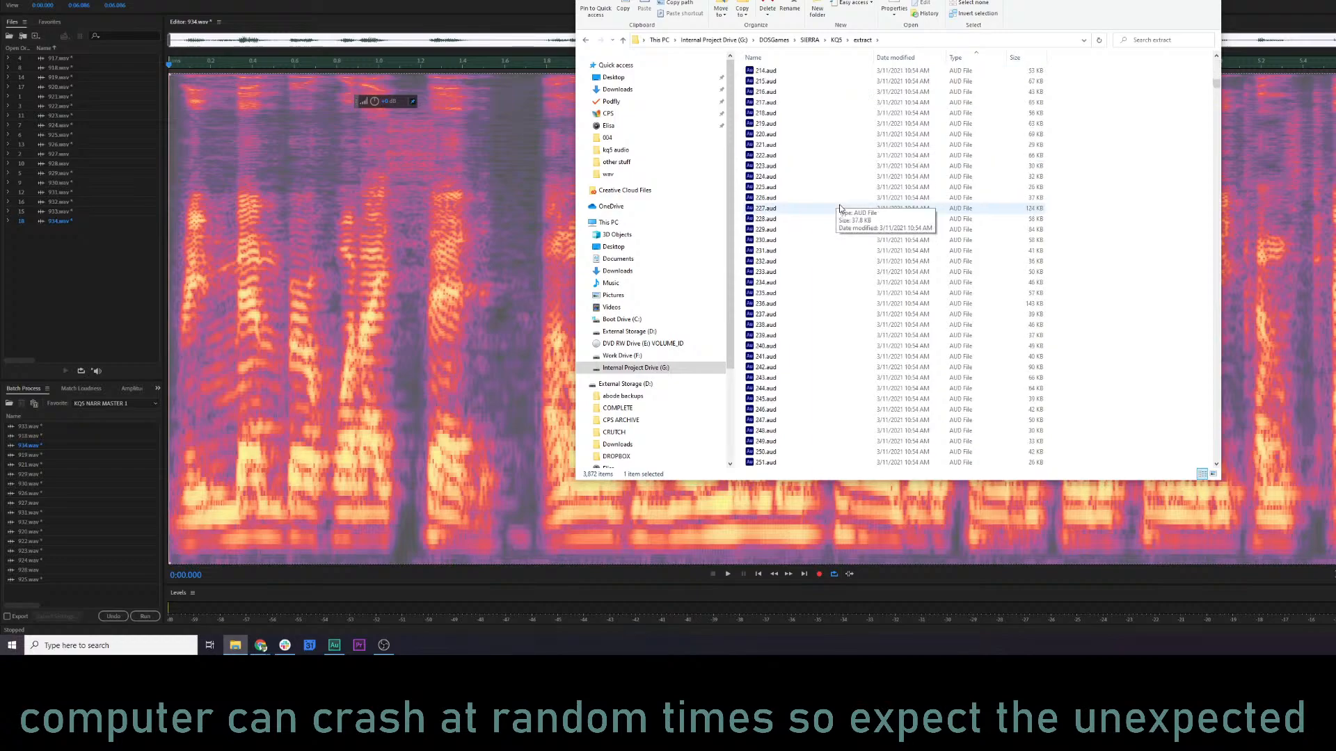
{"action": "scroll", "coordinate": [839, 209], "scroll_direction": "down", "scroll_amount": 20}
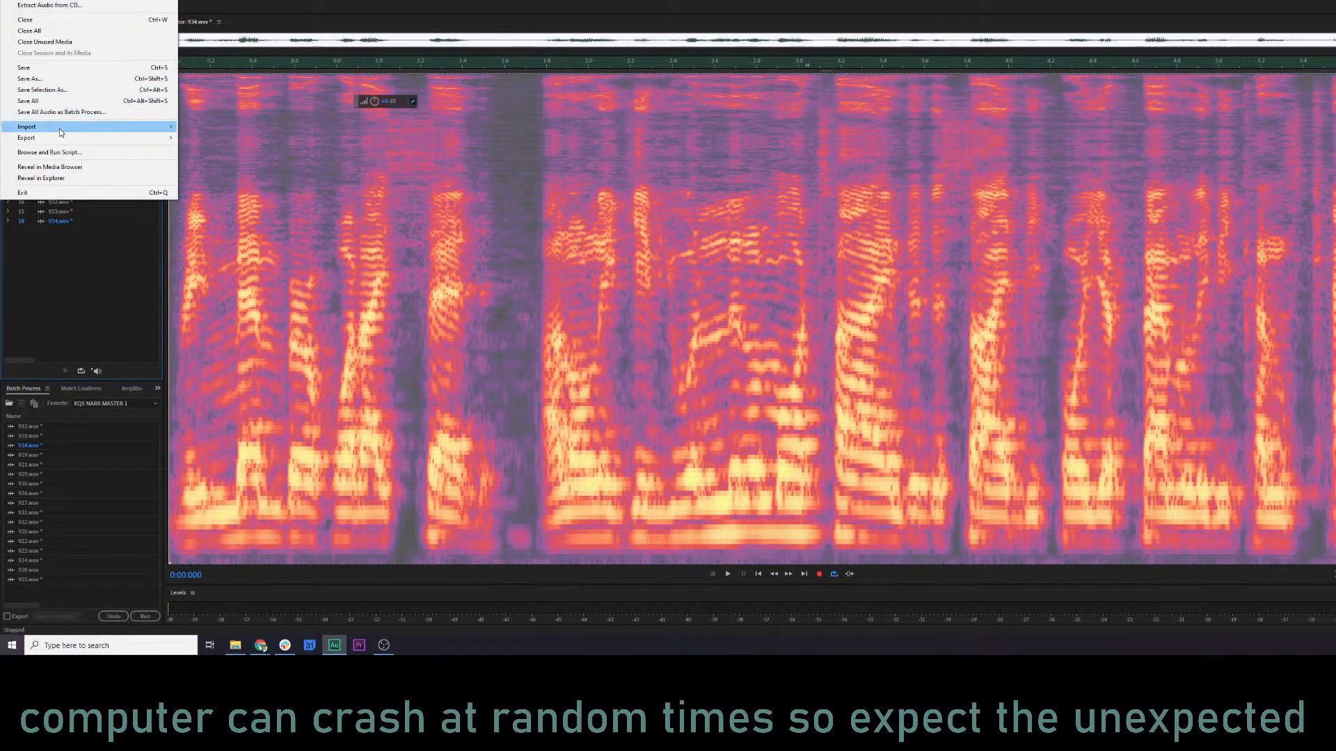
Try to import 927.aud from the extract folder into Audition as a regular file.
{"action": "mouse_move", "coordinate": [28, 126]}
{"action": "left_click", "coordinate": [201, 129]}
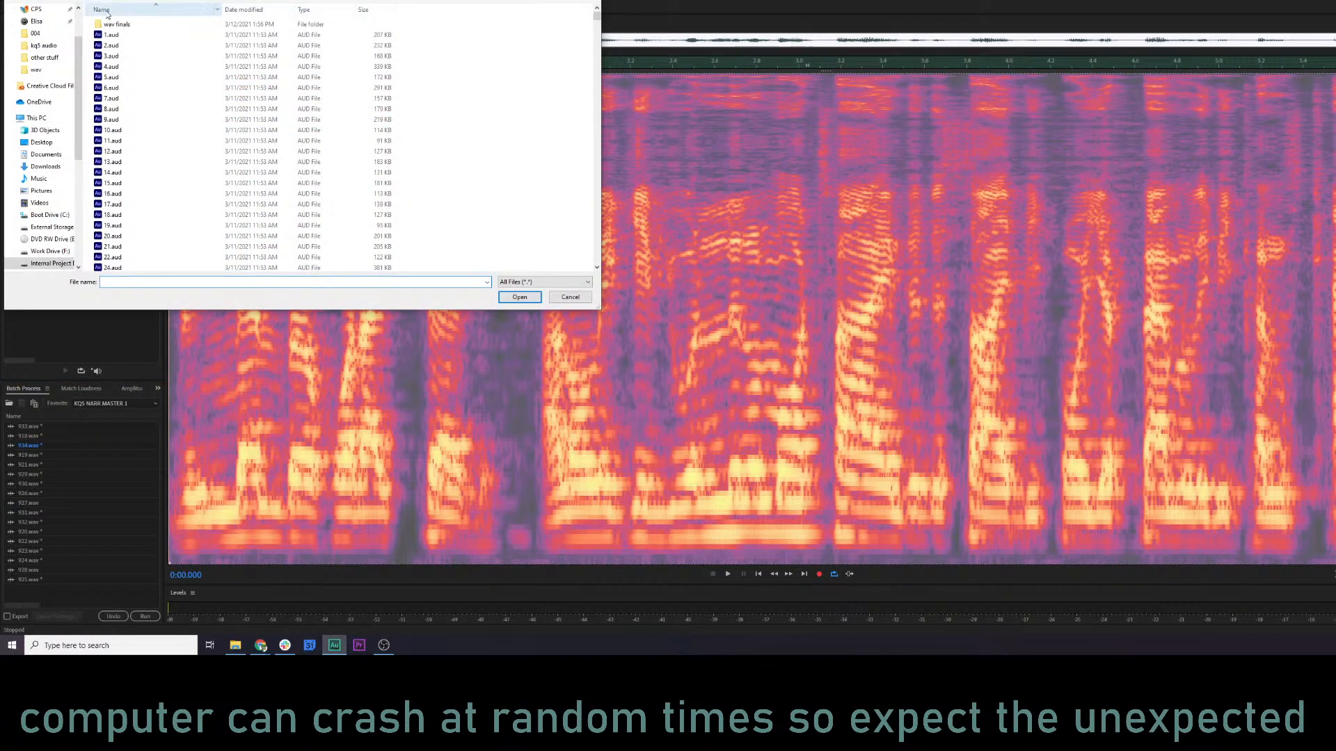
{"action": "left_click", "coordinate": [325, 2]}
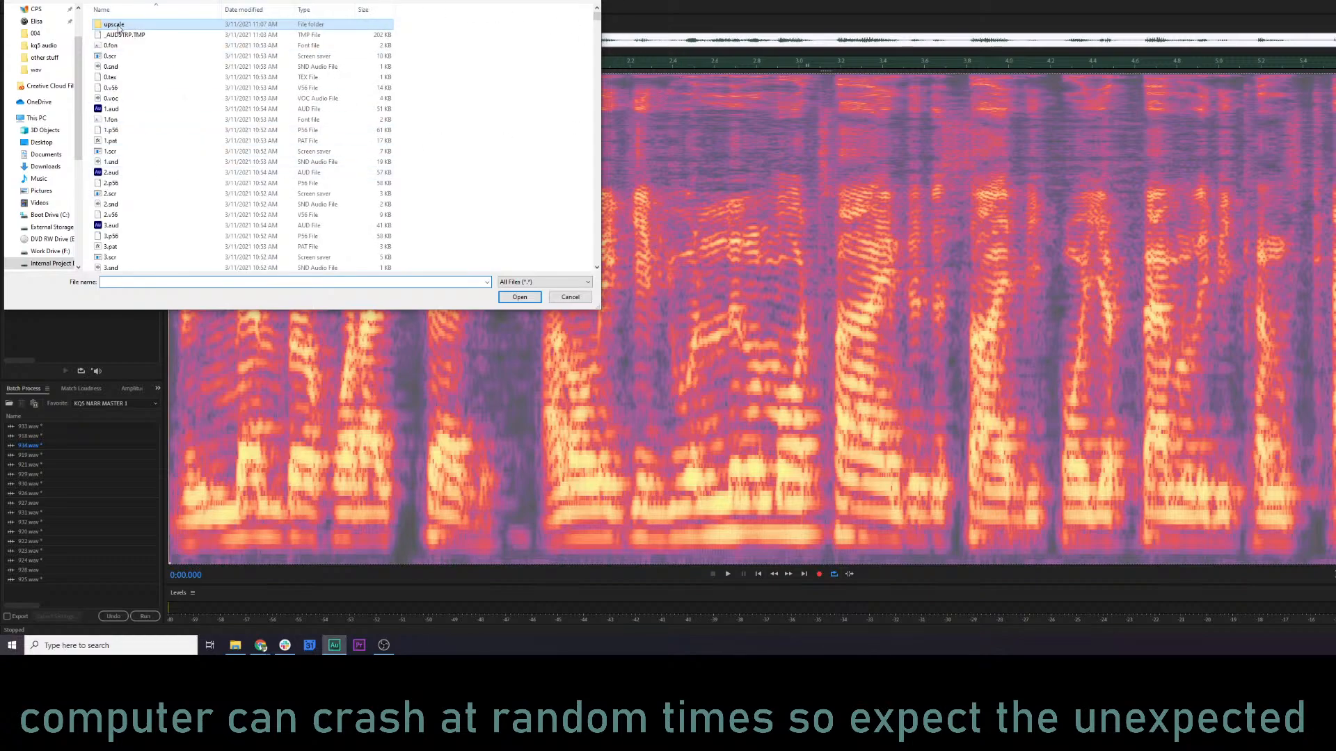
{"action": "left_click_drag", "start_coordinate": [596, 17], "coordinate": [601, 206]}
{"action": "left_click", "coordinate": [543, 1]}
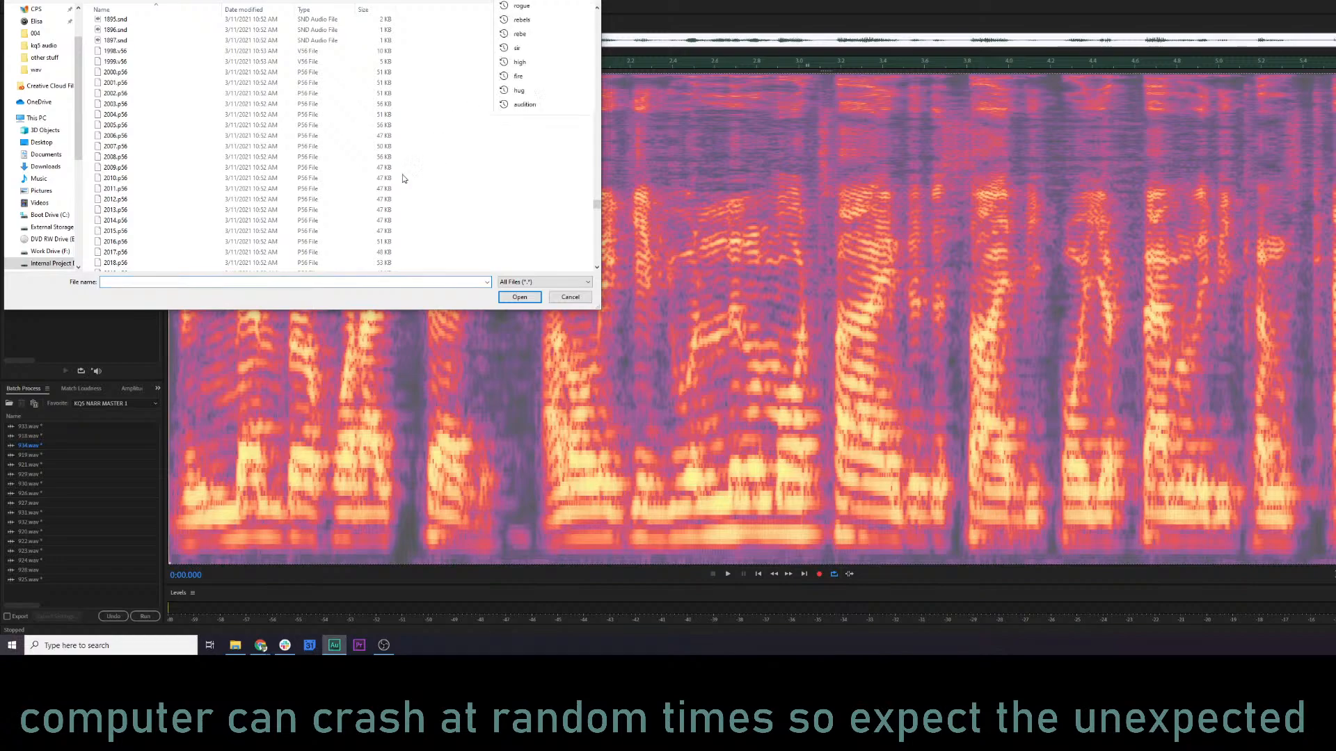
{"action": "left_click_drag", "start_coordinate": [599, 203], "coordinate": [576, 140]}
{"action": "left_click", "coordinate": [221, 162]}
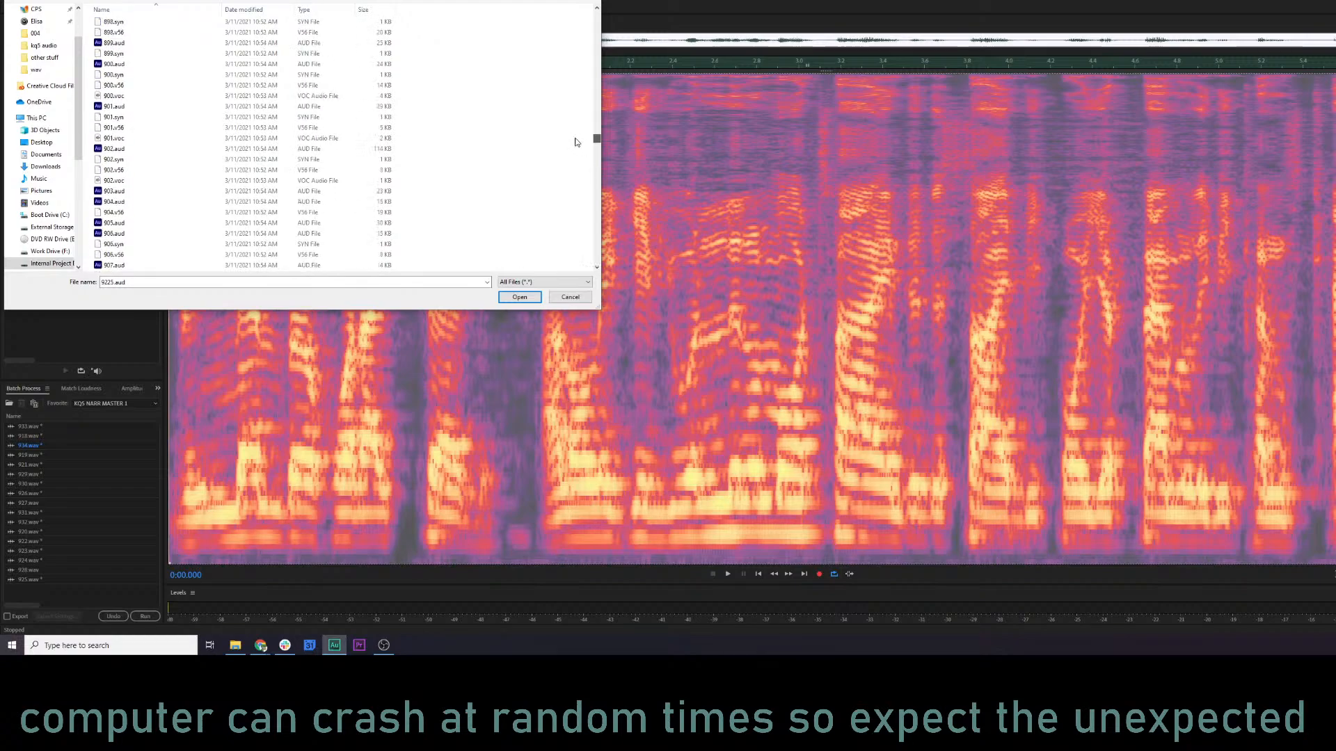
{"action": "scroll", "coordinate": [271, 172], "scroll_direction": "down", "scroll_amount": 6}
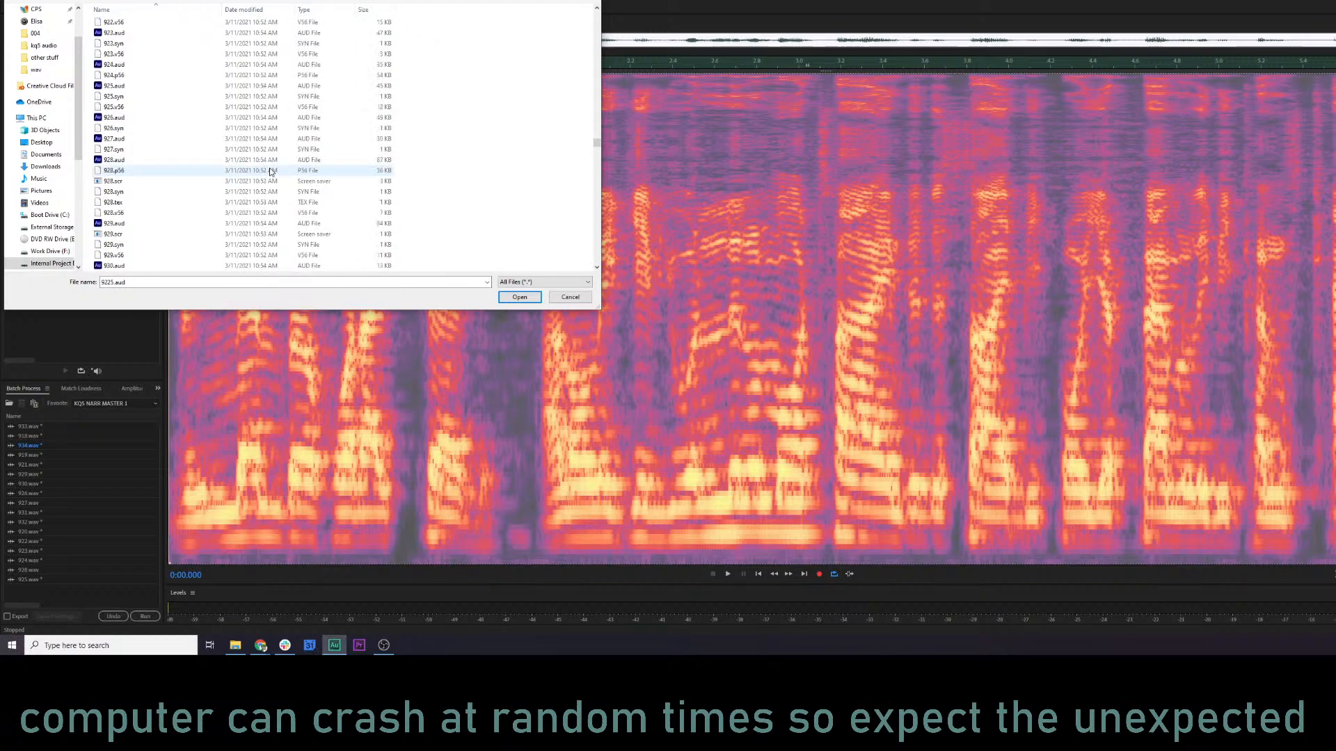
{"action": "left_click", "coordinate": [149, 139]}
{"action": "left_click", "coordinate": [524, 299]}
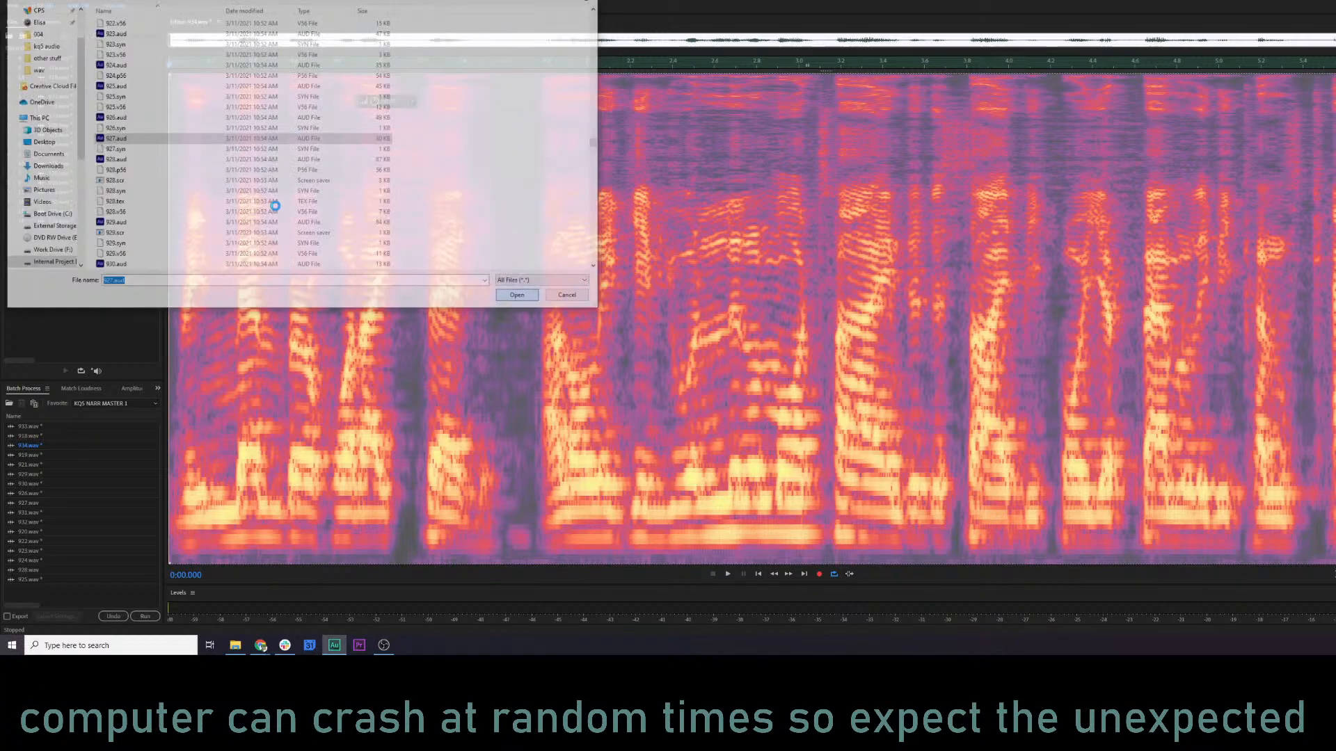
{"action": "left_click", "coordinate": [980, 380]}
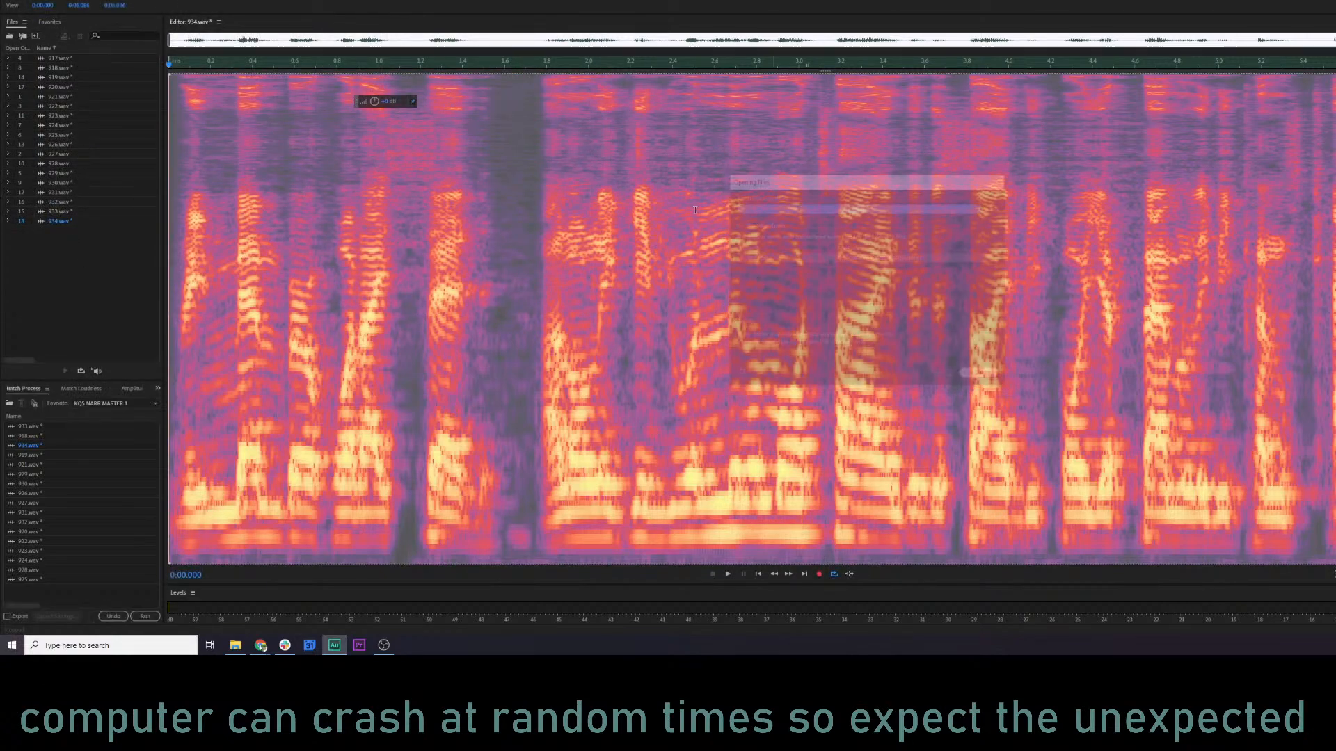
Start a raw data import and search for 927 to choose the 927.aud located directly in the KQ5 extract folder.
{"action": "left_click", "coordinate": [9, 0]}
{"action": "mouse_move", "coordinate": [85, 128]}
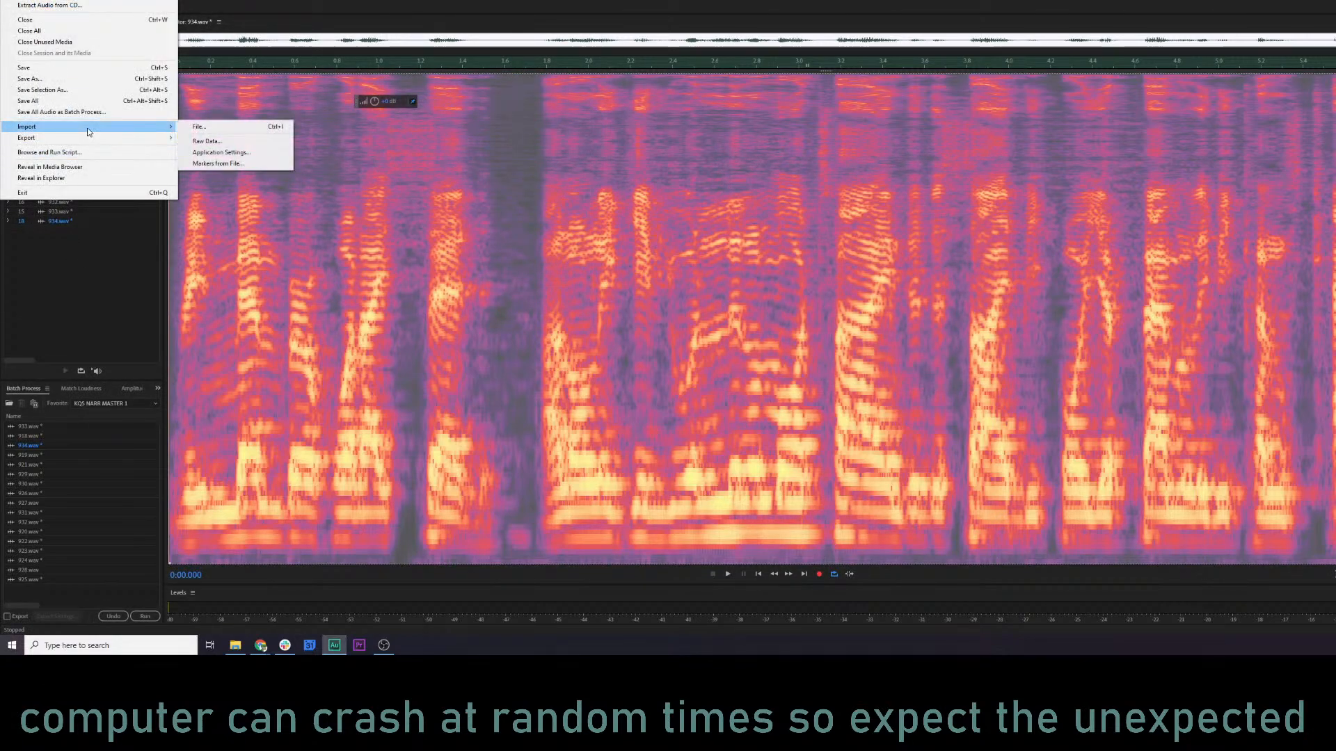
{"action": "left_click", "coordinate": [221, 140]}
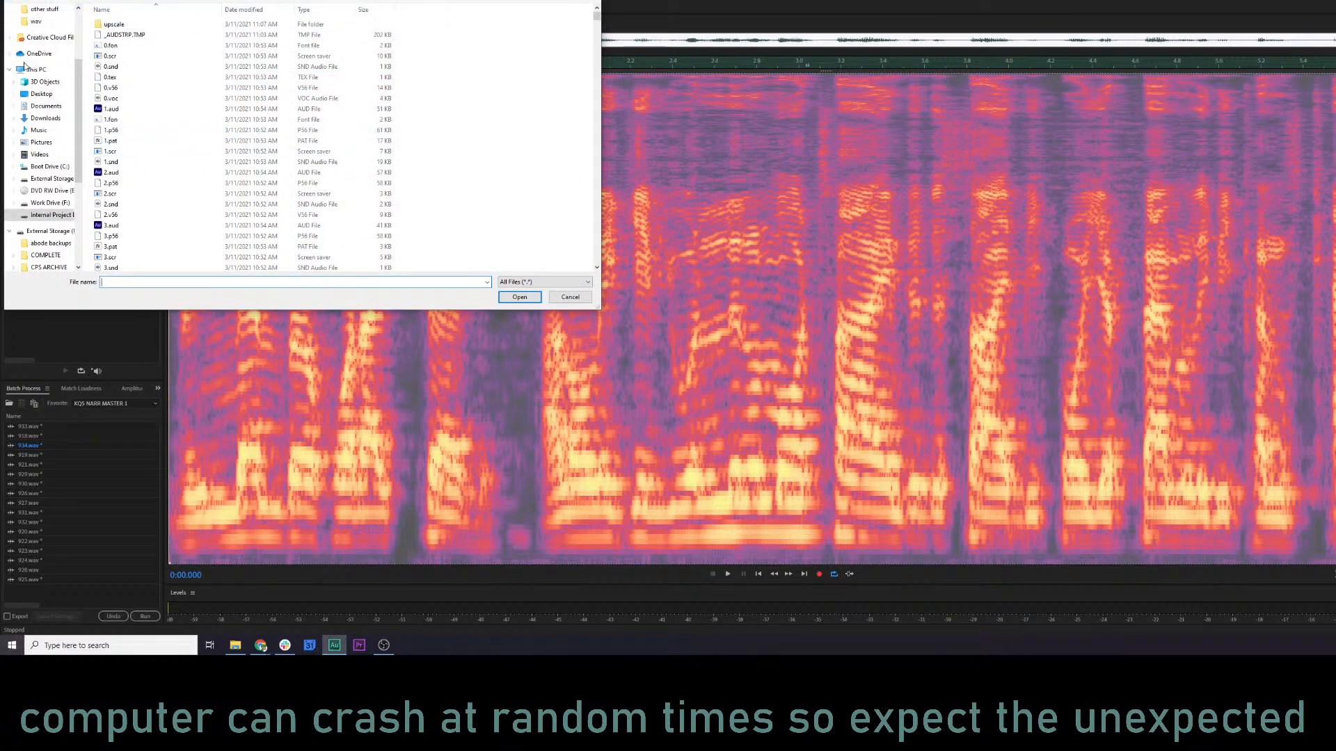
{"action": "left_click", "coordinate": [550, 1]}
{"action": "left_click", "coordinate": [550, 0]}
{"action": "type", "text": "927"}
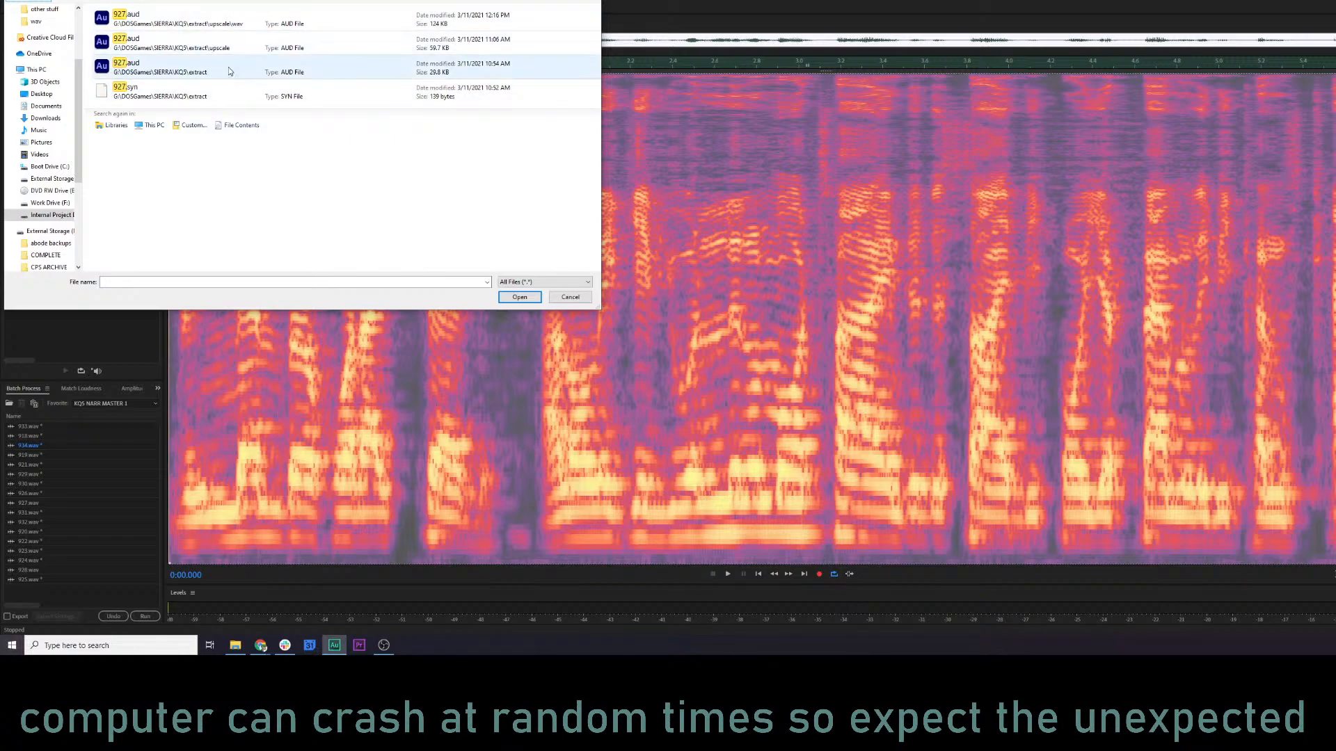
{"action": "left_click", "coordinate": [310, 68]}
{"action": "left_click", "coordinate": [516, 302]}
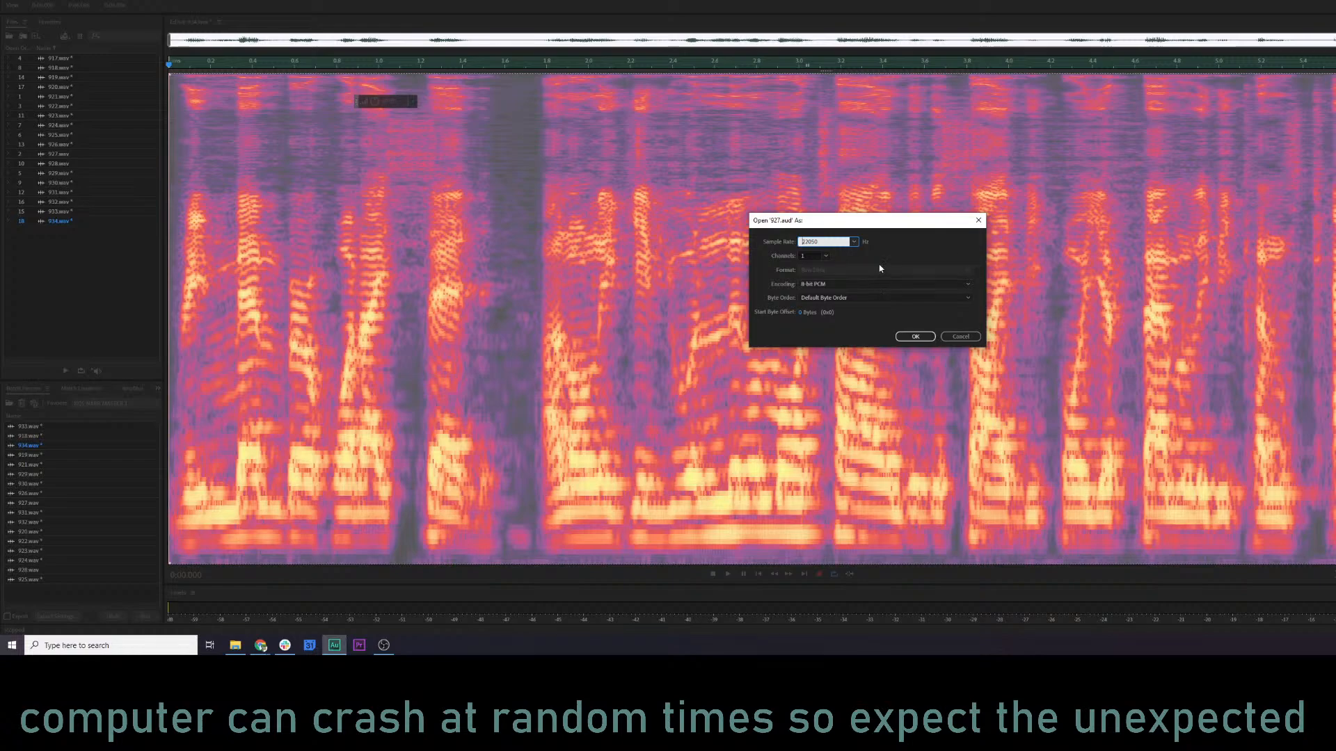
Open the raw 927.aud with an 11025 Hz sample rate and 8-bit PCM (Unsigned) encoding.
{"action": "left_click", "coordinate": [854, 241]}
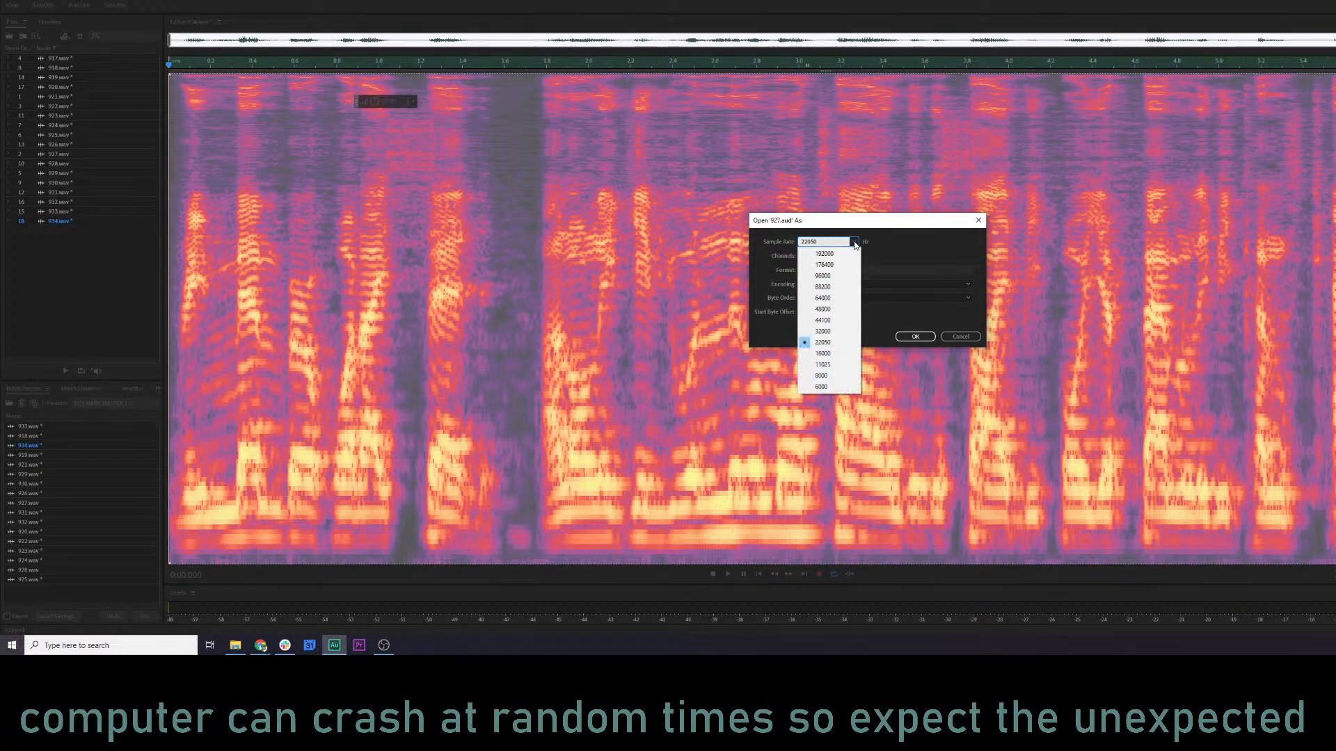
{"action": "left_click", "coordinate": [826, 365]}
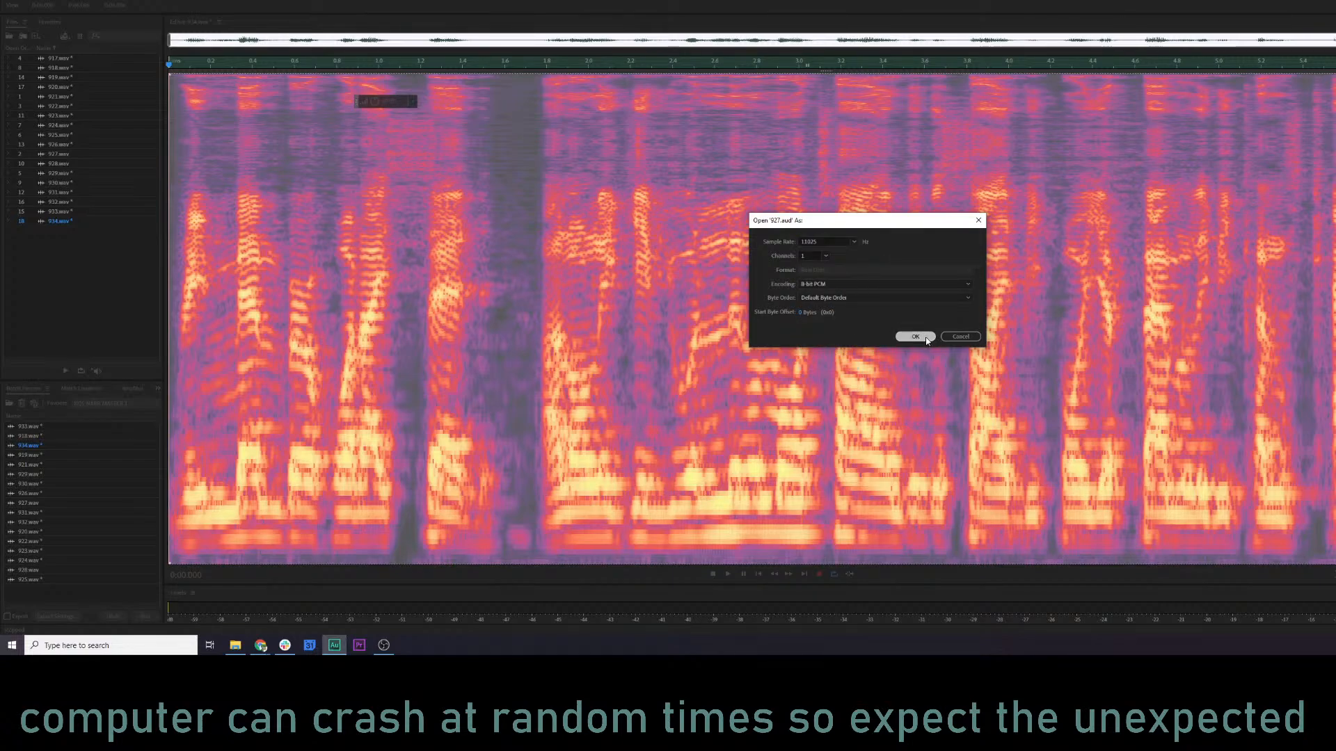
{"action": "left_click", "coordinate": [882, 284]}
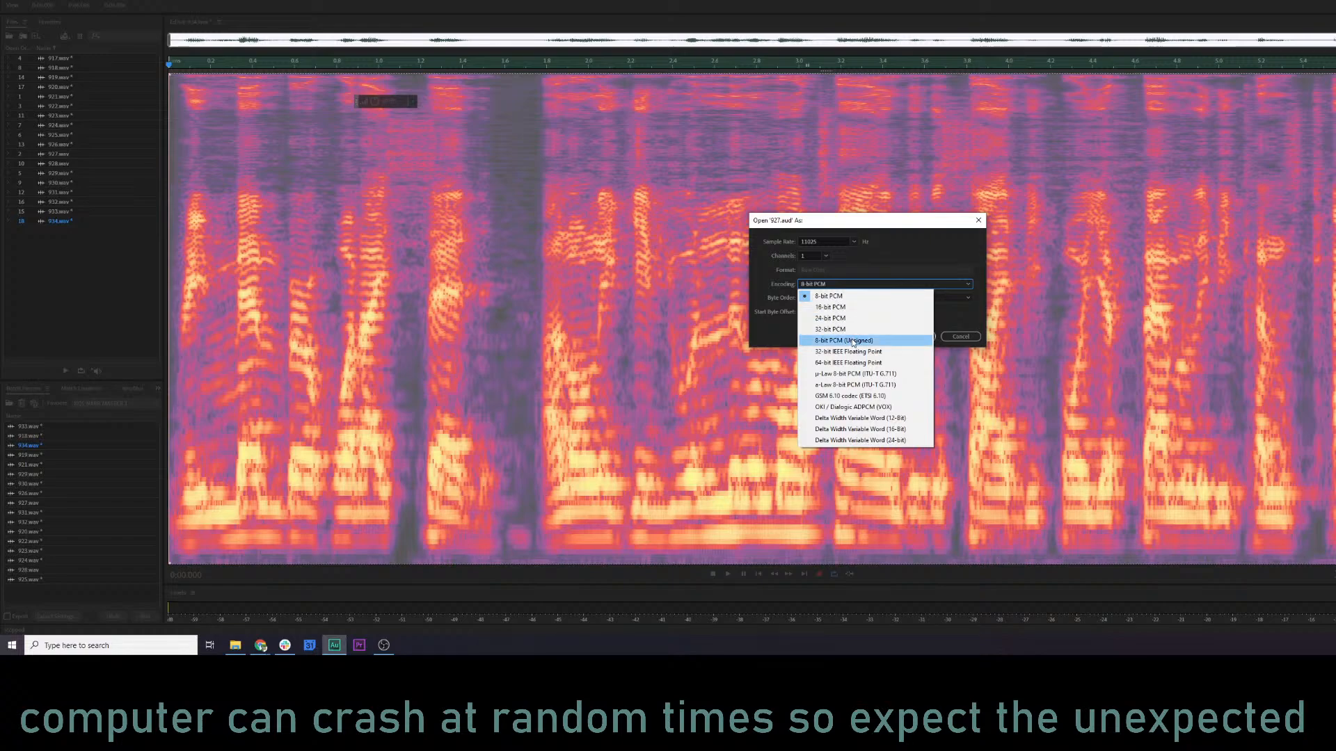
{"action": "left_click", "coordinate": [843, 340]}
{"action": "left_click", "coordinate": [910, 337]}
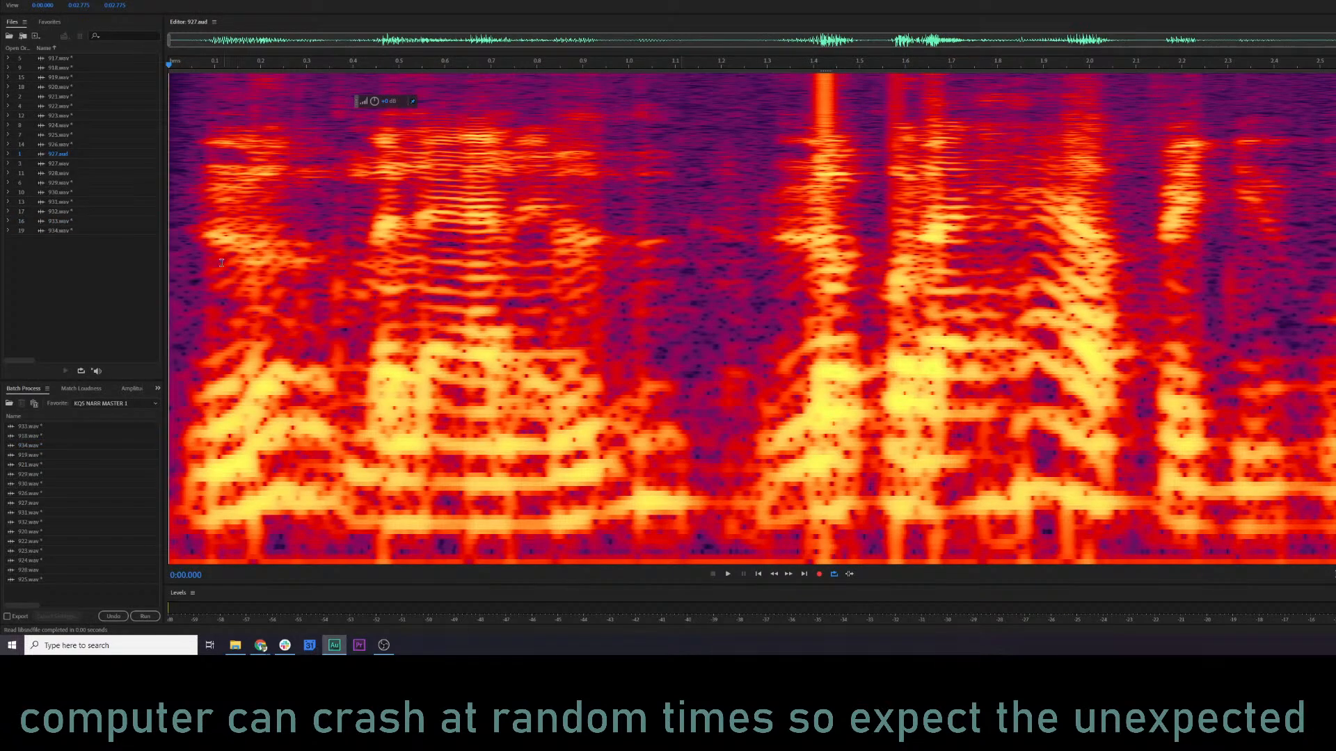
Play the raw-imported 927.aud and close the file.
{"action": "key", "text": "space"}
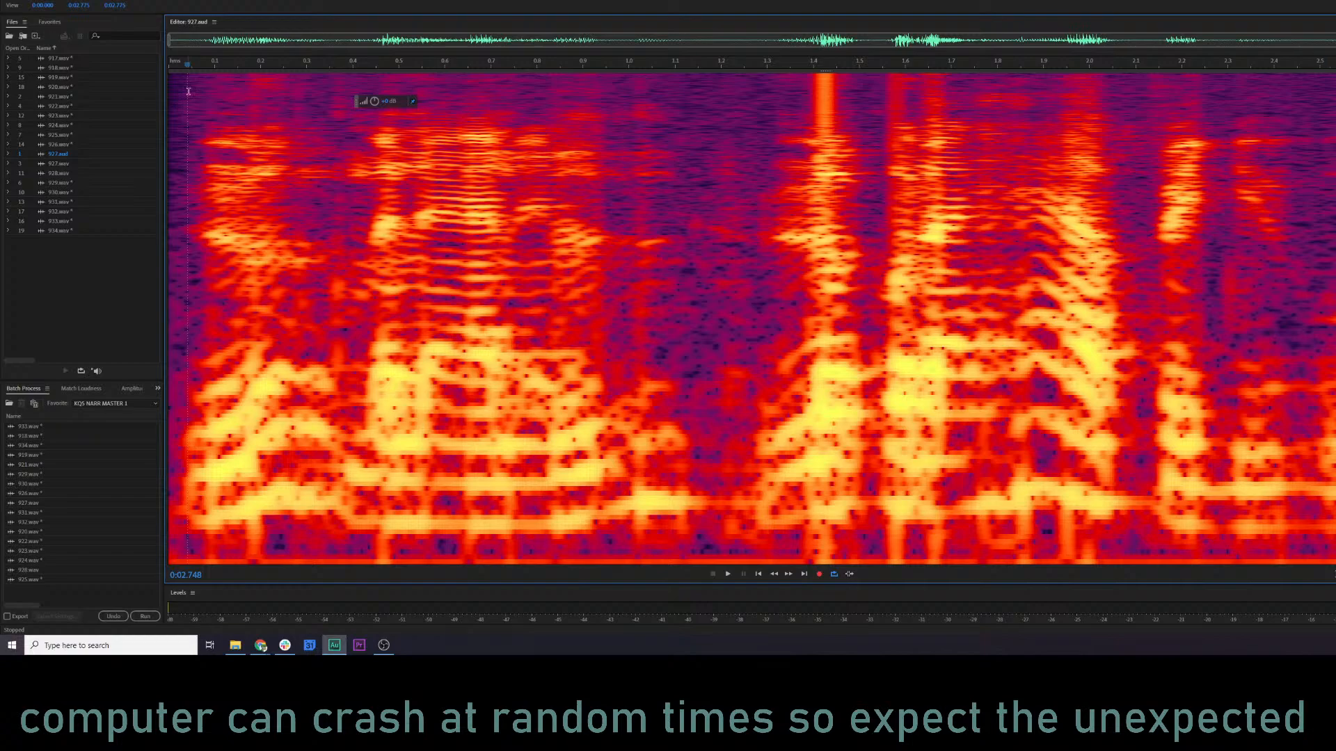
{"action": "left_click", "coordinate": [260, 645]}
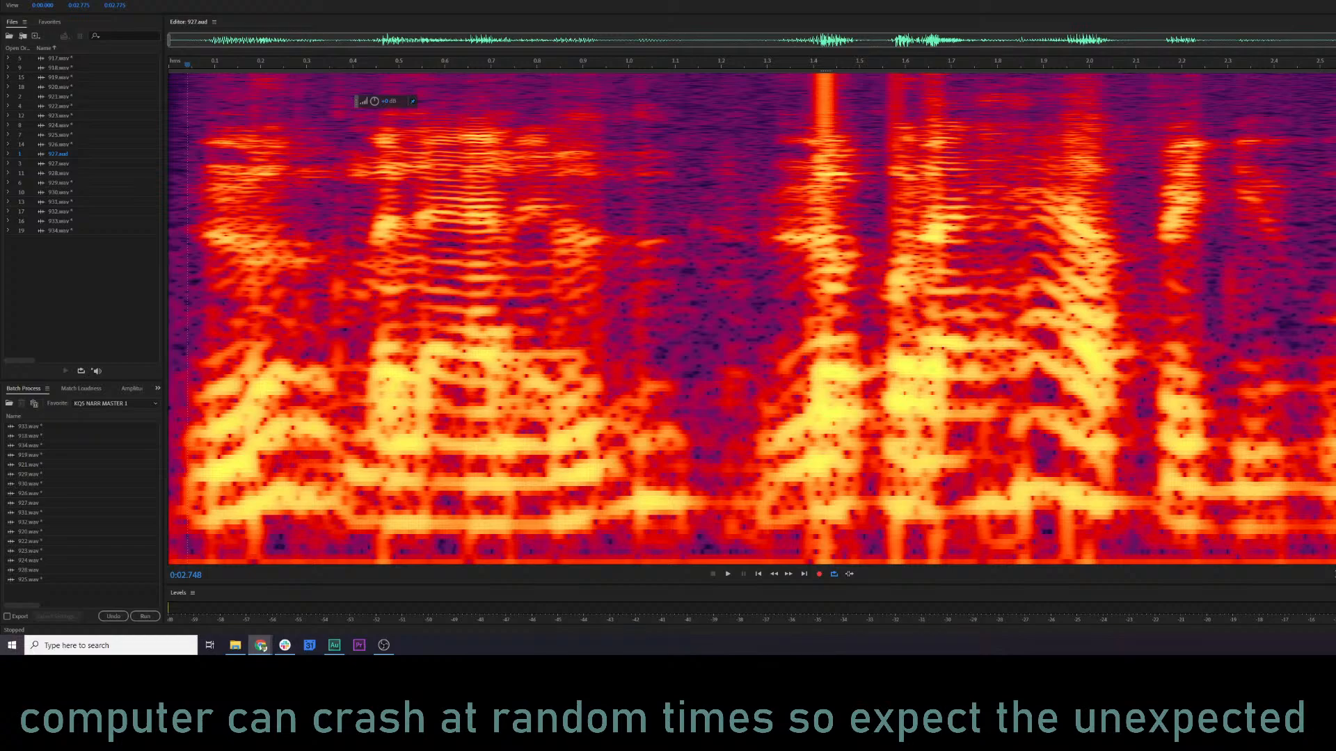
{"action": "left_click", "coordinate": [65, 153]}
{"action": "key", "text": "Delete"}
{"action": "left_click", "coordinate": [223, 244]}
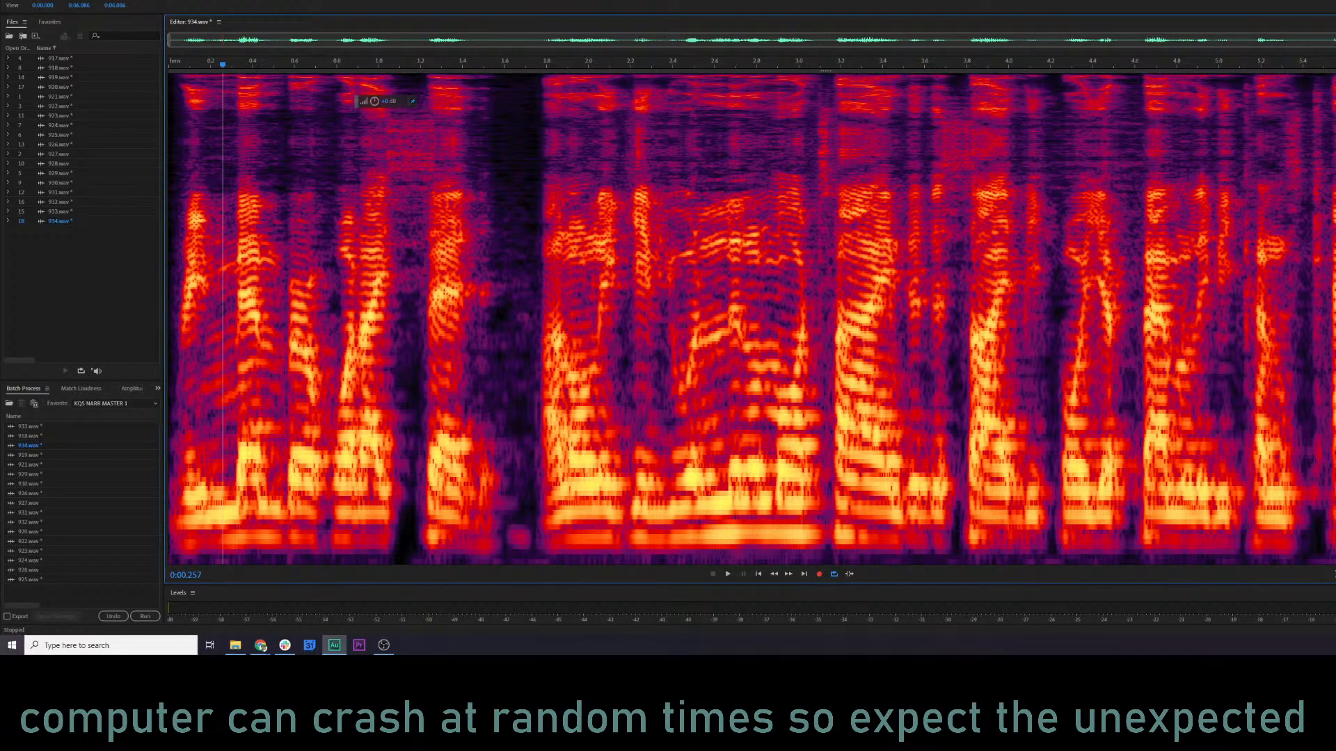
{"action": "mouse_move", "coordinate": [263, 644]}
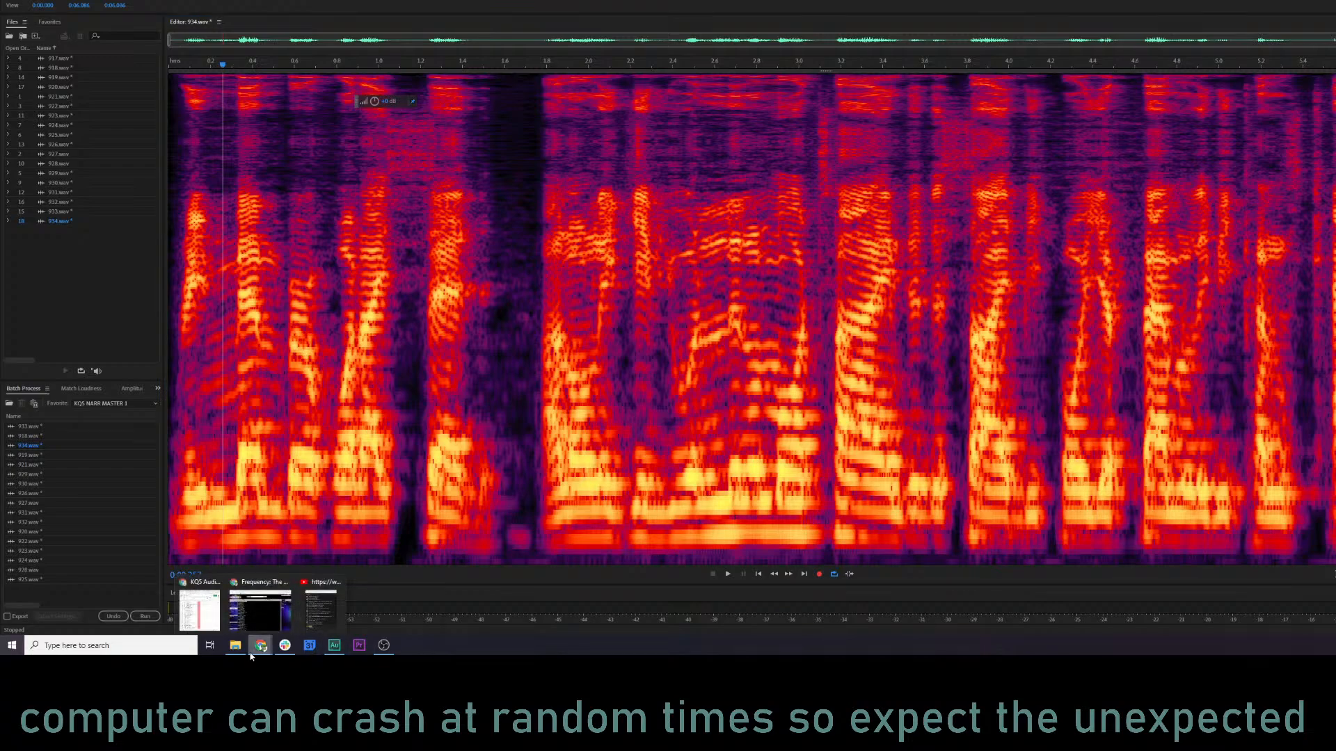
{"action": "mouse_move", "coordinate": [244, 618]}
{"action": "left_click", "coordinate": [1046, 292]}
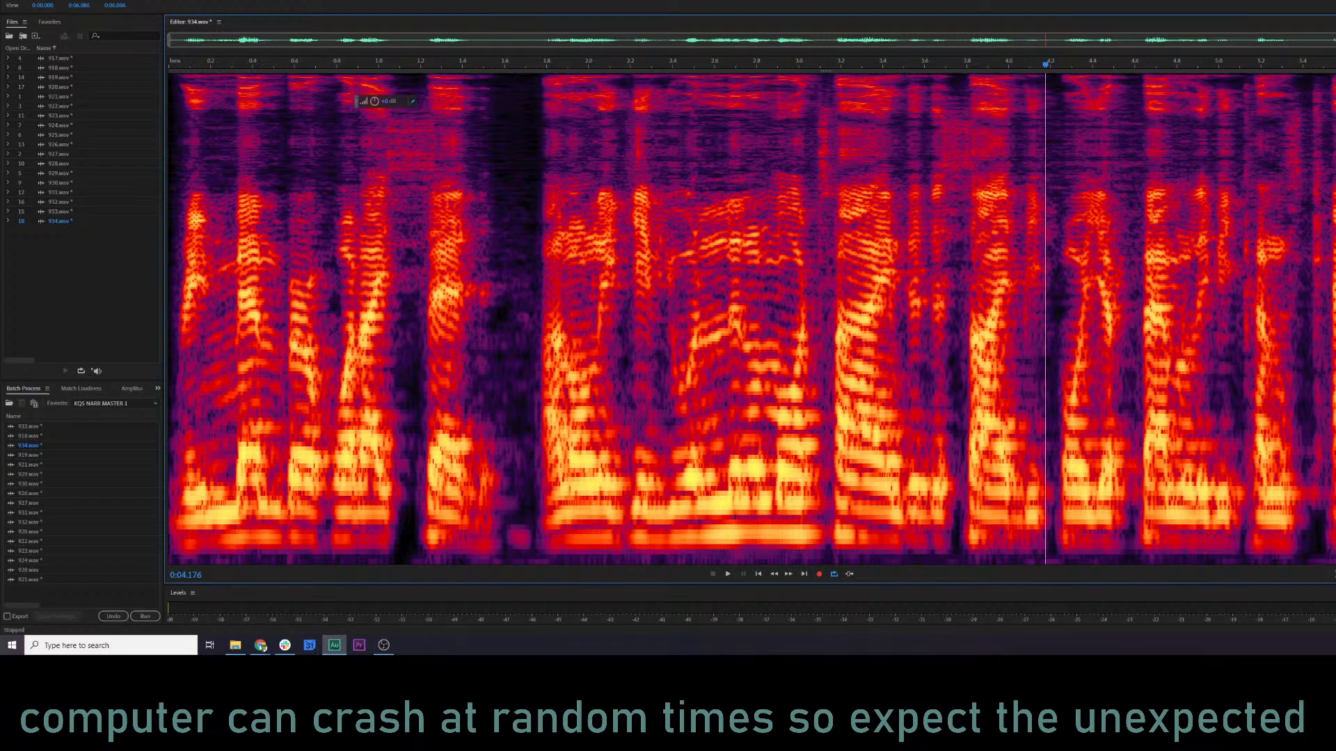
Open 928.wav in the editor and play it from near its beginning.
{"action": "left_click", "coordinate": [60, 165]}
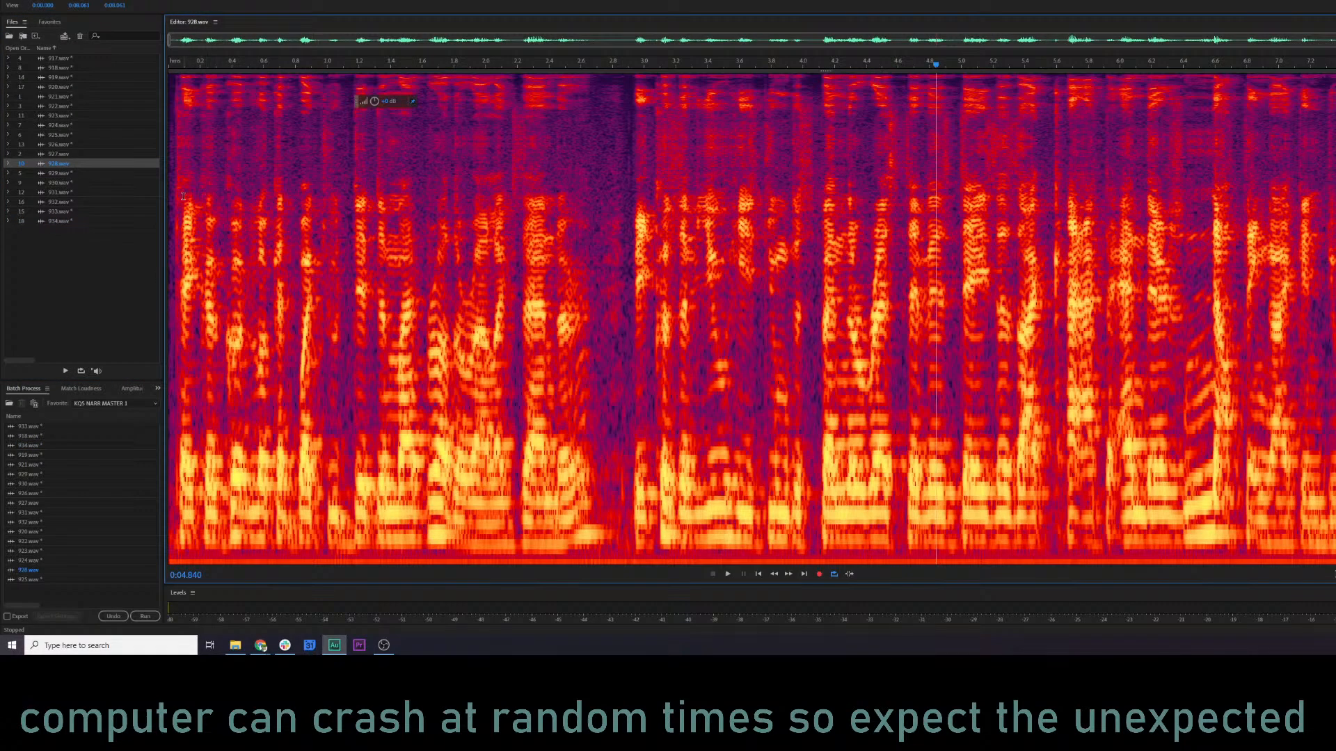
{"action": "left_click", "coordinate": [183, 196]}
{"action": "key", "text": "space"}
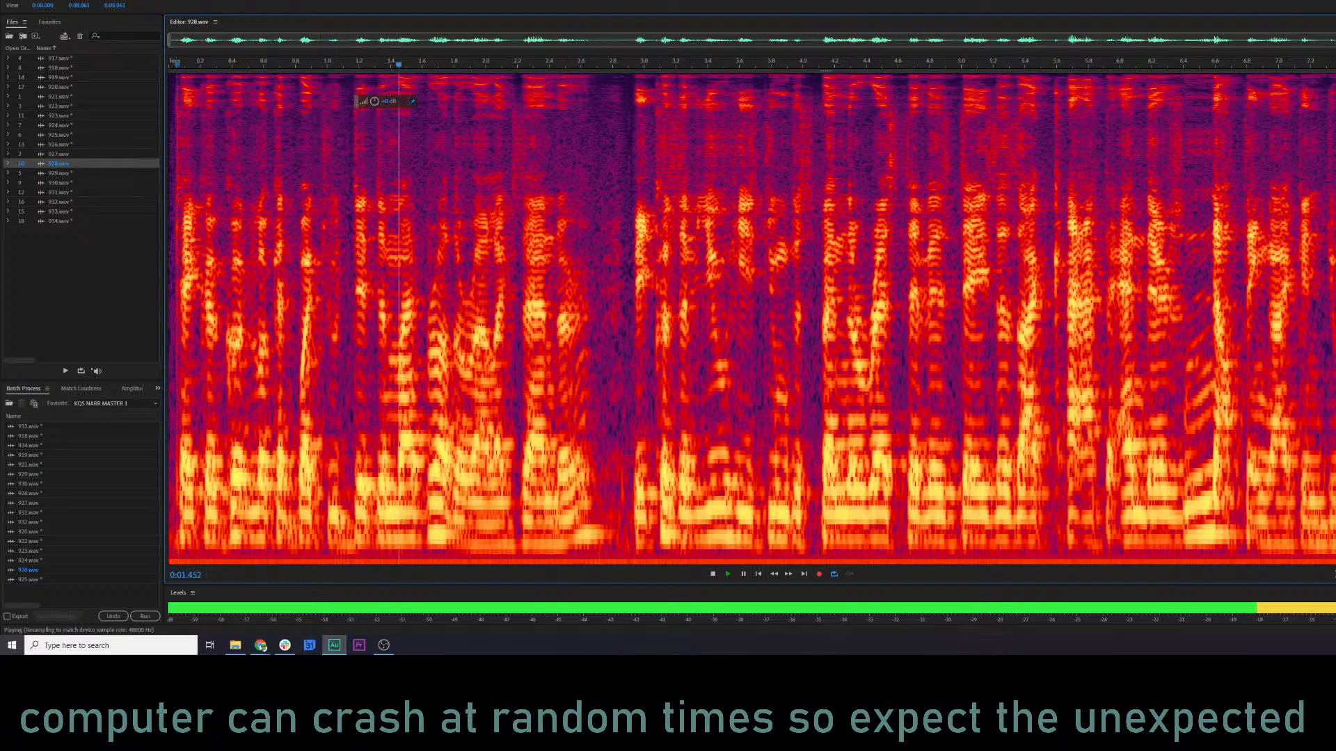
Repeat the last processing command on the whole 928.wav and play the result from the start.
{"action": "key", "text": "ctrl+r"}
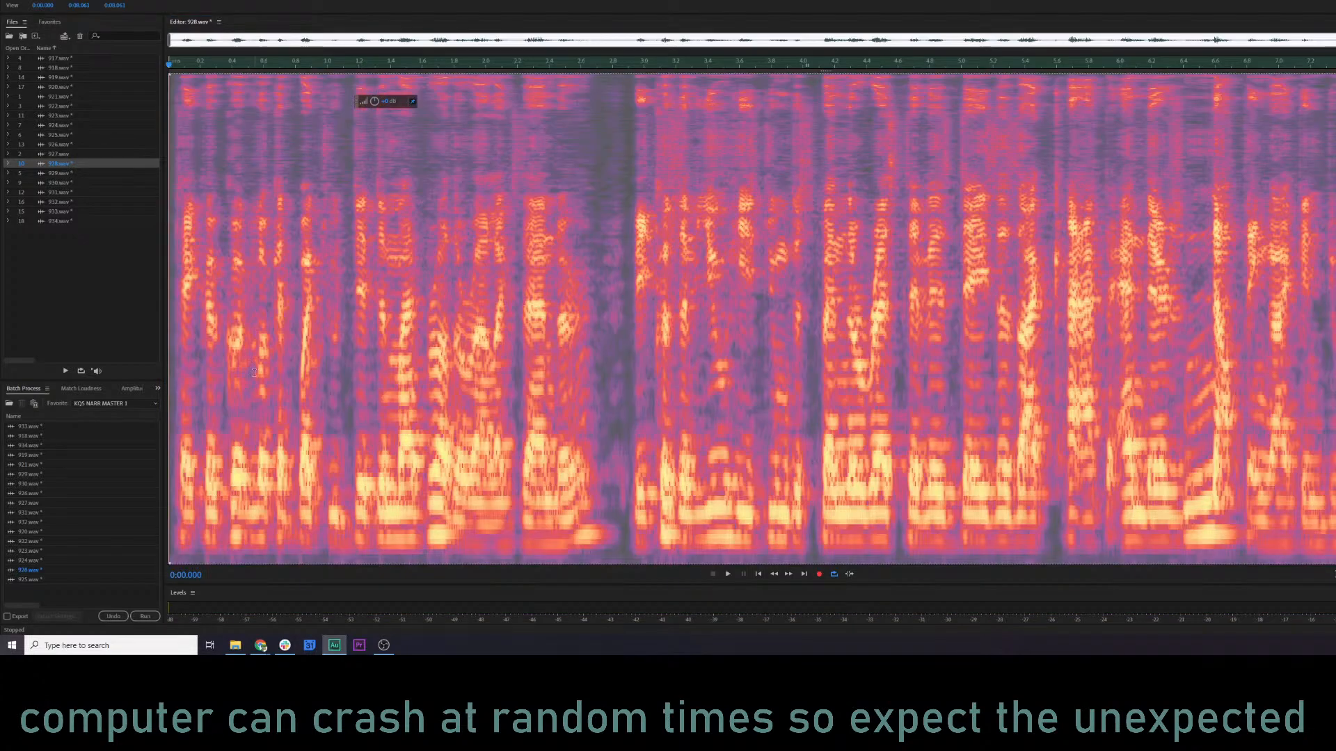
{"action": "left_click", "coordinate": [175, 314]}
{"action": "key", "text": "space"}
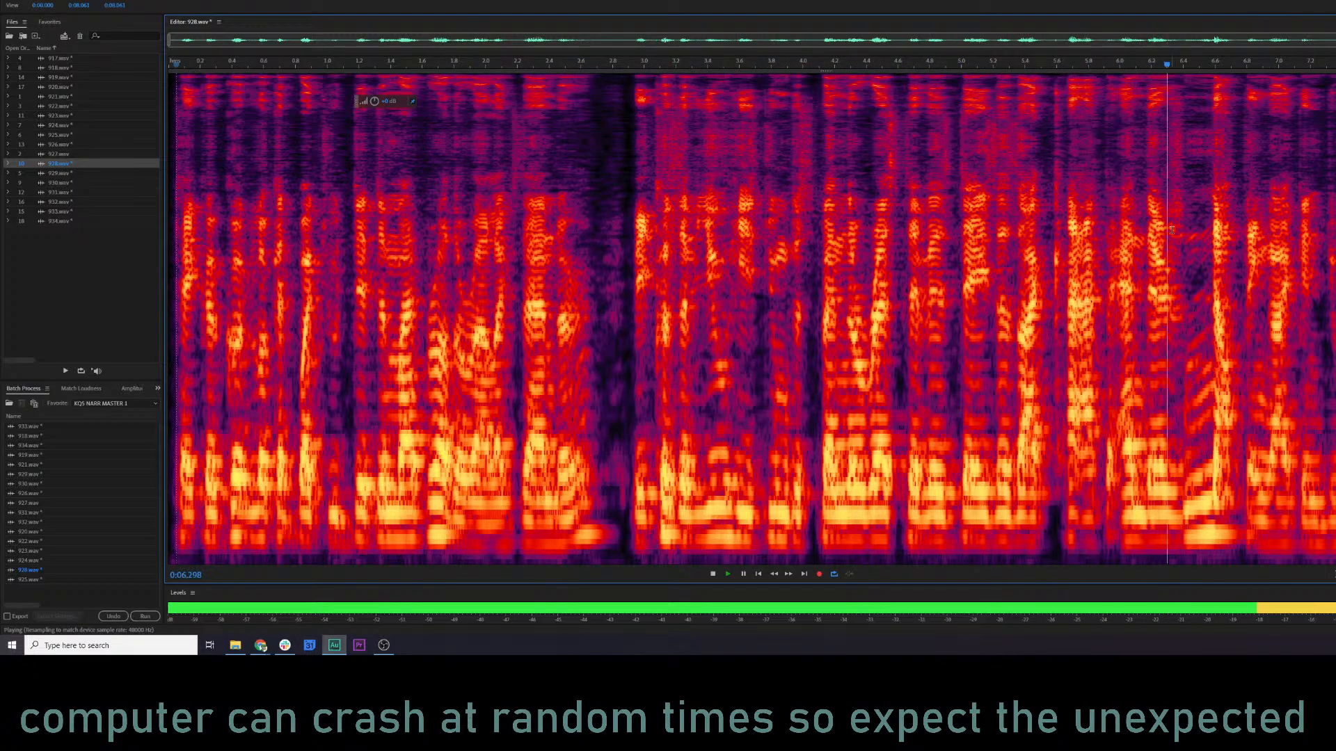
{"action": "left_click", "coordinate": [779, 262]}
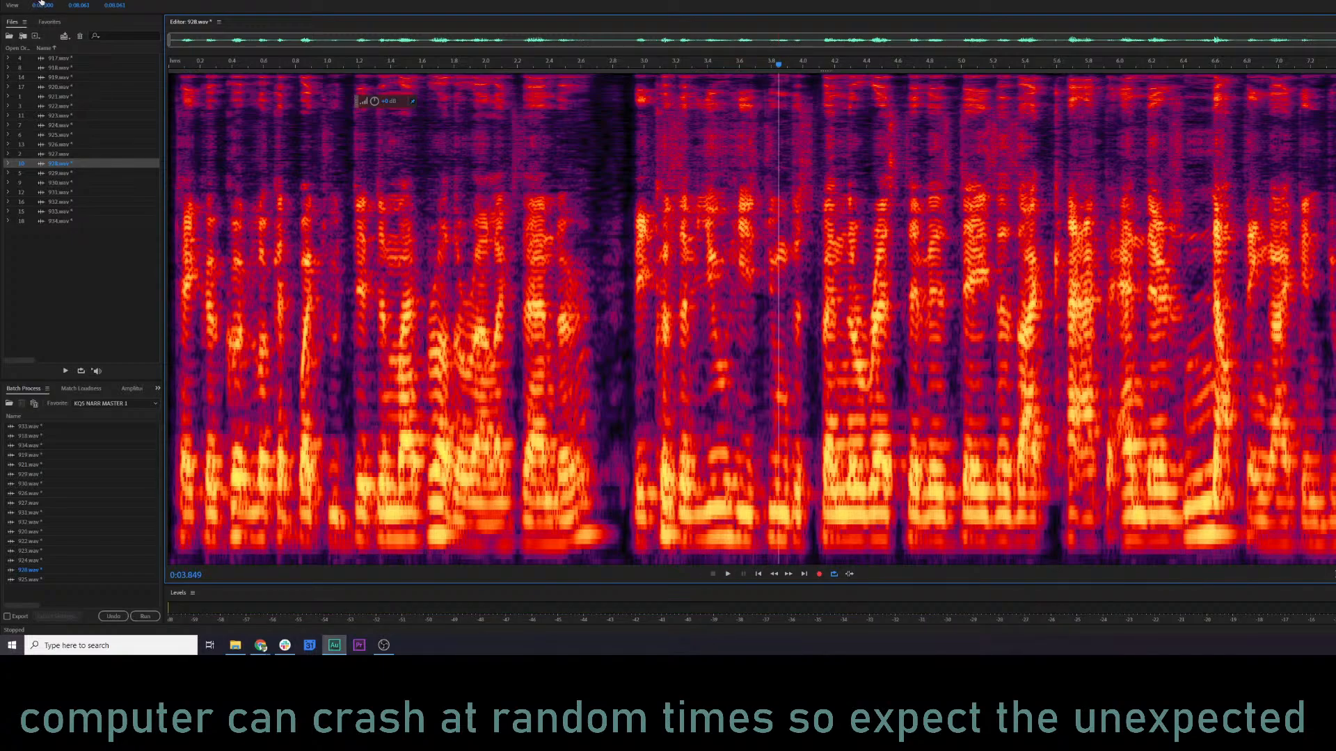
Browse the wav folder and the Kings Quest 5 audio folders in the file chooser for source recordings.
{"action": "key", "text": "alt+f"}
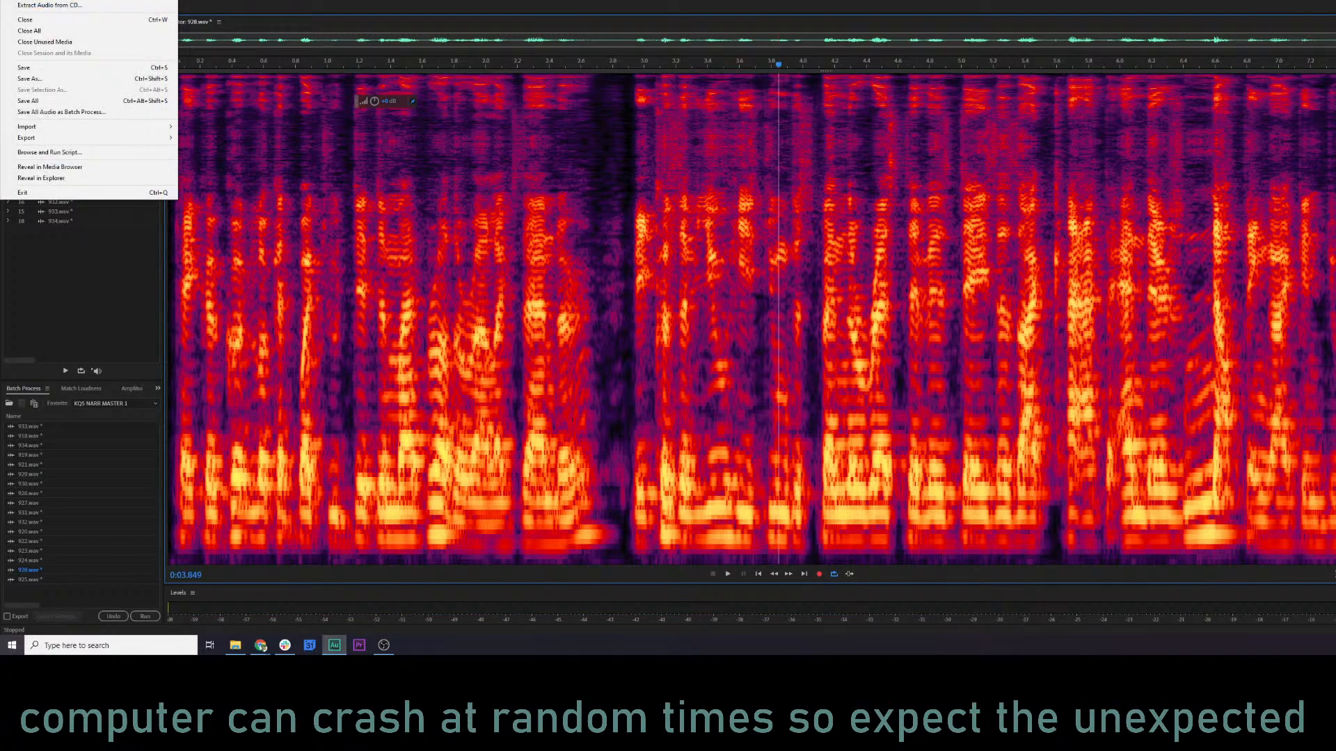
{"action": "key", "text": "ctrl+o"}
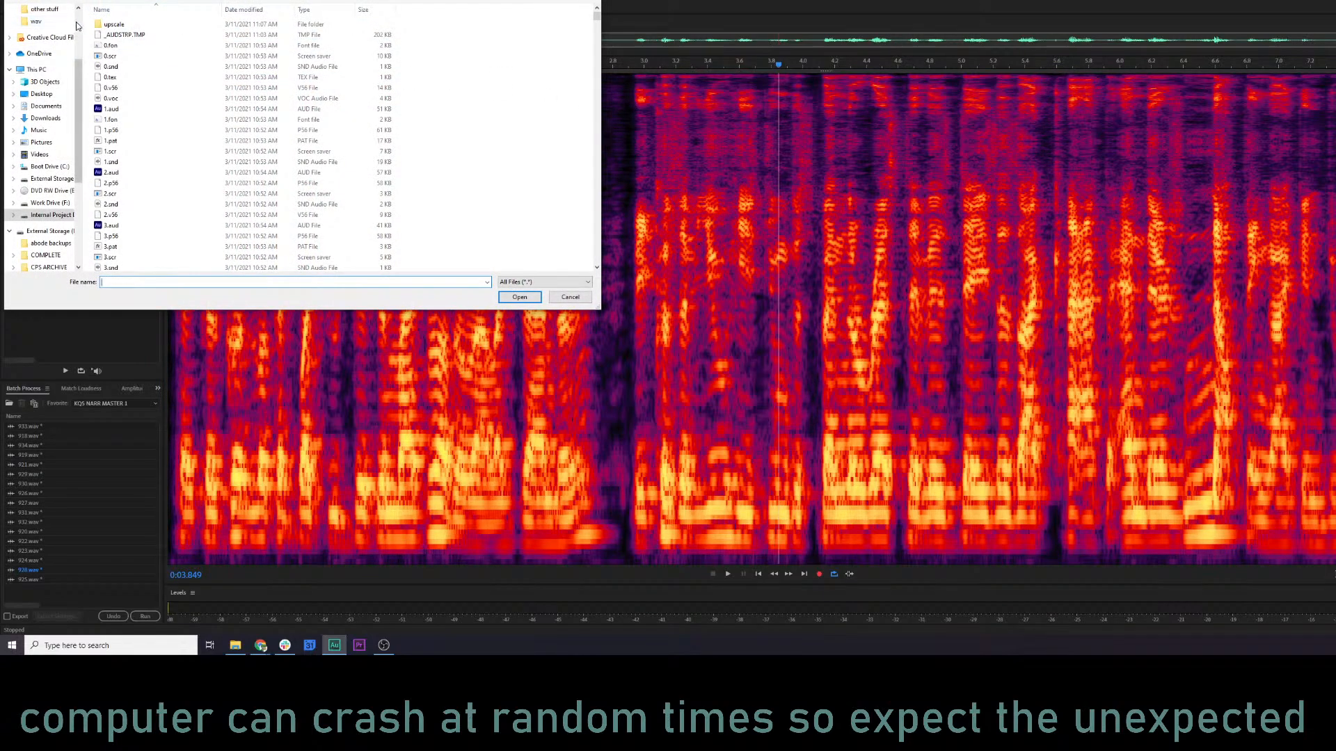
{"action": "left_click", "coordinate": [41, 22]}
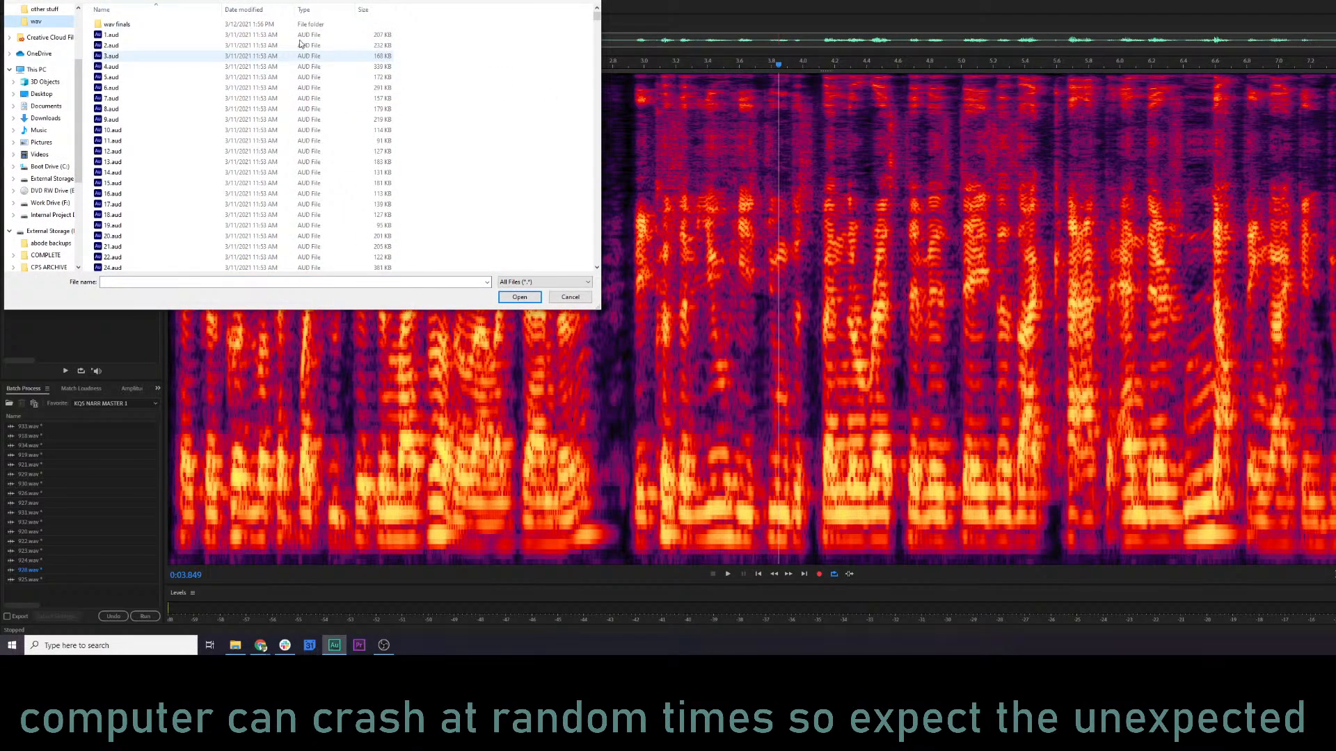
{"action": "left_click", "coordinate": [216, 1]}
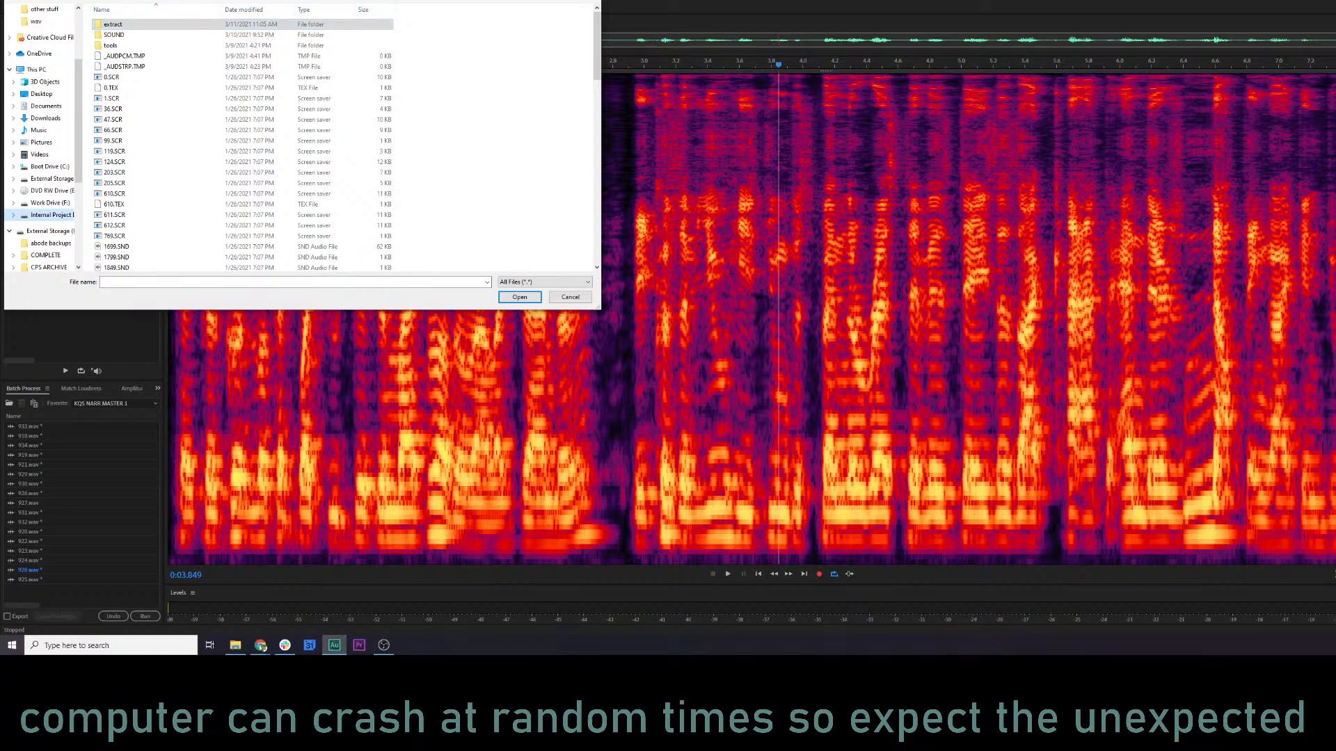
{"action": "double_click", "coordinate": [113, 24]}
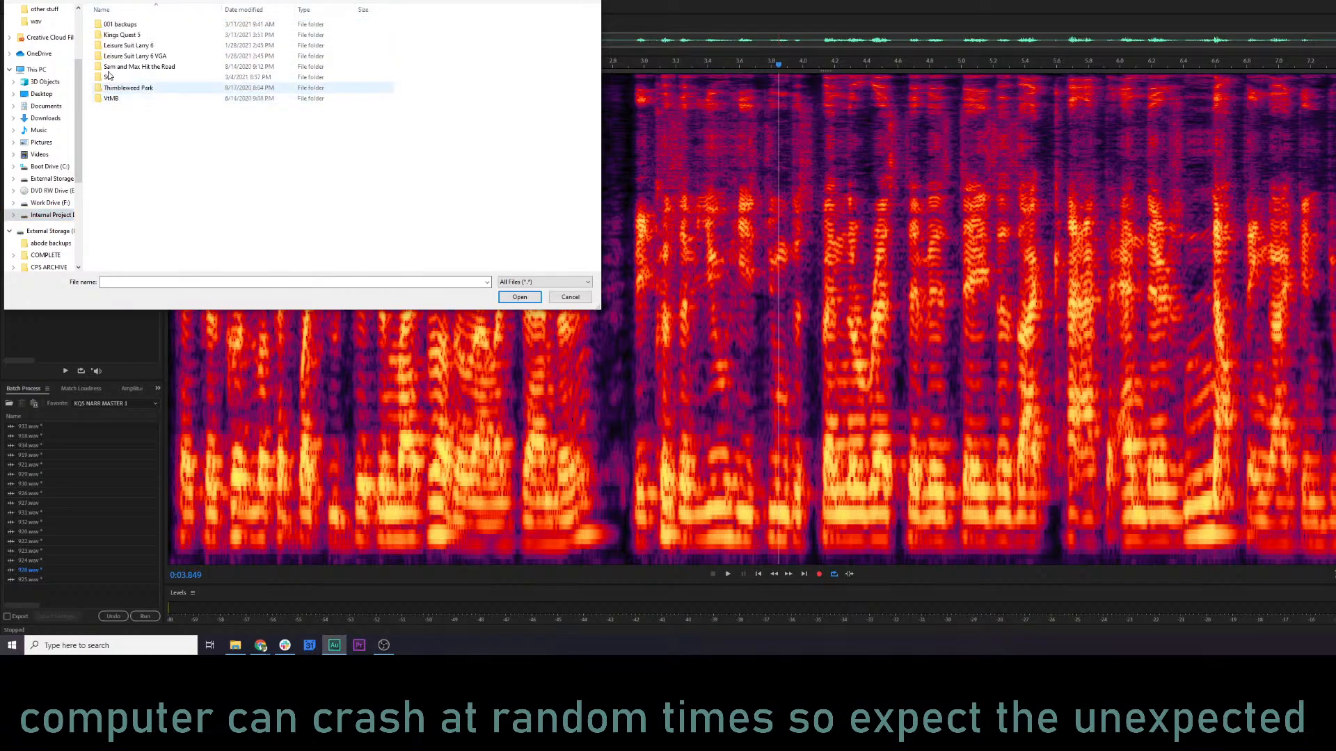
{"action": "double_click", "coordinate": [119, 36]}
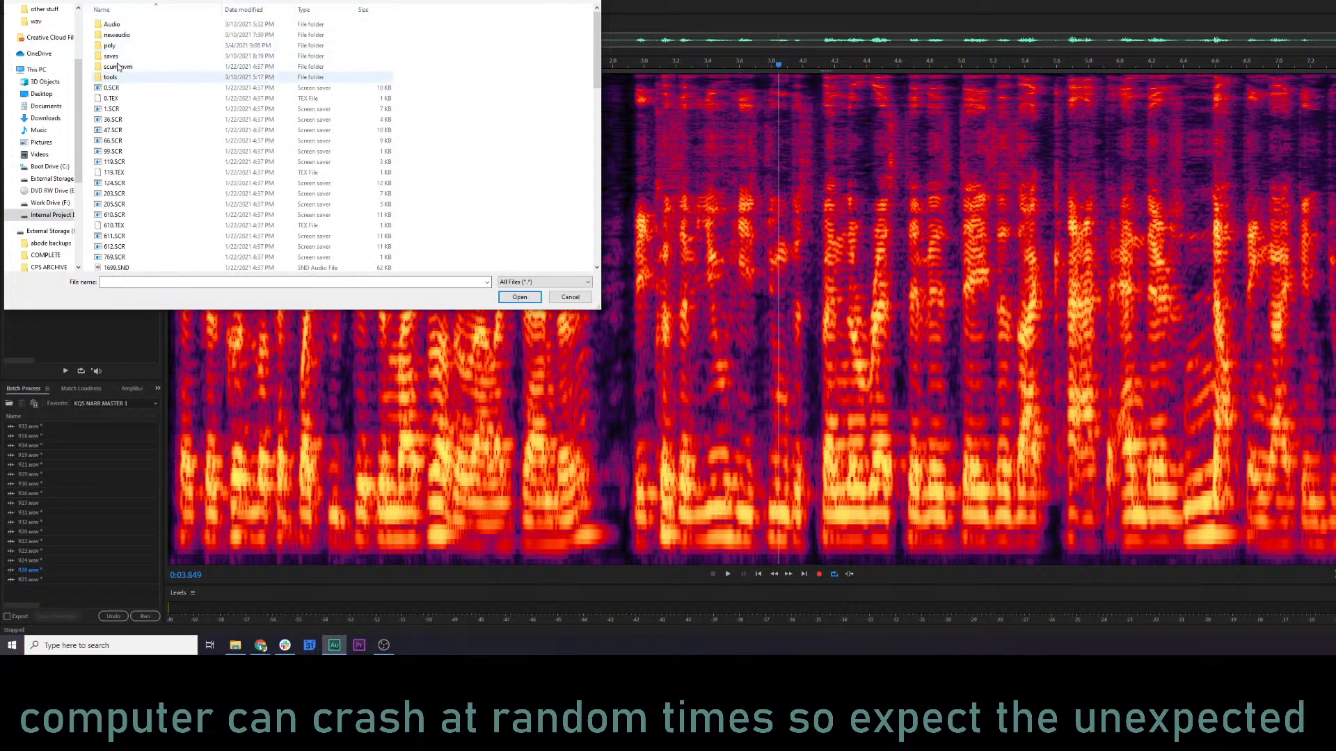
{"action": "double_click", "coordinate": [113, 25]}
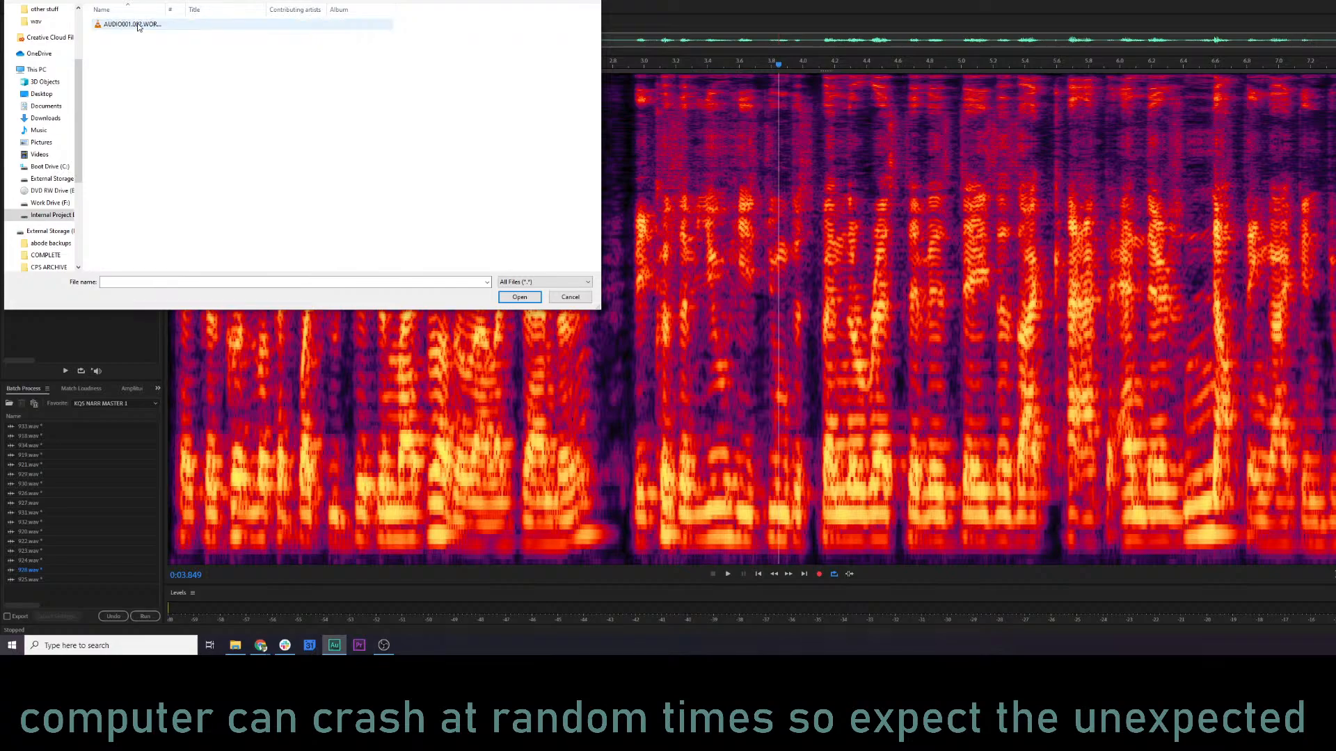
{"action": "key", "text": "alt+Up"}
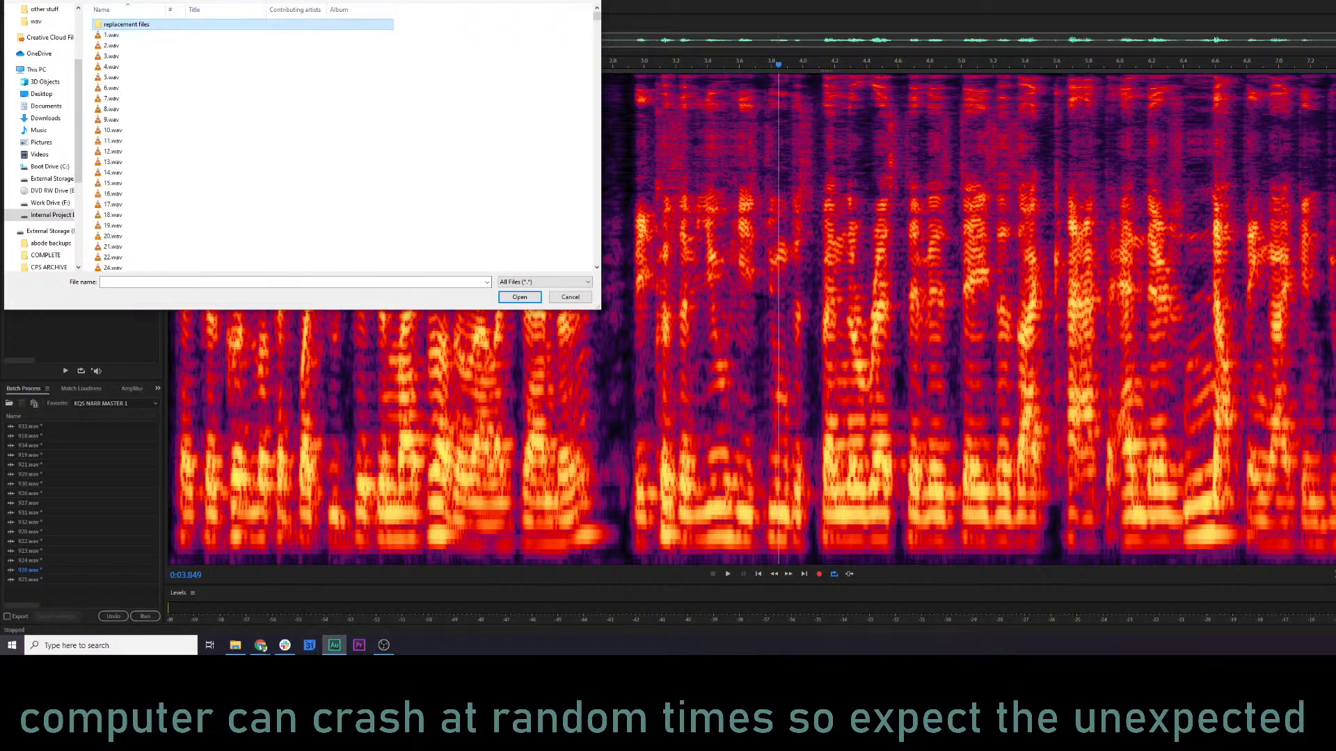
Try to choose AUDIO002.002.WOWUSETHIS from the Kings Quest 5 audio backup files, and dismiss the file chooser.
{"action": "key", "text": "alt+Up"}
{"action": "left_click", "coordinate": [128, 36]}
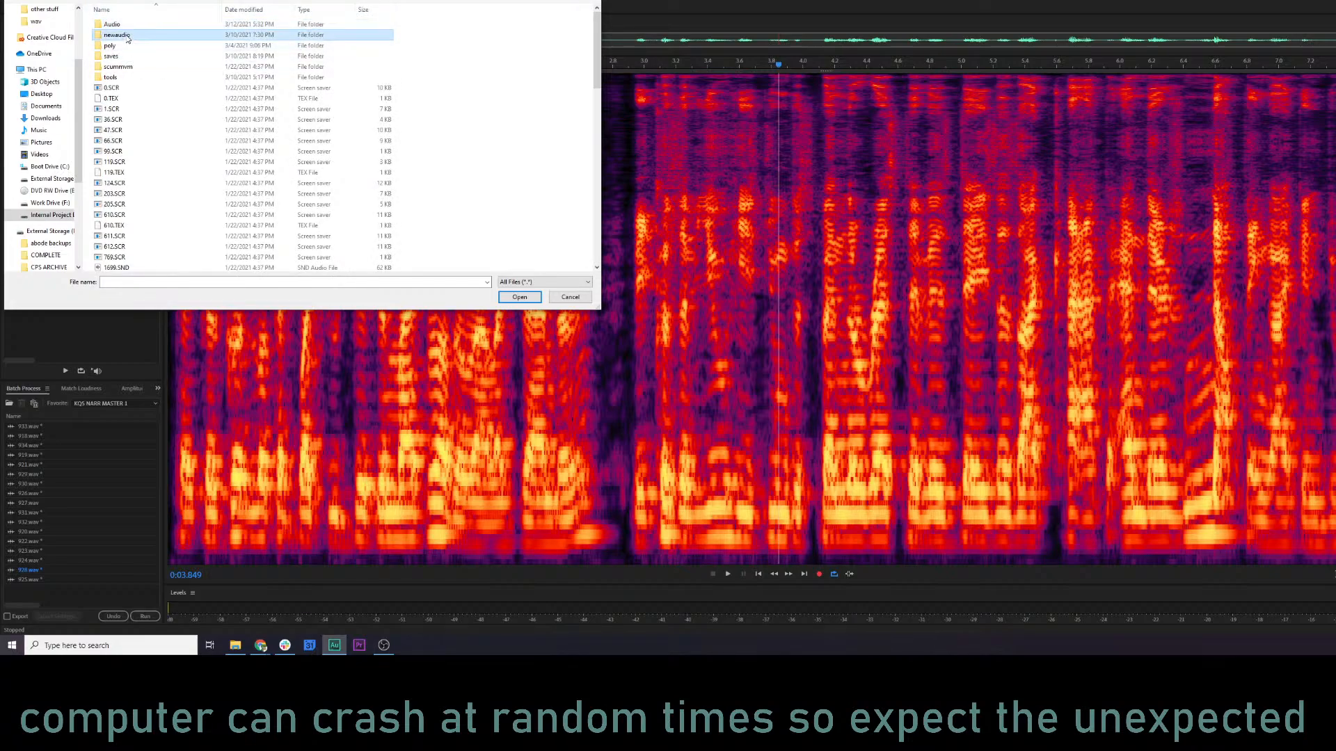
{"action": "double_click", "coordinate": [128, 37]}
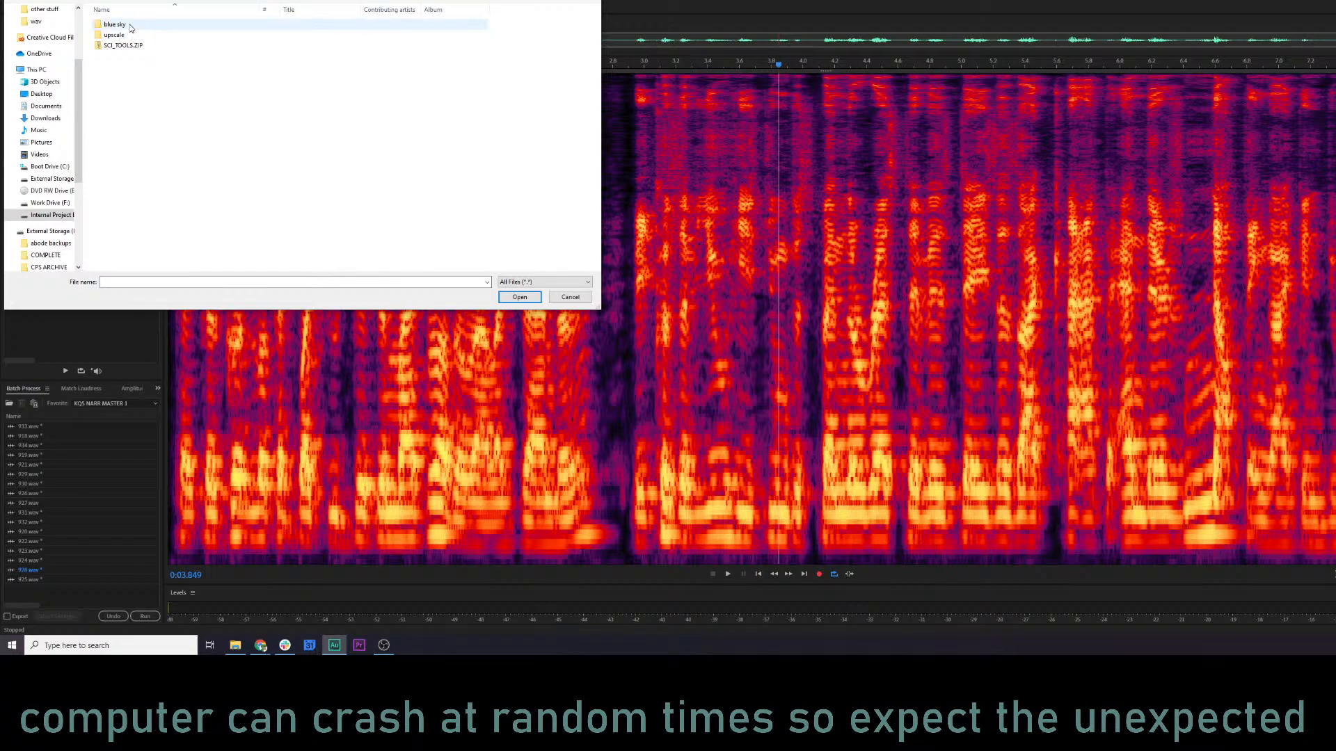
{"action": "double_click", "coordinate": [128, 37]}
{"action": "left_click", "coordinate": [201, 35]}
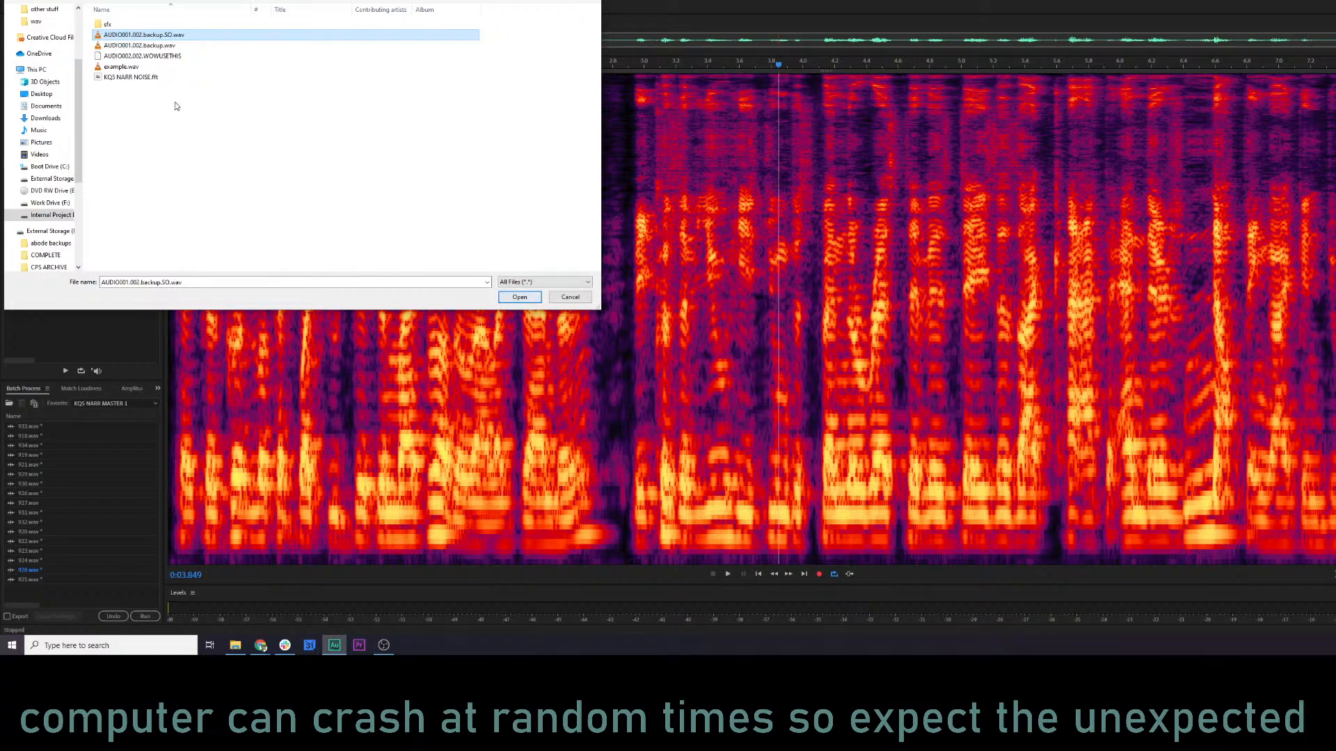
{"action": "left_click", "coordinate": [180, 57]}
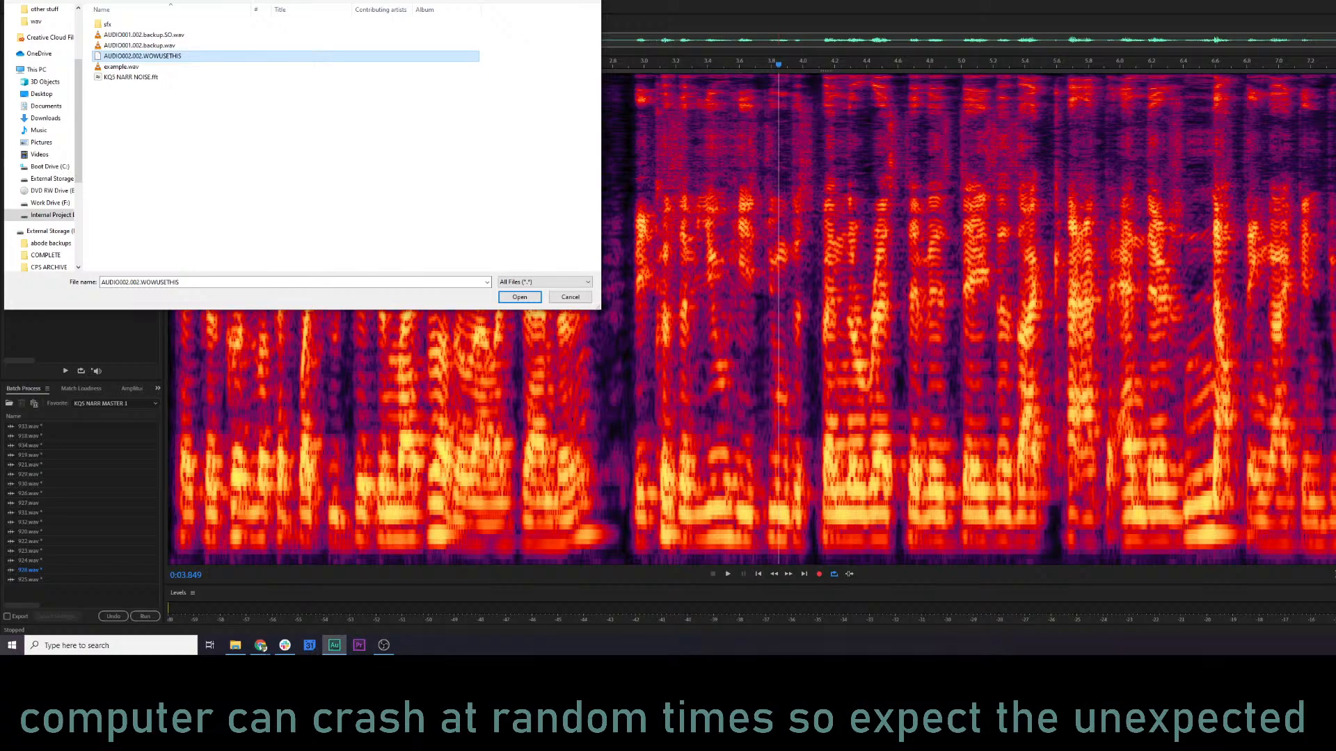
{"action": "key", "text": "Escape"}
Import AUDIO002.002.WOWUSETHIS as a raw file from the upscale folder of the Kings Quest 5 backup files.
{"action": "left_click", "coordinate": [8, 1]}
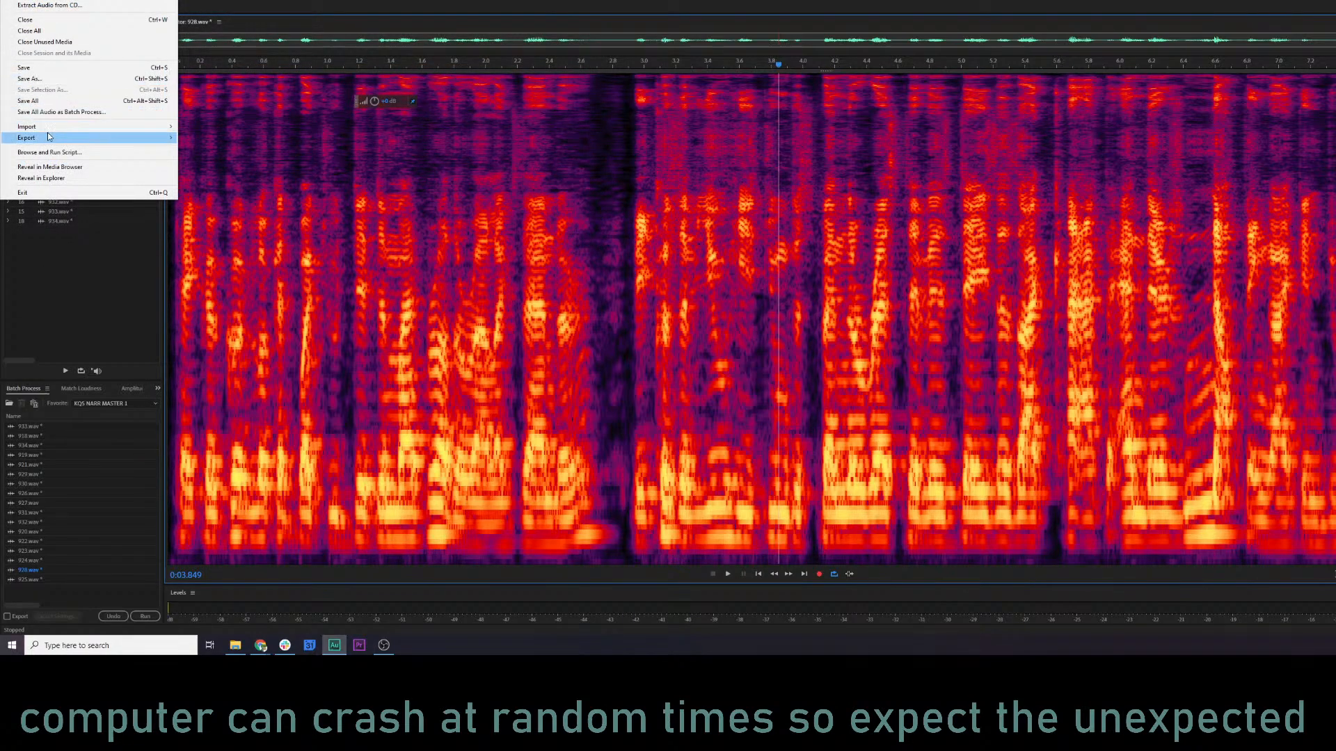
{"action": "mouse_move", "coordinate": [52, 128]}
{"action": "left_click", "coordinate": [224, 131]}
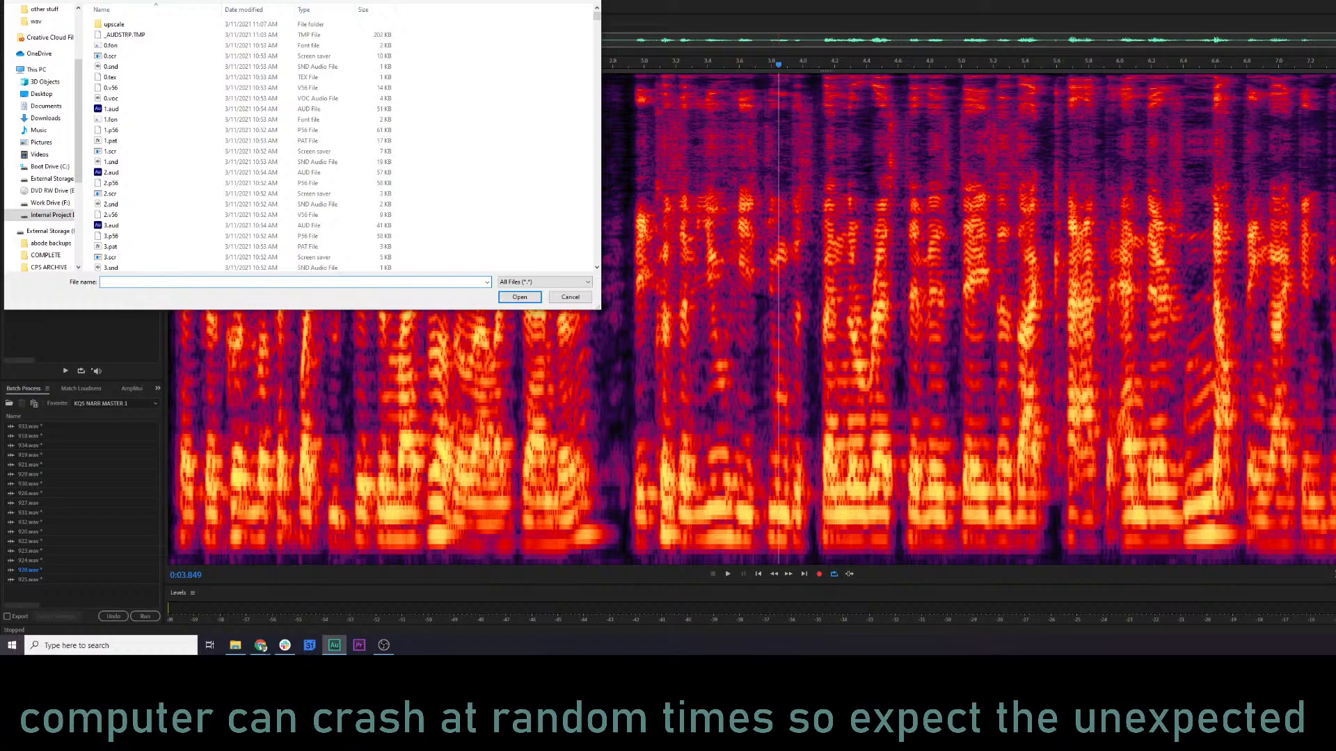
{"action": "left_click", "coordinate": [140, 0]}
{"action": "double_click", "coordinate": [136, 99]}
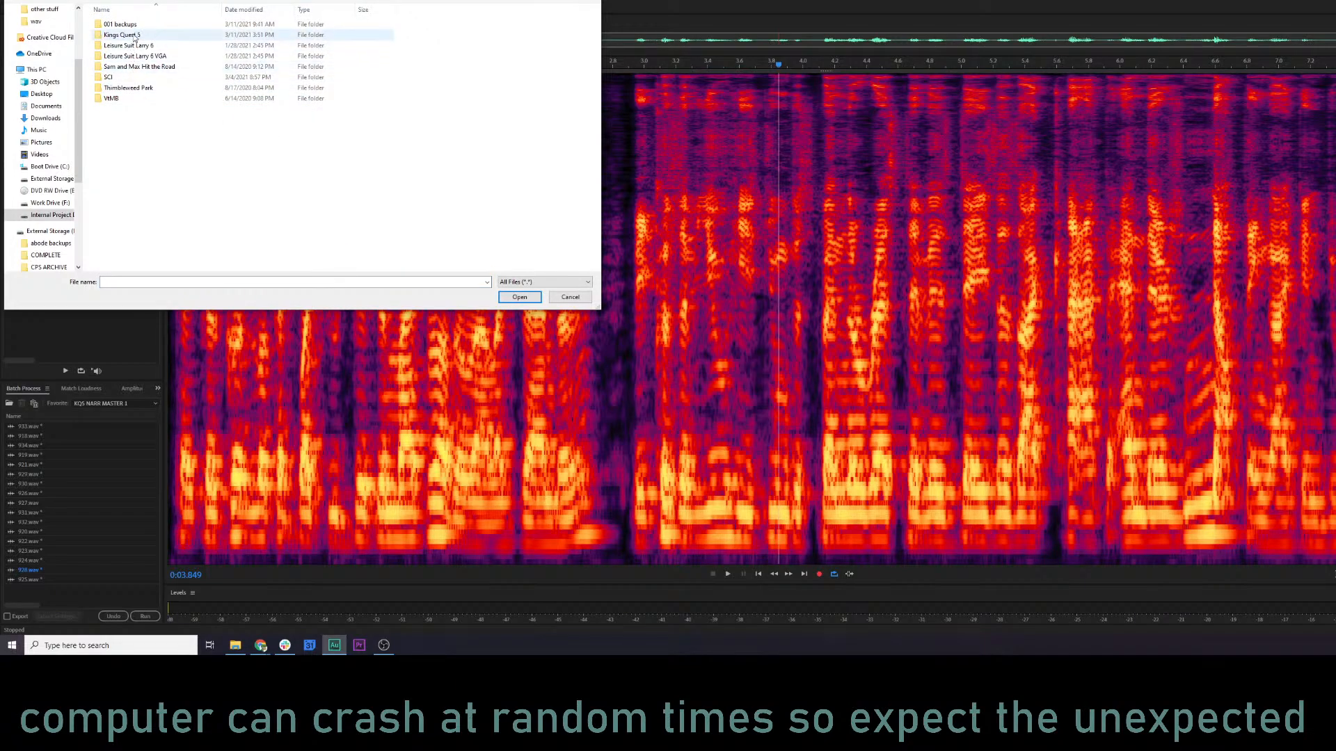
{"action": "double_click", "coordinate": [133, 35]}
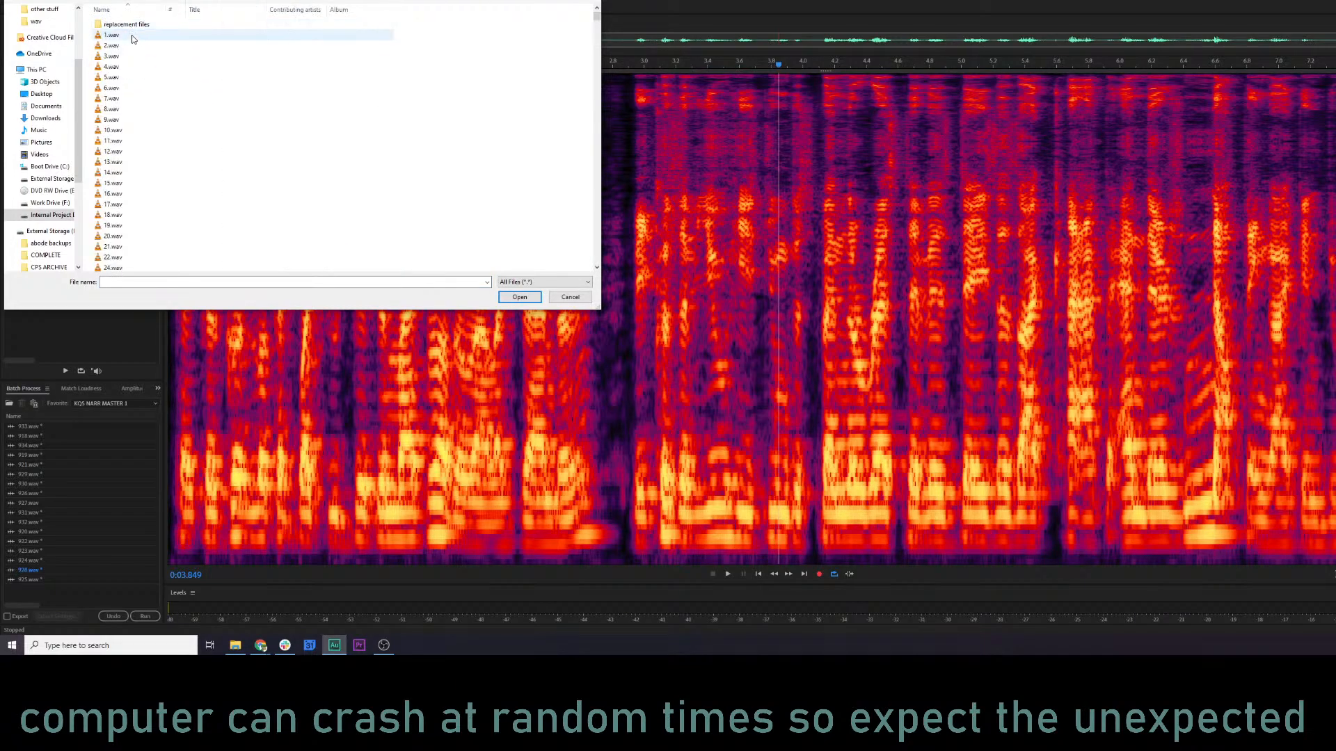
{"action": "left_click", "coordinate": [133, 0]}
{"action": "double_click", "coordinate": [132, 36]}
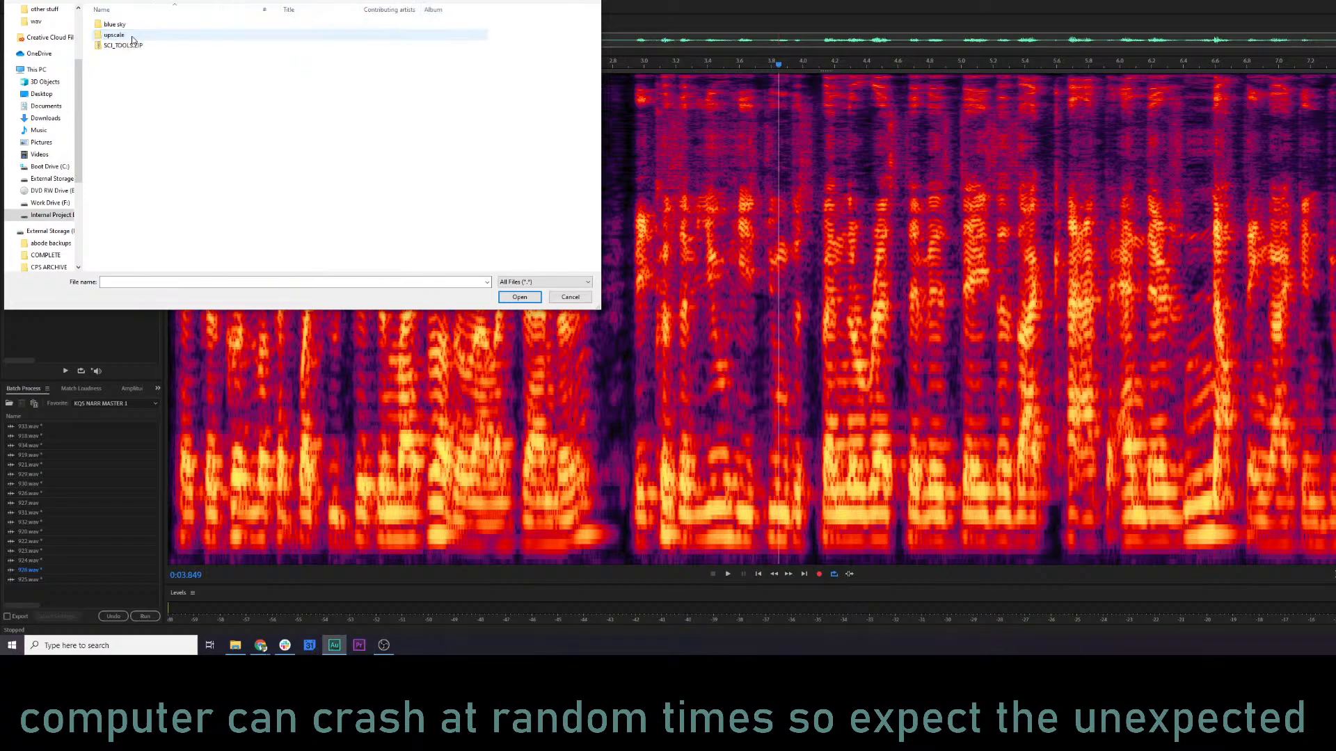
{"action": "double_click", "coordinate": [132, 36]}
{"action": "left_click", "coordinate": [143, 57]}
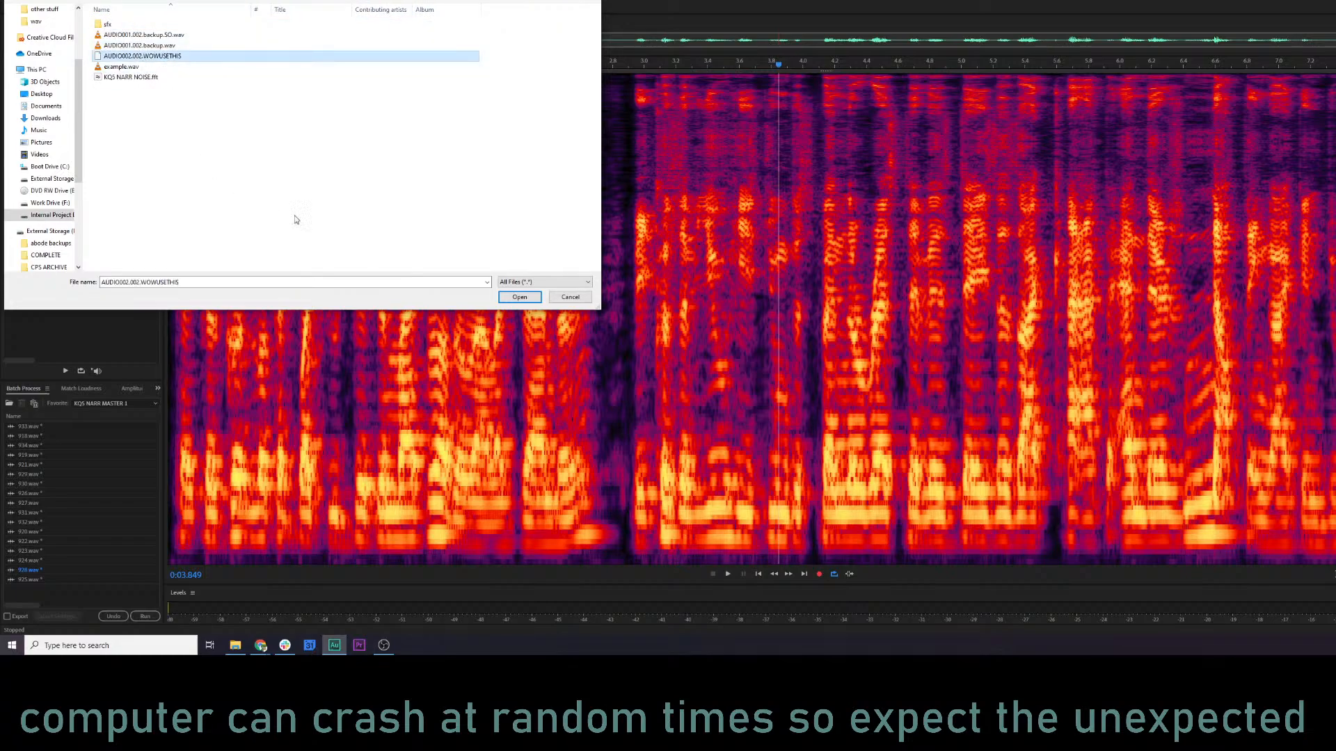
{"action": "left_click", "coordinate": [520, 297]}
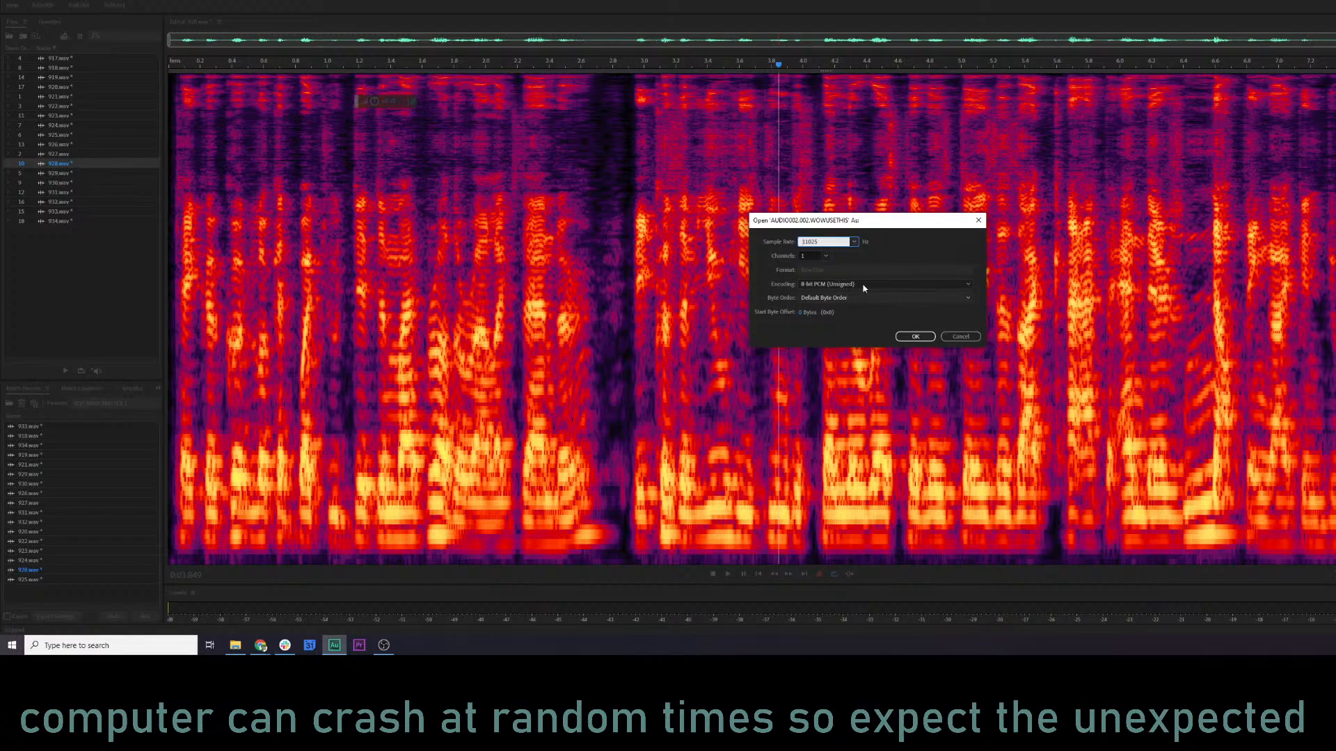
Load the raw recording with a sample rate of 22050 Hz and 8-bit PCM (Unsigned) encoding.
{"action": "left_click", "coordinate": [828, 242]}
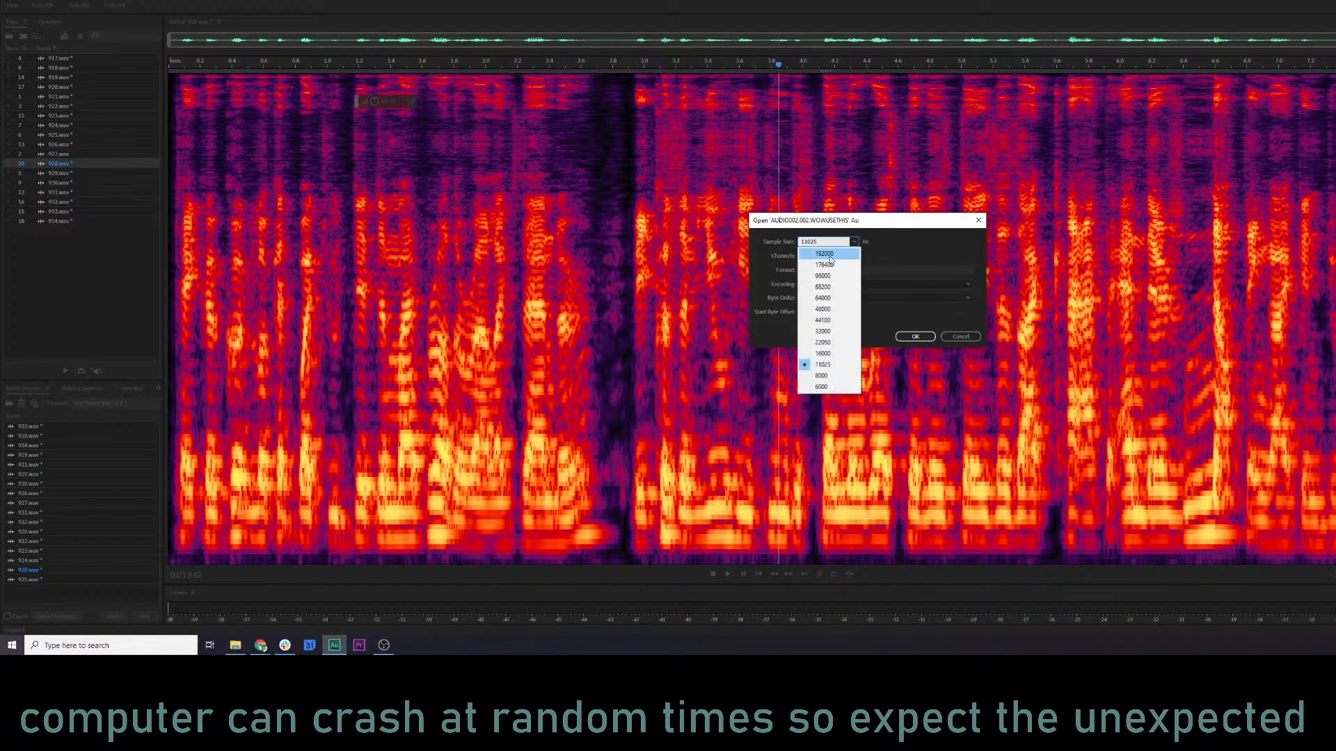
{"action": "left_click", "coordinate": [823, 342]}
{"action": "left_click", "coordinate": [857, 286]}
{"action": "left_click", "coordinate": [858, 286]}
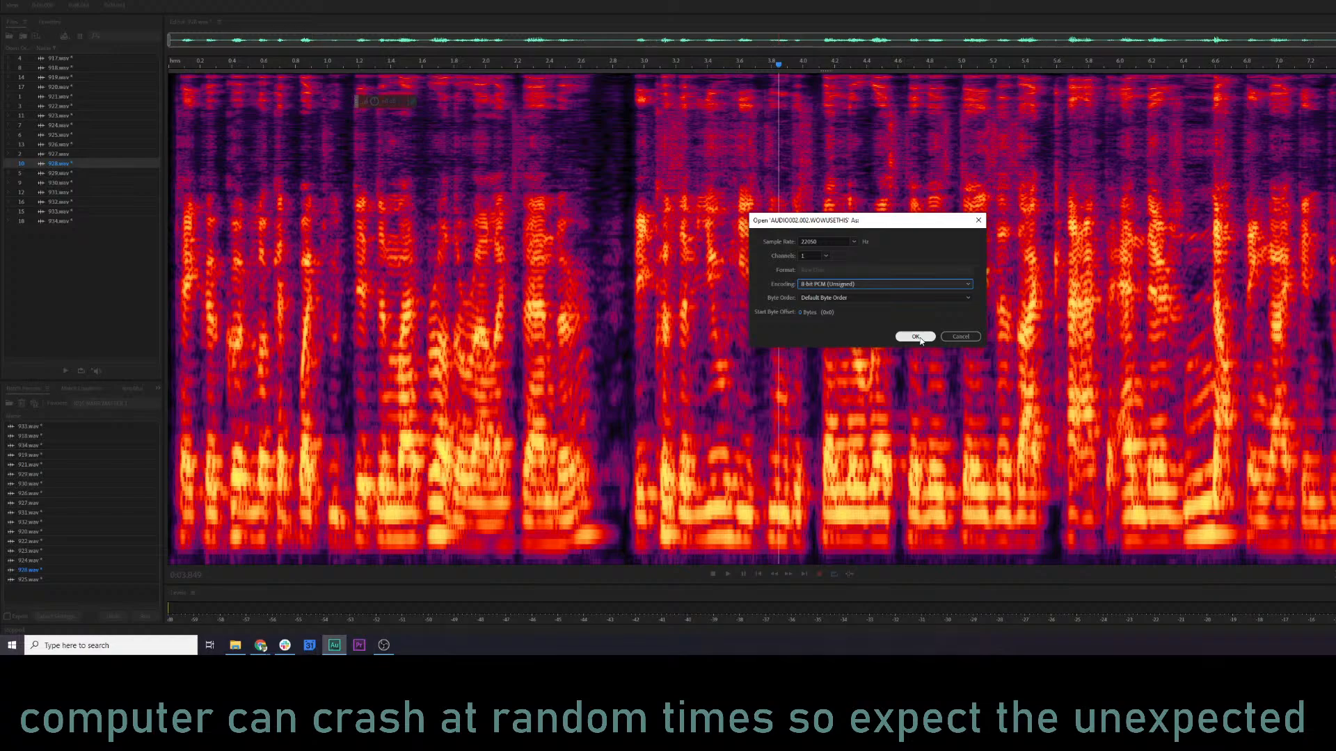
{"action": "left_click", "coordinate": [917, 337]}
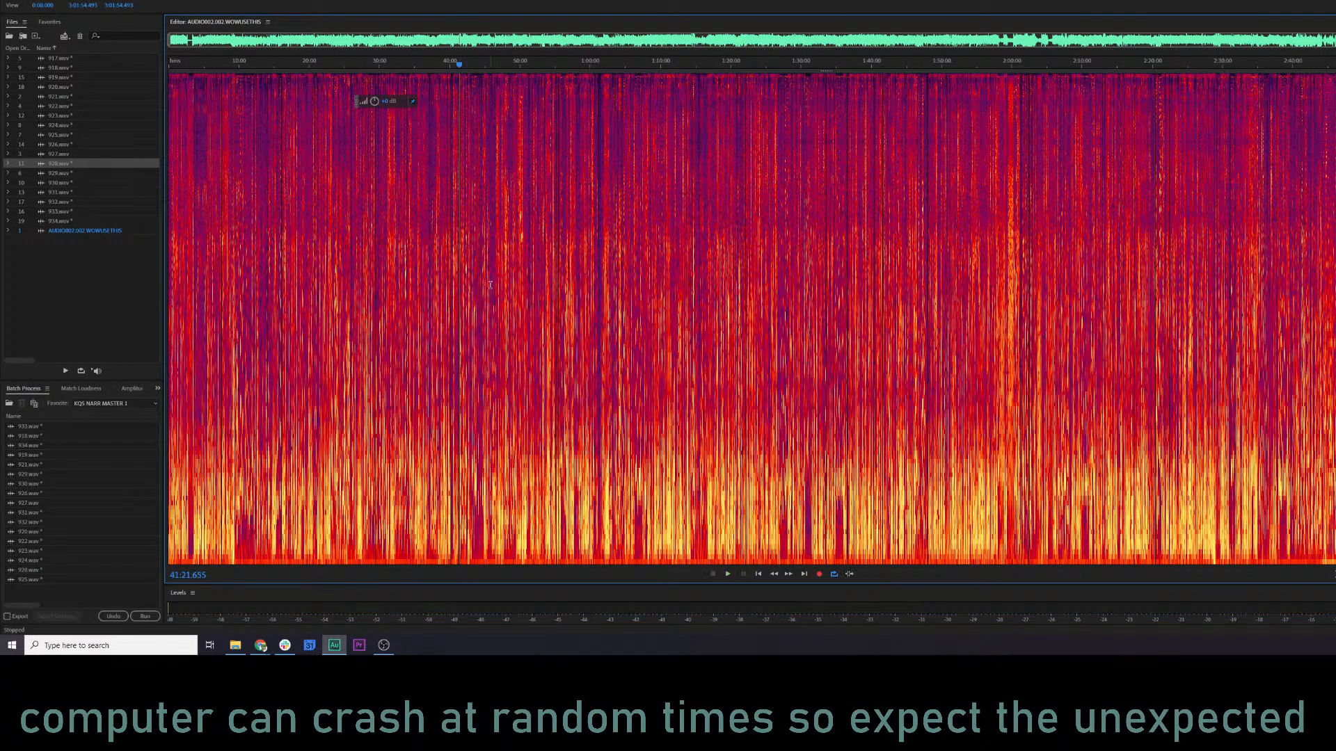
Play the imported recording from several points between about 29 and 32 minutes.
{"action": "scroll", "coordinate": [489, 285], "scroll_direction": "up", "scroll_amount": 10}
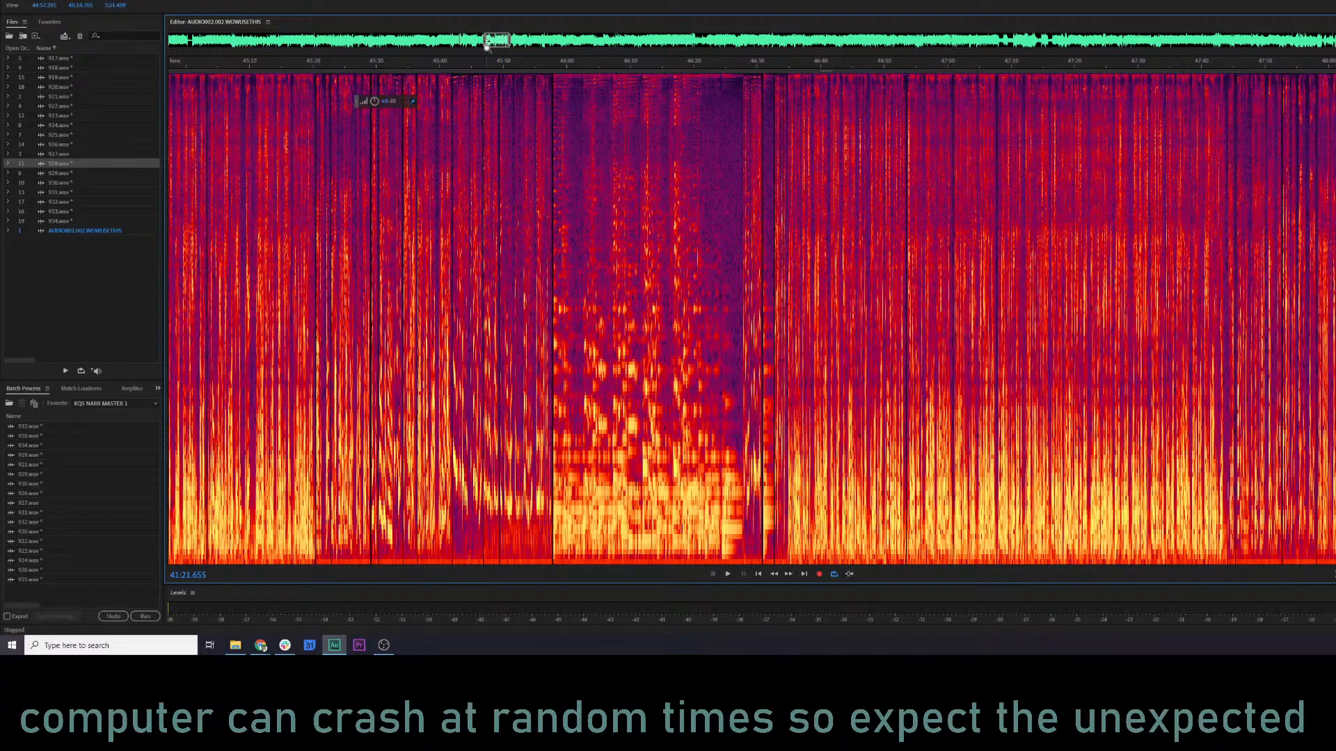
{"action": "left_click_drag", "start_coordinate": [487, 43], "coordinate": [382, 42]}
{"action": "left_click", "coordinate": [308, 66]}
{"action": "key", "text": "space"}
{"action": "left_click", "coordinate": [395, 66]}
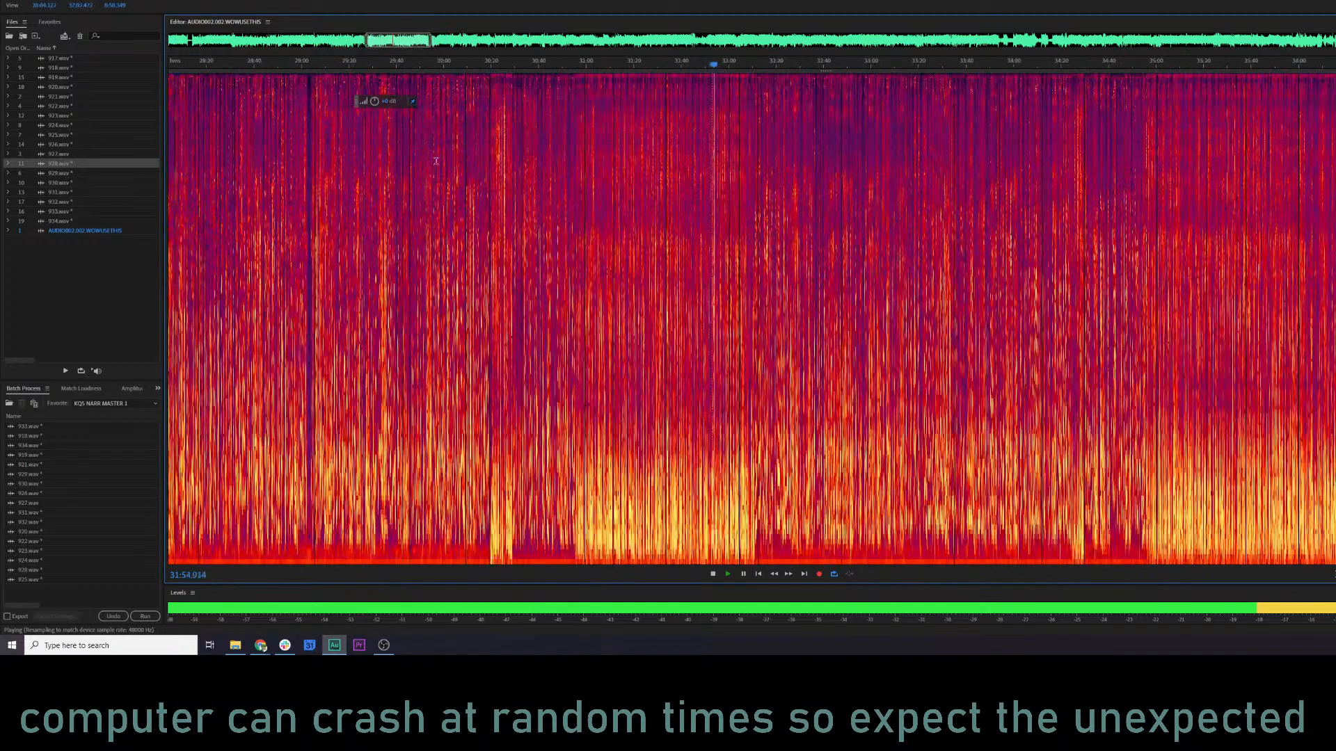
{"action": "left_click", "coordinate": [457, 66]}
{"action": "scroll", "coordinate": [460, 68], "scroll_direction": "up", "scroll_amount": 6}
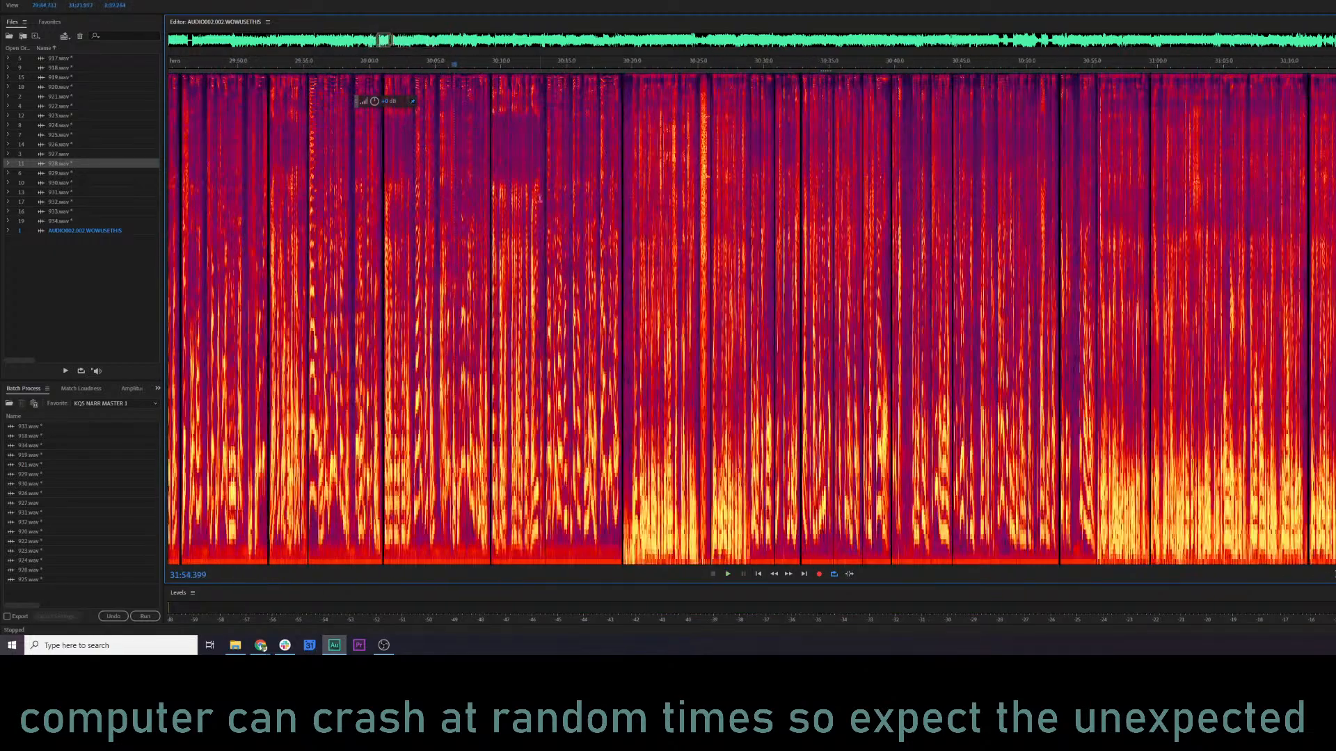
View 924.wav in the editor, and return to the imported recording to play it from about 29:55.
{"action": "left_click", "coordinate": [118, 124]}
{"action": "left_click", "coordinate": [462, 263]}
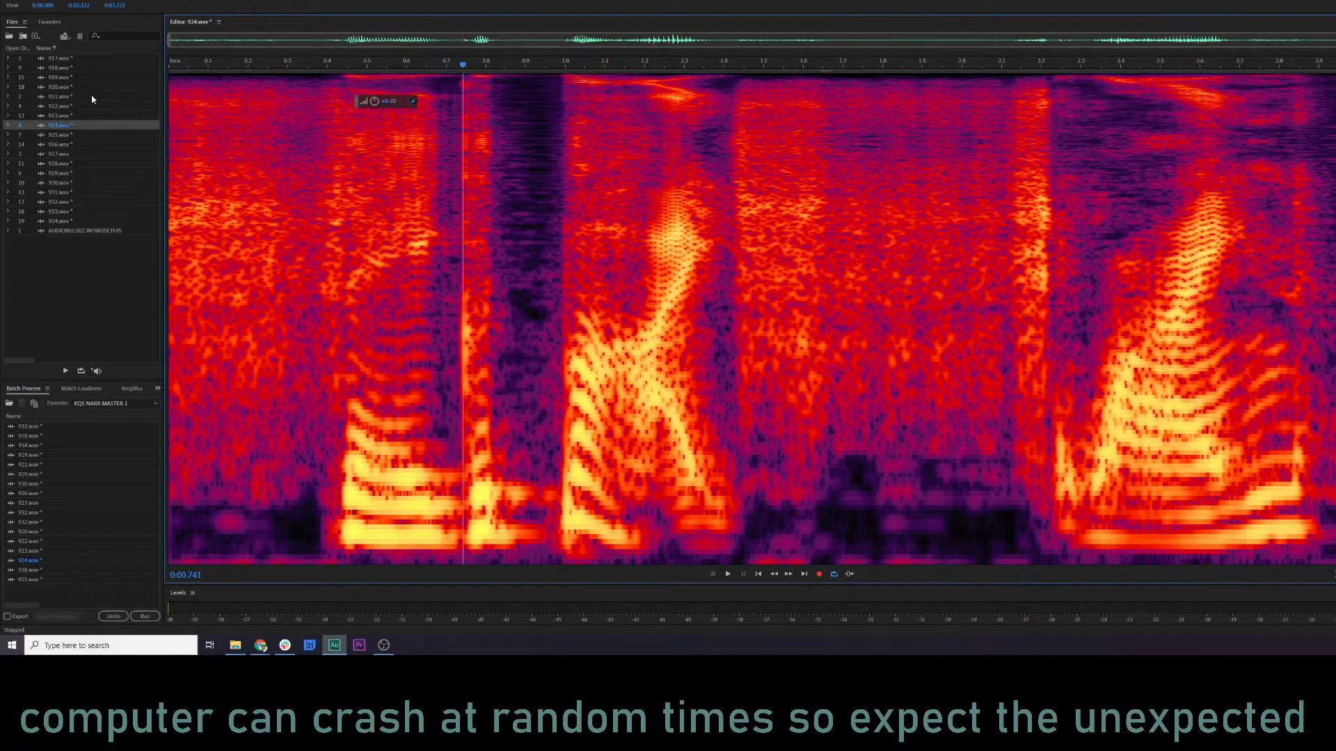
{"action": "left_click", "coordinate": [87, 230]}
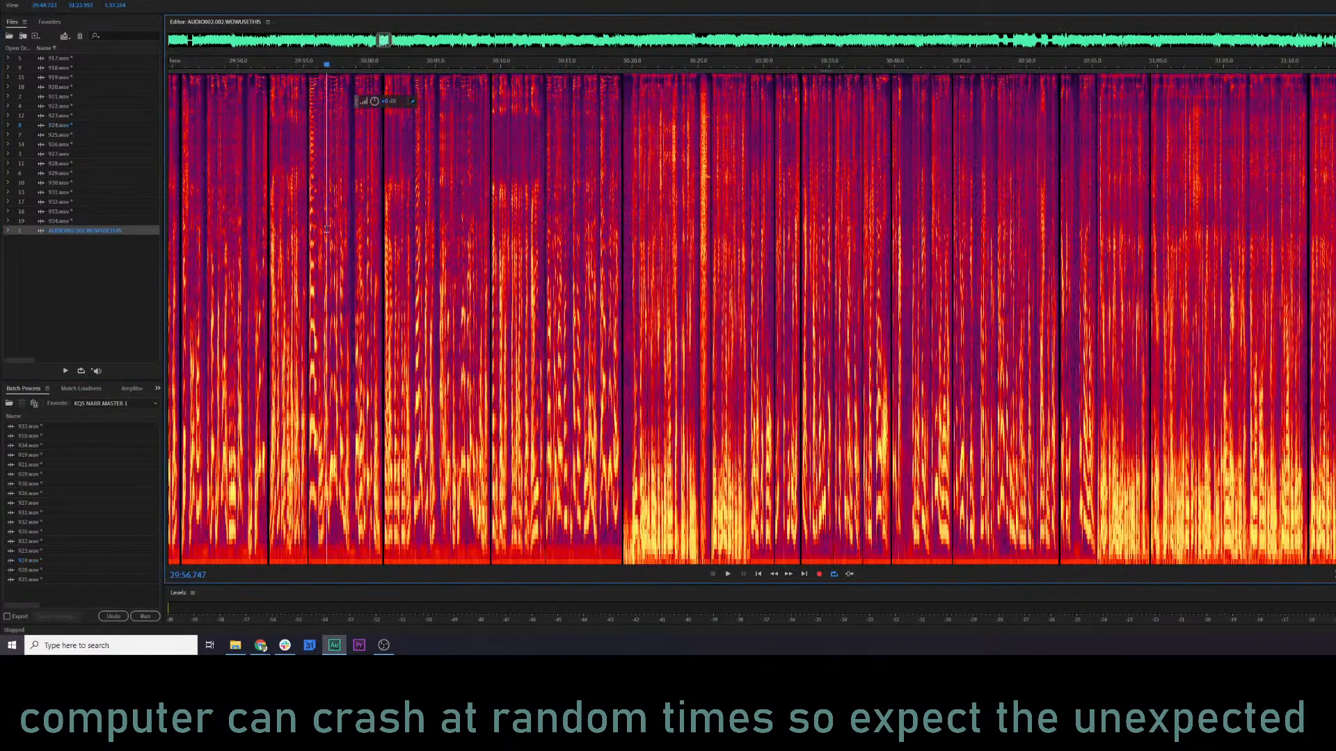
{"action": "key", "text": "space"}
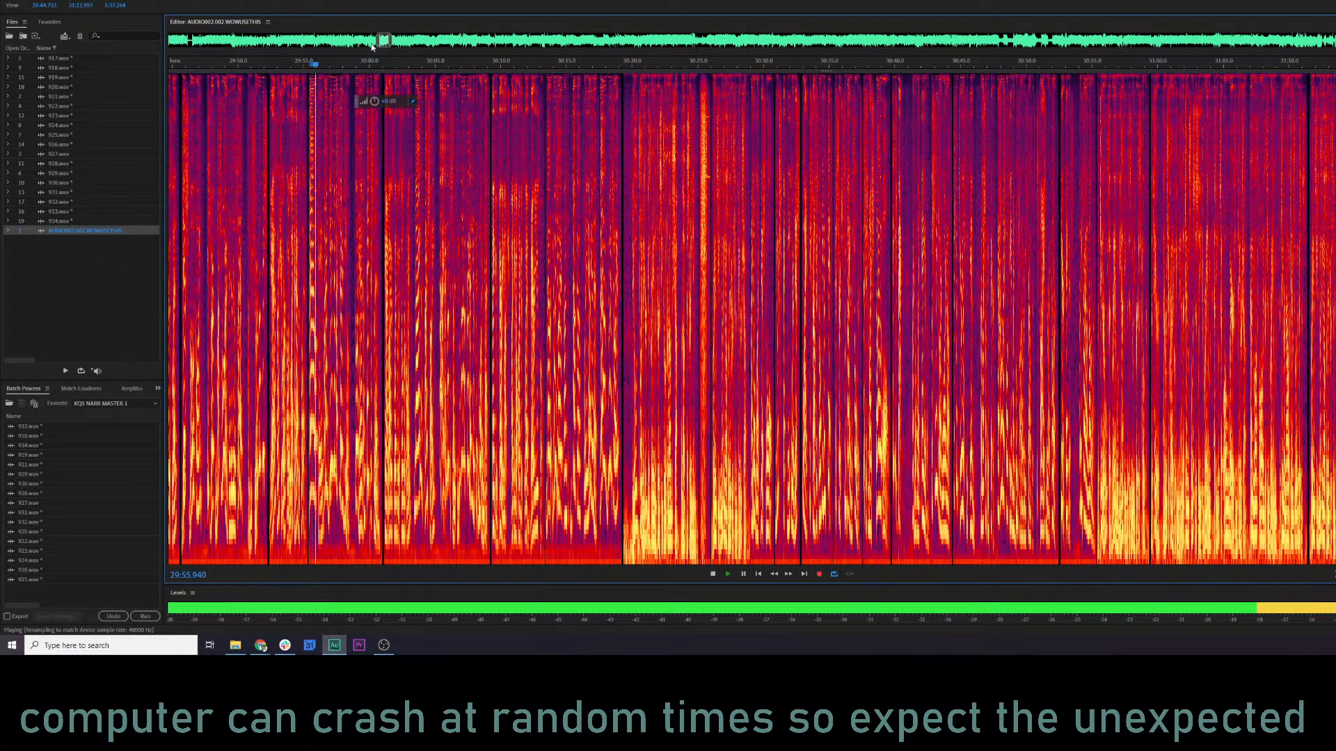
Search the early part of the recording by playing it from spots between about 8 and 17 minutes.
{"action": "left_click_drag", "start_coordinate": [378, 41], "coordinate": [195, 43]}
{"action": "left_click", "coordinate": [671, 65]}
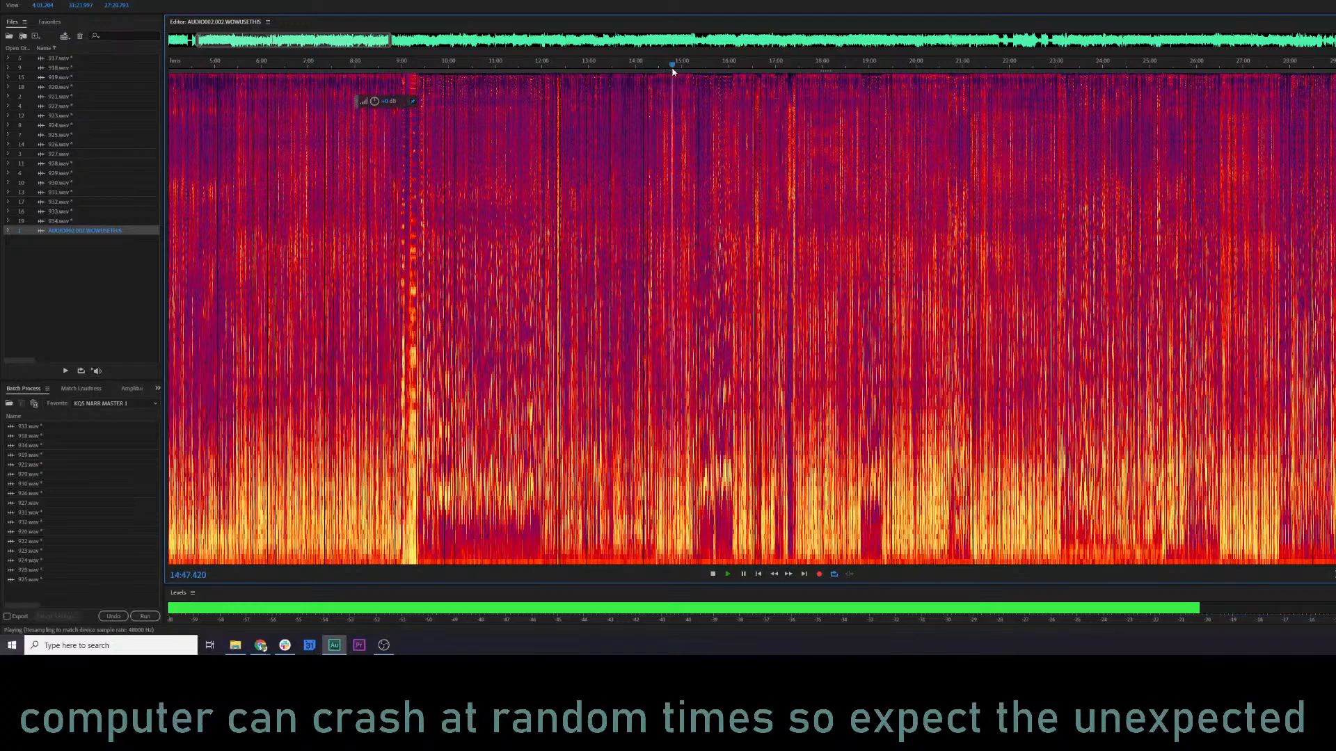
{"action": "left_click", "coordinate": [761, 65]}
{"action": "left_click", "coordinate": [542, 64]}
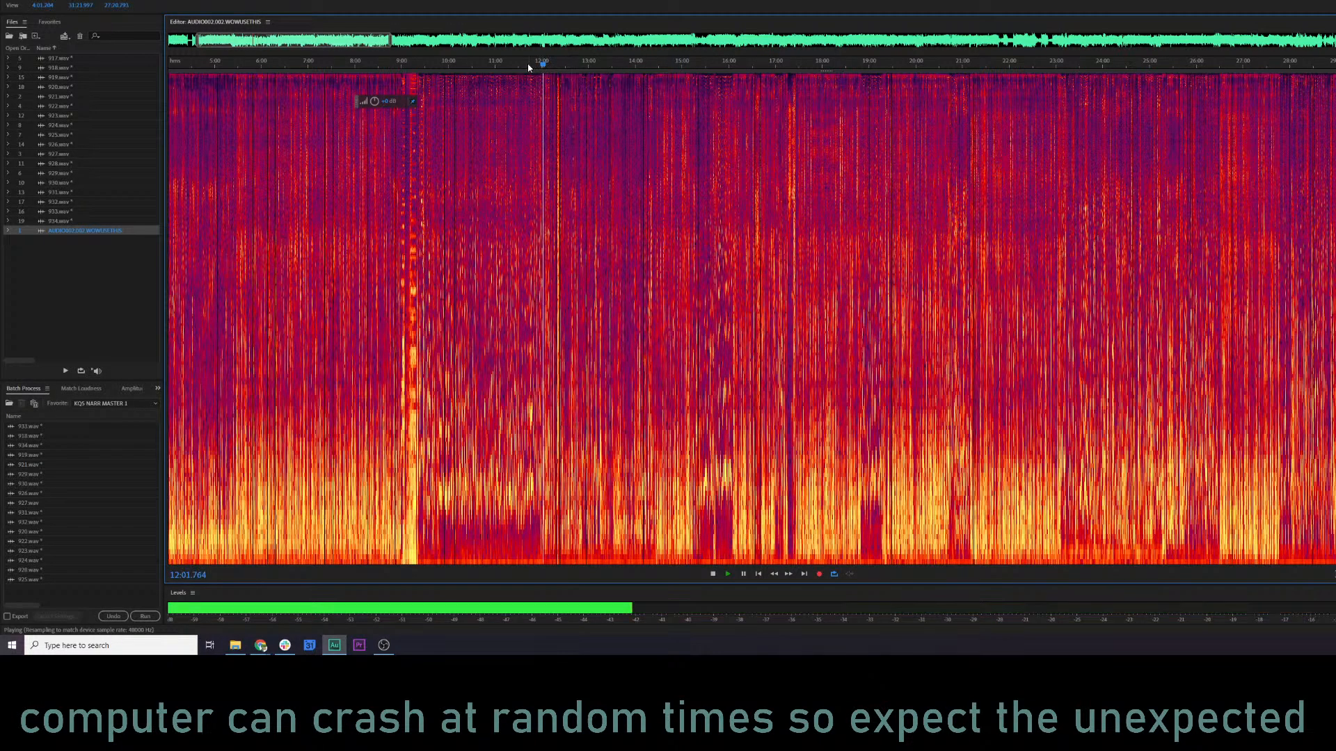
{"action": "left_click", "coordinate": [491, 64]}
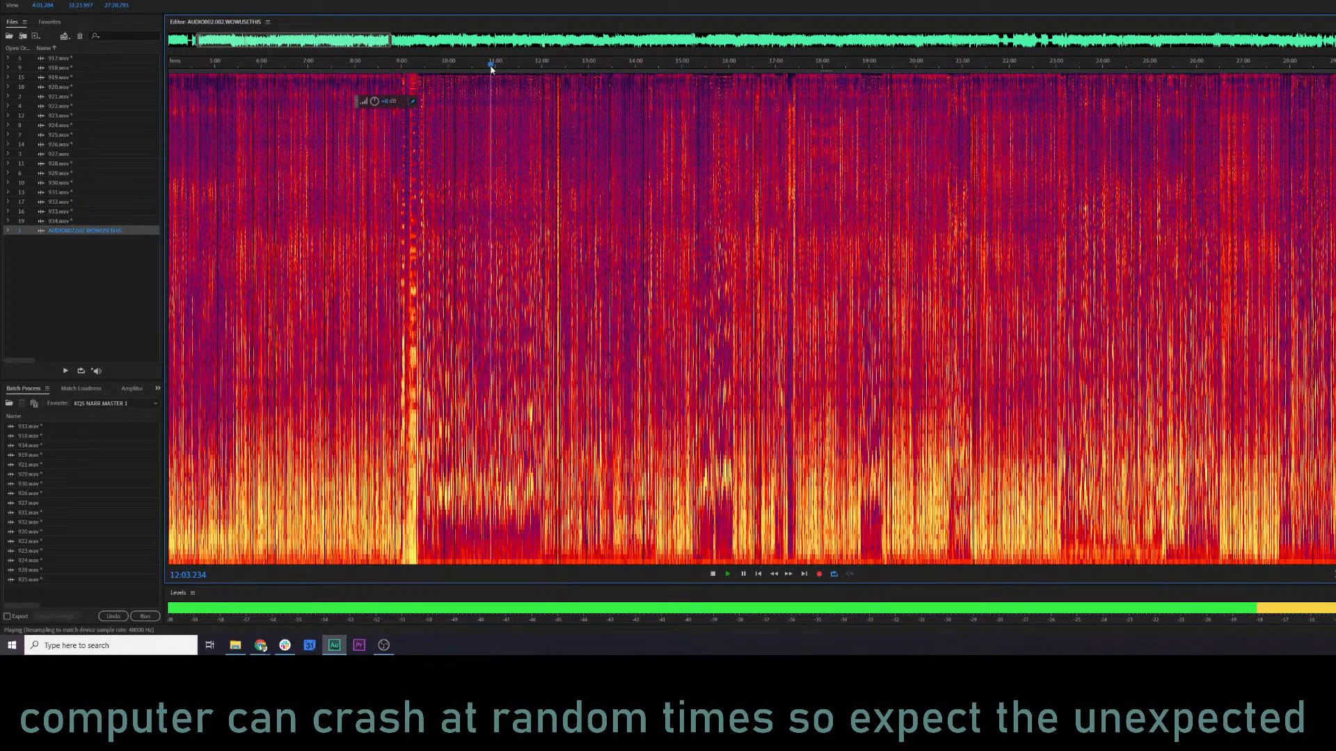
{"action": "left_click", "coordinate": [388, 65]}
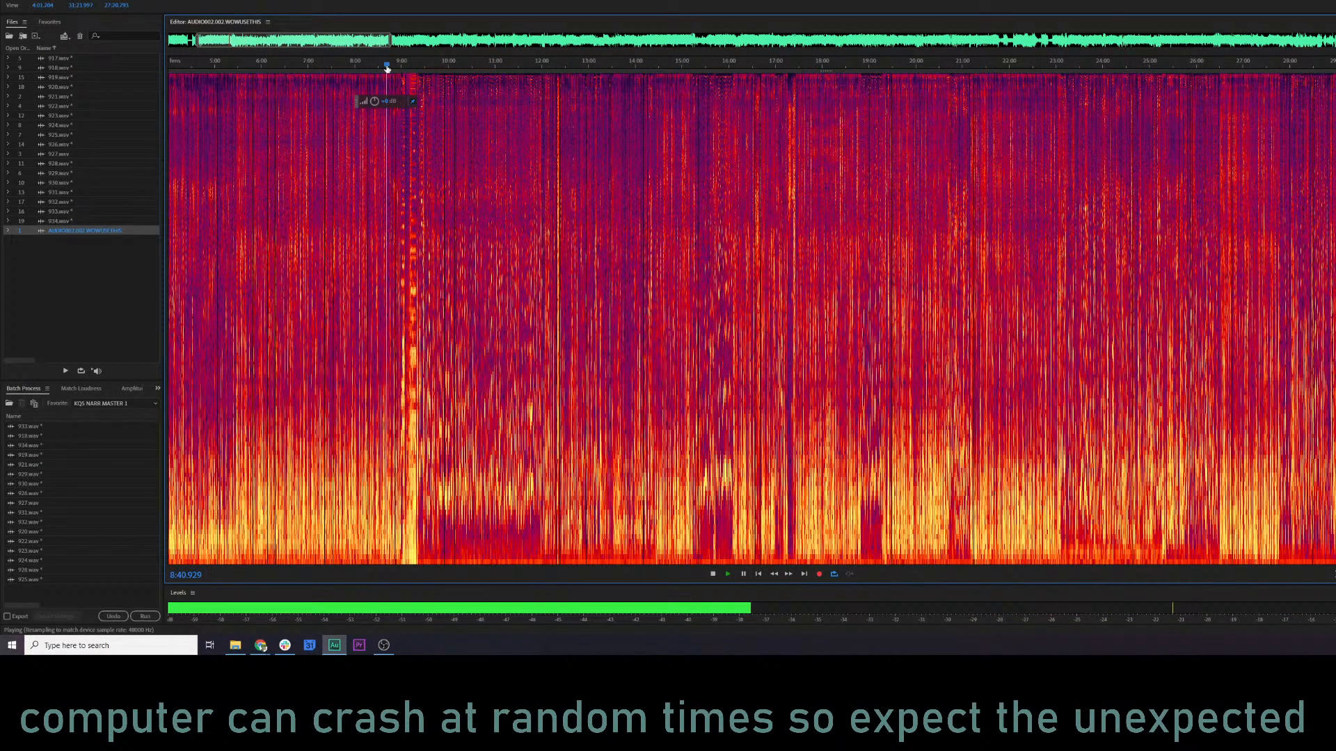
Search further through the recording by playing it from spots between about 24 and 59 minutes.
{"action": "left_click", "coordinate": [1118, 67]}
{"action": "left_click", "coordinate": [1232, 66]}
{"action": "left_click_drag", "start_coordinate": [1253, 67], "coordinate": [611, 167]}
{"action": "left_click", "coordinate": [693, 67]}
{"action": "left_click", "coordinate": [824, 67]}
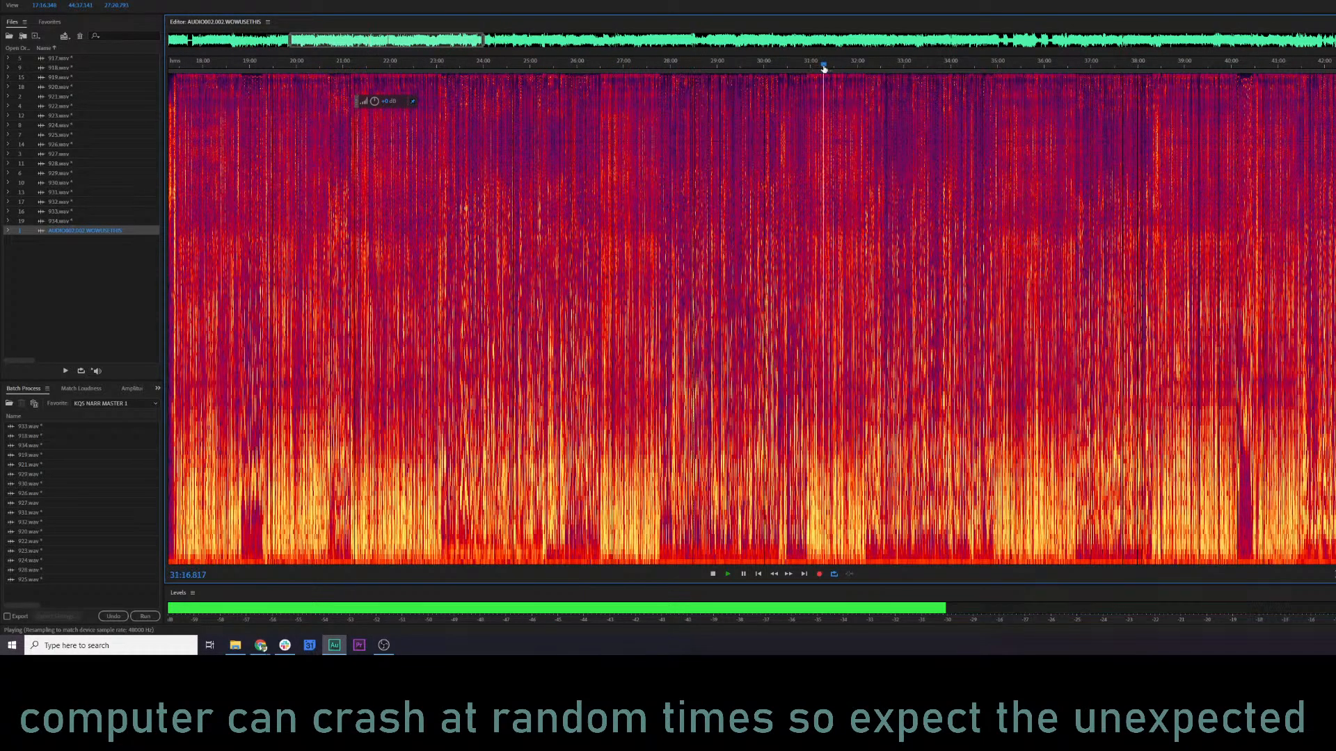
{"action": "left_click", "coordinate": [922, 66]}
{"action": "left_click", "coordinate": [1023, 67]}
{"action": "left_click", "coordinate": [1191, 67]}
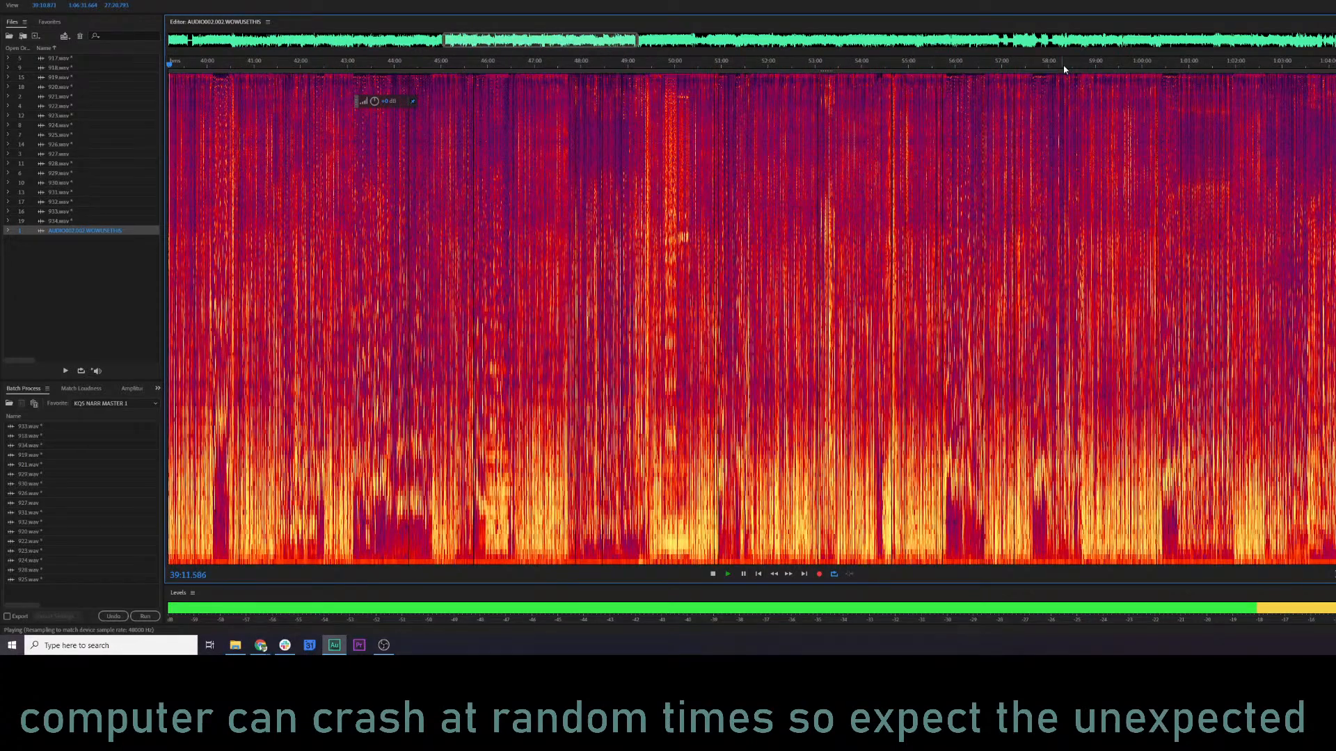
{"action": "left_click", "coordinate": [1090, 67]}
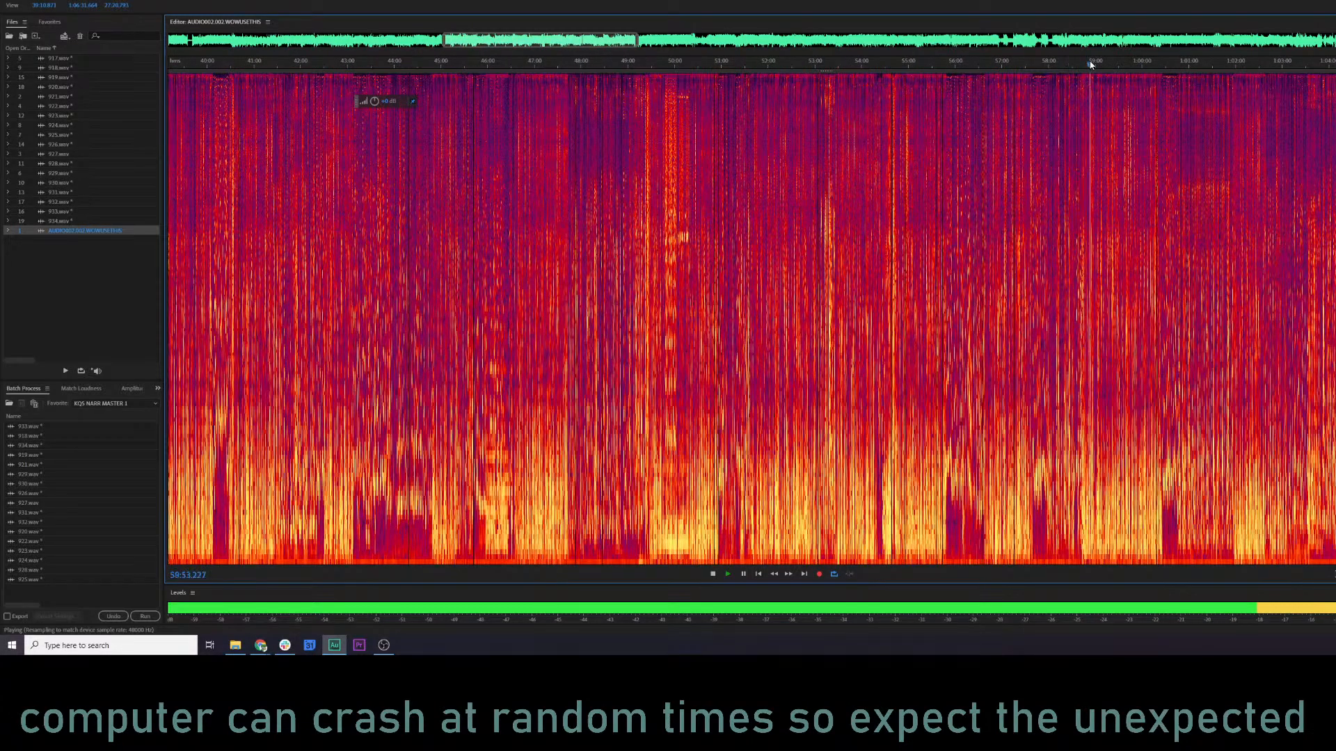
{"action": "left_click", "coordinate": [670, 65]}
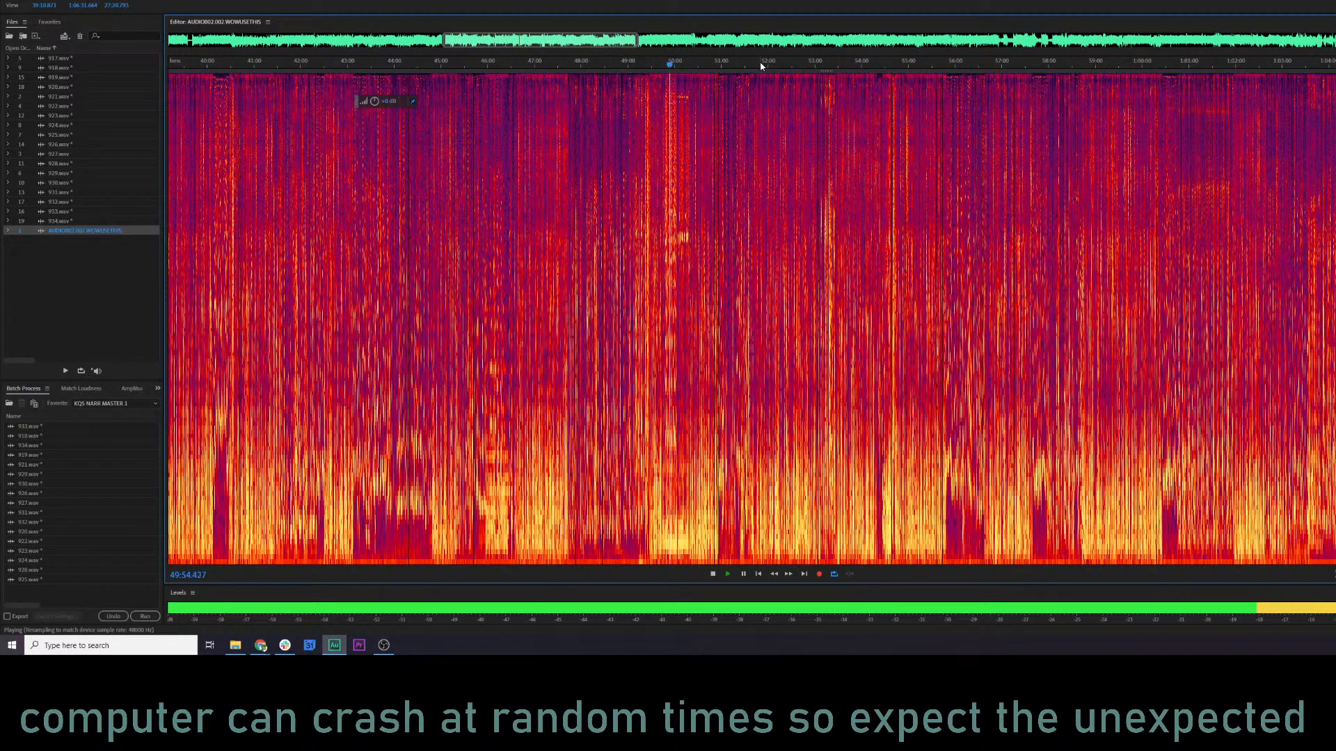
{"action": "left_click", "coordinate": [779, 66]}
Sample the recording's later part at spots between about 1:53:00 and 2:27:00 to look for the wanted clip.
{"action": "left_click_drag", "start_coordinate": [557, 41], "coordinate": [1003, 53]}
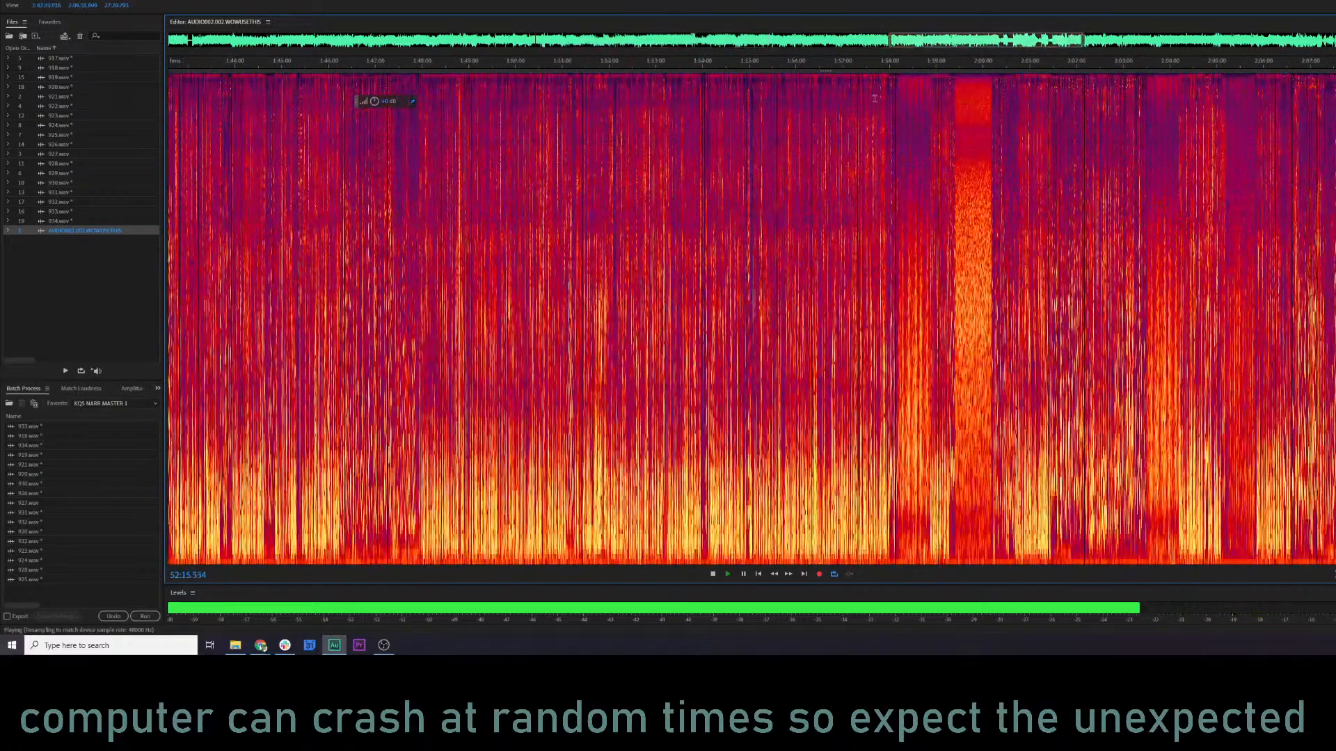
{"action": "left_click", "coordinate": [915, 65]}
{"action": "left_click", "coordinate": [844, 62]}
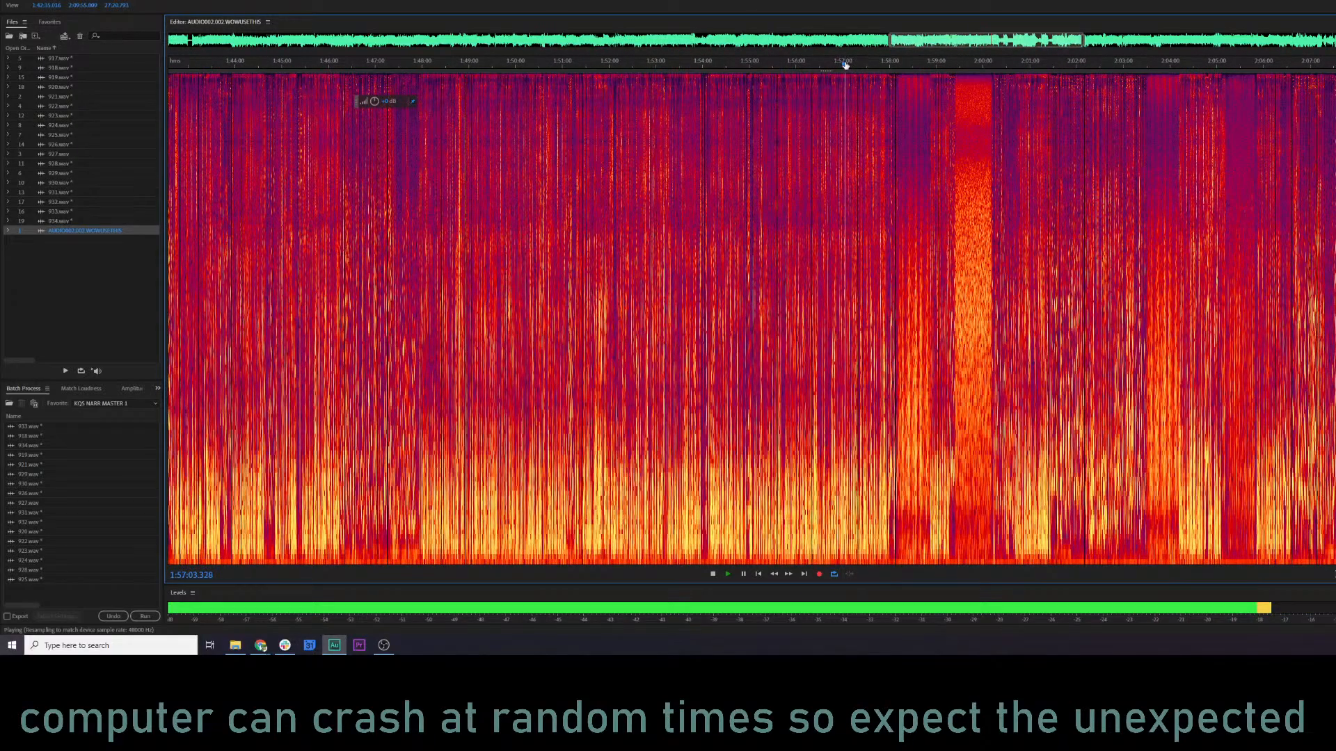
{"action": "left_click", "coordinate": [779, 67]}
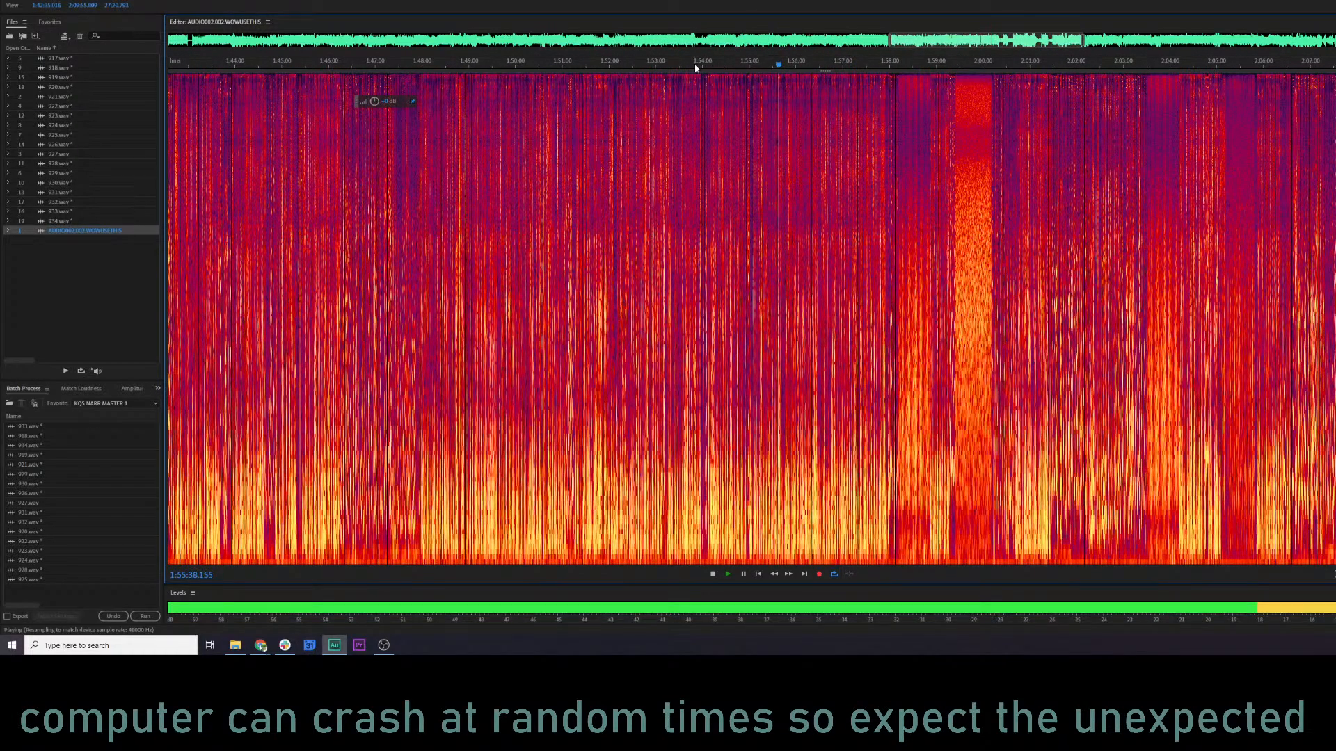
{"action": "left_click", "coordinate": [1072, 72]}
{"action": "left_click", "coordinate": [1335, 73]}
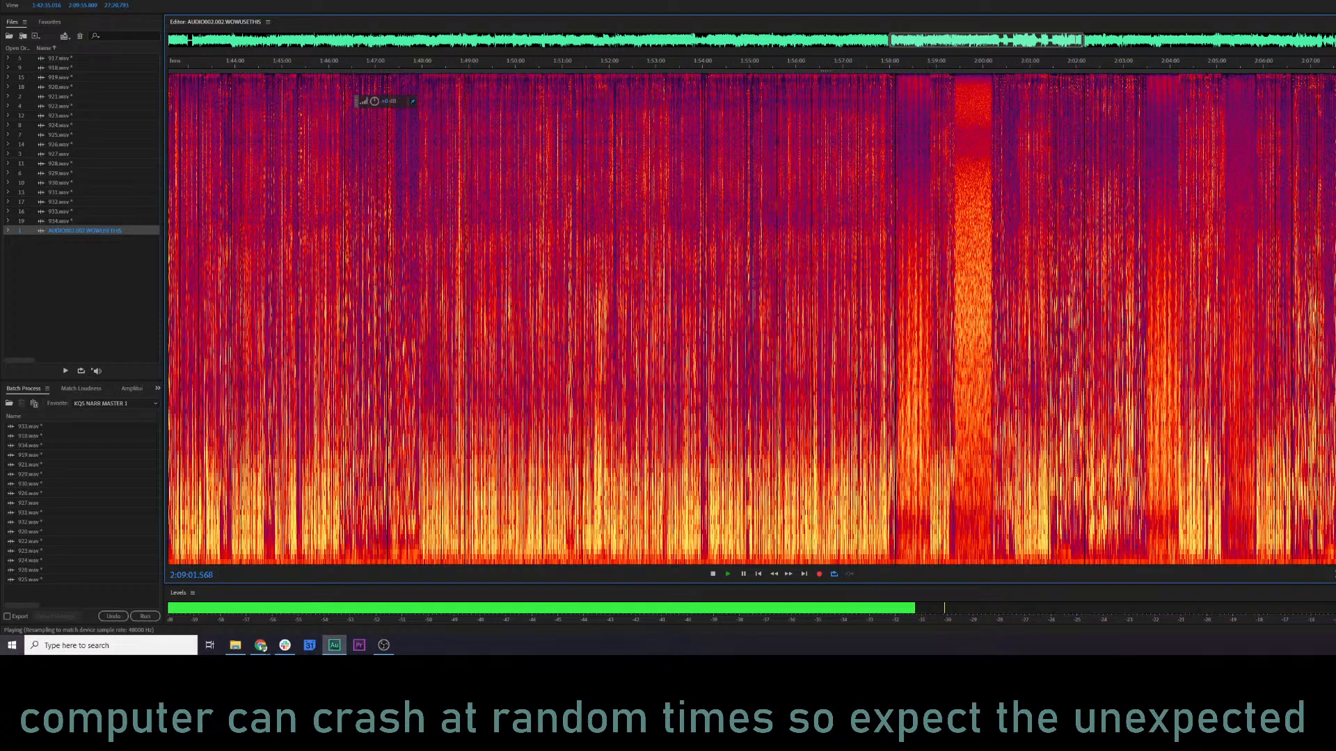
{"action": "scroll", "coordinate": [775, 173], "scroll_direction": "right", "scroll_amount": 3}
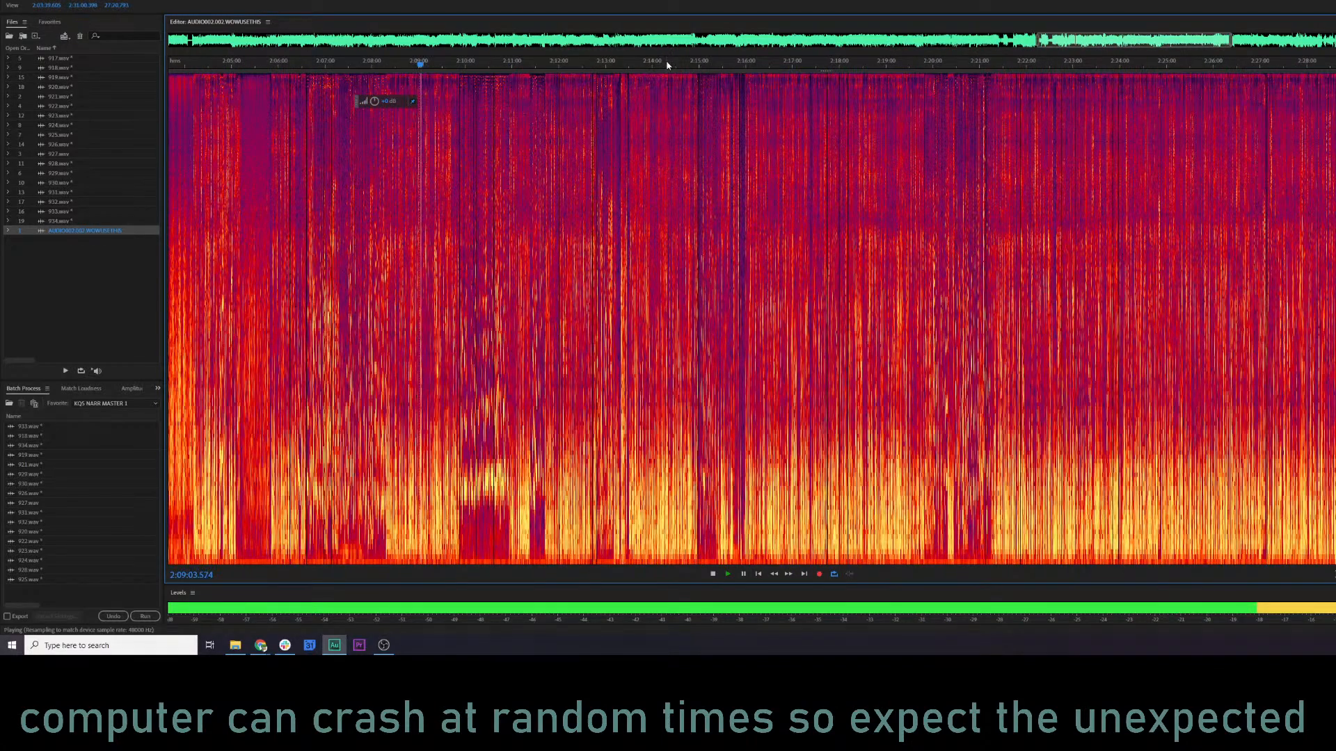
{"action": "left_click", "coordinate": [666, 65]}
{"action": "left_click", "coordinate": [1241, 71]}
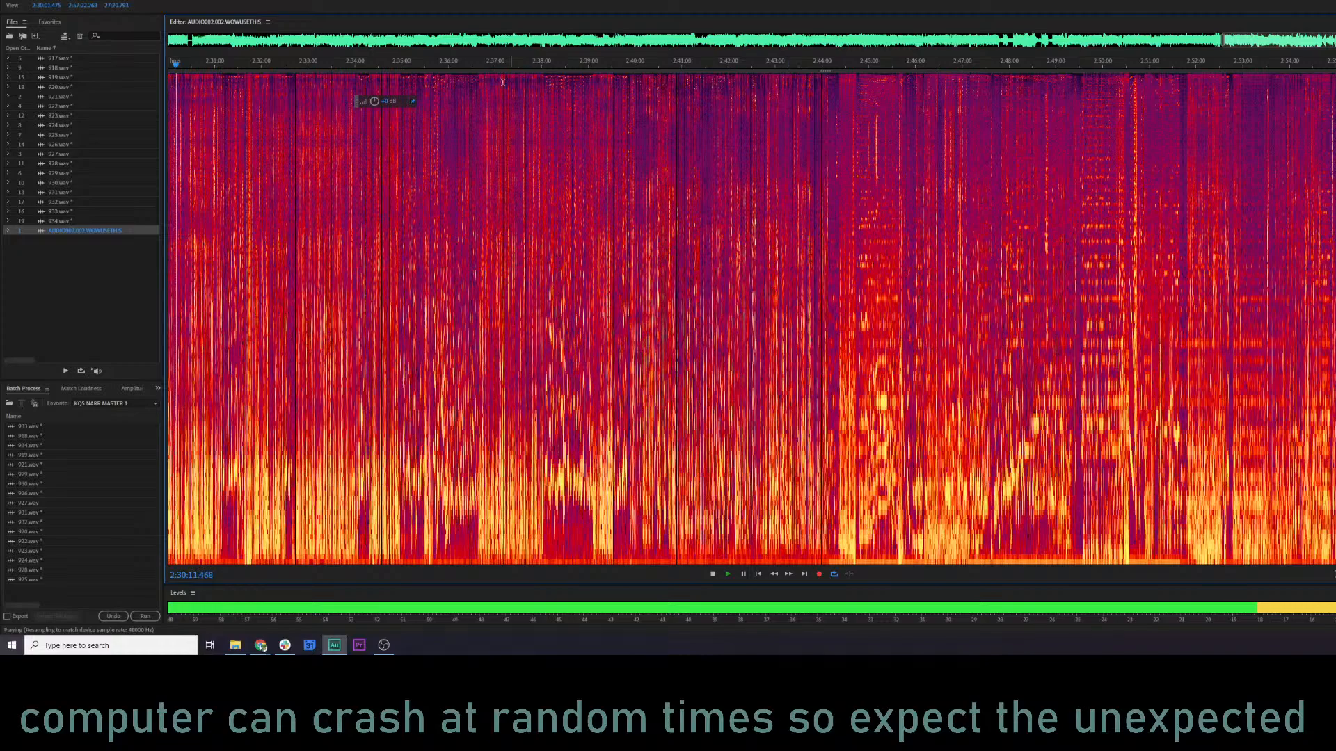
Search the late part of the recording by playing it from spots between about 2:37 and 2:45.
{"action": "left_click", "coordinate": [500, 64]}
{"action": "left_click", "coordinate": [608, 65]}
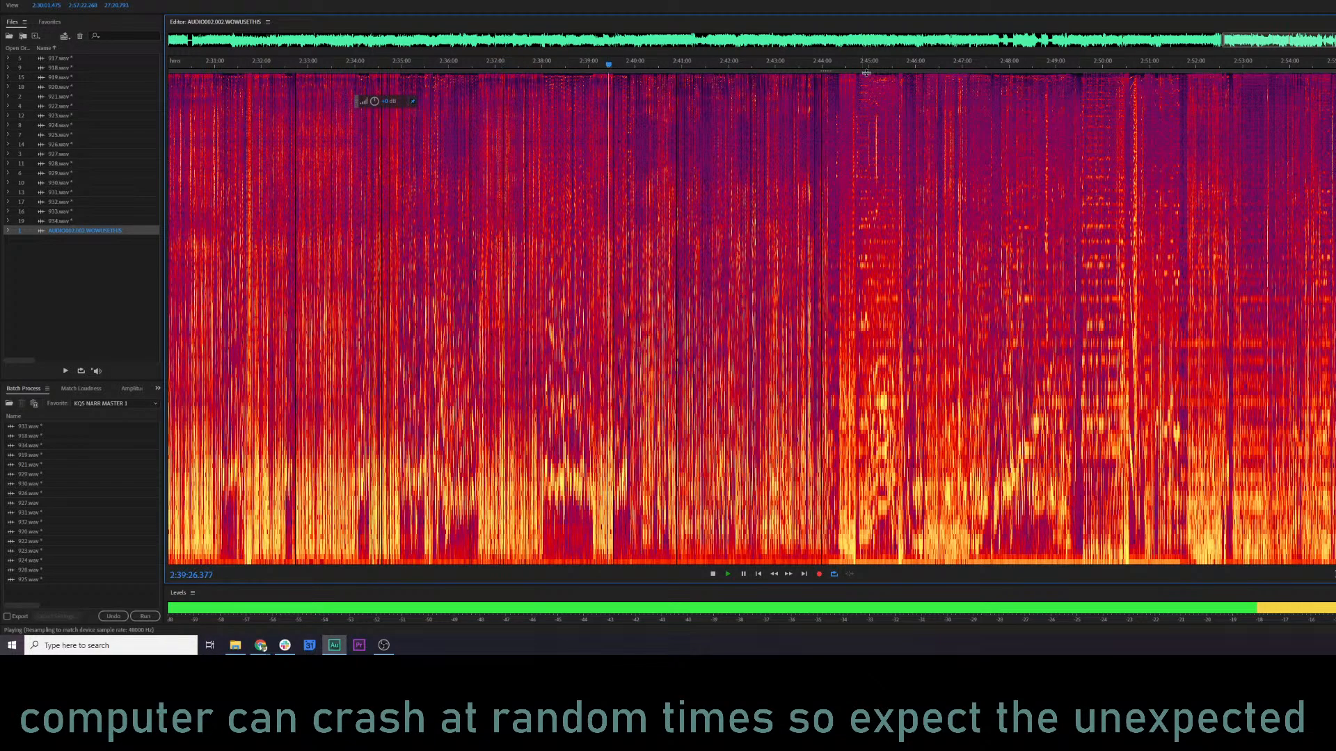
{"action": "left_click", "coordinate": [879, 66]}
{"action": "left_click", "coordinate": [846, 66]}
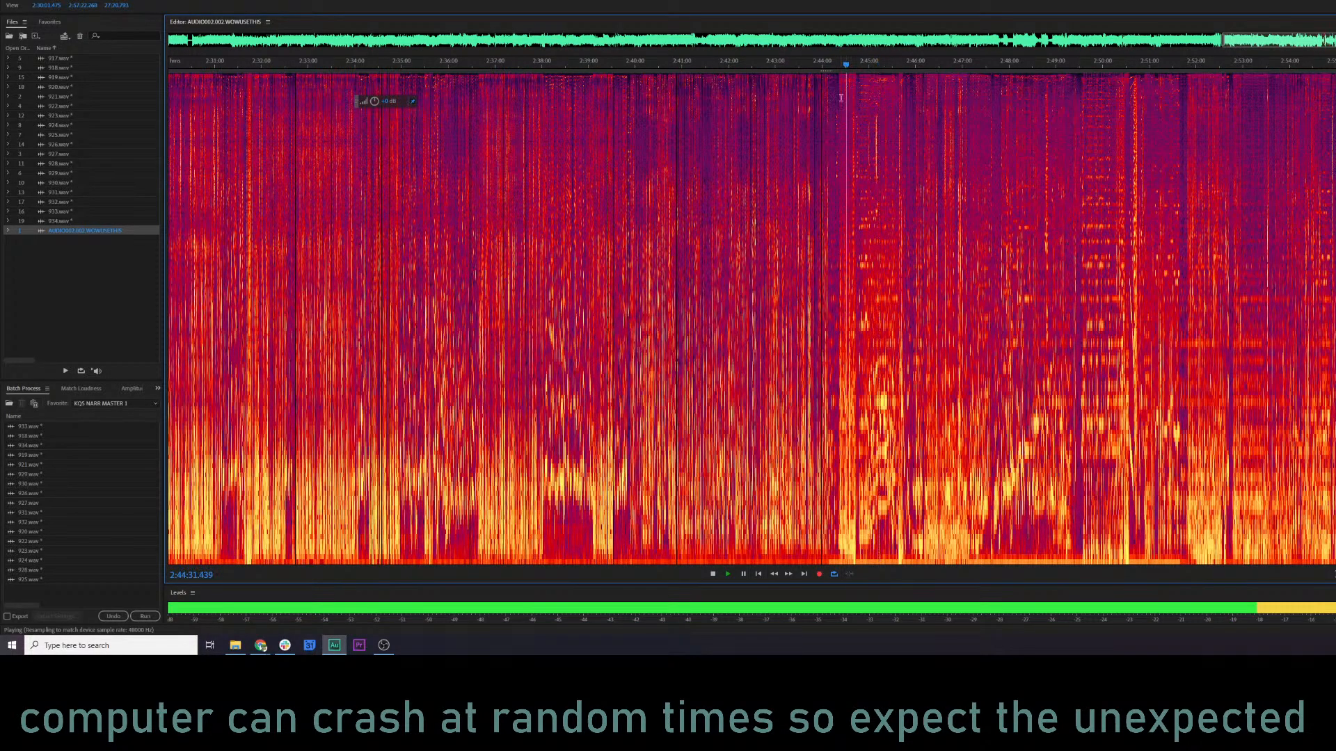
{"action": "left_click", "coordinate": [820, 66]}
{"action": "left_click", "coordinate": [788, 66]}
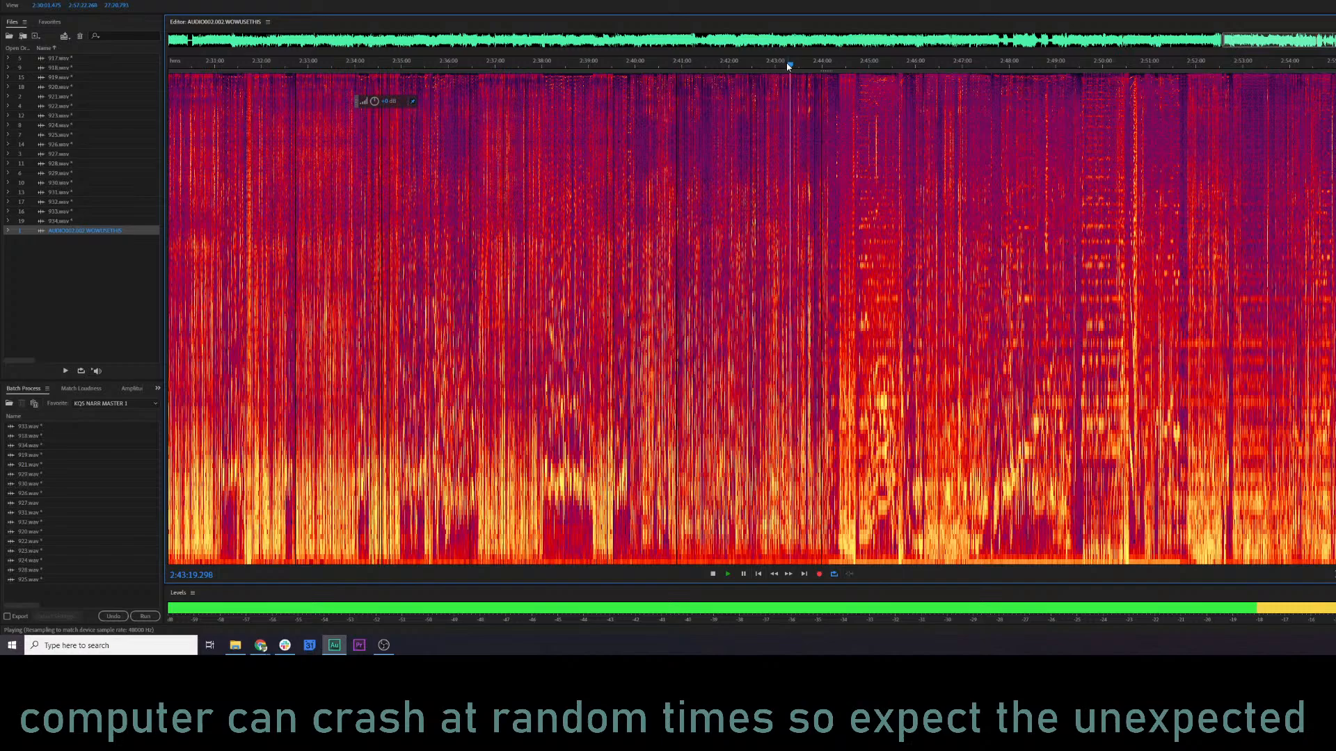
{"action": "left_click", "coordinate": [739, 66]}
{"action": "left_click", "coordinate": [658, 68]}
{"action": "left_click", "coordinate": [602, 66]}
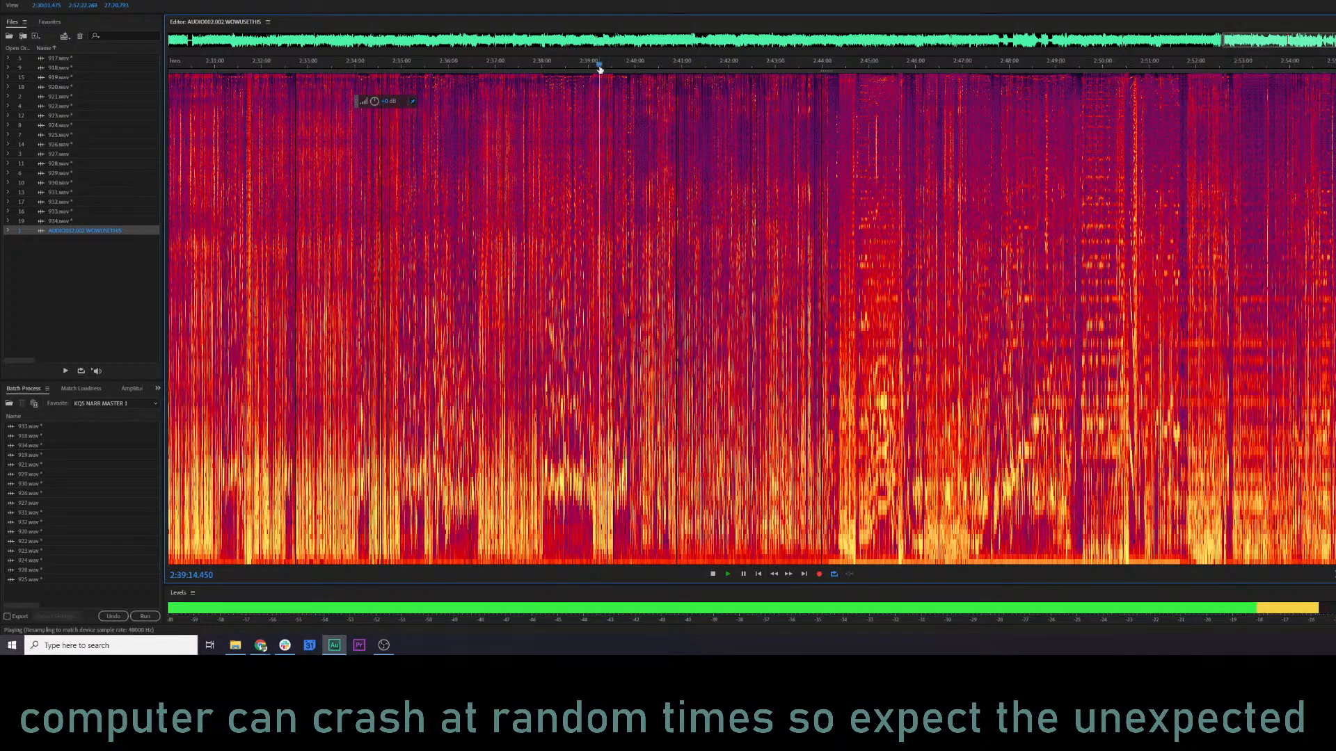
{"action": "left_click", "coordinate": [572, 67]}
{"action": "left_click", "coordinate": [527, 66]}
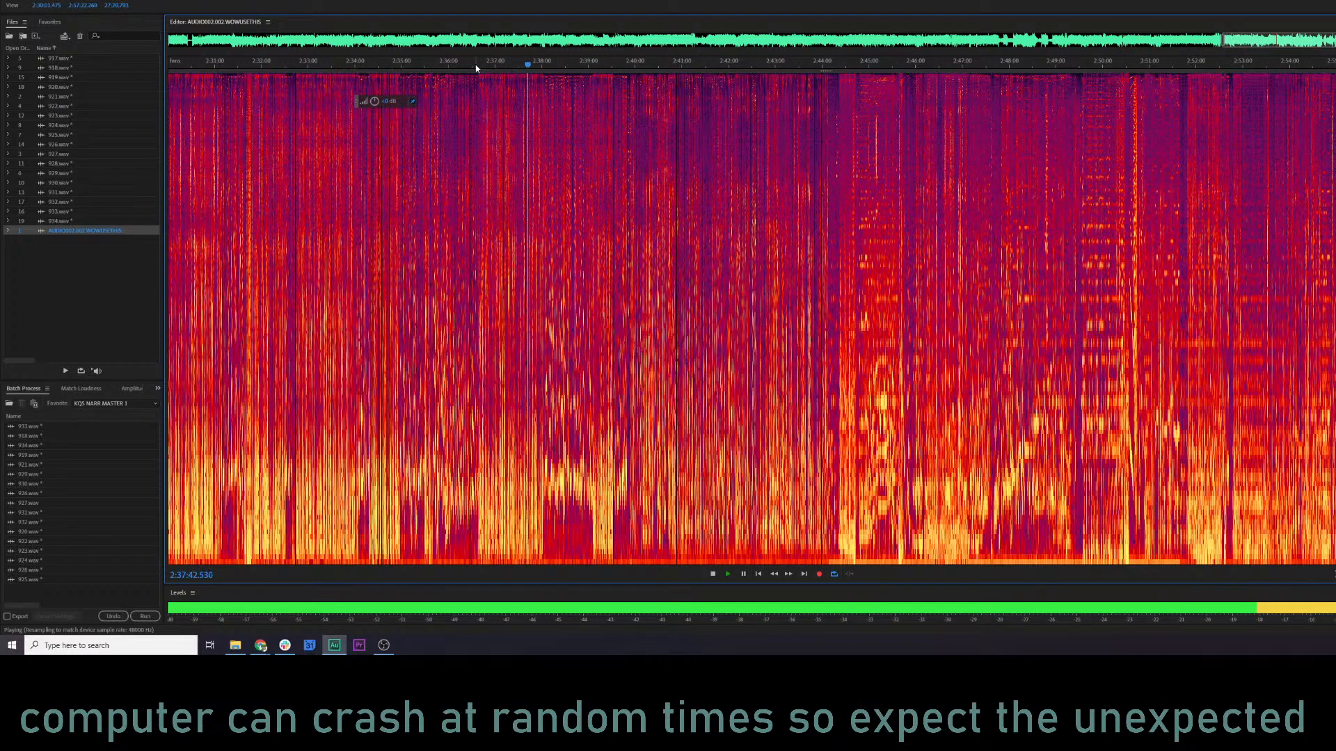
Listen more closely around 2:39:14, sampling spots between about 2:37:54 and 2:40:11.
{"action": "left_click", "coordinate": [599, 67]}
{"action": "scroll", "coordinate": [612, 68], "scroll_direction": "up", "scroll_amount": 6}
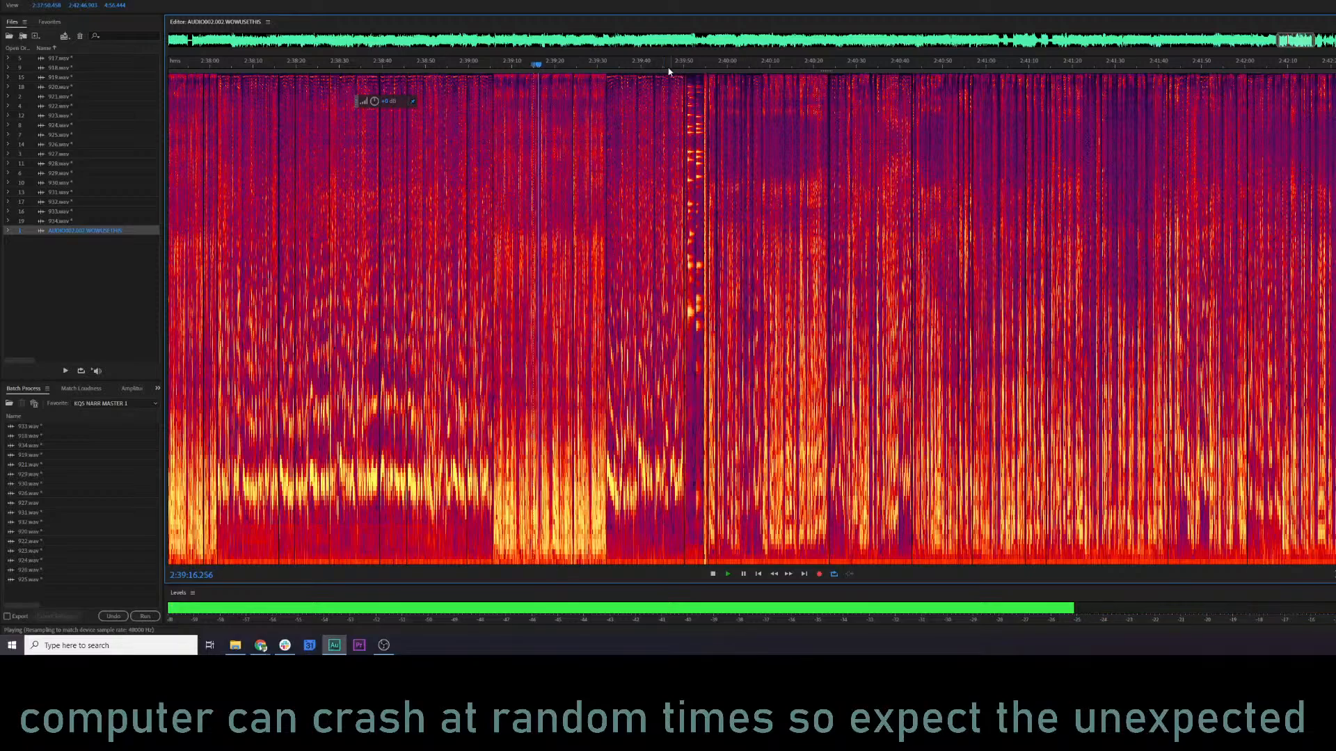
{"action": "left_click", "coordinate": [666, 67]}
{"action": "left_click", "coordinate": [688, 67]}
{"action": "left_click", "coordinate": [716, 68]}
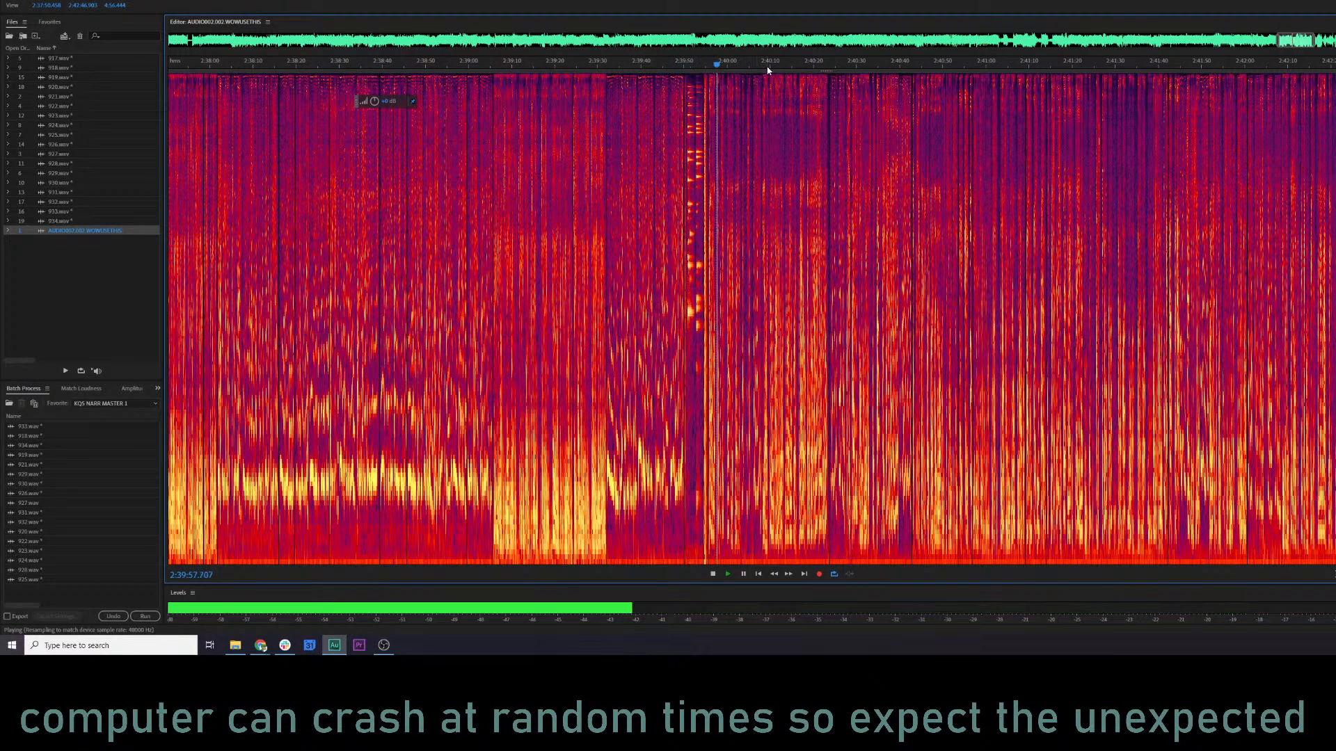
{"action": "left_click", "coordinate": [771, 67]}
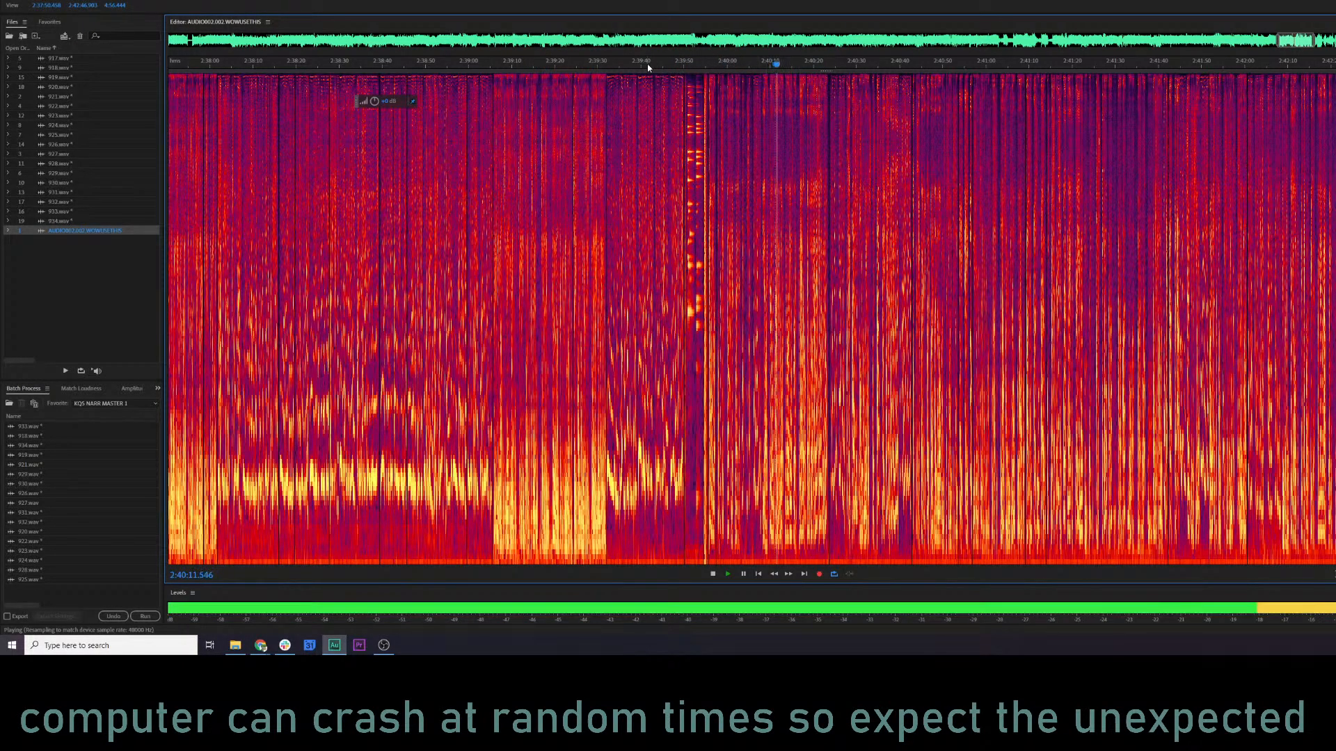
{"action": "left_click", "coordinate": [321, 68]}
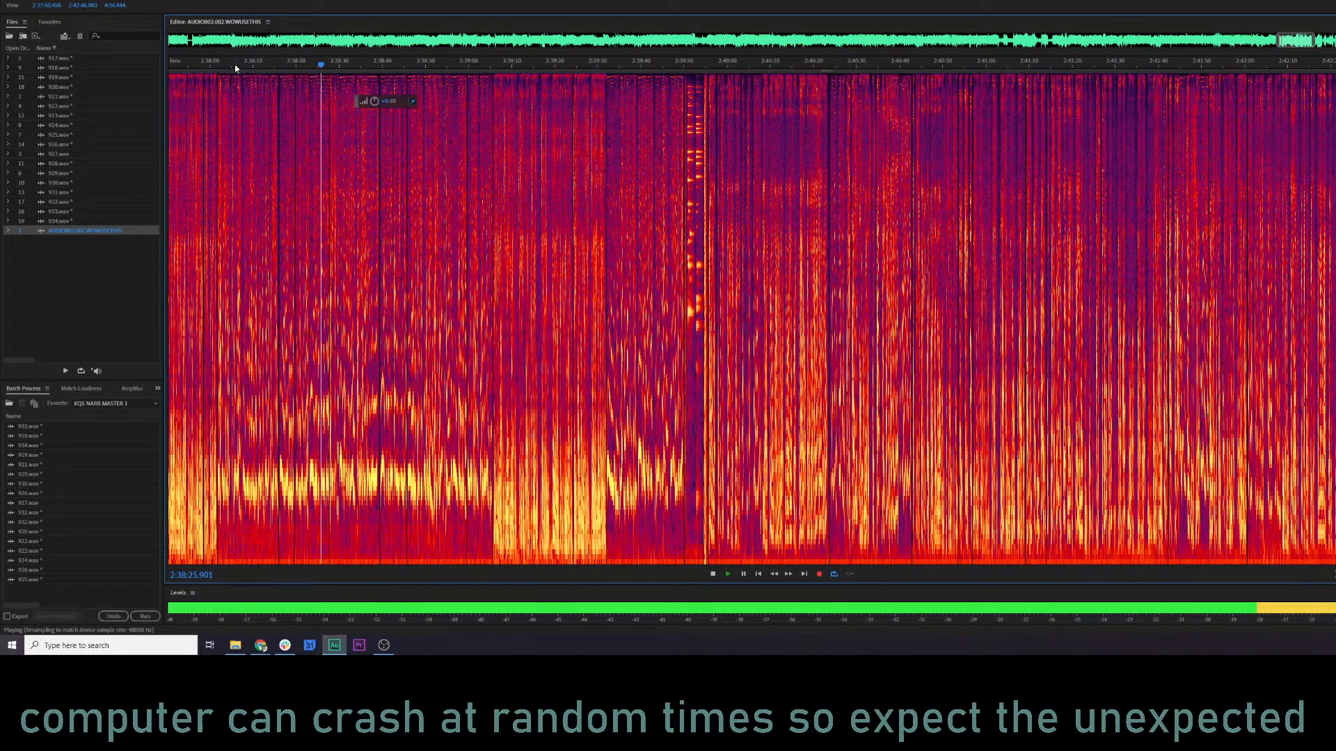
{"action": "left_click", "coordinate": [179, 68]}
Check the recording near 2:43:37 and 2:44:00, and play it from about 2:34:10 and 2:32:05.
{"action": "scroll", "coordinate": [477, 177], "scroll_direction": "down", "scroll_amount": 3}
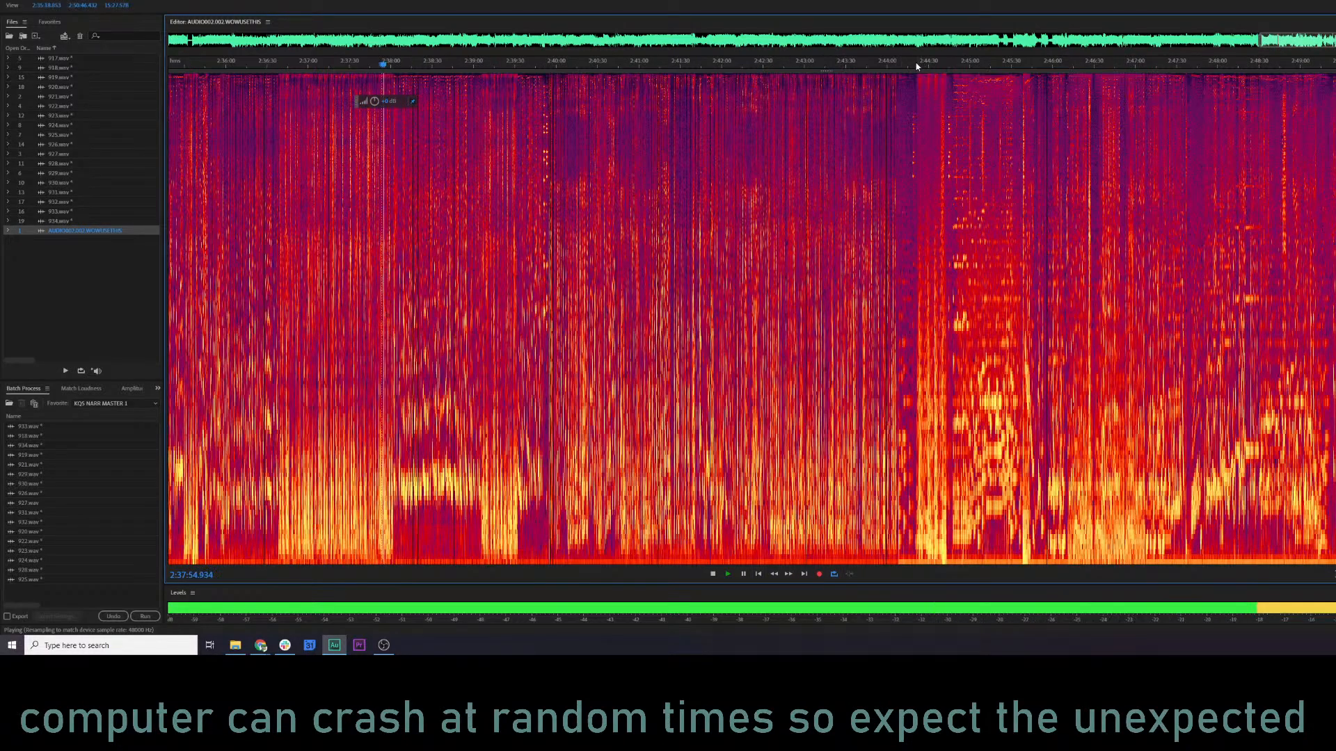
{"action": "left_click", "coordinate": [888, 67]}
{"action": "scroll", "coordinate": [905, 70], "scroll_direction": "up", "scroll_amount": 4}
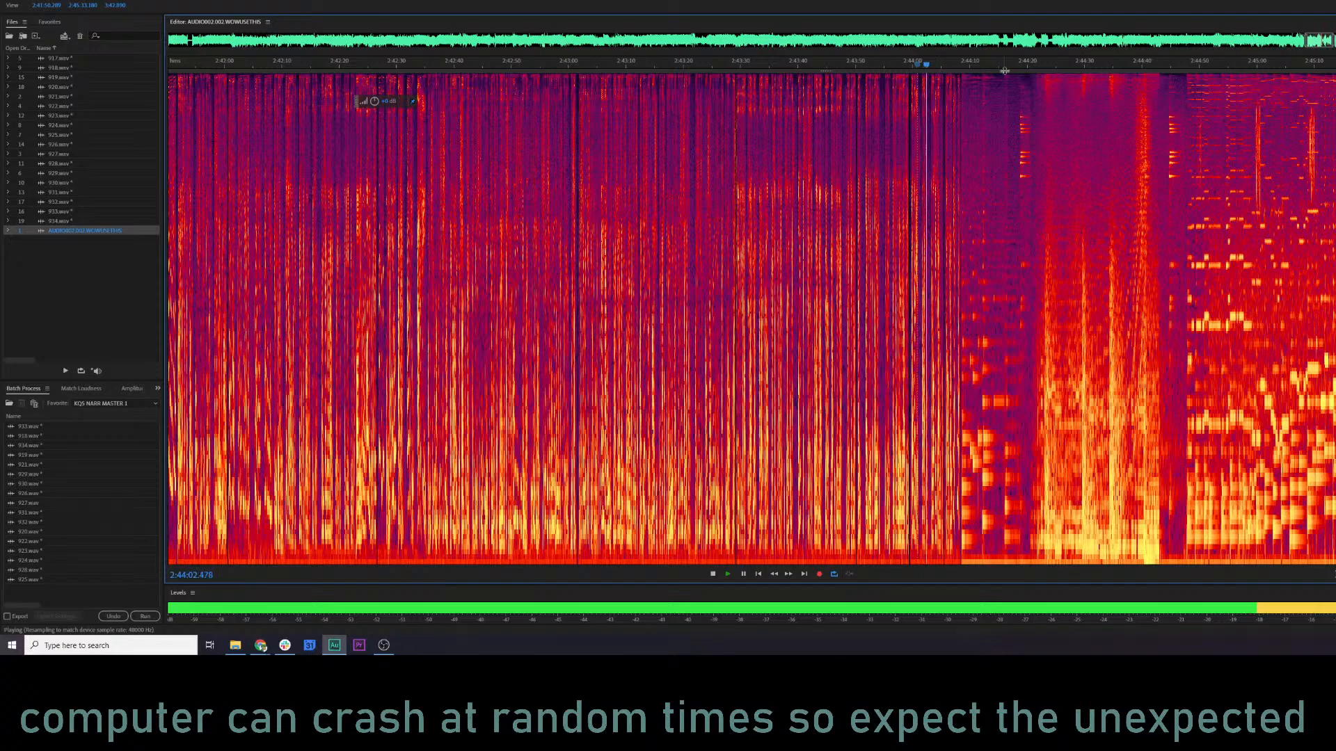
{"action": "left_click", "coordinate": [780, 66]}
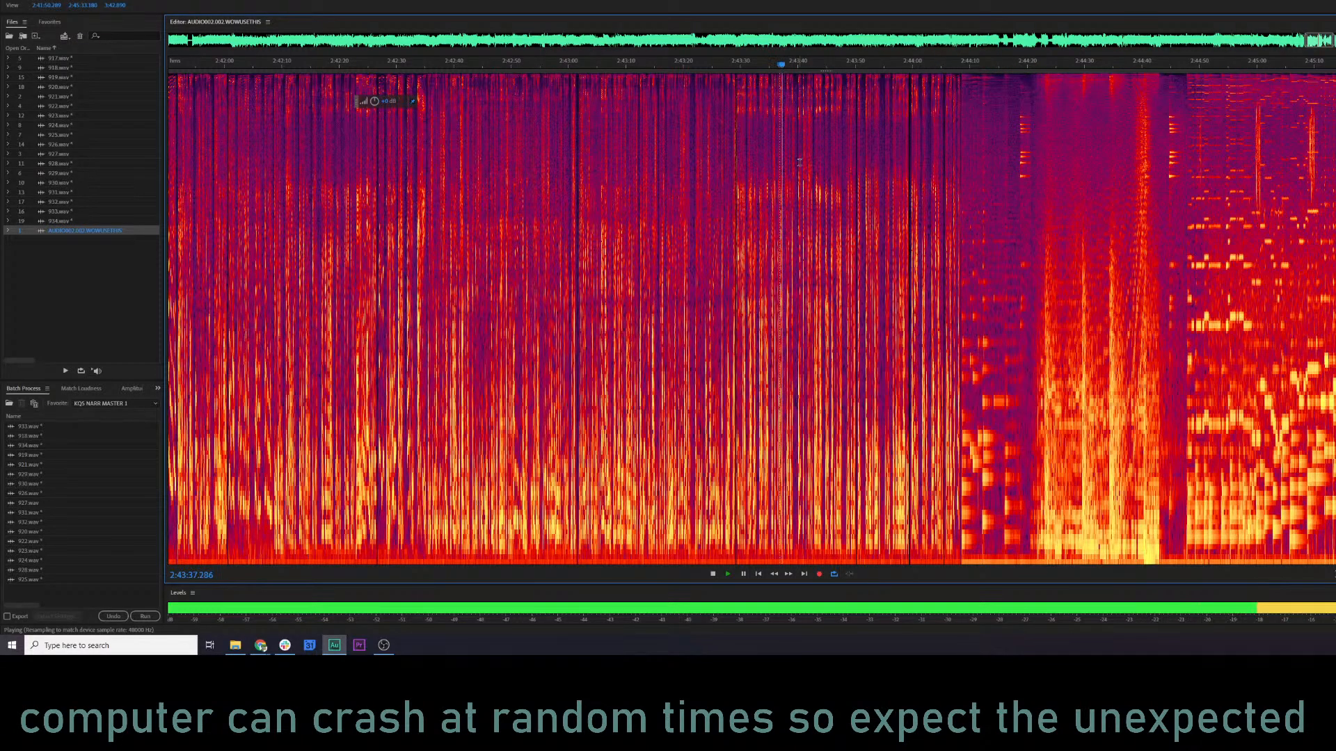
{"action": "scroll", "coordinate": [786, 165], "scroll_direction": "down", "scroll_amount": 4}
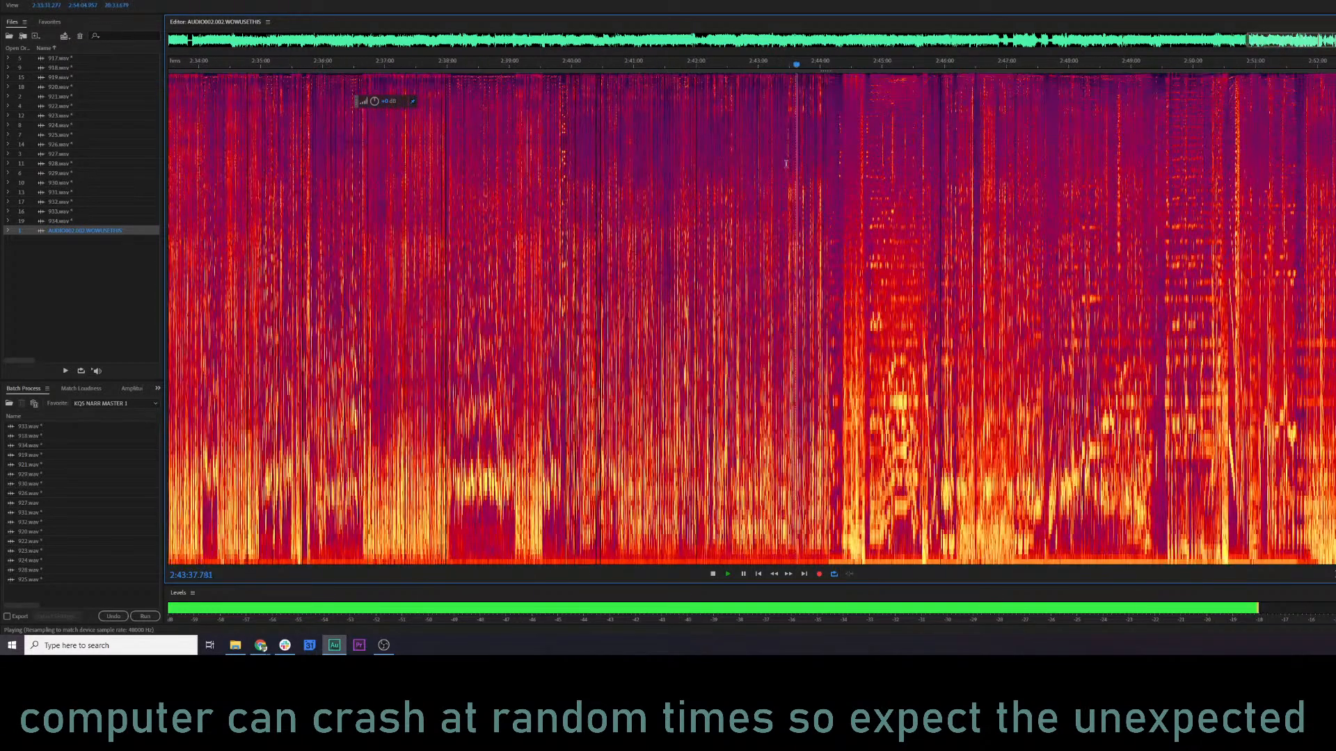
{"action": "left_click", "coordinate": [210, 67]}
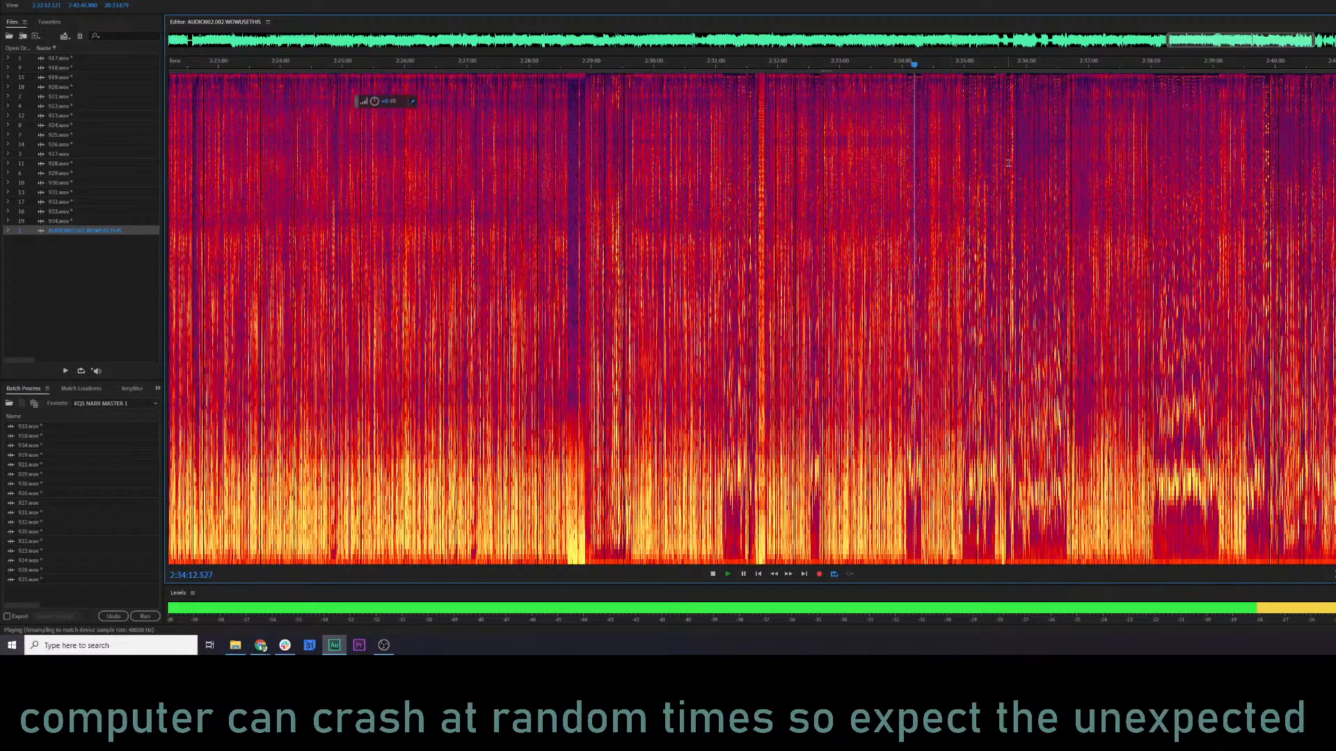
{"action": "left_click", "coordinate": [783, 64]}
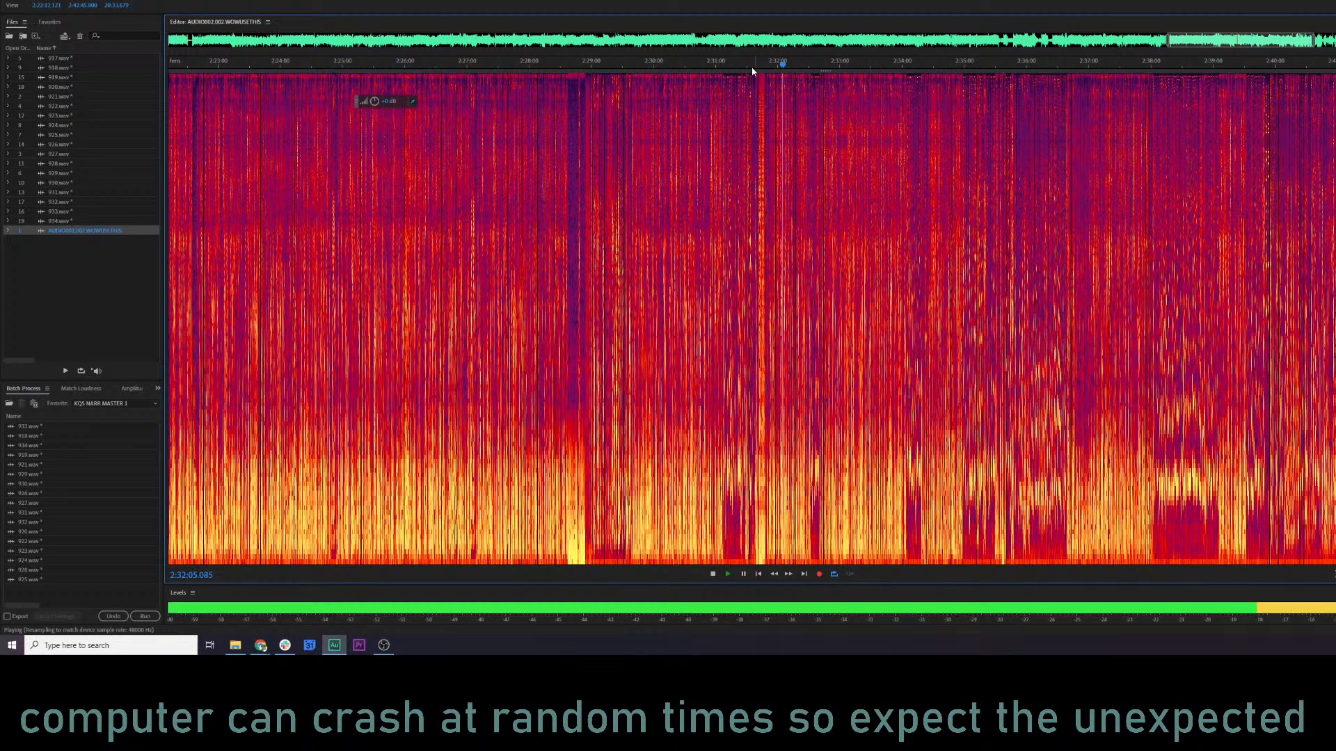
Examine the short passage around 2:29 up close, playing it from about 2:29:25 and from its start near 2:29:01.
{"action": "key", "text": "space"}
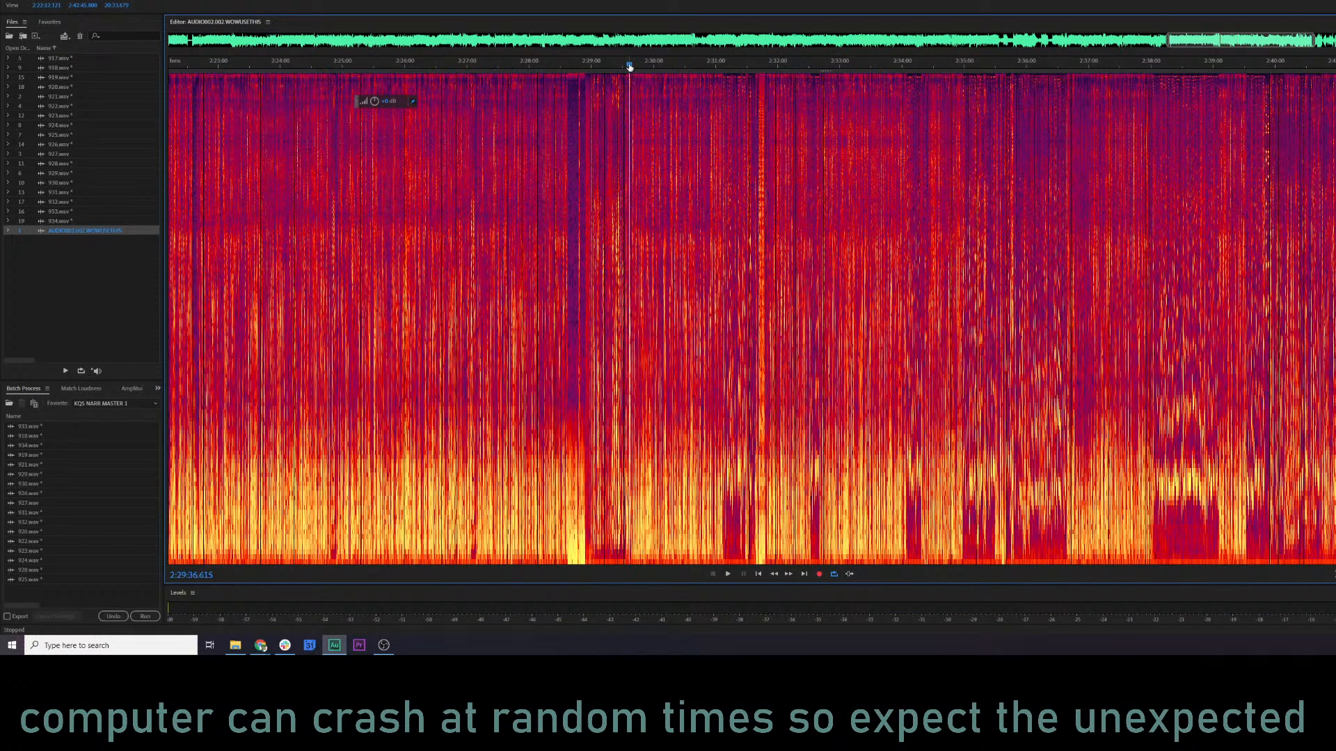
{"action": "key", "text": "space"}
{"action": "scroll", "coordinate": [620, 87], "scroll_direction": "up", "scroll_amount": 4}
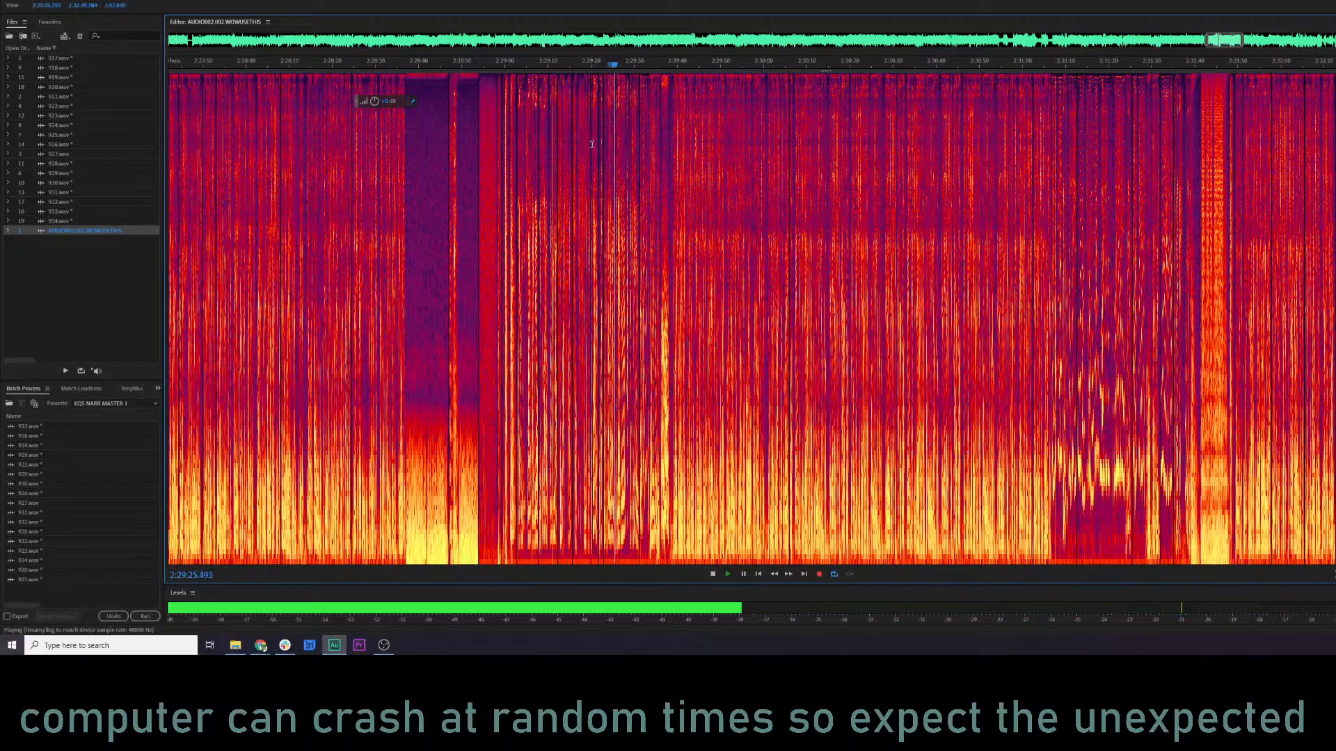
{"action": "scroll", "coordinate": [531, 103], "scroll_direction": "up", "scroll_amount": 4}
{"action": "key", "text": "space"}
{"action": "scroll", "coordinate": [865, 199], "scroll_direction": "left", "scroll_amount": 4}
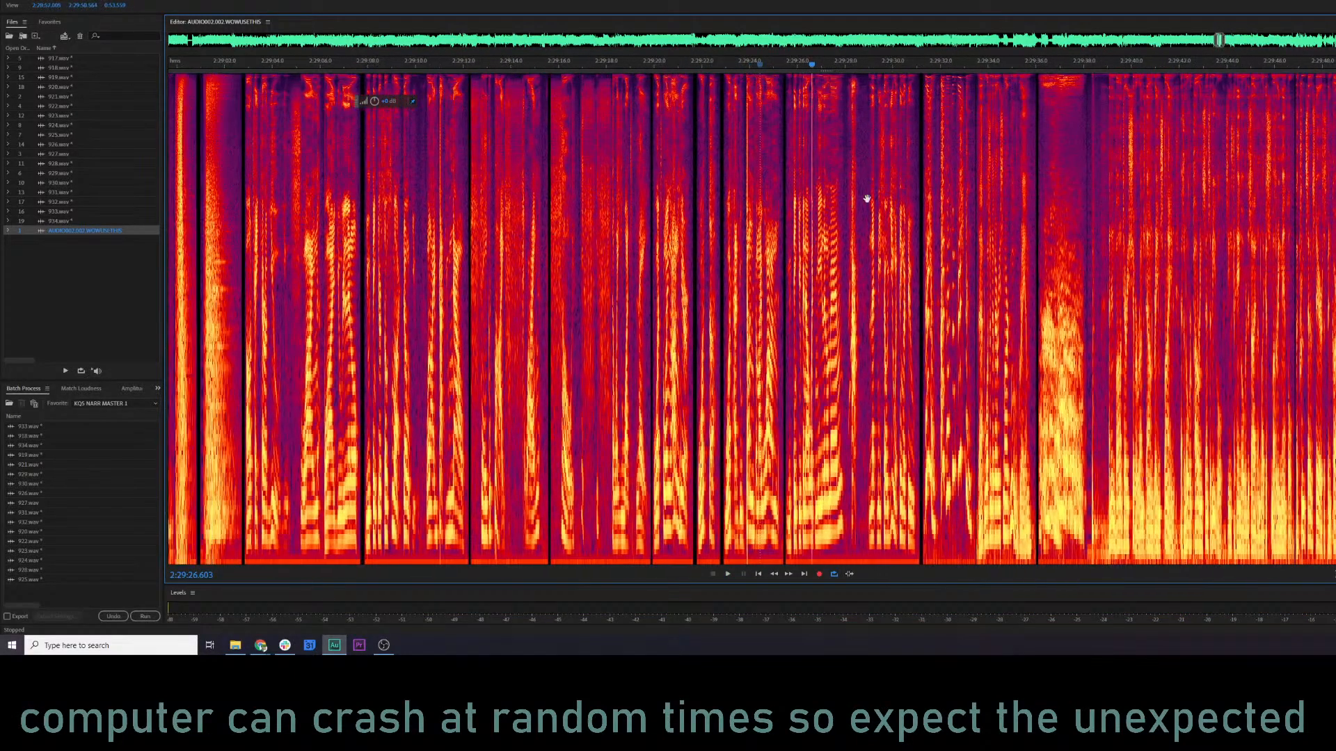
{"action": "left_click", "coordinate": [454, 272]}
{"action": "key", "text": "space"}
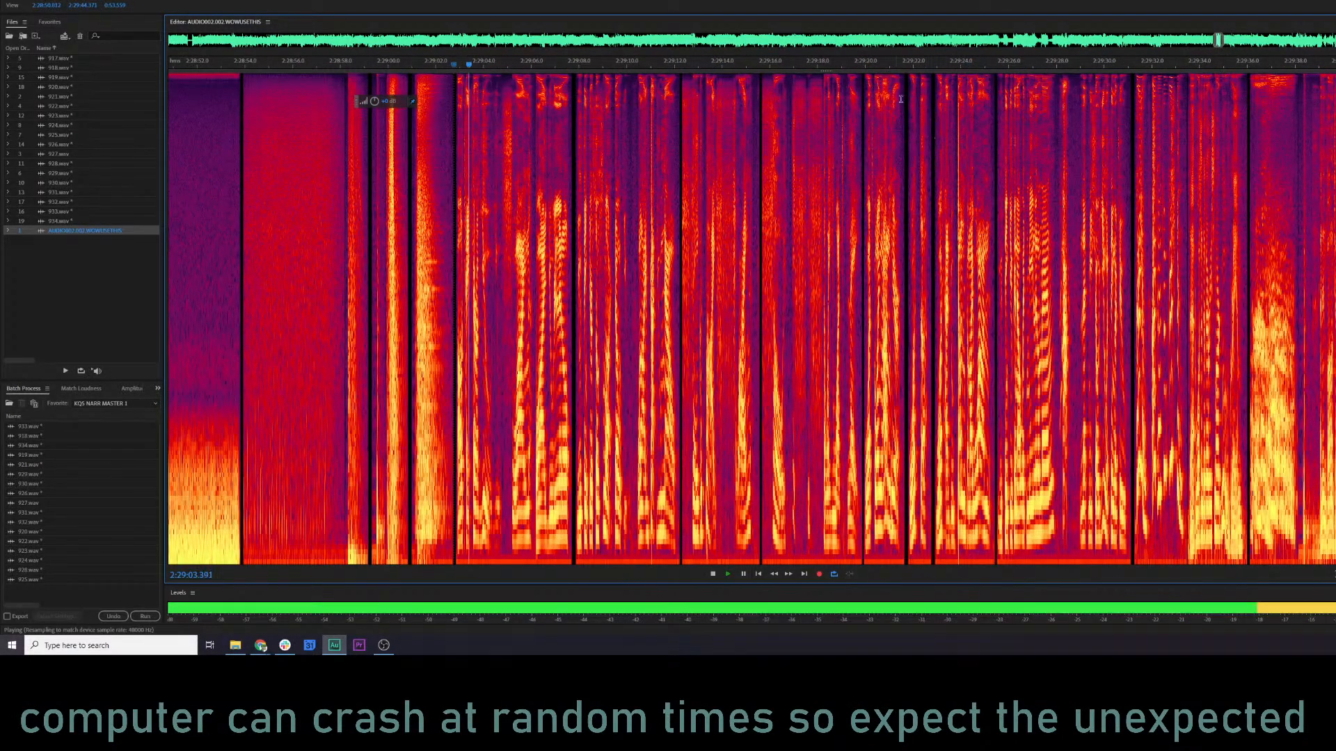
{"action": "key", "text": "space"}
{"action": "scroll", "coordinate": [1208, 203], "scroll_direction": "down", "scroll_amount": 2}
Listen to the end of the 2:29 passage from about 2:29:34 and 2:29:29.
{"action": "left_click", "coordinate": [1197, 65]}
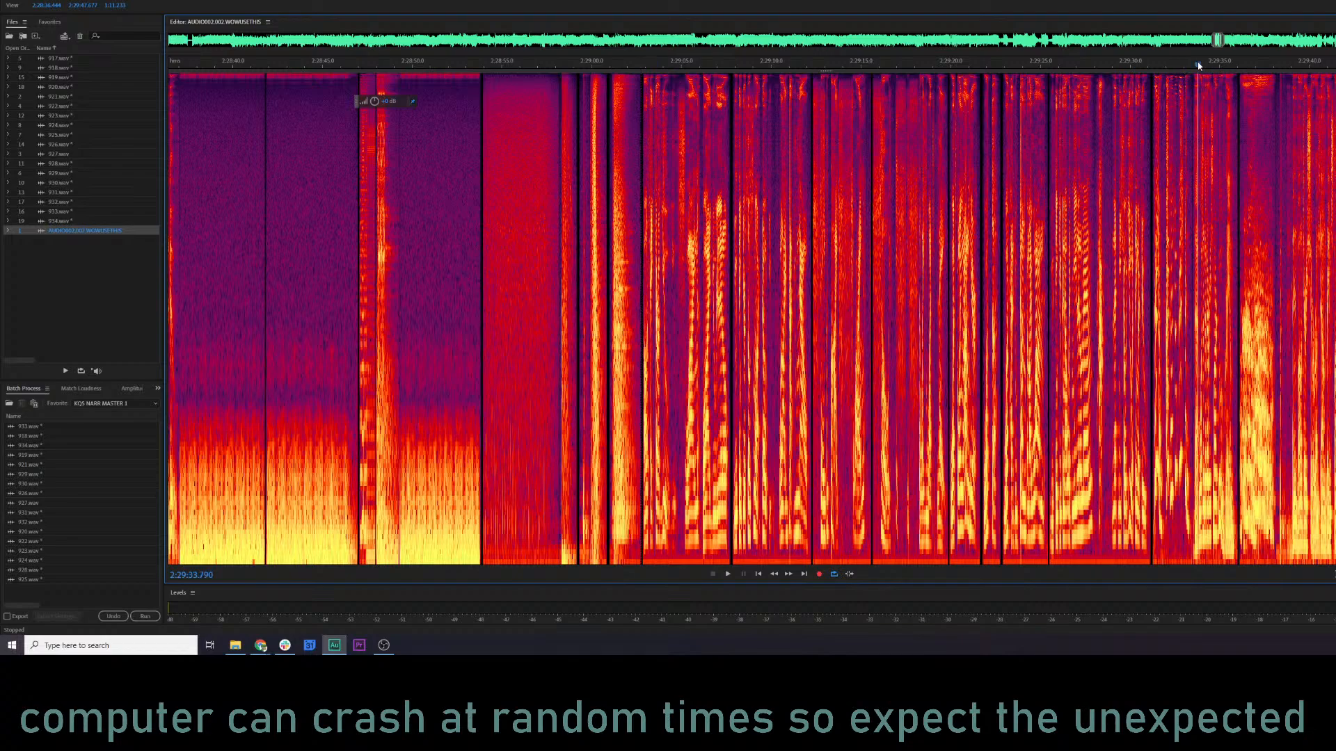
{"action": "key", "text": "space"}
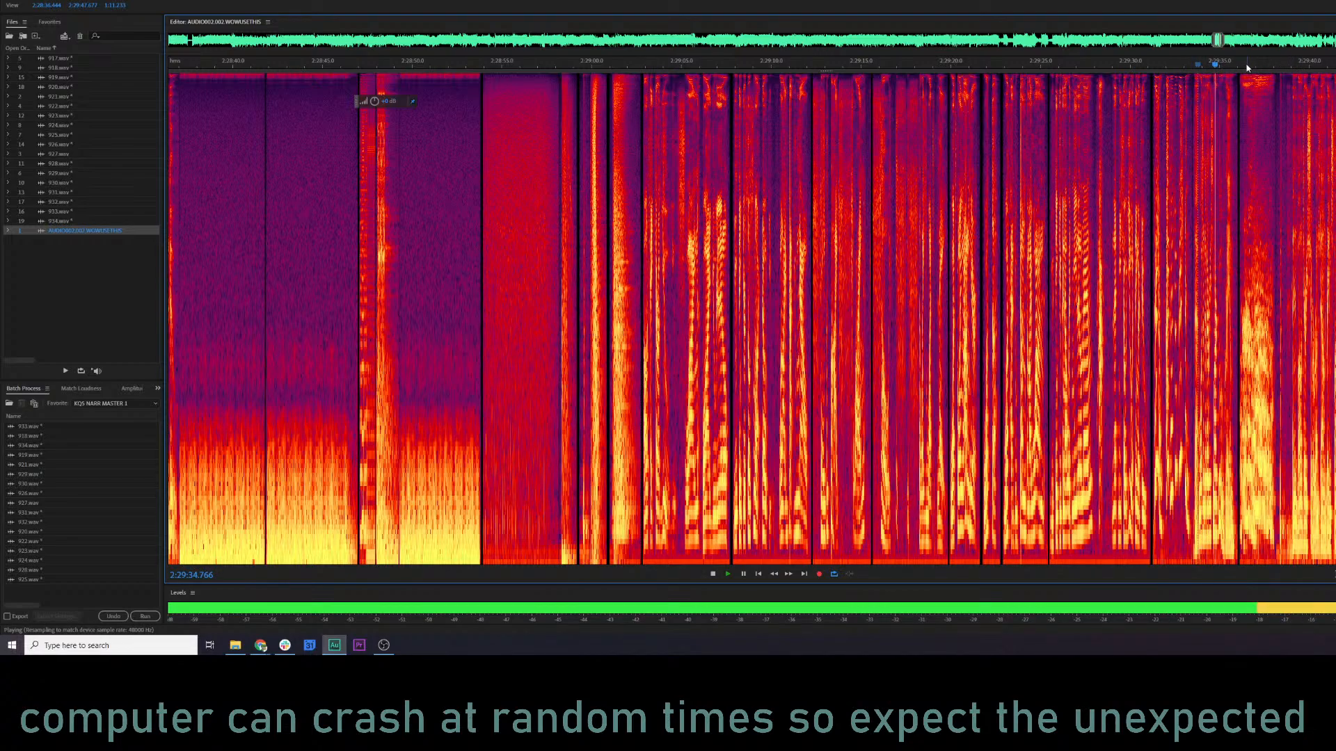
{"action": "left_click", "coordinate": [1118, 63]}
{"action": "scroll", "coordinate": [911, 290], "scroll_direction": "down", "scroll_amount": 2}
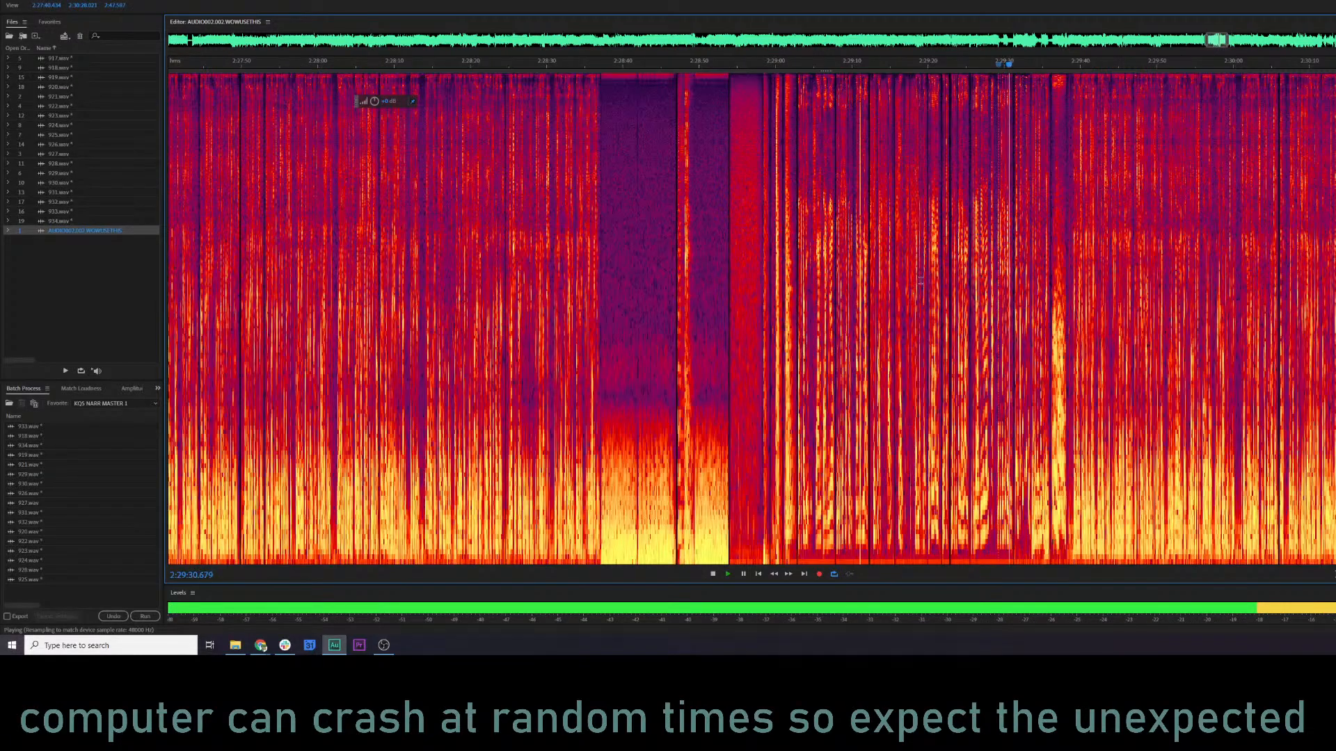
{"action": "scroll", "coordinate": [911, 290], "scroll_direction": "up", "scroll_amount": 2}
{"action": "key", "text": "space"}
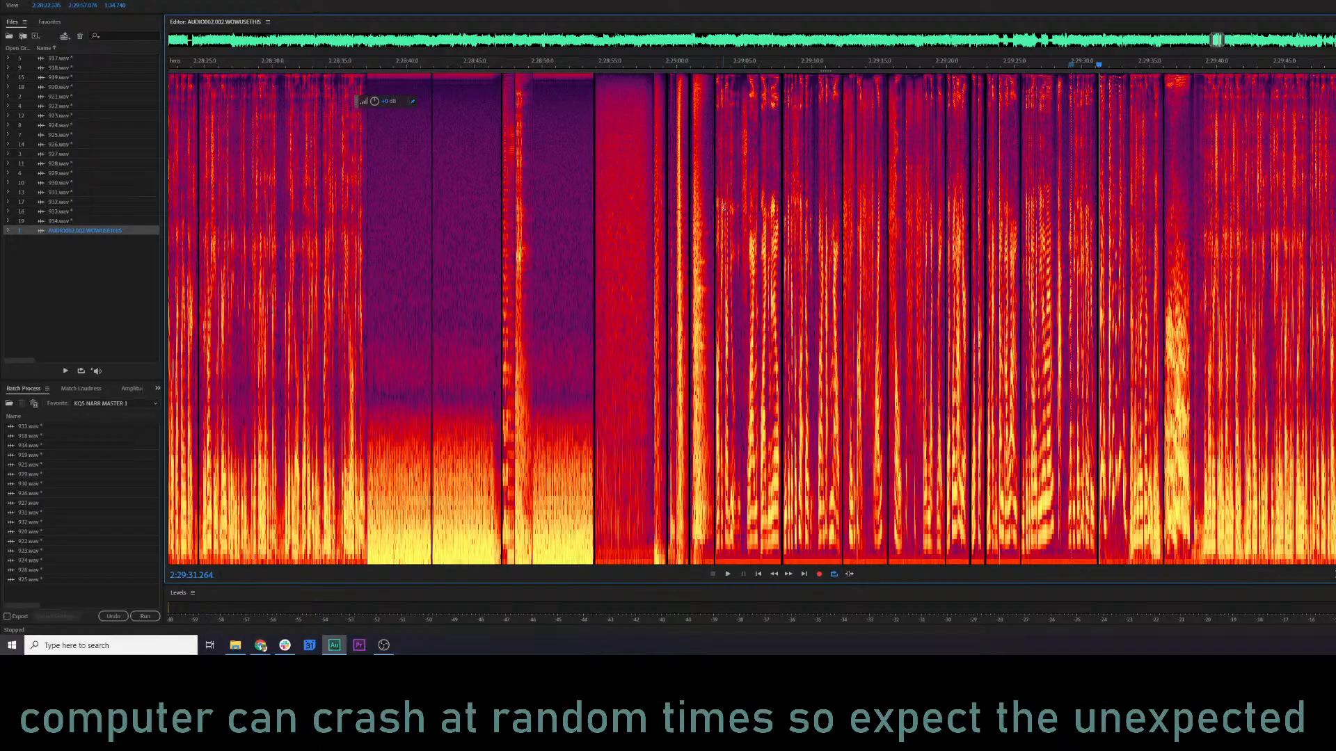
Go back to the section around 2:19 and play it from about 2:19:52 and 2:19:46.
{"action": "scroll", "coordinate": [1201, 46], "scroll_direction": "down", "scroll_amount": 4}
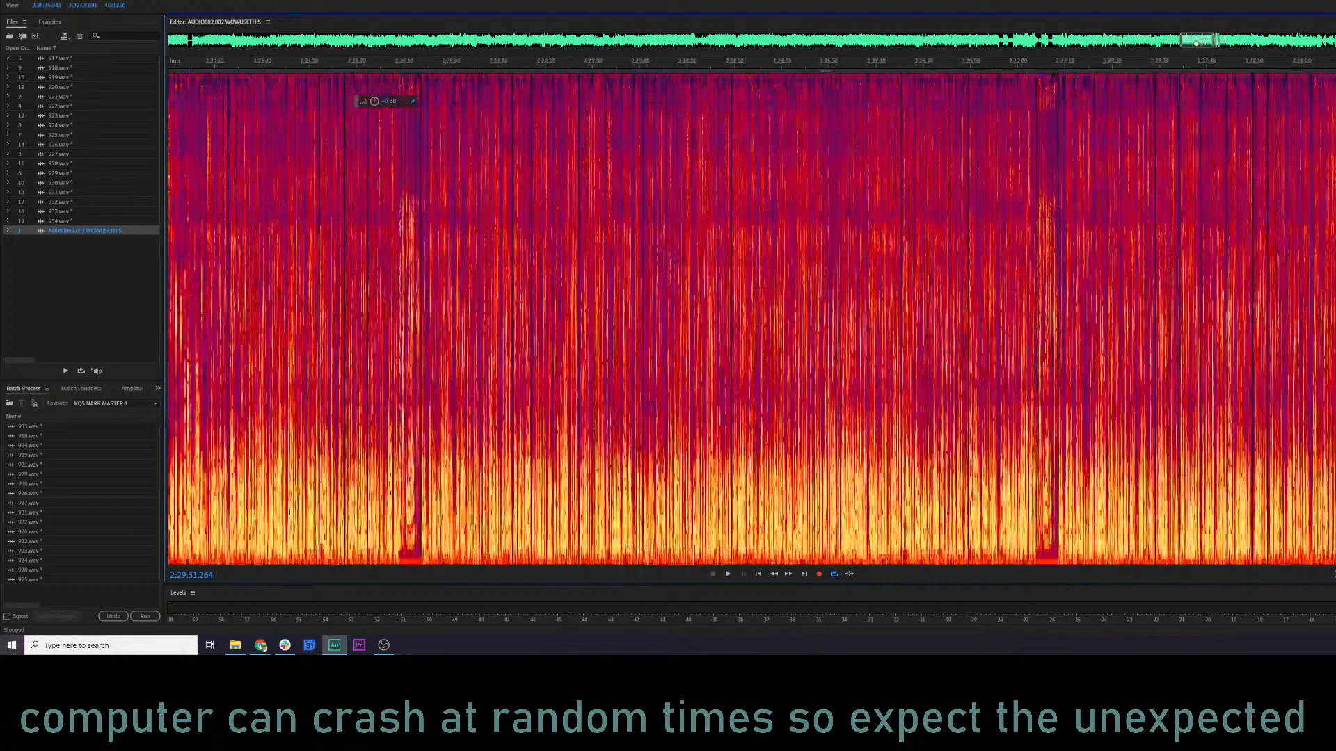
{"action": "left_click_drag", "start_coordinate": [1195, 43], "coordinate": [1148, 68]}
{"action": "left_click", "coordinate": [968, 418]}
{"action": "key", "text": "space"}
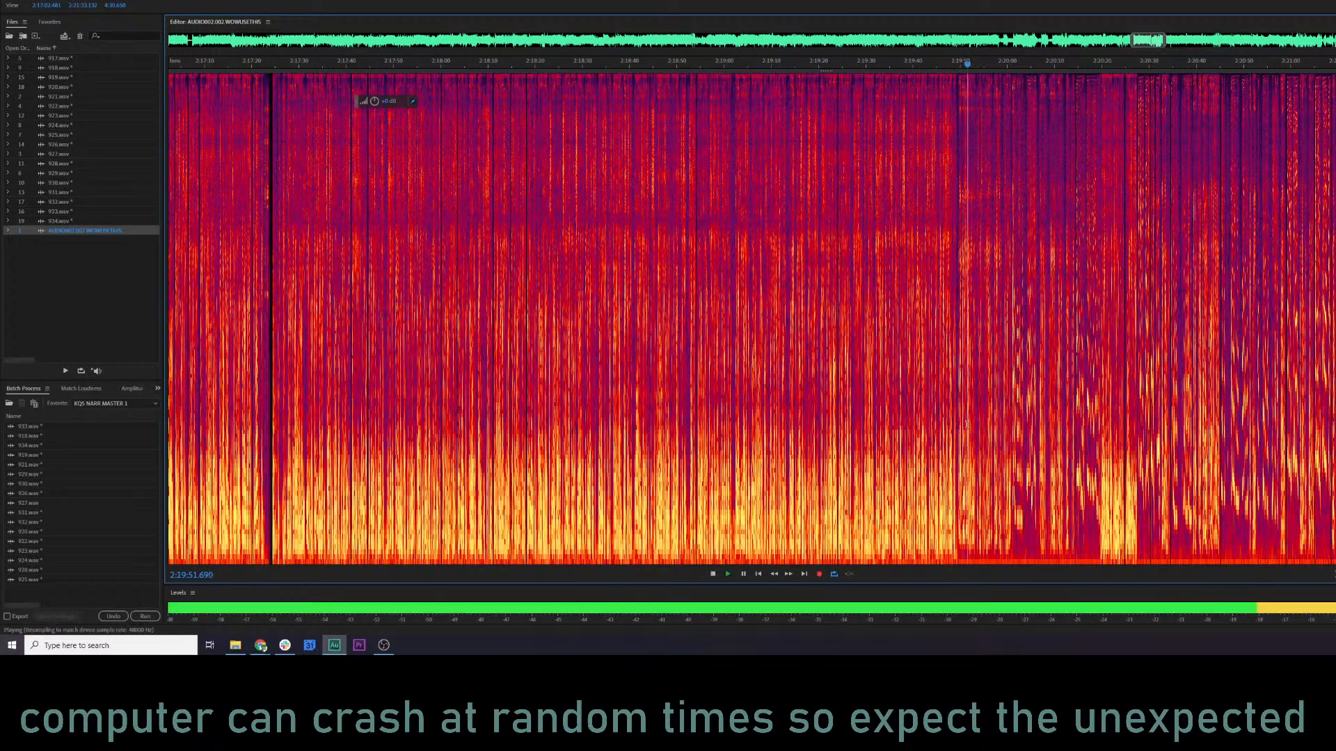
{"action": "left_click", "coordinate": [939, 64]}
{"action": "key", "text": "space"}
Jump to the middle of the recording and sample it at spots between about 1:20:45 and 1:21:35.
{"action": "left_click_drag", "start_coordinate": [1125, 42], "coordinate": [740, 54]}
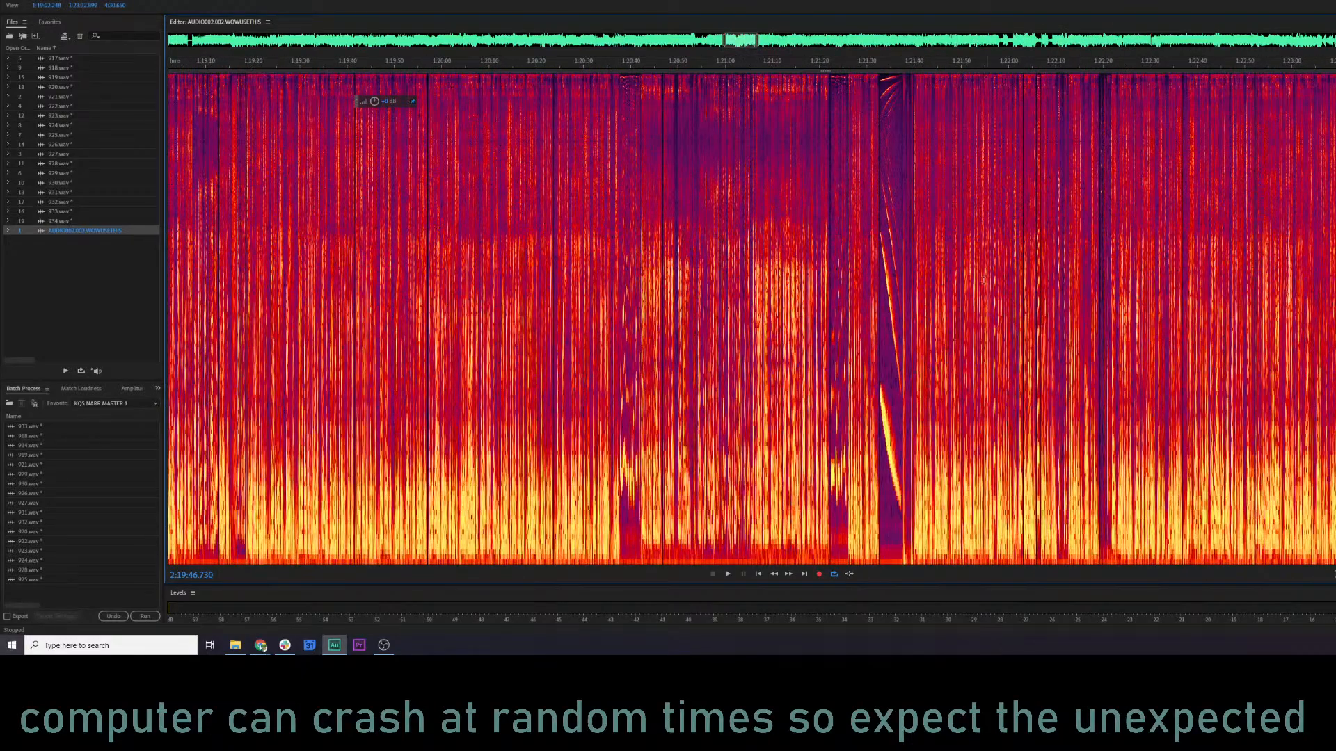
{"action": "left_click", "coordinate": [886, 285]}
{"action": "key", "text": "space"}
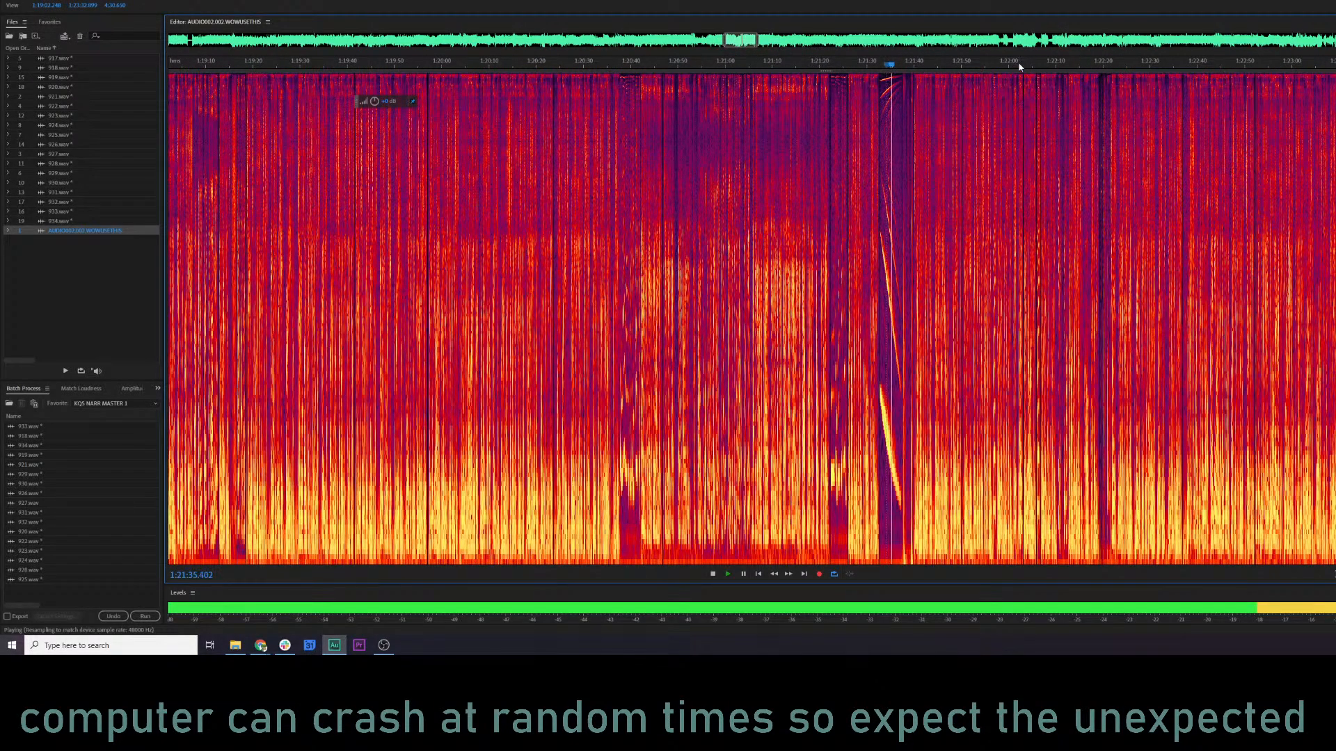
{"action": "key", "text": "space"}
{"action": "left_click_drag", "start_coordinate": [744, 41], "coordinate": [740, 42]}
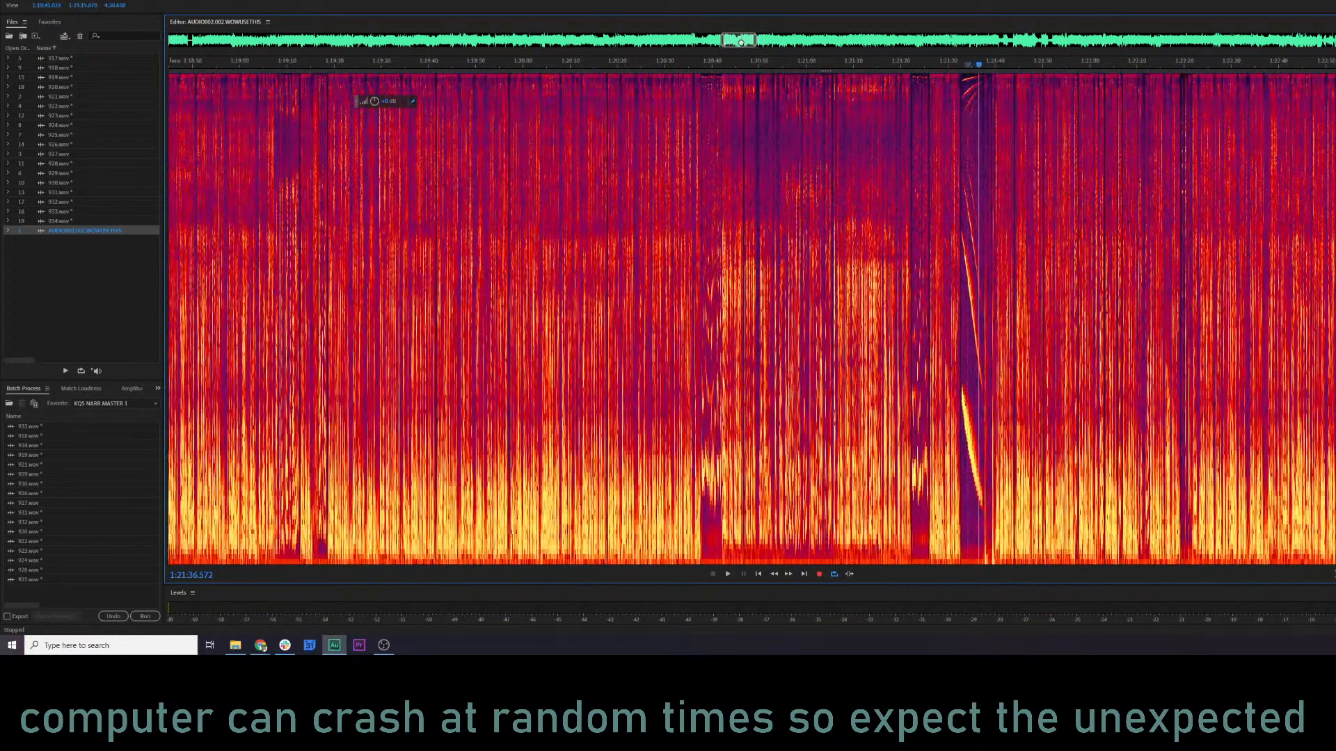
{"action": "left_click", "coordinate": [731, 515]}
{"action": "key", "text": "space"}
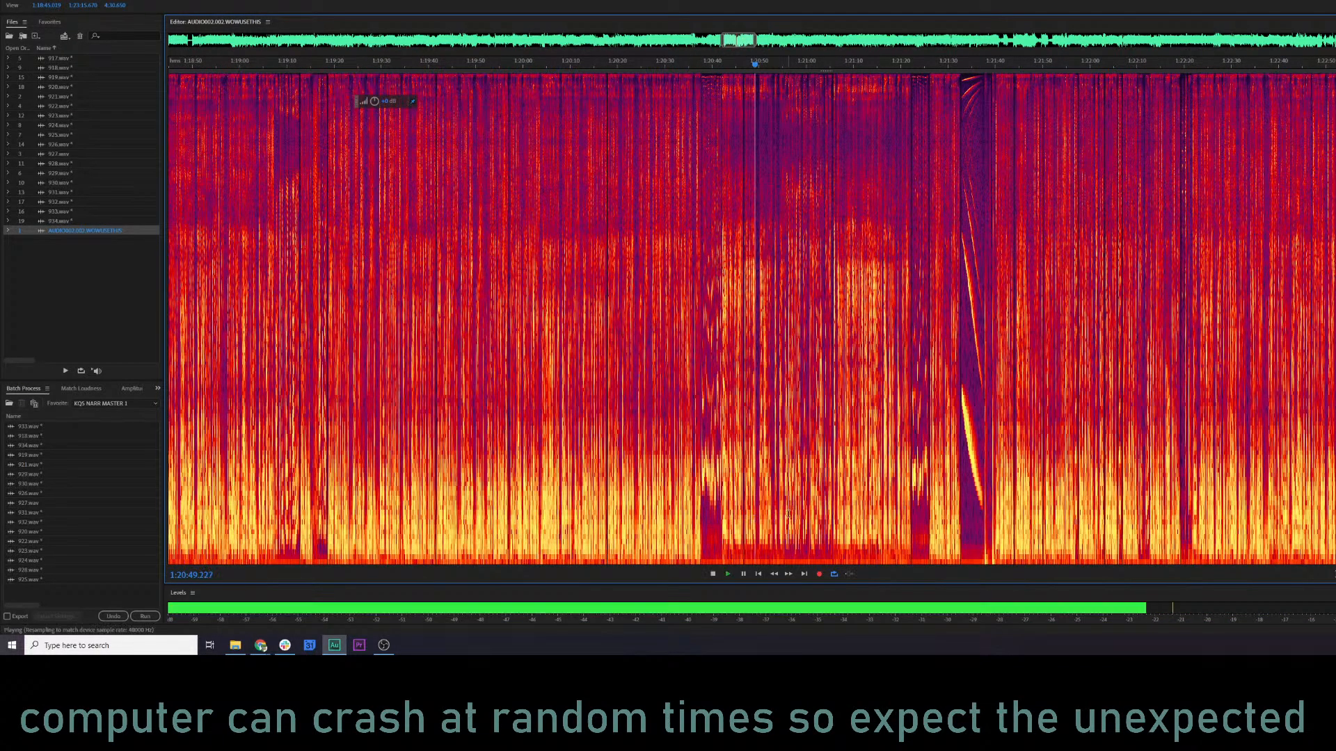
{"action": "left_click", "coordinate": [941, 63]}
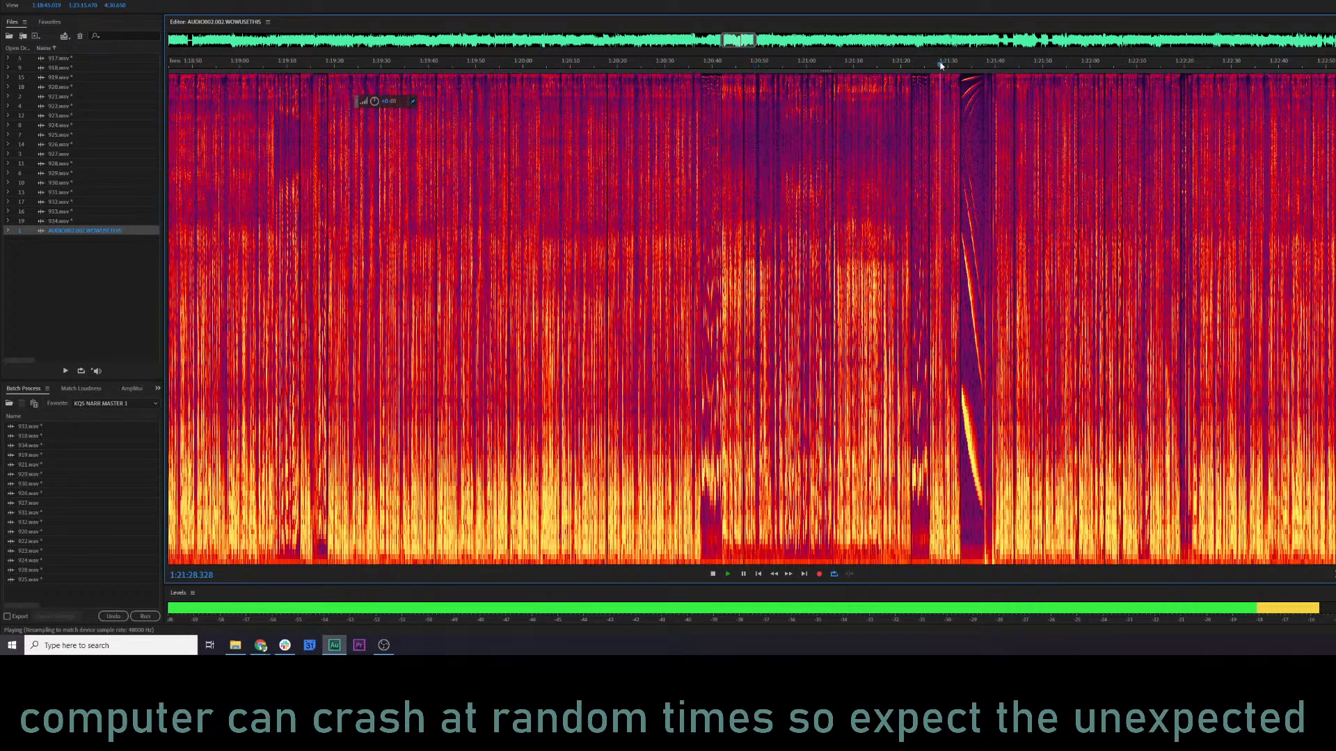
{"action": "key", "text": "space"}
Move slightly earlier in the recording and play it from about 1:19:08 and 1:17:46.
{"action": "left_click_drag", "start_coordinate": [743, 43], "coordinate": [727, 43]}
{"action": "left_click", "coordinate": [895, 61]}
{"action": "key", "text": "space"}
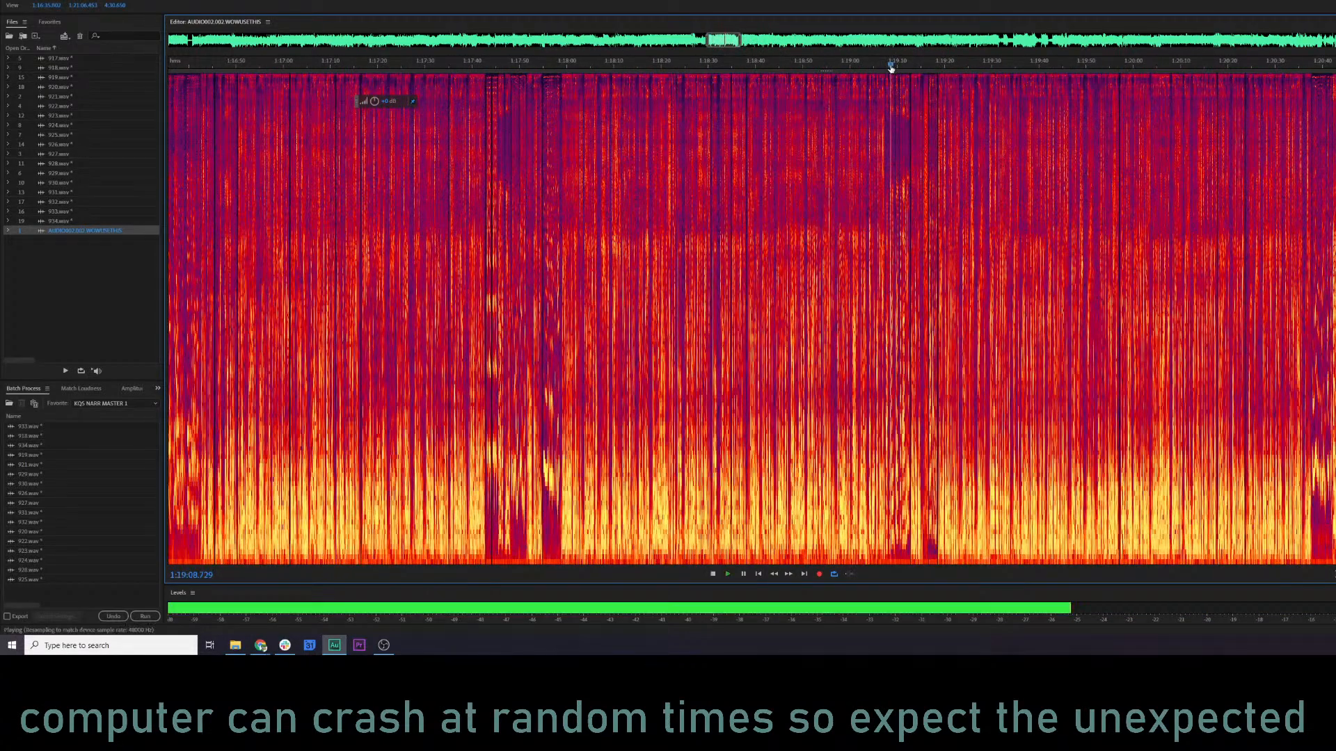
{"action": "left_click", "coordinate": [499, 64]}
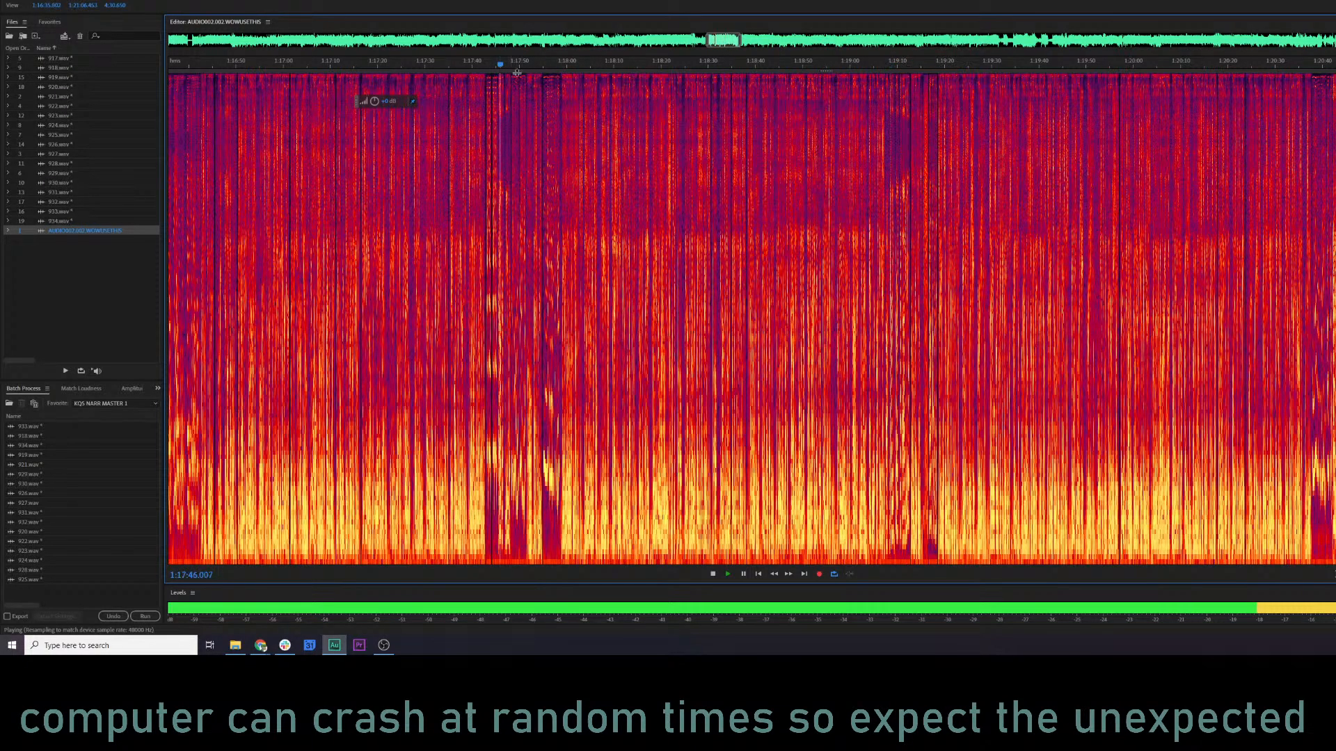
{"action": "key", "text": "space"}
Move slightly earlier in the recording and play it from about 1:15:16 and 1:14:34.
{"action": "left_click_drag", "start_coordinate": [724, 39], "coordinate": [692, 40]}
{"action": "key", "text": "space"}
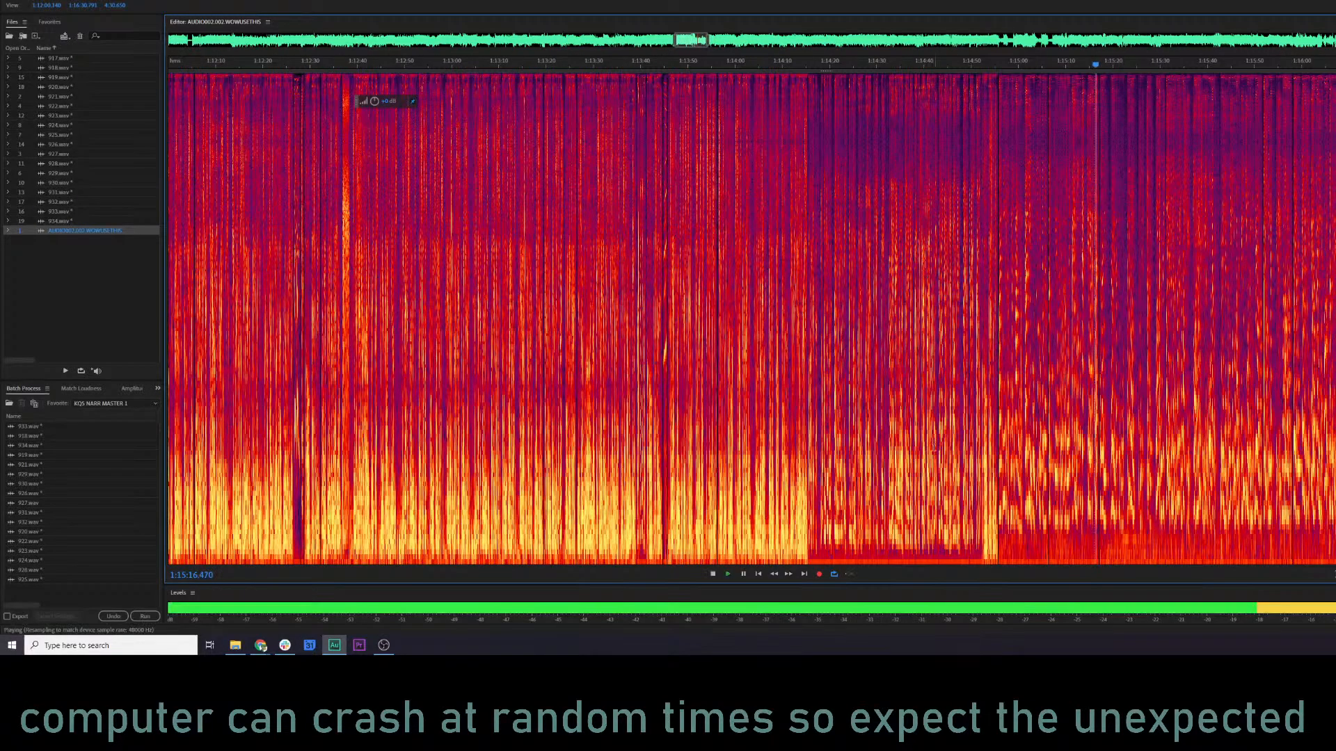
{"action": "key", "text": "space"}
{"action": "left_click", "coordinate": [898, 460]}
{"action": "key", "text": "space"}
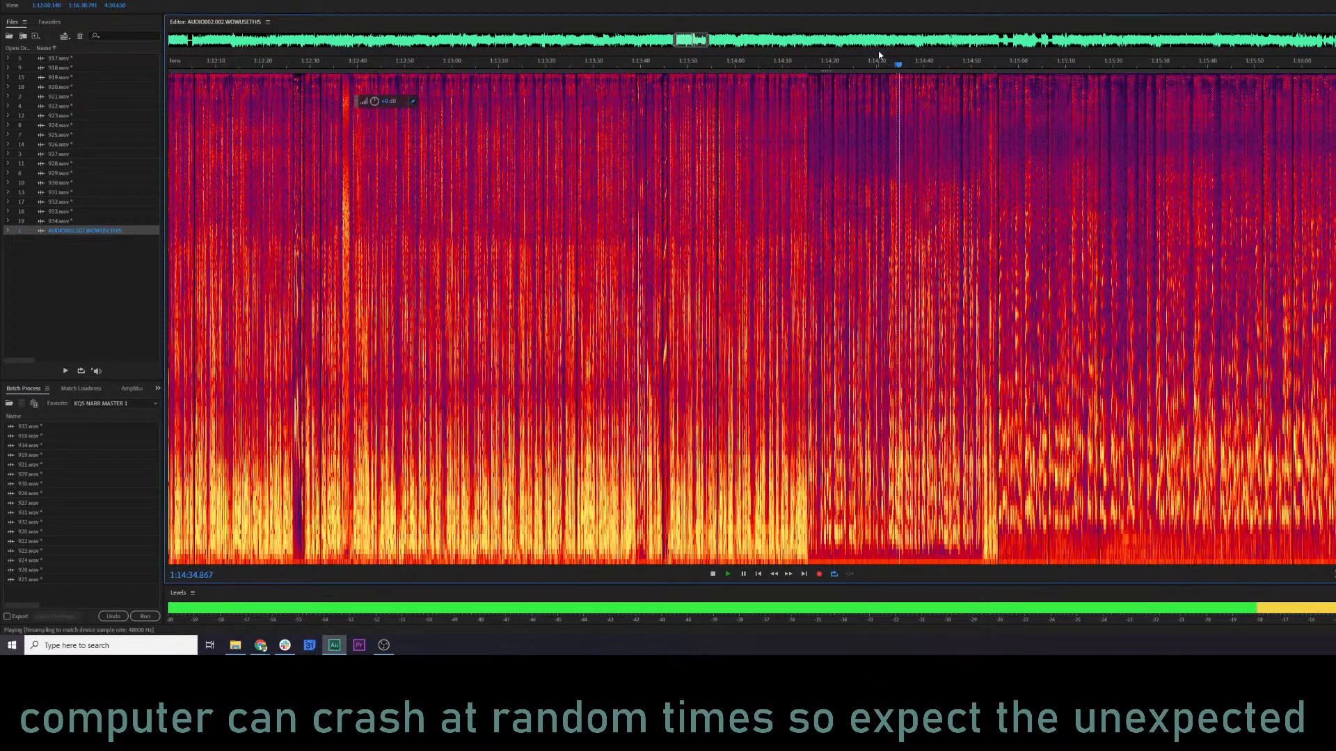
{"action": "key", "text": "space"}
Step back to the section around 1:12 and sample it at spots from about 1:12:36 down to 1:11:19.
{"action": "left_click_drag", "start_coordinate": [700, 40], "coordinate": [688, 42]}
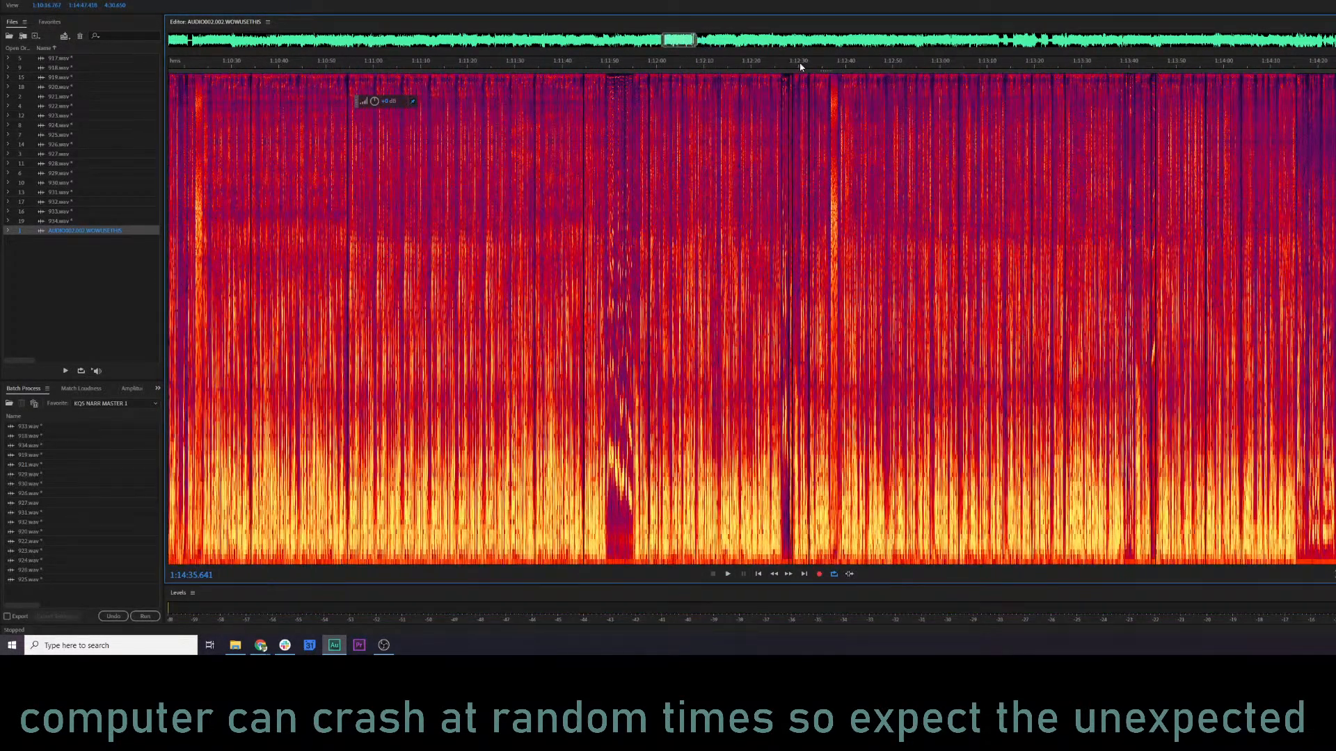
{"action": "left_click", "coordinate": [827, 66]}
{"action": "key", "text": "space"}
{"action": "left_click", "coordinate": [747, 65]}
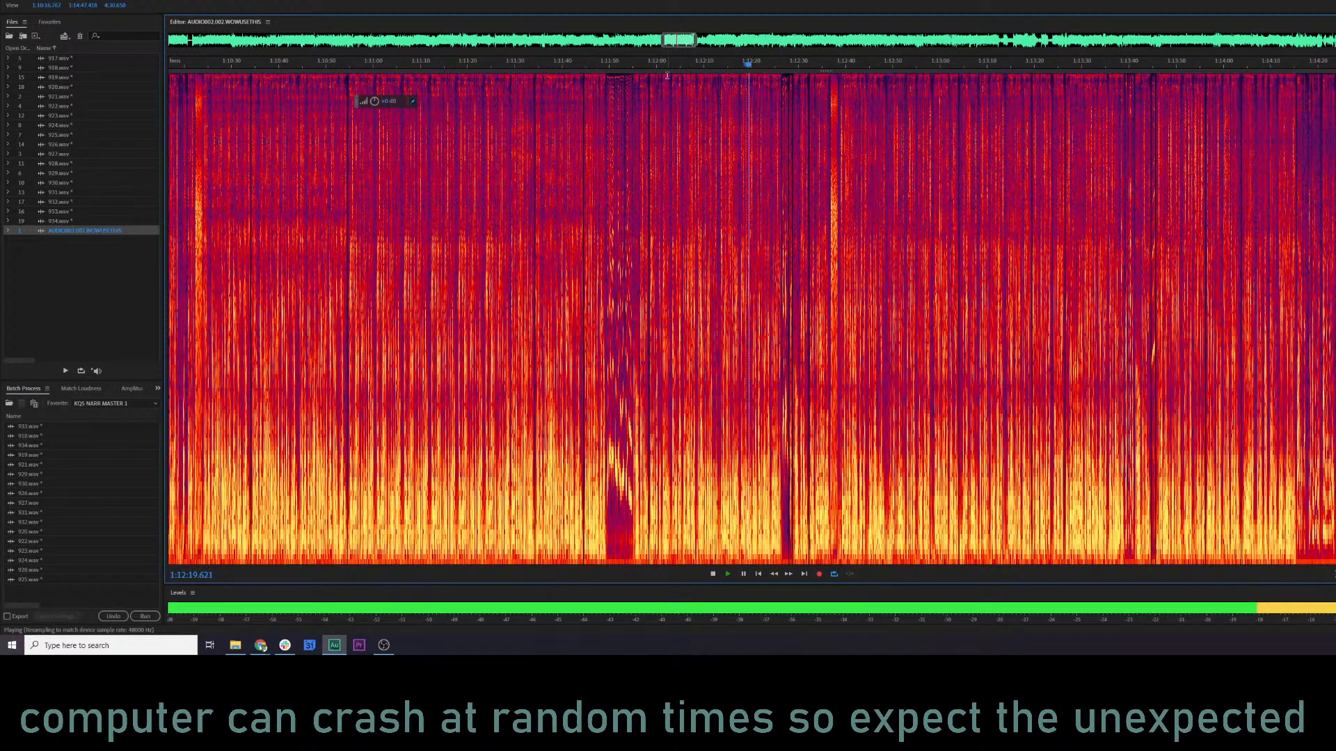
{"action": "left_click", "coordinate": [624, 64]}
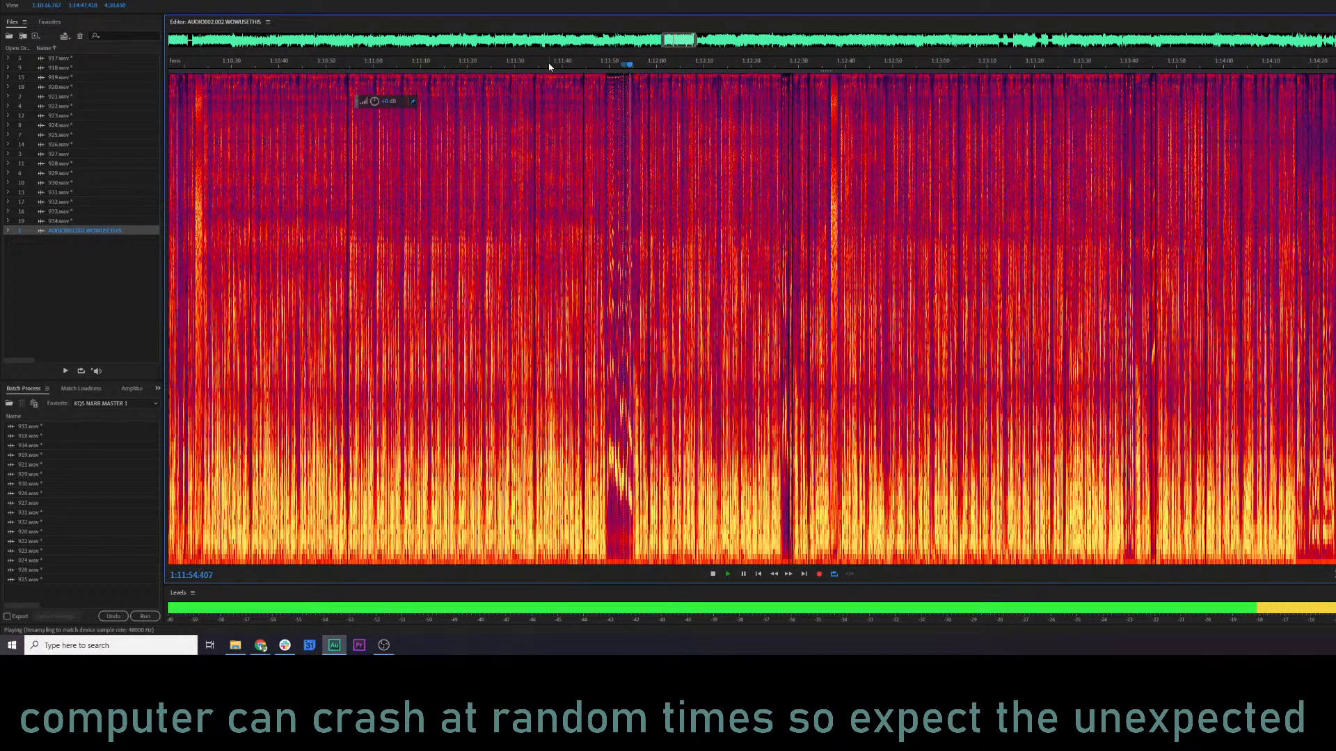
{"action": "left_click", "coordinate": [518, 64]}
{"action": "left_click", "coordinate": [463, 64]}
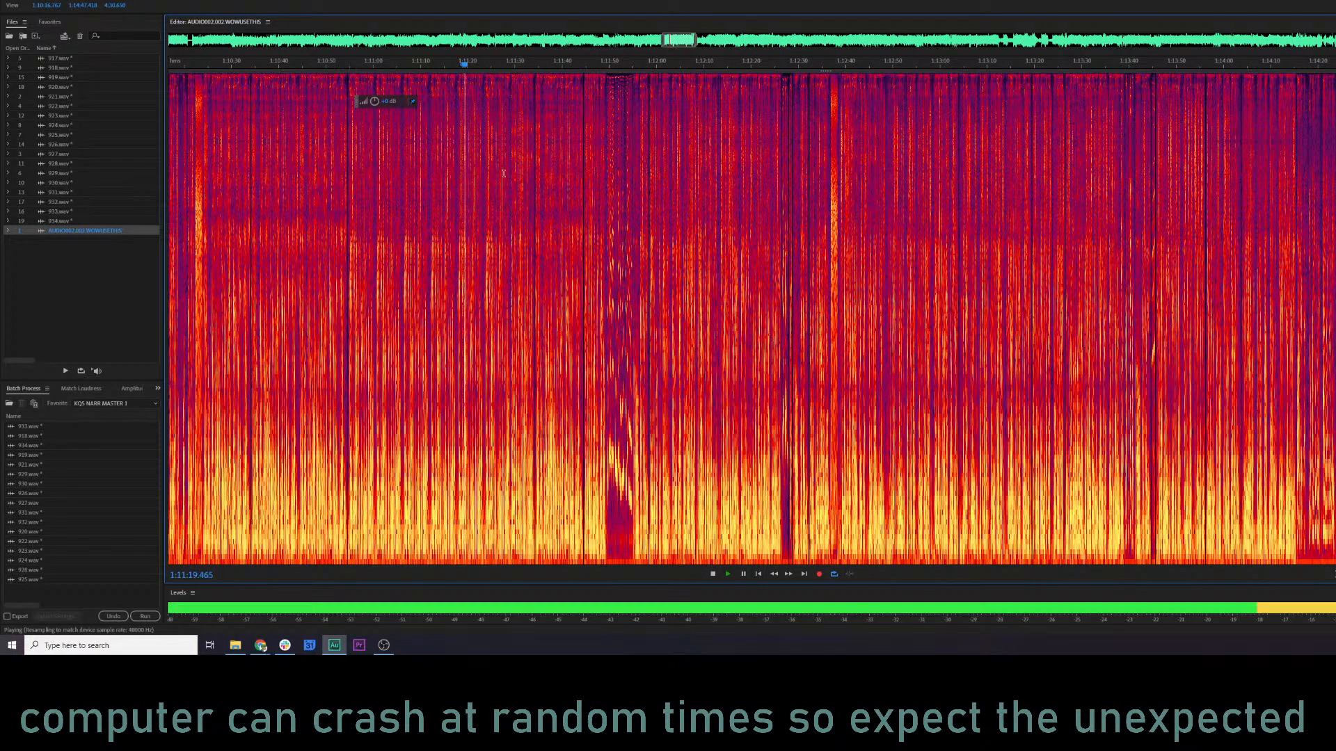
{"action": "key", "text": "space"}
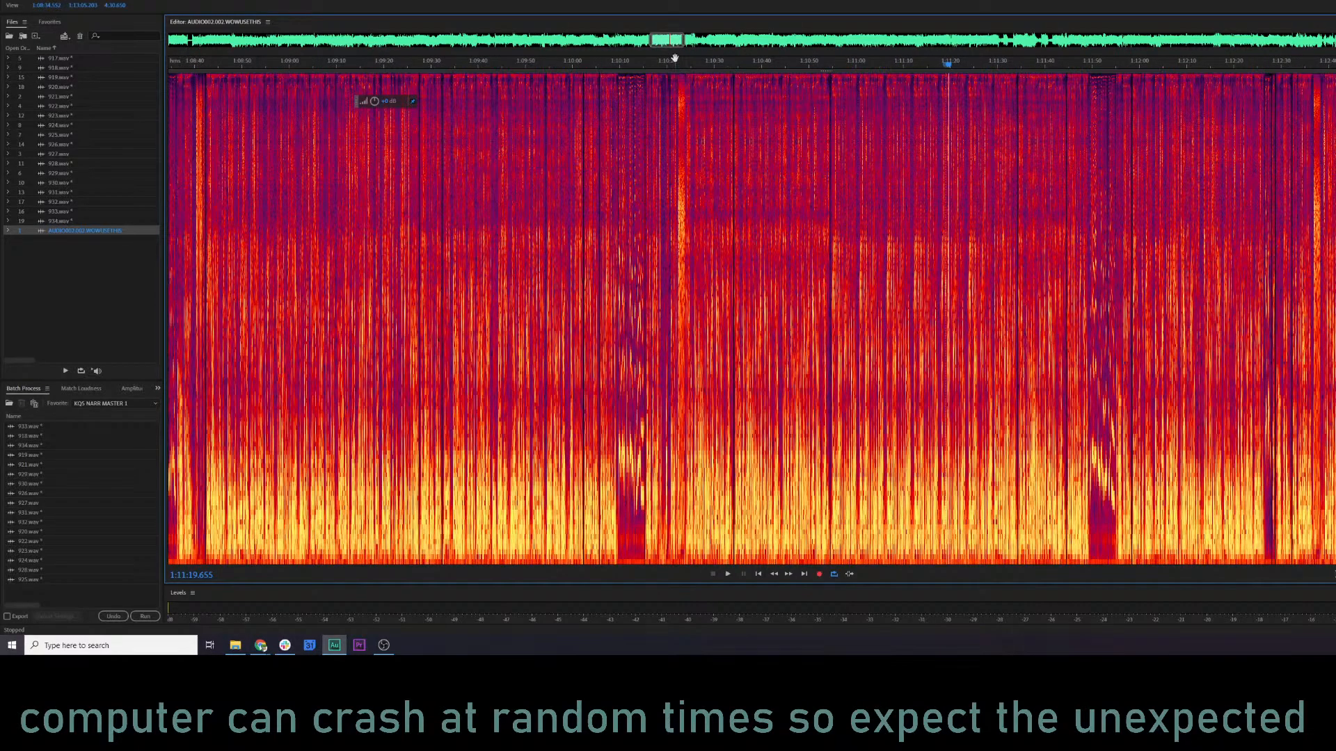
Jump back to the section around 1:02 and play it from about 1:02:58 and 1:00:52.
{"action": "left_click_drag", "start_coordinate": [674, 58], "coordinate": [629, 56]}
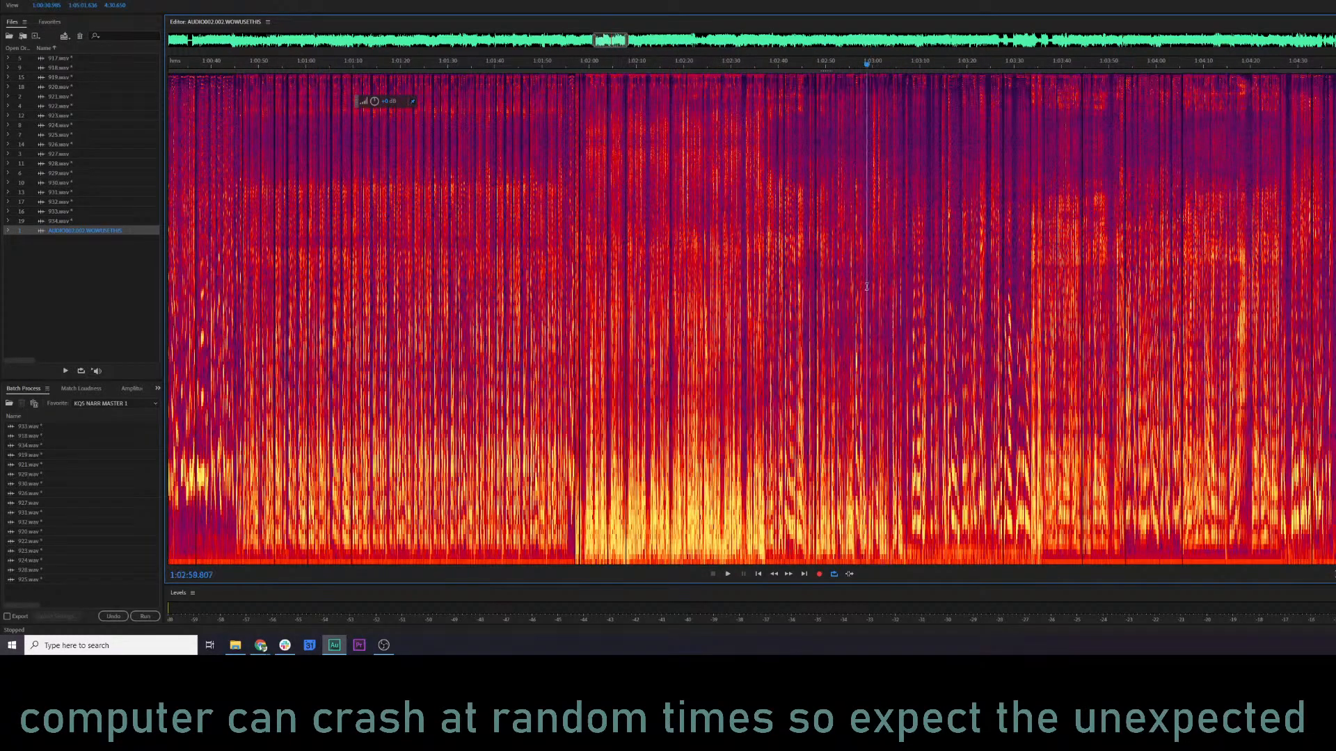
{"action": "key", "text": "space"}
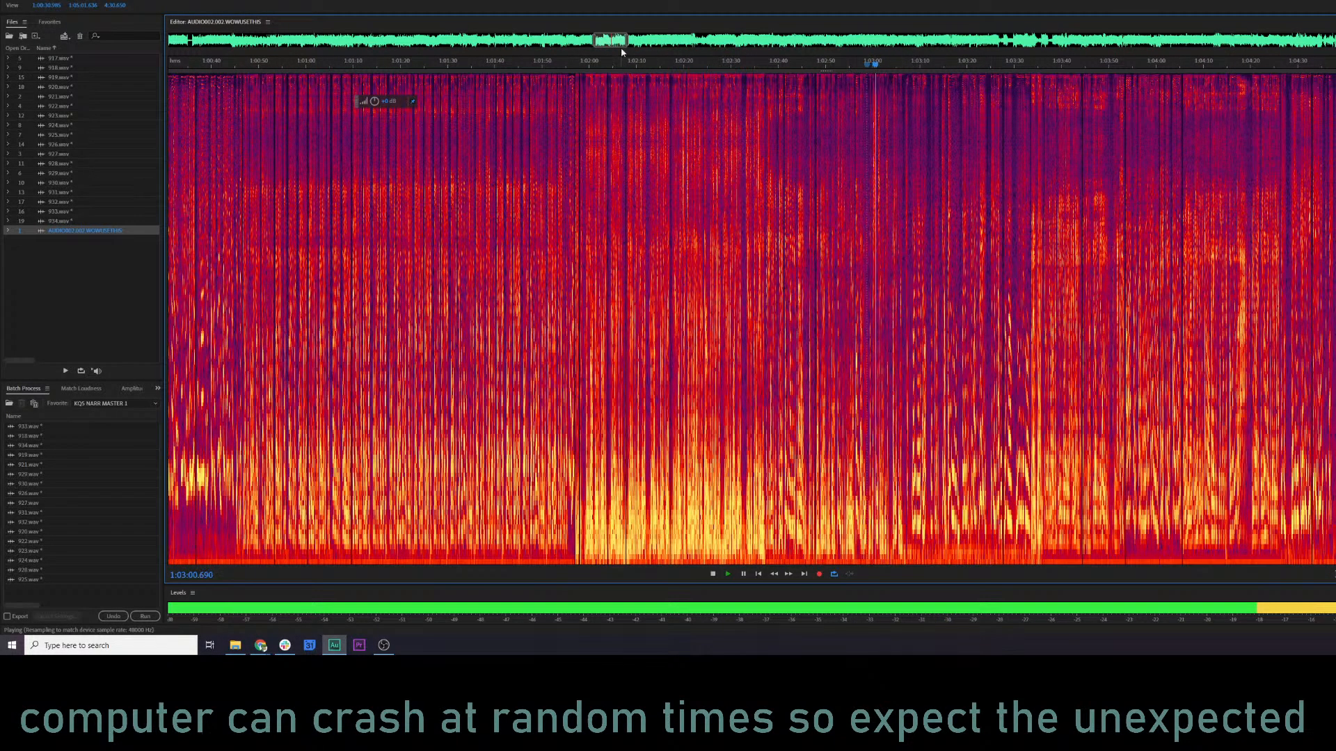
{"action": "key", "text": "space"}
{"action": "left_click_drag", "start_coordinate": [607, 44], "coordinate": [593, 43]}
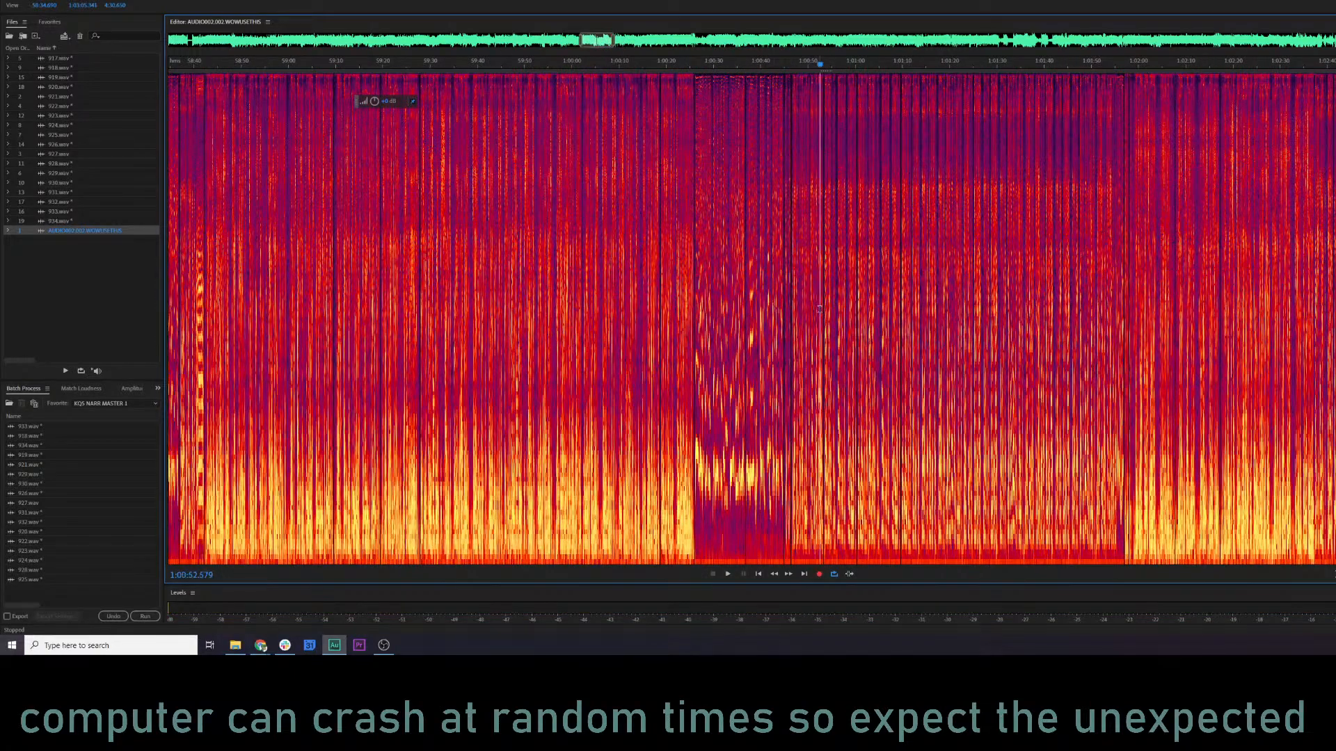
{"action": "key", "text": "space"}
{"action": "key", "text": "space"}
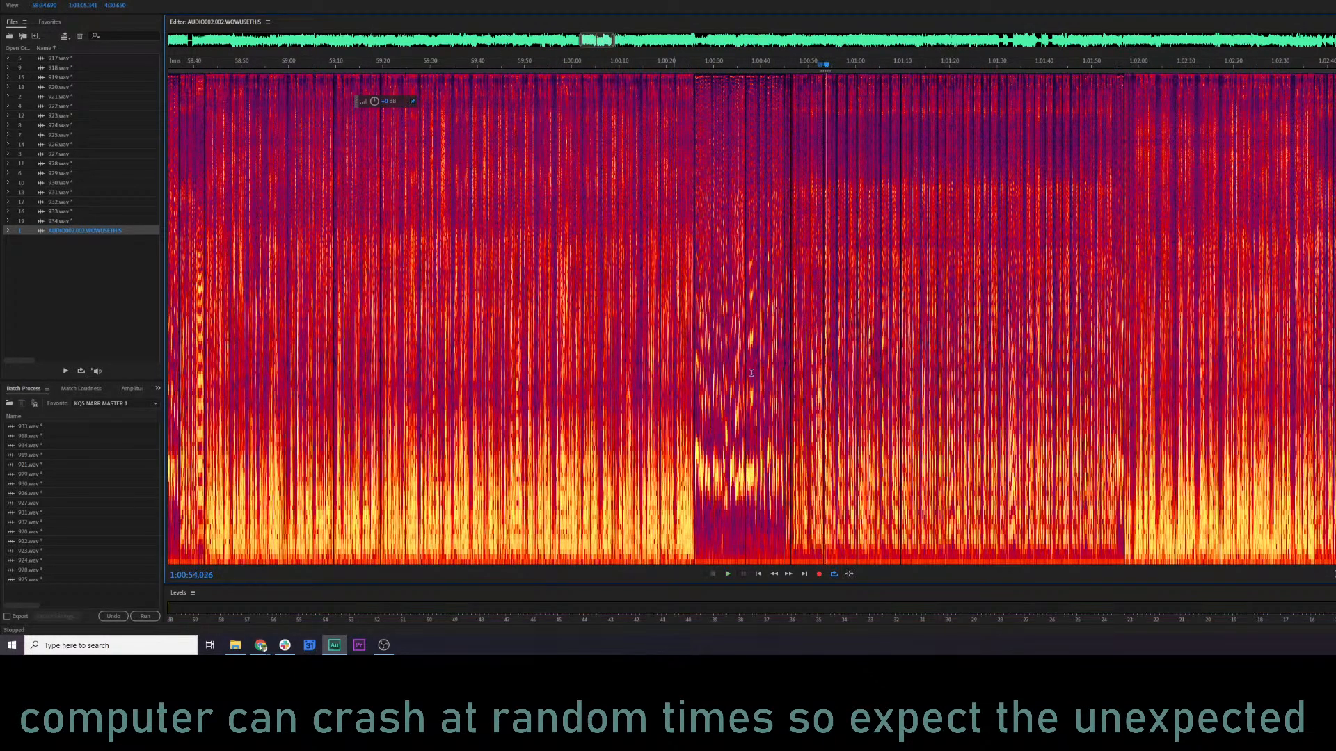
Listen to the recording after the passage that ends near 1:01:57, at about 1:01:57 and 1:02:38.
{"action": "scroll", "coordinate": [987, 447], "scroll_direction": "up", "scroll_amount": 3}
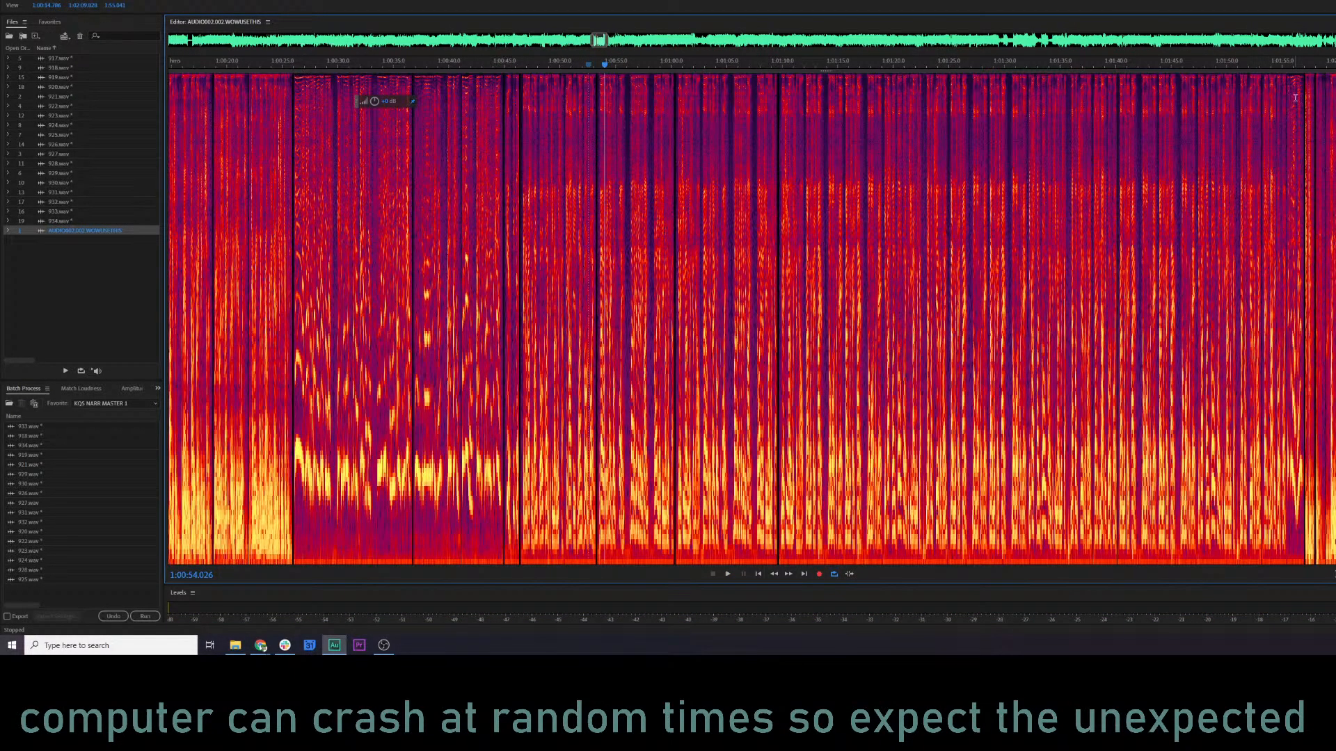
{"action": "left_click", "coordinate": [1308, 72]}
{"action": "key", "text": "space"}
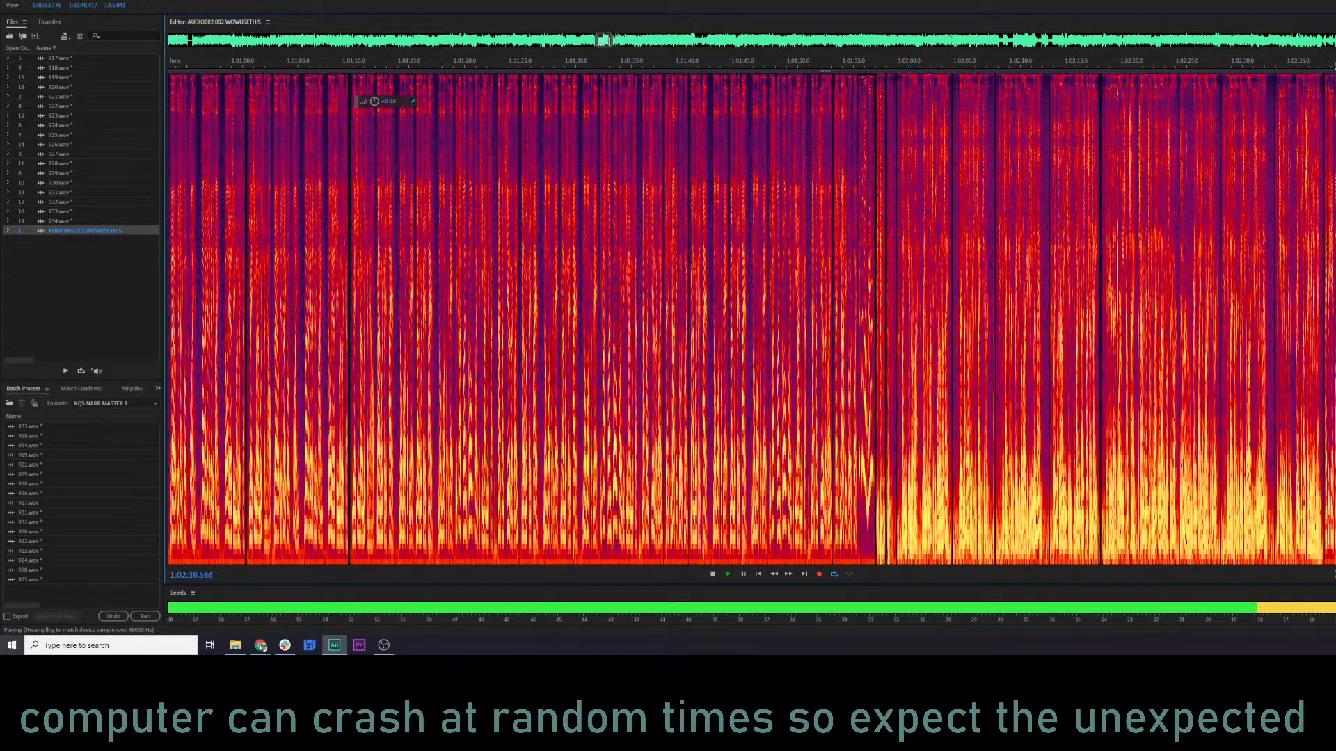
{"action": "scroll", "coordinate": [1100, 98], "scroll_direction": "down", "scroll_amount": 2}
{"action": "key", "text": "space"}
Go back through the preceding passages and play them from about 1:01:07, 1:00:28 and 59:53.
{"action": "left_click", "coordinate": [517, 365]}
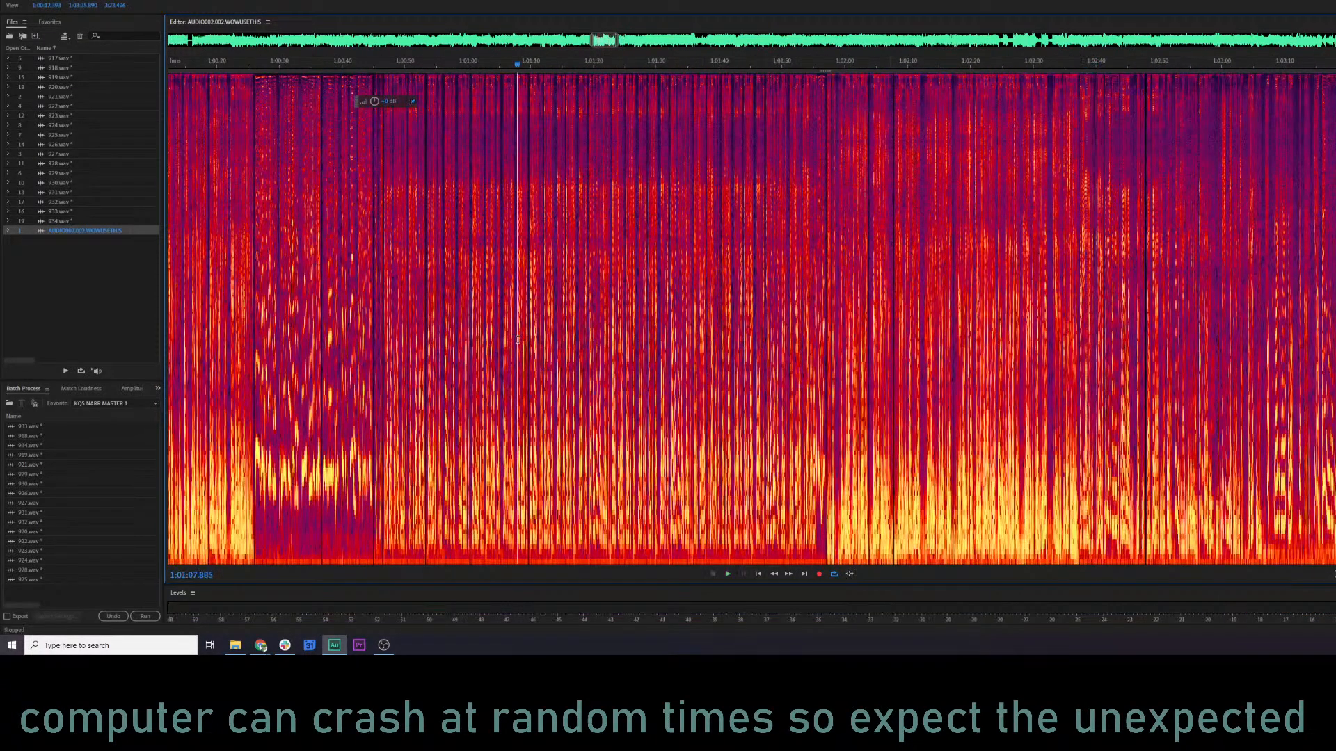
{"action": "key", "text": "space"}
{"action": "left_click_drag", "start_coordinate": [496, 366], "coordinate": [804, 367]}
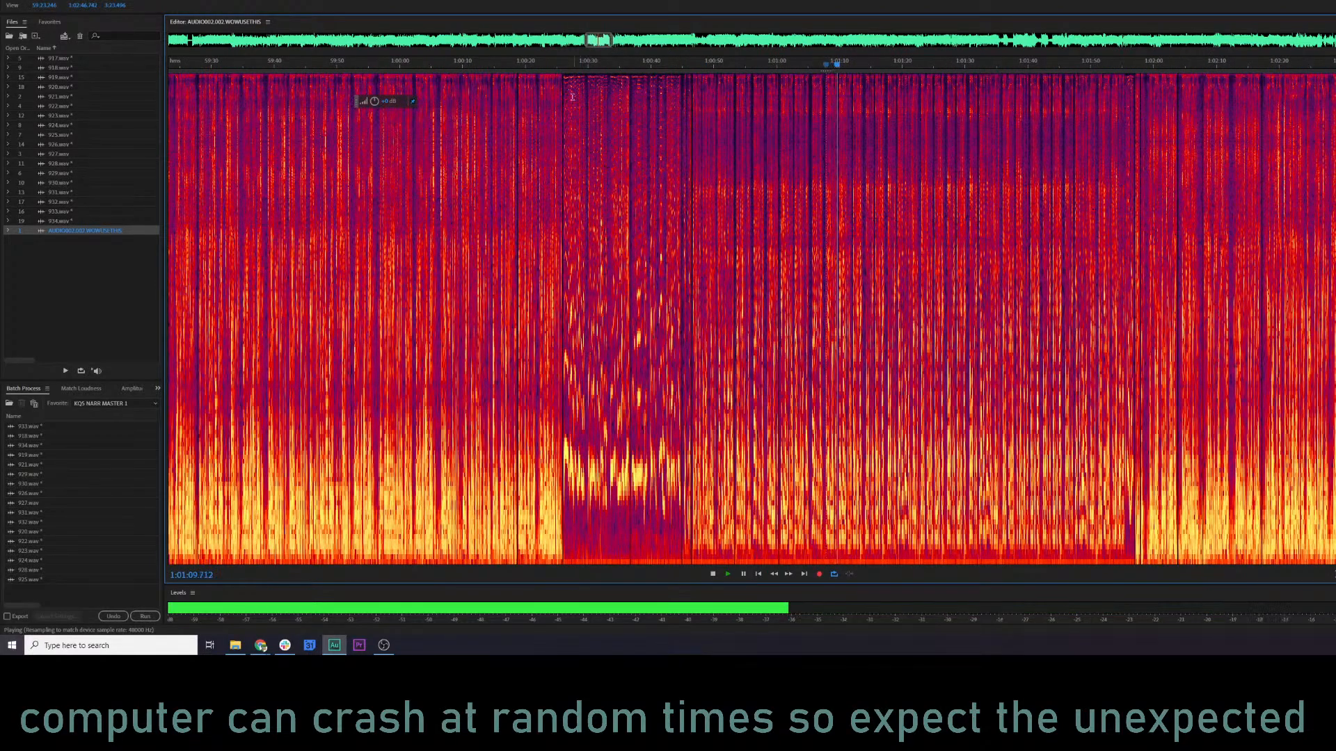
{"action": "left_click", "coordinate": [553, 66]}
{"action": "left_click", "coordinate": [574, 66]}
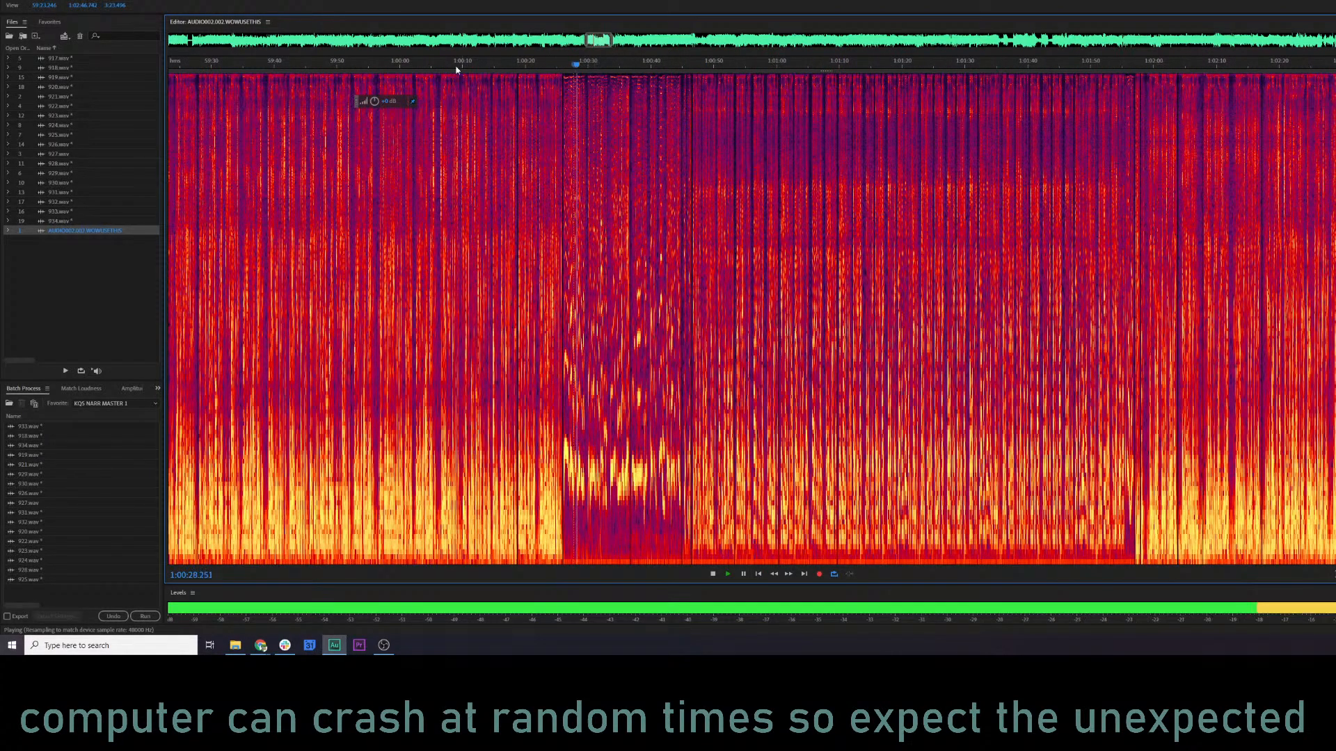
{"action": "left_click", "coordinate": [356, 69]}
{"action": "key", "text": "space"}
Move back to the passage around 58:40 and listen to it up close.
{"action": "left_click_drag", "start_coordinate": [621, 277], "coordinate": [1293, 295]}
{"action": "left_click", "coordinate": [576, 365]}
{"action": "key", "text": "space"}
{"action": "scroll", "coordinate": [578, 364], "scroll_direction": "up", "scroll_amount": 5}
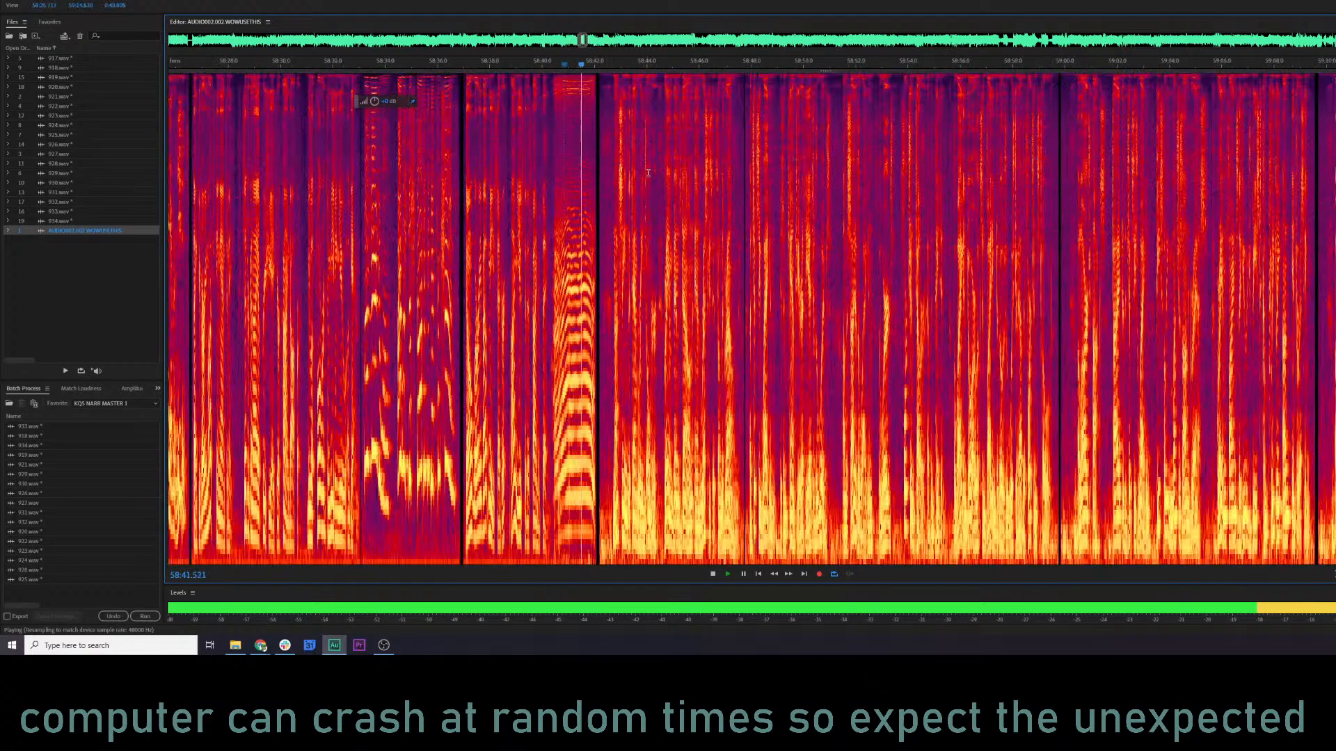
Sample progressively earlier spots in the recording at about 58:21, 57:57 and 57:18.
{"action": "scroll", "coordinate": [629, 157], "scroll_direction": "down", "scroll_amount": 4}
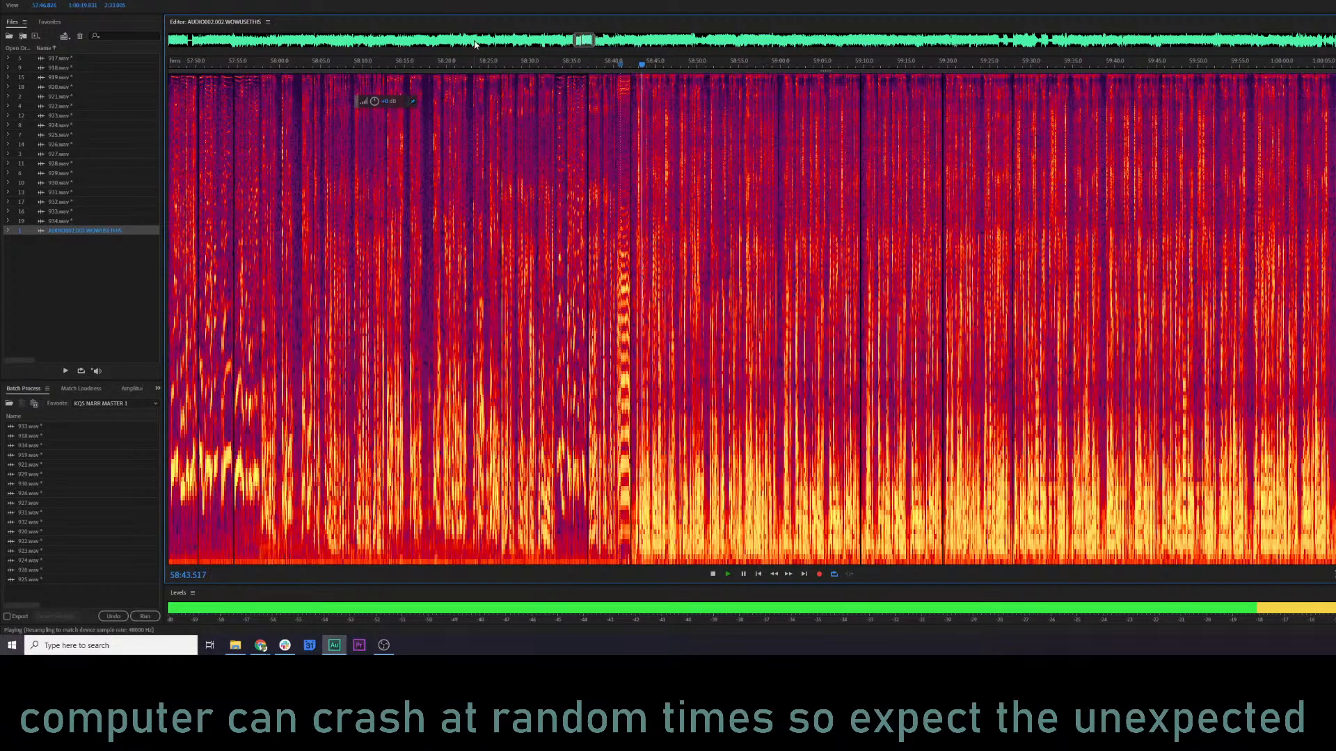
{"action": "left_click", "coordinate": [452, 66]}
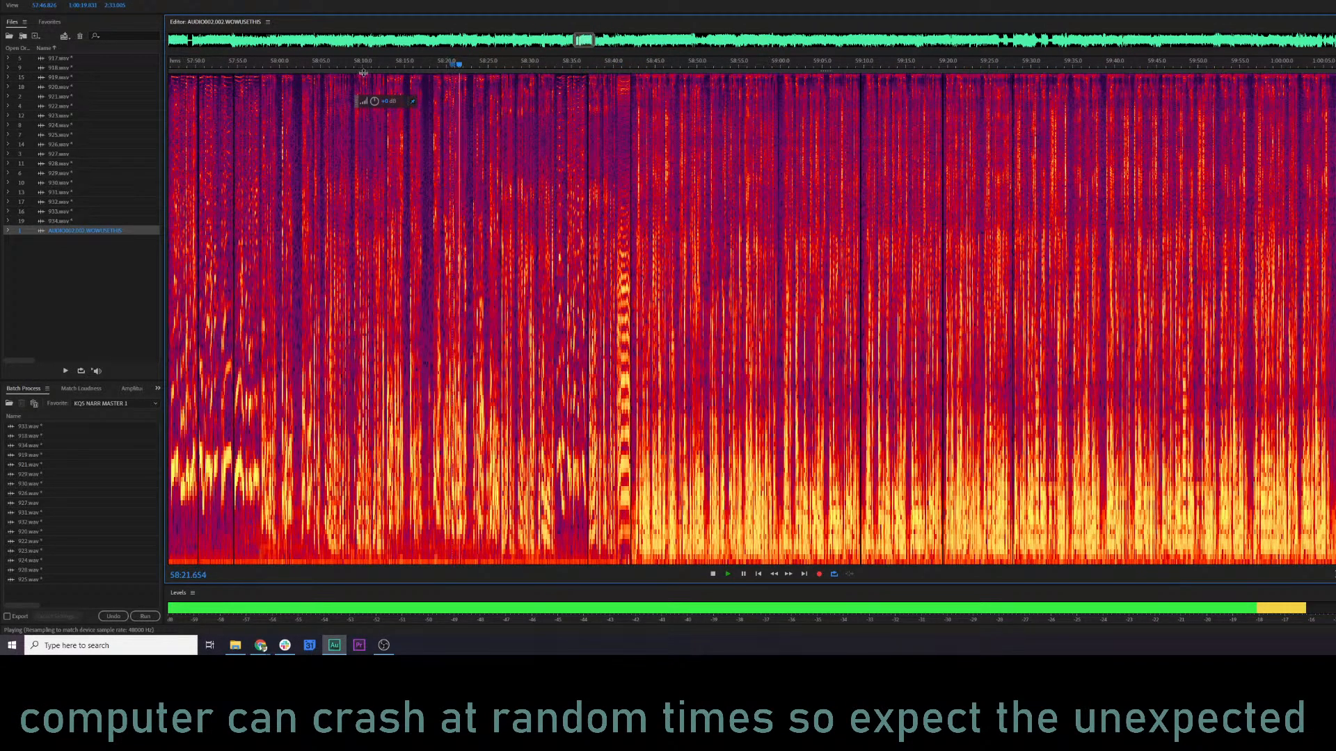
{"action": "left_click", "coordinate": [251, 65]}
{"action": "scroll", "coordinate": [334, 169], "scroll_direction": "left", "scroll_amount": 4}
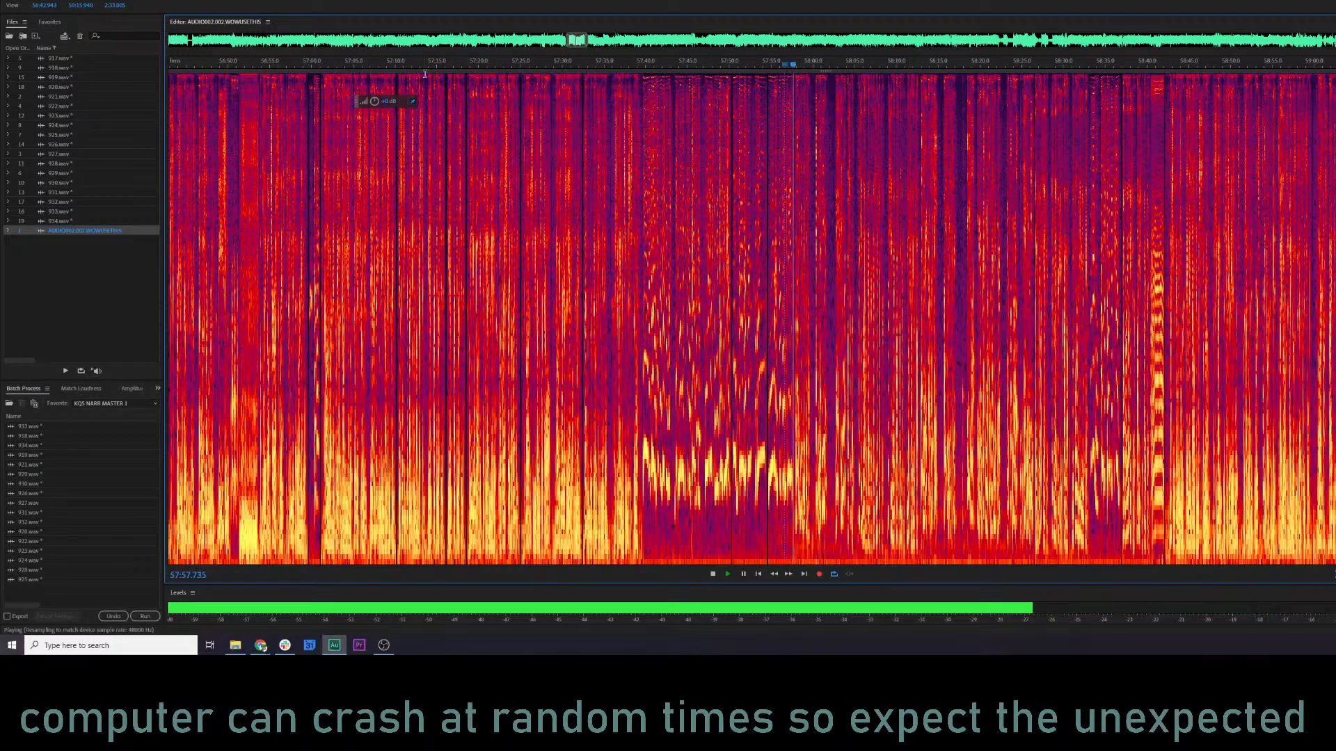
{"action": "left_click", "coordinate": [459, 66]}
{"action": "key", "text": "space"}
Go forward again and sample the recording at spots between about 1:00:28 and 1:01:54.
{"action": "scroll", "coordinate": [648, 294], "scroll_direction": "right", "scroll_amount": 8}
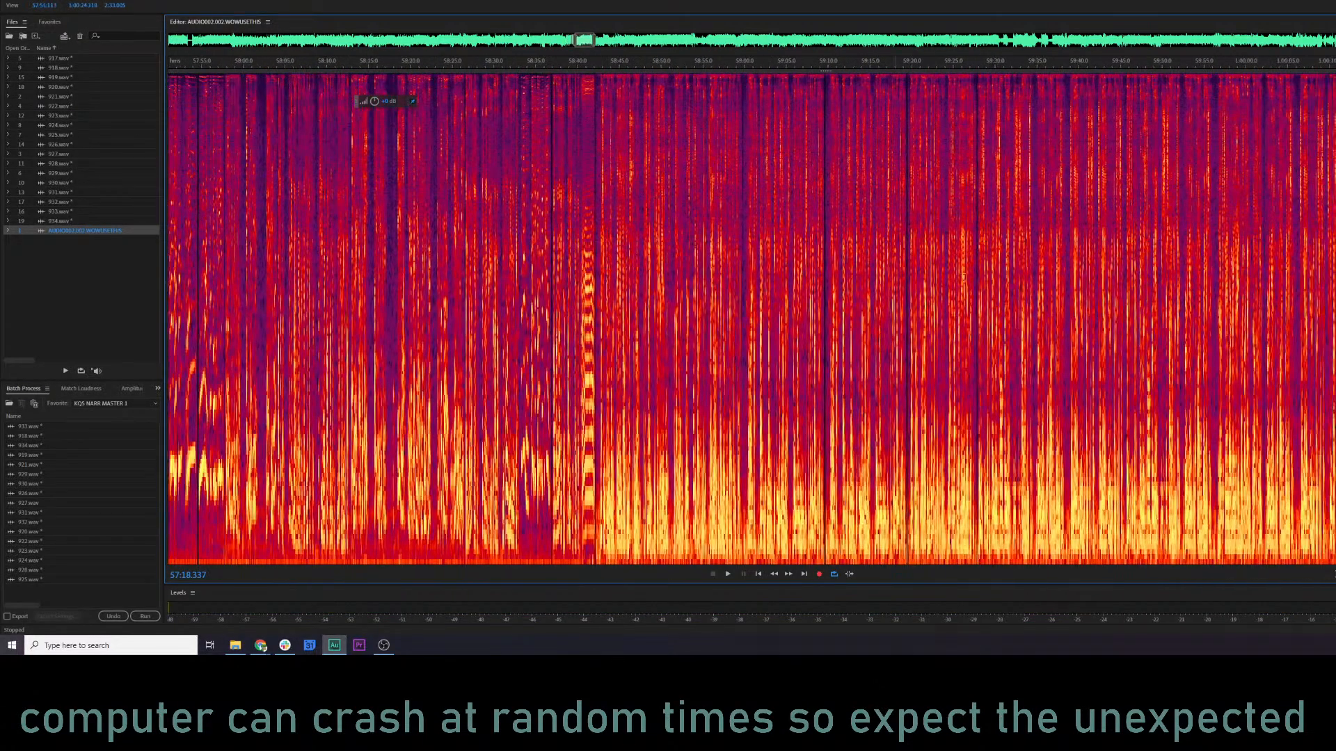
{"action": "key", "text": "space"}
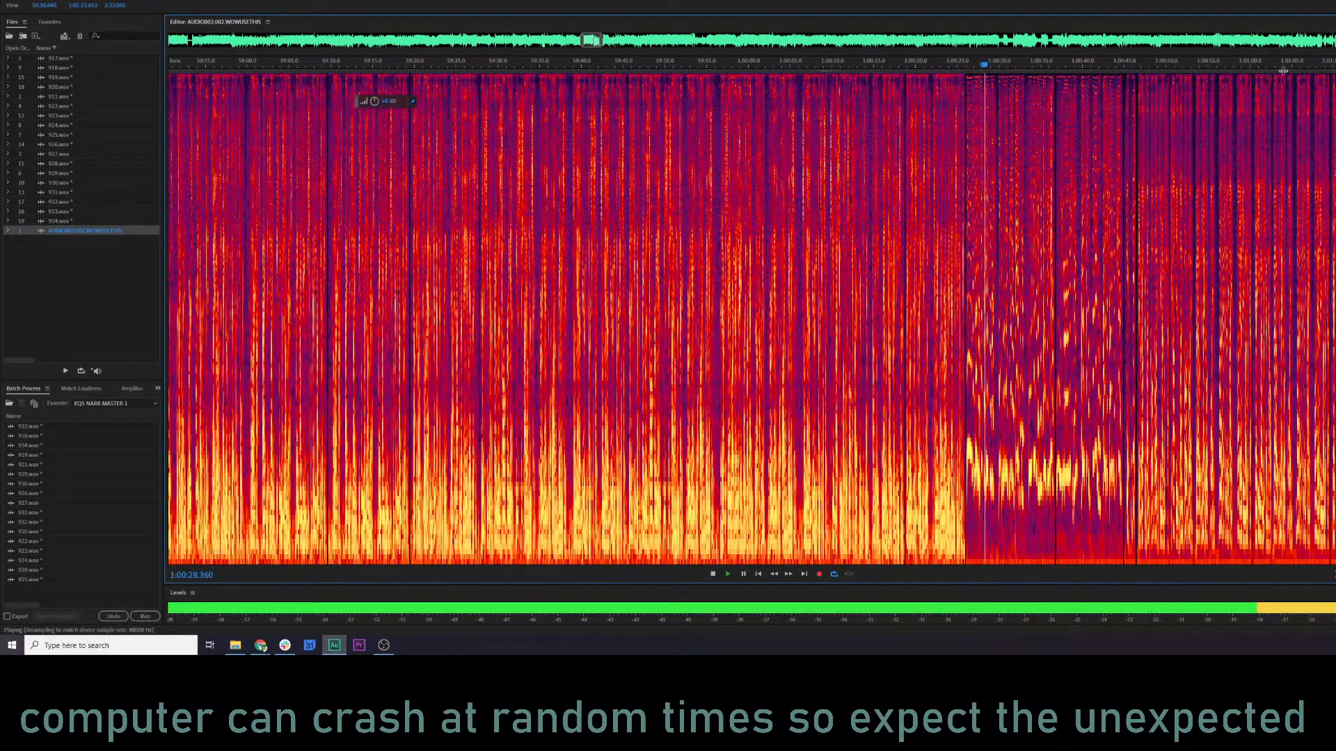
{"action": "left_click", "coordinate": [1335, 65]}
{"action": "scroll", "coordinate": [1139, 190], "scroll_direction": "right", "scroll_amount": 5}
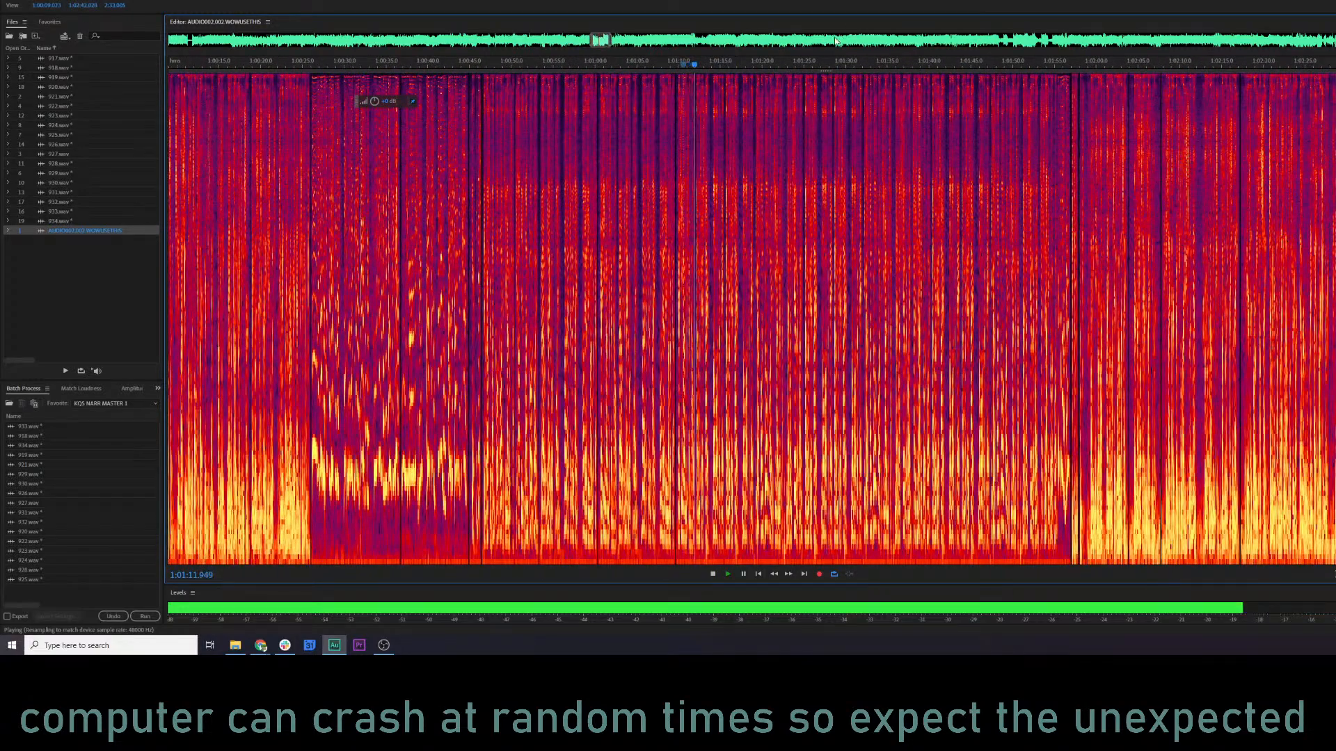
{"action": "left_click", "coordinate": [801, 65]}
{"action": "left_click", "coordinate": [872, 65]}
{"action": "left_click", "coordinate": [958, 65]}
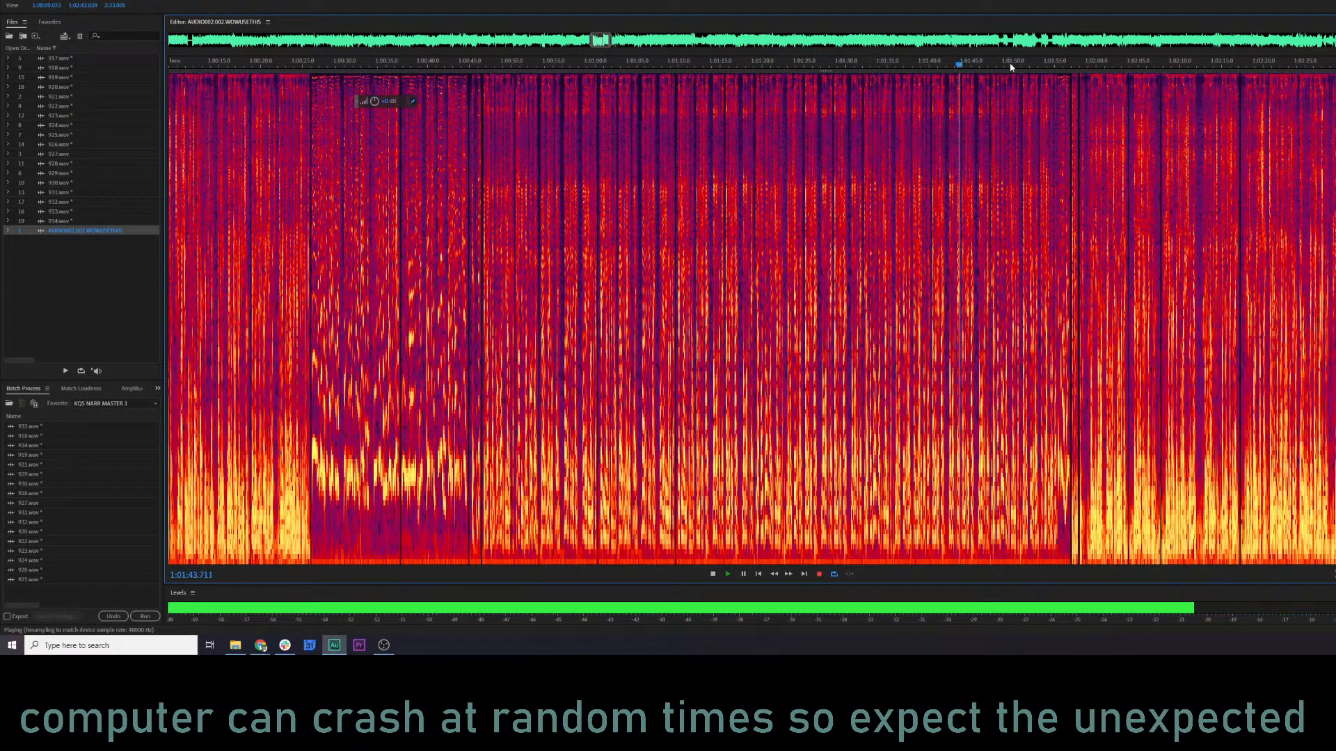
{"action": "left_click", "coordinate": [1043, 64]}
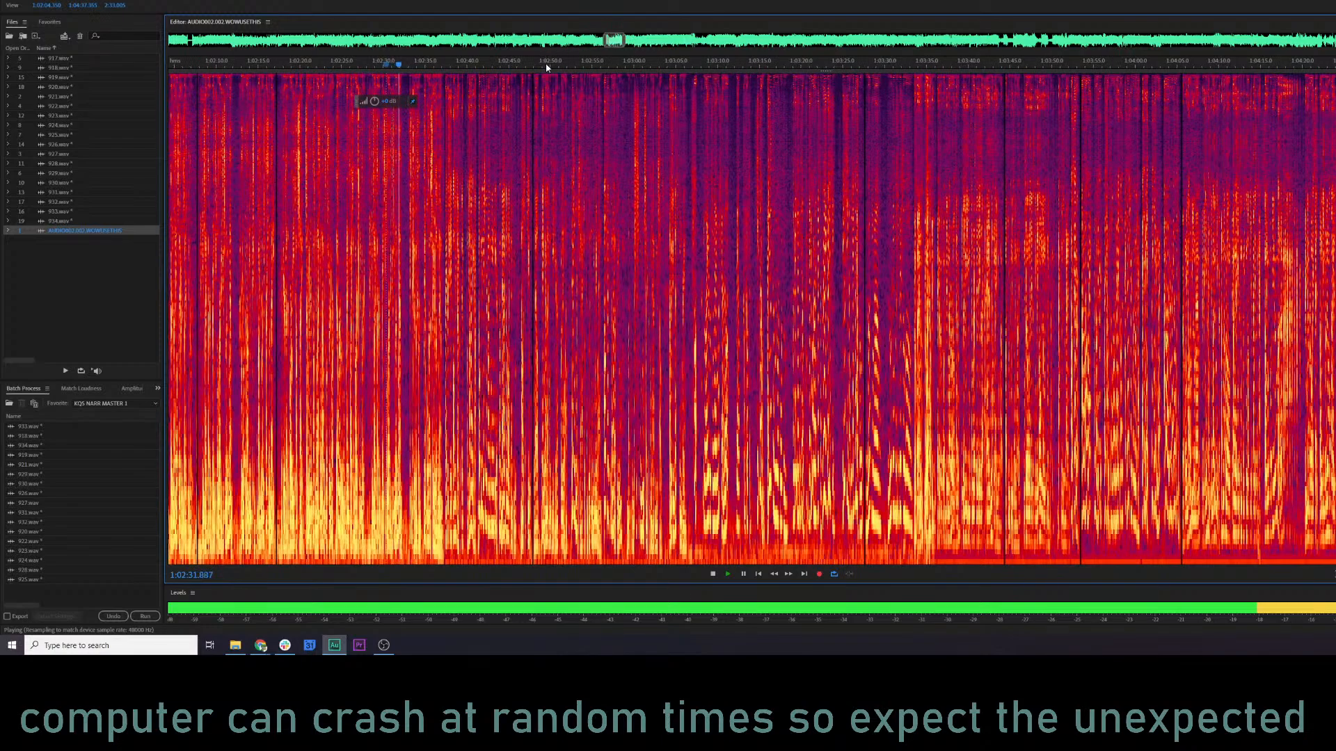
Continue forward and play the recording at about 1:02:50, 1:03:10 and 1:03:34.
{"action": "left_click", "coordinate": [547, 64]}
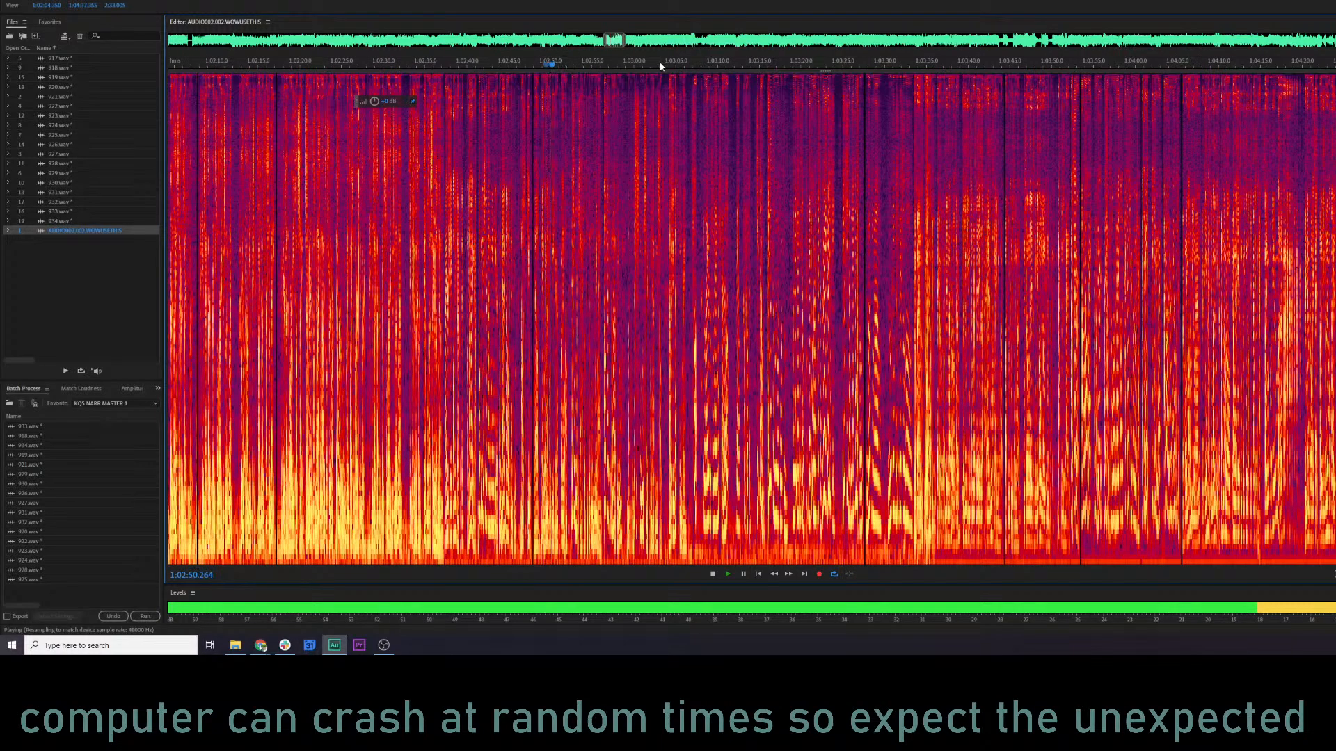
{"action": "left_click", "coordinate": [714, 64]}
{"action": "key", "text": "space"}
{"action": "scroll", "coordinate": [790, 264], "scroll_direction": "up", "scroll_amount": 4}
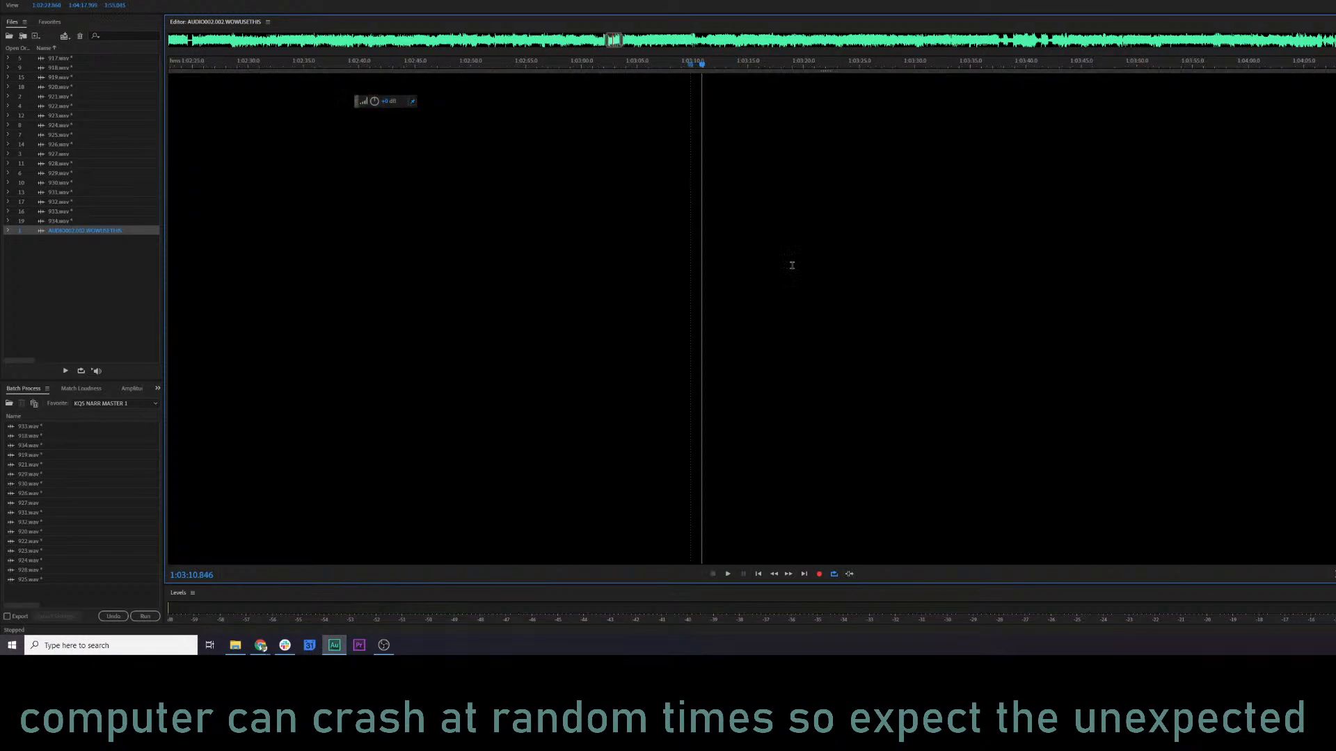
{"action": "left_click", "coordinate": [1183, 64]}
{"action": "key", "text": "space"}
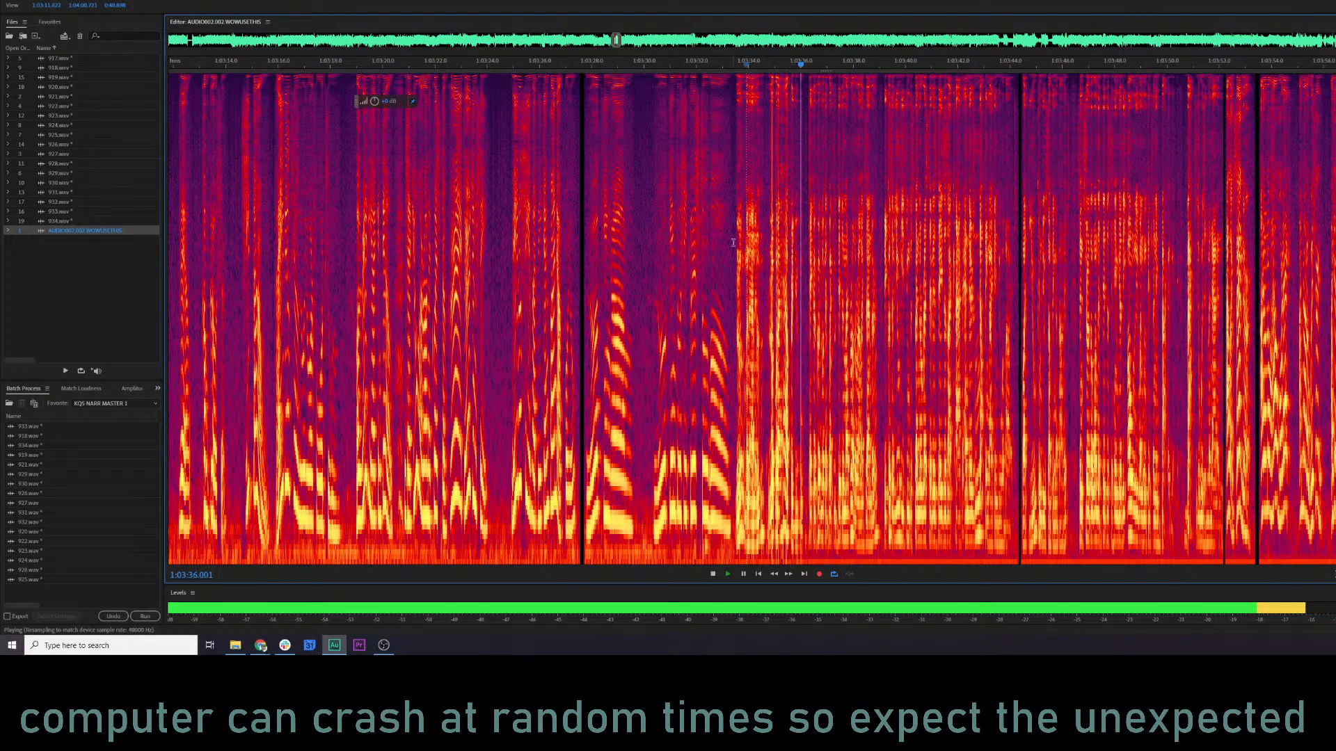
Select the line from about 1:03:33 to 1:03:39, play it, and return the playhead to its start.
{"action": "key", "text": "space"}
{"action": "left_click_drag", "start_coordinate": [734, 261], "coordinate": [880, 252]}
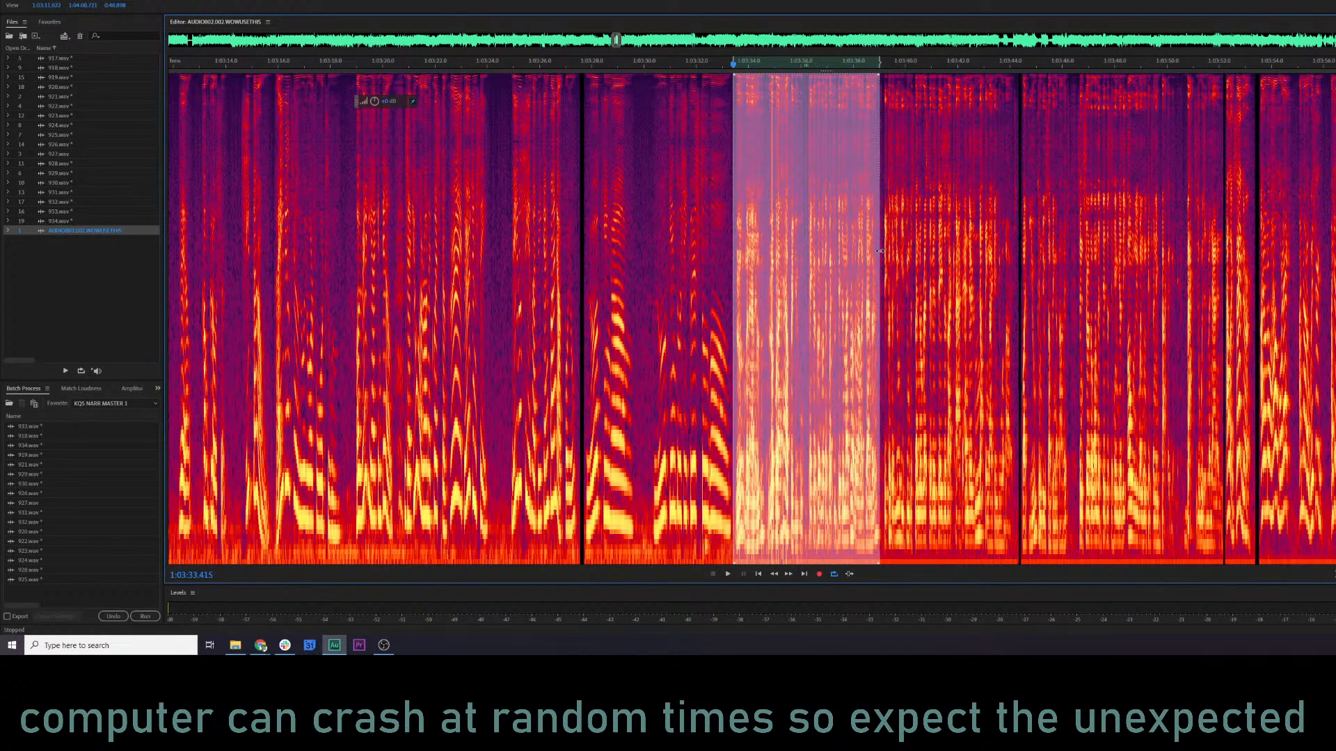
{"action": "key", "text": "space"}
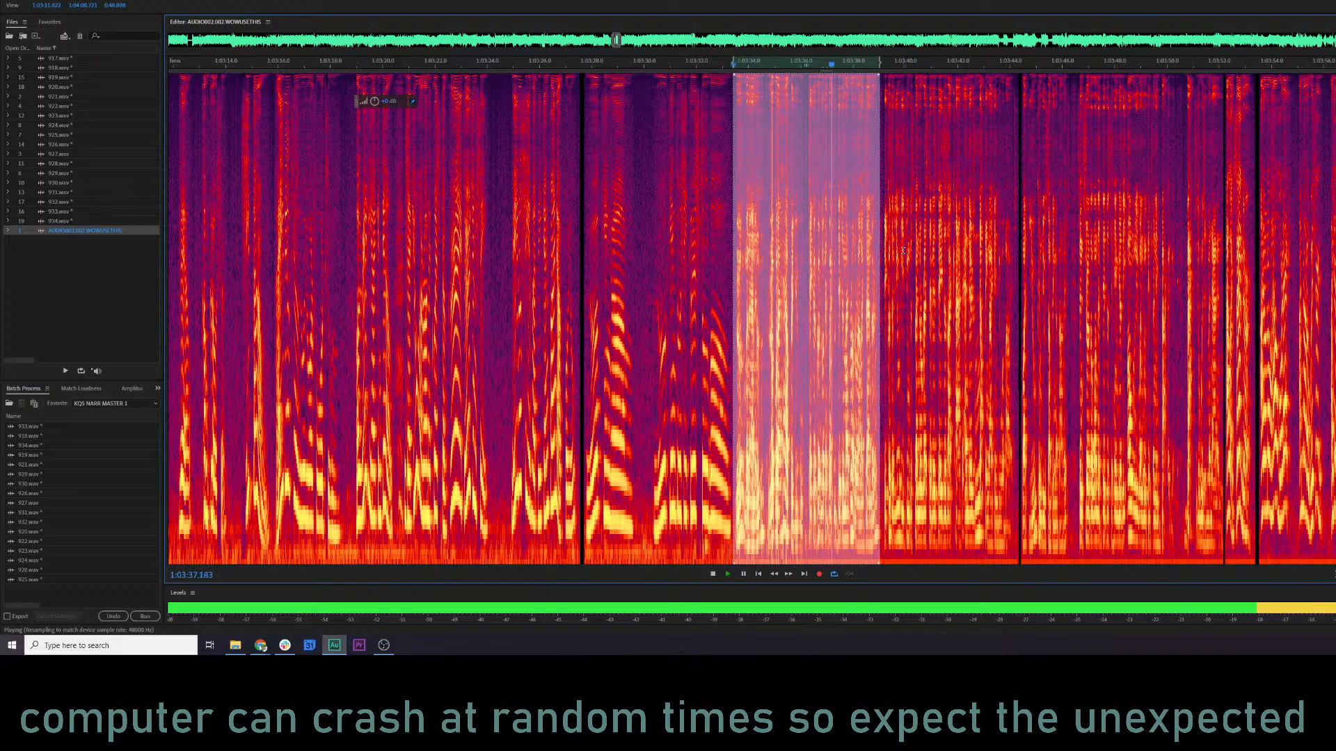
{"action": "left_click", "coordinate": [811, 248]}
{"action": "key", "text": "space"}
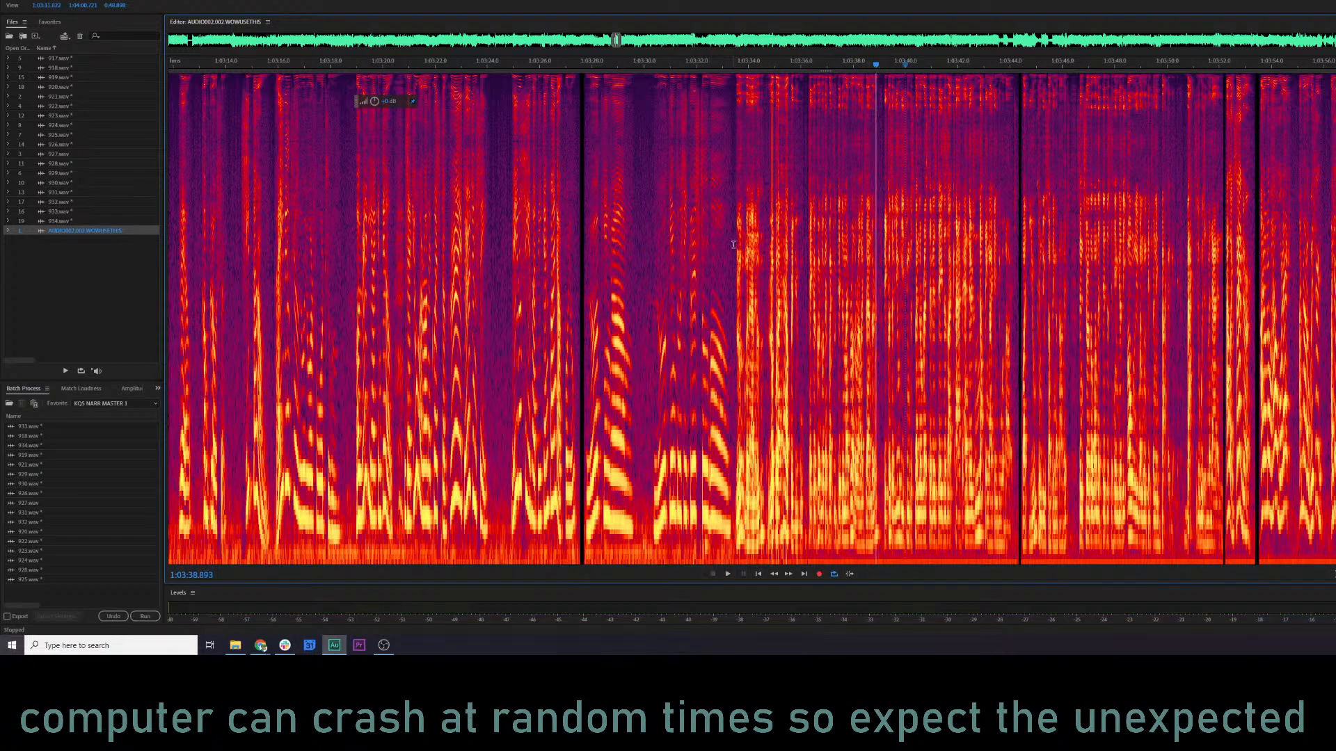
{"action": "left_click", "coordinate": [732, 245]}
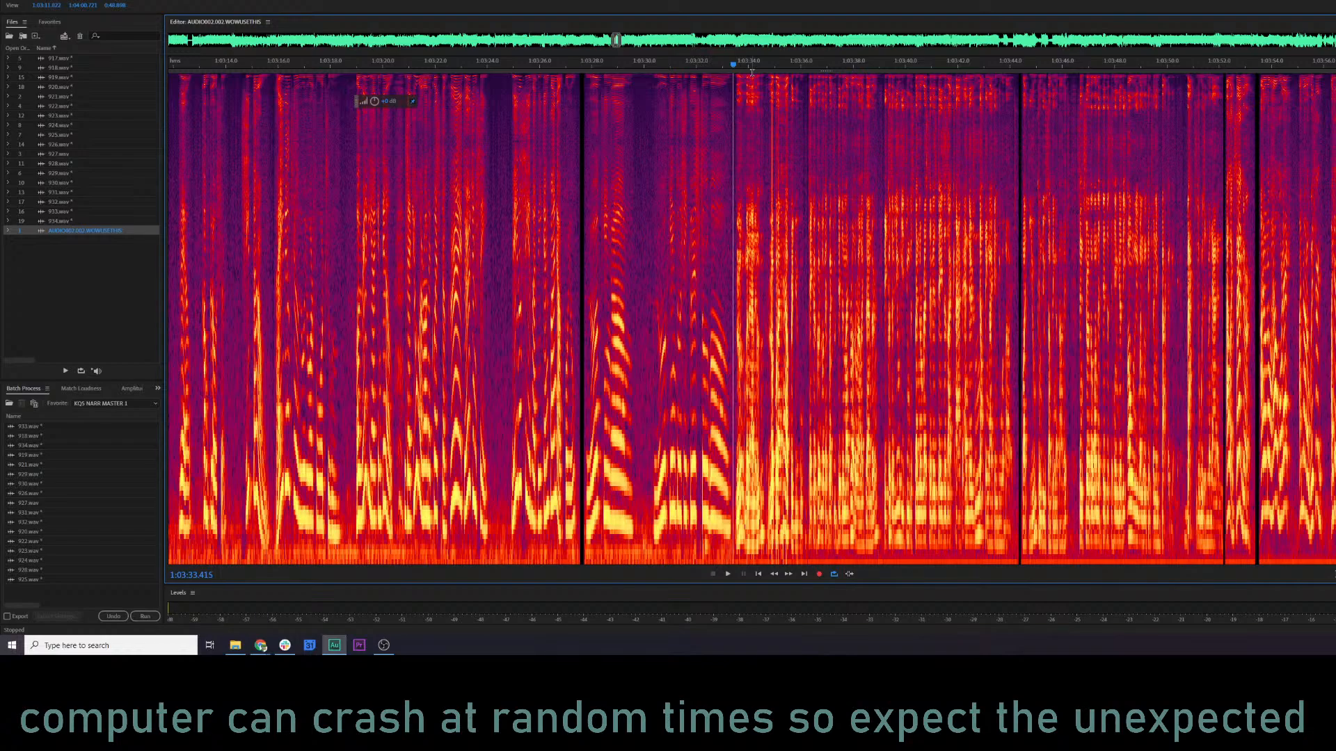
Close the AUDIO002.002.WOWUSETHIS recording and open AUDIO001.002.backup.SO.wav in its place.
{"action": "left_click", "coordinate": [56, 254]}
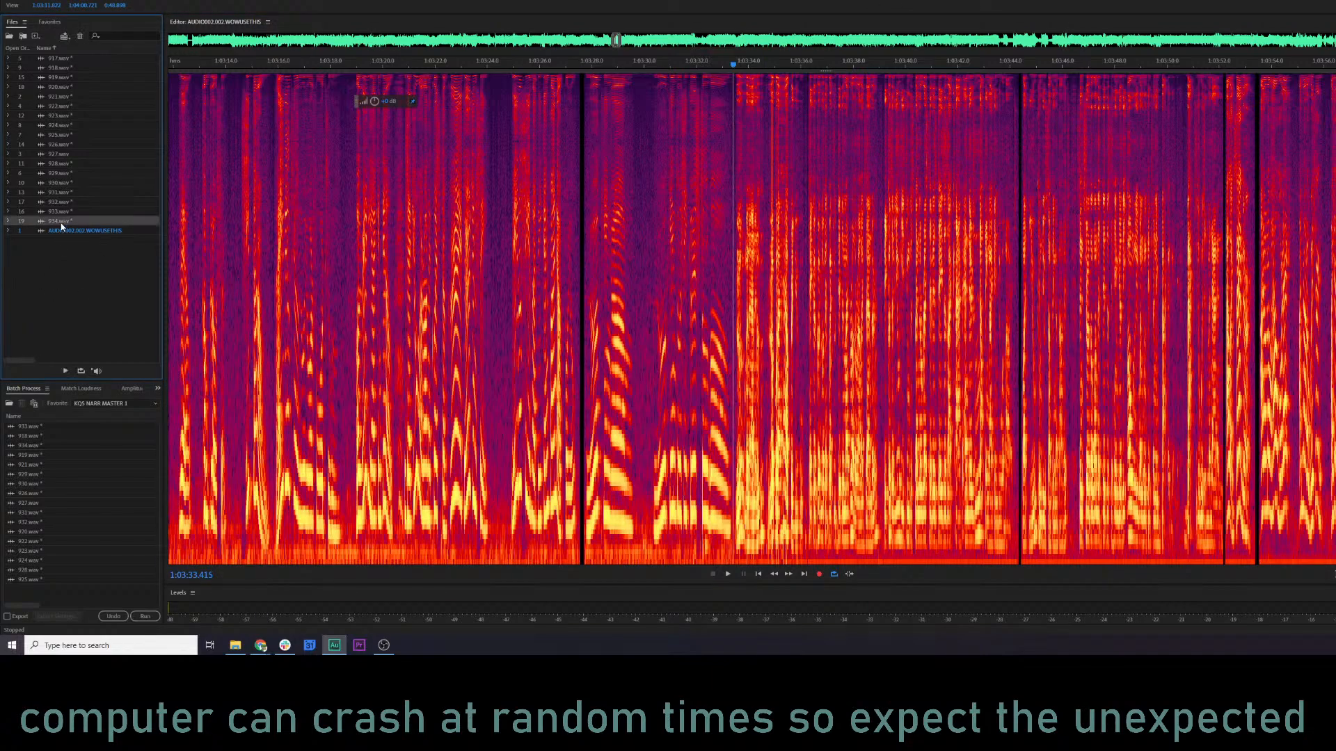
{"action": "key", "text": "ctrl+w"}
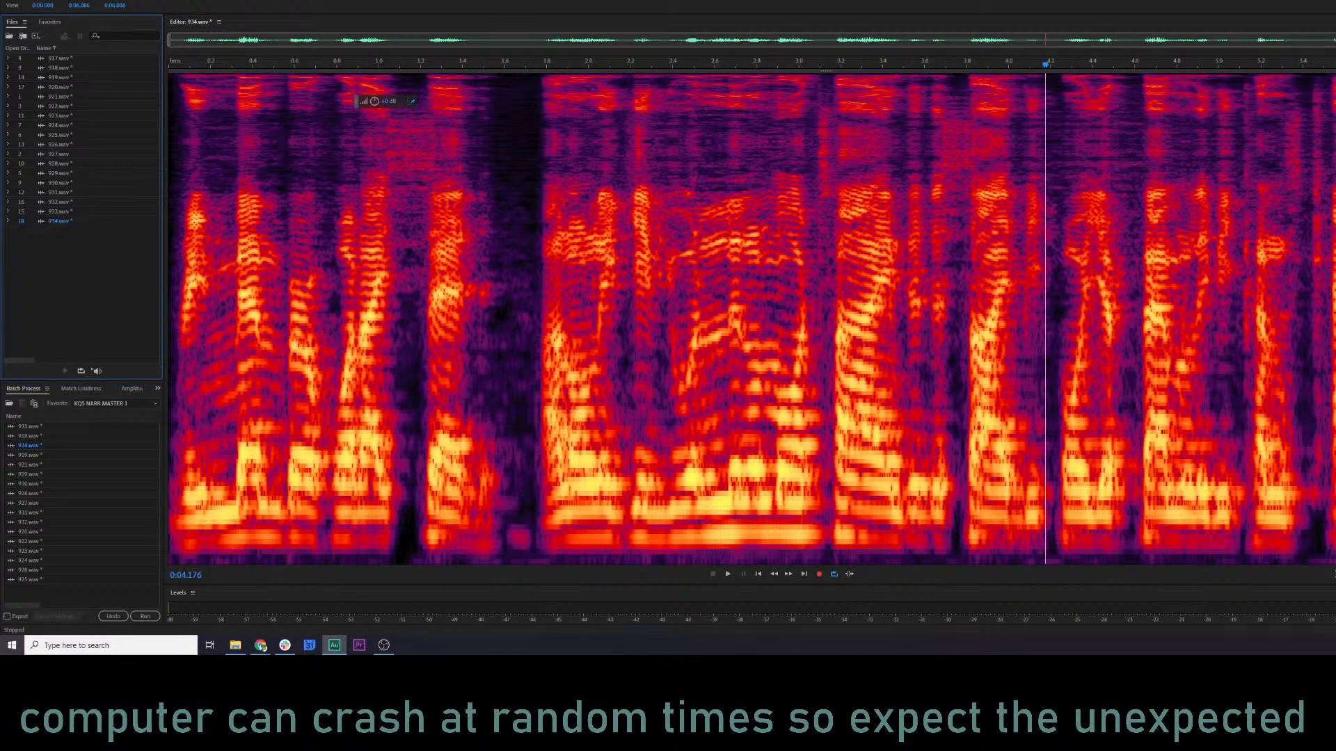
{"action": "left_click", "coordinate": [10, 0]}
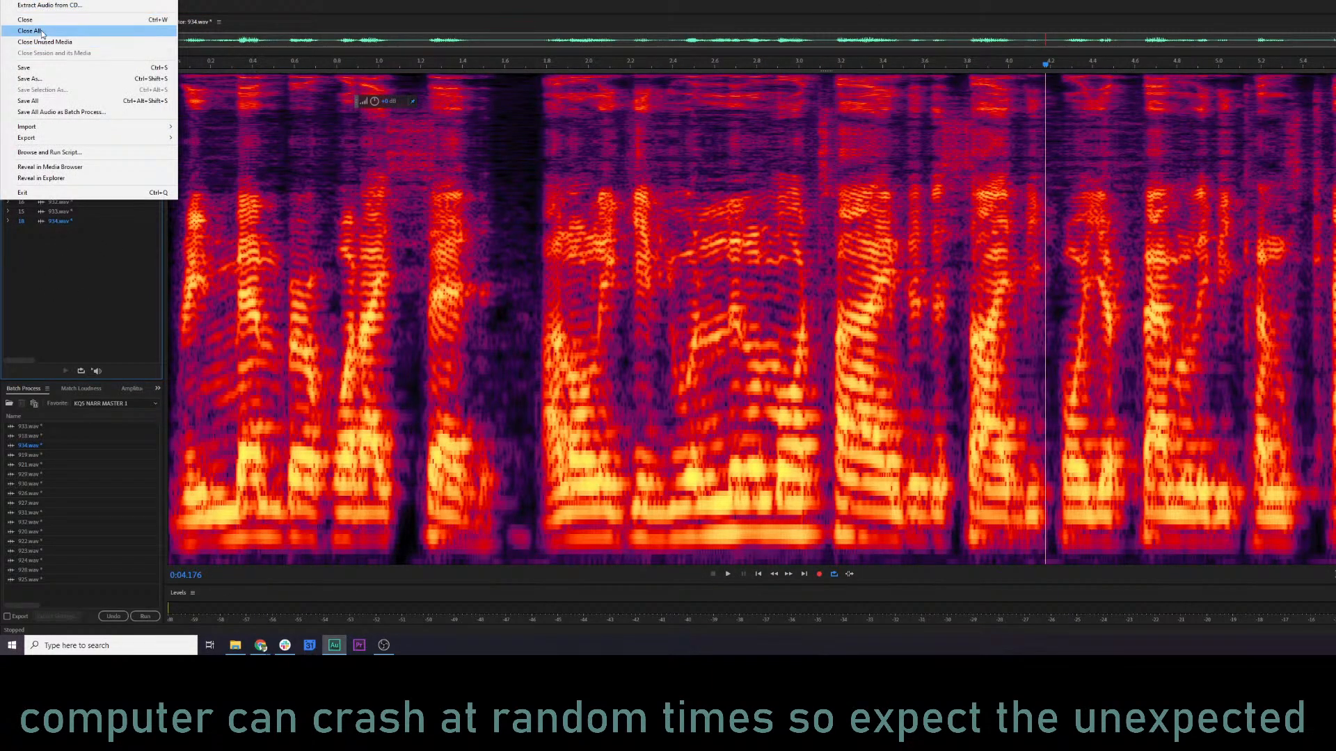
{"action": "left_click", "coordinate": [9, 0]}
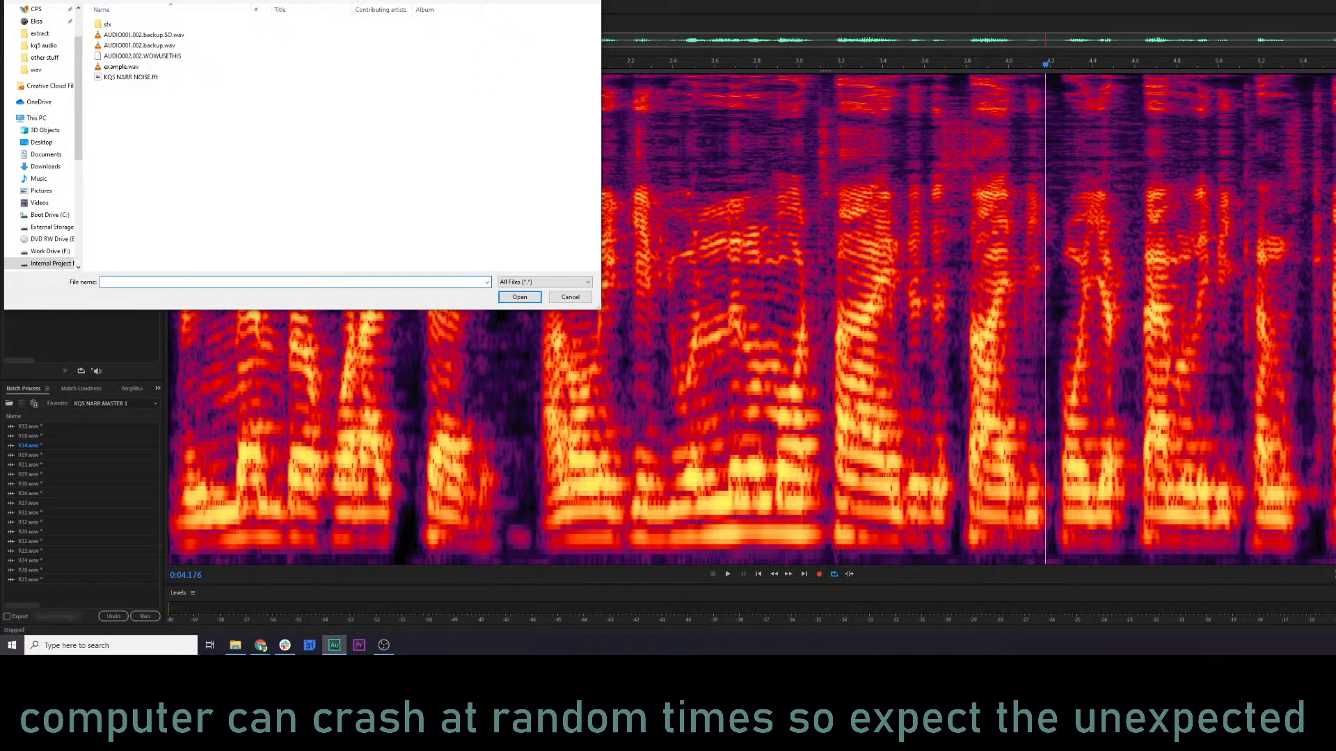
{"action": "double_click", "coordinate": [168, 38]}
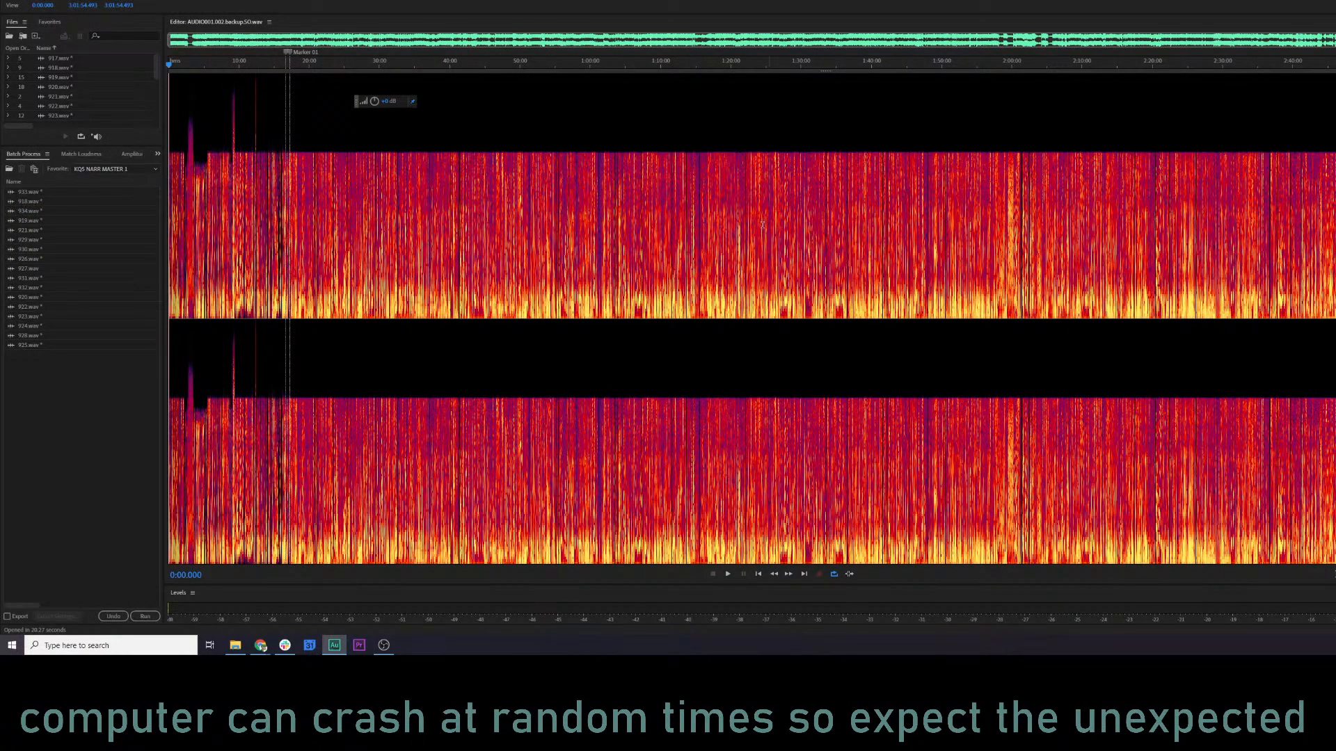
Play a short sample of the AUDIO001.002.backup.SO.wav recording at about 7:19.
{"action": "left_click", "coordinate": [220, 87]}
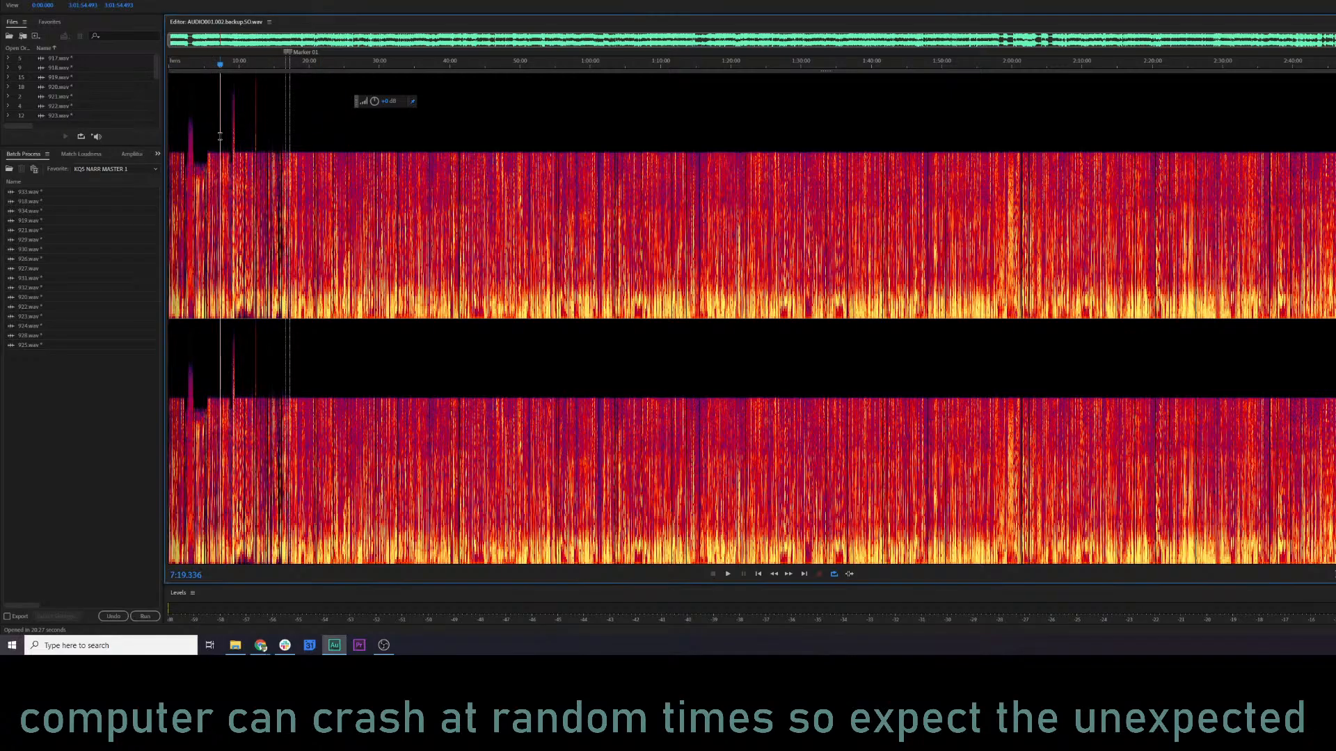
{"action": "scroll", "coordinate": [220, 87], "scroll_direction": "up", "scroll_amount": 5}
{"action": "key", "text": "space"}
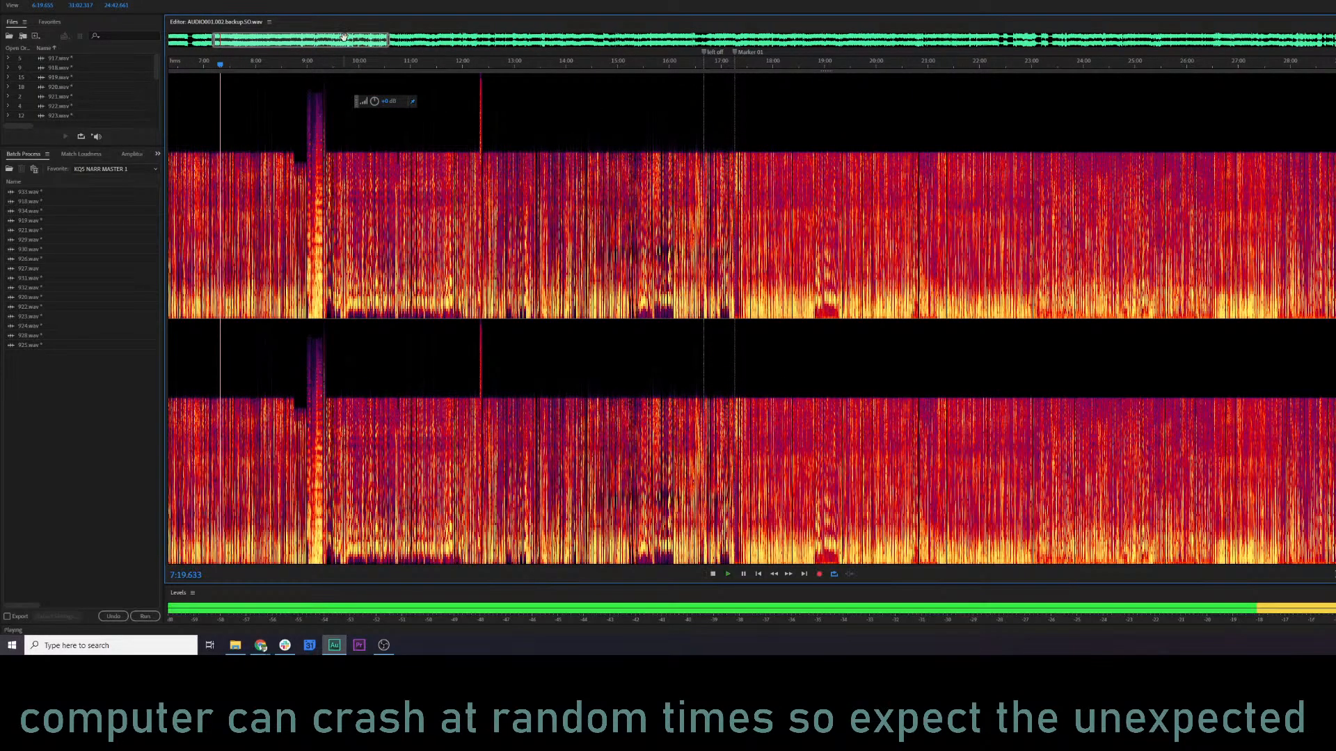
{"action": "key", "text": "space"}
Go forward past one hour and sample the recording between about 1:03:14 and 1:03:35.
{"action": "left_click_drag", "start_coordinate": [352, 40], "coordinate": [658, 49]}
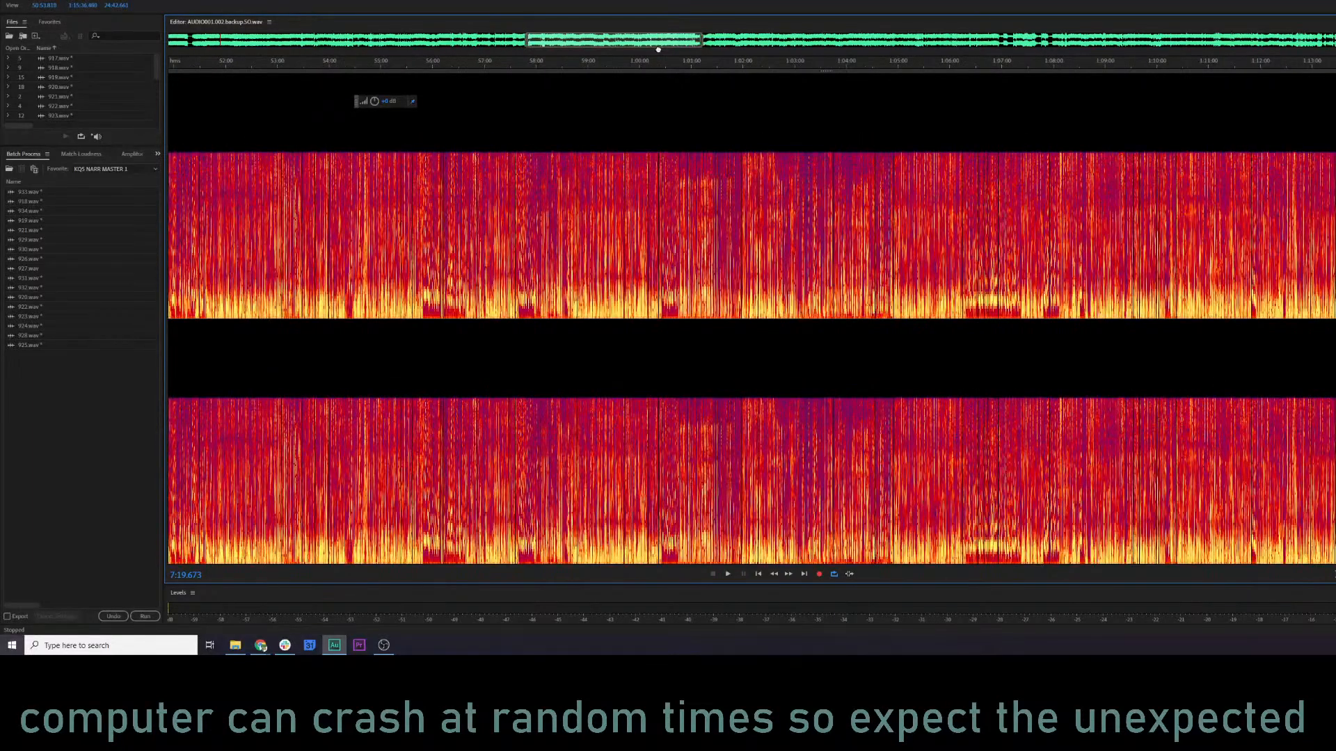
{"action": "left_click", "coordinate": [806, 84]}
{"action": "key", "text": "space"}
{"action": "scroll", "coordinate": [806, 84], "scroll_direction": "up", "scroll_amount": 11}
{"action": "left_click", "coordinate": [914, 66]}
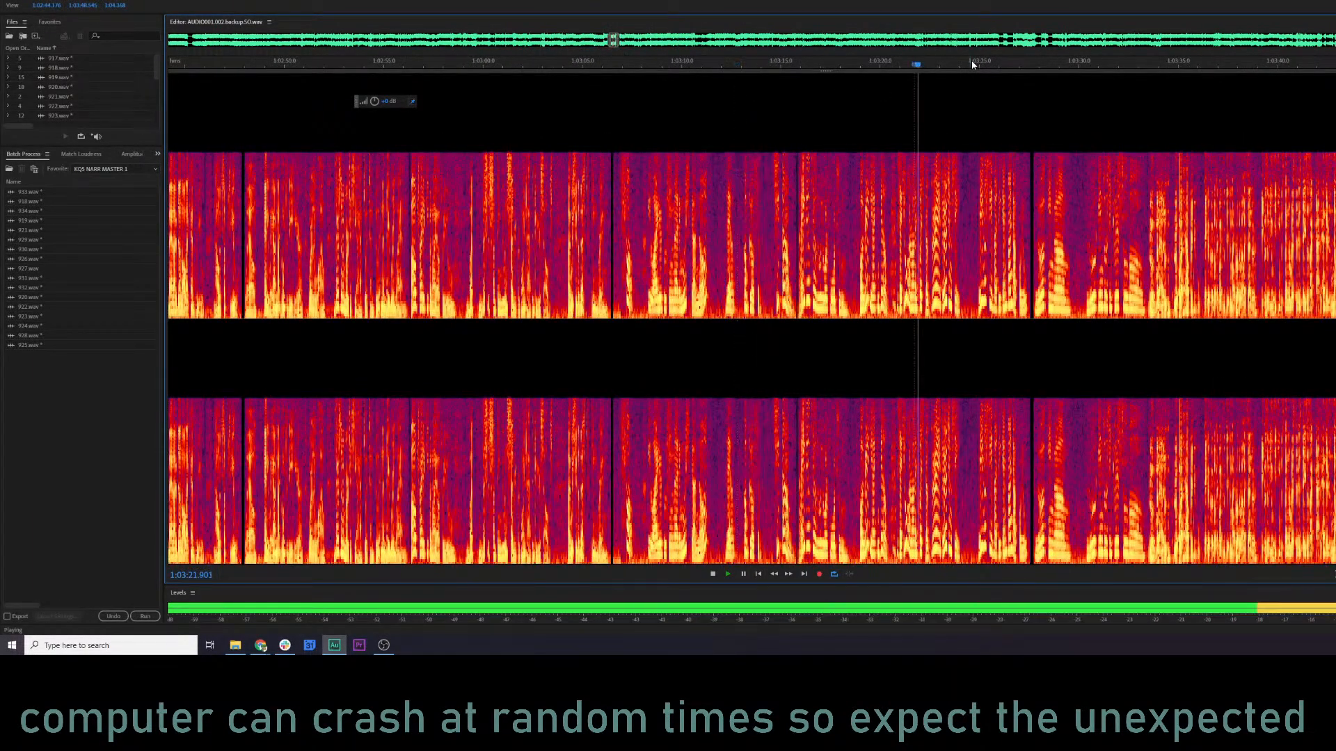
{"action": "left_click", "coordinate": [991, 65]}
{"action": "left_click", "coordinate": [1172, 65]}
Place the playhead at about 1:03:33, where the line starts, and play it to about 1:03:36.
{"action": "left_click_drag", "start_coordinate": [1228, 139], "coordinate": [816, 209]}
{"action": "key", "text": "space"}
{"action": "left_click", "coordinate": [789, 214]}
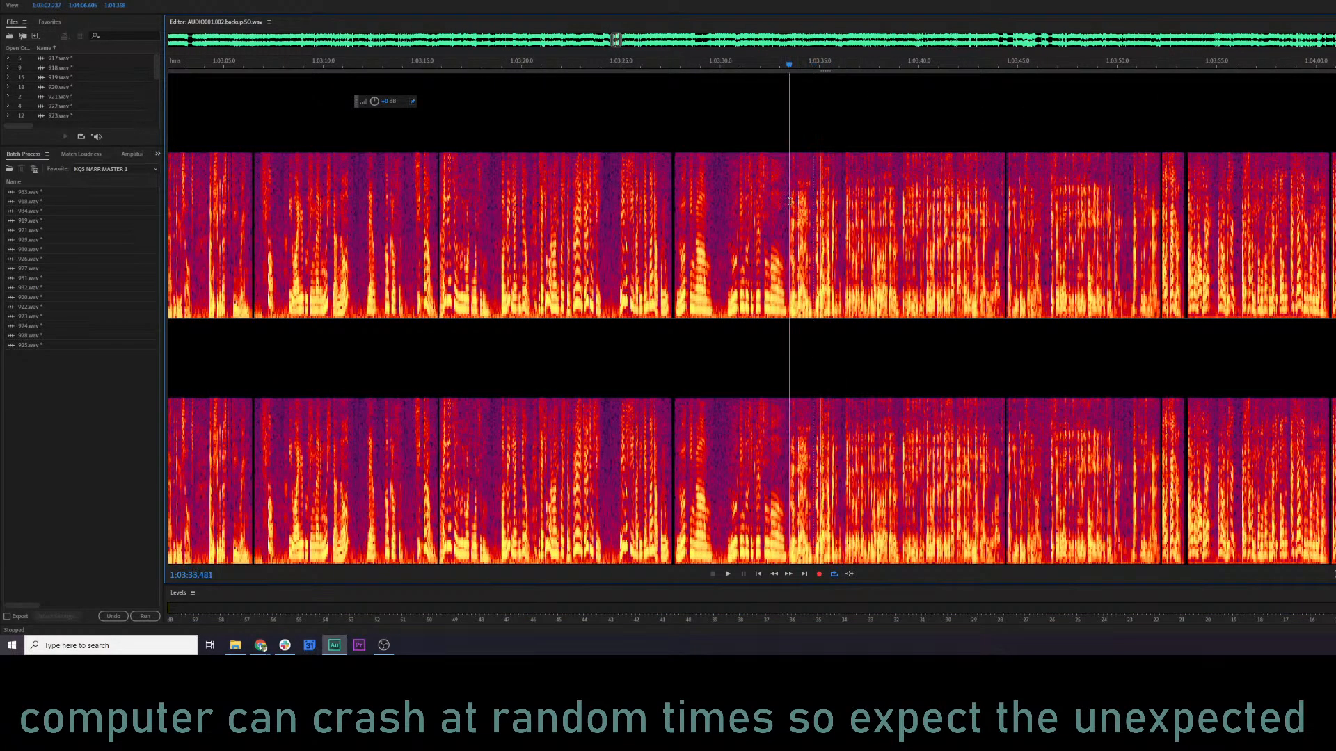
{"action": "key", "text": "space"}
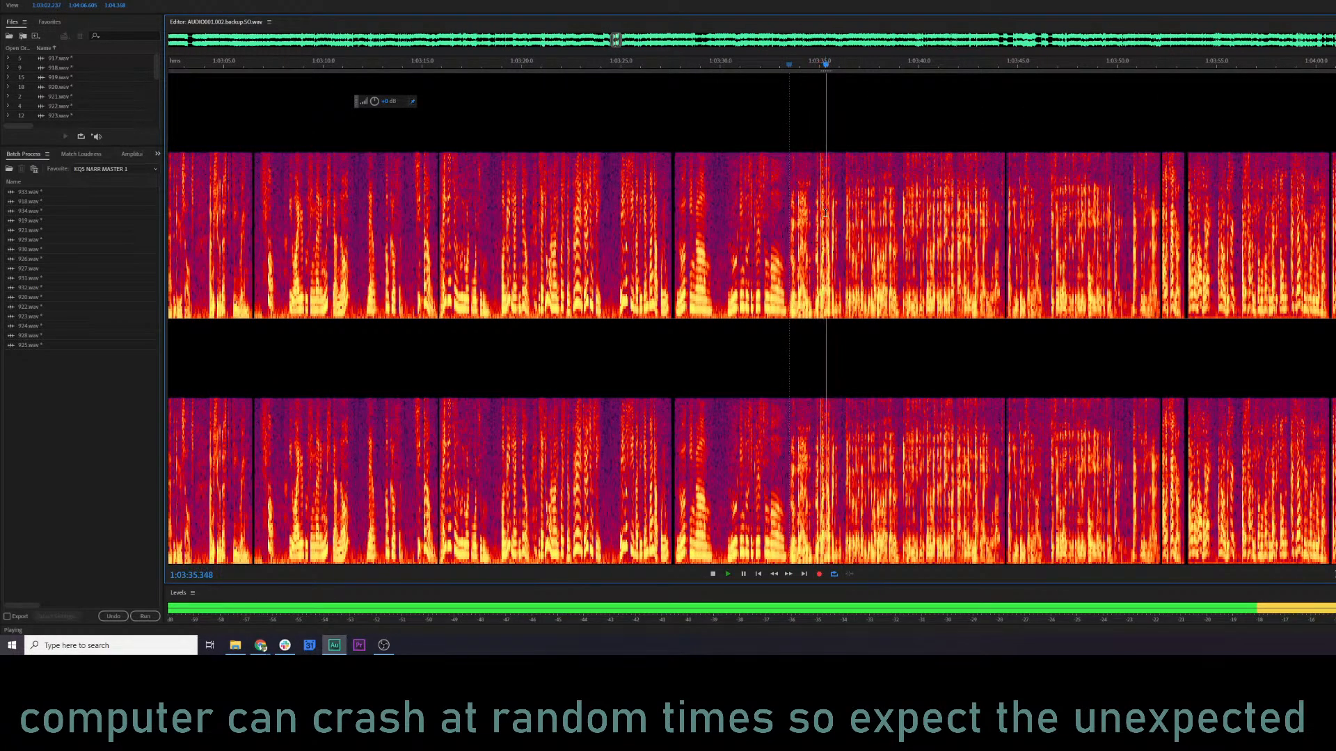
{"action": "key", "text": "space"}
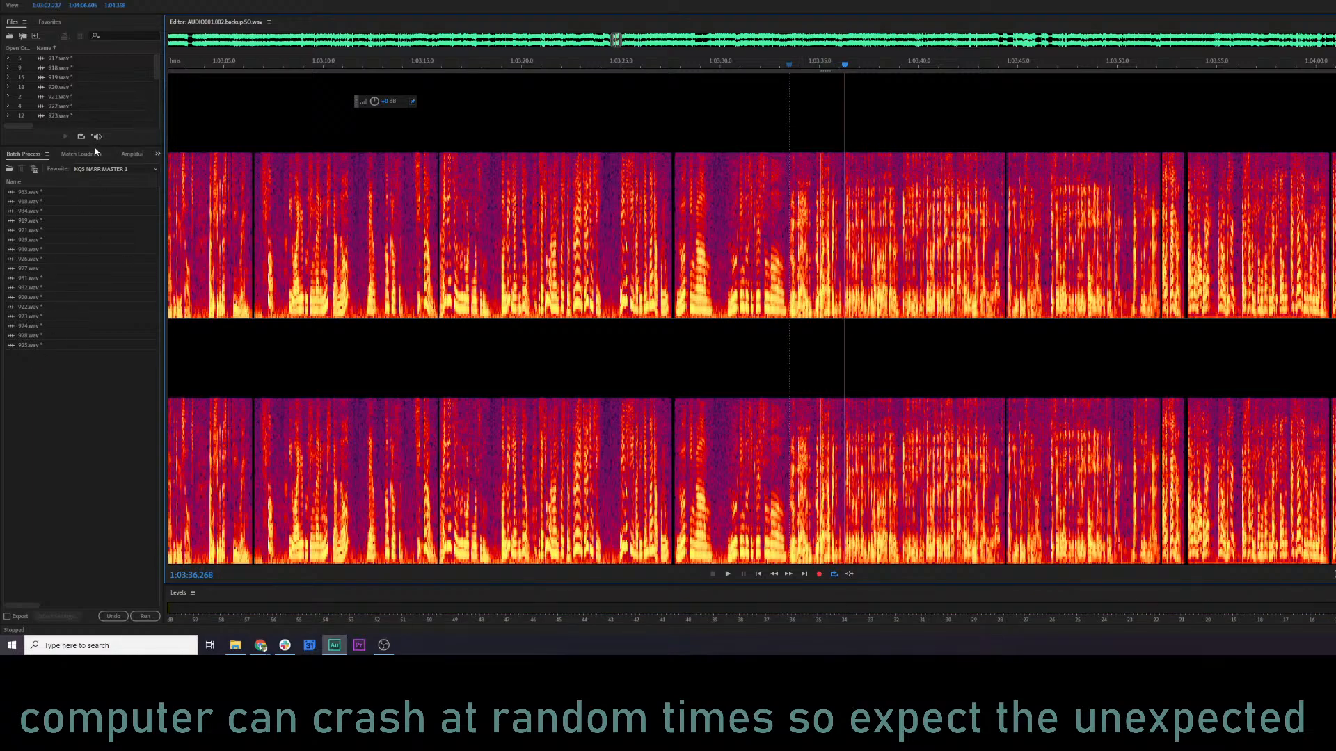
Enlarge the list of open files and close AUDIO001.002.backup.SO.wav.
{"action": "left_click_drag", "start_coordinate": [96, 148], "coordinate": [97, 404]}
{"action": "left_click", "coordinate": [100, 230]}
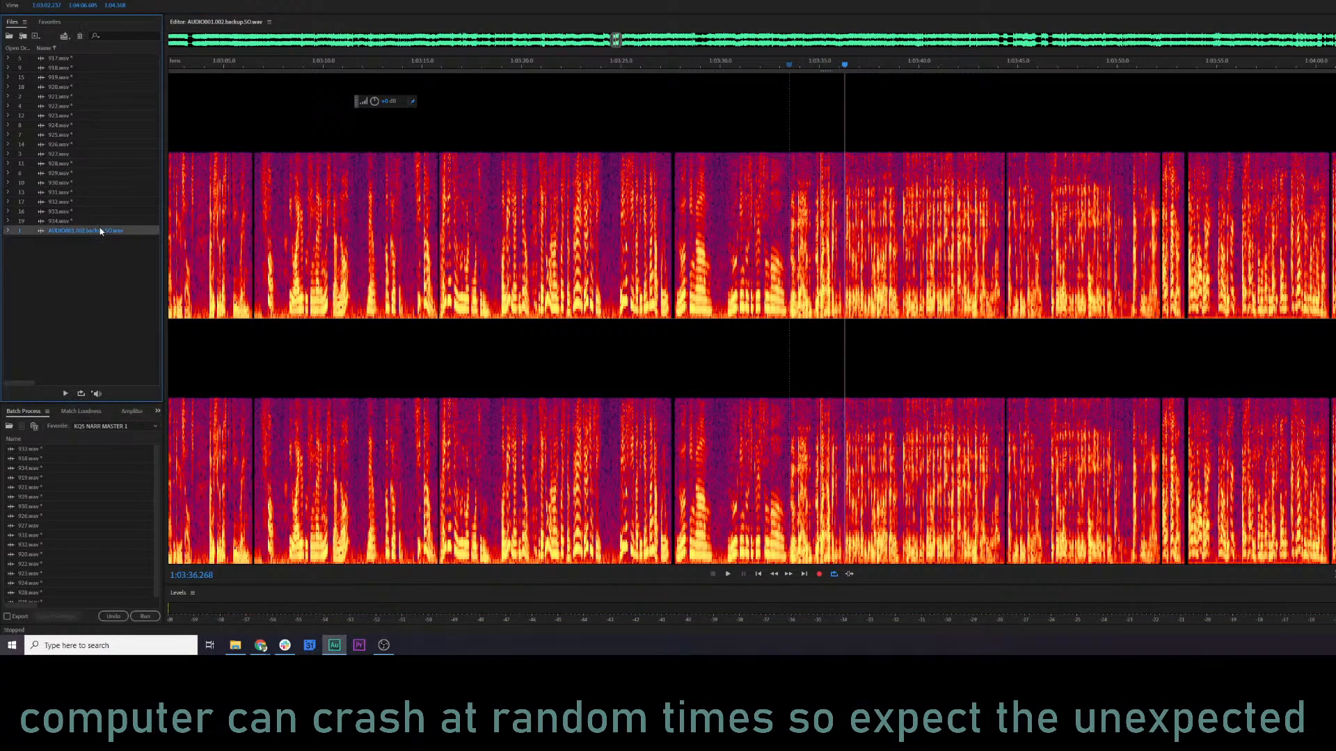
{"action": "key", "text": "Delete"}
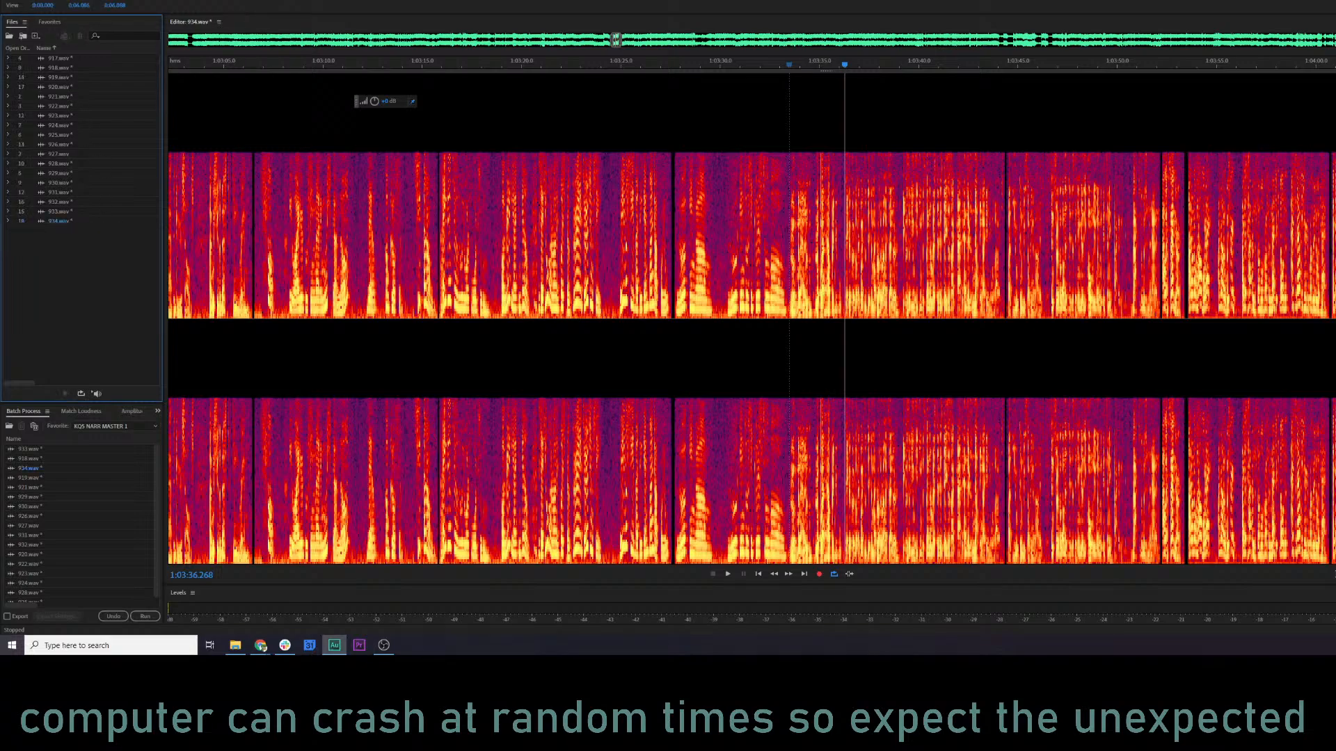
Browse the recording folder for the other backup and open AUDIO001.002.backup.wav.
{"action": "left_click", "coordinate": [9, 0]}
{"action": "left_click", "coordinate": [28, 0]}
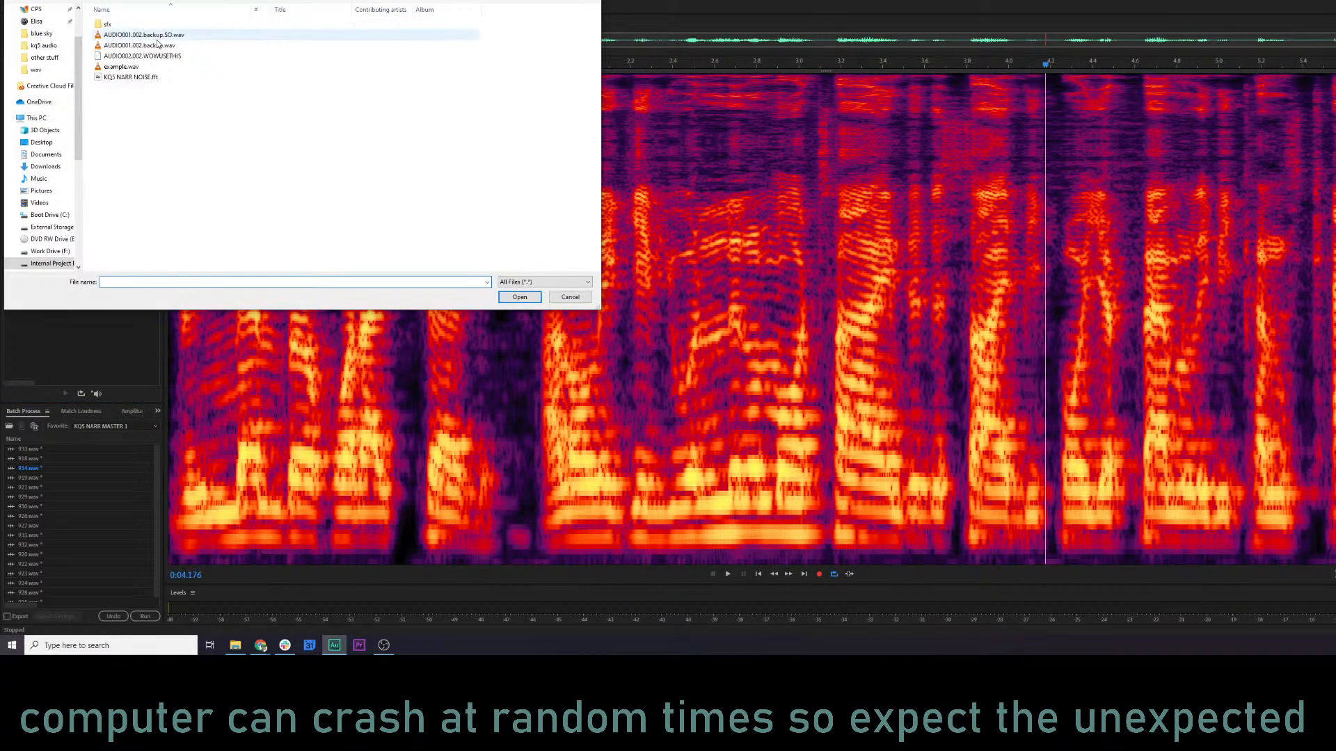
{"action": "left_click", "coordinate": [160, 46]}
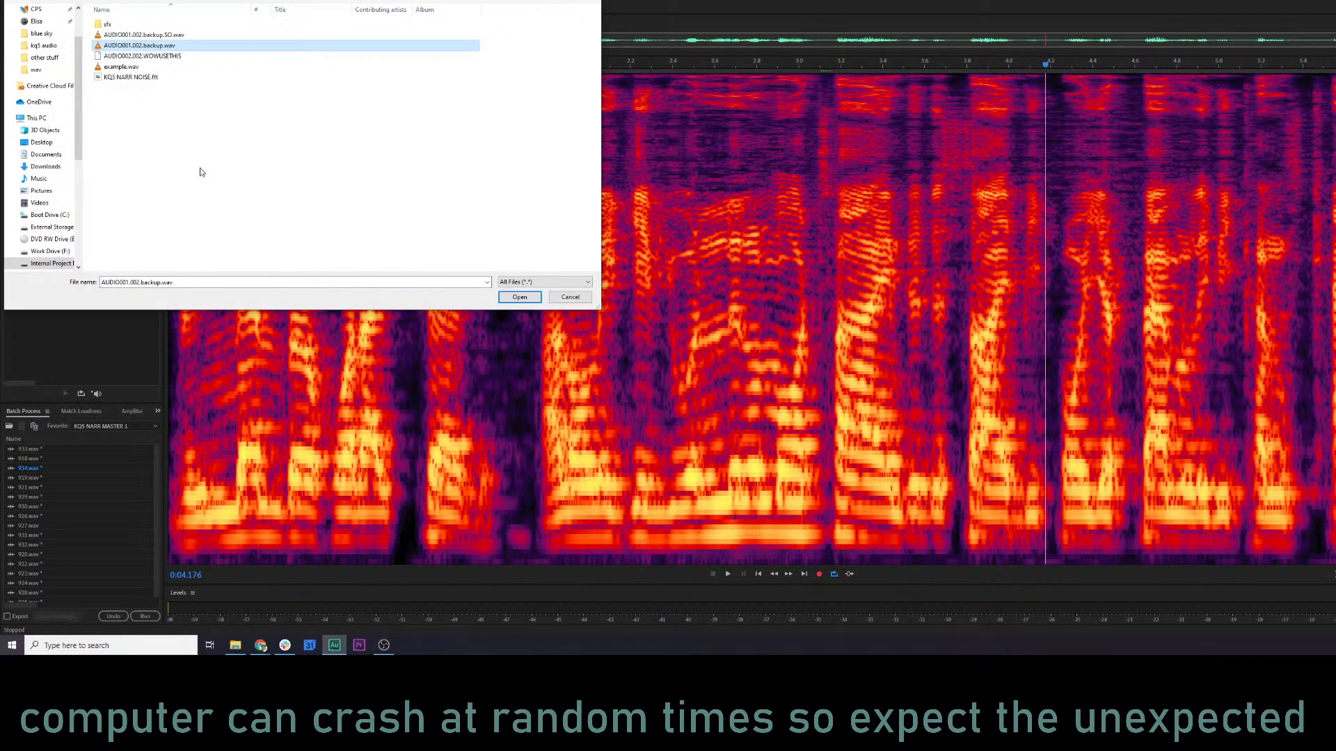
{"action": "left_click", "coordinate": [154, 67]}
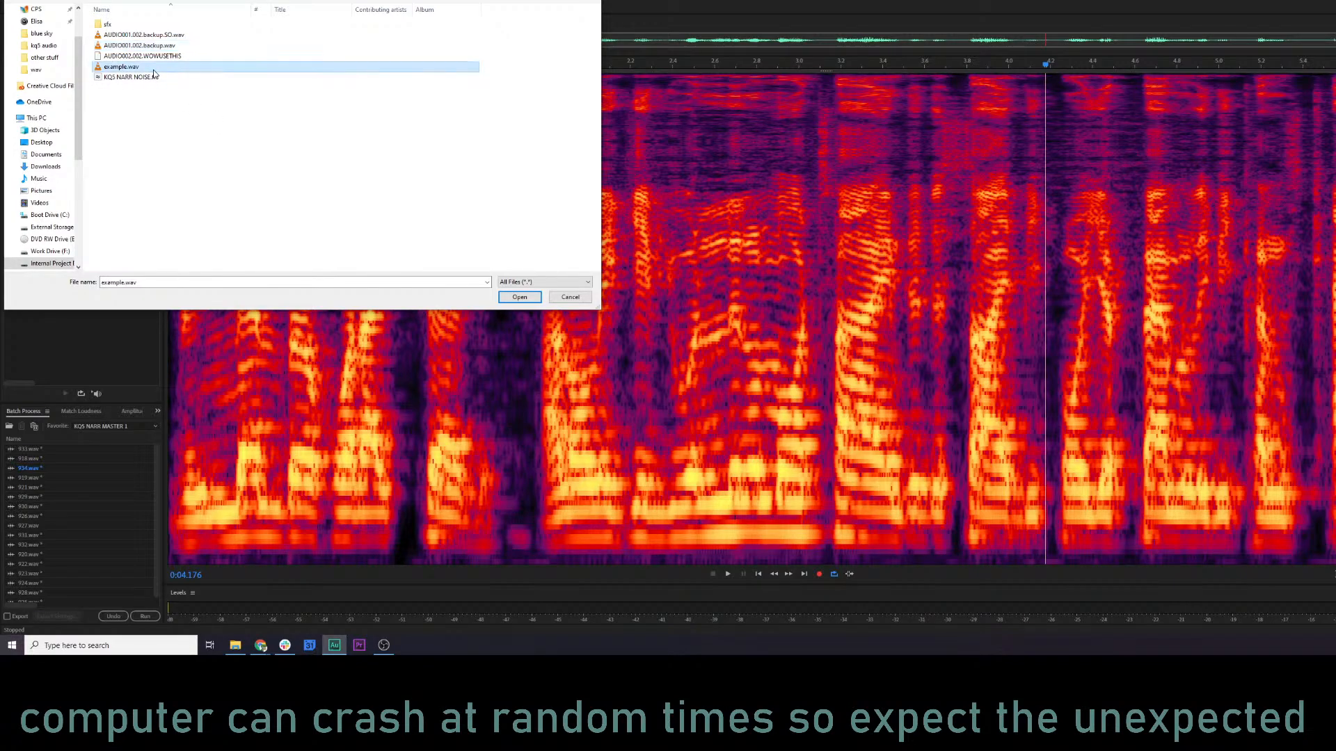
{"action": "left_click", "coordinate": [54, 0]}
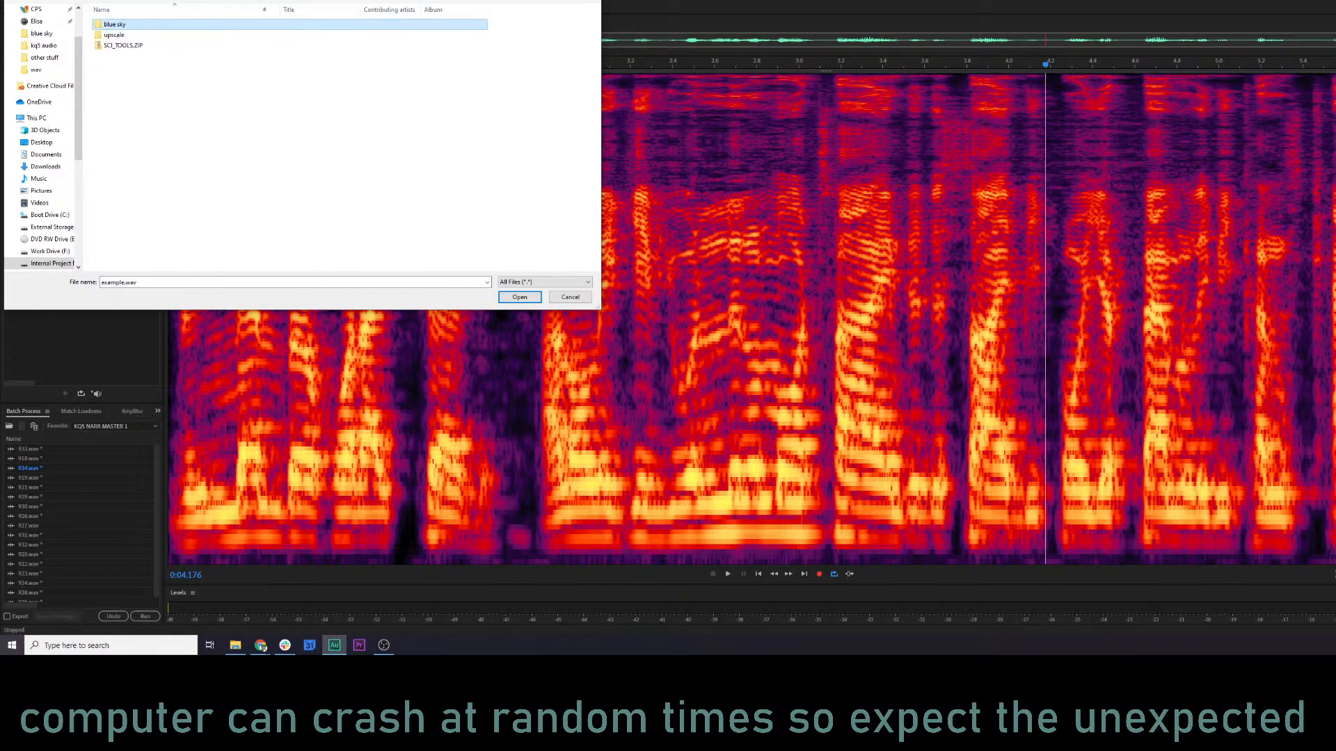
{"action": "double_click", "coordinate": [117, 36]}
{"action": "left_click", "coordinate": [139, 46]}
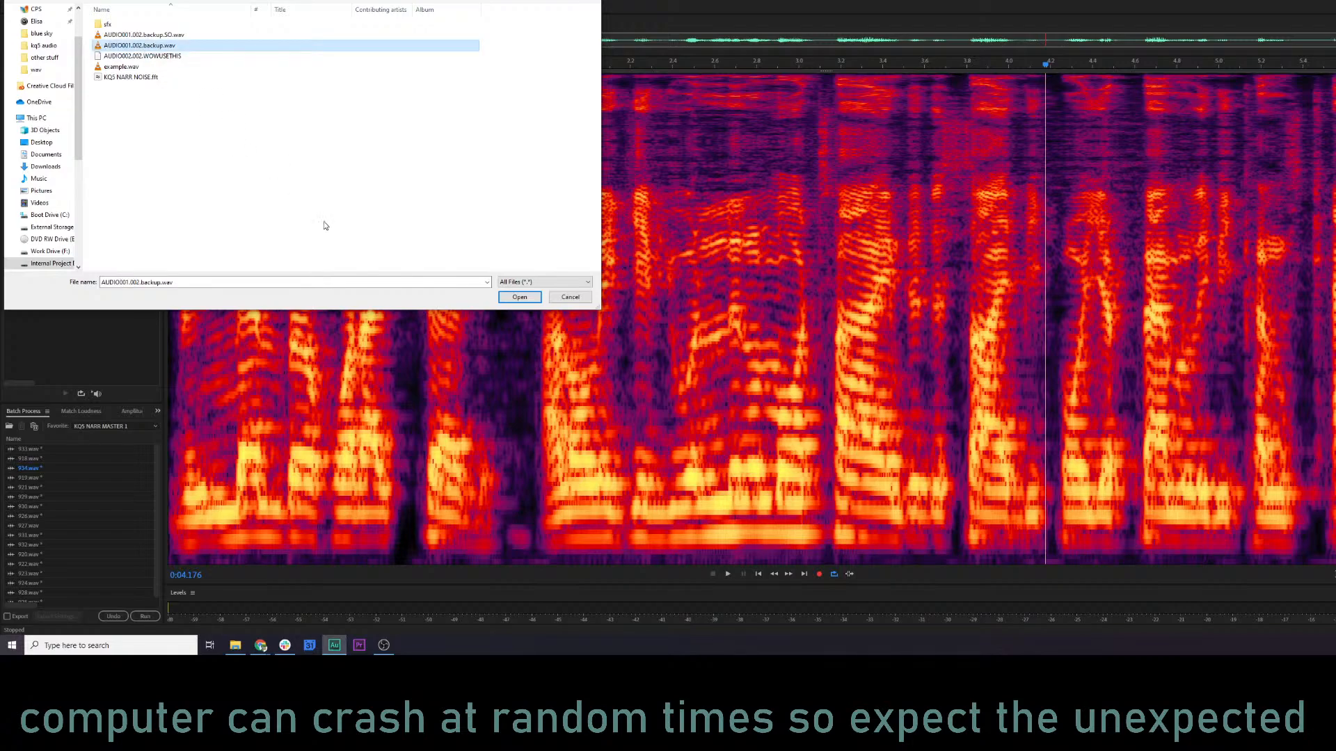
{"action": "left_click", "coordinate": [527, 299]}
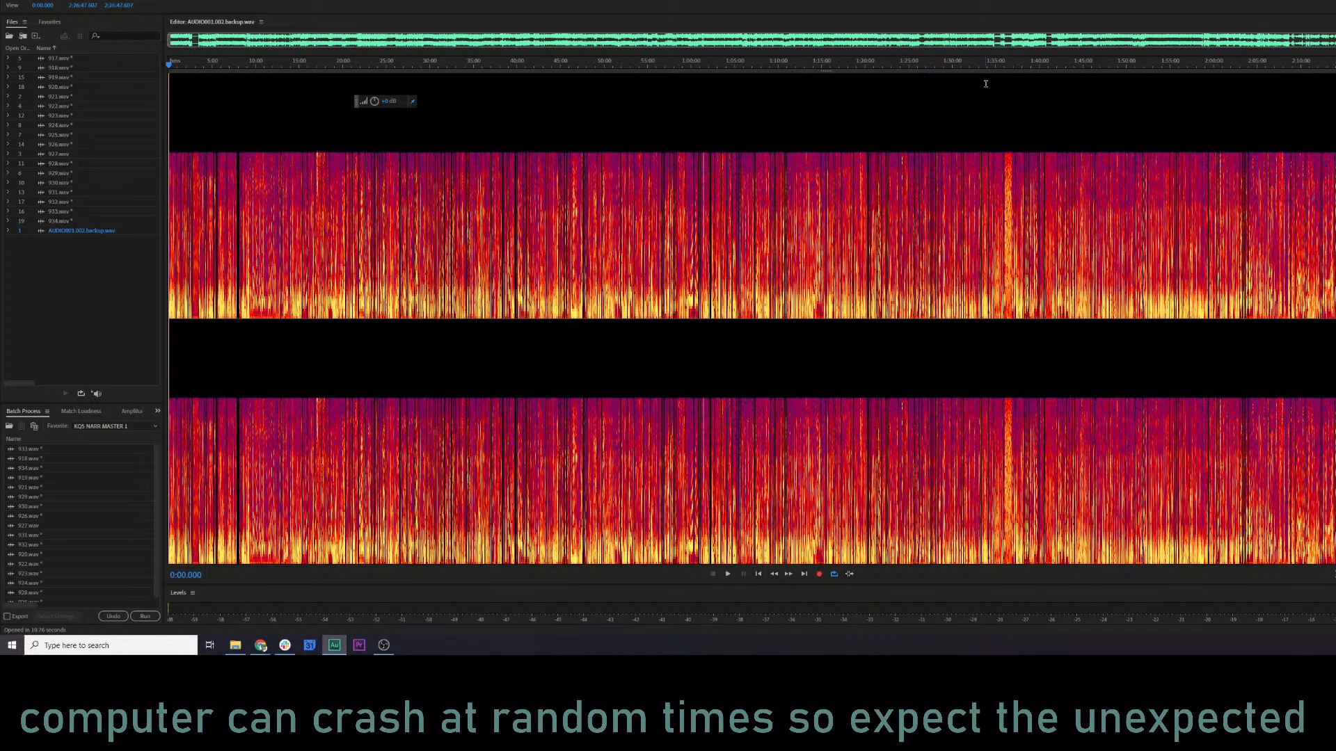
Sample the AUDIO001.002.backup.wav recording at about 1:32:33, 1:32:30 and 1:32:27.
{"action": "left_click", "coordinate": [976, 84]}
{"action": "scroll", "coordinate": [975, 88], "scroll_direction": "up", "scroll_amount": 5}
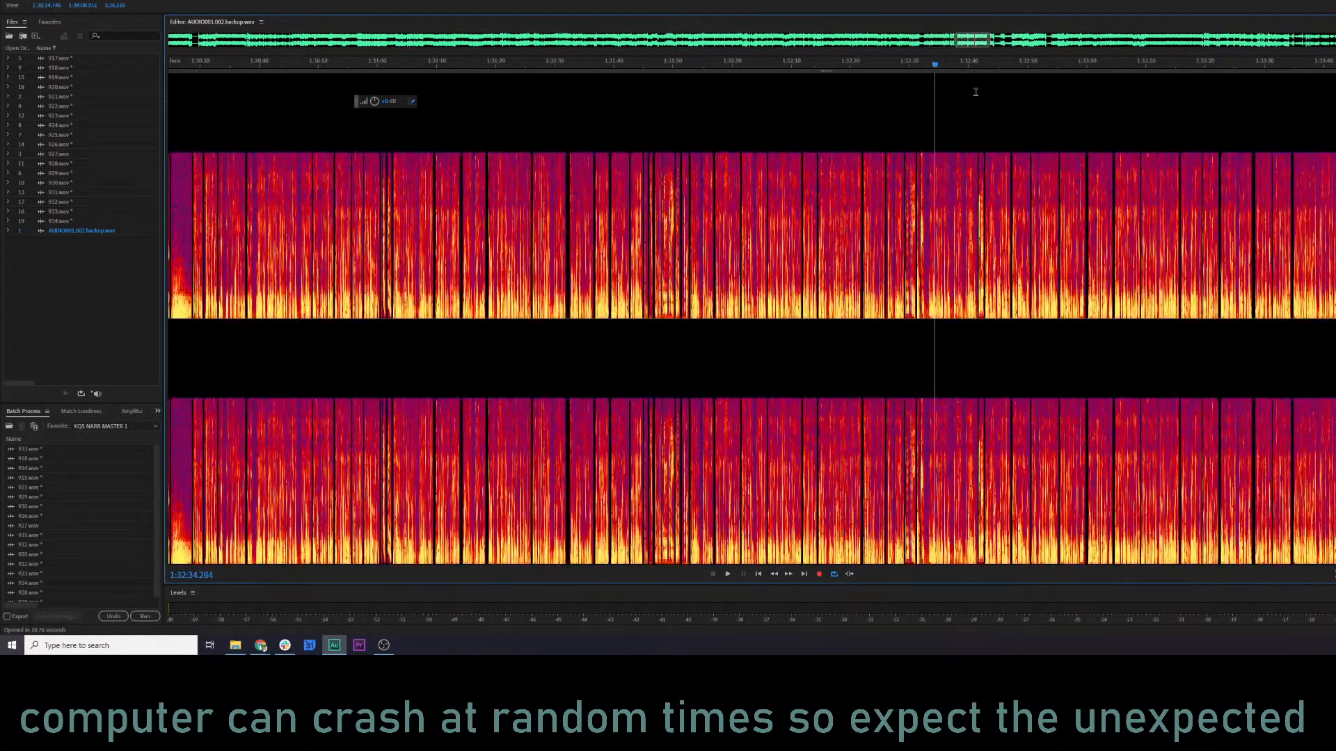
{"action": "key", "text": "space"}
{"action": "scroll", "coordinate": [939, 125], "scroll_direction": "up", "scroll_amount": 4}
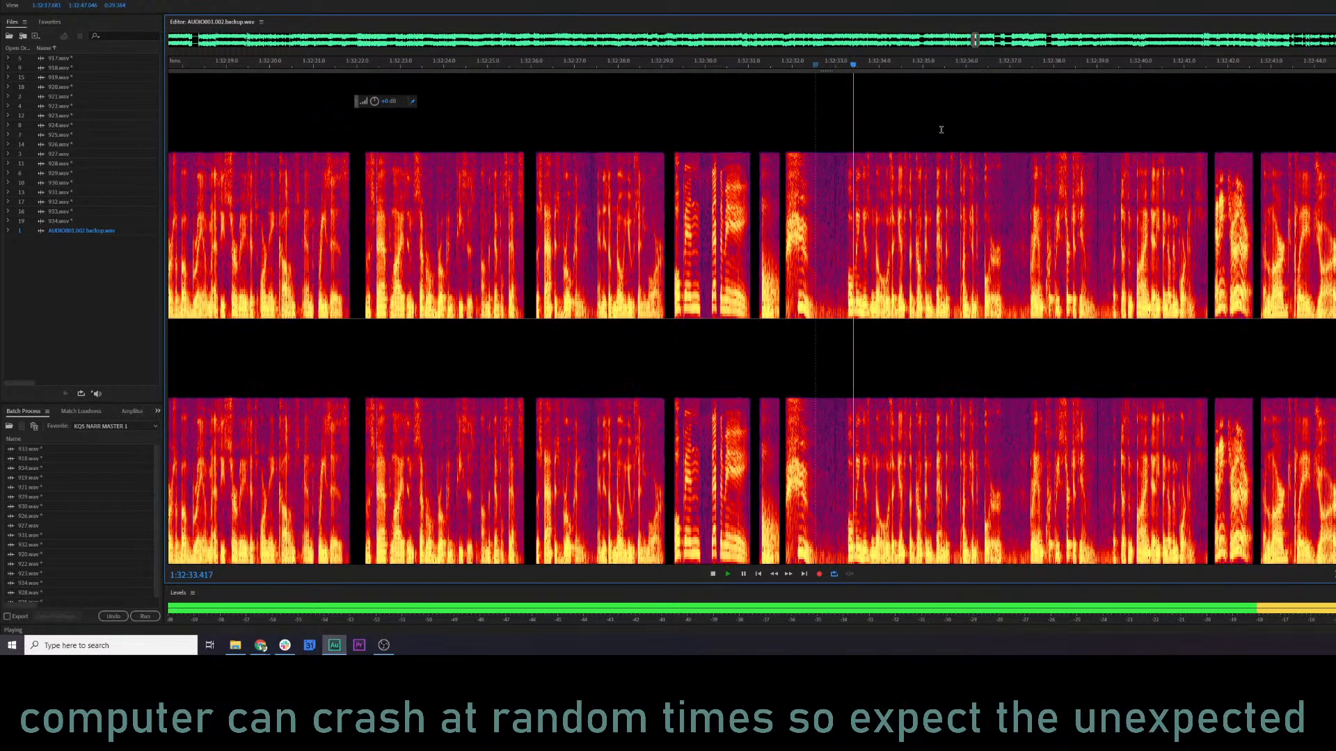
{"action": "scroll", "coordinate": [935, 148], "scroll_direction": "down", "scroll_amount": 2}
{"action": "left_click", "coordinate": [808, 69]}
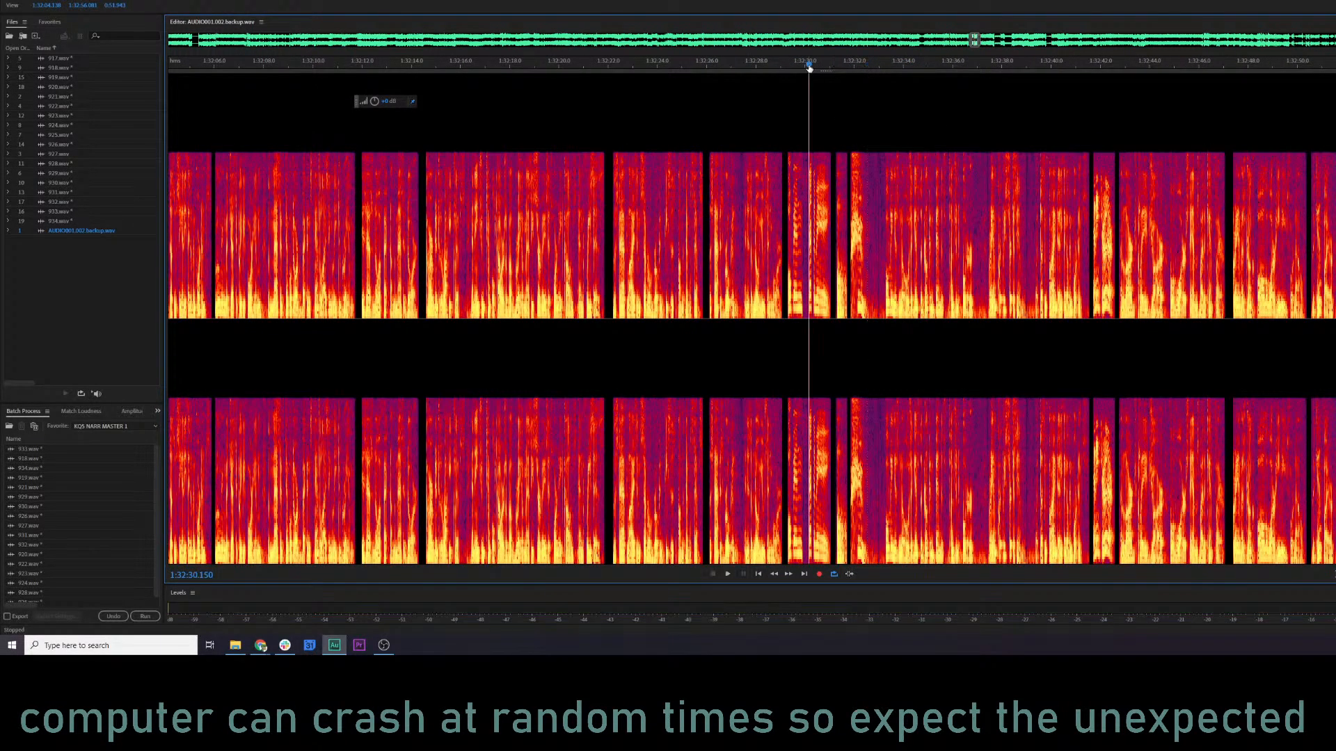
{"action": "left_click", "coordinate": [728, 70]}
{"action": "scroll", "coordinate": [871, 209], "scroll_direction": "down", "scroll_amount": 4}
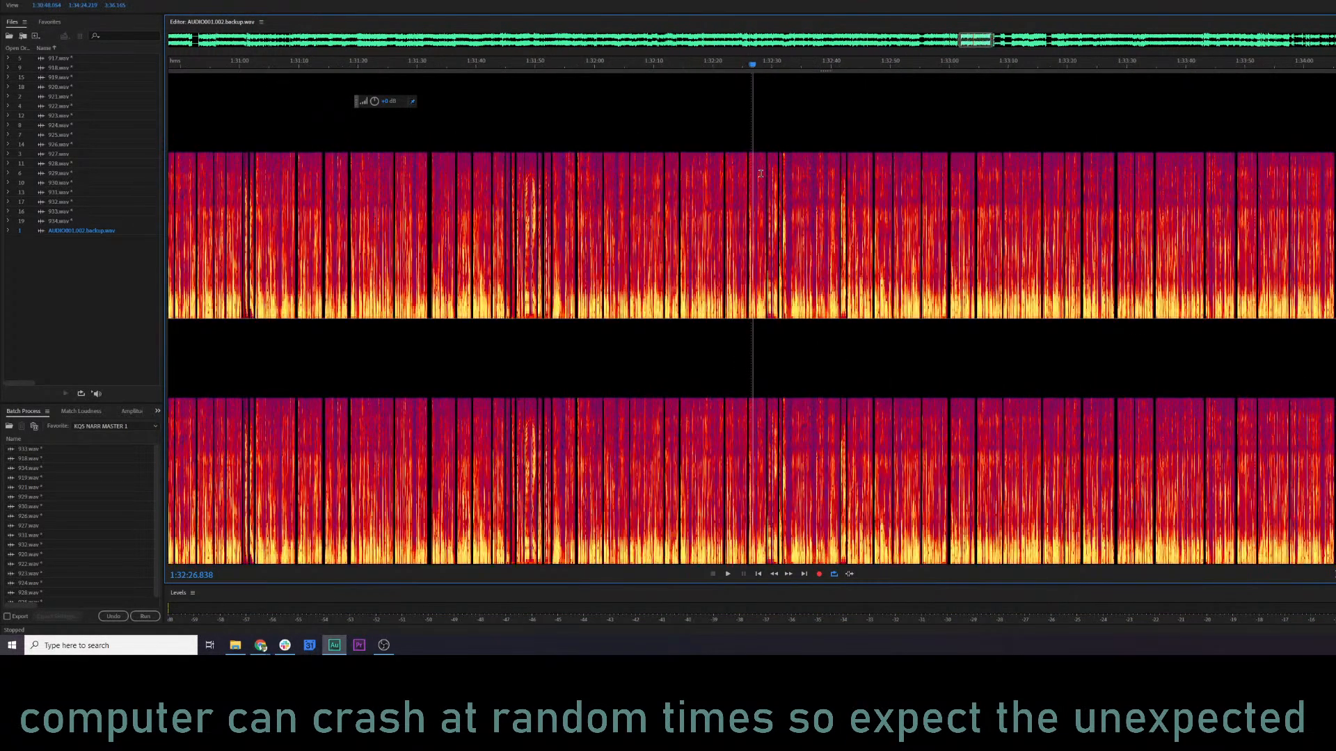
{"action": "key", "text": "space"}
{"action": "scroll", "coordinate": [870, 209], "scroll_direction": "down", "scroll_amount": 3}
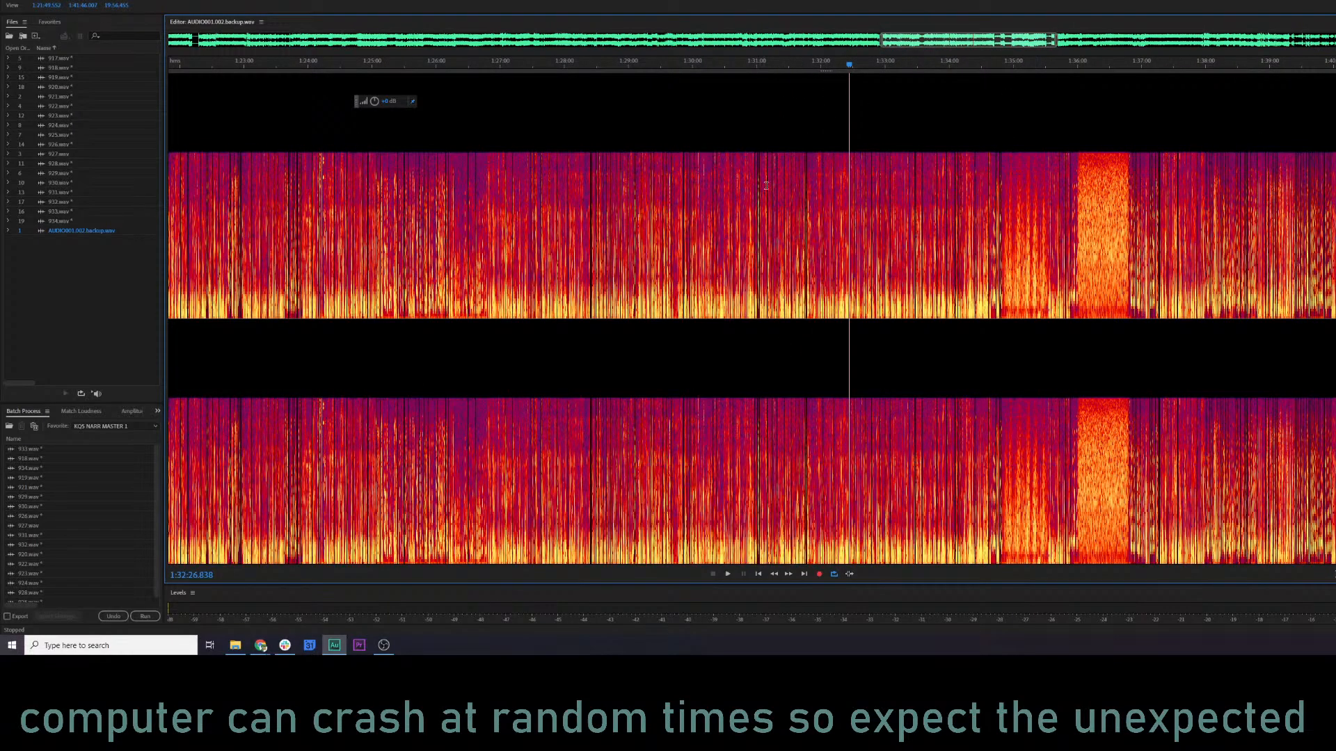
Go back and sample progressively earlier spots at about 1:25:28, 1:24:20, 1:21:31 and 1:20:08.
{"action": "left_click_drag", "start_coordinate": [545, 201], "coordinate": [952, 189]}
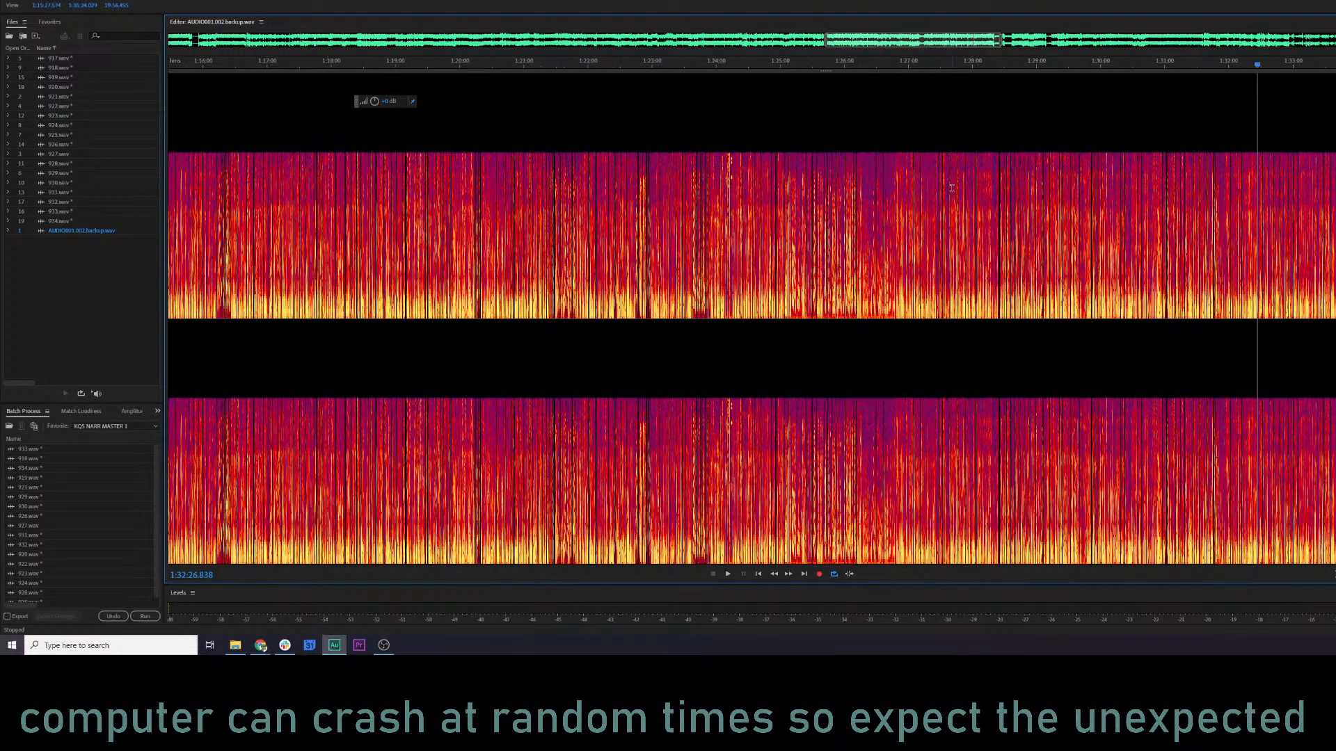
{"action": "left_click", "coordinate": [807, 72]}
{"action": "key", "text": "space"}
{"action": "scroll", "coordinate": [807, 72], "scroll_direction": "up", "scroll_amount": 3}
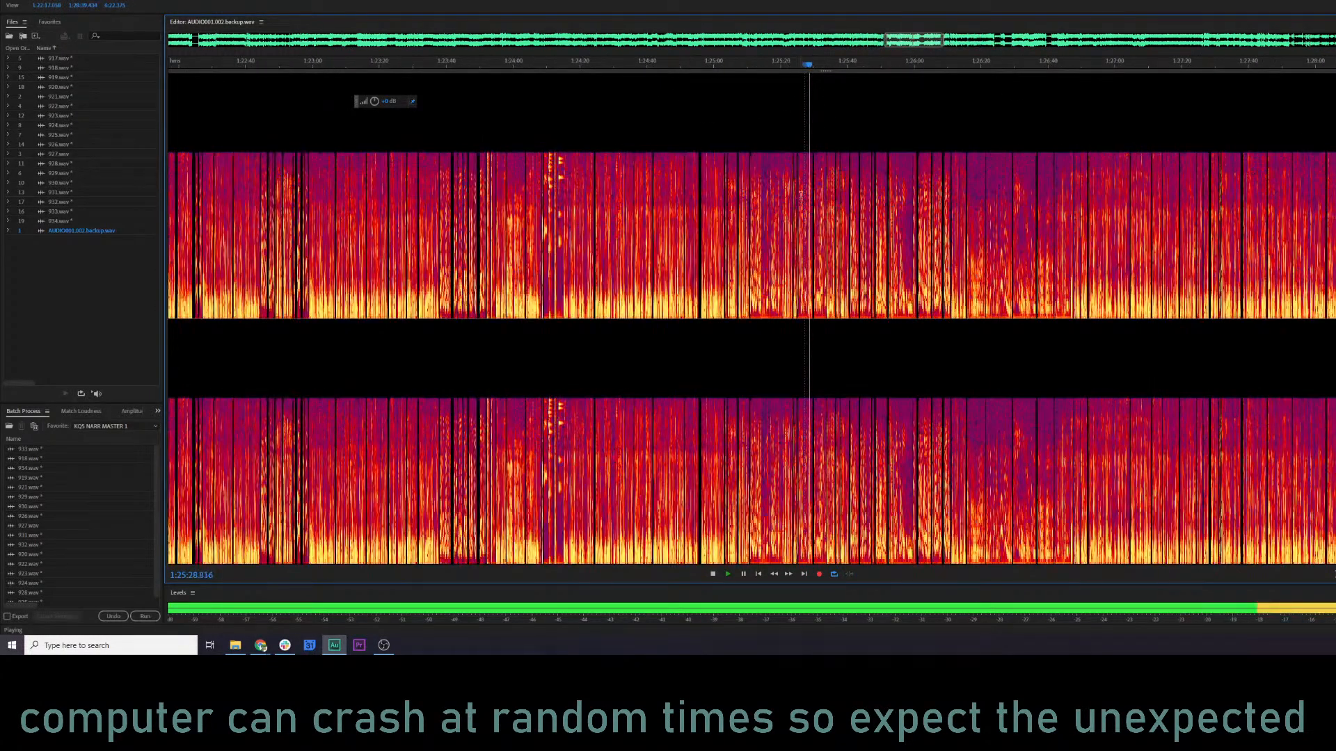
{"action": "left_click", "coordinate": [579, 65]}
{"action": "left_click_drag", "start_coordinate": [653, 196], "coordinate": [1153, 157]}
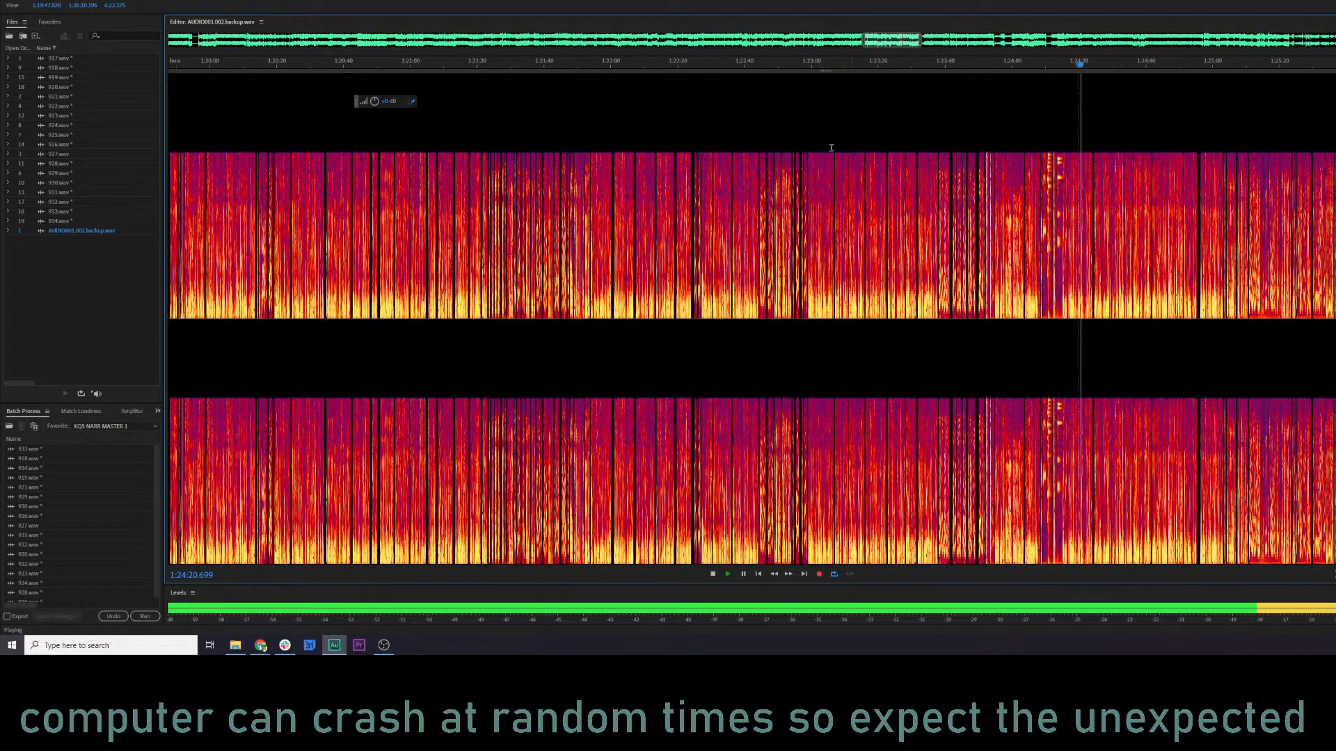
{"action": "left_click", "coordinate": [513, 66]}
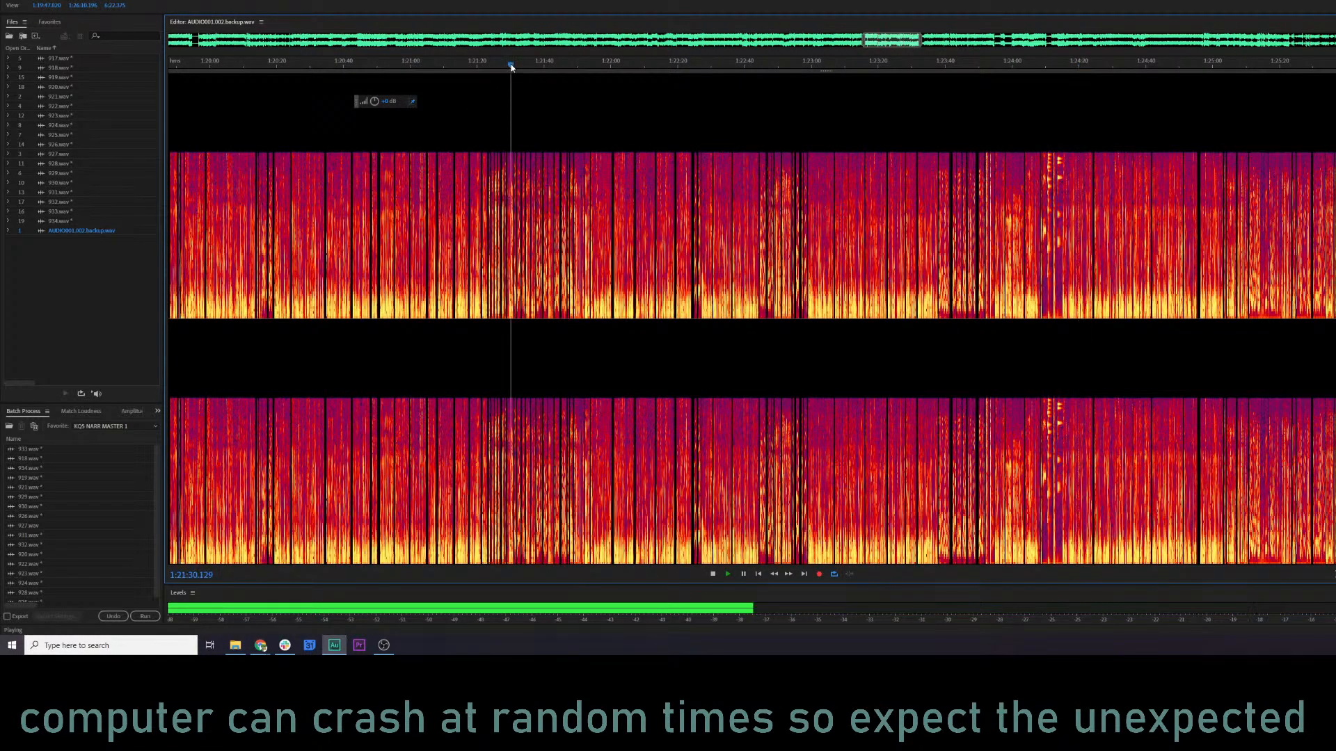
{"action": "left_click", "coordinate": [237, 72]}
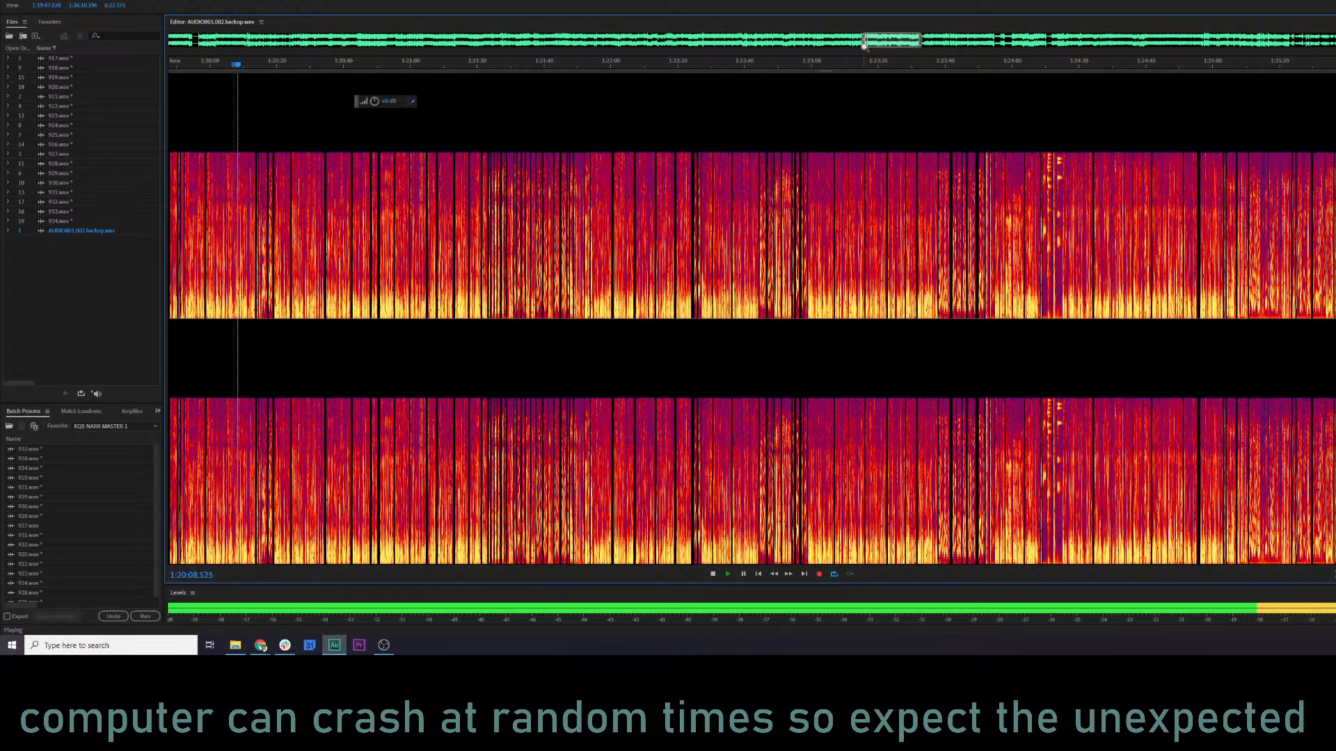
Widen the visible range toward earlier material and sample the recording at about 1:01:46 and 57:34.
{"action": "left_click_drag", "start_coordinate": [865, 44], "coordinate": [477, 43]}
{"action": "left_click", "coordinate": [831, 66]}
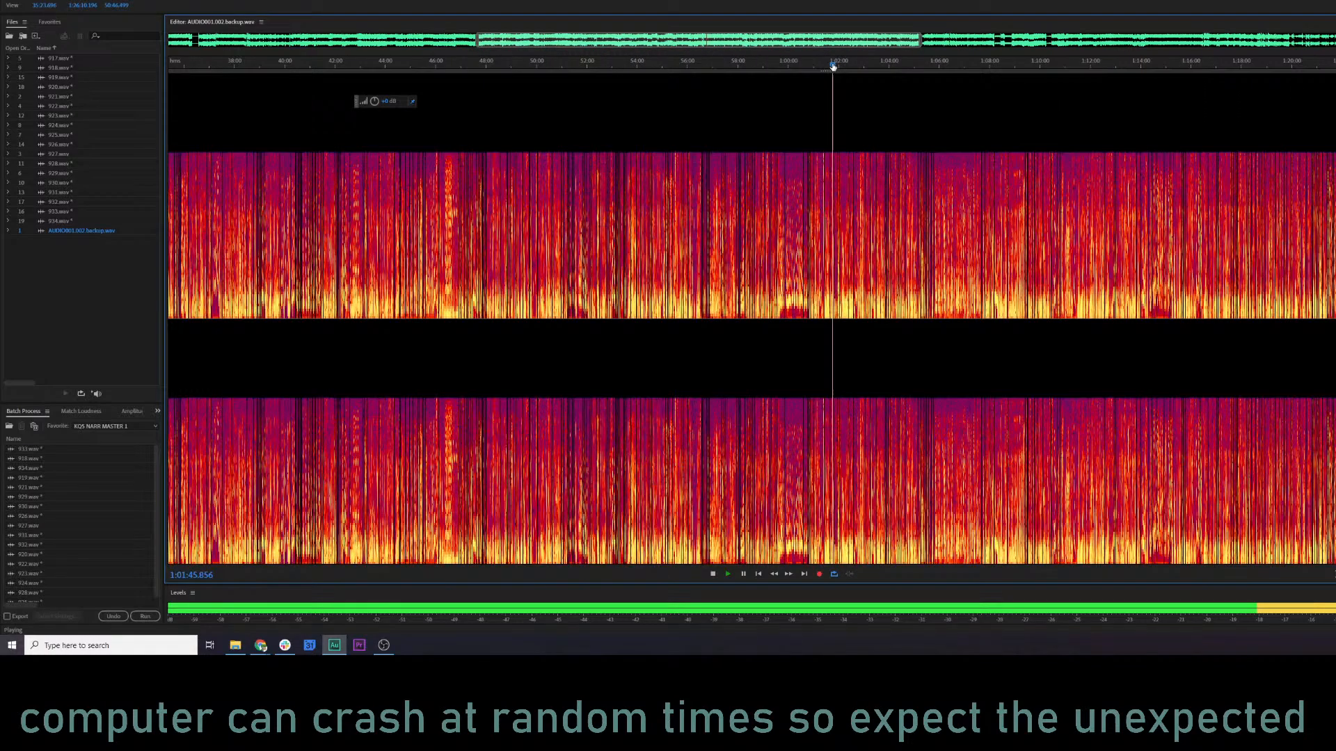
{"action": "left_click", "coordinate": [726, 66]}
{"action": "scroll", "coordinate": [672, 126], "scroll_direction": "up", "scroll_amount": 9}
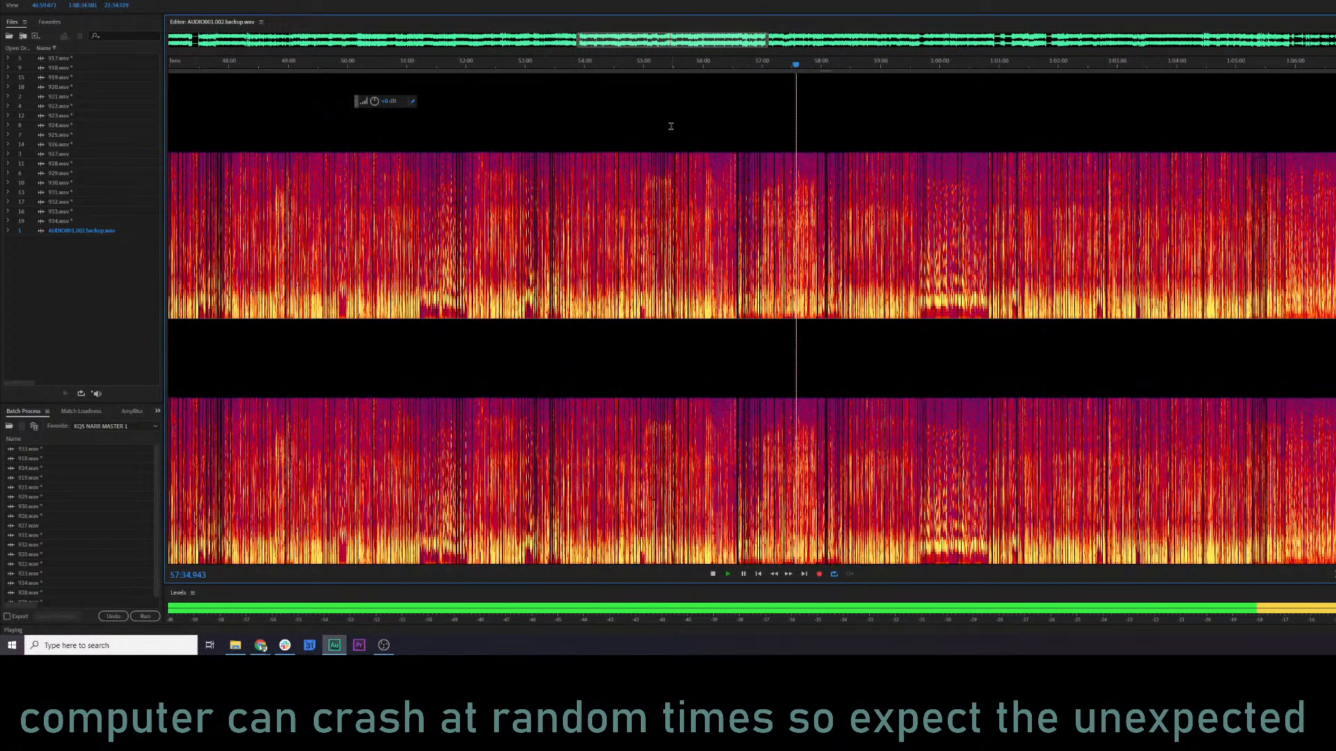
Play short samples of the individual lines at about 57:21 and 57:12.
{"action": "left_click", "coordinate": [975, 66]}
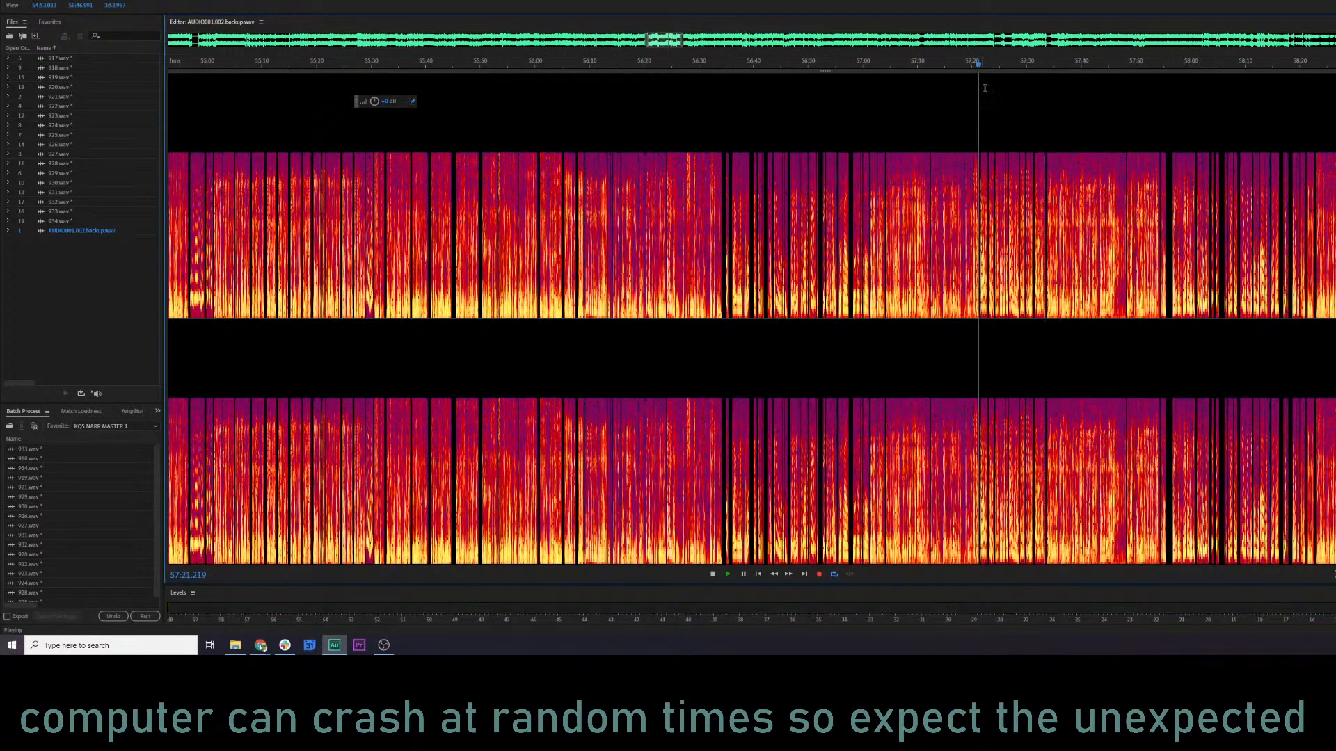
{"action": "scroll", "coordinate": [1008, 164], "scroll_direction": "up", "scroll_amount": 5}
{"action": "key", "text": "space"}
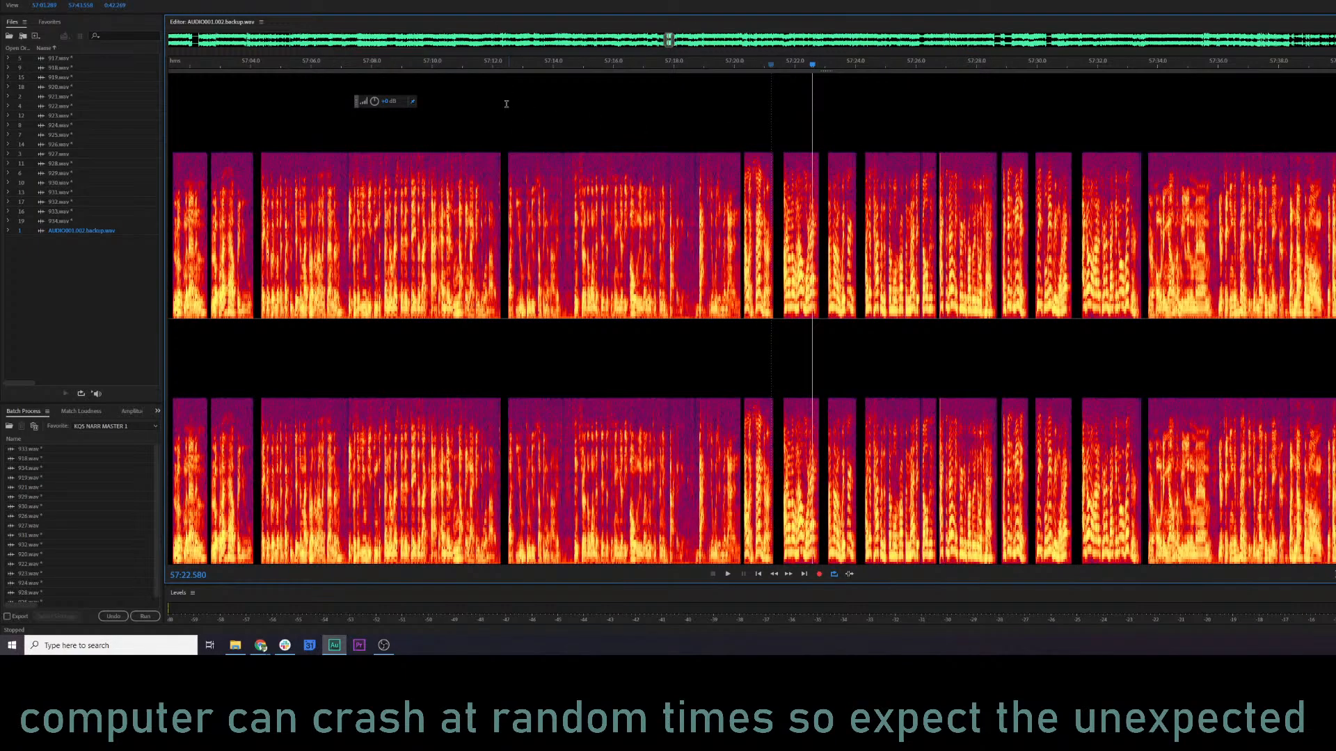
{"action": "left_click", "coordinate": [513, 69]}
{"action": "key", "text": "space"}
{"action": "scroll", "coordinate": [640, 170], "scroll_direction": "left", "scroll_amount": 4}
{"action": "key", "text": "space"}
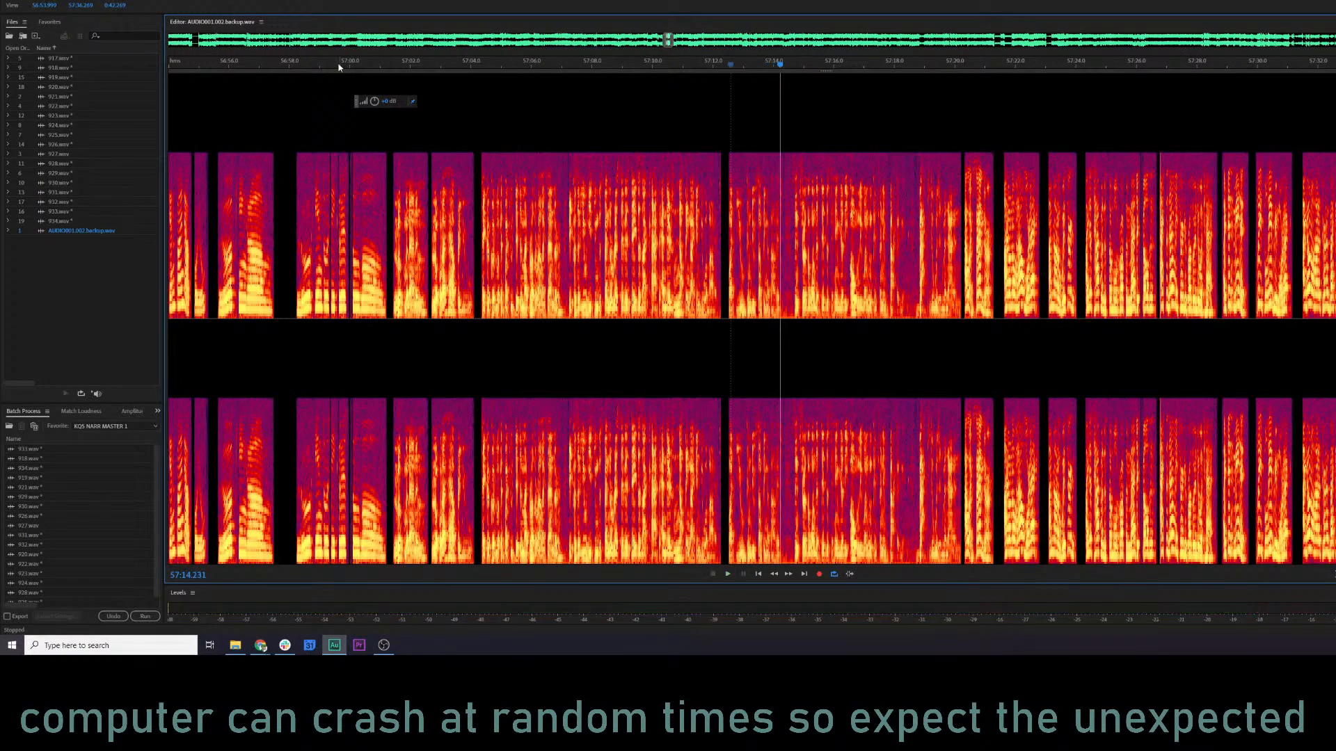
Sample the backup recording at about 56:58, 57:03 and 57:01.
{"action": "left_click", "coordinate": [291, 66]}
{"action": "key", "text": "space"}
{"action": "scroll", "coordinate": [558, 83], "scroll_direction": "left", "scroll_amount": 2}
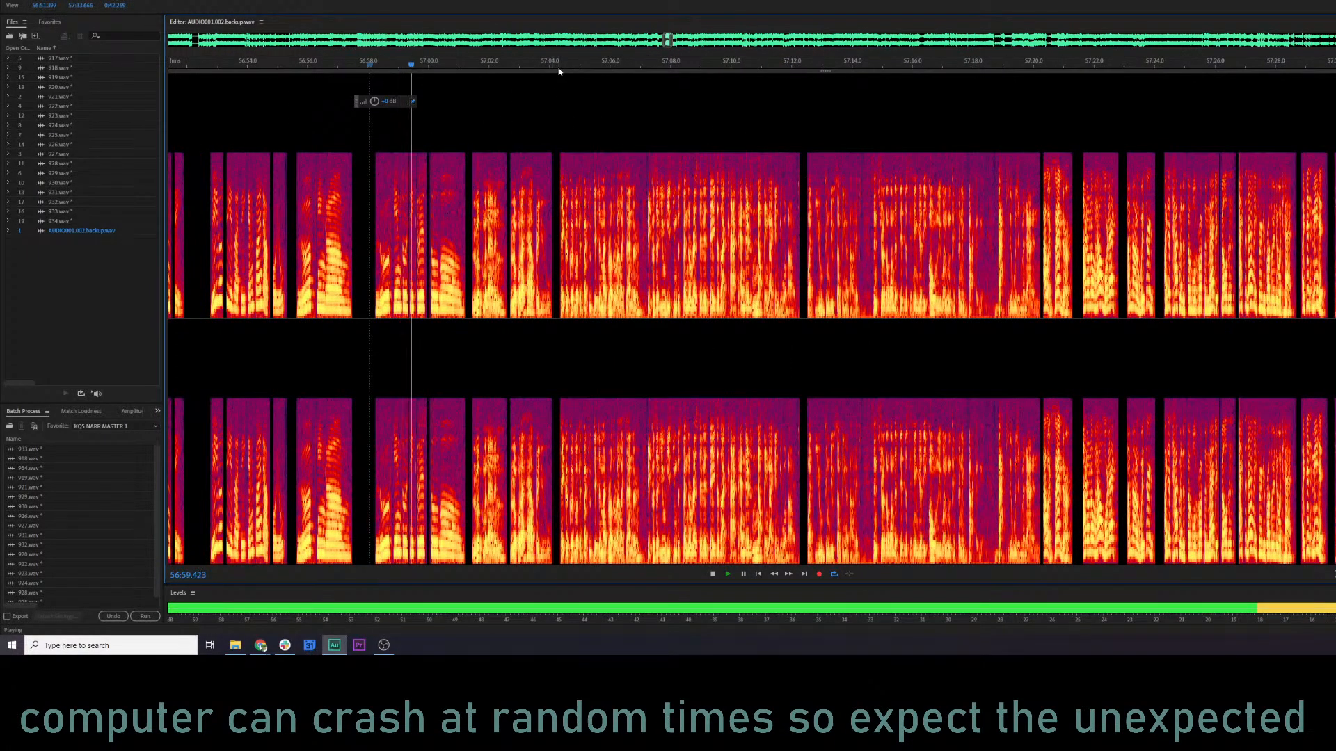
{"action": "left_click", "coordinate": [512, 66]}
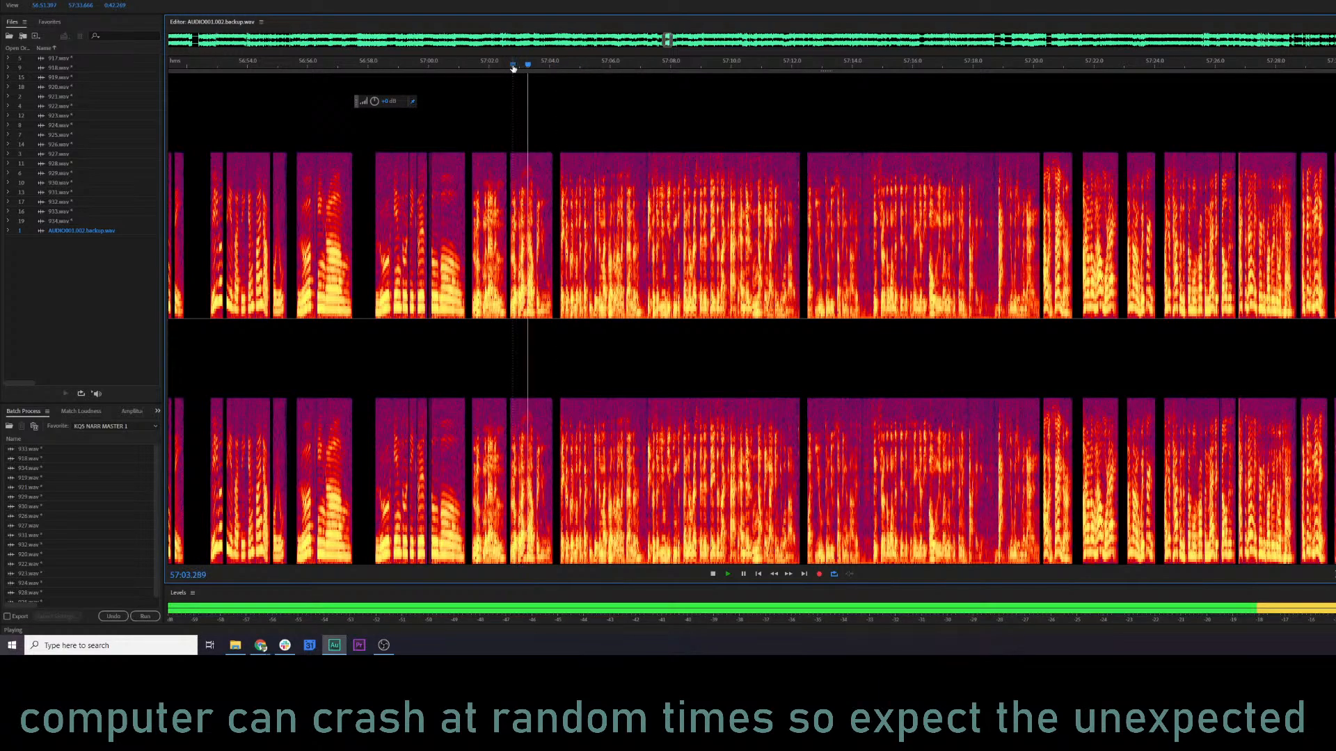
{"action": "left_click", "coordinate": [471, 66]}
{"action": "scroll", "coordinate": [494, 200], "scroll_direction": "up", "scroll_amount": 4}
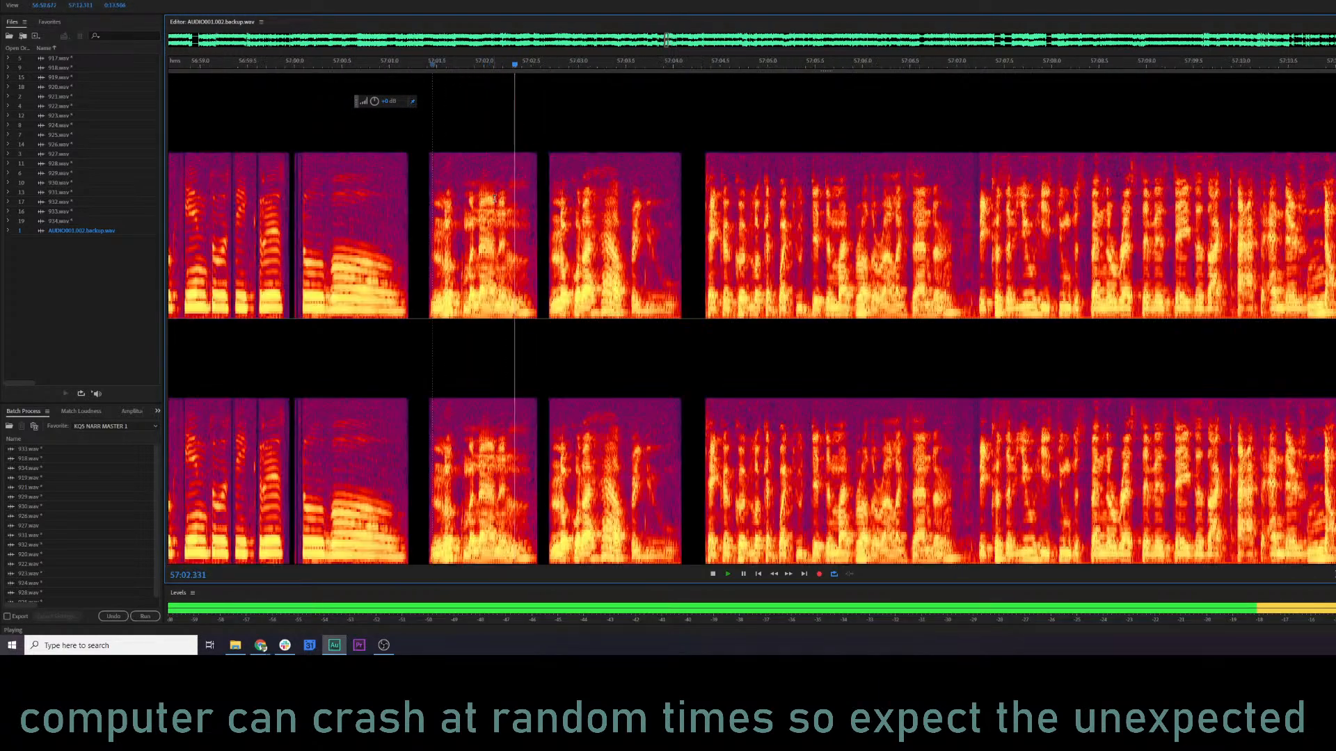
{"action": "key", "text": "space"}
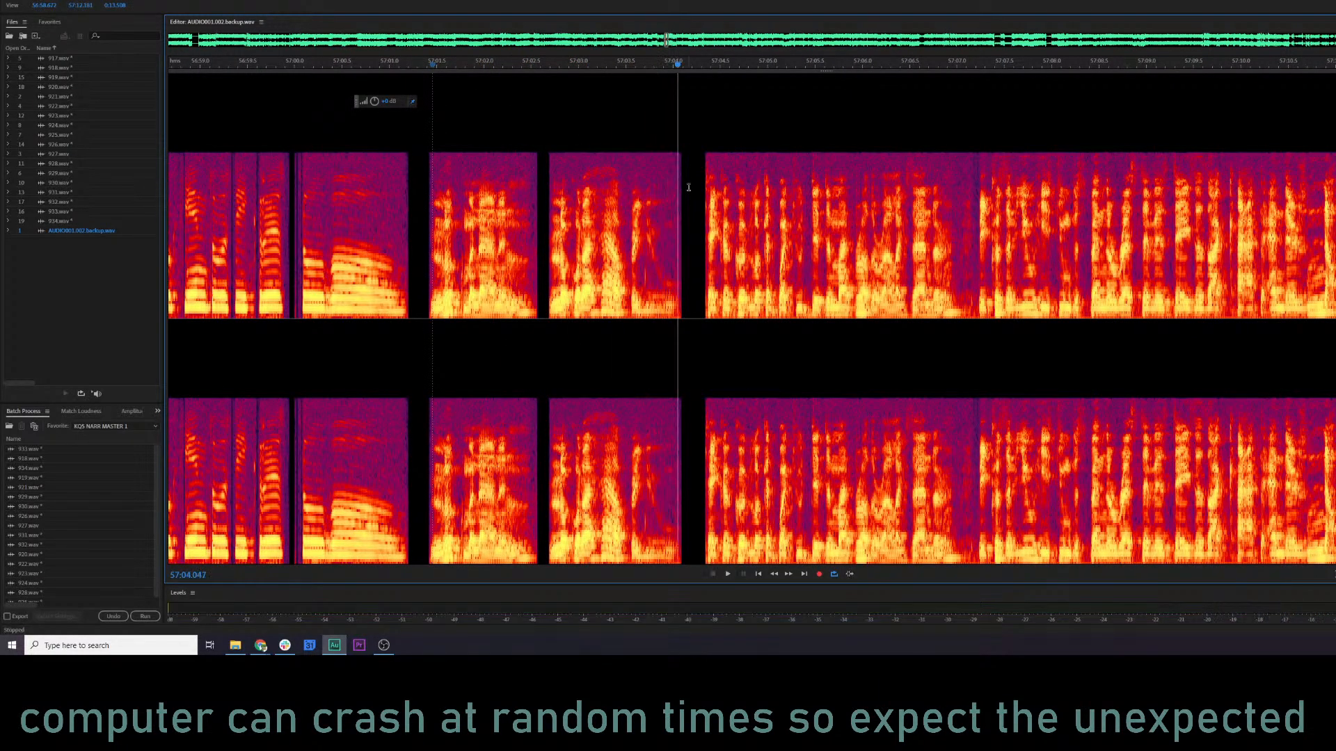
Select the two short phrases from about 57:01.4 to 57:04.1 in the backup recording and copy them to a new file.
{"action": "left_click", "coordinate": [689, 186]}
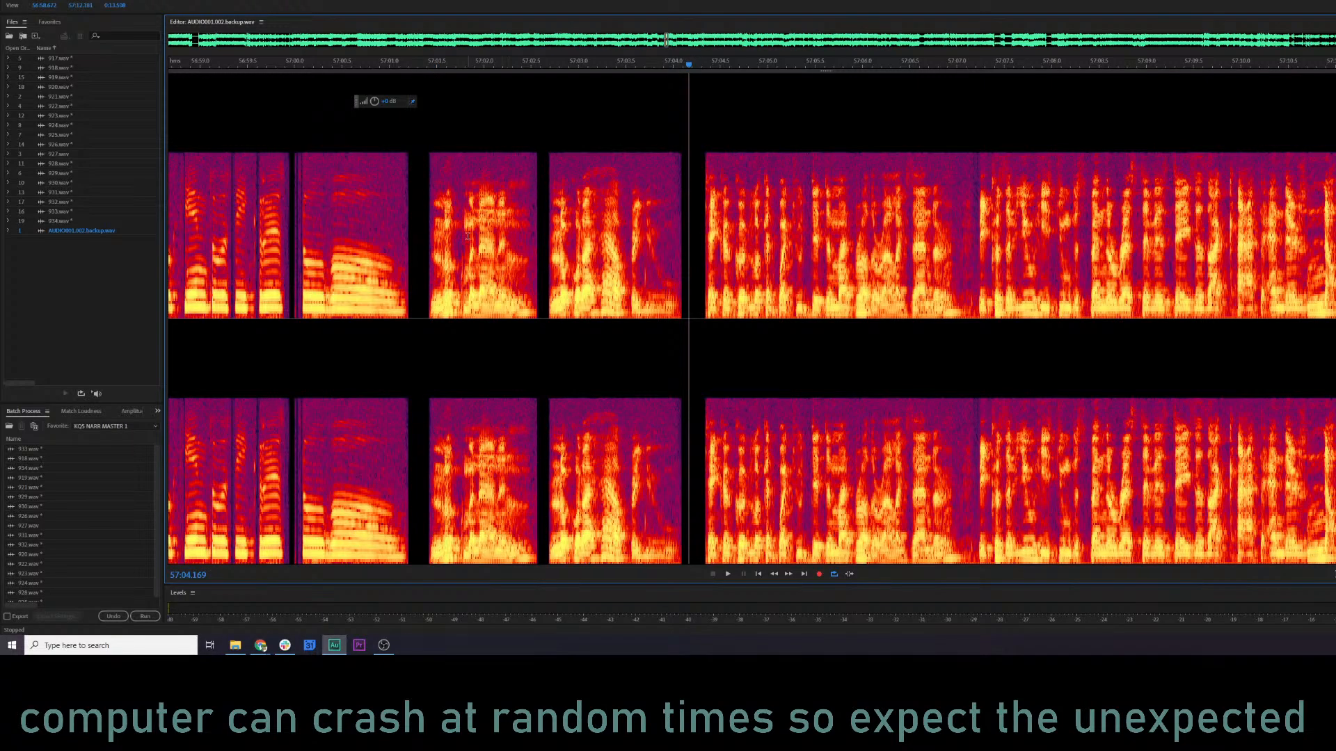
{"action": "scroll", "coordinate": [468, 237], "scroll_direction": "up", "scroll_amount": 2}
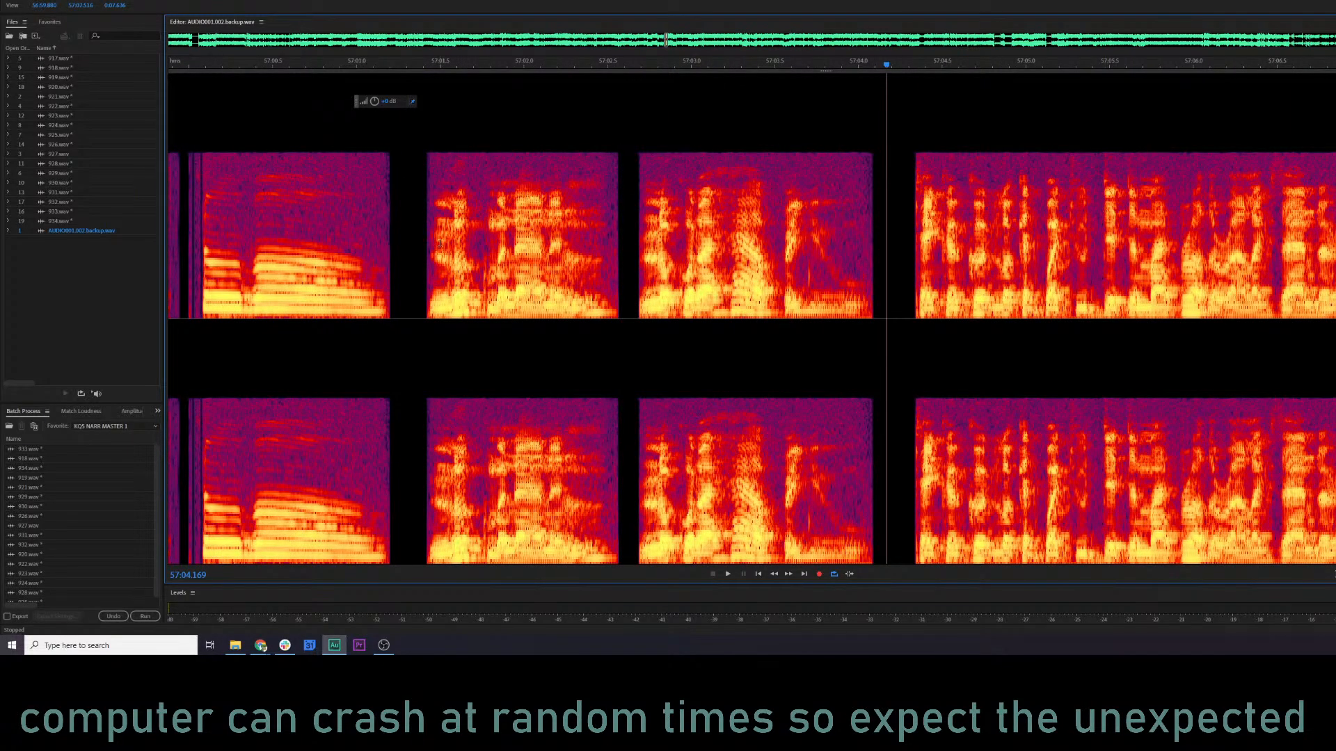
{"action": "left_click_drag", "start_coordinate": [425, 207], "coordinate": [876, 219]}
{"action": "right_click", "coordinate": [706, 210]}
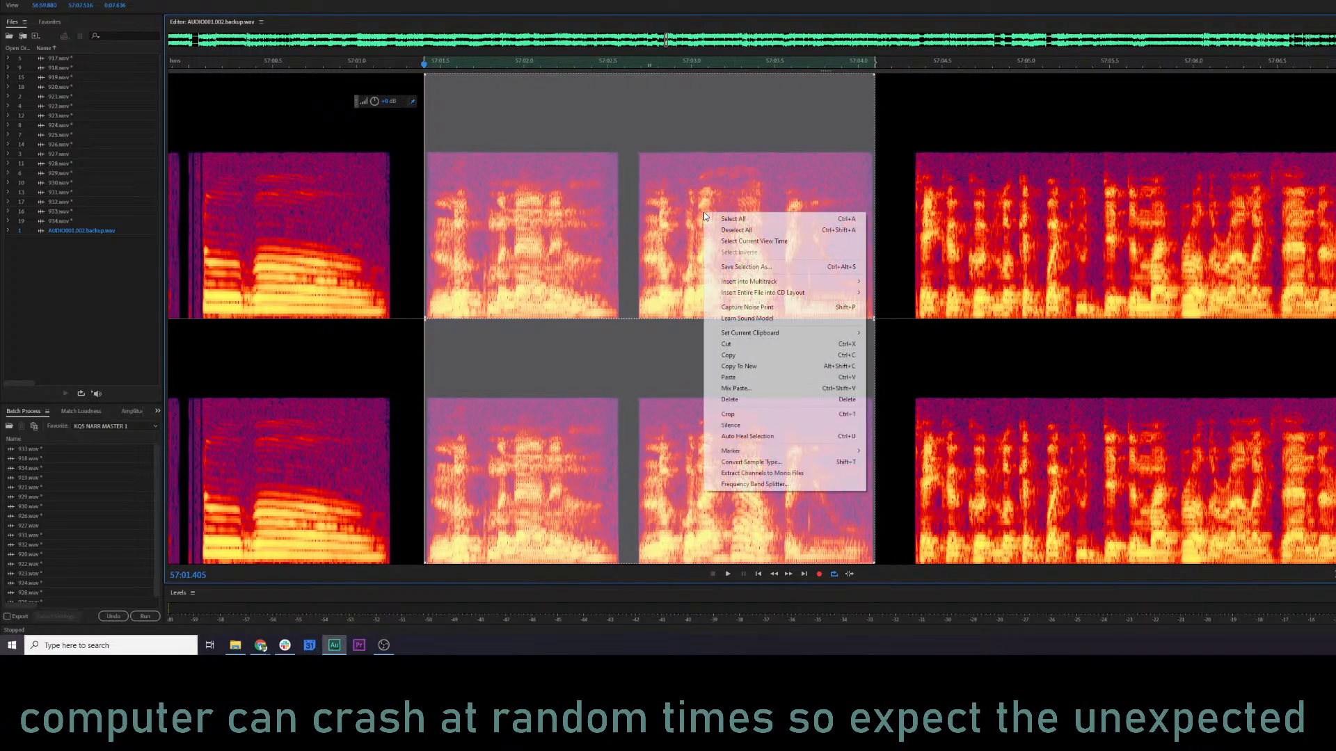
{"action": "left_click", "coordinate": [768, 369]}
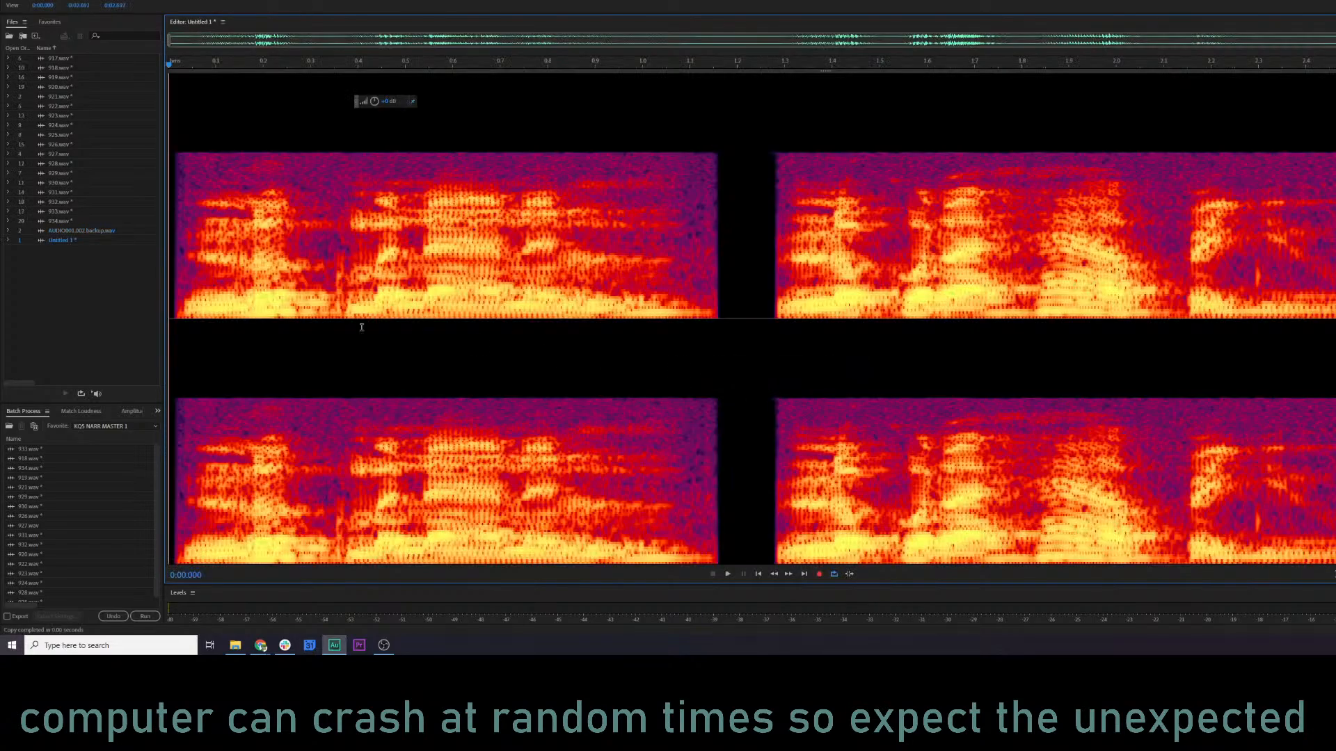
Close AUDIO001.002.backup.wav and keep the newly extracted clip open.
{"action": "left_click", "coordinate": [119, 234]}
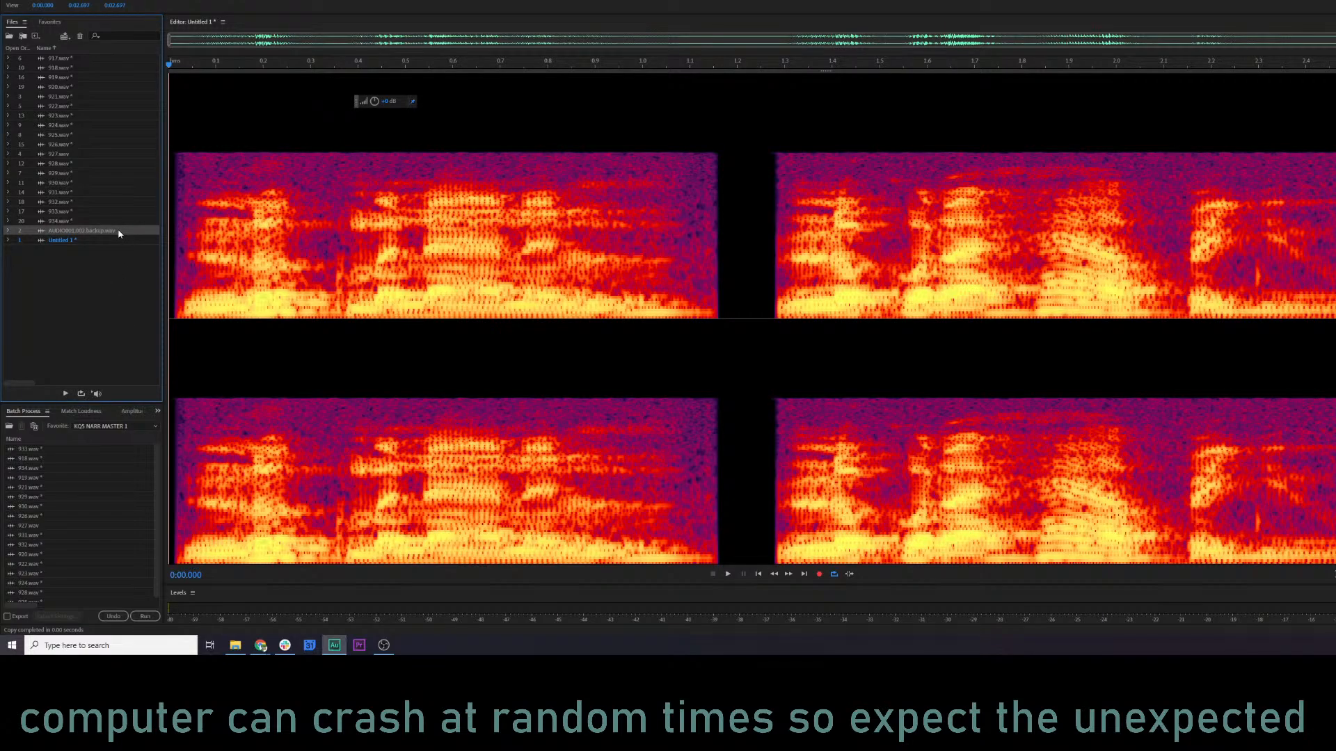
{"action": "key", "text": "Delete"}
{"action": "left_click", "coordinate": [75, 232]}
Compare 926.wav, 927.wav and the newly extracted untitled clip by playing a short stretch of each.
{"action": "left_click", "coordinate": [69, 144]}
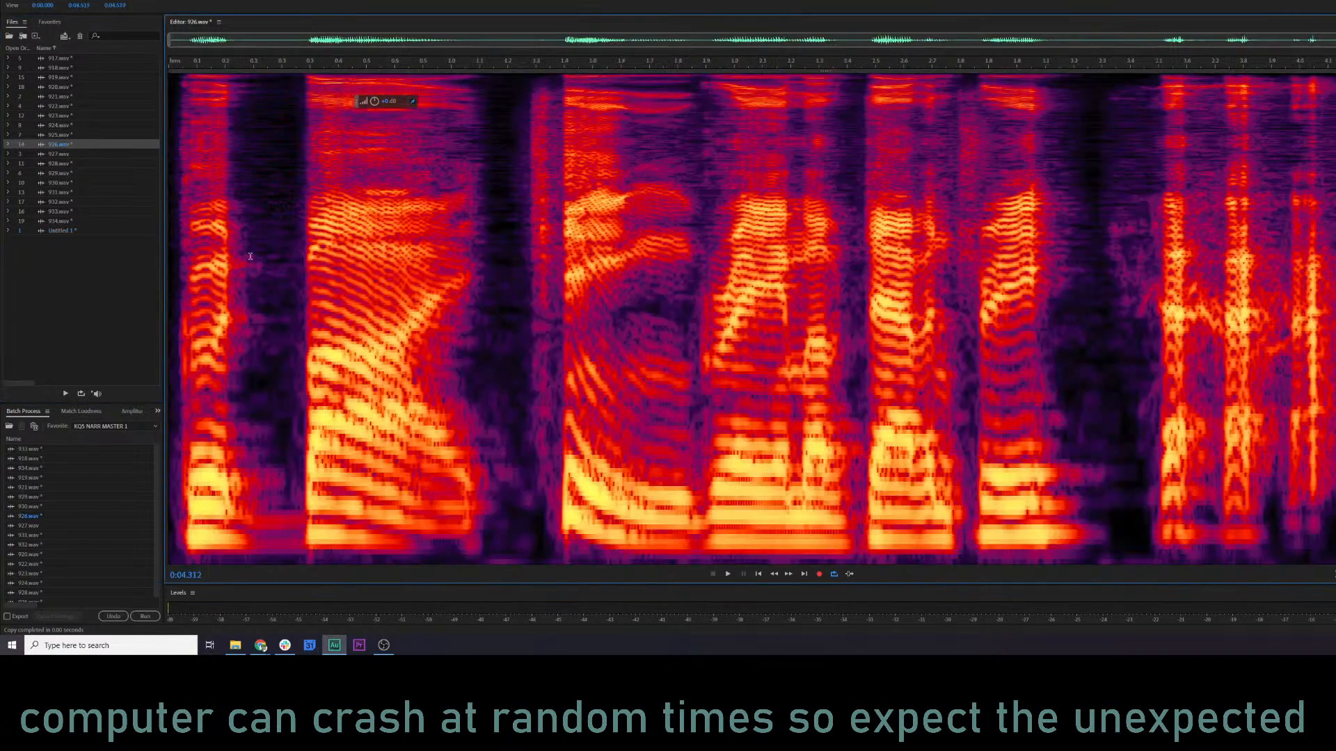
{"action": "key", "text": "space"}
{"action": "key", "text": "space"}
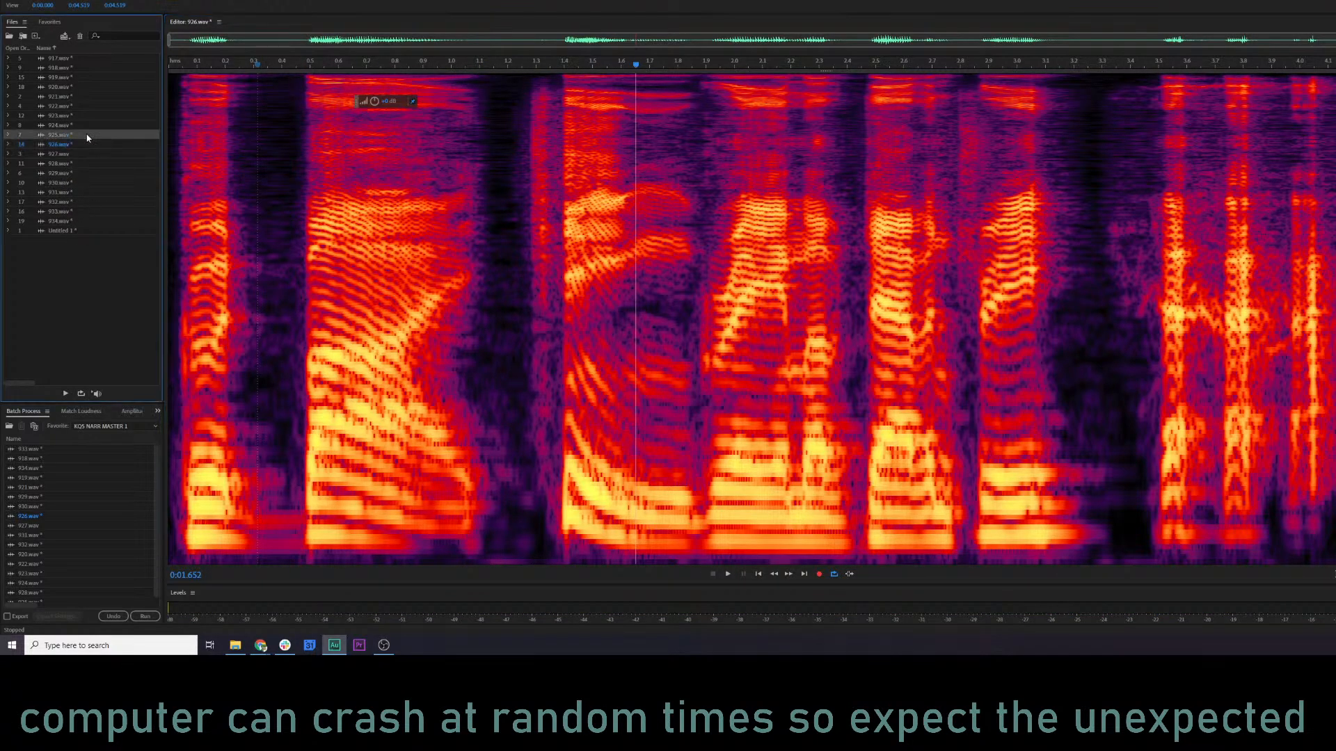
{"action": "left_click", "coordinate": [76, 153]}
{"action": "key", "text": "space"}
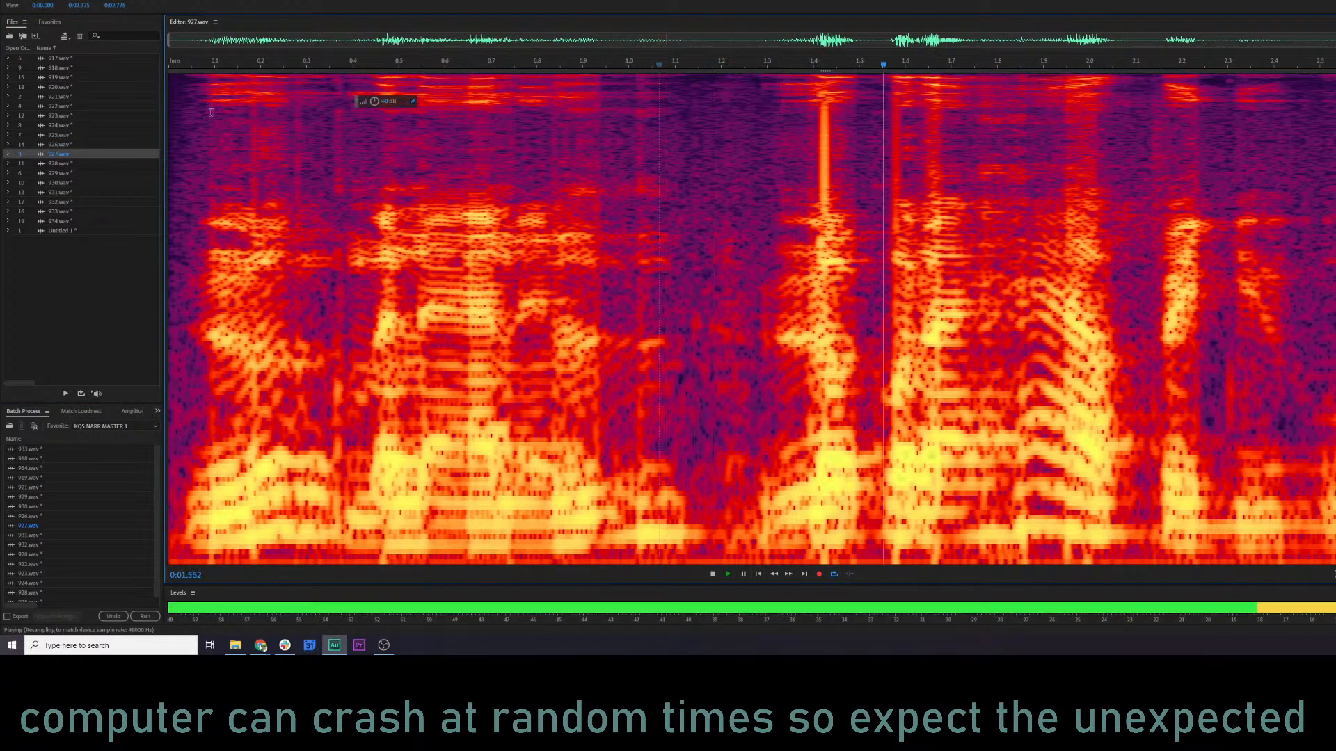
{"action": "left_click", "coordinate": [184, 66]}
{"action": "key", "text": "space"}
{"action": "left_click", "coordinate": [66, 230]}
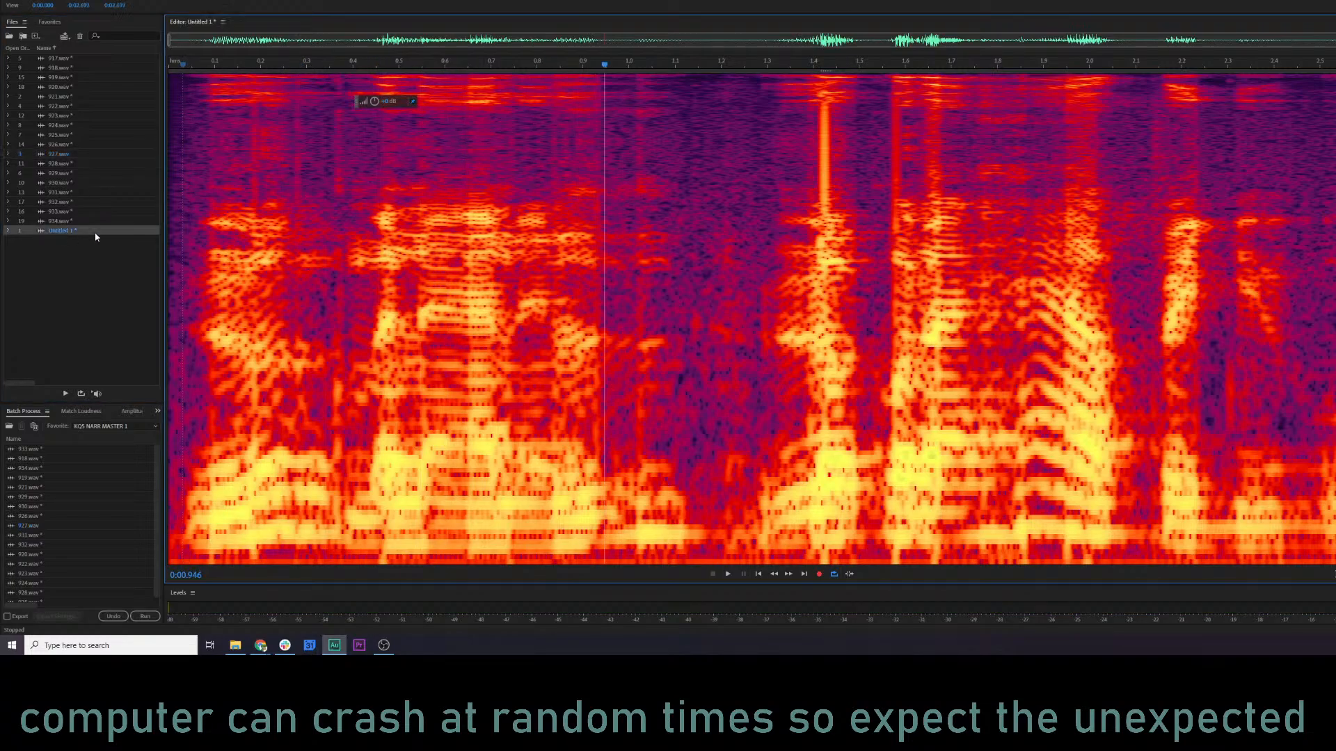
{"action": "key", "text": "space"}
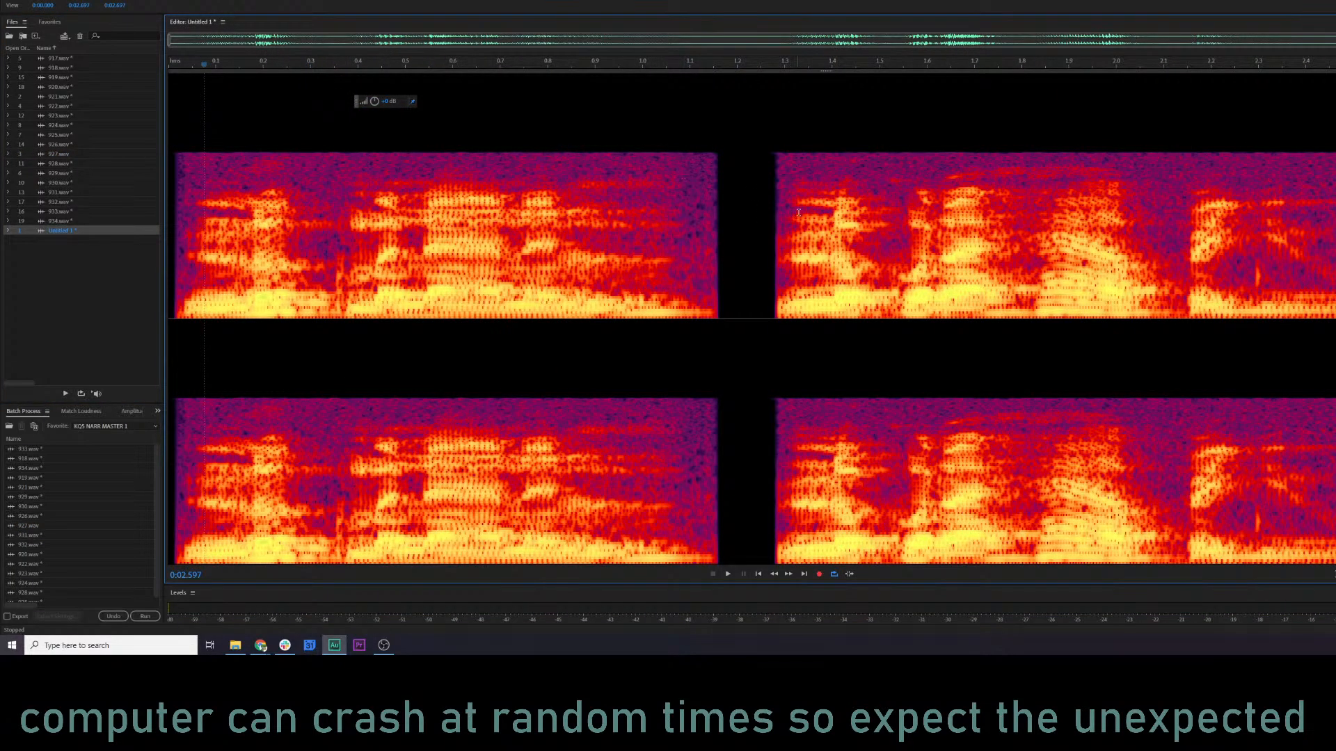
Try to apply the KQ5 NARR MASTER 1 favorite to the extracted untitled clip.
{"action": "left_click", "coordinate": [127, 0]}
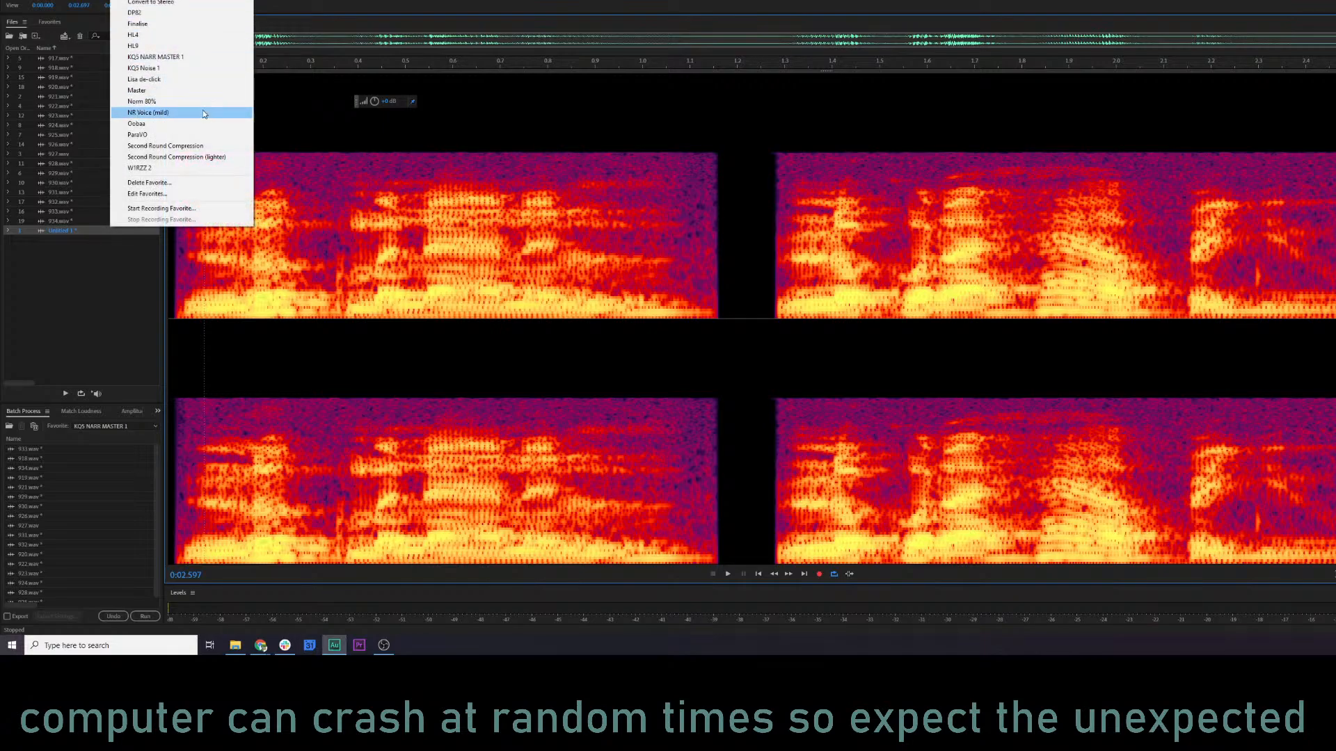
{"action": "left_click", "coordinate": [195, 60]}
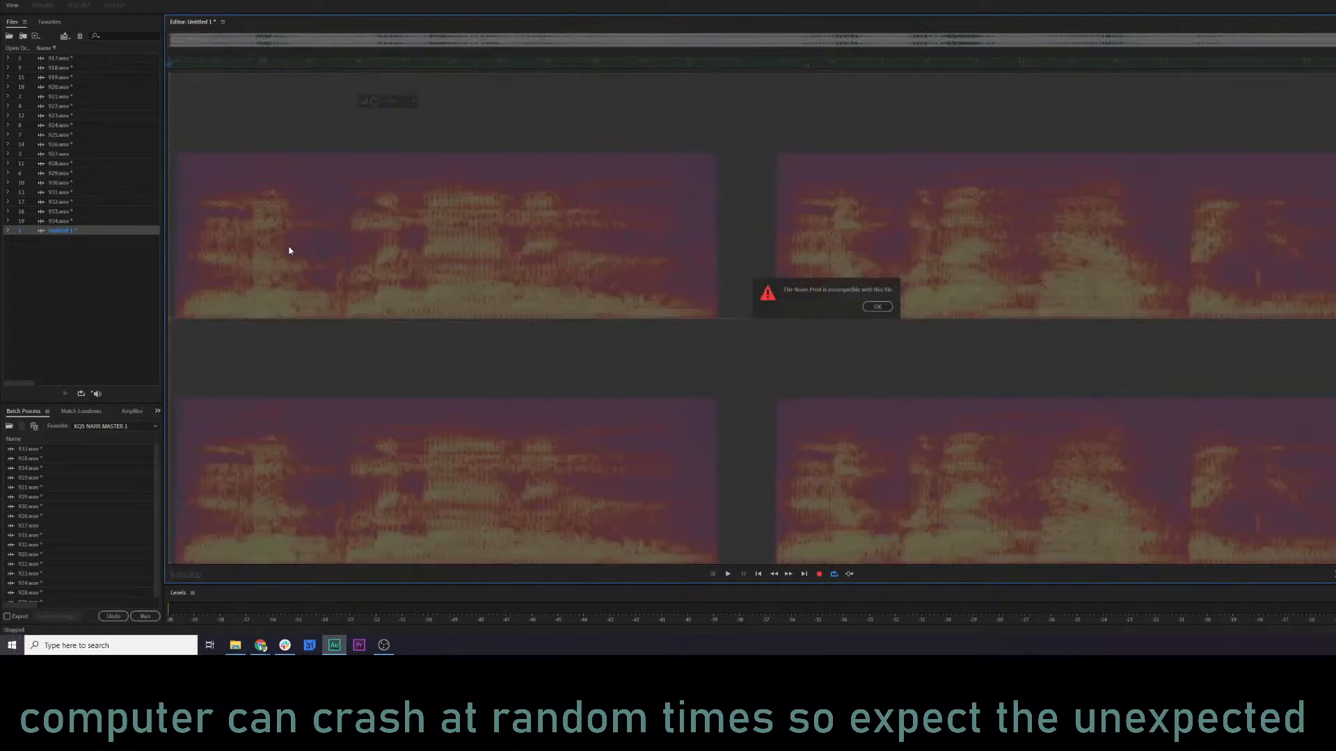
{"action": "left_click", "coordinate": [873, 307]}
{"action": "left_click", "coordinate": [180, 187]}
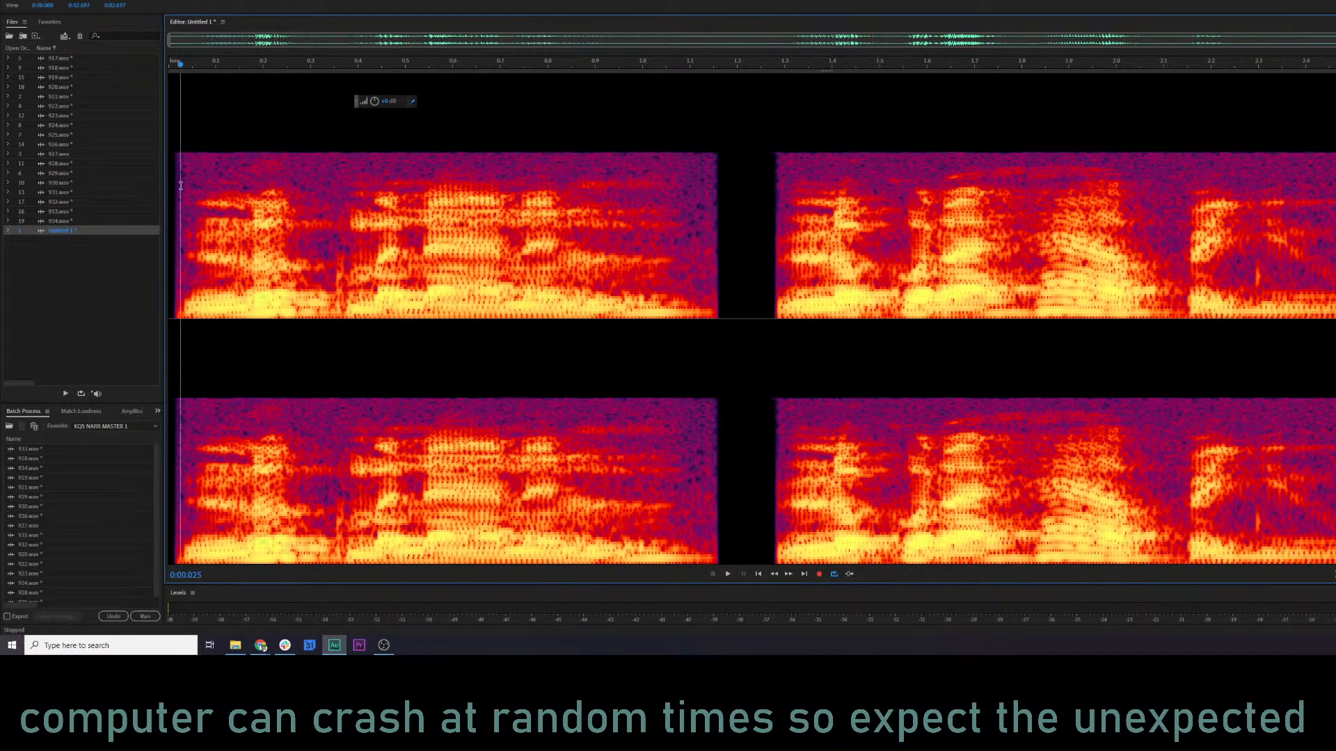
{"action": "scroll", "coordinate": [180, 188], "scroll_direction": "up", "scroll_amount": 2}
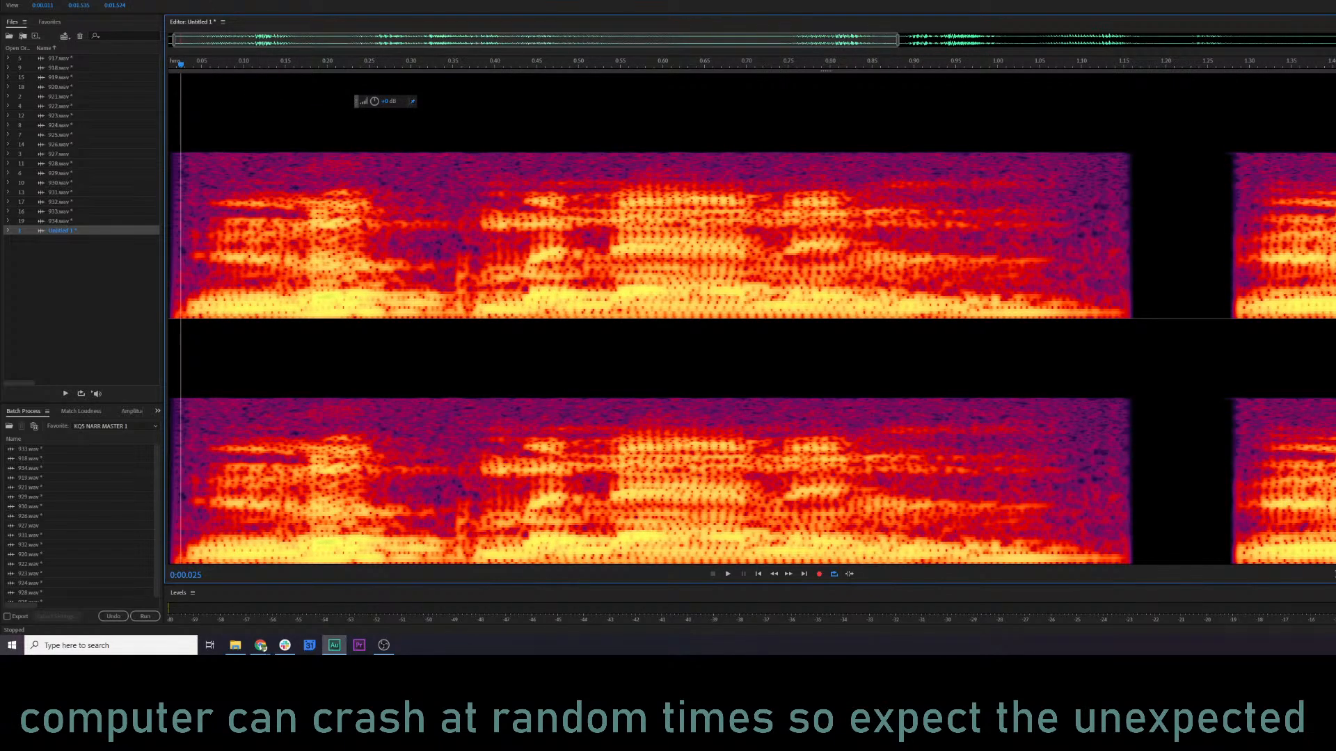
{"action": "left_click", "coordinate": [121, 1]}
{"action": "left_click", "coordinate": [194, 57]}
{"action": "left_click", "coordinate": [122, 1]}
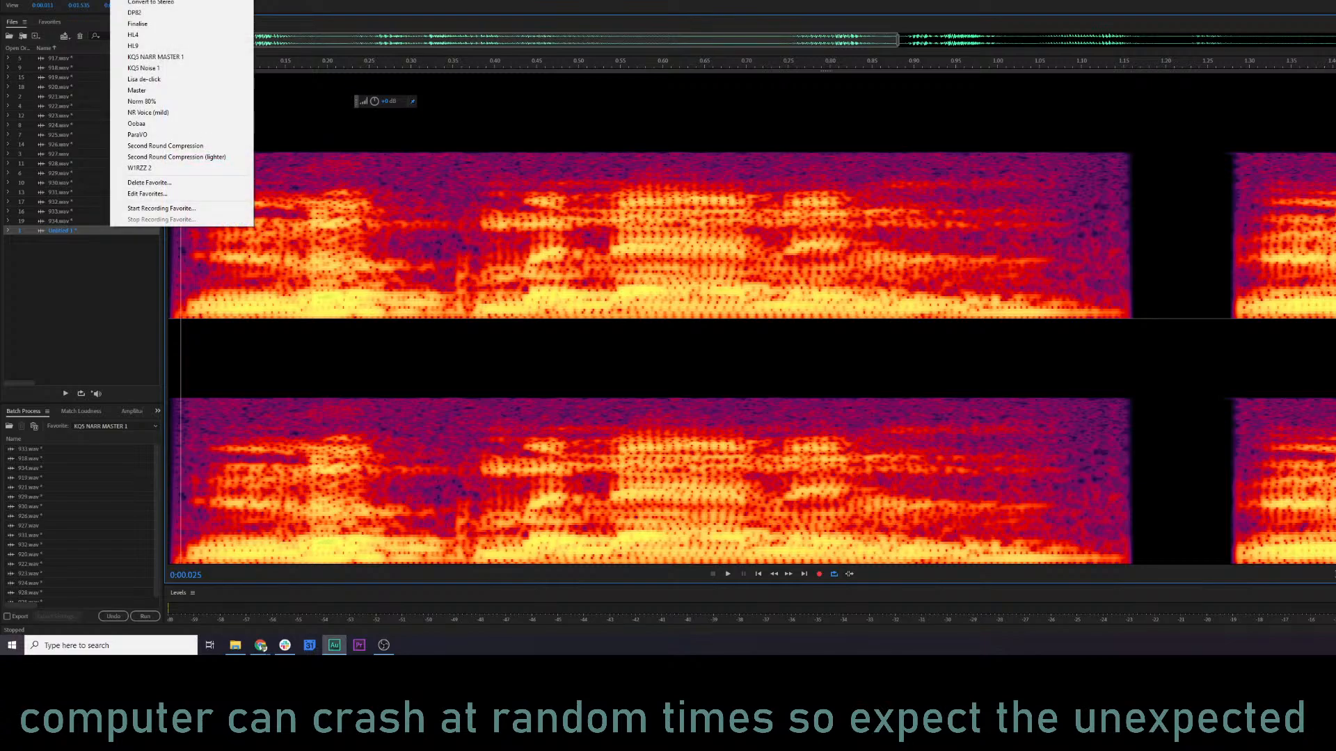
{"action": "left_click", "coordinate": [1129, 288]}
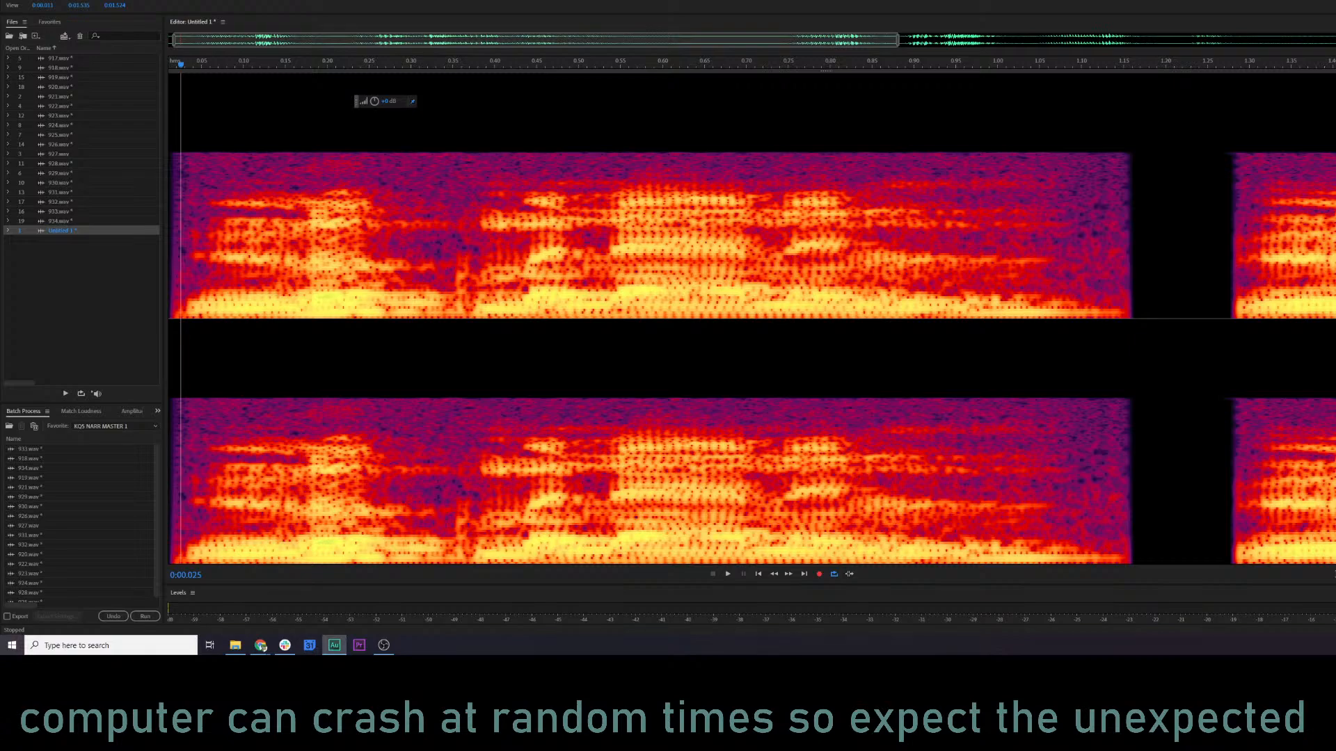
{"action": "left_click", "coordinate": [98, 1]}
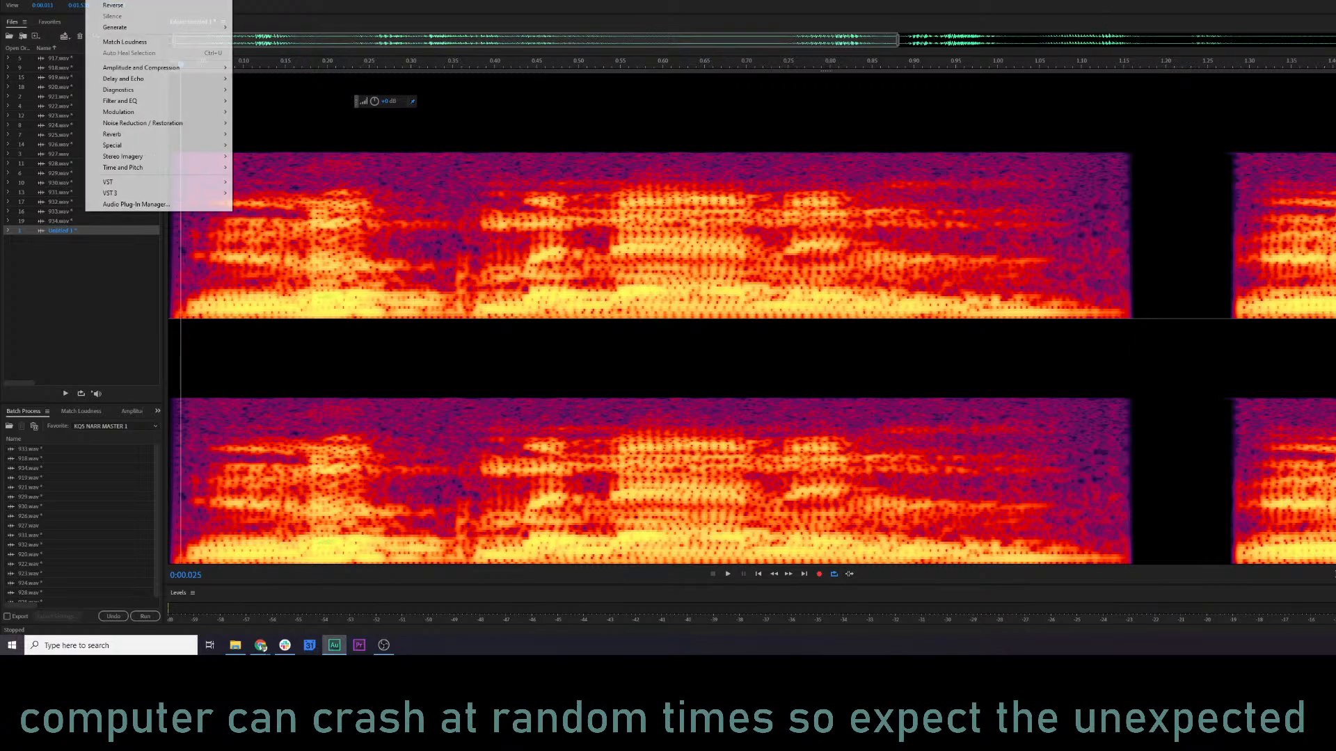
{"action": "mouse_move", "coordinate": [141, 105]}
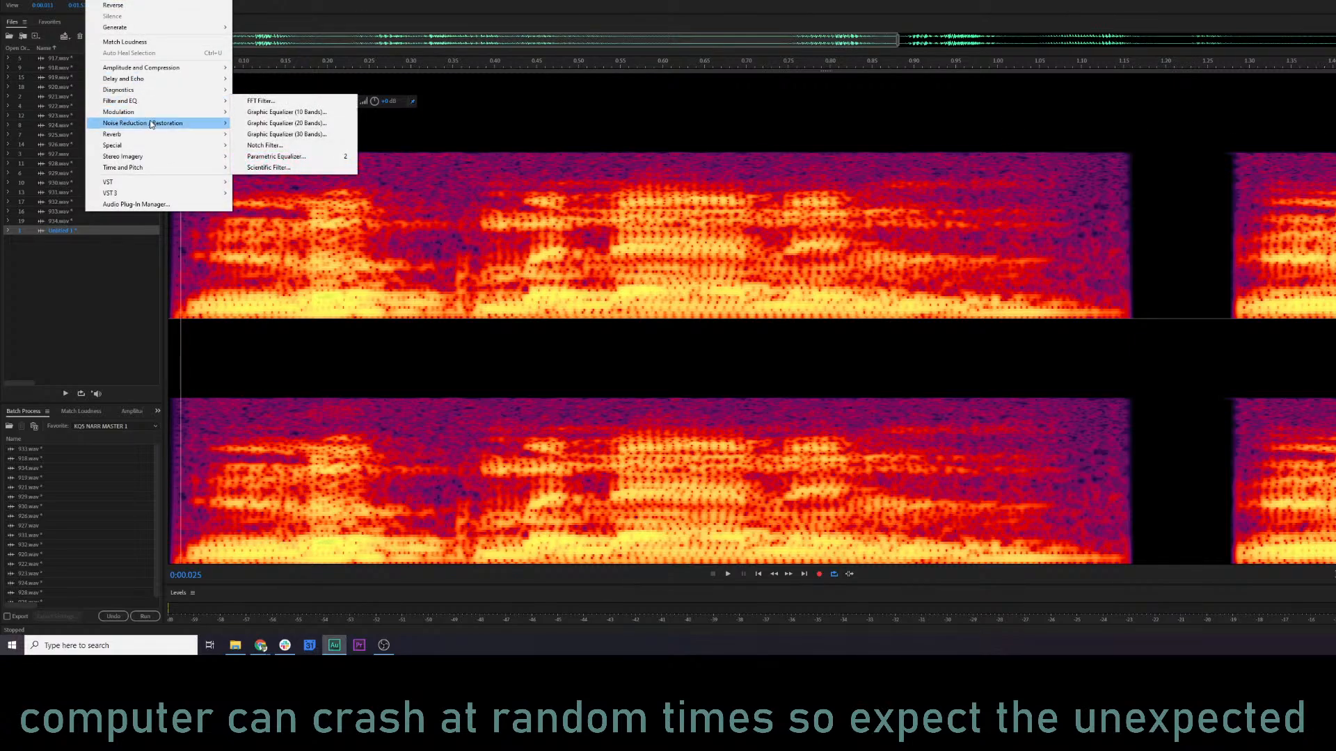
{"action": "left_click", "coordinate": [829, 243]}
{"action": "left_click", "coordinate": [1054, 243]}
Play the extracted untitled clip and replay its first phrase from the start.
{"action": "scroll", "coordinate": [1054, 243], "scroll_direction": "down", "scroll_amount": 2}
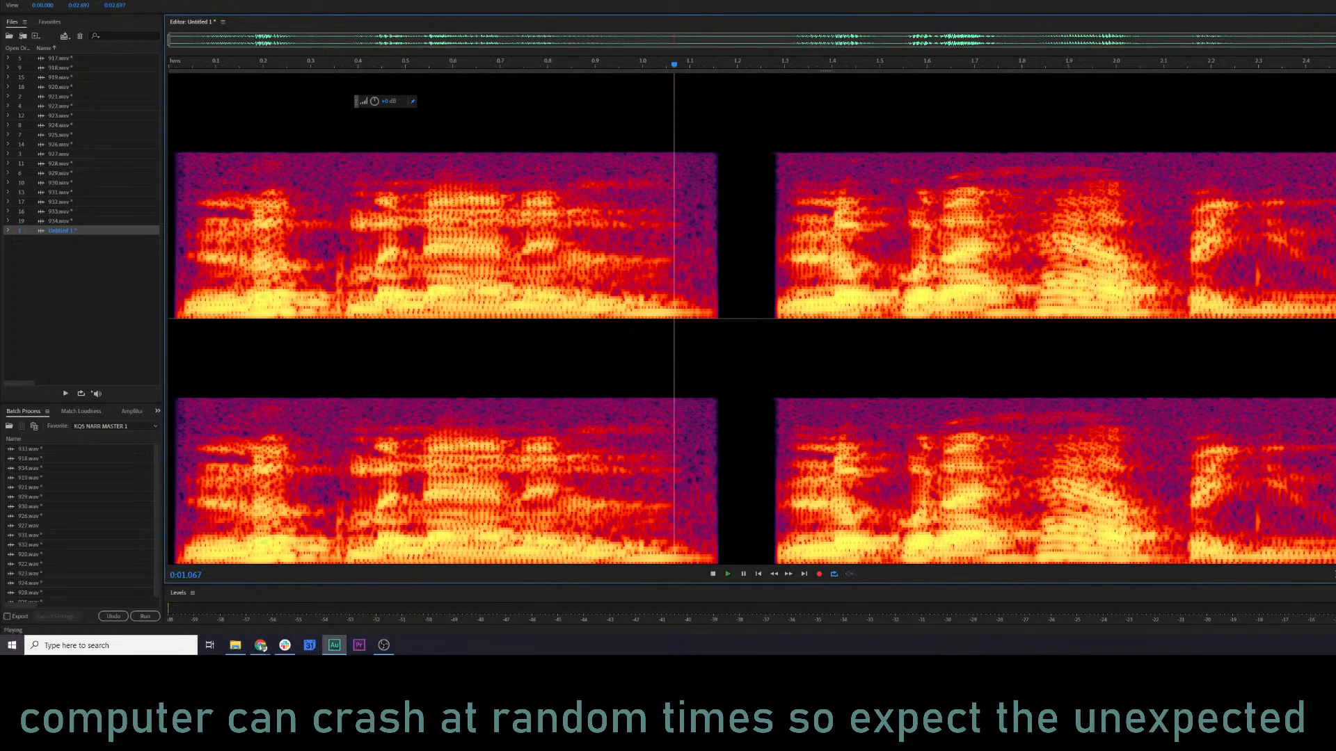
{"action": "key", "text": "space"}
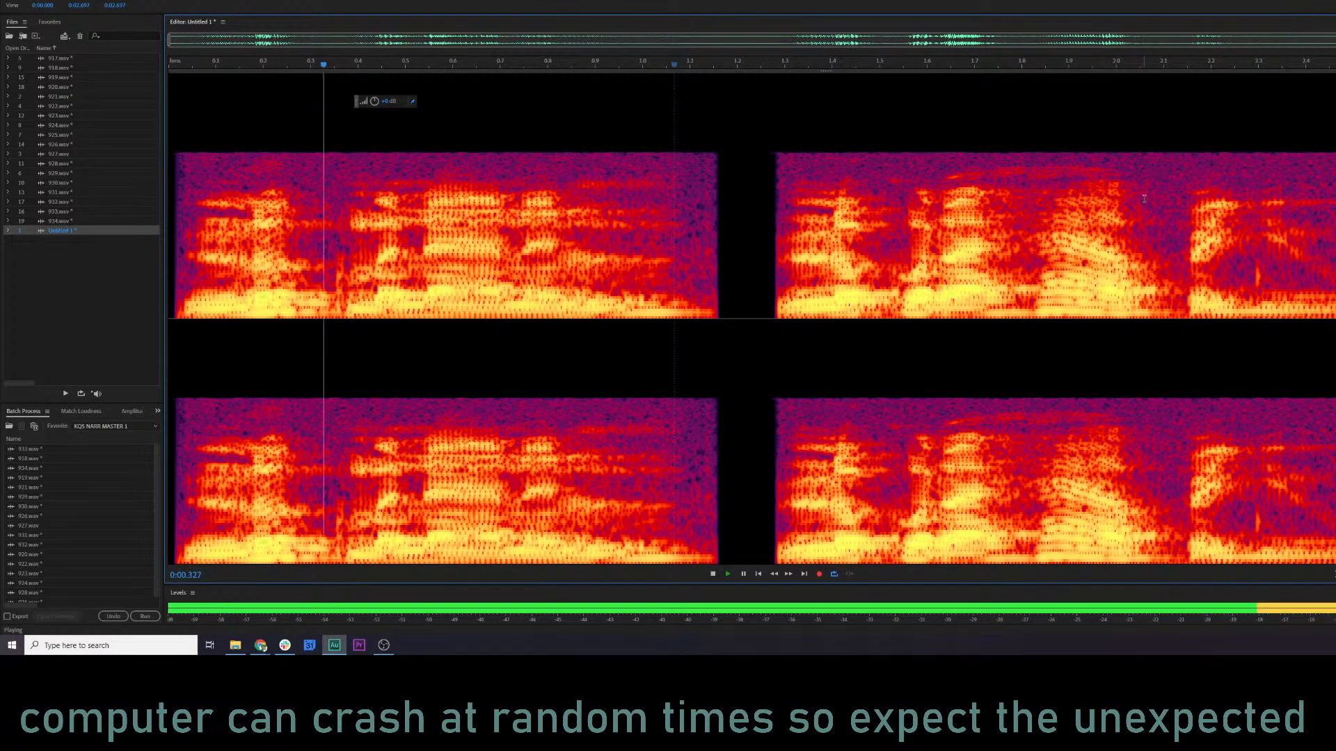
{"action": "key", "text": "space"}
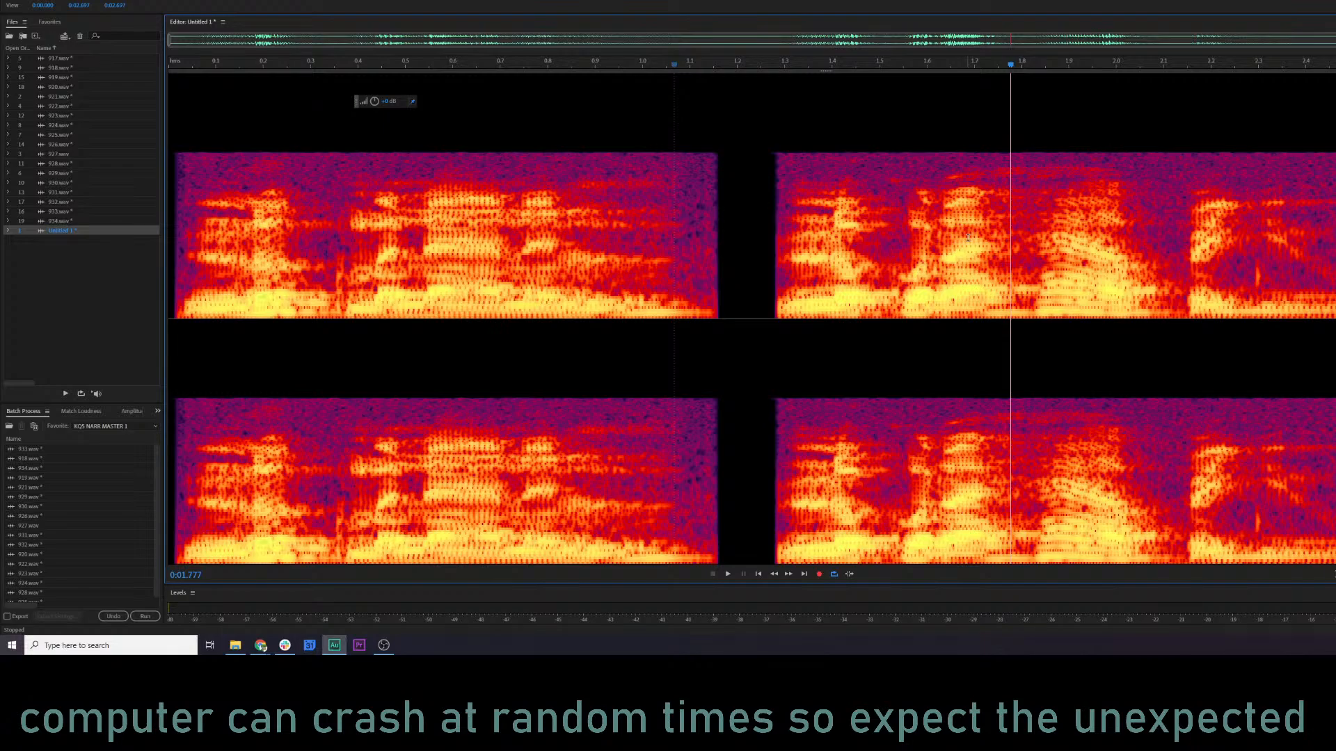
{"action": "left_click", "coordinate": [170, 184]}
{"action": "key", "text": "space"}
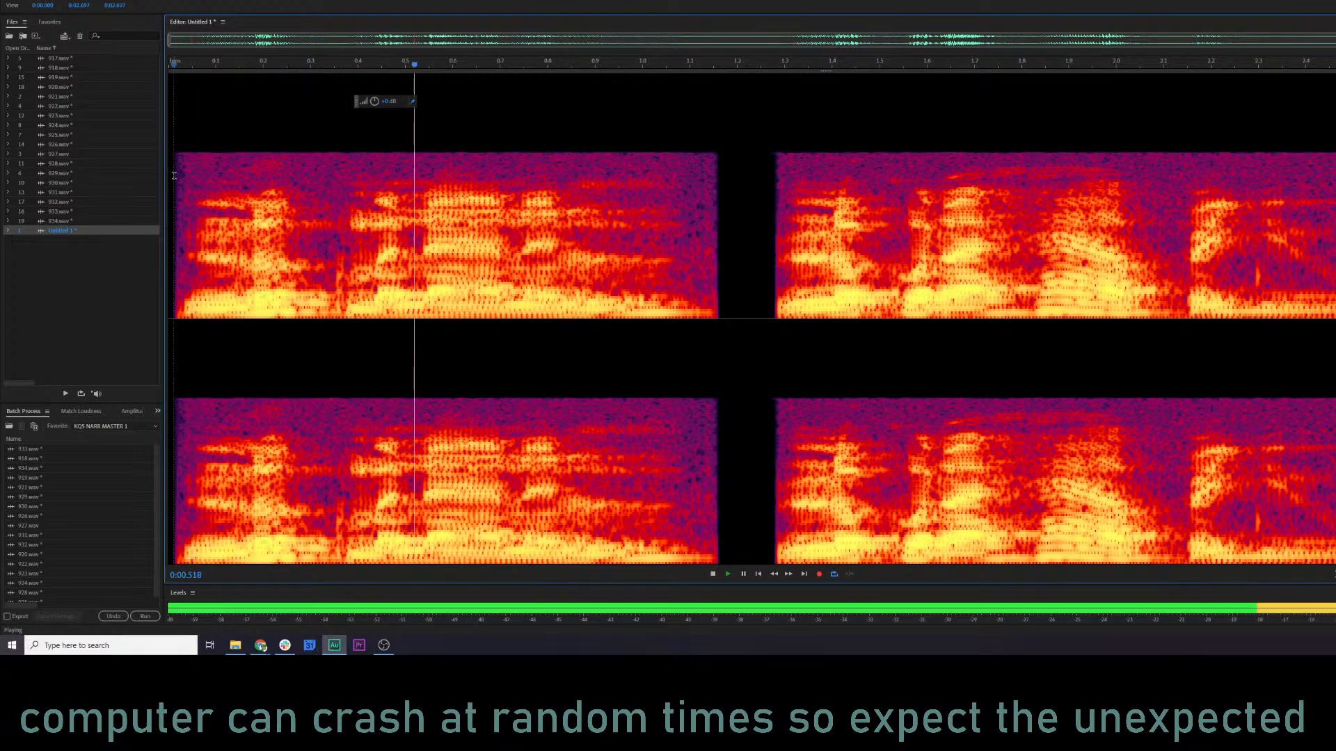
{"action": "key", "text": "space"}
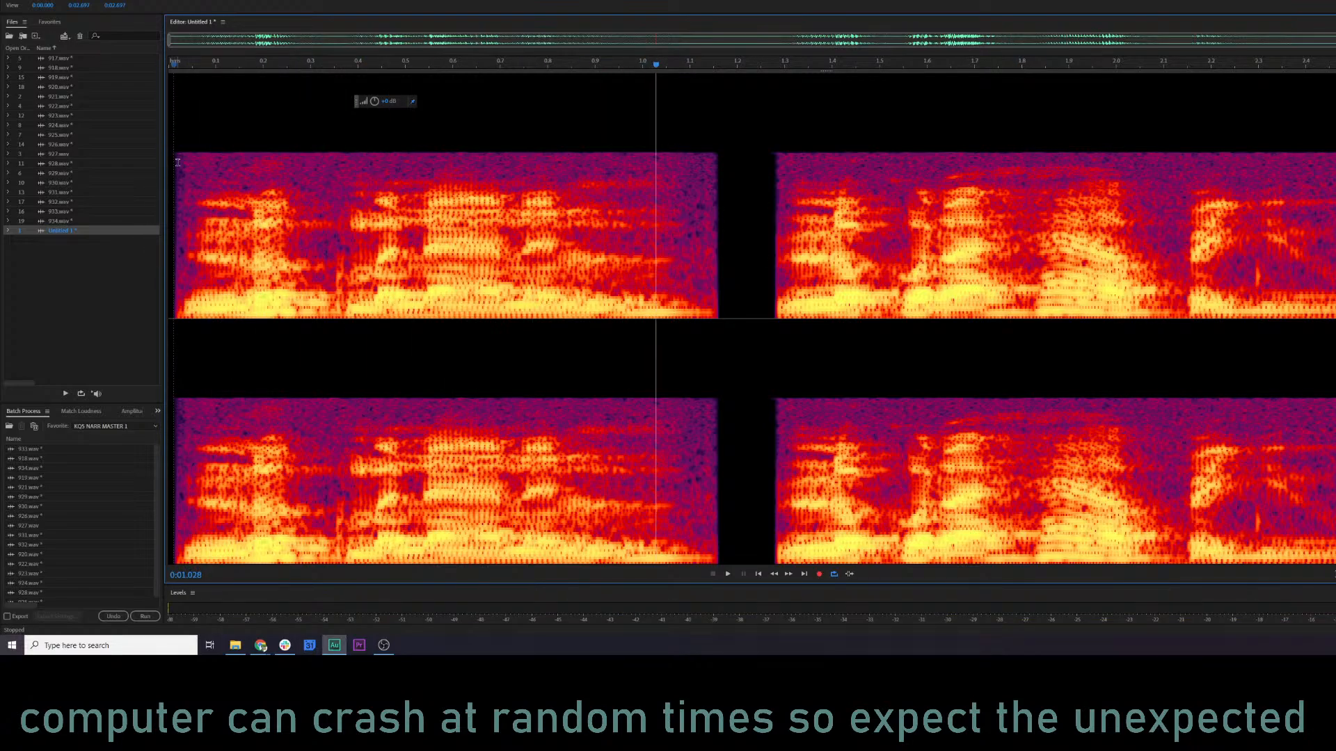
Open the RX 7 Voice De-noise effect for the extracted clip and preview the first phrase with its existing settings.
{"action": "left_click", "coordinate": [178, 162]}
{"action": "left_click", "coordinate": [101, 0]}
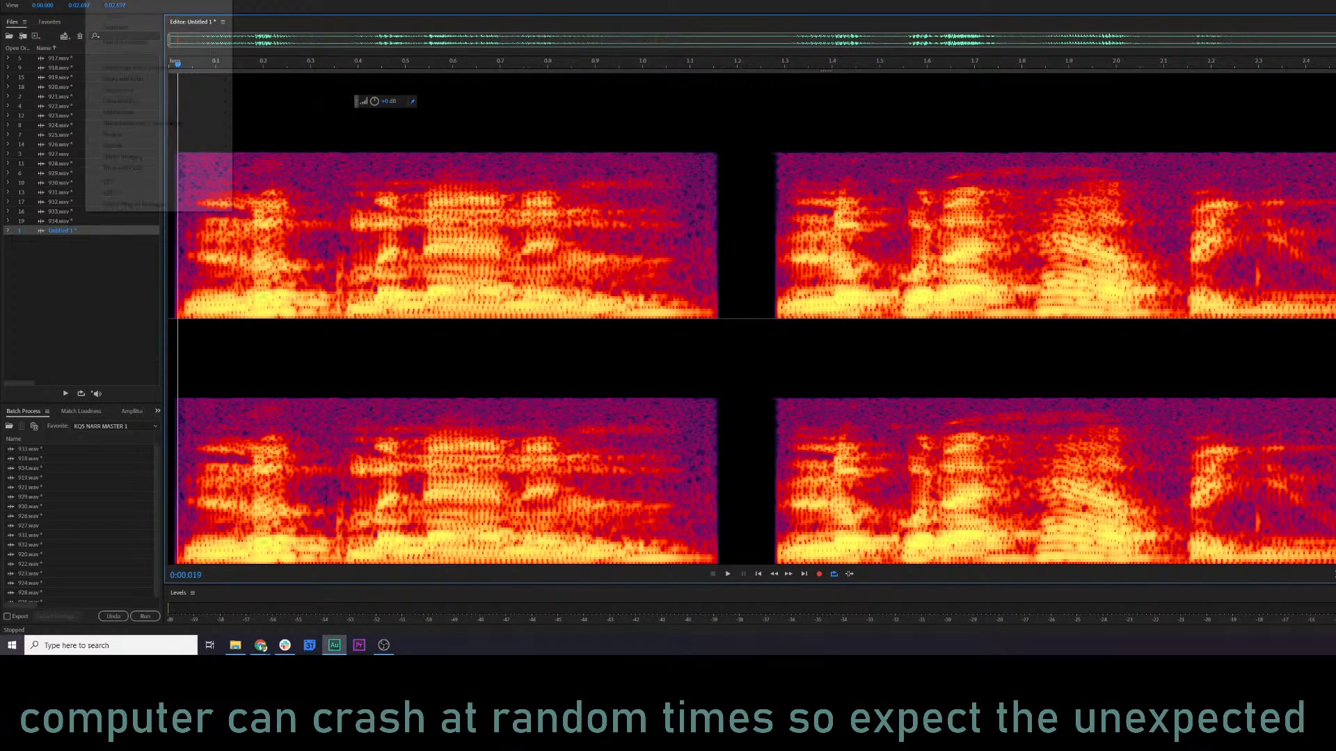
{"action": "mouse_move", "coordinate": [140, 125]}
{"action": "left_click", "coordinate": [601, 177]}
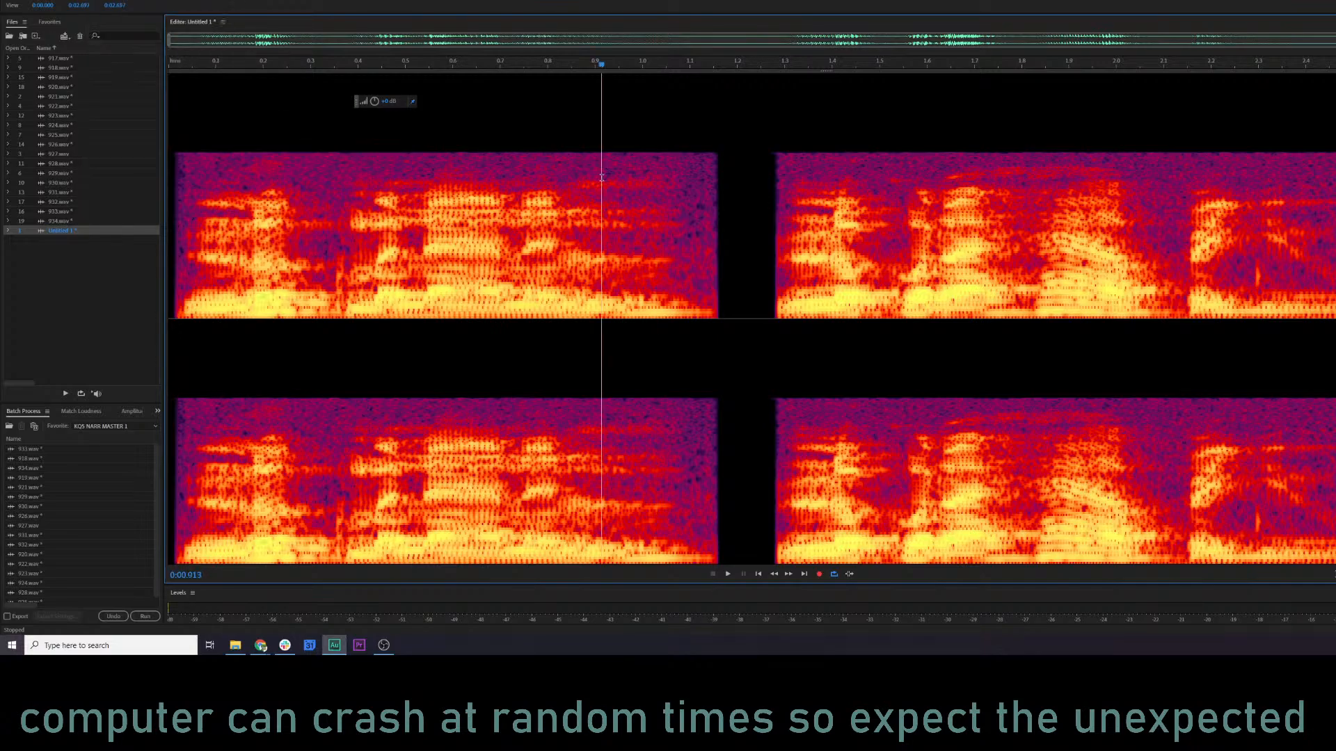
{"action": "left_click", "coordinate": [101, 0]}
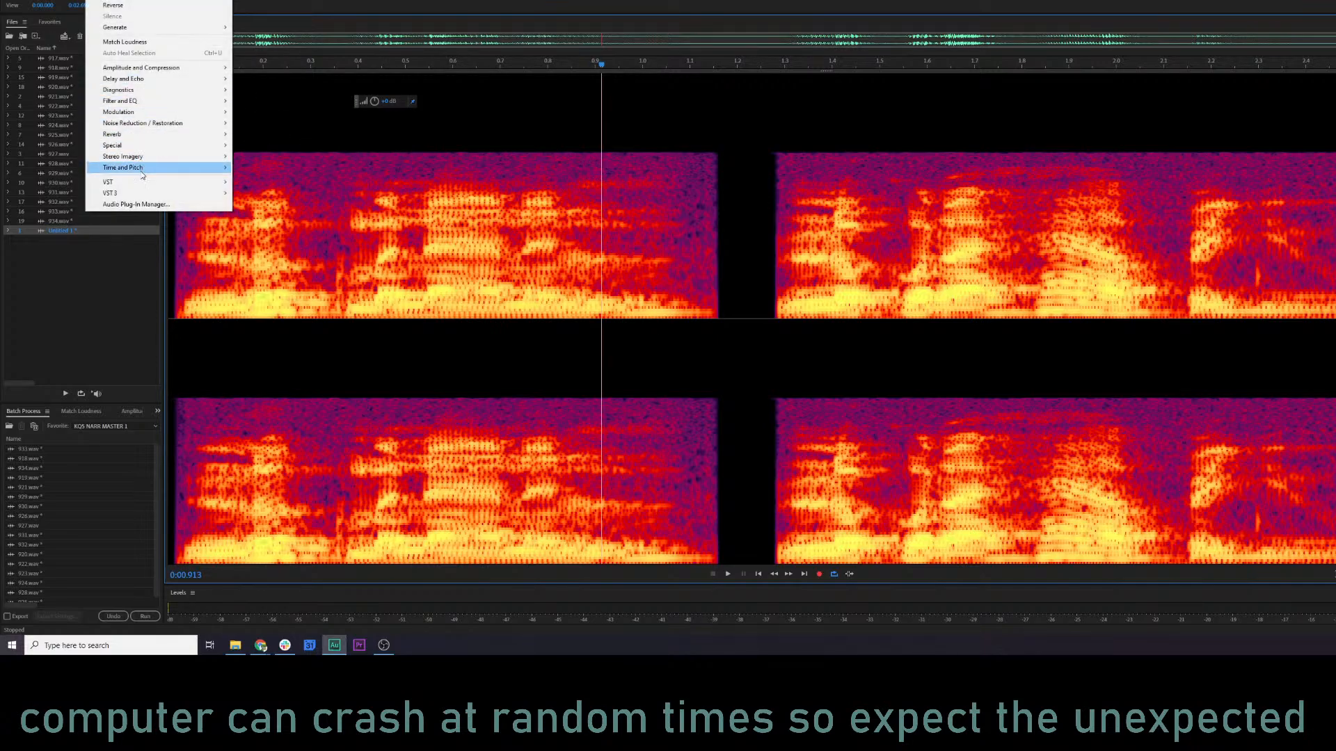
{"action": "mouse_move", "coordinate": [108, 182]}
{"action": "mouse_move", "coordinate": [255, 181]}
{"action": "mouse_move", "coordinate": [323, 183]}
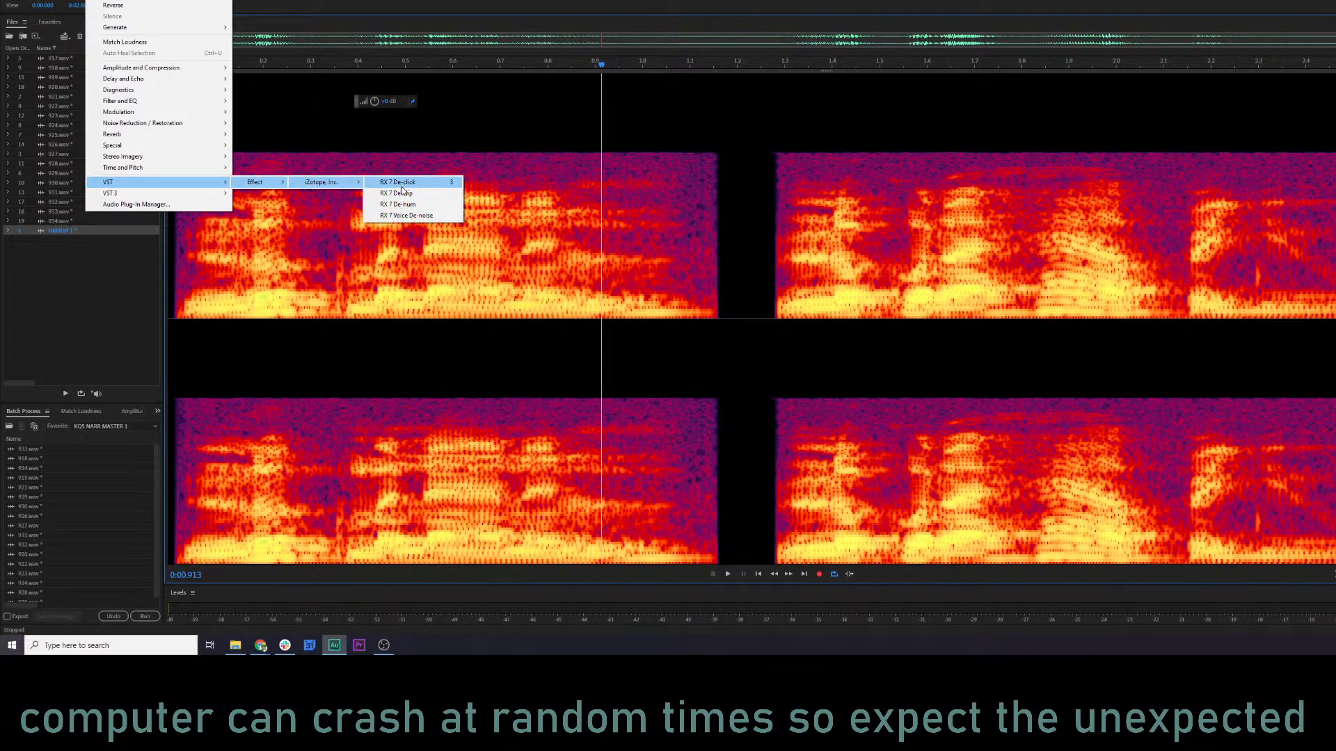
{"action": "left_click", "coordinate": [406, 215]}
{"action": "key", "text": "space"}
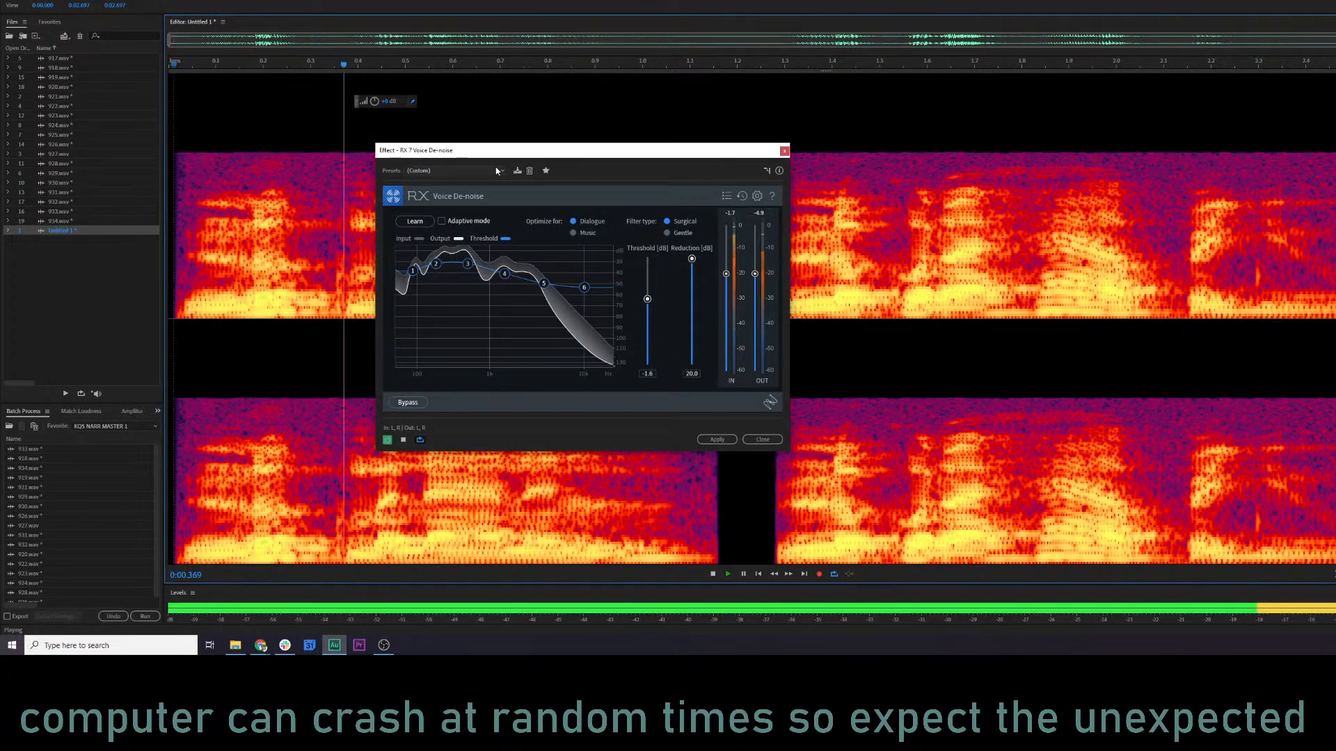
{"action": "key", "text": "space"}
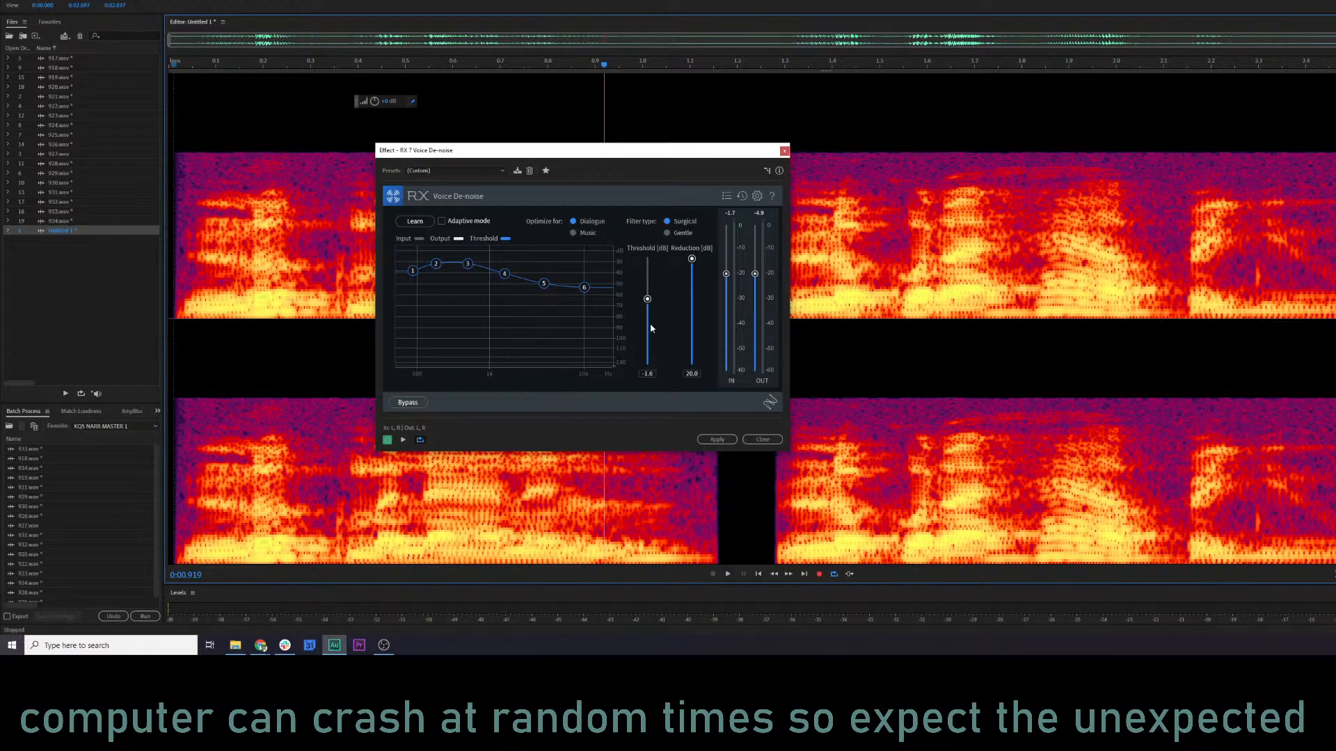
Preview Voice De-noise on the extracted clip with reduction 8.5 dB and threshold -12.6 dB, and turn on adaptive mode.
{"action": "left_click", "coordinate": [692, 321]}
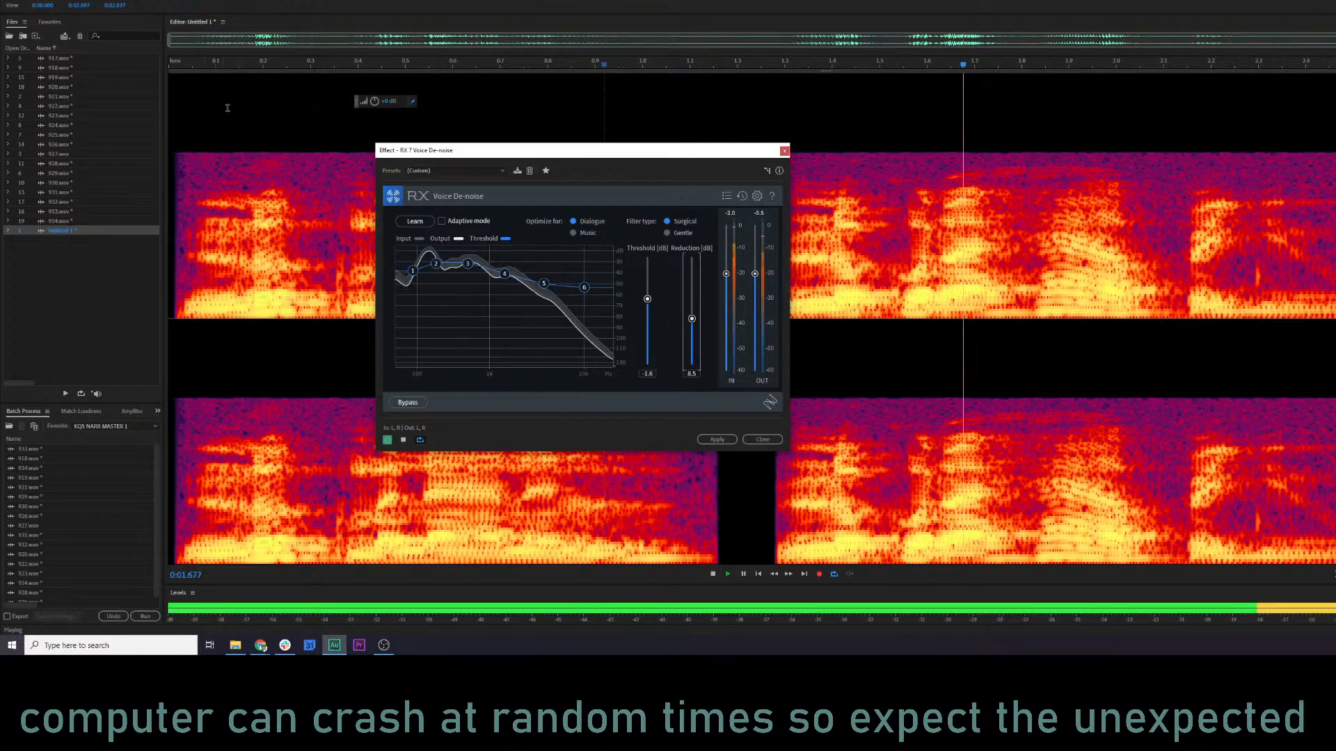
{"action": "left_click_drag", "start_coordinate": [647, 299], "coordinate": [650, 341]}
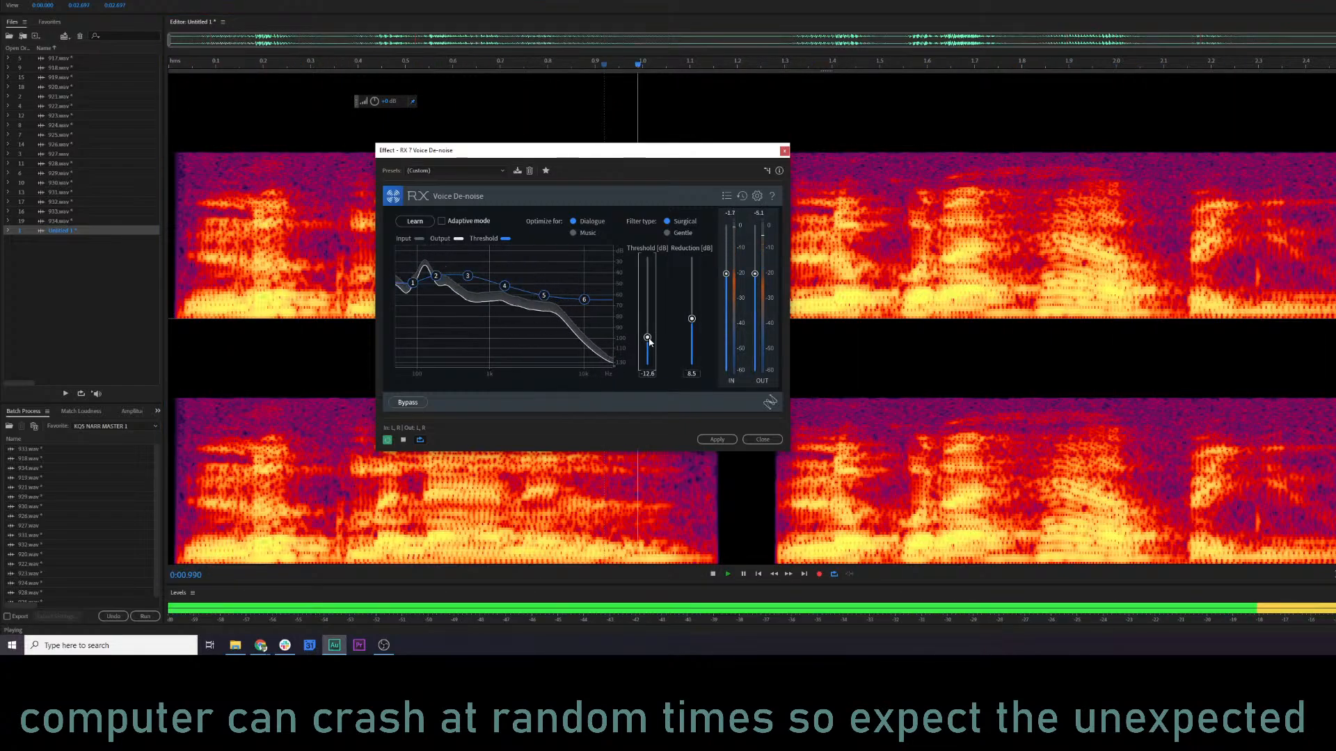
{"action": "left_click", "coordinate": [460, 224]}
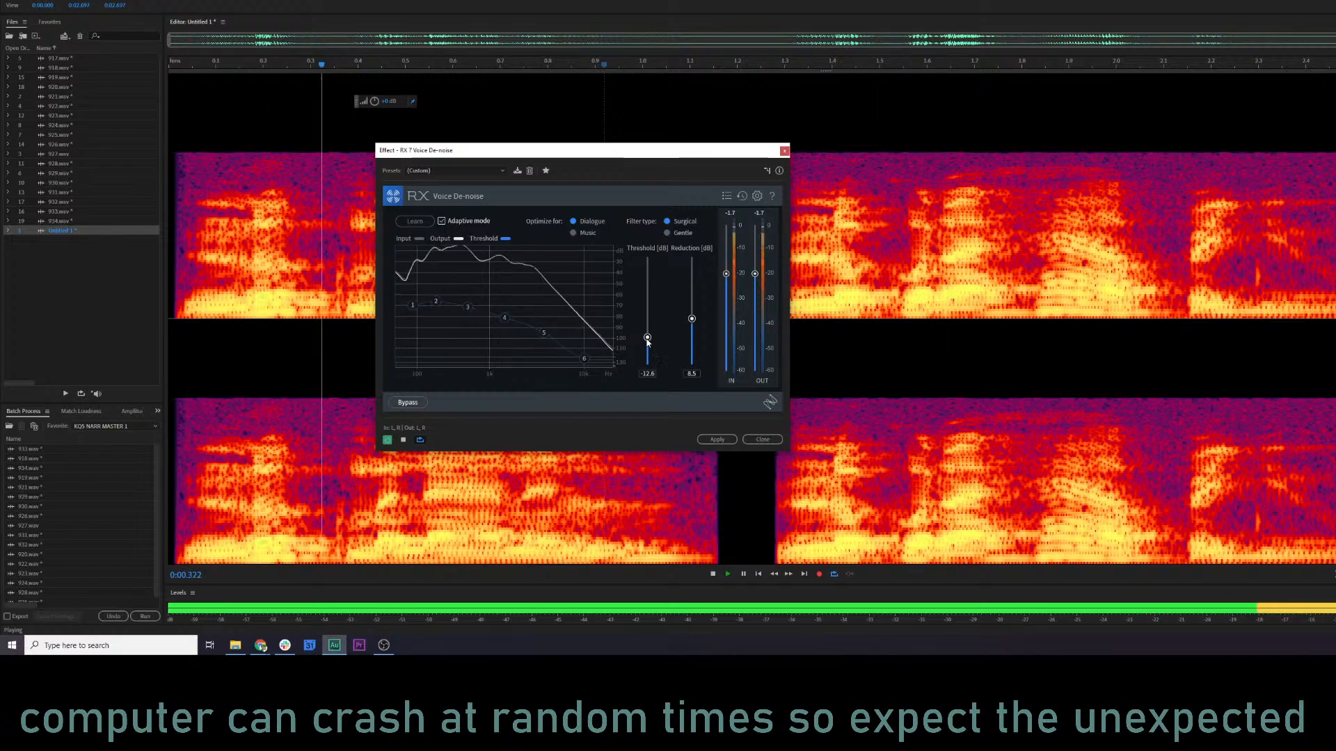
Try applying Voice De-noise with threshold 10.0 dB and reduction 20.0 dB, and play the result from the beginning.
{"action": "left_click_drag", "start_coordinate": [646, 337], "coordinate": [692, 256]}
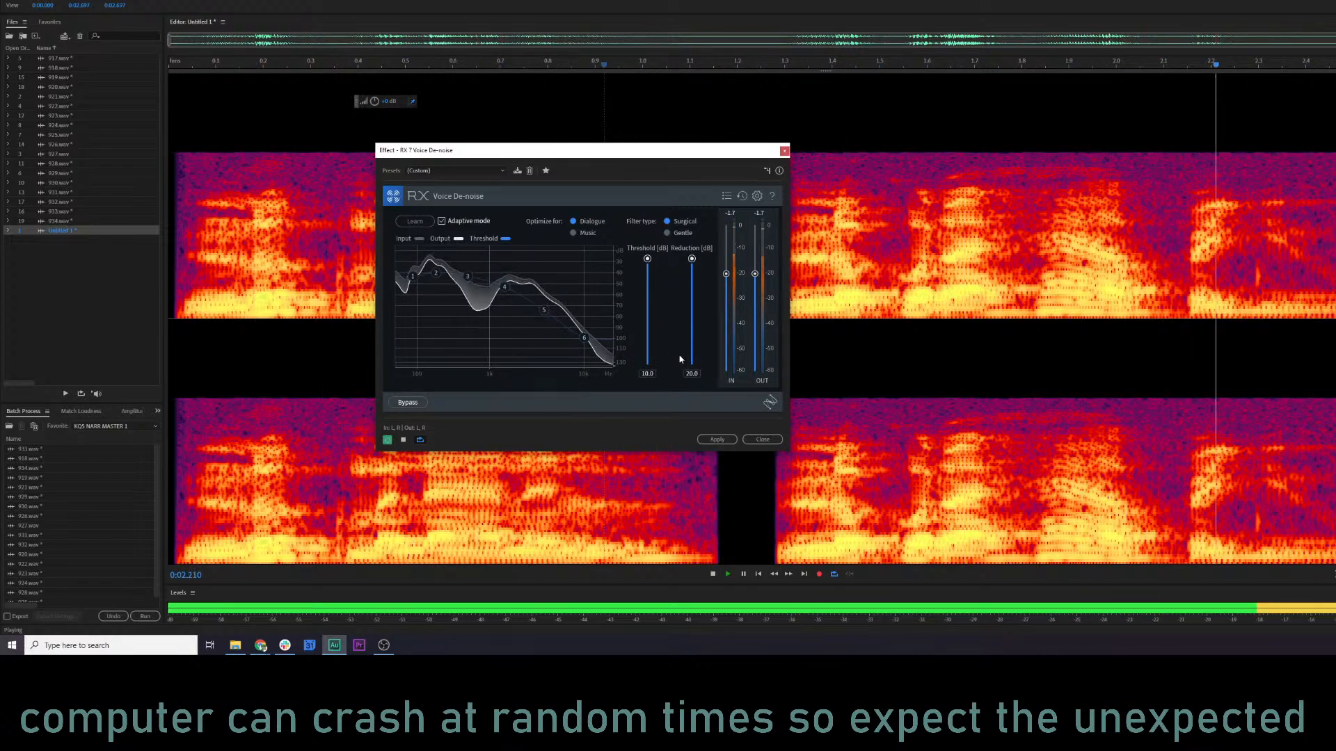
{"action": "left_click", "coordinate": [716, 438]}
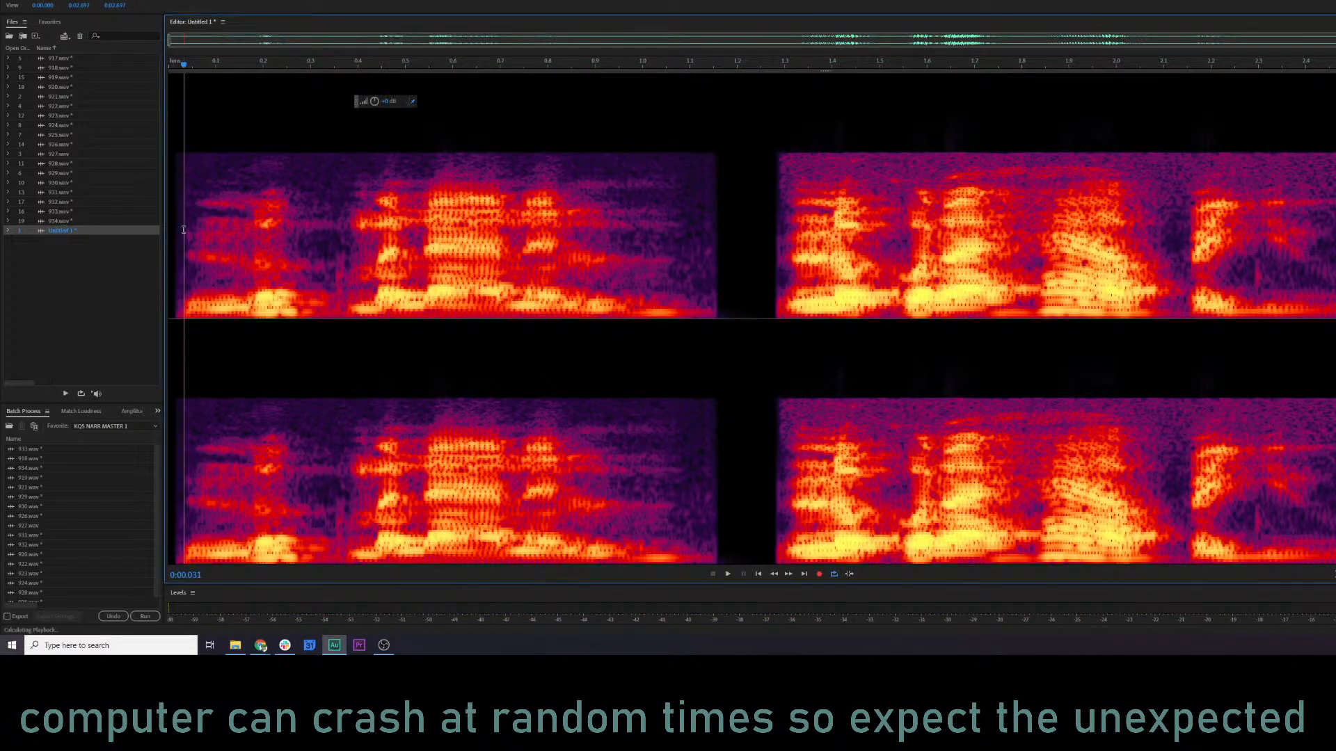
{"action": "left_click", "coordinate": [183, 230]}
{"action": "key", "text": "space"}
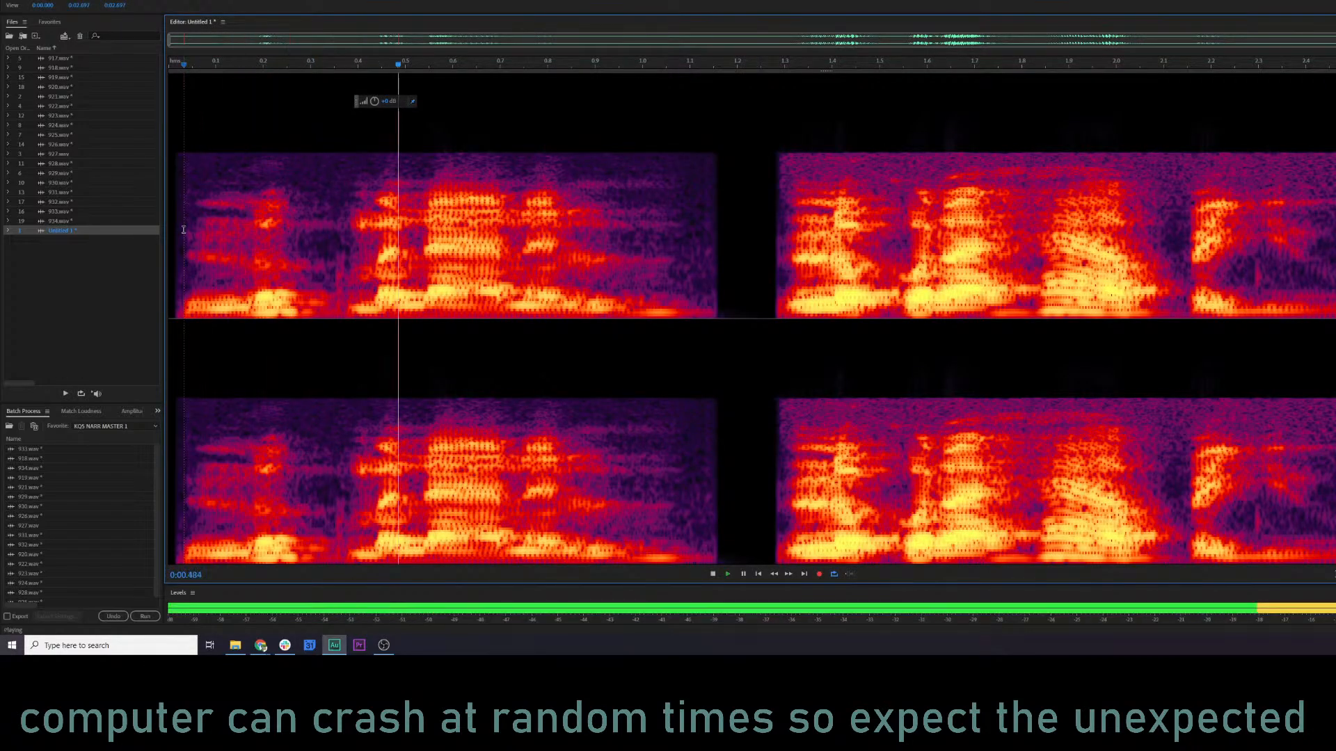
Try Voice De-noise on the whole extracted clip with threshold 6.4 dB and reduction 15.9 dB, play the result and undo it.
{"action": "key", "text": "ctrl+a"}
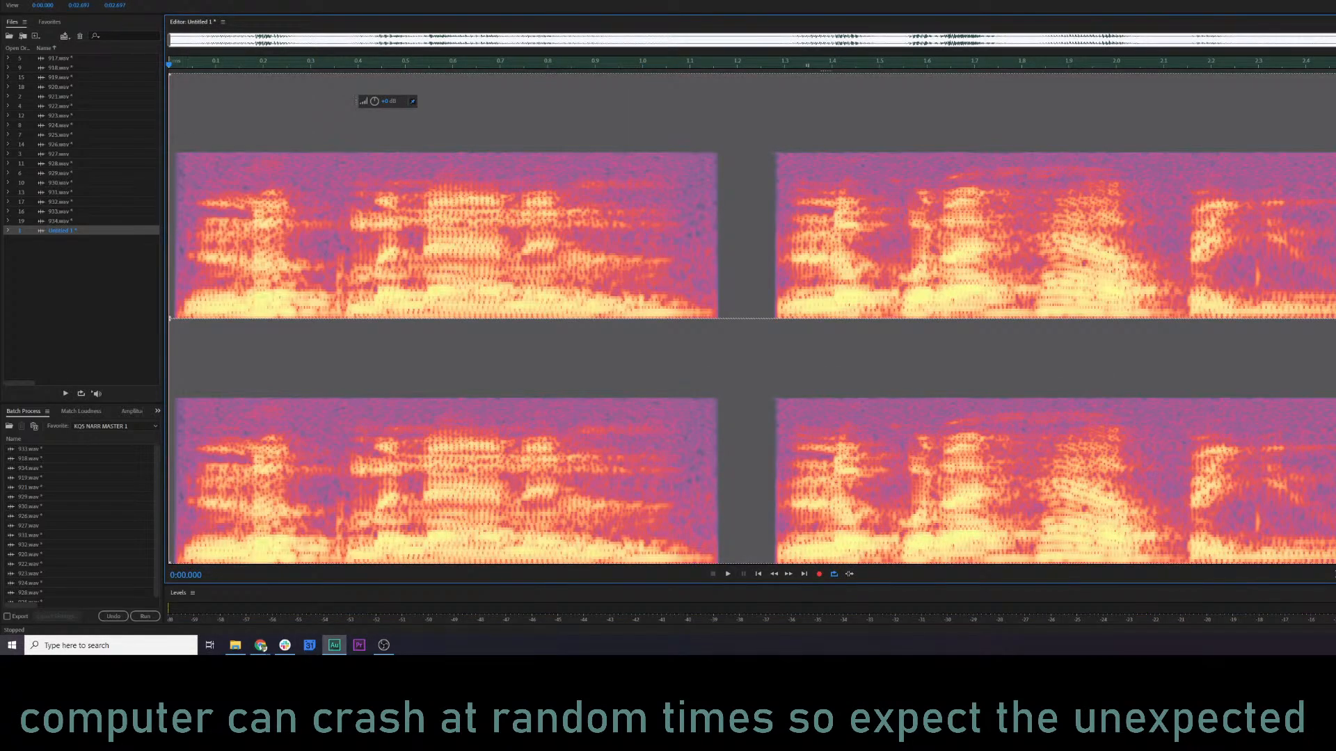
{"action": "left_click", "coordinate": [98, 0]}
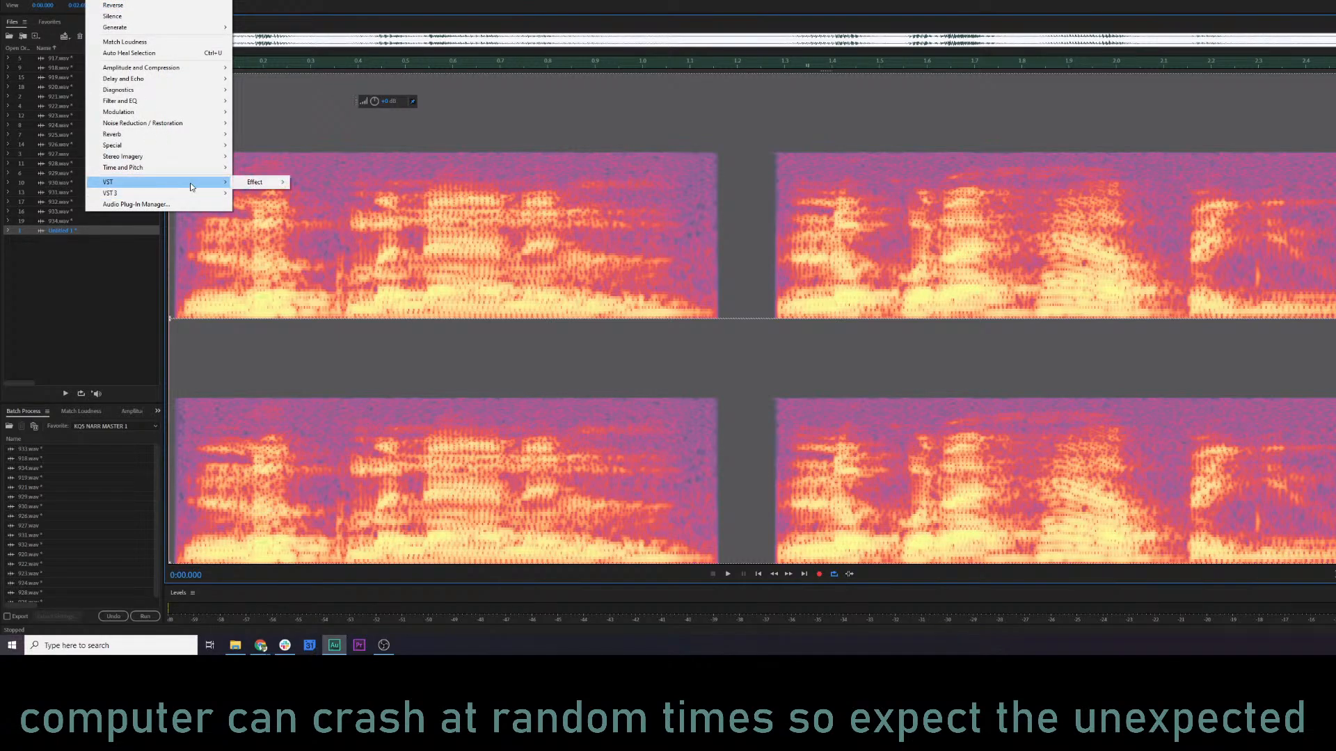
{"action": "mouse_move", "coordinate": [311, 186]}
{"action": "left_click", "coordinate": [393, 215]}
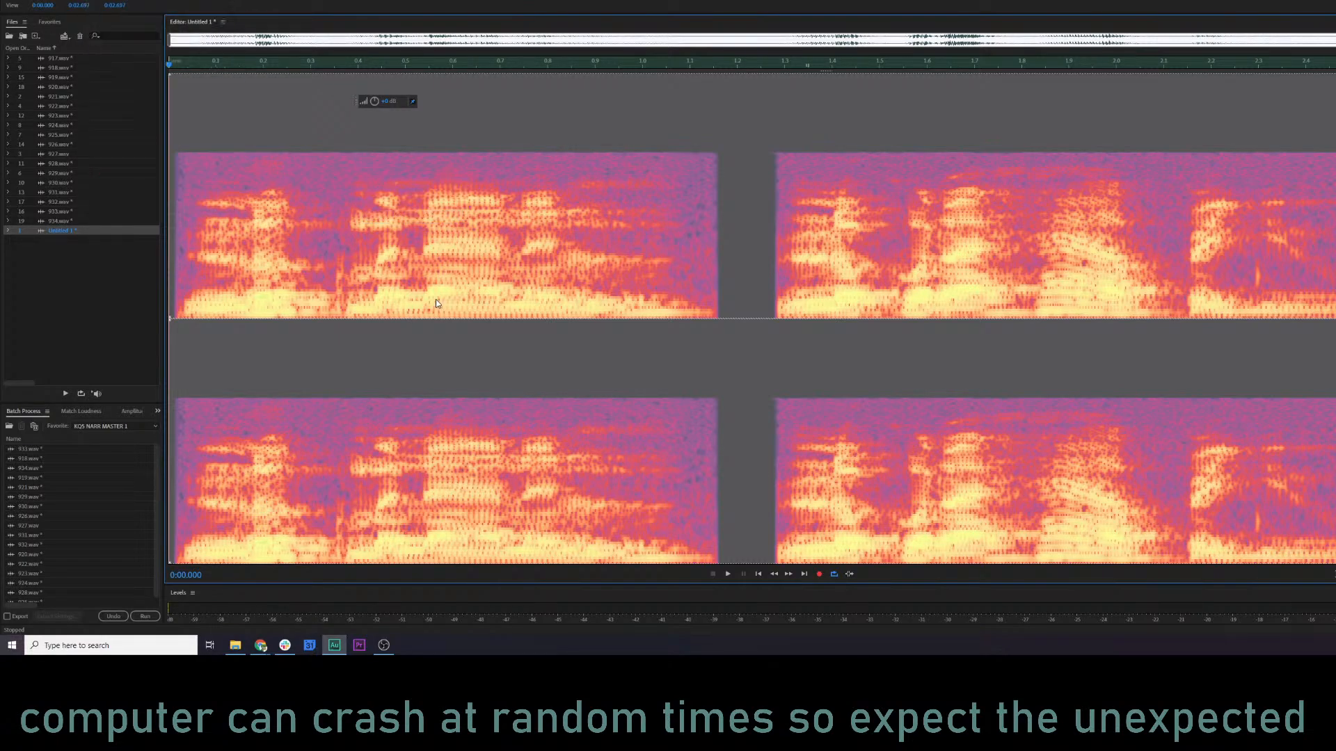
{"action": "key", "text": "space"}
{"action": "left_click_drag", "start_coordinate": [647, 259], "coordinate": [648, 305]}
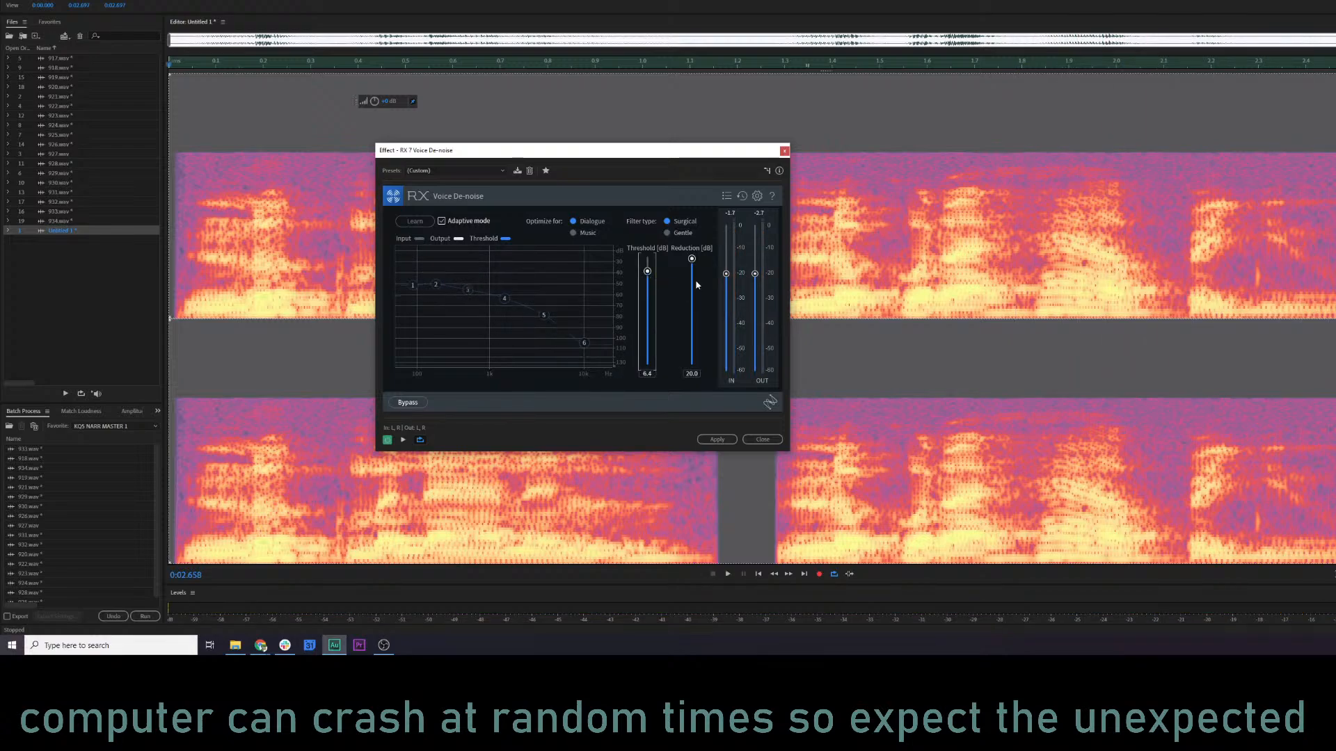
{"action": "key", "text": "space"}
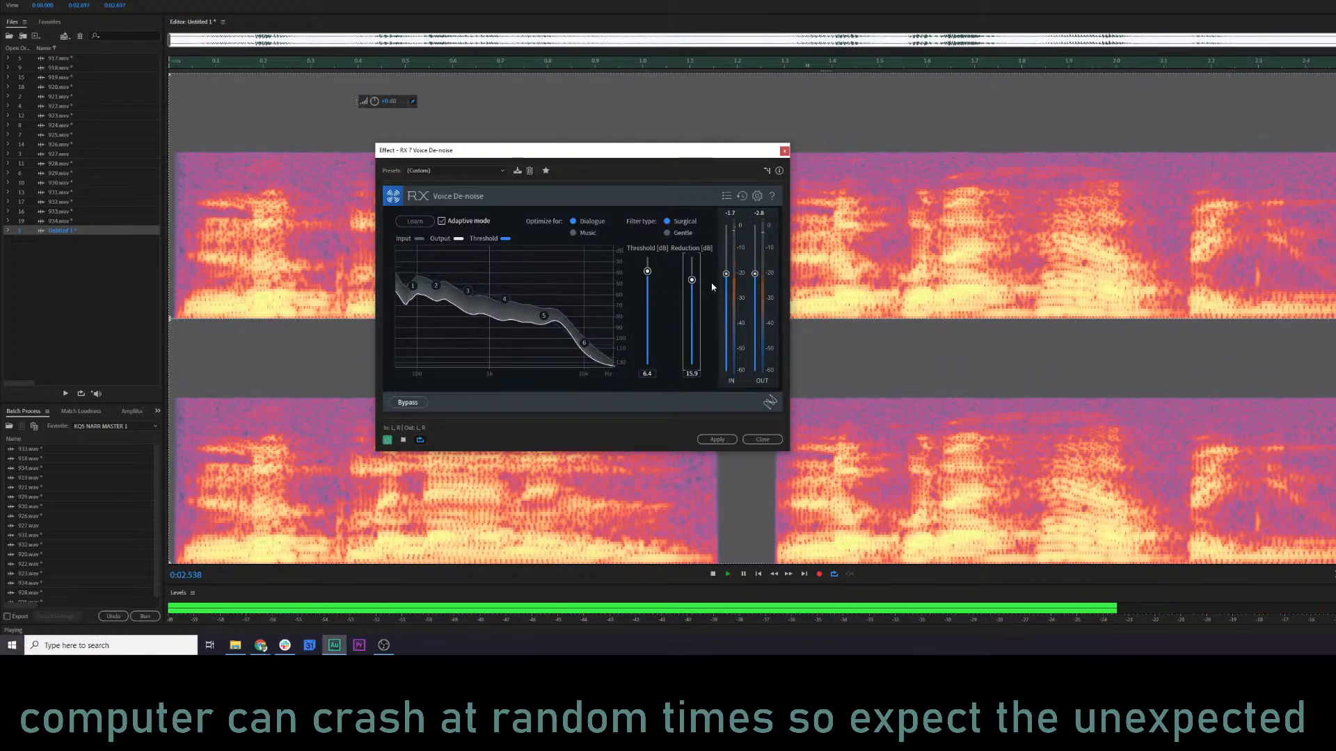
{"action": "left_click", "coordinate": [713, 439]}
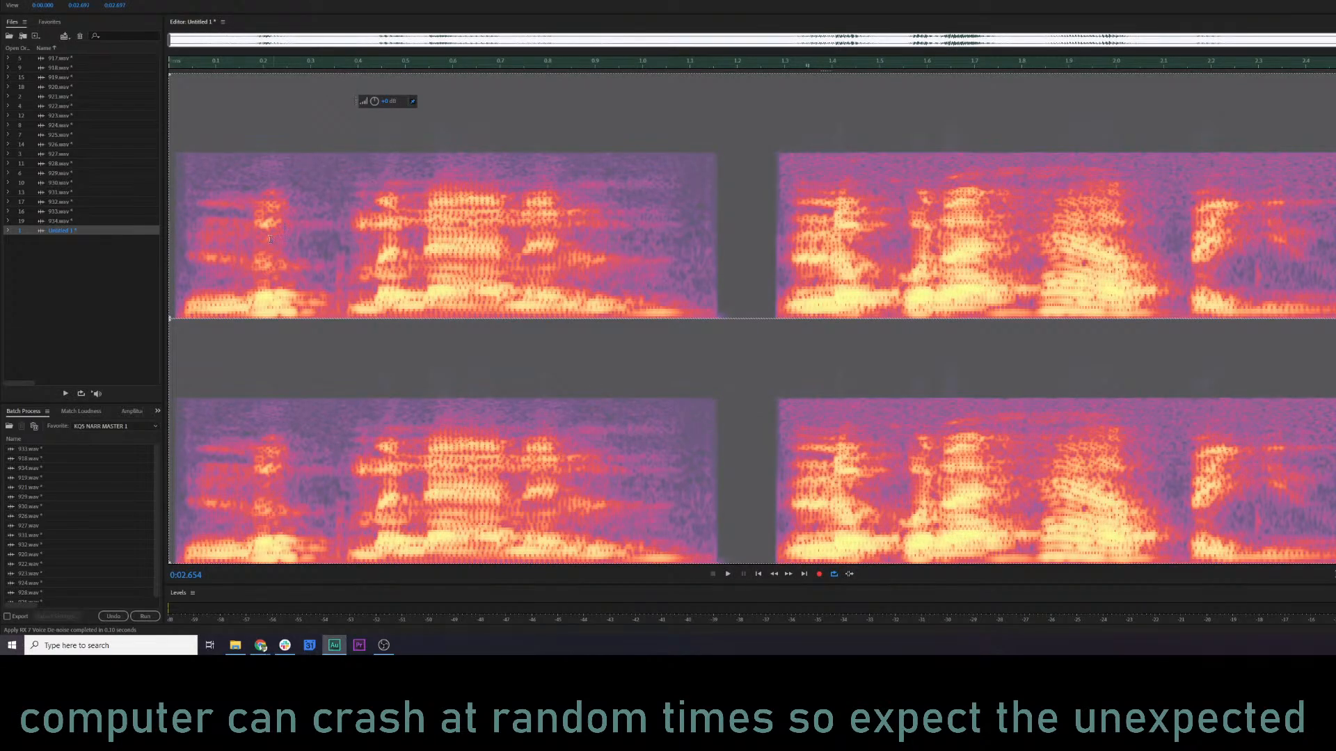
{"action": "key", "text": "space"}
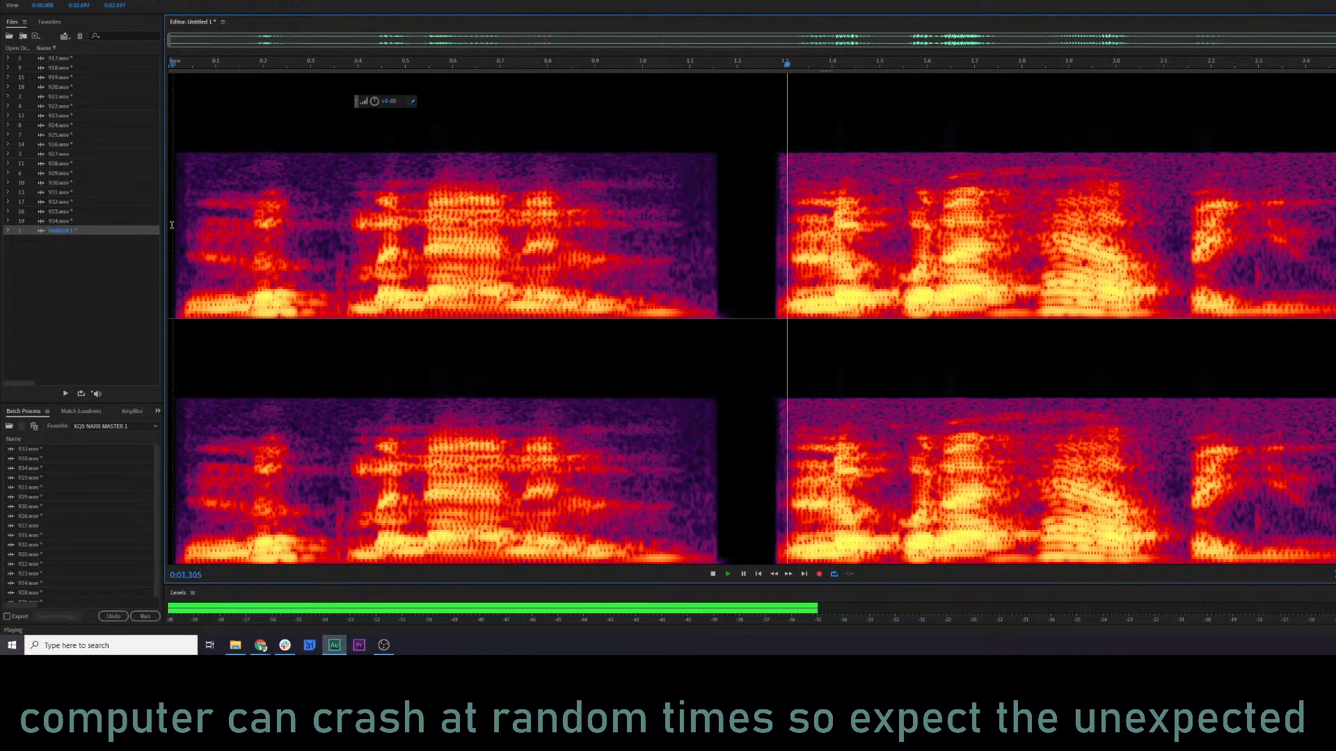
{"action": "key", "text": "space"}
{"action": "key", "text": "ctrl+a"}
Select the first phrase of the extracted clip, from the start to about 1.18 s, and open RX 7 Voice De-noise for it.
{"action": "left_click", "coordinate": [616, 193]}
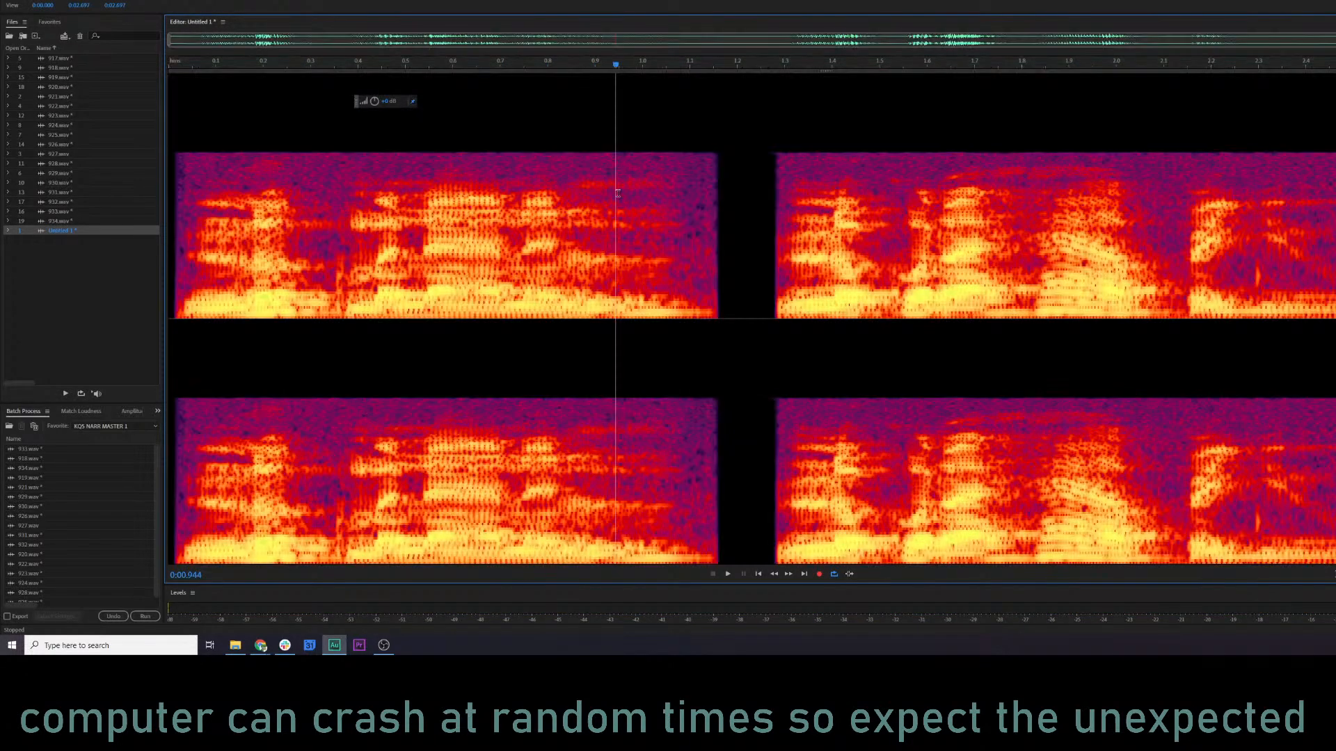
{"action": "left_click_drag", "start_coordinate": [729, 185], "coordinate": [79, 48]}
{"action": "left_click", "coordinate": [25, 0]}
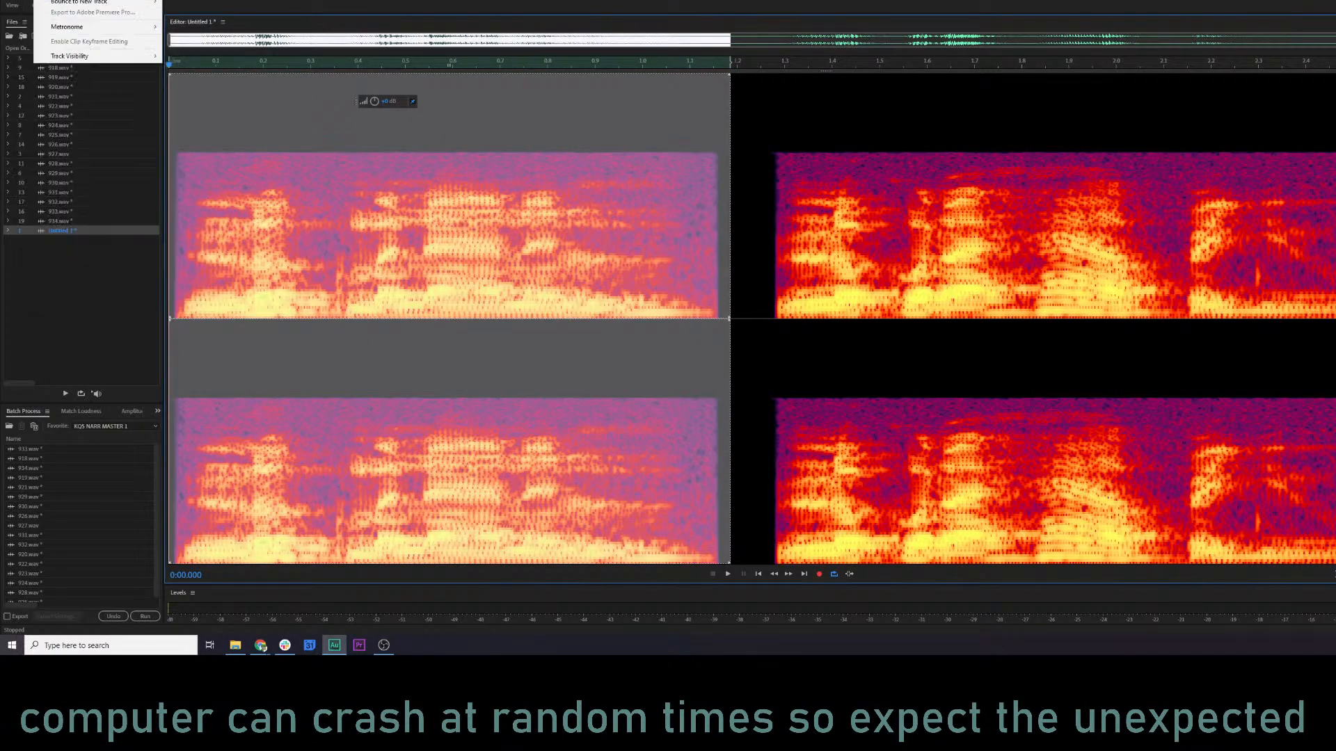
{"action": "mouse_move", "coordinate": [94, 0]}
{"action": "mouse_move", "coordinate": [206, 193]}
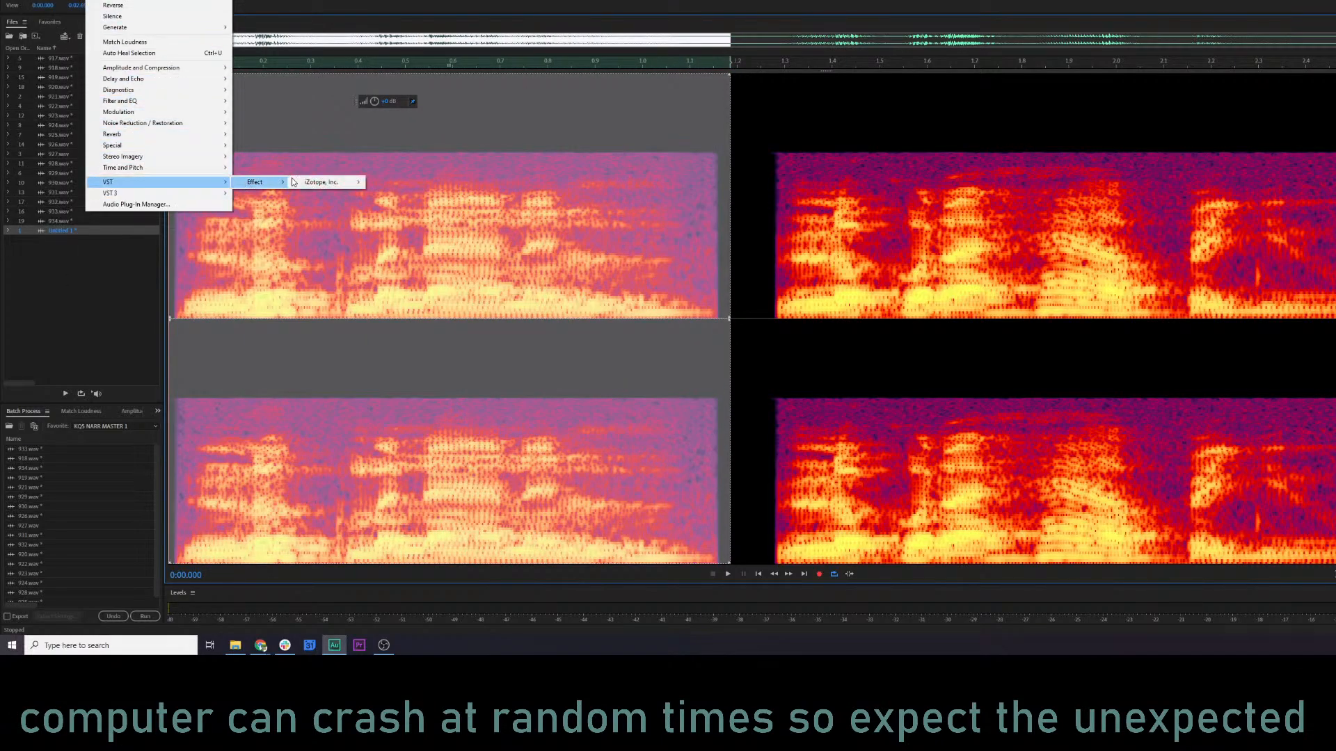
{"action": "mouse_move", "coordinate": [325, 182]}
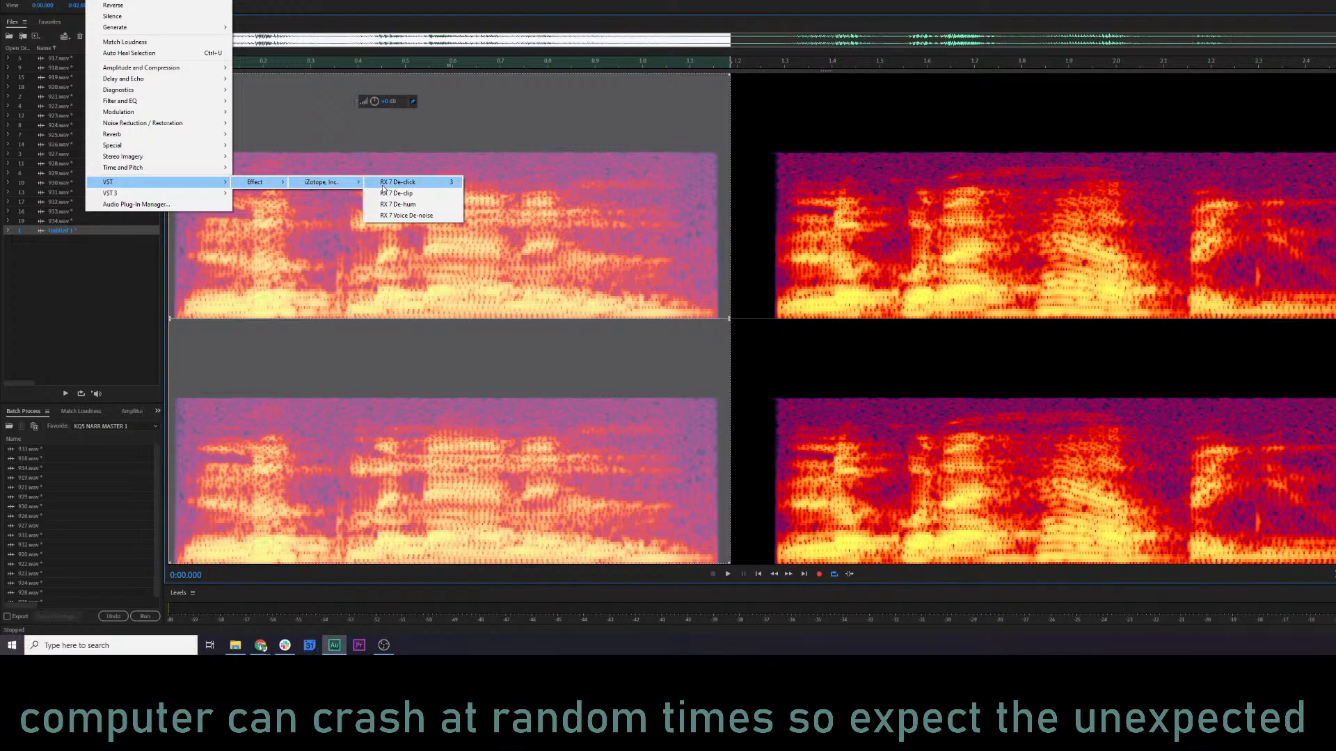
{"action": "left_click", "coordinate": [391, 216]}
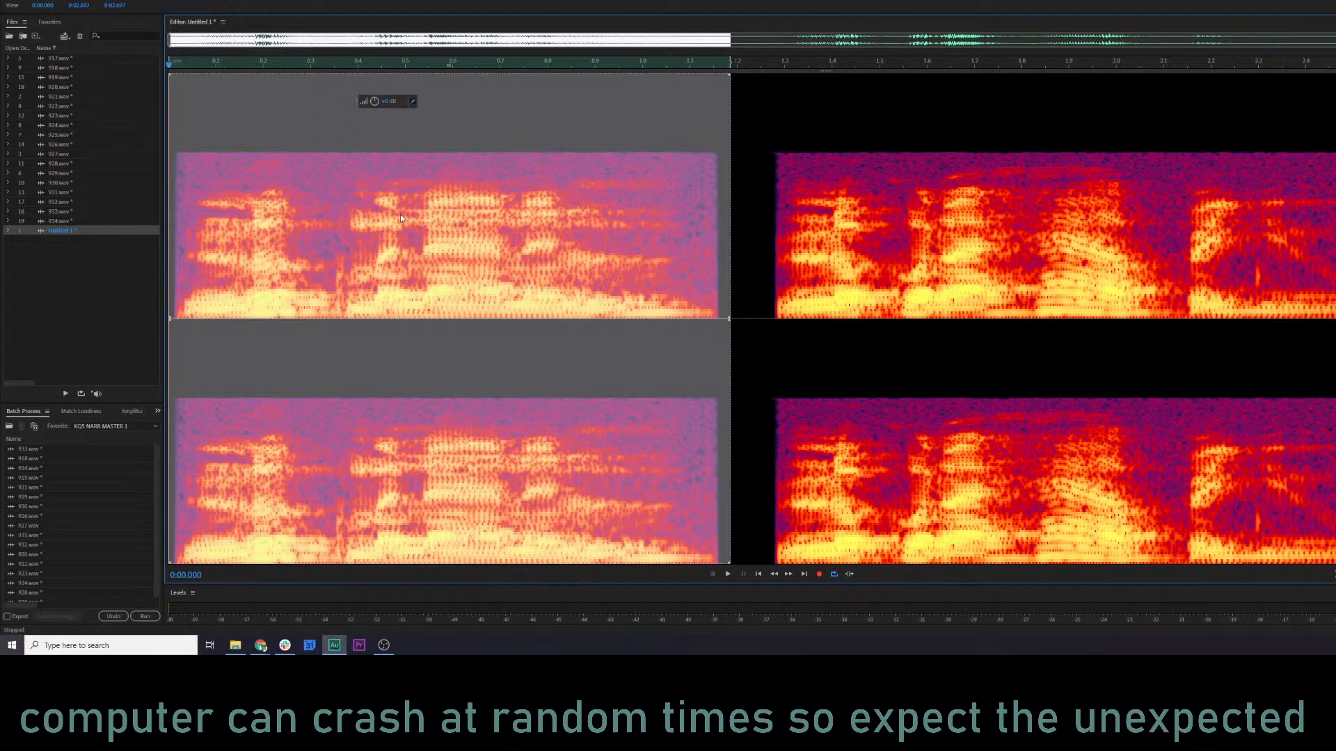
Preview the first phrase, turn off adaptive mode and learn the noise profile from the selection.
{"action": "key", "text": "space"}
{"action": "left_click_drag", "start_coordinate": [647, 271], "coordinate": [648, 304]}
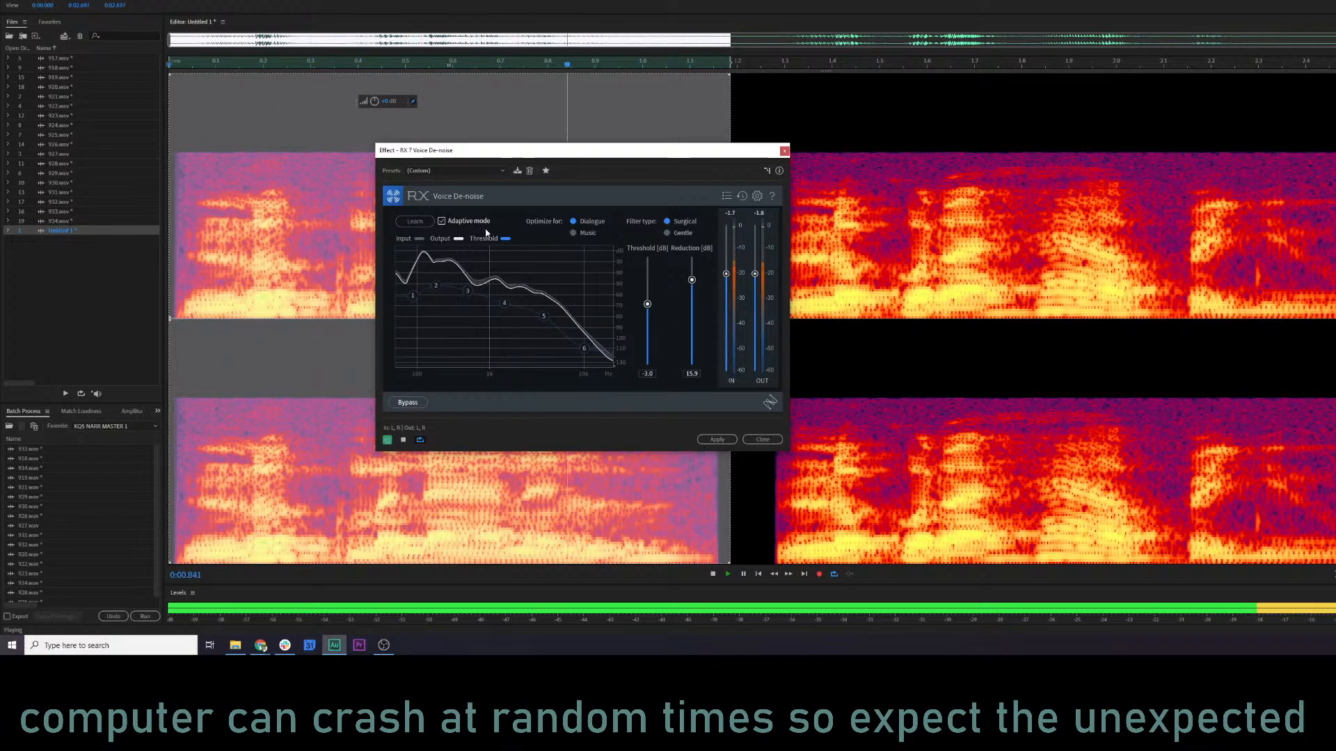
{"action": "key", "text": "space"}
{"action": "key", "text": "space"}
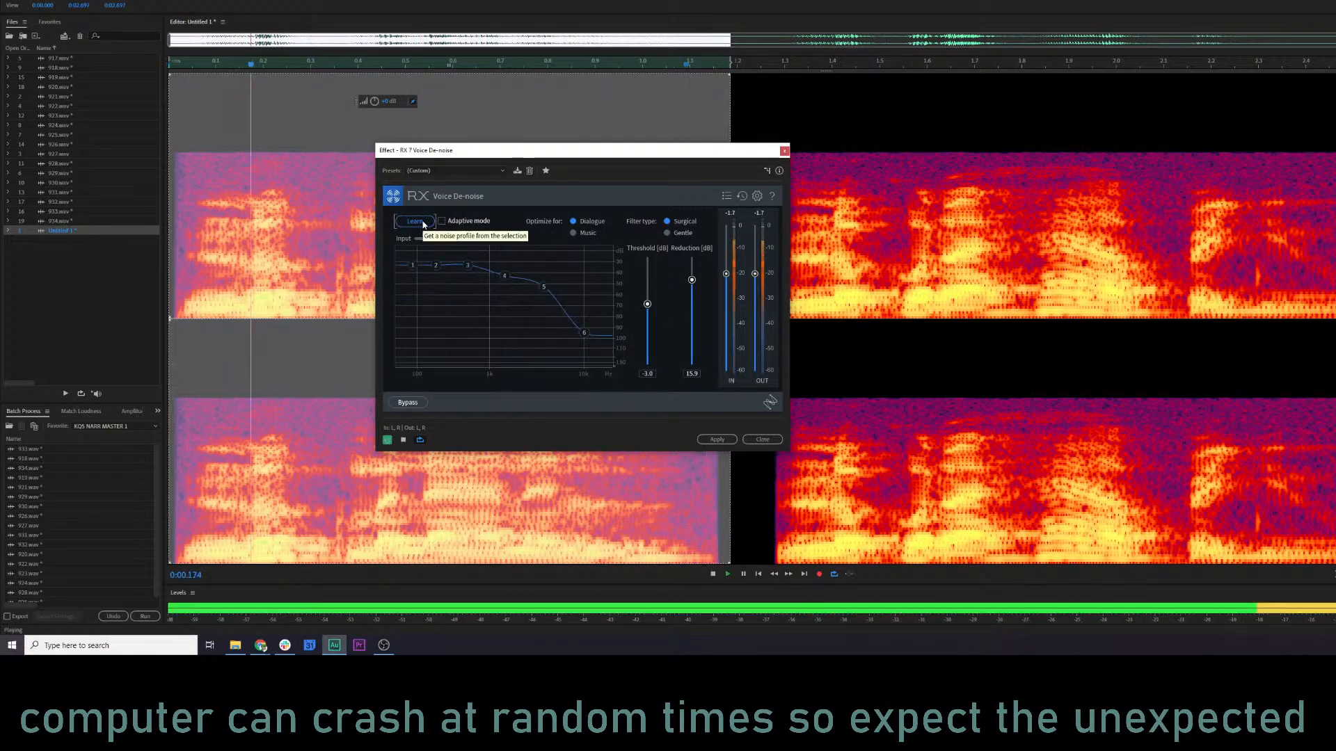
{"action": "left_click", "coordinate": [425, 224]}
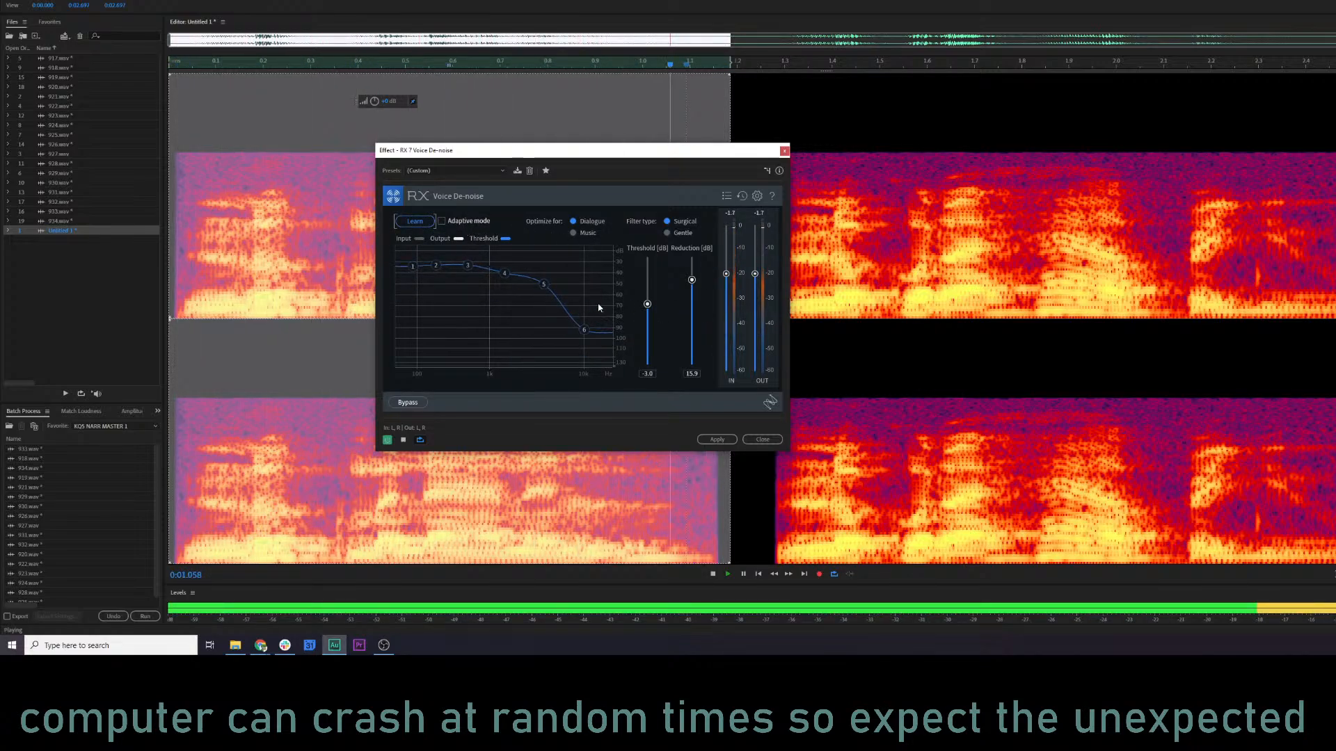
{"action": "key", "text": "space"}
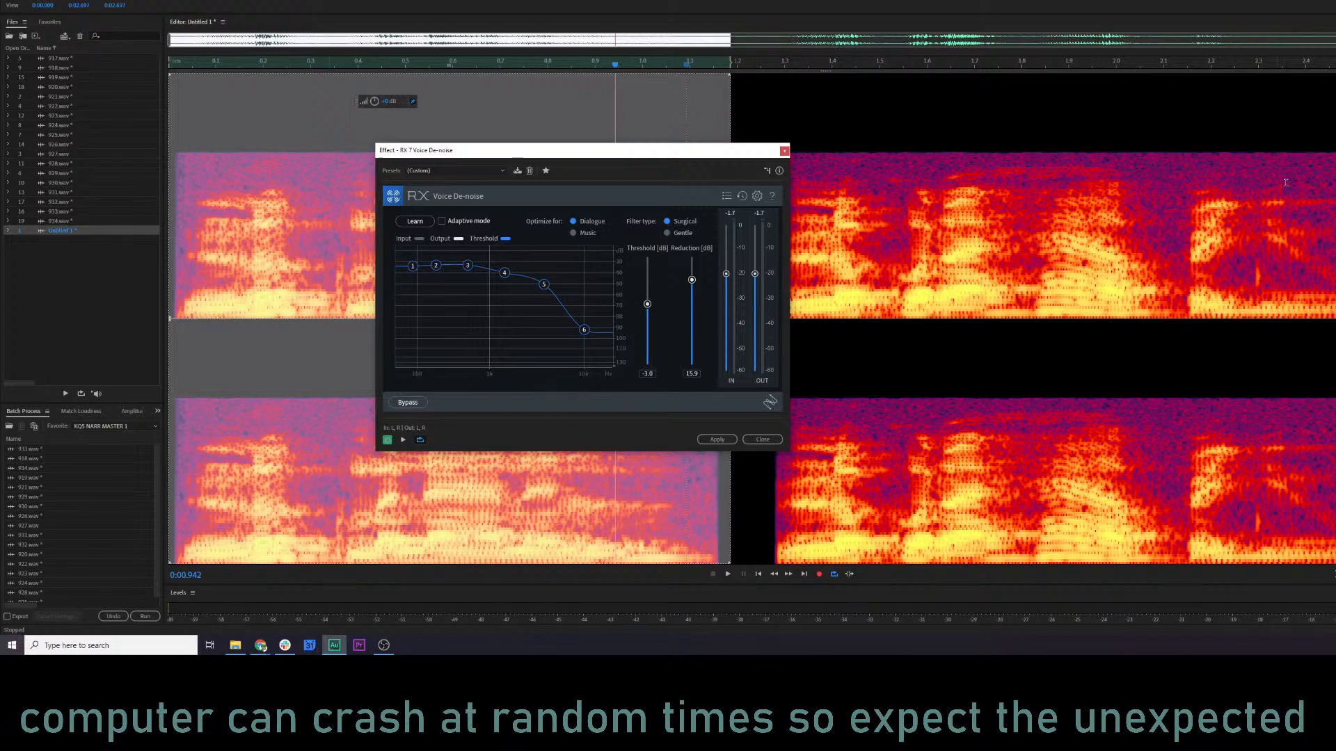
Preview the first phrase with reduction 8.0 dB while lowering the threshold to -10.6 dB and on to -18.0 dB.
{"action": "key", "text": "space"}
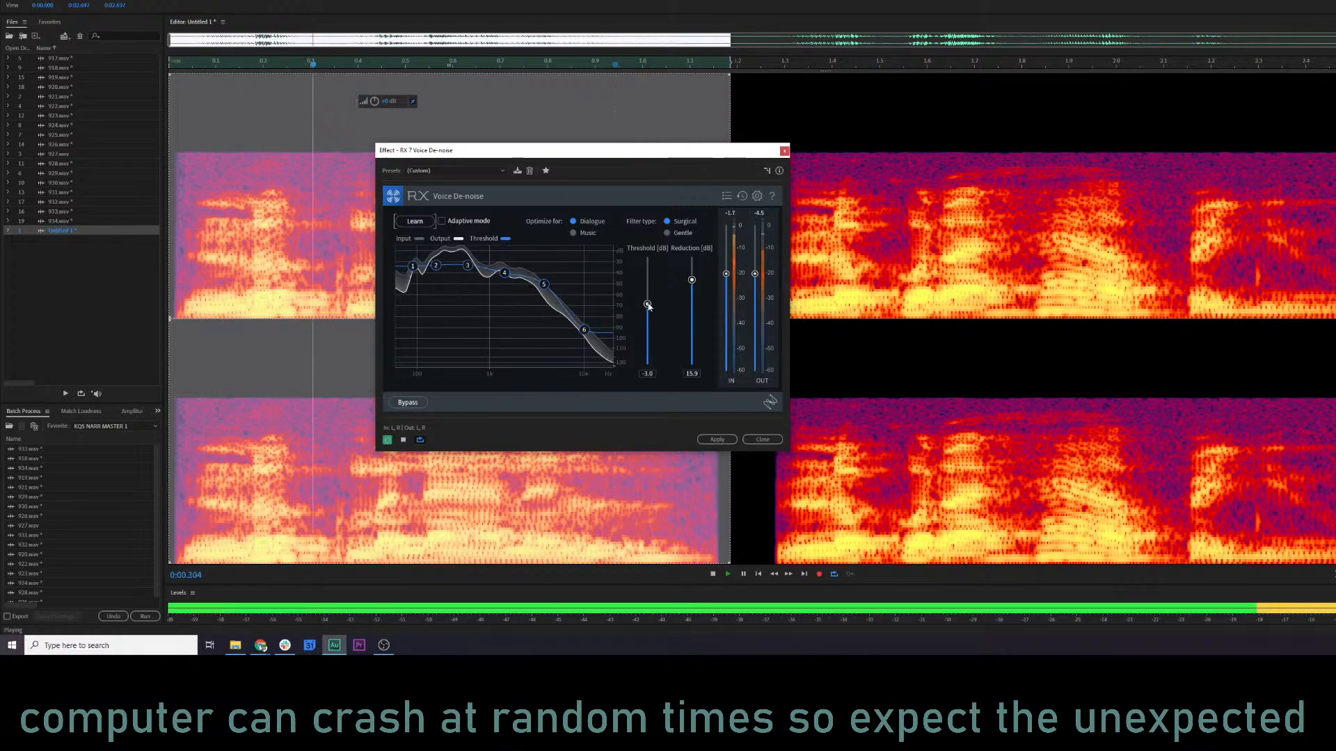
{"action": "key", "text": "space"}
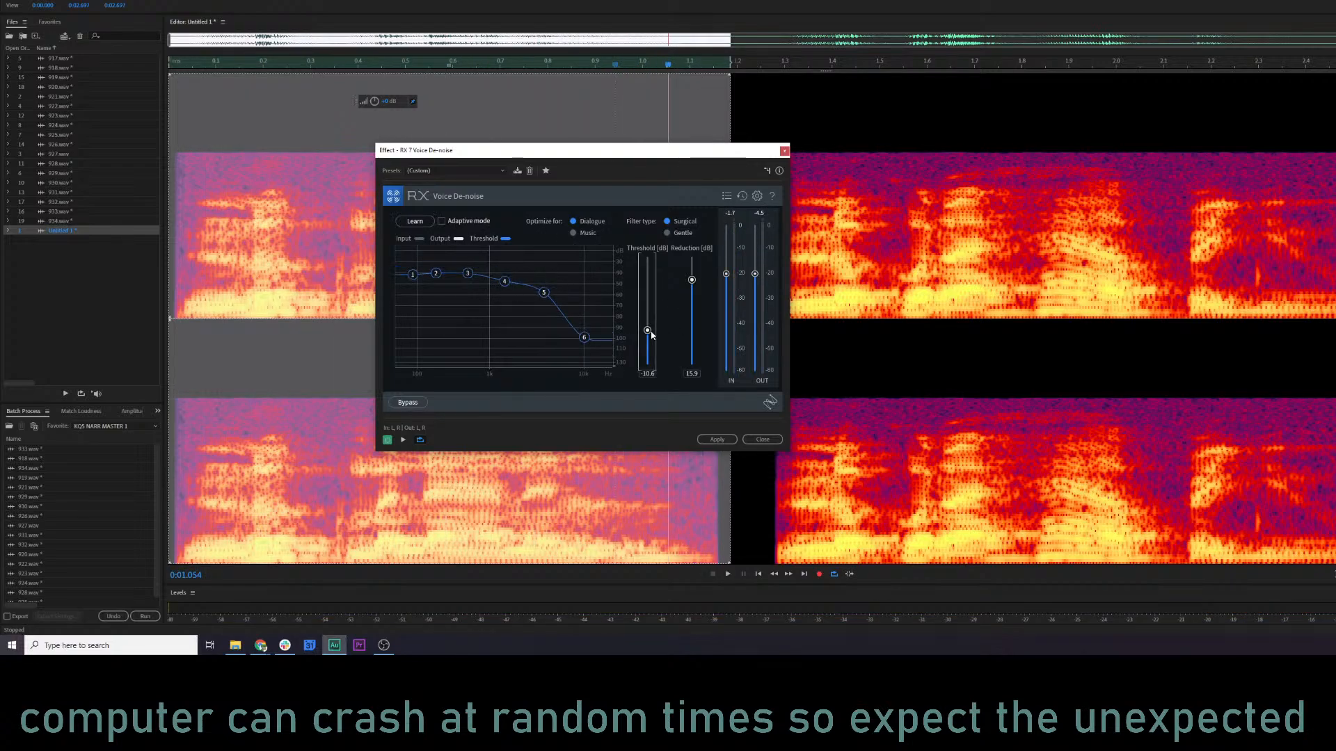
{"action": "key", "text": "space"}
{"action": "left_click_drag", "start_coordinate": [691, 280], "coordinate": [649, 360]}
{"action": "key", "text": "space"}
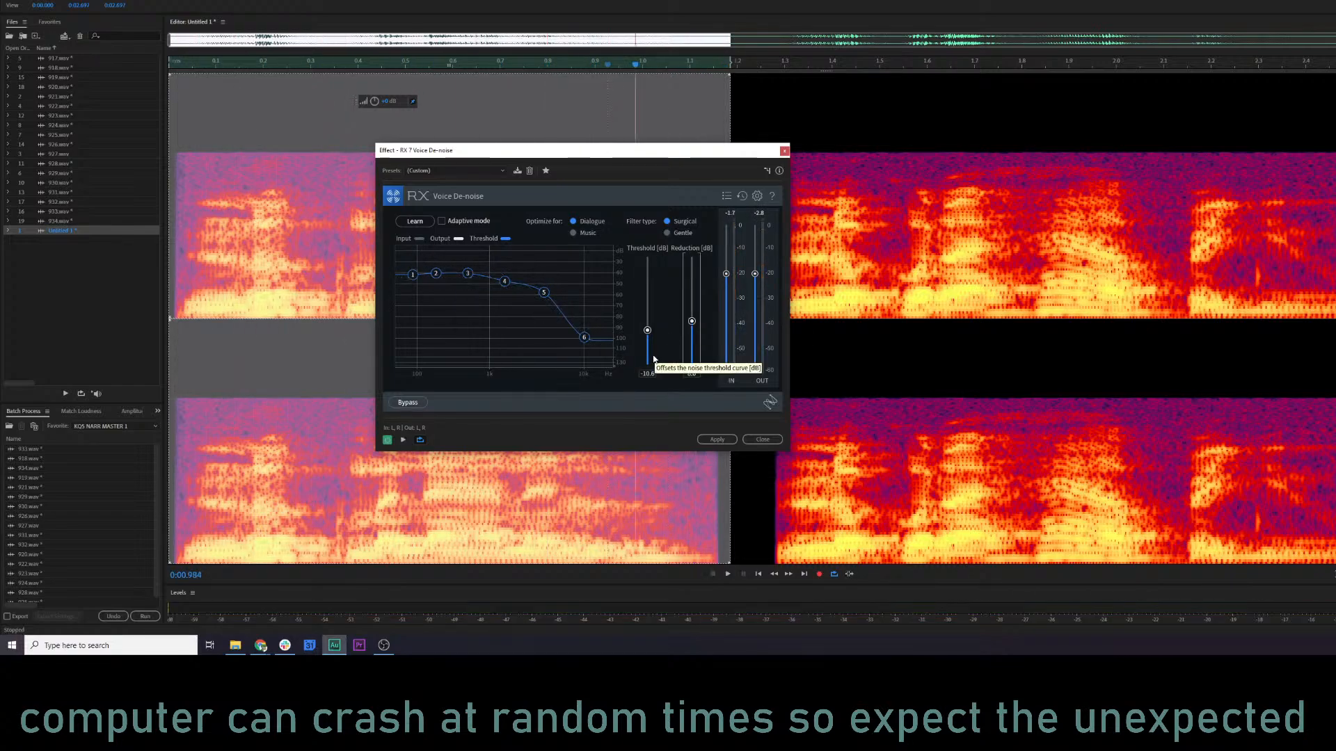
{"action": "key", "text": "space"}
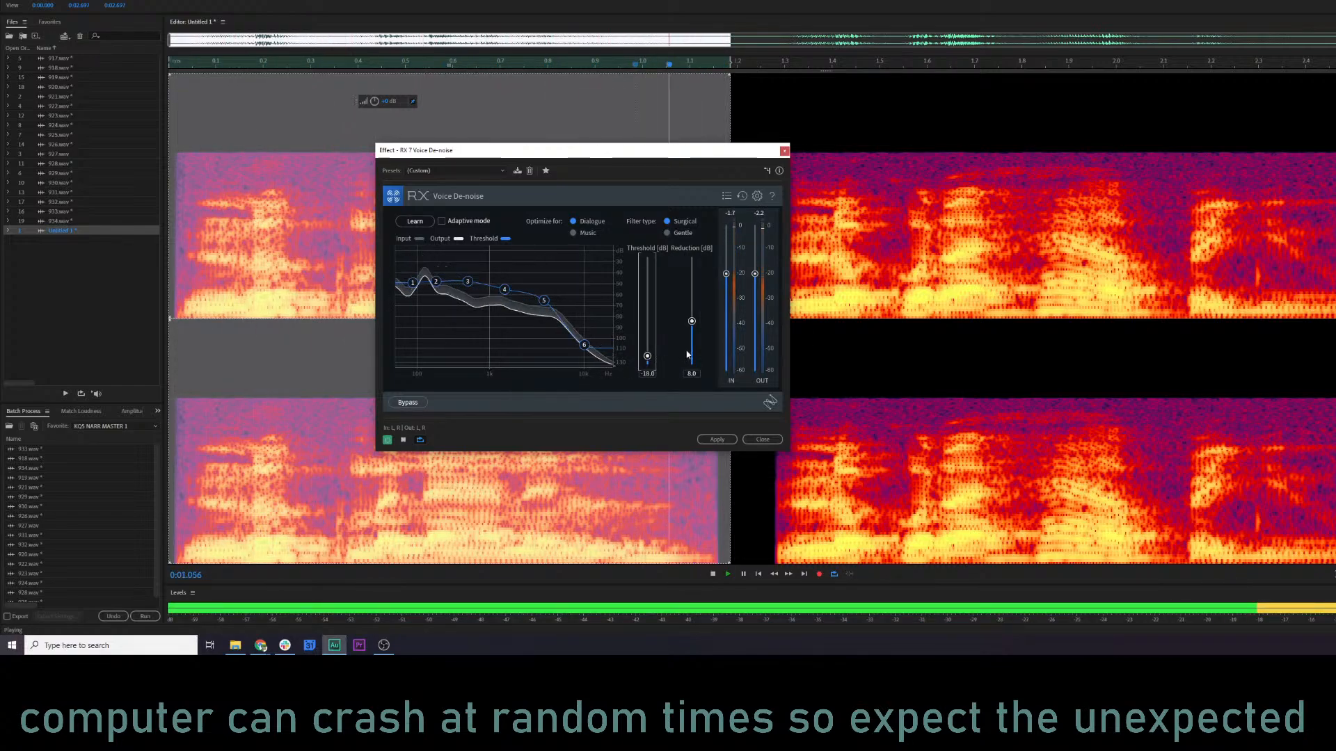
{"action": "key", "text": "space"}
Set the reduction to 11.4 dB and the threshold to -14.3 dB while previewing, and apply Voice De-noise to the first phrase.
{"action": "key", "text": "space"}
{"action": "left_click_drag", "start_coordinate": [693, 358], "coordinate": [693, 308]}
{"action": "key", "text": "space"}
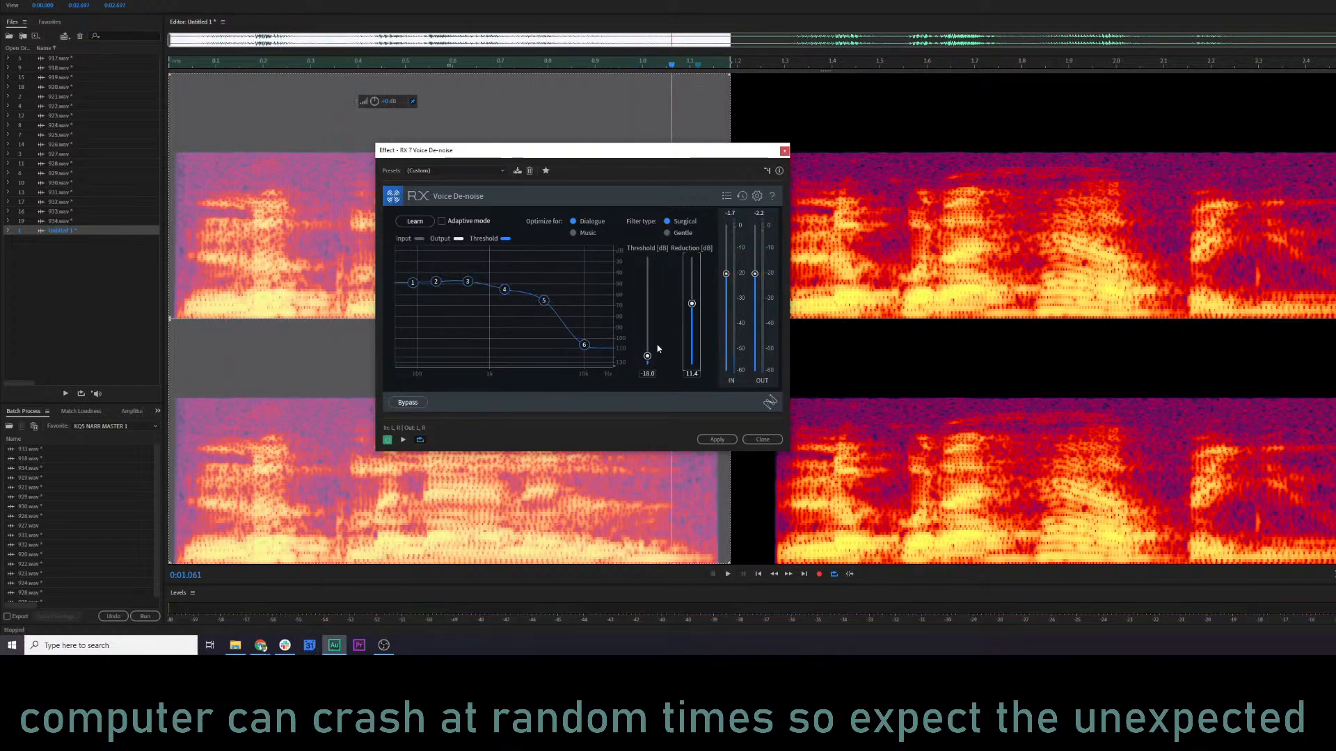
{"action": "left_click_drag", "start_coordinate": [647, 348], "coordinate": [646, 343]}
{"action": "key", "text": "space"}
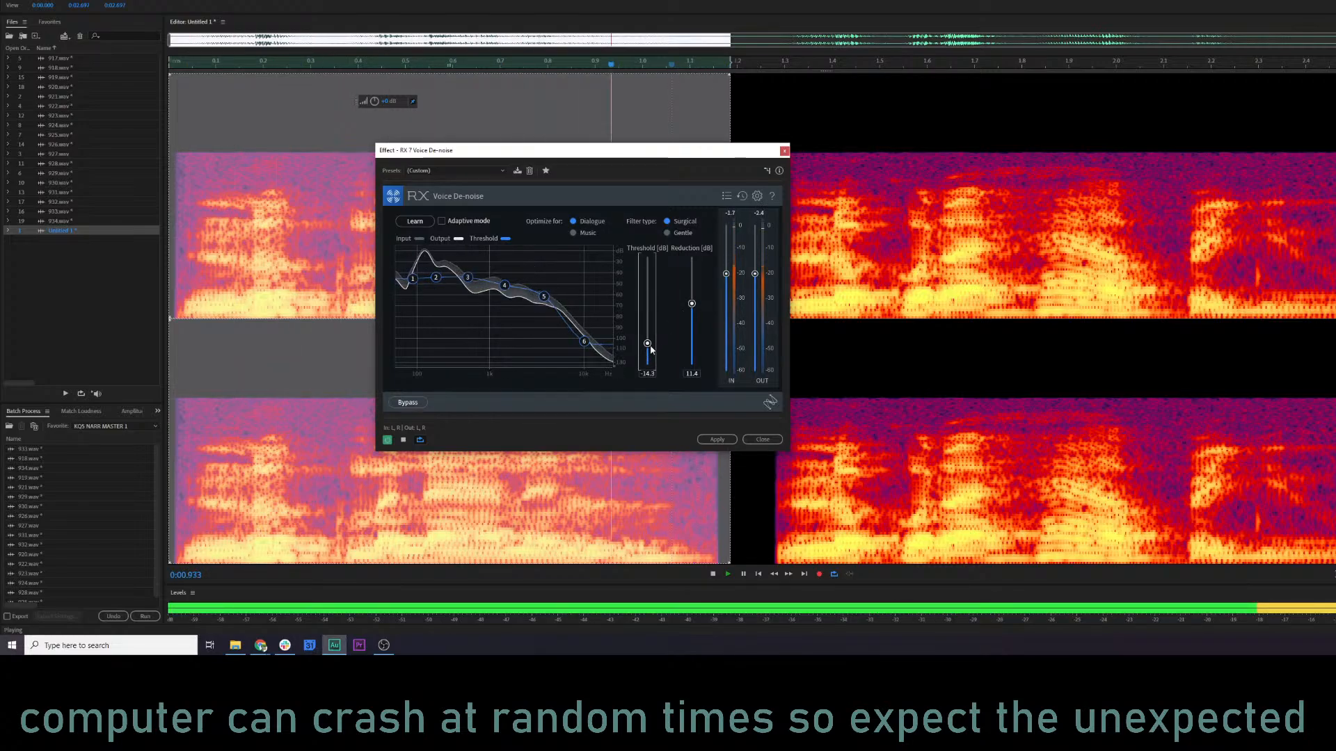
{"action": "left_click", "coordinate": [714, 438]}
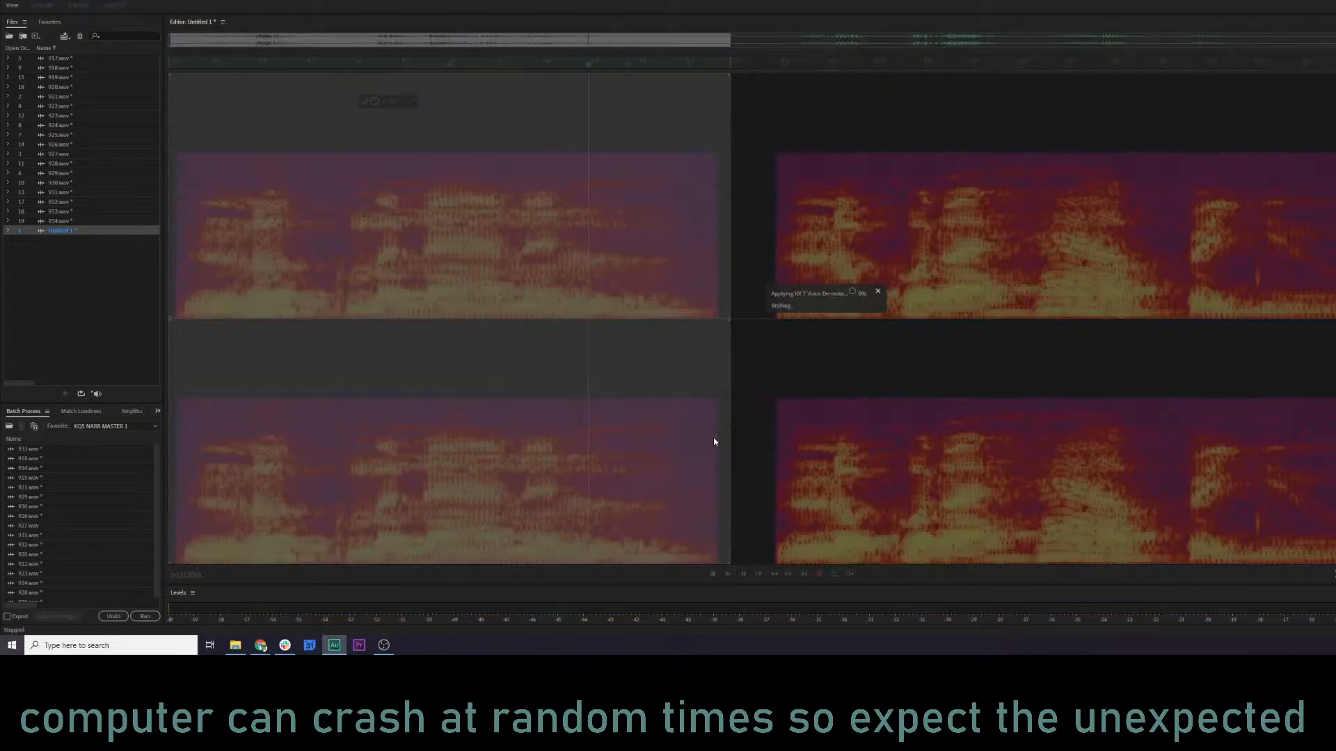
Select the rest of the clip from about 1.265 s to the end and apply Voice De-noise with the same settings.
{"action": "left_click", "coordinate": [752, 241]}
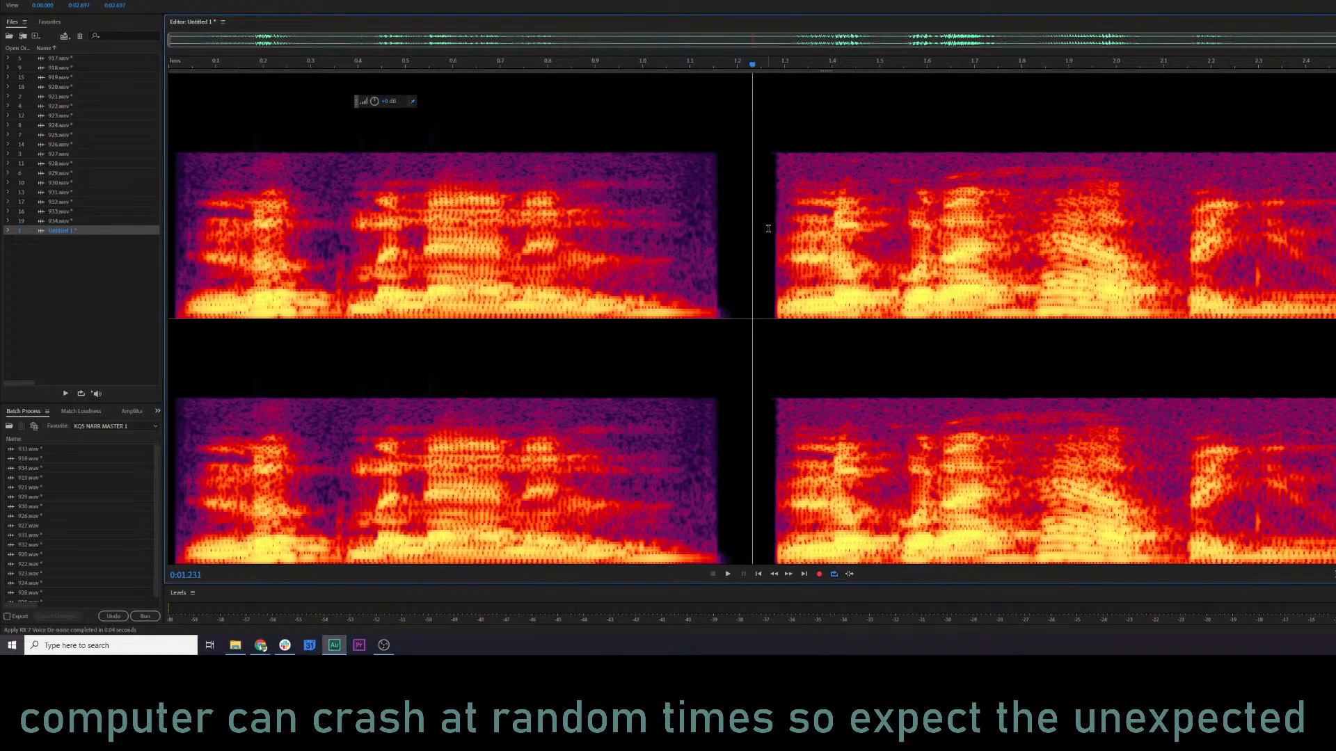
{"action": "left_click_drag", "start_coordinate": [767, 228], "coordinate": [1334, 229]}
{"action": "left_click", "coordinate": [25, 0]}
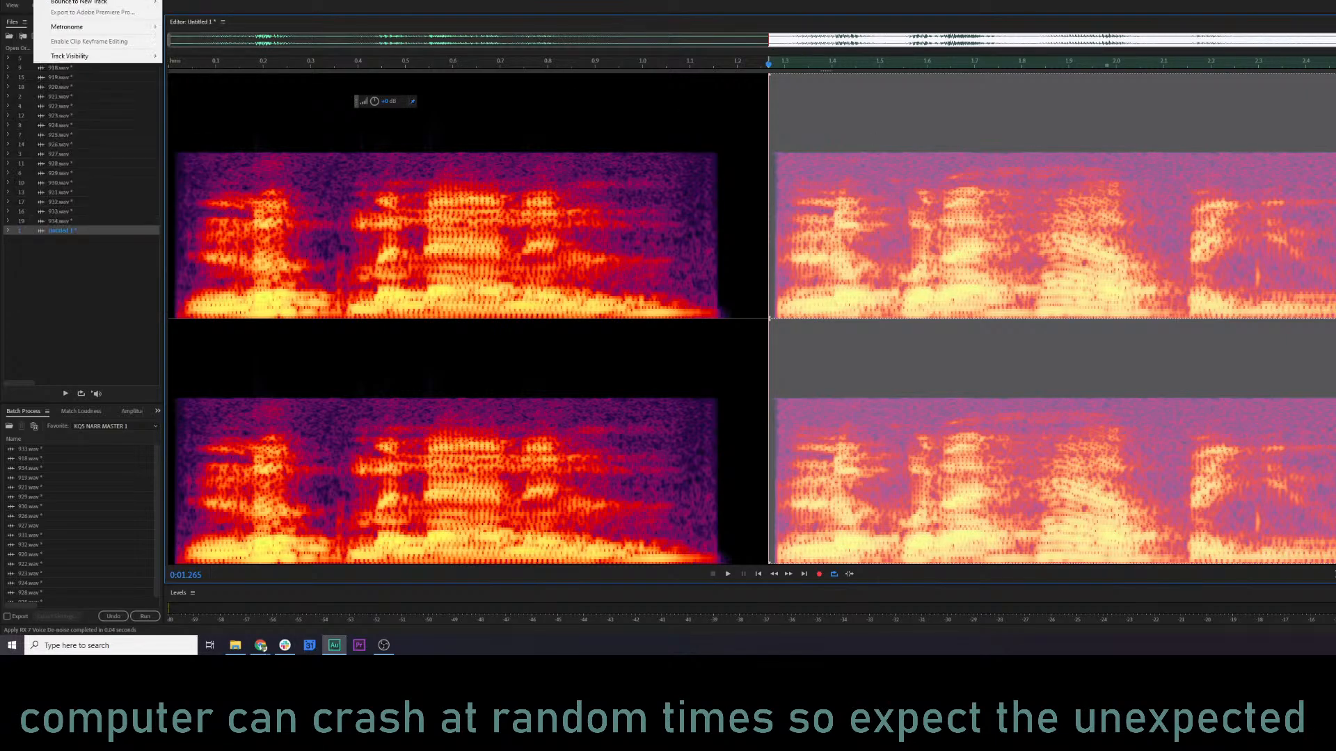
{"action": "left_click", "coordinate": [62, 0]}
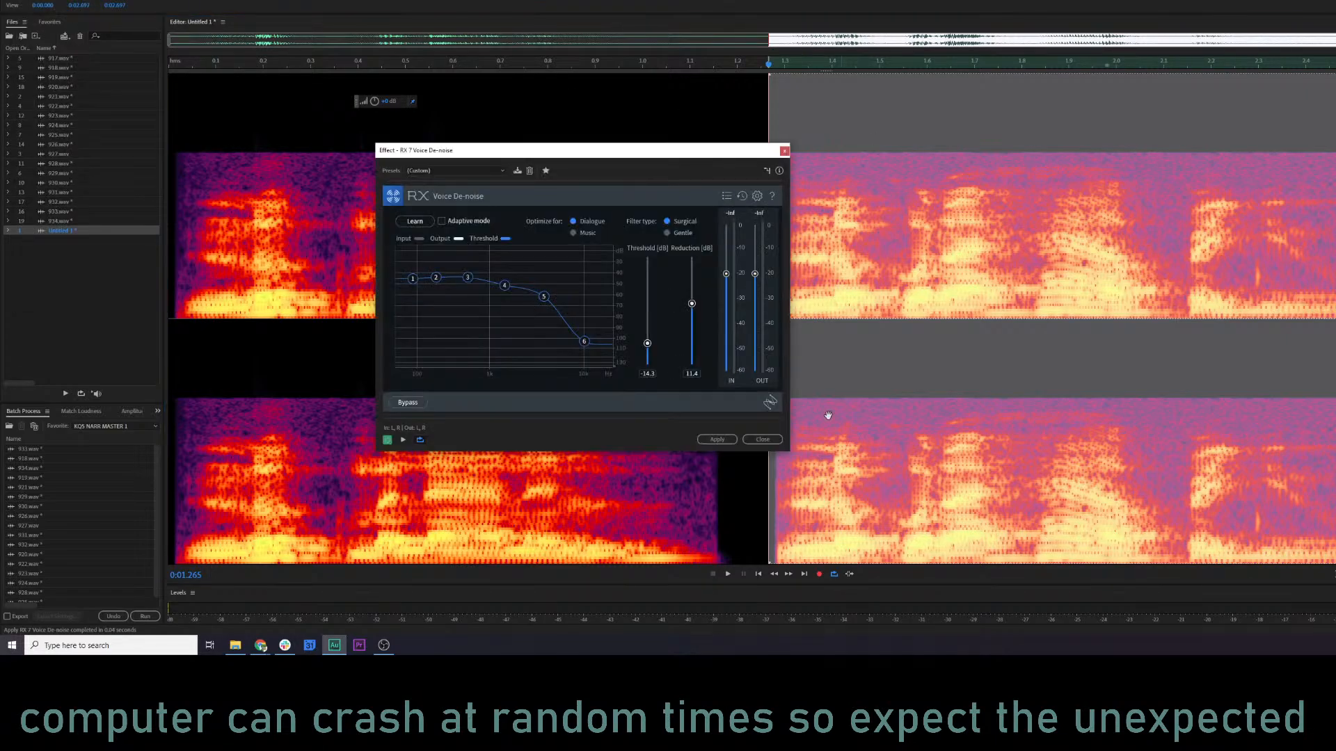
{"action": "left_click", "coordinate": [716, 439]}
Play the de-noised clip from near its beginning through both phrases to check the result.
{"action": "left_click", "coordinate": [192, 209]}
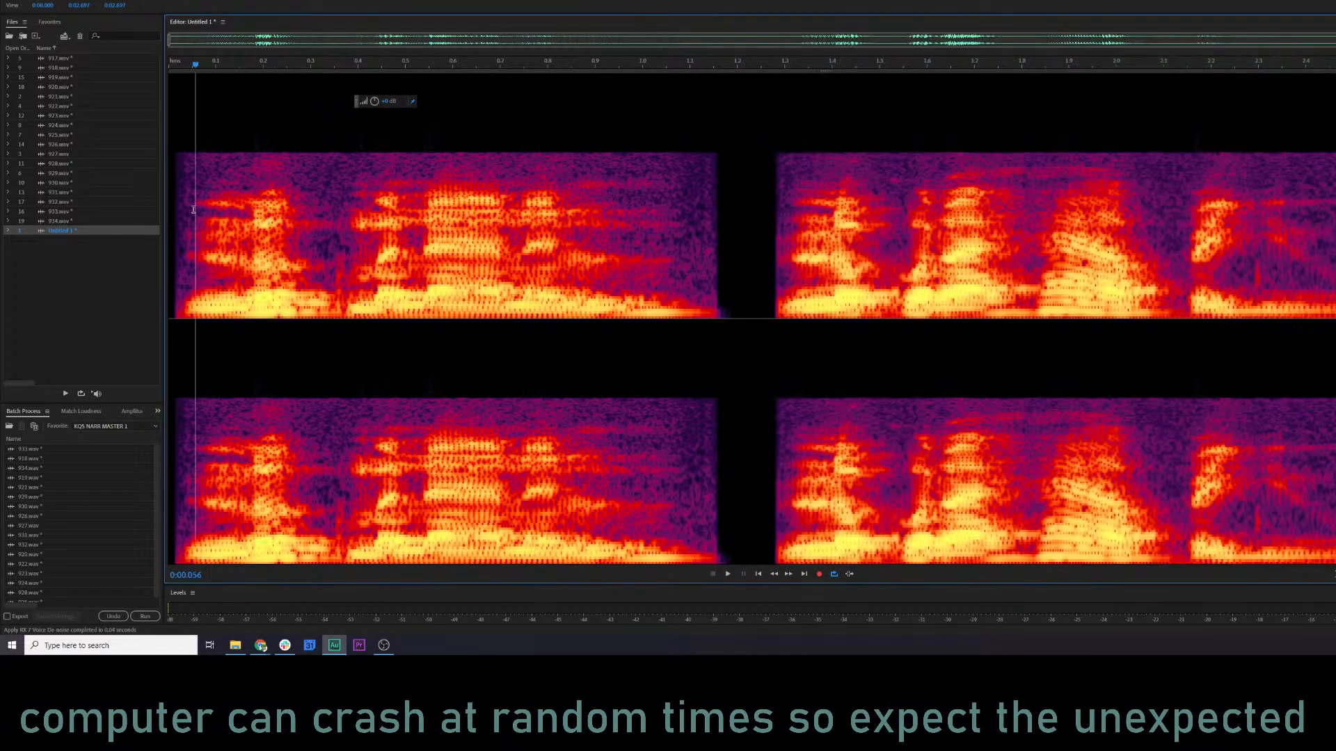
{"action": "key", "text": "space"}
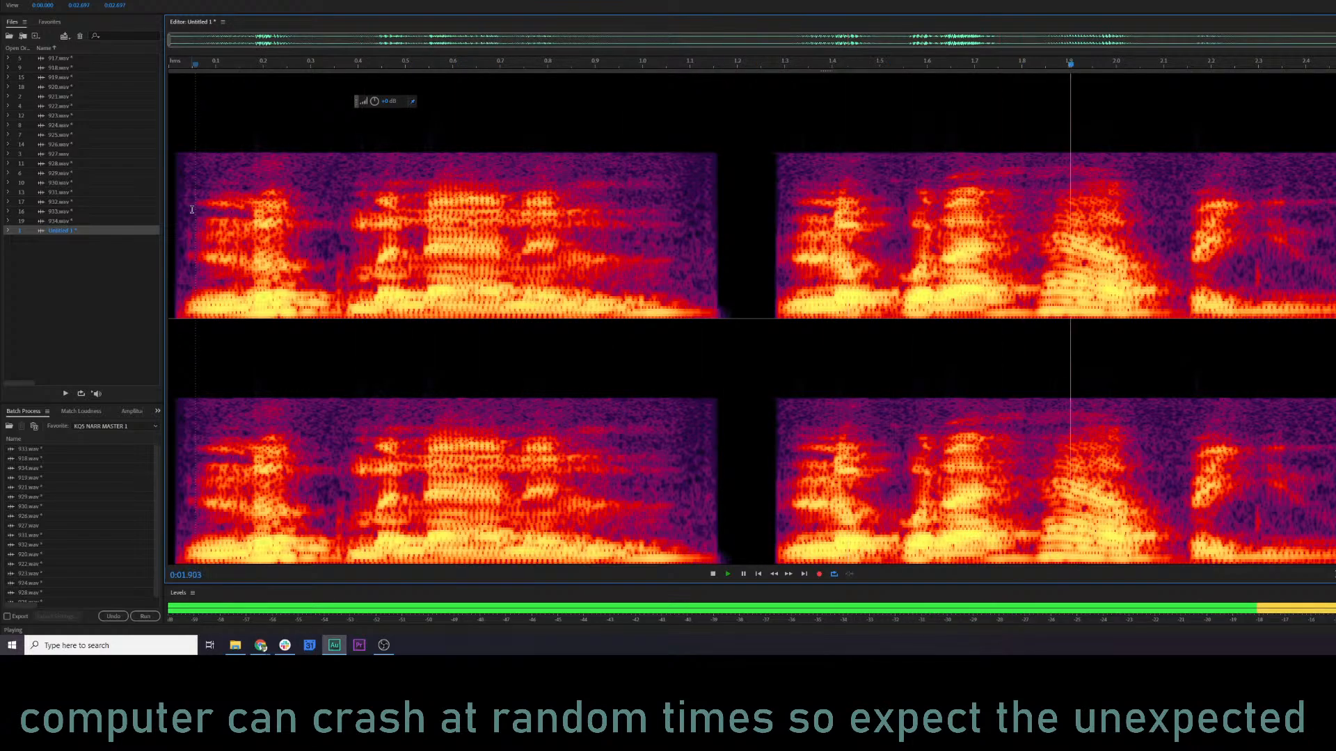
{"action": "key", "text": "space"}
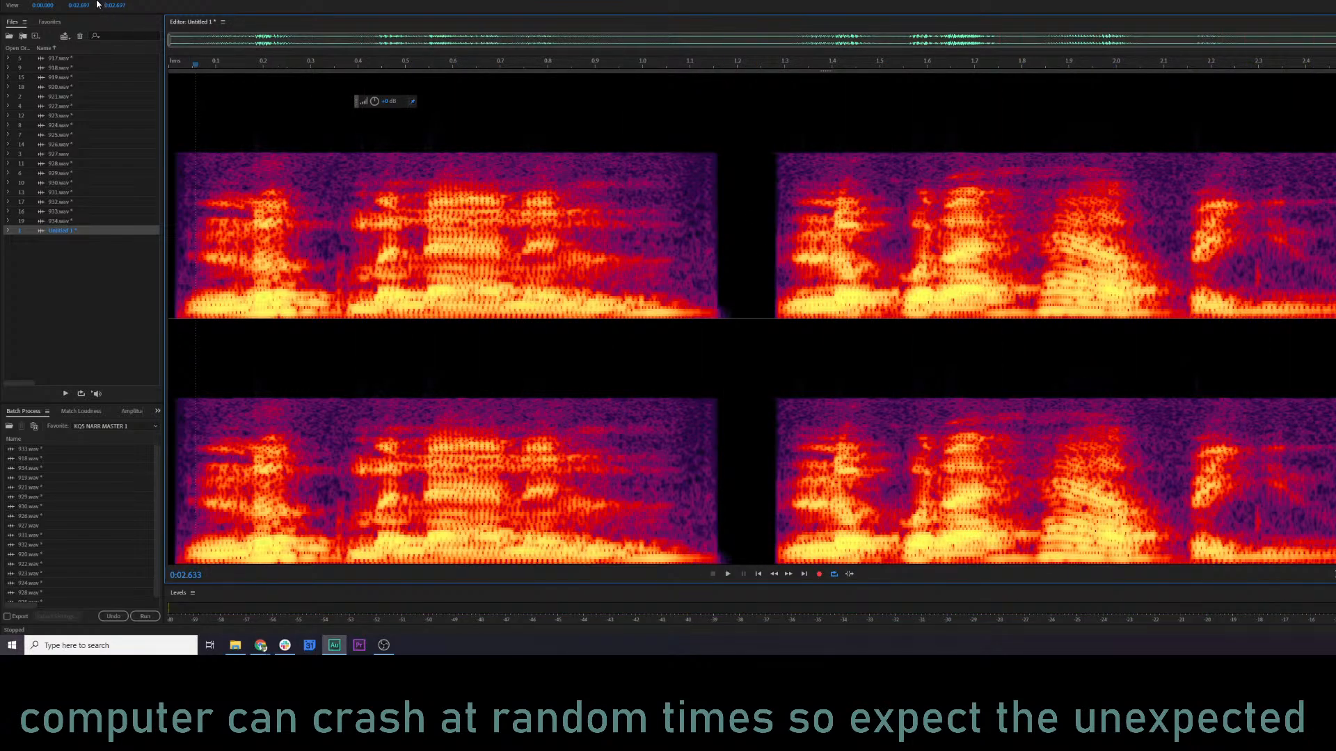
Try a second Voice De-noise pass over the whole clip with threshold -14.3 and reduction 11.4, and play it from the start.
{"action": "key", "text": "ctrl+a"}
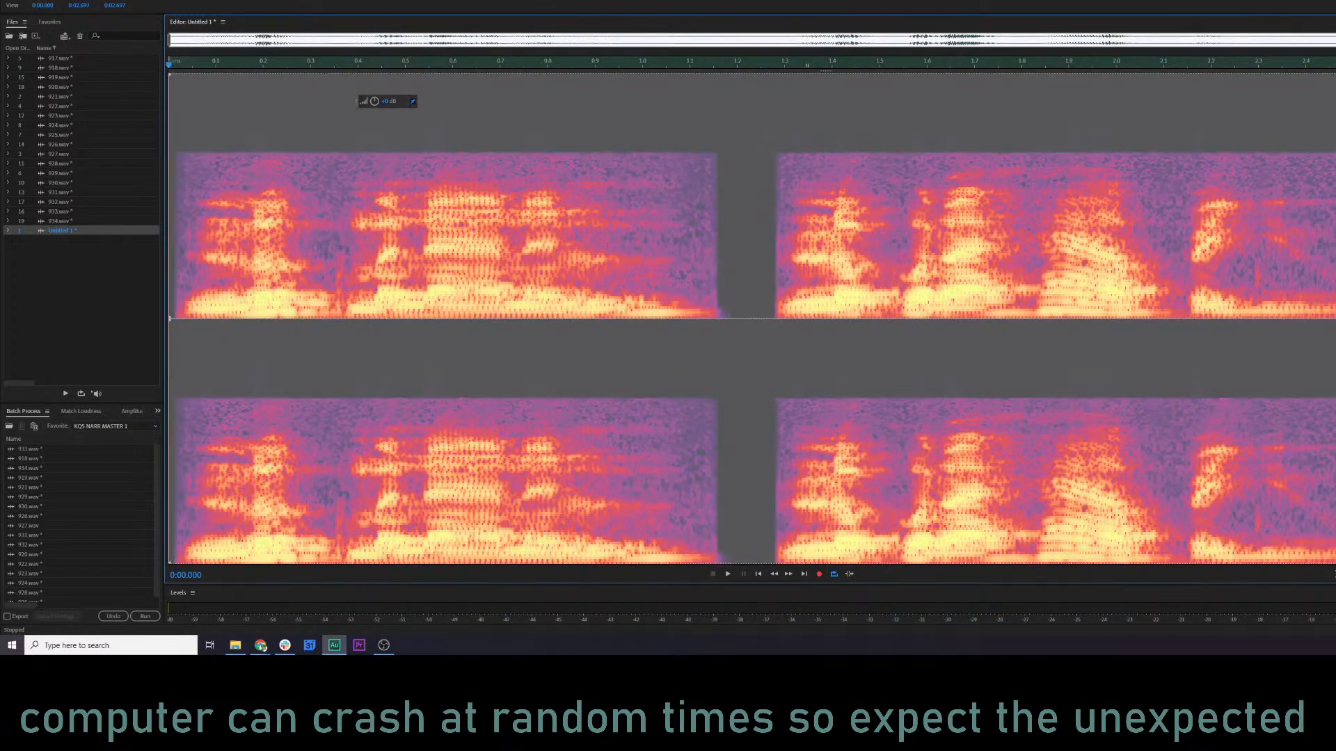
{"action": "left_click", "coordinate": [25, 0]}
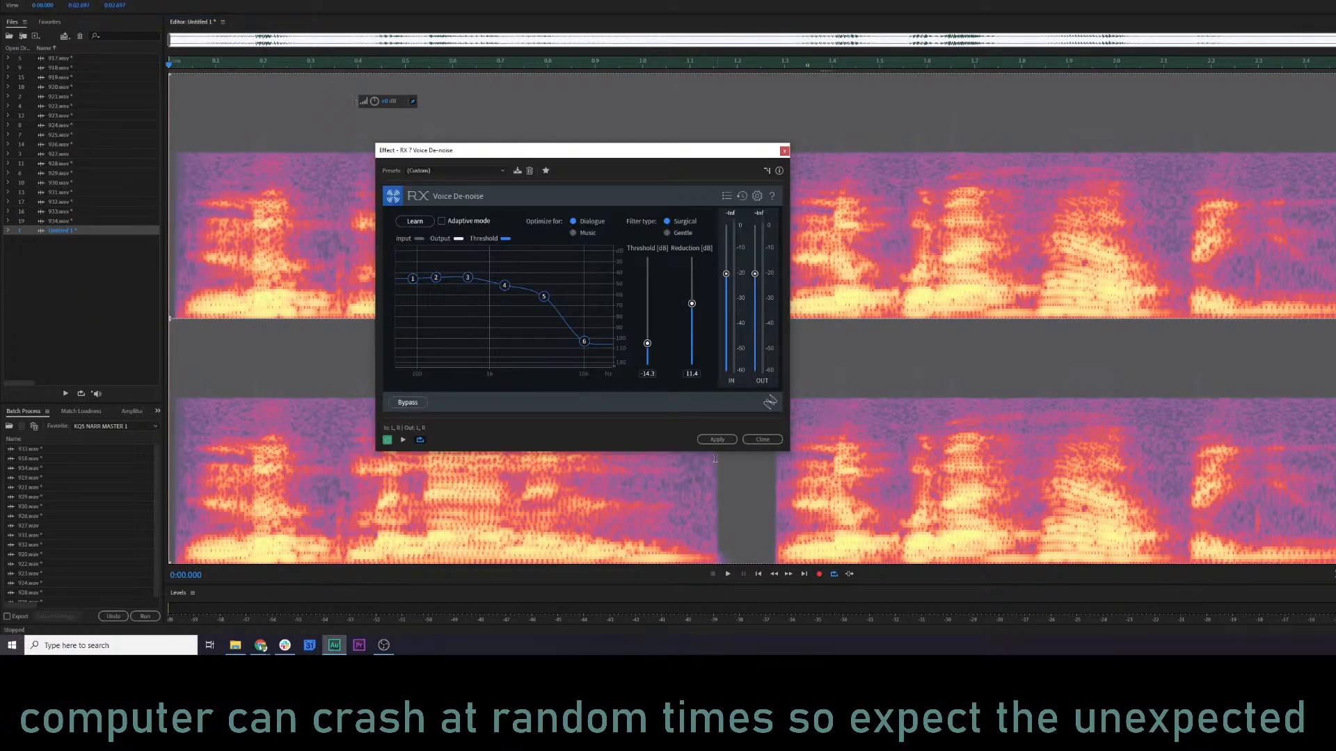
{"action": "left_click", "coordinate": [718, 441]}
{"action": "left_click", "coordinate": [171, 259]}
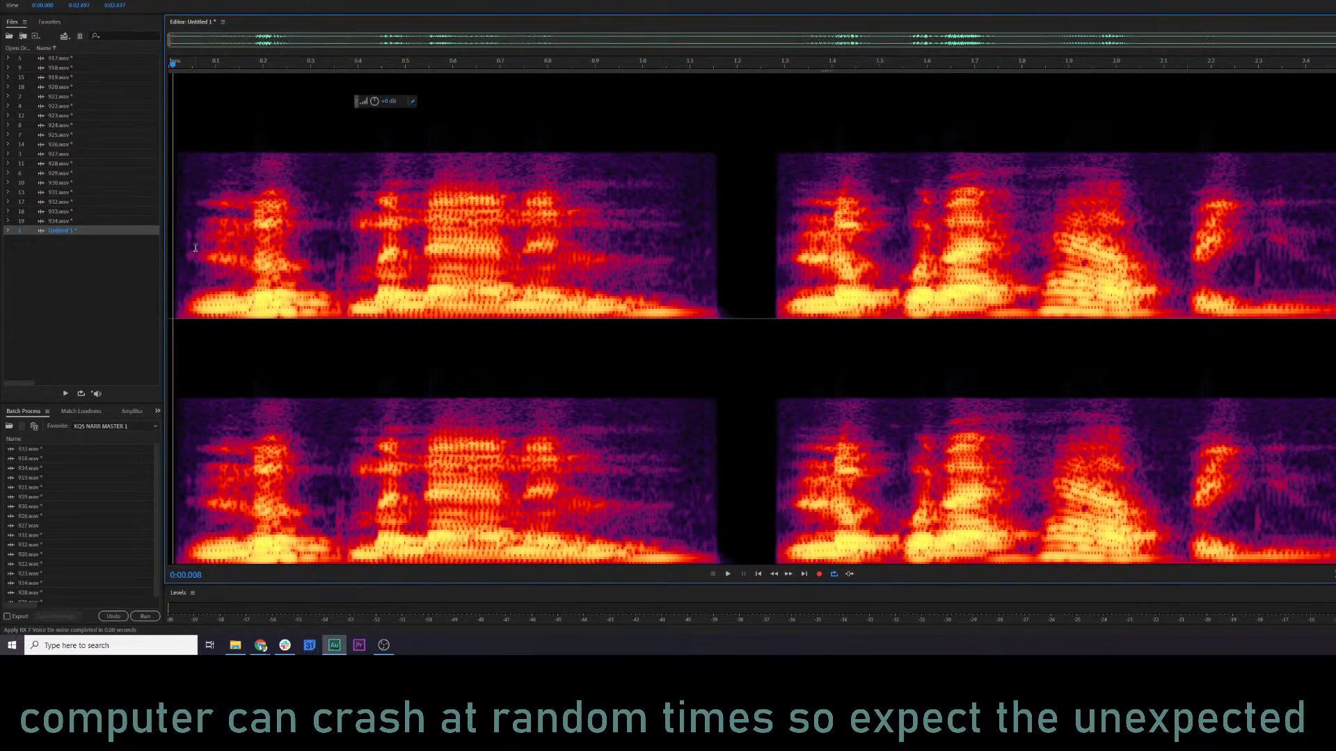
{"action": "key", "text": "space"}
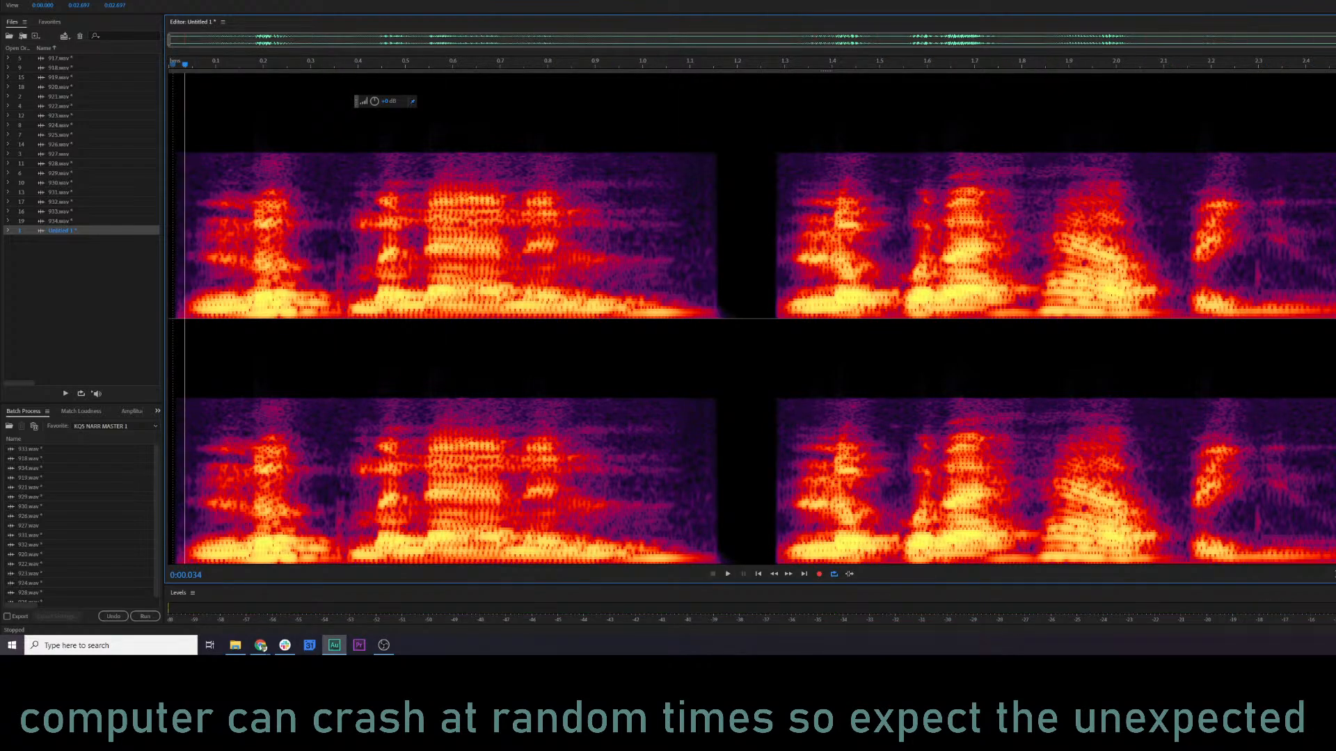
Undo the whole-clip Voice De-noise pass and play the clip again from near its beginning.
{"action": "key", "text": "ctrl+a"}
{"action": "left_click", "coordinate": [177, 143]}
{"action": "key", "text": "space"}
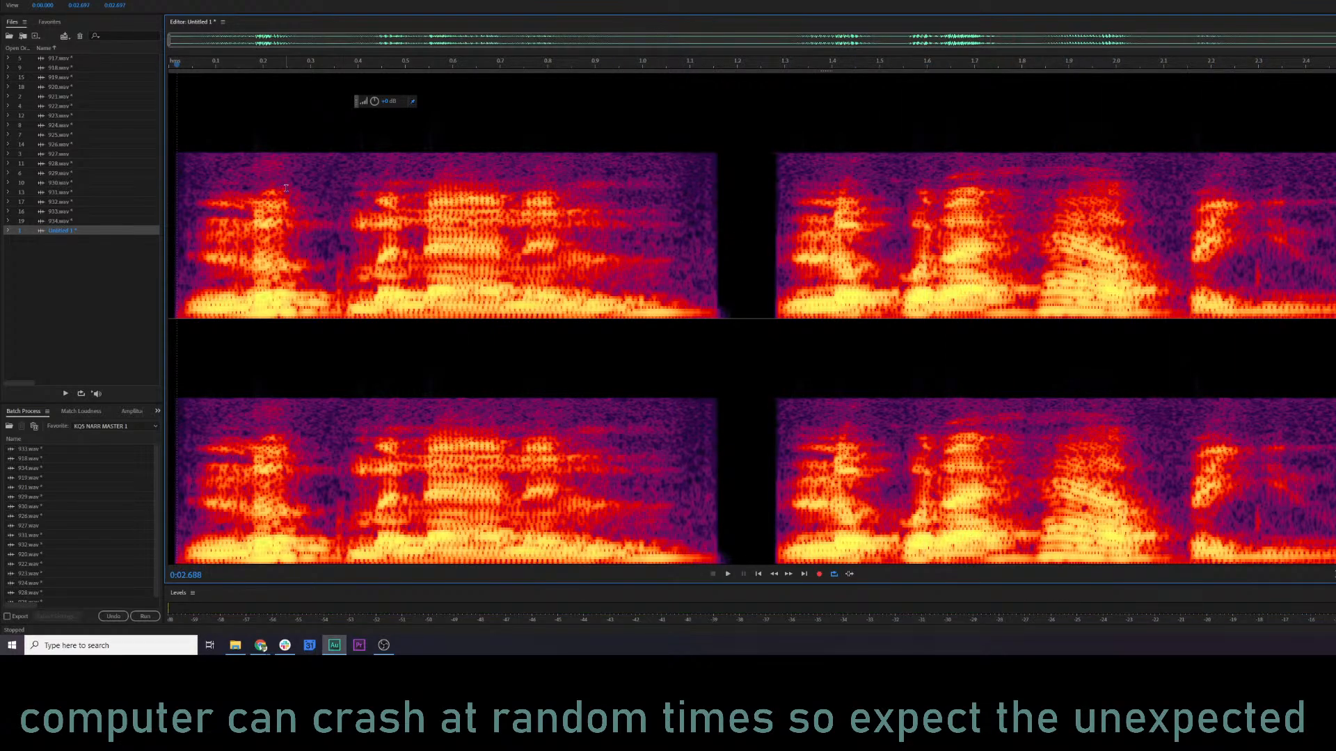
Bring up the Amplitude and Compression effects for the clip.
{"action": "left_click", "coordinate": [99, 0]}
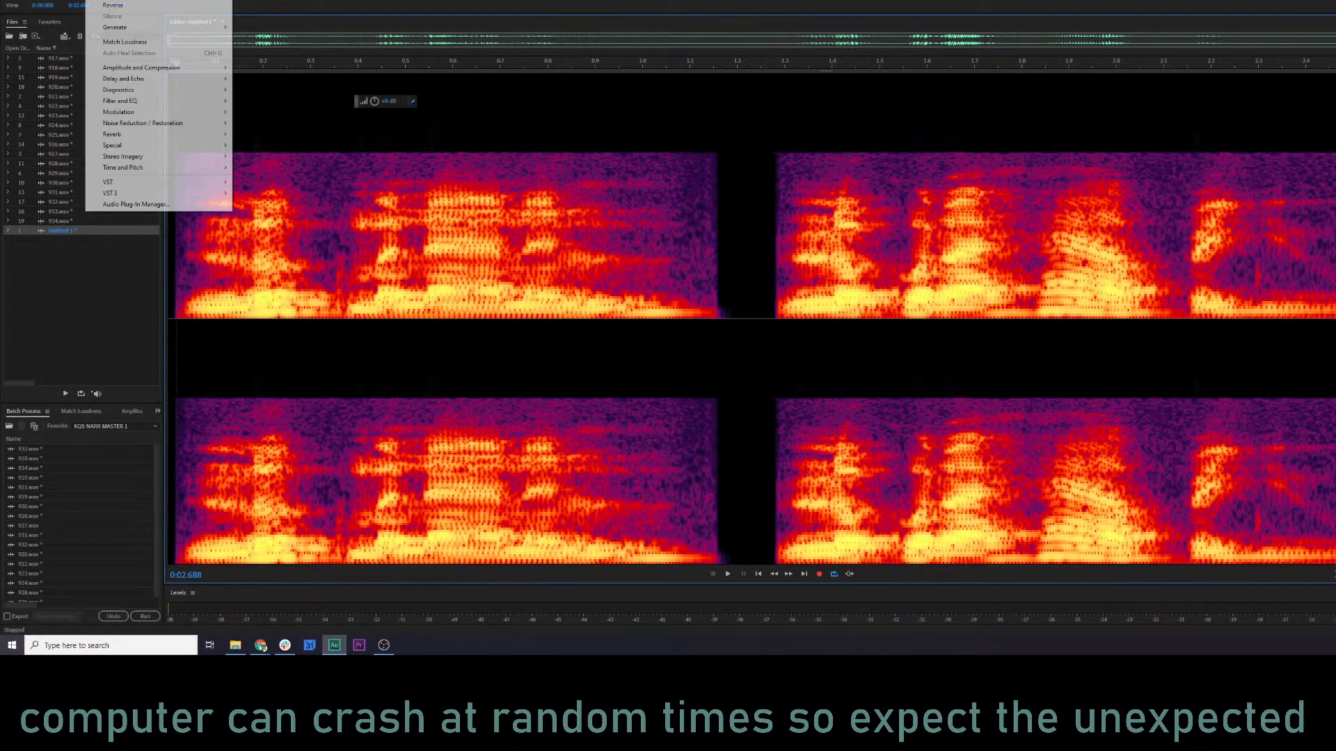
{"action": "mouse_move", "coordinate": [167, 72]}
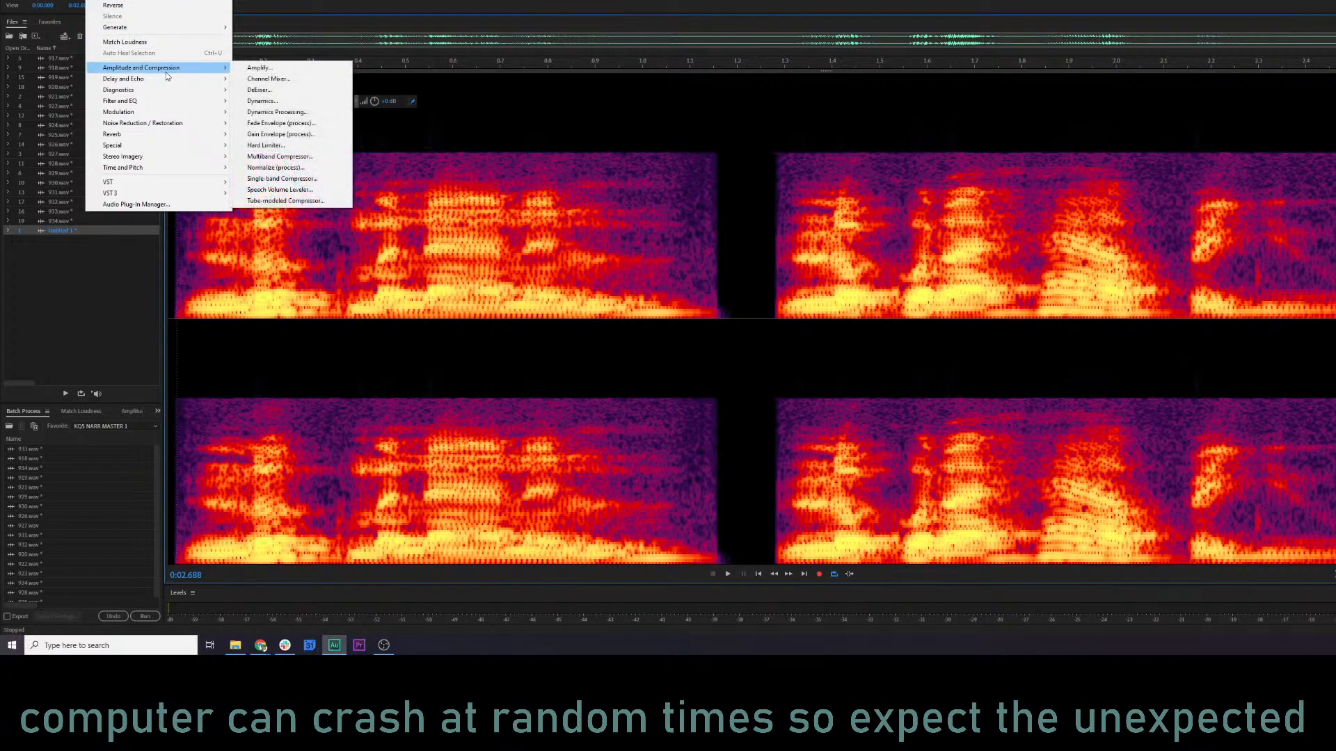
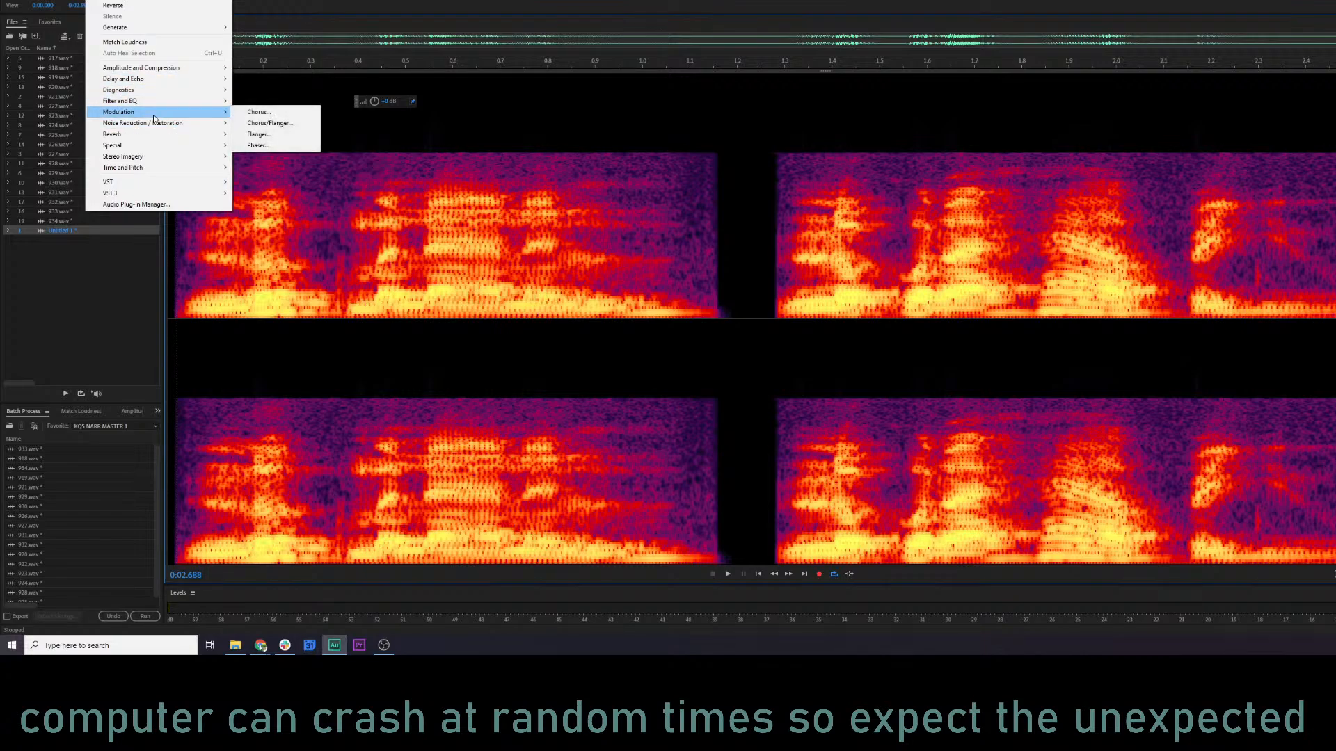
Bring up the Mastering effect for the clip and preview it with the current custom settings.
{"action": "mouse_move", "coordinate": [162, 145]}
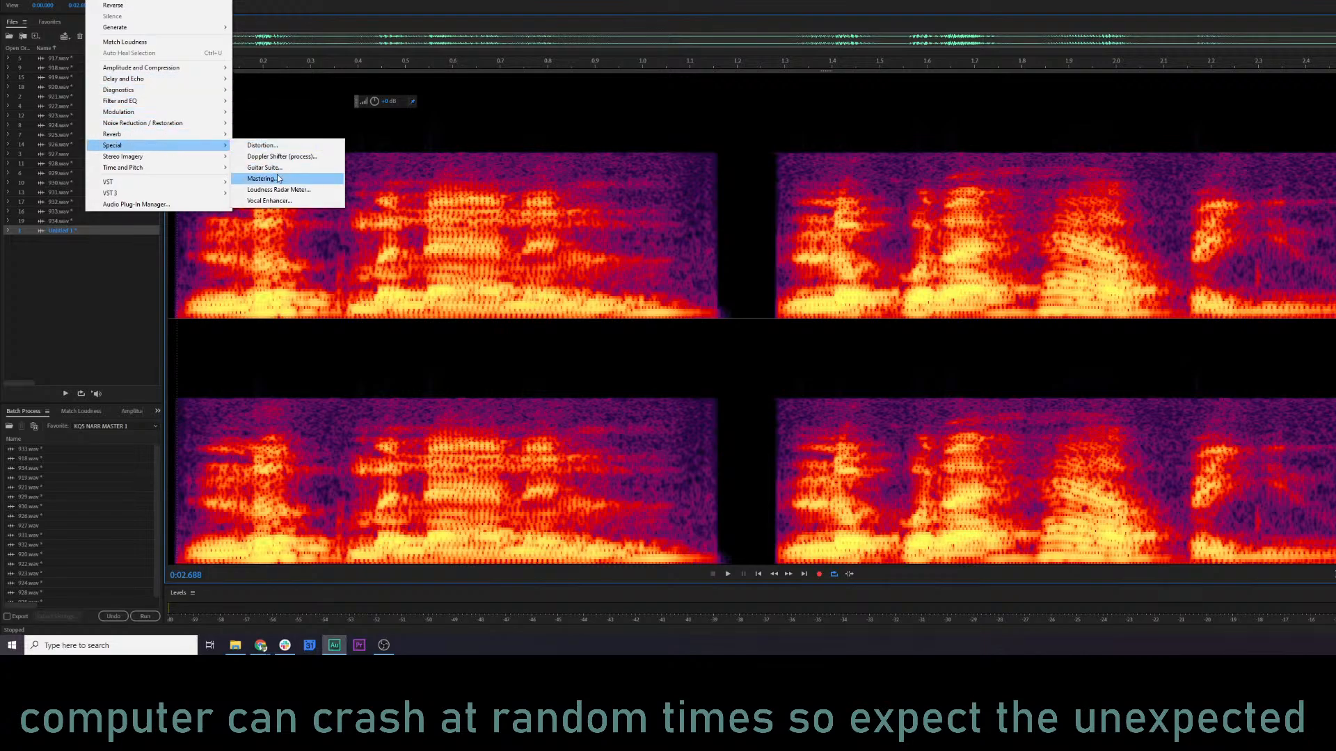
{"action": "left_click", "coordinate": [275, 178]}
{"action": "left_click", "coordinate": [410, 164]}
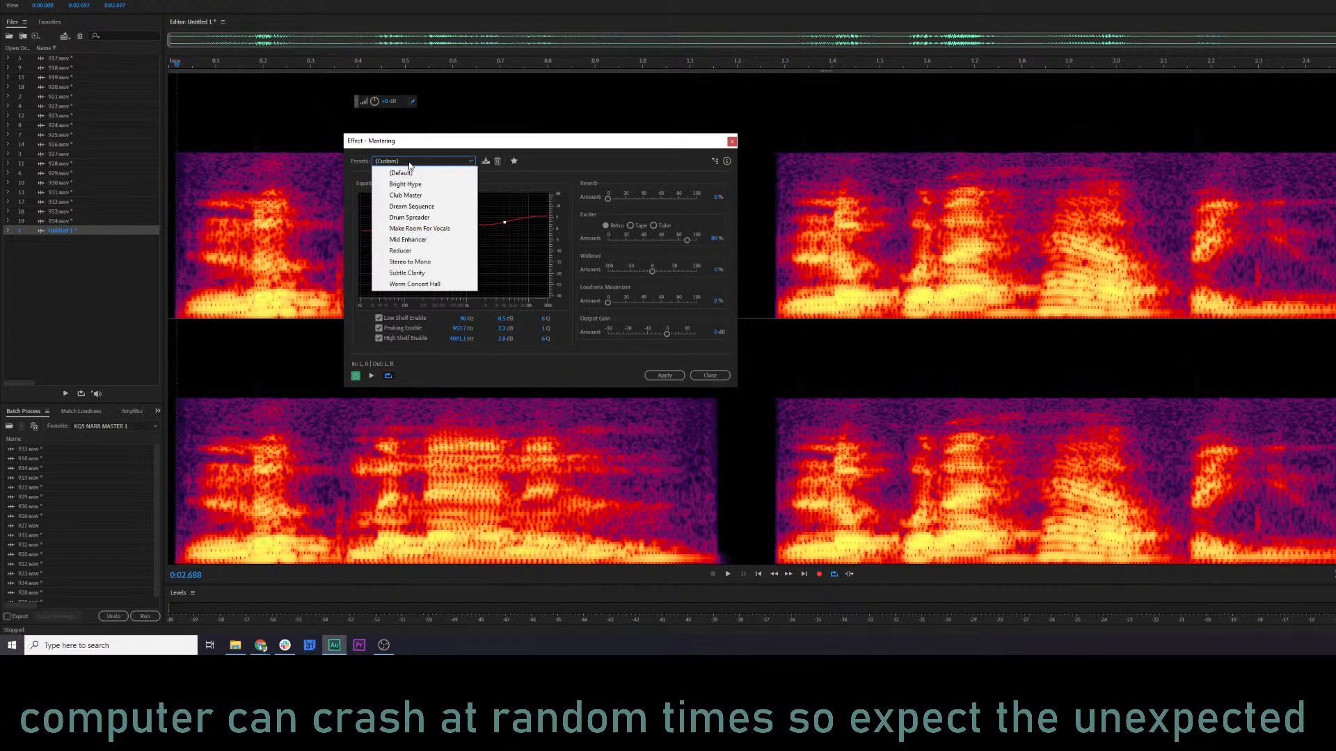
{"action": "left_click", "coordinate": [415, 156]}
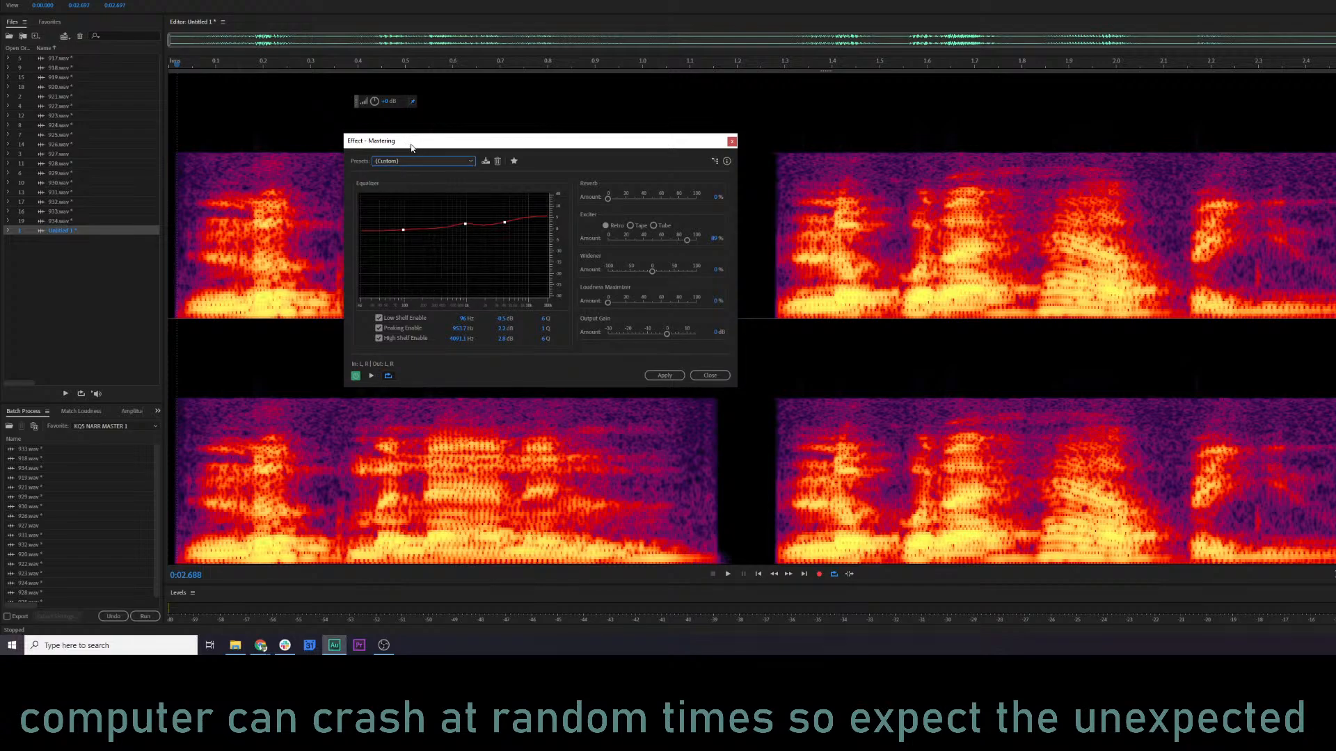
{"action": "key", "text": "space"}
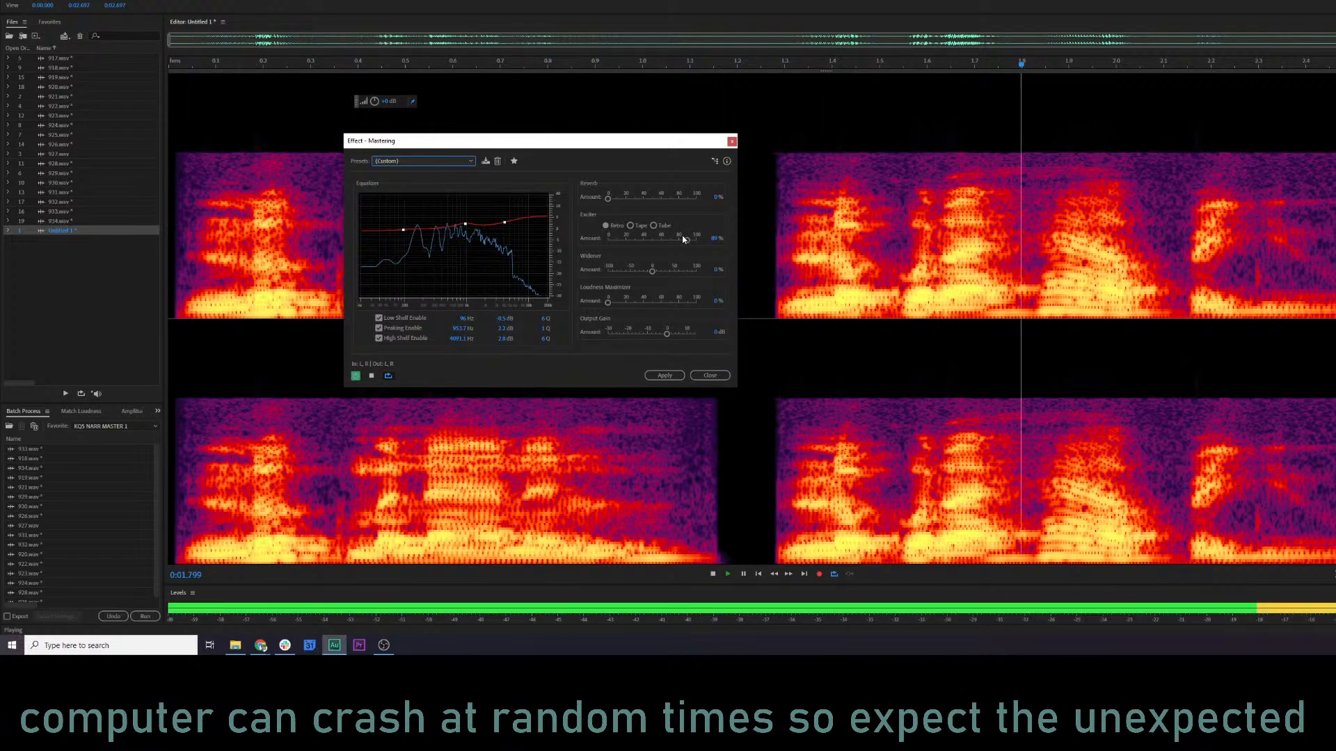
{"action": "key", "text": "space"}
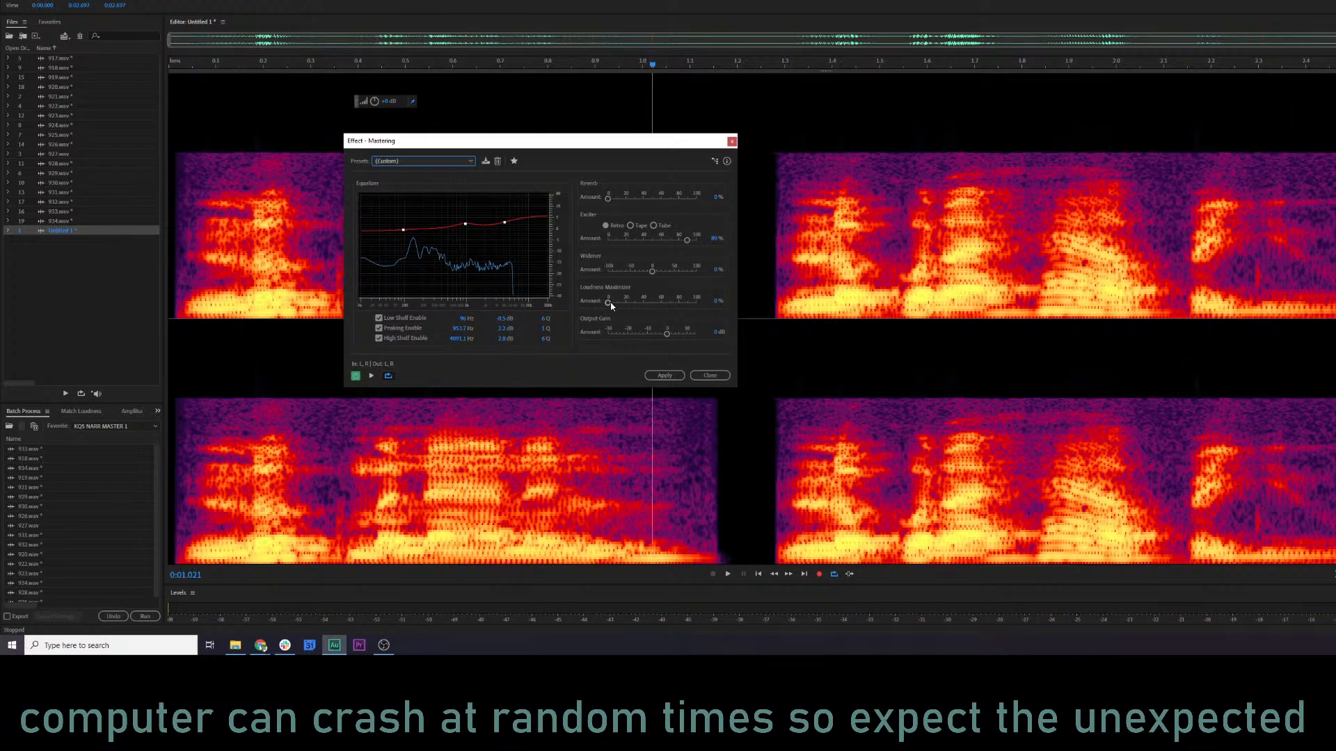
Shift the Mastering equalizer's high-shelf and peaking points slightly lower in frequency while previewing, and apply the effect to the clip.
{"action": "key", "text": "space"}
{"action": "mouse_move", "coordinate": [504, 222]}
{"action": "left_mouse_down"}
{"action": "mouse_move", "coordinate": [513, 202]}
{"action": "mouse_move", "coordinate": [509, 244]}
{"action": "mouse_move", "coordinate": [501, 226]}
{"action": "left_mouse_up"}
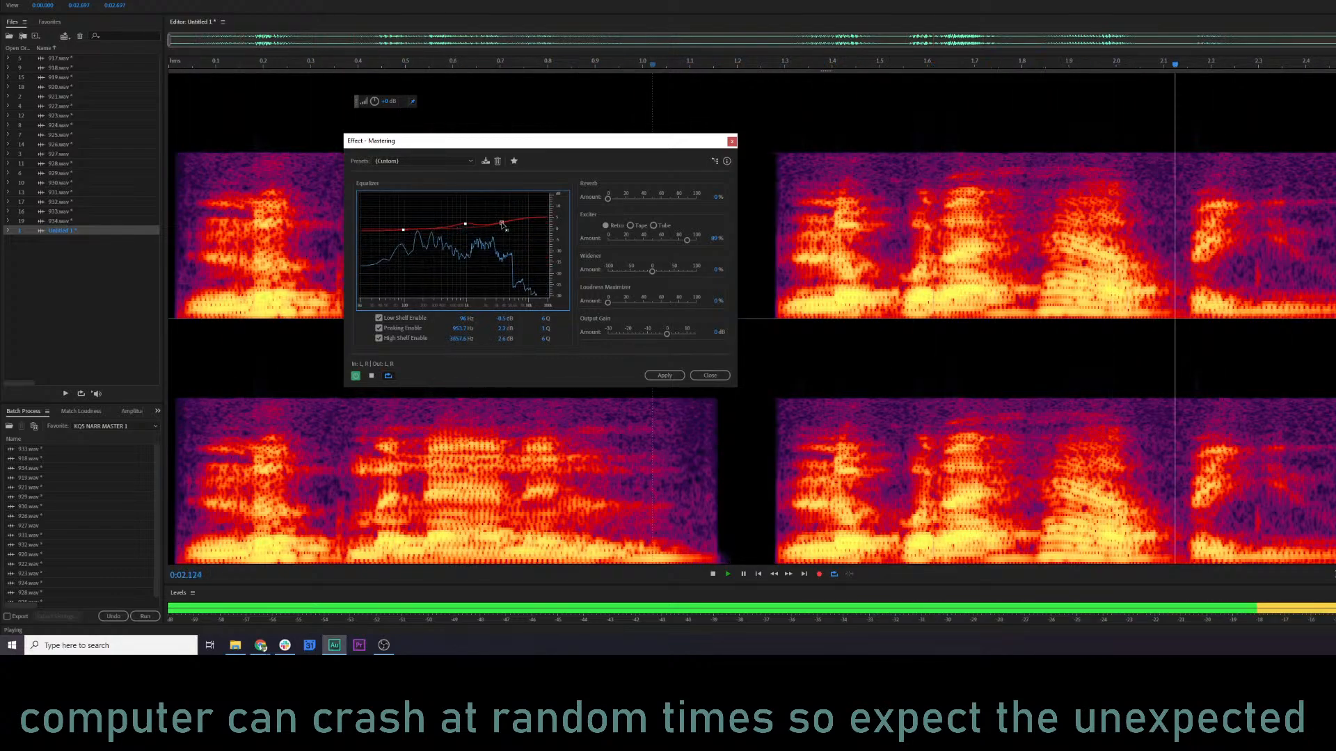
{"action": "key", "text": "space"}
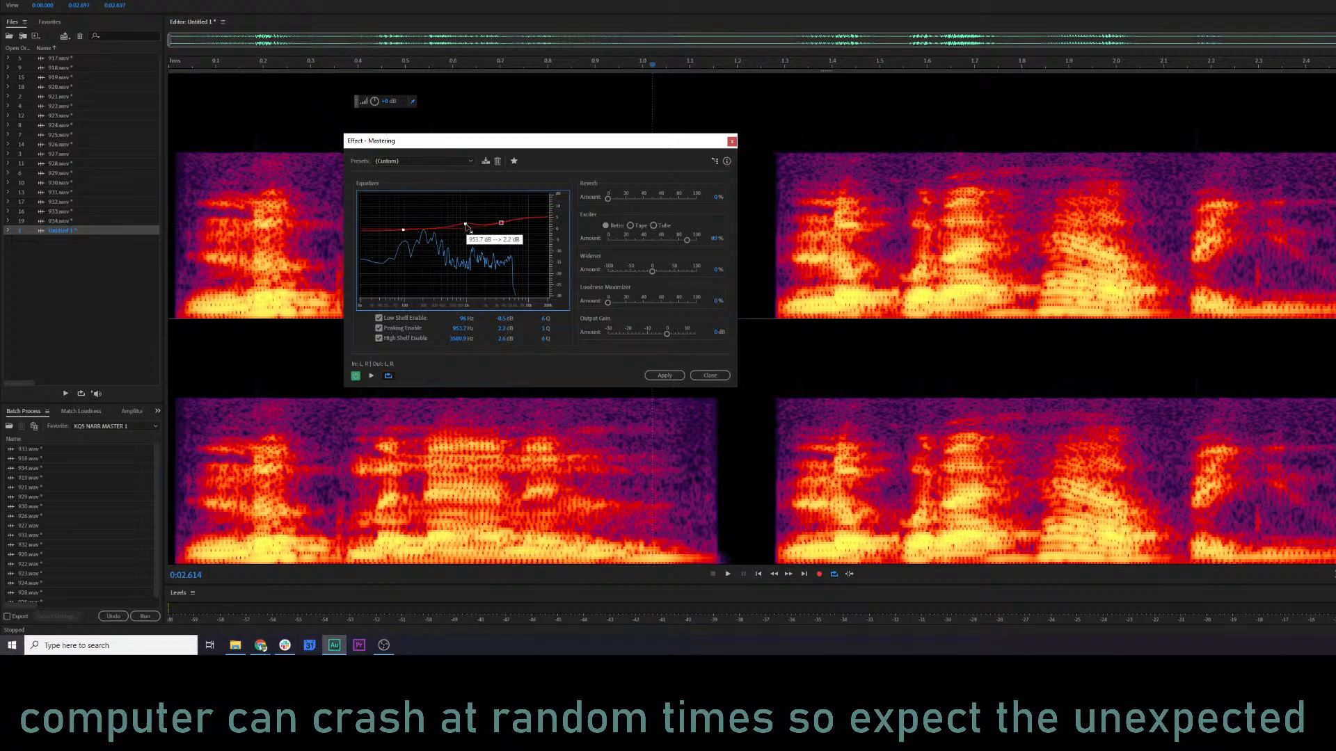
{"action": "key", "text": "space"}
{"action": "left_click_drag", "start_coordinate": [460, 214], "coordinate": [455, 223]}
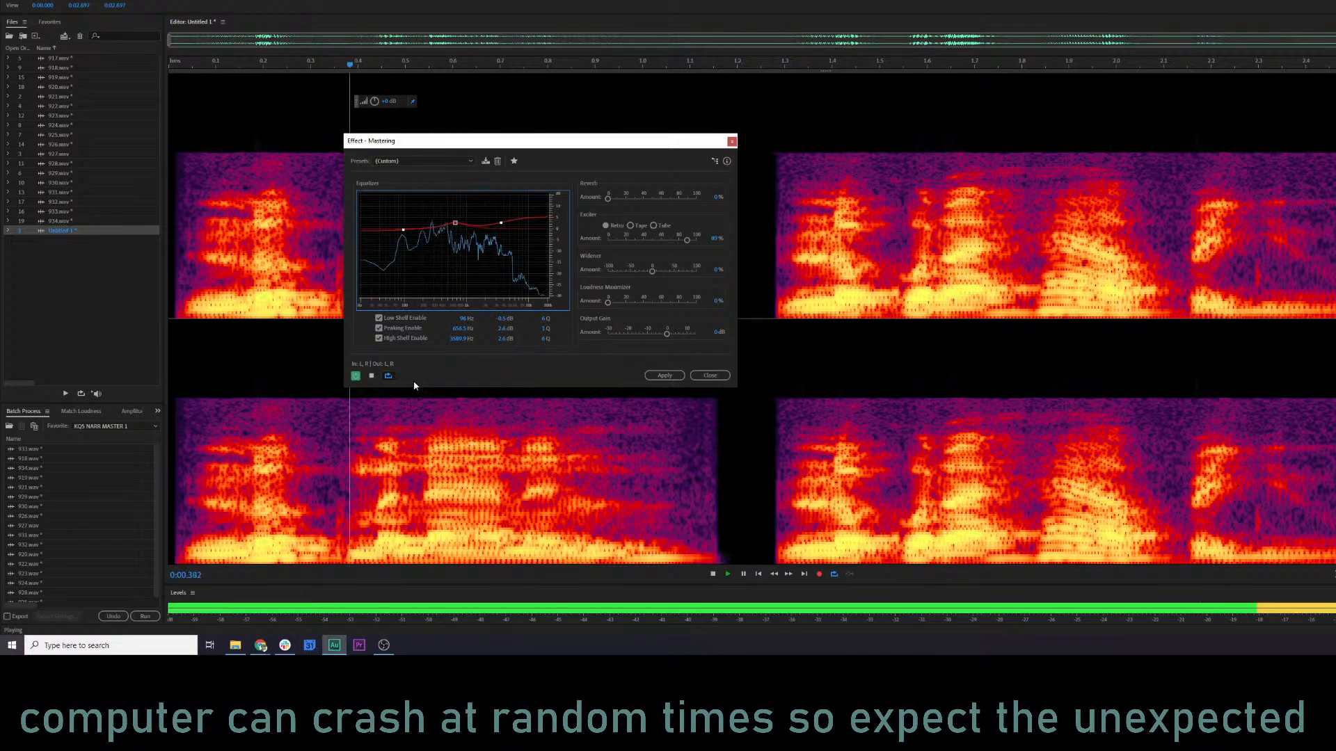
{"action": "left_click", "coordinate": [354, 377]}
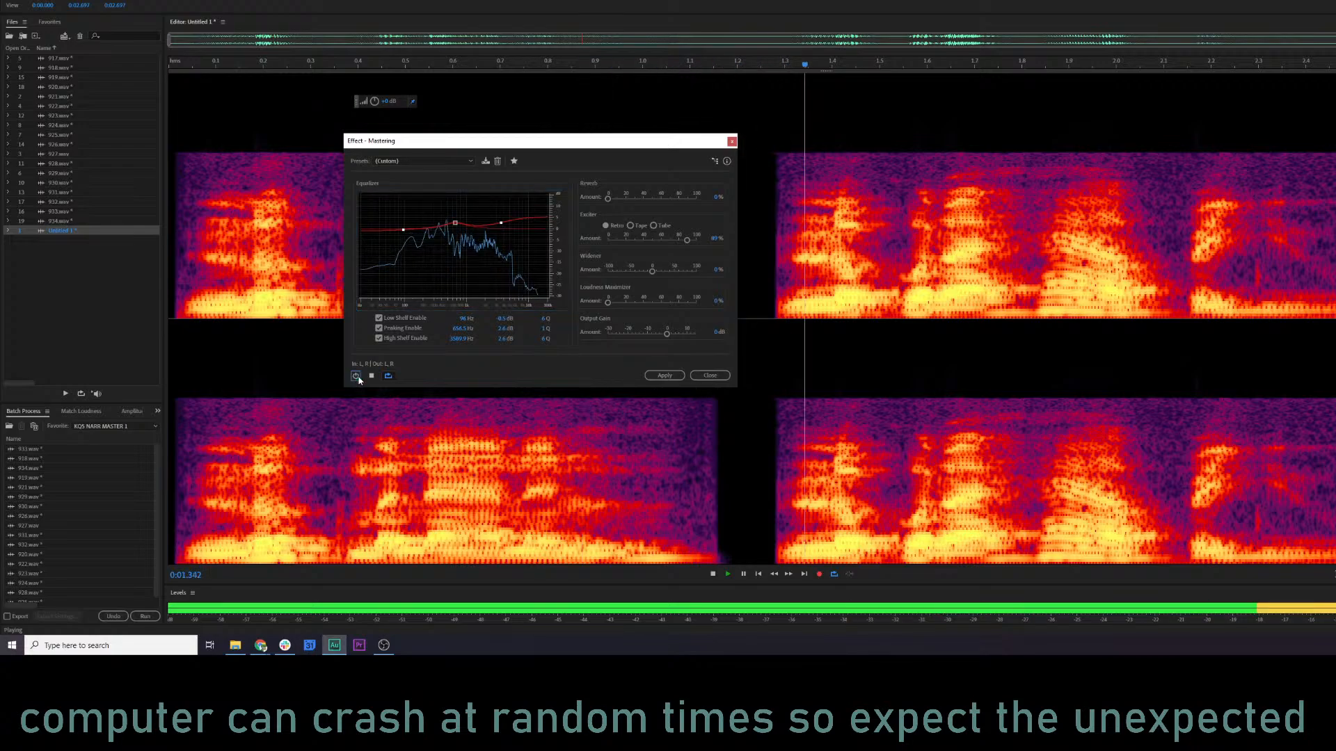
{"action": "left_click", "coordinate": [664, 375]}
{"action": "left_click", "coordinate": [656, 239]}
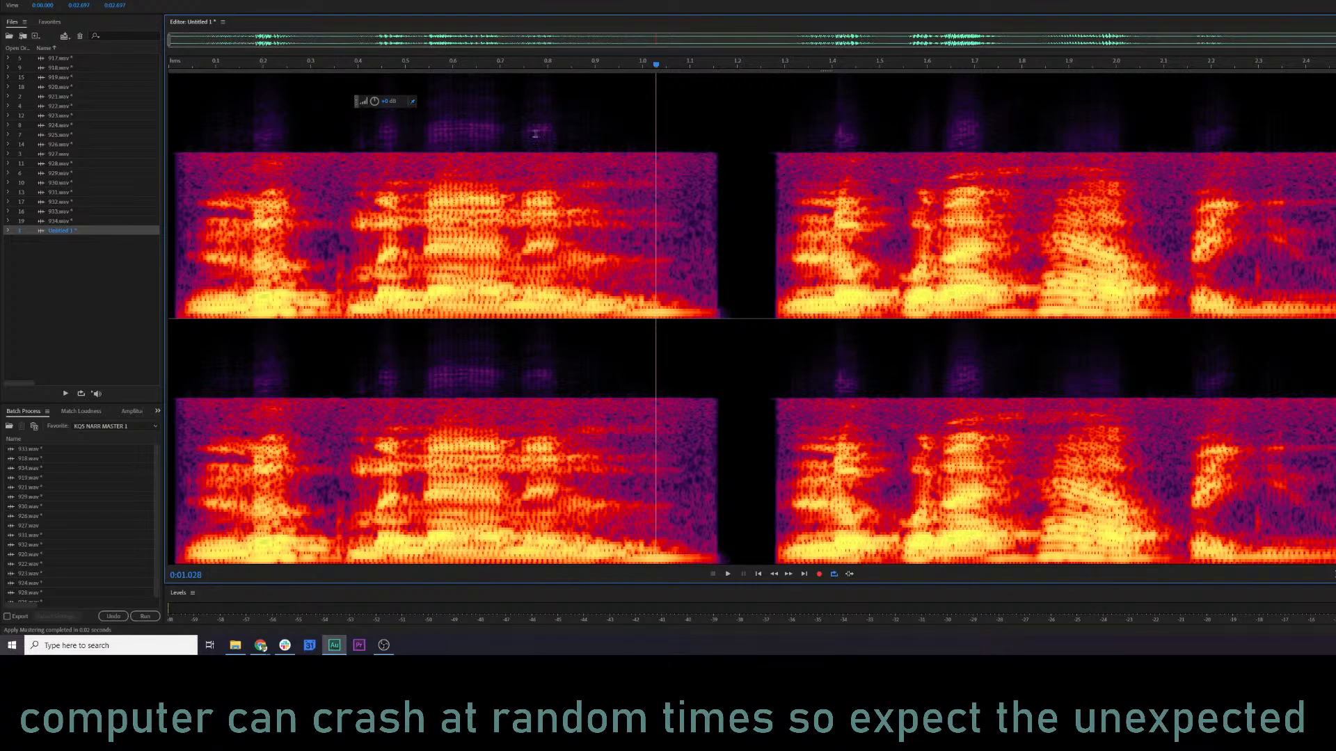
{"action": "left_click", "coordinate": [173, 159]}
{"action": "left_click", "coordinate": [23, 0]}
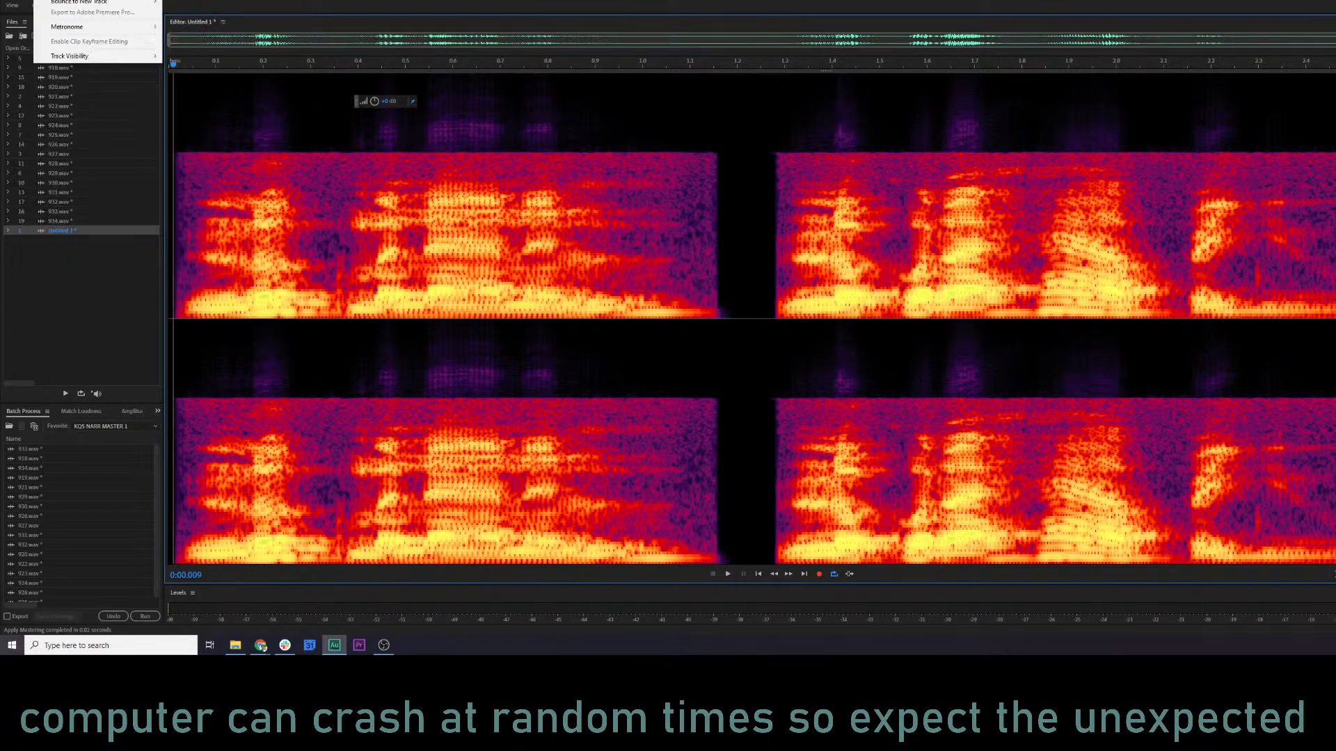
{"action": "mouse_move", "coordinate": [124, 1]}
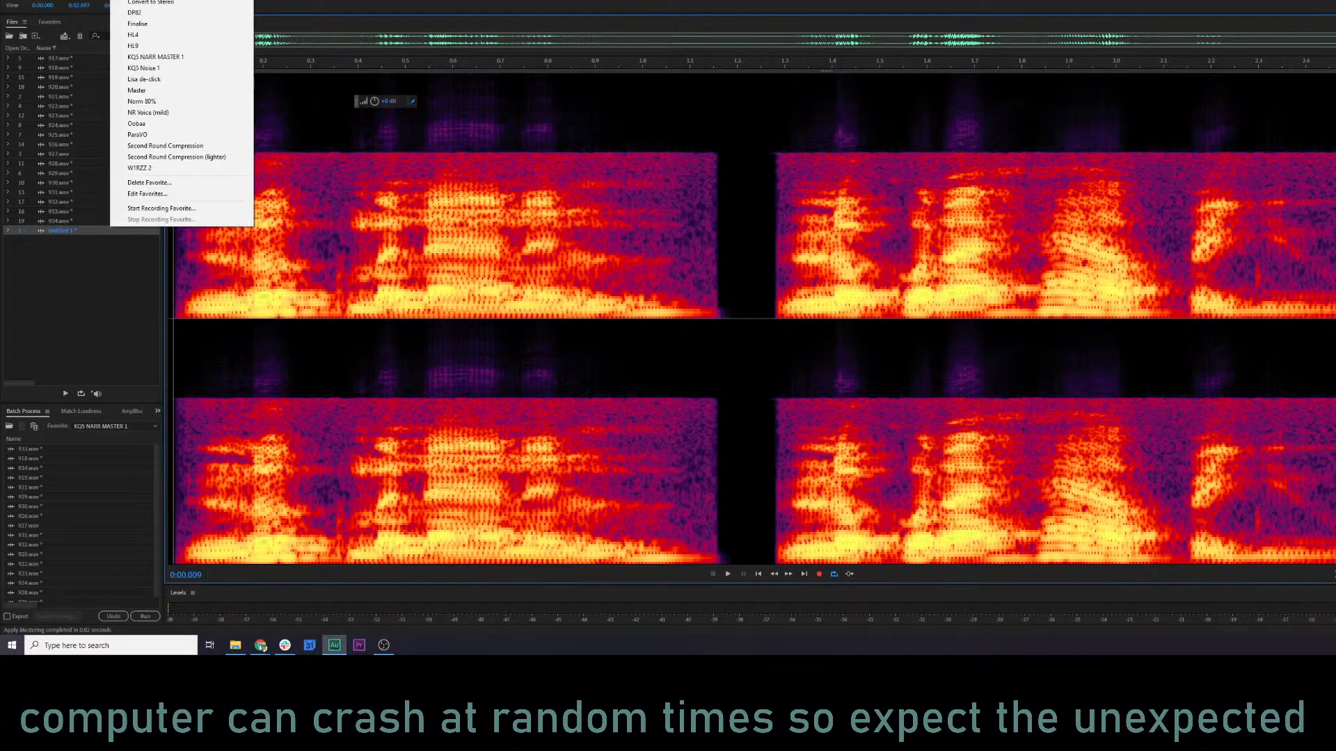
{"action": "left_click", "coordinate": [677, 227]}
Play the noisy tail at the end of the first phrase, starting at about 1.09 s.
{"action": "left_click_drag", "start_coordinate": [717, 235], "coordinate": [686, 235]}
{"action": "key", "text": "space"}
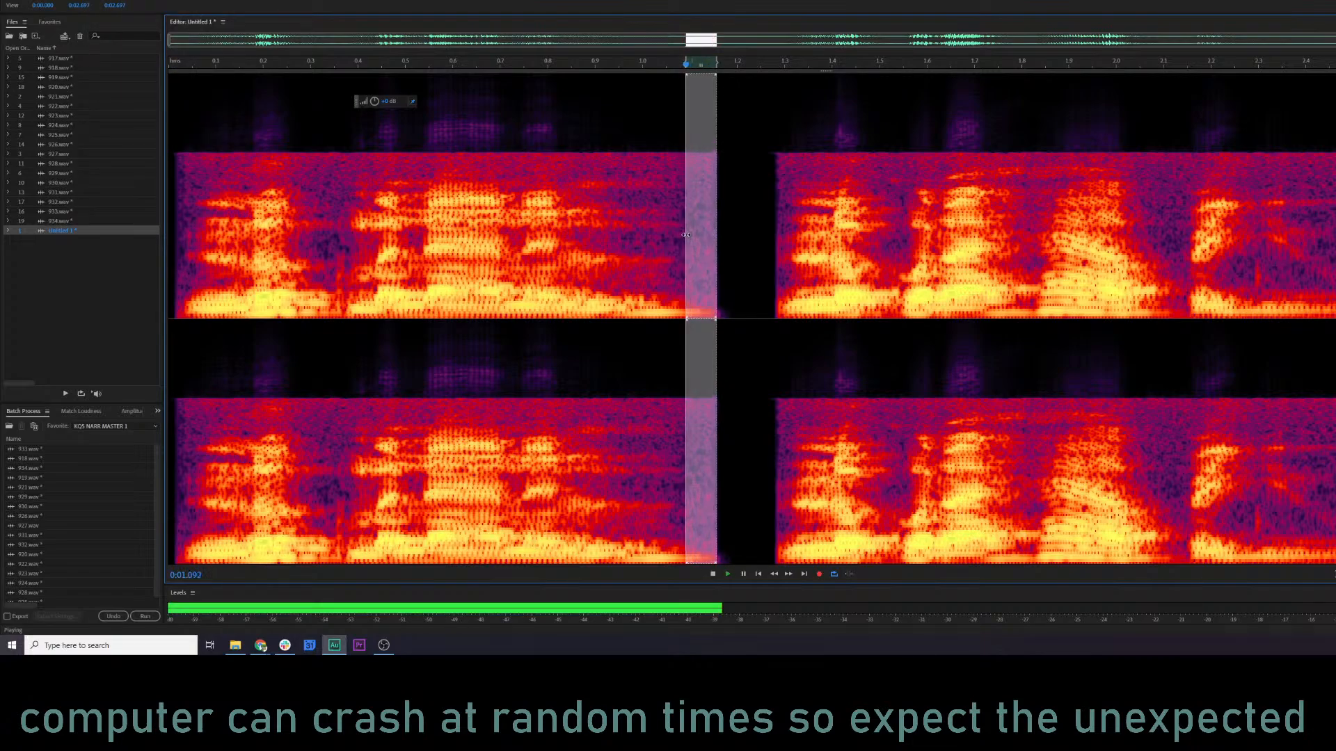
{"action": "left_click", "coordinate": [729, 233]}
{"action": "key", "text": "space"}
{"action": "left_click", "coordinate": [585, 234]}
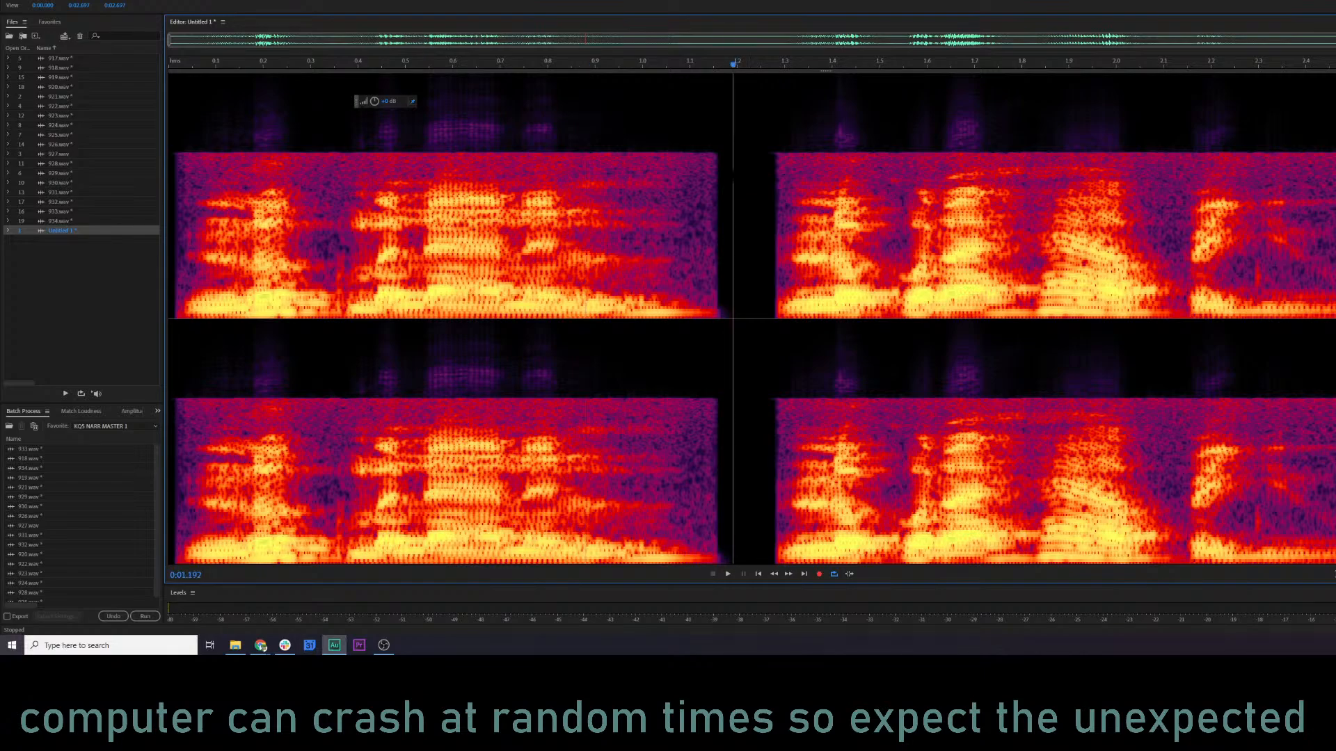
Capture a Noise Reduction noise print from a frequency-limited area over the first phrase's tail, about 1.07 to 1.19 s.
{"action": "left_click_drag", "start_coordinate": [732, 142], "coordinate": [681, 285]}
{"action": "left_click", "coordinate": [52, 0]}
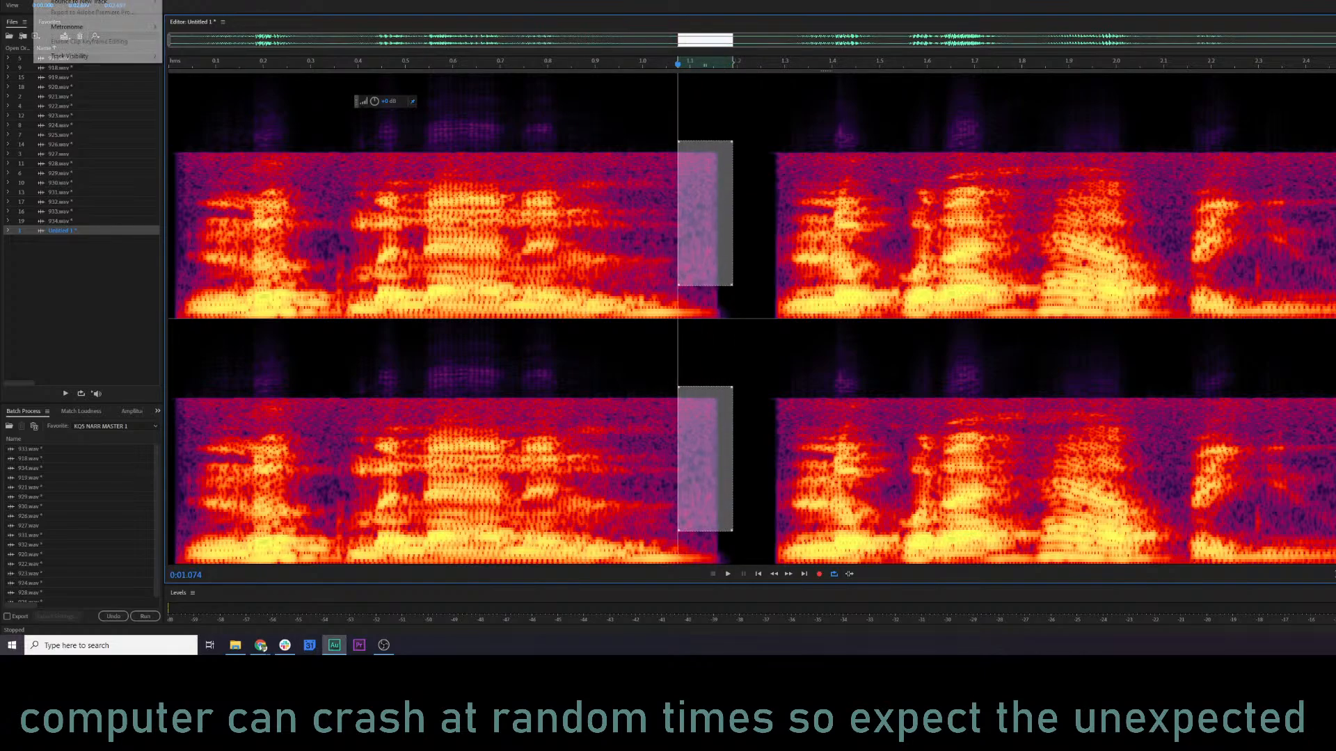
{"action": "mouse_move", "coordinate": [96, 0]}
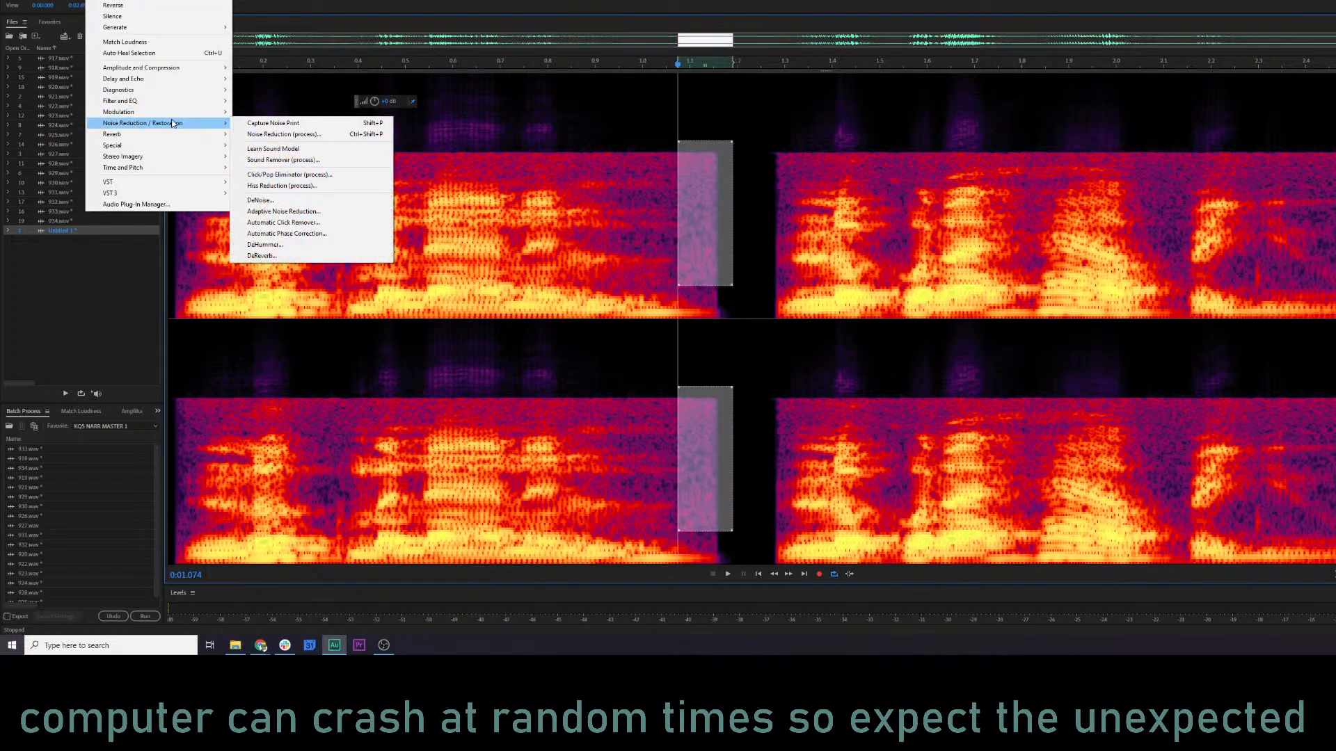
{"action": "left_click", "coordinate": [276, 134]}
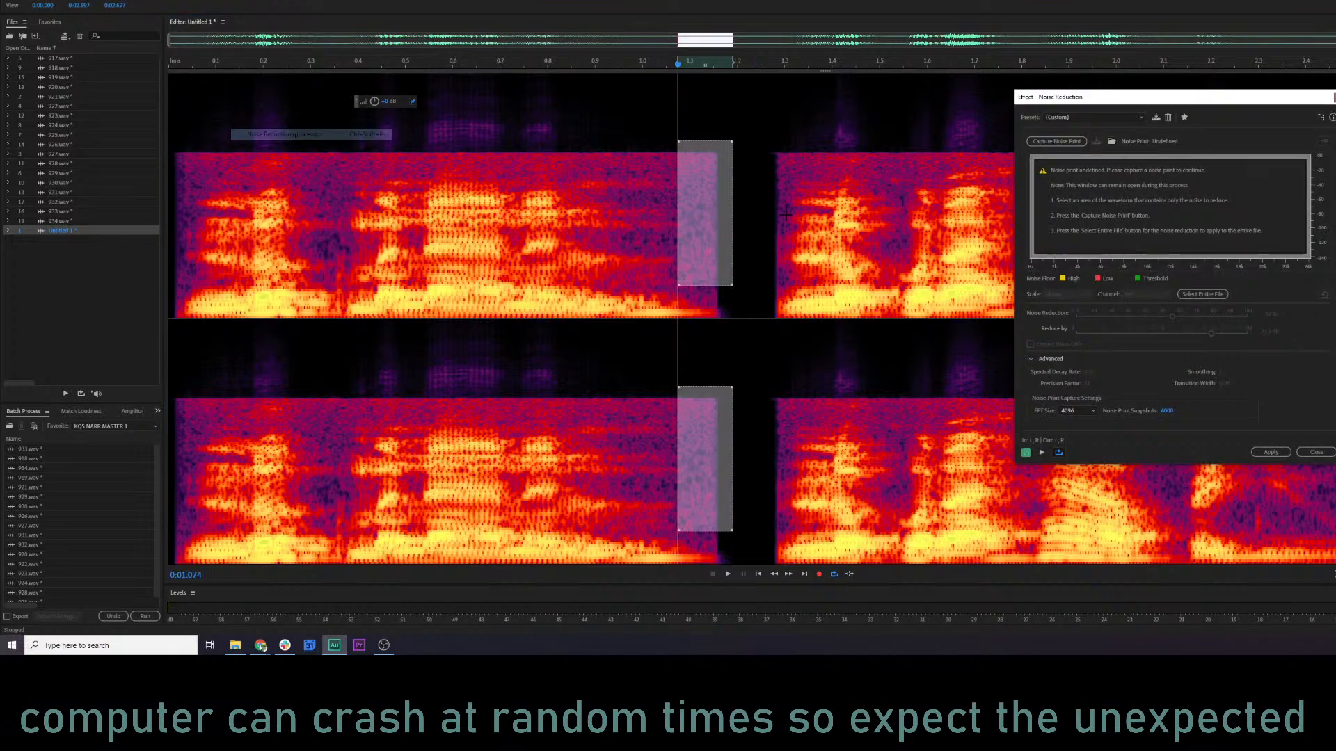
{"action": "left_click", "coordinate": [1057, 141]}
Try Noise Reduction at 70% with about 54 dB of reduction, previewing the clip from near its beginning.
{"action": "left_click", "coordinate": [184, 230]}
{"action": "key", "text": "space"}
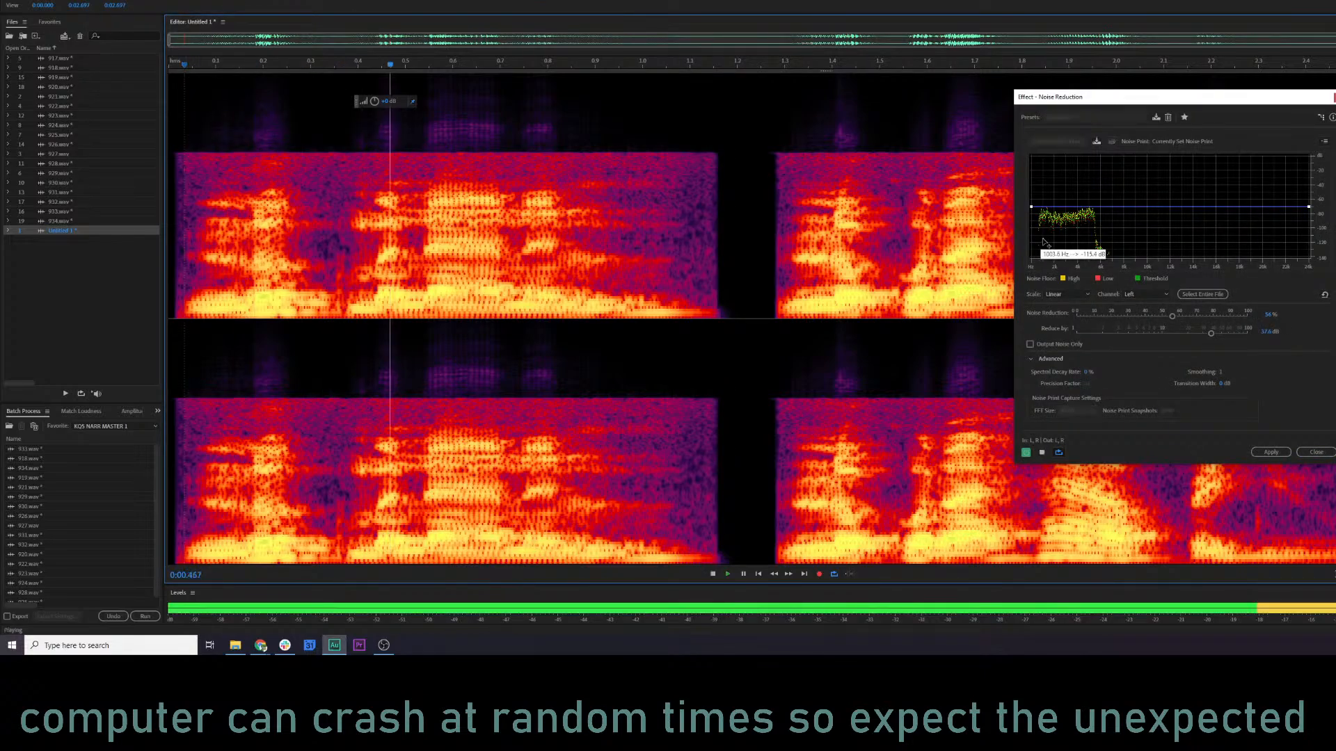
{"action": "key", "text": "space"}
{"action": "left_click", "coordinate": [1197, 316]}
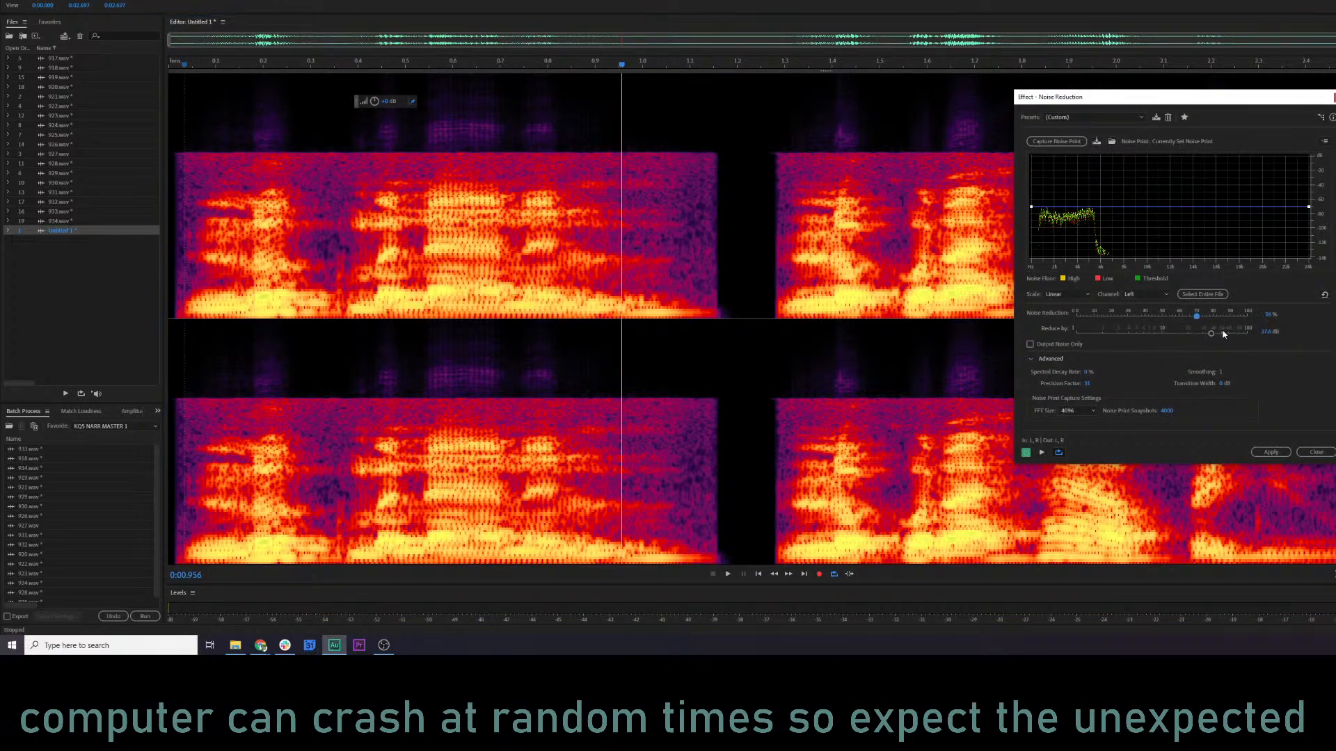
{"action": "key", "text": "space"}
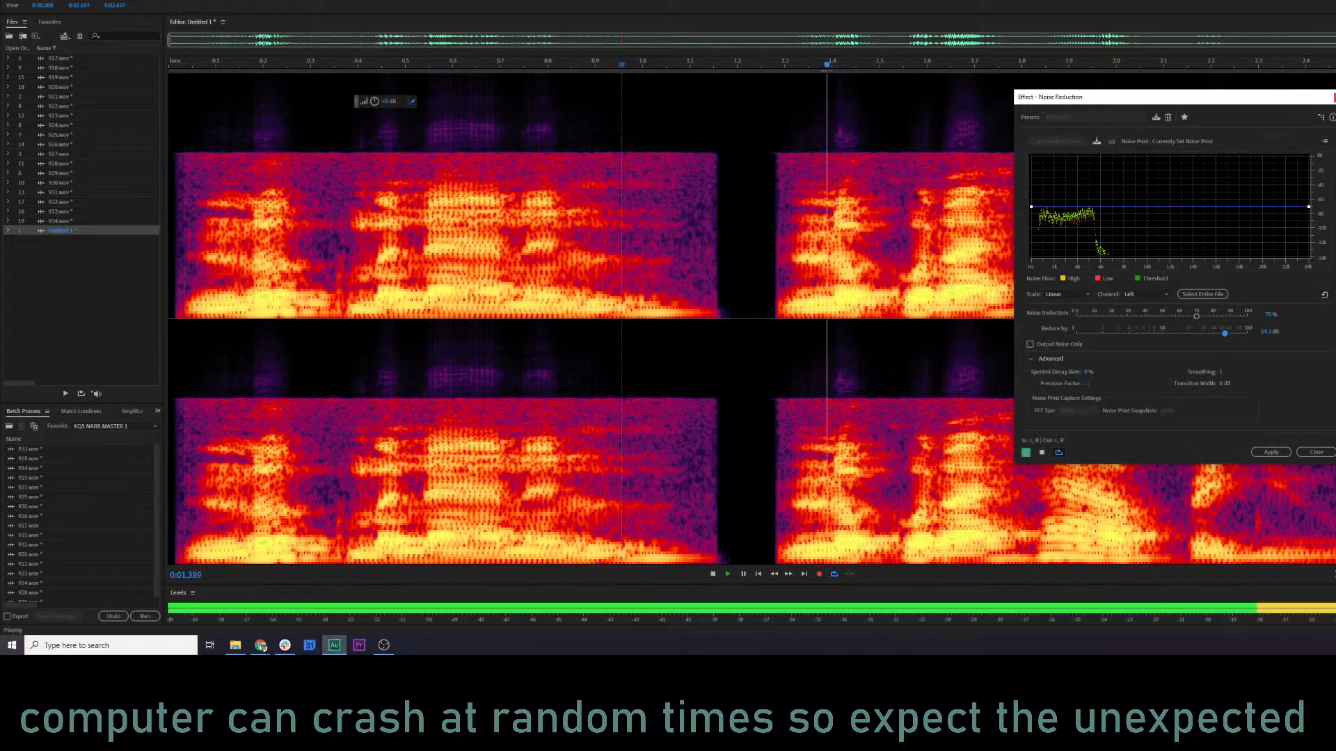
{"action": "left_click", "coordinate": [182, 66]}
{"action": "key", "text": "space"}
Try Noise Reduction at 50% and 65% with 100 dB of reduction, auditioning only the removed noise.
{"action": "left_click", "coordinate": [1161, 316]}
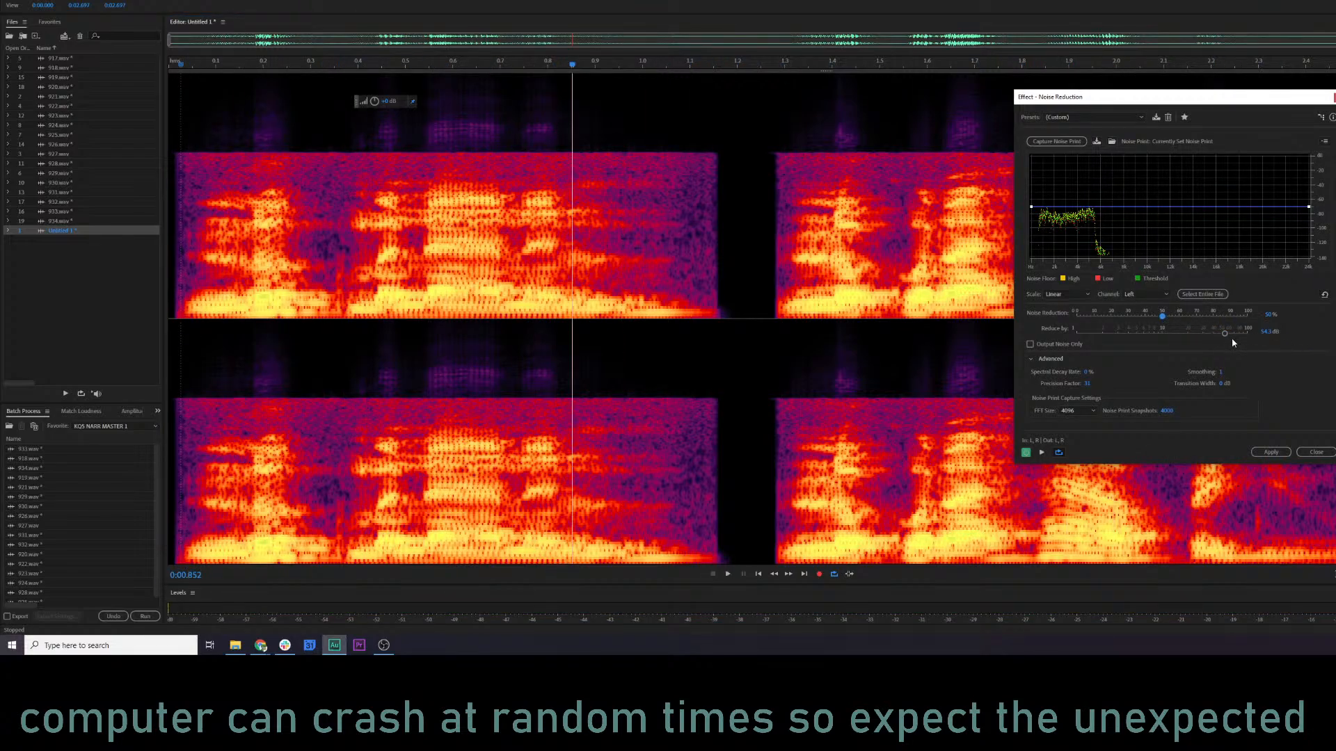
{"action": "key", "text": "space"}
{"action": "left_click_drag", "start_coordinate": [1225, 333], "coordinate": [1279, 334]}
{"action": "left_click", "coordinate": [1030, 344]}
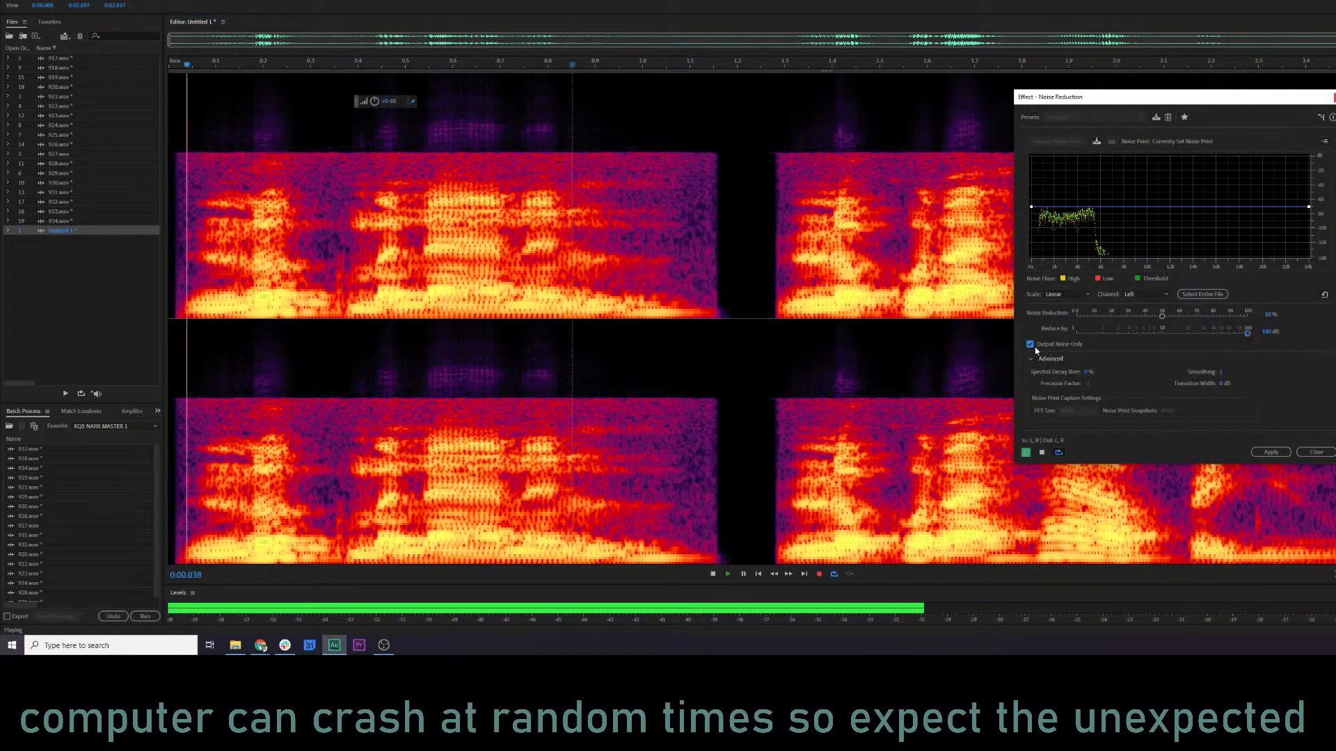
{"action": "left_click_drag", "start_coordinate": [1161, 316], "coordinate": [1188, 317]}
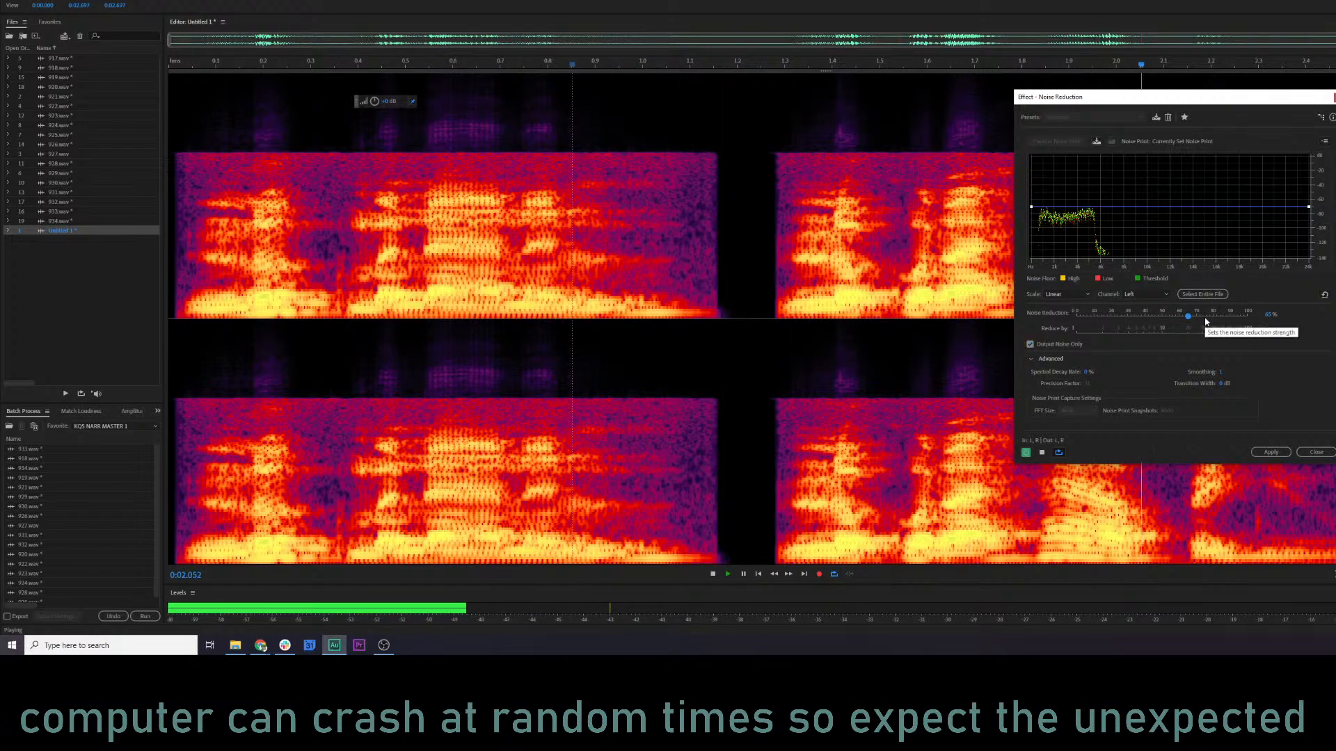
{"action": "left_click", "coordinate": [1031, 346]}
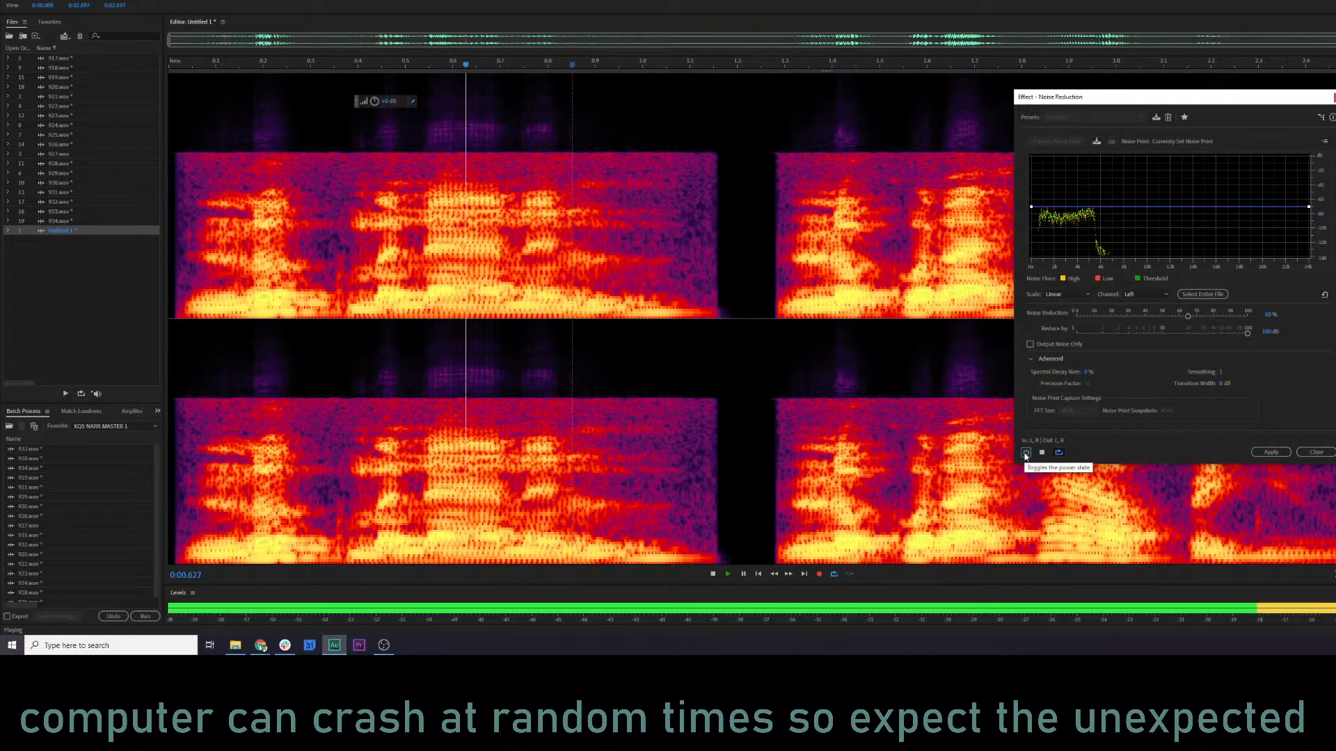
Compare the preview with the effect bypassed, then apply Noise Reduction at about 50% with about 42 dB of reduction.
{"action": "left_click", "coordinate": [1025, 453]}
{"action": "key", "text": "space"}
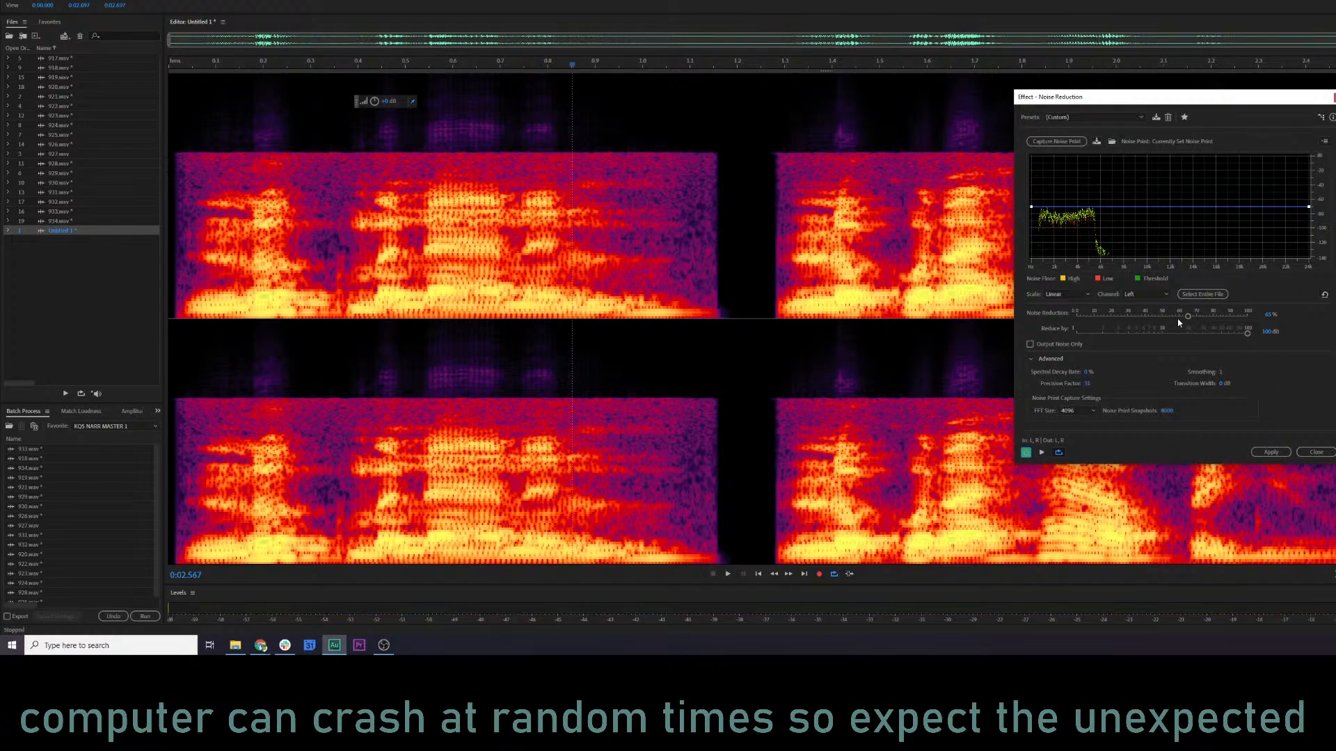
{"action": "key", "text": "space"}
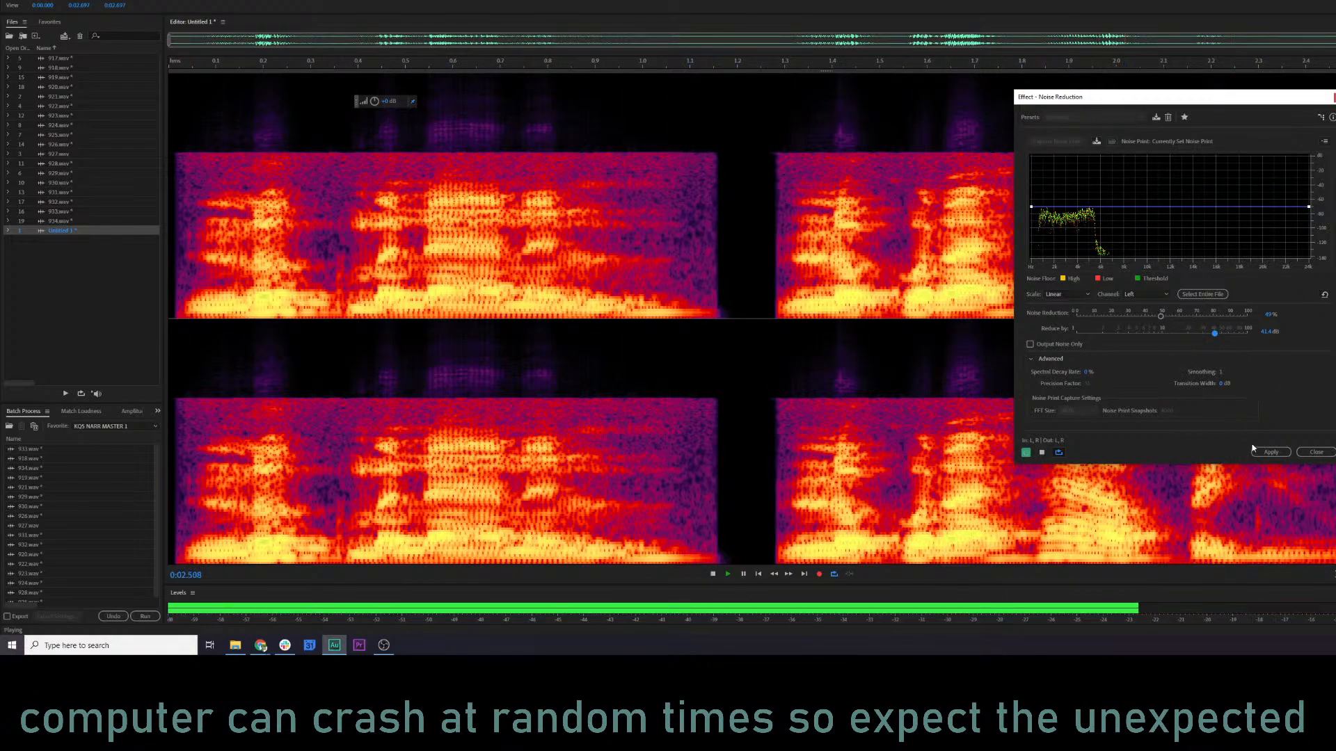
{"action": "left_click", "coordinate": [1270, 452]}
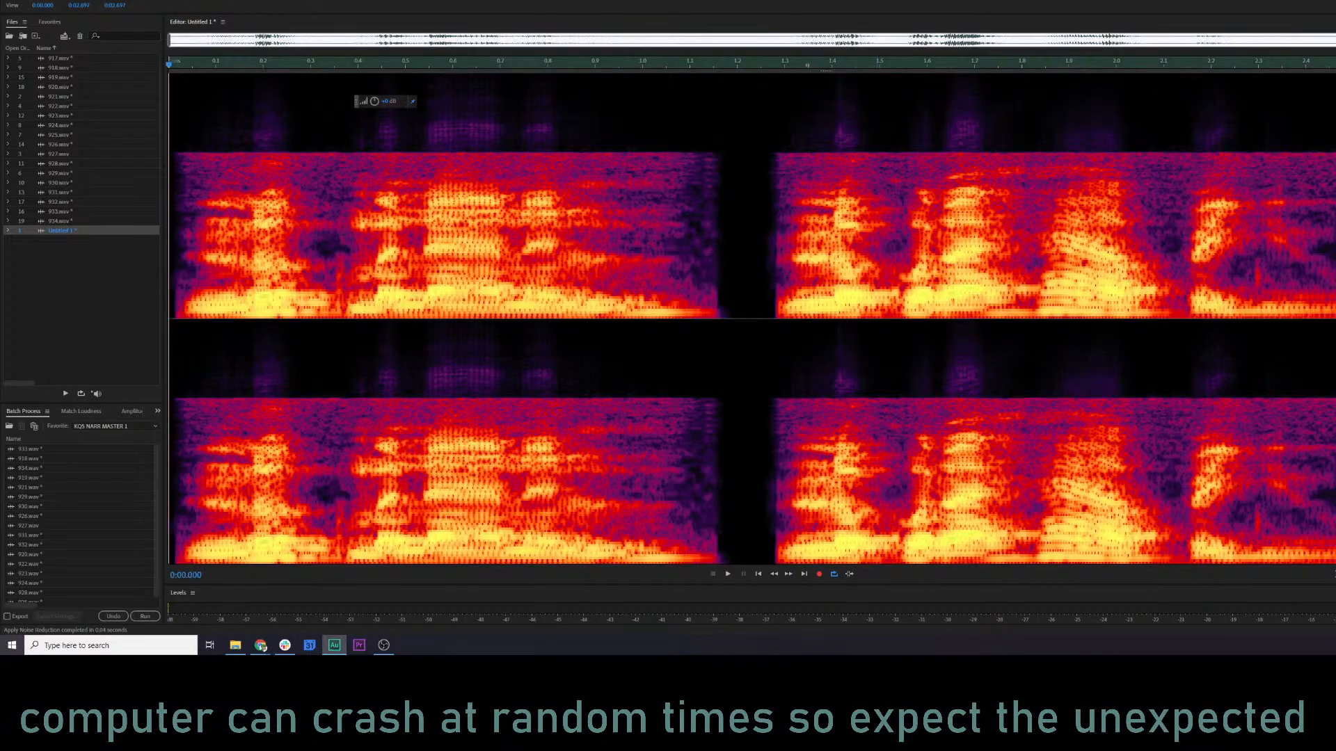
Play the noise-reduced clip from the start to check the result.
{"action": "key", "text": "space"}
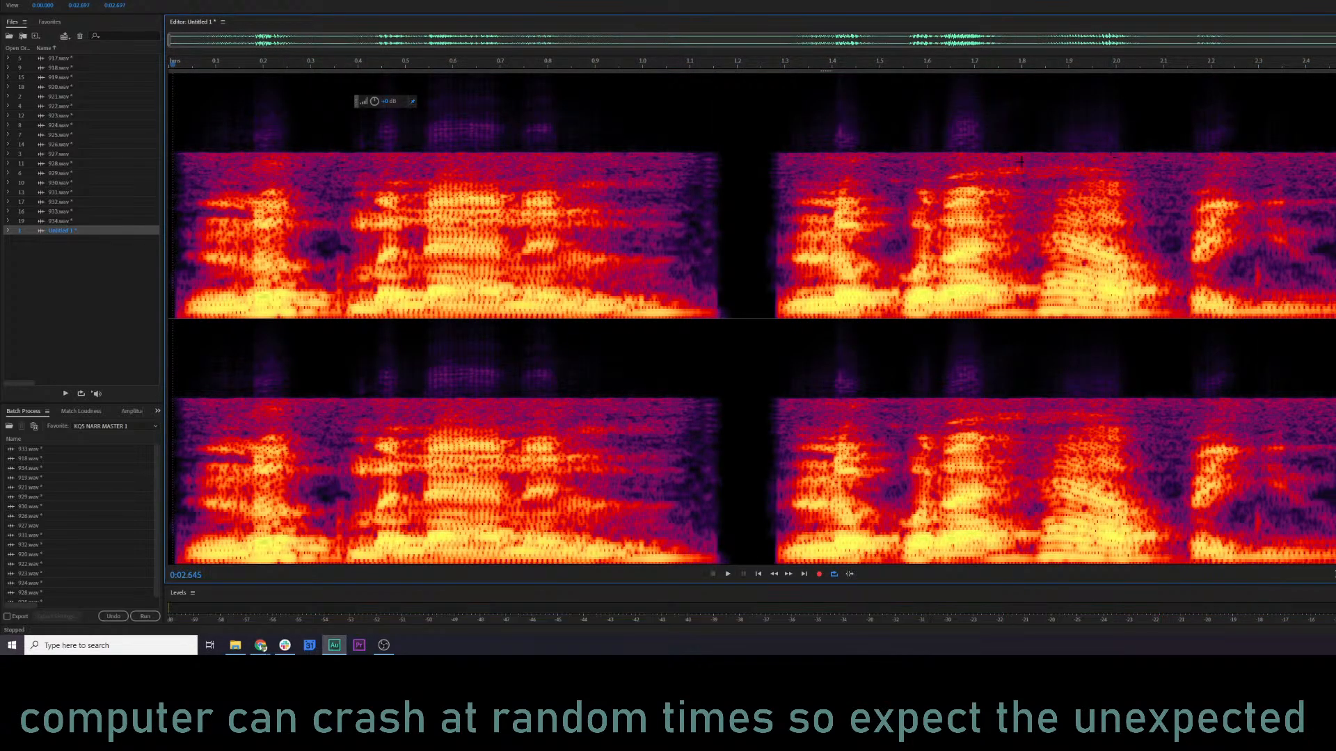
{"action": "left_click", "coordinate": [191, 167]}
{"action": "key", "text": "space"}
Bring up Adaptive Noise Reduction for the clip and preview the Light Noise Reduction preset from near the beginning.
{"action": "left_click", "coordinate": [25, 0]}
{"action": "mouse_move", "coordinate": [96, 0]}
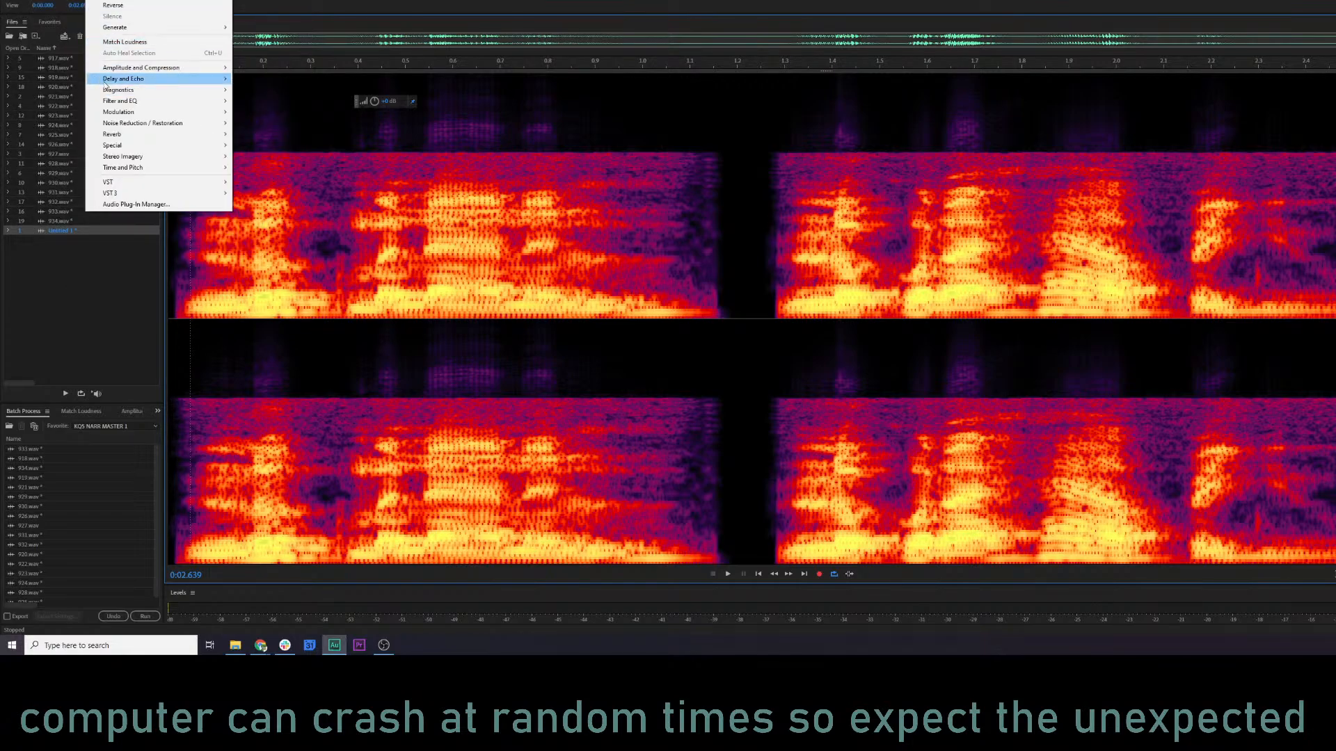
{"action": "mouse_move", "coordinate": [242, 122]}
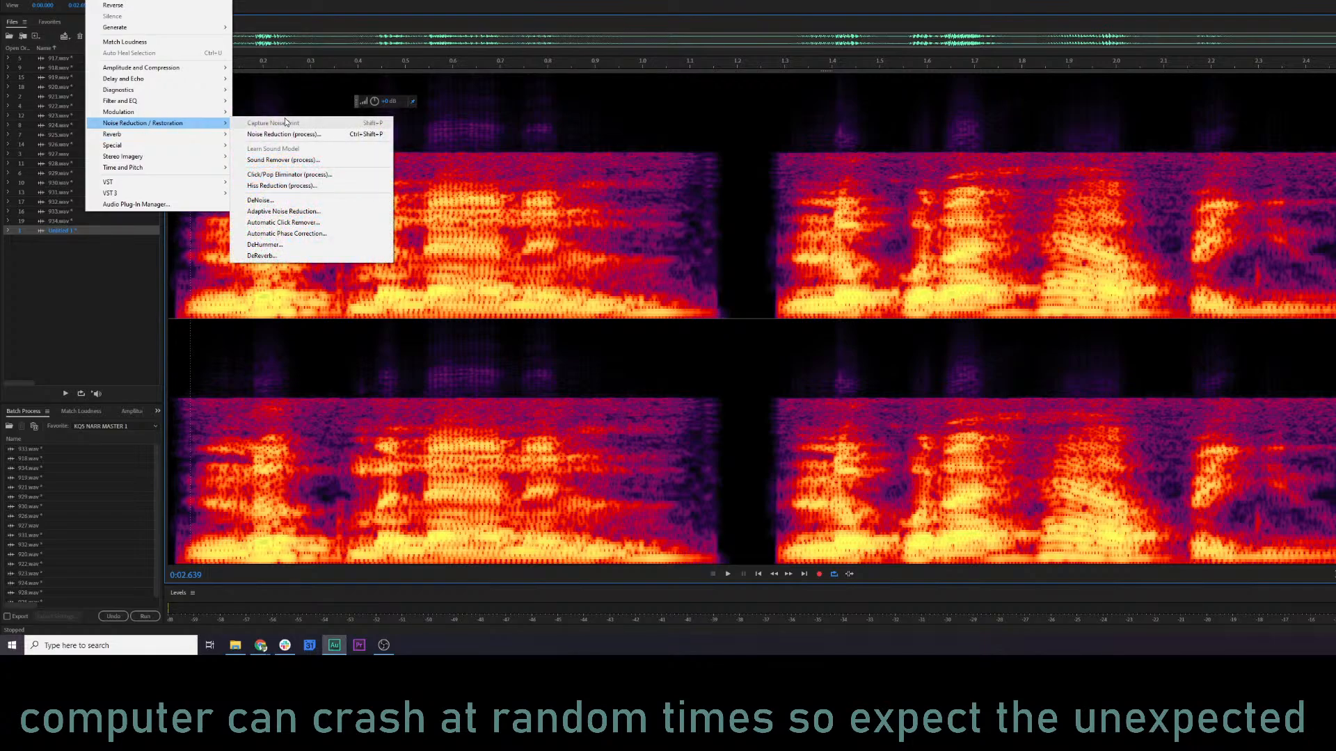
{"action": "left_click", "coordinate": [297, 212]}
{"action": "left_click", "coordinate": [182, 212]}
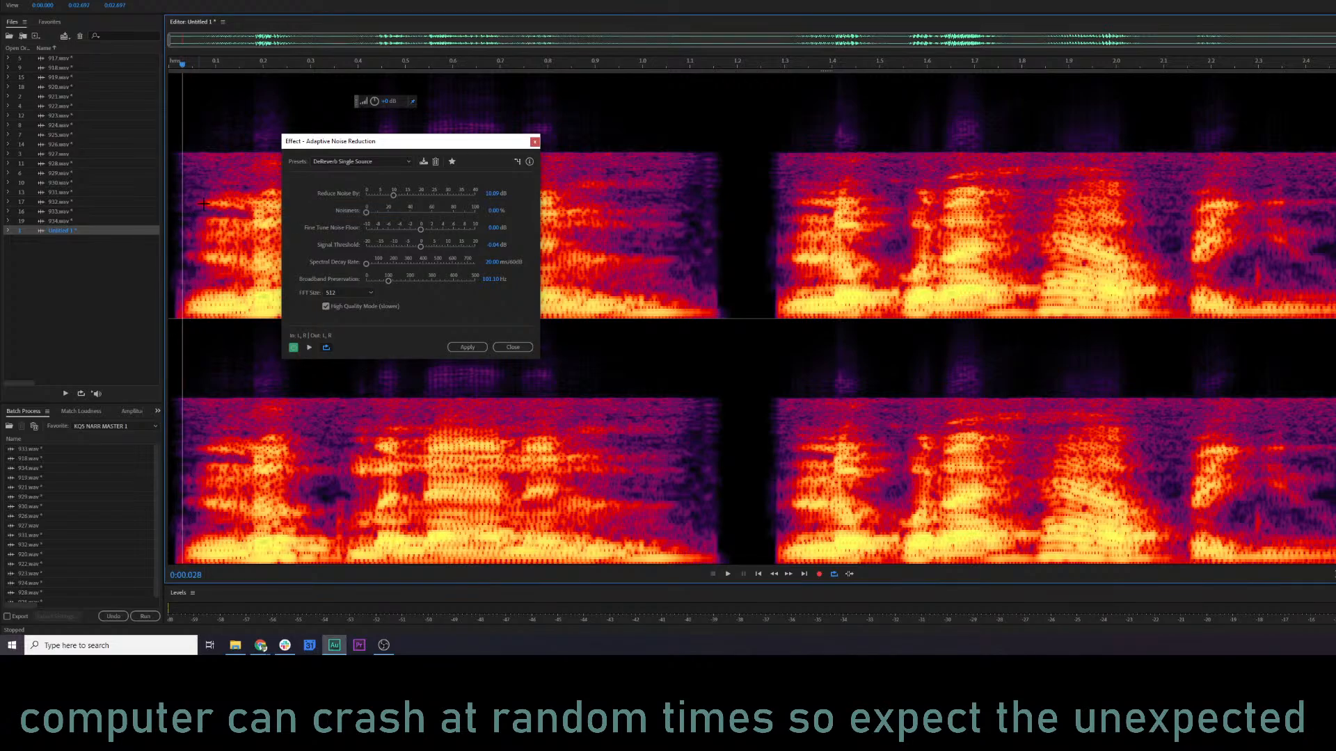
{"action": "left_click", "coordinate": [352, 162]}
{"action": "left_click", "coordinate": [357, 207]}
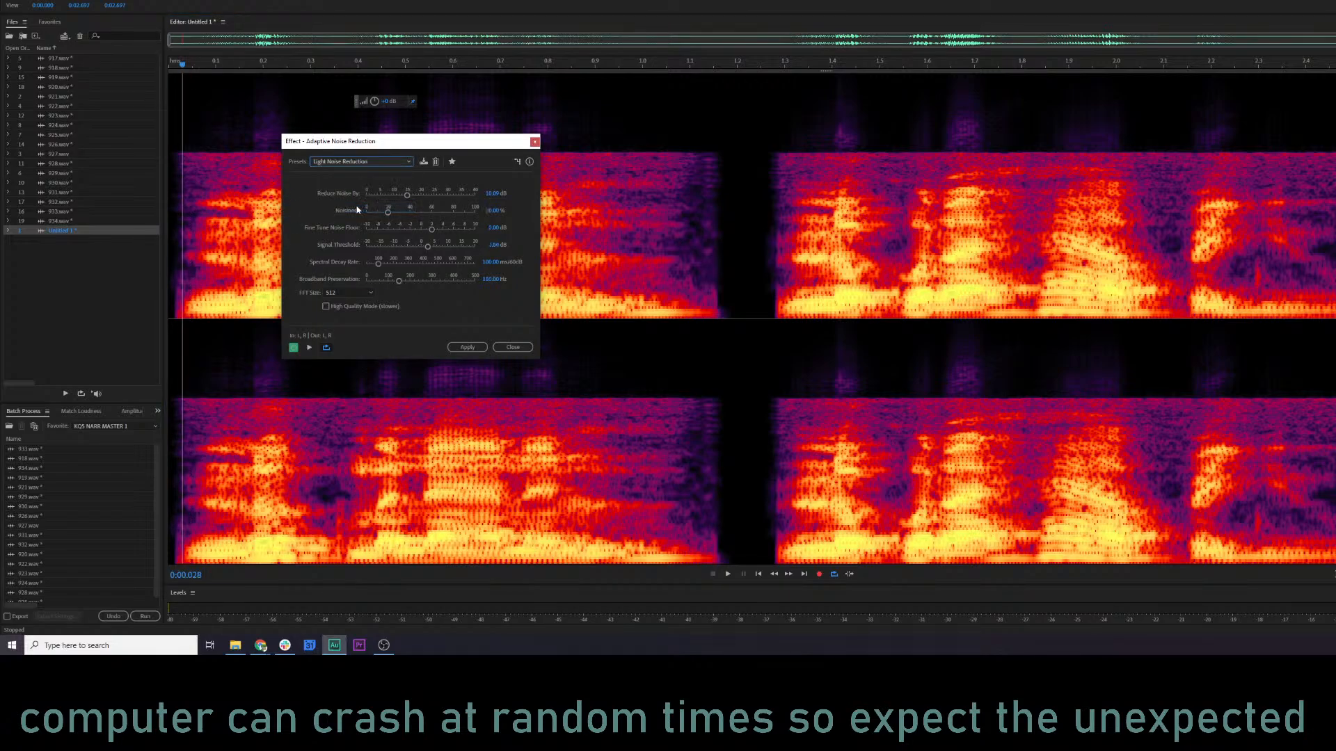
{"action": "key", "text": "space"}
Apply Adaptive Noise Reduction with the Heavy Noise Reduction preset and play the clip from the start.
{"action": "left_click", "coordinate": [361, 164]}
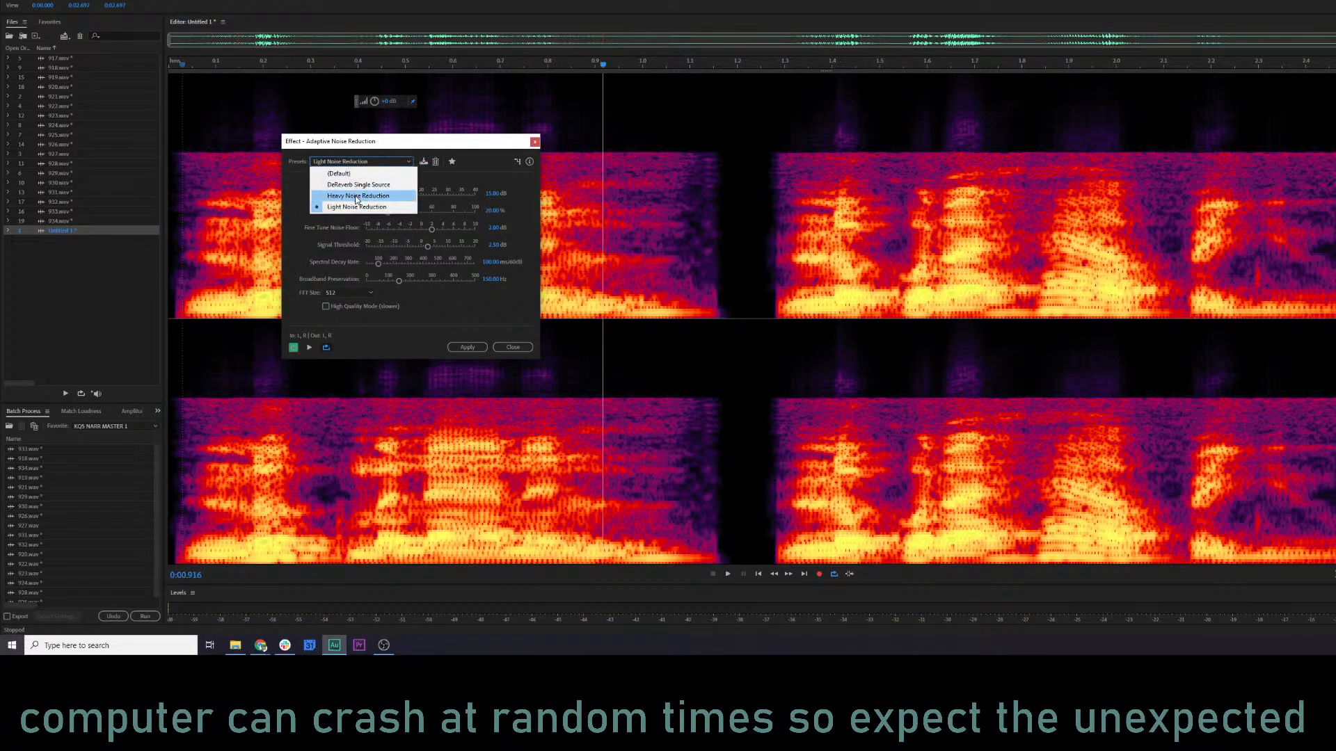
{"action": "left_click", "coordinate": [357, 195]}
{"action": "left_click", "coordinate": [466, 347]}
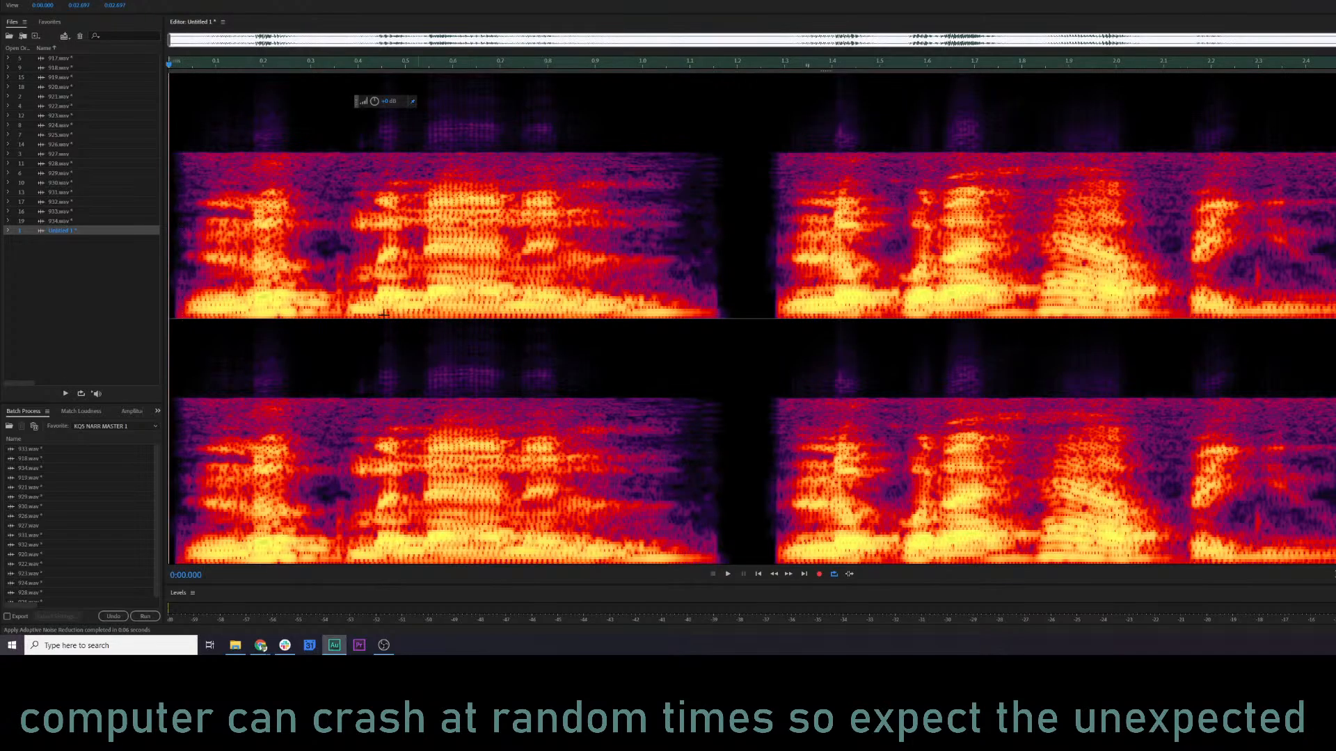
{"action": "key", "text": "space"}
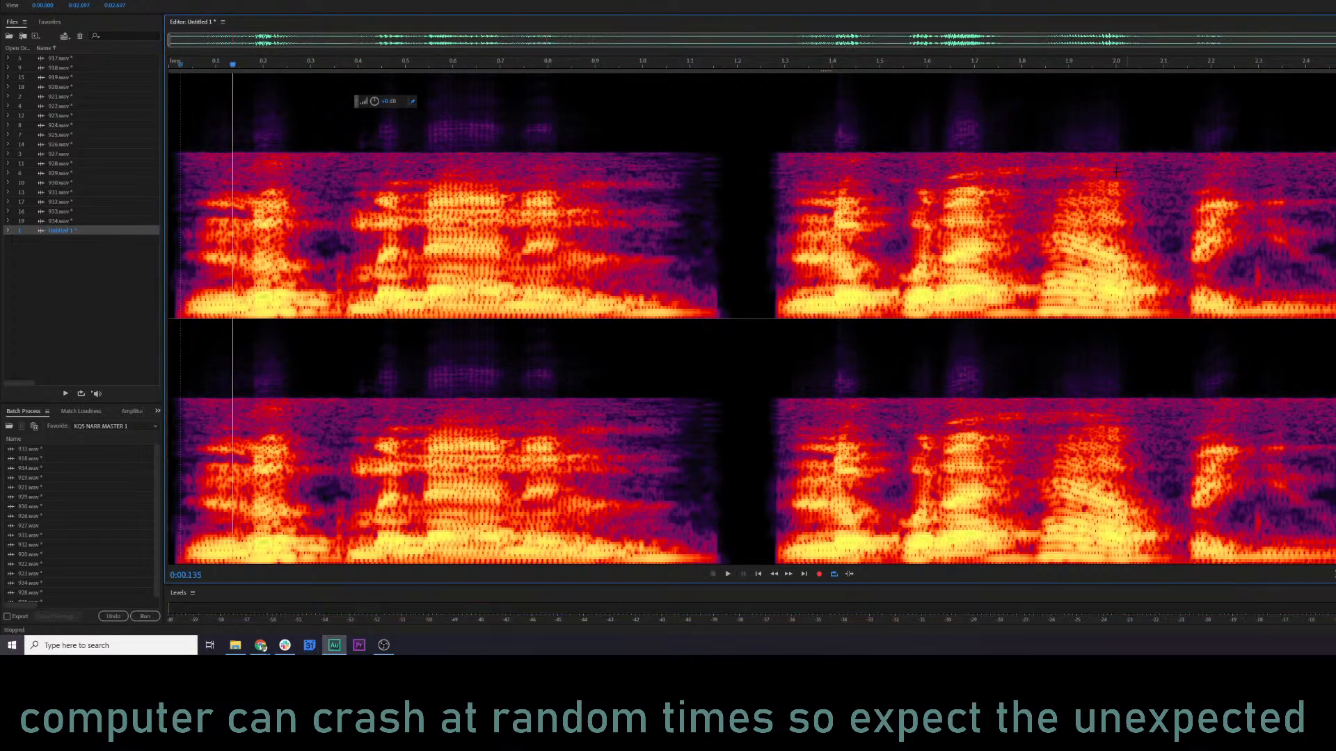
Play only the high-frequency strip of the excerpt from about 1.3 s onward, then clear the selection.
{"action": "left_click_drag", "start_coordinate": [784, 152], "coordinate": [1335, 169]}
{"action": "key", "text": "space"}
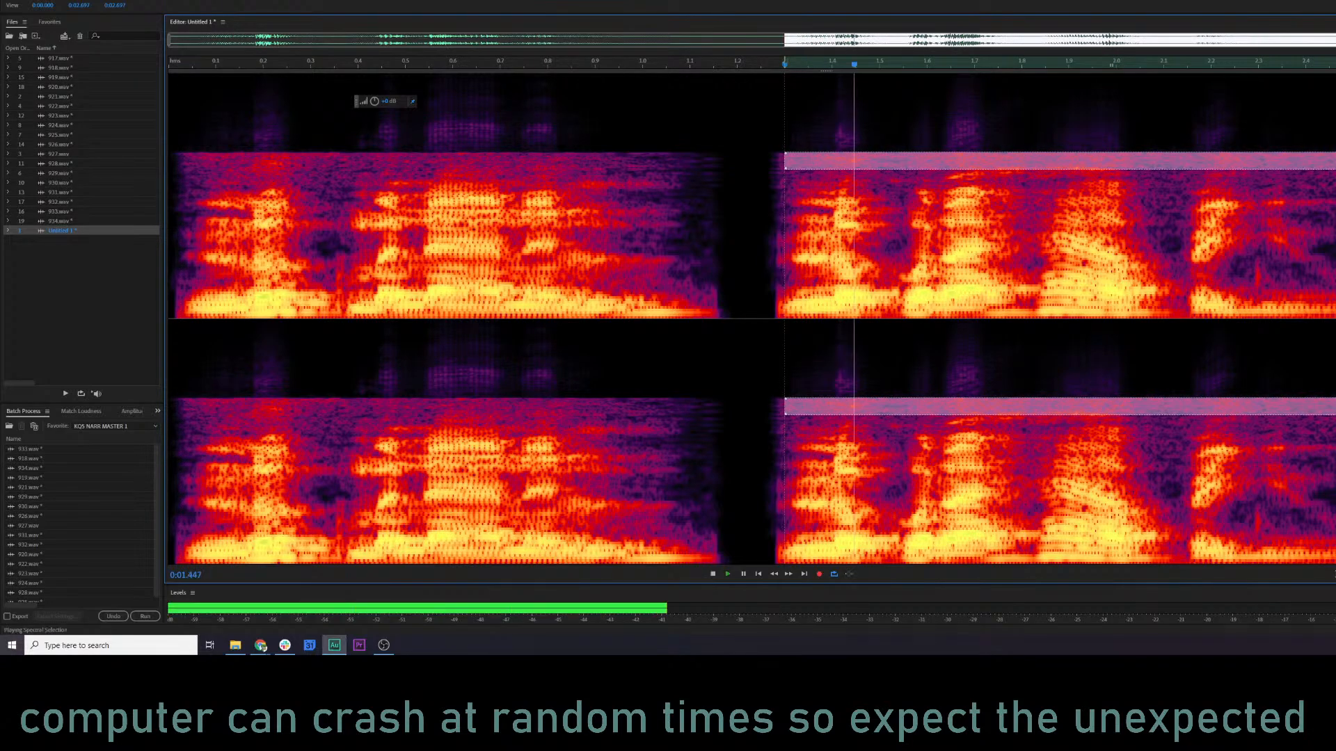
{"action": "left_click", "coordinate": [831, 209]}
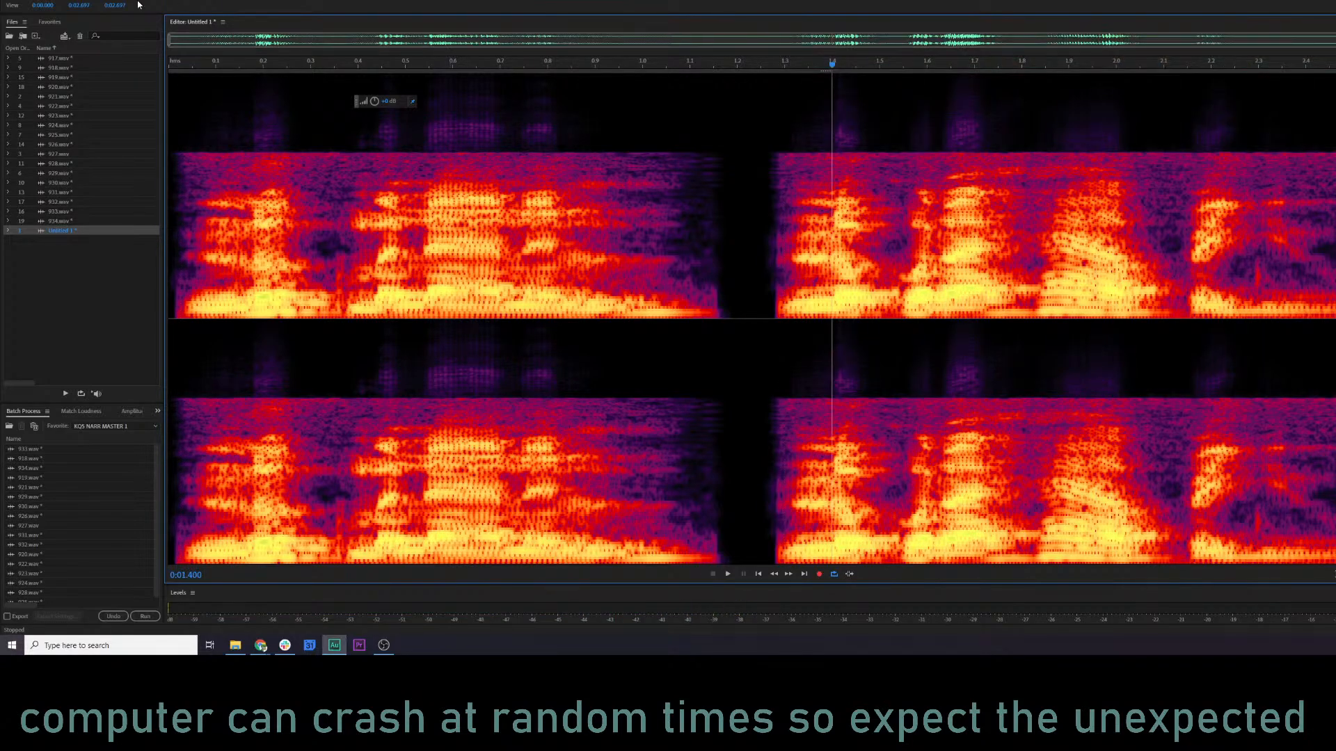
Bring up the Parametric Equalizer for the whole excerpt and load its Default preset.
{"action": "left_click", "coordinate": [313, 209]}
{"action": "key", "text": "ctrl+r"}
{"action": "left_click", "coordinate": [373, 190]}
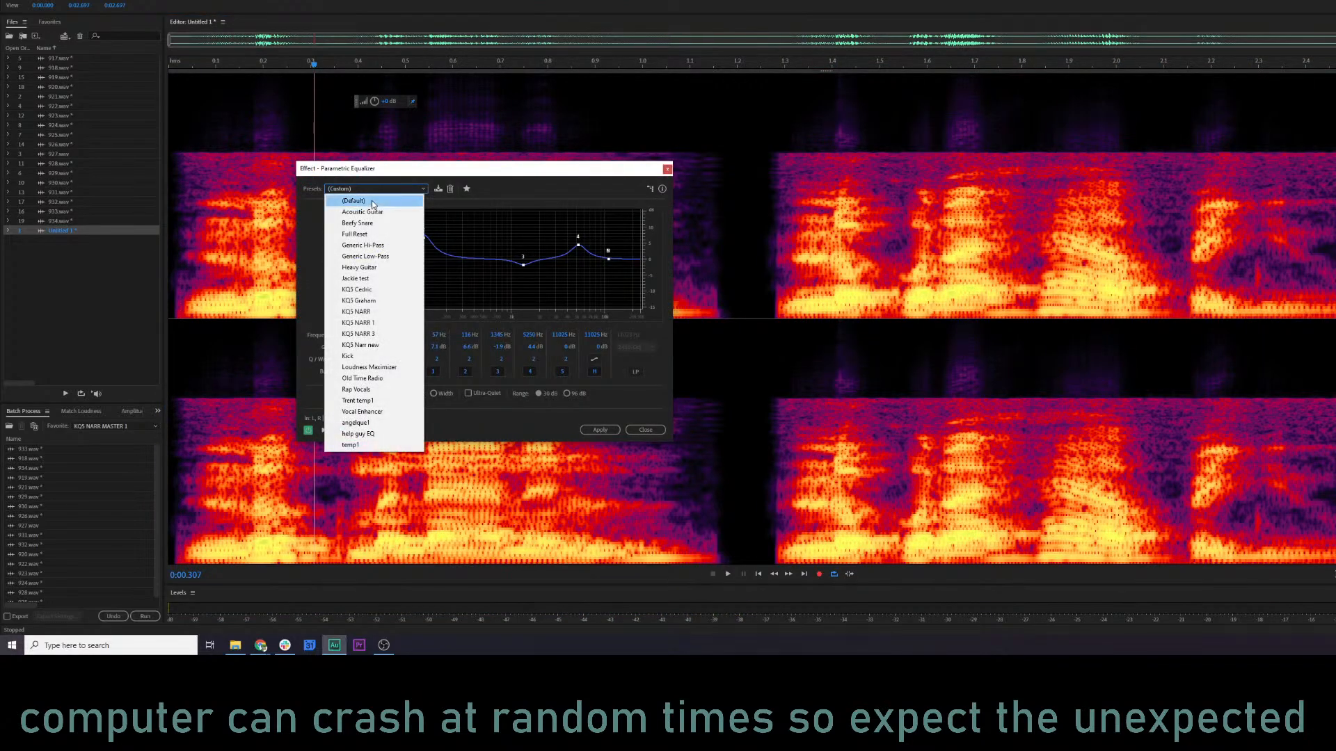
{"action": "left_click", "coordinate": [372, 201]}
{"action": "left_click_drag", "start_coordinate": [394, 170], "coordinate": [509, 161]}
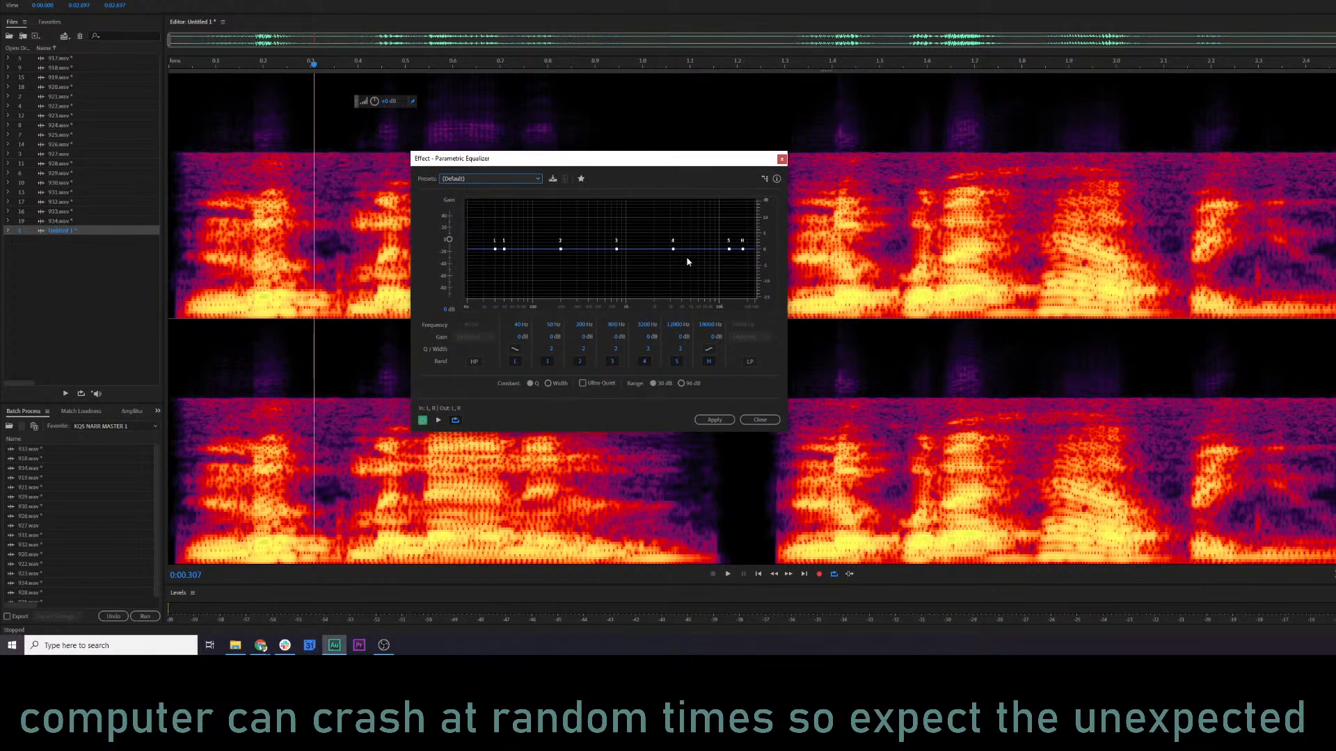
Cut band 4 by about 5 dB near 4.9 kHz and boost band 5 by about 5 dB near 11.4 kHz, previewing the sound.
{"action": "left_click_drag", "start_coordinate": [673, 248], "coordinate": [724, 230]}
{"action": "key", "text": "space"}
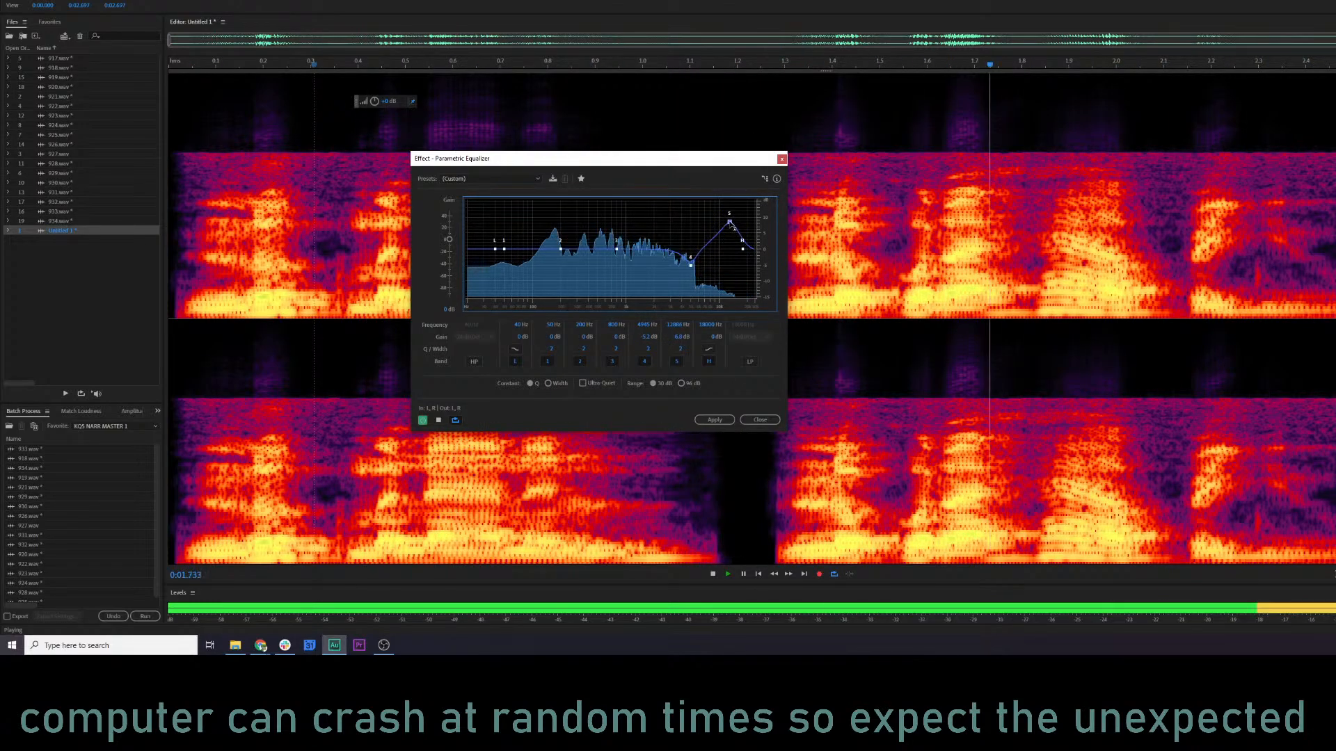
{"action": "key", "text": "space"}
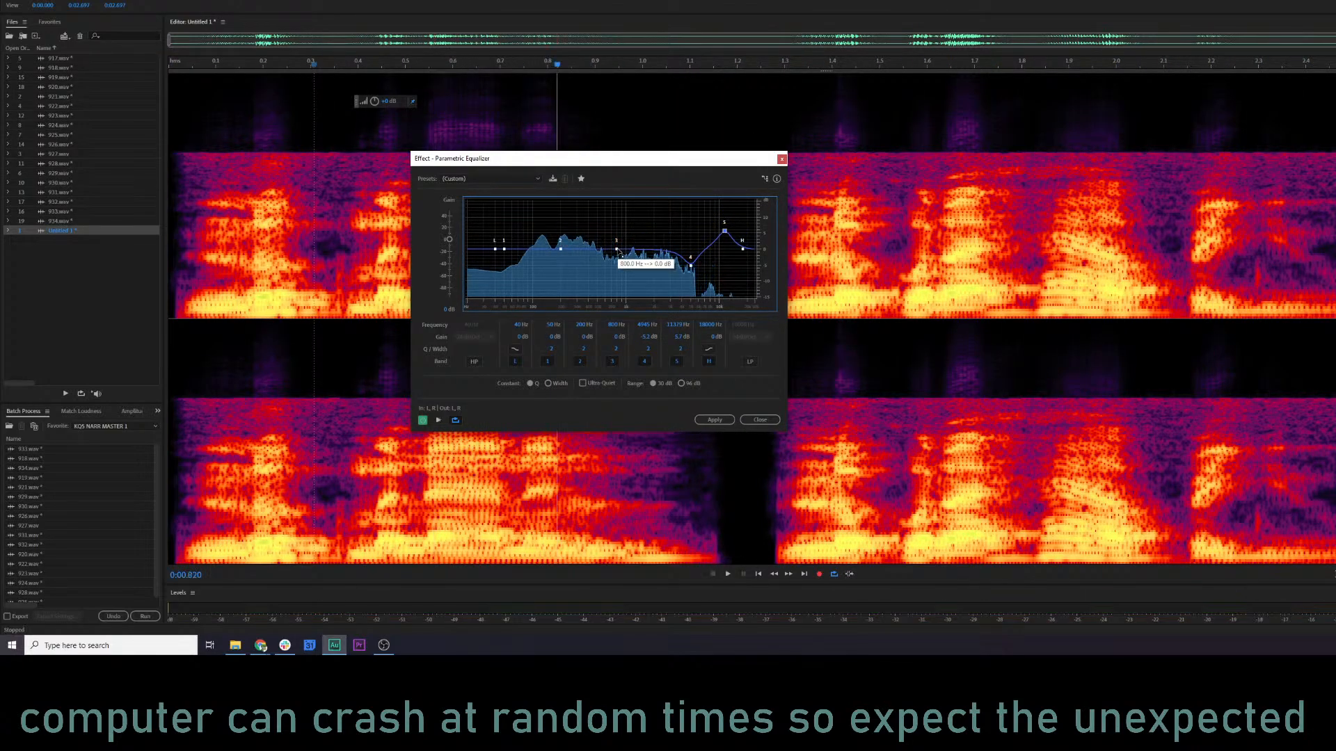
Raise band 3 by about 3 dB near 1.15 kHz, apply the equalizer and play the excerpt.
{"action": "key", "text": "space"}
{"action": "mouse_move", "coordinate": [633, 231]}
{"action": "left_mouse_down"}
{"action": "mouse_move", "coordinate": [650, 239]}
{"action": "mouse_move", "coordinate": [631, 239]}
{"action": "left_mouse_up"}
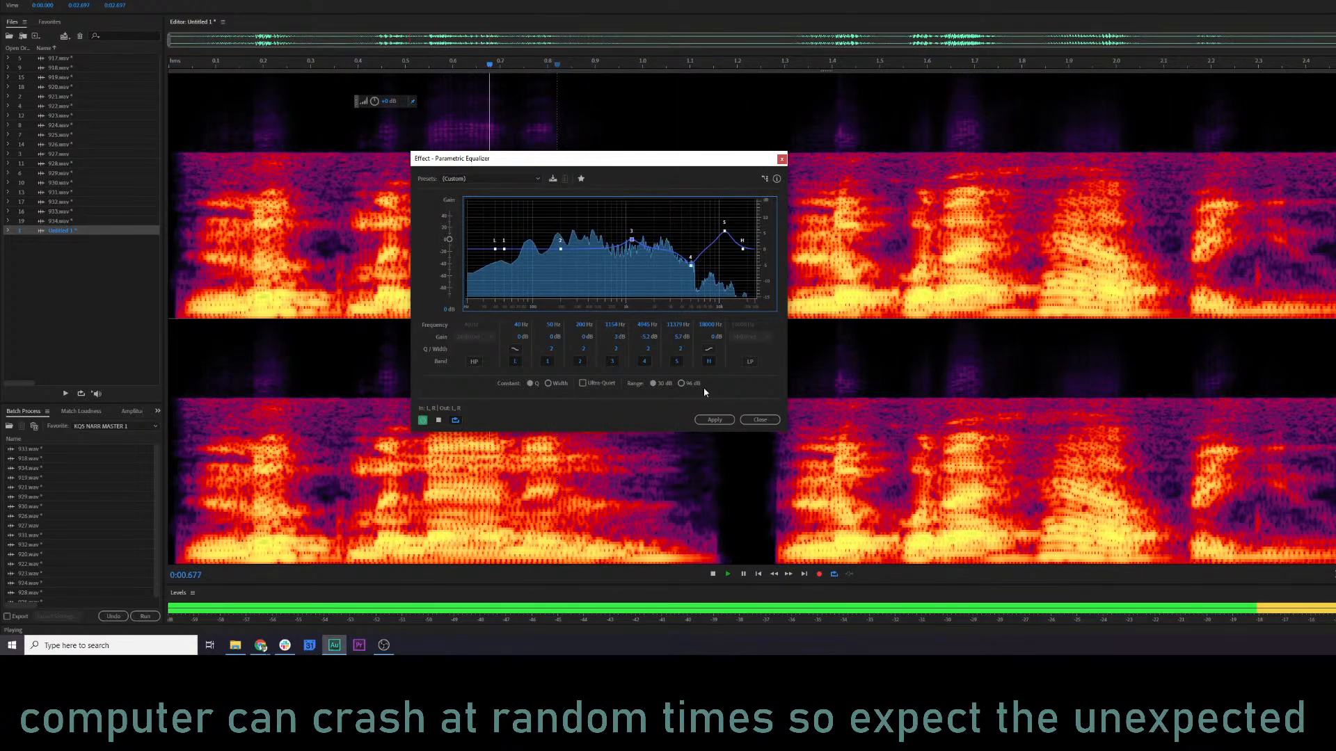
{"action": "left_click", "coordinate": [715, 421]}
{"action": "key", "text": "space"}
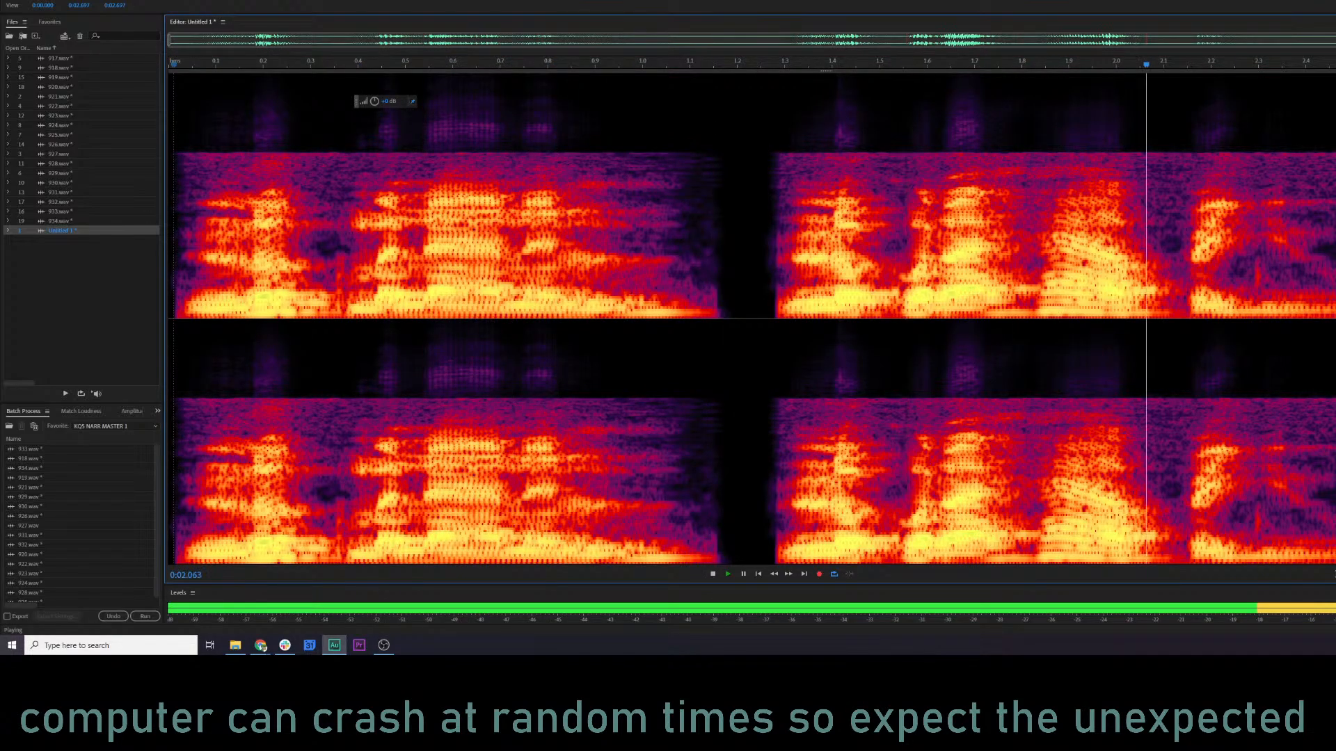
{"action": "left_click", "coordinate": [98, 0]}
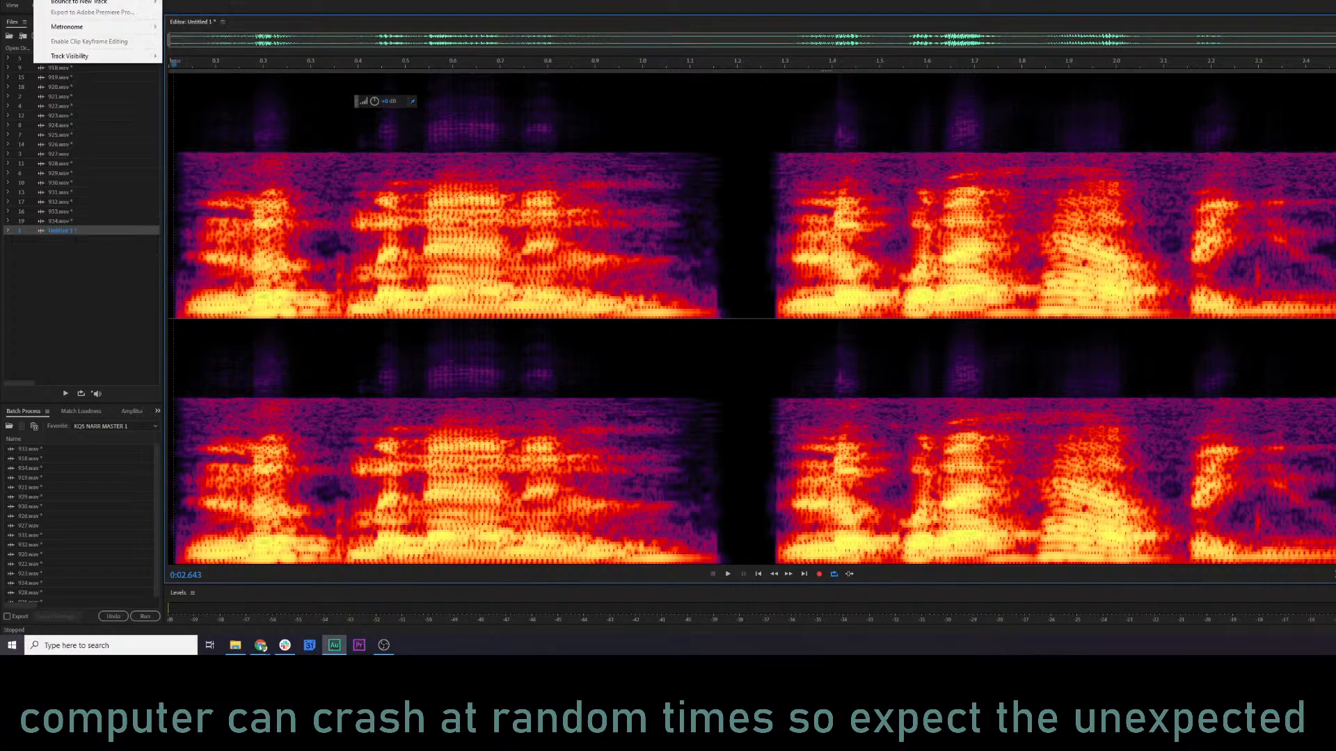
{"action": "left_click", "coordinate": [150, 0]}
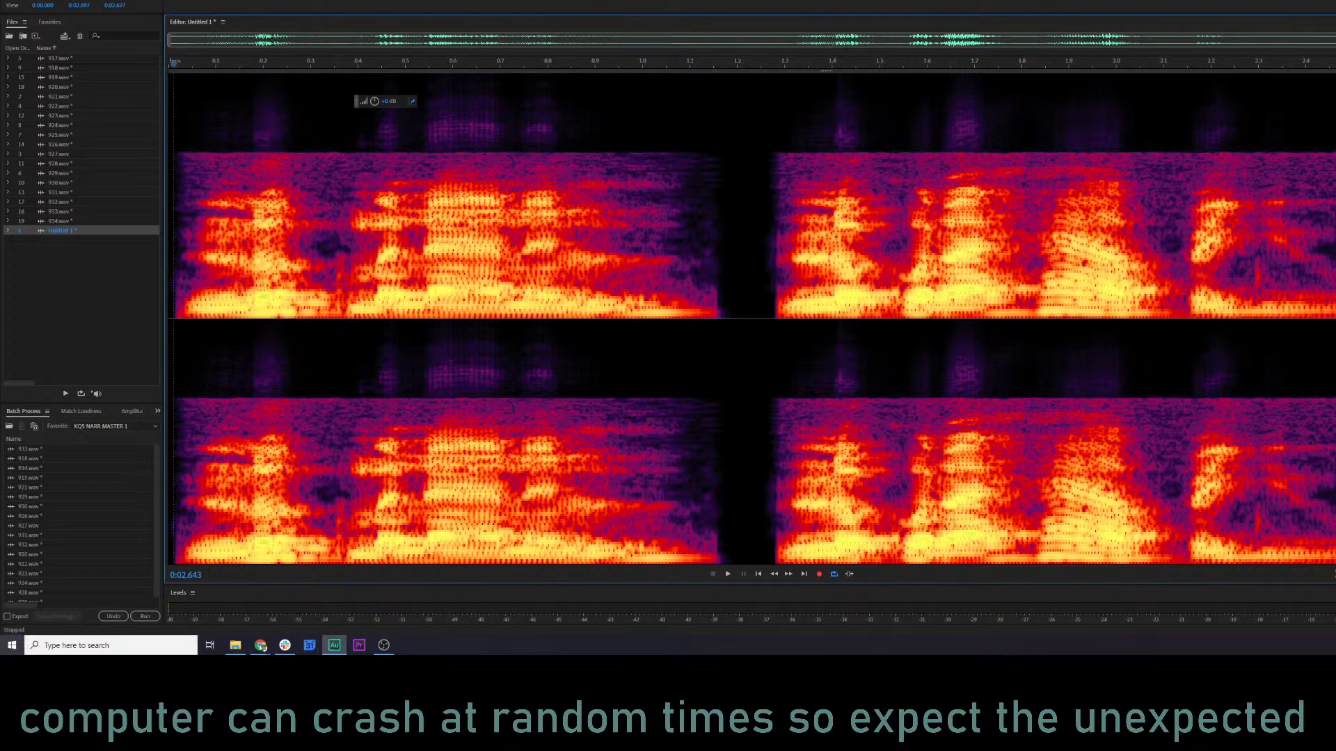
{"action": "left_click", "coordinate": [31, 0]}
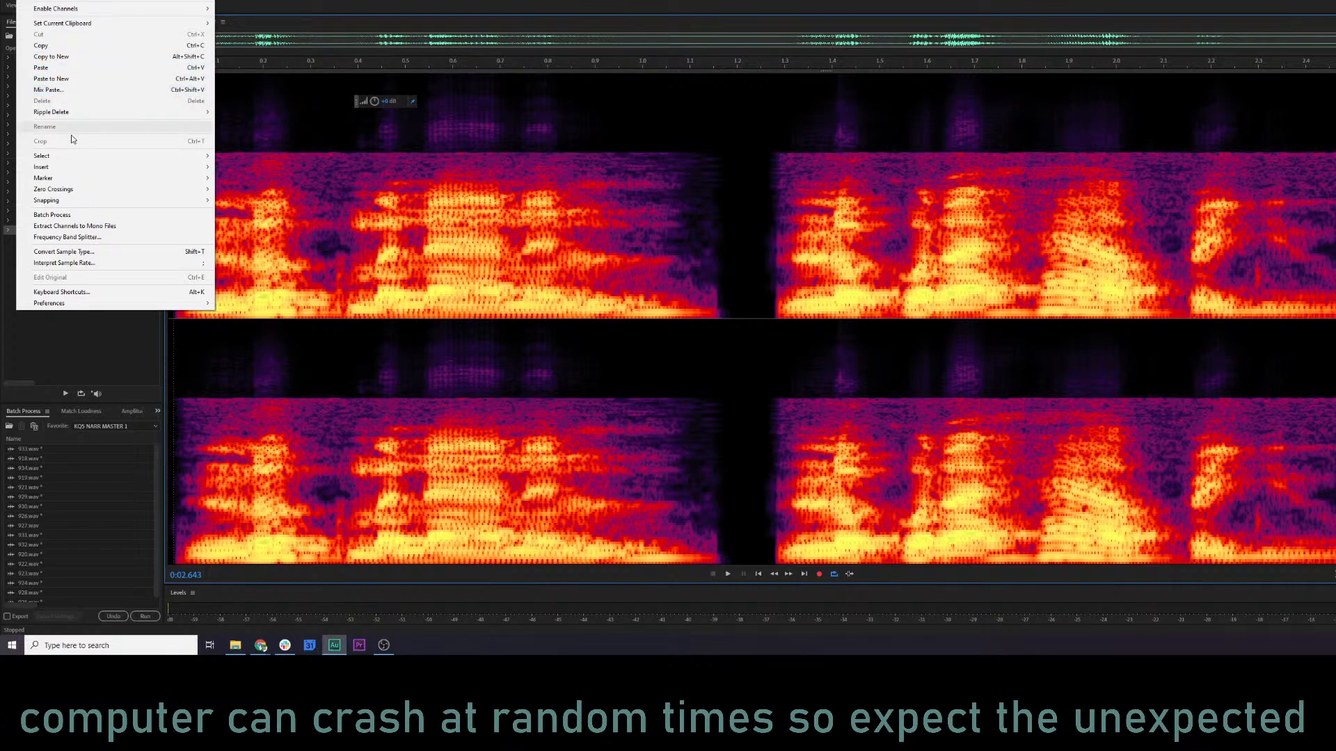
{"action": "left_click", "coordinate": [452, 224]}
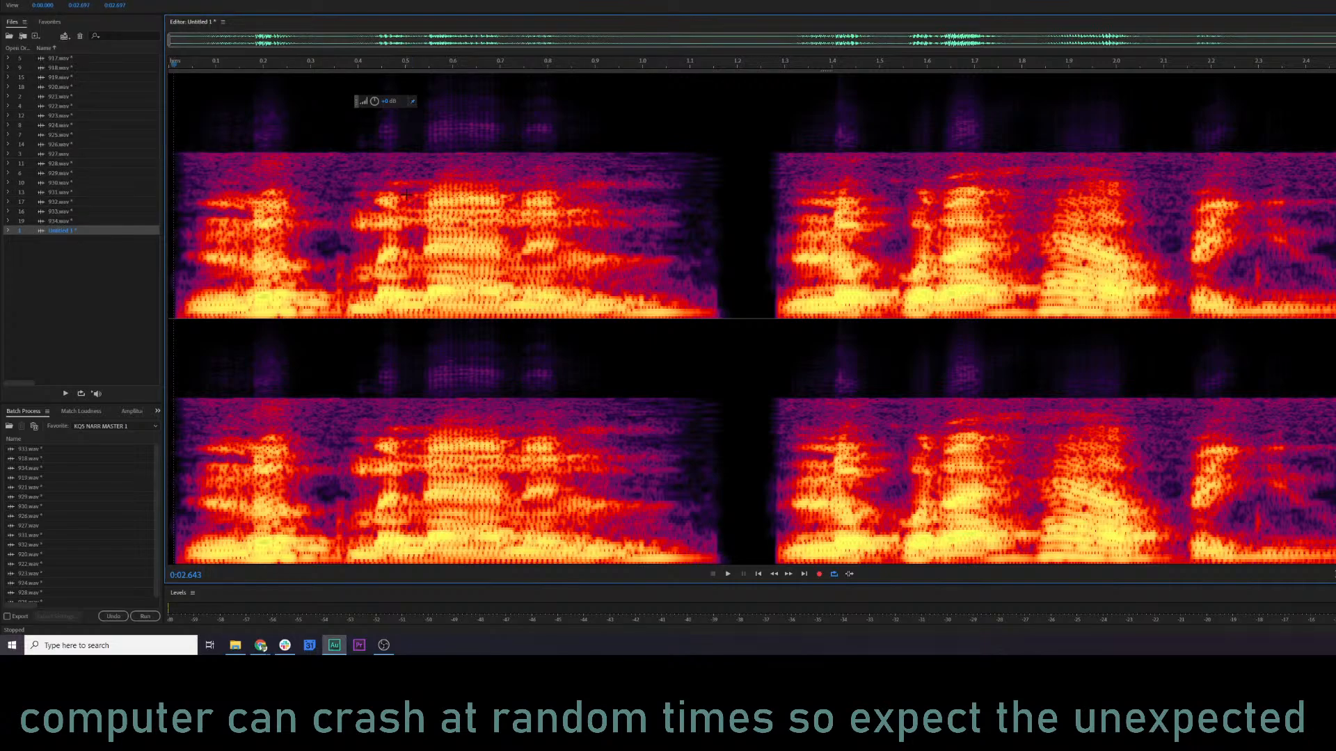
Convert the excerpt to mono and copy its first phrase, up to about 1.17 s.
{"action": "left_click", "coordinate": [405, 195]}
{"action": "left_click", "coordinate": [95, 0]}
{"action": "mouse_move", "coordinate": [50, 0]}
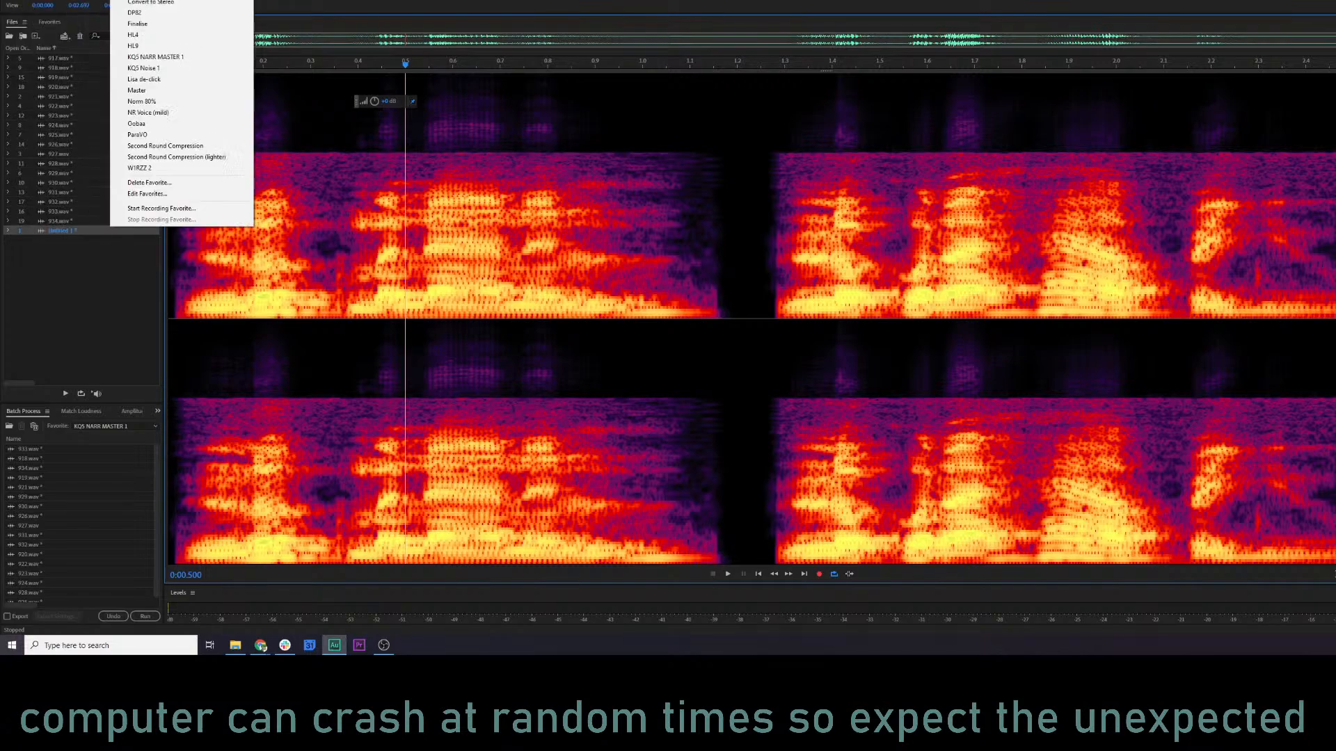
{"action": "left_click", "coordinate": [151, 0]}
{"action": "left_click", "coordinate": [316, 232]}
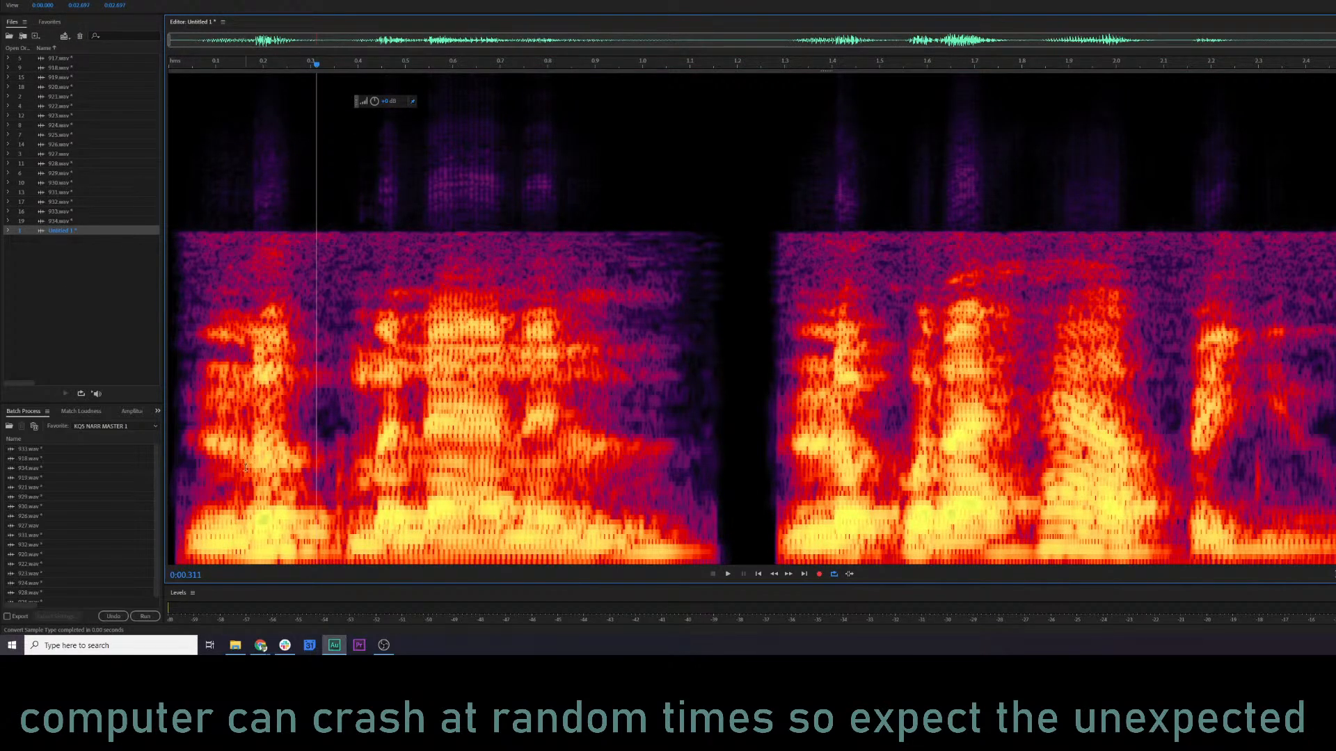
{"action": "left_click_drag", "start_coordinate": [173, 461], "coordinate": [724, 489]}
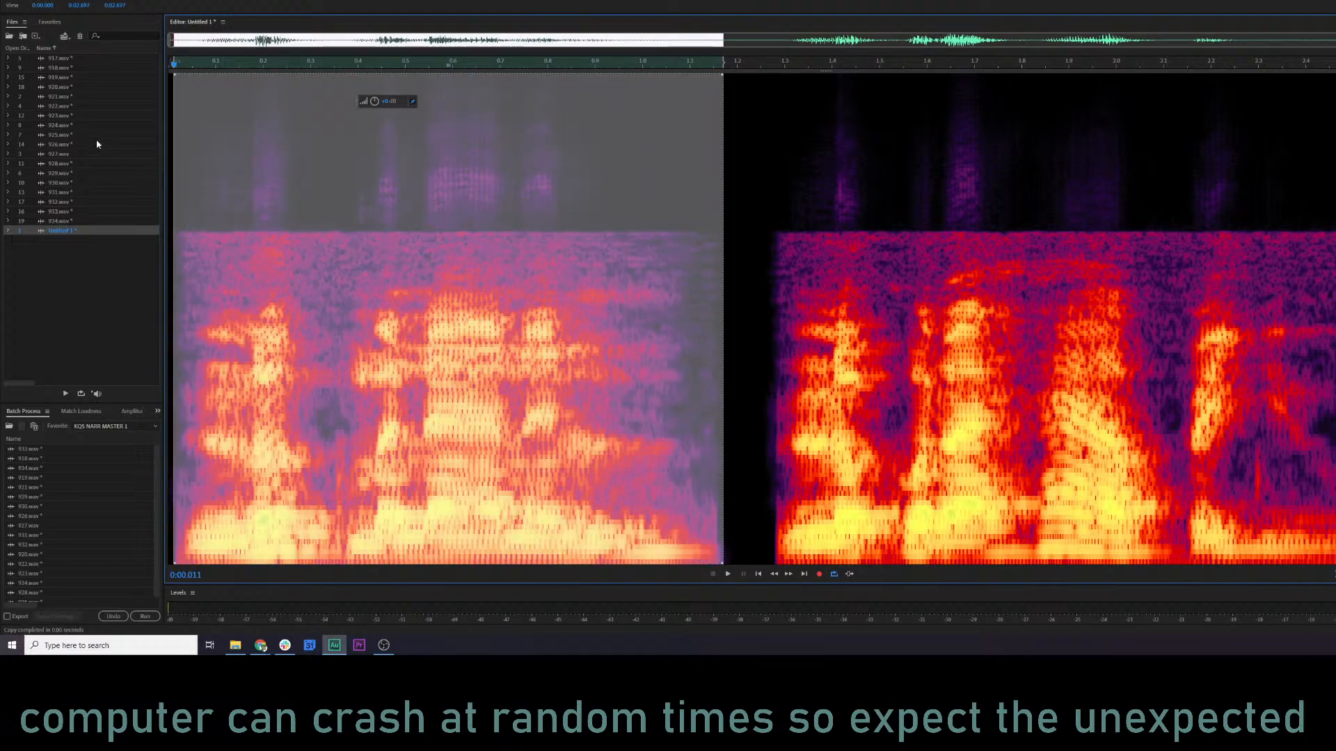
Play the start of clip 926, then open clip 927 and listen to its opening.
{"action": "double_click", "coordinate": [78, 144]}
{"action": "key", "text": "space"}
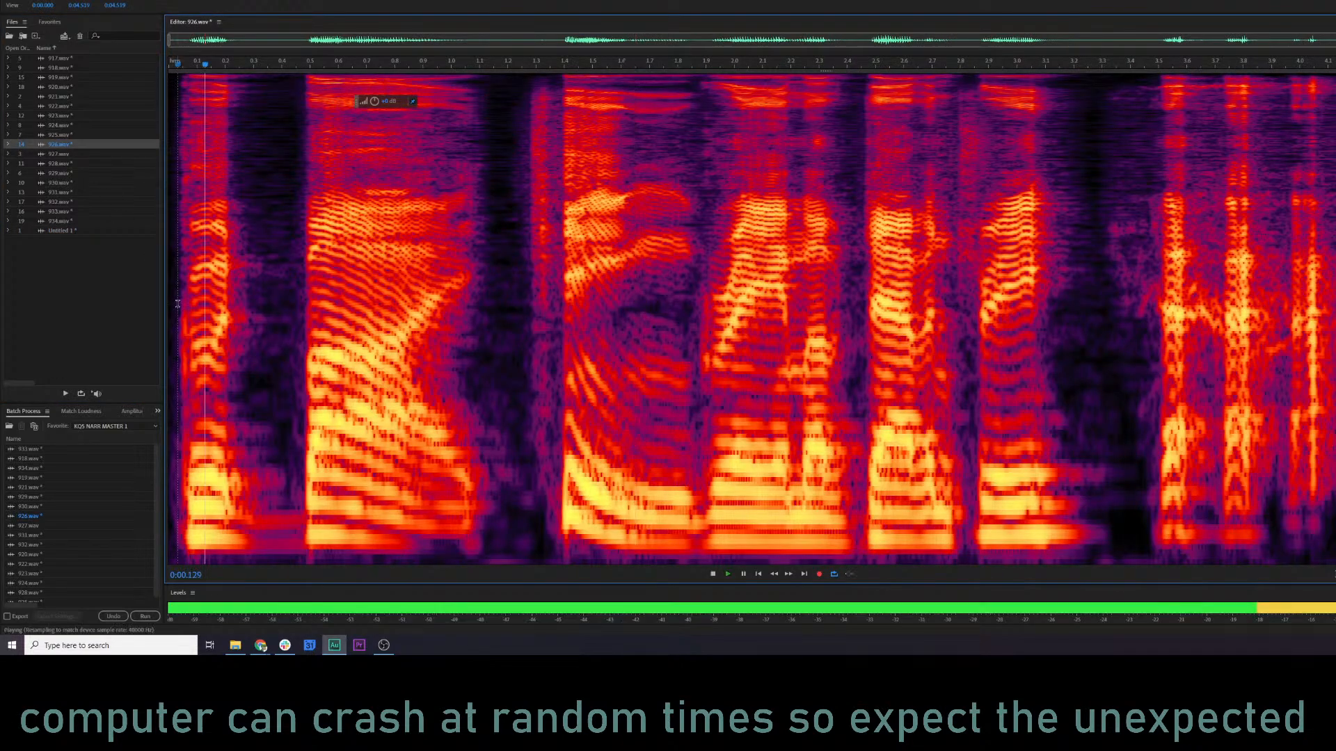
{"action": "key", "text": "space"}
{"action": "double_click", "coordinate": [66, 156]}
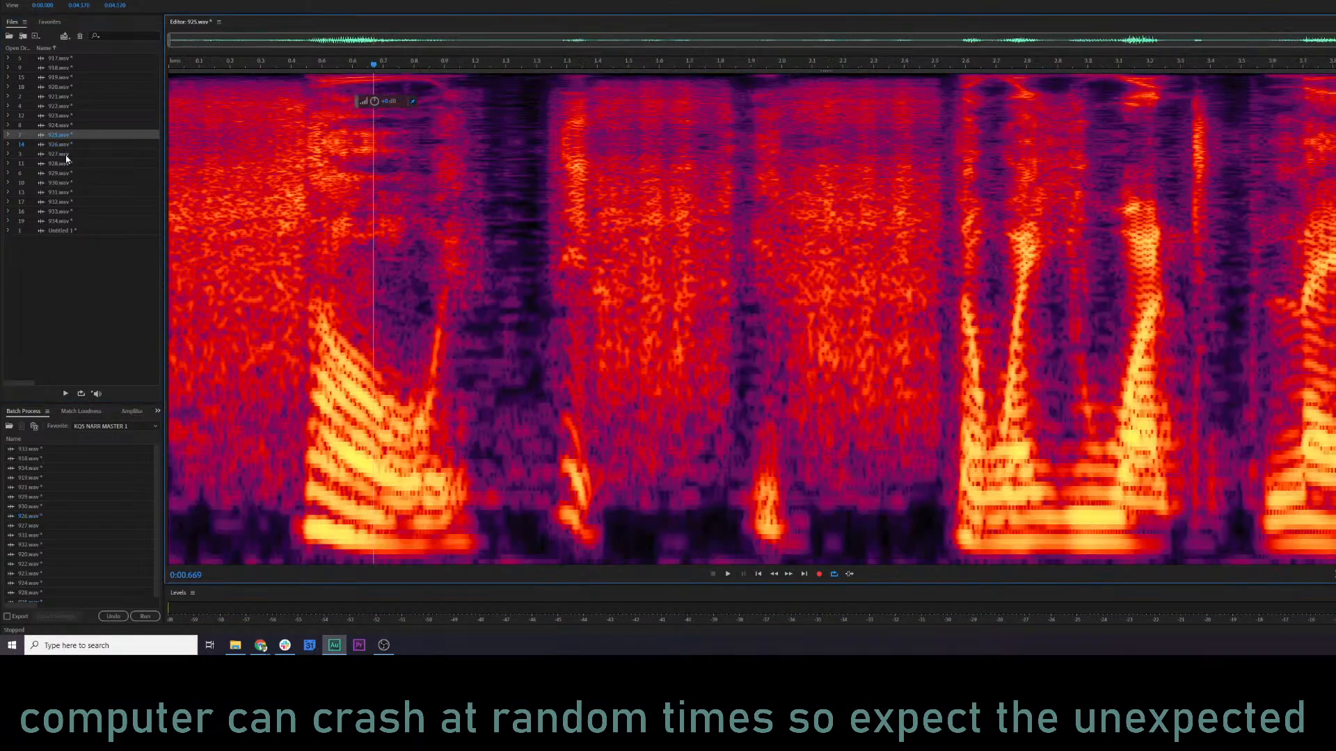
{"action": "key", "text": "space"}
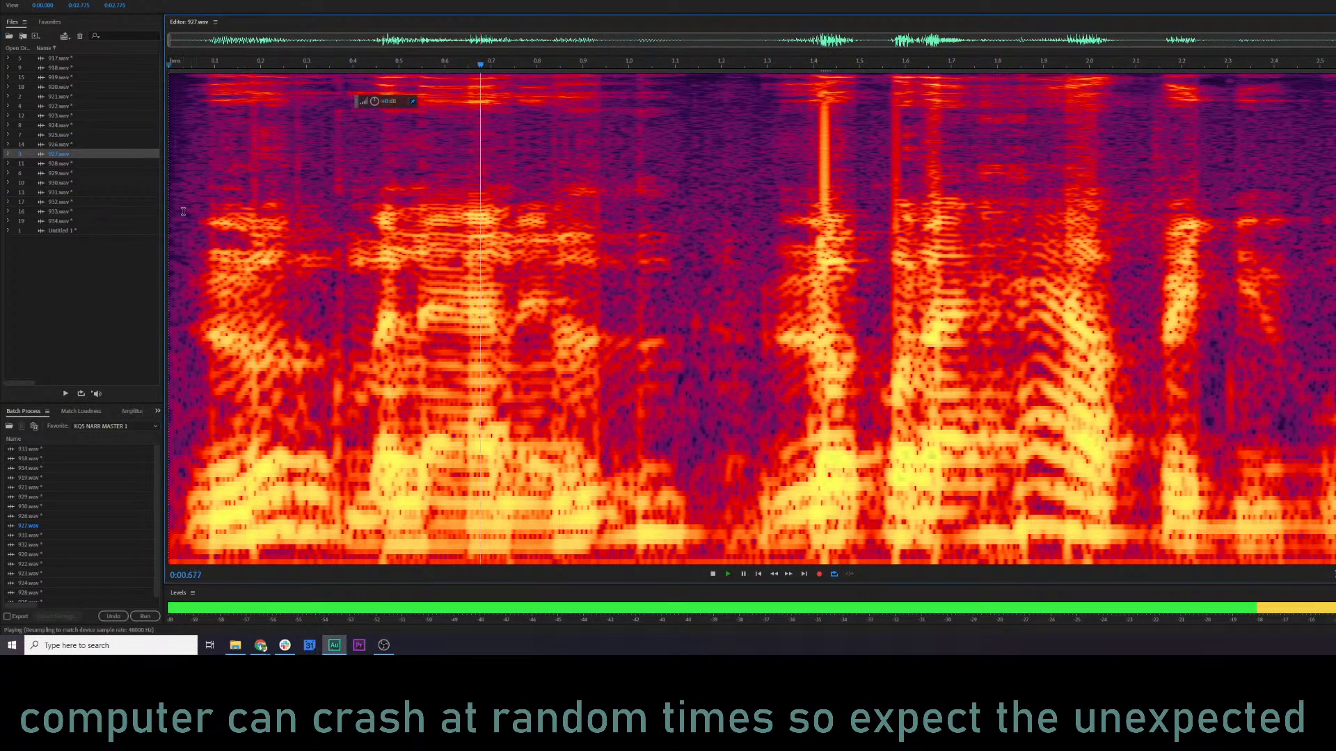
{"action": "key", "text": "space"}
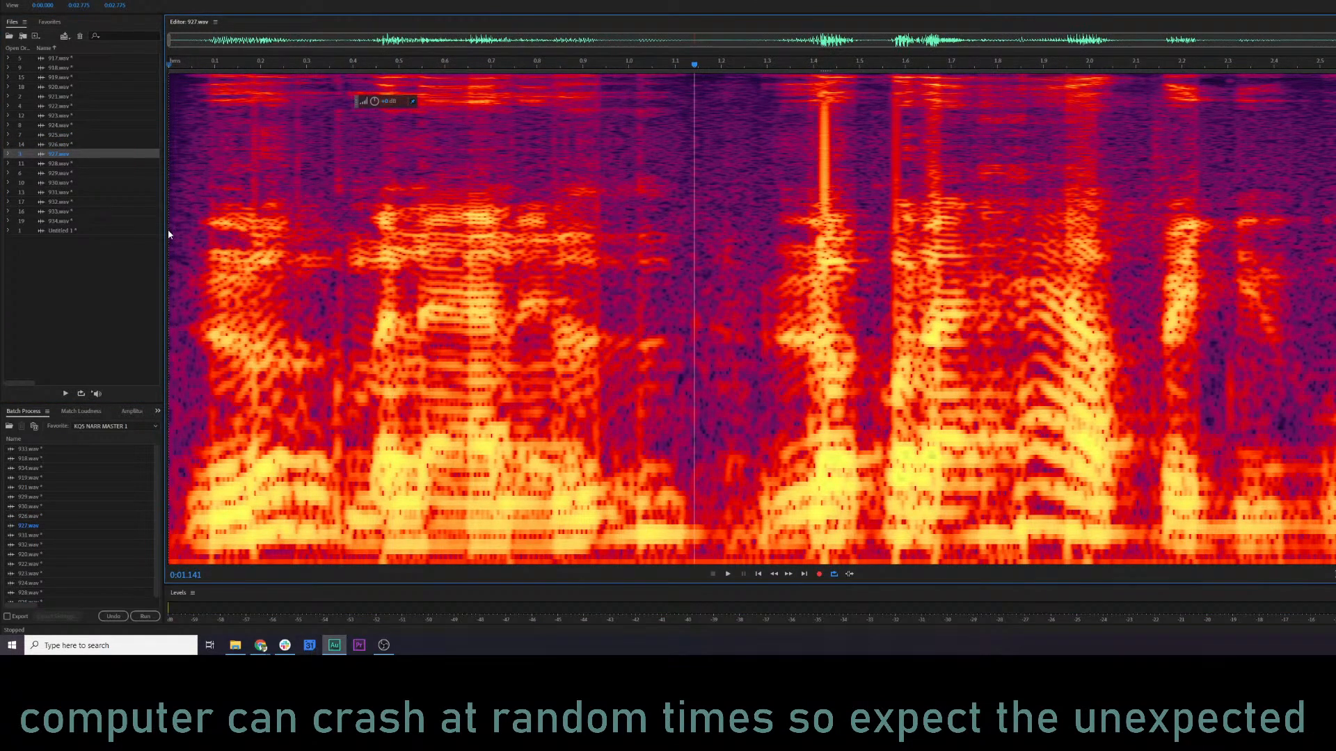
{"action": "key", "text": "space"}
{"action": "key", "text": "space"}
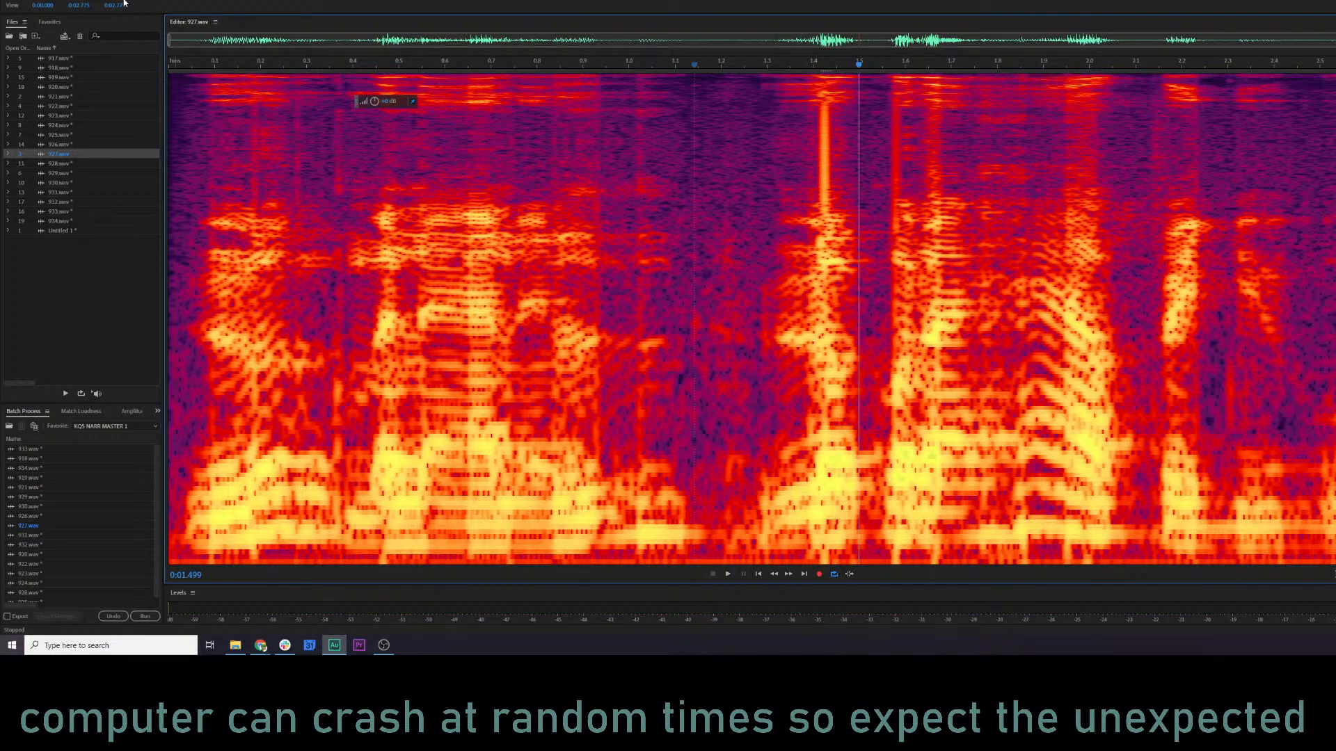
Try mix-pasting the copied phrase over the first 1.2 s or so of clip 927 in Overwrite mode, then undo it.
{"action": "left_click_drag", "start_coordinate": [170, 252], "coordinate": [734, 286]}
{"action": "right_click", "coordinate": [635, 283]}
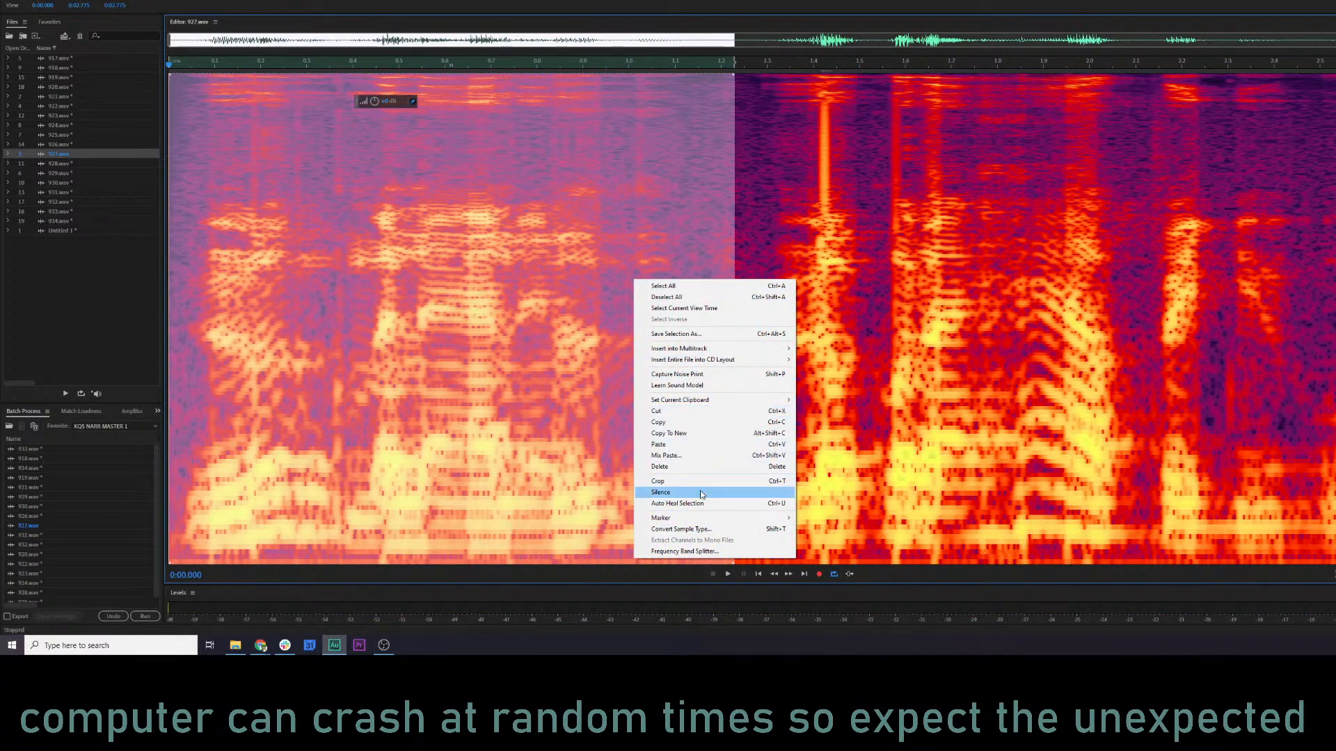
{"action": "left_click", "coordinate": [701, 458]}
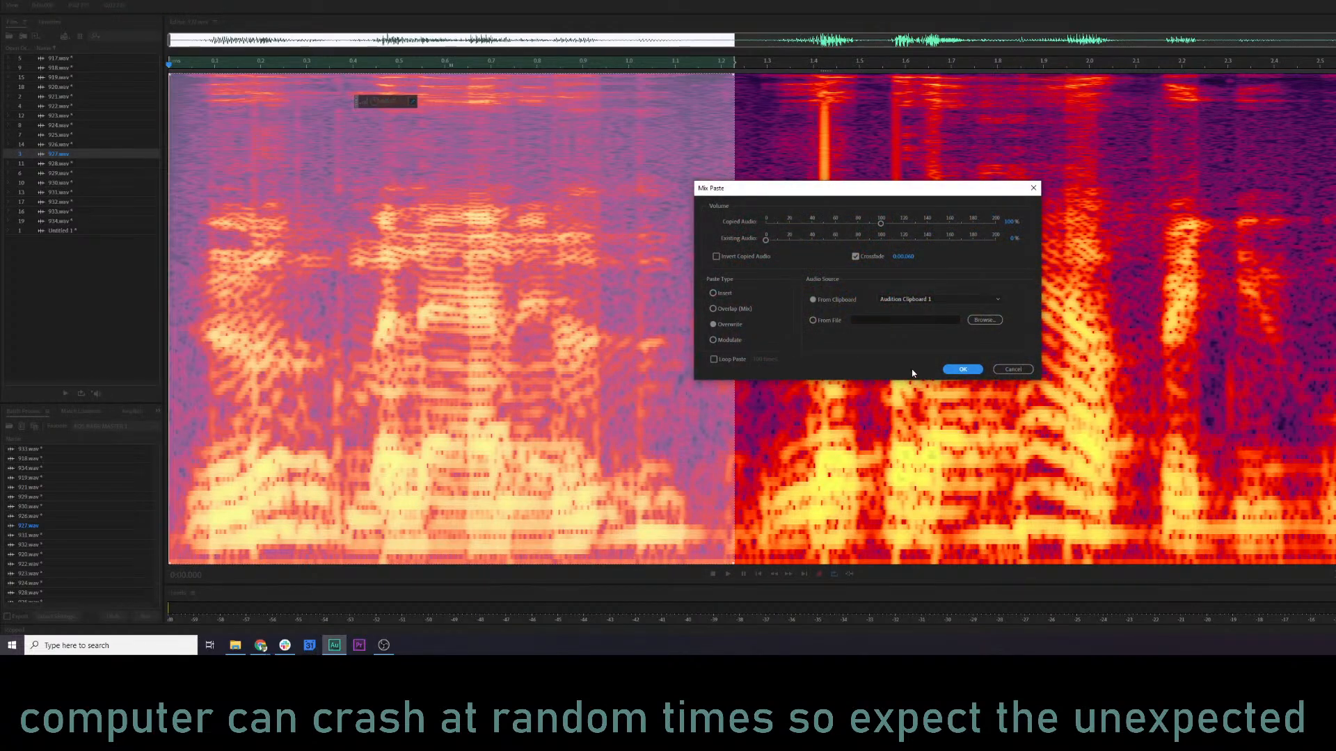
{"action": "left_click", "coordinate": [963, 369]}
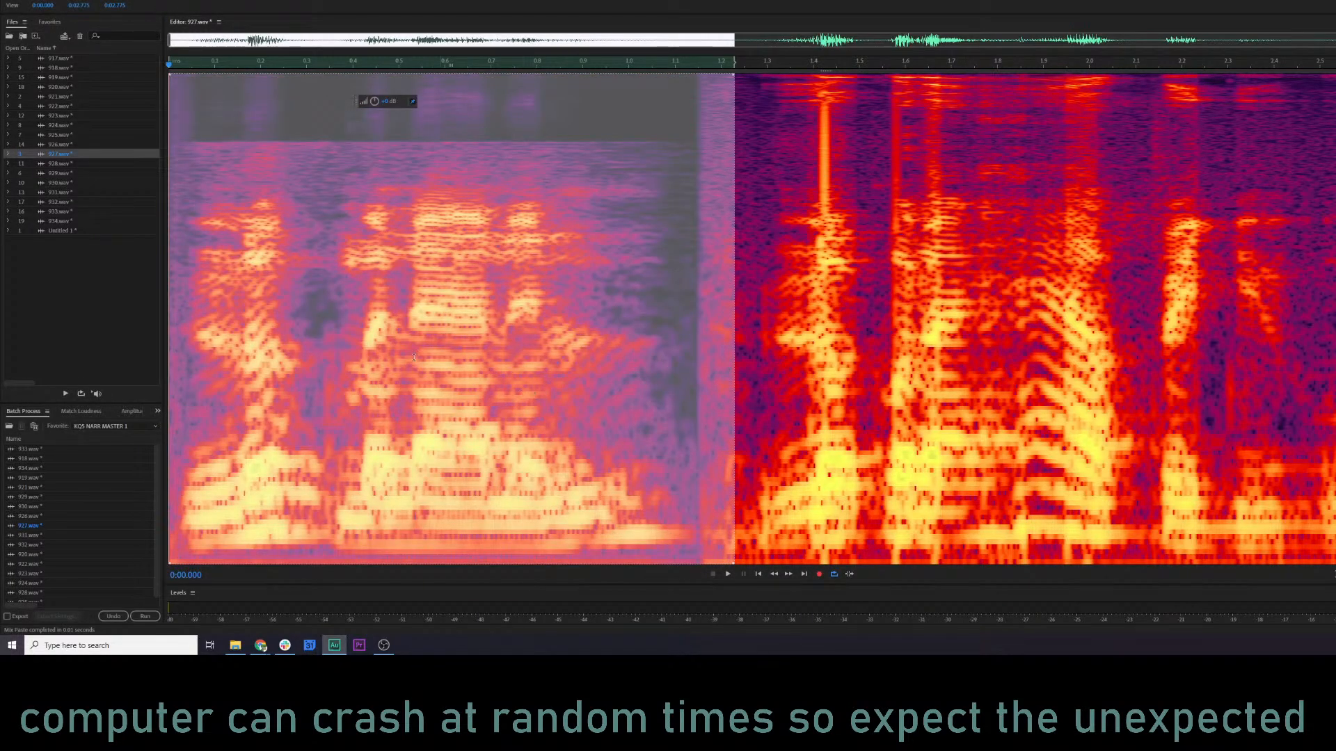
{"action": "key", "text": "ctrl+z"}
Mix-paste the copied phrase into clip 927 at 0.016 s in Overwrite mode, with 100% copied audio and crossfade enabled.
{"action": "left_click", "coordinate": [182, 255]}
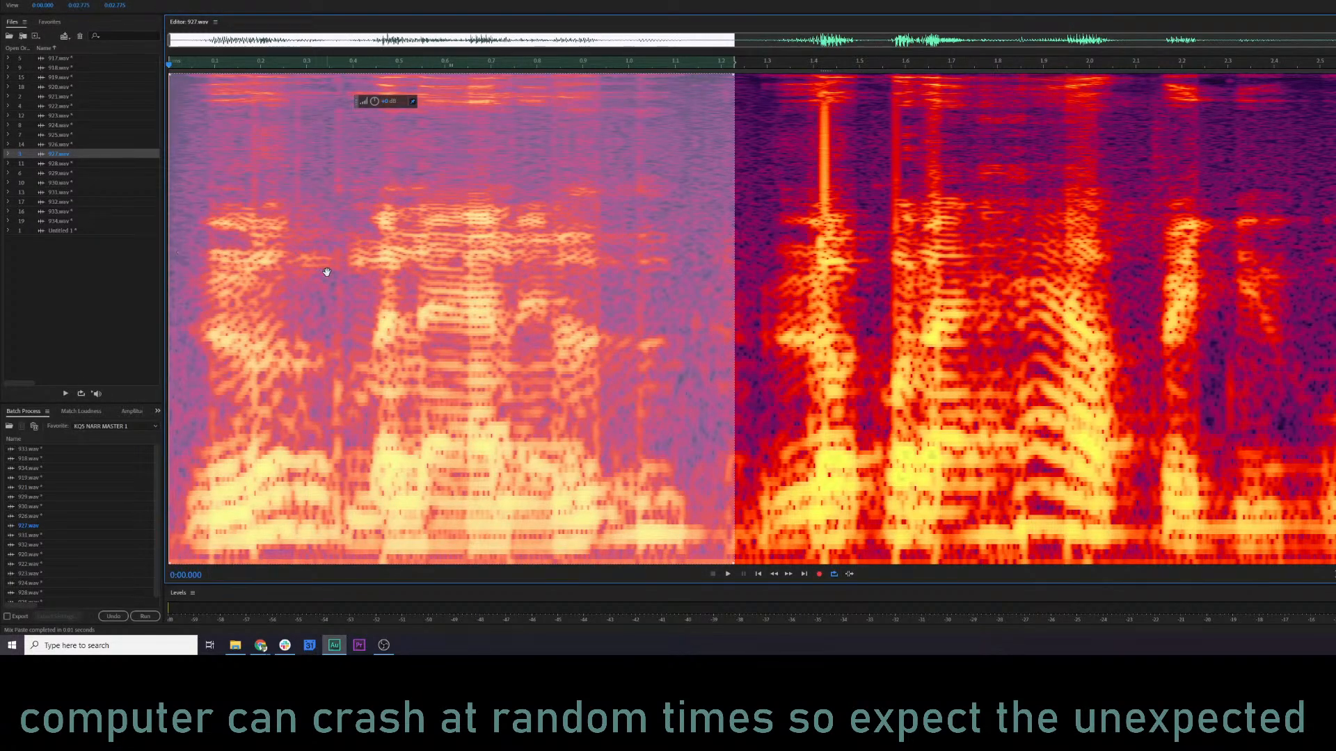
{"action": "left_click", "coordinate": [176, 236]}
{"action": "right_click", "coordinate": [177, 237]}
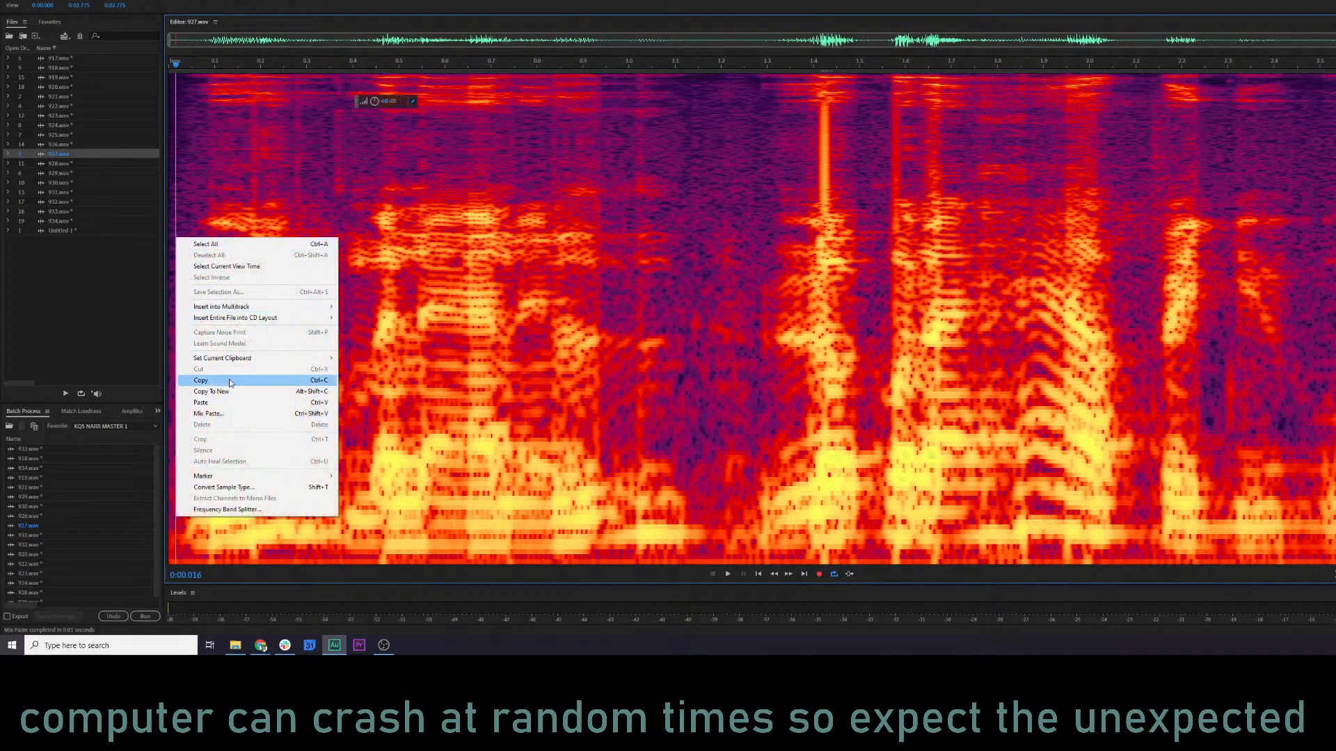
{"action": "left_click", "coordinate": [239, 414]}
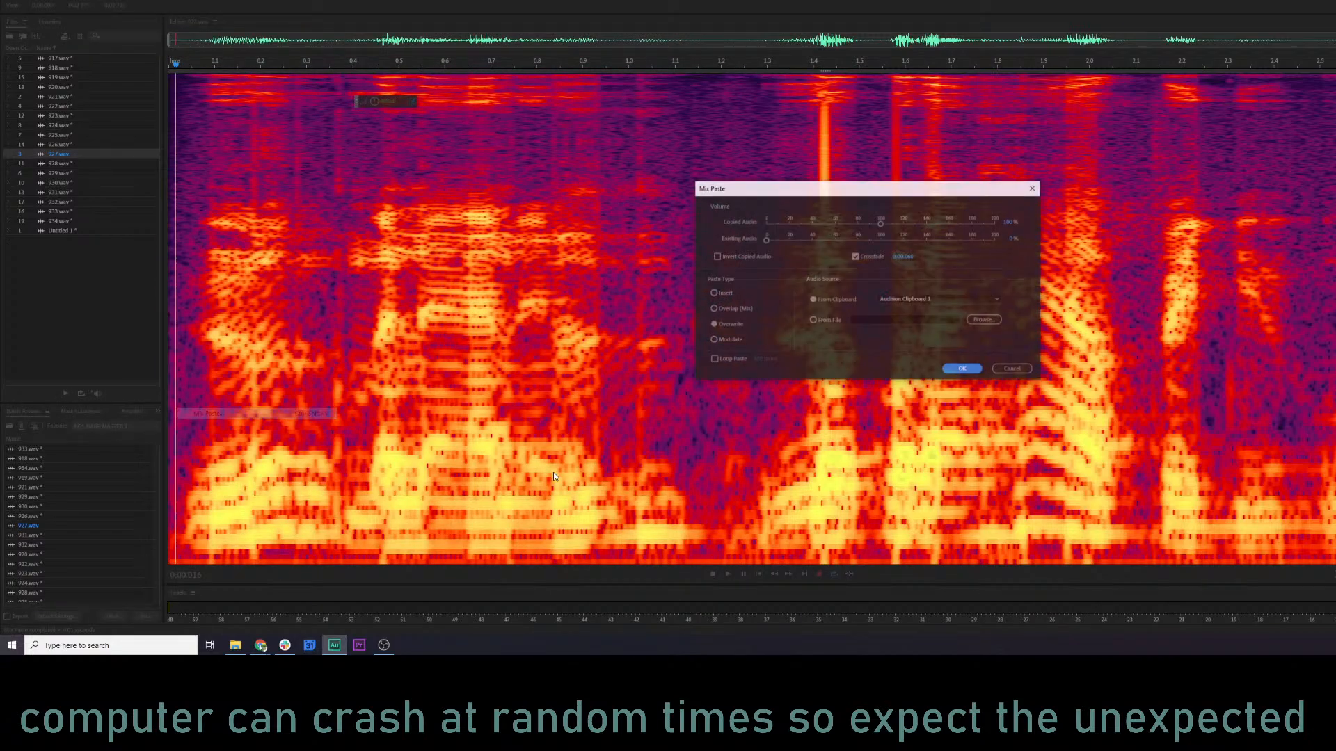
{"action": "left_click", "coordinate": [962, 369]}
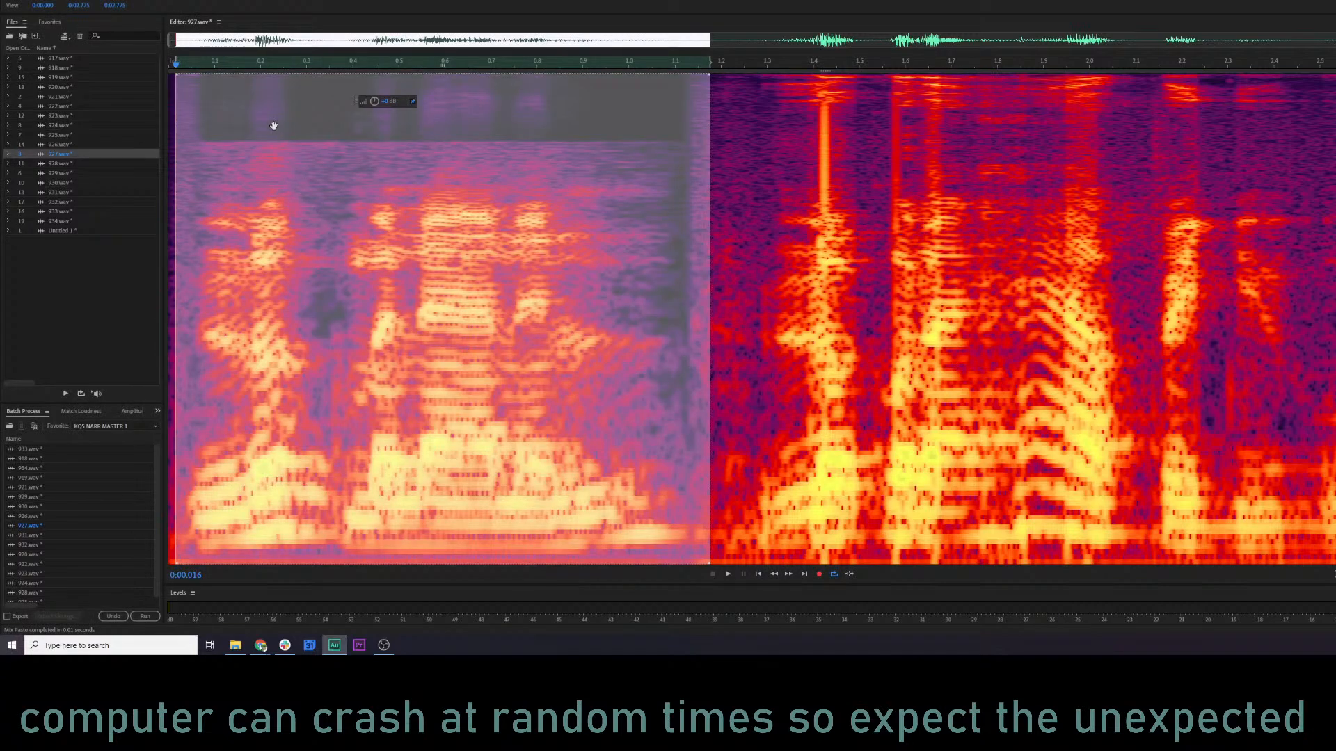
Play clip 927 from the start and replay the replaced first phrase from about 0.07 s.
{"action": "left_click", "coordinate": [172, 116]}
{"action": "key", "text": "space"}
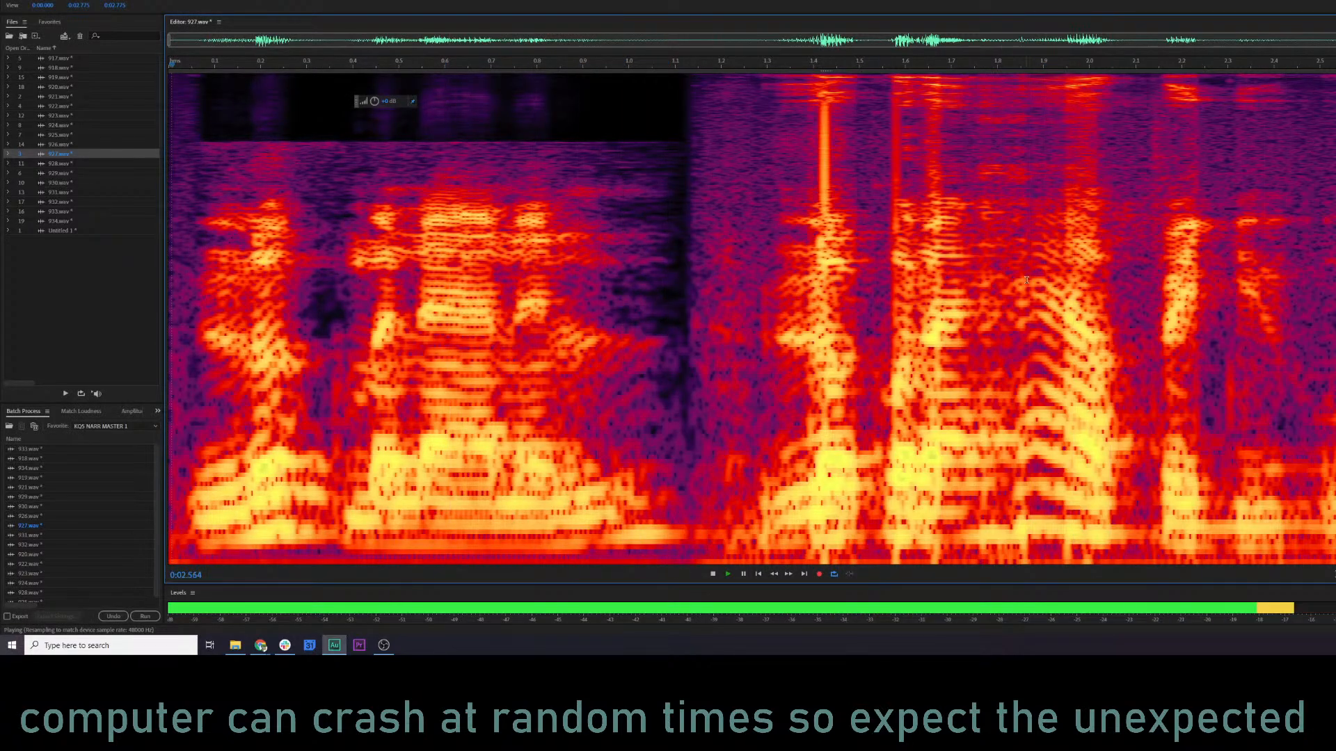
{"action": "left_click", "coordinate": [199, 192]}
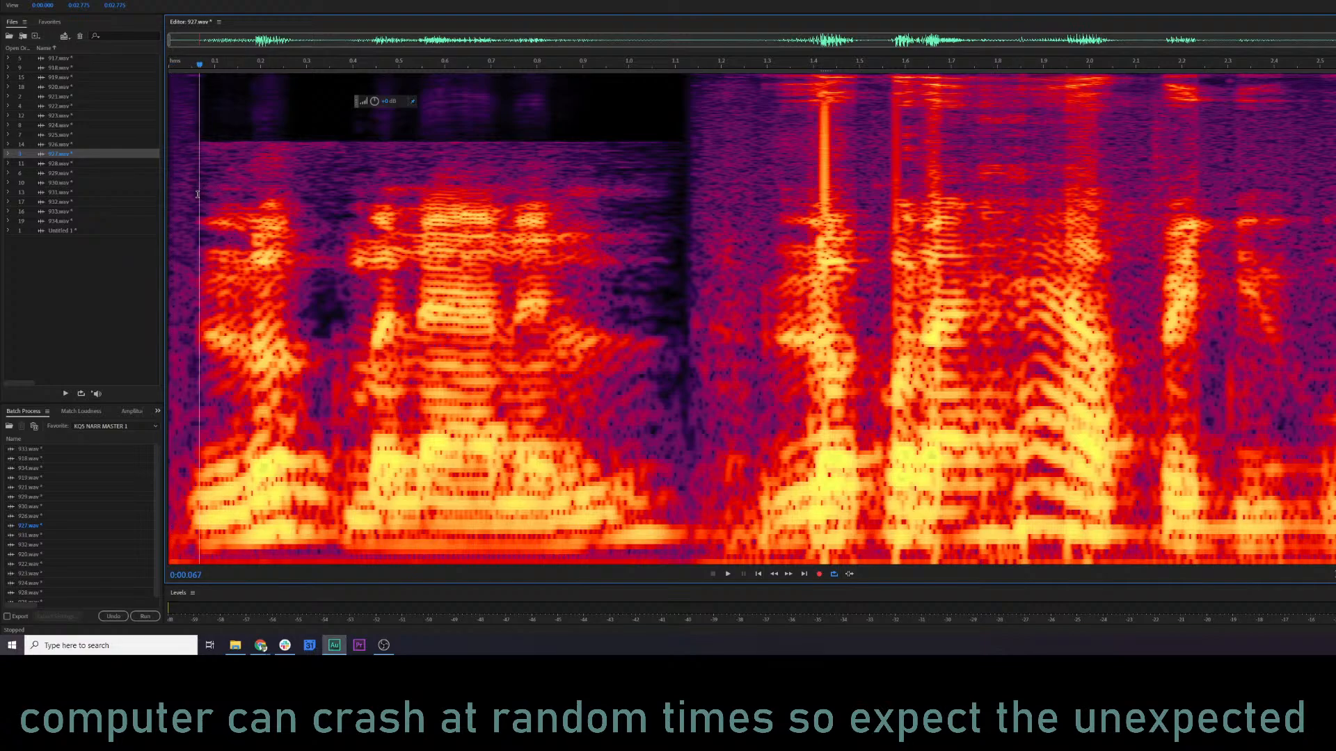
{"action": "key", "text": "space"}
{"action": "key", "text": "space"}
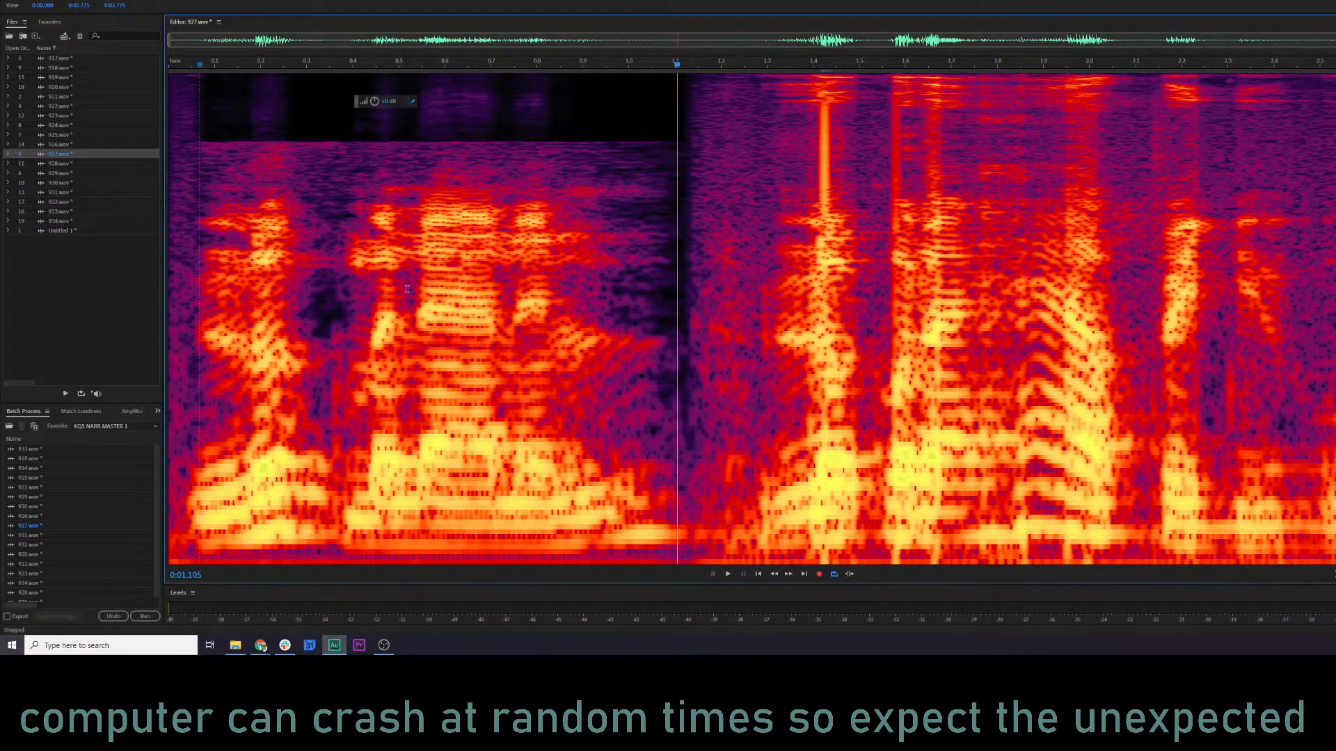
Play the Untitled 1 excerpt, copy its second phrase from about 1.28 s onward, and return to clip 927.
{"action": "left_click", "coordinate": [80, 232]}
{"action": "double_click", "coordinate": [80, 233]}
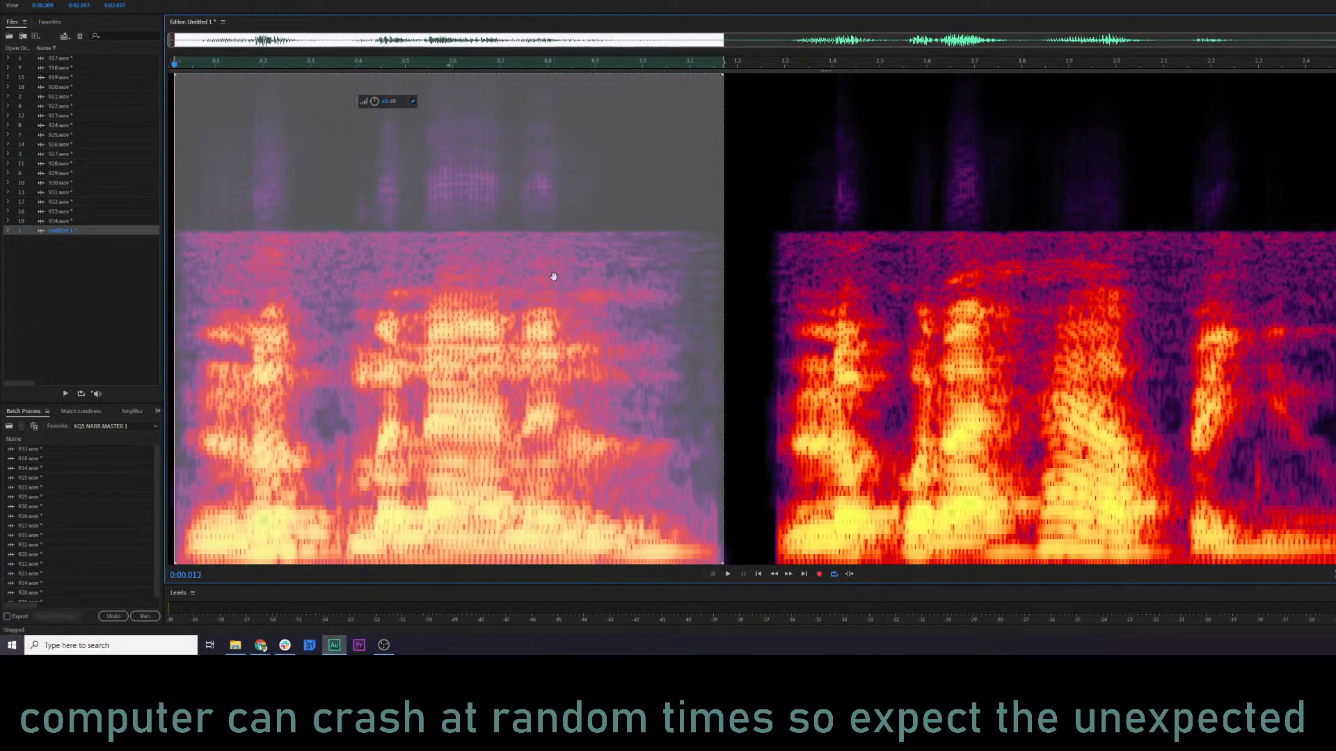
{"action": "left_click", "coordinate": [187, 63]}
{"action": "key", "text": "space"}
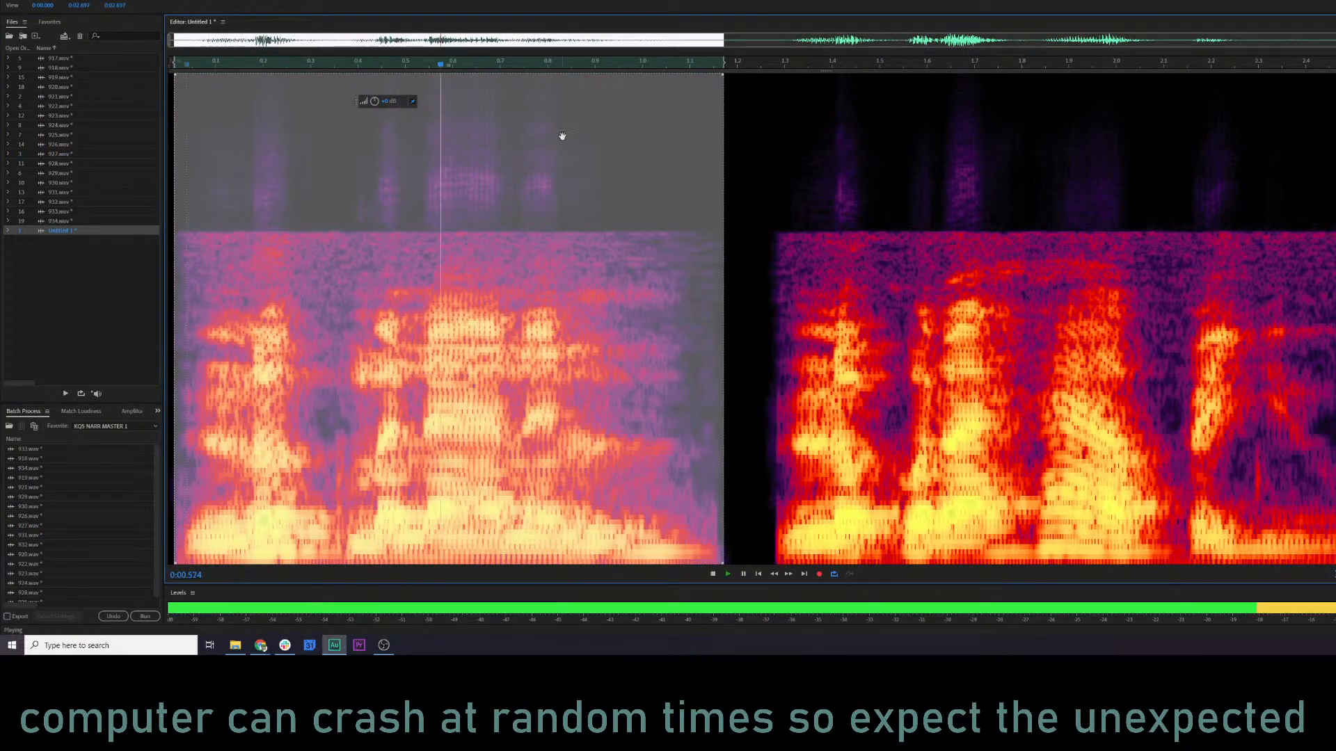
{"action": "left_click", "coordinate": [732, 67]}
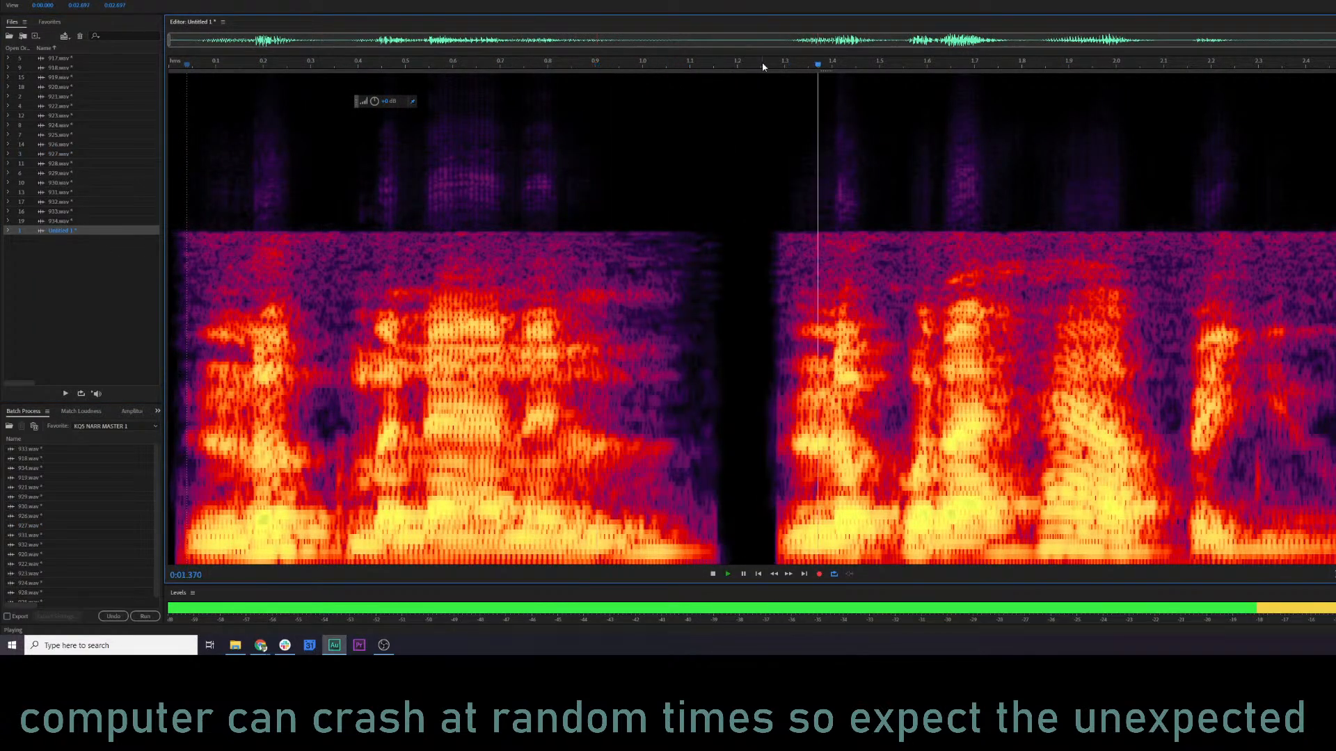
{"action": "left_click_drag", "start_coordinate": [777, 267], "coordinate": [1335, 268]}
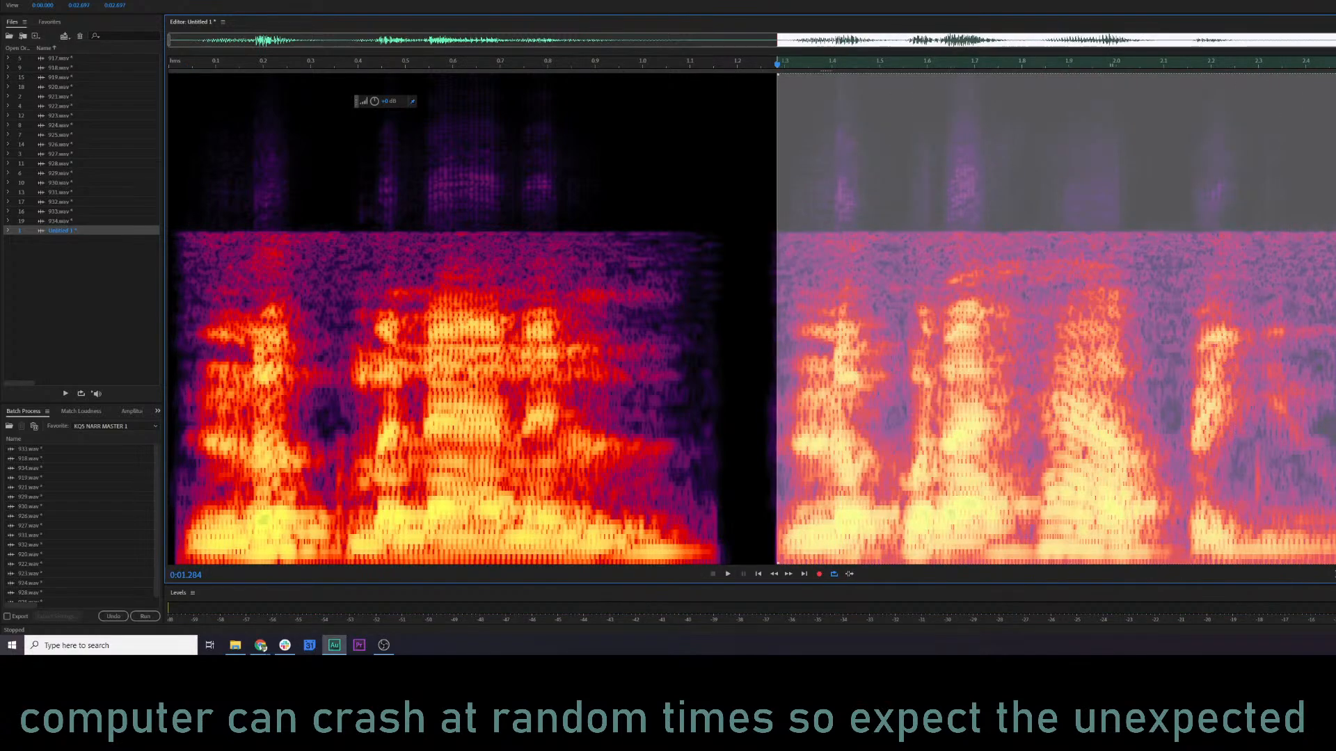
{"action": "double_click", "coordinate": [60, 155]}
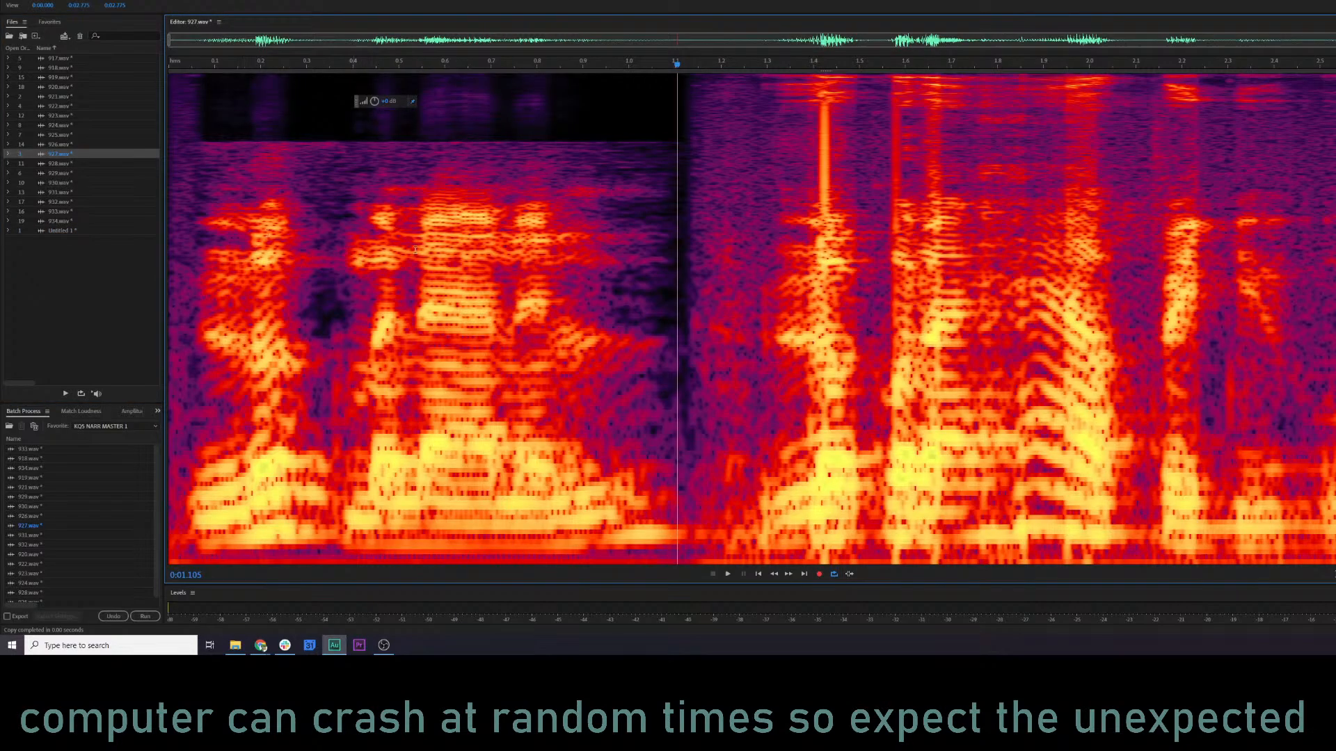
Try mix-pasting the copied second phrase over clip 927 from 1.259 s onward in Overwrite mode with crossfade enabled.
{"action": "left_click", "coordinate": [546, 240]}
{"action": "key", "text": "space"}
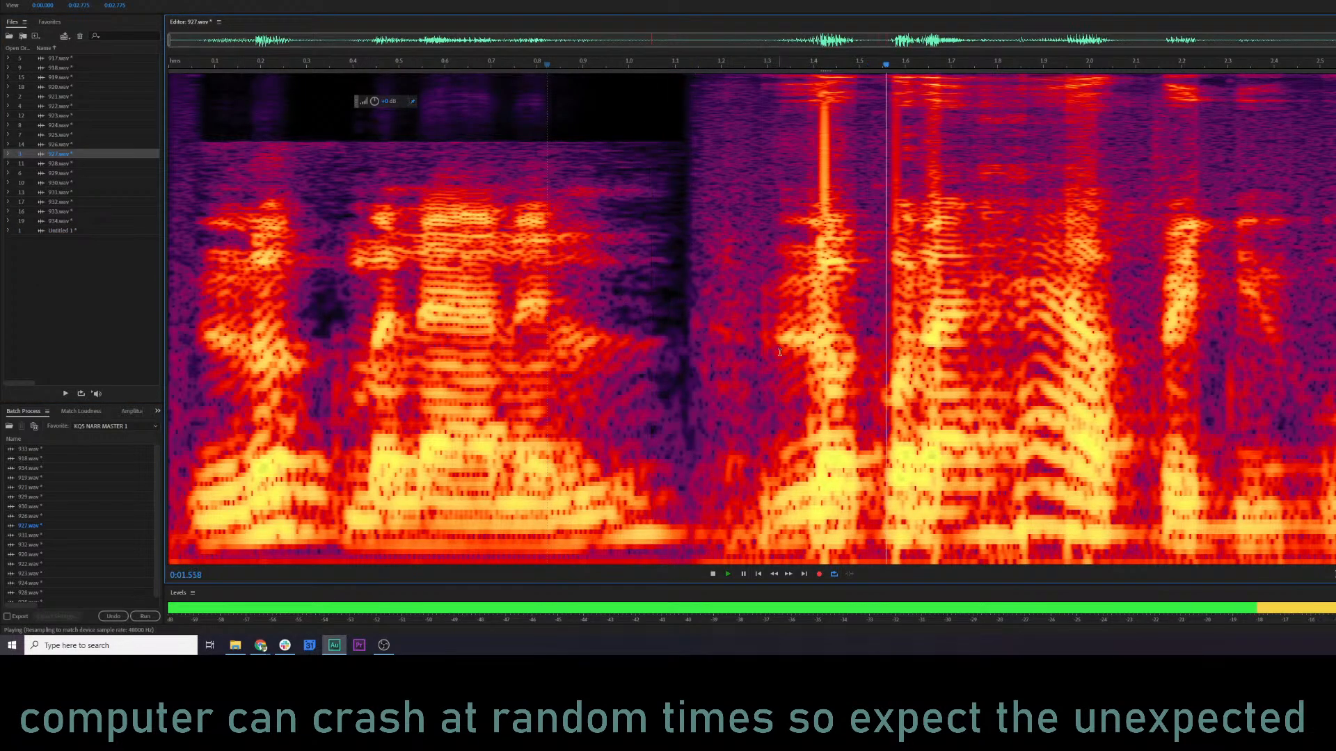
{"action": "key", "text": "space"}
{"action": "left_click_drag", "start_coordinate": [748, 331], "coordinate": [1332, 334]}
{"action": "right_click", "coordinate": [745, 329]}
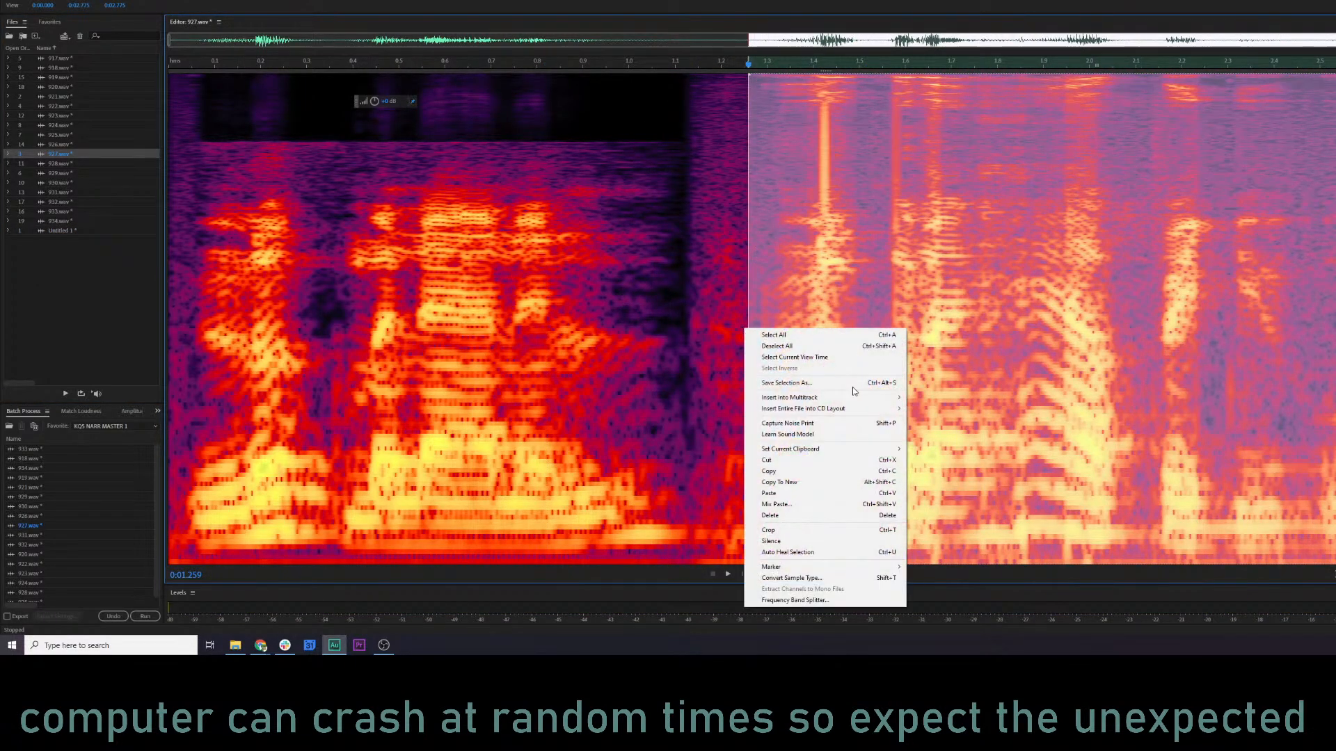
{"action": "left_click", "coordinate": [777, 505]}
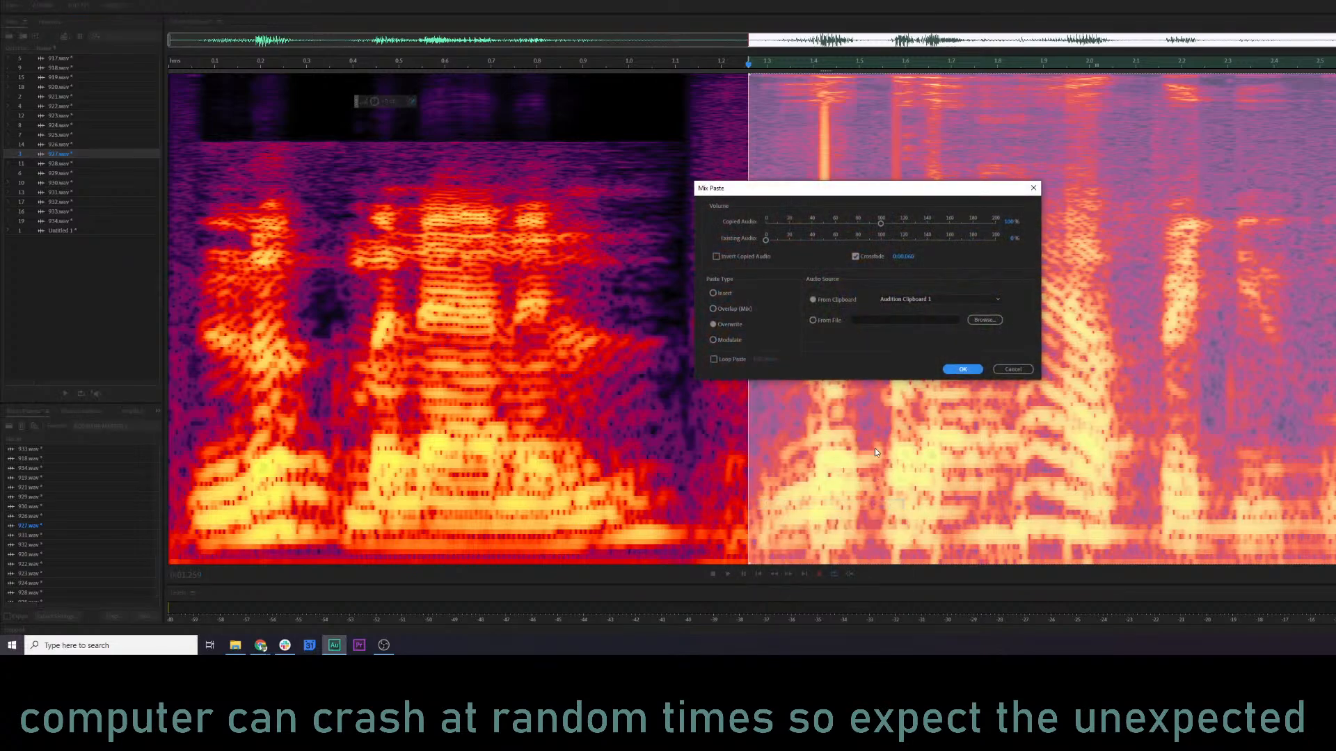
{"action": "left_click", "coordinate": [963, 370]}
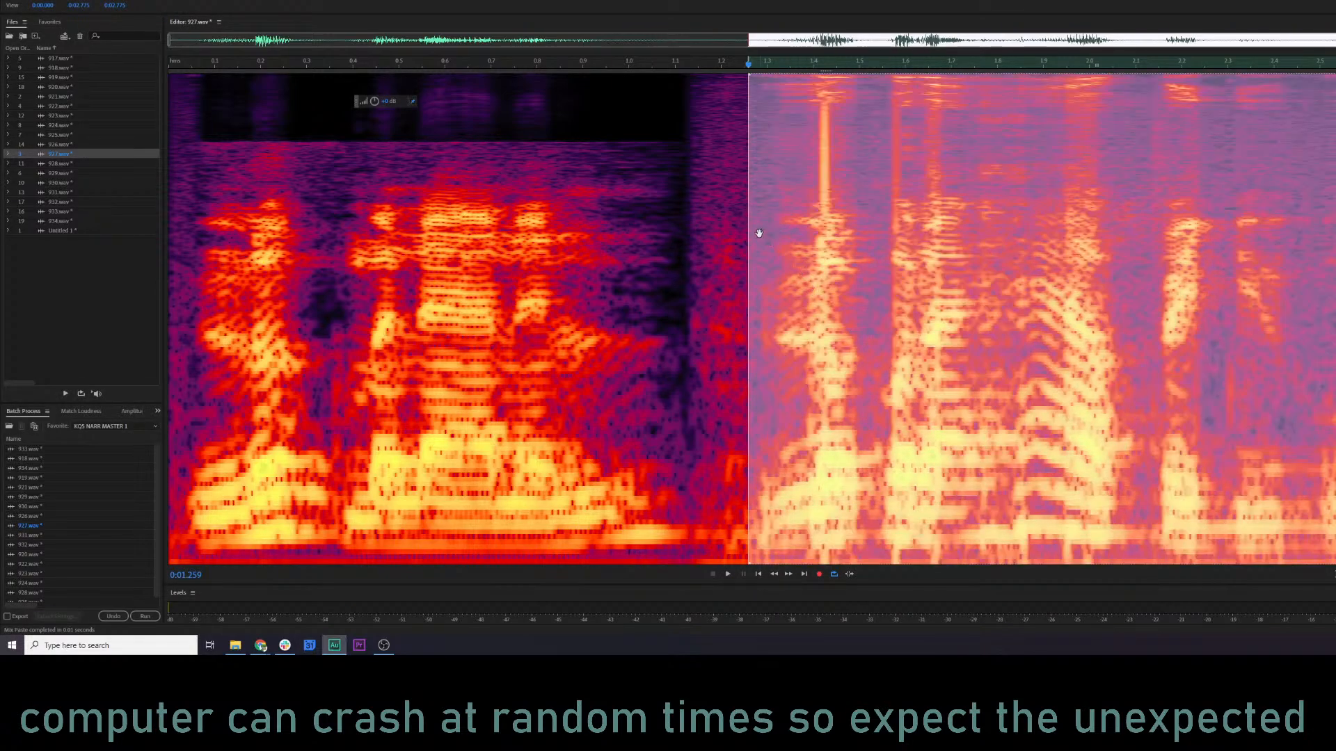
Mix-paste the copied second phrase into clip 927 at 1.300 s in Overwrite mode with 100% copied audio and crossfade, and play the clip.
{"action": "left_click", "coordinate": [726, 240]}
{"action": "left_click", "coordinate": [766, 239]}
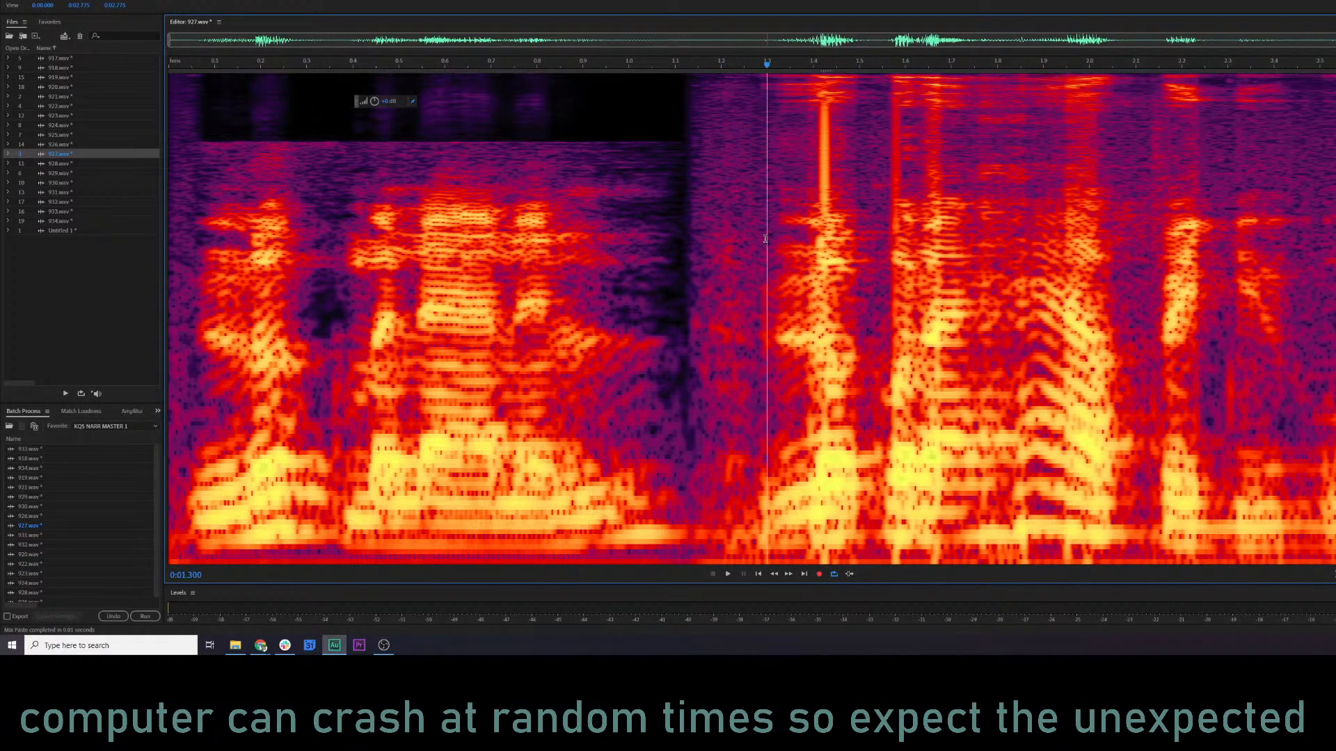
{"action": "right_click", "coordinate": [804, 372]}
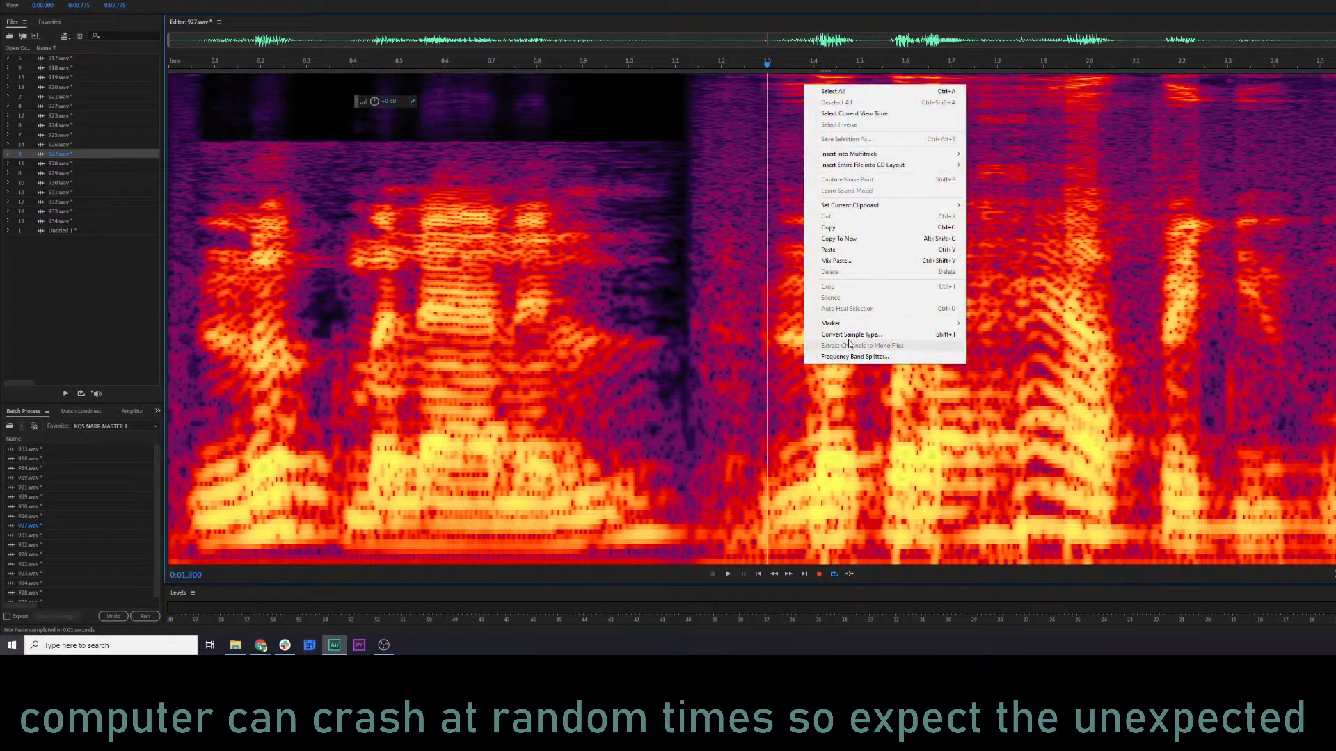
{"action": "left_click", "coordinate": [858, 269]}
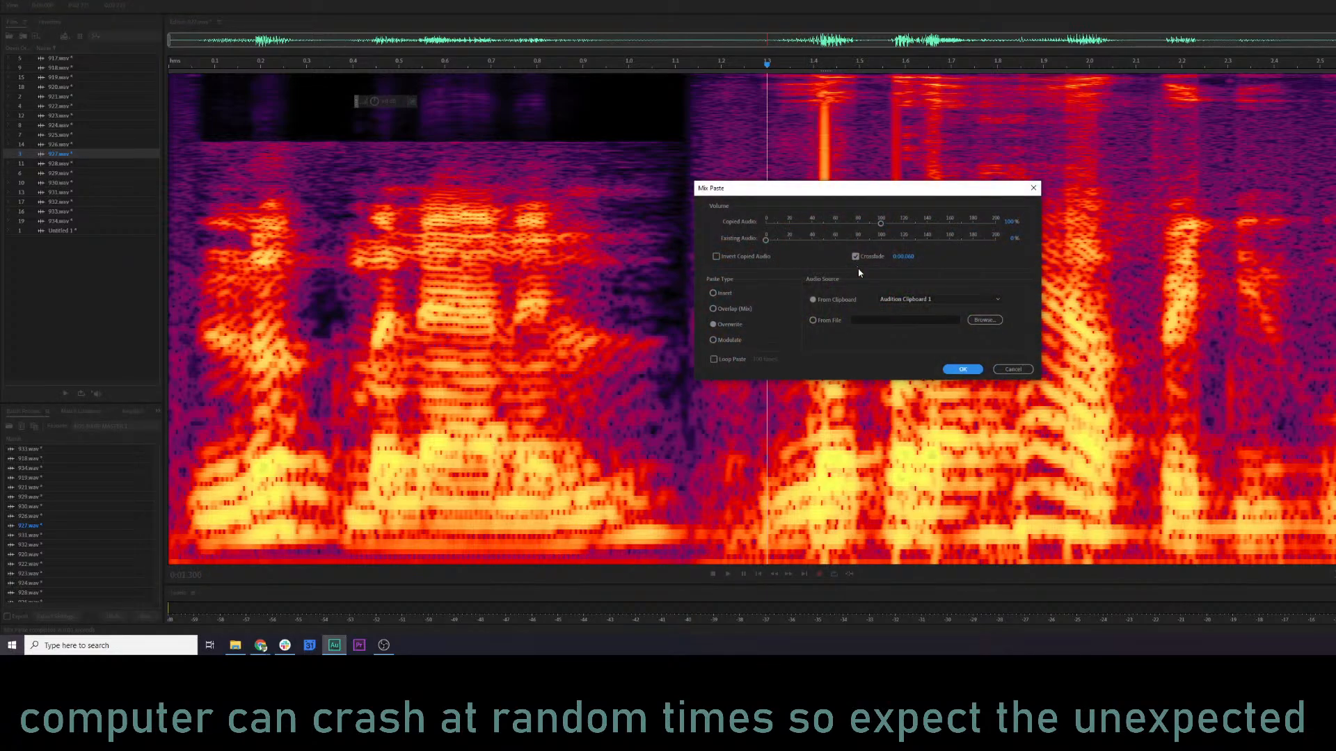
{"action": "left_click", "coordinate": [960, 369]}
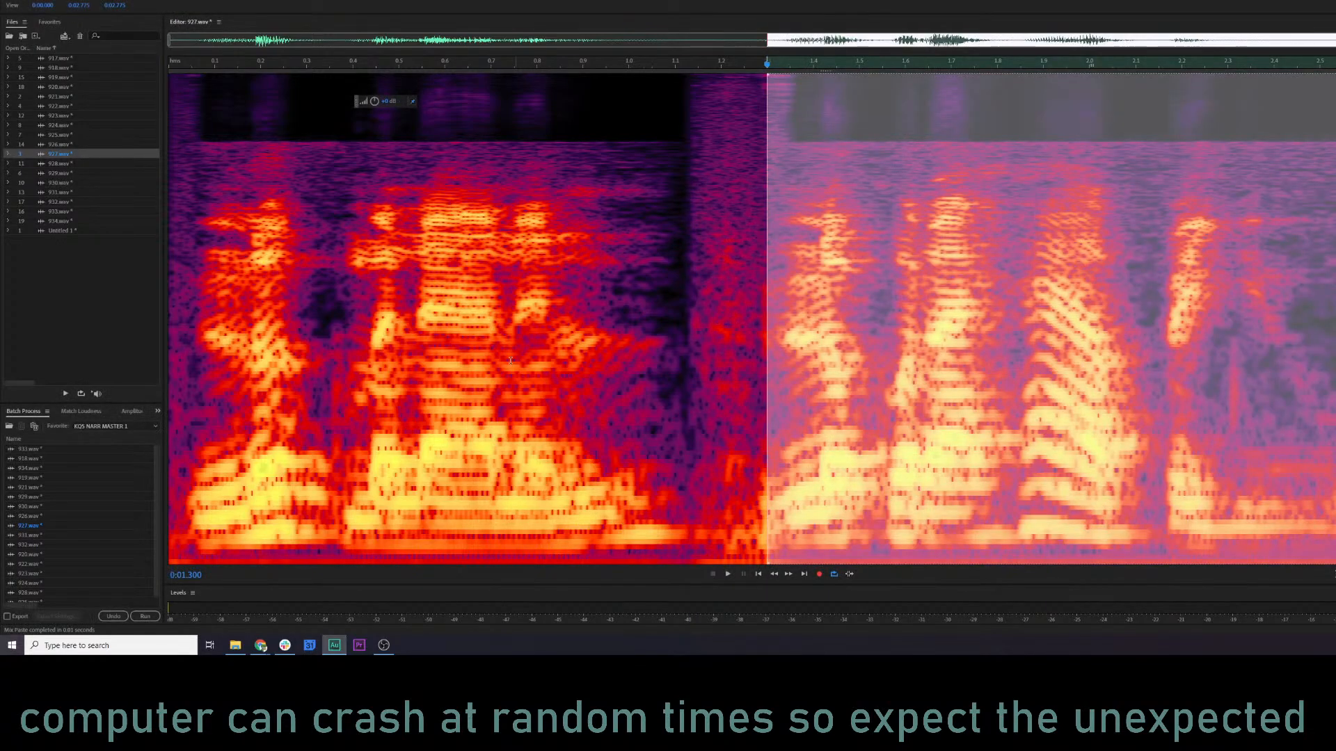
{"action": "left_click", "coordinate": [386, 369]}
{"action": "key", "text": "space"}
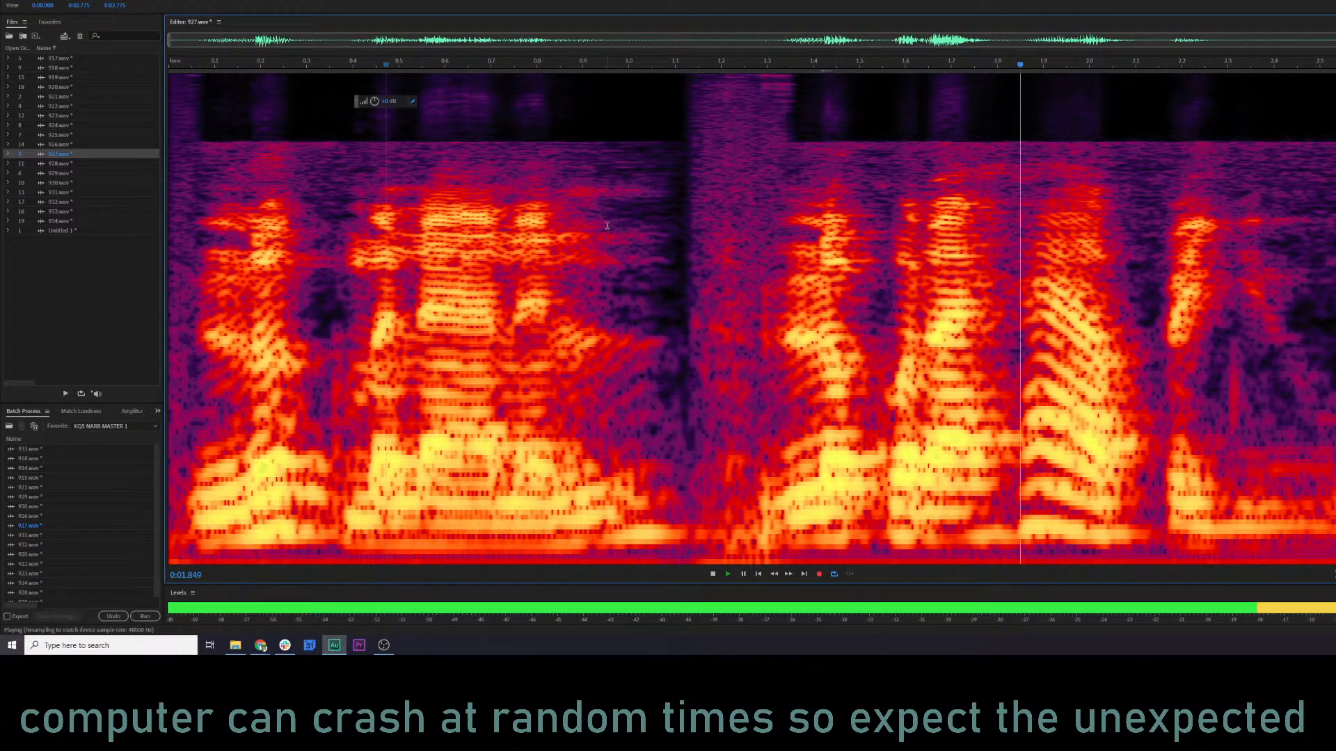
Select the gap between the two phrases, about 1.12 s to 1.33 s, preview it, and lower its gain to silence.
{"action": "left_click_drag", "start_coordinate": [683, 189], "coordinate": [767, 191]}
{"action": "left_click", "coordinate": [554, 228]}
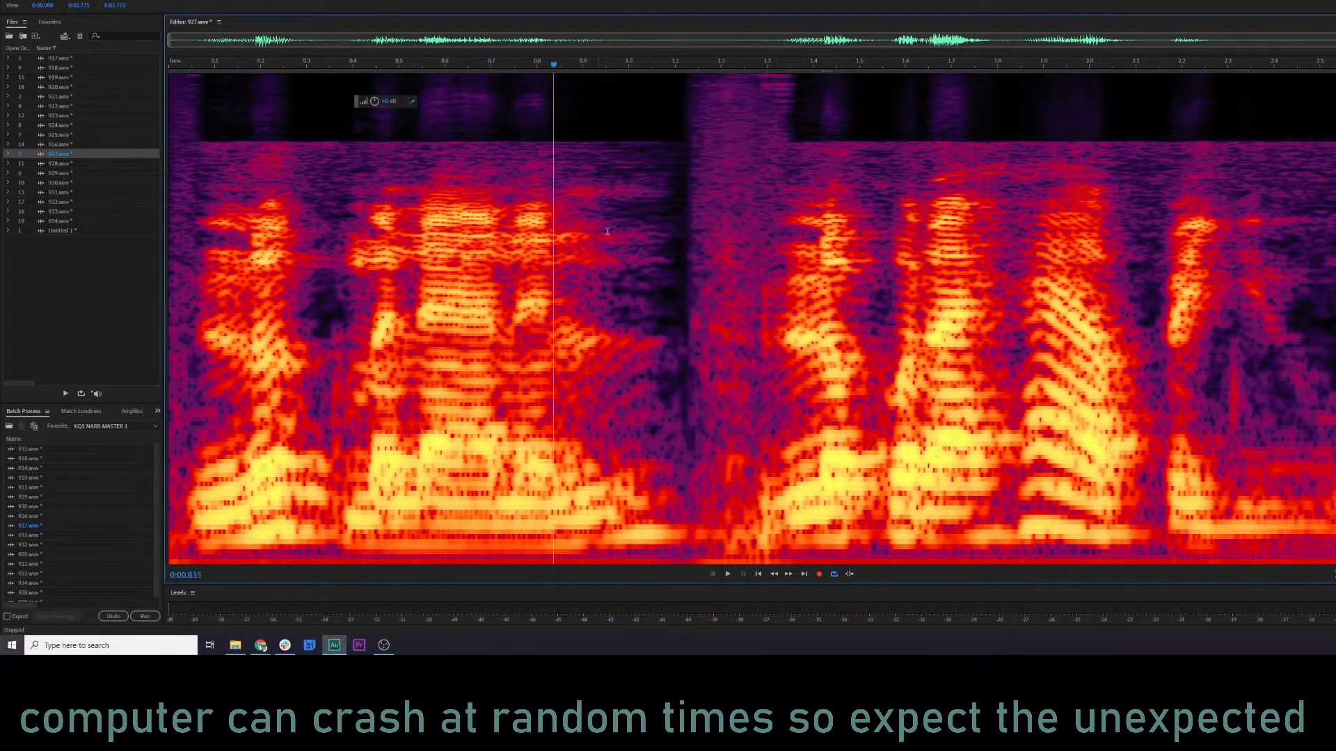
{"action": "left_click_drag", "start_coordinate": [686, 147], "coordinate": [780, 156]}
{"action": "key", "text": "space"}
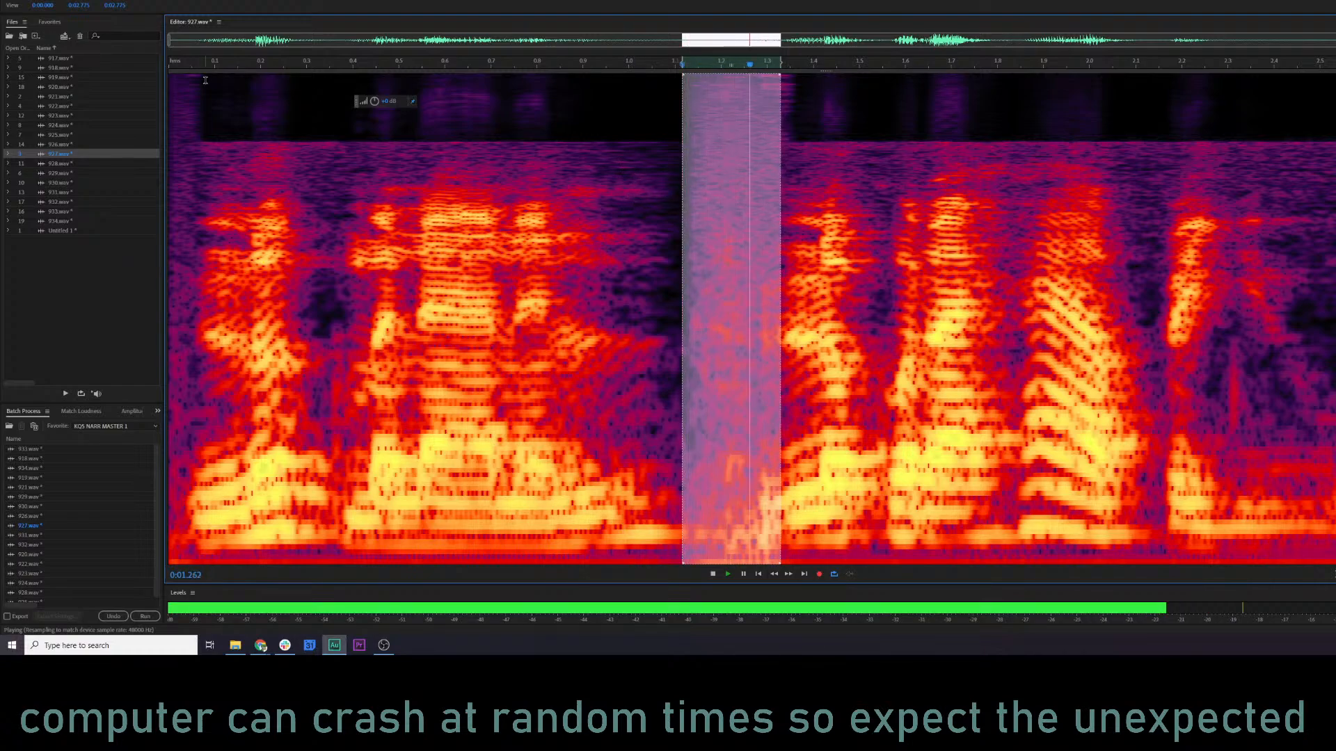
{"action": "key", "text": "space"}
{"action": "left_click_drag", "start_coordinate": [372, 101], "coordinate": [323, 113]}
{"action": "left_click", "coordinate": [334, 142]}
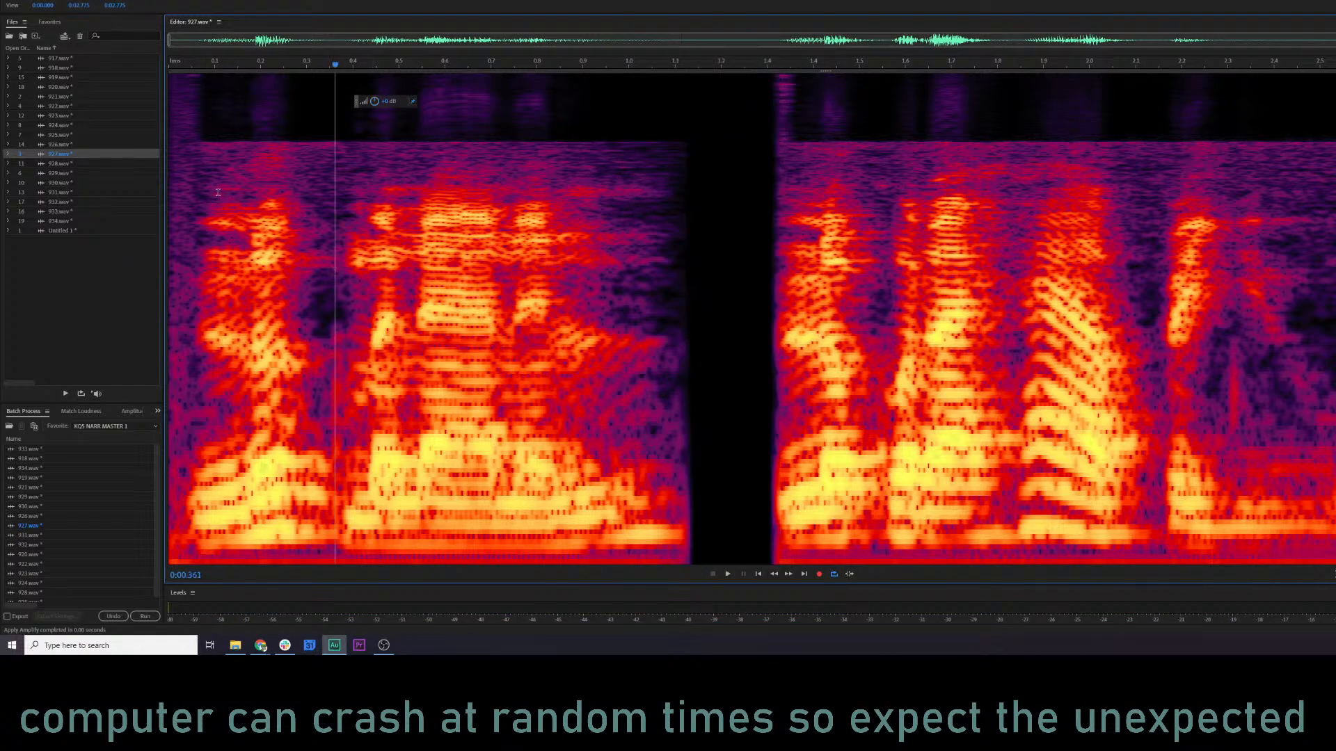
Lower the noise before the first phrase, from 0 to about 0.06 s, to silence and play clip 927 from the start.
{"action": "left_click_drag", "start_coordinate": [195, 180], "coordinate": [164, 155]}
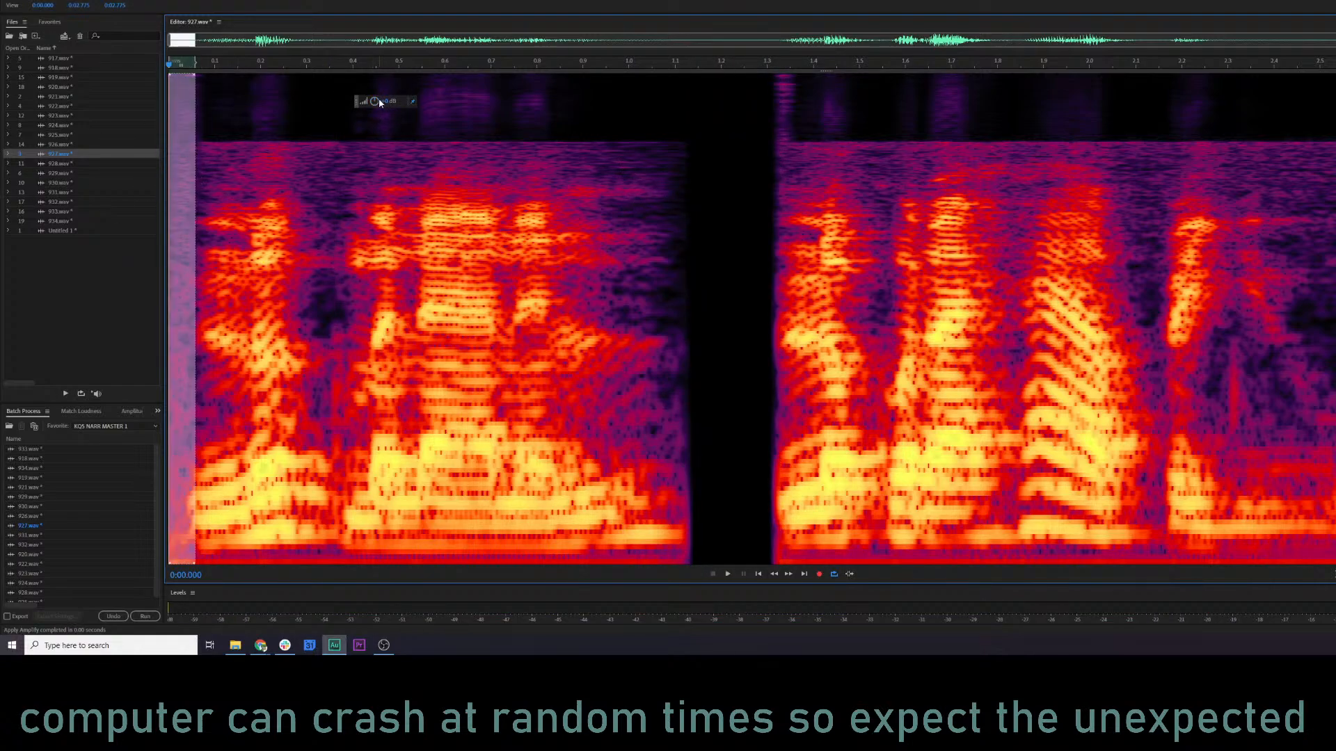
{"action": "left_click_drag", "start_coordinate": [28, 134], "coordinate": [28, 134]}
{"action": "left_click", "coordinate": [245, 133]}
{"action": "left_click", "coordinate": [170, 132]}
{"action": "key", "text": "space"}
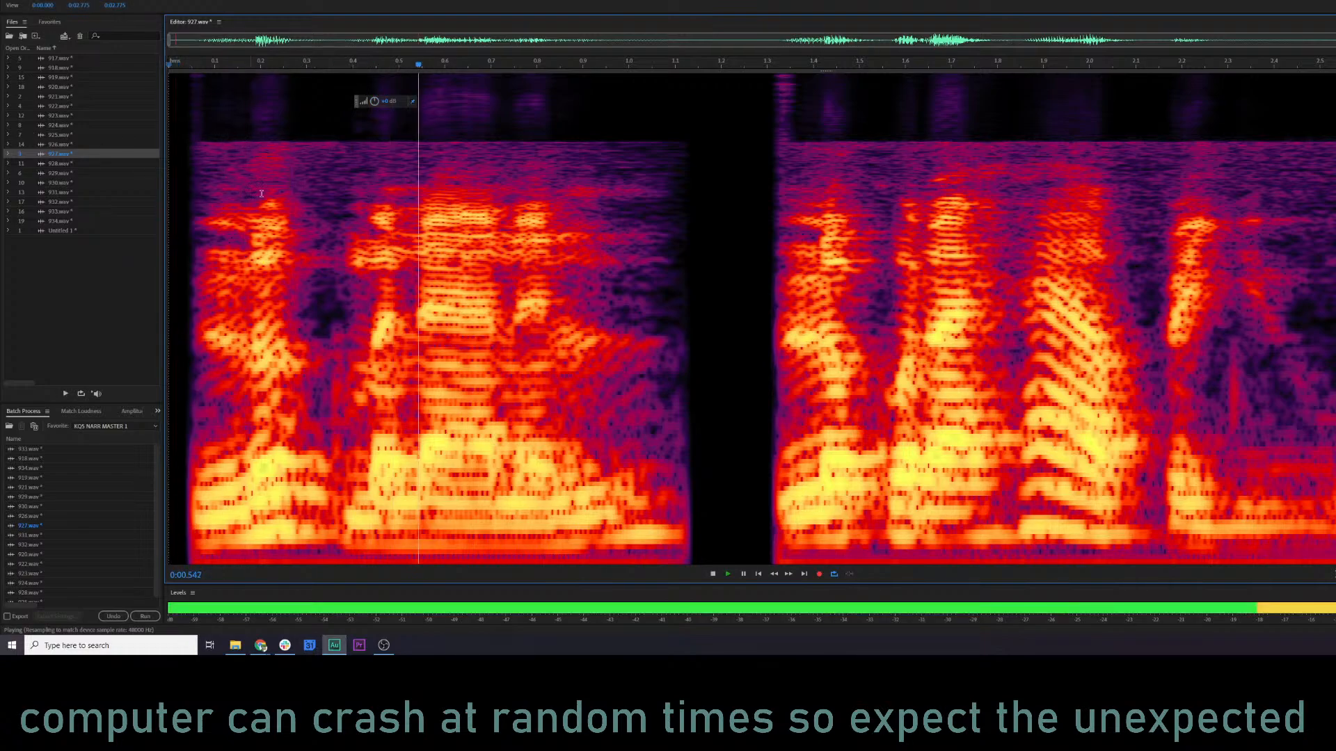
{"action": "key", "text": "space"}
Open the Mastering effect for clip 927 and preview the clip with its current settings.
{"action": "left_click", "coordinate": [97, 0]}
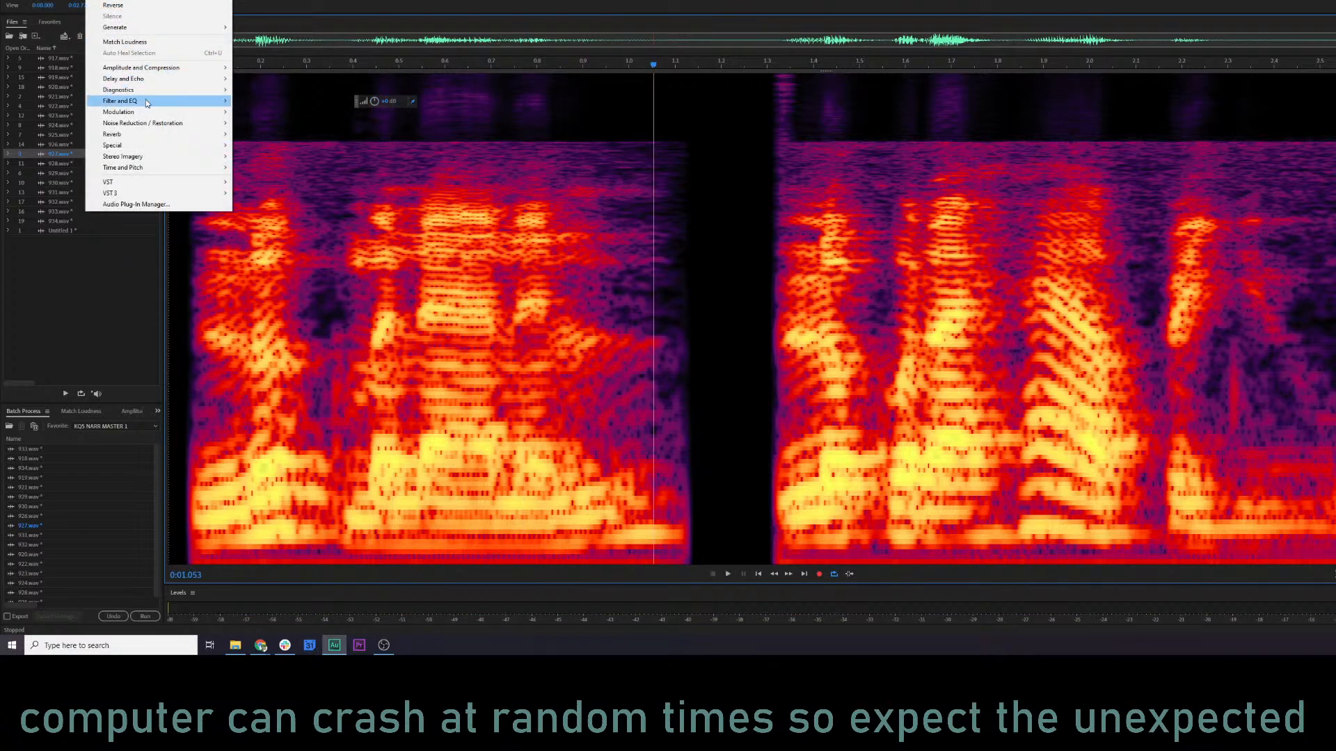
{"action": "mouse_move", "coordinate": [159, 145]}
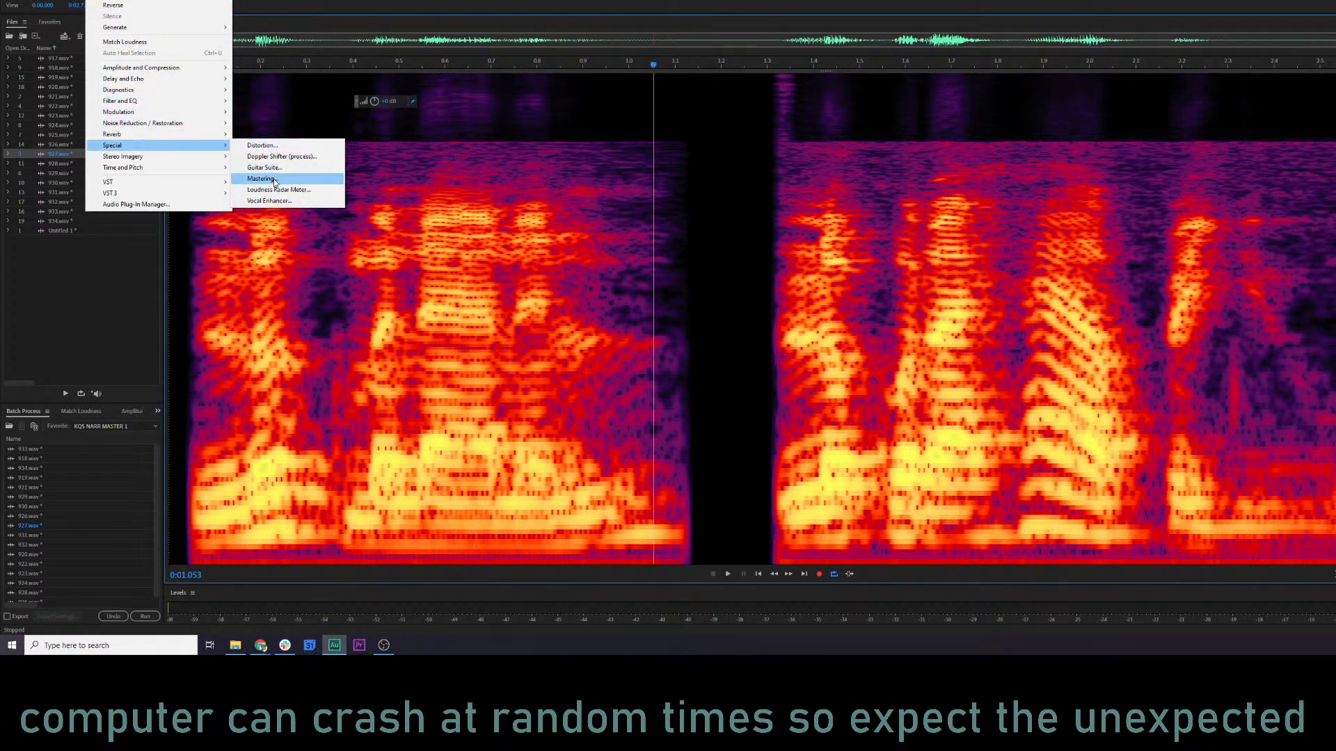
{"action": "left_click", "coordinate": [279, 178]}
{"action": "key", "text": "space"}
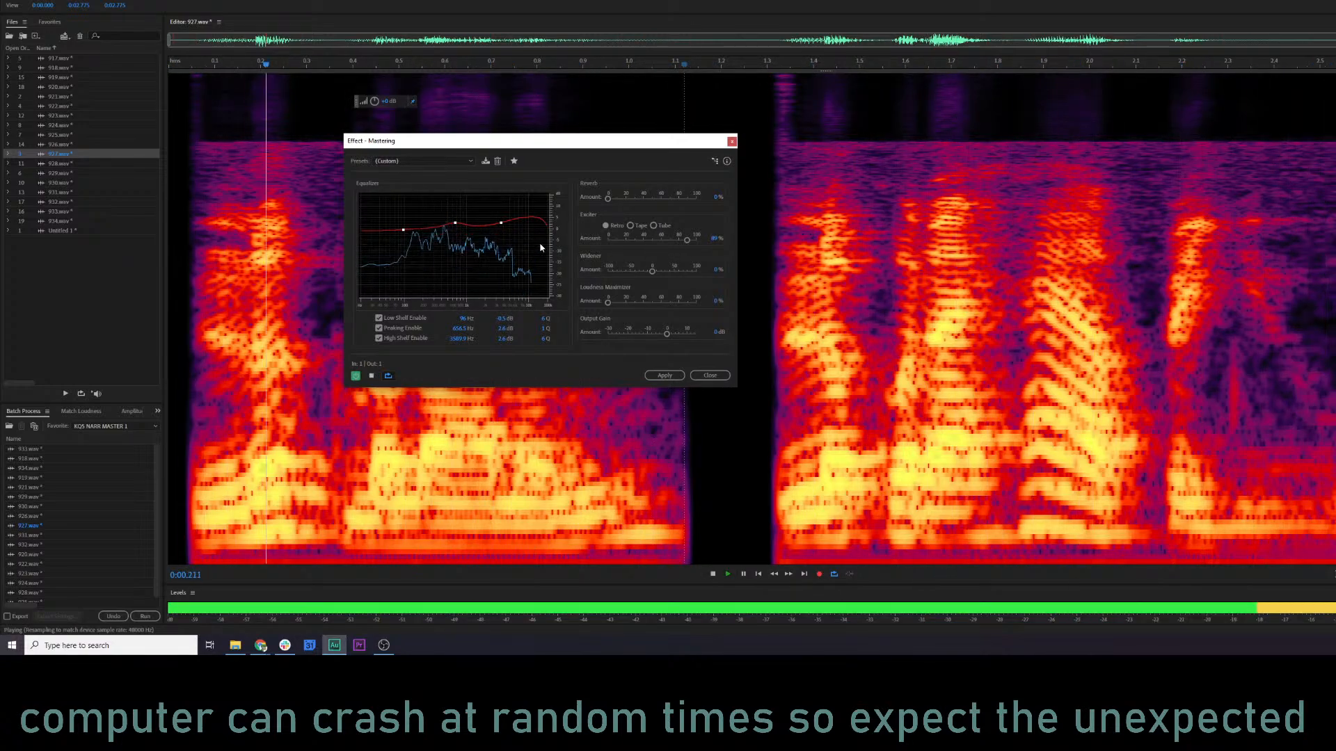
{"action": "key", "text": "space"}
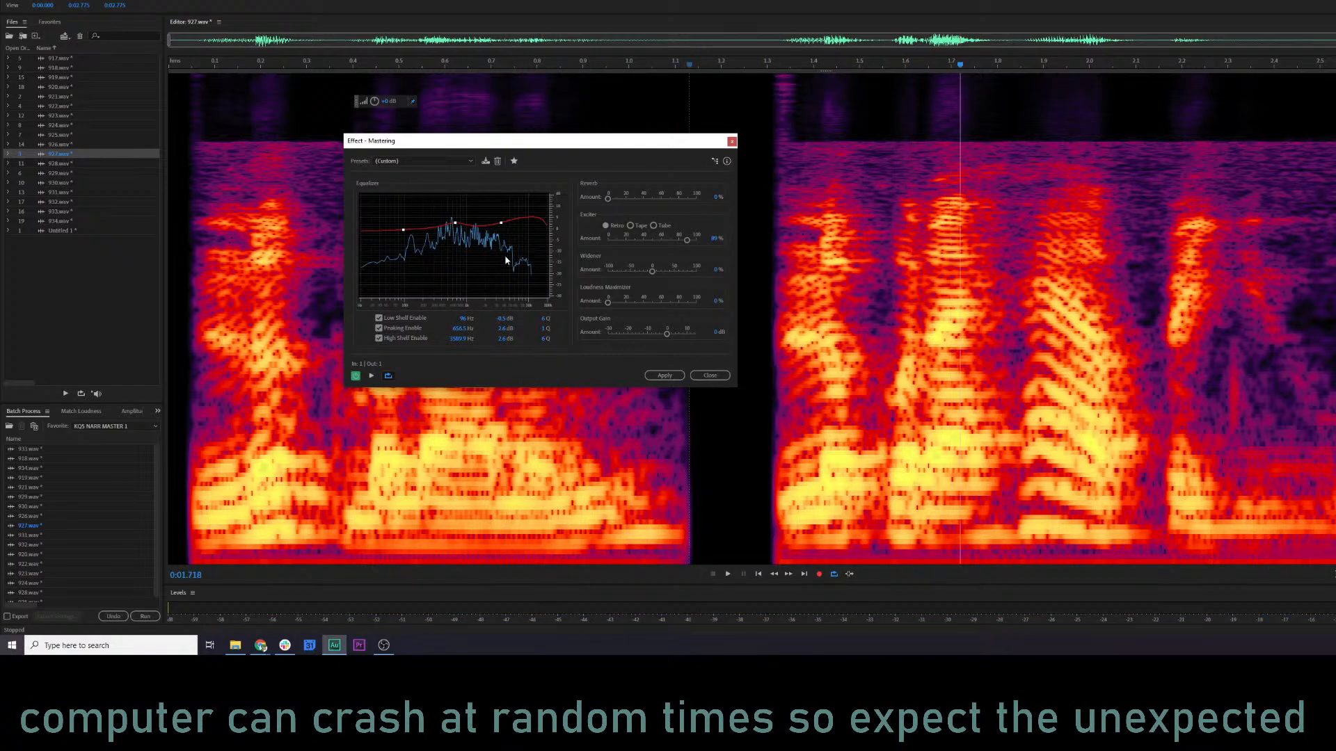
In the Mastering equalizer, set the peak to about 4.3 kHz at -6.6 dB and the high shelf to about 6.4 kHz at 7.6 dB.
{"action": "left_click_drag", "start_coordinate": [501, 223], "coordinate": [505, 229]}
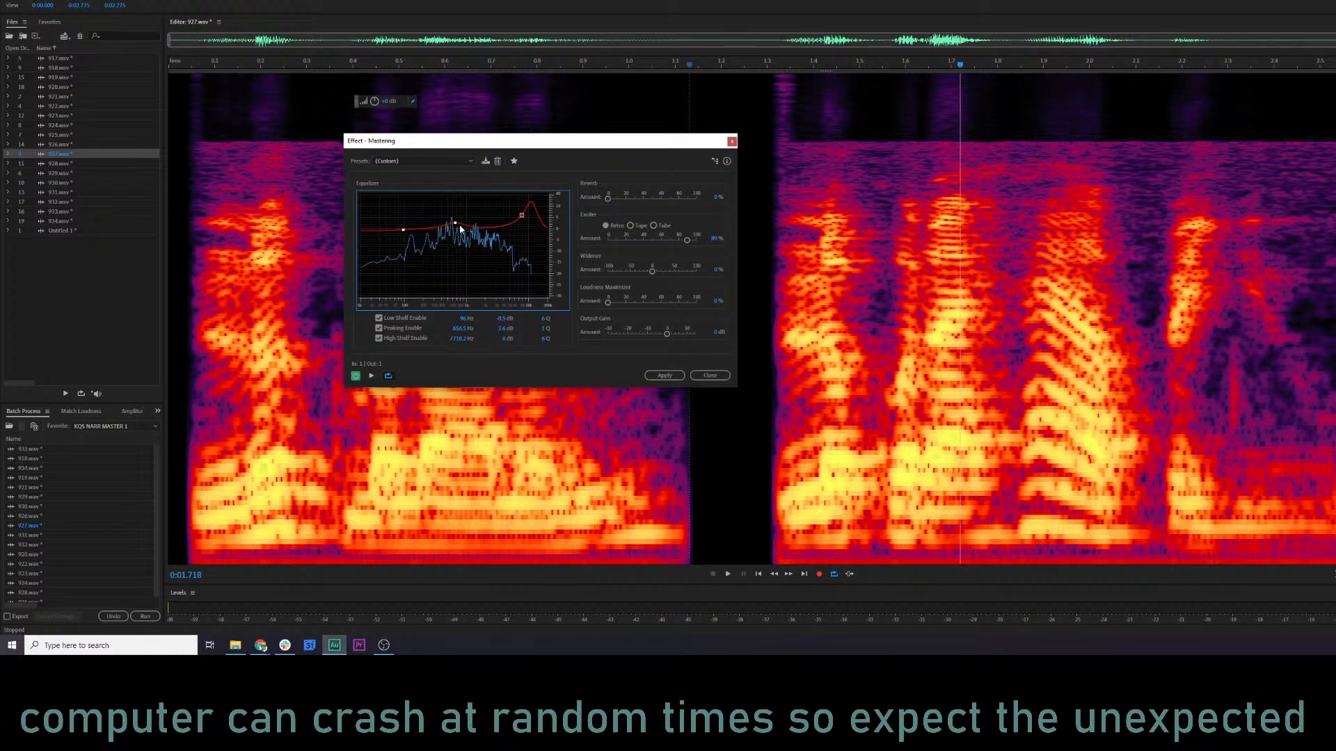
{"action": "left_click_drag", "start_coordinate": [459, 226], "coordinate": [500, 239]}
{"action": "key", "text": "space"}
{"action": "left_click_drag", "start_coordinate": [503, 238], "coordinate": [517, 212]}
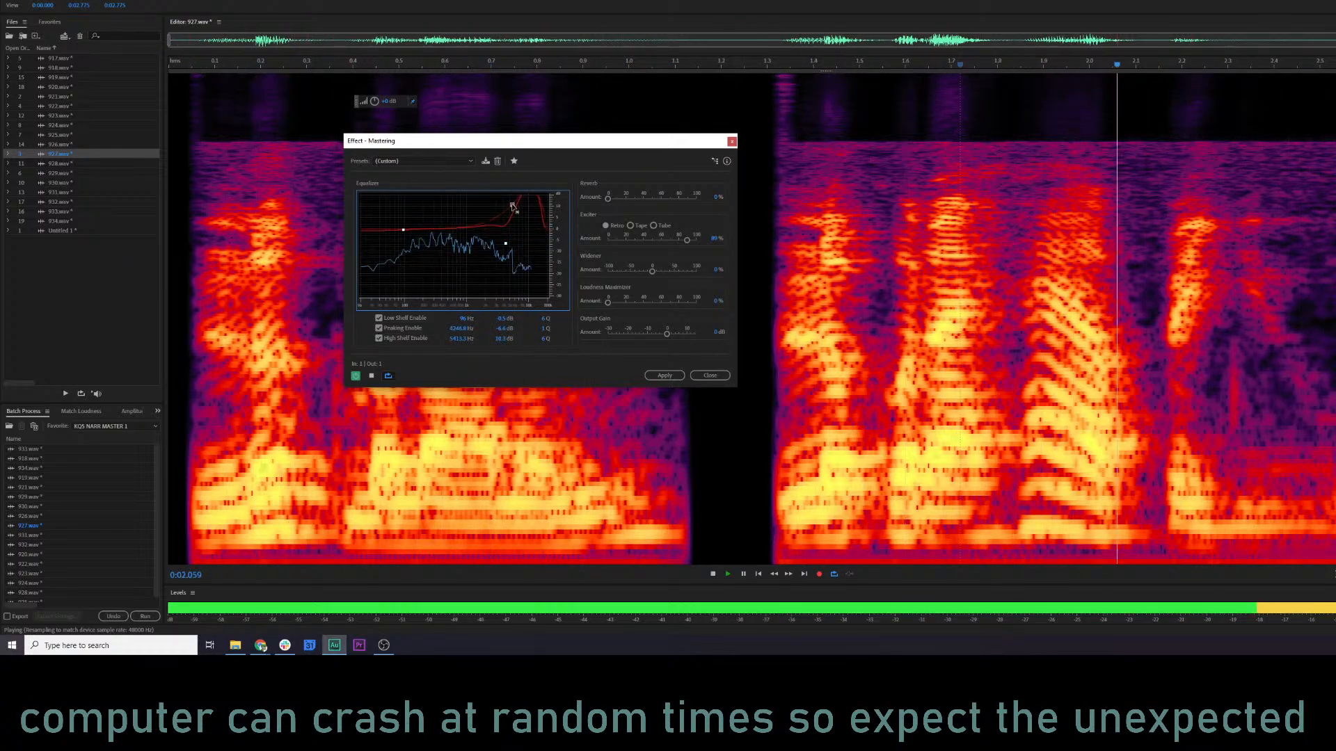
{"action": "key", "text": "space"}
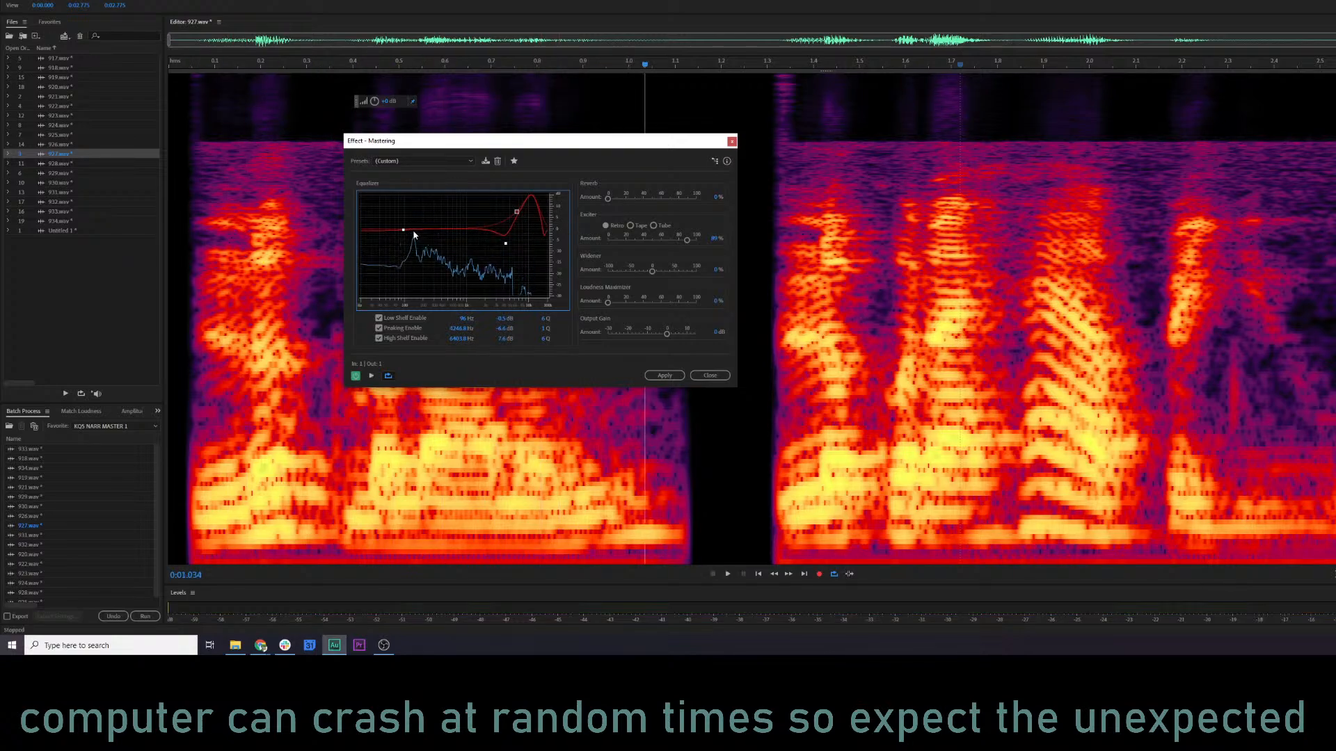
Set the Mastering low shelf to about 80 Hz at -0.1 dB, apply the effect to clip 927, and play it from the start.
{"action": "key", "text": "space"}
{"action": "mouse_move", "coordinate": [404, 232]}
{"action": "left_mouse_down"}
{"action": "mouse_move", "coordinate": [446, 235]}
{"action": "mouse_move", "coordinate": [401, 229]}
{"action": "left_mouse_up"}
{"action": "key", "text": "space"}
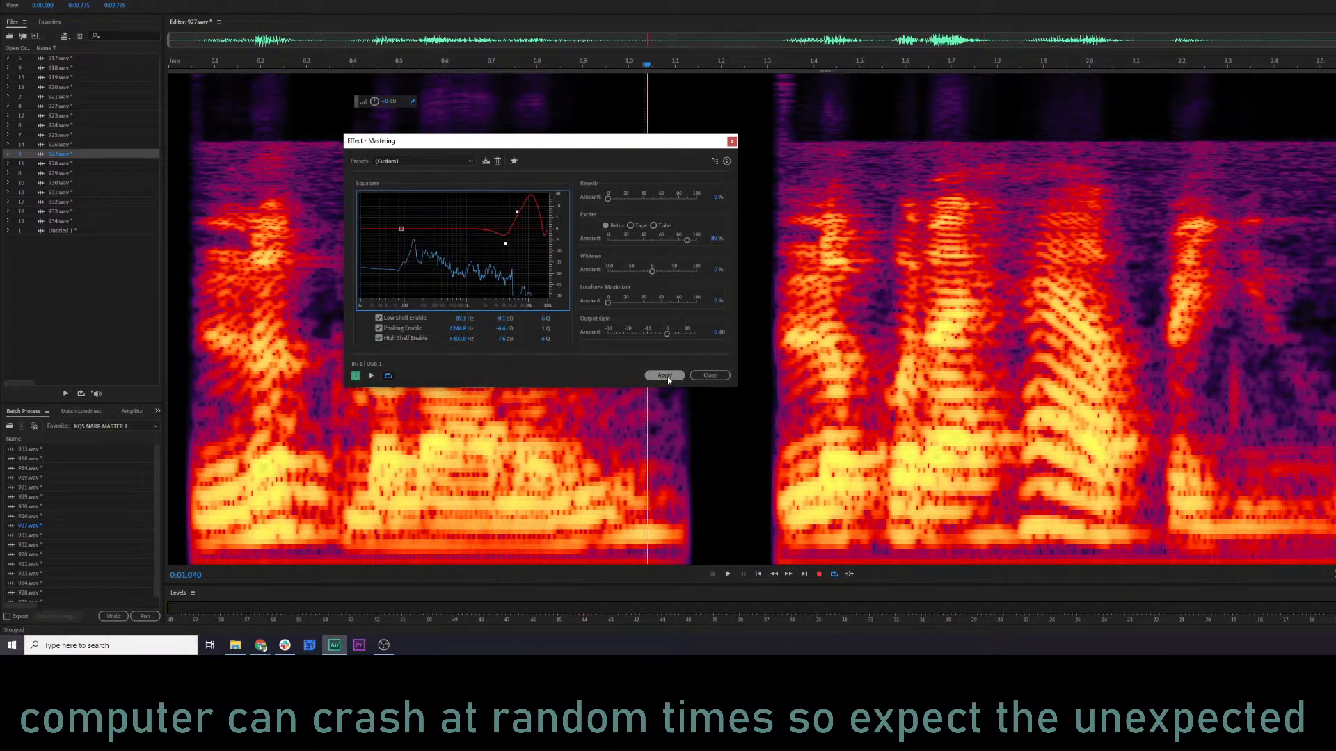
{"action": "left_click", "coordinate": [665, 376]}
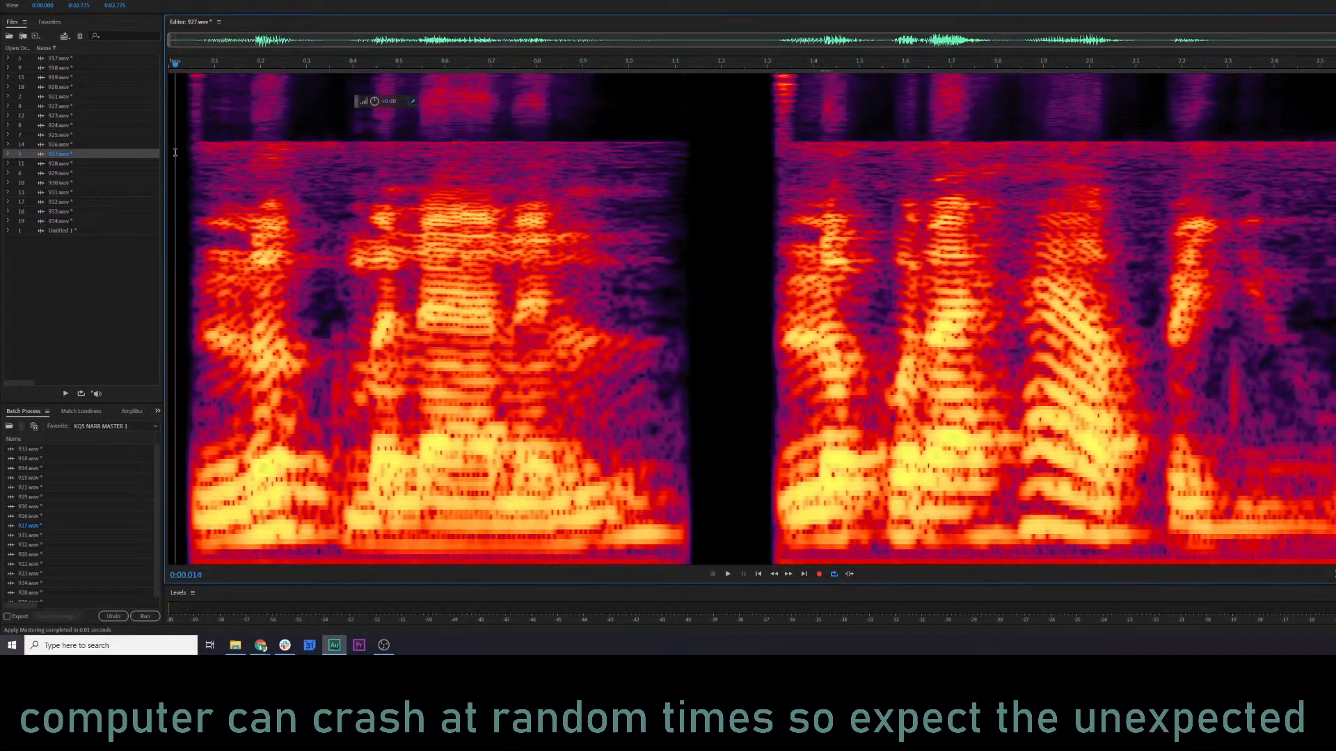
{"action": "left_click", "coordinate": [175, 153]}
{"action": "key", "text": "space"}
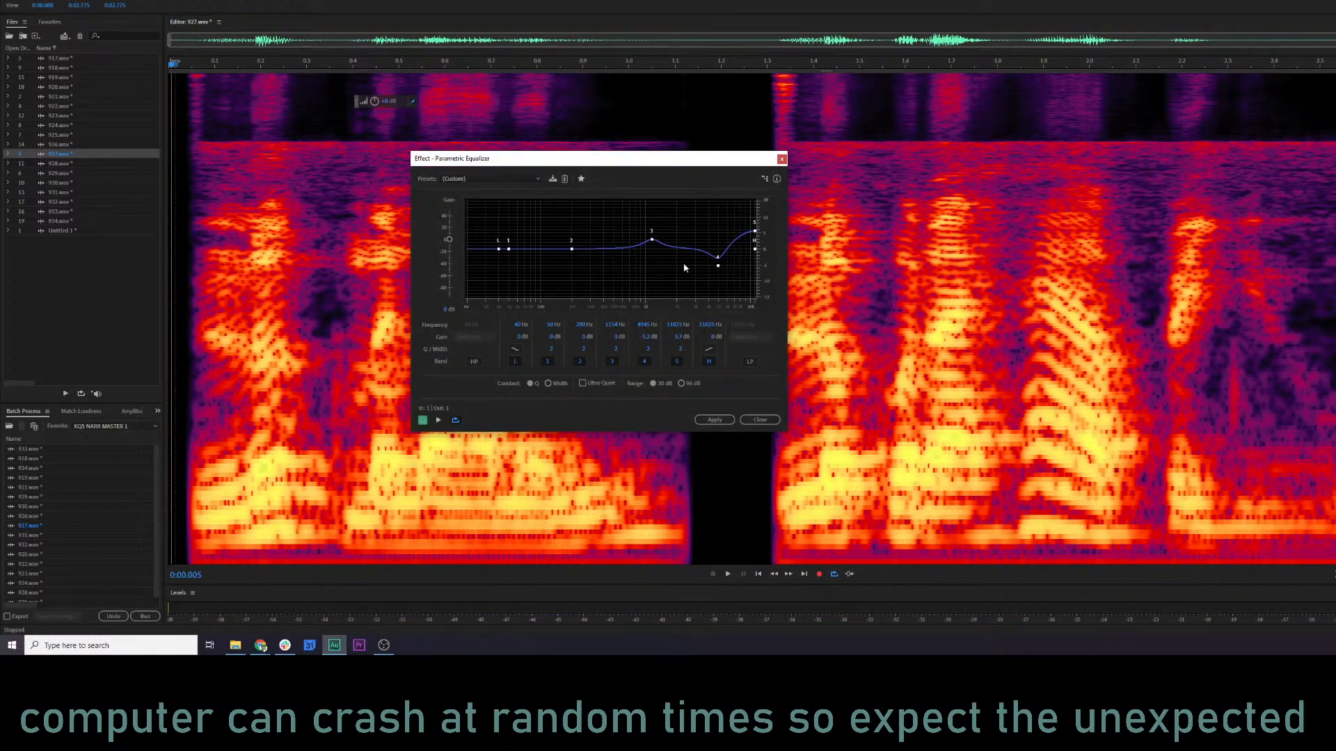
Open the Parametric Equalizer for clip 927 and reset it to the (Default) preset.
{"action": "key", "text": "space"}
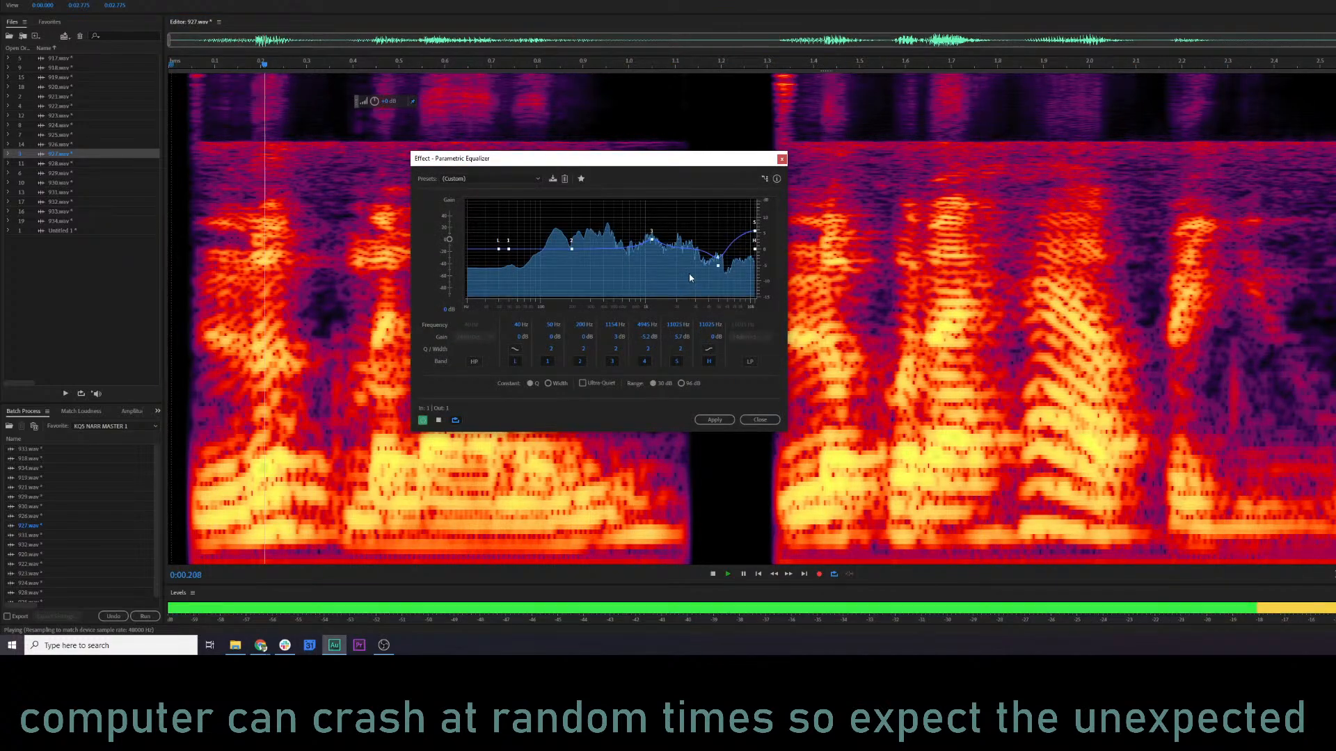
{"action": "key", "text": "space"}
{"action": "left_click", "coordinate": [491, 180]}
{"action": "left_click", "coordinate": [488, 191]}
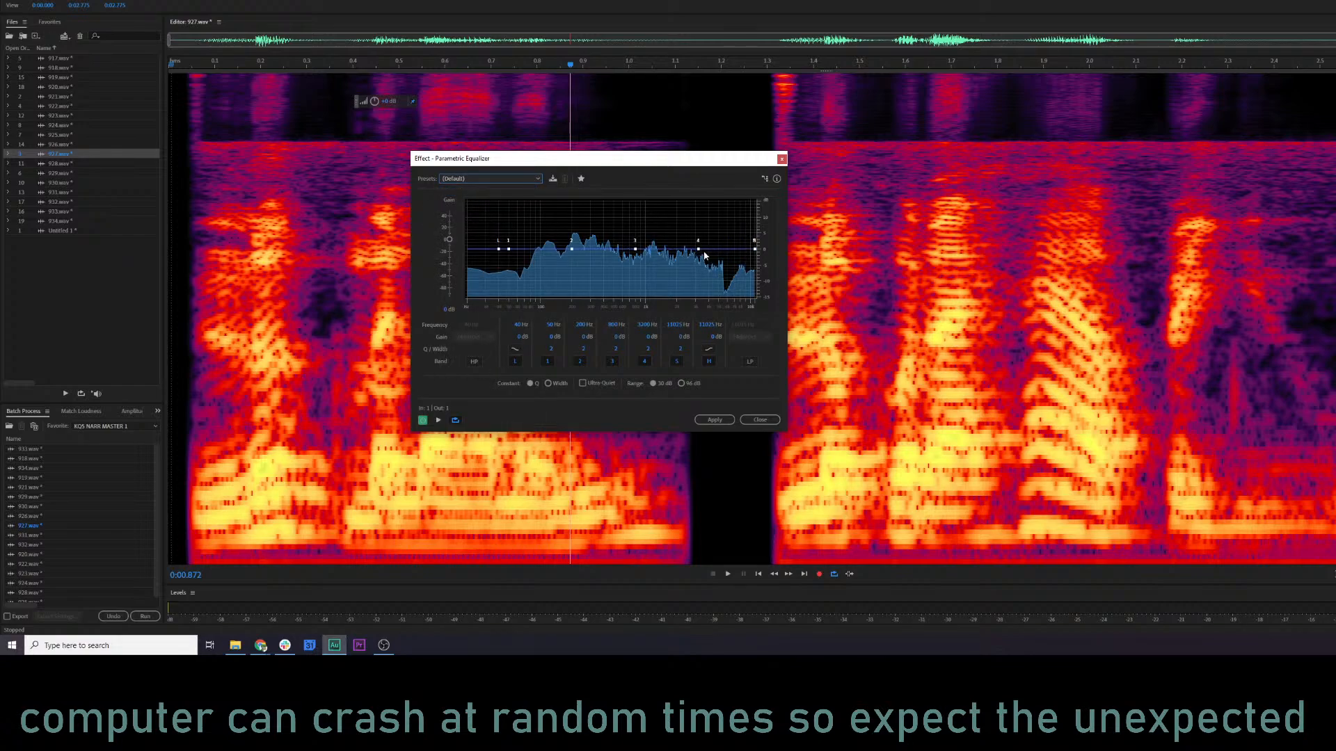
Preview both phrases of clip 927 from several points with the flat equalizer, checking the frequency spectrum.
{"action": "key", "text": "space"}
{"action": "key", "text": "space"}
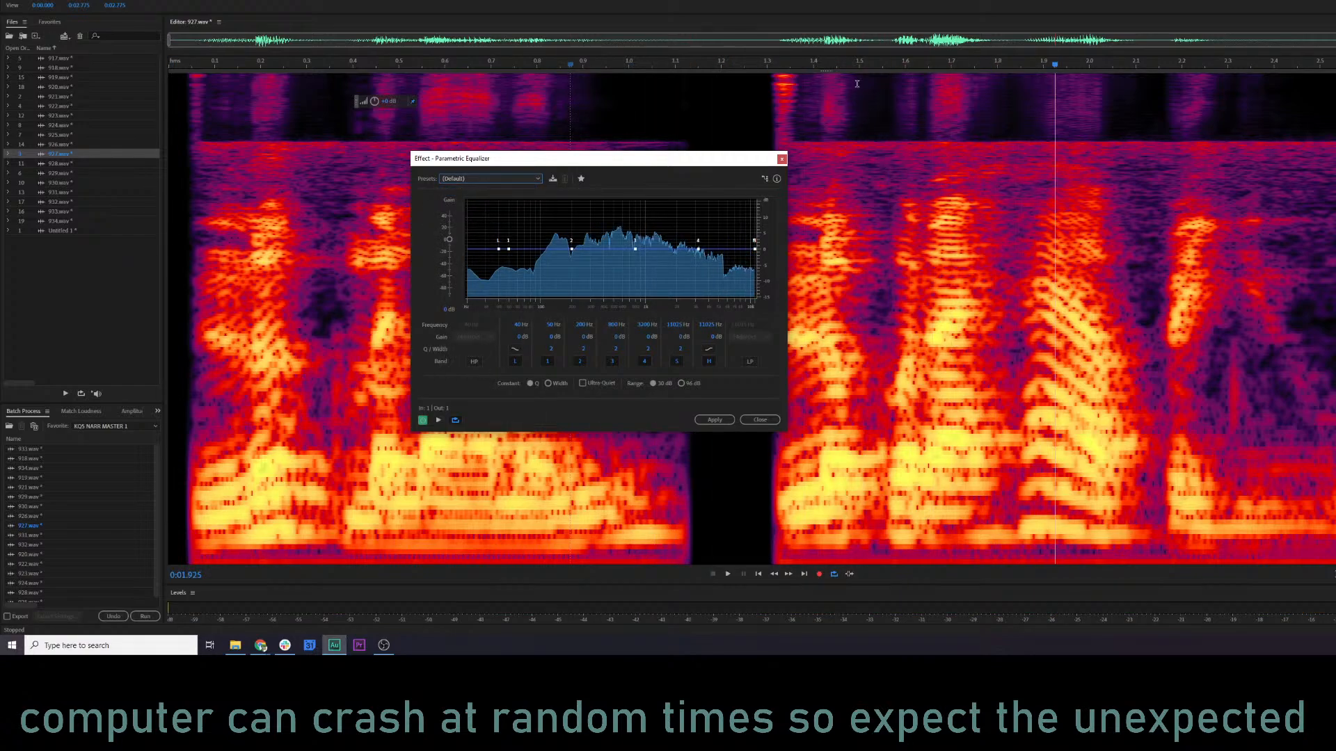
{"action": "left_click", "coordinate": [804, 64]}
{"action": "key", "text": "space"}
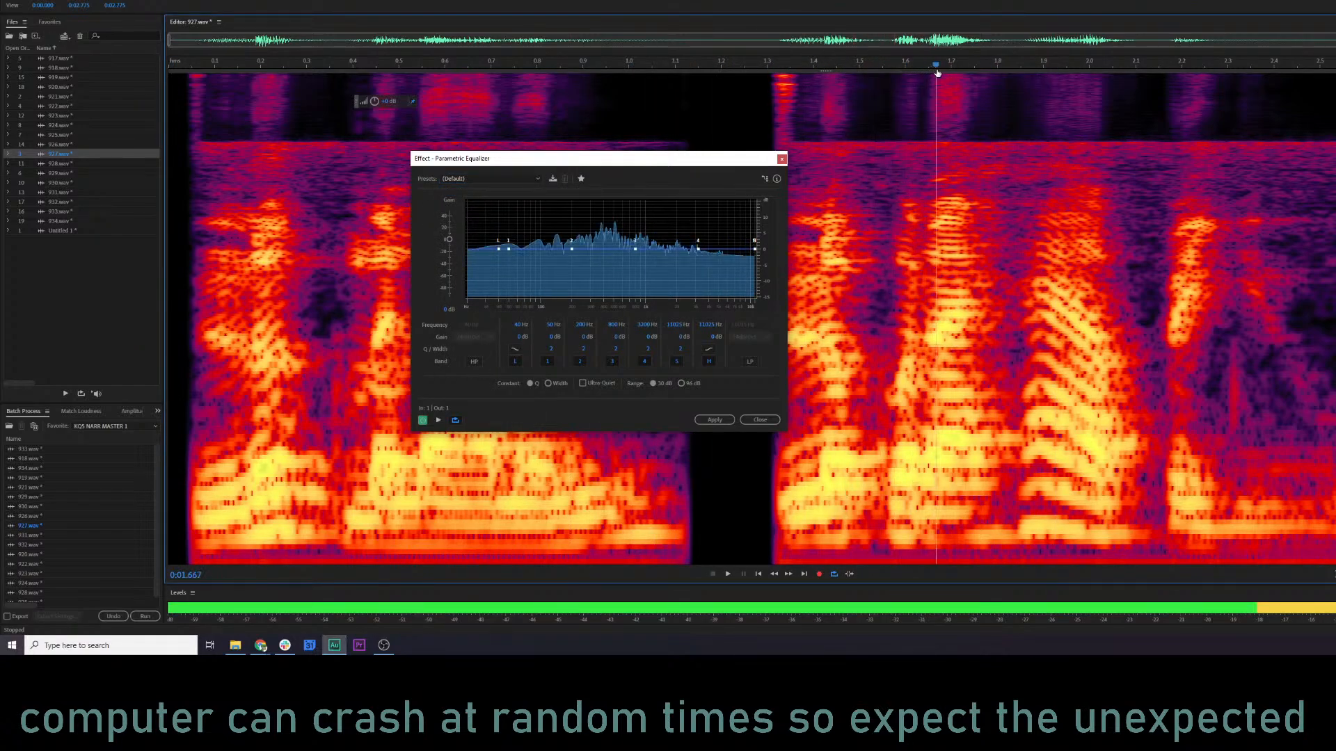
{"action": "key", "text": "space"}
{"action": "left_click", "coordinate": [306, 142]}
{"action": "key", "text": "space"}
{"action": "key", "text": "space"}
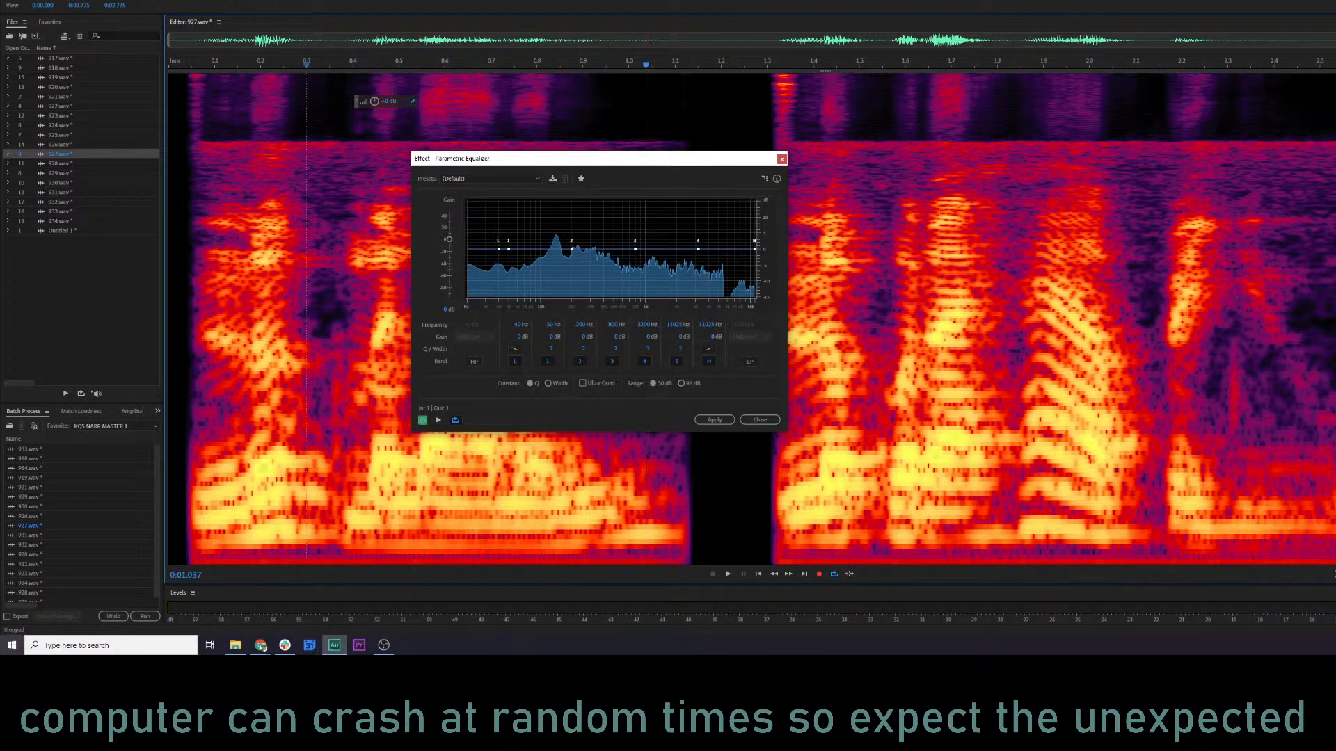
Isolate and play the narrow high-frequency noise band, move equalizer band 4 onto it at about 5136 Hz and -9.5 dB, and preview the clip.
{"action": "left_click_drag", "start_coordinate": [185, 137], "coordinate": [1335, 162]}
{"action": "key", "text": "space"}
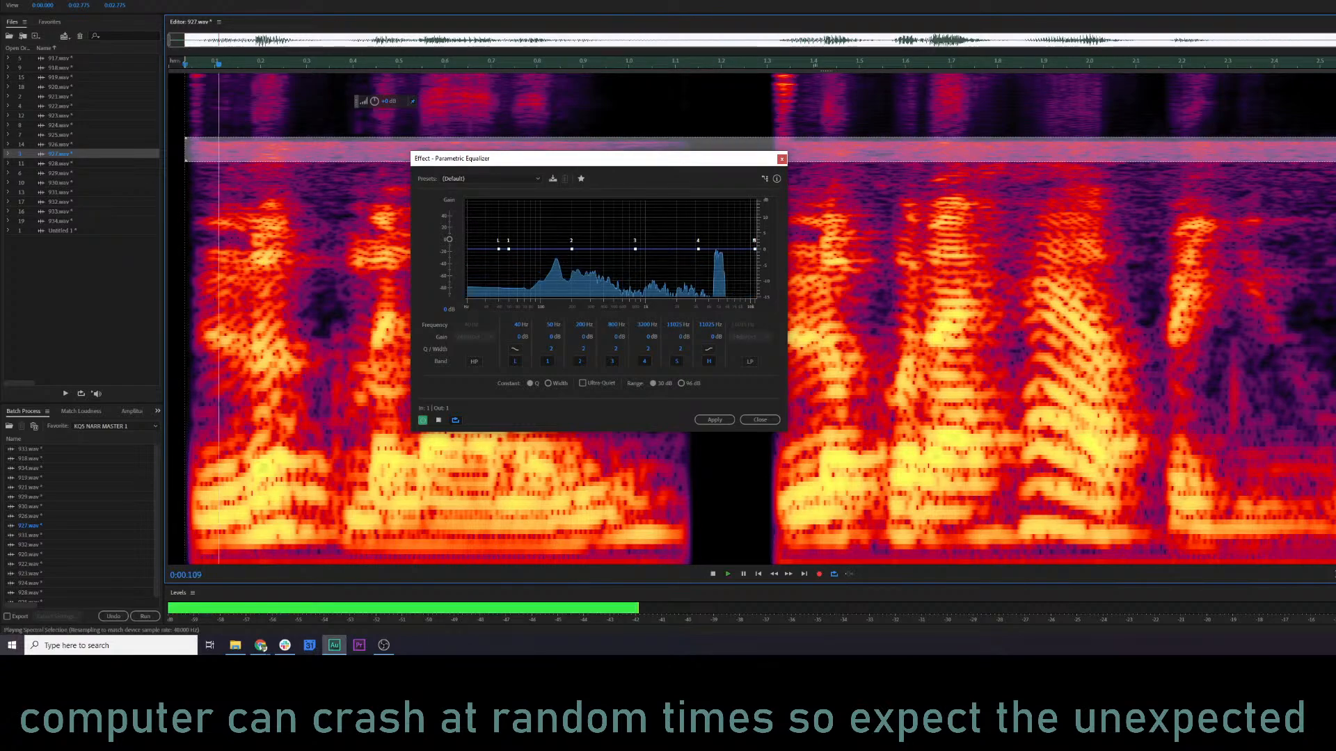
{"action": "key", "text": "space"}
{"action": "left_click_drag", "start_coordinate": [698, 249], "coordinate": [720, 279]}
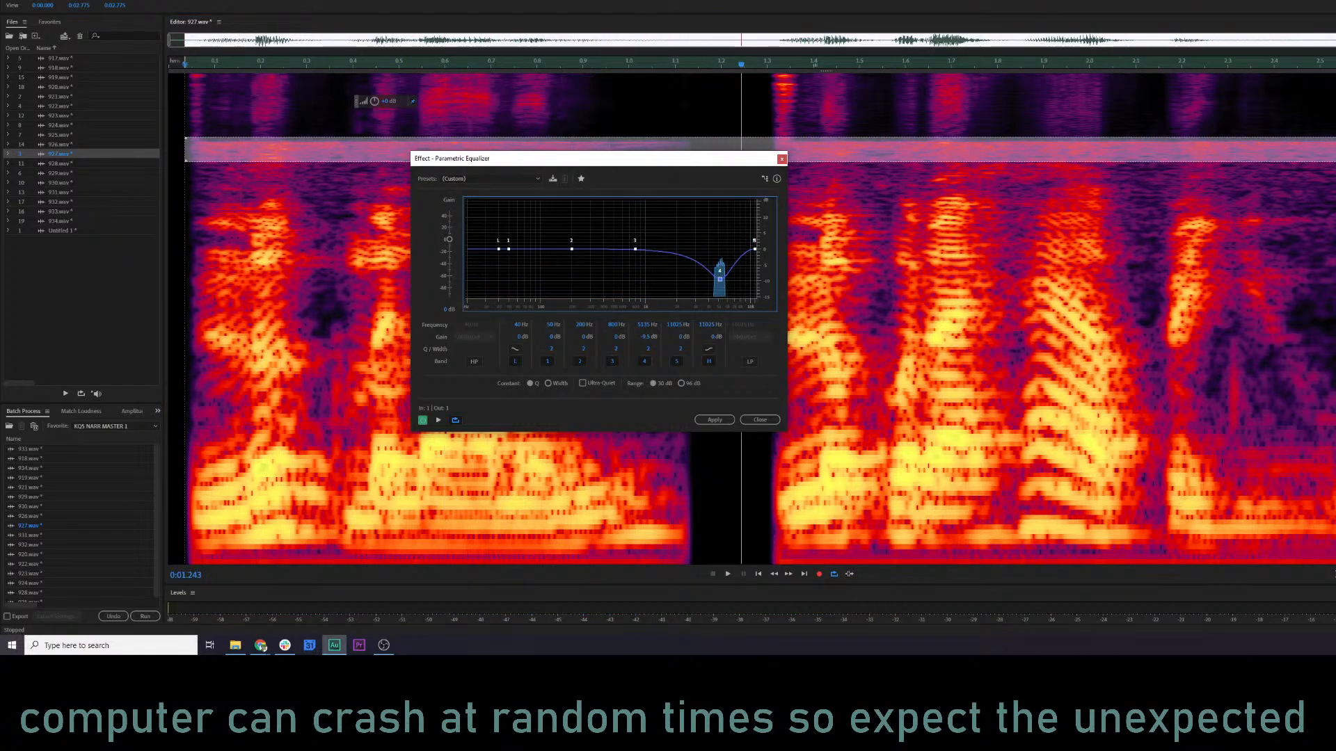
{"action": "left_click", "coordinate": [176, 278]}
{"action": "key", "text": "space"}
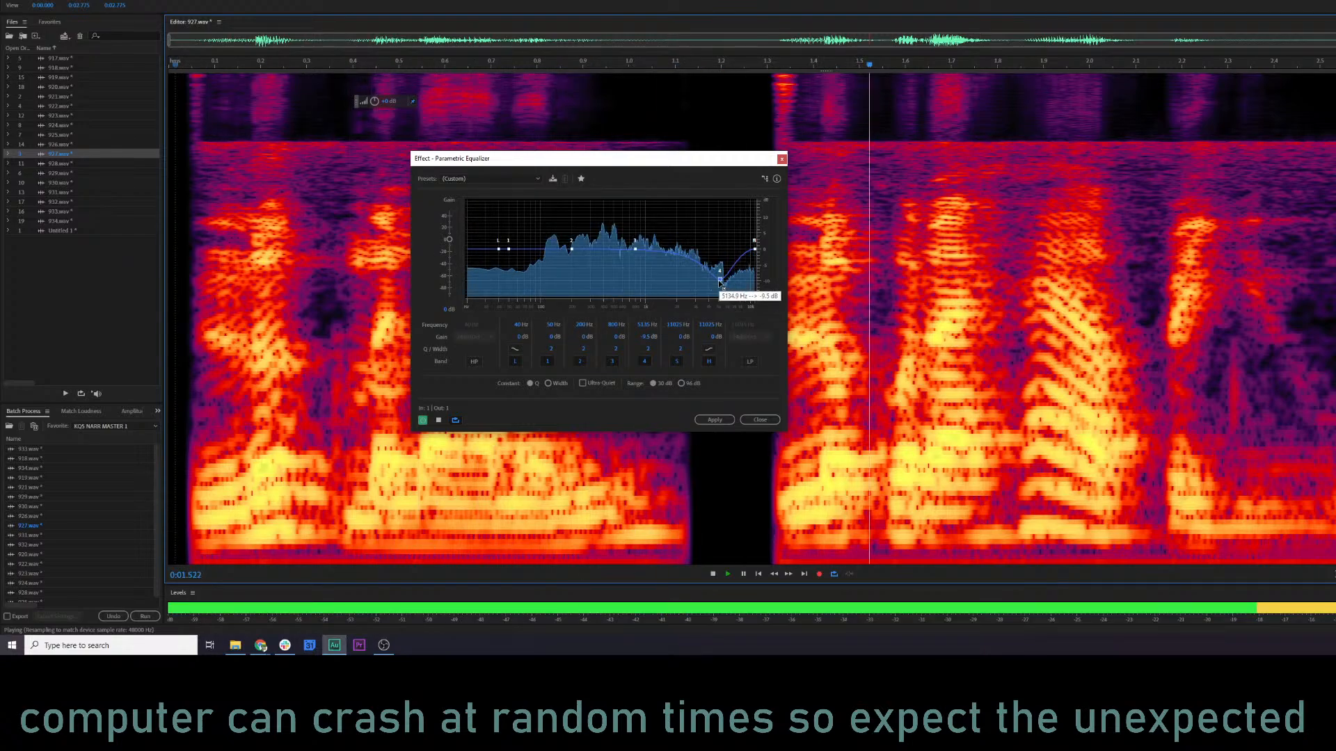
Narrow equalizer band 4 by raising its Q, deepen the cut to about -11 dB near 5.1 kHz, and preview clip 927.
{"action": "left_click_drag", "start_coordinate": [720, 279], "coordinate": [721, 276]}
{"action": "key", "text": "space"}
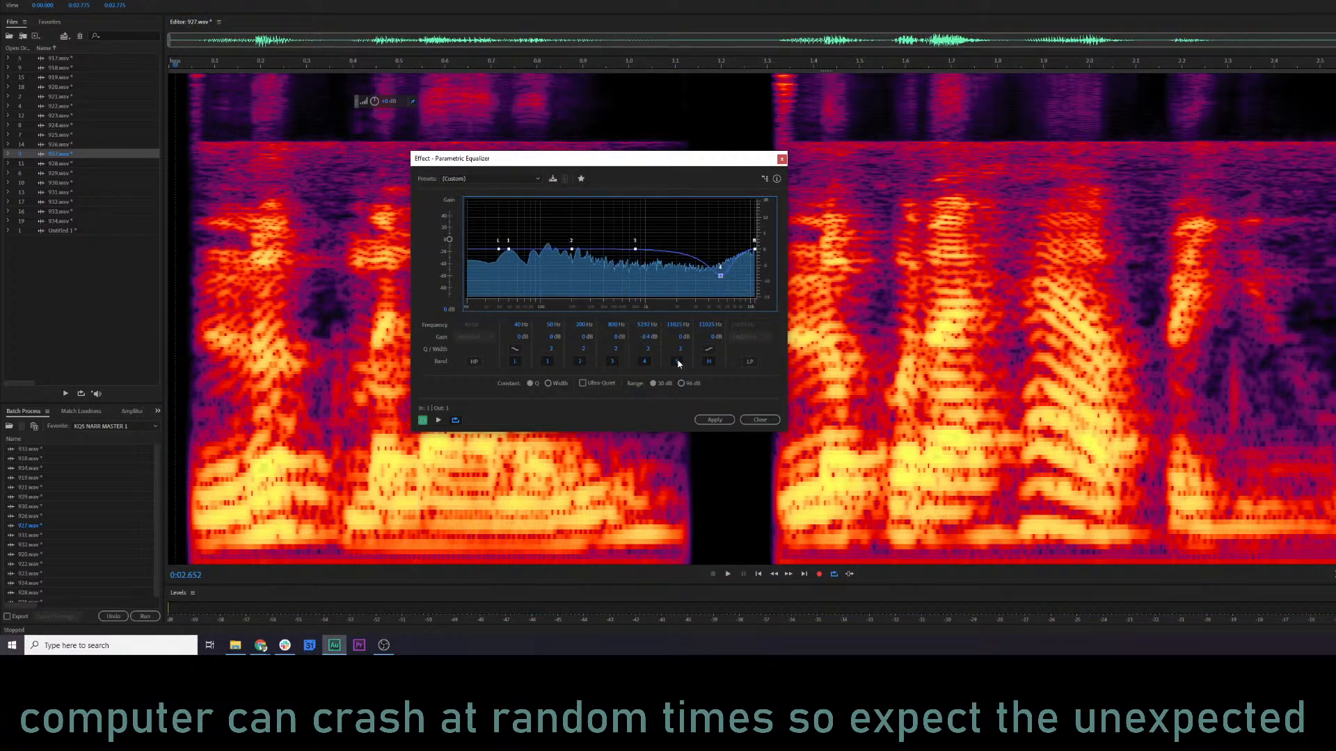
{"action": "left_click", "coordinate": [645, 361]}
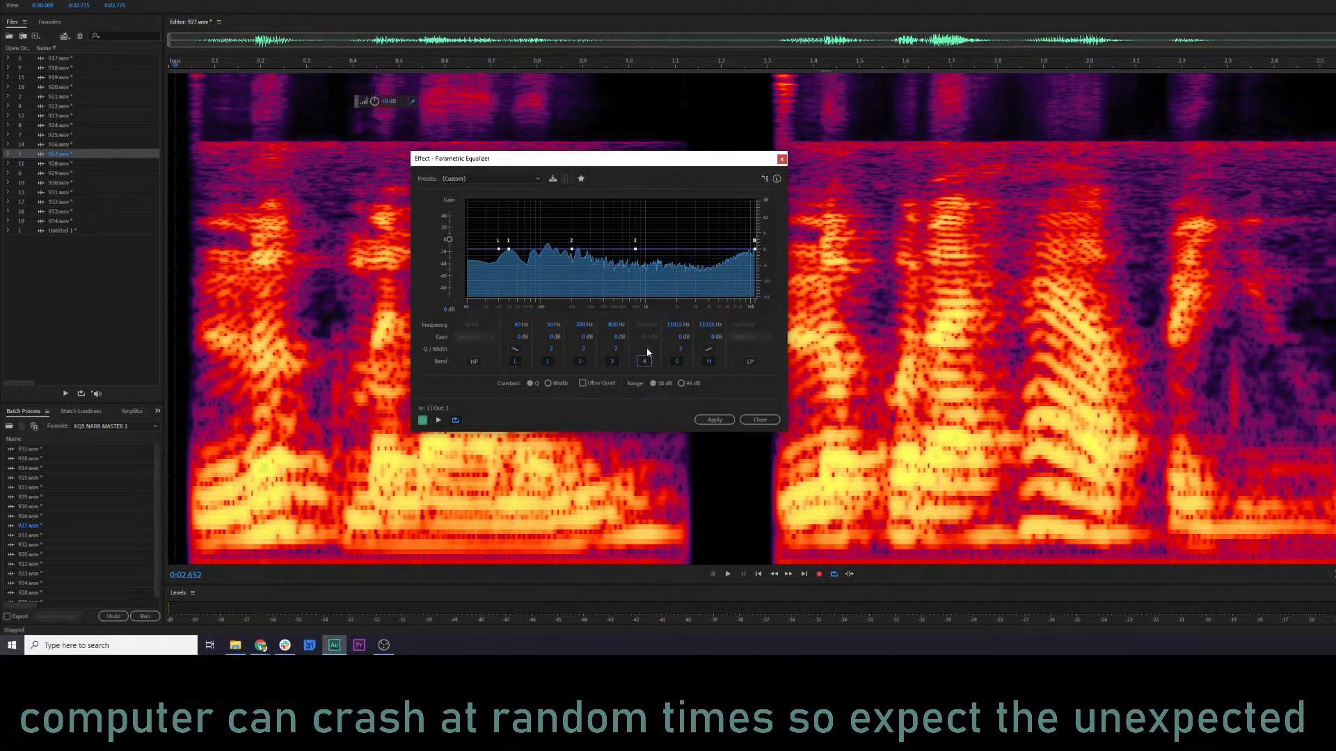
{"action": "left_click", "coordinate": [645, 361]}
{"action": "left_click_drag", "start_coordinate": [646, 349], "coordinate": [673, 349]}
{"action": "left_click_drag", "start_coordinate": [721, 276], "coordinate": [722, 285]}
{"action": "key", "text": "space"}
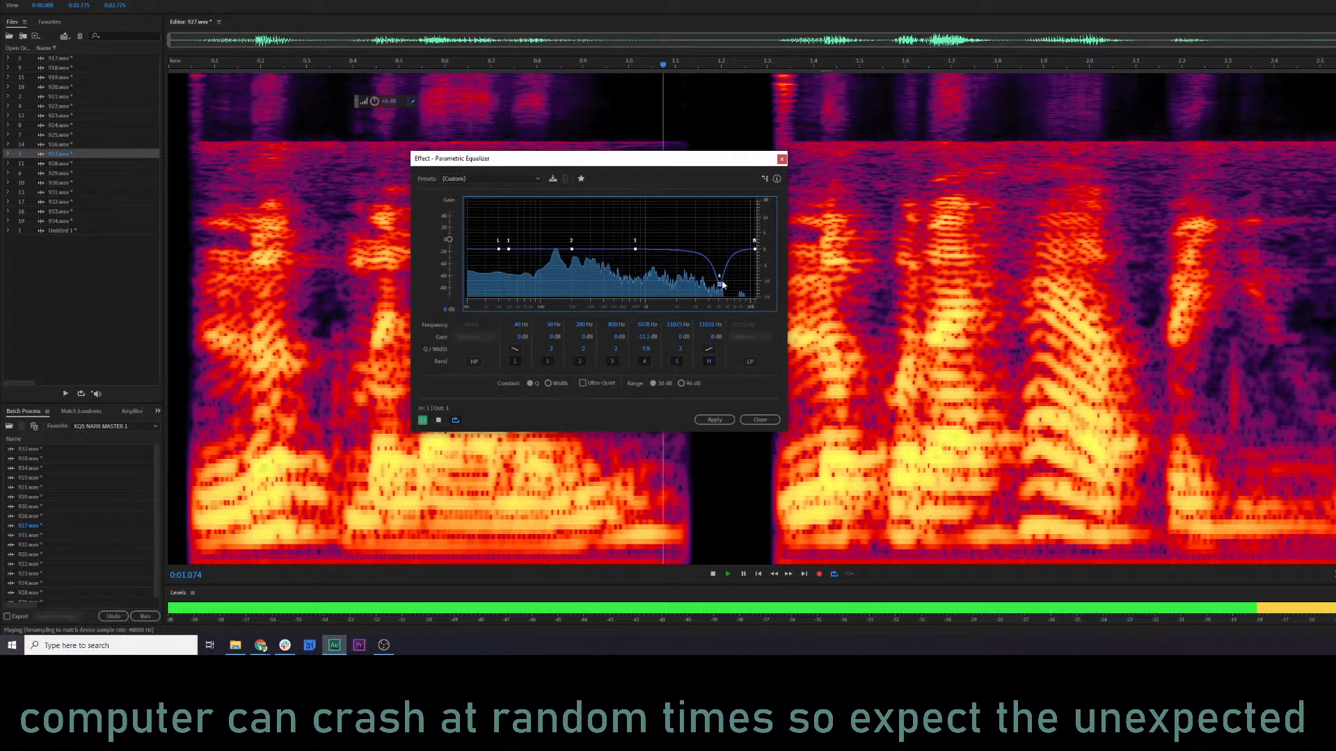
Apply the equalizer cut to clip 927 and play back the result.
{"action": "left_click", "coordinate": [715, 421]}
{"action": "key", "text": "space"}
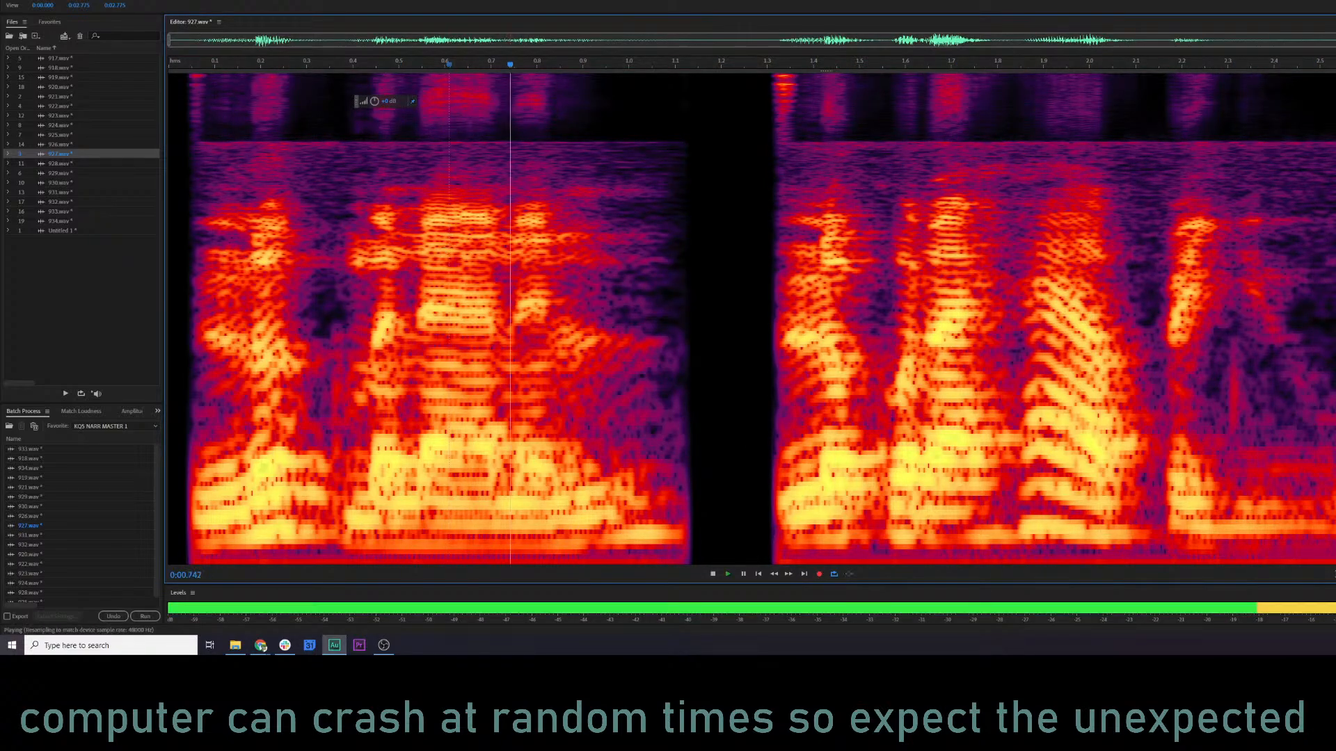
{"action": "key", "text": "space"}
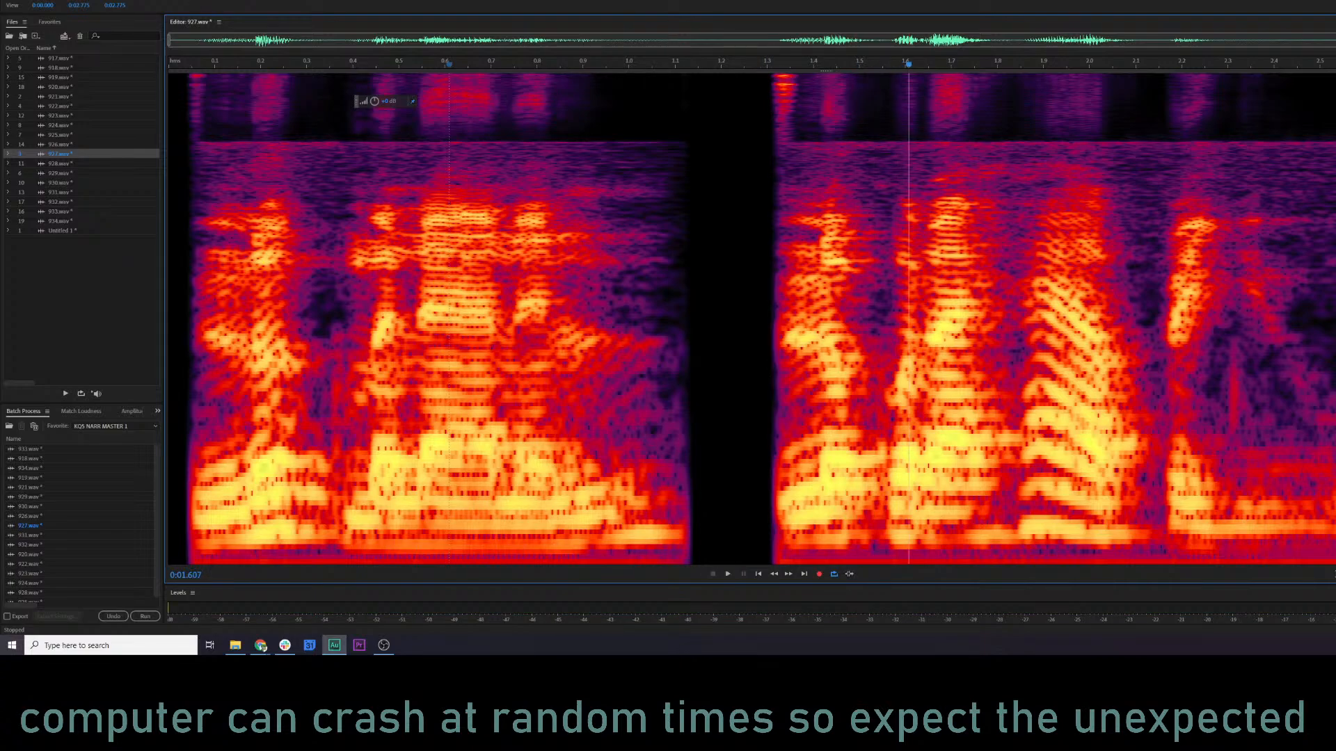
Delete the highest-frequency noise burst at the start of clip 927's second phrase and play the edit.
{"action": "left_click_drag", "start_coordinate": [766, 74], "coordinate": [798, 101]}
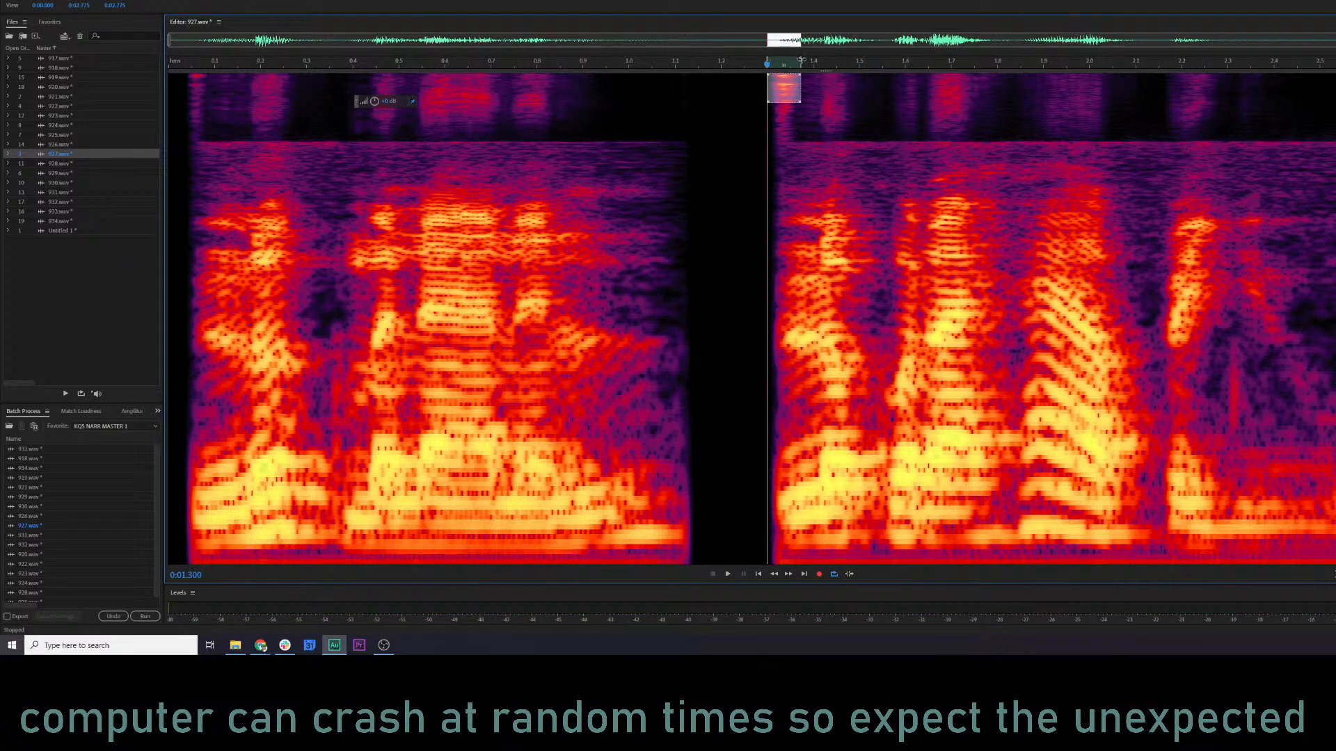
{"action": "key", "text": "Delete"}
{"action": "left_click", "coordinate": [544, 187]}
{"action": "key", "text": "space"}
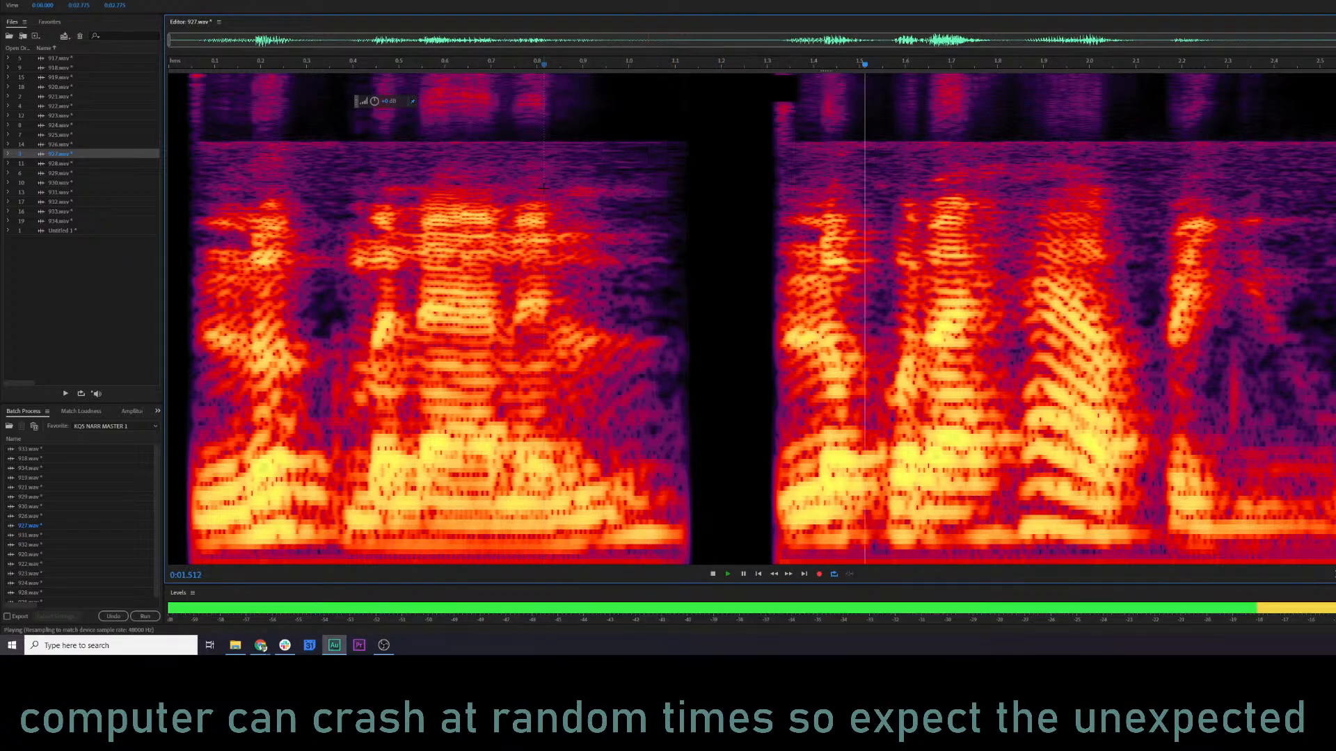
{"action": "key", "text": "space"}
Extend the deletion slightly lower in the noise burst before the second phrase, then replay clip 927 from both phrases.
{"action": "left_click_drag", "start_coordinate": [758, 74], "coordinate": [800, 115]}
{"action": "key", "text": "Delete"}
{"action": "left_click", "coordinate": [625, 278]}
{"action": "key", "text": "space"}
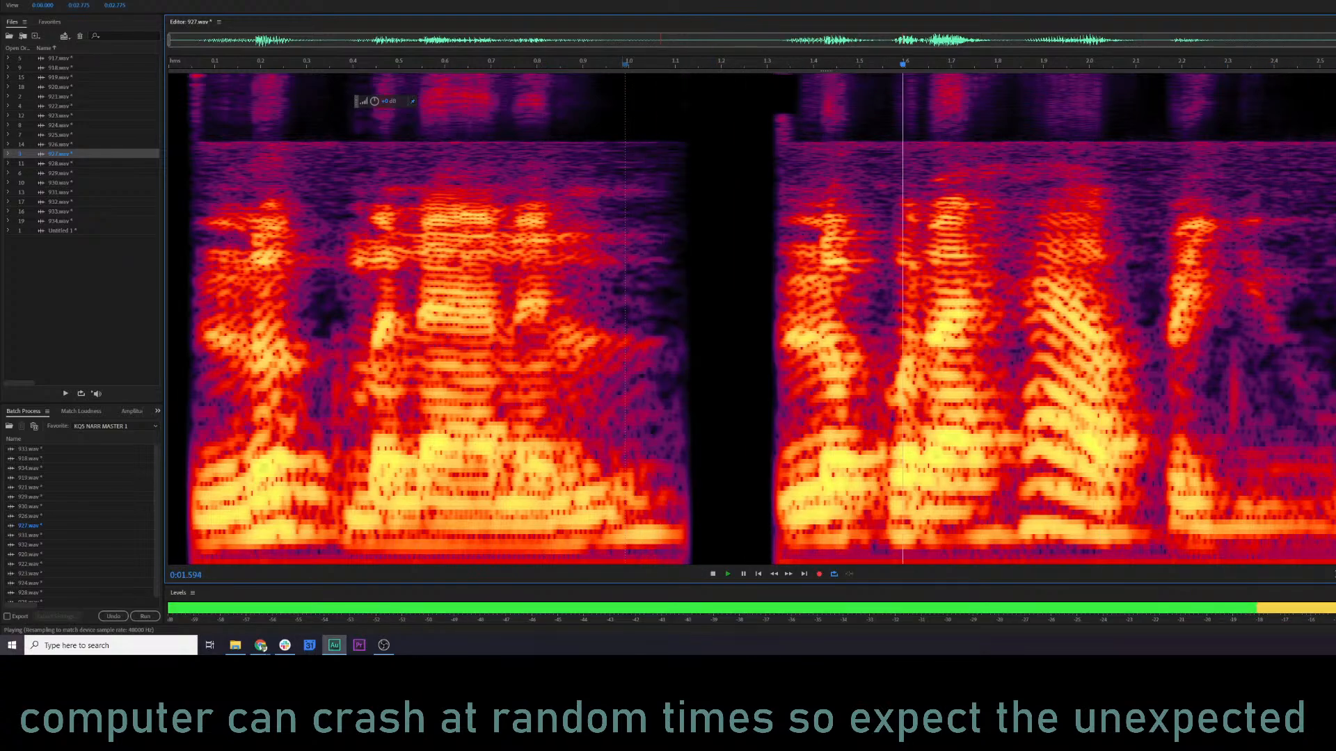
{"action": "key", "text": "space"}
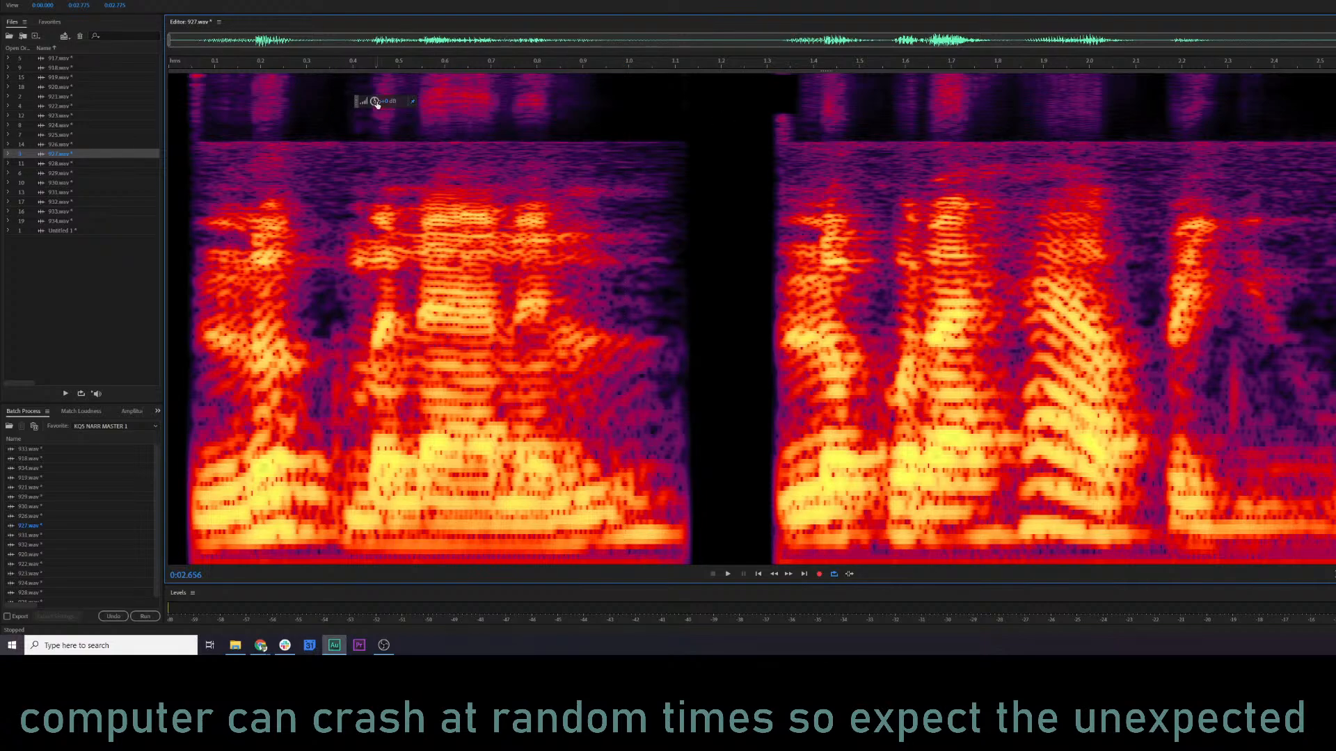
{"action": "left_click", "coordinate": [293, 315]}
{"action": "key", "text": "space"}
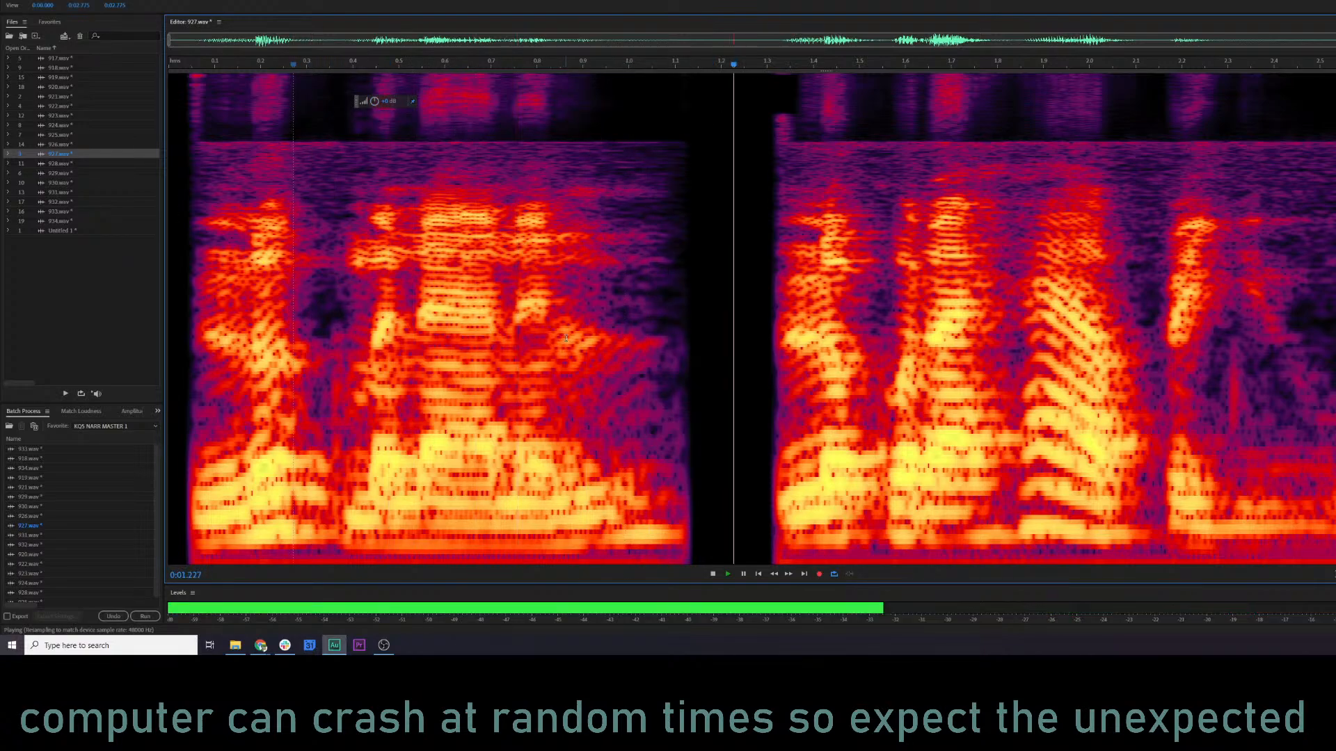
{"action": "key", "text": "space"}
Play short parts of clips 928 and 926 and compare their sound with clip 927.
{"action": "double_click", "coordinate": [61, 164]}
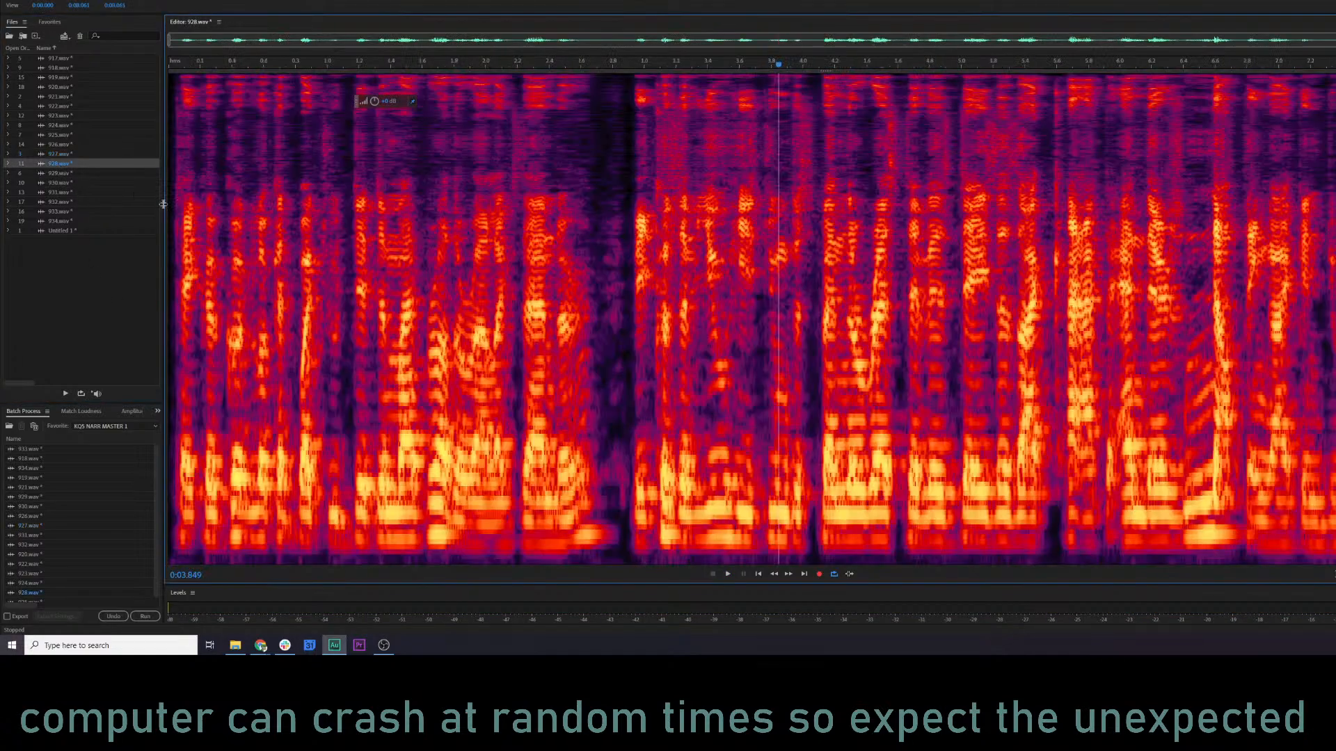
{"action": "left_click", "coordinate": [193, 209]}
{"action": "key", "text": "space"}
{"action": "key", "text": "space"}
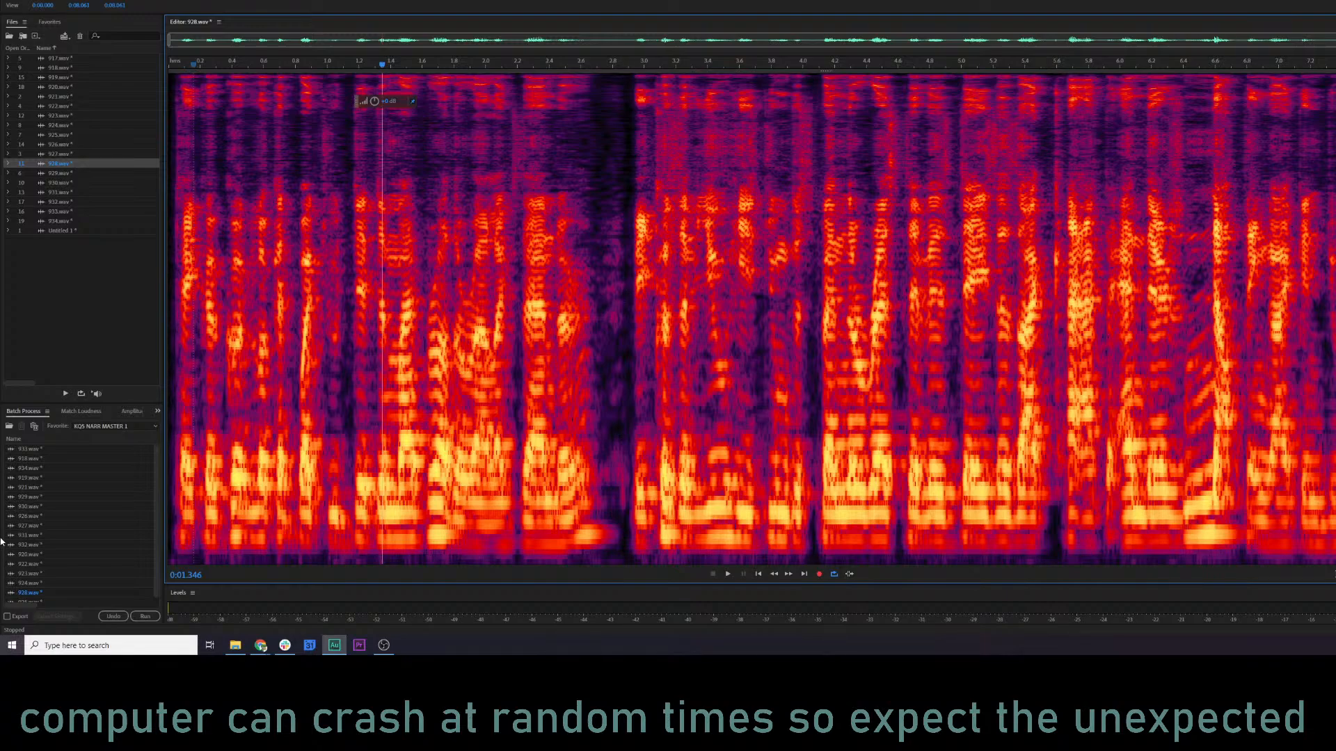
{"action": "double_click", "coordinate": [63, 145]}
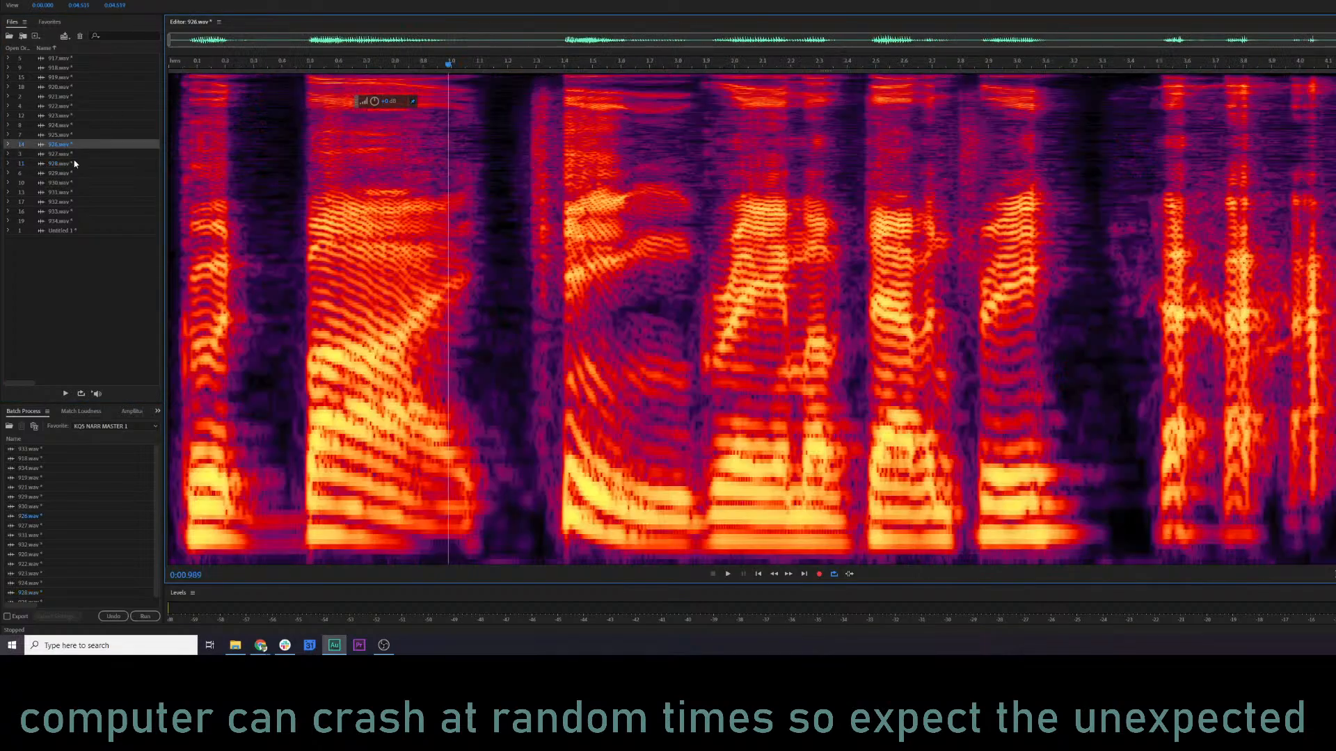
{"action": "key", "text": "space"}
{"action": "key", "text": "space"}
{"action": "double_click", "coordinate": [45, 154]}
{"action": "key", "text": "space"}
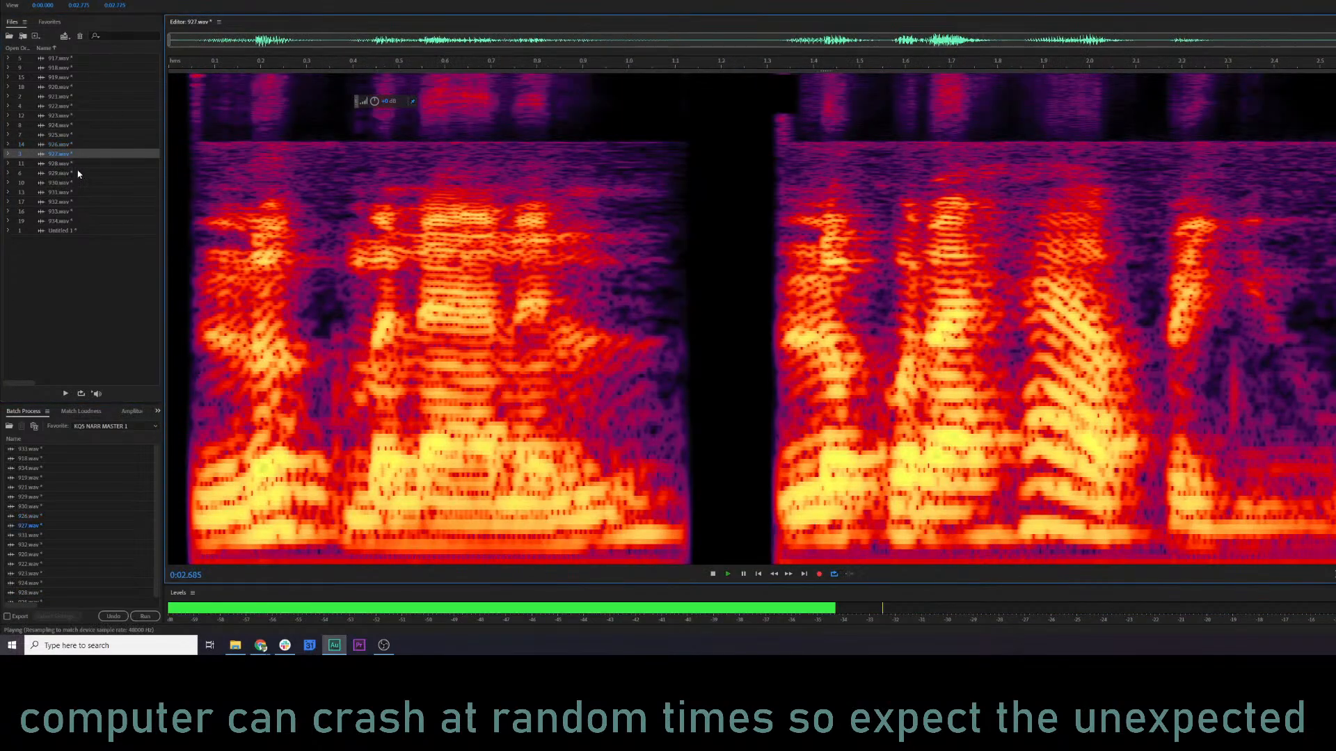
Open clips 930 and 931 and play their opening words to compare the voice quality.
{"action": "key", "text": "space"}
{"action": "double_click", "coordinate": [64, 165]}
{"action": "double_click", "coordinate": [68, 182]}
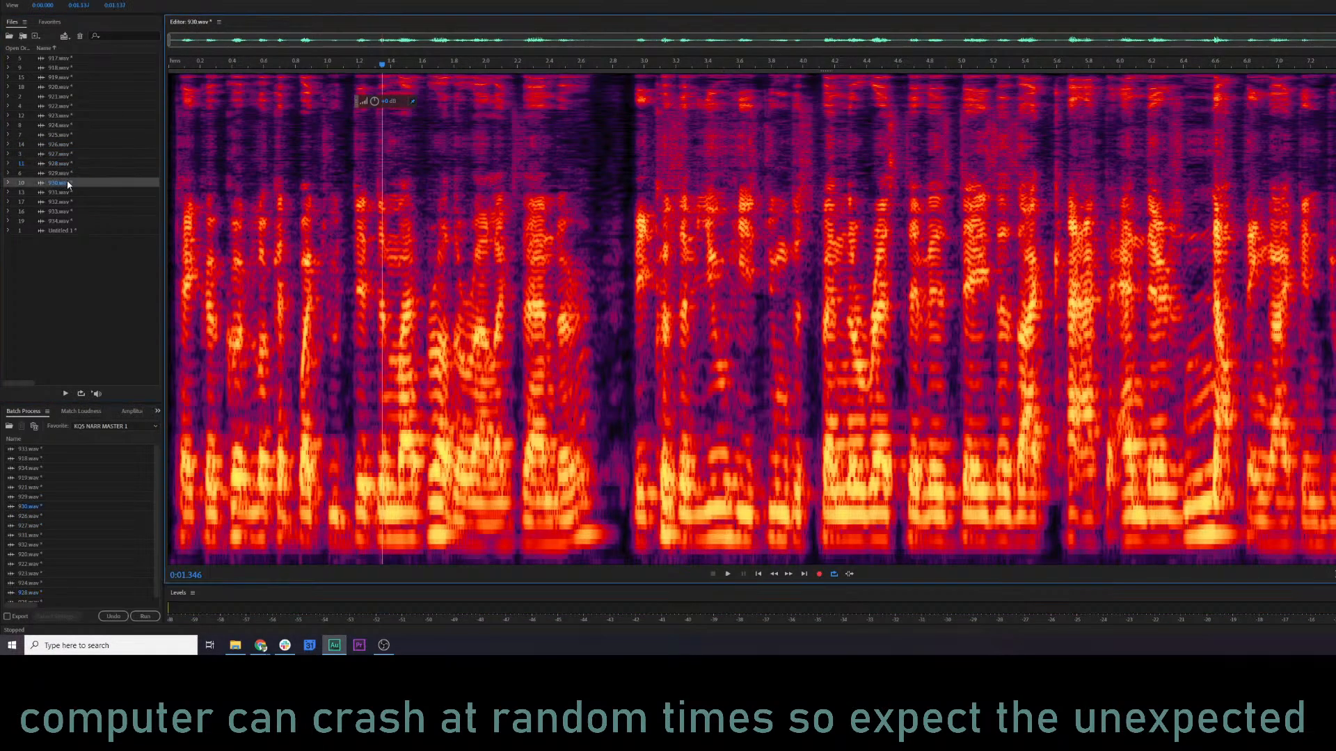
{"action": "left_click", "coordinate": [198, 231]}
{"action": "key", "text": "space"}
{"action": "key", "text": "space"}
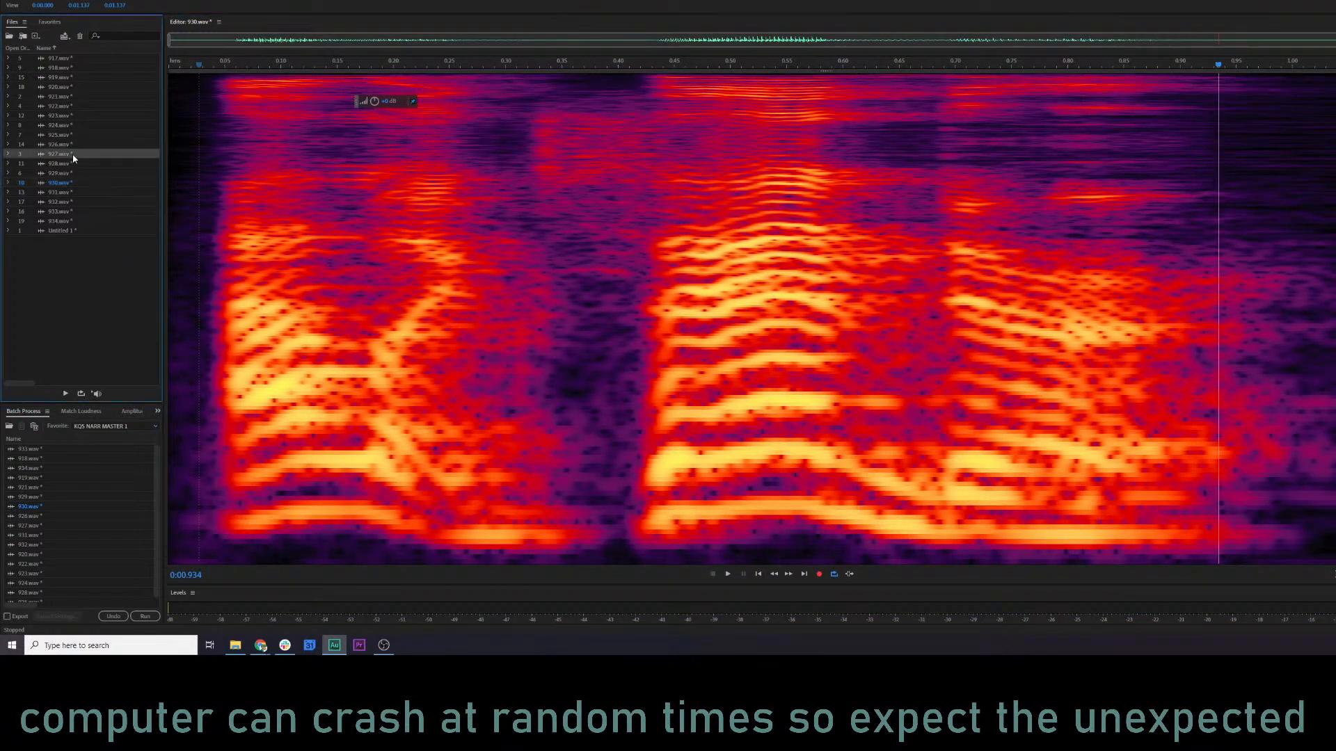
{"action": "double_click", "coordinate": [61, 192]}
{"action": "left_click", "coordinate": [172, 214]}
{"action": "key", "text": "space"}
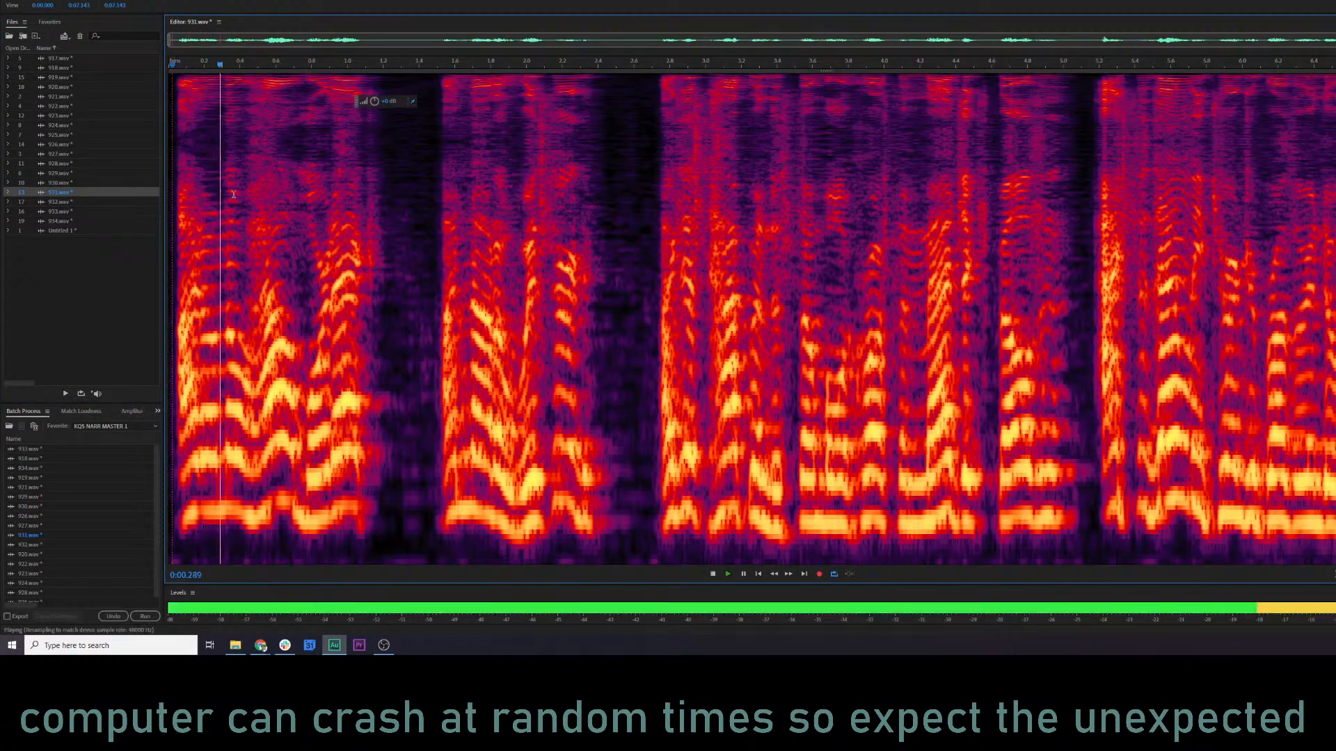
{"action": "key", "text": "space"}
Look through clips 932, 933 and 934, listening to their openings for comparison.
{"action": "double_click", "coordinate": [77, 209]}
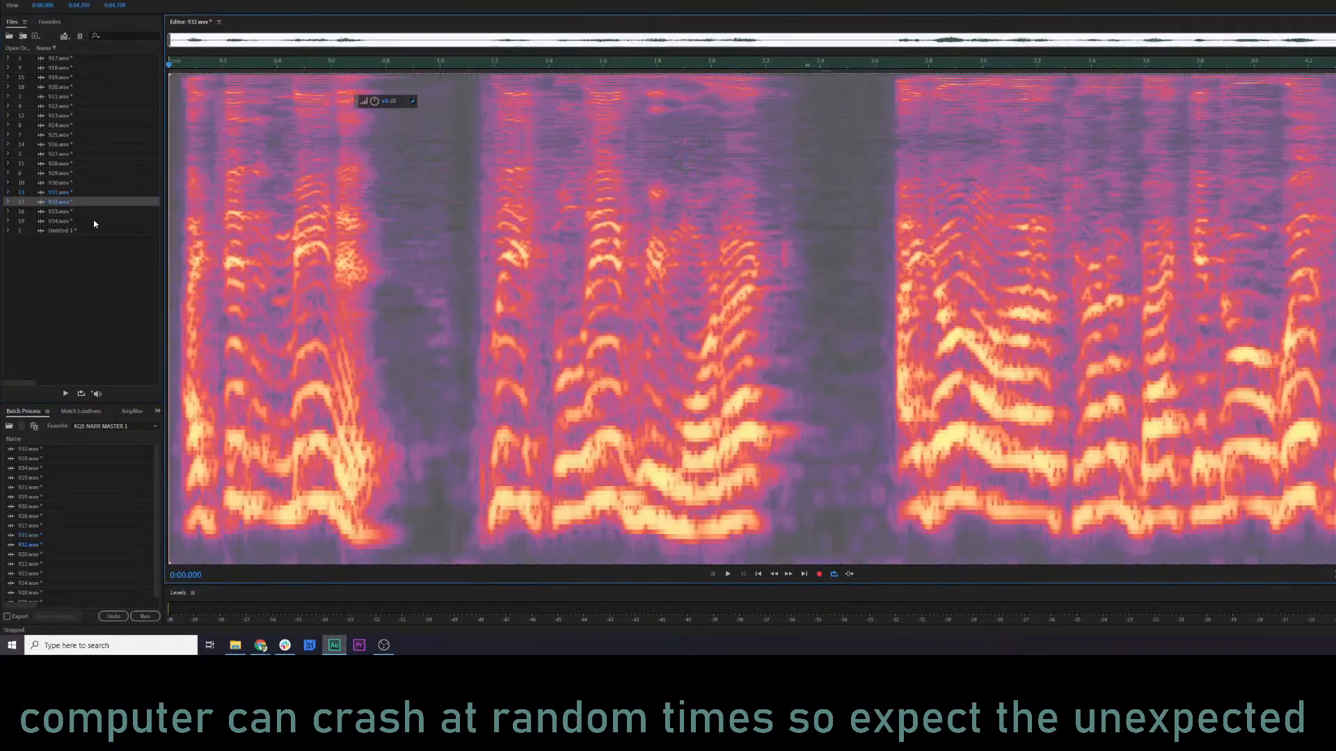
{"action": "key", "text": "space"}
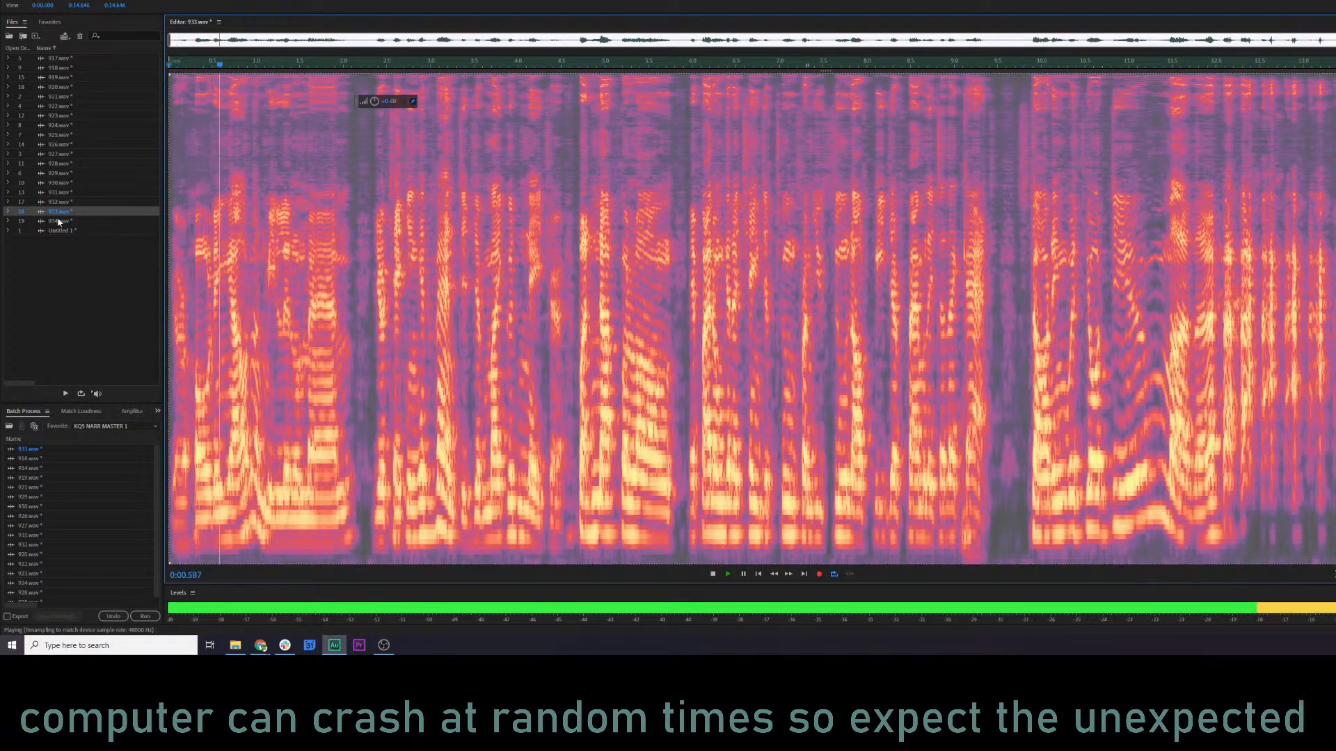
{"action": "double_click", "coordinate": [59, 221]}
{"action": "left_click", "coordinate": [196, 220]}
{"action": "key", "text": "space"}
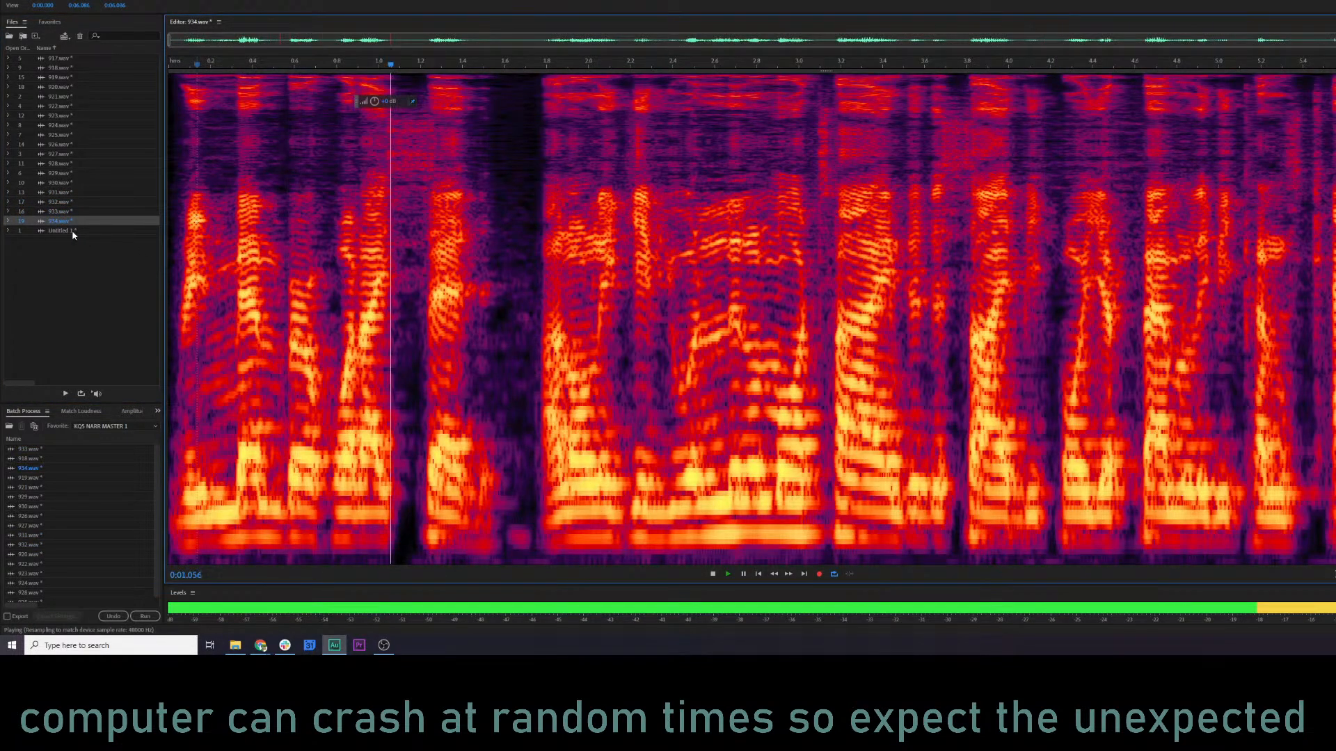
{"action": "key", "text": "space"}
{"action": "left_click", "coordinate": [82, 271]}
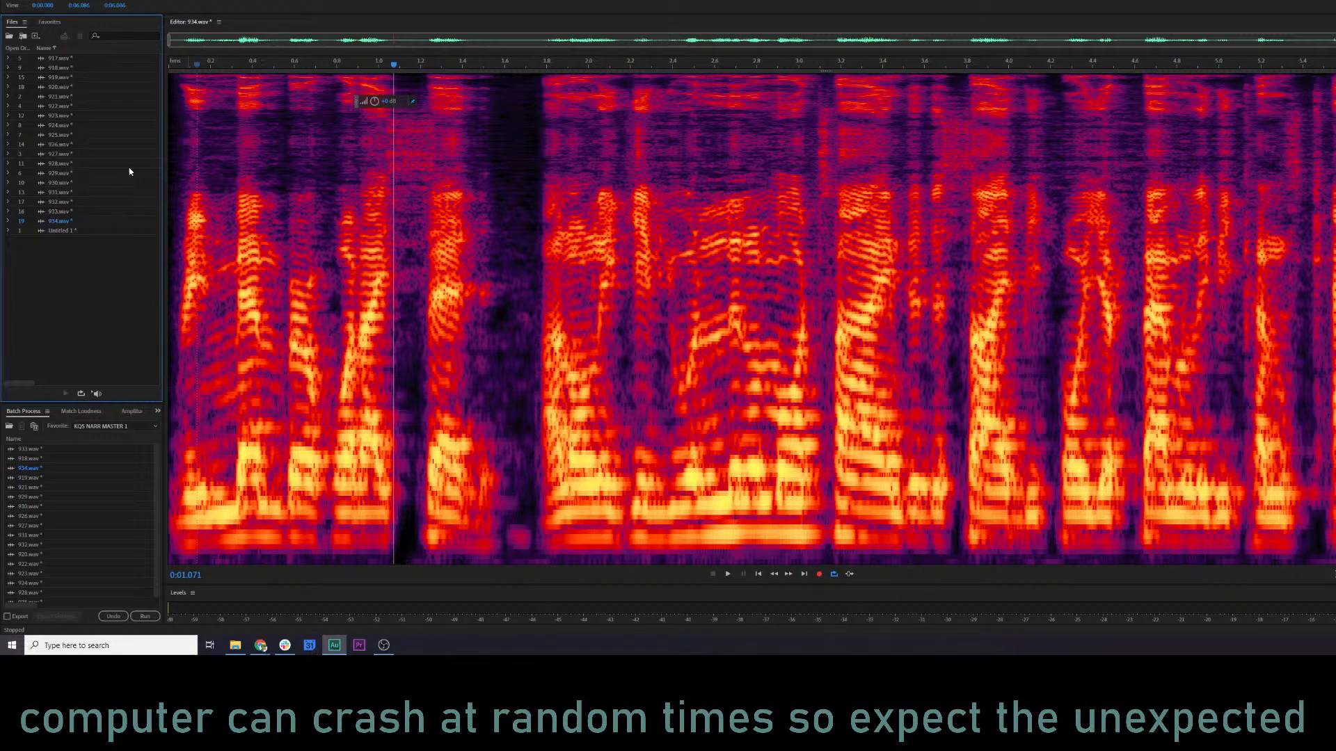
Reopen clip 927 and play it from the beginning.
{"action": "double_click", "coordinate": [66, 153]}
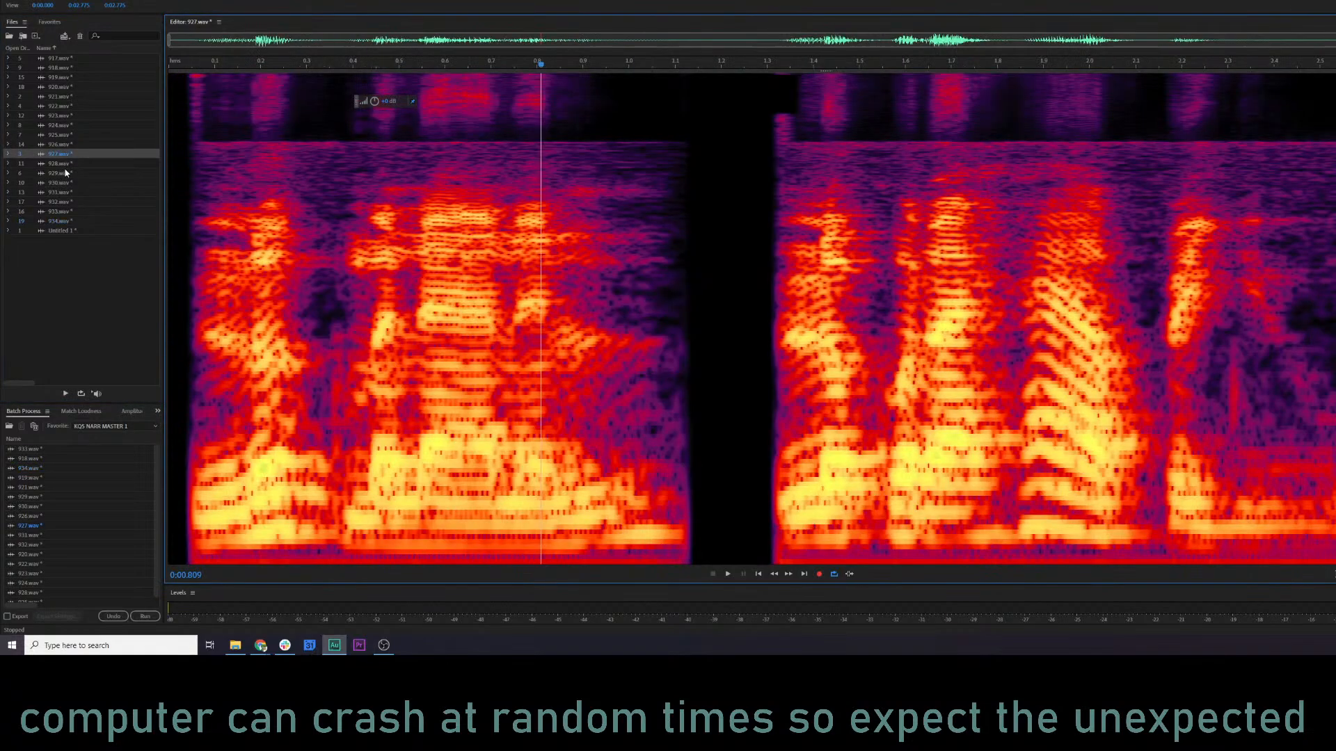
{"action": "left_click", "coordinate": [178, 206]}
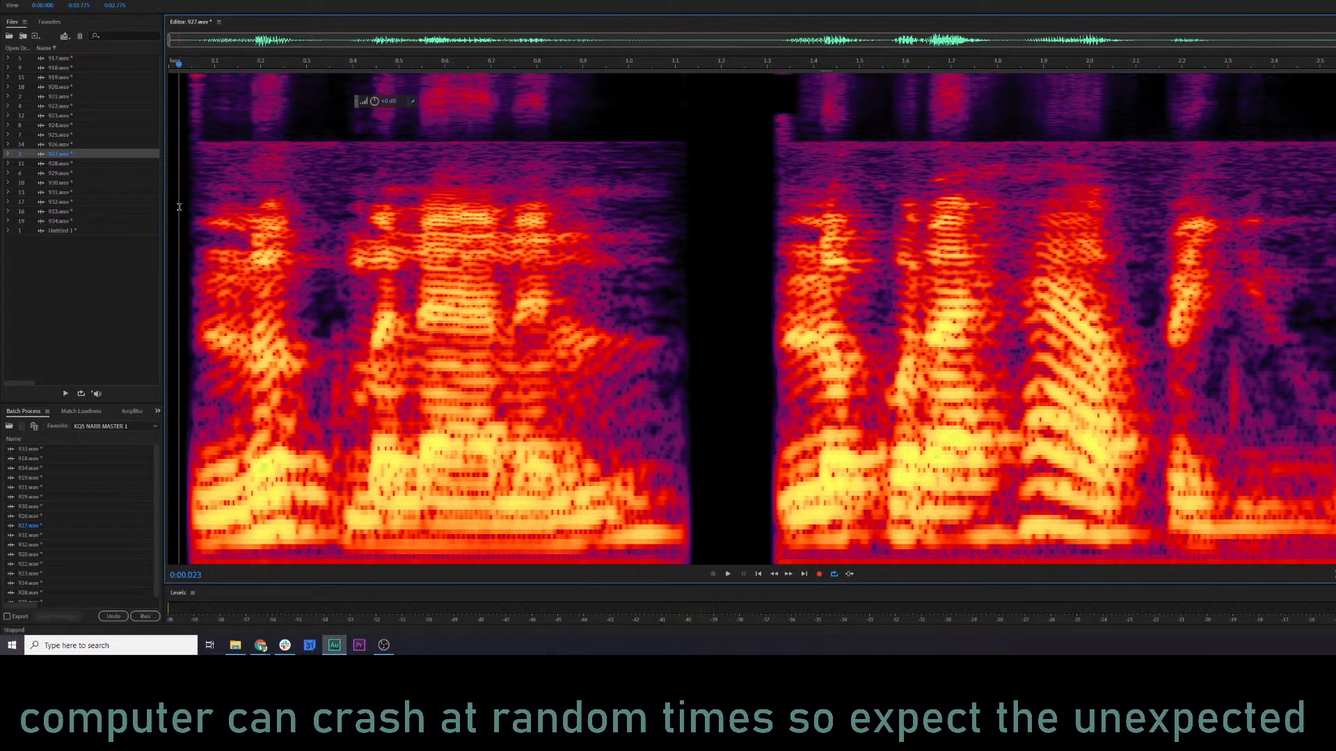
{"action": "key", "text": "space"}
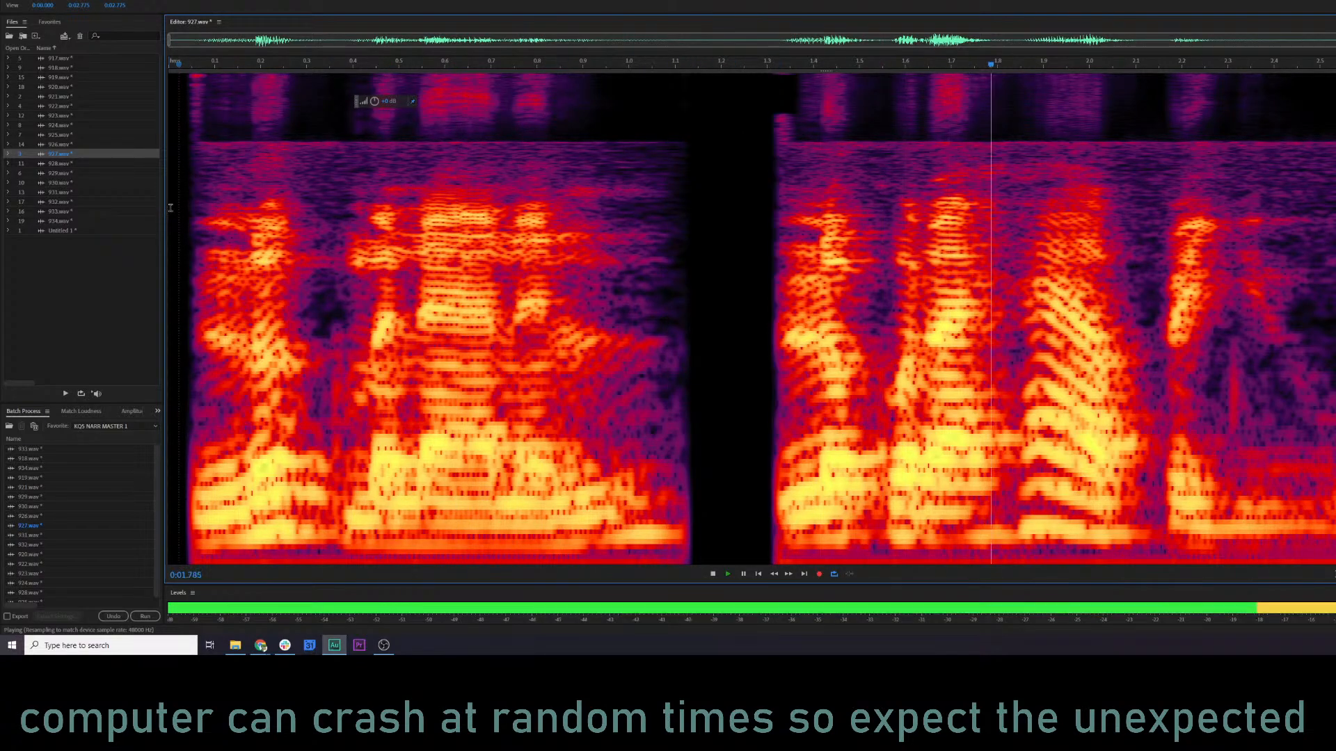
{"action": "key", "text": "space"}
Open the Chorus/Flanger effect for clip 927 and preview the clip with its current preset.
{"action": "left_click", "coordinate": [97, 0]}
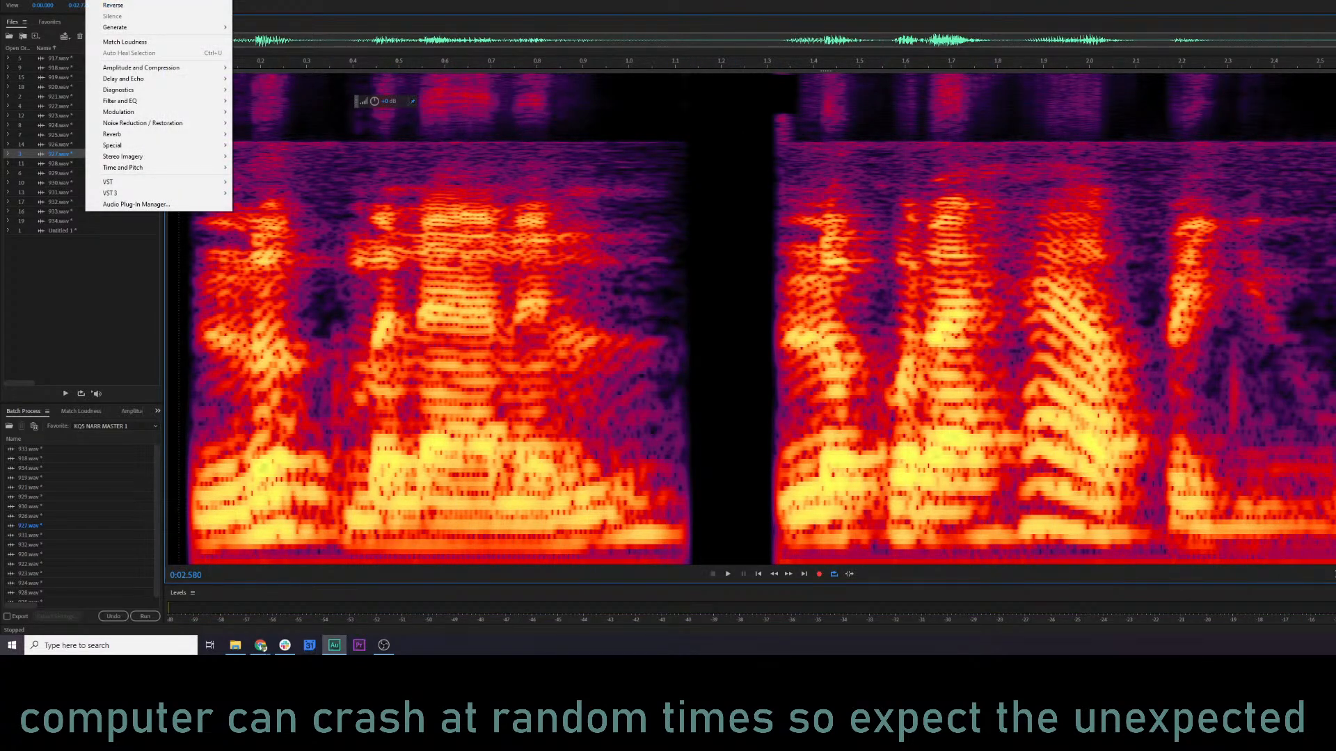
{"action": "mouse_move", "coordinate": [171, 111]}
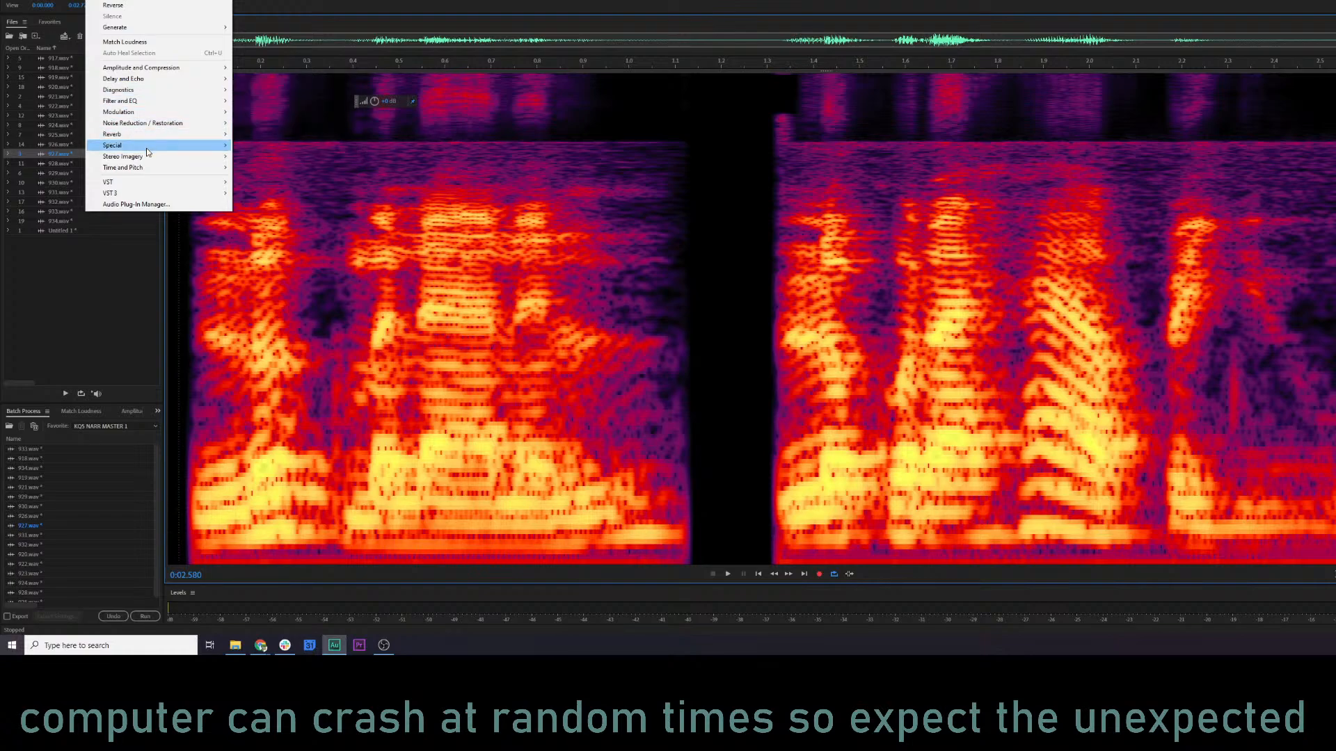
{"action": "mouse_move", "coordinate": [149, 164]}
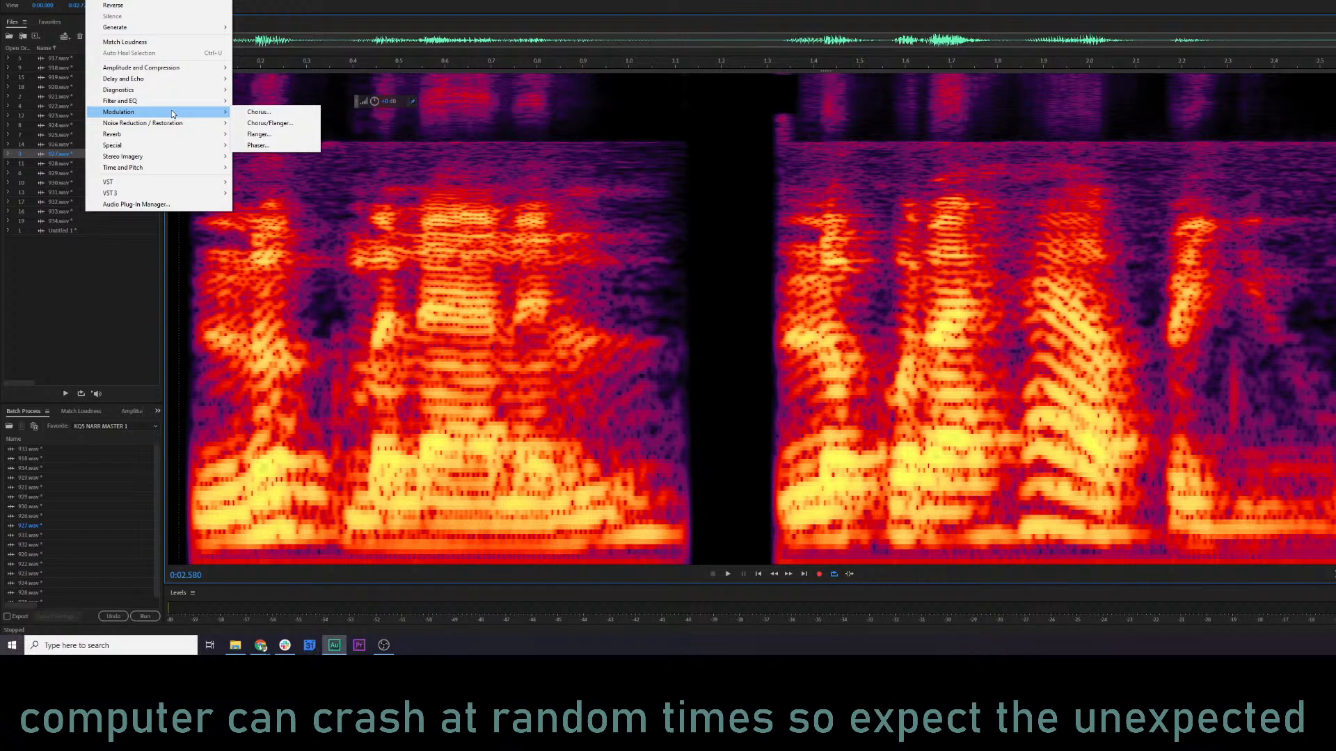
{"action": "left_click", "coordinate": [270, 123]}
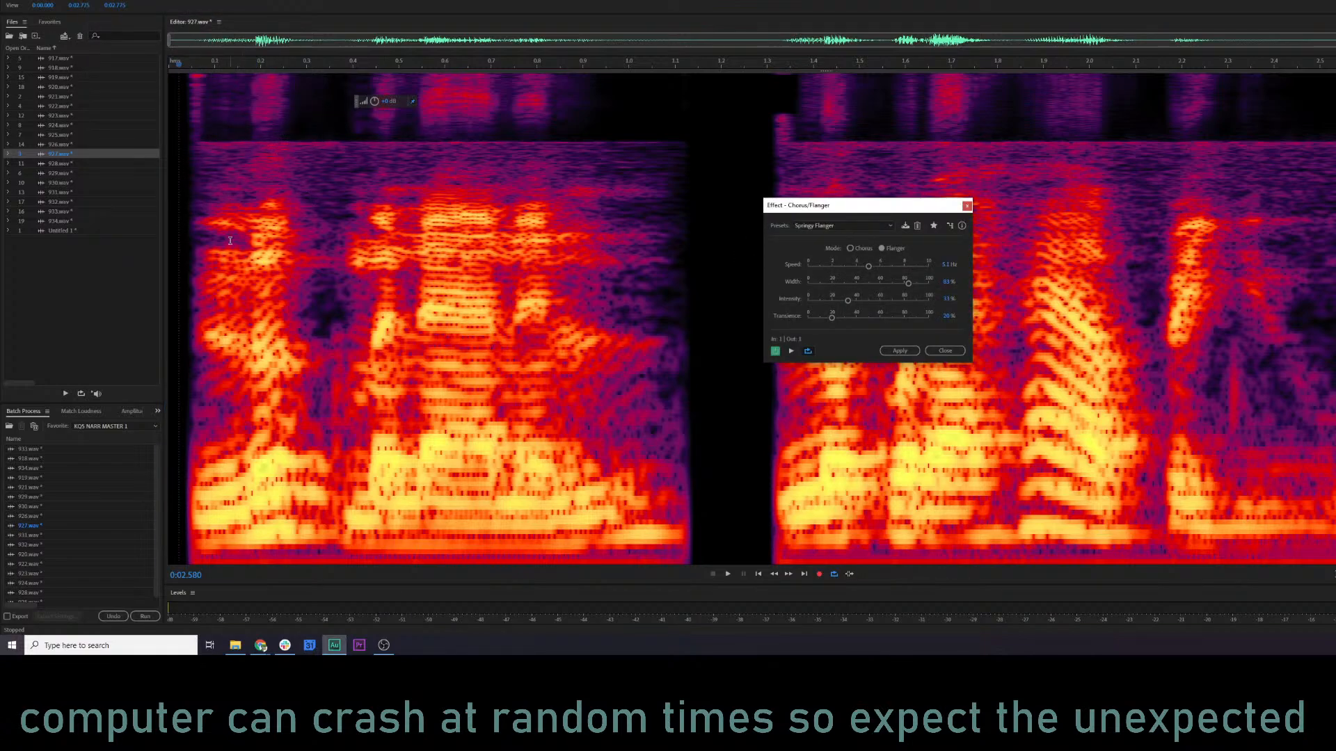
{"action": "key", "text": "space"}
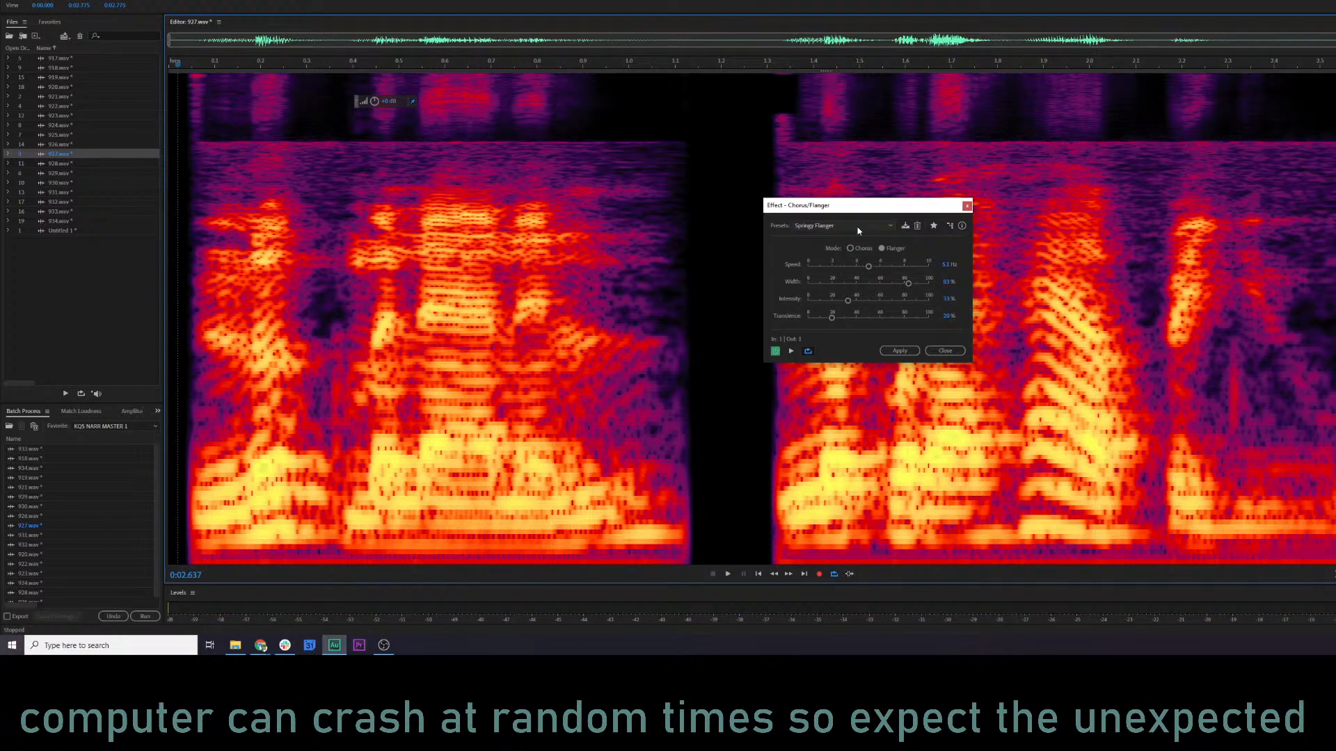
Try the Aggressive Flange and Female Voice presets of Chorus/Flanger on clip 927 and preview them.
{"action": "left_click", "coordinate": [858, 230]}
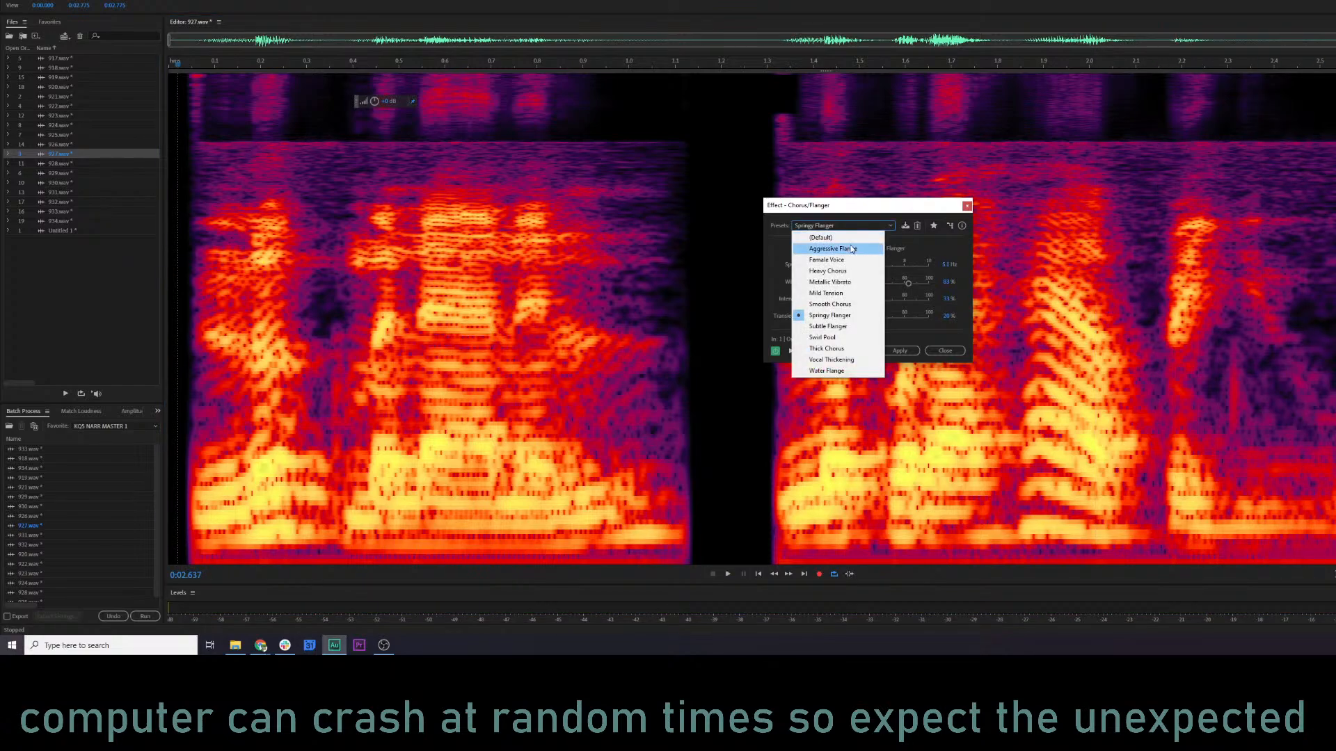
{"action": "left_click", "coordinate": [844, 242]}
{"action": "key", "text": "space"}
{"action": "left_click", "coordinate": [845, 225]}
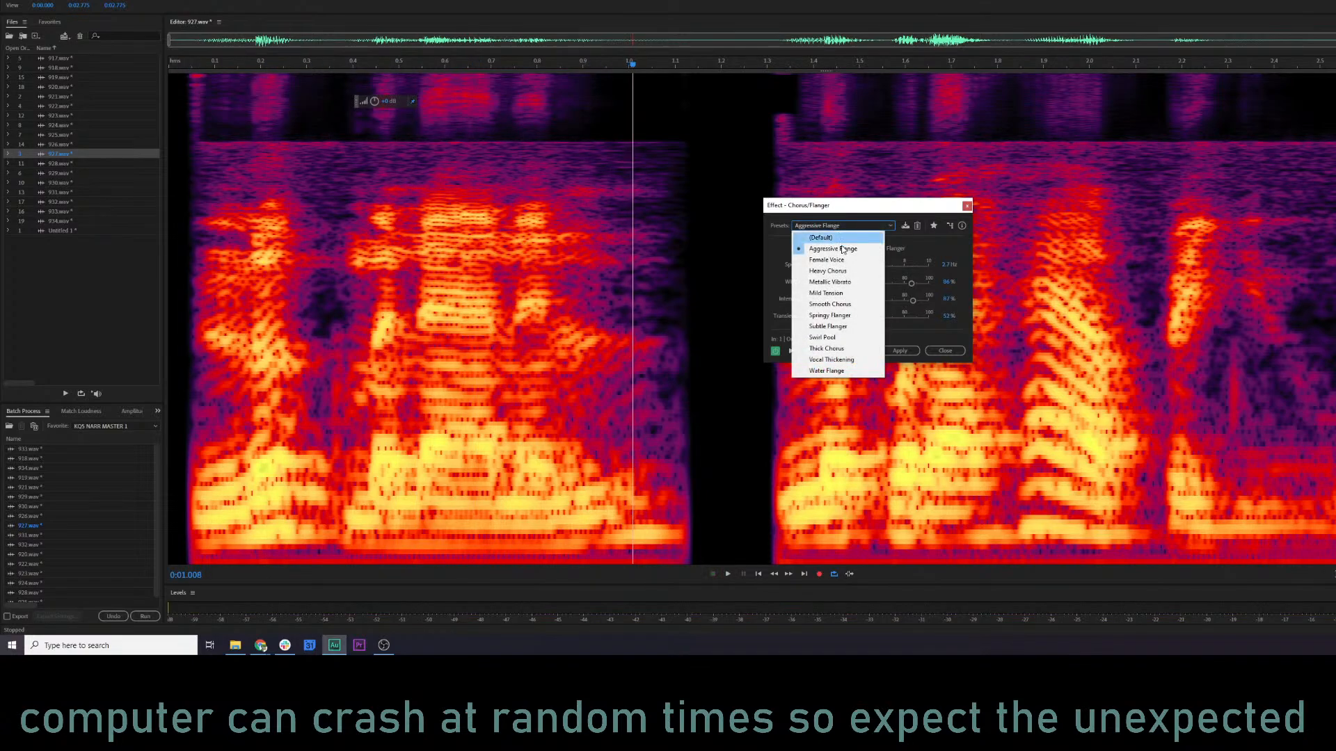
{"action": "left_click", "coordinate": [845, 259]}
{"action": "key", "text": "space"}
{"action": "key", "text": "space"}
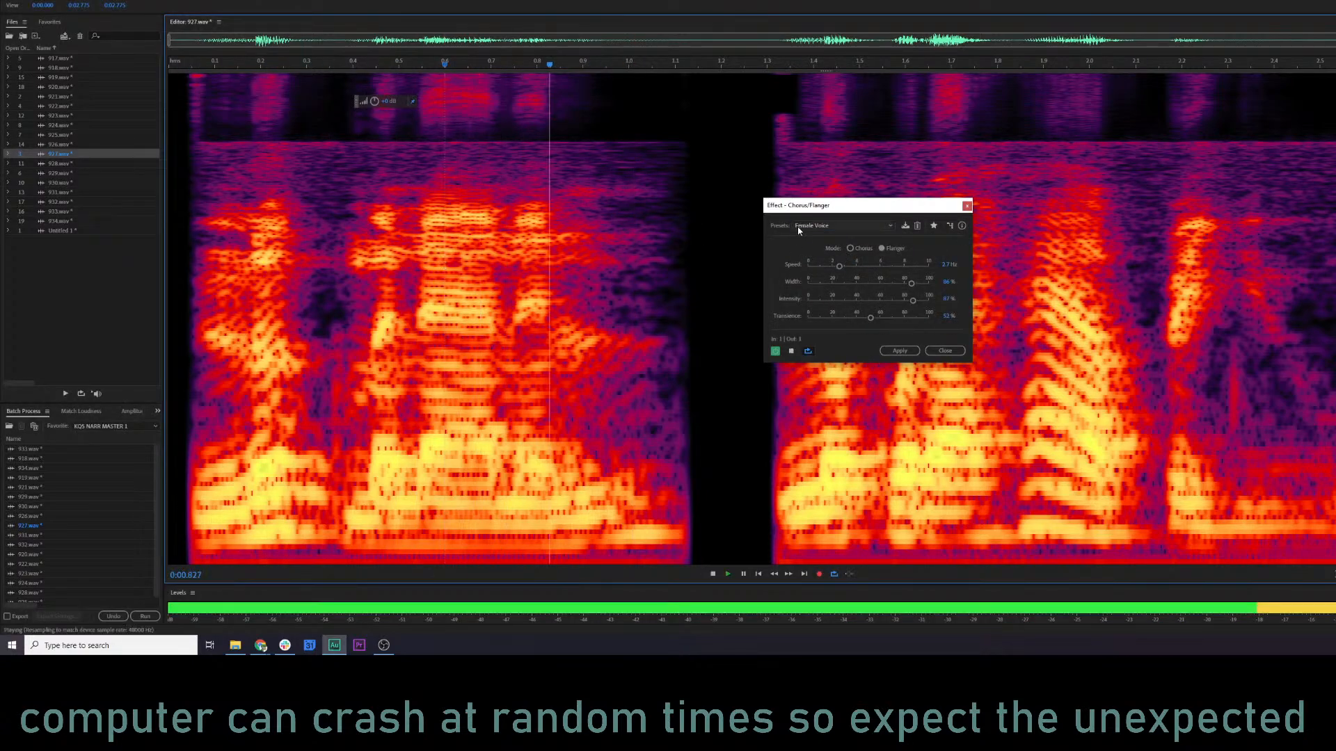
{"action": "left_click", "coordinate": [809, 228]}
{"action": "left_click", "coordinate": [826, 260]}
Try the Heavy Chorus preset and preview clip 927 from the start of the first phrase.
{"action": "left_click", "coordinate": [822, 227]}
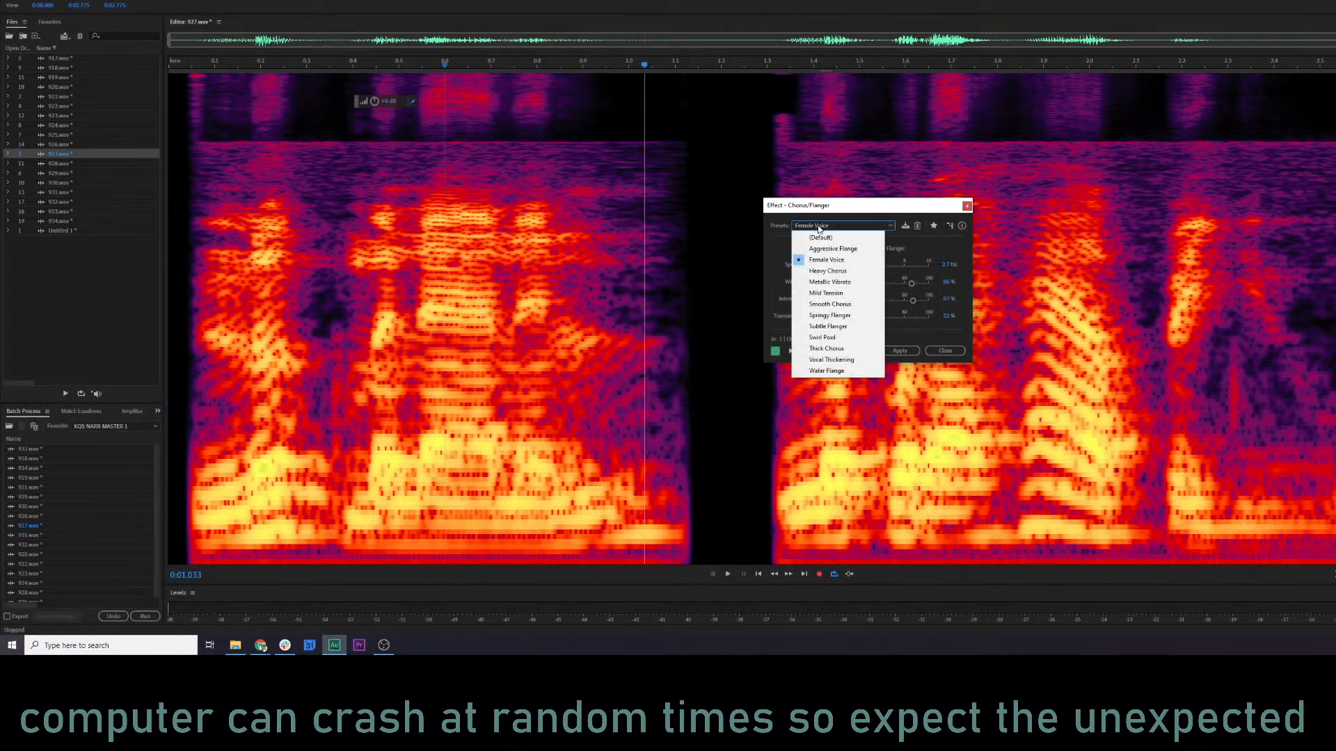
{"action": "left_click", "coordinate": [813, 278]}
{"action": "left_click", "coordinate": [203, 269]}
{"action": "key", "text": "space"}
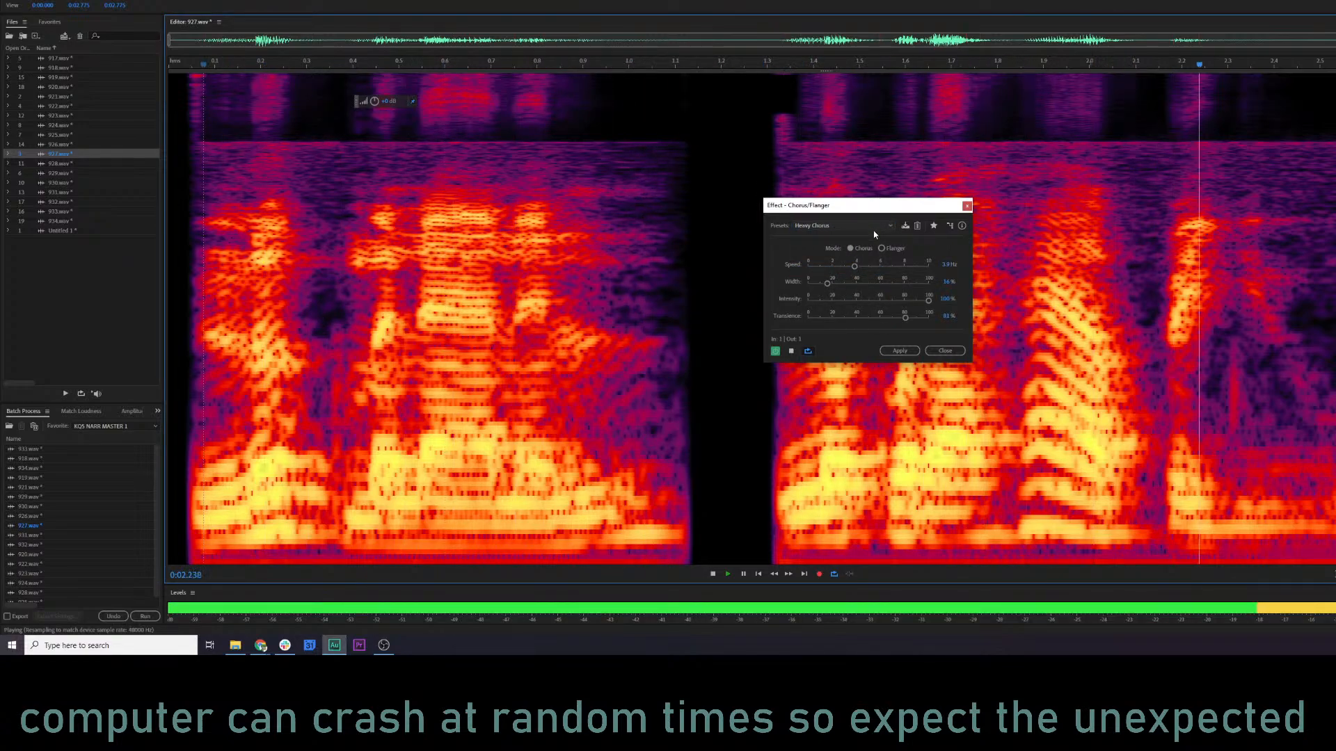
Try the Swirl Pool preset and preview the first phrase of clip 927.
{"action": "left_click", "coordinate": [850, 227]}
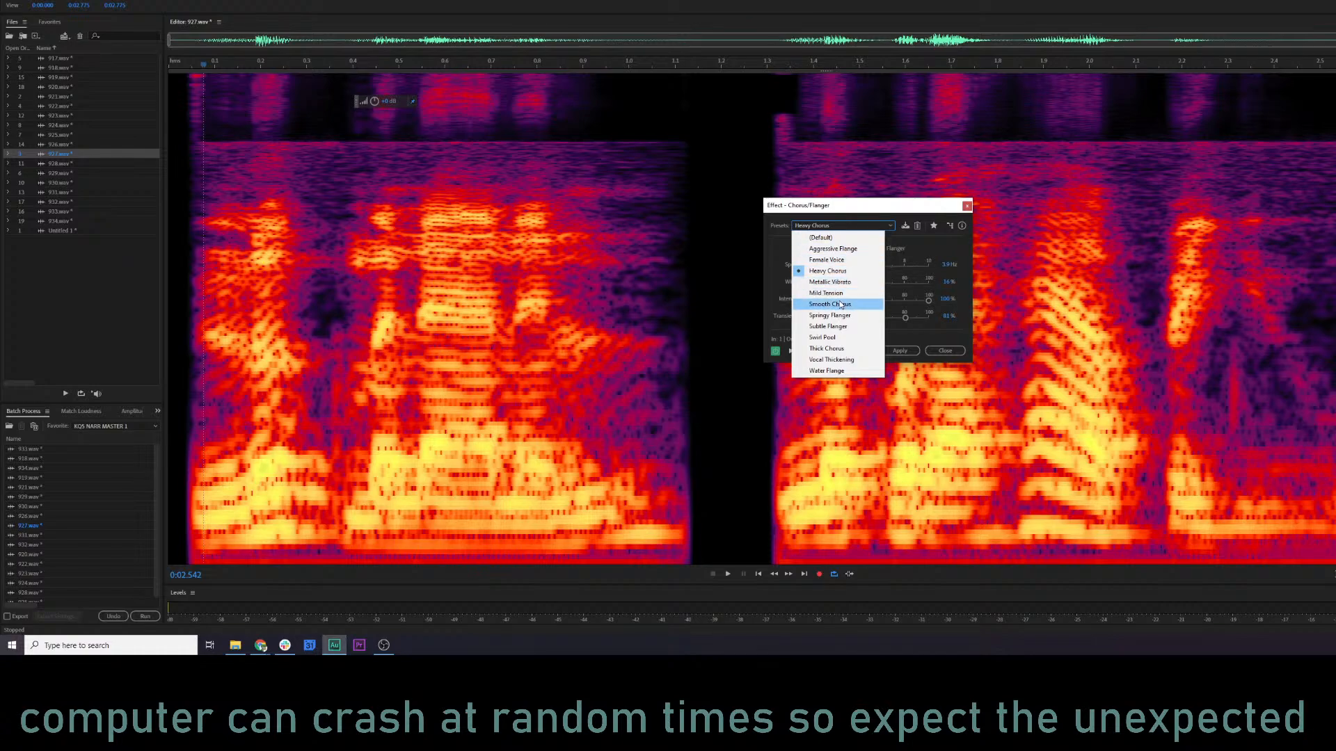
{"action": "left_click", "coordinate": [835, 337]}
{"action": "left_click", "coordinate": [261, 341]}
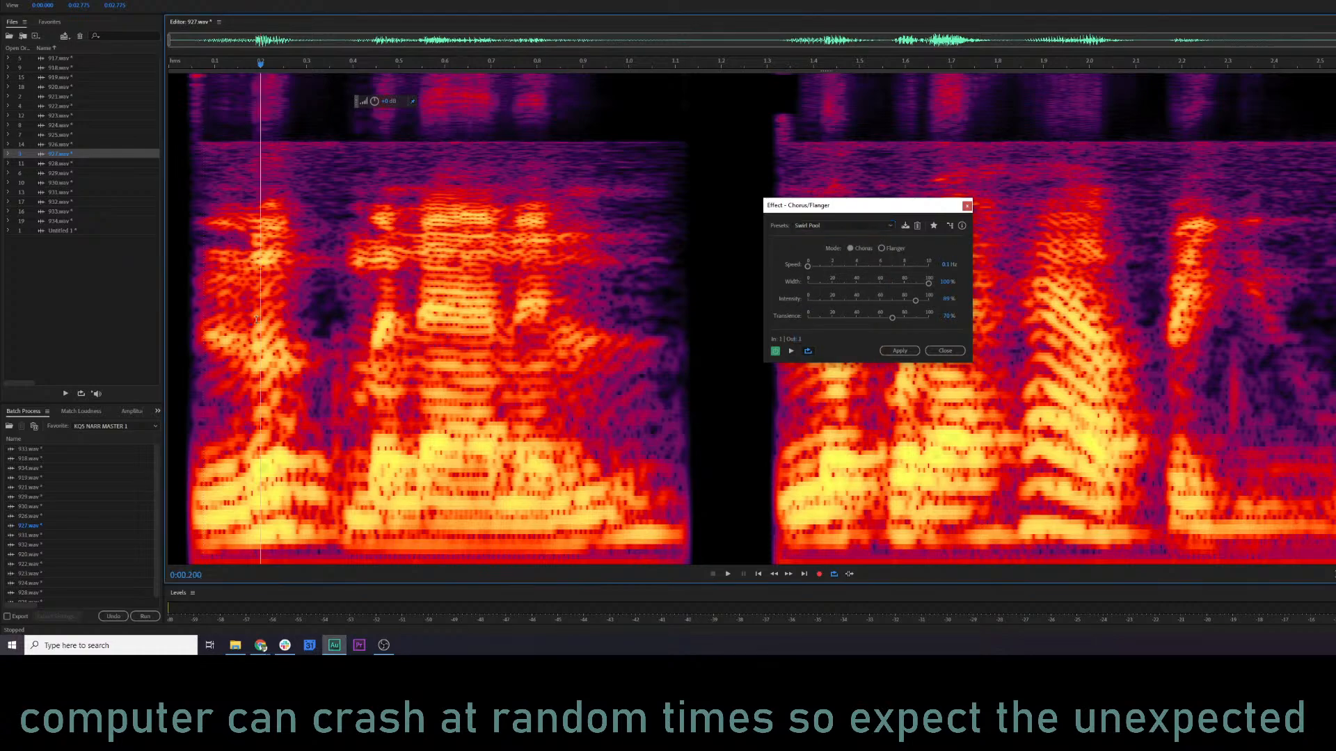
{"action": "key", "text": "space"}
Switch Chorus/Flanger to the Water Flange preset and preview clip 927.
{"action": "key", "text": "space"}
{"action": "left_click", "coordinate": [856, 226]}
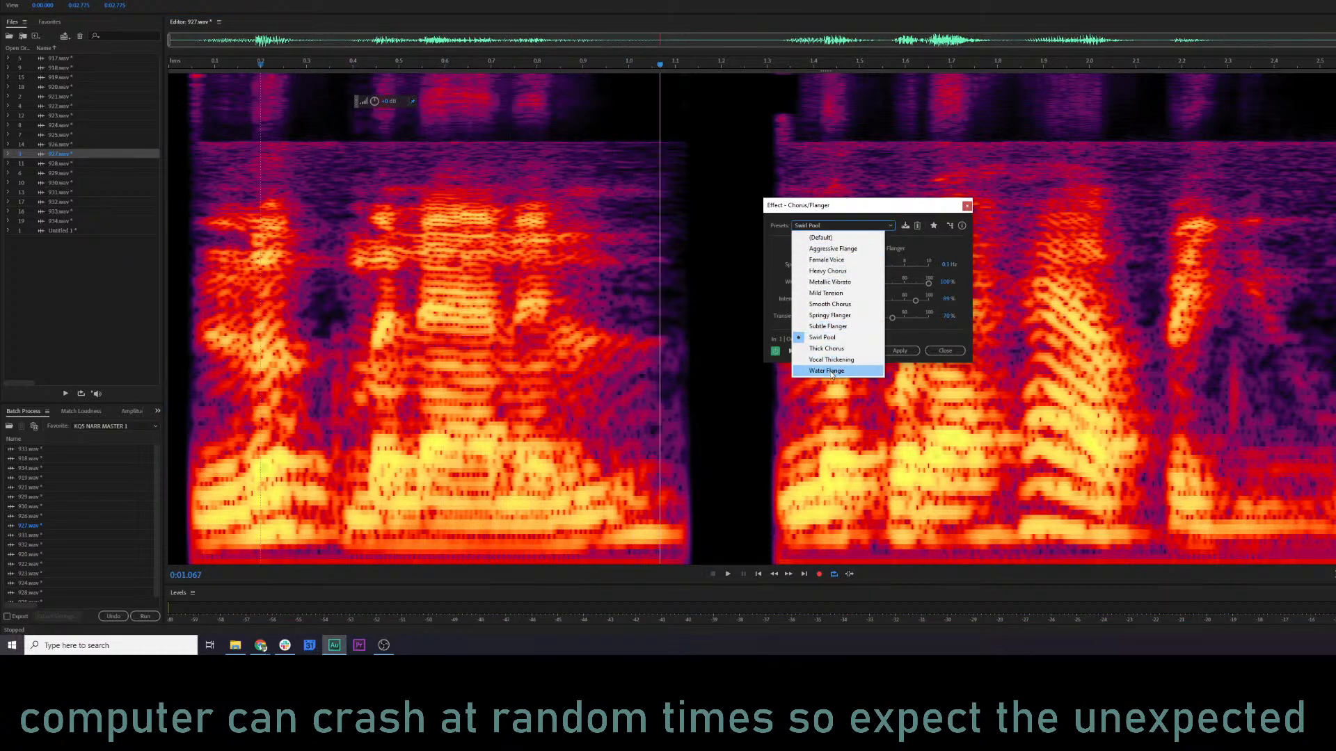
{"action": "left_click", "coordinate": [826, 371]}
{"action": "key", "text": "space"}
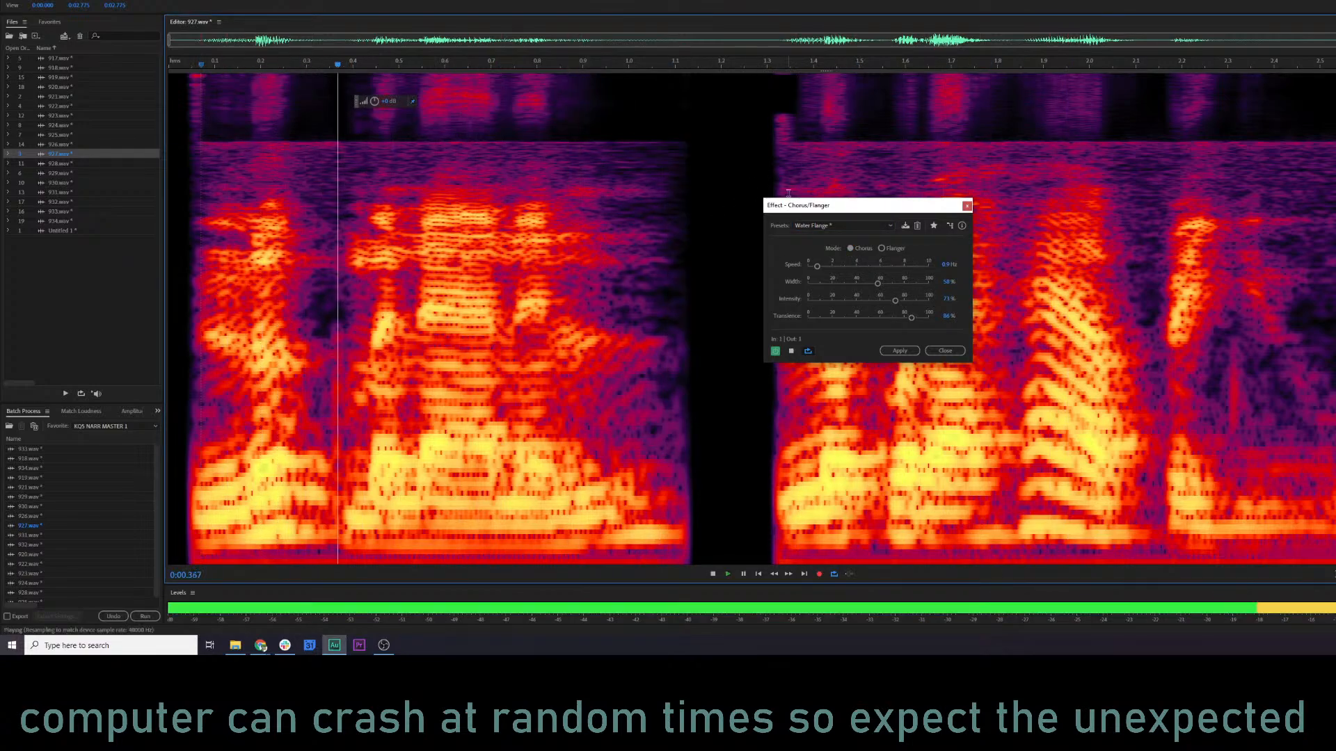
Try the Water Flange and Aggressive Flange presets of Chorus/Flanger in Chorus mode and preview clip 927.
{"action": "left_click", "coordinate": [851, 249]}
{"action": "left_click", "coordinate": [823, 226]}
{"action": "left_click", "coordinate": [845, 255]}
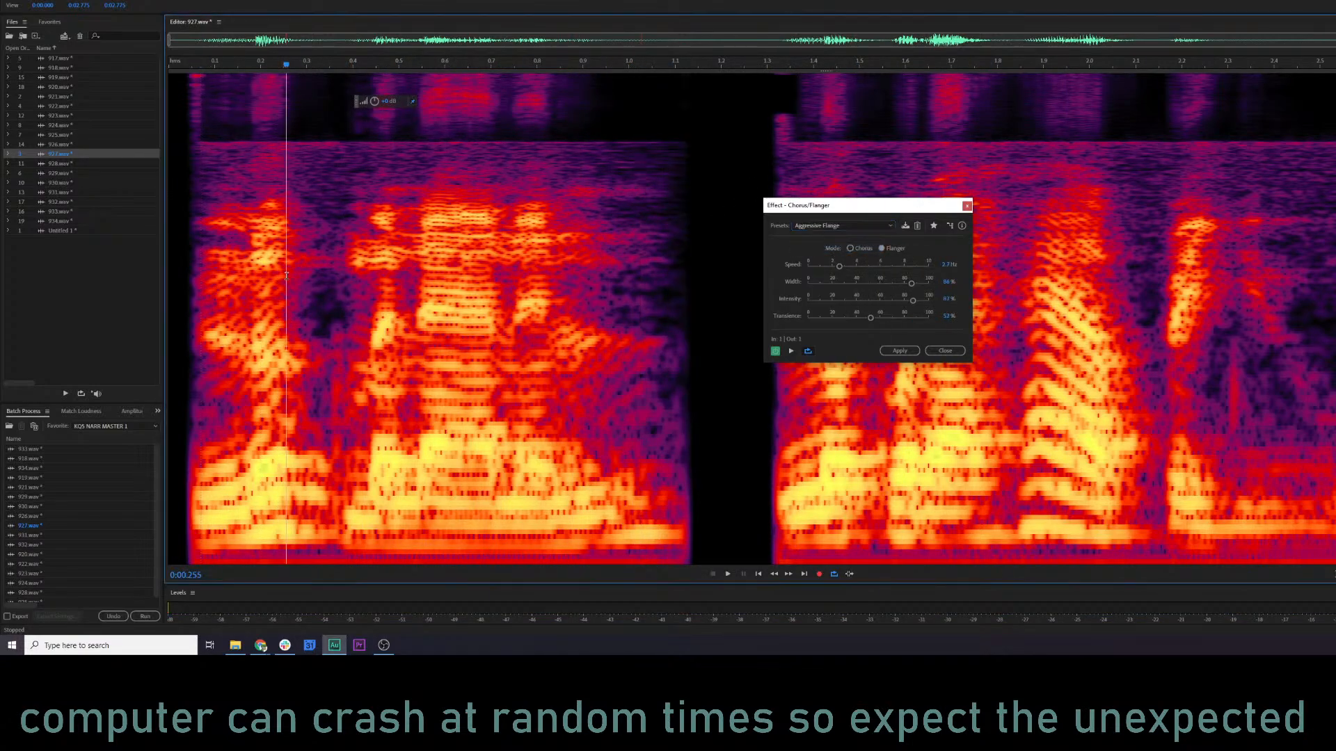
{"action": "left_click", "coordinate": [850, 249]}
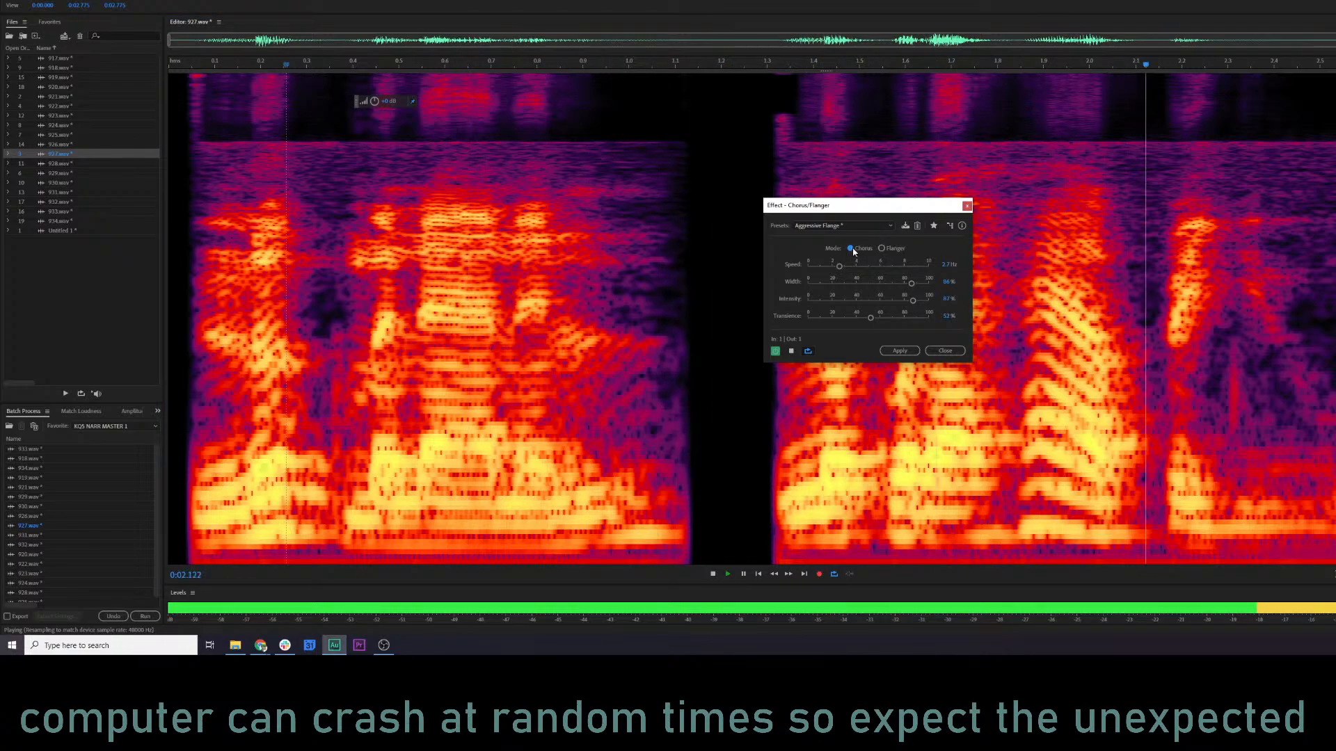
Try Transience at about 73% and Speed at about 8 Hz, preview in Flanger mode, and leave Chorus/Flanger without applying it.
{"action": "left_click", "coordinate": [895, 318]}
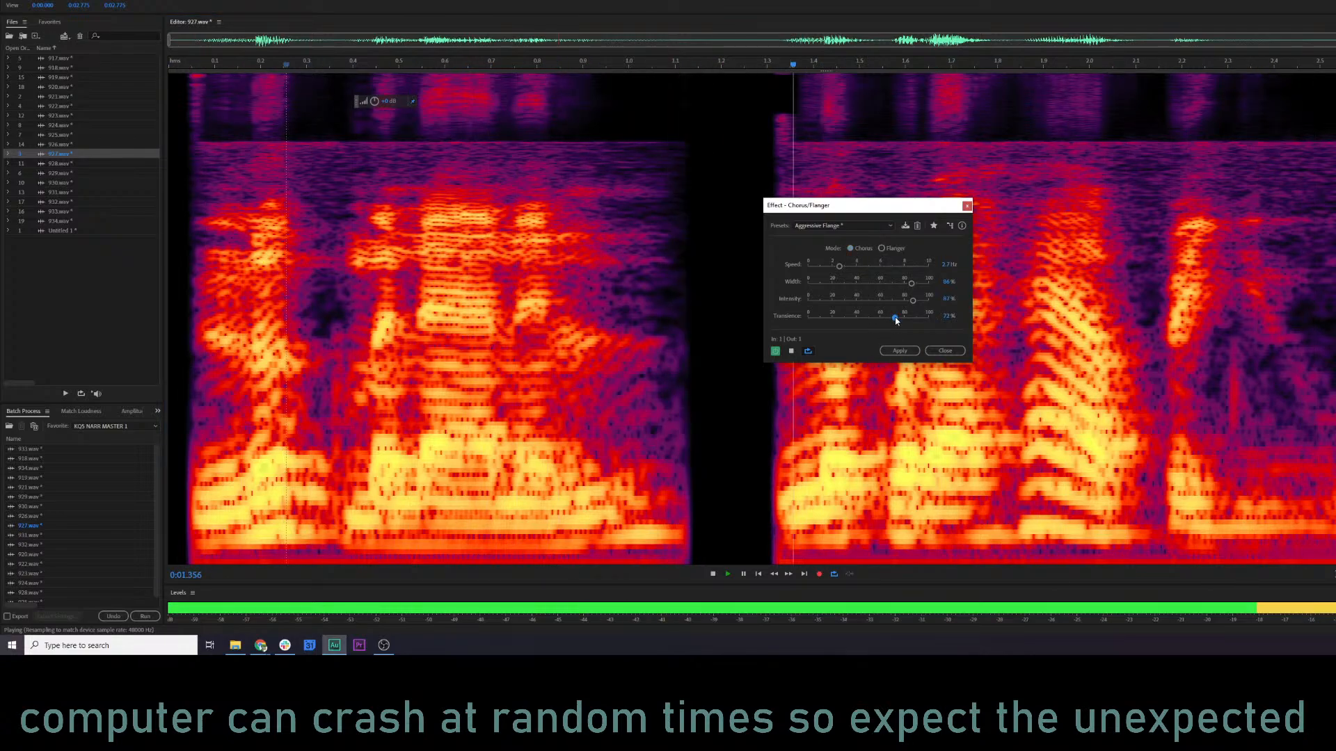
{"action": "left_click", "coordinate": [908, 267]}
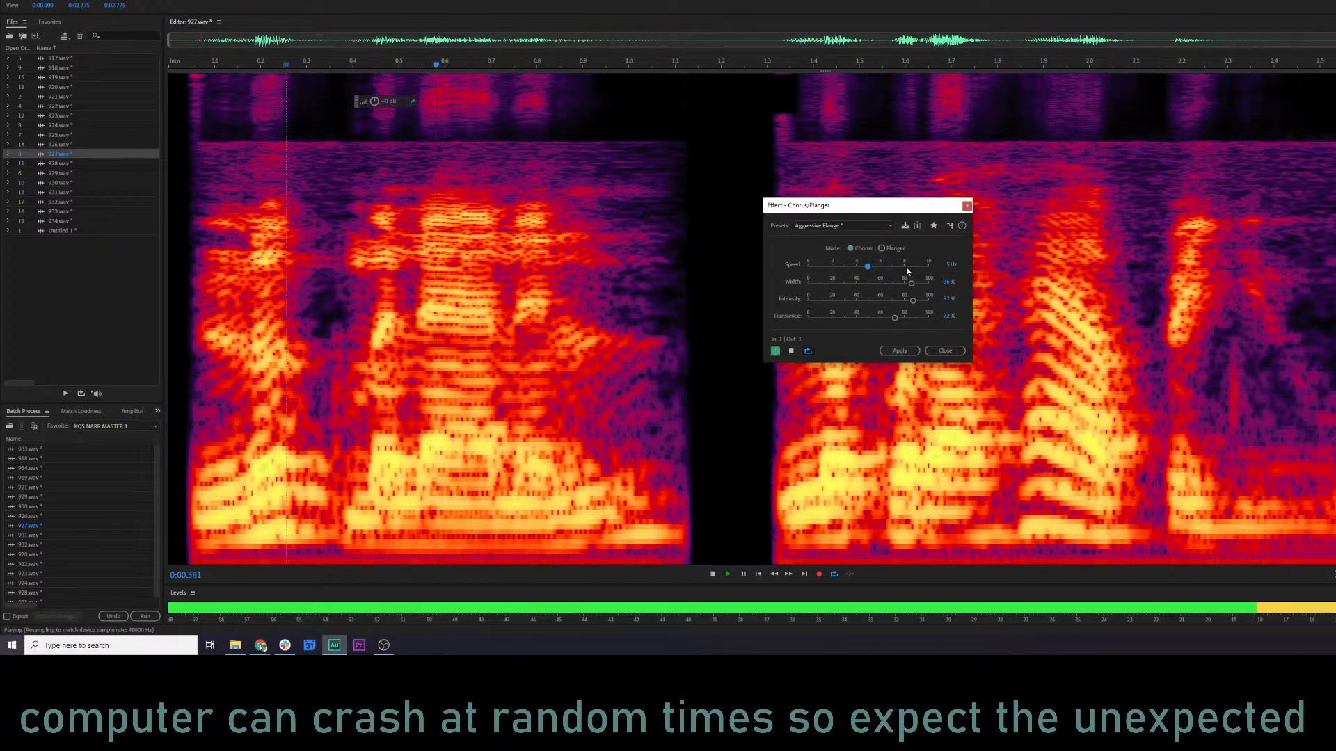
{"action": "left_click", "coordinate": [881, 248]}
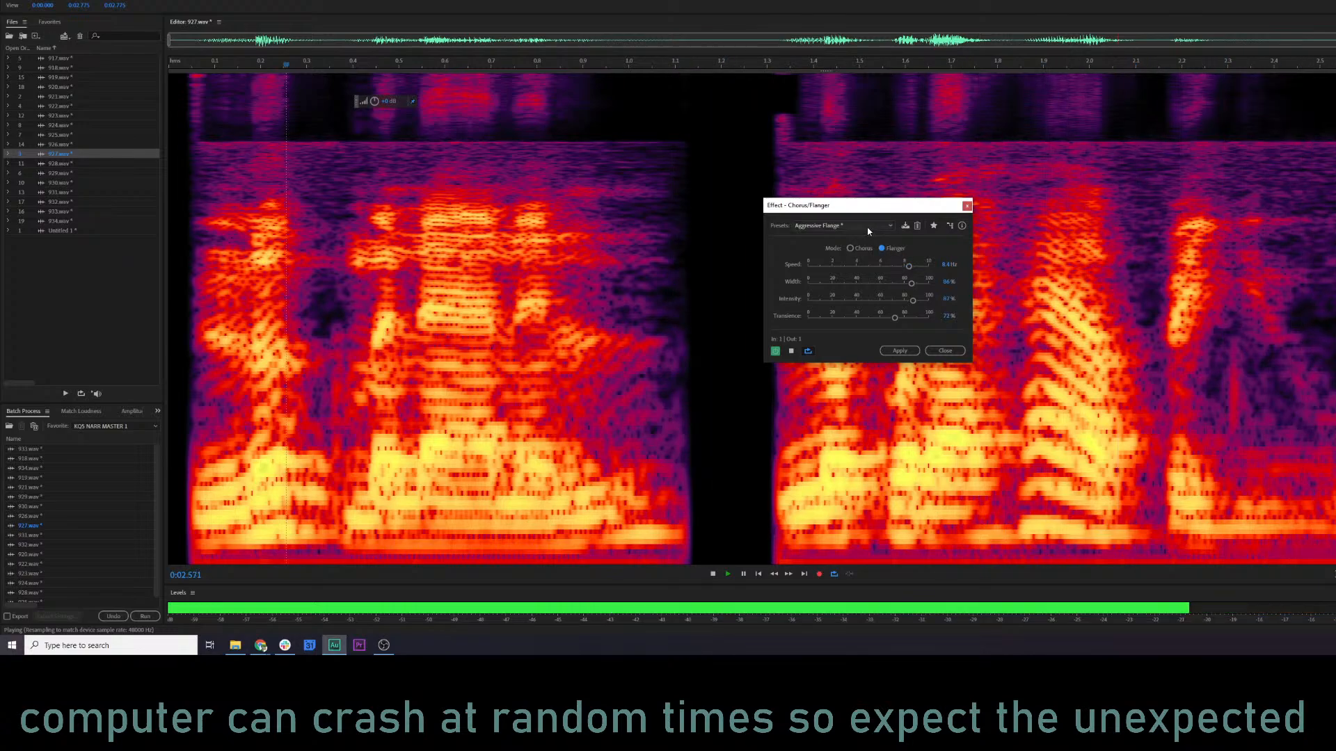
{"action": "left_click", "coordinate": [945, 350]}
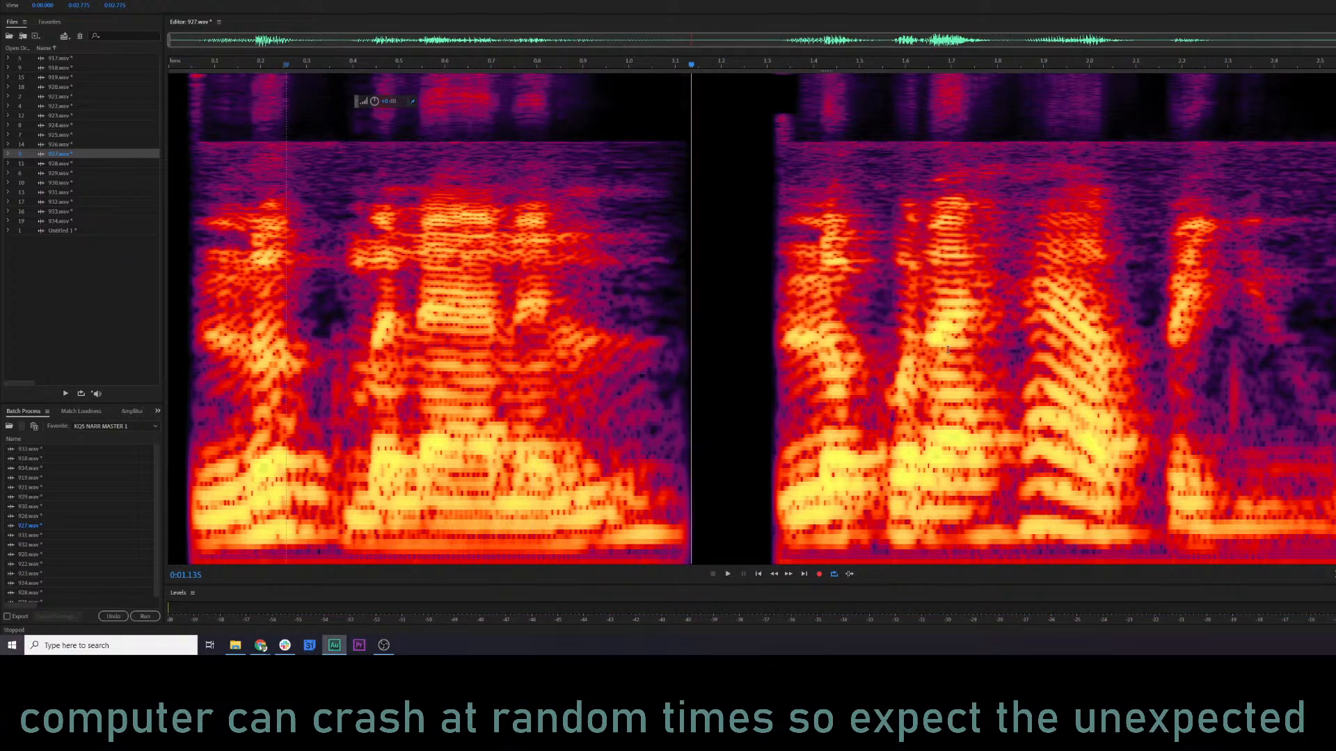
Open Convolution Reverb on clip 927 and preview its Distant Source preset from the start of the first phrase.
{"action": "left_click", "coordinate": [98, 0]}
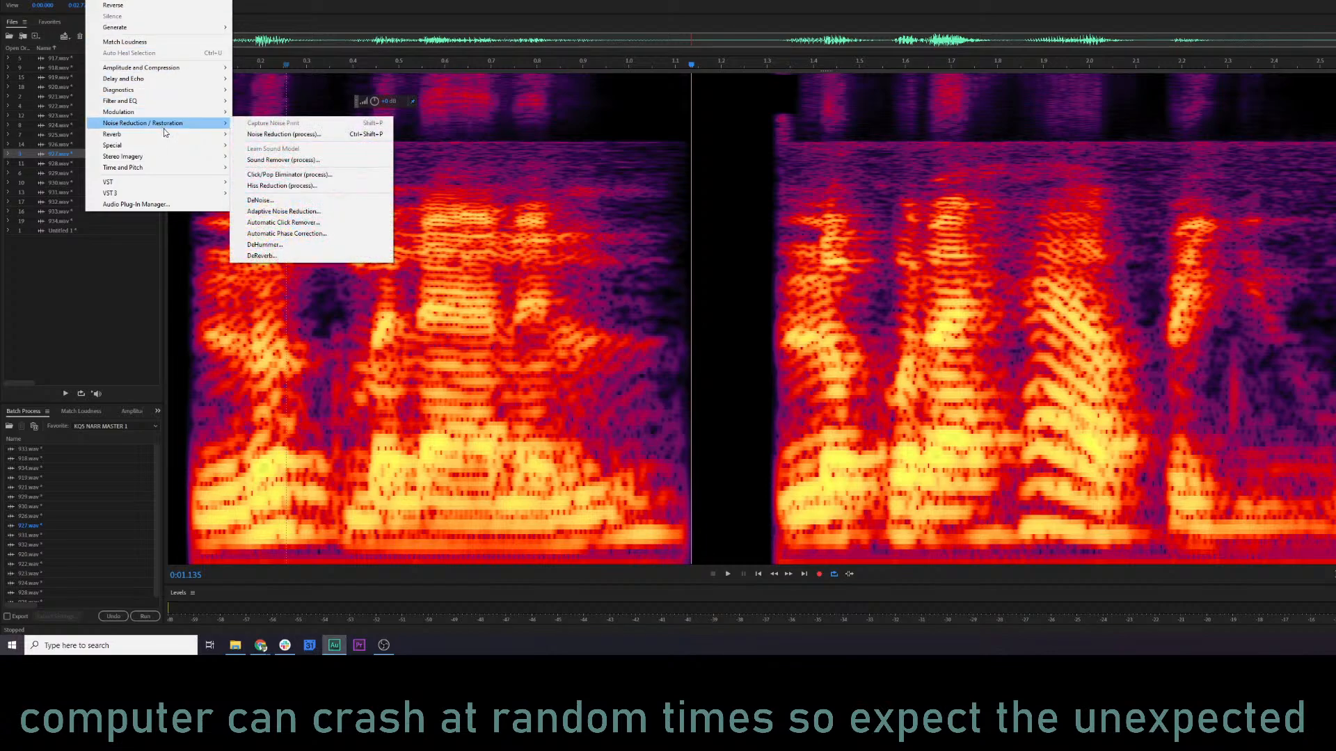
{"action": "mouse_move", "coordinate": [168, 137]}
{"action": "left_click", "coordinate": [275, 133]}
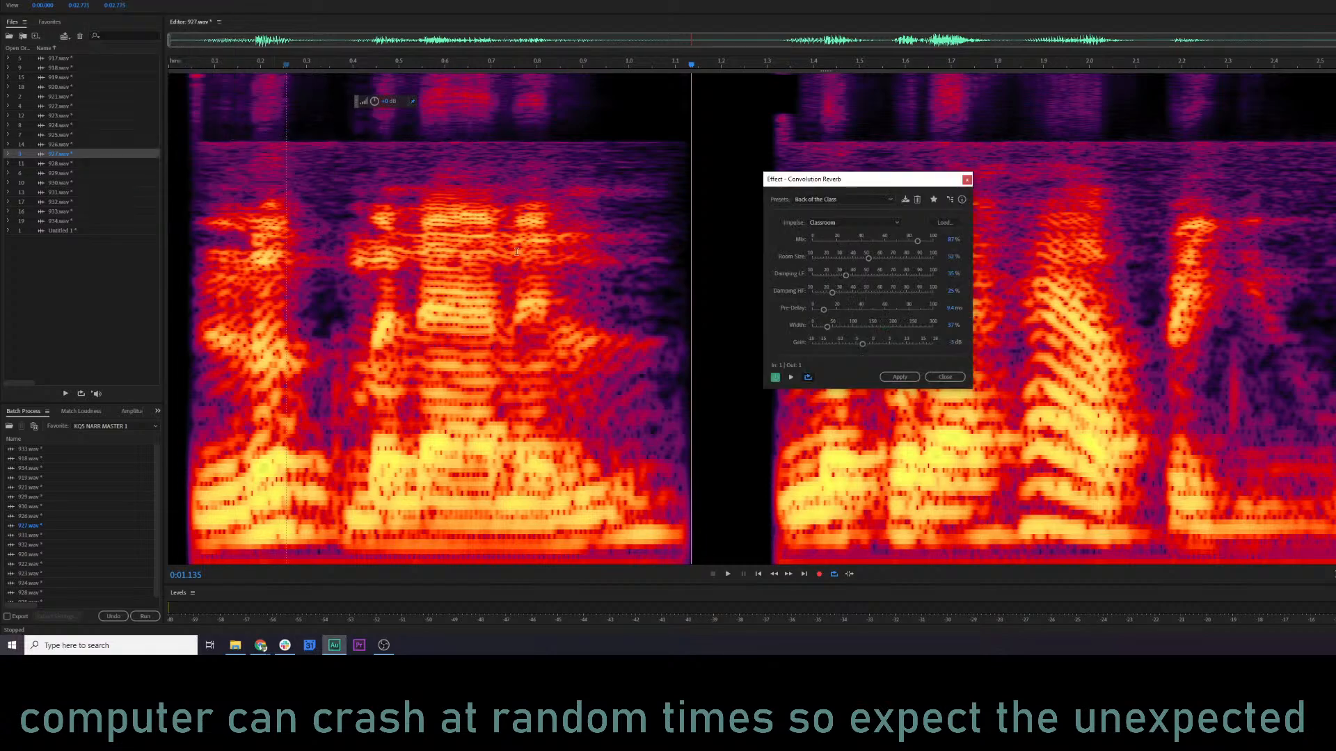
{"action": "left_click", "coordinate": [811, 198]}
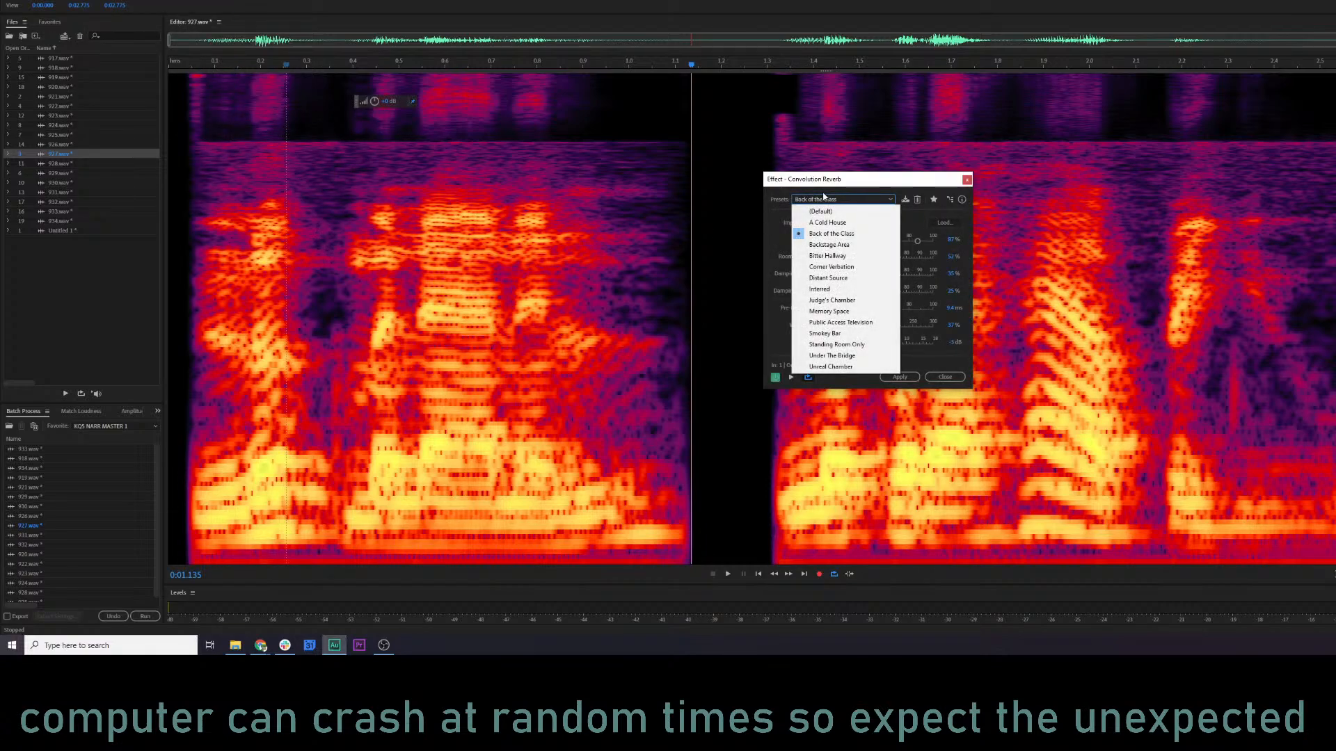
{"action": "left_click", "coordinate": [828, 277]}
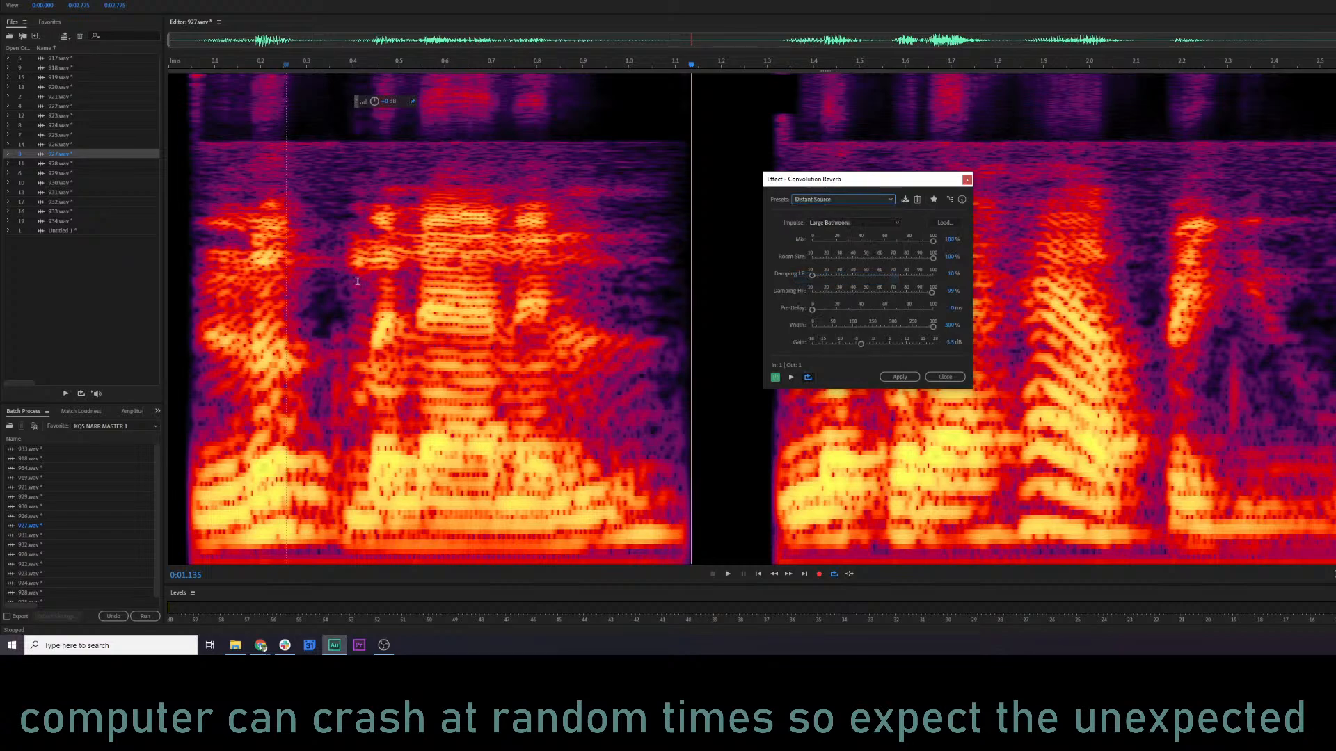
{"action": "left_click", "coordinate": [231, 272]}
{"action": "key", "text": "space"}
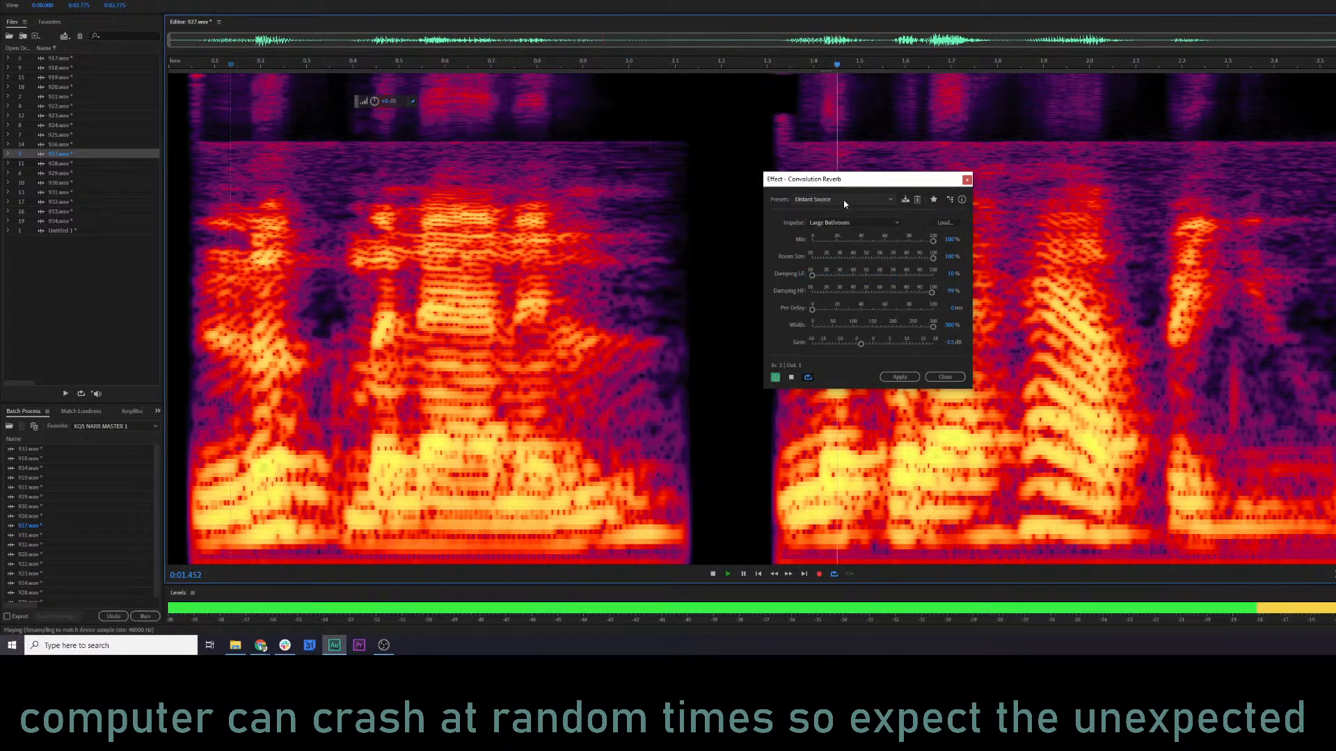
{"action": "key", "text": "space"}
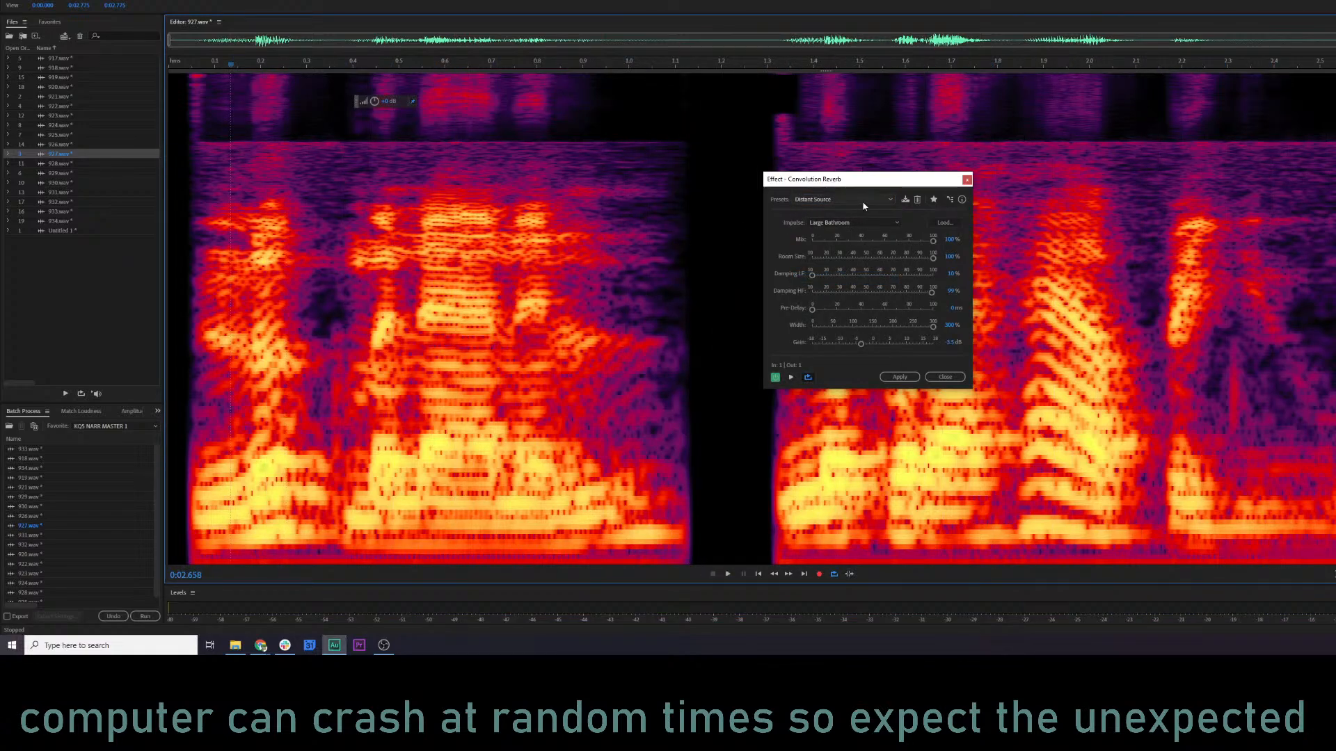
Try the Unreal Chamber preset of Convolution Reverb and preview the first phrase of clip 927.
{"action": "left_click", "coordinate": [866, 202]}
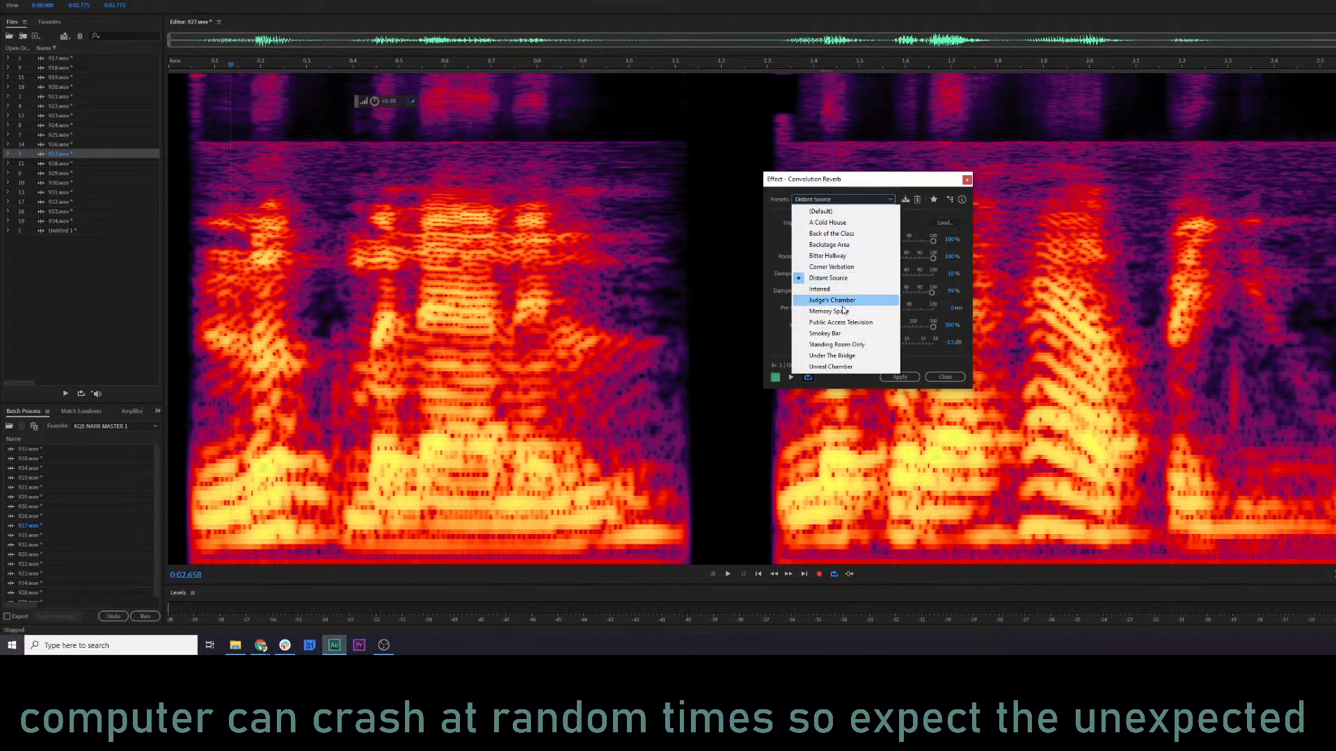
{"action": "left_click", "coordinate": [852, 366]}
{"action": "left_click", "coordinate": [222, 318]}
{"action": "key", "text": "space"}
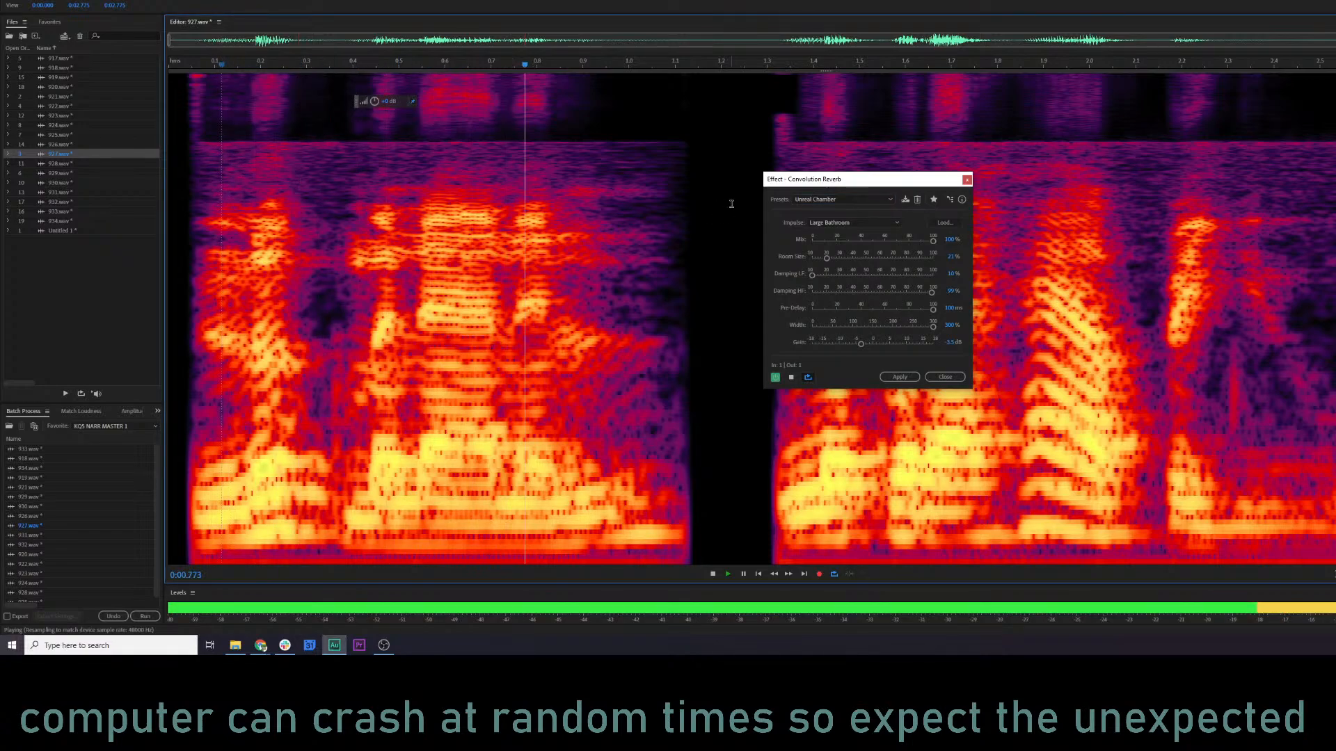
{"action": "key", "text": "space"}
Switch Convolution Reverb to the A Cold House preset and preview clip 927 from within the first phrase.
{"action": "left_click", "coordinate": [825, 202]}
{"action": "left_click", "coordinate": [837, 223]}
{"action": "left_click", "coordinate": [379, 299]}
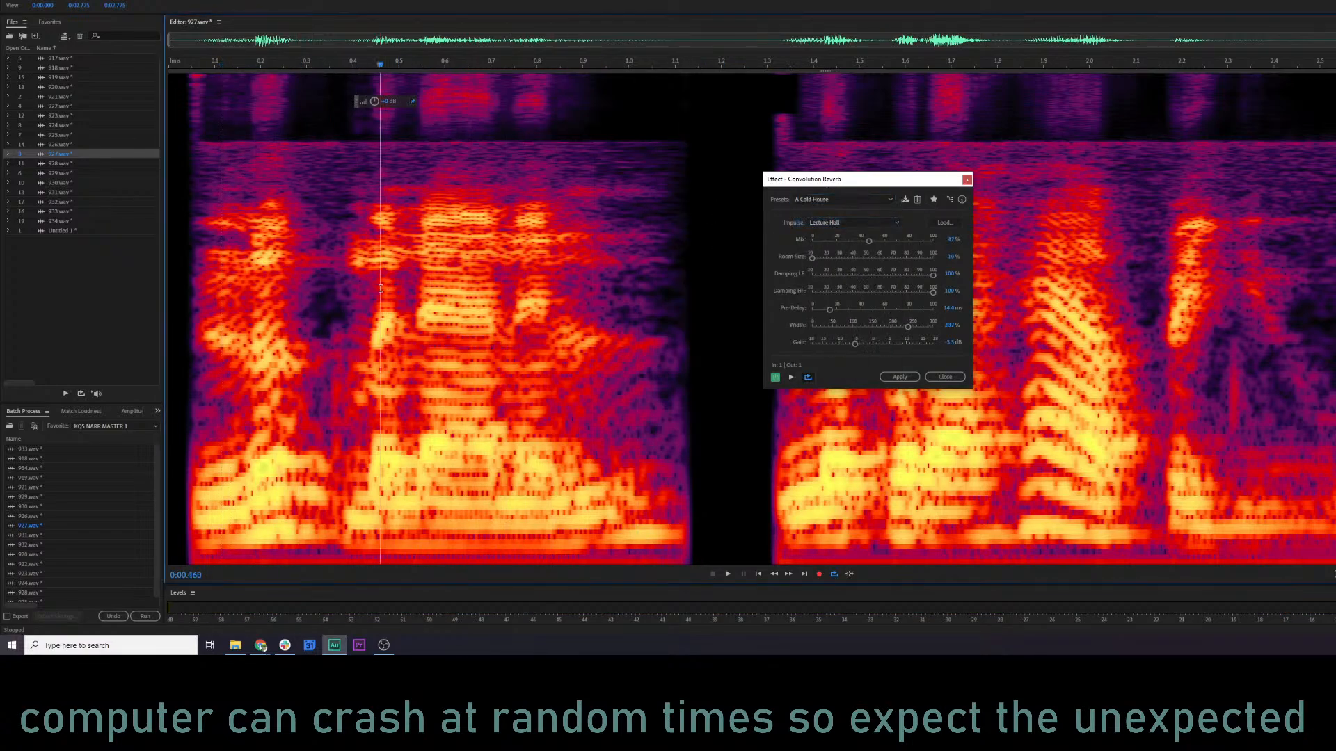
{"action": "key", "text": "space"}
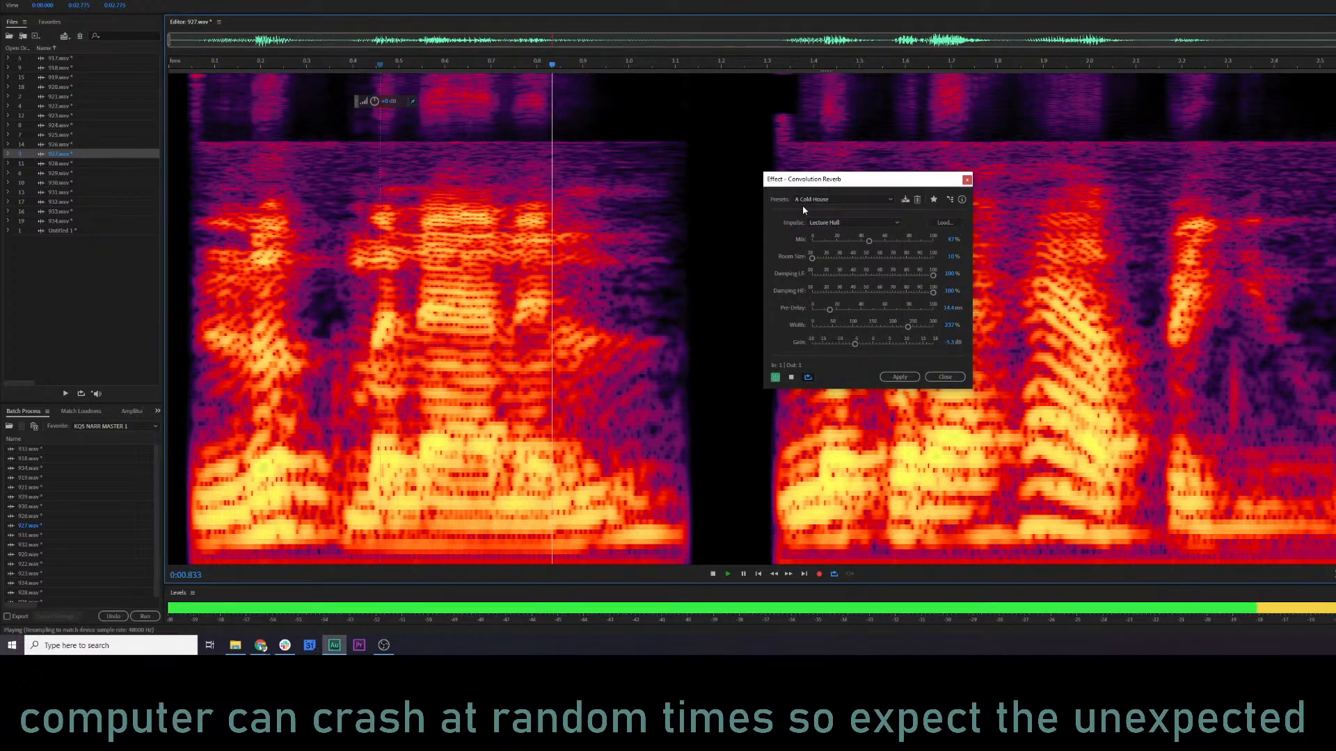
Preview clip 927 with the Corner Verbation preset and close Convolution Reverb without applying it.
{"action": "left_click", "coordinate": [849, 201]}
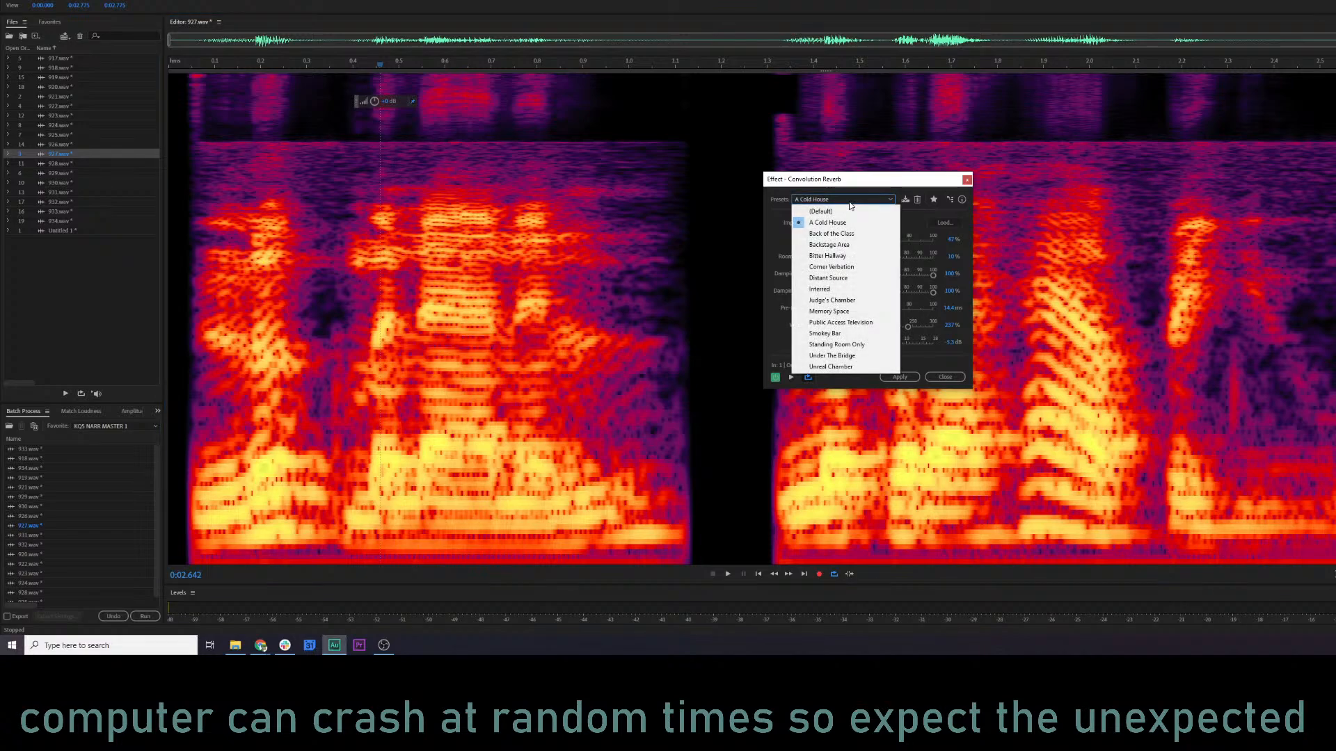
{"action": "left_click", "coordinate": [843, 268]}
{"action": "left_click", "coordinate": [197, 319]}
{"action": "key", "text": "space"}
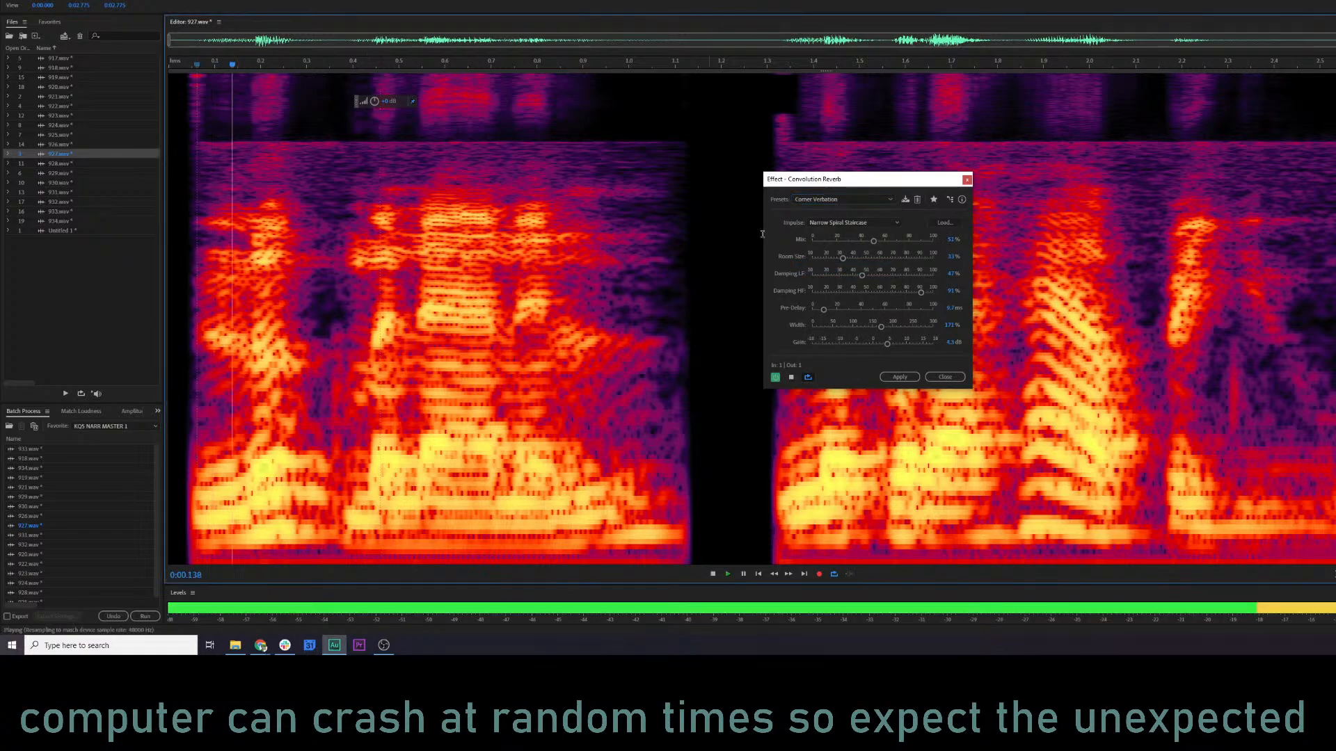
{"action": "key", "text": "space"}
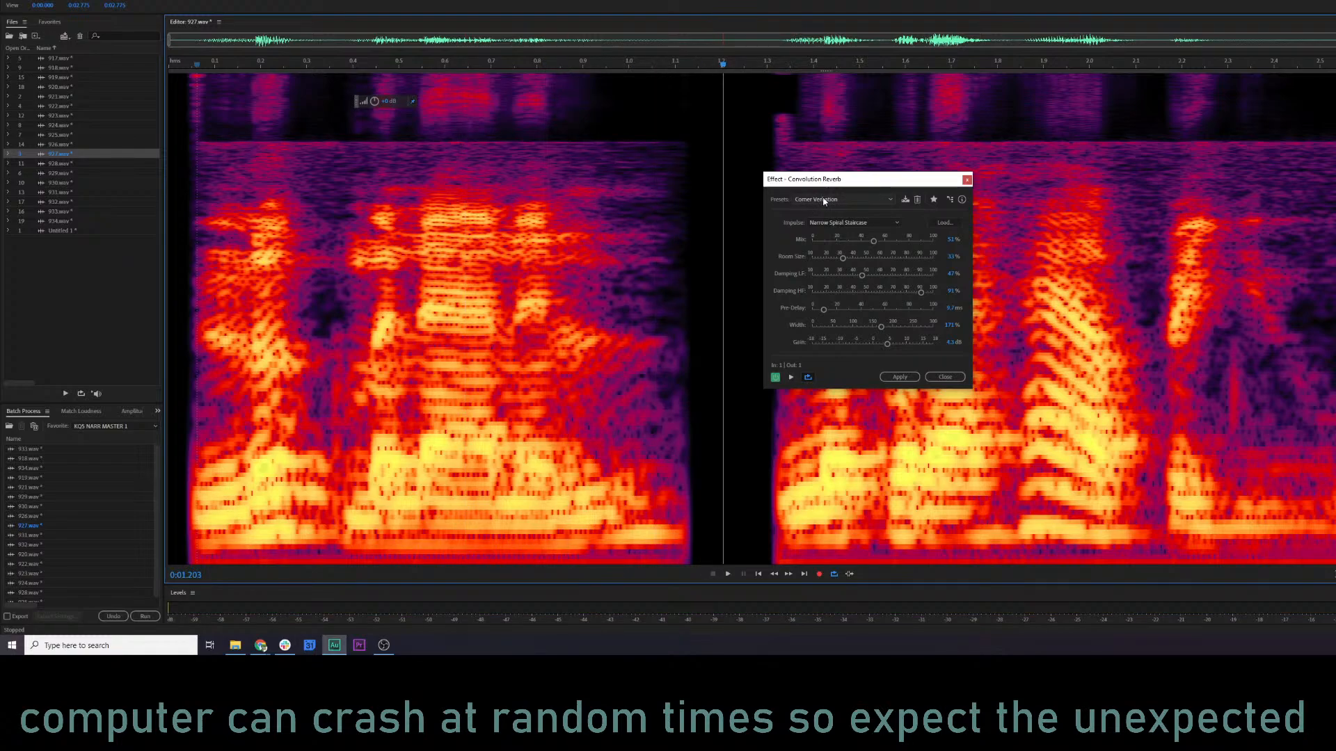
{"action": "left_click", "coordinate": [967, 181]}
Open Full Reverb on clip 927 and preview its Martian Echo preset.
{"action": "left_click", "coordinate": [96, 0]}
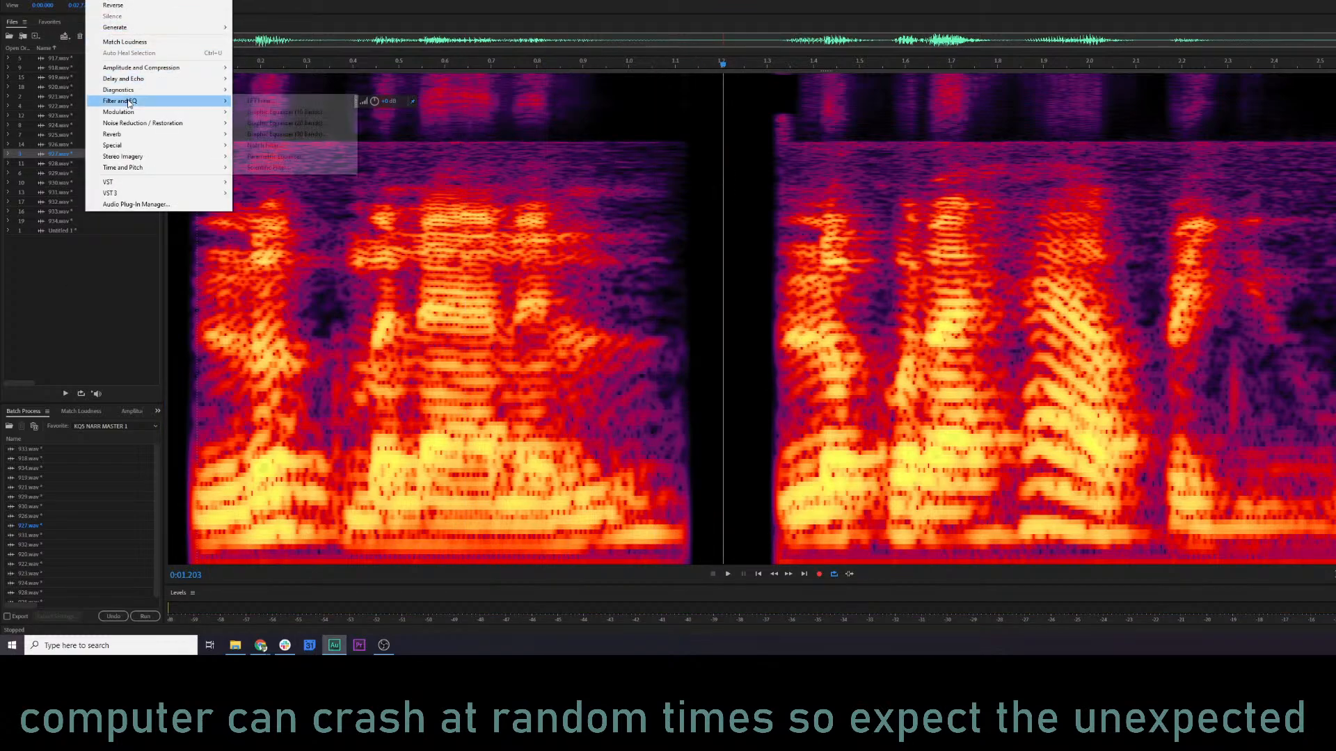
{"action": "mouse_move", "coordinate": [146, 137]}
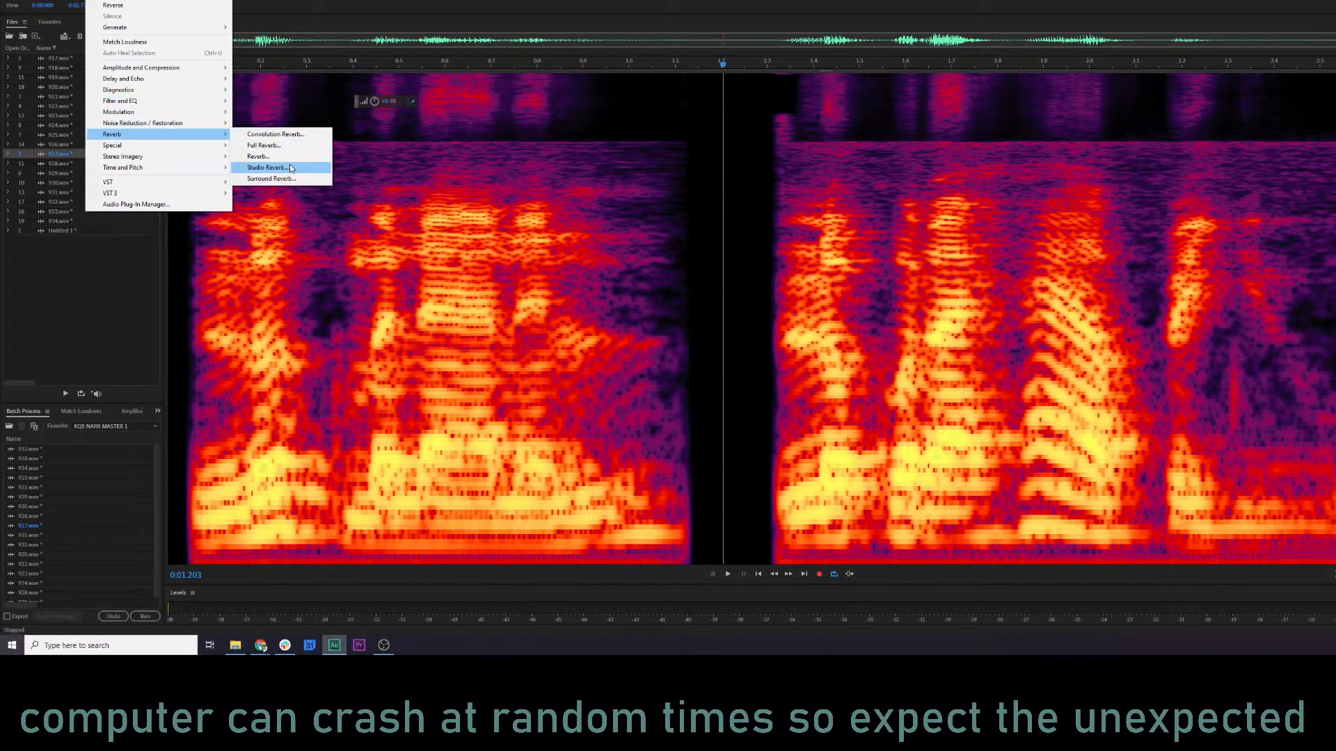
{"action": "left_click", "coordinate": [264, 145]}
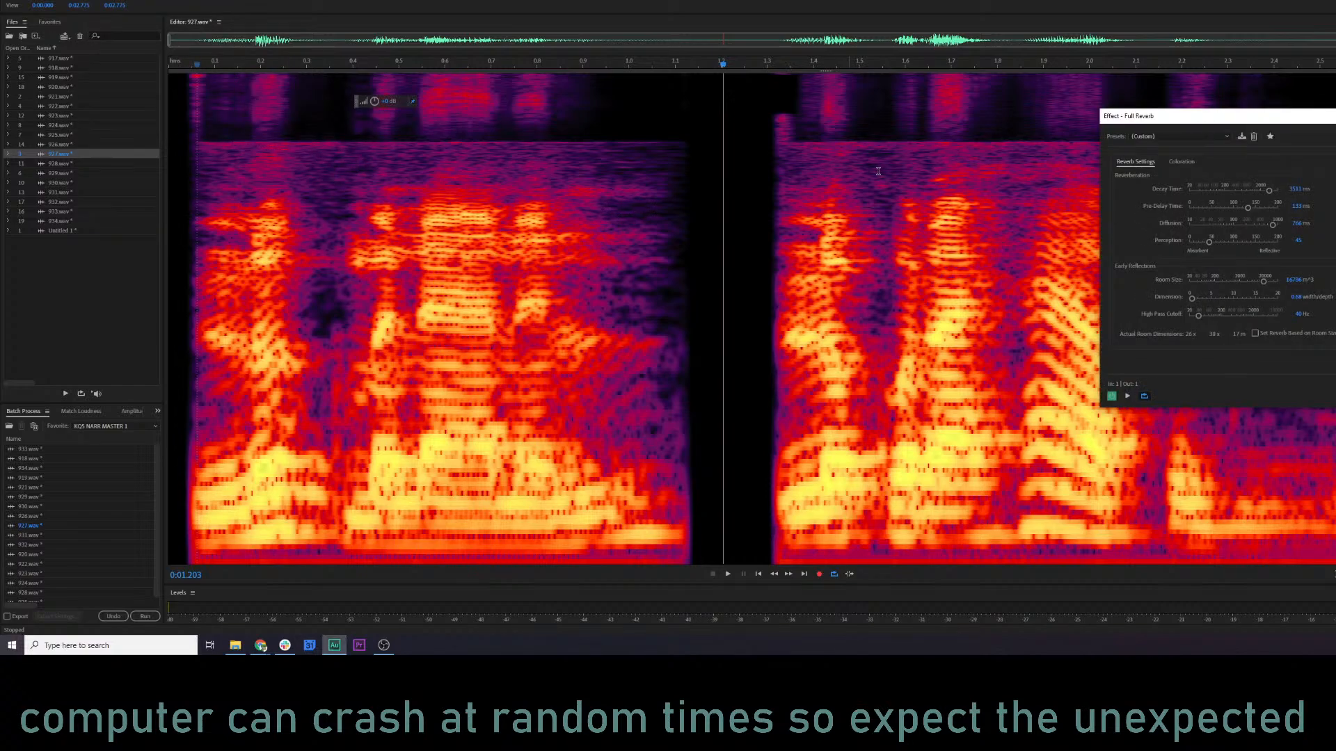
{"action": "left_click", "coordinate": [1195, 137]}
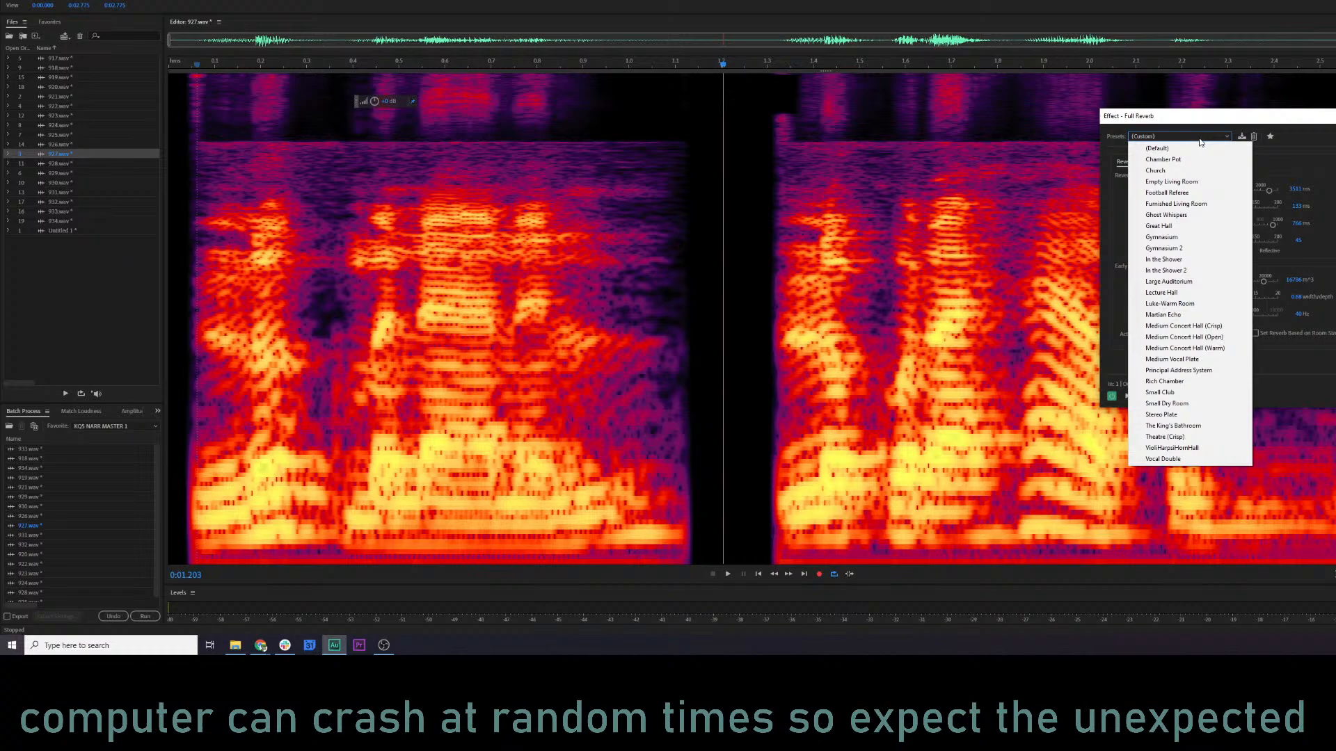
{"action": "left_click", "coordinate": [1195, 315]}
{"action": "key", "text": "space"}
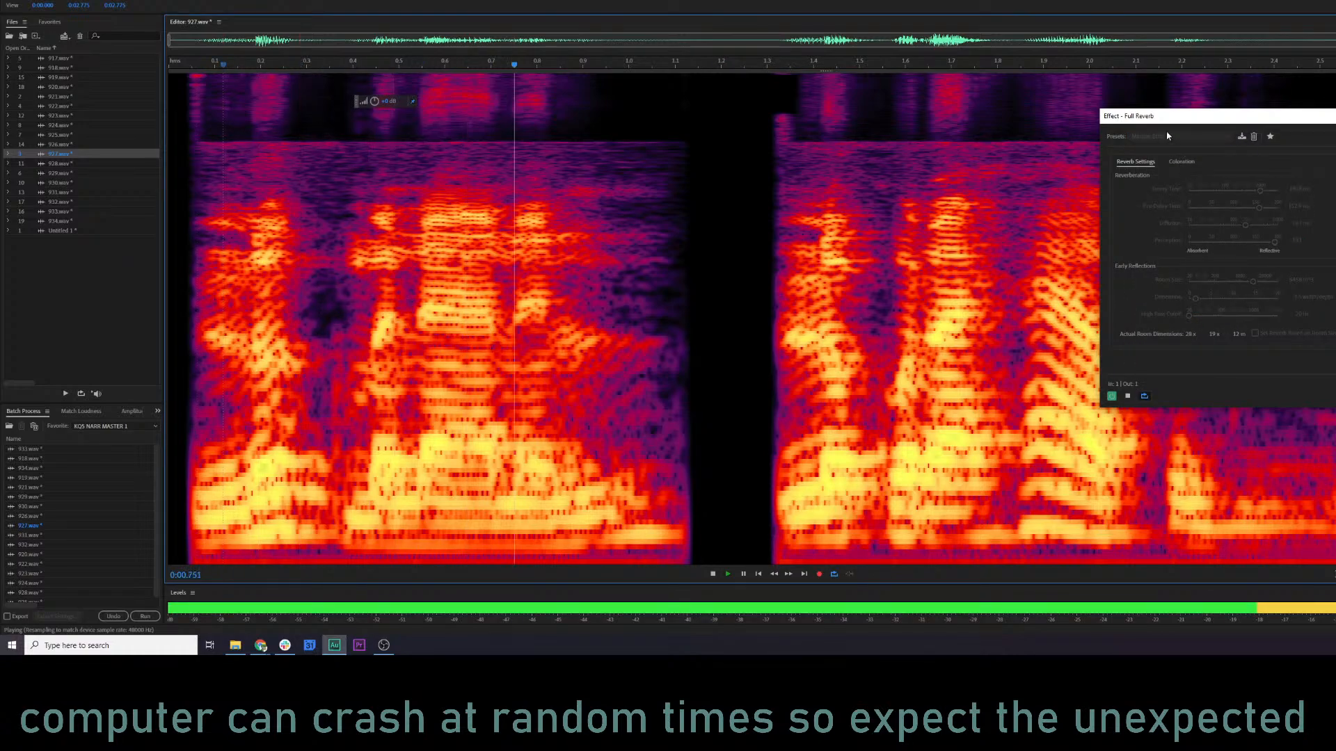
{"action": "key", "text": "space"}
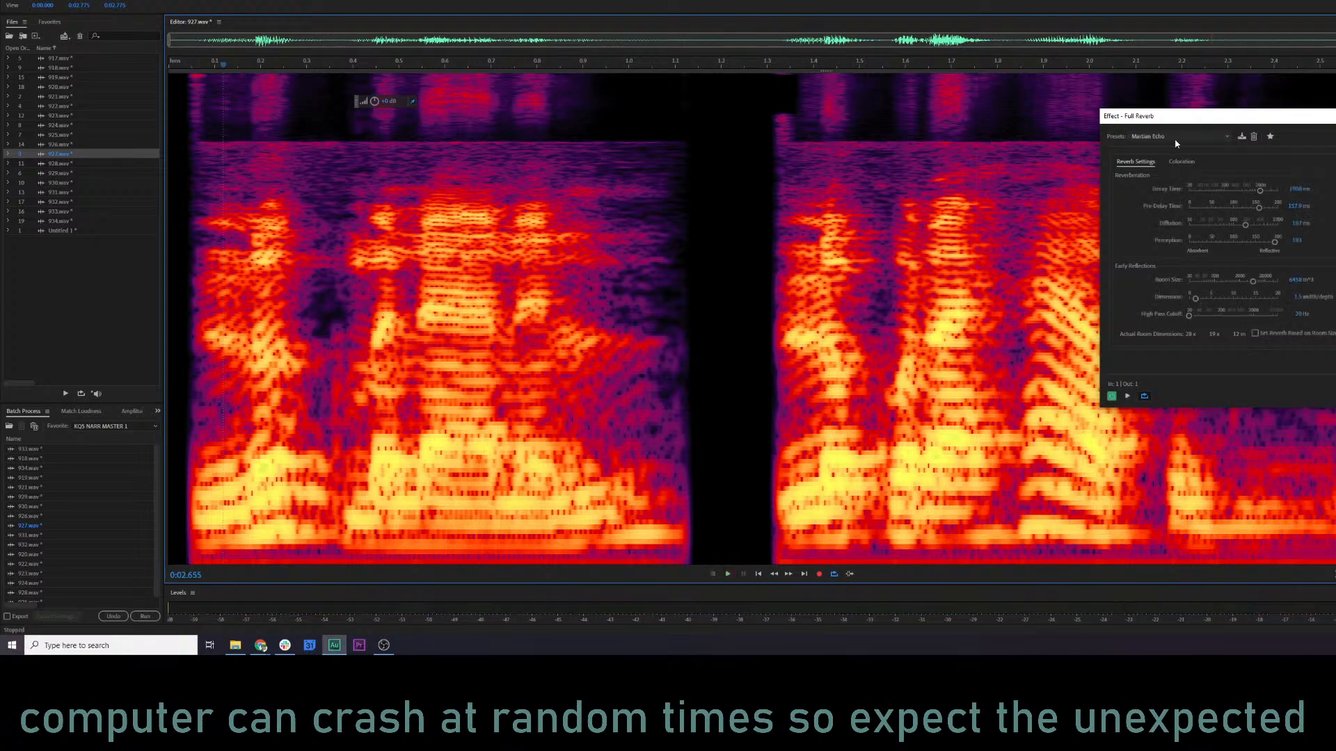
Try the Vocal Double preset of Full Reverb and preview clip 927.
{"action": "left_click", "coordinate": [1175, 139]}
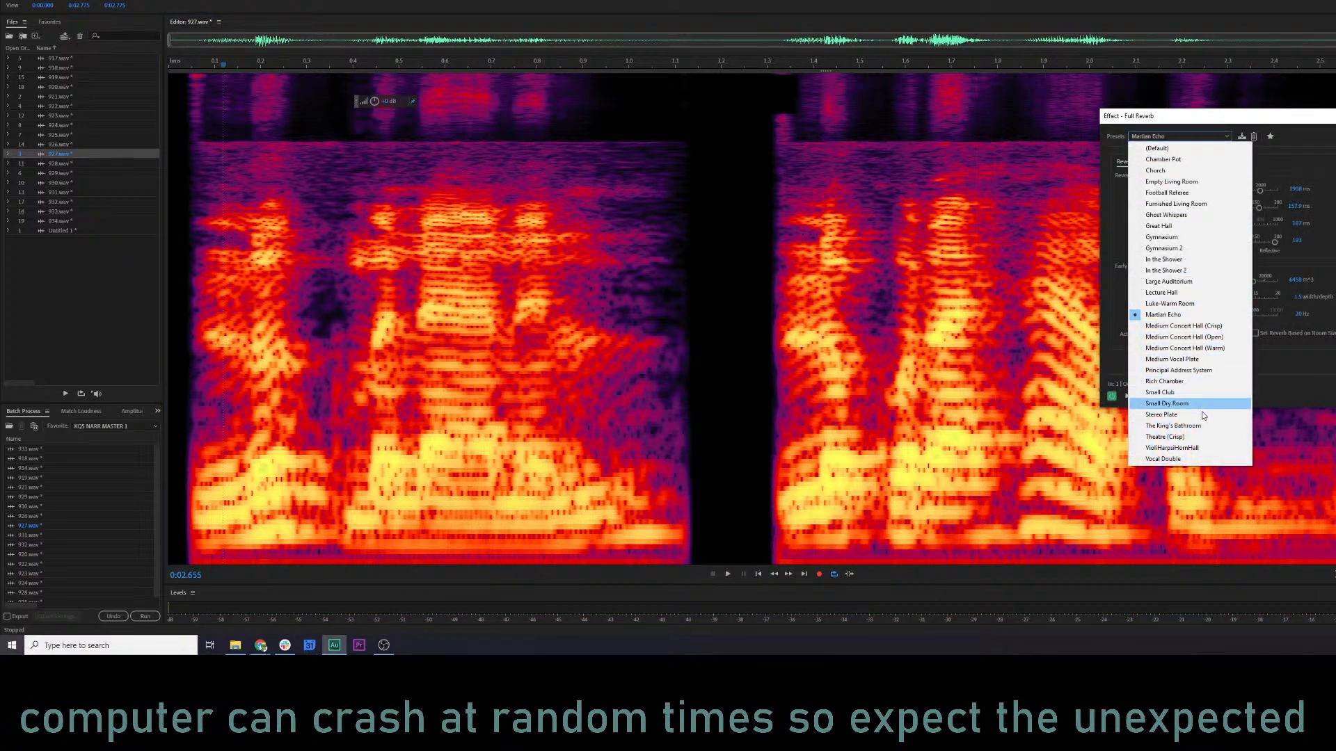
{"action": "left_click", "coordinate": [1206, 456]}
{"action": "key", "text": "space"}
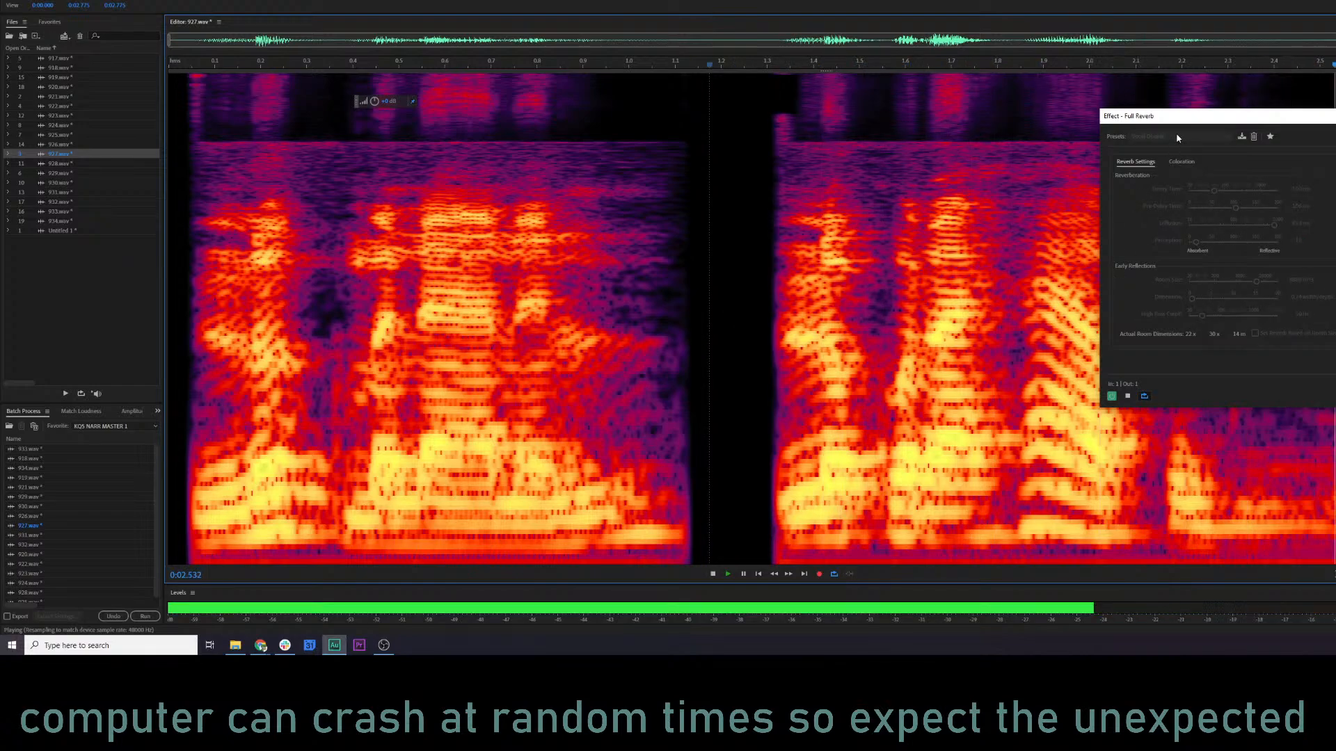
{"action": "key", "text": "space"}
Switch Full Reverb to the Small Club preset and preview clip 927 from the second phrase.
{"action": "left_click", "coordinate": [1176, 138]}
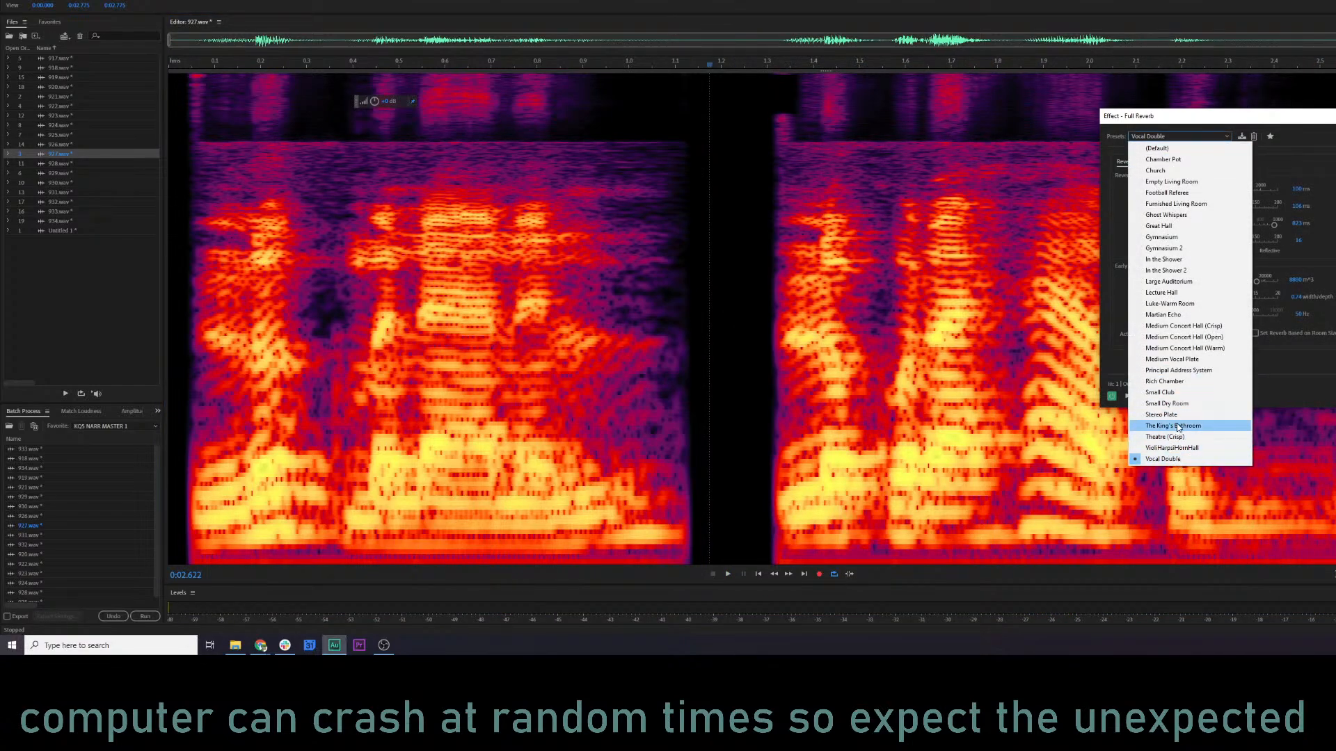
{"action": "left_click", "coordinate": [1182, 394]}
{"action": "key", "text": "space"}
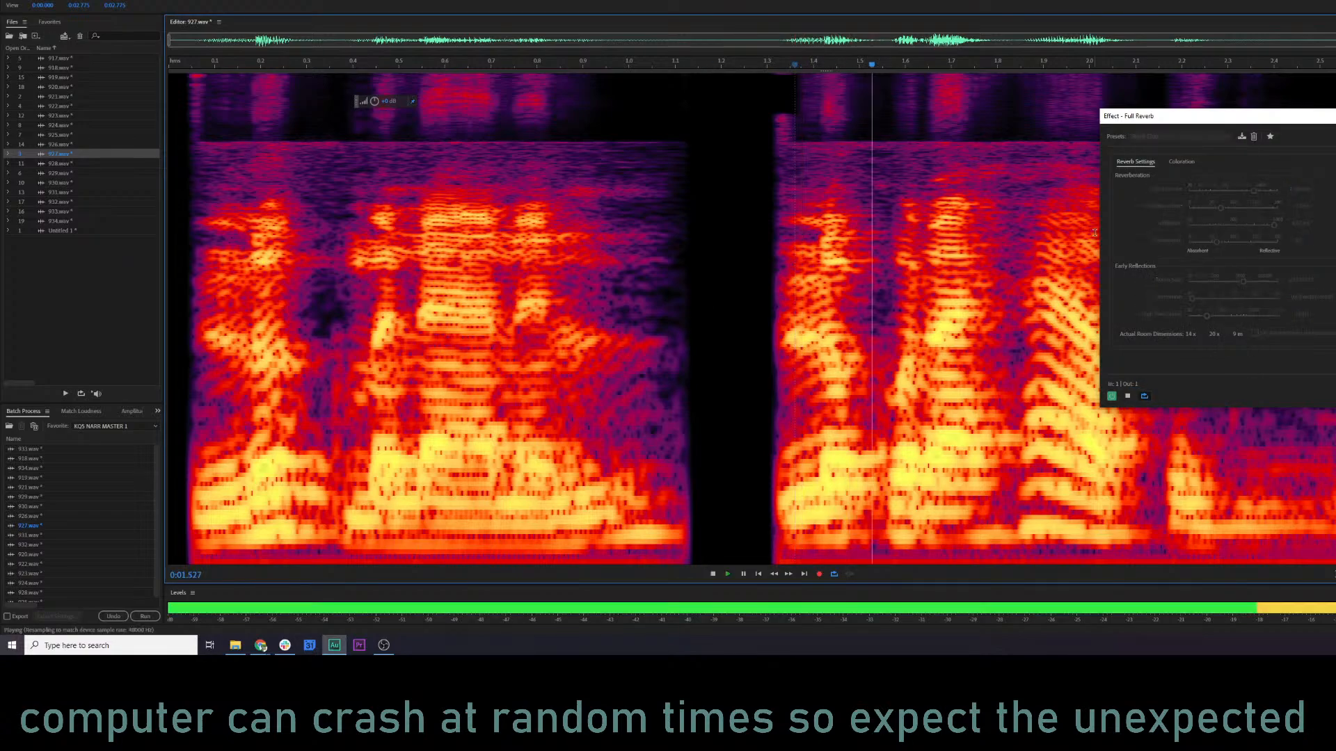
{"action": "key", "text": "space"}
Preview clip 927 with the Chamber Pot preset of Full Reverb and close the effect.
{"action": "left_click", "coordinate": [1213, 139]}
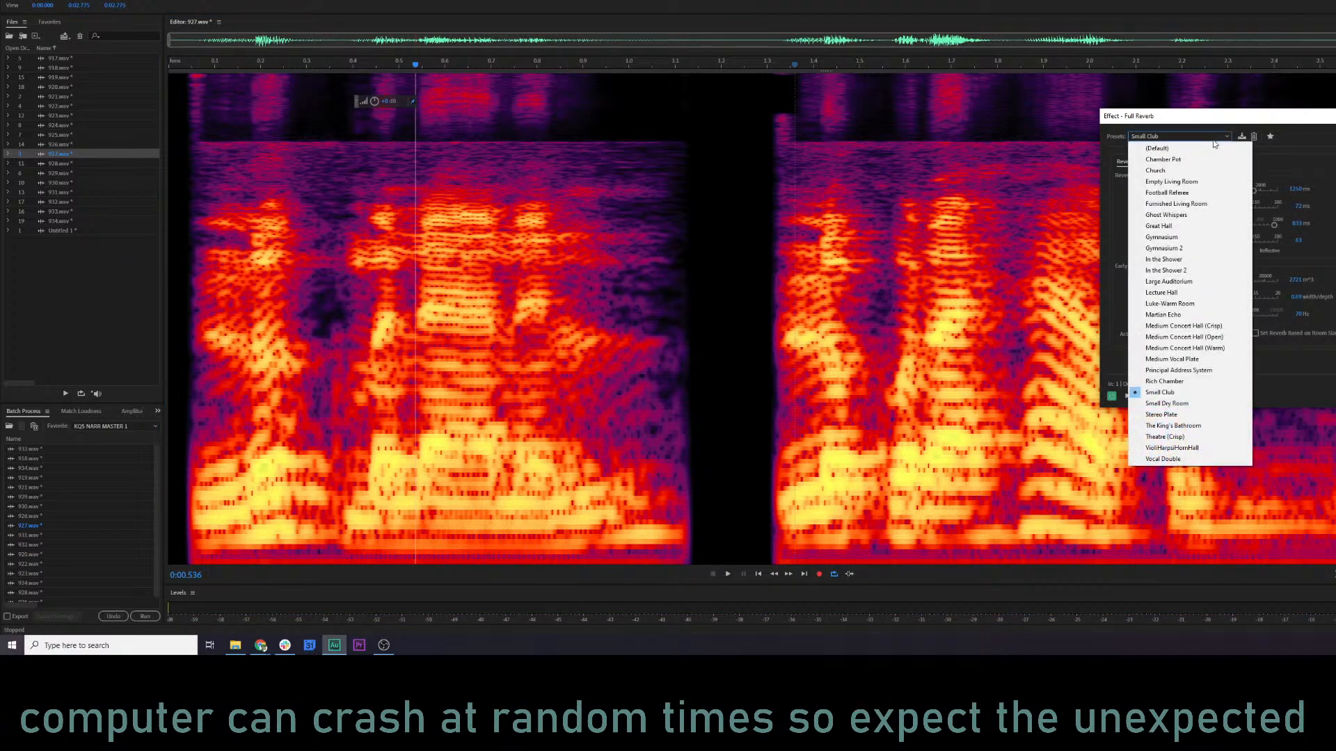
{"action": "left_click", "coordinate": [1183, 159]}
{"action": "key", "text": "space"}
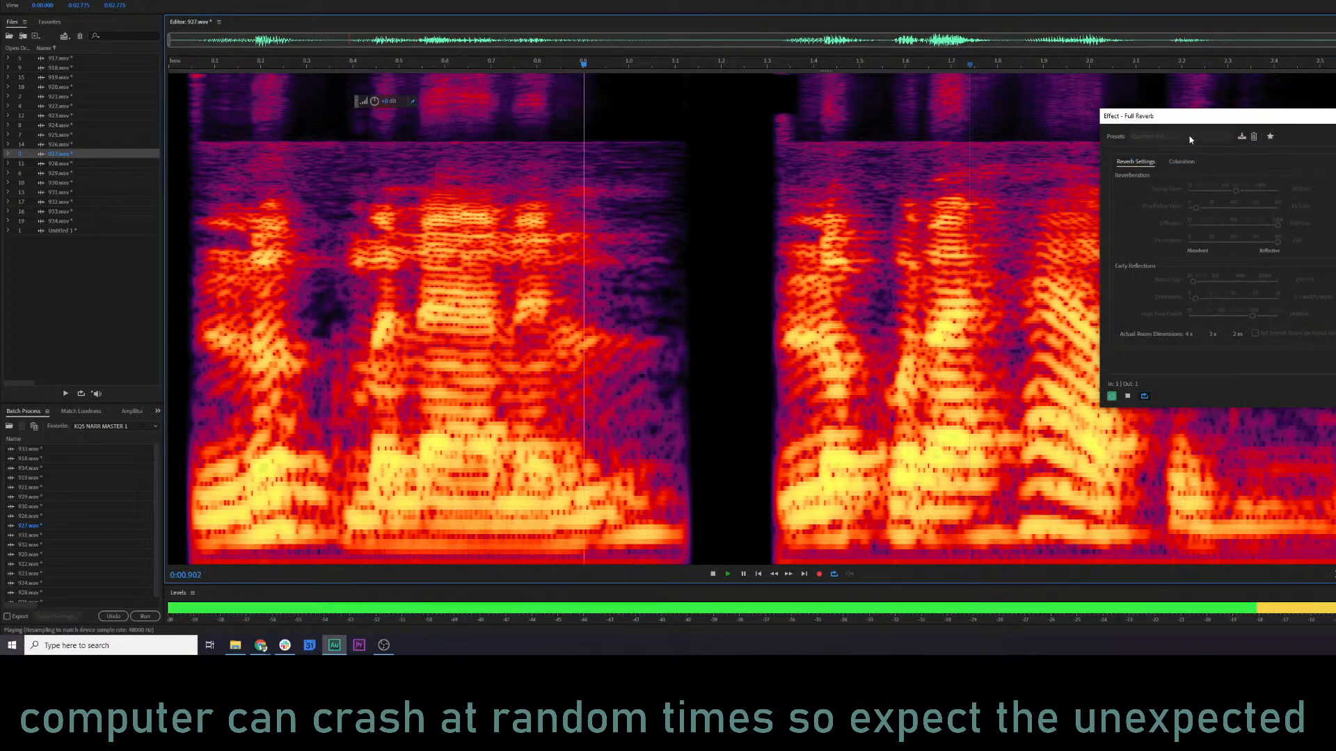
{"action": "key", "text": "space"}
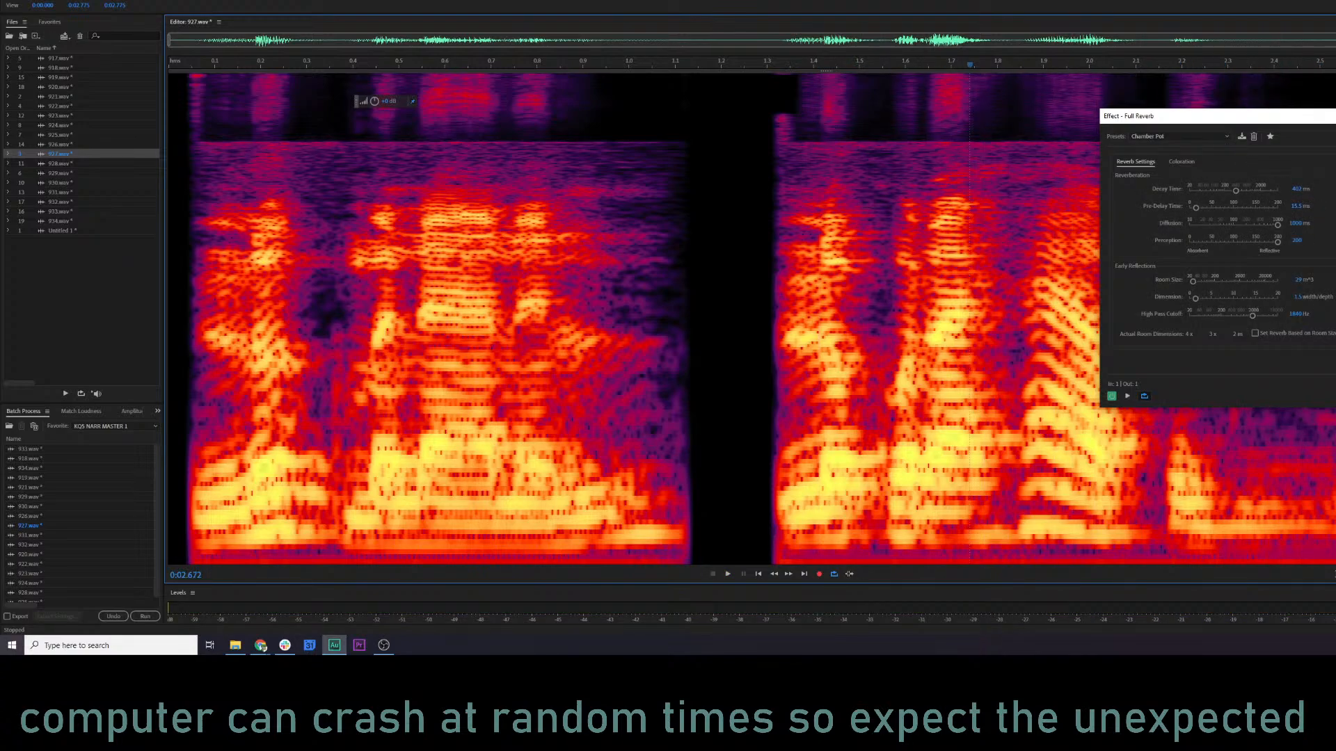
{"action": "key", "text": "Return"}
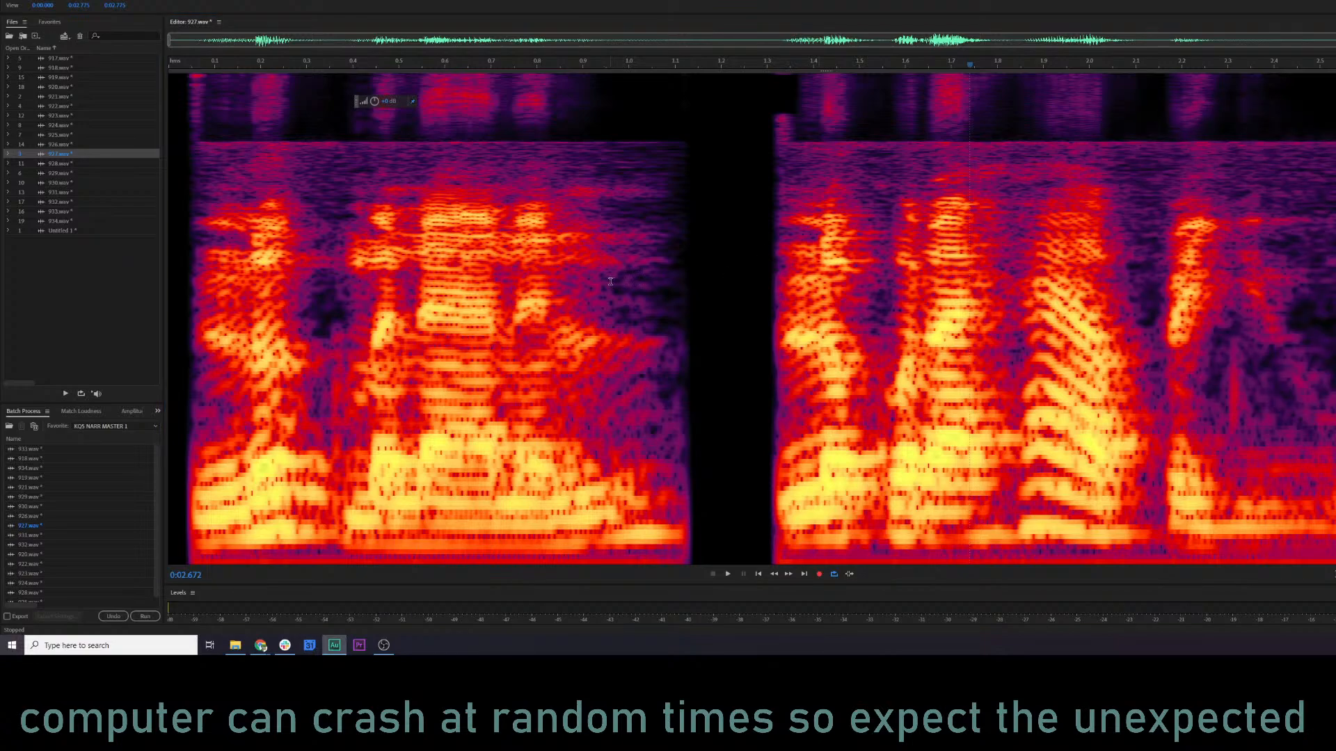
Open the Untitled 1 clip and play it from near its start to compare it with clip 927.
{"action": "double_click", "coordinate": [136, 230]}
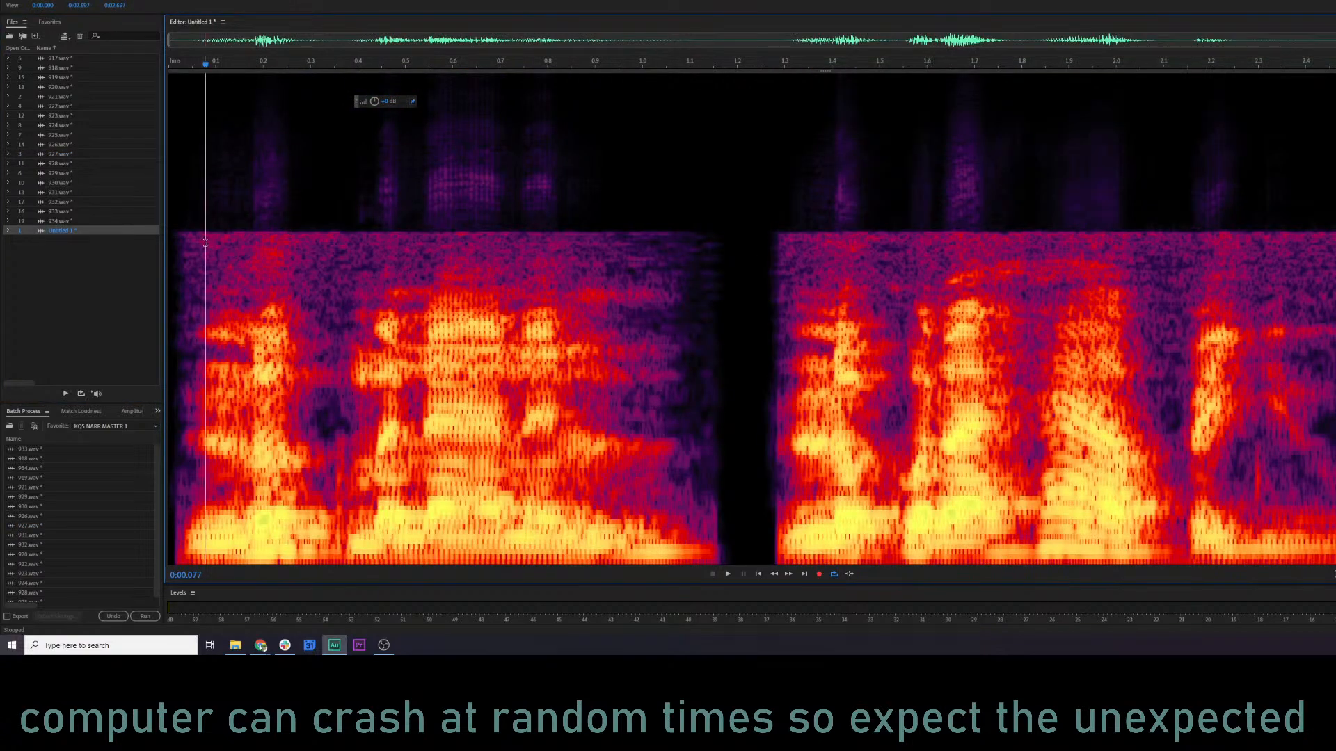
{"action": "key", "text": "space"}
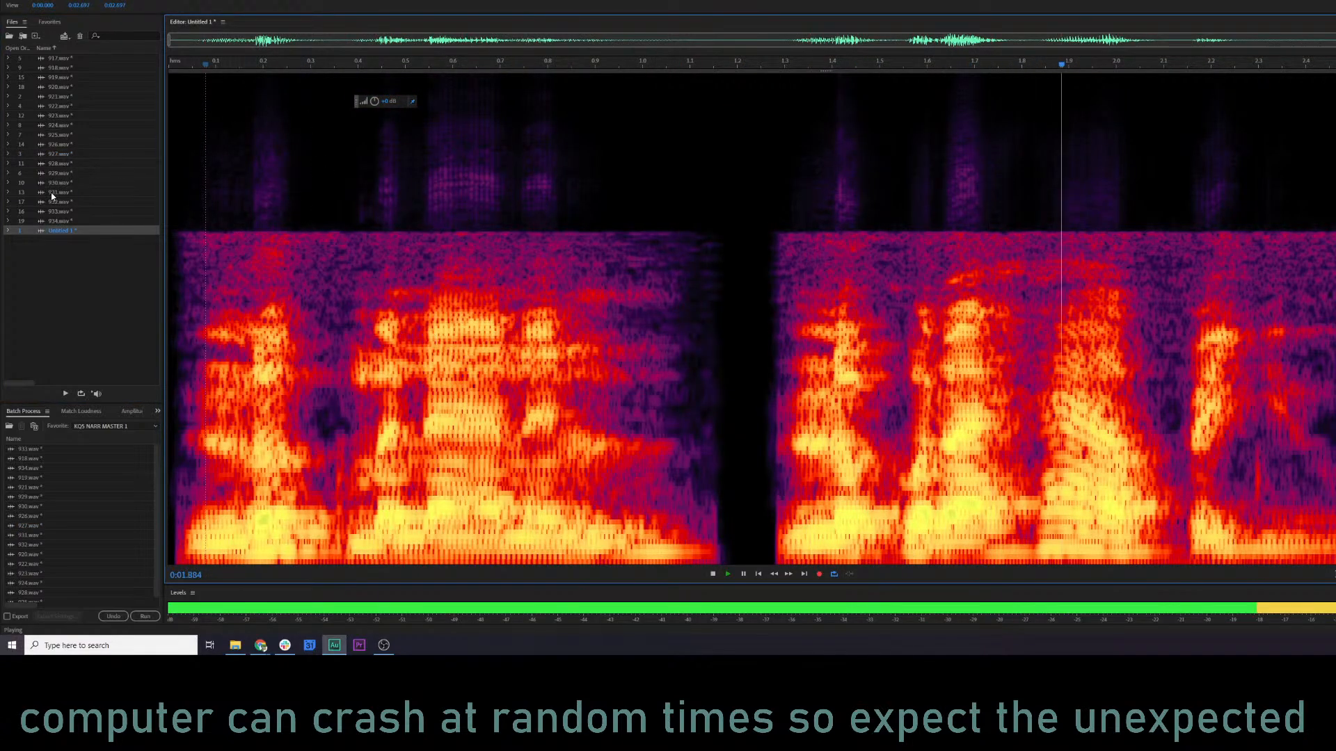
Replace the audio in Untitled 1 with a copy of the whole clip 927 and play it from near its start.
{"action": "left_click", "coordinate": [75, 154]}
{"action": "key", "text": "ctrl+a"}
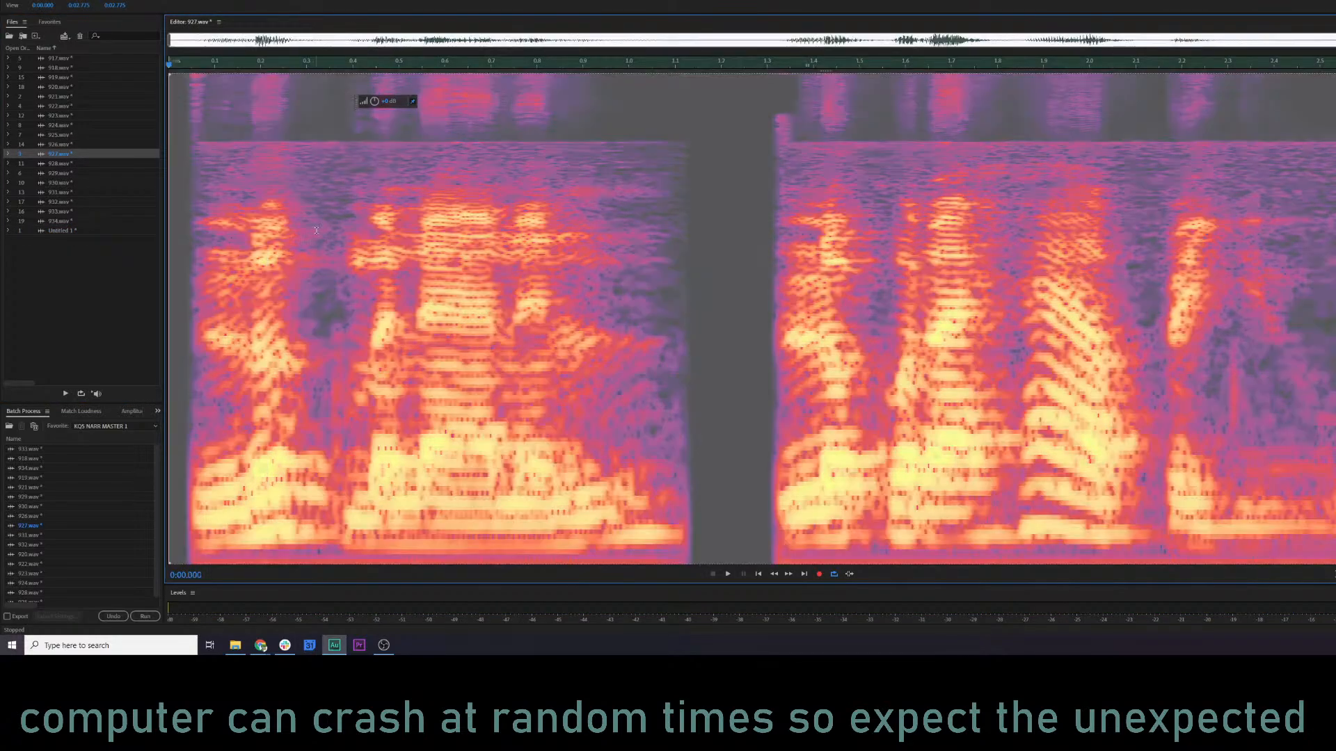
{"action": "left_click", "coordinate": [82, 231]}
{"action": "left_click", "coordinate": [306, 270]}
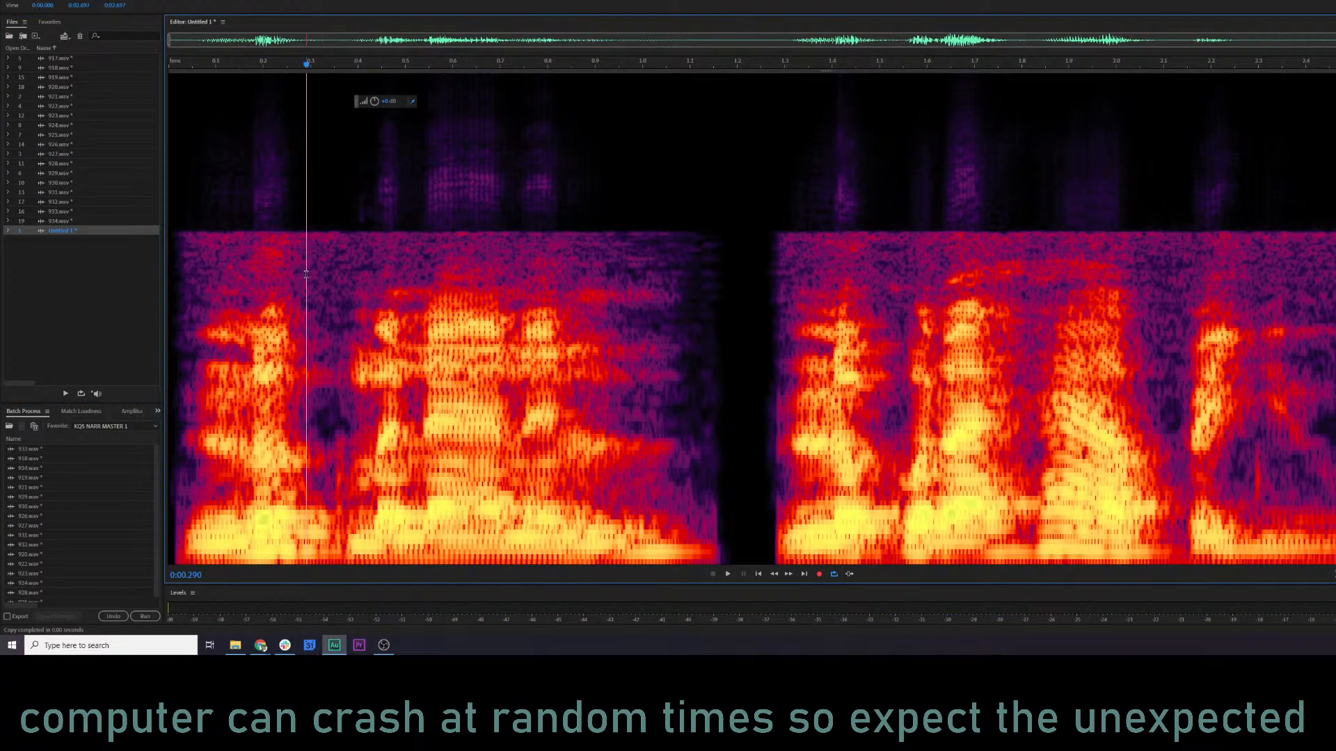
{"action": "key", "text": "ctrl+v"}
{"action": "left_click", "coordinate": [363, 251]}
{"action": "left_click", "coordinate": [203, 175]}
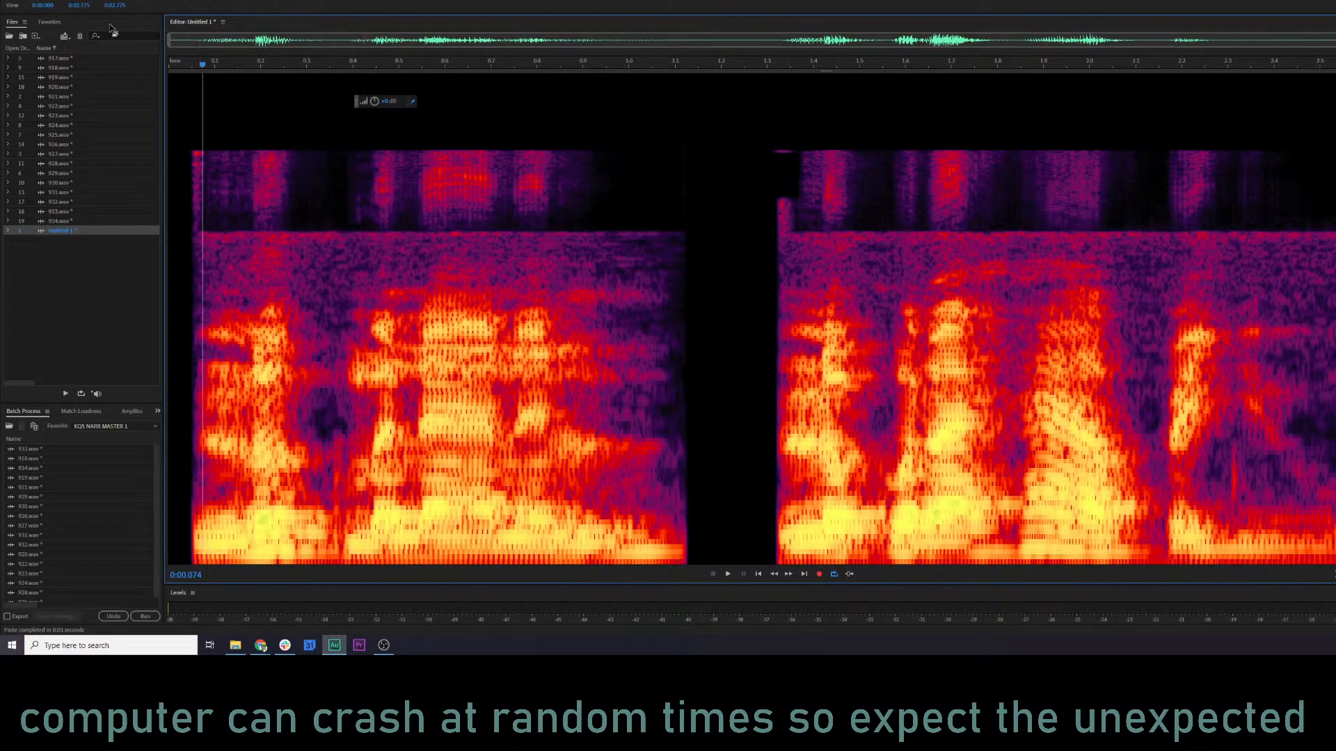
{"action": "key", "text": "space"}
{"action": "key", "text": "space"}
Open the Guitar Suite effect for Untitled 1 and preview the clip with the Breakfast of Radiation preset.
{"action": "left_click", "coordinate": [98, 0]}
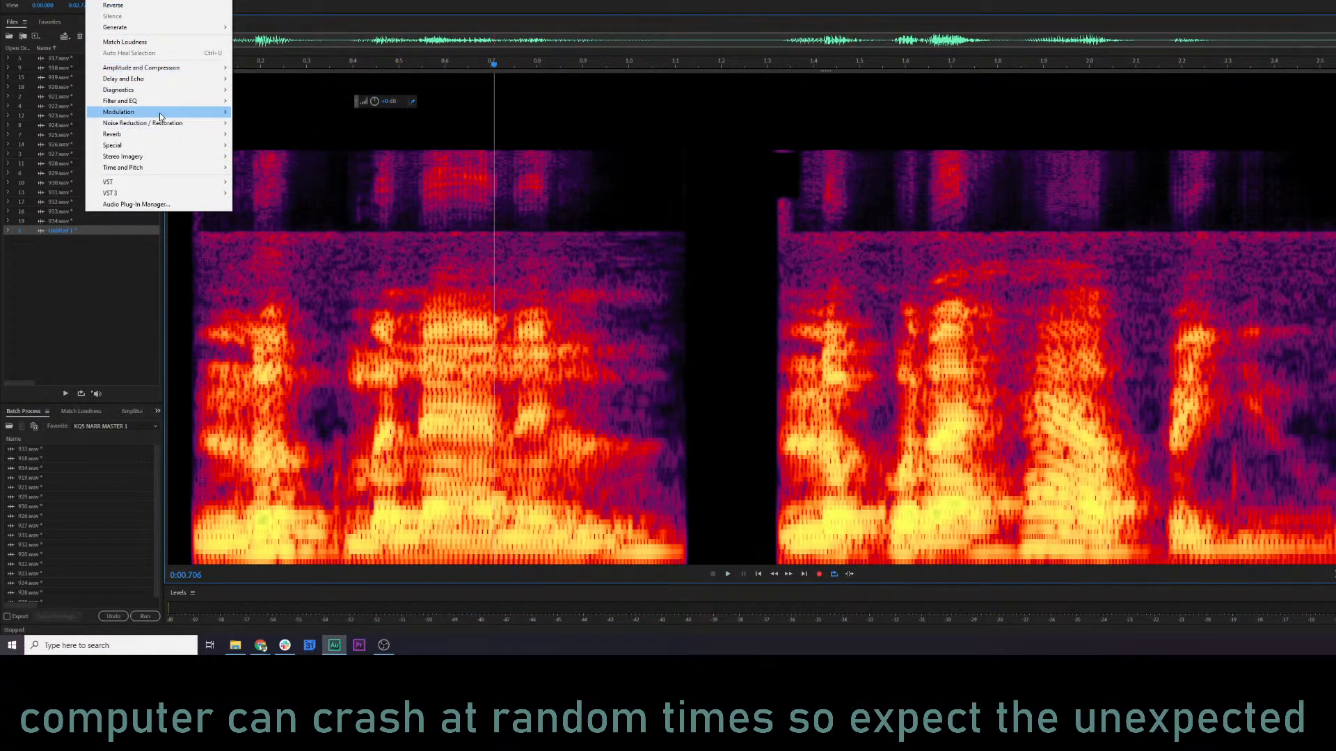
{"action": "mouse_move", "coordinate": [186, 162]}
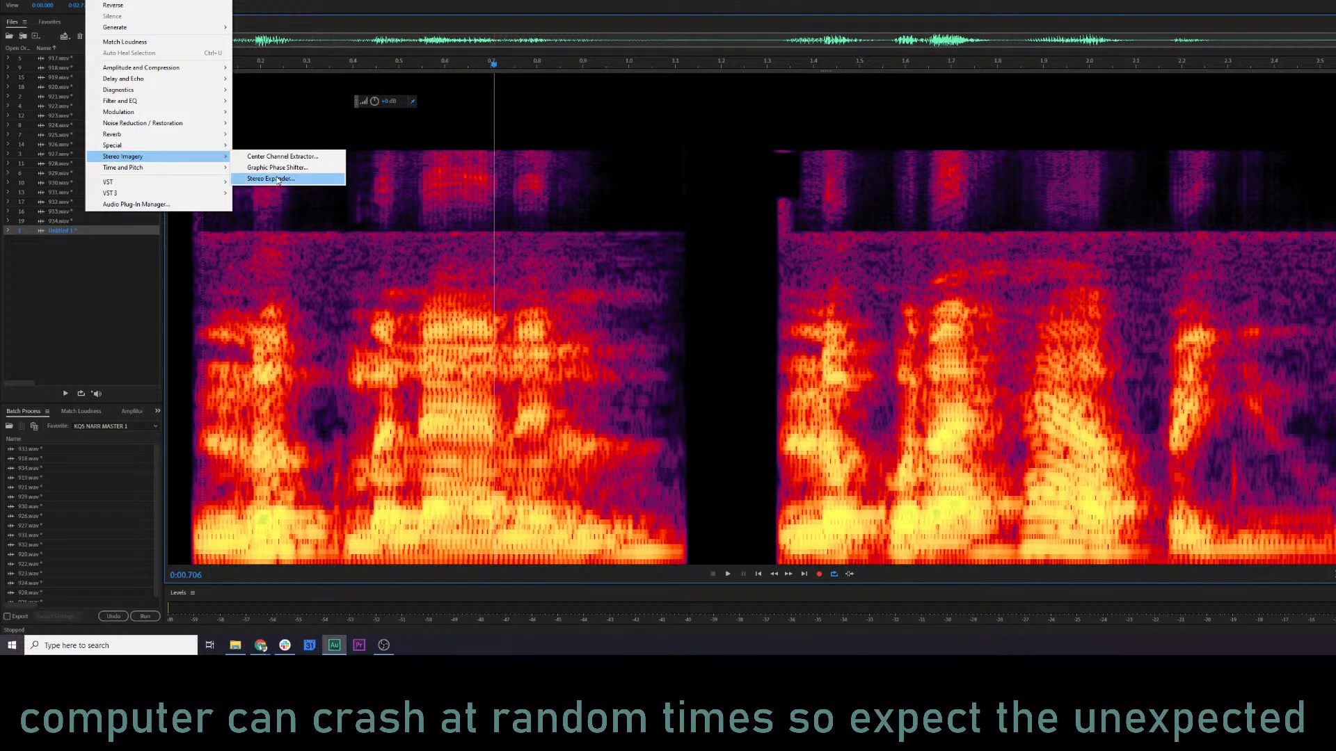
{"action": "mouse_move", "coordinate": [186, 127]}
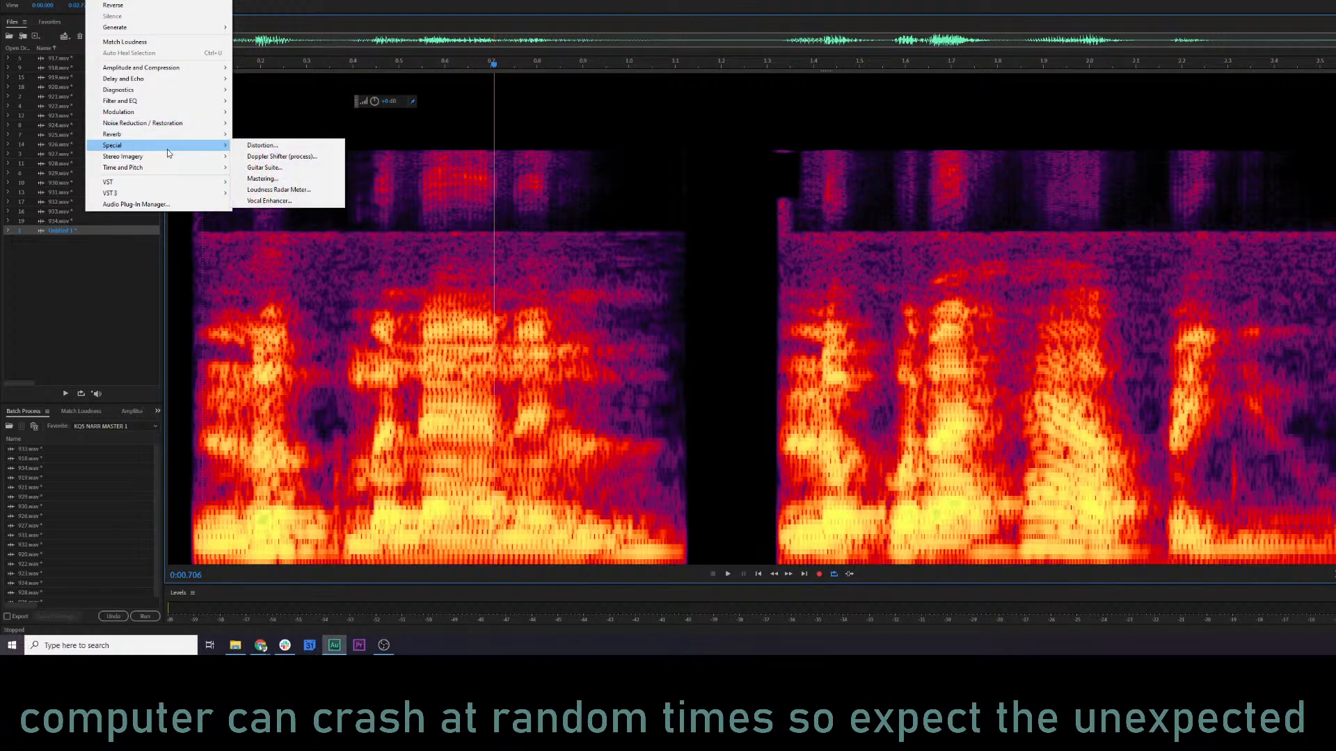
{"action": "left_click", "coordinate": [264, 167]}
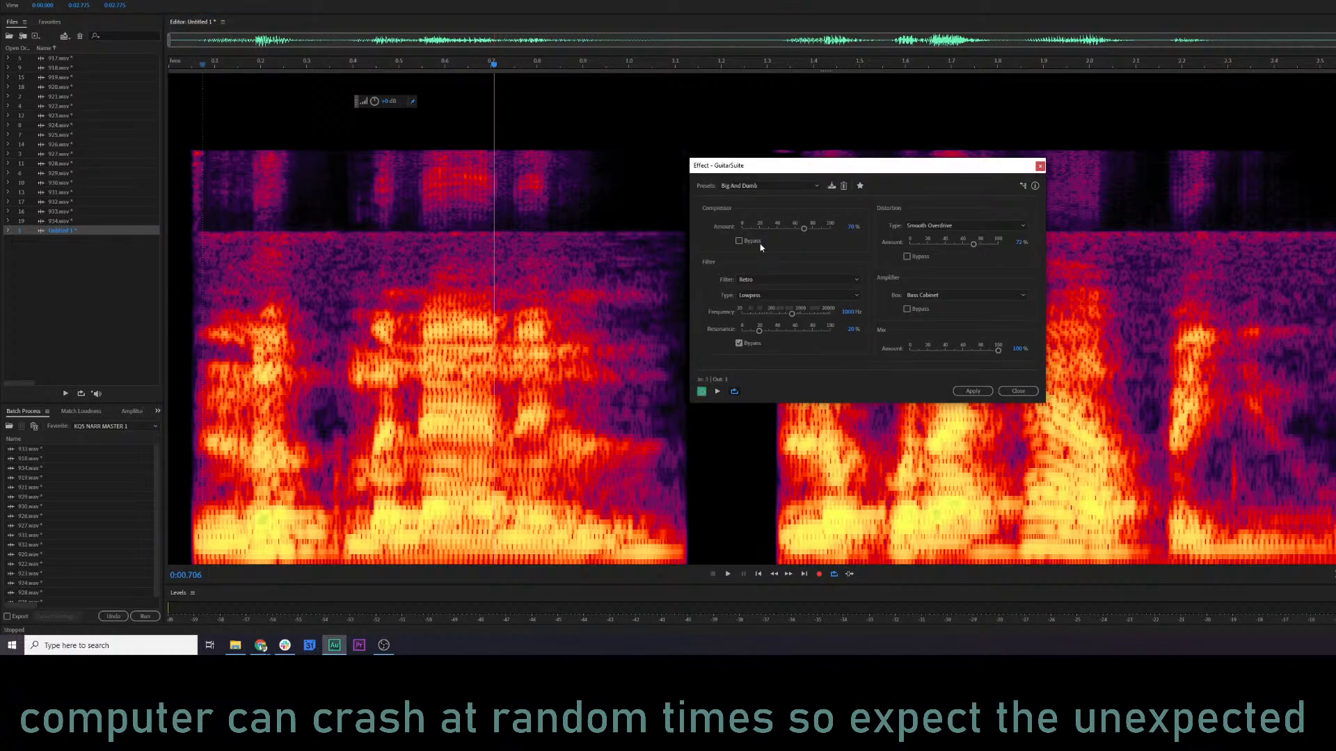
{"action": "left_click", "coordinate": [784, 187]}
{"action": "left_click", "coordinate": [784, 218]}
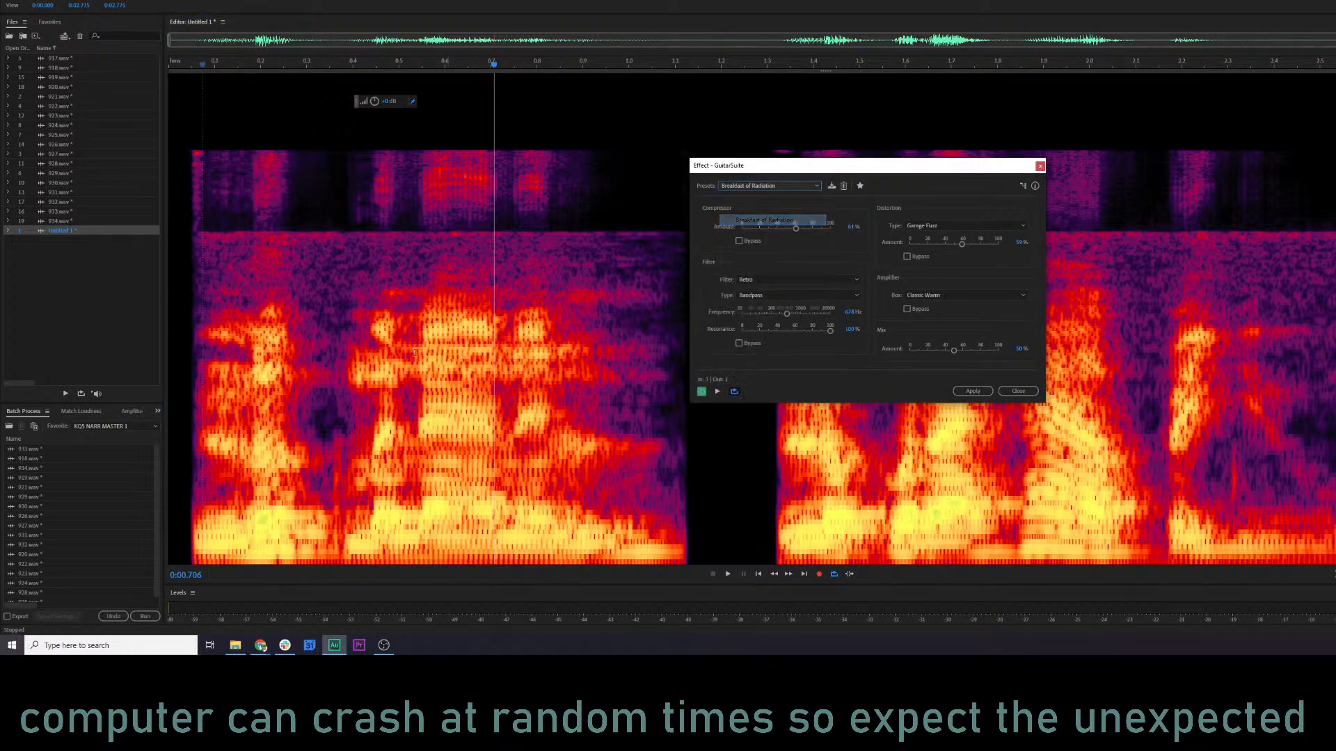
{"action": "key", "text": "space"}
Switch Guitar Suite to the Metal Screamer preset and preview the clip.
{"action": "left_click", "coordinate": [784, 186]}
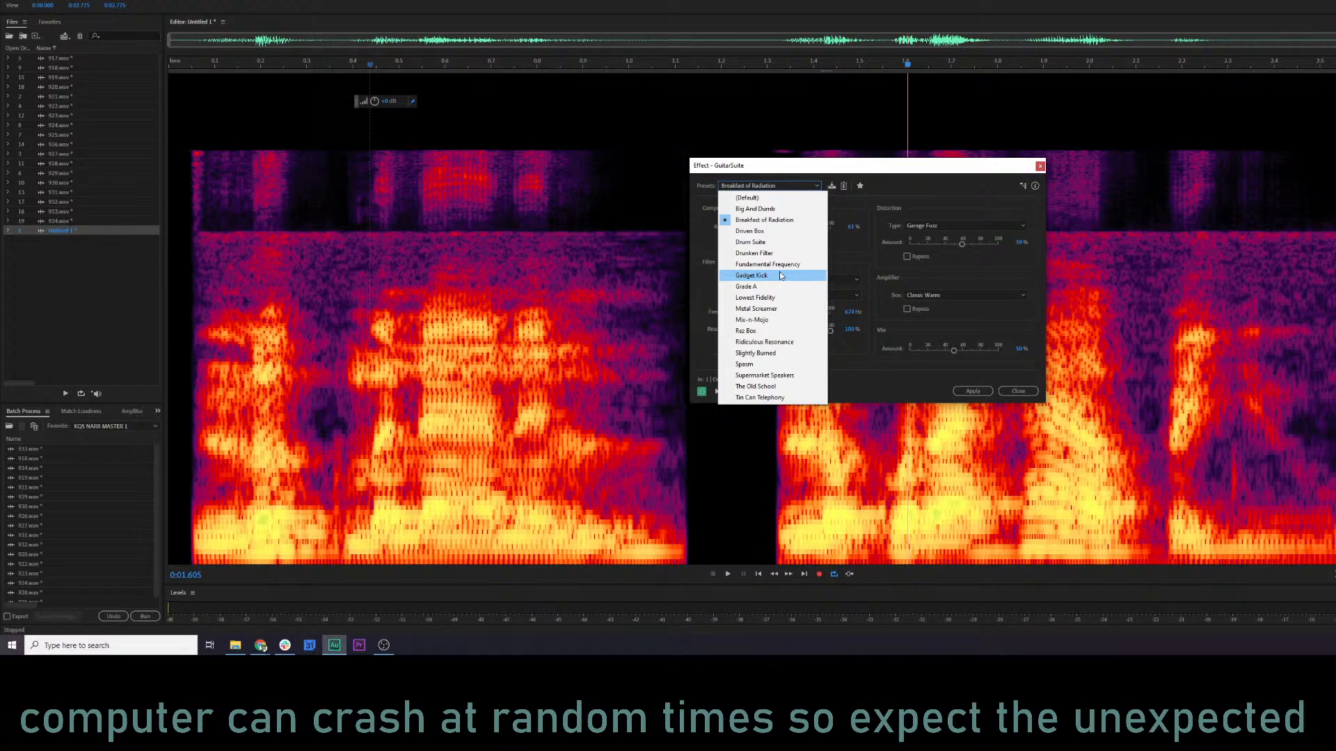
{"action": "left_click", "coordinate": [756, 309]}
{"action": "key", "text": "space"}
Preview the clip with the The Old School preset of Guitar Suite and close the effect without applying it.
{"action": "left_click", "coordinate": [784, 185]}
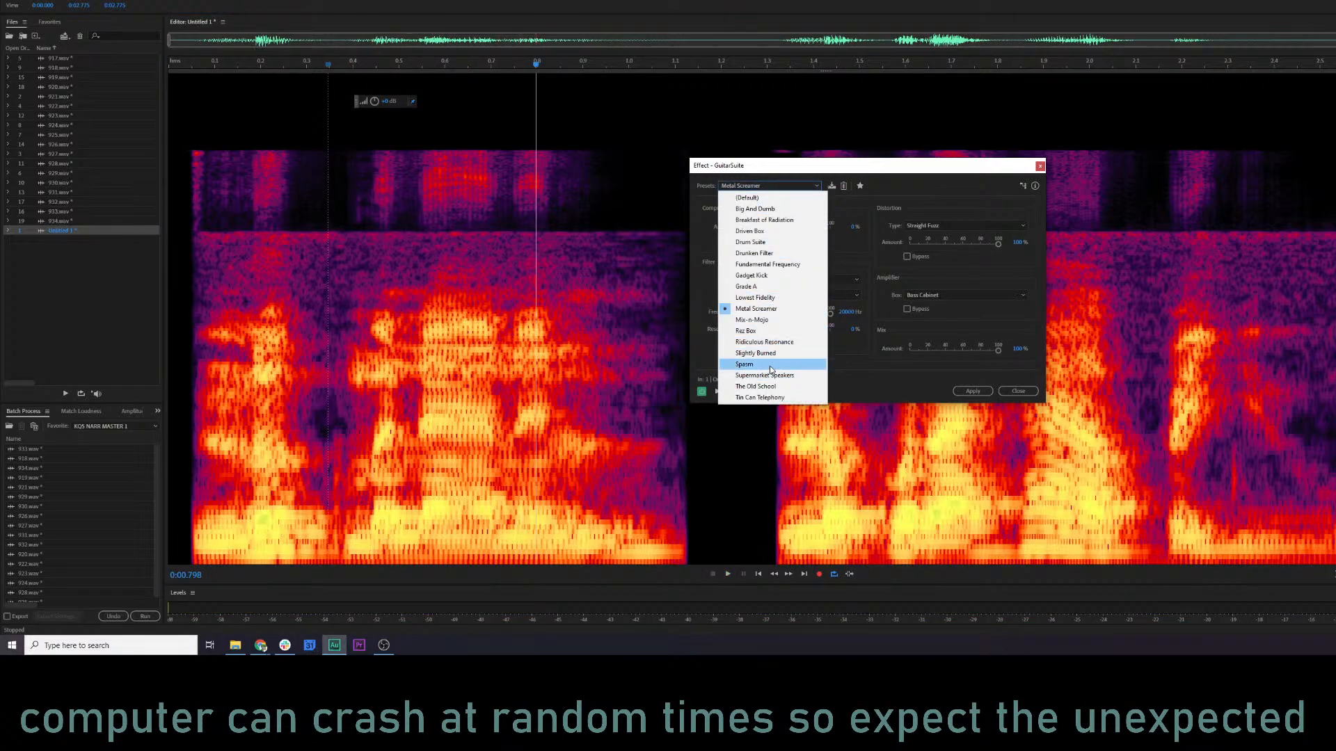
{"action": "left_click", "coordinate": [756, 386]}
{"action": "left_click", "coordinate": [338, 384]}
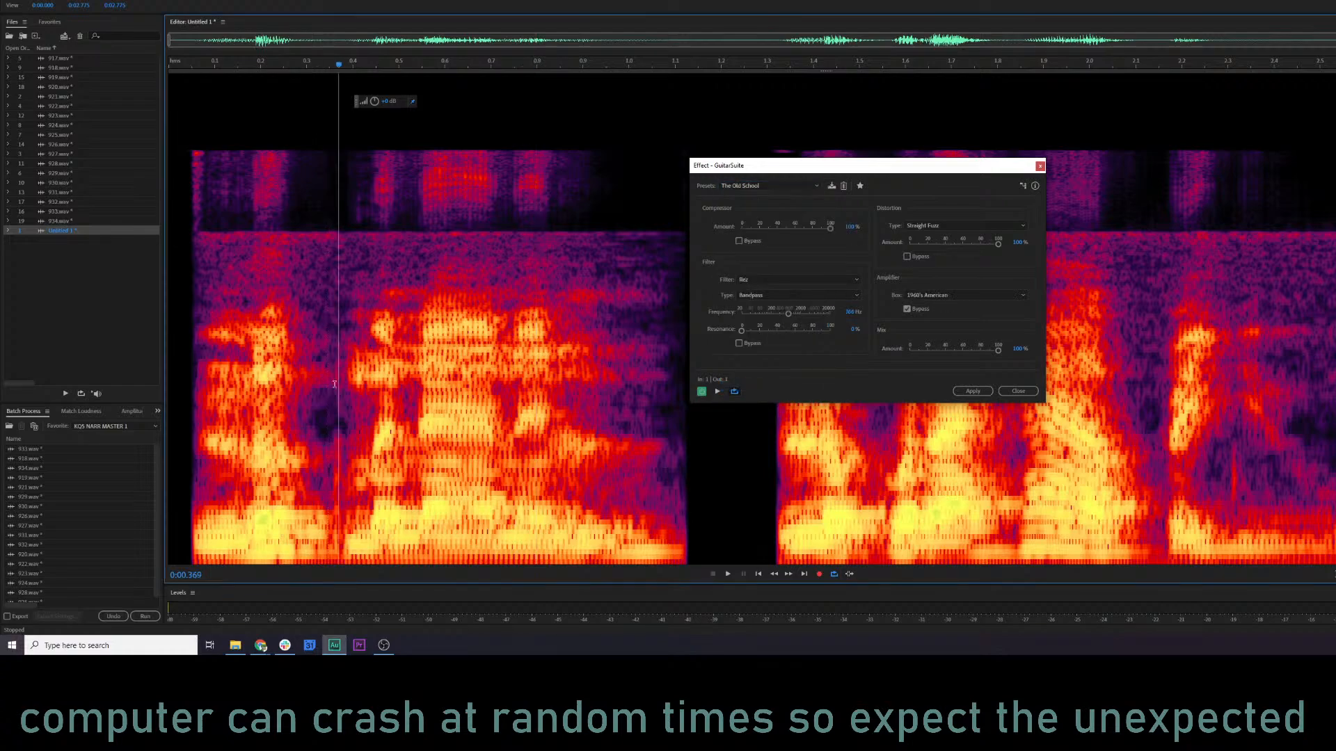
{"action": "key", "text": "space"}
{"action": "left_click", "coordinate": [784, 186]}
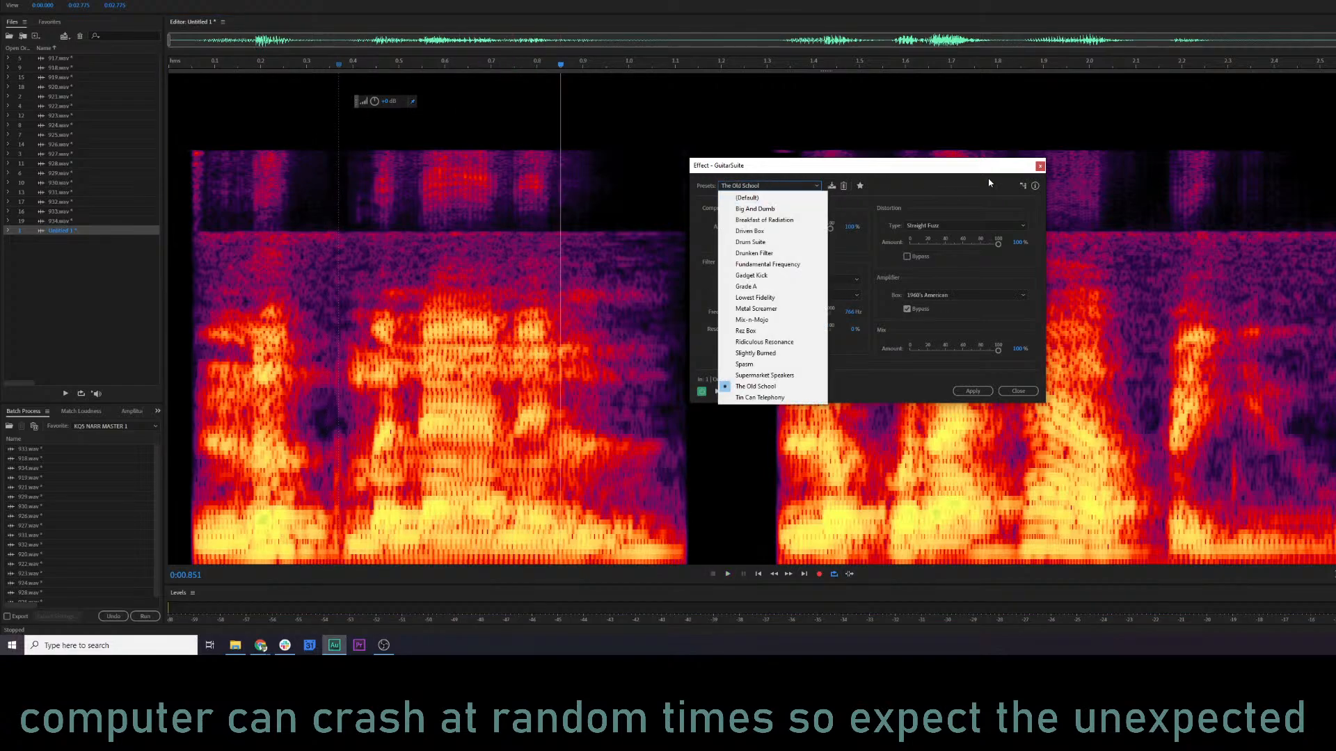
{"action": "left_click", "coordinate": [1038, 167]}
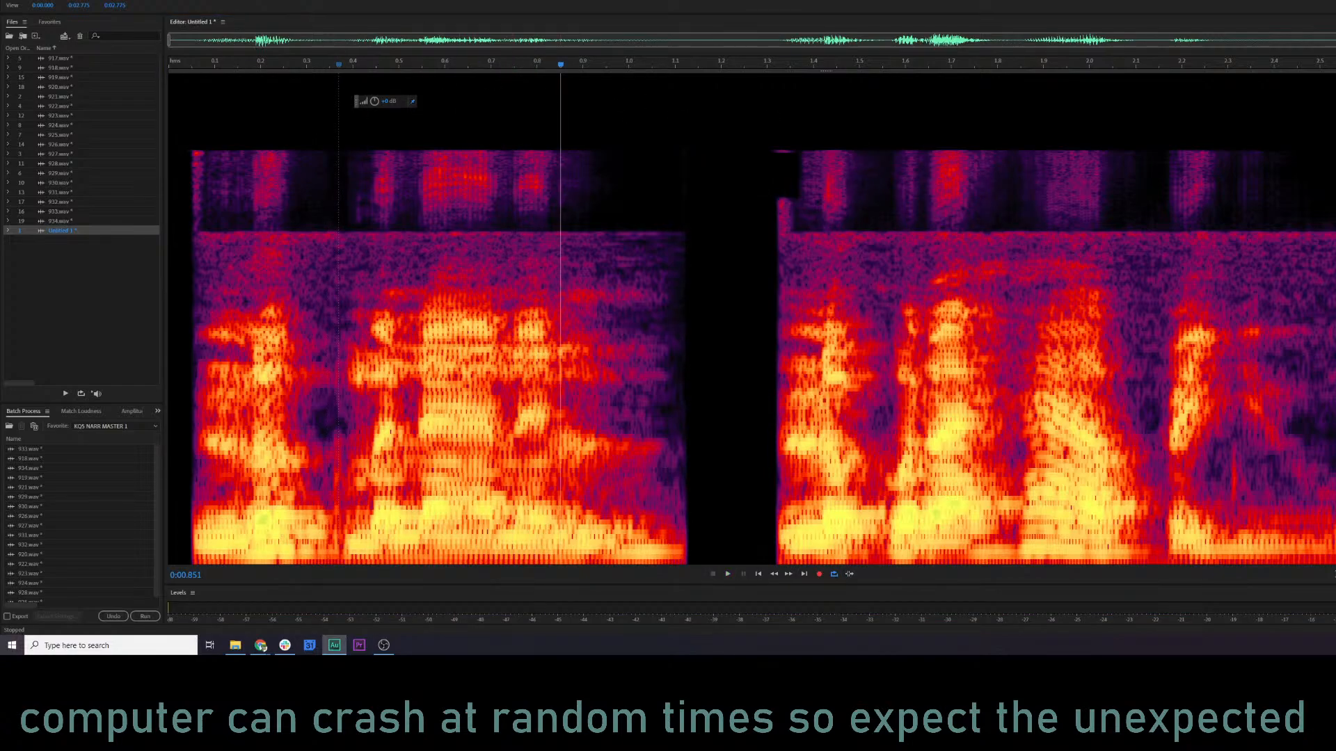
Preview Untitled 1 with the Super Widener (From Mono Source) preset of Graphic Phase Shifter and close the effect unapplied.
{"action": "left_click", "coordinate": [117, 0]}
{"action": "mouse_move", "coordinate": [97, 0]}
{"action": "mouse_move", "coordinate": [156, 160]}
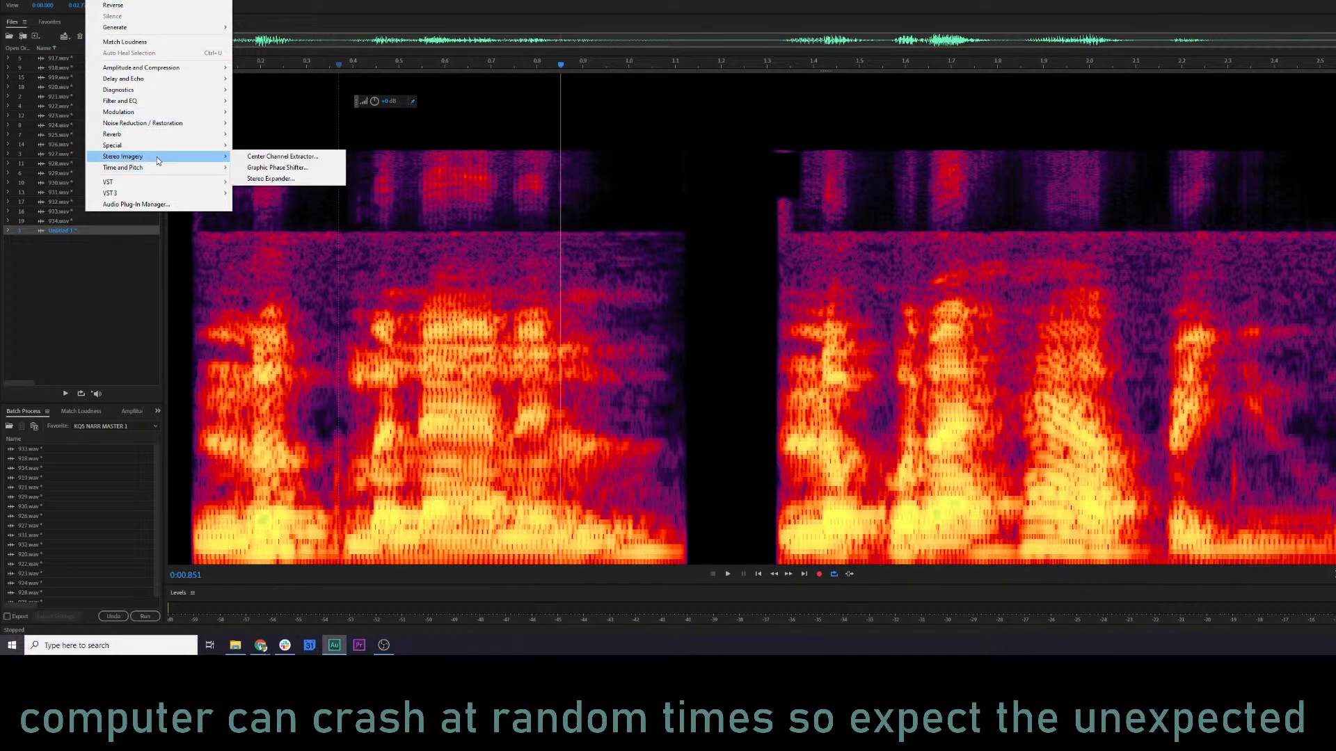
{"action": "left_click", "coordinate": [277, 168]}
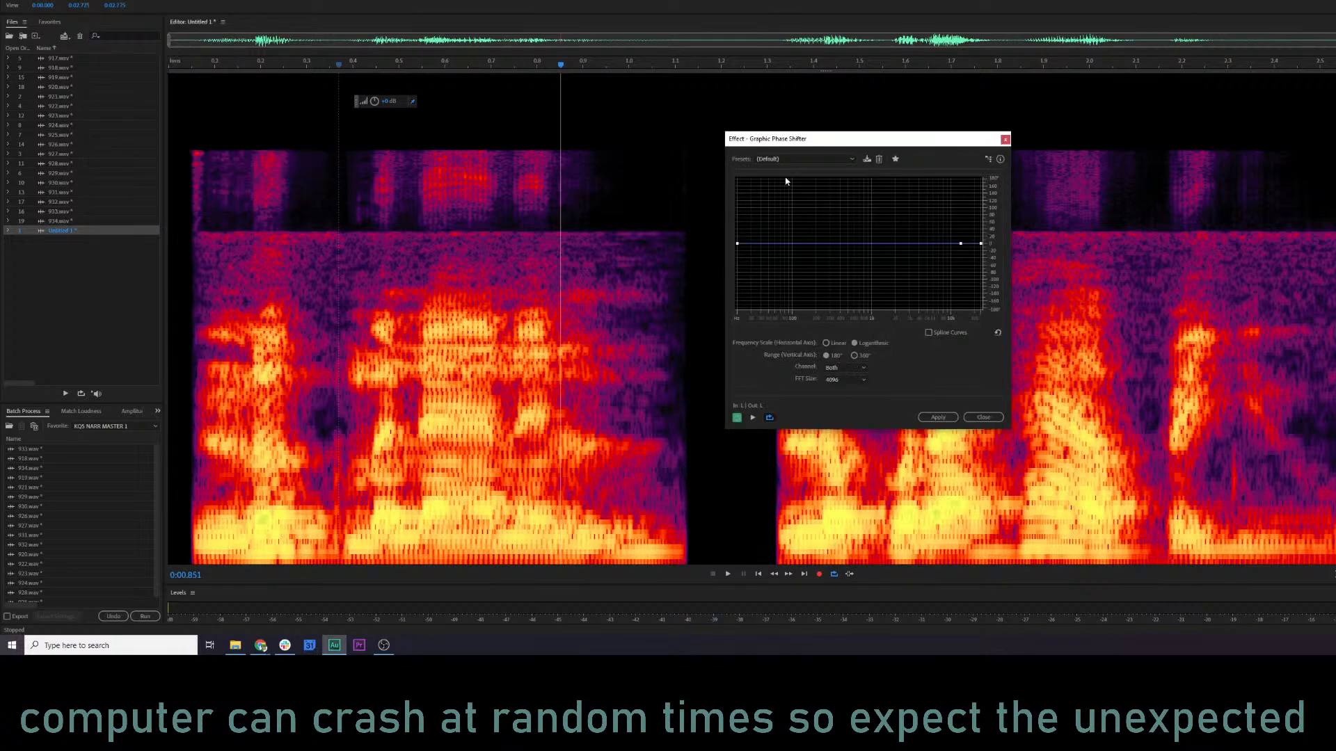
{"action": "left_click", "coordinate": [803, 159]}
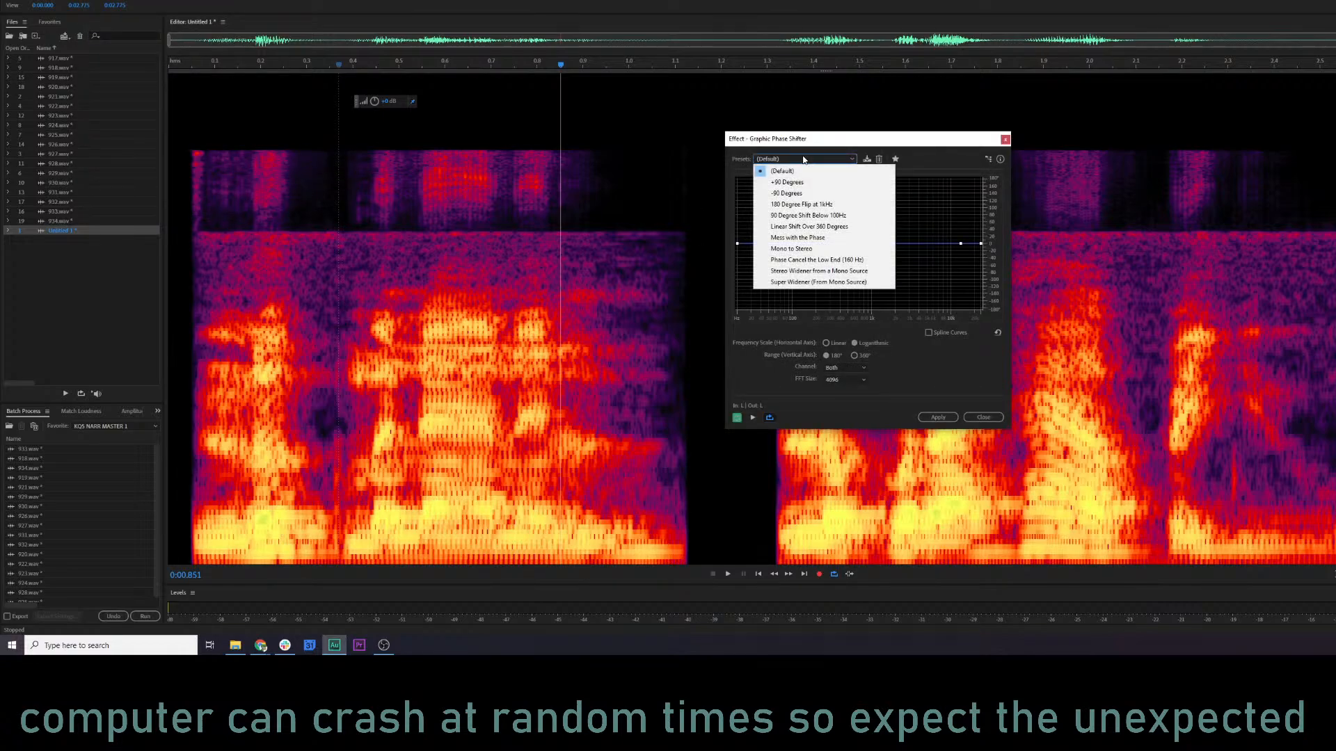
{"action": "left_click", "coordinate": [837, 281]}
{"action": "key", "text": "space"}
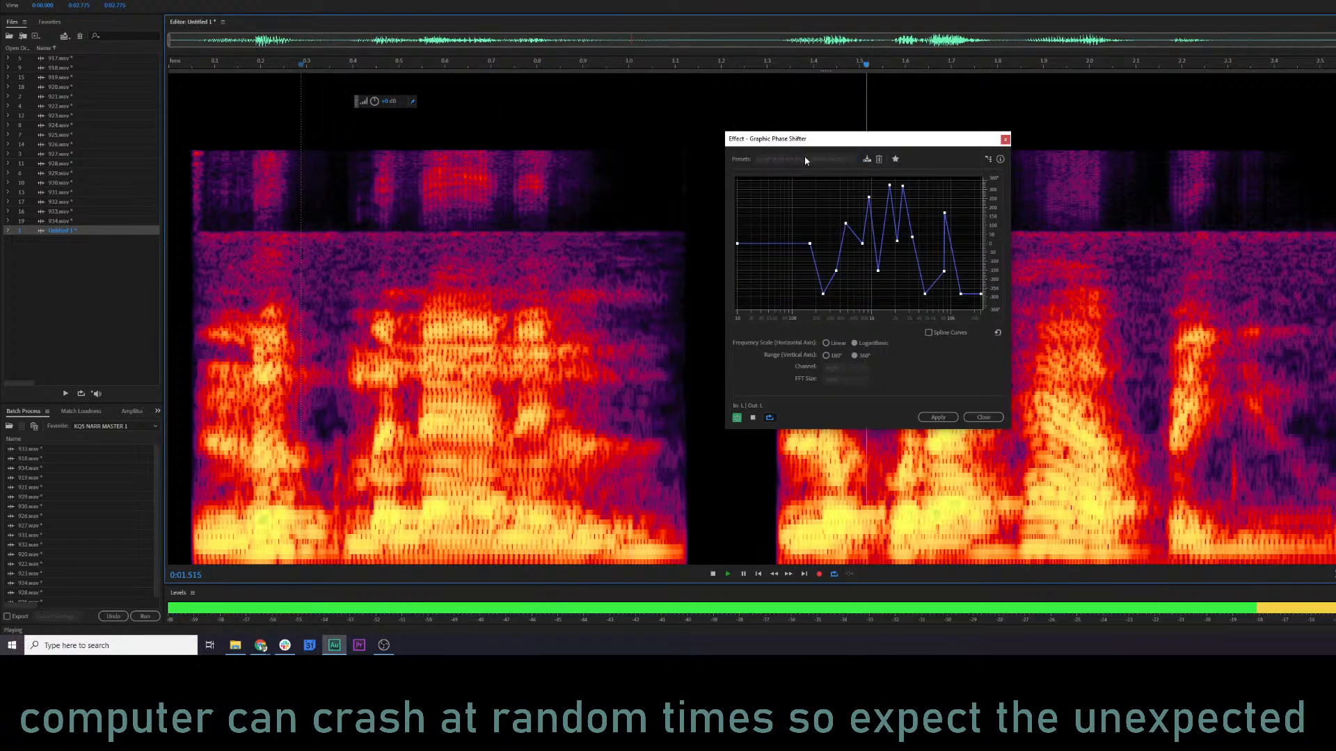
{"action": "key", "text": "space"}
{"action": "key", "text": "space"}
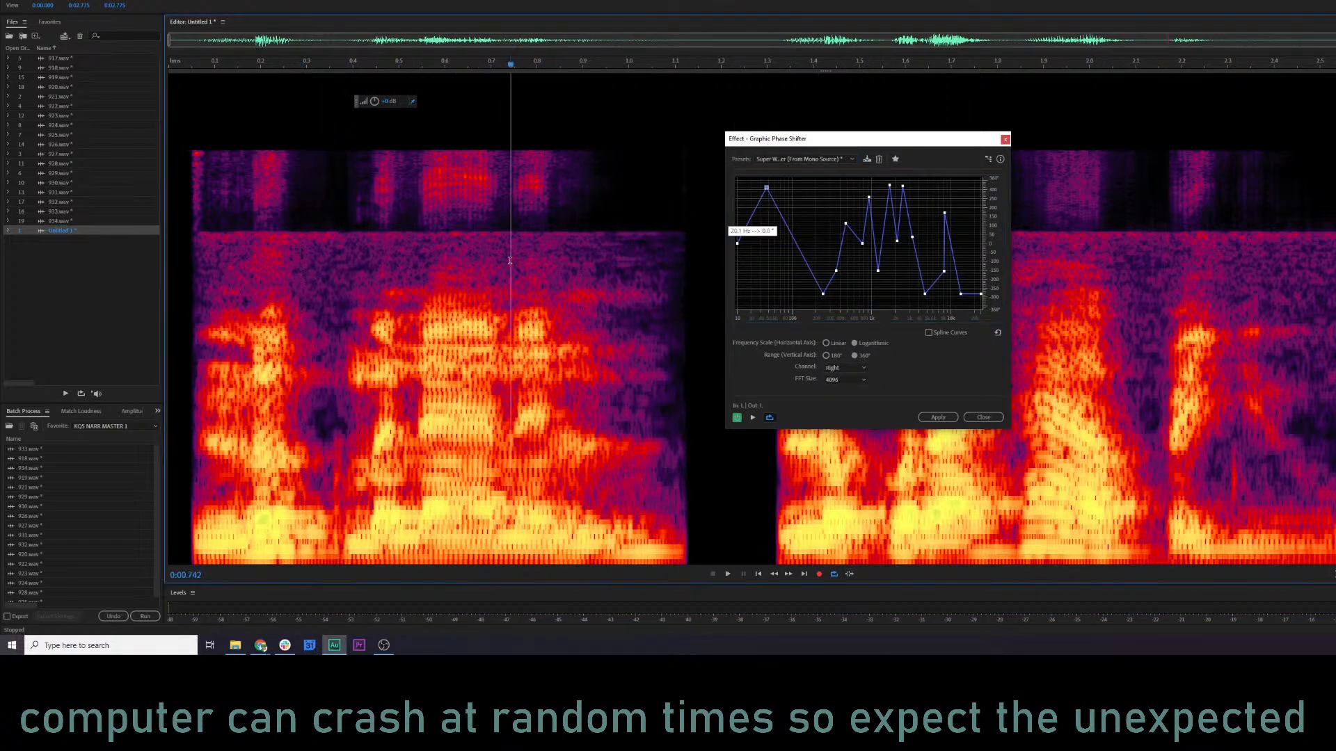
{"action": "left_click", "coordinate": [1004, 140]}
Preview Untitled 1 from near its start with the Delay effect's Room Ambience preset and close the effect unapplied.
{"action": "left_click", "coordinate": [99, 0]}
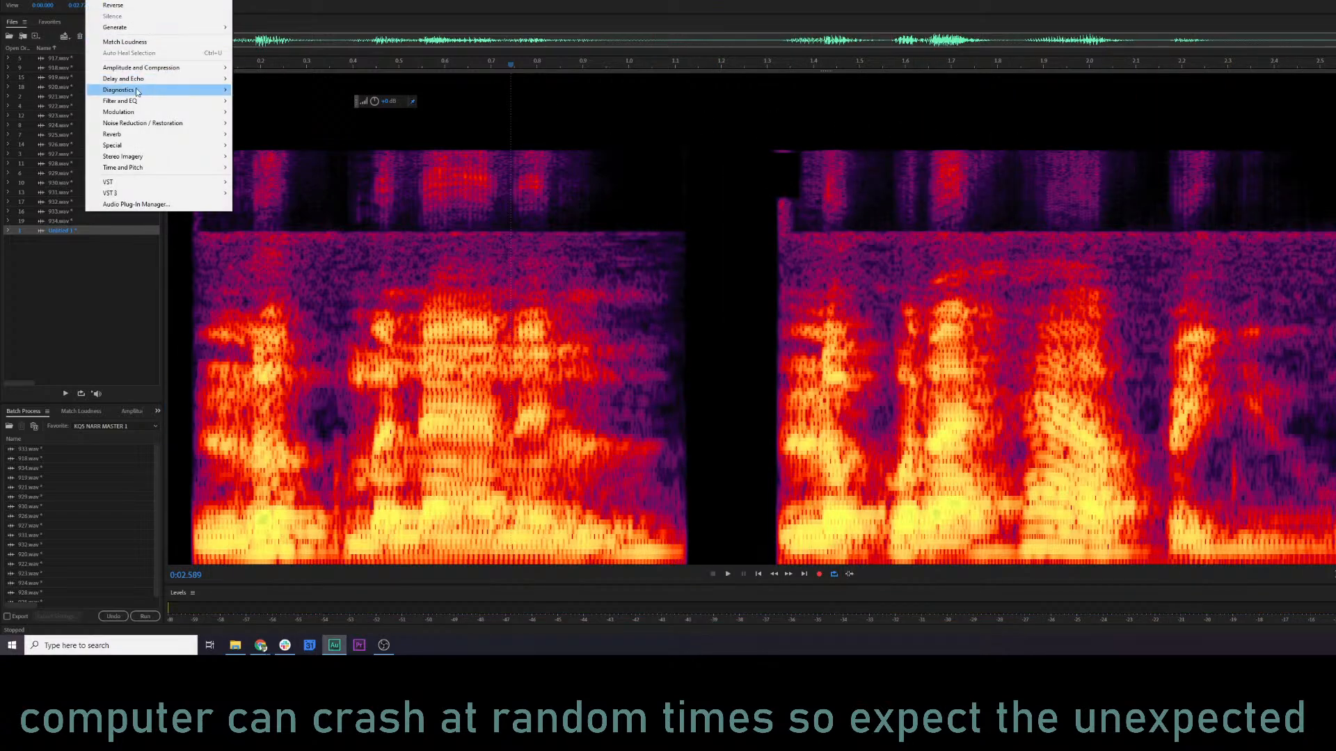
{"action": "mouse_move", "coordinate": [161, 101]}
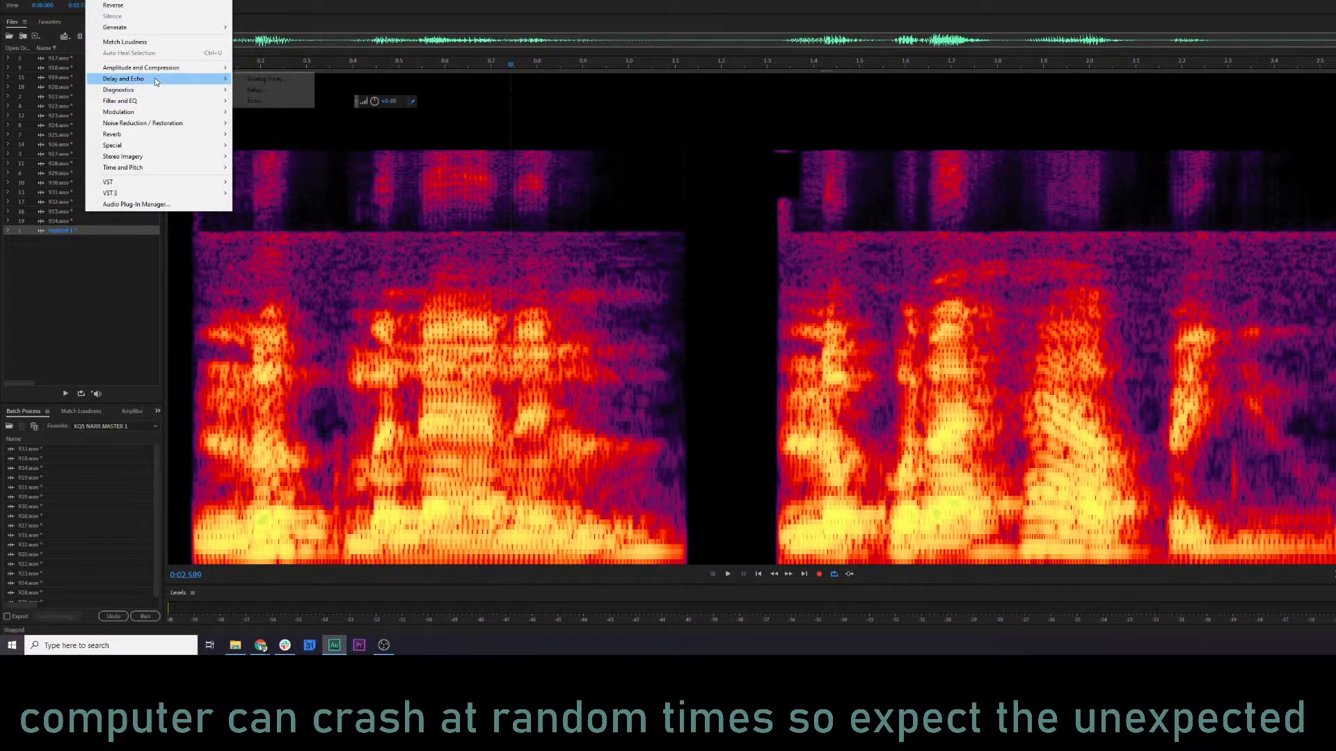
{"action": "mouse_move", "coordinate": [154, 78]}
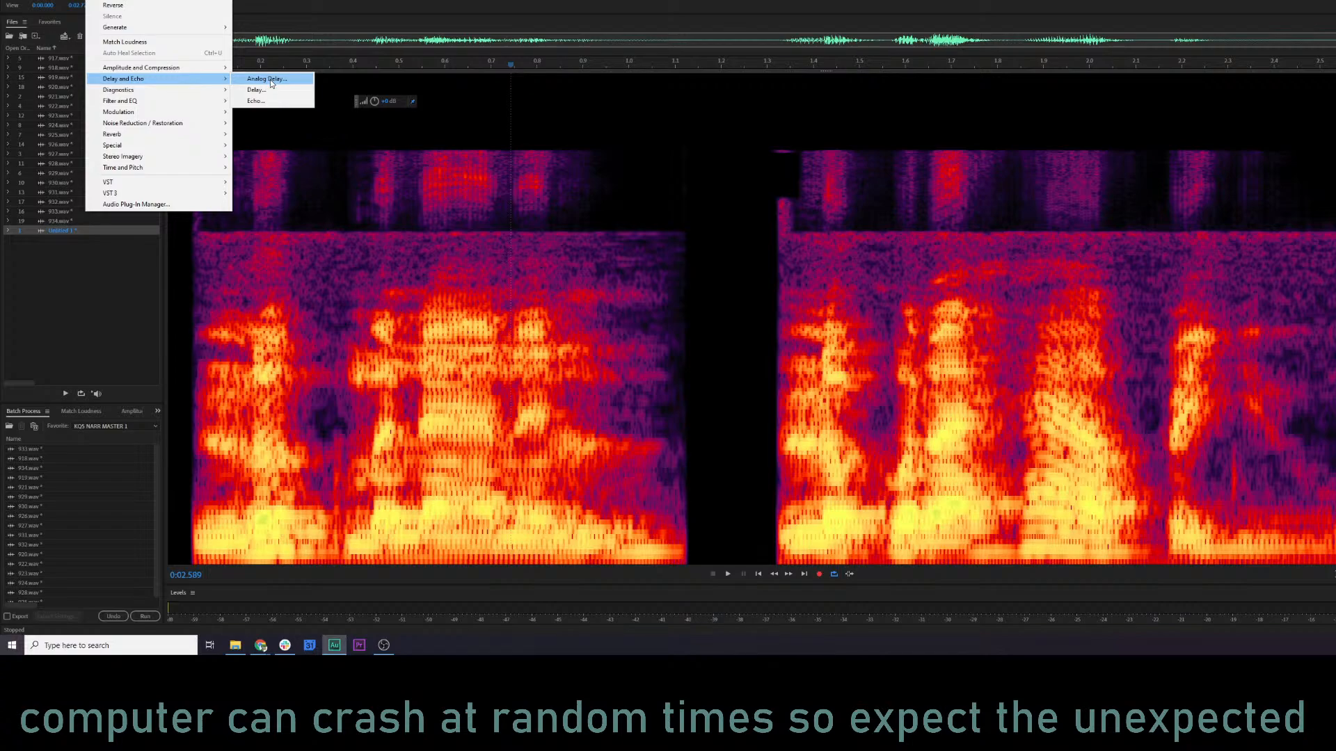
{"action": "left_click", "coordinate": [271, 89]}
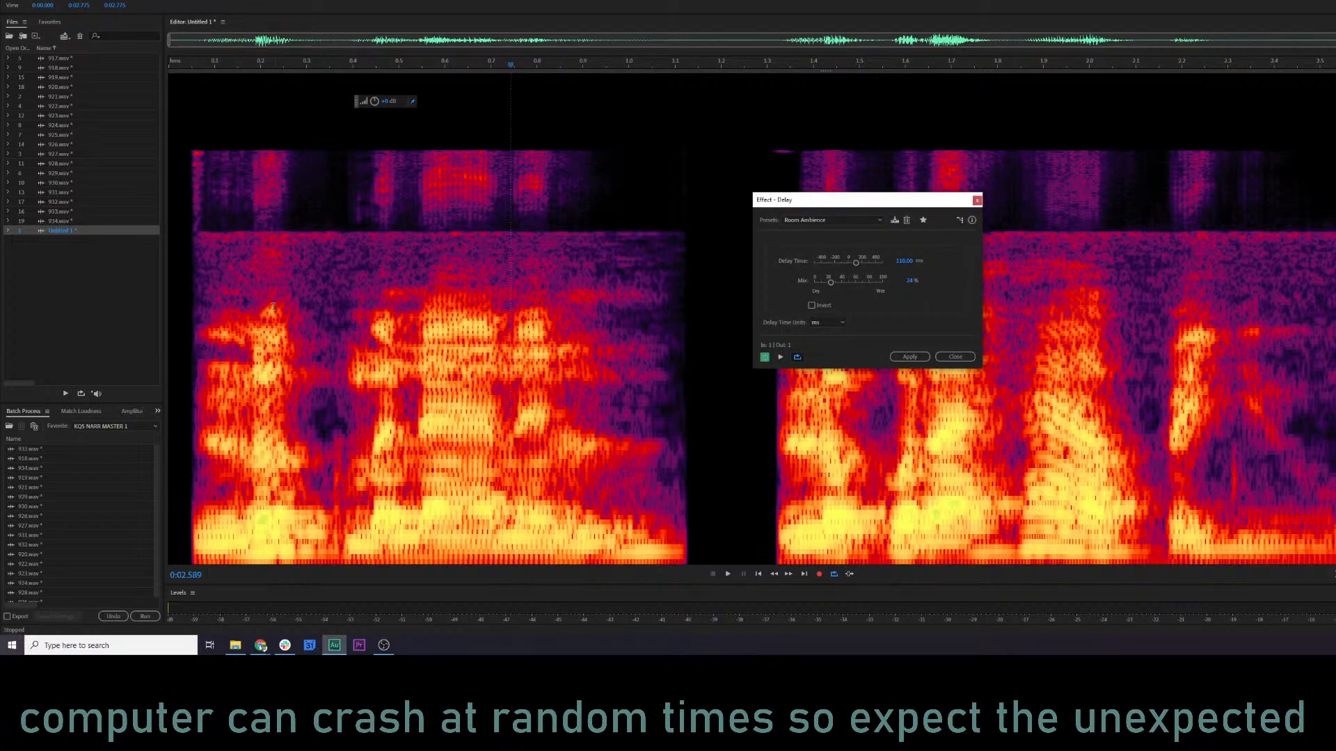
{"action": "left_click", "coordinate": [224, 294]}
{"action": "key", "text": "space"}
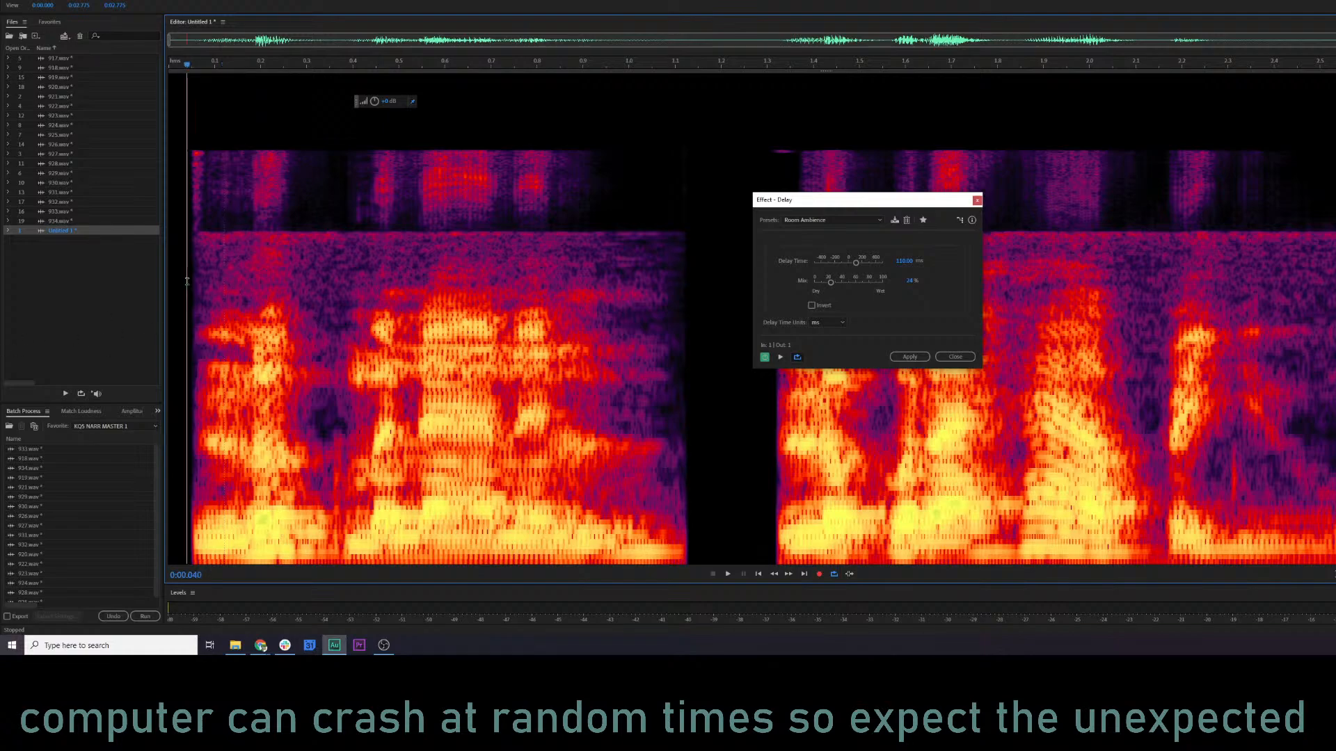
{"action": "key", "text": "space"}
{"action": "left_click", "coordinate": [958, 356]}
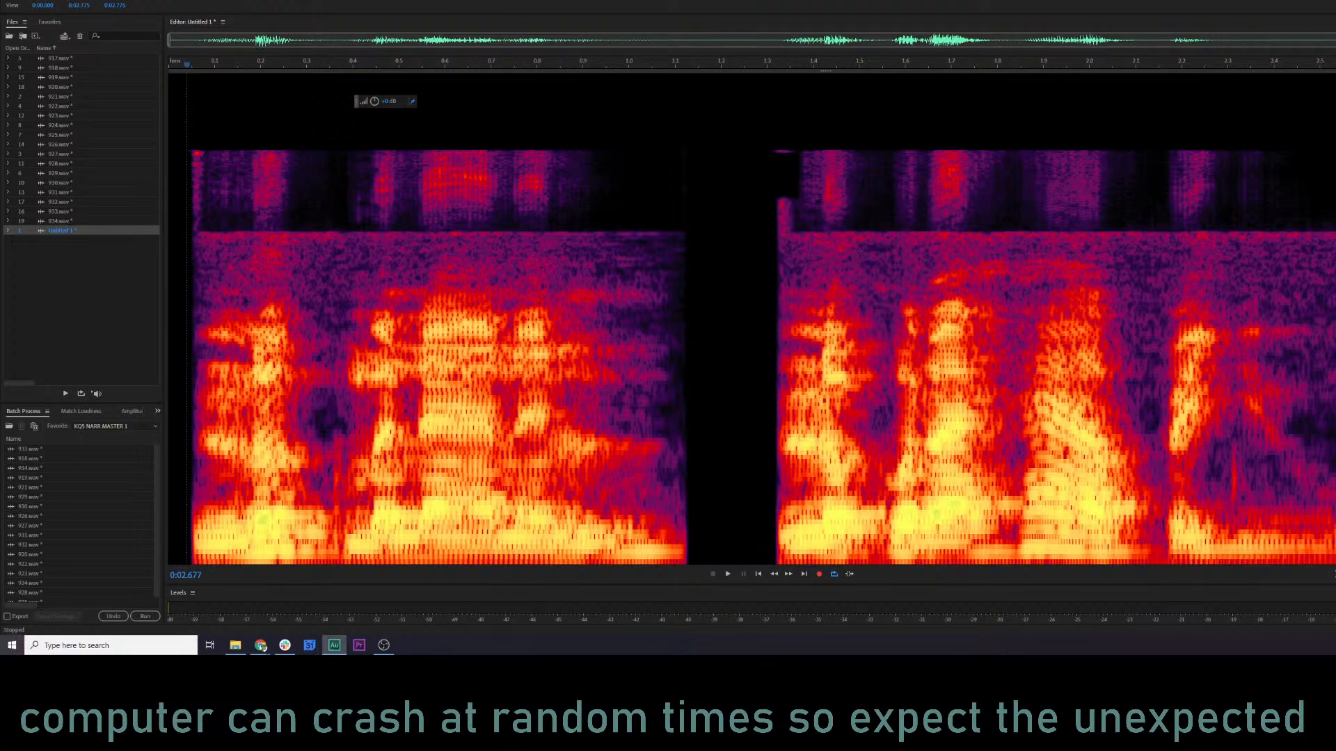
Open the Reverb effect for Untitled 1 and preview the clip with the Ethereal preset.
{"action": "left_click", "coordinate": [97, 0]}
{"action": "mouse_move", "coordinate": [169, 101]}
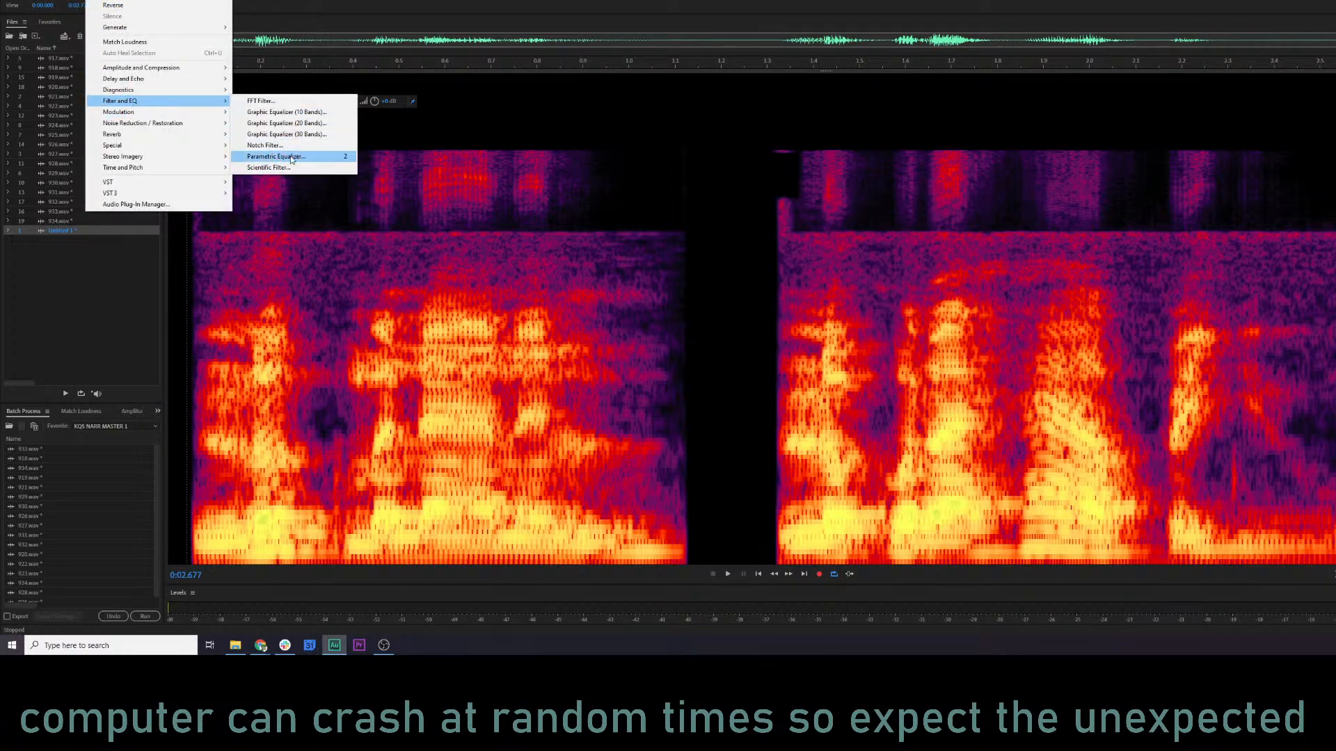
{"action": "mouse_move", "coordinate": [165, 132]}
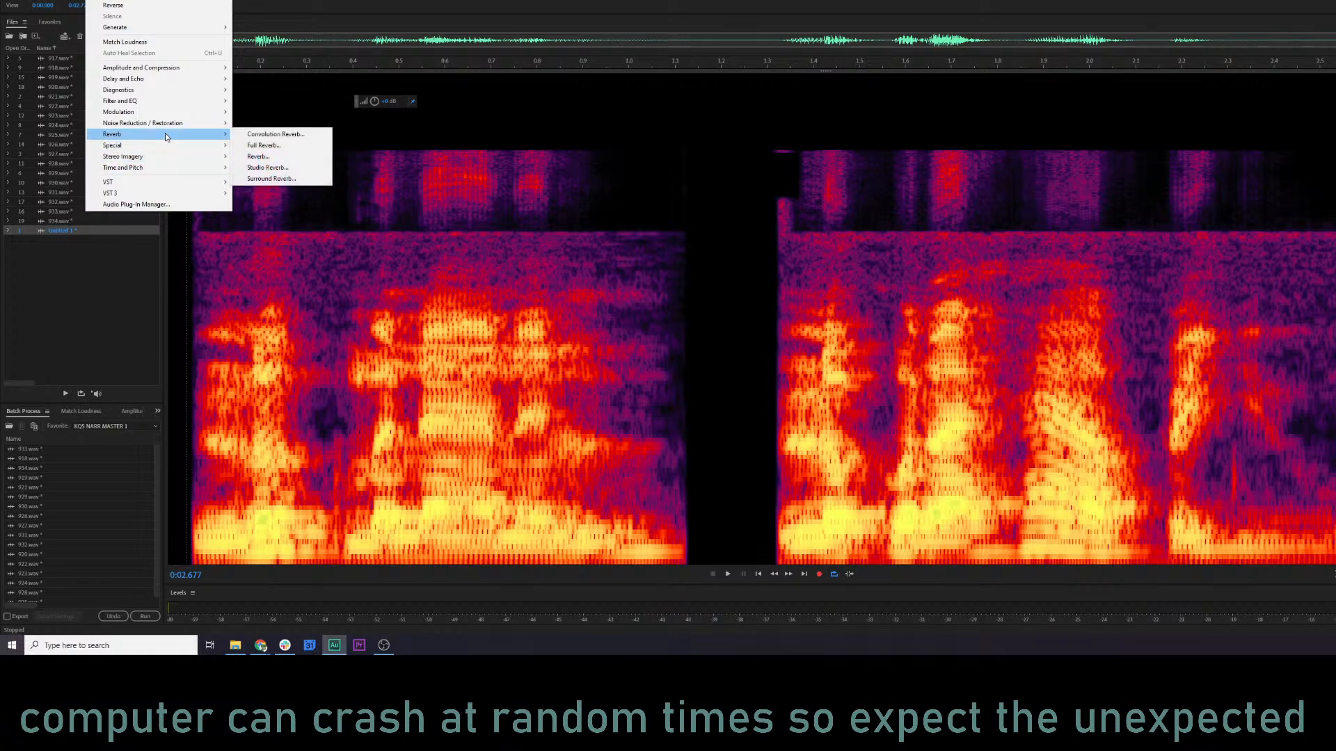
{"action": "left_click", "coordinate": [274, 156]}
{"action": "left_click", "coordinate": [844, 187]}
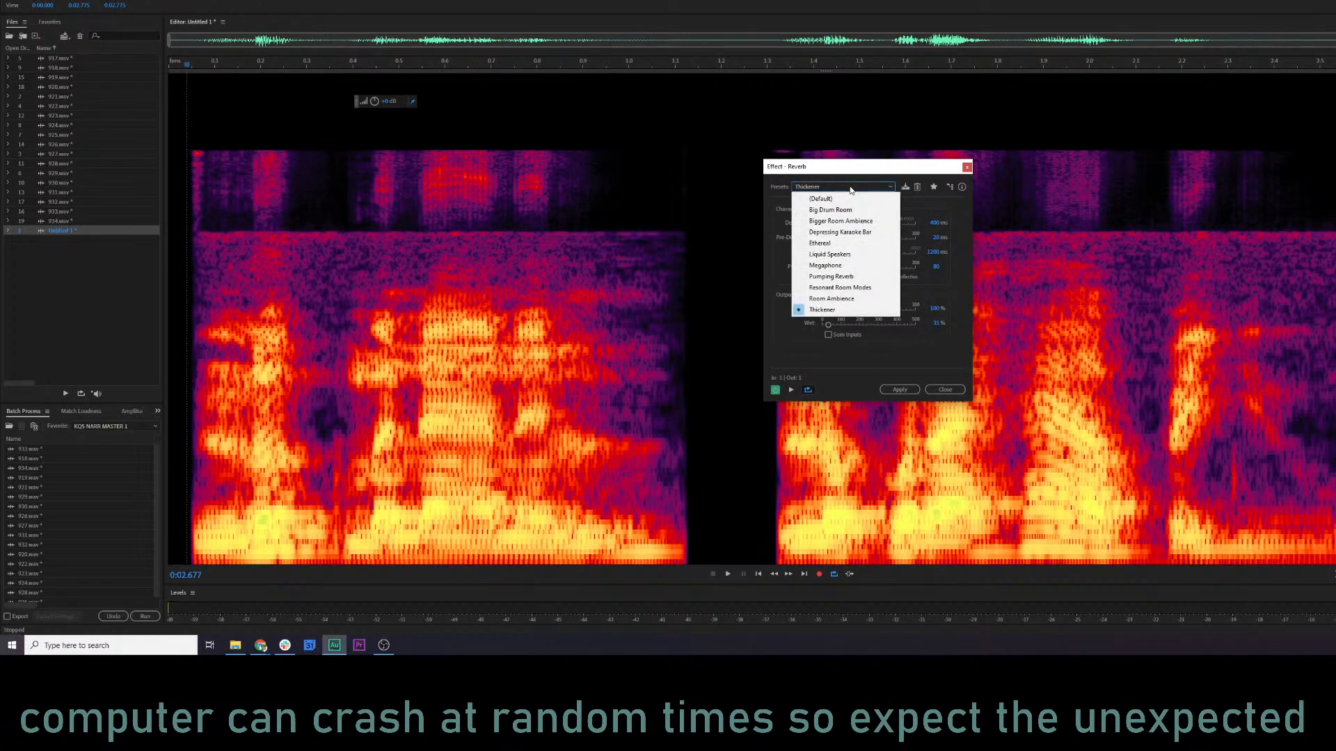
{"action": "left_click", "coordinate": [867, 243]}
{"action": "key", "text": "space"}
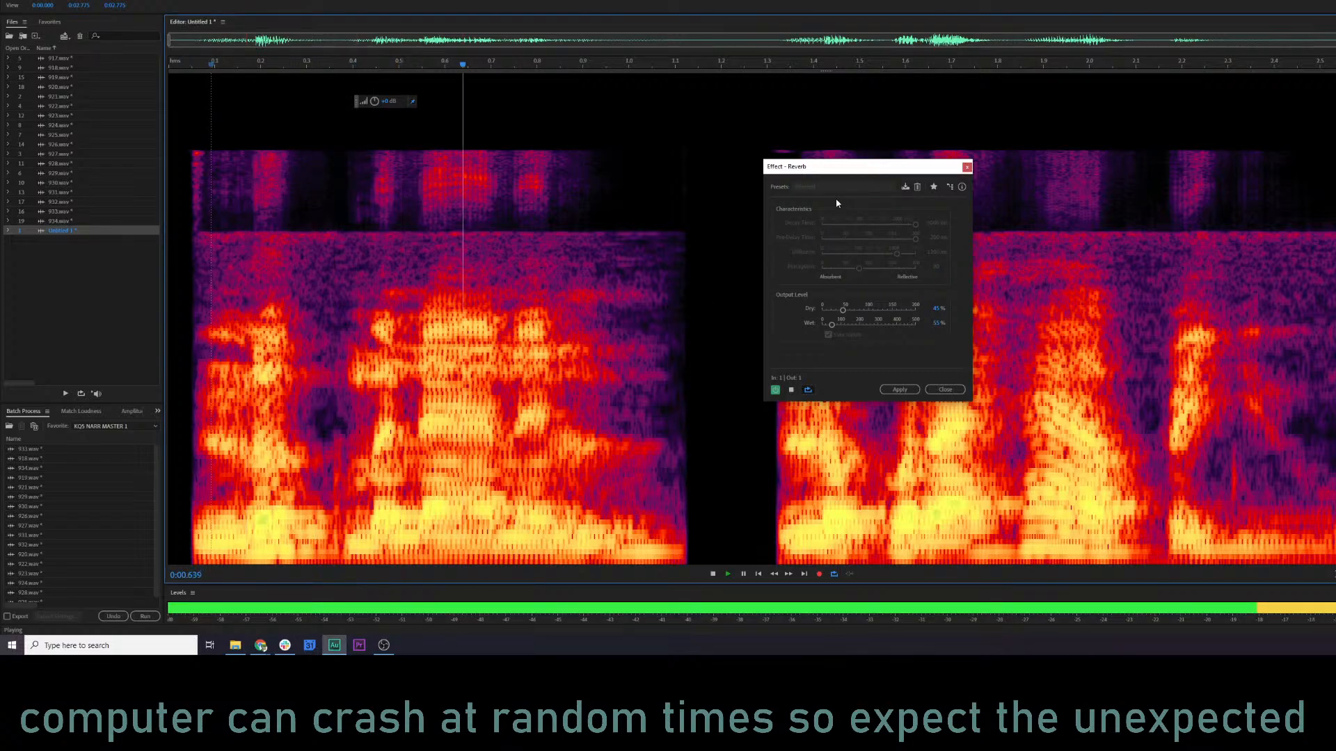
Switch Reverb to the Big Drum Room preset and preview the clip.
{"action": "left_click", "coordinate": [849, 187]}
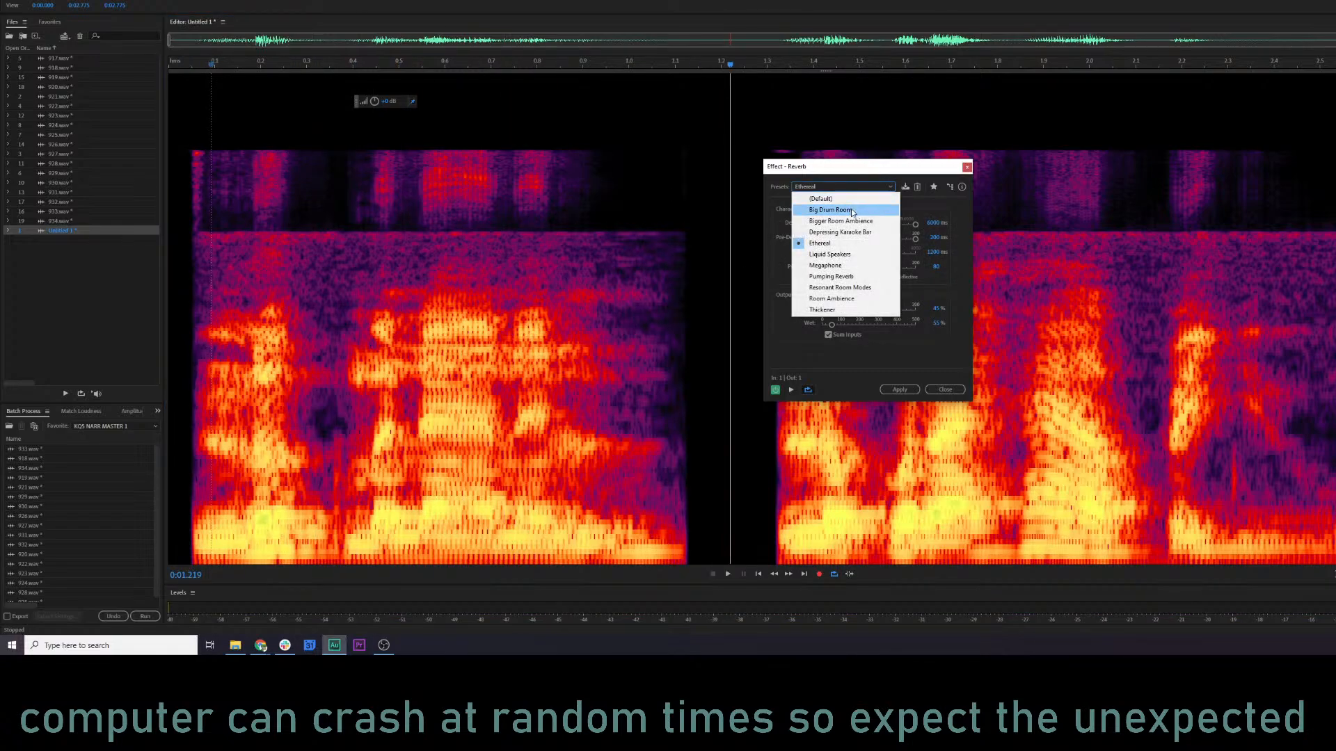
{"action": "left_click", "coordinate": [852, 211]}
{"action": "key", "text": "space"}
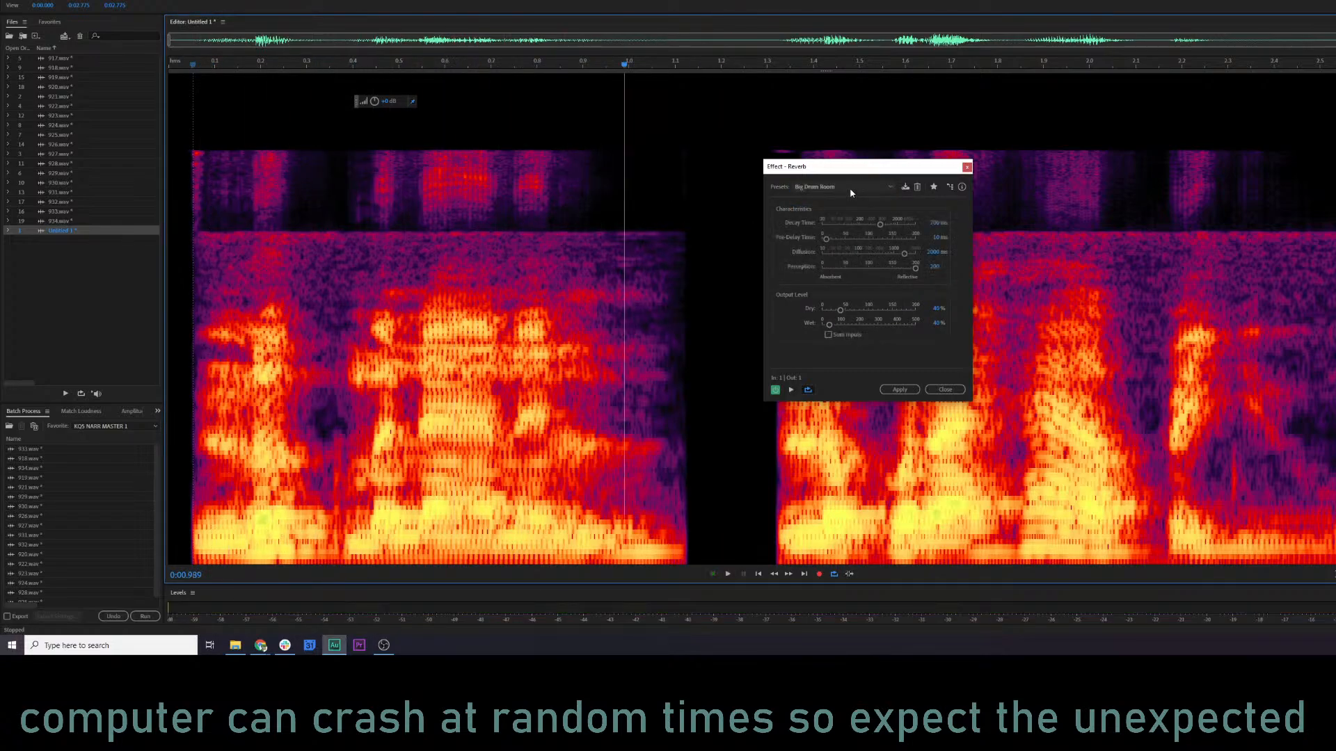
Return Reverb to the Ethereal preset, reduce Decay Time to about 390 ms and Pre-Delay Time to 100 ms, and preview it.
{"action": "left_click", "coordinate": [850, 189]}
{"action": "left_click", "coordinate": [843, 247]}
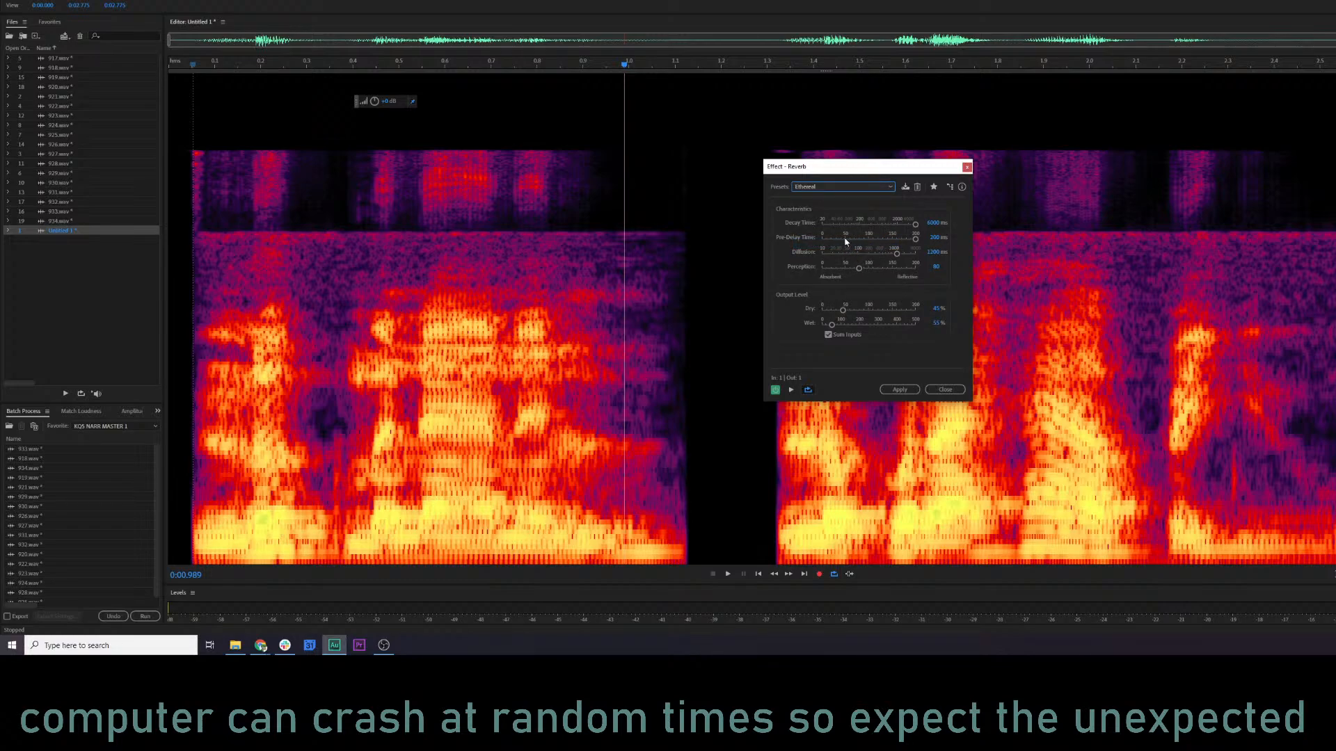
{"action": "left_click", "coordinate": [870, 224]}
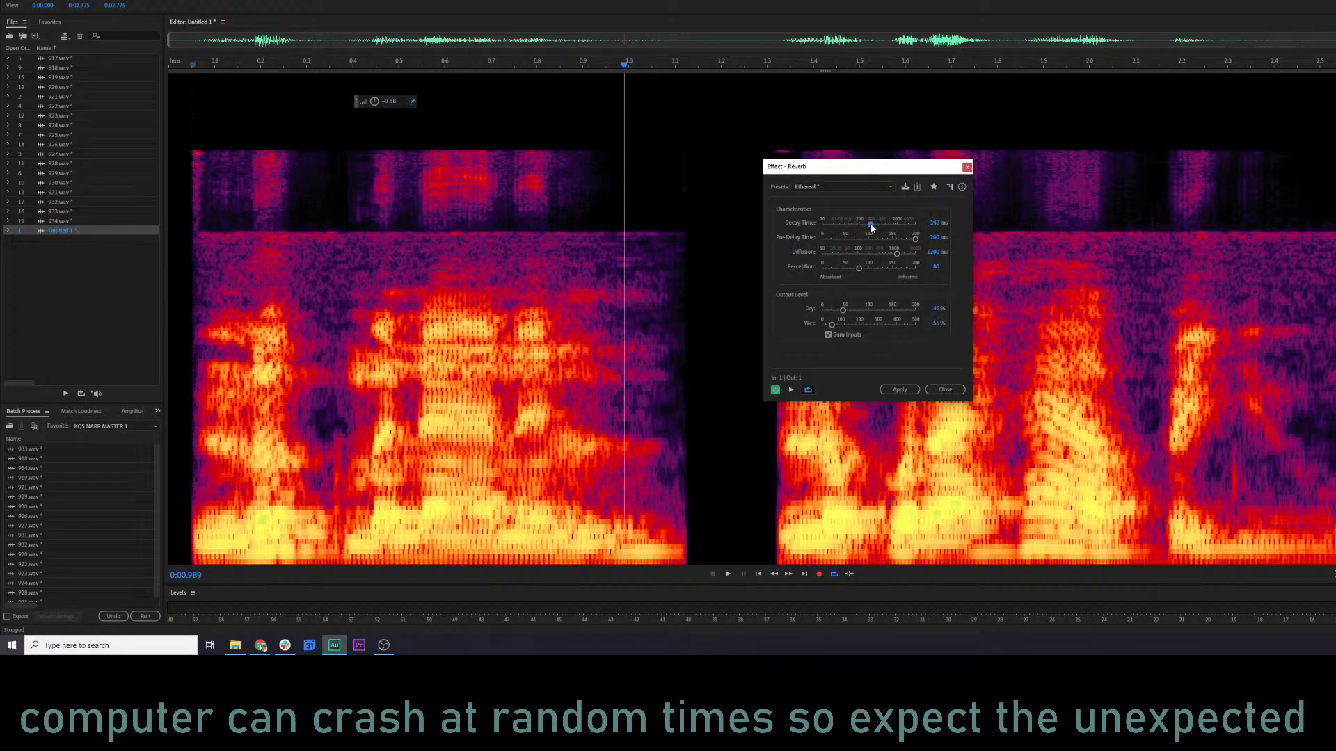
{"action": "left_click", "coordinate": [869, 238]}
{"action": "key", "text": "space"}
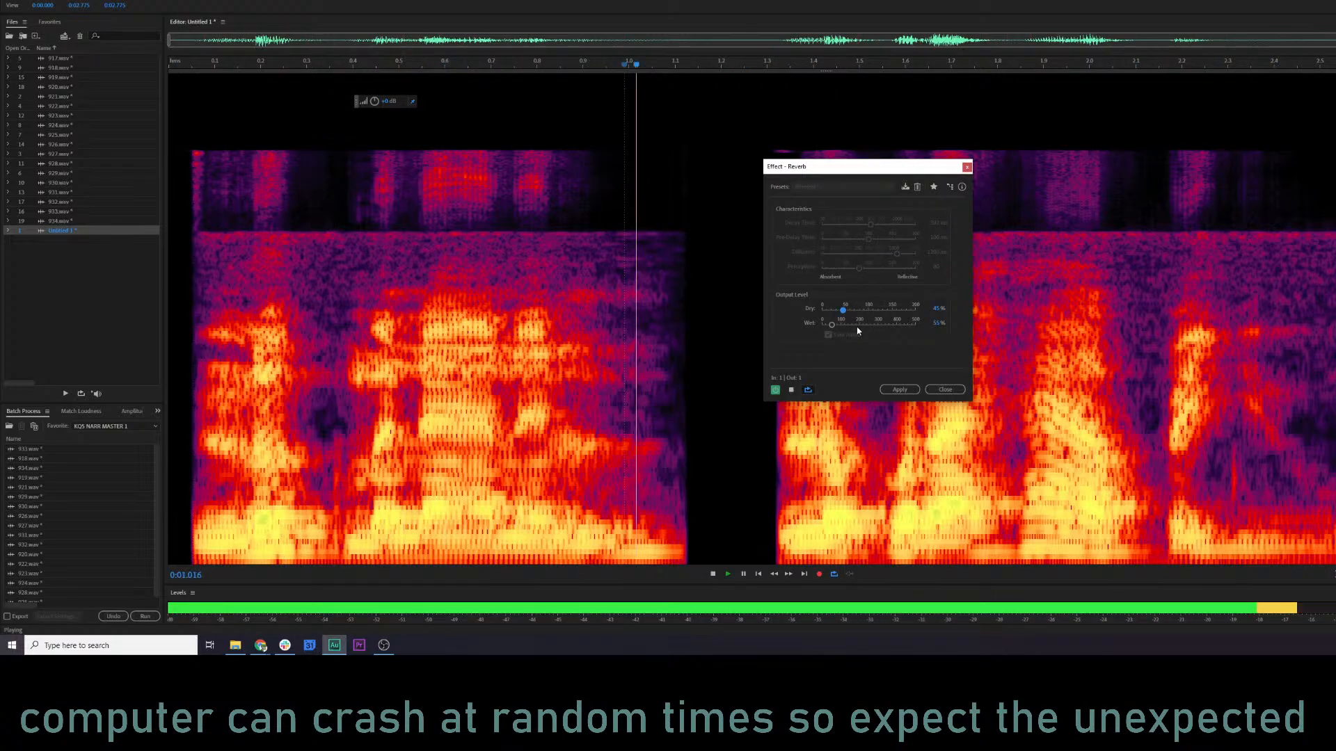
{"action": "key", "text": "space"}
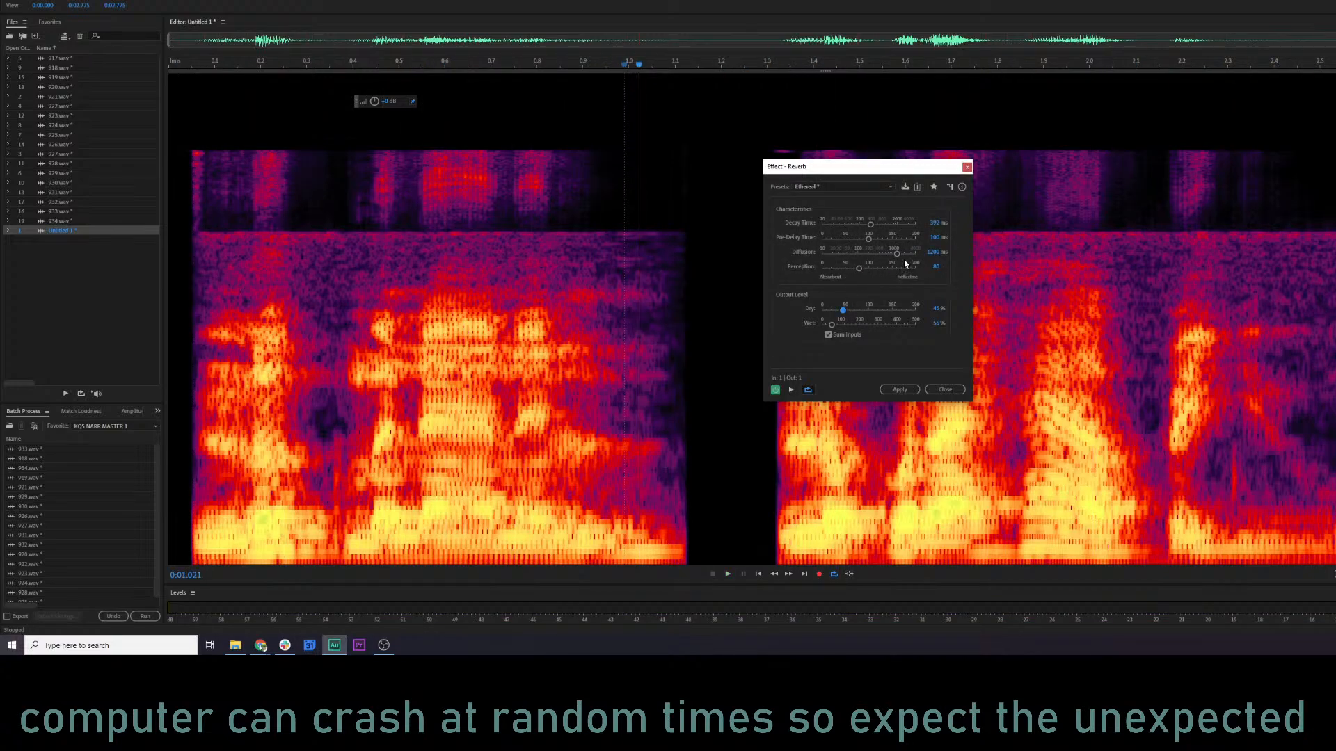
Preview the reverb with Diffusion raised to its maximum and reduce Diffusion to about 16 ms.
{"action": "left_click_drag", "start_coordinate": [897, 253], "coordinate": [915, 253]}
{"action": "key", "text": "space"}
Set Diffusion to about 95 ms and Pre-Delay Time to 200 ms in the Reverb effect, previewing the clip.
{"action": "key", "text": "space"}
{"action": "left_click", "coordinate": [828, 254]}
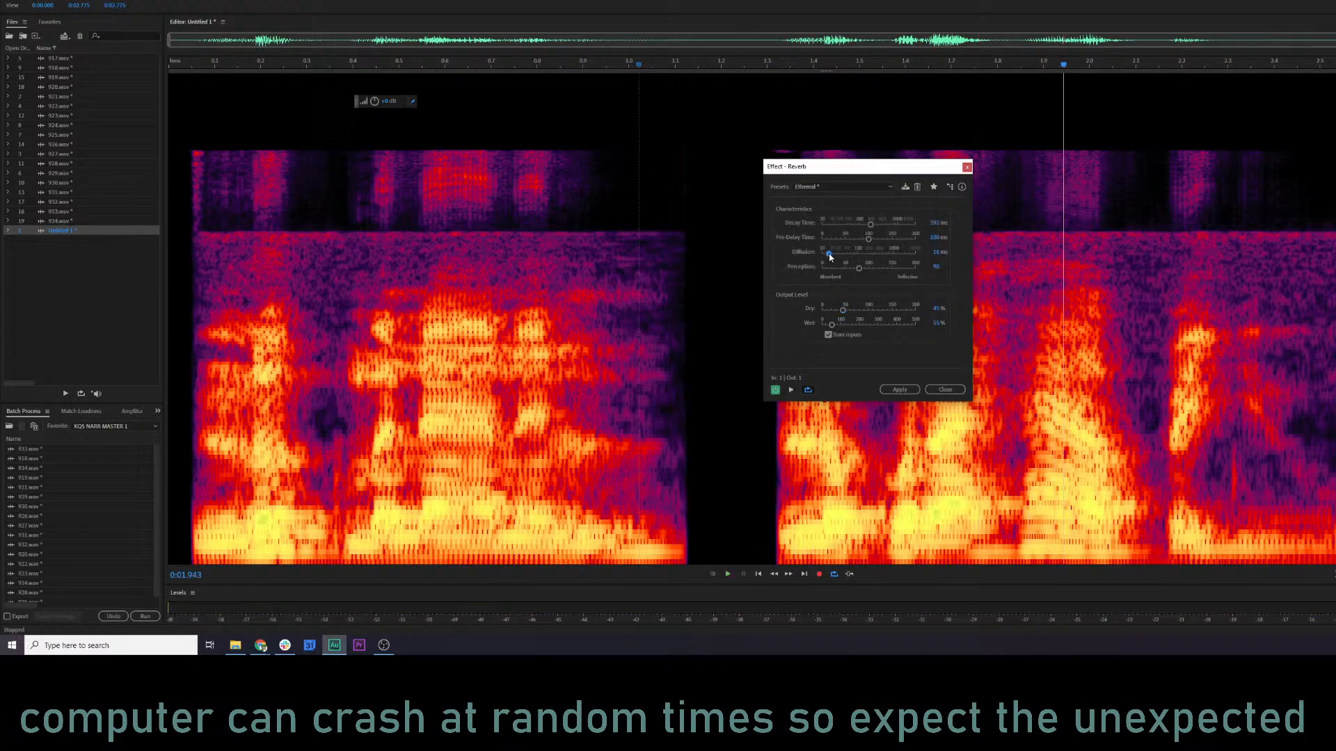
{"action": "key", "text": "space"}
{"action": "key", "text": "space"}
{"action": "left_click", "coordinate": [856, 253]}
{"action": "key", "text": "space"}
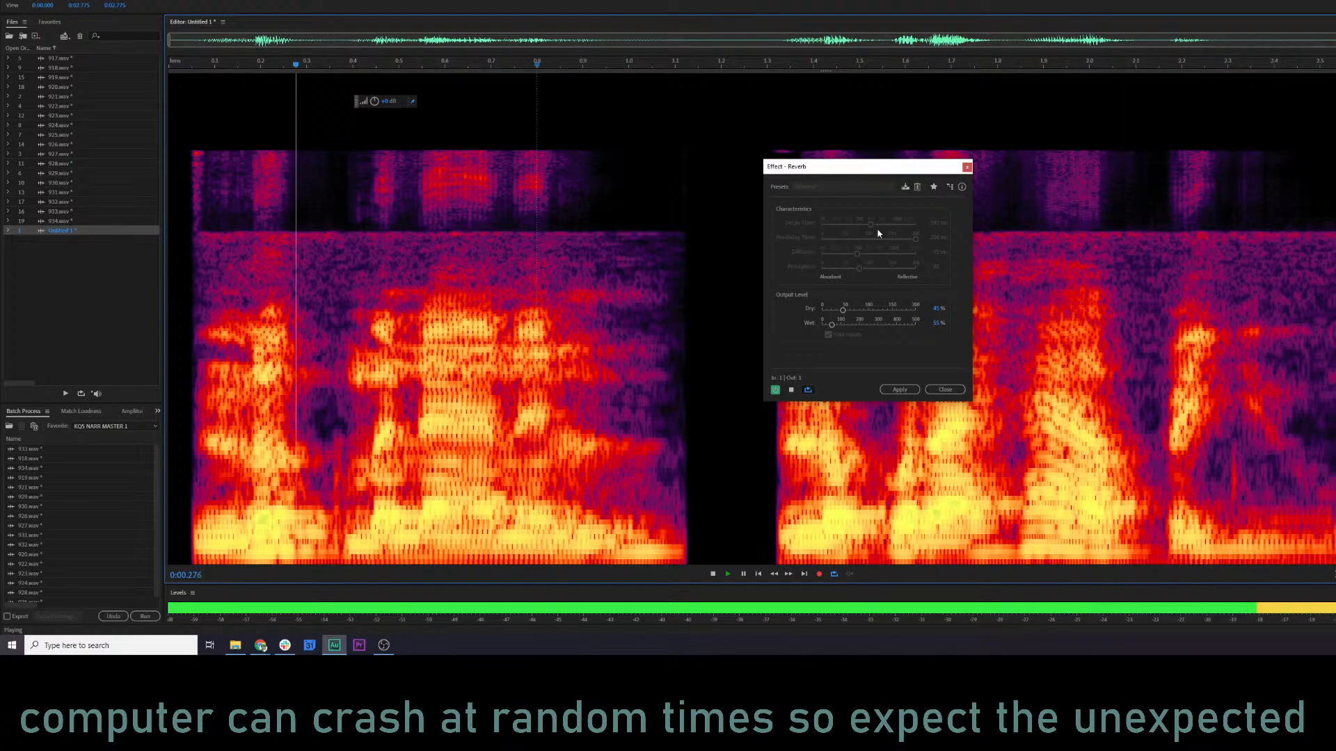
{"action": "key", "text": "space"}
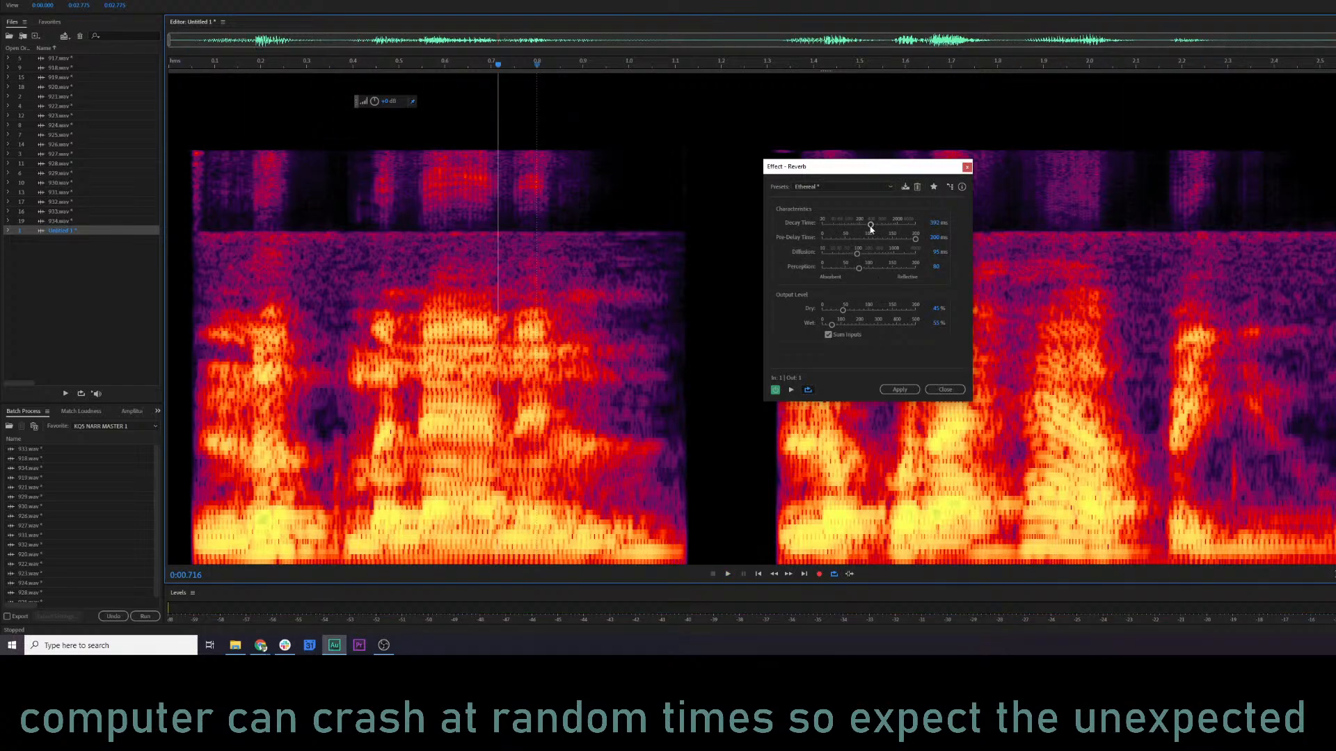
Try the reverb with Decay Time lowered to about 75 ms and preview the clip.
{"action": "left_click_drag", "start_coordinate": [871, 224], "coordinate": [843, 227]}
{"action": "key", "text": "space"}
{"action": "key", "text": "space"}
Audition a longer Decay Time, reduce it to about 300 ms, and preview from the start of the clip.
{"action": "key", "text": "space"}
{"action": "key", "text": "space"}
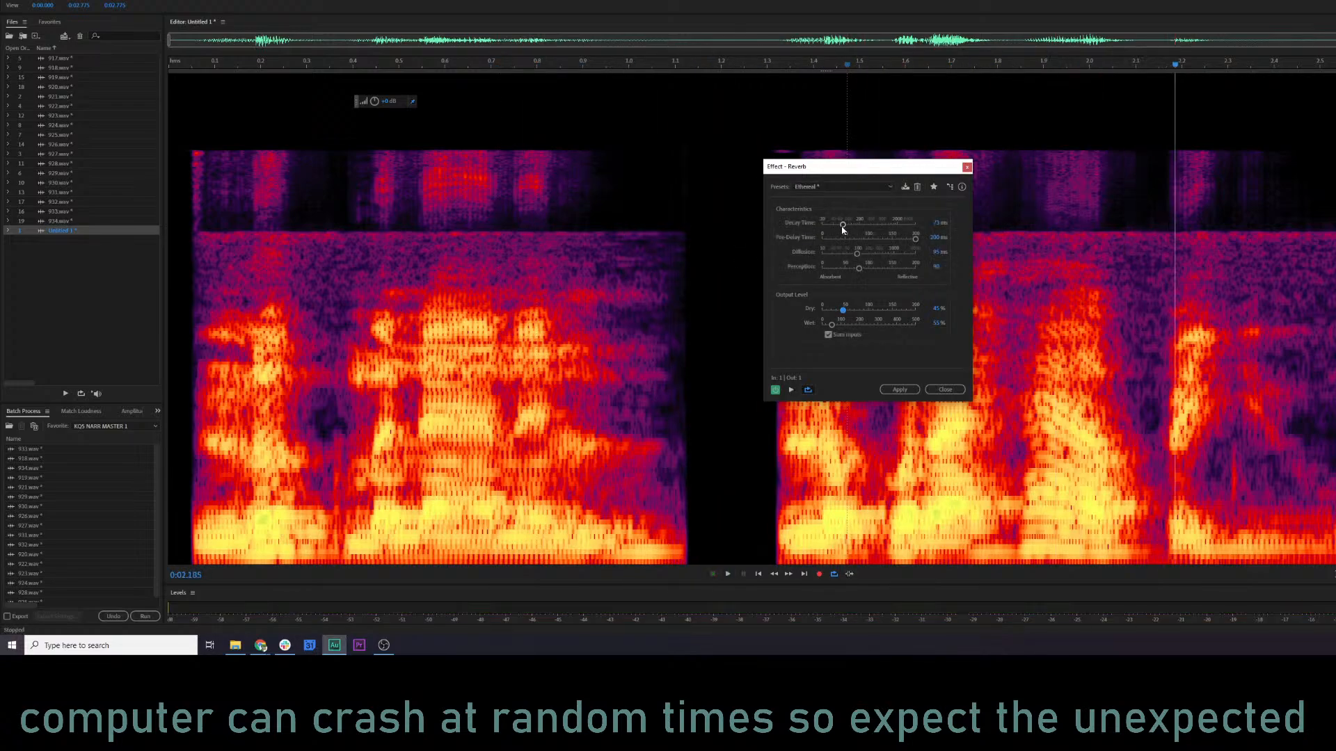
{"action": "key", "text": "space"}
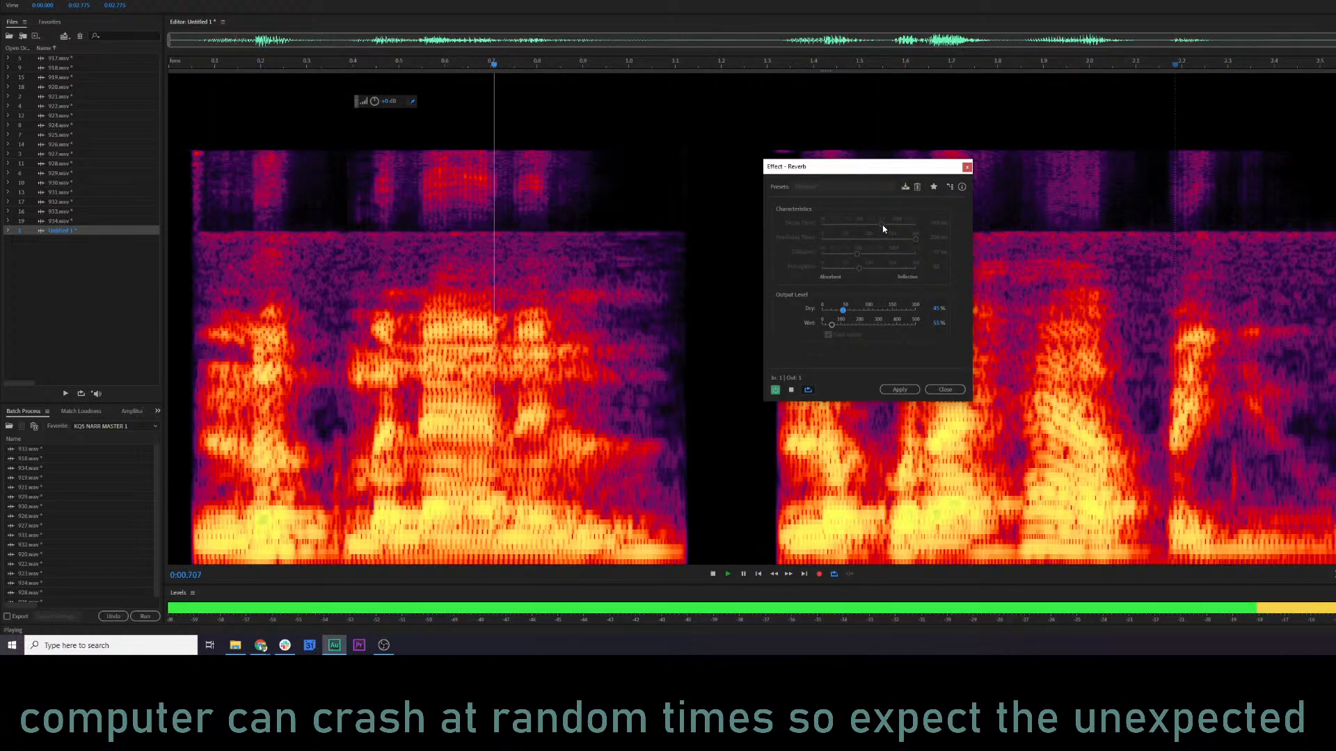
{"action": "key", "text": "space"}
{"action": "left_click_drag", "start_coordinate": [882, 225], "coordinate": [866, 226]}
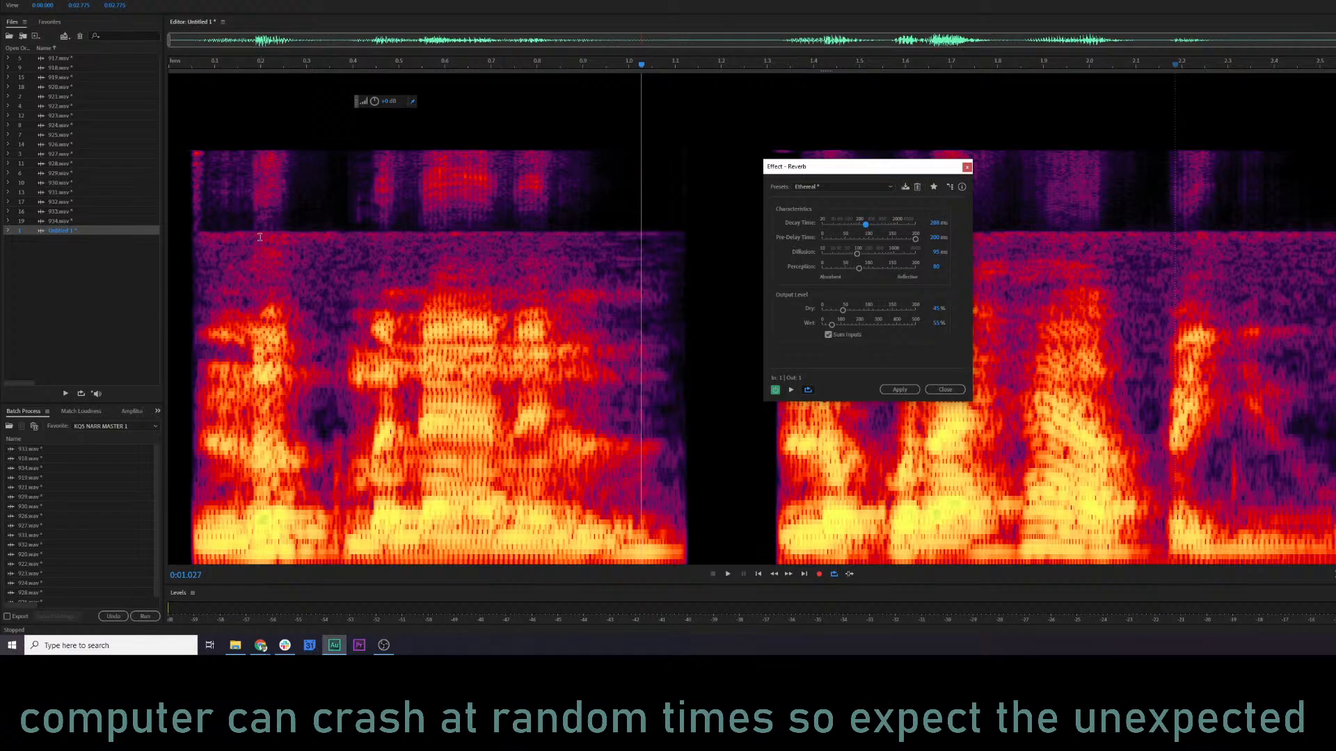
{"action": "left_click", "coordinate": [186, 66]}
{"action": "key", "text": "space"}
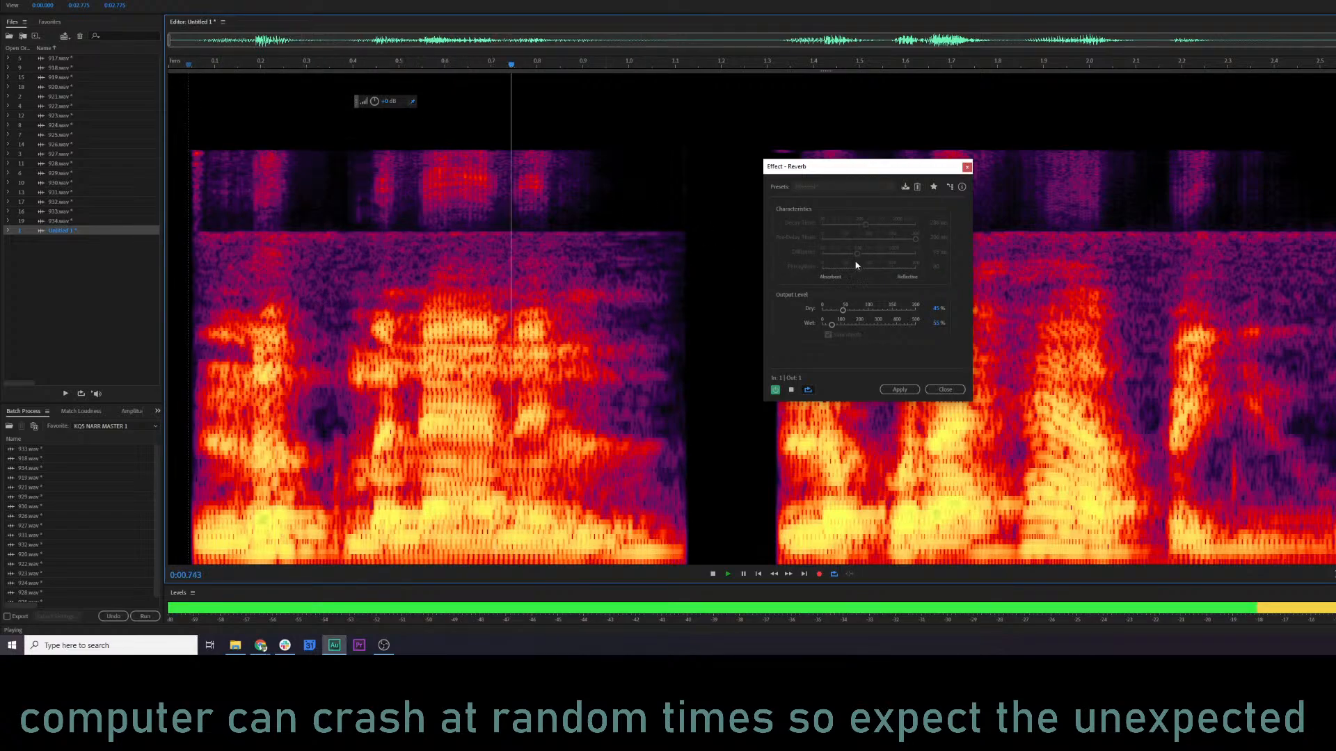
Raise the reverb's Decay Time to about 820 ms and preview the clip.
{"action": "key", "text": "space"}
{"action": "left_click_drag", "start_coordinate": [865, 225], "coordinate": [882, 228]}
{"action": "key", "text": "space"}
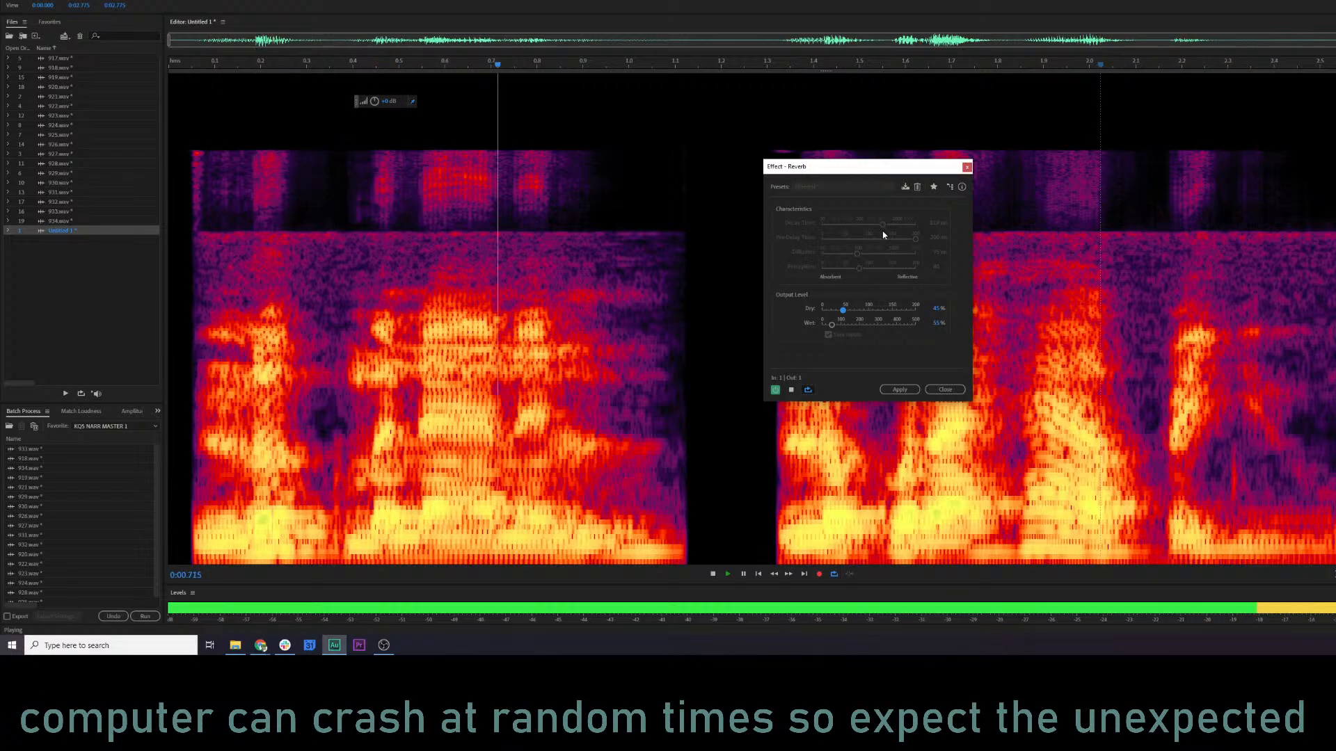
Save the current Reverb settings as an effect preset named "ball".
{"action": "left_click", "coordinate": [906, 188]}
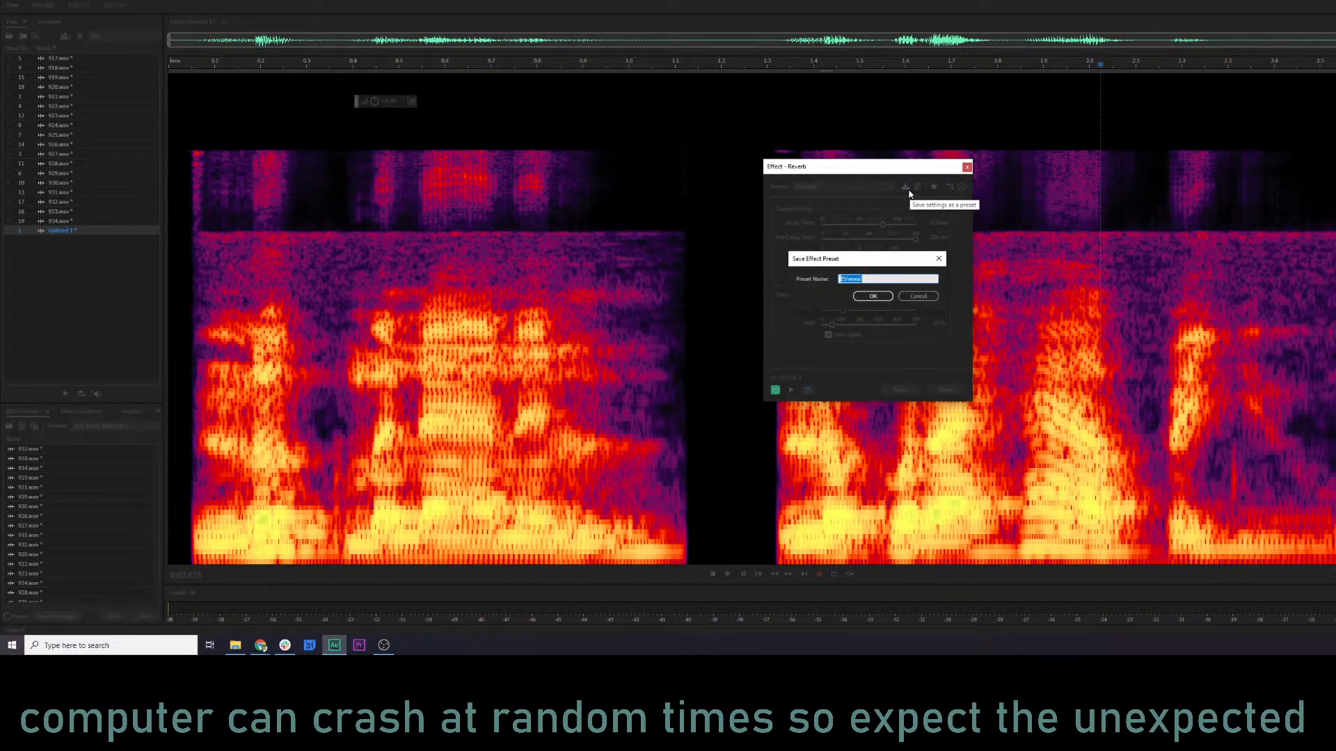
{"action": "type", "text": "ball"}
{"action": "key", "text": "Return"}
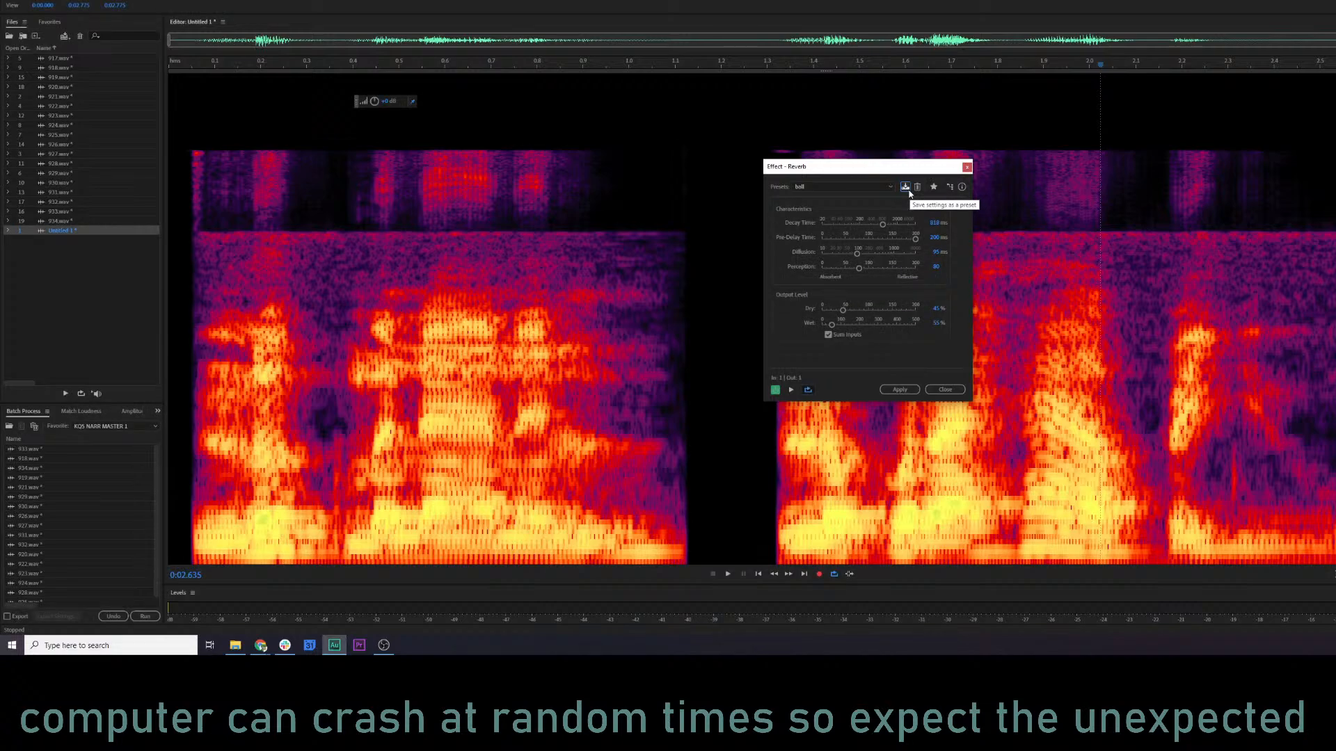
Try the reverb with the Wet level raised to about 180%, preview it, and reload the ball preset.
{"action": "left_click", "coordinate": [856, 324]}
{"action": "left_click", "coordinate": [236, 338]}
{"action": "key", "text": "space"}
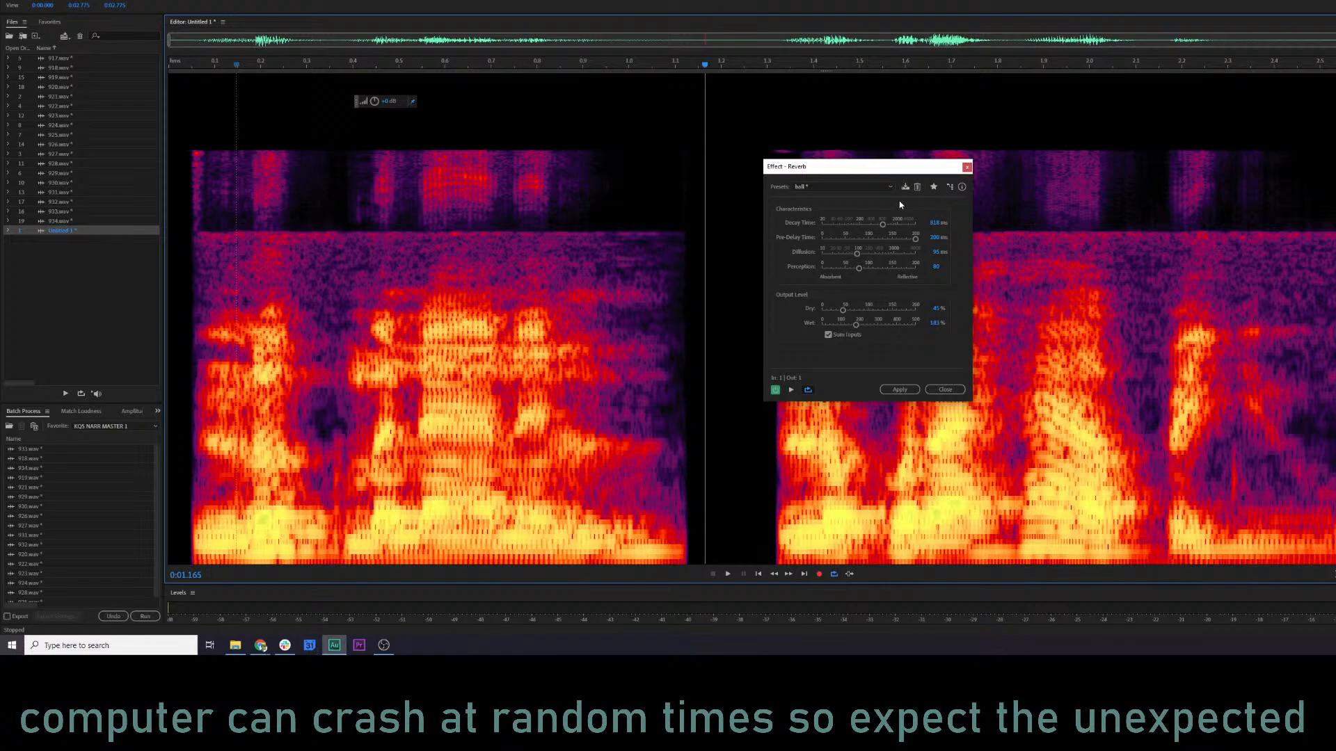
{"action": "left_click", "coordinate": [878, 186]}
{"action": "left_click", "coordinate": [847, 335]}
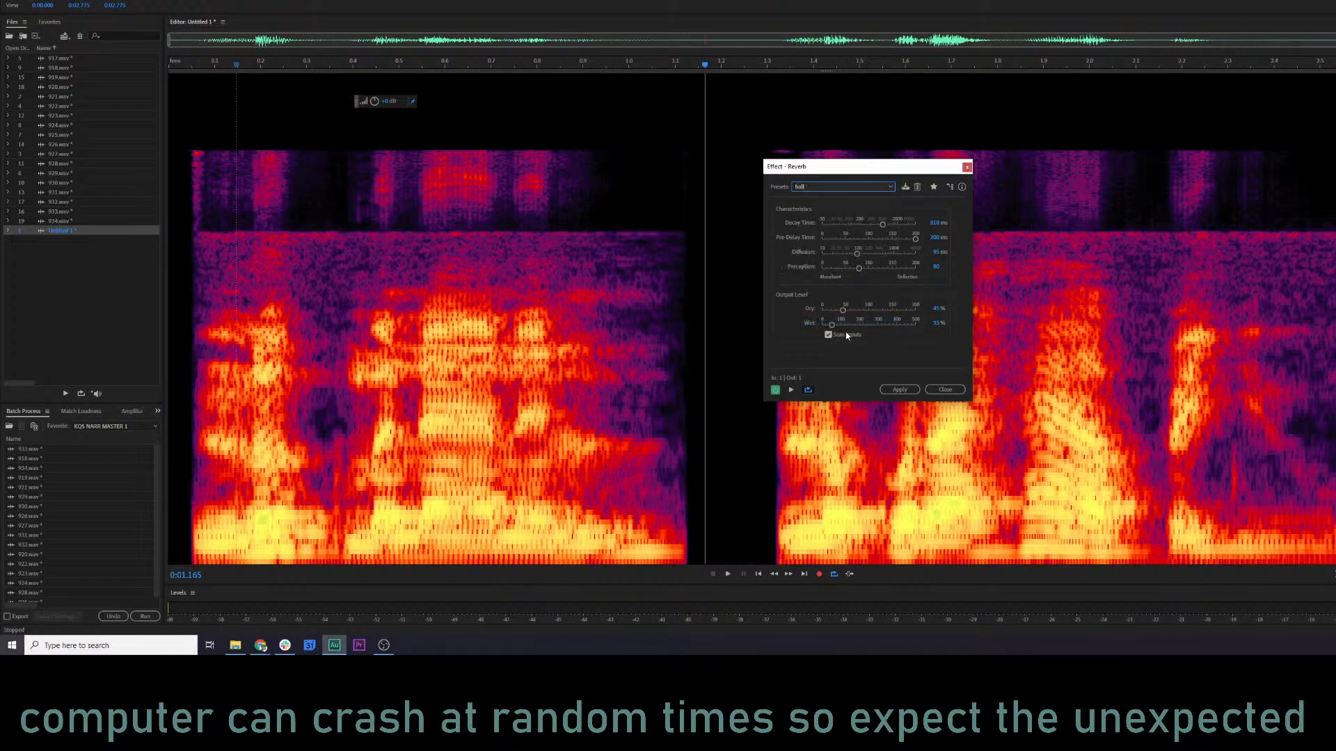
Set the Dry output level to 67% while previewing, and apply the reverb to Untitled 1.
{"action": "left_click", "coordinate": [860, 310]}
{"action": "key", "text": "space"}
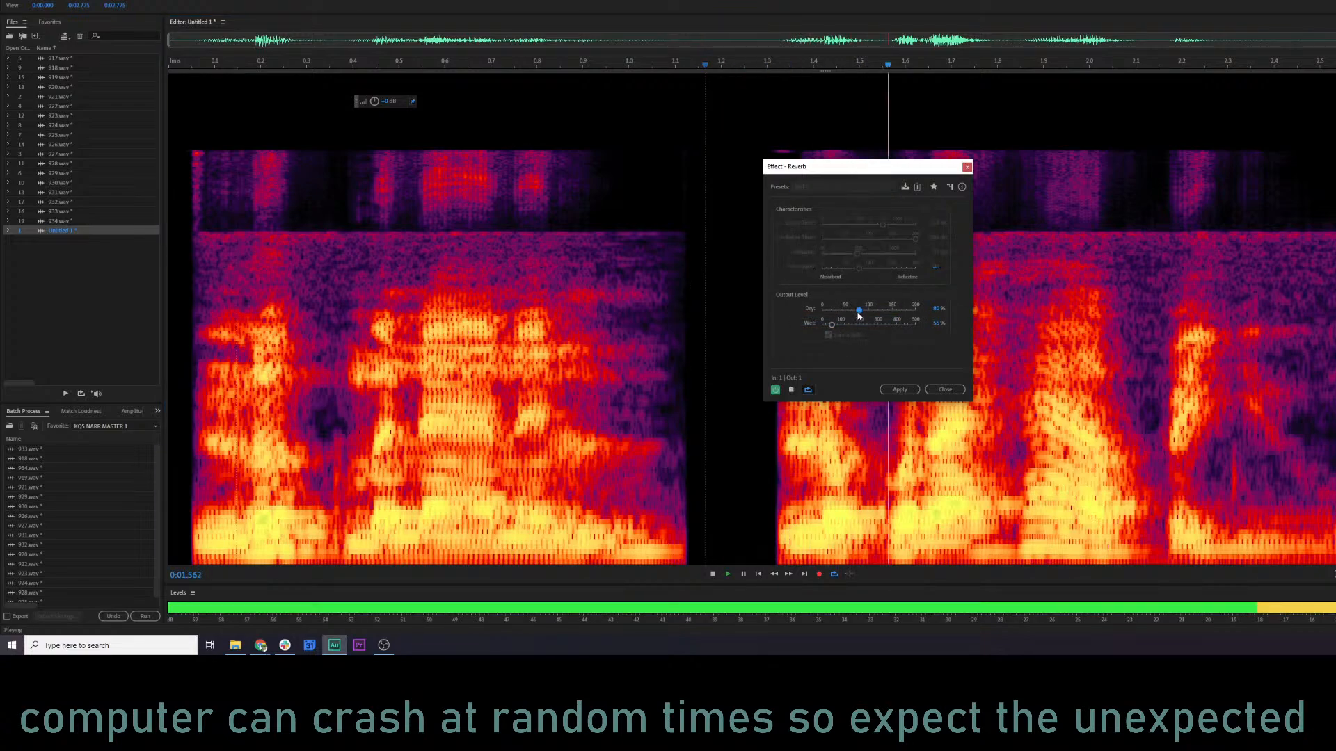
{"action": "left_click_drag", "start_coordinate": [860, 310], "coordinate": [853, 310]}
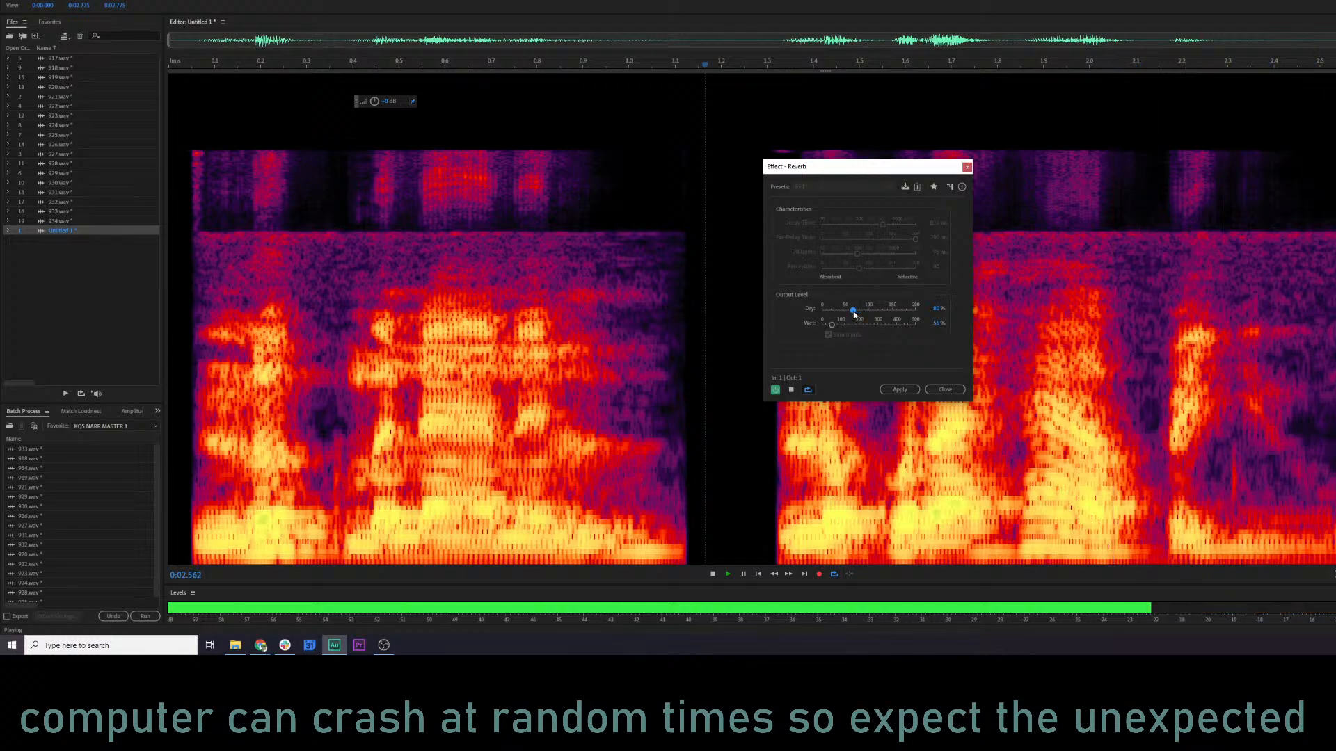
{"action": "left_click", "coordinate": [901, 388]}
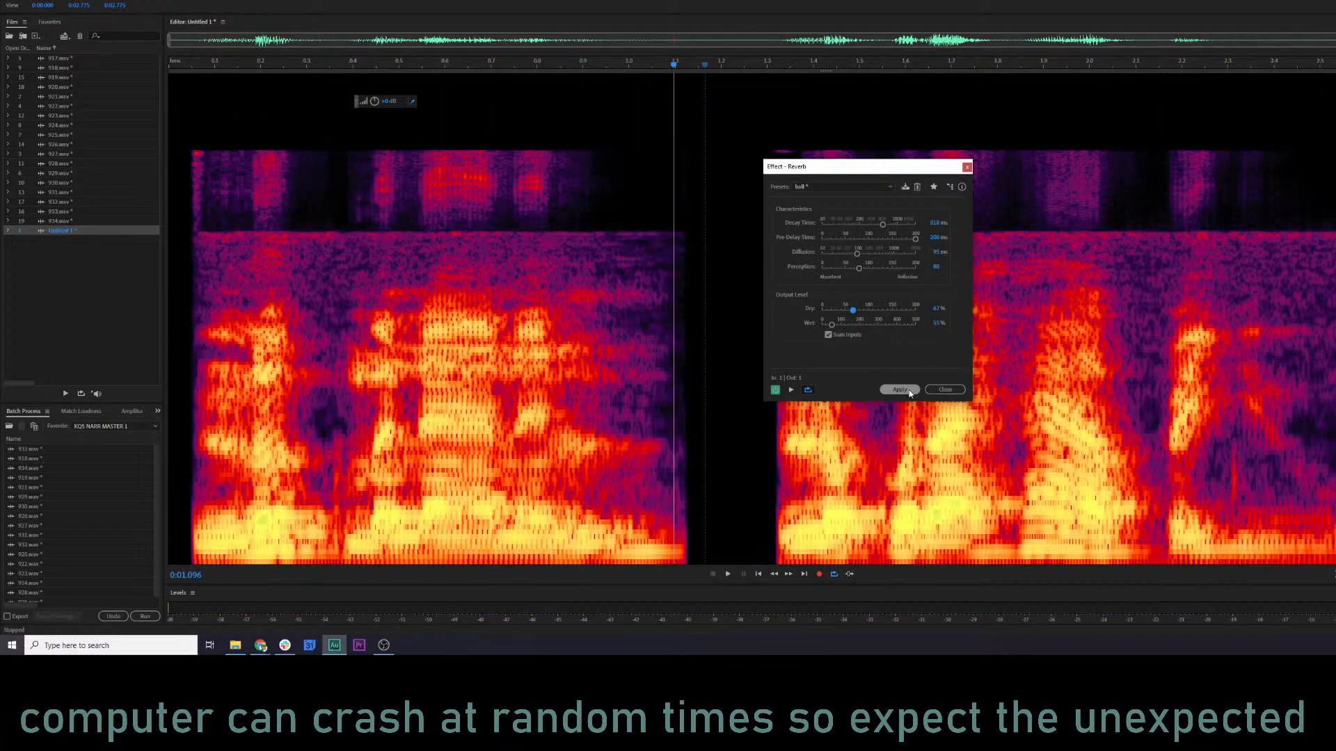
{"action": "left_click", "coordinate": [908, 393]}
{"action": "left_click", "coordinate": [443, 394]}
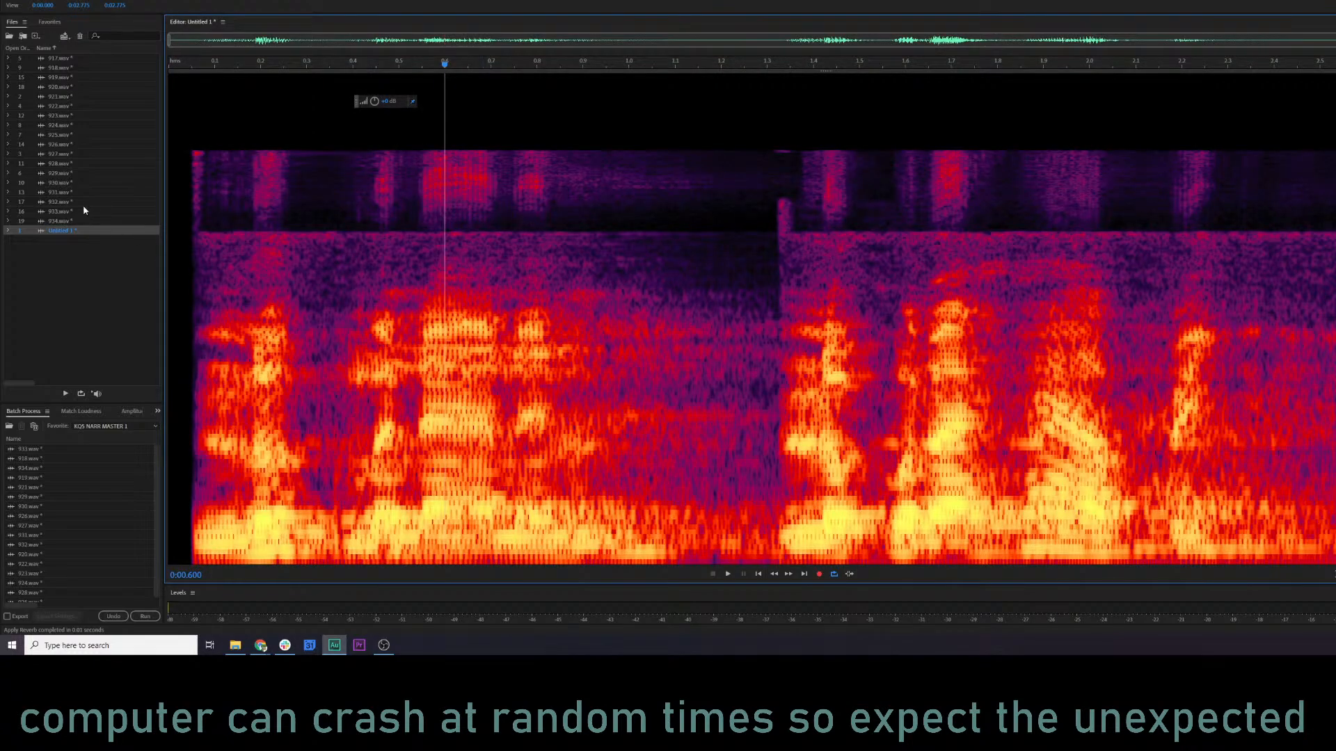
Open 929.wav and play its opening phrase.
{"action": "double_click", "coordinate": [75, 174]}
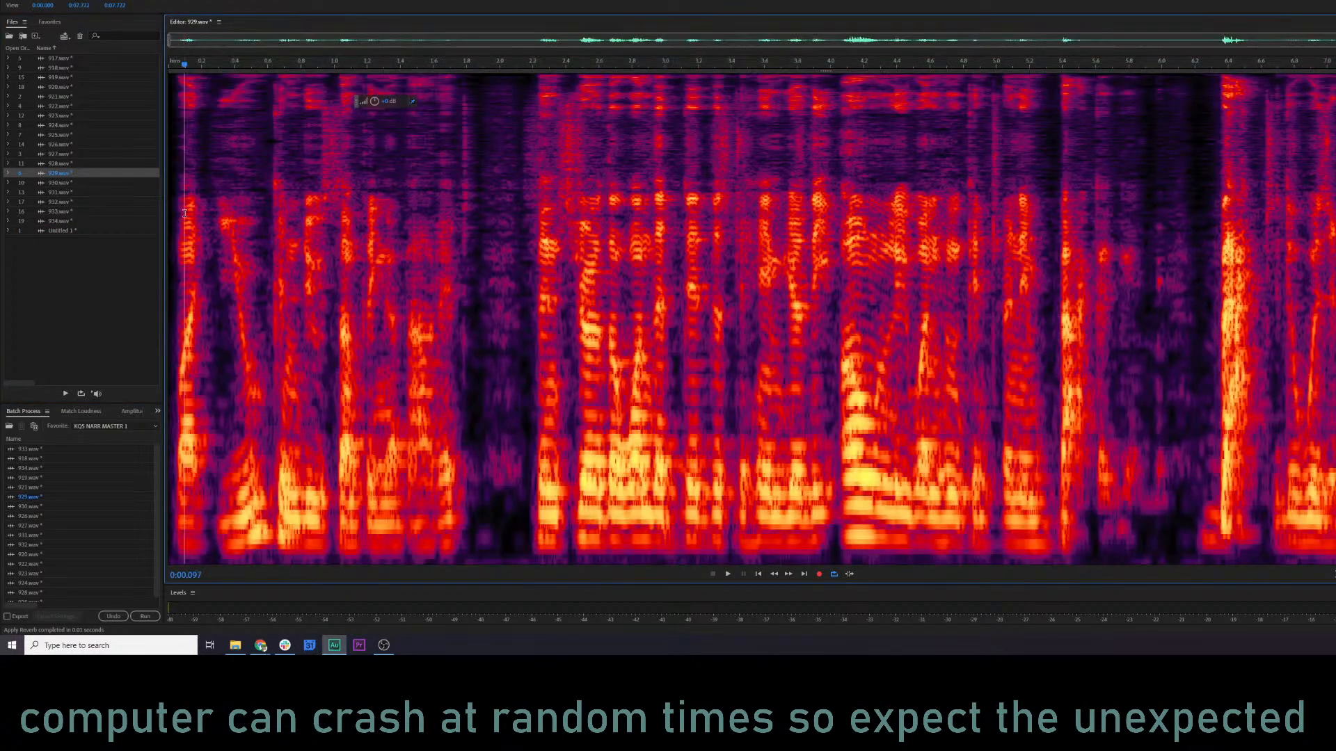
{"action": "key", "text": "space"}
{"action": "key", "text": "space"}
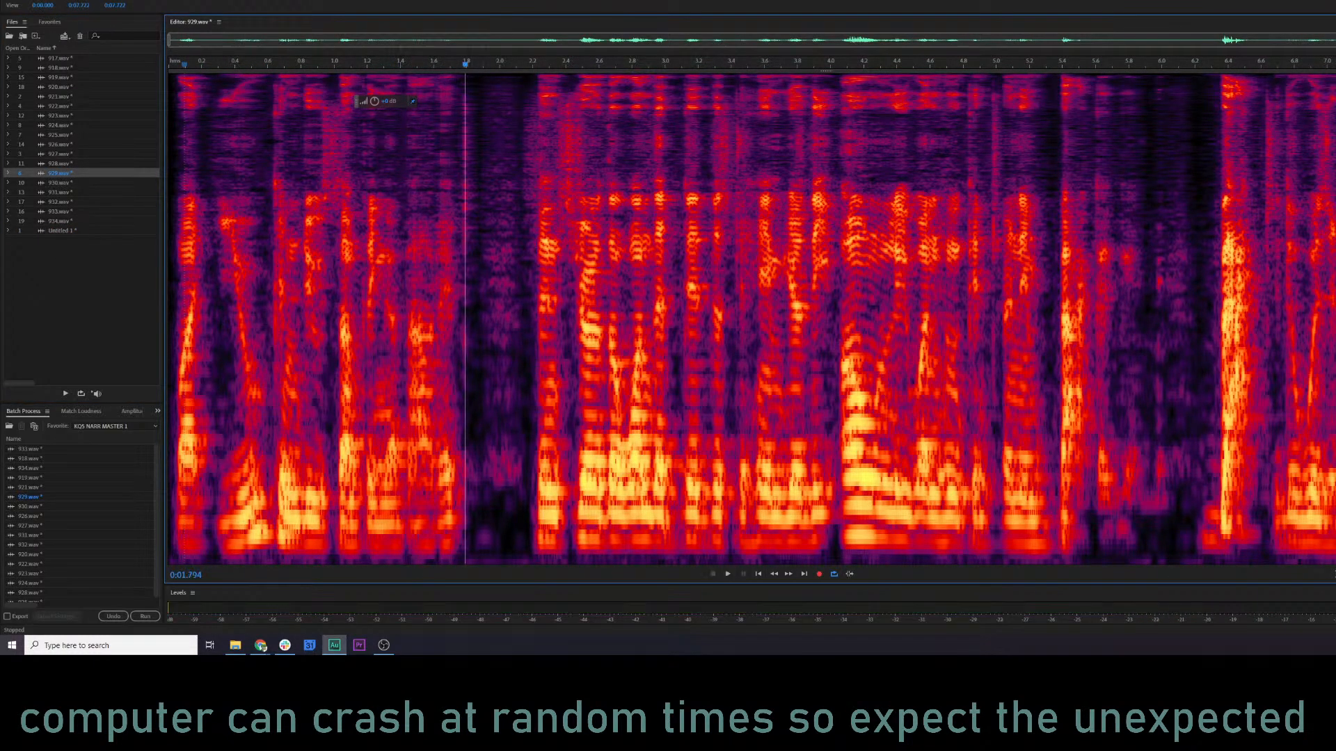
Open the Reverb effect for 929.wav and preview its opening with the last-used settings.
{"action": "key", "text": "ctrl+a"}
{"action": "left_click", "coordinate": [234, 311]}
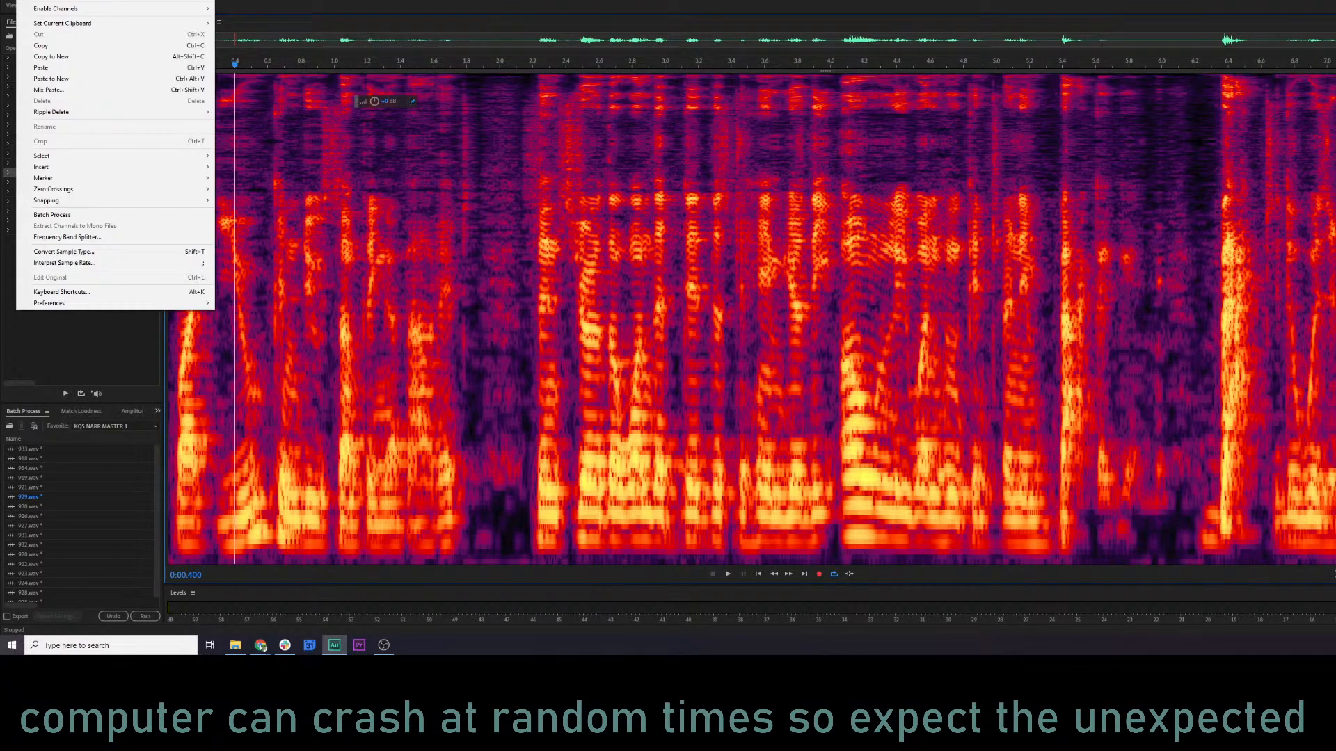
{"action": "left_click", "coordinate": [63, 0]}
{"action": "left_click", "coordinate": [23, 0]}
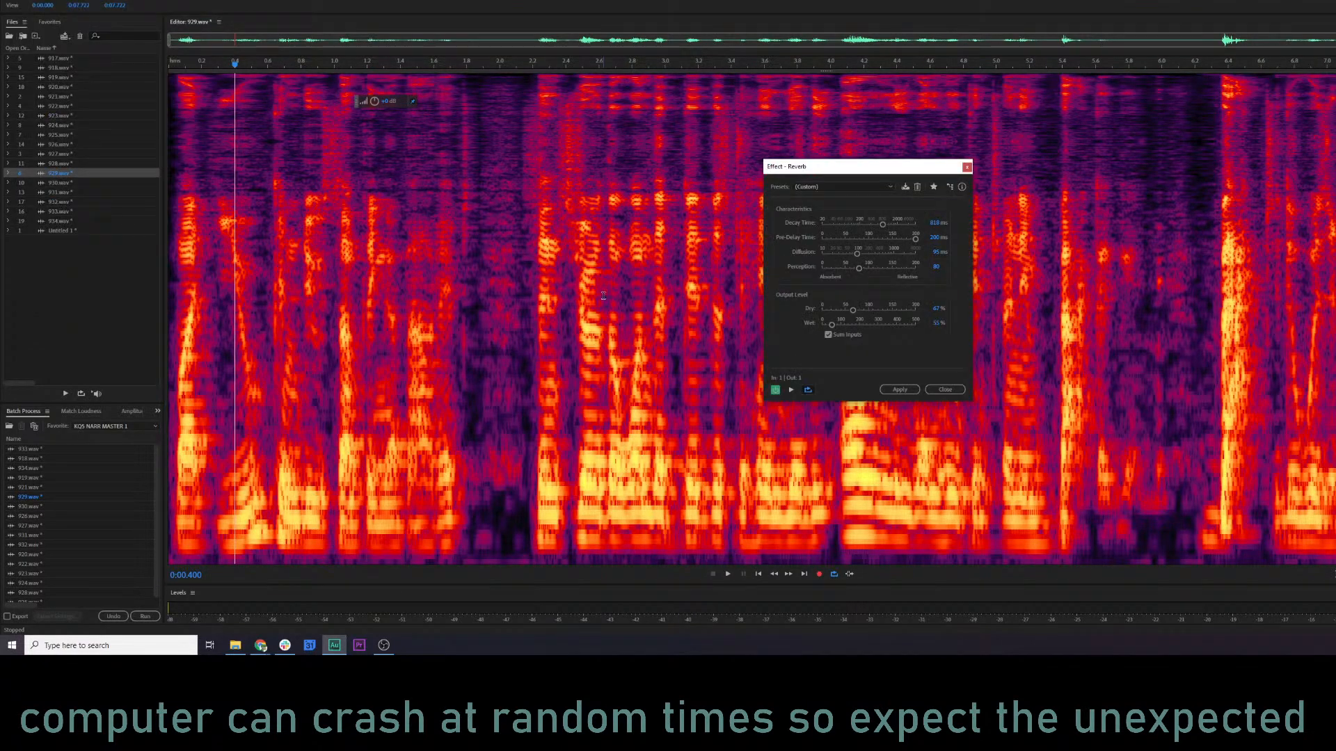
{"action": "left_click", "coordinate": [791, 390]}
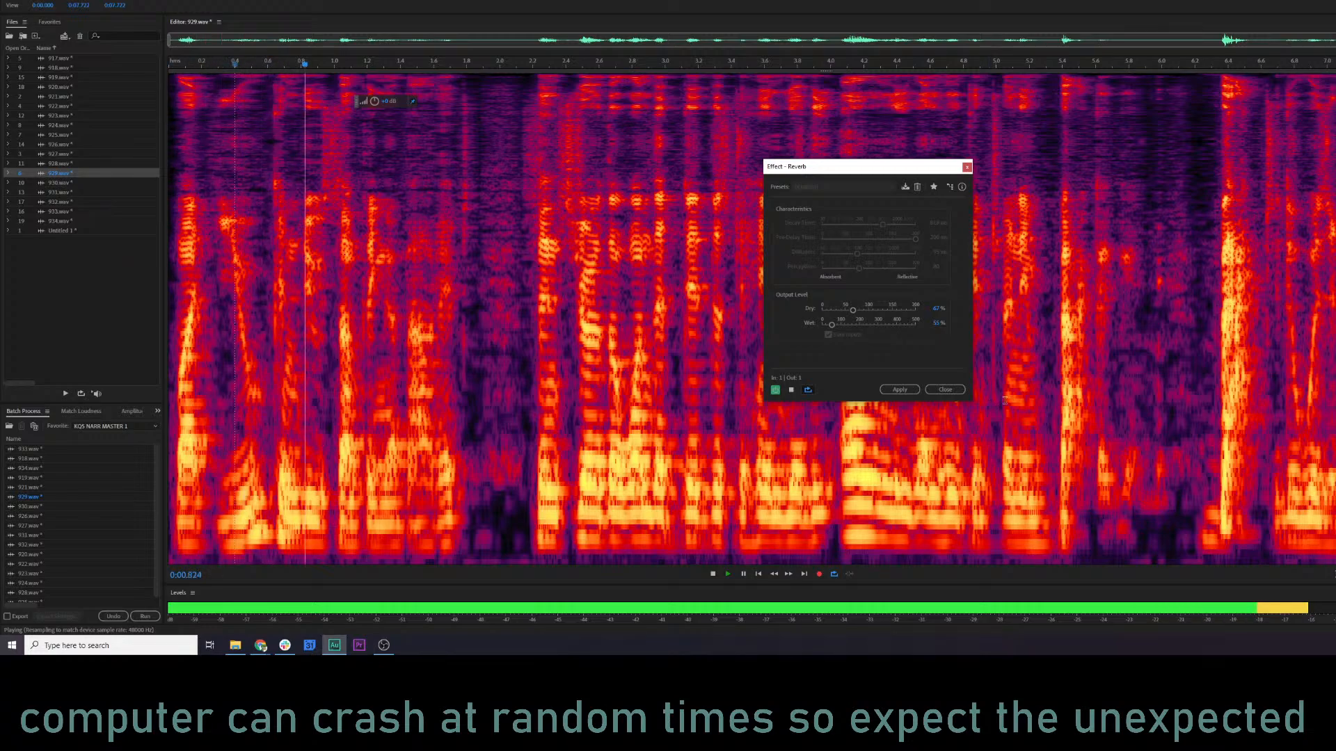
{"action": "key", "text": "space"}
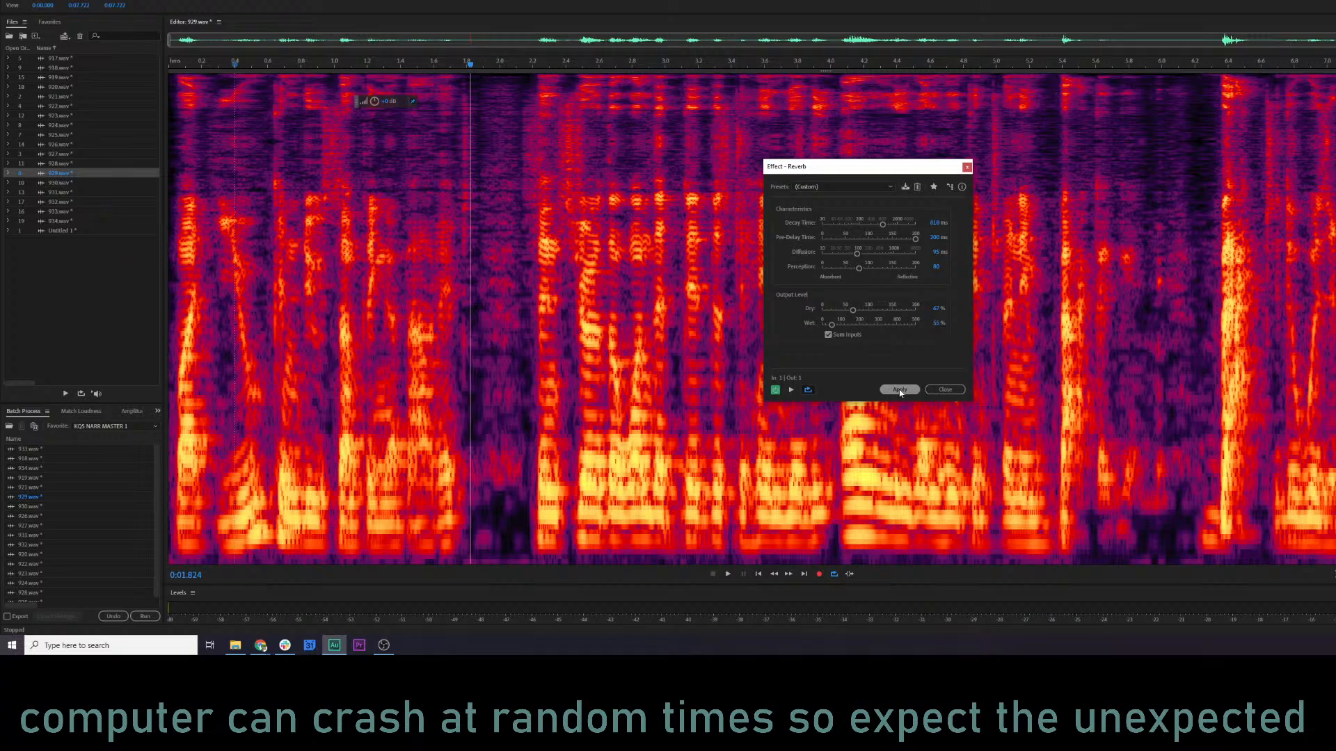
Apply the reverb to 929.wav and play its opening.
{"action": "left_click", "coordinate": [899, 390]}
{"action": "left_click", "coordinate": [357, 333]}
{"action": "key", "text": "space"}
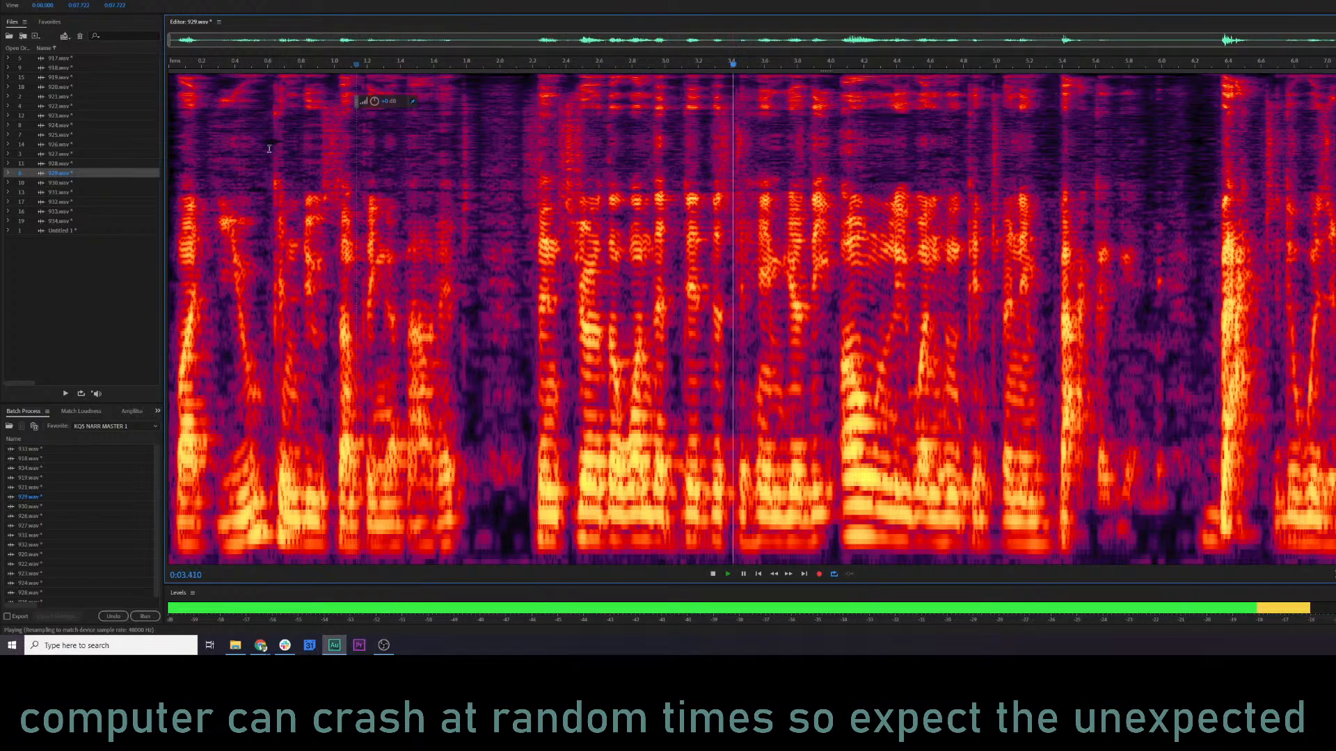
{"action": "key", "text": "space"}
Open Untitled 1 and play its opening with the reverb for comparison.
{"action": "left_click", "coordinate": [61, 231]}
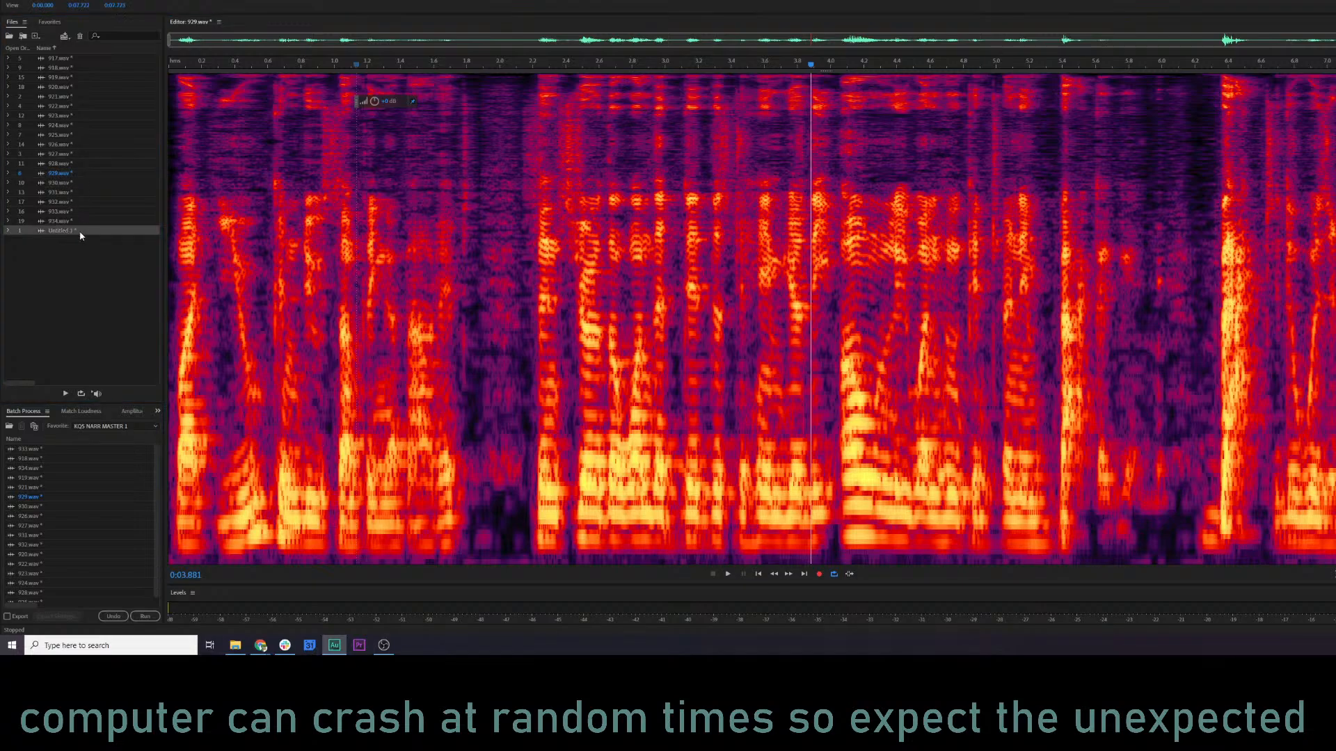
{"action": "left_click", "coordinate": [199, 234]}
{"action": "key", "text": "space"}
Undo the reverb on Untitled 1 and play its opening dry.
{"action": "key", "text": "space"}
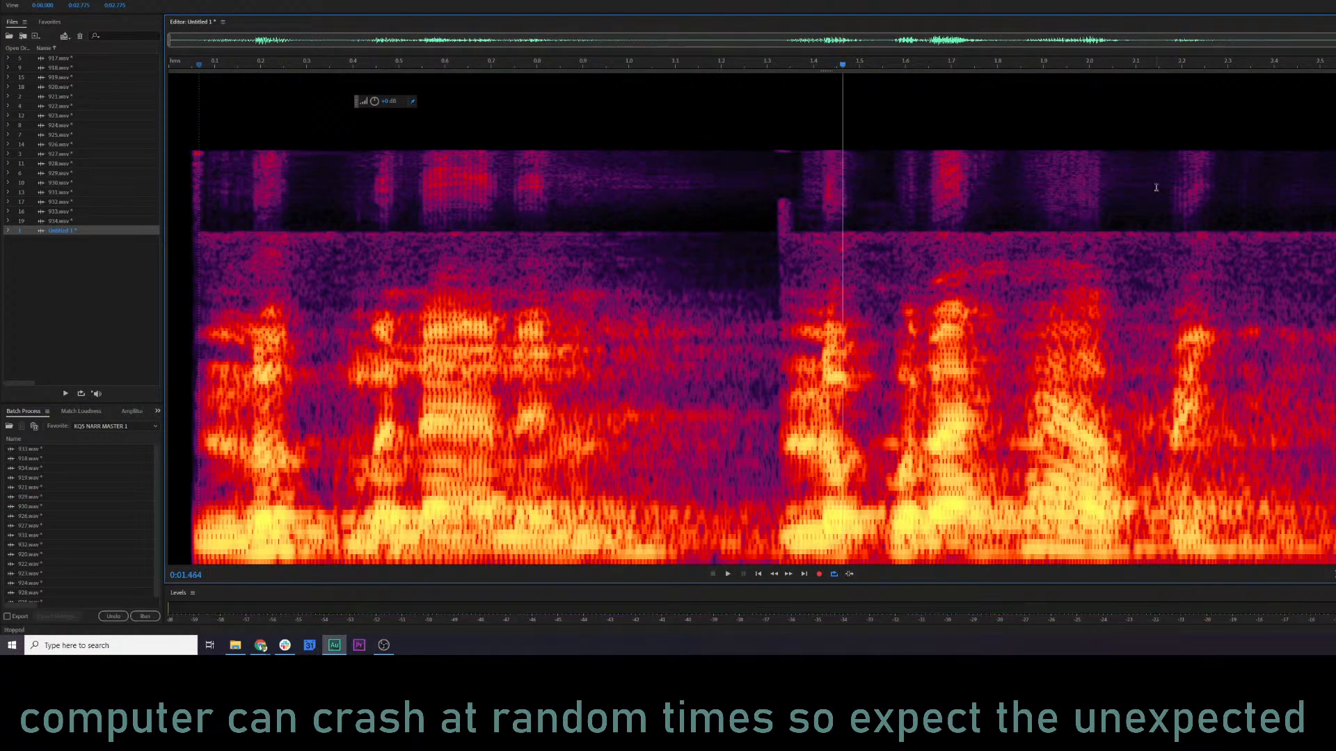
{"action": "key", "text": "ctrl+z"}
{"action": "left_click", "coordinate": [521, 215]}
{"action": "key", "text": "space"}
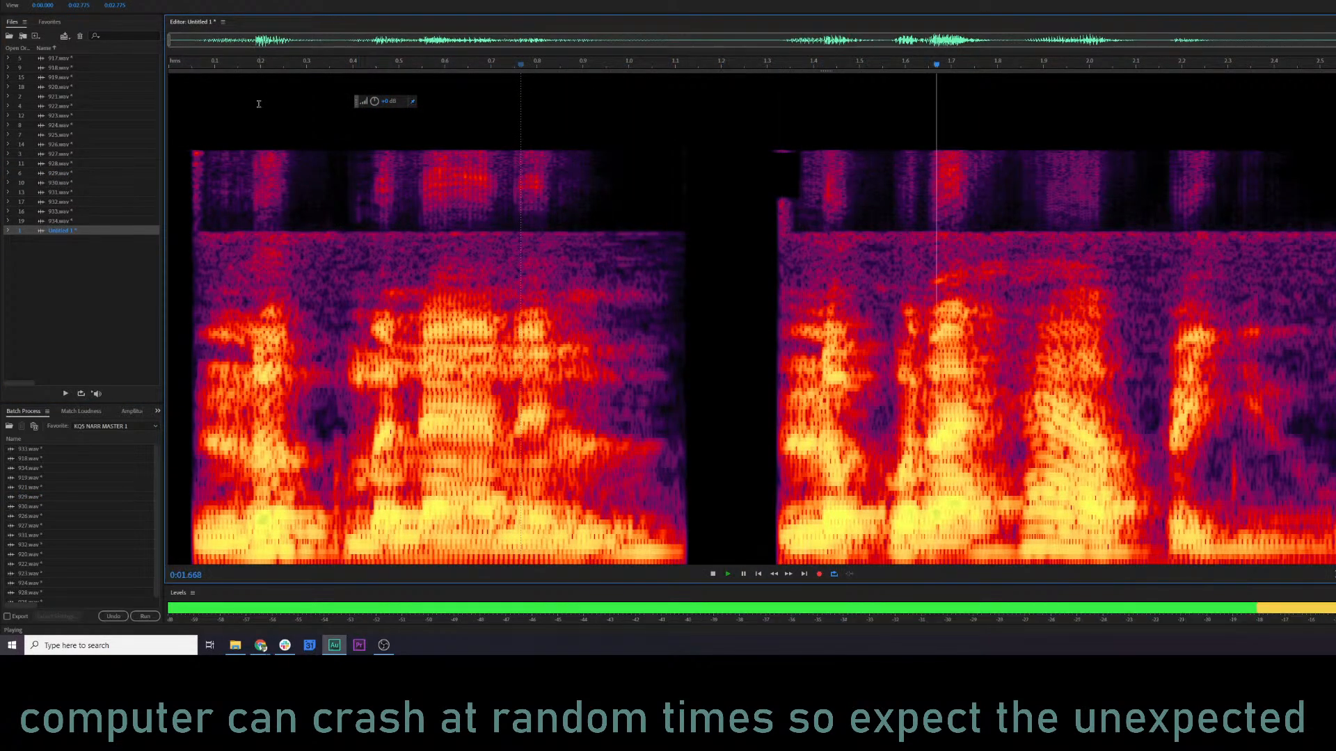
{"action": "key", "text": "space"}
{"action": "left_click", "coordinate": [186, 69]}
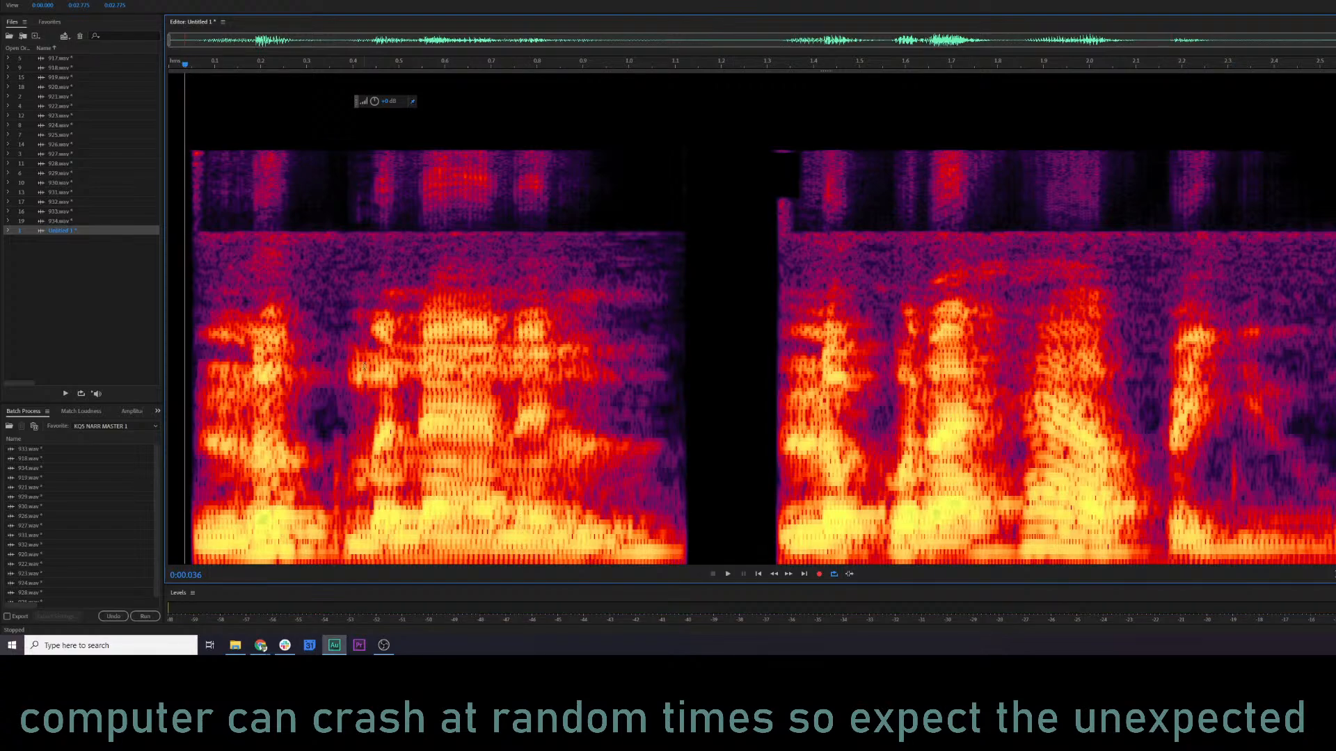
{"action": "left_click", "coordinate": [149, 361]}
{"action": "left_click", "coordinate": [254, 360]}
{"action": "key", "text": "space"}
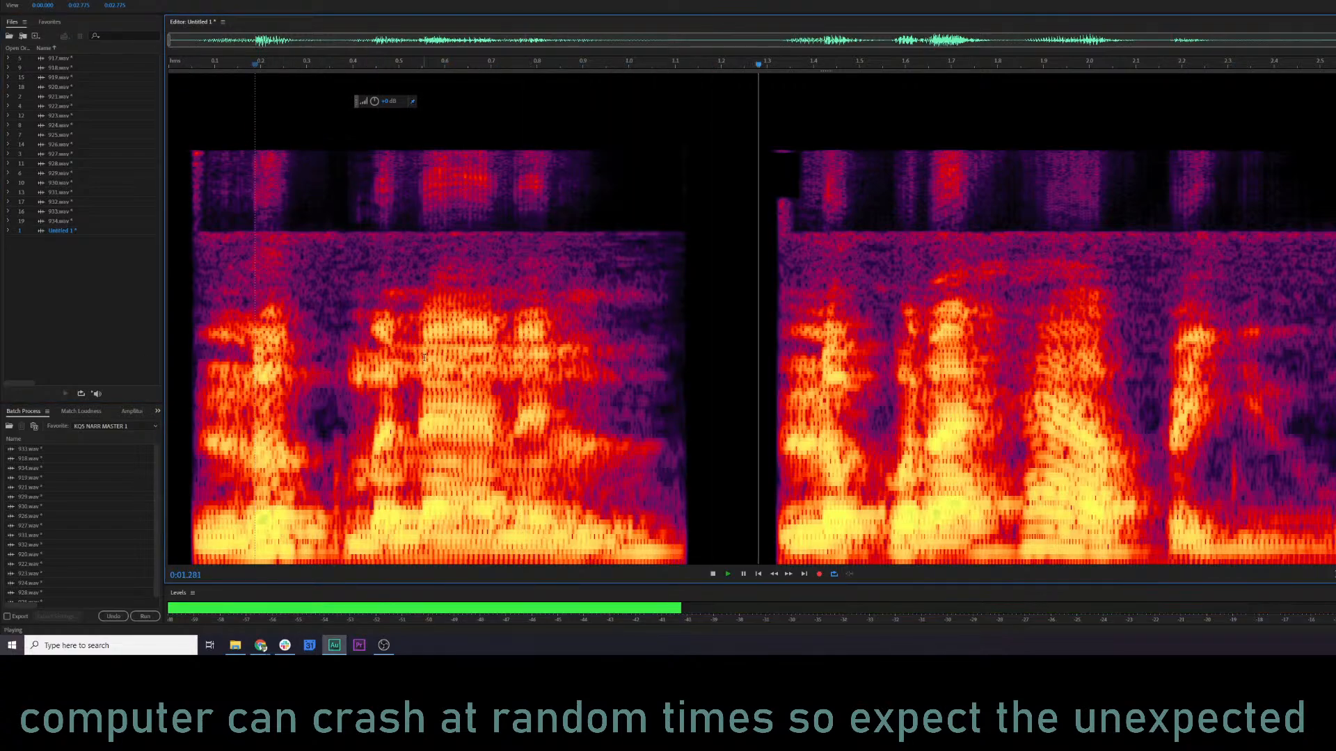
{"action": "key", "text": "space"}
Restore the reverb on Untitled 1 and play its opening again.
{"action": "left_click", "coordinate": [25, 0]}
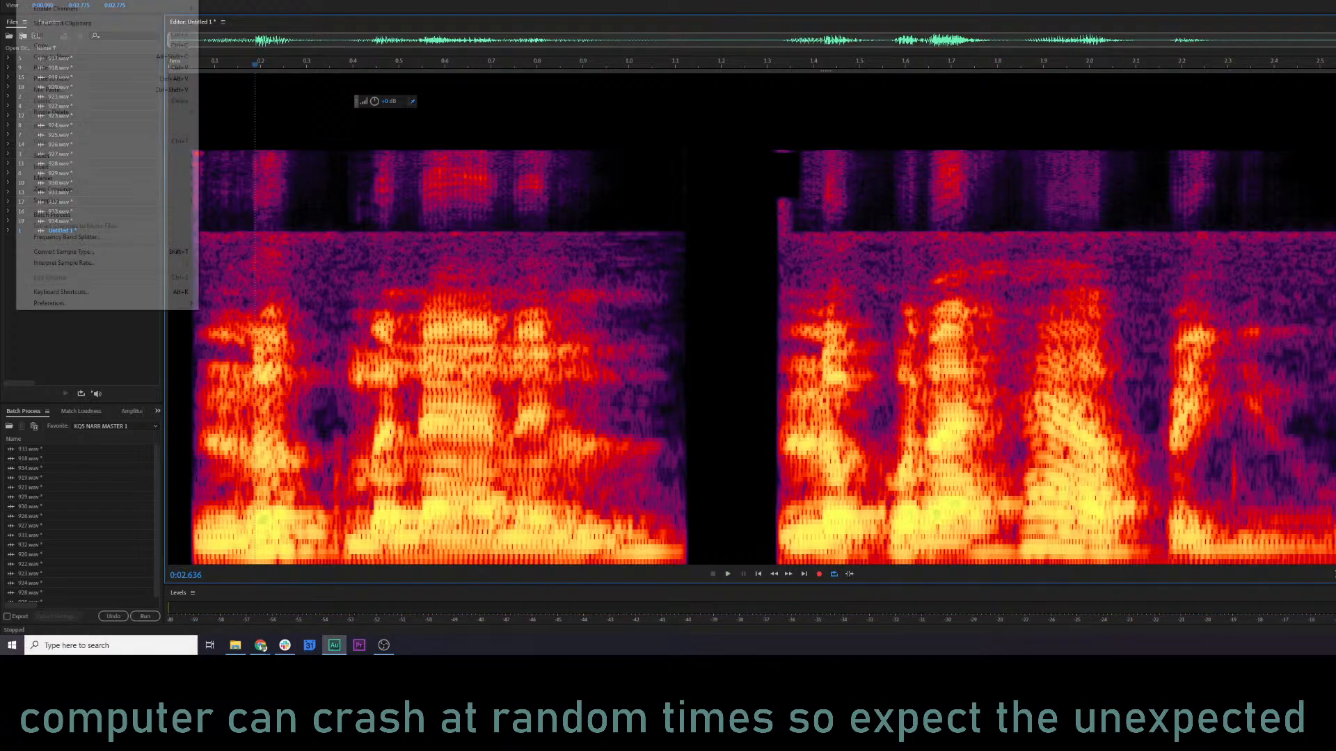
{"action": "left_click", "coordinate": [1175, 362]}
{"action": "key", "text": "ctrl+z"}
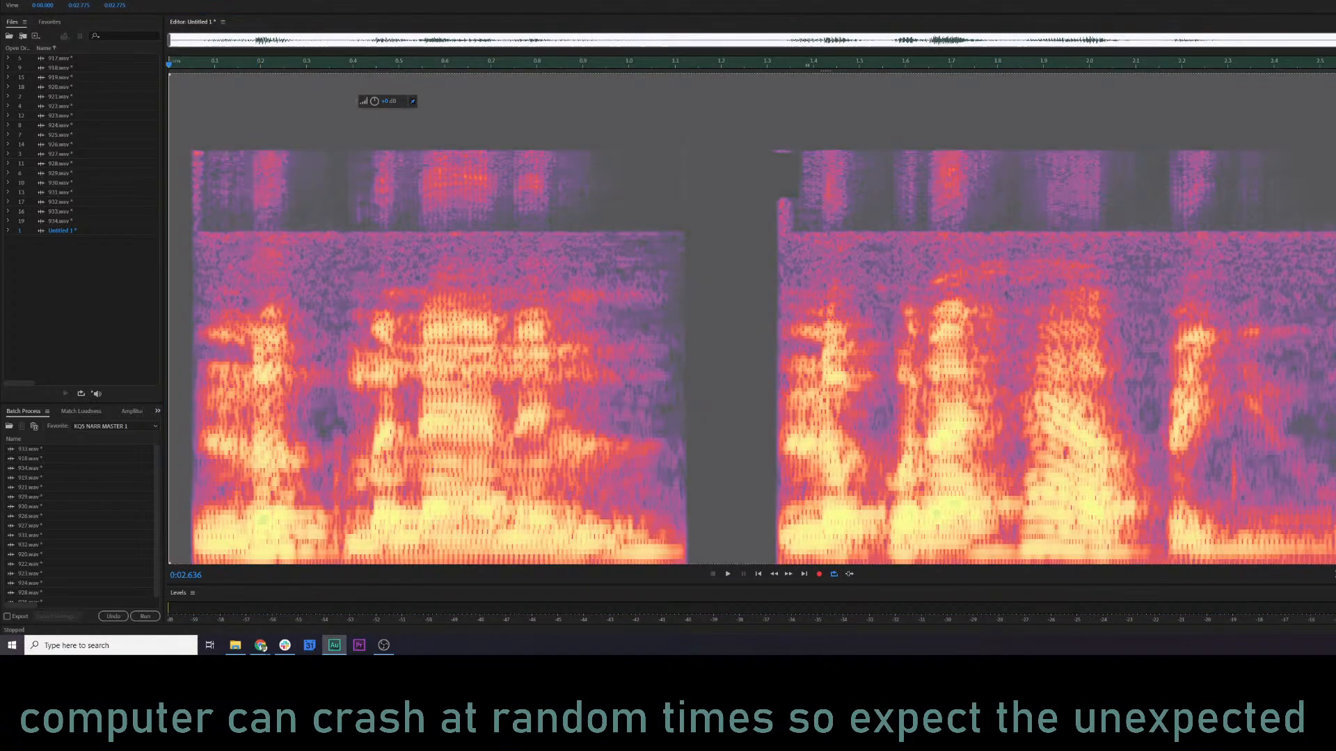
{"action": "left_click", "coordinate": [192, 320]}
{"action": "key", "text": "space"}
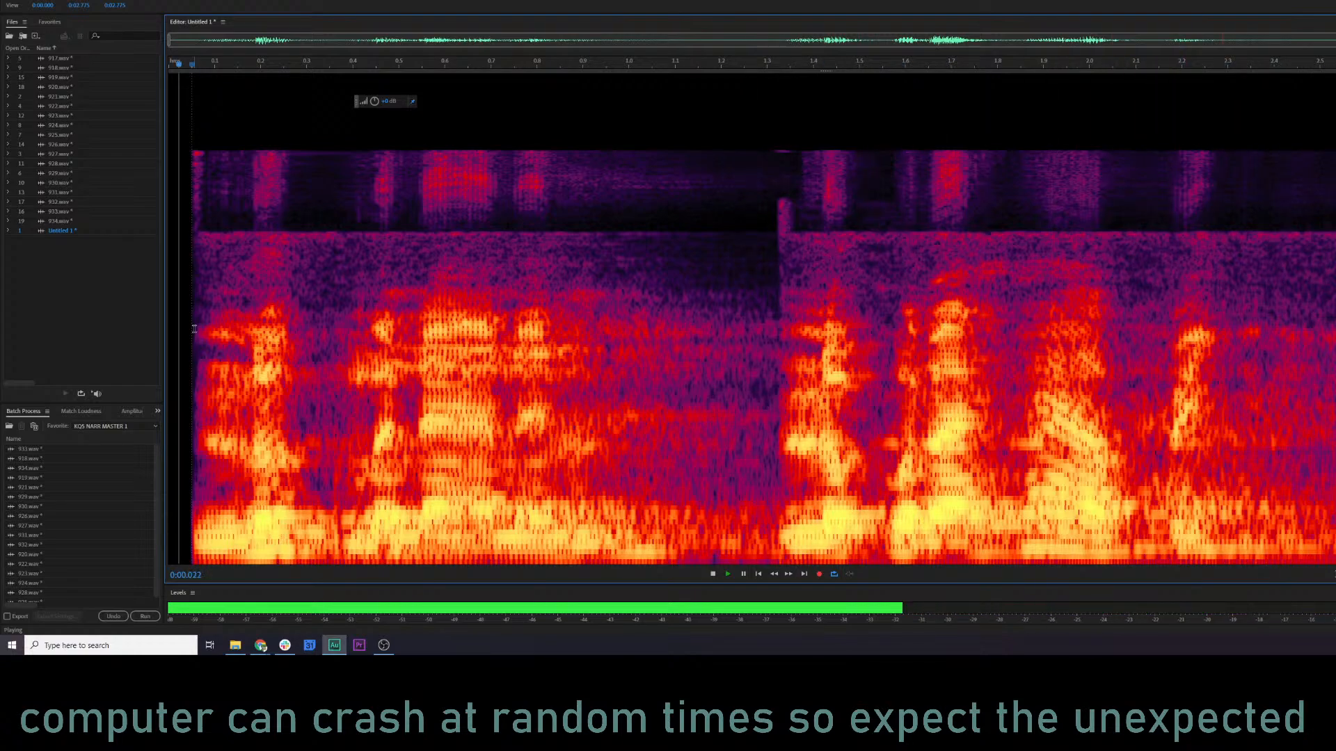
{"action": "key", "text": "space"}
{"action": "left_click", "coordinate": [612, 332]}
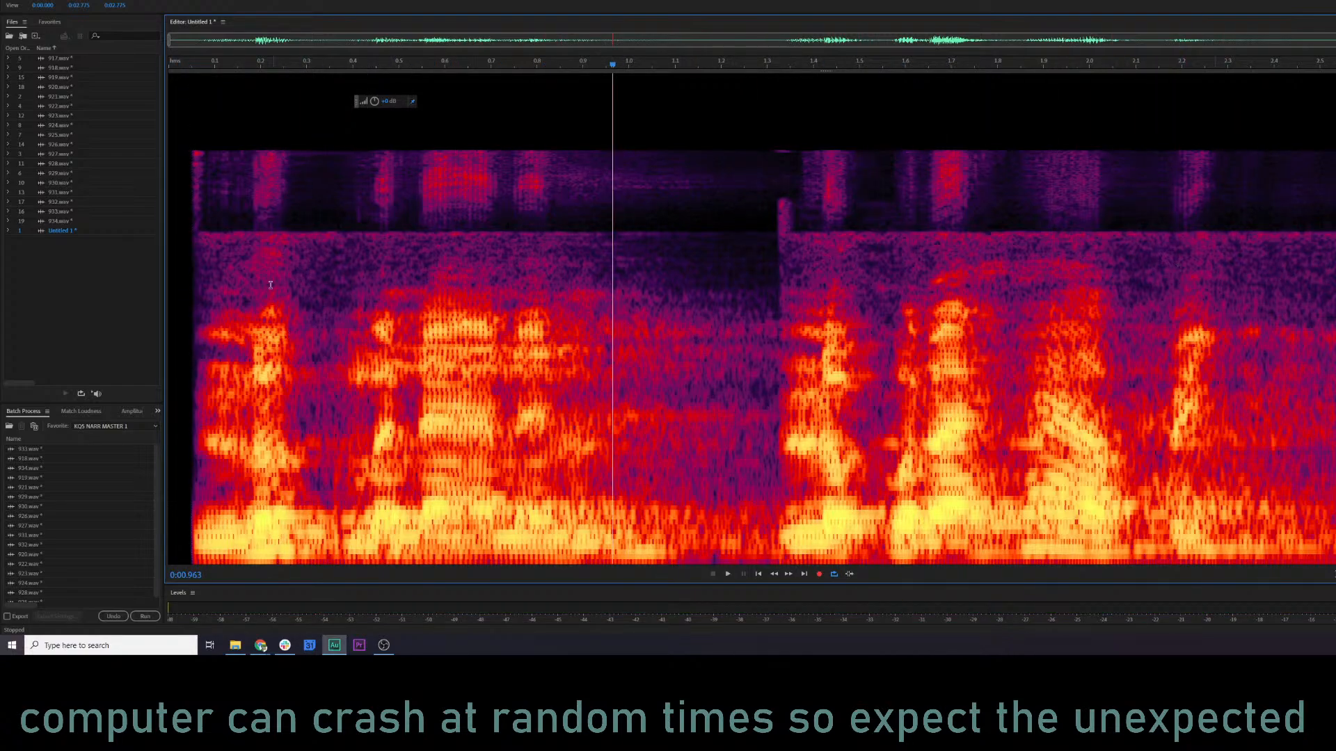
{"action": "left_click", "coordinate": [192, 154]}
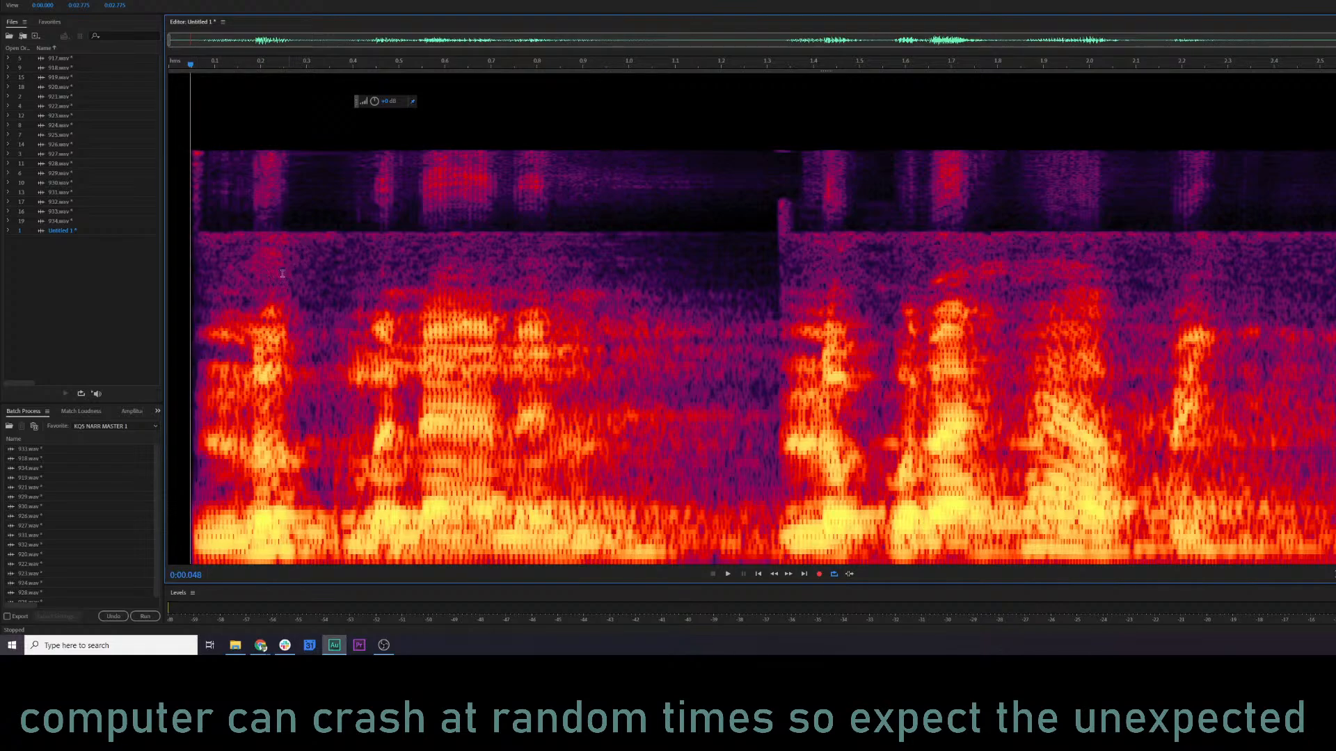
Open 927.wav for a brief listen, and open 928.wav and play part of it.
{"action": "double_click", "coordinate": [70, 155]}
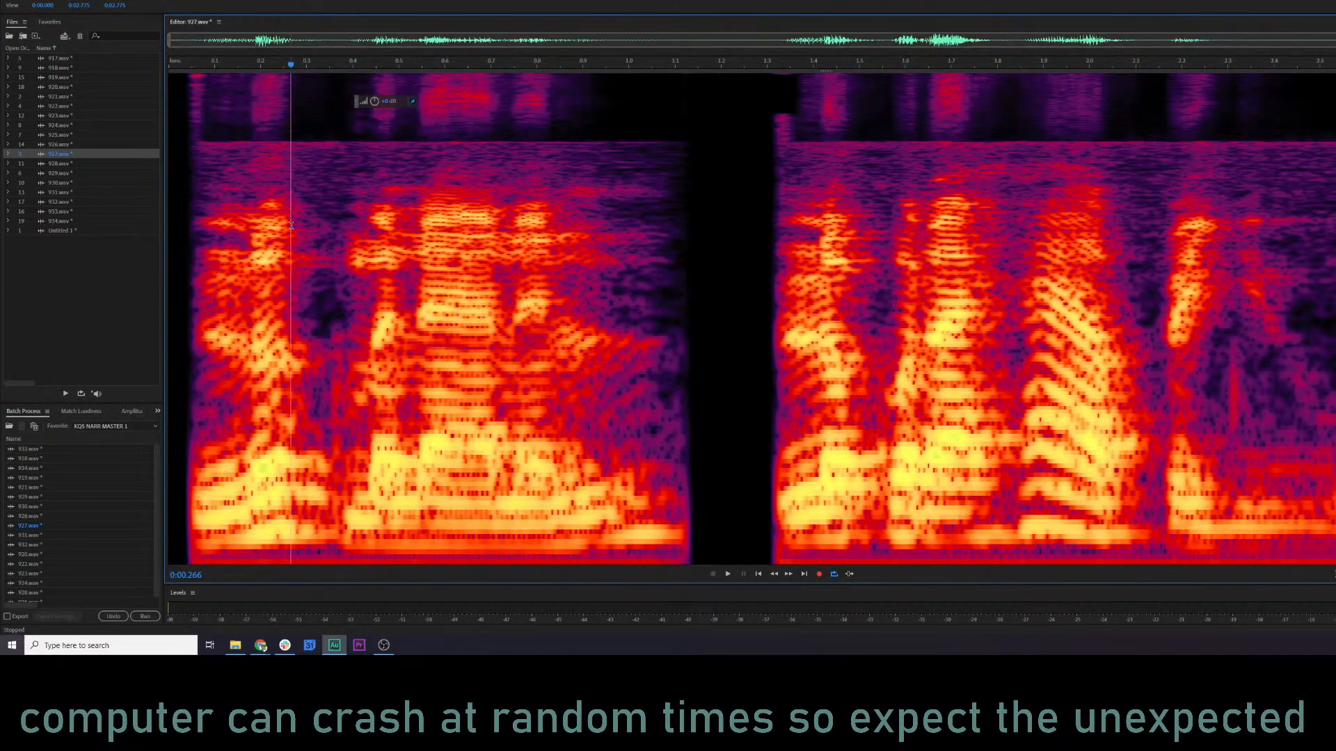
{"action": "key", "text": "space"}
{"action": "double_click", "coordinate": [58, 164]}
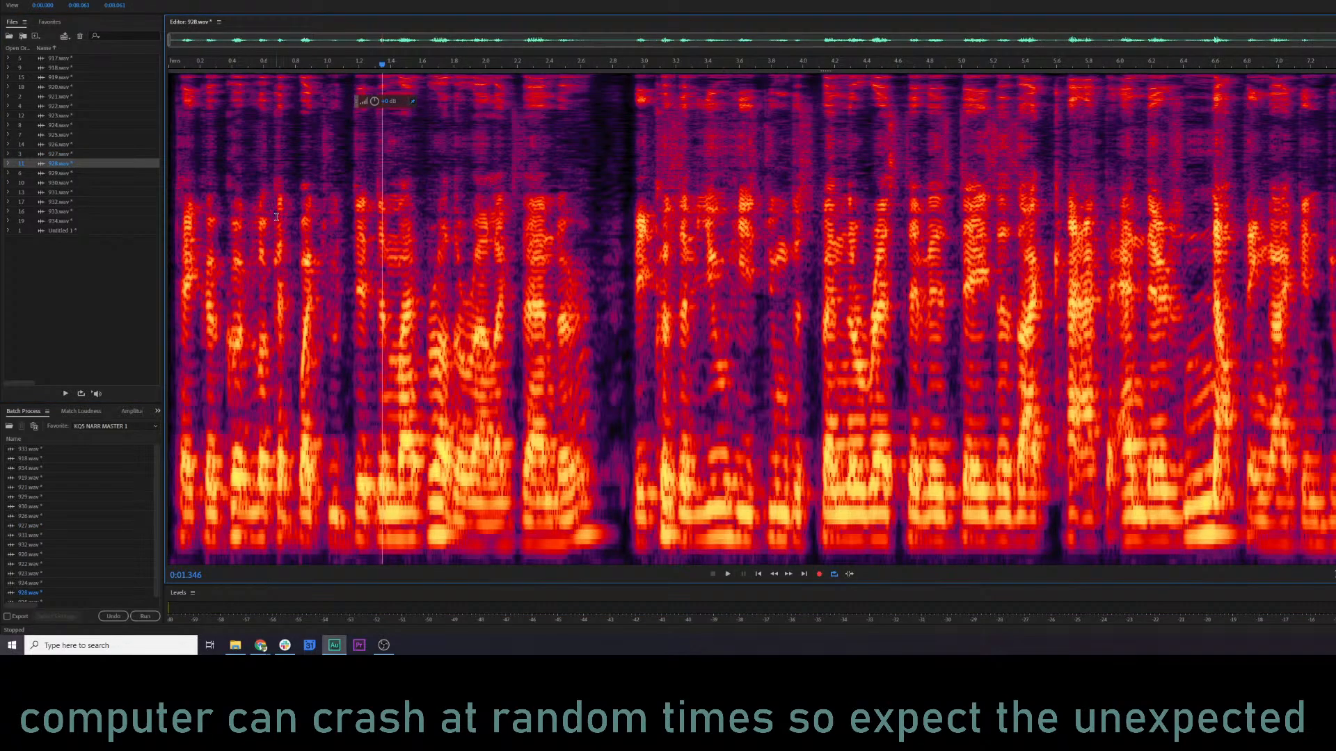
{"action": "key", "text": "space"}
{"action": "key", "text": "space"}
Try a full-length selection of the lower frequencies in 928.wav, and compare its spectrum with that of 927.wav.
{"action": "key", "text": "ctrl+a"}
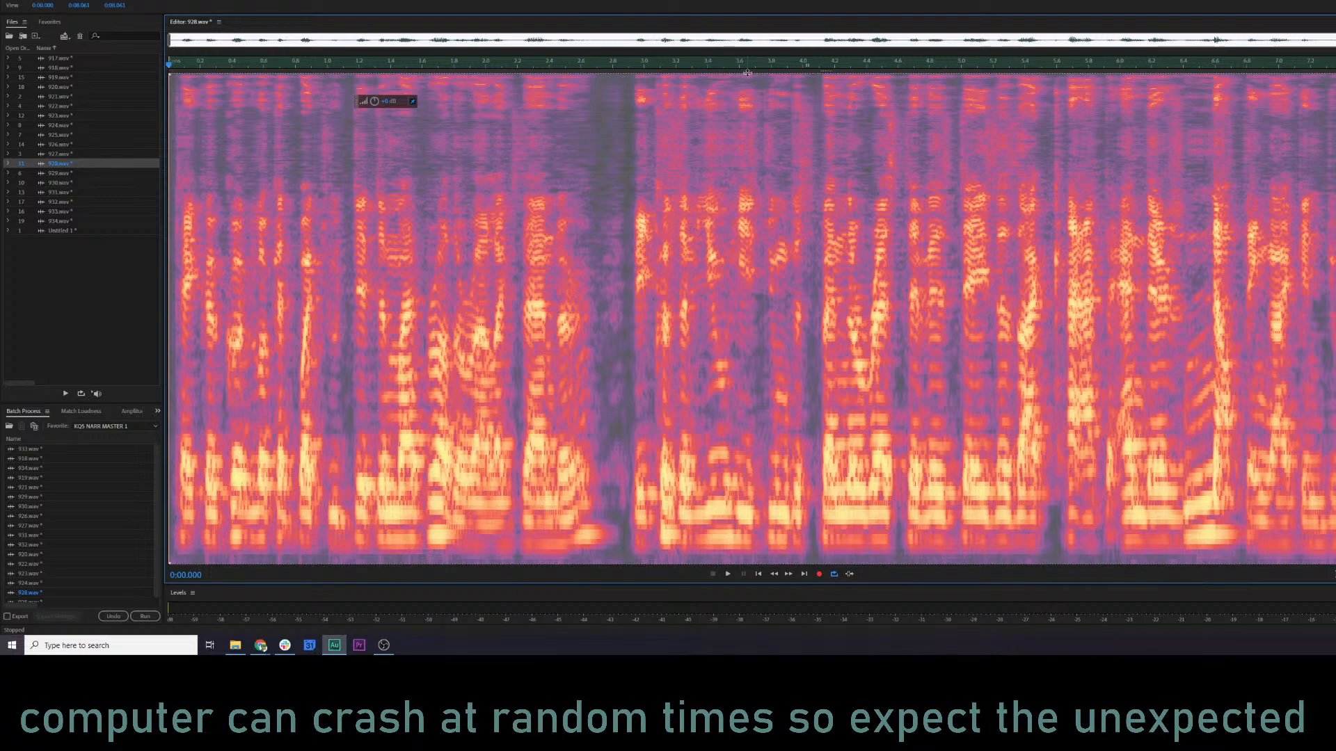
{"action": "left_click_drag", "start_coordinate": [750, 73], "coordinate": [806, 160]}
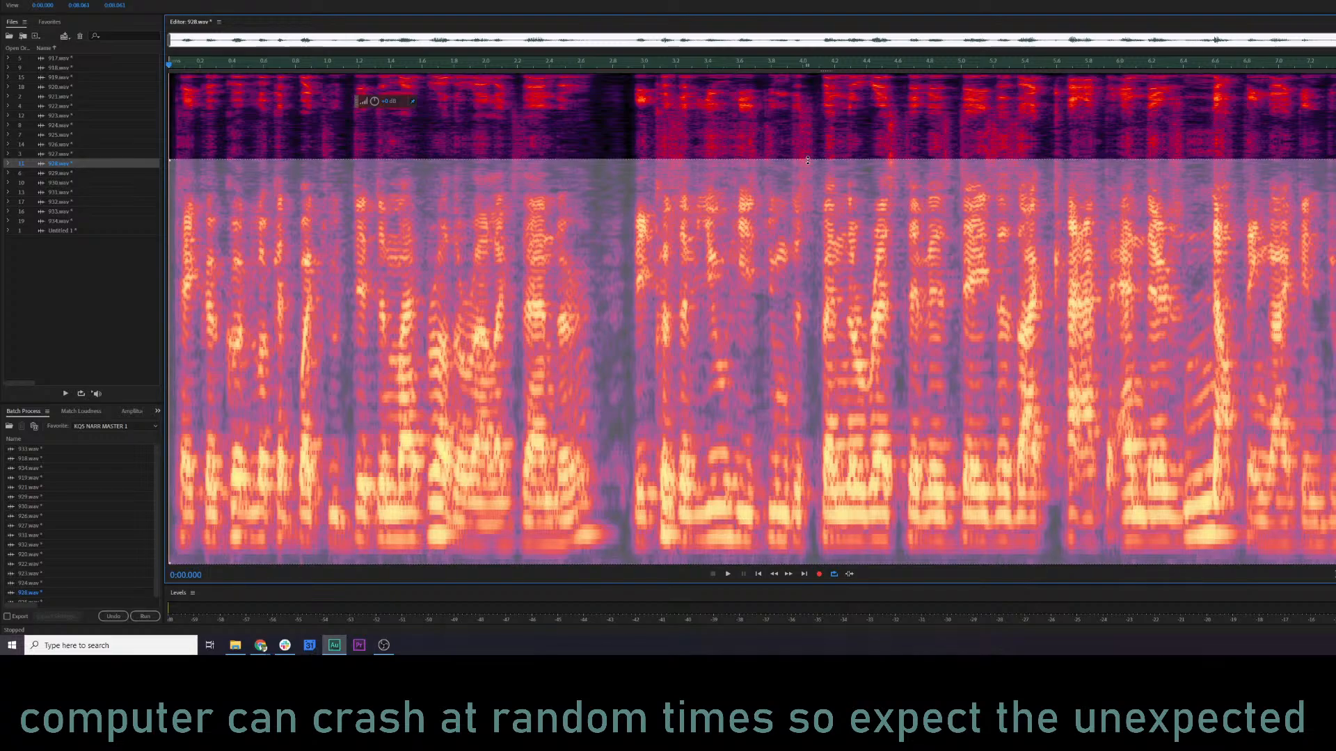
{"action": "left_click", "coordinate": [822, 140]}
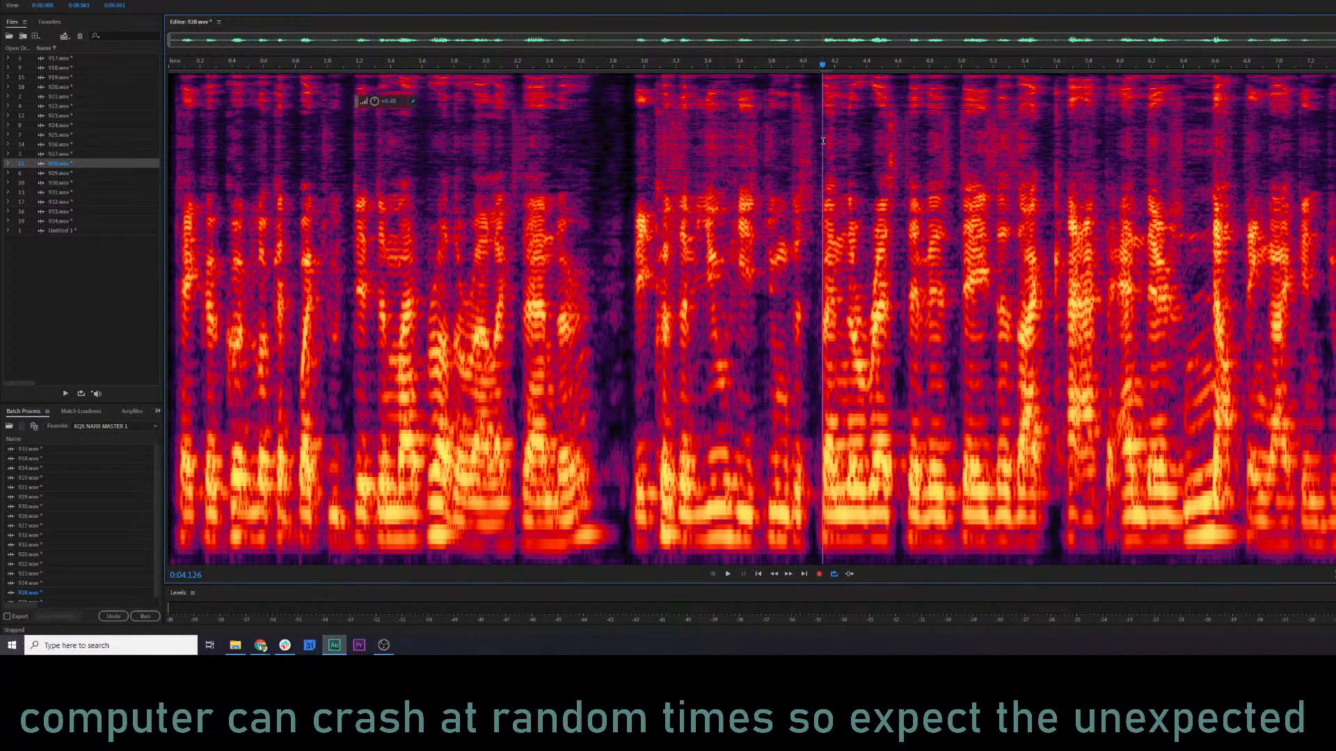
{"action": "left_click", "coordinate": [61, 154]}
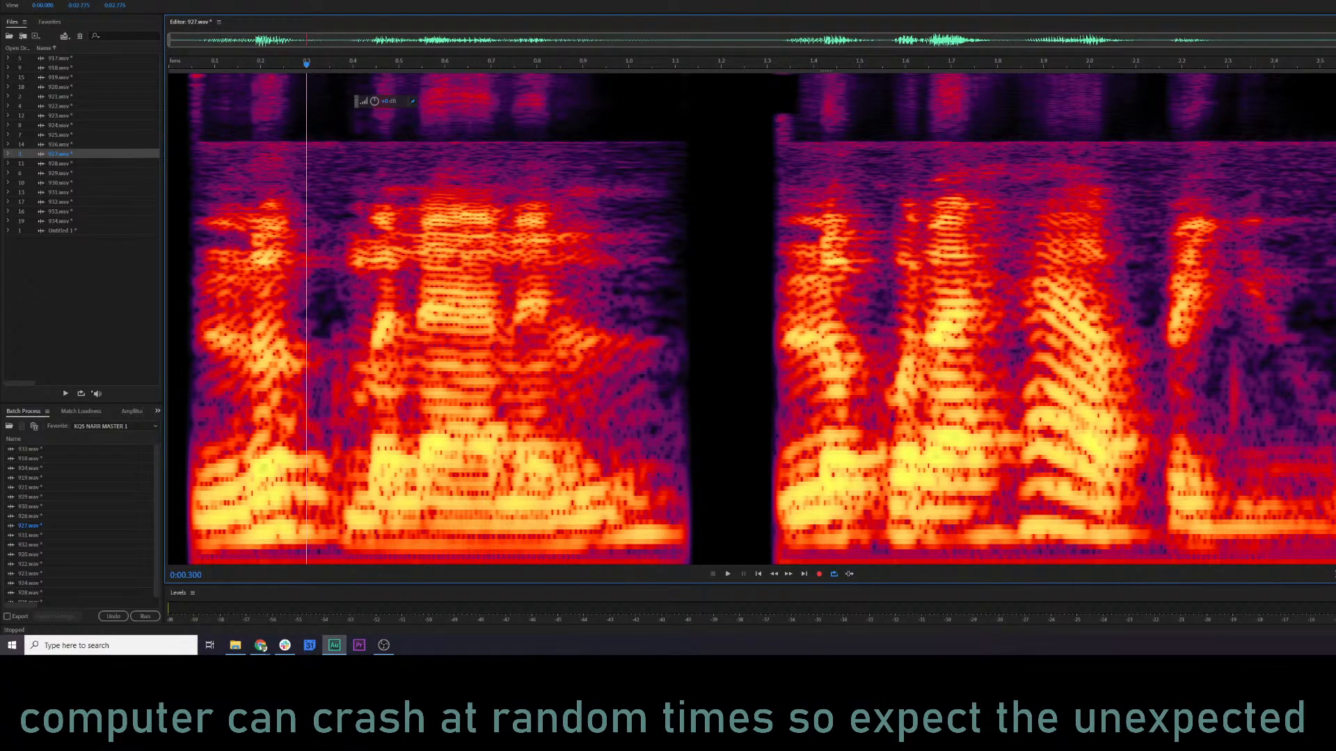
{"action": "left_click", "coordinate": [51, 166]}
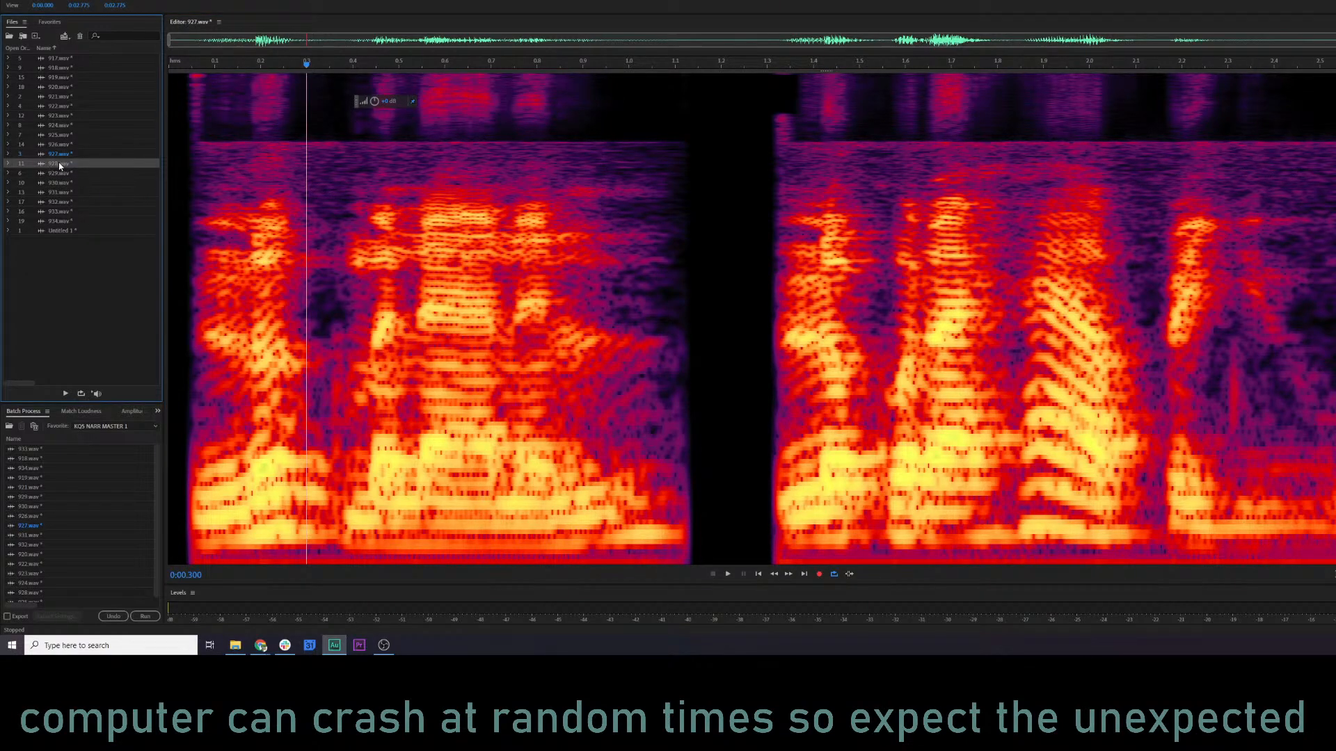
{"action": "double_click", "coordinate": [58, 162]}
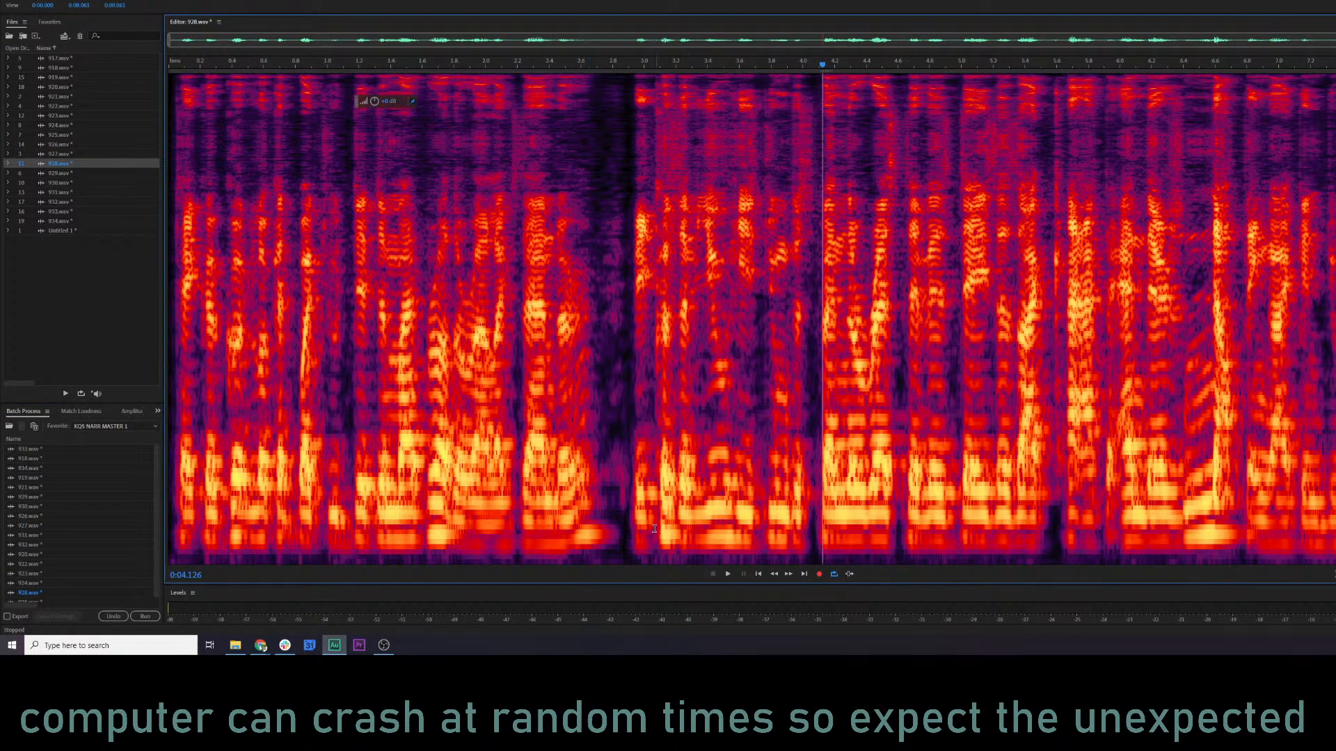
Select the full length of 928.wav without its uppermost frequencies, play that band, and clear the selection.
{"action": "key", "text": "ctrl+a"}
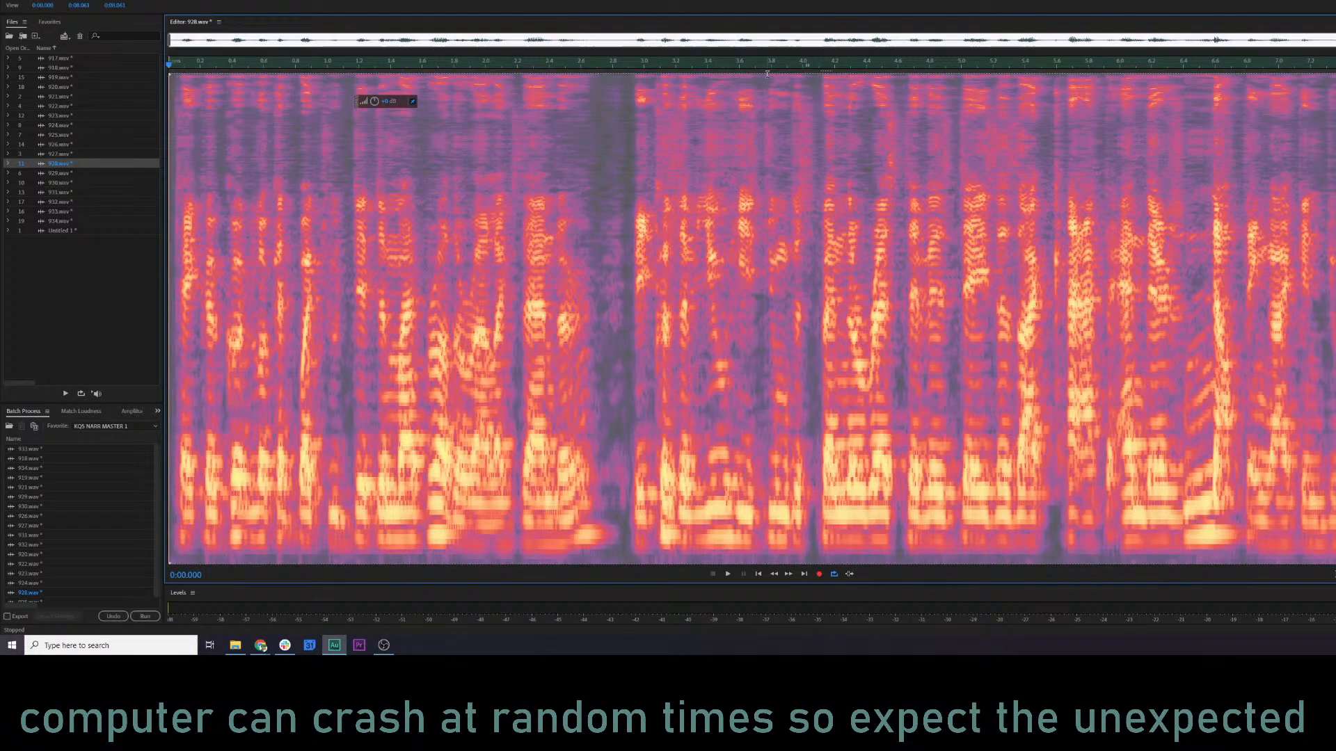
{"action": "left_click_drag", "start_coordinate": [768, 75], "coordinate": [786, 140]}
{"action": "key", "text": "space"}
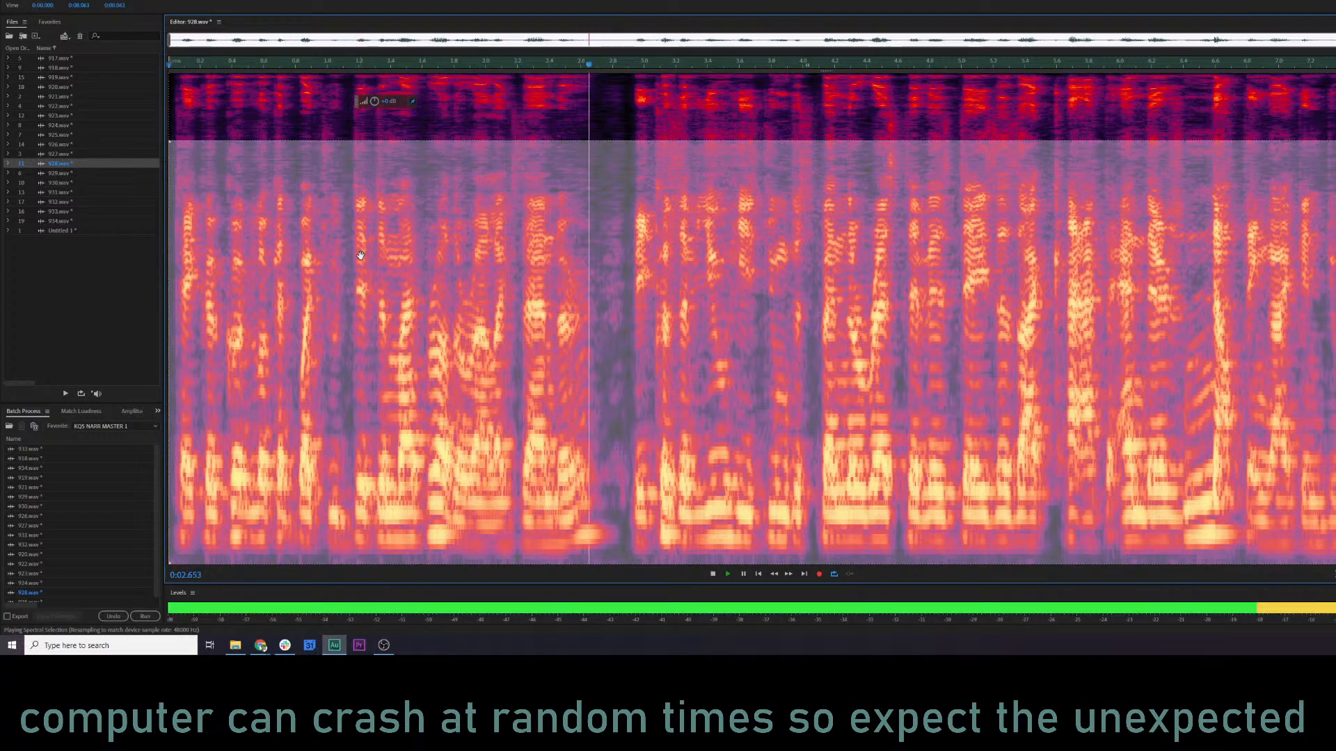
{"action": "key", "text": "space"}
{"action": "left_click_drag", "start_coordinate": [586, 396], "coordinate": [632, 122]}
{"action": "left_click", "coordinate": [599, 285]}
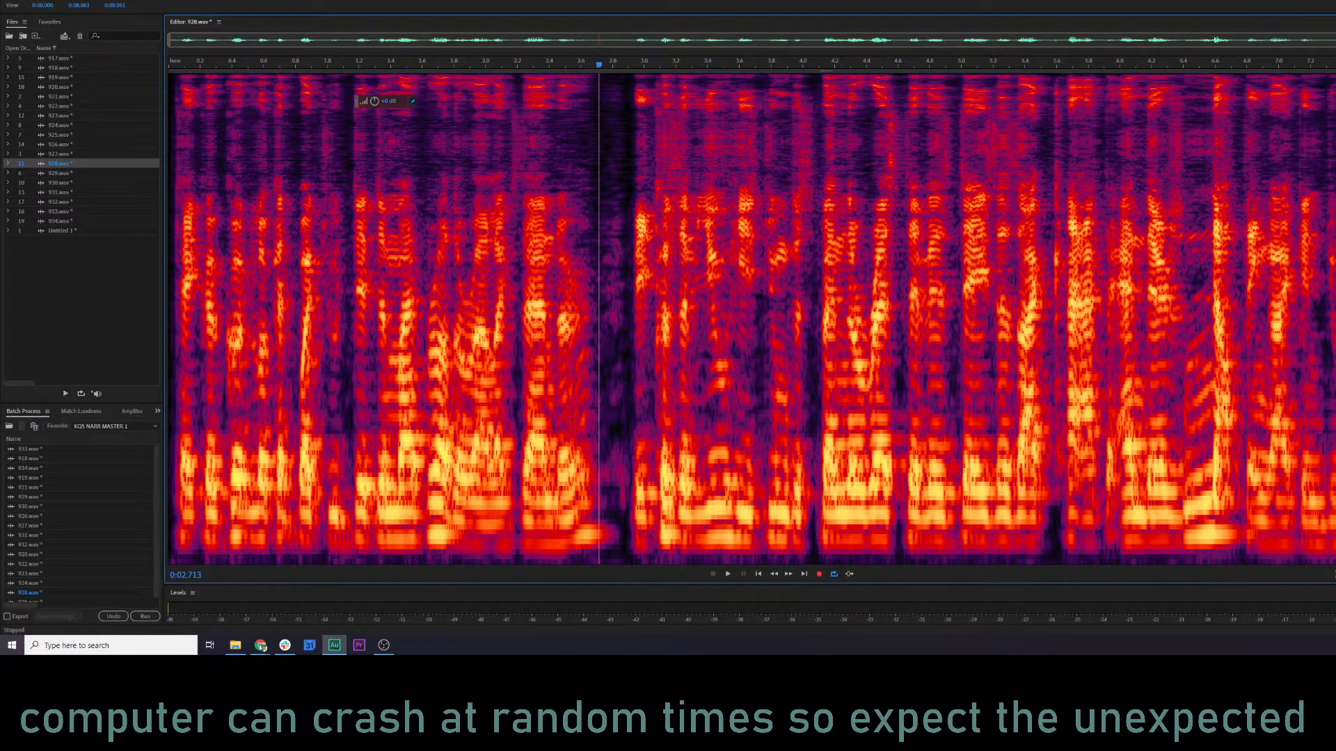
Start recording a favorite and open the FFT Filter effect for 928.wav.
{"action": "left_click", "coordinate": [127, 1]}
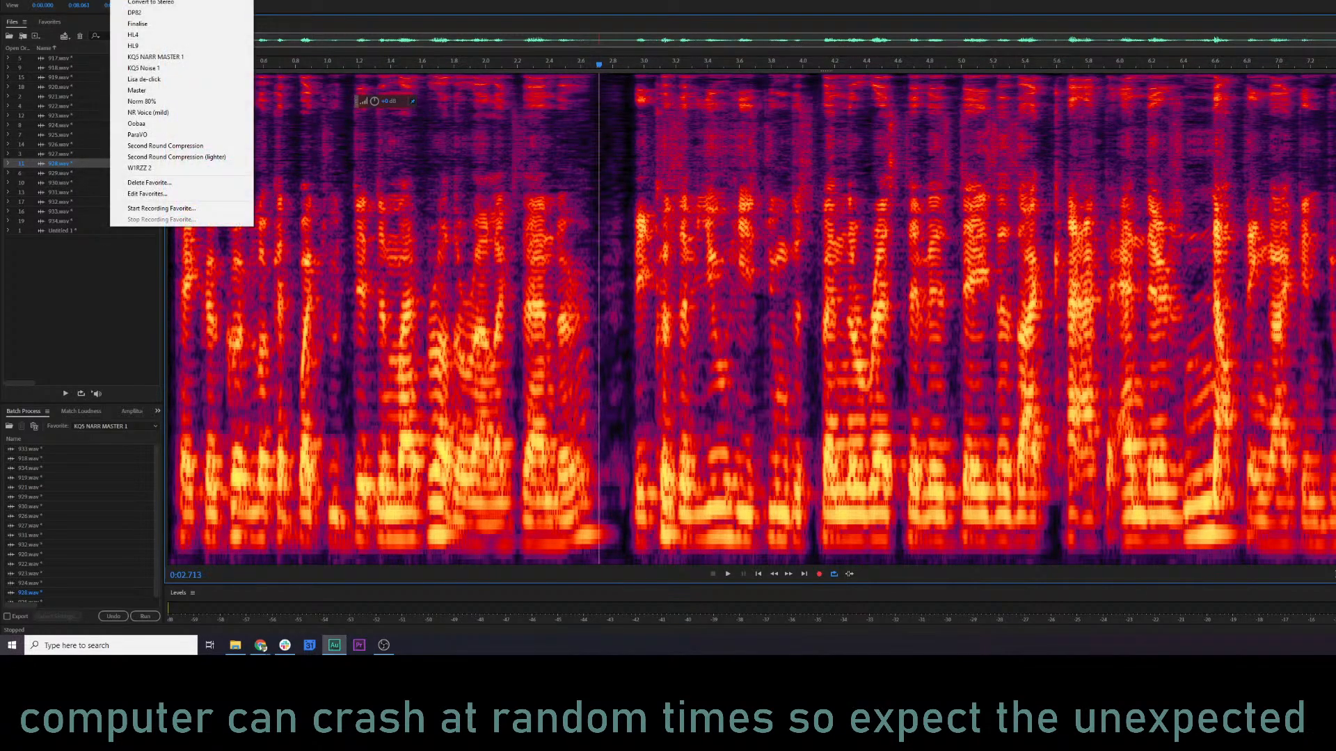
{"action": "left_click", "coordinate": [183, 210]}
{"action": "left_click", "coordinate": [121, 0]}
{"action": "mouse_move", "coordinate": [99, 1]}
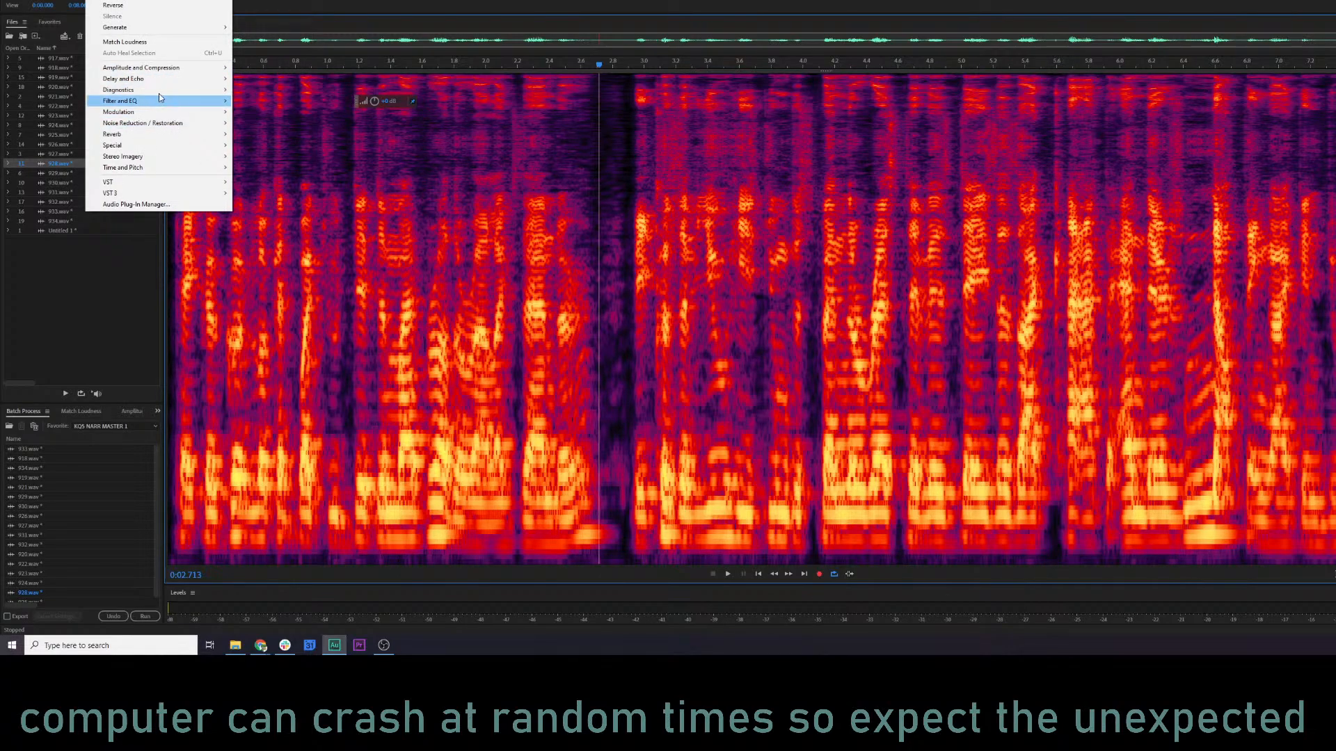
{"action": "mouse_move", "coordinate": [182, 105]}
{"action": "left_click", "coordinate": [261, 101]}
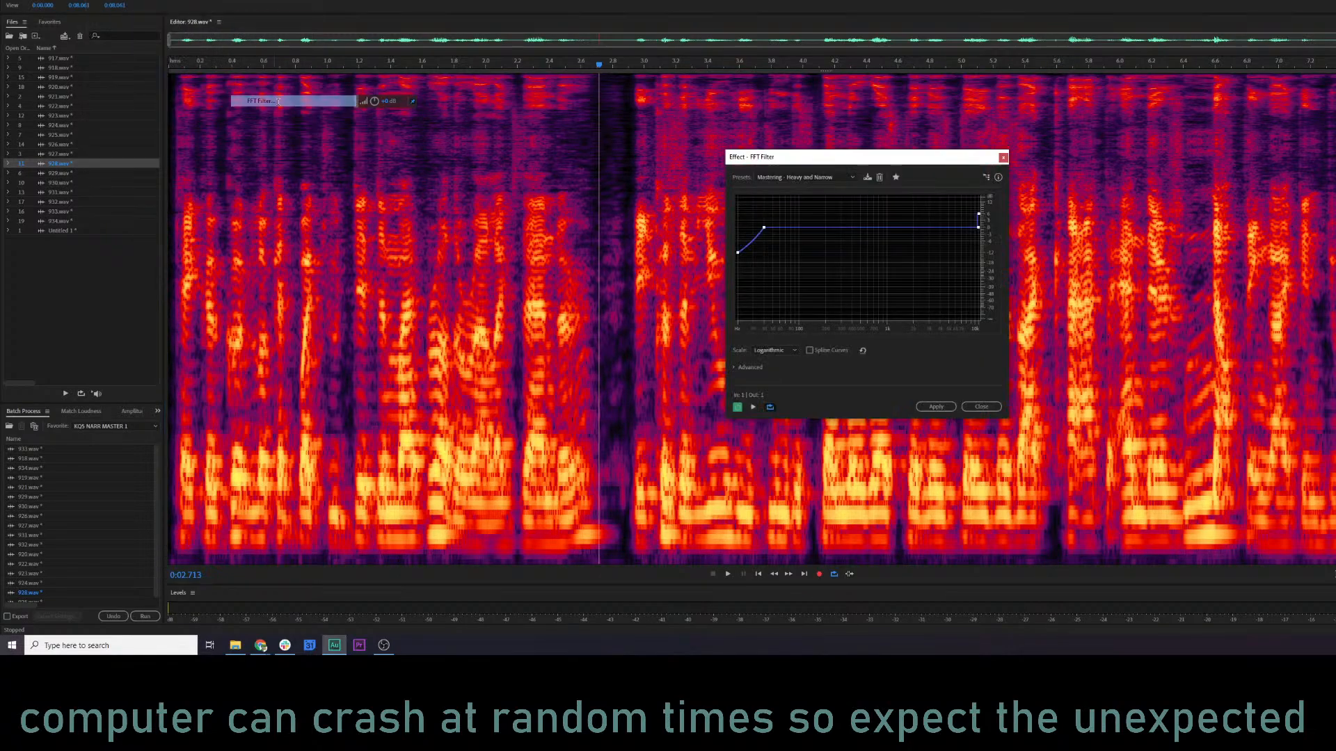
Try the W1RZZ lowcut preset with its cutoff point moved to the lowest frequency, and the 16db Cut preset.
{"action": "left_click", "coordinate": [834, 180]}
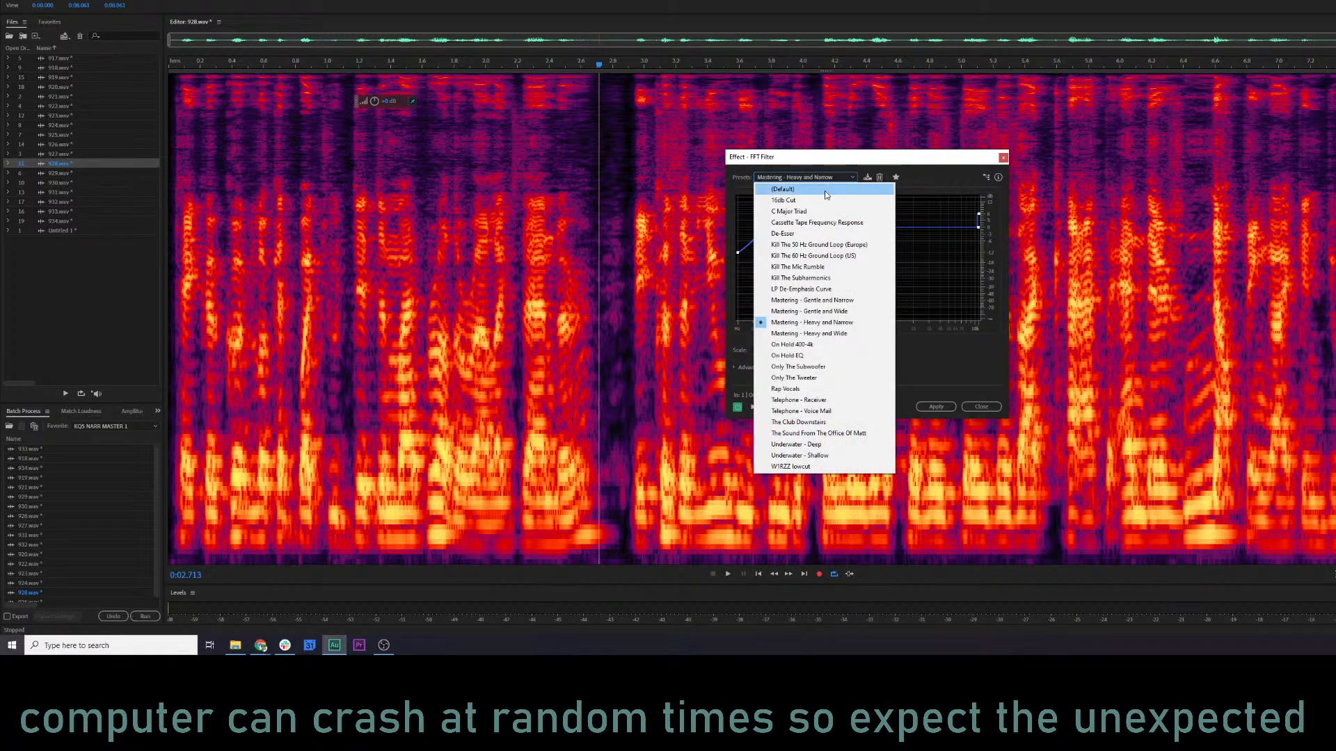
{"action": "left_click", "coordinate": [824, 466]}
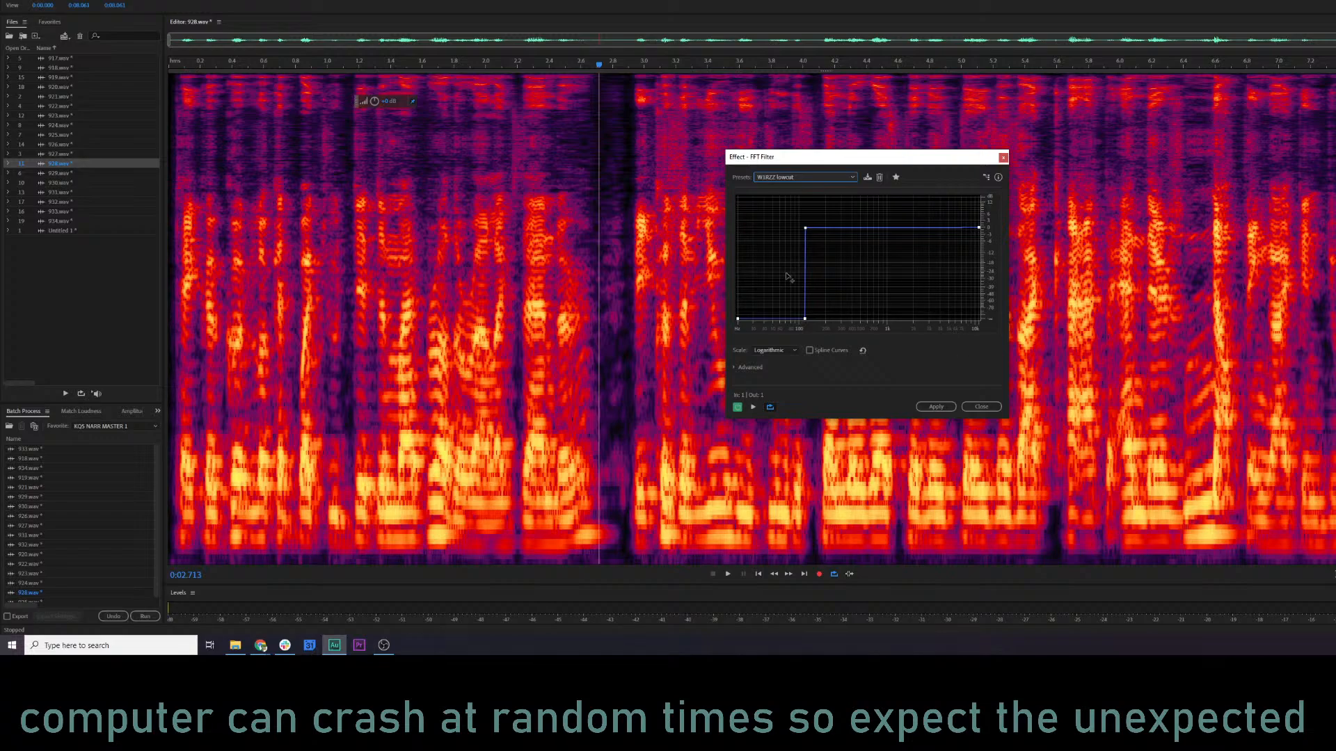
{"action": "left_click_drag", "start_coordinate": [805, 321], "coordinate": [731, 247]}
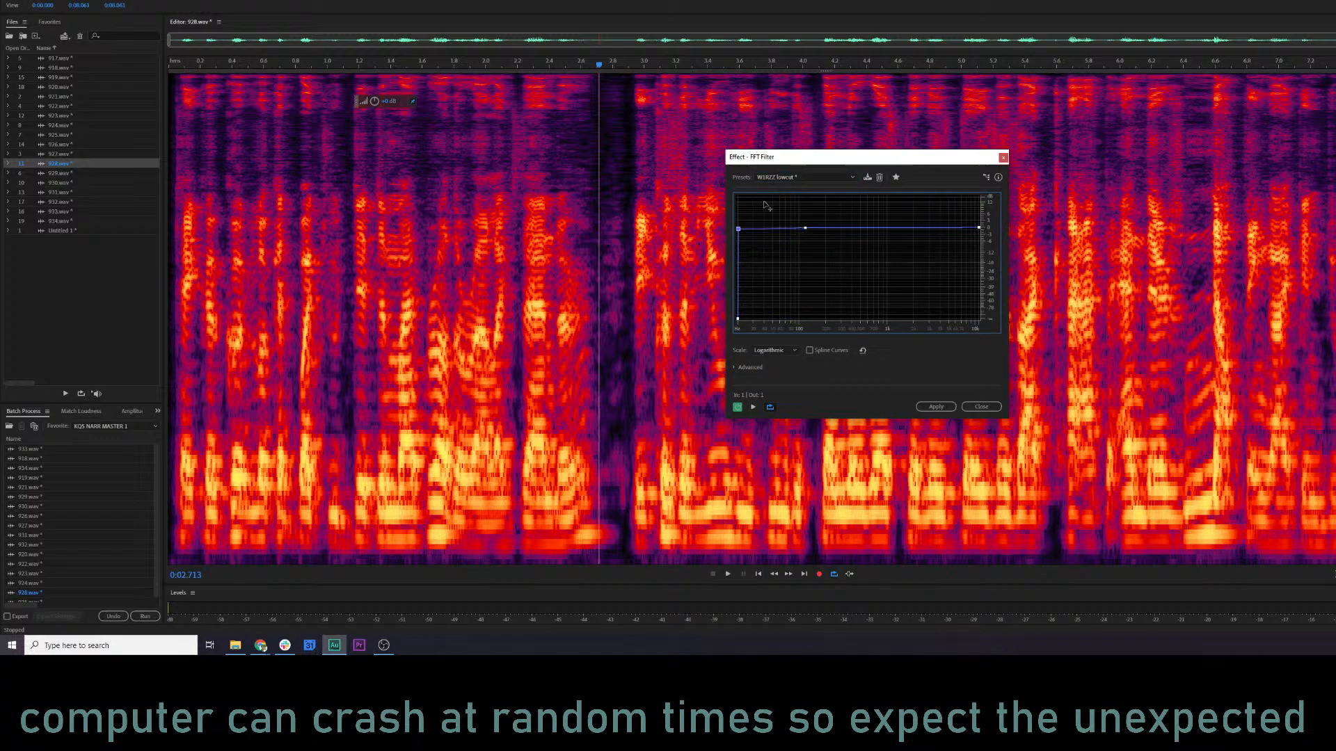
{"action": "left_click", "coordinate": [807, 178]}
{"action": "left_click", "coordinate": [809, 201]}
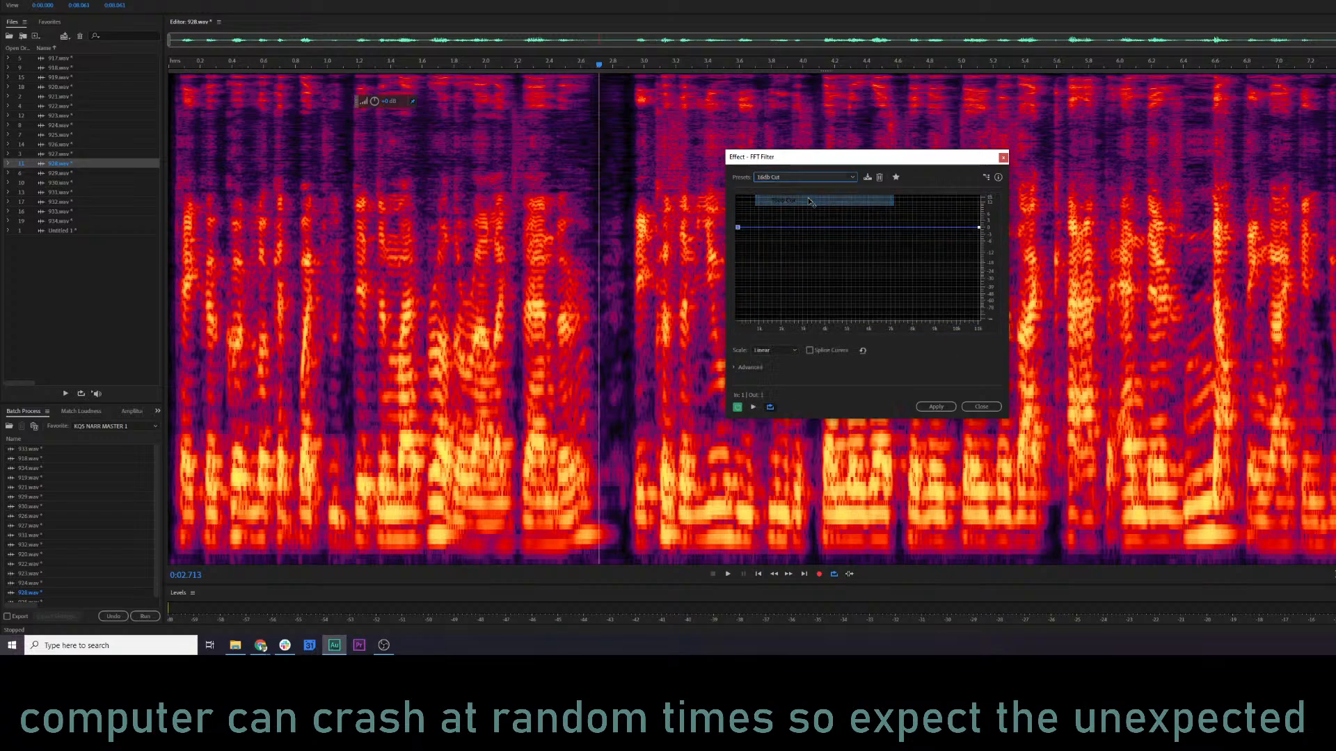
Restore the FFT Filter's default preset and shape a flat curve with a steep cut to minimum level above about 5.5 kHz.
{"action": "left_click", "coordinate": [806, 177]}
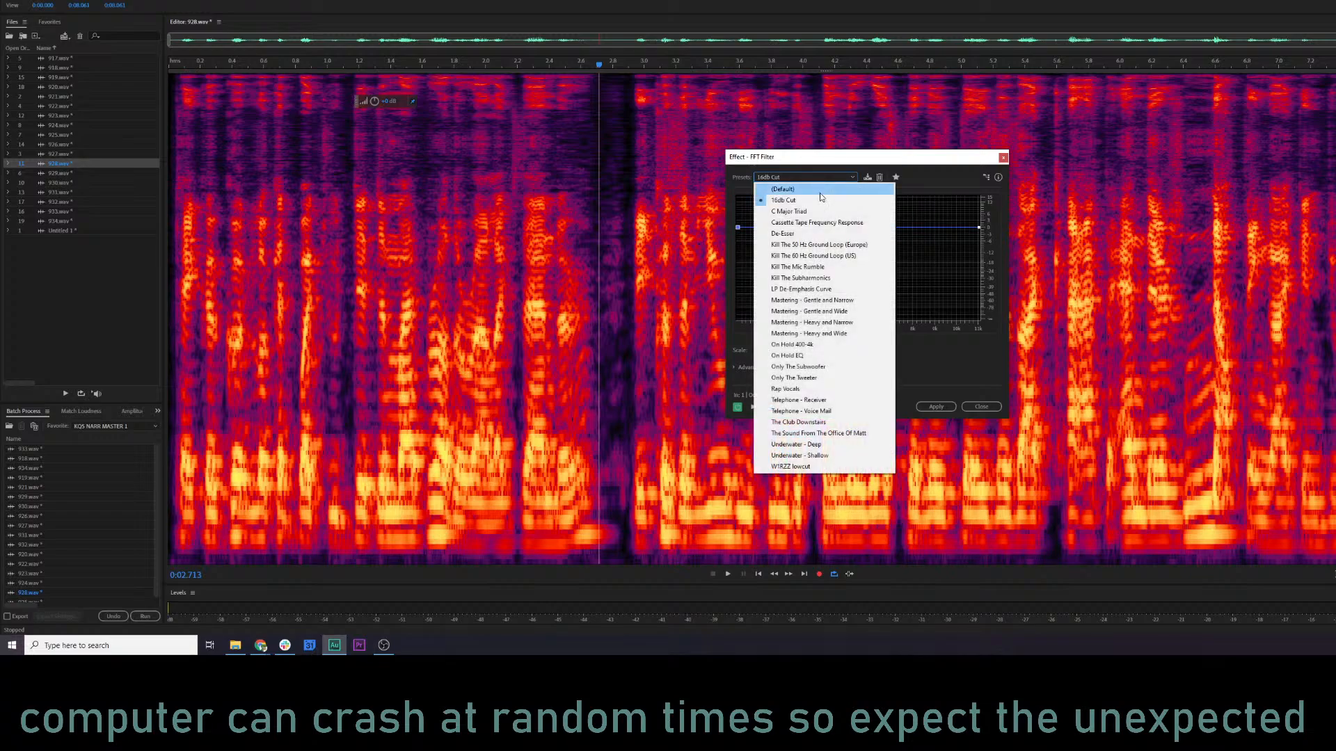
{"action": "left_click", "coordinate": [821, 190]}
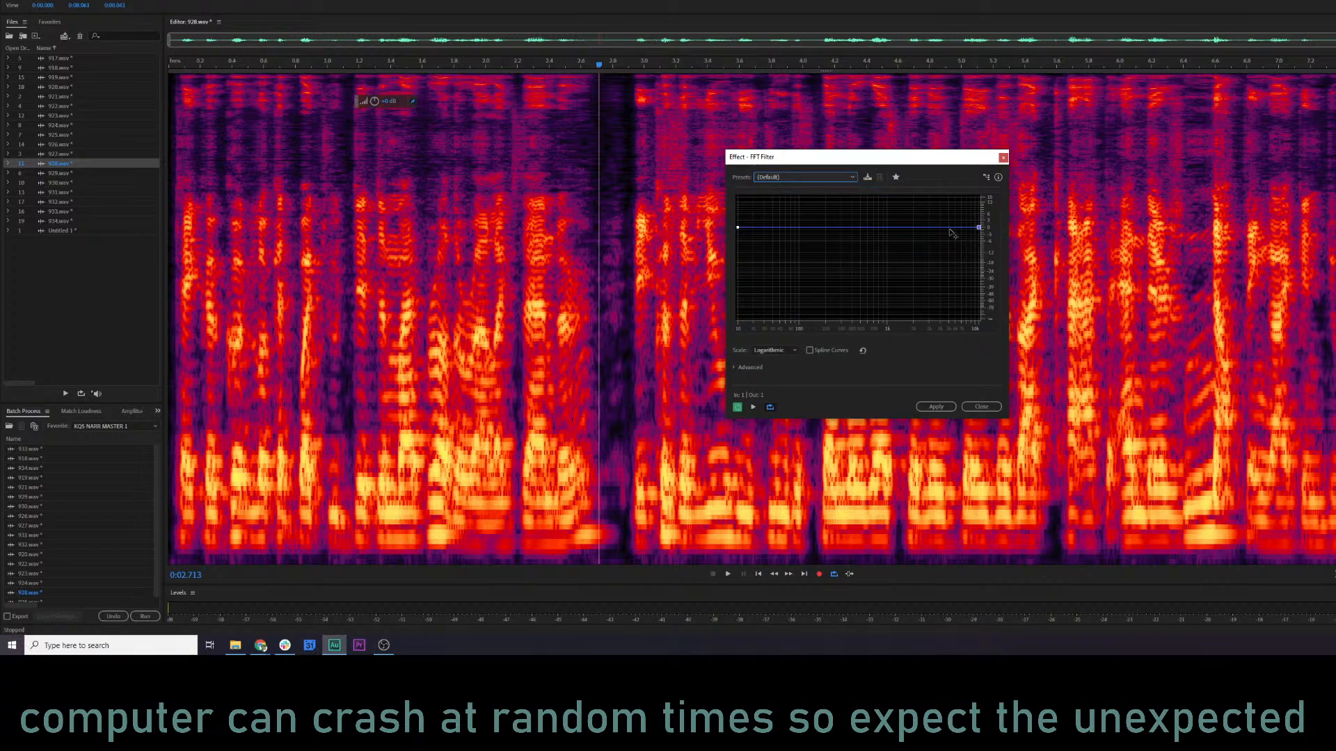
{"action": "left_click", "coordinate": [946, 229]}
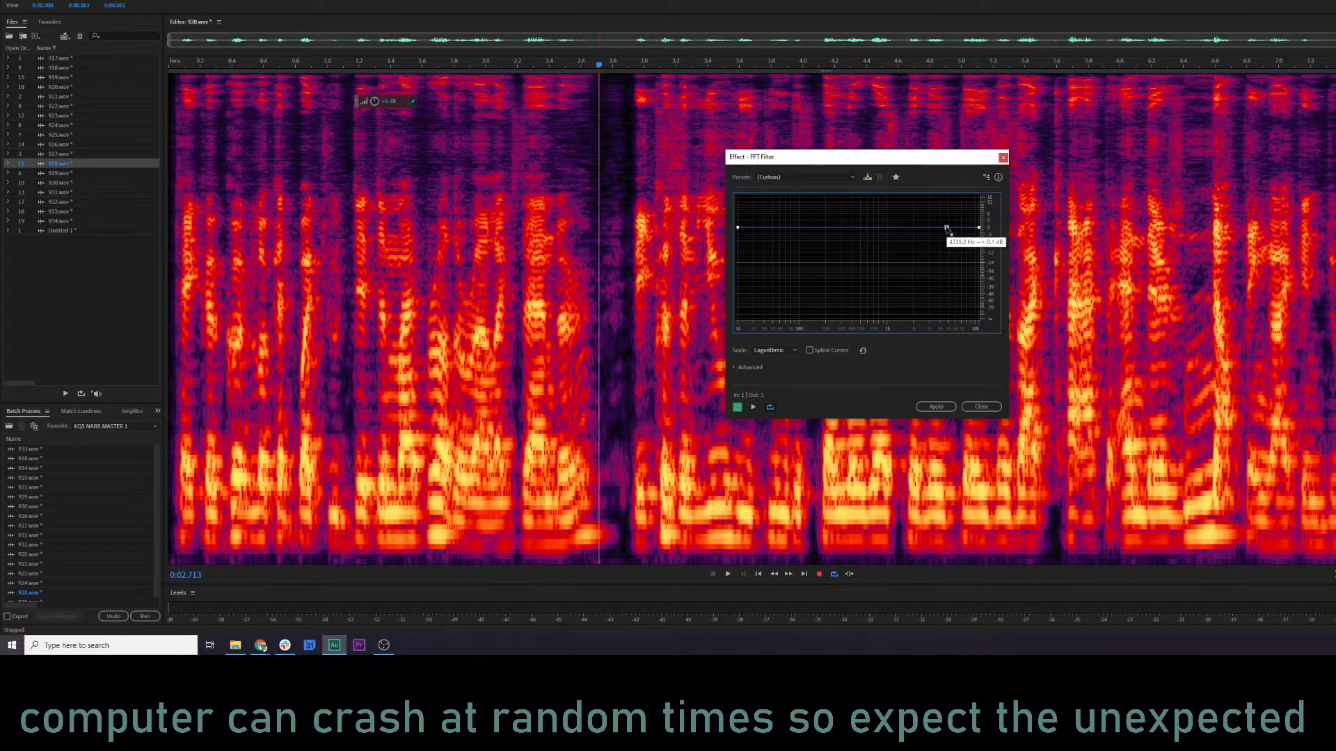
{"action": "left_click", "coordinate": [968, 228]}
{"action": "left_click_drag", "start_coordinate": [961, 324], "coordinate": [942, 329]}
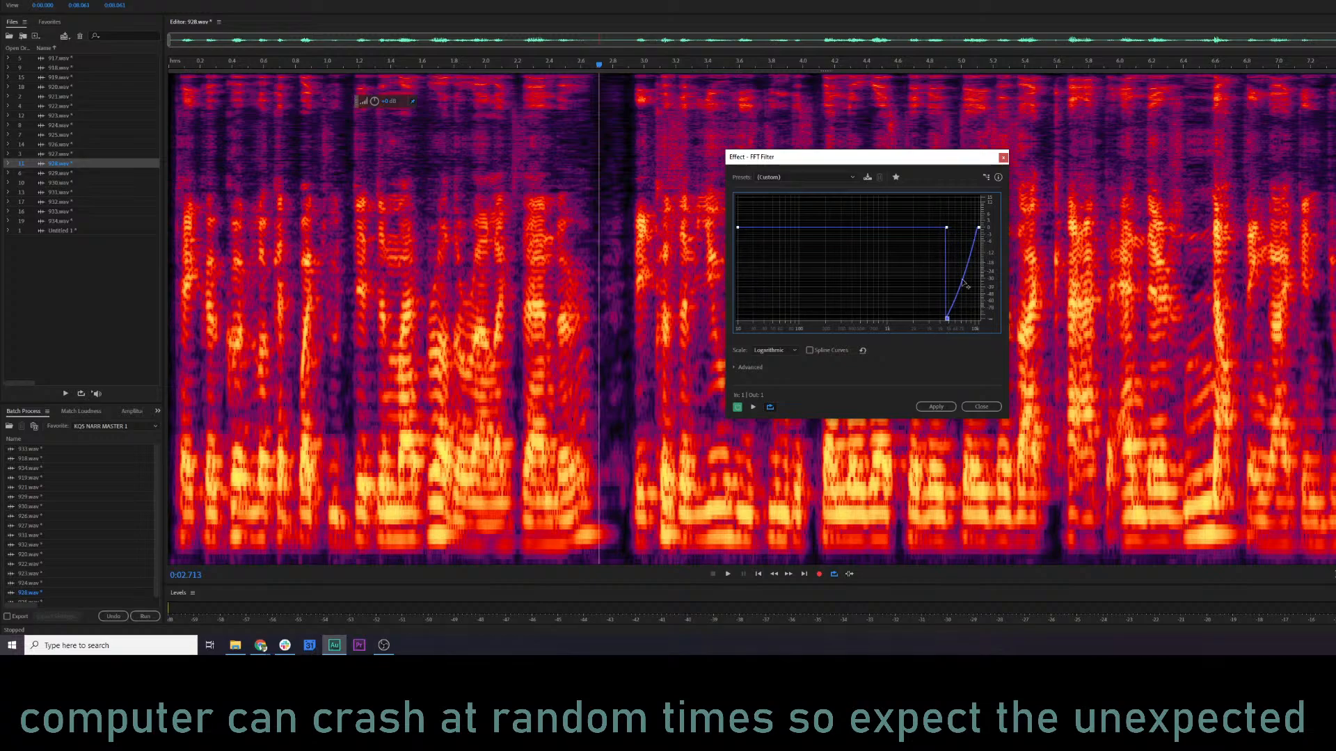
{"action": "left_click_drag", "start_coordinate": [979, 227], "coordinate": [952, 326]}
{"action": "mouse_move", "coordinate": [951, 323]}
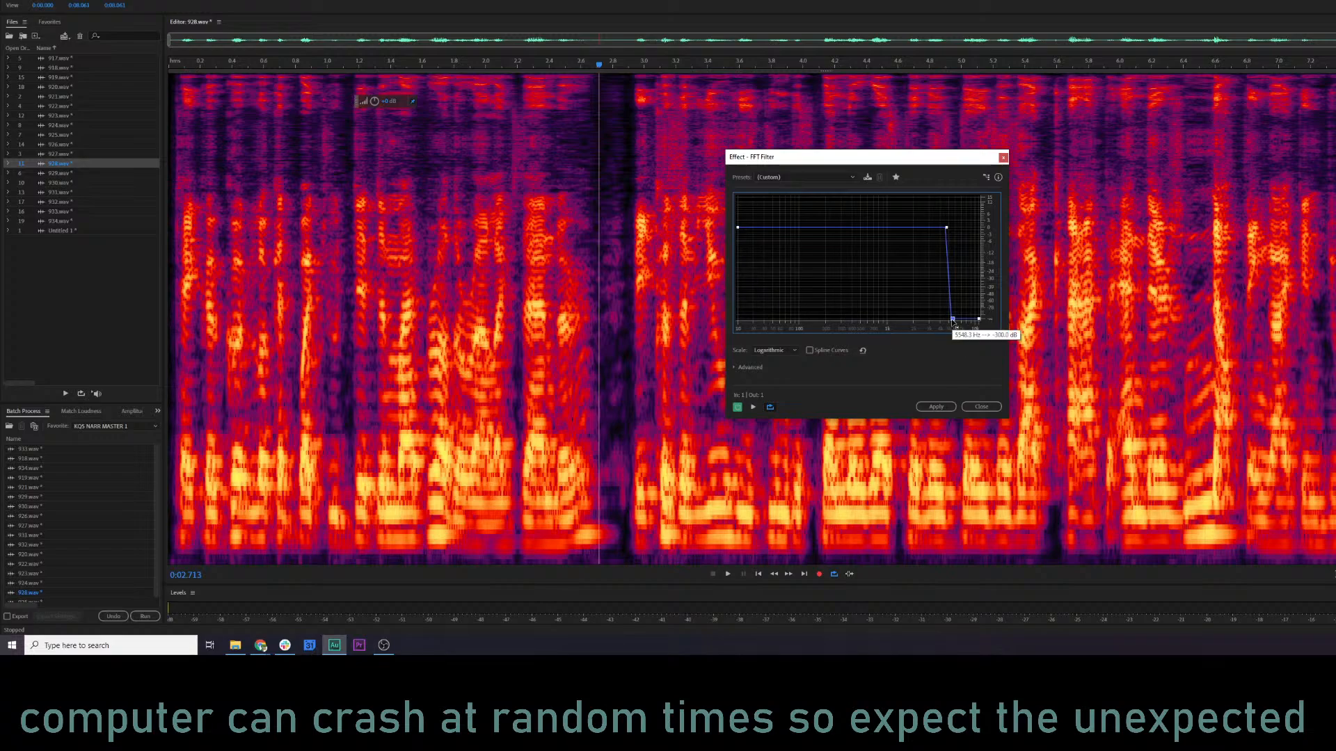
{"action": "left_click_drag", "start_coordinate": [952, 320], "coordinate": [952, 320]}
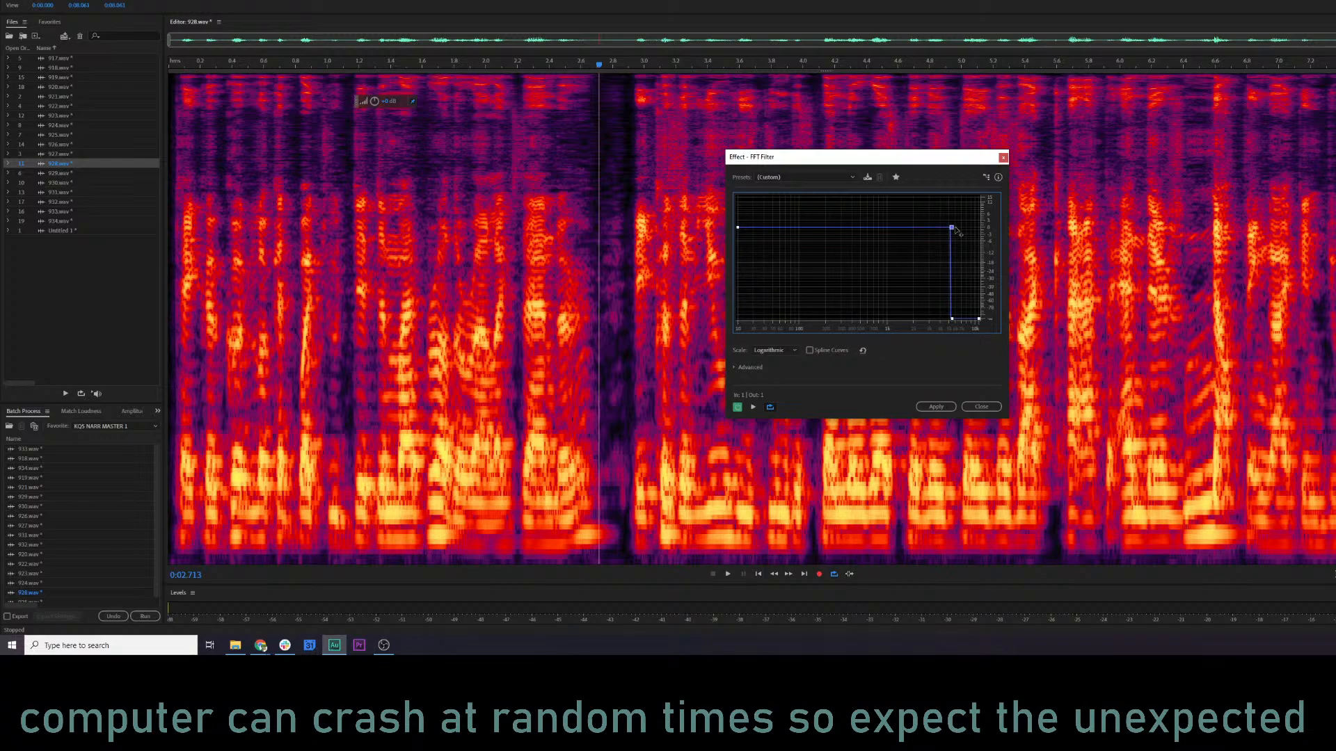
Preview the high-cut filter, then save it as the preset "bell reduce" and apply it to 928.wav.
{"action": "key", "text": "space"}
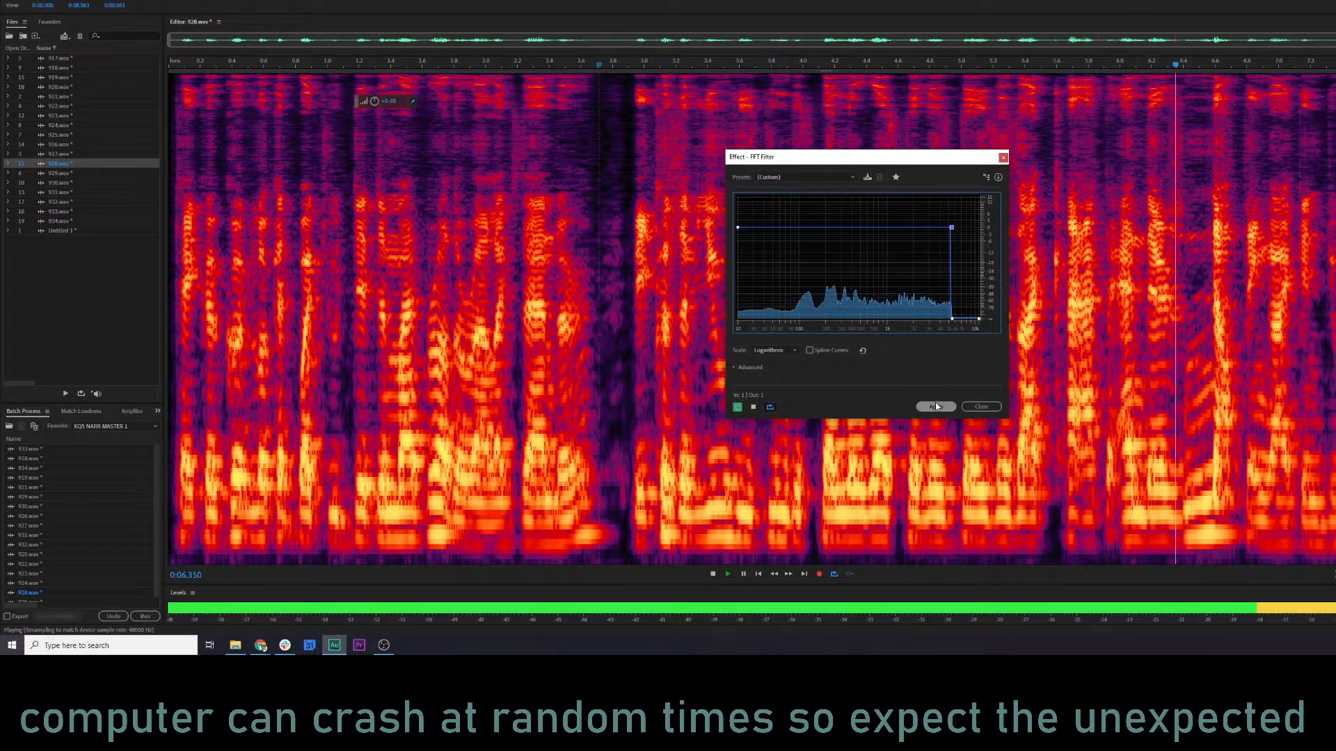
{"action": "key", "text": "space"}
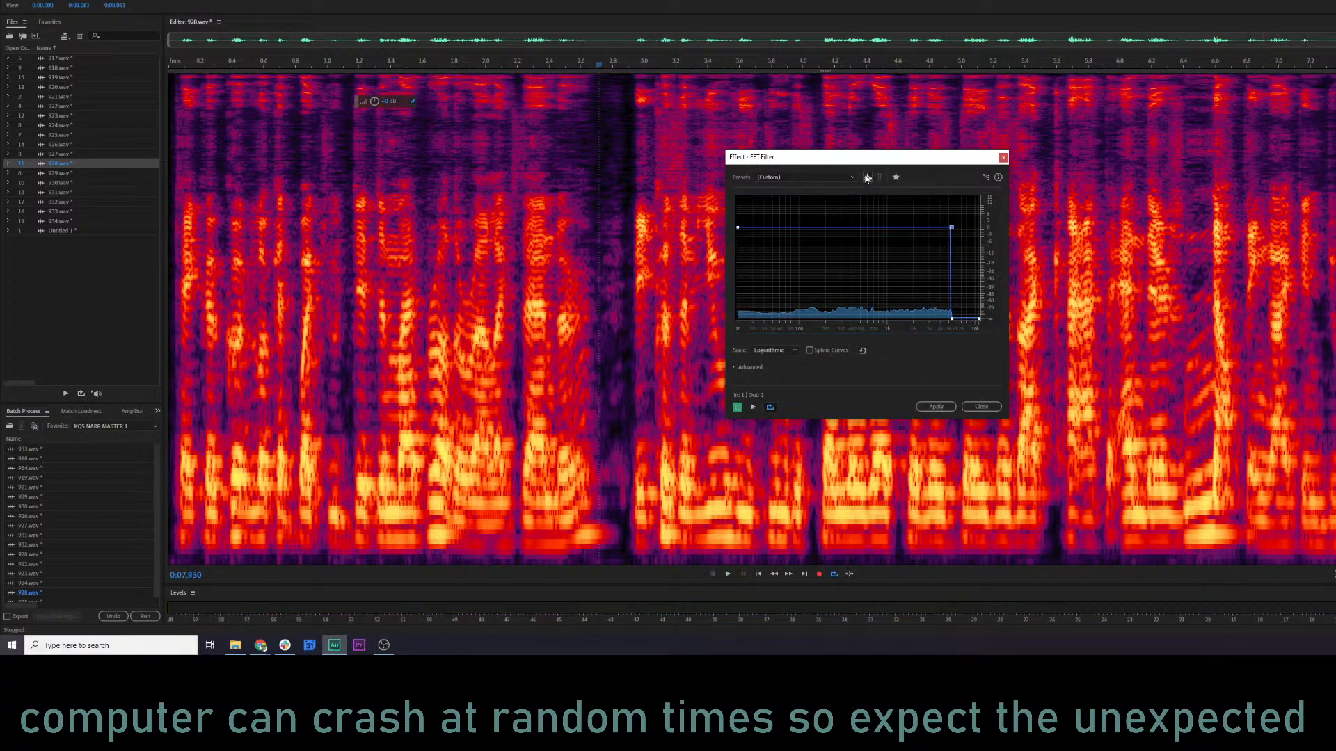
{"action": "left_click", "coordinate": [867, 177]}
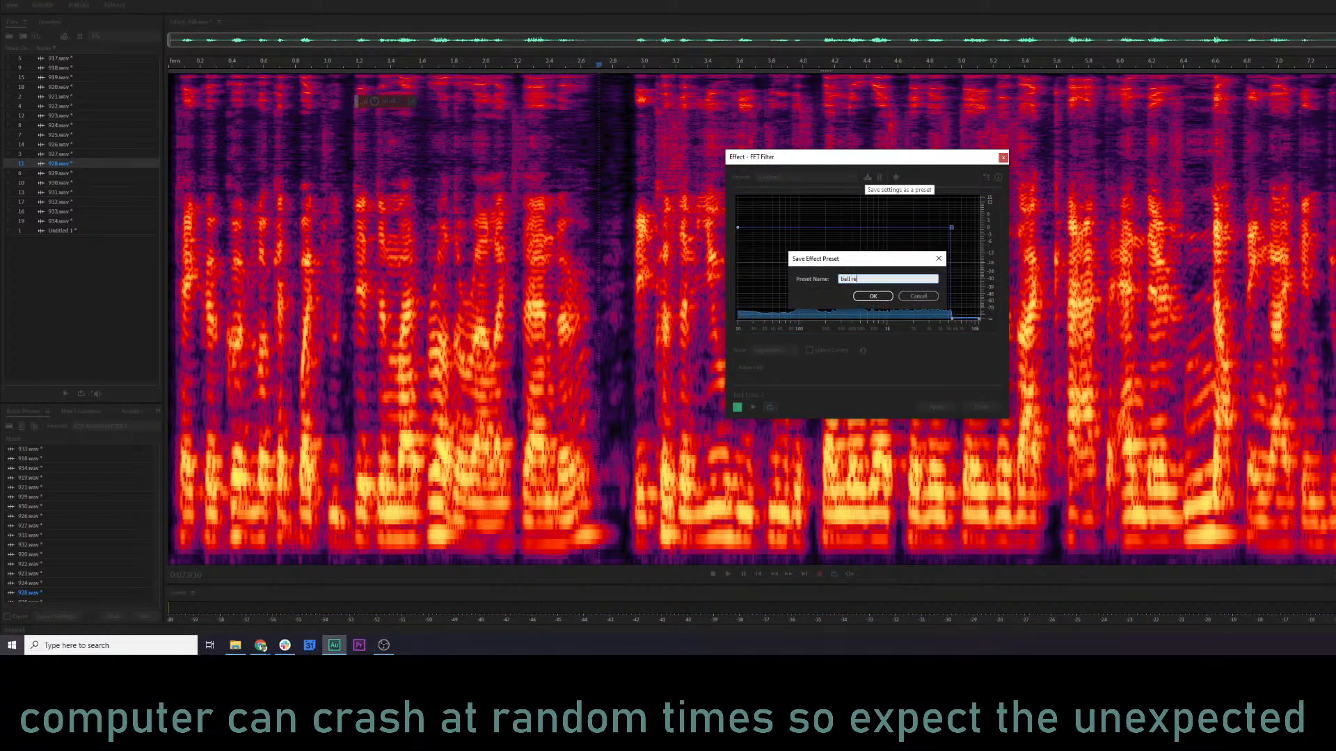
{"action": "key", "text": "Return"}
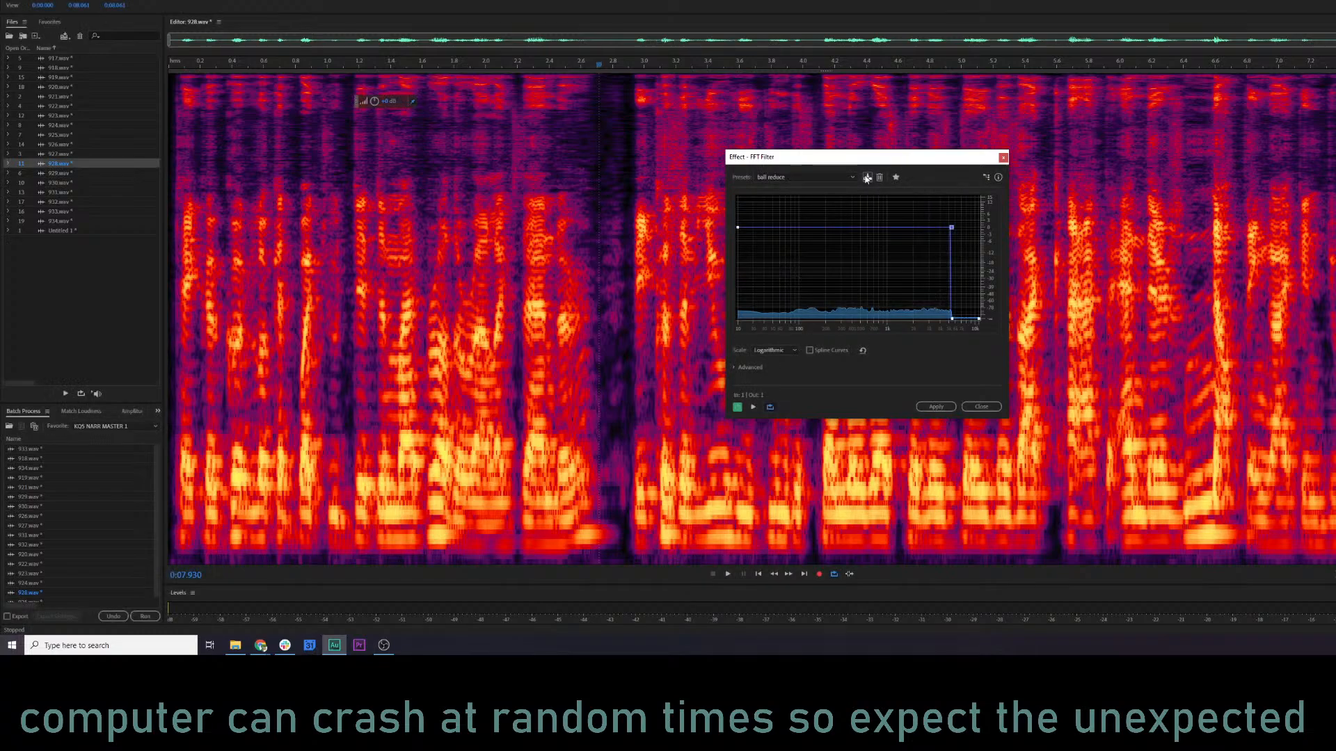
{"action": "left_click", "coordinate": [934, 407]}
Open the Reverb effect for 928.wav and set its dry output level to 110% during playback.
{"action": "left_click", "coordinate": [120, 1]}
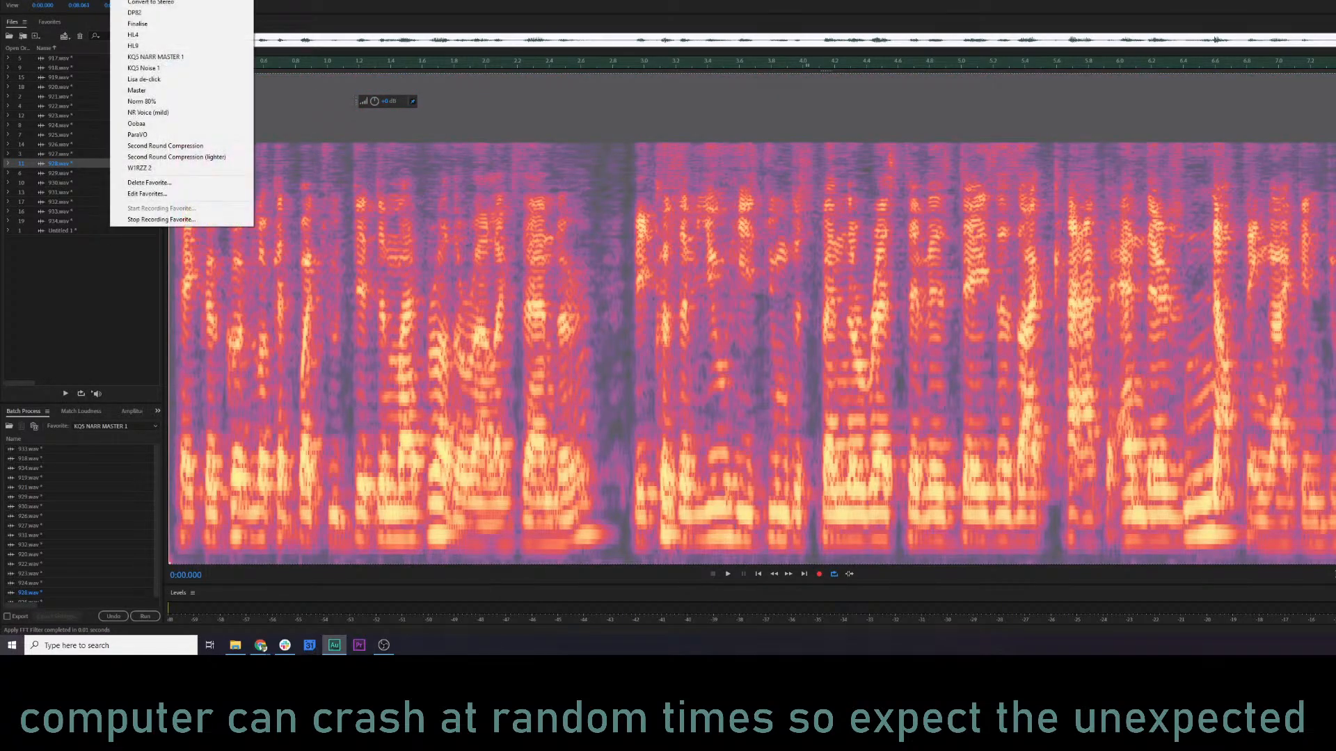
{"action": "mouse_move", "coordinate": [97, 1]}
{"action": "mouse_move", "coordinate": [149, 101]}
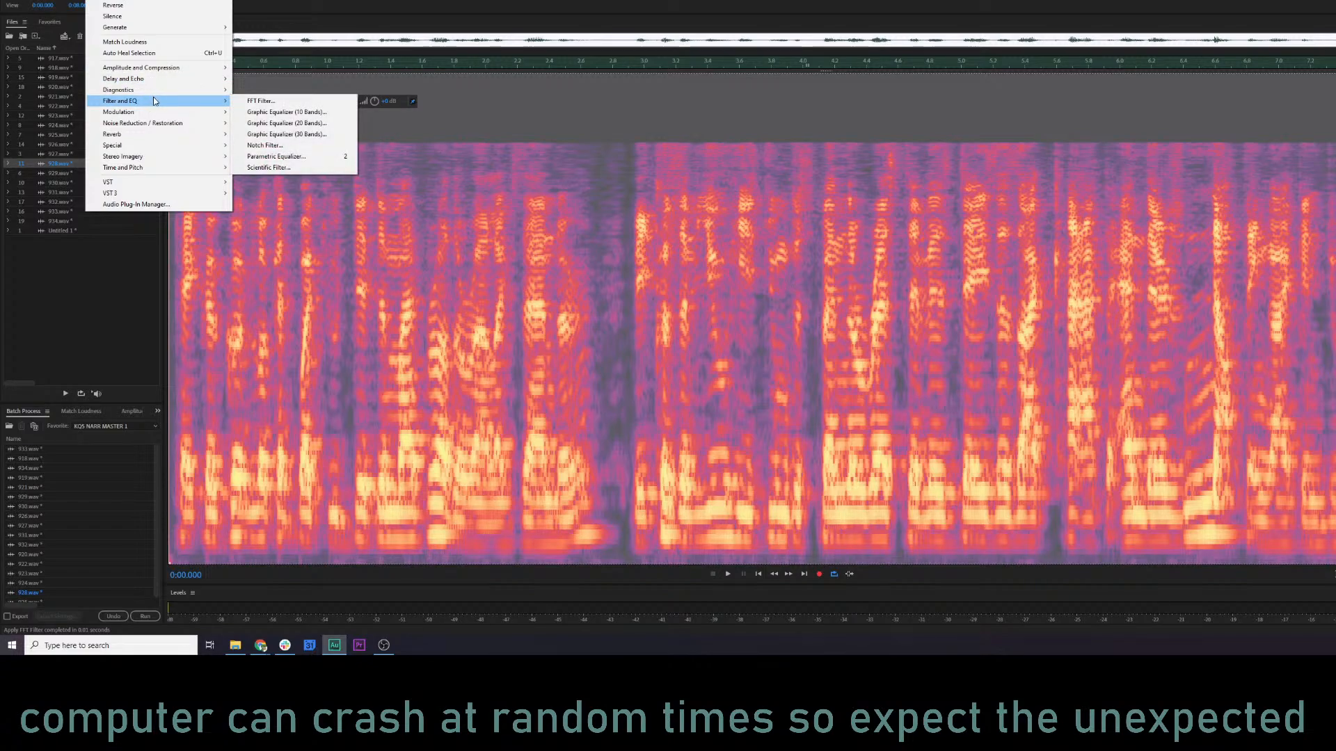
{"action": "mouse_move", "coordinate": [152, 134]}
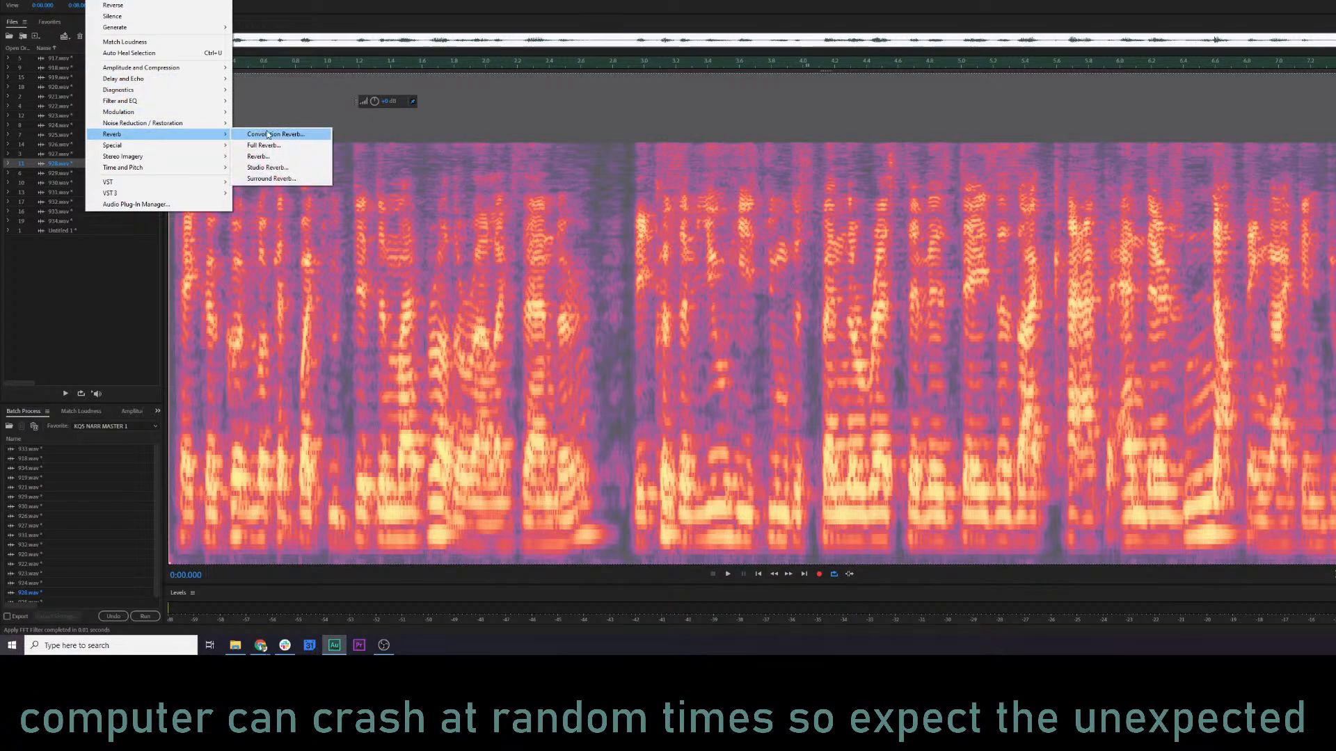
{"action": "left_click", "coordinate": [278, 159]}
{"action": "key", "text": "space"}
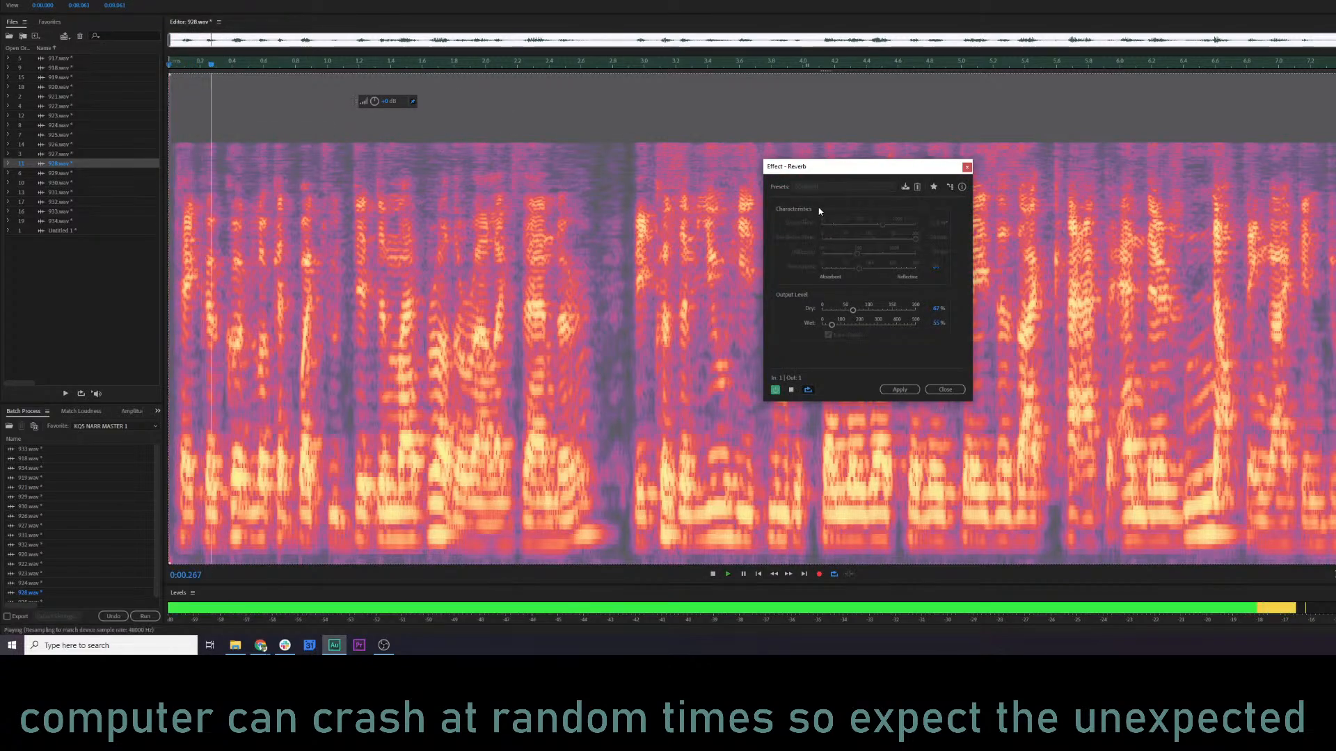
{"action": "left_click_drag", "start_coordinate": [852, 310], "coordinate": [870, 313]}
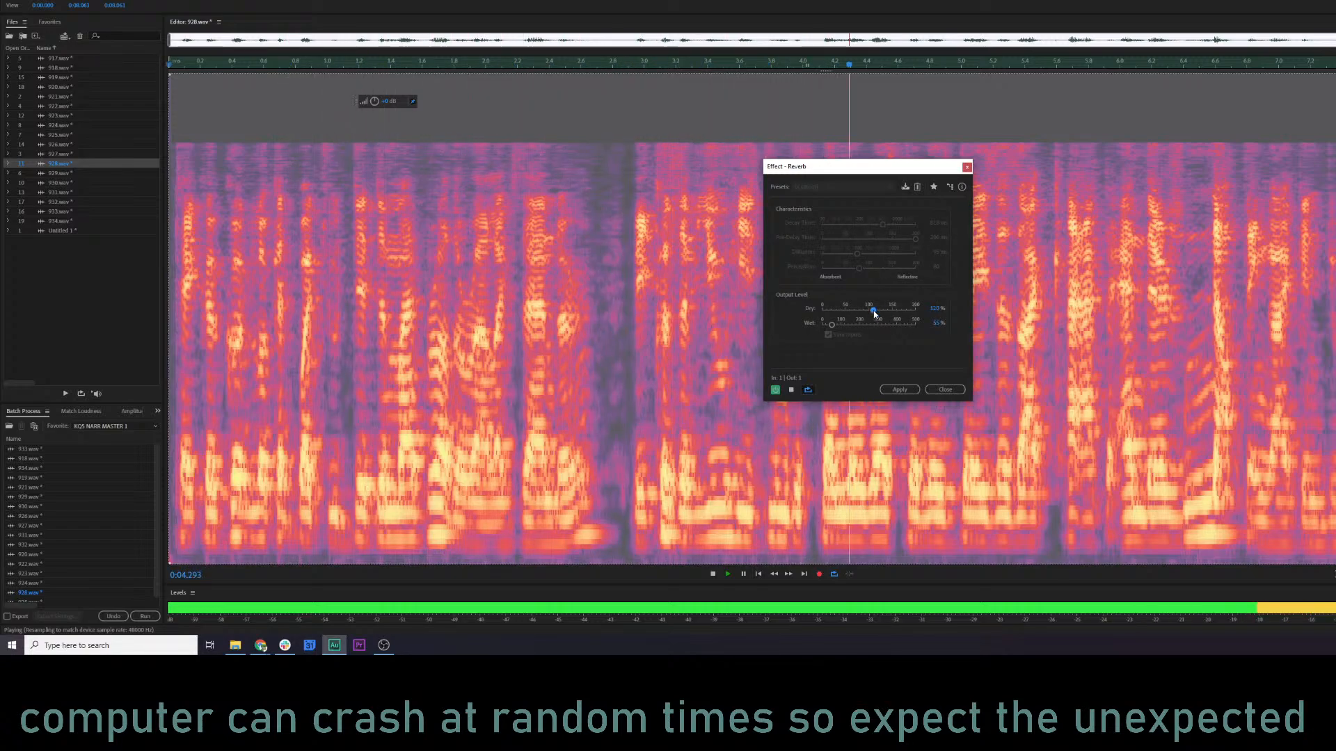
{"action": "key", "text": "space"}
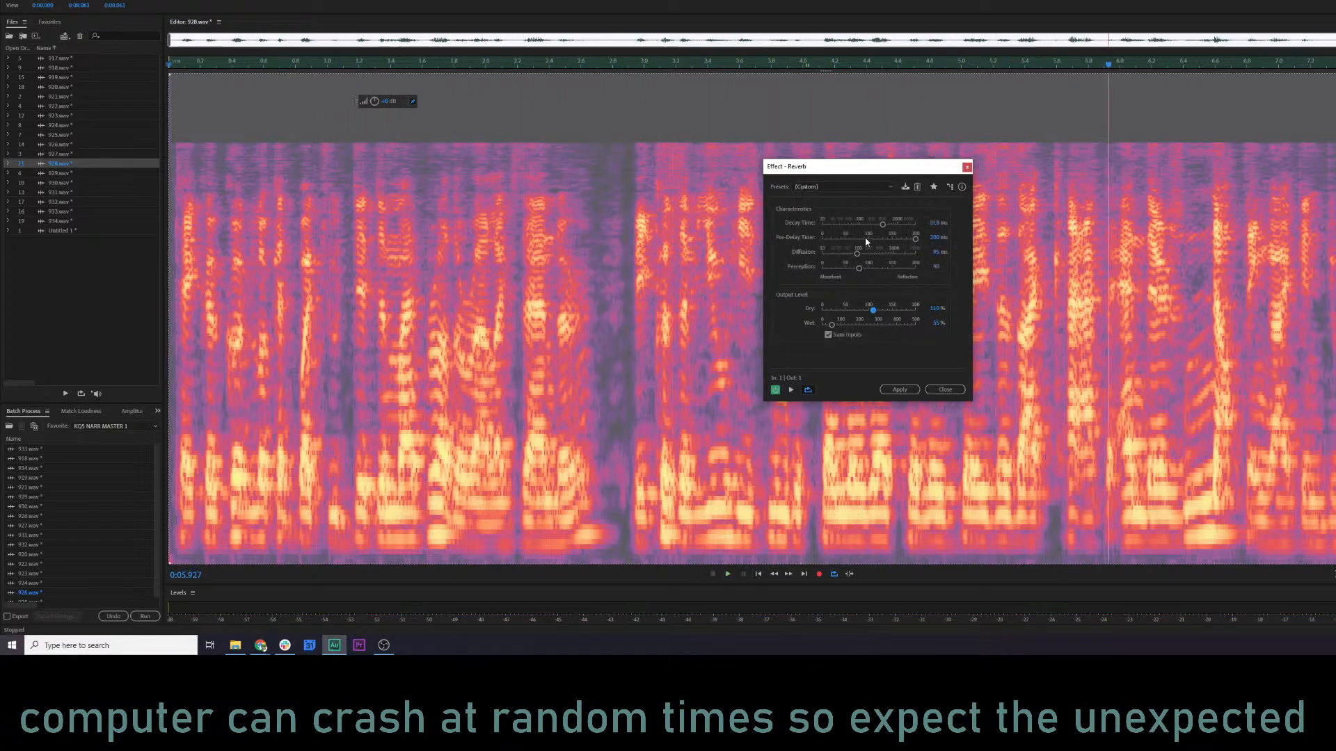
Set the reverb's wet output level to 60% and its decay time to 271 ms while previewing the clip.
{"action": "key", "text": "space"}
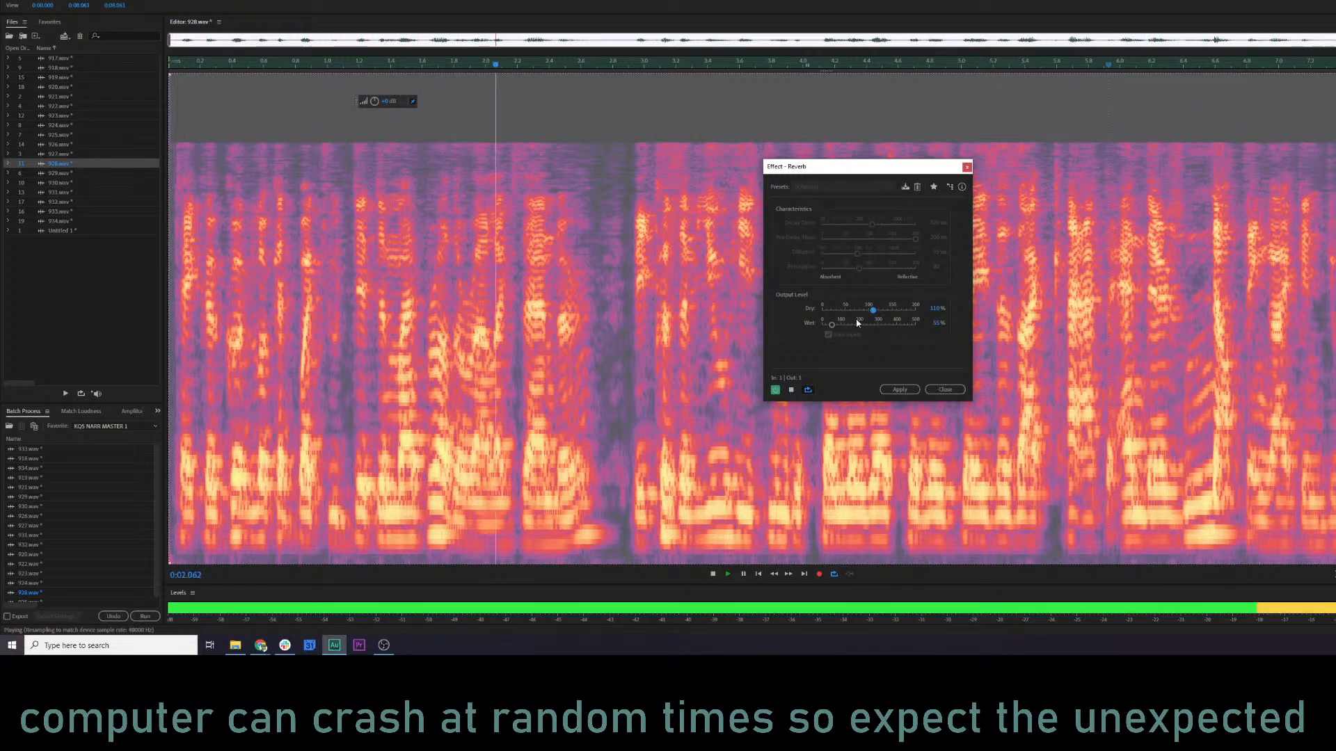
{"action": "left_click_drag", "start_coordinate": [831, 324], "coordinate": [834, 328]}
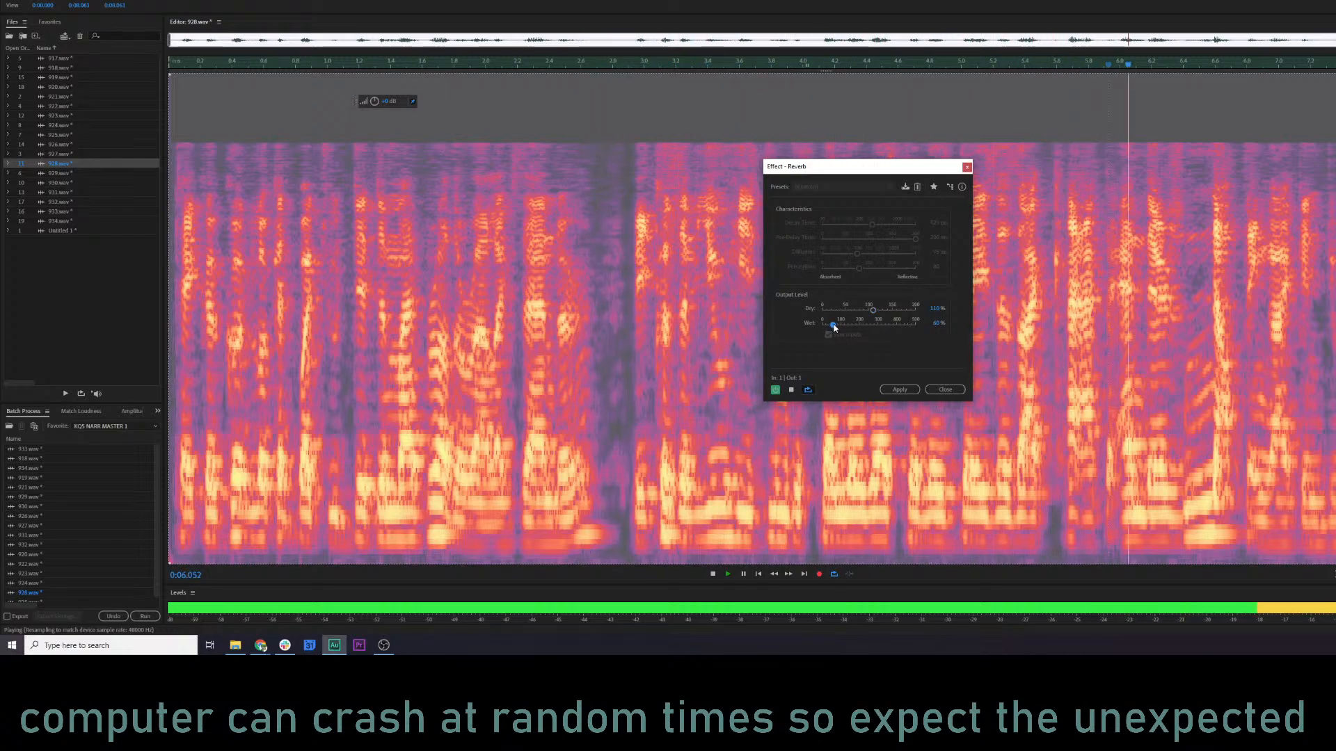
{"action": "left_click", "coordinate": [775, 391]}
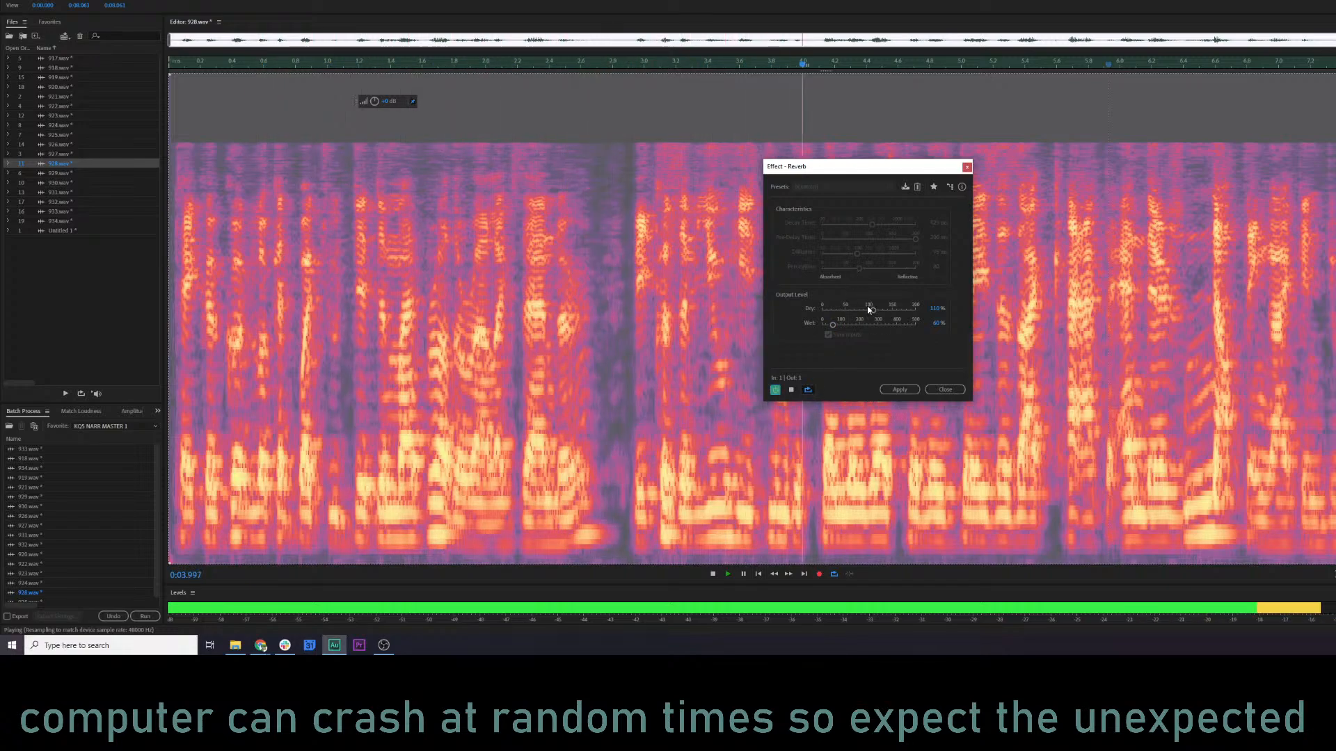
{"action": "key", "text": "space"}
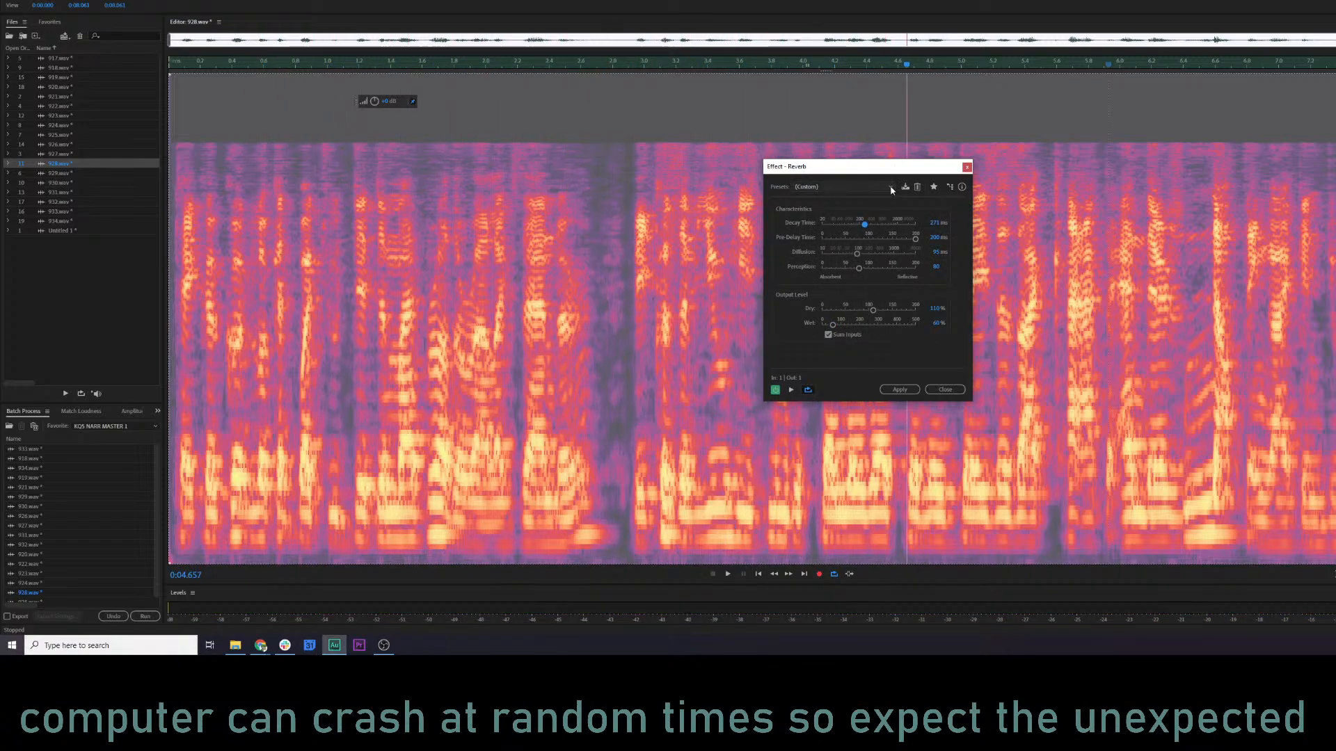
Save the reverb settings as the preset "bell verb" and apply the effect to 928.wav.
{"action": "left_click", "coordinate": [905, 186]}
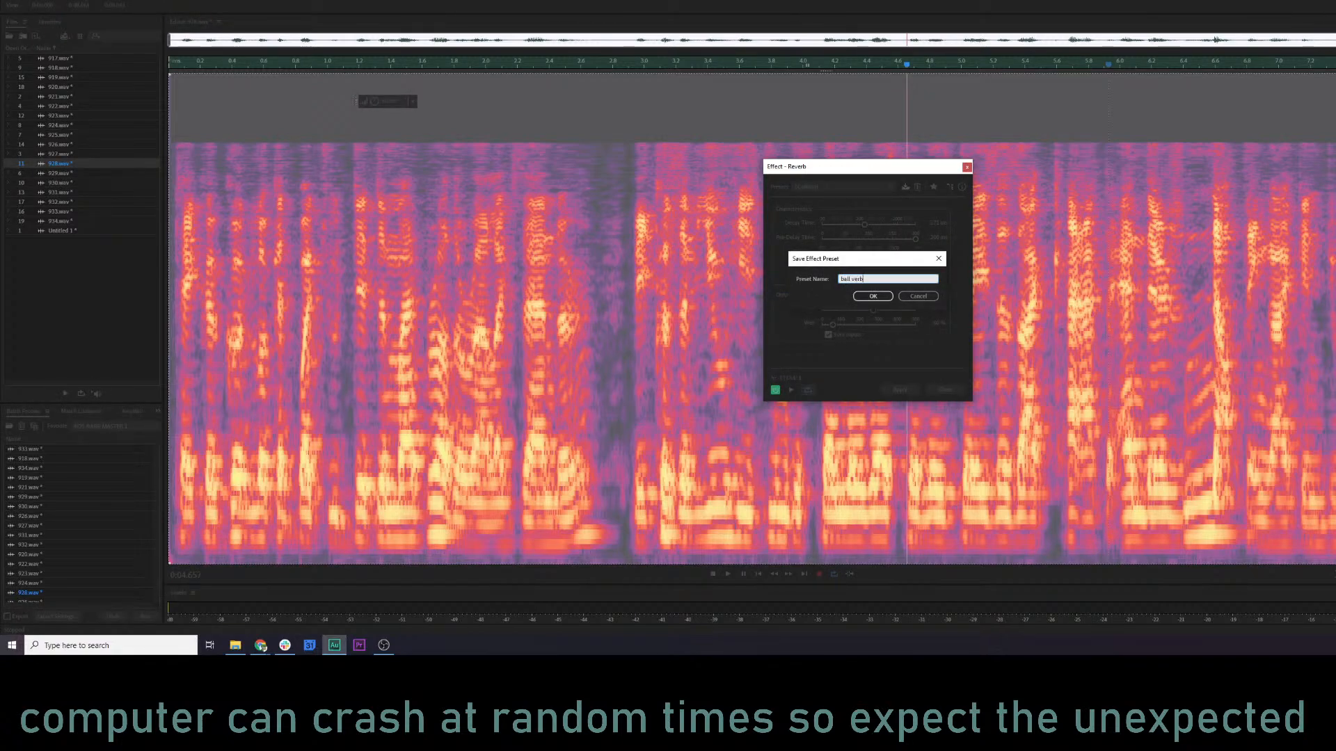
{"action": "key", "text": "Return"}
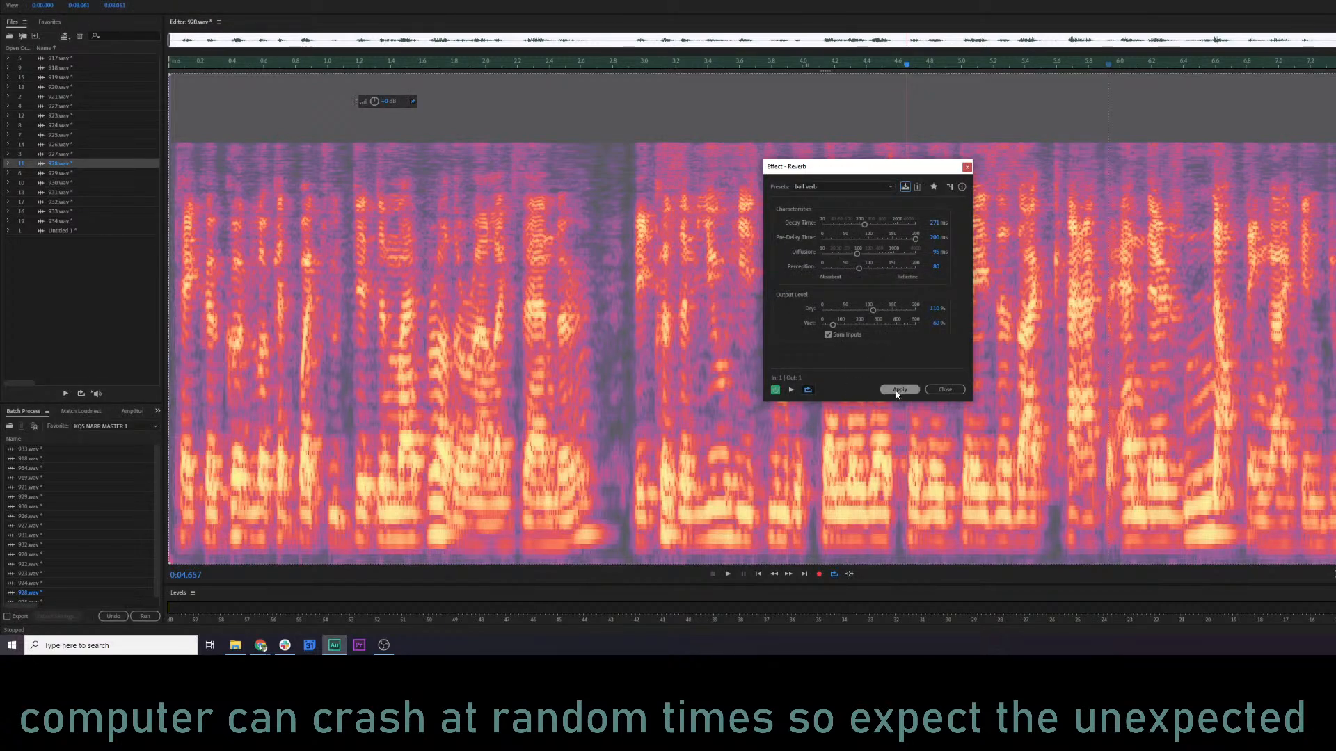
{"action": "left_click", "coordinate": [898, 390]}
Undo the filter and reverb applied to 928.wav and clear the full-clip selection.
{"action": "left_click", "coordinate": [562, 304]}
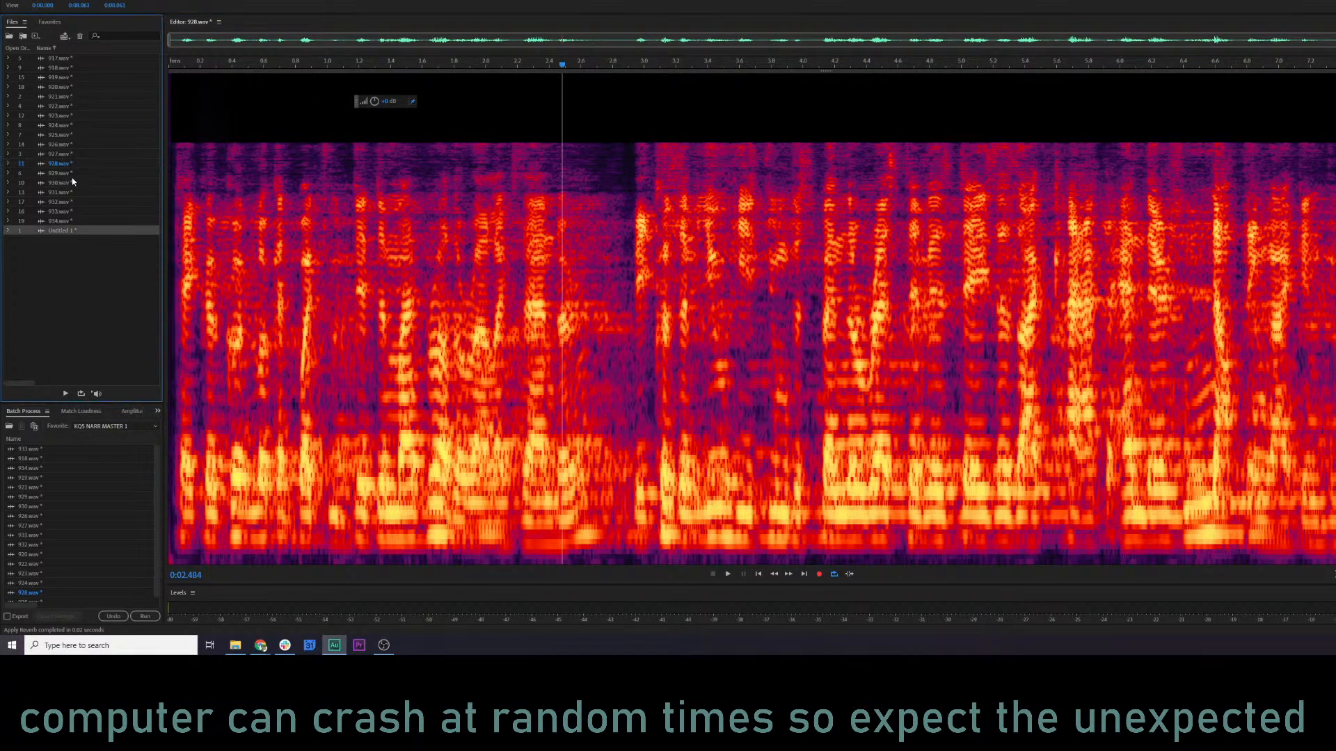
{"action": "left_click", "coordinate": [325, 211]}
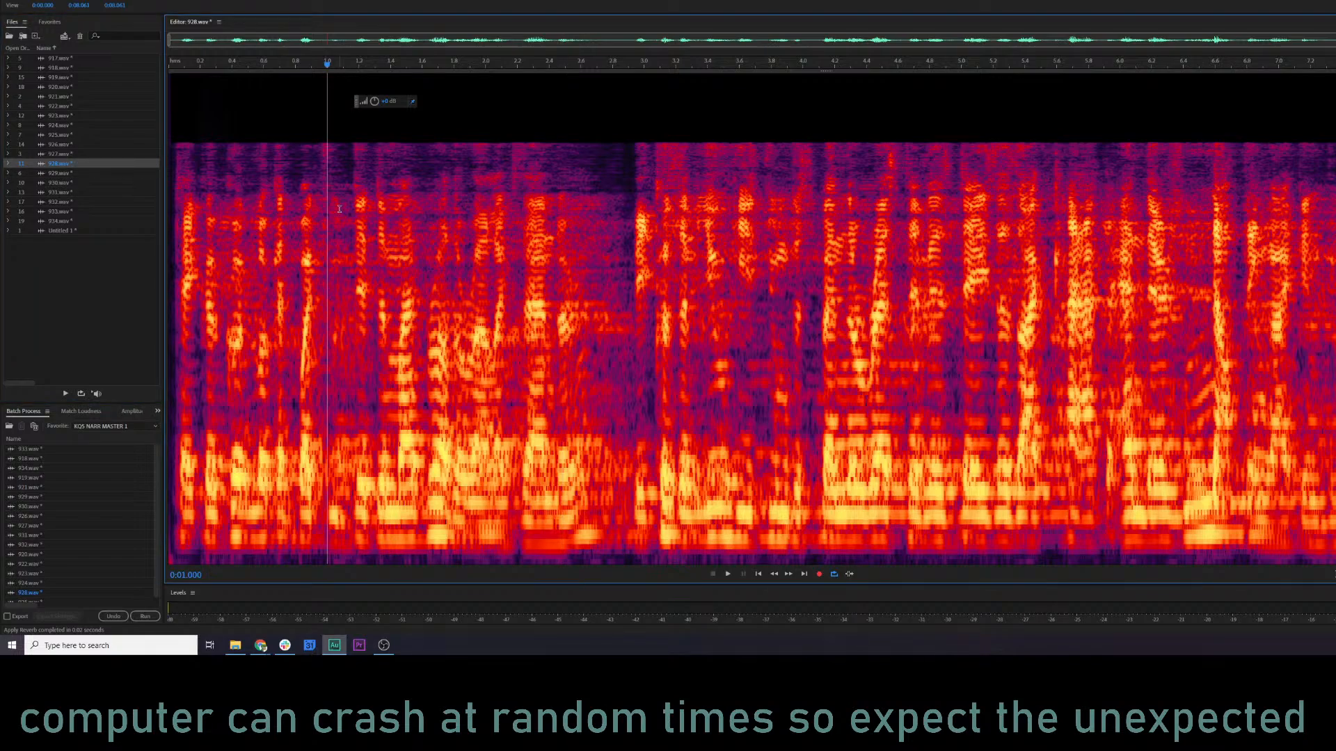
{"action": "key", "text": "ctrl+a"}
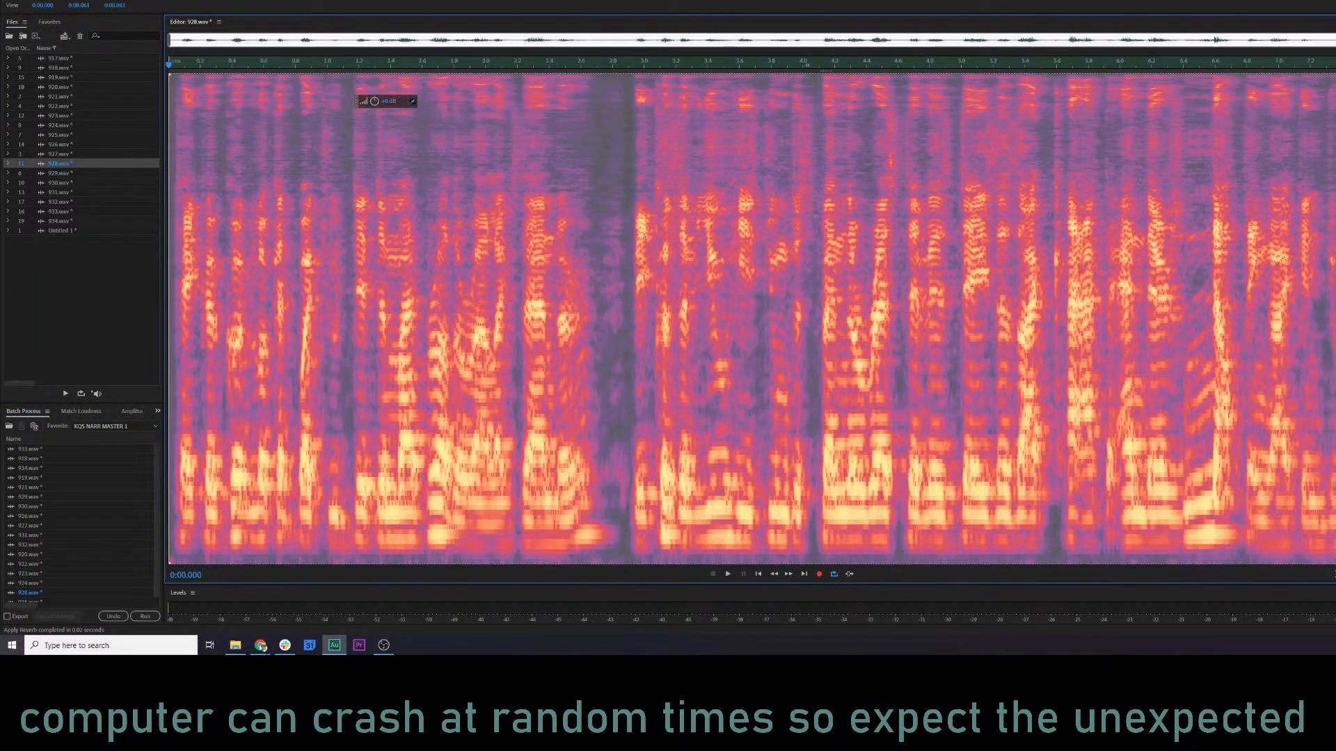
{"action": "left_click", "coordinate": [733, 273]}
Open and listen to clip 927.wav and then clips 929.wav through 934.wav to judge which ones need the effect.
{"action": "left_click", "coordinate": [67, 154]}
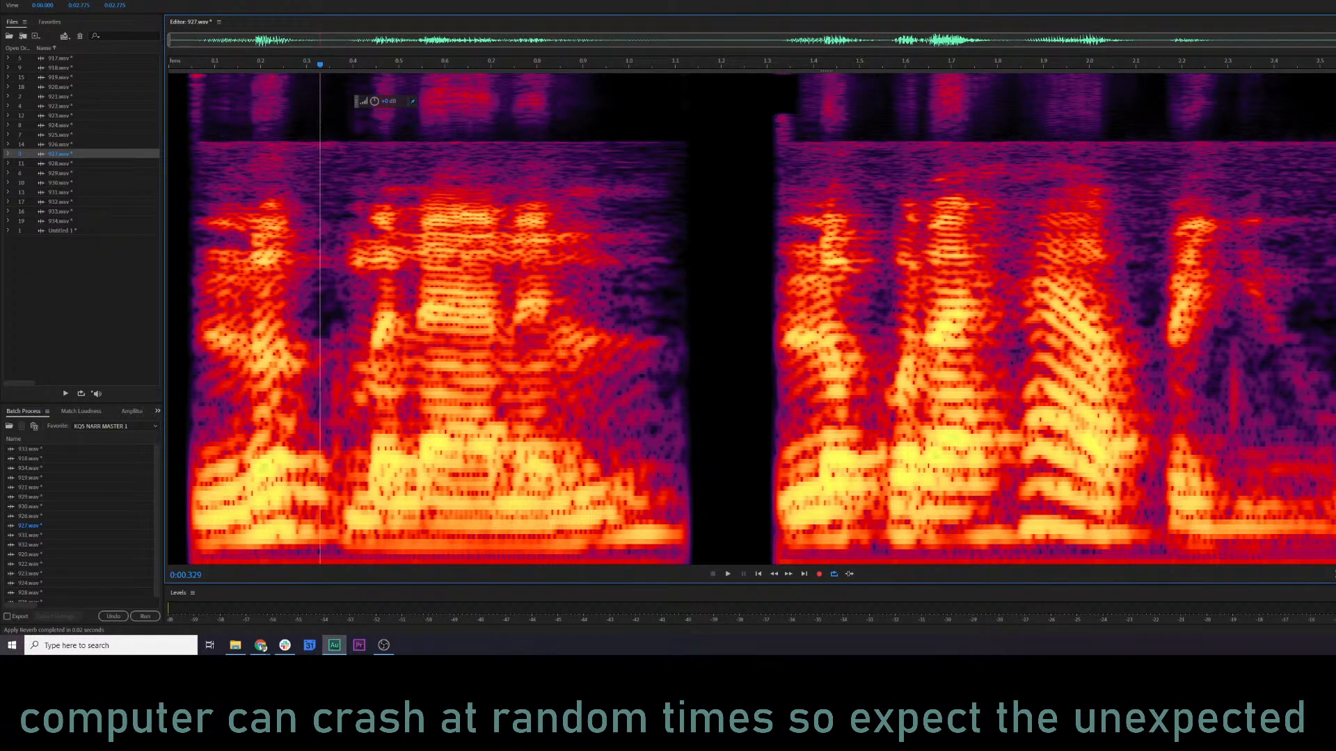
{"action": "key", "text": "space"}
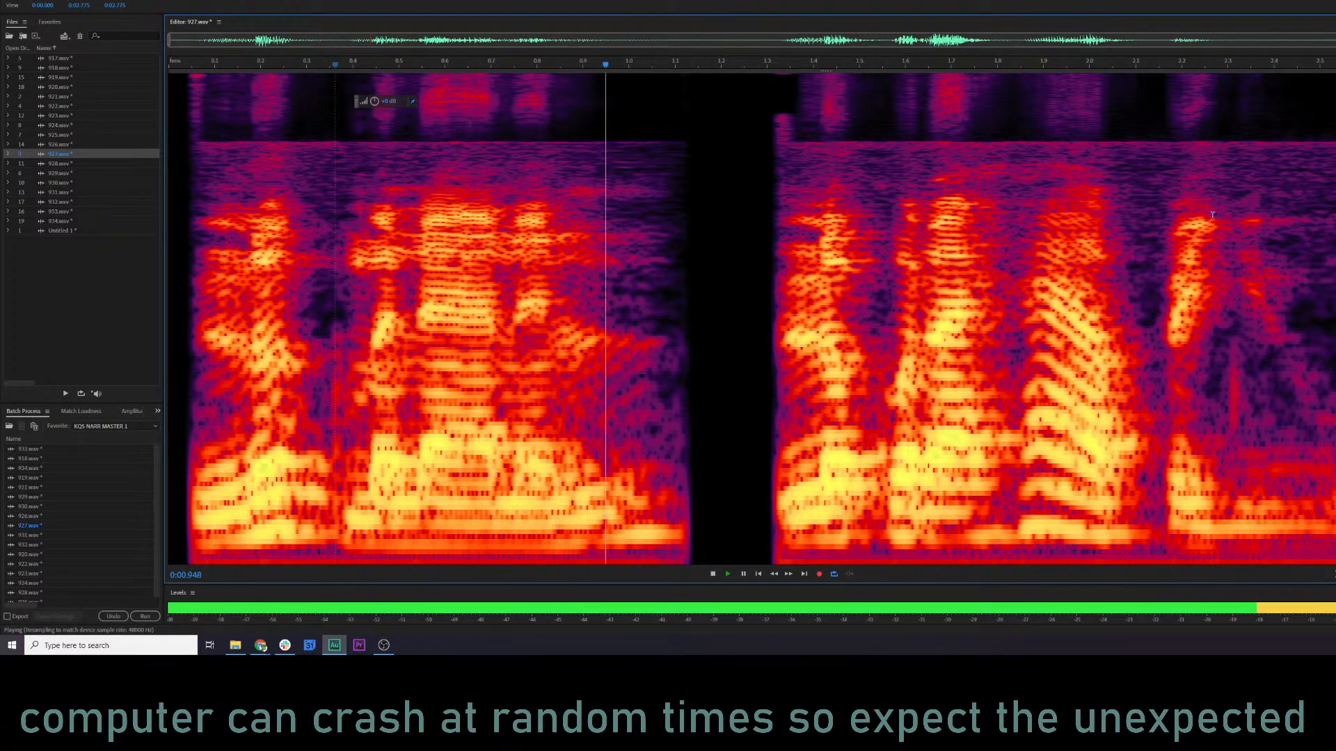
{"action": "key", "text": "space"}
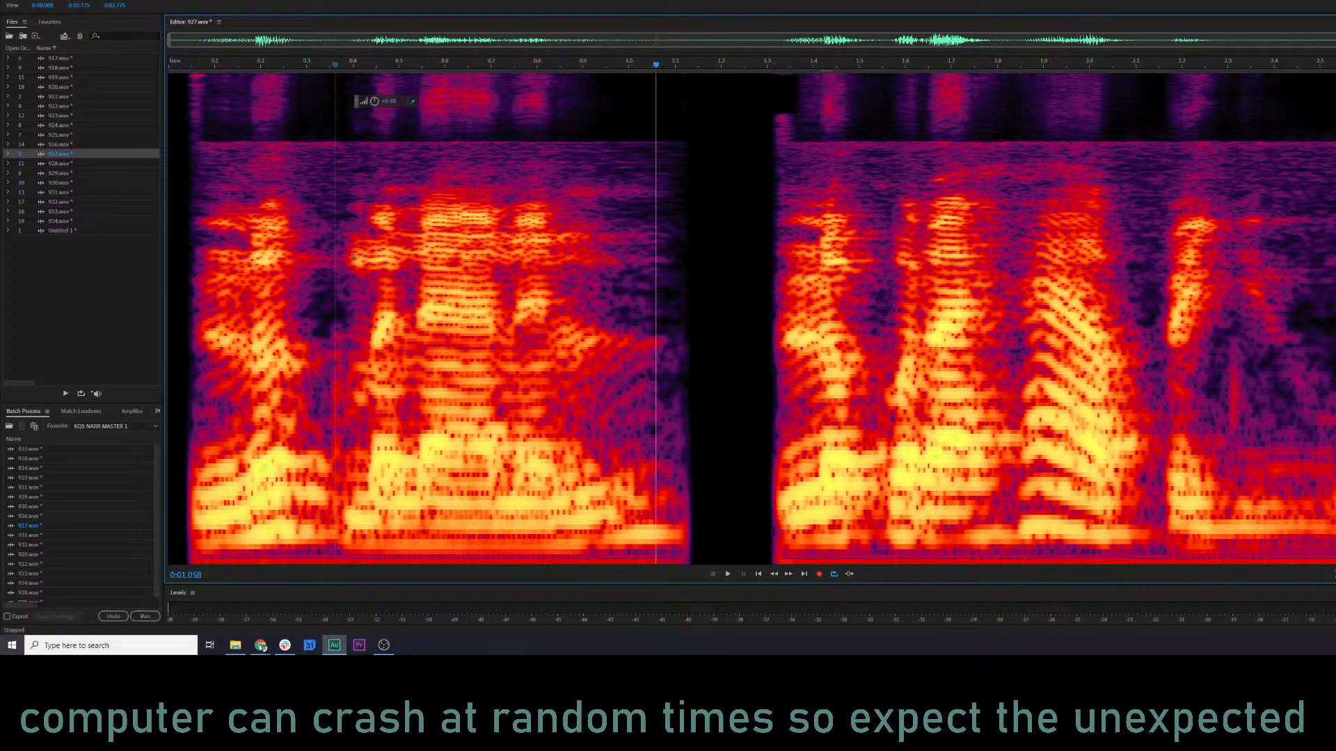
{"action": "left_click", "coordinate": [65, 174]}
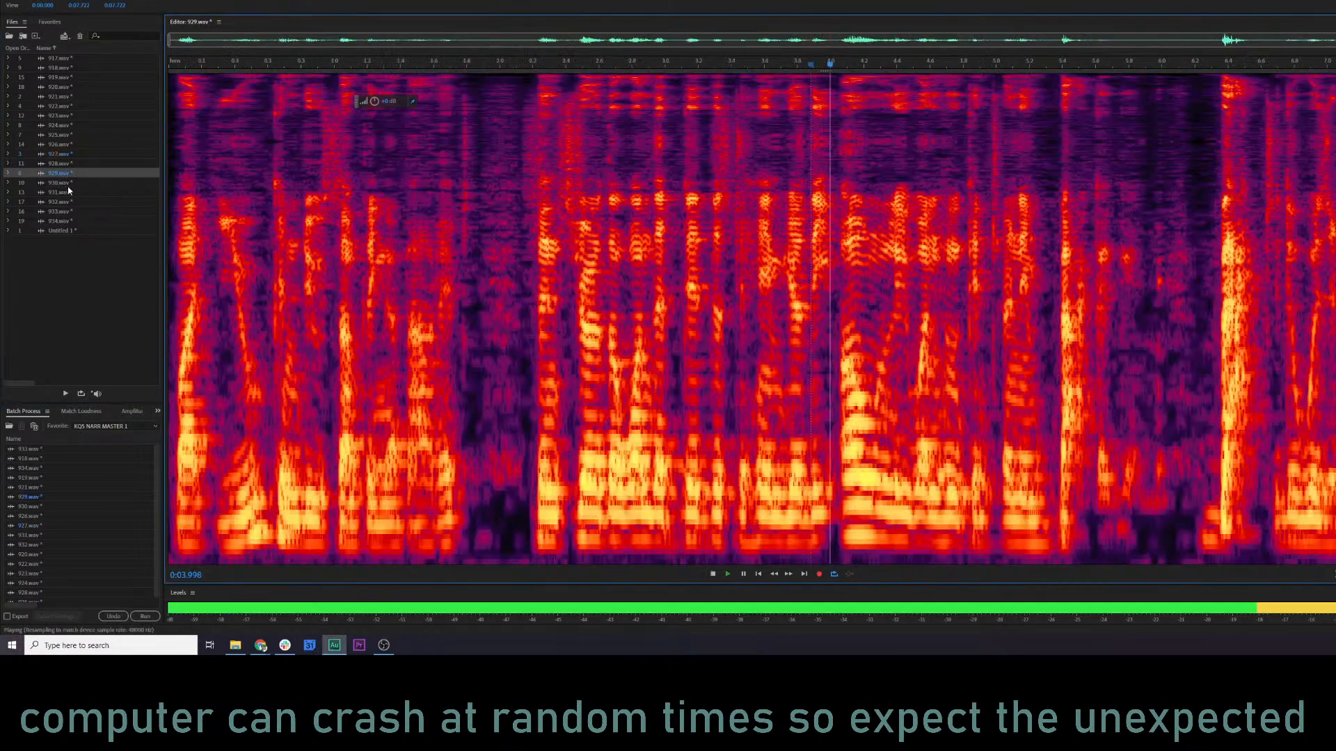
{"action": "left_click", "coordinate": [65, 182]}
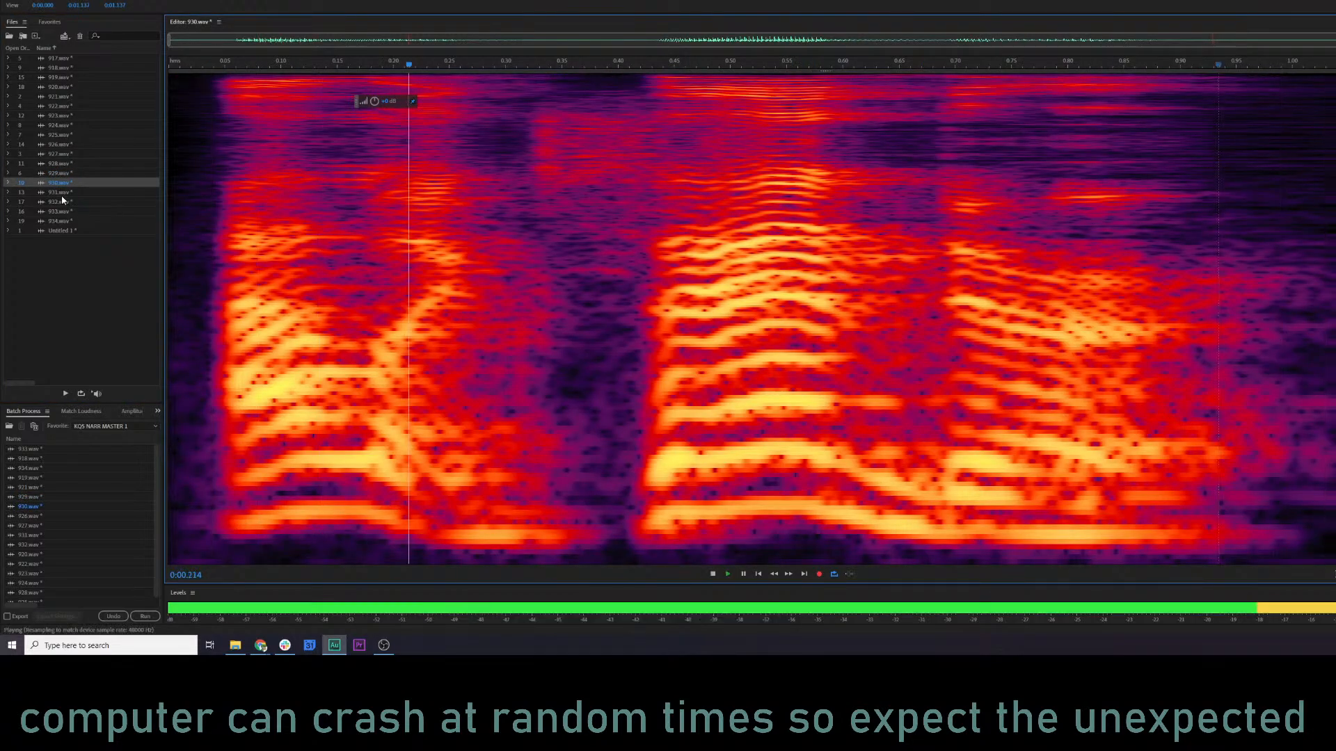
{"action": "key", "text": "Down"}
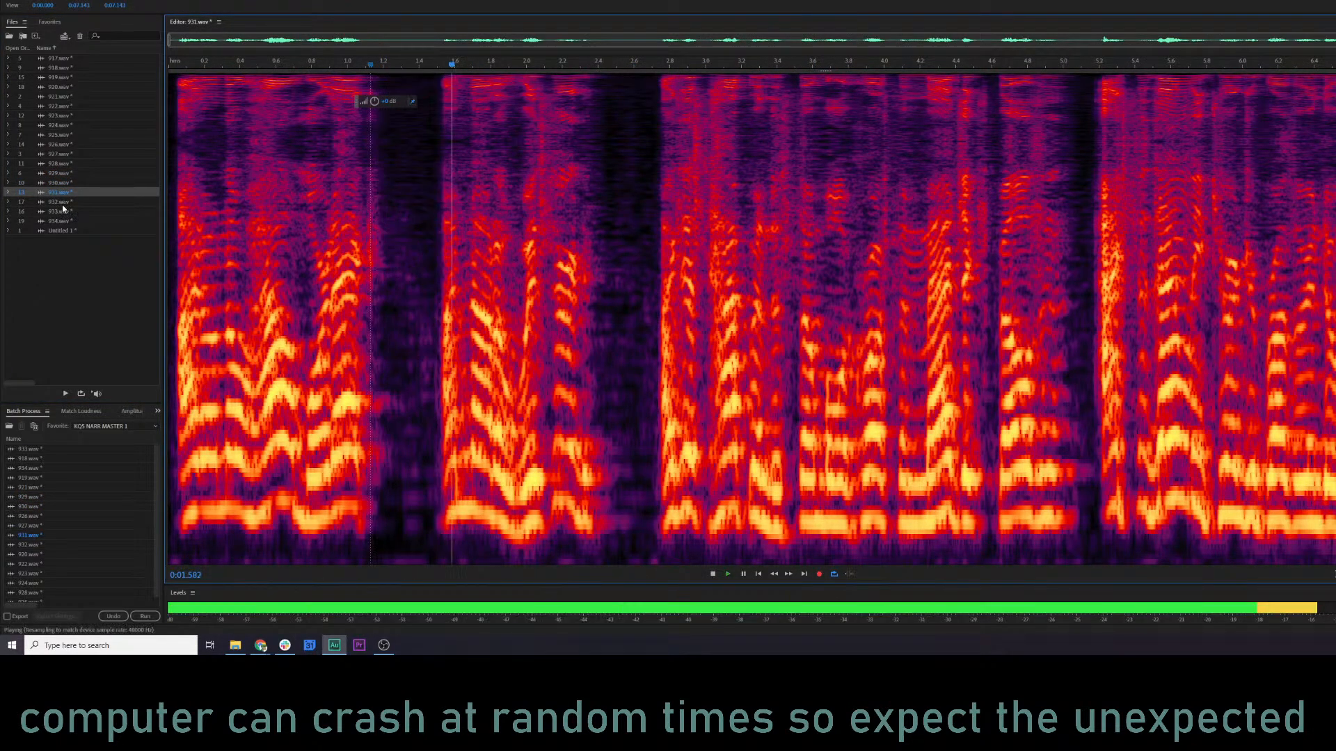
{"action": "key", "text": "Down"}
{"action": "double_click", "coordinate": [66, 211]}
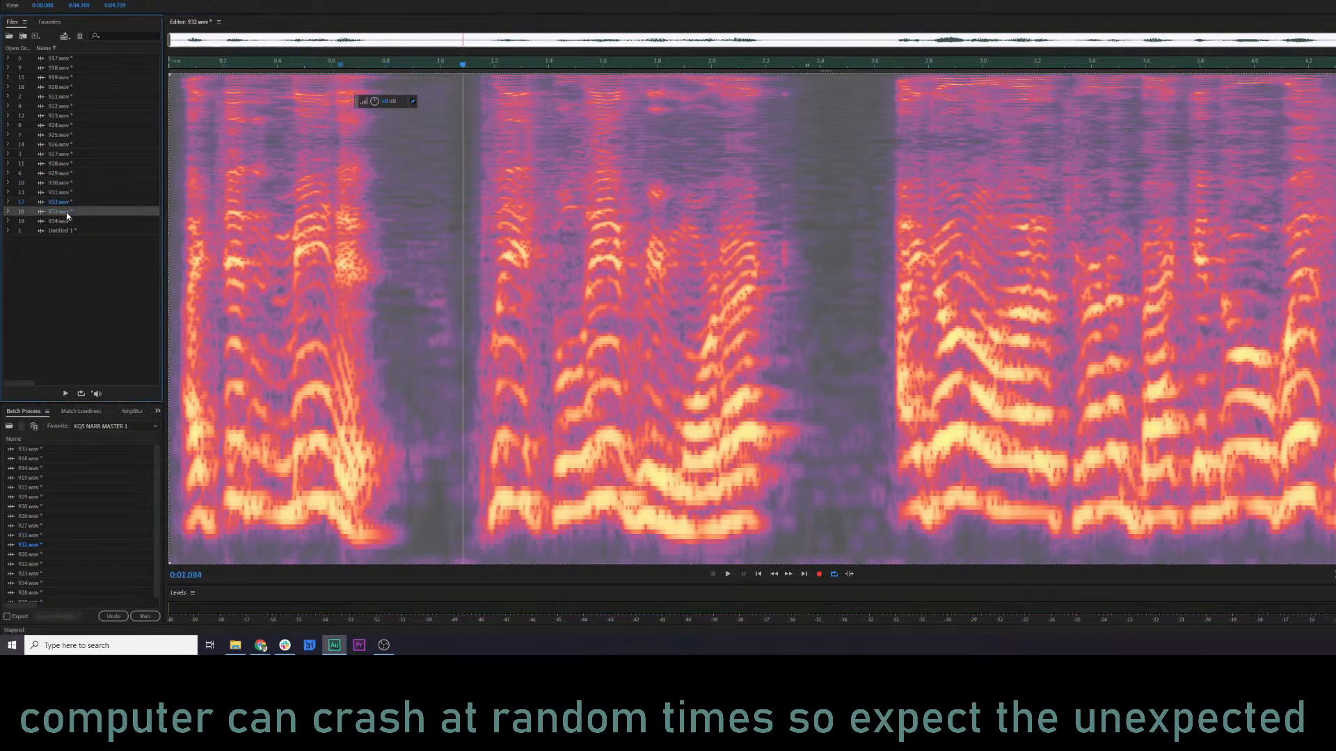
{"action": "double_click", "coordinate": [66, 221]}
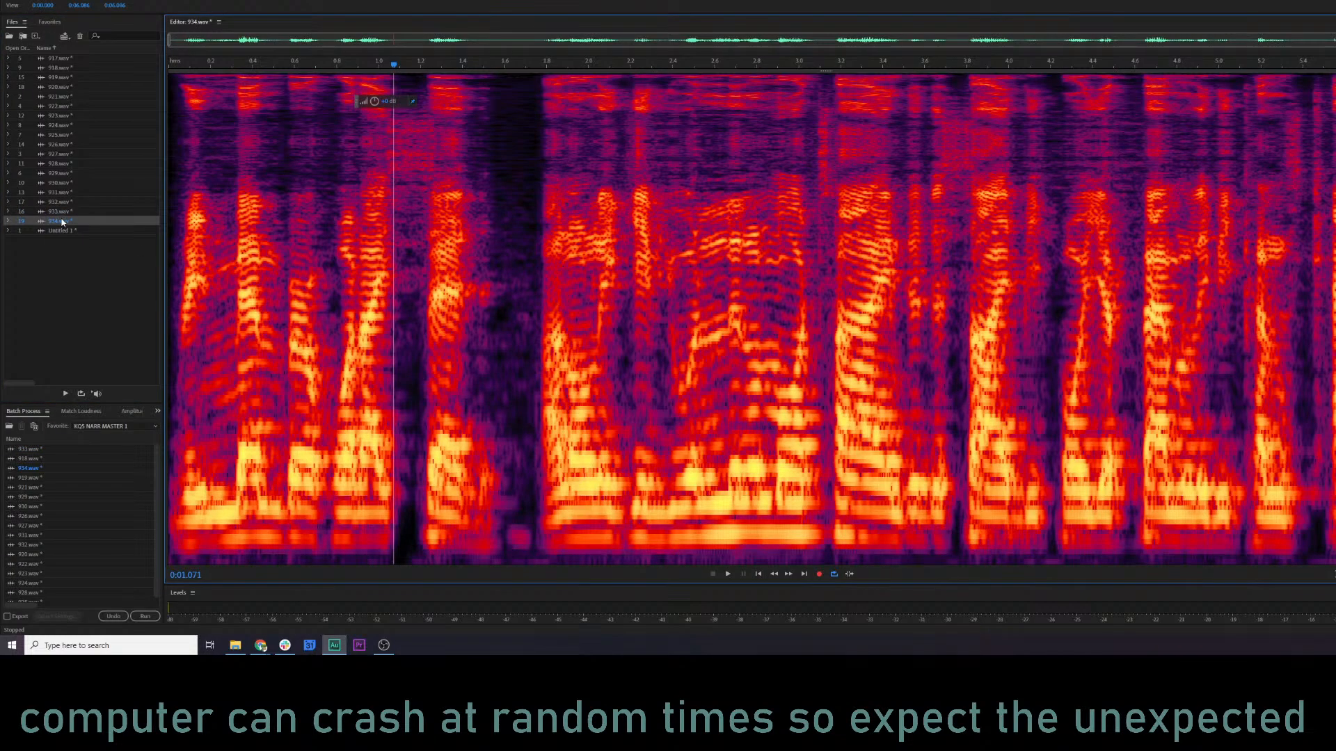
Select the clips 927.wav through 934.wav in the file list, leaving out 930.wav.
{"action": "double_click", "coordinate": [65, 153]}
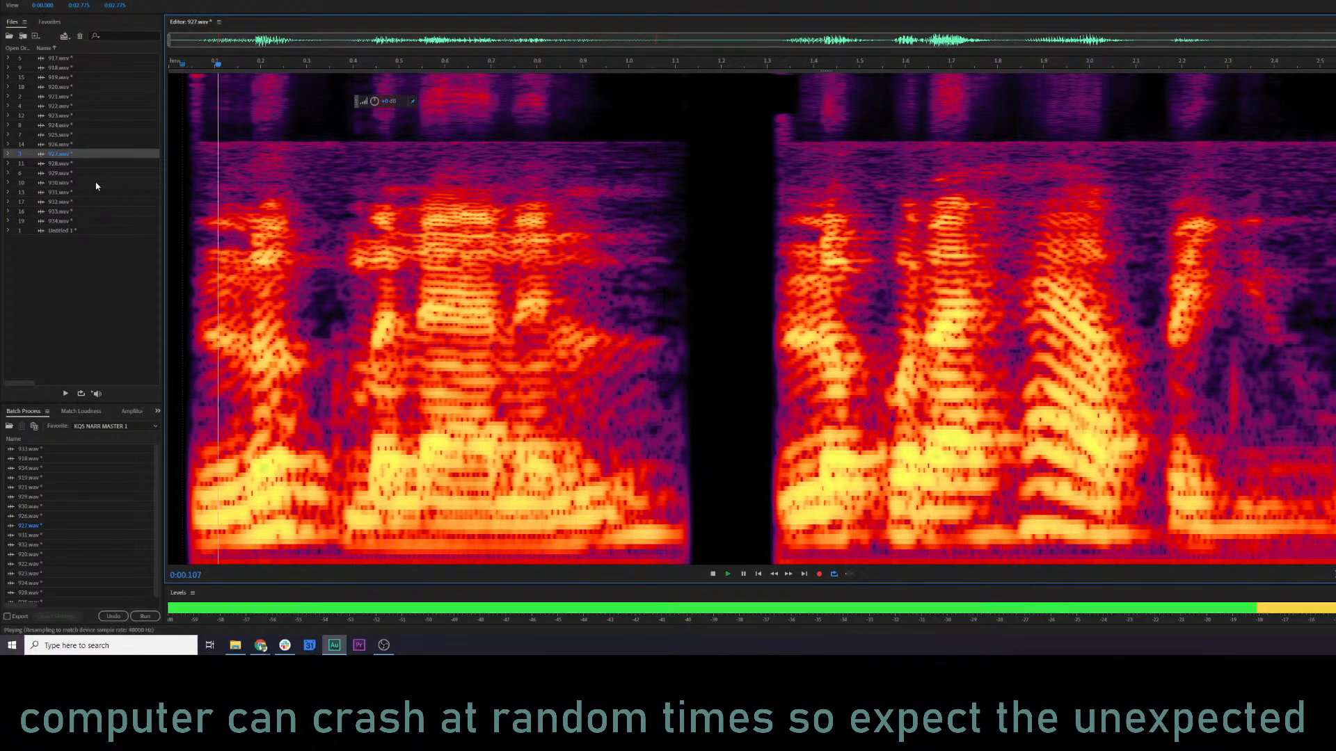
{"action": "left_click", "coordinate": [67, 222], "text": "shift"}
{"action": "left_click", "coordinate": [60, 183], "text": "ctrl"}
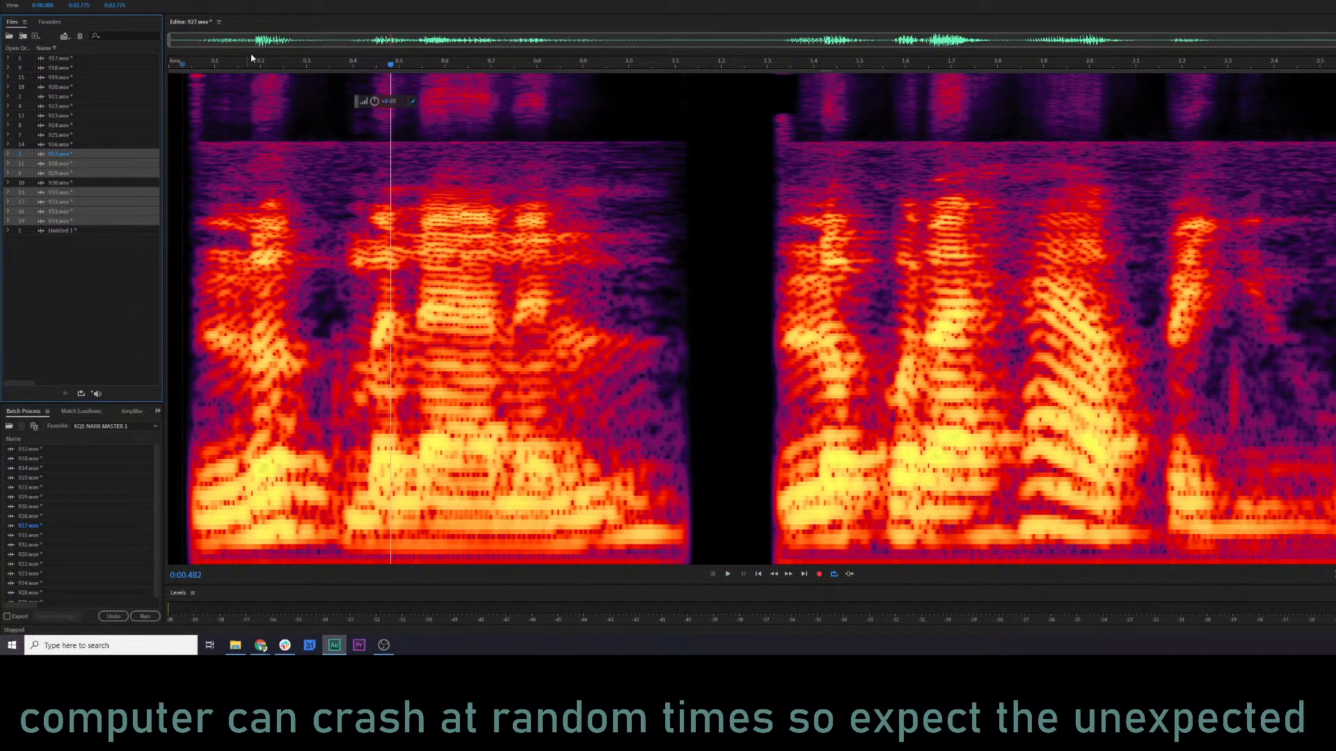
Replace the batch process list with the selected clips 927.wav through 934.wav, leaving out 930.wav.
{"action": "left_click", "coordinate": [42, 567]}
{"action": "key", "text": "ctrl+a"}
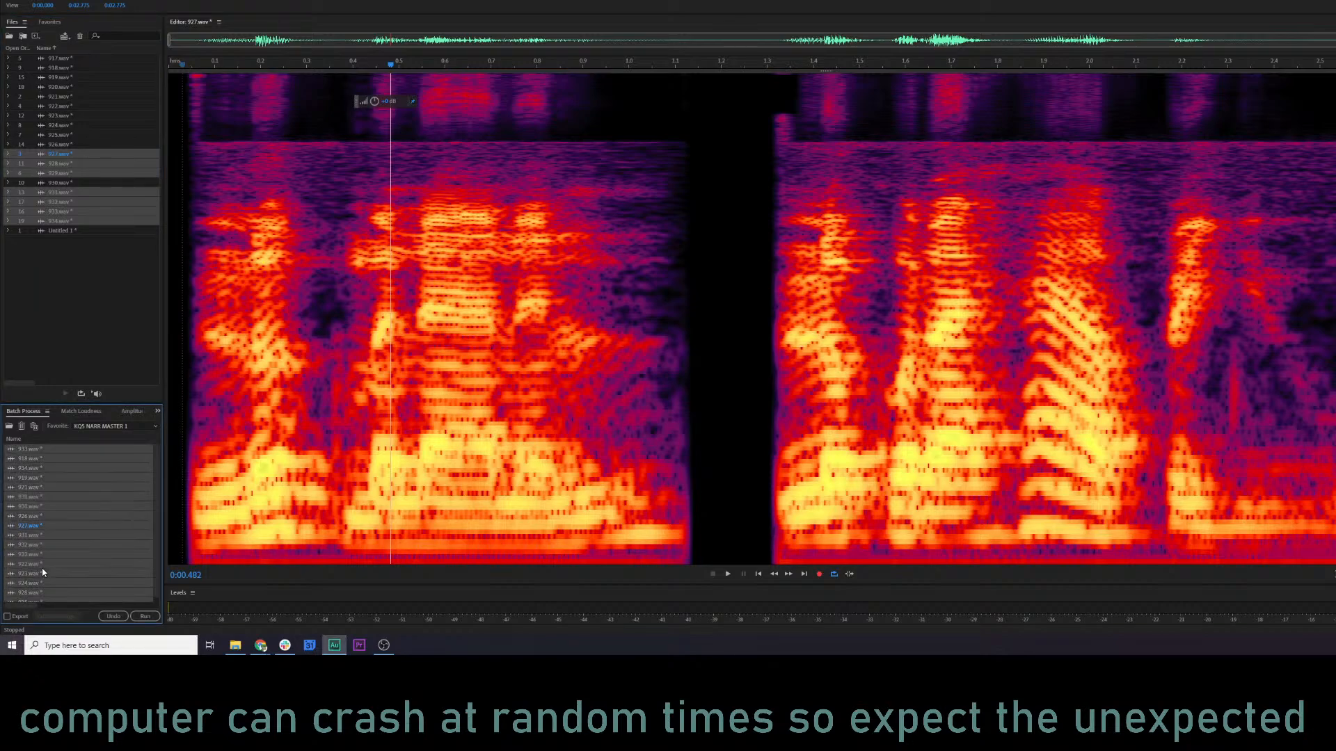
{"action": "key", "text": "Delete"}
{"action": "left_click_drag", "start_coordinate": [56, 218], "coordinate": [70, 462]}
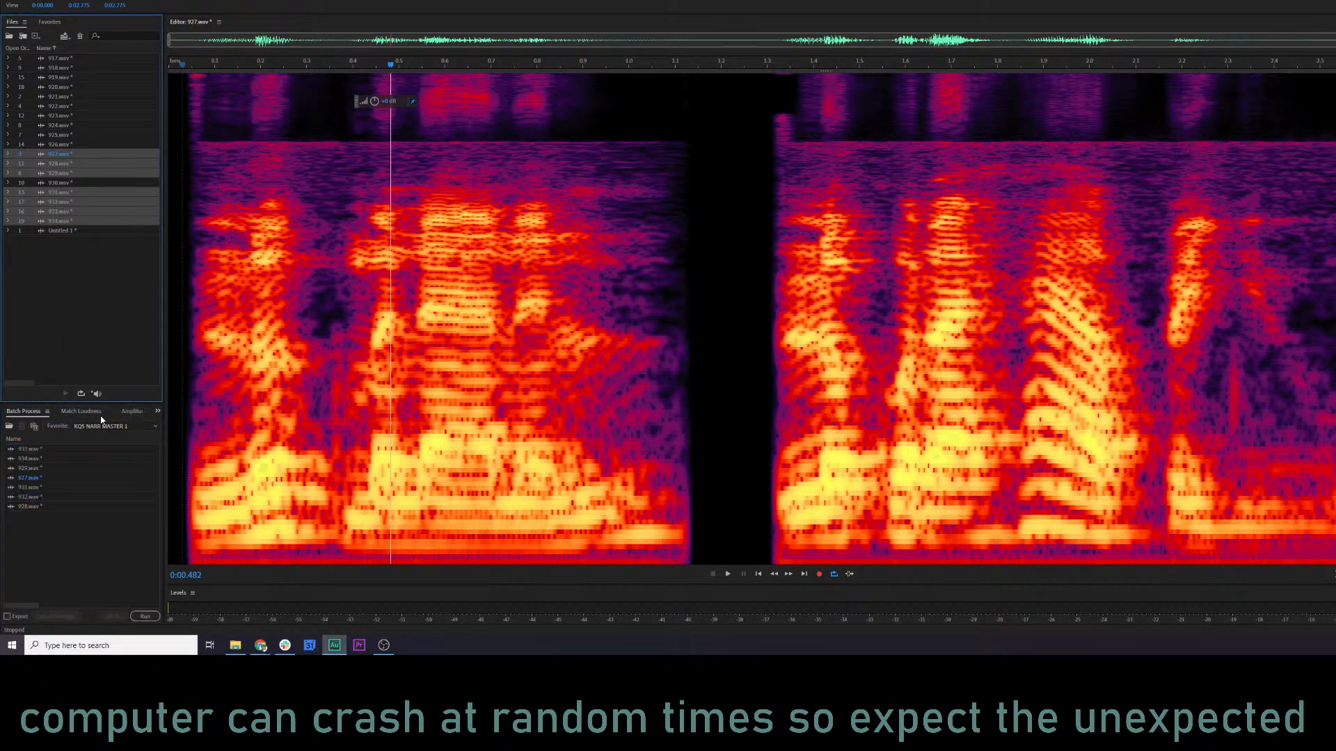
Stop recording the favorite, save it, and display its recorded FFT Filter and Reverb actions.
{"action": "left_click", "coordinate": [103, 425]}
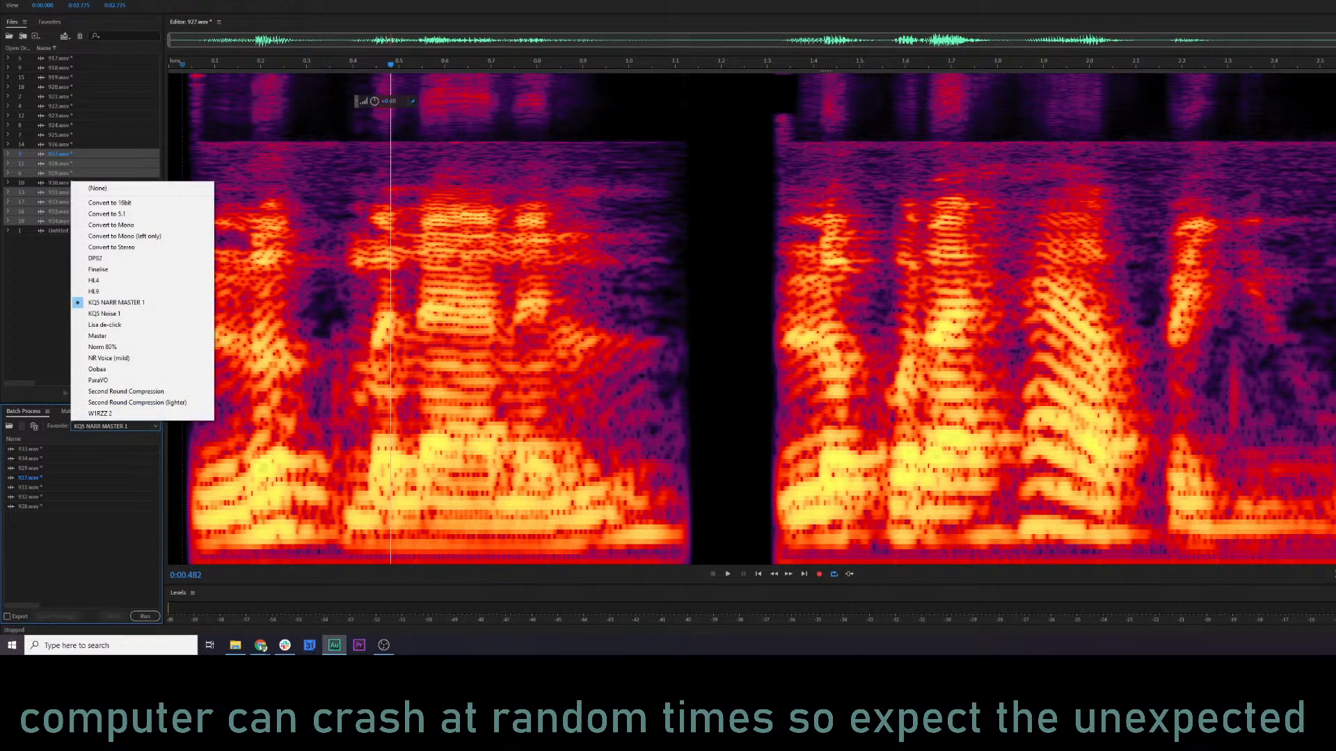
{"action": "left_click", "coordinate": [126, 0]}
{"action": "left_click", "coordinate": [160, 219]}
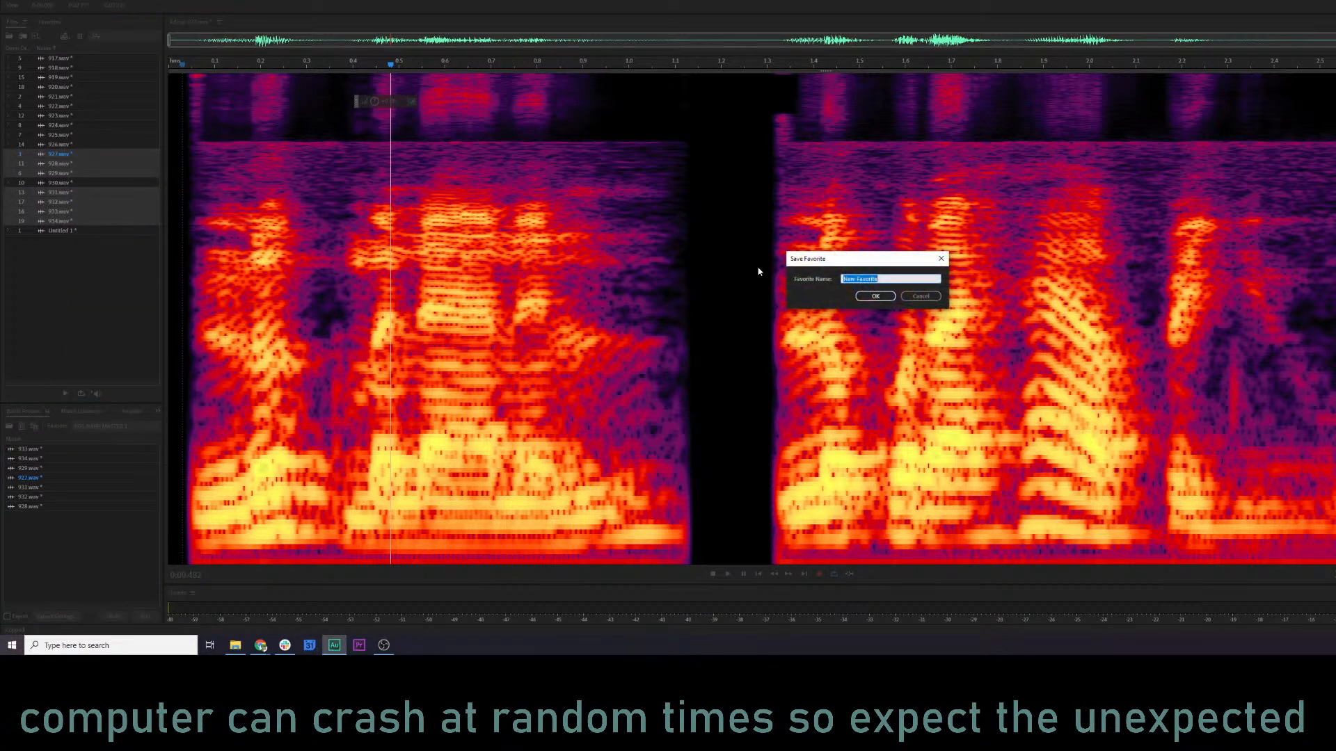
{"action": "left_click", "coordinate": [874, 296]}
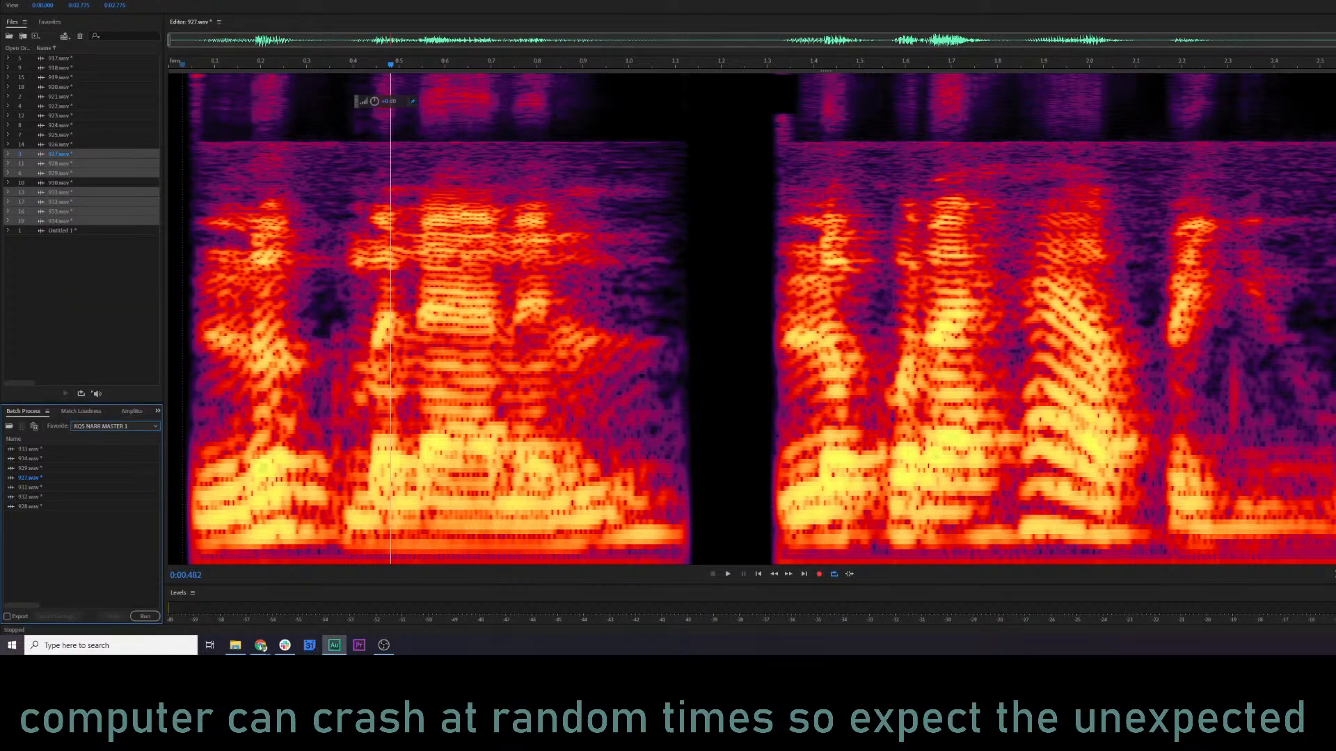
{"action": "left_click", "coordinate": [50, 22]}
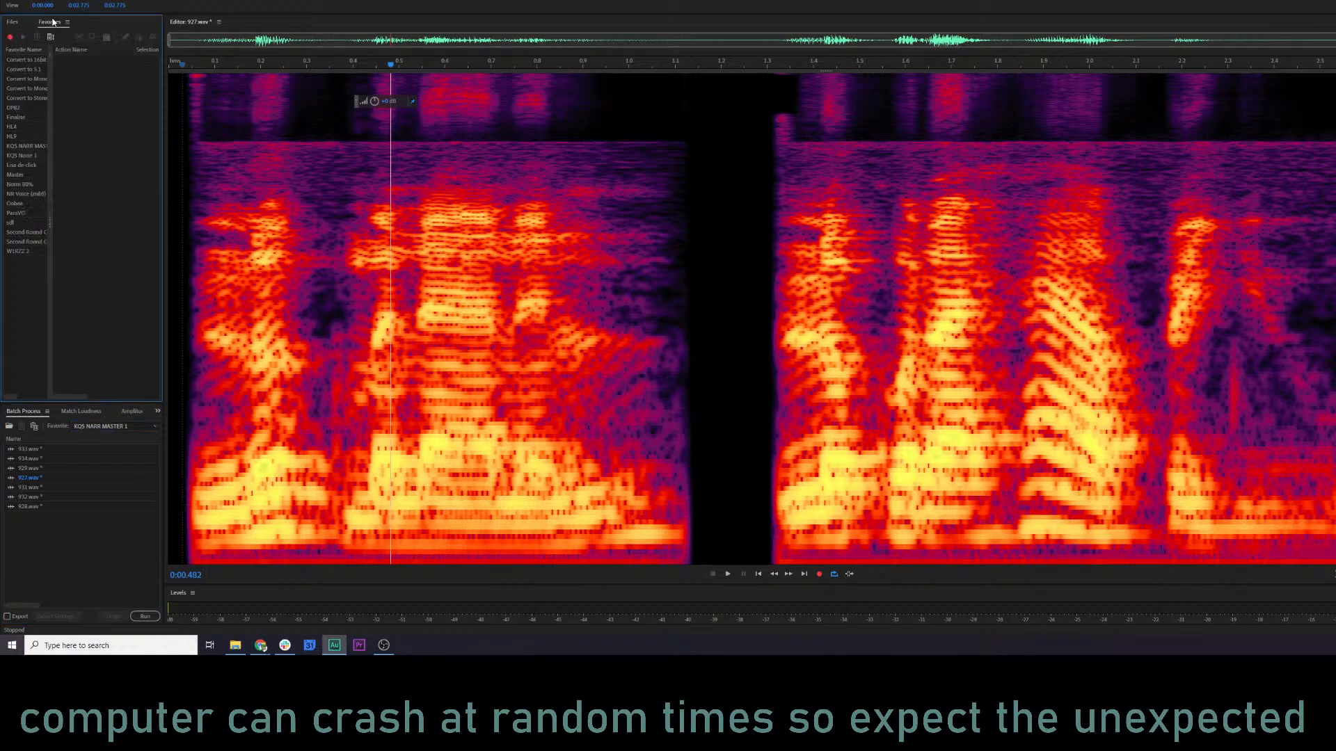
{"action": "left_click", "coordinate": [10, 223]}
Run the batch process on the listed clips using the newly saved filter and reverb favorite.
{"action": "left_click", "coordinate": [115, 424]}
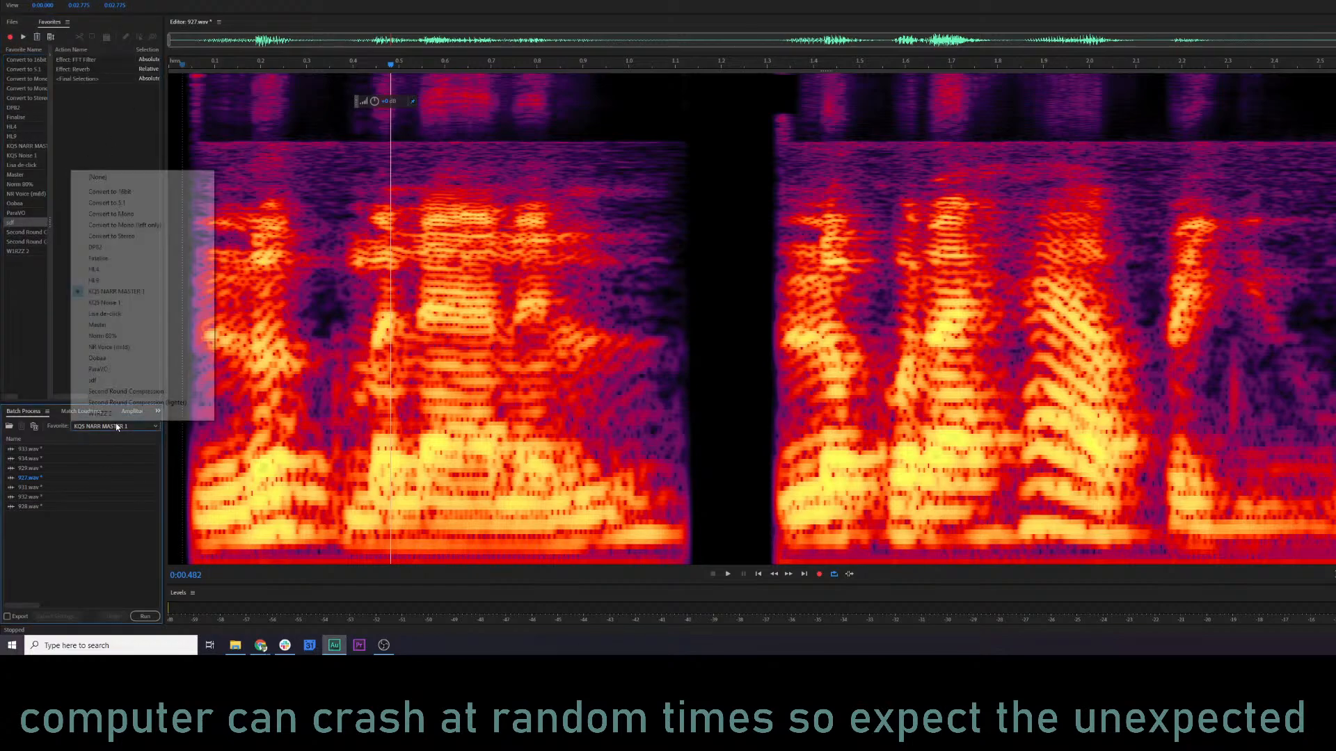
{"action": "left_click", "coordinate": [126, 382]}
{"action": "left_click", "coordinate": [145, 616]}
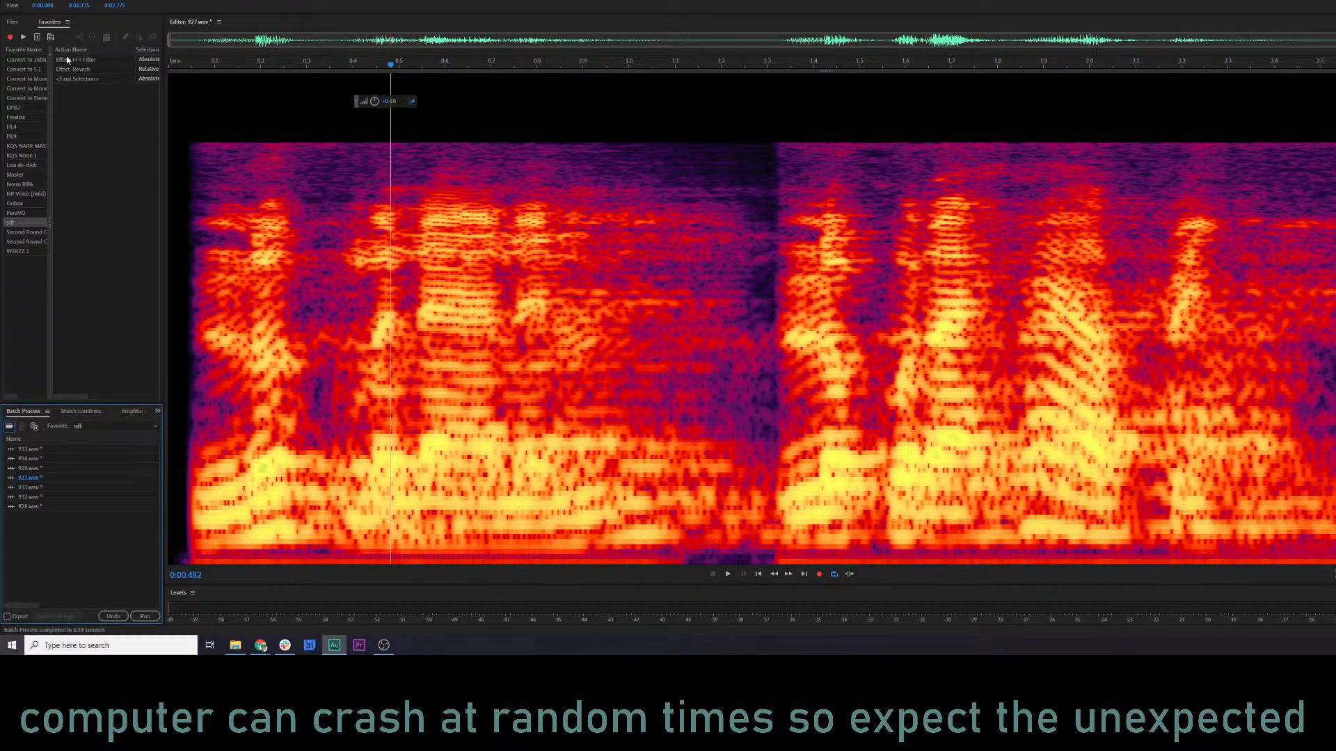
Return to the file list and listen to the processed 927.wav and the start of 928.wav.
{"action": "left_click", "coordinate": [12, 22]}
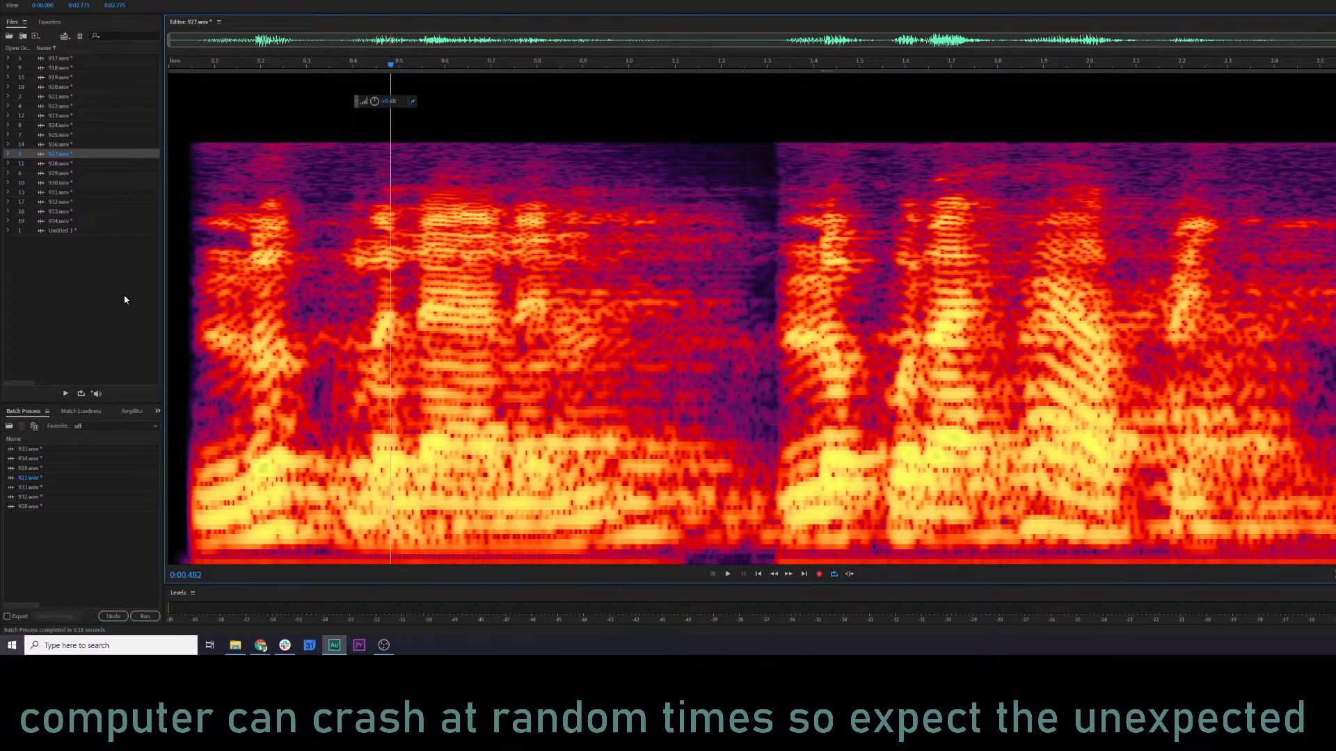
{"action": "key", "text": "space"}
{"action": "key", "text": "space"}
{"action": "key", "text": "space"}
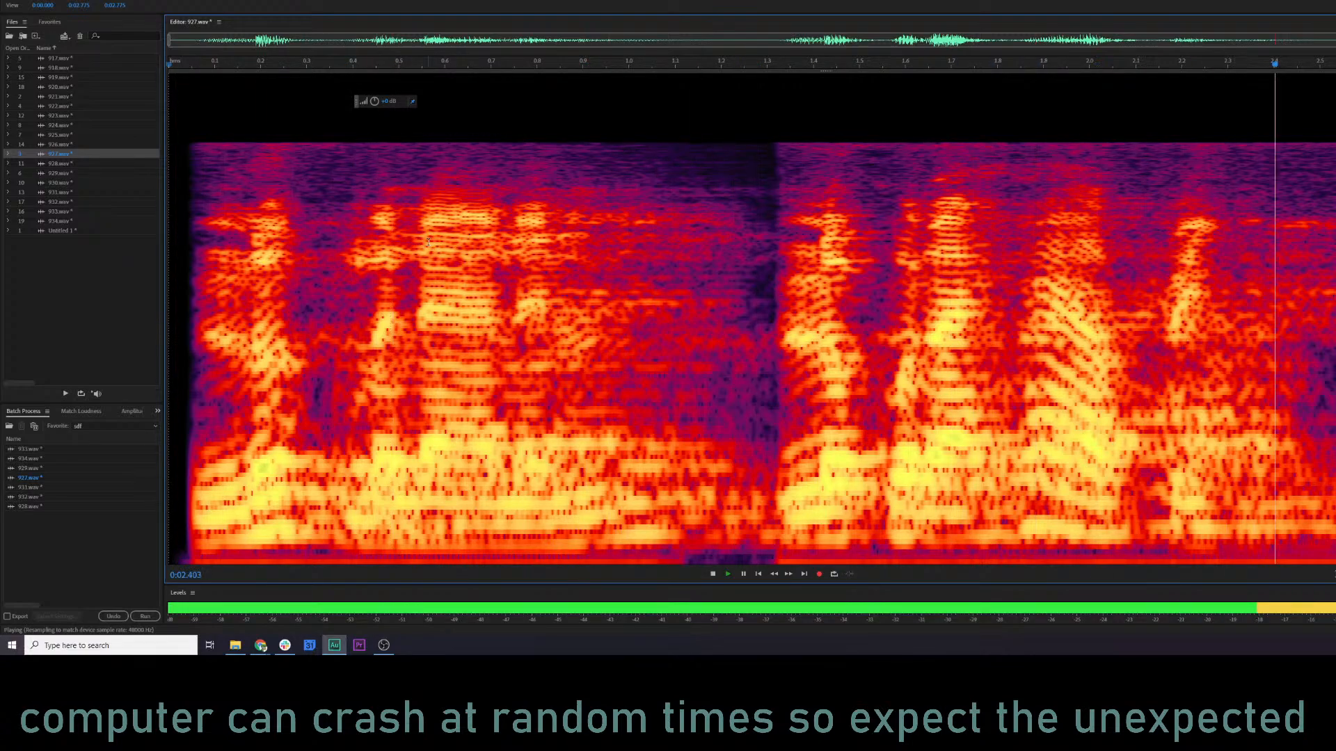
{"action": "key", "text": "space"}
{"action": "double_click", "coordinate": [57, 165]}
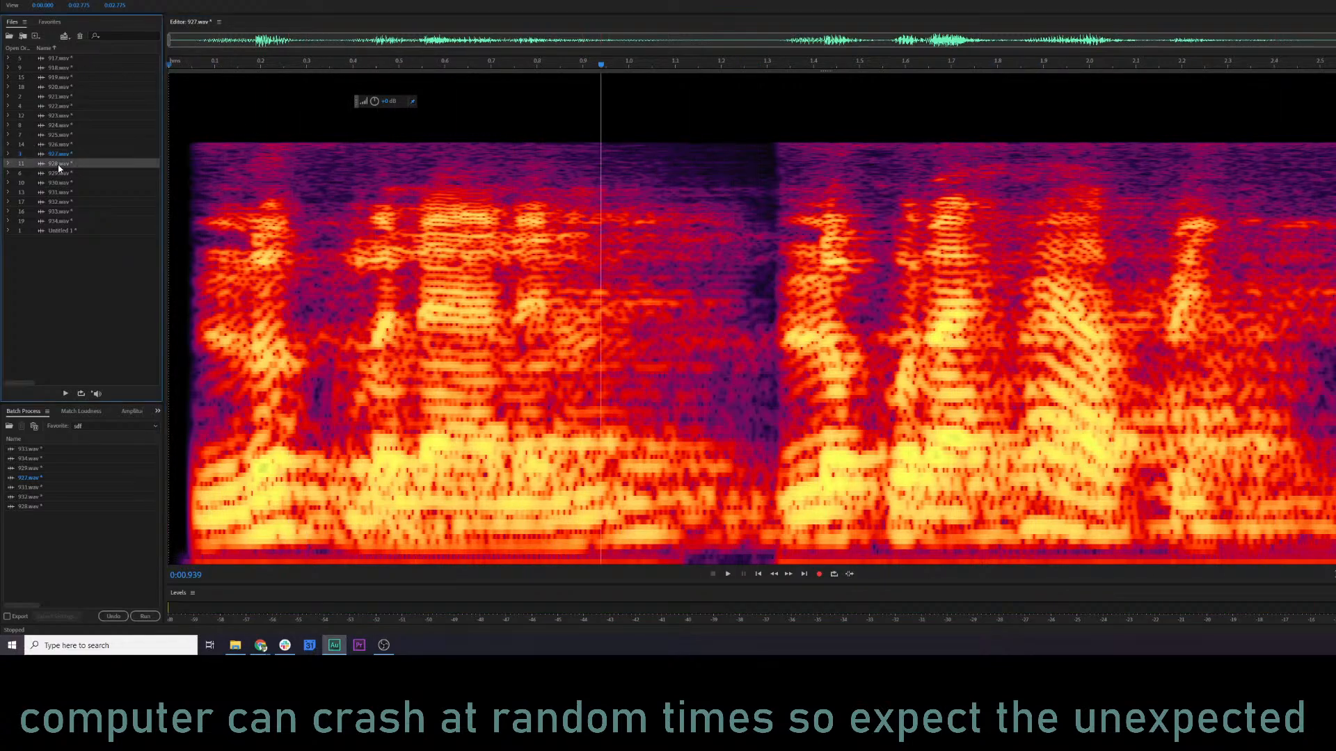
{"action": "left_click", "coordinate": [178, 203]}
{"action": "key", "text": "space"}
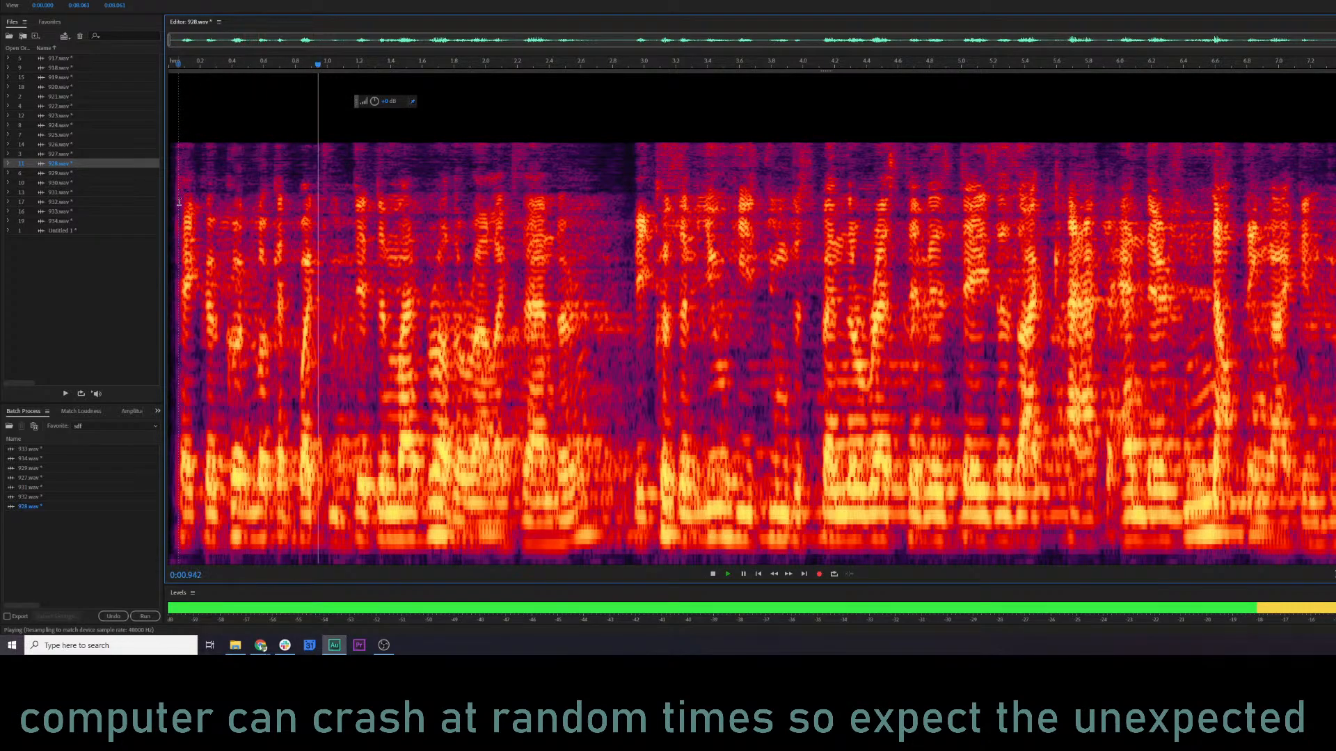
{"action": "key", "text": "space"}
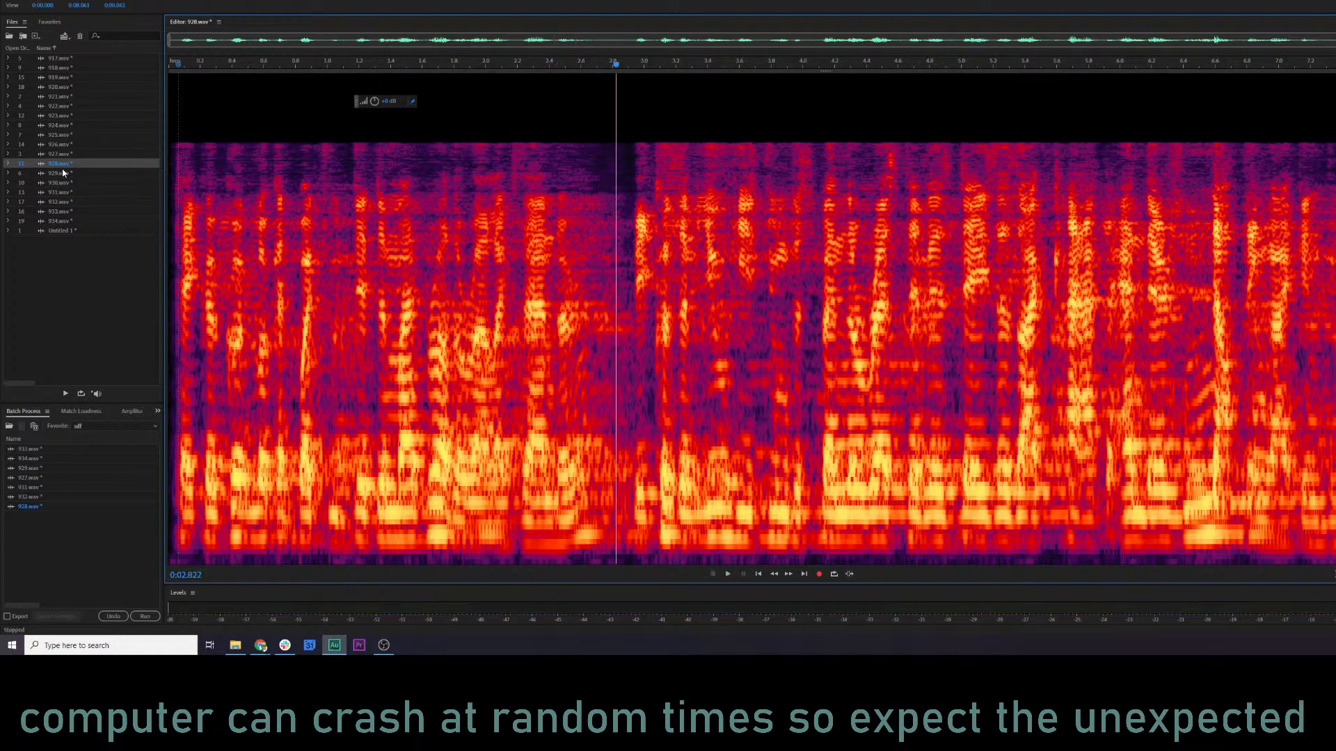
Replay 927.wav and then 928.wav to compare how the reverb sounds on each.
{"action": "left_click", "coordinate": [78, 157]}
{"action": "double_click", "coordinate": [80, 160]}
{"action": "left_click", "coordinate": [185, 182]}
{"action": "key", "text": "space"}
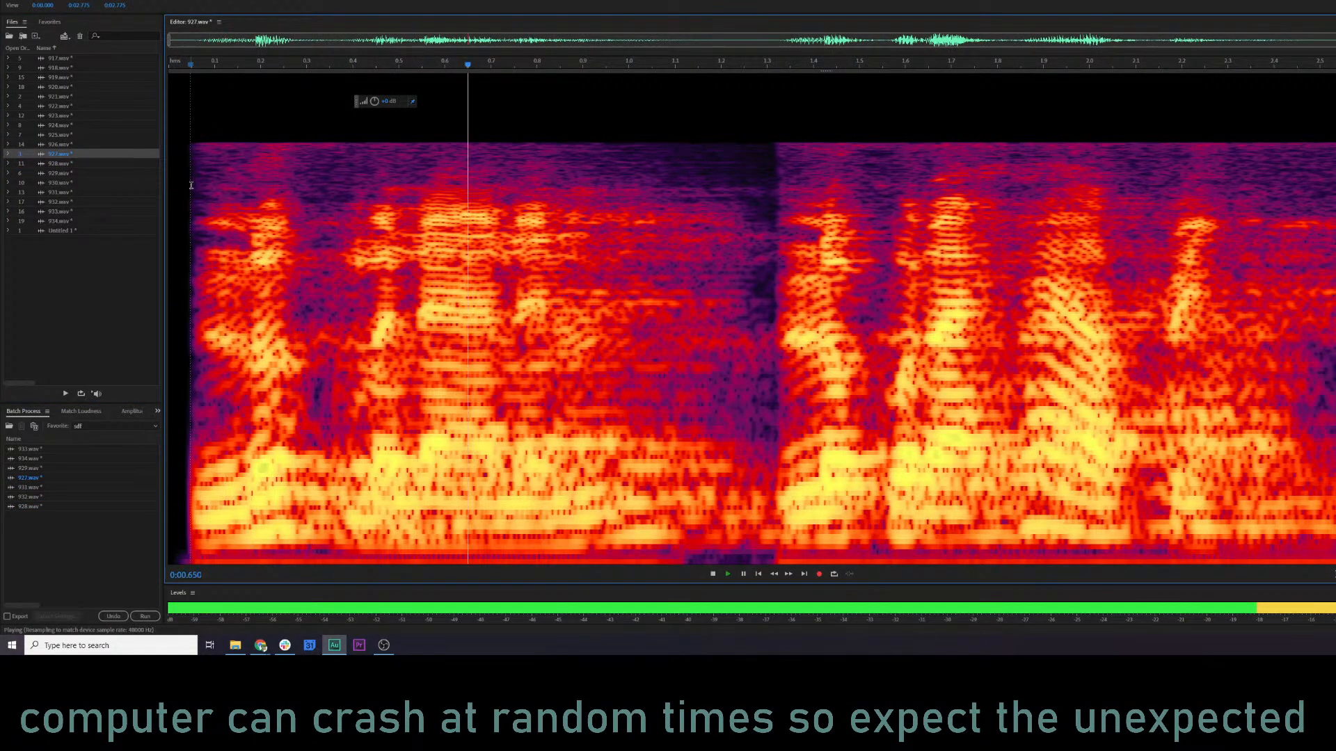
{"action": "left_click", "coordinate": [71, 165]}
{"action": "double_click", "coordinate": [70, 167]}
{"action": "key", "text": "space"}
Open the Parametric Equalizer on 928.wav, load the Vocal Enhancer preset, and move the low shelf to about 81 Hz and 8 dB.
{"action": "key", "text": "p"}
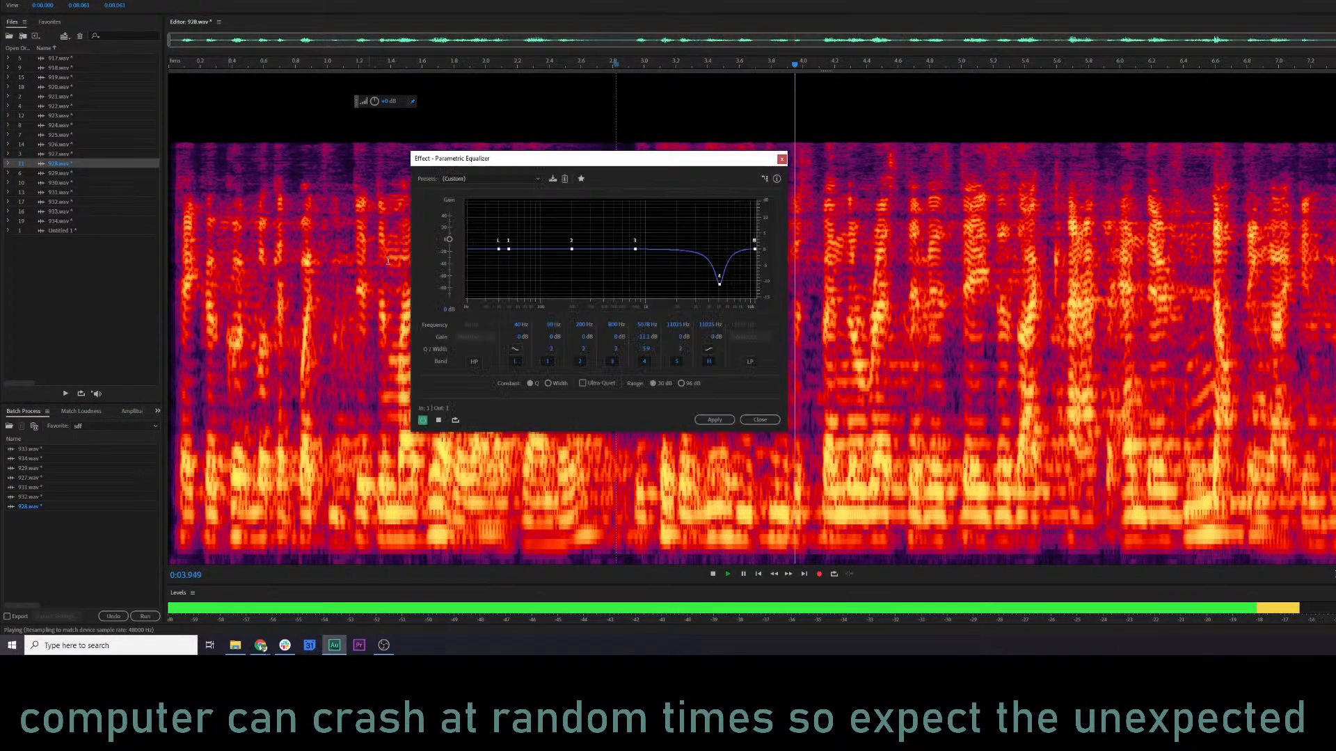
{"action": "key", "text": "space"}
{"action": "left_click", "coordinate": [490, 178]}
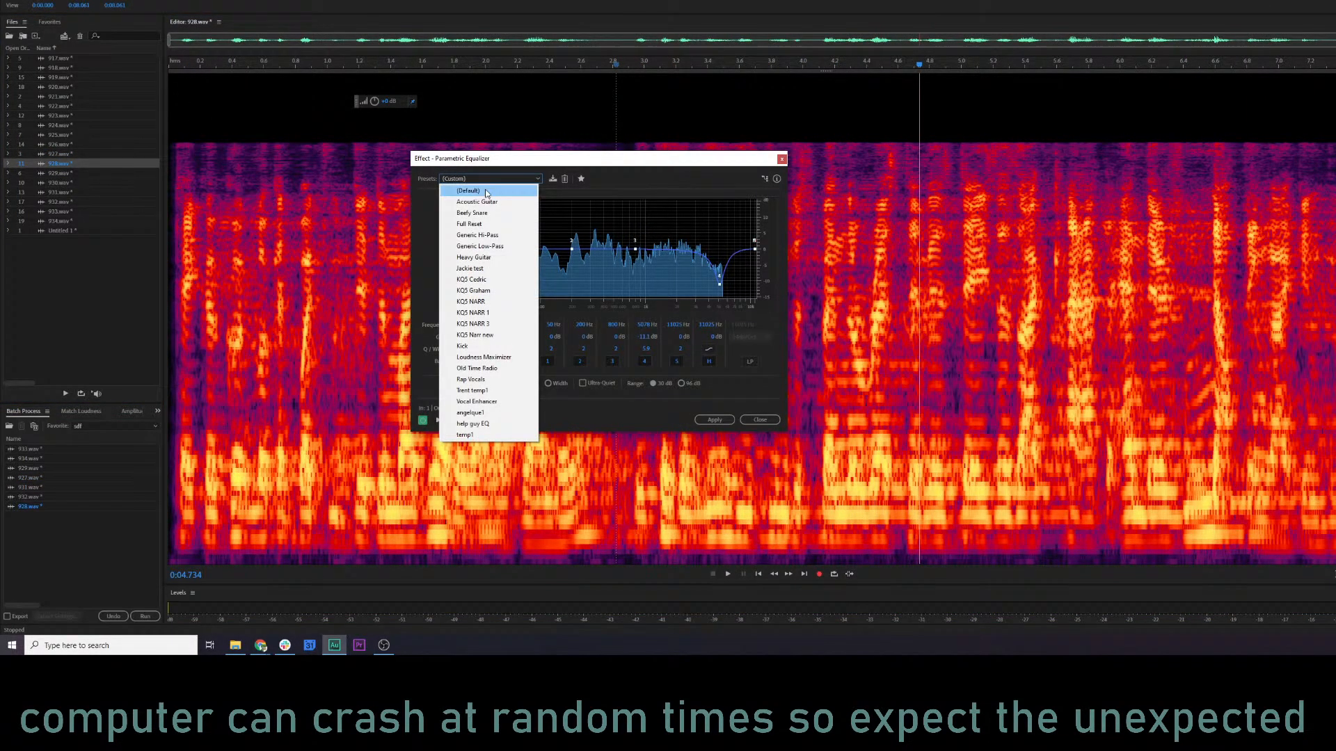
{"action": "left_click", "coordinate": [502, 403]}
{"action": "key", "text": "space"}
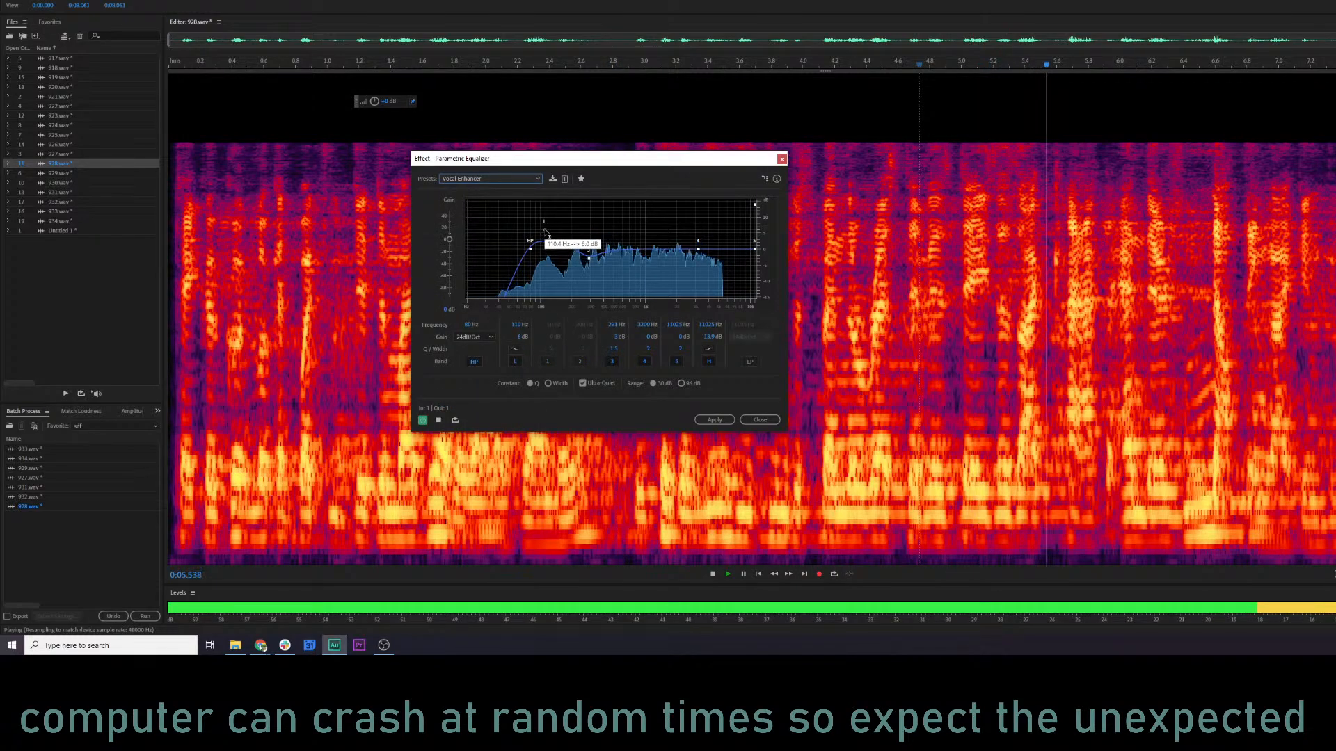
{"action": "mouse_move", "coordinate": [543, 230]}
{"action": "left_mouse_down"}
{"action": "mouse_move", "coordinate": [527, 213]}
{"action": "mouse_move", "coordinate": [534, 227]}
{"action": "left_mouse_up"}
{"action": "key", "text": "space"}
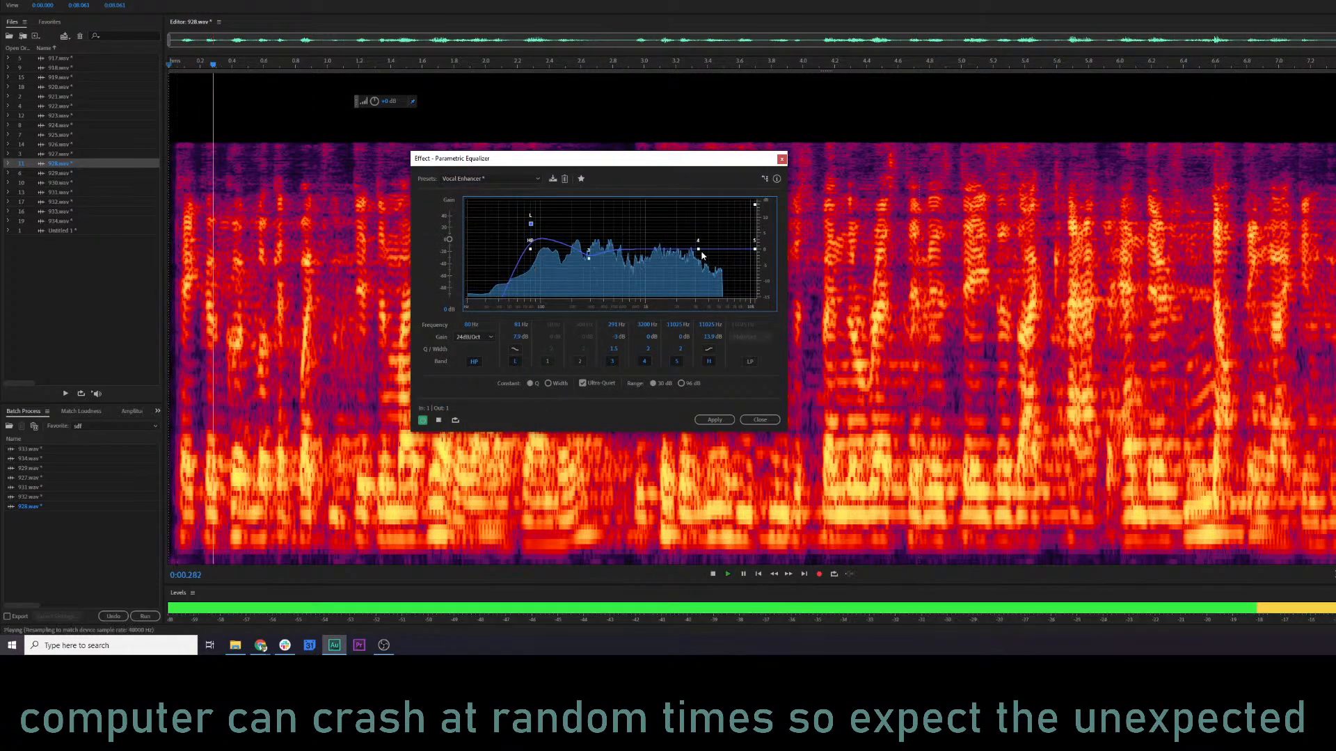
Boost band 4 by about 2.5 dB near 2.3 kHz and apply the equalizer to 928.wav.
{"action": "left_click_drag", "start_coordinate": [699, 250], "coordinate": [726, 241]}
{"action": "left_click_drag", "start_coordinate": [718, 242], "coordinate": [682, 241]}
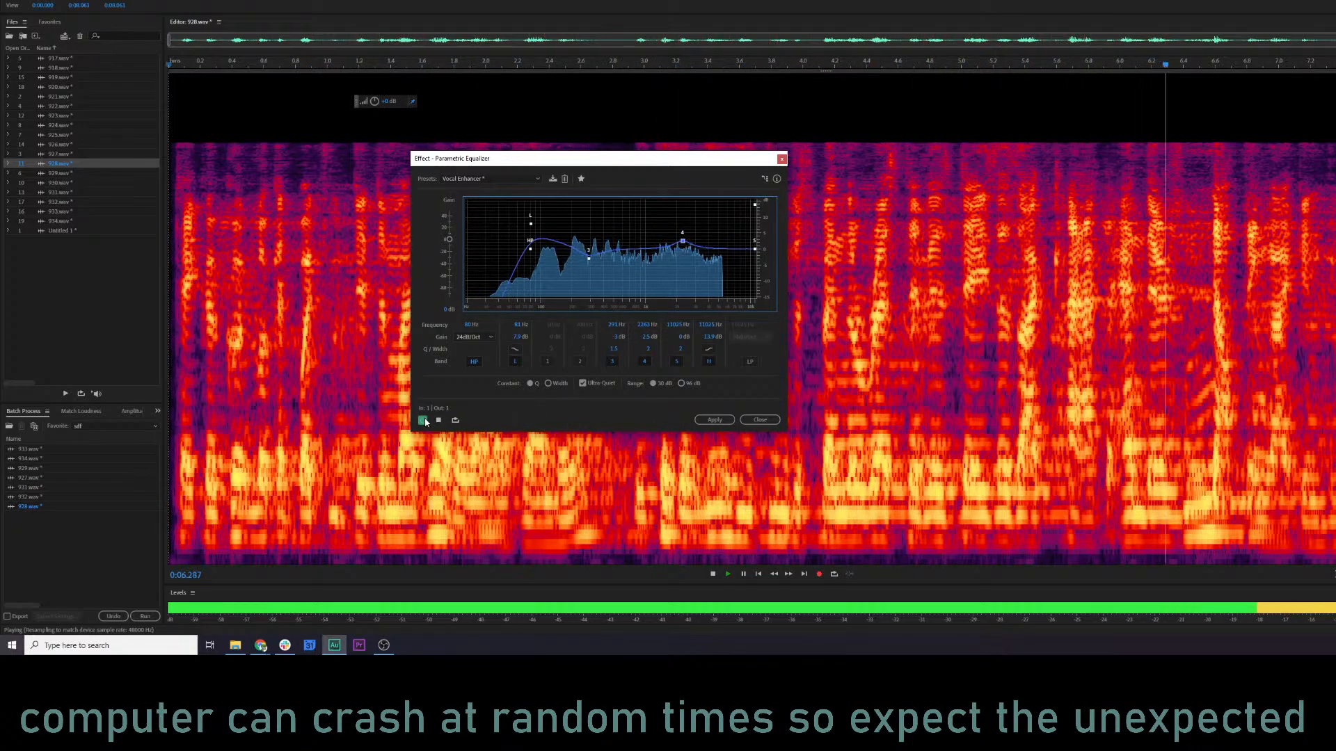
{"action": "left_click", "coordinate": [714, 421]}
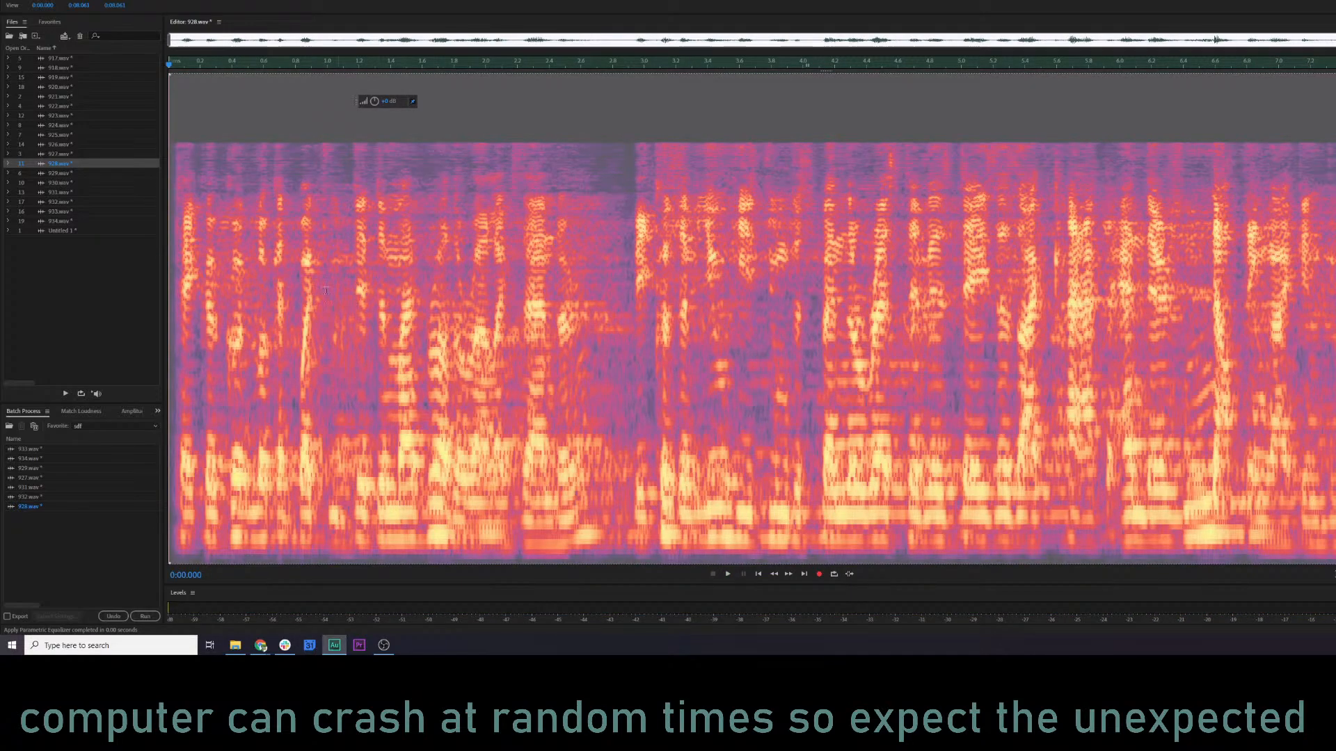
Equalize 929.wav with the low shelf at about 77 Hz and 6.9 dB and band 4 at about 3.1 kHz and 4.6 dB.
{"action": "double_click", "coordinate": [86, 174]}
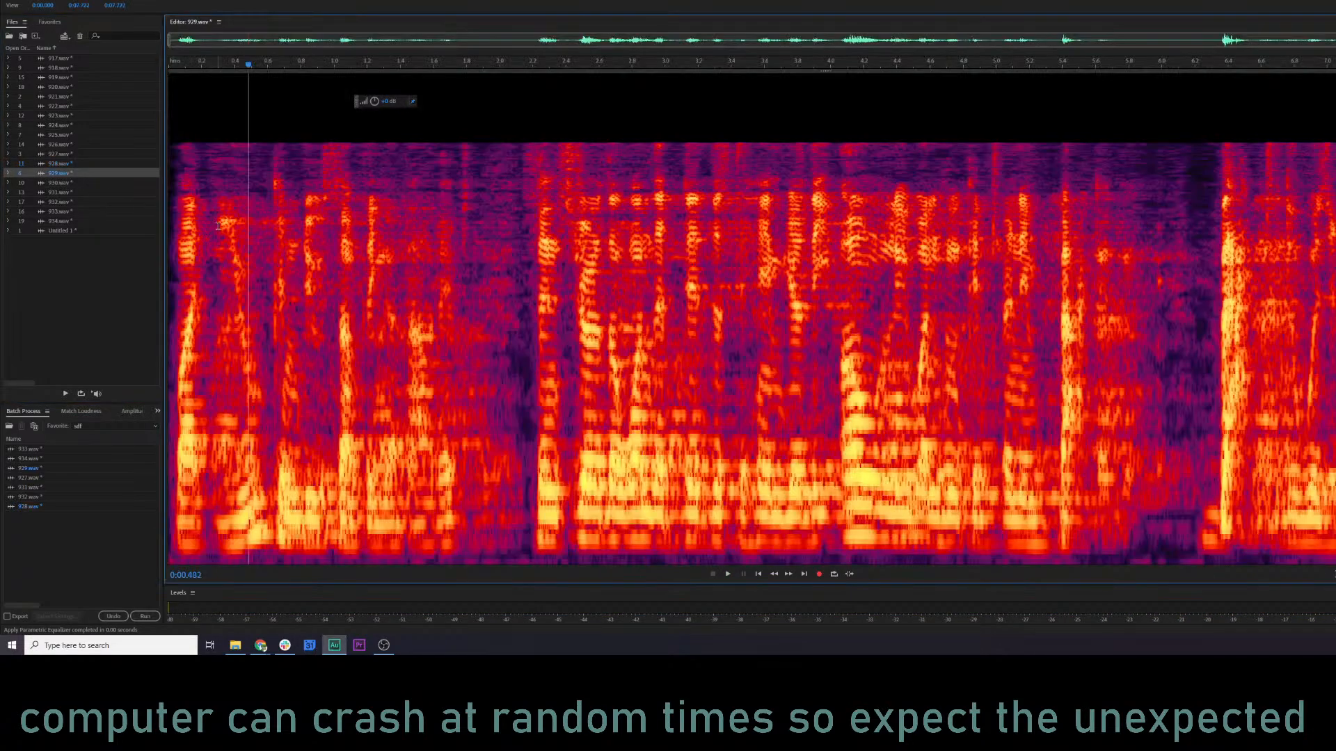
{"action": "left_click", "coordinate": [217, 227]}
{"action": "key", "text": "ctrl+r"}
{"action": "key", "text": "space"}
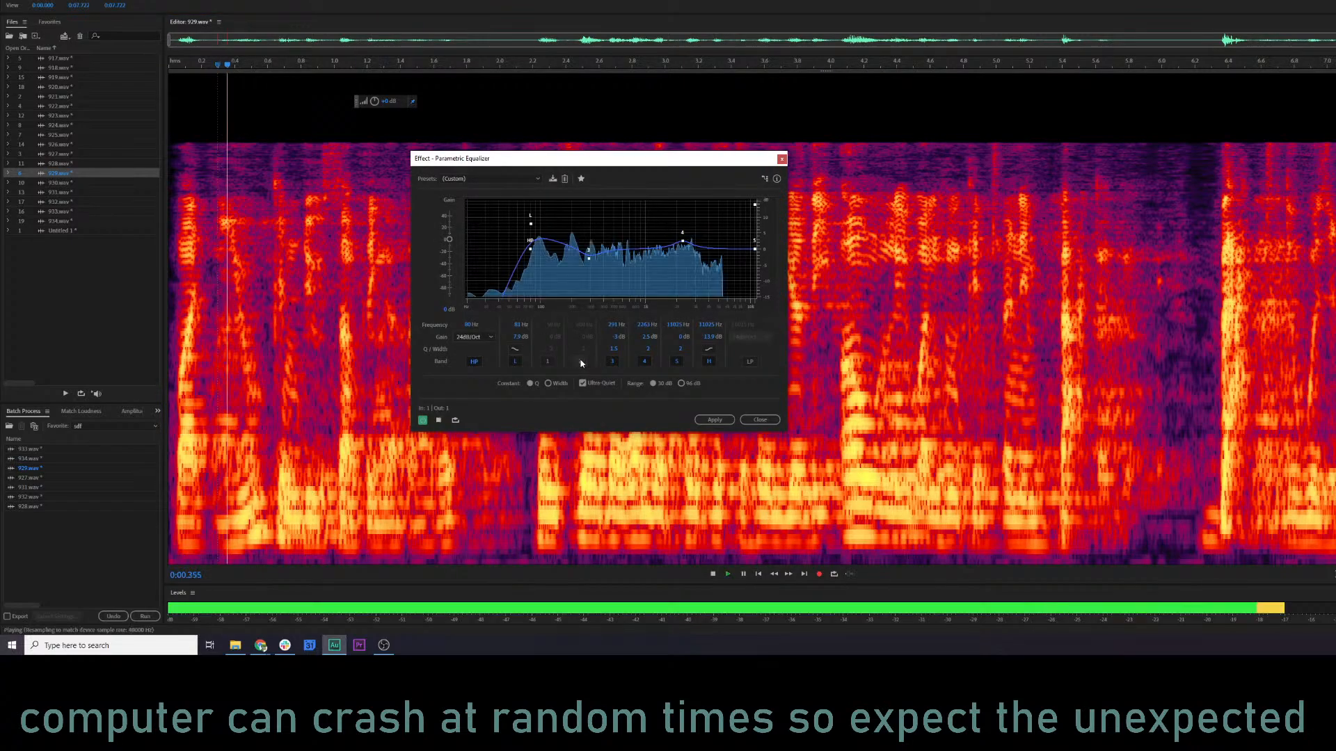
{"action": "left_click_drag", "start_coordinate": [536, 225], "coordinate": [529, 228]}
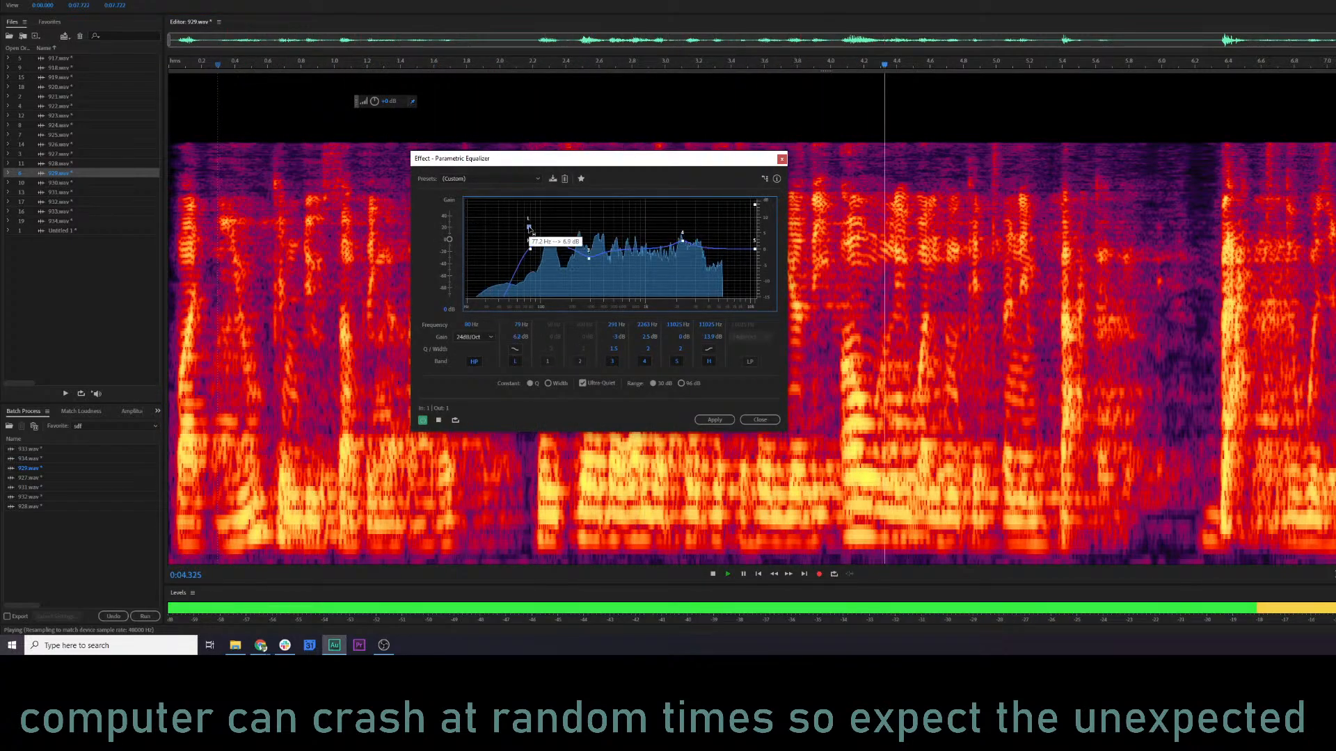
{"action": "mouse_move", "coordinate": [686, 245]}
{"action": "left_mouse_down"}
{"action": "mouse_move", "coordinate": [695, 239]}
{"action": "mouse_move", "coordinate": [676, 230]}
{"action": "mouse_move", "coordinate": [697, 237]}
{"action": "left_mouse_up"}
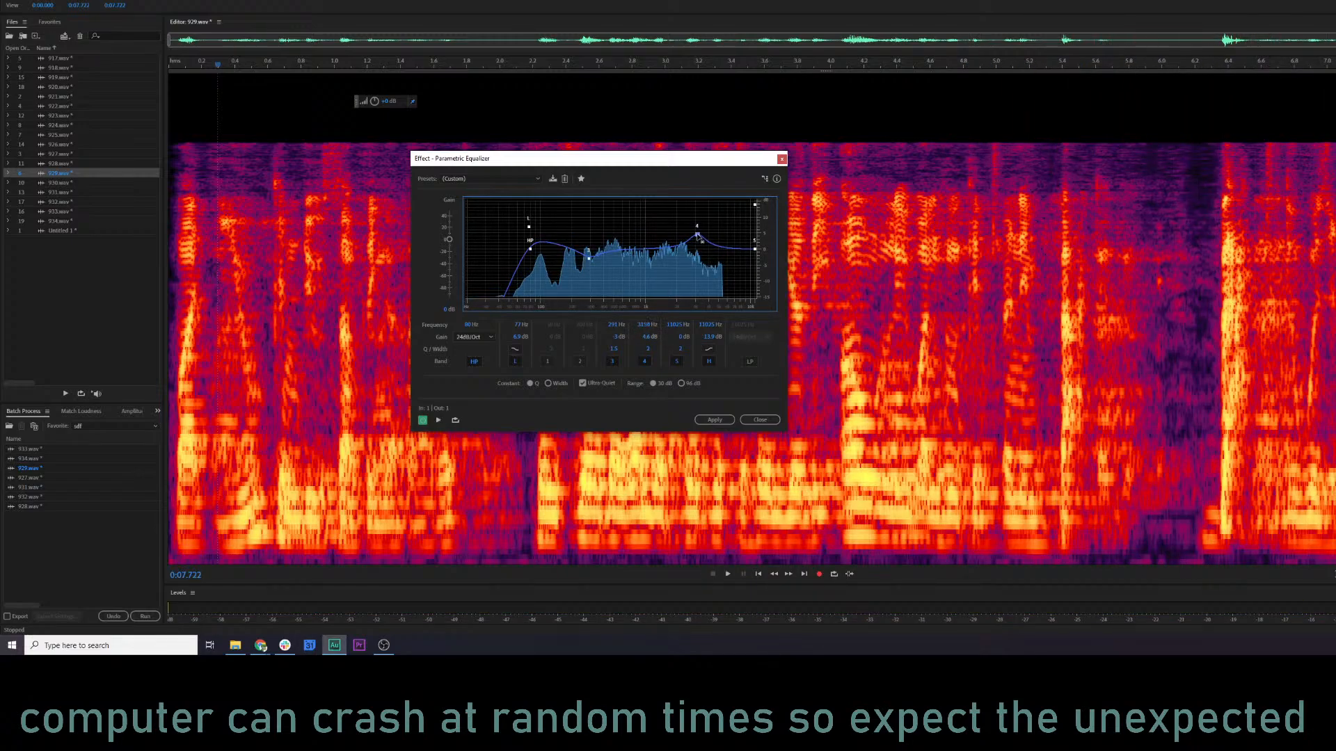
{"action": "key", "text": "space"}
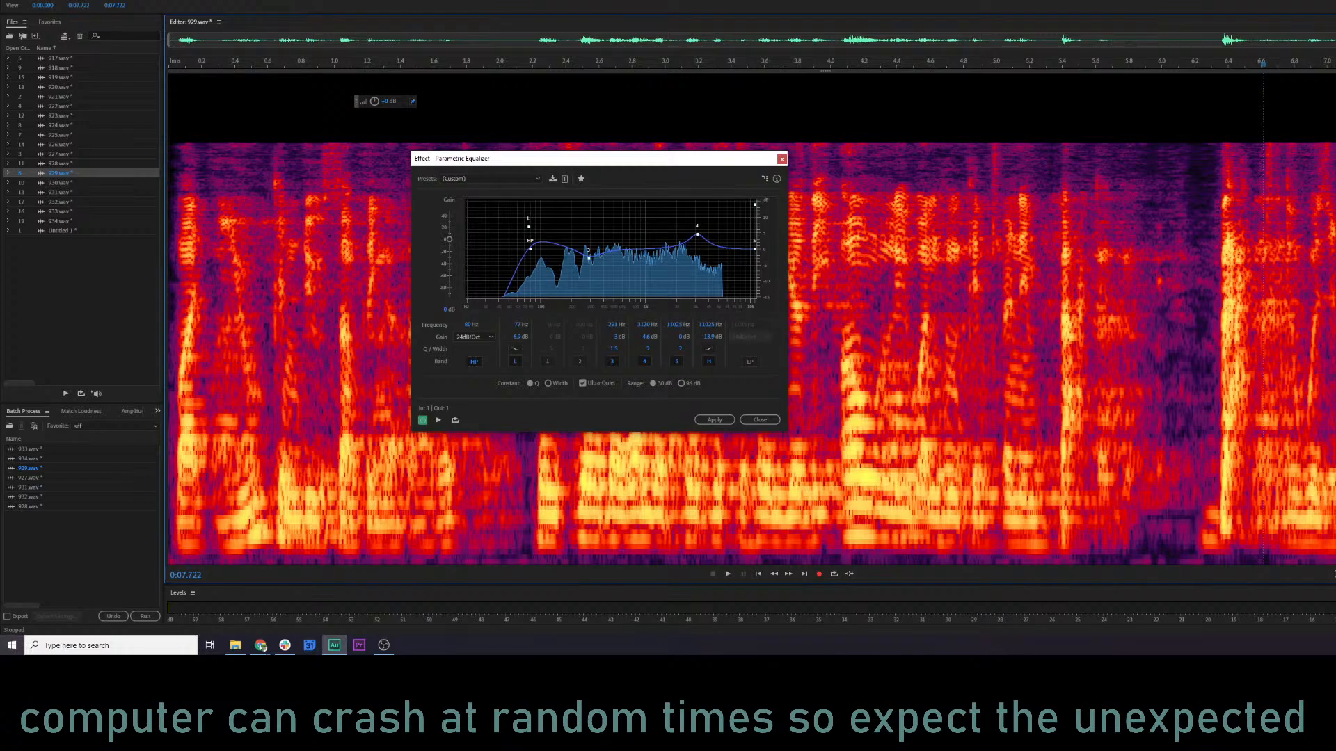
{"action": "left_click", "coordinate": [715, 420]}
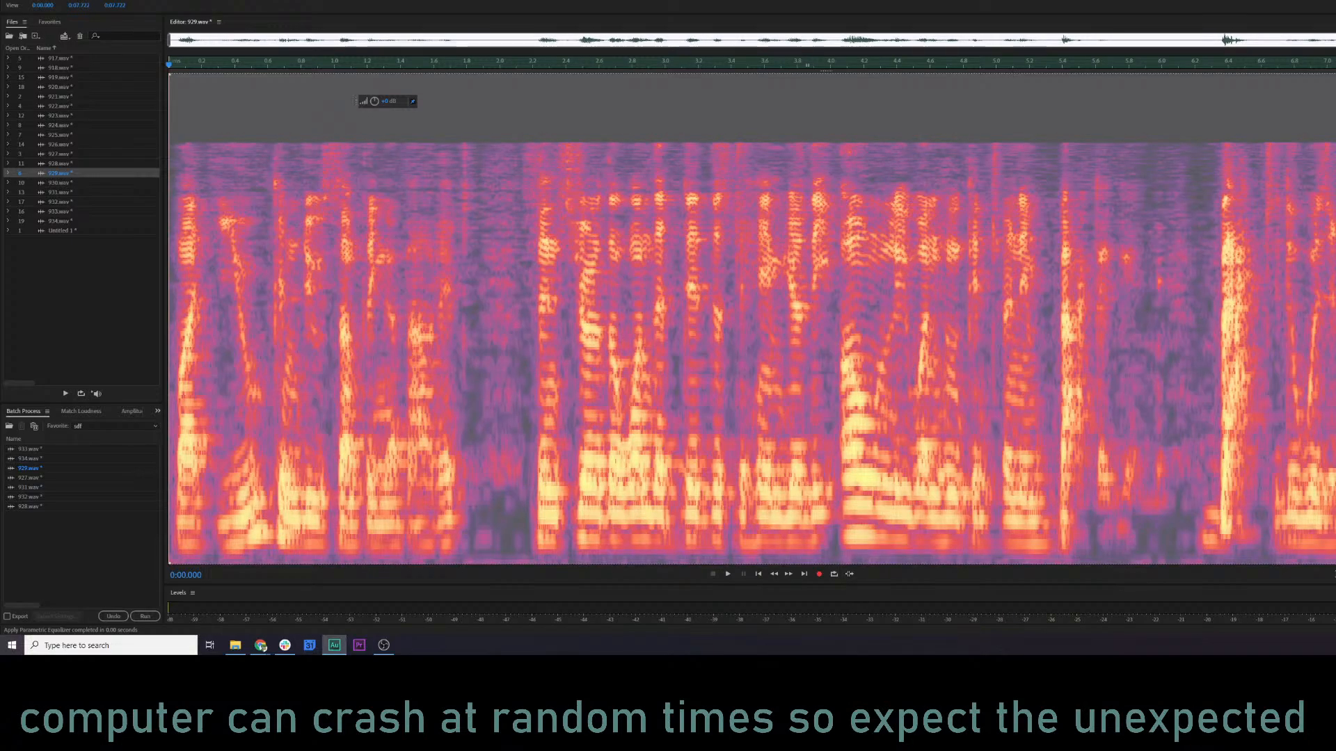
{"action": "left_click", "coordinate": [196, 338]}
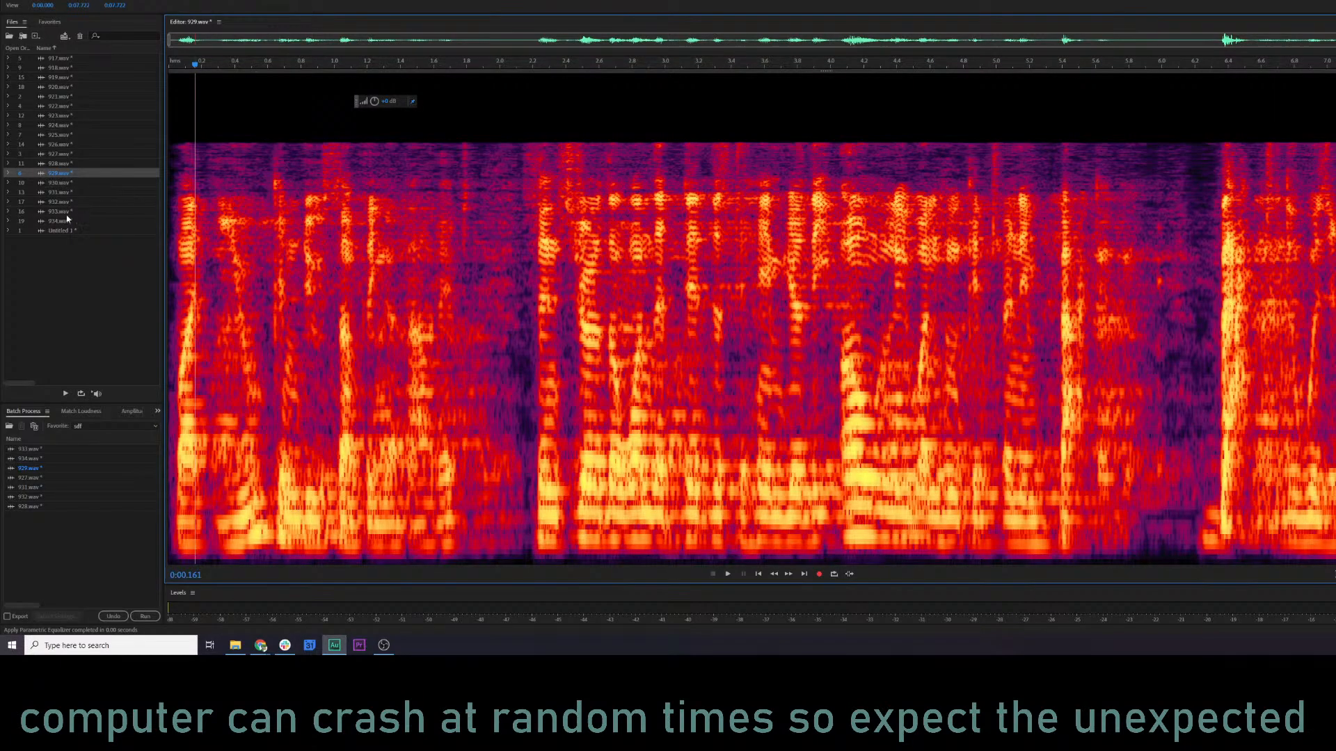
Reopen the Parametric Equalizer on 931.wav, raise the low shelf to about 9 dB, and shift the band 3 cut to about 214 Hz.
{"action": "double_click", "coordinate": [61, 193]}
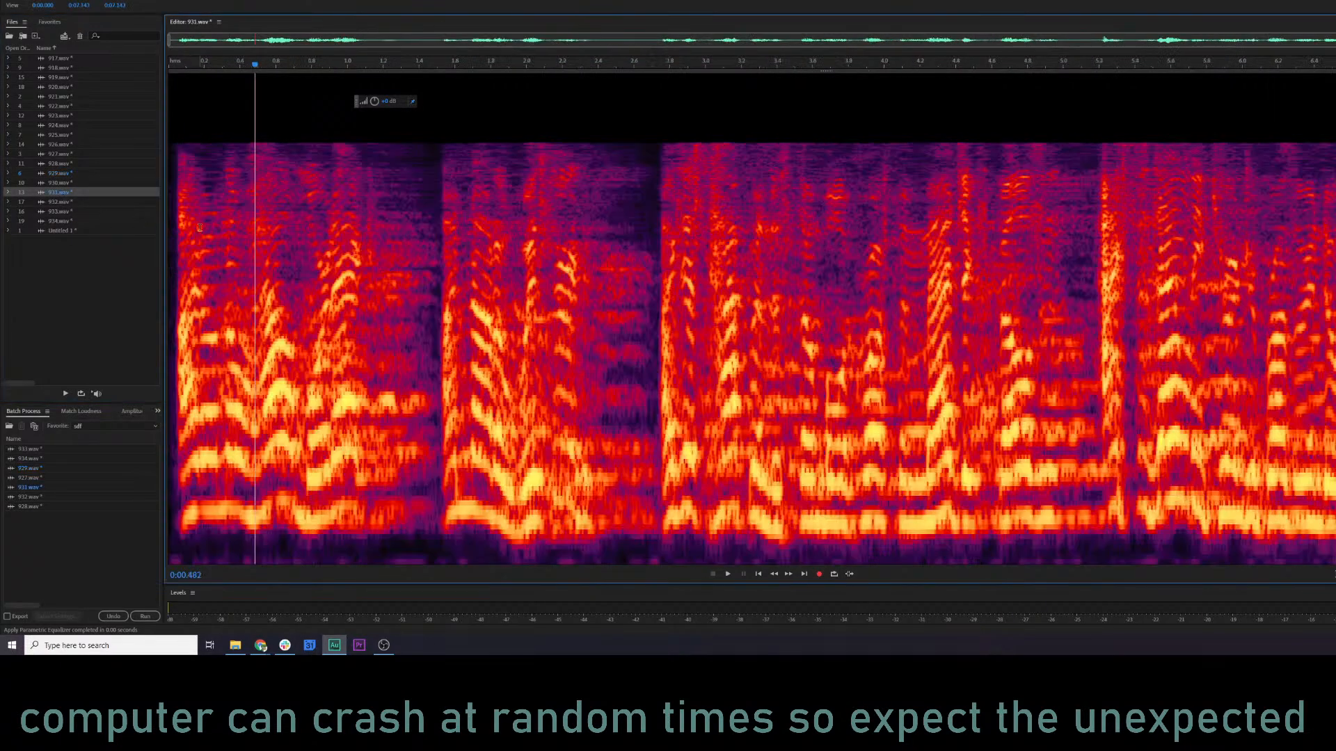
{"action": "key", "text": "ctrl+r"}
{"action": "key", "text": "space"}
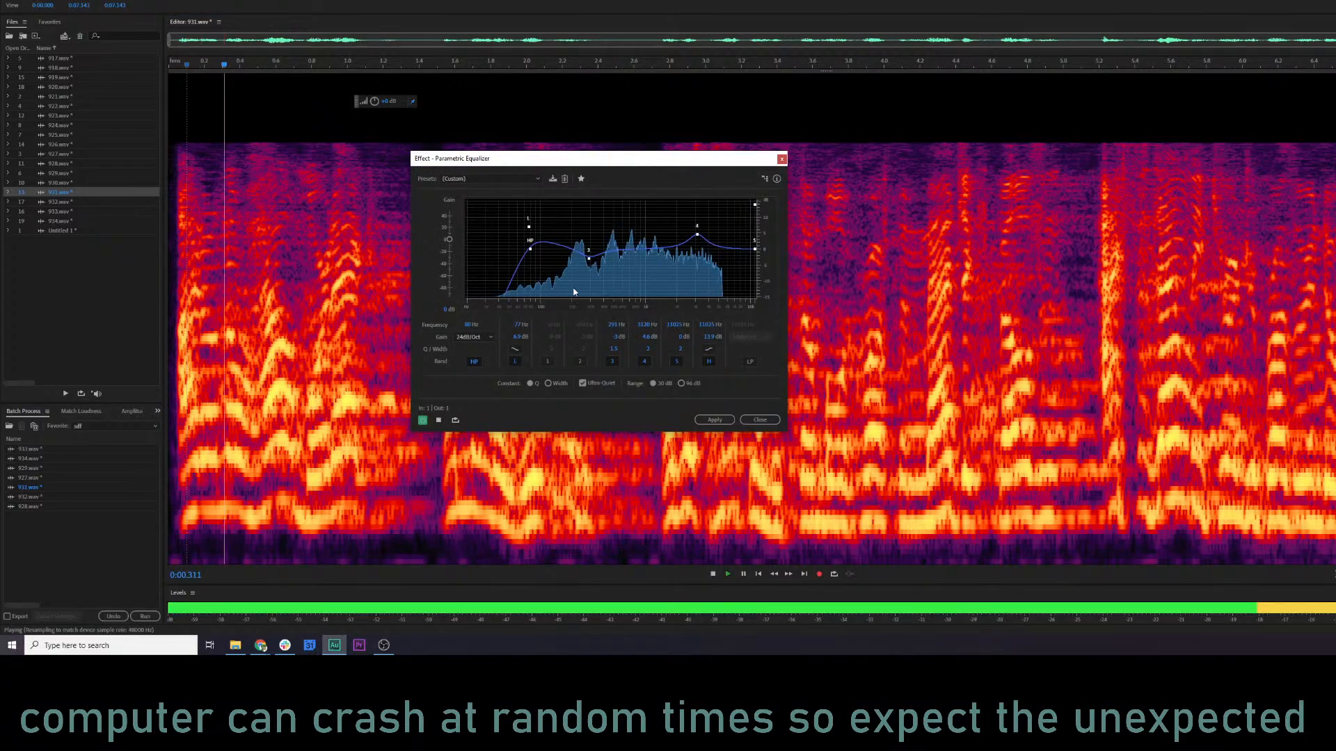
{"action": "left_click_drag", "start_coordinate": [528, 228], "coordinate": [528, 223]}
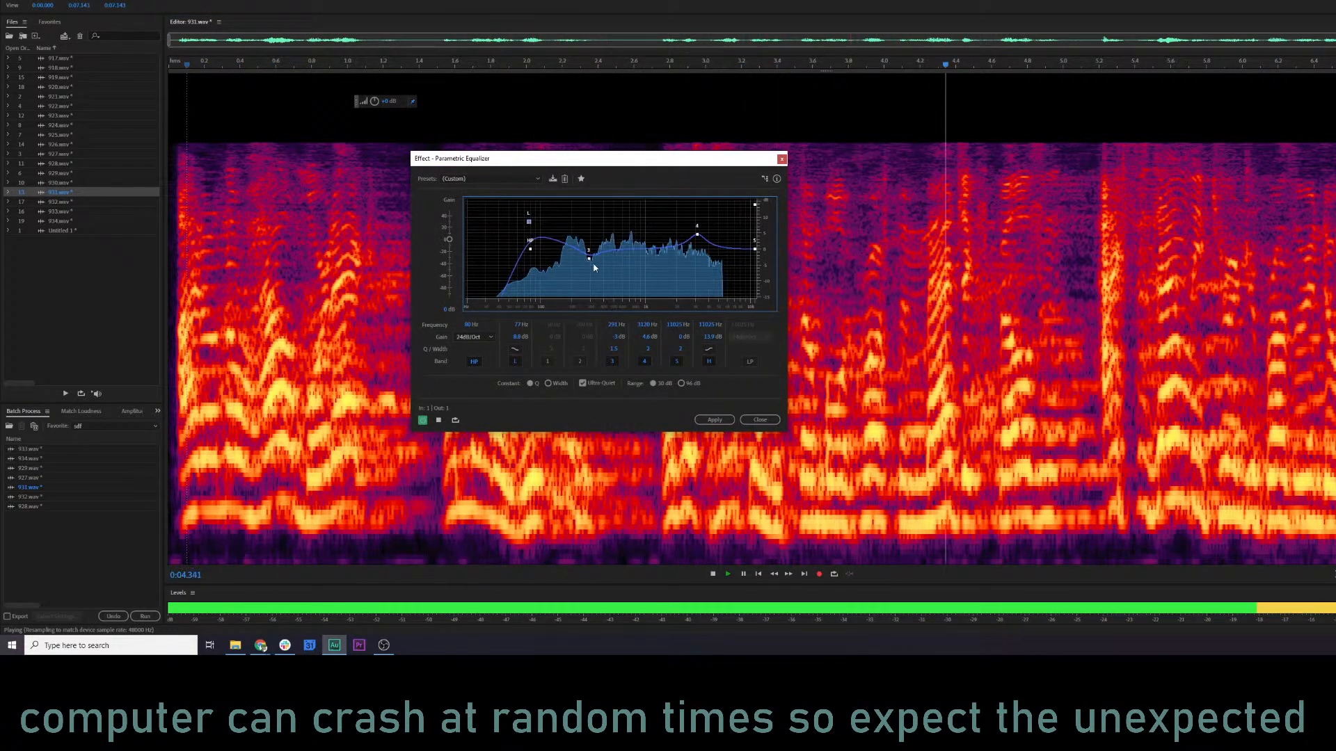
{"action": "left_click_drag", "start_coordinate": [588, 259], "coordinate": [575, 260]}
{"action": "key", "text": "space"}
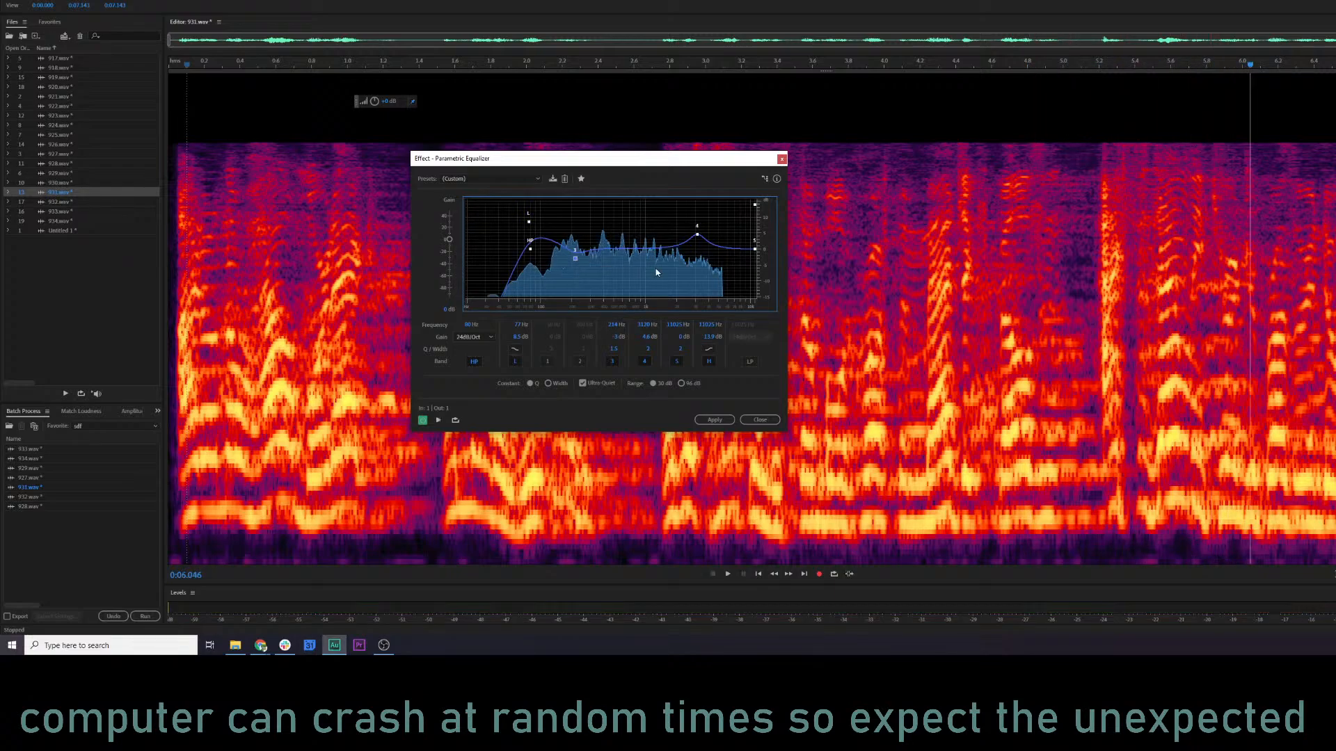
Adjust band 3 to about 231 Hz and -4.3 dB and band 4 to about 2.5 kHz and 5.2 dB while previewing 931.wav.
{"action": "key", "text": "space"}
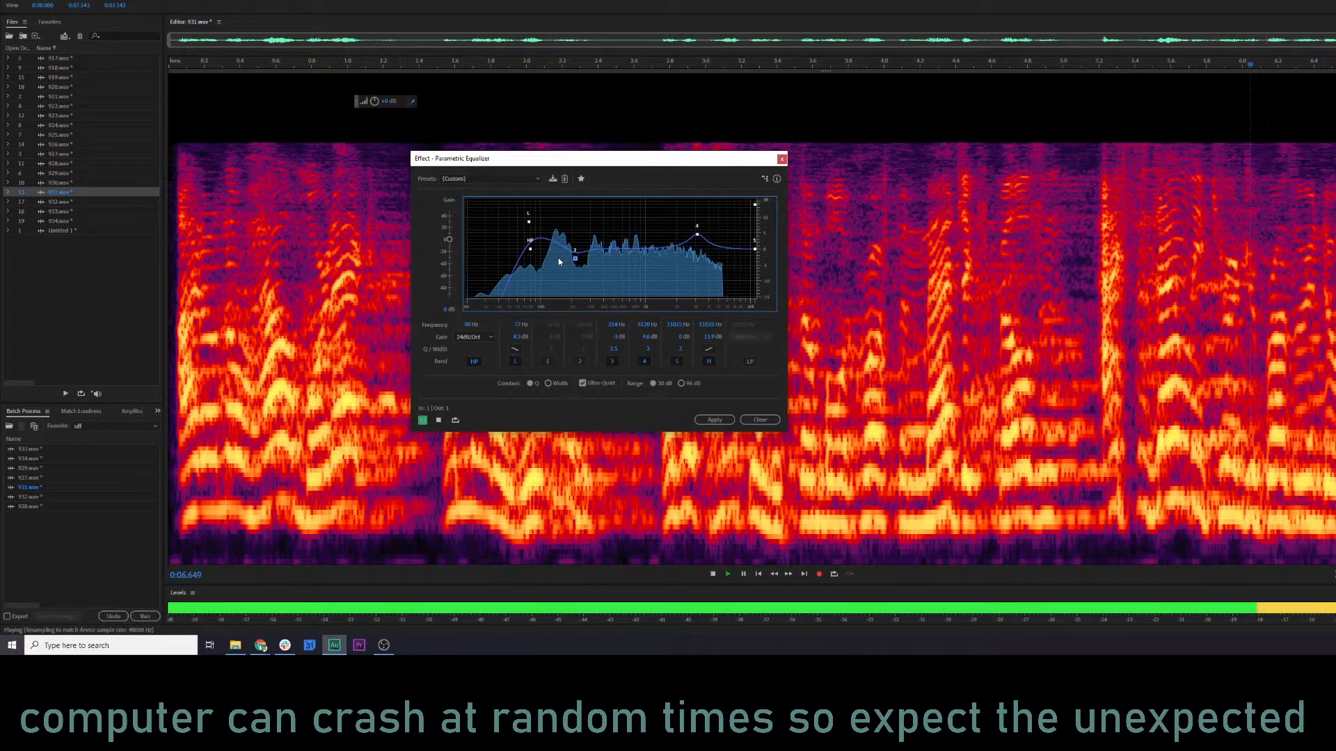
{"action": "key", "text": "space"}
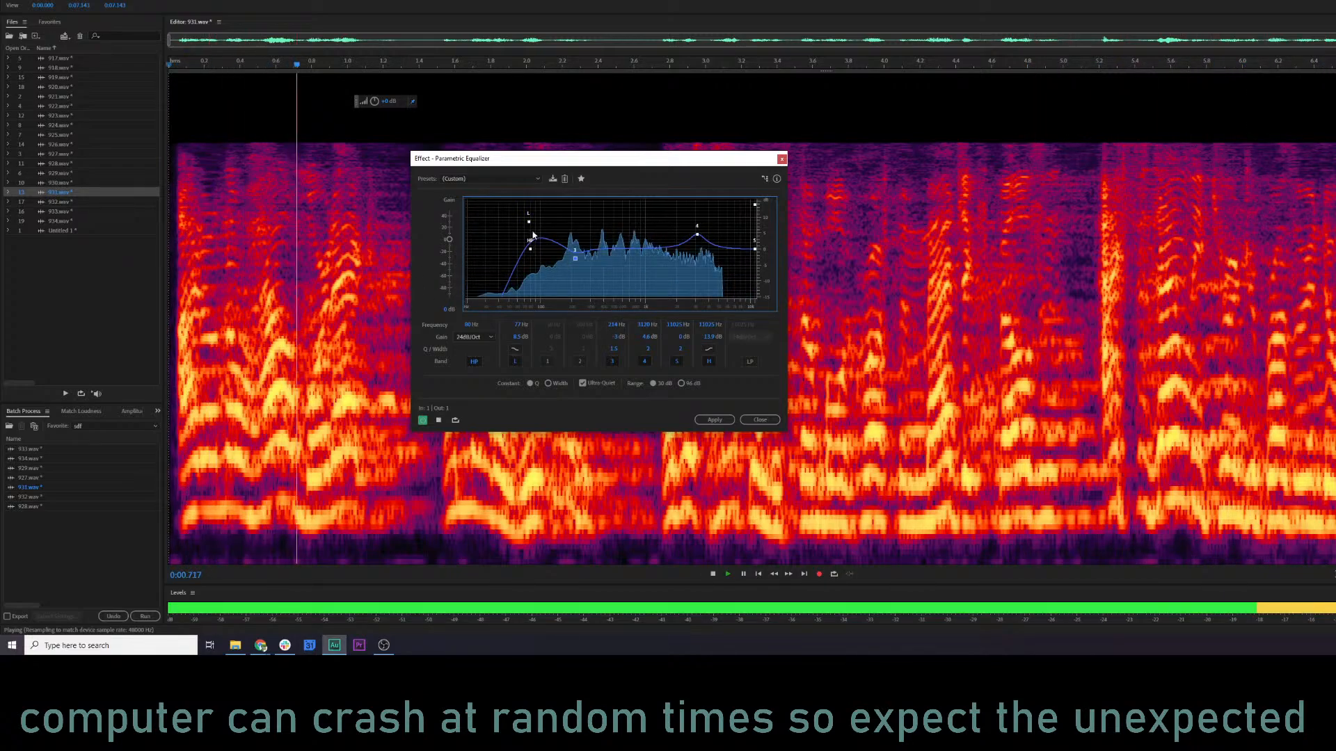
{"action": "left_click_drag", "start_coordinate": [574, 259], "coordinate": [579, 265]}
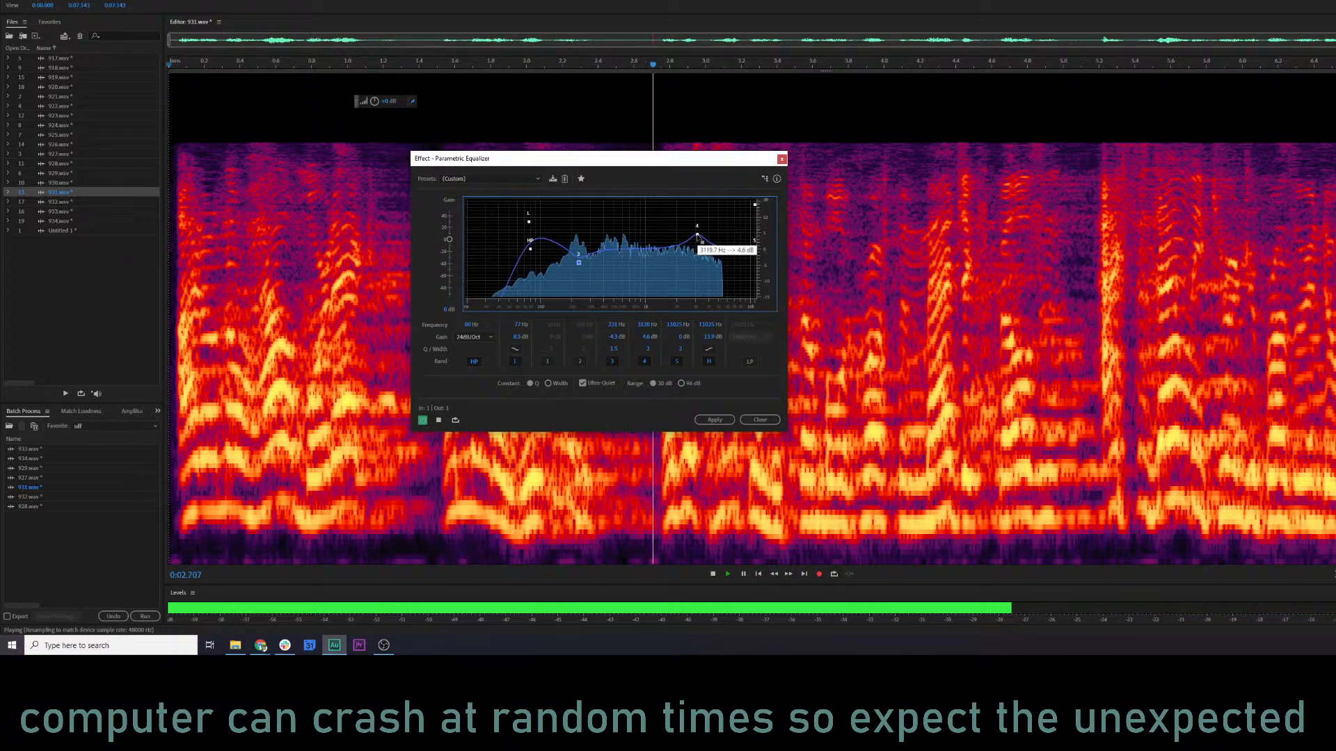
{"action": "mouse_move", "coordinate": [696, 235]}
{"action": "left_mouse_down"}
{"action": "mouse_move", "coordinate": [652, 223]}
{"action": "mouse_move", "coordinate": [687, 233]}
{"action": "left_mouse_up"}
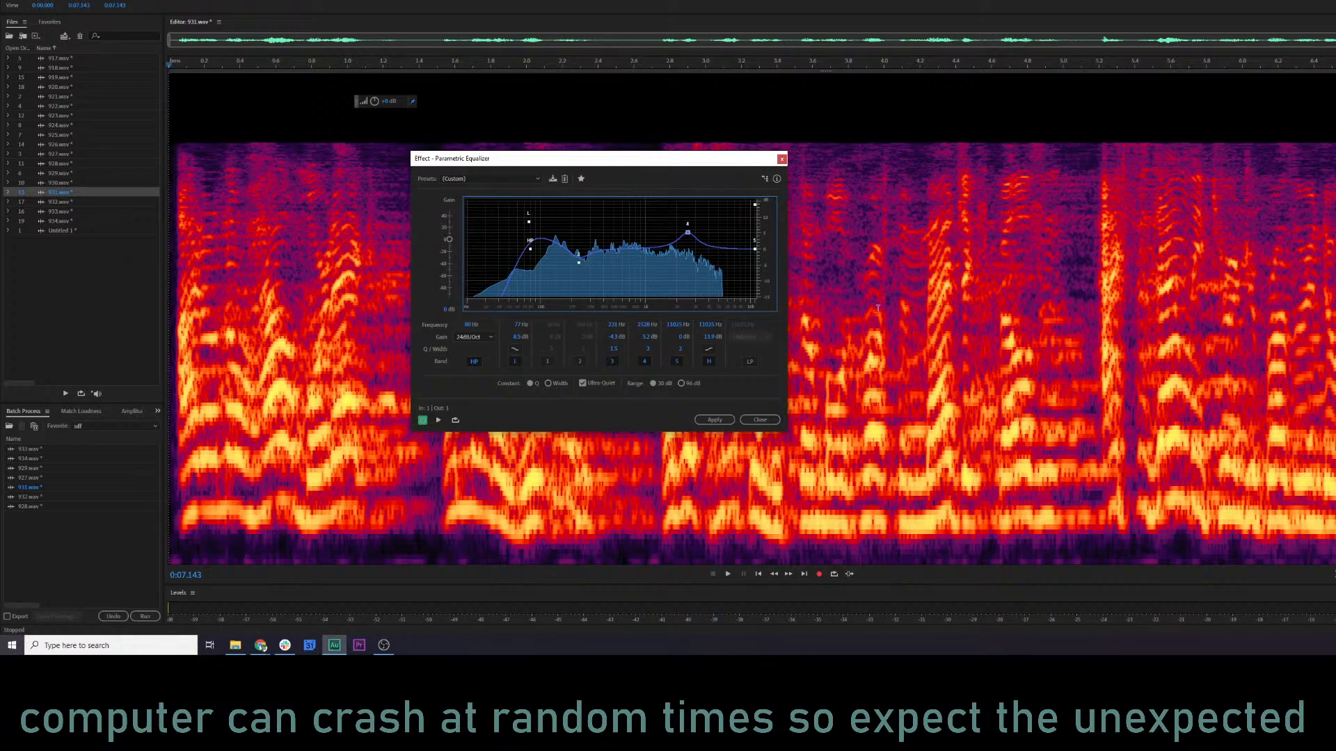
Shift the band 3 cut to about 191 Hz, preview the clip, and apply the Parametric Equalizer to 931.wav.
{"action": "key", "text": "space"}
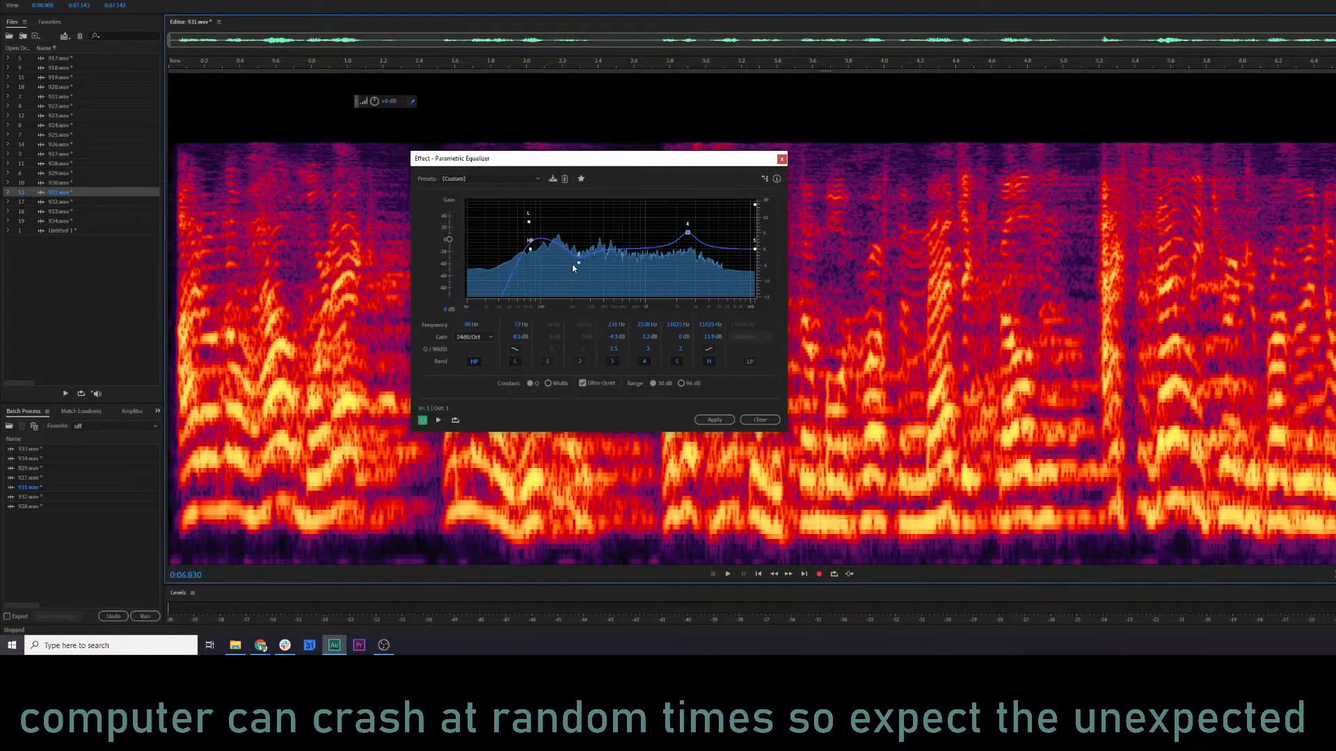
{"action": "left_click_drag", "start_coordinate": [578, 264], "coordinate": [573, 265]}
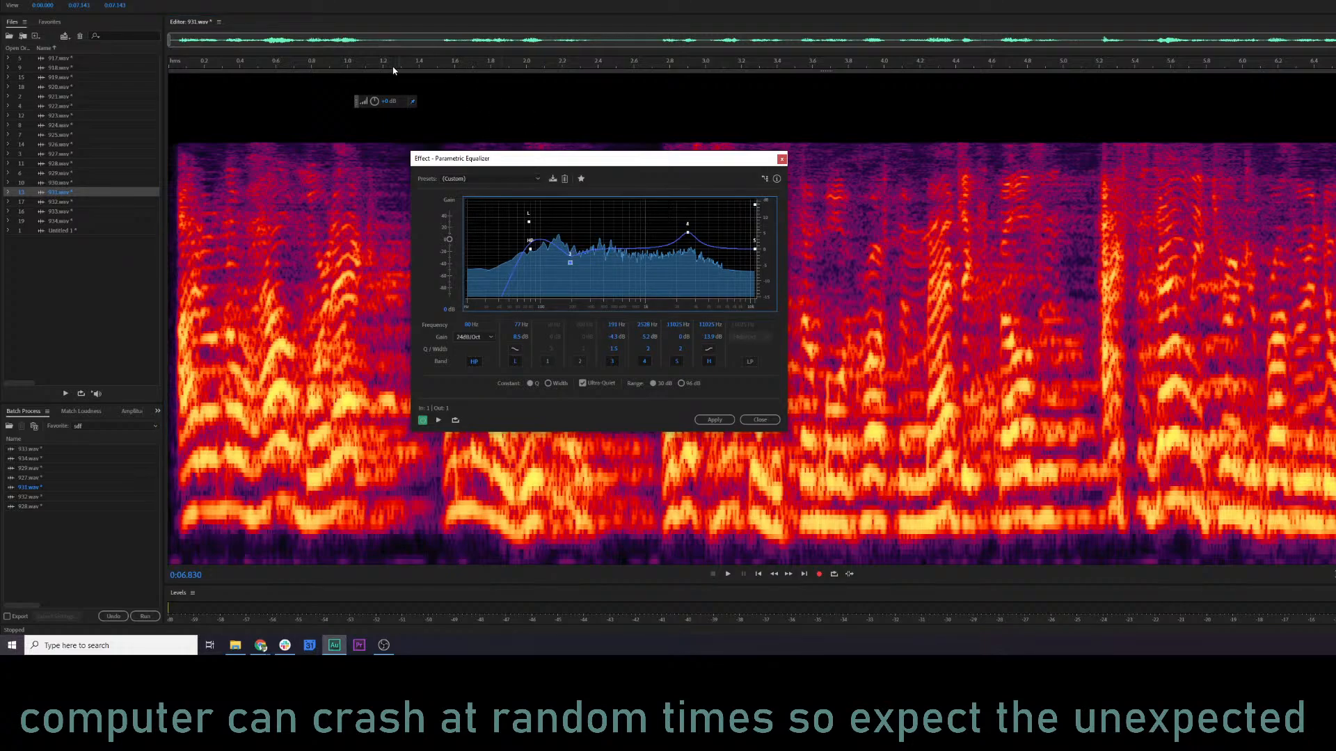
{"action": "left_click", "coordinate": [326, 64]}
{"action": "key", "text": "space"}
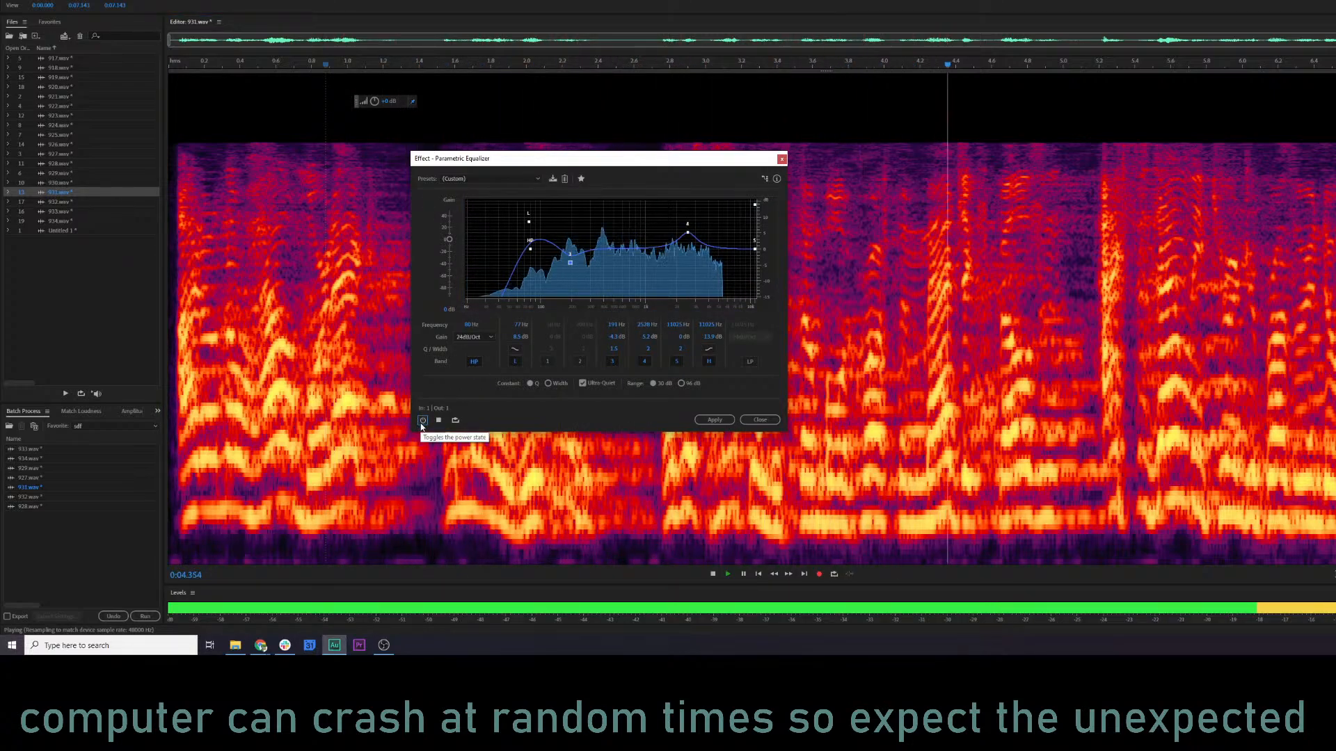
{"action": "left_click", "coordinate": [714, 419]}
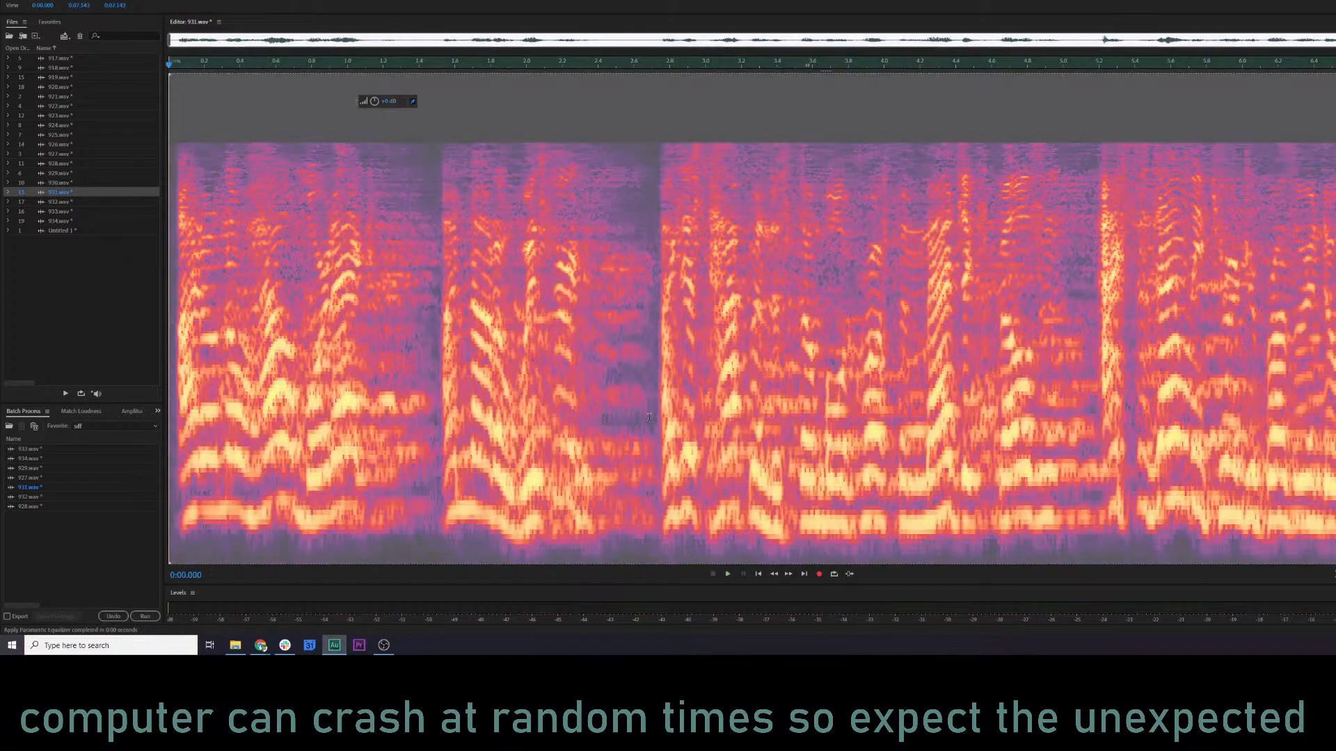
{"action": "left_click", "coordinate": [255, 353]}
Open 932.wav, preview it through the Parametric Equalizer, and apply the same equalizer settings.
{"action": "double_click", "coordinate": [52, 201]}
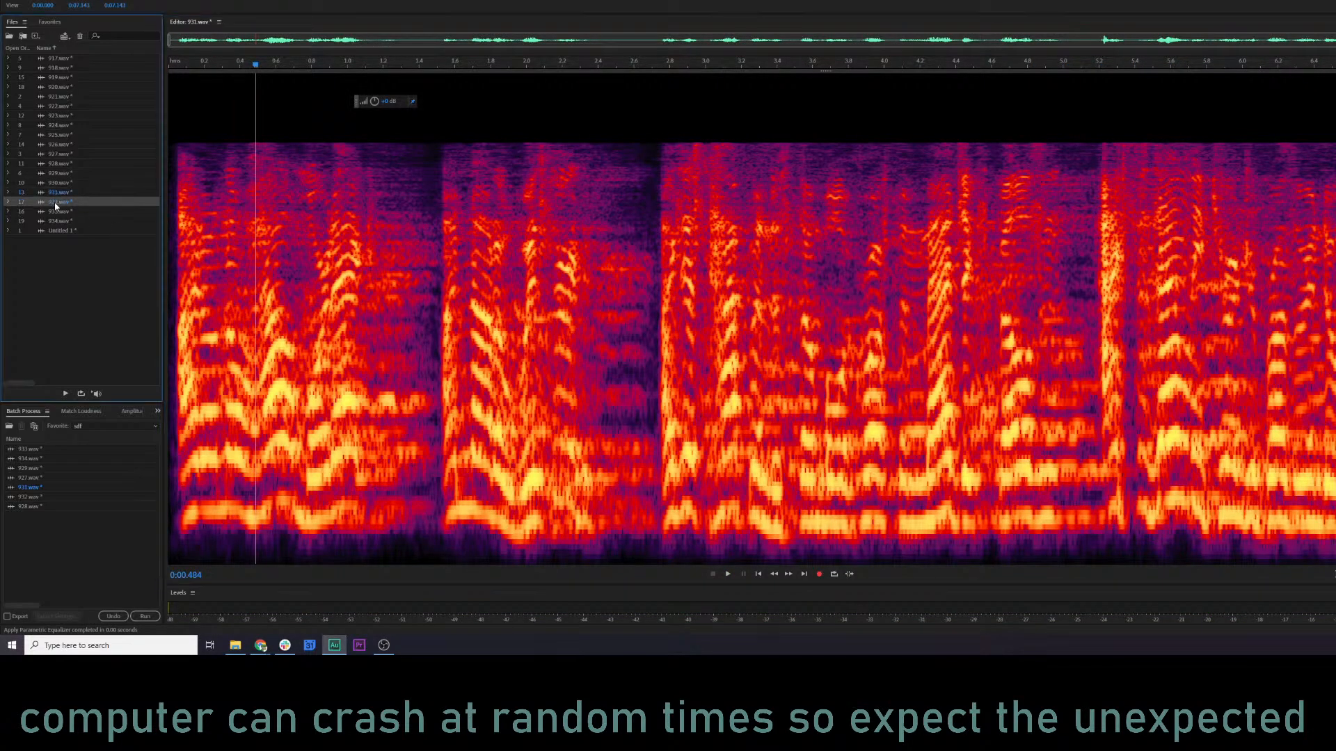
{"action": "left_click", "coordinate": [174, 225]}
{"action": "key", "text": "space"}
{"action": "key", "text": "ctrl+r"}
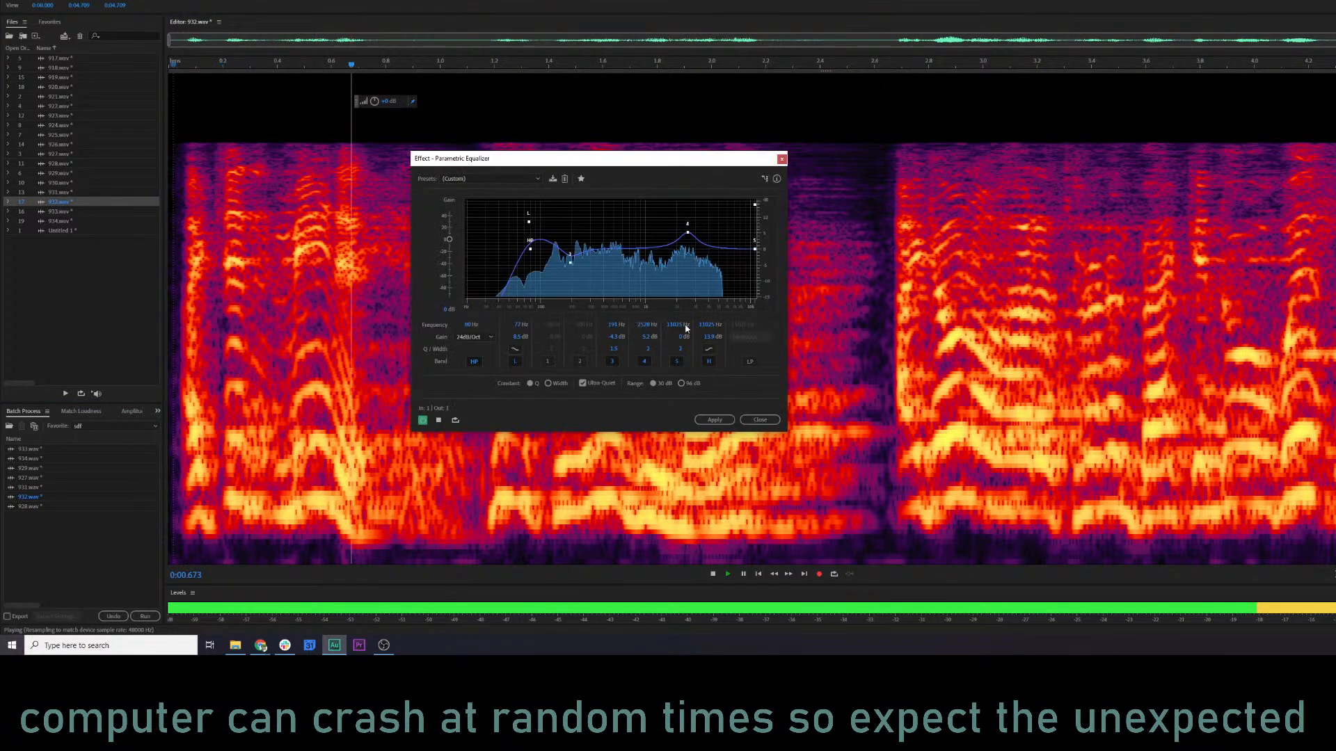
{"action": "left_click", "coordinate": [726, 423]}
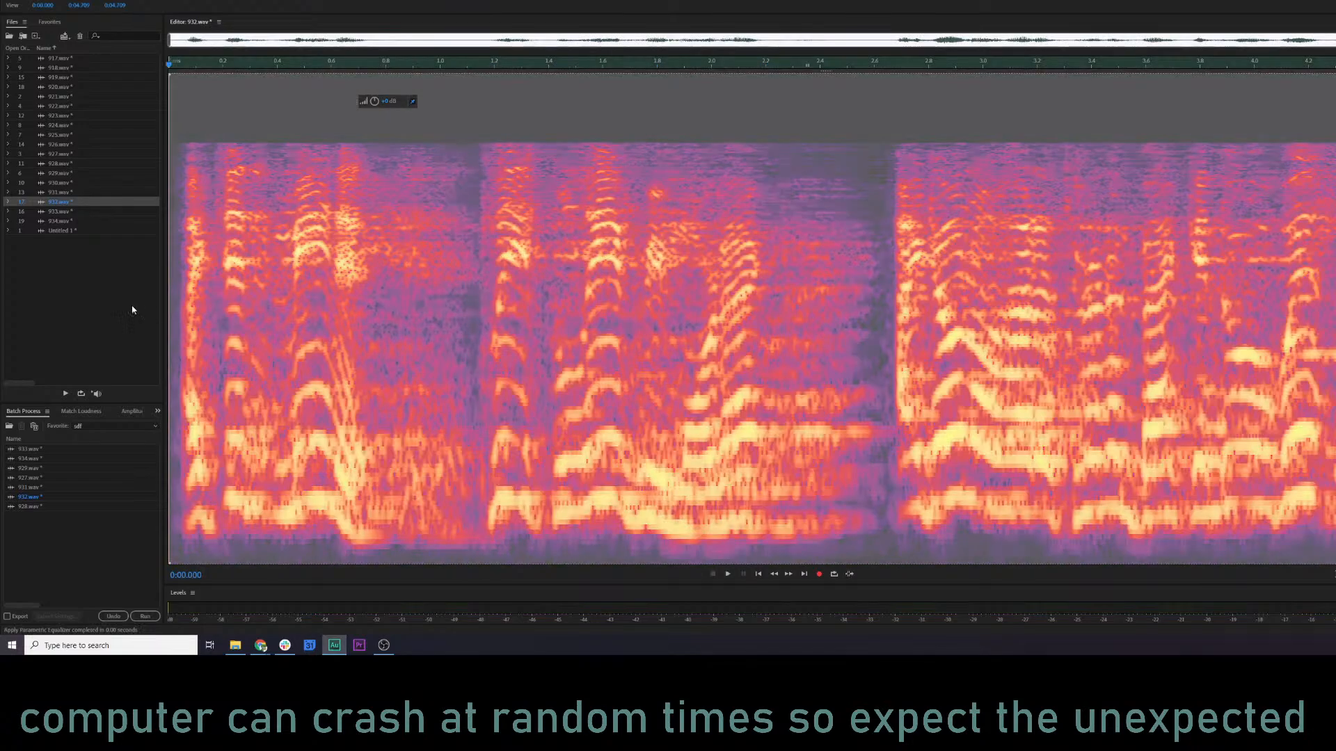
Equalize 933.wav with the low shelf at about 75 Hz and 9.2 dB, band 3 at about 183 Hz, and band 4 at about 2.1 kHz.
{"action": "double_click", "coordinate": [59, 211]}
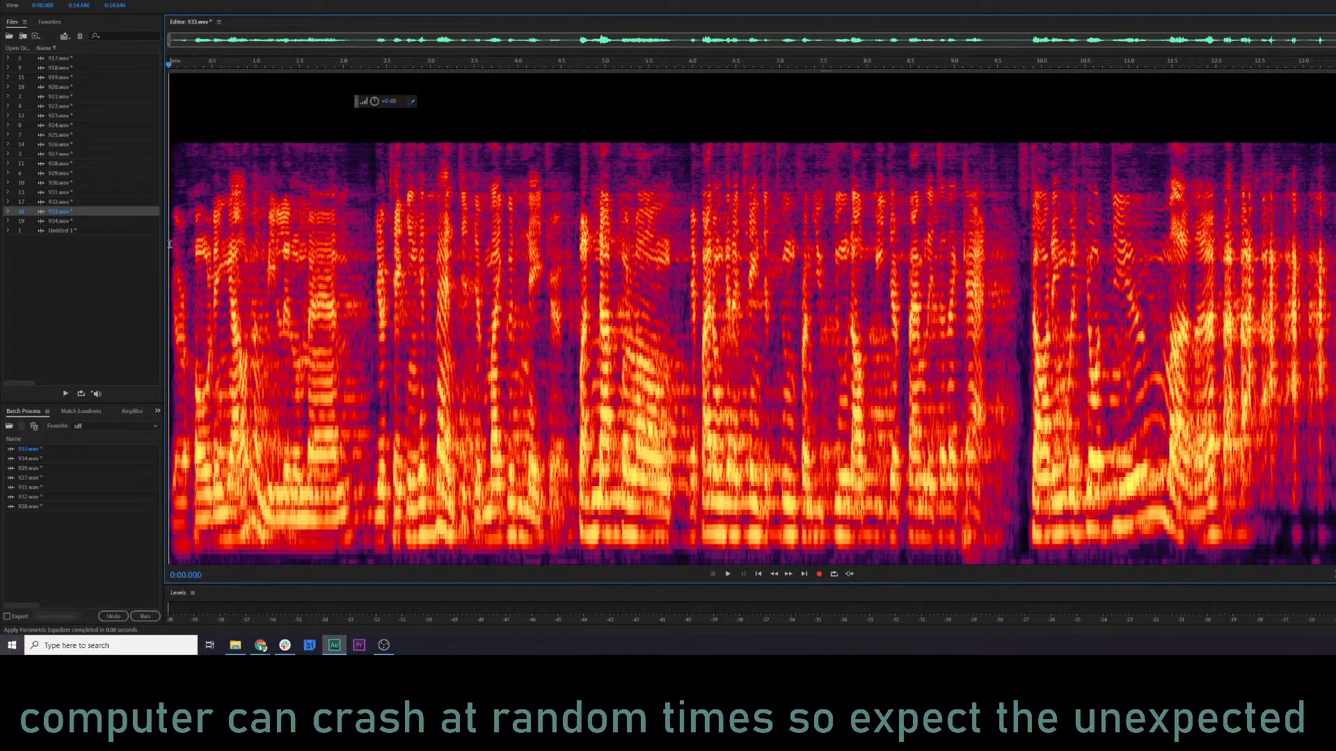
{"action": "key", "text": "space"}
{"action": "key", "text": "ctrl+r"}
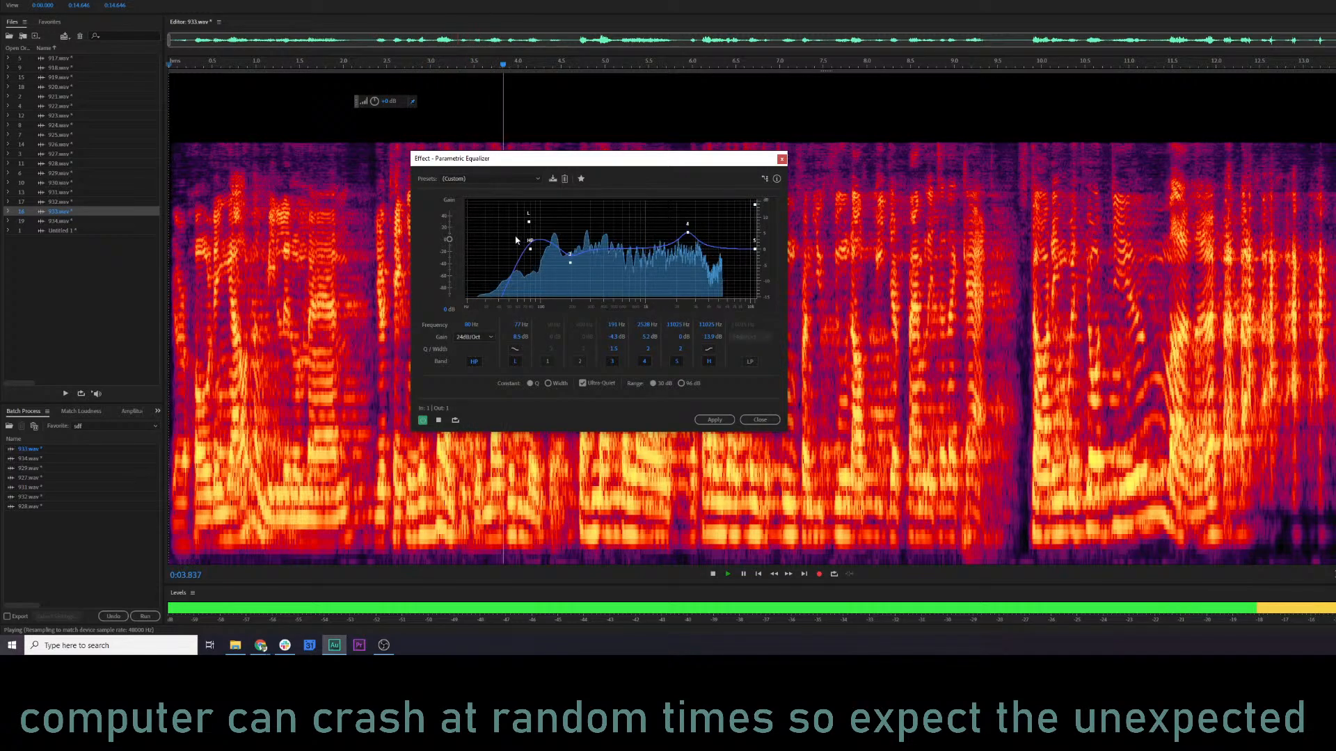
{"action": "left_click_drag", "start_coordinate": [529, 222], "coordinate": [527, 221]}
{"action": "left_click_drag", "start_coordinate": [570, 263], "coordinate": [569, 263]}
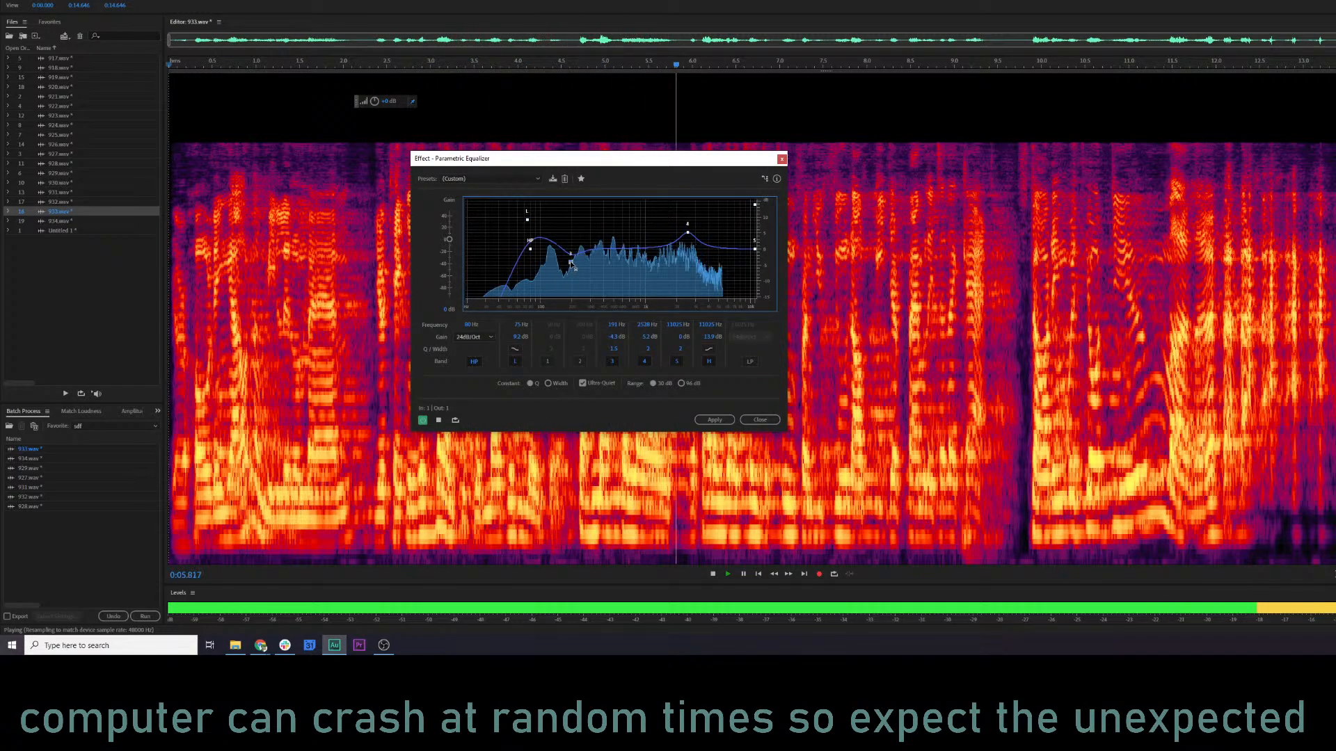
{"action": "mouse_move", "coordinate": [687, 232]}
{"action": "left_mouse_down"}
{"action": "mouse_move", "coordinate": [666, 227]}
{"action": "mouse_move", "coordinate": [679, 228]}
{"action": "left_mouse_up"}
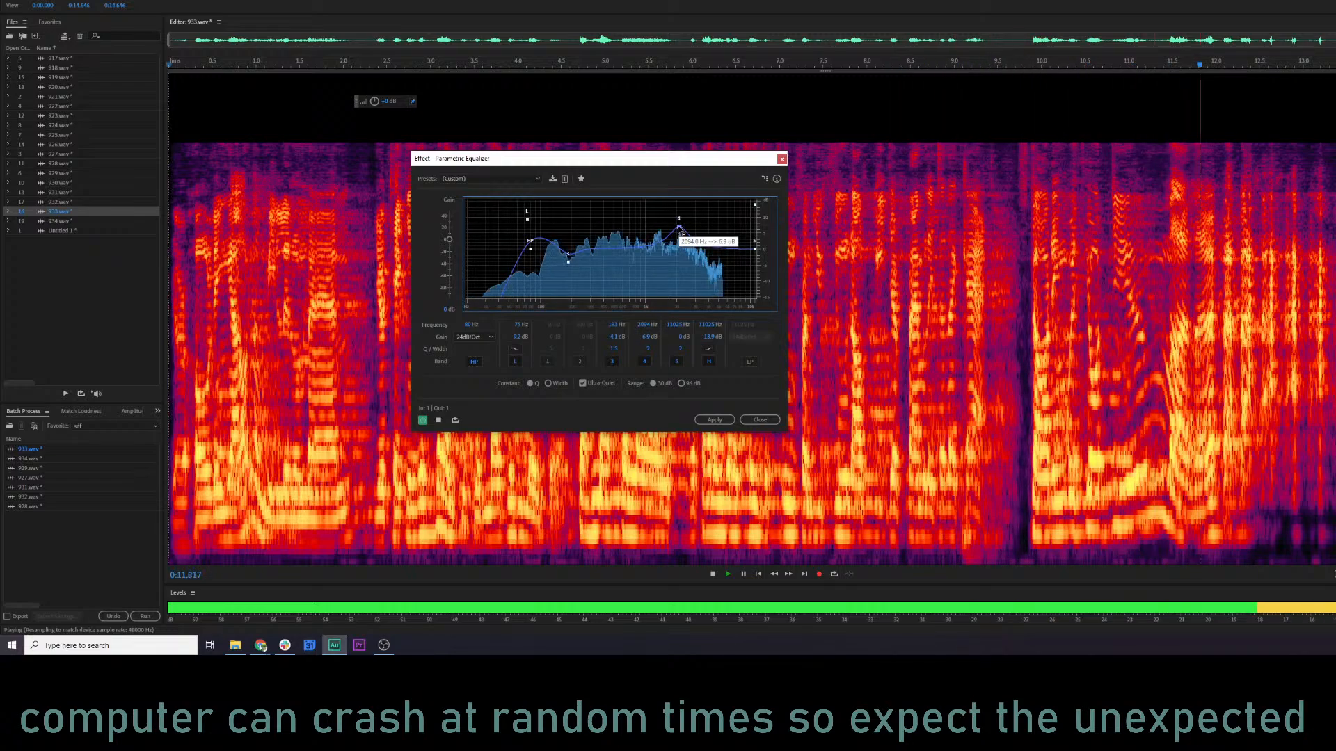
{"action": "left_click", "coordinate": [713, 420]}
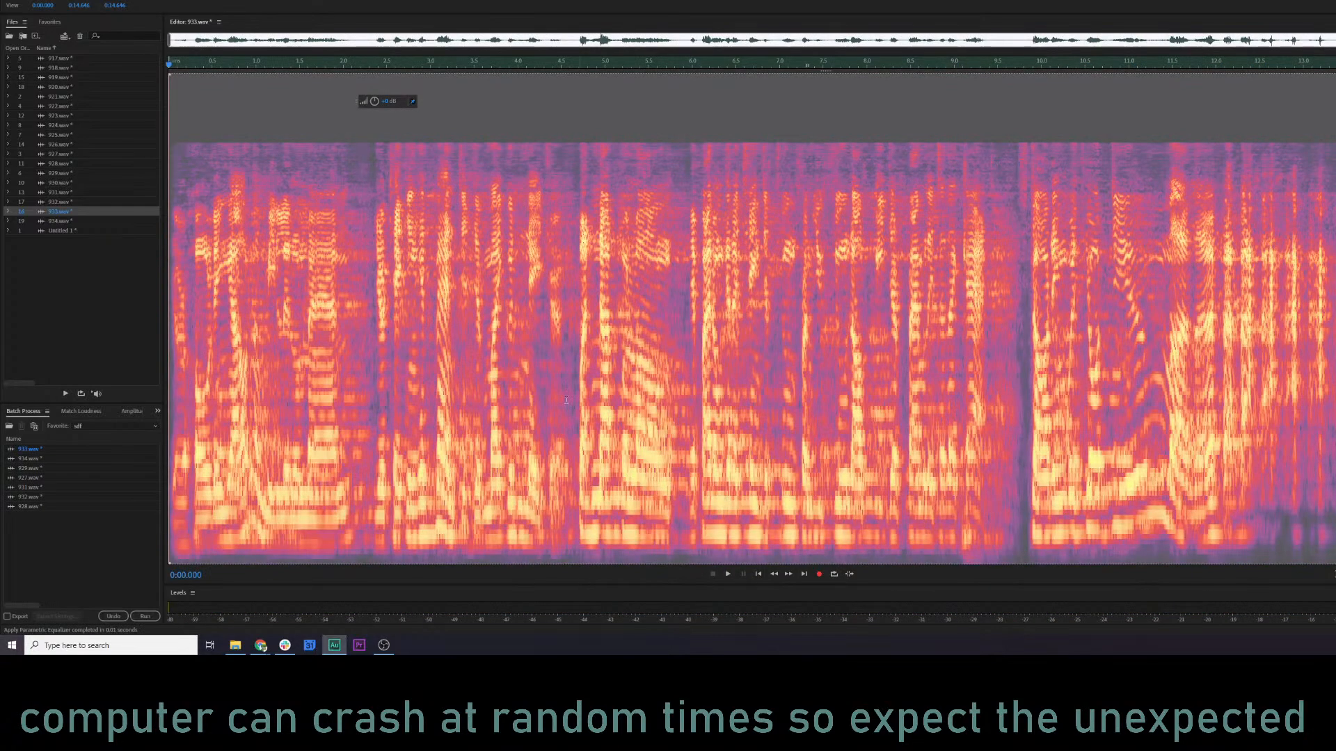
Lower the level of the low-frequency burst around 9.1 s in 933.wav and play the passage back.
{"action": "left_click", "coordinate": [557, 399]}
{"action": "left_click", "coordinate": [910, 341]}
{"action": "key", "text": "space"}
{"action": "scroll", "coordinate": [978, 332], "scroll_direction": "up", "scroll_amount": 4}
{"action": "key", "text": "space"}
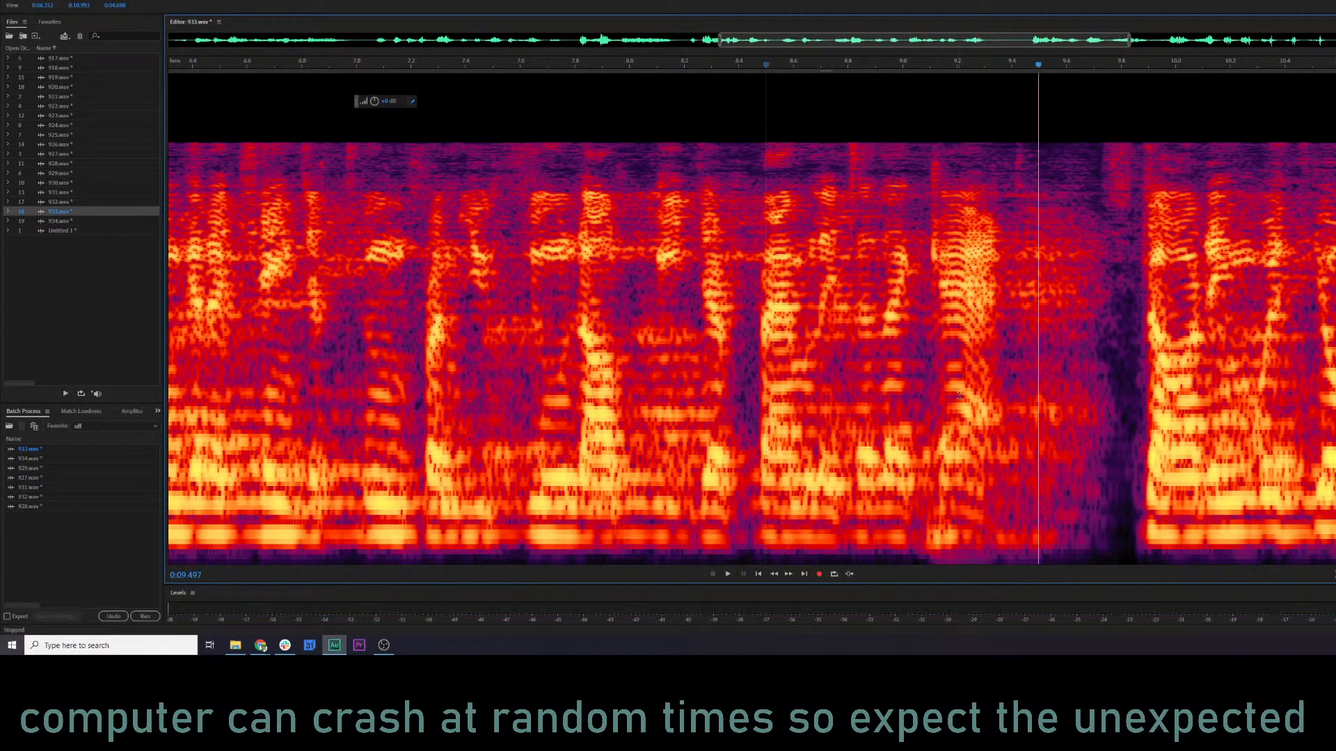
{"action": "left_click", "coordinate": [957, 395]}
{"action": "scroll", "coordinate": [957, 395], "scroll_direction": "up", "scroll_amount": 2}
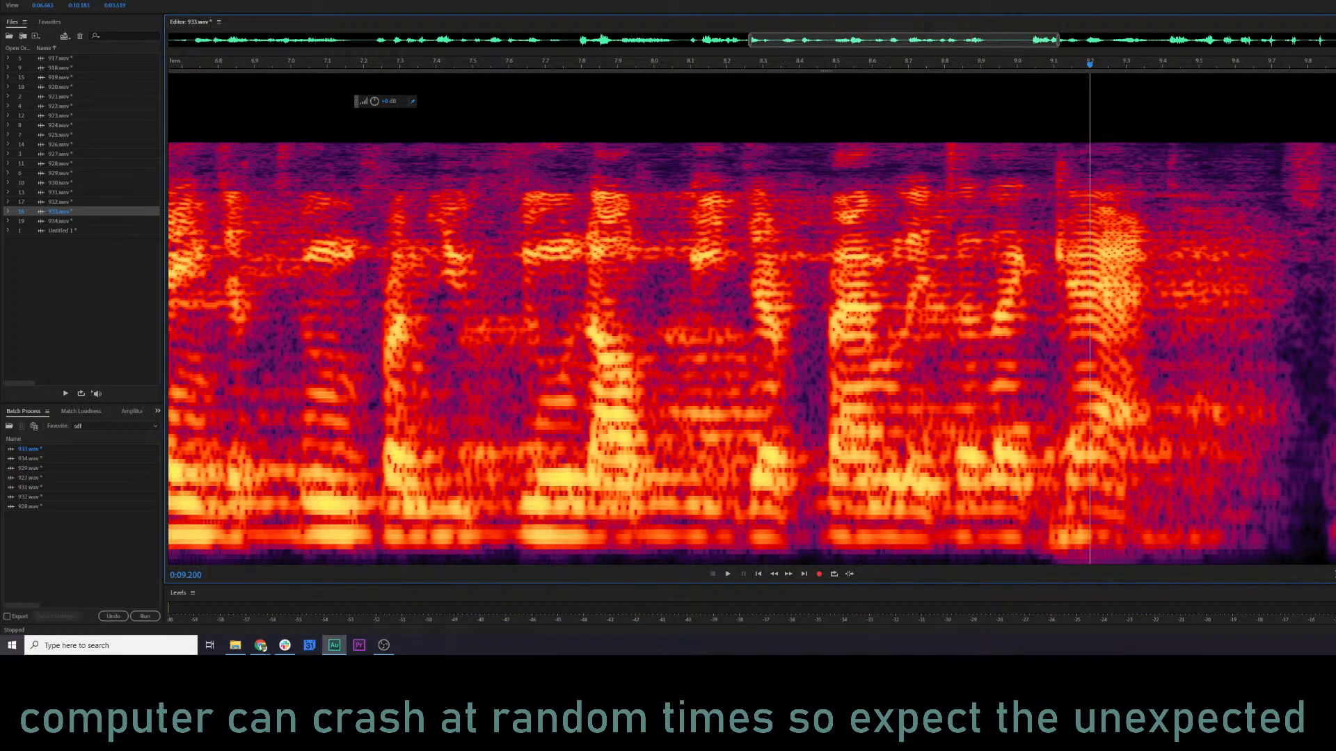
{"action": "left_click_drag", "start_coordinate": [1048, 529], "coordinate": [1090, 545]}
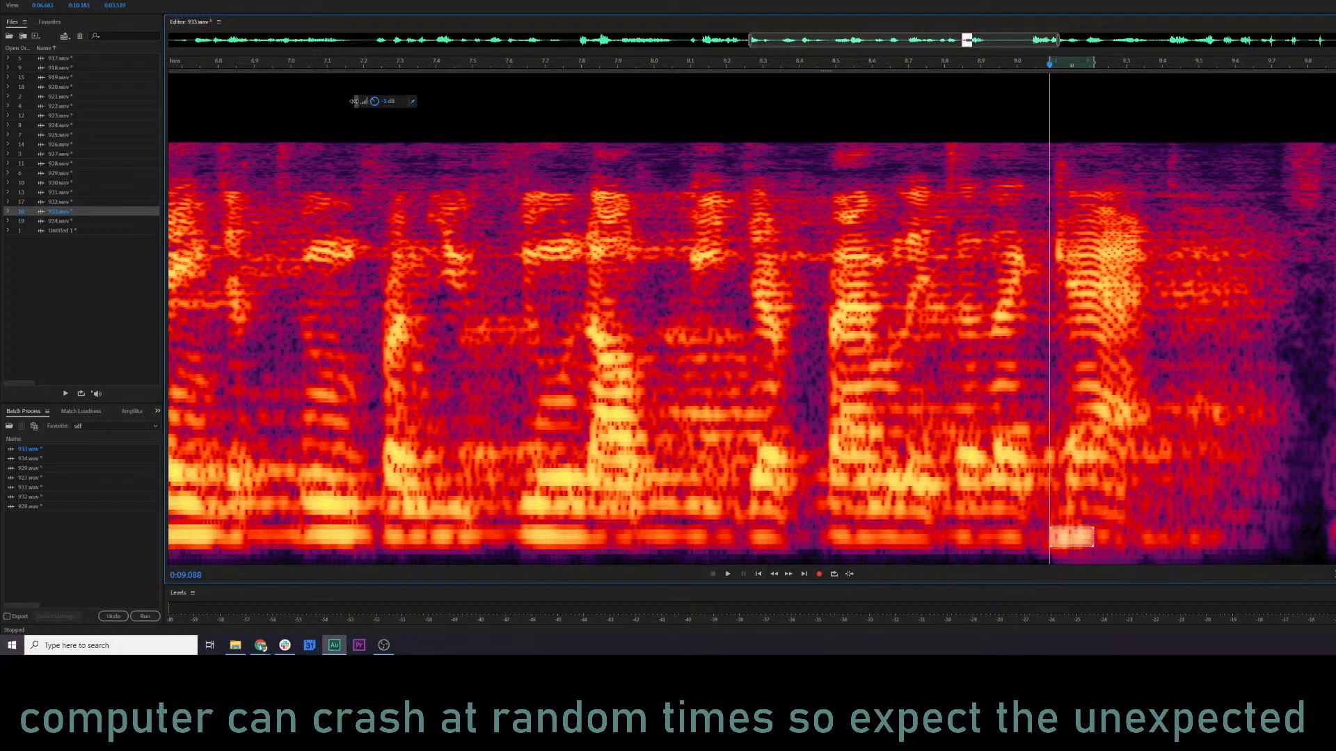
{"action": "left_click", "coordinate": [690, 385]}
{"action": "key", "text": "space"}
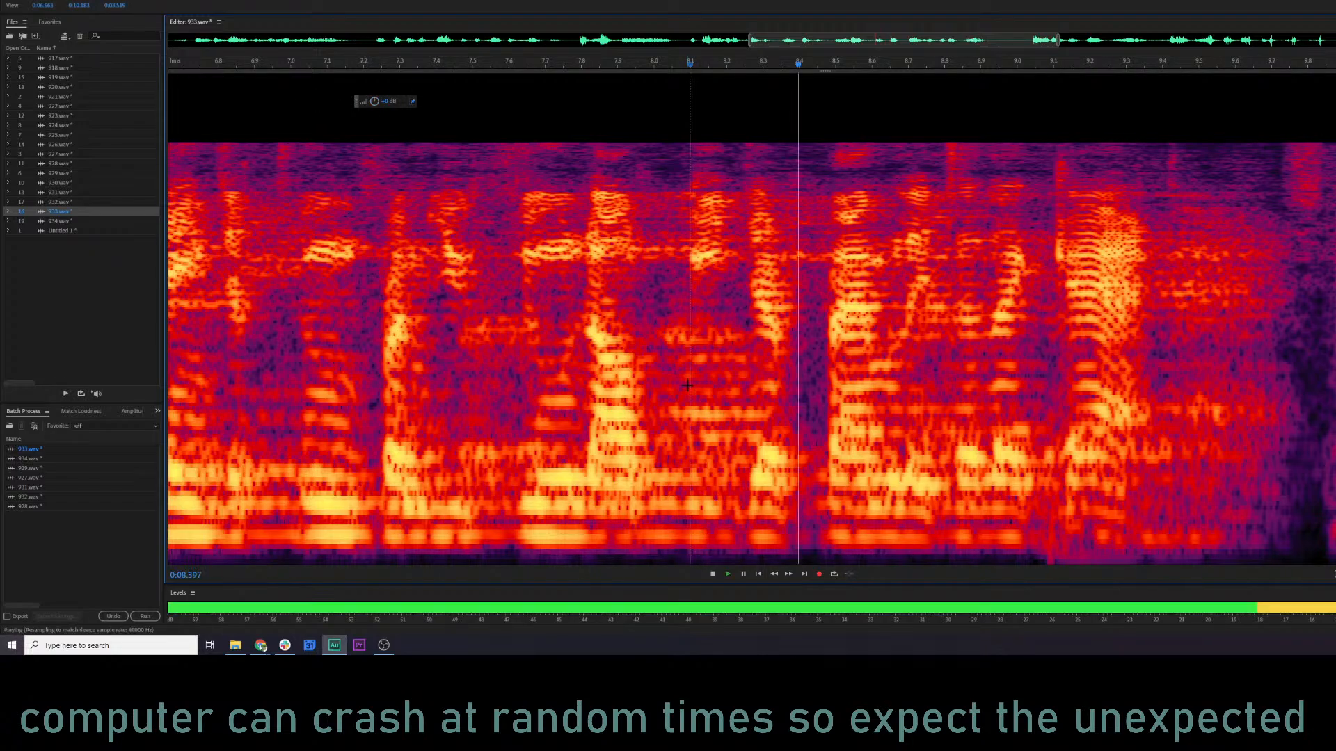
{"action": "scroll", "coordinate": [687, 385], "scroll_direction": "down", "scroll_amount": 8}
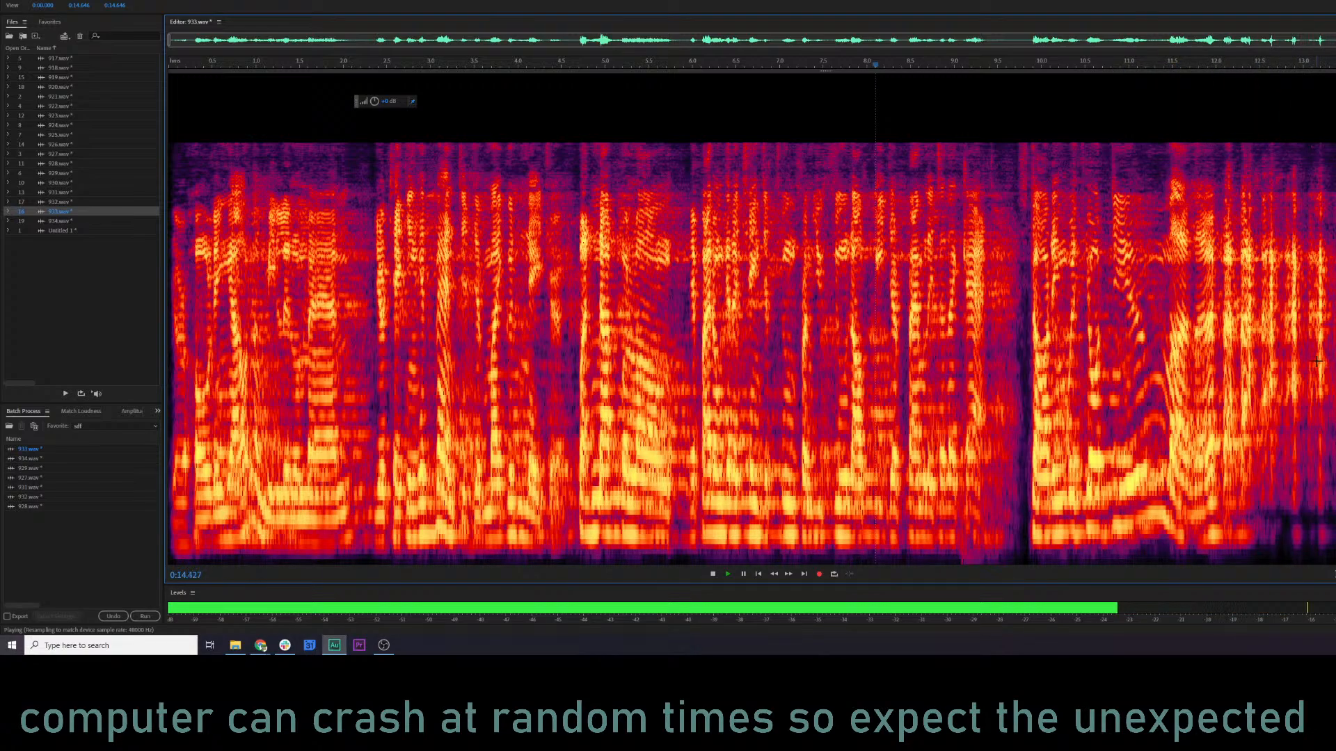
Equalize 934.wav with band 4 at about 2.3 kHz and 4.1 dB, keeping the other bands as they are.
{"action": "left_click", "coordinate": [70, 220]}
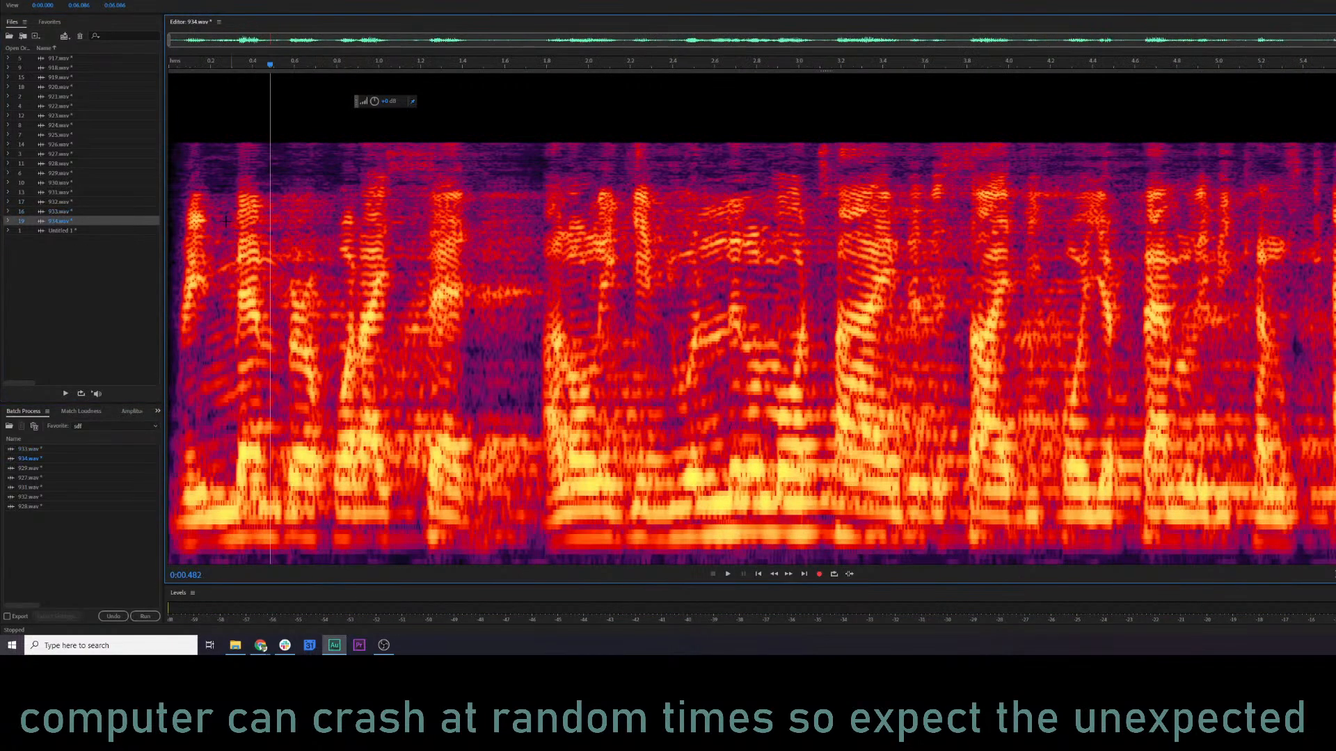
{"action": "key", "text": "space"}
{"action": "key", "text": "p"}
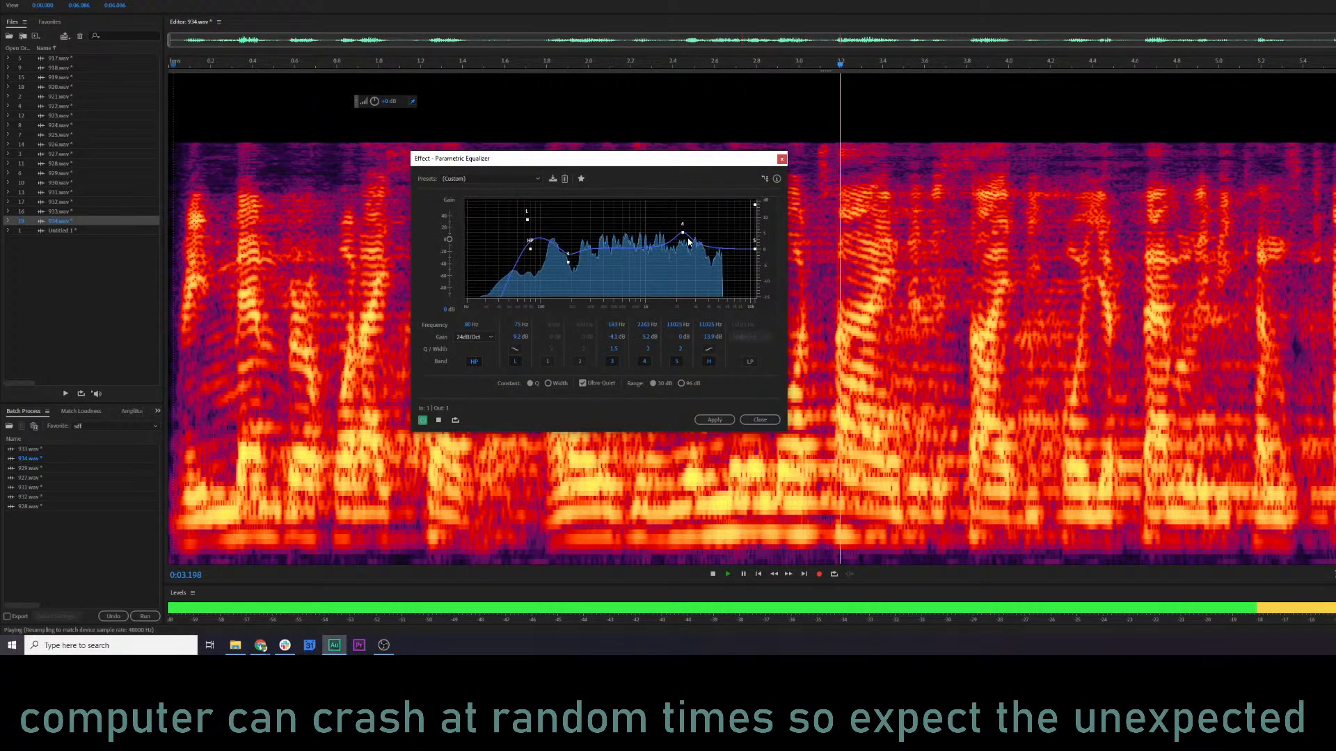
{"action": "left_click_drag", "start_coordinate": [682, 232], "coordinate": [684, 236]}
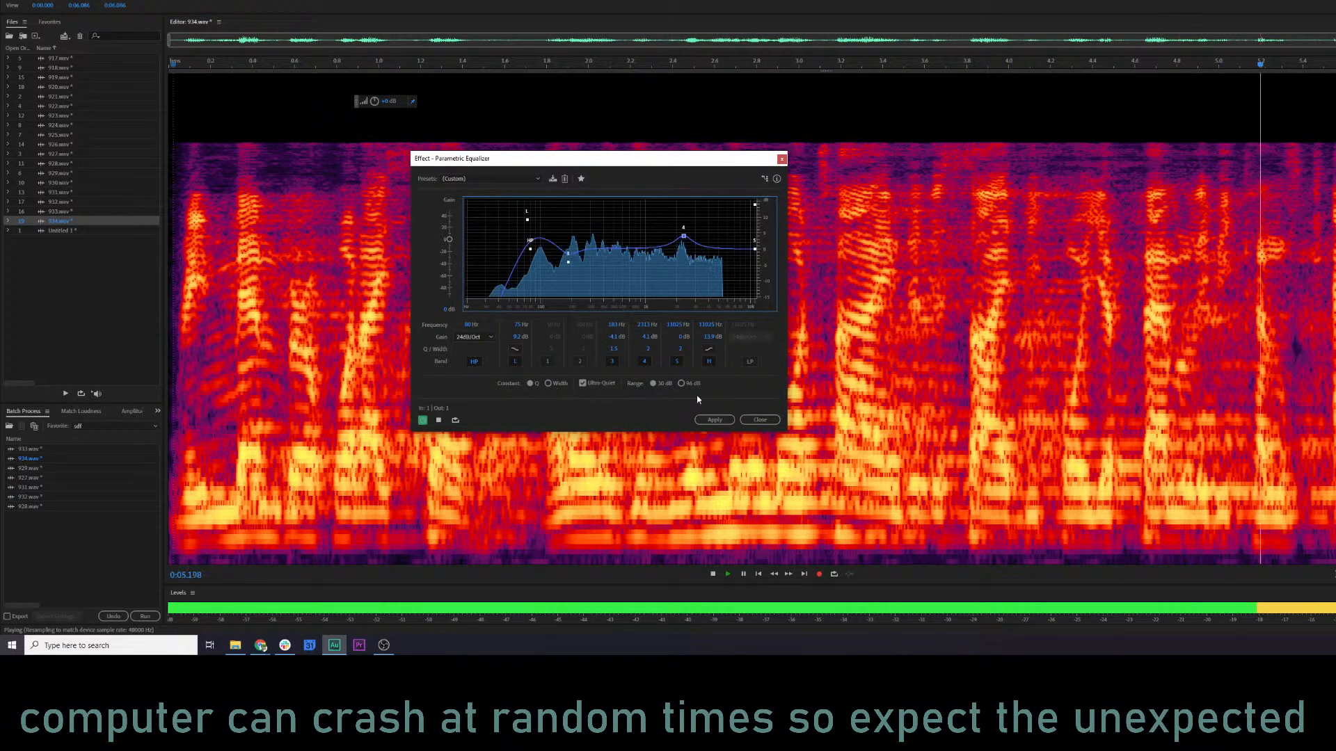
{"action": "left_click", "coordinate": [716, 419]}
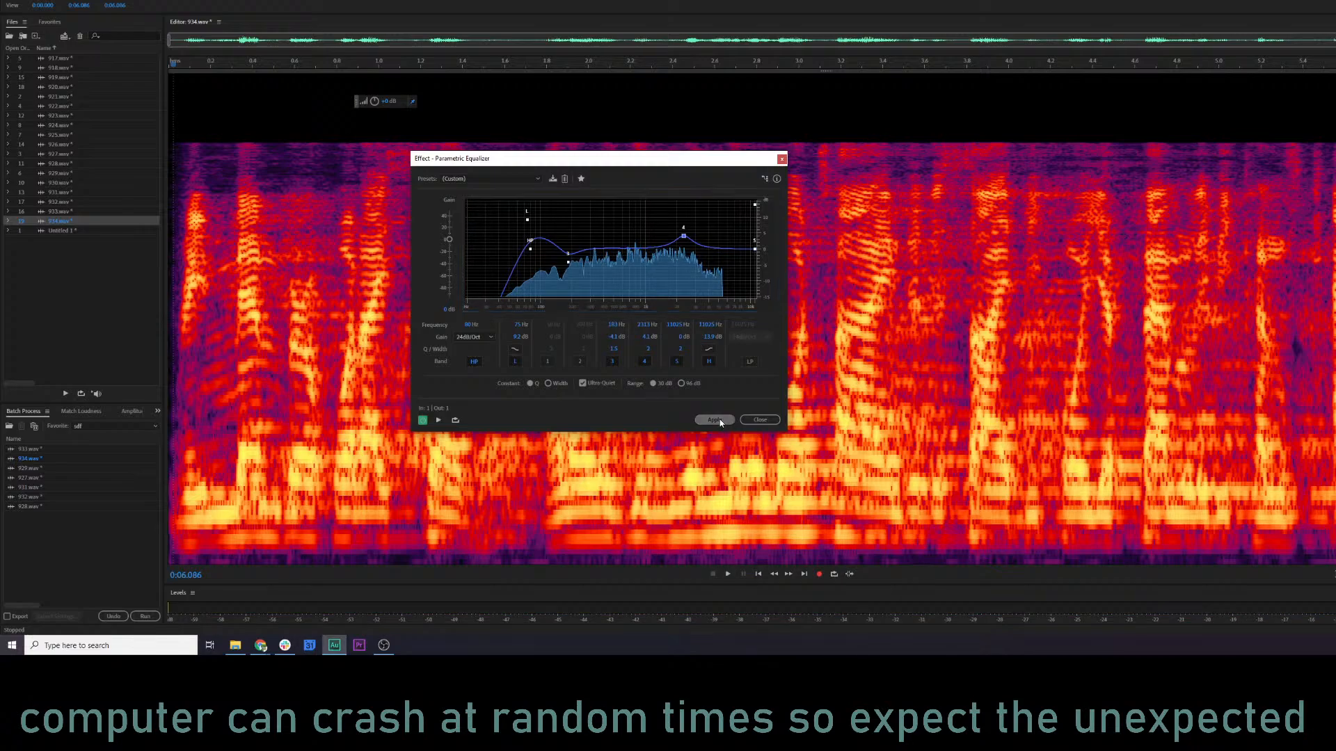
{"action": "left_click", "coordinate": [509, 416]}
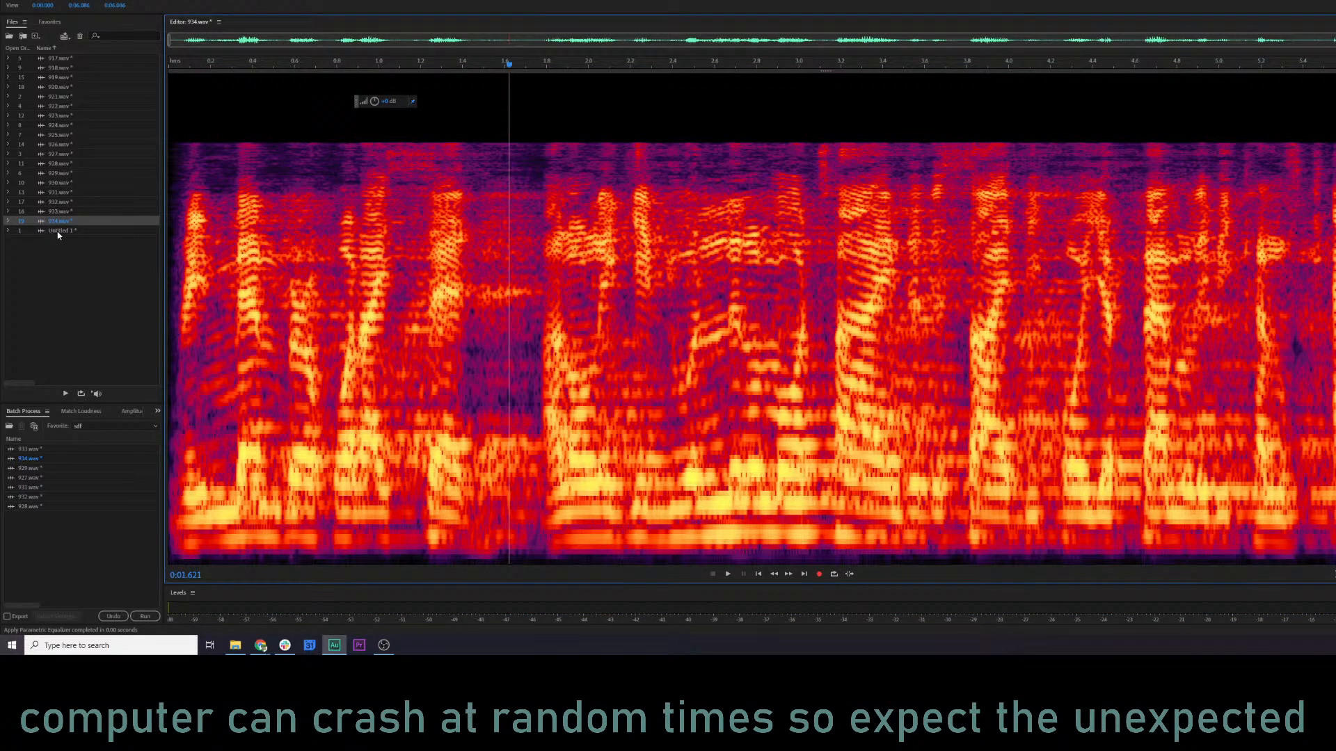
Close the Untitled 1 file without saving its changes.
{"action": "left_click", "coordinate": [58, 234]}
{"action": "key", "text": "ctrl+w"}
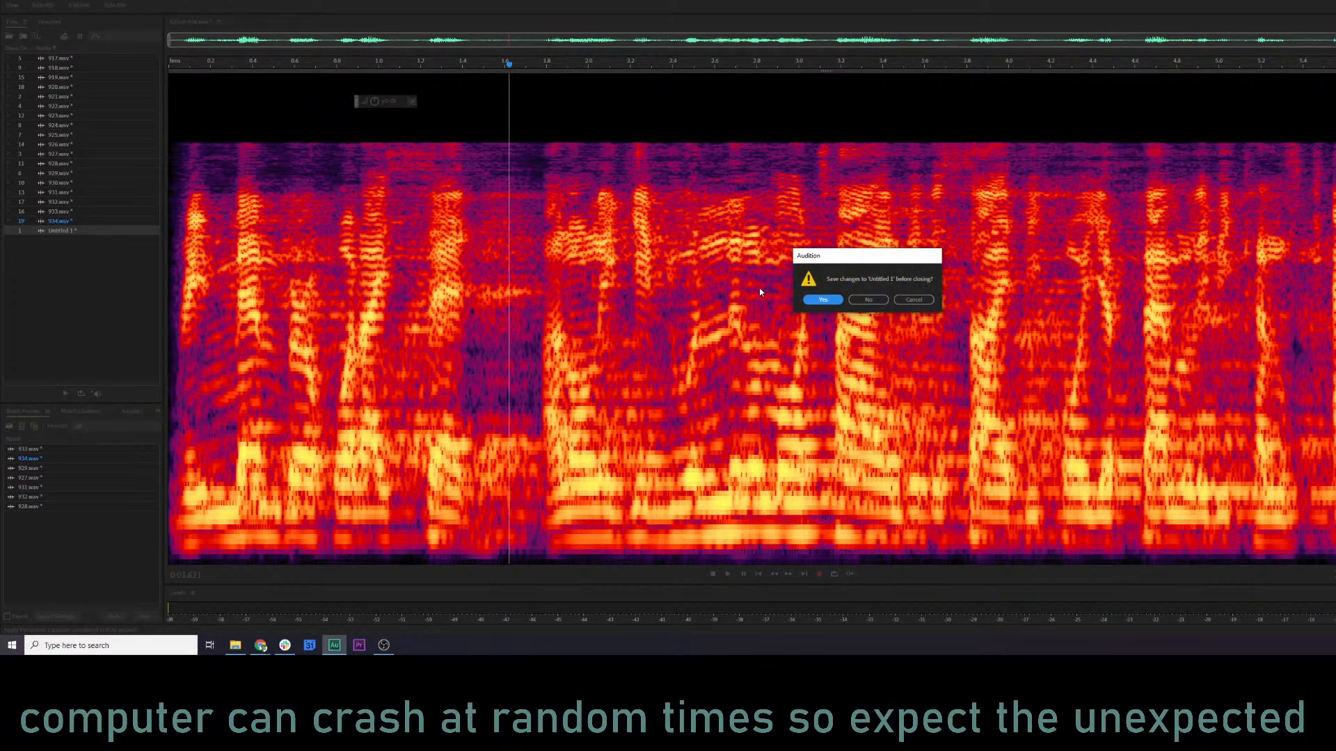
{"action": "left_click", "coordinate": [869, 301]}
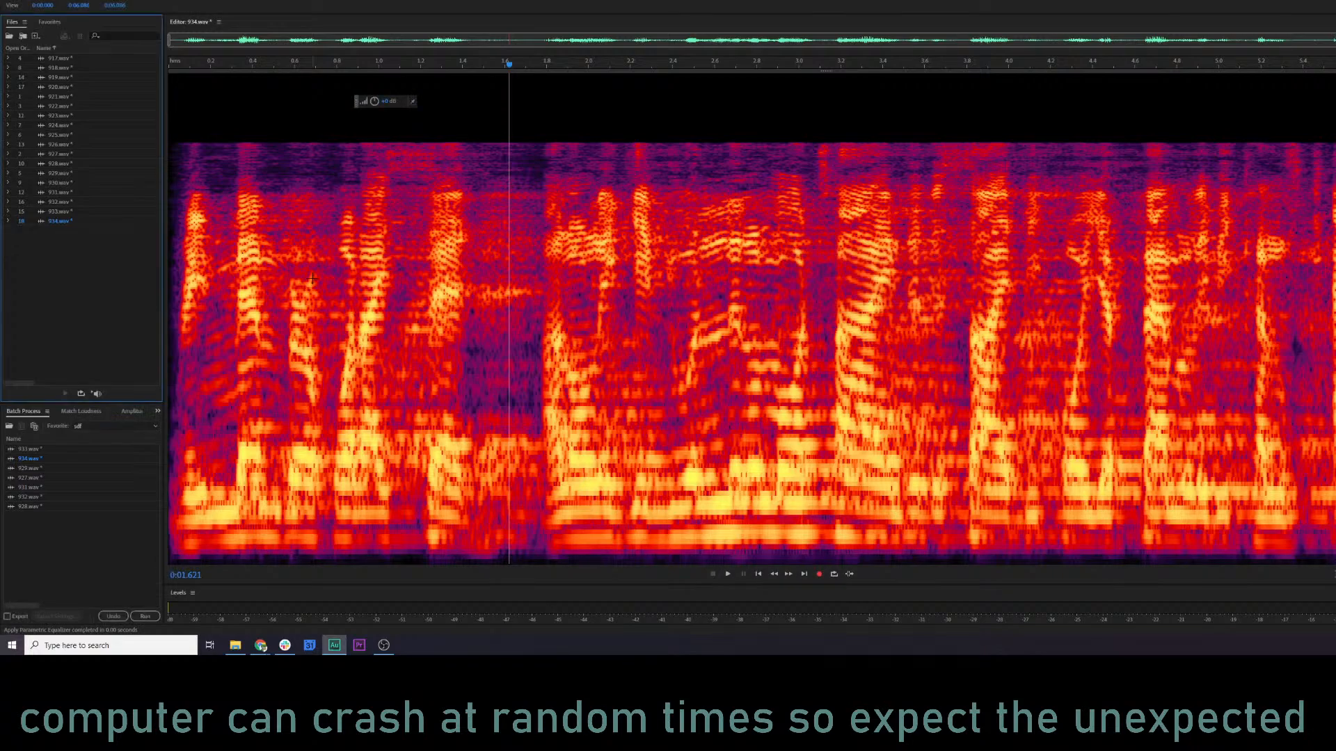
Play 924.wav, 927.wav and 929.wav in turn to compare how the clips sound.
{"action": "double_click", "coordinate": [58, 125]}
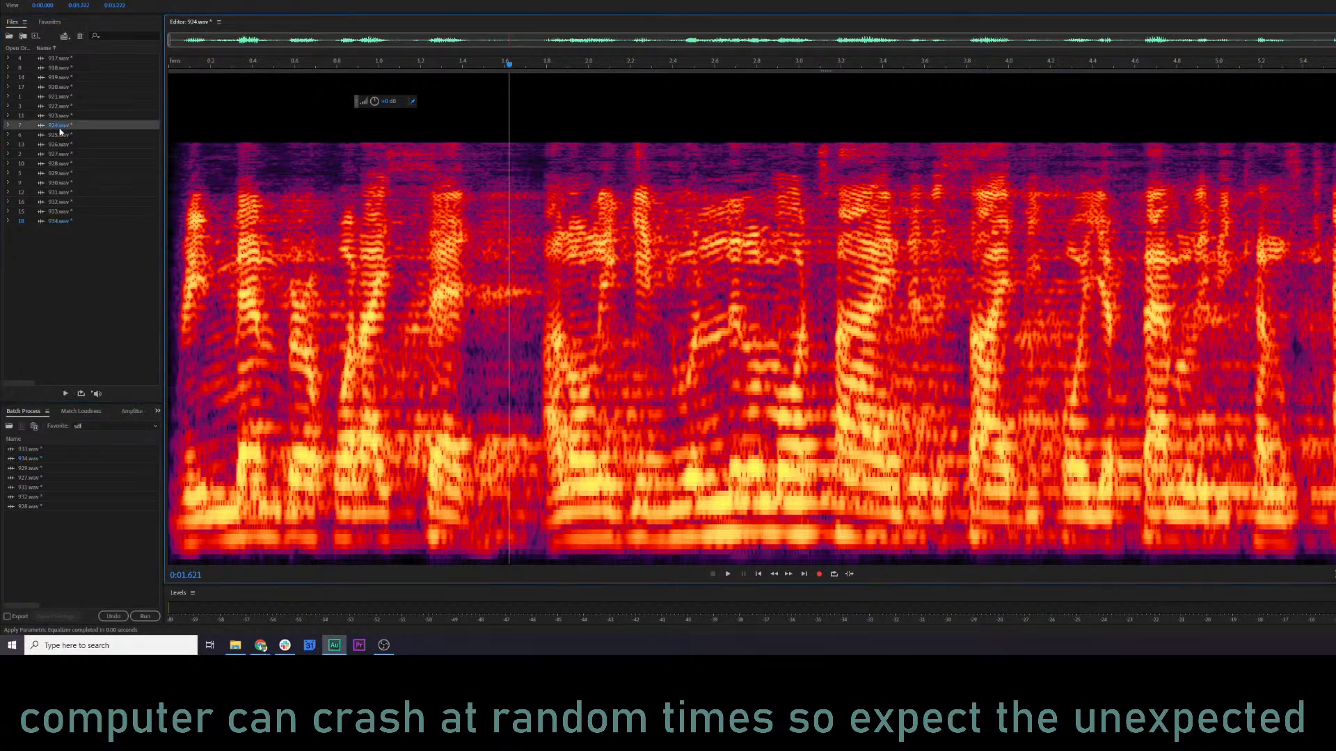
{"action": "key", "text": "space"}
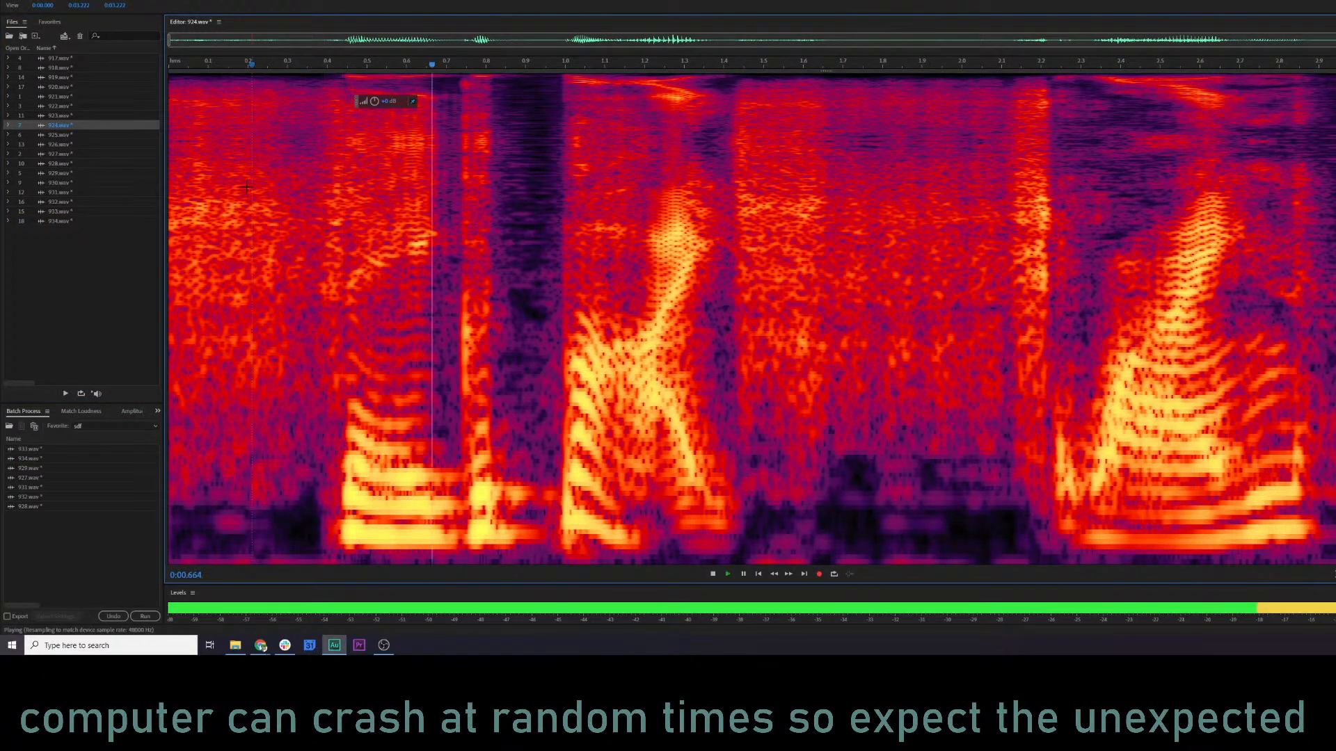
{"action": "key", "text": "space"}
{"action": "left_click", "coordinate": [71, 153]}
{"action": "double_click", "coordinate": [72, 154]}
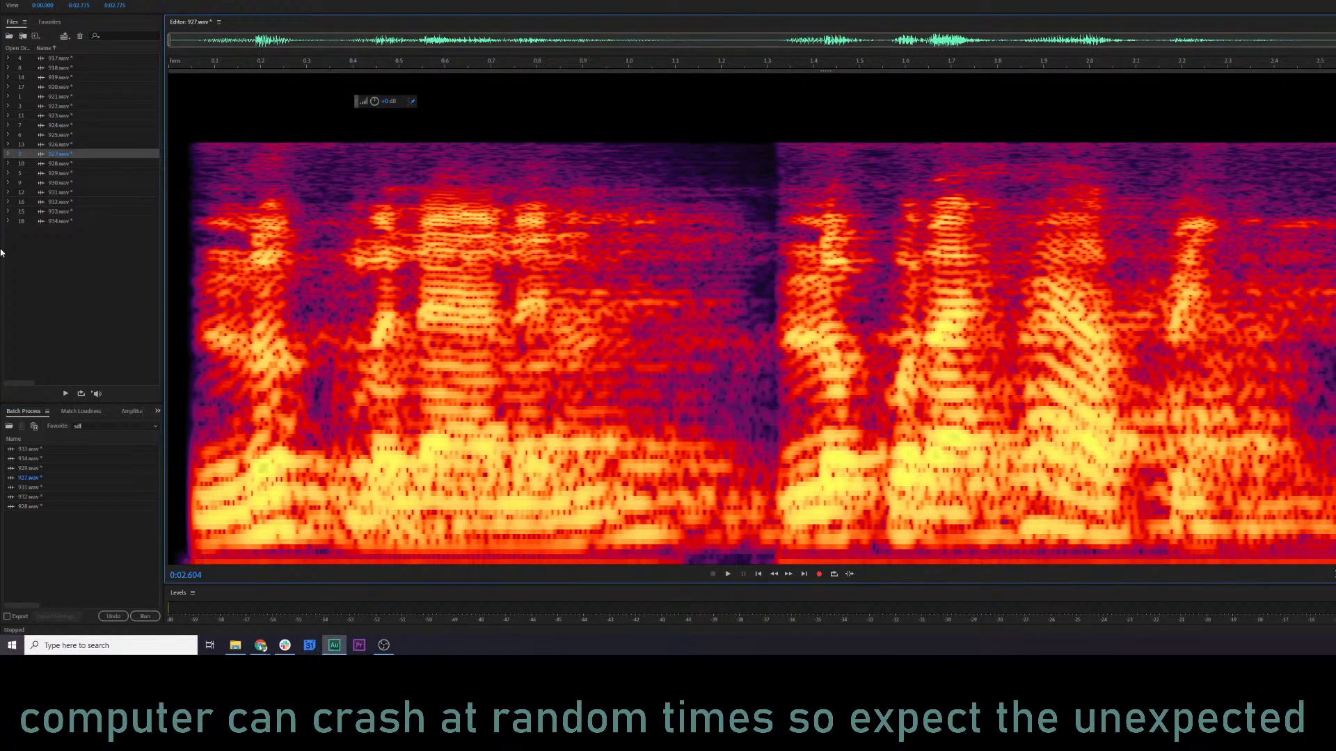
{"action": "double_click", "coordinate": [70, 173]}
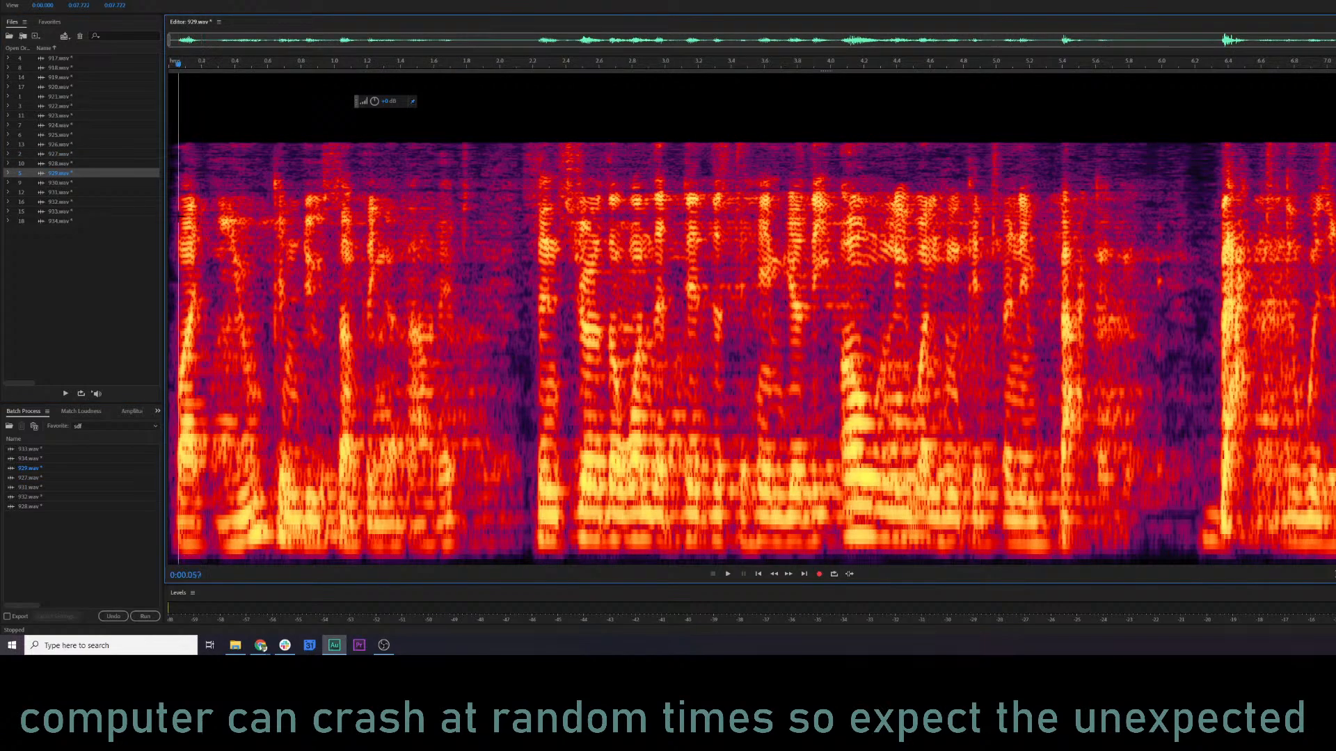
{"action": "key", "text": "space"}
{"action": "key", "text": "space"}
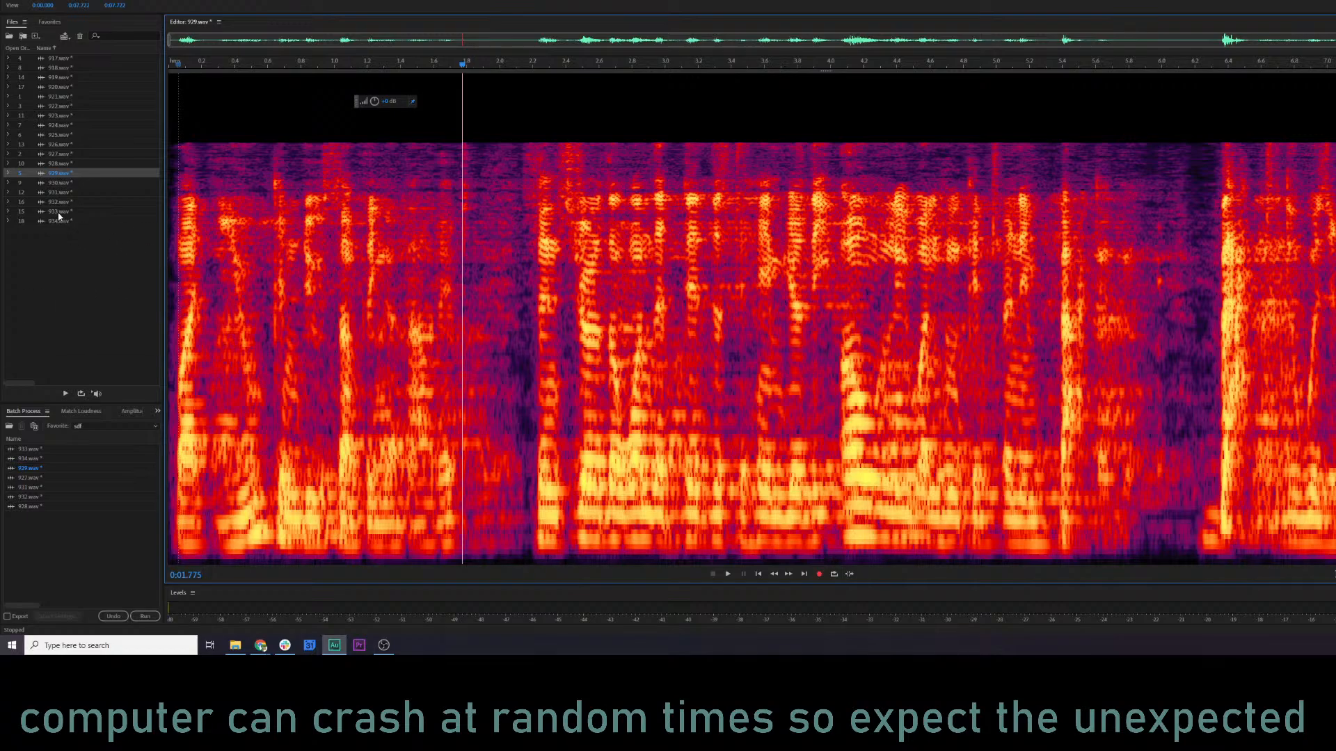
{"action": "key", "text": "space"}
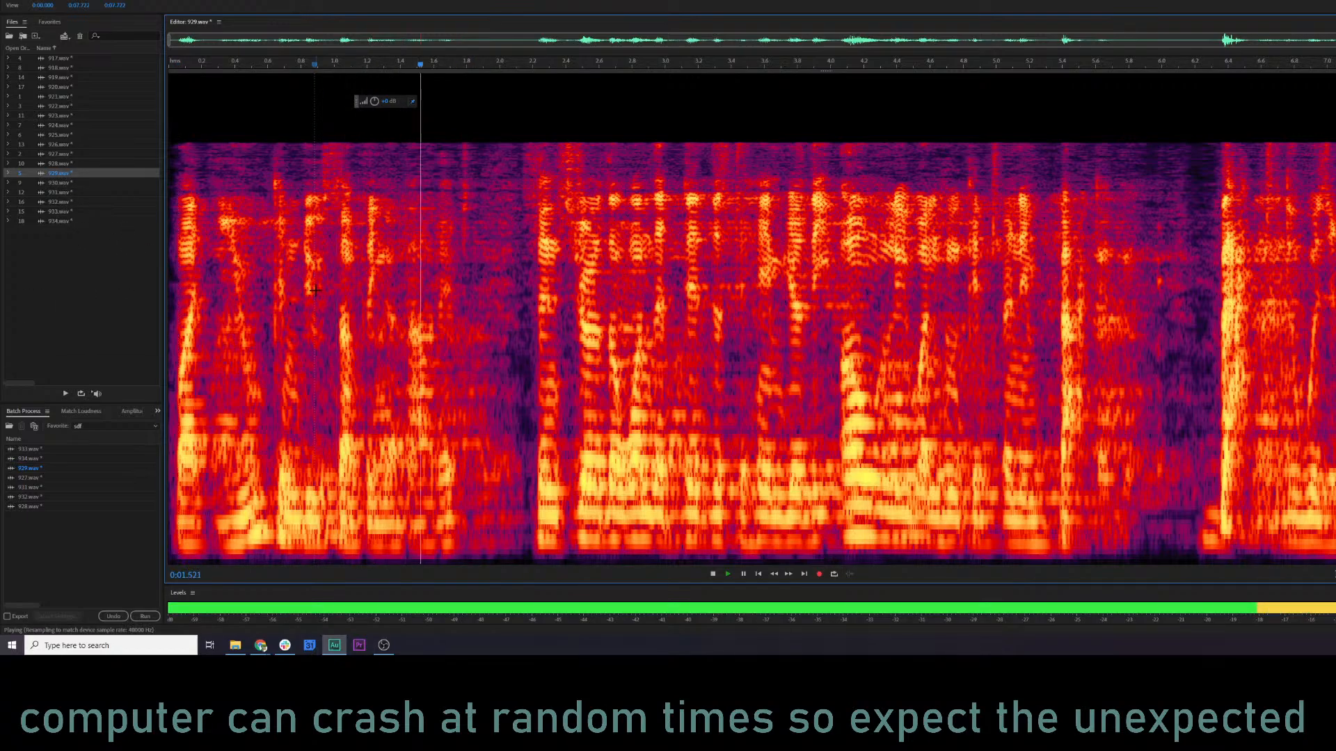
Play 930.wav, check it in both waveform and spectral display, and select the entire clip for playback.
{"action": "left_click", "coordinate": [64, 183]}
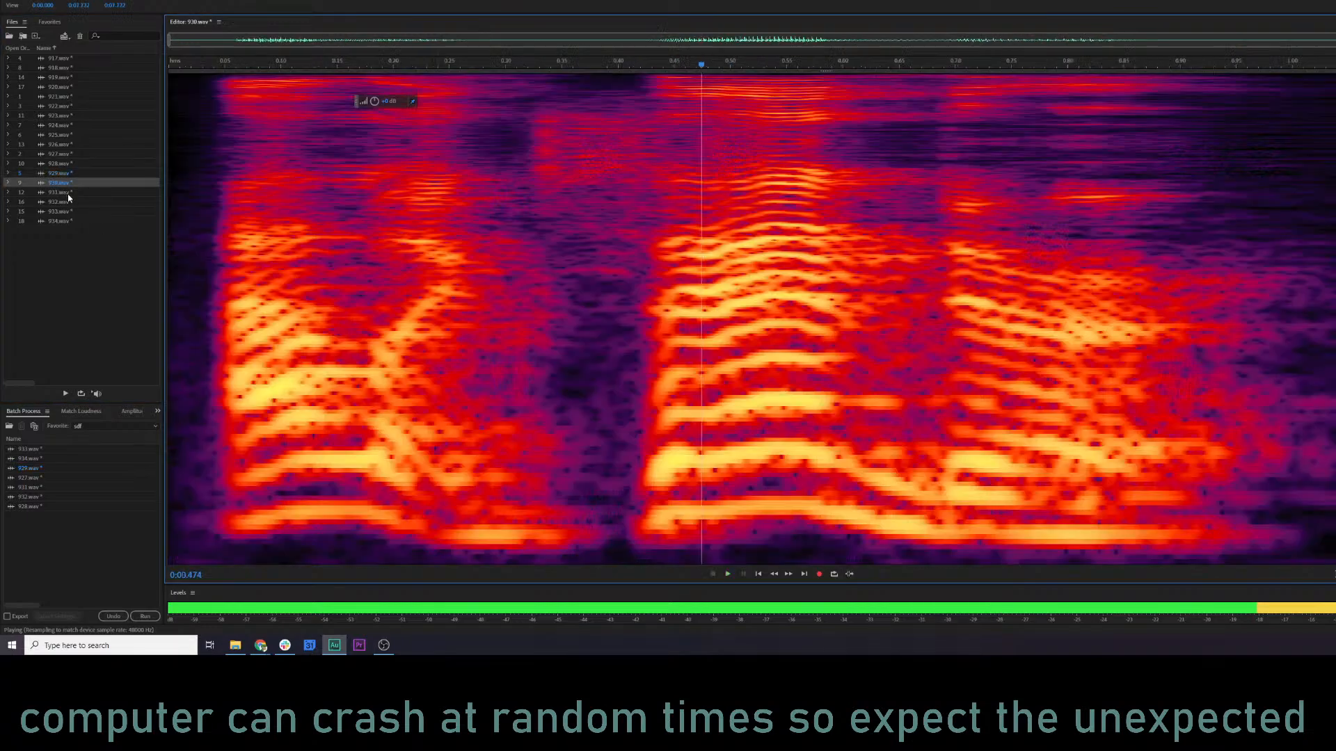
{"action": "double_click", "coordinate": [68, 194]}
{"action": "double_click", "coordinate": [61, 183]}
{"action": "left_click", "coordinate": [172, 191]}
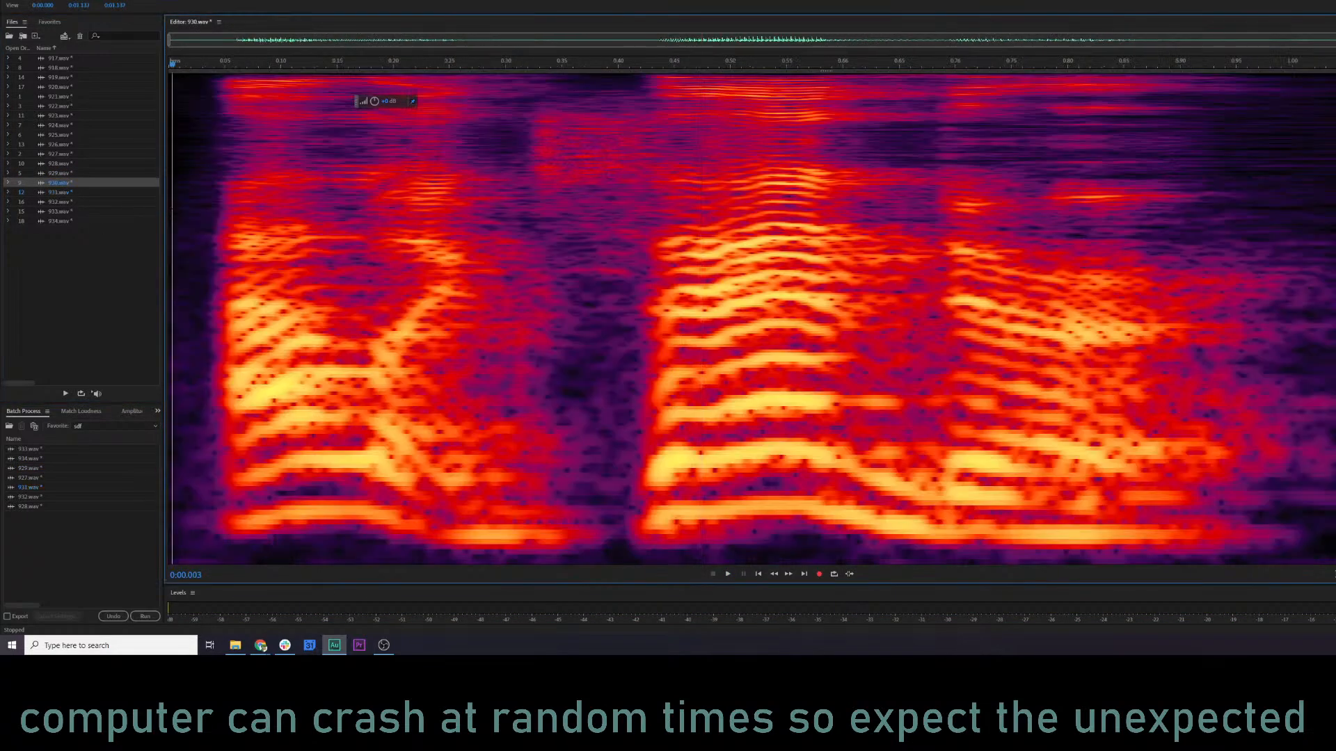
{"action": "key", "text": "space"}
{"action": "key", "text": "space"}
{"action": "key", "text": "shift+d"}
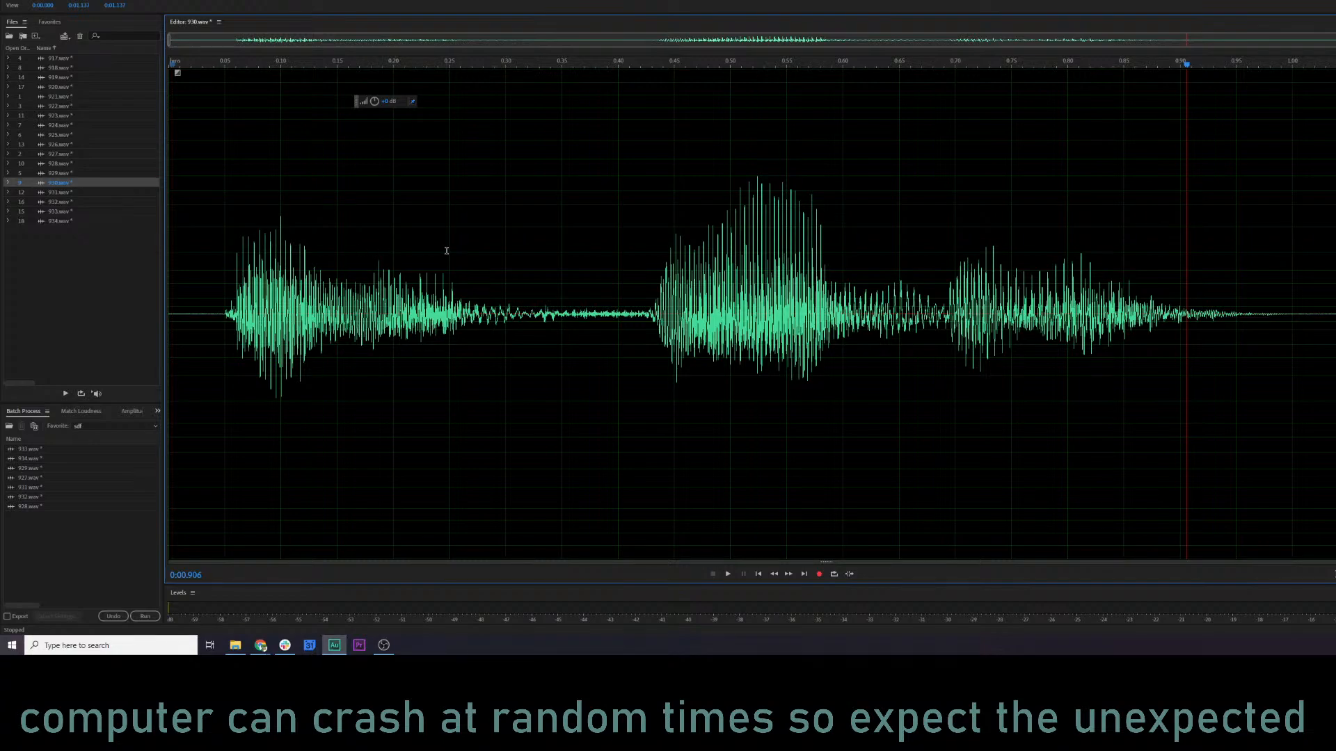
{"action": "left_click", "coordinate": [372, 233]}
{"action": "key", "text": "shift+d"}
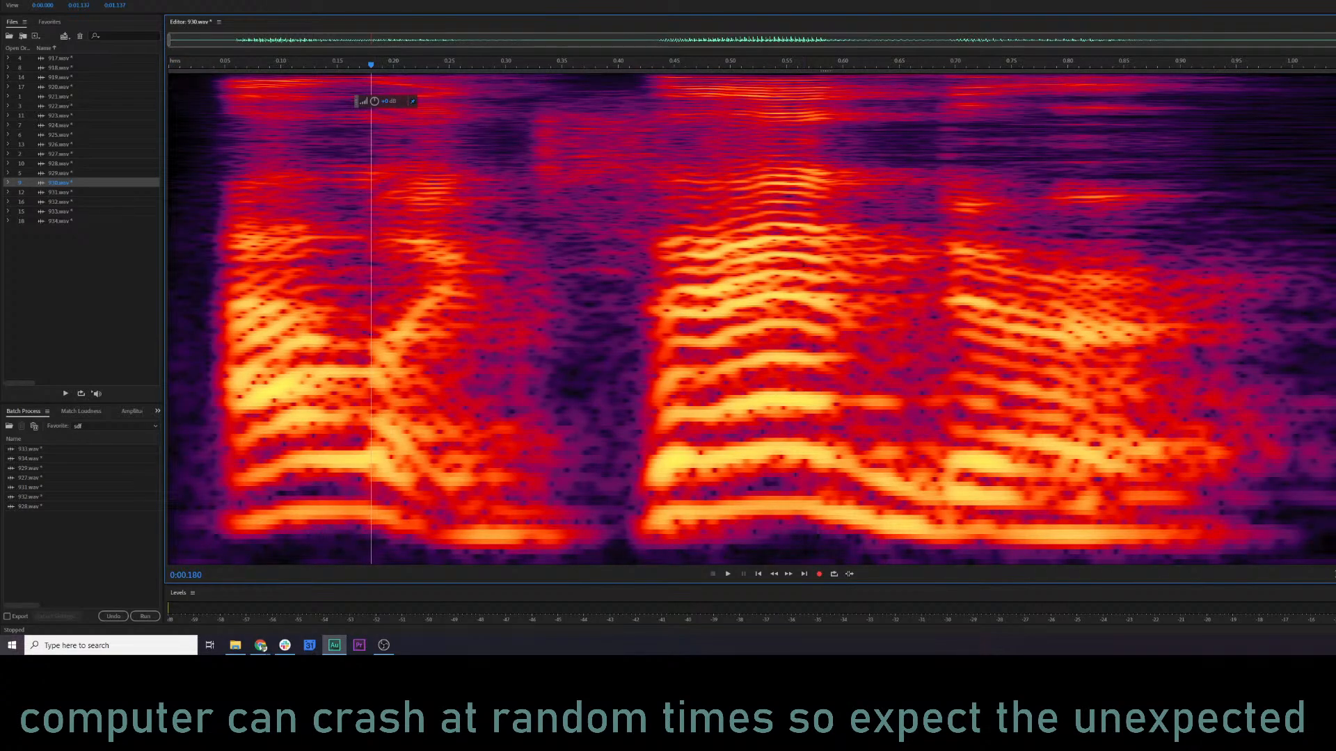
{"action": "key", "text": "ctrl+a"}
{"action": "key", "text": "space"}
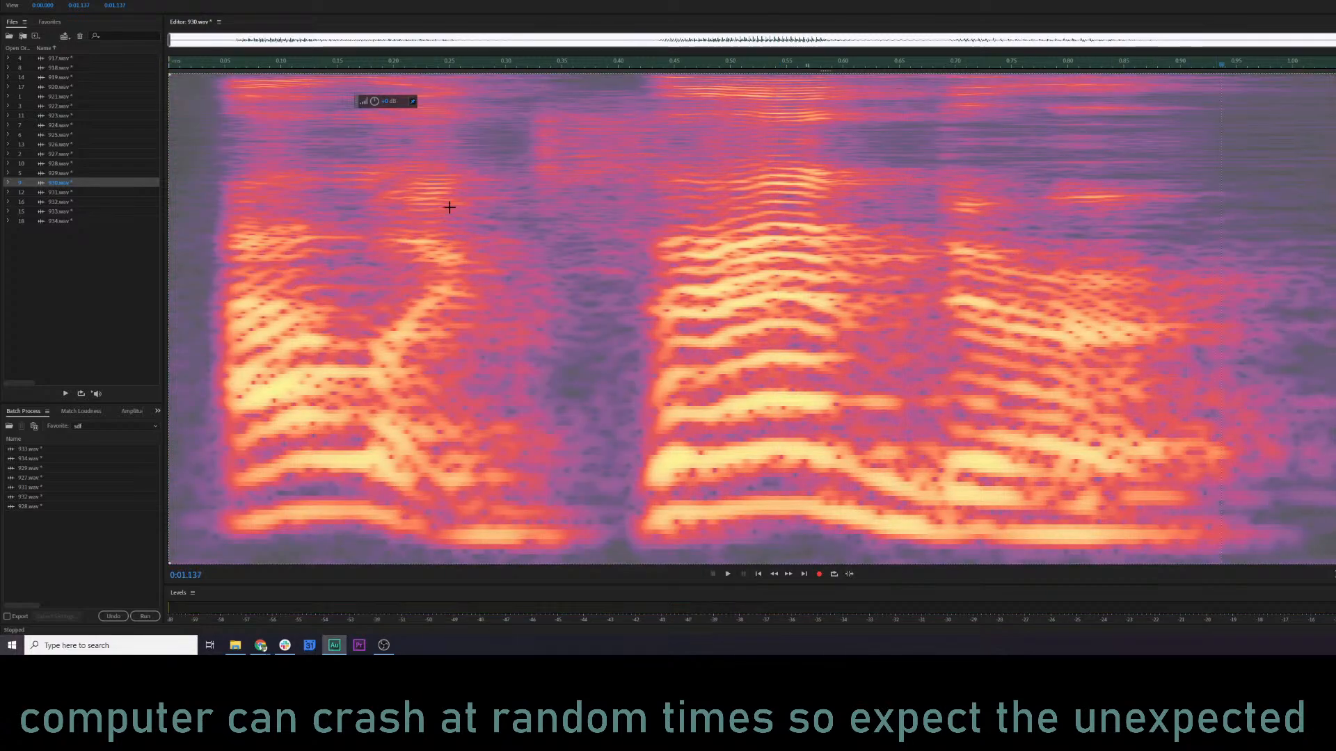
Play 930.wav and open the Parametric Equalizer for the clip.
{"action": "key", "text": "space"}
{"action": "left_click", "coordinate": [359, 209]}
{"action": "key", "text": "shift+r"}
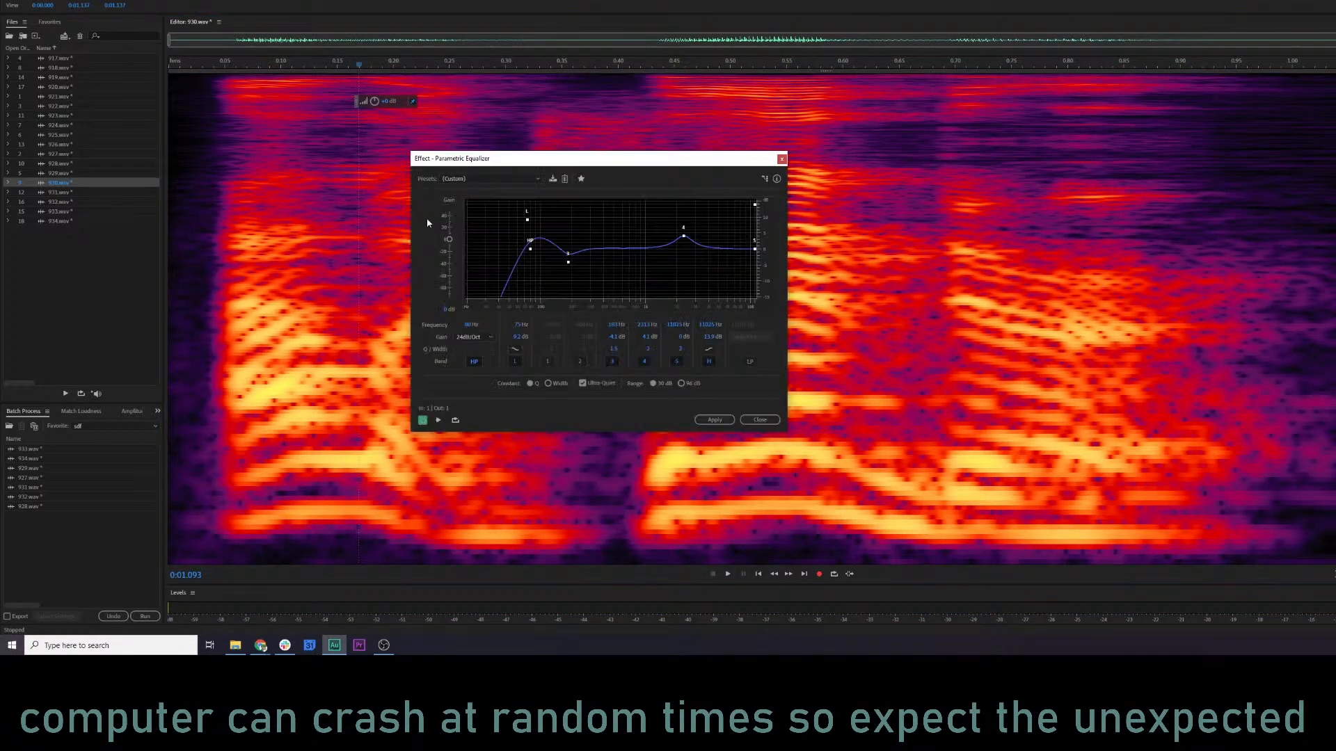
Try the KQ5 NARR 3 equalizer preset on 930.wav, listening to it and slightly adjusting the low shelf.
{"action": "left_click", "coordinate": [497, 178]}
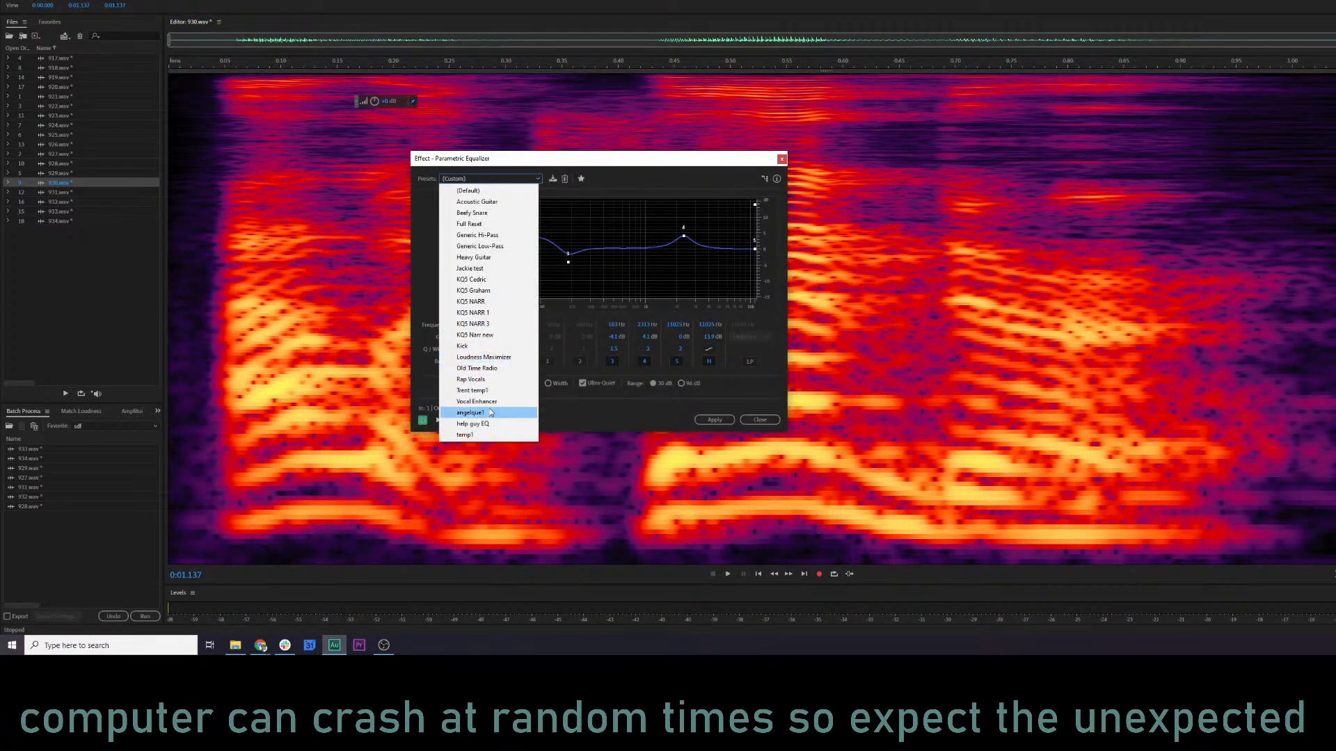
{"action": "left_click", "coordinate": [497, 325]}
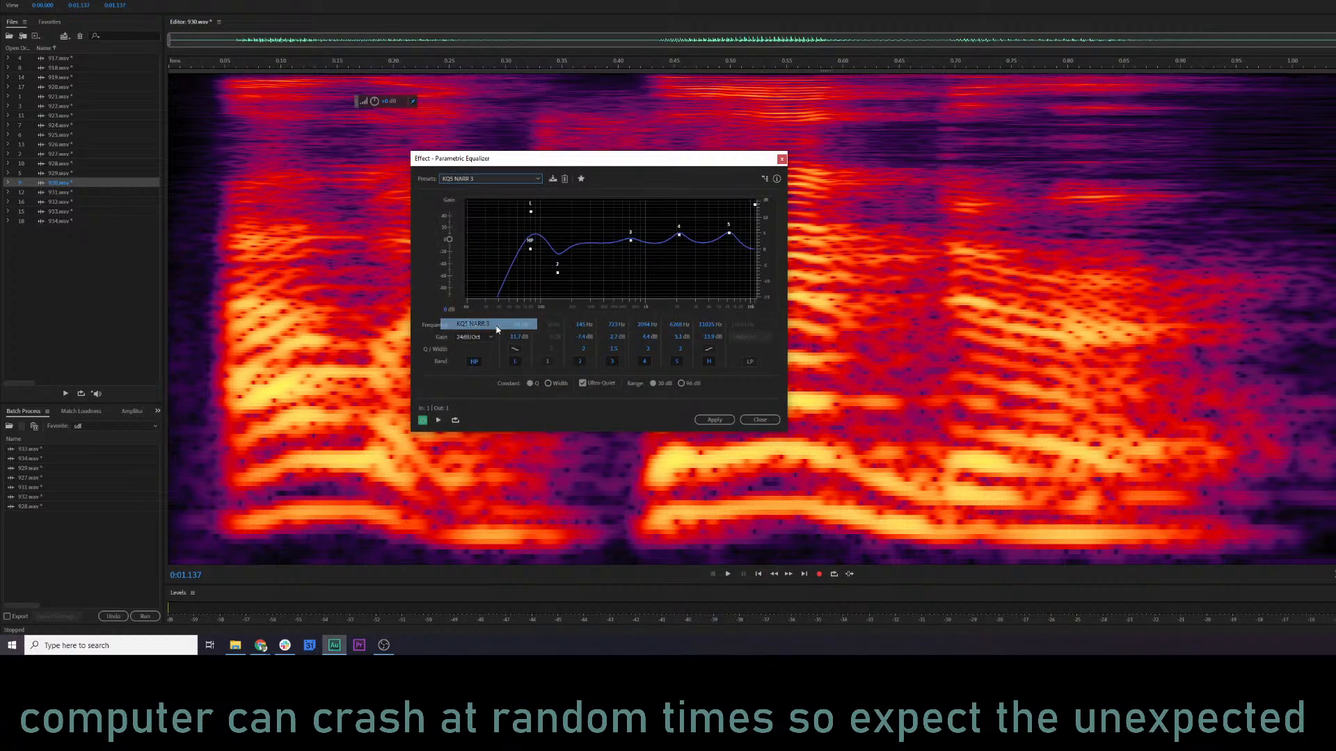
{"action": "left_click", "coordinate": [230, 179]}
{"action": "key", "text": "space"}
{"action": "key", "text": "space"}
{"action": "left_click_drag", "start_coordinate": [531, 212], "coordinate": [530, 212]}
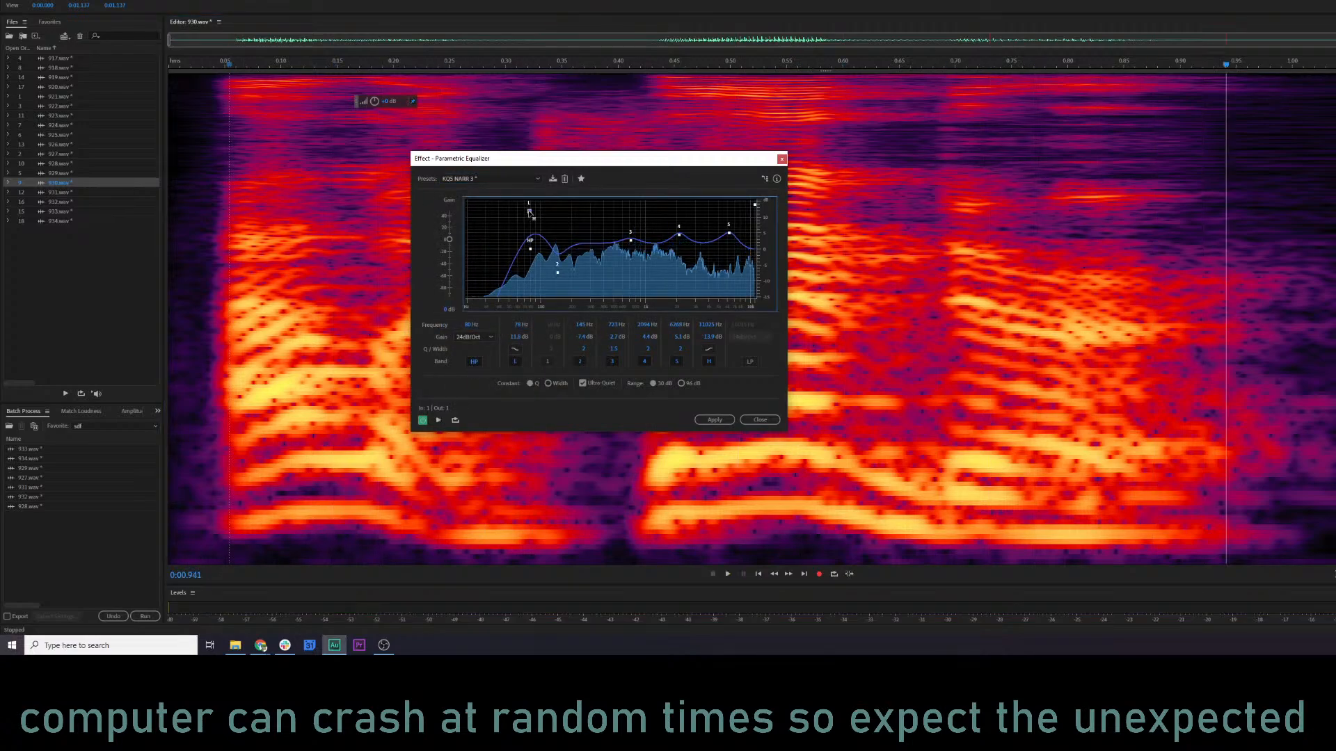
Load the Vocal Enhancer equalizer preset for 930.wav and raise the low shelf to about 12.5 dB at 104 Hz.
{"action": "left_click", "coordinate": [459, 177]}
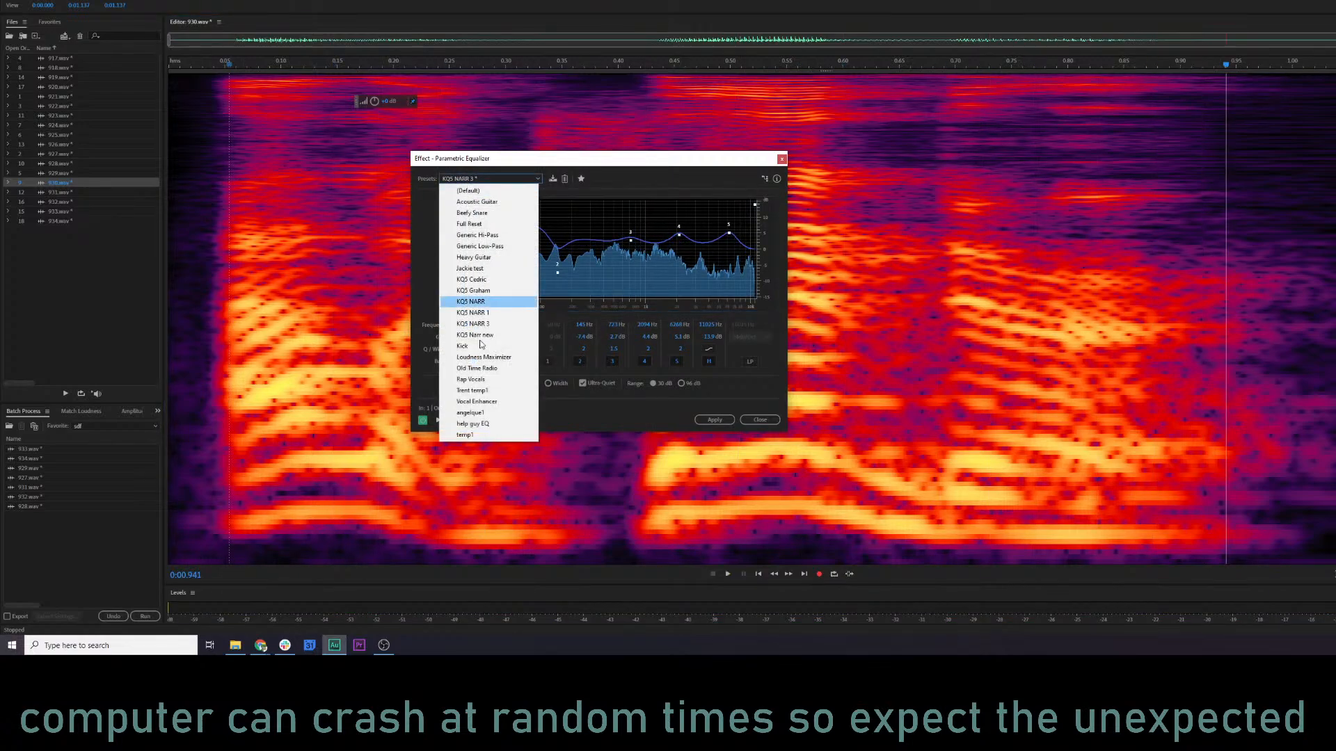
{"action": "left_click", "coordinate": [476, 402]}
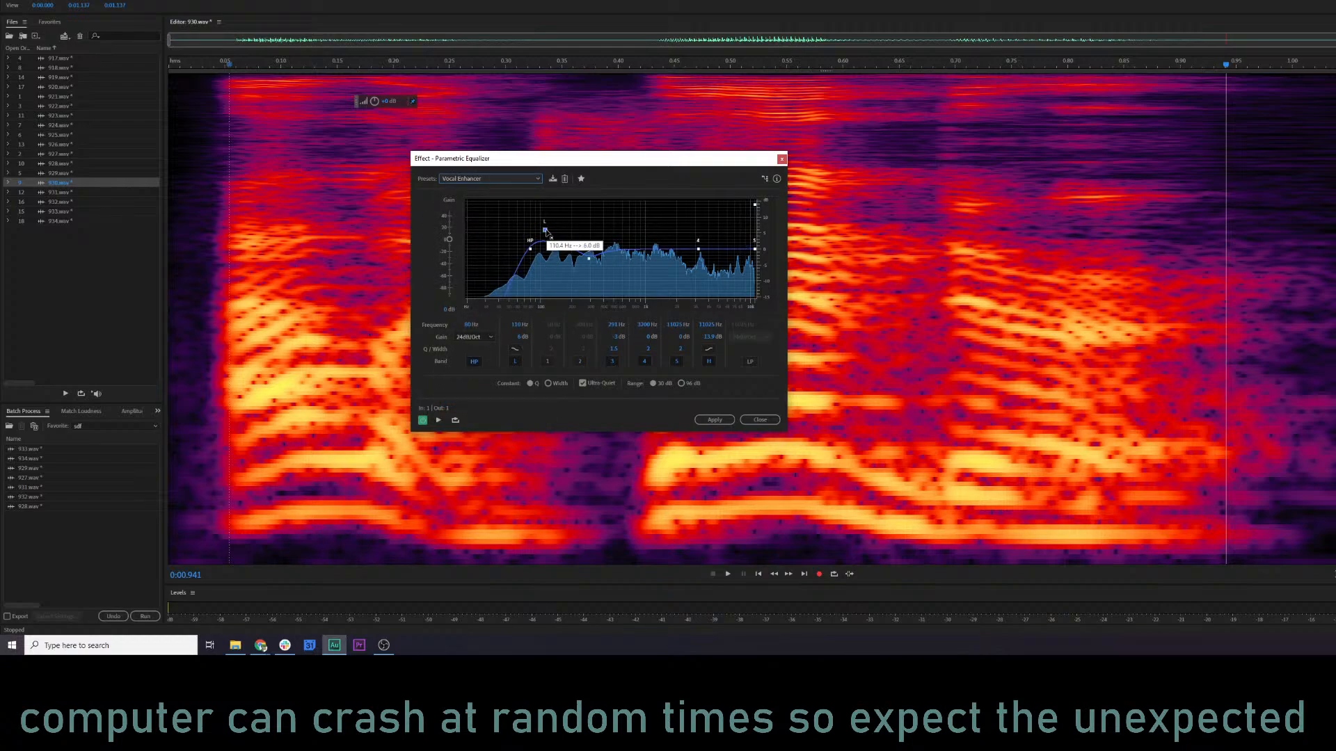
{"action": "left_click_drag", "start_coordinate": [546, 231], "coordinate": [543, 212]}
{"action": "key", "text": "space"}
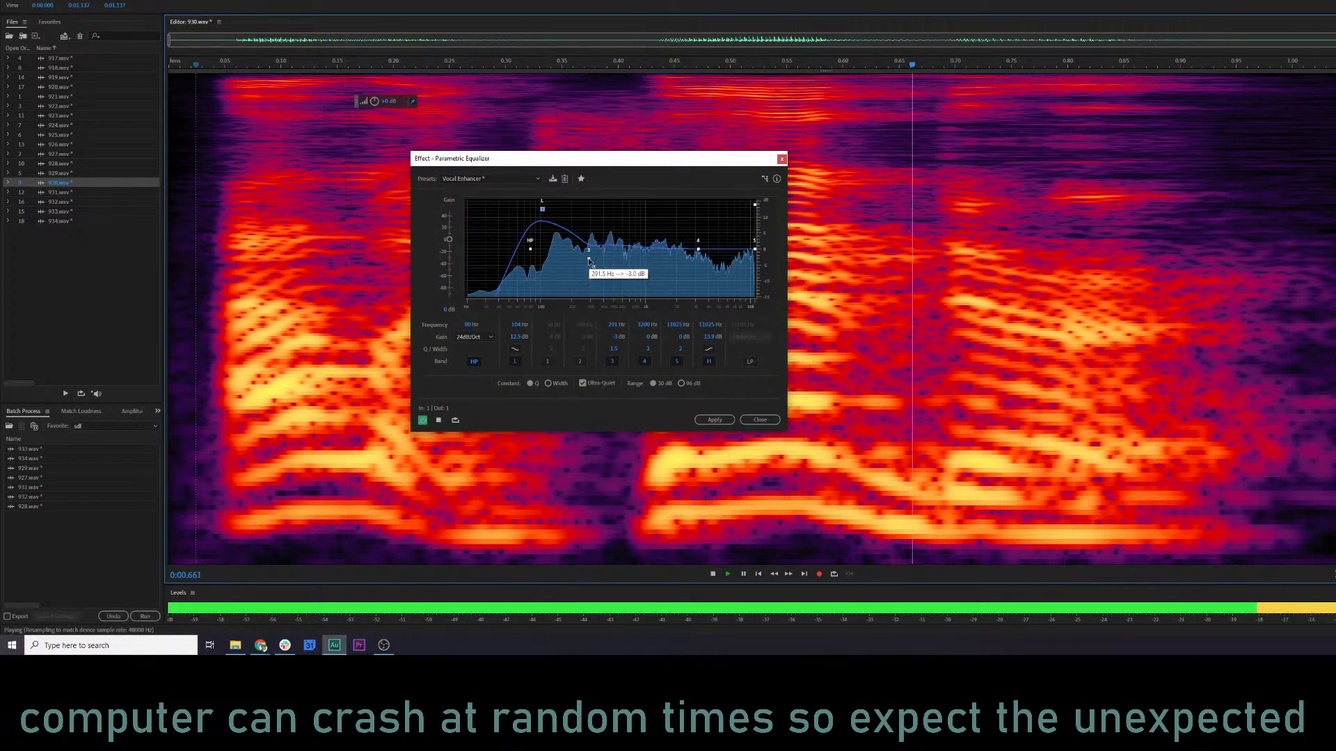
Turn on looped playback and cut equalizer band 3 to about -6.8 dB at 236 Hz while listening.
{"action": "left_click_drag", "start_coordinate": [589, 258], "coordinate": [567, 276]}
{"action": "key", "text": "space"}
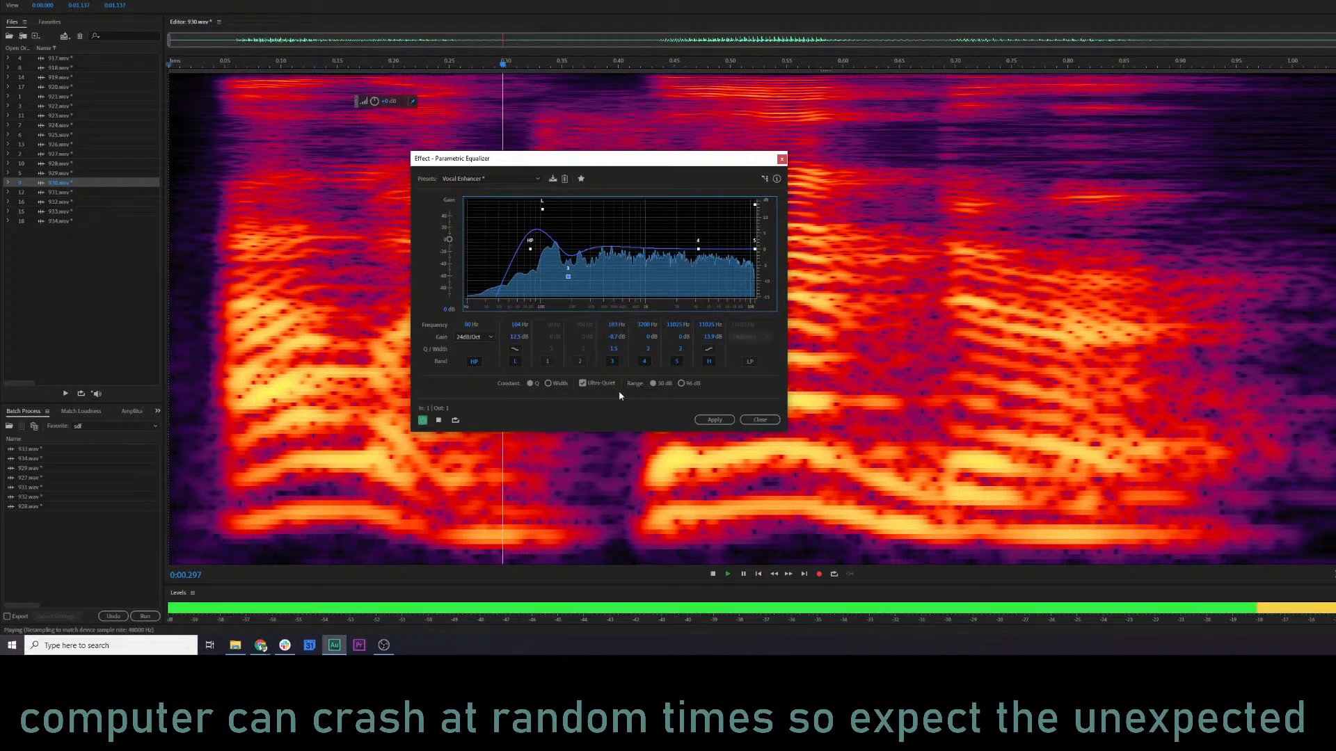
{"action": "left_click", "coordinate": [834, 575]}
{"action": "key", "text": "space"}
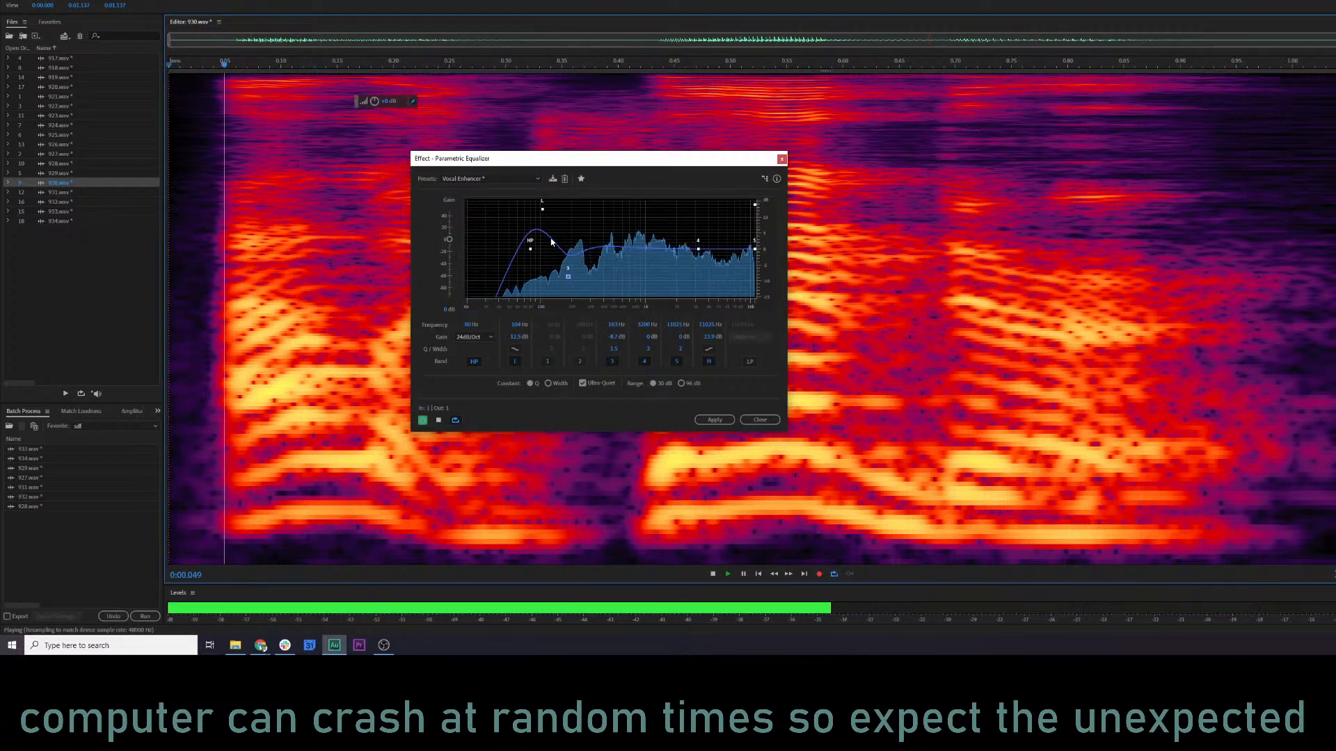
{"action": "mouse_move", "coordinate": [568, 277]}
{"action": "left_mouse_down"}
{"action": "mouse_move", "coordinate": [565, 242]}
{"action": "mouse_move", "coordinate": [583, 273]}
{"action": "left_mouse_up"}
{"action": "key", "text": "space"}
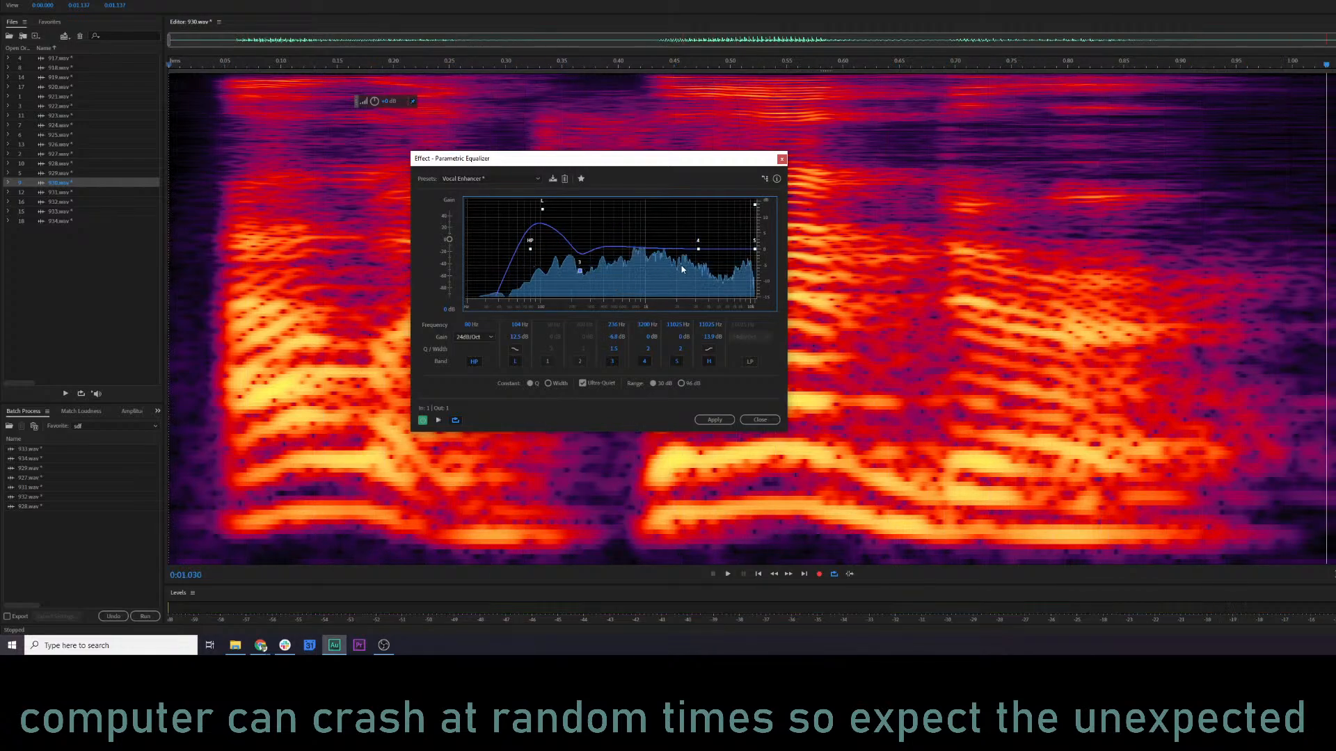
Set band 4 to about 0.9 dB at 984 Hz and band 5 to about 1.7 dB at 4.5 kHz while listening.
{"action": "key", "text": "space"}
{"action": "mouse_move", "coordinate": [721, 241]}
{"action": "left_mouse_down"}
{"action": "mouse_move", "coordinate": [726, 228]}
{"action": "mouse_move", "coordinate": [711, 235]}
{"action": "left_mouse_up"}
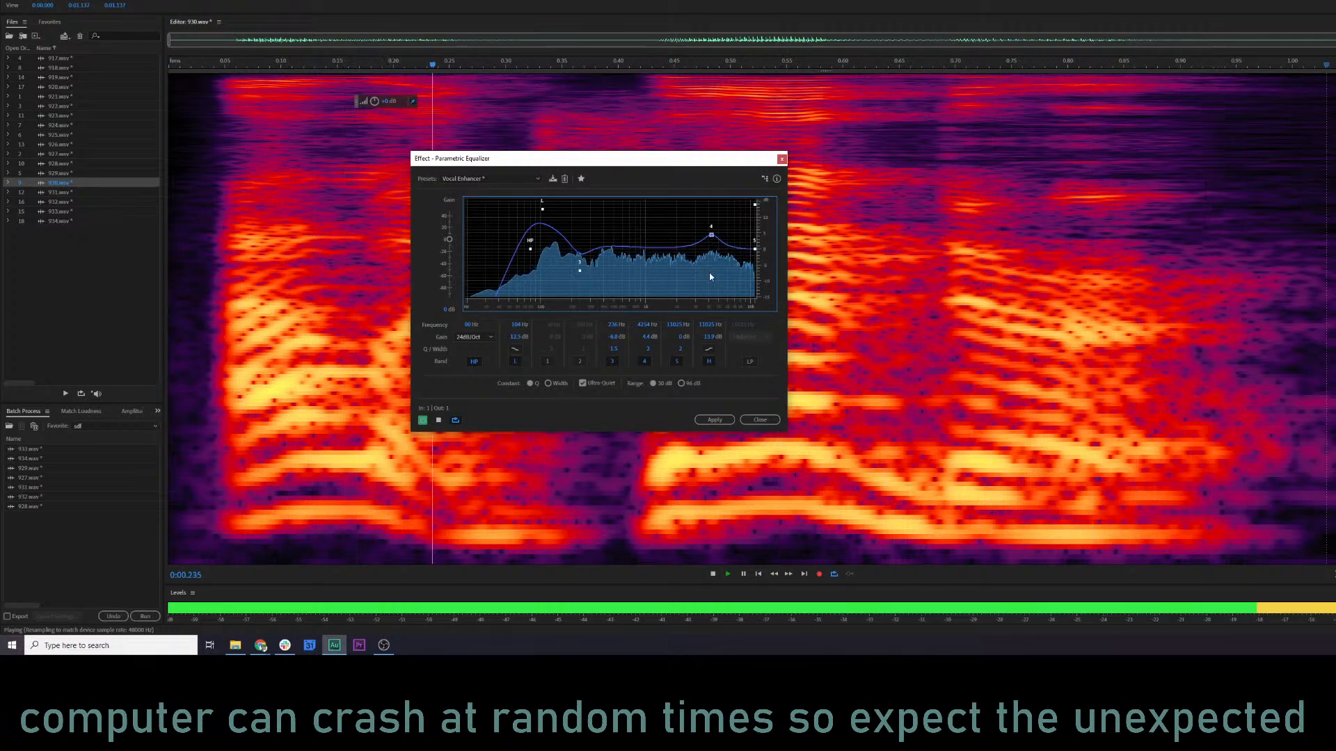
{"action": "key", "text": "space"}
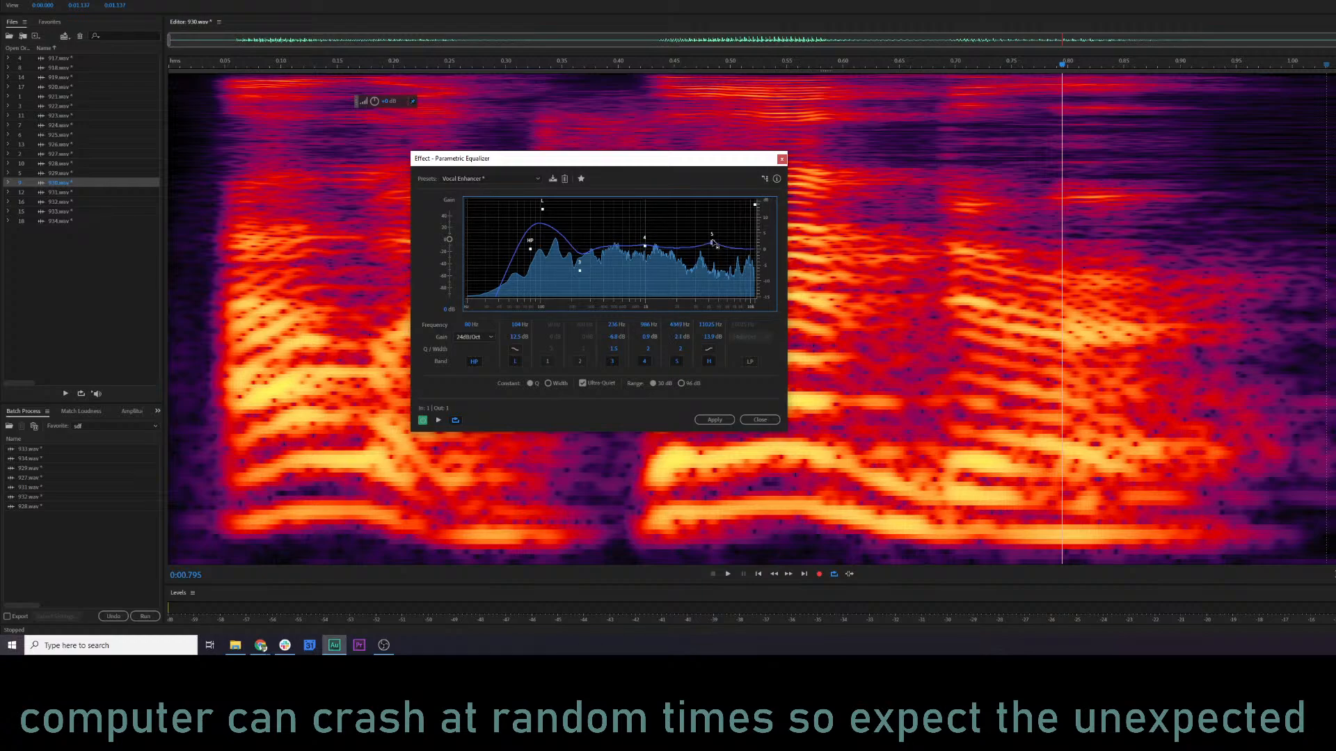
{"action": "key", "text": "space"}
{"action": "left_click_drag", "start_coordinate": [719, 238], "coordinate": [714, 245]}
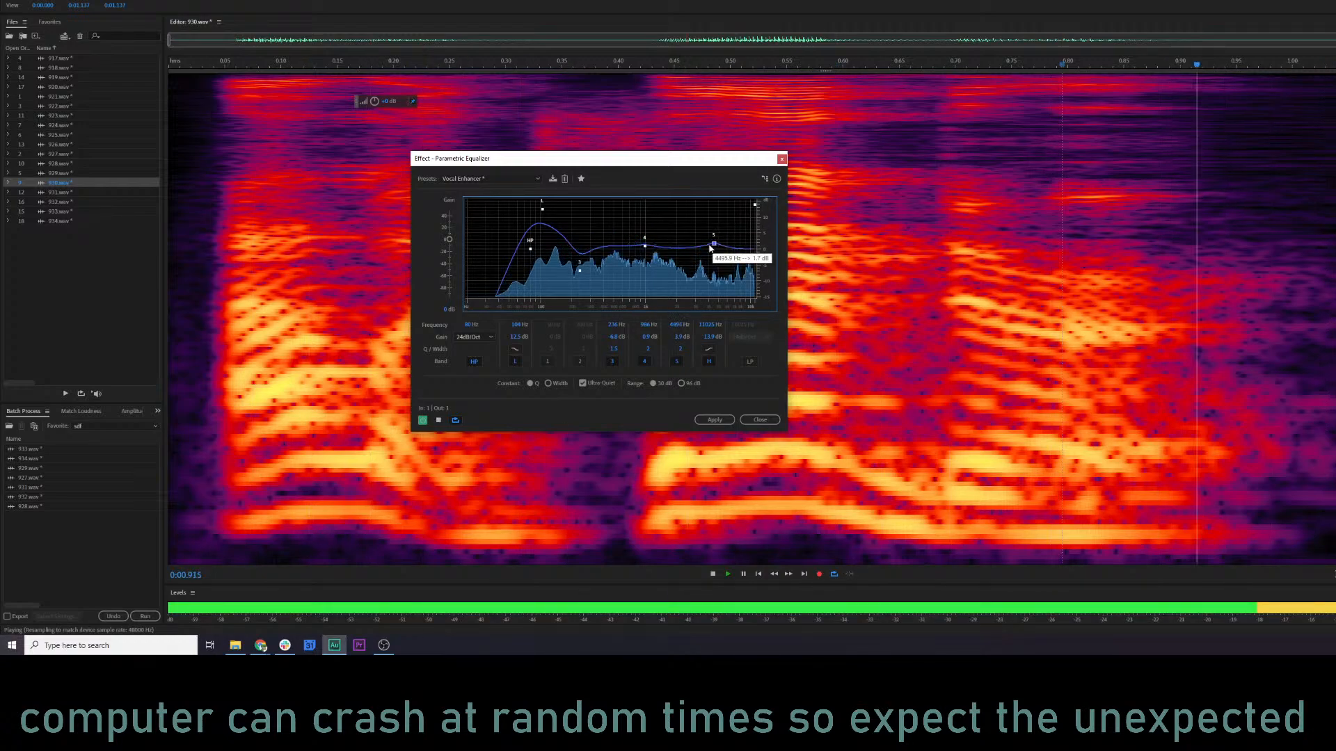
Refine band 3 to about -4.7 dB at 225 Hz and band 4 to about 1.9 dB at 965 Hz while listening.
{"action": "left_click_drag", "start_coordinate": [580, 270], "coordinate": [578, 266]}
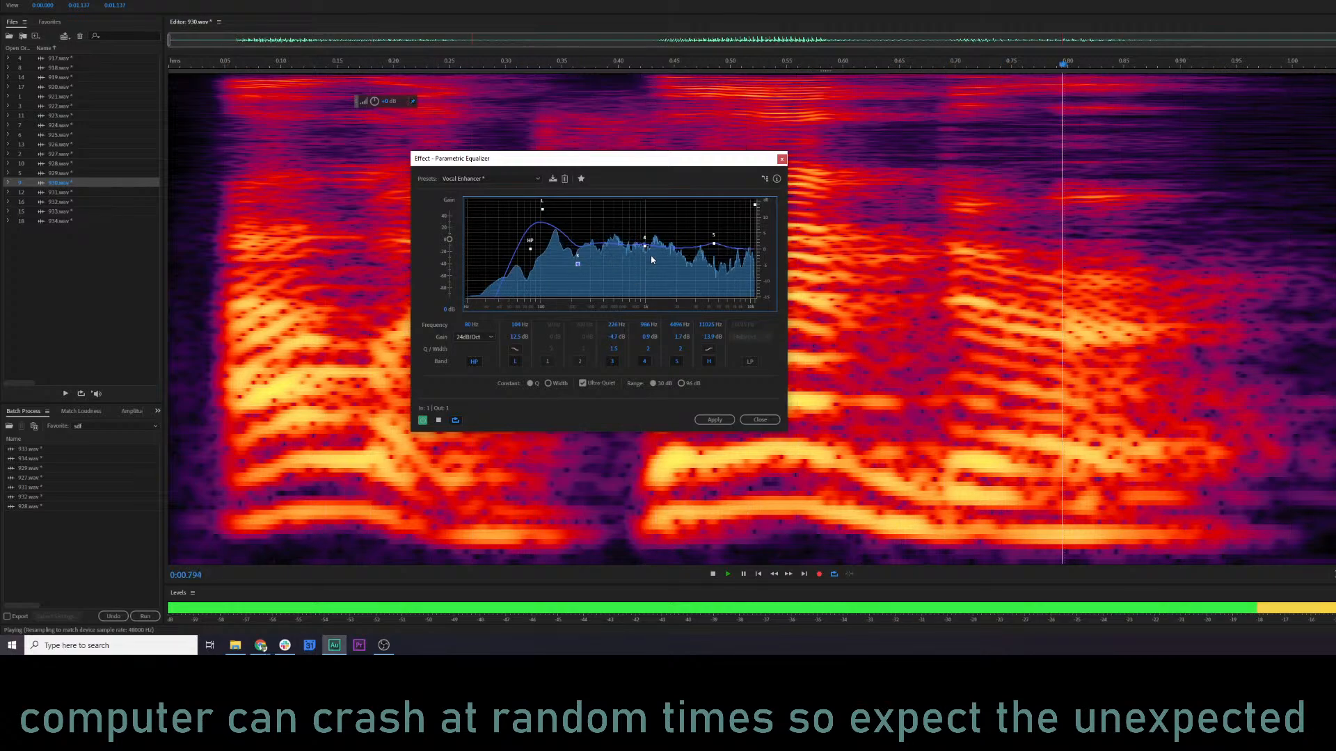
{"action": "key", "text": "space"}
{"action": "key", "text": "space"}
{"action": "left_click_drag", "start_coordinate": [642, 238], "coordinate": [645, 245]}
{"action": "key", "text": "space"}
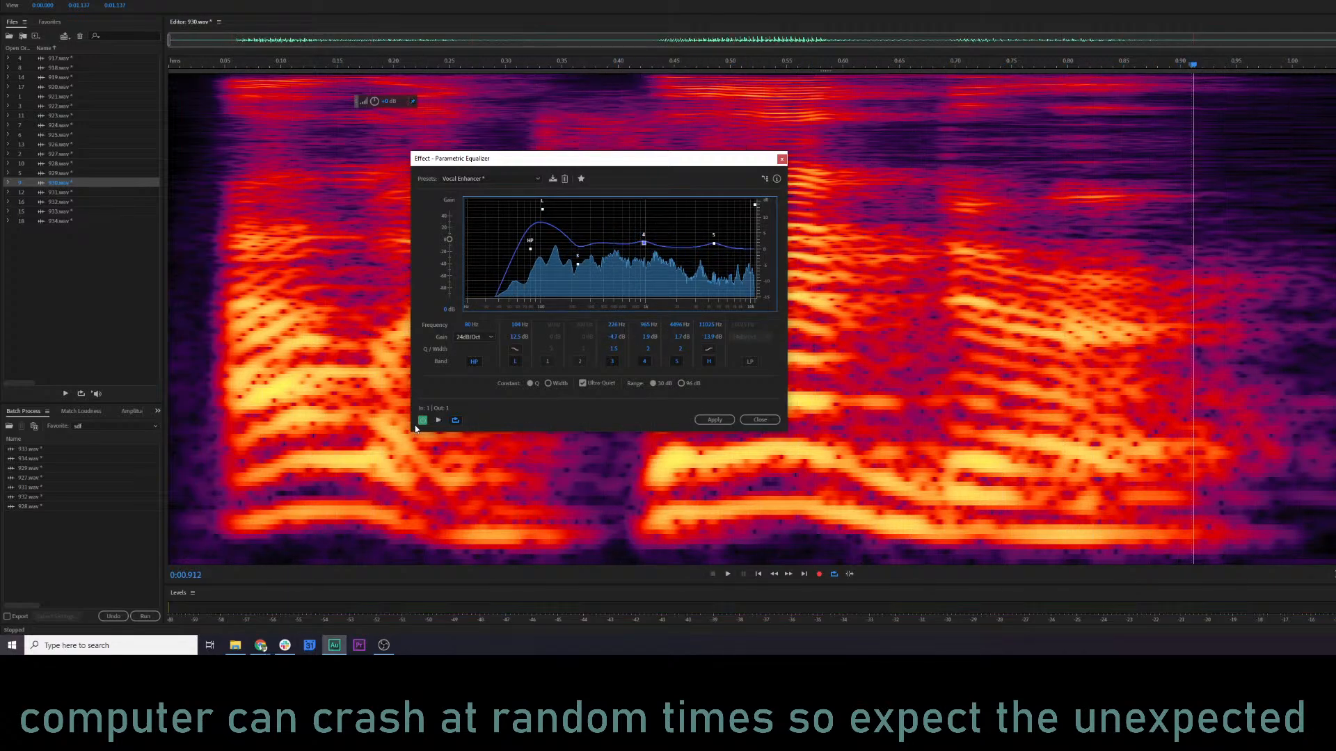
Toggle the equalizer's power state to compare the sound, and apply the equalization to 930.wav.
{"action": "left_click", "coordinate": [421, 422]}
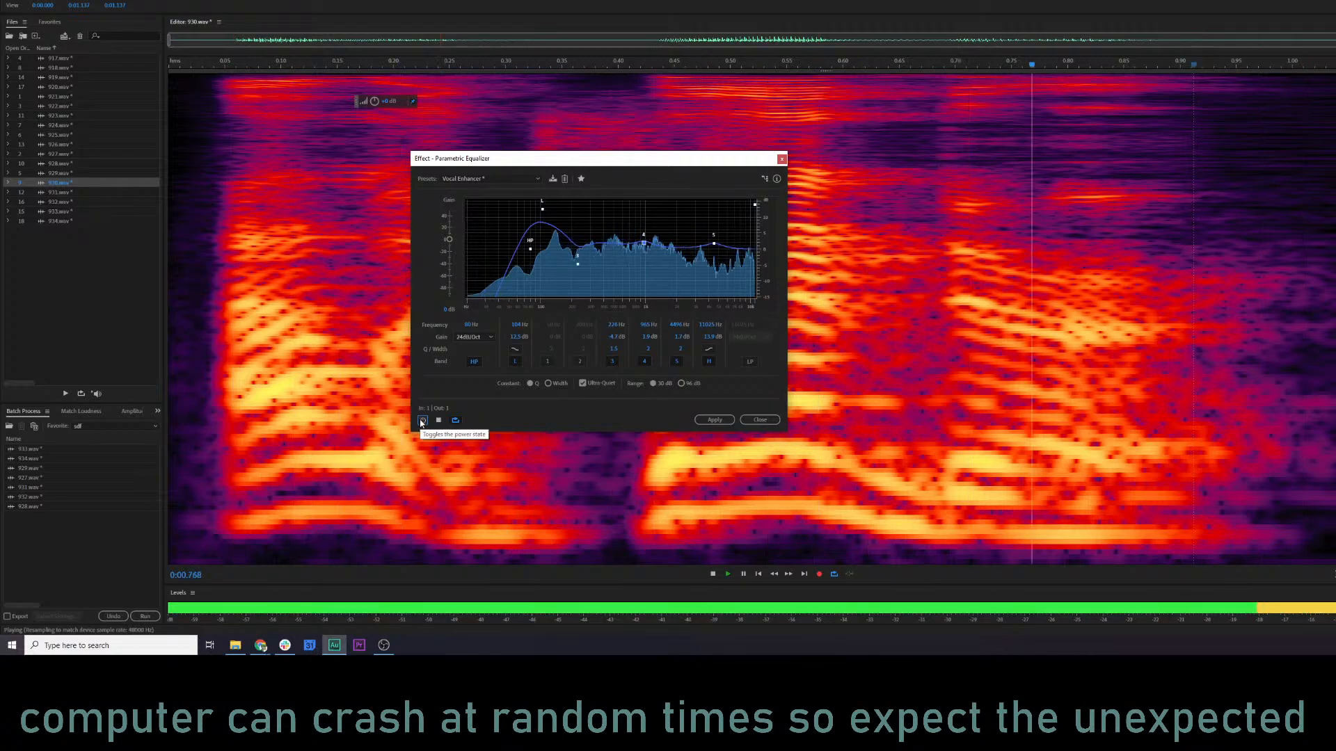
{"action": "key", "text": "space"}
{"action": "left_click", "coordinate": [714, 420]}
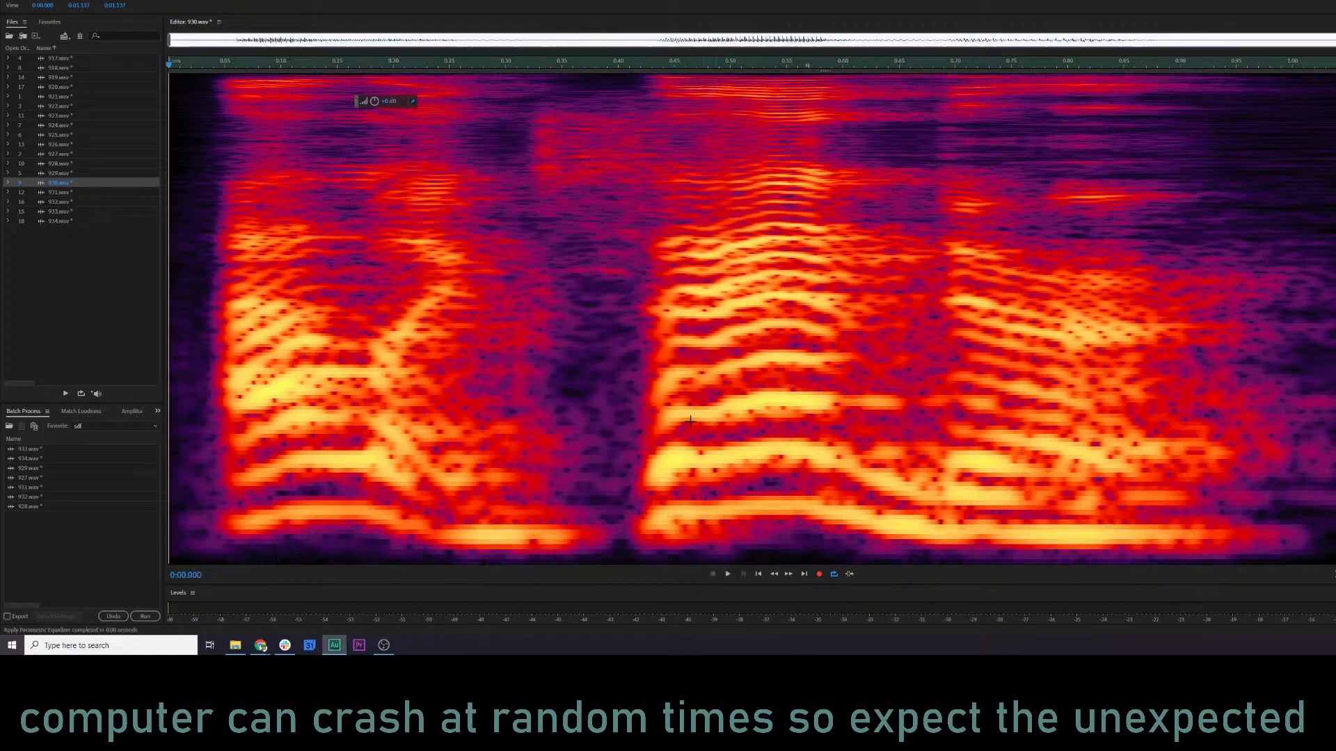
{"action": "left_click", "coordinate": [496, 383]}
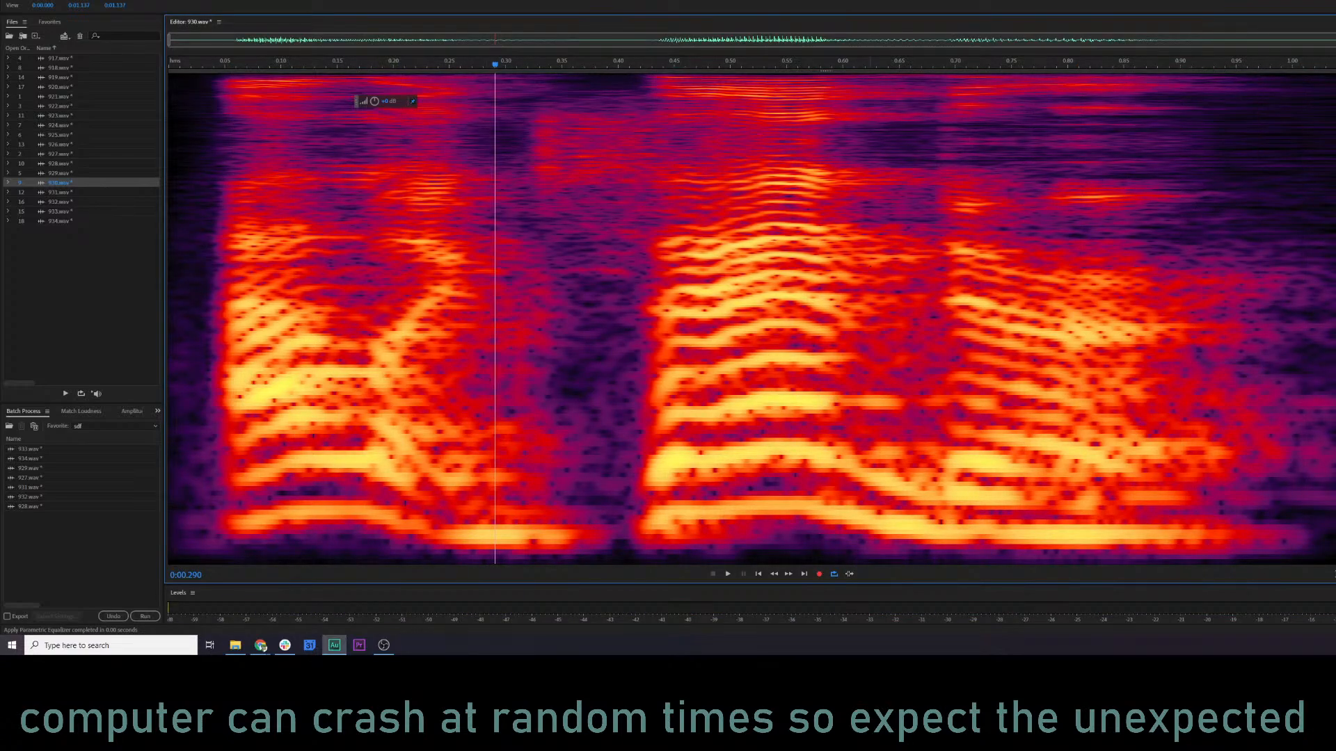
{"action": "left_click", "coordinate": [216, 276]}
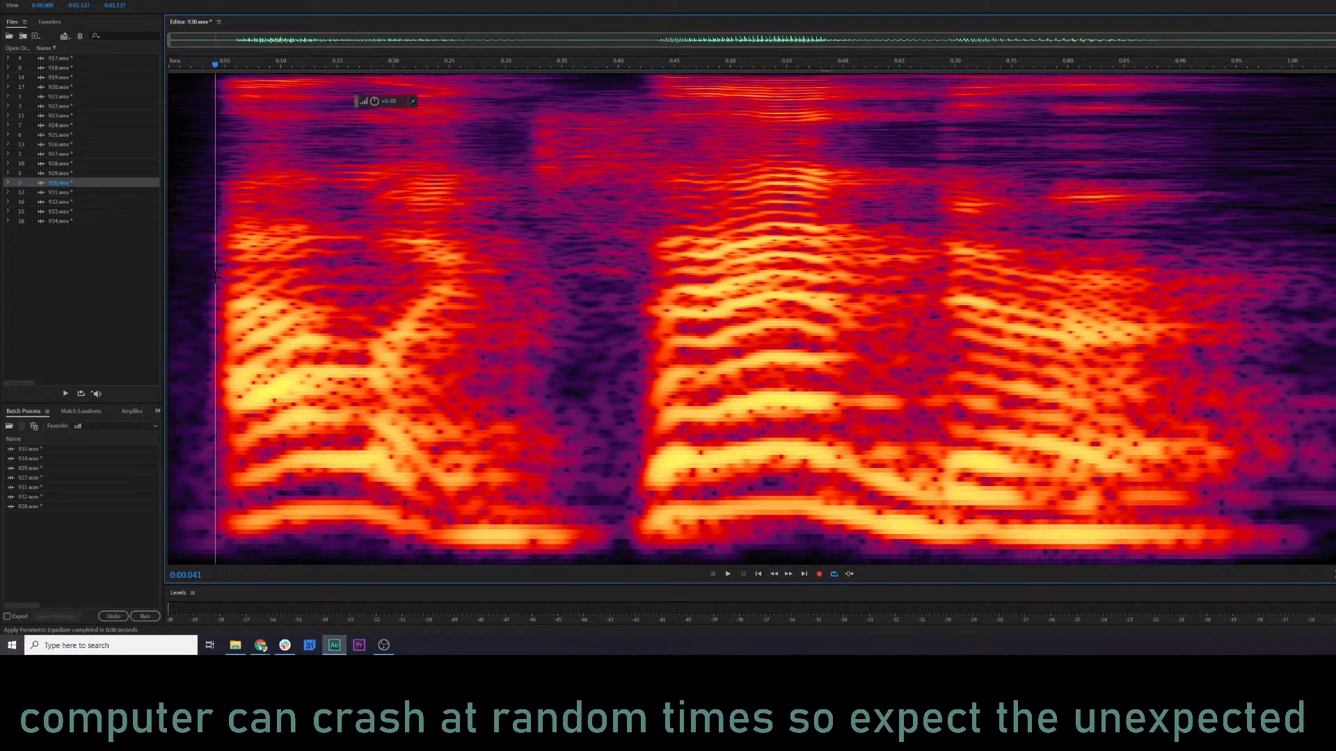
Play 922.wav, 924.wav and 925.wav in turn in the waveform display to review how they sound.
{"action": "double_click", "coordinate": [70, 108]}
{"action": "left_click", "coordinate": [190, 240]}
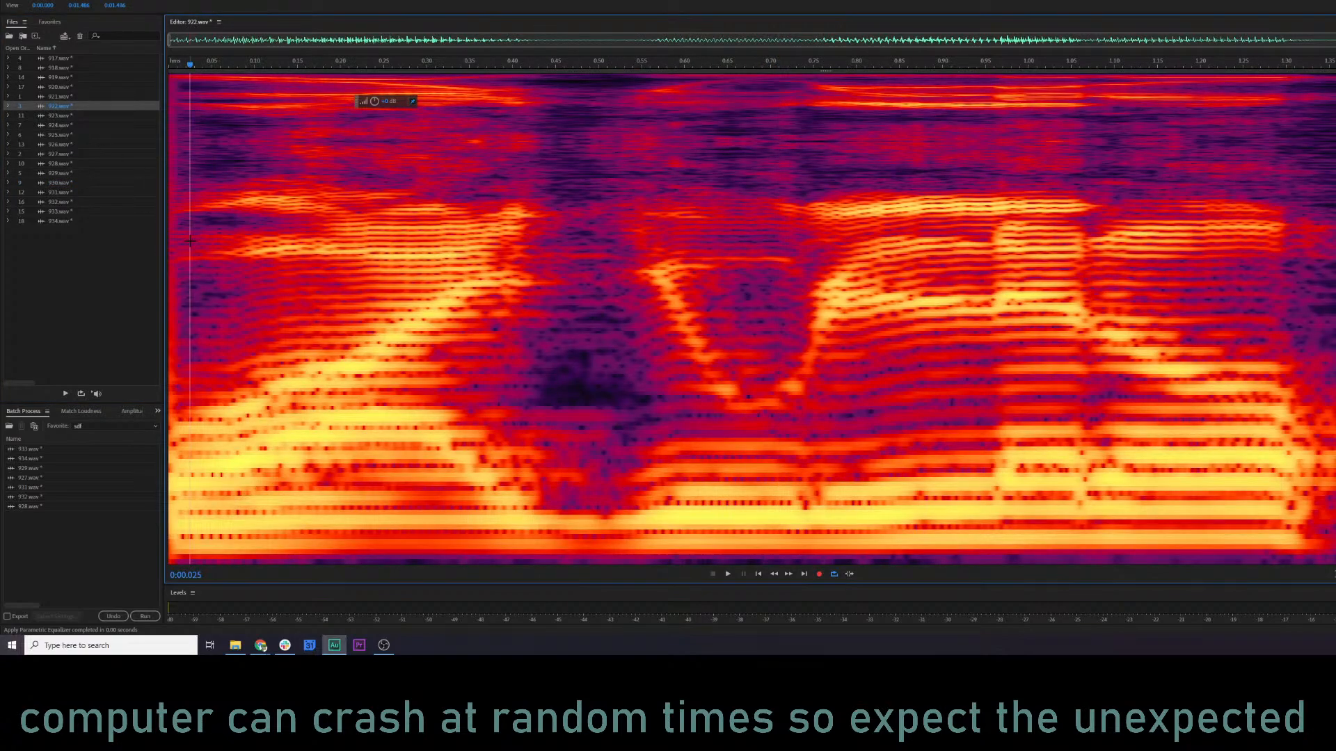
{"action": "key", "text": "space"}
{"action": "key", "text": "shift+d"}
{"action": "key", "text": "space"}
{"action": "left_click", "coordinate": [59, 117]}
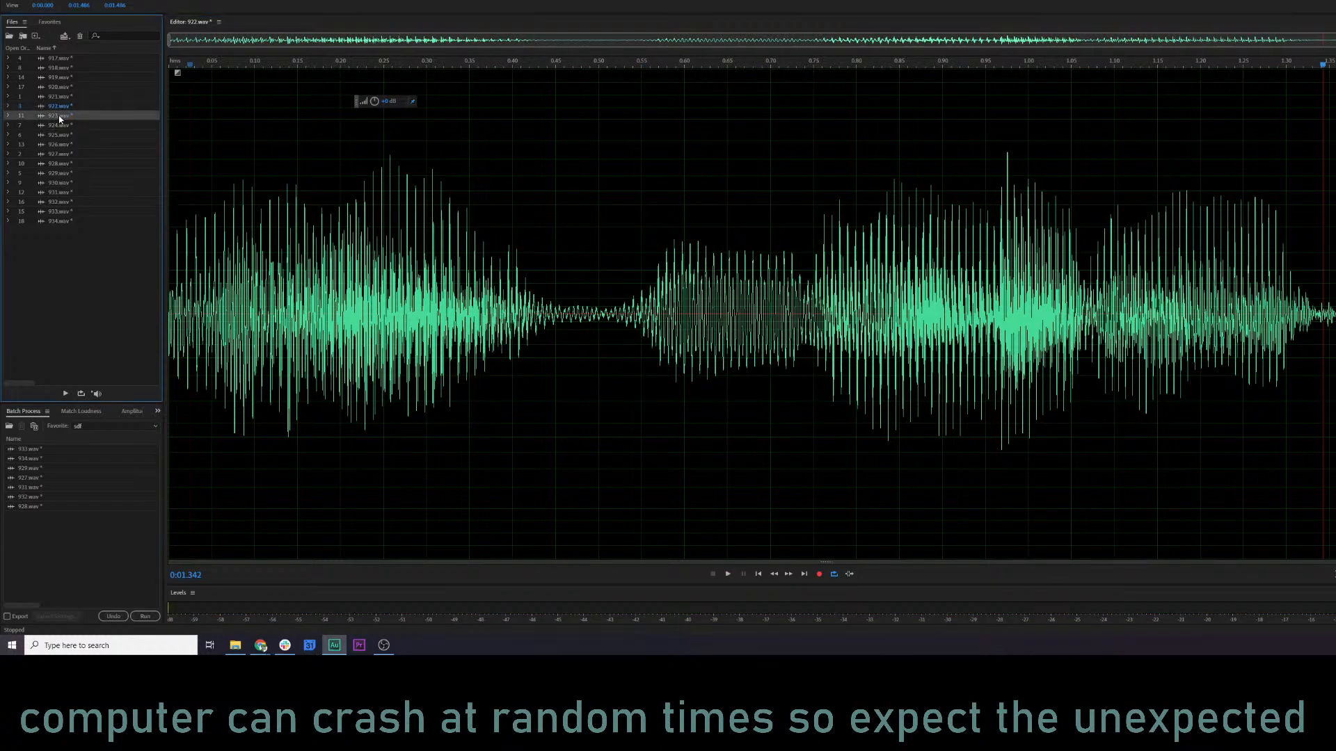
{"action": "left_click", "coordinate": [65, 127]}
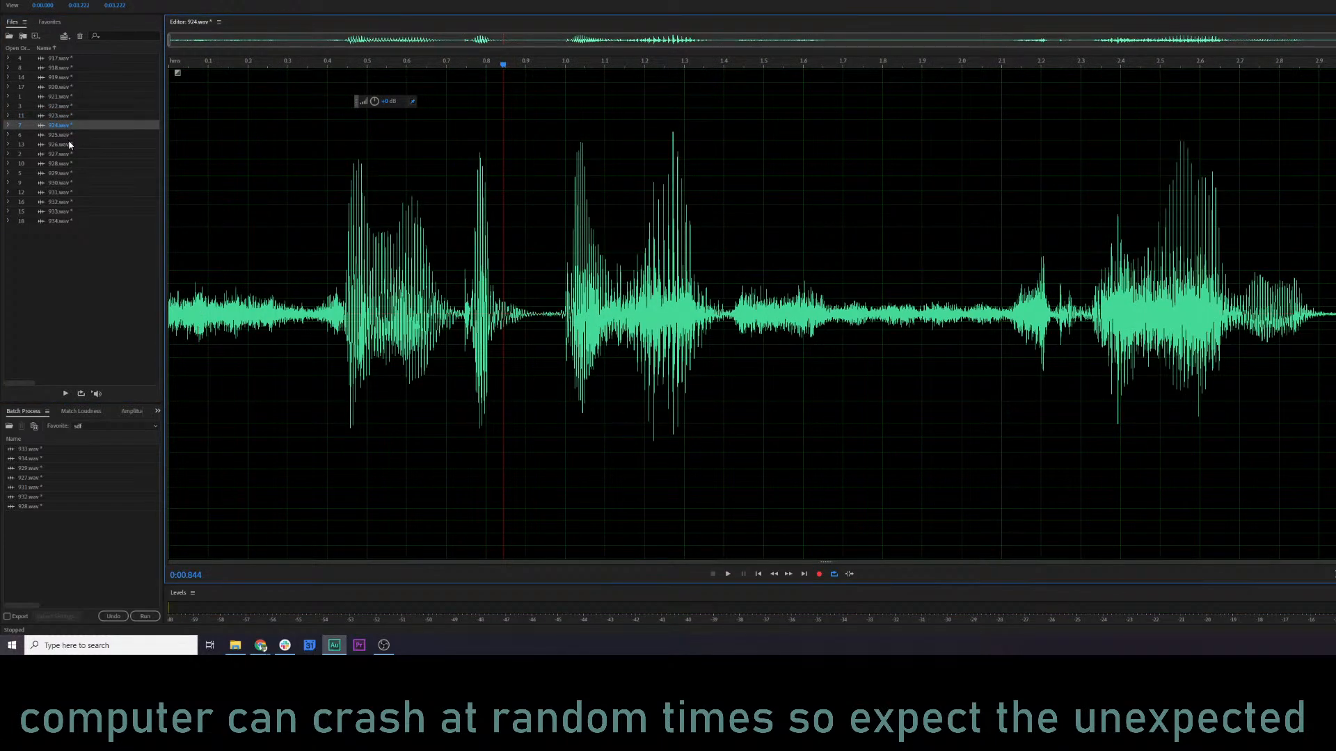
{"action": "key", "text": "space"}
{"action": "left_click", "coordinate": [62, 136]}
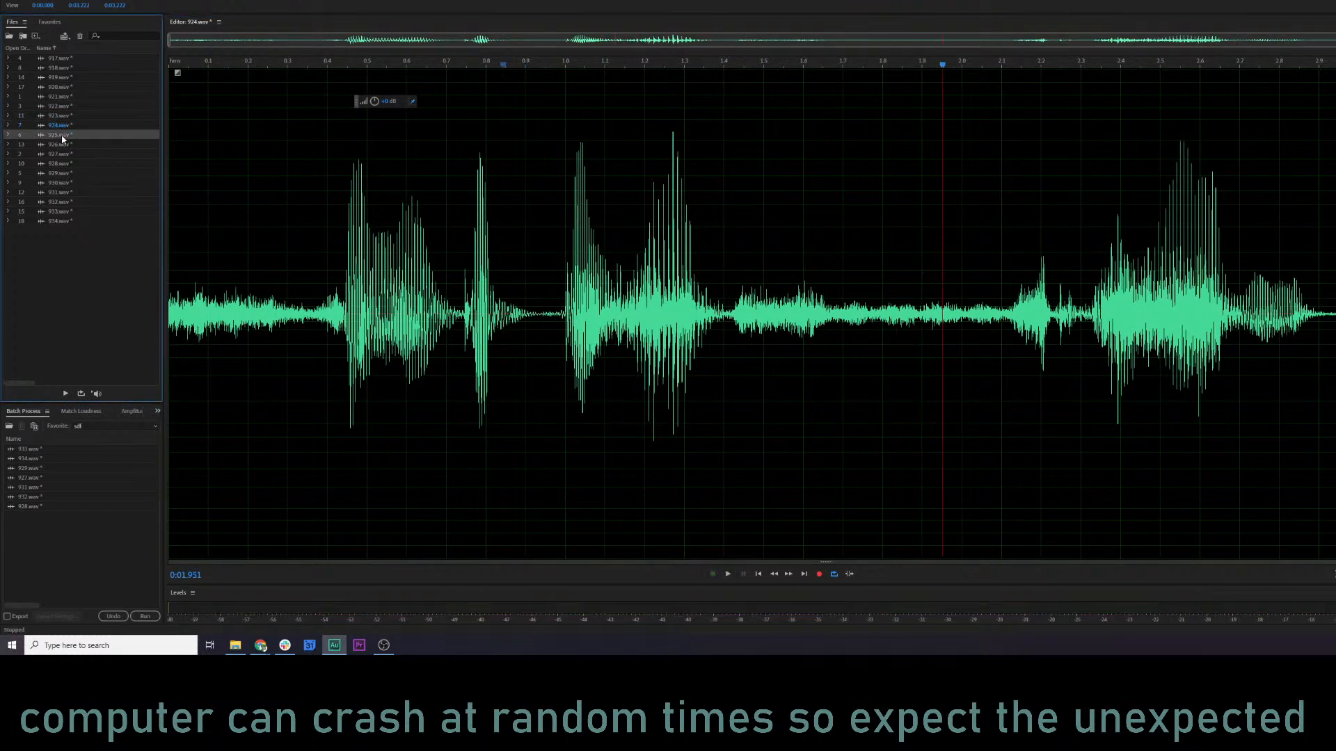
{"action": "key", "text": "space"}
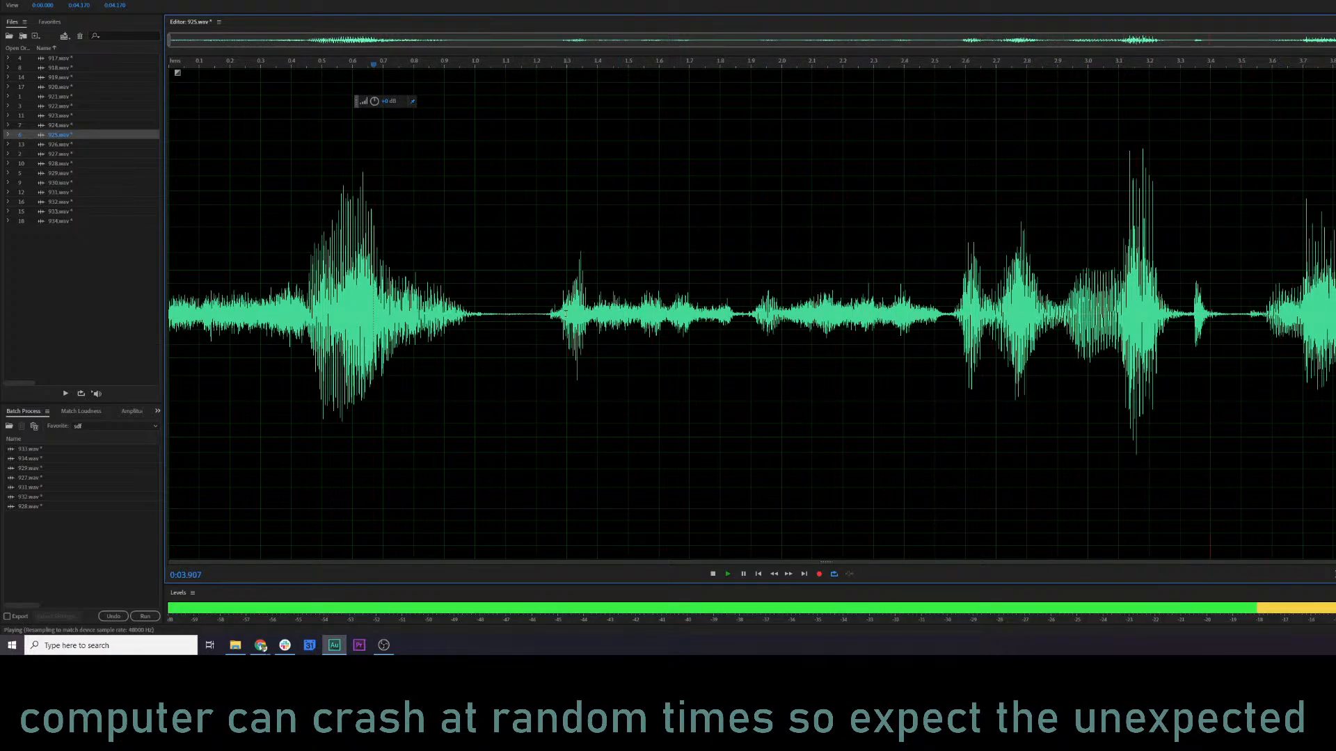
{"action": "left_click_drag", "start_coordinate": [540, 315], "coordinate": [949, 331]}
{"action": "left_click", "coordinate": [296, 241]}
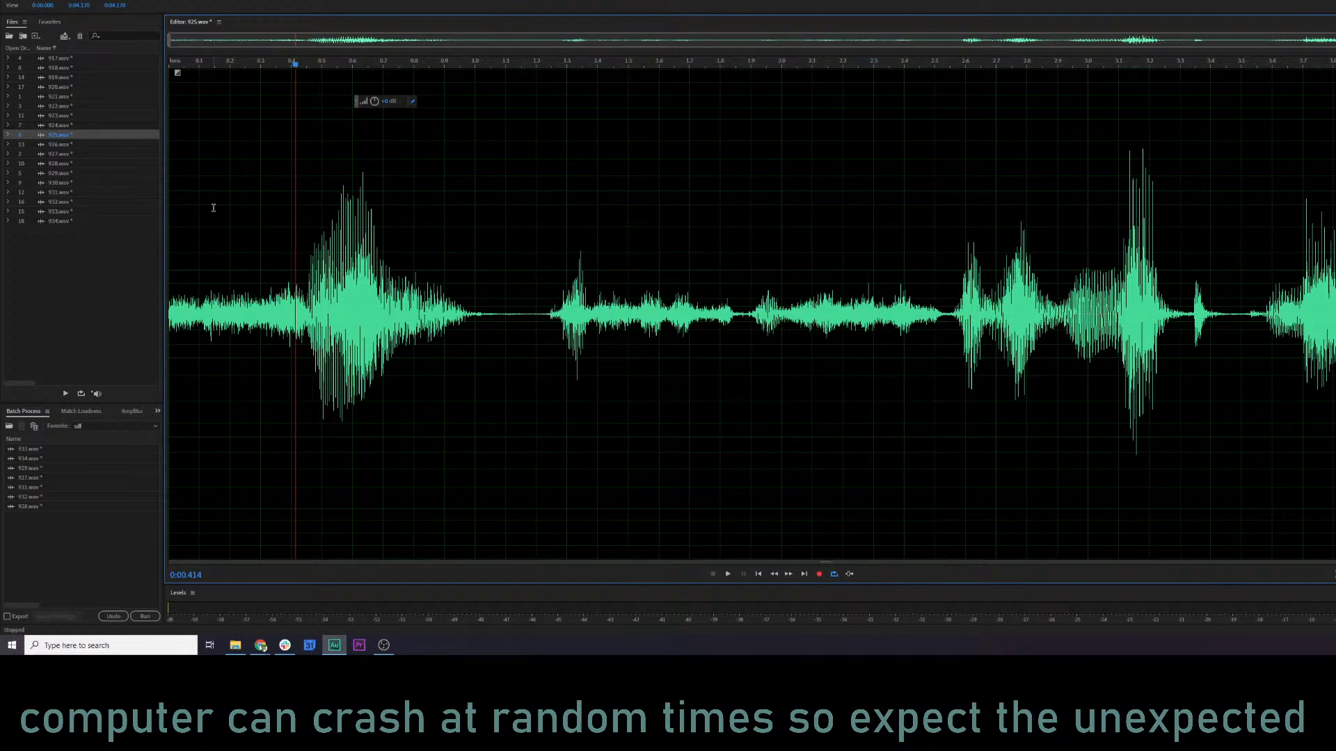
Try the Second Round Compression favorite on 925.wav, listen to the result, and undo it.
{"action": "left_click", "coordinate": [127, 0]}
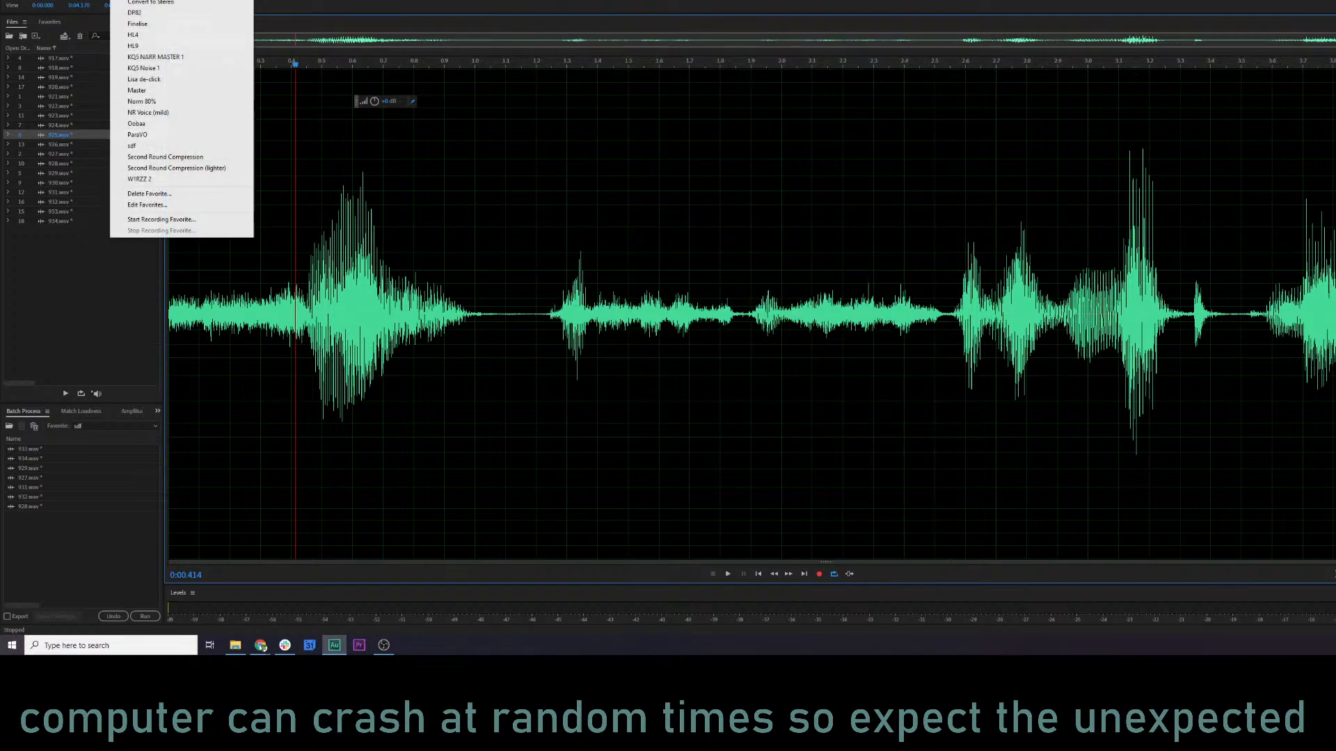
{"action": "left_click", "coordinate": [180, 157]}
{"action": "left_click", "coordinate": [176, 311]}
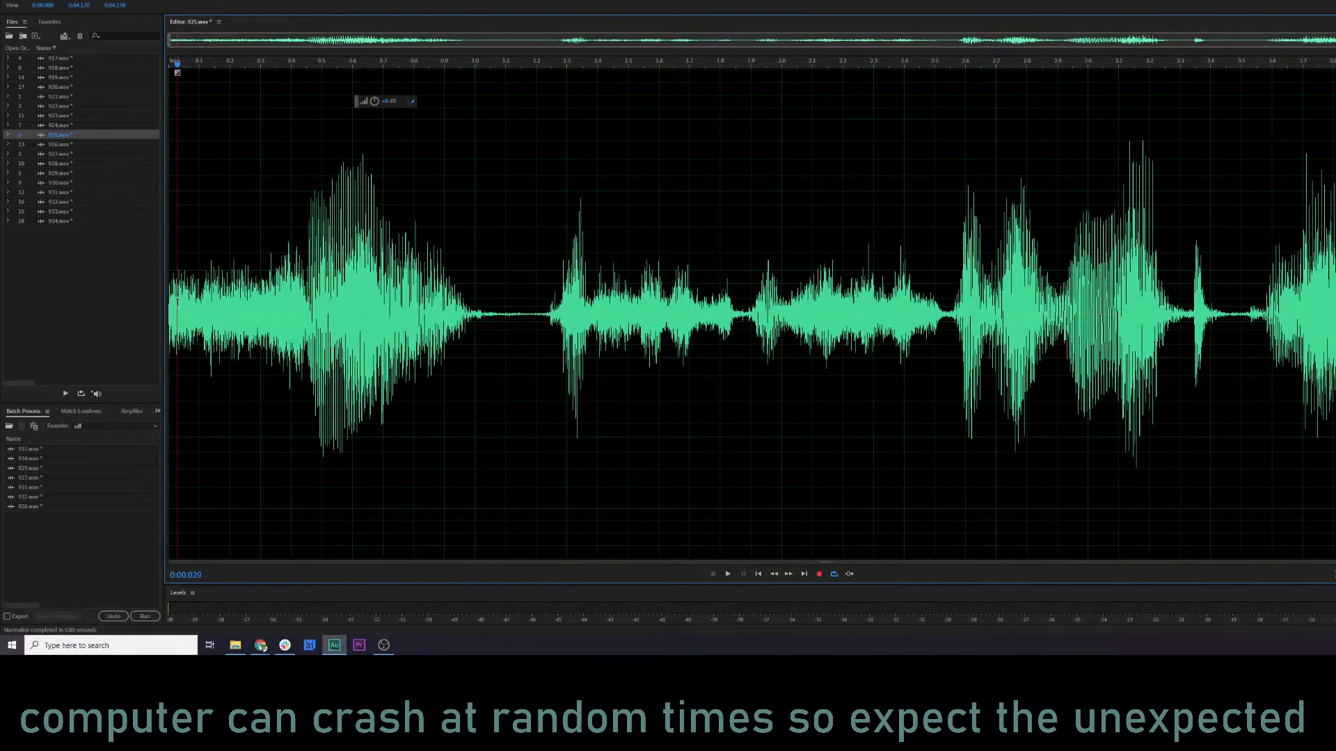
{"action": "key", "text": "space"}
{"action": "key", "text": "space"}
{"action": "key", "text": "ctrl+z"}
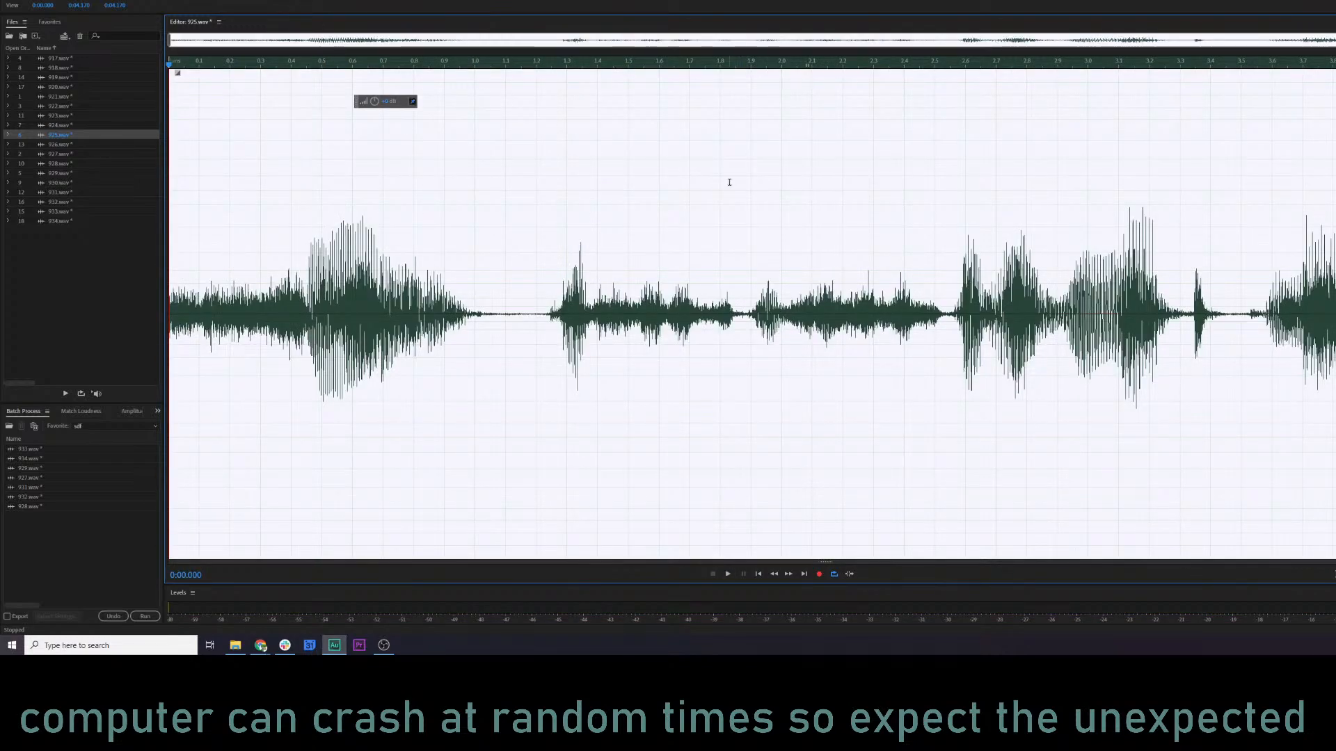
{"action": "key", "text": "ctrl+shift+z"}
{"action": "left_click", "coordinate": [354, 170]}
Apply the Second Round Compression (lighter) favorite to 925.wav, comparing playback with it undone and redone, and keep it applied.
{"action": "left_click", "coordinate": [124, 0]}
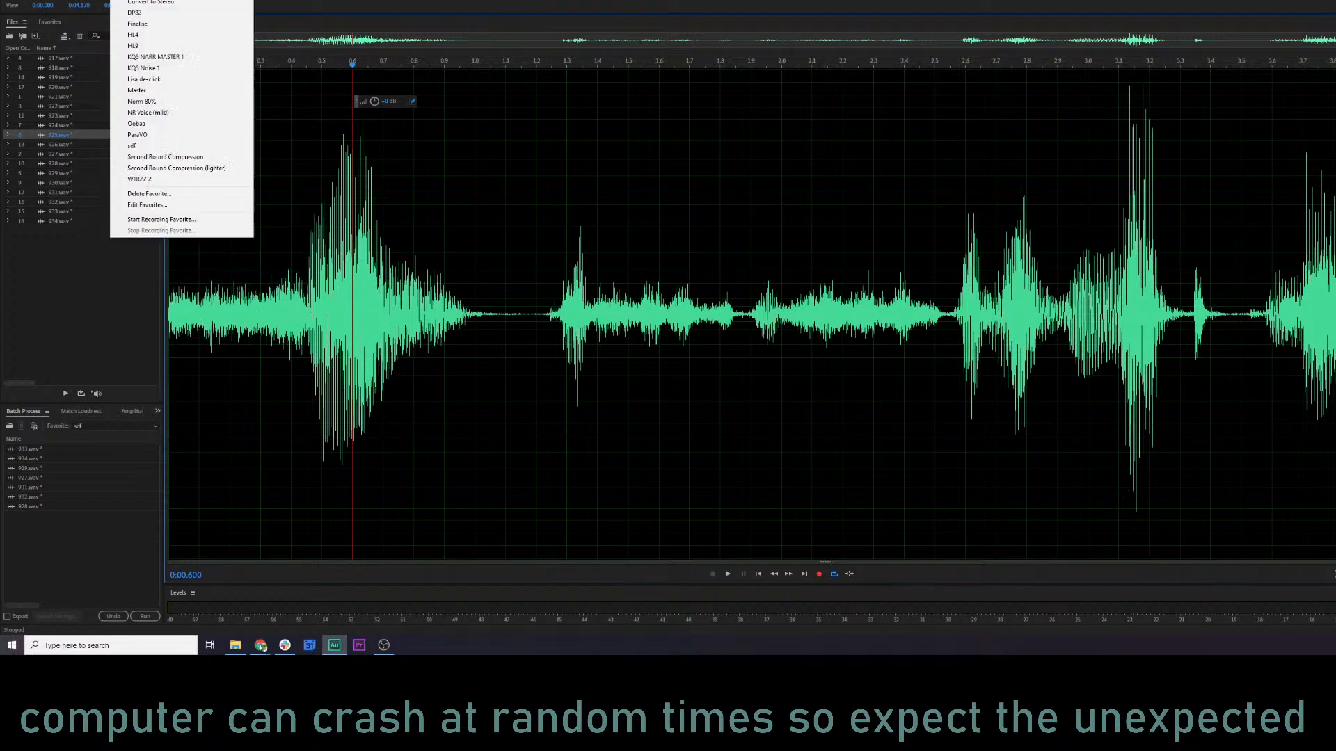
{"action": "left_click", "coordinate": [173, 168]}
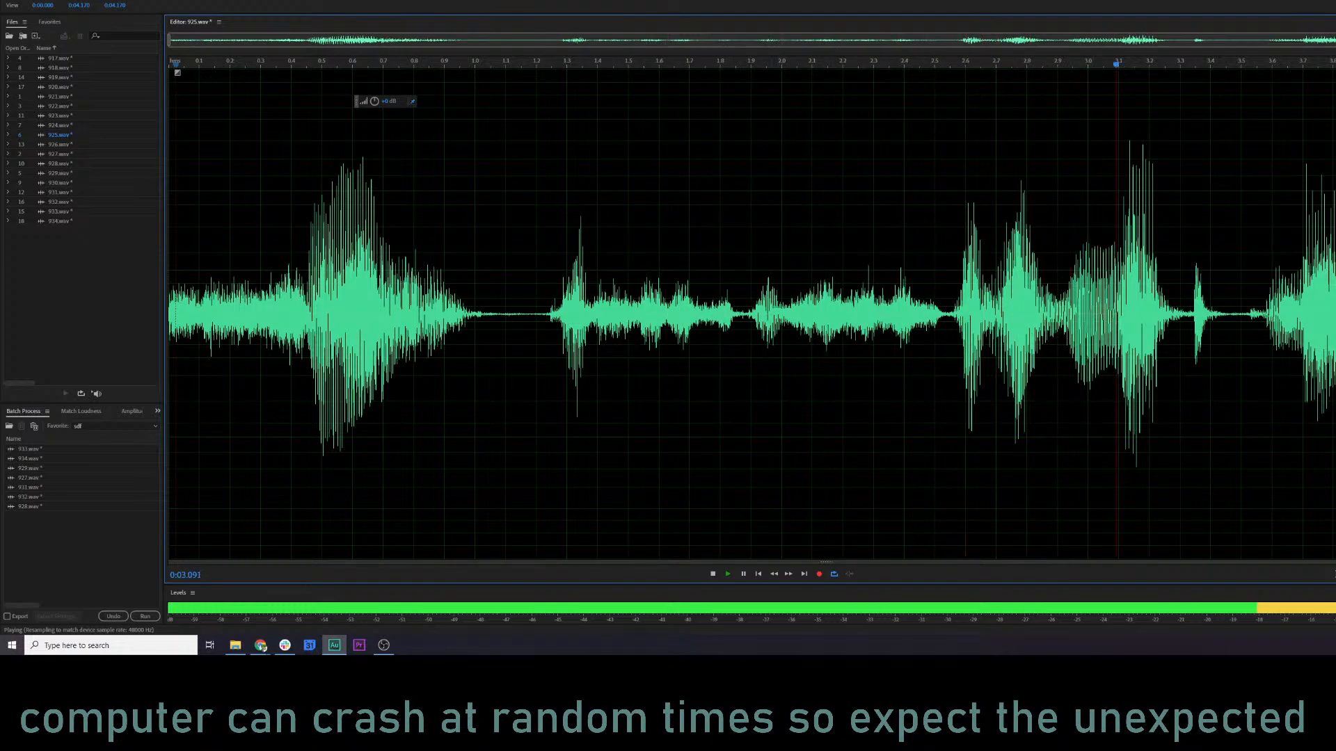
{"action": "key", "text": "ctrl+z"}
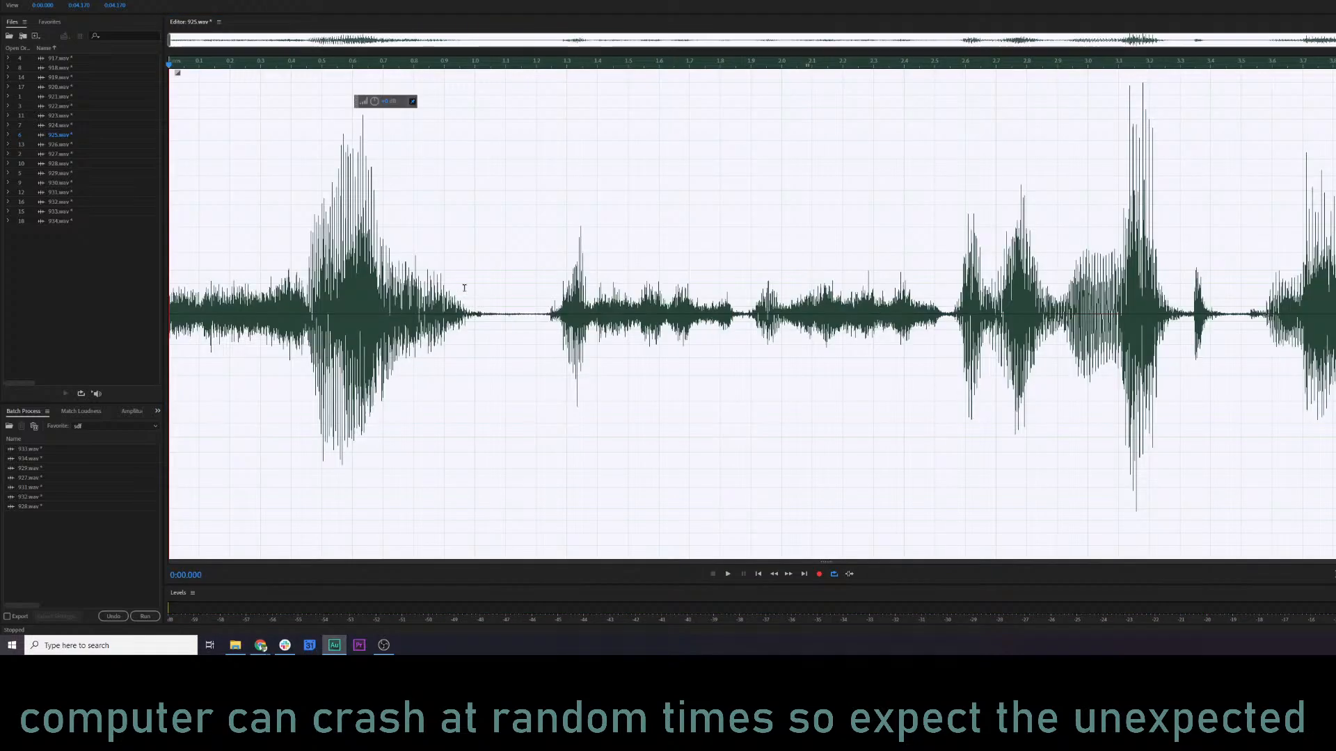
{"action": "left_click", "coordinate": [292, 290]}
{"action": "key", "text": "space"}
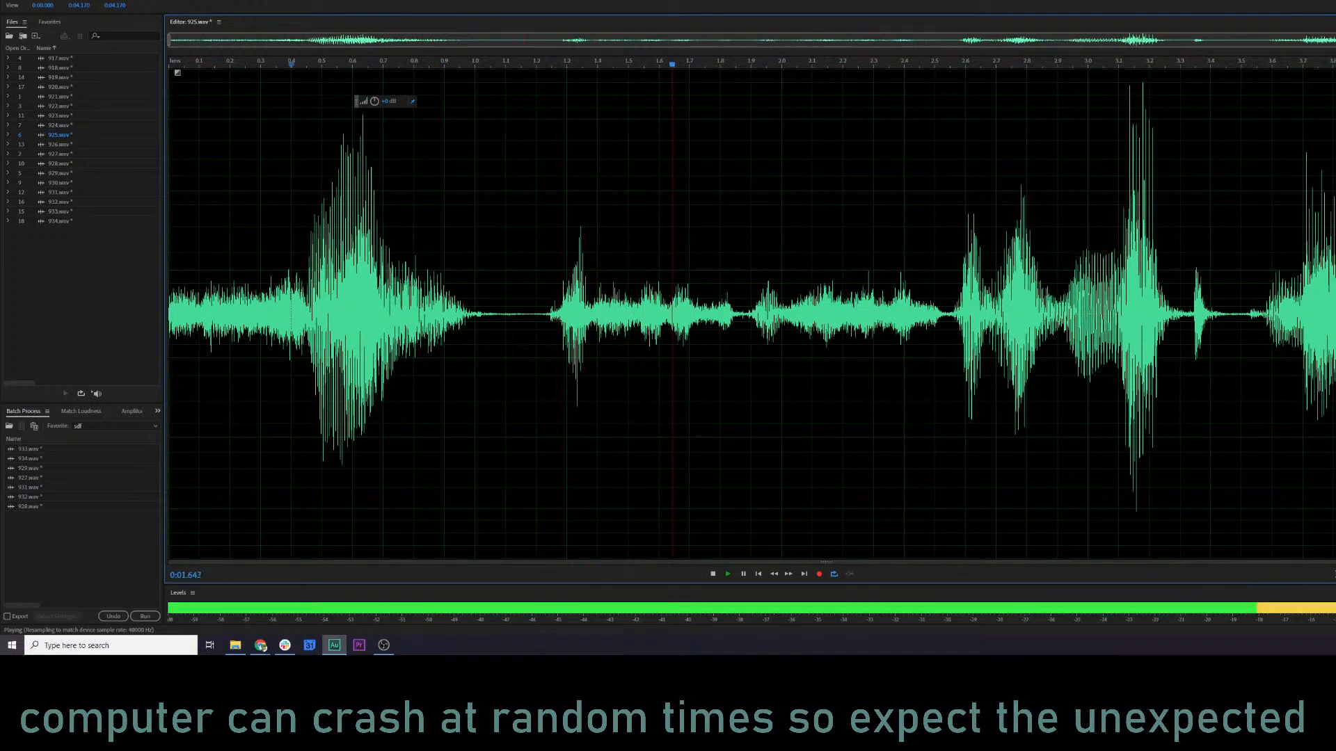
{"action": "key", "text": "ctrl+shift+z"}
{"action": "key", "text": "space"}
{"action": "left_click", "coordinate": [316, 278]}
{"action": "key", "text": "space"}
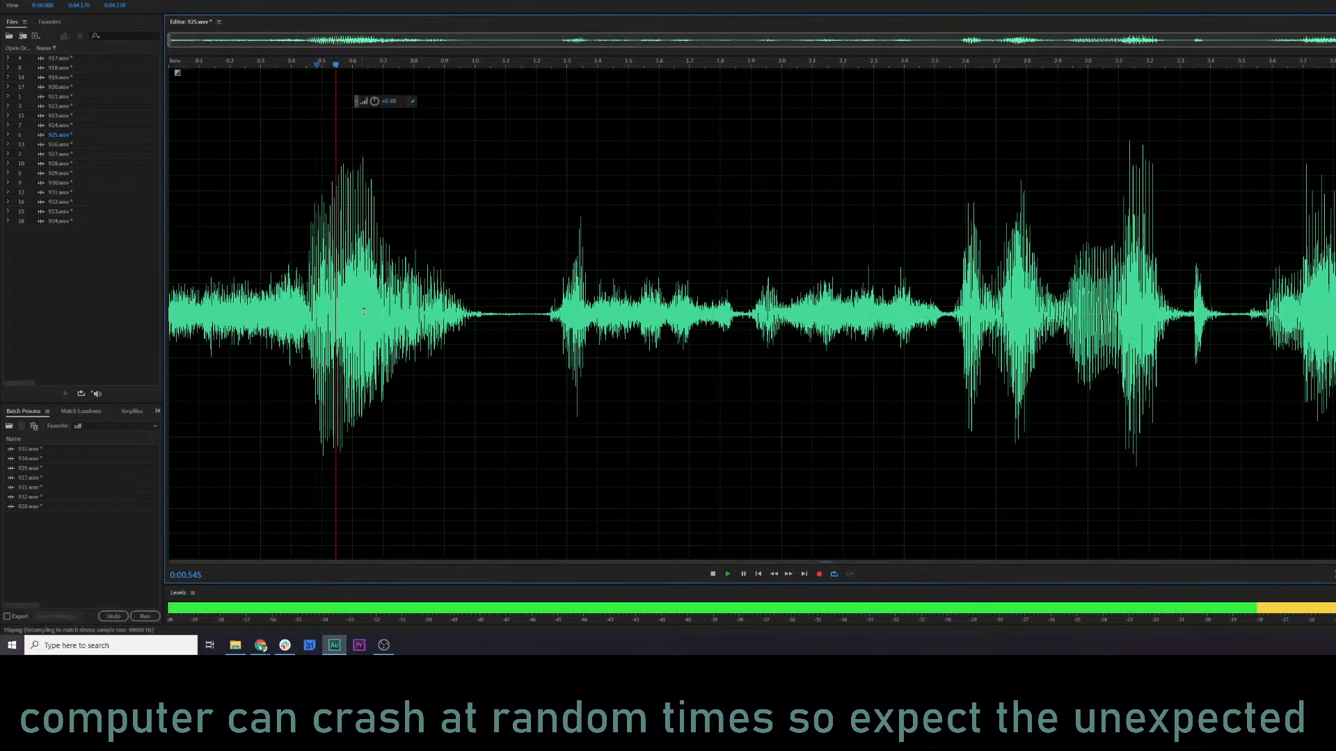
Open 926.wav and play a stretch of it to review how it sounds.
{"action": "key", "text": "space"}
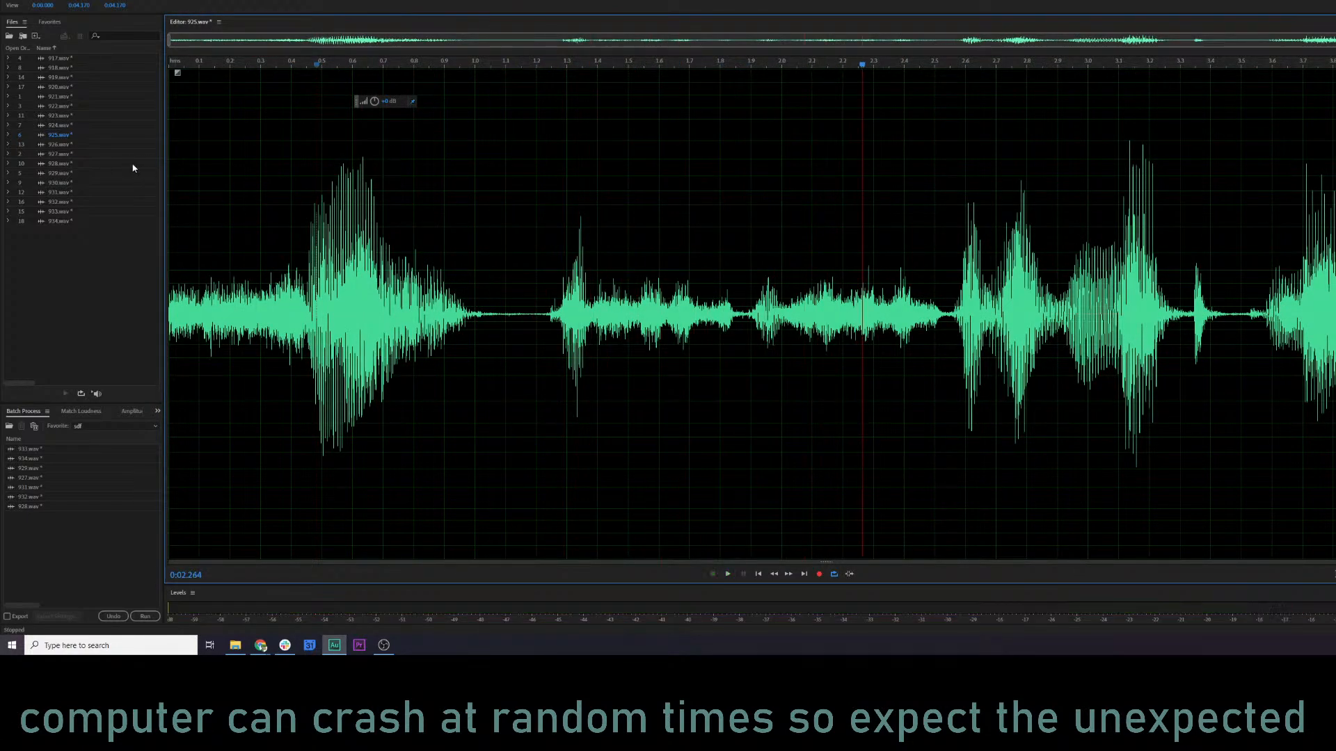
{"action": "double_click", "coordinate": [69, 147]}
{"action": "key", "text": "space"}
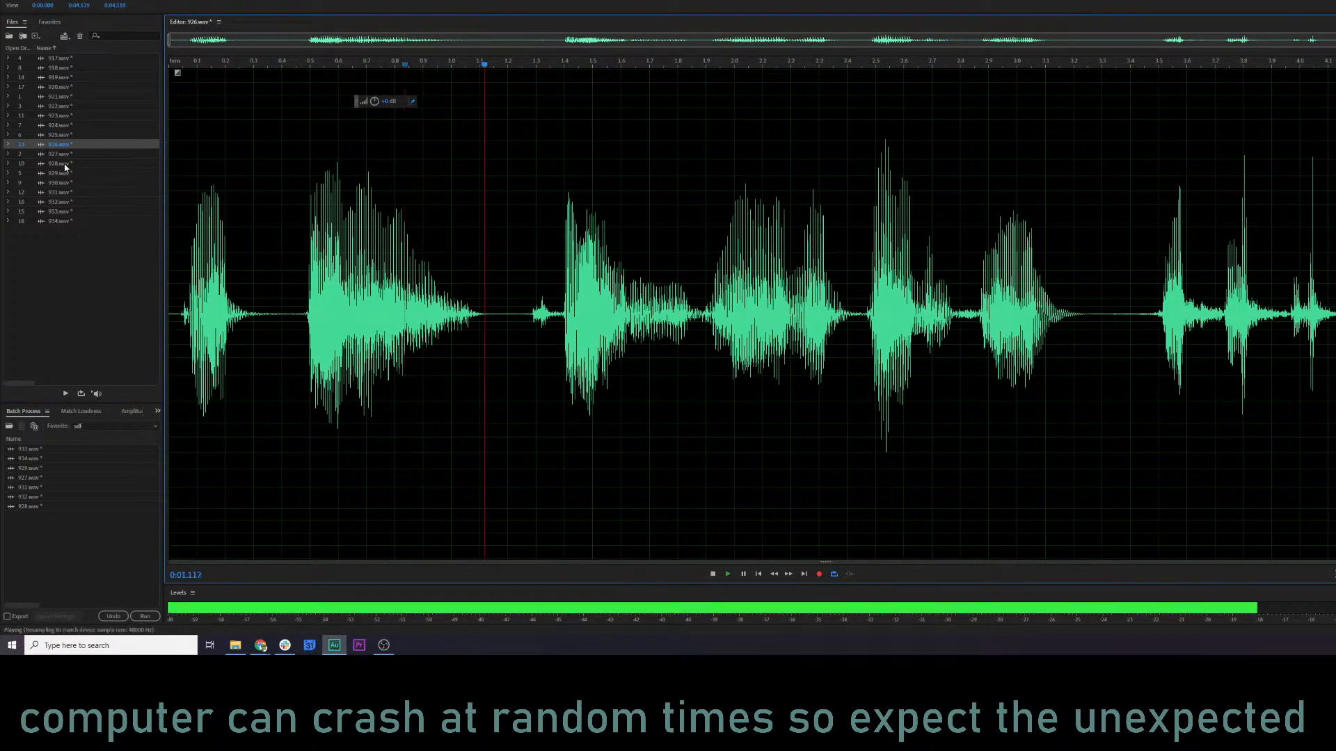
Play 927.wav and try slightly reducing the volume of the whole clip.
{"action": "key", "text": "space"}
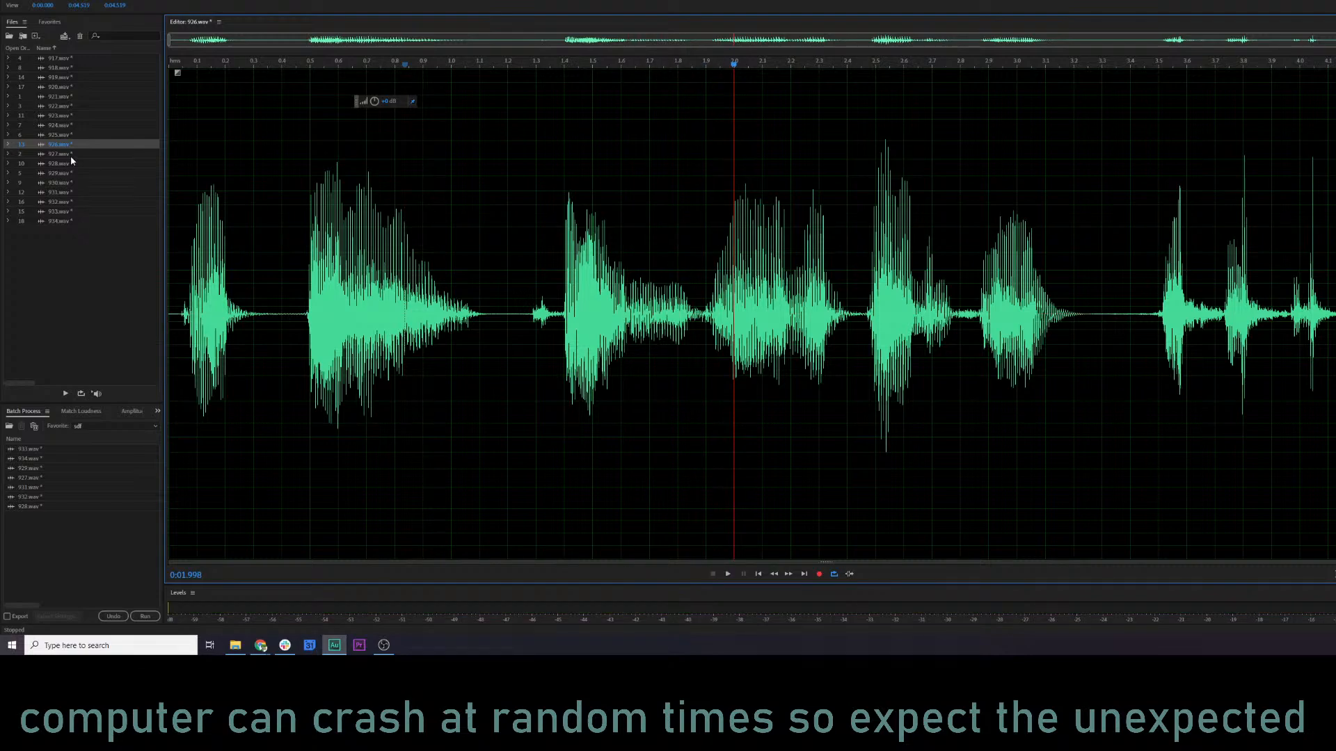
{"action": "double_click", "coordinate": [71, 156]}
{"action": "left_click", "coordinate": [306, 213]}
{"action": "key", "text": "space"}
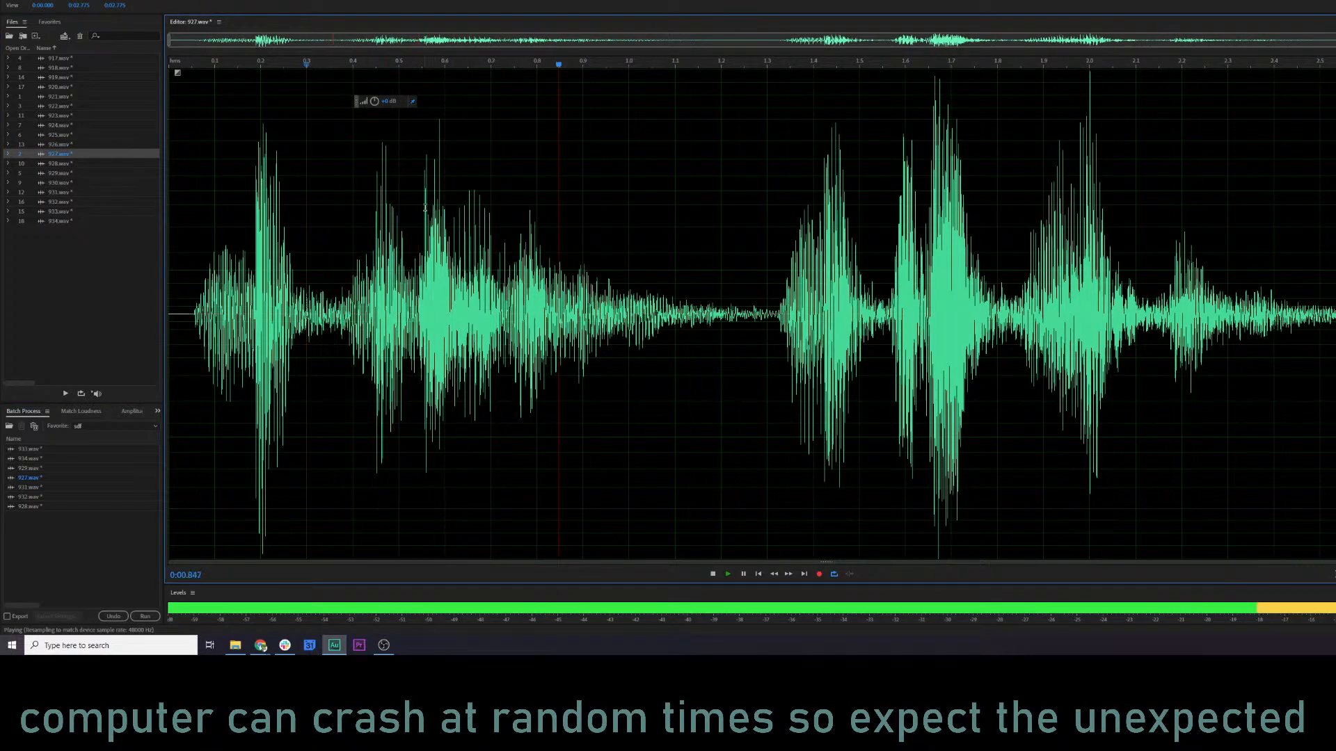
{"action": "key", "text": "space"}
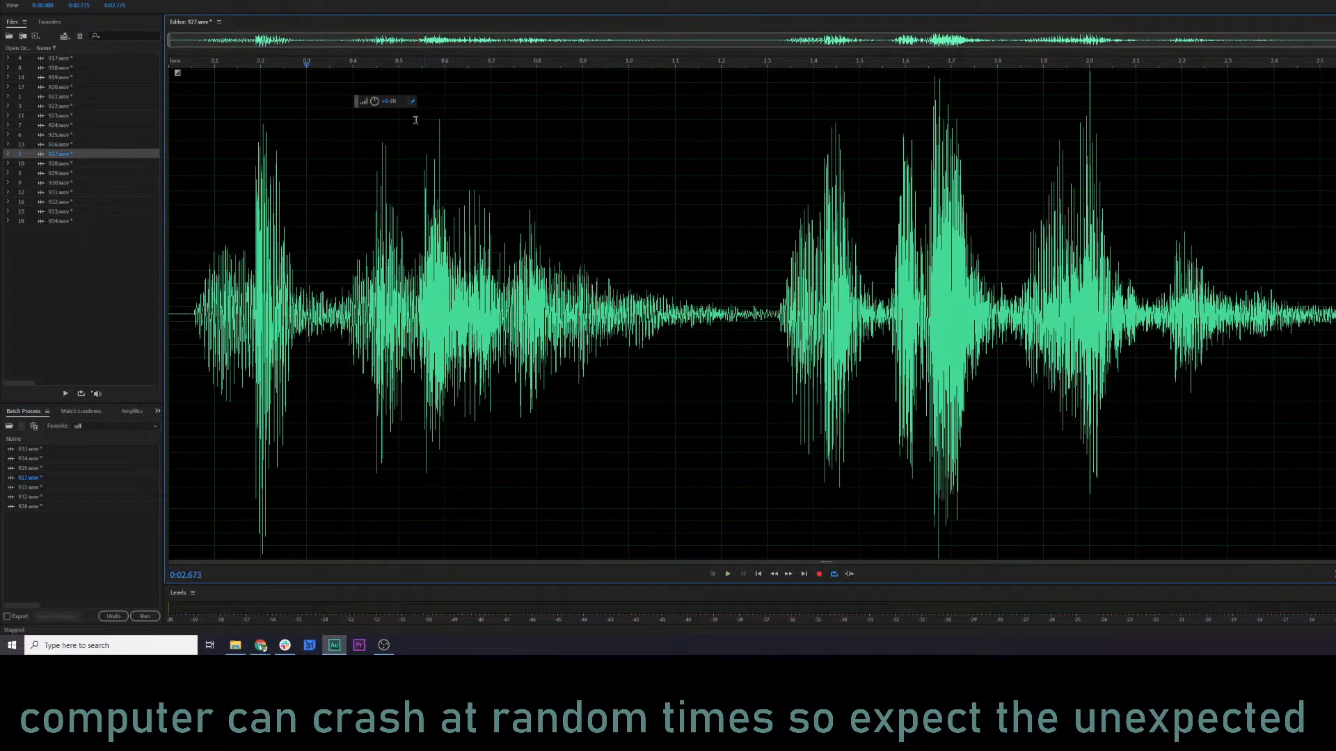
{"action": "left_click_drag", "start_coordinate": [376, 103], "coordinate": [376, 113]}
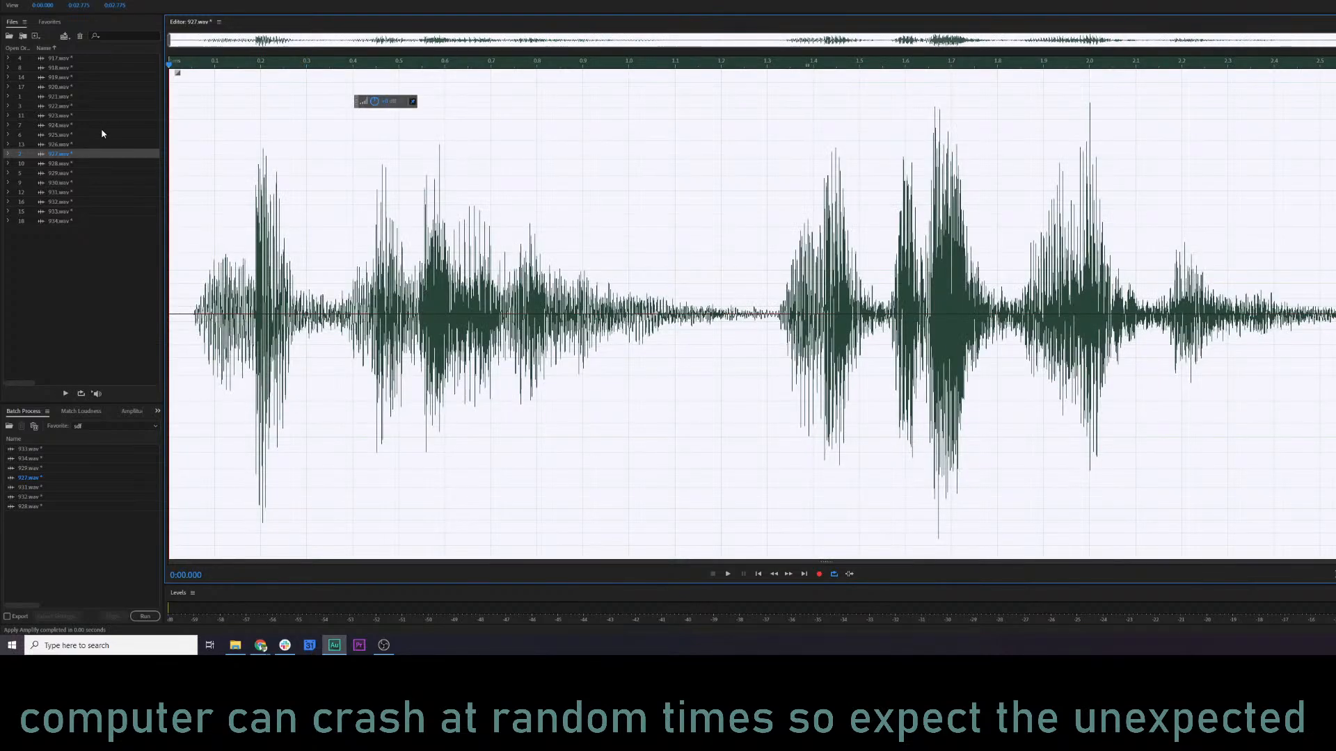
{"action": "left_click", "coordinate": [362, 195]}
Open 928.wav, play it, and inspect its peaks around the middle of the clip.
{"action": "left_click", "coordinate": [91, 166]}
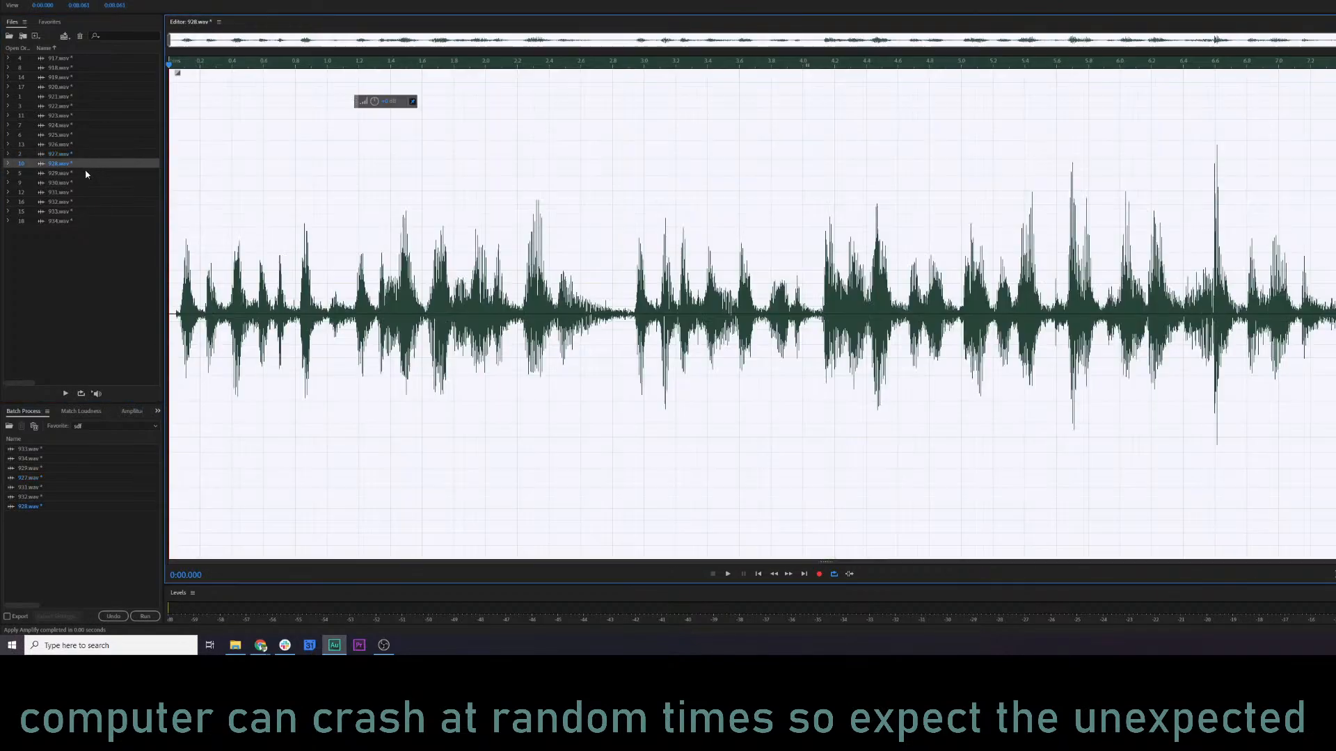
{"action": "left_click", "coordinate": [509, 242]}
{"action": "key", "text": "space"}
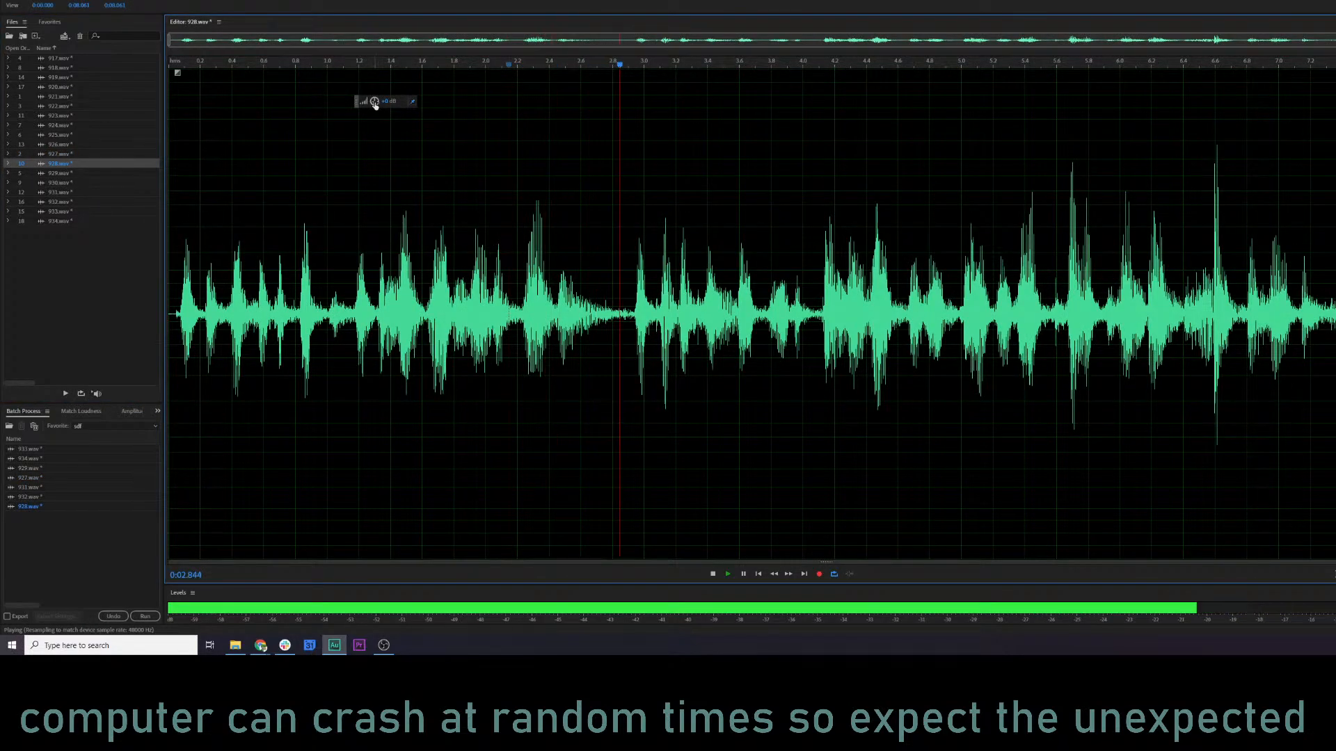
{"action": "scroll", "coordinate": [1265, 185], "scroll_direction": "up", "scroll_amount": 3}
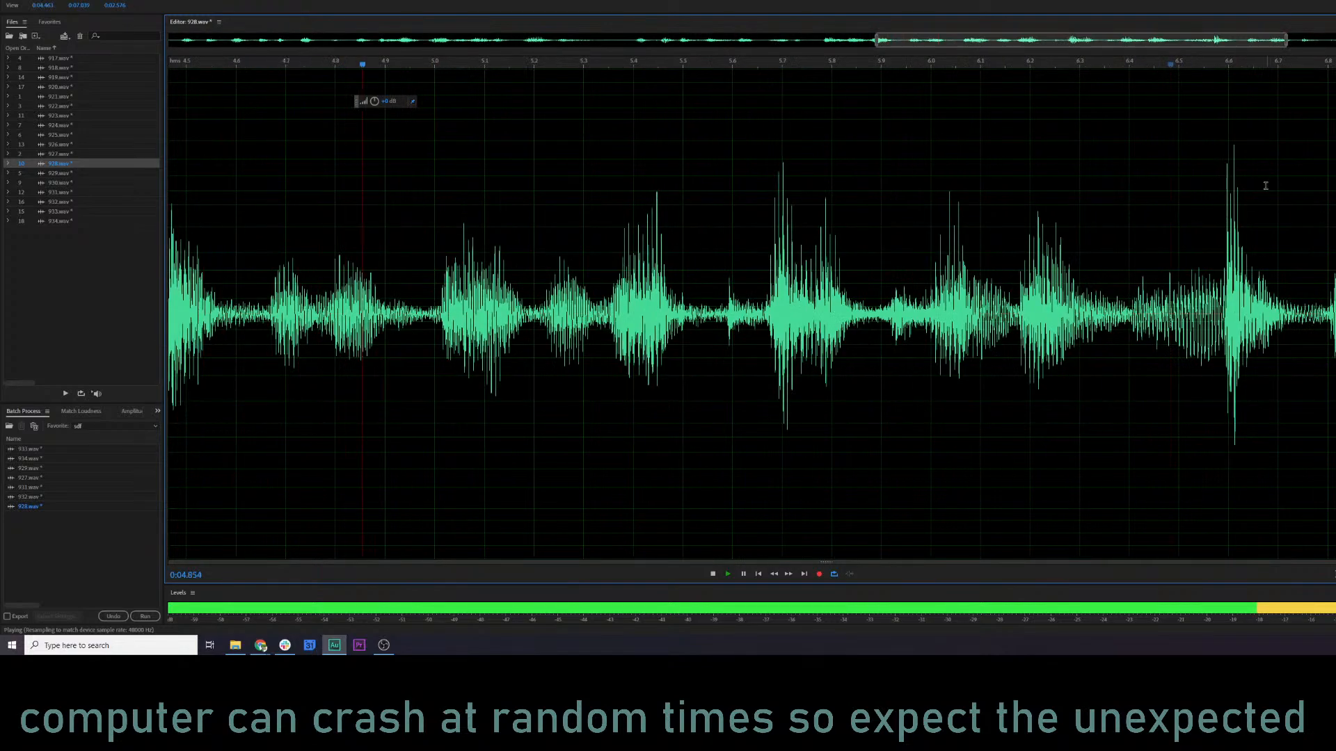
{"action": "key", "text": "space"}
{"action": "scroll", "coordinate": [1002, 235], "scroll_direction": "down", "scroll_amount": 3}
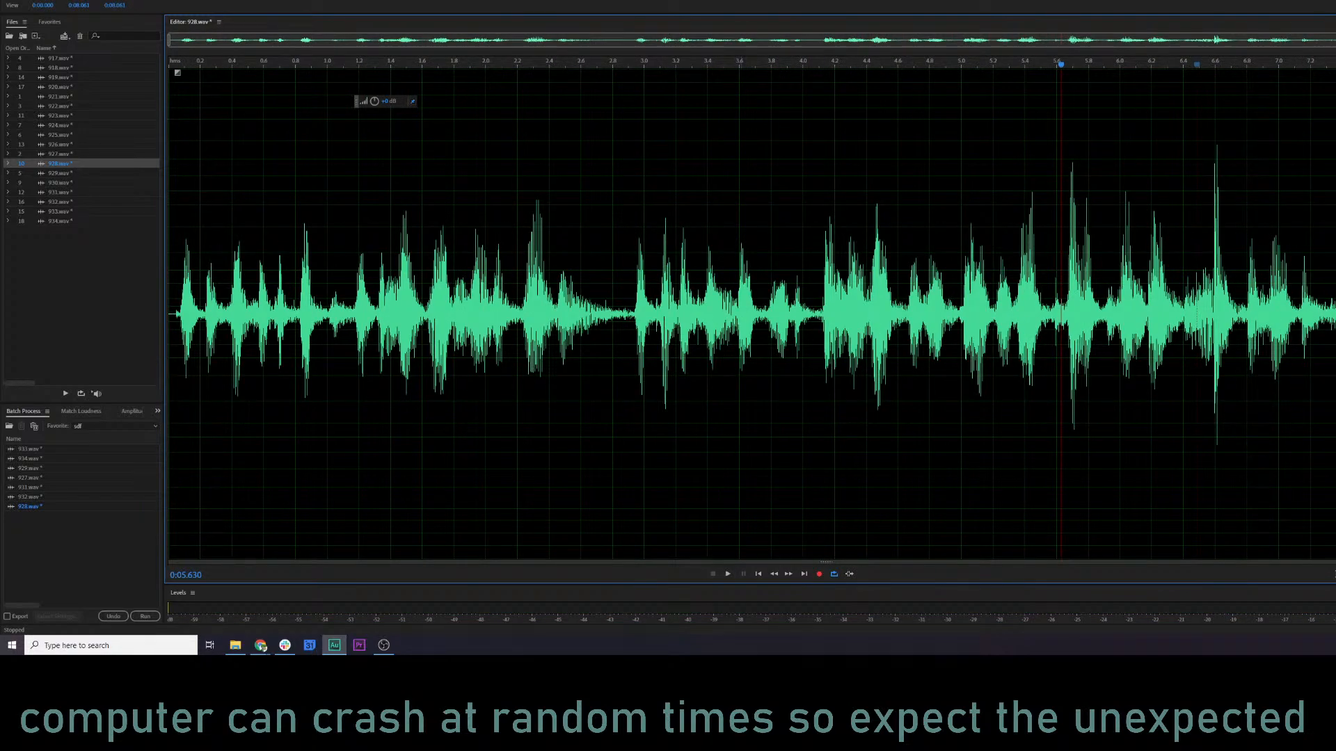
Apply the Second Round Compression (lighter) favorite to 928.wav and play back the compressed clip.
{"action": "left_click", "coordinate": [127, 0]}
{"action": "left_click", "coordinate": [168, 167]}
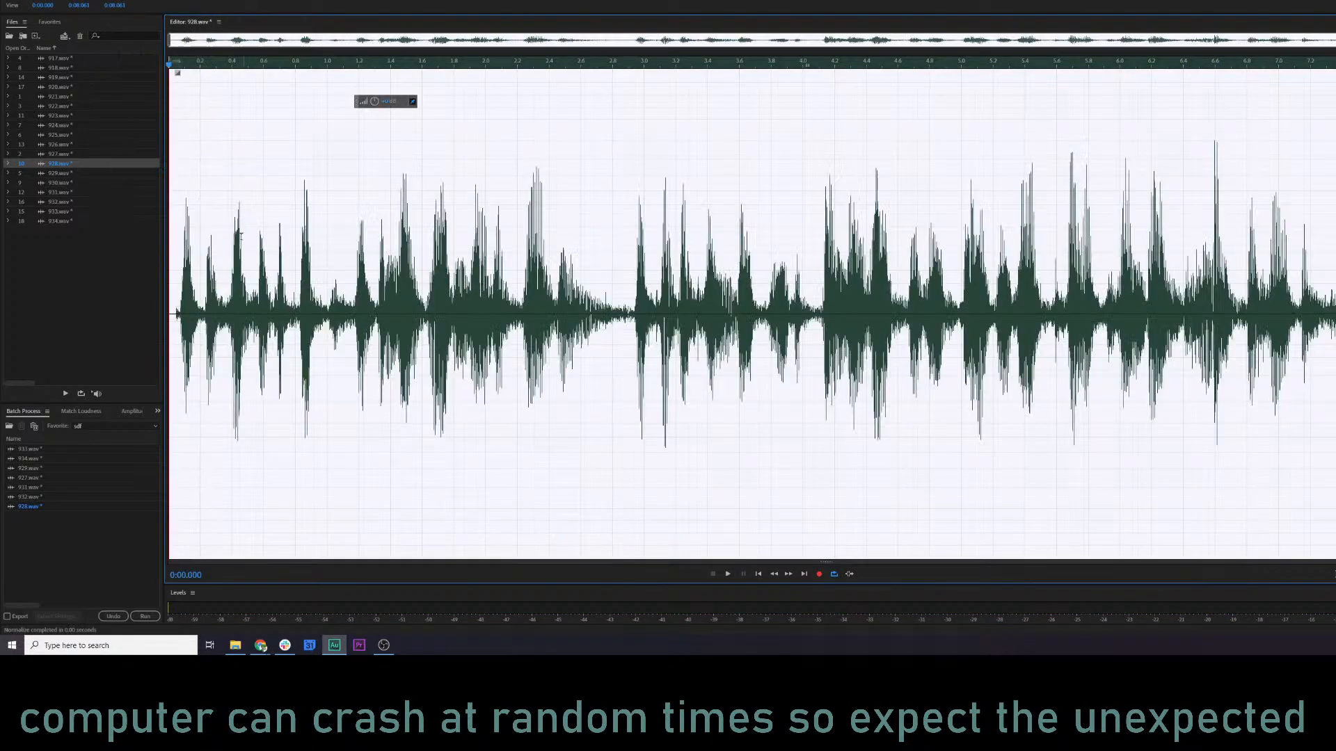
{"action": "left_click", "coordinate": [240, 236]}
{"action": "key", "text": "space"}
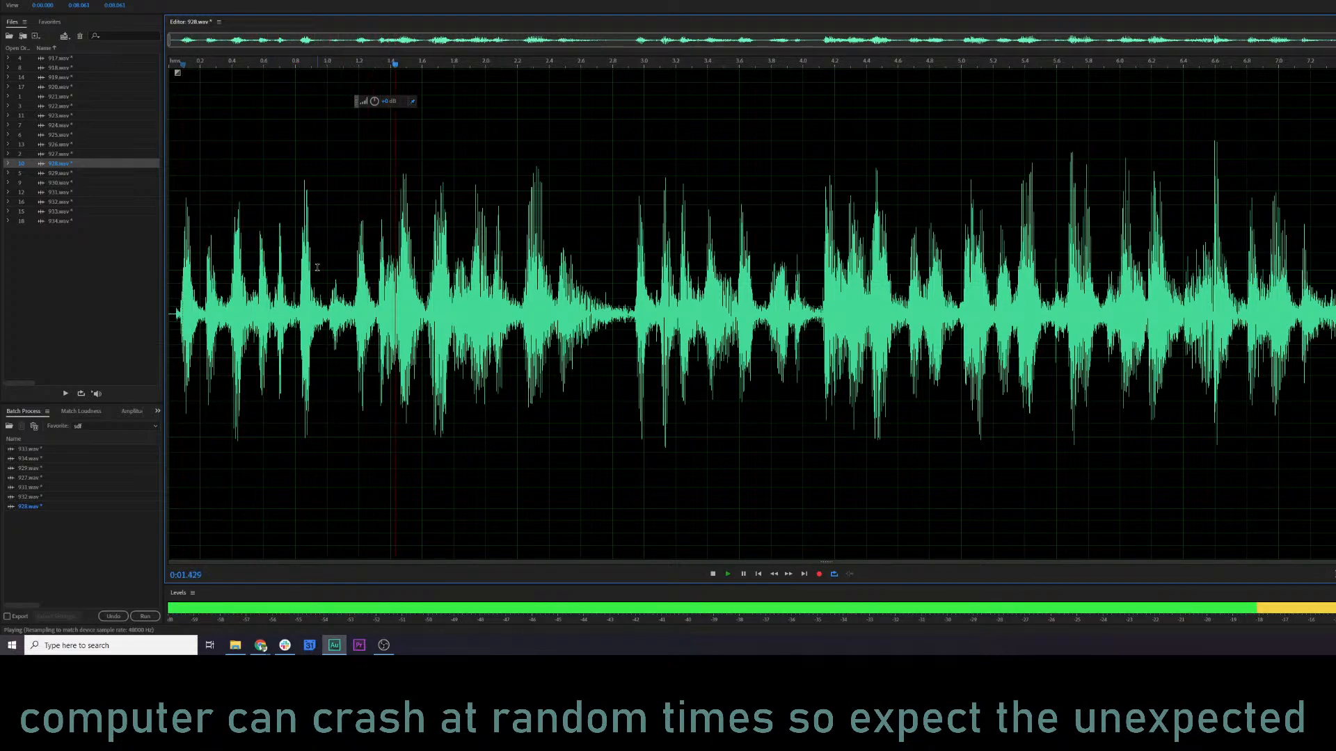
{"action": "left_click", "coordinate": [377, 257]}
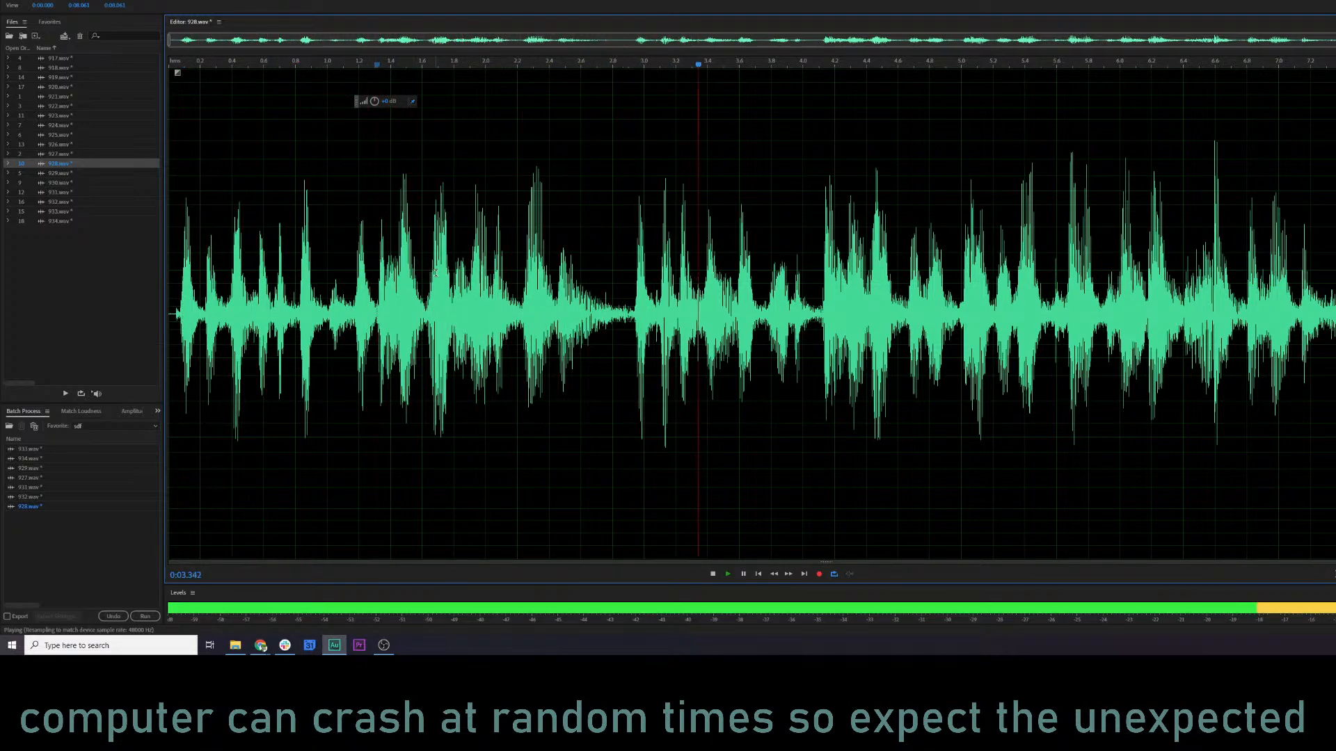
Return to 927.wav, apply the Second Round Compression (lighter) favorite, and listen to the result.
{"action": "left_click", "coordinate": [70, 154]}
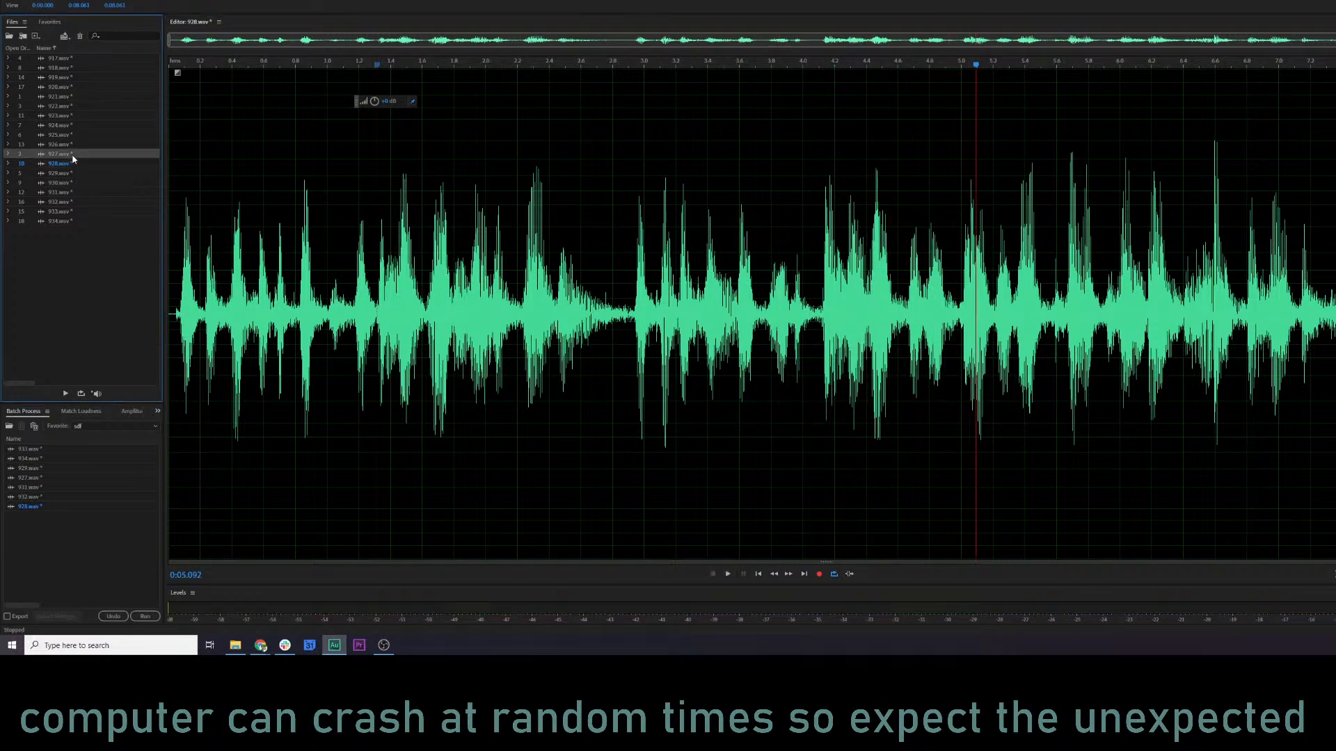
{"action": "left_click", "coordinate": [123, 1]}
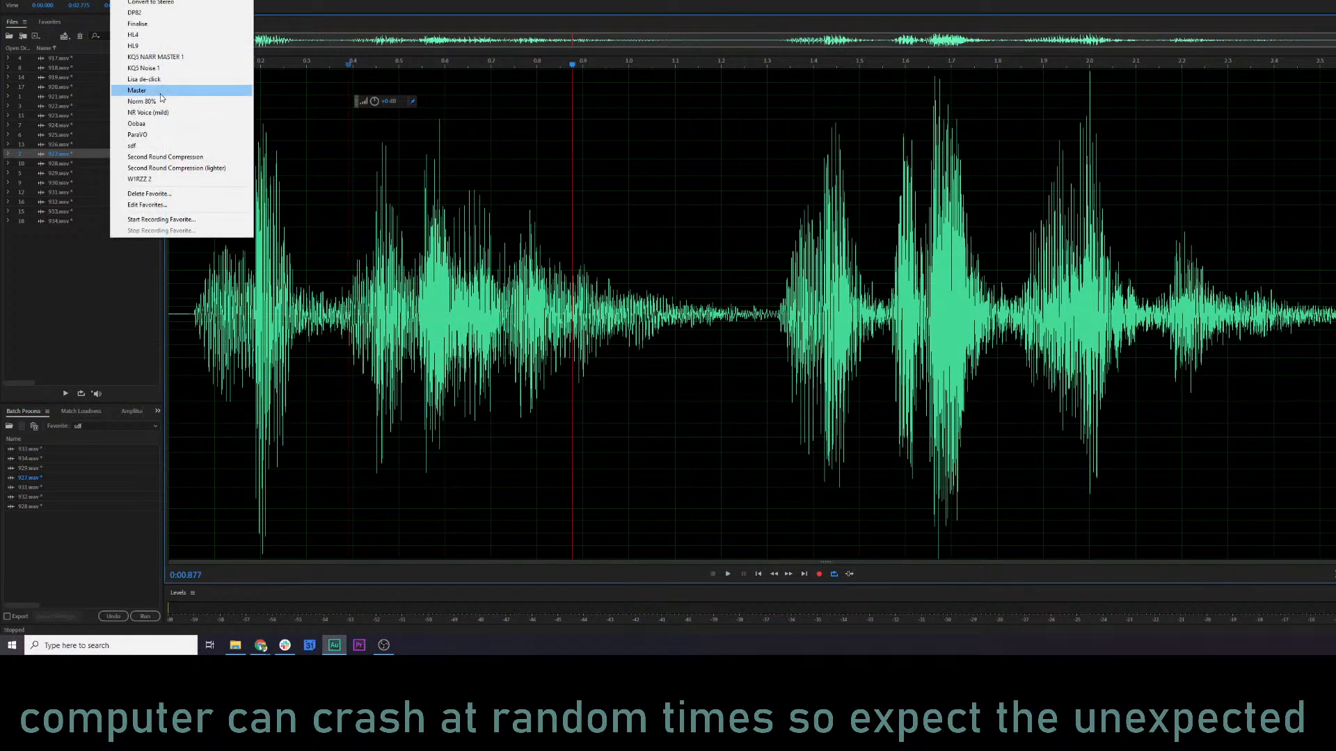
{"action": "left_click", "coordinate": [174, 169]}
{"action": "left_click", "coordinate": [238, 236]}
{"action": "key", "text": "space"}
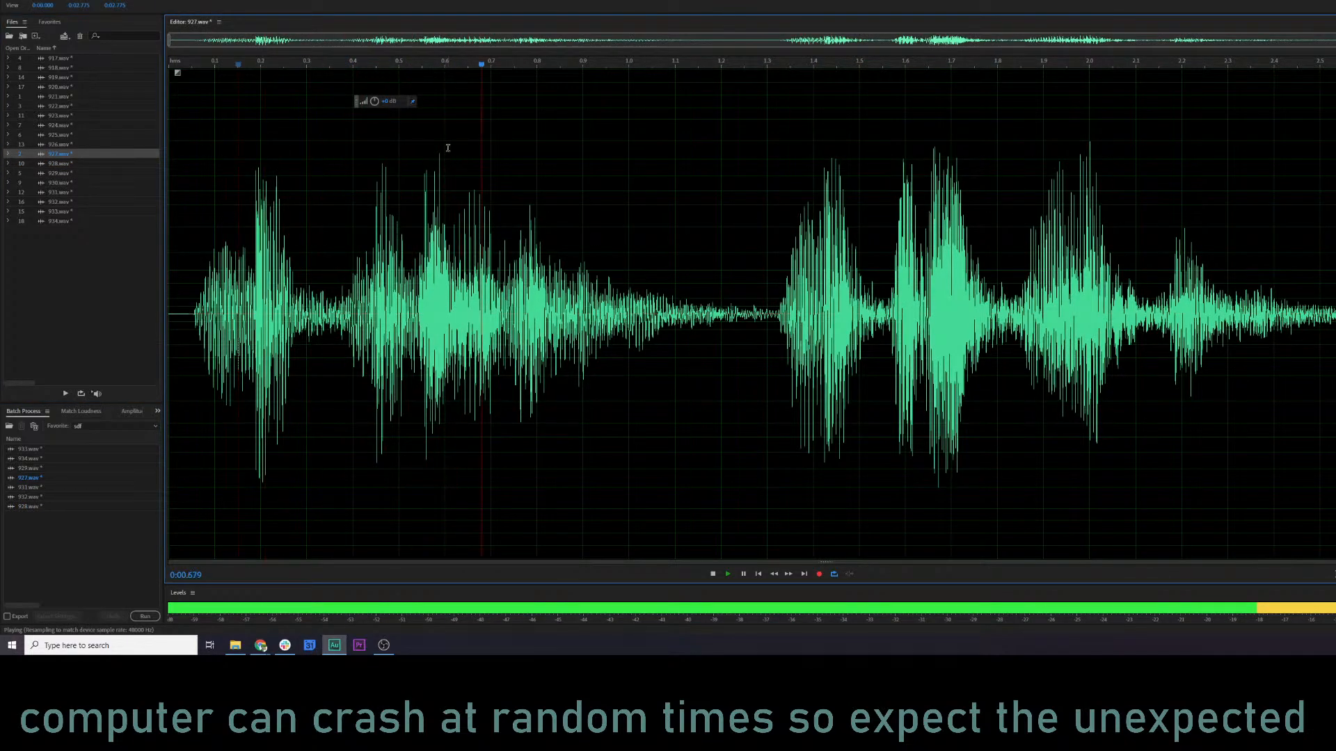
{"action": "key", "text": "space"}
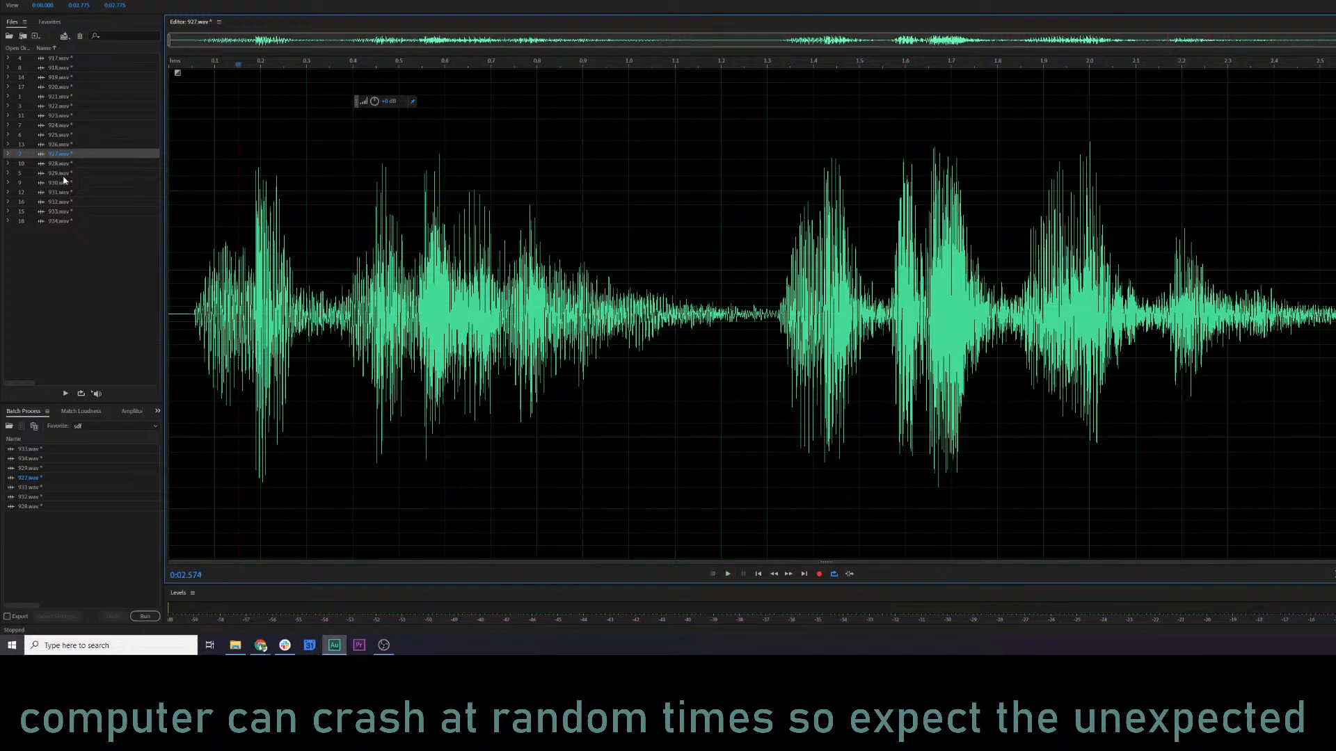
Open 929.wav and play part of its opening to judge whether it needs compression.
{"action": "double_click", "coordinate": [62, 173]}
{"action": "left_click", "coordinate": [312, 230]}
{"action": "key", "text": "space"}
{"action": "key", "text": "space"}
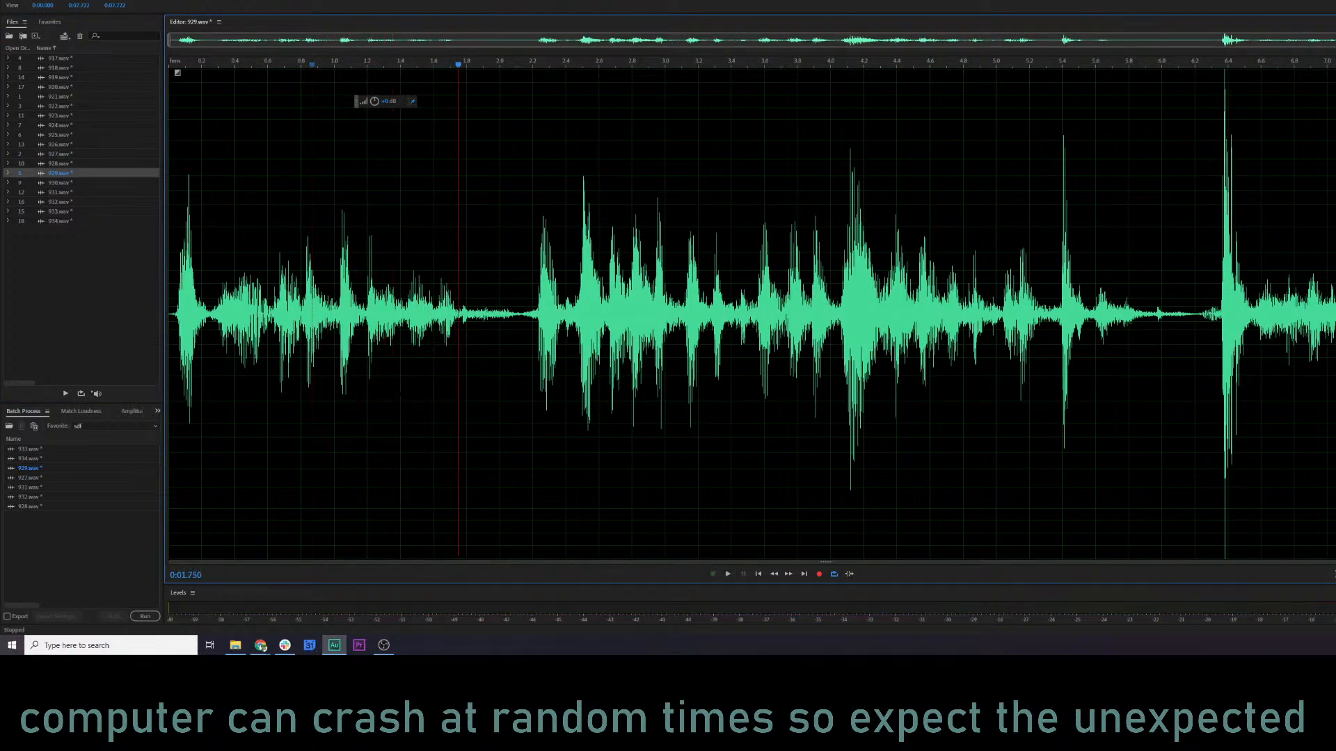
{"action": "left_click", "coordinate": [122, 1]}
{"action": "left_click", "coordinate": [457, 123]}
Select the narrow loud peak at about 6.37 s in 929.wav and reduce its volume.
{"action": "left_click", "coordinate": [1222, 200]}
{"action": "scroll", "coordinate": [1222, 200], "scroll_direction": "up", "scroll_amount": 7}
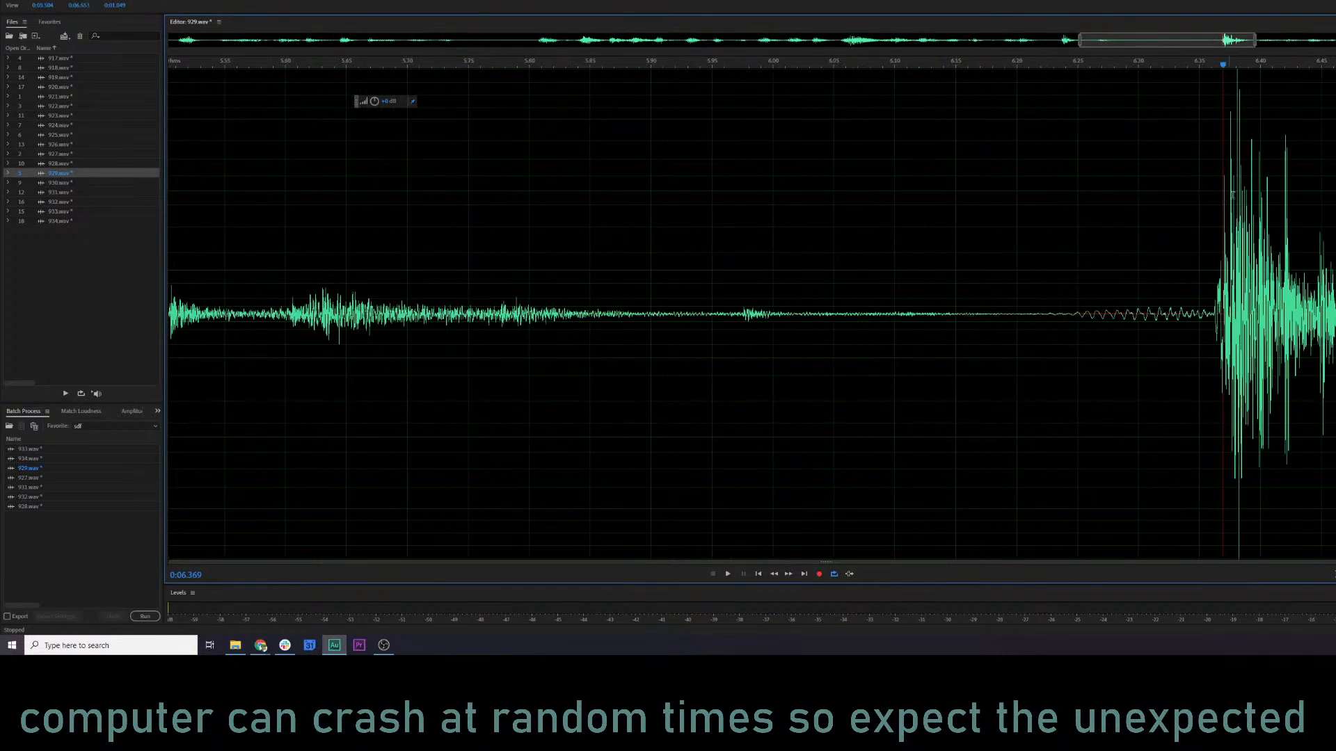
{"action": "scroll", "coordinate": [1223, 201], "scroll_direction": "right", "scroll_amount": 3}
{"action": "left_click_drag", "start_coordinate": [838, 162], "coordinate": [863, 167]}
{"action": "left_click_drag", "start_coordinate": [382, 105], "coordinate": [353, 104]}
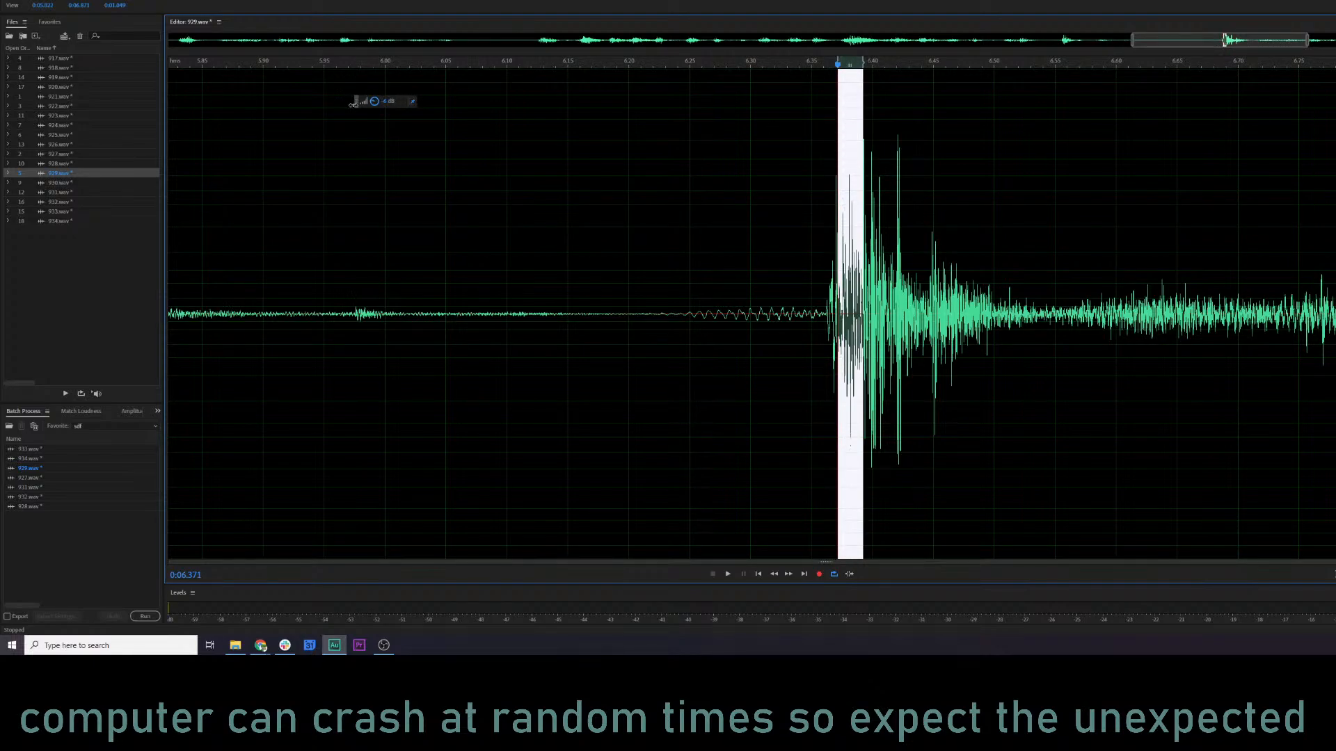
Listen to the opening of 929.wav, apply the Second Round Compression (lighter) favorite, and play the compressed clip.
{"action": "left_click", "coordinate": [501, 251]}
{"action": "key", "text": "space"}
{"action": "scroll", "coordinate": [502, 250], "scroll_direction": "down", "scroll_amount": 4}
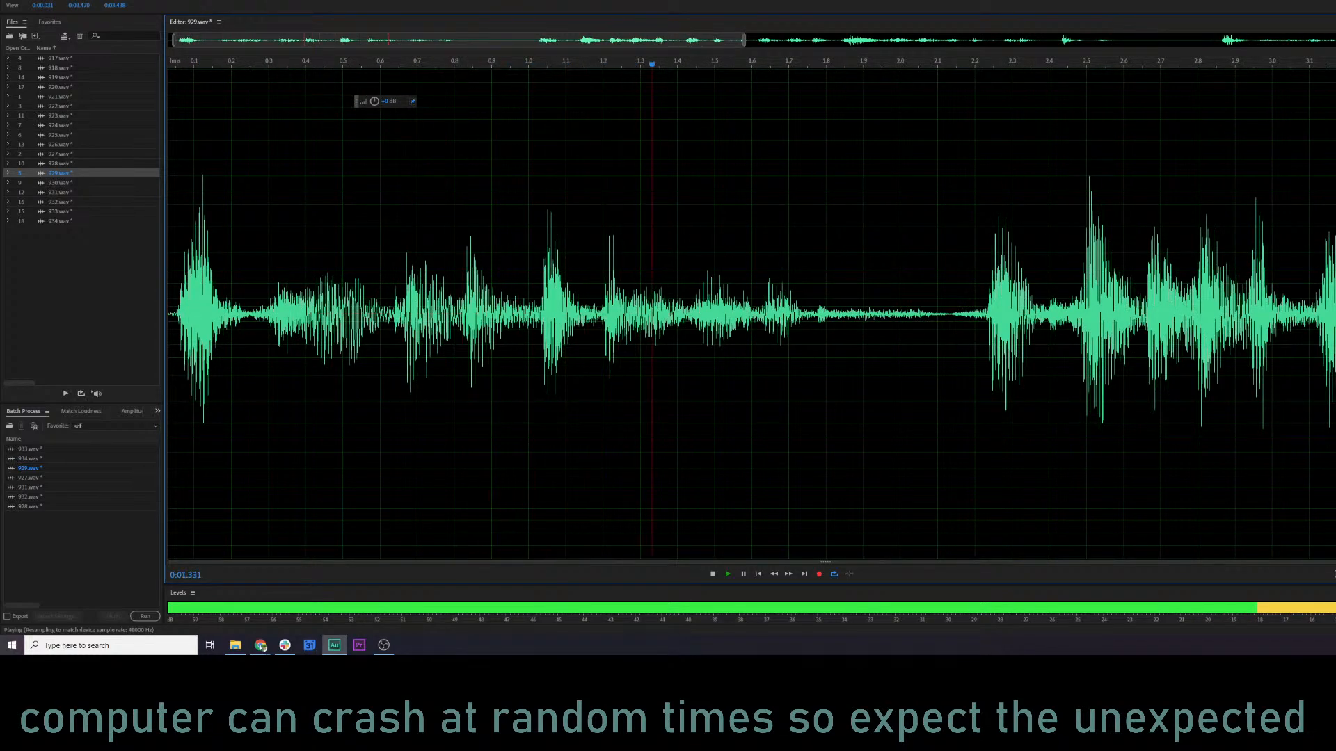
{"action": "key", "text": "space"}
{"action": "left_click", "coordinate": [122, 0]}
{"action": "left_click", "coordinate": [197, 169]}
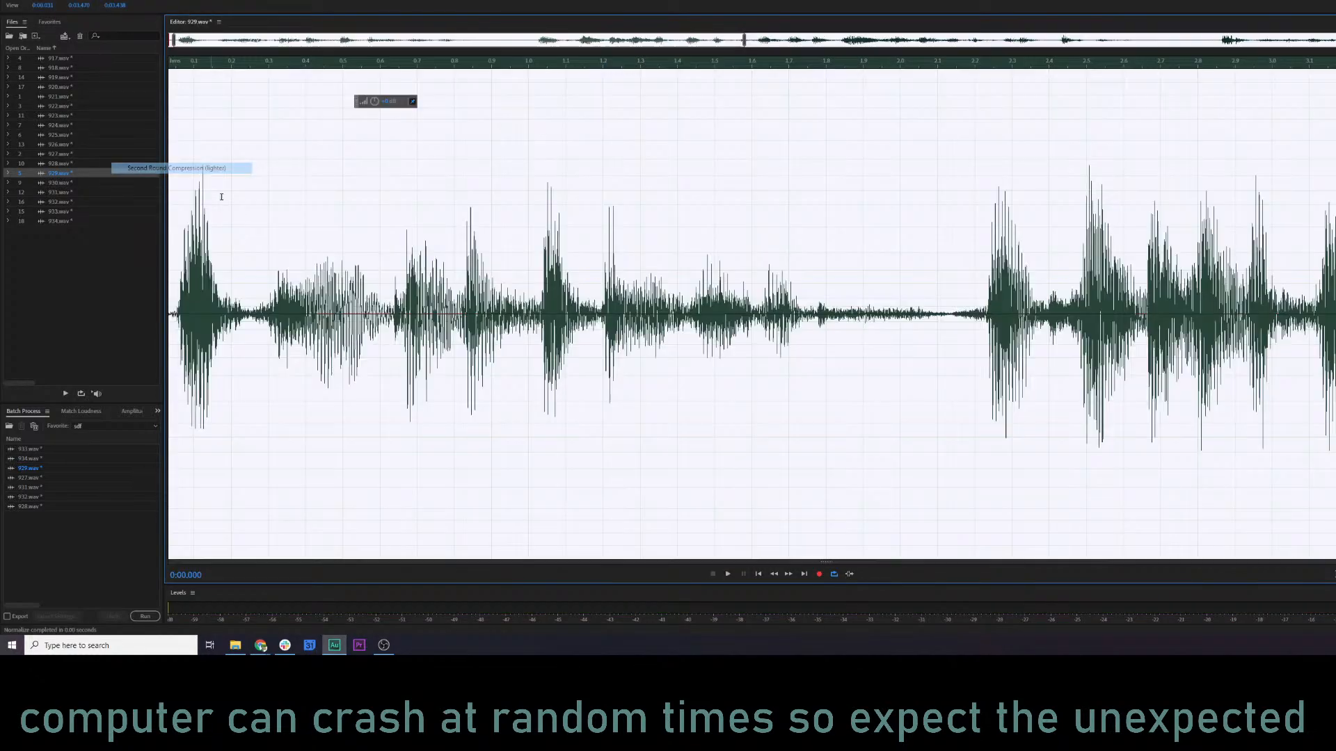
{"action": "left_click", "coordinate": [222, 279]}
{"action": "scroll", "coordinate": [221, 276], "scroll_direction": "down", "scroll_amount": 3}
{"action": "key", "text": "space"}
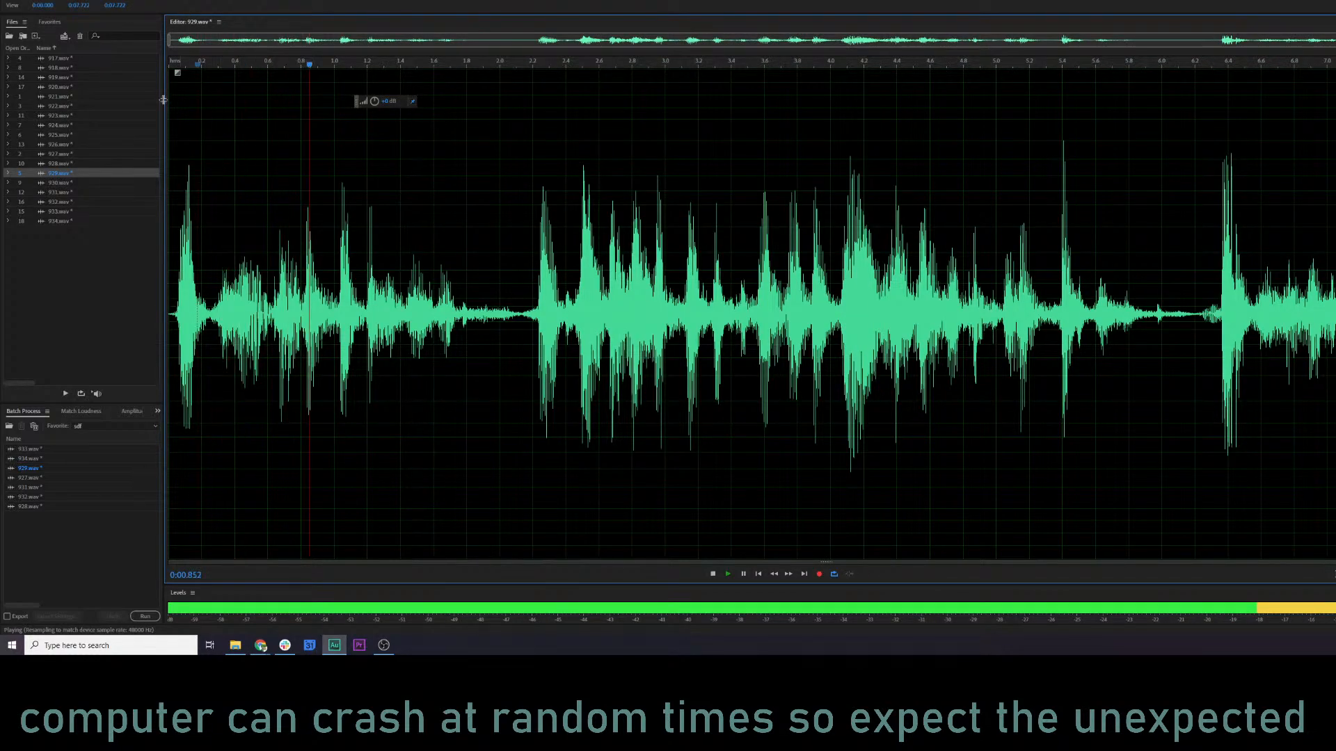
Play 930.wav and 931.wav in turn to review how they sound.
{"action": "left_click", "coordinate": [86, 182]}
{"action": "key", "text": "space"}
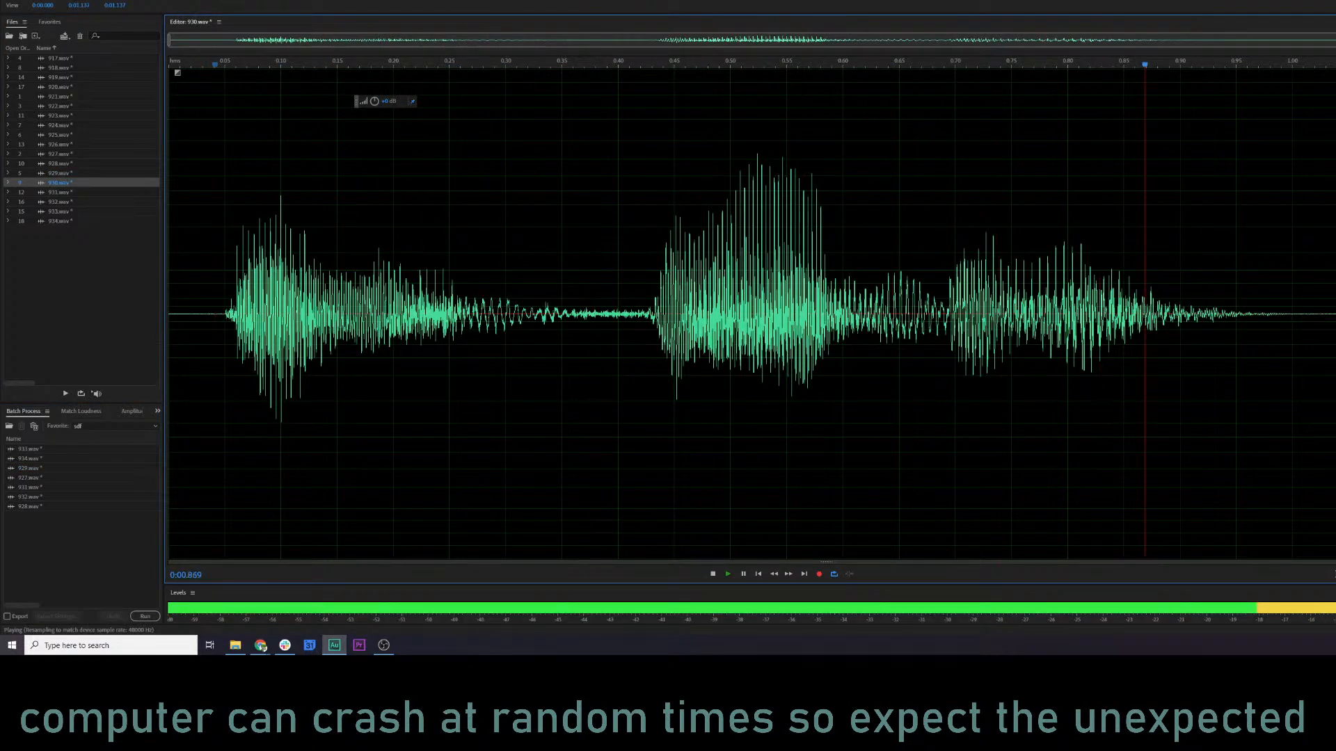
{"action": "double_click", "coordinate": [66, 195]}
{"action": "key", "text": "space"}
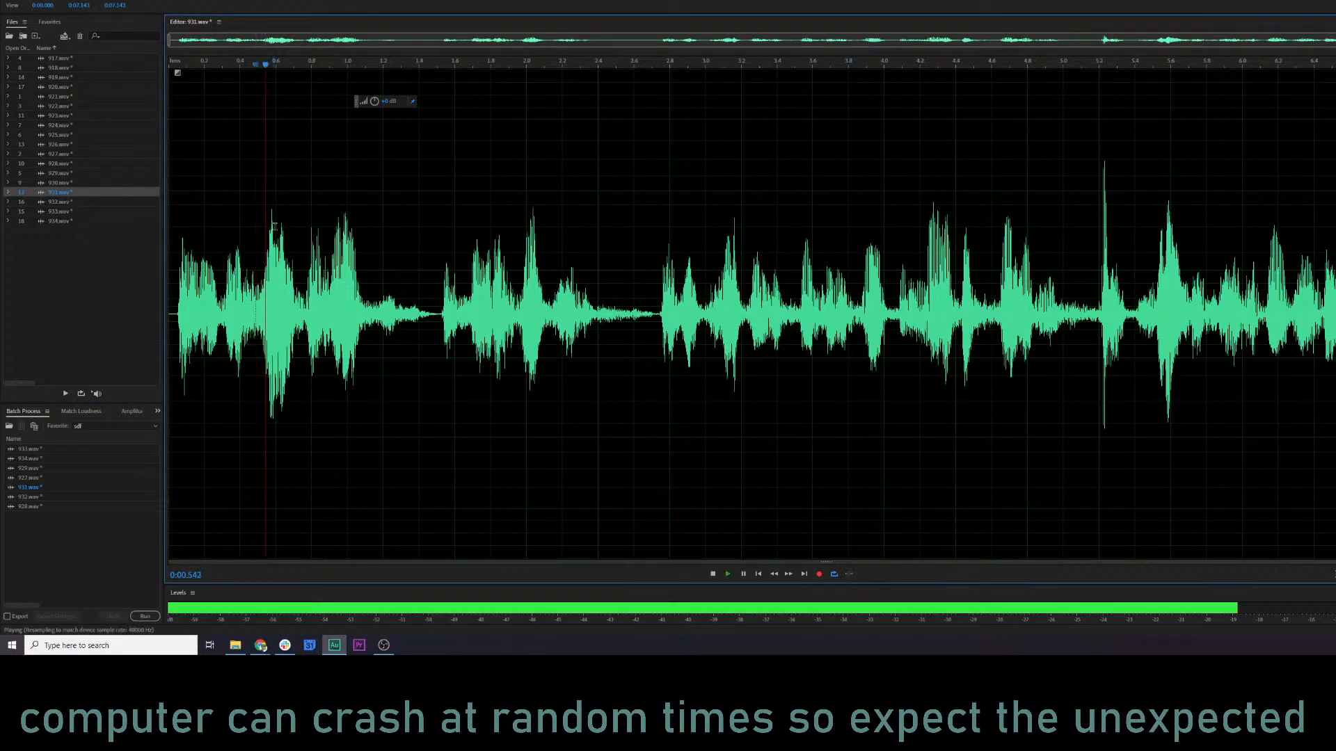
Apply the Second Round Compression (lighter) favorite to 931.wav and play back the result.
{"action": "key", "text": "space"}
{"action": "left_click", "coordinate": [125, 0]}
{"action": "left_click", "coordinate": [167, 167]}
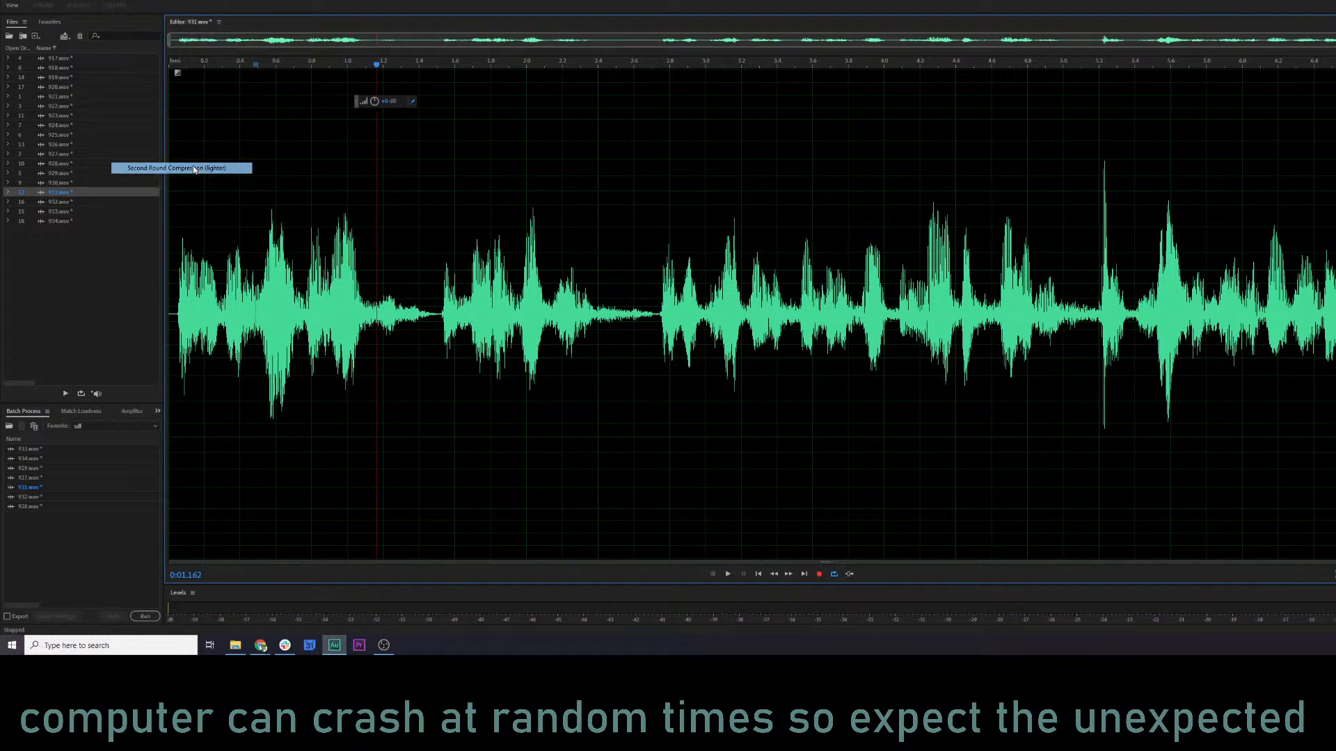
{"action": "key", "text": "space"}
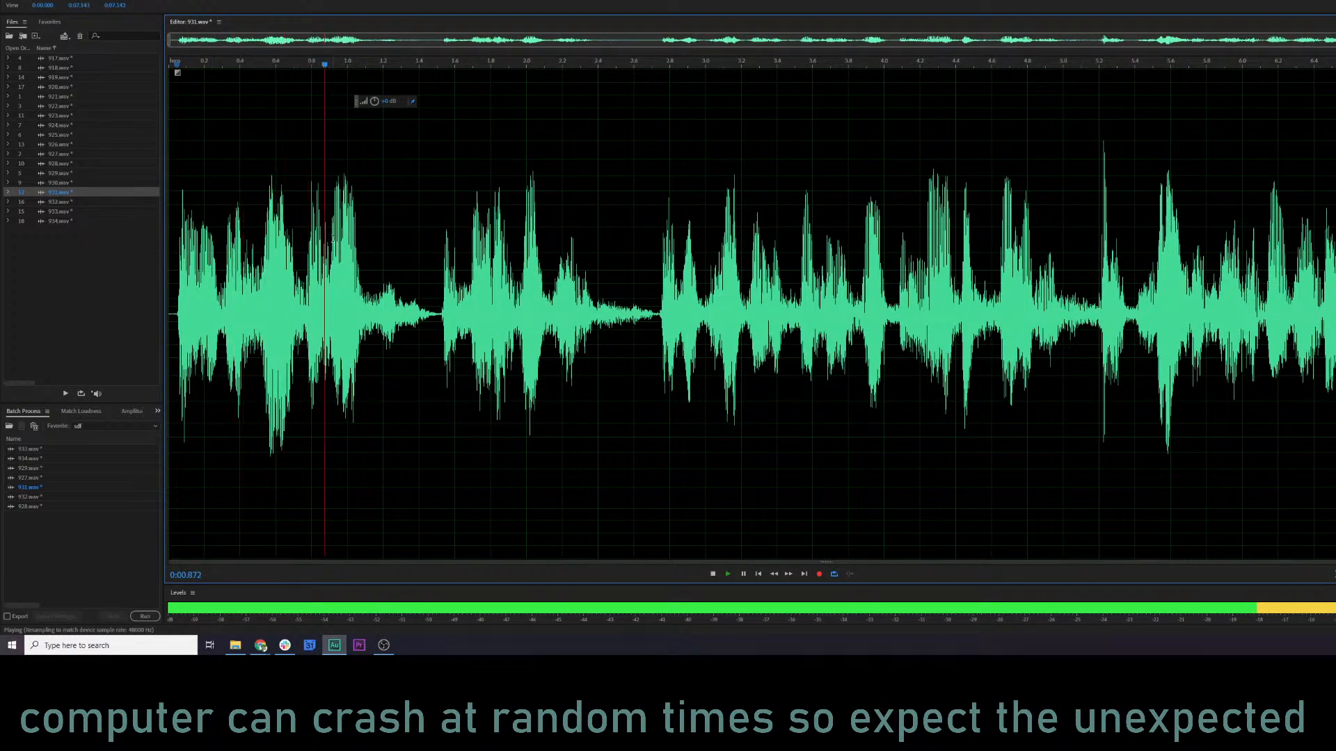
Apply the Second Round Compression (lighter) favorite to 932.wav and compare its playback with 931.wav.
{"action": "left_click", "coordinate": [61, 201]}
{"action": "left_click", "coordinate": [128, 1]}
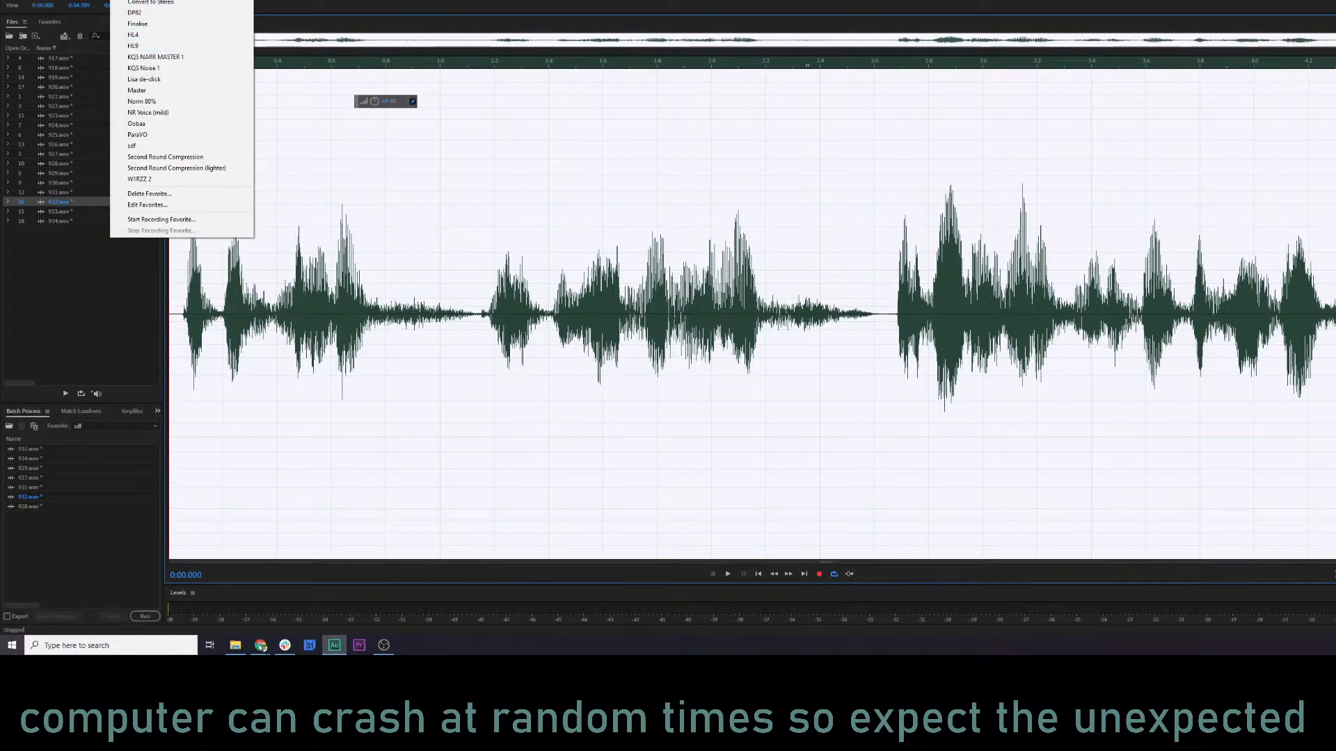
{"action": "left_click", "coordinate": [176, 167]}
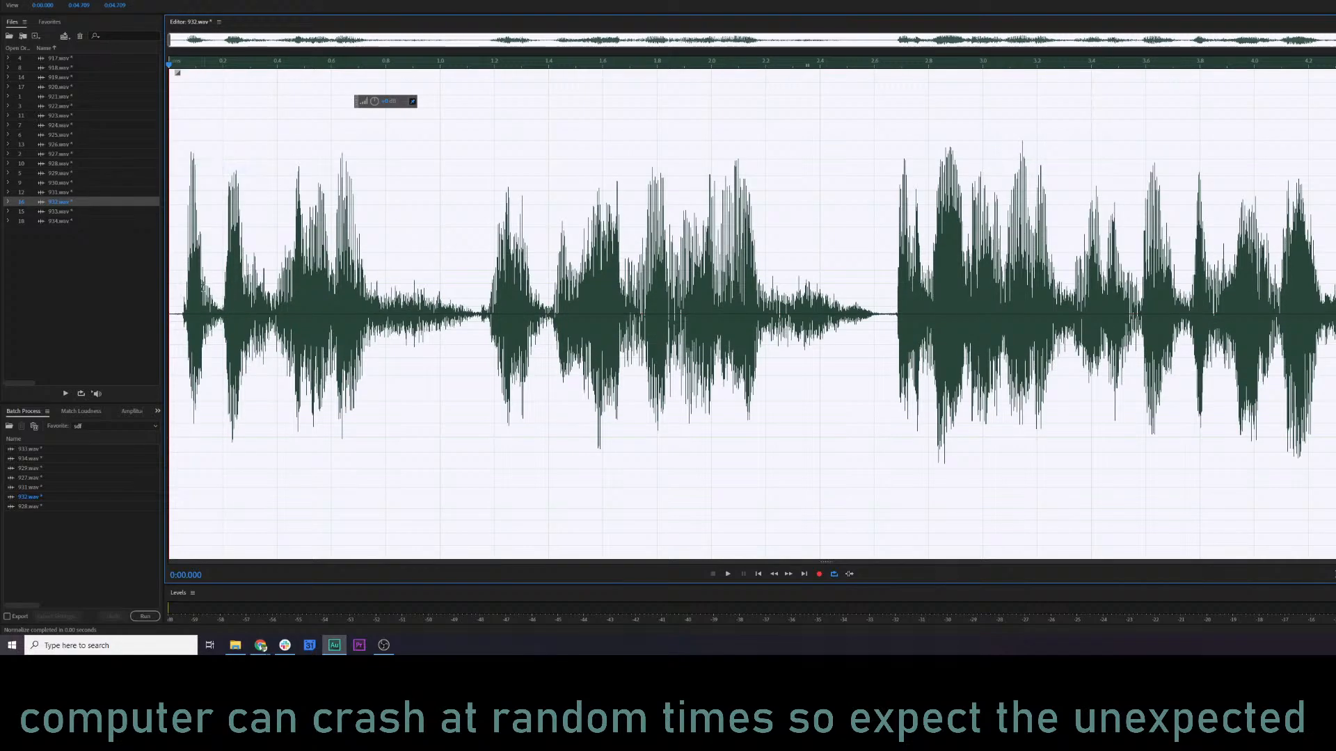
{"action": "left_click", "coordinate": [190, 285]}
{"action": "key", "text": "space"}
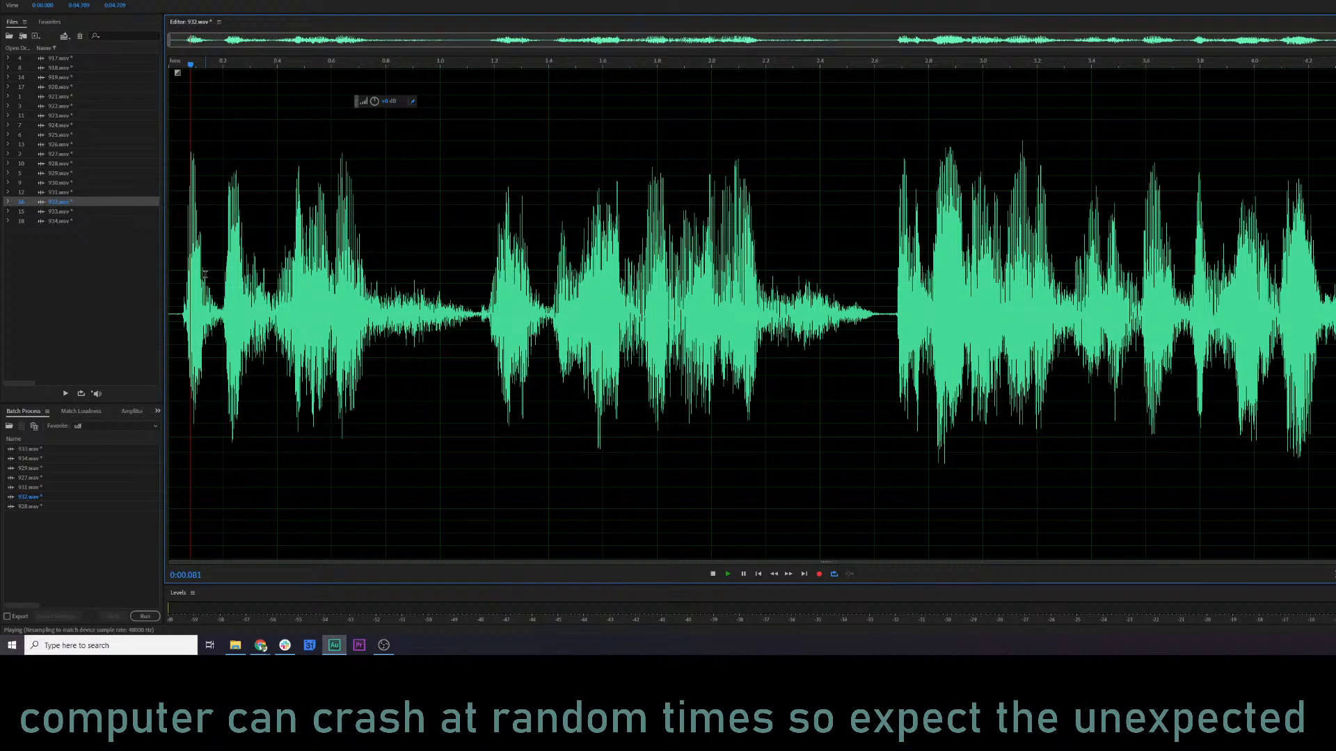
{"action": "left_click", "coordinate": [70, 192]}
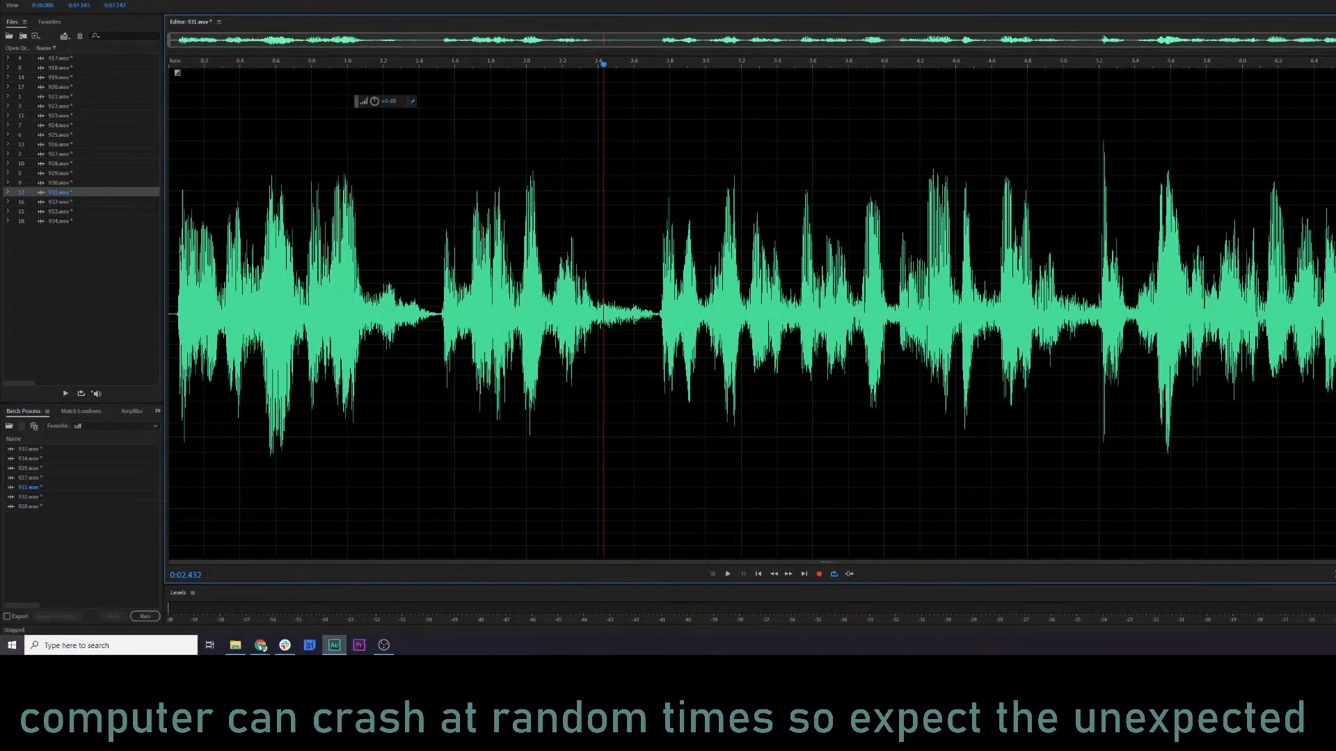
{"action": "left_click", "coordinate": [70, 202]}
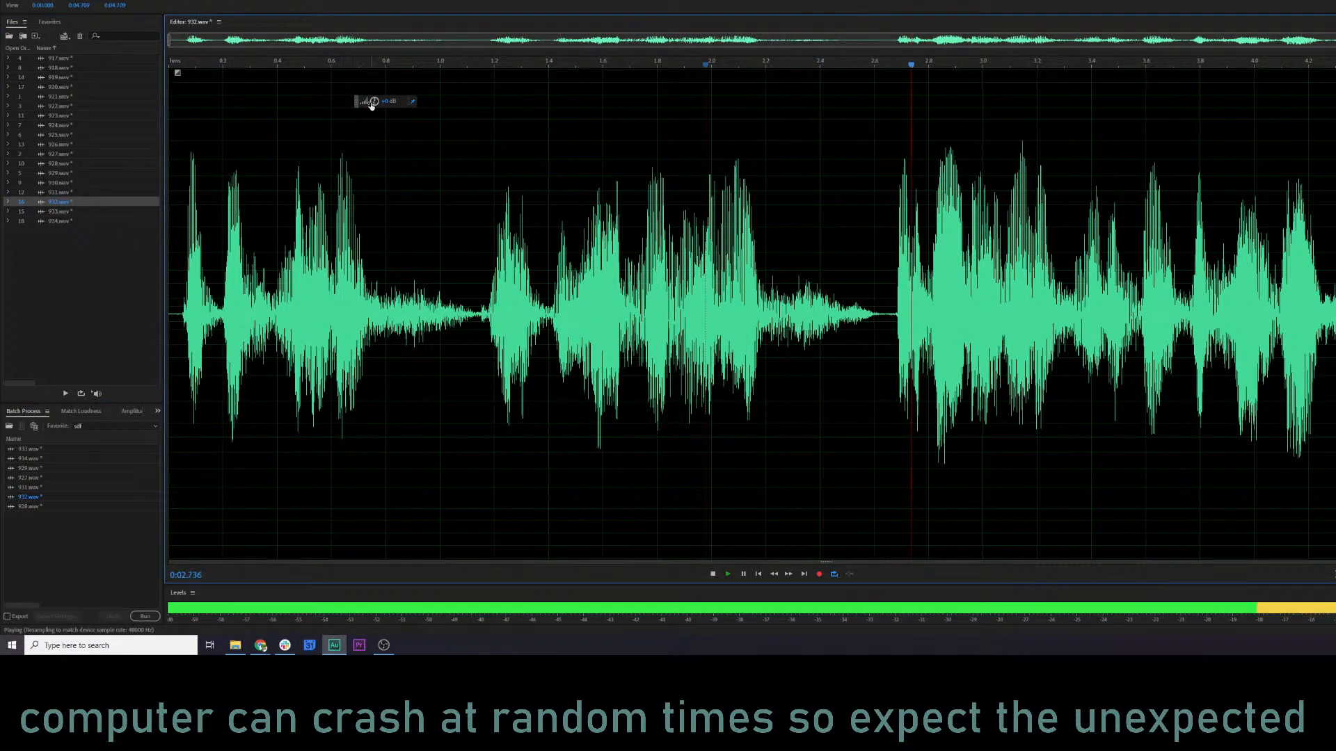
Open 933.wav, select the narrow loud peak at about 4.95 s, and reduce its volume.
{"action": "left_click", "coordinate": [64, 212]}
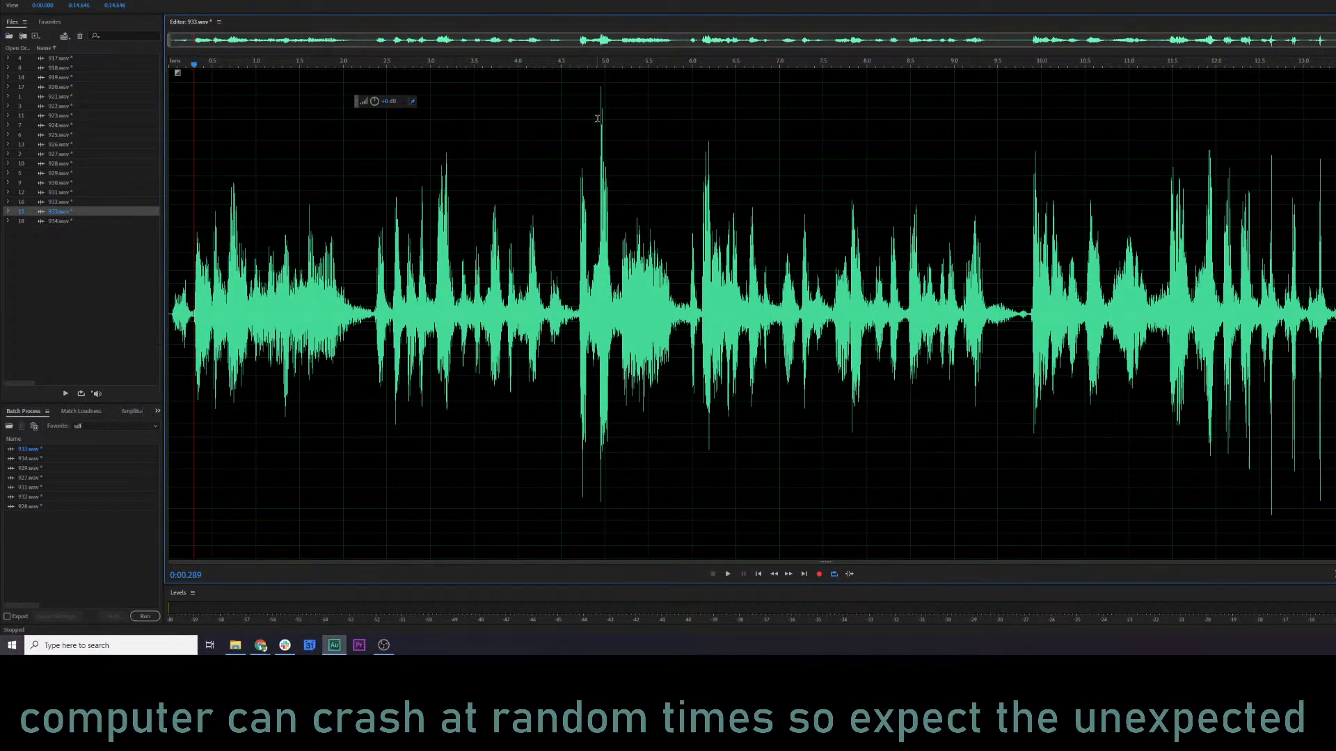
{"action": "left_click", "coordinate": [597, 118]}
{"action": "scroll", "coordinate": [597, 118], "scroll_direction": "up", "scroll_amount": 3}
{"action": "left_click_drag", "start_coordinate": [610, 125], "coordinate": [620, 125]}
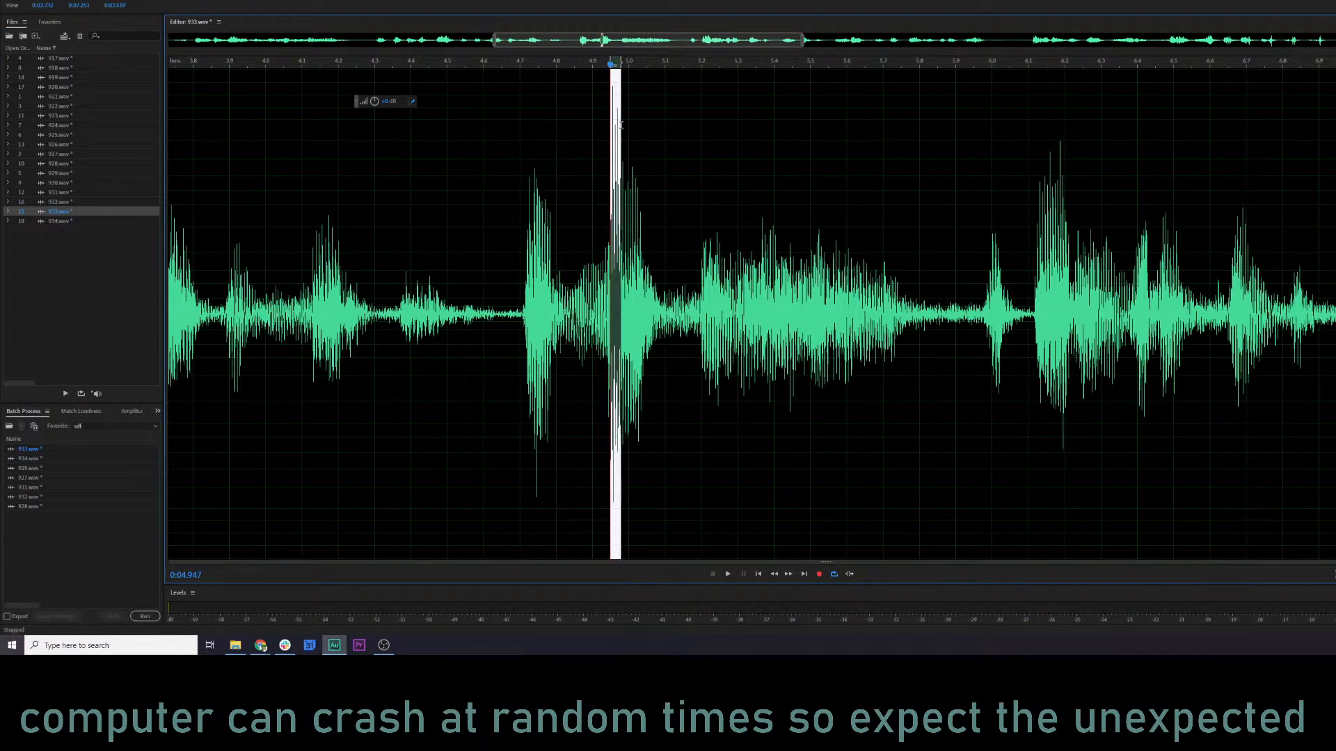
{"action": "left_click_drag", "start_coordinate": [382, 108], "coordinate": [367, 102]}
{"action": "left_click", "coordinate": [328, 168]}
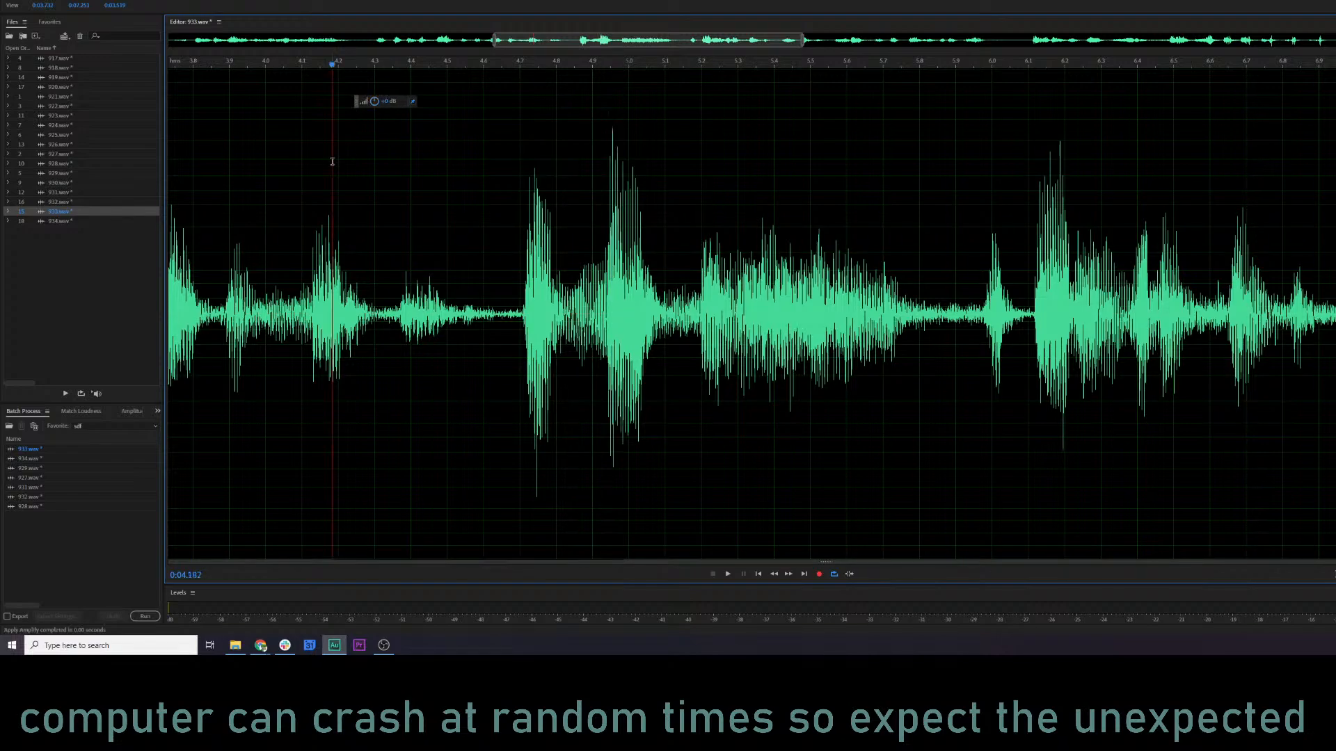
Apply the Second Round Compression (lighter) favorite to 933.wav and play back its opening.
{"action": "scroll", "coordinate": [328, 168], "scroll_direction": "down", "scroll_amount": 4}
{"action": "left_click", "coordinate": [122, 2]}
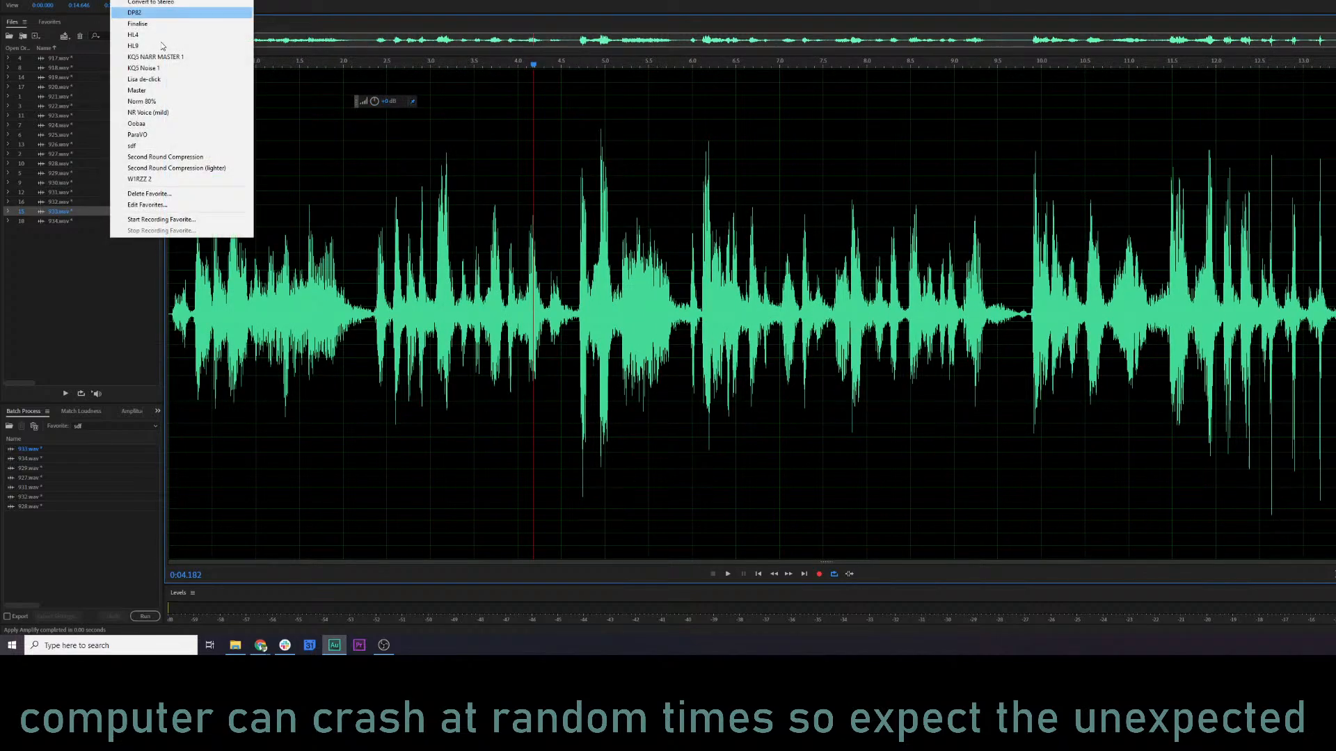
{"action": "left_click", "coordinate": [188, 169]}
{"action": "left_click", "coordinate": [229, 268]}
{"action": "key", "text": "space"}
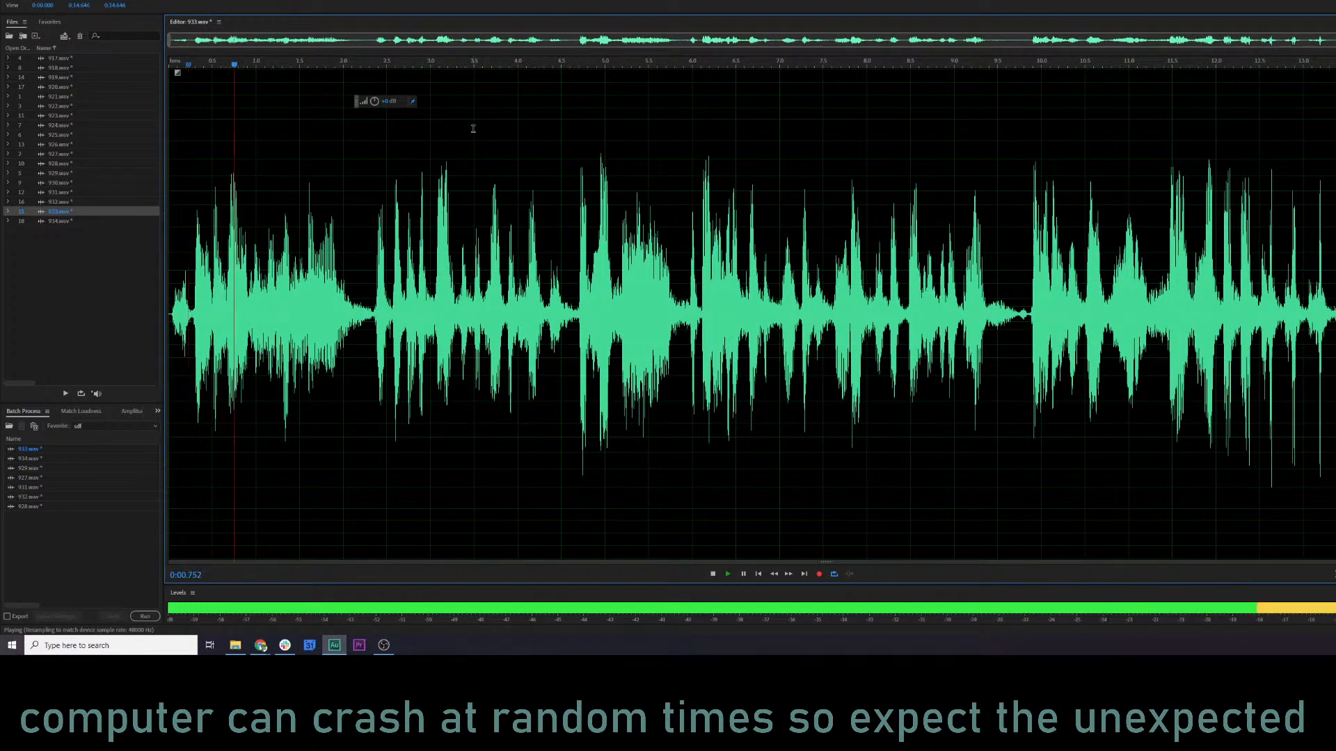
{"action": "key", "text": "space"}
Play 931.wav, 928.wav, 932.wav and 933.wav in alternation to compare how their processed levels sound.
{"action": "double_click", "coordinate": [80, 194]}
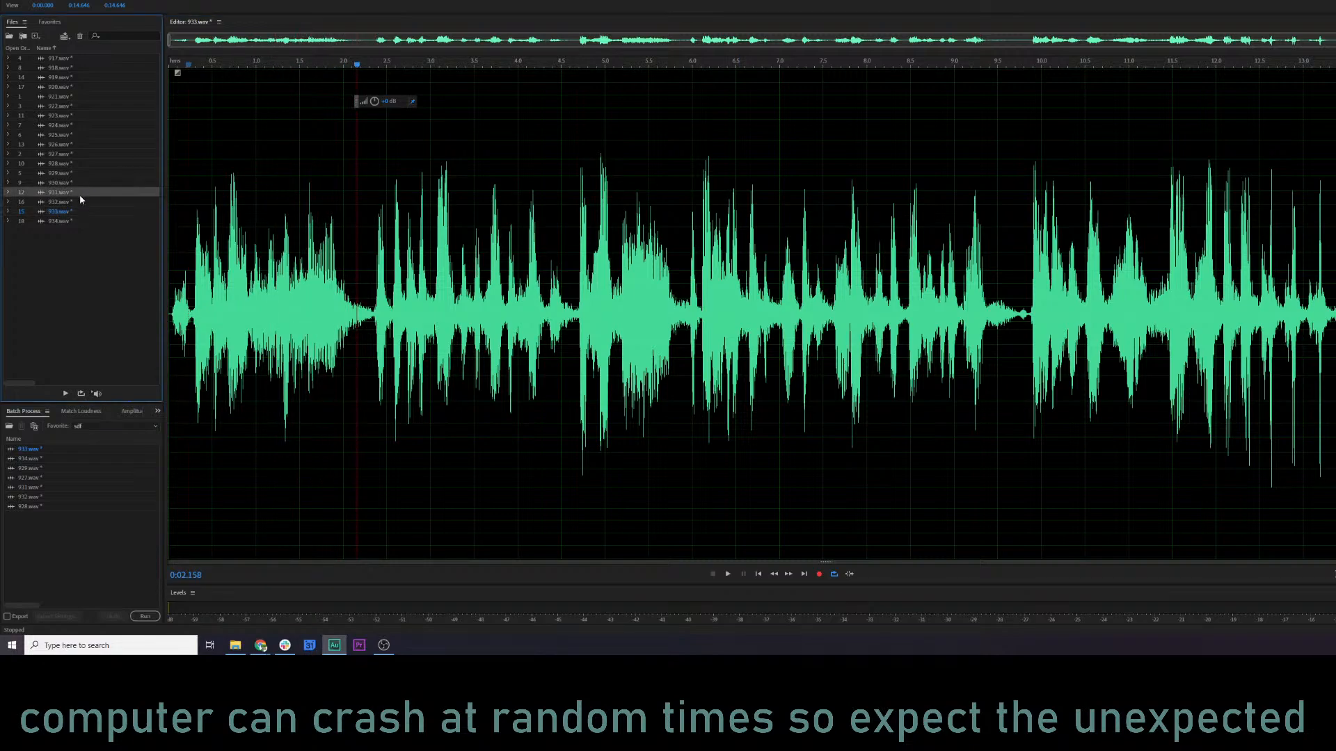
{"action": "key", "text": "space"}
{"action": "double_click", "coordinate": [66, 165]}
{"action": "key", "text": "space"}
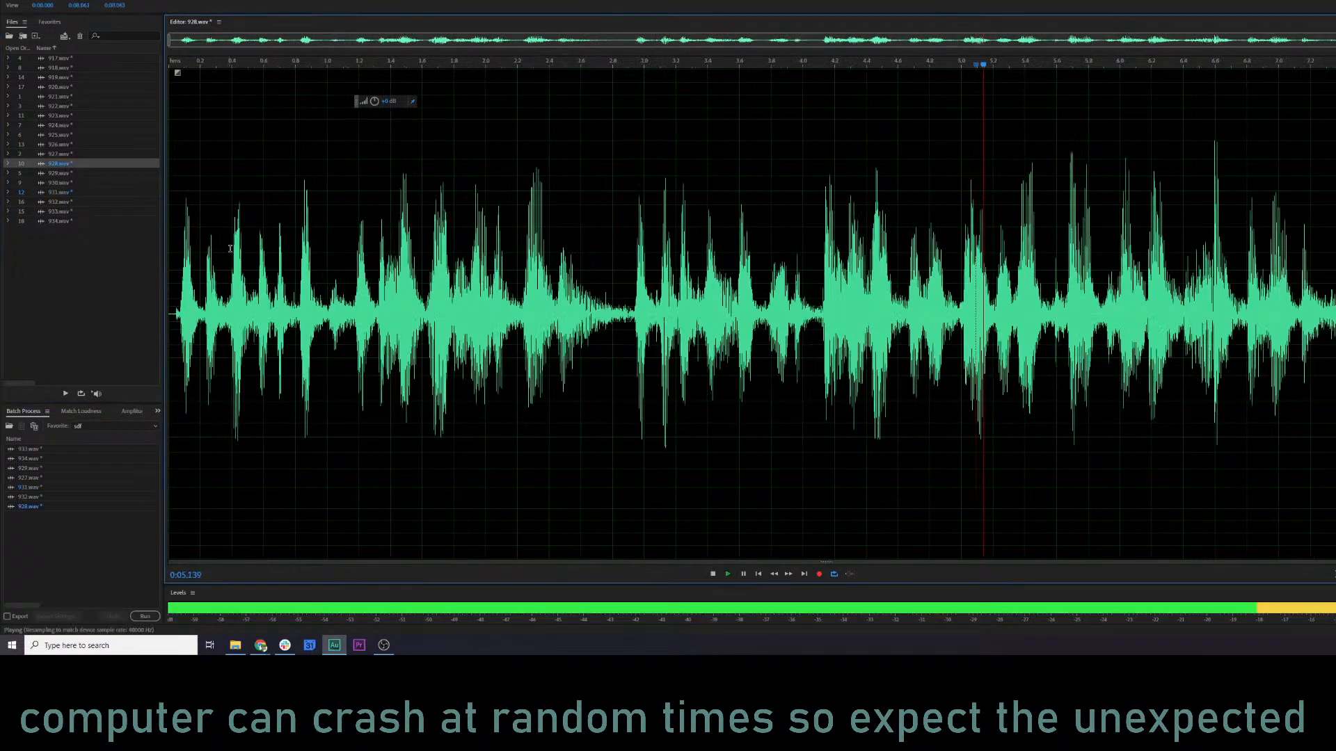
{"action": "key", "text": "space"}
{"action": "double_click", "coordinate": [25, 192]}
{"action": "key", "text": "space"}
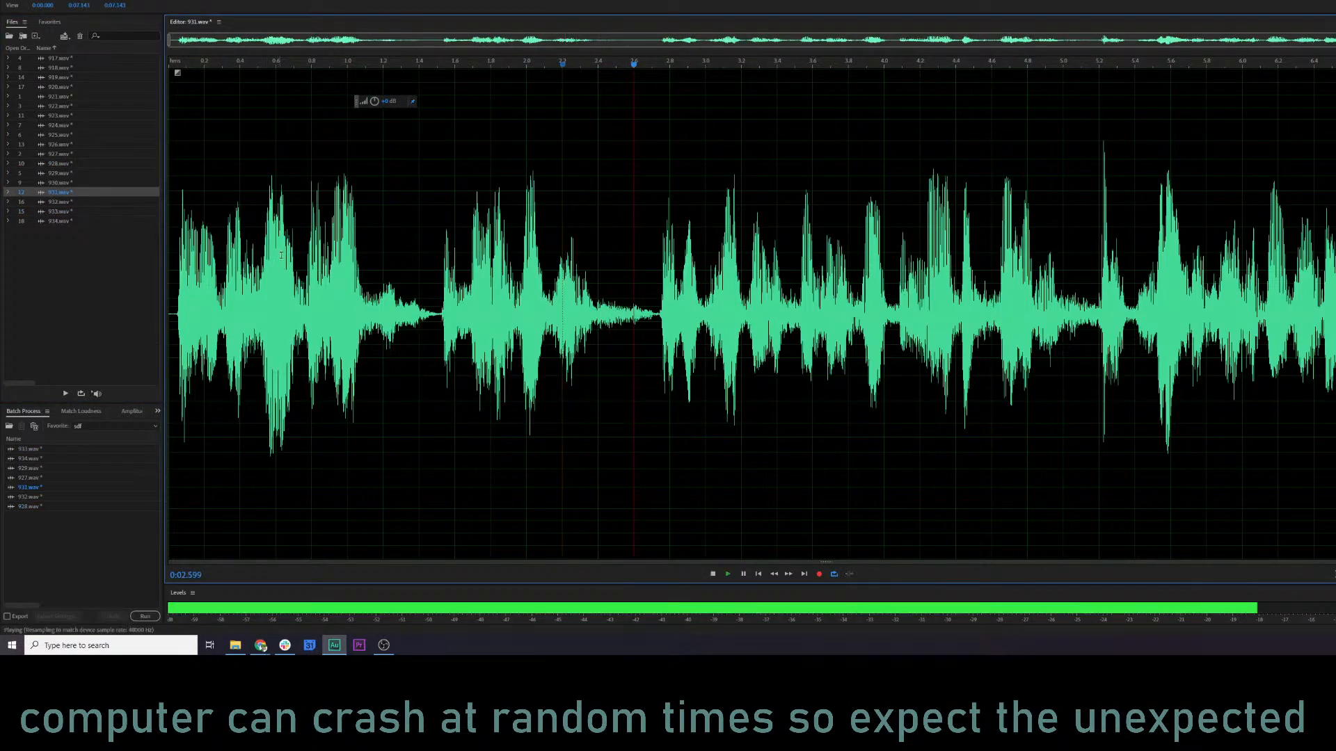
{"action": "double_click", "coordinate": [71, 203]}
{"action": "key", "text": "space"}
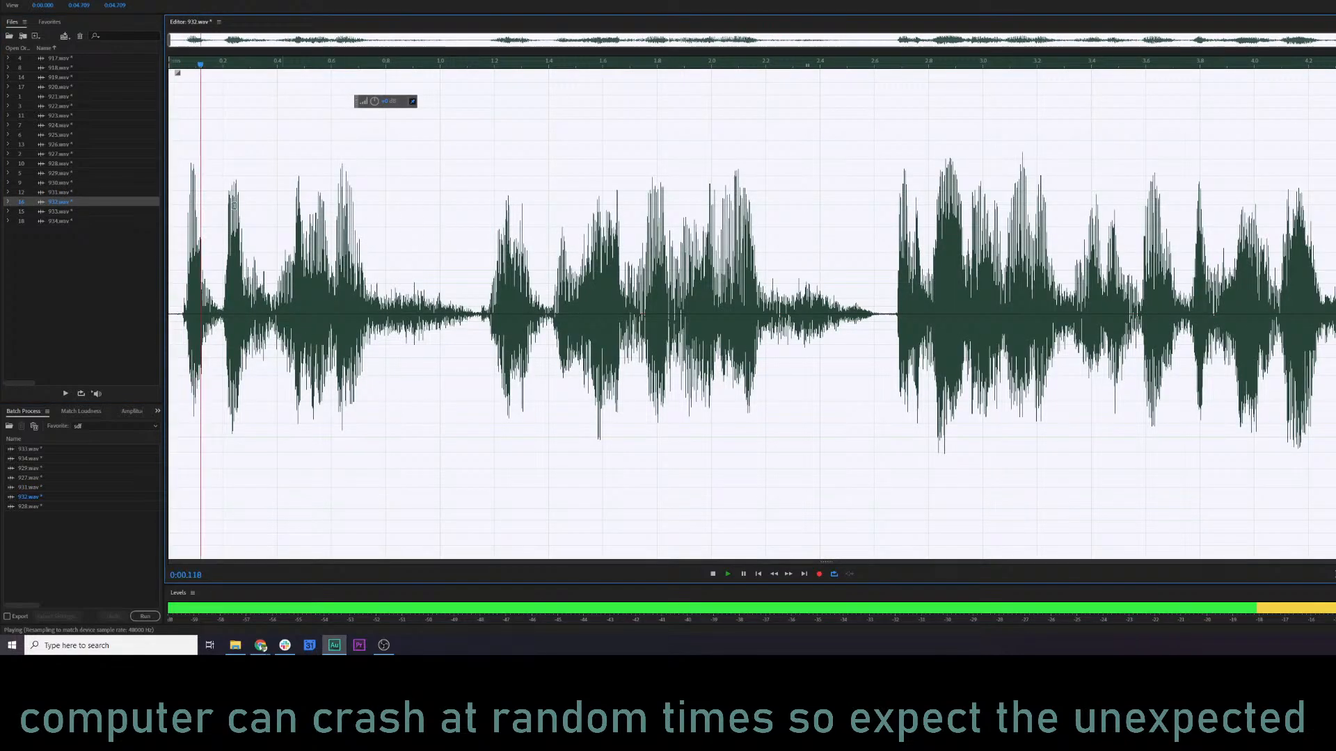
{"action": "double_click", "coordinate": [72, 212]}
{"action": "key", "text": "space"}
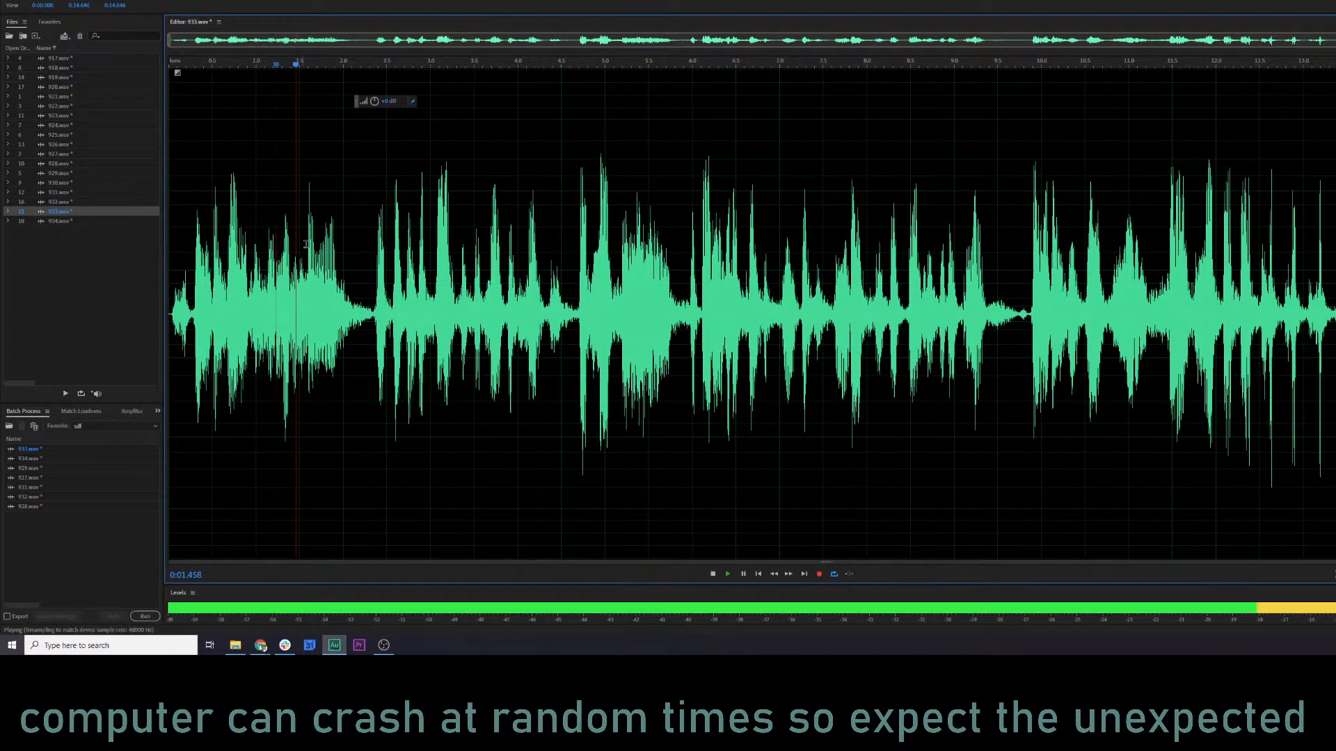
Open and play 934.wav, apply the Second Round Compression (lighter) favorite to it, and check the playback.
{"action": "double_click", "coordinate": [77, 221]}
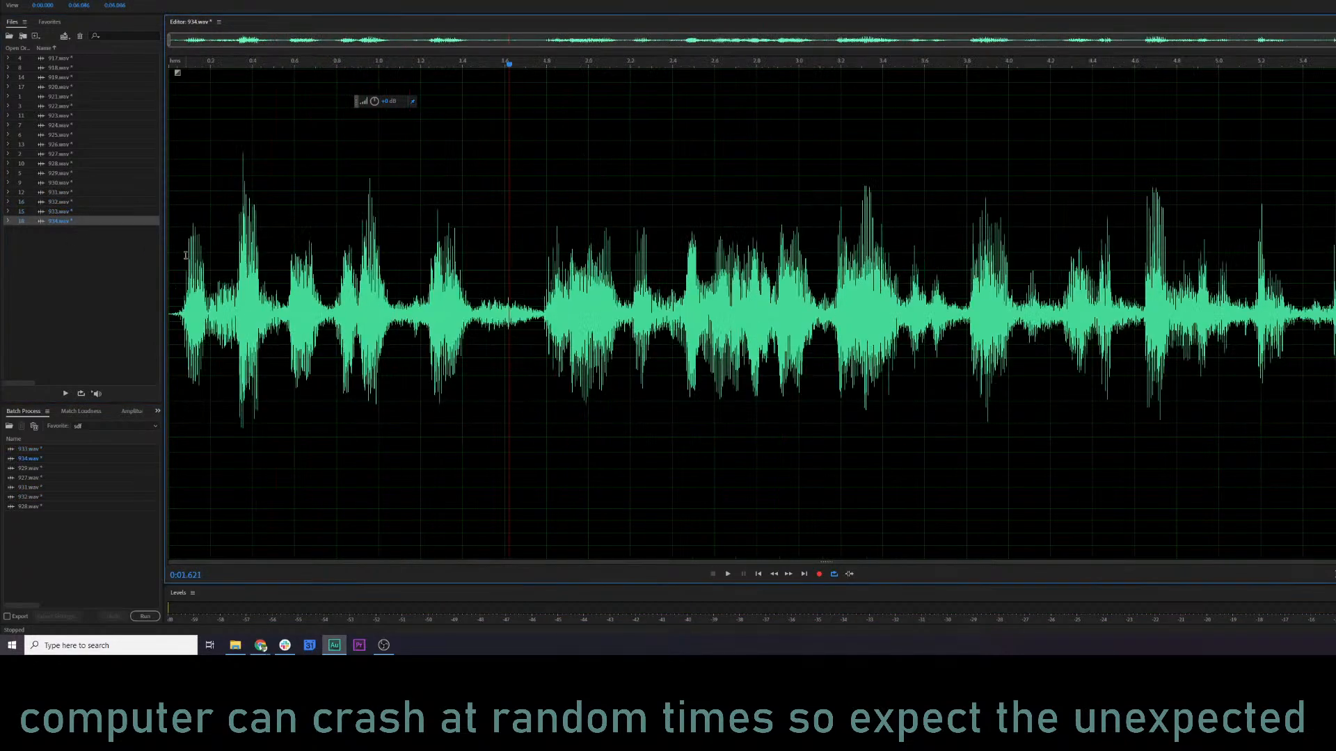
{"action": "left_click", "coordinate": [195, 244]}
{"action": "key", "text": "space"}
{"action": "left_click", "coordinate": [124, 1]}
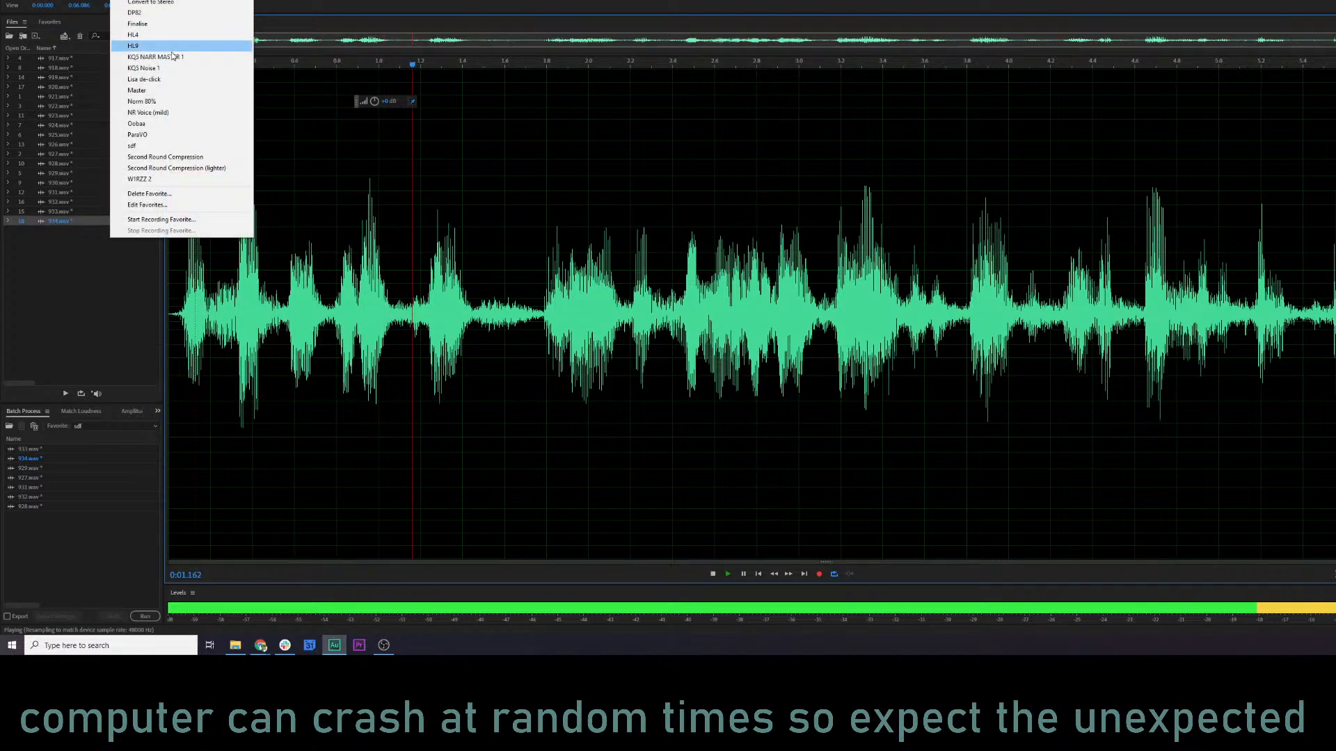
{"action": "left_click", "coordinate": [206, 169]}
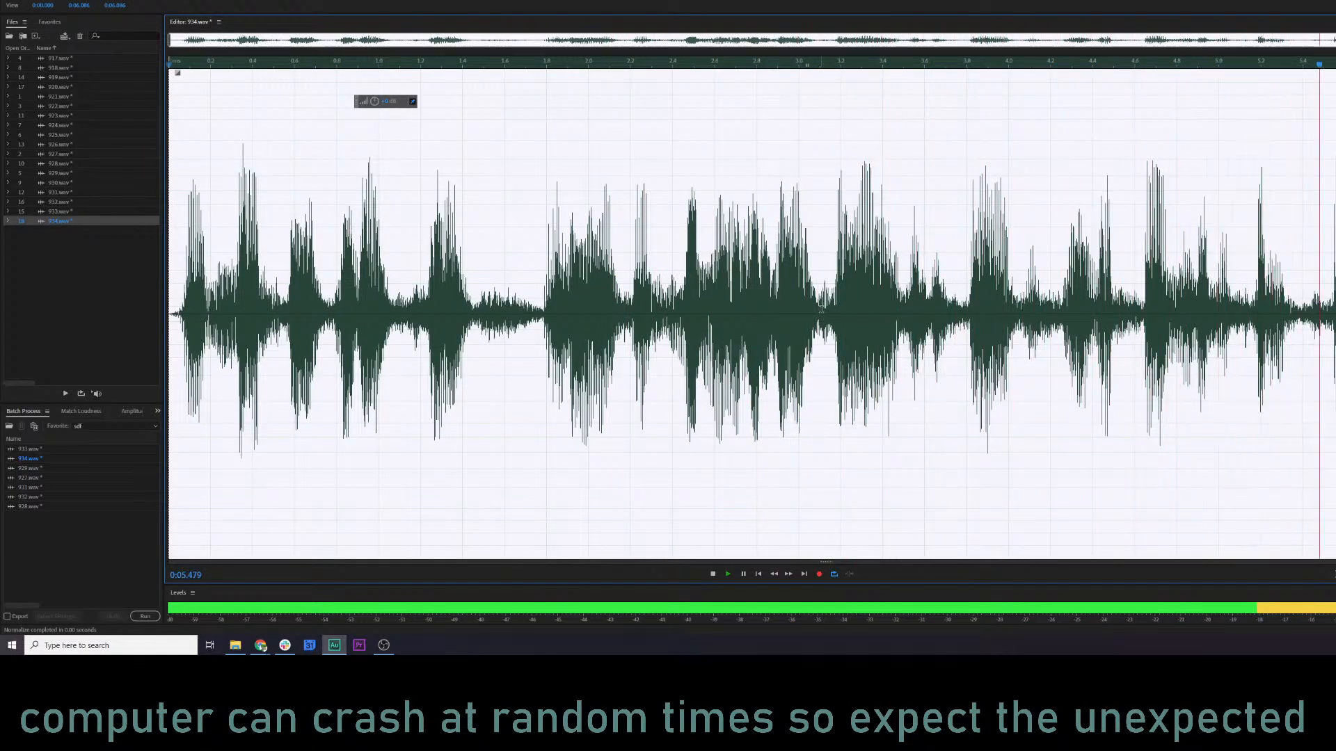
{"action": "left_click", "coordinate": [867, 265]}
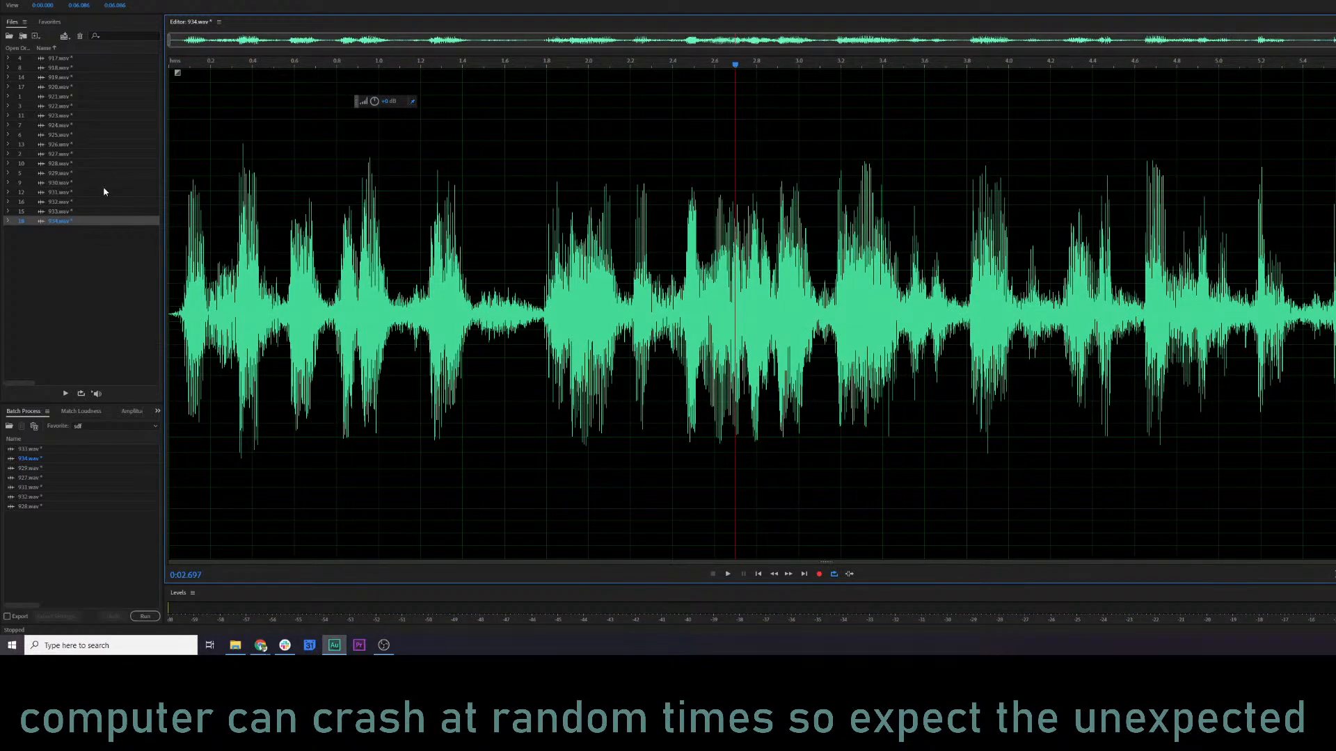
Clear the batch process list and fill it with all open clips from 917.wav to 934.wav.
{"action": "left_click_drag", "start_coordinate": [65, 533], "coordinate": [38, 444]}
{"action": "key", "text": "Delete"}
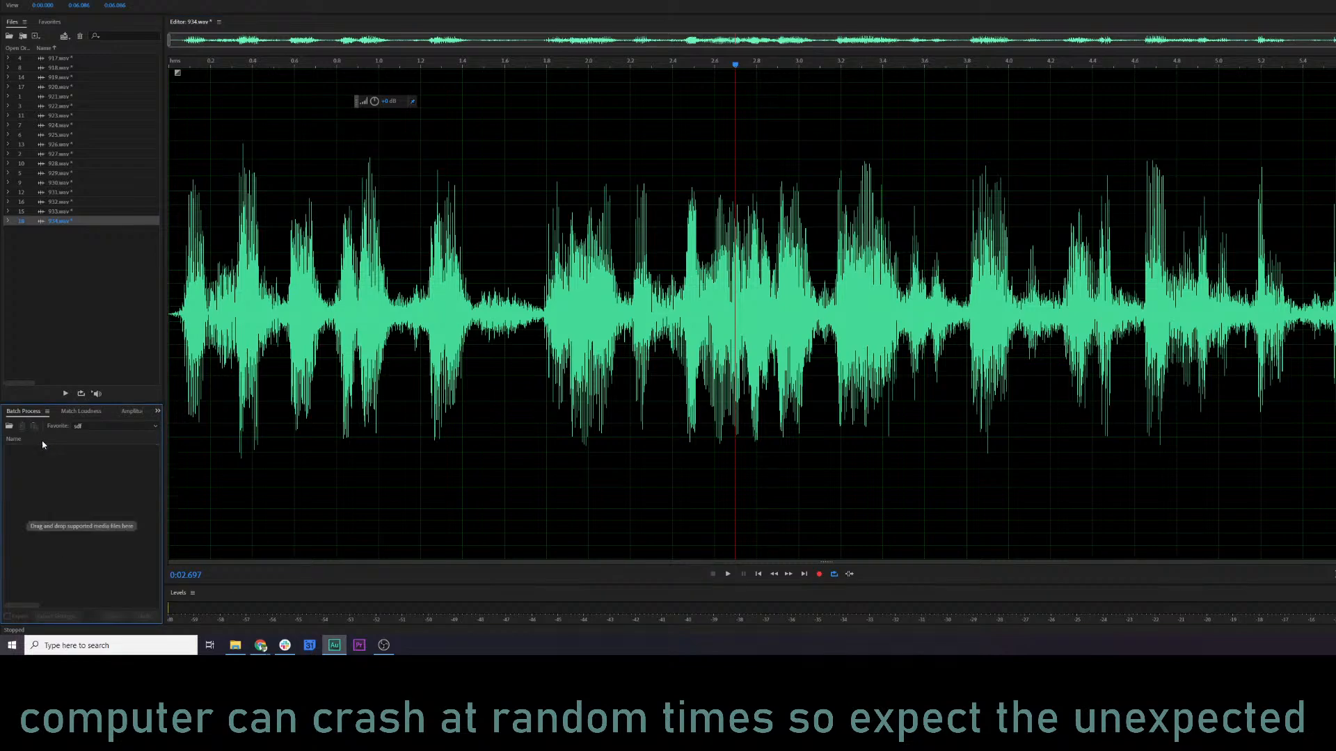
{"action": "left_click", "coordinate": [46, 308]}
{"action": "left_click_drag", "start_coordinate": [46, 307], "coordinate": [18, 54]}
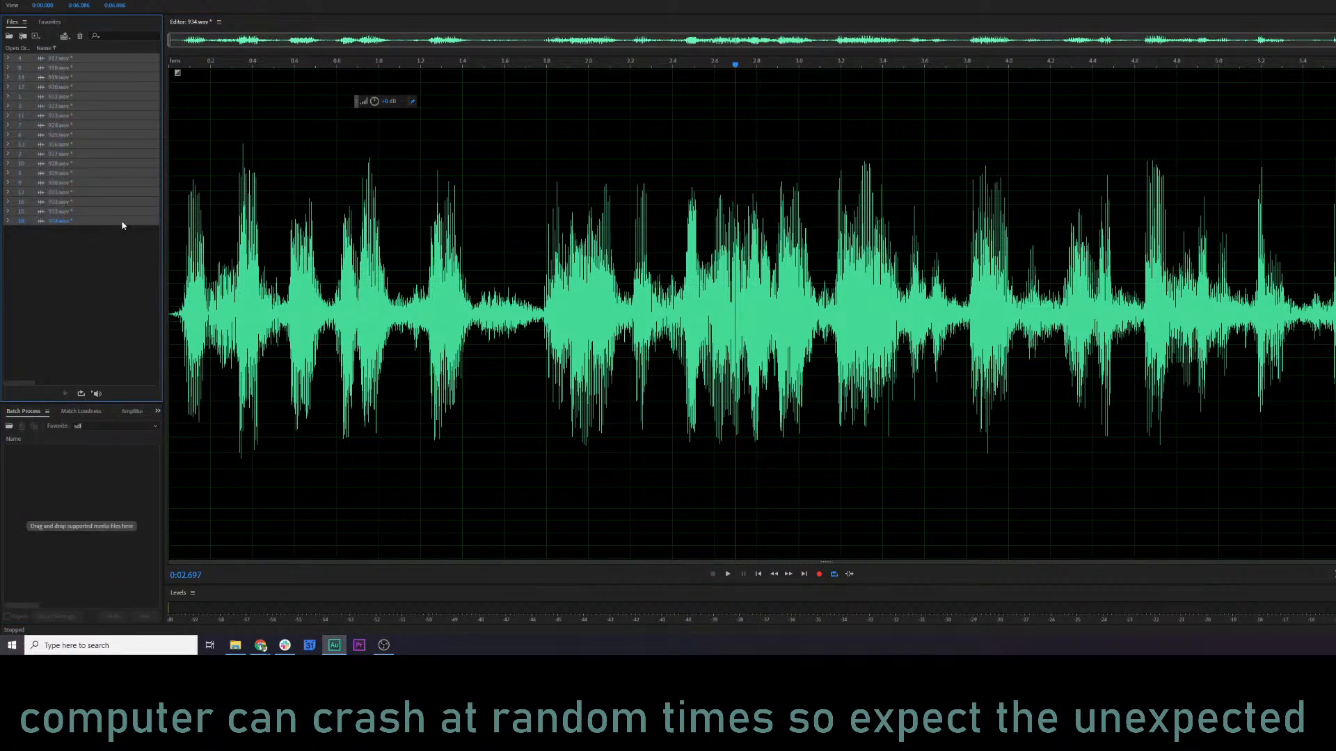
{"action": "left_click_drag", "start_coordinate": [122, 224], "coordinate": [109, 445]}
Set the batch favorite to Norm 80% and run it on all listed clips.
{"action": "left_click", "coordinate": [111, 425]}
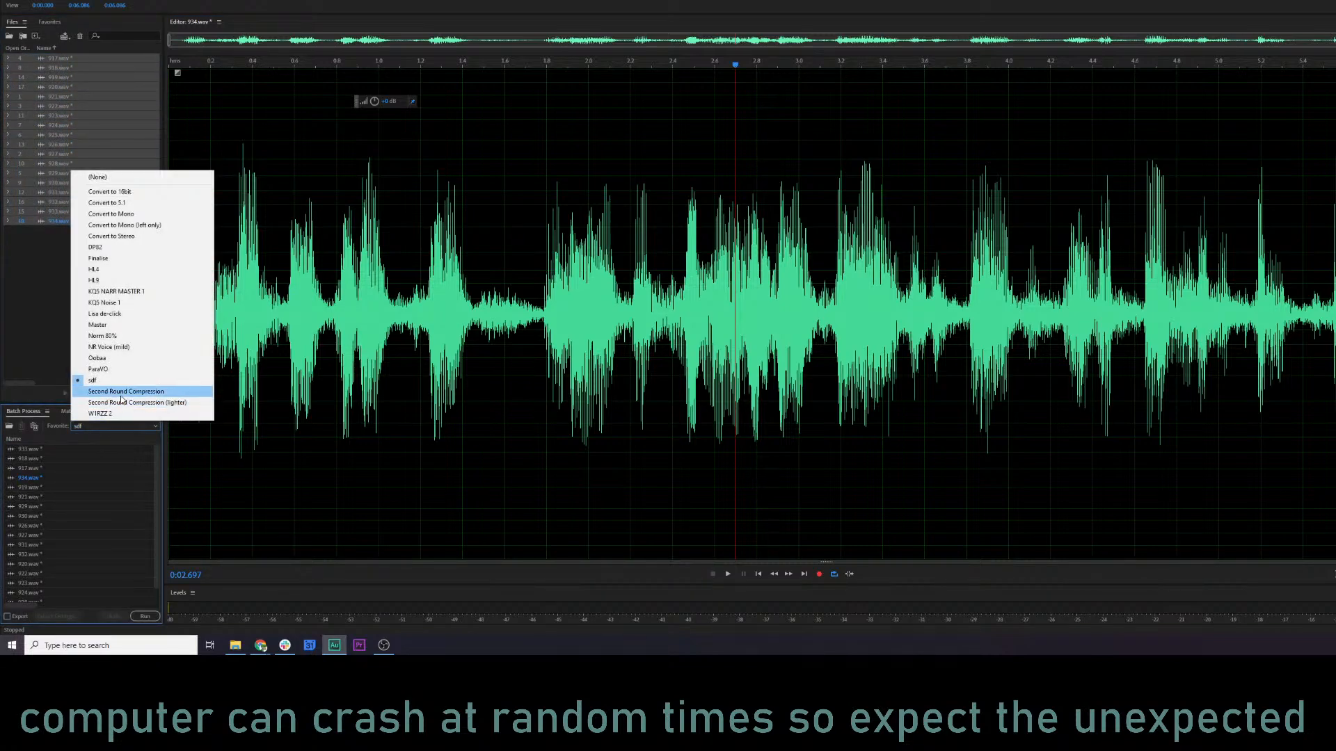
{"action": "left_click", "coordinate": [105, 336]}
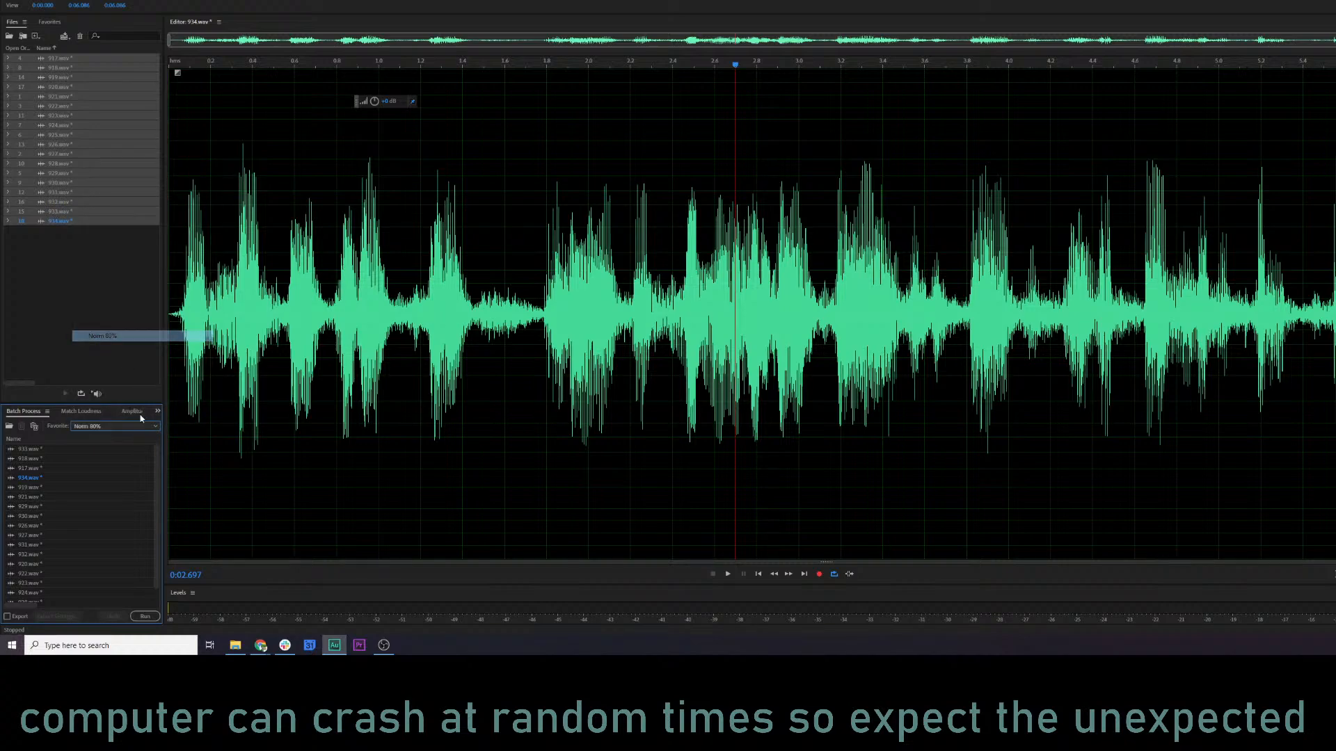
{"action": "left_click", "coordinate": [146, 615]}
{"action": "left_click", "coordinate": [518, 308]}
Open 924.wav and play it from about 0.7 s to judge its level.
{"action": "double_click", "coordinate": [78, 128]}
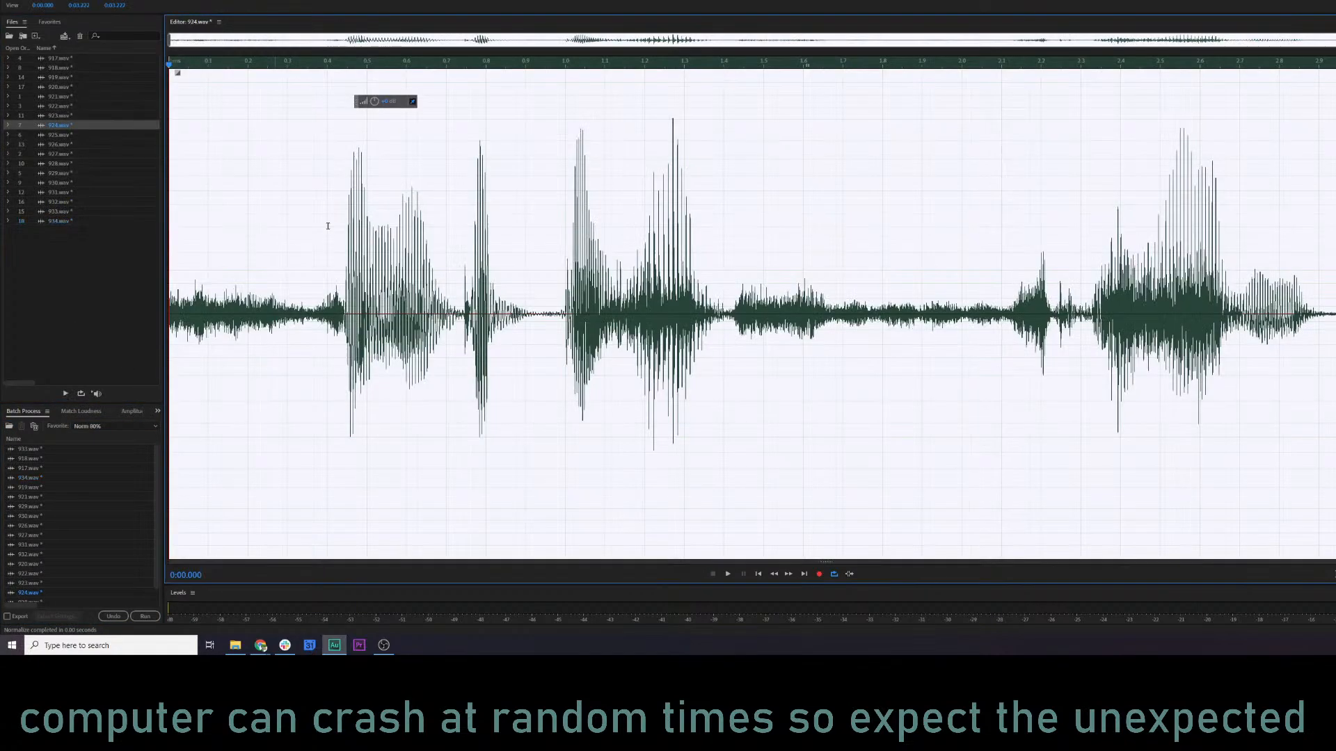
{"action": "left_click", "coordinate": [457, 274]}
{"action": "key", "text": "space"}
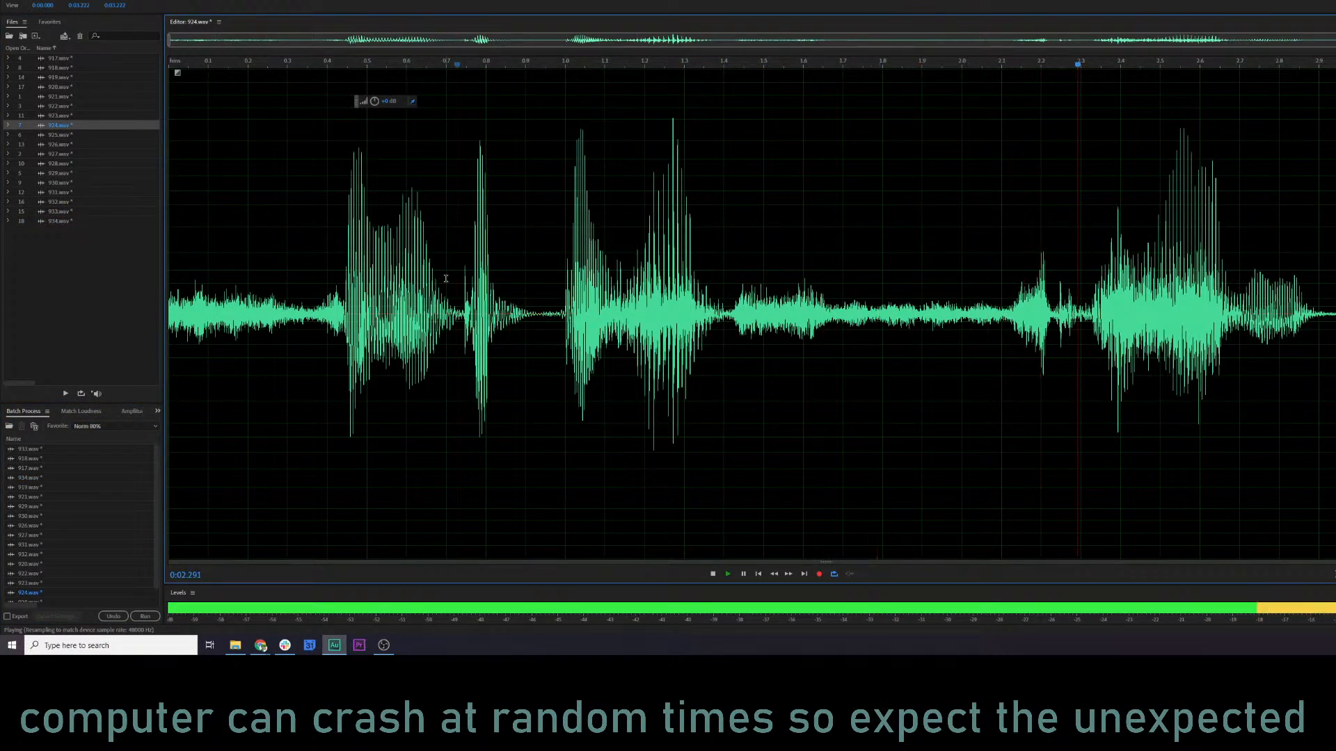
{"action": "left_click", "coordinate": [411, 228]}
Apply the Second Round Compression (lighter) favorite to 924.wav and listen to it from near the start.
{"action": "left_click", "coordinate": [125, 0]}
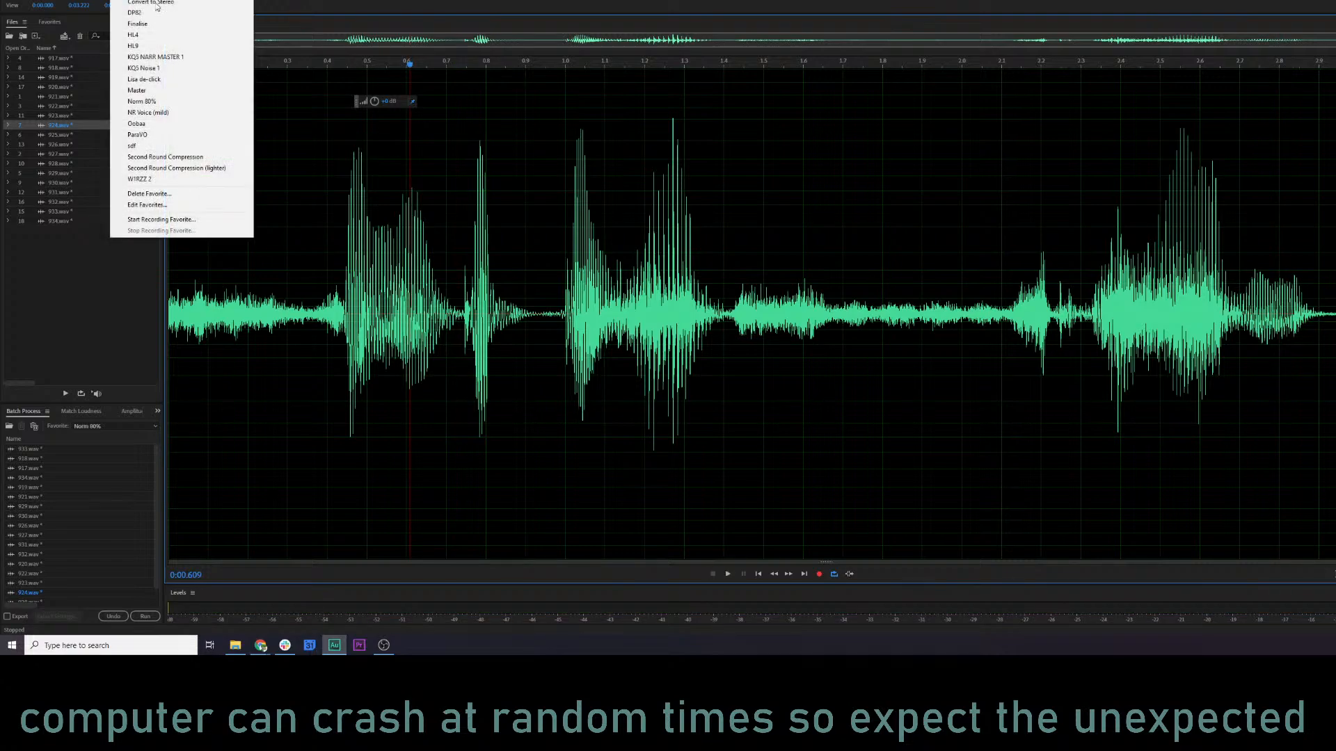
{"action": "left_click", "coordinate": [190, 170]}
{"action": "left_click", "coordinate": [192, 268]}
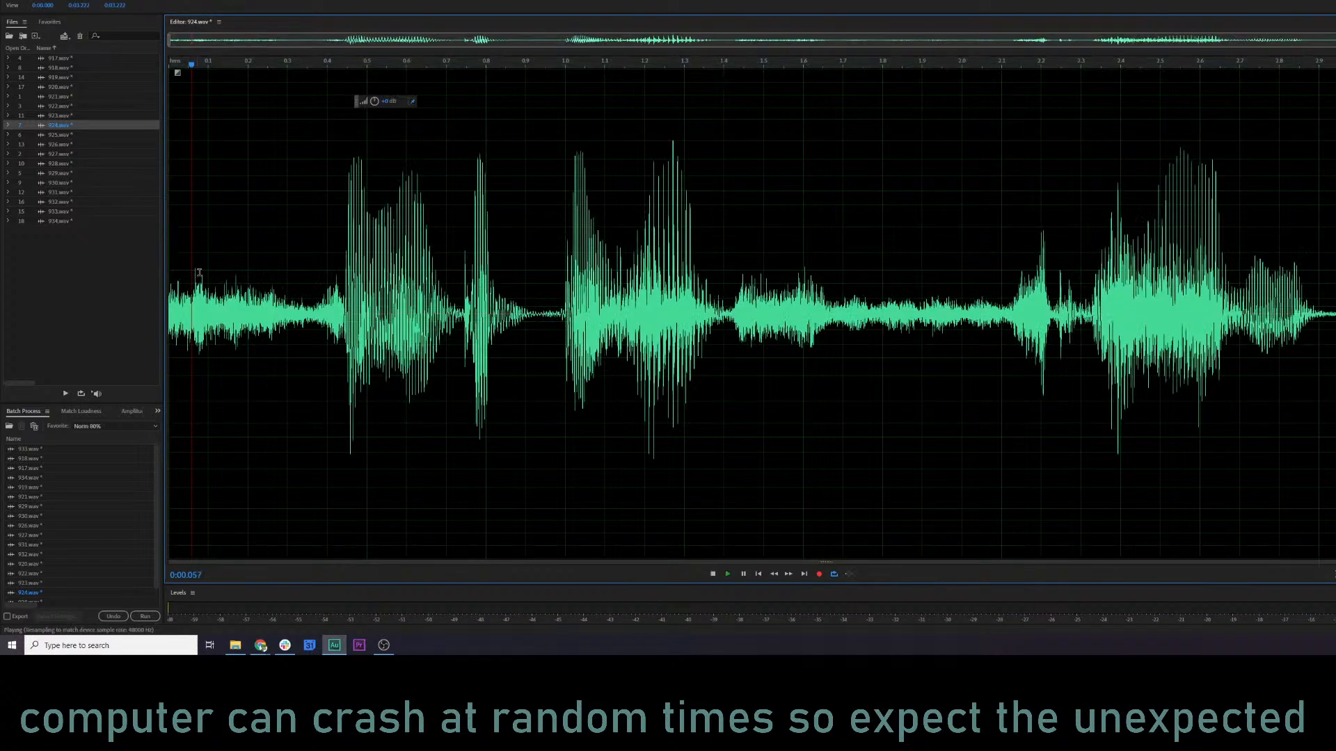
{"action": "key", "text": "space"}
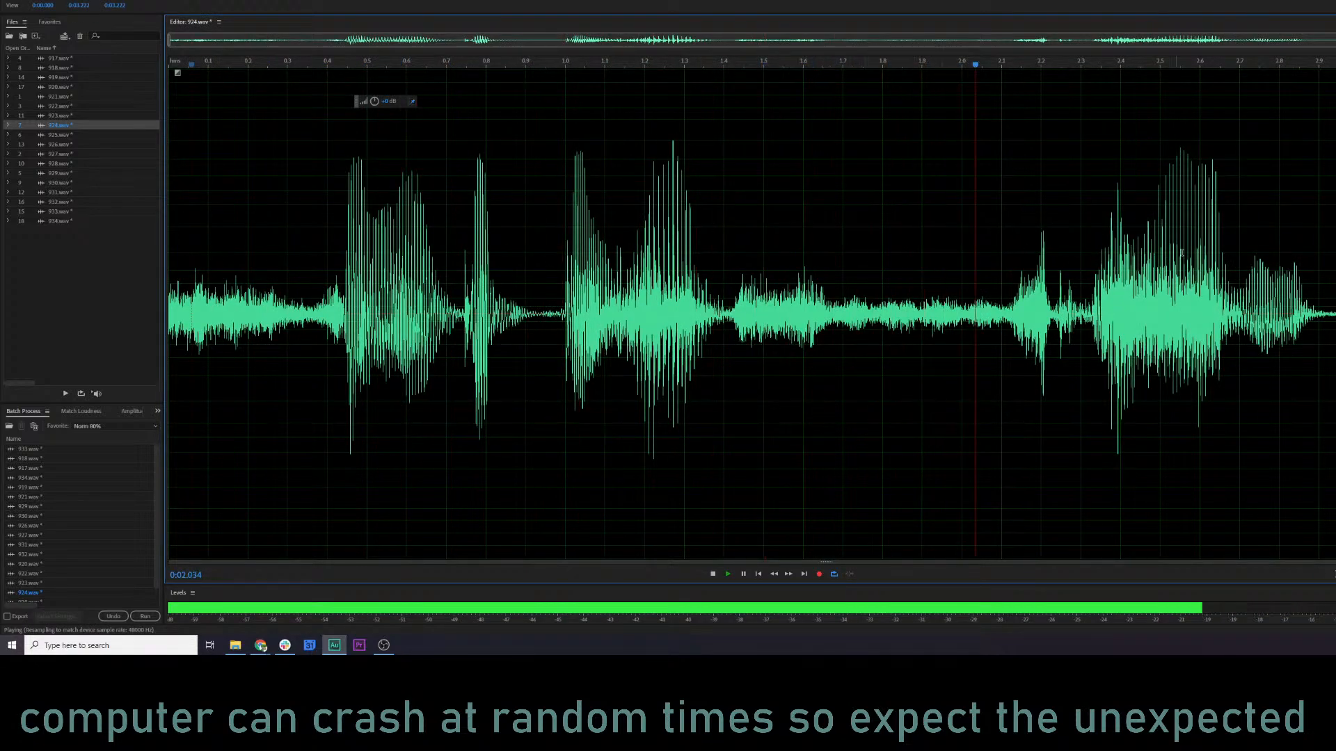
Normalize 924.wav with the Norm 80% favorite.
{"action": "left_click", "coordinate": [125, 0]}
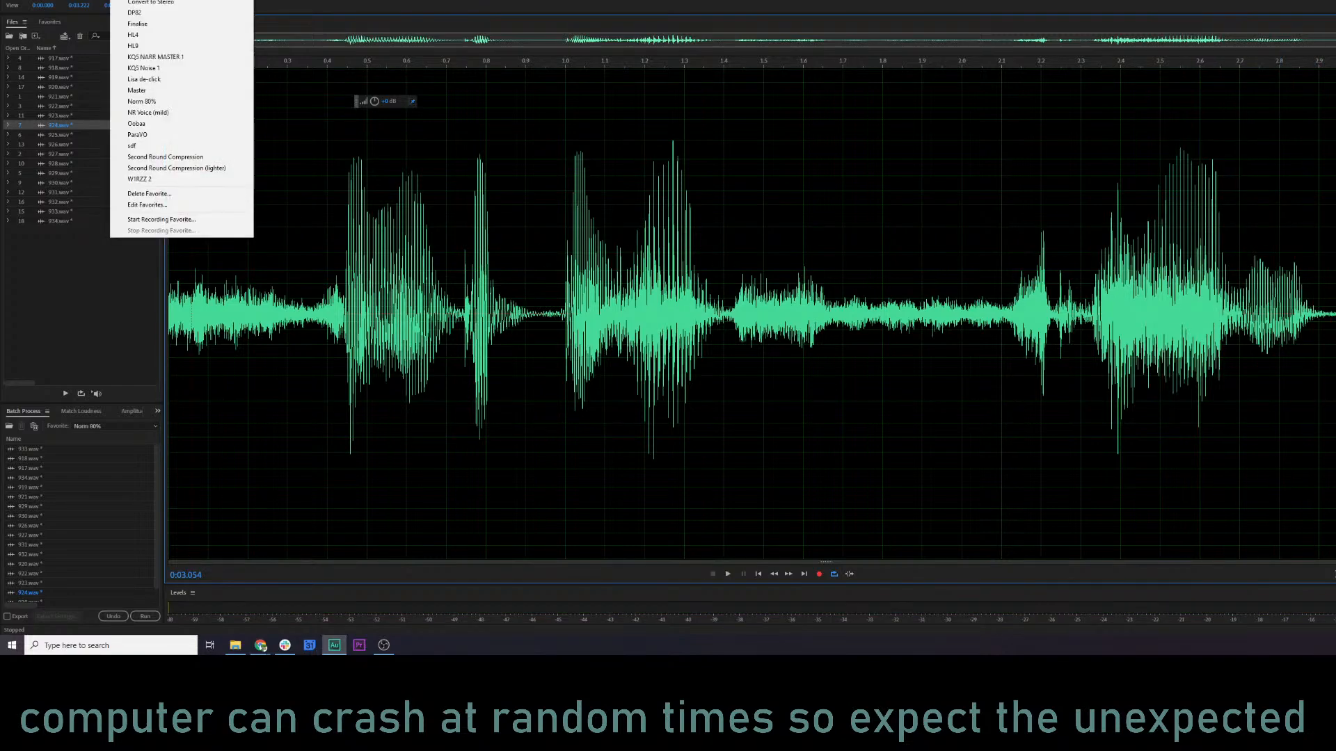
{"action": "left_click", "coordinate": [184, 100]}
{"action": "left_click", "coordinate": [388, 241]}
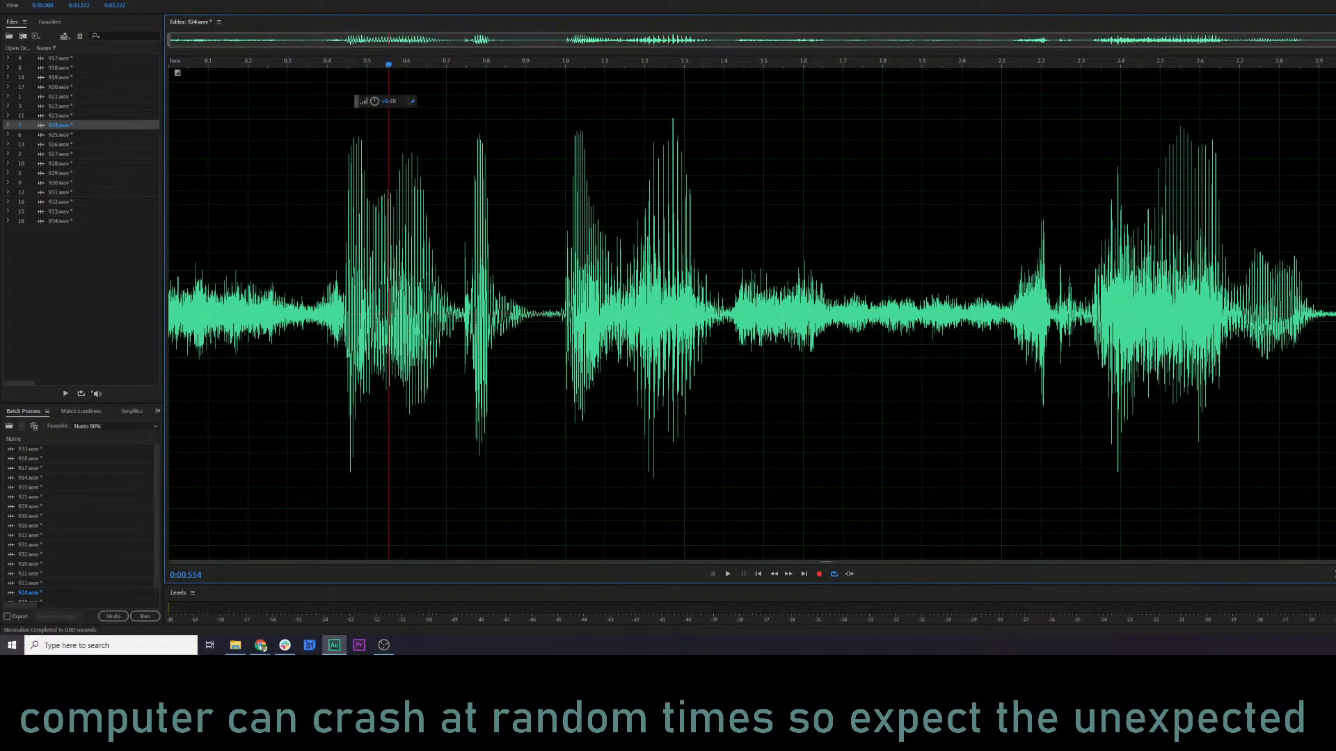
Save all modified clips and close every open file.
{"action": "left_click", "coordinate": [8, 1]}
{"action": "left_click", "coordinate": [8, 1]}
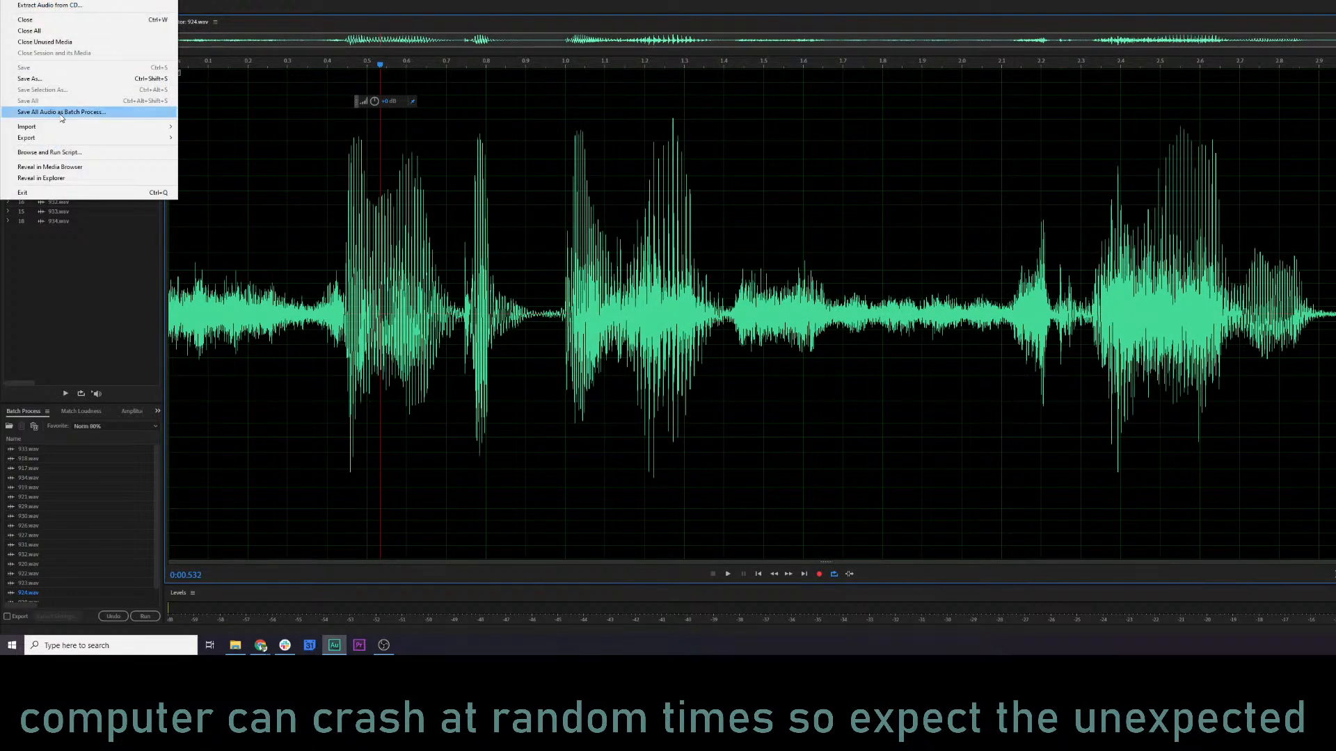
{"action": "left_click", "coordinate": [89, 32]}
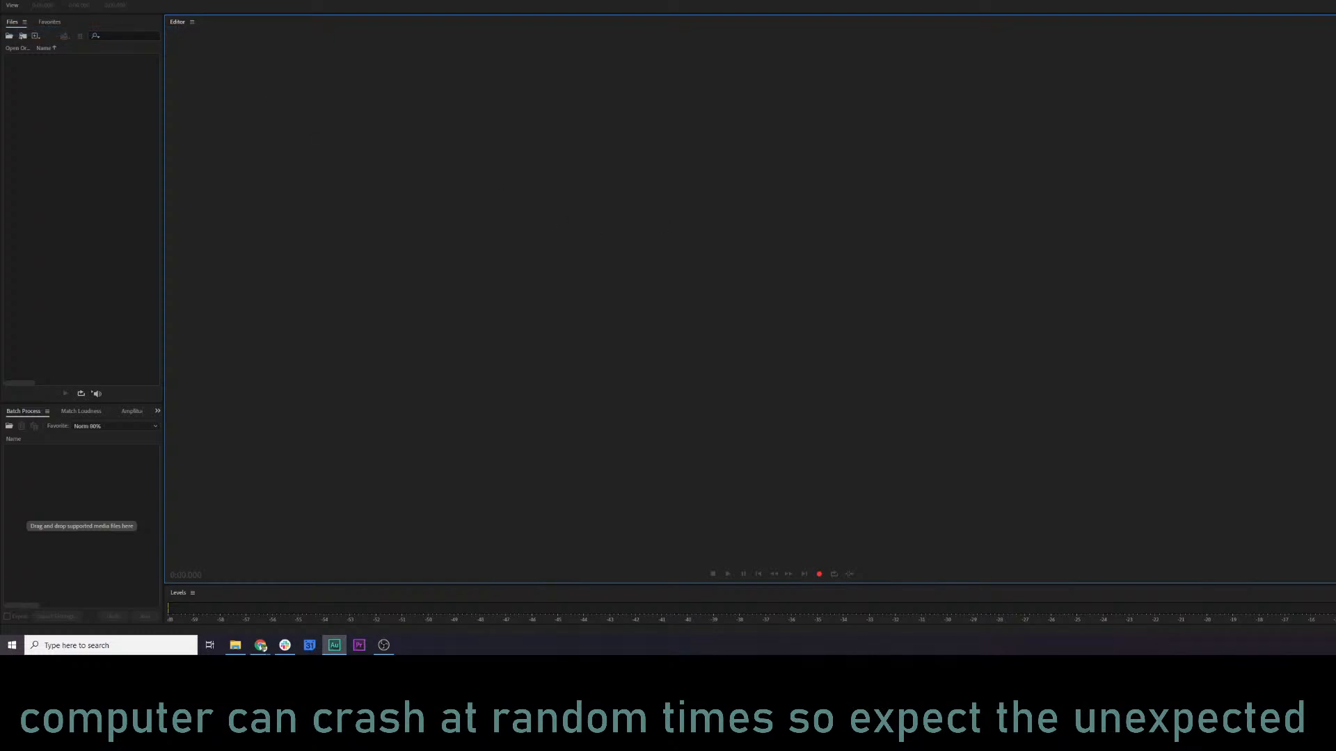
Switch to the KQ5 Audio log spreadsheet in Chrome and mark the Mordack row (917 to 934) done with "x".
{"action": "left_click", "coordinate": [261, 646]}
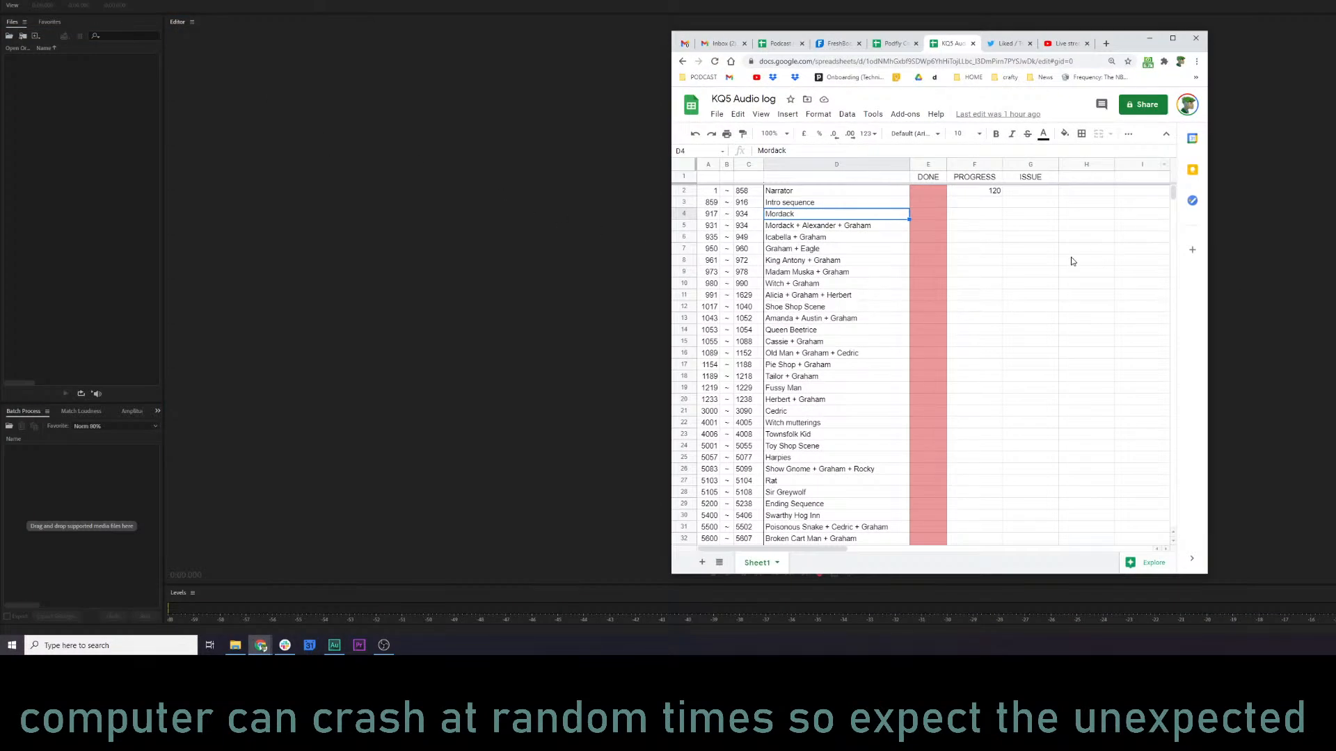
{"action": "key", "text": "Right"}
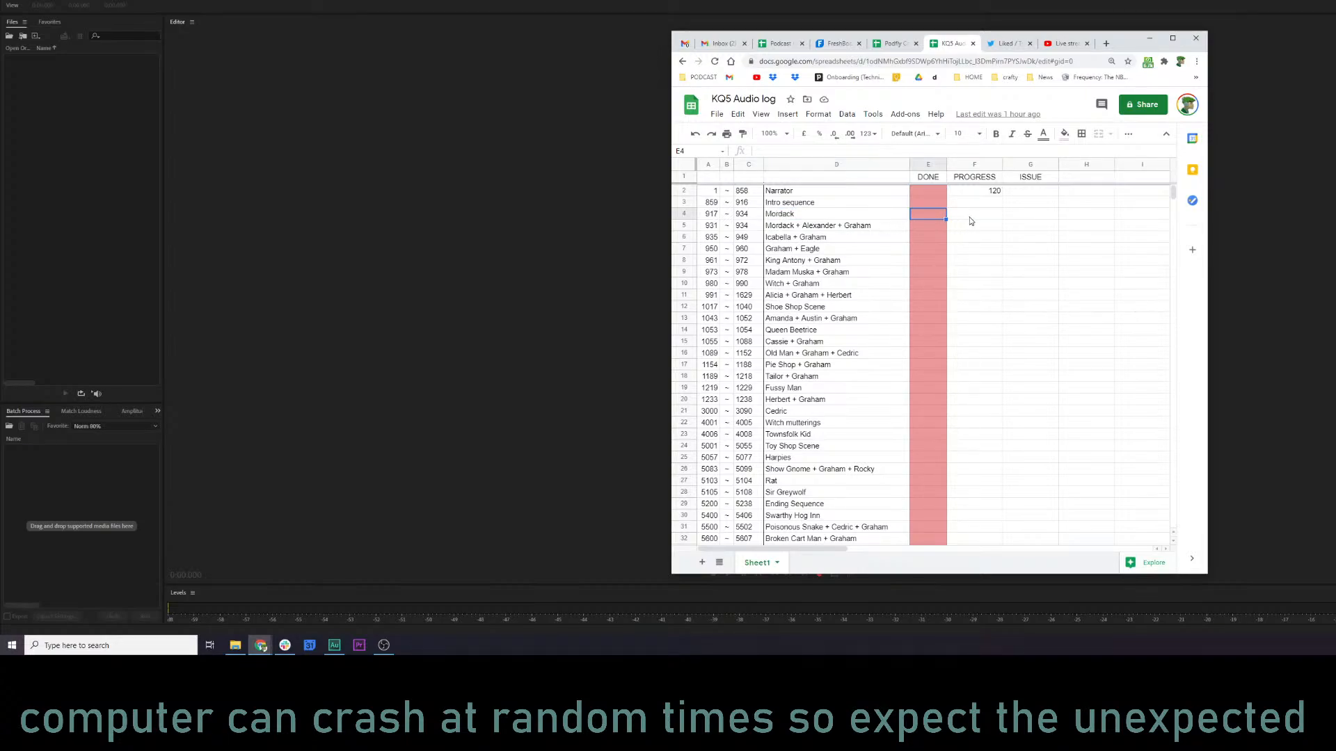
{"action": "type", "text": "x"}
{"action": "key", "text": "Tab"}
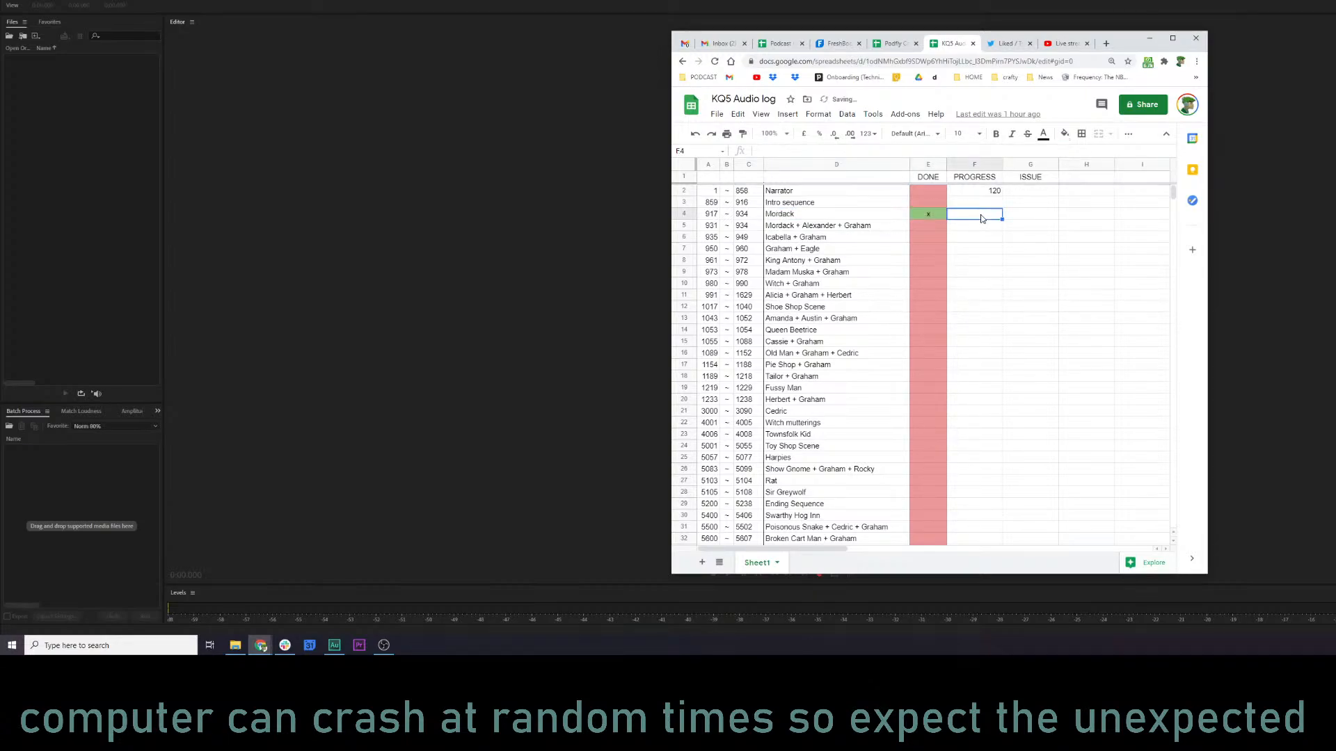
Enter the note "927.aud - added reverb" in the ISSUE column of the Mordack row.
{"action": "left_click", "coordinate": [1024, 222]}
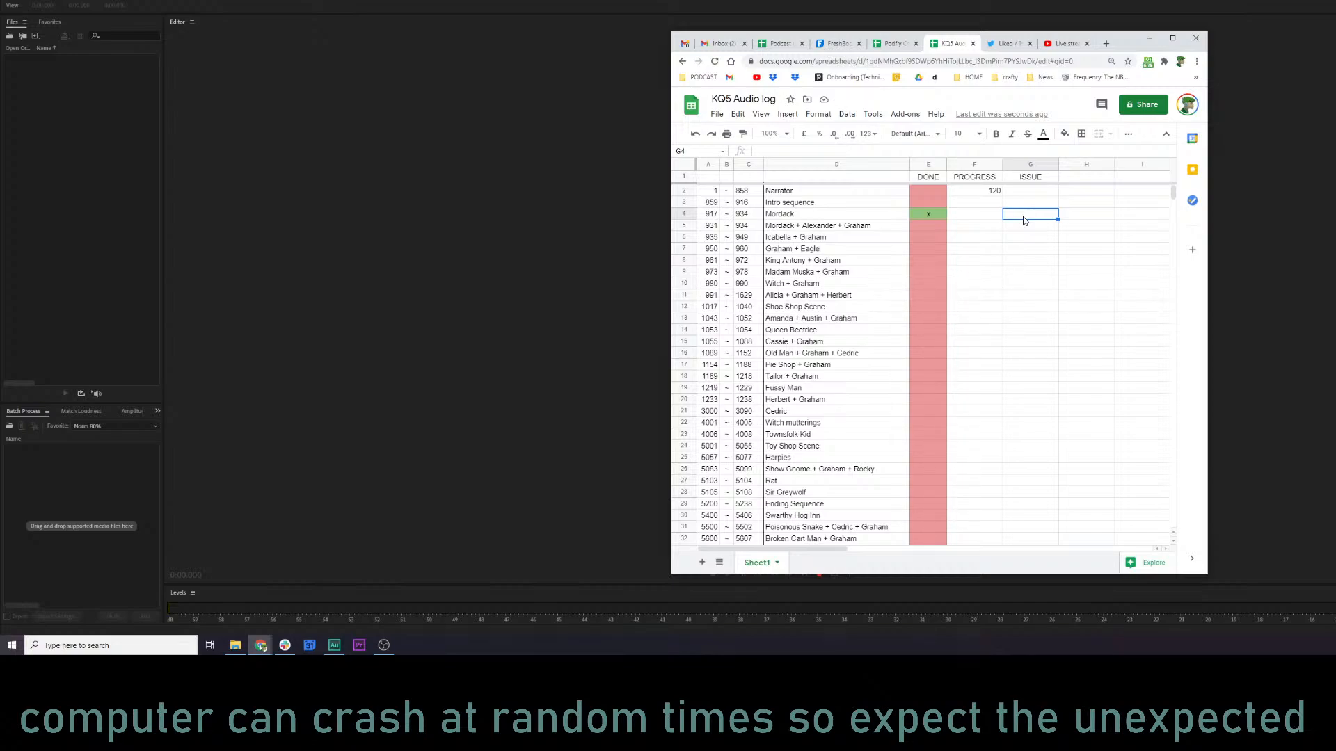
{"action": "type", "text": "927"}
{"action": "type", "text": ".aug"}
{"action": "type", "text": "d"}
{"action": "type", "text": " - addin"}
{"action": "type", "text": "d reverb"}
{"action": "key", "text": "Return"}
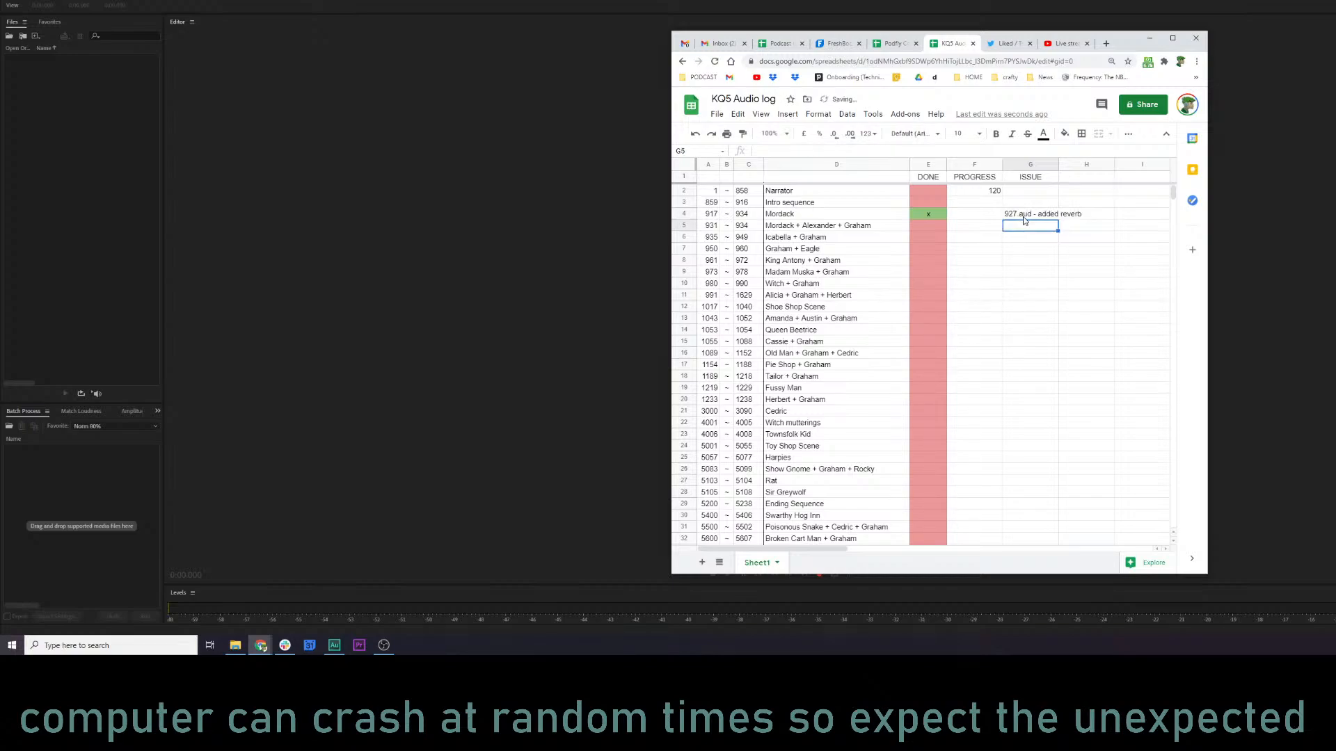
{"action": "left_click", "coordinate": [1028, 261]}
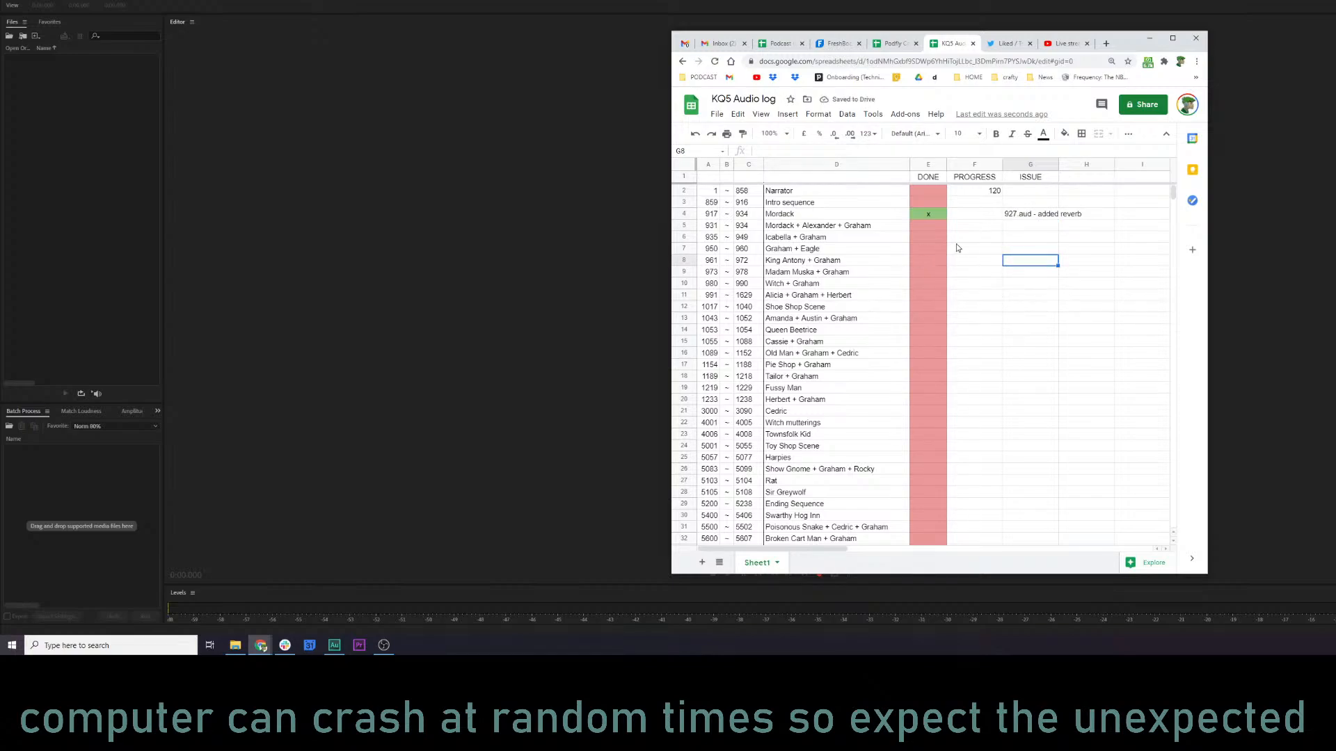
Examine the SFX section of the audio log, checking the DONE marks and sound entries around Graham falls and Snoring.
{"action": "left_click", "coordinate": [979, 215]}
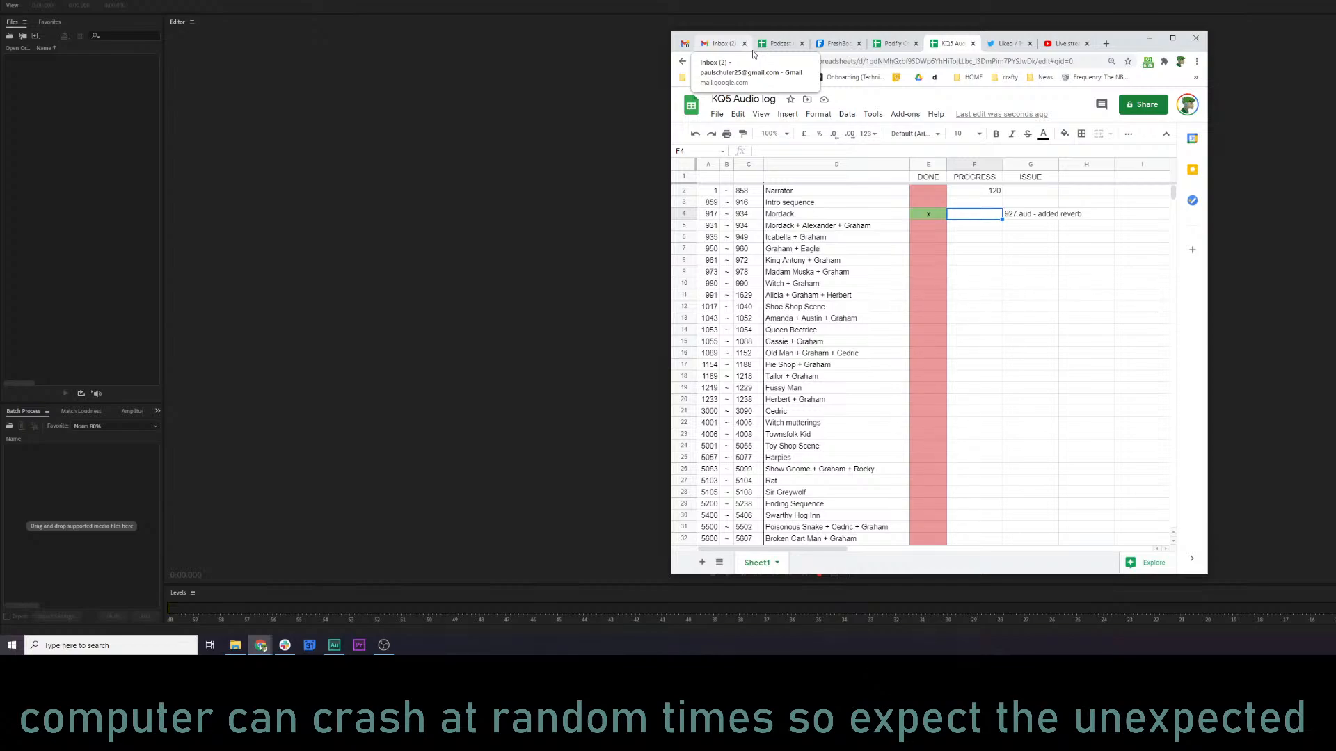
{"action": "left_click", "coordinate": [893, 353]}
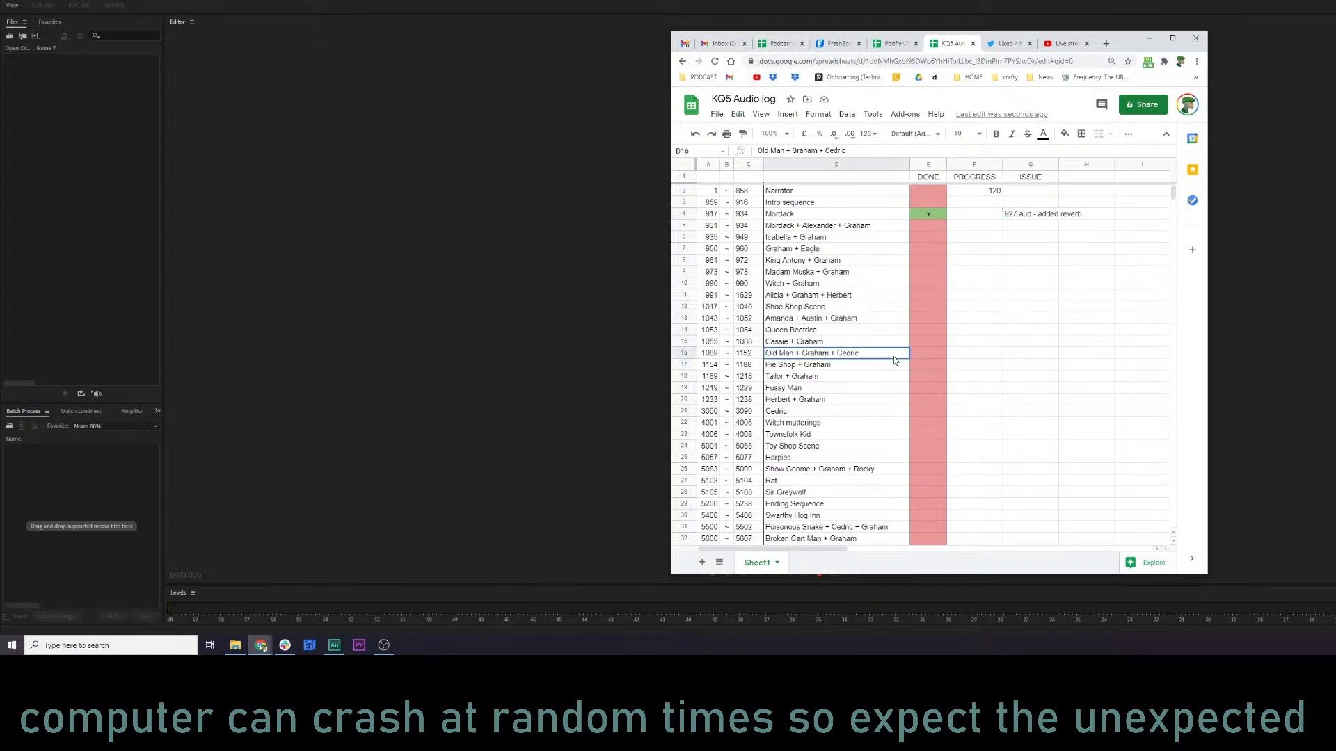
{"action": "scroll", "coordinate": [882, 363], "scroll_direction": "down", "scroll_amount": 5}
{"action": "scroll", "coordinate": [882, 363], "scroll_direction": "down", "scroll_amount": 4}
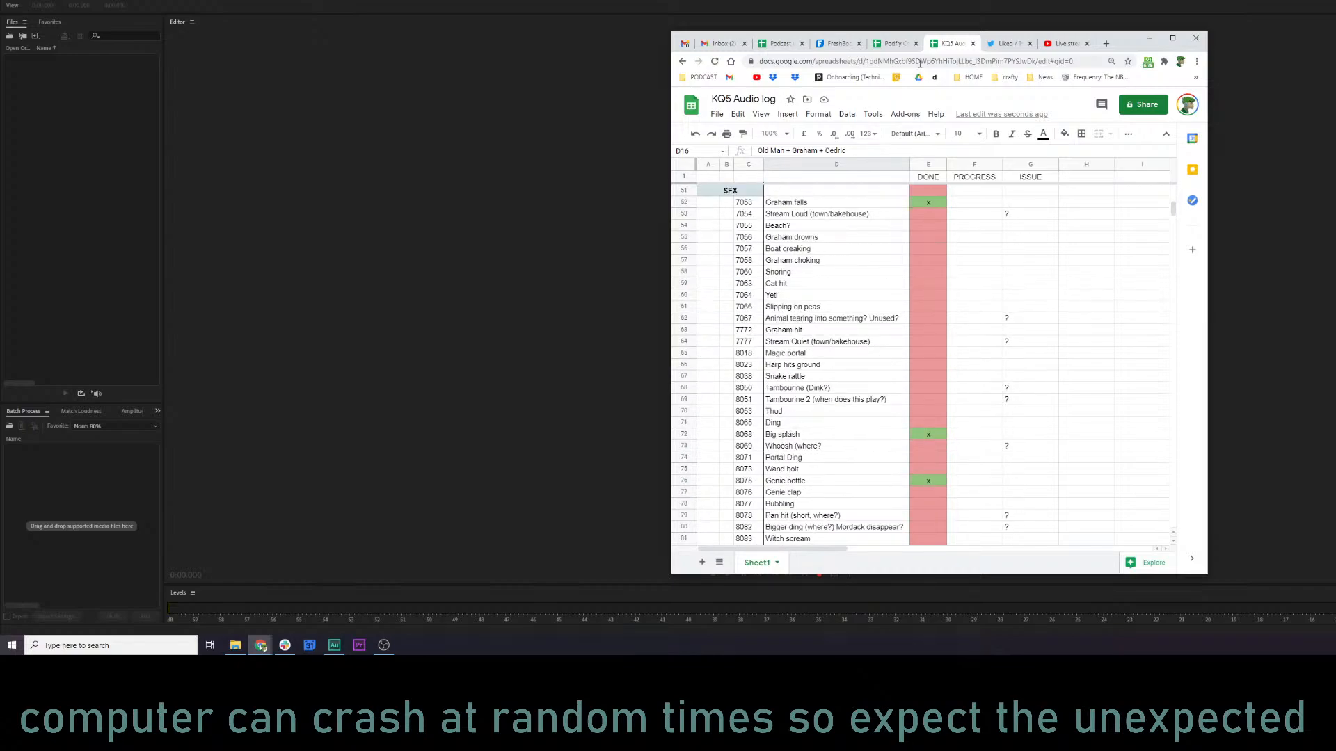
{"action": "left_click_drag", "start_coordinate": [1011, 32], "coordinate": [1008, 0]}
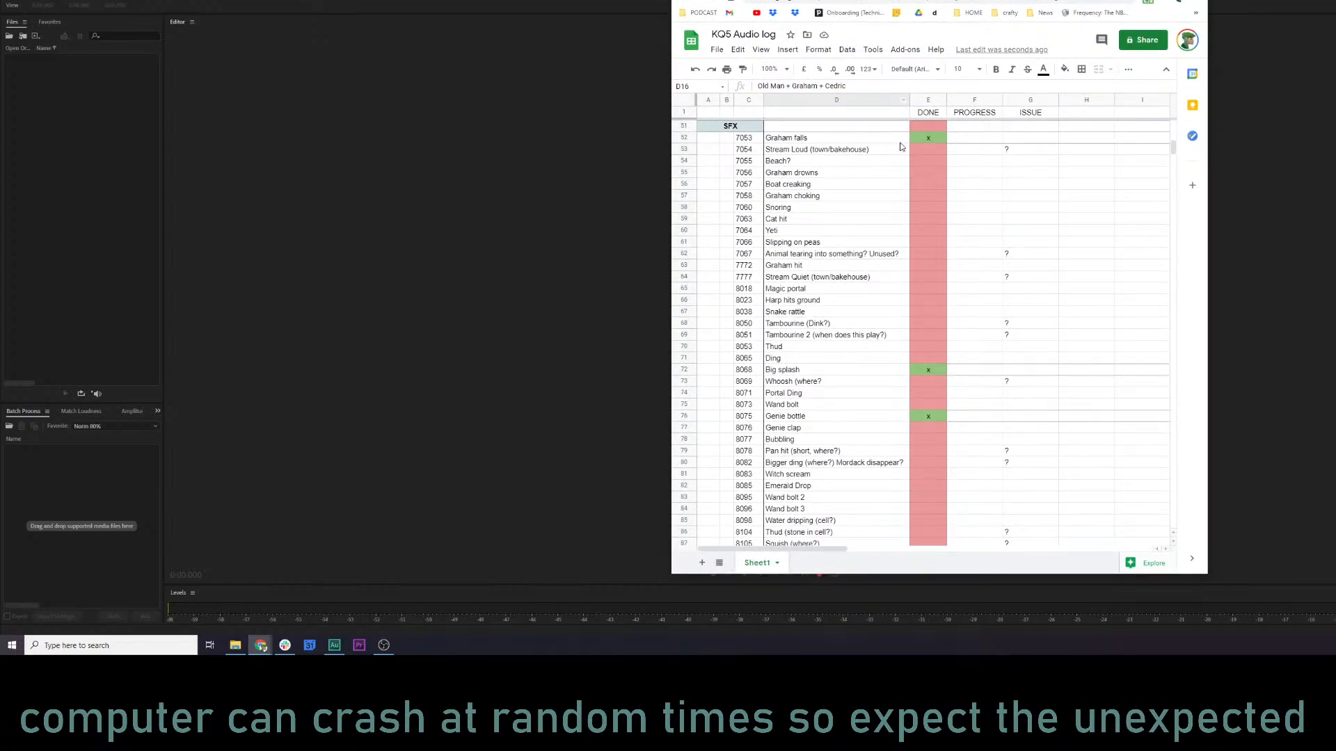
{"action": "left_click", "coordinate": [931, 139]}
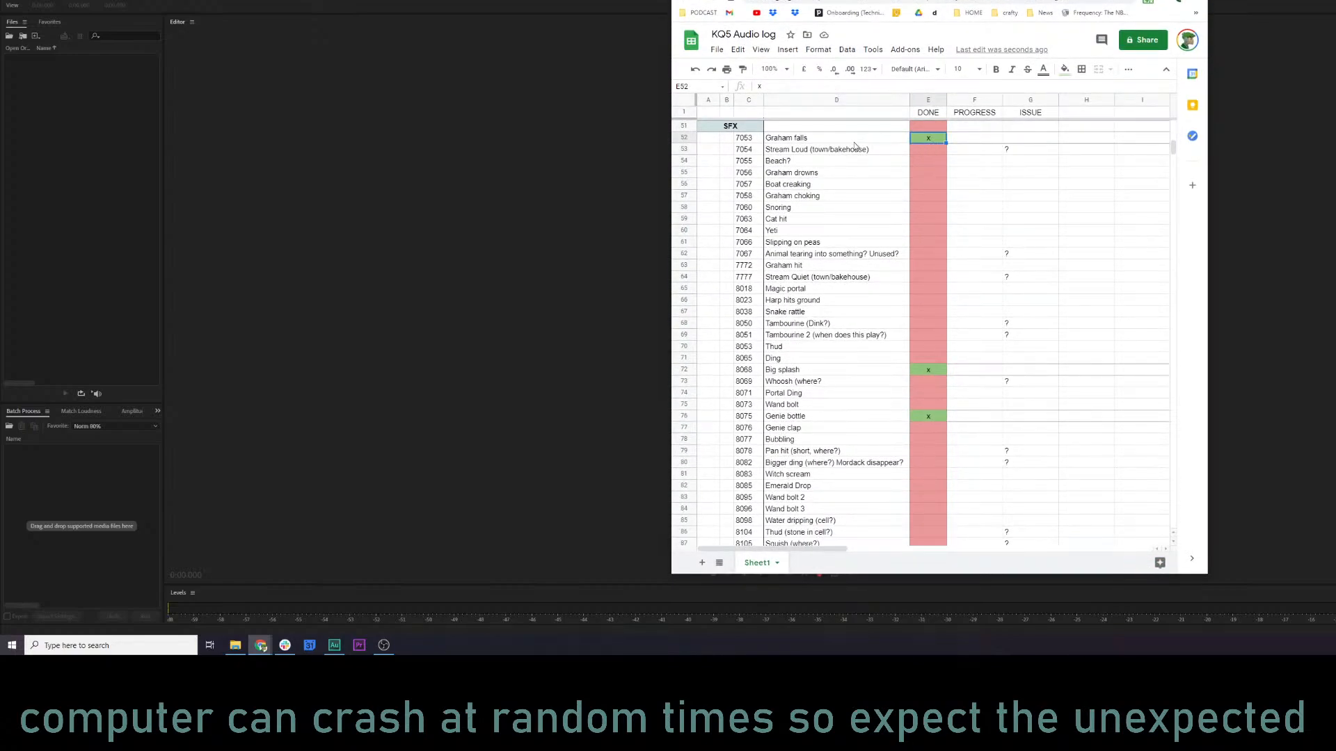
{"action": "left_click", "coordinate": [795, 150]}
{"action": "left_click", "coordinate": [809, 208]}
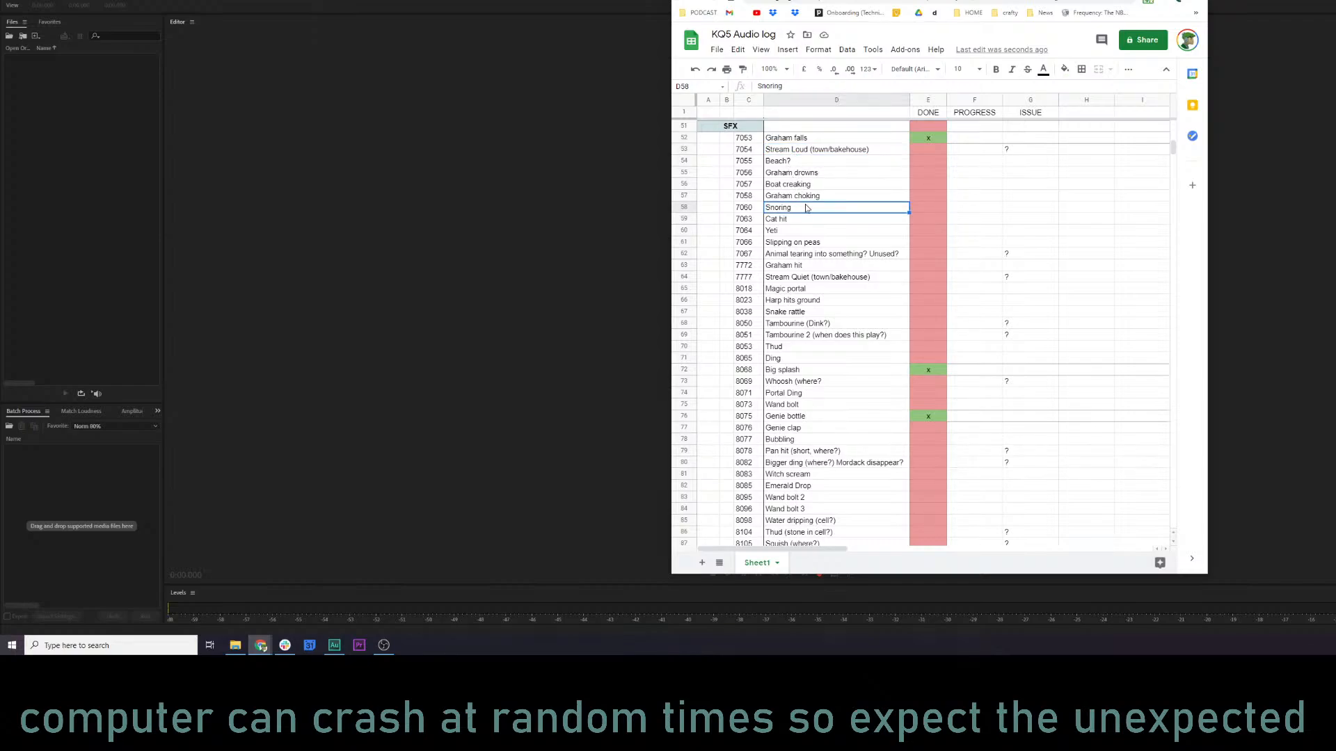
{"action": "left_click", "coordinate": [776, 140]}
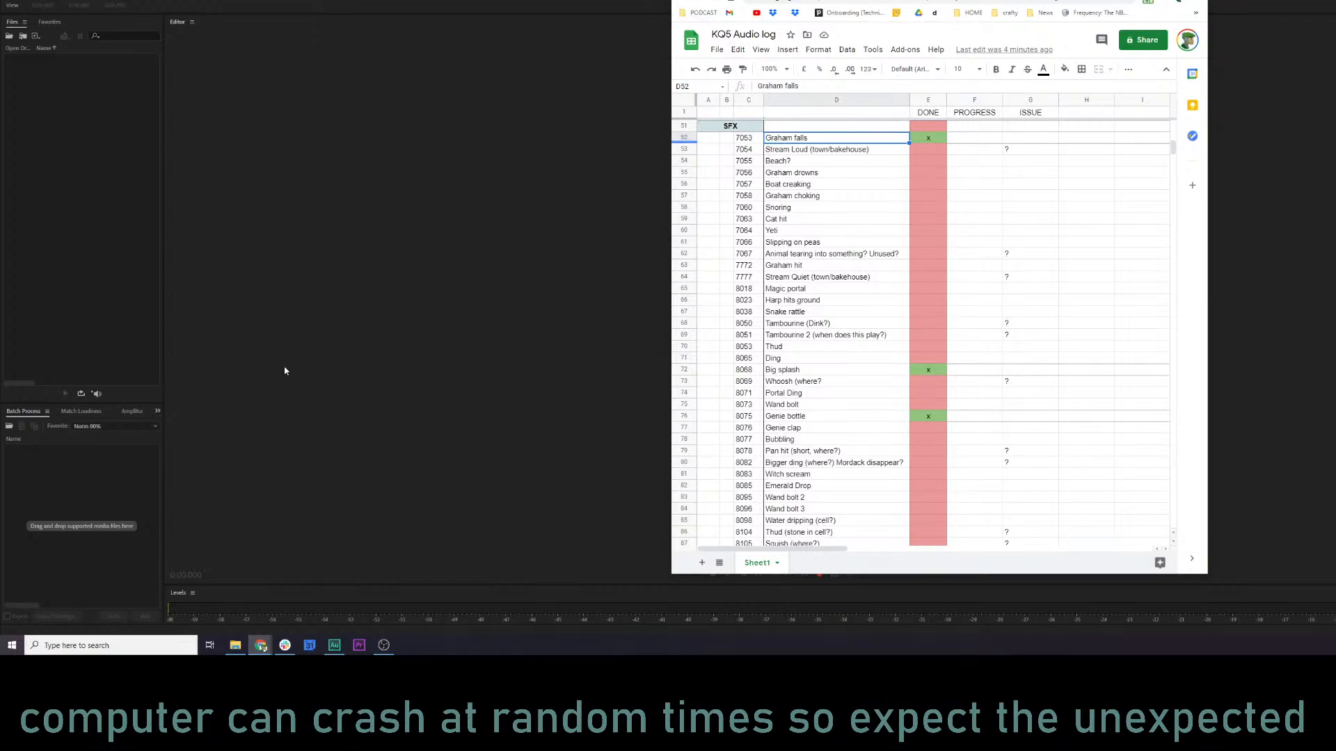
Open the kq5 audio folder in File Explorer and import 7053.wav into Audition's file list.
{"action": "left_click", "coordinate": [236, 644]}
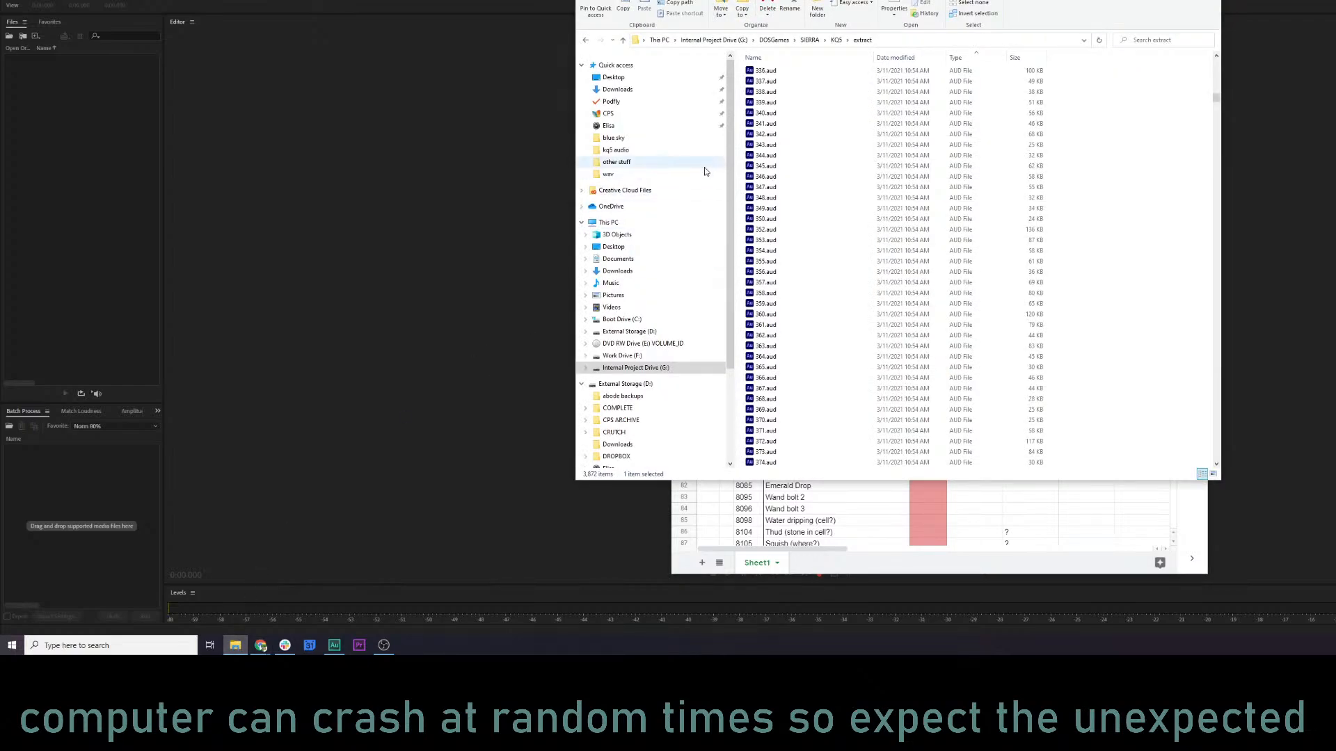
{"action": "left_click", "coordinate": [616, 149]}
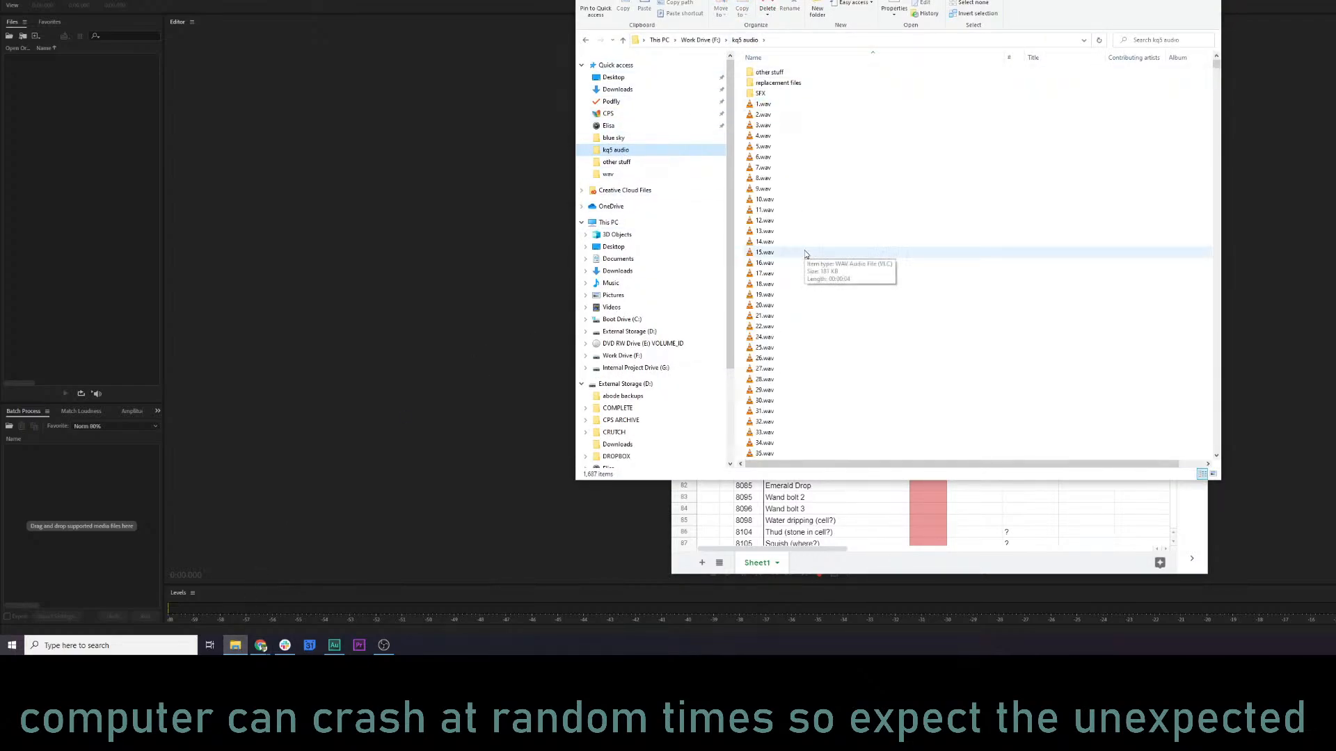
{"action": "left_click_drag", "start_coordinate": [849, 1], "coordinate": [1242, 9]}
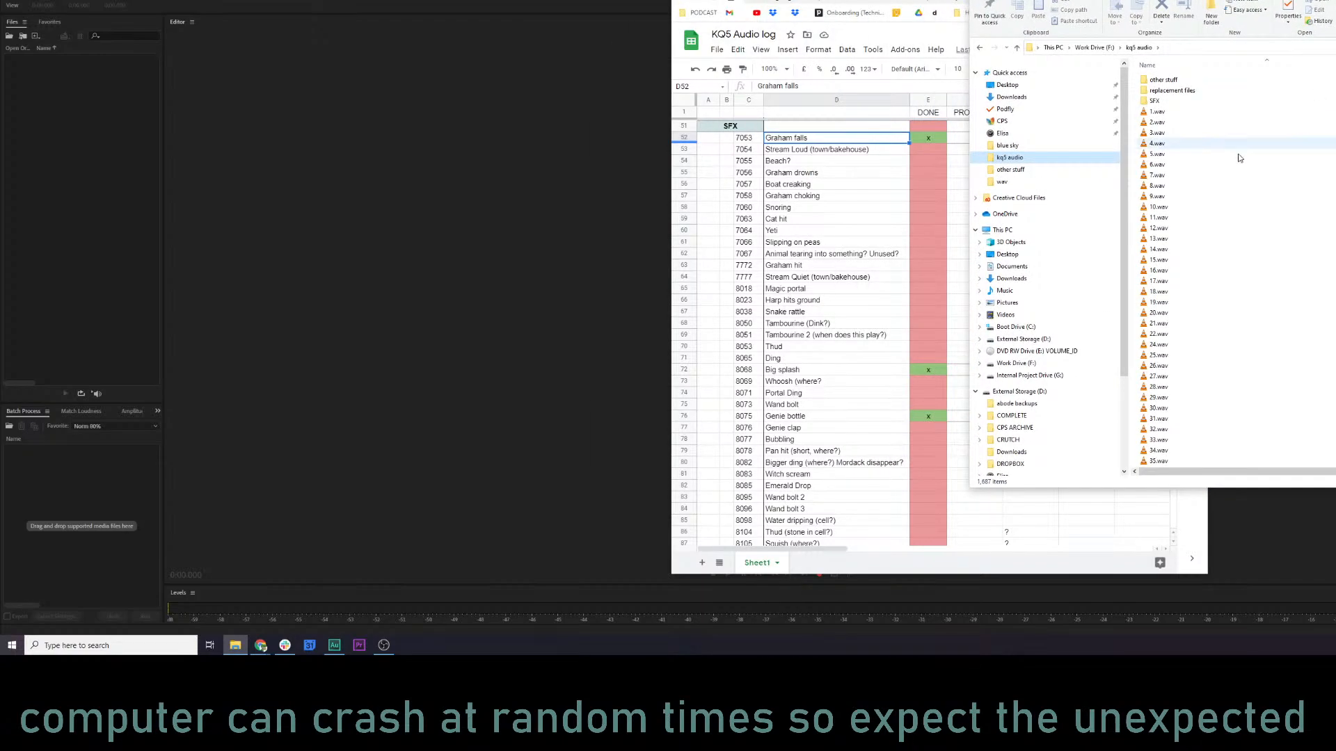
{"action": "scroll", "coordinate": [1162, 278], "scroll_direction": "down", "scroll_amount": 20}
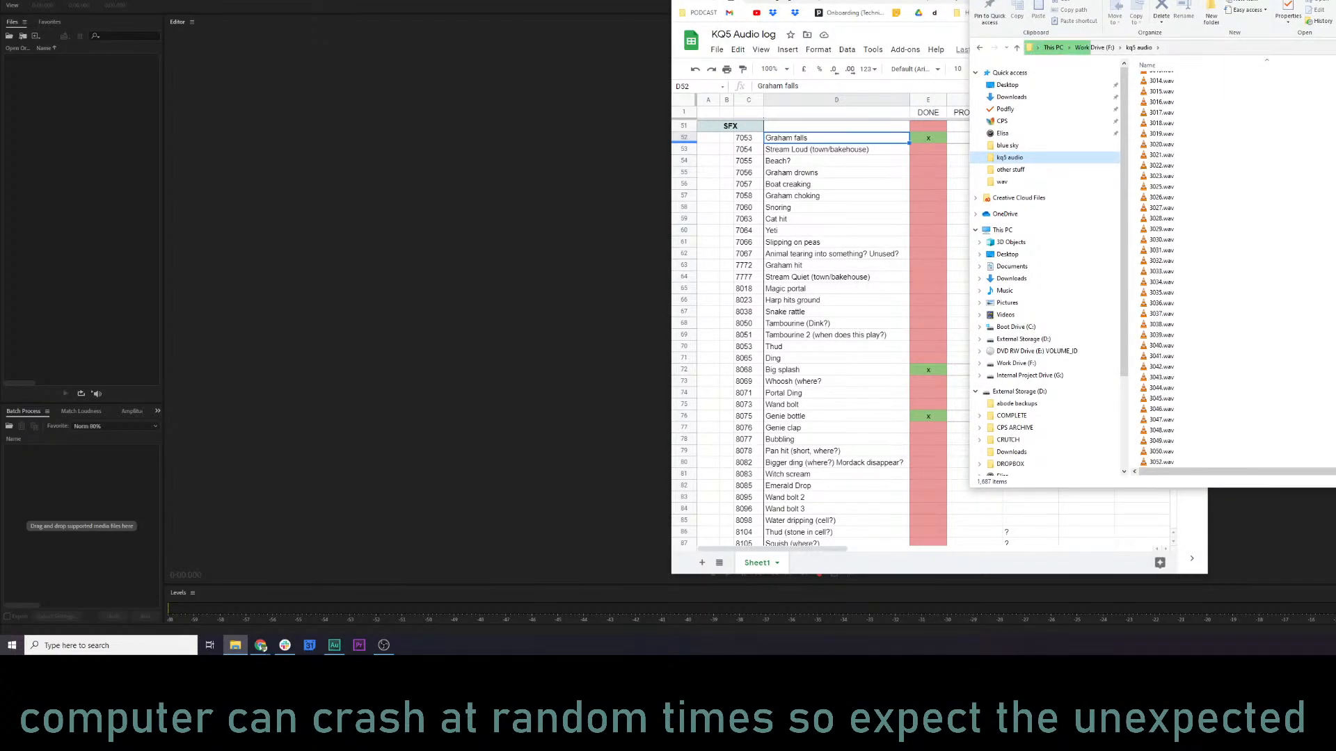
{"action": "scroll", "coordinate": [1198, 233], "scroll_direction": "up", "scroll_amount": 10}
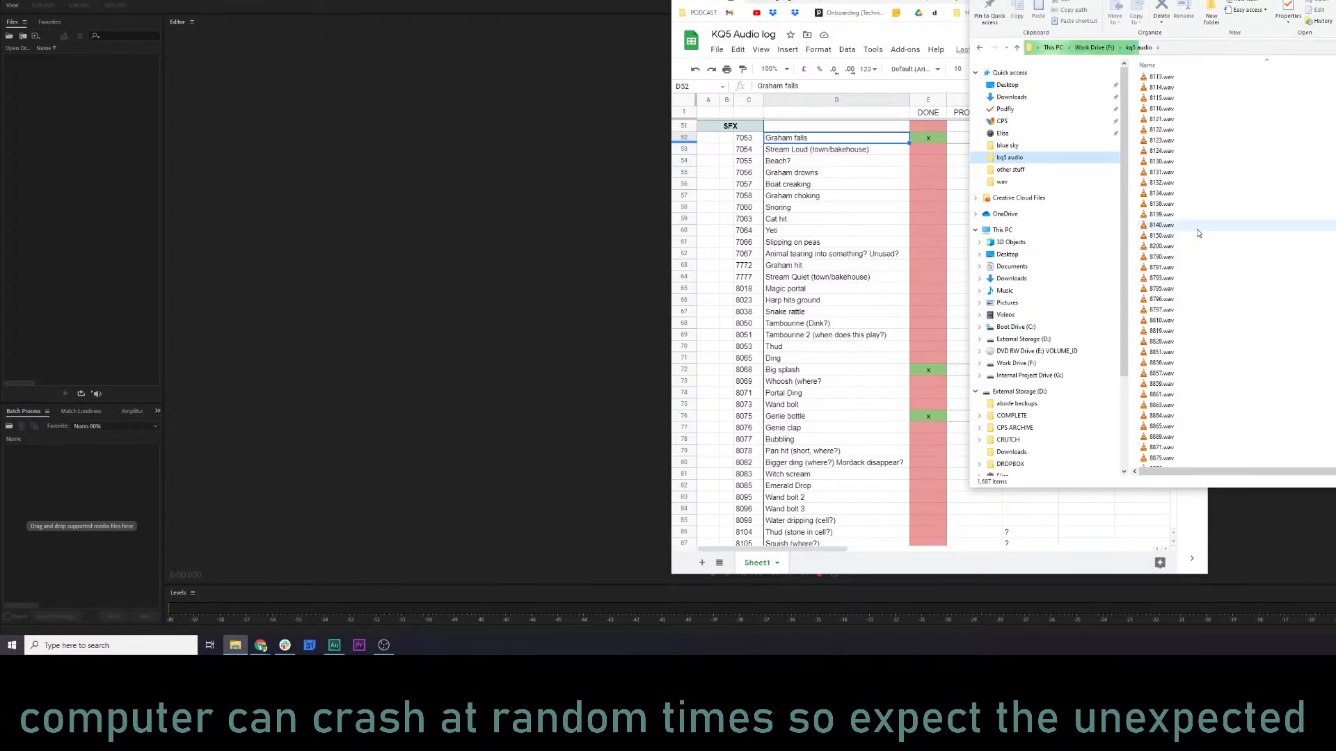
{"action": "scroll", "coordinate": [1186, 233], "scroll_direction": "up", "scroll_amount": 2}
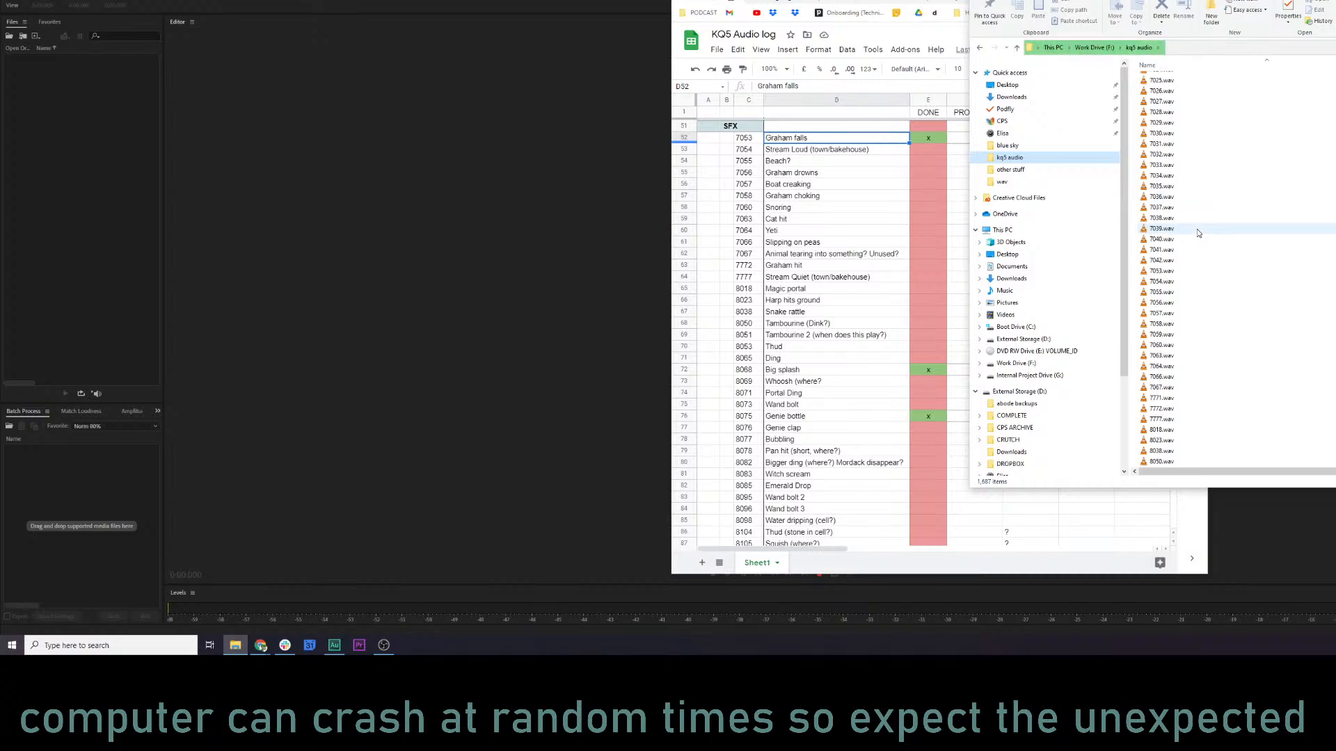
{"action": "left_click_drag", "start_coordinate": [1161, 271], "coordinate": [63, 160]}
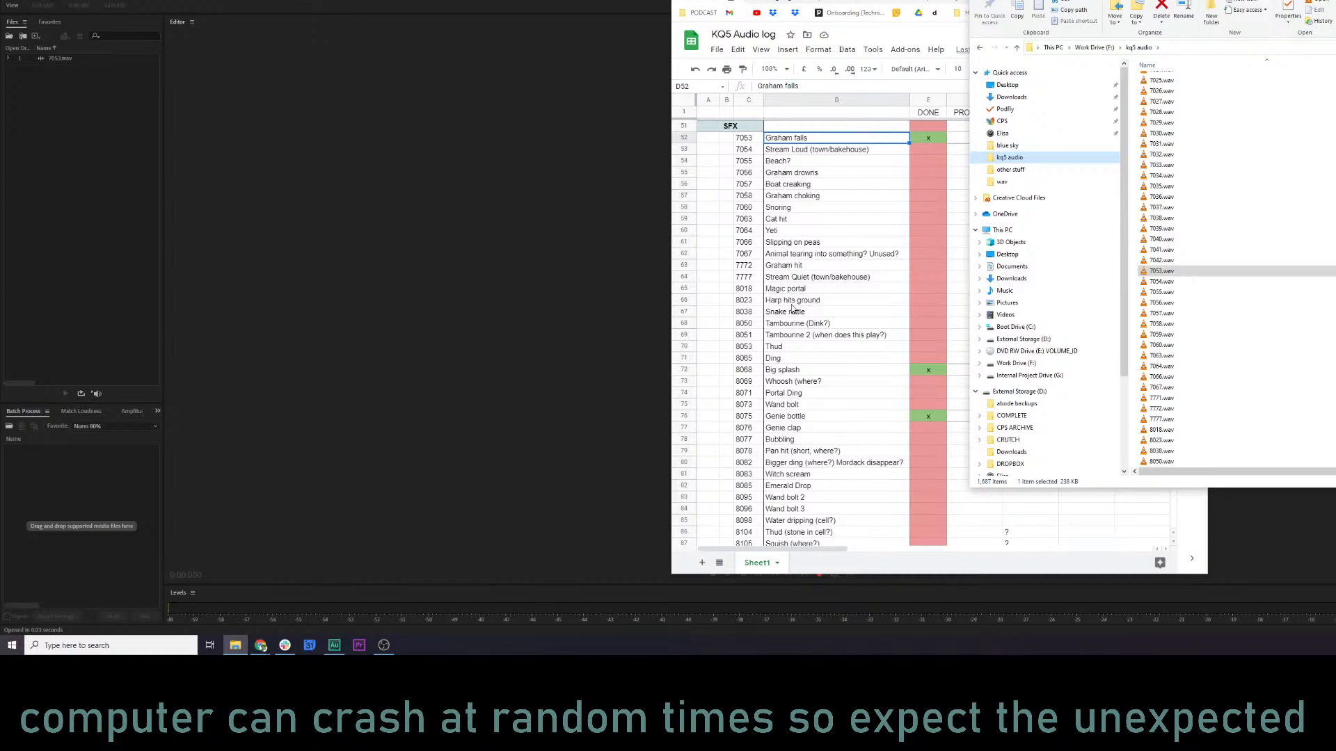
Locate the Harp hits ground entry (8023) in the audio log and import 8023.wav into Audition.
{"action": "left_click", "coordinate": [755, 302]}
{"action": "left_click", "coordinate": [1287, 4]}
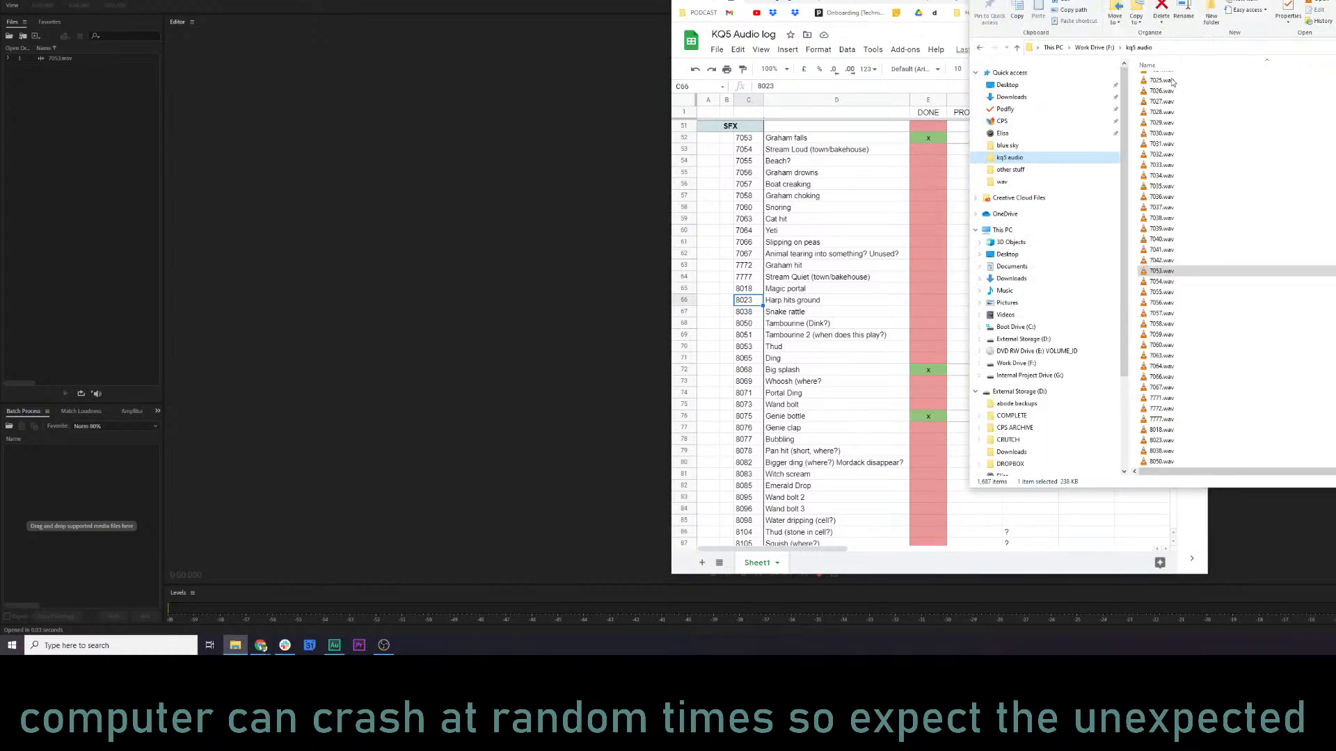
{"action": "scroll", "coordinate": [1197, 376], "scroll_direction": "down", "scroll_amount": 7}
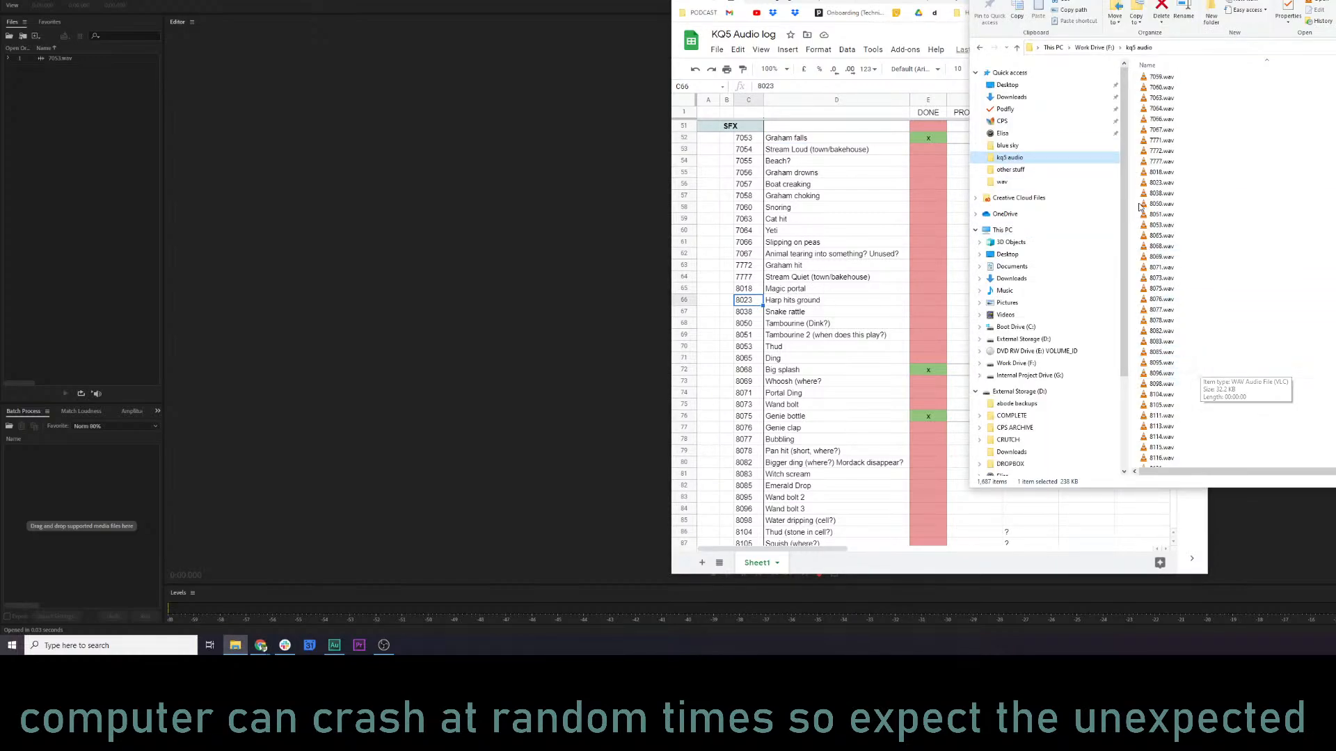
{"action": "left_click_drag", "start_coordinate": [1160, 214], "coordinate": [87, 192]}
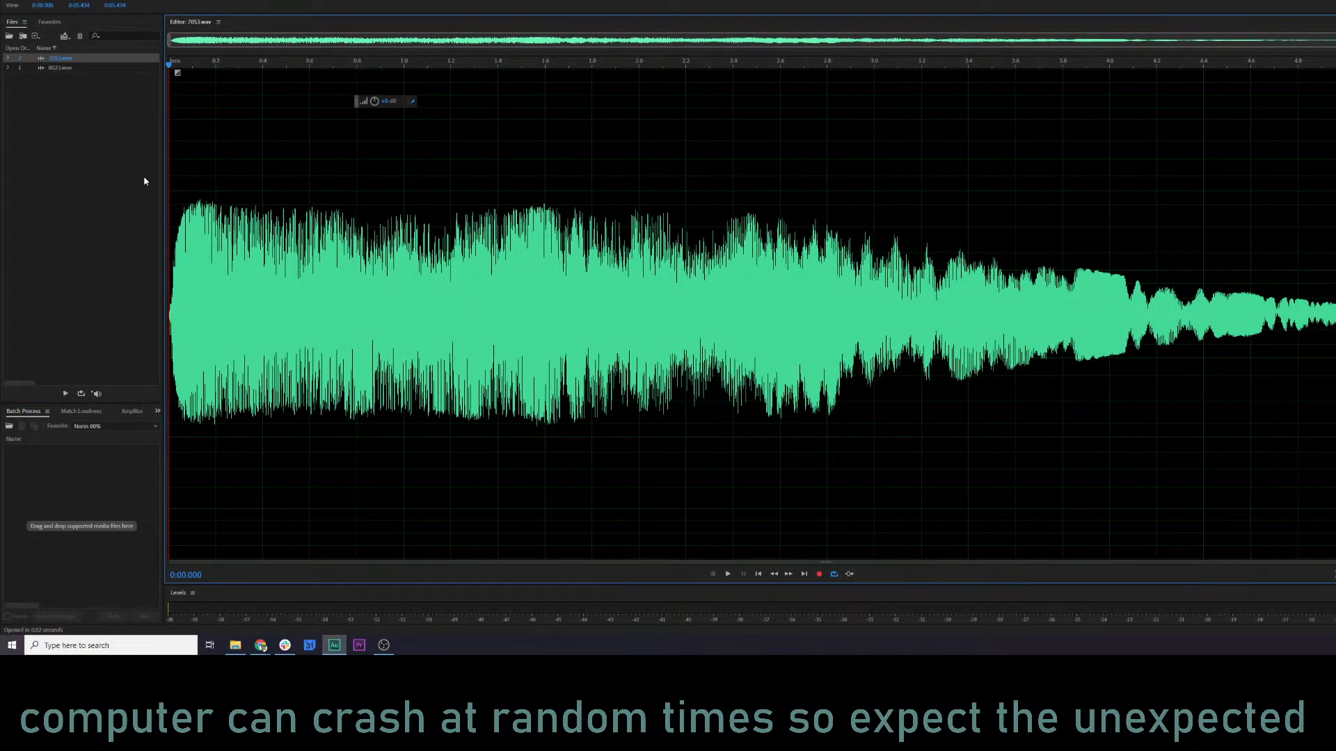
{"action": "key", "text": "alt+Tab"}
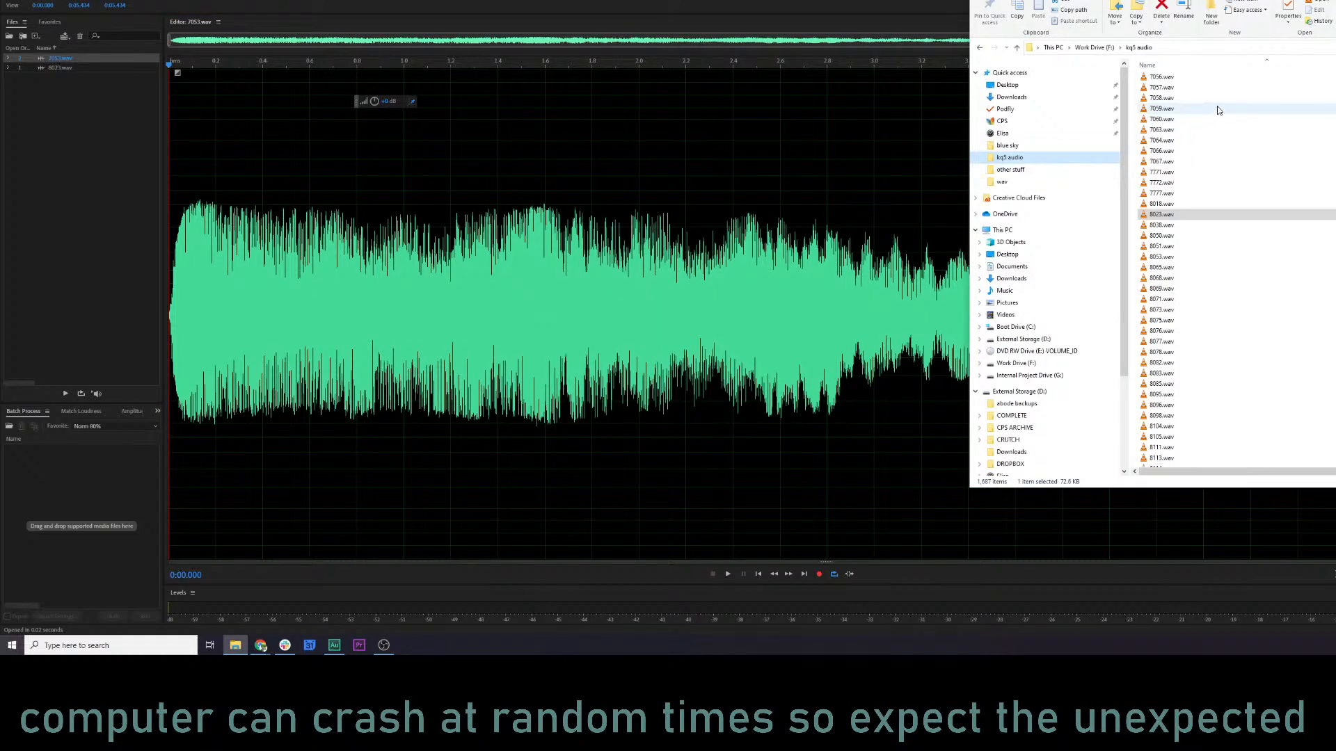
{"action": "scroll", "coordinate": [1208, 185], "scroll_direction": "down", "scroll_amount": 3}
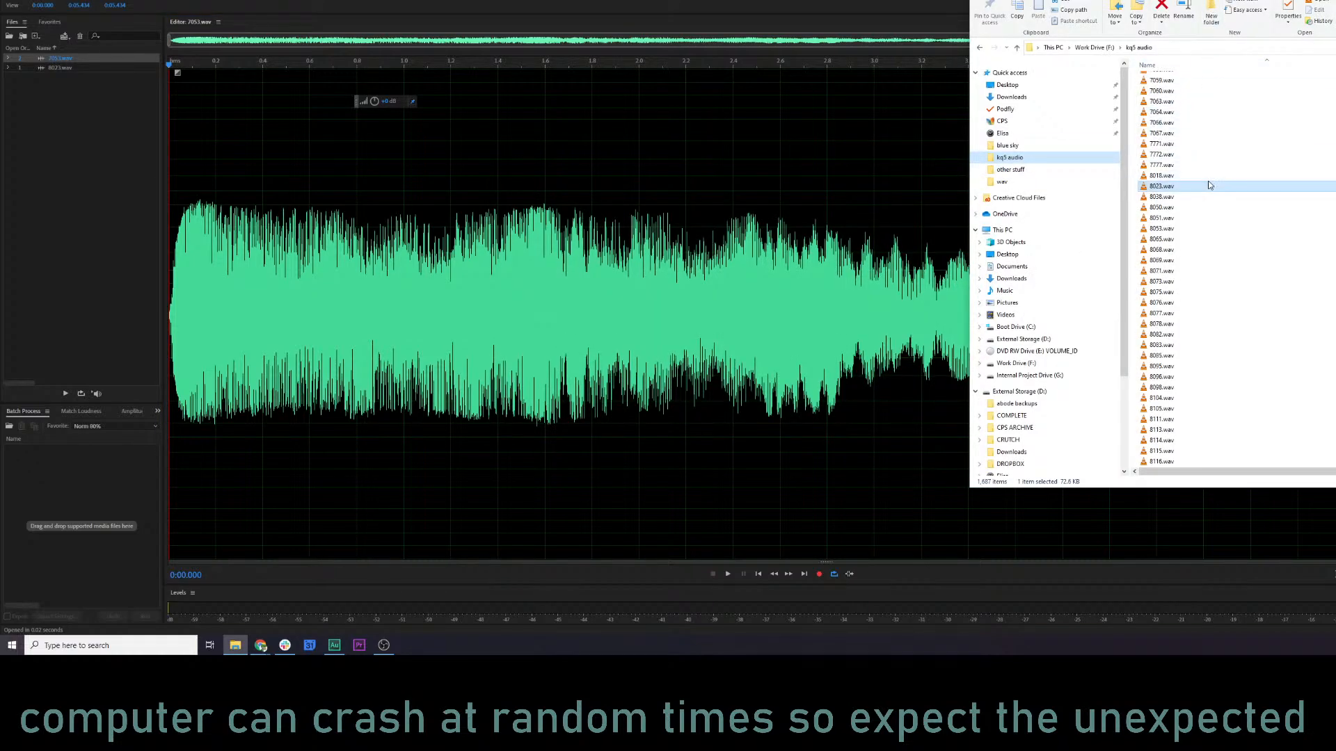
Play 7053.wav in Audition and examine it in both the waveform and spectral frequency displays.
{"action": "left_click", "coordinate": [96, 275]}
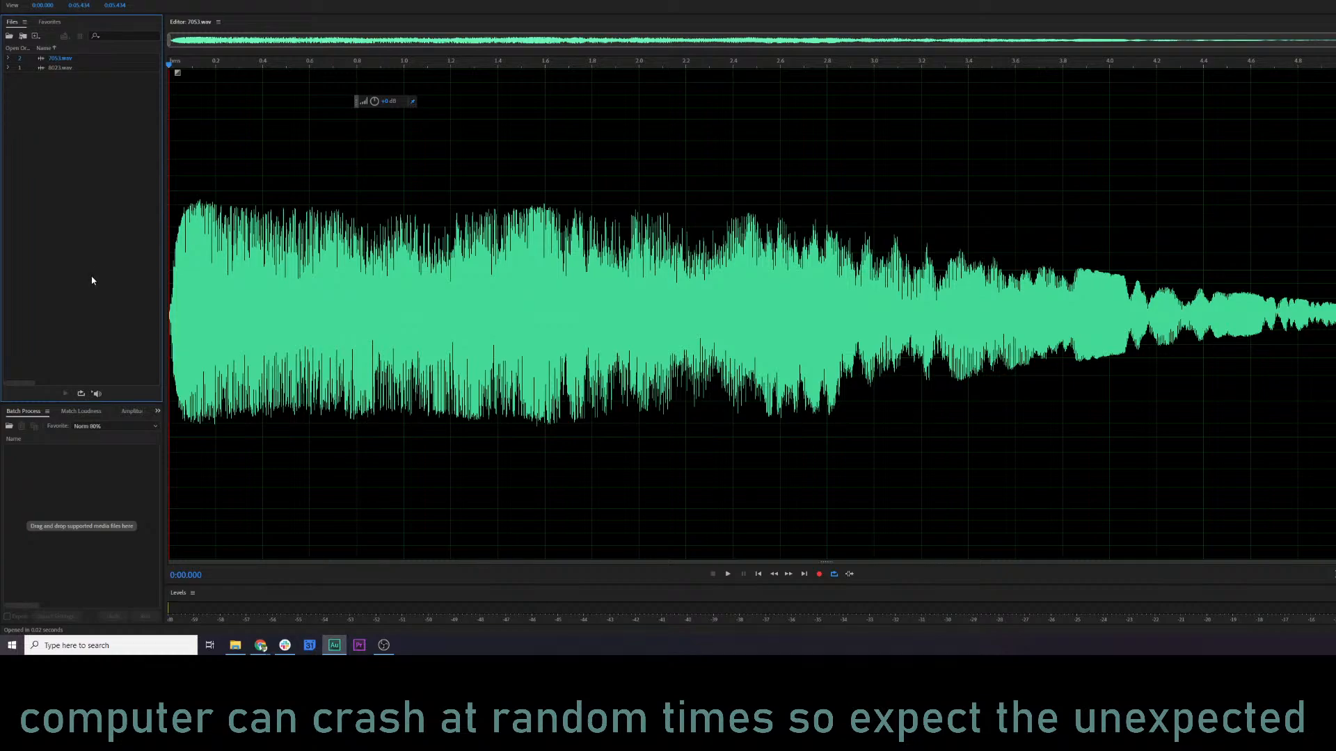
{"action": "key", "text": "space"}
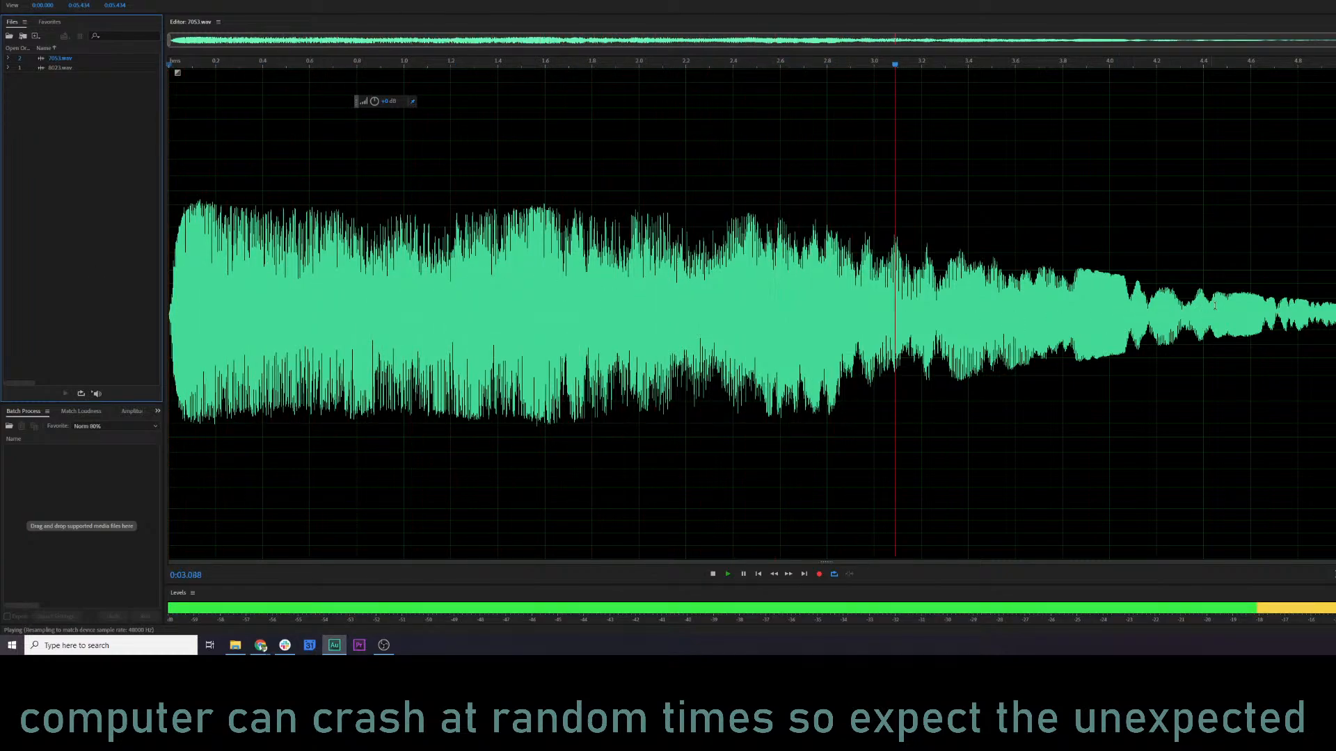
{"action": "key", "text": "shift+d"}
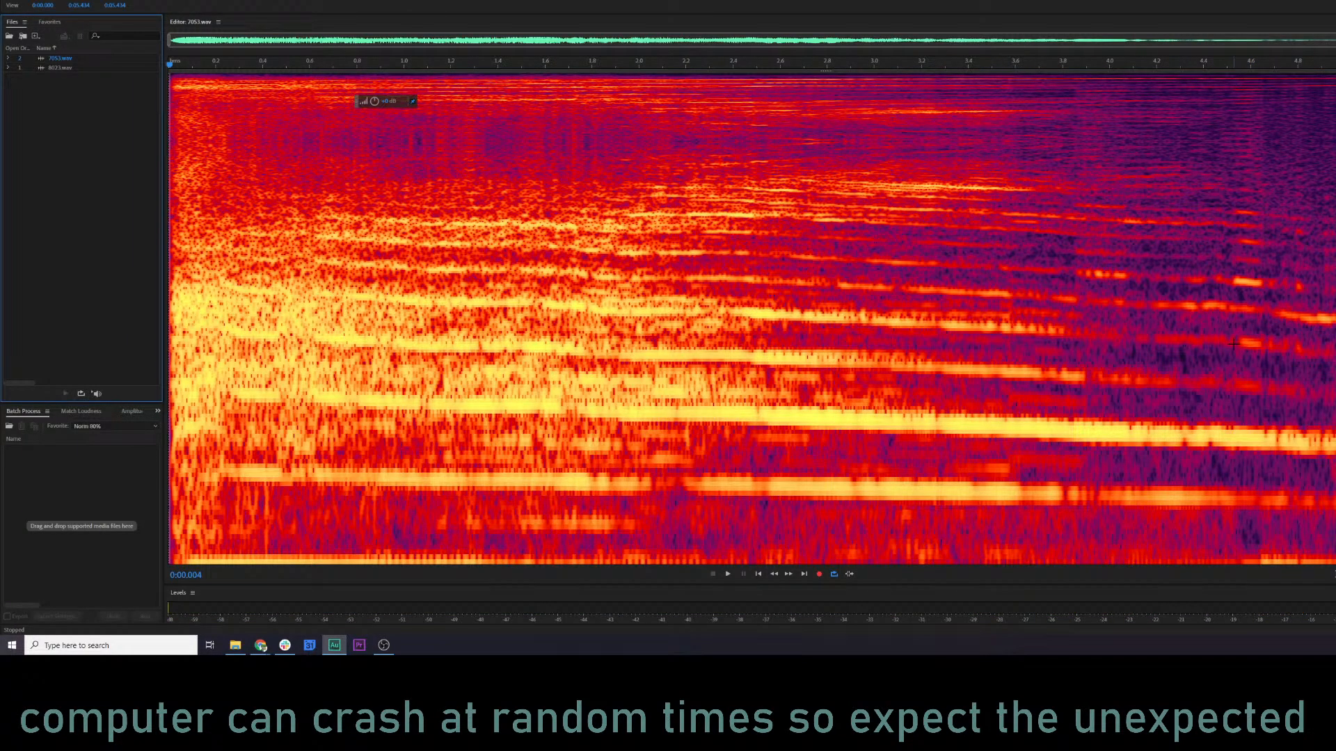
{"action": "scroll", "coordinate": [275, 334], "scroll_direction": "up", "scroll_amount": 2}
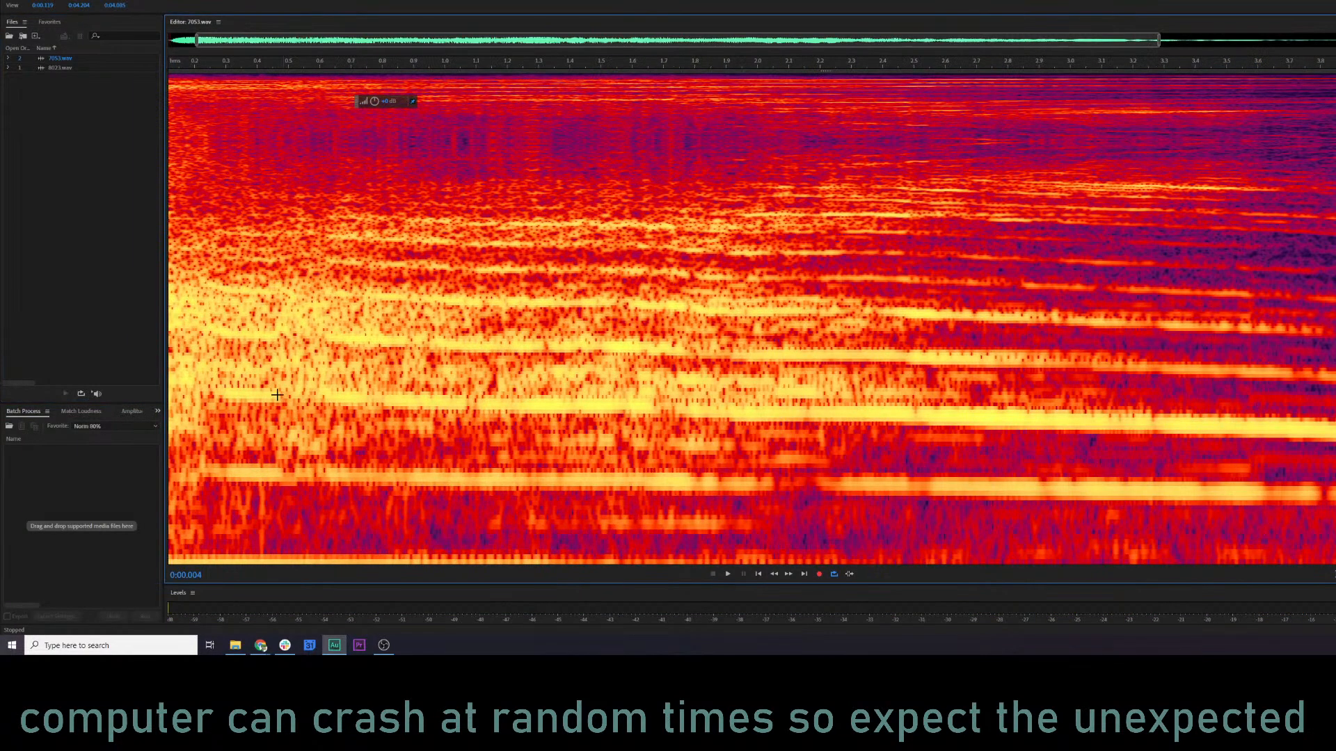
{"action": "key", "text": "space"}
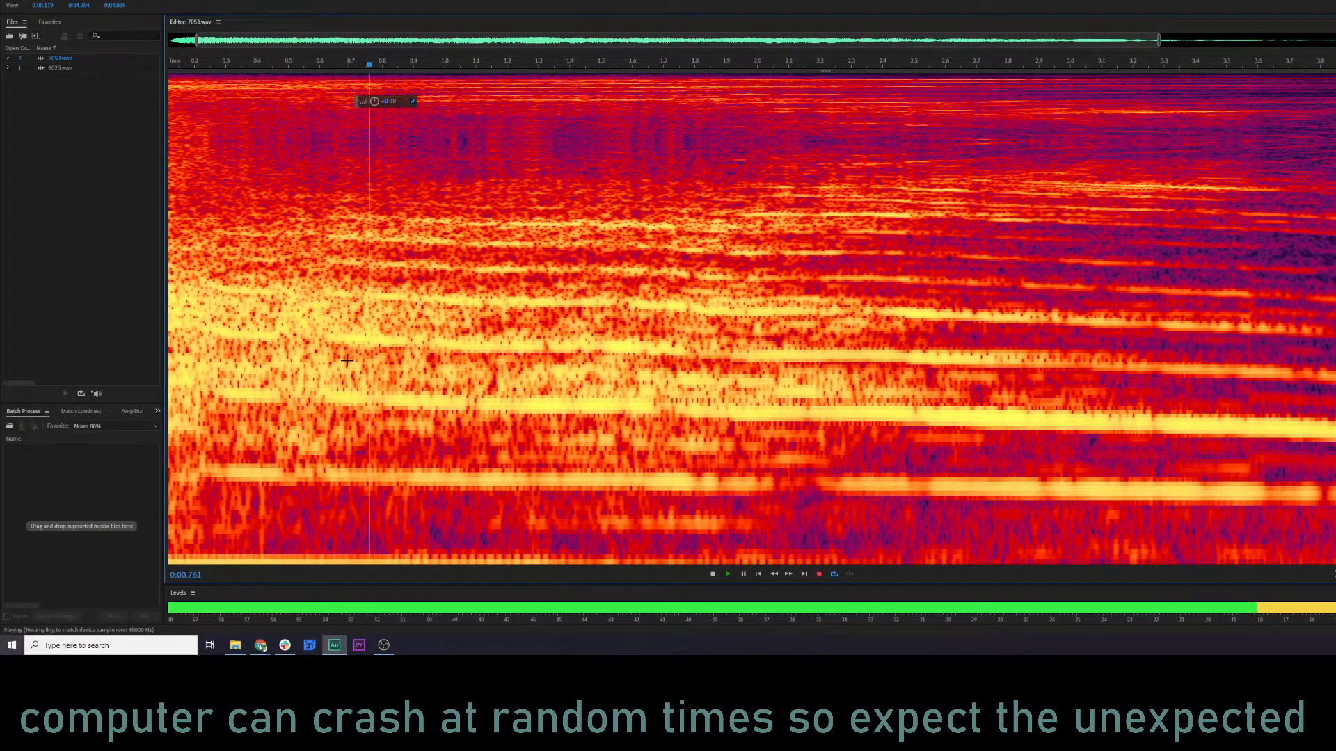
{"action": "key", "text": "space"}
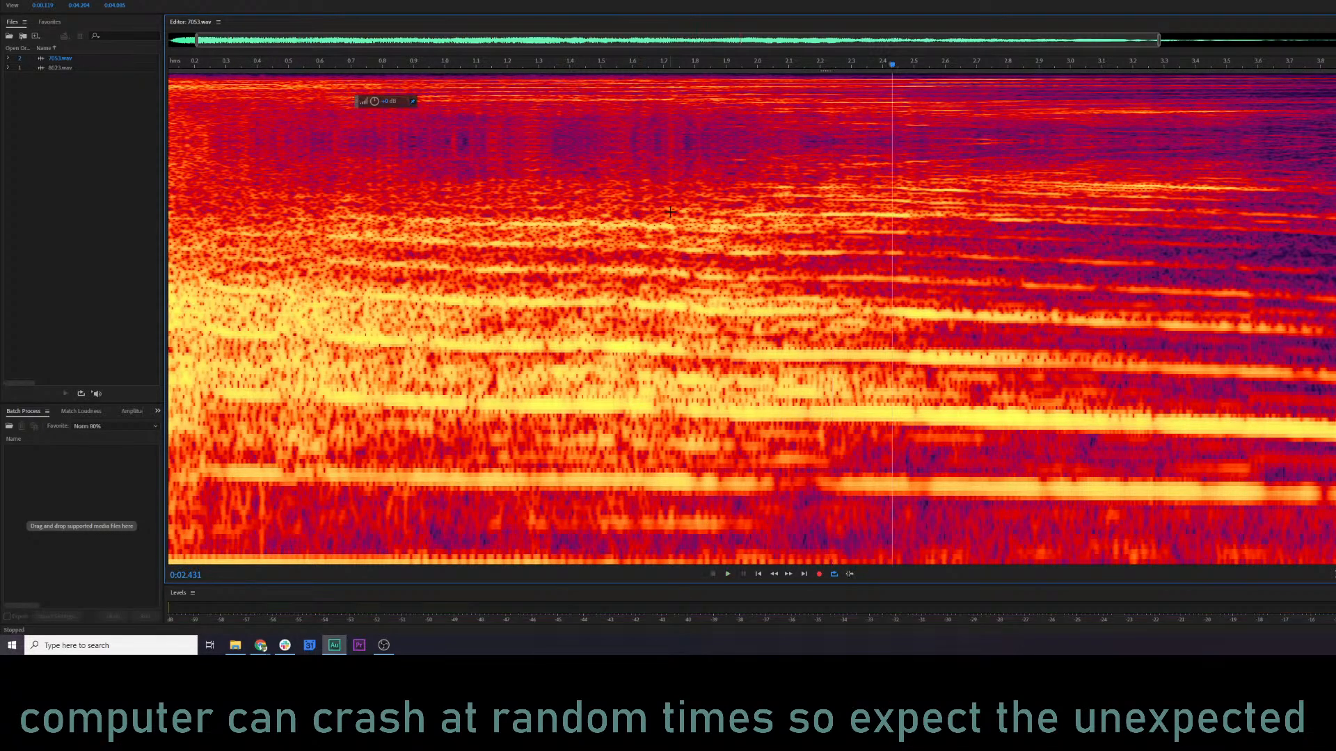
{"action": "key", "text": "shift+d"}
{"action": "scroll", "coordinate": [665, 214], "scroll_direction": "down", "scroll_amount": 2}
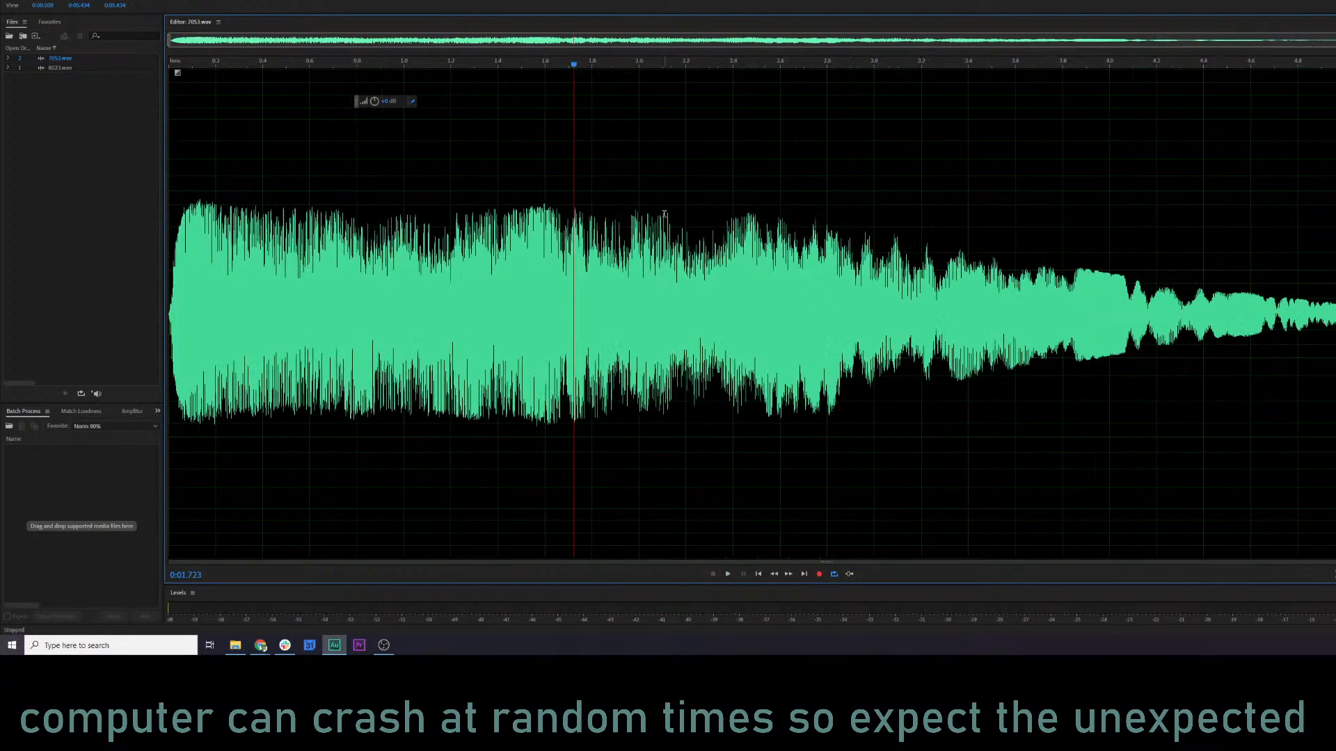
Select the whole 7053.wav clip, open RX 7 De-click, and preview it with sensitivity set to 7.9.
{"action": "left_click", "coordinate": [172, 261]}
{"action": "key", "text": "ctrl+a"}
{"action": "key", "text": "ctrl+shift+d"}
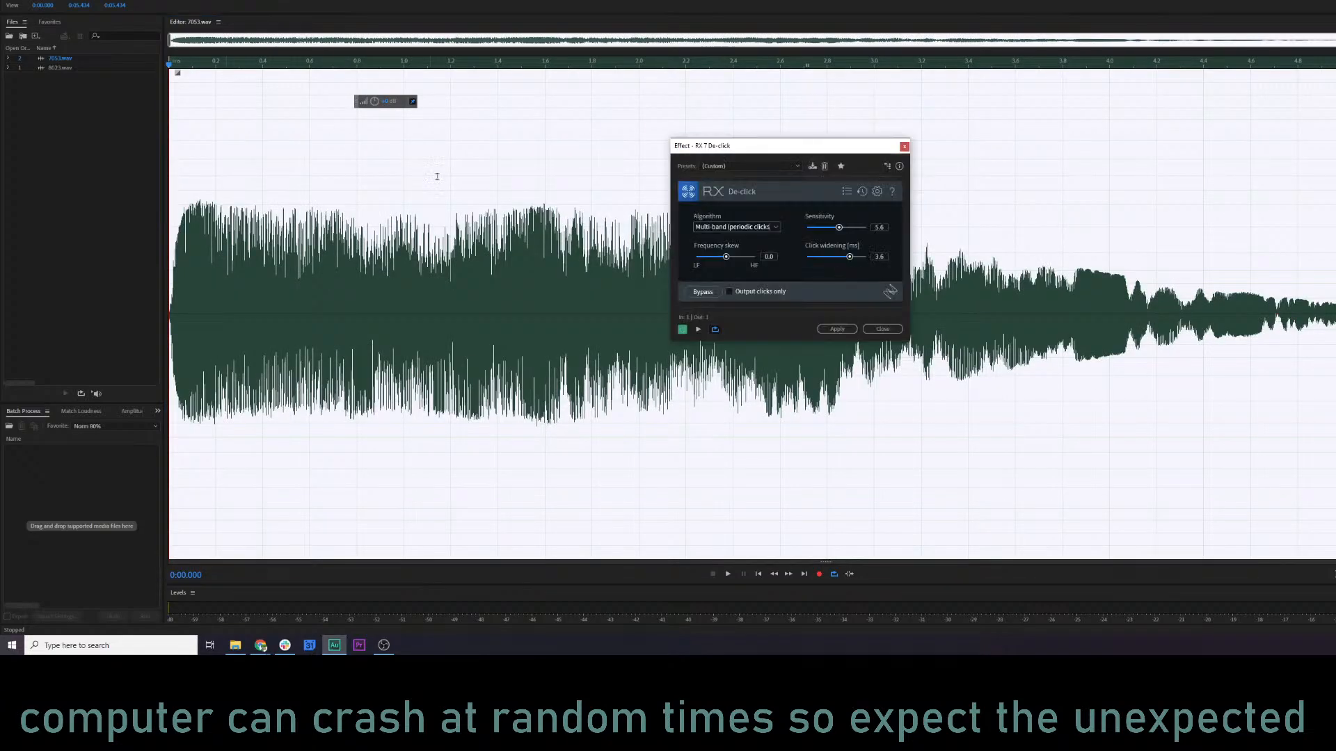
{"action": "key", "text": "space"}
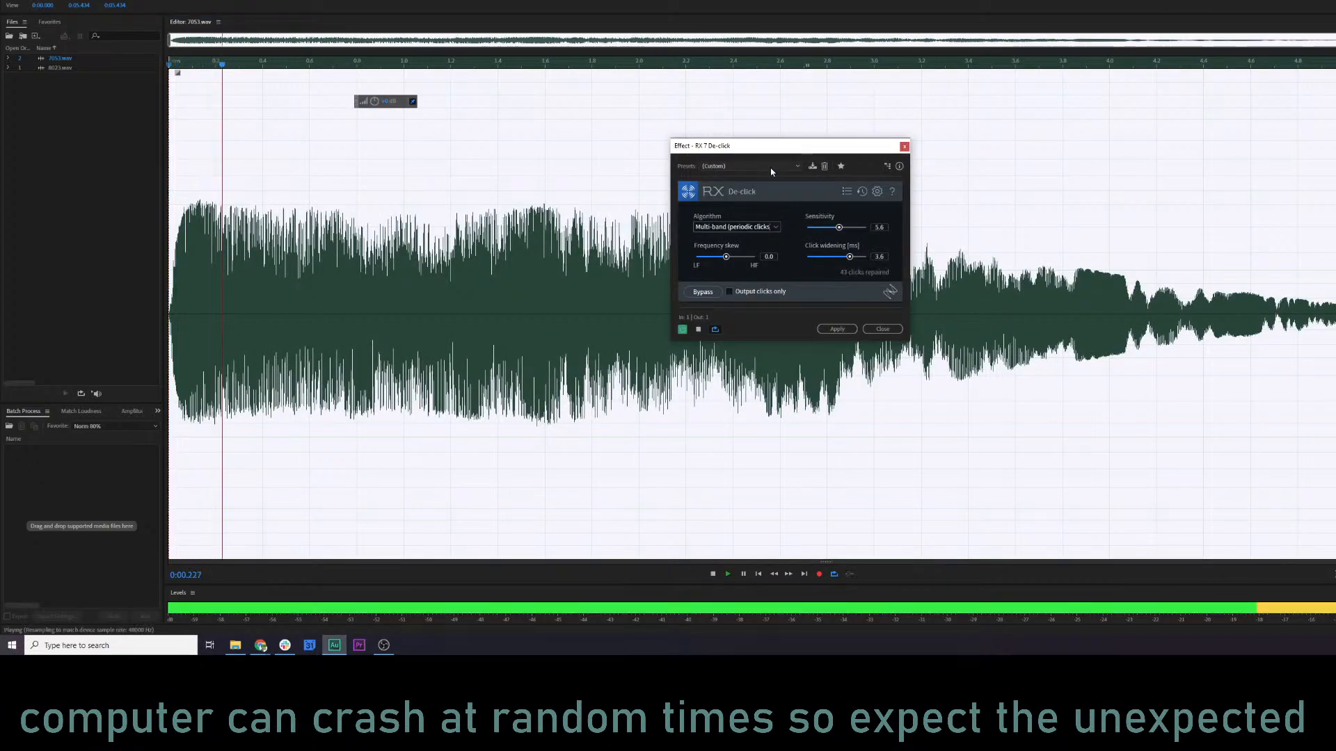
{"action": "left_click", "coordinate": [852, 229]}
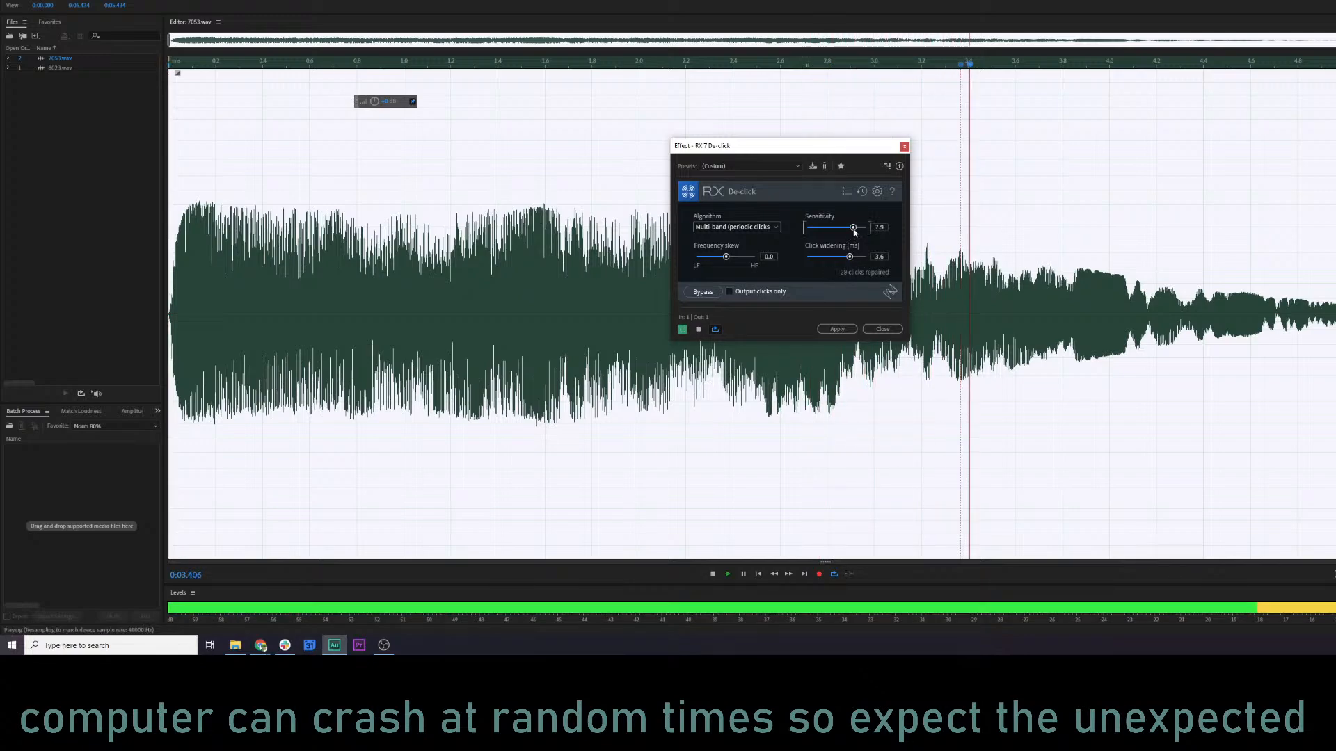
{"action": "left_click", "coordinate": [838, 330]}
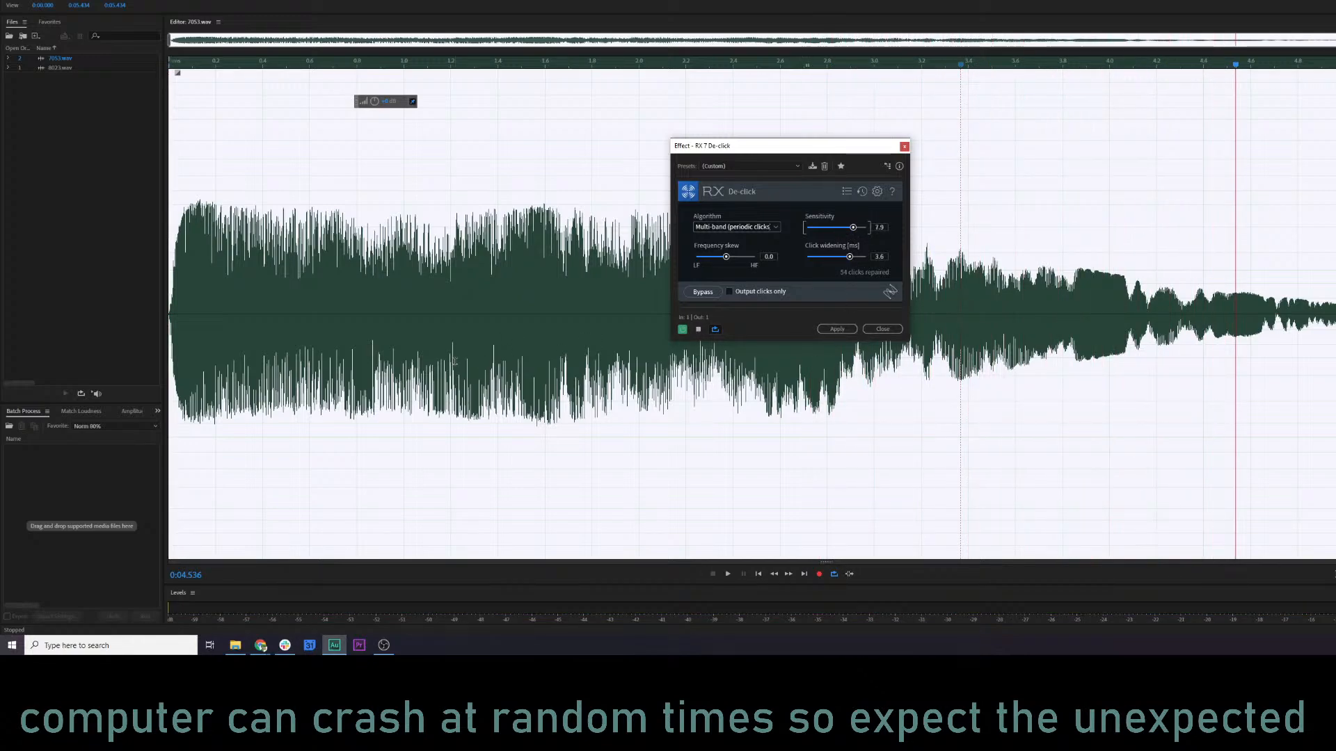
Set the De-click frequency skew to 6.1 and preview the result from near the clip's start.
{"action": "key", "text": "space"}
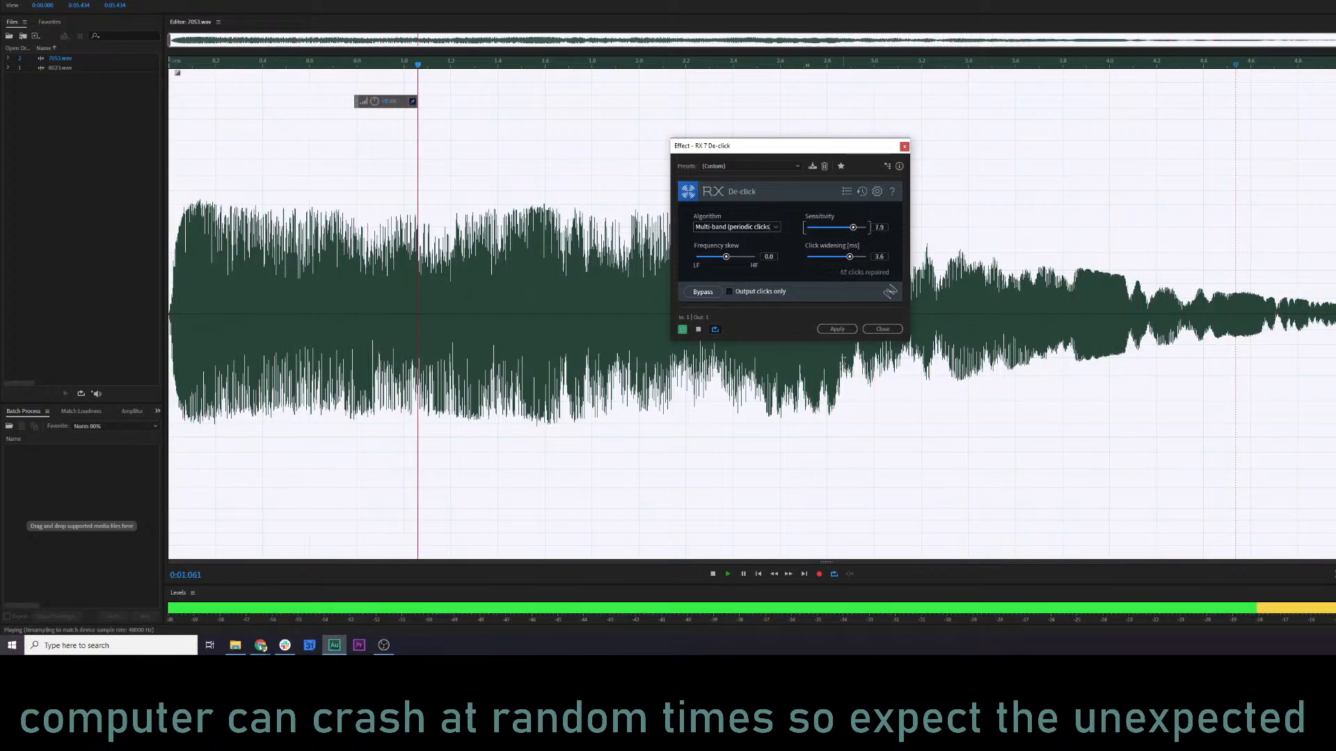
{"action": "key", "text": "space"}
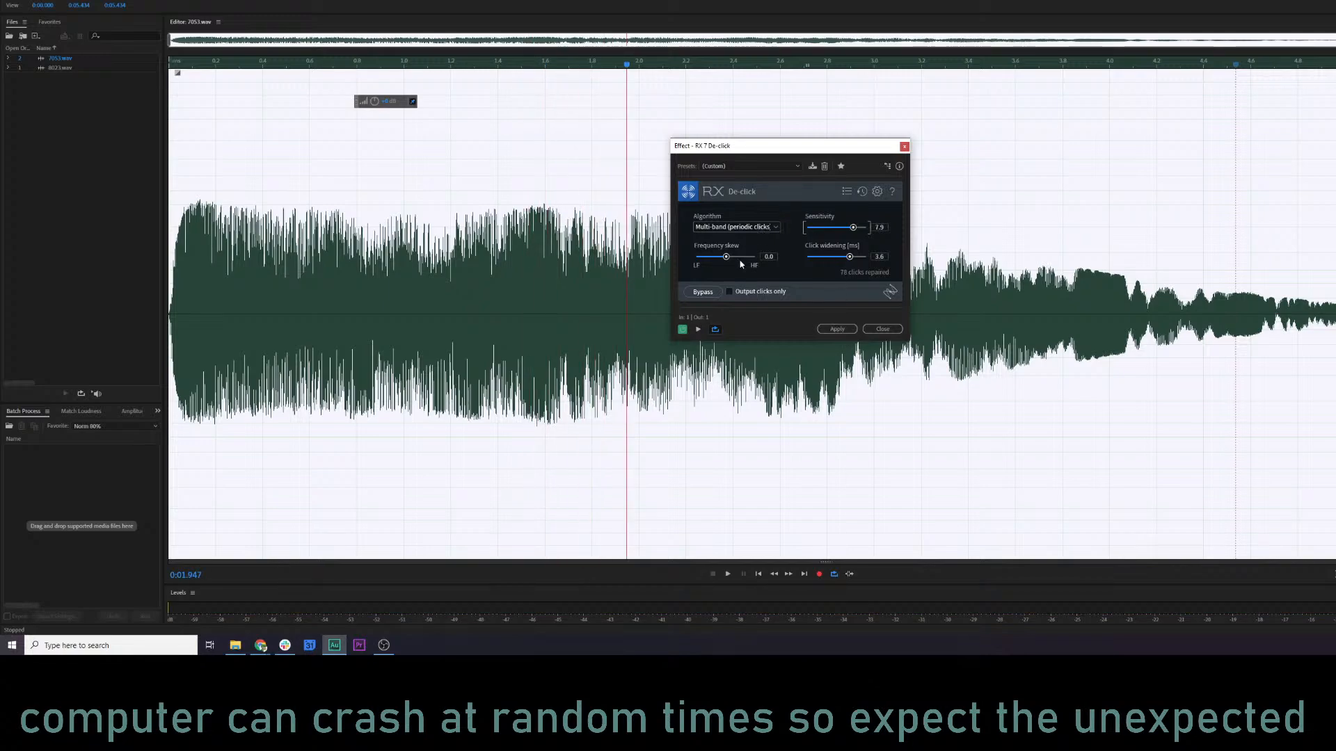
{"action": "key", "text": "space"}
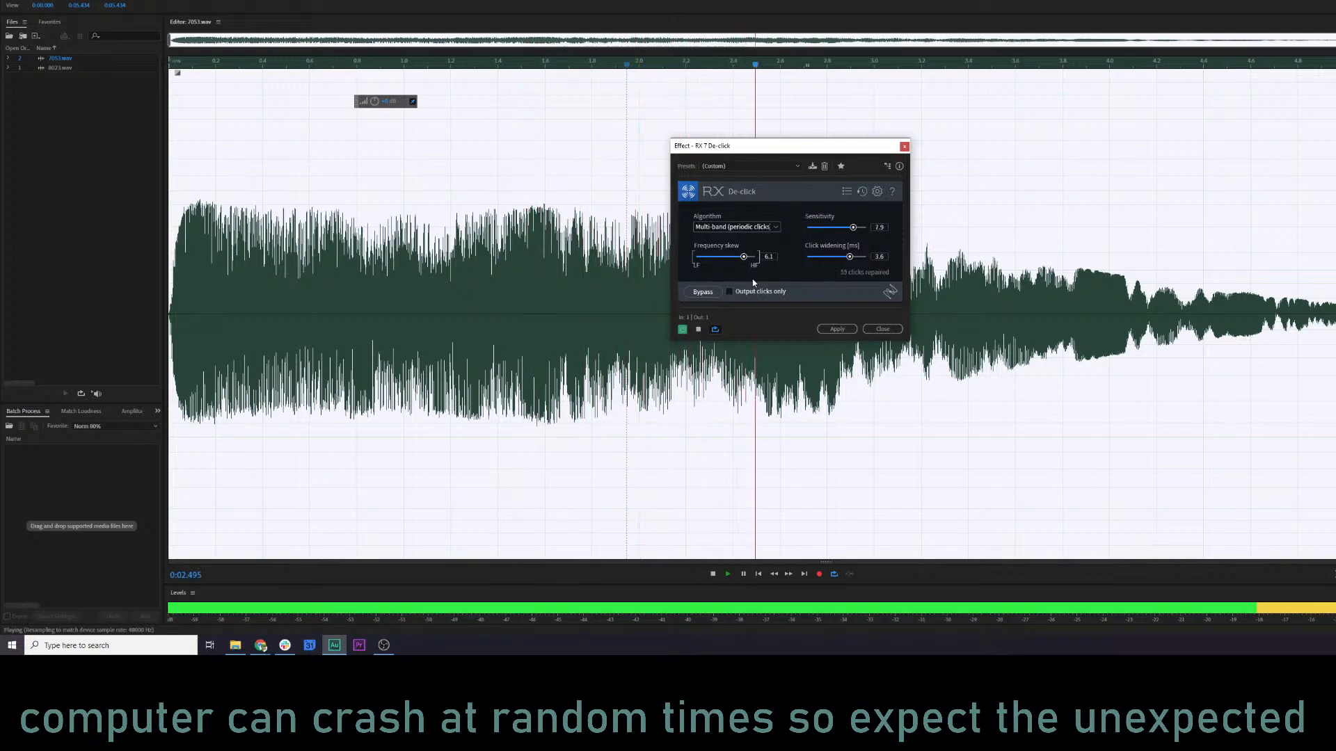
{"action": "left_click", "coordinate": [186, 64]}
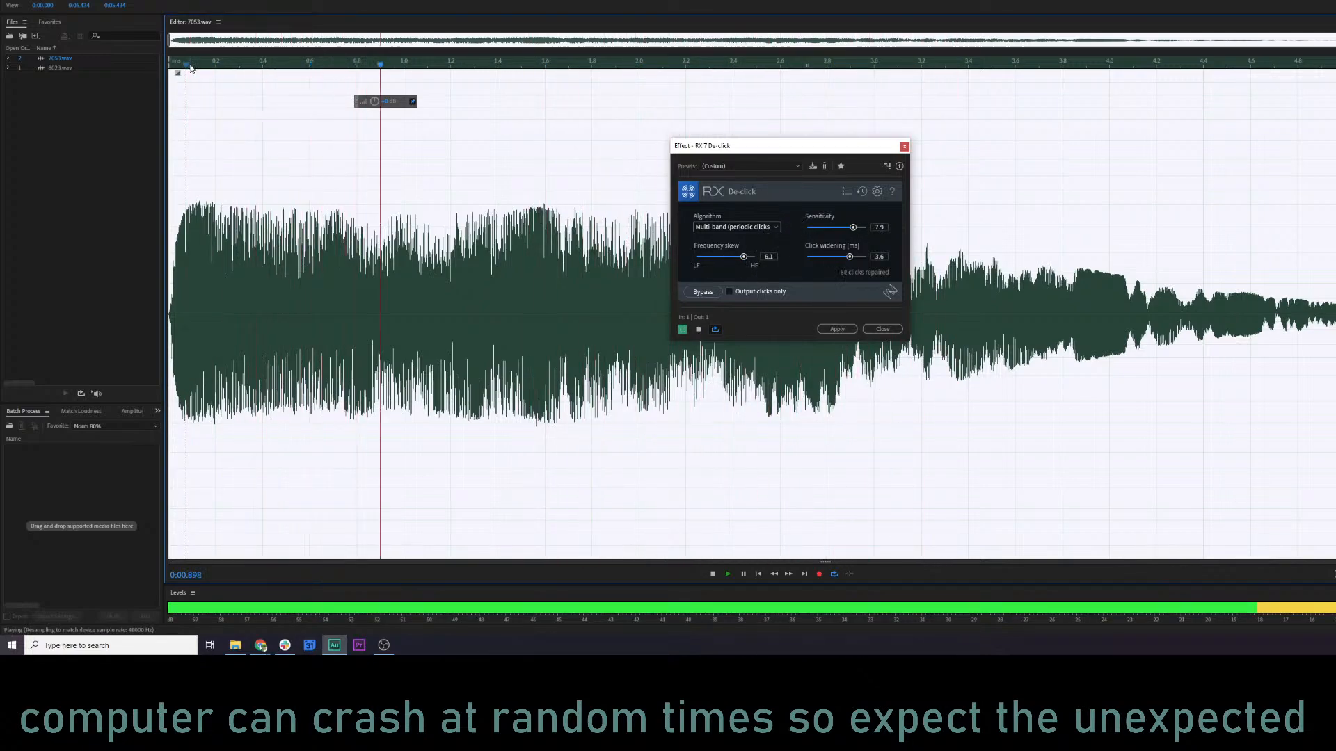
{"action": "key", "text": "space"}
Change the De-click algorithm to Multi-band (random clicks), set click widening to 4.6 ms, and preview the clip.
{"action": "left_click", "coordinate": [742, 227]}
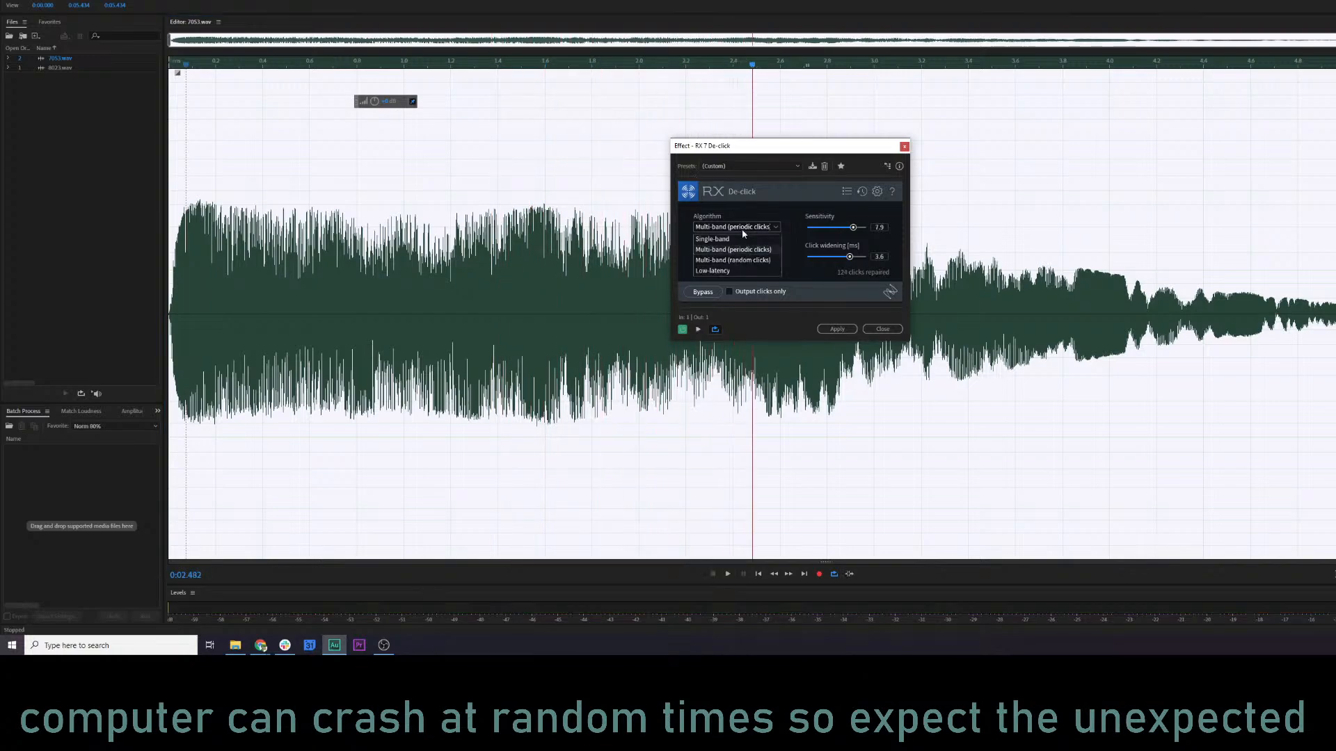
{"action": "left_click", "coordinate": [757, 261]}
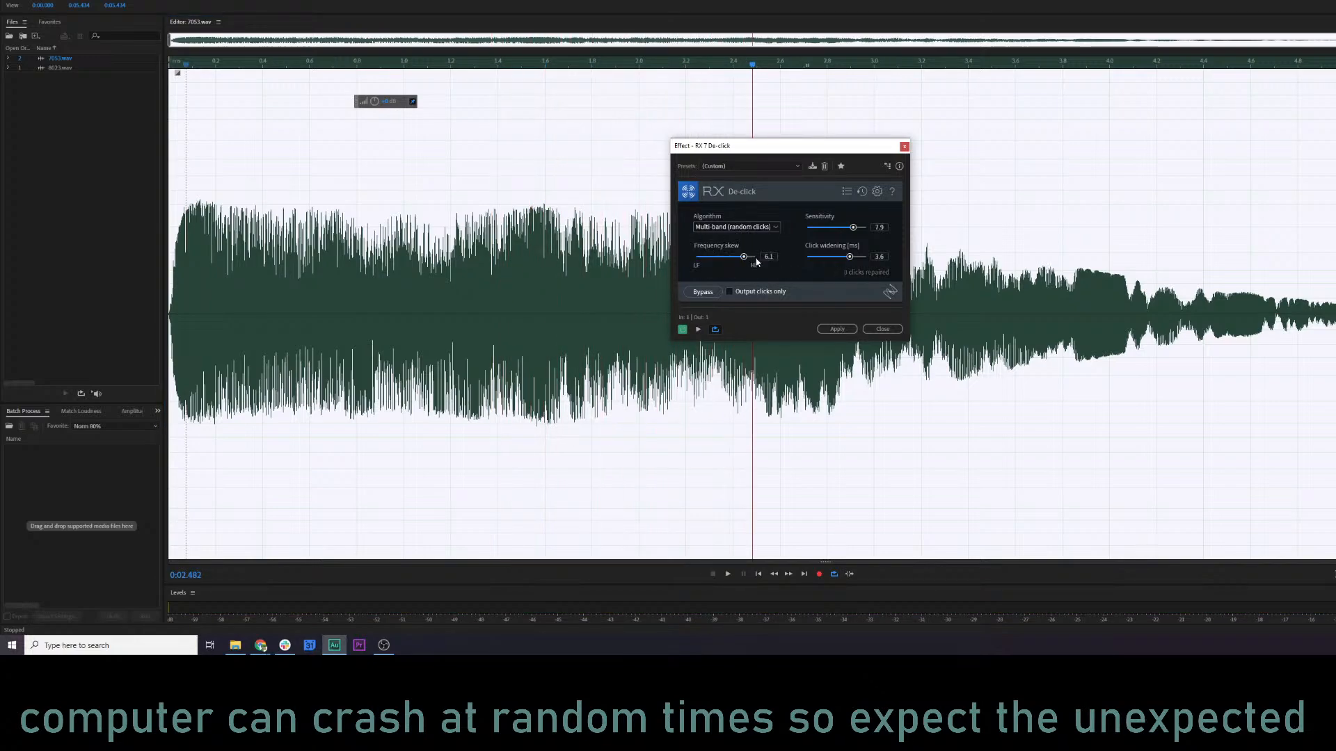
{"action": "key", "text": "space"}
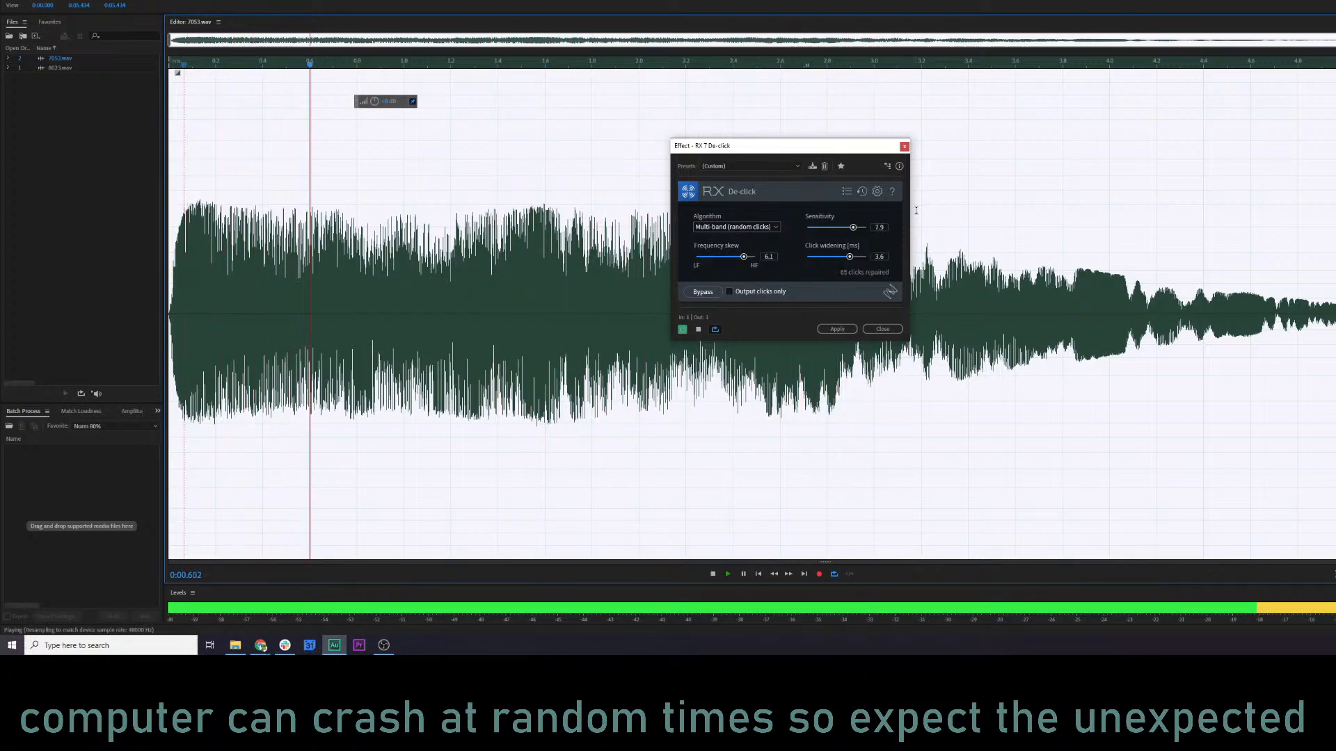
{"action": "left_click", "coordinate": [861, 257]}
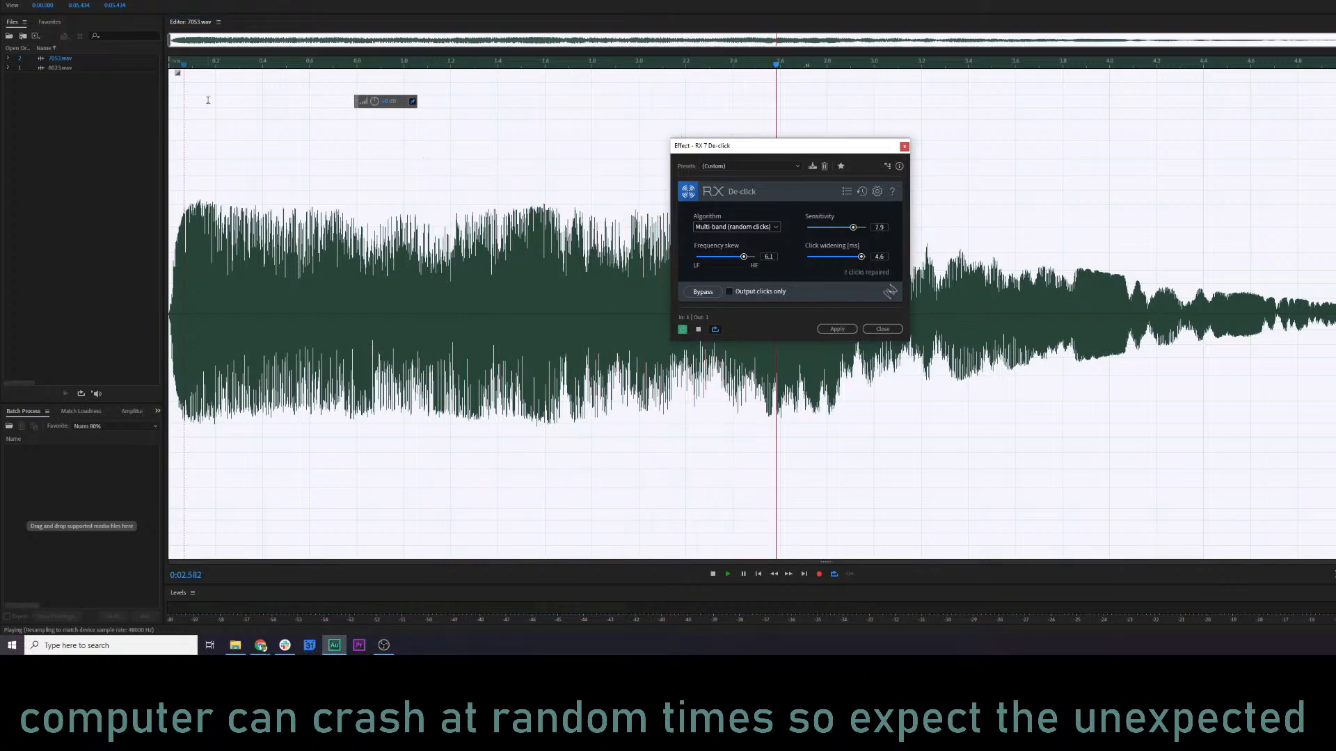
{"action": "key", "text": "space"}
{"action": "left_click", "coordinate": [184, 67]}
{"action": "key", "text": "space"}
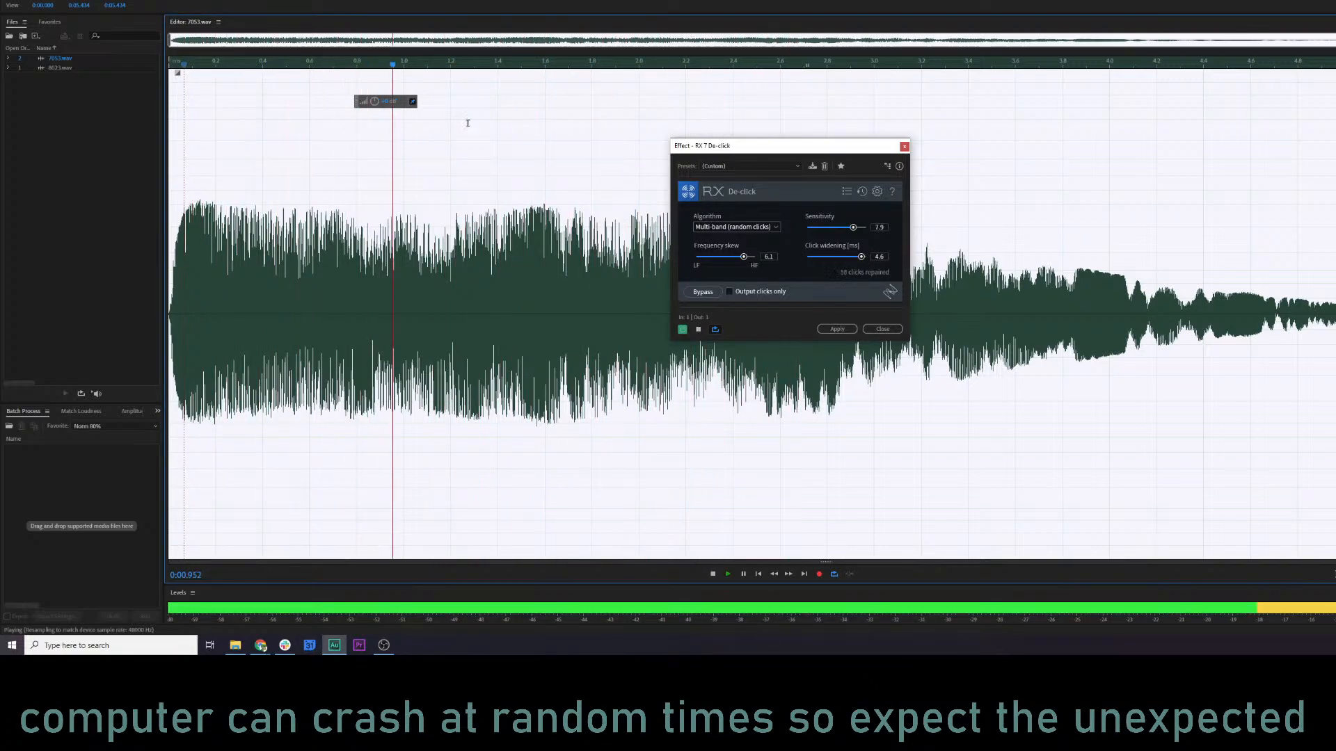
Audition the De-click output as clicks only and set sensitivity to 5.1 and click widening to 3.2 ms.
{"action": "left_click", "coordinate": [729, 291]}
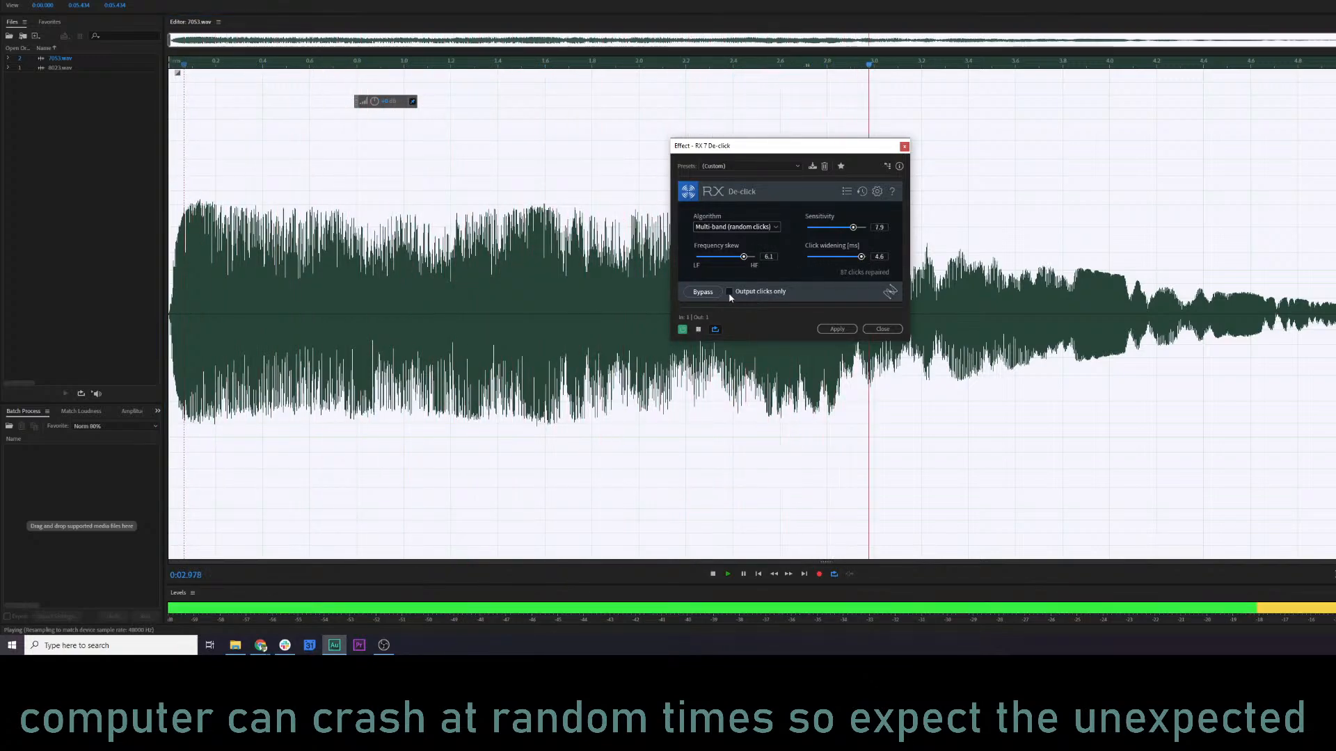
{"action": "left_click", "coordinate": [190, 66]}
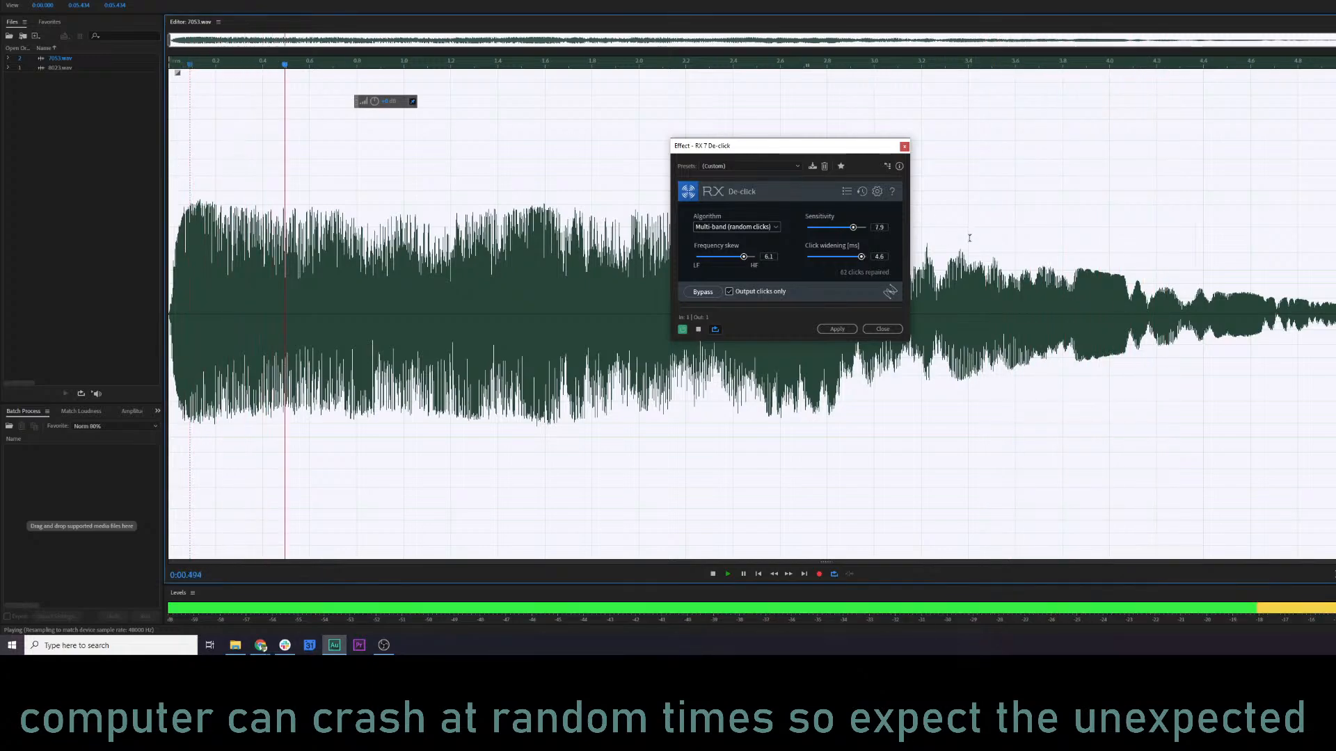
{"action": "mouse_move", "coordinate": [862, 256]}
{"action": "left_mouse_down"}
{"action": "mouse_move", "coordinate": [845, 258]}
{"action": "mouse_move", "coordinate": [836, 228]}
{"action": "left_mouse_up"}
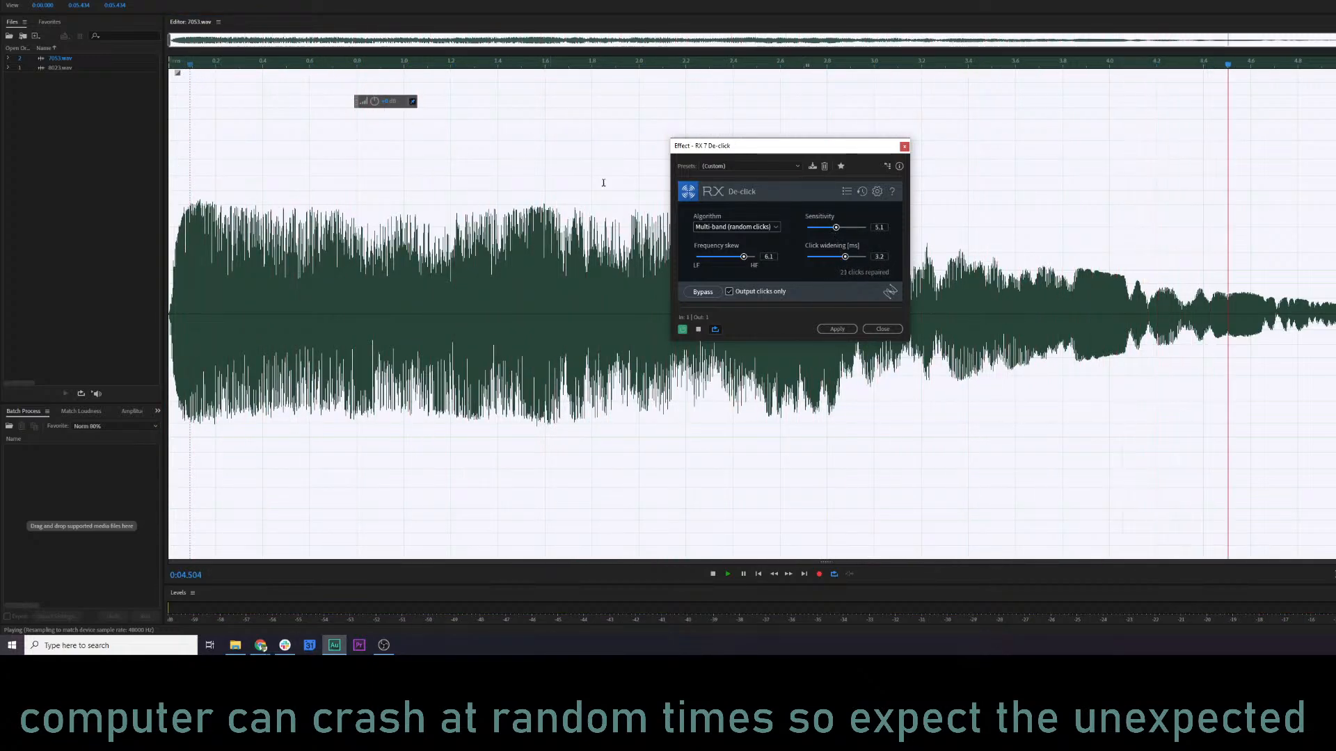
Load the saved De-click 2 preset, output clicks only, and set sensitivity to 7.5, frequency skew to 5.4 and click widening to 3.8 ms.
{"action": "left_click", "coordinate": [754, 165]}
{"action": "left_click", "coordinate": [737, 211]}
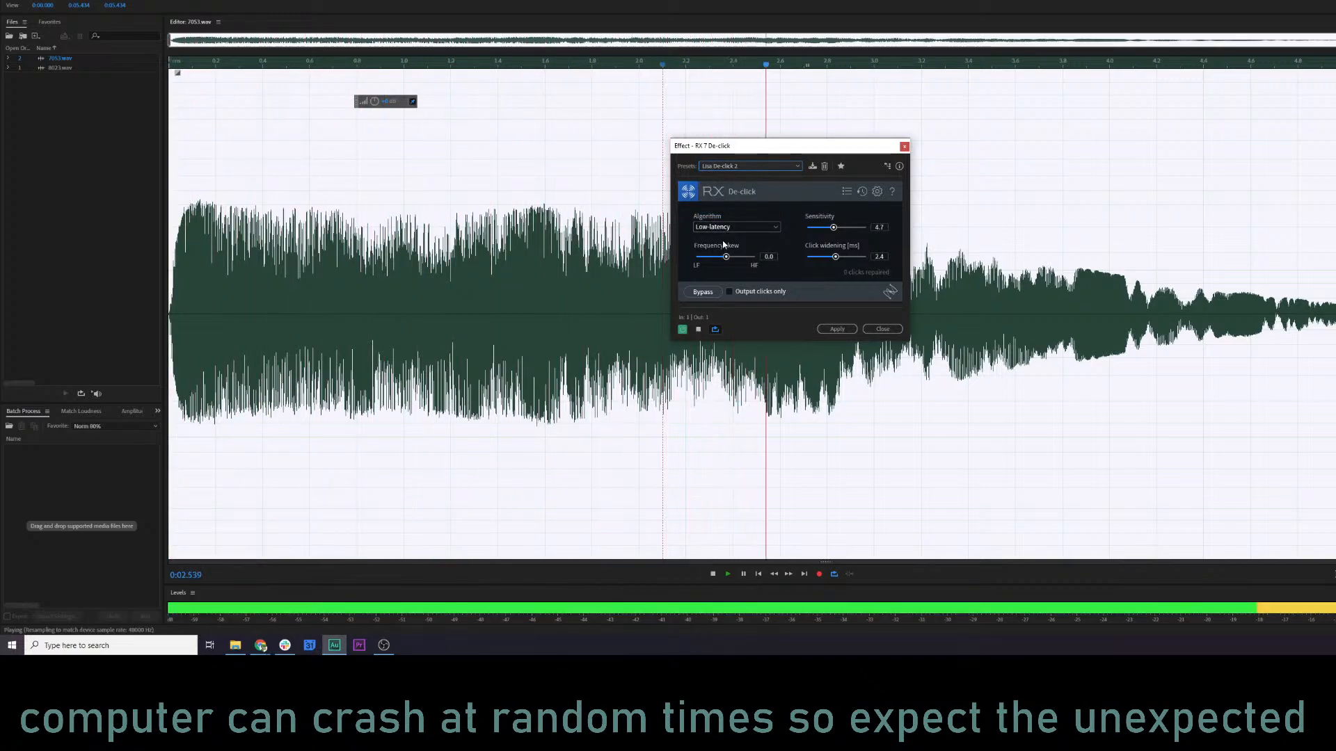
{"action": "left_click", "coordinate": [729, 292]}
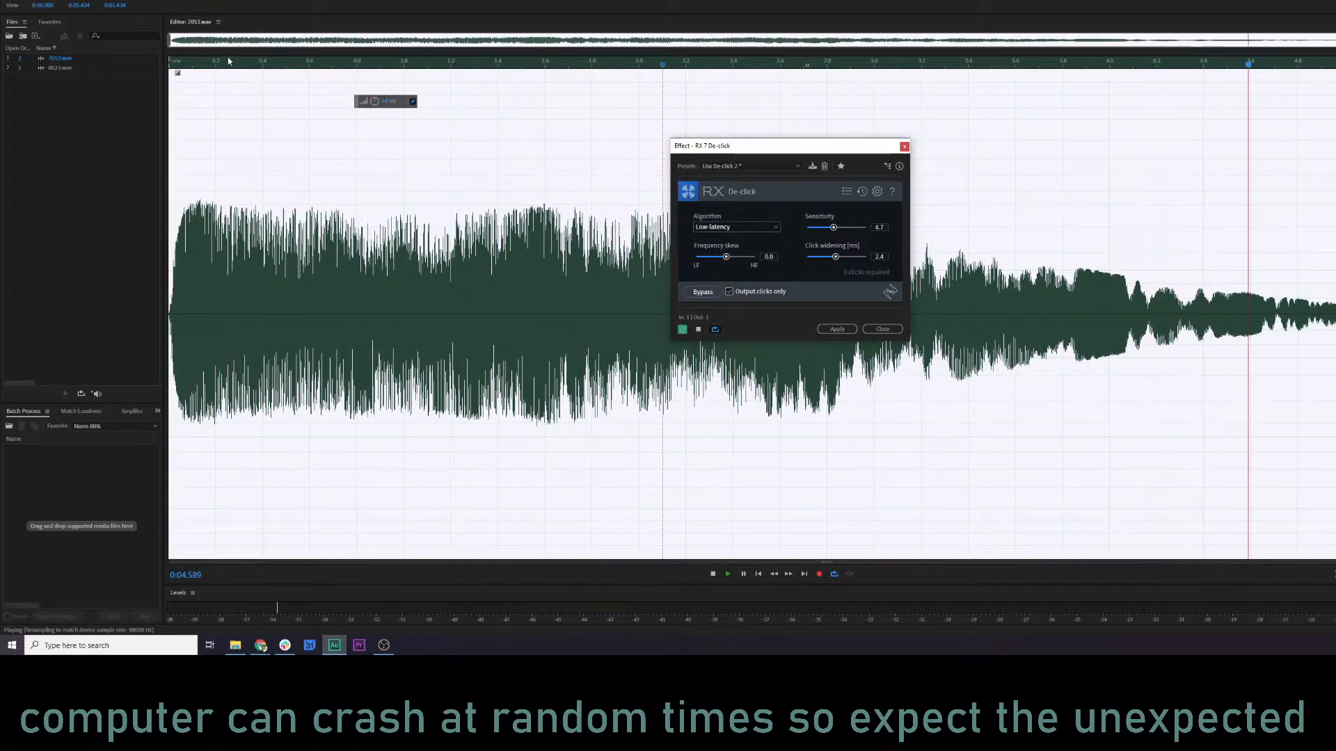
{"action": "left_click", "coordinate": [851, 228]}
{"action": "left_click", "coordinate": [852, 258]}
{"action": "left_click", "coordinate": [741, 257]}
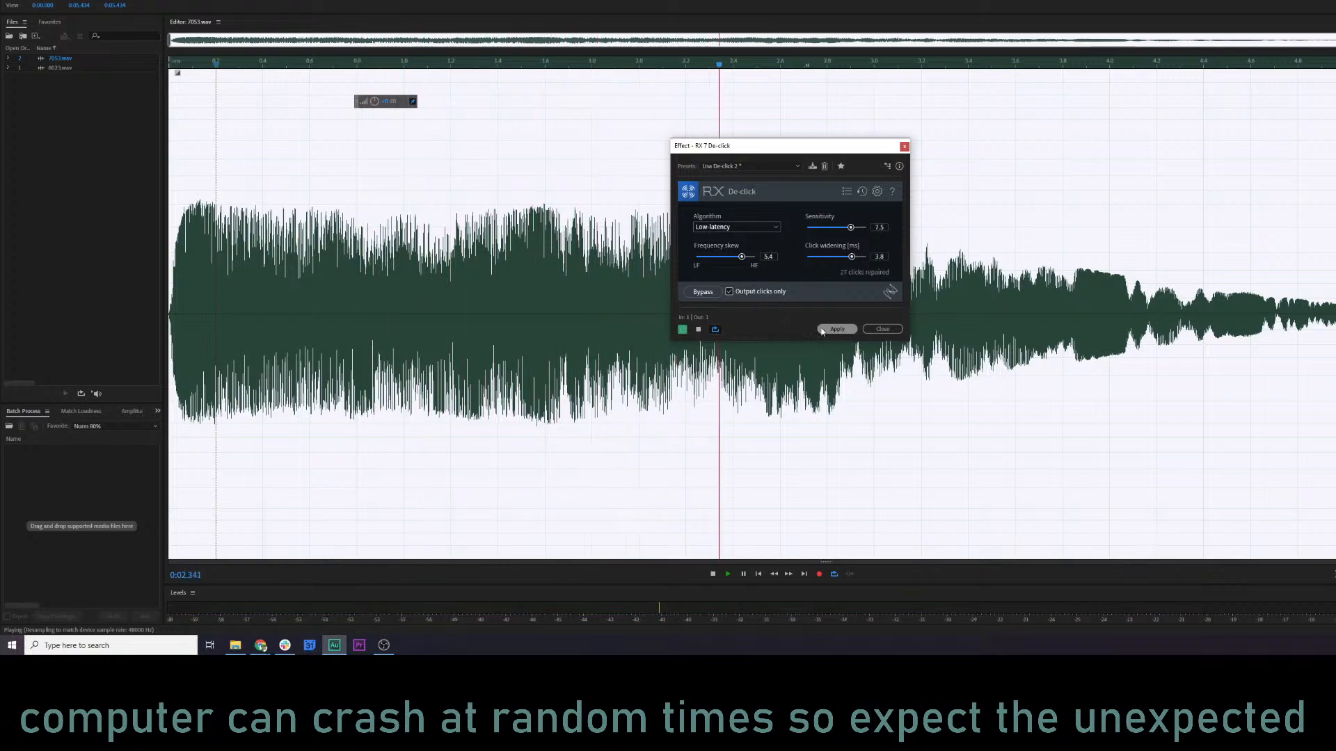
Turn off the clicks-only output and apply De-click to the whole 7053.wav clip.
{"action": "left_click", "coordinate": [729, 292]}
{"action": "left_click", "coordinate": [403, 306]}
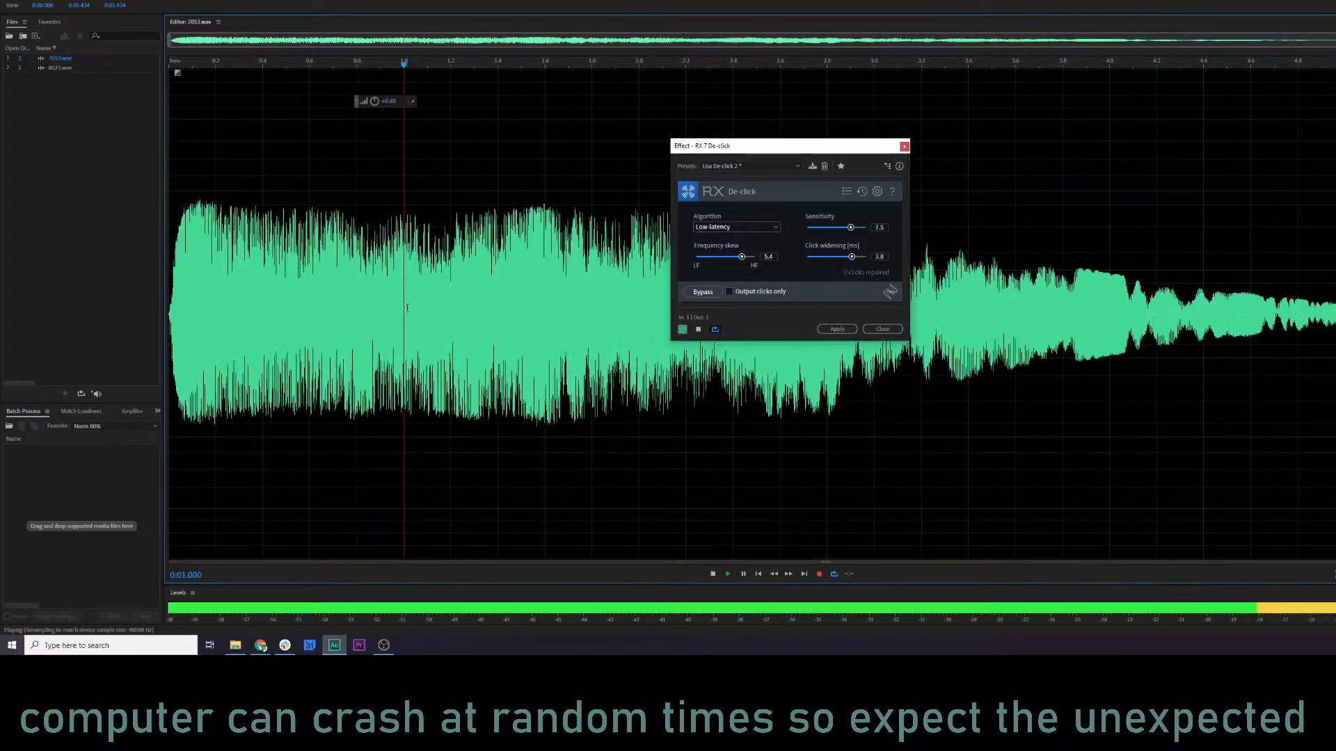
{"action": "left_click", "coordinate": [837, 329]}
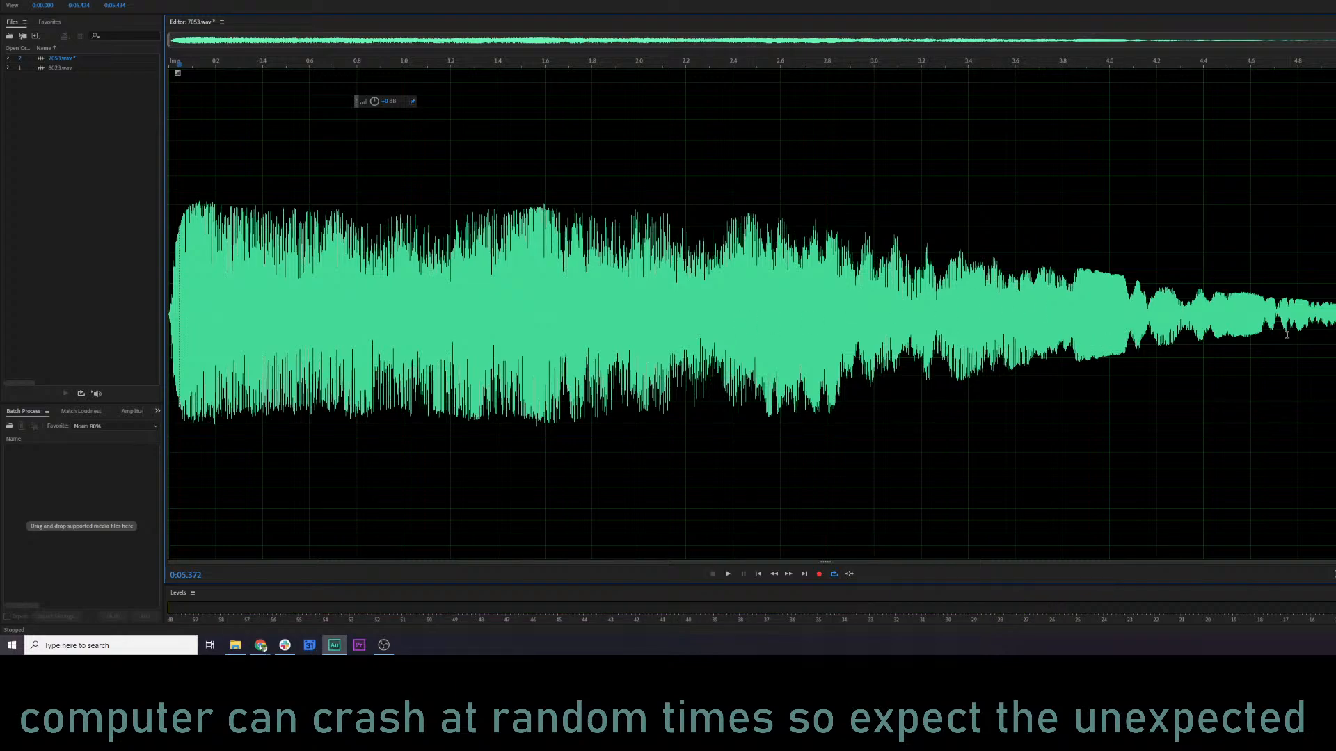
In the spectral display, delete the lowest-frequency band across the whole clip and play the result from near the start.
{"action": "key", "text": "shift+d"}
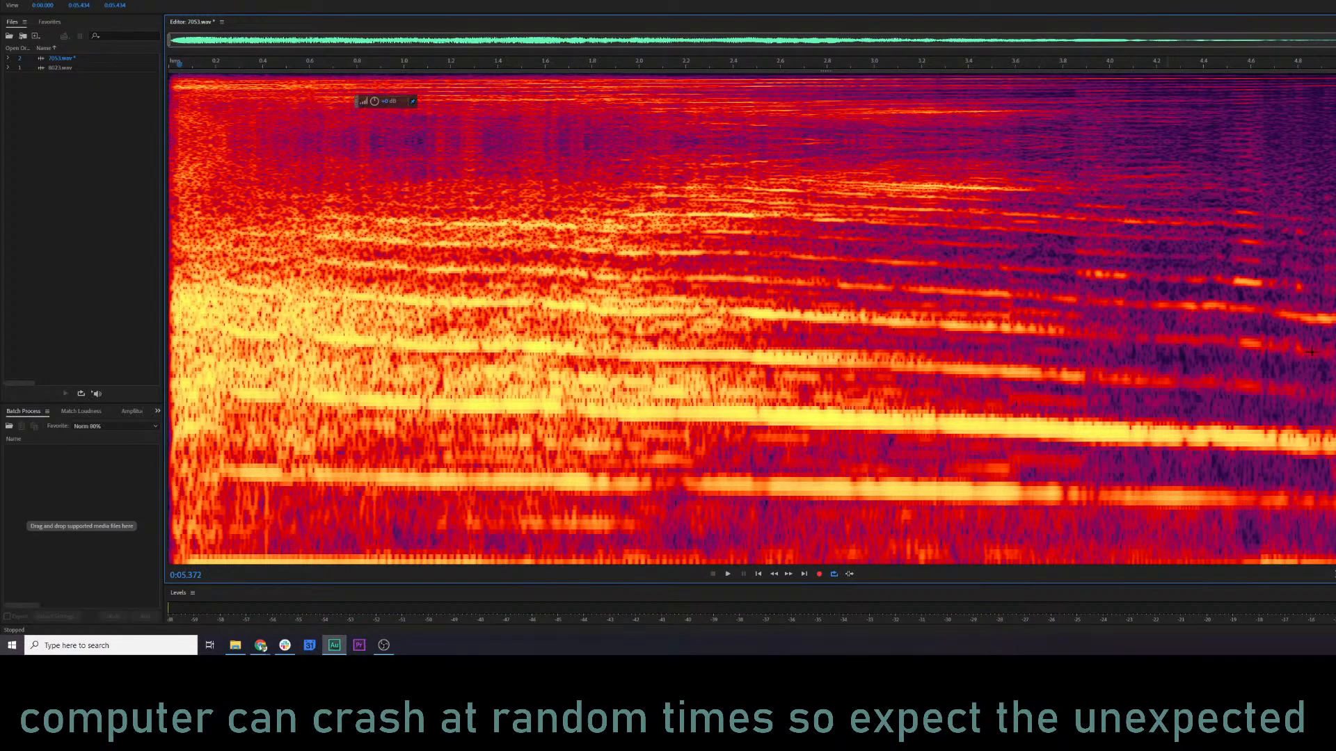
{"action": "key", "text": "space"}
{"action": "key", "text": "ctrl+a"}
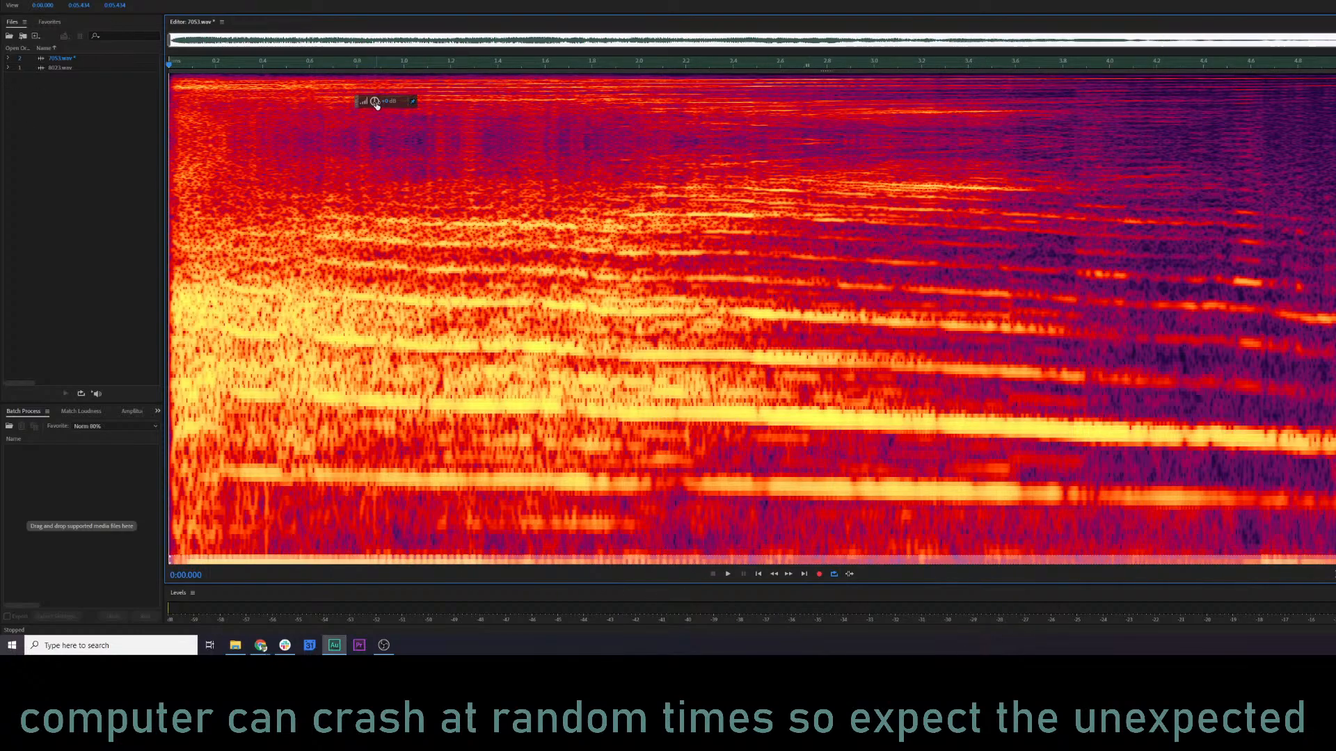
{"action": "key", "text": "Delete"}
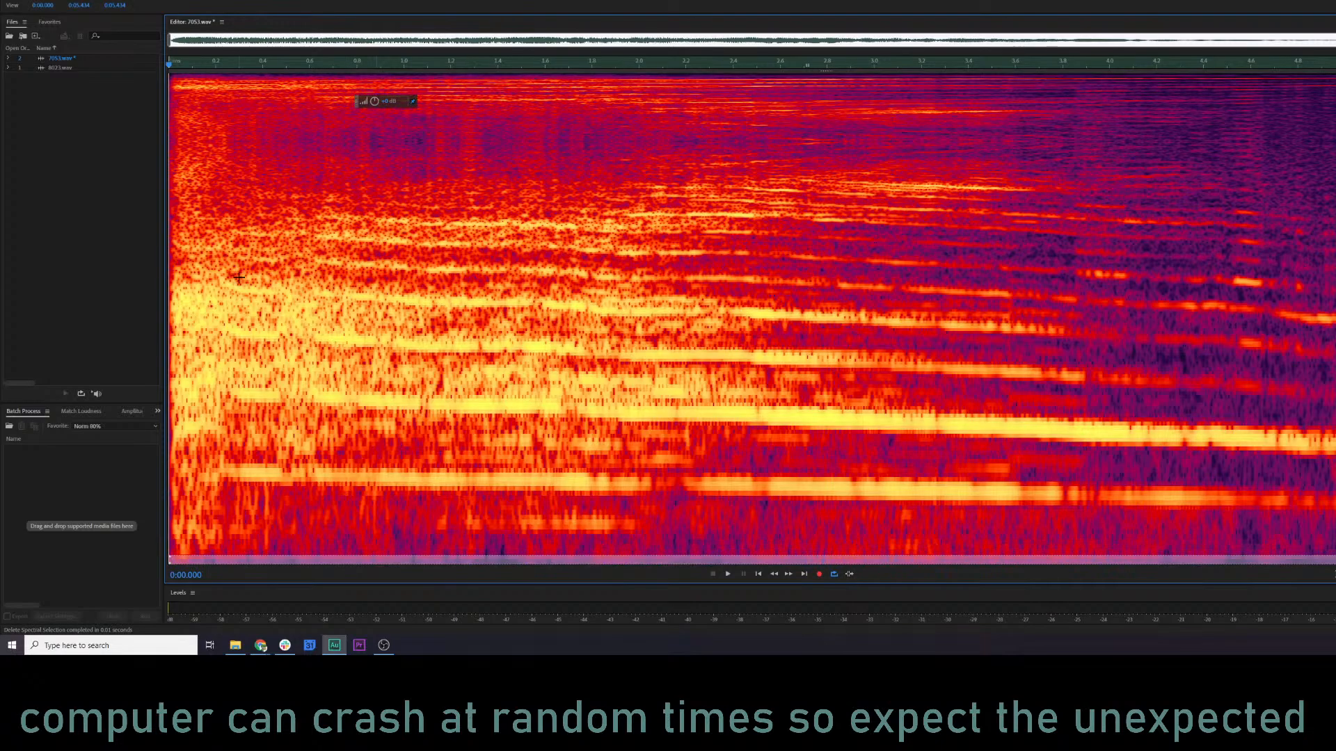
{"action": "left_click", "coordinate": [187, 262]}
{"action": "key", "text": "space"}
{"action": "key", "text": "space"}
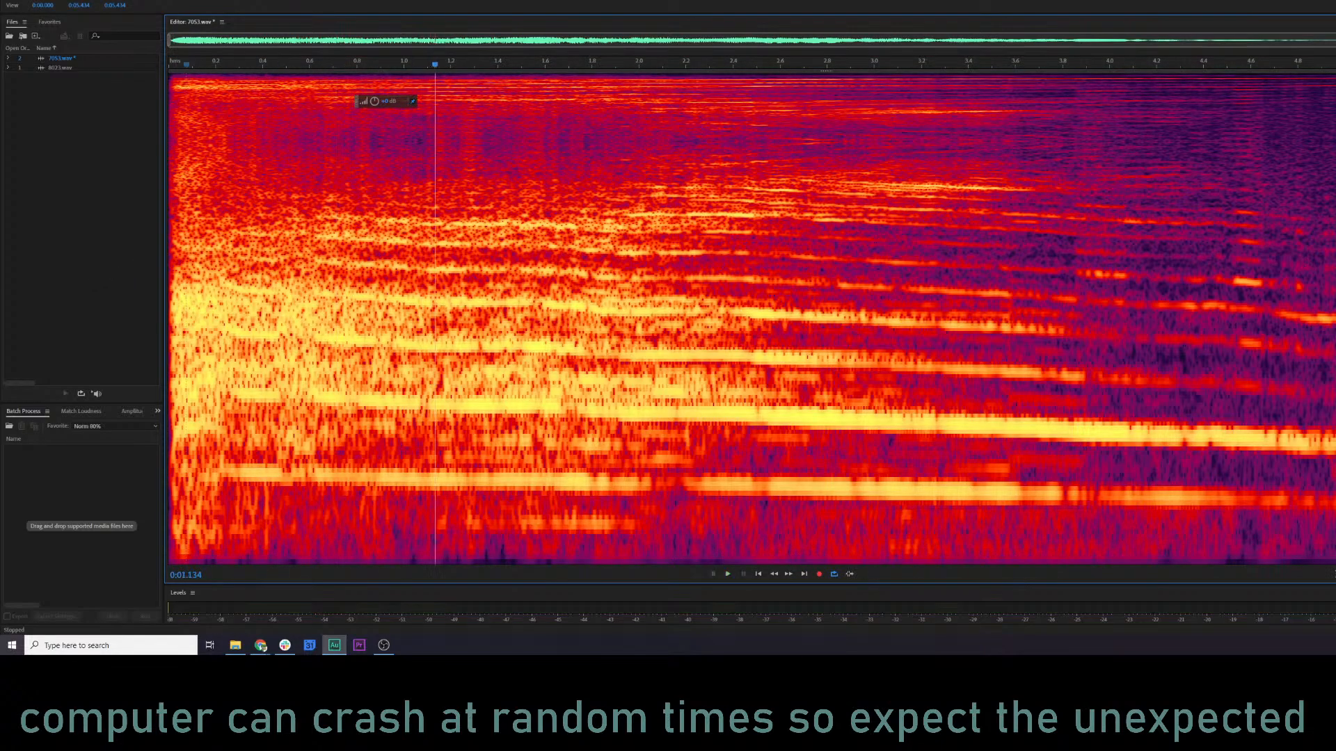
Return to the waveform display, add a fade-in of about 0.2 s at the clip's start, and play it.
{"action": "key", "text": "shift+d"}
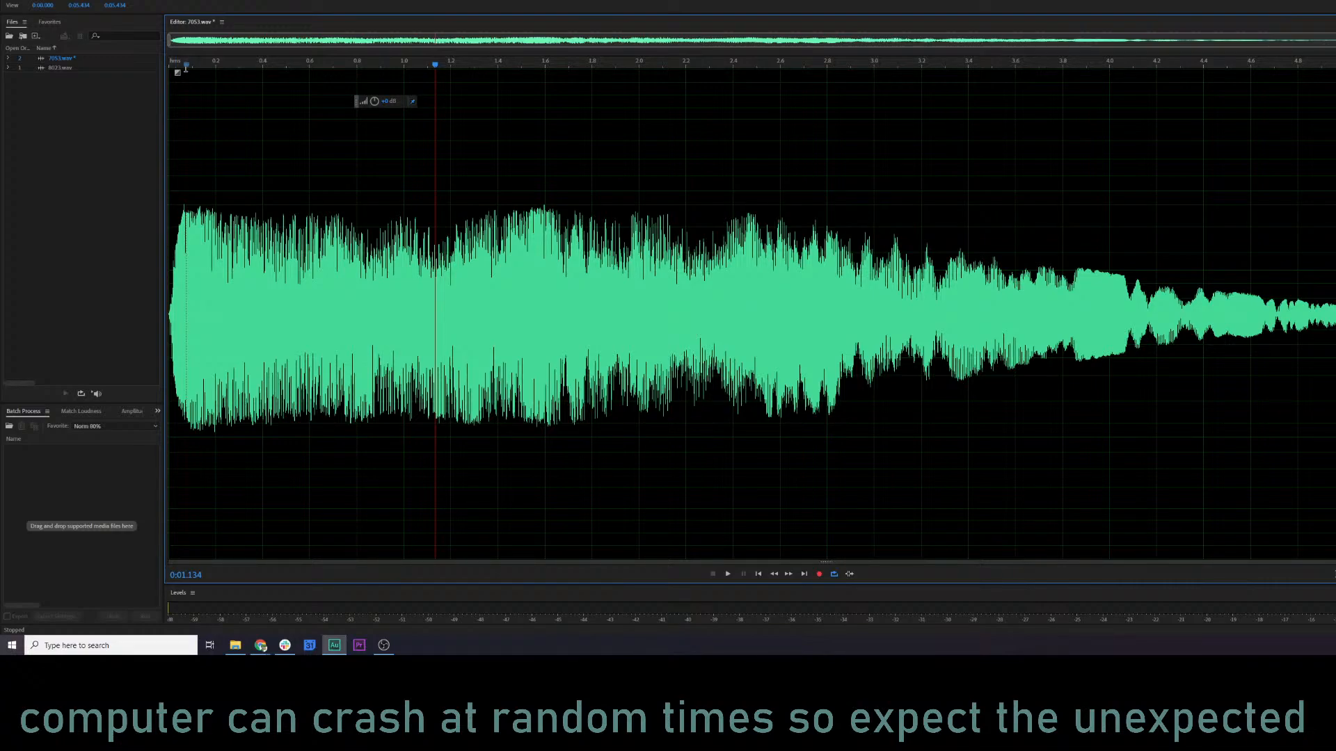
{"action": "left_click_drag", "start_coordinate": [186, 68], "coordinate": [227, 60]}
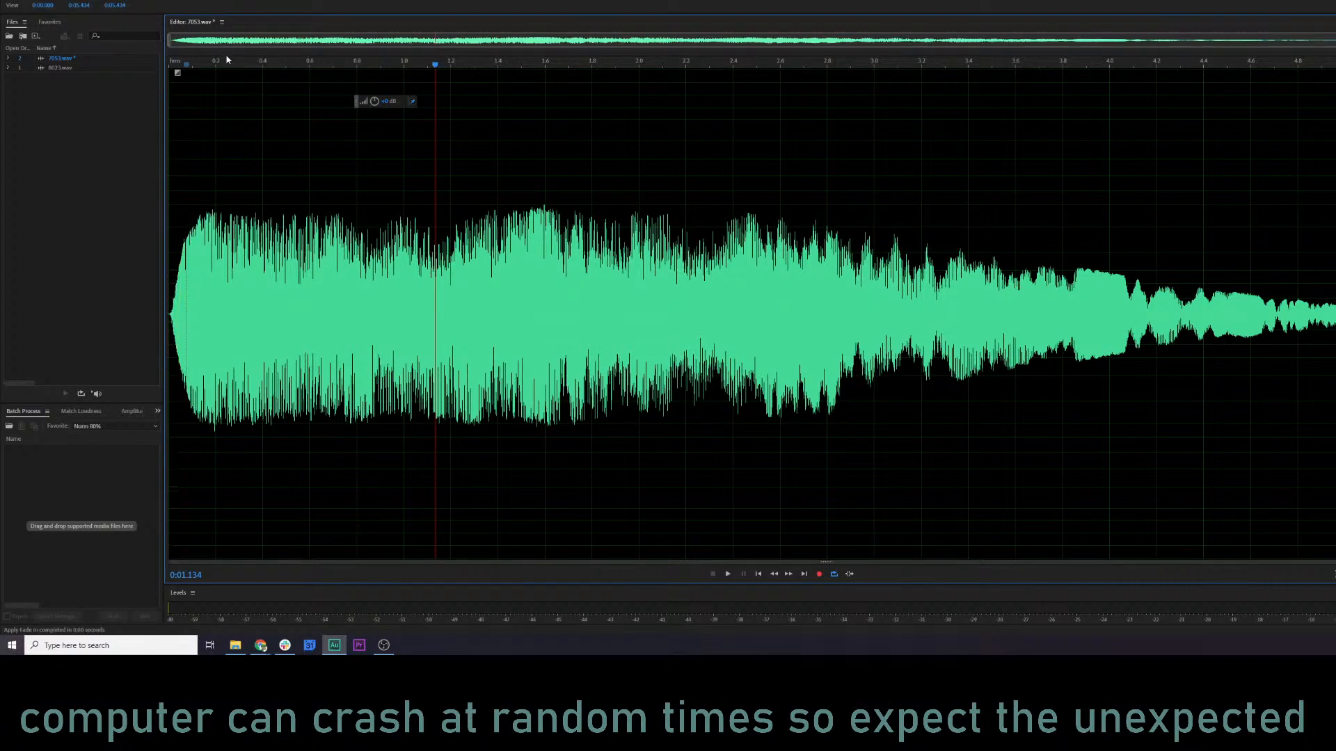
{"action": "key", "text": "space"}
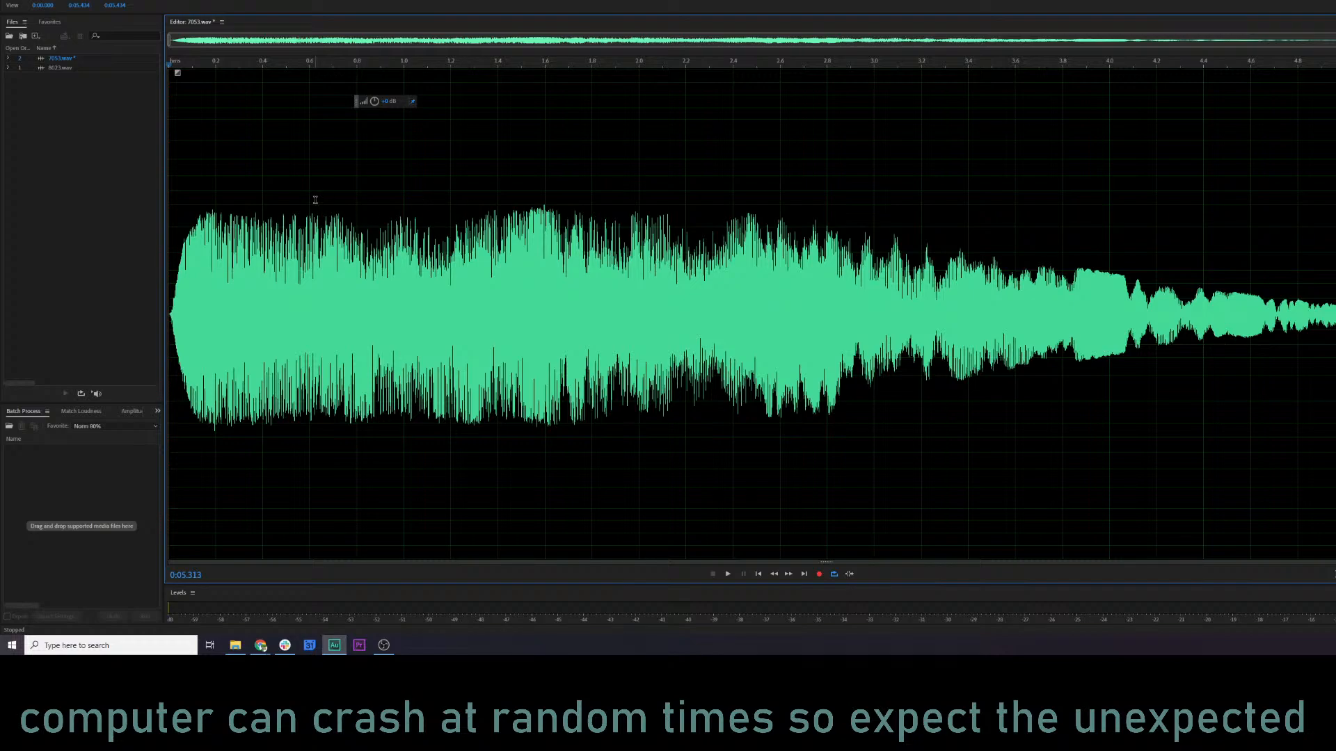
Open the Parametric Equalizer on the clip, reset it to the Default preset, and show the spectral display.
{"action": "key", "text": "ctrl+r"}
{"action": "key", "text": "space"}
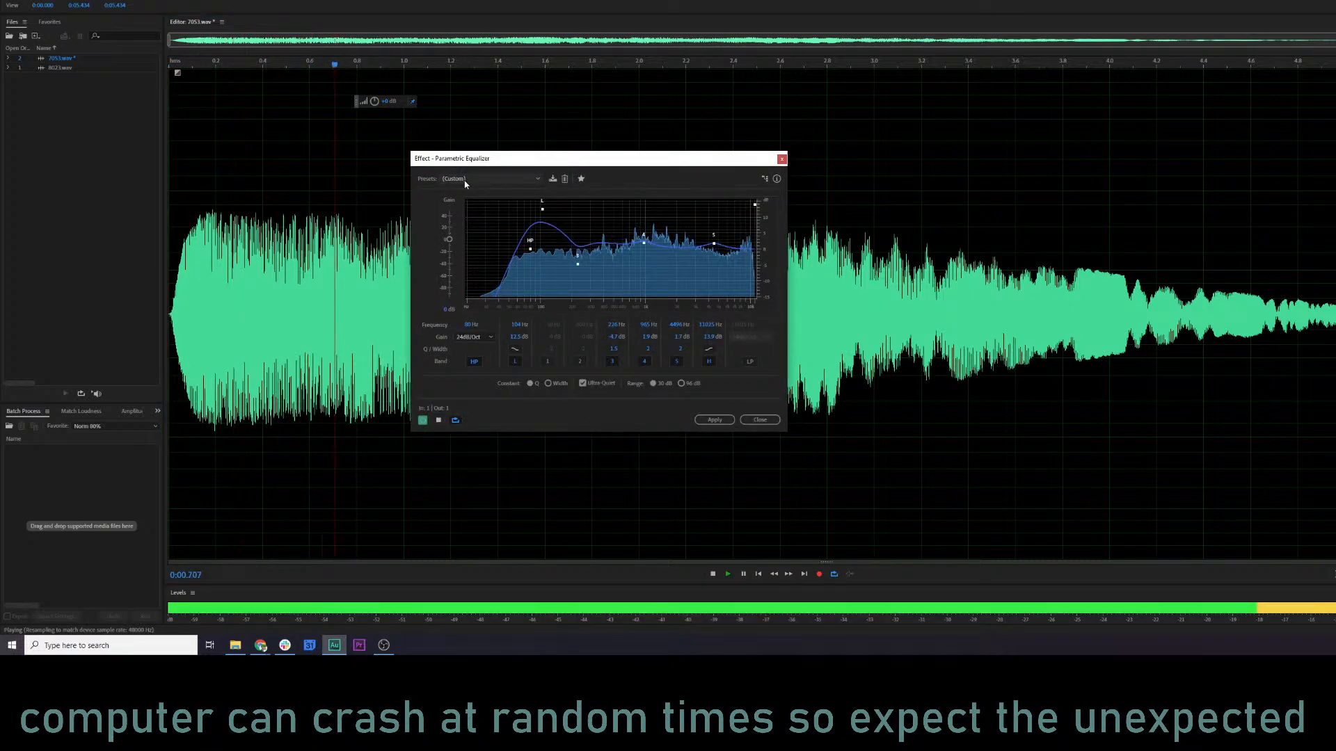
{"action": "left_click", "coordinate": [465, 180]}
{"action": "left_click", "coordinate": [462, 188]}
{"action": "key", "text": "shift+d"}
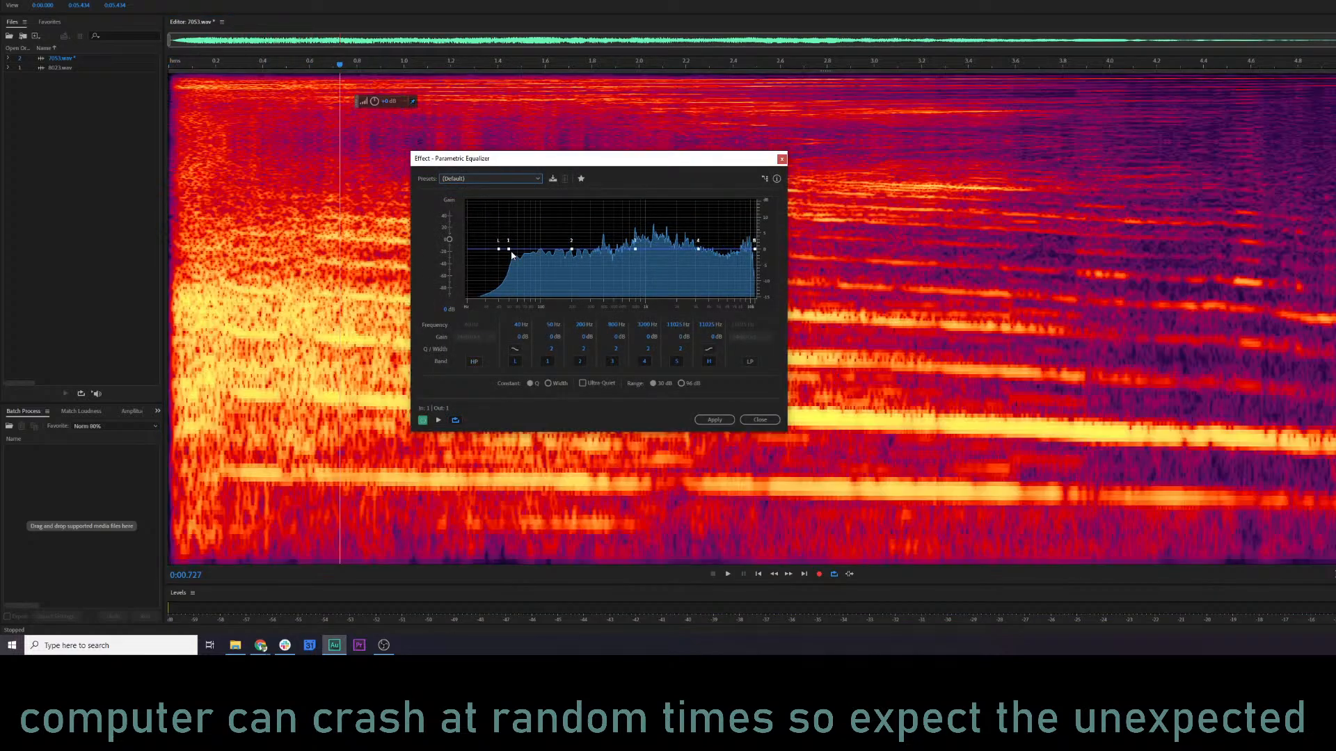
Boost equalizer band 1 at about 99 Hz, preview it, apply the equalizer, and return to the waveform display.
{"action": "mouse_move", "coordinate": [509, 250]}
{"action": "left_click_drag", "start_coordinate": [508, 250], "coordinate": [539, 225]}
{"action": "key", "text": "space"}
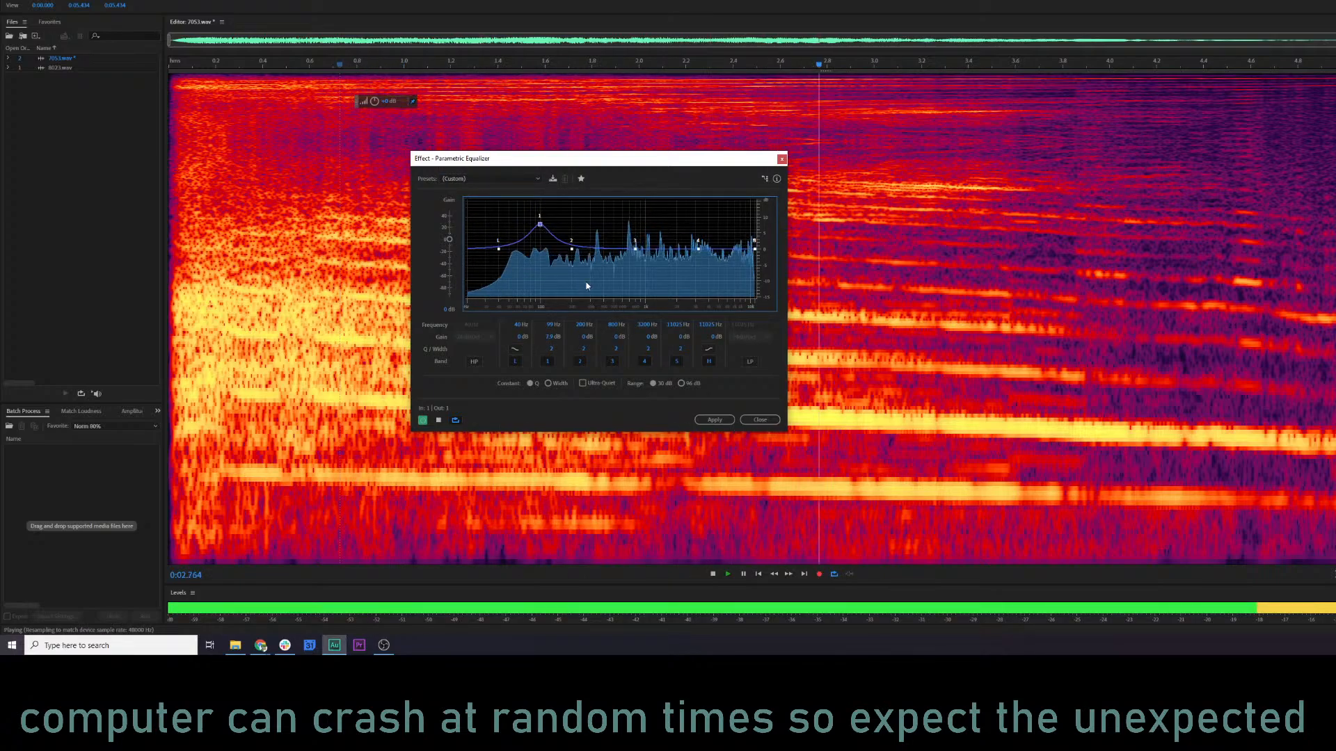
{"action": "left_click", "coordinate": [714, 419]}
{"action": "left_click", "coordinate": [531, 381]}
{"action": "key", "text": "shift+d"}
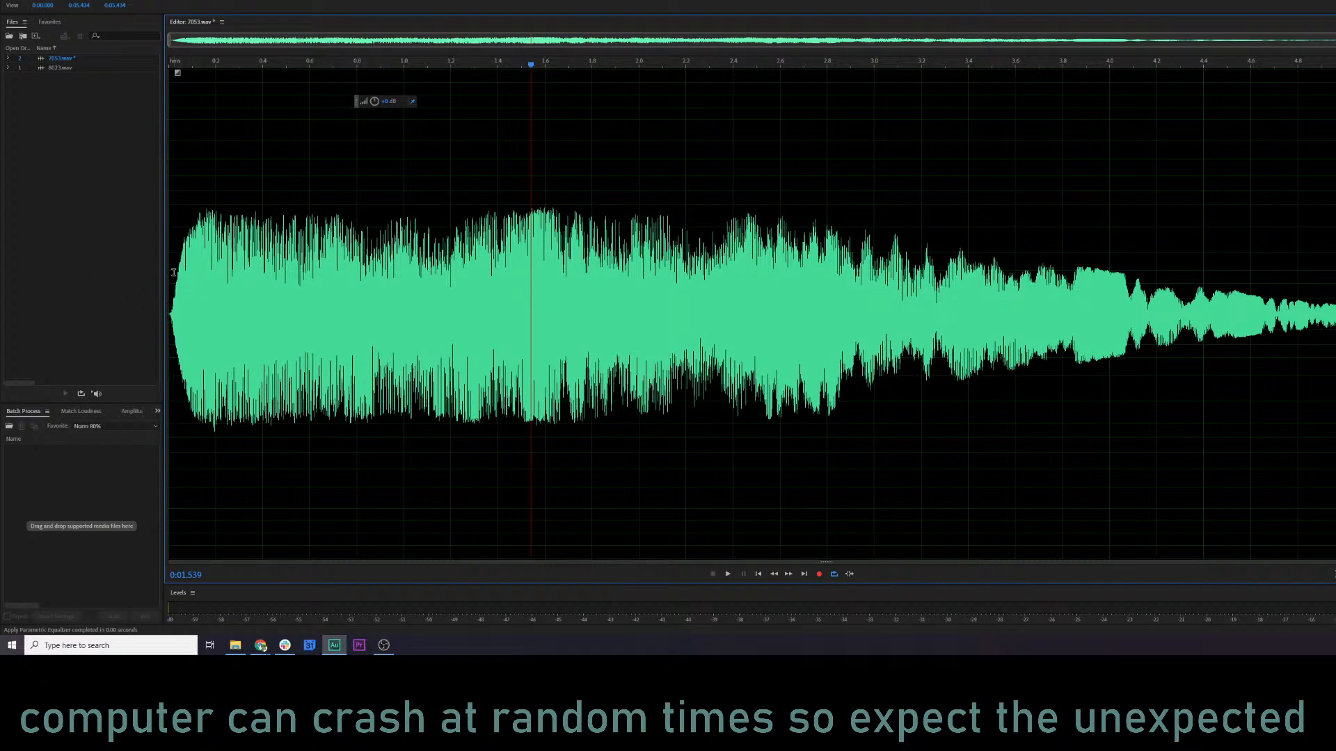
Play the equalized clip from its start and save 7053.wav.
{"action": "left_click", "coordinate": [174, 272]}
{"action": "key", "text": "space"}
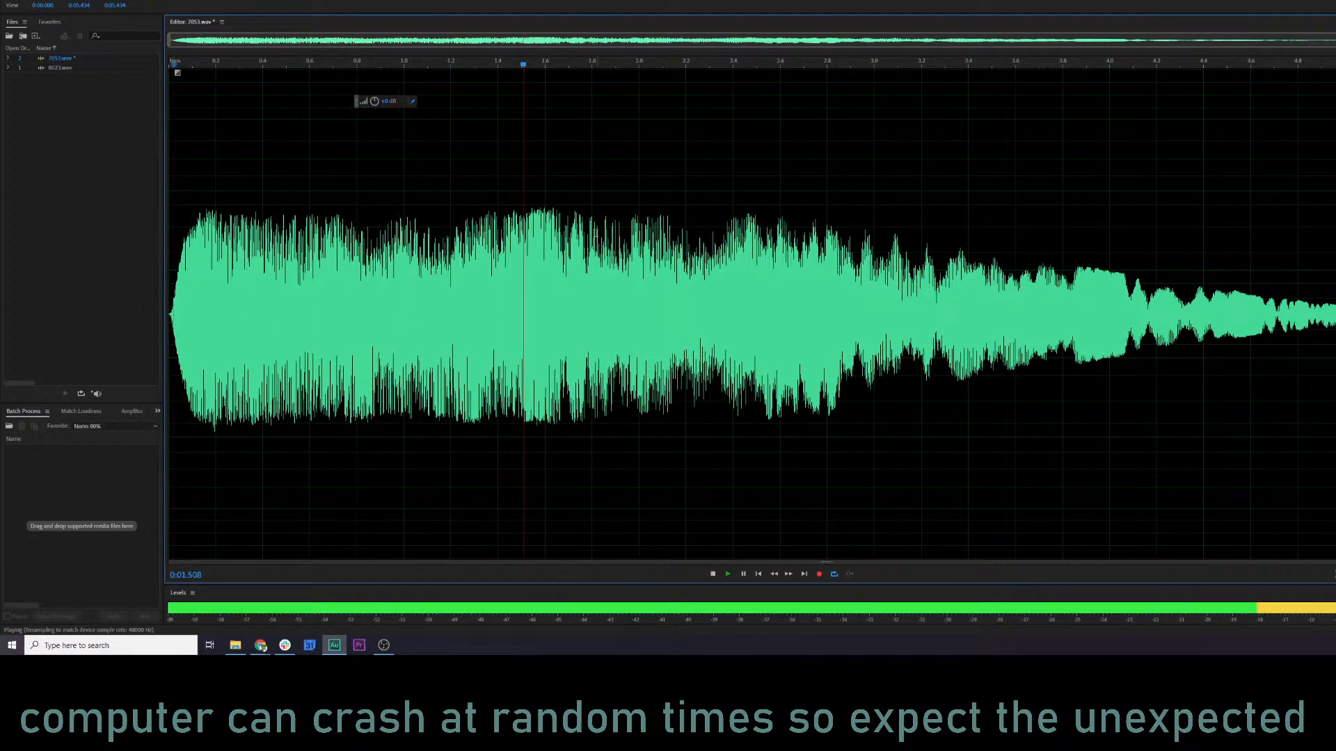
{"action": "key", "text": "space"}
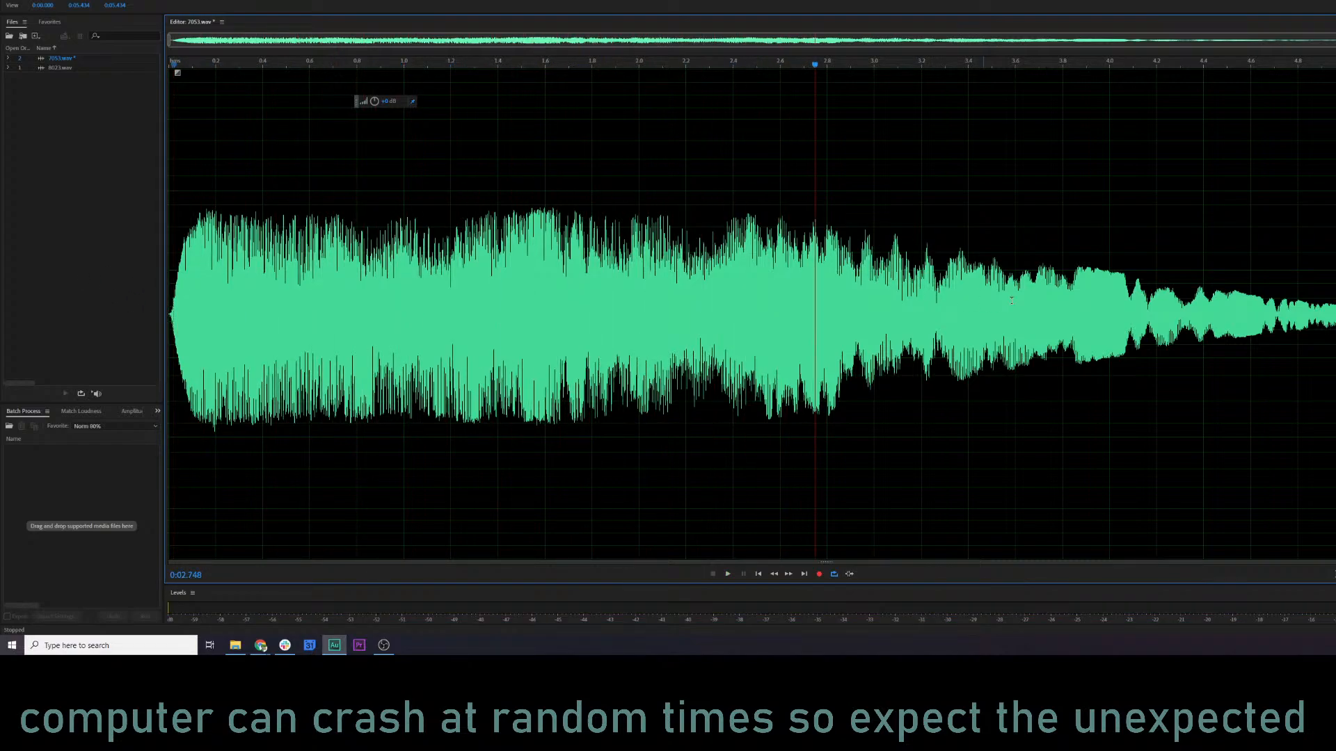
{"action": "left_click", "coordinate": [1082, 302]}
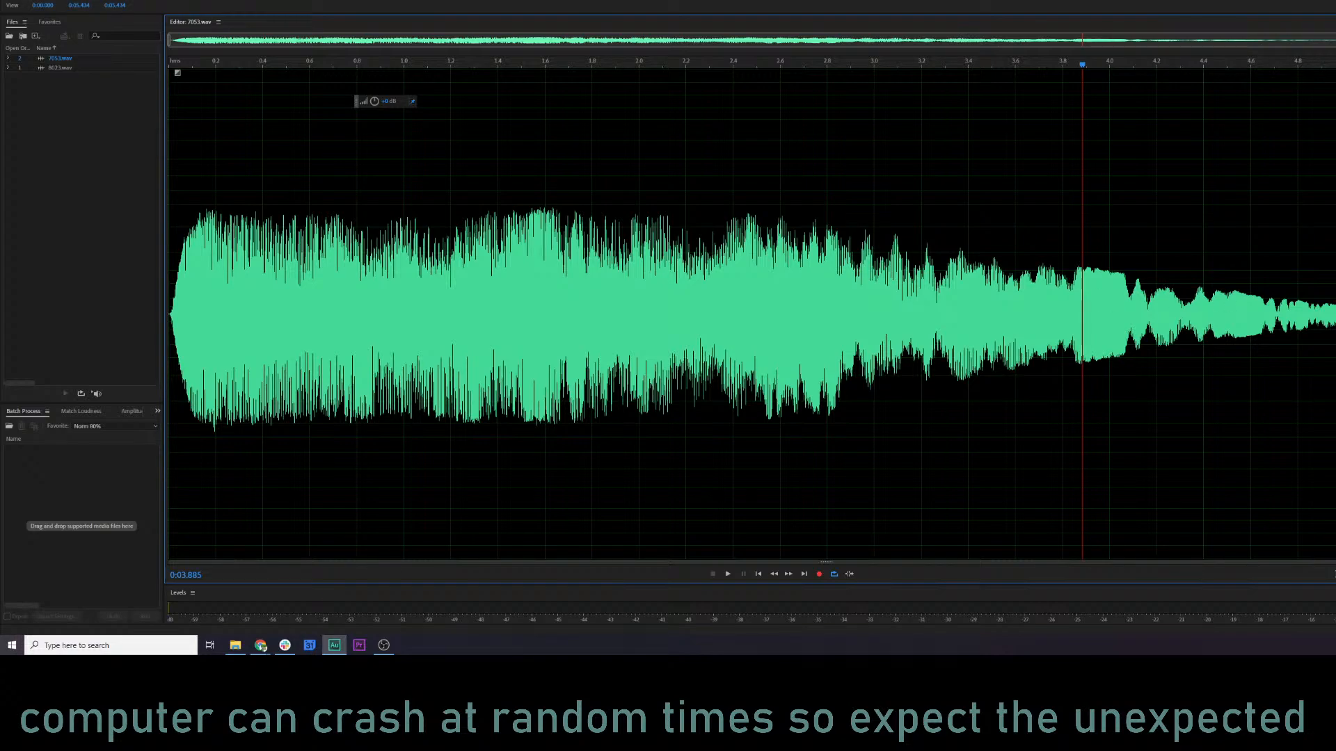
Fade out the clip from about 2.54 s to its end and play back the fade.
{"action": "left_click_drag", "start_coordinate": [1335, 229], "coordinate": [765, 217]}
{"action": "left_click_drag", "start_coordinate": [1319, 73], "coordinate": [740, 60]}
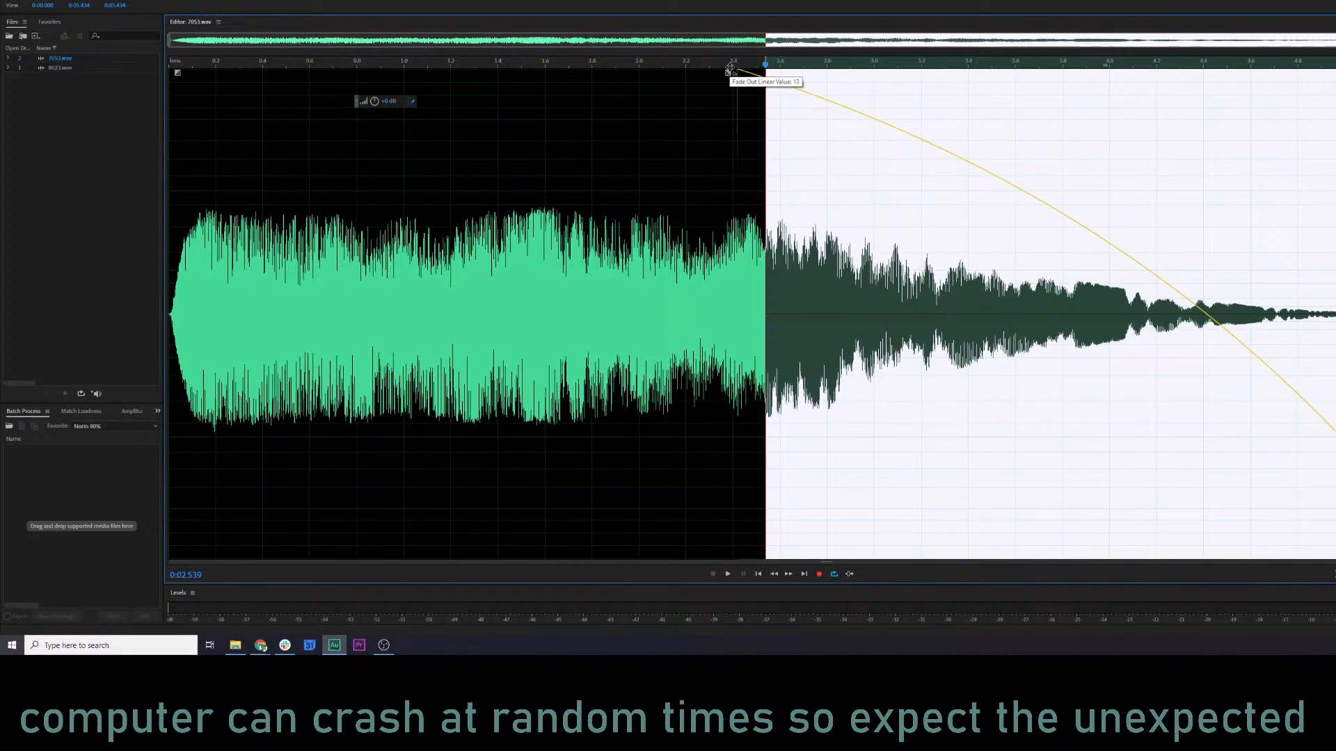
{"action": "left_click", "coordinate": [592, 139]}
{"action": "key", "text": "space"}
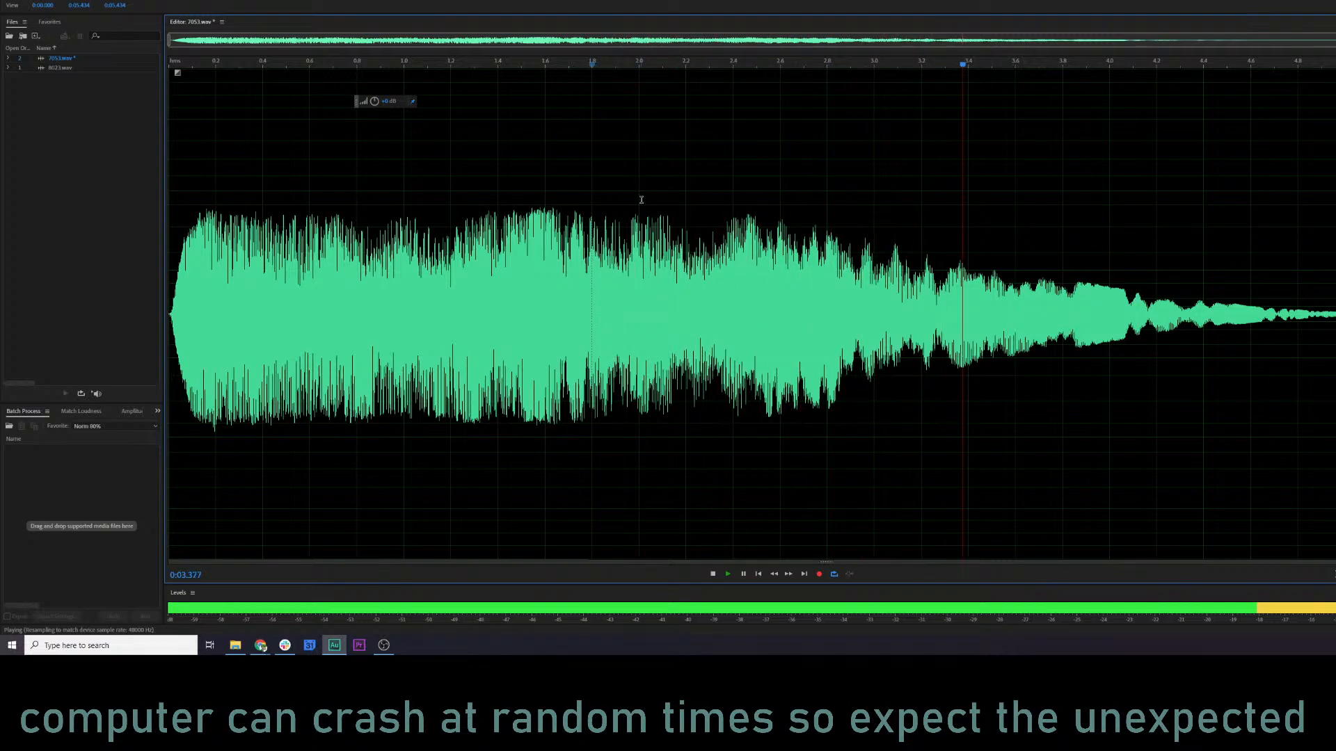
{"action": "key", "text": "space"}
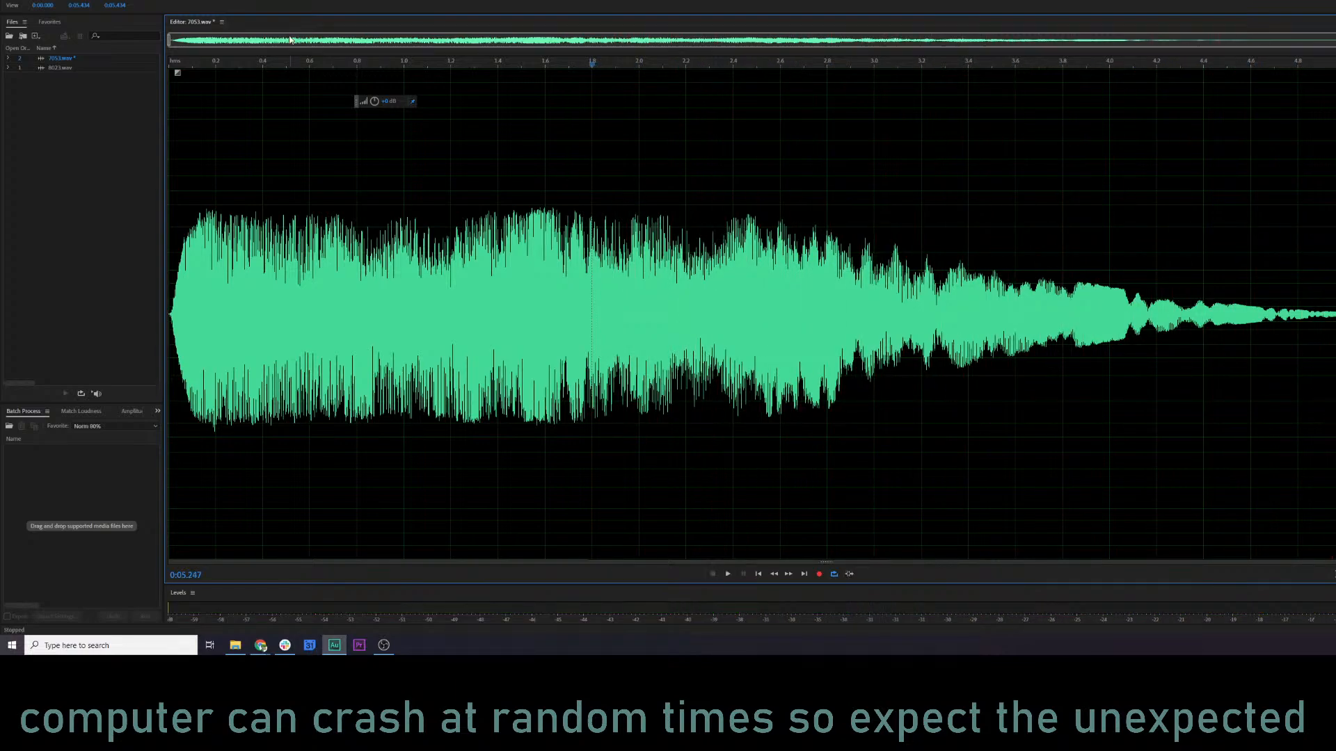
Try the Reverb effect with the Thickener preset, preview it on the clip, and close the effect without applying.
{"action": "left_click", "coordinate": [99, 0]}
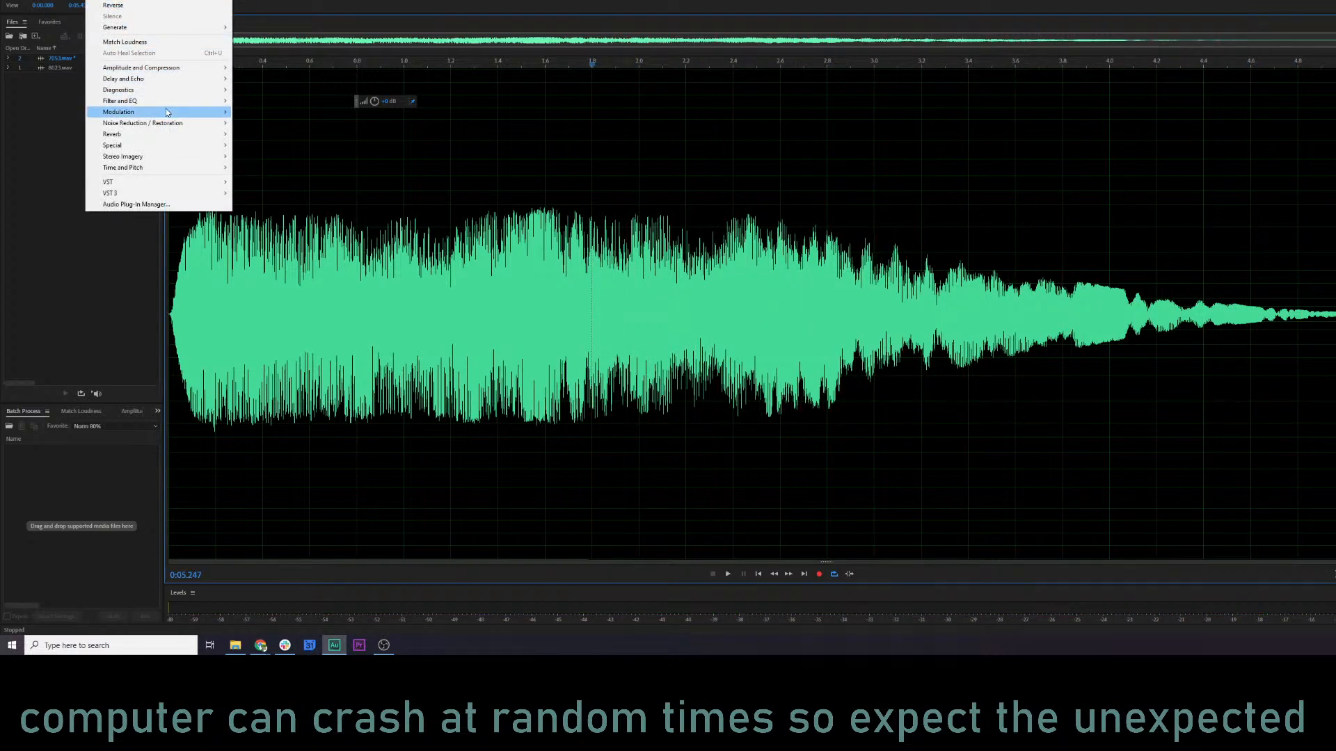
{"action": "mouse_move", "coordinate": [167, 107]}
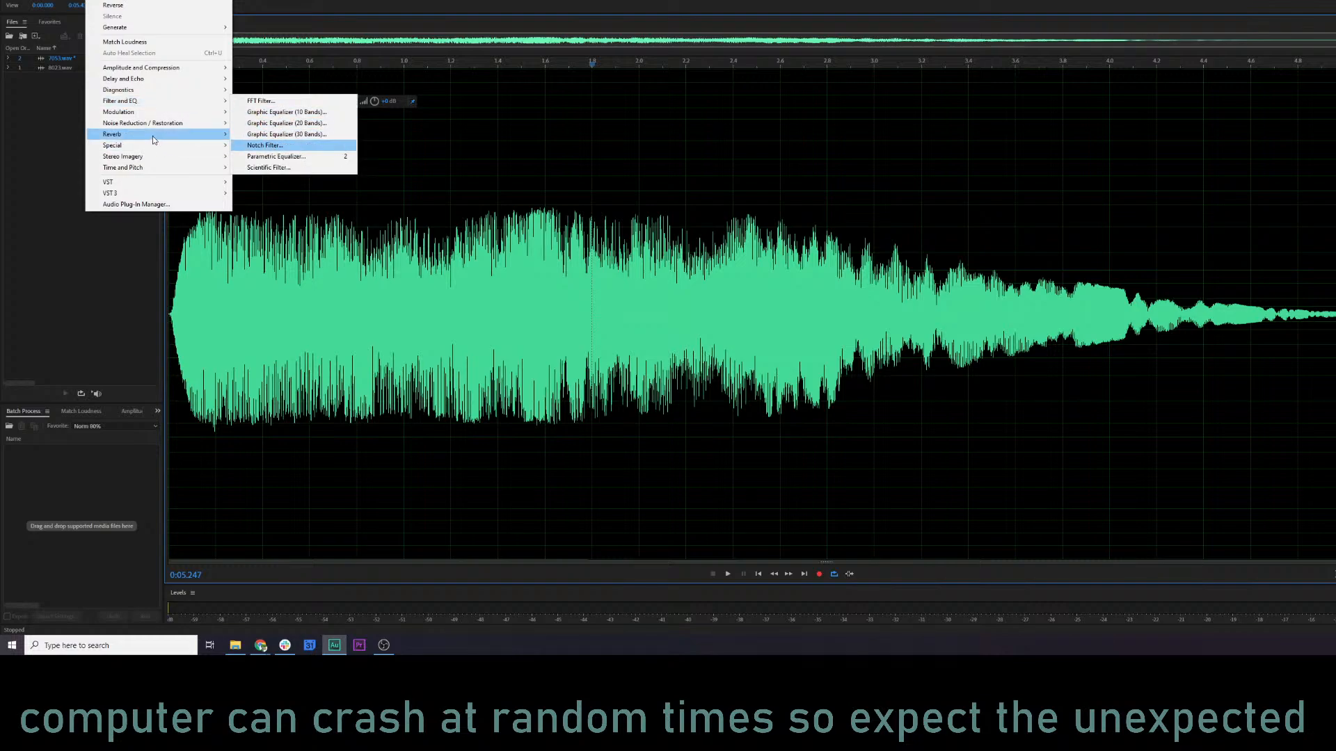
{"action": "left_click", "coordinate": [263, 157]}
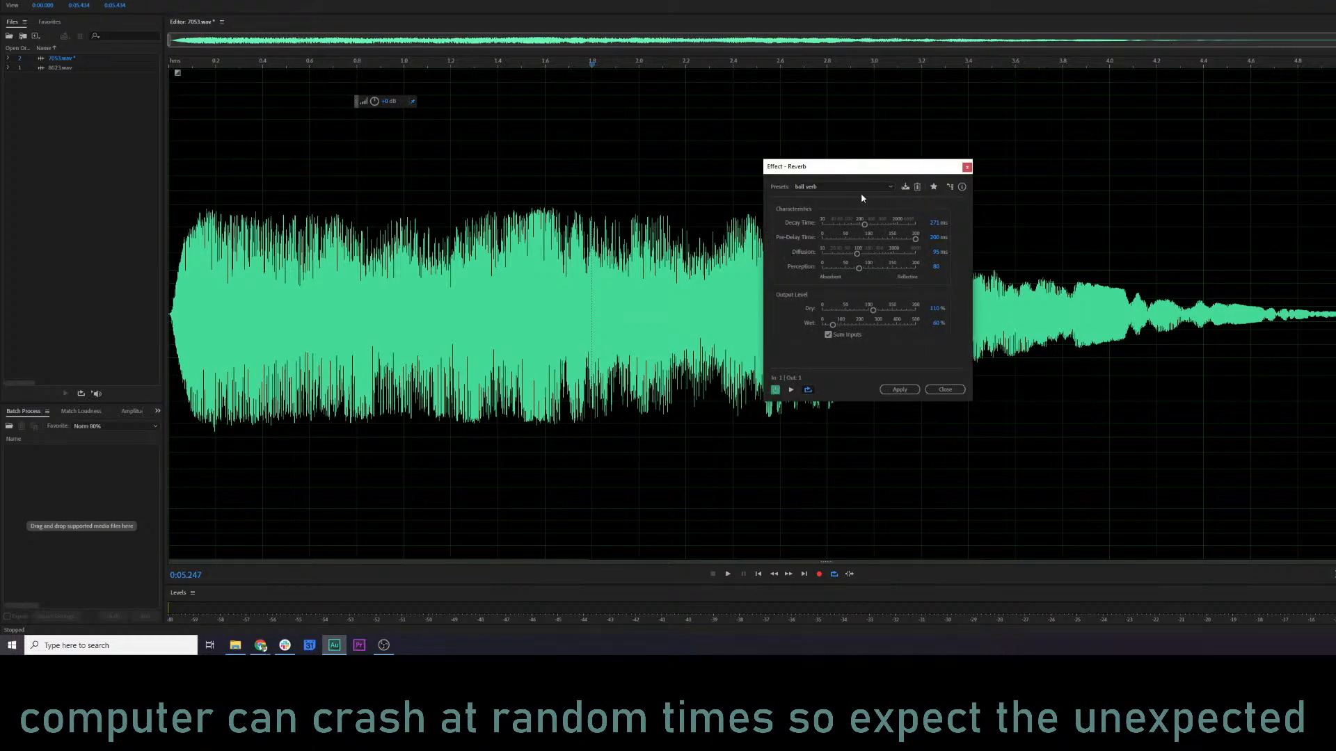
{"action": "left_click", "coordinate": [859, 187]}
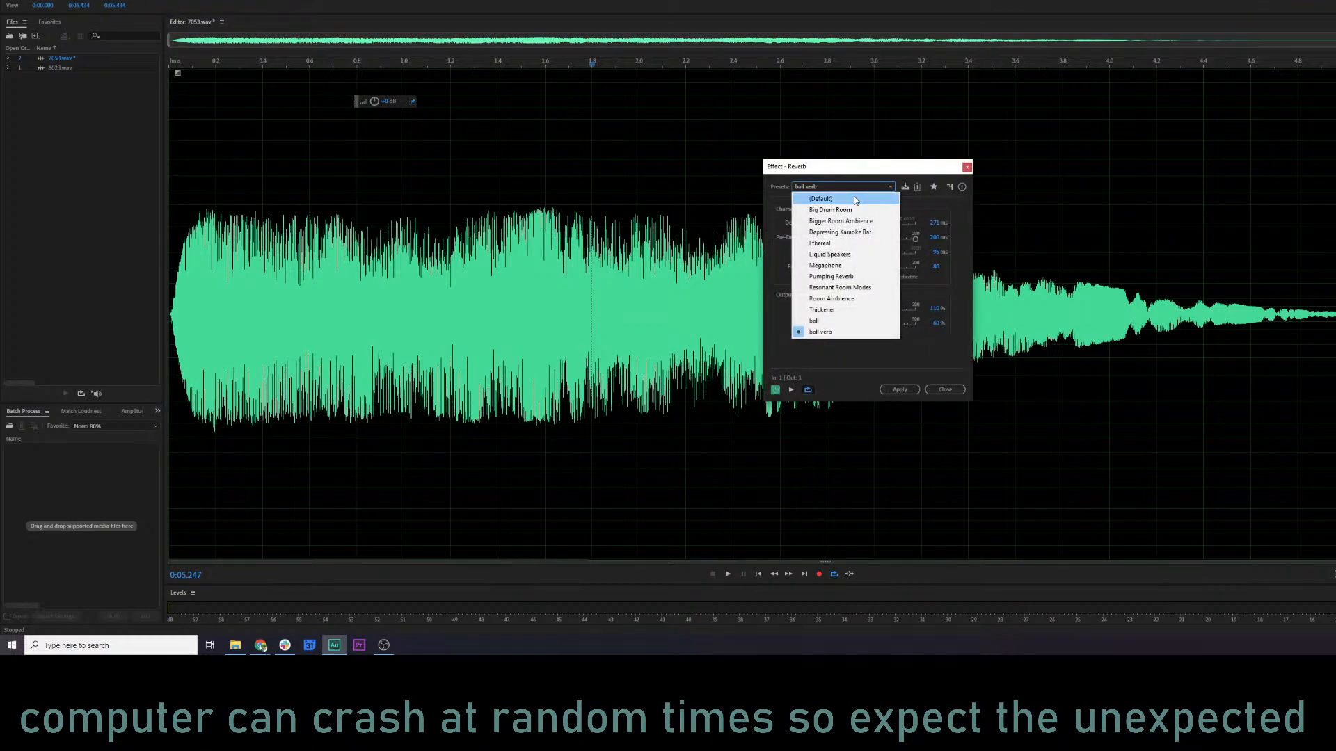
{"action": "left_click", "coordinate": [843, 310]}
{"action": "left_click", "coordinate": [345, 285]}
{"action": "key", "text": "space"}
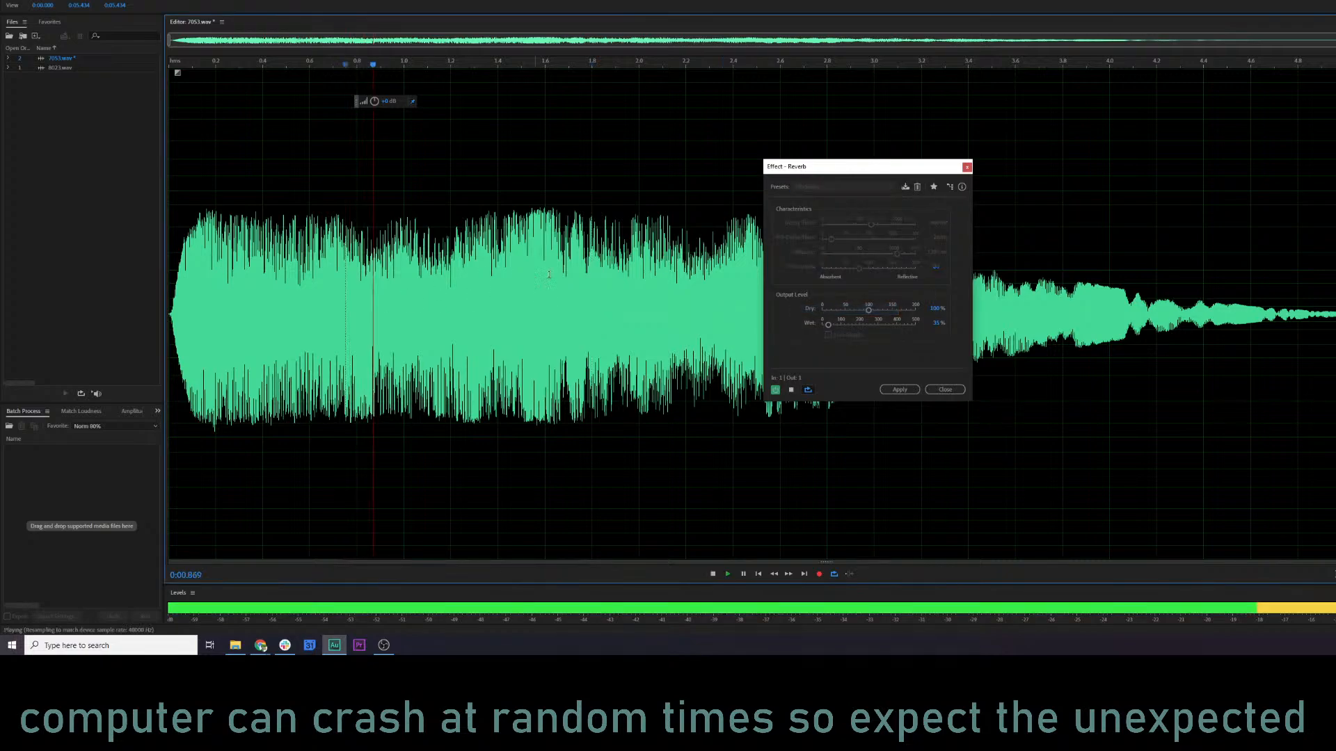
{"action": "key", "text": "space"}
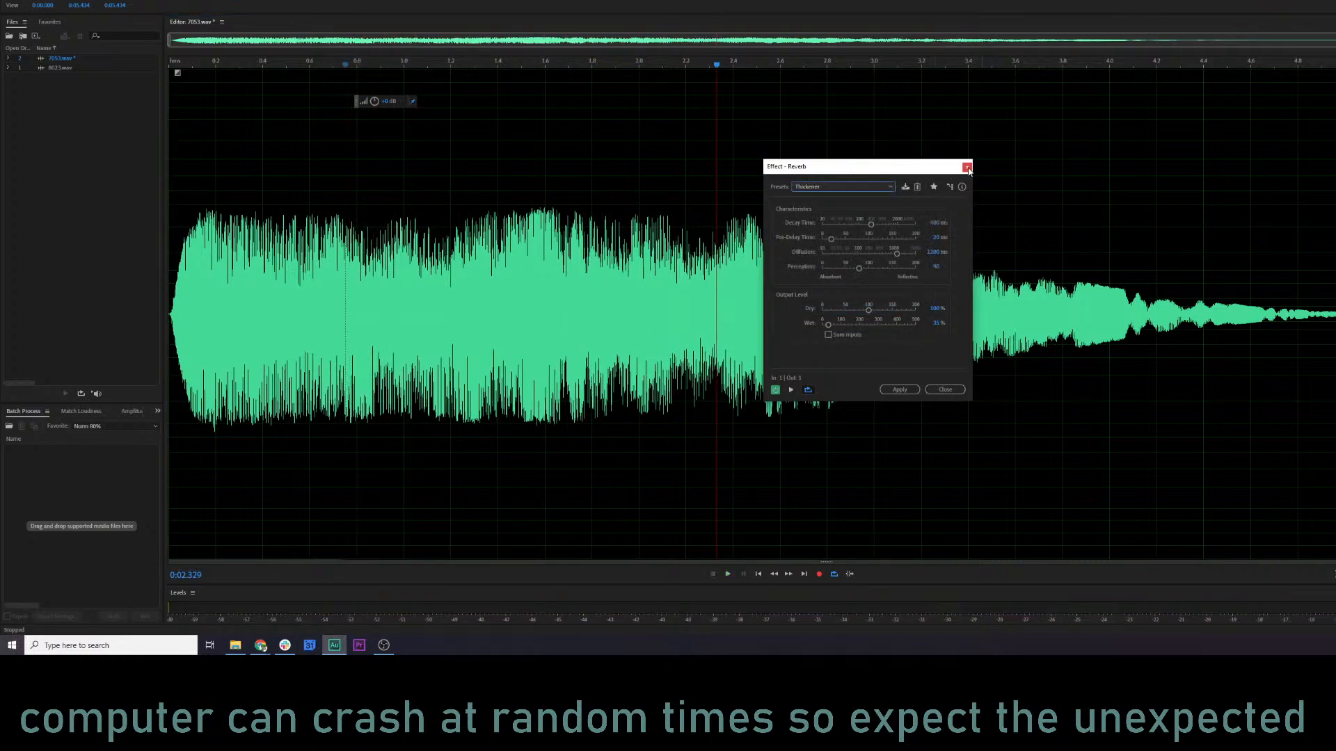
{"action": "left_click", "coordinate": [967, 168]}
Open the Full Reverb effect, load the Church preset, and preview it on the clip.
{"action": "left_click", "coordinate": [97, 0]}
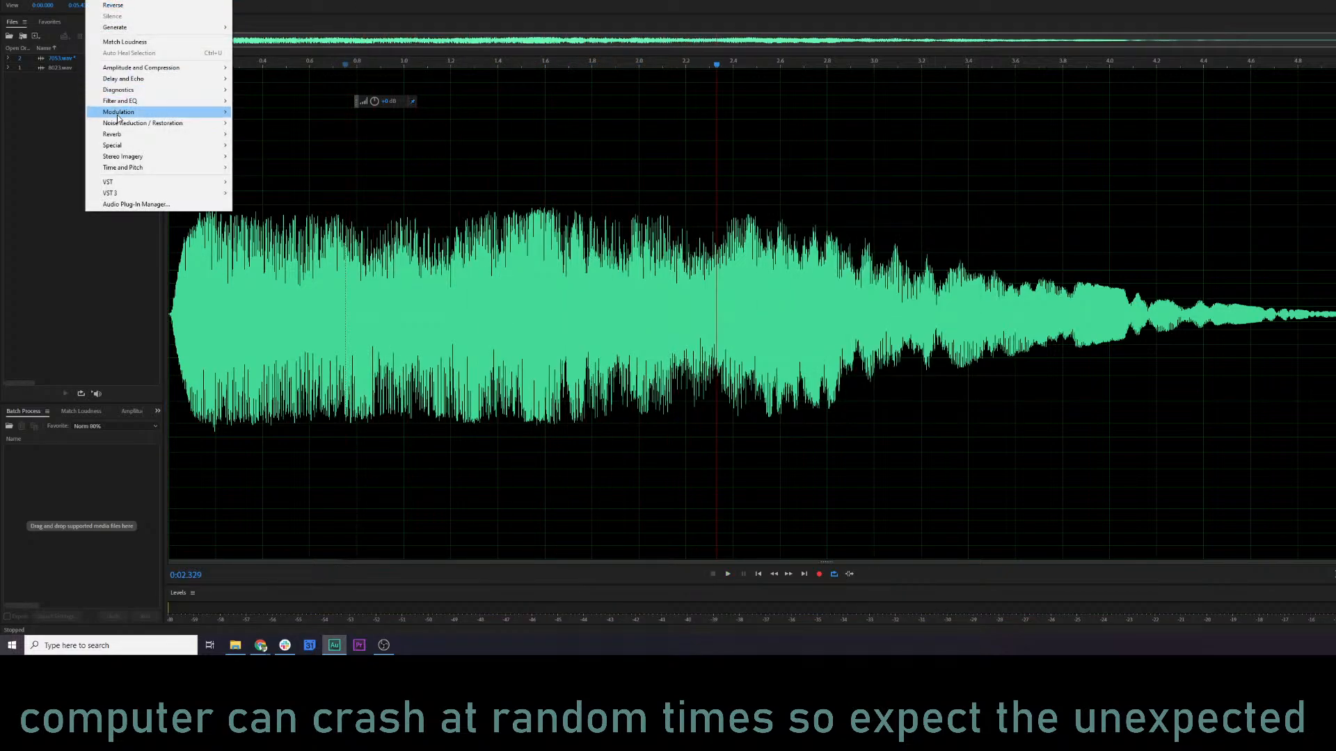
{"action": "mouse_move", "coordinate": [134, 134]}
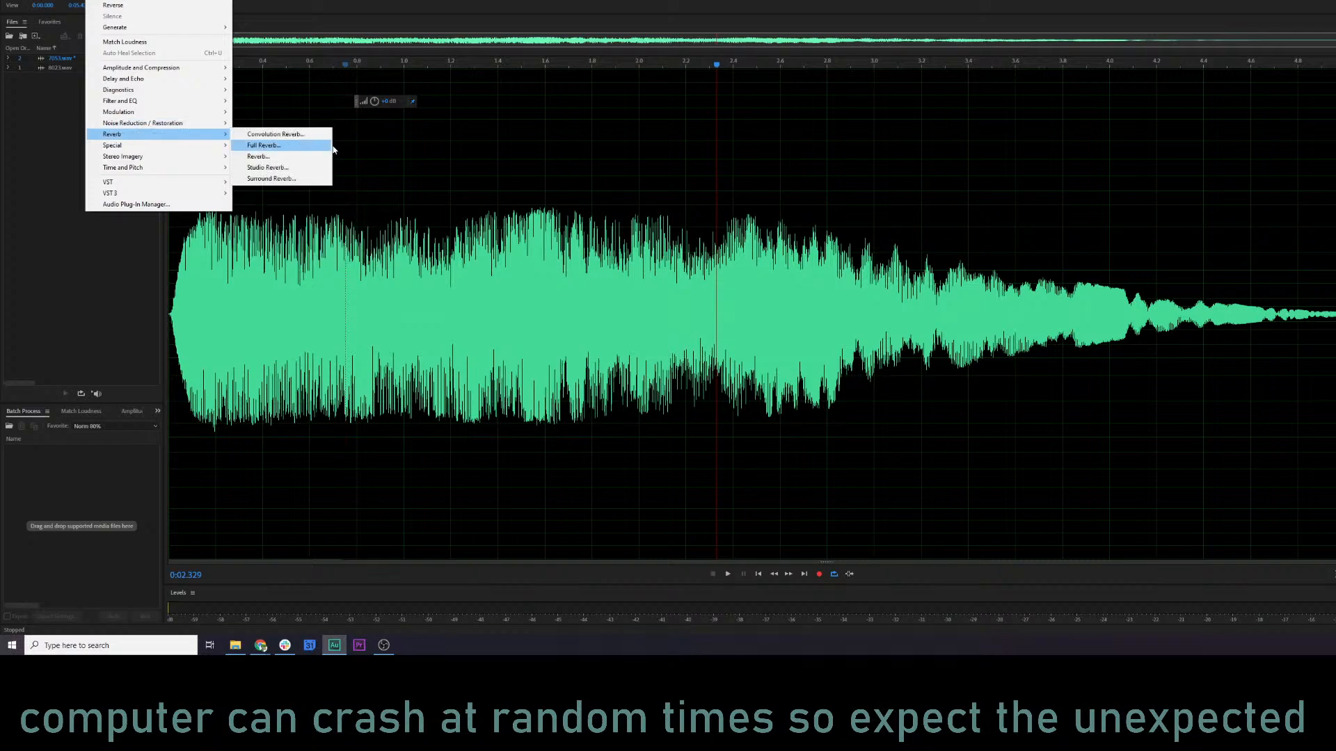
{"action": "left_click", "coordinate": [264, 146]}
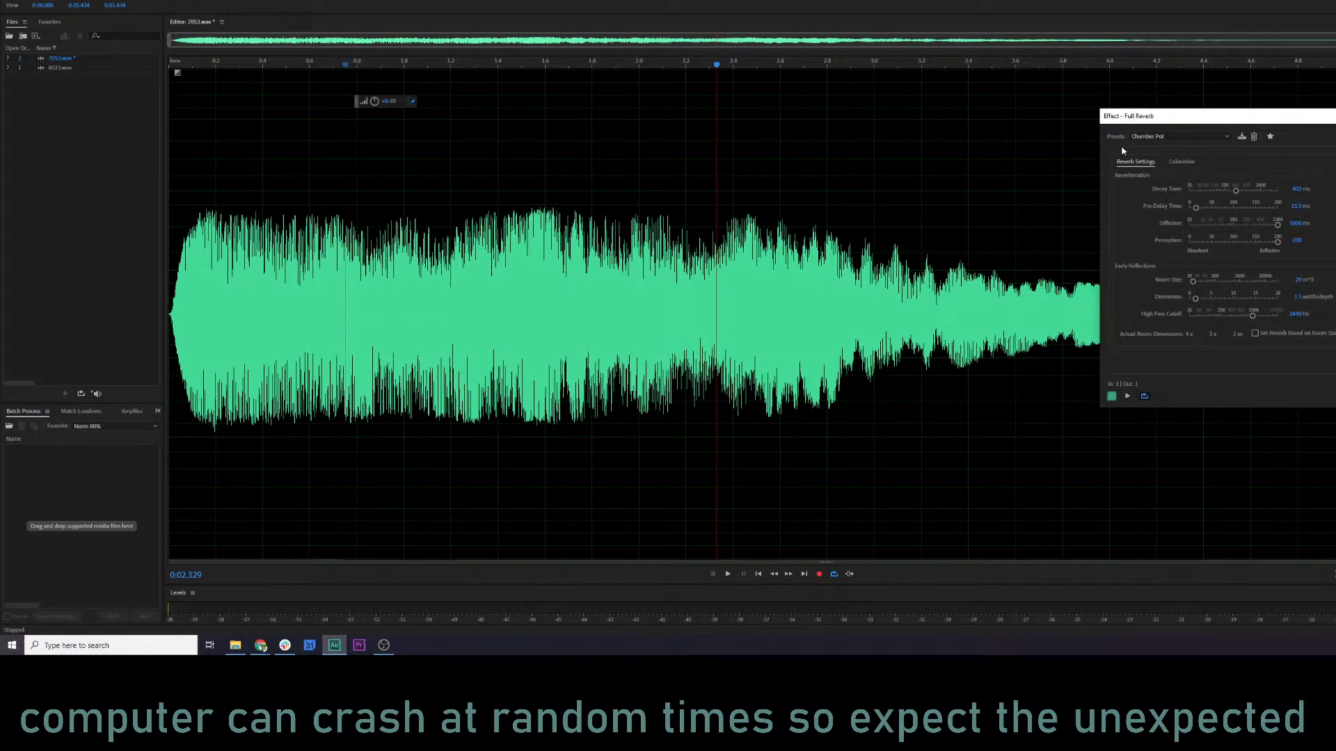
{"action": "left_click", "coordinate": [1145, 138]}
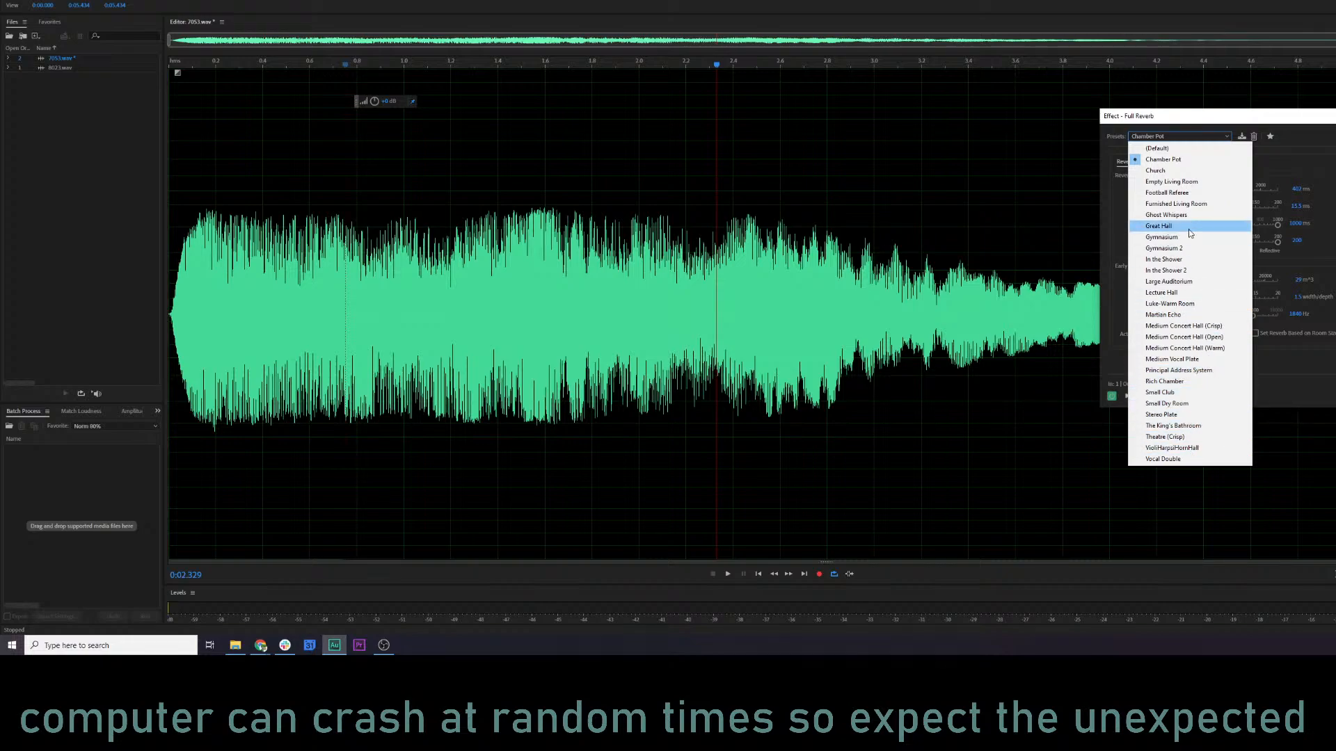
{"action": "left_click", "coordinate": [1197, 173]}
{"action": "key", "text": "space"}
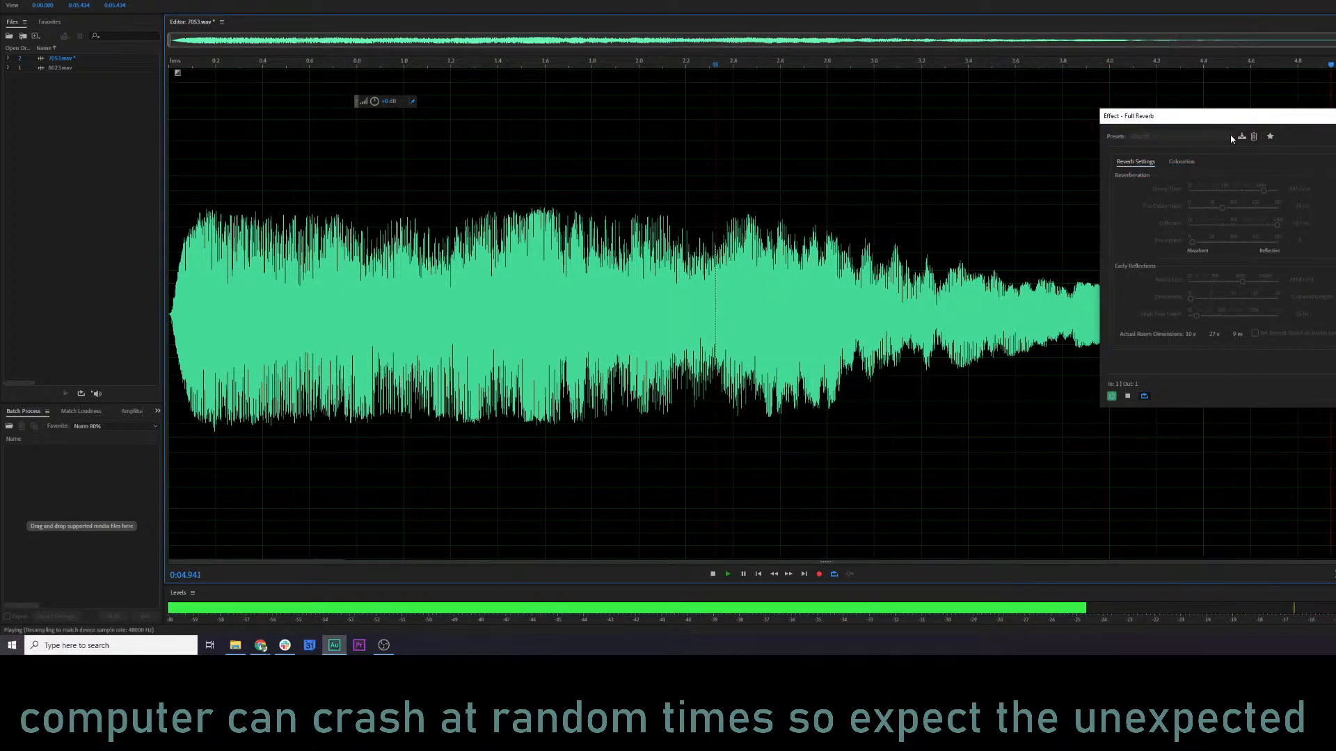
{"action": "key", "text": "space"}
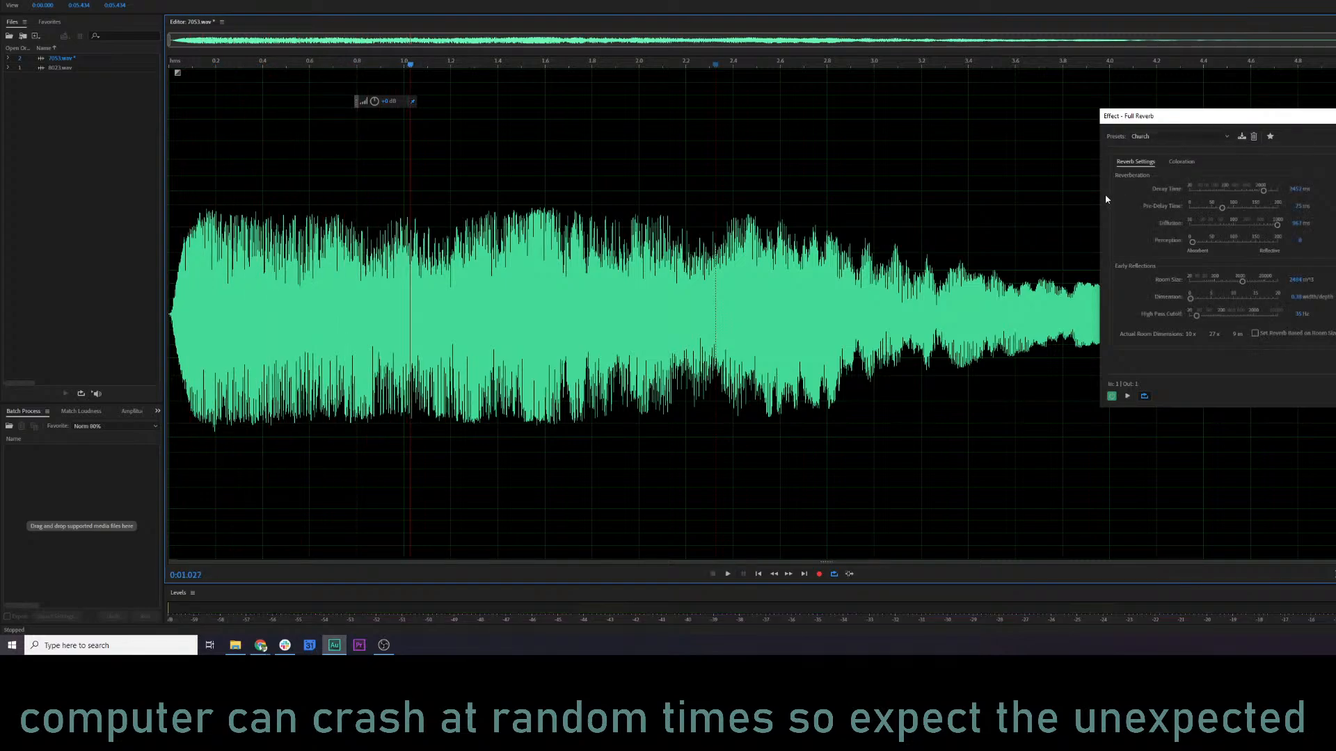
{"action": "left_click", "coordinate": [493, 240]}
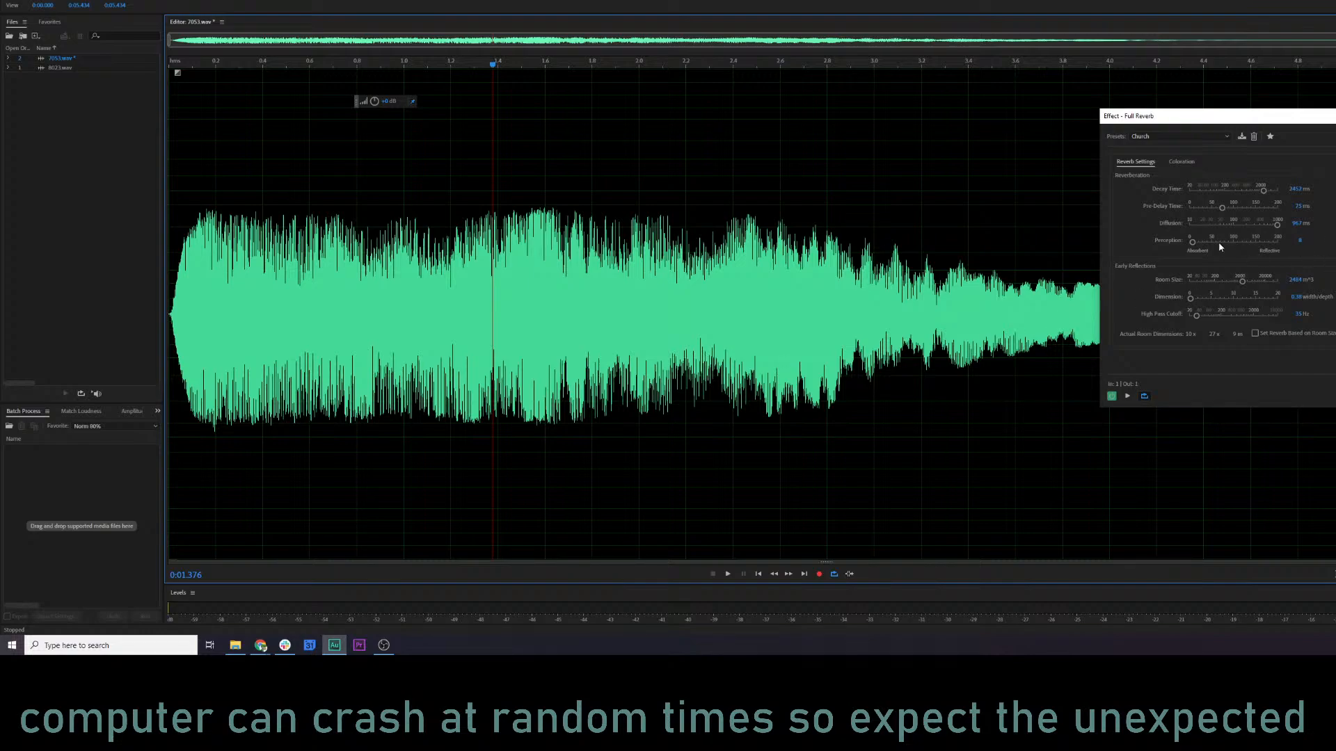
Try a shorter decay time, a pre-delay of about 149 ms and lower diffusion on the Church reverb, previewing the clip.
{"action": "left_click", "coordinate": [1241, 192]}
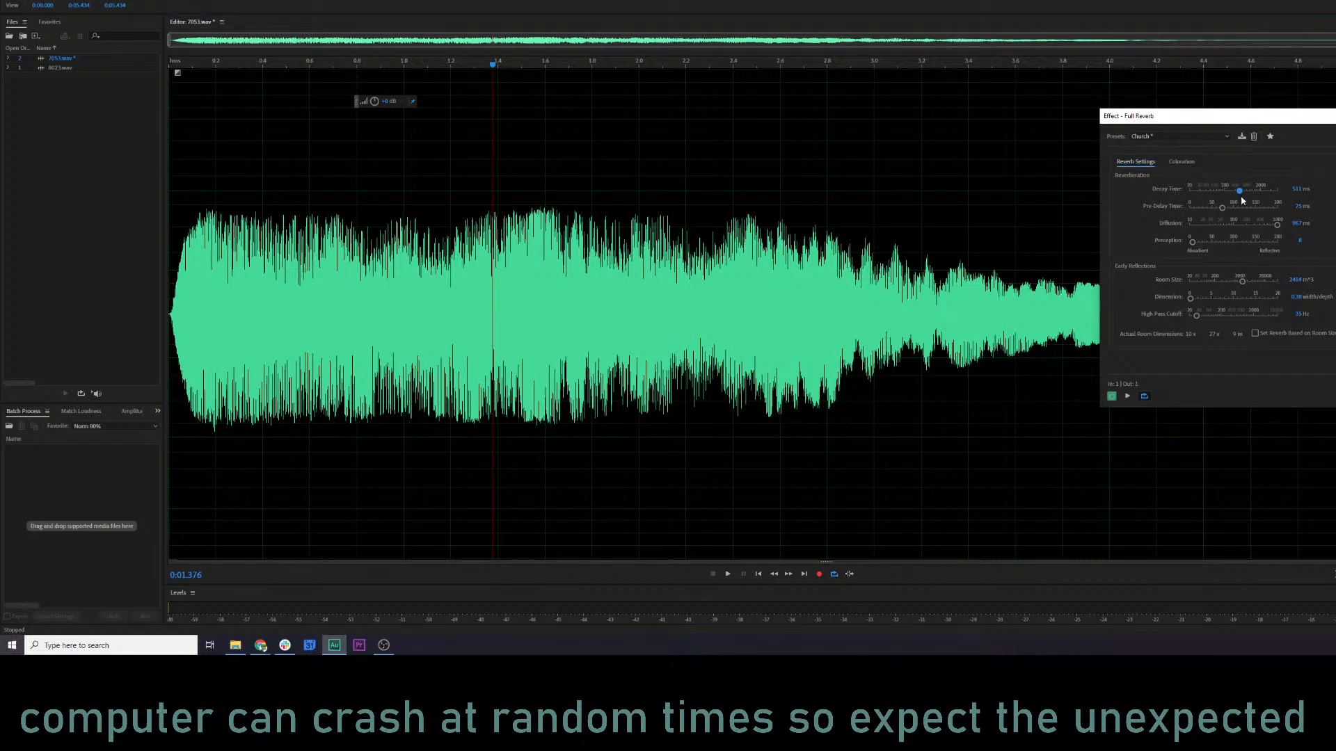
{"action": "key", "text": "space"}
{"action": "key", "text": "space"}
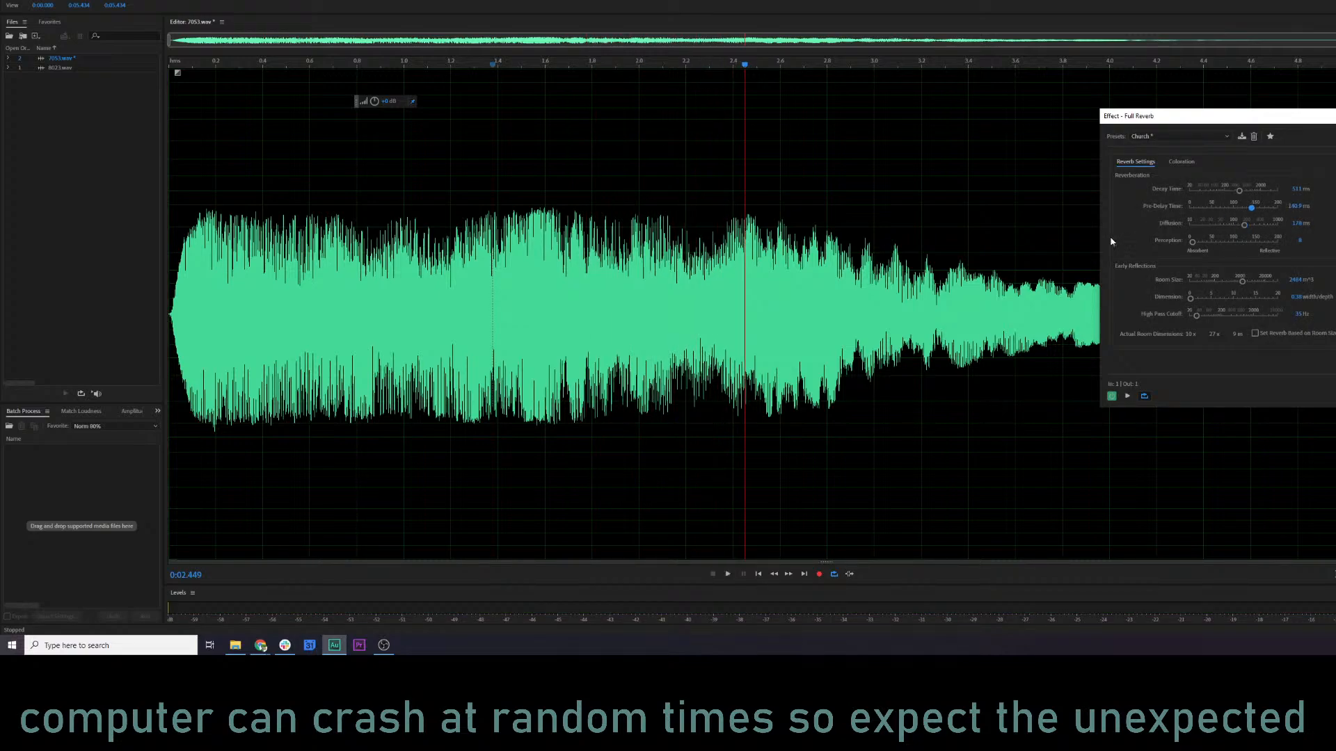
{"action": "key", "text": "space"}
Try cutting and boosting the low band near 118 Hz in the reverb's coloration curve, previewing both versions on the clip.
{"action": "left_click", "coordinate": [1182, 162]}
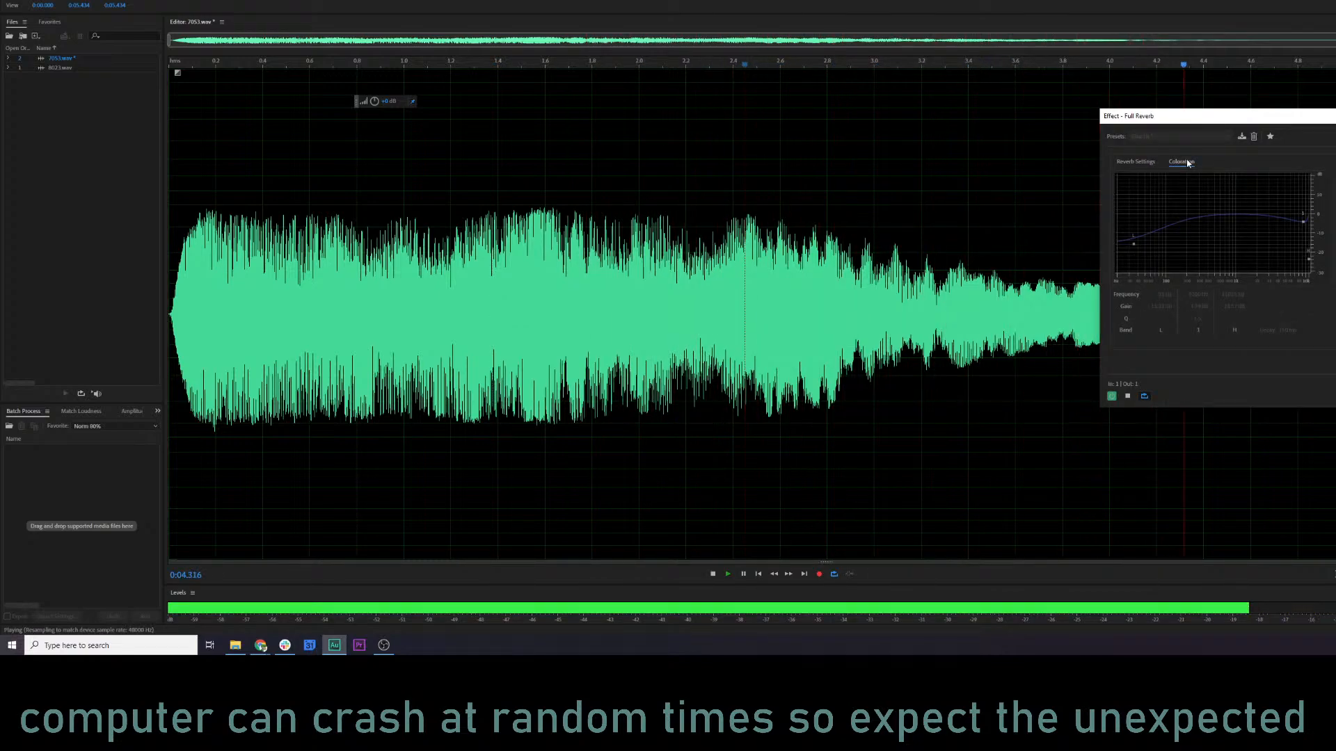
{"action": "key", "text": "space"}
{"action": "left_click_drag", "start_coordinate": [1133, 244], "coordinate": [1171, 265]}
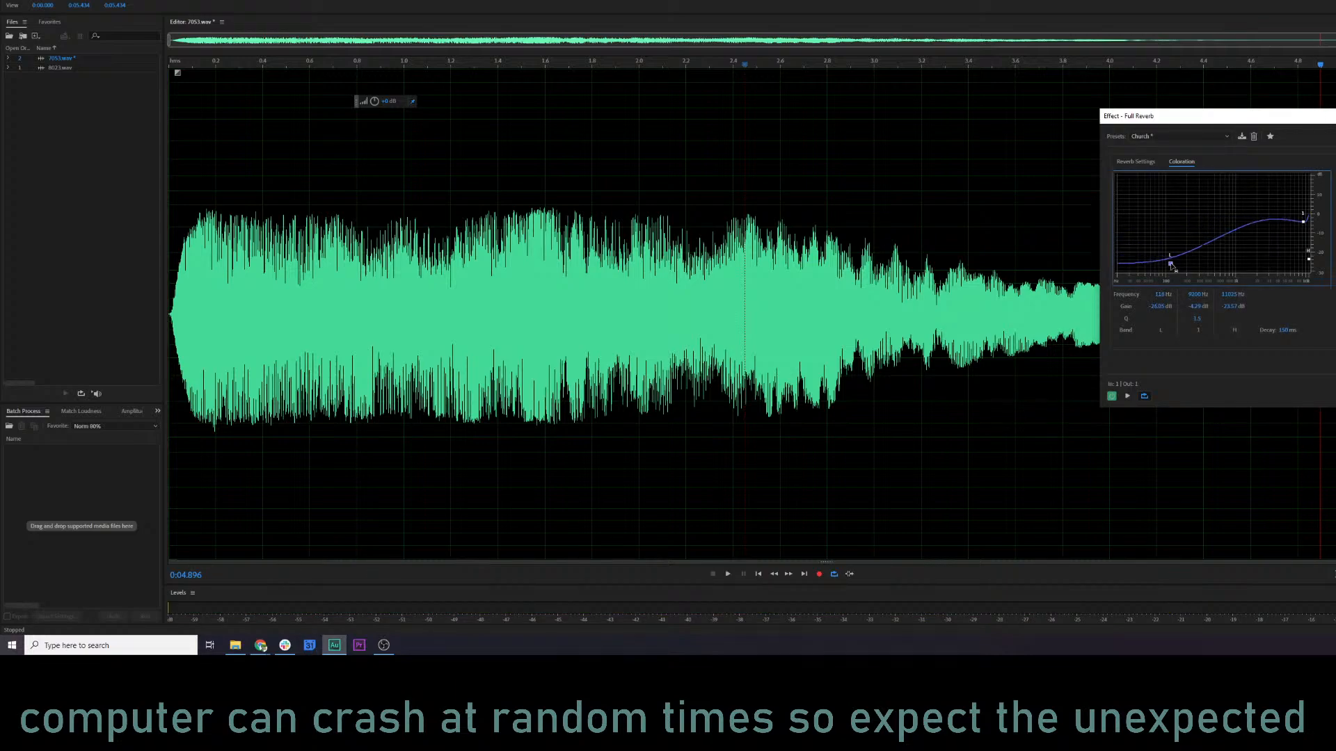
{"action": "key", "text": "space"}
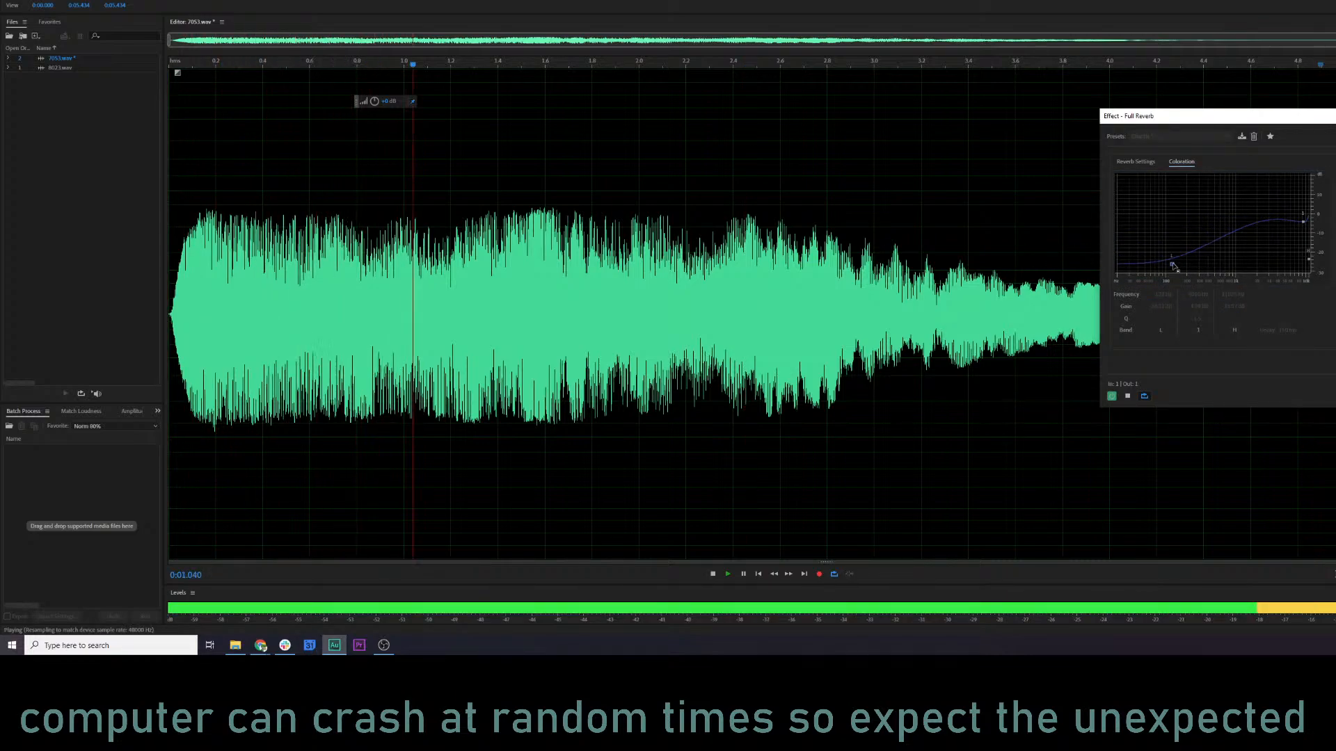
{"action": "key", "text": "space"}
{"action": "left_click_drag", "start_coordinate": [1175, 268], "coordinate": [1171, 186]}
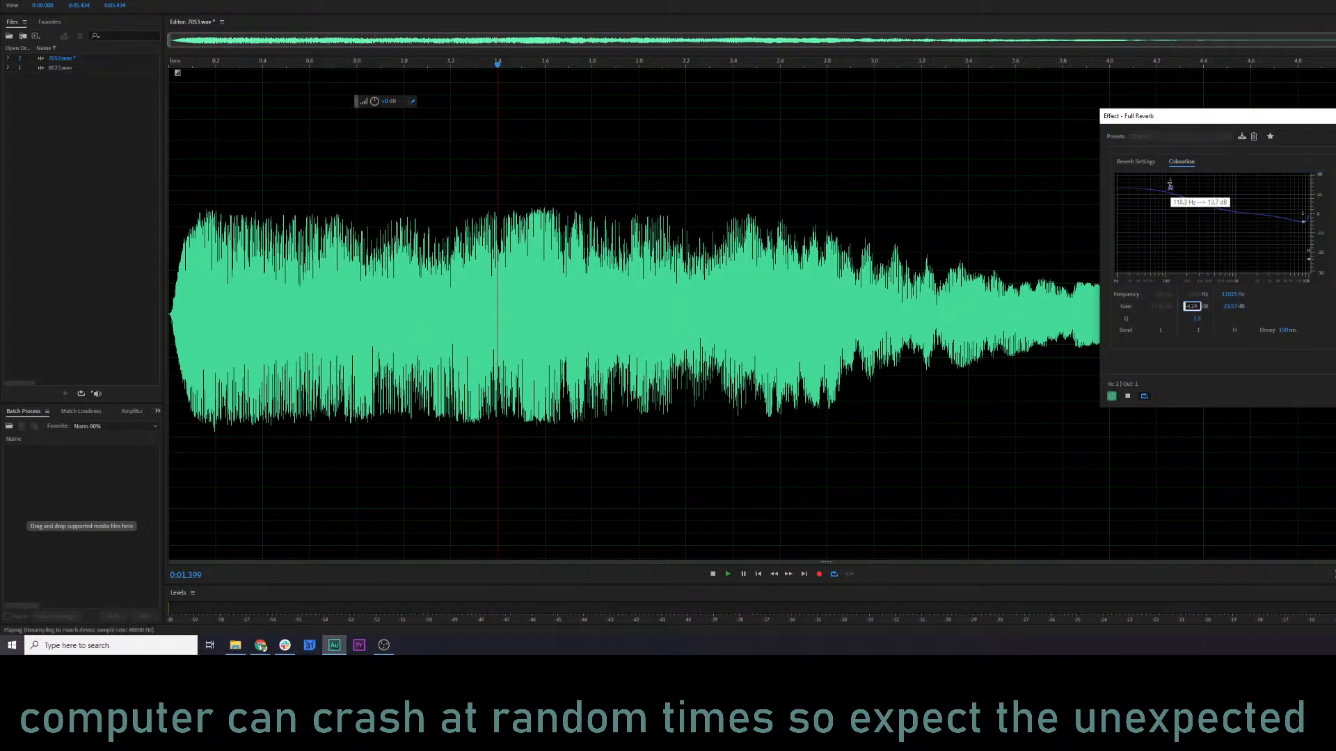
{"action": "key", "text": "space"}
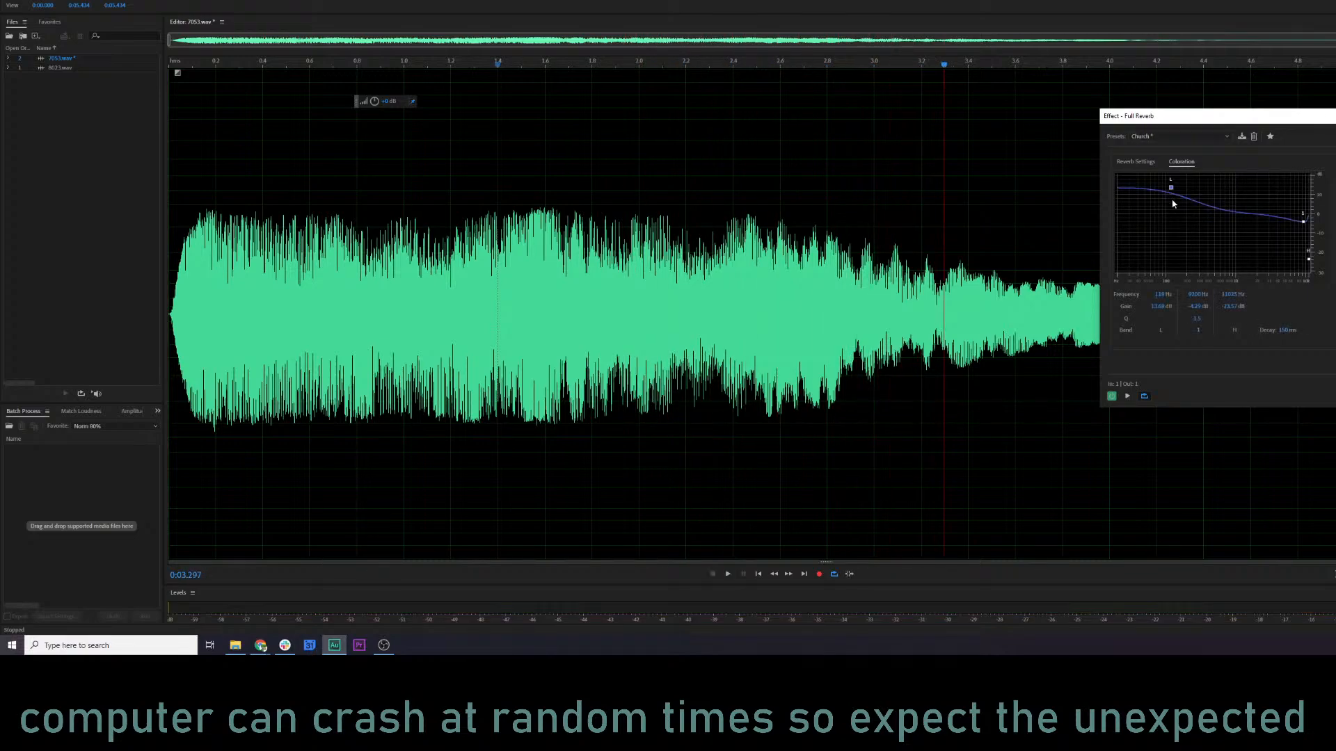
Load the Large Auditorium preset in the Full Reverb effect and preview it on the clip.
{"action": "left_click", "coordinate": [1154, 136]}
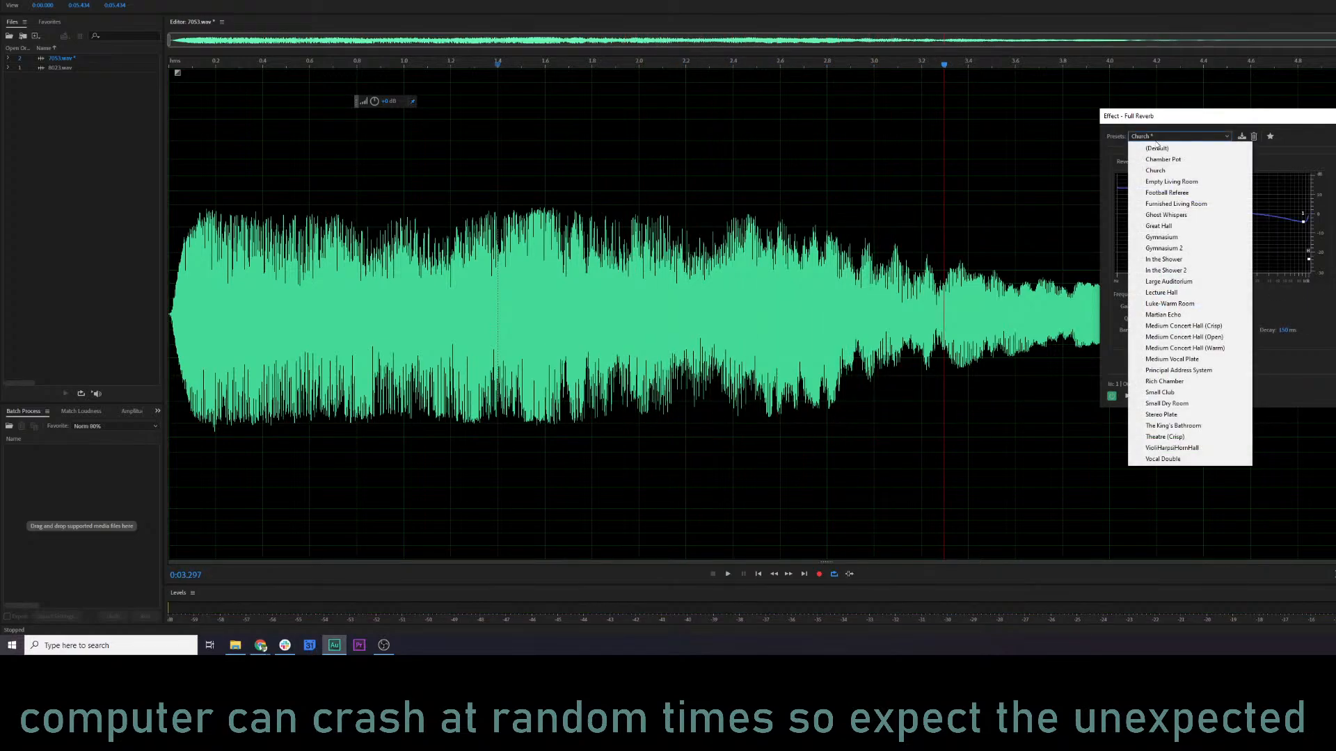
{"action": "left_click", "coordinate": [1168, 282]}
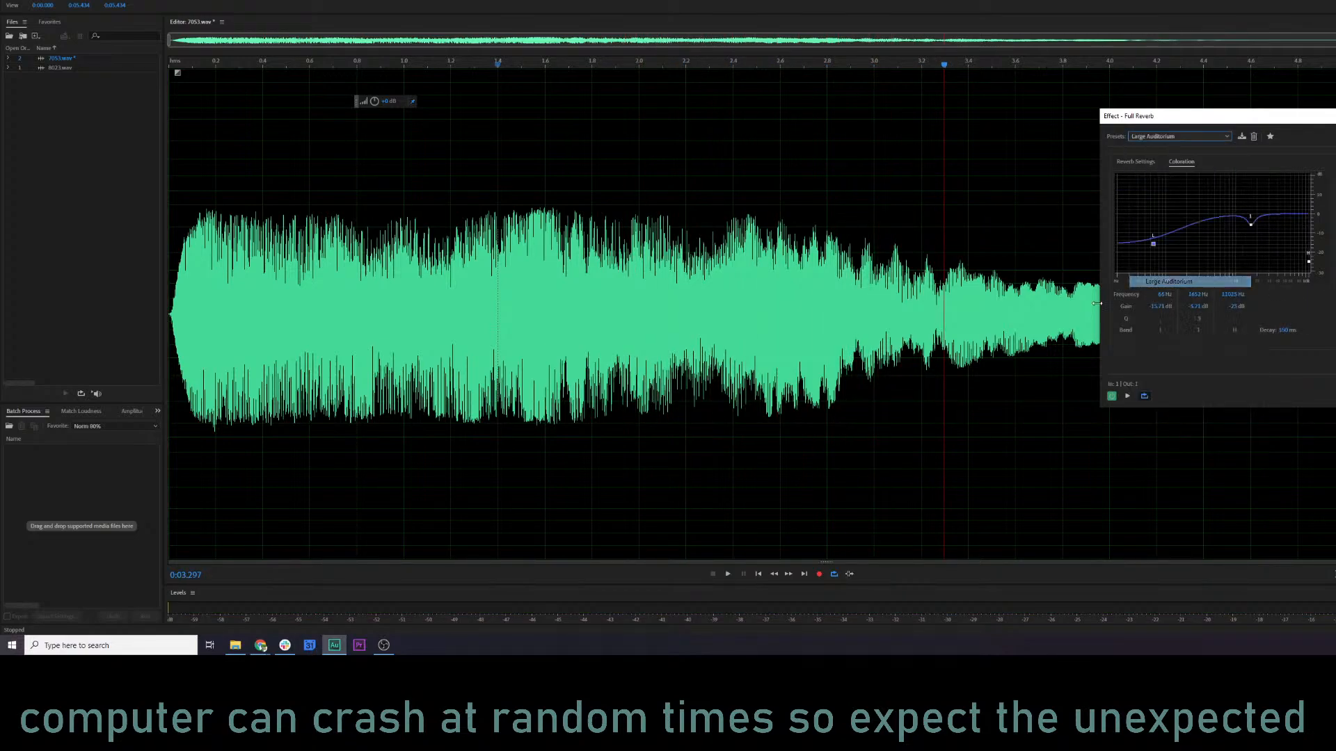
{"action": "key", "text": "space"}
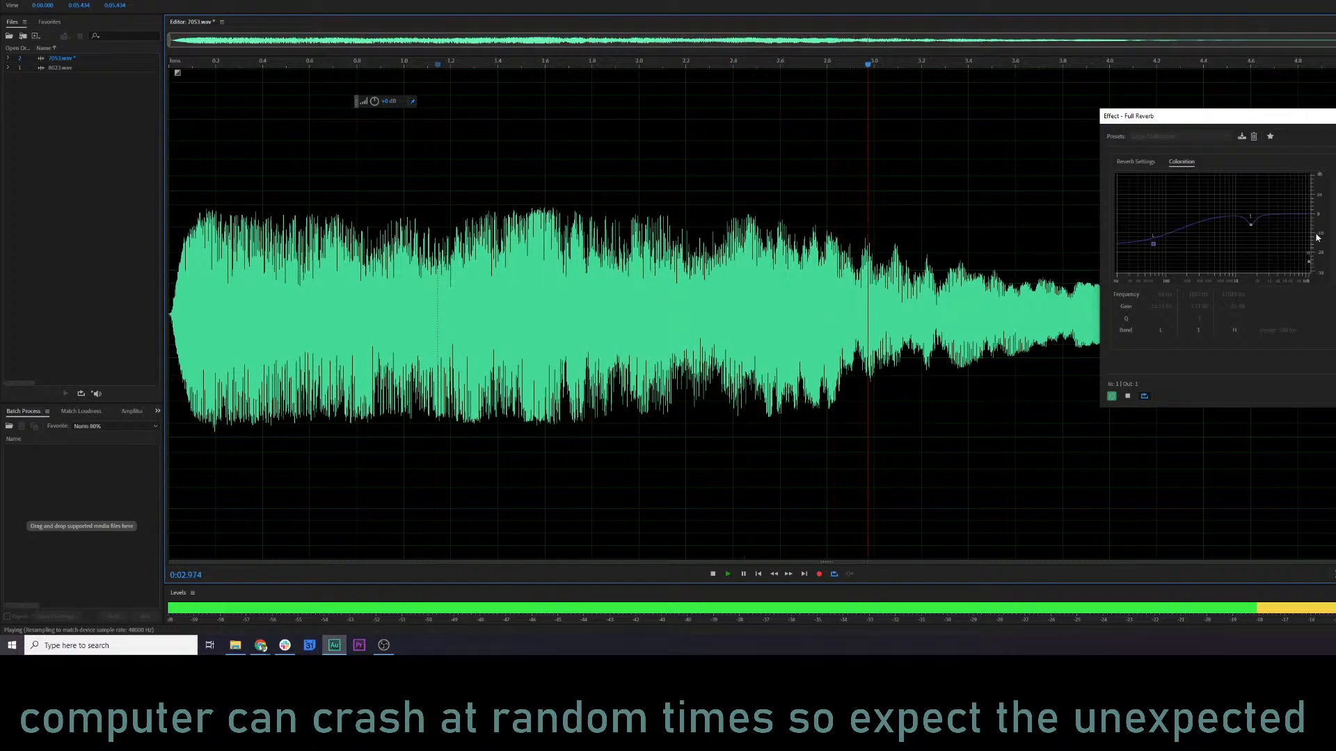
Shorten the reverb's decay time, raise the reverberation output level to about 22%, preview the result, and apply the effect.
{"action": "left_click", "coordinate": [1136, 161]}
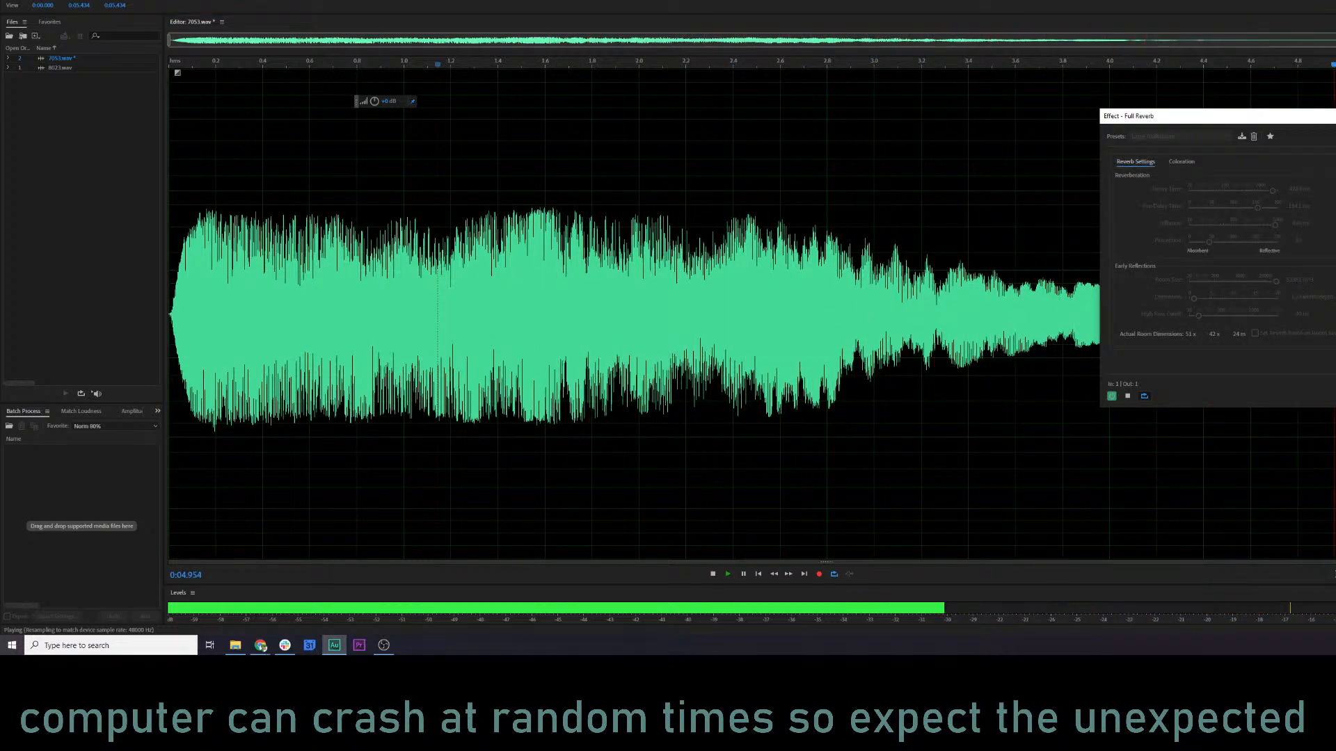
{"action": "key", "text": "space"}
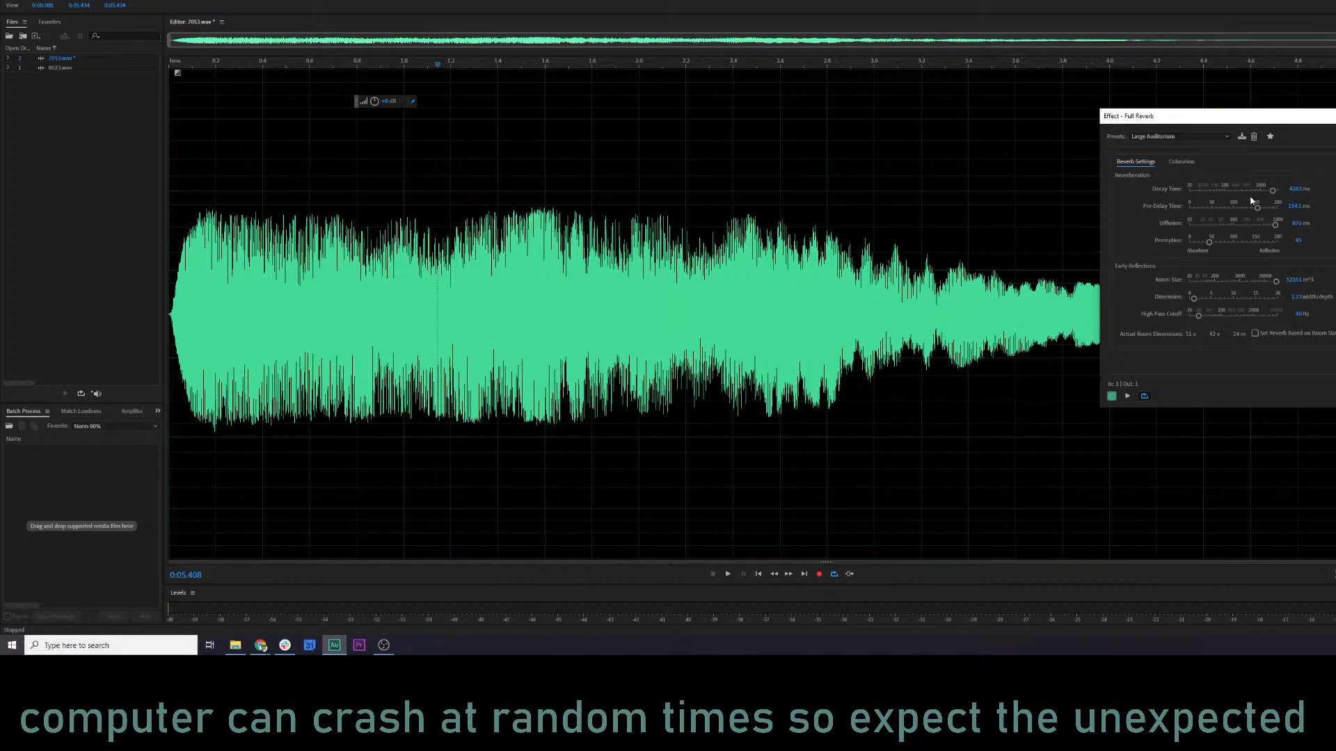
{"action": "left_click", "coordinate": [413, 296]}
{"action": "key", "text": "space"}
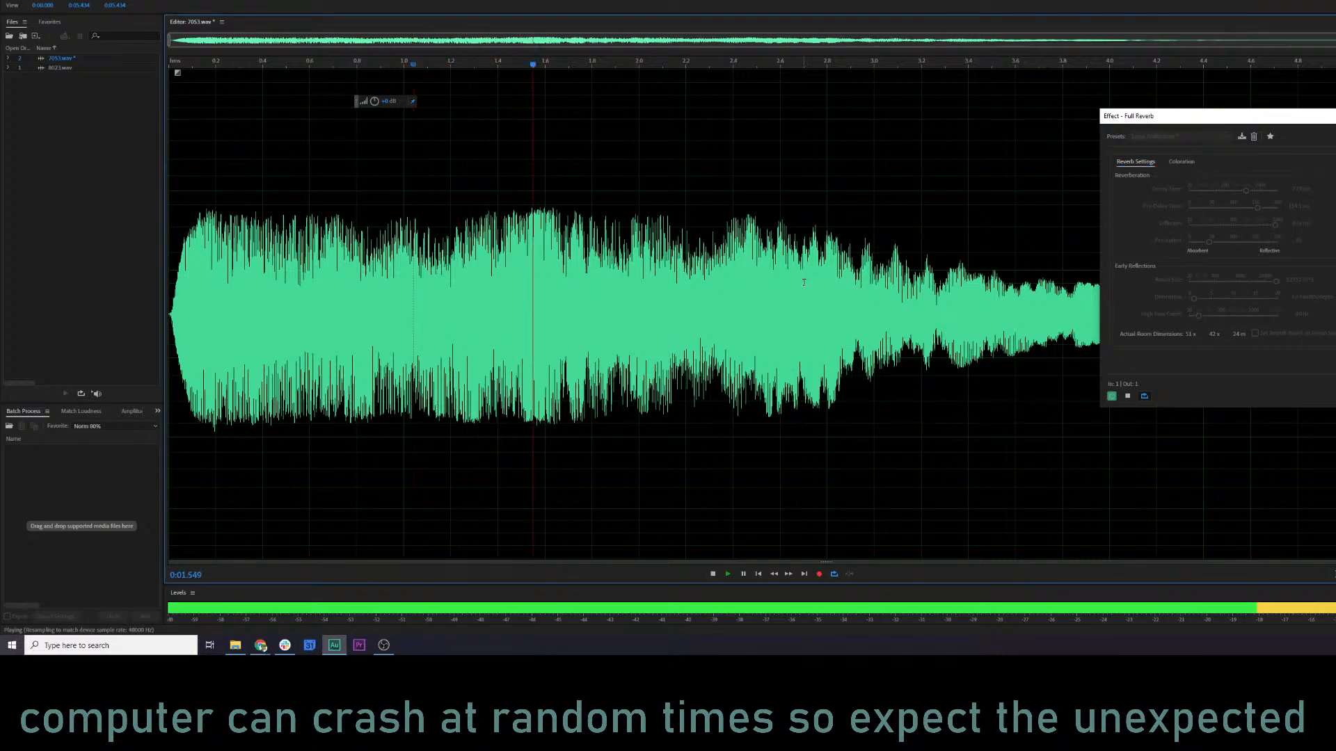
{"action": "left_click_drag", "start_coordinate": [1146, 129], "coordinate": [487, 167]}
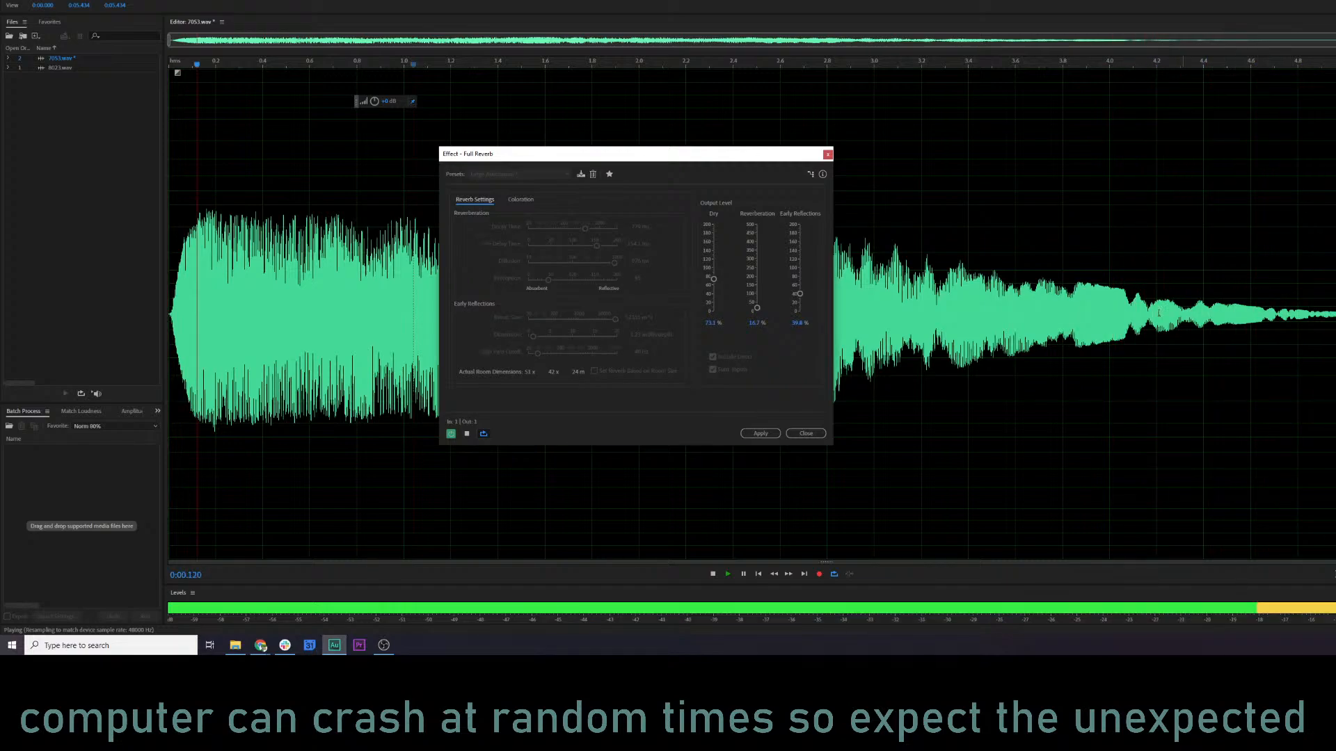
{"action": "key", "text": "space"}
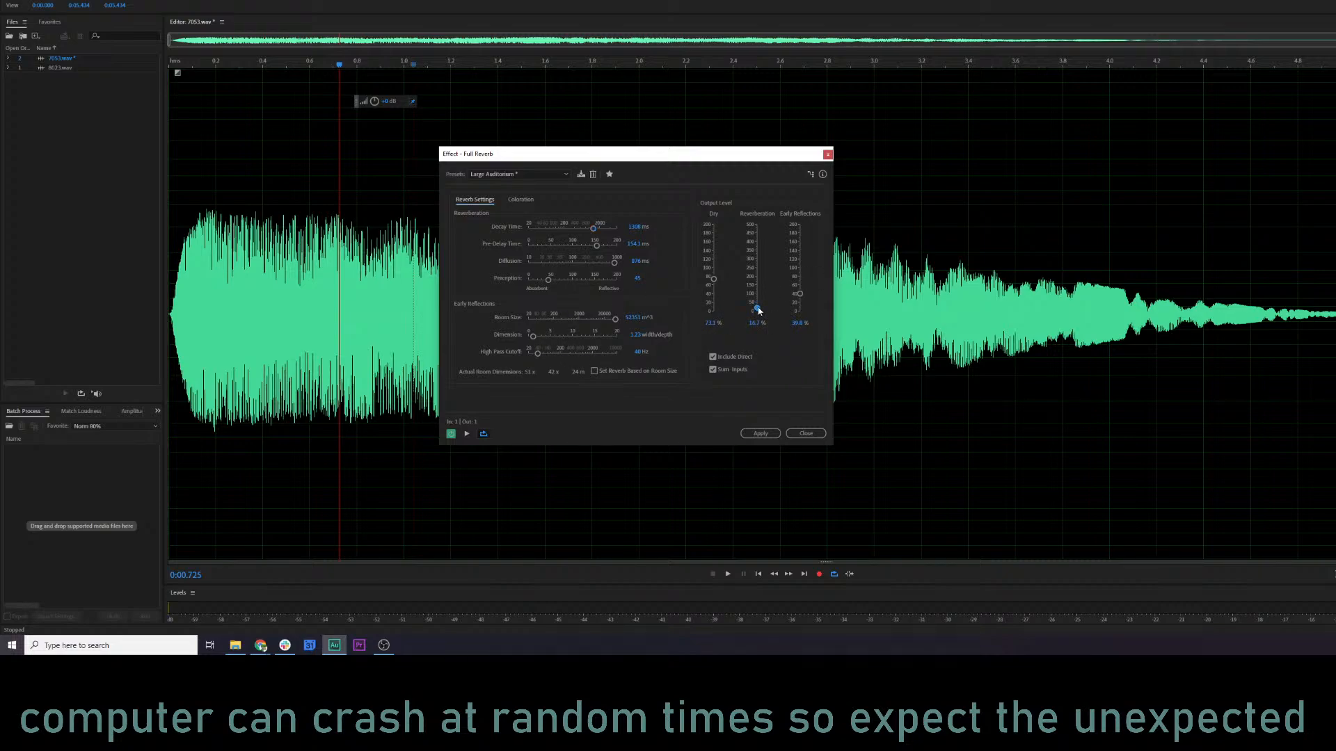
{"action": "key", "text": "space"}
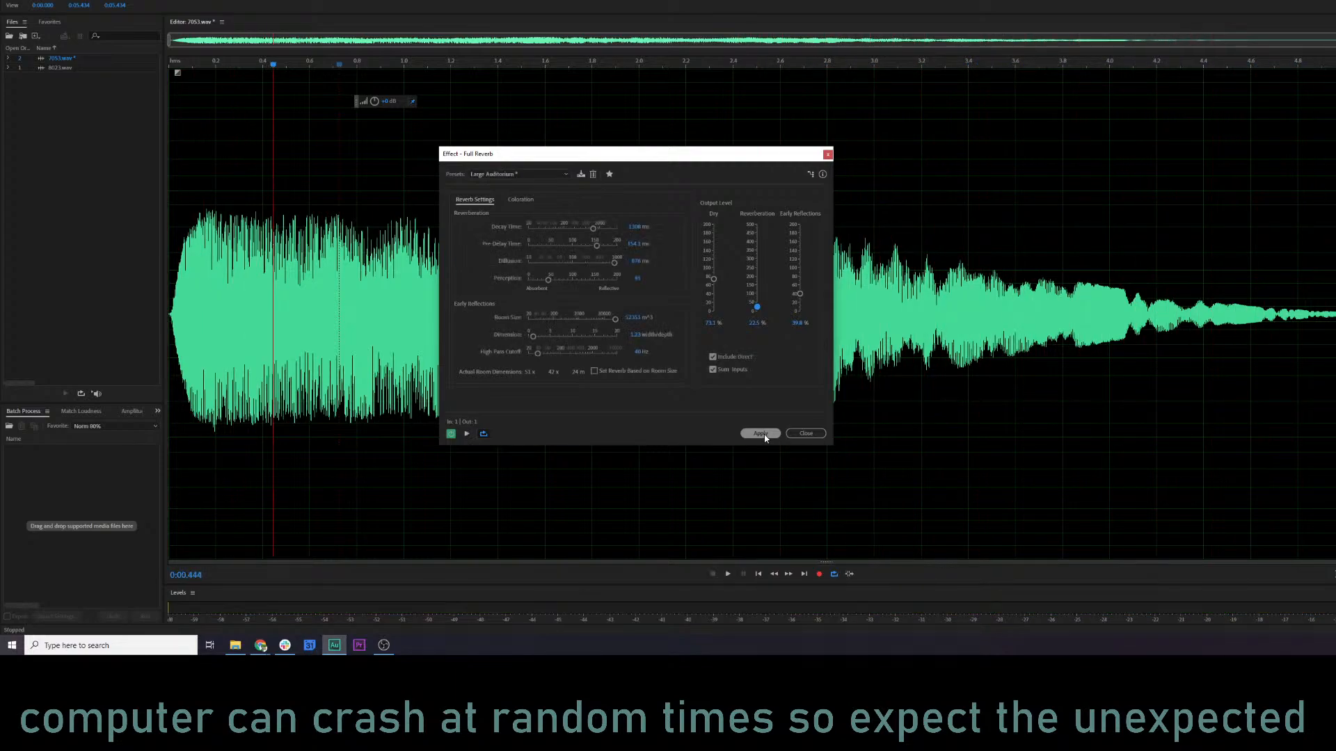
{"action": "left_click", "coordinate": [760, 434]}
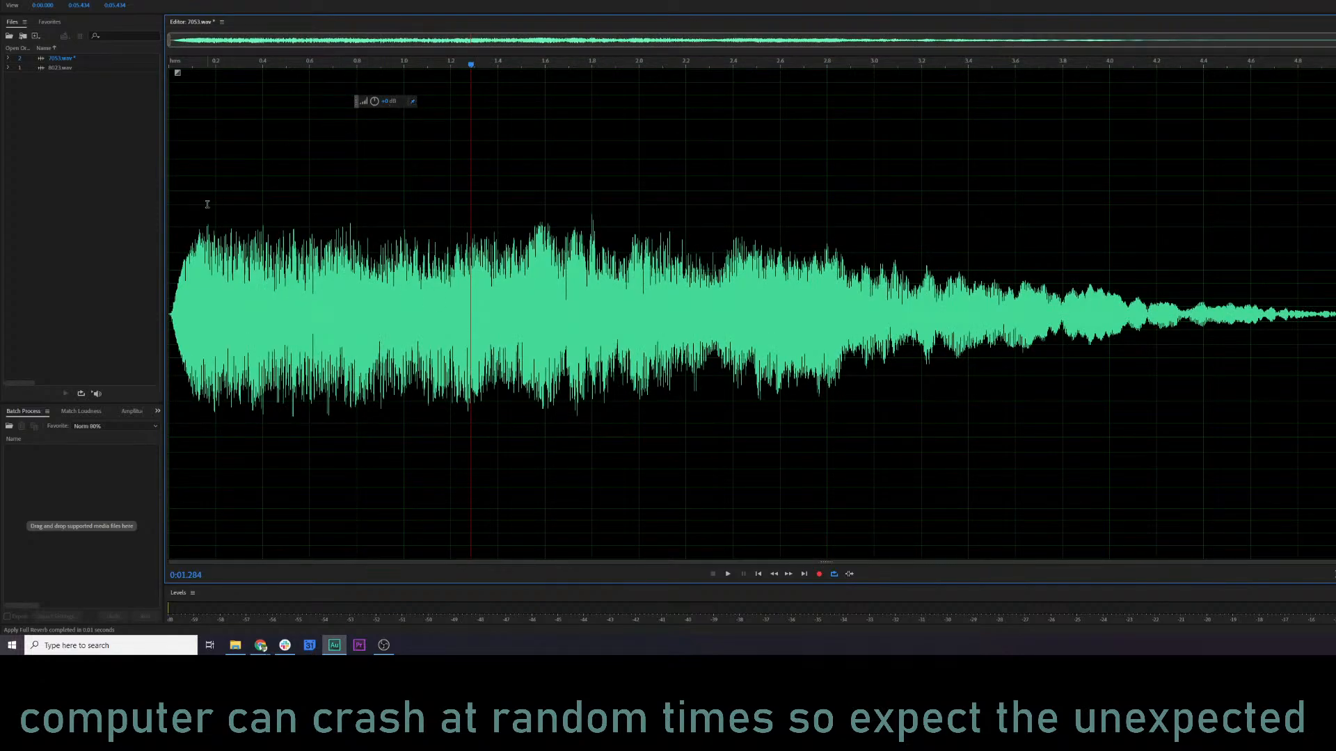
Play the reverberated clip from about 0.16 s to check the result.
{"action": "left_click", "coordinate": [206, 204]}
{"action": "key", "text": "space"}
{"action": "key", "text": "space"}
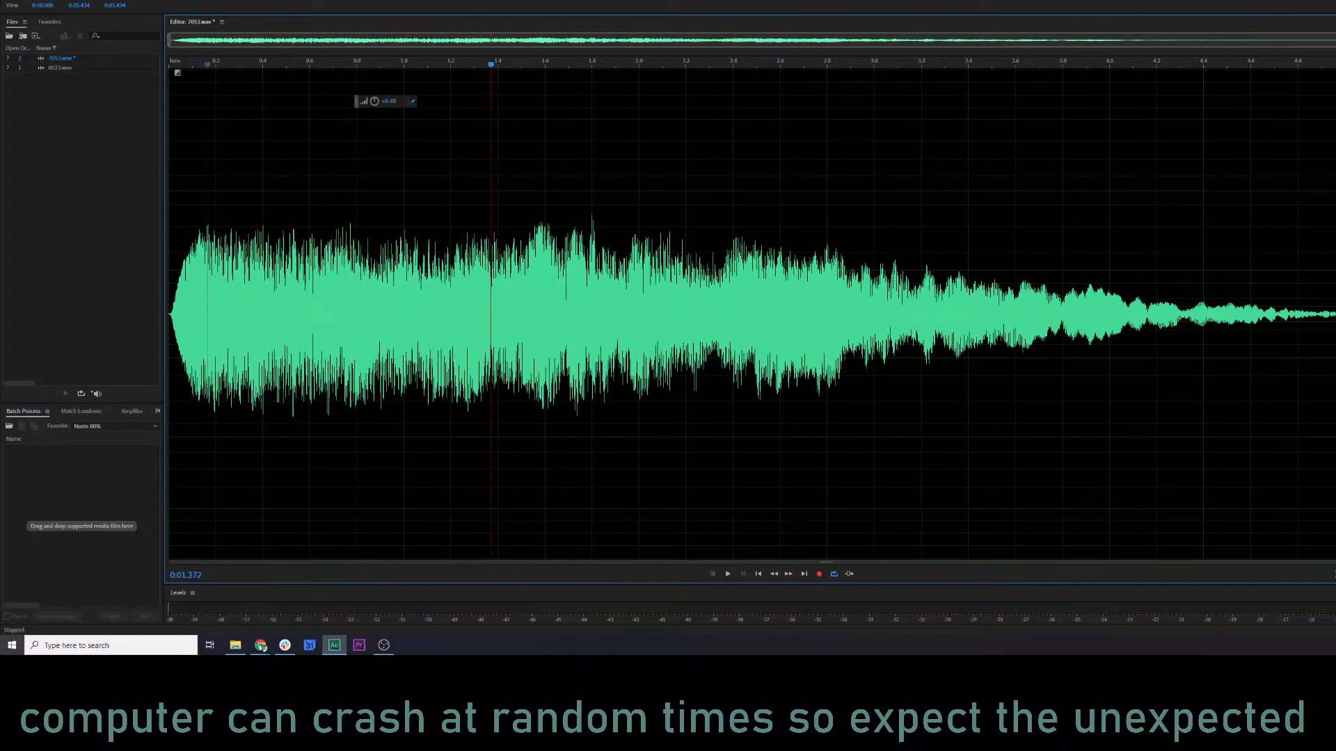
Step back to the clip's earlier version and play it, and restore the reverberated version and replay it for comparison.
{"action": "key", "text": "ctrl+a"}
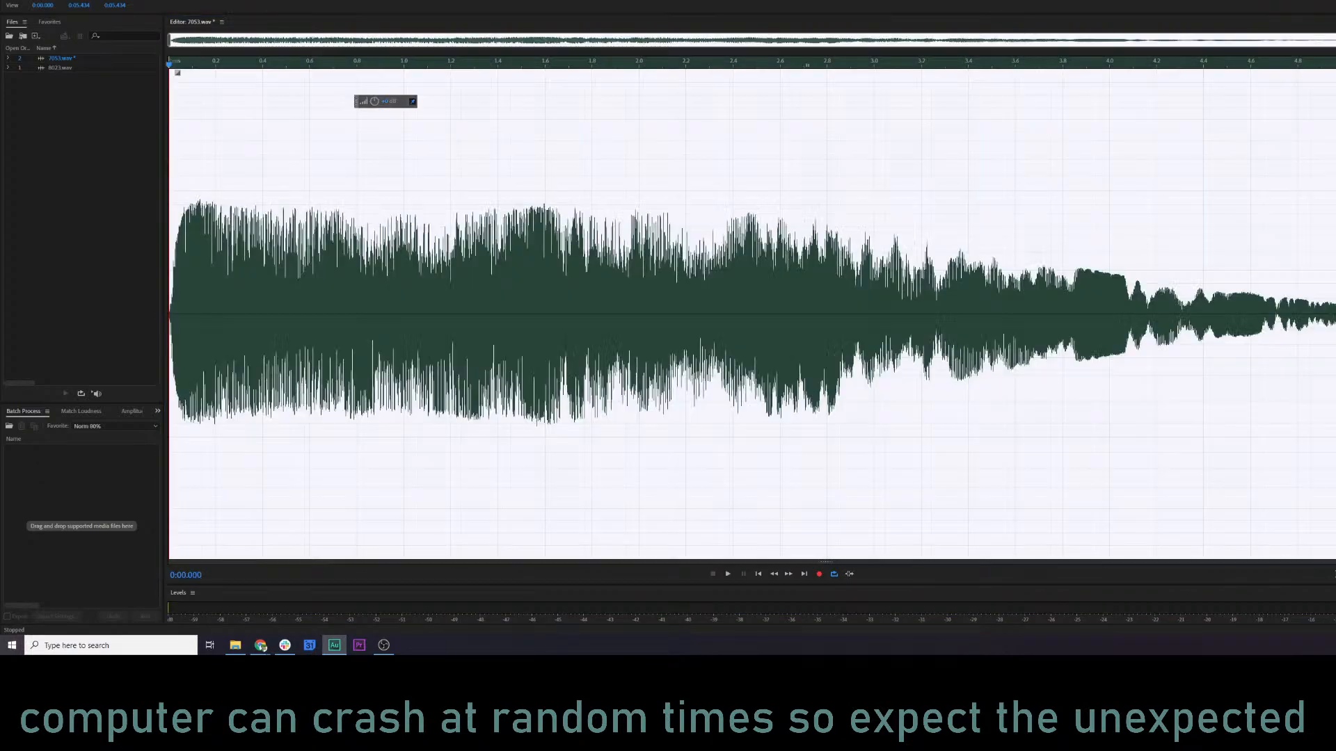
{"action": "left_click", "coordinate": [186, 278]}
{"action": "key", "text": "space"}
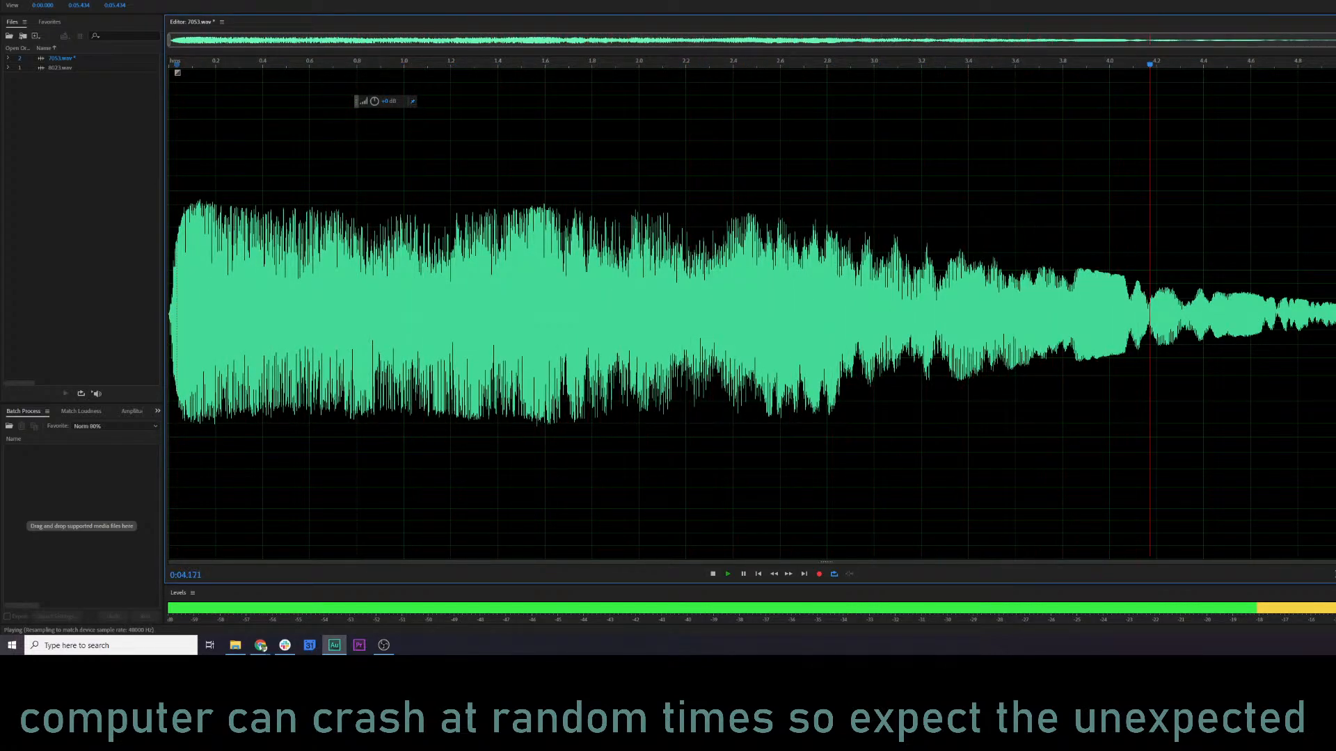
{"action": "key", "text": "ctrl+a"}
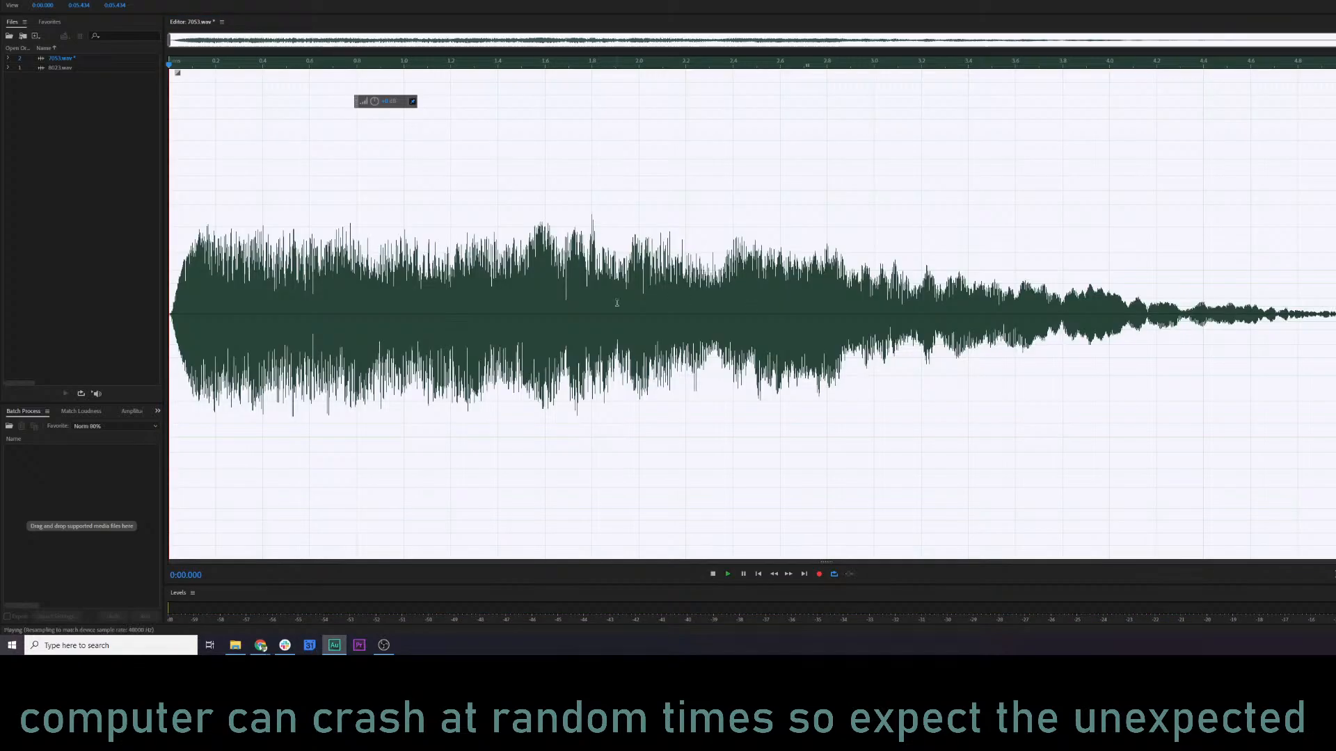
{"action": "key", "text": "space"}
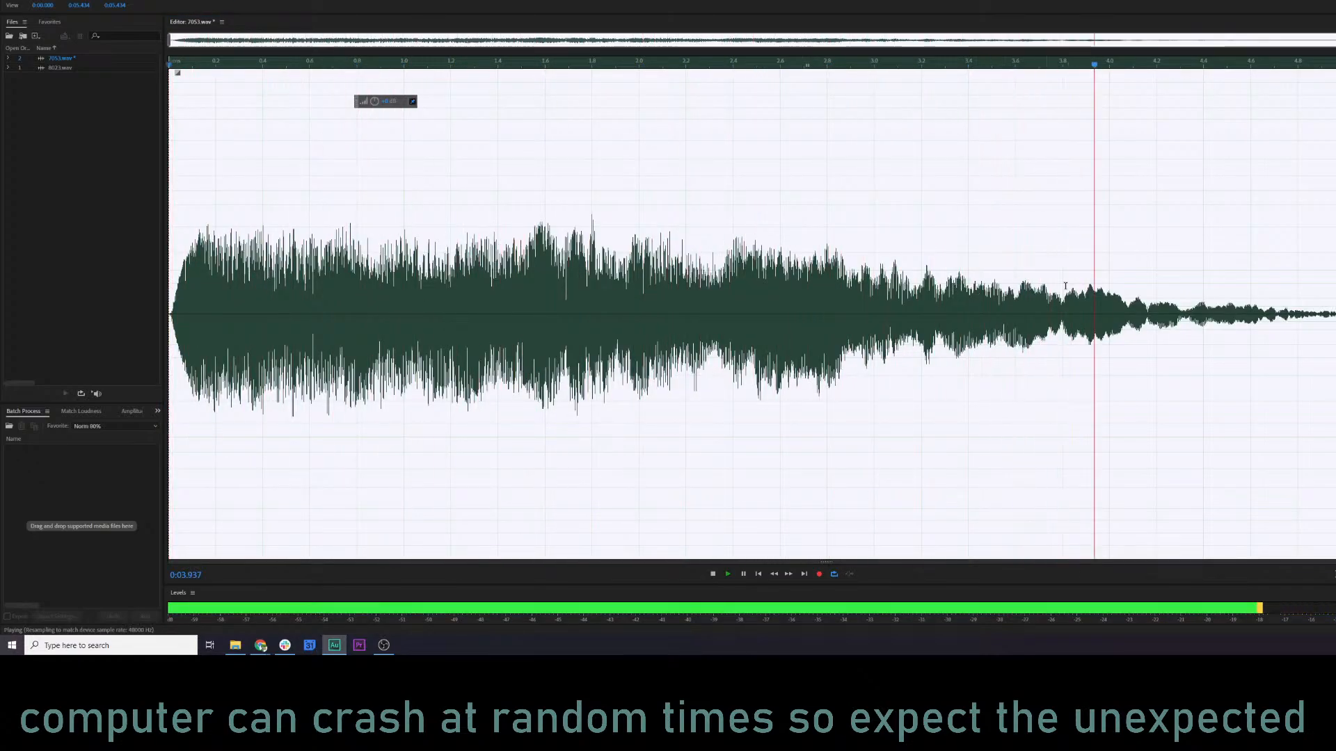
{"action": "key", "text": "space"}
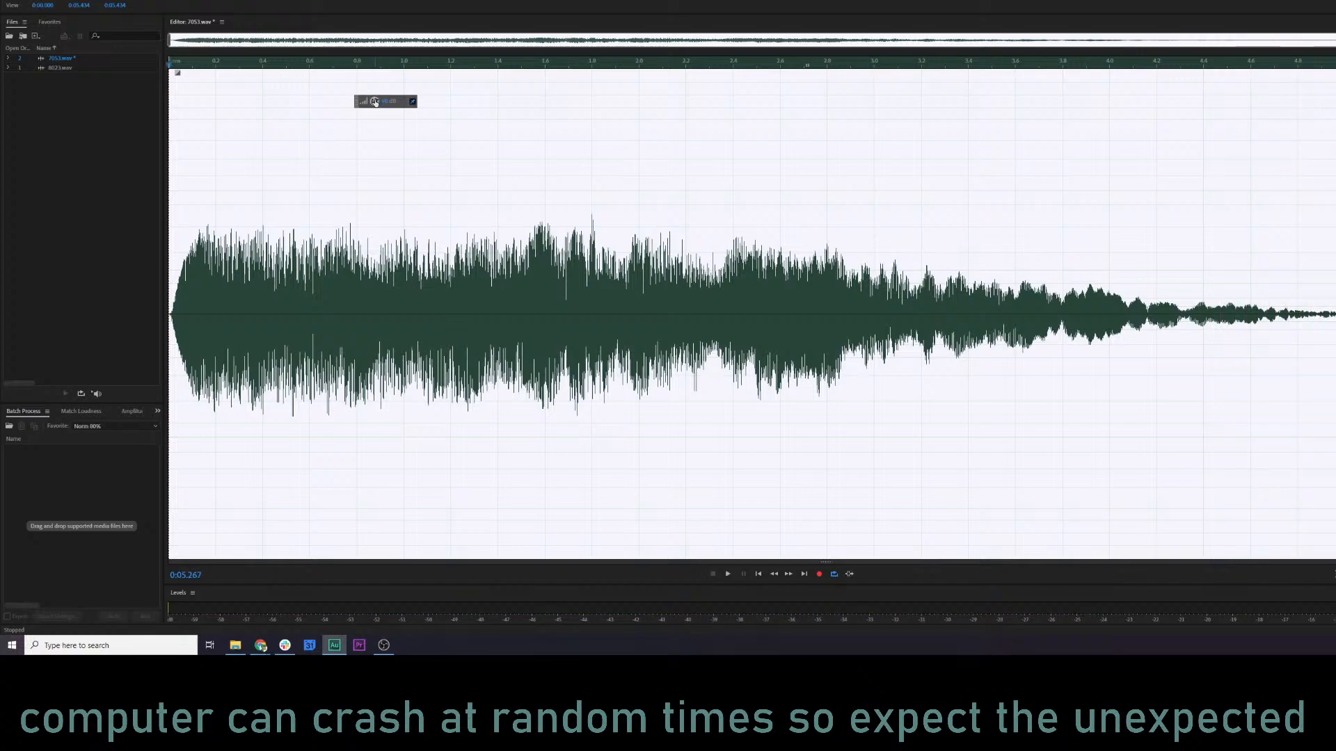
Raise the gain of the whole reverberated clip and save 7053.wav.
{"action": "left_click_drag", "start_coordinate": [374, 102], "coordinate": [388, 101]}
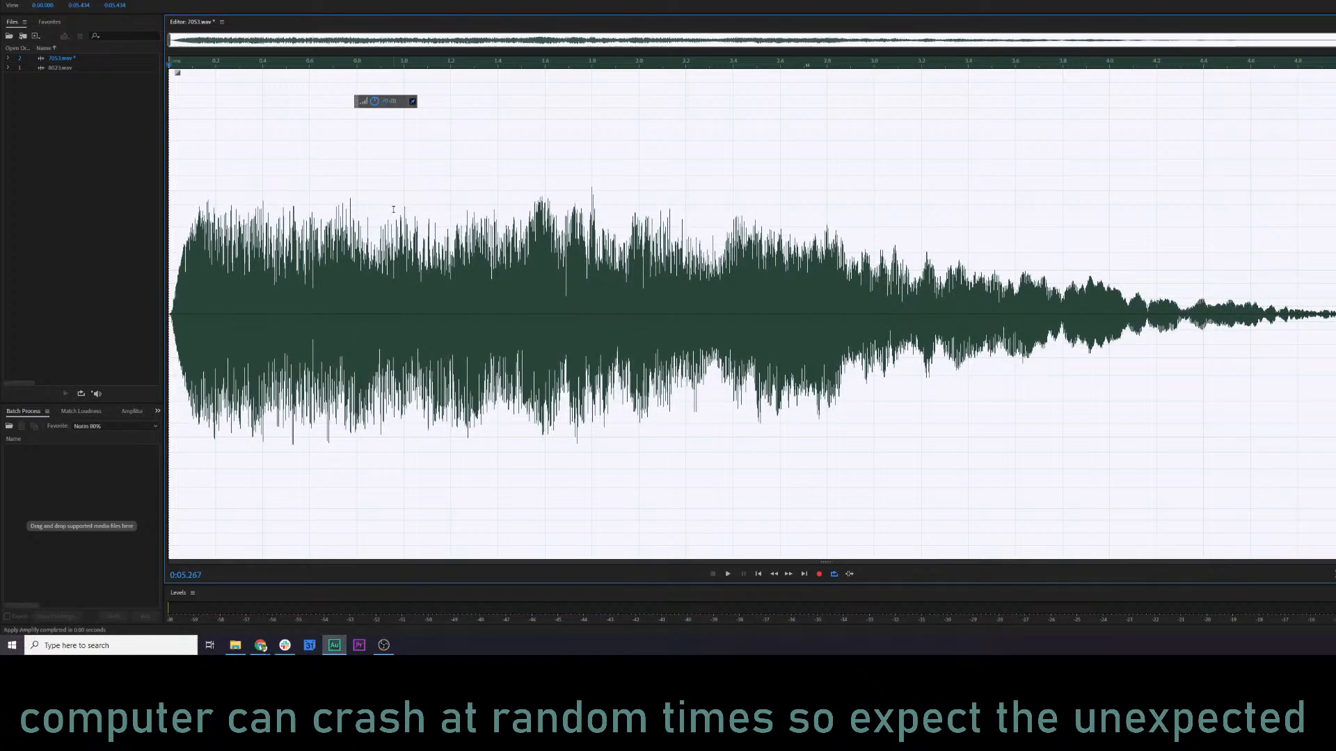
{"action": "left_click", "coordinate": [393, 209]}
{"action": "key", "text": "ctrl+s"}
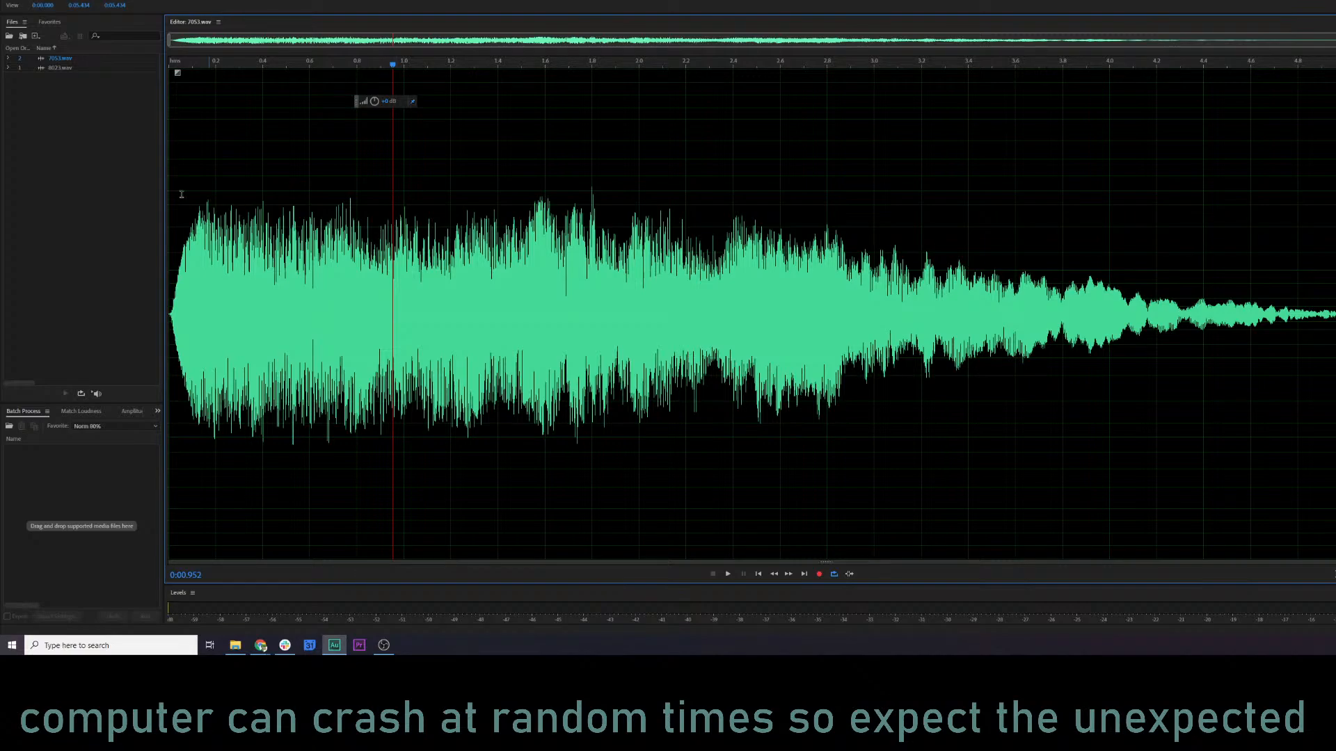
Open 8023.wav, select its first 0.36 s or so, and play the selection.
{"action": "left_click", "coordinate": [72, 69]}
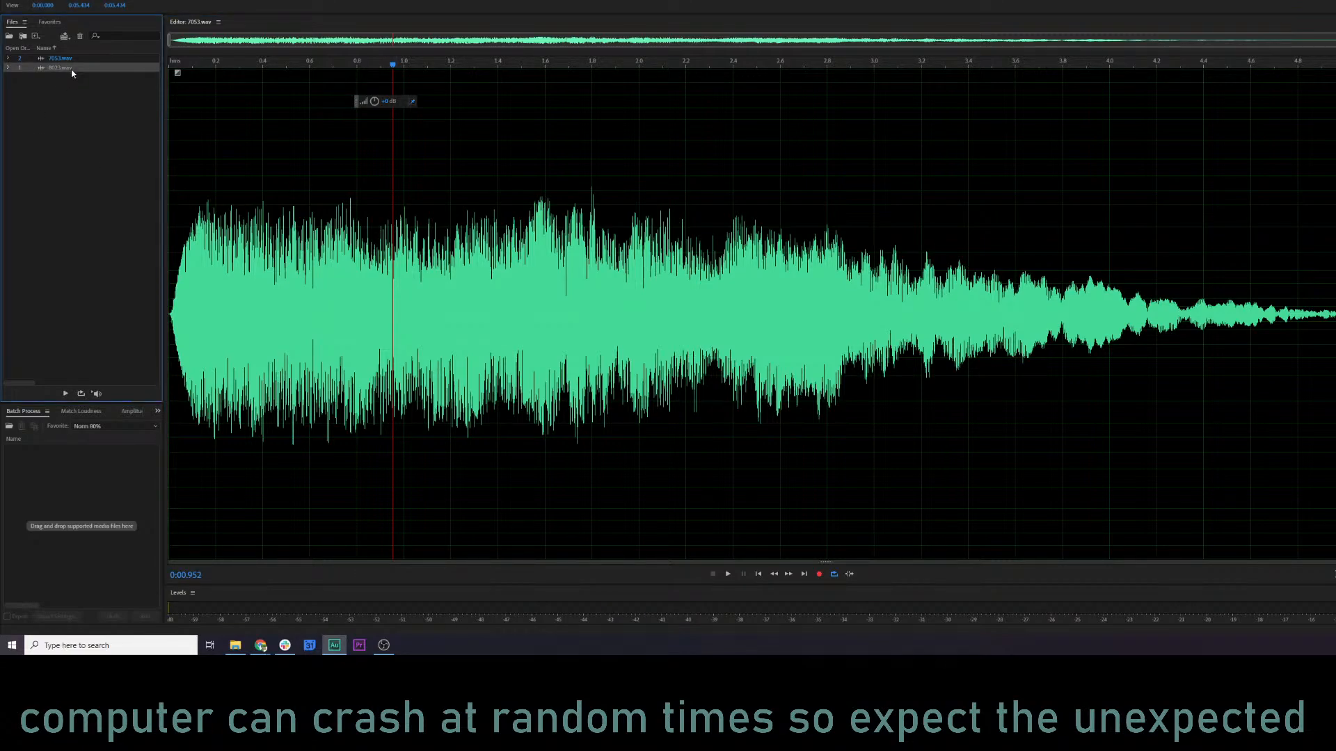
{"action": "double_click", "coordinate": [73, 69]}
{"action": "key", "text": "space"}
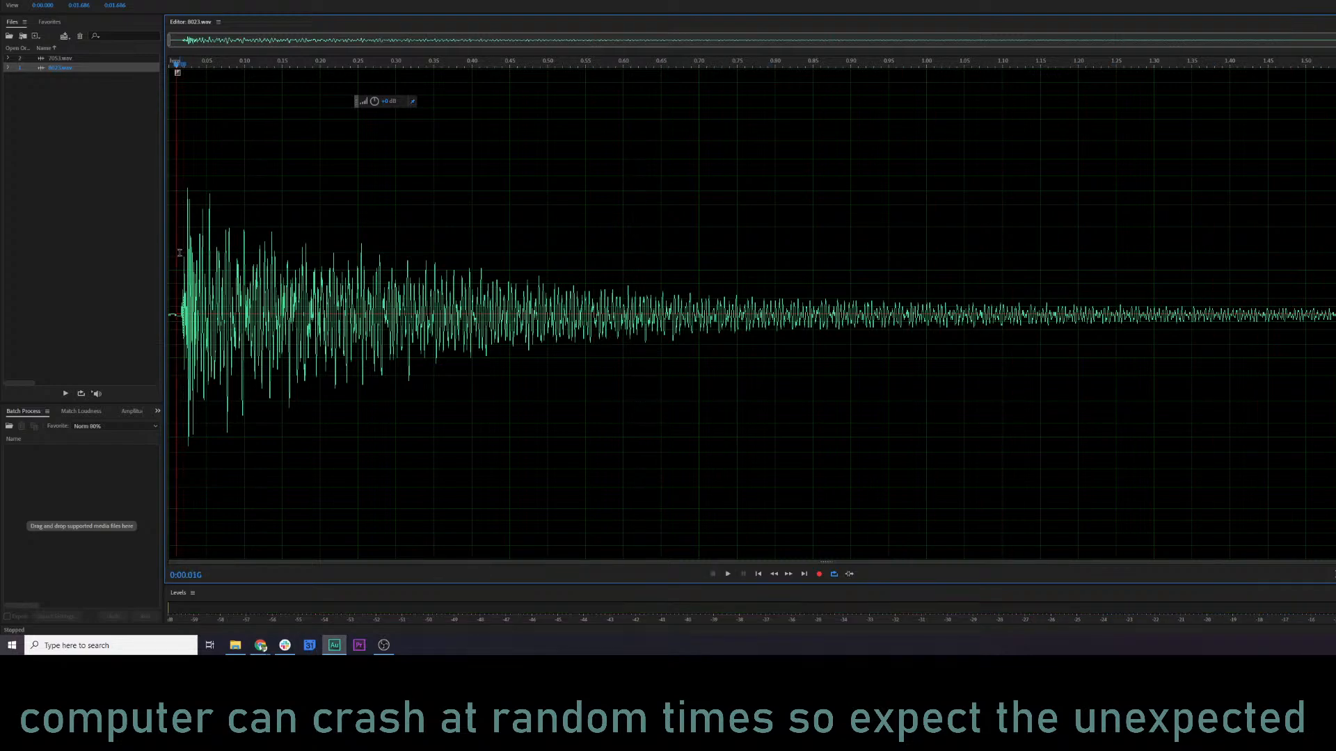
{"action": "left_click_drag", "start_coordinate": [169, 285], "coordinate": [445, 297]}
{"action": "key", "text": "space"}
Turn off loop playback, clear the selection, and play 8023.wav from its start.
{"action": "key", "text": "space"}
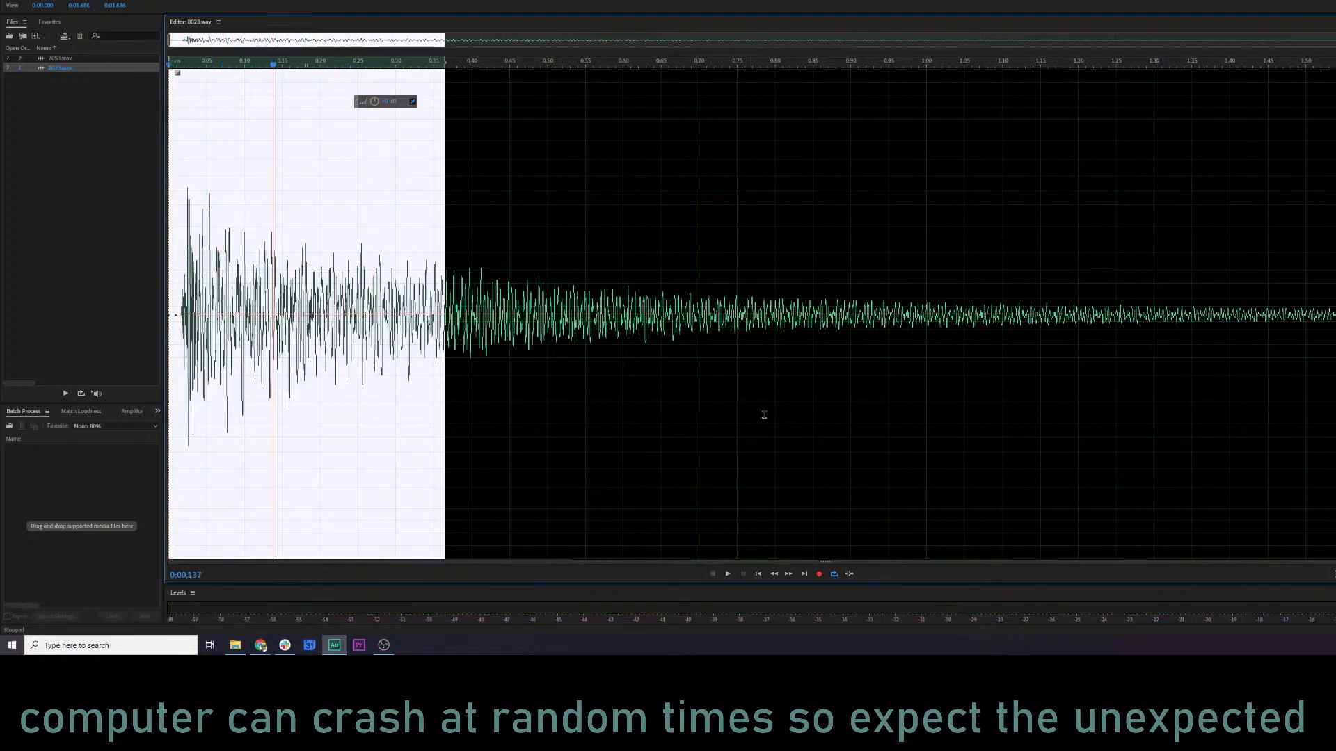
{"action": "left_click", "coordinate": [837, 577]}
{"action": "key", "text": "space"}
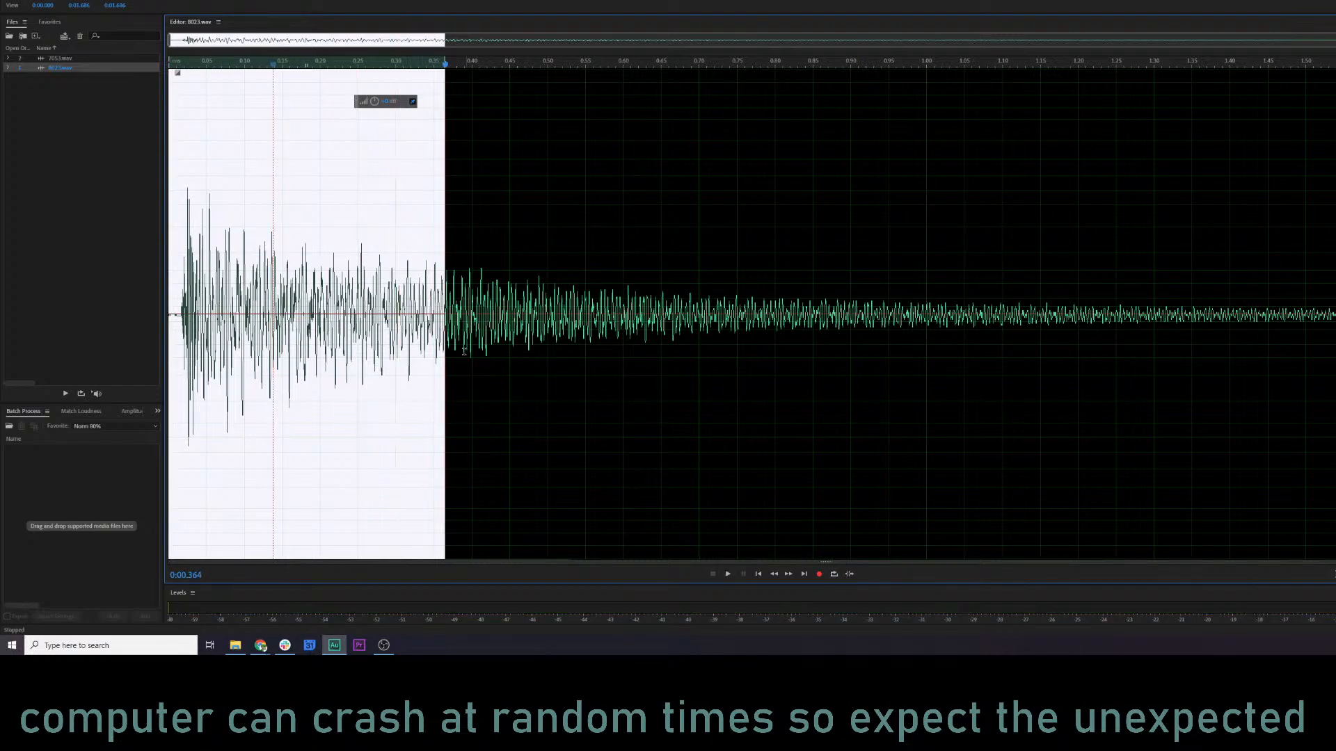
{"action": "left_click", "coordinate": [482, 329]}
{"action": "key", "text": "space"}
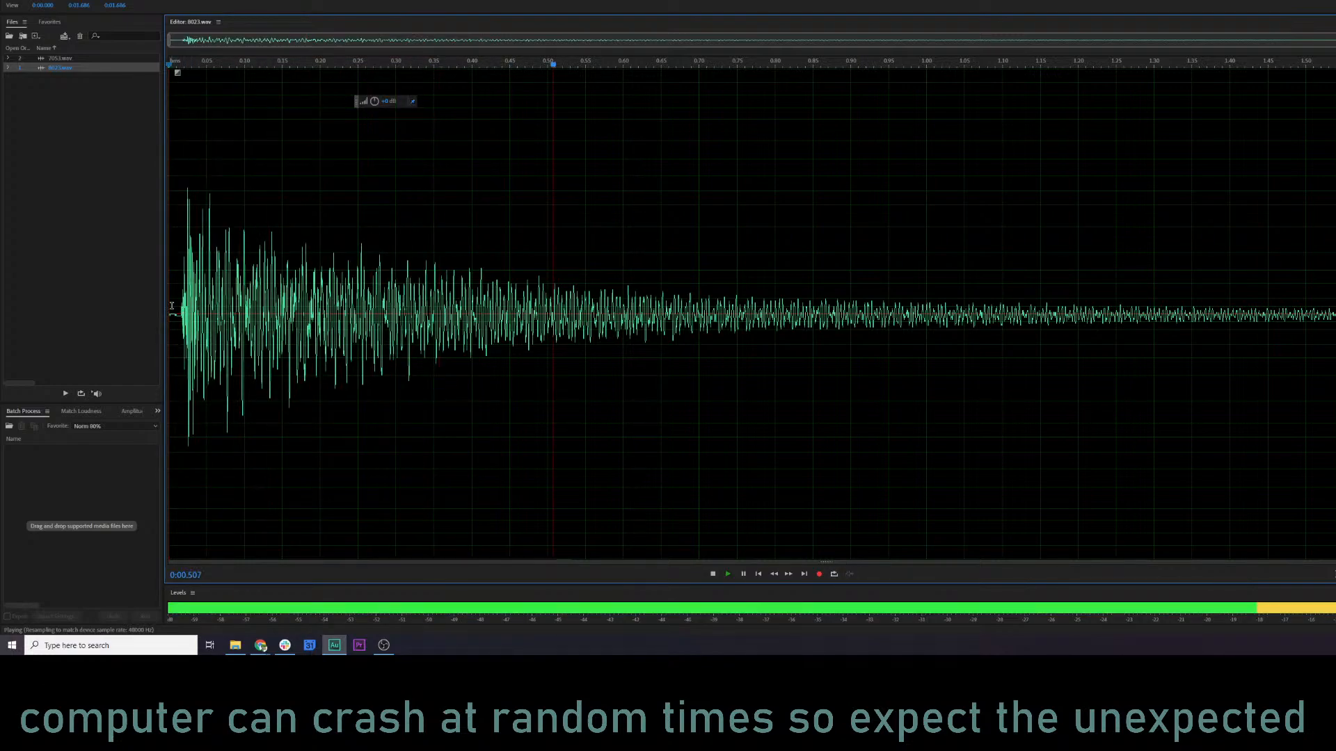
{"action": "key", "text": "space"}
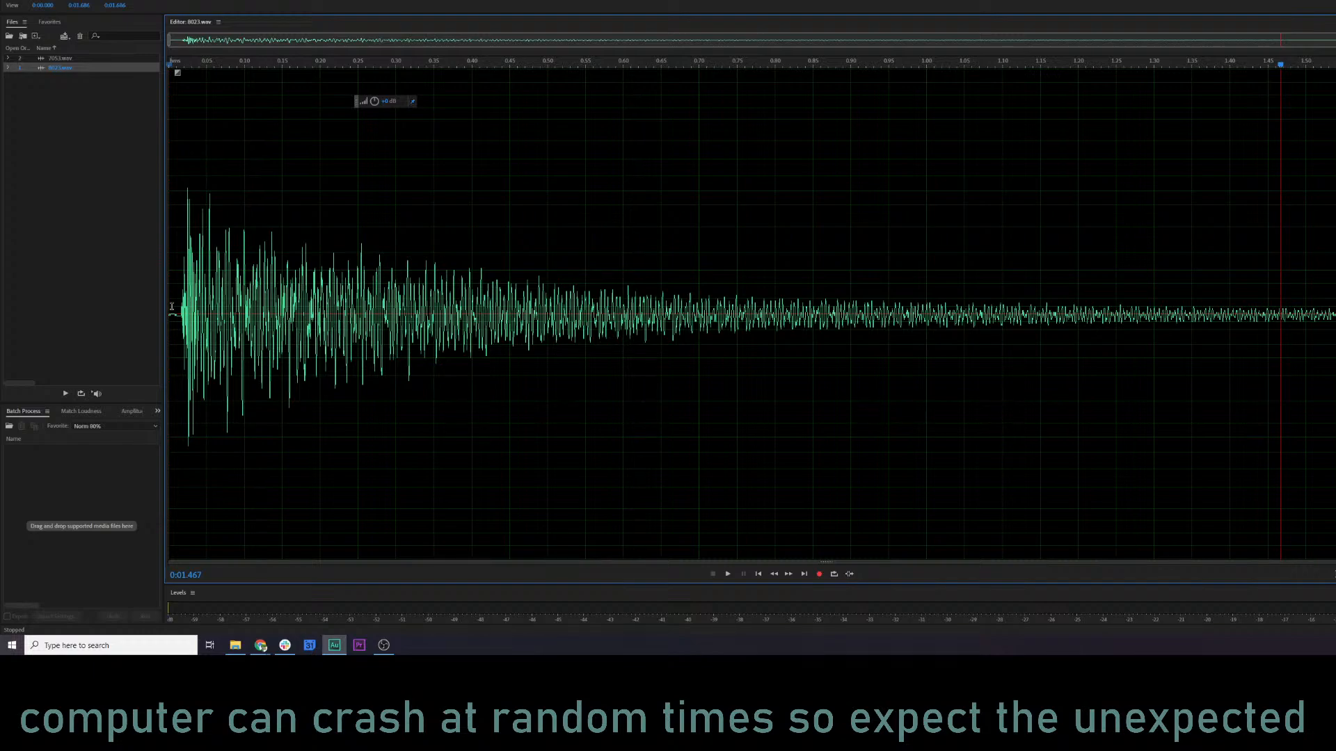
Switch to the Frequency audio library in Chrome and search for "harp drop sfx".
{"action": "key", "text": "alt+Tab"}
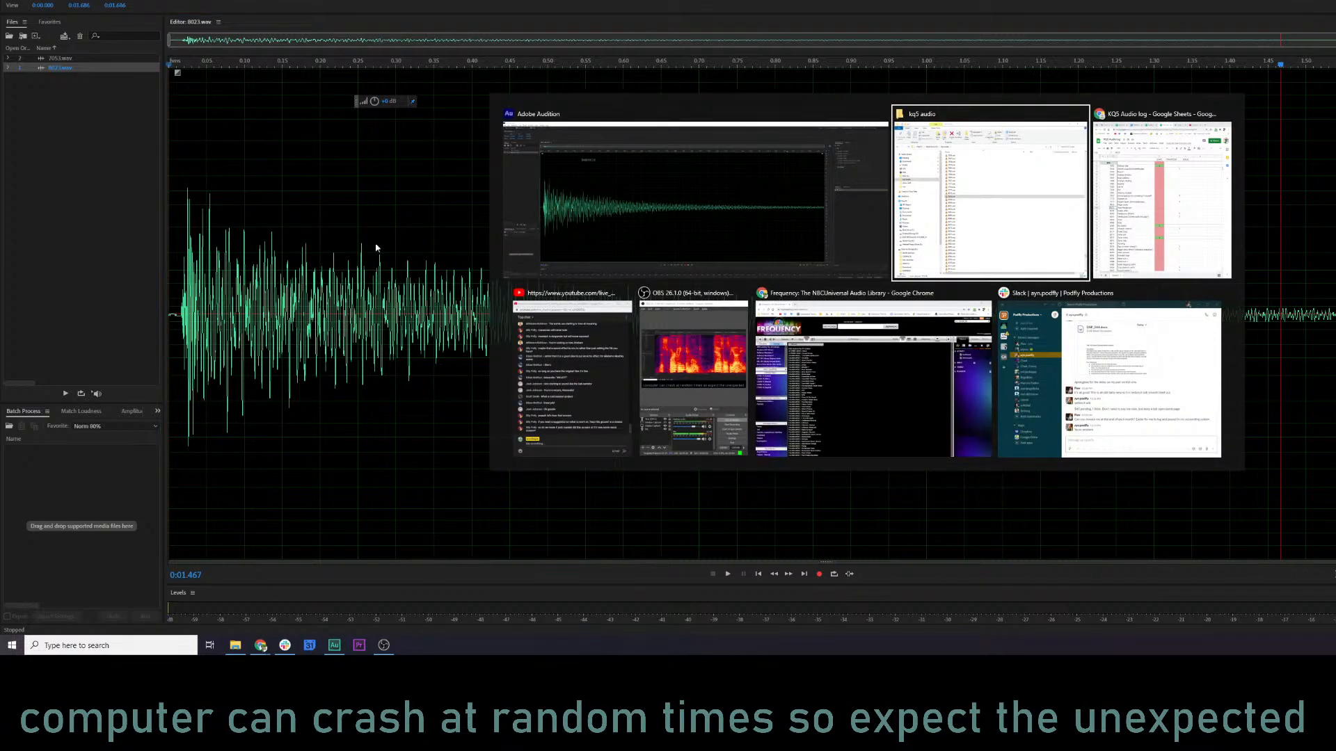
{"action": "left_click", "coordinate": [756, 328]}
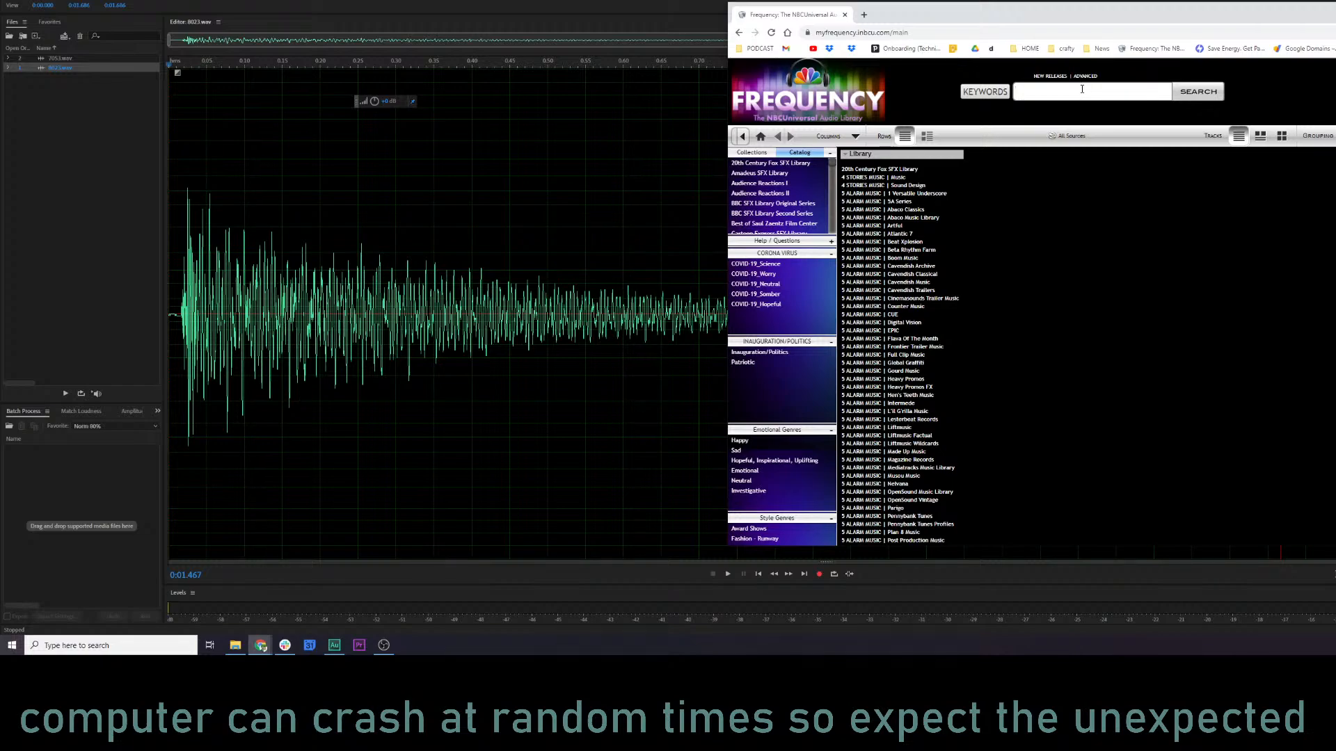
{"action": "type", "text": "arp drop sfx"}
{"action": "key", "text": "Return"}
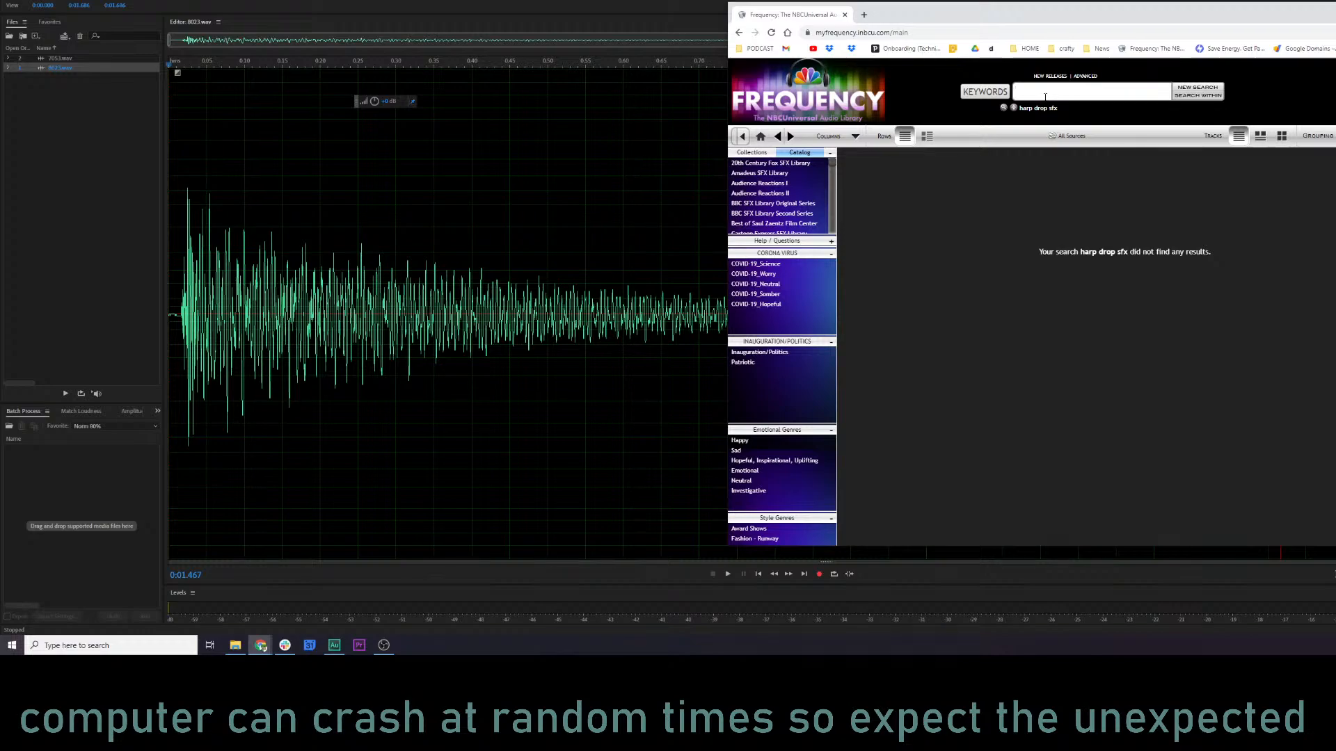
Search the Frequency audio library for "guitar drop".
{"action": "type", "text": "guitar drop"}
{"action": "key", "text": "Return"}
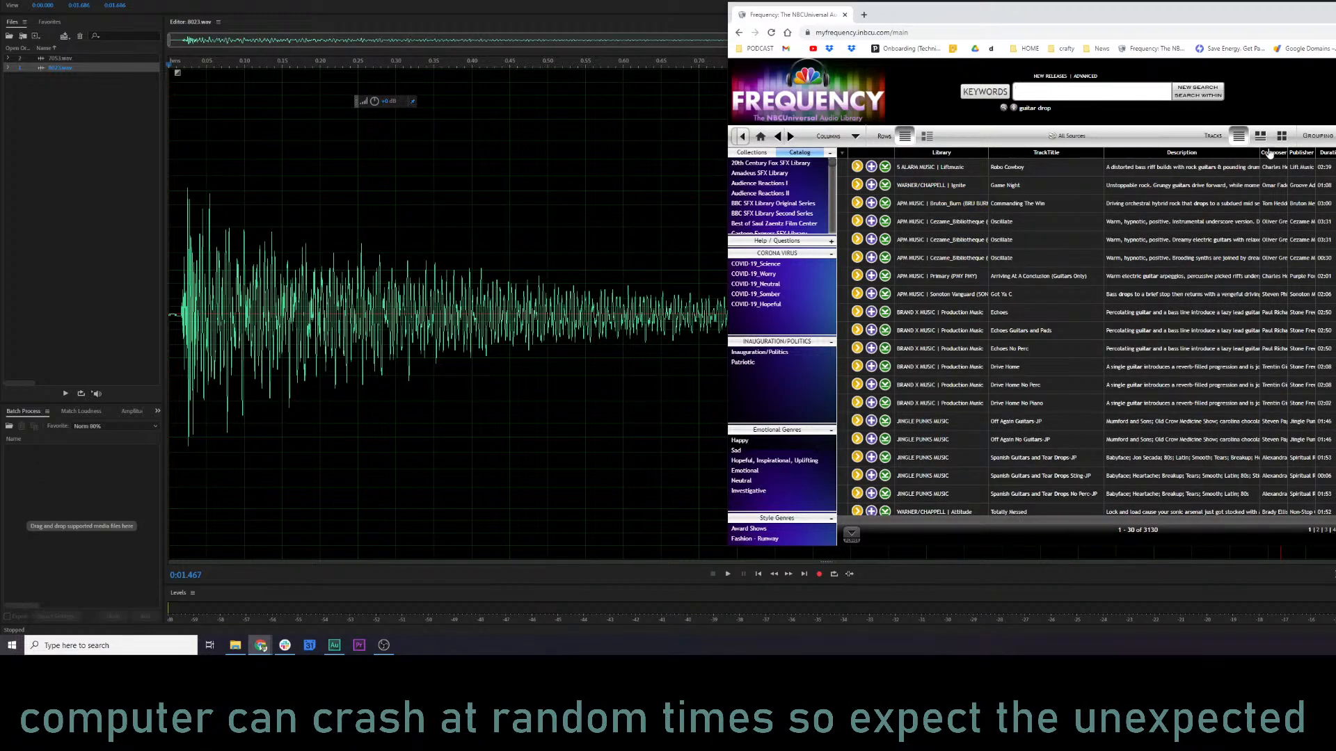
Search the Frequency audio library for "guitar drop sfx".
{"action": "left_click", "coordinate": [1062, 96]}
{"action": "type", "text": "suitar drop sfx"}
{"action": "key", "text": "BackSpace"}
{"action": "type", "text": "g"}
{"action": "key", "text": "Return"}
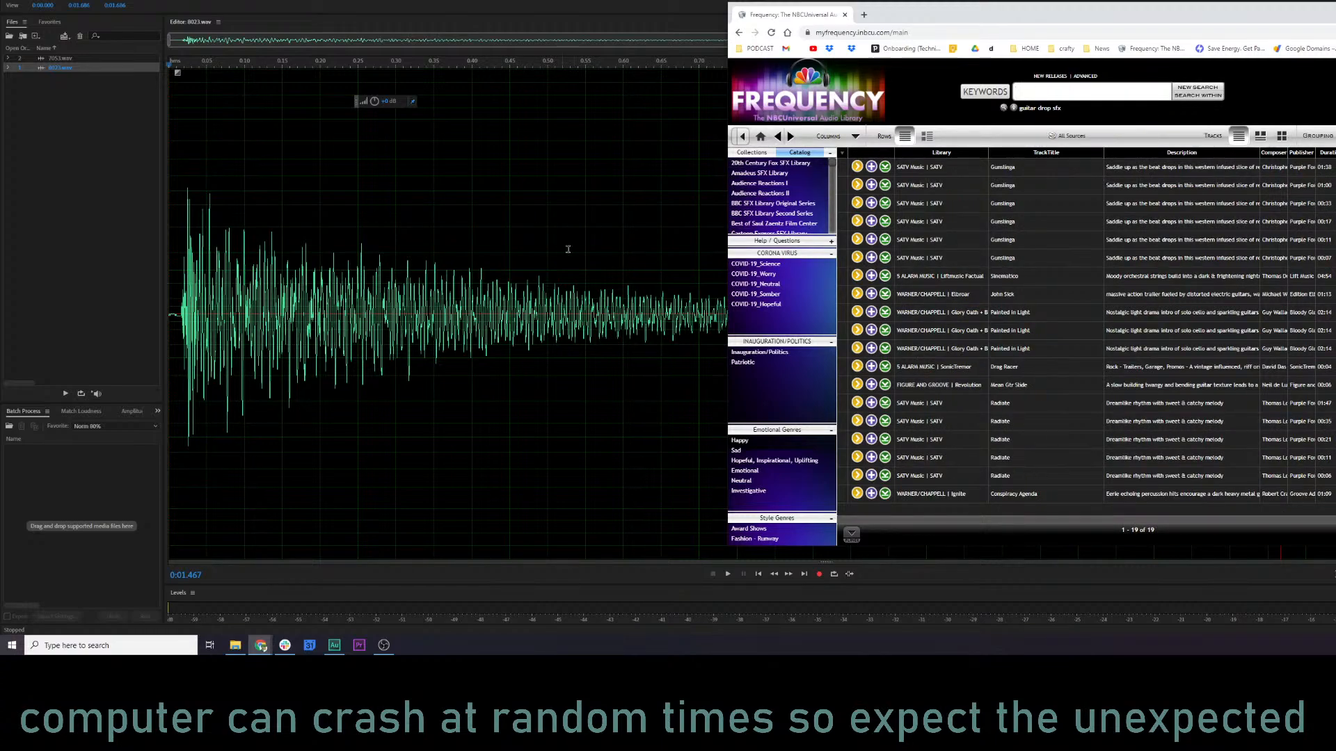
Sort the guitar drop results by duration, shortest first, and preview the Drag Racer track.
{"action": "left_click", "coordinate": [1327, 156]}
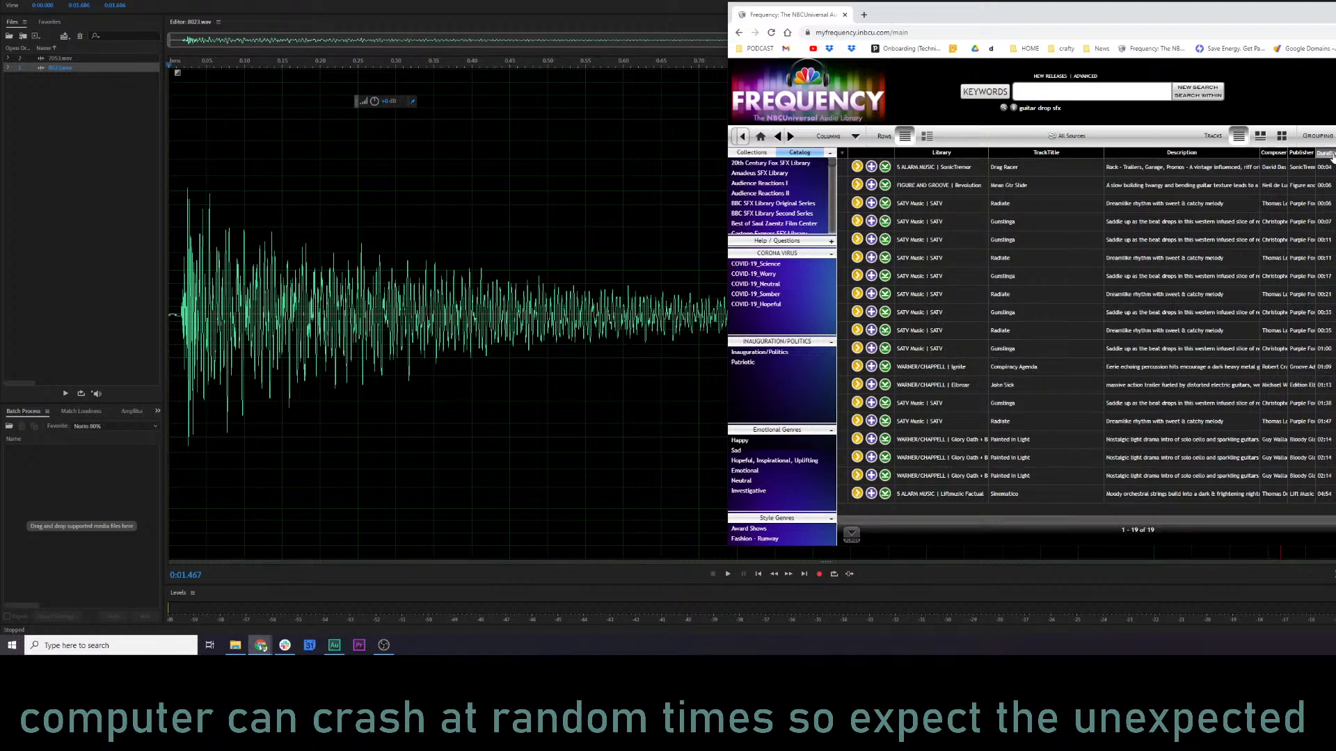
{"action": "left_click", "coordinate": [857, 168]}
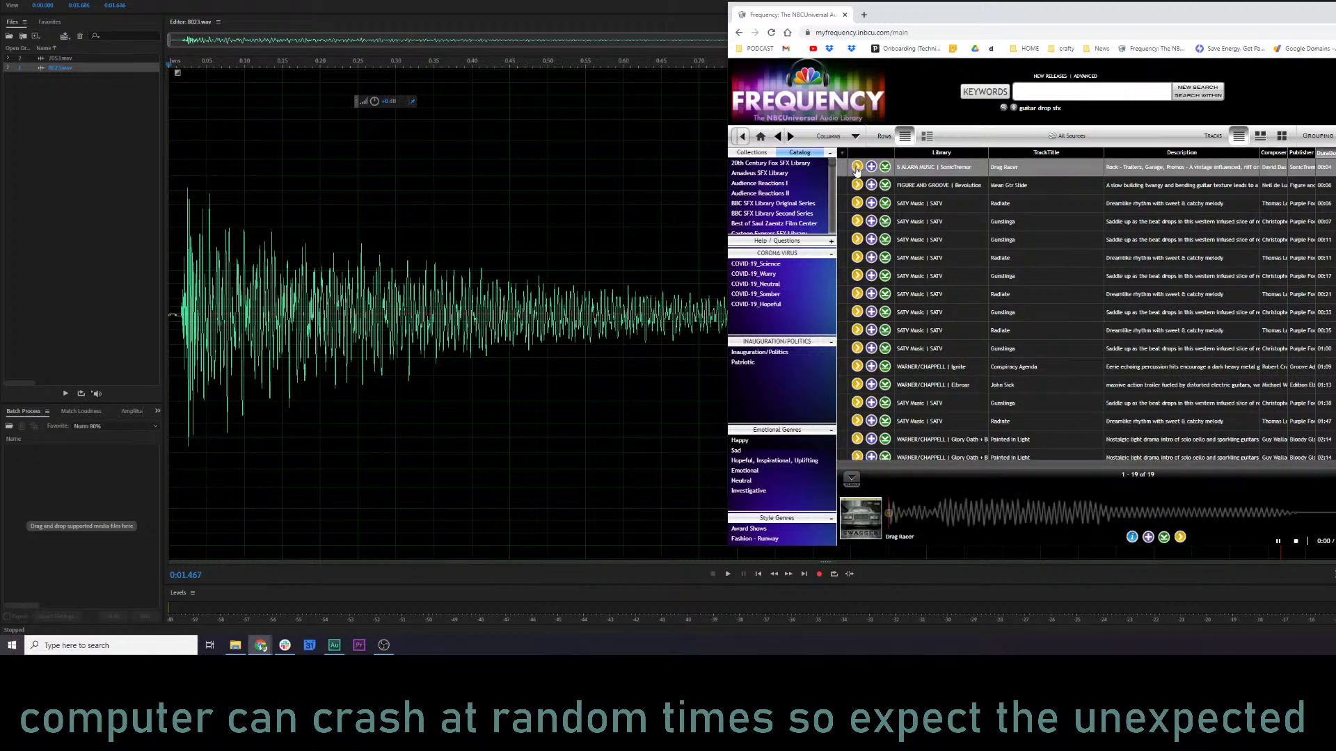
{"action": "left_click", "coordinate": [856, 167]}
{"action": "scroll", "coordinate": [1076, 386], "scroll_direction": "down", "scroll_amount": 1}
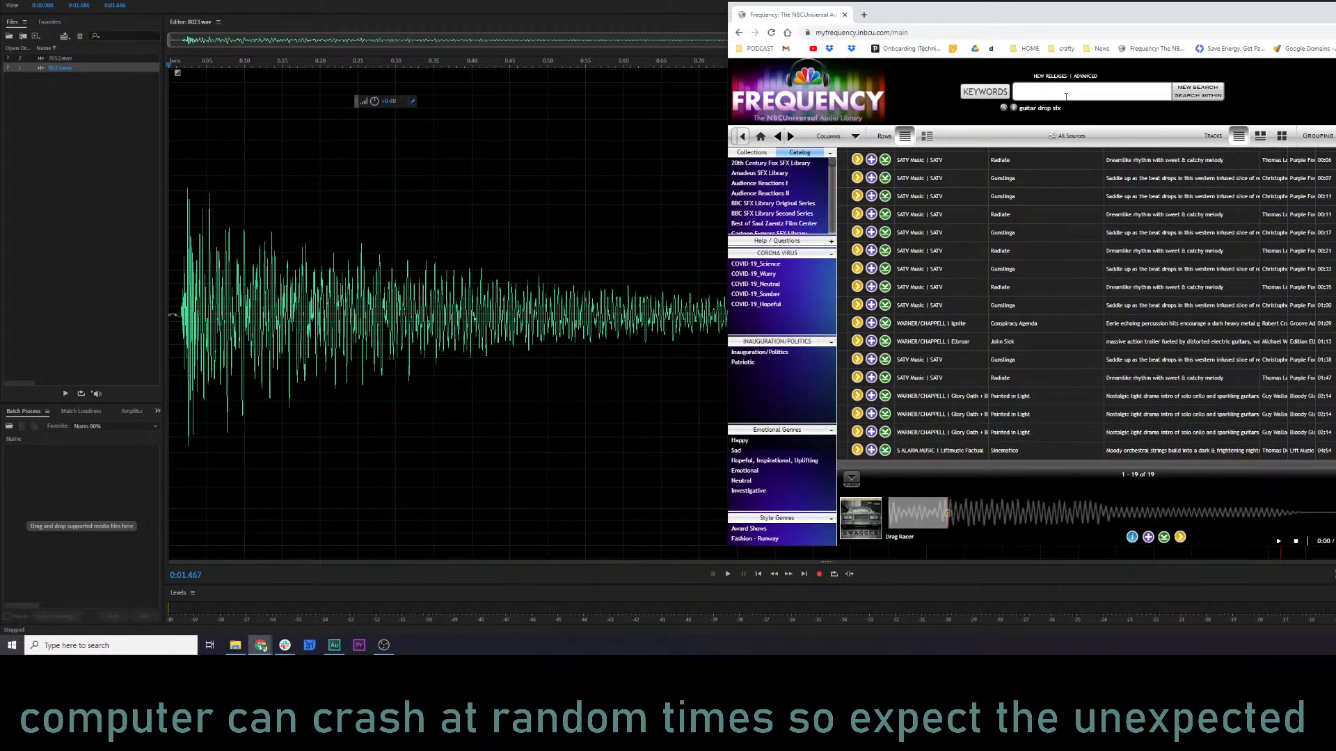
Search the Frequency audio library for "harp hit sfx".
{"action": "left_click", "coordinate": [1065, 96]}
{"action": "type", "text": "guita"}
{"action": "type", "text": "harp hit sfx"}
{"action": "key", "text": "Return"}
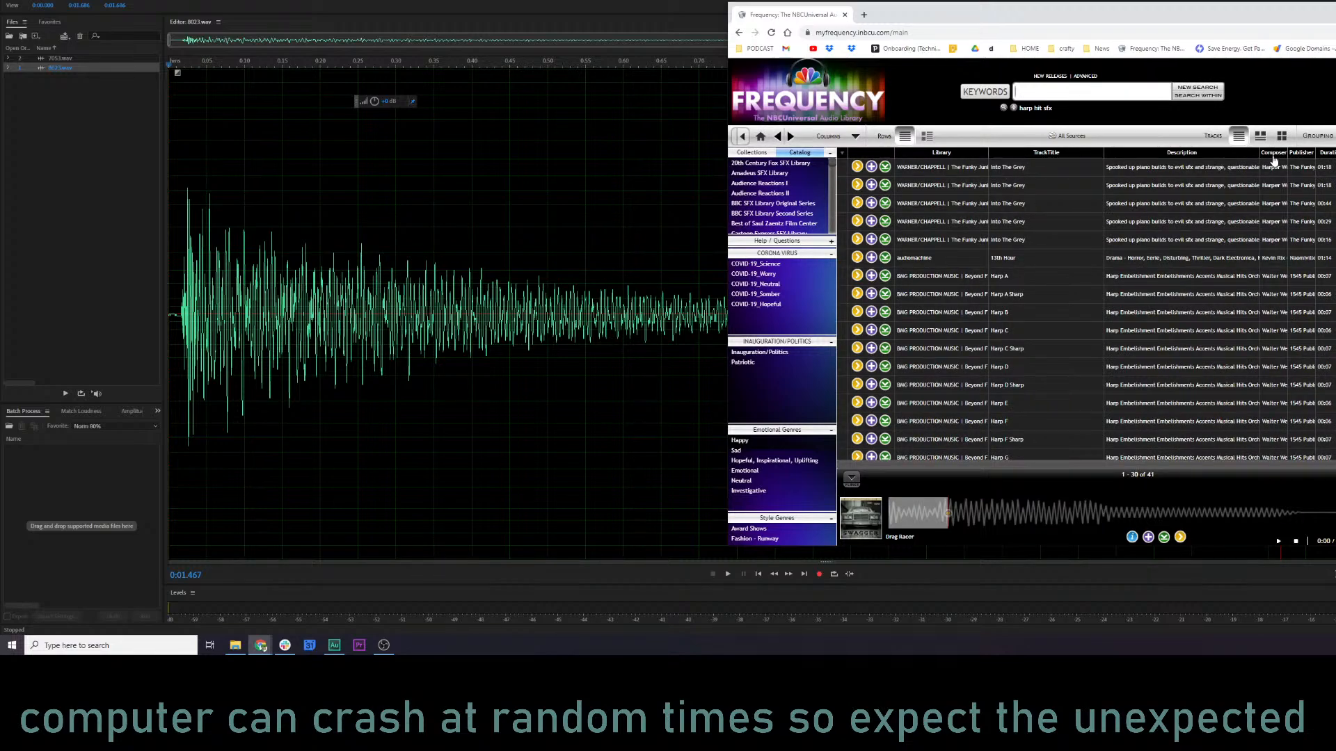
Sort the harp results by duration and preview Harp C2, Dramatic Harp Fx 21, Harp G Sharp and Horror Hits & Atmos 35.
{"action": "left_click", "coordinate": [857, 167]}
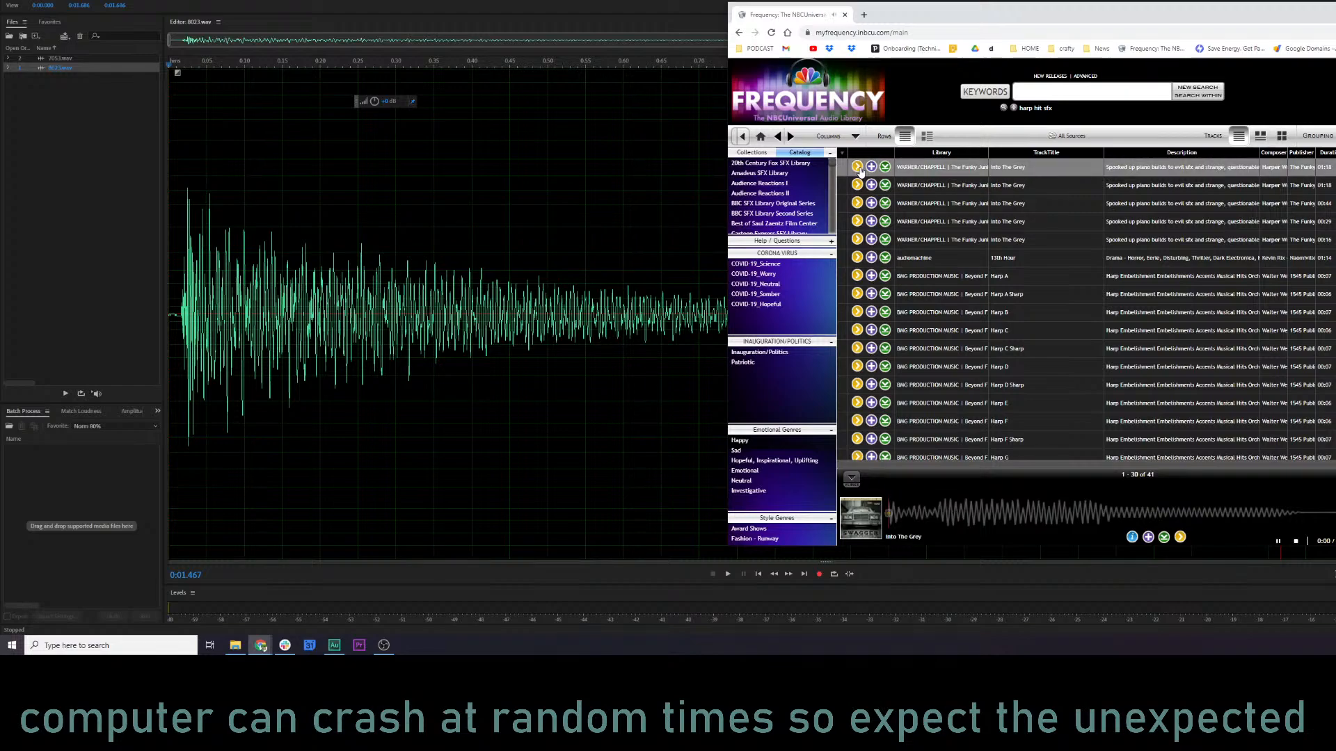
{"action": "left_click", "coordinate": [1330, 153]}
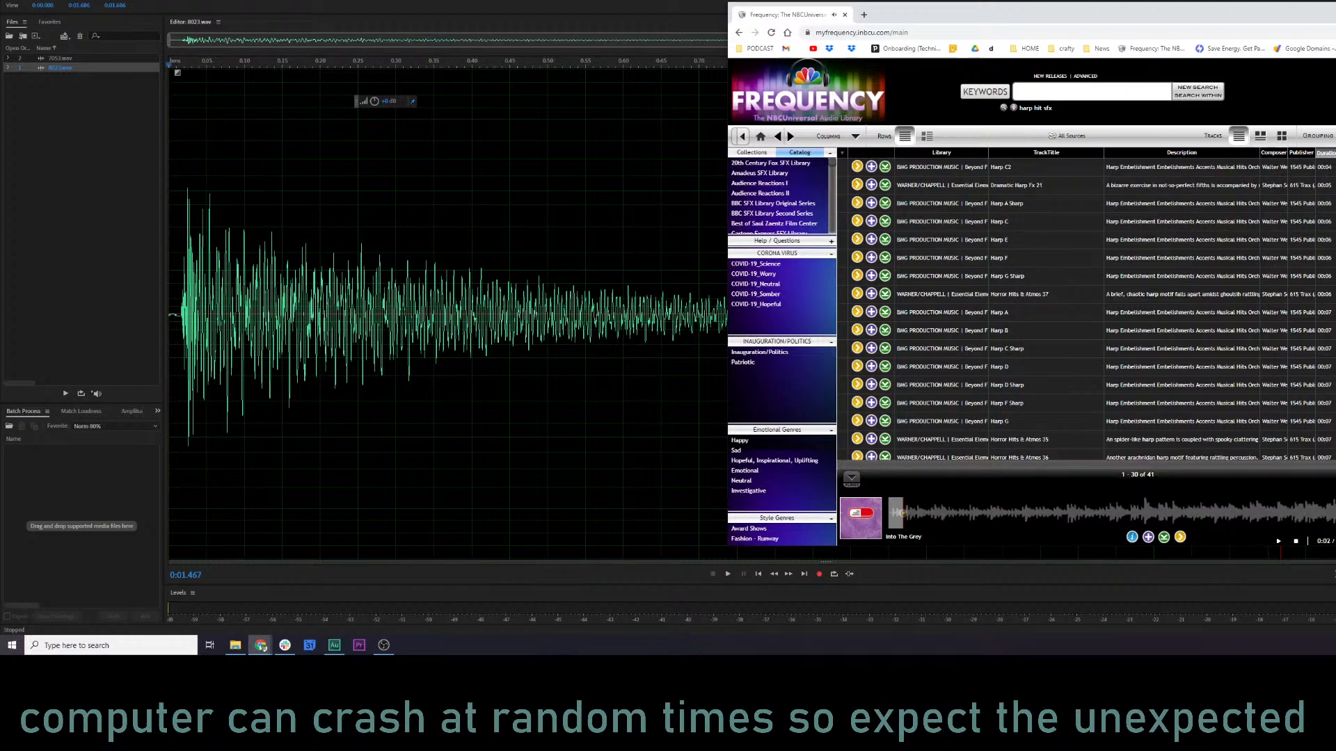
{"action": "left_click", "coordinate": [856, 167]}
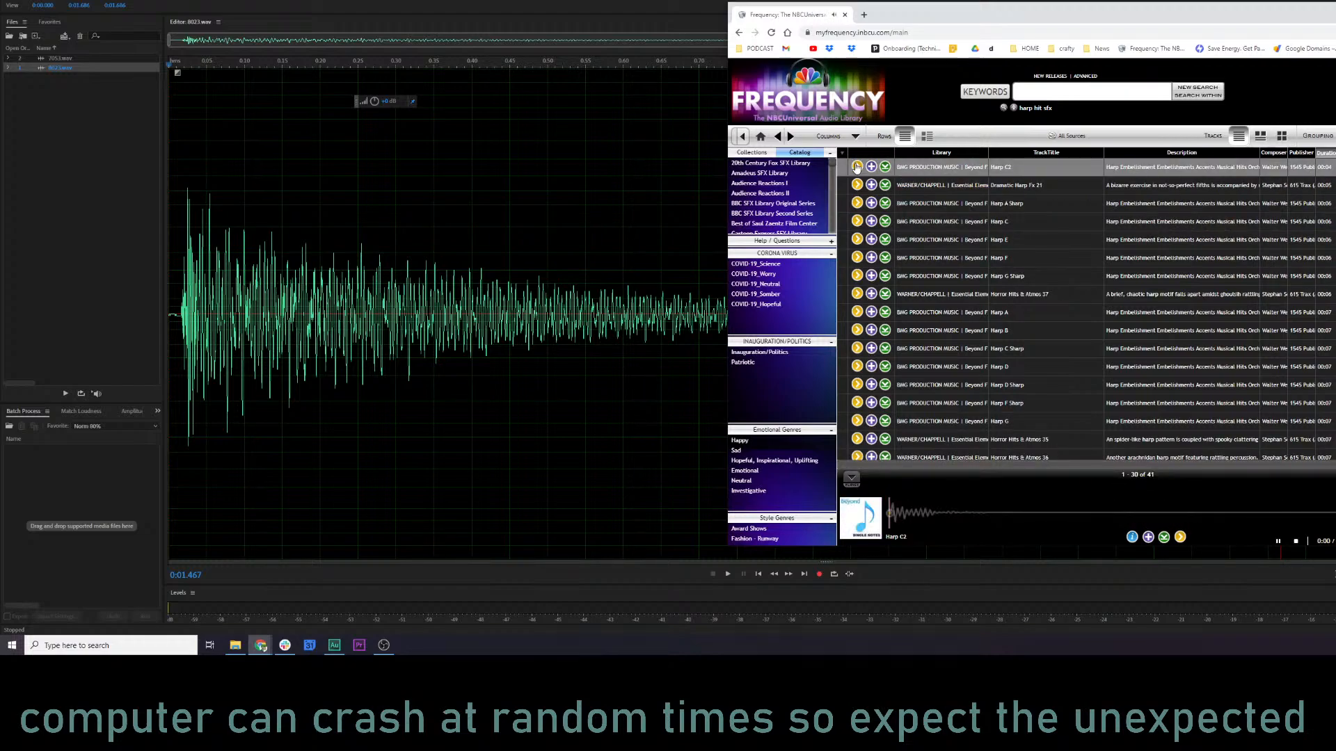
{"action": "left_click", "coordinate": [857, 185]}
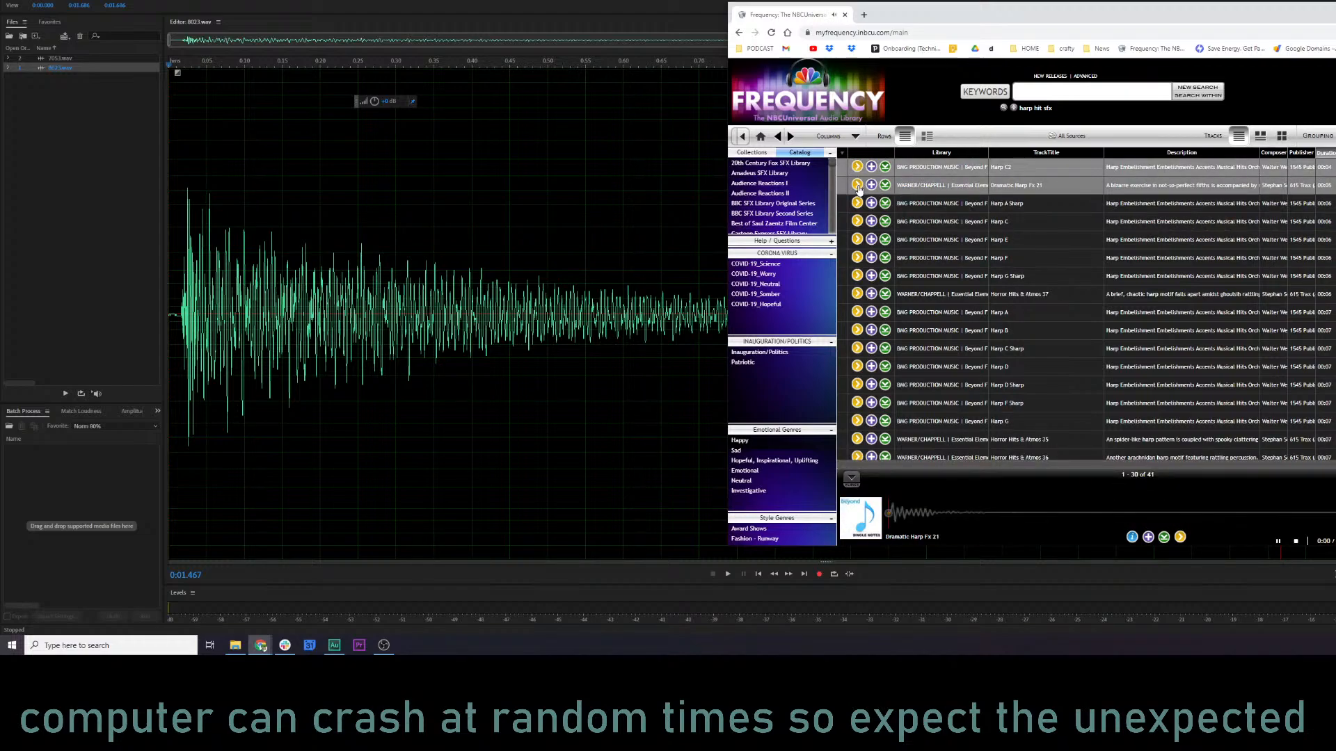
{"action": "left_click", "coordinate": [856, 275]}
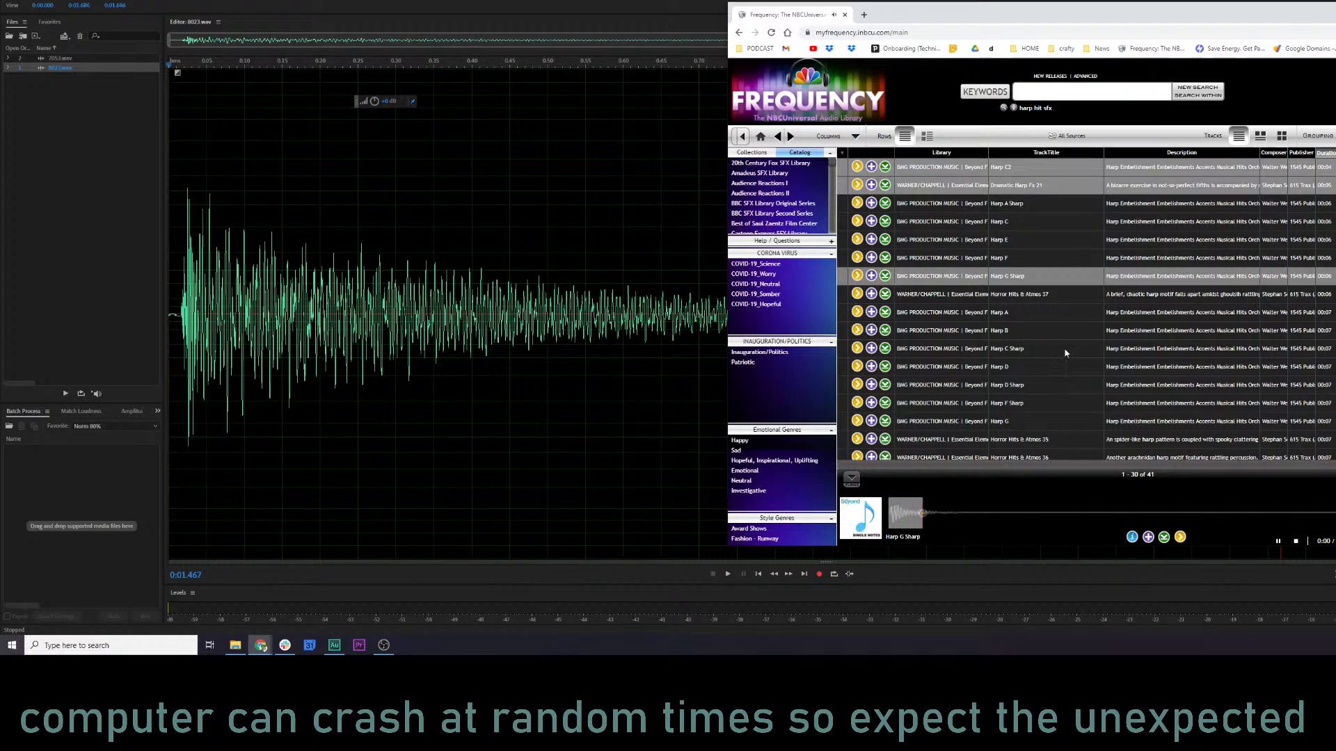
{"action": "scroll", "coordinate": [1065, 349], "scroll_direction": "down", "scroll_amount": 2}
{"action": "left_click", "coordinate": [856, 338]}
{"action": "scroll", "coordinate": [1054, 340], "scroll_direction": "down", "scroll_amount": 3}
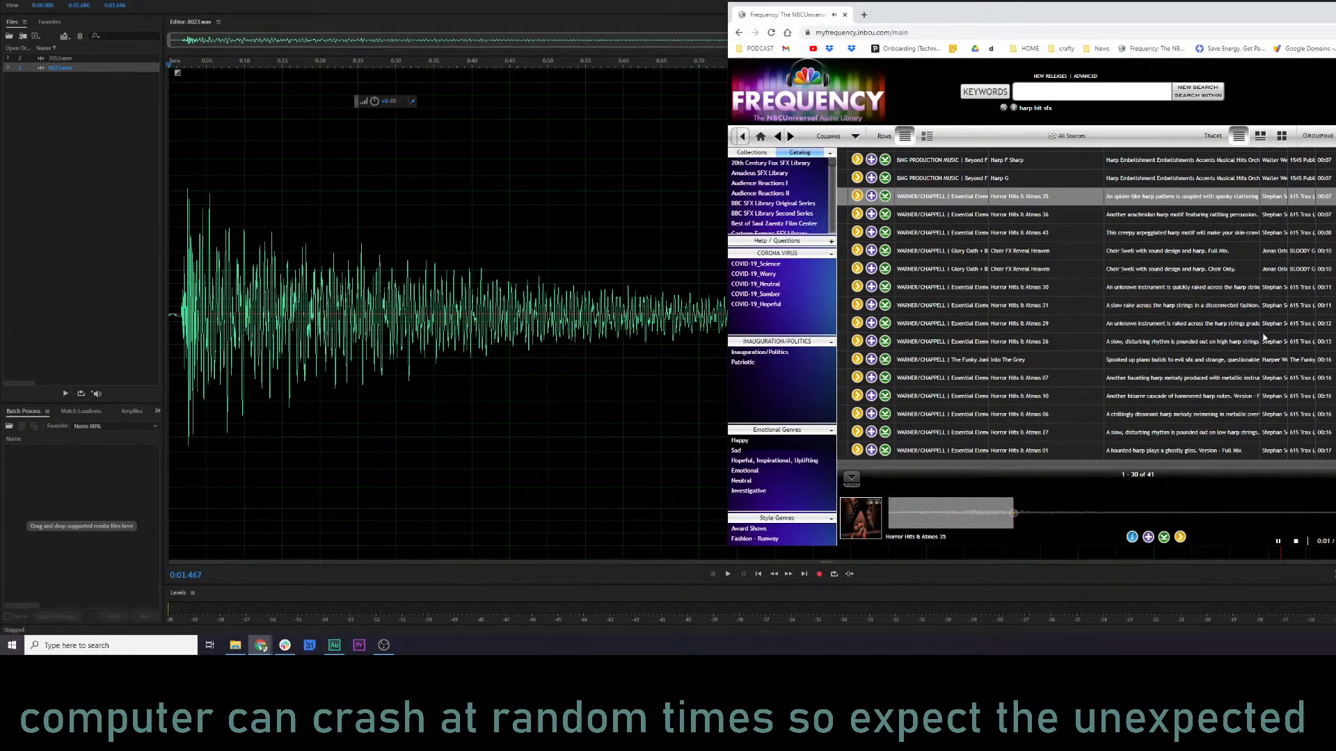
{"action": "scroll", "coordinate": [1273, 338], "scroll_direction": "up", "scroll_amount": 1}
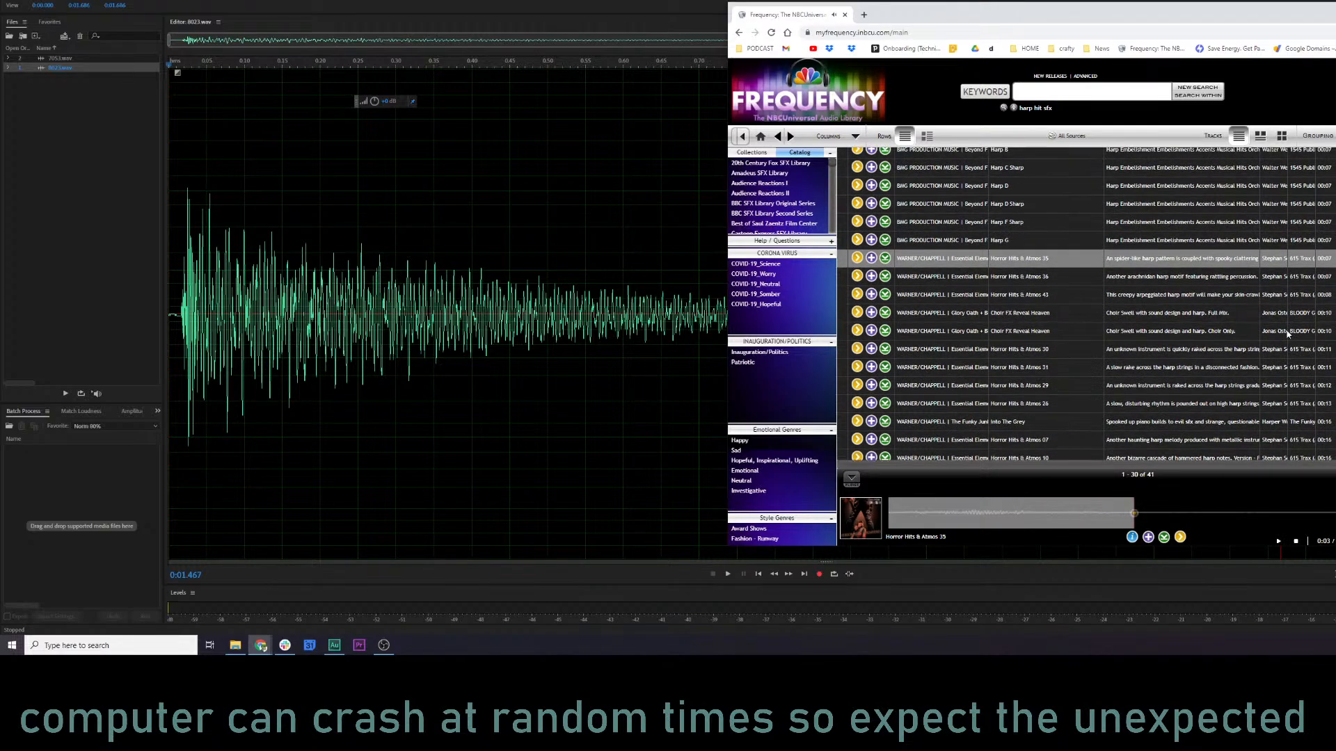
{"action": "scroll", "coordinate": [1288, 335], "scroll_direction": "up", "scroll_amount": 1}
Search the Frequency audio library for "object hitting ground sfx".
{"action": "left_click", "coordinate": [1064, 89]}
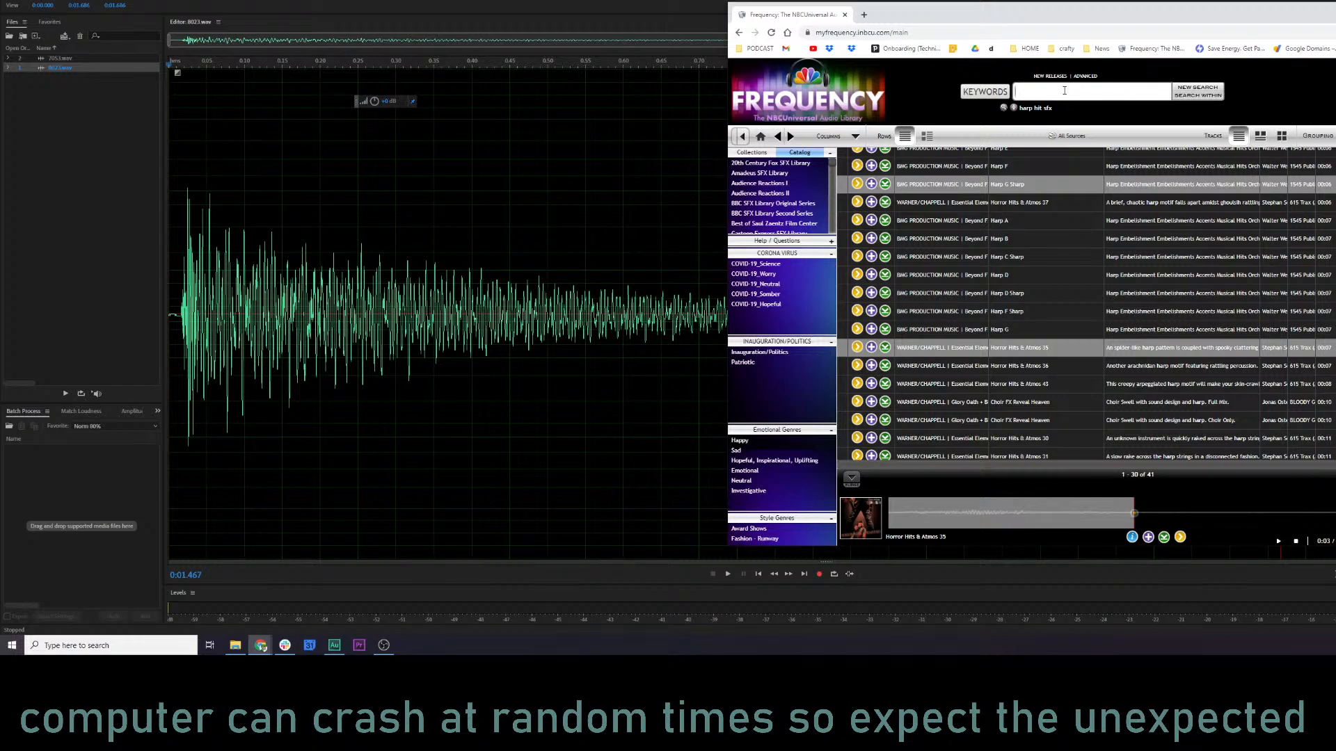
{"action": "type", "text": "object hitting grtound sfx"}
{"action": "key", "text": "BackSpace"}
{"action": "key", "text": "Return"}
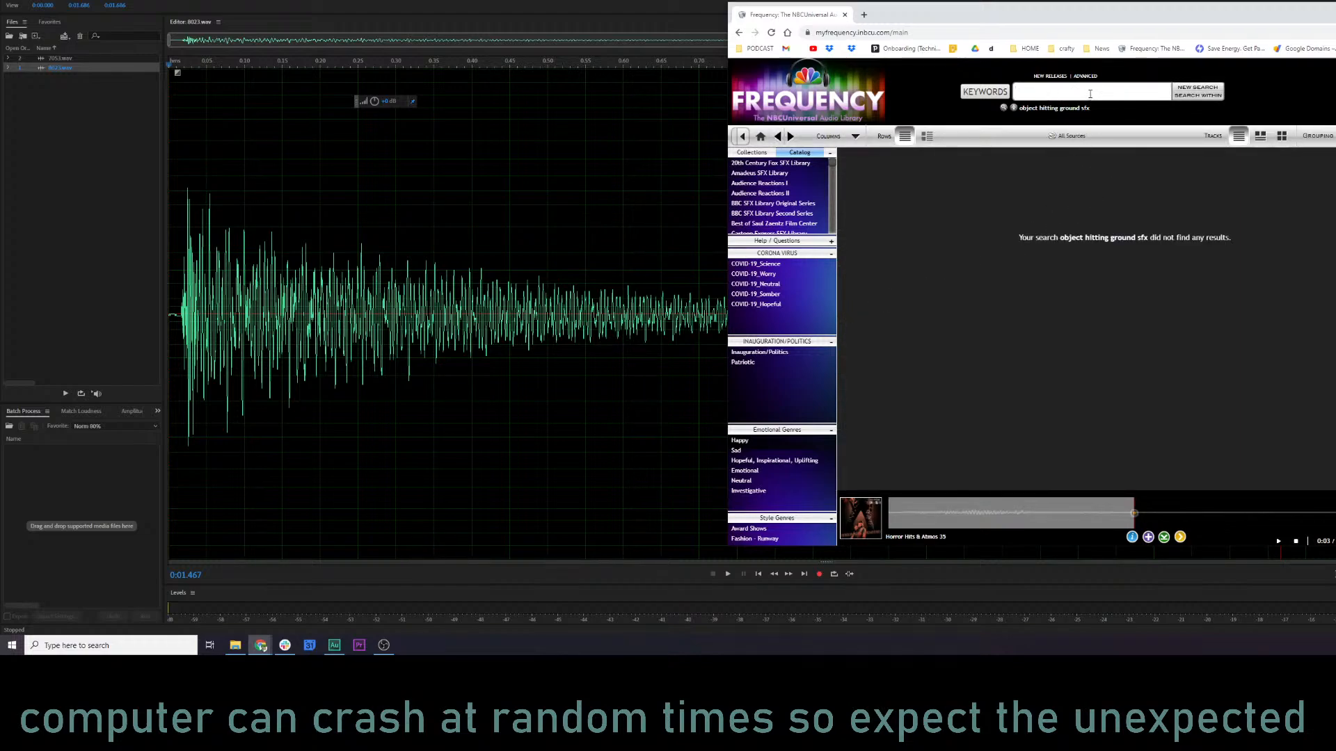
Search the library for "hitting ground sfx" and for "drop on ground".
{"action": "type", "text": "hitting ground sfx"}
{"action": "key", "text": "Return"}
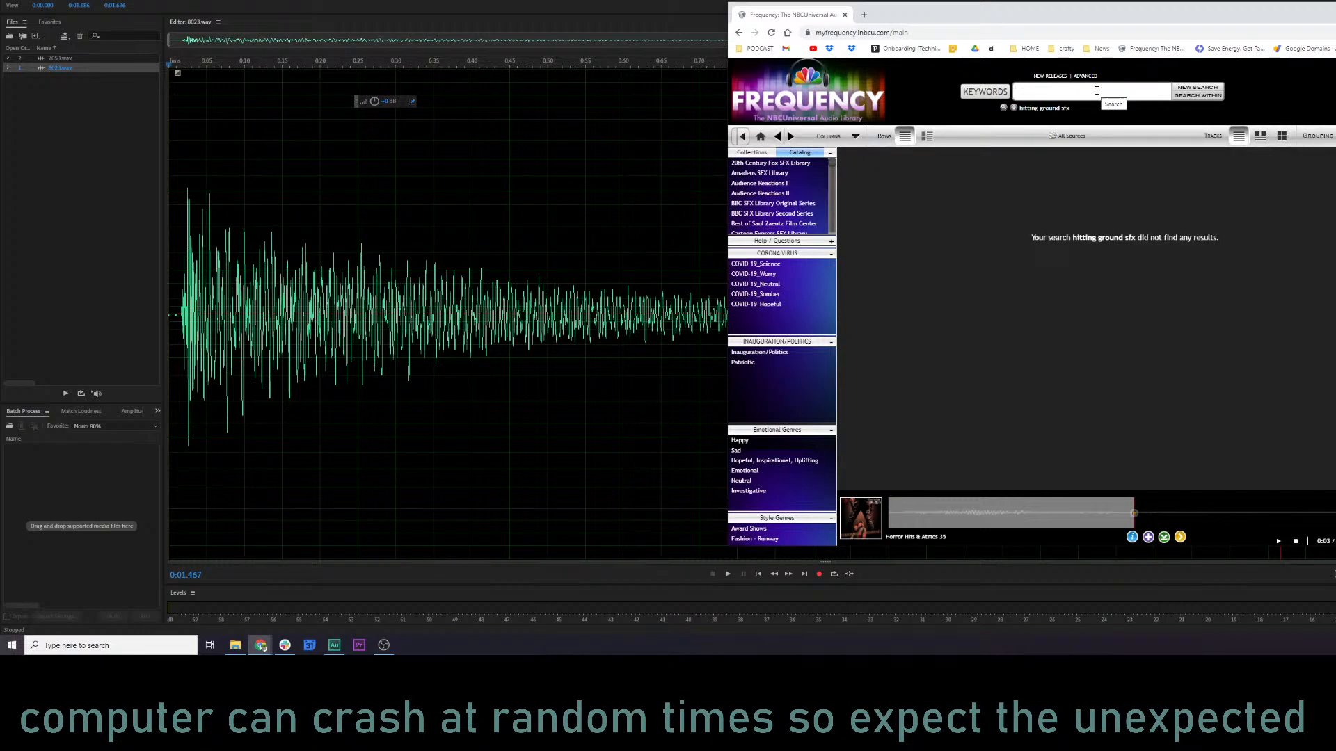
{"action": "type", "text": "drop on ground"}
{"action": "key", "text": "Return"}
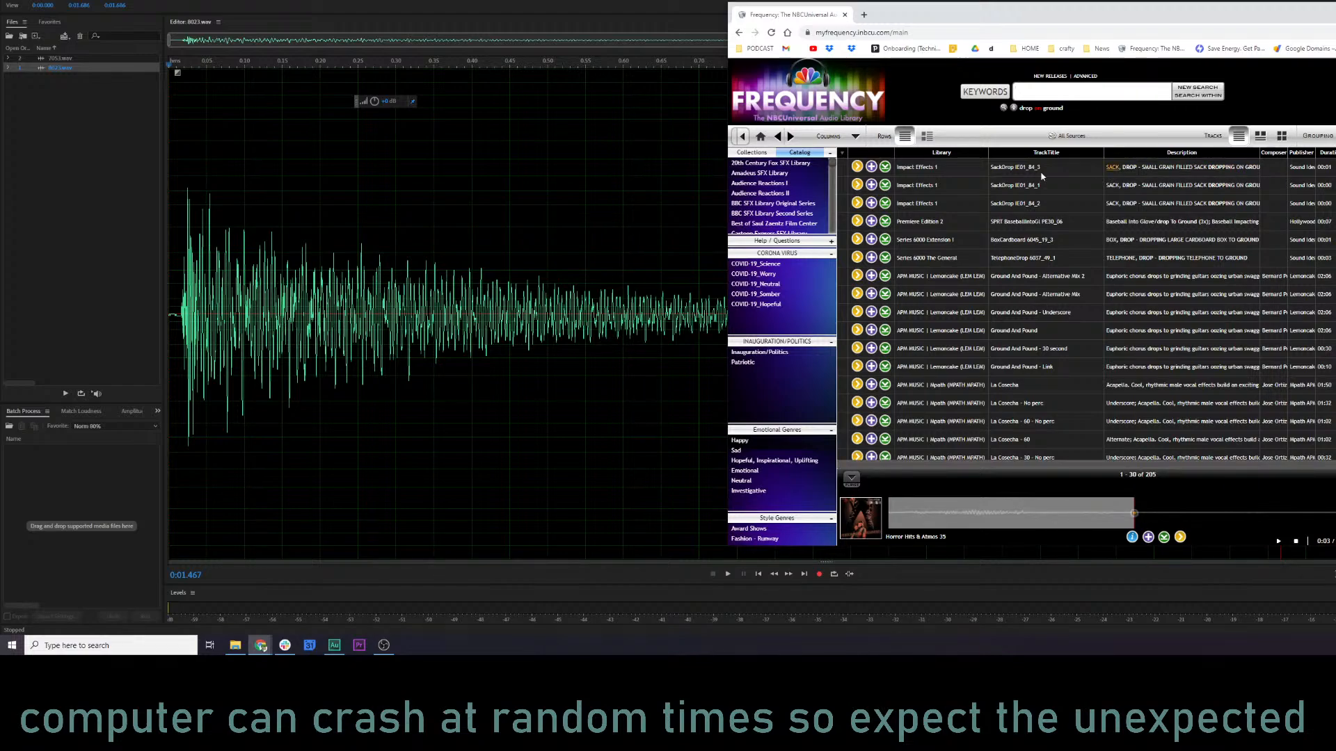
Preview the first SackDrop effect, the SPRT baseball glove drop and the Ground And Pound - Link track.
{"action": "left_click", "coordinate": [857, 167]}
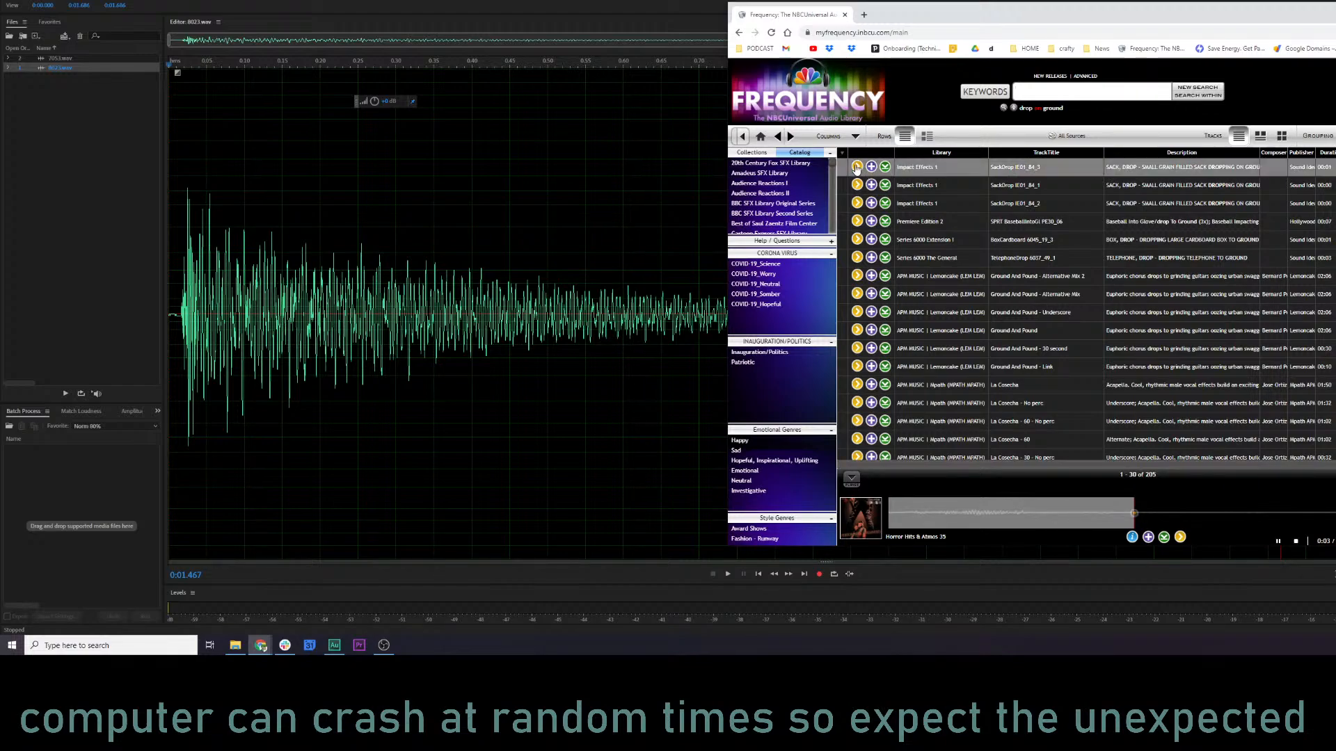
{"action": "left_click", "coordinate": [857, 220]}
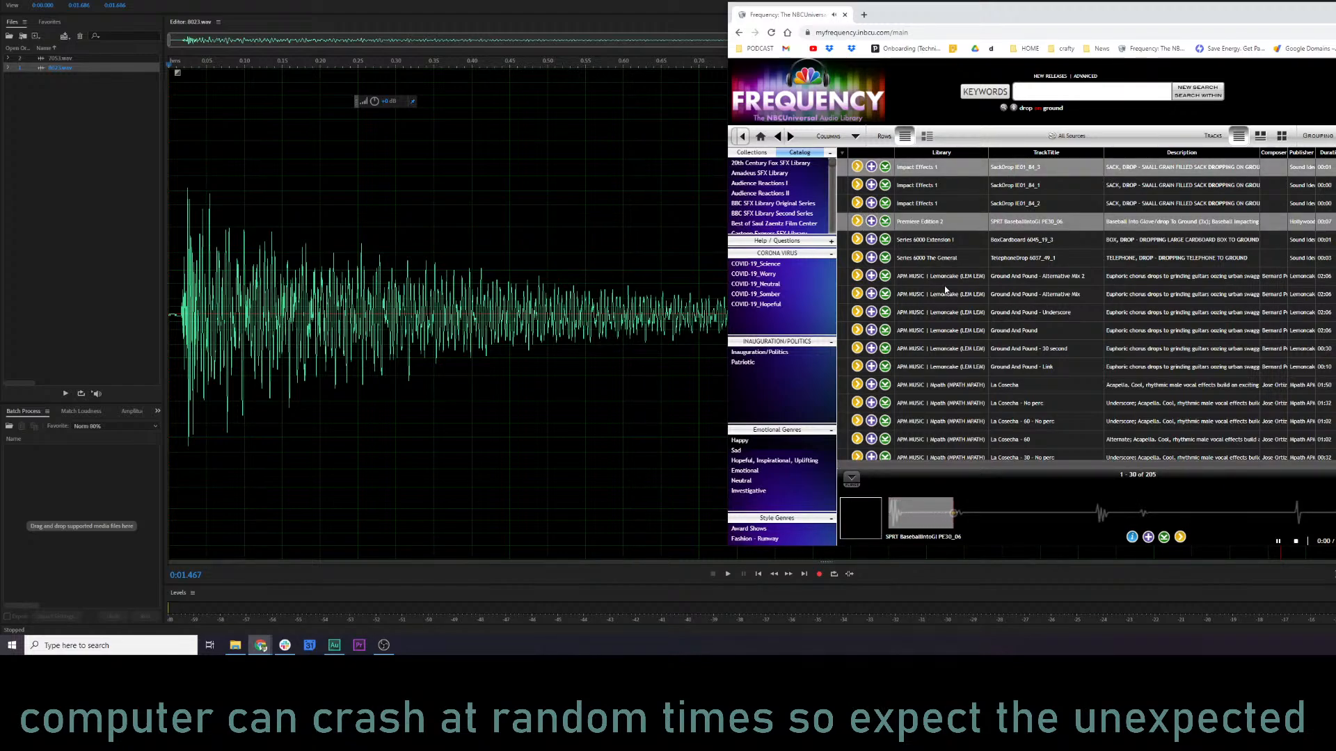
{"action": "scroll", "coordinate": [1030, 250], "scroll_direction": "down", "scroll_amount": 3}
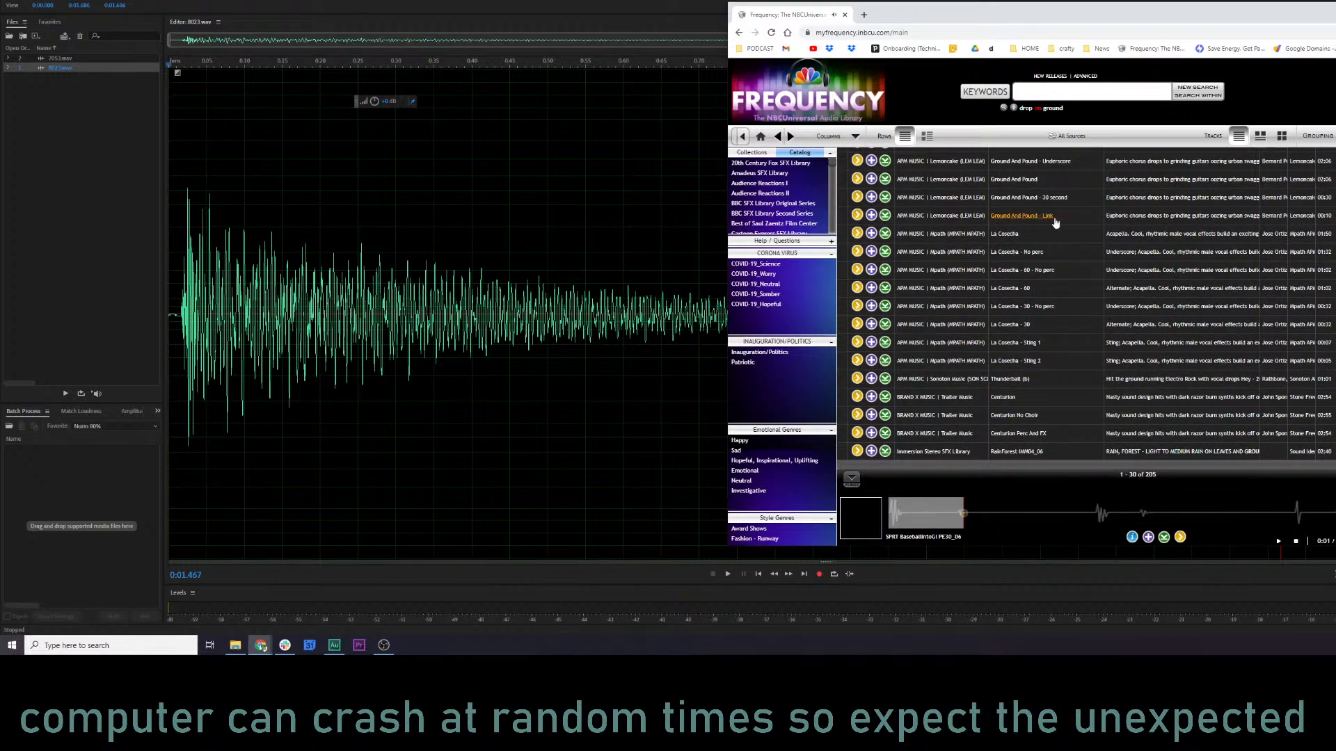
{"action": "left_click", "coordinate": [857, 217]}
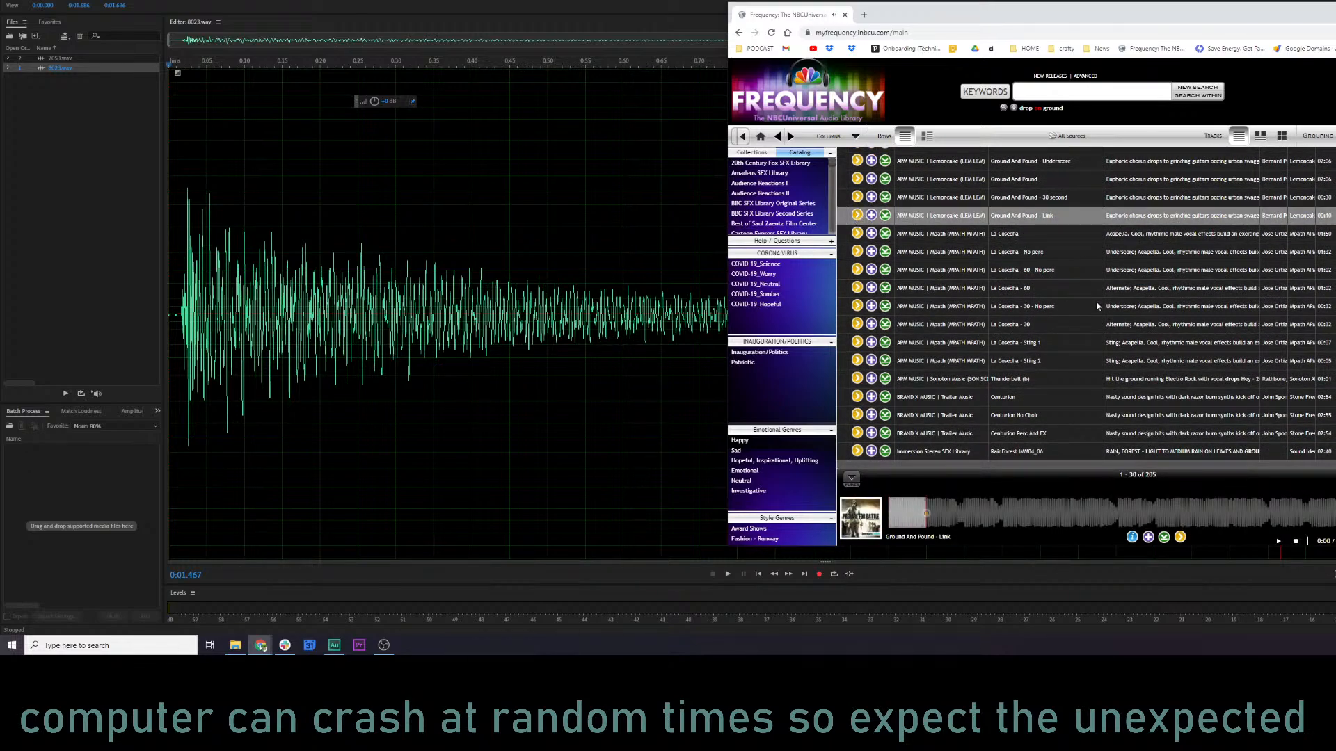
{"action": "scroll", "coordinate": [1294, 348], "scroll_direction": "down", "scroll_amount": 2}
Sort the drop results by duration and preview the short SackDrop, HitDrop, DropRope, DropWood, DropFood and BagDrop effects.
{"action": "scroll", "coordinate": [1301, 351], "scroll_direction": "up", "scroll_amount": 5}
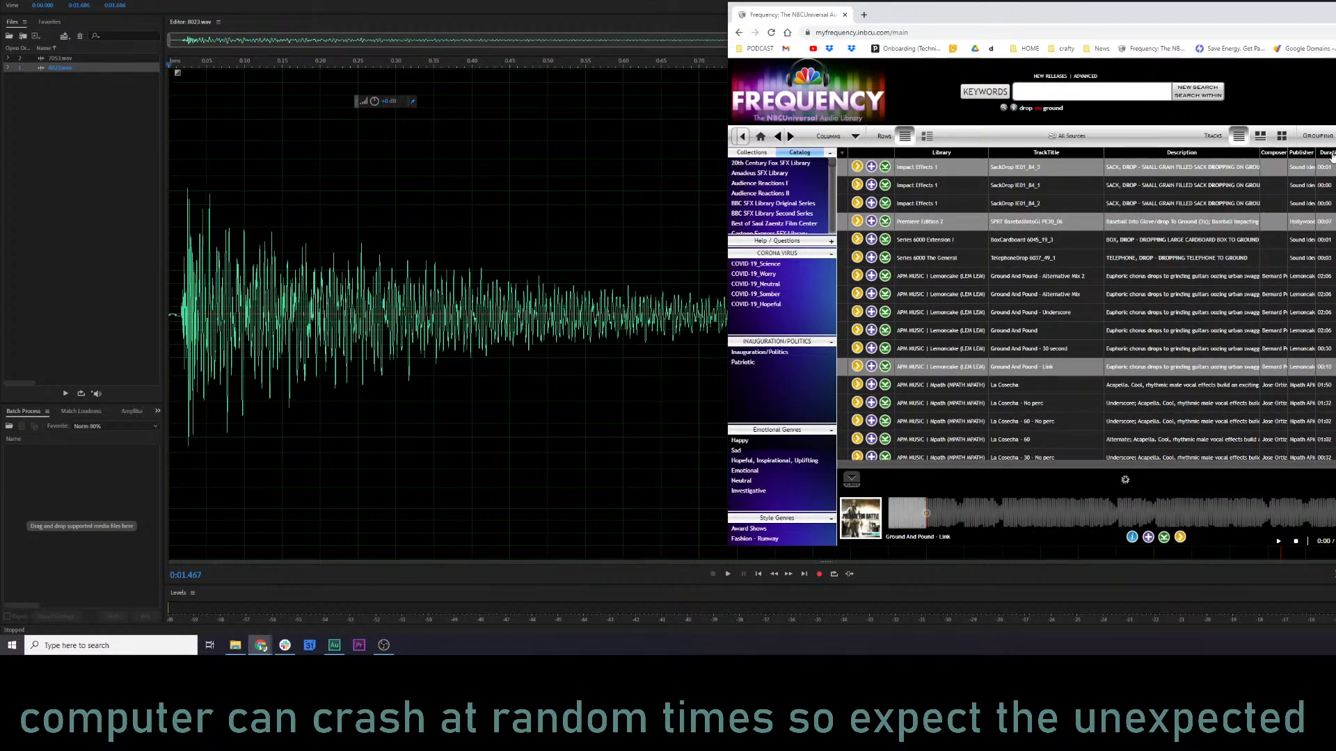
{"action": "left_click", "coordinate": [858, 184]}
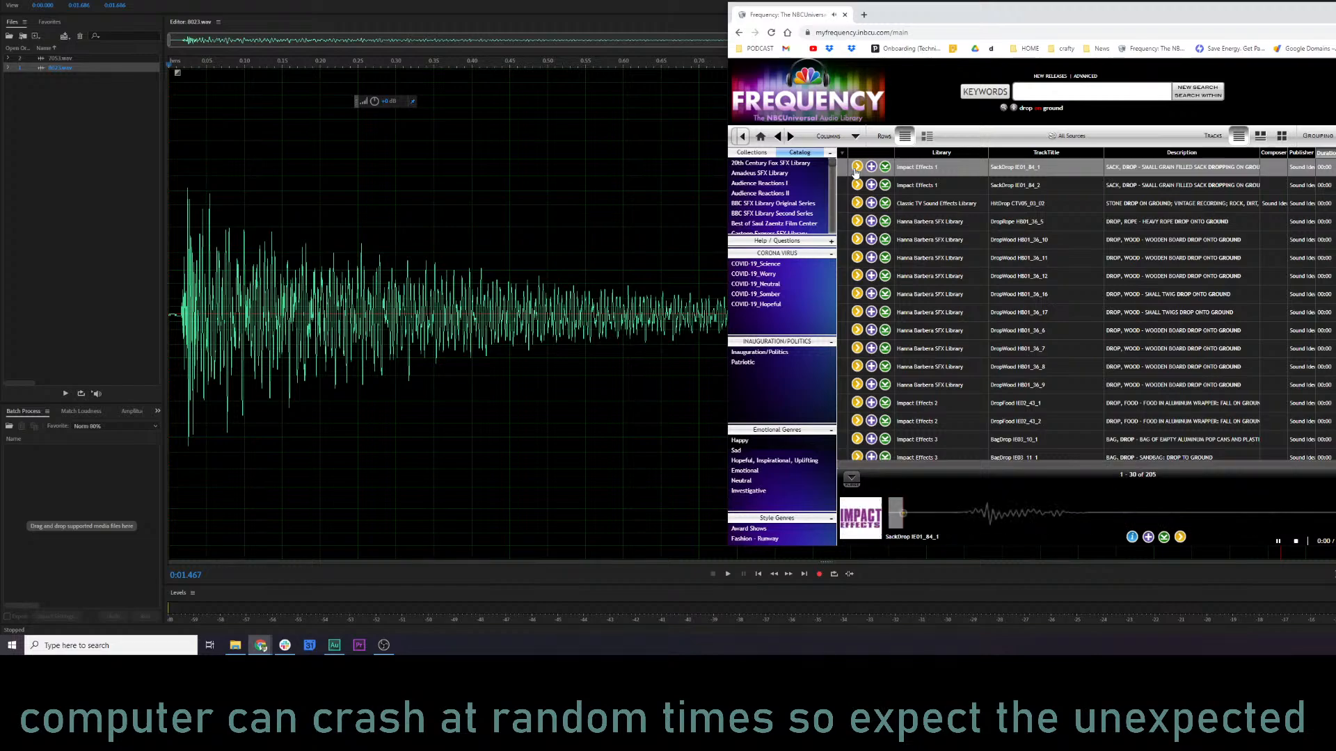
{"action": "left_click", "coordinate": [858, 202]}
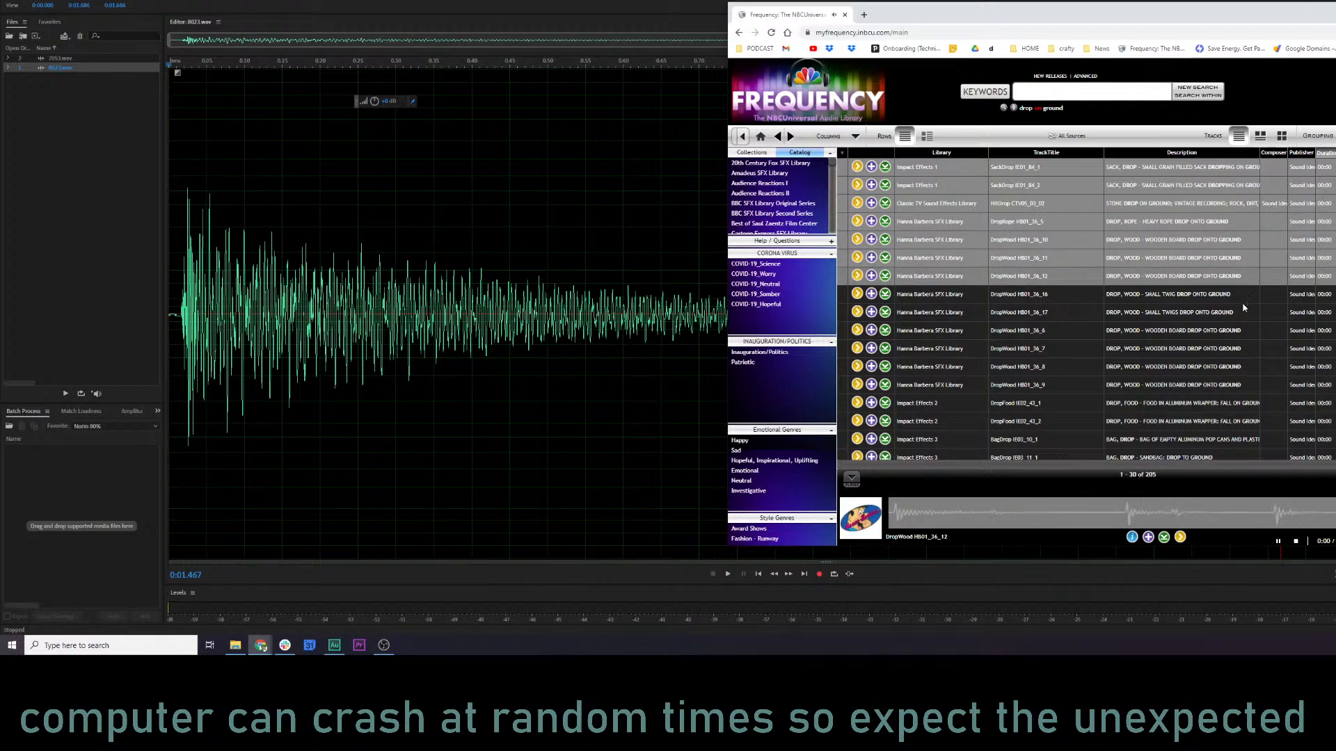
{"action": "scroll", "coordinate": [1254, 337], "scroll_direction": "down", "scroll_amount": 3}
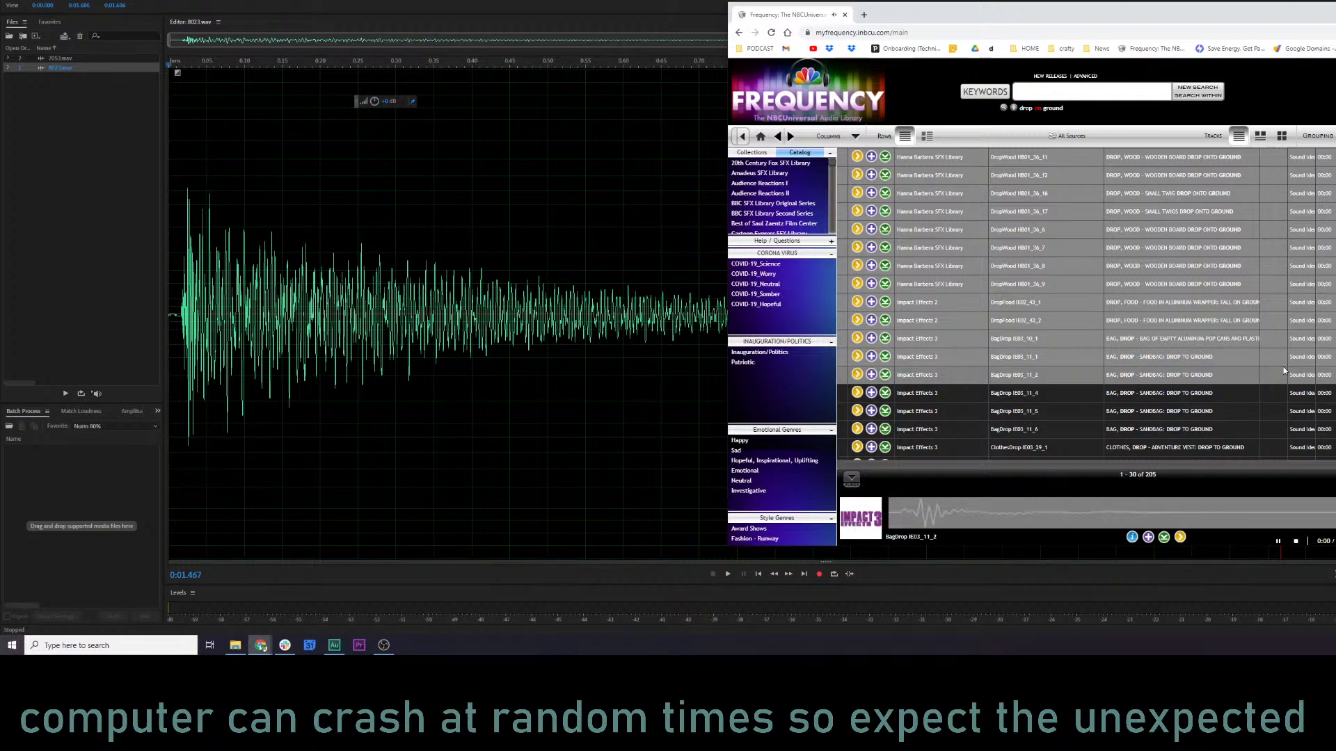
{"action": "scroll", "coordinate": [1242, 370], "scroll_direction": "down", "scroll_amount": 2}
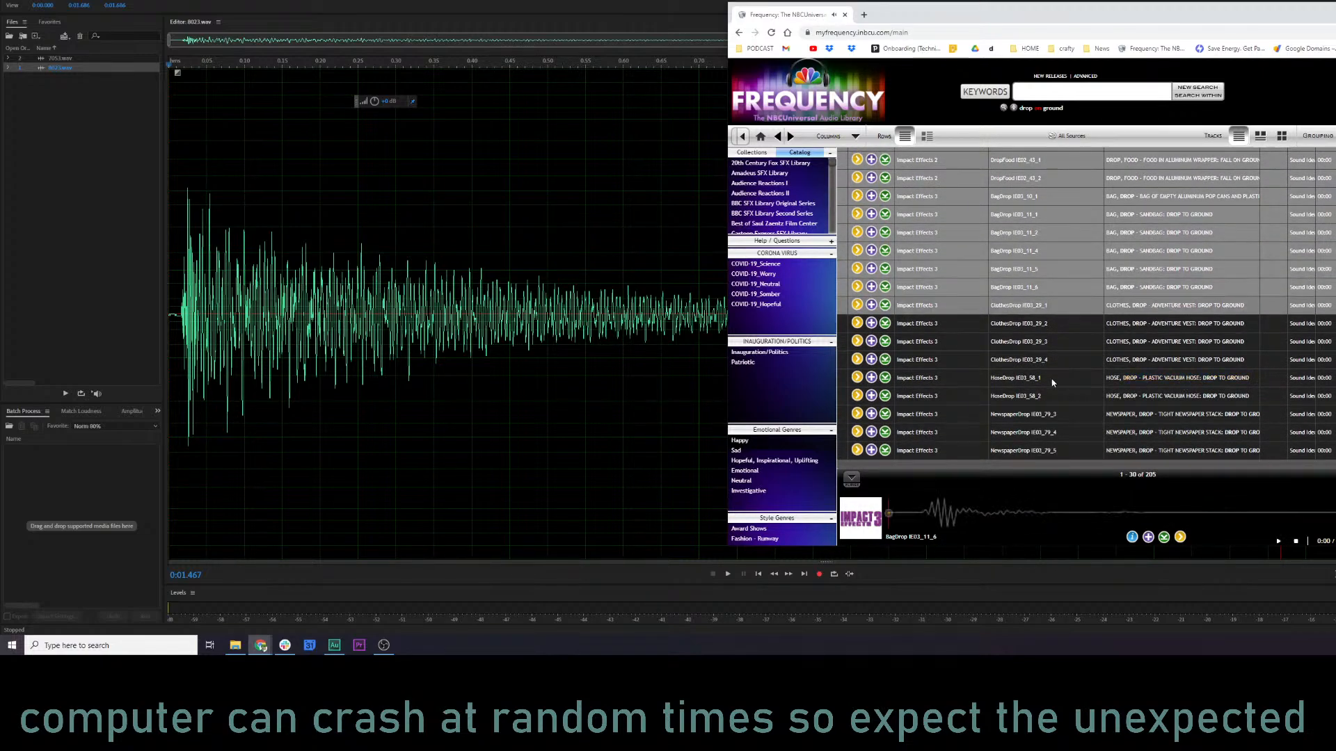
Preview HoseDrop IE03_58_1, continue to results 31–60, and audition their tool, wood and Baseball_Bat_Fall drop effects.
{"action": "left_click", "coordinate": [857, 377]}
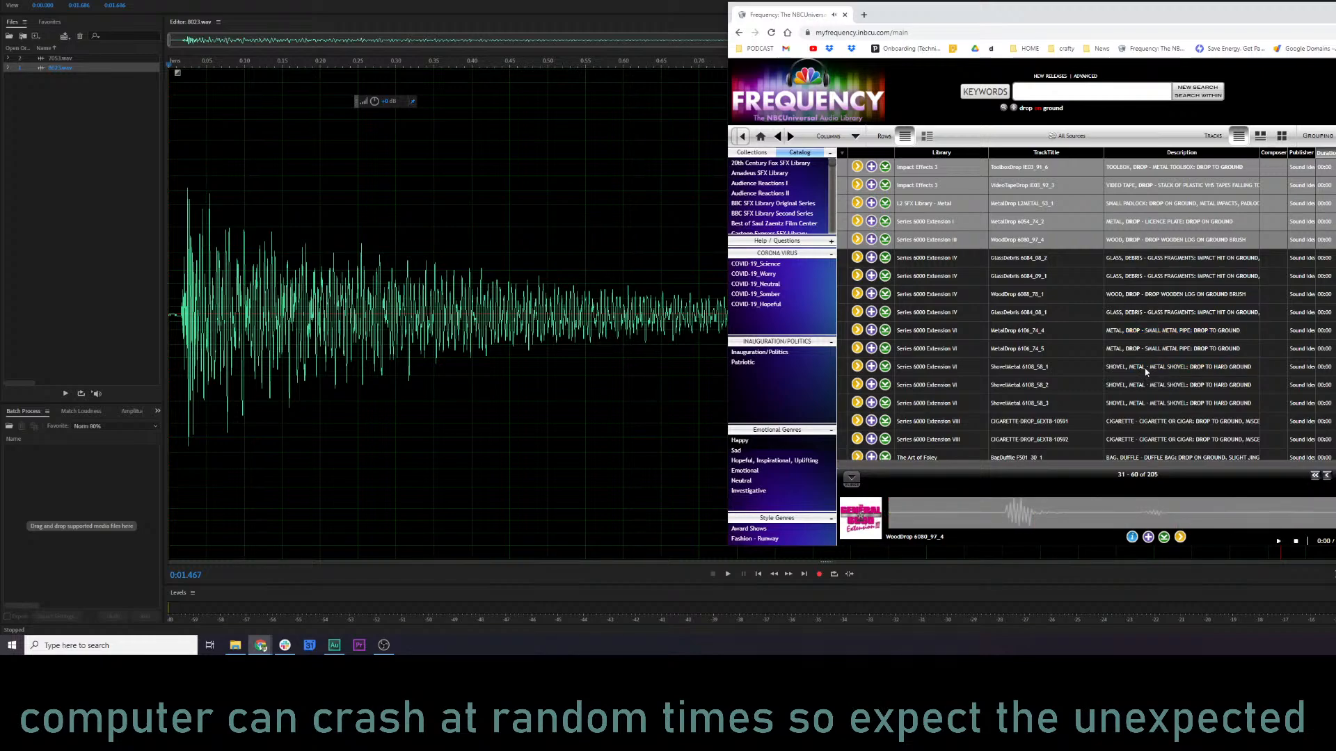
{"action": "scroll", "coordinate": [1145, 368], "scroll_direction": "down", "scroll_amount": 4}
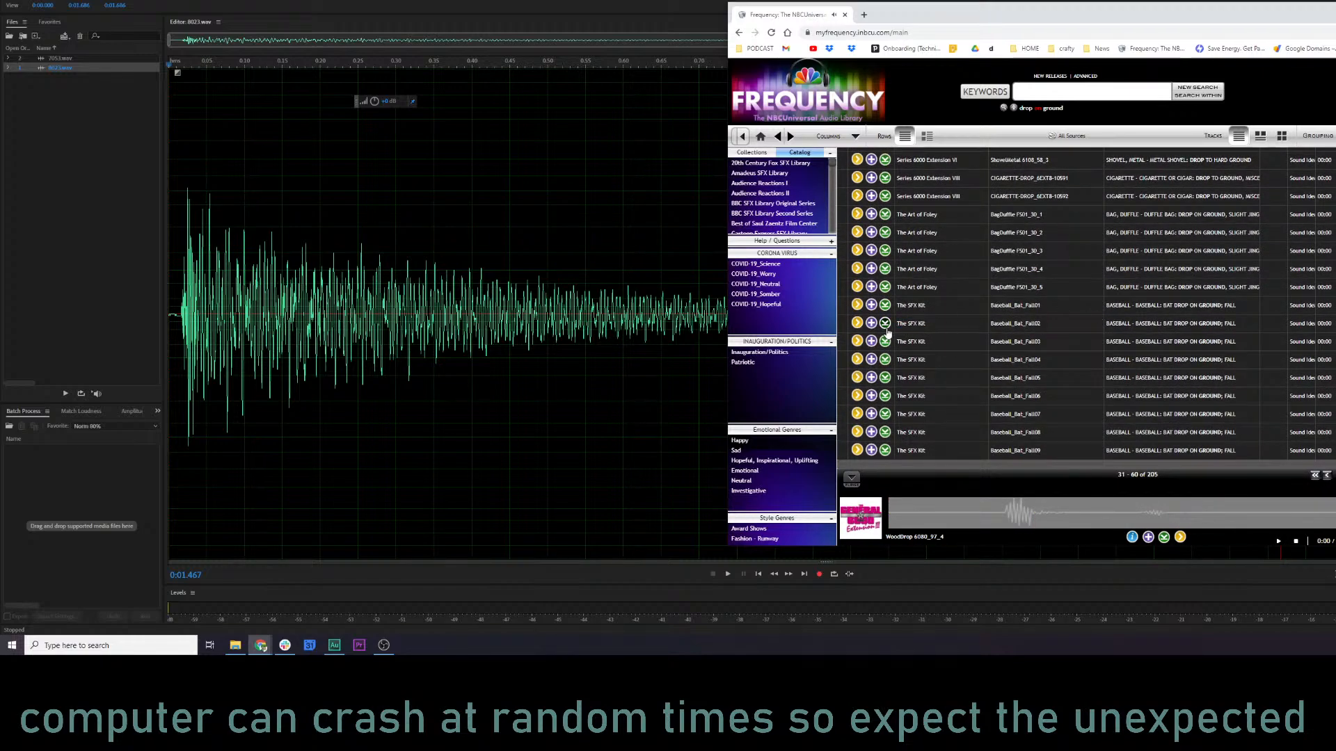
{"action": "left_click", "coordinate": [857, 322]}
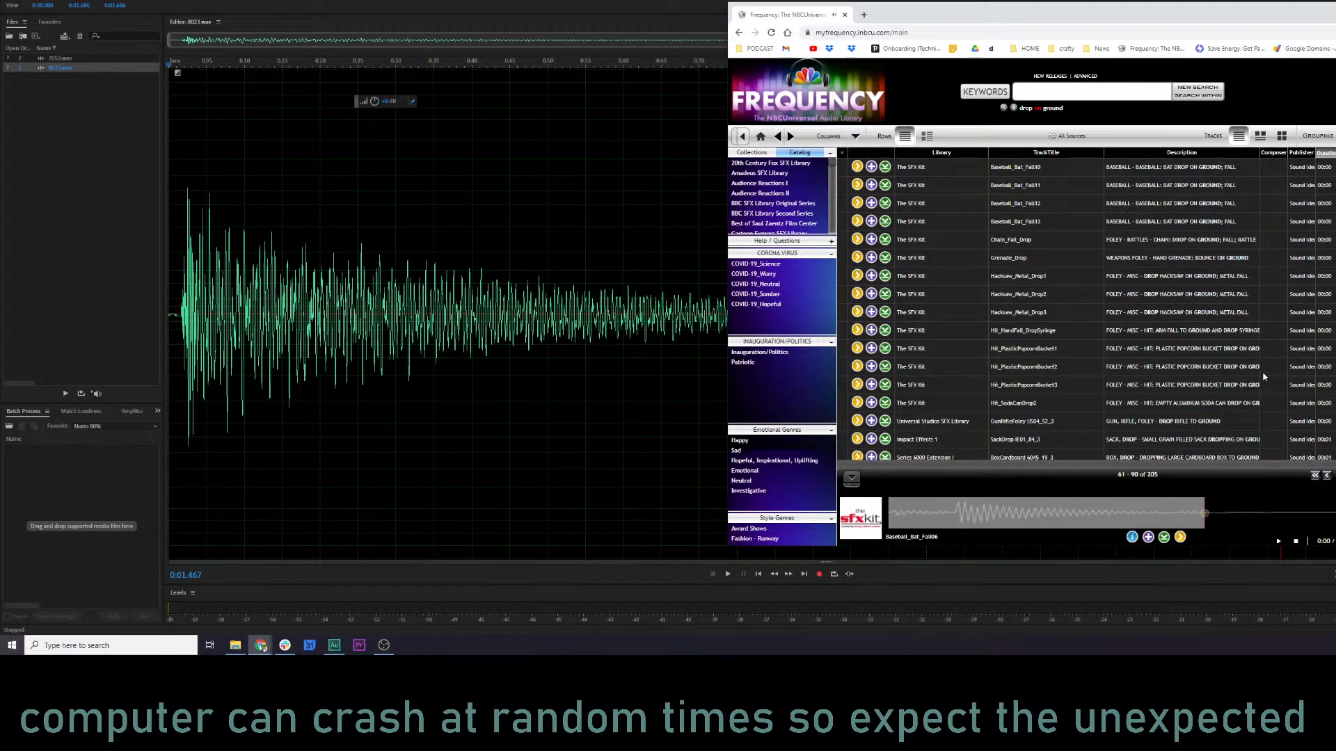
Preview Grenade_Drop, Hacksaw_Metal_Drop, Chain_Fall_Drop and Hit_PlasticPopcornBucket effects from The SFX Kit in results 61–90.
{"action": "left_click", "coordinate": [859, 260]}
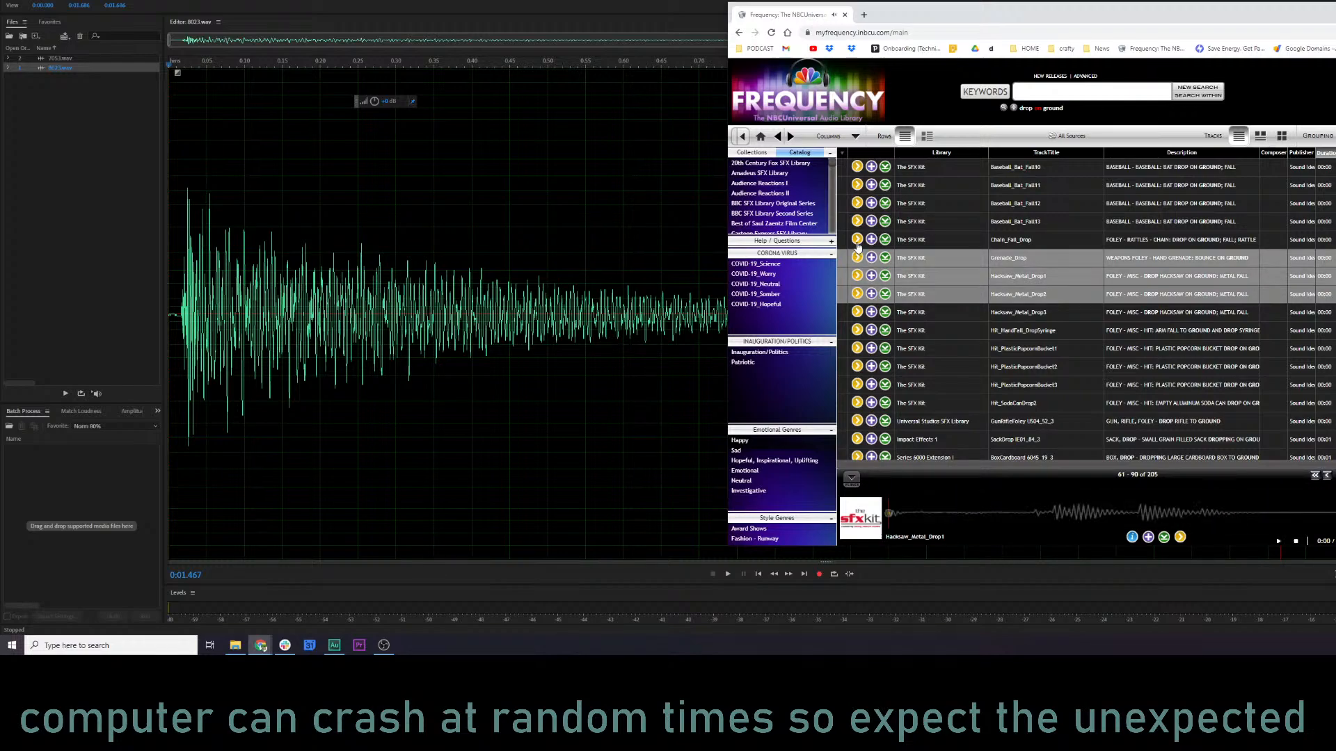
{"action": "left_click", "coordinate": [859, 240]}
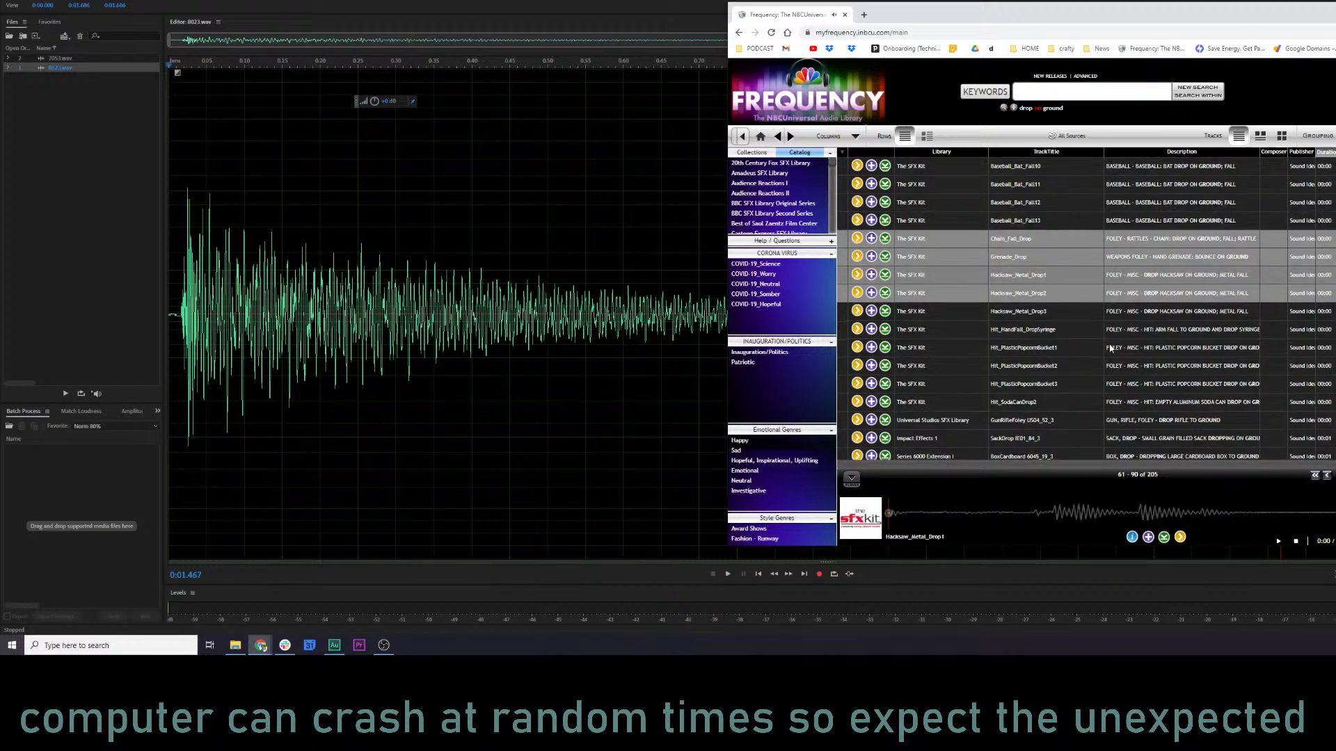
{"action": "scroll", "coordinate": [1110, 277], "scroll_direction": "down", "scroll_amount": 2}
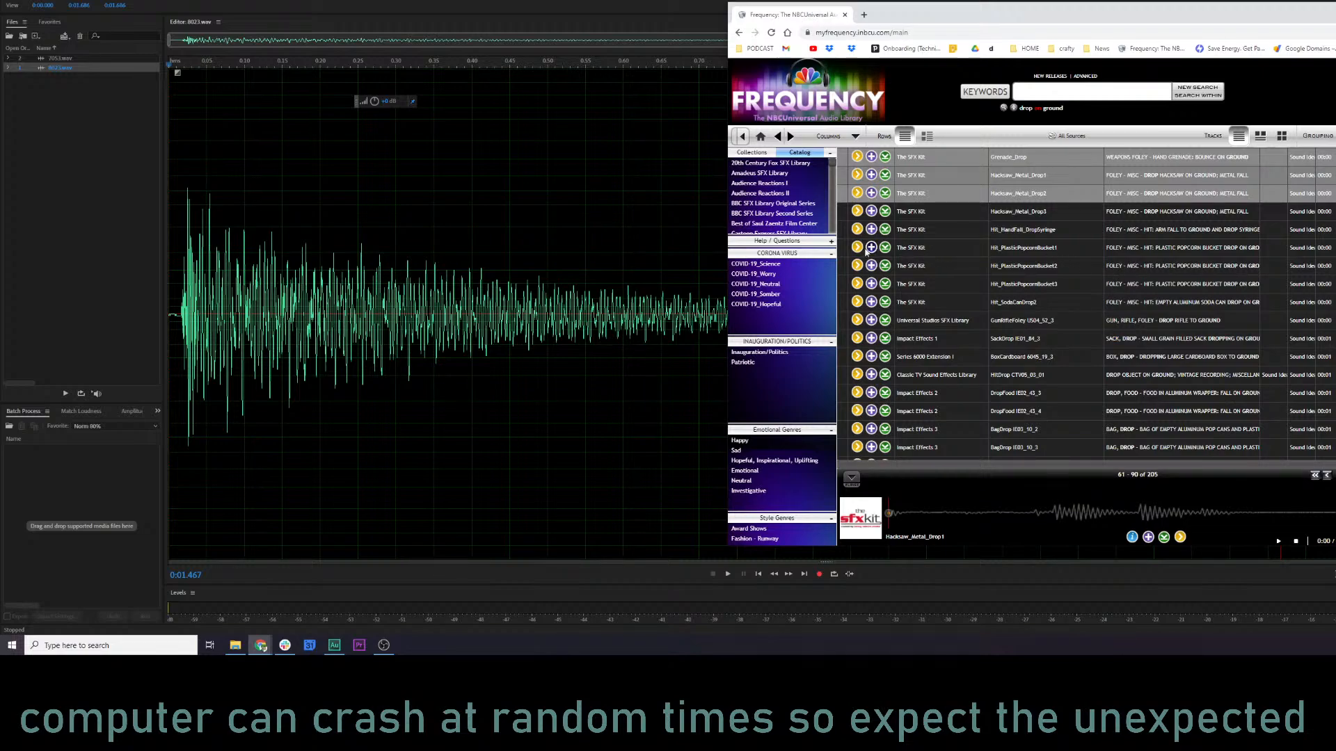
{"action": "left_click", "coordinate": [857, 248]}
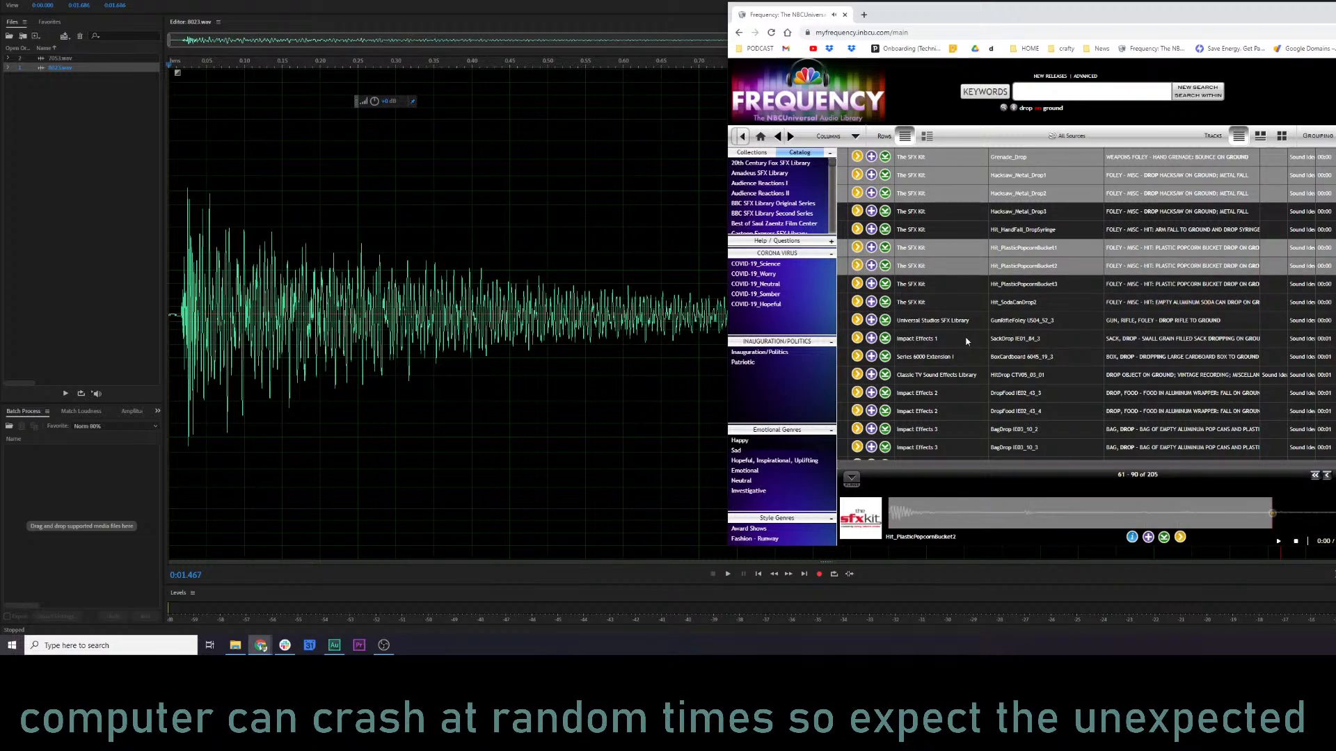
Preview BagDrop IE03_10_2, then RecycleBinDrop IE03_84_6 in results 91–120.
{"action": "scroll", "coordinate": [1043, 344], "scroll_direction": "down", "scroll_amount": 3}
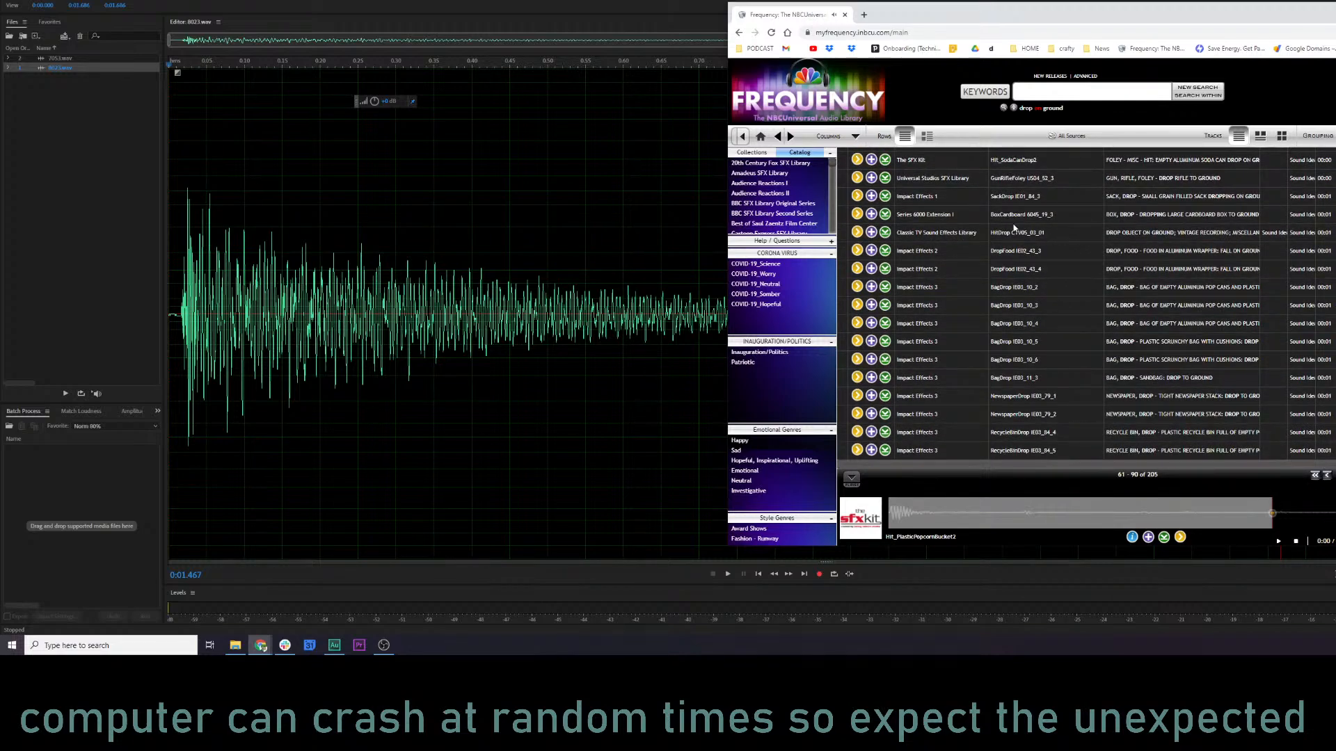
{"action": "left_click", "coordinate": [856, 287]}
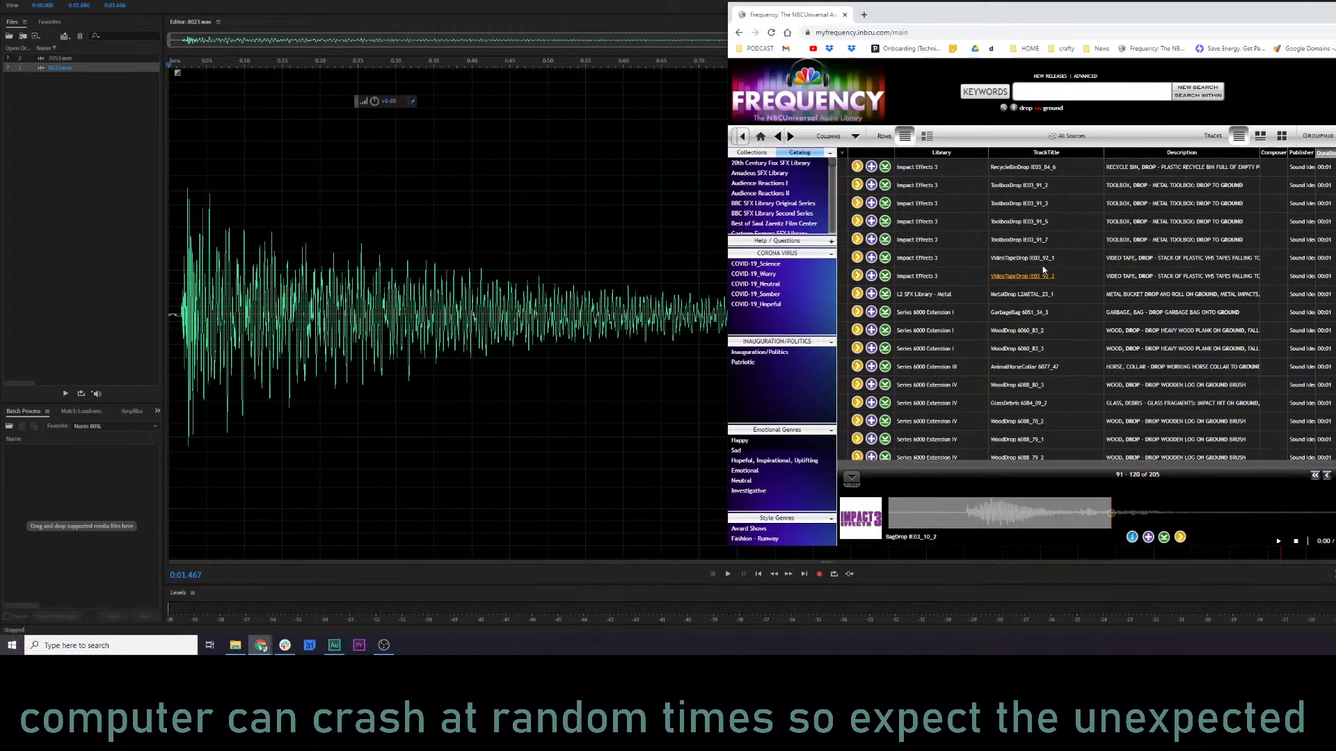
{"action": "left_click", "coordinate": [857, 167]}
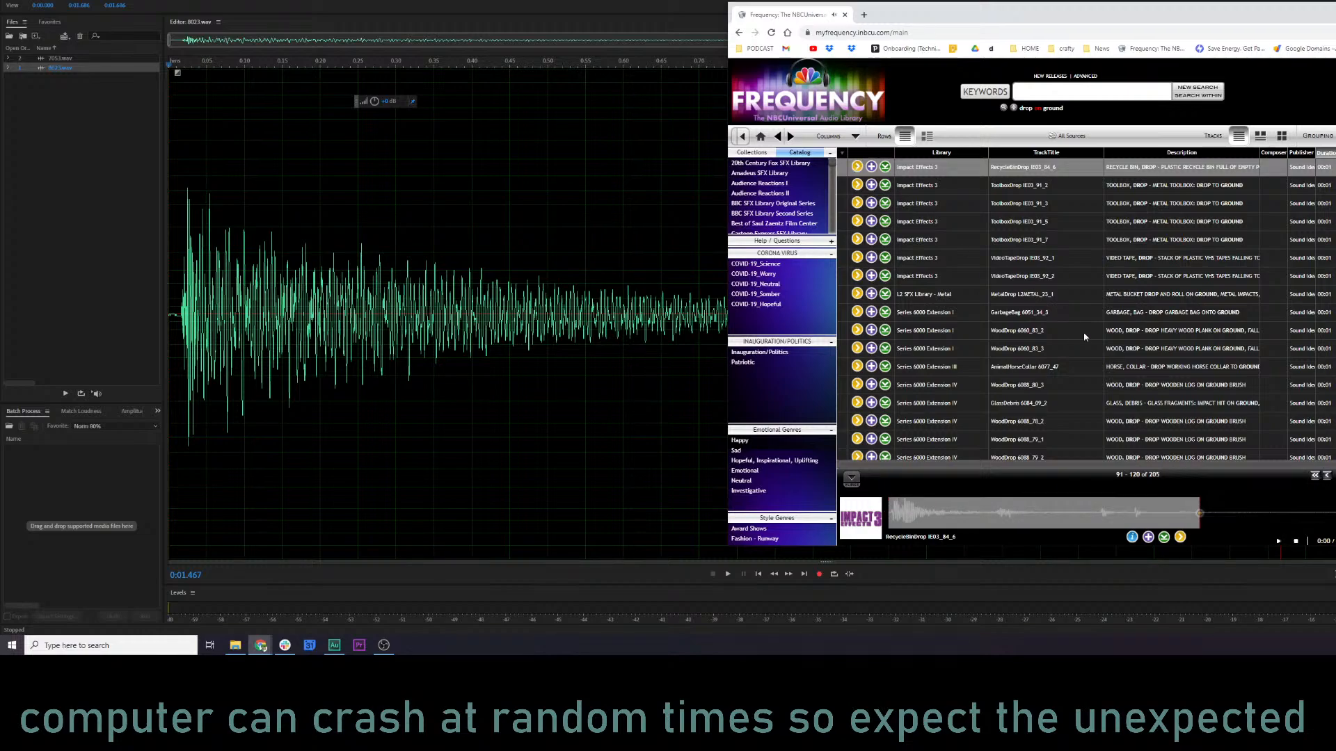
Preview WoodDrop 6060_83_3, then audition TelephoneDrop 6037_49_1 and Cello_Drop in results 121–150.
{"action": "scroll", "coordinate": [1026, 179], "scroll_direction": "down", "scroll_amount": 2}
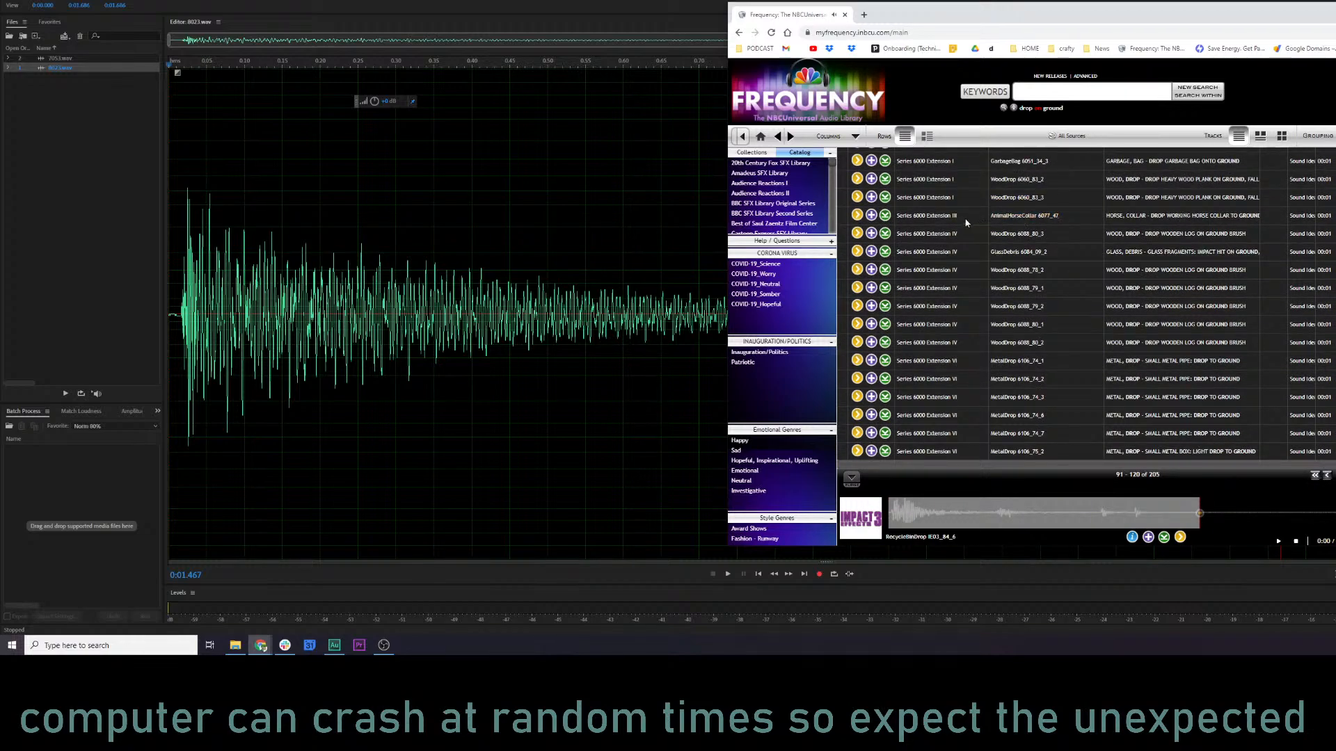
{"action": "left_click", "coordinate": [857, 197]}
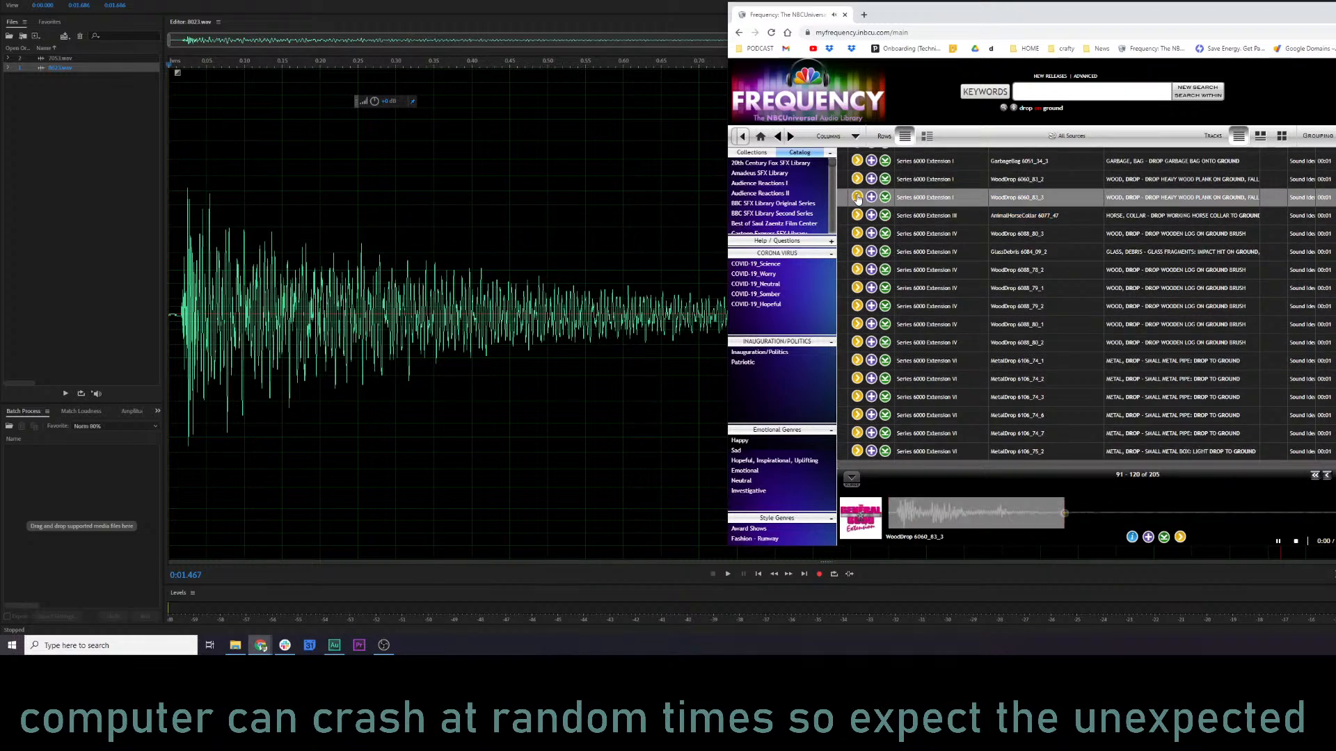
{"action": "scroll", "coordinate": [1193, 341], "scroll_direction": "down", "scroll_amount": 1}
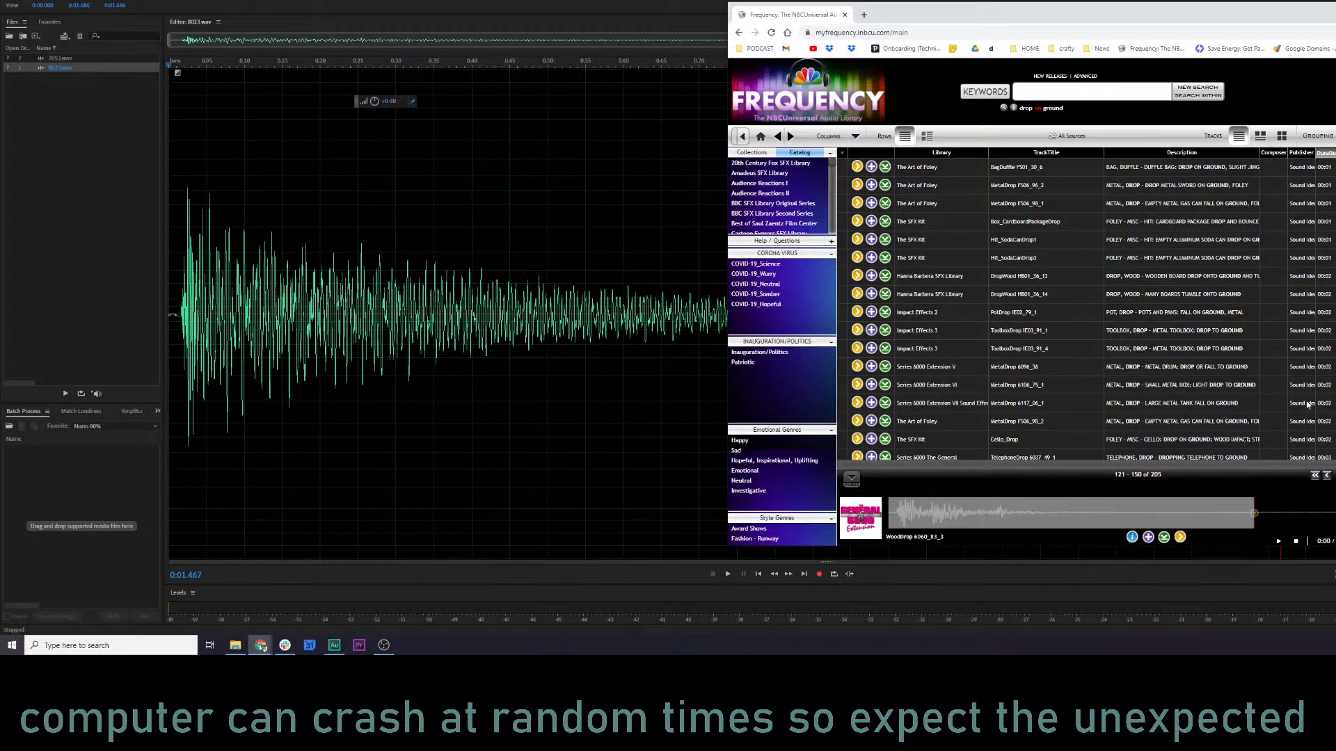
{"action": "scroll", "coordinate": [1069, 409], "scroll_direction": "down", "scroll_amount": 3}
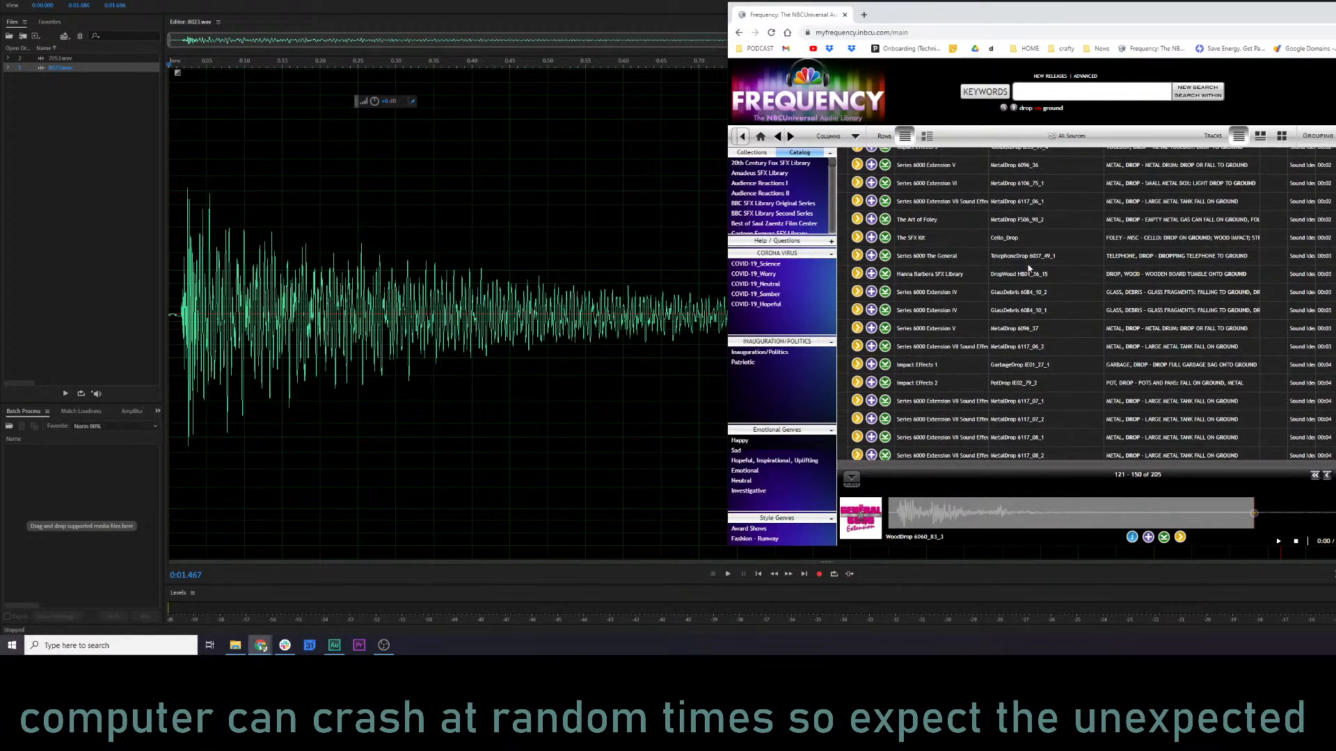
{"action": "left_click", "coordinate": [856, 240]}
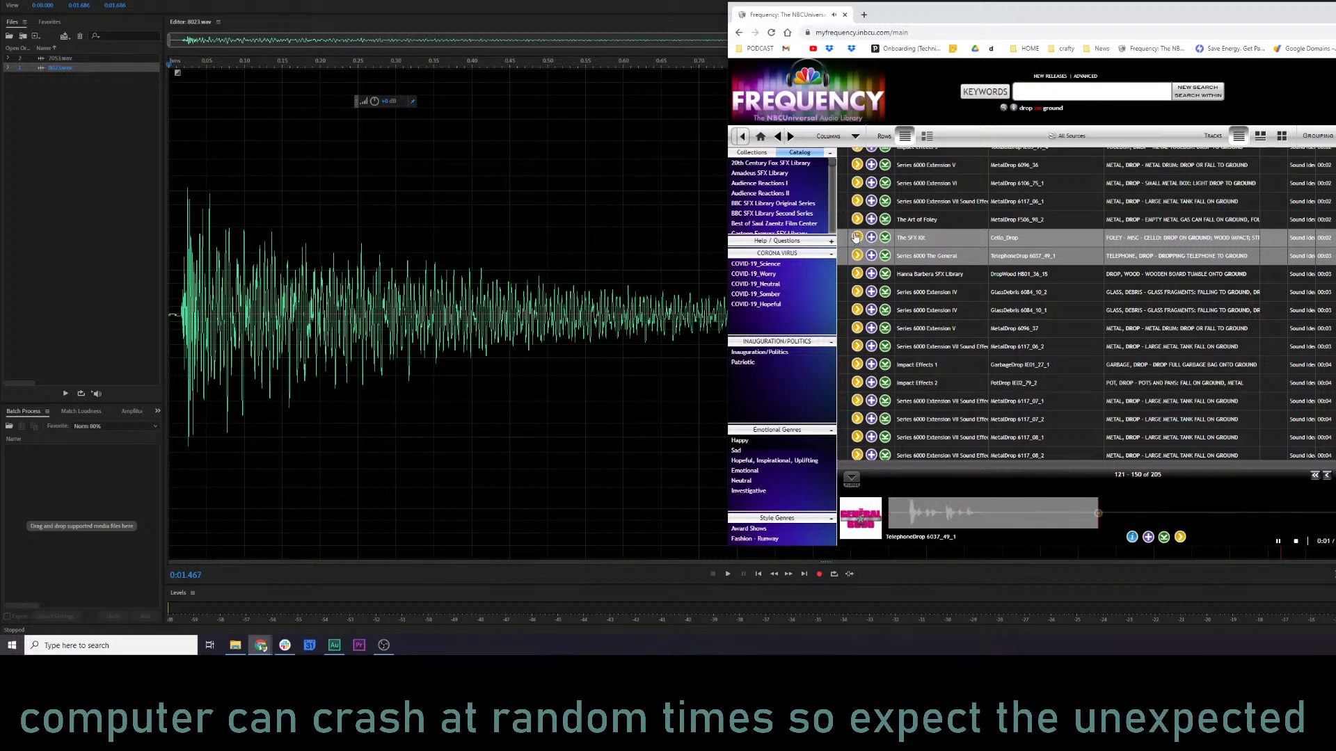
{"action": "left_click", "coordinate": [858, 238]}
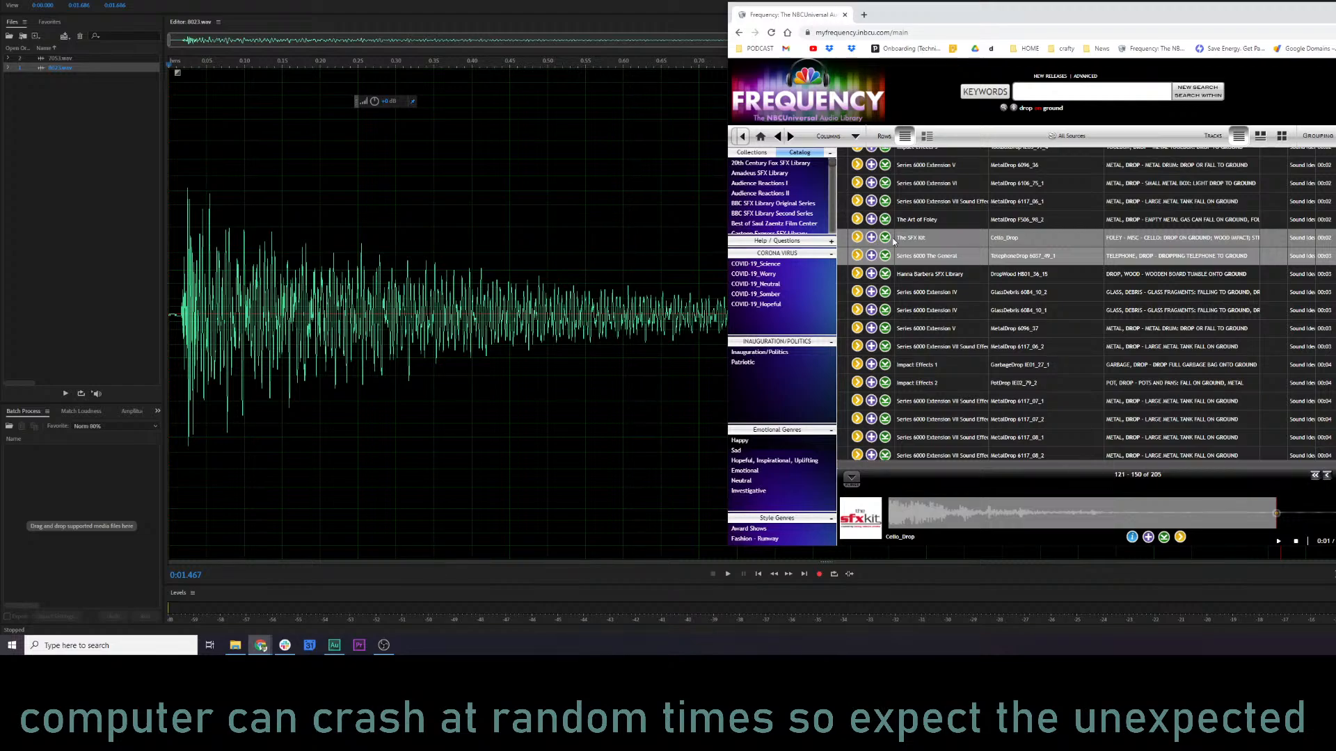
Download Cello_Drop.wav from The SFX Kit and import it into the Adobe Audition file list.
{"action": "left_click", "coordinate": [885, 237]}
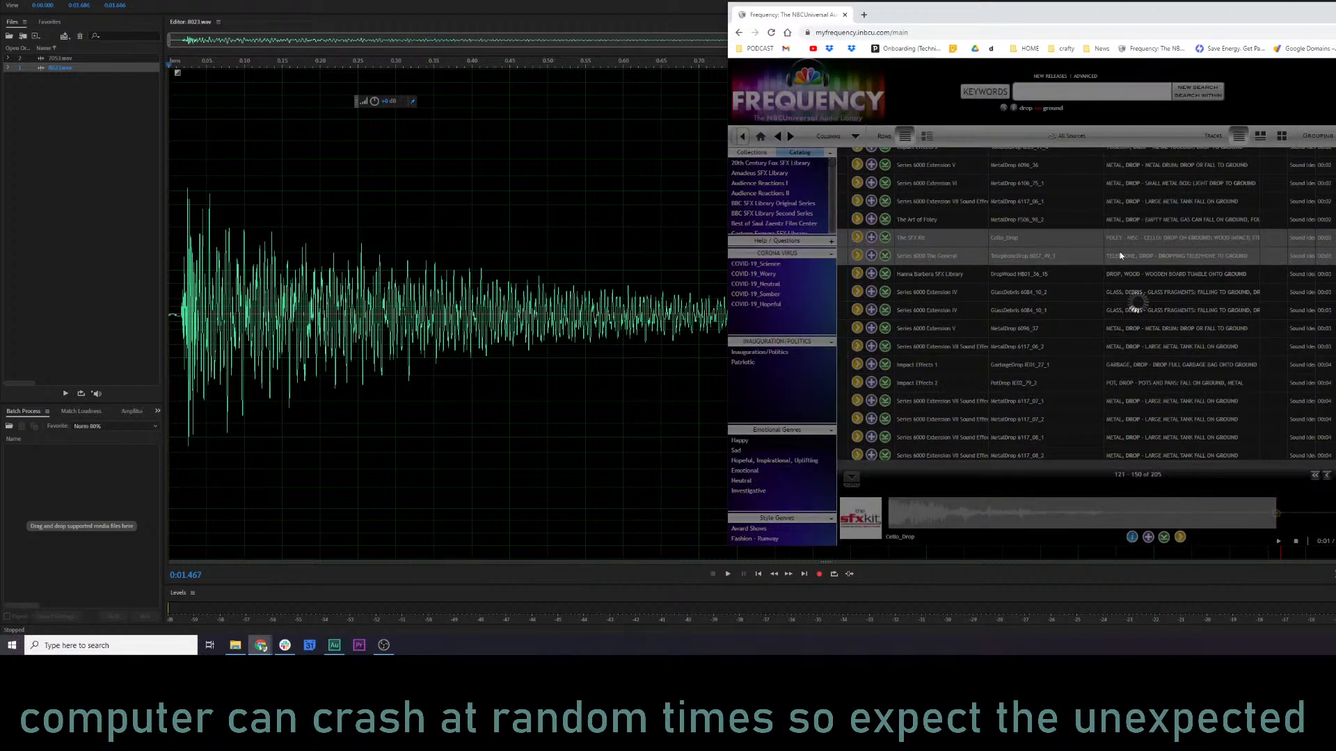
{"action": "left_click", "coordinate": [1147, 150]}
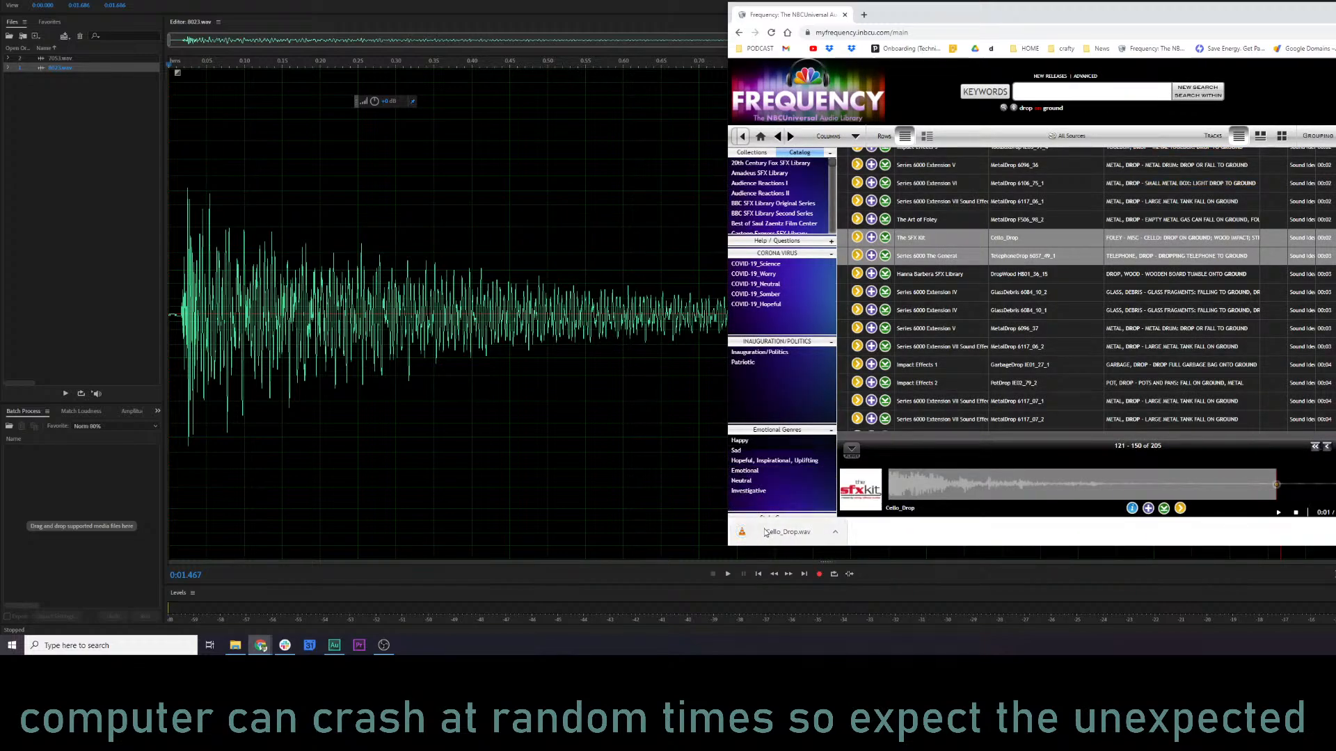
{"action": "left_click_drag", "start_coordinate": [772, 532], "coordinate": [49, 229]}
Preview La Cosecha - Sting 3 and HORROR_LTL2-0353 near the end of results 121–150.
{"action": "scroll", "coordinate": [1089, 356], "scroll_direction": "down", "scroll_amount": 1}
{"action": "scroll", "coordinate": [1089, 357], "scroll_direction": "down", "scroll_amount": 1}
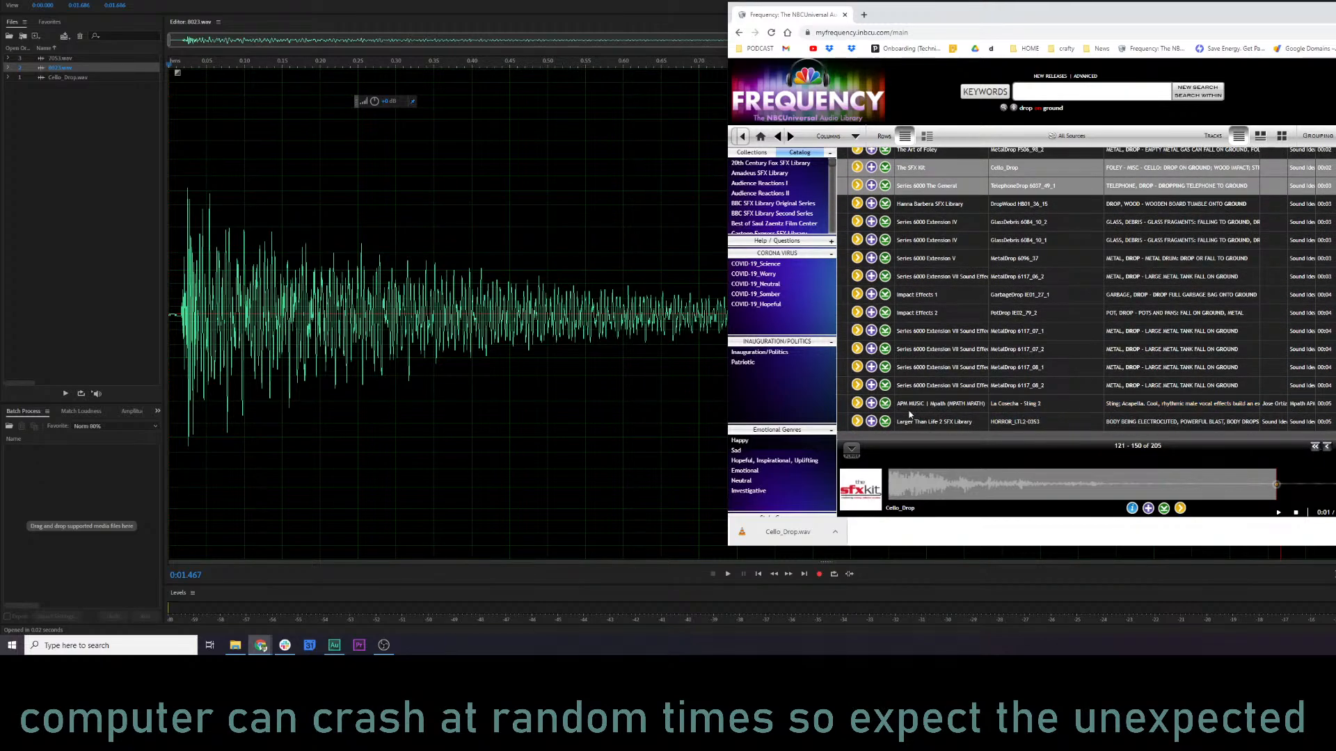
{"action": "left_click", "coordinate": [858, 405]}
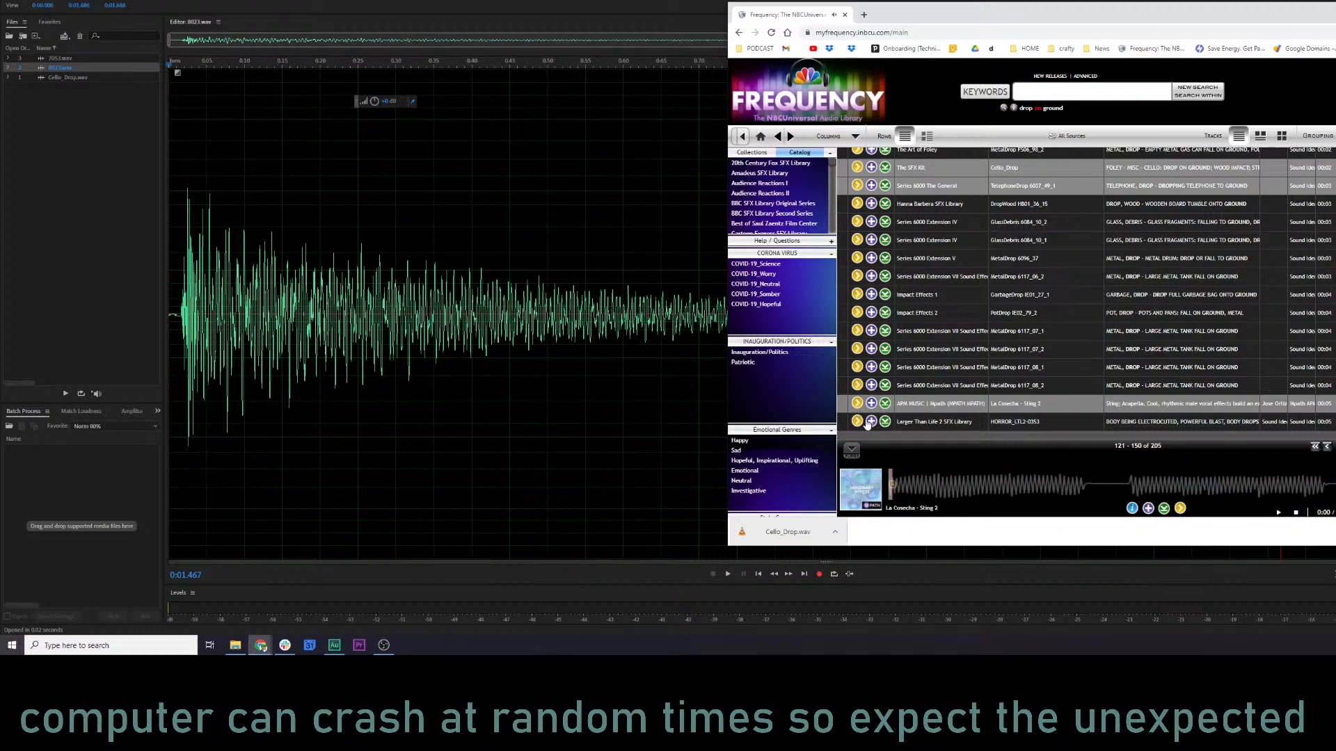
{"action": "left_click", "coordinate": [857, 421]}
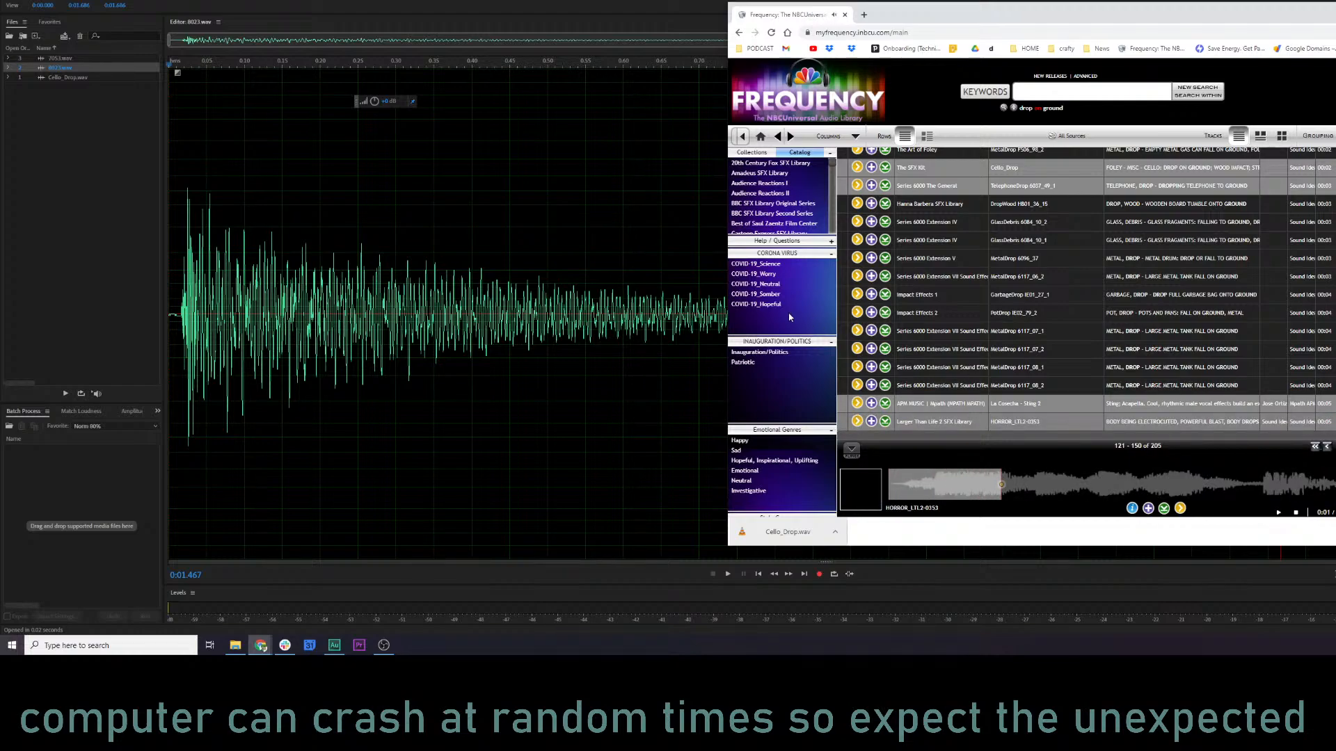
Switch to Adobe Audition and play 8023.wav from near its start as a reference.
{"action": "left_click", "coordinate": [202, 216]}
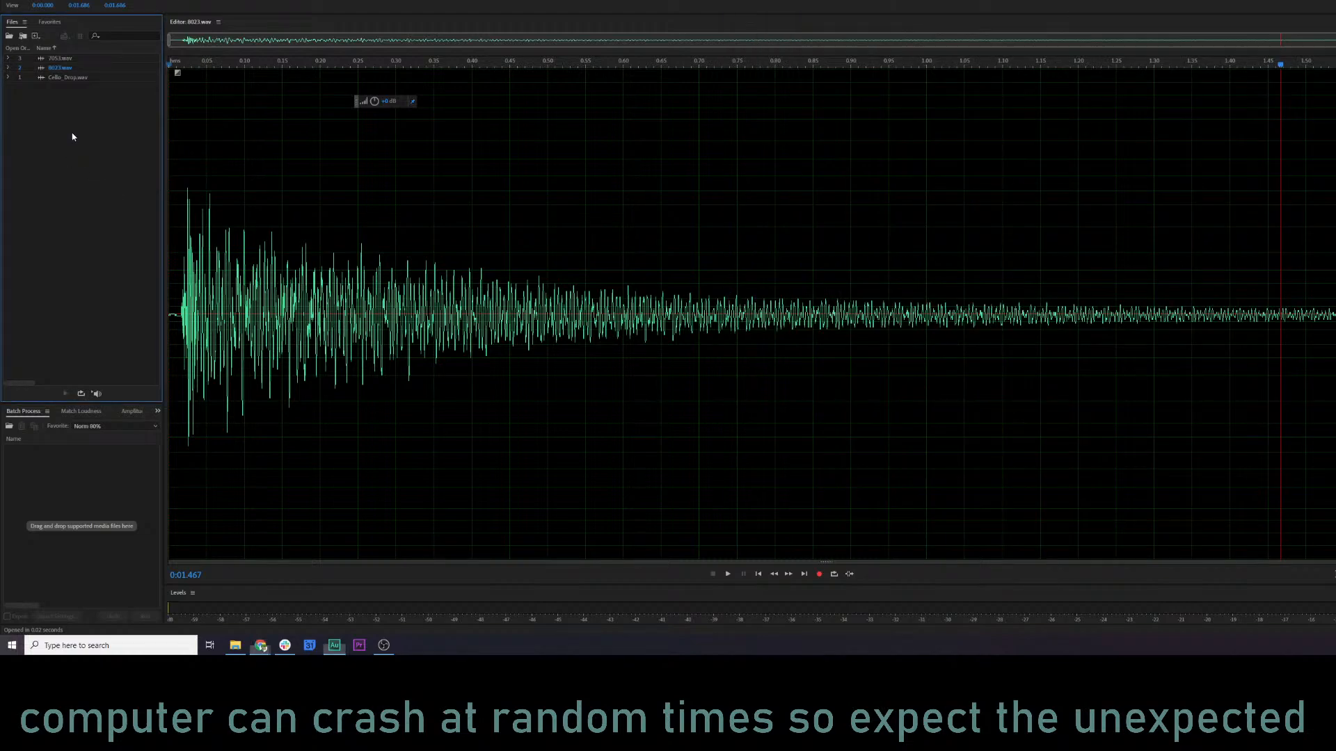
{"action": "left_click", "coordinate": [198, 211]}
{"action": "key", "text": "space"}
{"action": "key", "text": "space"}
Open Cello_Drop.wav, listen to it, and lower the volume of the whole clip.
{"action": "left_click", "coordinate": [67, 79]}
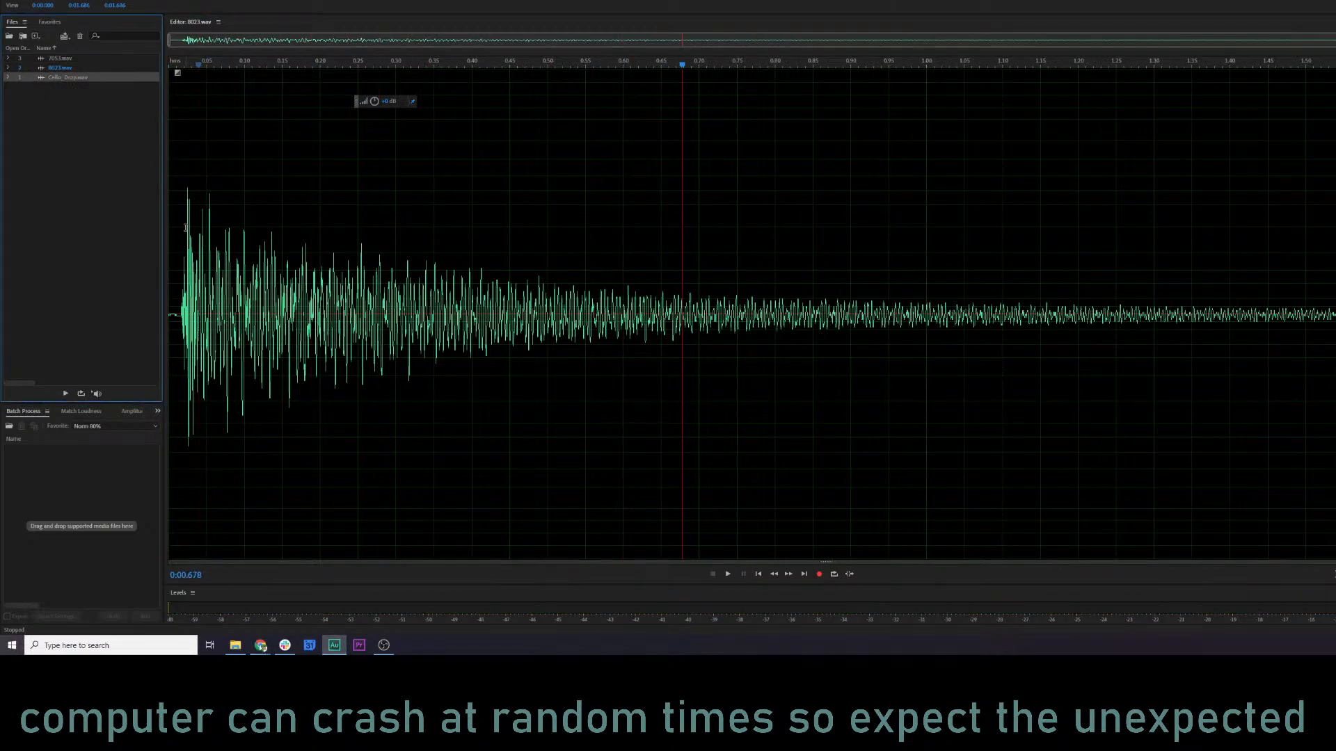
{"action": "double_click", "coordinate": [95, 82]}
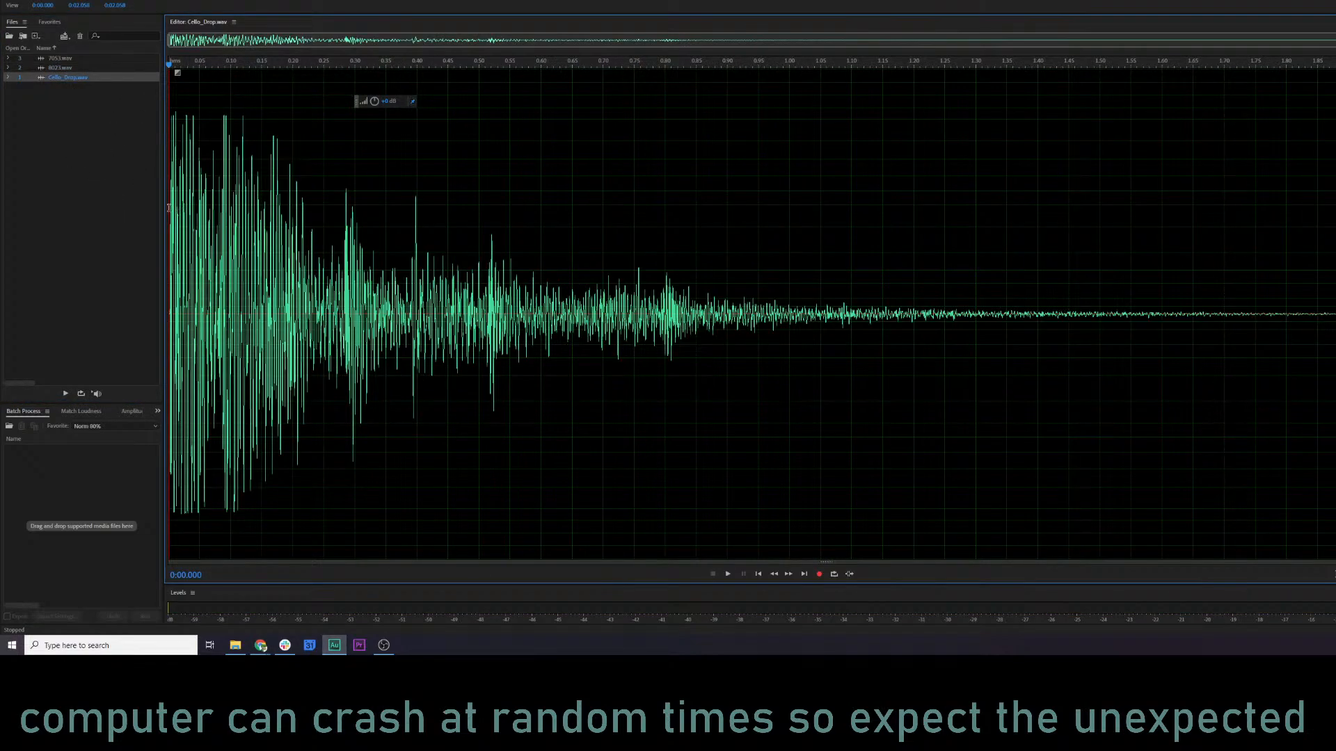
{"action": "key", "text": "space"}
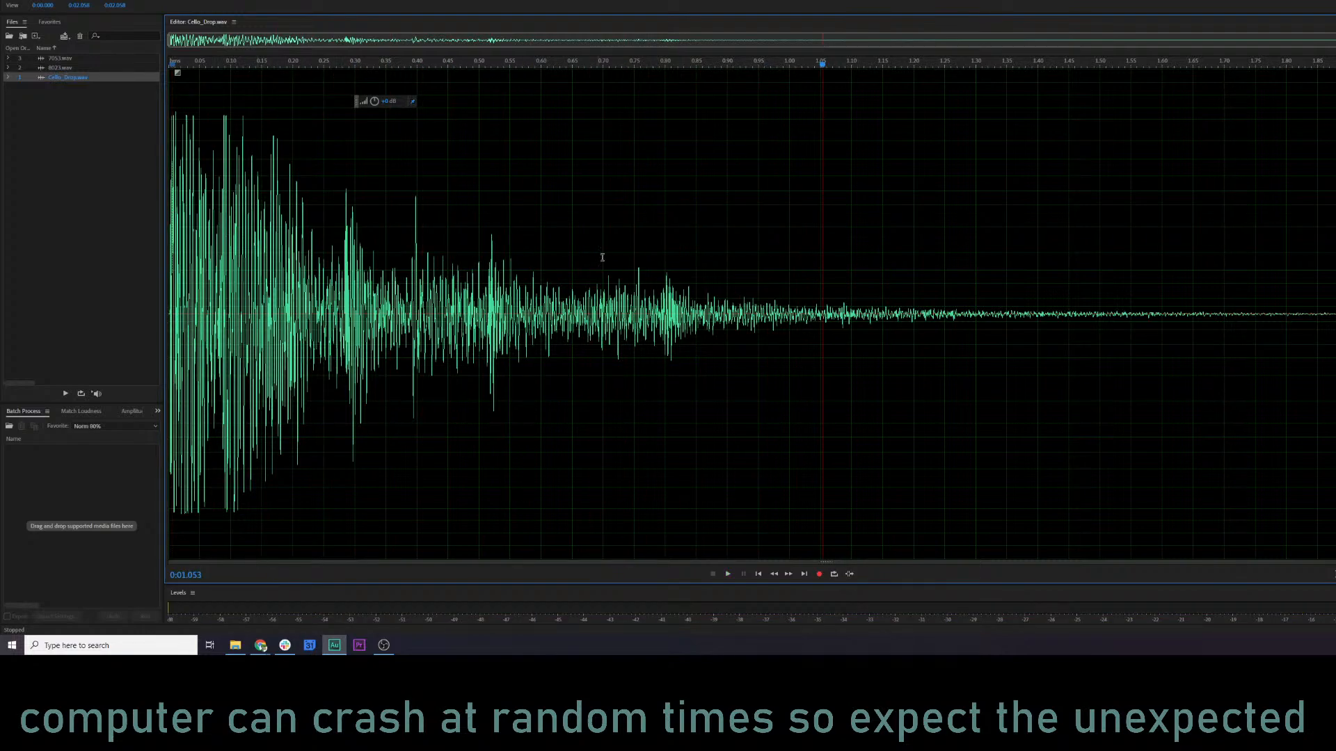
{"action": "left_click", "coordinate": [174, 141]}
{"action": "left_click_drag", "start_coordinate": [374, 103], "coordinate": [345, 104]}
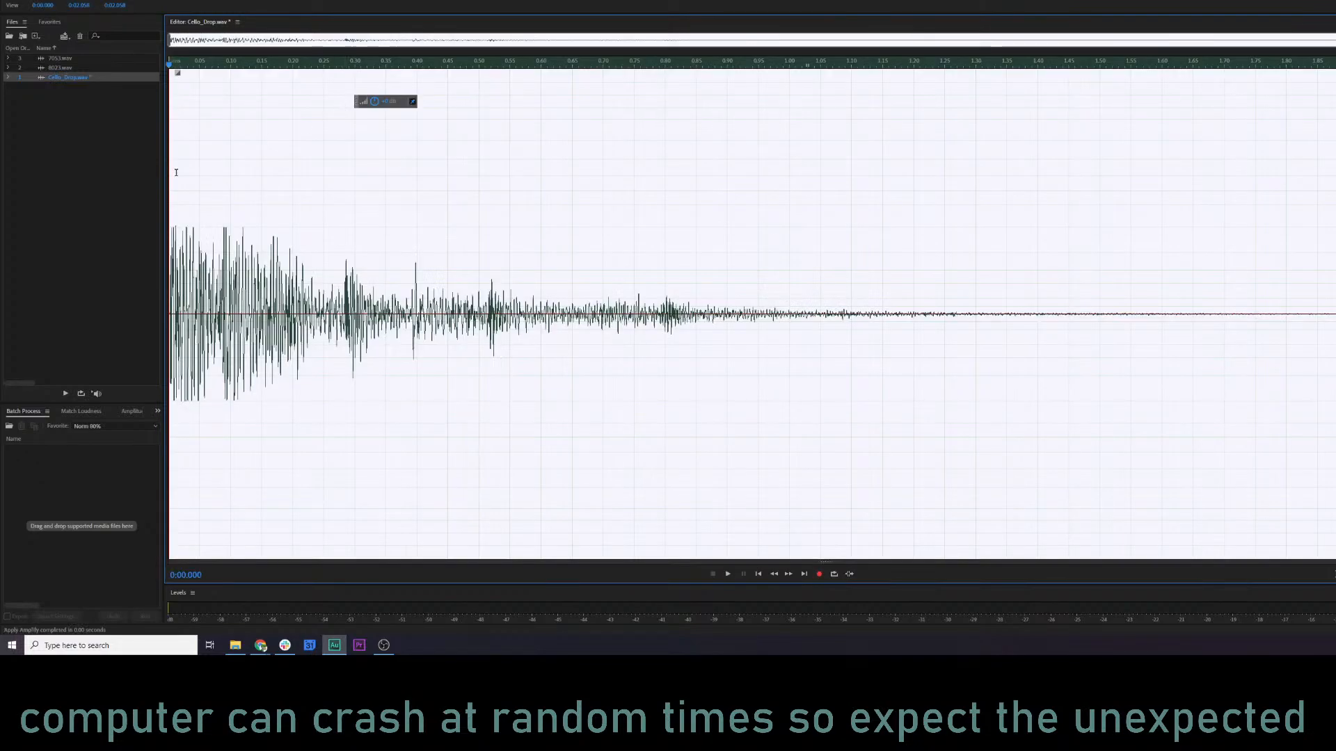
Play the opening impact of the quieter Cello_Drop.wav twice to judge its level.
{"action": "left_click", "coordinate": [176, 173]}
{"action": "key", "text": "space"}
{"action": "key", "text": "space"}
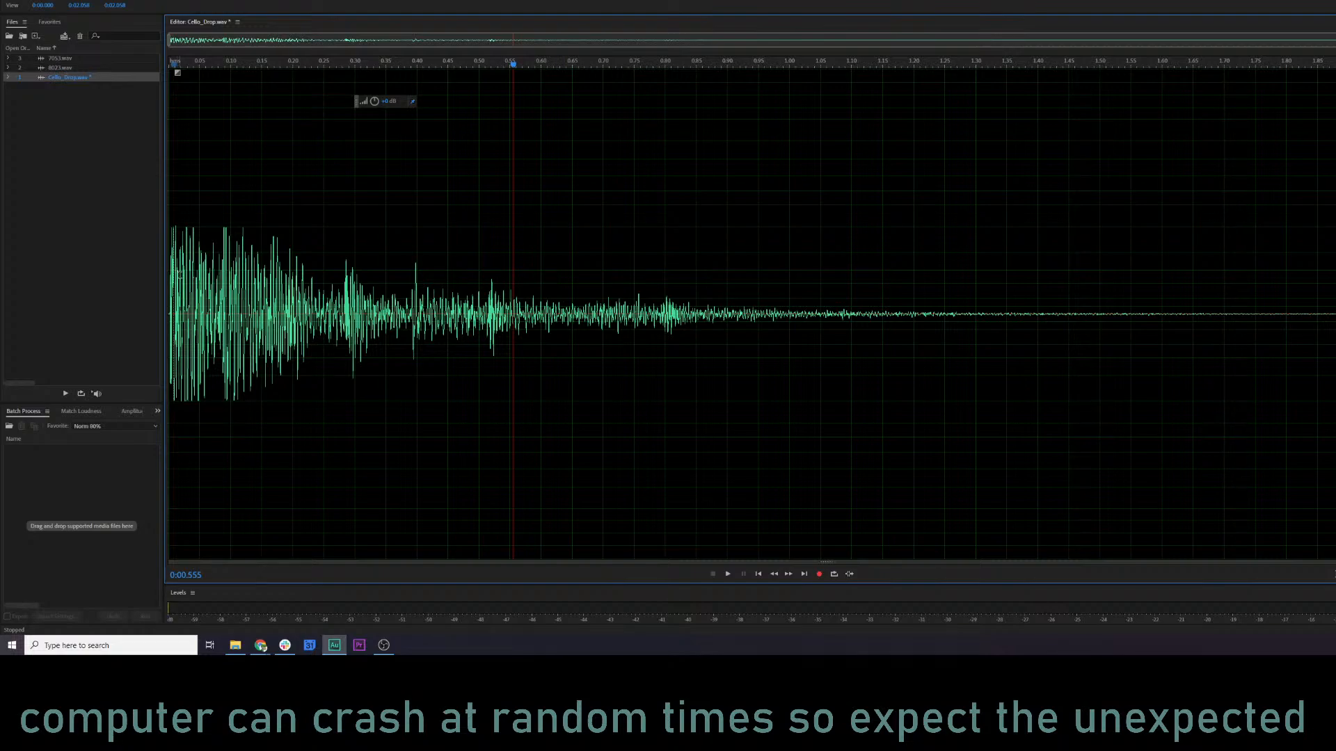
{"action": "left_click", "coordinate": [180, 275]}
{"action": "key", "text": "space"}
{"action": "key", "text": "space"}
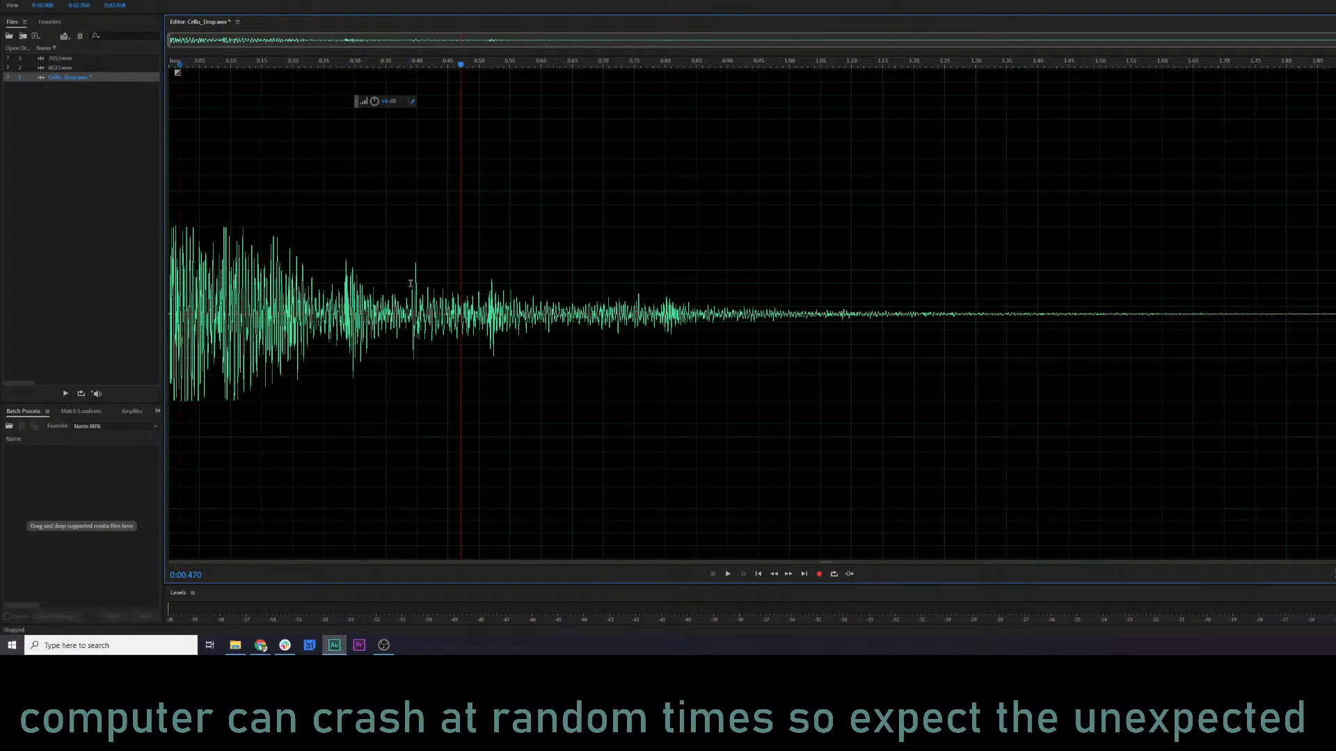
Highlight the tail of Cello_Drop.wav from 0:00.389, clear the selection, and replay the clip several times from its beginning.
{"action": "left_click_drag", "start_coordinate": [410, 283], "coordinate": [1332, 283]}
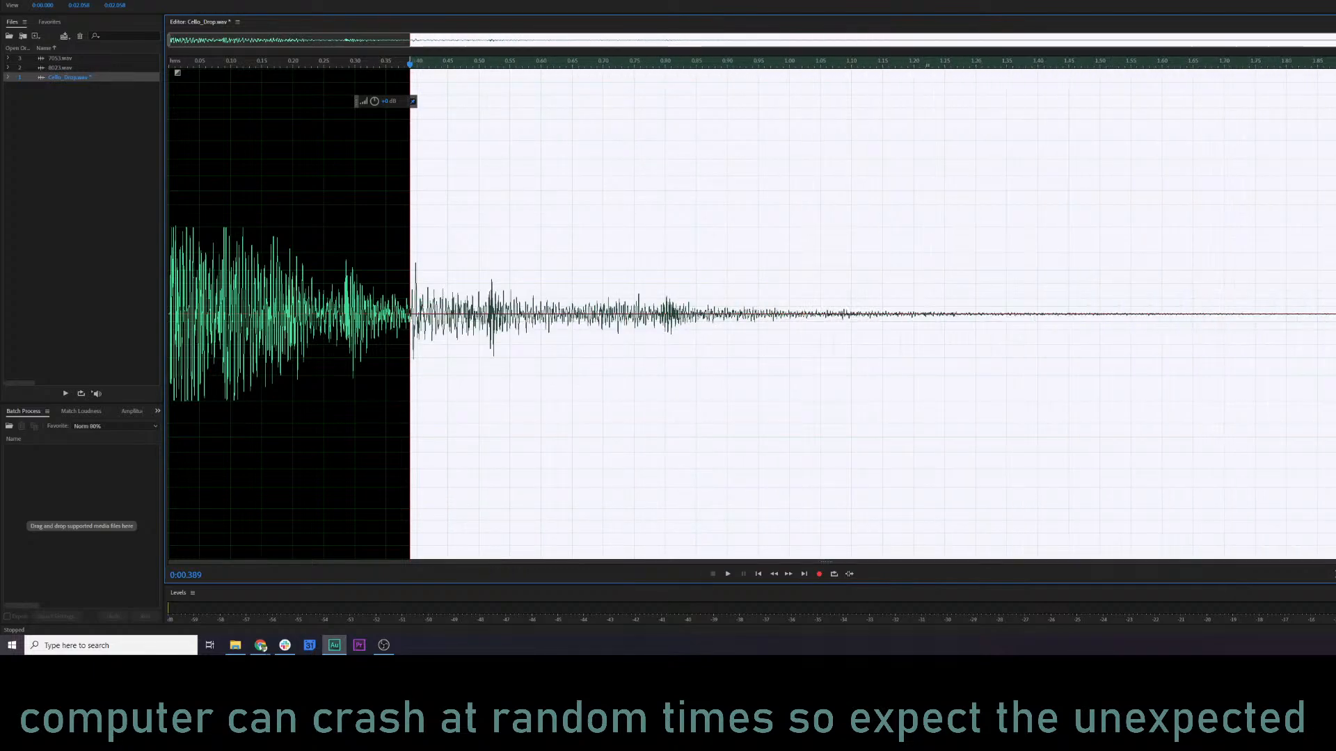
{"action": "left_click", "coordinate": [179, 304]}
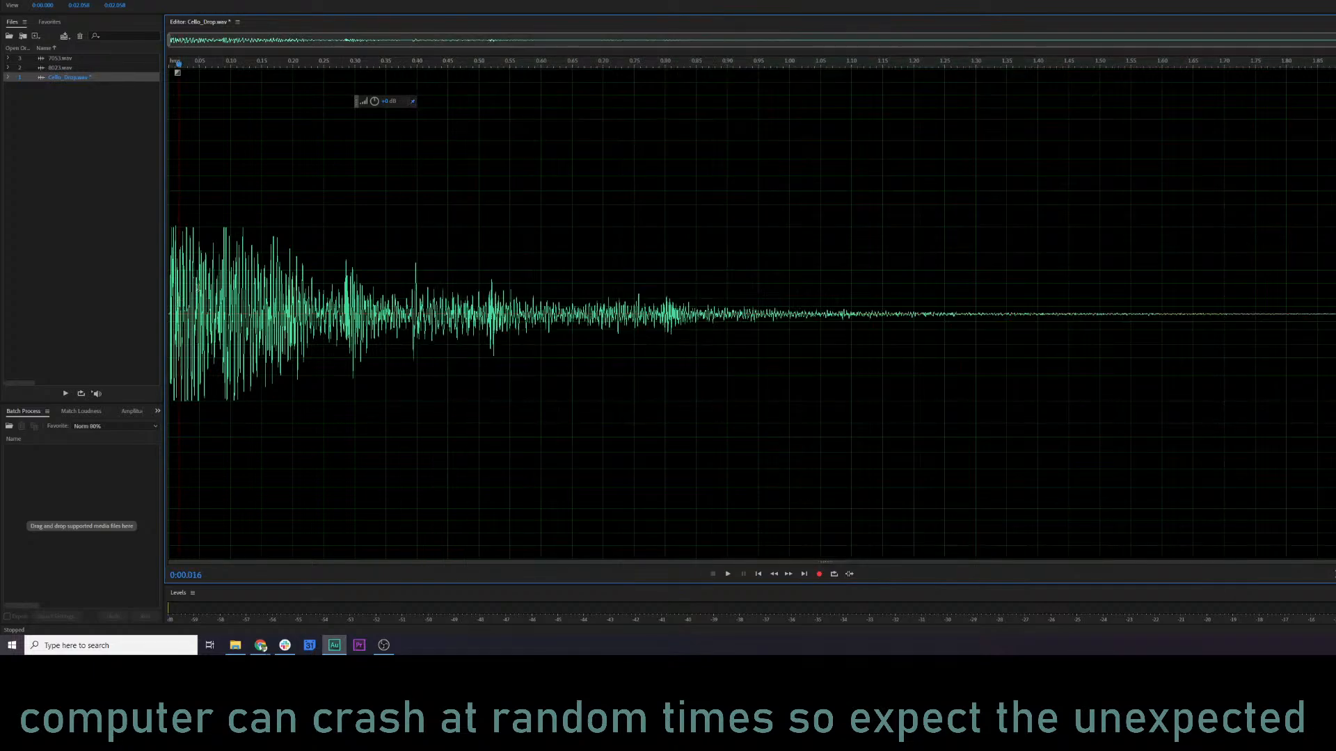
{"action": "key", "text": "space"}
{"action": "key", "text": "space"}
{"action": "key", "text": "space"}
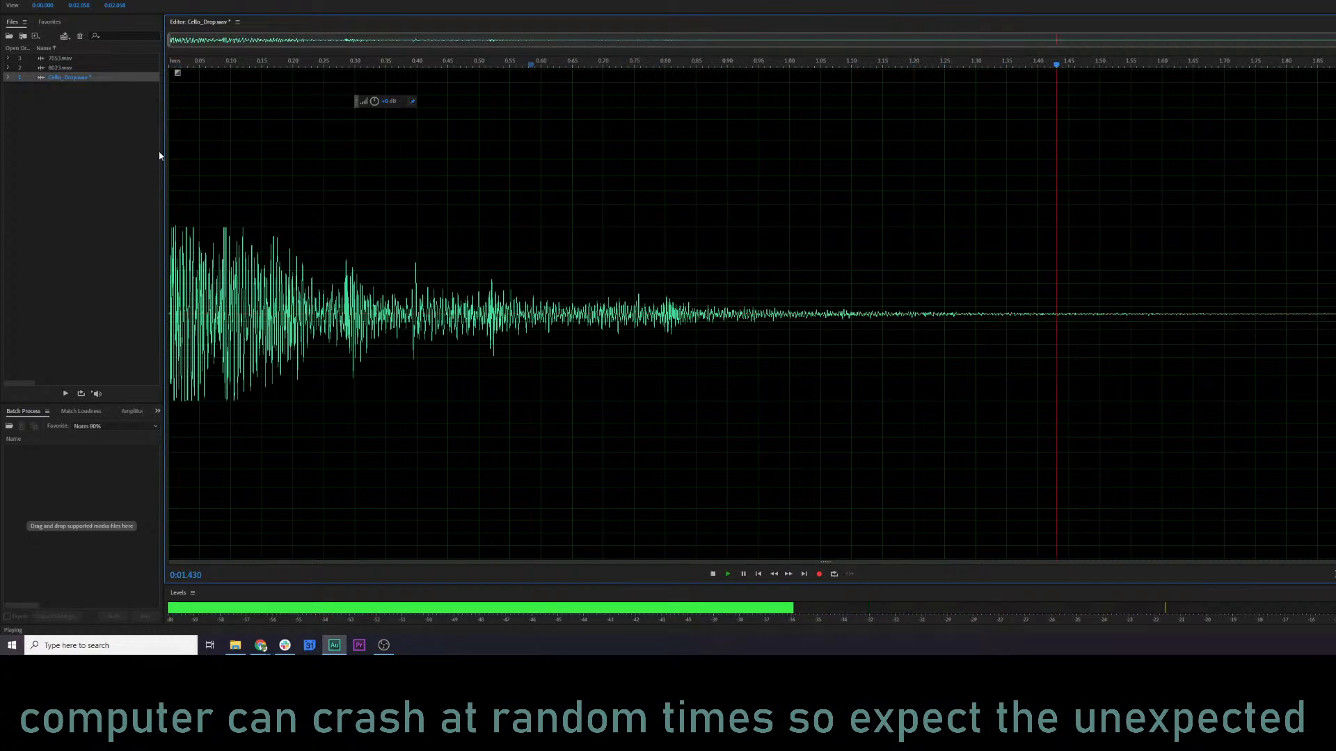
{"action": "key", "text": "space"}
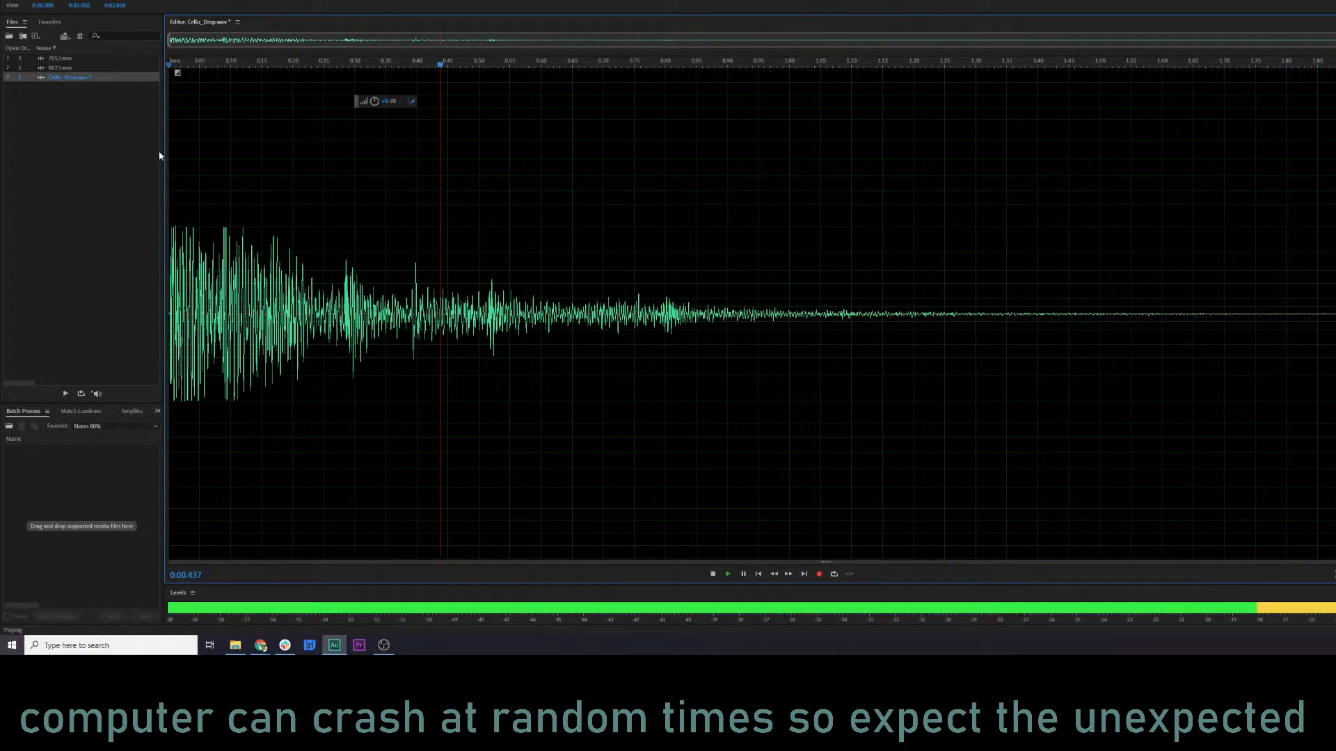
{"action": "key", "text": "space"}
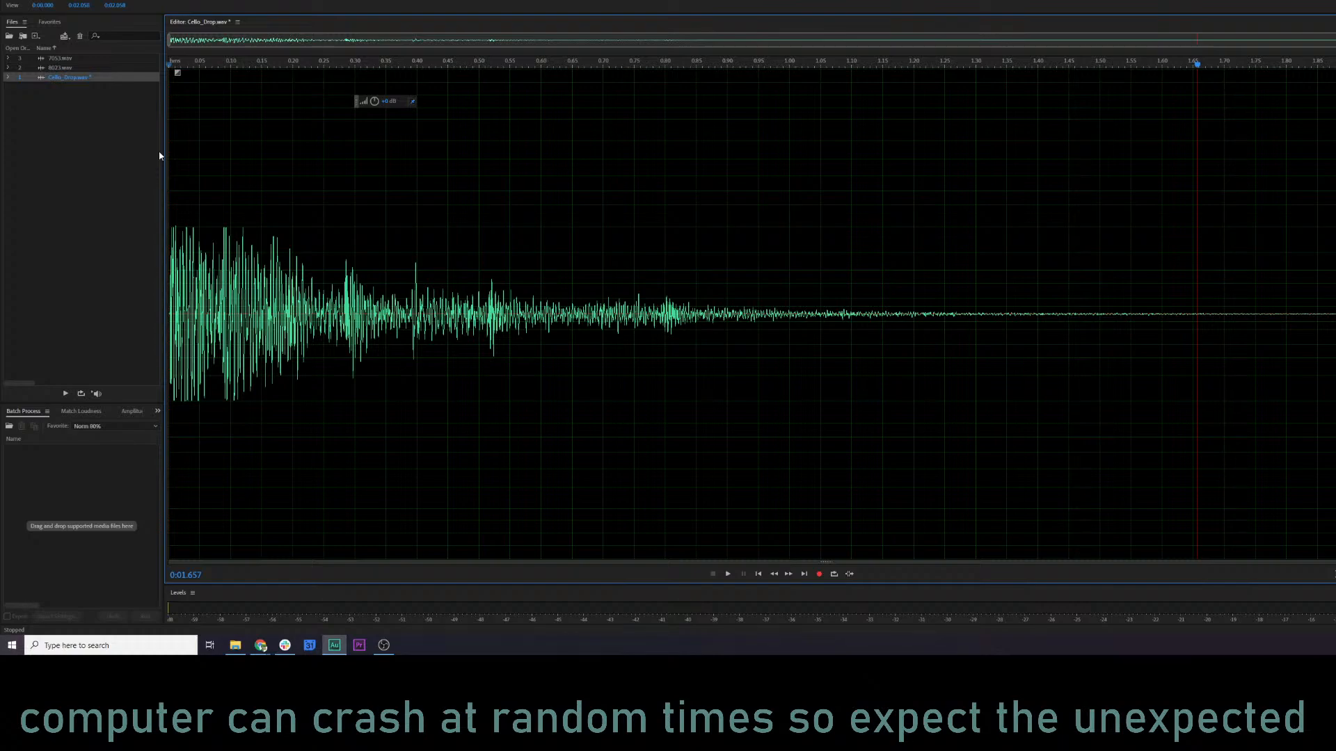
{"action": "left_click", "coordinate": [170, 189]}
{"action": "key", "text": "space"}
{"action": "key", "text": "space"}
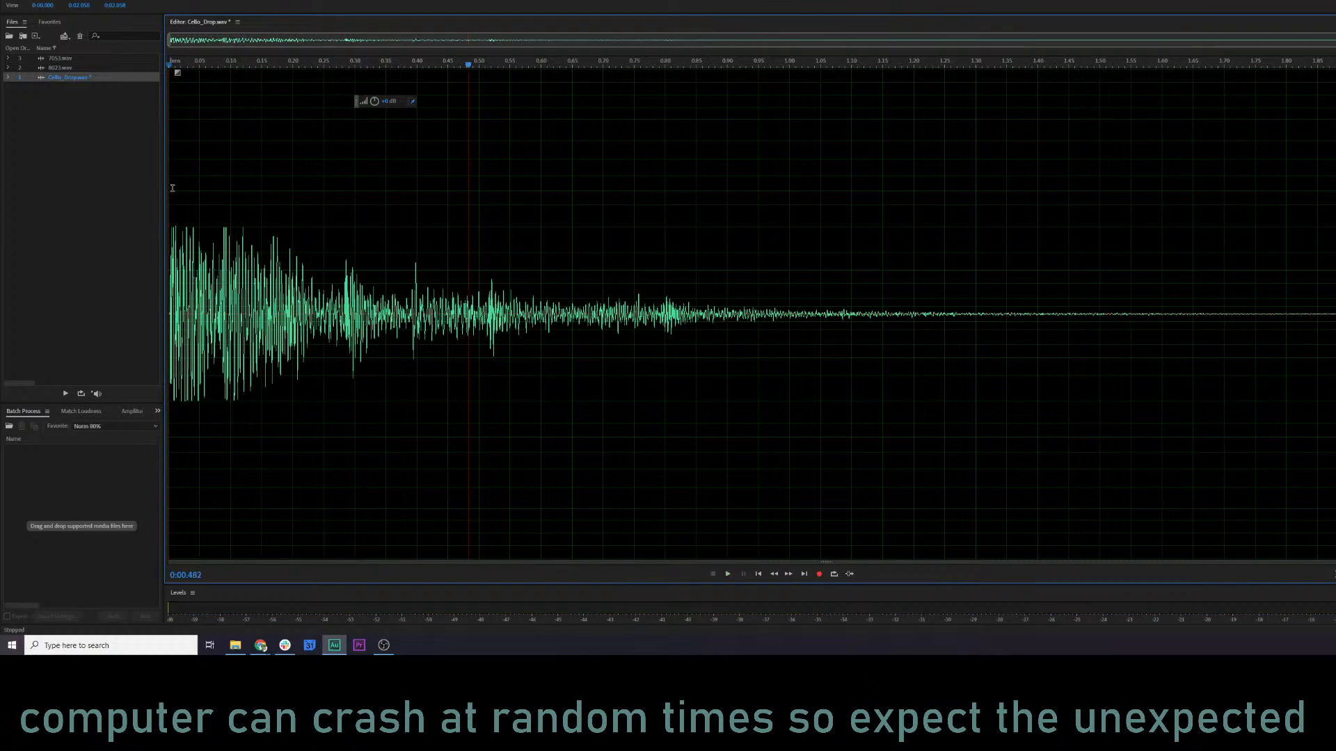
Select the entire Cello_Drop.wav waveform and preview it in the Pitch Shifter effect raised by 8 semitones.
{"action": "double_click", "coordinate": [237, 203]}
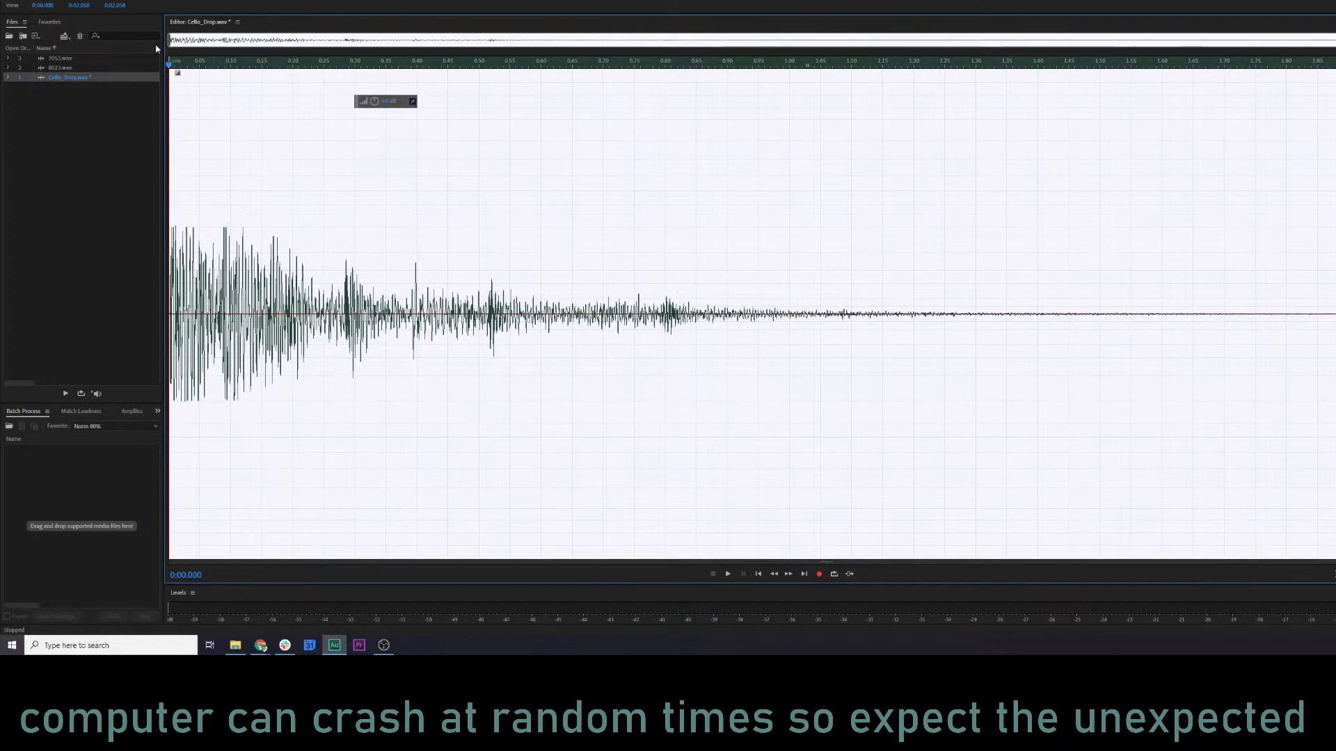
{"action": "left_click", "coordinate": [97, 0]}
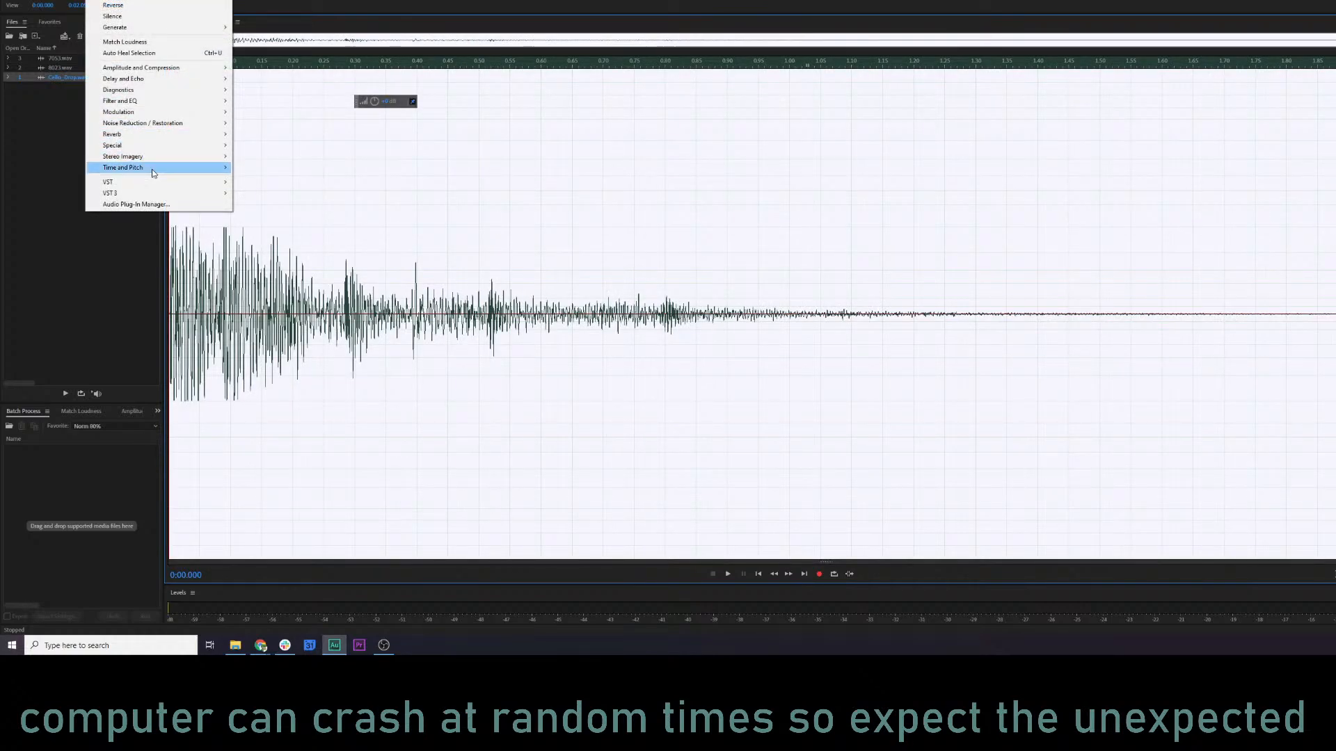
{"action": "mouse_move", "coordinate": [145, 168]}
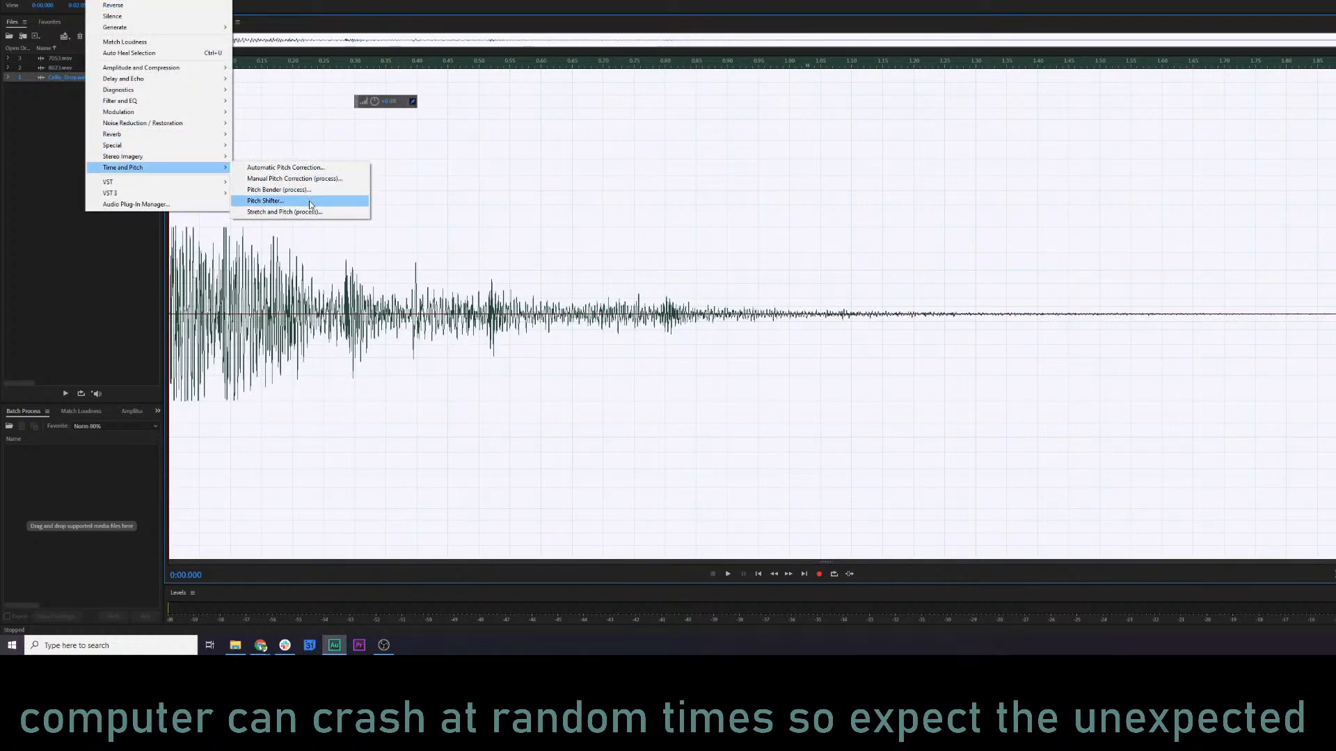
{"action": "left_click", "coordinate": [310, 203]}
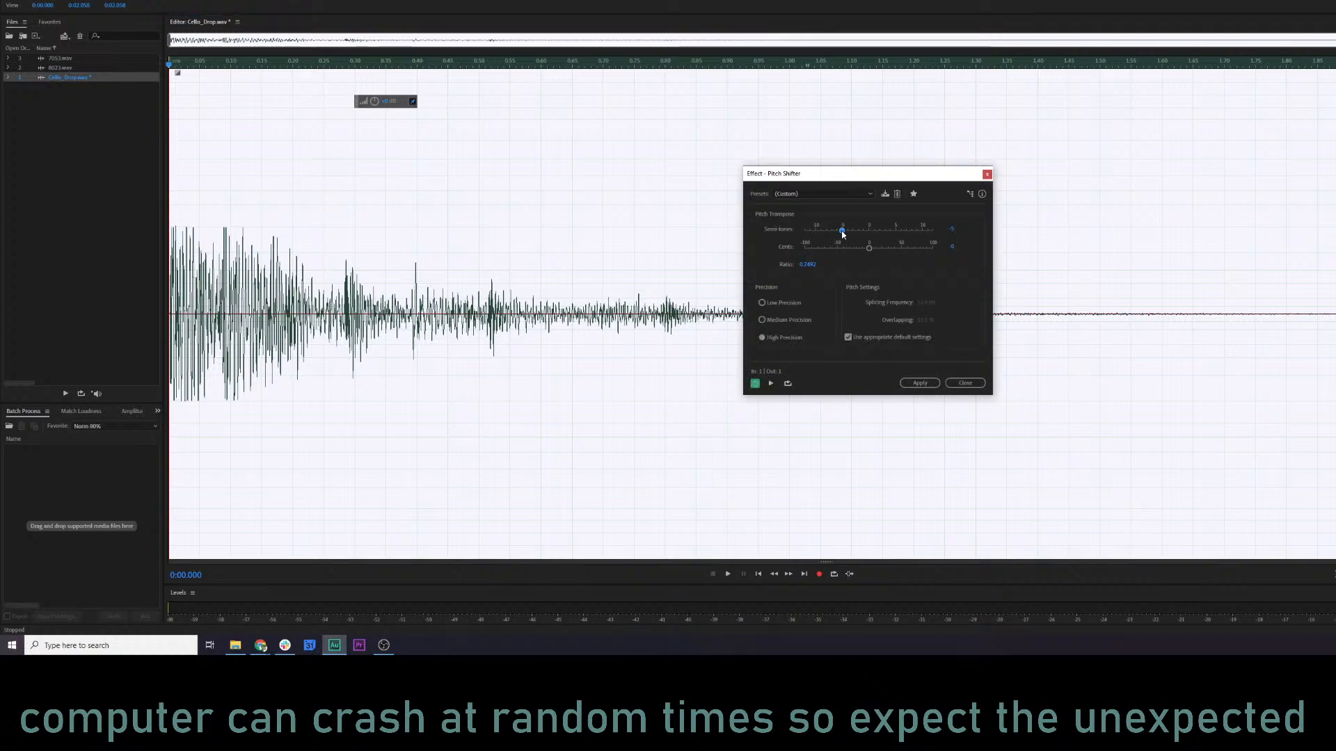
{"action": "left_click_drag", "start_coordinate": [842, 231], "coordinate": [910, 231]}
{"action": "key", "text": "space"}
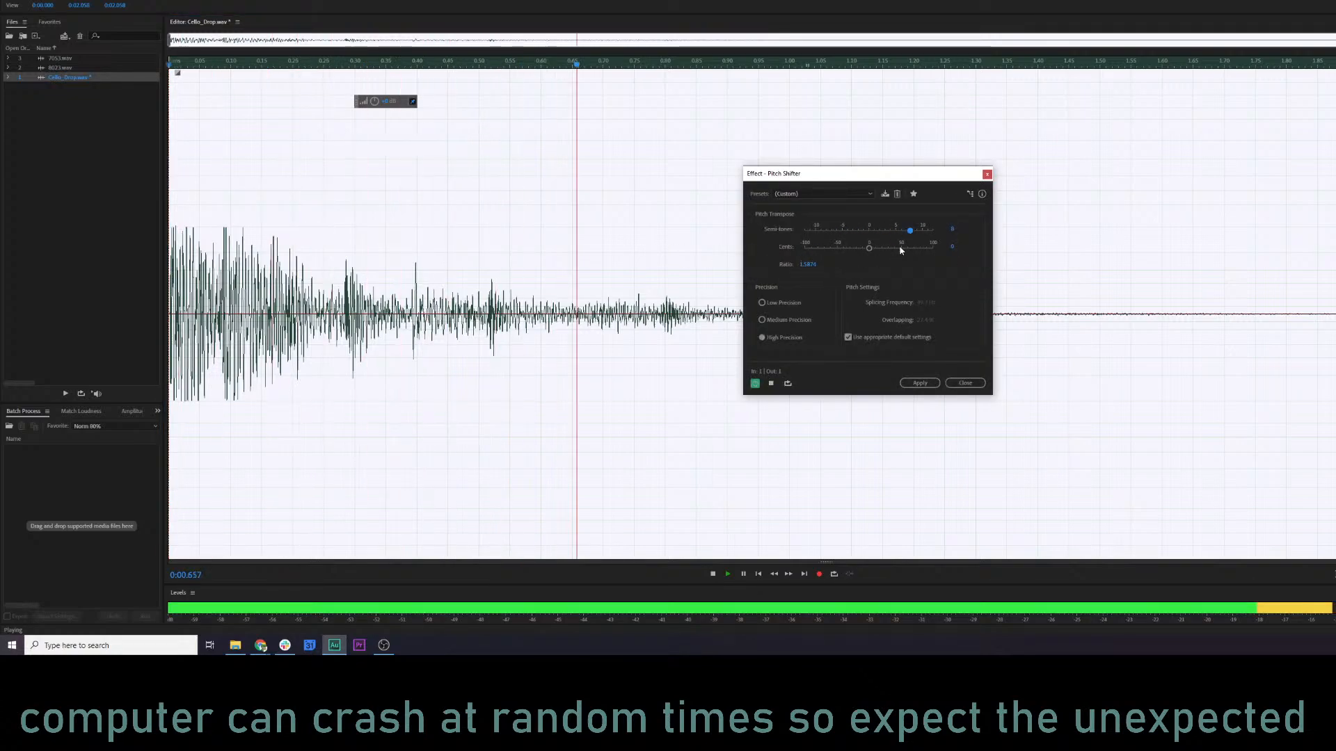
{"action": "key", "text": "space"}
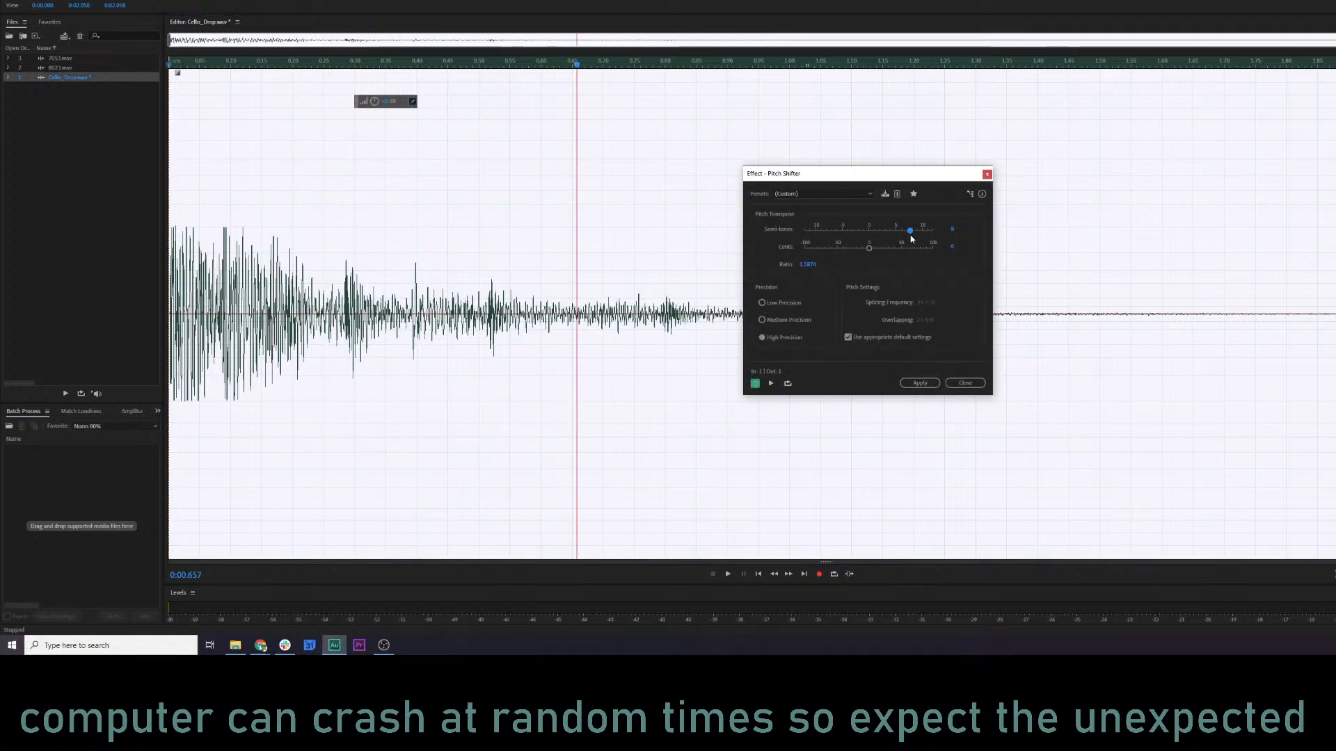
Set the Pitch Shifter transposition to 5 semitones and preview the clip from its start.
{"action": "left_click_drag", "start_coordinate": [911, 231], "coordinate": [900, 234]}
{"action": "key", "text": "space"}
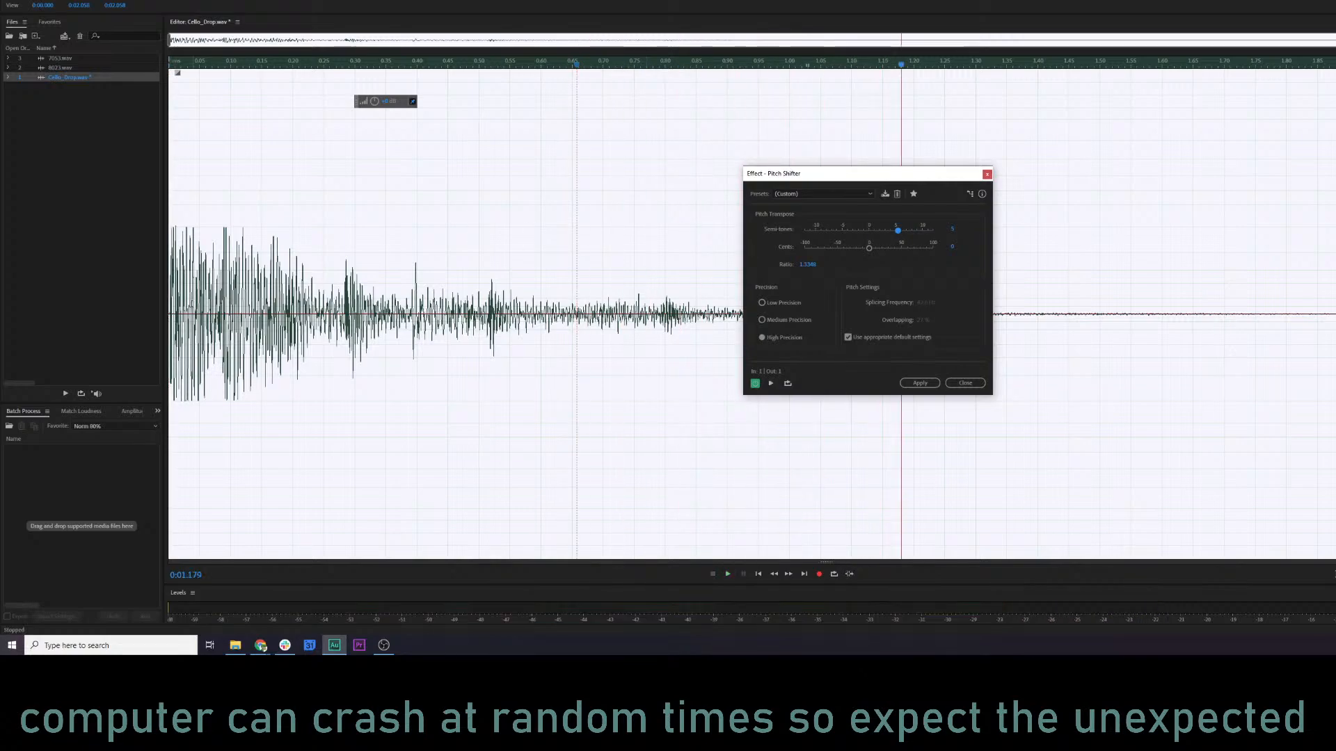
{"action": "left_click", "coordinate": [168, 304]}
{"action": "key", "text": "space"}
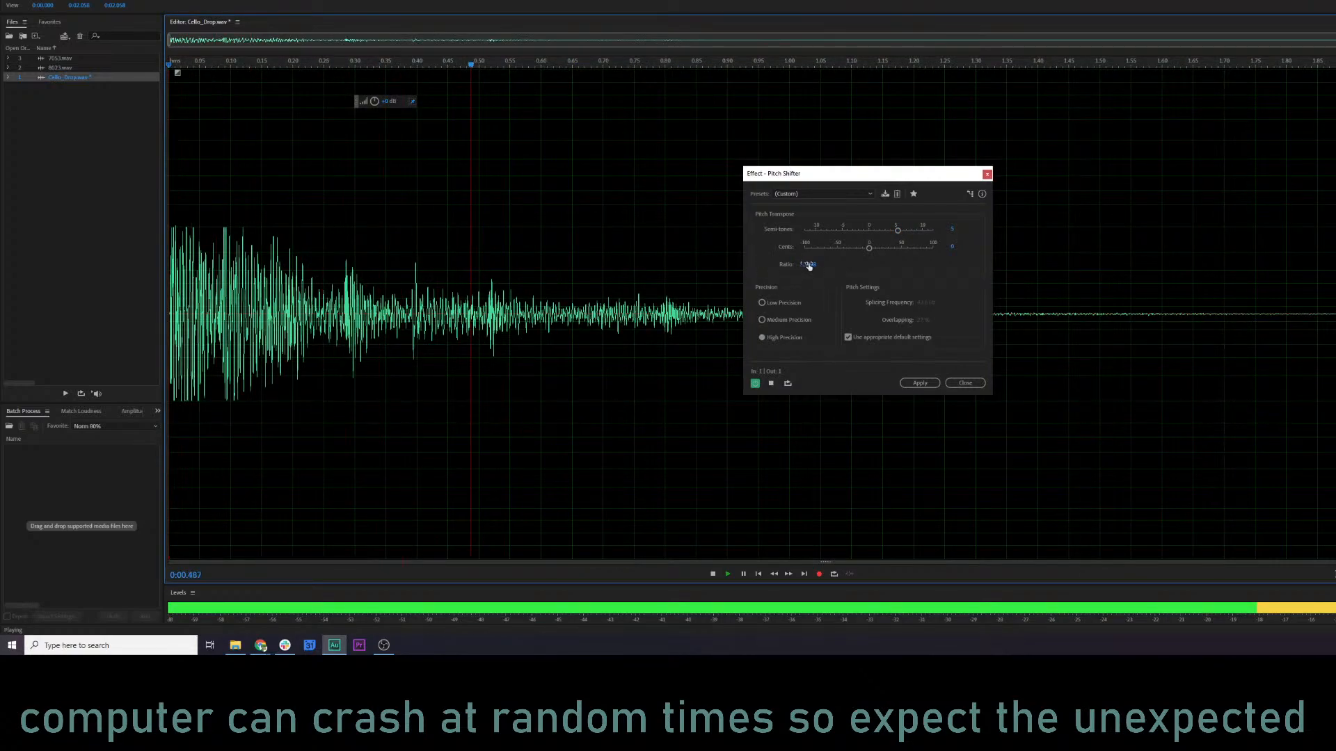
{"action": "key", "text": "space"}
{"action": "key", "text": "space"}
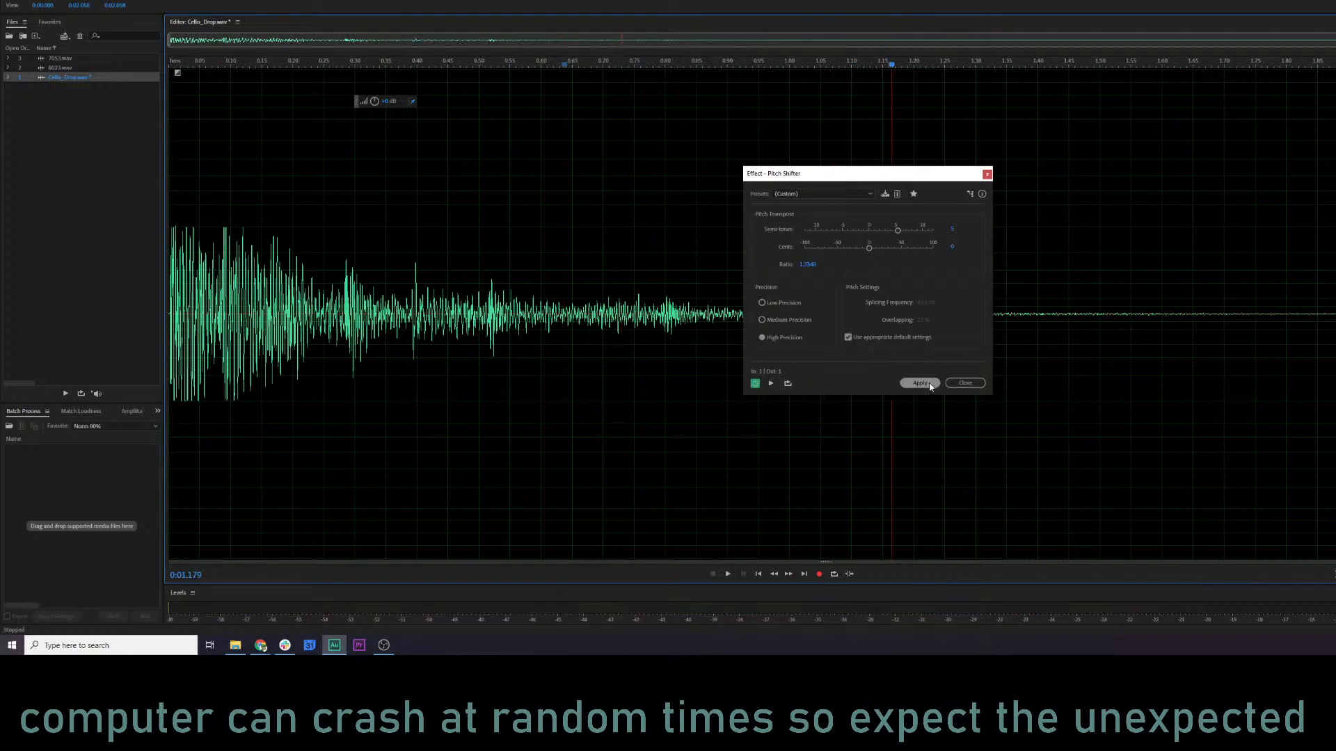
Try a Pitch Shifter transposition of 3 semitones and listen to the clip from near its start.
{"action": "left_click_drag", "start_coordinate": [897, 230], "coordinate": [884, 230]}
{"action": "left_click", "coordinate": [176, 276]}
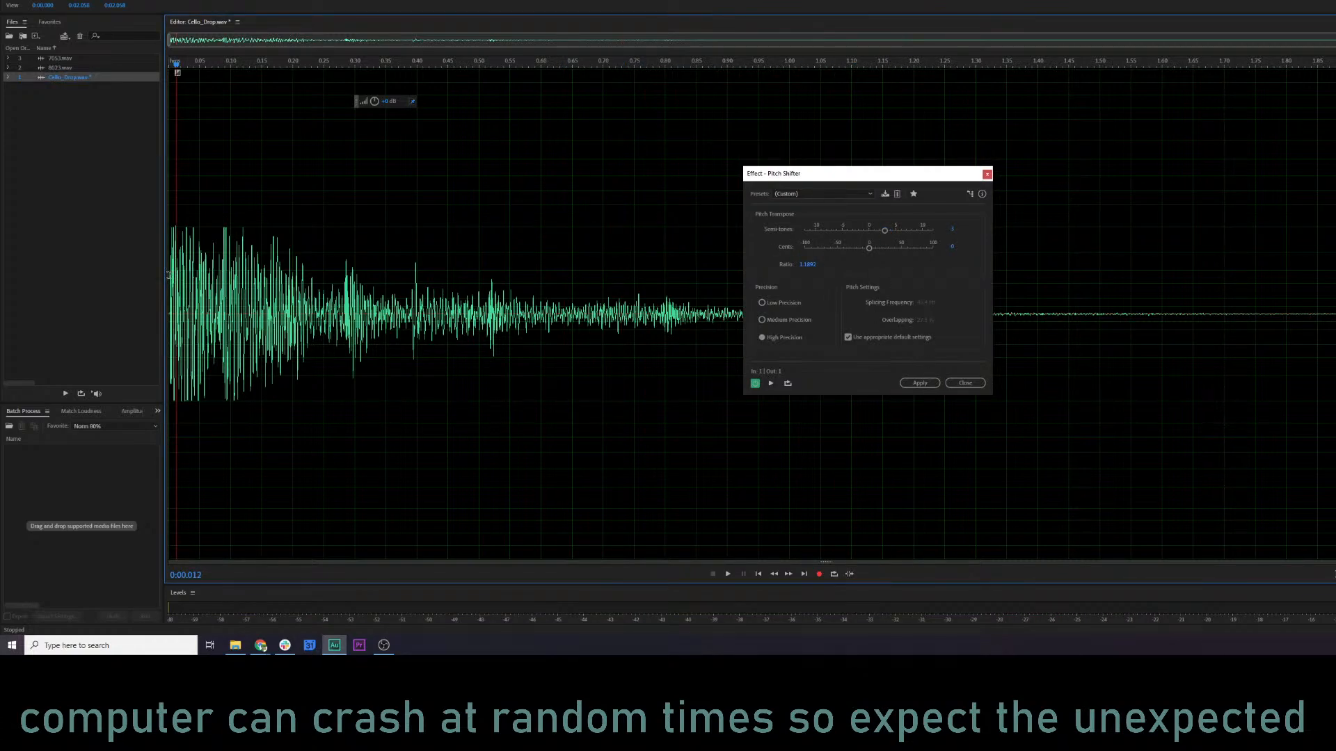
{"action": "key", "text": "space"}
{"action": "key", "text": "space"}
Return the Pitch Shifter transposition to 5 semitones and audition the clip again.
{"action": "left_click", "coordinate": [894, 231]}
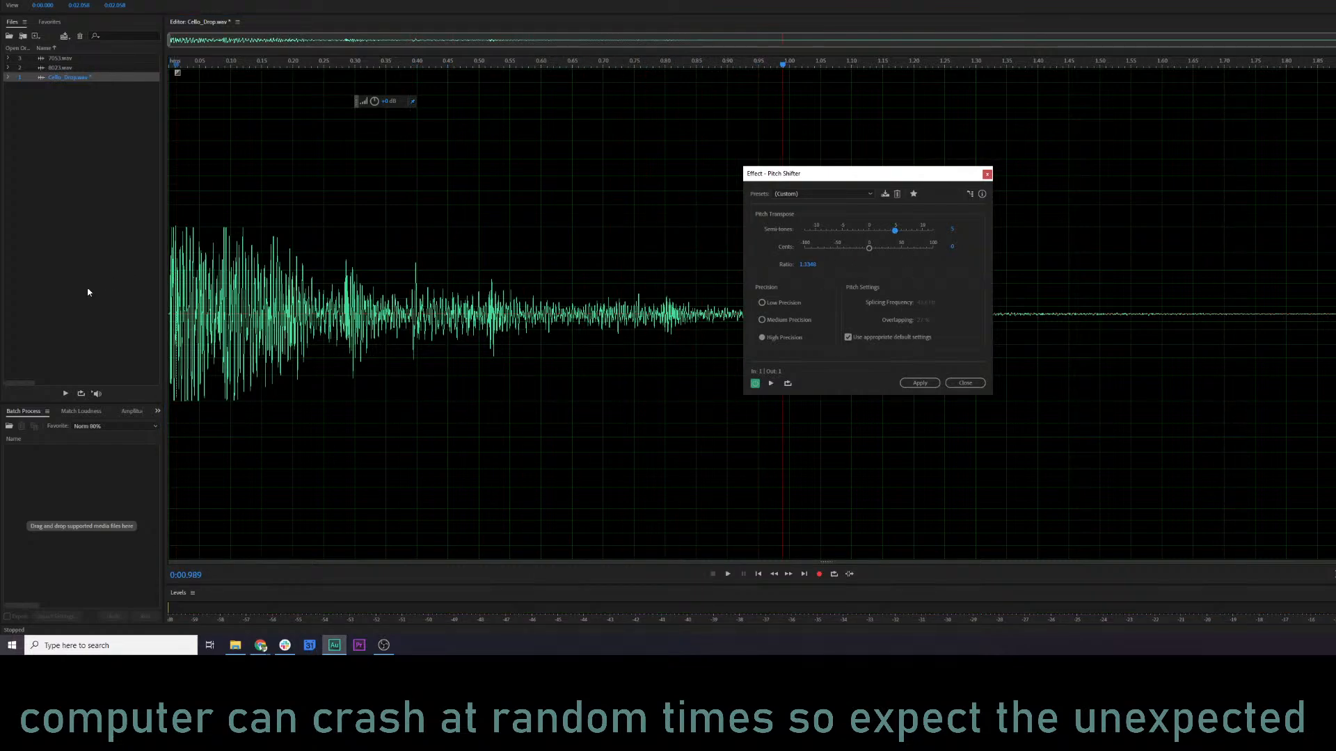
{"action": "left_click", "coordinate": [176, 300]}
{"action": "key", "text": "space"}
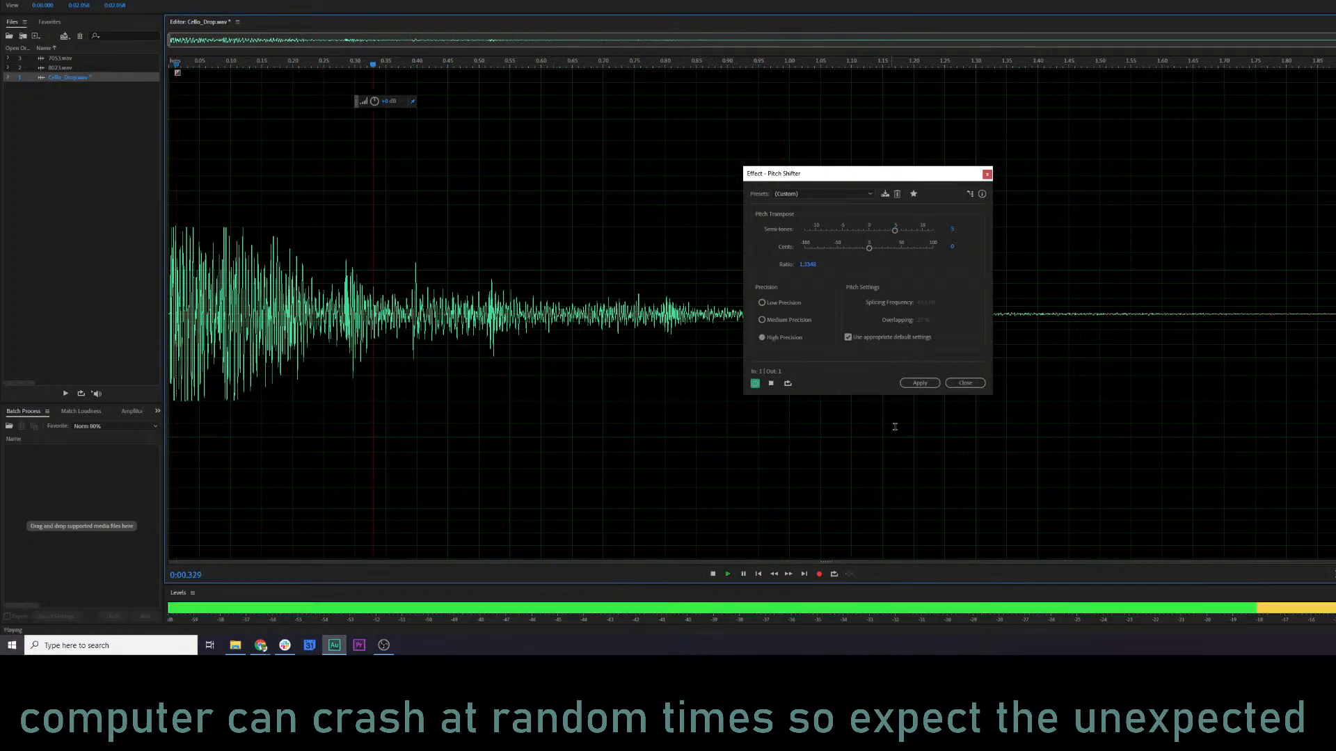
Apply the 5-semitone pitch shift to Cello_Drop.wav and play the result from near its start.
{"action": "key", "text": "space"}
{"action": "left_click", "coordinate": [917, 384]}
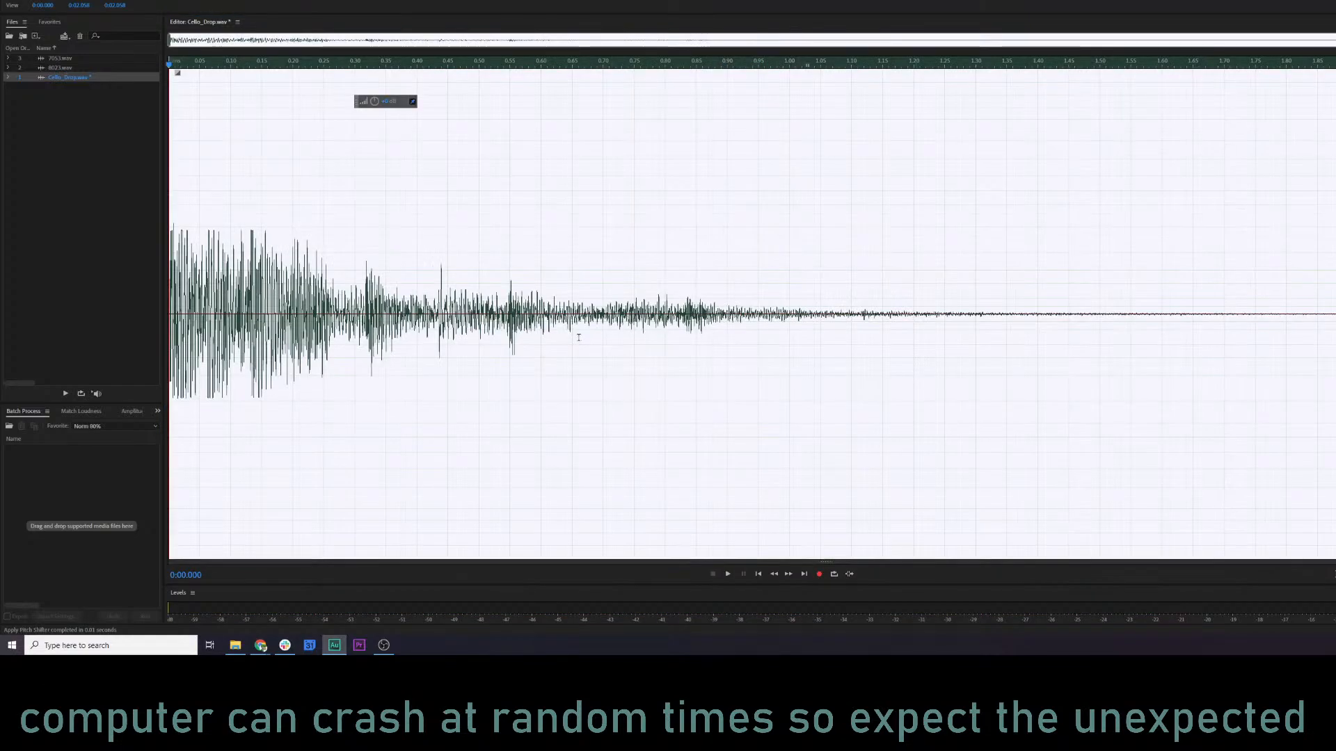
{"action": "left_click", "coordinate": [189, 311]}
{"action": "key", "text": "space"}
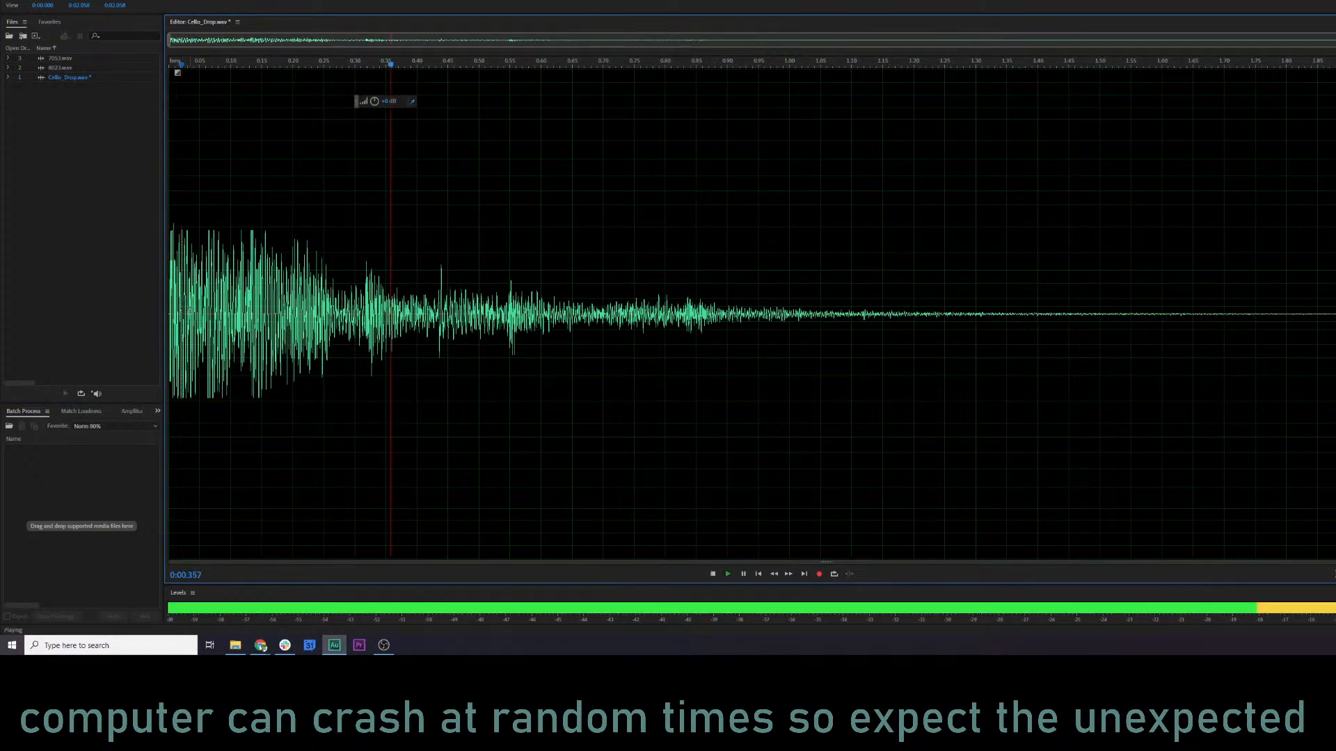
{"action": "key", "text": "space"}
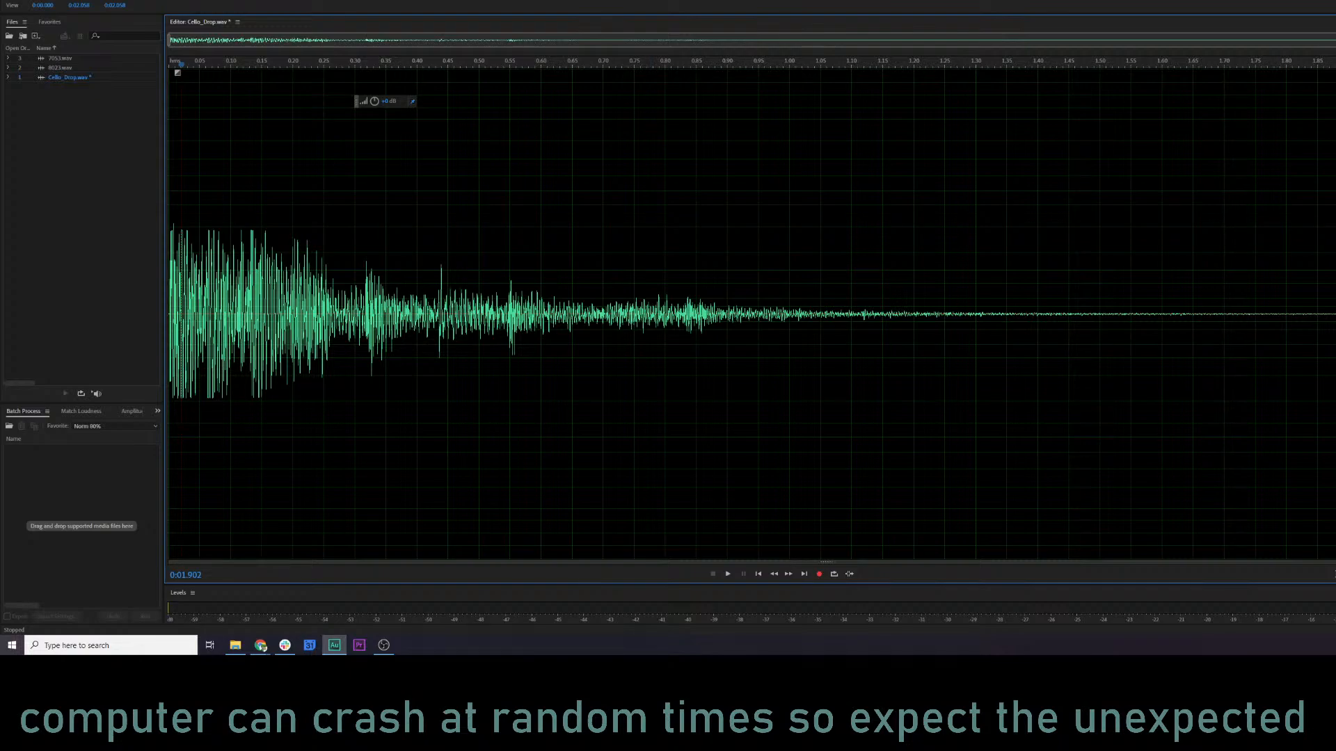
Listen to 8023.wav from its start for comparison and place the playhead at 1.000 s.
{"action": "left_click", "coordinate": [70, 69]}
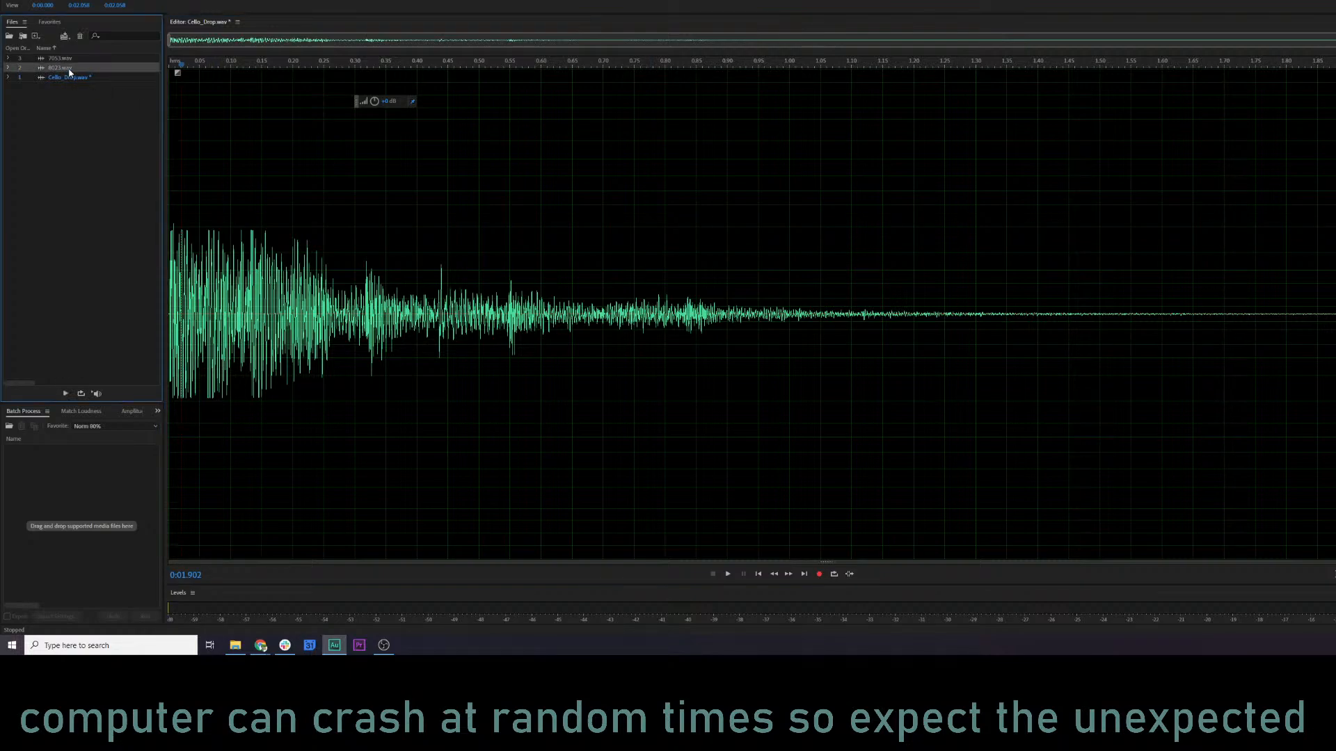
{"action": "left_click", "coordinate": [172, 296]}
{"action": "key", "text": "space"}
{"action": "key", "text": "space"}
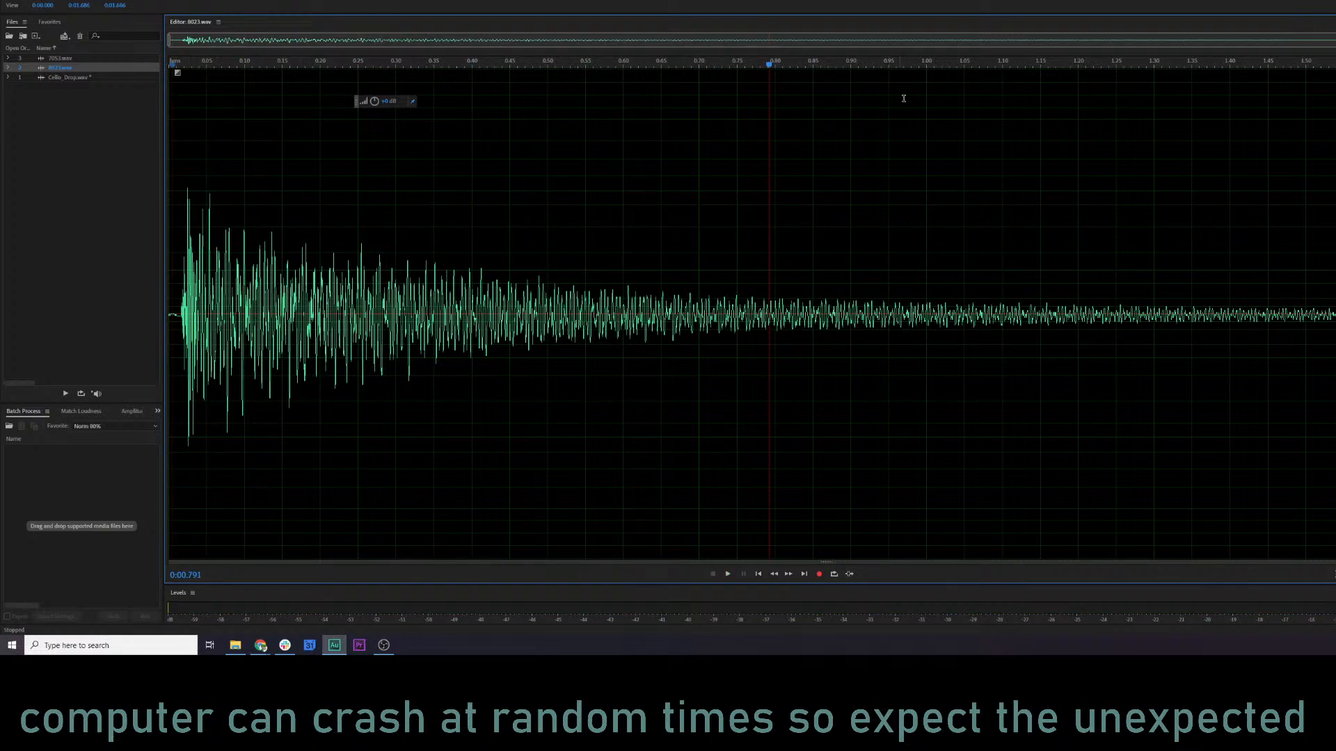
{"action": "left_click", "coordinate": [926, 88]}
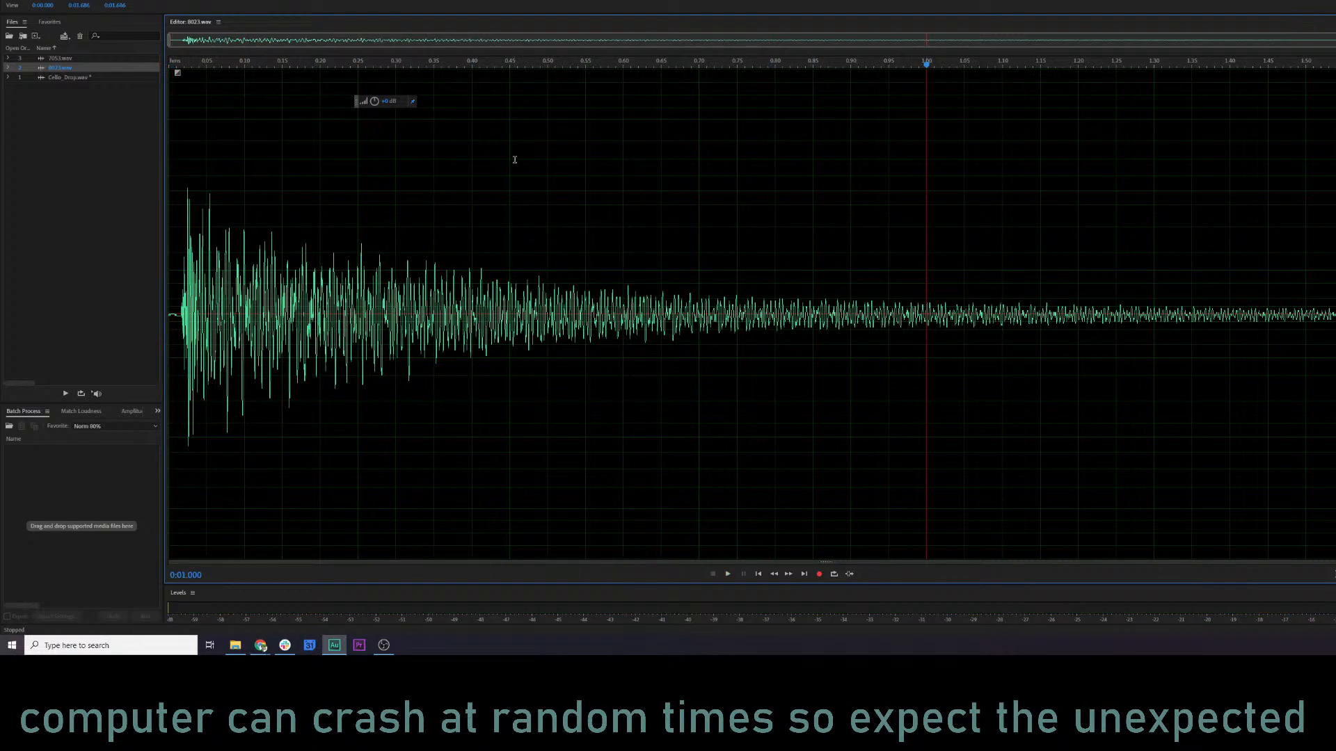
Delete the quiet tail of Cello_Drop.wav from 0.900 s to the end.
{"action": "left_click", "coordinate": [70, 77]}
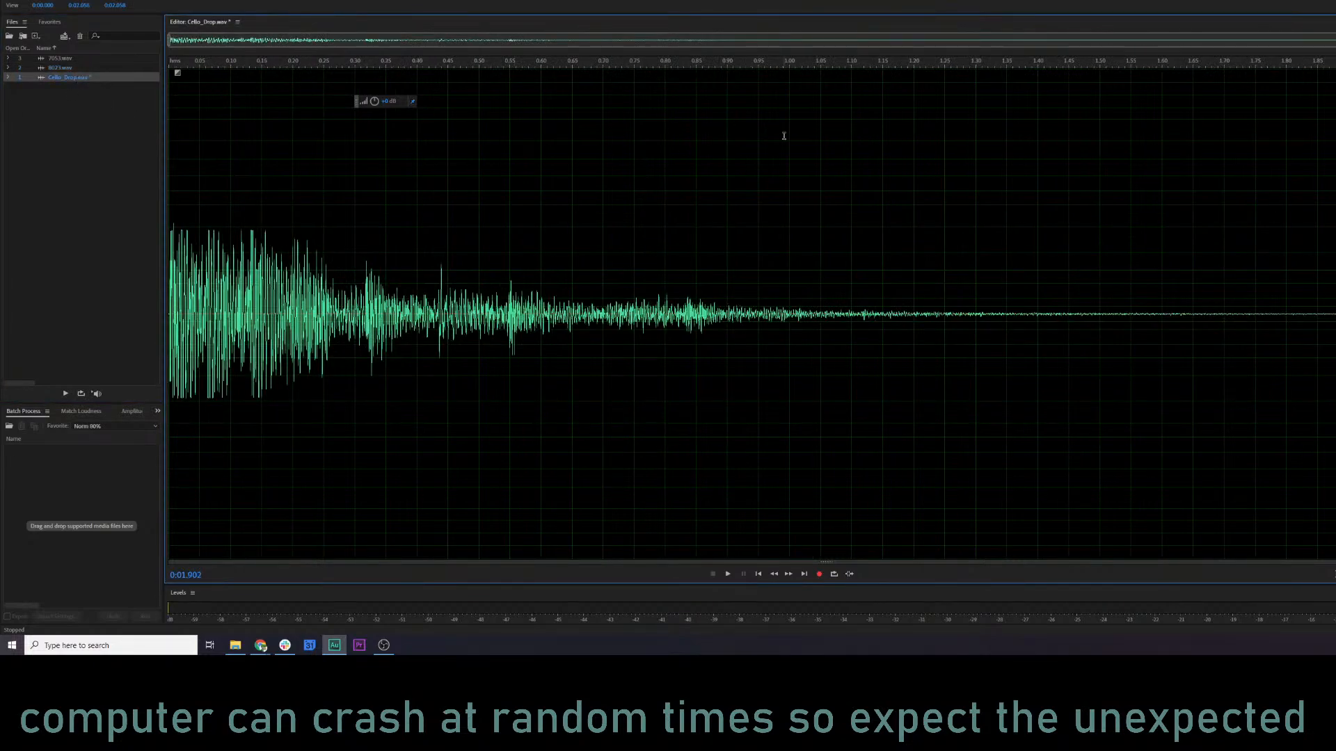
{"action": "left_click", "coordinate": [834, 157]}
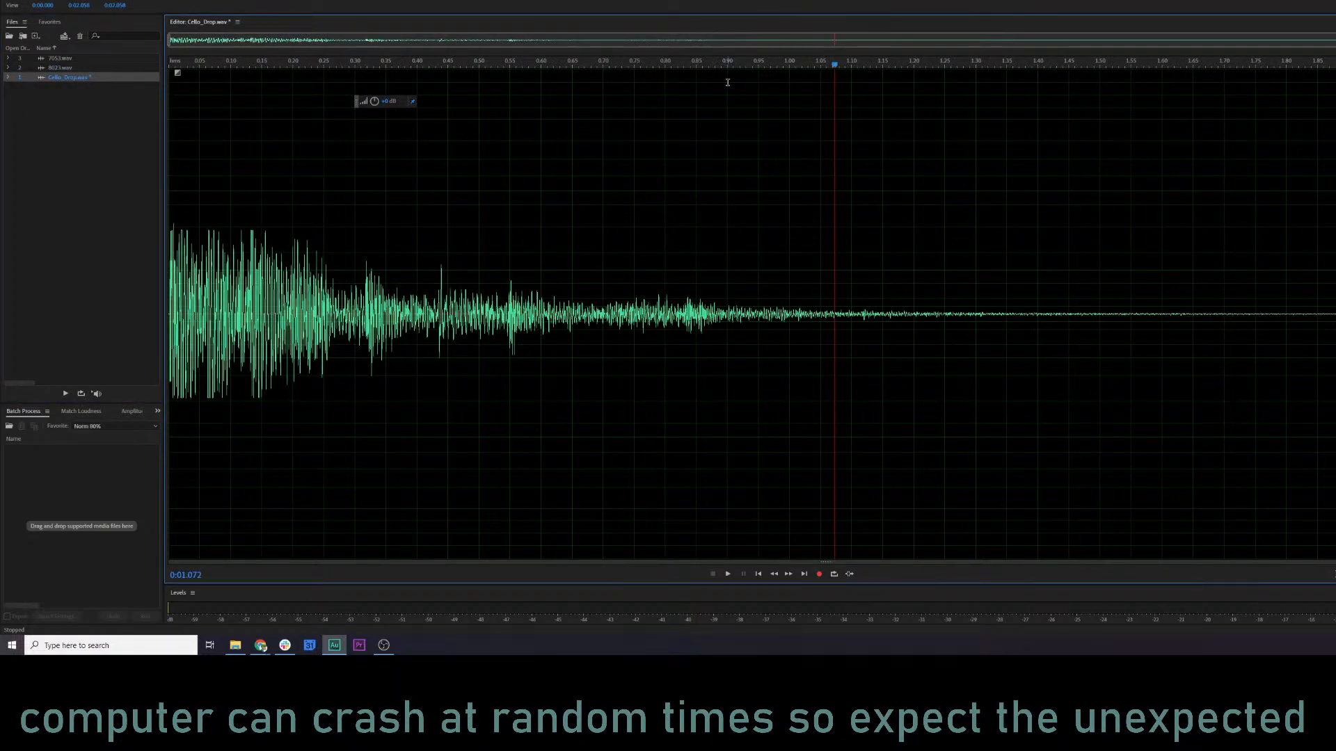
{"action": "left_click_drag", "start_coordinate": [728, 82], "coordinate": [1332, 87]}
{"action": "key", "text": "Delete"}
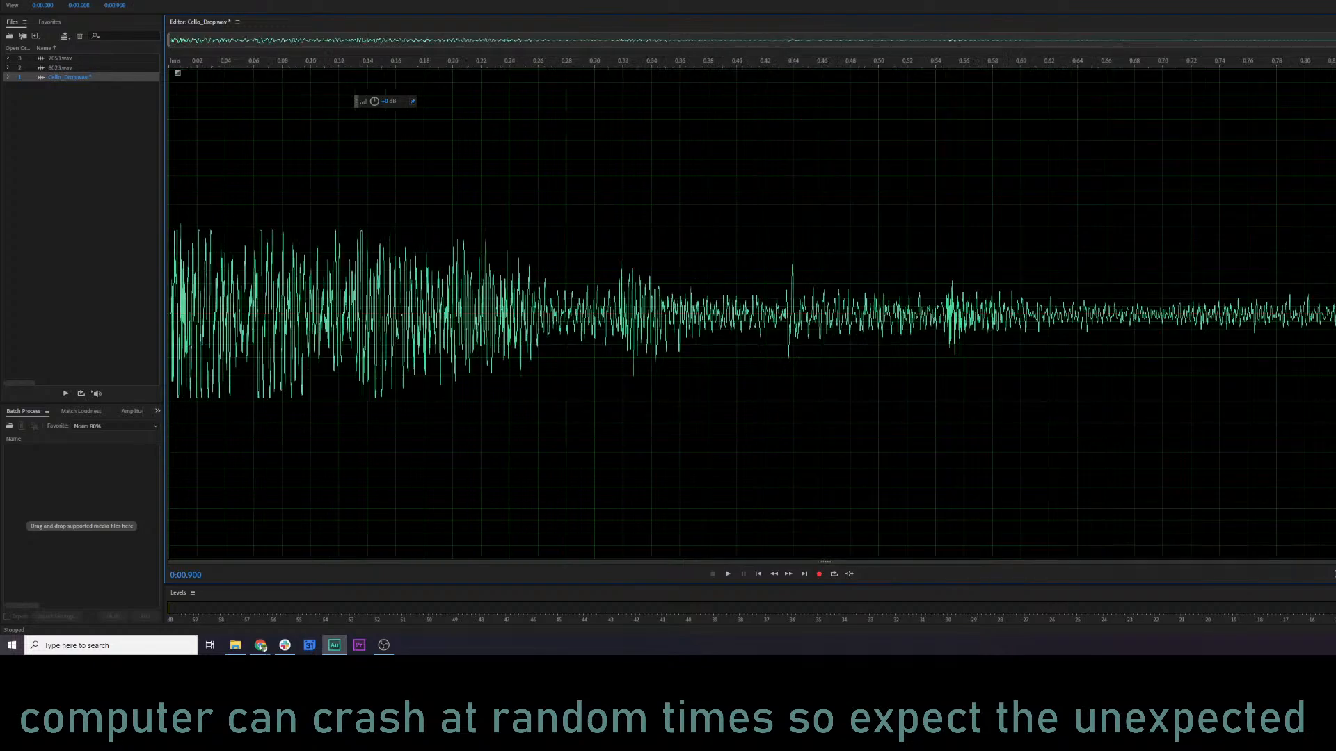
Try lowering the volume of the whole Cello_Drop.wav clip and undo the change.
{"action": "left_click", "coordinate": [743, 320]}
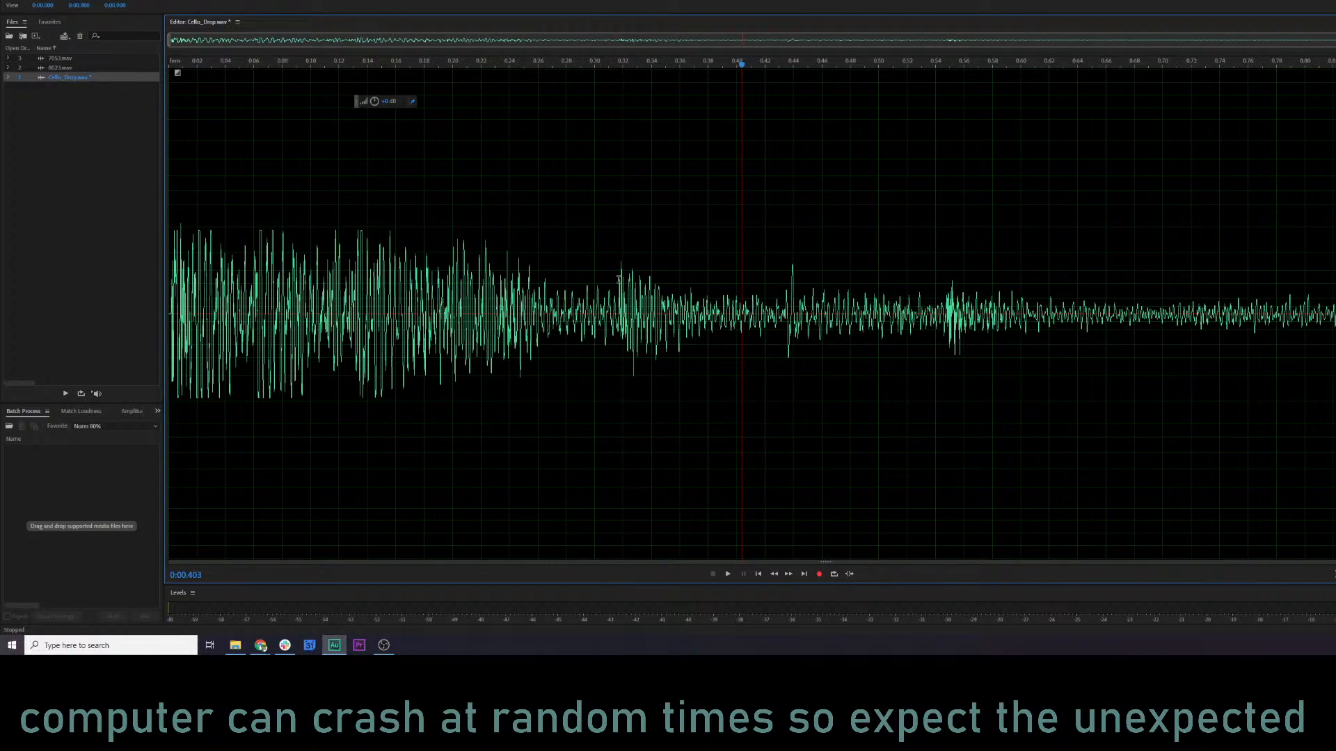
{"action": "left_click_drag", "start_coordinate": [374, 101], "coordinate": [268, 144]}
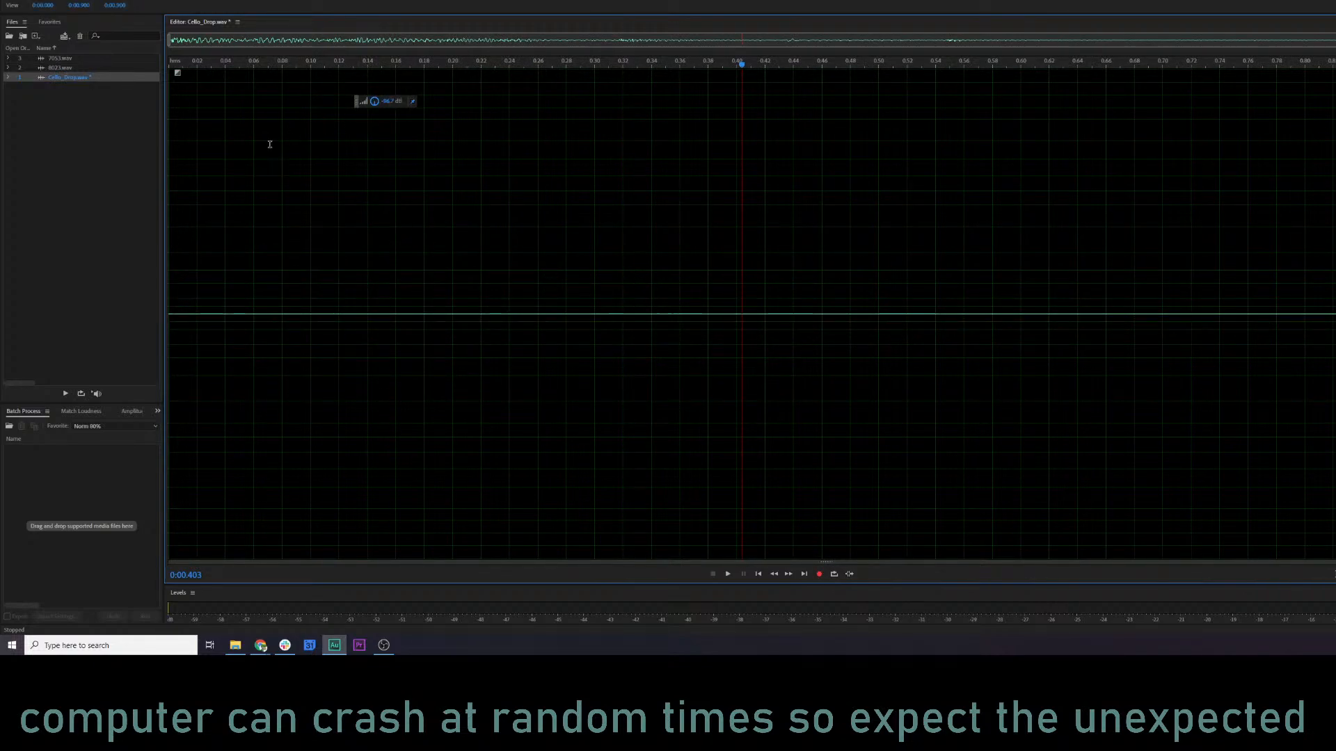
{"action": "key", "text": "ctrl+z"}
{"action": "left_click", "coordinate": [524, 202]}
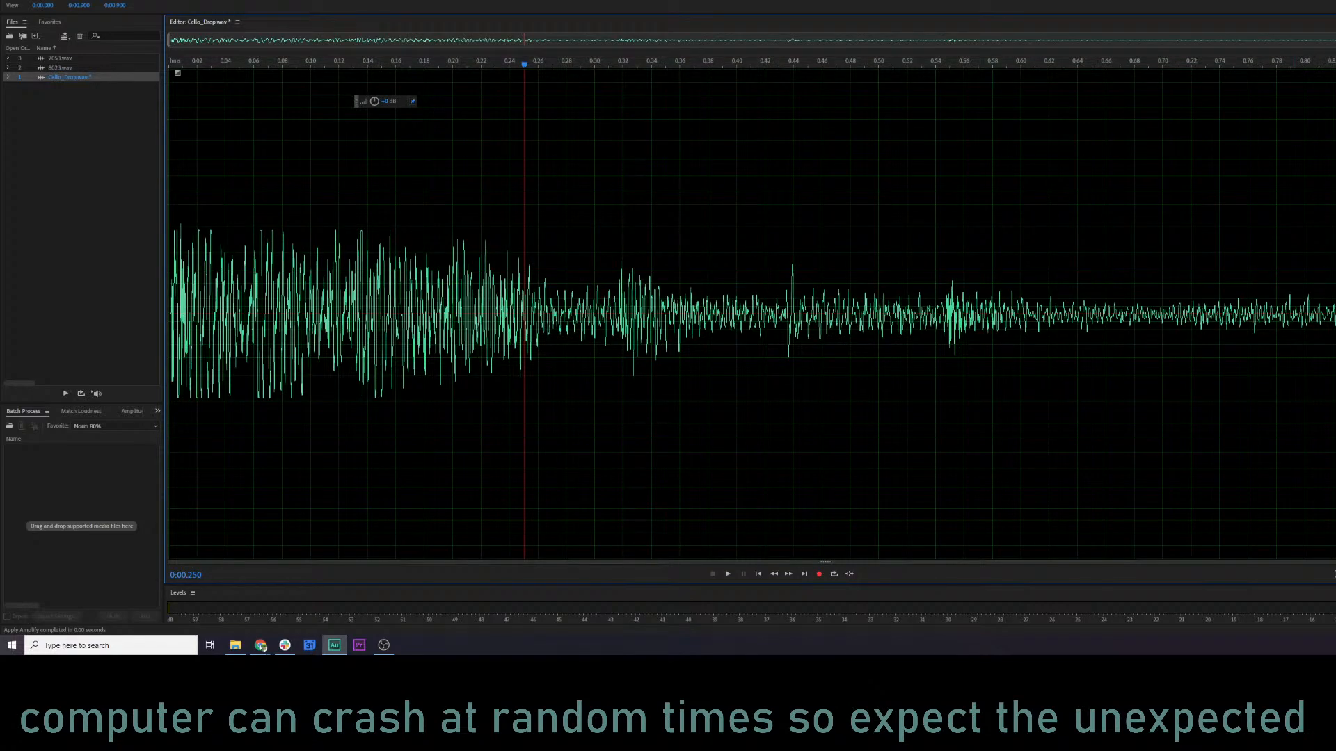
Try fade-outs on Cello_Drop.wav starting at about 0.28 s and about 0.37 s, listening to each and undoing it.
{"action": "left_click_drag", "start_coordinate": [1326, 72], "coordinate": [562, 83]}
{"action": "key", "text": "space"}
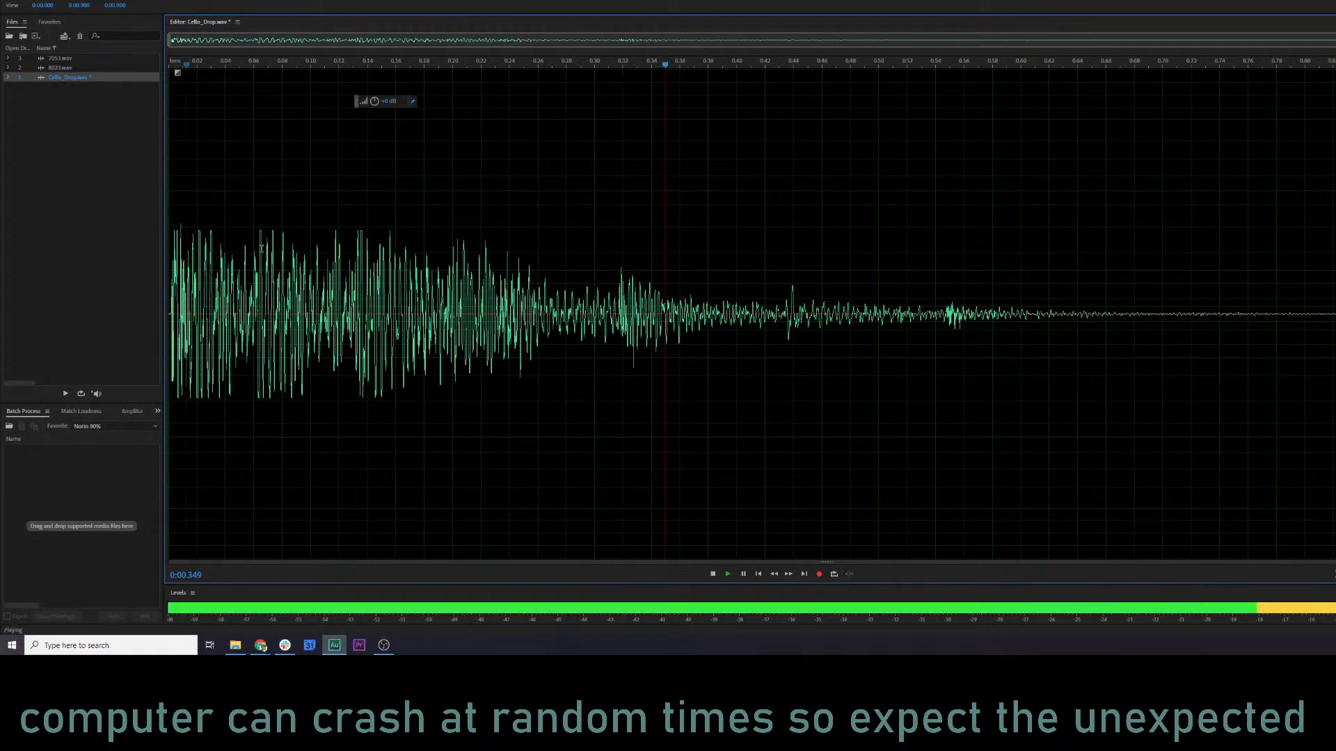
{"action": "left_click", "coordinate": [794, 203]}
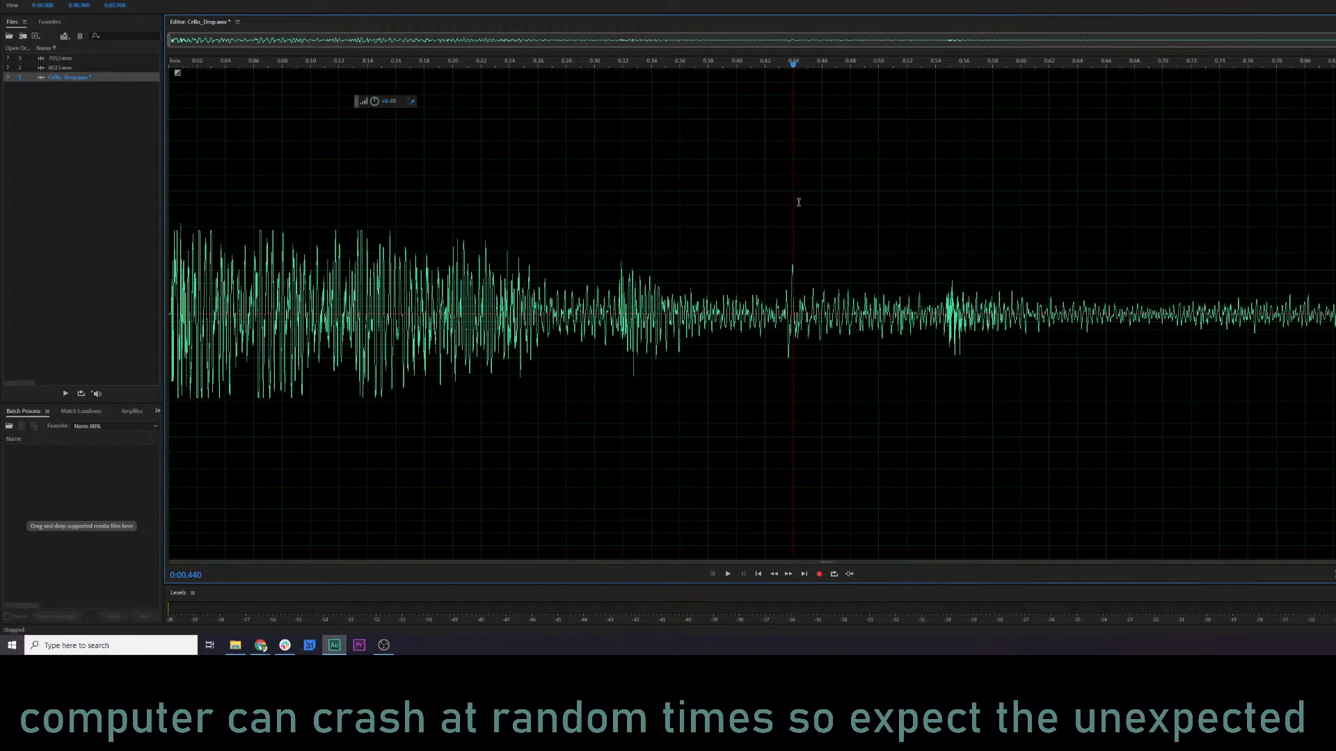
{"action": "left_click_drag", "start_coordinate": [1325, 69], "coordinate": [692, 72]}
{"action": "key", "text": "space"}
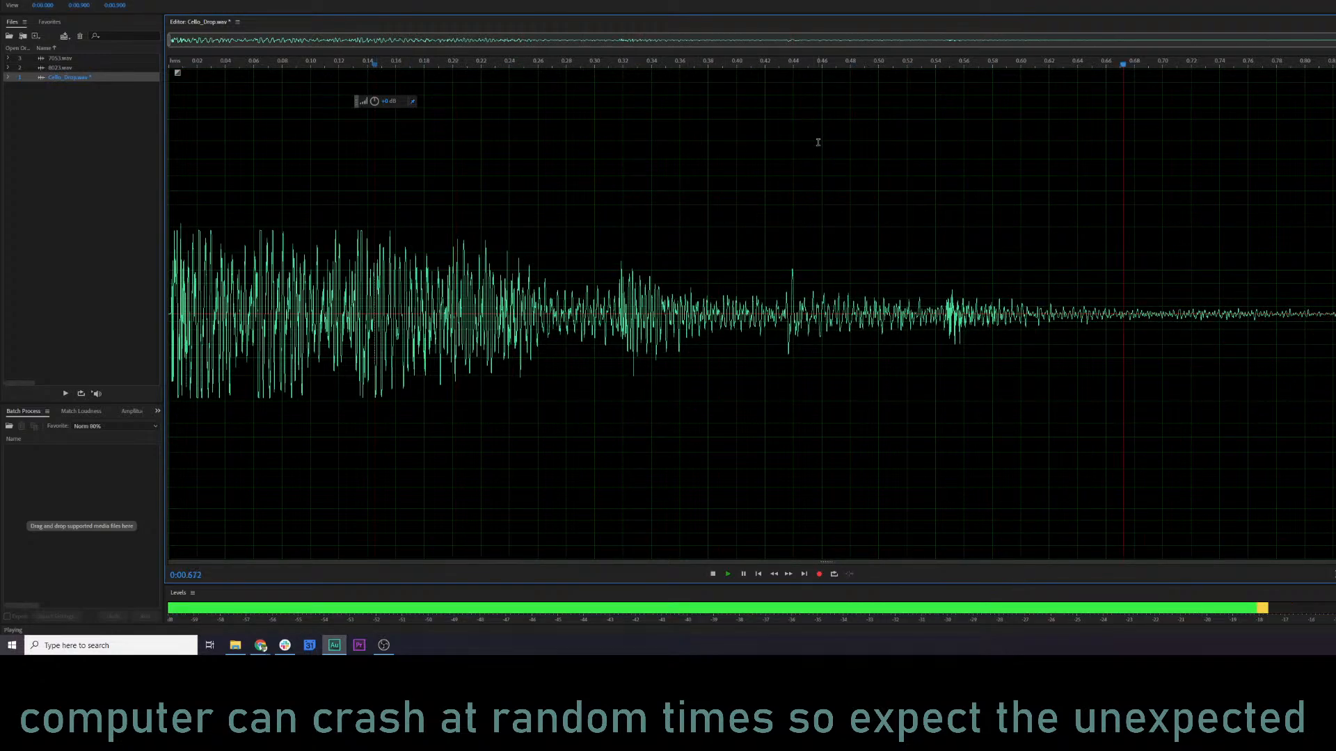
{"action": "left_click", "coordinate": [778, 216]}
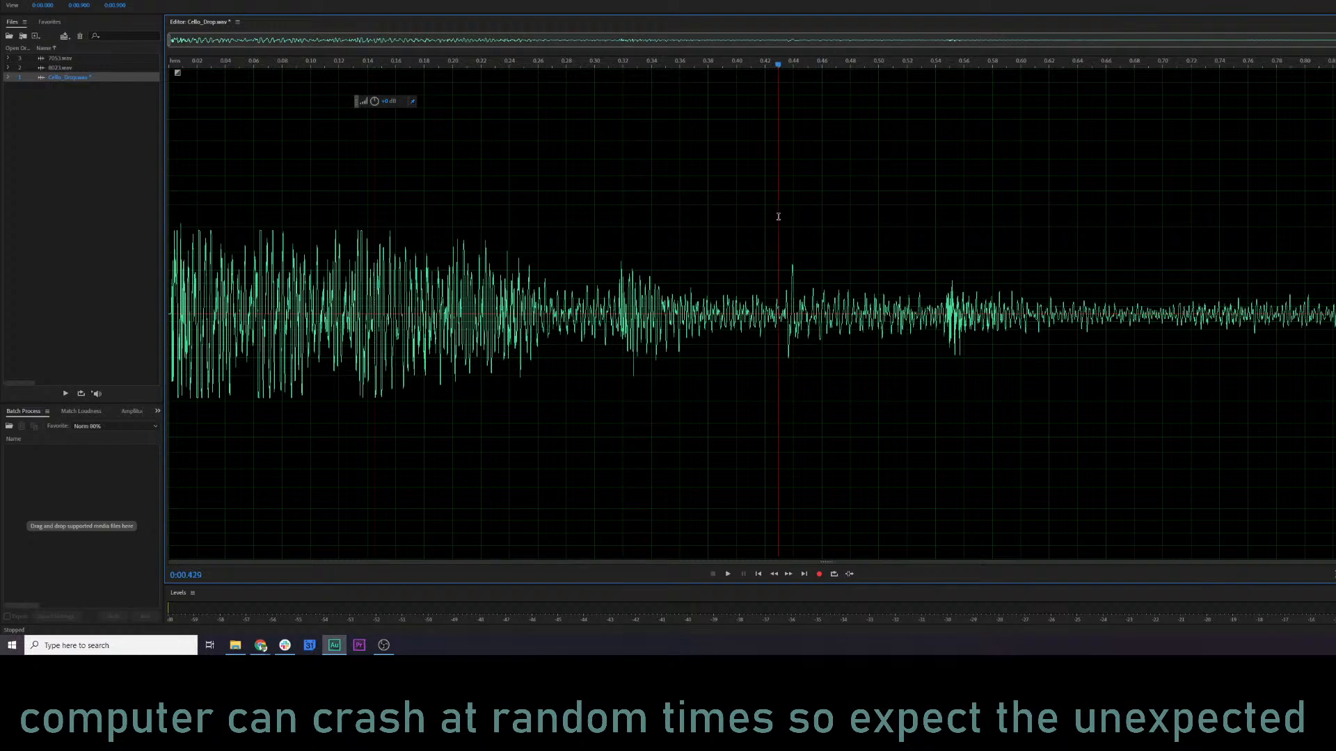
Try cutting off Cello_Drop.wav at 0.827 s, and undo both trims at the clip's end.
{"action": "key", "text": "space"}
{"action": "key", "text": "Delete"}
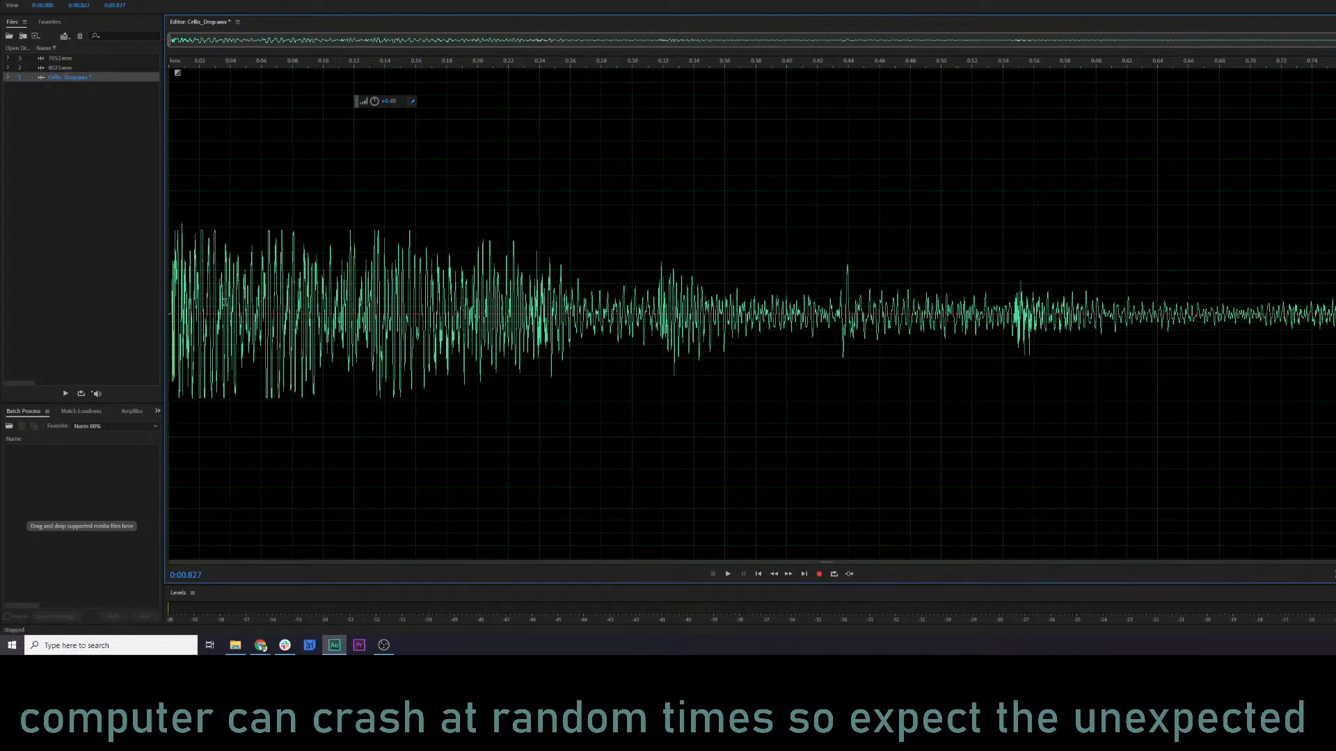
{"action": "key", "text": "space"}
{"action": "key", "text": "ctrl+z"}
{"action": "key", "text": "ctrl+z"}
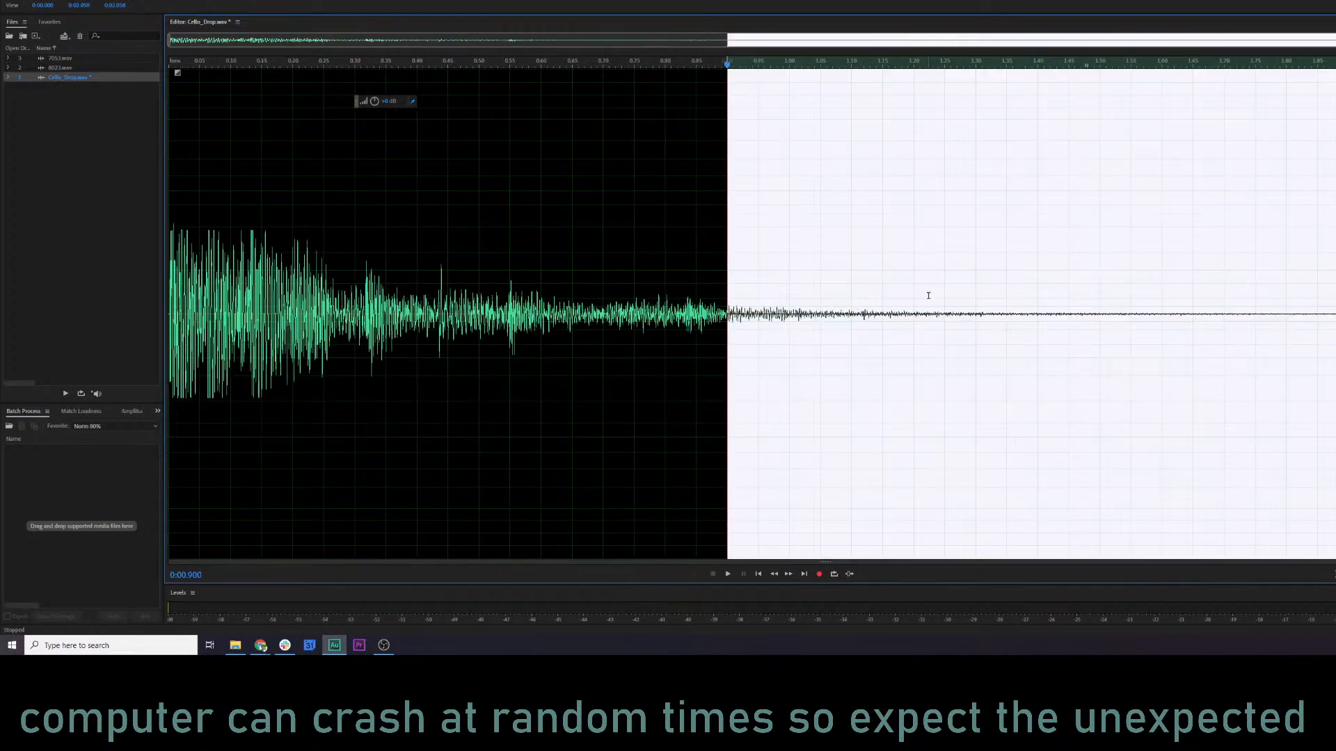
Listen to Cello_Drop.wav from its start and from about 0.1, 0.3 and 0.2 seconds.
{"action": "left_click", "coordinate": [168, 313]}
{"action": "key", "text": "space"}
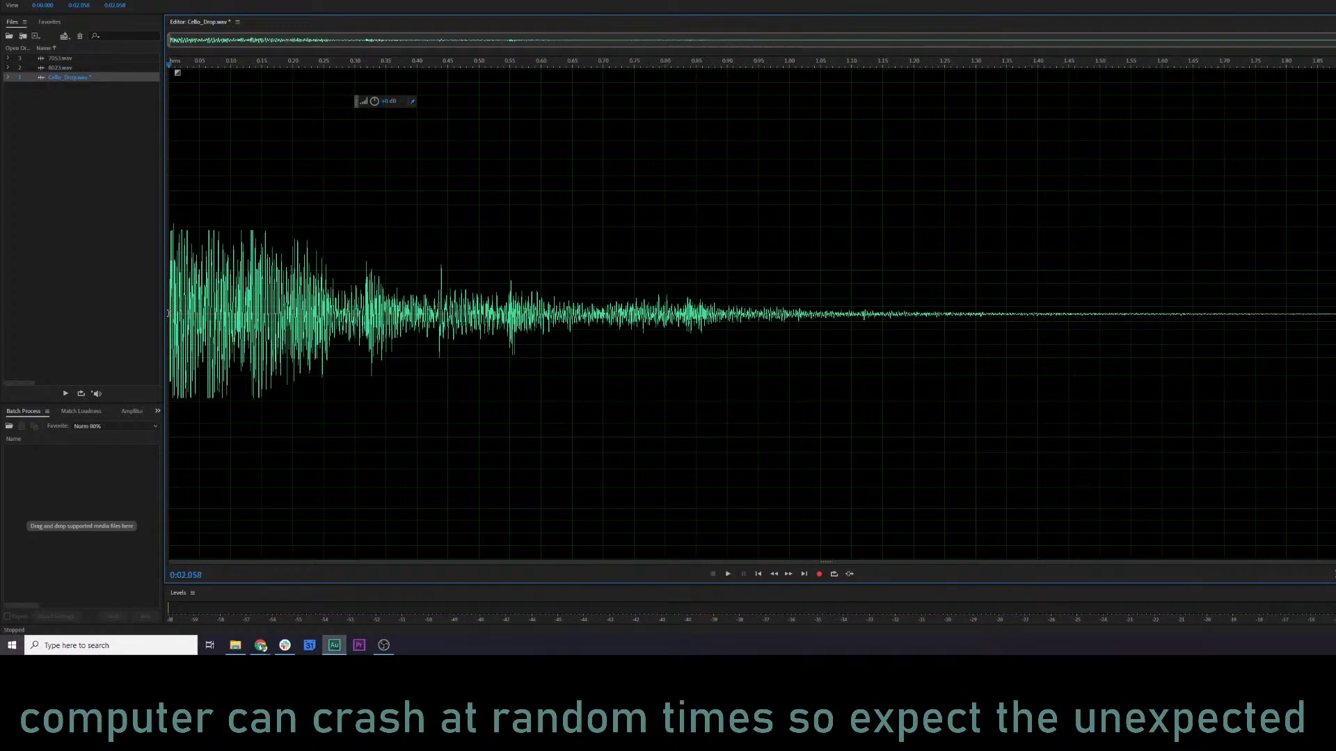
{"action": "left_click", "coordinate": [235, 261]}
{"action": "key", "text": "space"}
{"action": "key", "text": "space"}
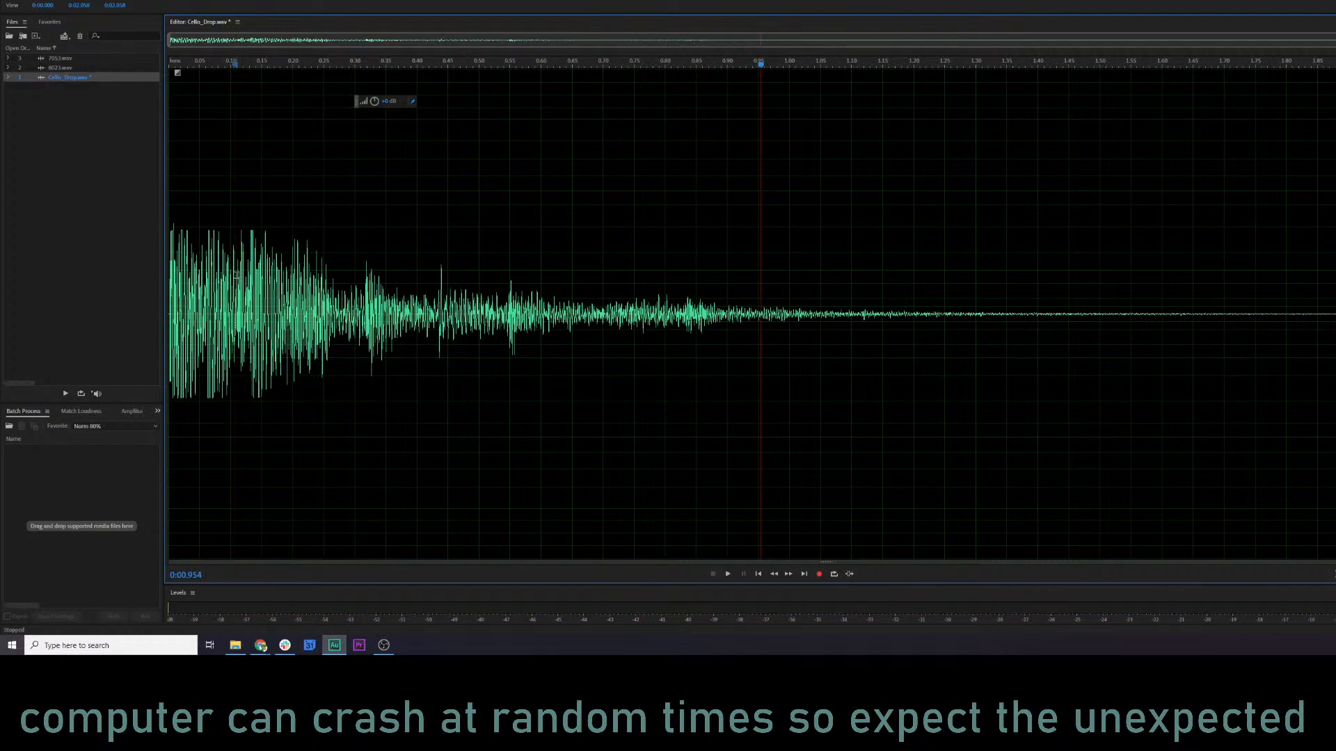
{"action": "left_click", "coordinate": [354, 282]}
{"action": "key", "text": "space"}
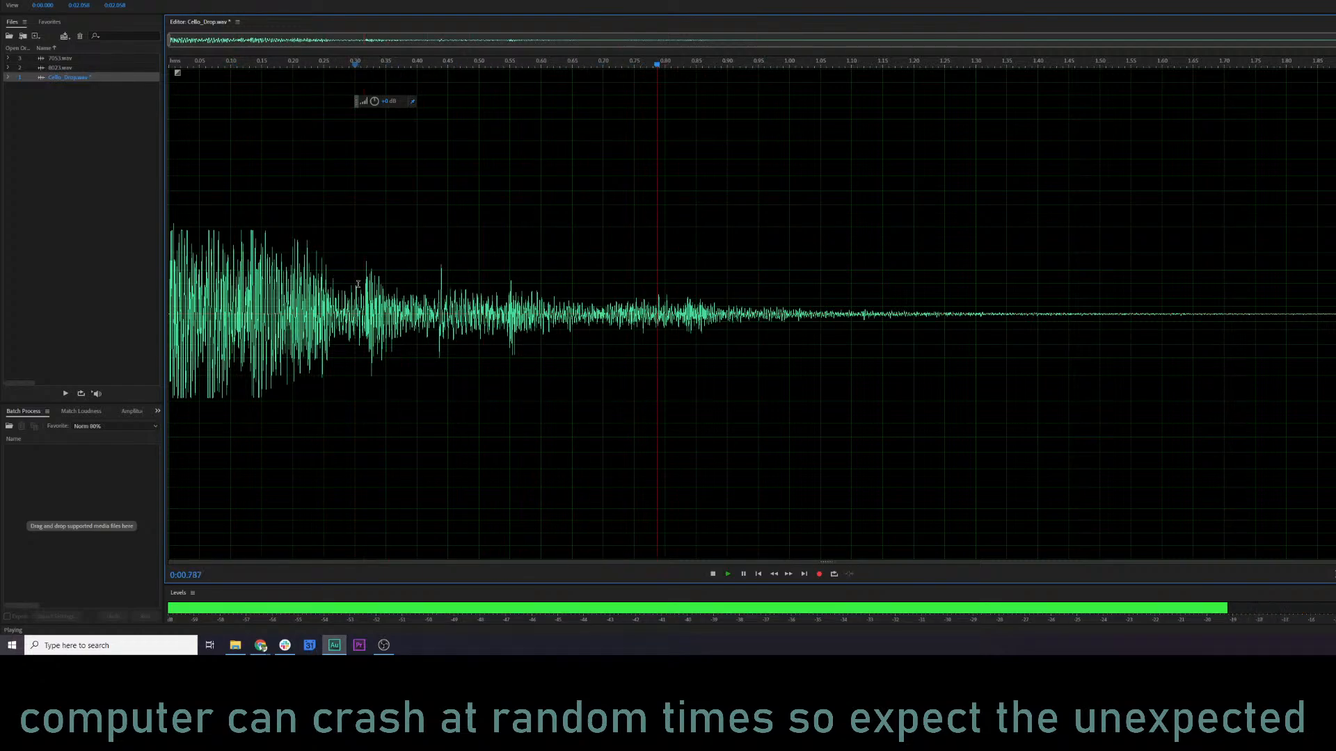
{"action": "key", "text": "space"}
{"action": "left_click", "coordinate": [293, 270]}
{"action": "key", "text": "space"}
{"action": "key", "text": "space"}
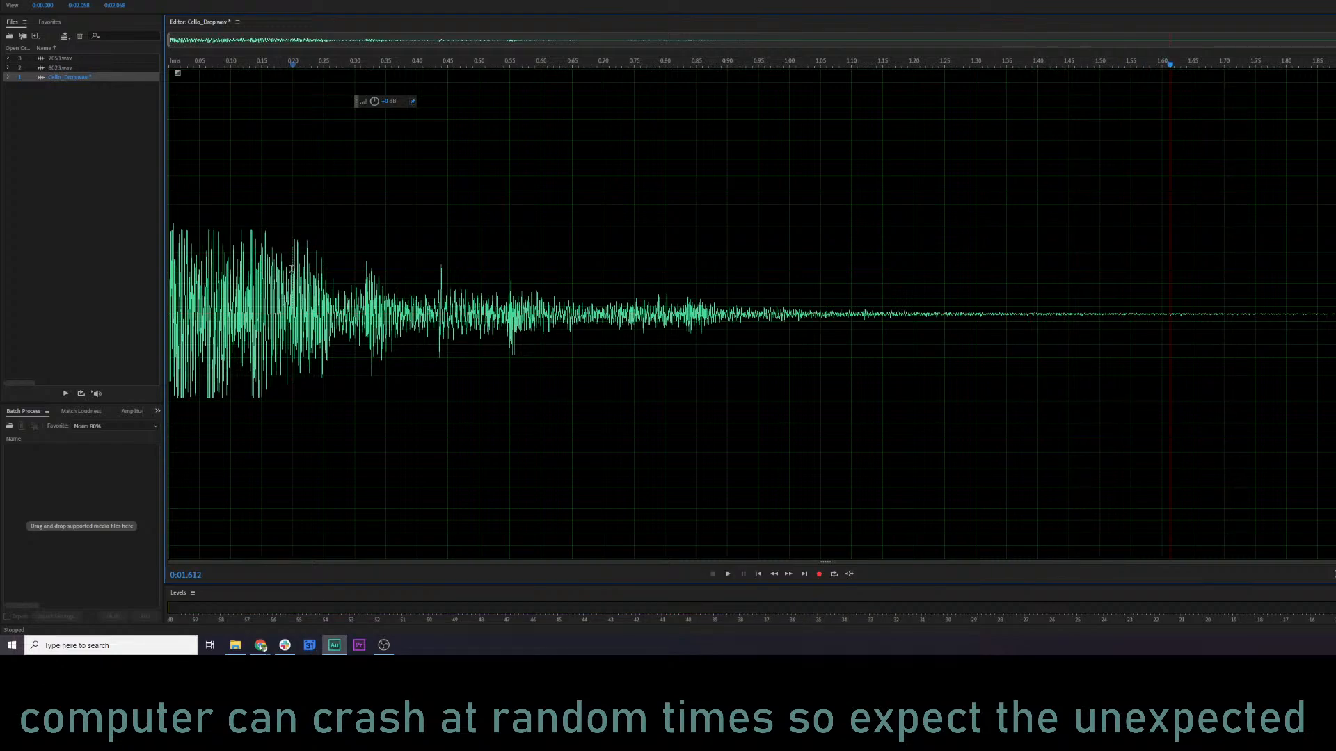
{"action": "left_click", "coordinate": [288, 268]}
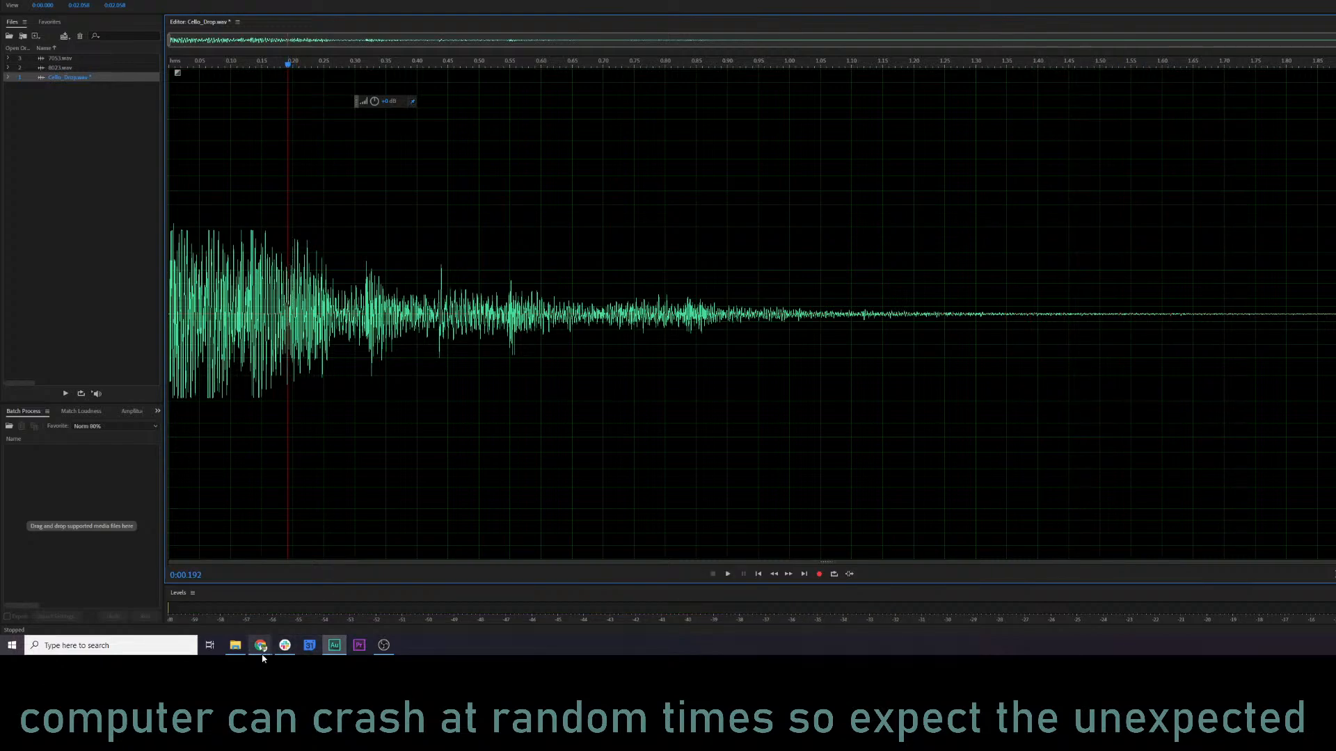
Switch to the Frequency audio library in Chrome and search for "thud sfx".
{"action": "mouse_move", "coordinate": [264, 657]}
{"action": "left_click", "coordinate": [276, 635]}
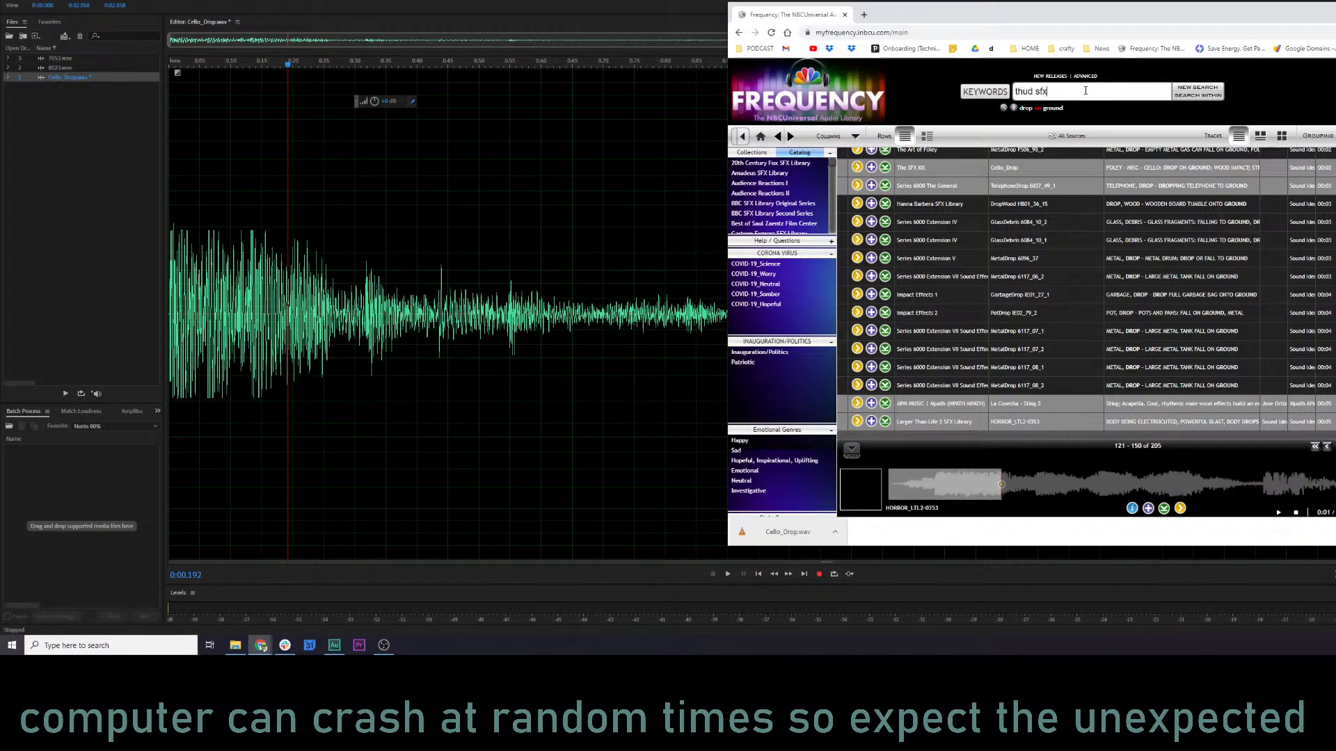
{"action": "key", "text": "Return"}
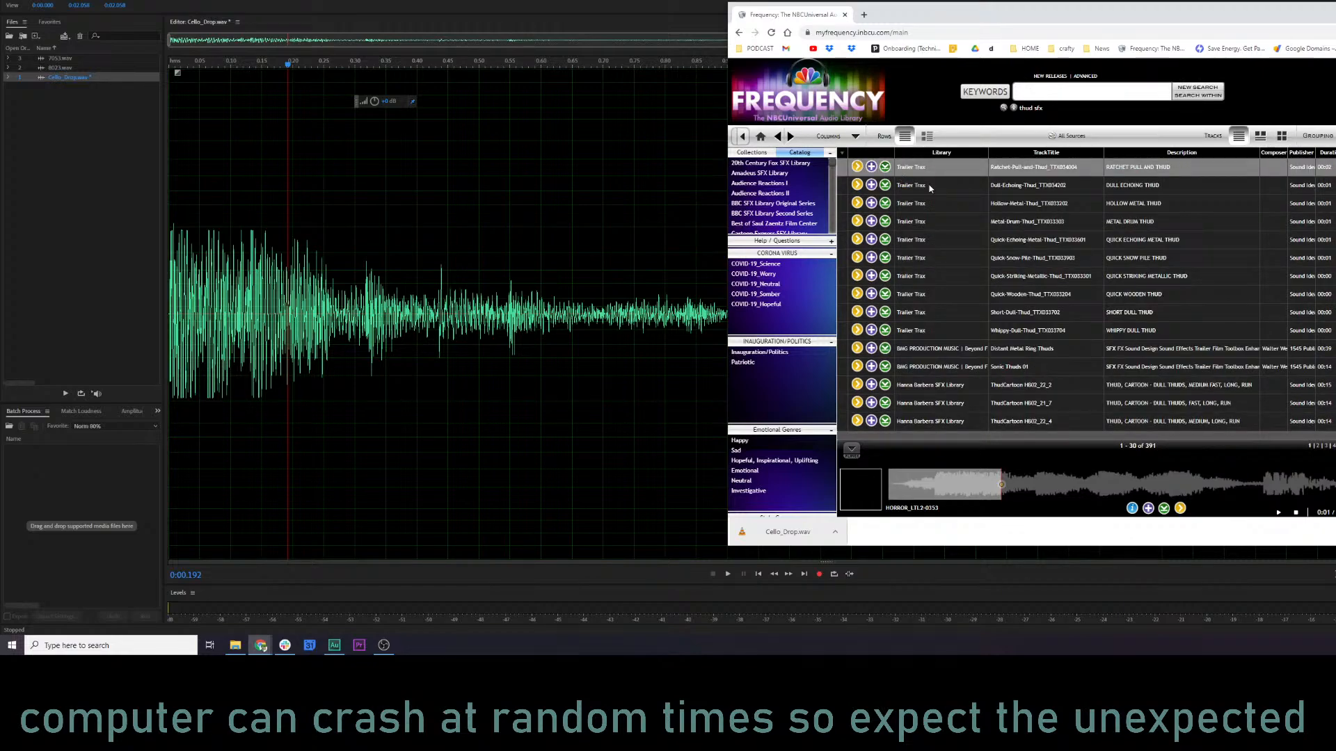
Preview the Dull-Echoing-Thud and Short-Dull-Thud tracks from the Trailer Trax library.
{"action": "left_click", "coordinate": [889, 186]}
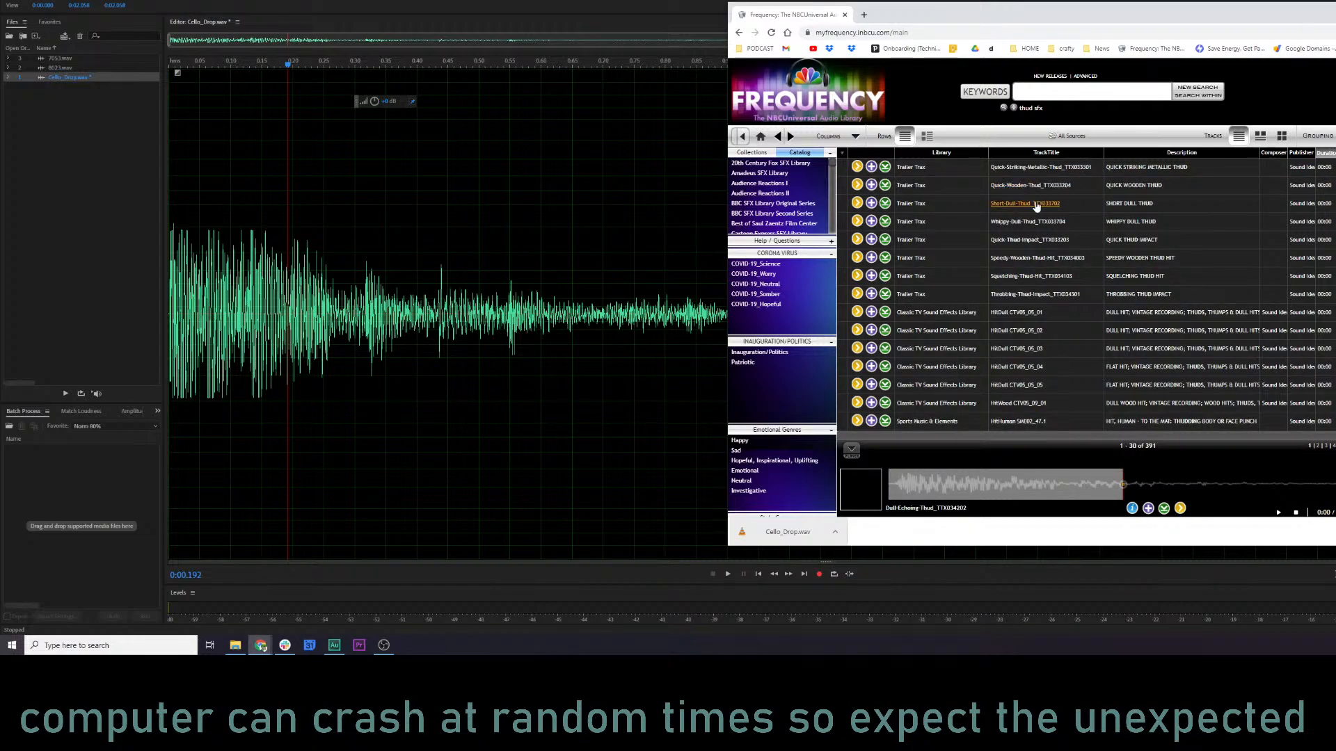
{"action": "left_click", "coordinate": [860, 203]}
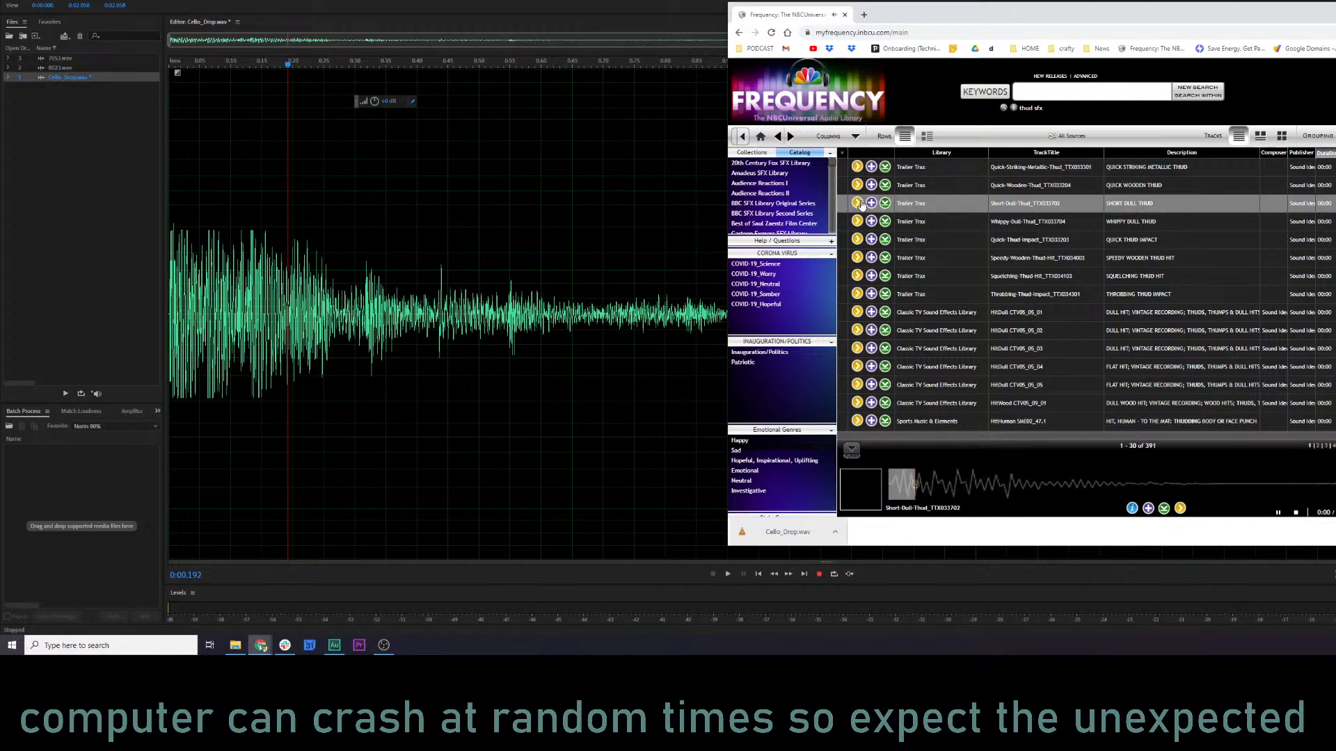
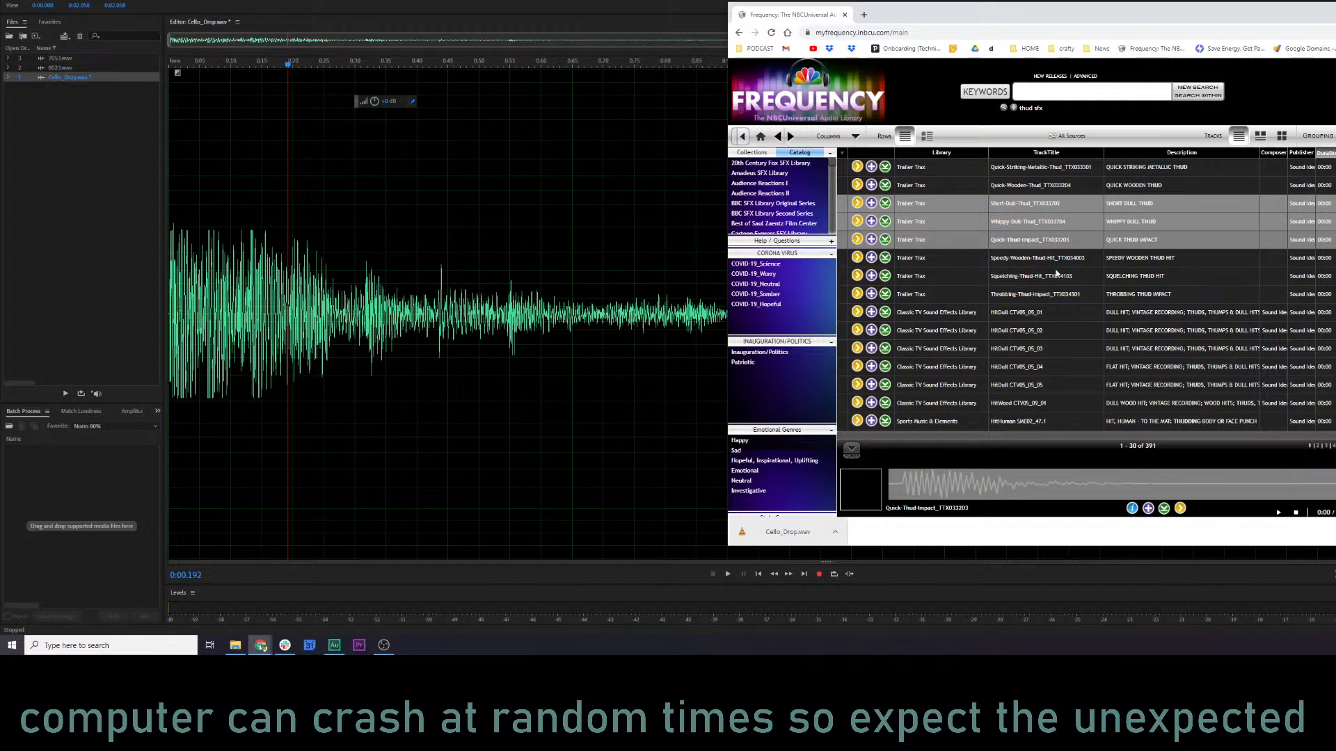
Preview several of the thud results, including the Speedy-Wooden-Thud, Mace-on-Knight's-Shield, Solid-Wooden and Snapping hits.
{"action": "left_click", "coordinate": [857, 258]}
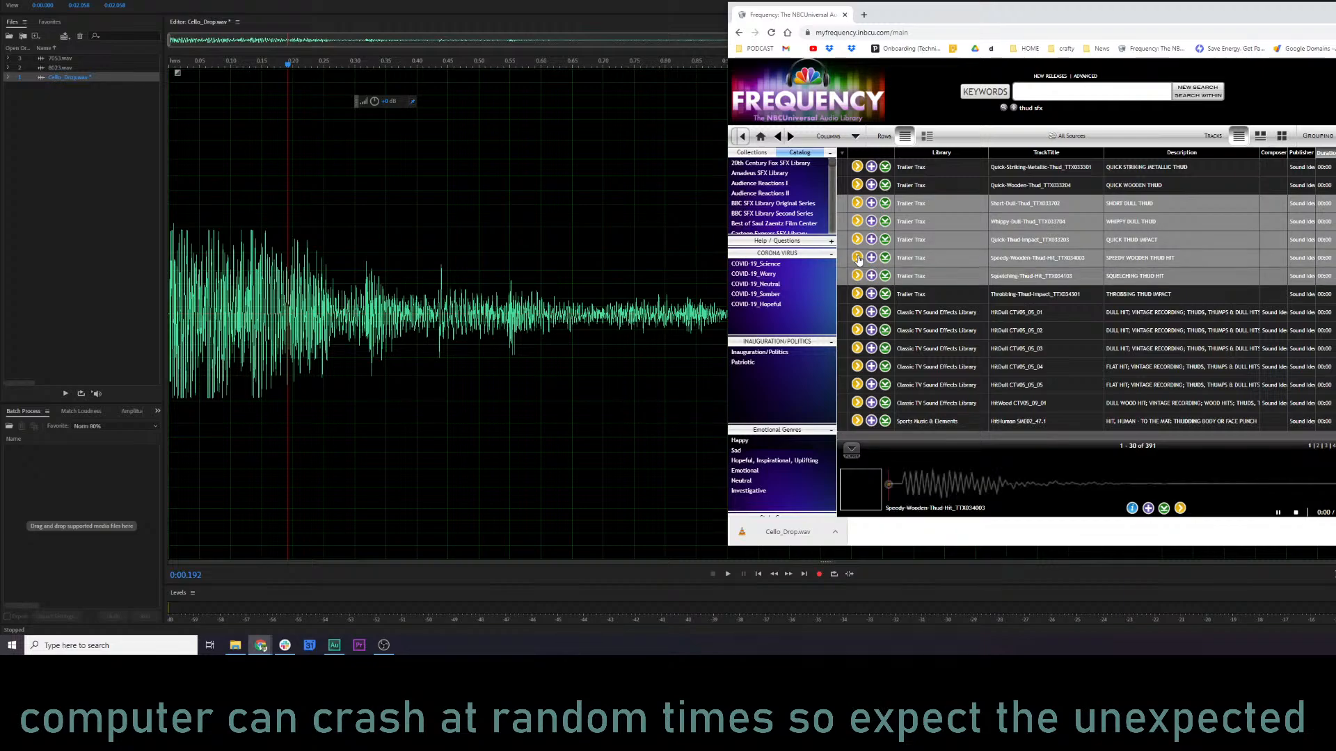
{"action": "scroll", "coordinate": [1070, 299], "scroll_direction": "down", "scroll_amount": 2}
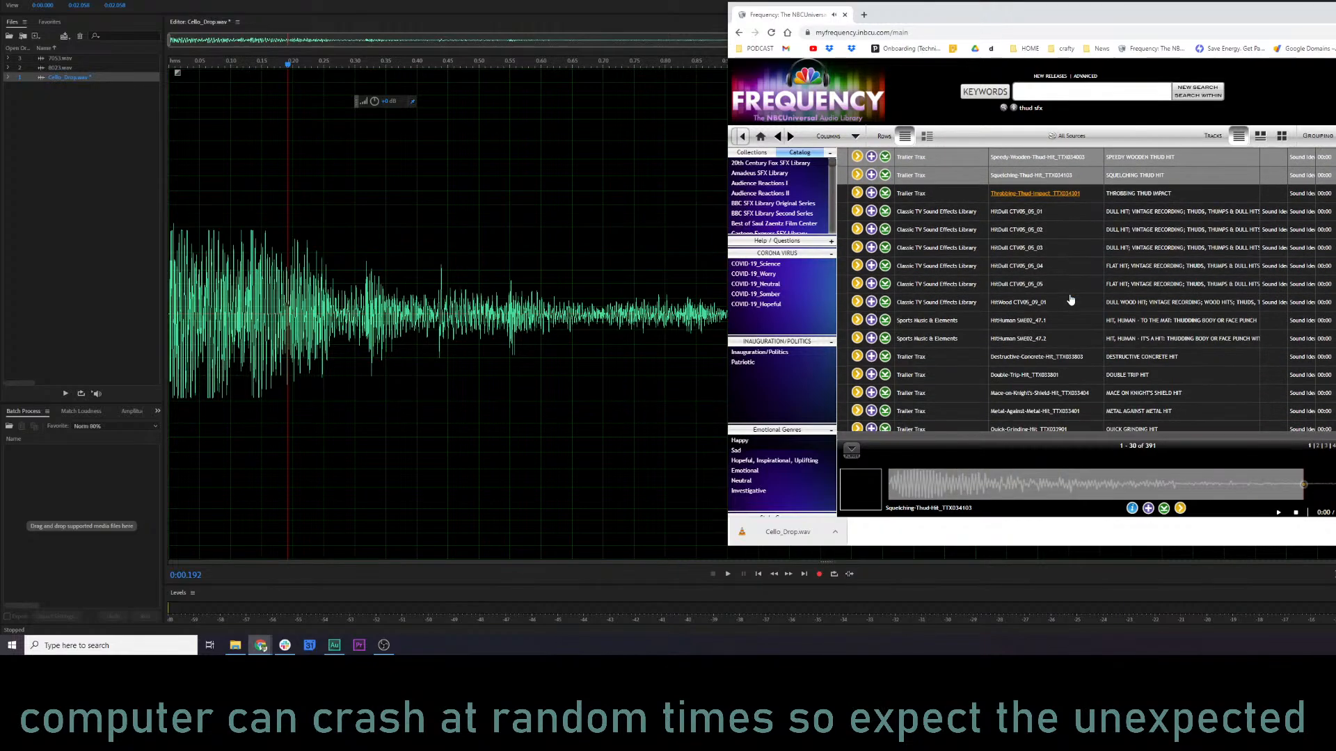
{"action": "scroll", "coordinate": [1064, 294], "scroll_direction": "down", "scroll_amount": 2}
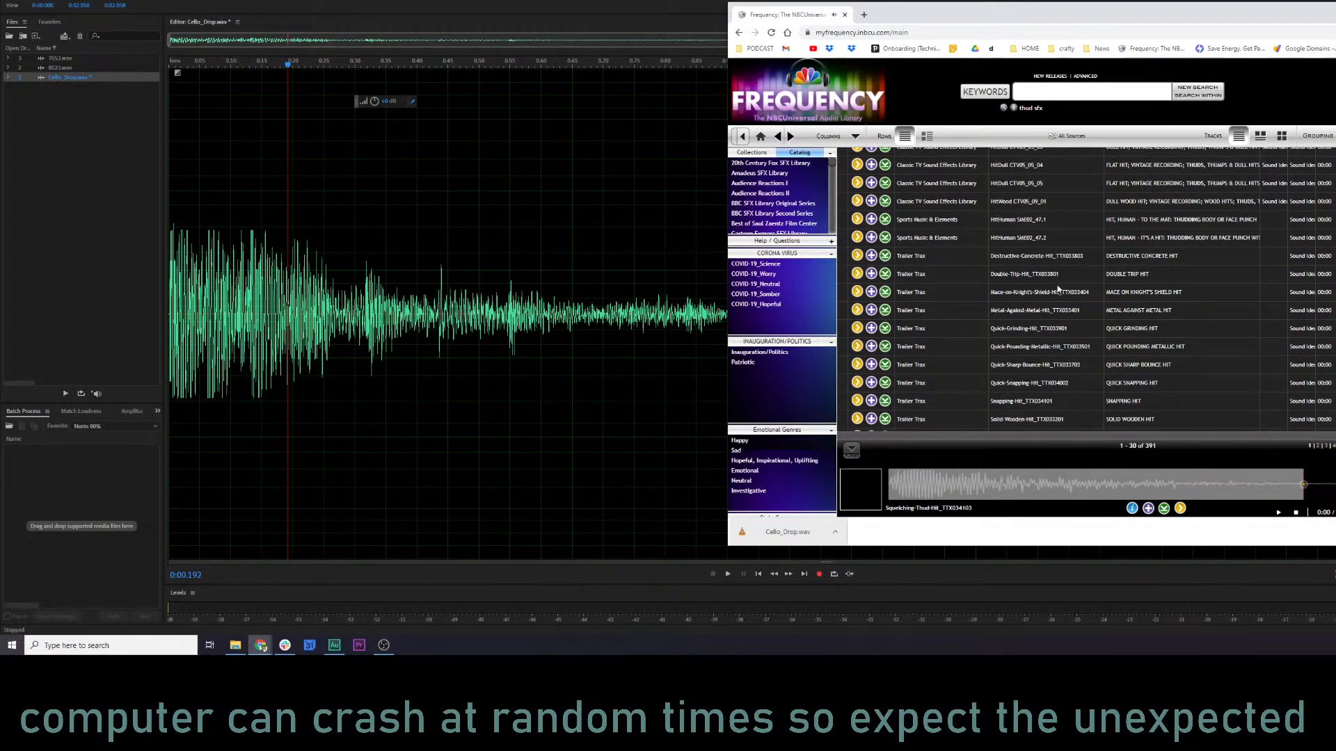
{"action": "scroll", "coordinate": [1050, 275], "scroll_direction": "down", "scroll_amount": 2}
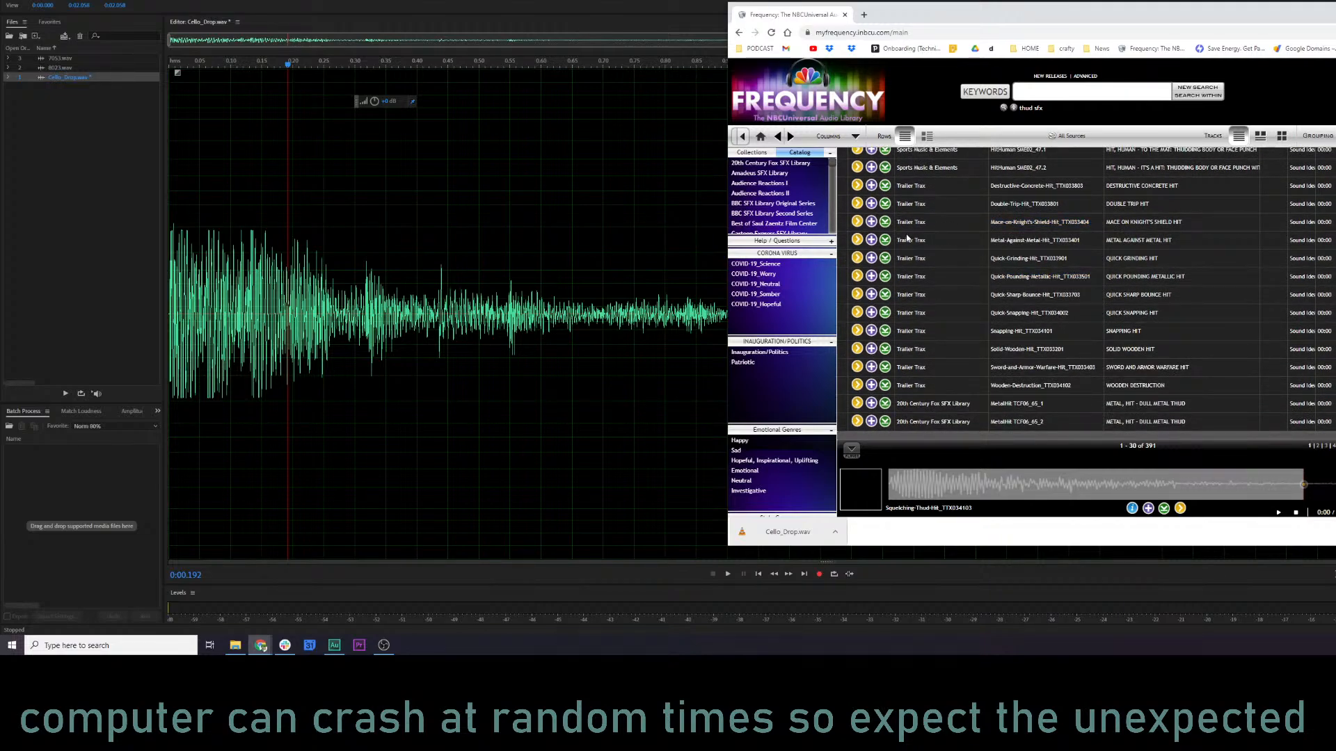
{"action": "left_click", "coordinate": [868, 223]}
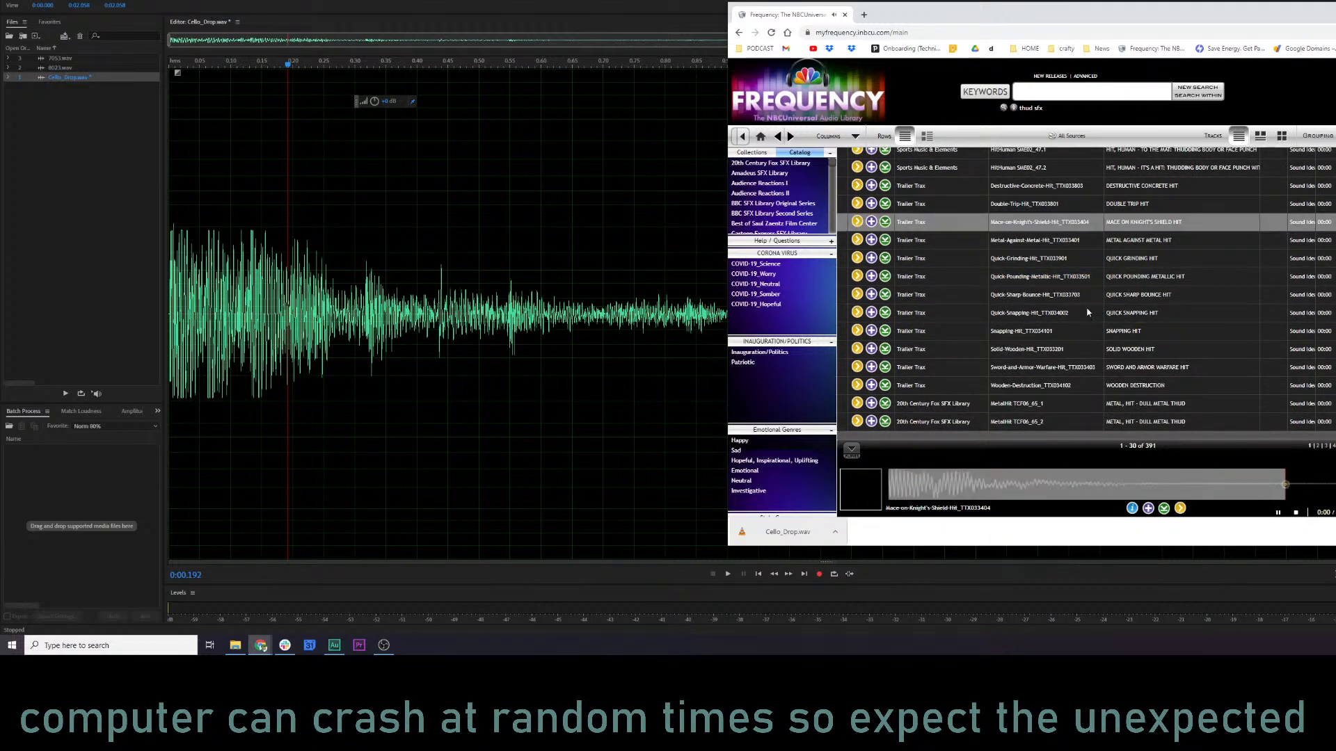
{"action": "left_click", "coordinate": [856, 350]}
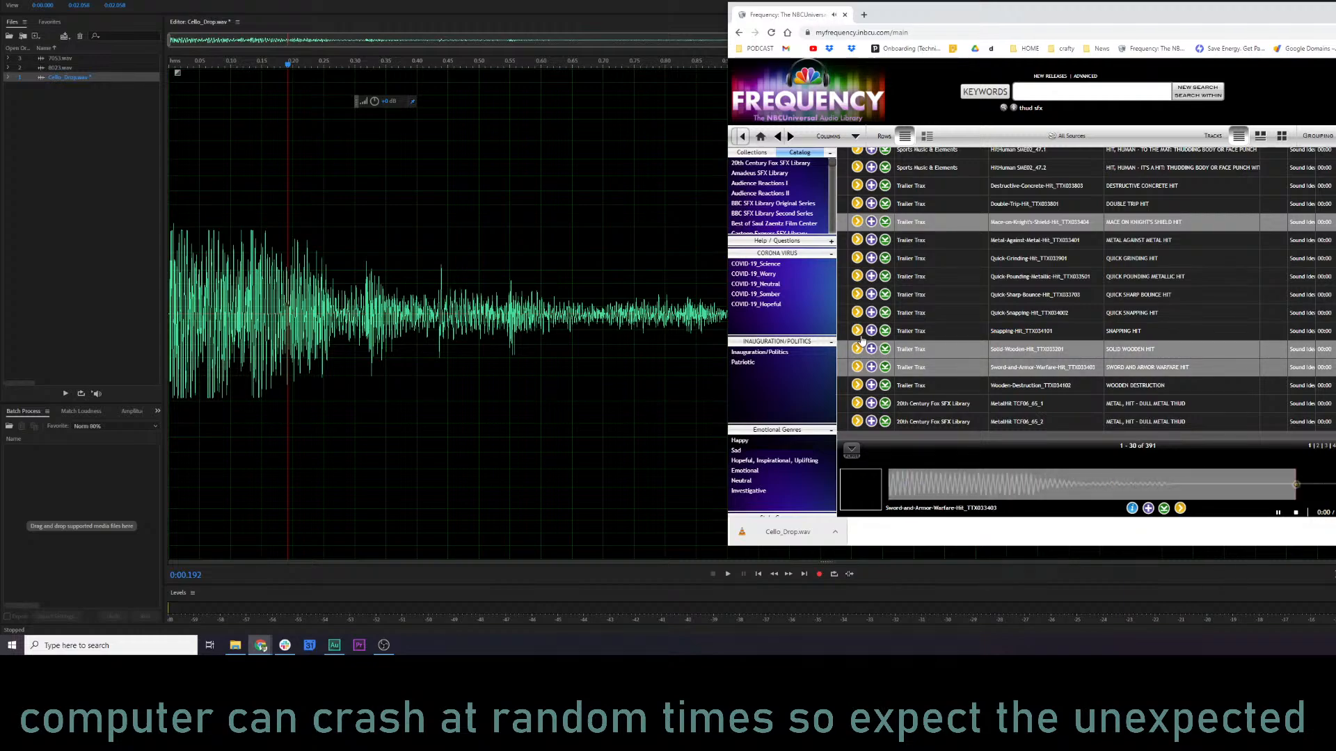
{"action": "left_click", "coordinate": [859, 332]}
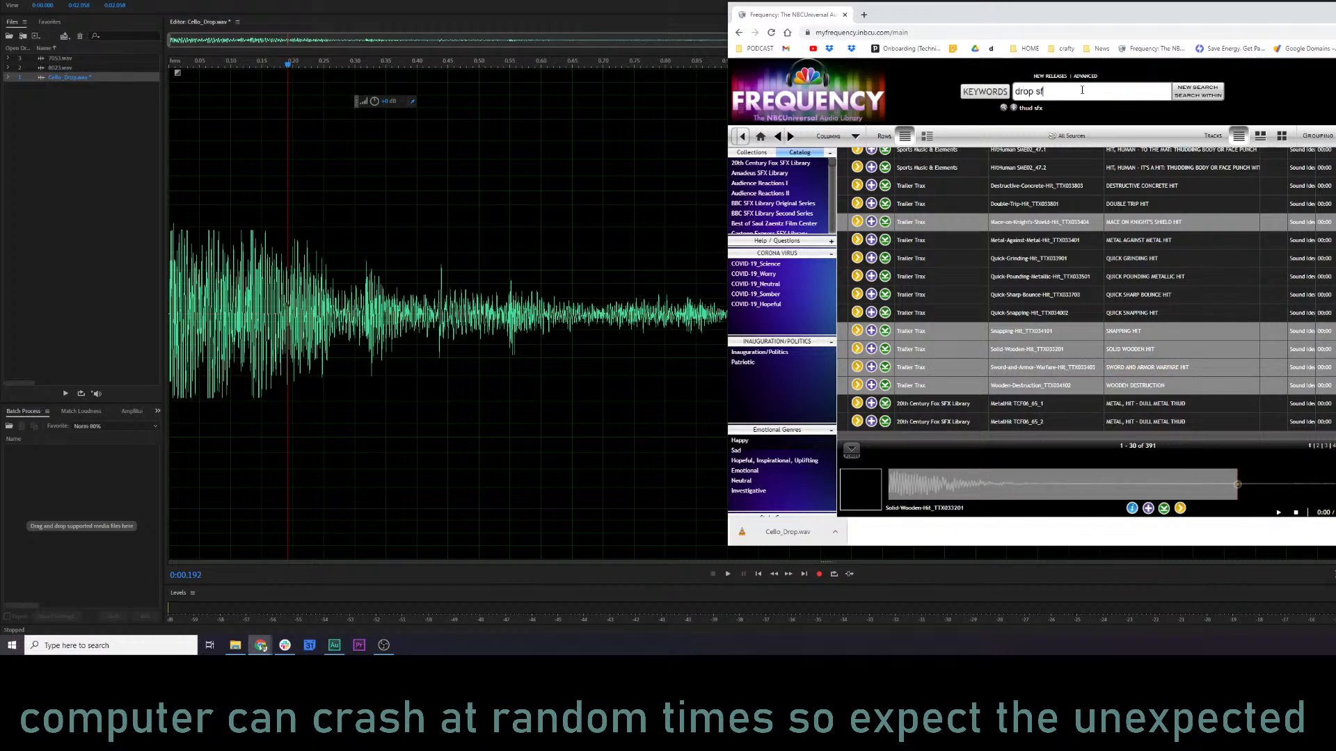
Search the sound library for "drop sfx" and preview the first results, skipping ahead in the second one.
{"action": "key", "text": "Return"}
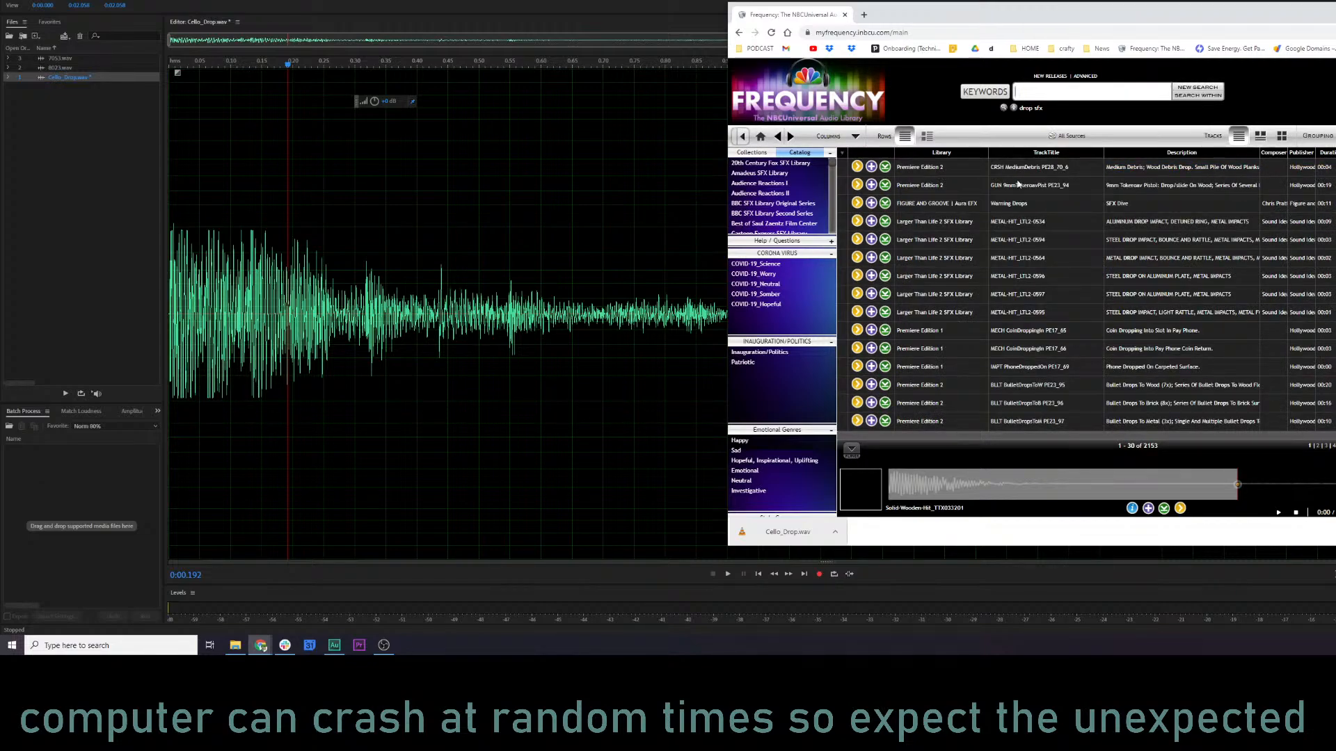
{"action": "left_click", "coordinate": [857, 168]}
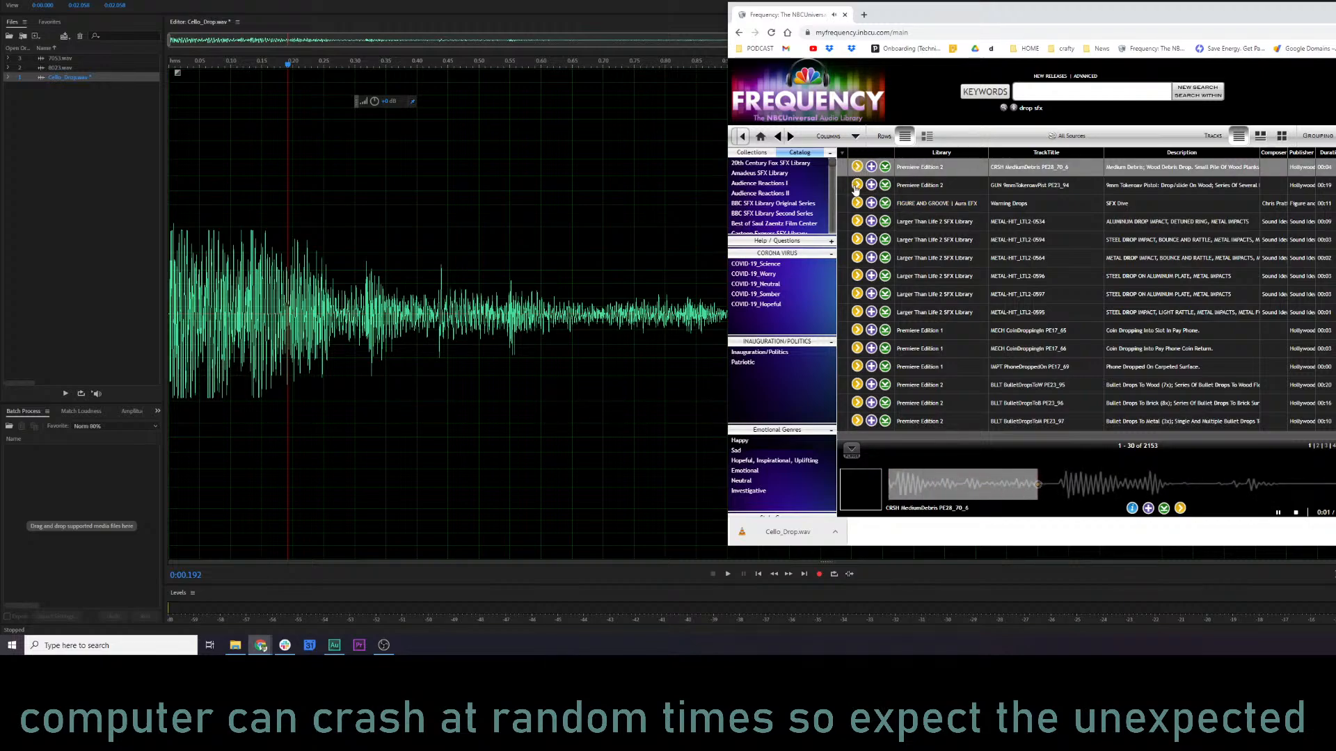
{"action": "left_click", "coordinate": [857, 184]}
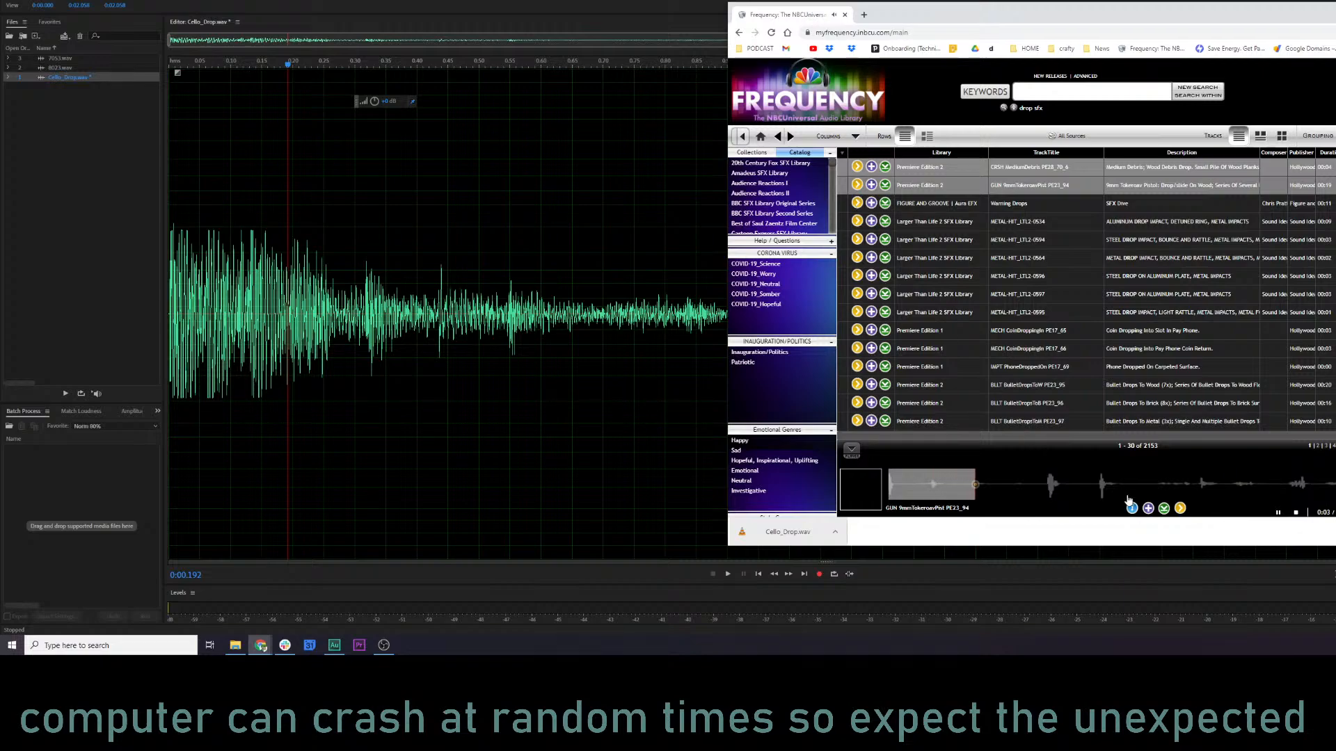
{"action": "left_click", "coordinate": [1046, 489]}
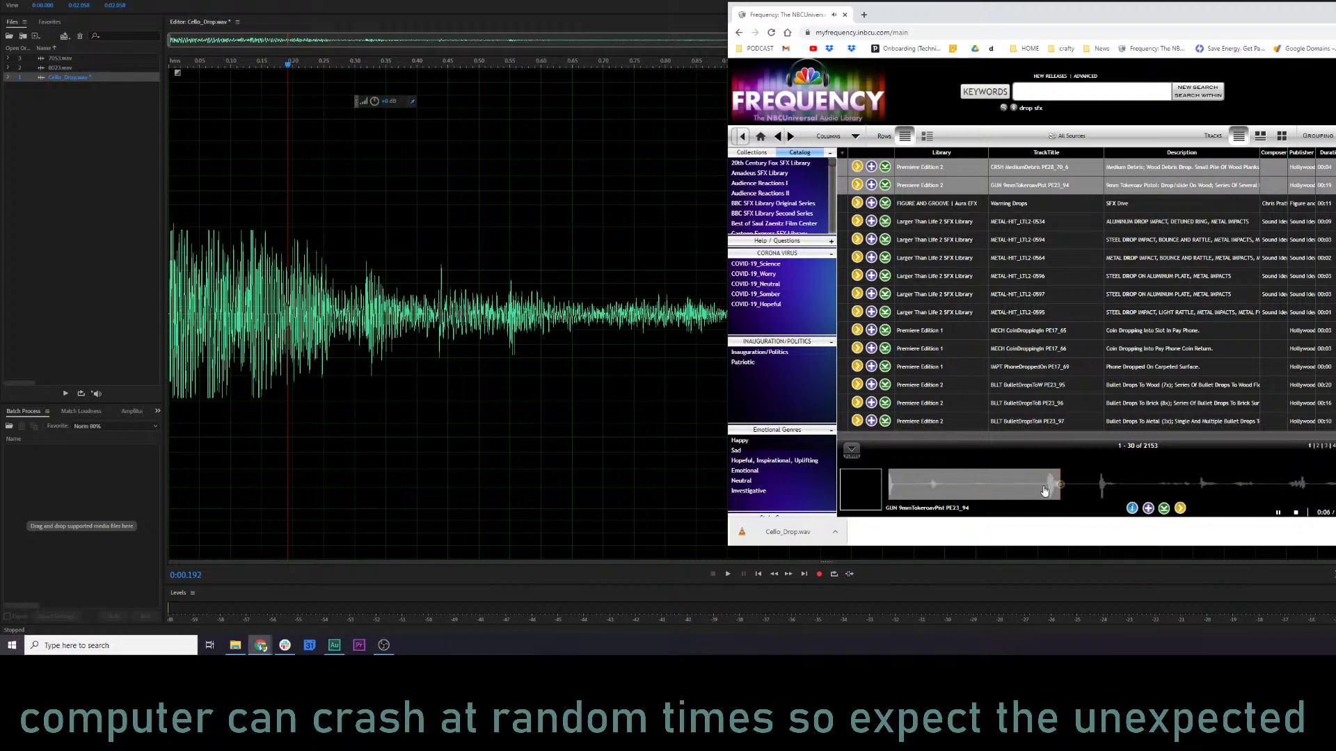
{"action": "left_click", "coordinate": [857, 203]}
Preview the 22 Ruger revolver drop, several of the bag or purse drops and one of the shoe drops.
{"action": "scroll", "coordinate": [1036, 219], "scroll_direction": "down", "scroll_amount": 6}
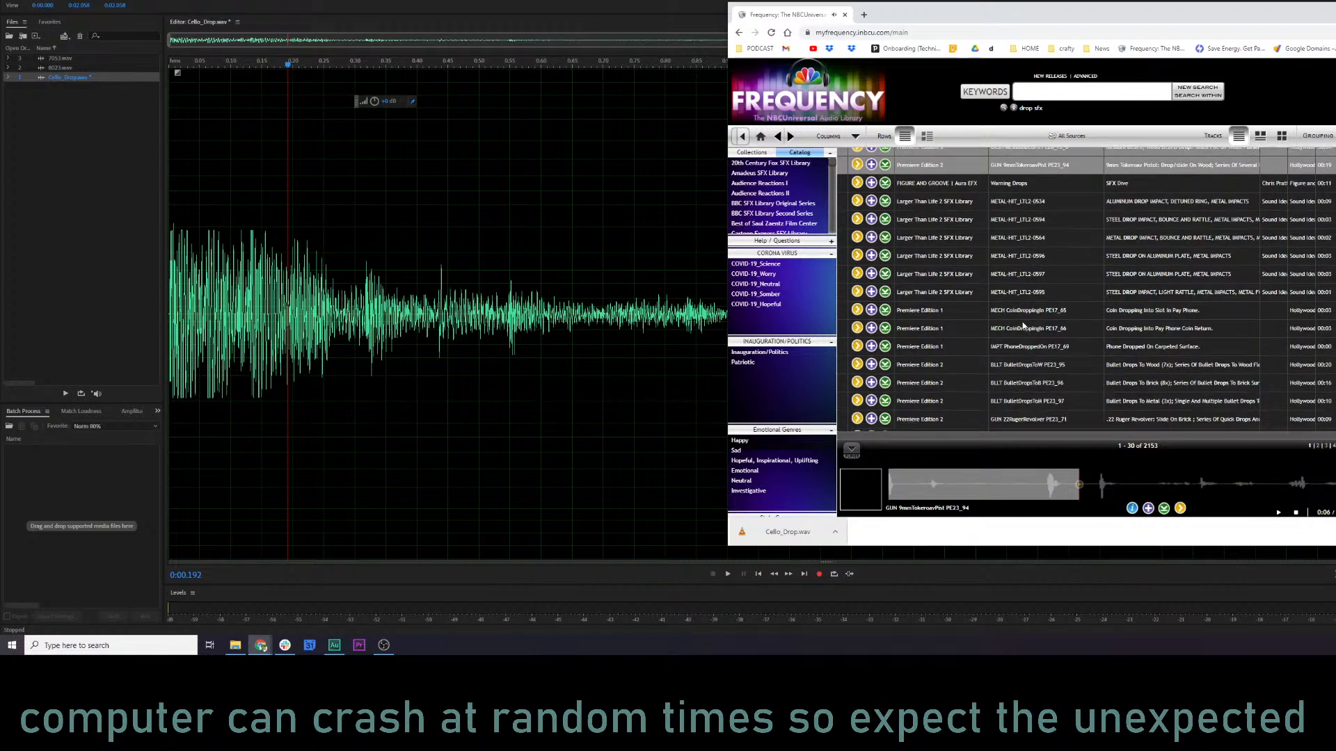
{"action": "scroll", "coordinate": [1038, 292], "scroll_direction": "up", "scroll_amount": 1}
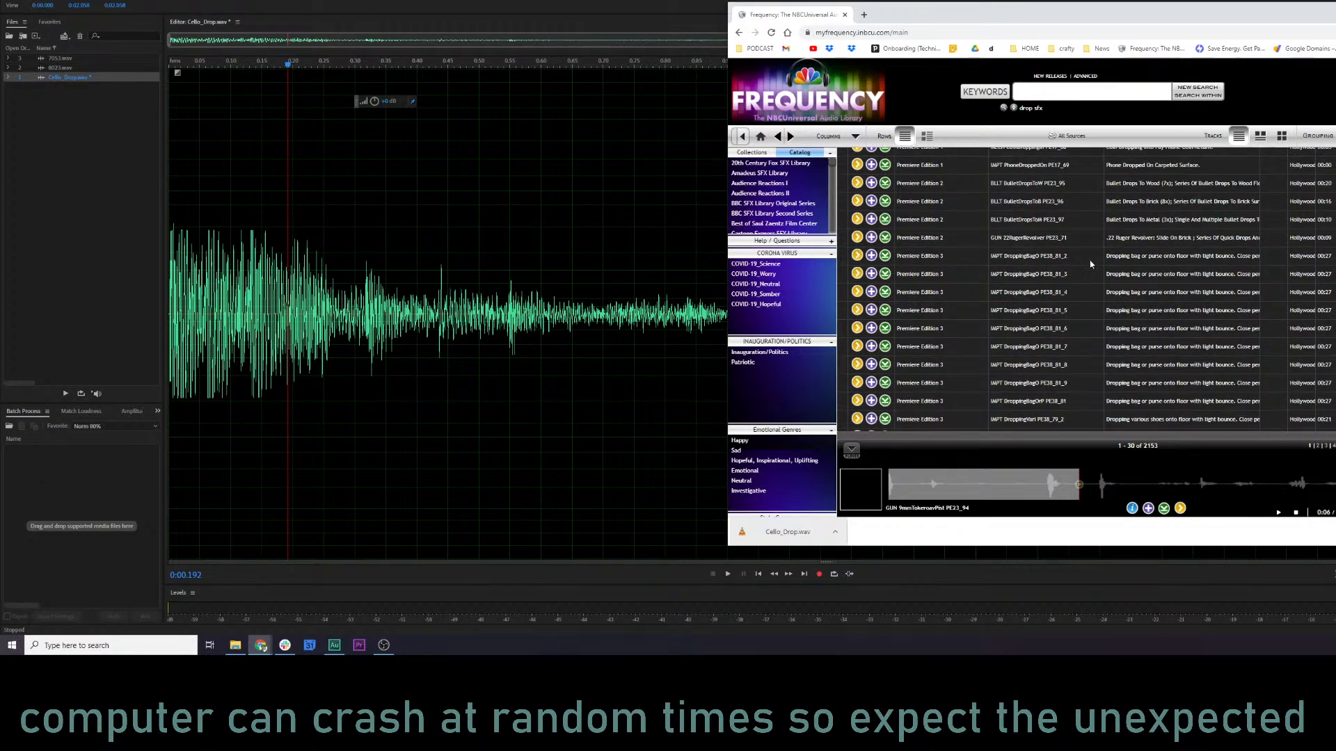
{"action": "scroll", "coordinate": [1090, 264], "scroll_direction": "down", "scroll_amount": 2}
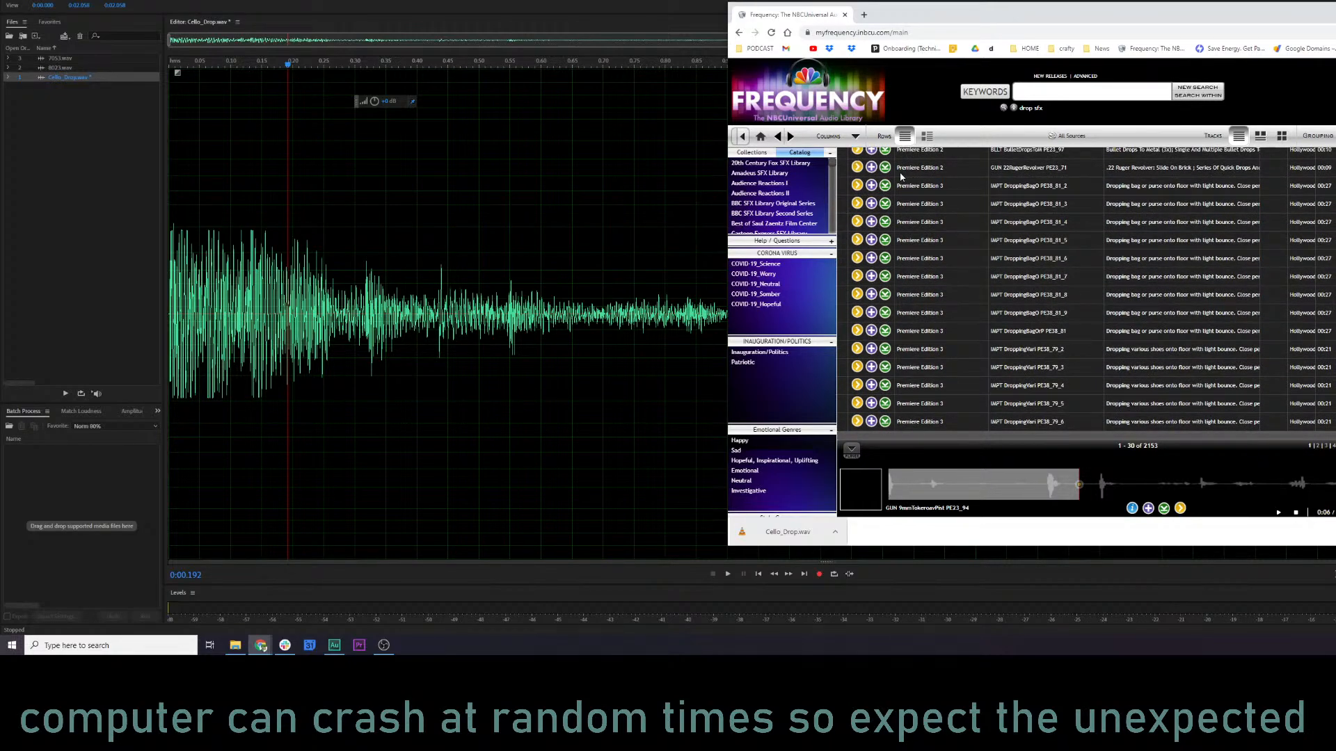
{"action": "left_click", "coordinate": [858, 169]}
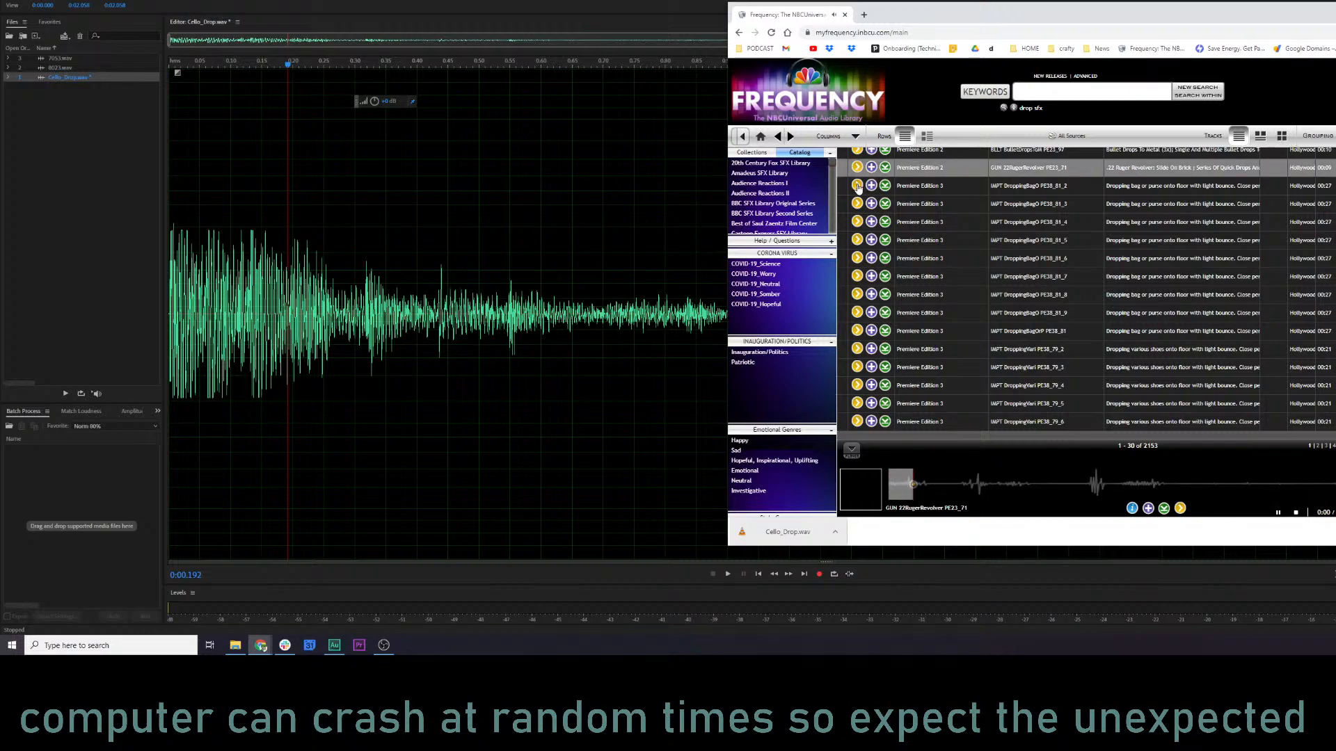
{"action": "left_click", "coordinate": [858, 186]}
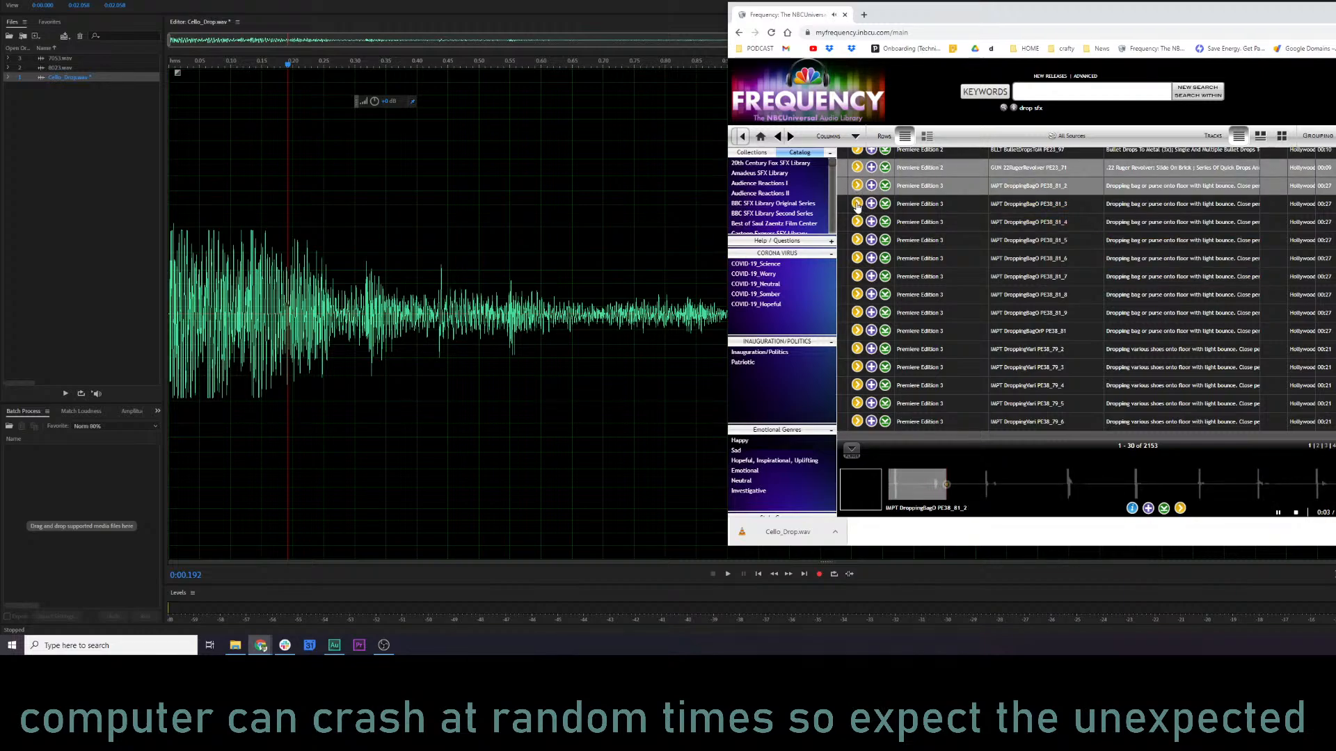
{"action": "left_click", "coordinate": [857, 258]}
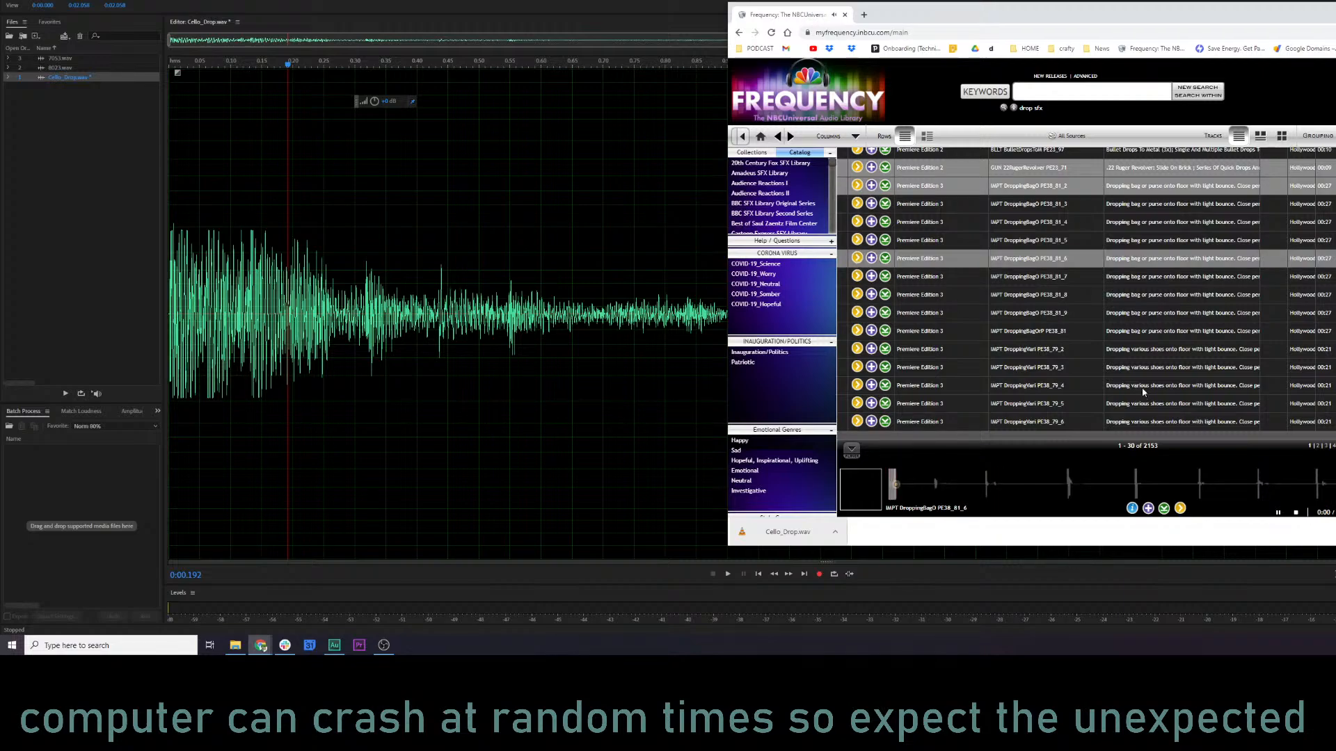
{"action": "left_click", "coordinate": [1121, 485]}
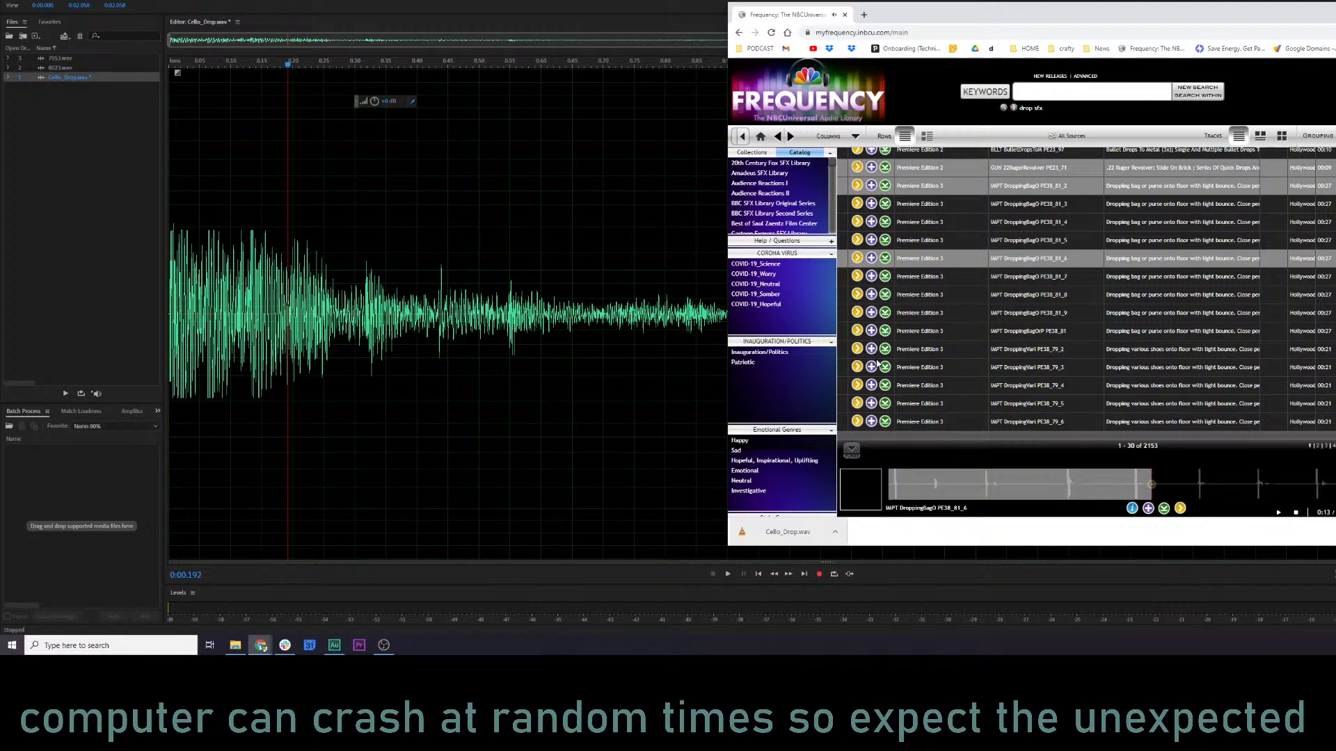
{"action": "left_click", "coordinate": [857, 348]}
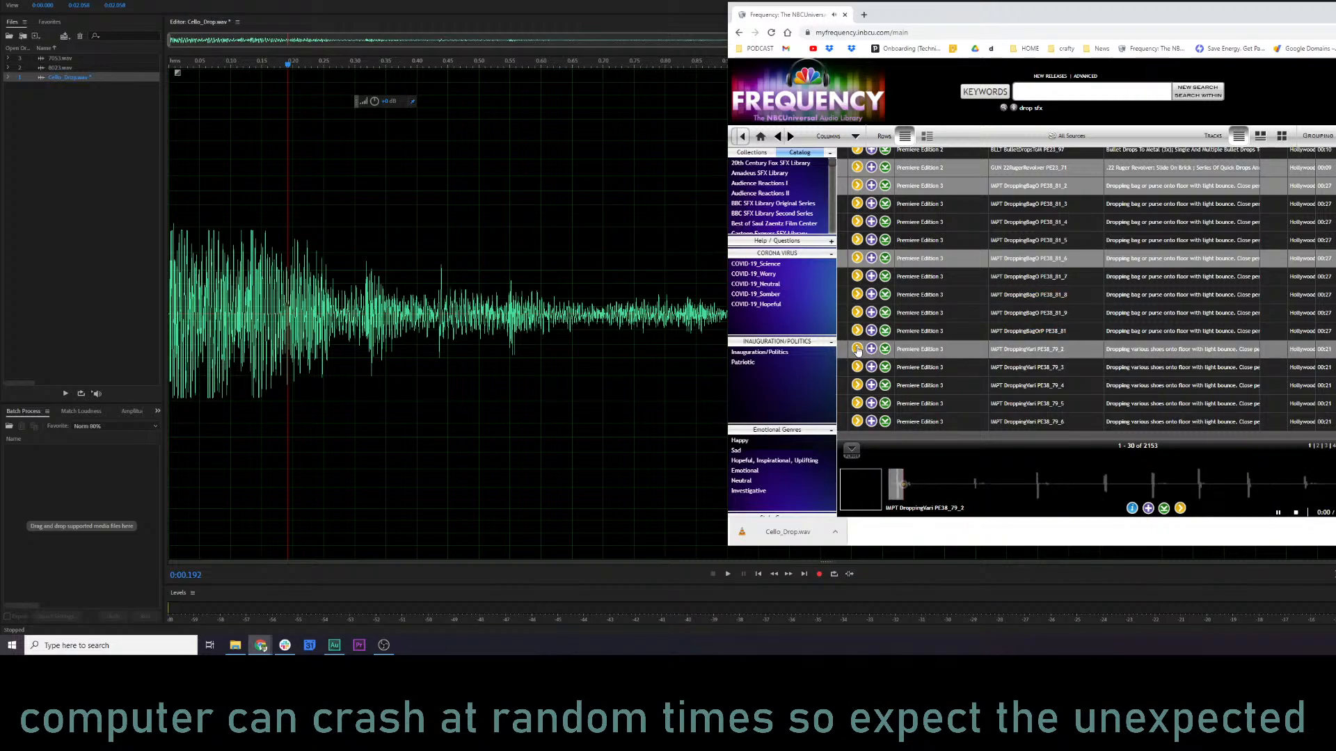
{"action": "left_click", "coordinate": [856, 295]}
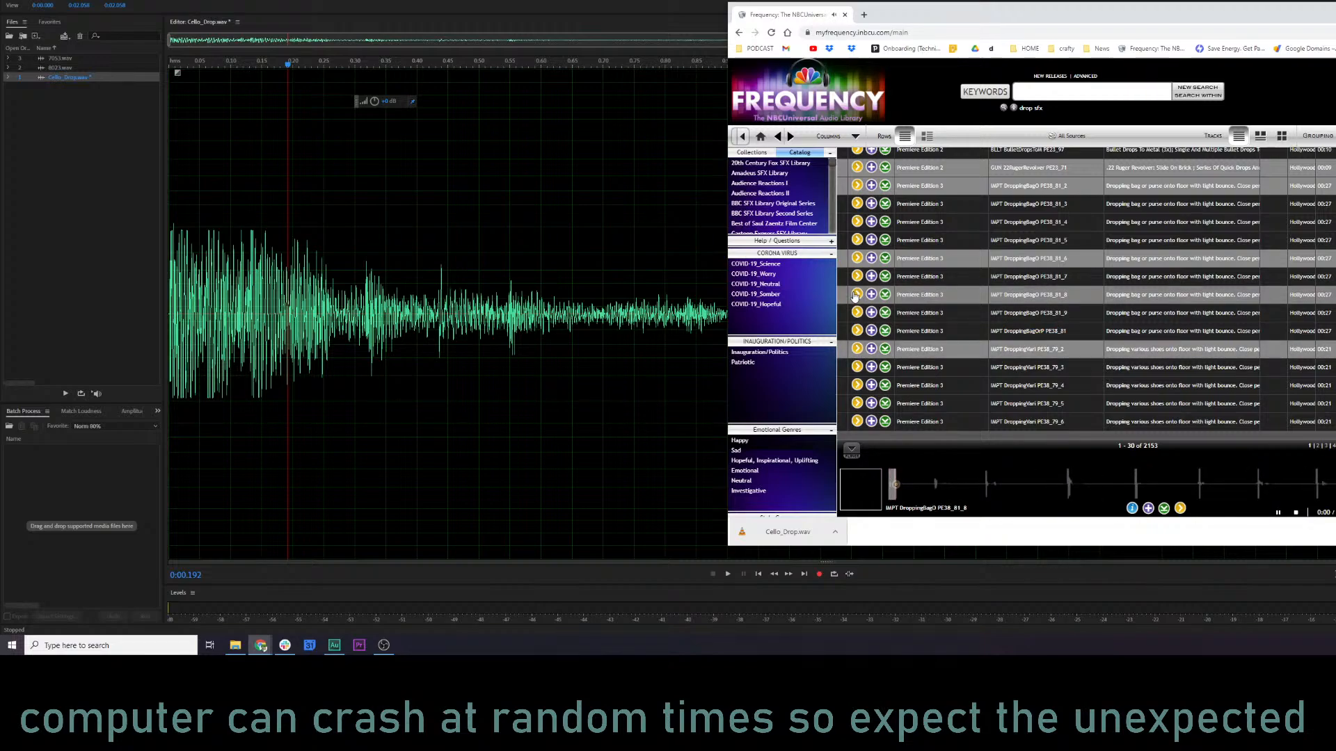
{"action": "left_click", "coordinate": [856, 277]}
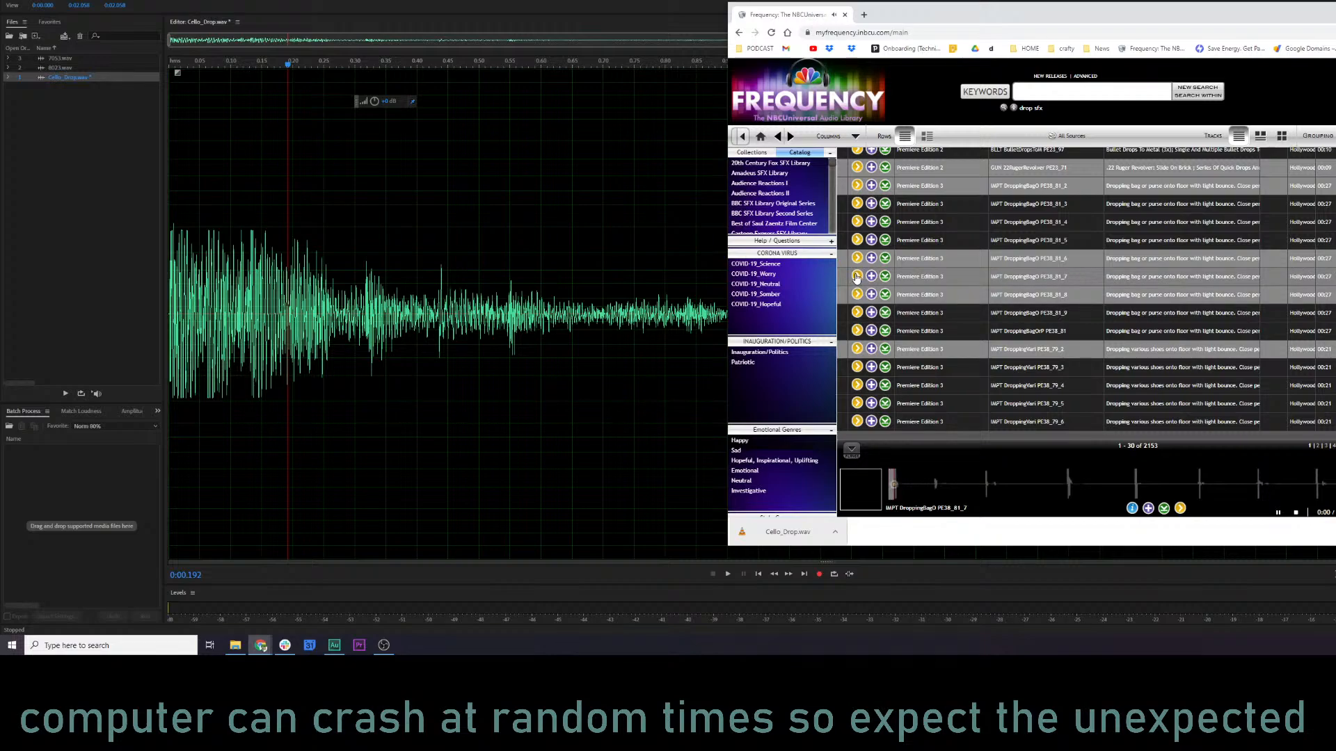
Download the IMPT DroppingBagO PE38_81_6 sound as a WAV and import it into Audition's file list.
{"action": "left_click", "coordinate": [885, 258]}
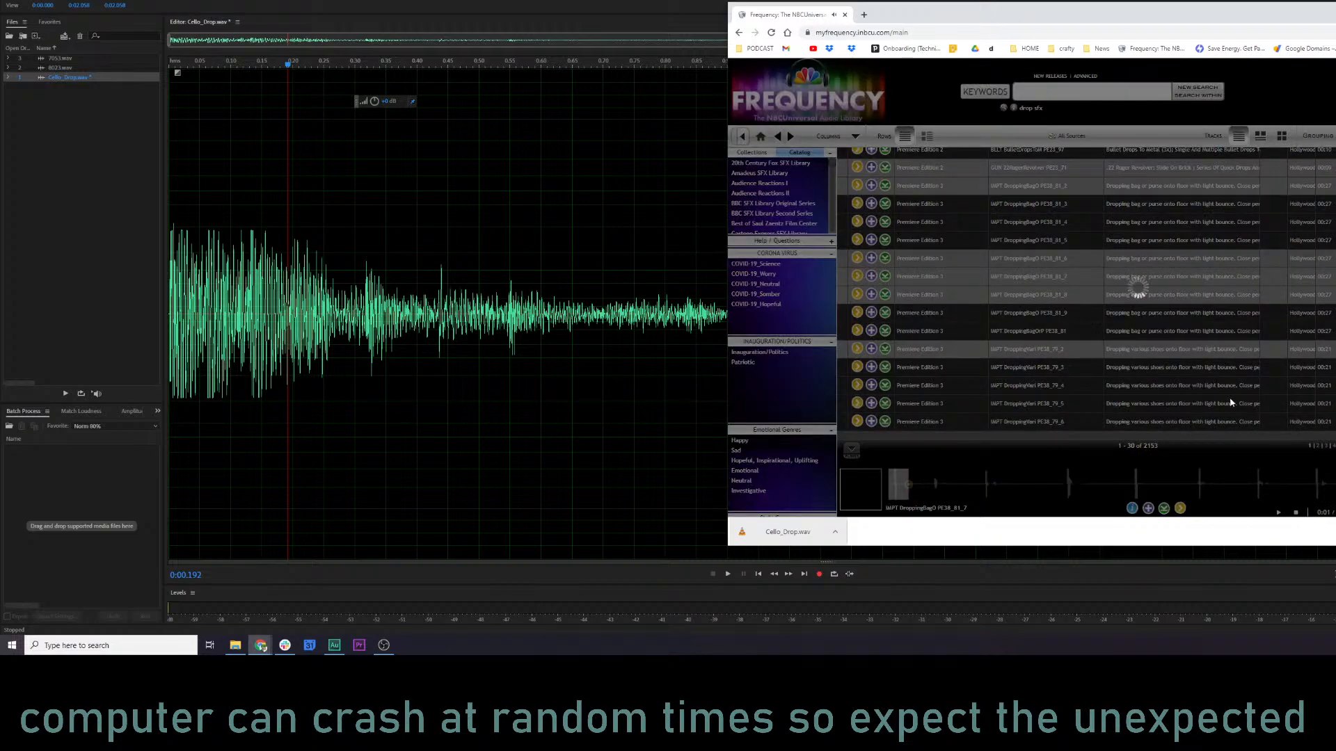
{"action": "left_click", "coordinate": [1127, 155]}
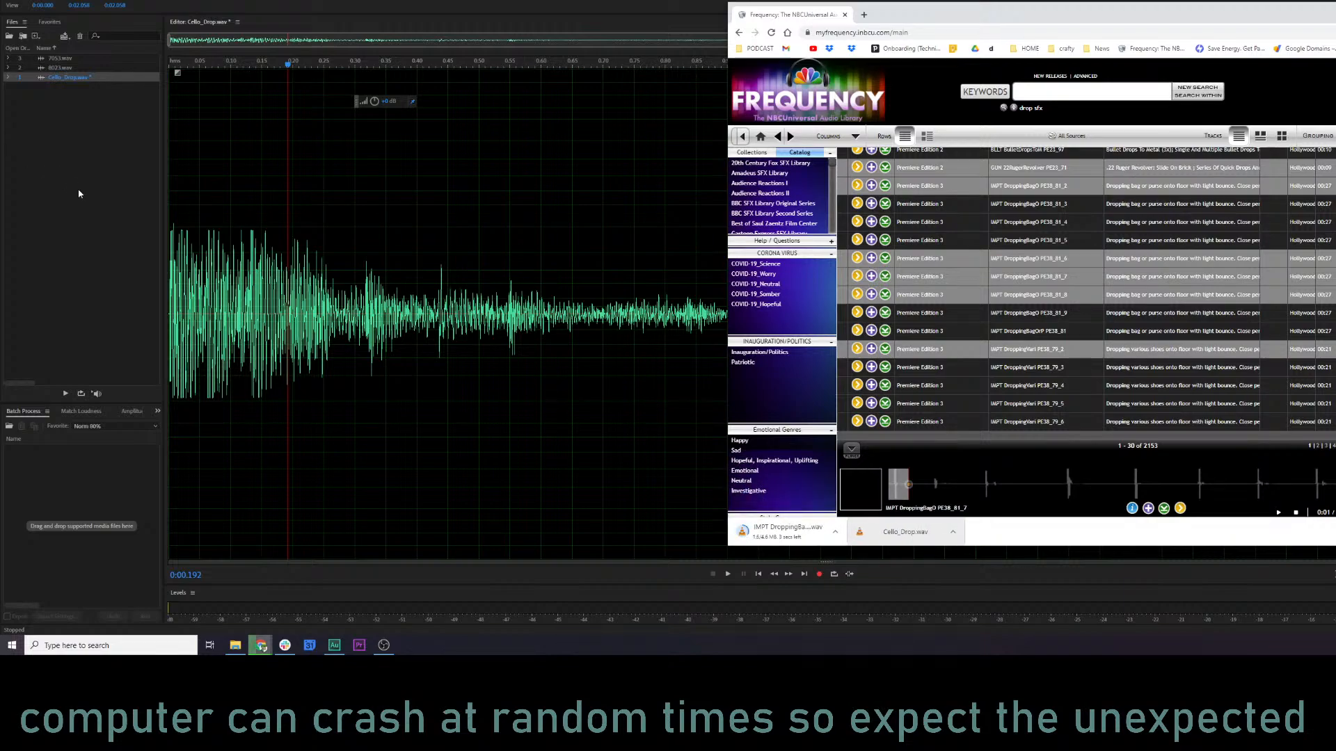
{"action": "left_click", "coordinate": [783, 530]}
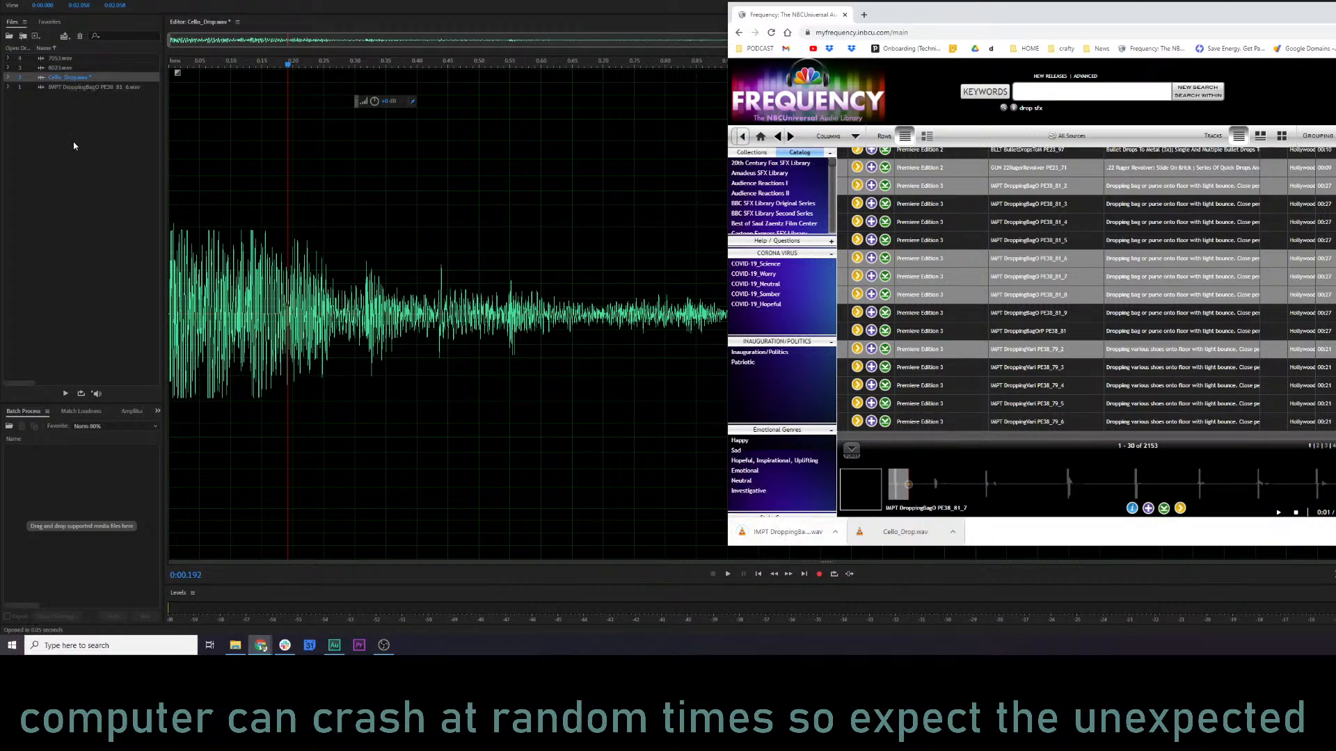
Create a new multitrack session with the default settings and place the Cello_Drop and dropping-bag files on Track 1.
{"action": "key", "text": "ctrl+n"}
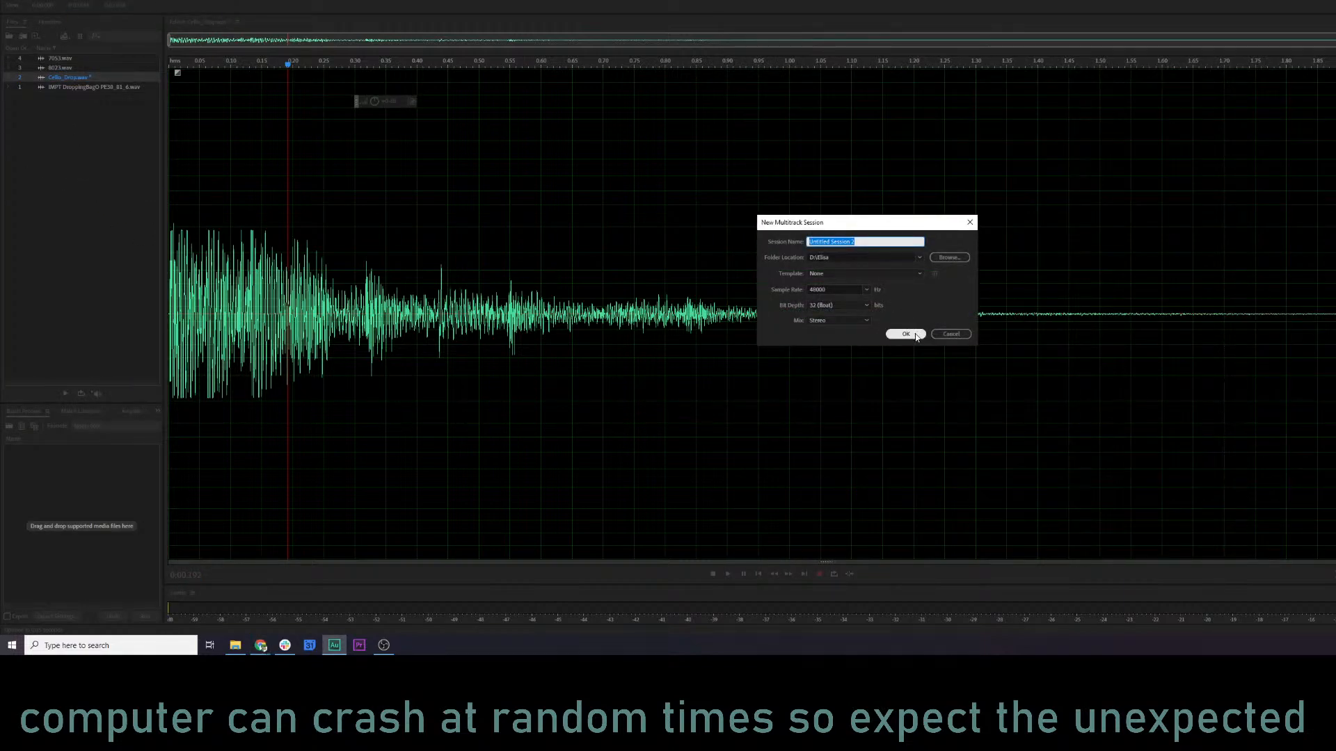
{"action": "left_click", "coordinate": [912, 334]}
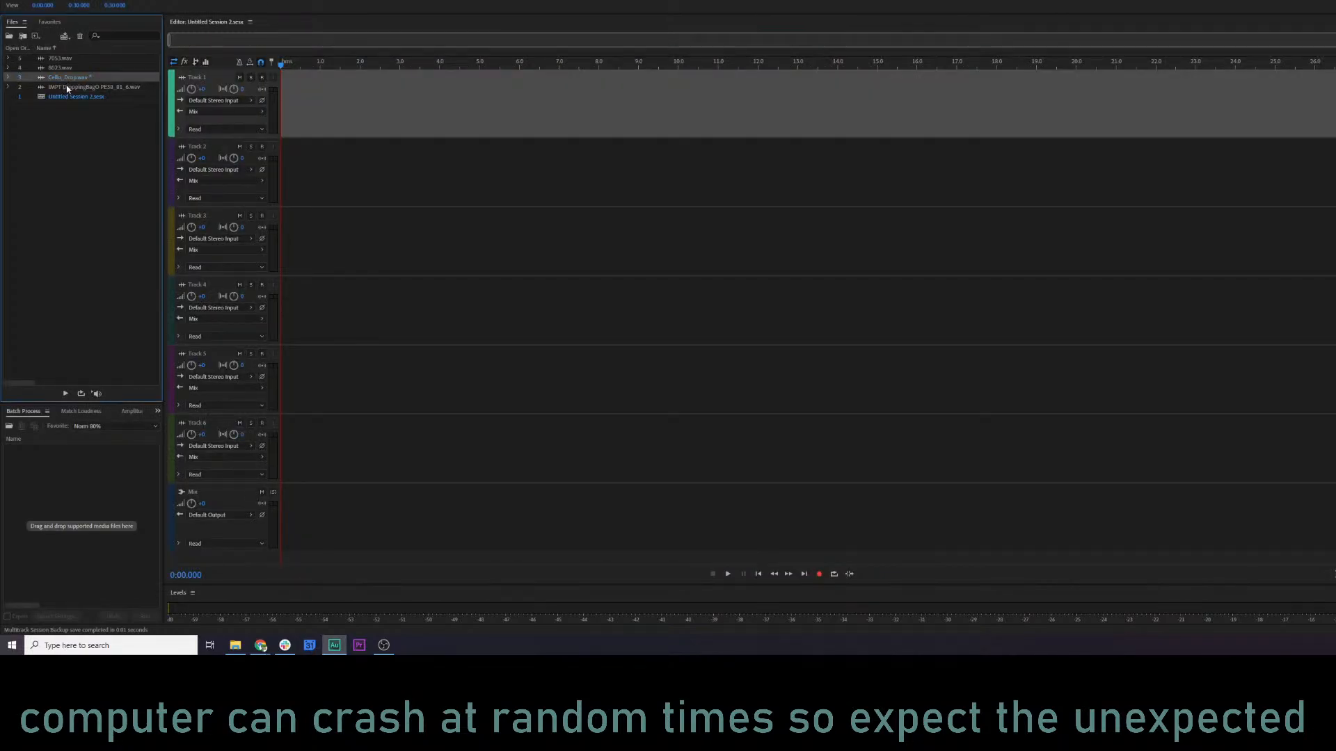
{"action": "left_click", "coordinate": [64, 87], "text": "ctrl"}
{"action": "left_click_drag", "start_coordinate": [64, 87], "coordinate": [355, 122]}
{"action": "left_click", "coordinate": [409, 183]}
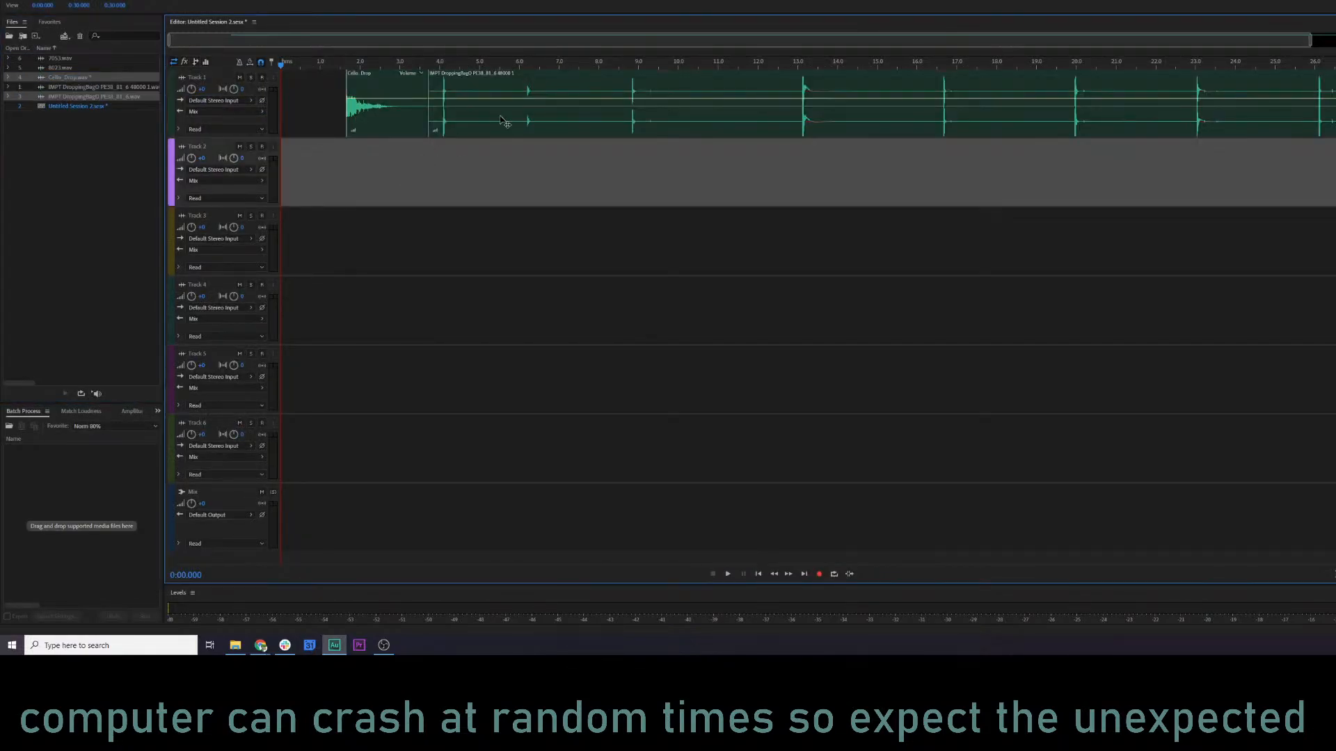
Move the dropping-bag clip to the start of Track 2, align Cello_Drop with its first hit, and play the combination.
{"action": "left_click_drag", "start_coordinate": [501, 118], "coordinate": [352, 188]}
{"action": "left_click_drag", "start_coordinate": [376, 122], "coordinate": [323, 116]}
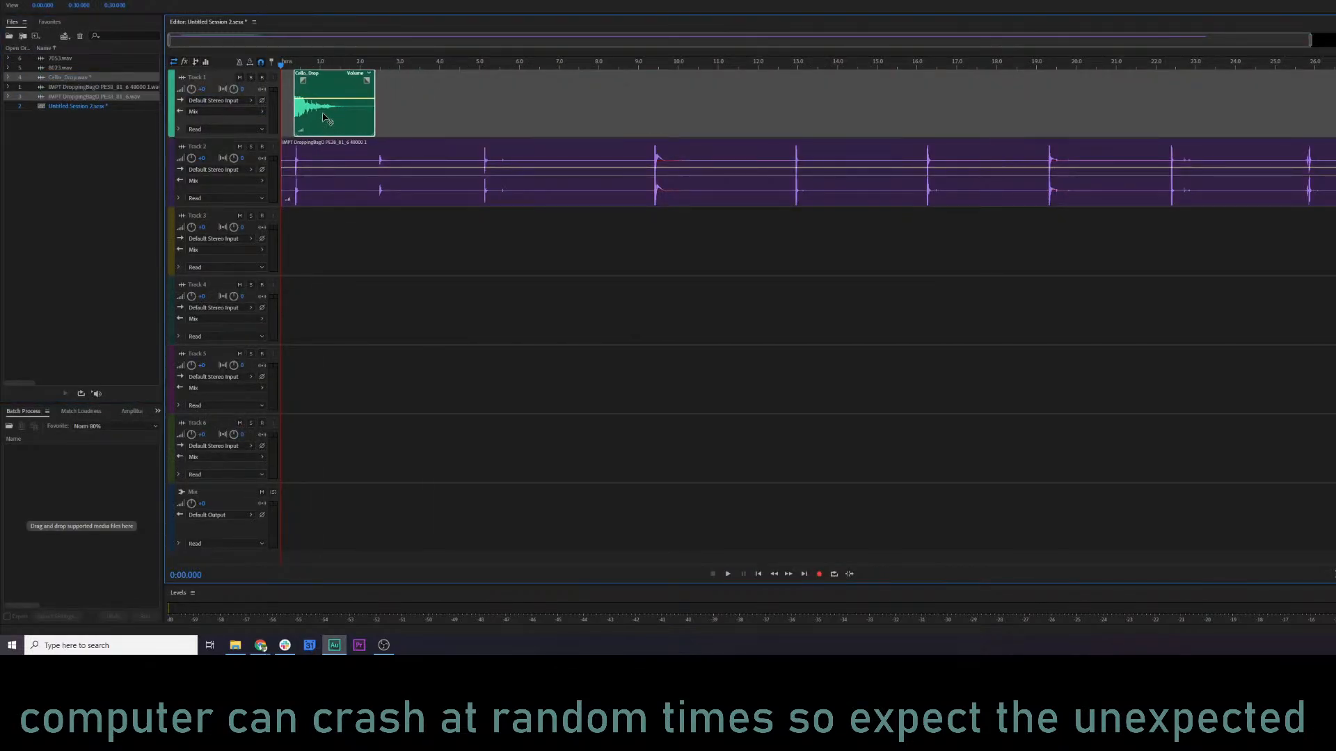
{"action": "scroll", "coordinate": [281, 67], "scroll_direction": "up", "scroll_amount": 10}
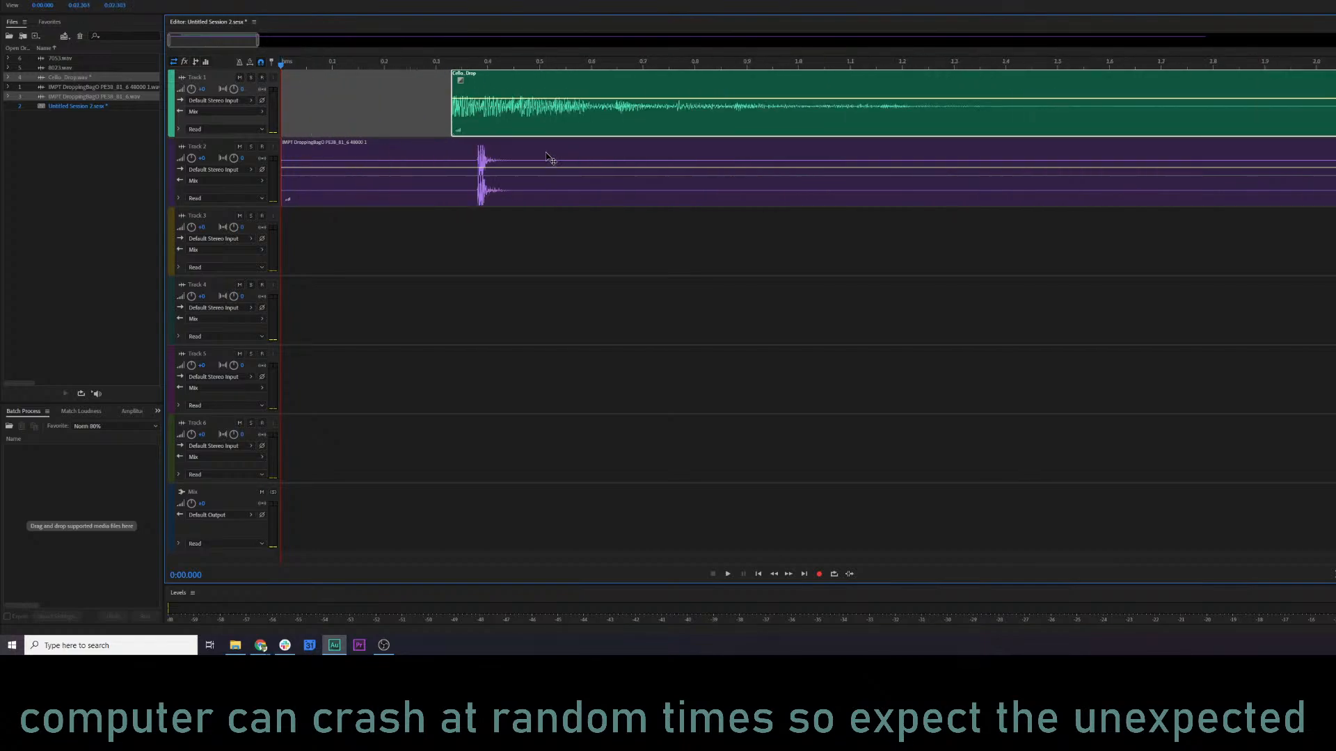
{"action": "left_click", "coordinate": [436, 65]}
{"action": "key", "text": "space"}
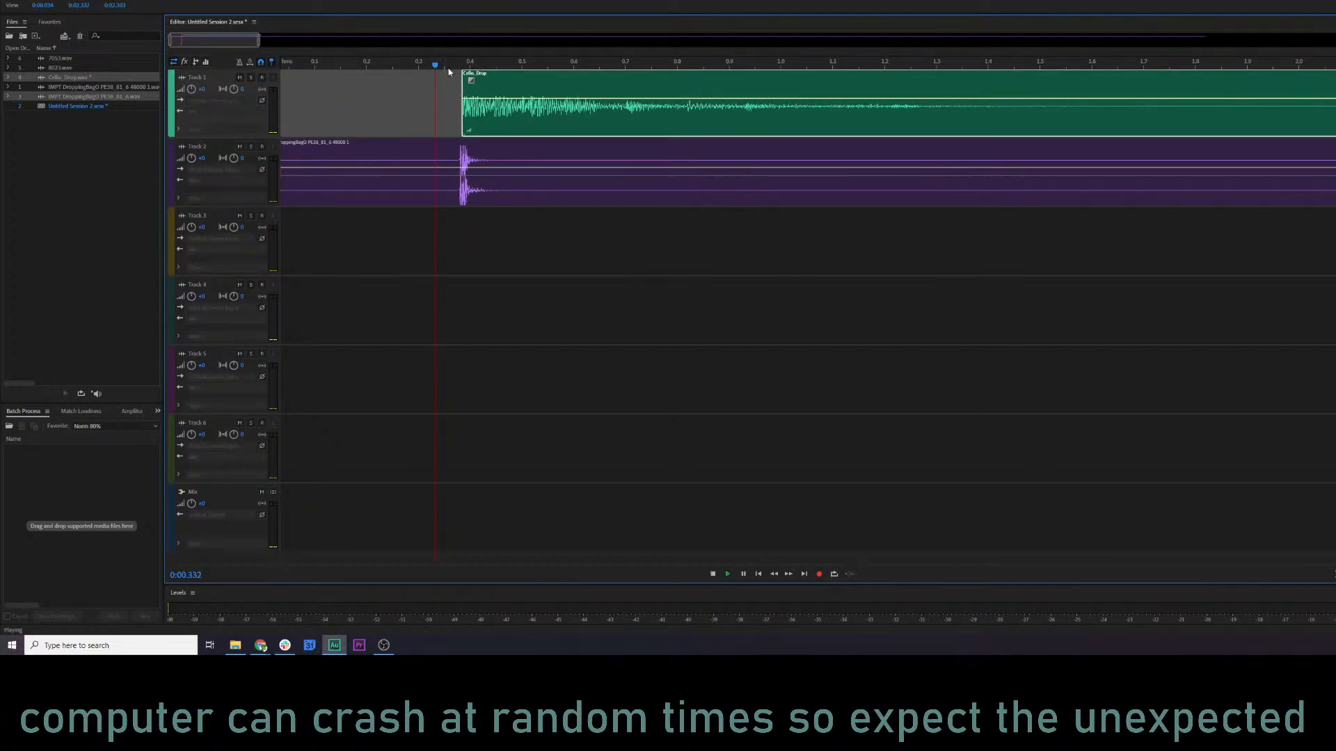
Move Cello_Drop away to about 0.96 s, lower the dropping-bag clip's volume, and play its first hit alone.
{"action": "left_click_drag", "start_coordinate": [478, 122], "coordinate": [798, 112]}
{"action": "key", "text": "space"}
{"action": "key", "text": "space"}
{"action": "left_click", "coordinate": [451, 174]}
{"action": "left_click", "coordinate": [365, 65]}
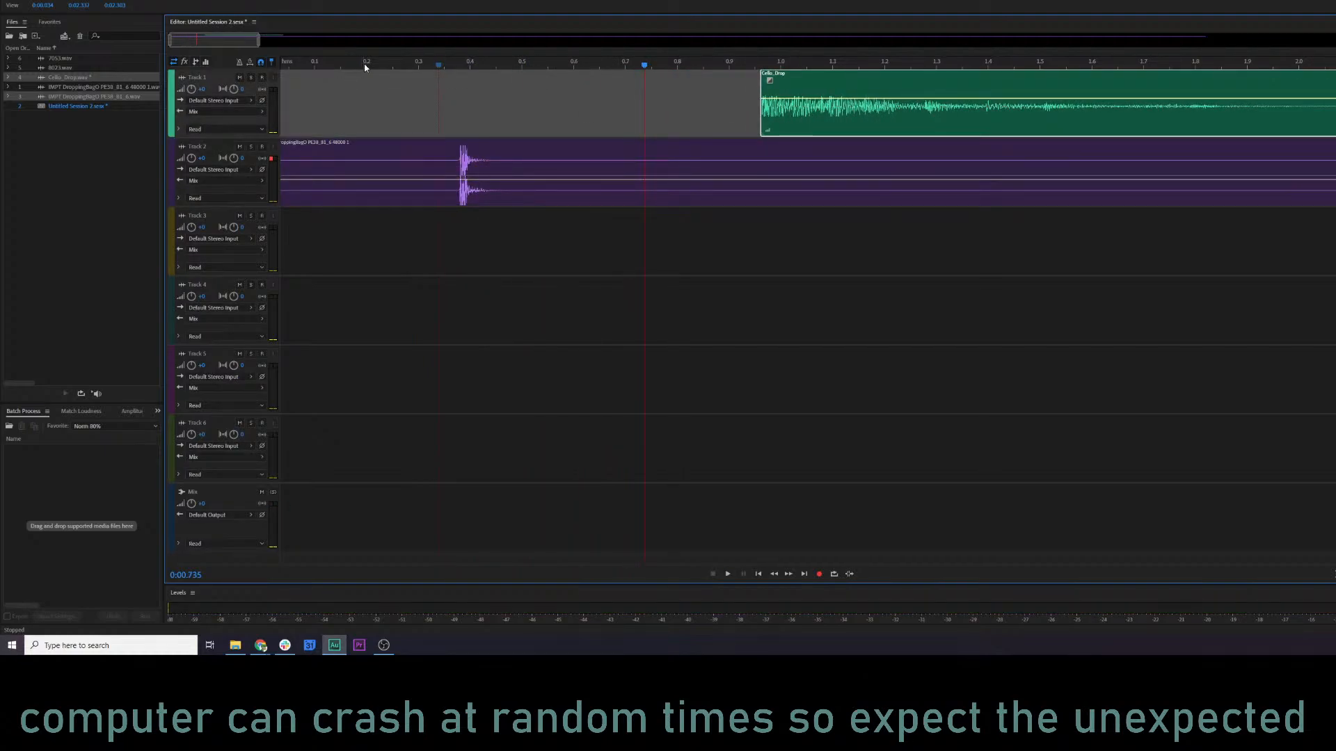
{"action": "key", "text": "space"}
{"action": "key", "text": "space"}
Raise the dropping-bag clip's volume, move Cello_Drop to about 0.4 s, just behind the first hit, and play both together.
{"action": "left_click", "coordinate": [479, 178]}
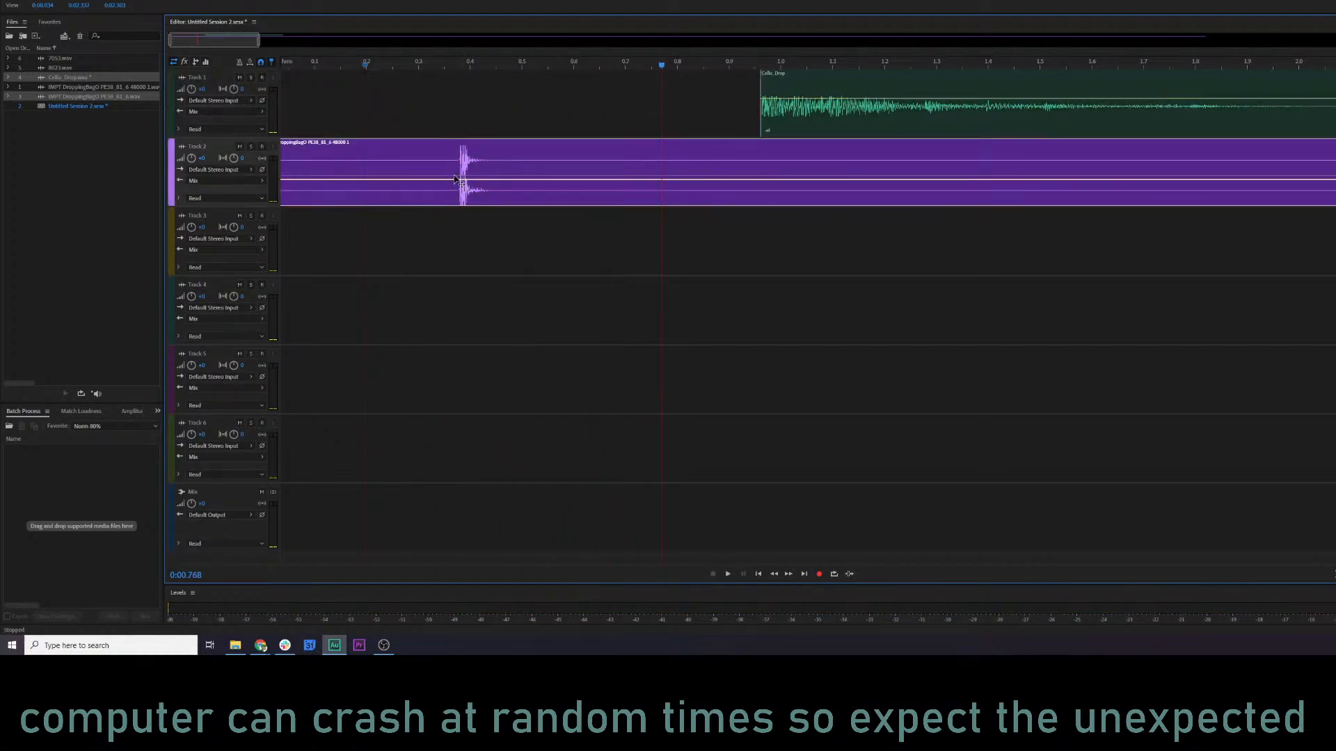
{"action": "left_click_drag", "start_coordinate": [438, 181], "coordinate": [459, 169]}
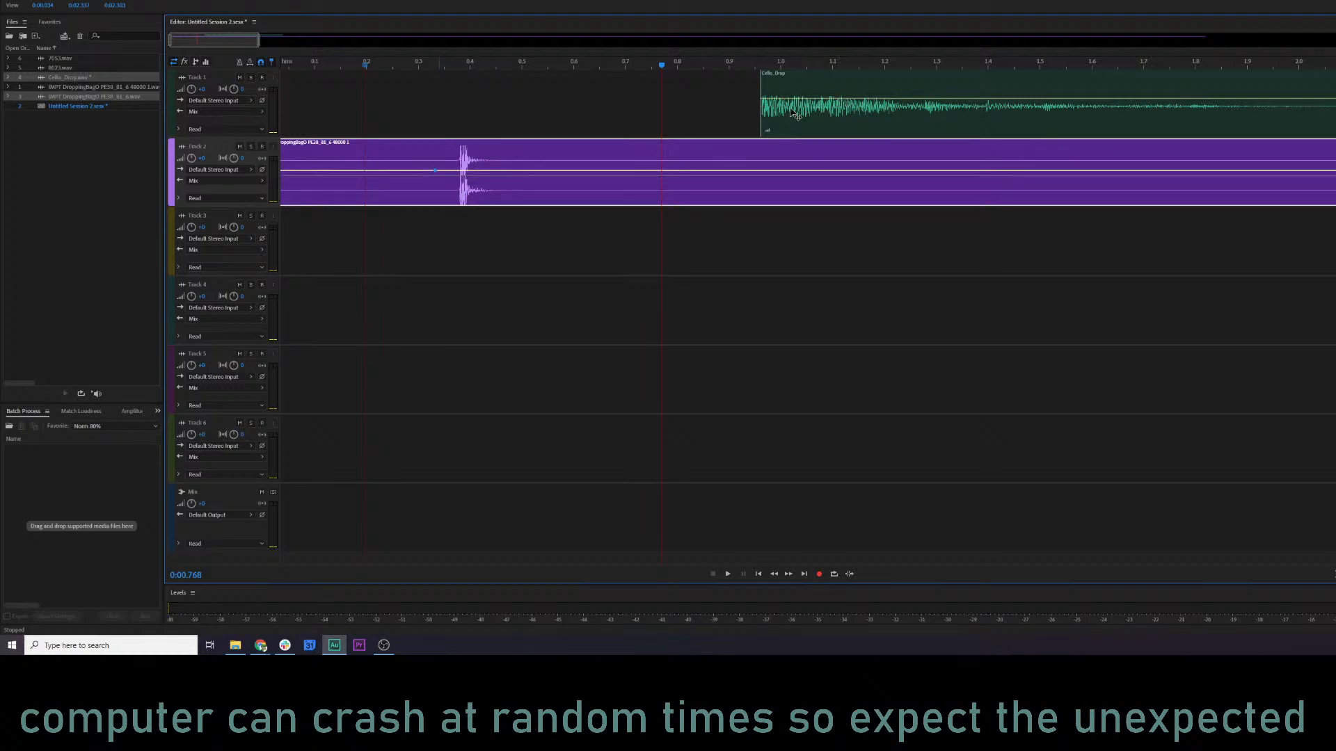
{"action": "left_click_drag", "start_coordinate": [761, 110], "coordinate": [506, 123]}
{"action": "key", "text": "space"}
{"action": "key", "text": "space"}
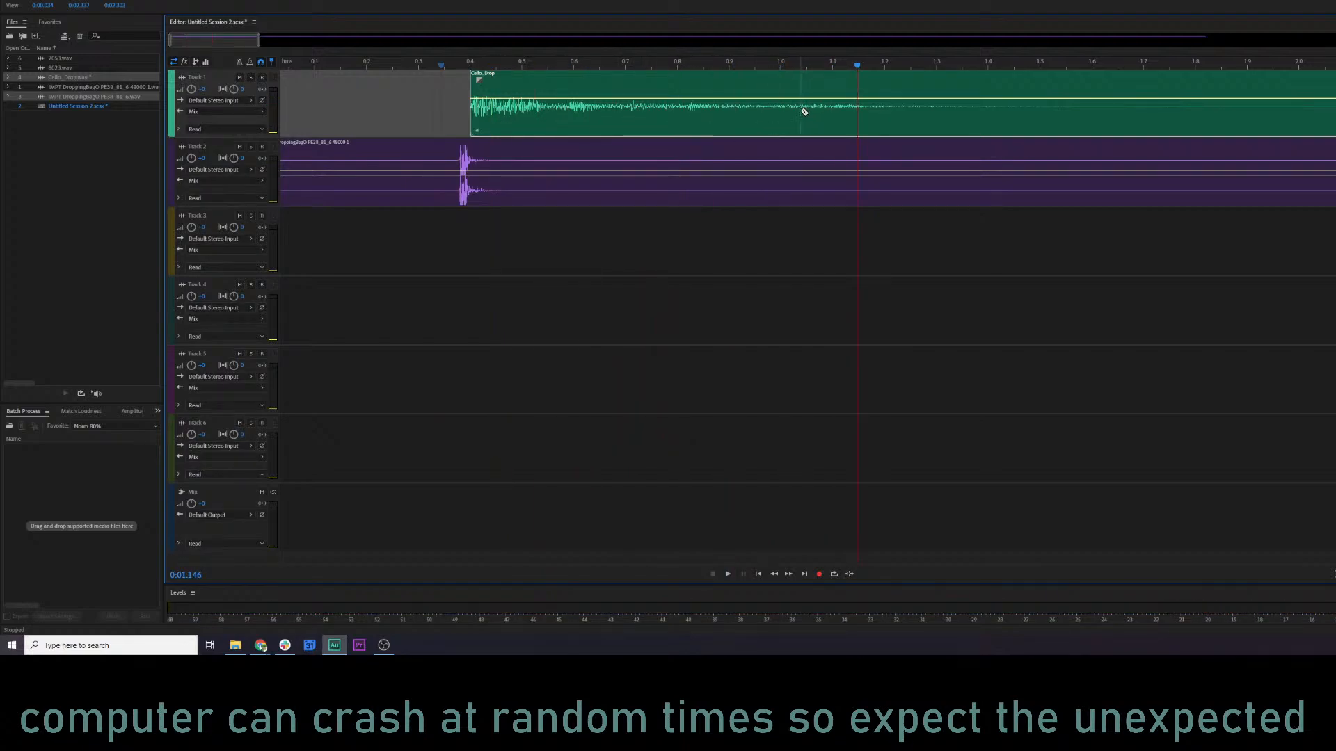
{"action": "left_click", "coordinate": [800, 111]}
{"action": "key", "text": "ctrl+z"}
{"action": "left_click", "coordinate": [783, 103]}
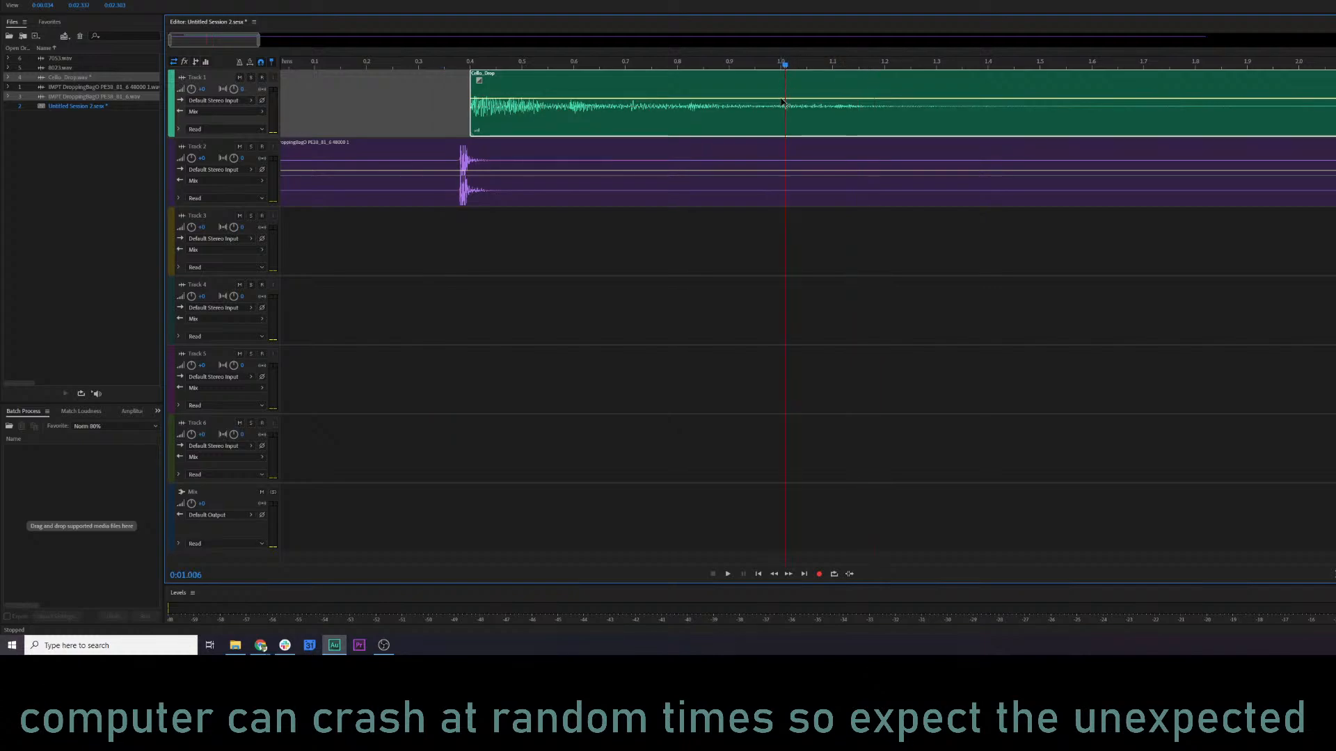
Try a volume fade-out on Cello_Drop from about 1.0 to 1.2 s, play it, and undo the fade.
{"action": "left_click", "coordinate": [792, 98]}
{"action": "left_click_drag", "start_coordinate": [797, 98], "coordinate": [879, 137]}
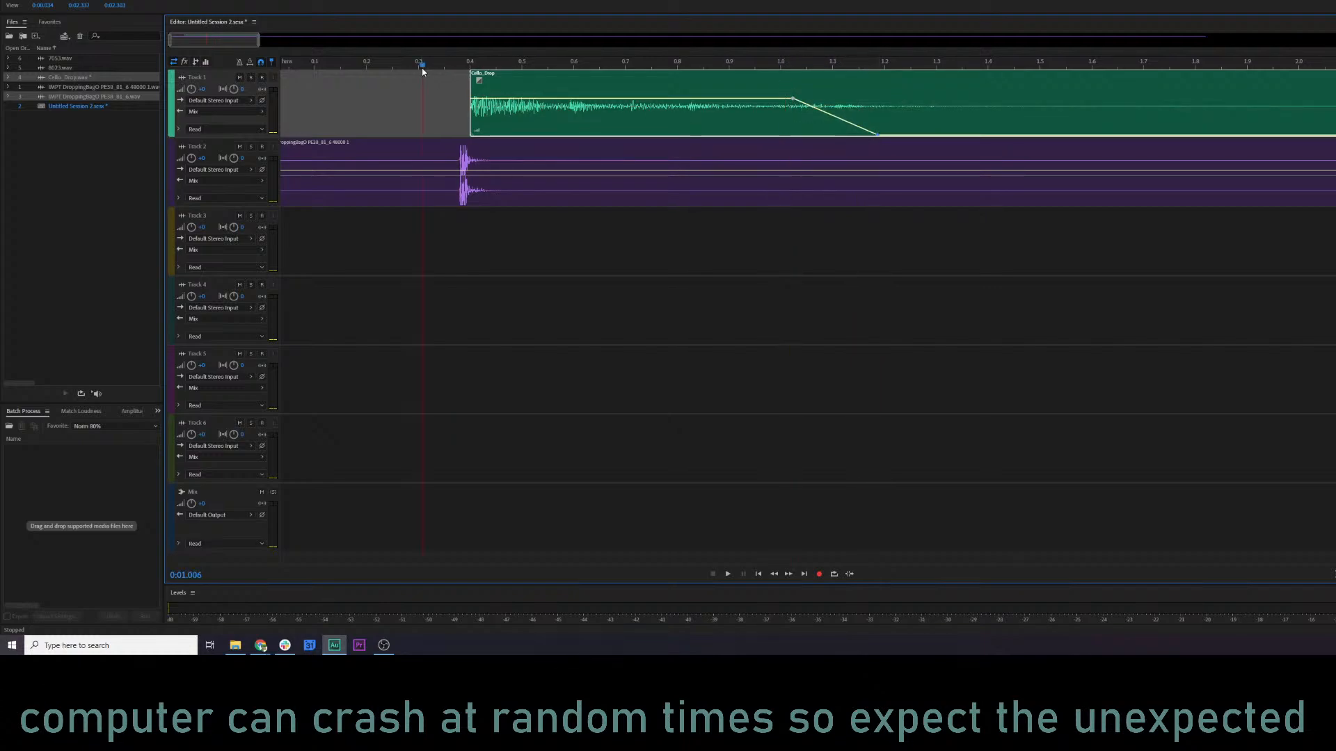
{"action": "key", "text": "space"}
{"action": "key", "text": "space"}
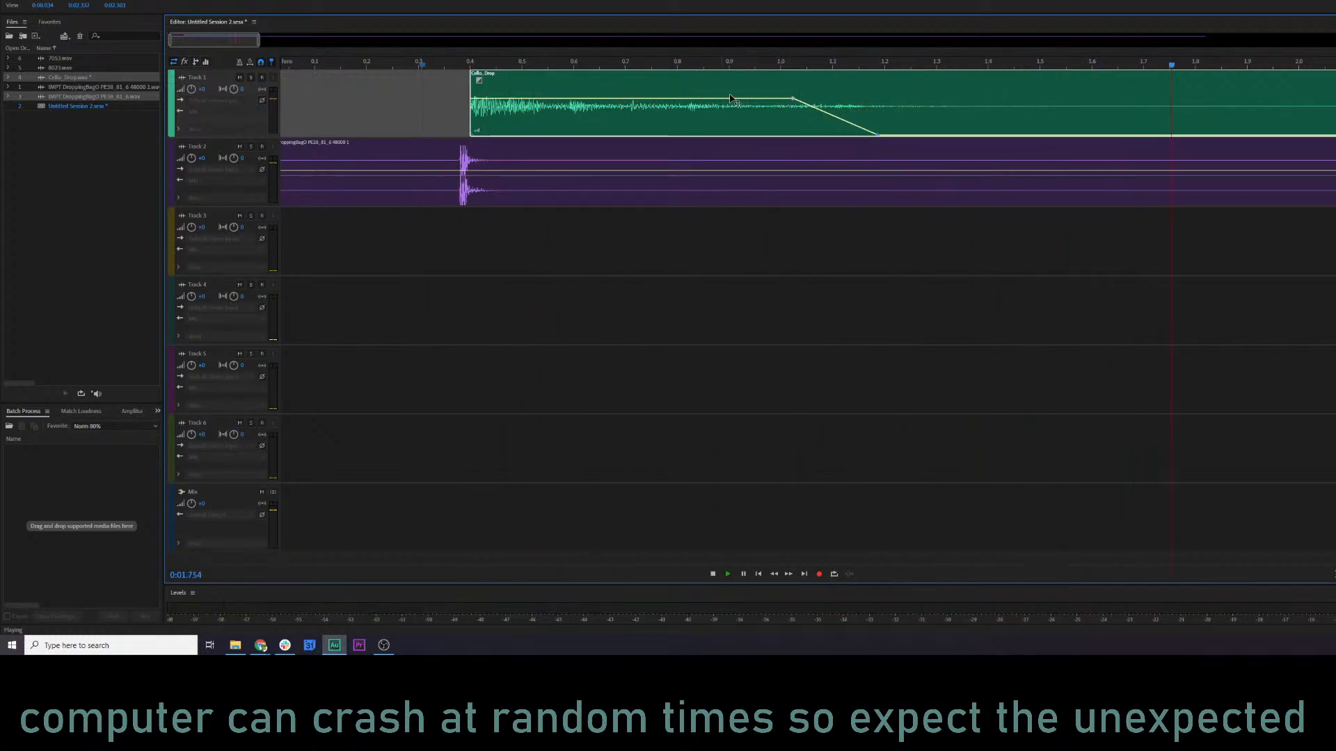
{"action": "key", "text": "ctrl+z"}
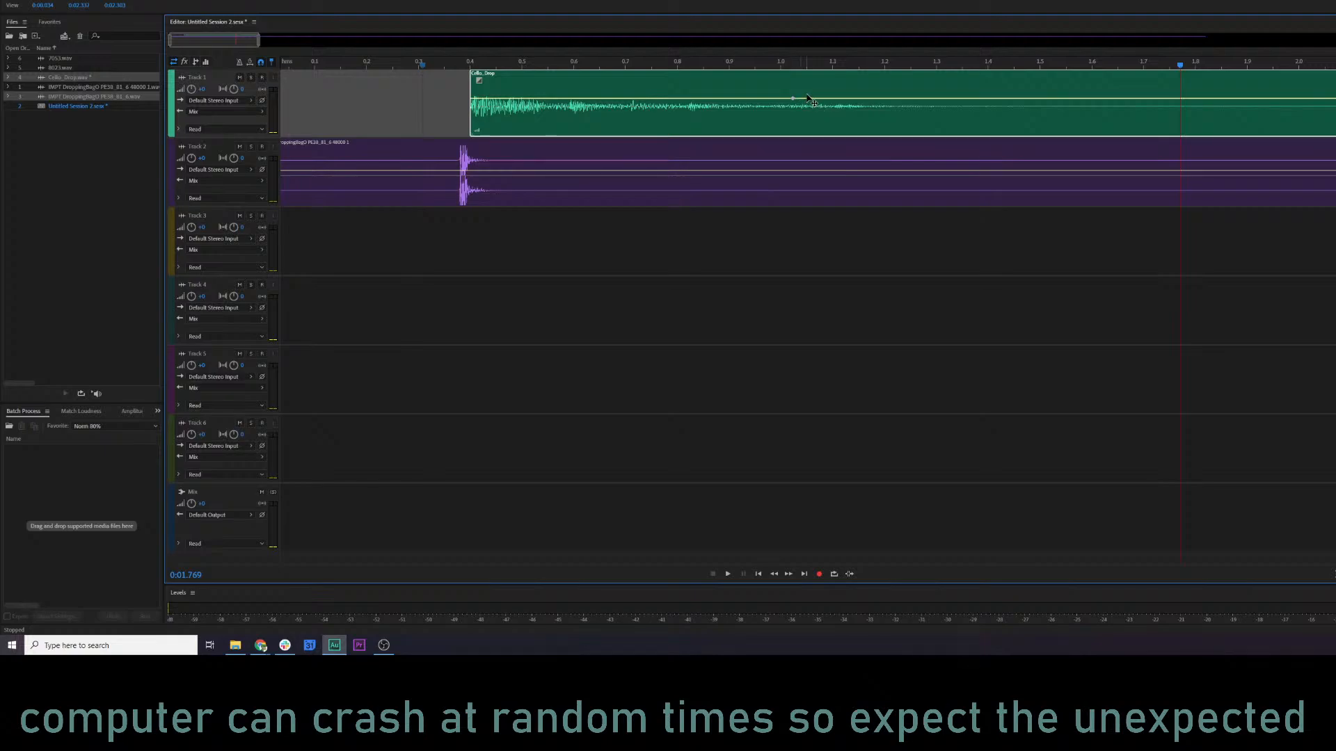
Play the layered drop without the fade, and listen to the dropping-bag clip's hit at about 5 s.
{"action": "left_click", "coordinate": [333, 66]}
{"action": "key", "text": "space"}
{"action": "key", "text": "space"}
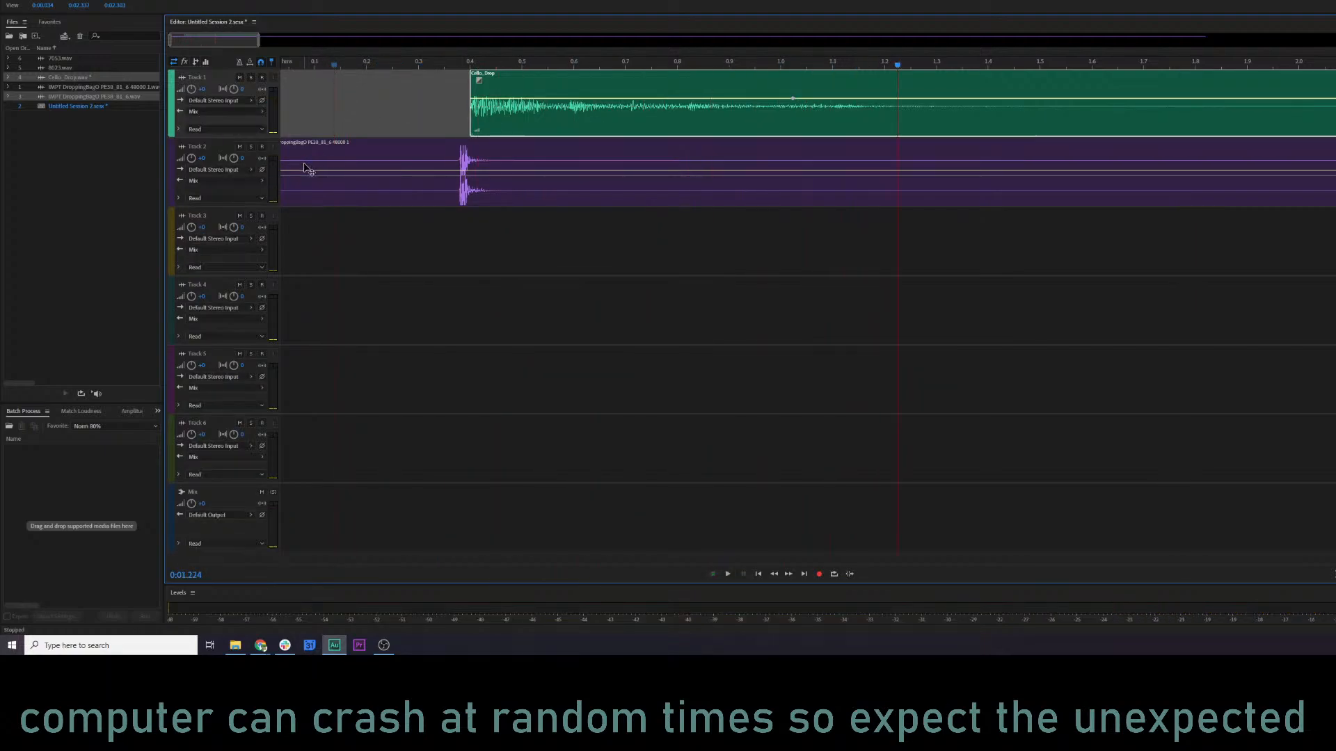
{"action": "scroll", "coordinate": [391, 217], "scroll_direction": "down", "scroll_amount": 2}
{"action": "scroll", "coordinate": [438, 217], "scroll_direction": "down", "scroll_amount": 2}
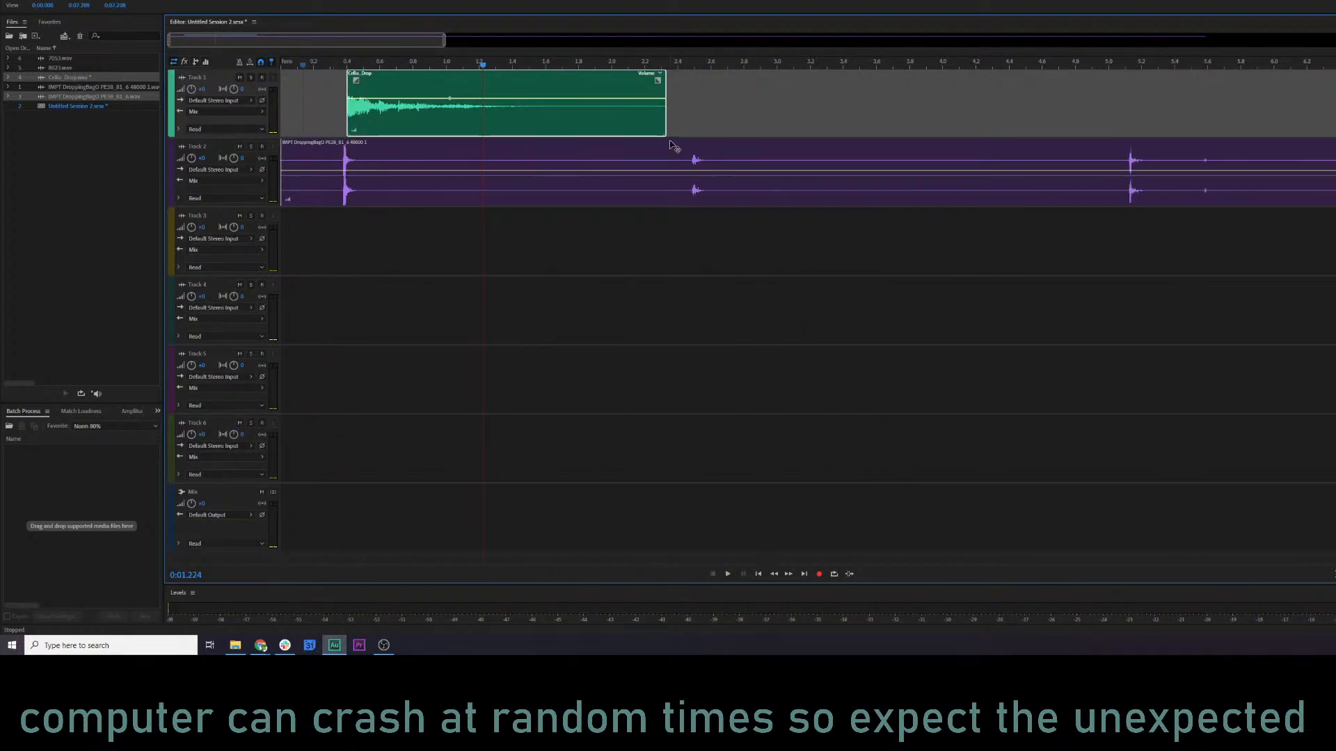
{"action": "left_click", "coordinate": [694, 66]}
{"action": "key", "text": "space"}
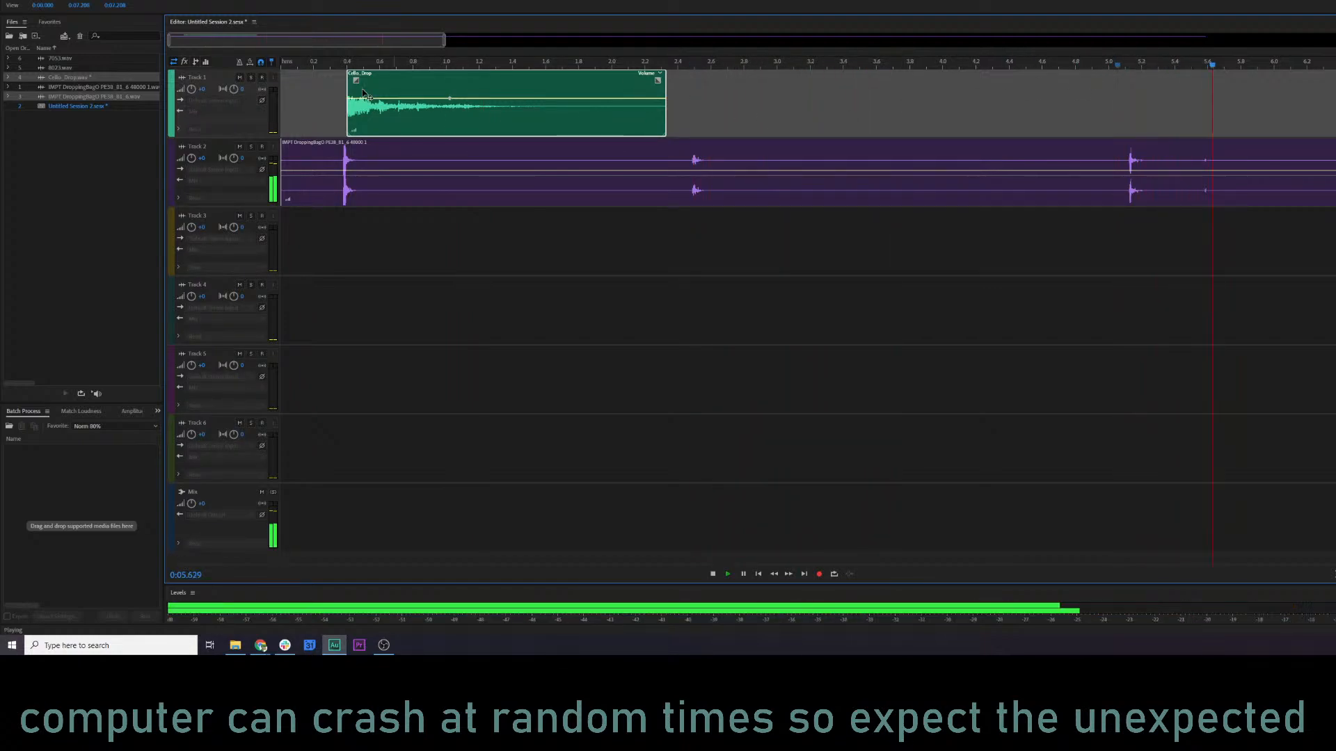
{"action": "key", "text": "space"}
Solo Track 2 and audition the dropping-bag hits at the start, about 9.3 s, about 12.8 s and the last one.
{"action": "left_click", "coordinate": [250, 146]}
{"action": "key", "text": "space"}
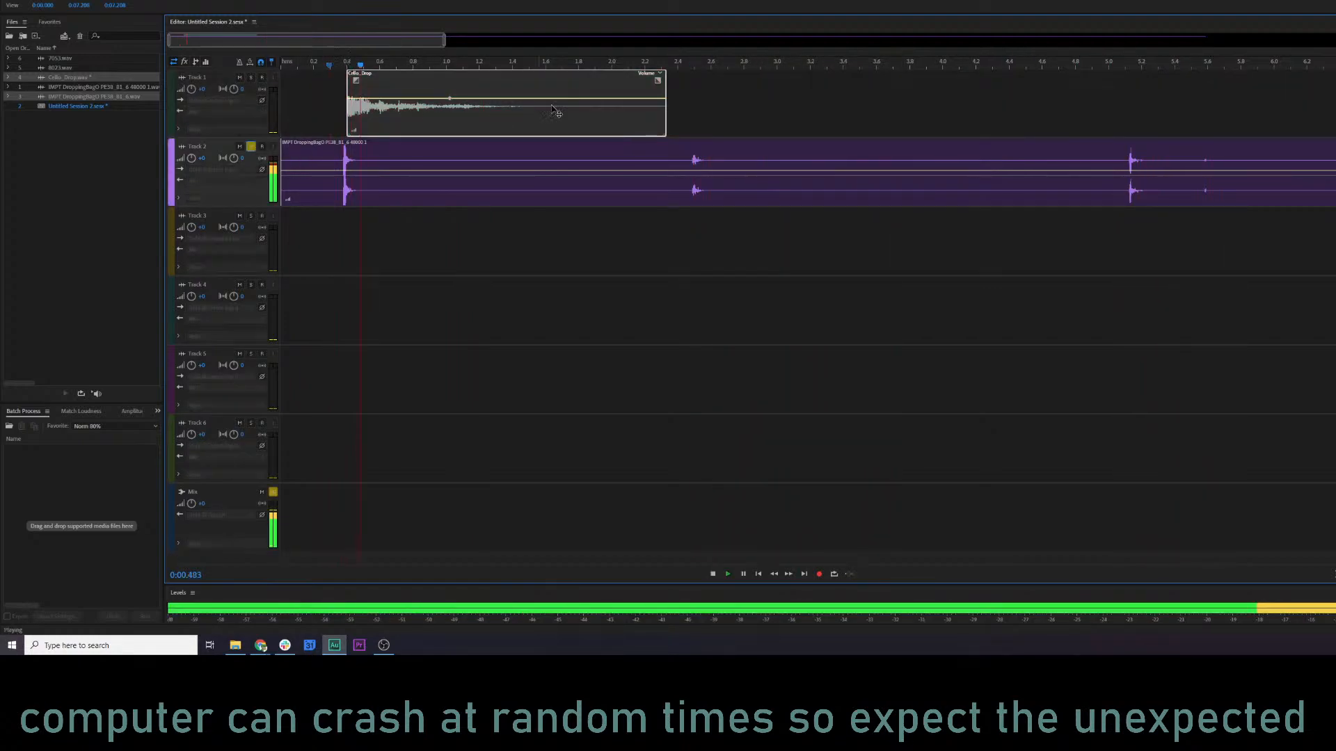
{"action": "left_click_drag", "start_coordinate": [444, 43], "coordinate": [801, 43]}
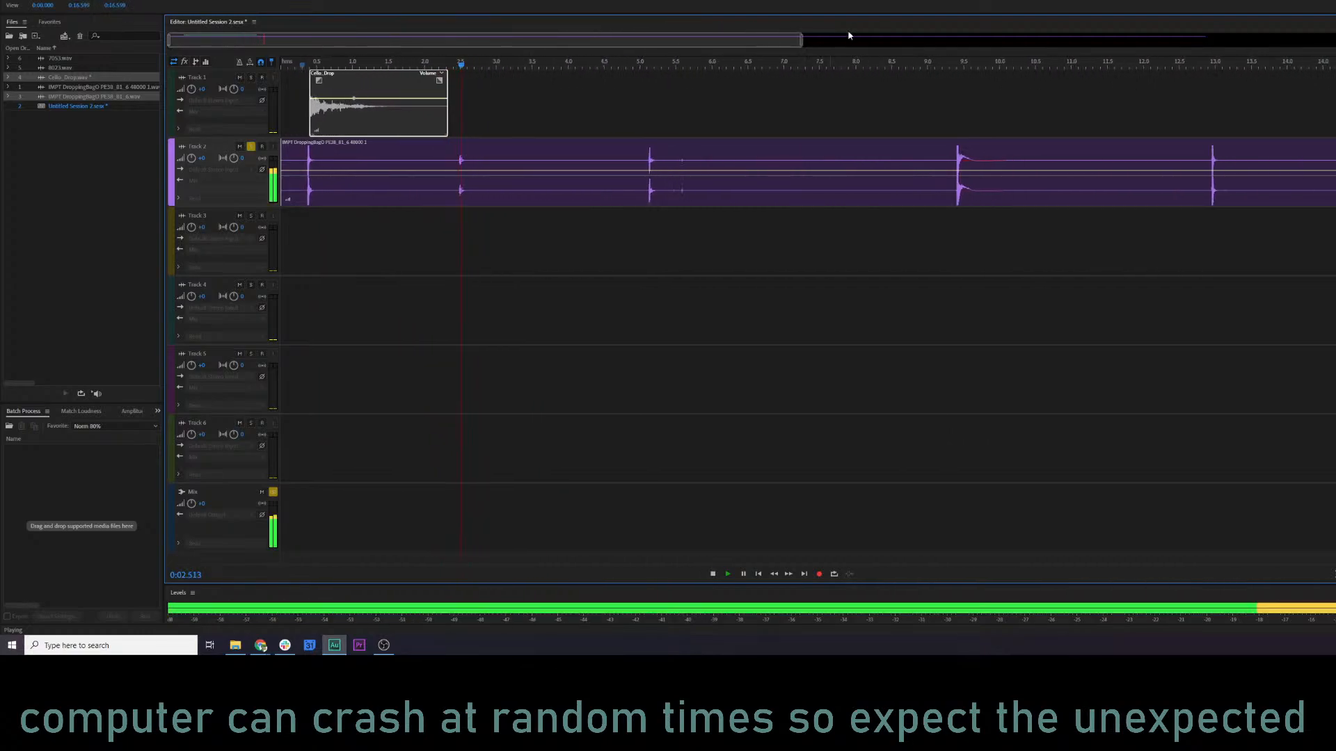
{"action": "left_click", "coordinate": [949, 66]}
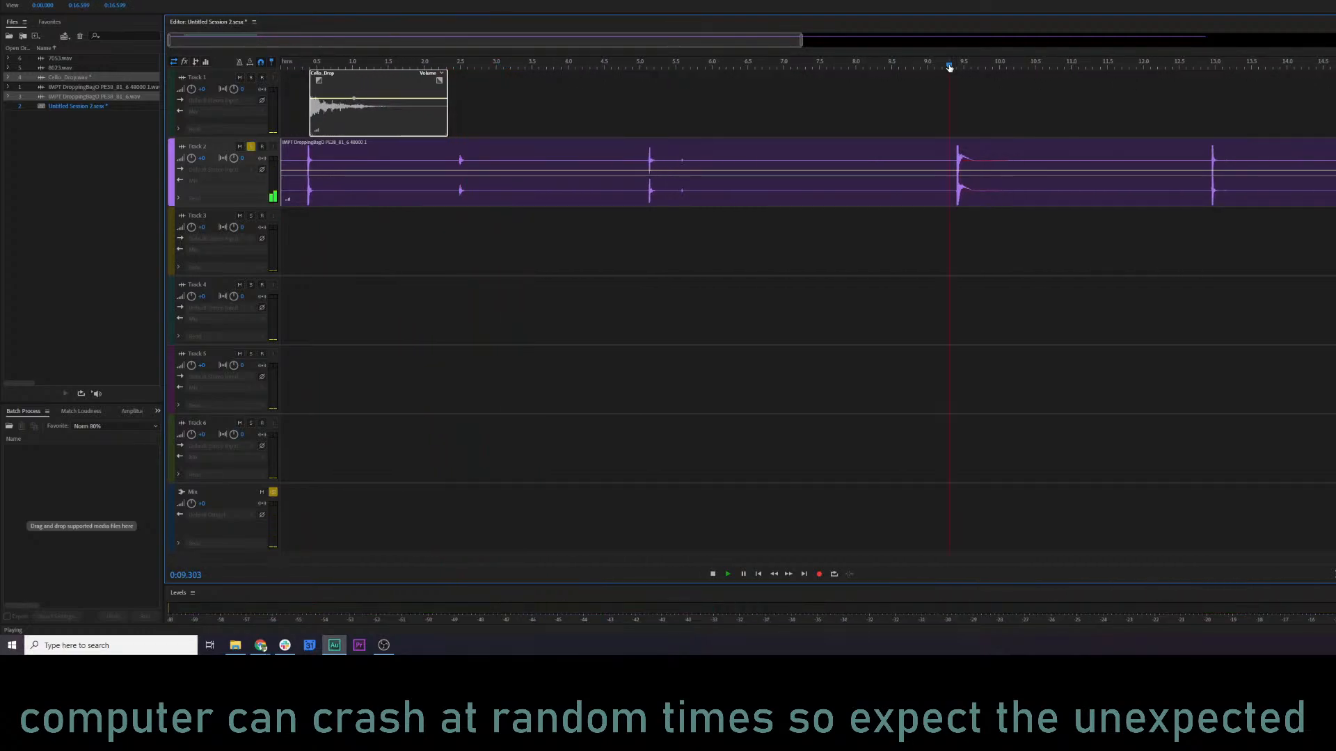
{"action": "left_click", "coordinate": [1196, 66]}
{"action": "left_click_drag", "start_coordinate": [800, 43], "coordinate": [958, 43]}
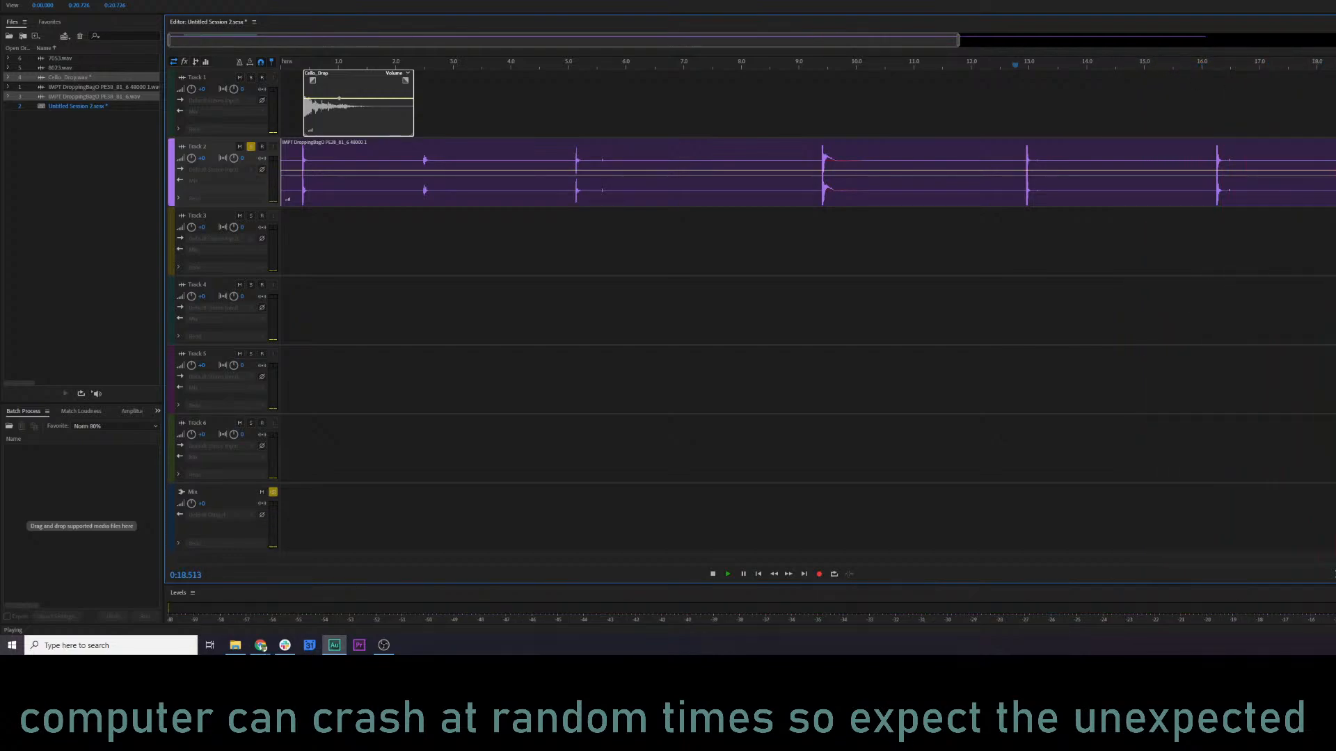
{"action": "left_click_drag", "start_coordinate": [957, 42], "coordinate": [1335, 44]}
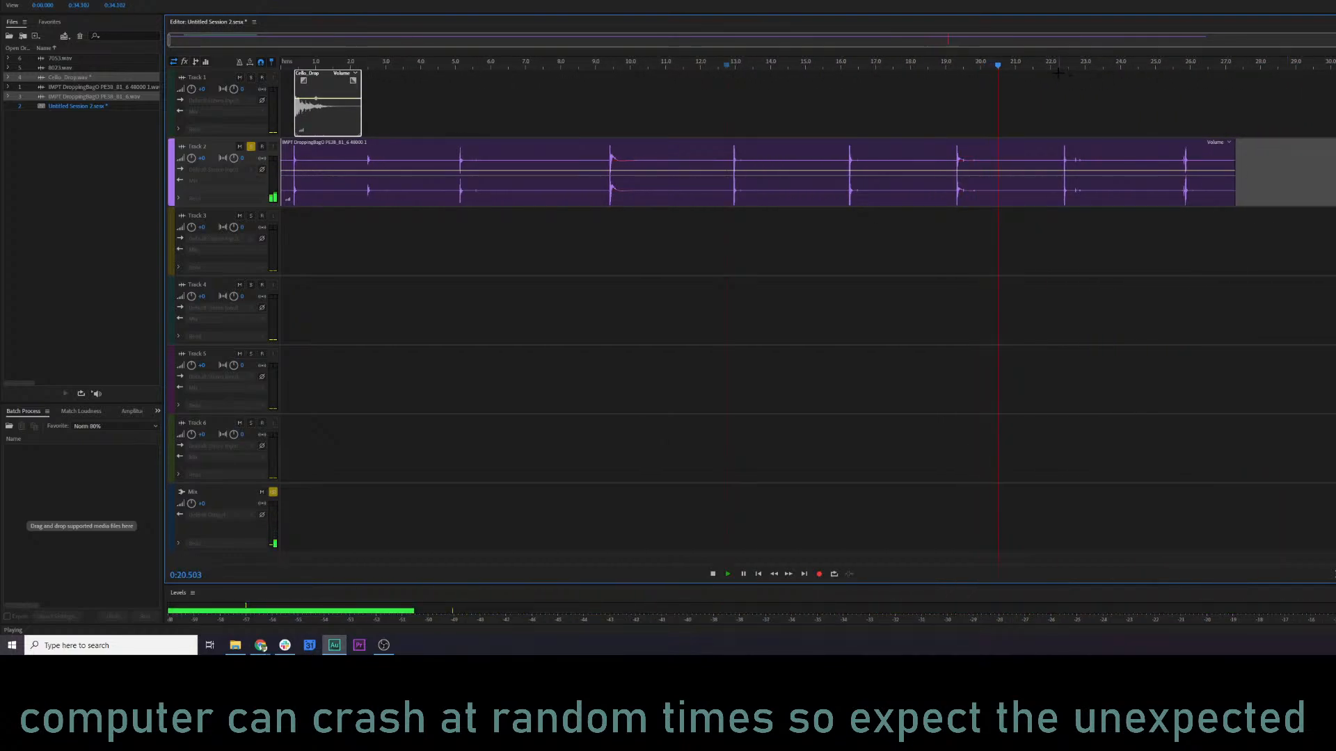
{"action": "left_click", "coordinate": [1175, 64]}
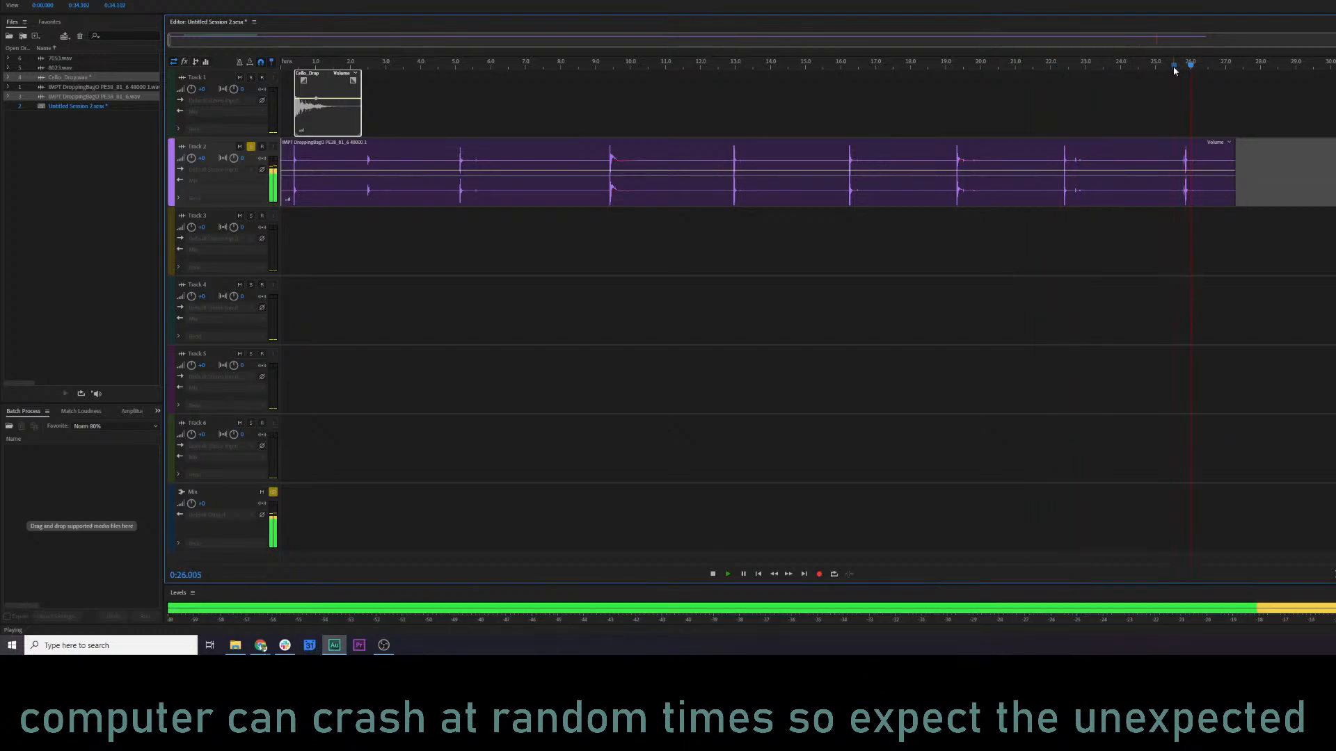
{"action": "key", "text": "space"}
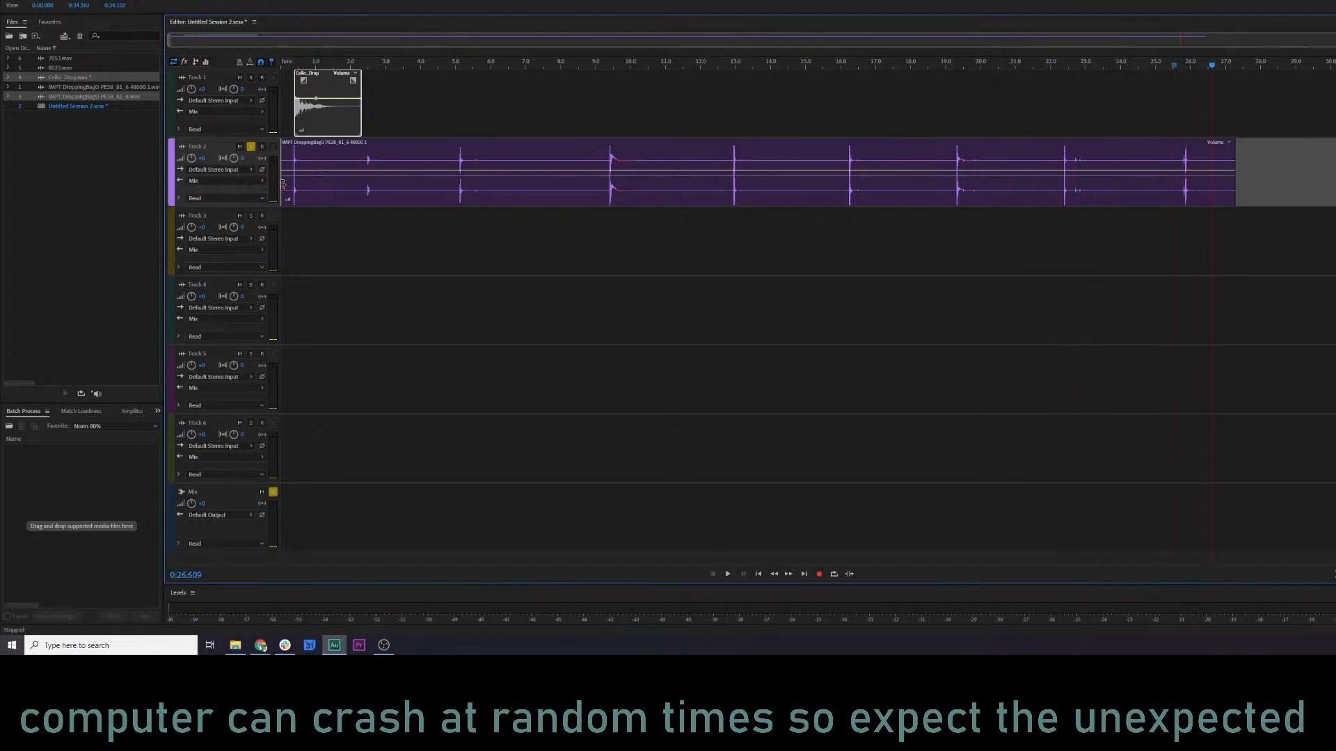
Trim the dropping-bag clip to its last hit, place it at the start of Track 2, and turn off the track's solo.
{"action": "mouse_move", "coordinate": [283, 183]}
{"action": "left_mouse_down"}
{"action": "mouse_move", "coordinate": [1177, 184]}
{"action": "mouse_move", "coordinate": [288, 174]}
{"action": "left_mouse_up"}
{"action": "left_click", "coordinate": [250, 146]}
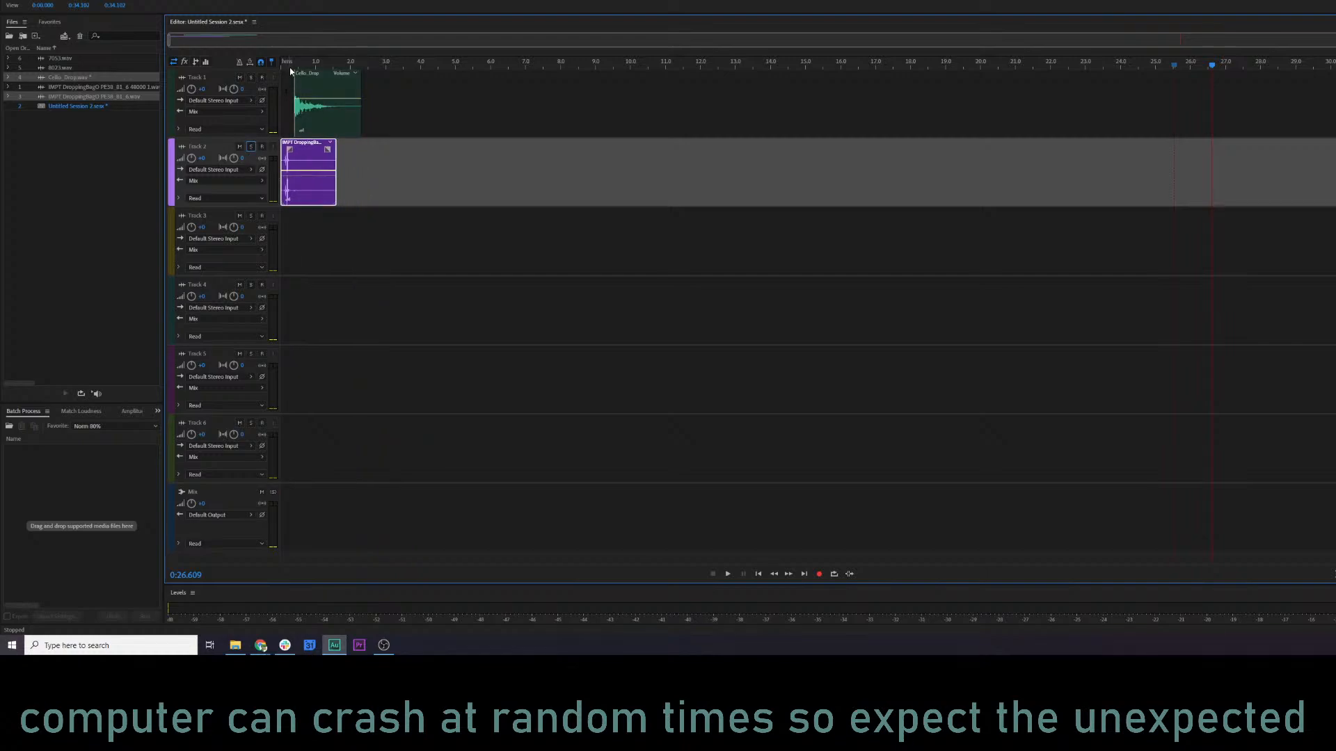
{"action": "left_click_drag", "start_coordinate": [288, 68], "coordinate": [242, 68]}
{"action": "scroll", "coordinate": [386, 146], "scroll_direction": "up", "scroll_amount": 13}
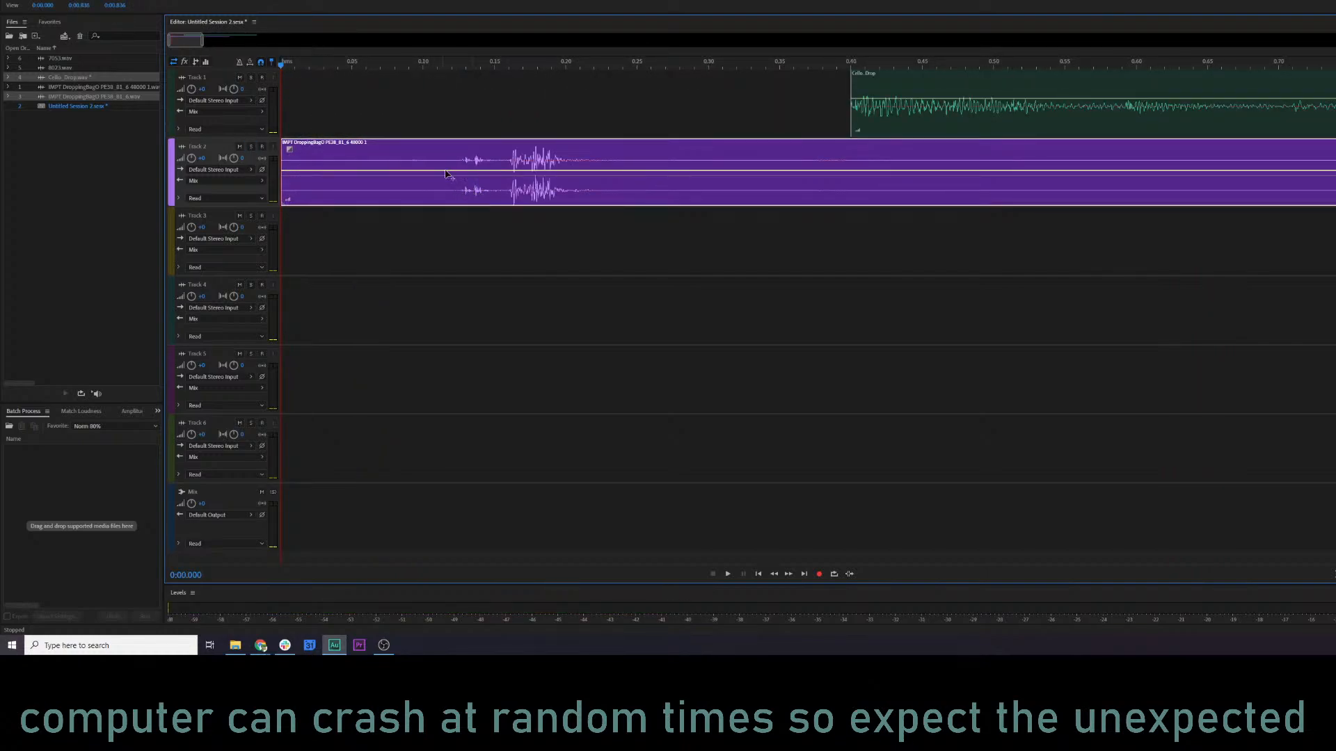
Move Cello_Drop to about 0.2 s, just behind the dropping-bag hit, and play both clips together.
{"action": "left_click_drag", "start_coordinate": [870, 124], "coordinate": [590, 117]}
{"action": "left_click", "coordinate": [424, 66]}
{"action": "key", "text": "space"}
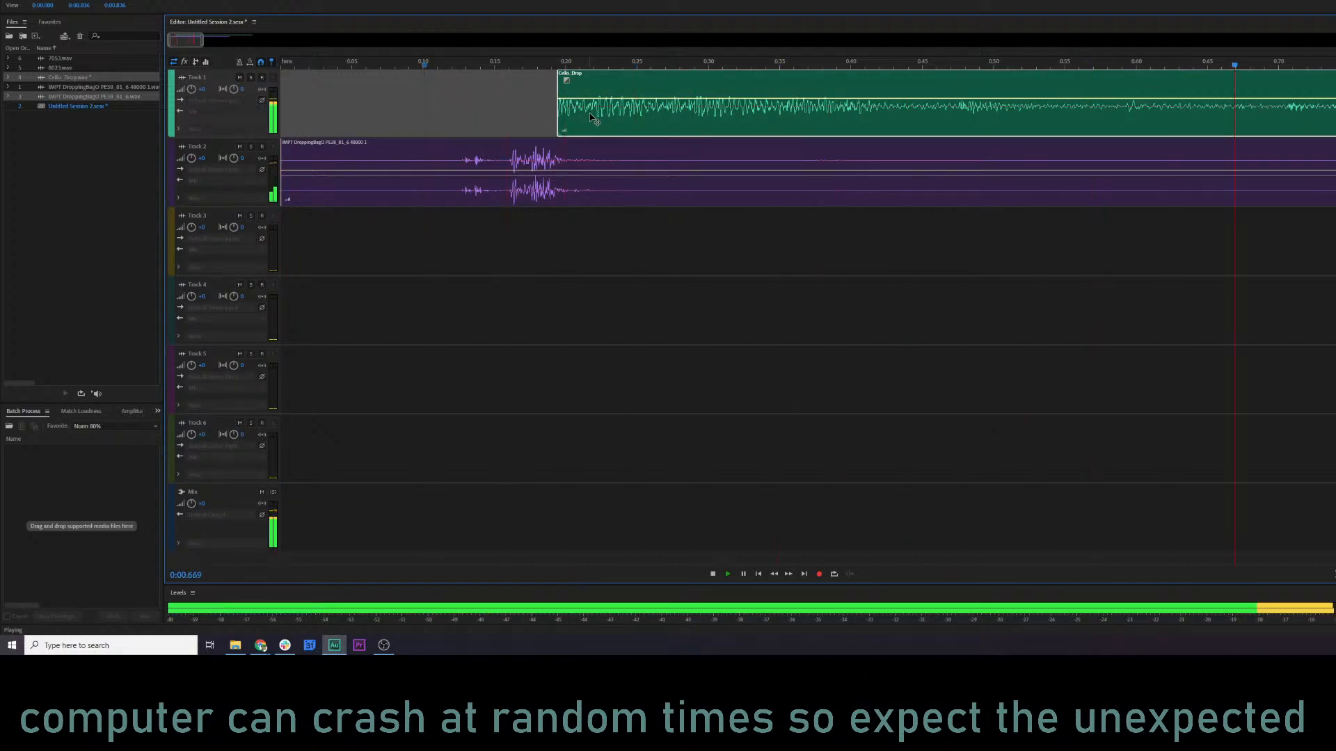
{"action": "key", "text": "space"}
{"action": "scroll", "coordinate": [591, 122], "scroll_direction": "down", "scroll_amount": 5}
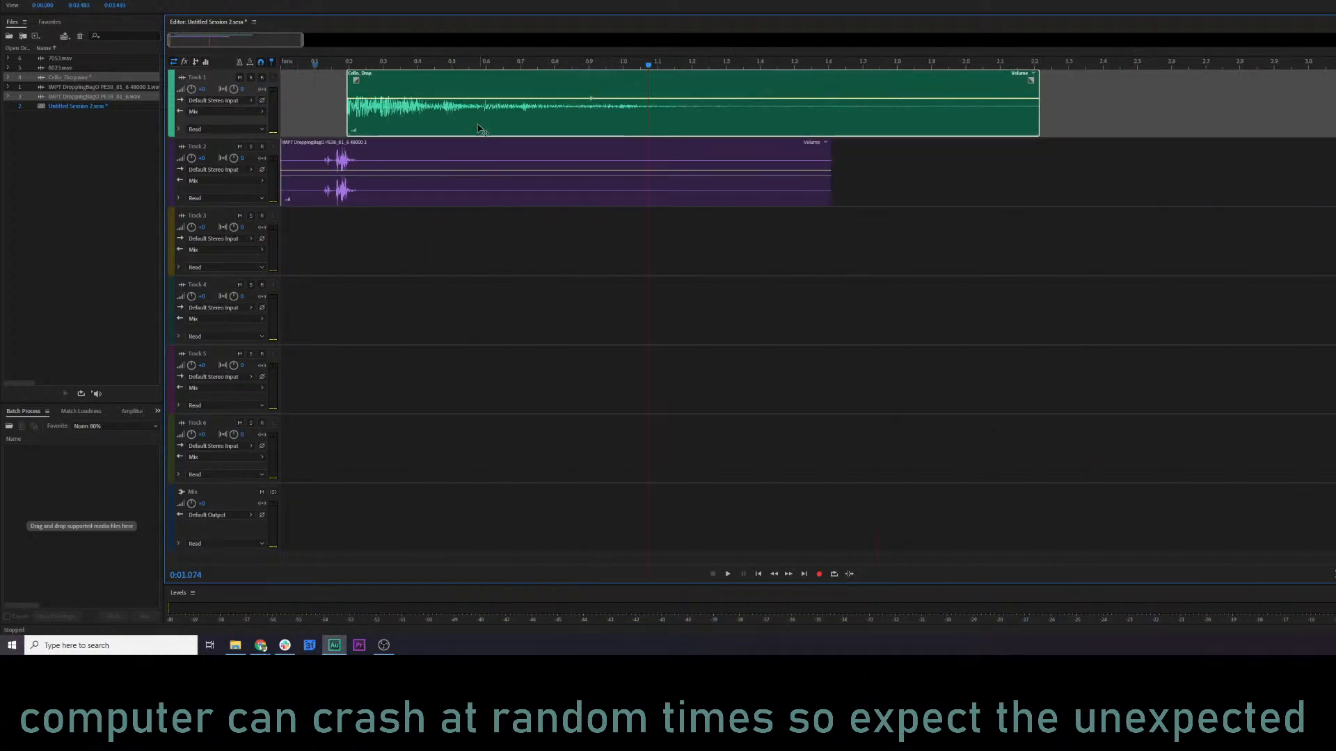
Listen to Track 1 and Track 2 separately by soloing each in turn, leaving both unsoloed.
{"action": "left_click", "coordinate": [251, 78]}
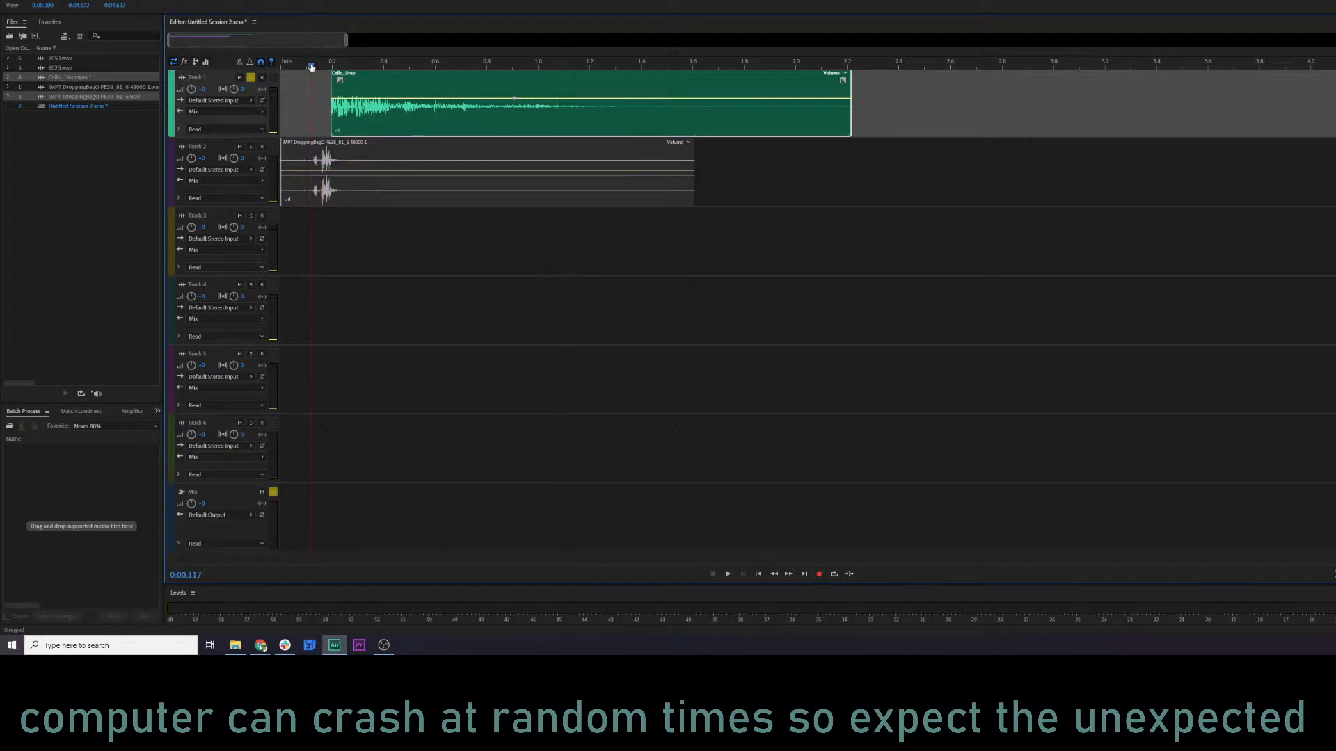
{"action": "key", "text": "space"}
{"action": "key", "text": "space"}
{"action": "left_click", "coordinate": [251, 77]}
{"action": "left_click", "coordinate": [251, 147]}
{"action": "key", "text": "space"}
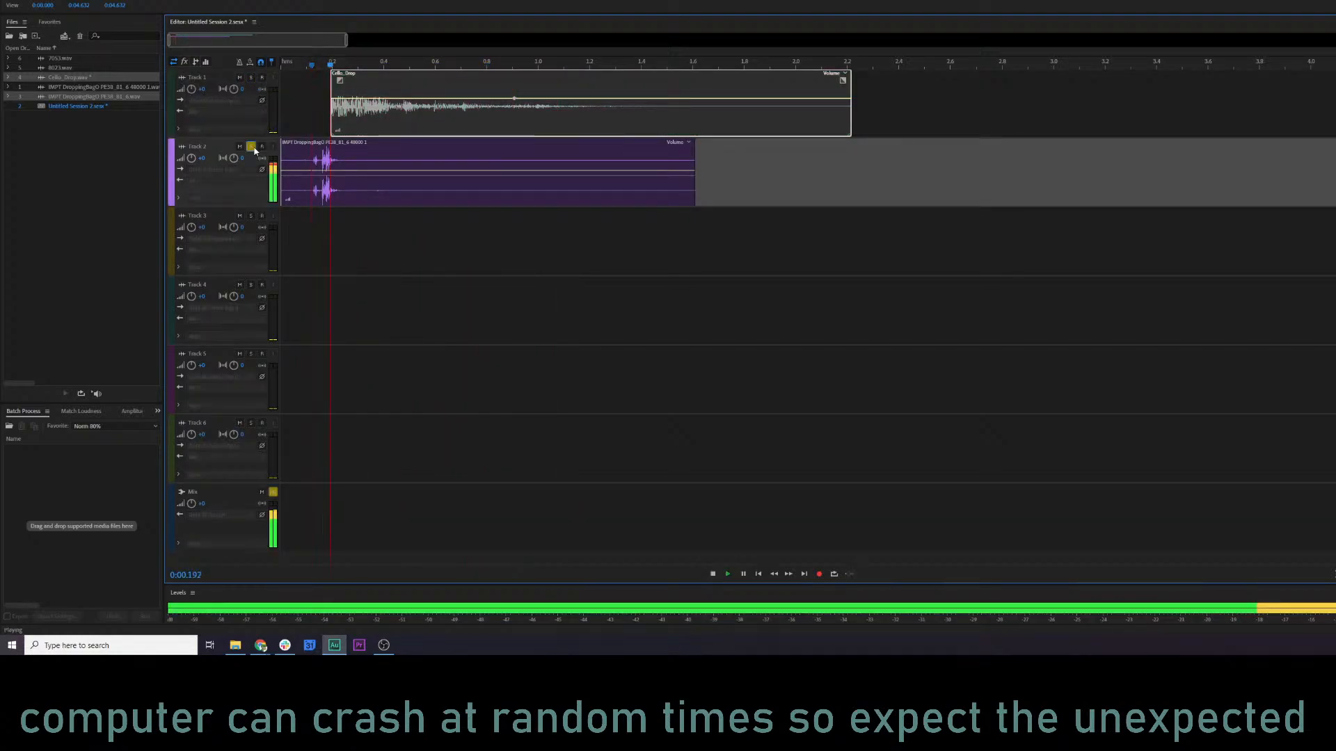
Nudge Cello_Drop slightly earlier, to about 0.19 s, and play the combination repeatedly from near the start.
{"action": "key", "text": "space"}
{"action": "left_click", "coordinate": [251, 146]}
{"action": "left_click_drag", "start_coordinate": [356, 133], "coordinate": [358, 118]}
{"action": "key", "text": "space"}
{"action": "key", "text": "space"}
{"action": "left_click", "coordinate": [292, 64]}
{"action": "key", "text": "space"}
{"action": "key", "text": "space"}
{"action": "left_click", "coordinate": [292, 69]}
{"action": "key", "text": "space"}
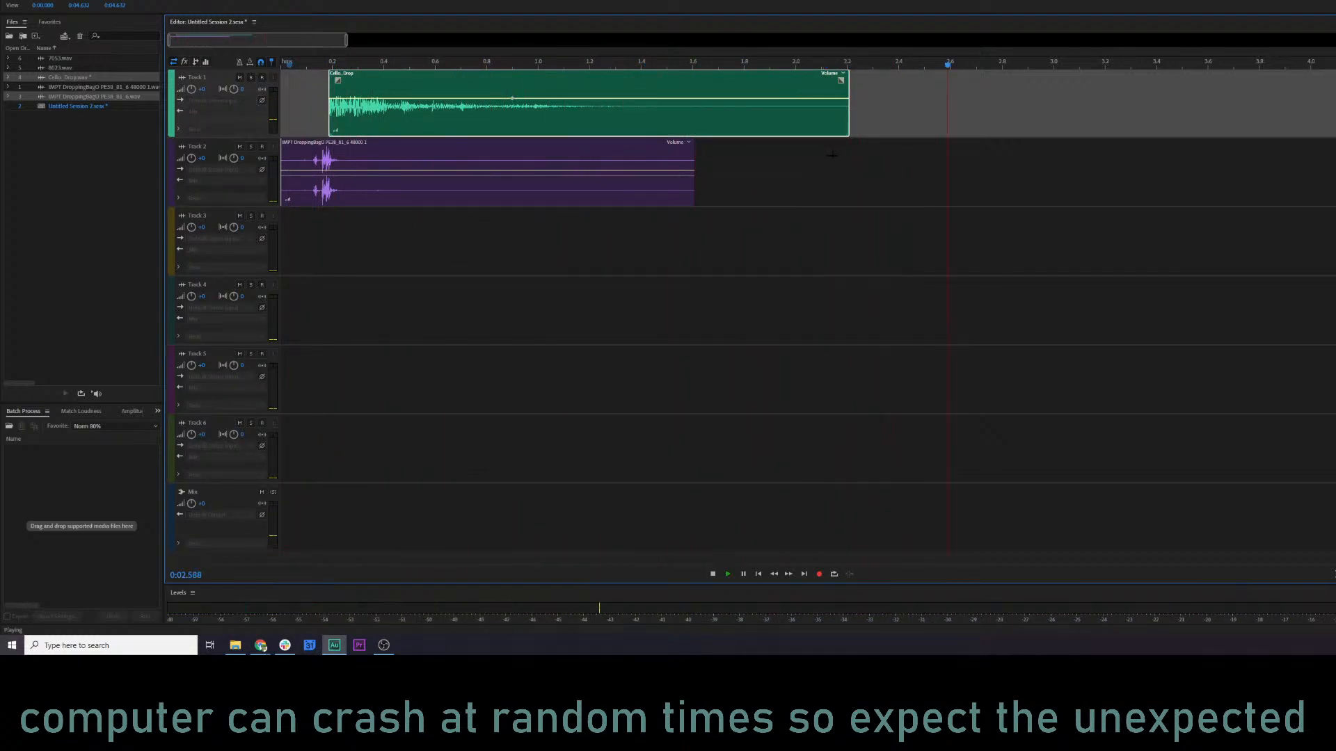
{"action": "key", "text": "space"}
Select both clips, set up a mixdown export of the entire session, and name the file harp.
{"action": "left_click_drag", "start_coordinate": [586, 243], "coordinate": [491, 122]}
{"action": "right_click", "coordinate": [457, 128]}
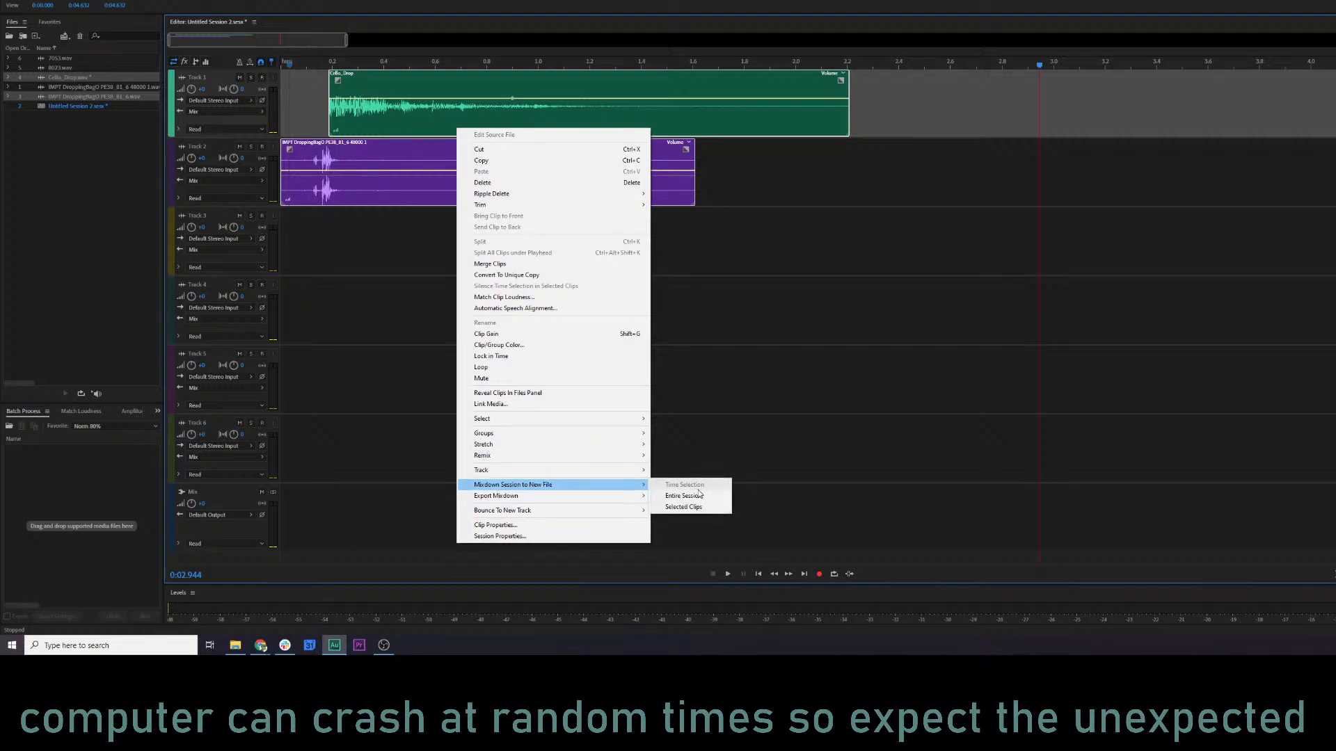
{"action": "mouse_move", "coordinate": [607, 498]}
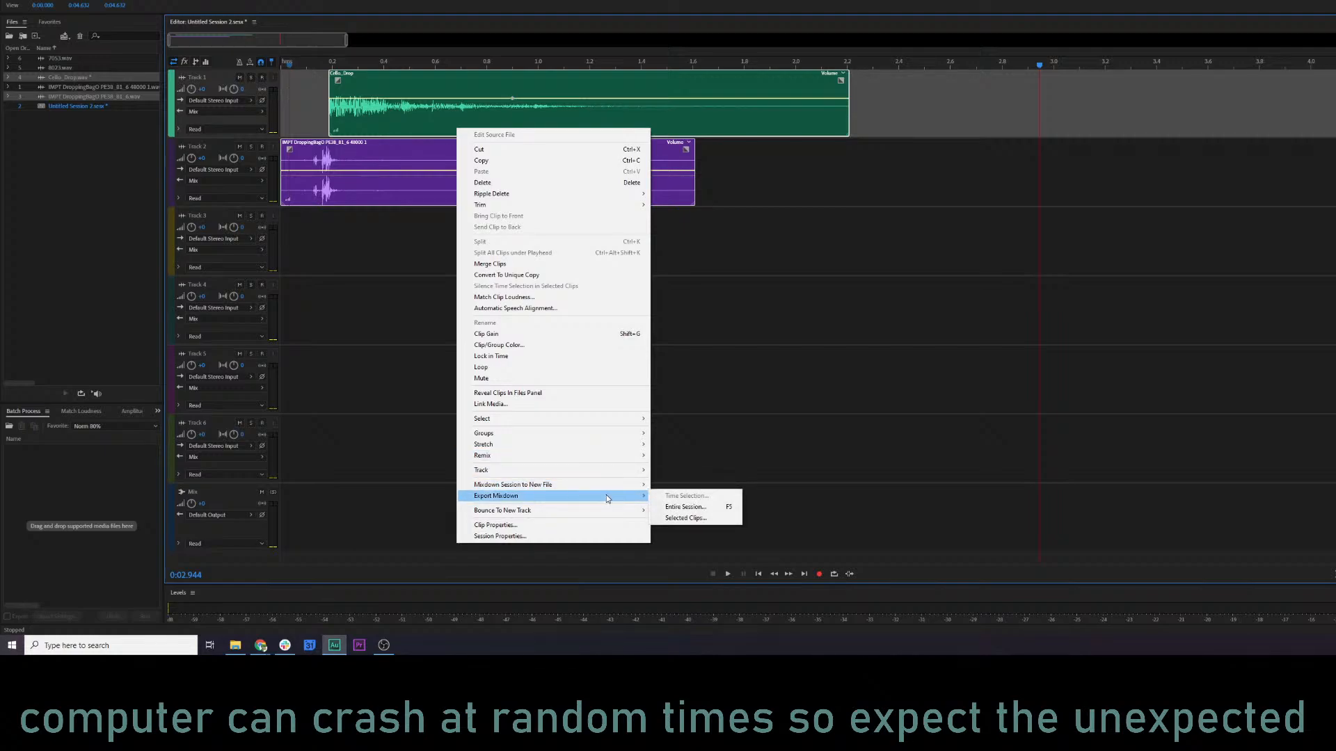
{"action": "left_click", "coordinate": [694, 508]}
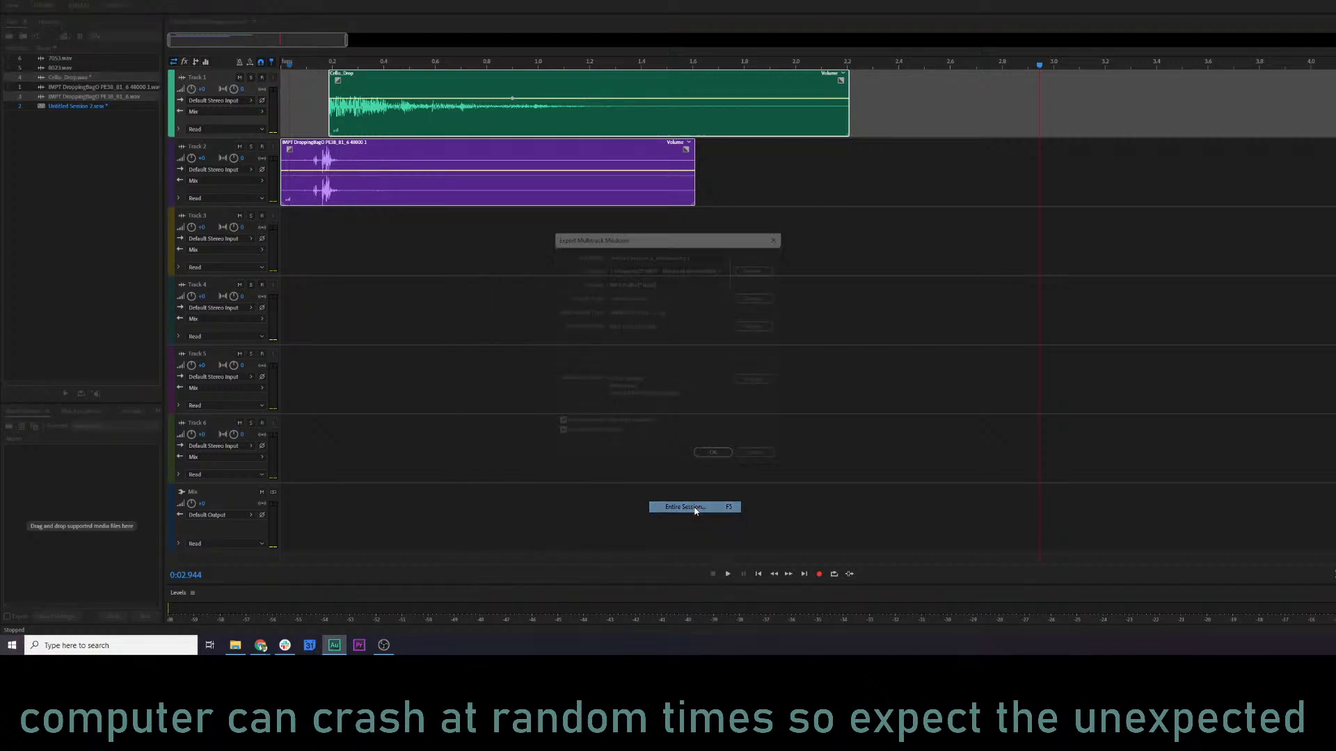
{"action": "left_click", "coordinate": [700, 255]}
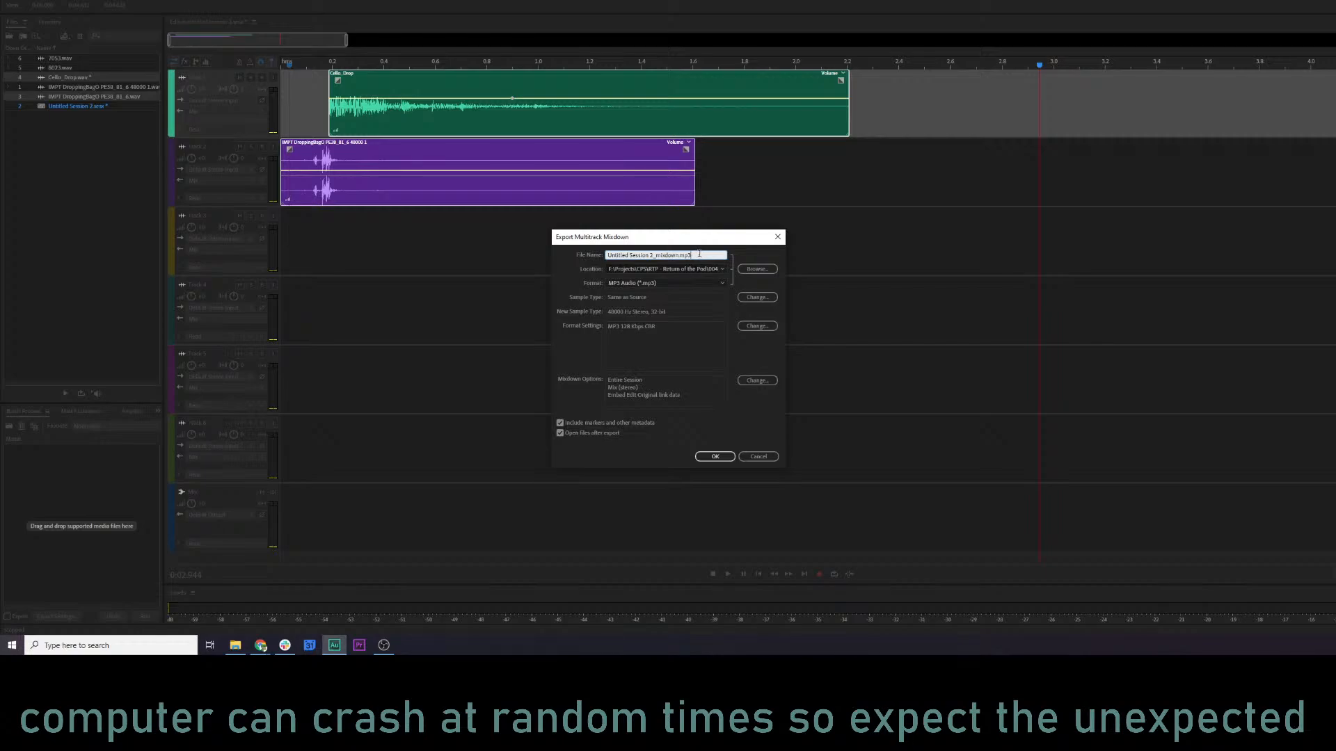
{"action": "key", "text": "ctrl+a"}
{"action": "type", "text": "harp"}
Set the export location to the replacement files folder in F:\kq5 audio and export the mixdown as MP3.
{"action": "left_click", "coordinate": [722, 268]}
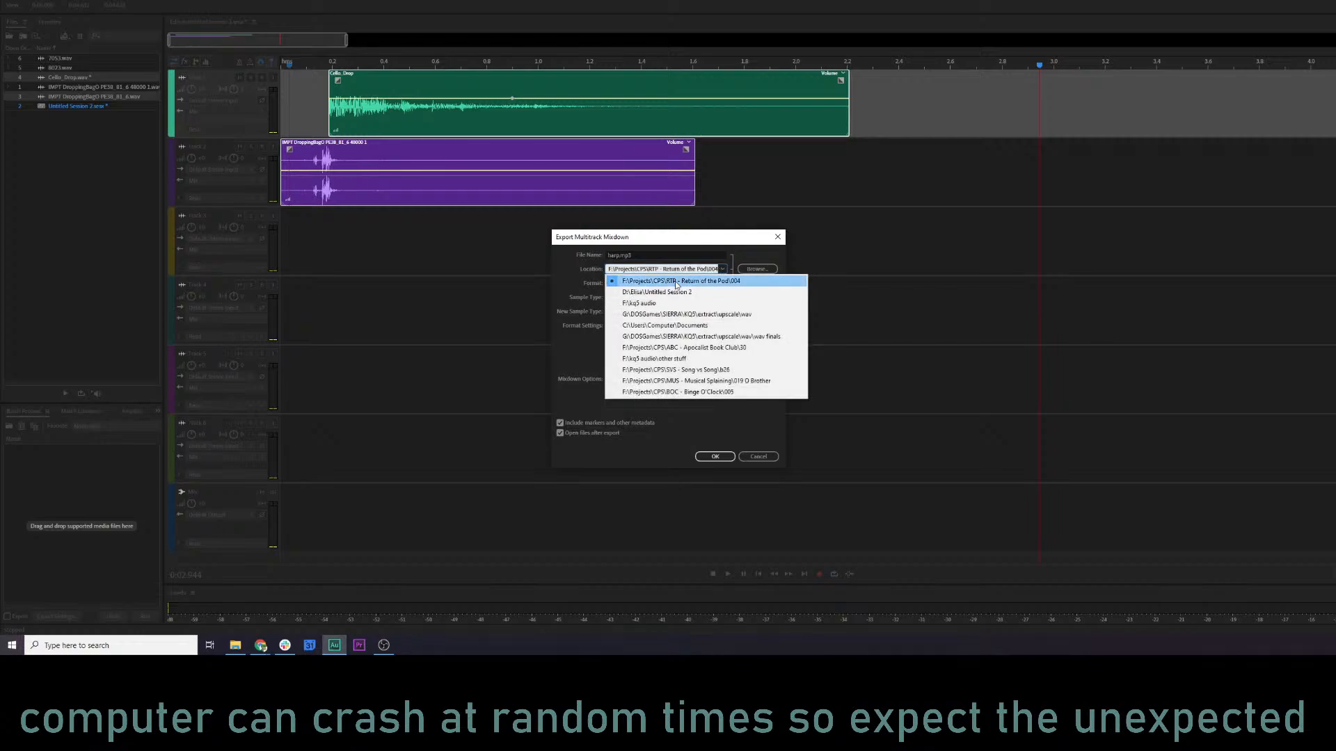
{"action": "left_click", "coordinate": [663, 303]}
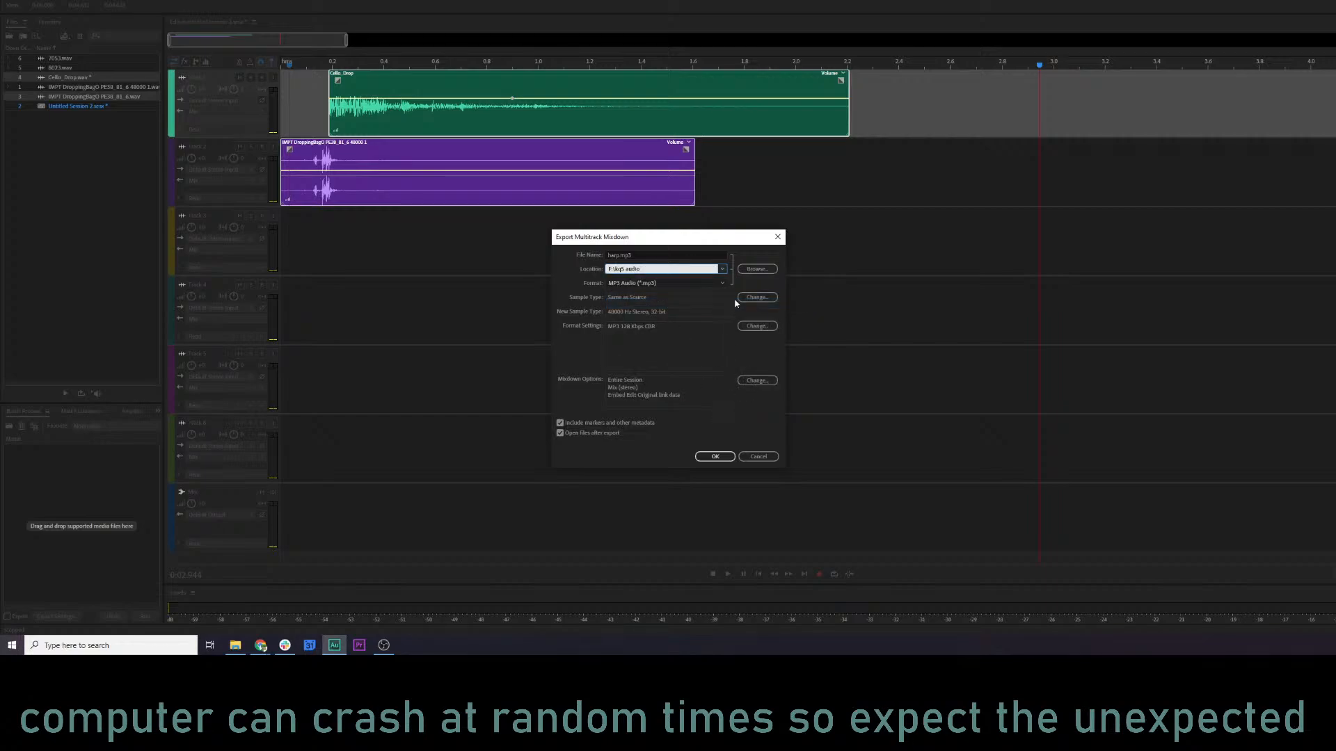
{"action": "left_click", "coordinate": [756, 269]}
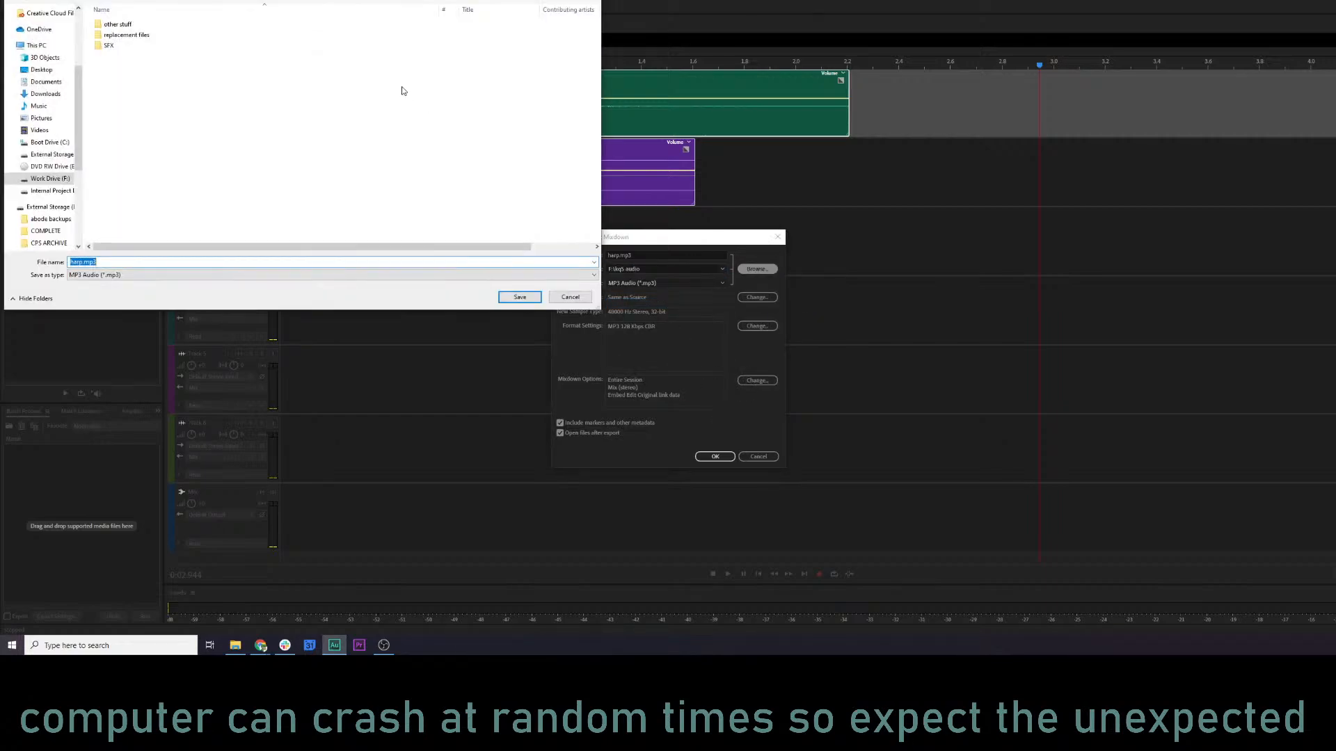
{"action": "double_click", "coordinate": [115, 46]}
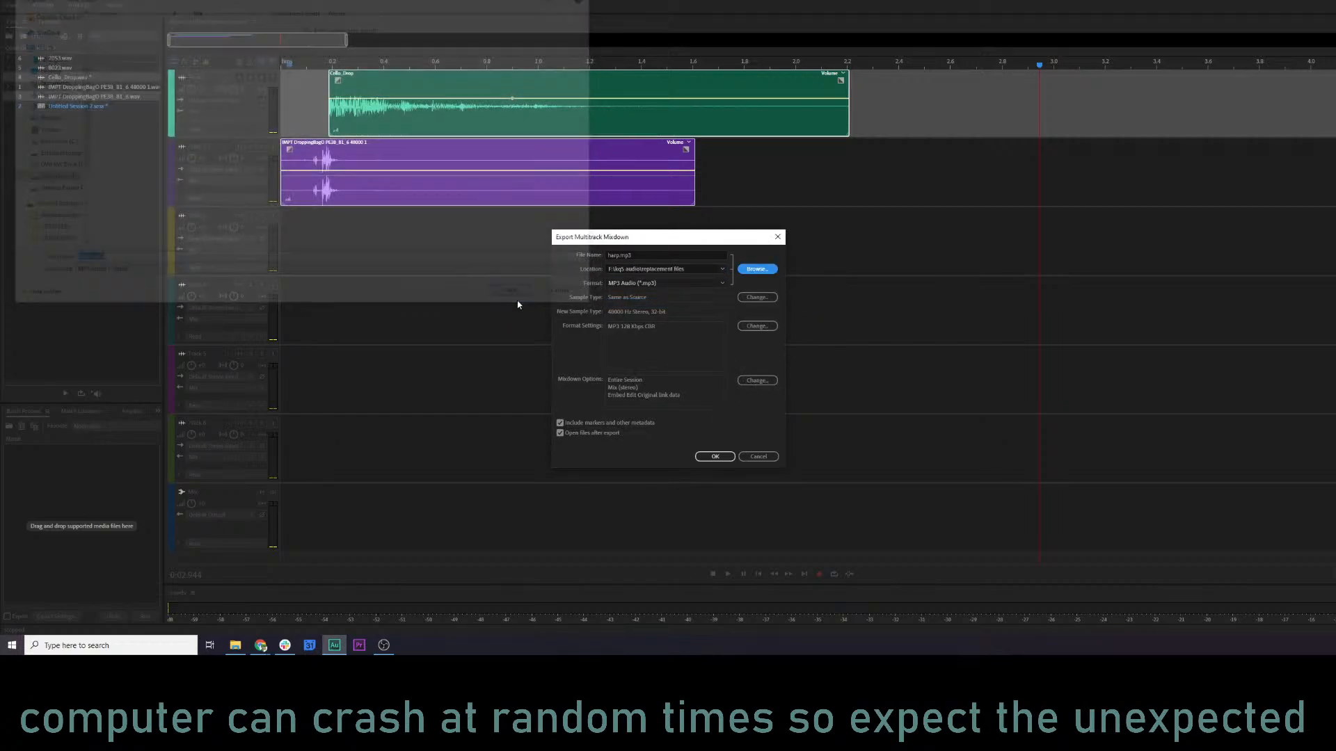
{"action": "left_click", "coordinate": [519, 297]}
{"action": "left_click", "coordinate": [715, 456]}
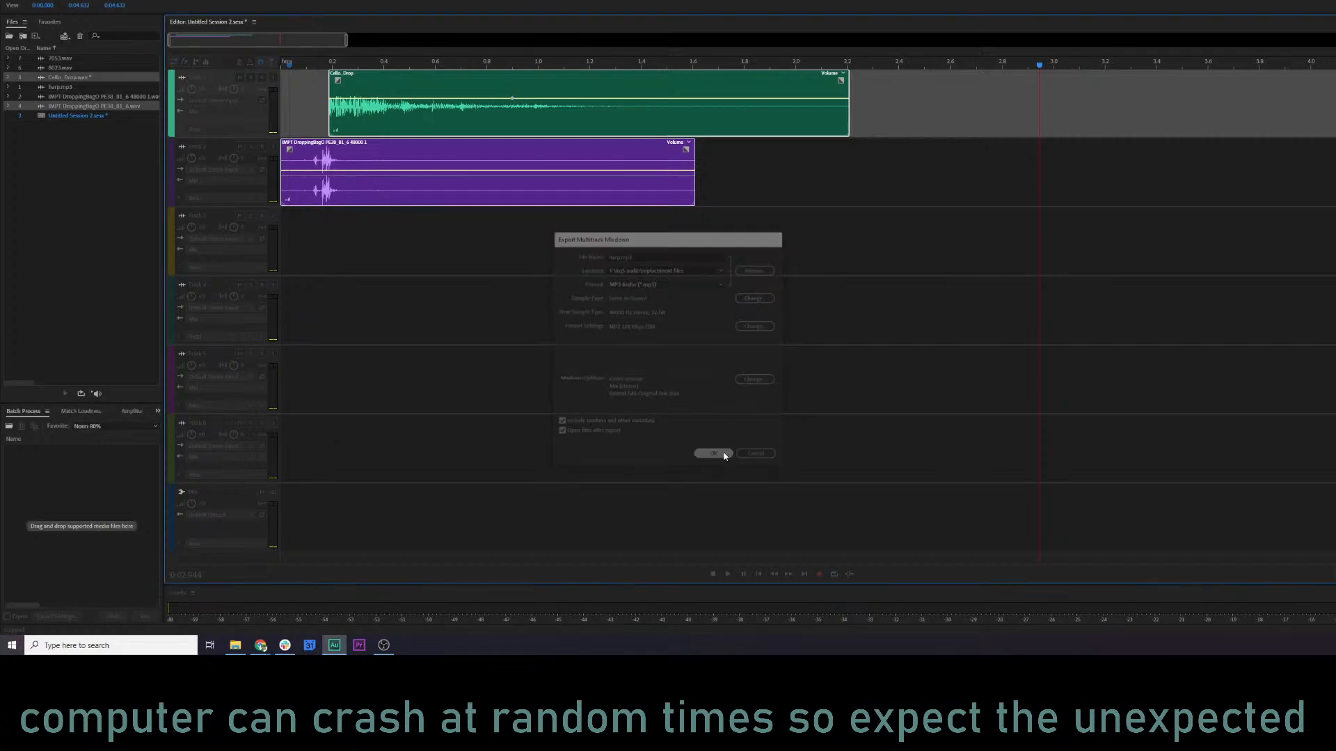
Open the exported harp.mp3 in the waveform editor and play it from just before the hit.
{"action": "left_click", "coordinate": [68, 130]}
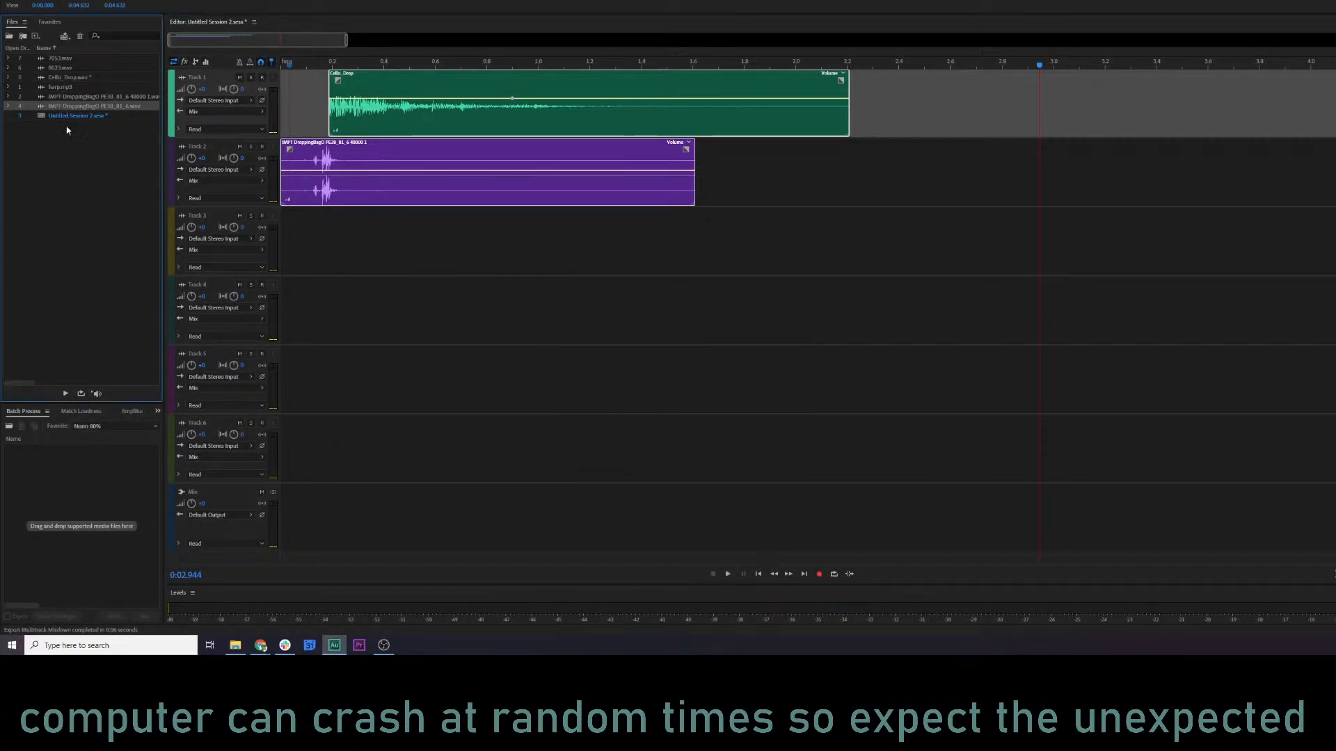
{"action": "double_click", "coordinate": [61, 86]}
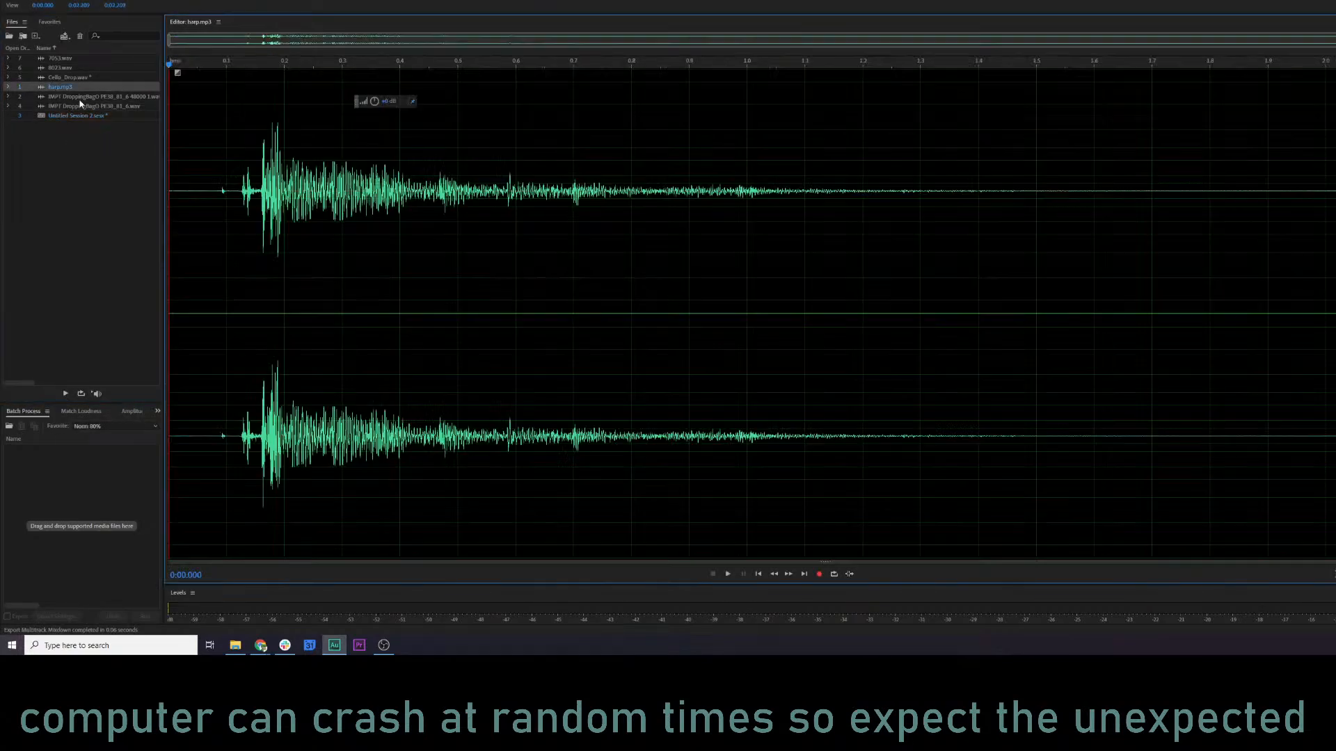
{"action": "left_click", "coordinate": [214, 192]}
{"action": "key", "text": "space"}
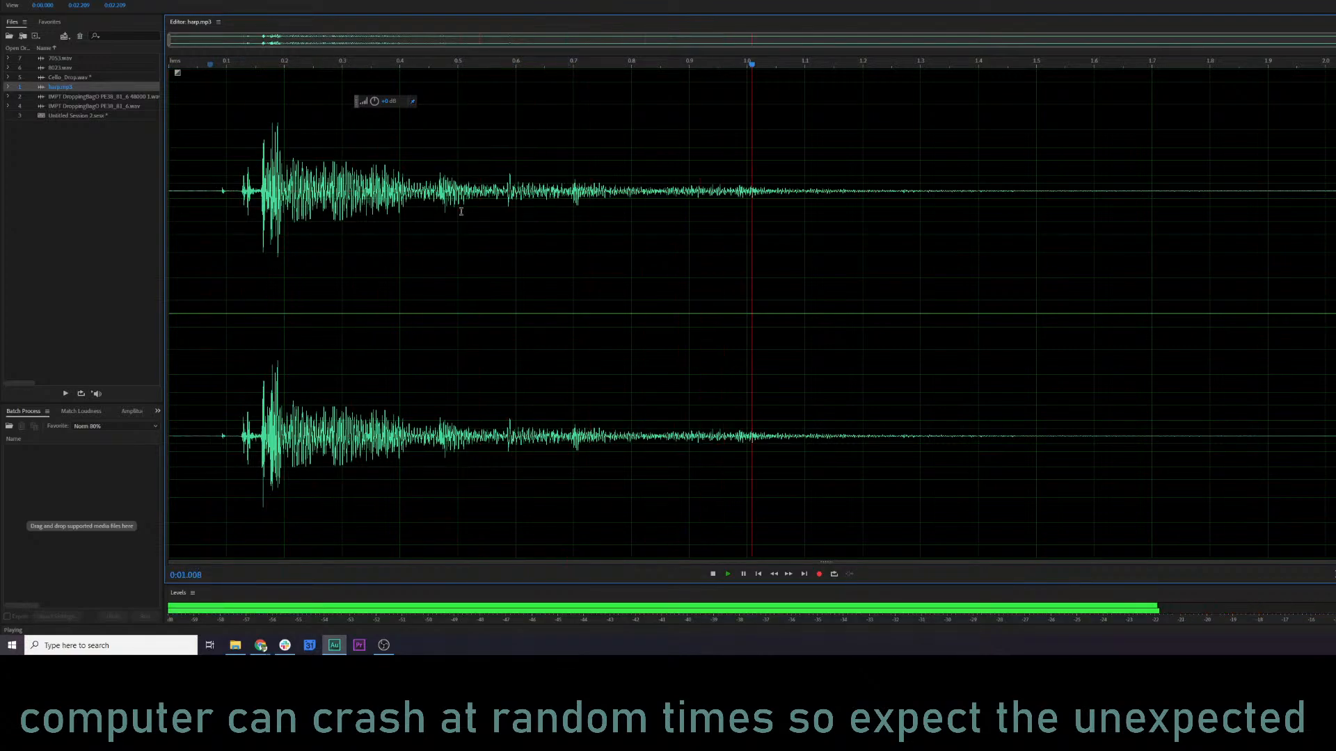
{"action": "left_click", "coordinate": [192, 196]}
{"action": "key", "text": "space"}
Check the silent lead-in of harp.mp3, and copy the audio from about 0.12 s to the end.
{"action": "key", "text": "space"}
{"action": "left_click_drag", "start_coordinate": [235, 192], "coordinate": [18, 191]}
{"action": "key", "text": "space"}
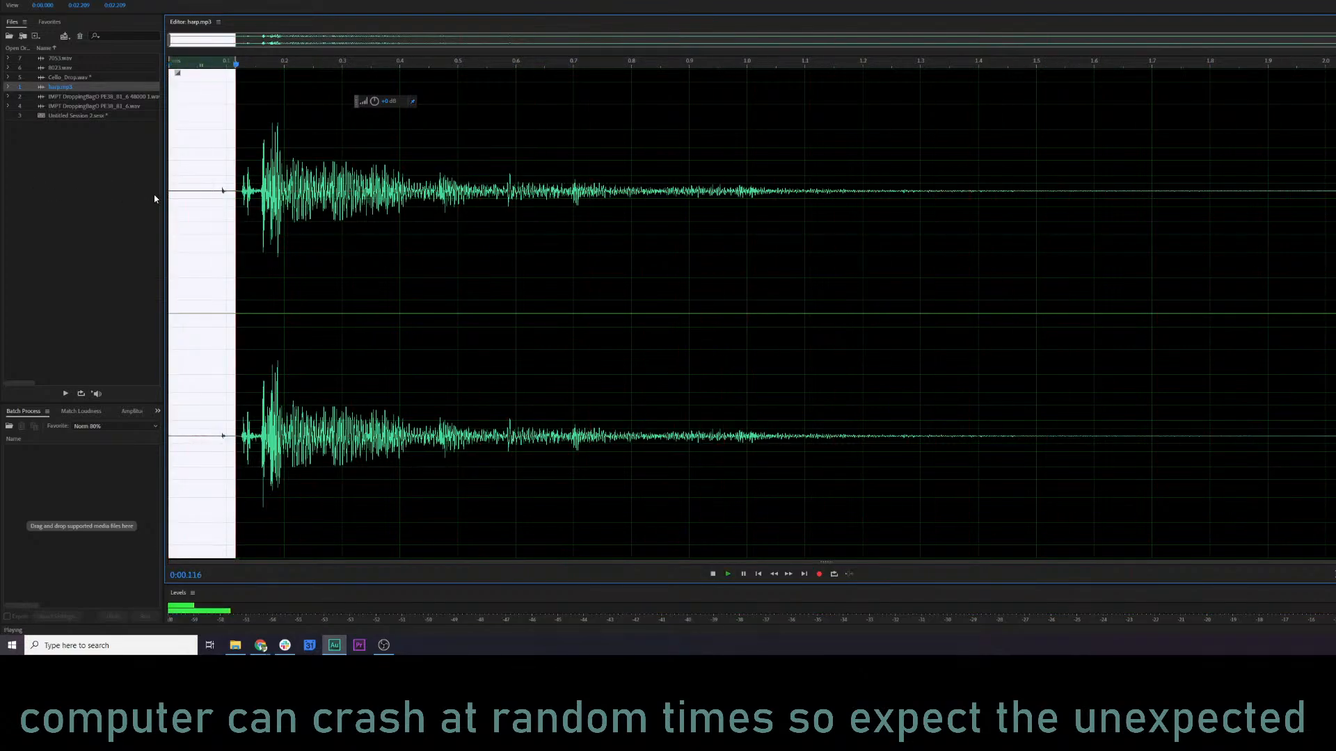
{"action": "left_click", "coordinate": [243, 179]}
{"action": "left_click_drag", "start_coordinate": [238, 184], "coordinate": [1332, 188]}
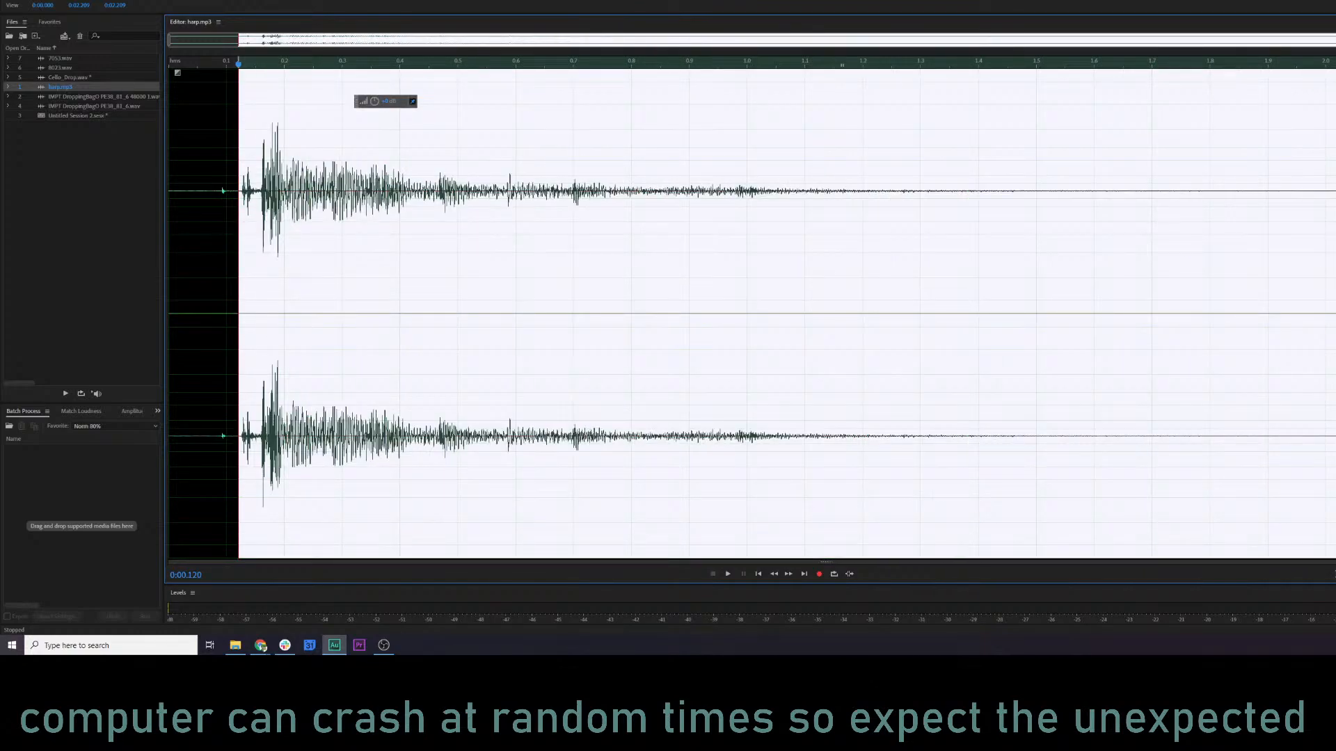
{"action": "key", "text": "ctrl+c"}
Open 8023.wav in the waveform editor and play it from the start.
{"action": "left_click", "coordinate": [63, 69]}
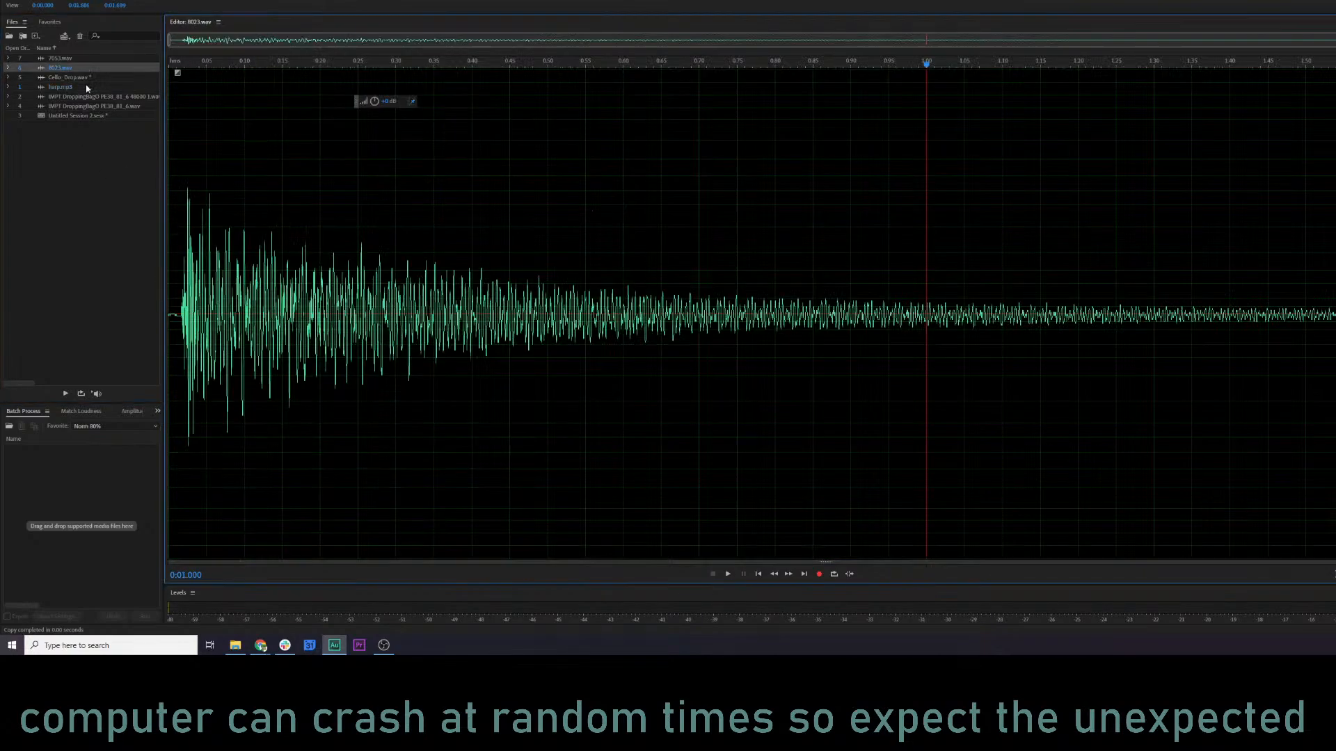
{"action": "left_click", "coordinate": [173, 229]}
{"action": "key", "text": "space"}
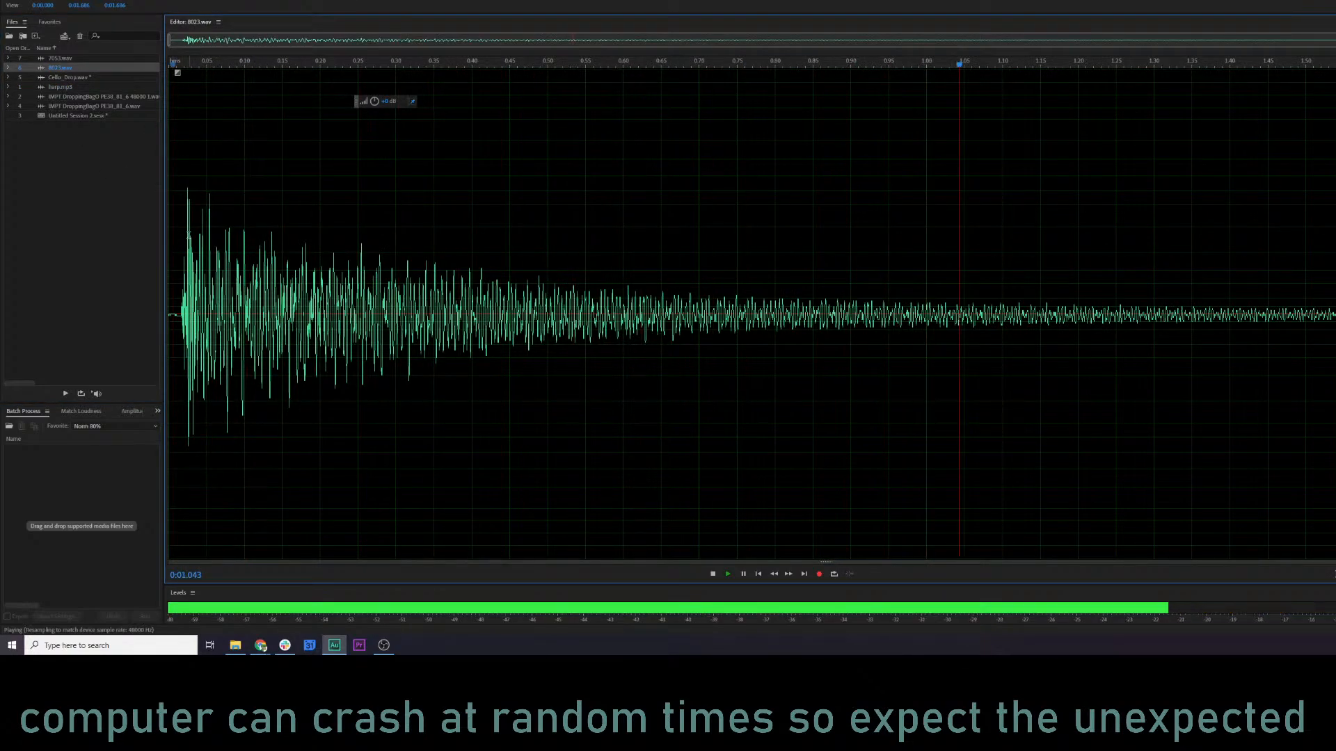
Replace the entire audio of 8023.wav with the copied harp audio using Mix Paste in Overwrite mode, and play the result.
{"action": "key", "text": "space"}
{"action": "key", "text": "ctrl+a"}
{"action": "right_click", "coordinate": [181, 233]}
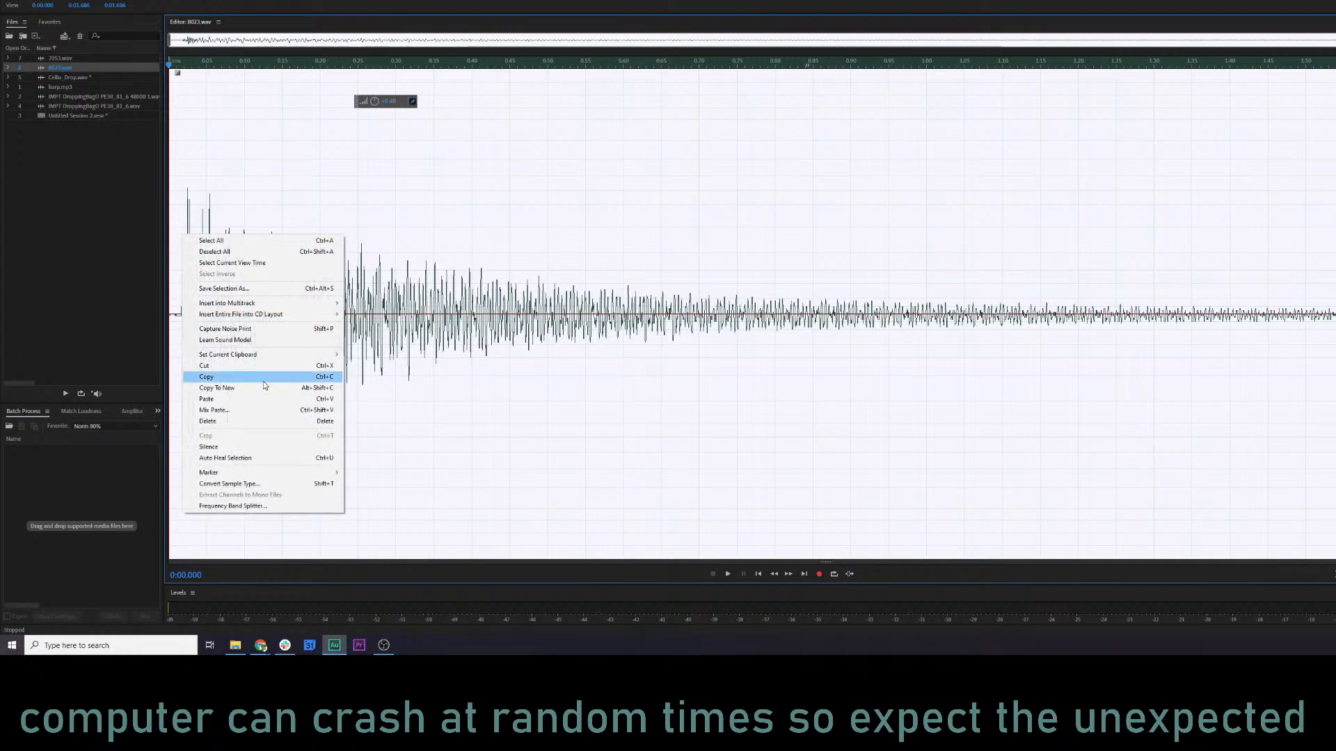
{"action": "left_click", "coordinate": [263, 409]}
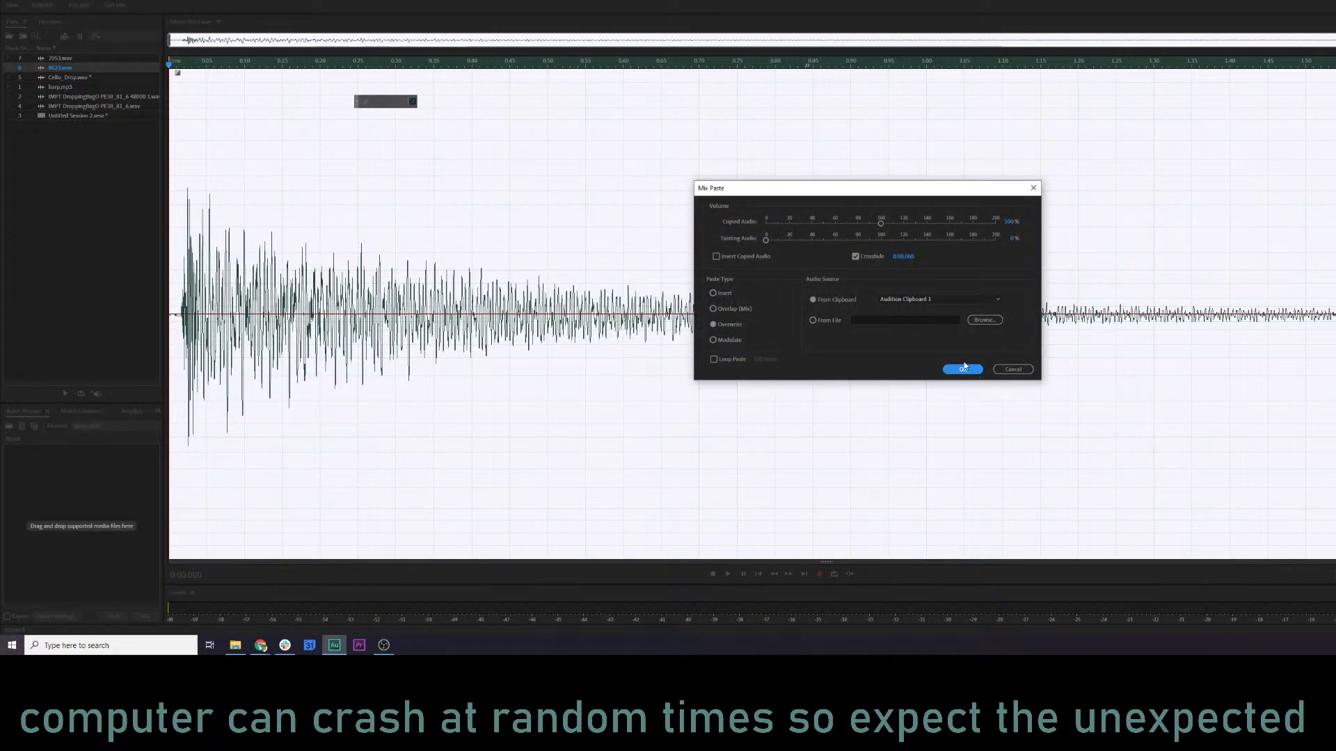
{"action": "left_click", "coordinate": [954, 368]}
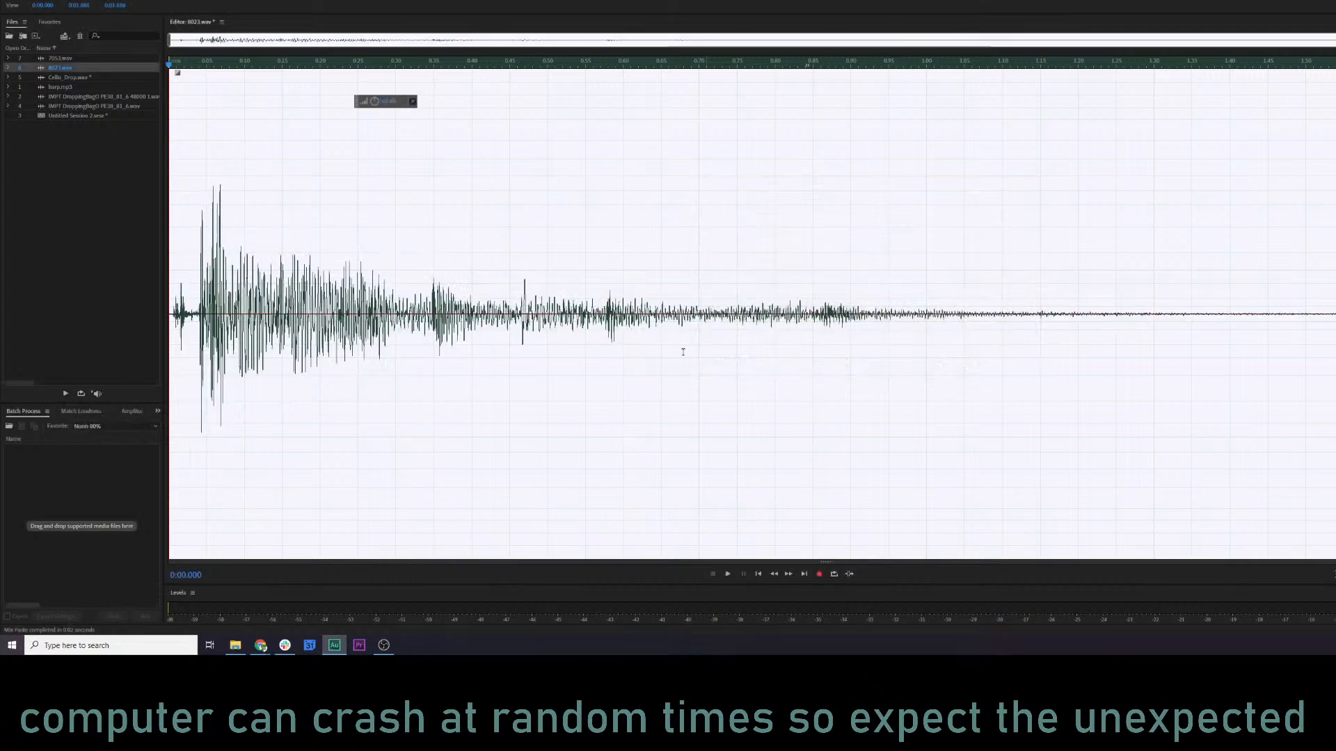
{"action": "left_click", "coordinate": [258, 294]}
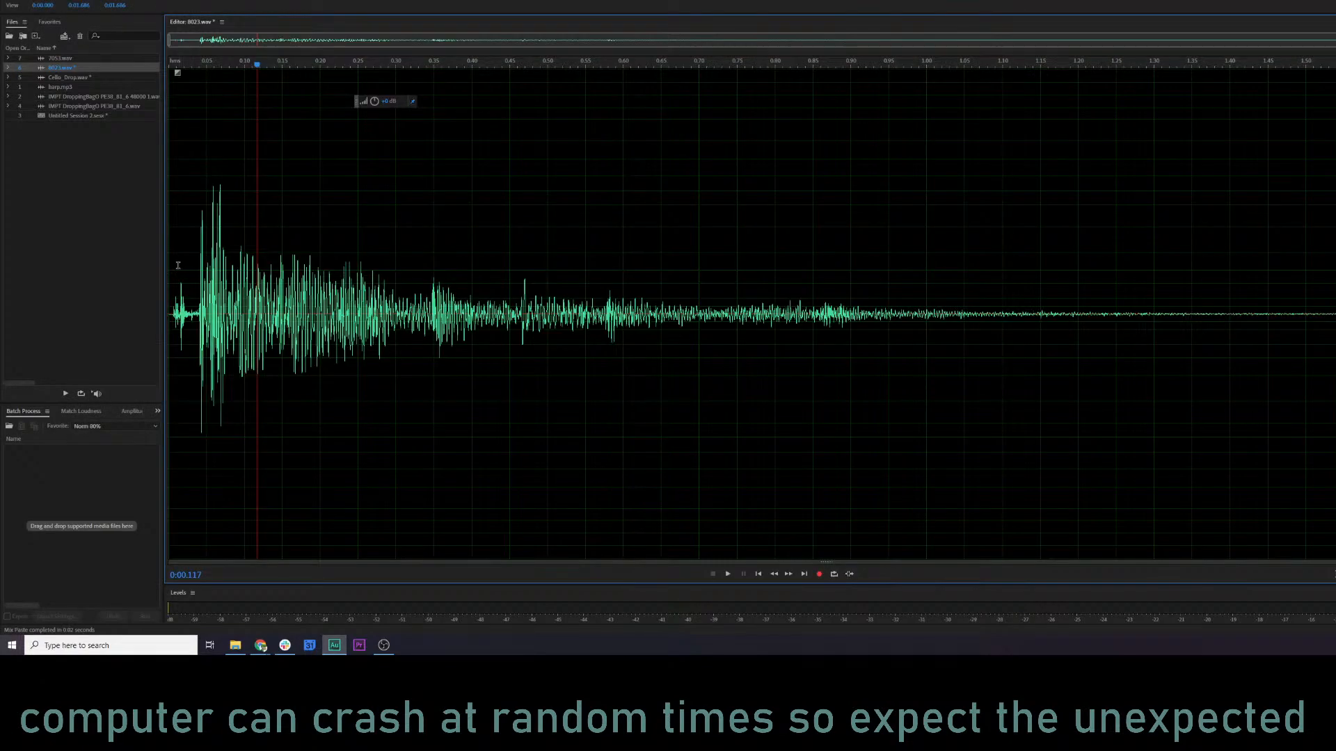
{"action": "key", "text": "space"}
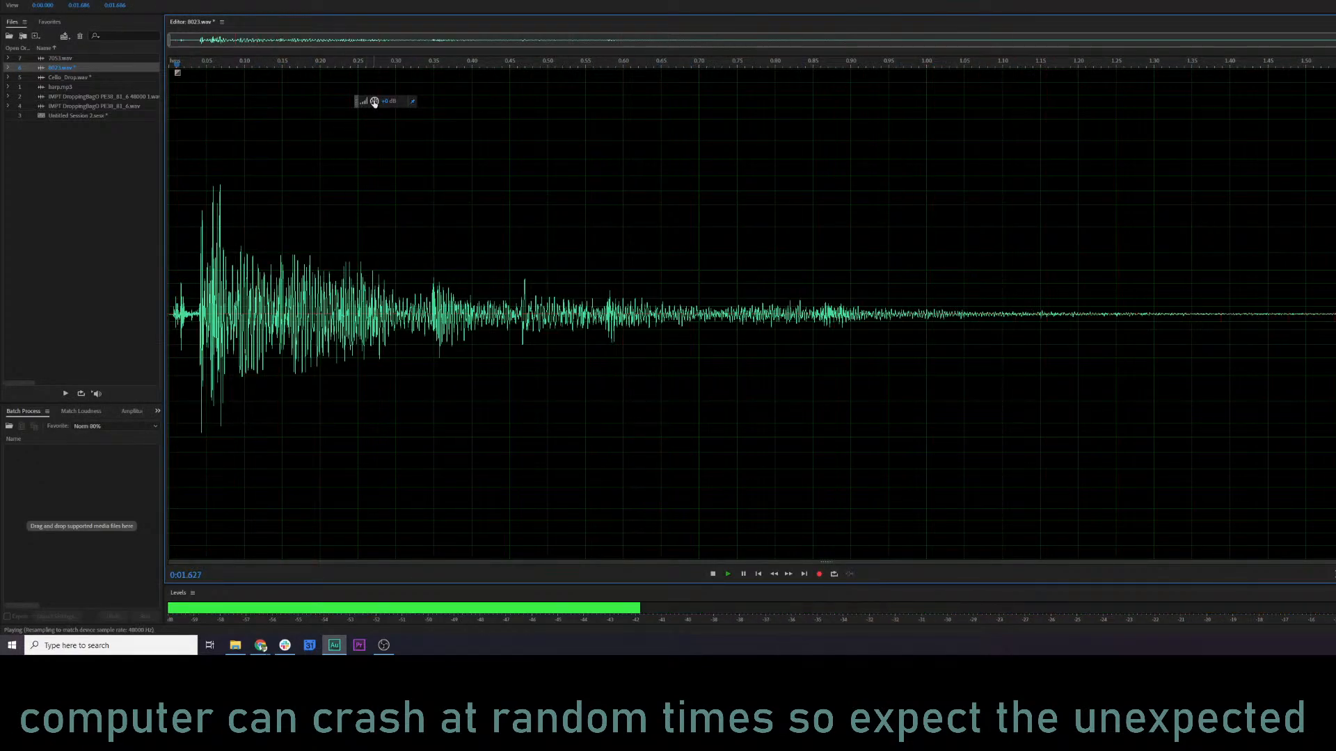
Lower the overall volume of 8023.wav slightly and play its decay from about 0.81 s.
{"action": "left_click", "coordinate": [749, 208]}
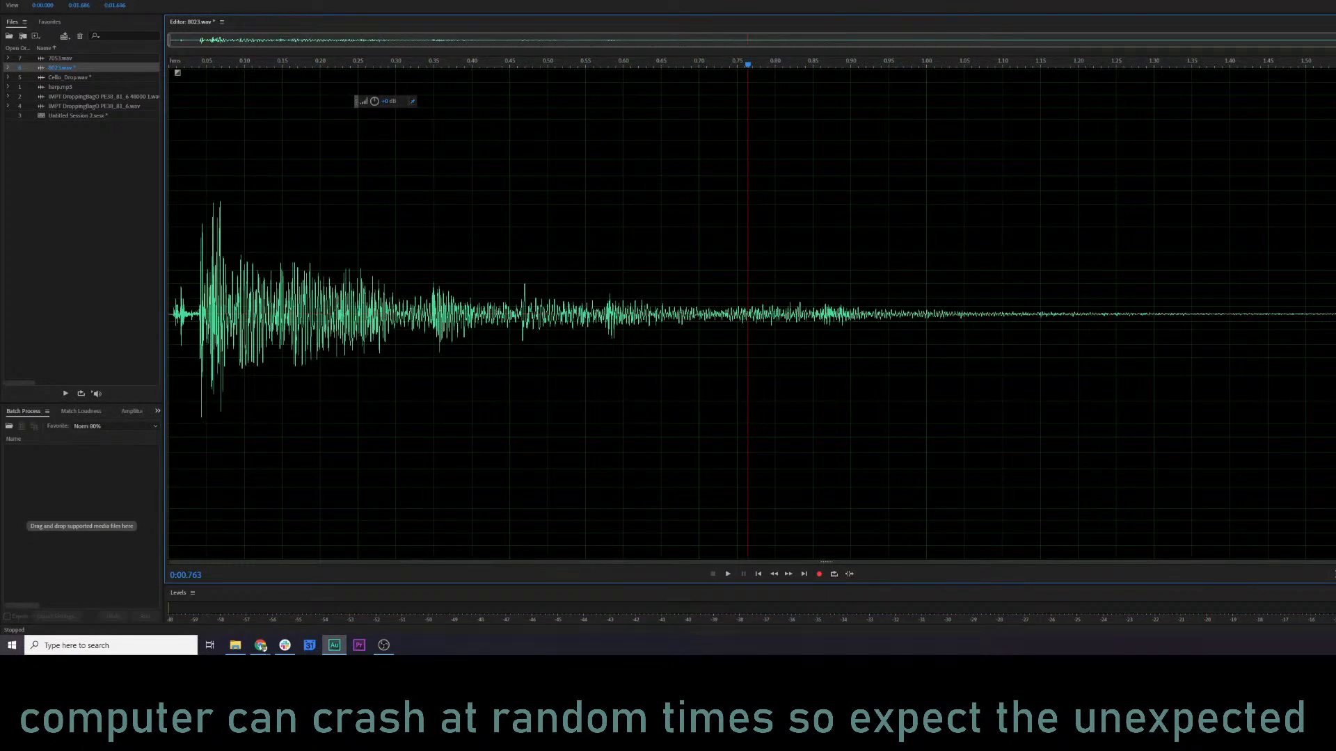
{"action": "left_click", "coordinate": [1335, 279]}
{"action": "left_click_drag", "start_coordinate": [1325, 72], "coordinate": [1106, 71]}
{"action": "left_click", "coordinate": [781, 155]}
{"action": "key", "text": "space"}
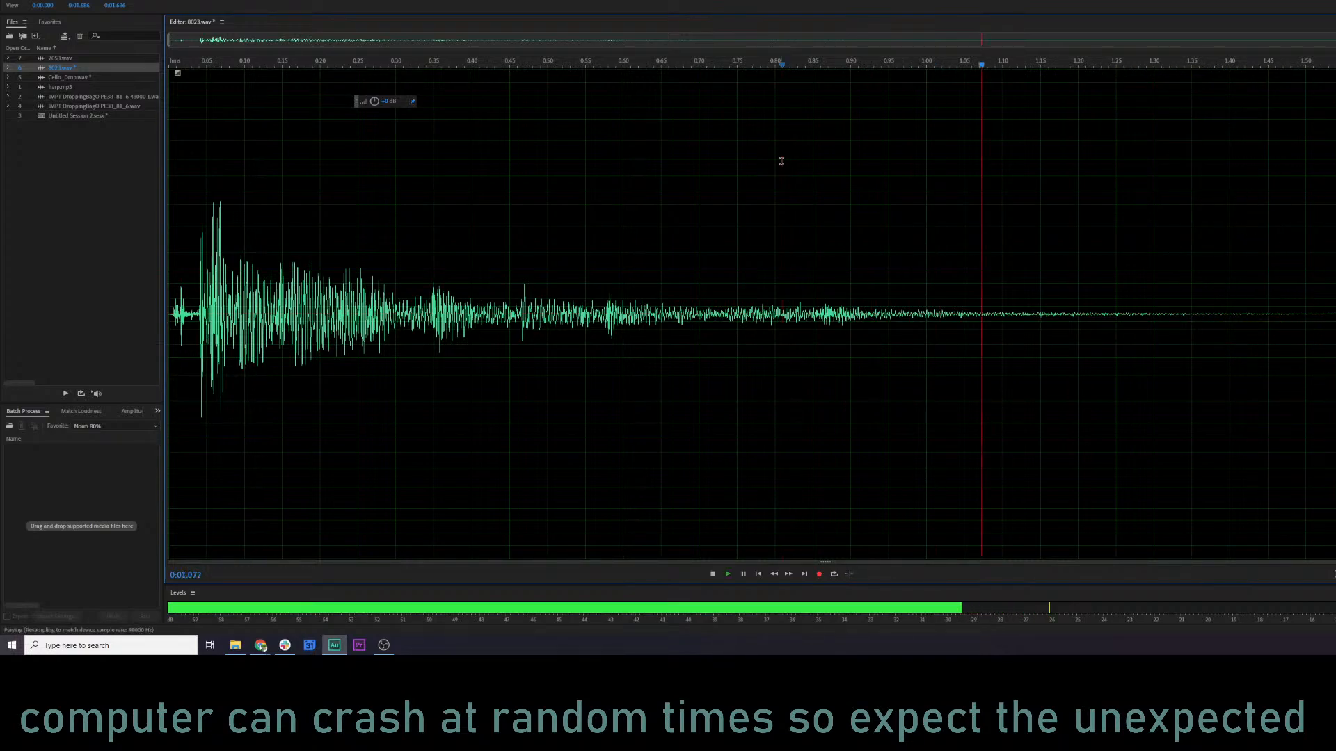
Try a further volume reduction on the whole of 8023.wav and play it from the start.
{"action": "left_click", "coordinate": [191, 64]}
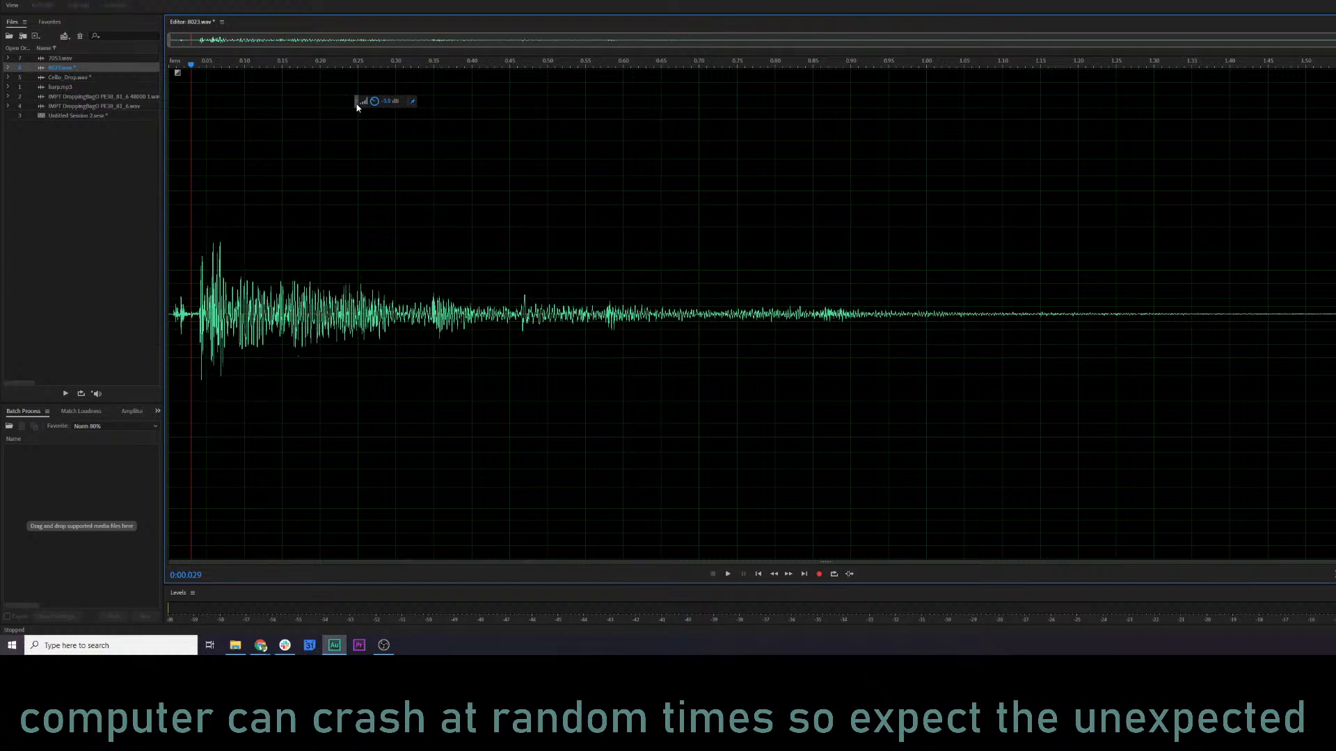
{"action": "key", "text": "space"}
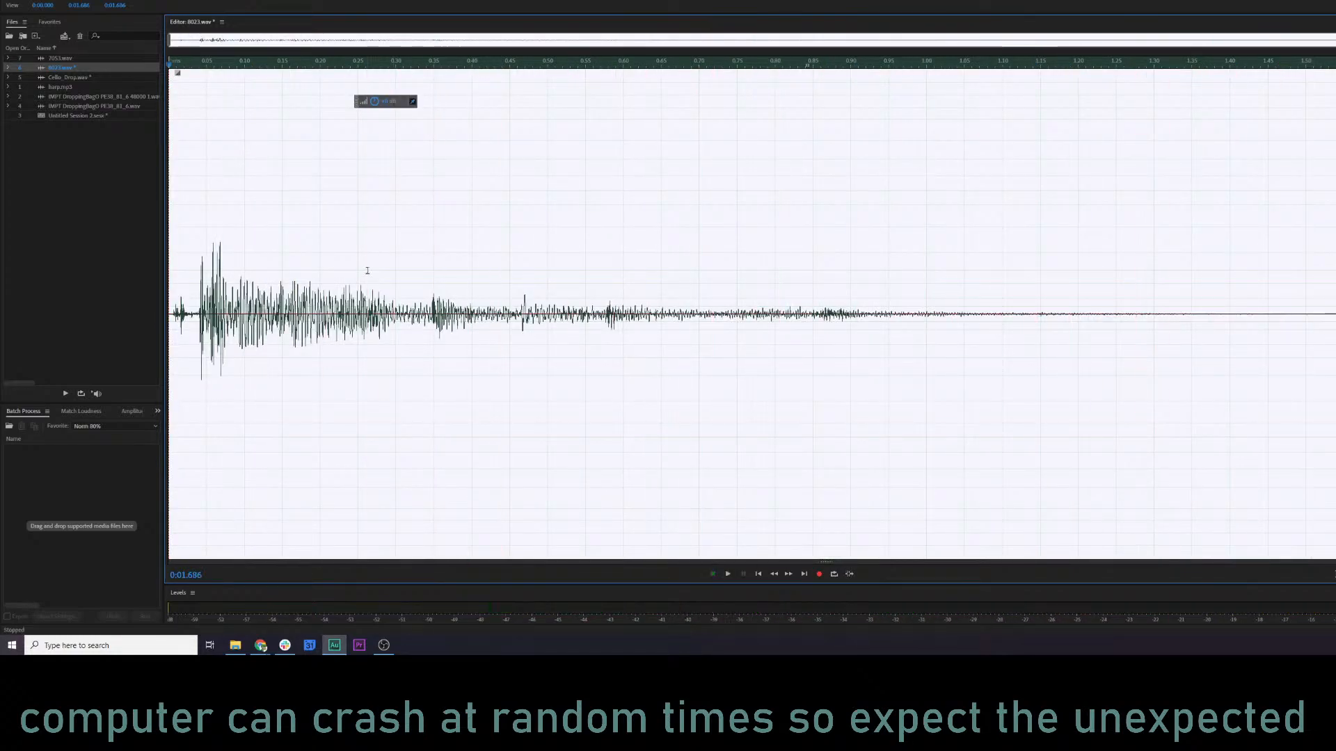
{"action": "left_click", "coordinate": [300, 259]}
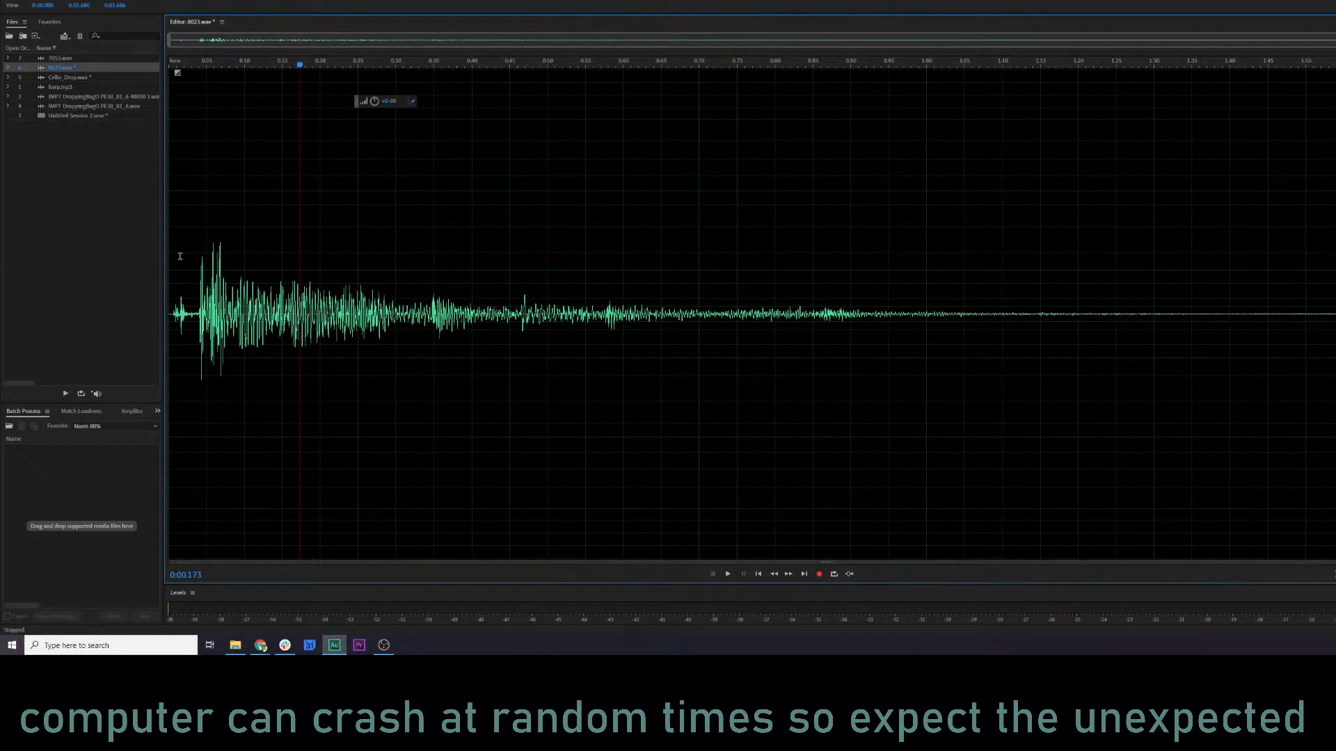
{"action": "key", "text": "space"}
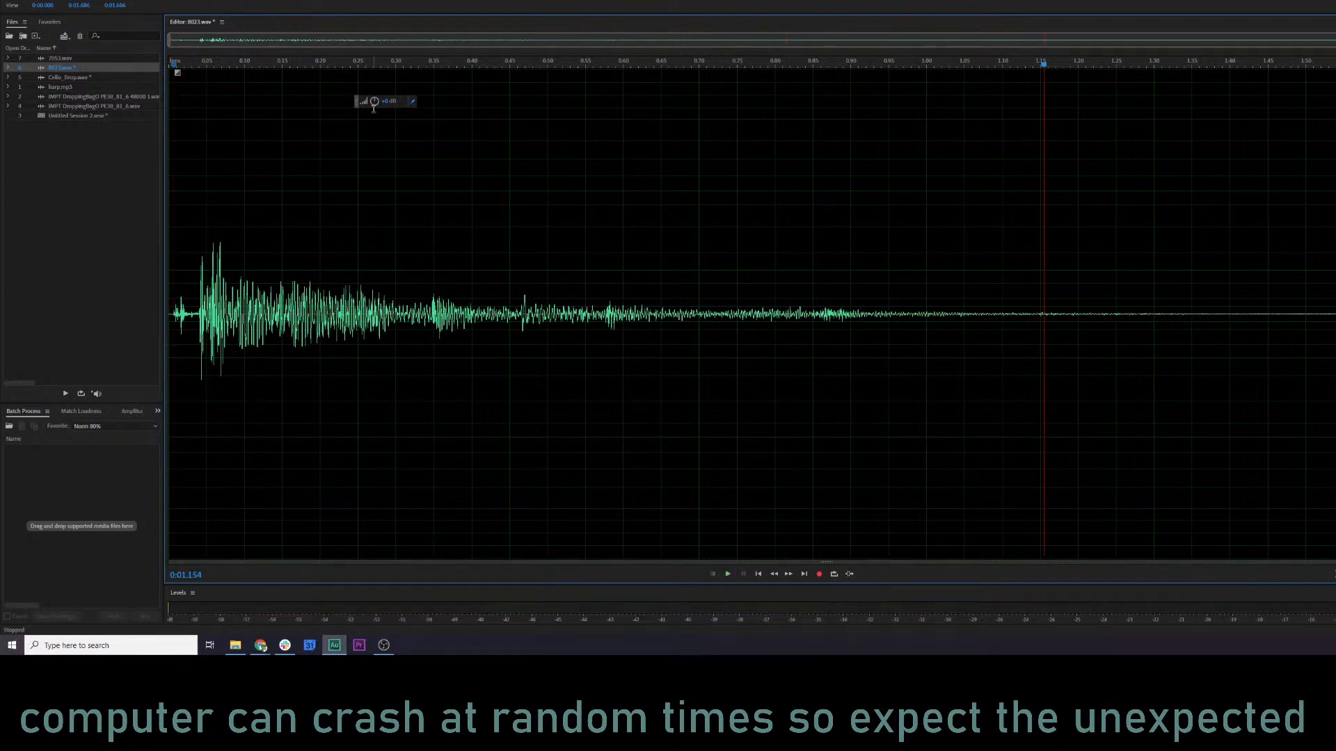
Bring the volume of 8023.wav back up to its previous level and play it from just before the main hit.
{"action": "left_click_drag", "start_coordinate": [374, 102], "coordinate": [385, 101]}
{"action": "left_click", "coordinate": [357, 203]}
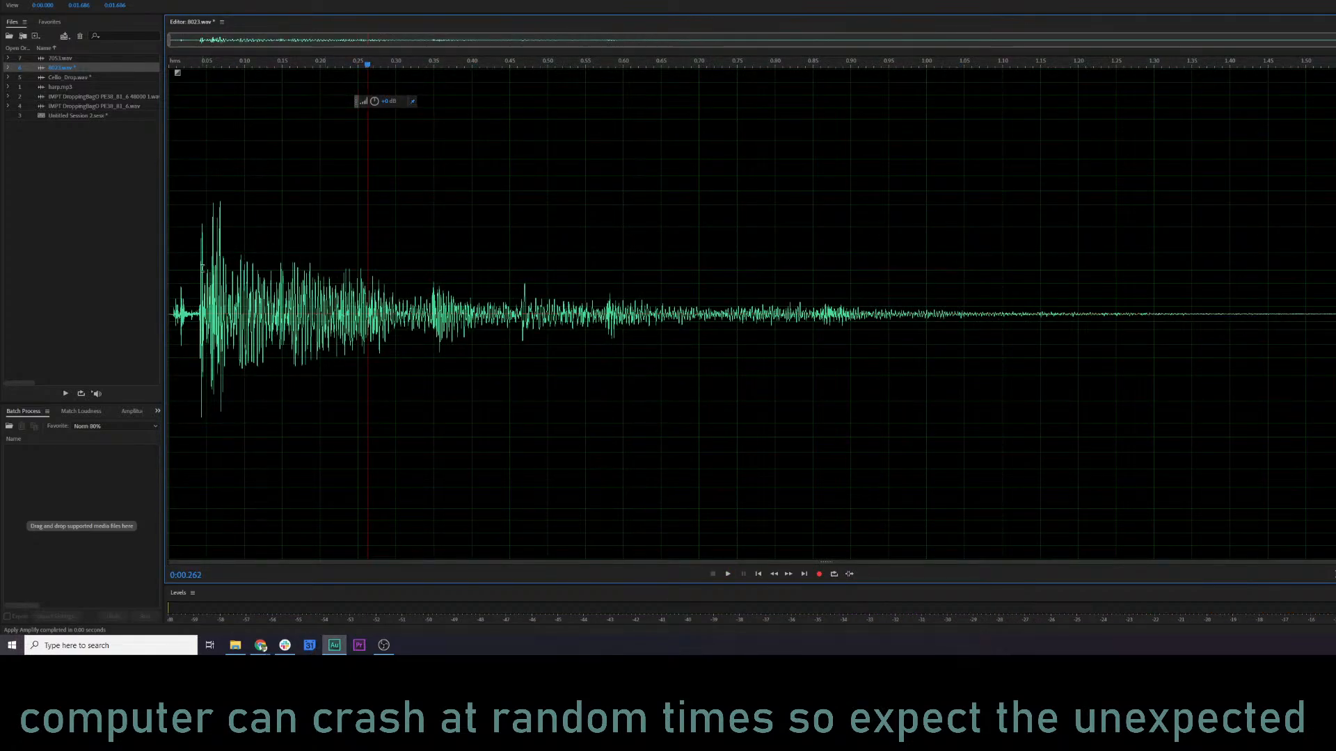
{"action": "left_click", "coordinate": [193, 267]}
{"action": "key", "text": "space"}
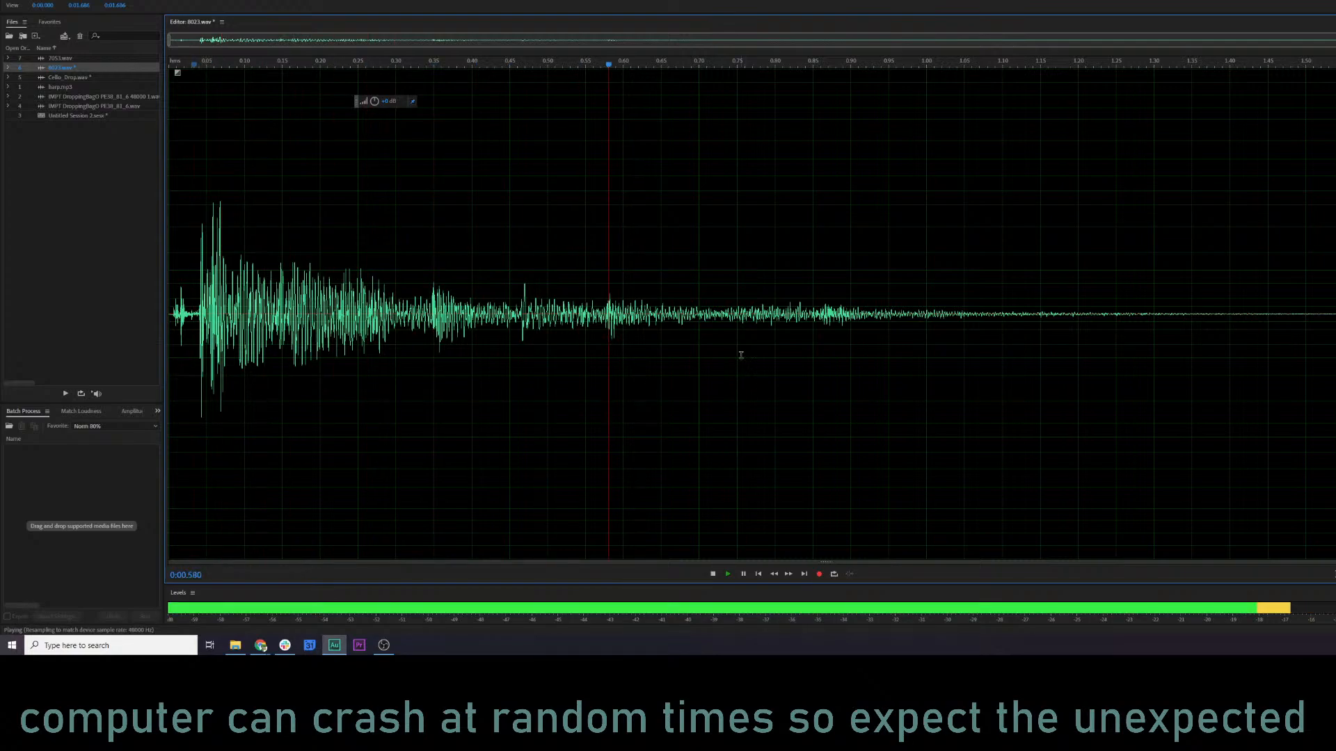
{"action": "key", "text": "space"}
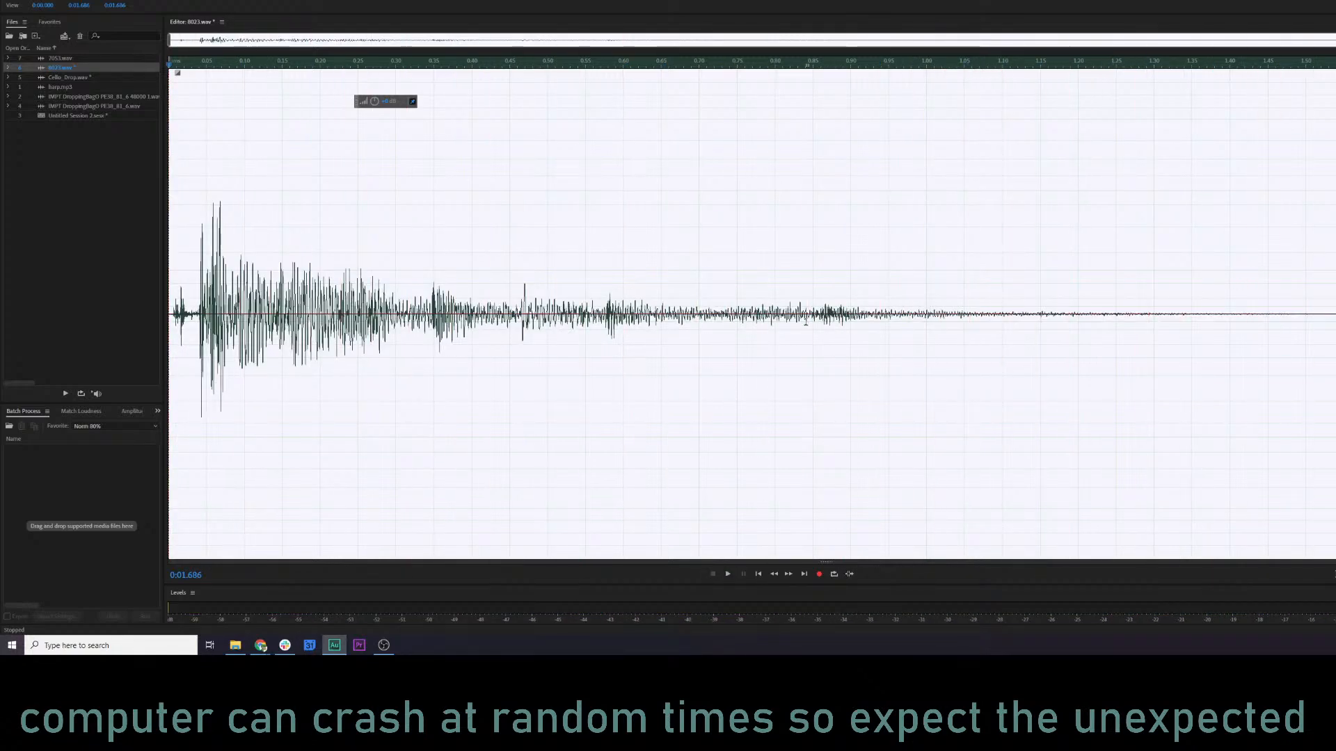
Copy the tail of 8023.wav from about 0.93 s to the end, and Mix Paste it at about 0.85 s in Overwrite mode.
{"action": "left_click_drag", "start_coordinate": [813, 136], "coordinate": [865, 136]}
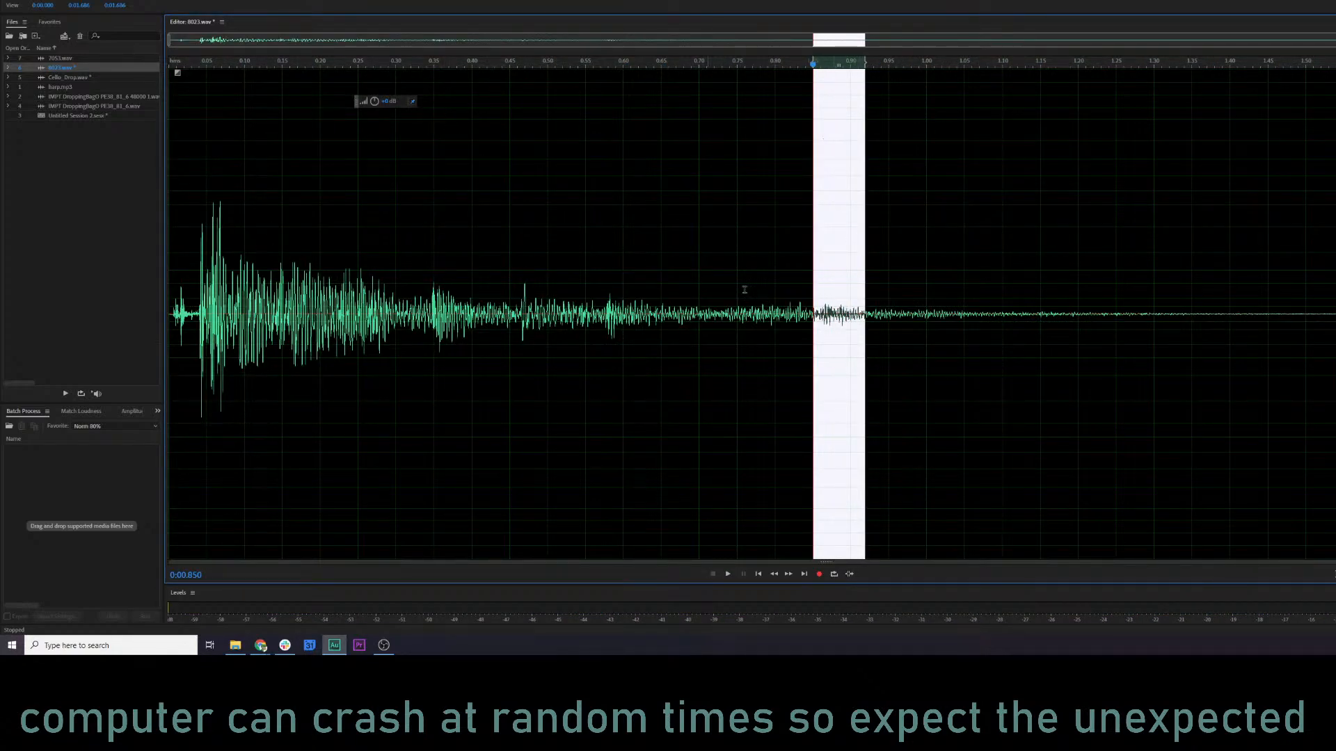
{"action": "left_click", "coordinate": [855, 312]}
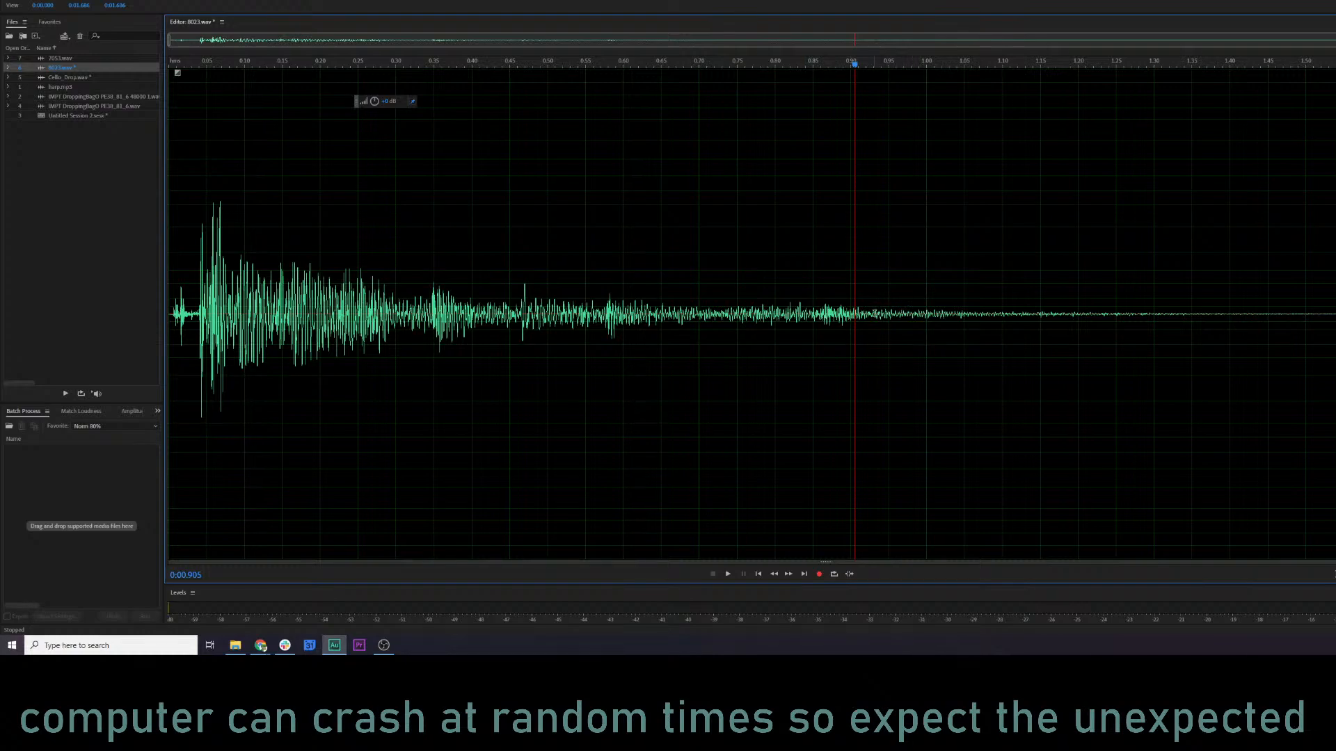
{"action": "left_click_drag", "start_coordinate": [873, 314], "coordinate": [1334, 314]}
{"action": "key", "text": "ctrl+c"}
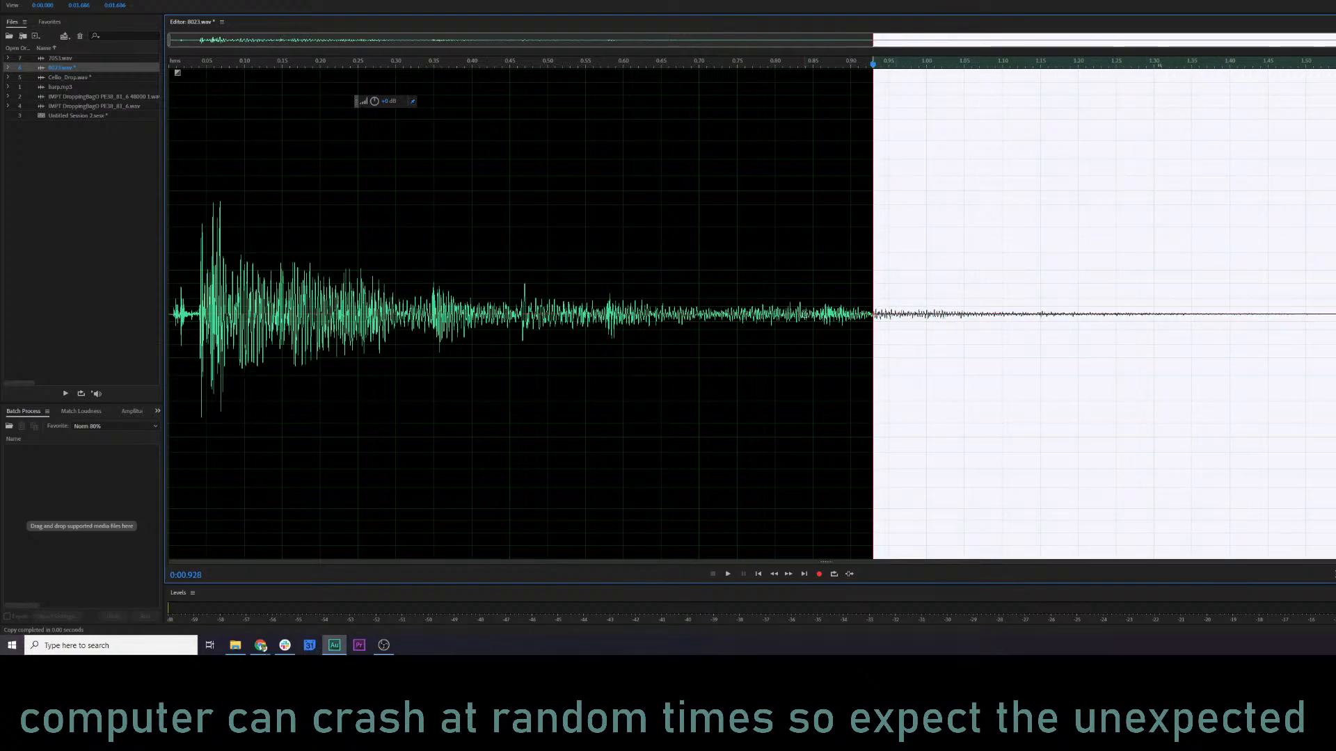
{"action": "left_click", "coordinate": [816, 314]}
{"action": "right_click", "coordinate": [816, 314]}
{"action": "left_click", "coordinate": [844, 491]}
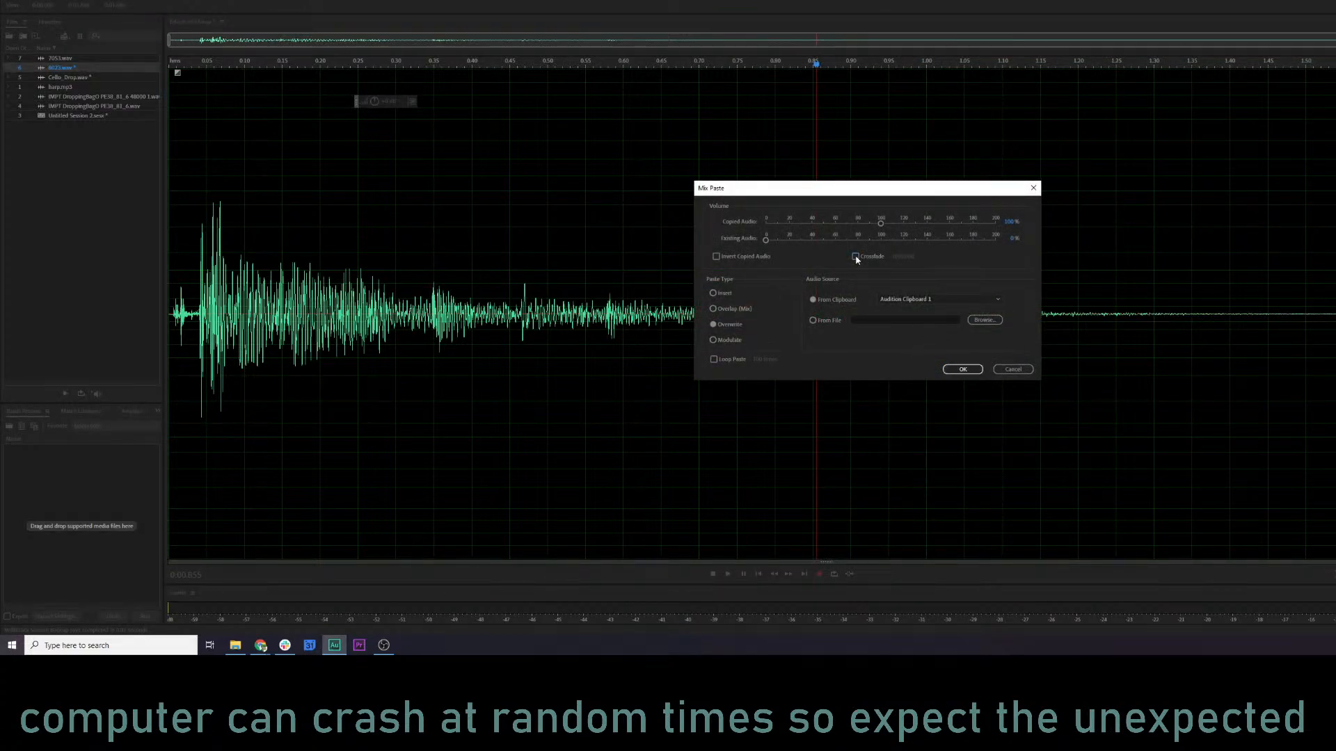
{"action": "left_click", "coordinate": [962, 369]}
Play the edited 8023.wav from about 0.44 s and again from the start to check the shortened decay.
{"action": "left_click", "coordinate": [534, 314]}
{"action": "key", "text": "space"}
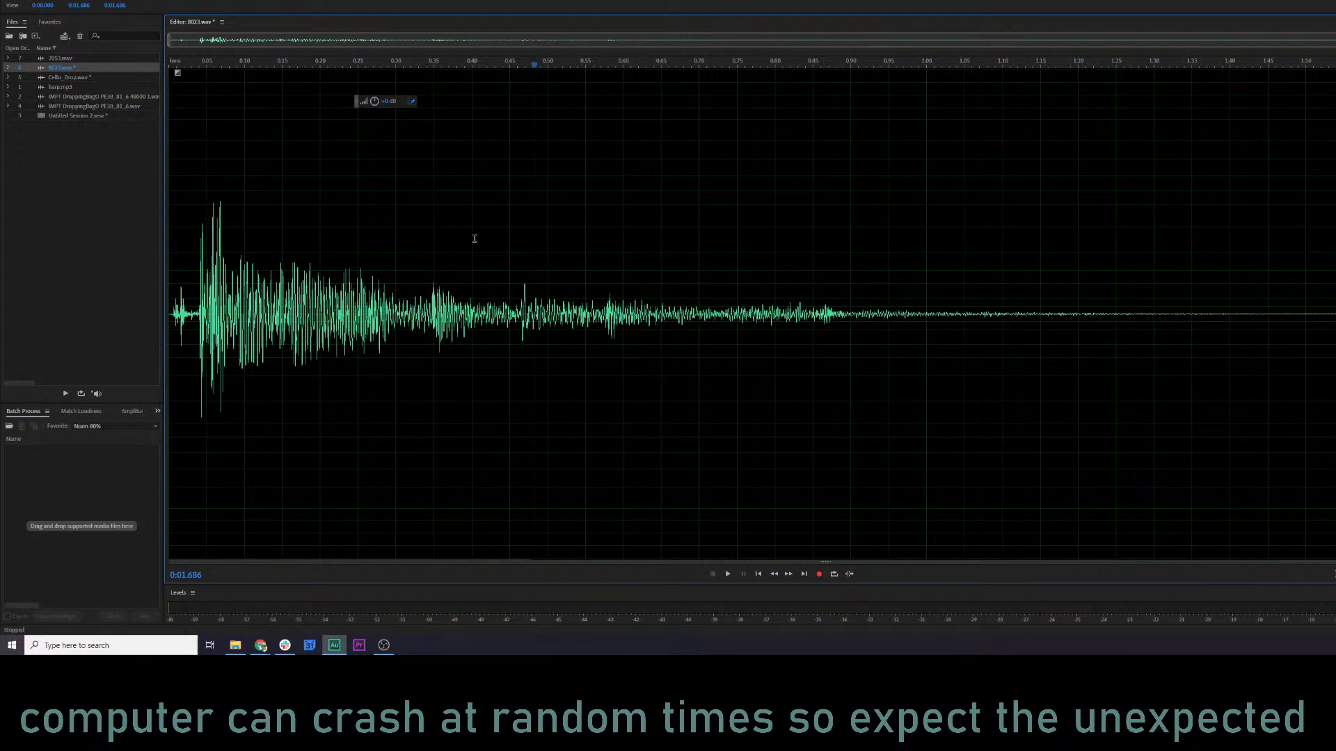
{"action": "key", "text": "space"}
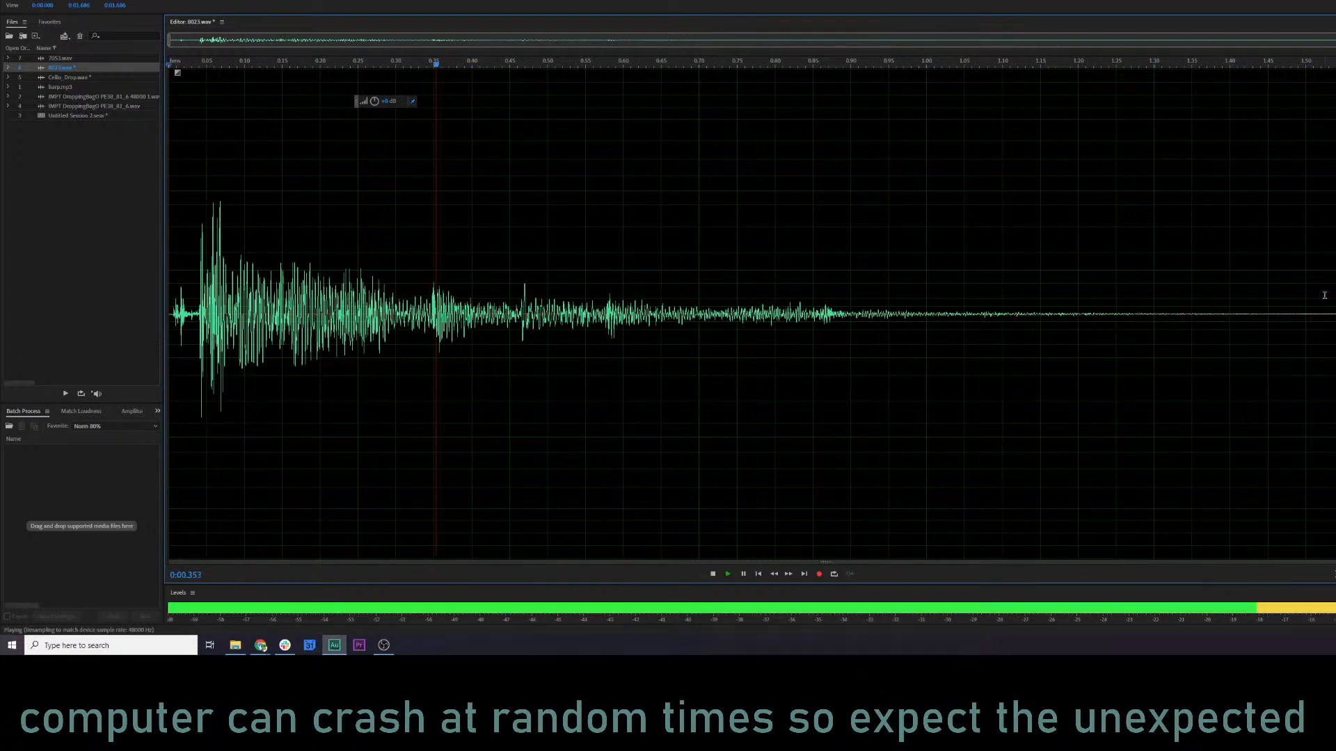
{"action": "key", "text": "space"}
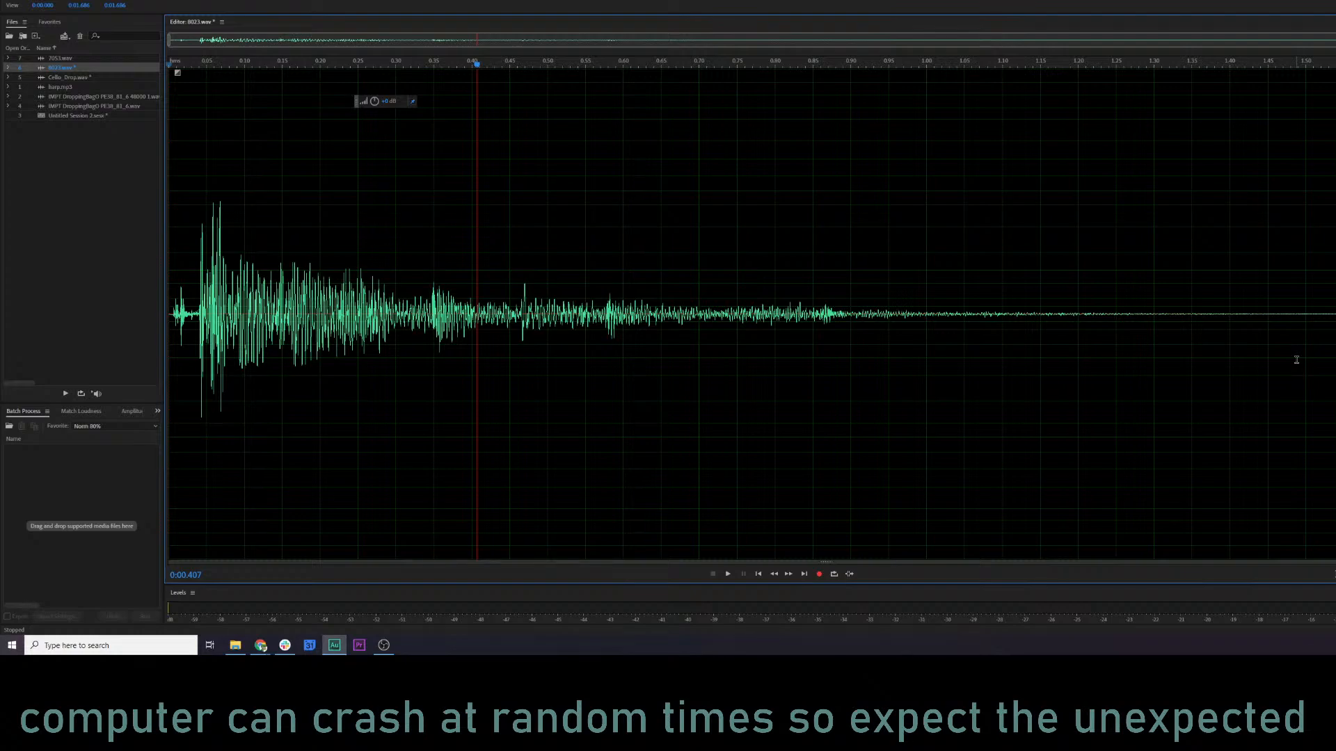
Save 8023.wav and close all open files, discarding the changes to the untitled session.
{"action": "left_click", "coordinate": [1031, 286]}
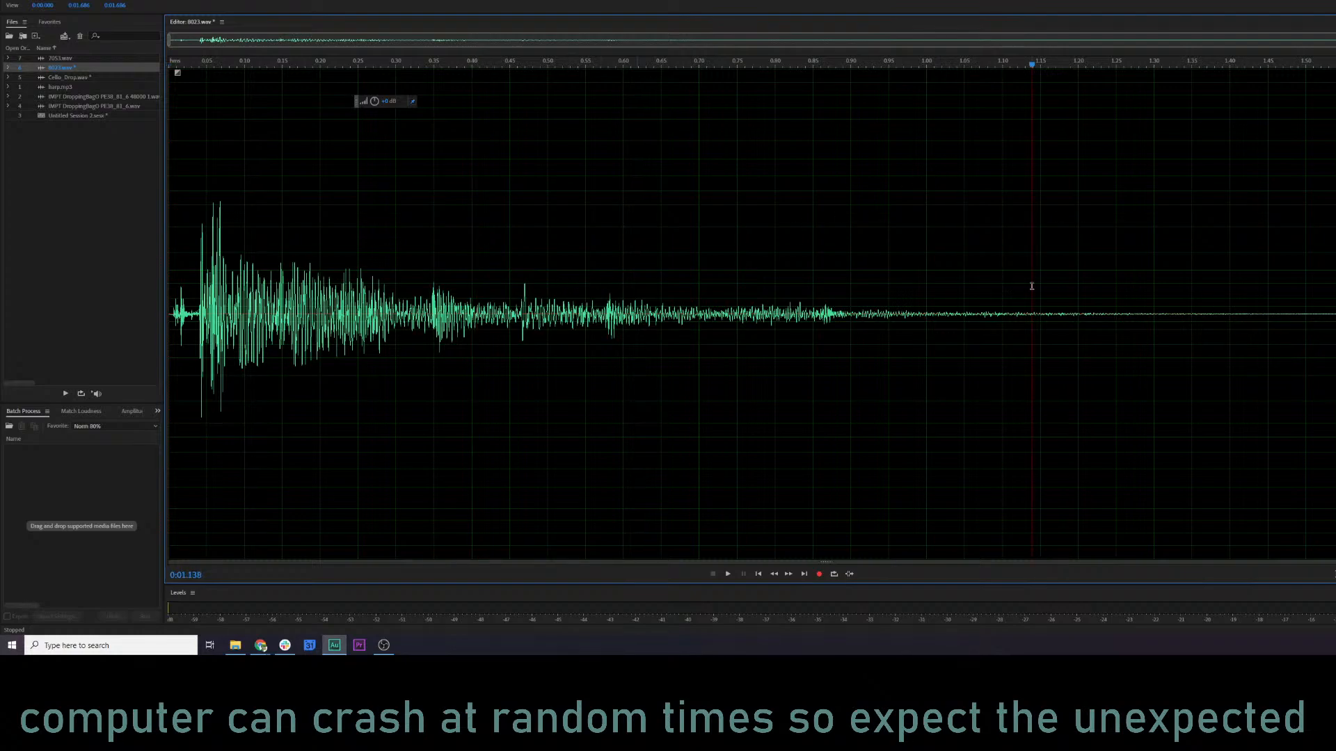
{"action": "left_click", "coordinate": [224, 244]}
{"action": "left_click", "coordinate": [343, 283]}
{"action": "left_click_drag", "start_coordinate": [90, 174], "coordinate": [37, 48]}
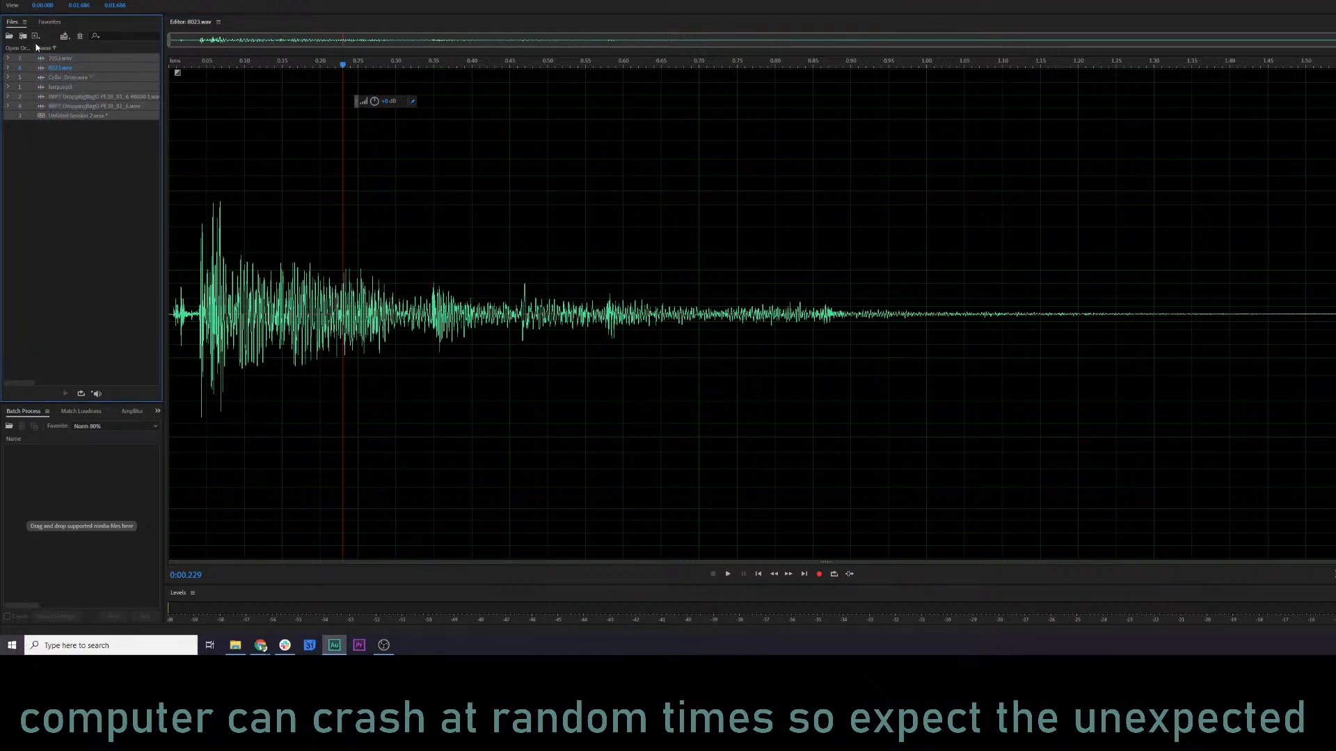
{"action": "key", "text": "Delete"}
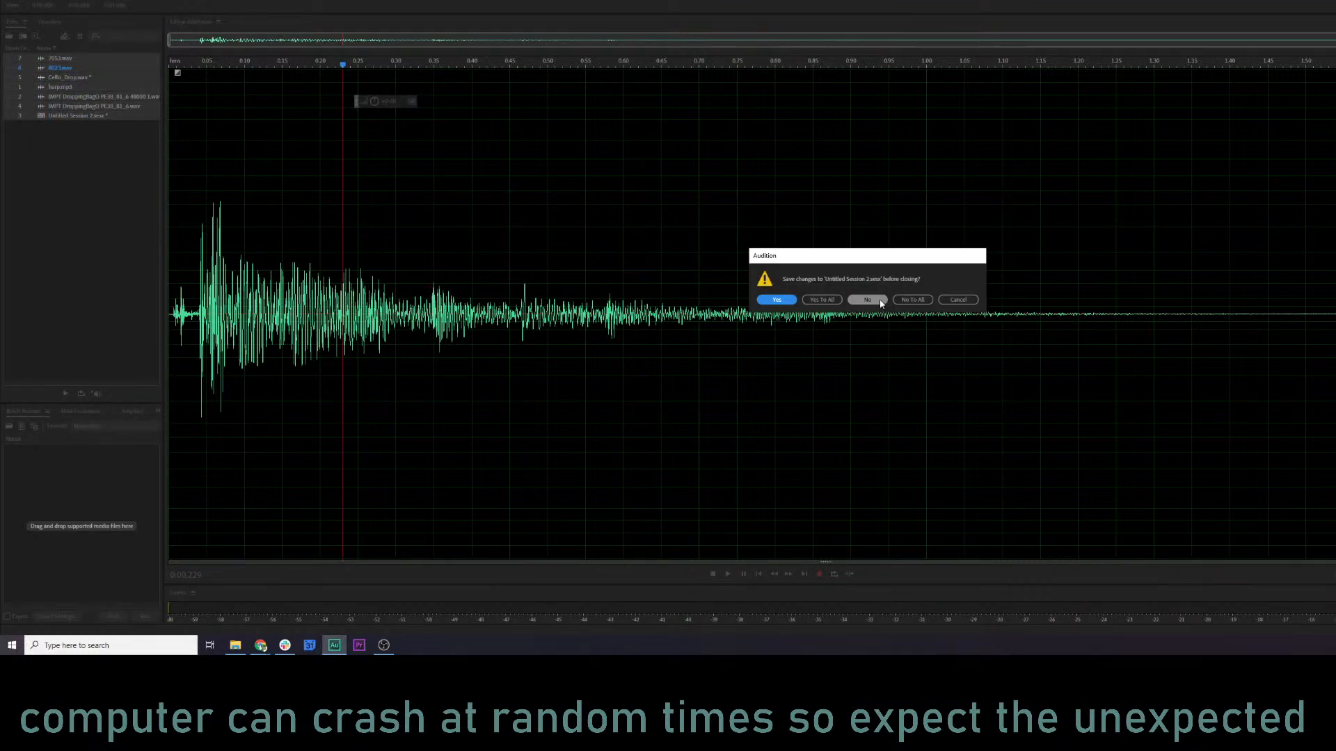
{"action": "left_click", "coordinate": [867, 300]}
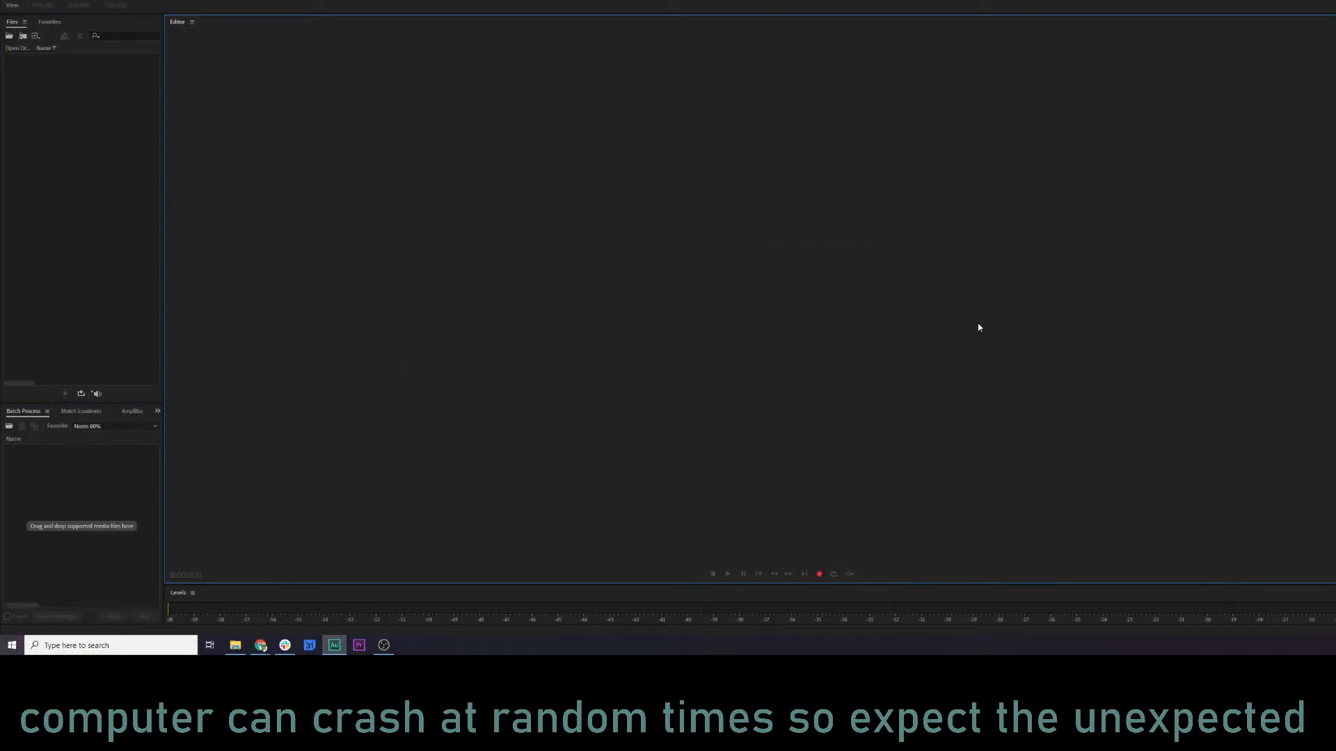
Switch to the KQ5 Audio log in Google Sheets and mark 8023 Harp hits ground as done with an x.
{"action": "left_click", "coordinate": [260, 645]}
{"action": "left_click", "coordinate": [742, 343]}
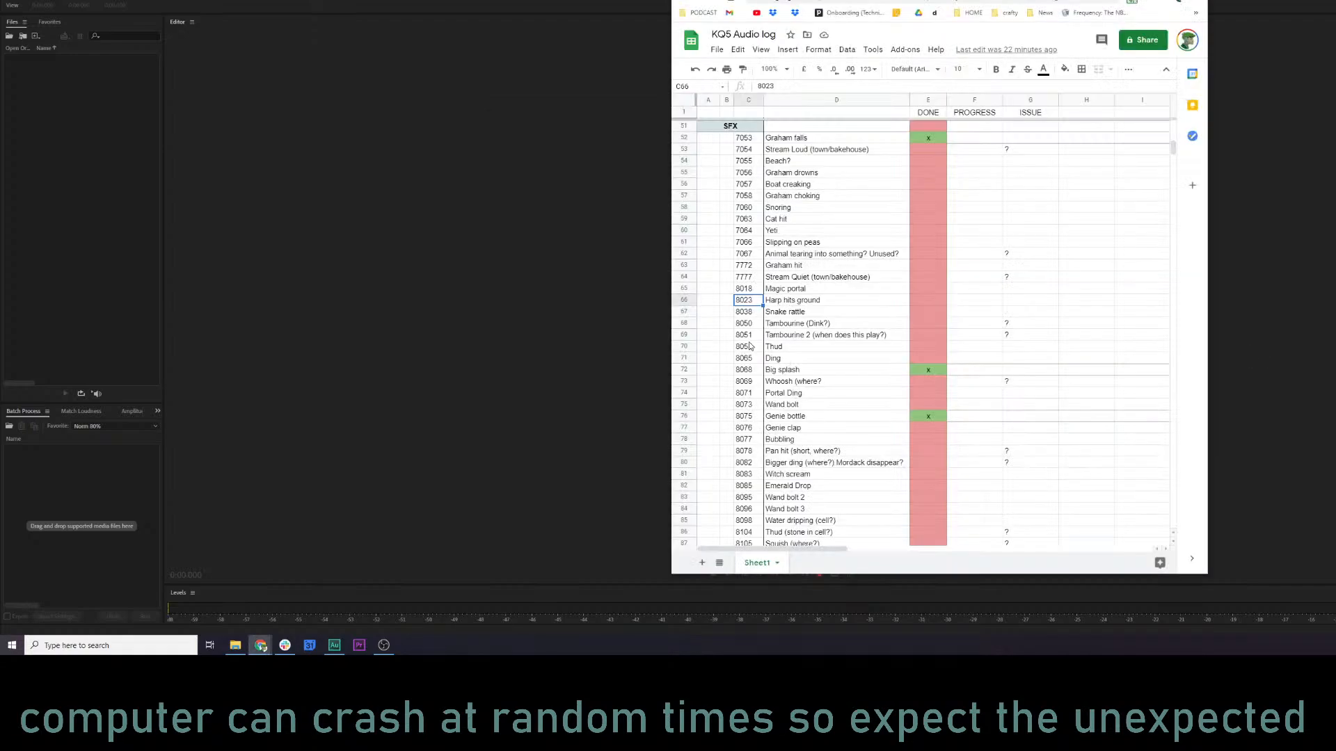
{"action": "left_click", "coordinate": [935, 300]}
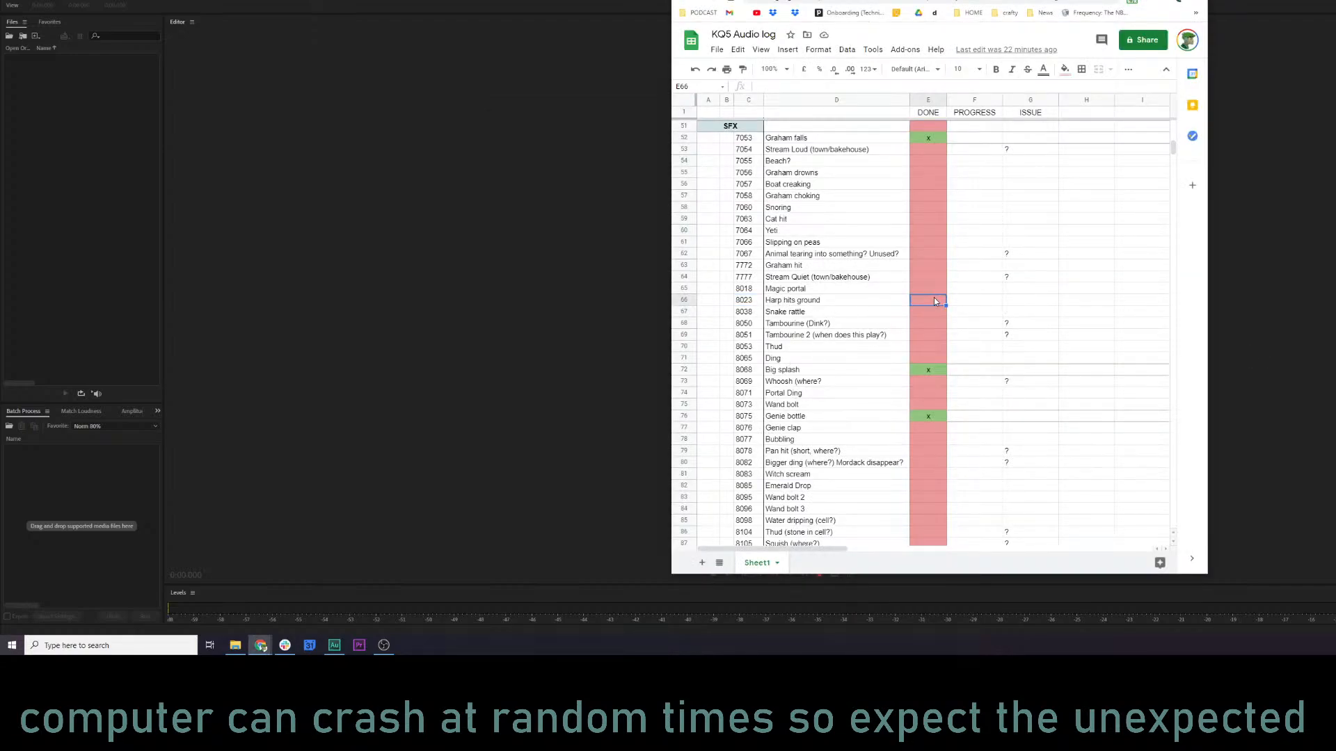
{"action": "left_click", "coordinate": [929, 324]}
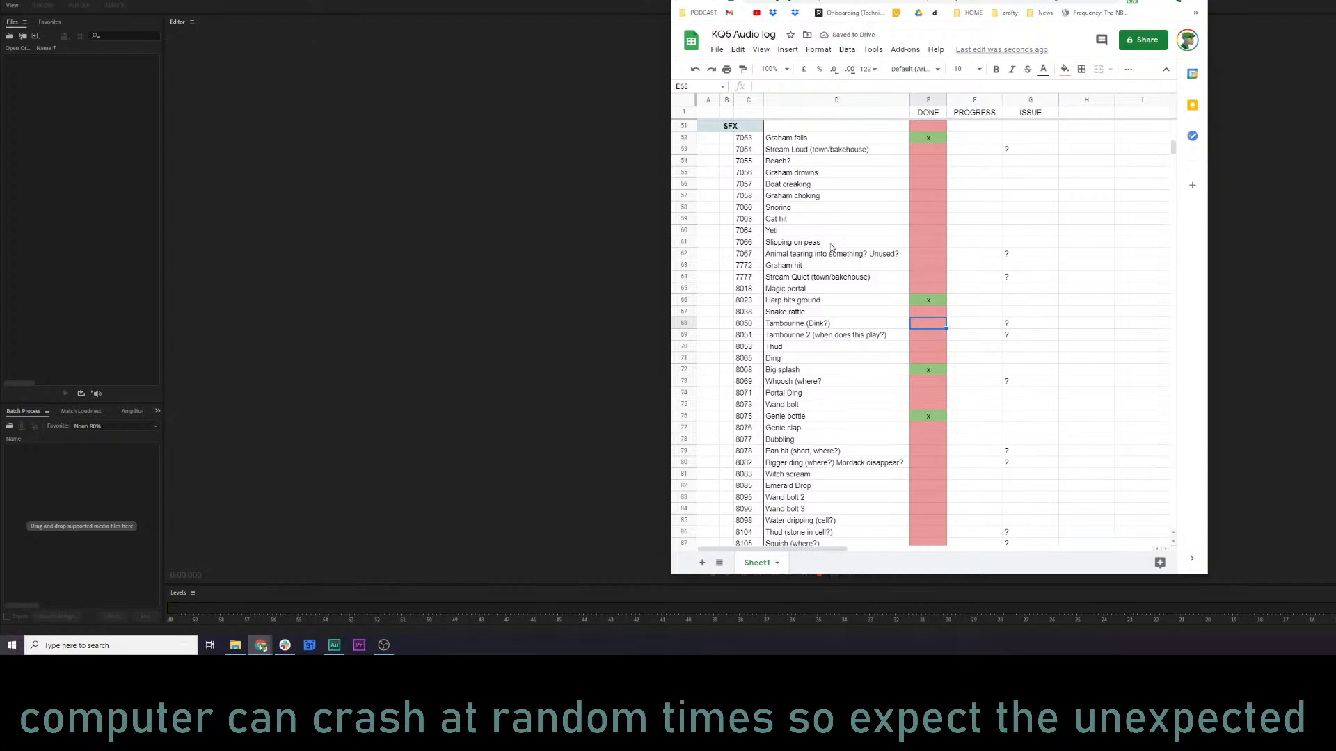
Pick the 7066 Slipping on peas entry in the log and switch to the kq5 audio folder in File Explorer.
{"action": "left_click", "coordinate": [780, 245]}
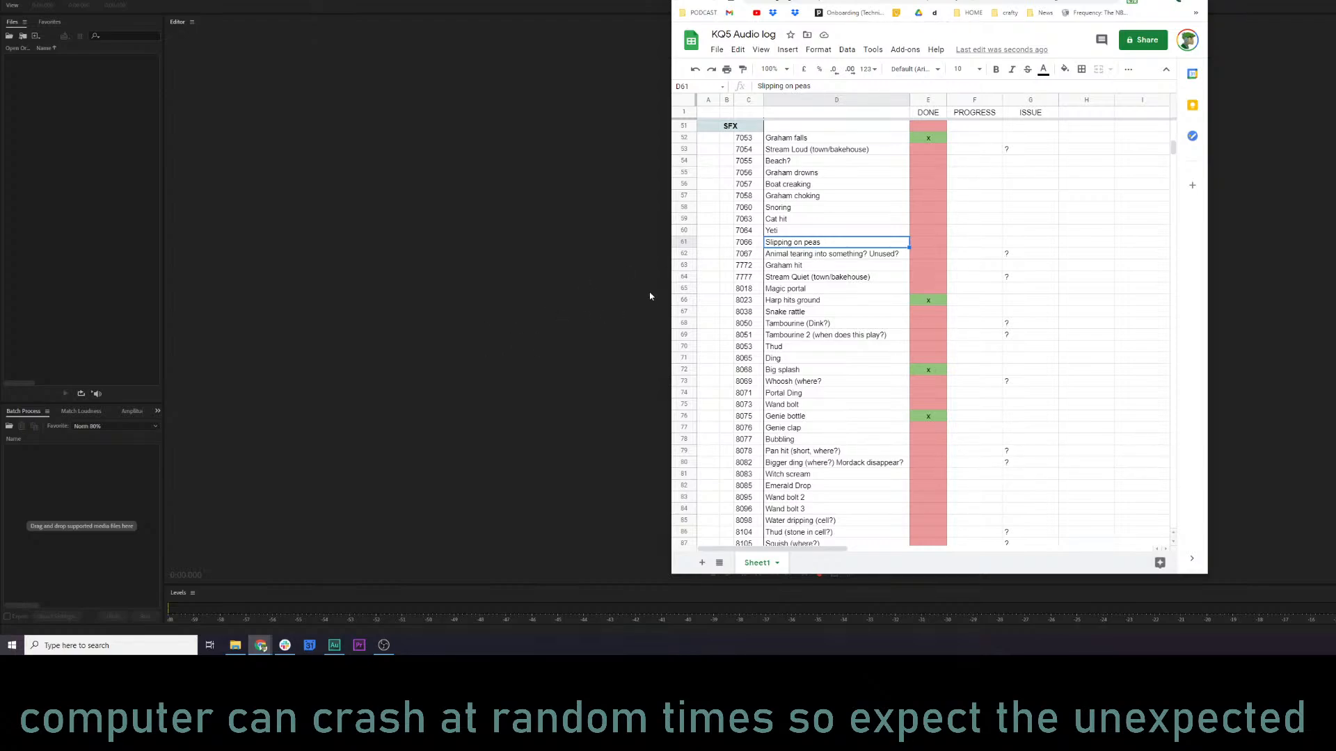
{"action": "mouse_move", "coordinate": [258, 648]}
{"action": "key", "text": "alt+Tab"}
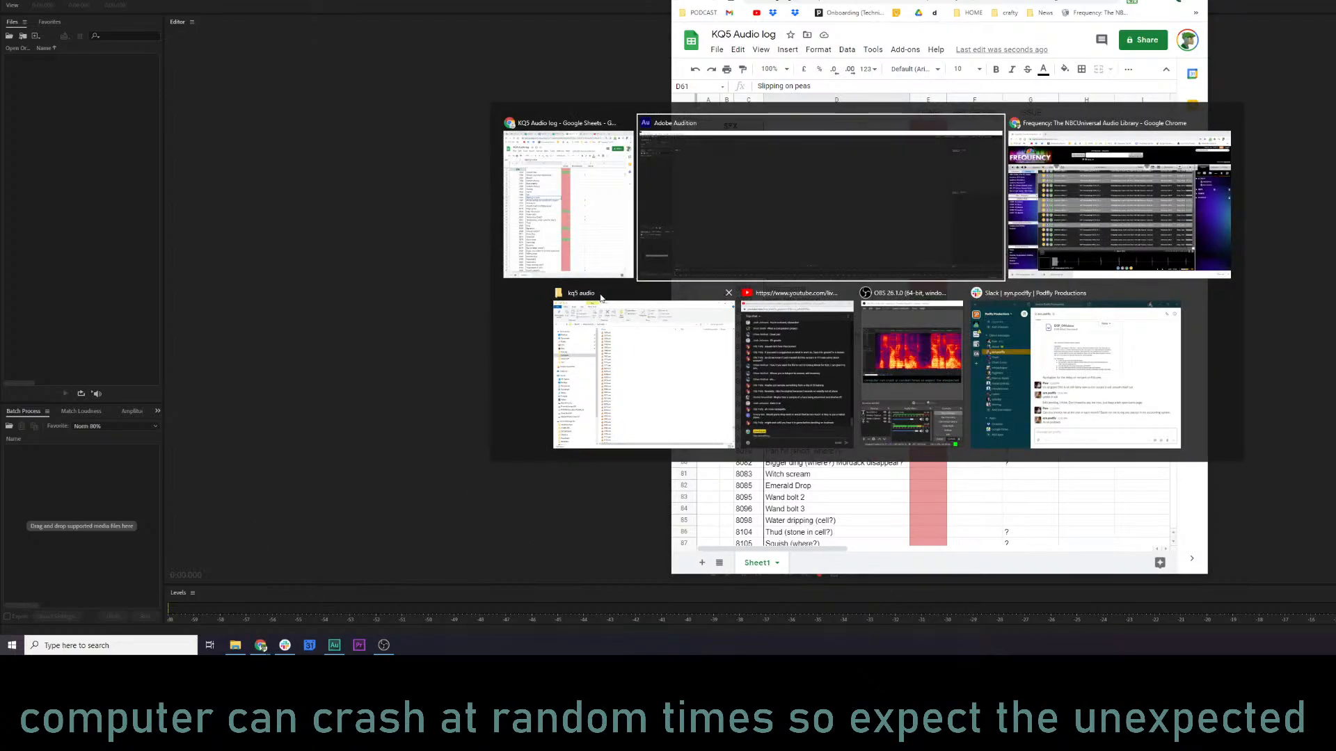
{"action": "left_click", "coordinate": [591, 247]}
{"action": "key", "text": "alt+Tab"}
{"action": "left_click", "coordinate": [668, 347]}
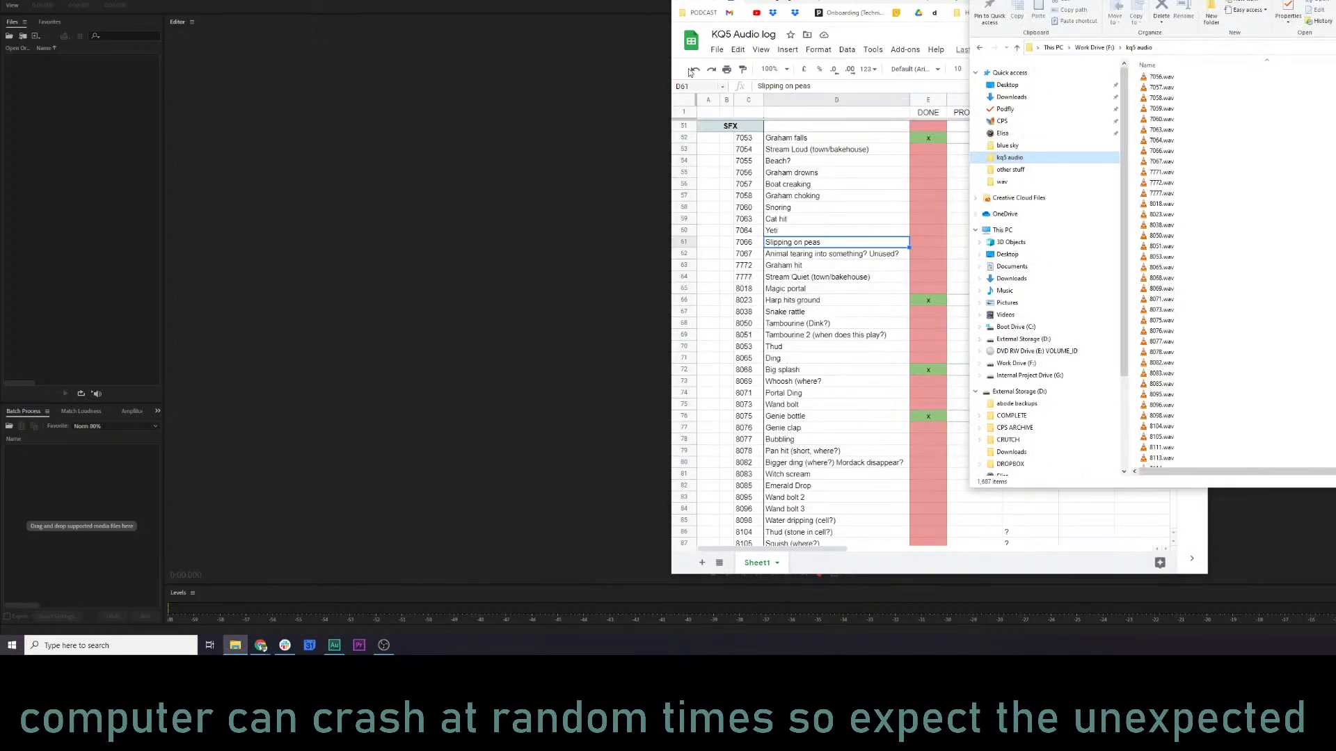
Load 7066.wav from the kq5 audio folder into Audition, open it in the waveform editor and play it.
{"action": "left_click", "coordinate": [1202, 277]}
{"action": "scroll", "coordinate": [1202, 278], "scroll_direction": "up", "scroll_amount": 4}
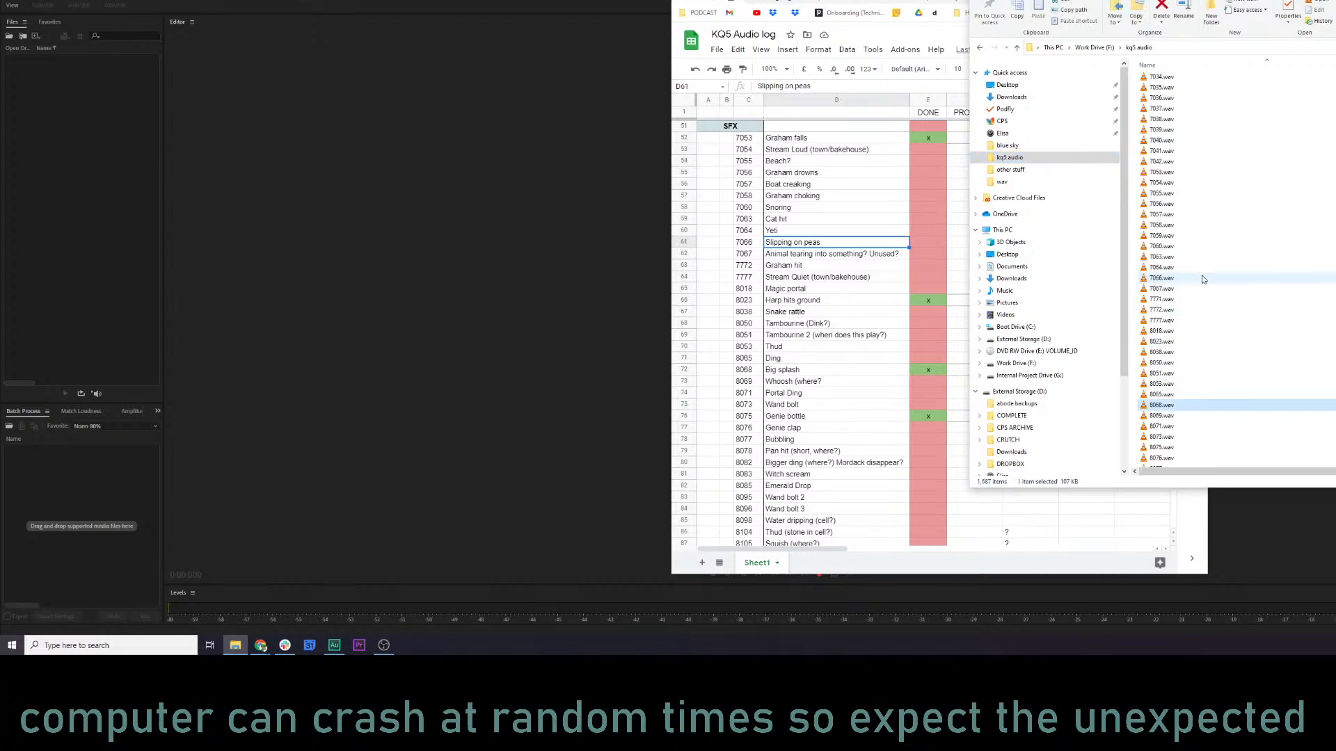
{"action": "left_click_drag", "start_coordinate": [1160, 277], "coordinate": [76, 62]}
{"action": "double_click", "coordinate": [76, 59]}
{"action": "key", "text": "space"}
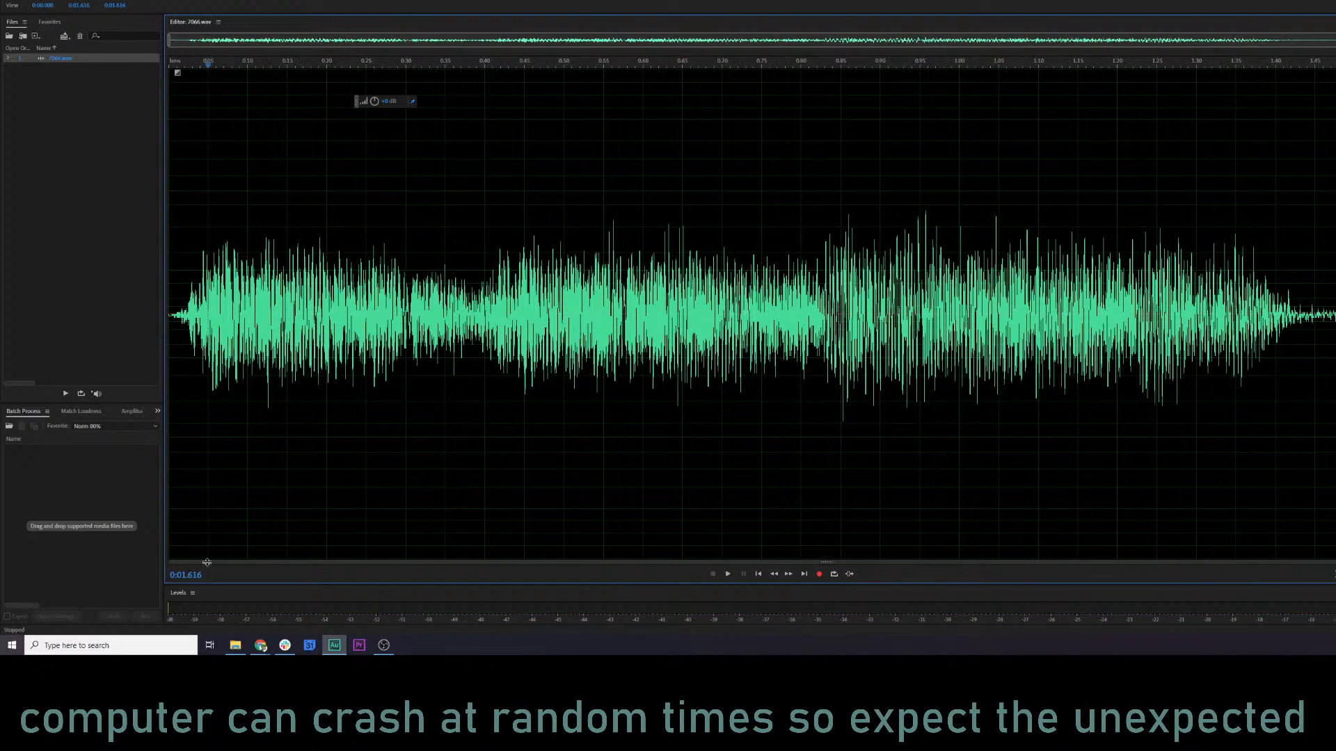
Switch to the Frequency audio library in Chrome and search for "hannah barbera slip", then for "hannah barbera" alone.
{"action": "left_click", "coordinate": [262, 648]}
{"action": "left_click", "coordinate": [262, 608]}
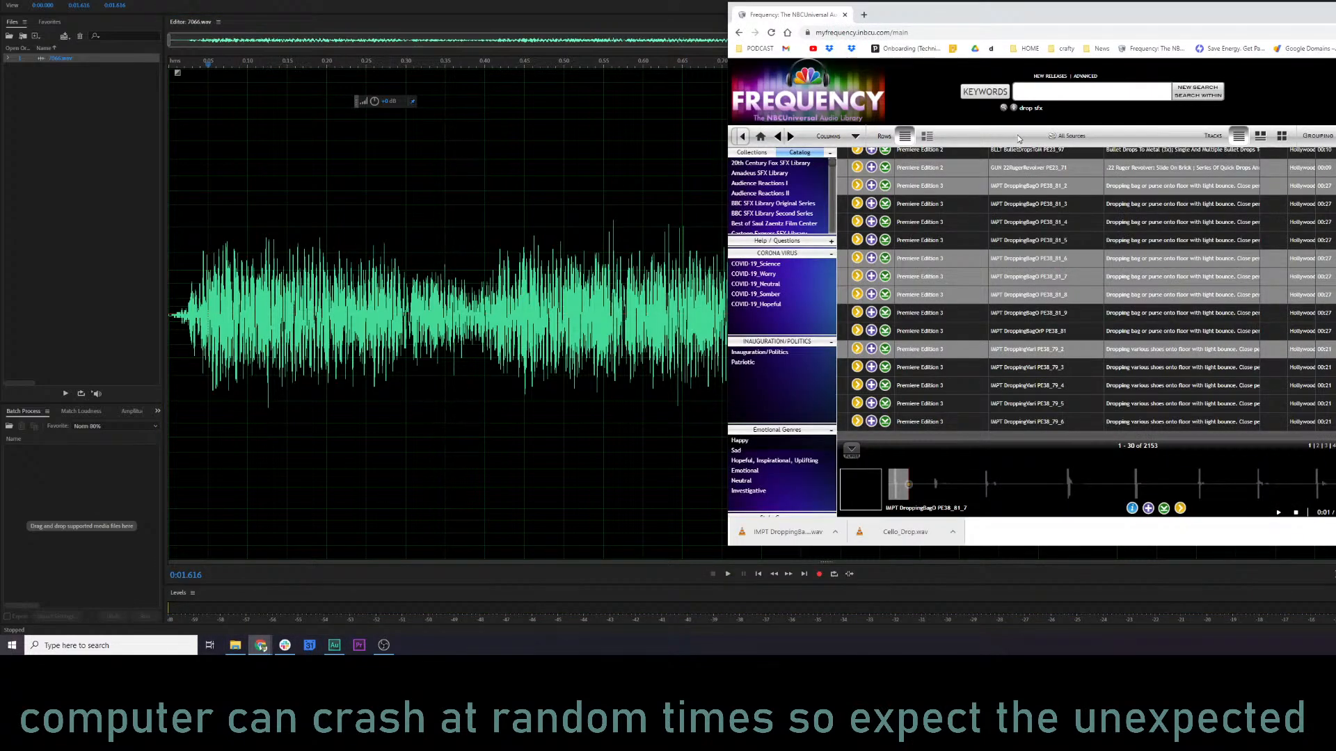
{"action": "type", "text": "hannah barbera slip"}
{"action": "key", "text": "Return"}
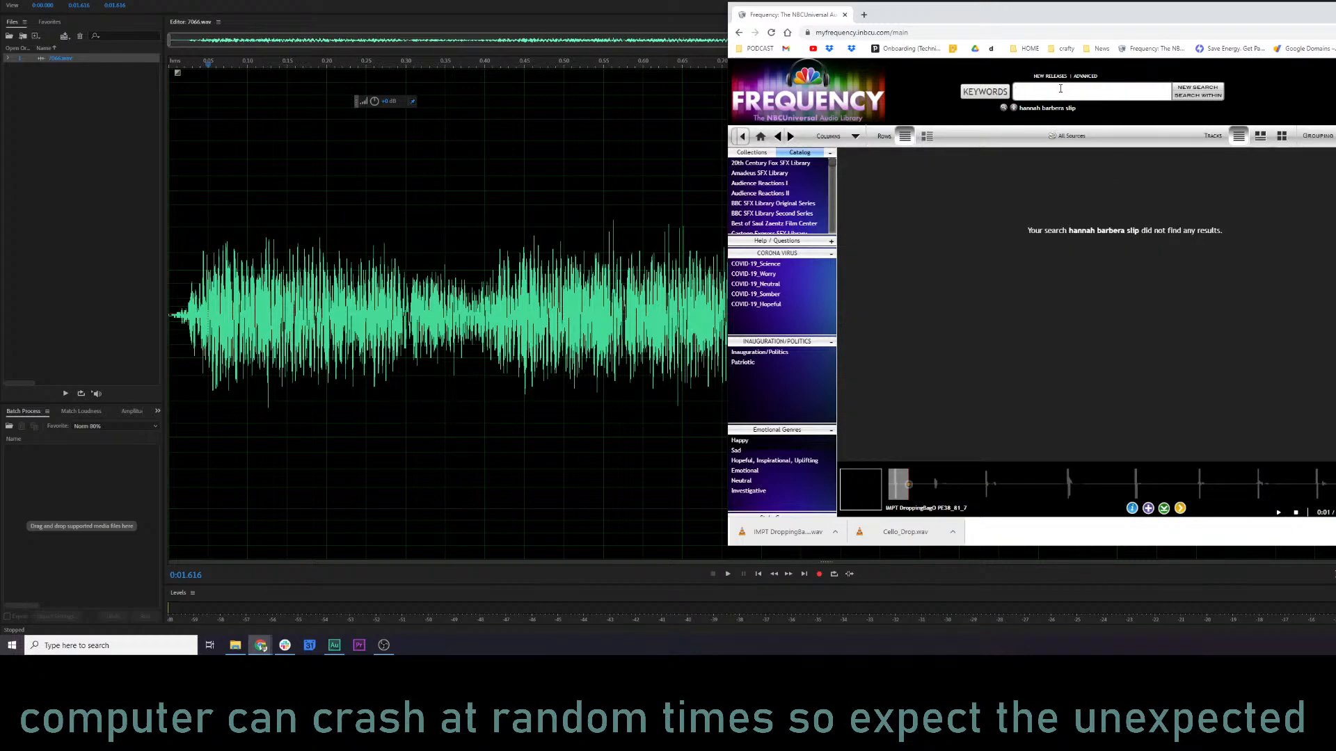
{"action": "type", "text": "hannah barbera"}
{"action": "key", "text": "Return"}
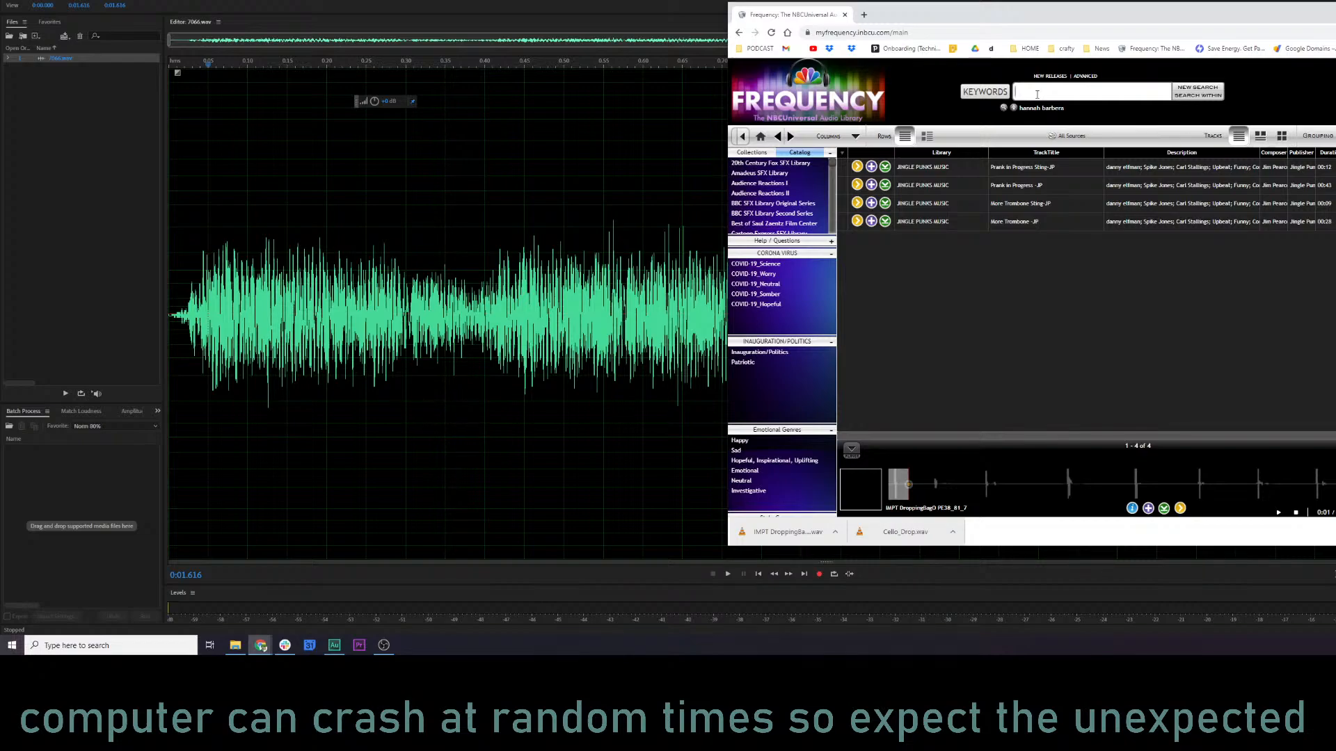
Search the audio library for "cartoon slip" and preview Banana Slip, both AccentCartoon CTE01 slip tracks, Editor's Falling Over and Sliding About.
{"action": "type", "text": "cartoon slip"}
{"action": "key", "text": "Return"}
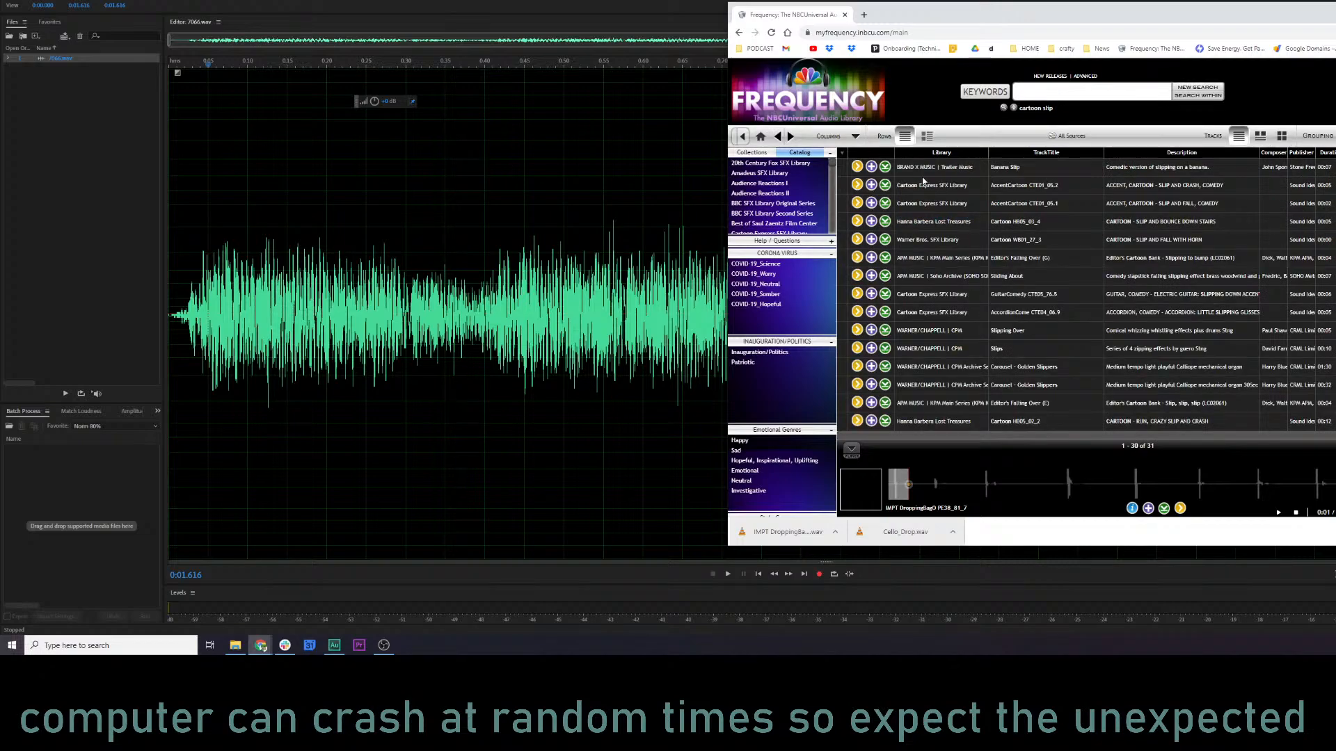
{"action": "left_click", "coordinate": [857, 167]}
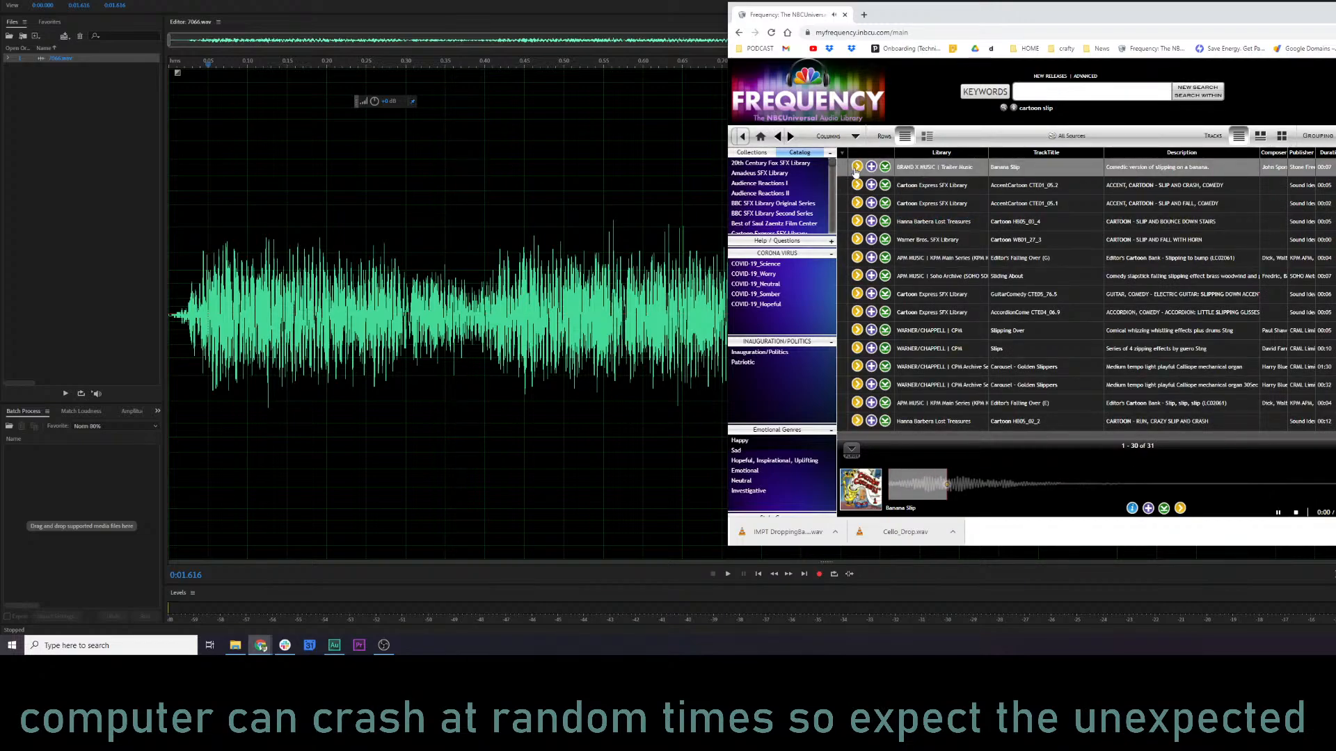
{"action": "left_click", "coordinate": [855, 169]}
{"action": "left_click", "coordinate": [858, 185]}
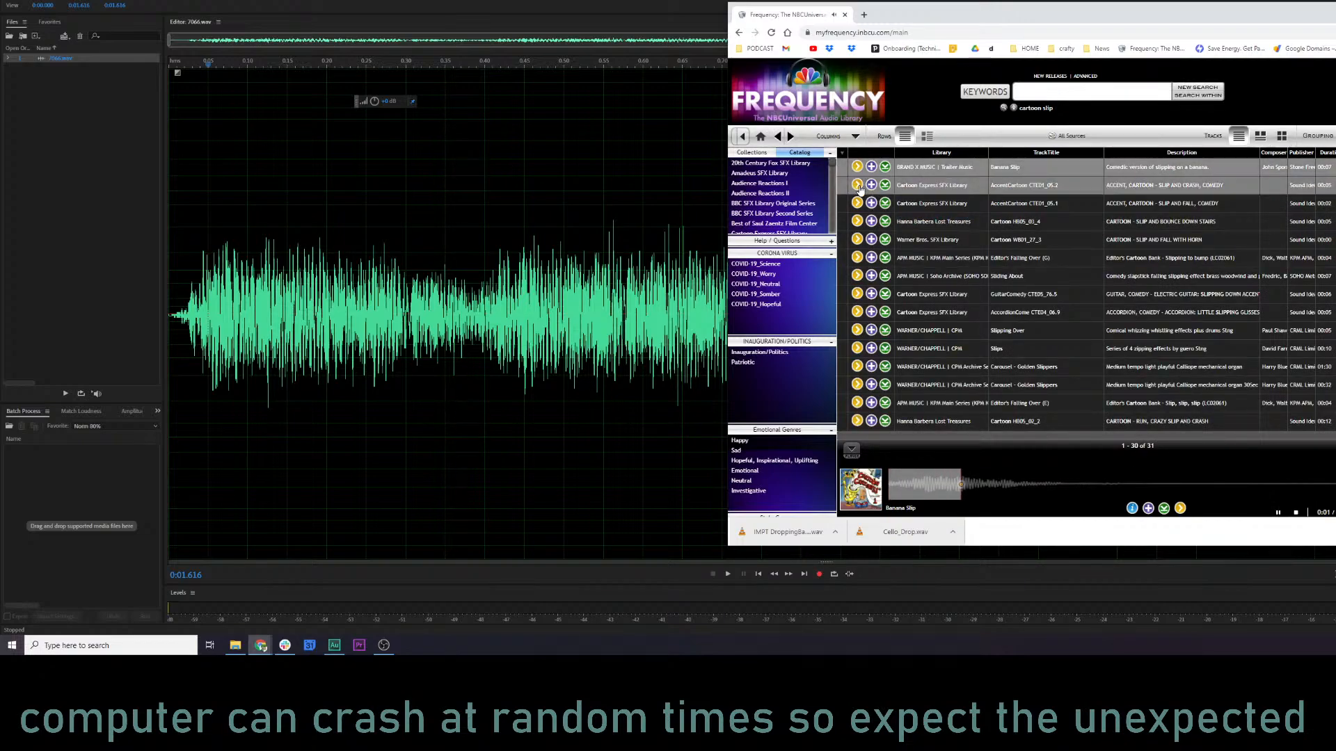
{"action": "left_click", "coordinate": [857, 204]}
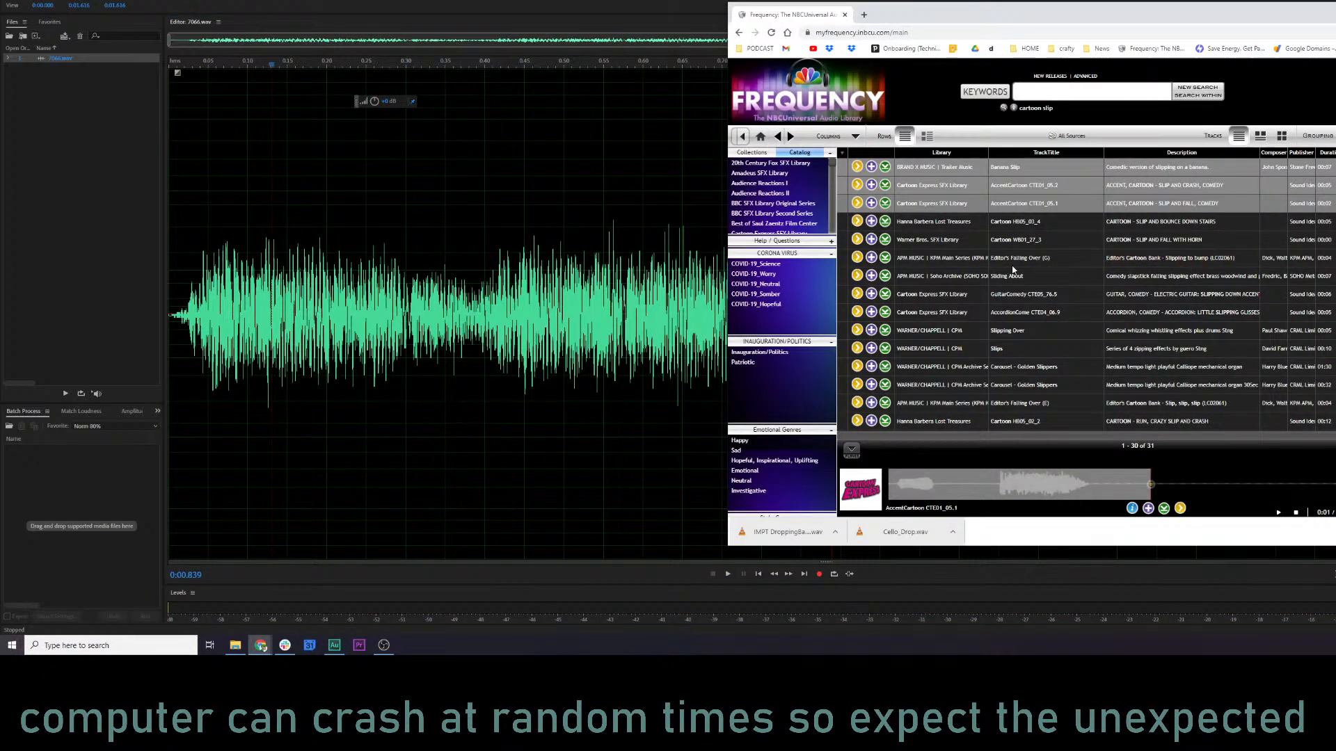
{"action": "left_click", "coordinate": [858, 260]}
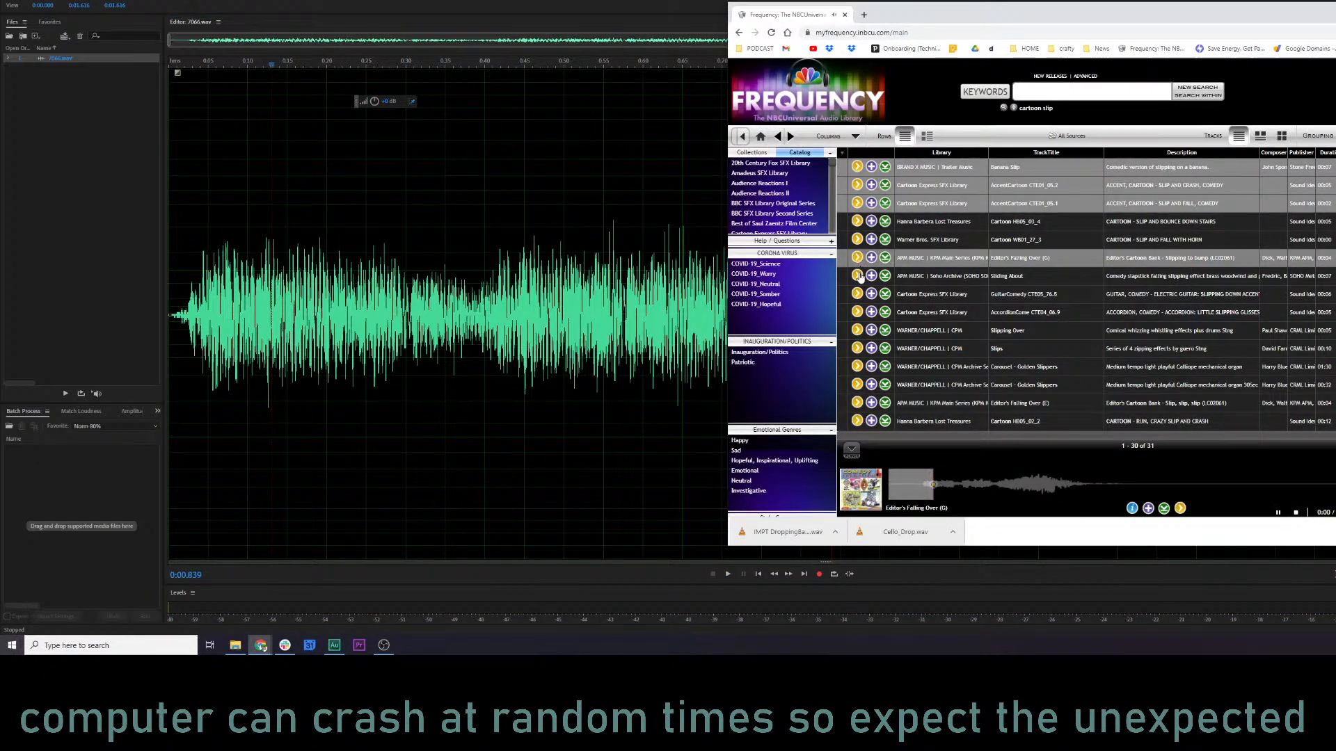
{"action": "left_click", "coordinate": [857, 276]}
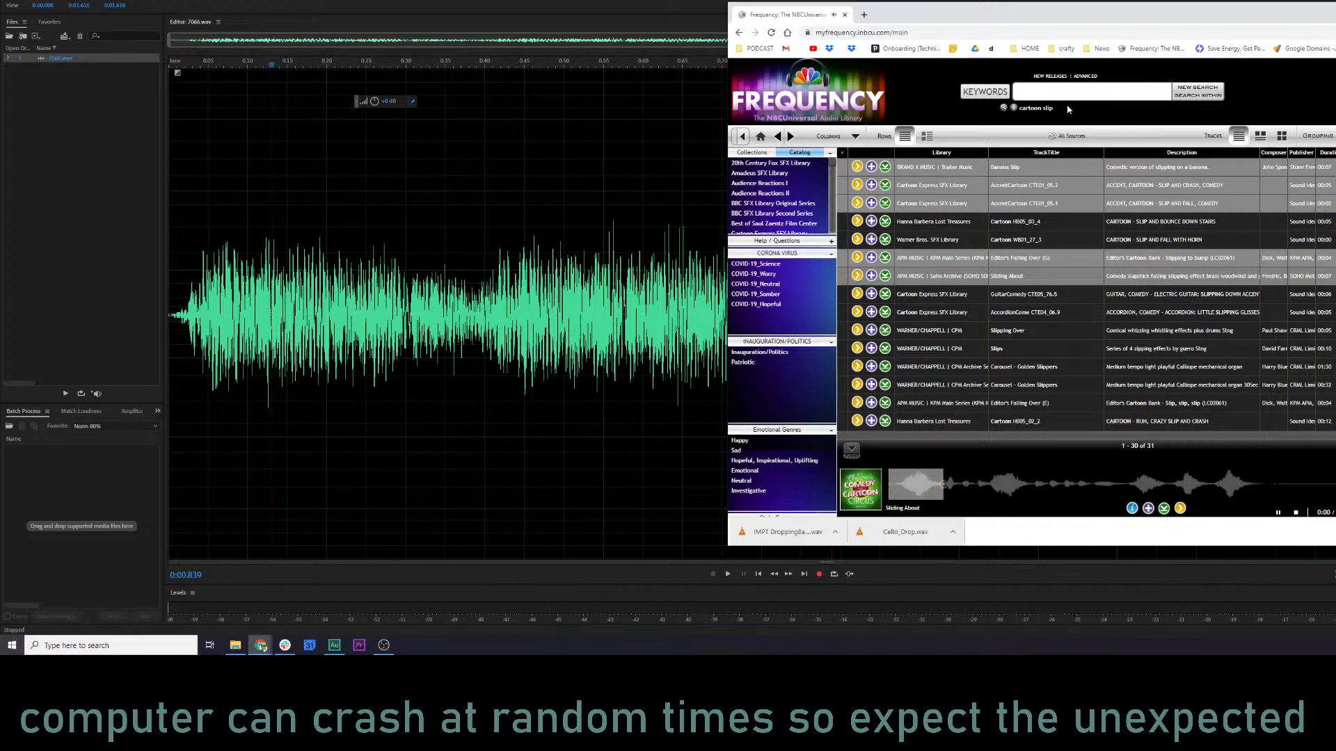
Search for "cartoon slip sfx" and preview the two AccentCartoon slip tracks and the Hanna Barbera "slip and bounce down stairs" track.
{"action": "left_click", "coordinate": [1062, 94]}
{"action": "type", "text": "cart"}
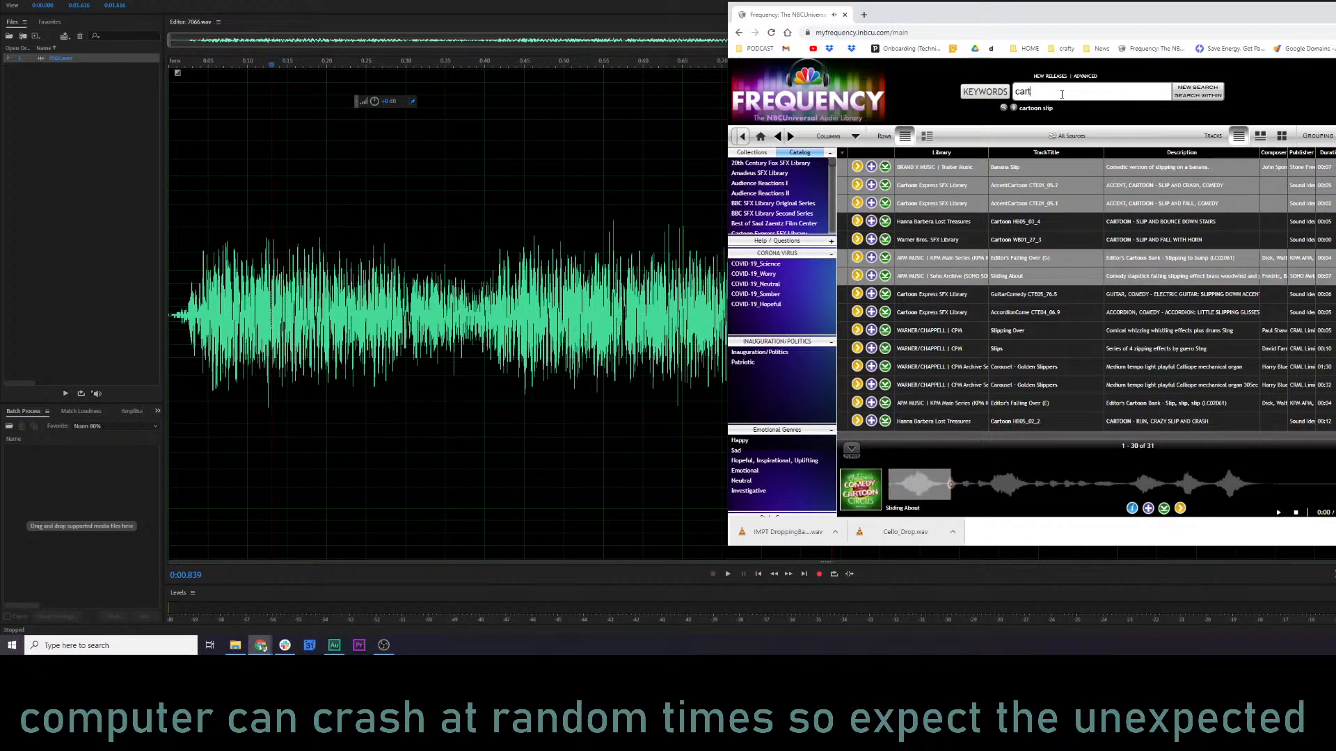
{"action": "type", "text": "oon slip sfx"}
{"action": "key", "text": "Return"}
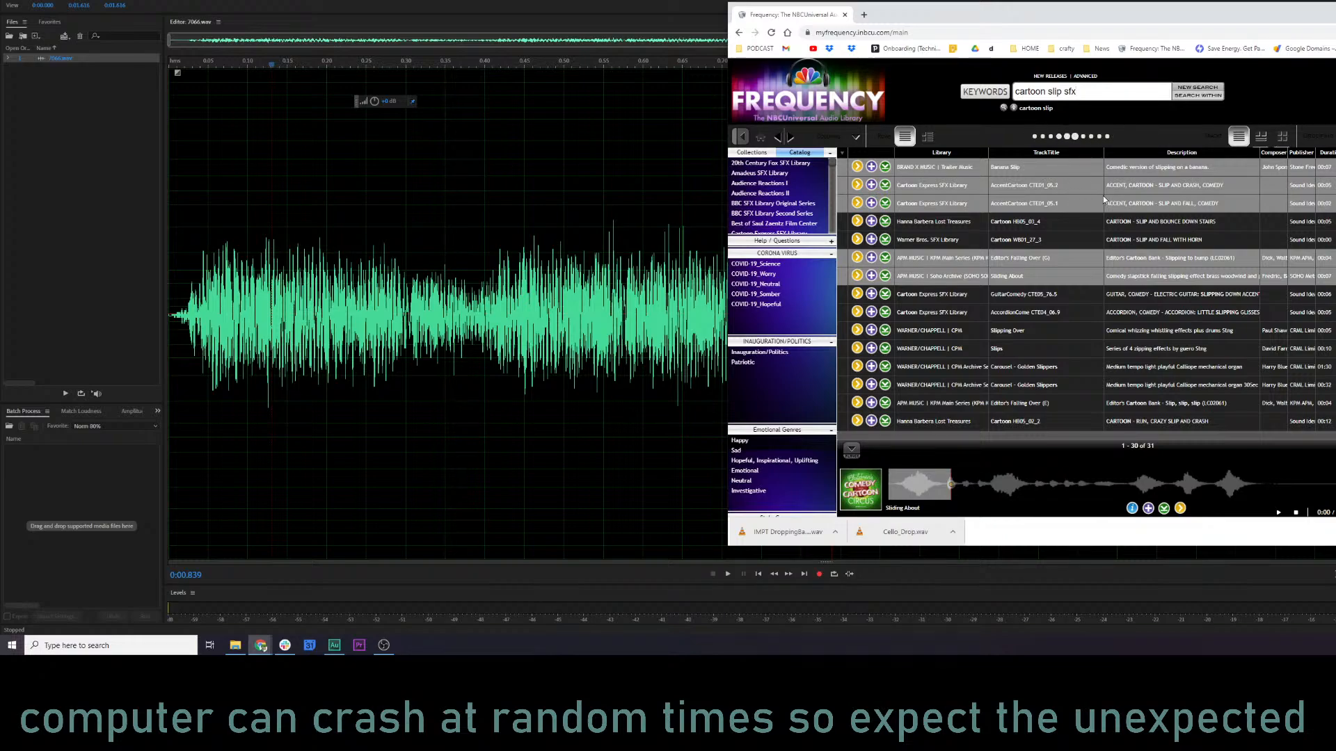
{"action": "left_click", "coordinate": [857, 167]}
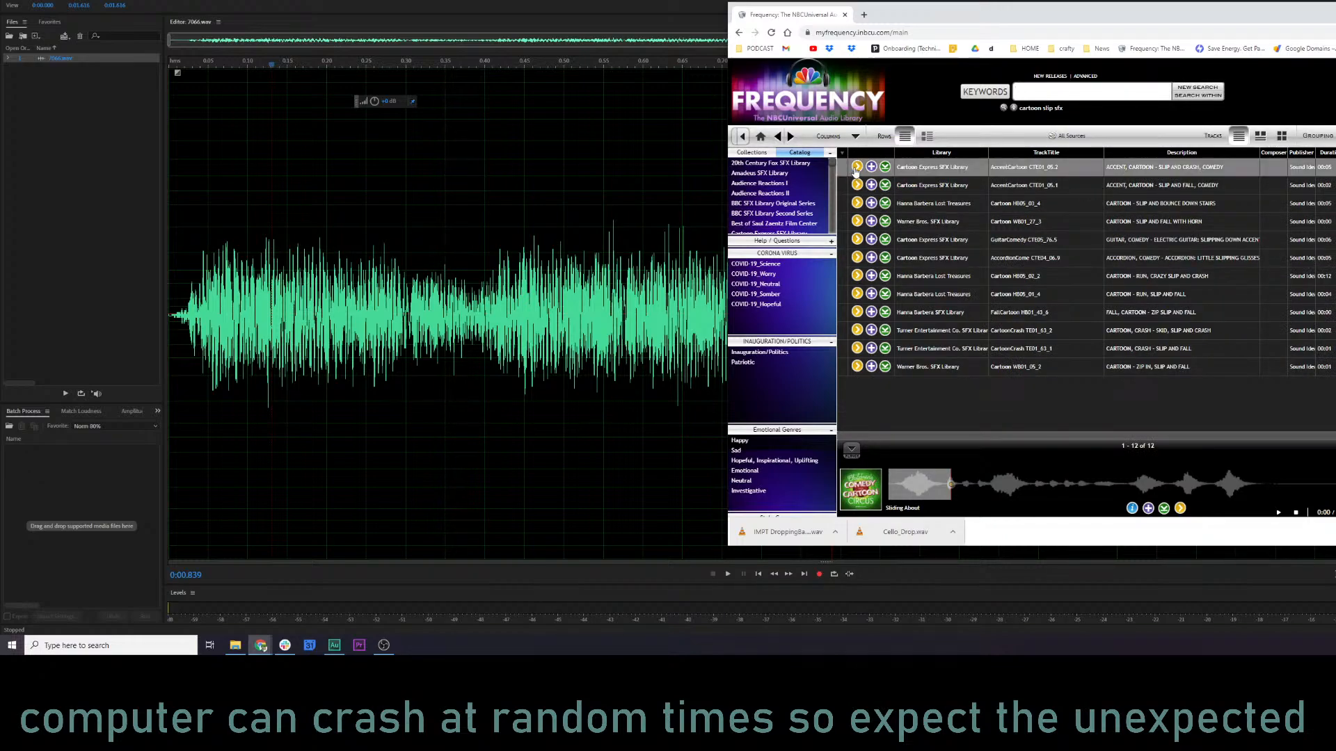
{"action": "left_click", "coordinate": [857, 185]}
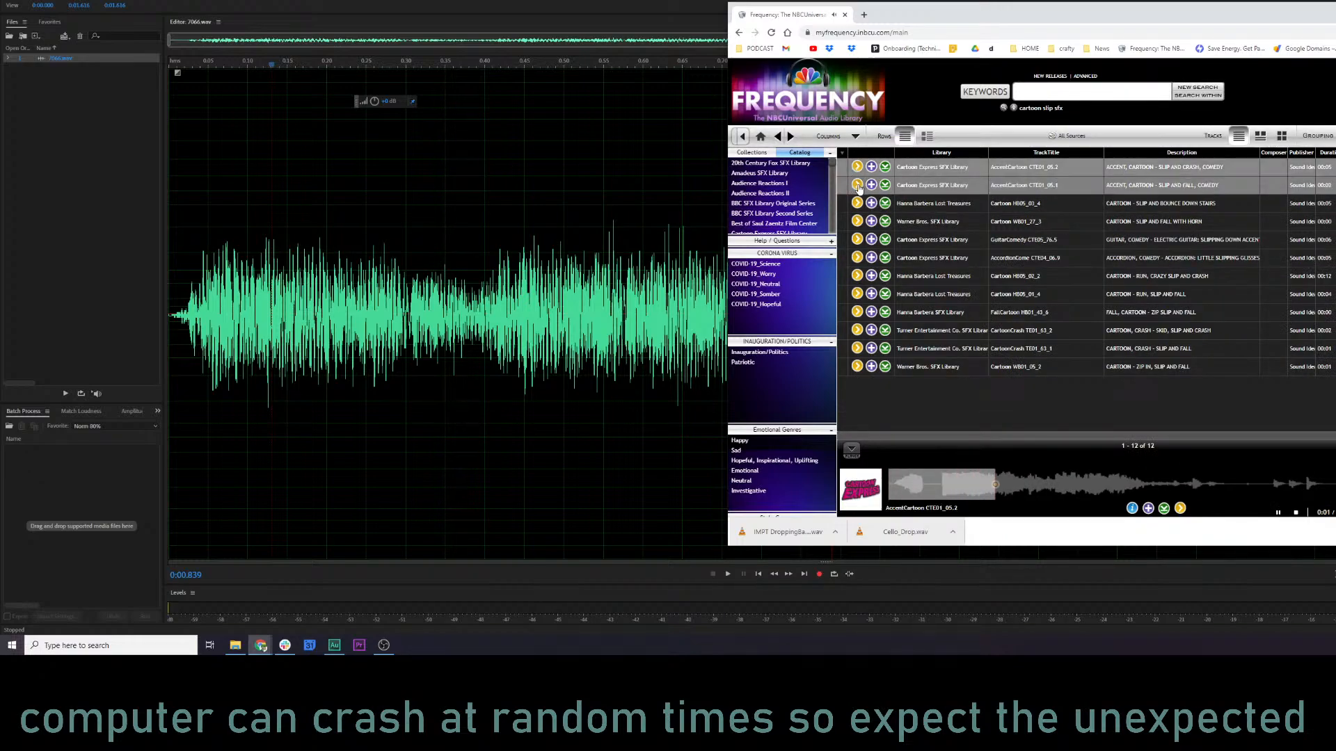
{"action": "left_click", "coordinate": [857, 203]}
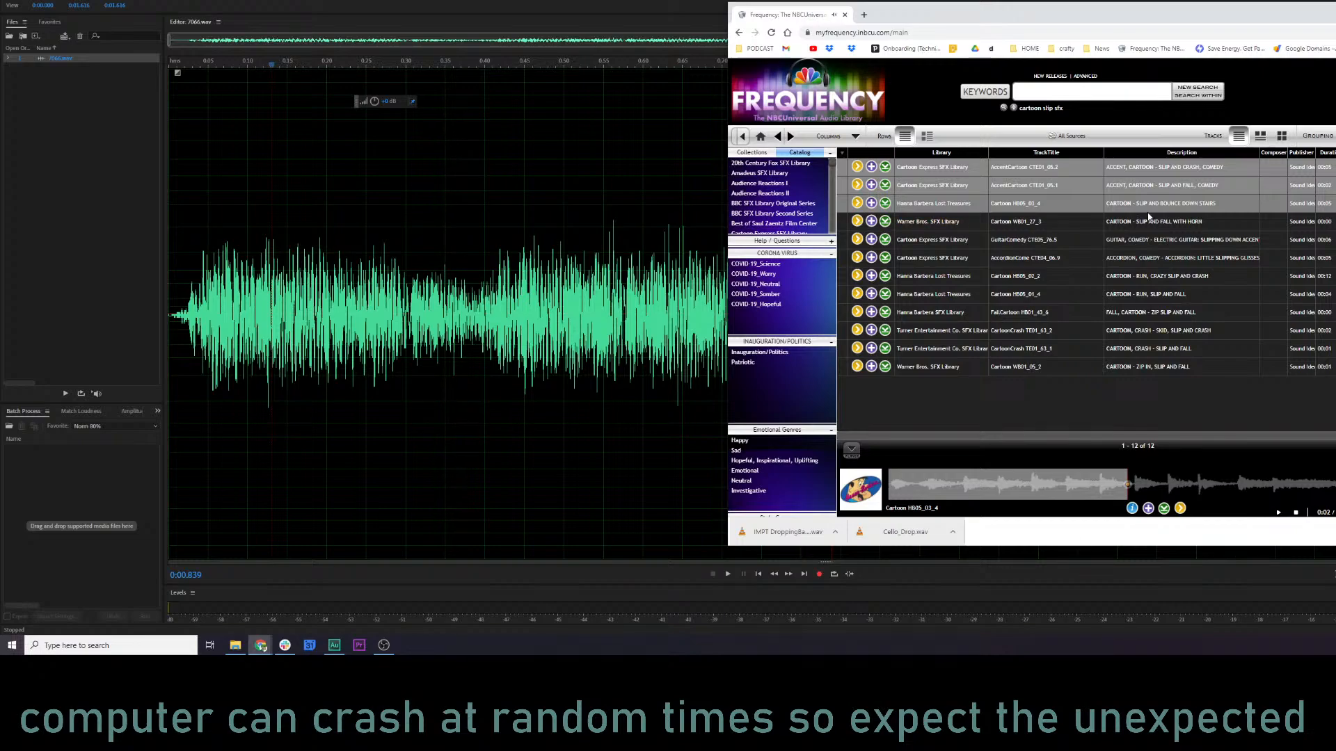
List all tracks of the Hanna Barbera Lost Treasures library and preview the giant footsteps and long snore sounds.
{"action": "left_click", "coordinate": [945, 208]}
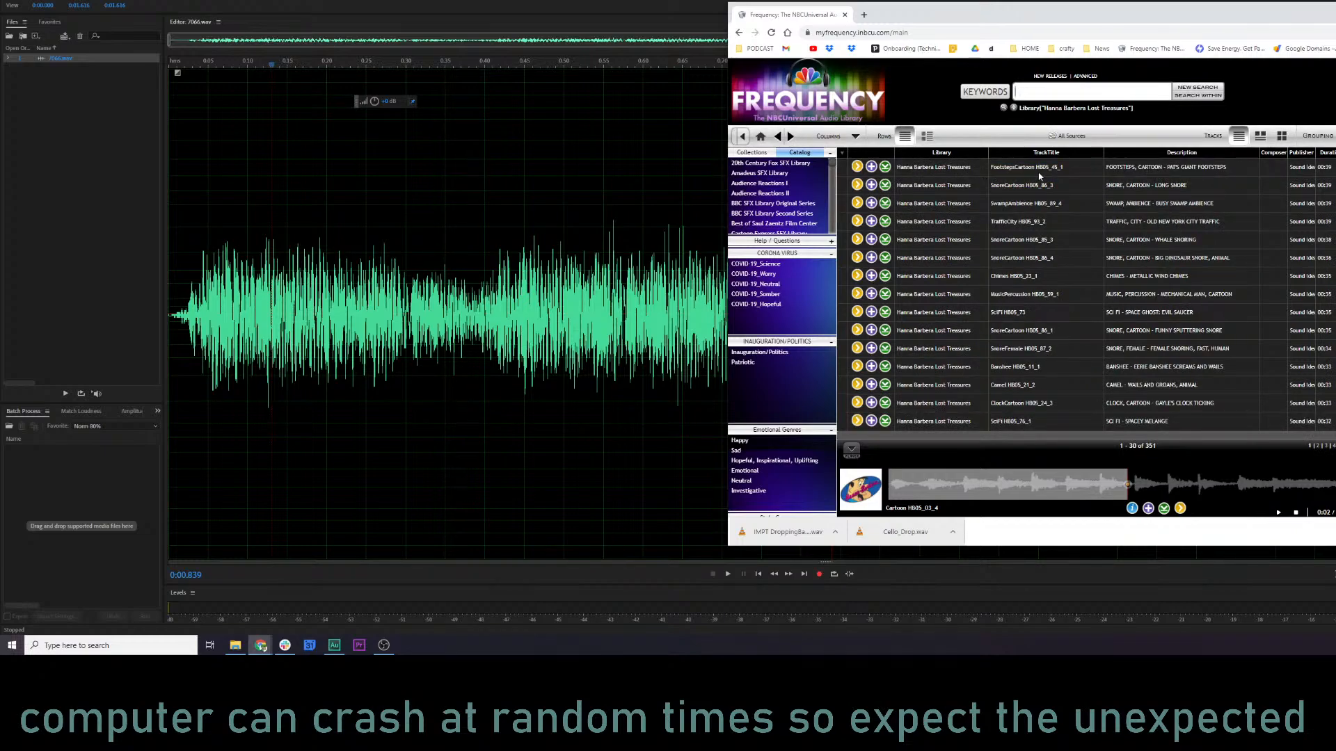
{"action": "left_click", "coordinate": [857, 167]}
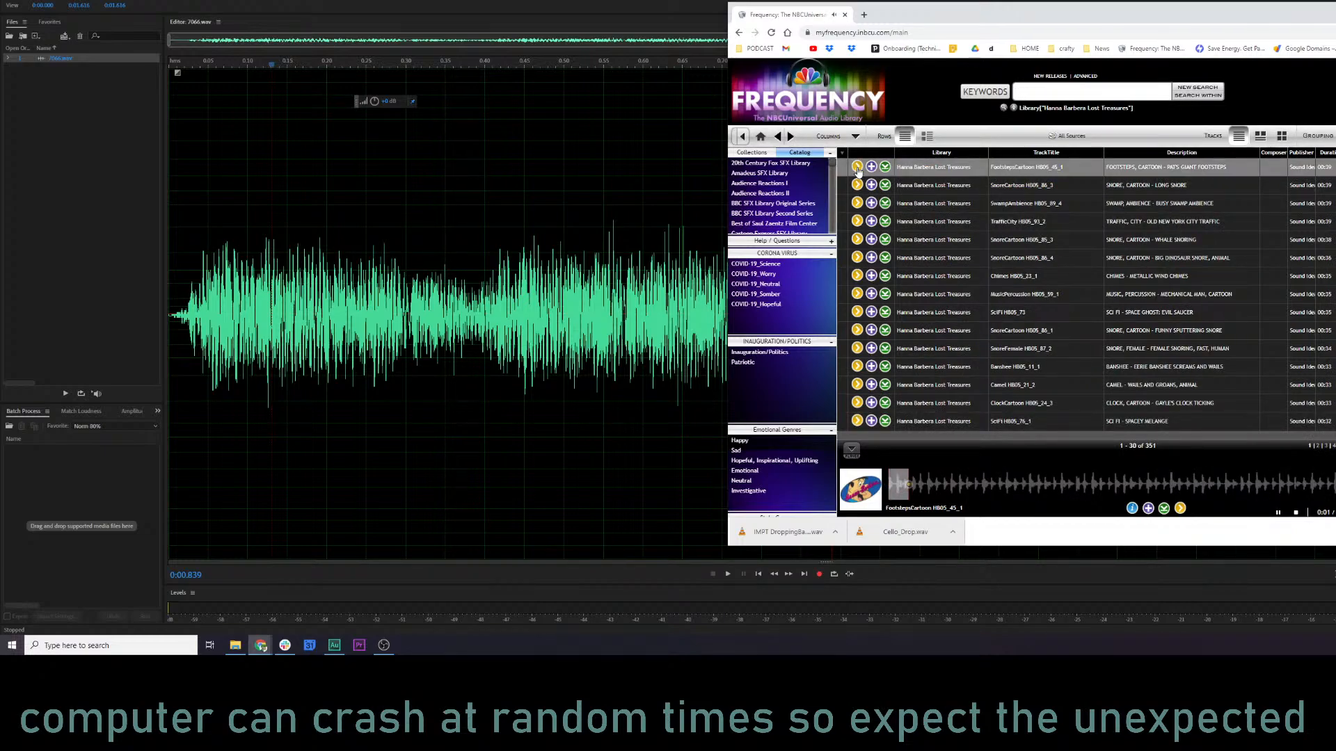
{"action": "left_click", "coordinate": [857, 168]}
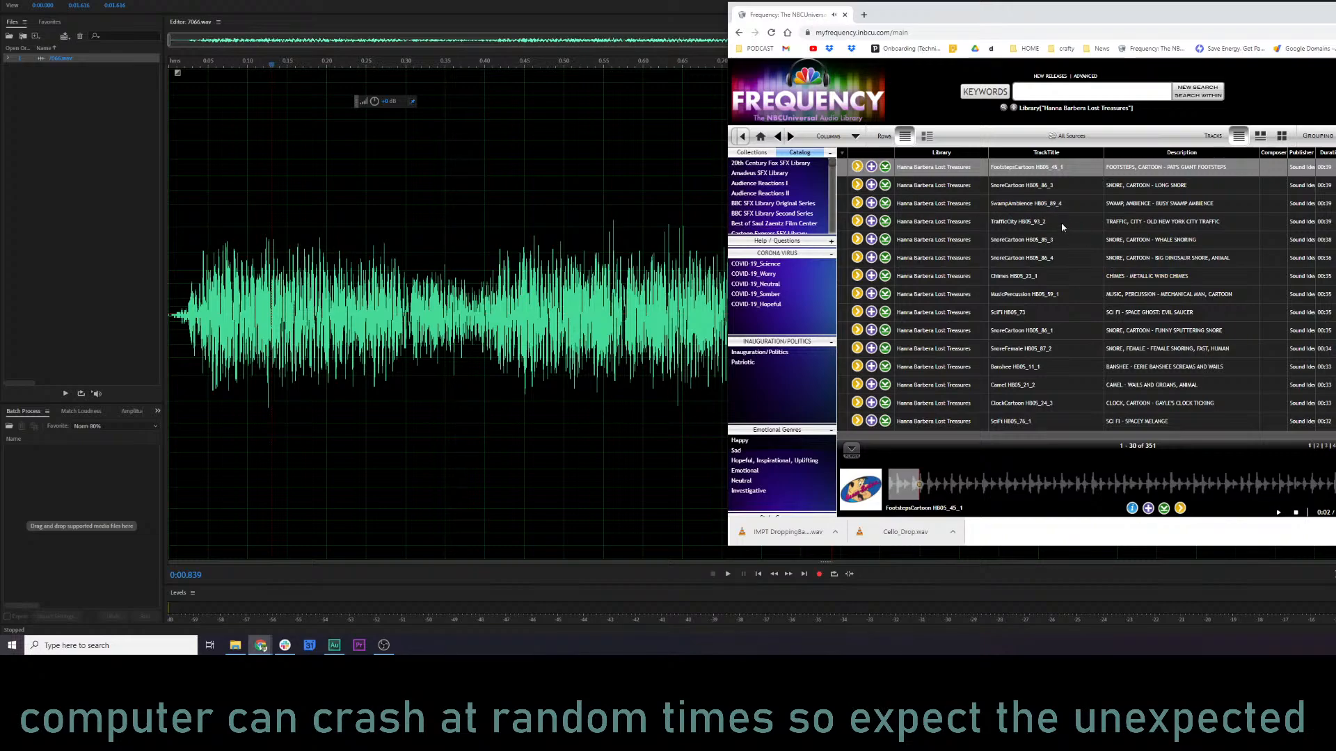
{"action": "left_click", "coordinate": [857, 185]}
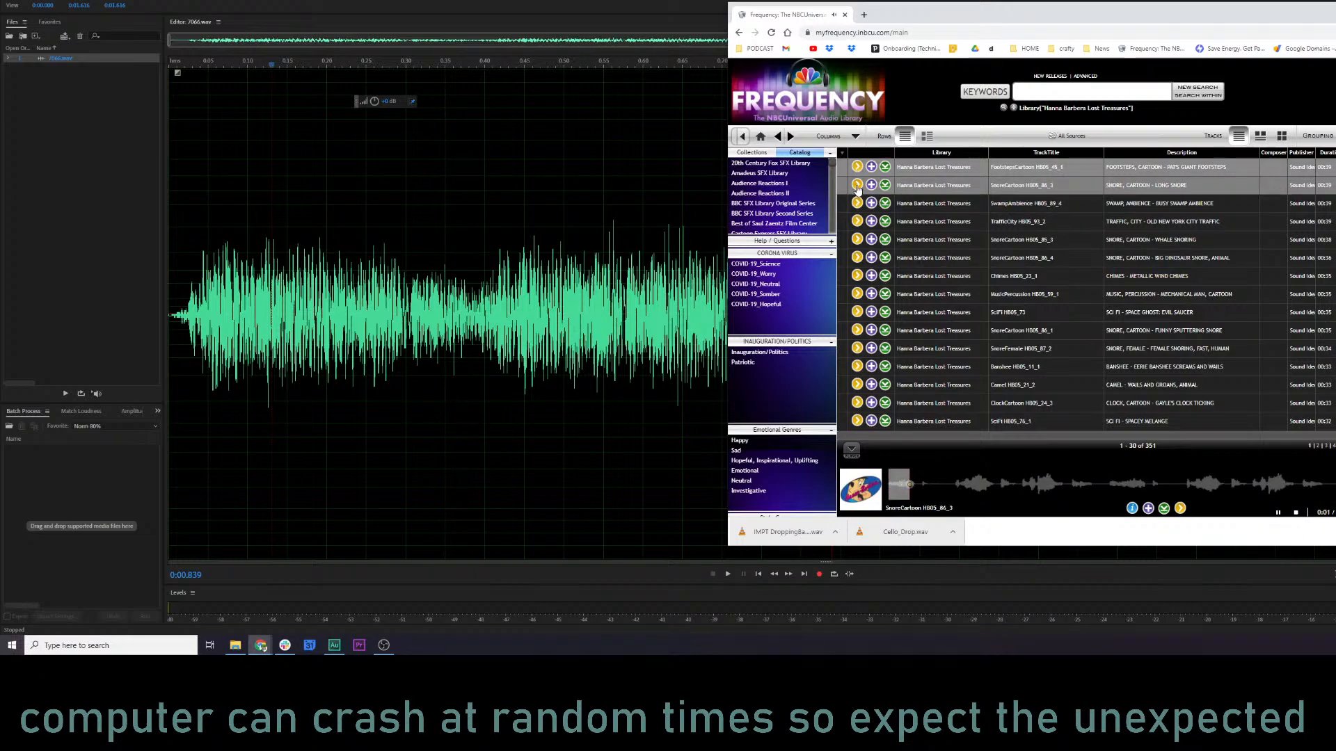
{"action": "left_click", "coordinate": [857, 187]}
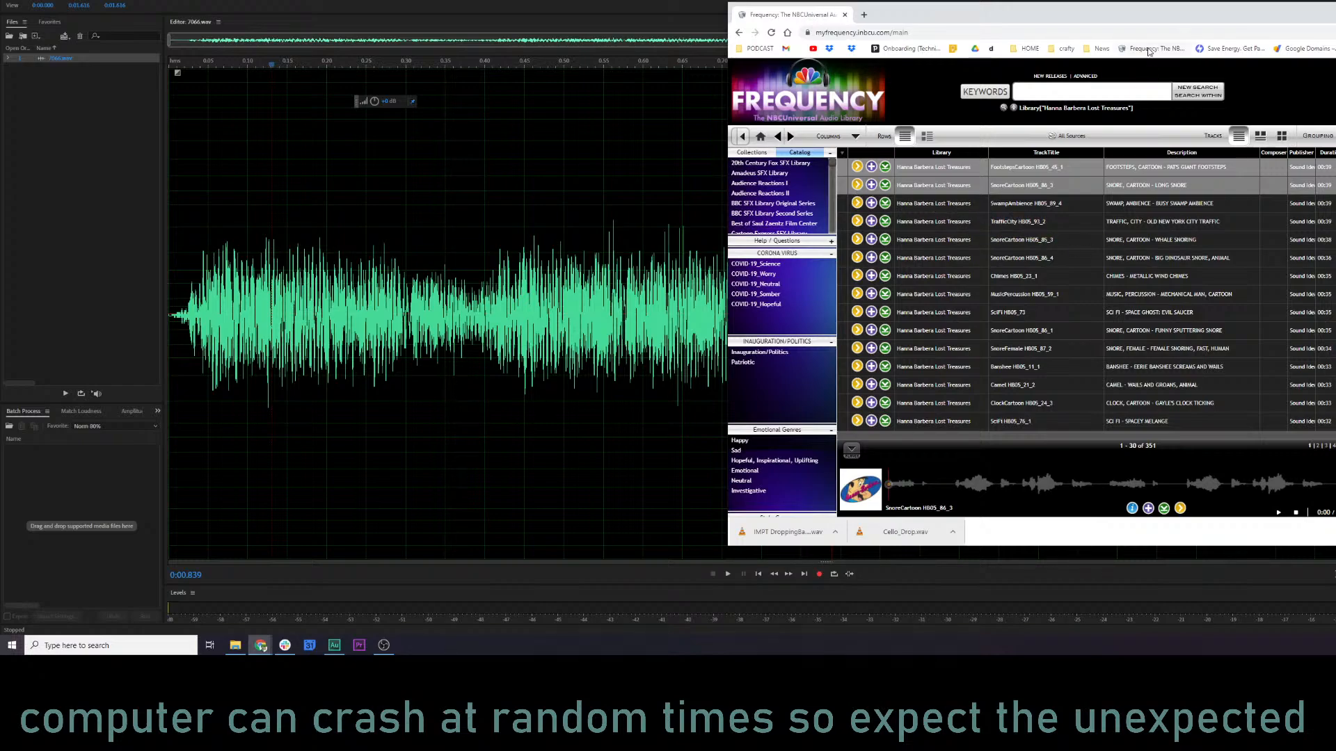
{"action": "left_click_drag", "start_coordinate": [1072, 15], "coordinate": [1043, 17]}
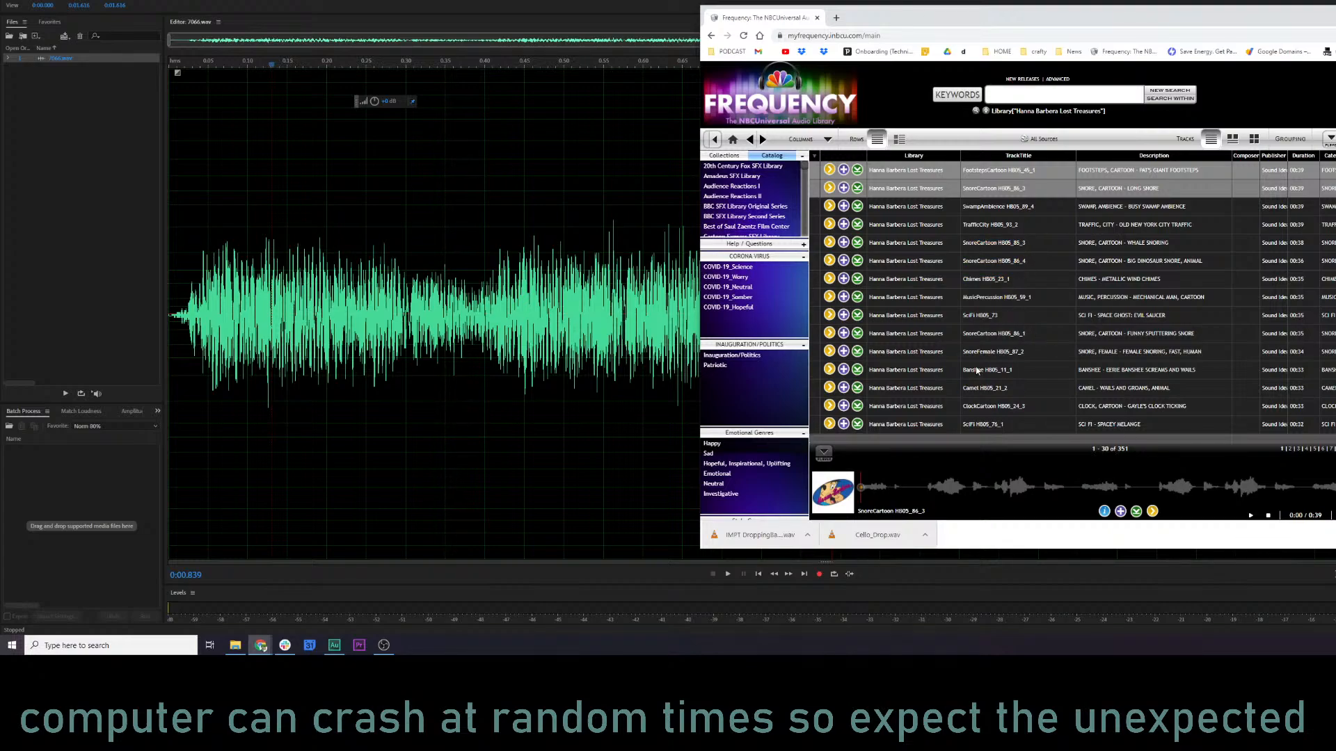
{"action": "scroll", "coordinate": [977, 372], "scroll_direction": "down", "scroll_amount": 1}
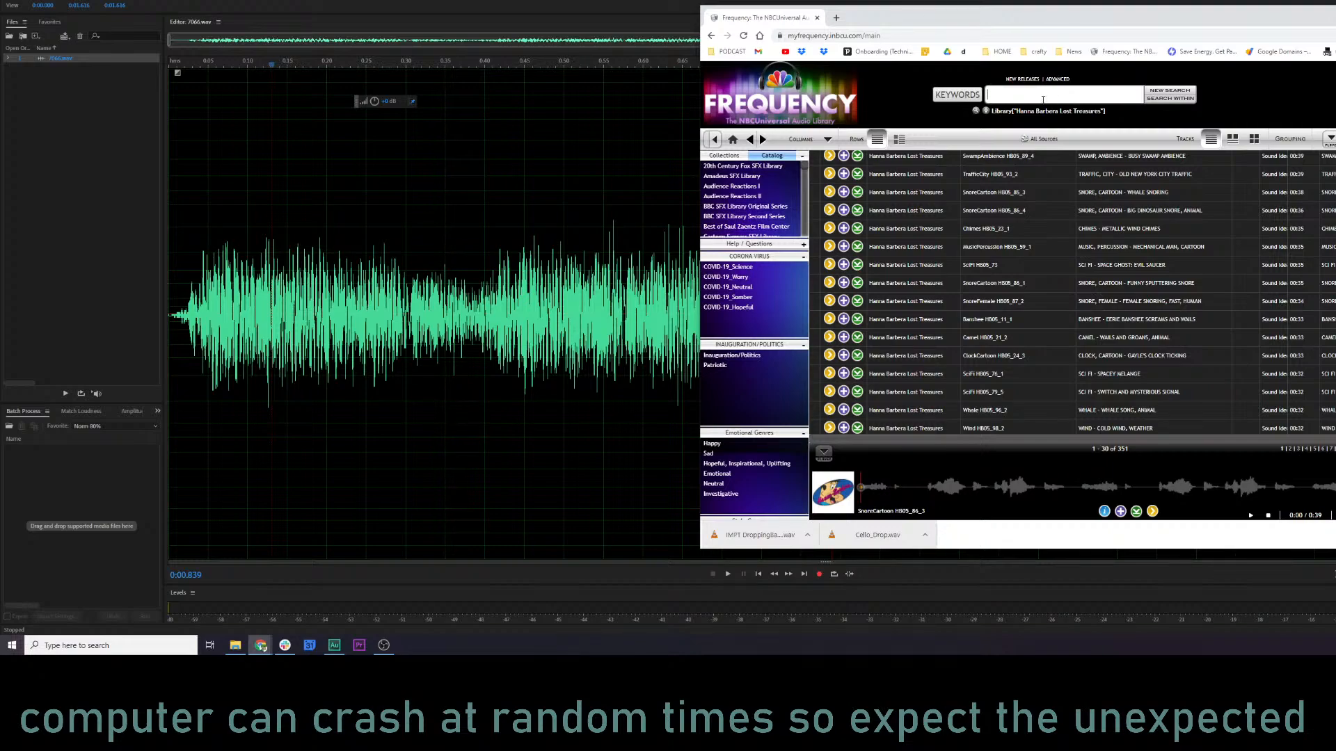
Search the whole audio library for "slip" and play the loaded snore track from a point further into its waveform.
{"action": "key", "text": "Return"}
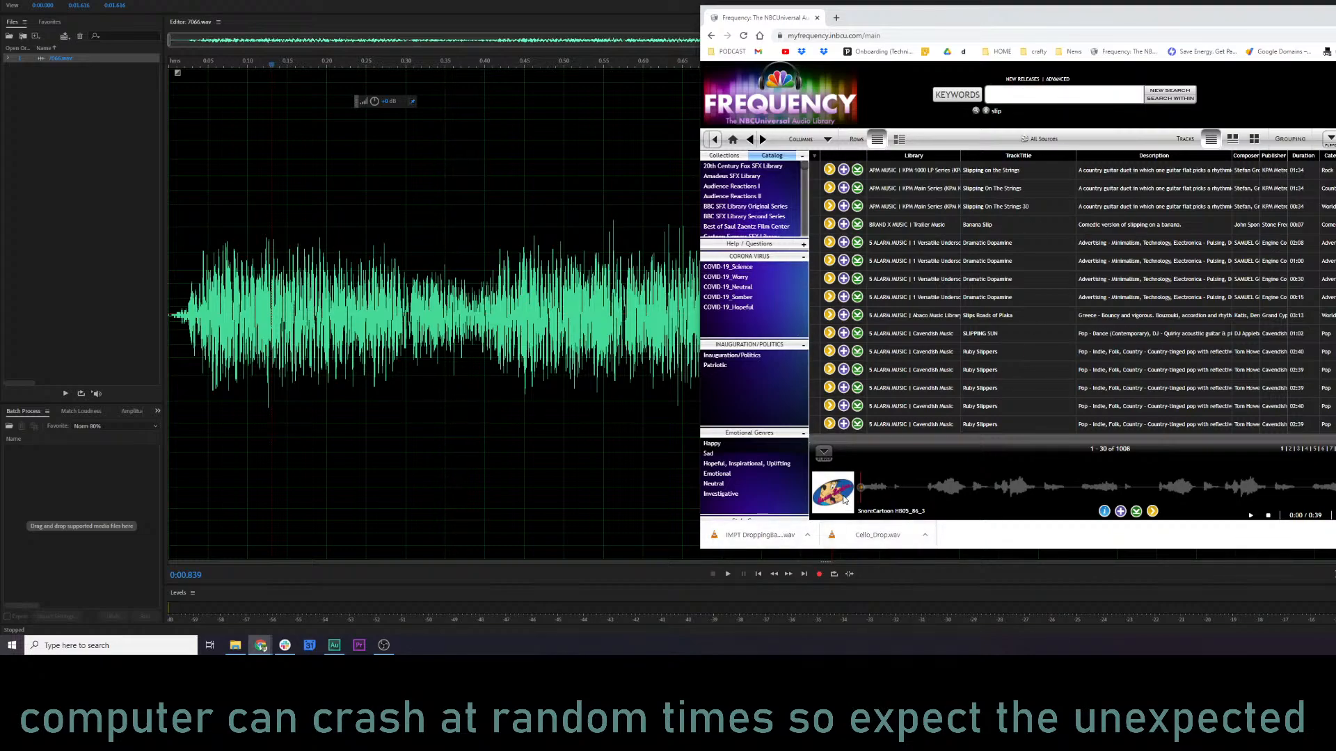
{"action": "mouse_move", "coordinate": [846, 499]}
{"action": "left_click", "coordinate": [958, 407]}
{"action": "left_click", "coordinate": [960, 487]}
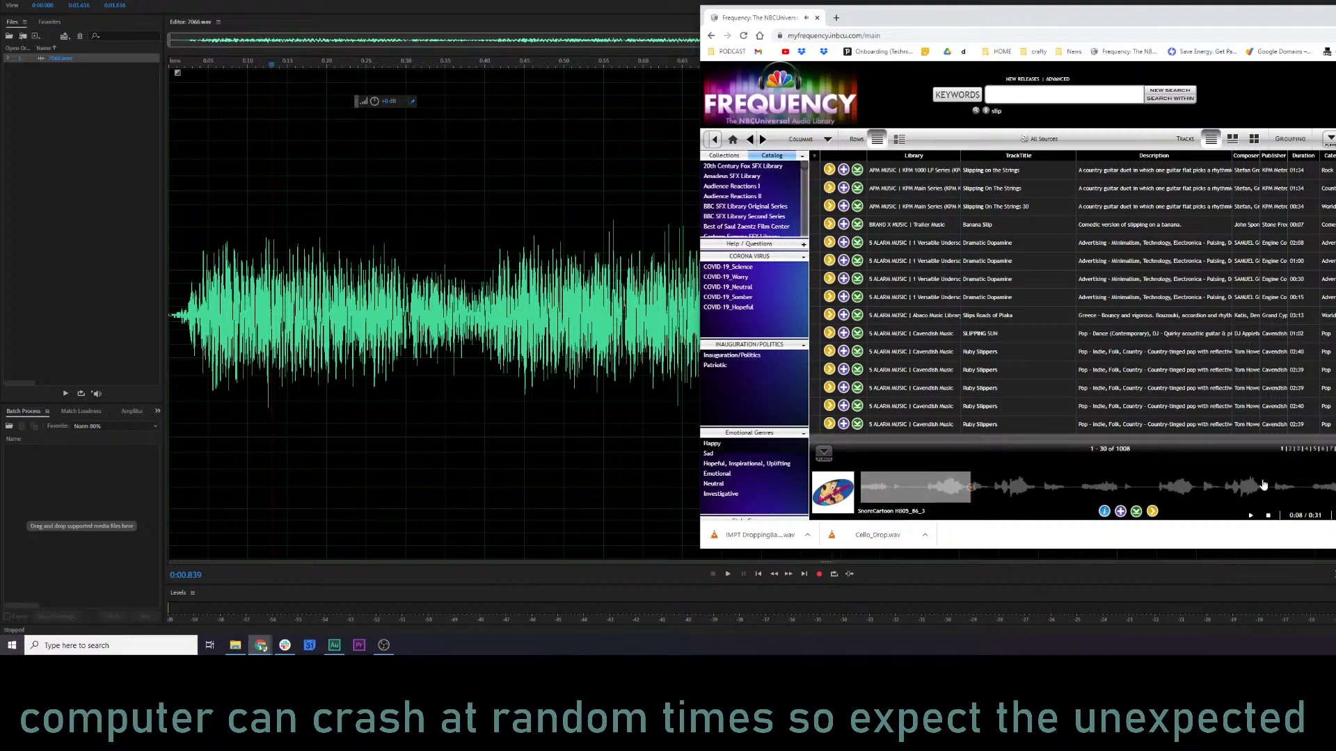
{"action": "left_click", "coordinate": [1250, 516]}
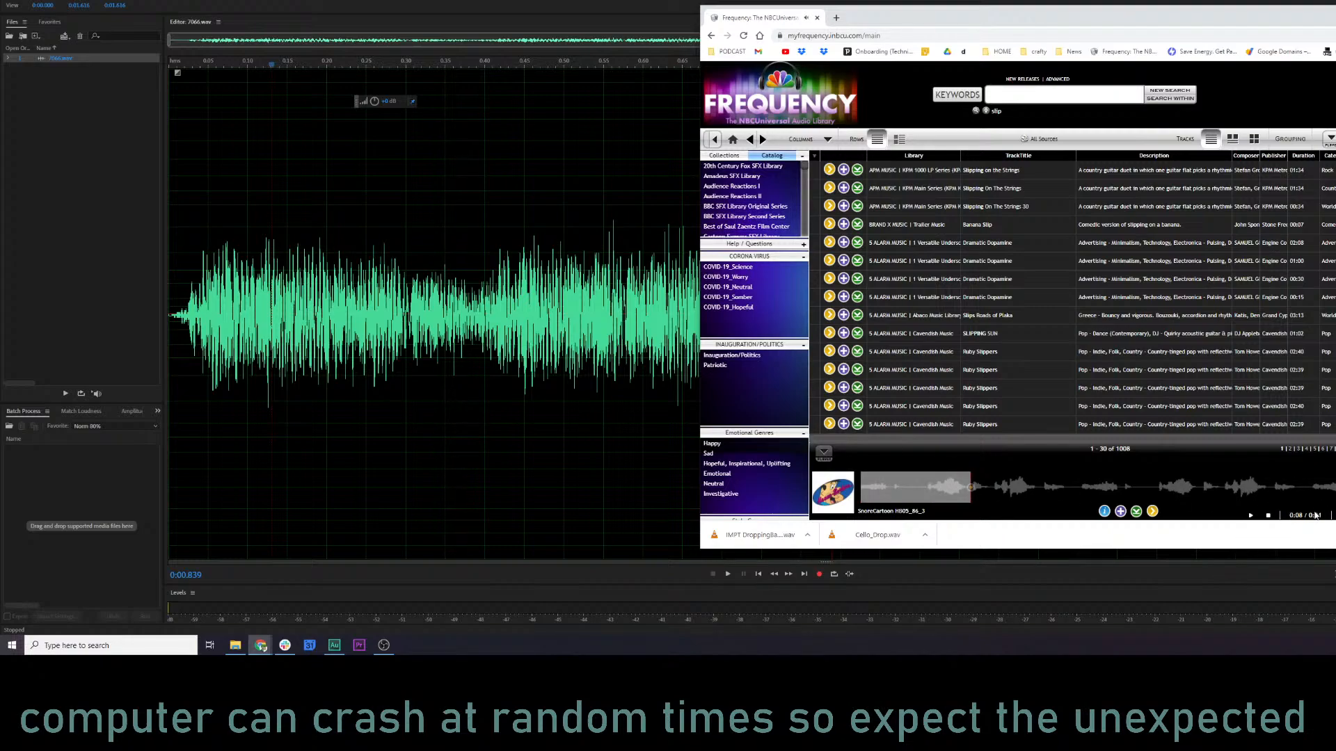
Go back to an earlier Frequency page in the browser history and sign in again with the account password.
{"action": "right_click", "coordinate": [711, 37]}
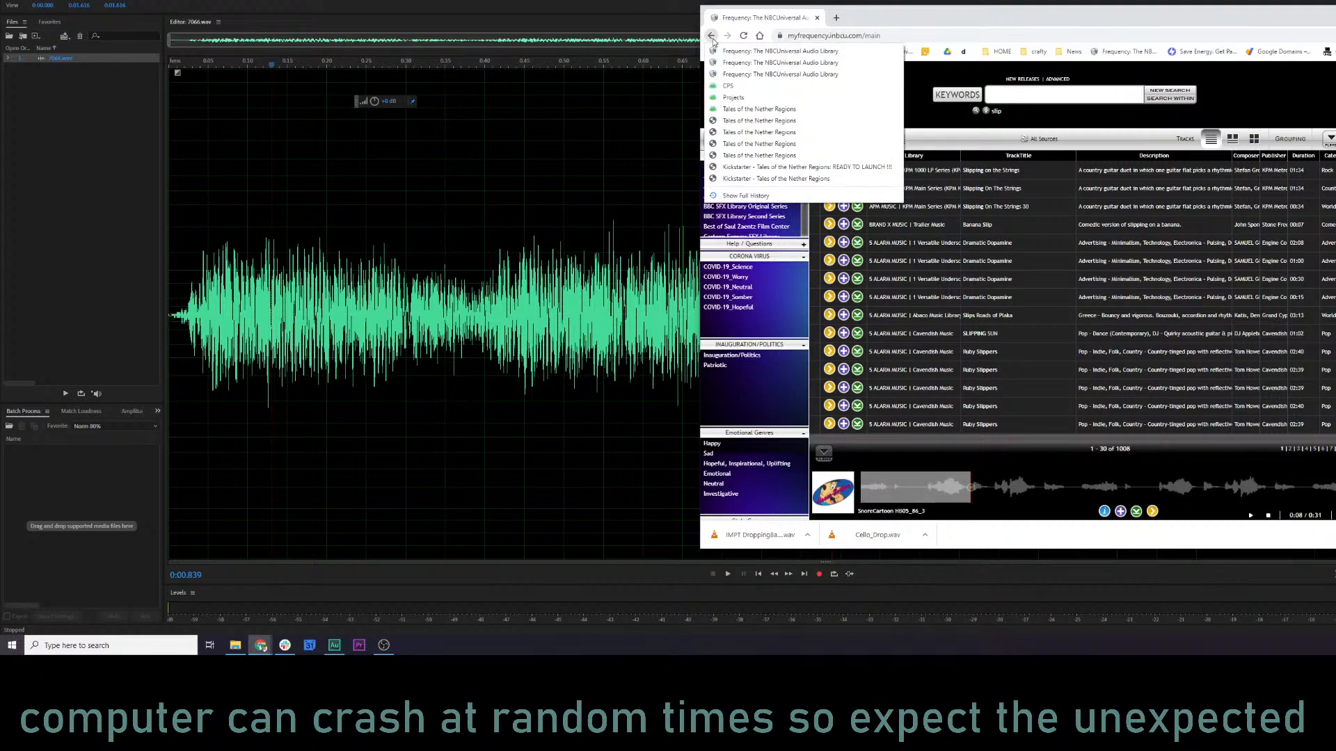
{"action": "left_click", "coordinate": [780, 51]}
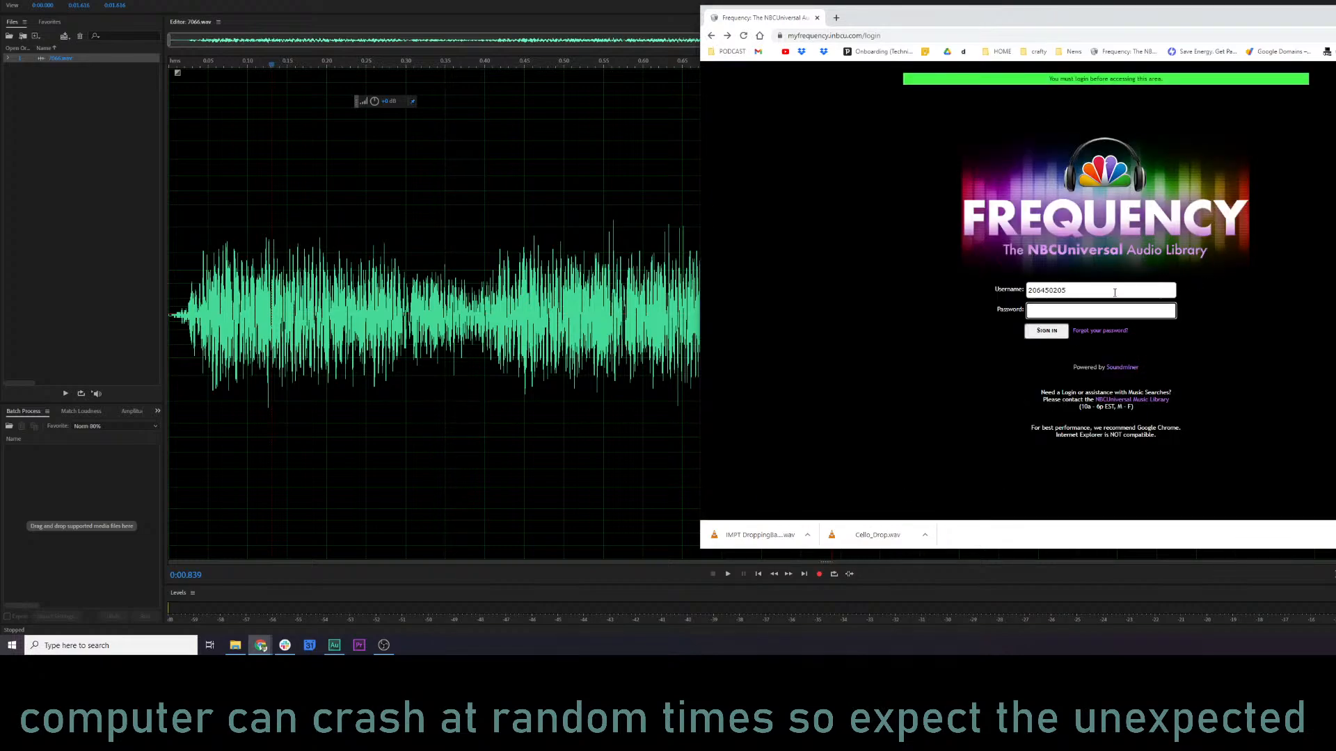
{"action": "left_click", "coordinate": [1099, 311]}
{"action": "left_click", "coordinate": [1092, 336]}
{"action": "left_click", "coordinate": [1052, 332]}
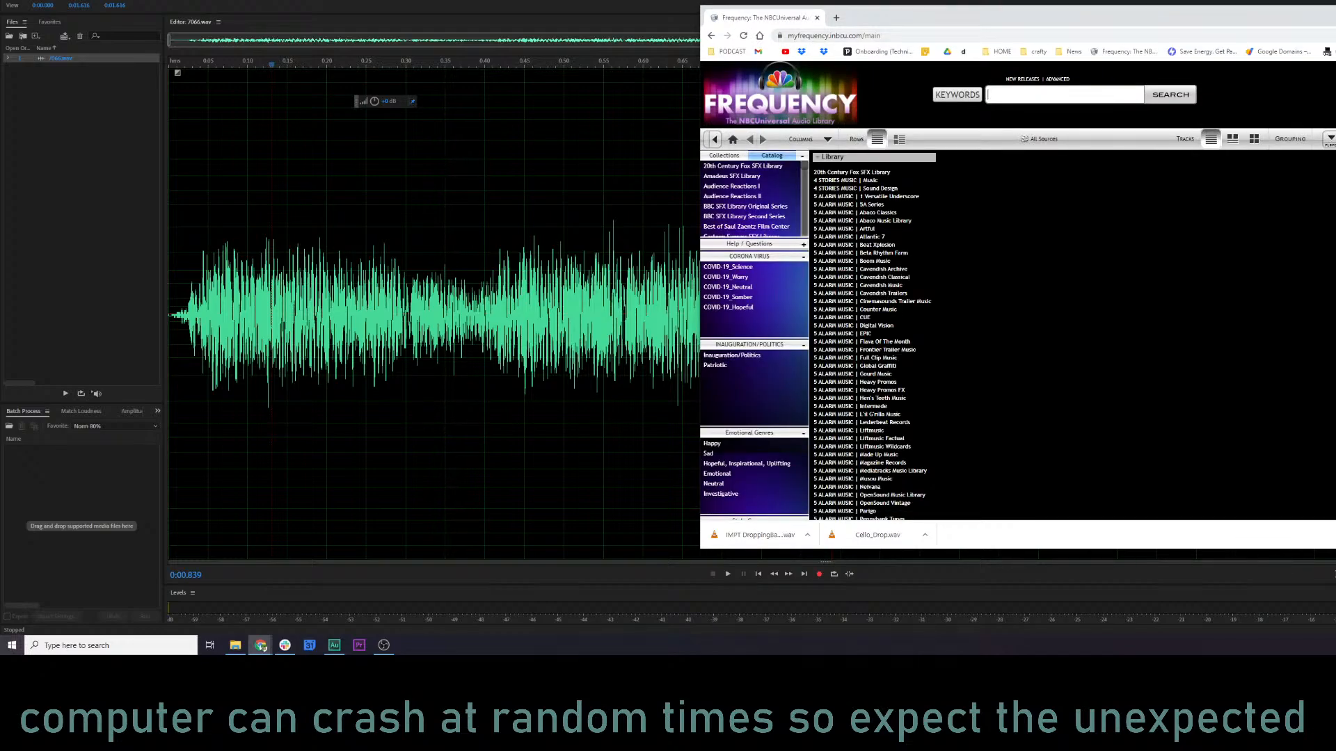
Search for "cartoon slip sfx" again and preview the last six tracks, from Cartoon HB05_02_2 to Cartoon WB01_05_2.
{"action": "left_click_drag", "start_coordinate": [1250, 19], "coordinate": [1213, 0]}
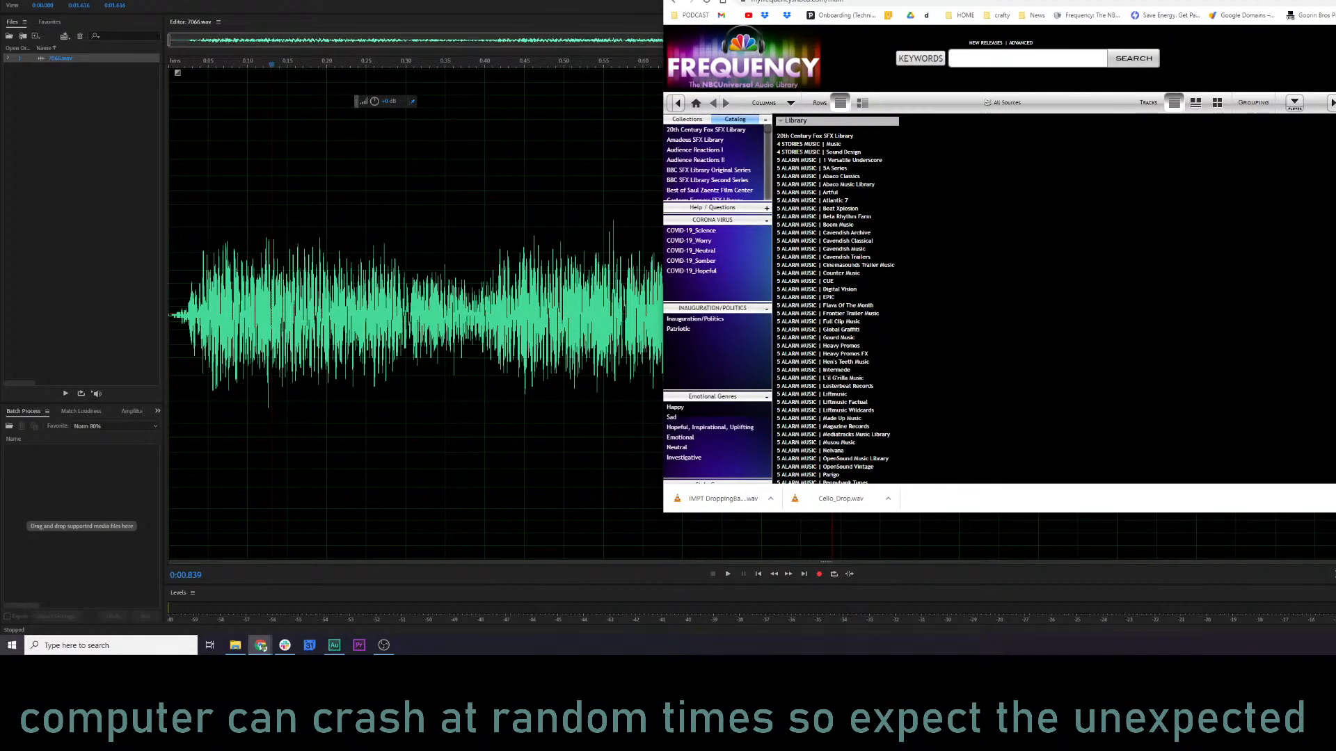
{"action": "mouse_move", "coordinate": [1213, 0]}
{"action": "left_mouse_down"}
{"action": "mouse_move", "coordinate": [1191, 0]}
{"action": "mouse_move", "coordinate": [1214, 1]}
{"action": "left_mouse_up"}
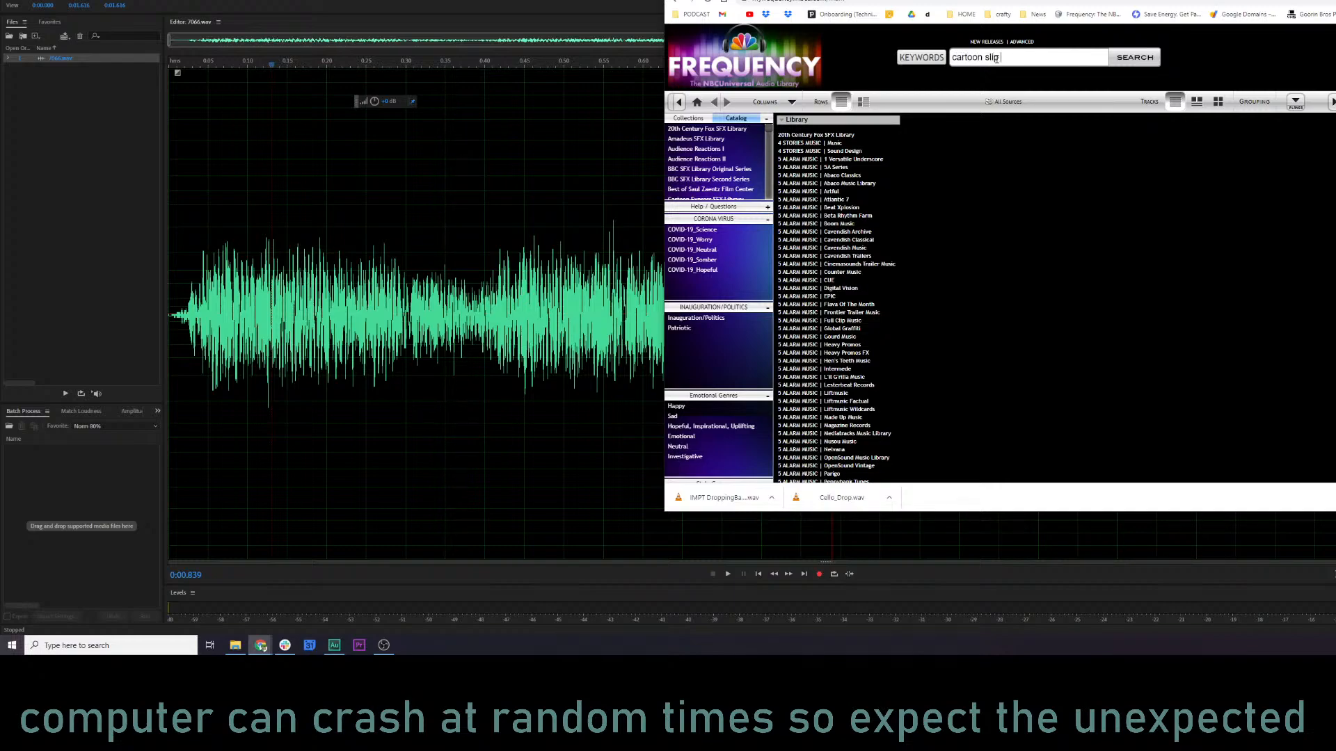
{"action": "key", "text": "Return"}
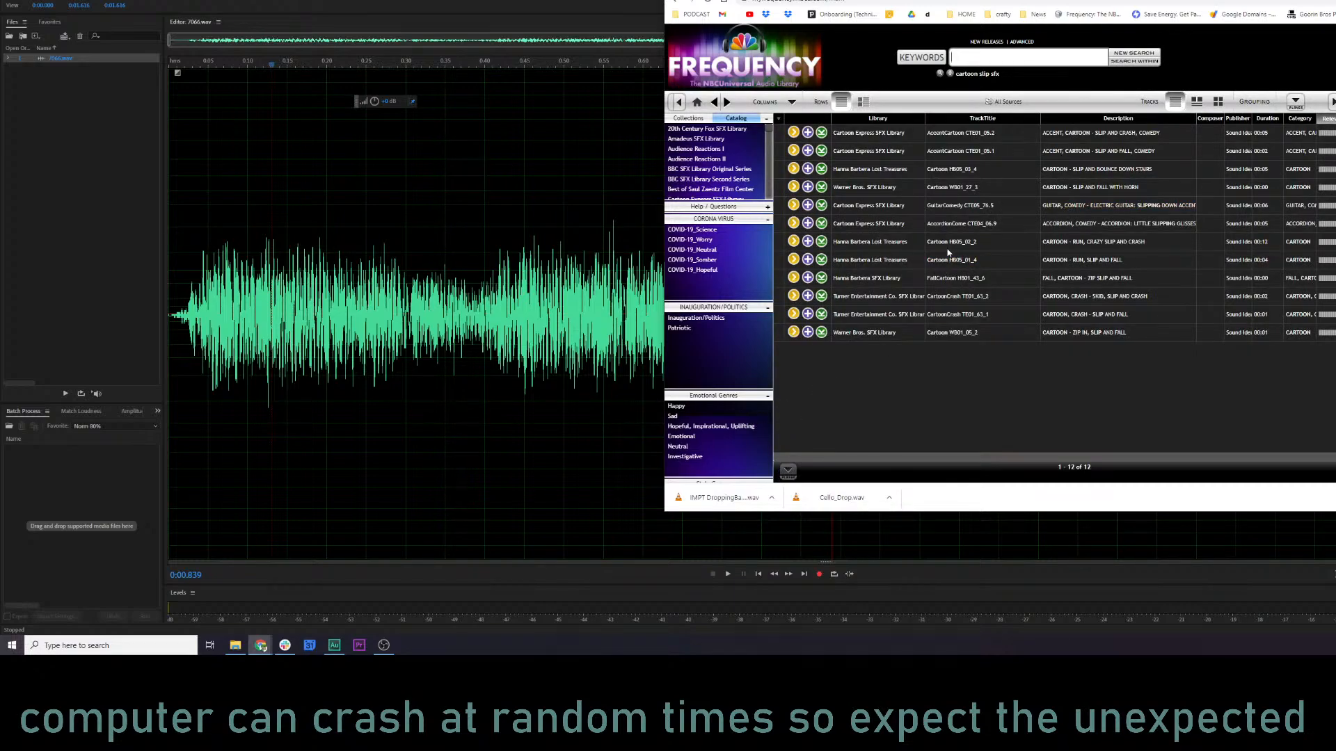
{"action": "left_click", "coordinate": [793, 243]}
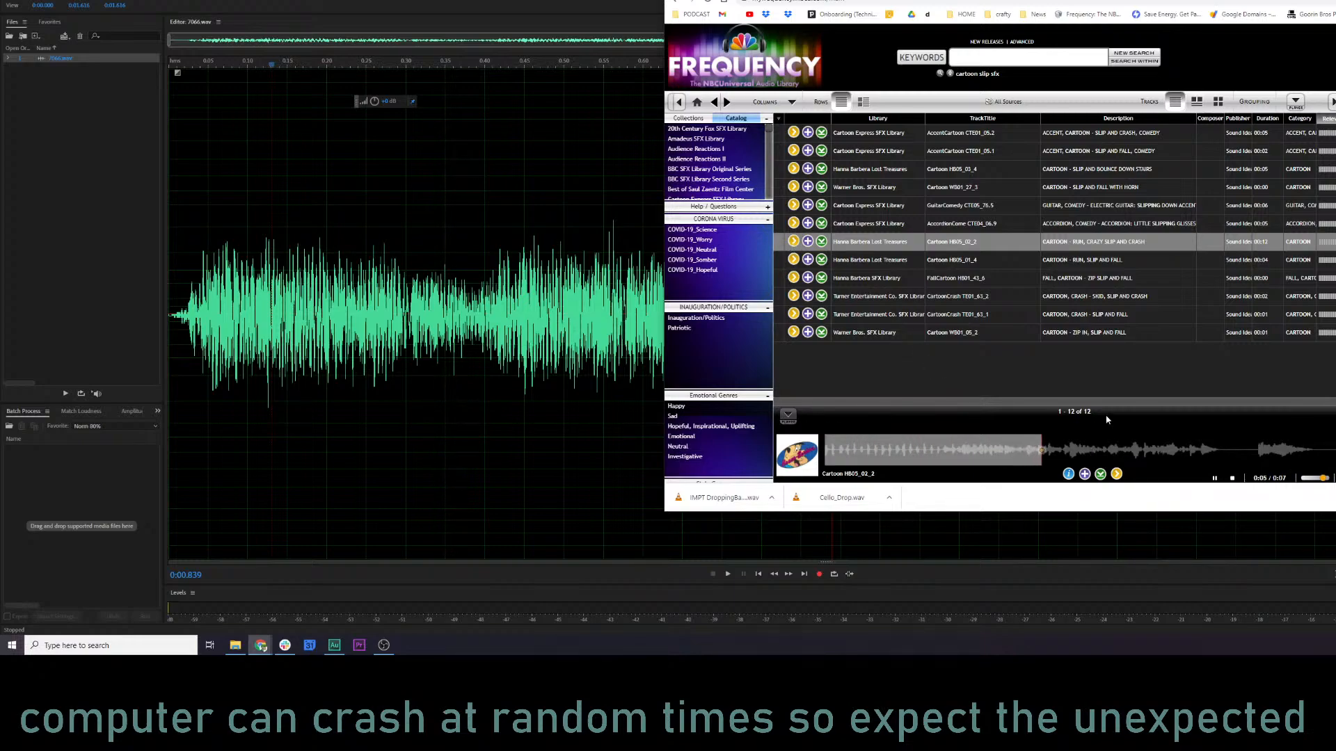
{"action": "left_click", "coordinate": [793, 260]}
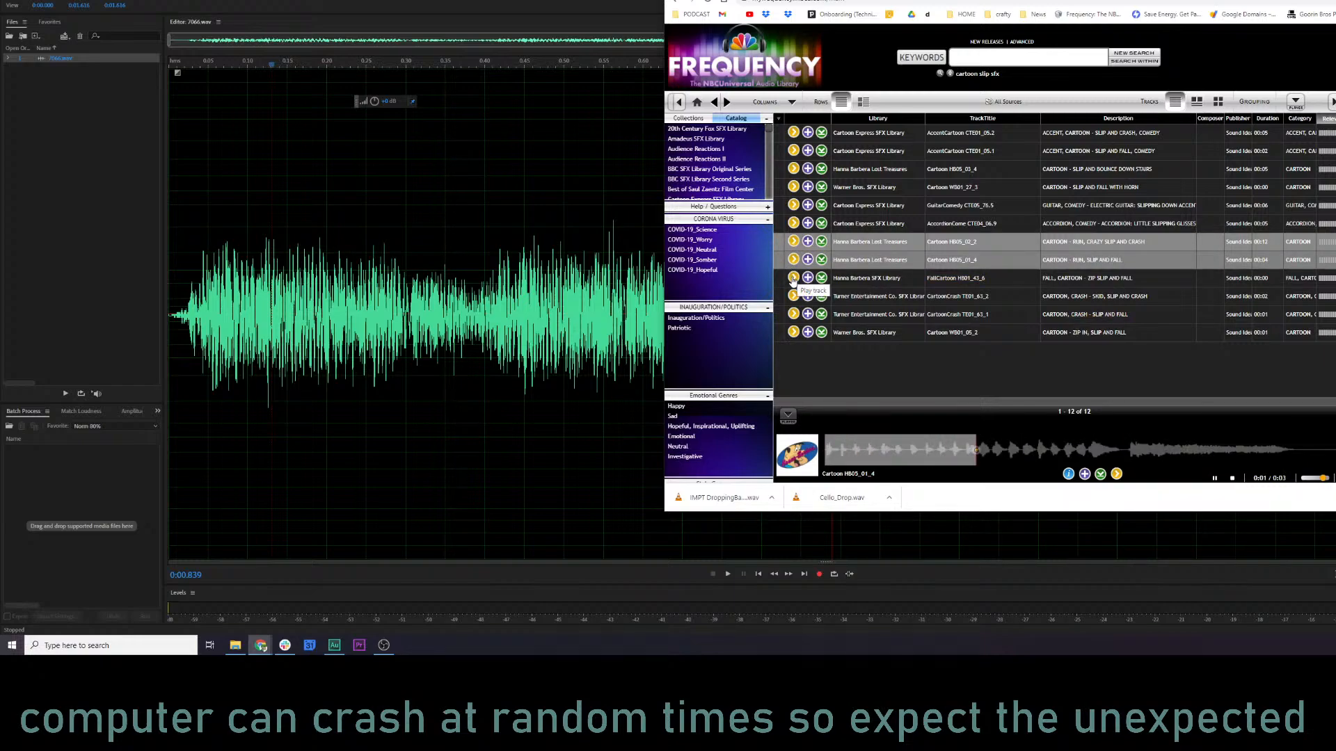
{"action": "left_click", "coordinate": [793, 279]}
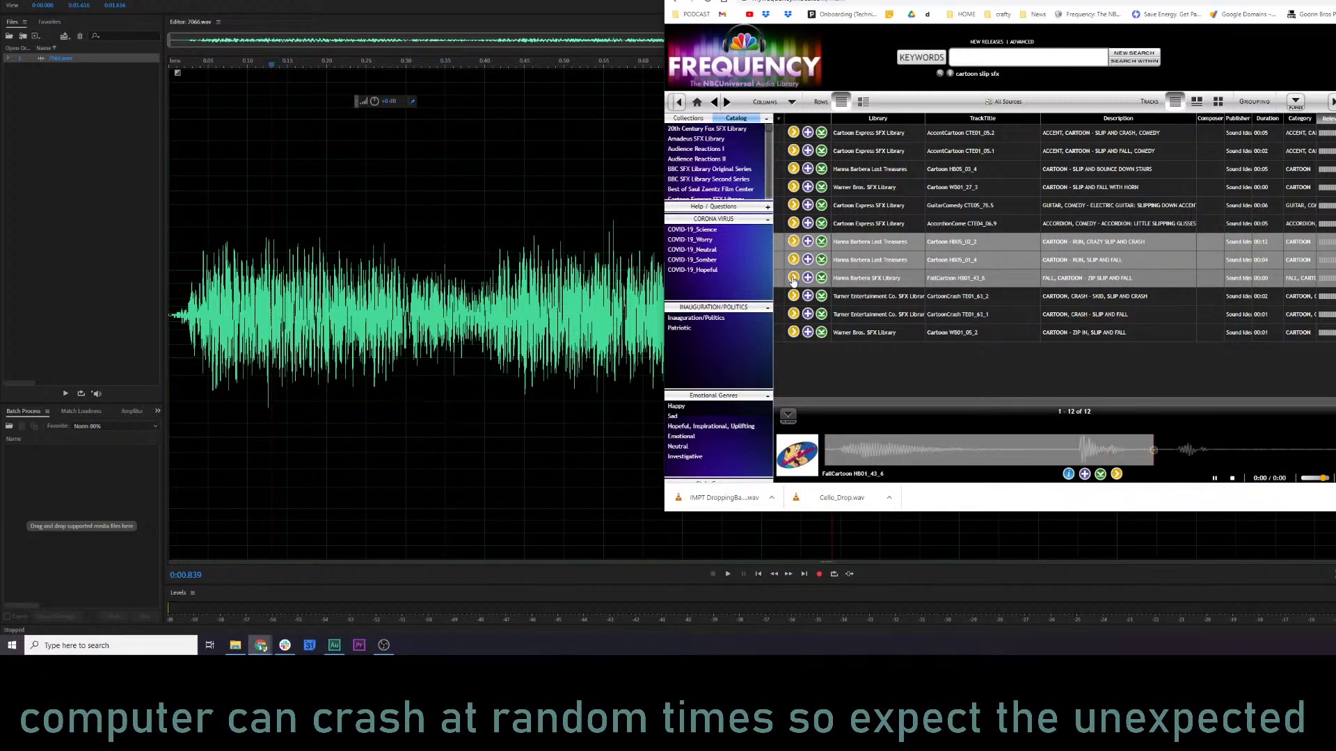
{"action": "left_click", "coordinate": [793, 295]}
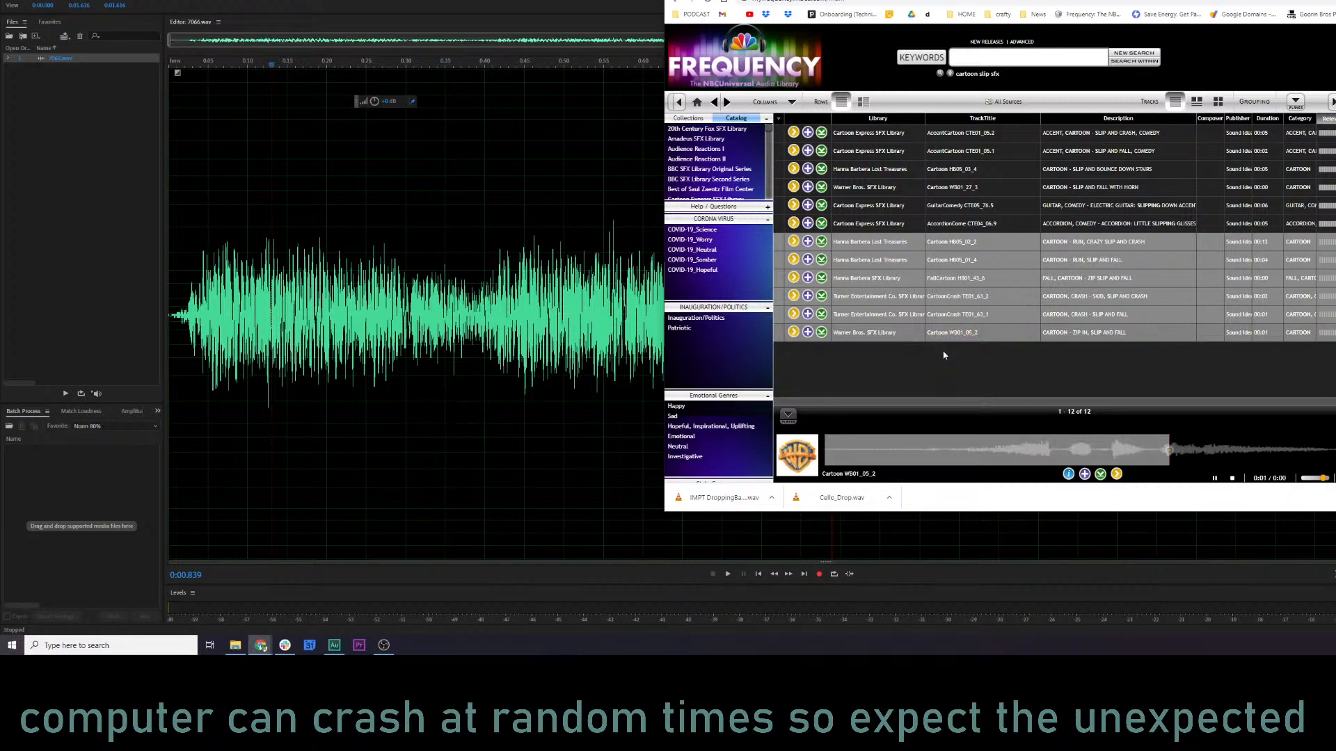
List the whole Hanna Barbera SFX Library, preview the slow-to-fast oscillator hum, and sort the tracks by shortest duration first.
{"action": "left_click", "coordinate": [868, 279]}
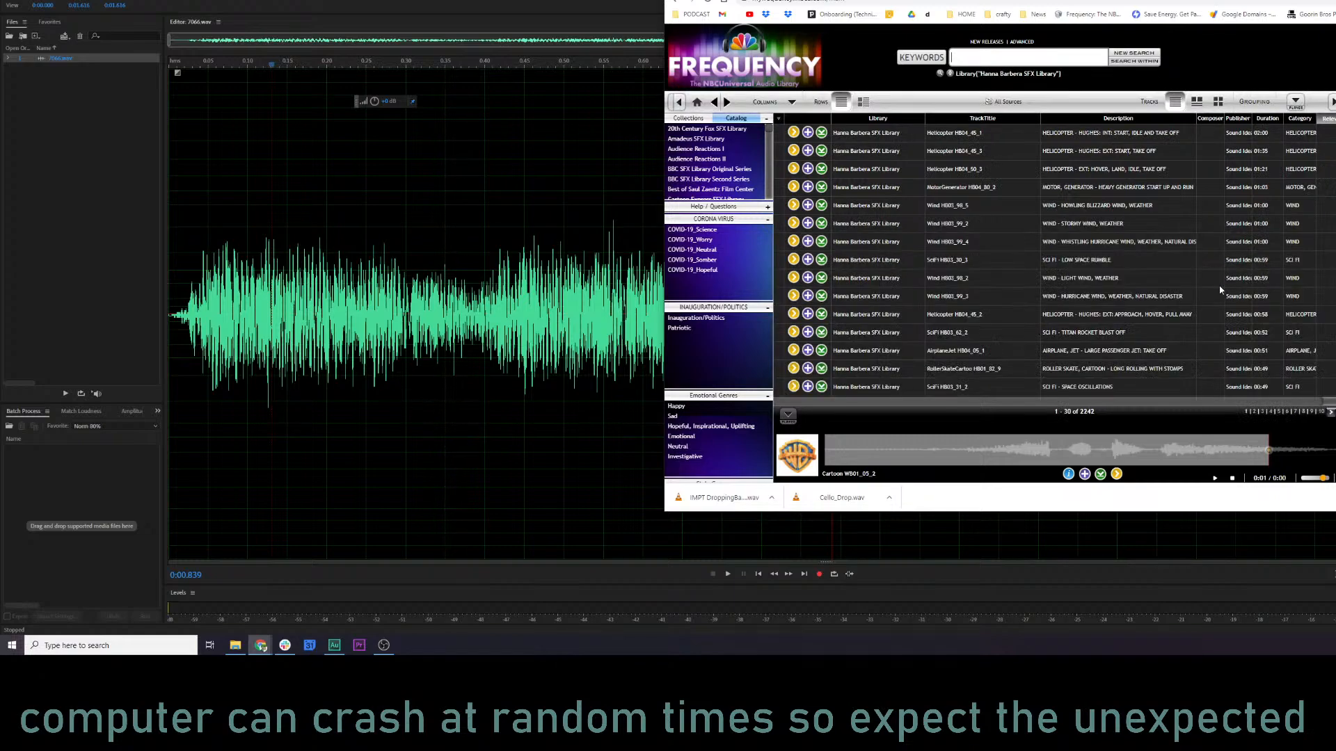
{"action": "scroll", "coordinate": [953, 312], "scroll_direction": "down", "scroll_amount": 5}
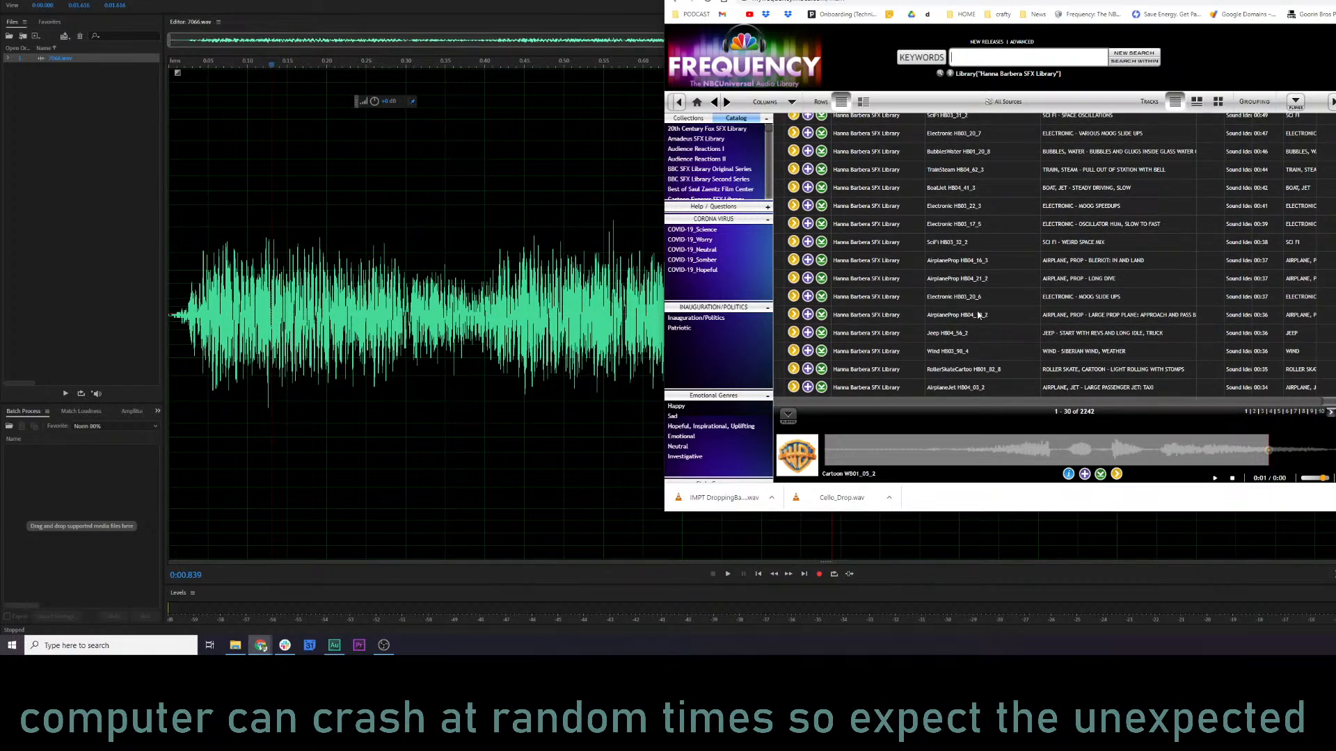
{"action": "left_click", "coordinate": [794, 224]}
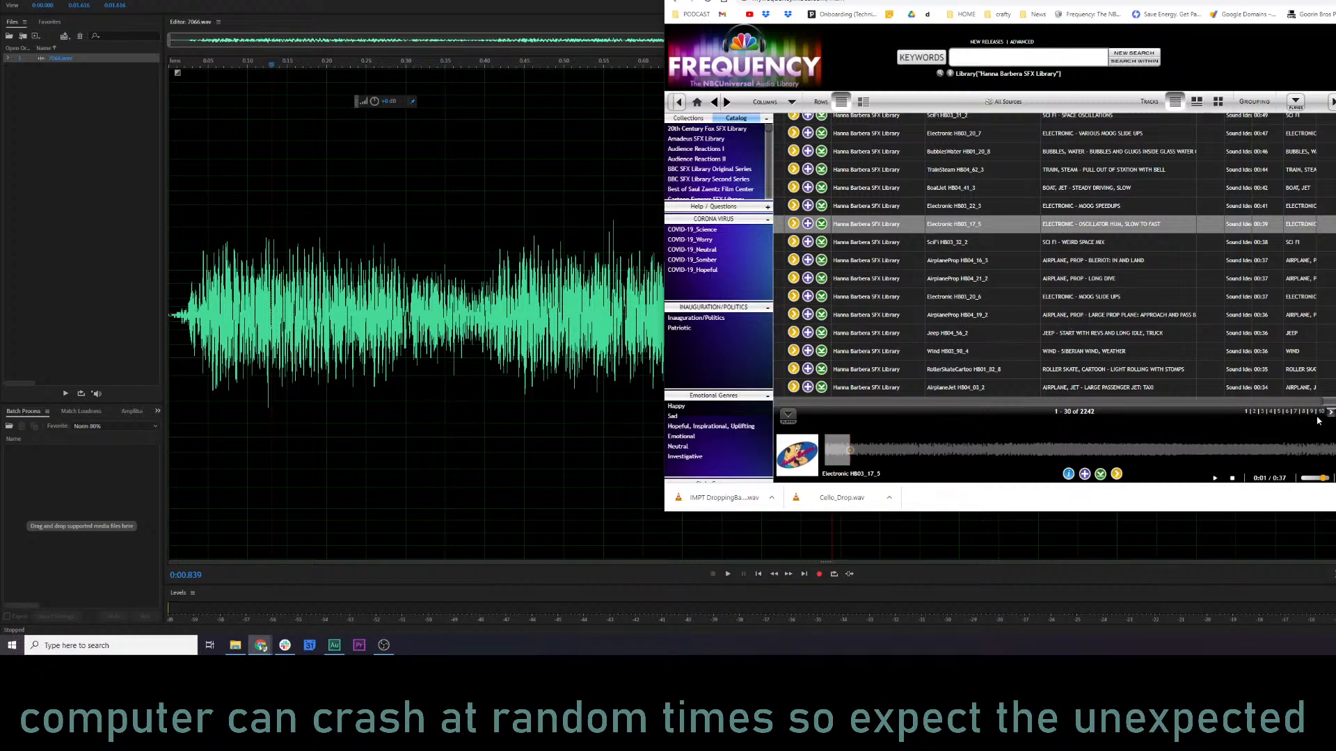
{"action": "left_click", "coordinate": [1256, 413]}
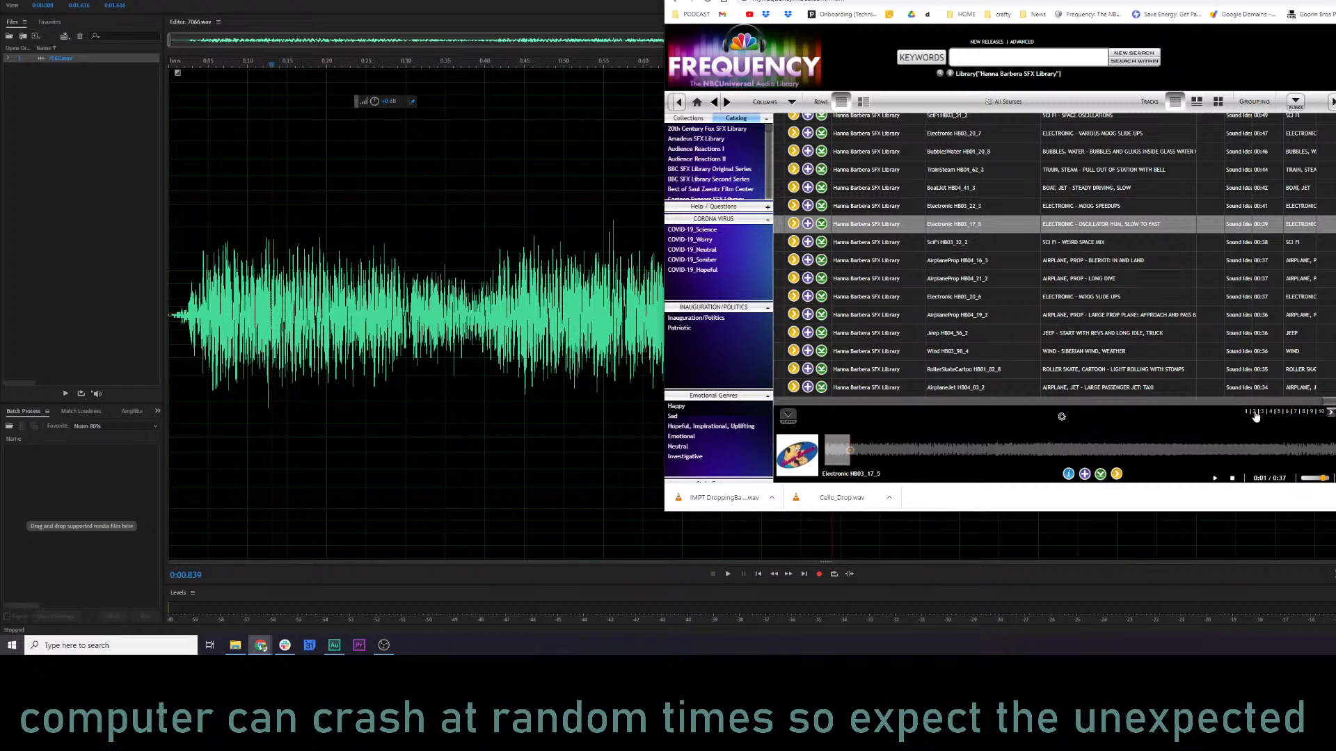
{"action": "left_click", "coordinate": [1261, 121]}
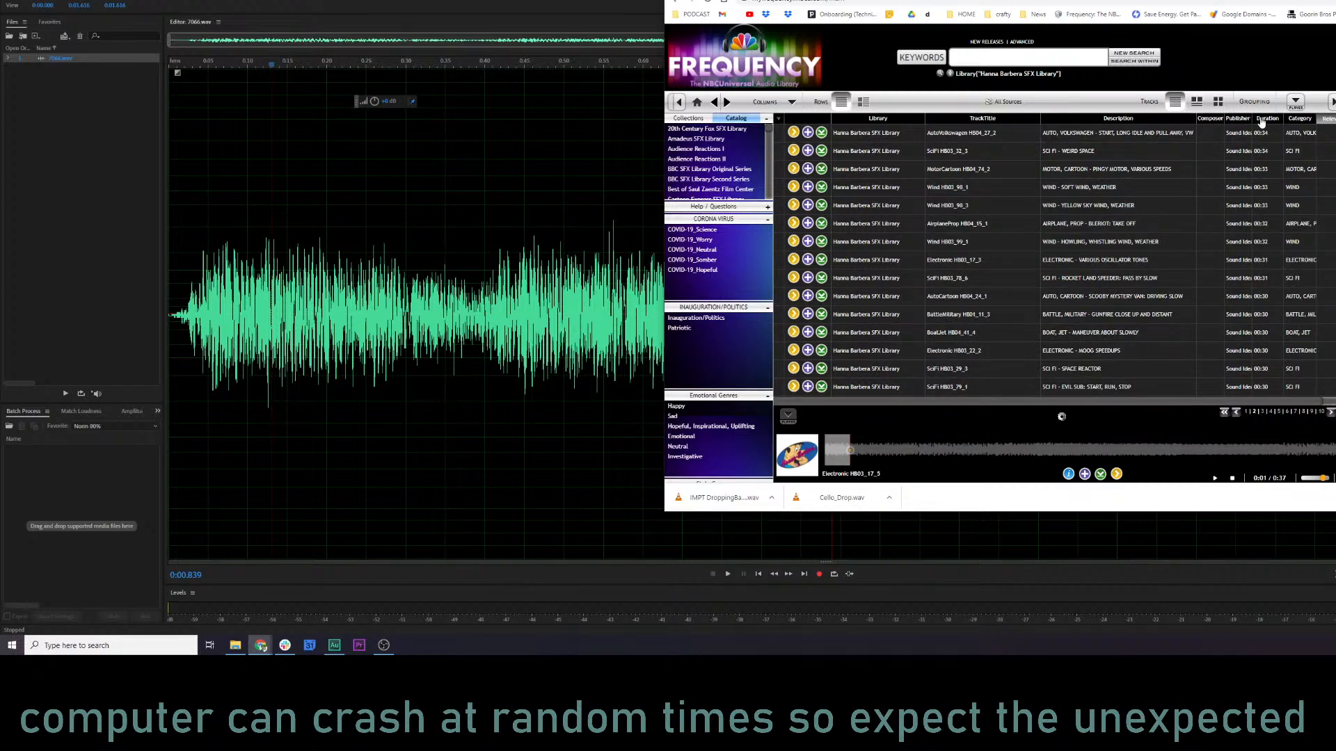
Sort the Hanna Barbera SFX Library tracks by category and jump ahead to tracks 301 to 330.
{"action": "left_click", "coordinate": [1302, 121]}
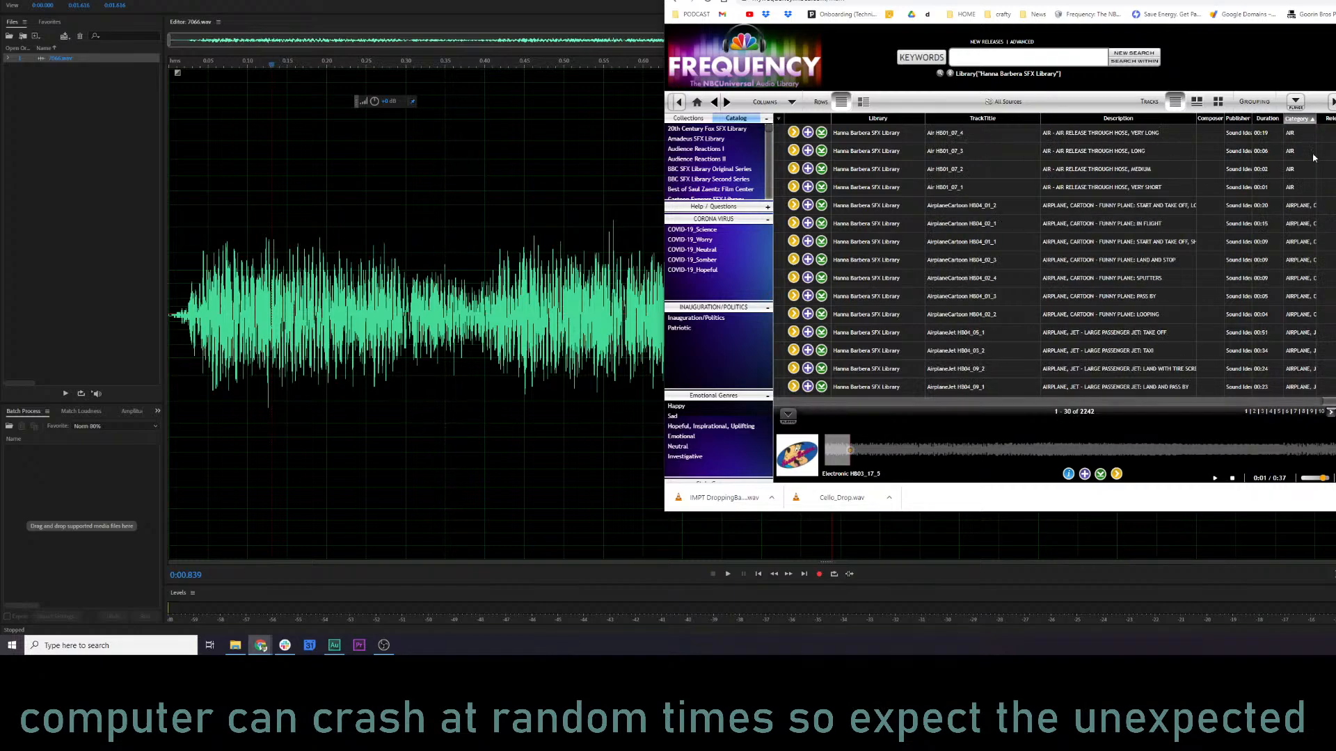
{"action": "scroll", "coordinate": [1298, 248], "scroll_direction": "down", "scroll_amount": 4}
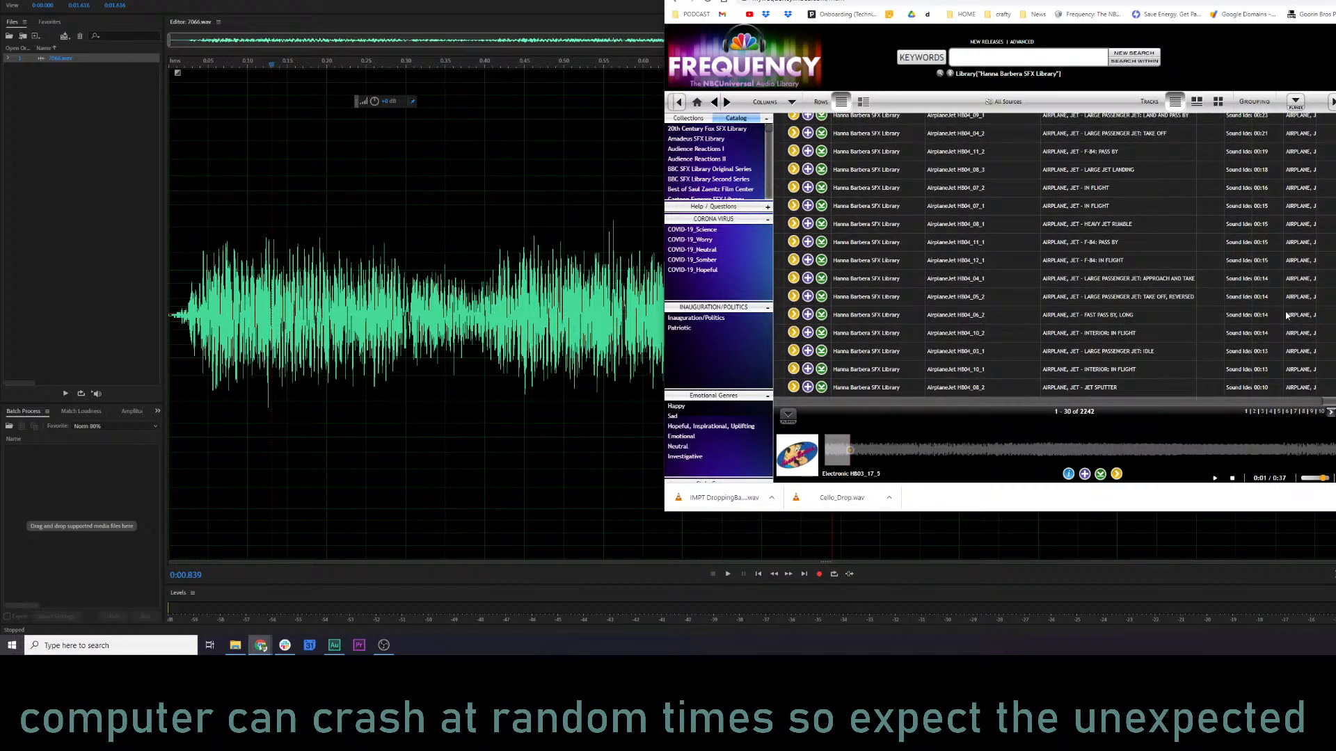
{"action": "left_click", "coordinate": [1295, 412]}
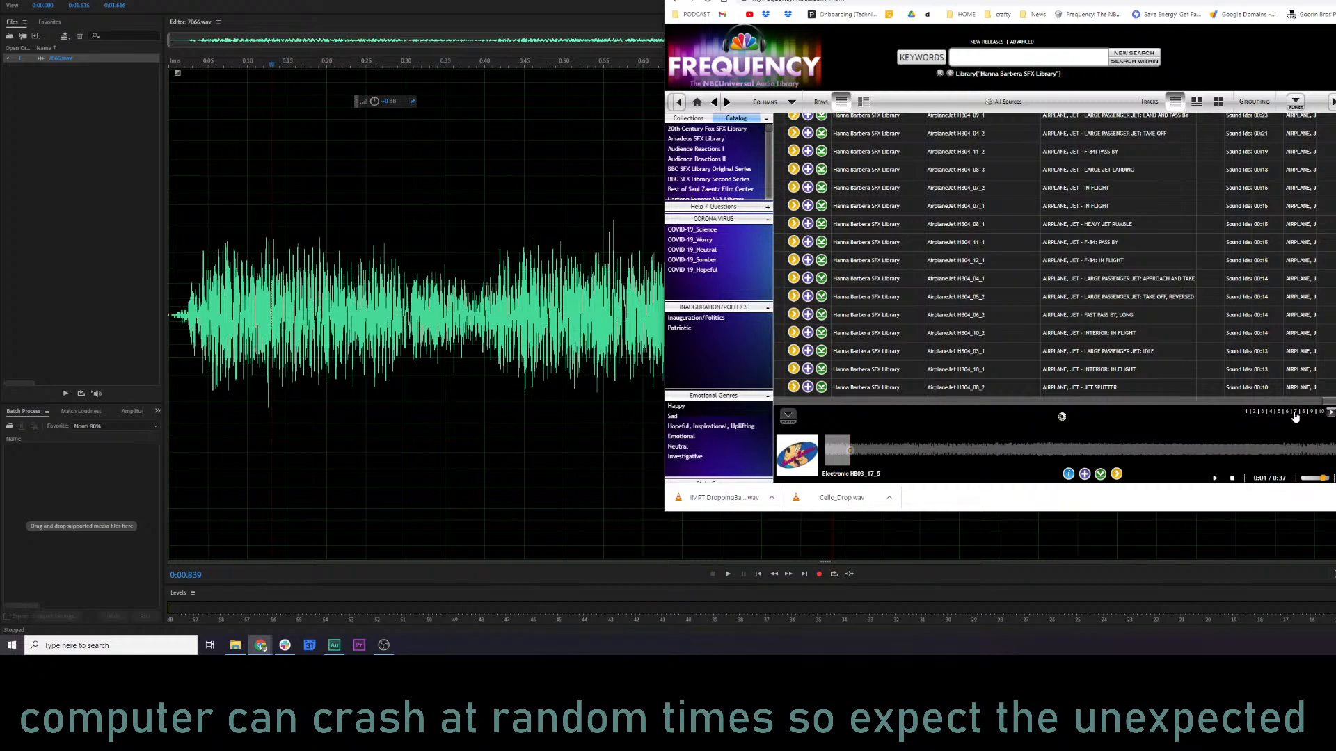
{"action": "left_click", "coordinate": [1322, 412]}
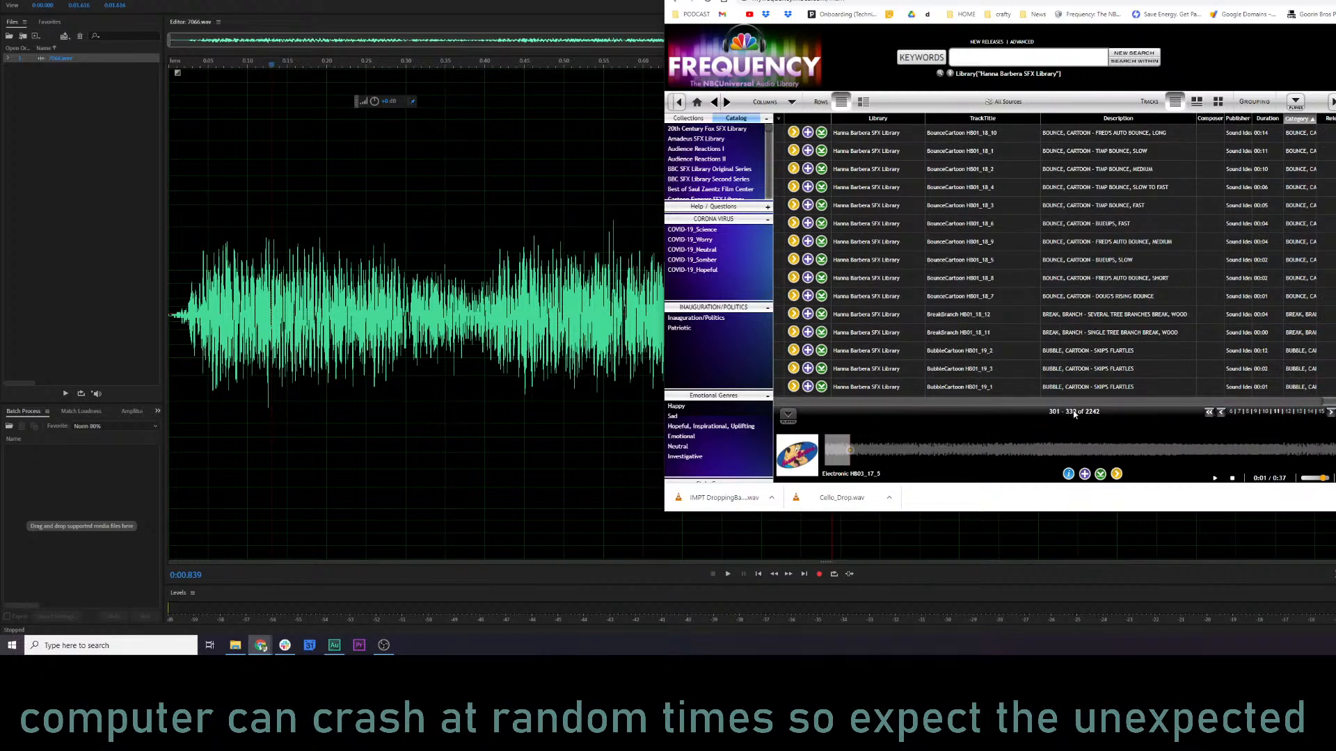
{"action": "left_click", "coordinate": [1297, 103]}
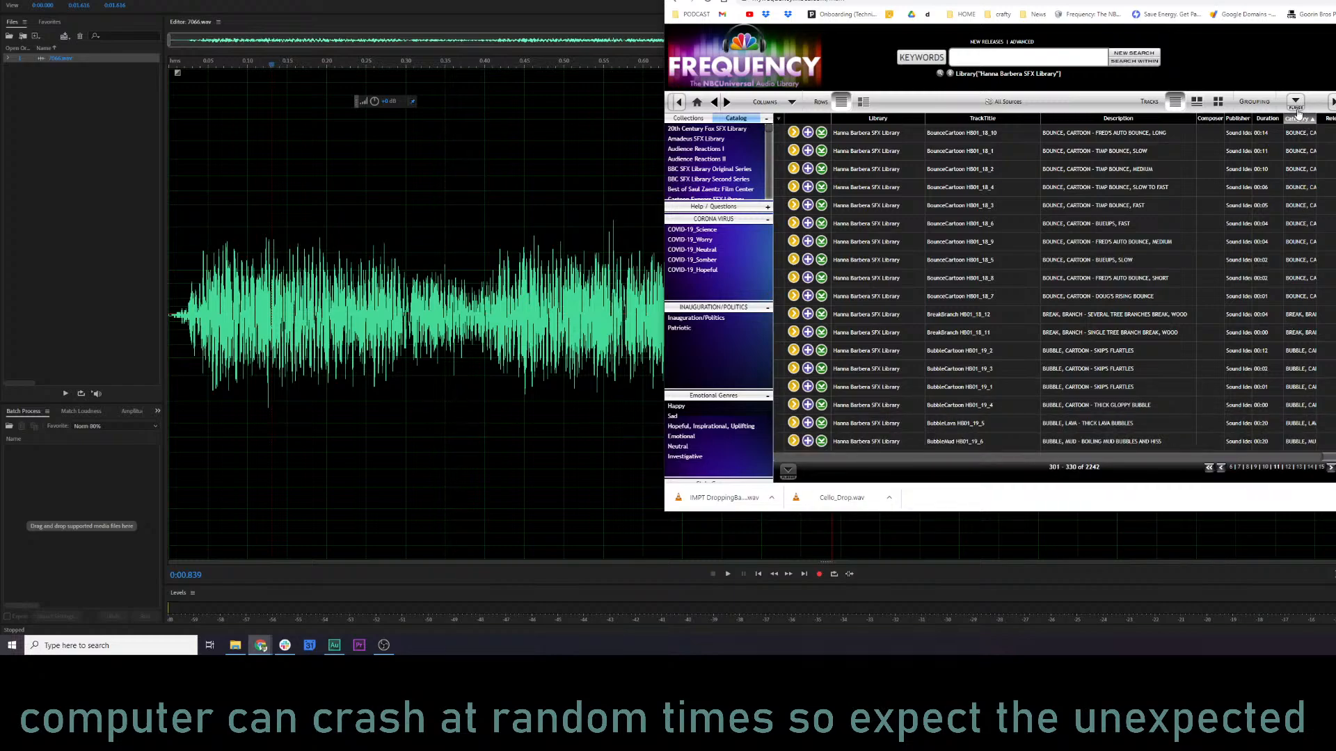
{"action": "left_click", "coordinate": [1296, 104]}
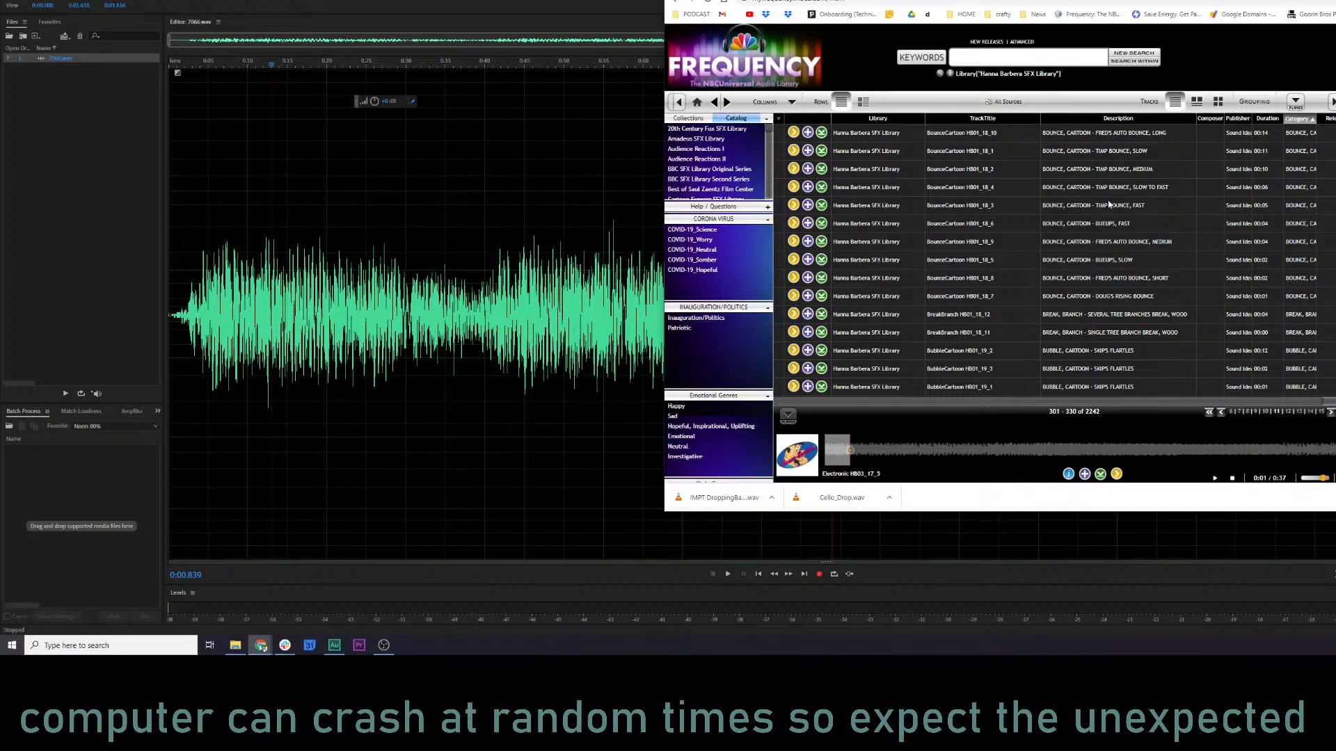
{"action": "left_click", "coordinate": [791, 103]}
{"action": "left_click", "coordinate": [791, 104]}
Search within the Hanna Barbera SFX Library for "slip" and preview the zip slip and fall track.
{"action": "left_click", "coordinate": [1136, 60]}
{"action": "left_click", "coordinate": [1168, 66]}
{"action": "left_click", "coordinate": [1134, 56]}
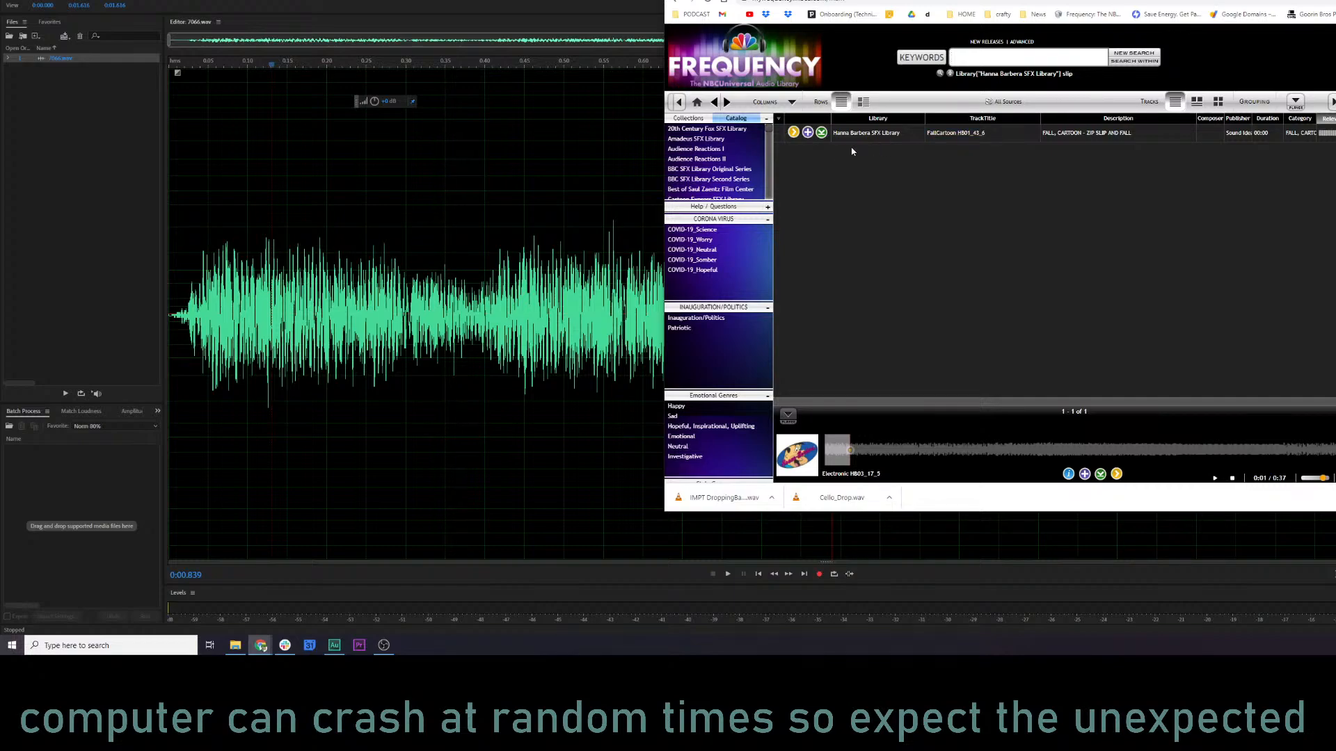
{"action": "left_click", "coordinate": [794, 133]}
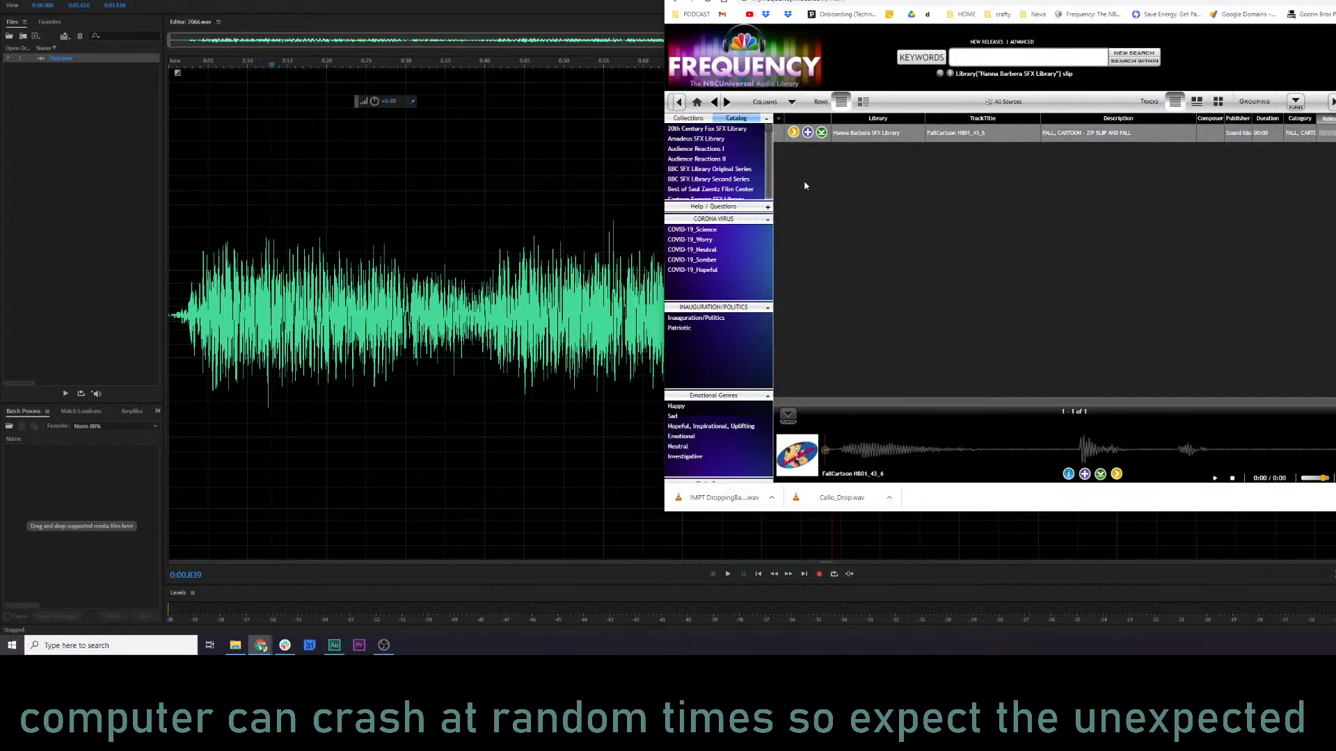
Switch to Audition to play 7066.wav from partway through its waveform, and return to the Frequency library.
{"action": "left_click", "coordinate": [430, 306]}
{"action": "key", "text": "space"}
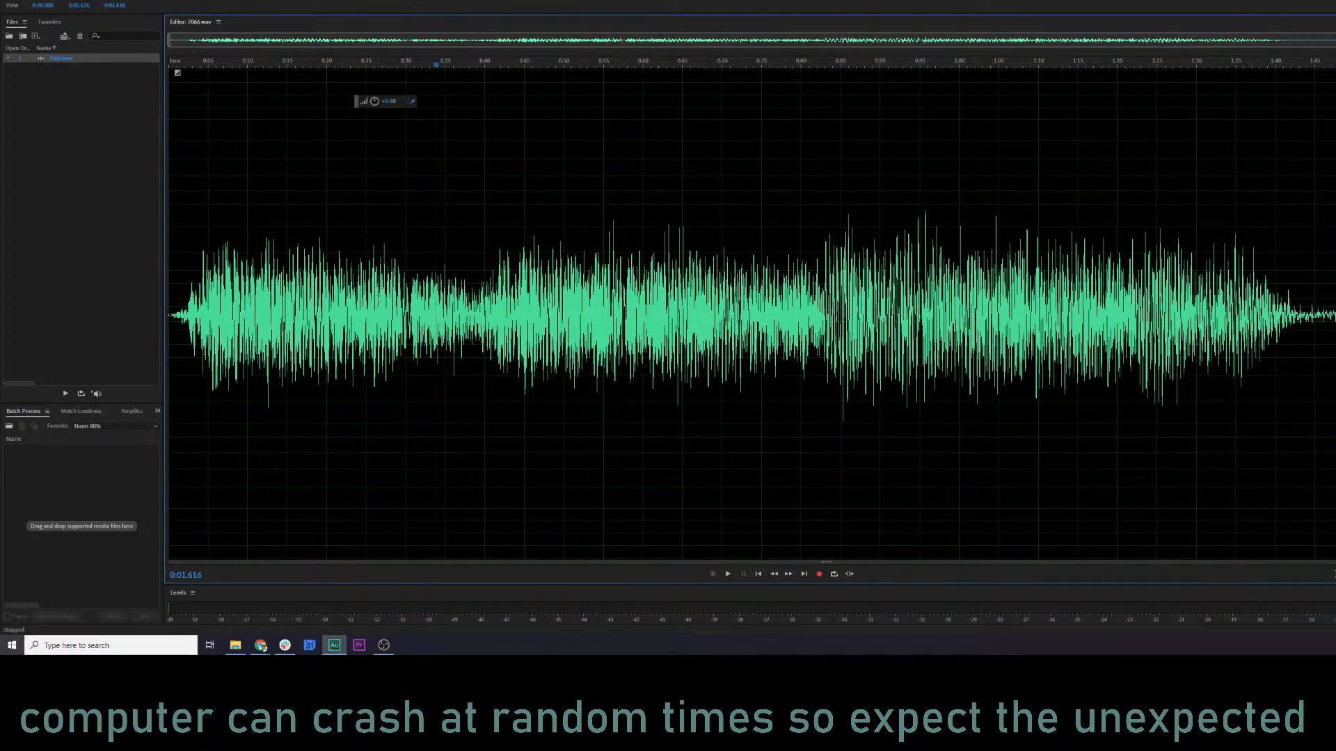
{"action": "key", "text": "alt+Tab"}
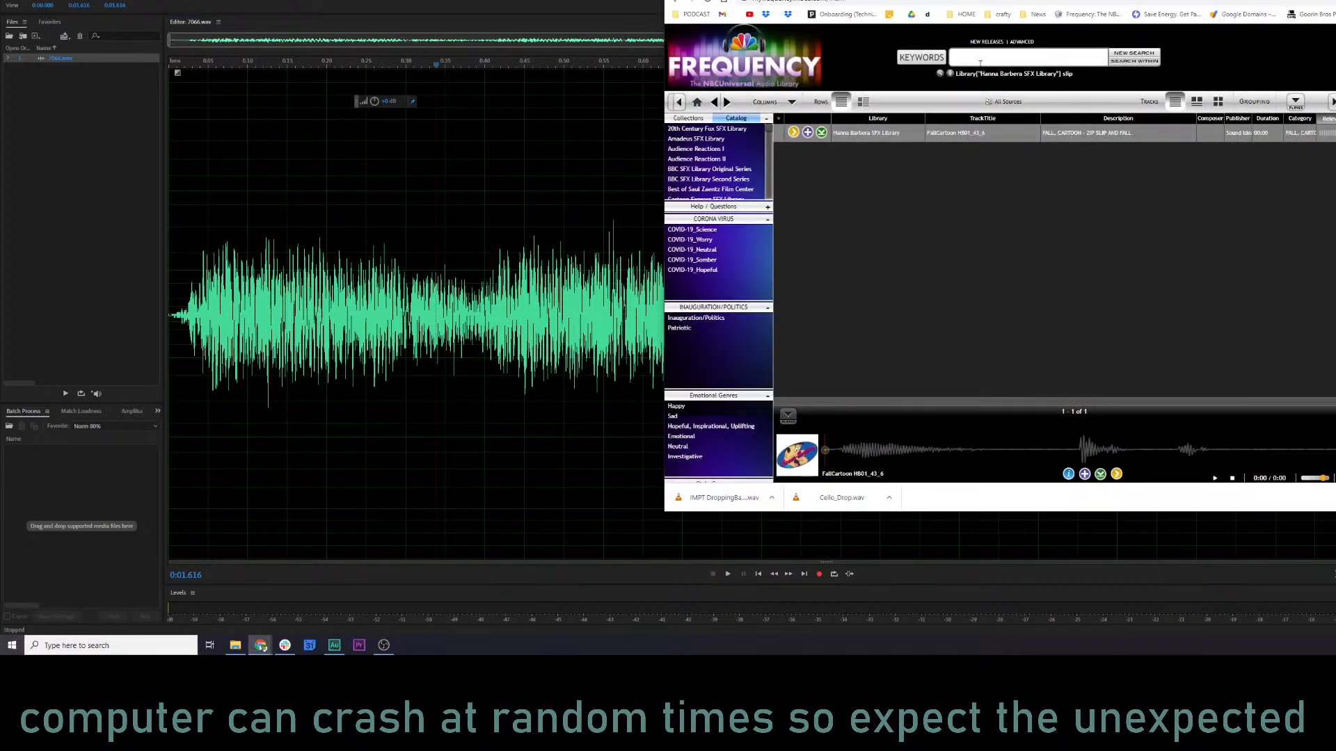
Add "fall" to the slip search, reset it to the whole Hanna Barbera SFX Library, and search within that for "fall" alone.
{"action": "left_click", "coordinate": [1084, 55]}
{"action": "left_click", "coordinate": [1121, 63]}
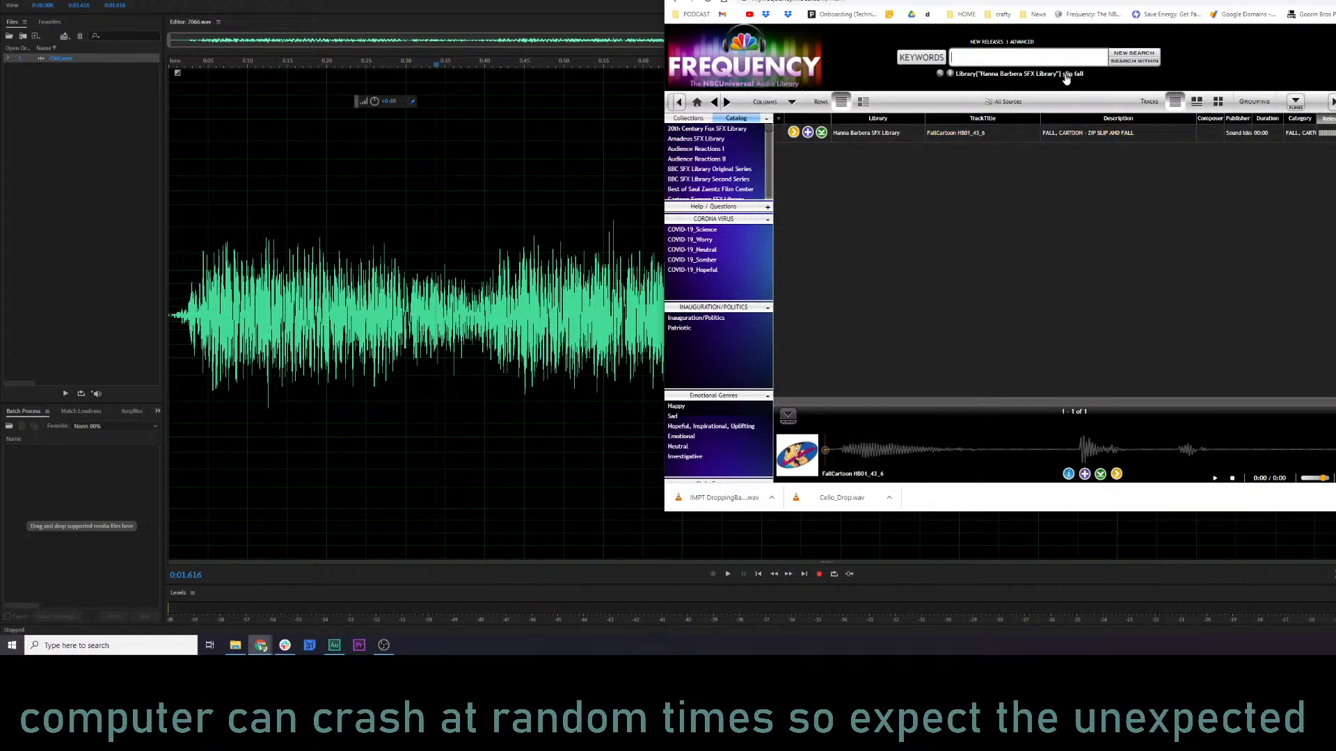
{"action": "left_click", "coordinate": [950, 75]}
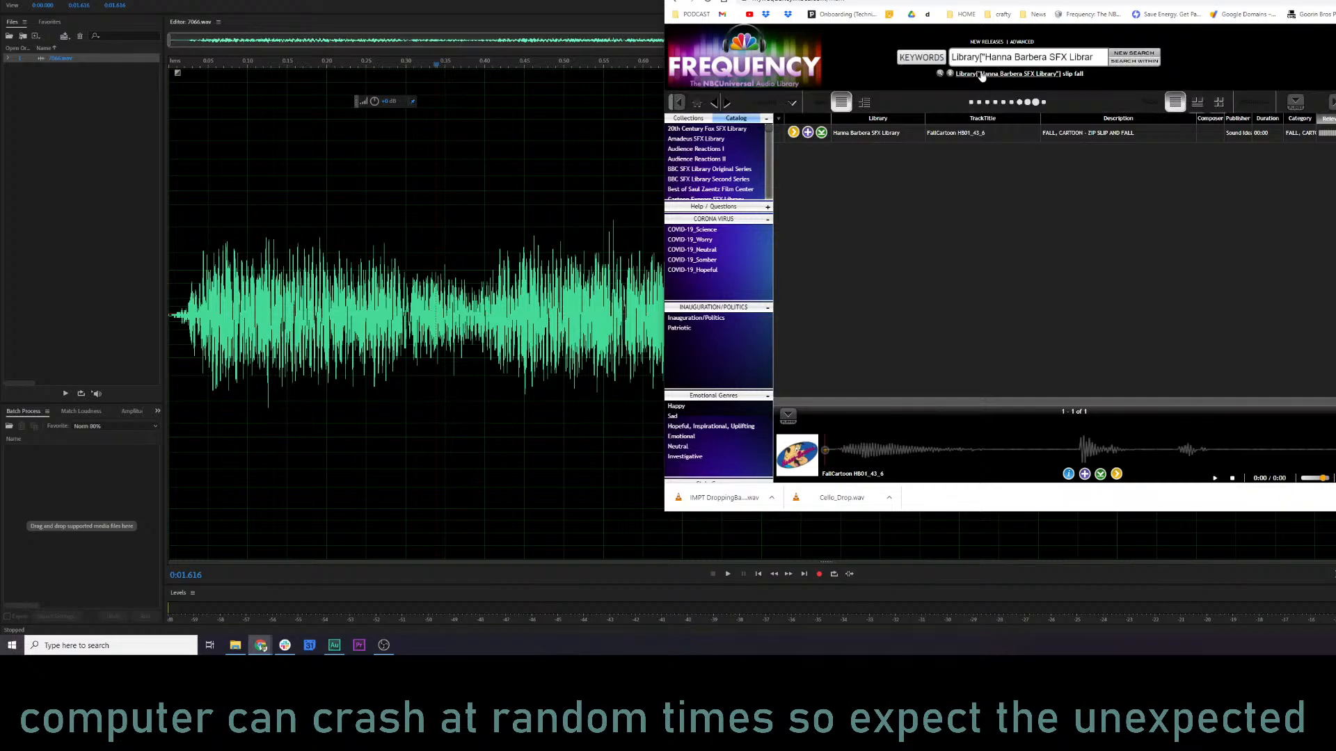
{"action": "left_click", "coordinate": [1140, 65]}
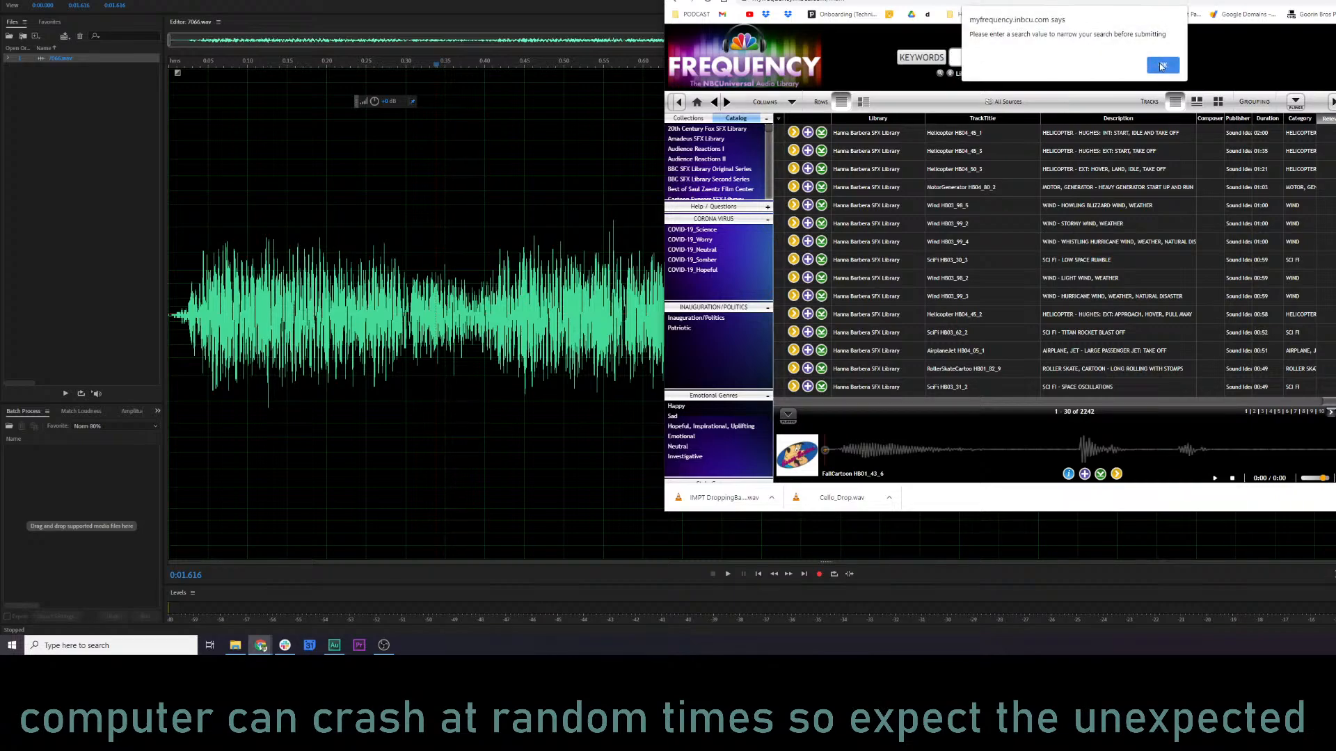
{"action": "key", "text": "Return"}
{"action": "left_click", "coordinate": [1069, 62]}
{"action": "type", "text": "fall"}
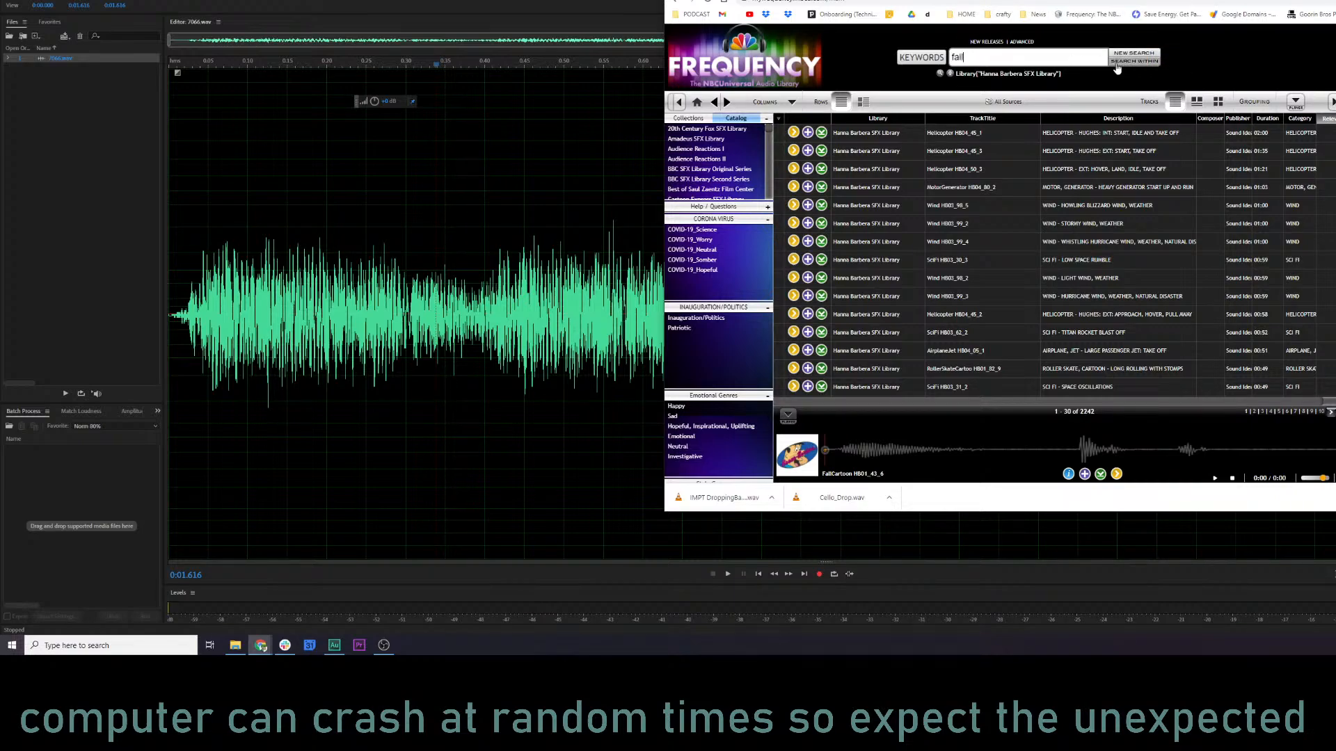
{"action": "left_click", "coordinate": [1130, 65]}
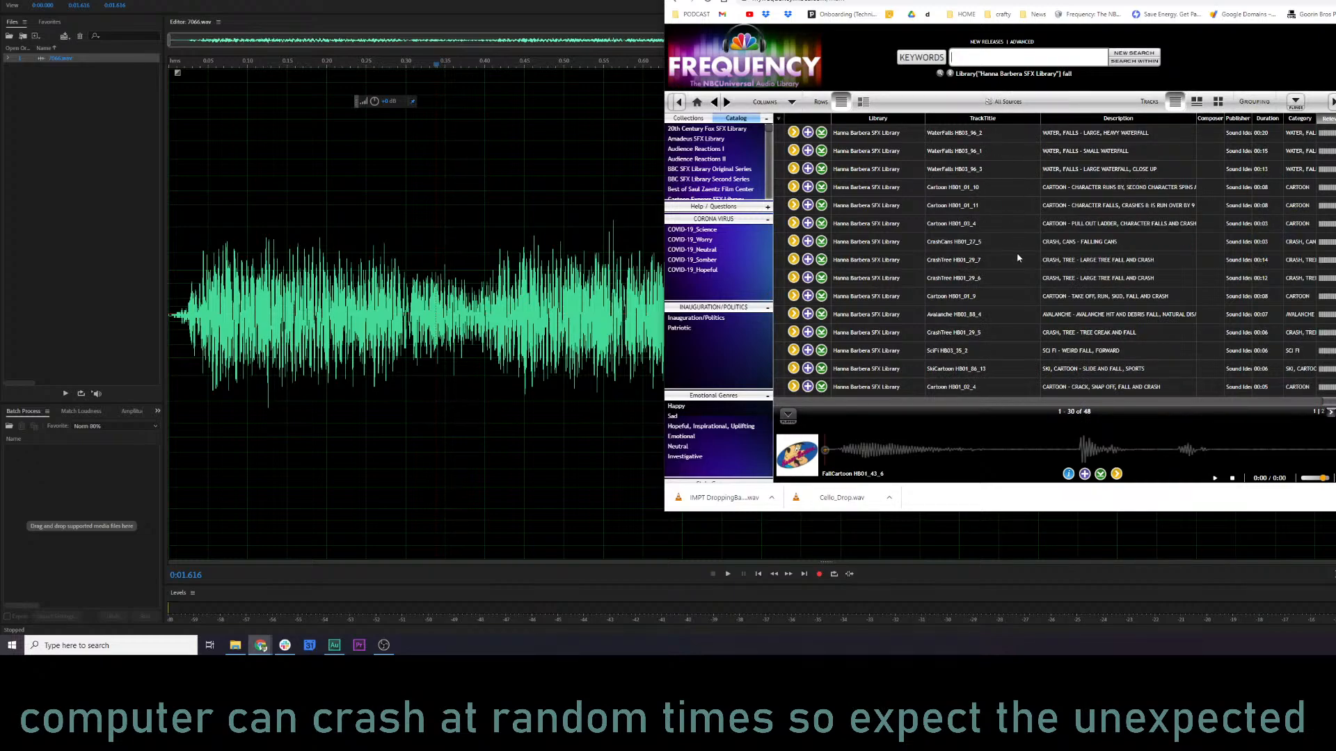
Preview the tracks Cartoon HB01_01_10 and Cartoon HB01_01_11, and download Cartoon HB01_01_10 as a 48k WAV.
{"action": "left_click", "coordinate": [794, 187]}
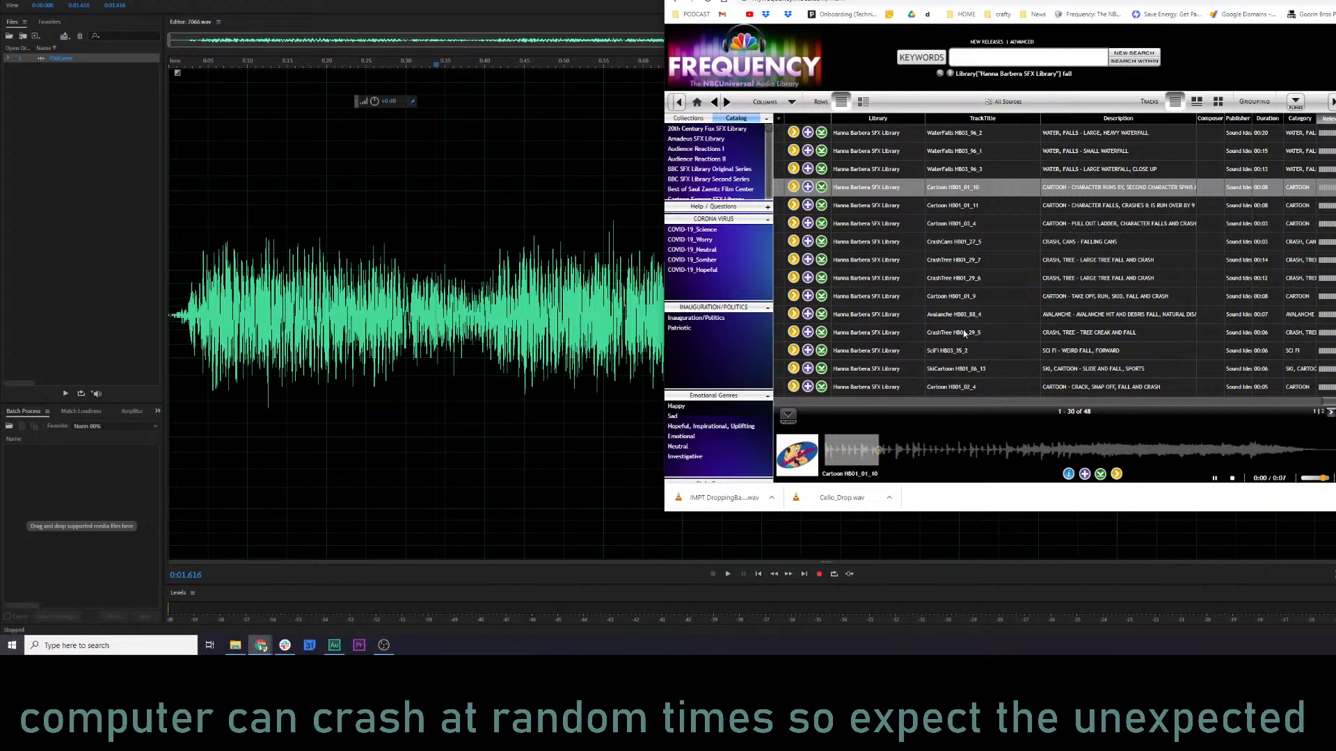
{"action": "left_click", "coordinate": [793, 206]}
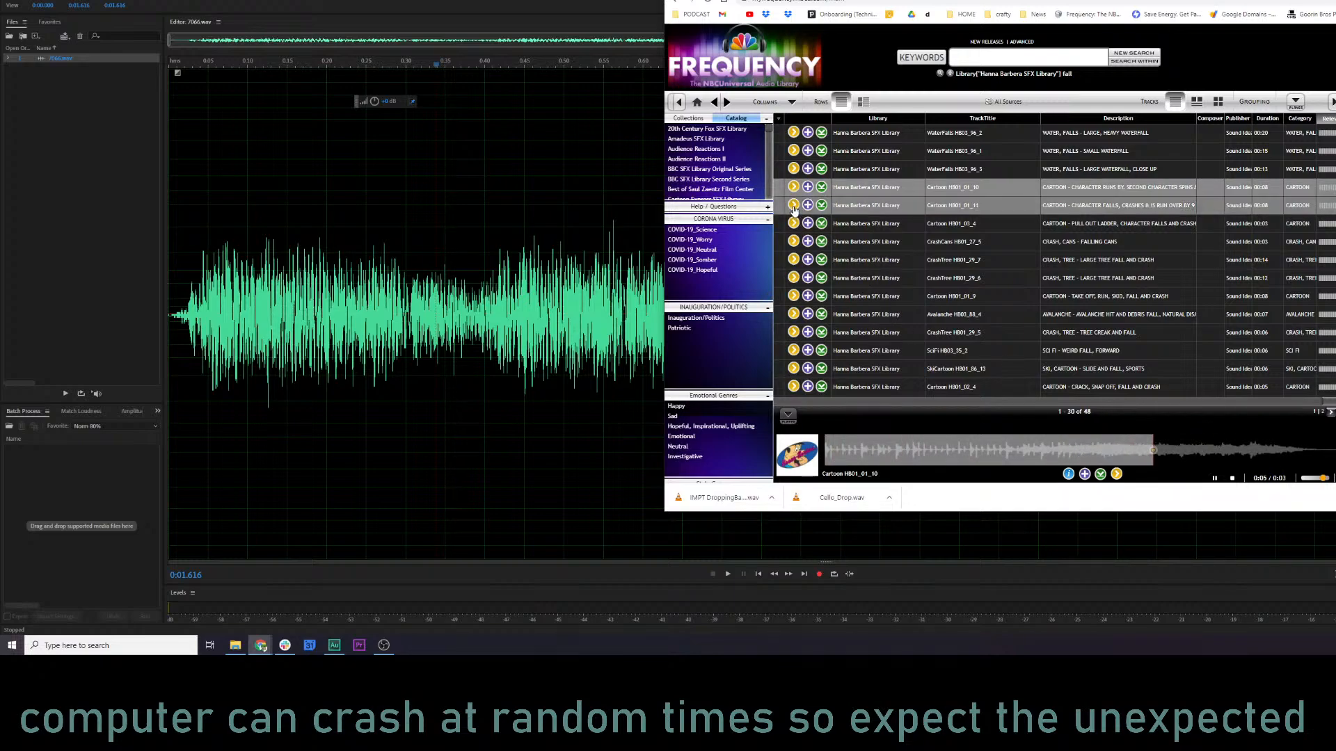
{"action": "left_click", "coordinate": [793, 188]}
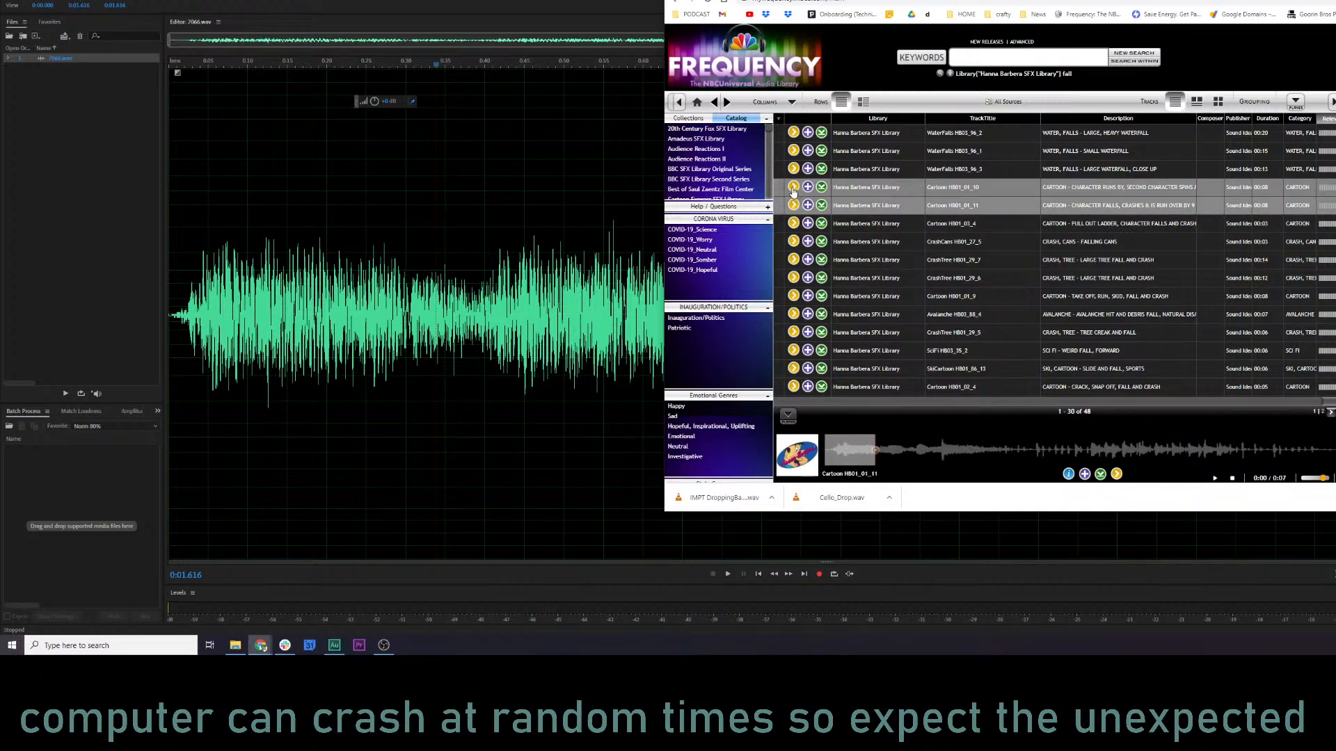
{"action": "left_click", "coordinate": [1084, 457]}
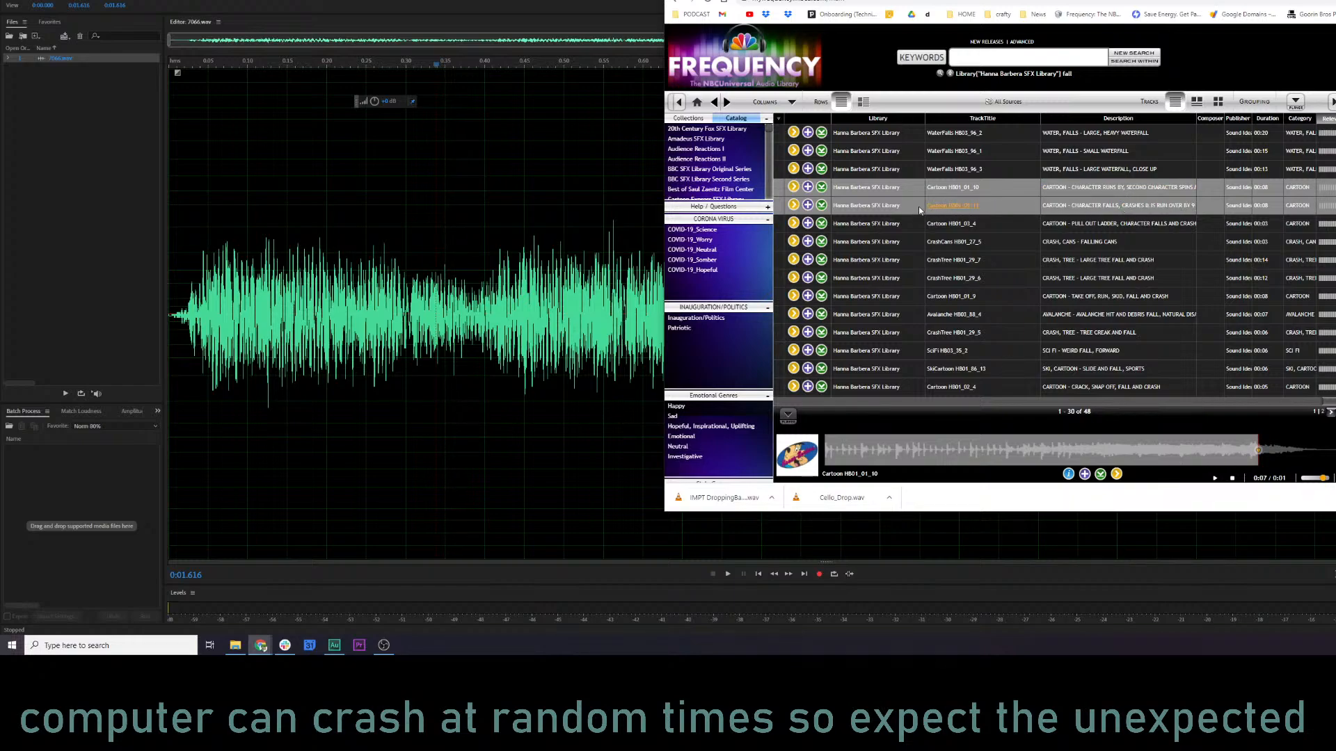
{"action": "left_click", "coordinate": [793, 205]}
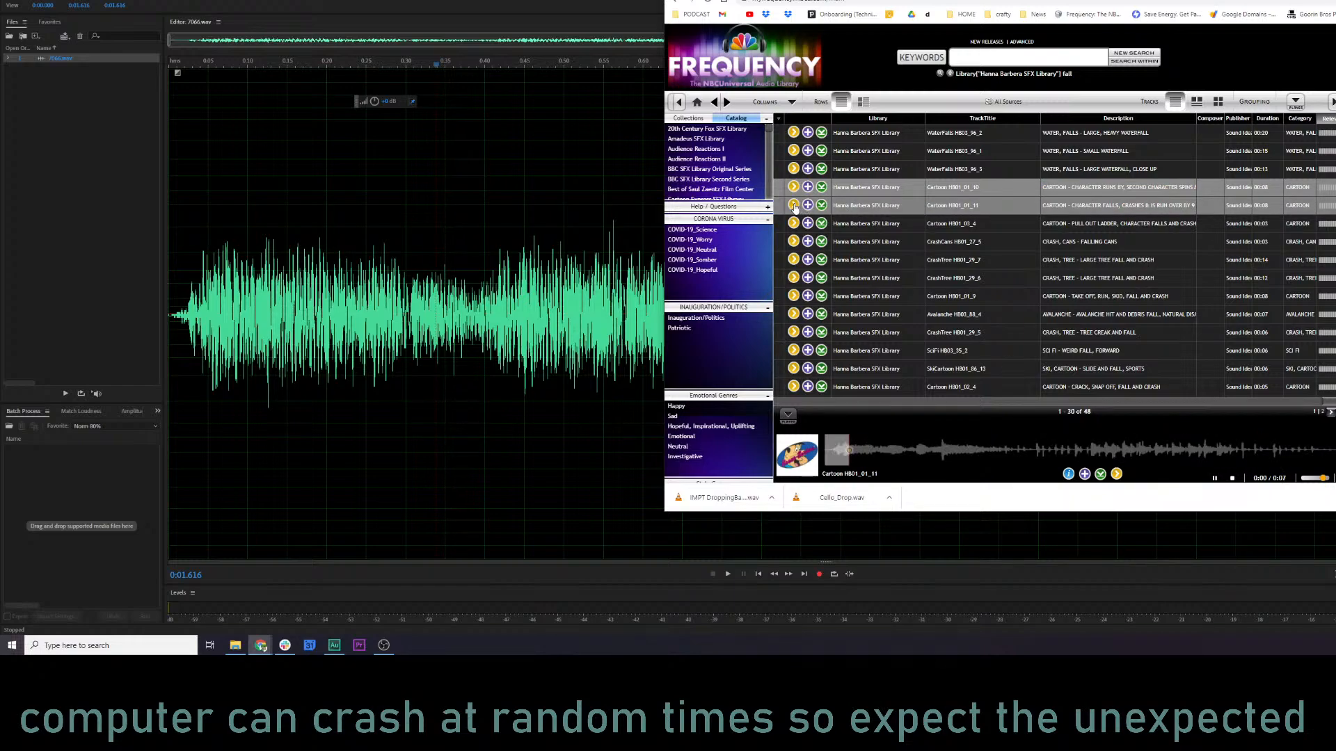
{"action": "left_click", "coordinate": [822, 188]}
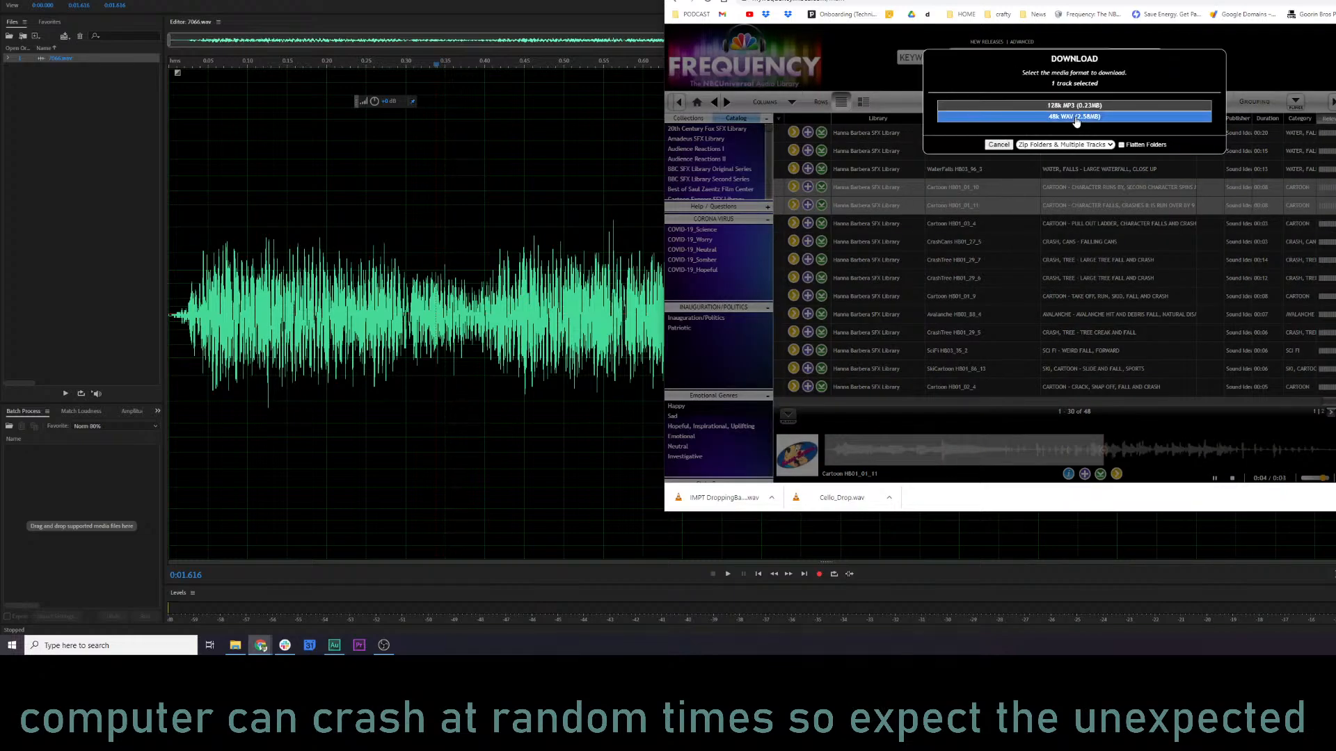
{"action": "left_click", "coordinate": [1085, 117]}
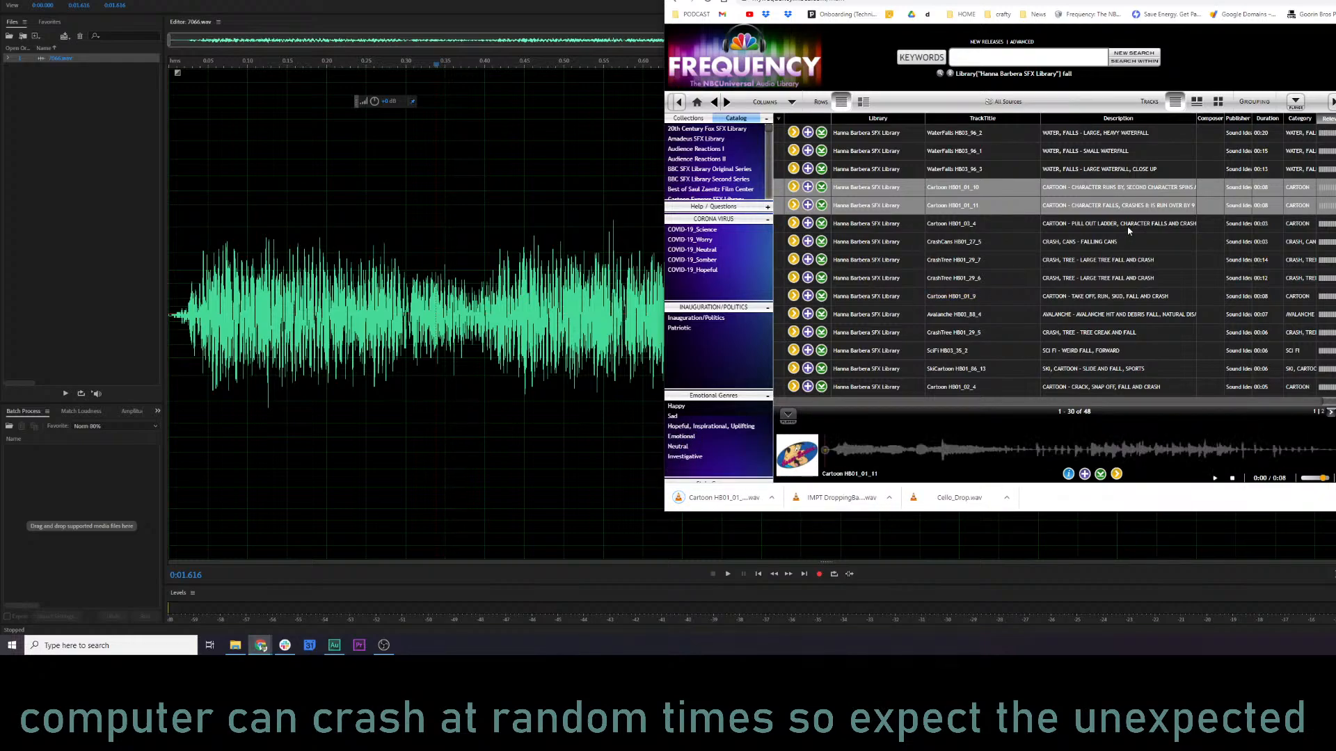
Preview the ladder fall, the take off, run, skid, fall and crash, and the avalanche hit among the fall results.
{"action": "left_click", "coordinate": [806, 223]}
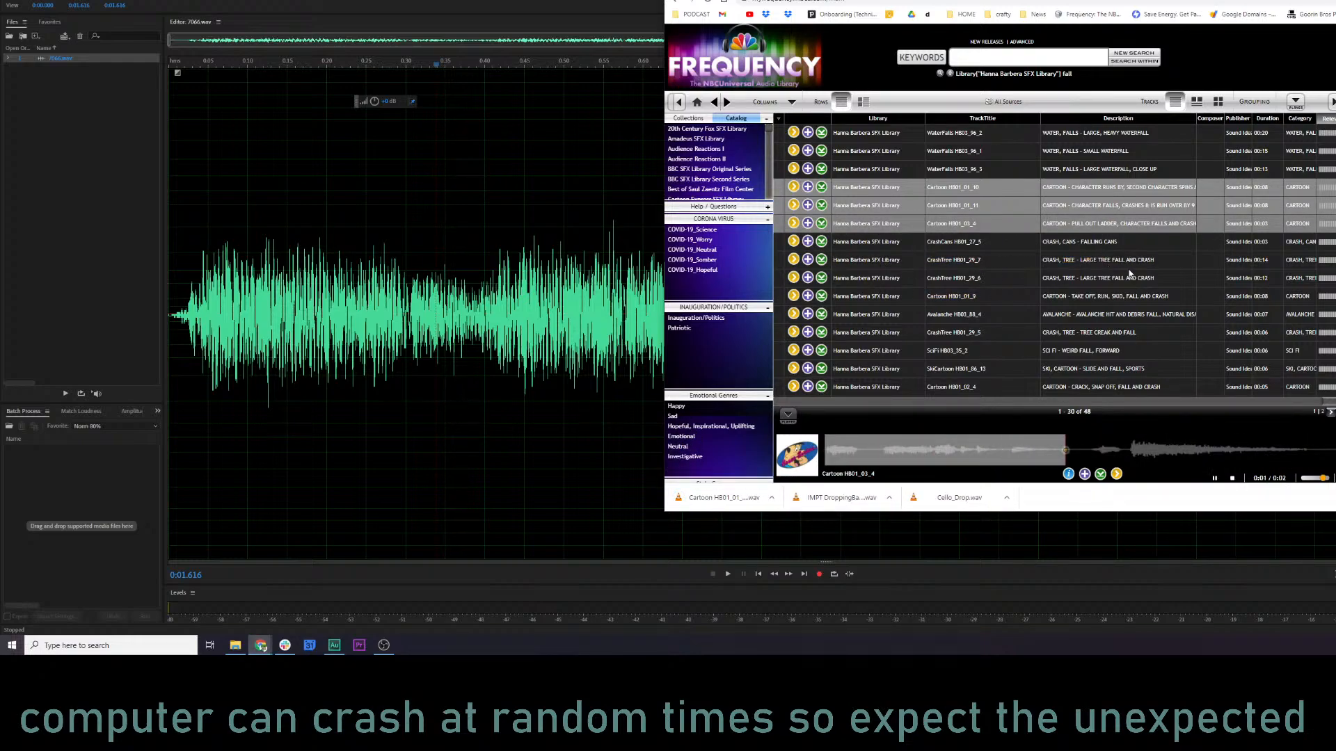
{"action": "left_click", "coordinate": [793, 296]}
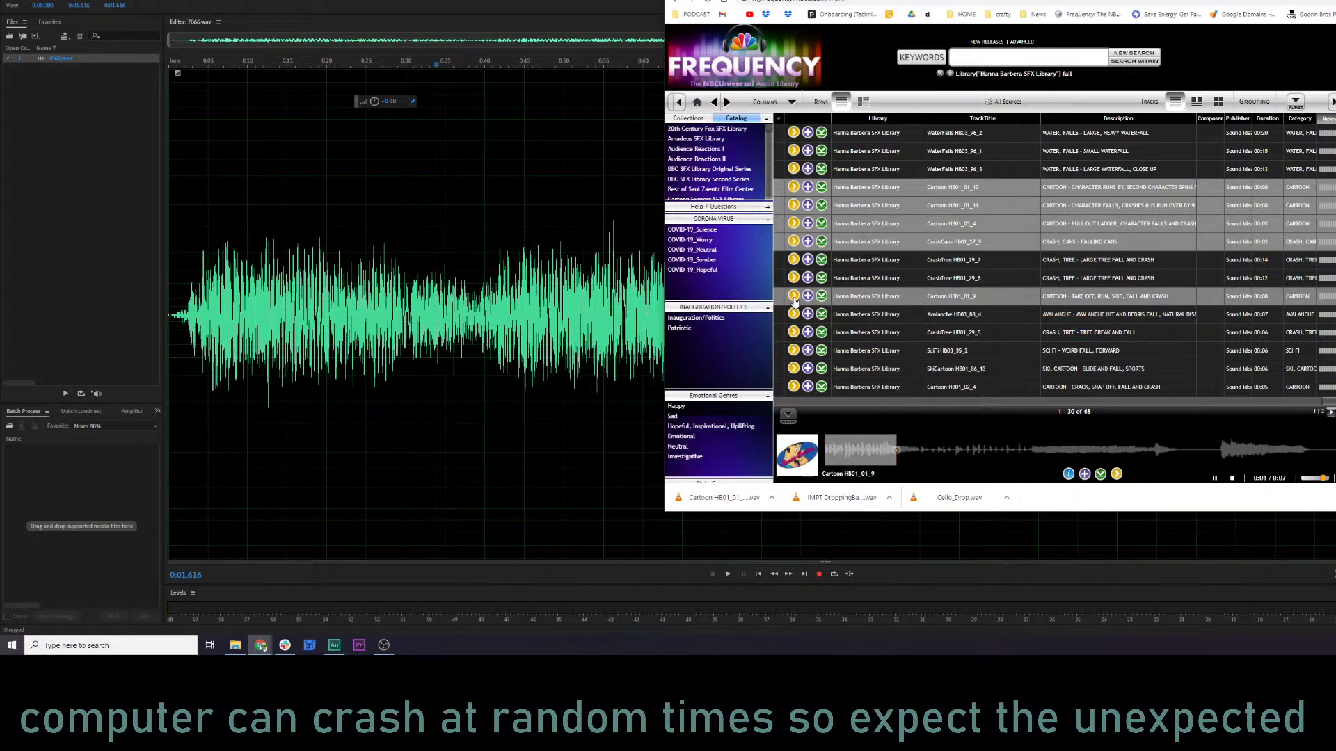
{"action": "scroll", "coordinate": [911, 348], "scroll_direction": "down", "scroll_amount": 3}
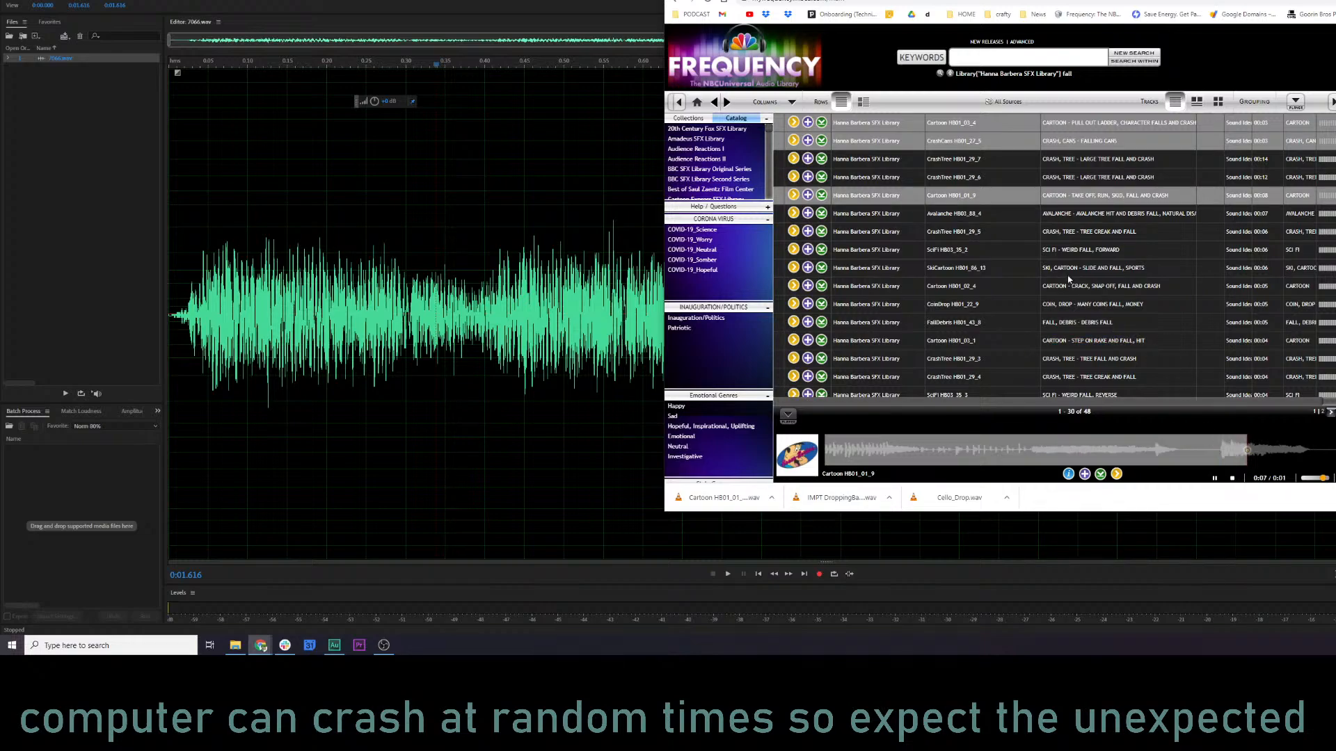
{"action": "left_click", "coordinate": [793, 214]}
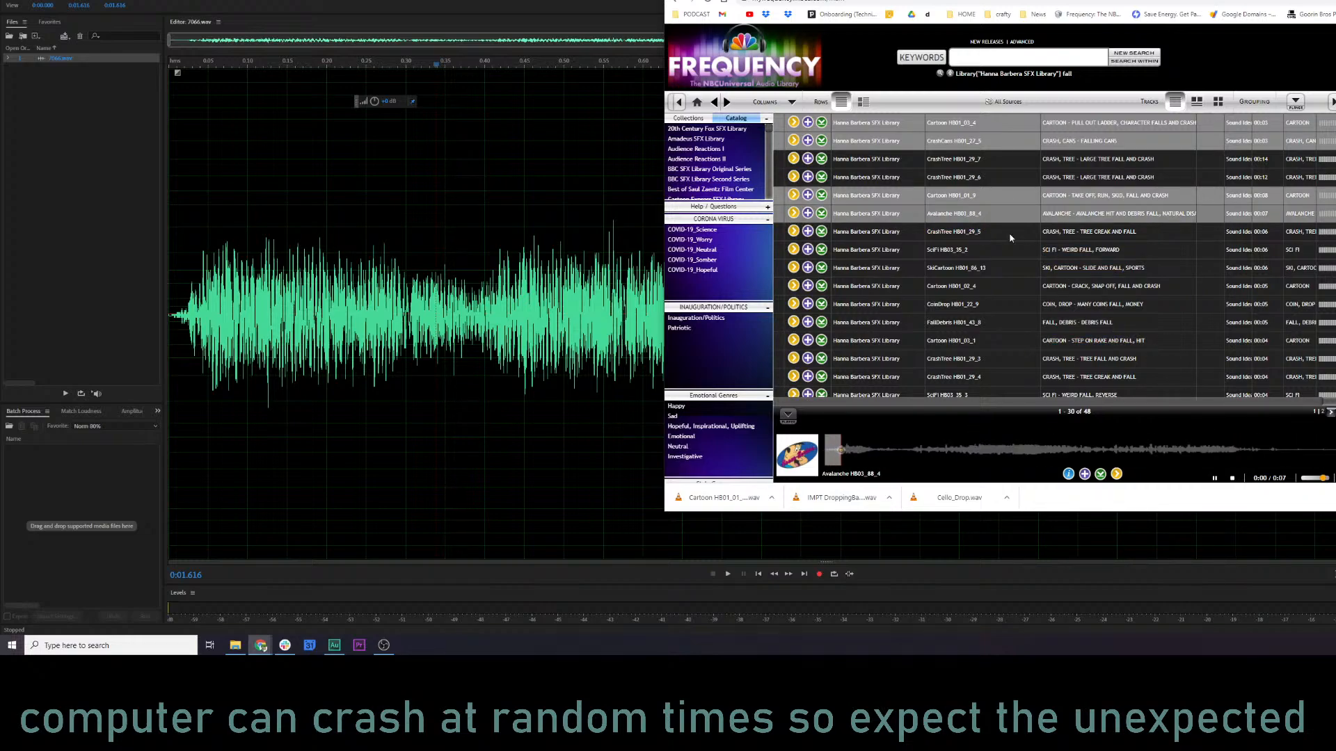
Preview the step on rake and fall, the reversed sci-fi weird fall, and the heavy body fall tracks.
{"action": "scroll", "coordinate": [1082, 337], "scroll_direction": "down", "scroll_amount": 3}
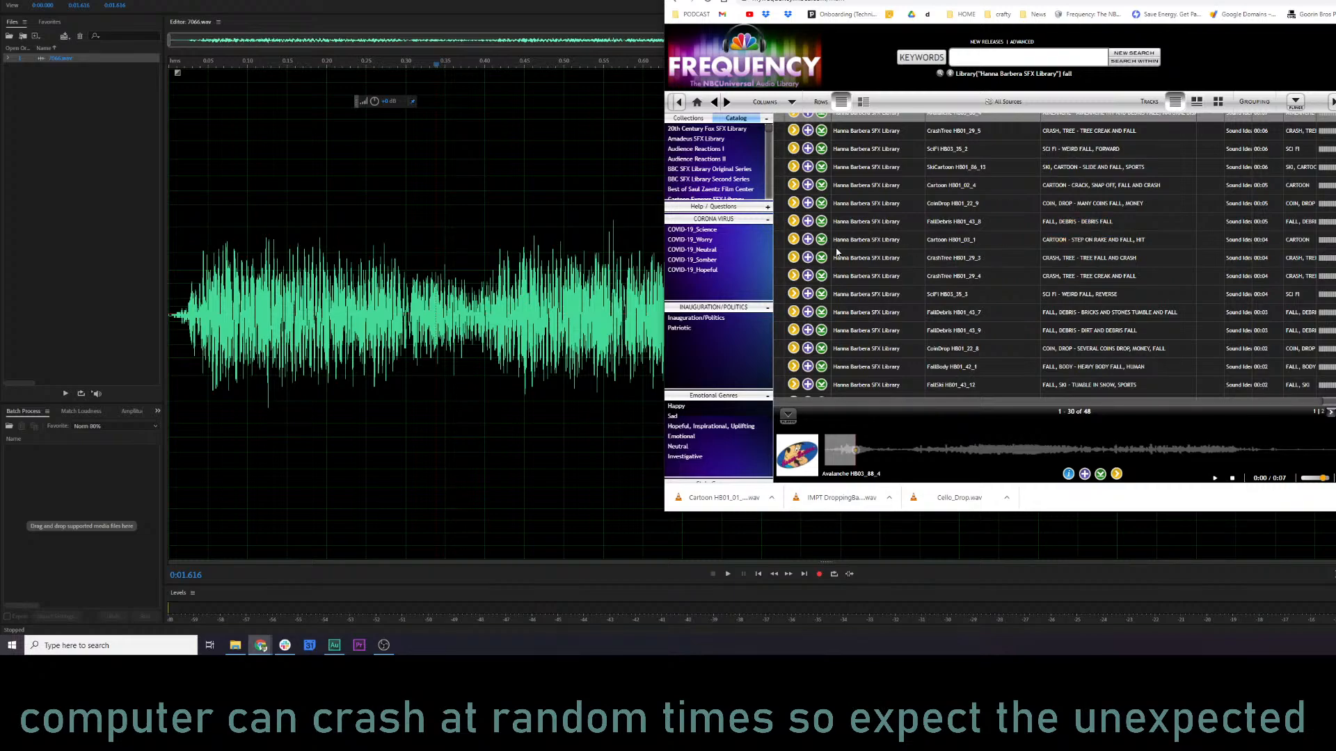
{"action": "left_click", "coordinate": [793, 239]}
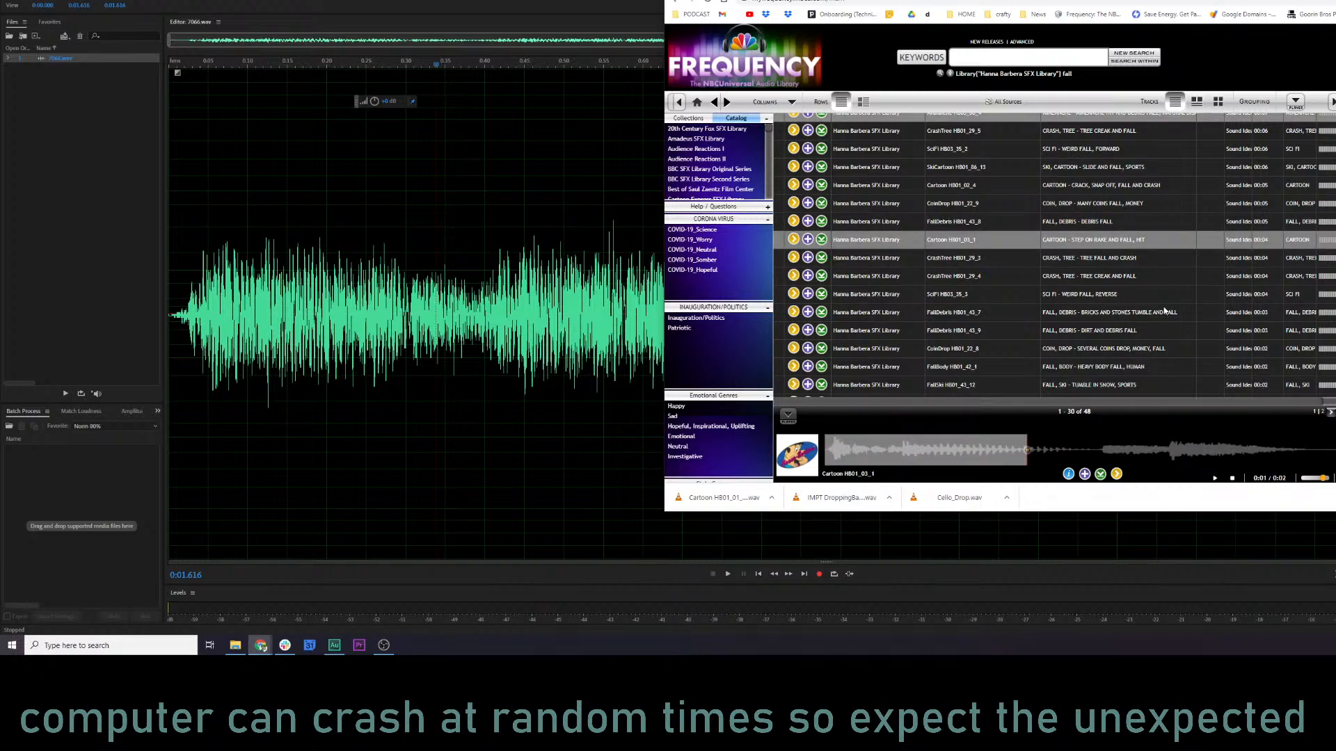
{"action": "scroll", "coordinate": [1148, 314], "scroll_direction": "down", "scroll_amount": 2}
{"action": "scroll", "coordinate": [1148, 315], "scroll_direction": "down", "scroll_amount": 1}
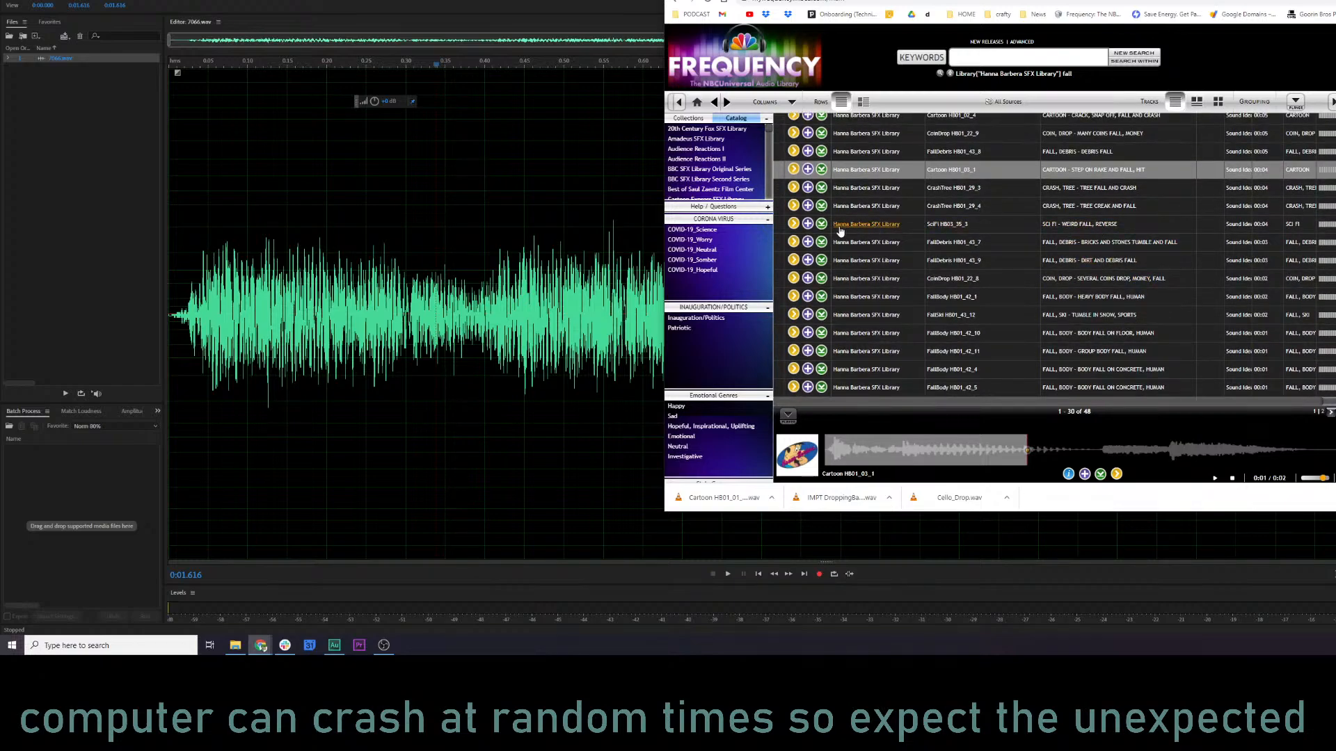
{"action": "left_click", "coordinate": [793, 224]}
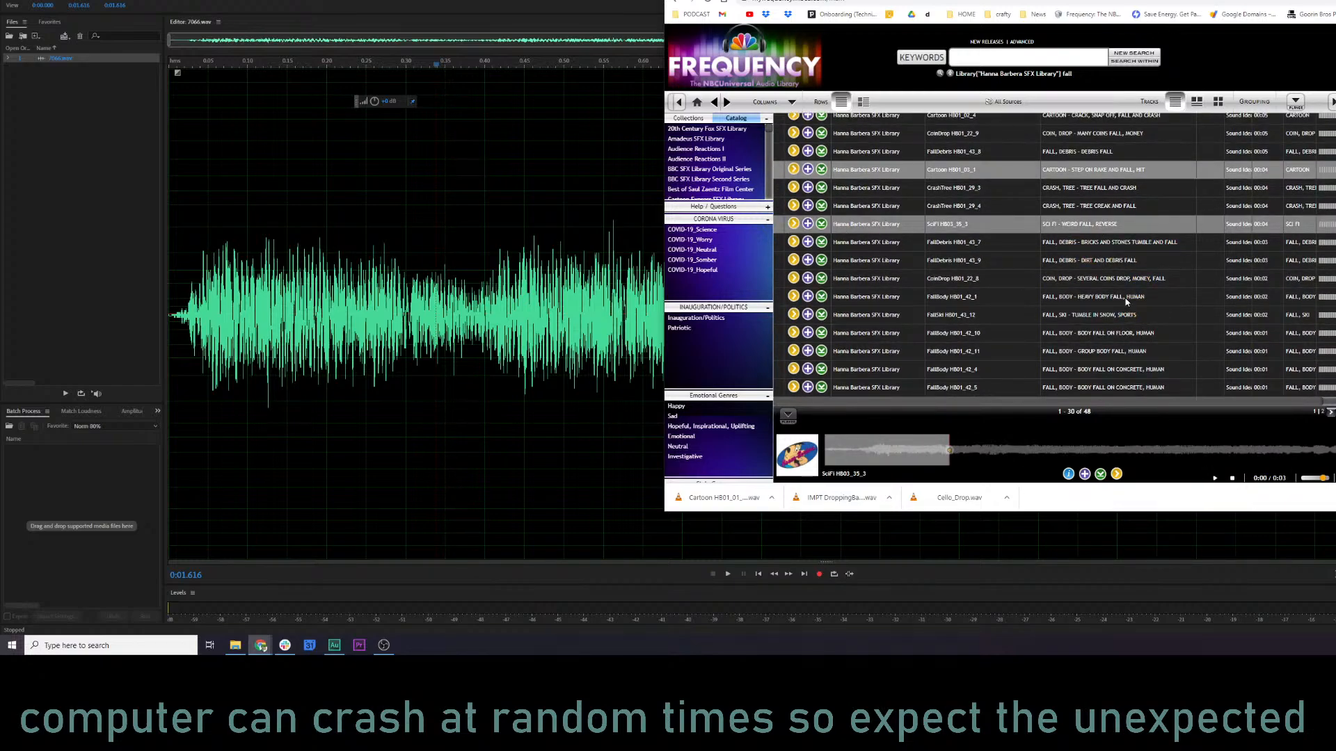
{"action": "left_click", "coordinate": [793, 297]}
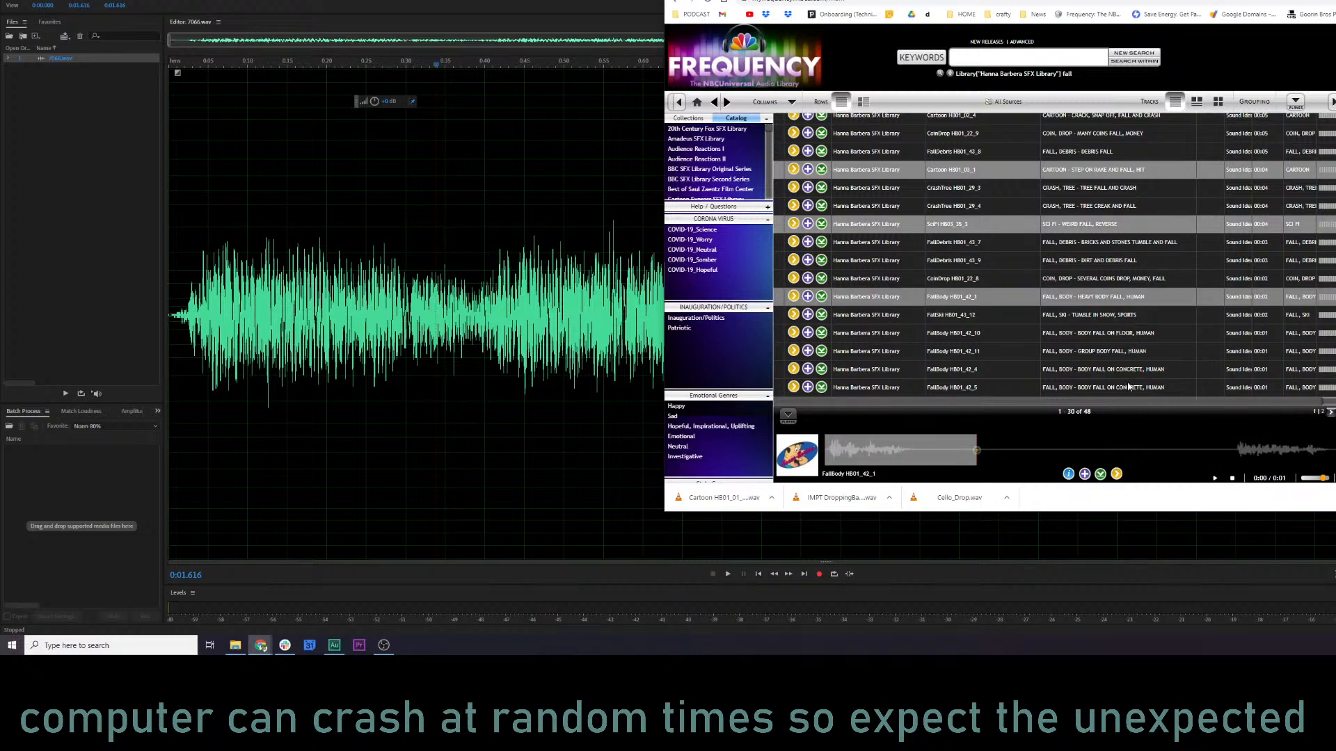
Go to the next page of fall results and preview the cartoon trip and fall and the two ski snow-fall tracks.
{"action": "left_click", "coordinate": [1330, 413]}
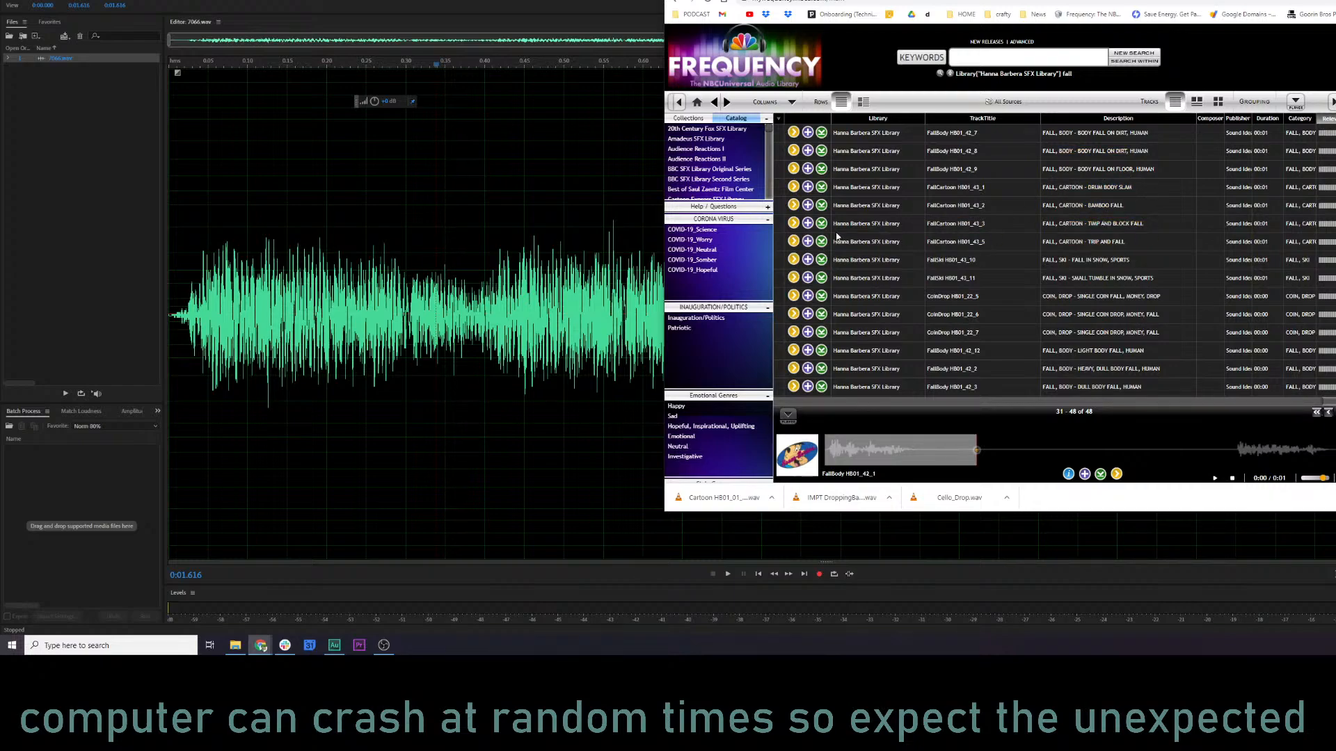
{"action": "left_click", "coordinate": [795, 241]}
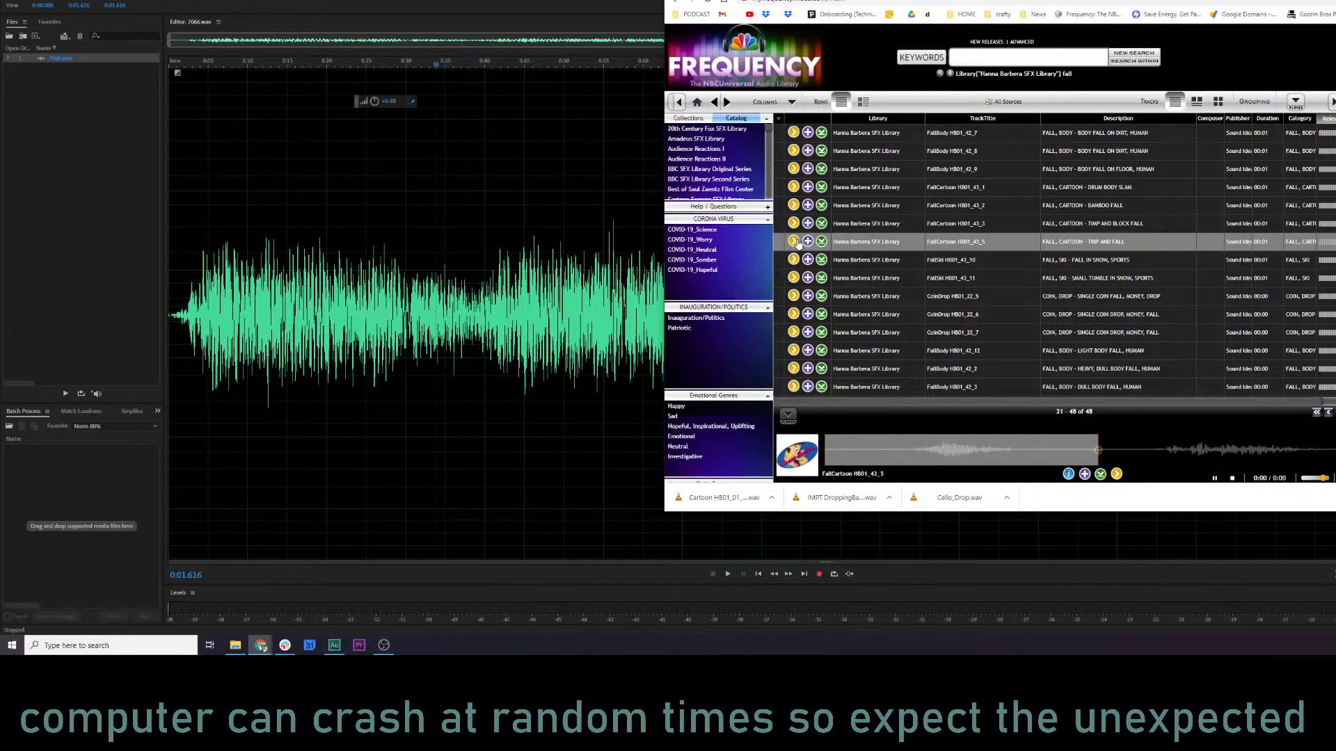
{"action": "left_click", "coordinate": [793, 259]}
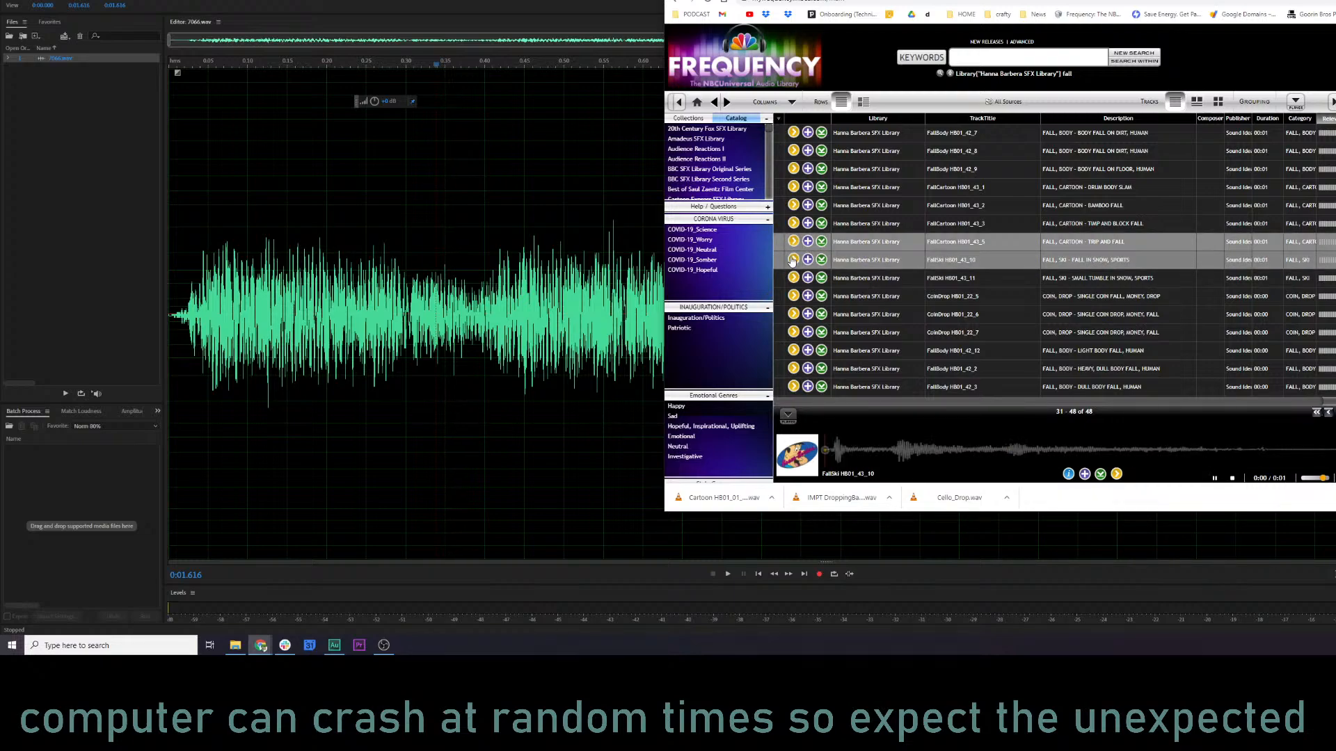
{"action": "left_click", "coordinate": [793, 278]}
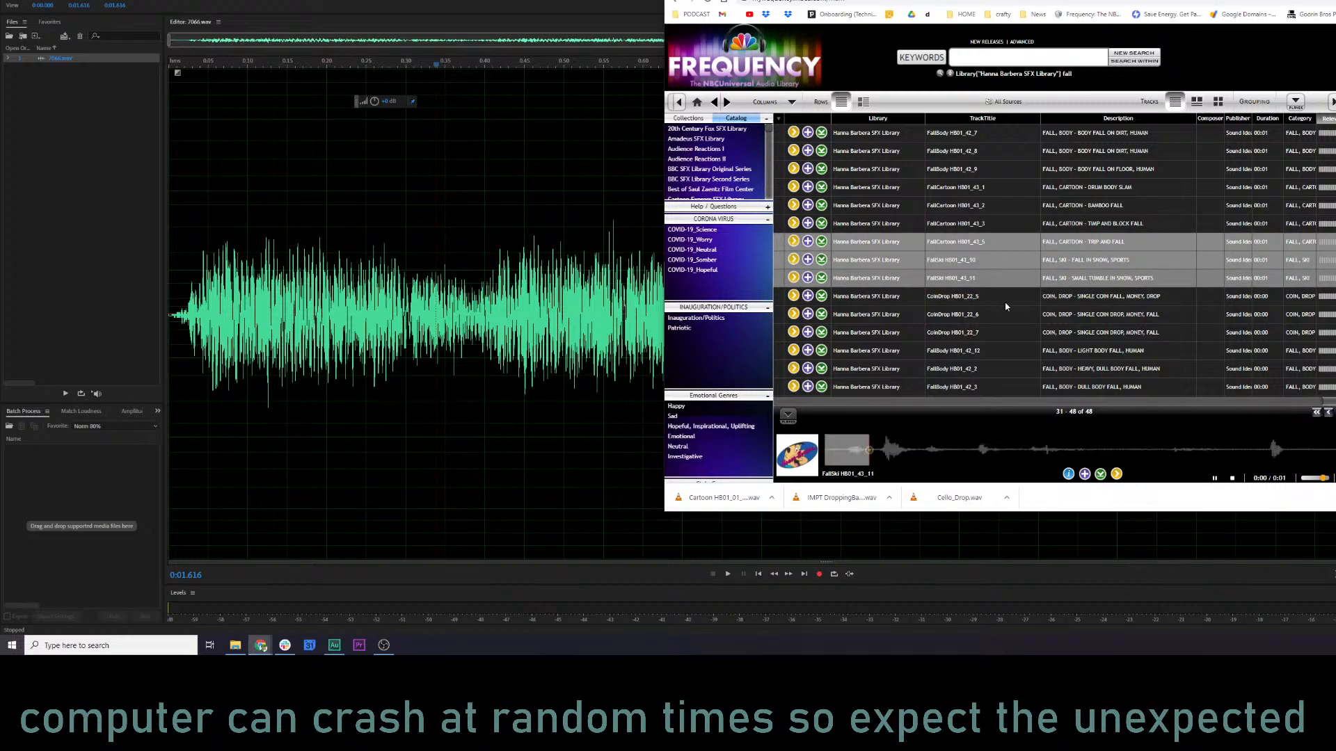
Preview the FallCartoon HB01_43_4 trip and fall and the FallCartoon HB01_43_6 zip slip and fall tracks.
{"action": "scroll", "coordinate": [1005, 307], "scroll_direction": "down", "scroll_amount": 1}
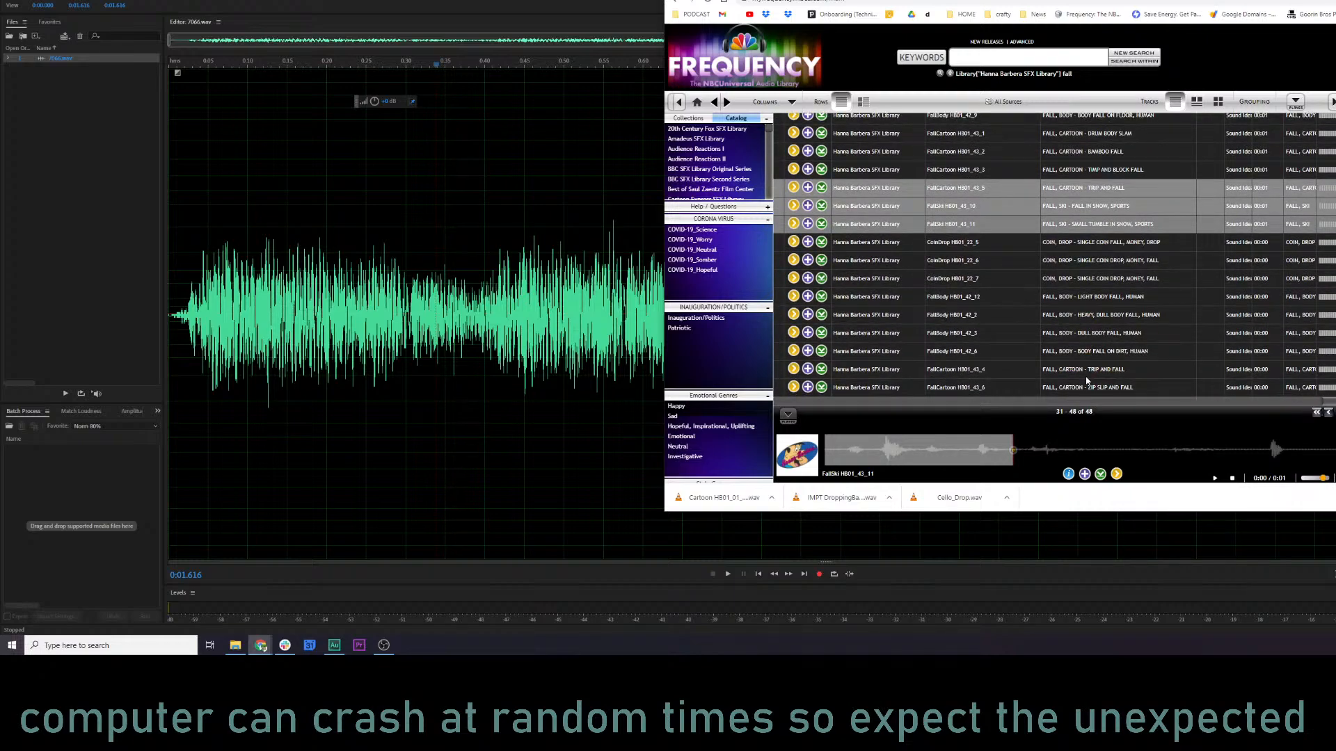
{"action": "left_click", "coordinate": [793, 369]}
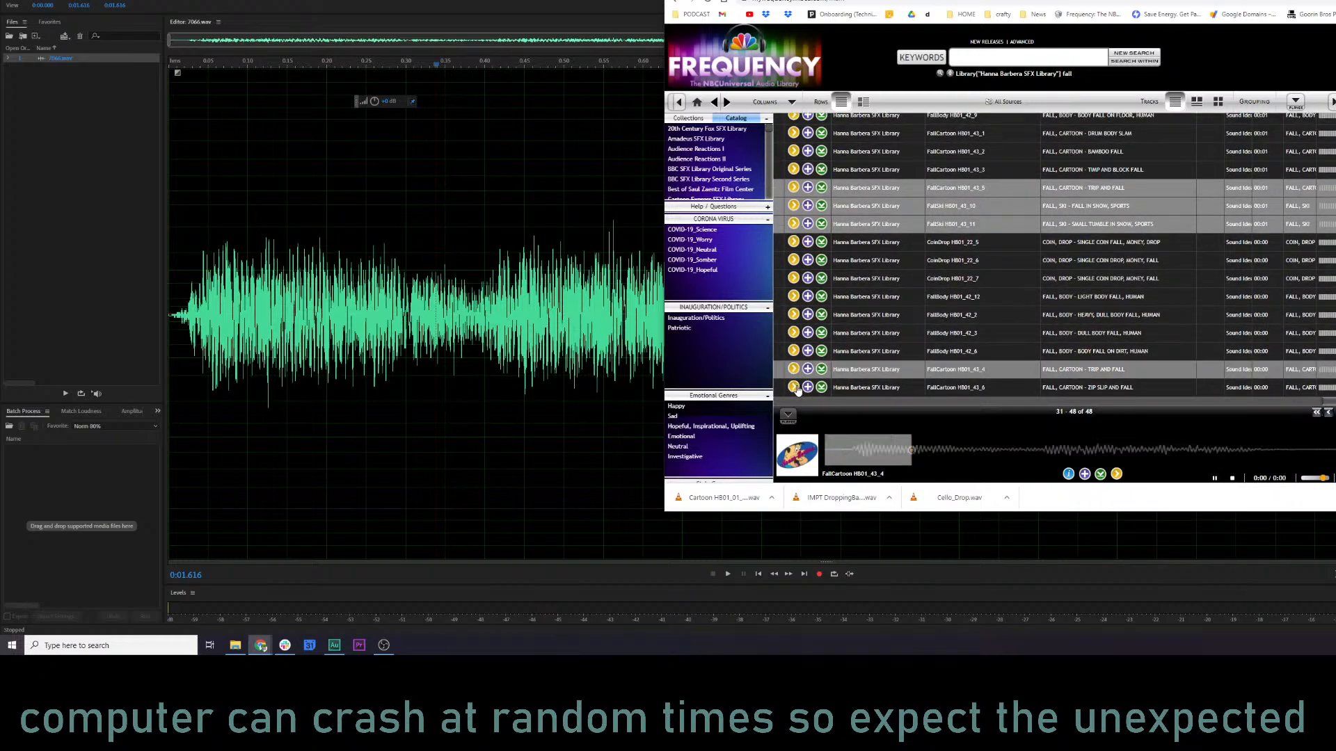
{"action": "left_click", "coordinate": [794, 388]}
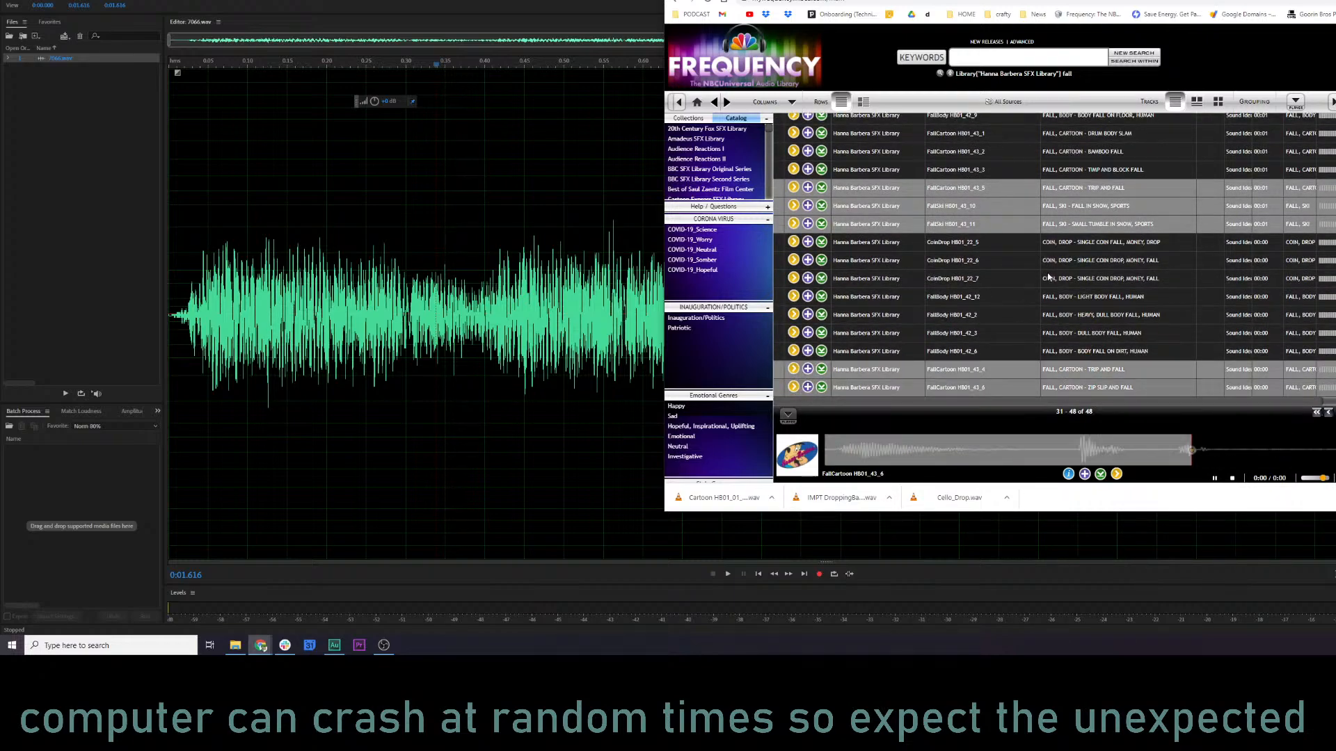
{"action": "scroll", "coordinate": [1088, 248], "scroll_direction": "up", "scroll_amount": 1}
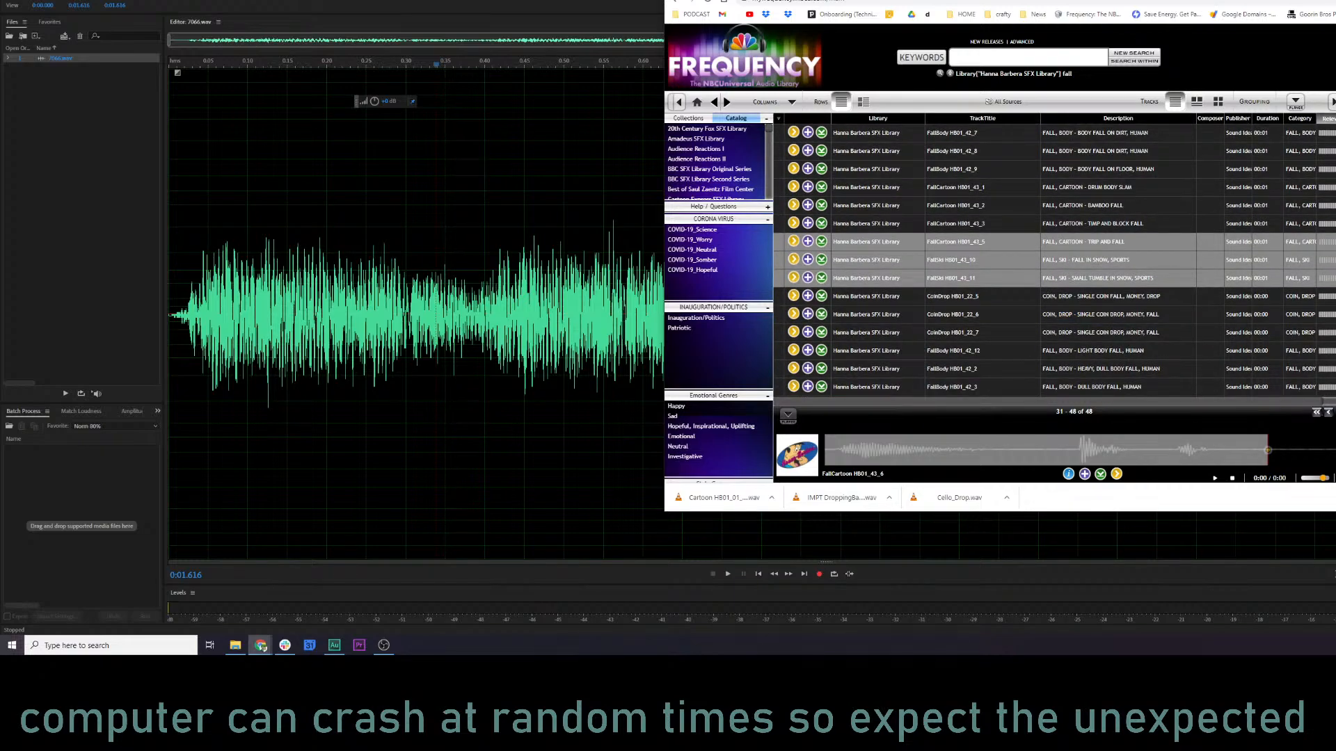
Search the web for "hannah barbera sfx" in a new tab and open the Hannah Barbera Sound Effects Library video.
{"action": "key", "text": "ctrl+t"}
{"action": "type", "text": "hannah"}
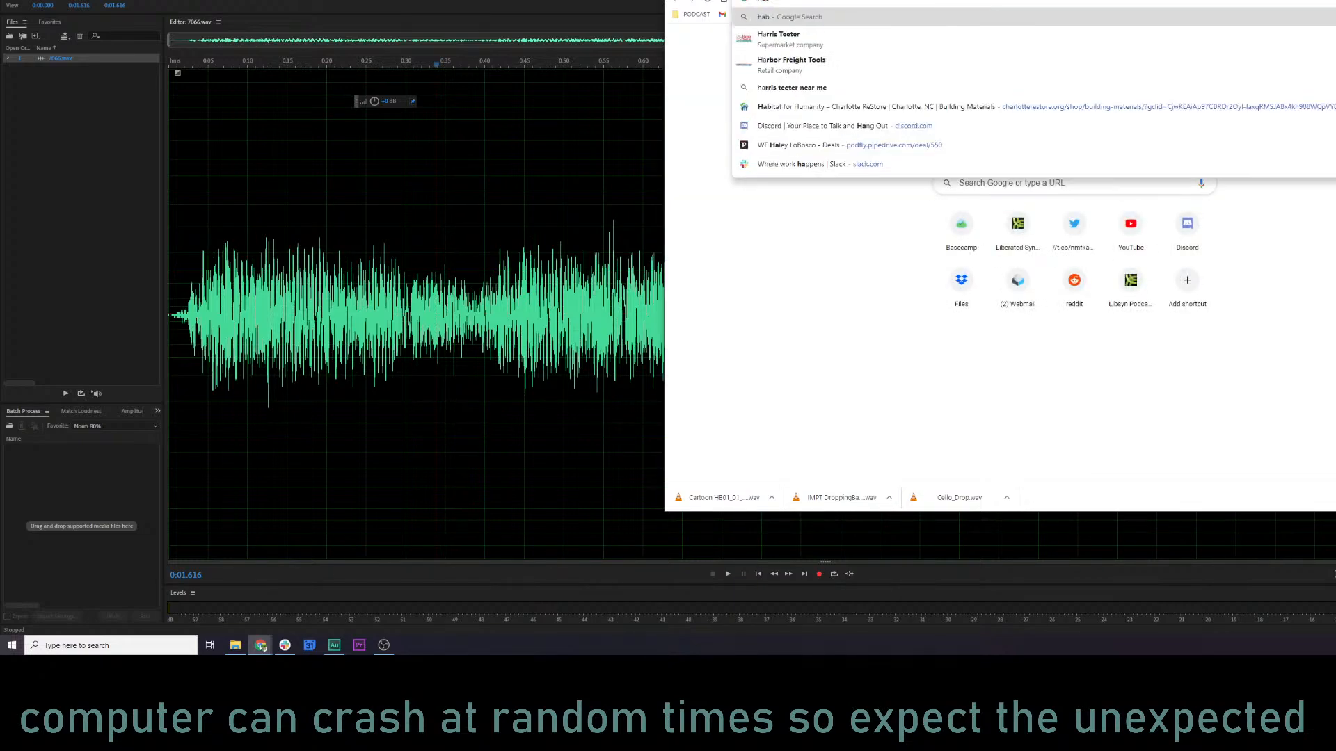
{"action": "type", "text": " barbera"}
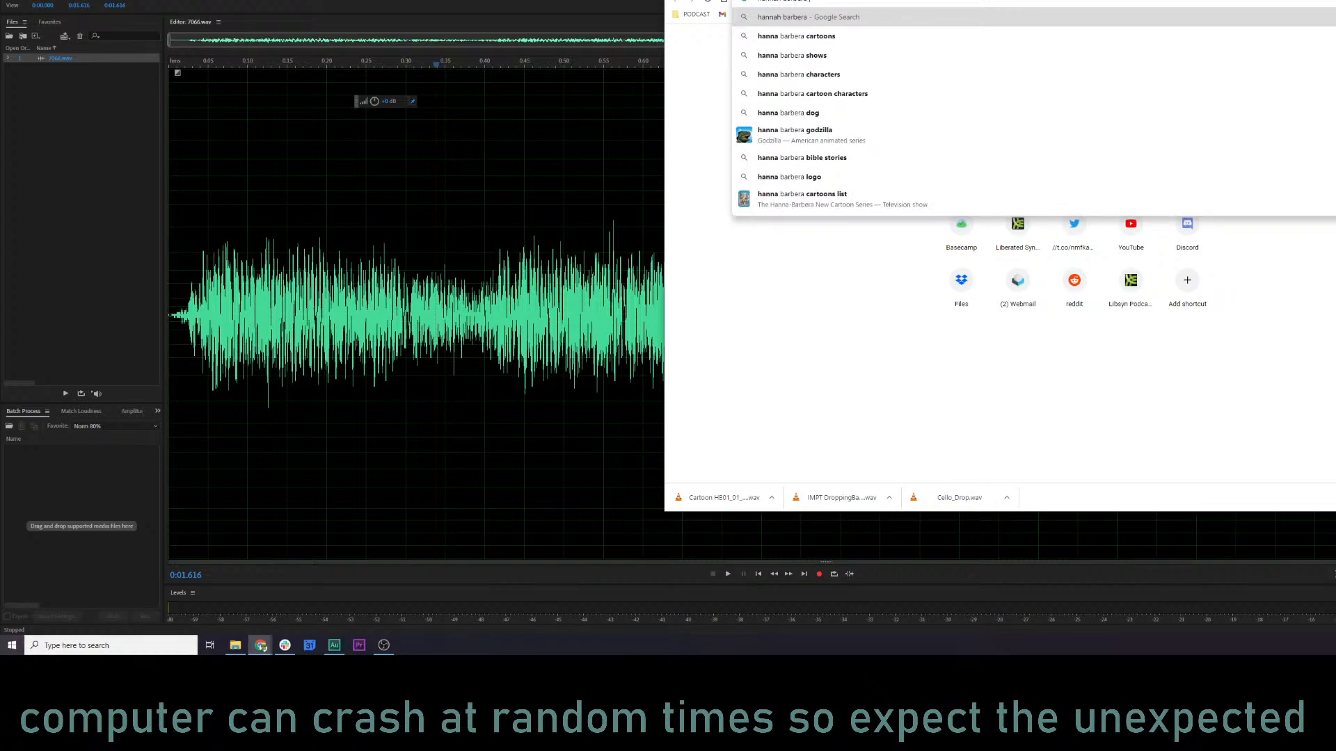
{"action": "type", "text": " sfx"}
{"action": "key", "text": "Return"}
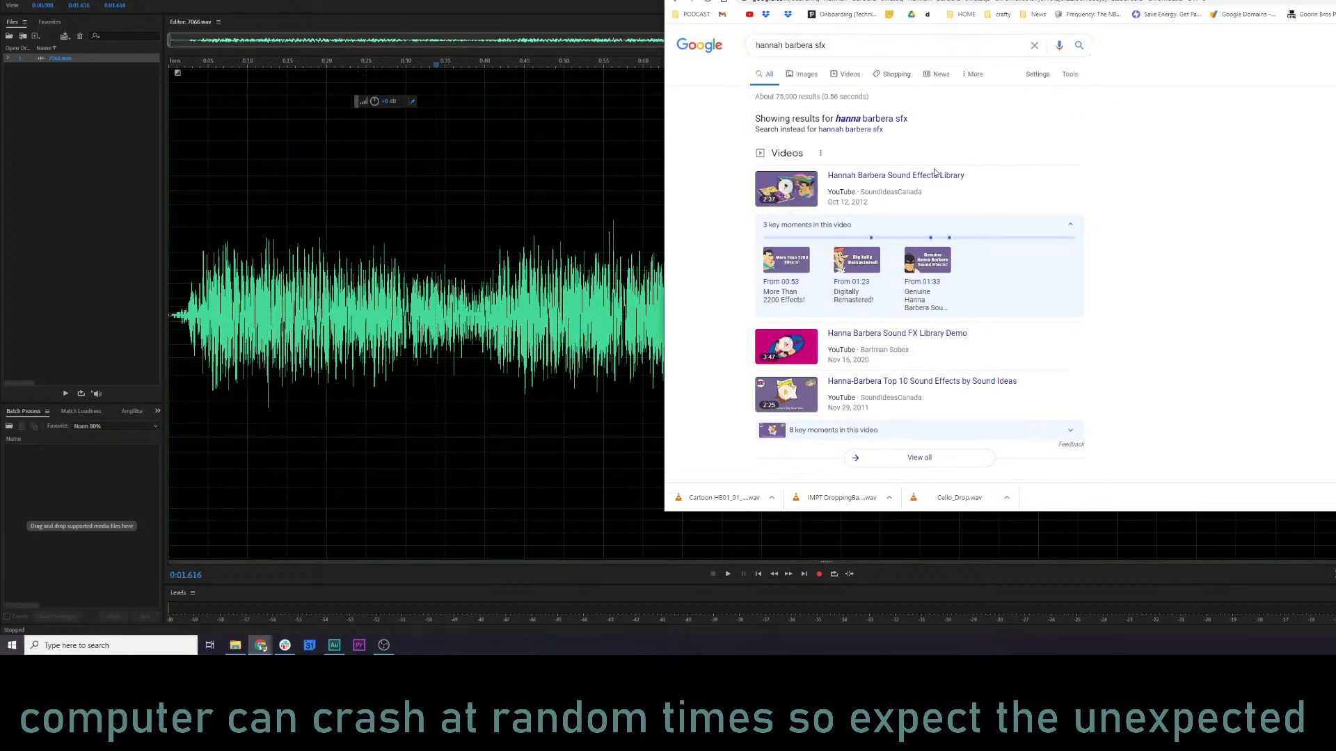
{"action": "left_click", "coordinate": [934, 175]}
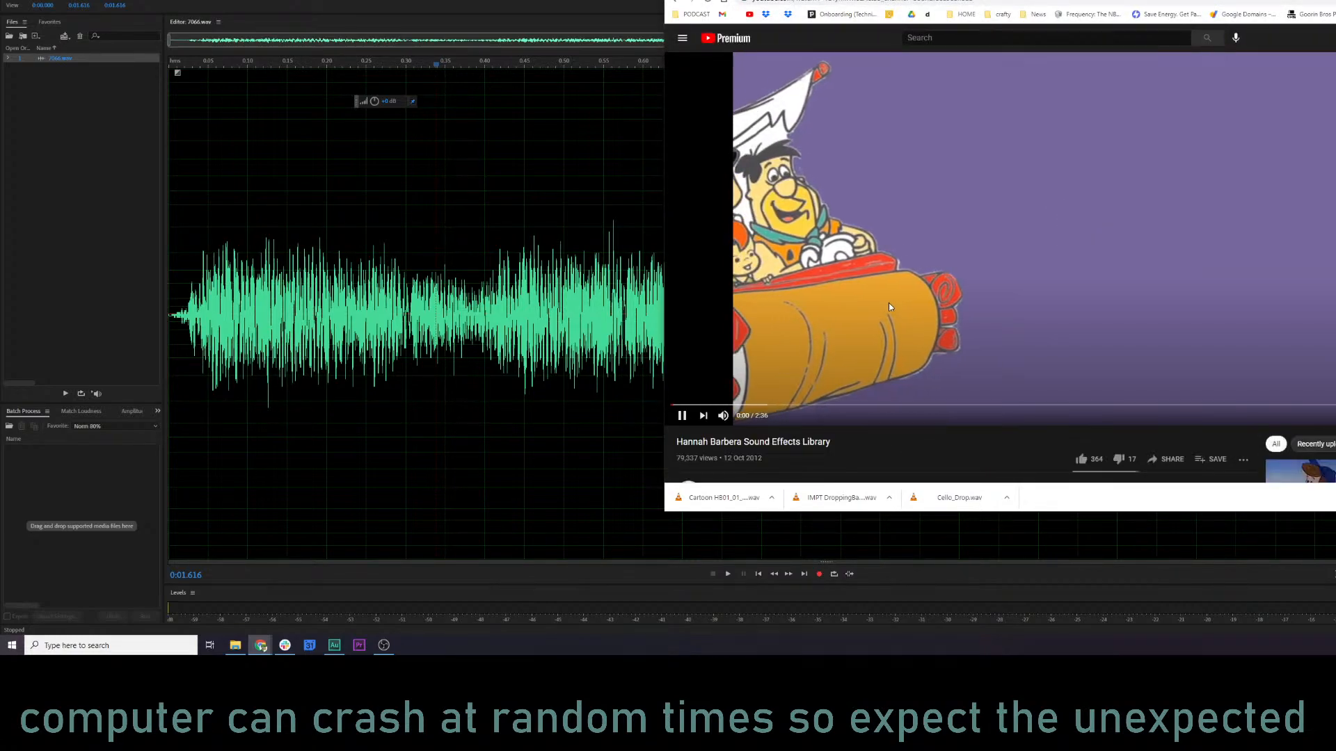
Expand the video's description and sample the sound effects at successive points up to about 1:43, pausing there.
{"action": "scroll", "coordinate": [836, 345], "scroll_direction": "down", "scroll_amount": 5}
{"action": "left_click", "coordinate": [731, 252]}
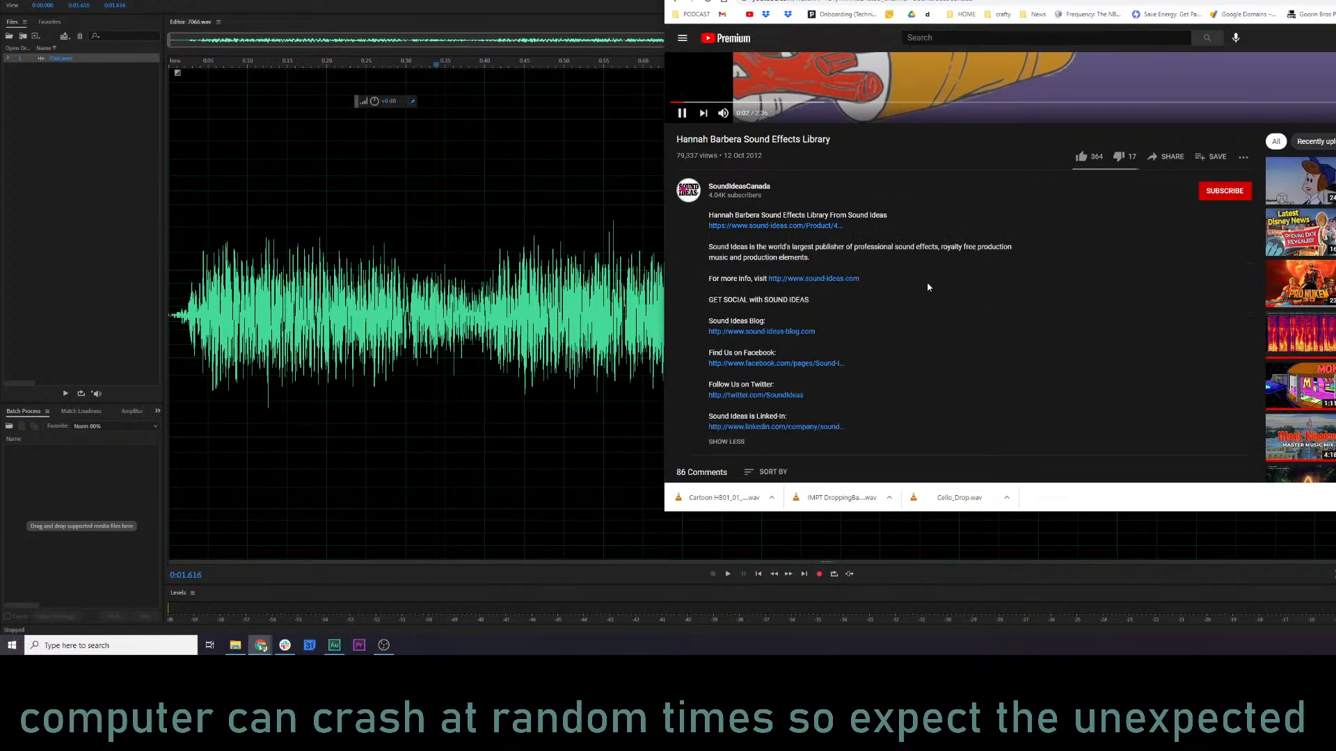
{"action": "scroll", "coordinate": [983, 288], "scroll_direction": "up", "scroll_amount": 4}
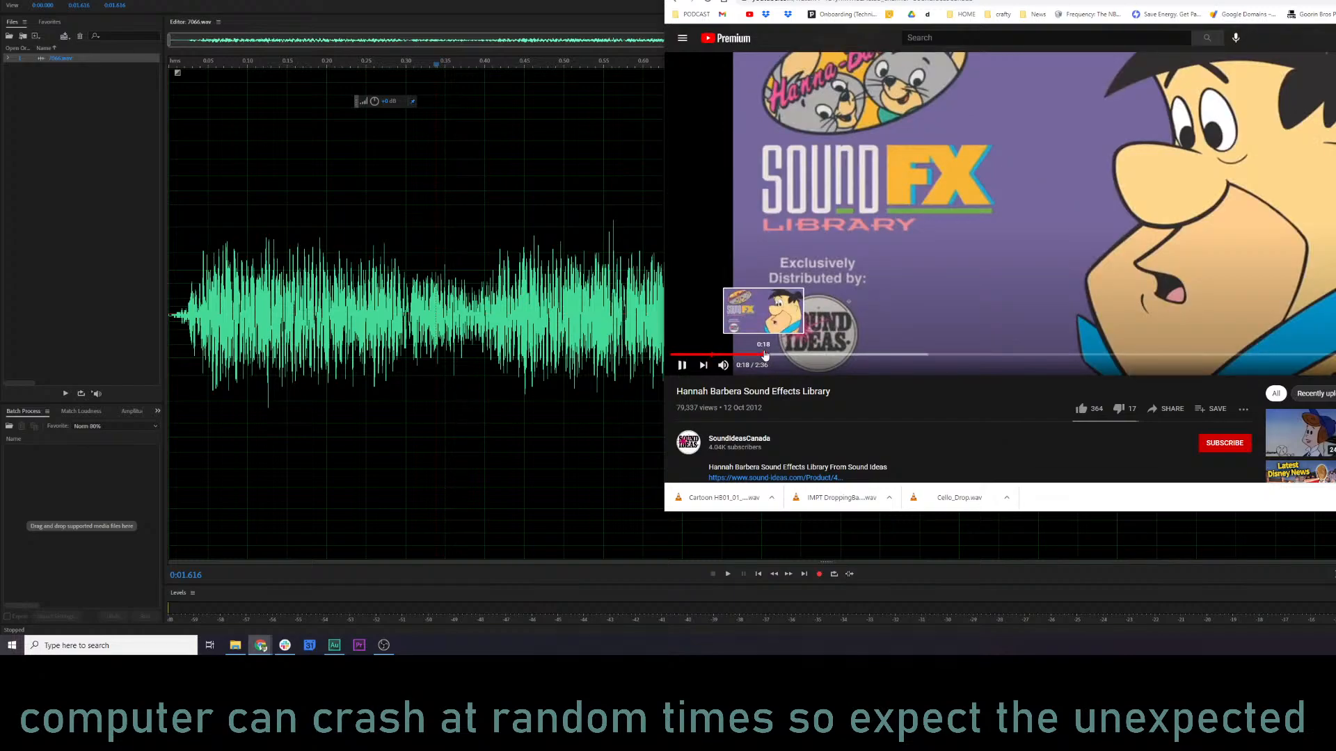
{"action": "left_click", "coordinate": [765, 355]}
{"action": "left_click", "coordinate": [808, 355]}
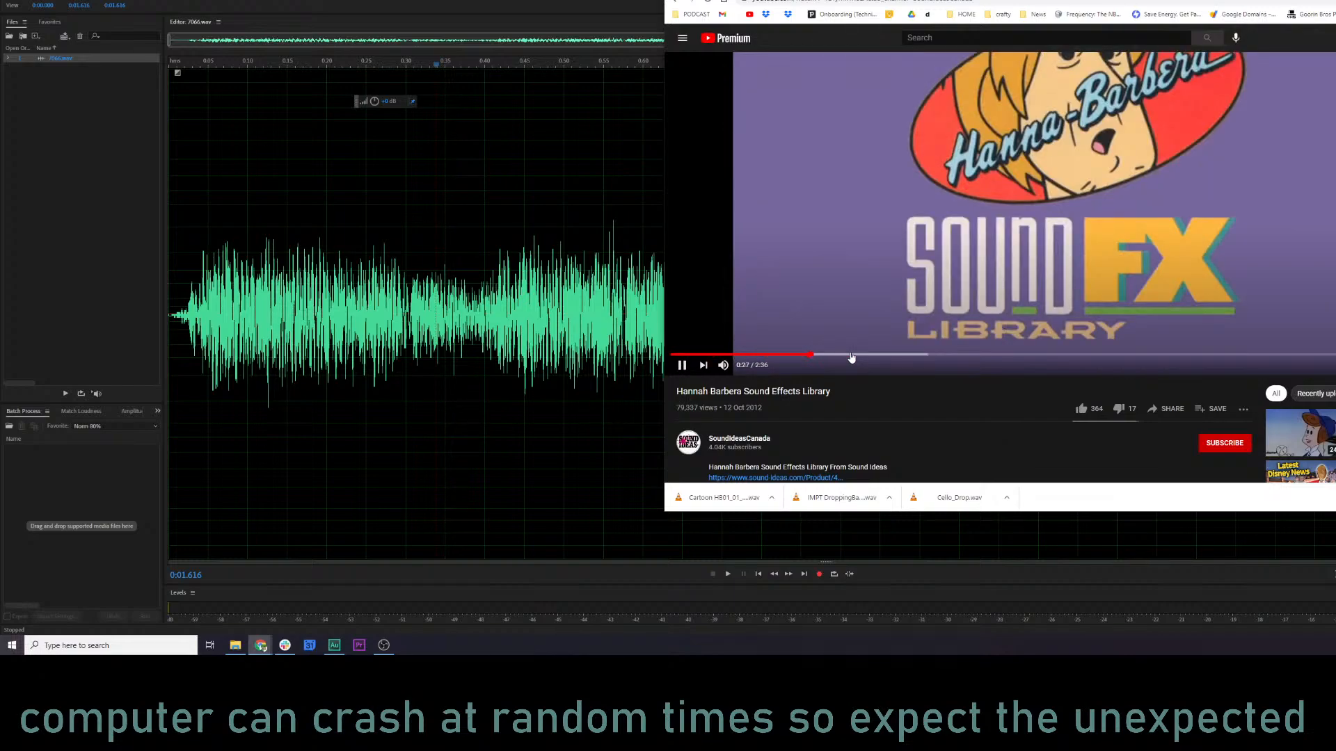
{"action": "left_click", "coordinate": [912, 356]}
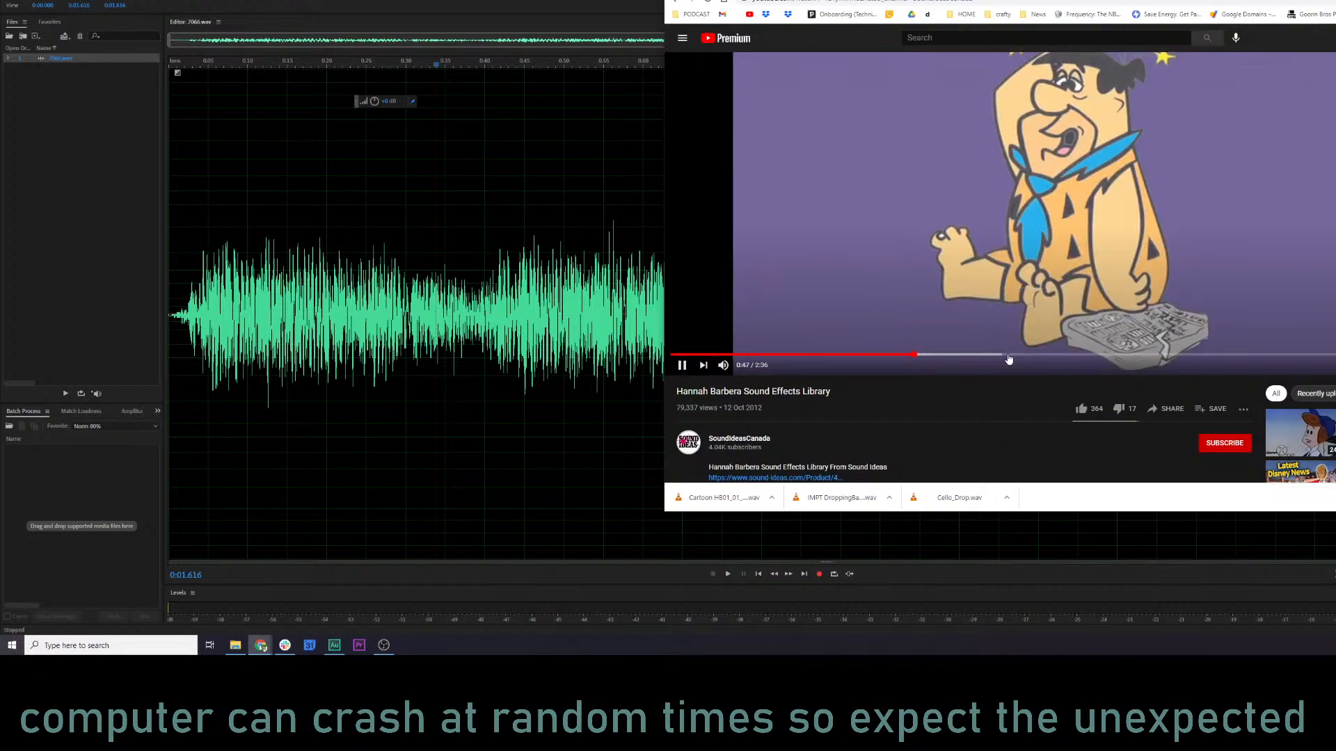
{"action": "left_click", "coordinate": [993, 356]}
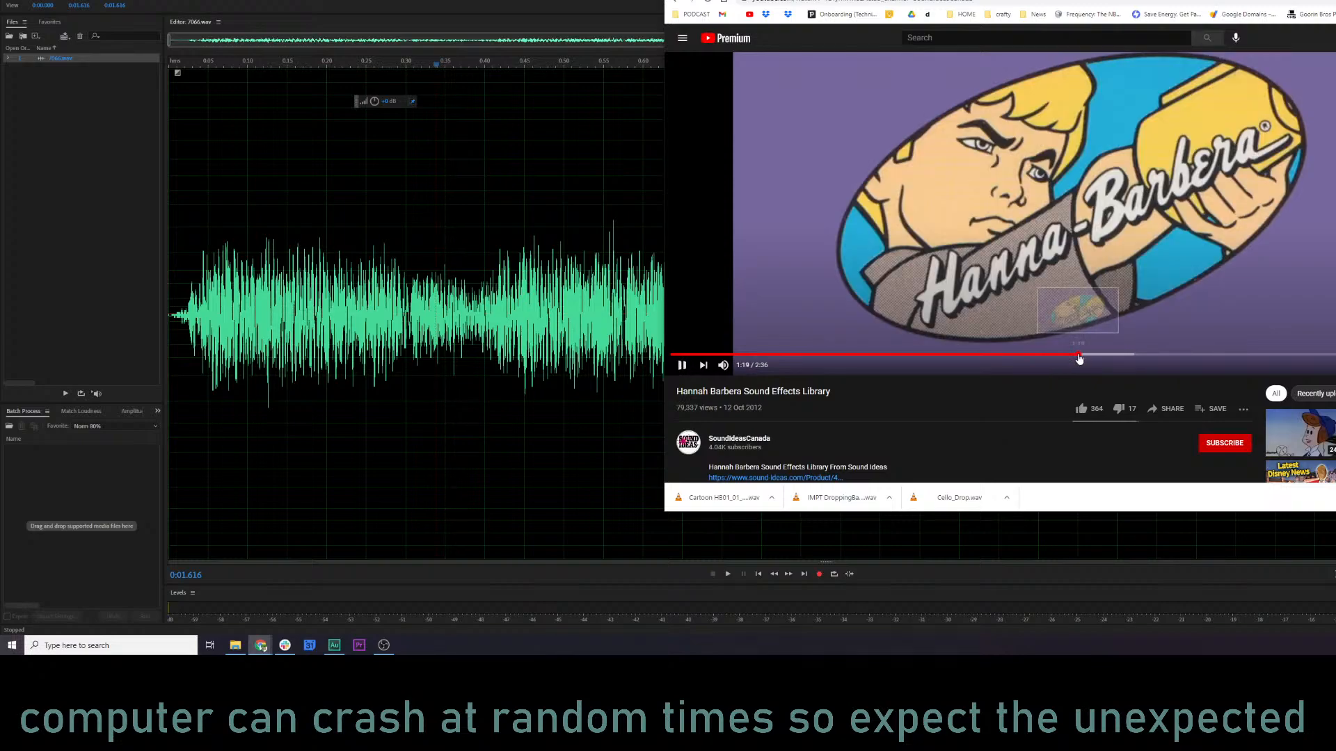
{"action": "left_click", "coordinate": [1085, 355]}
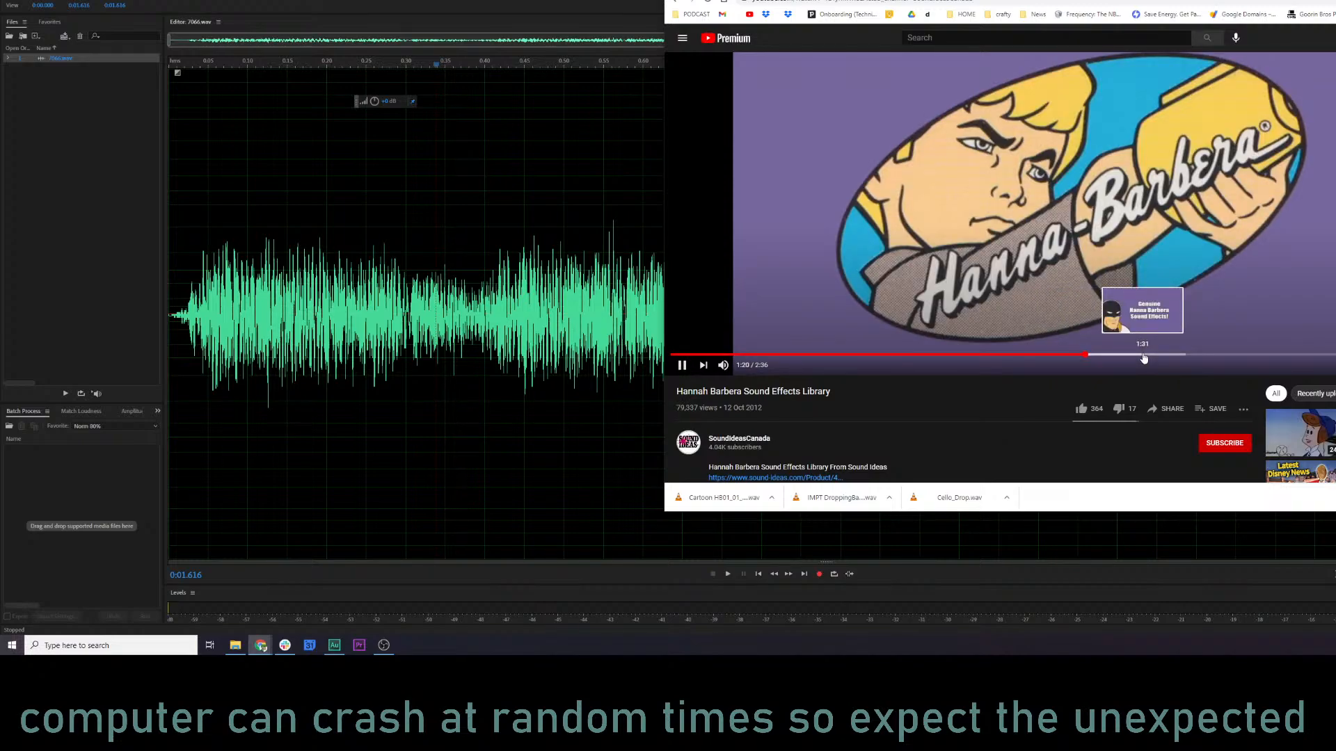
{"action": "left_click", "coordinate": [1144, 356]}
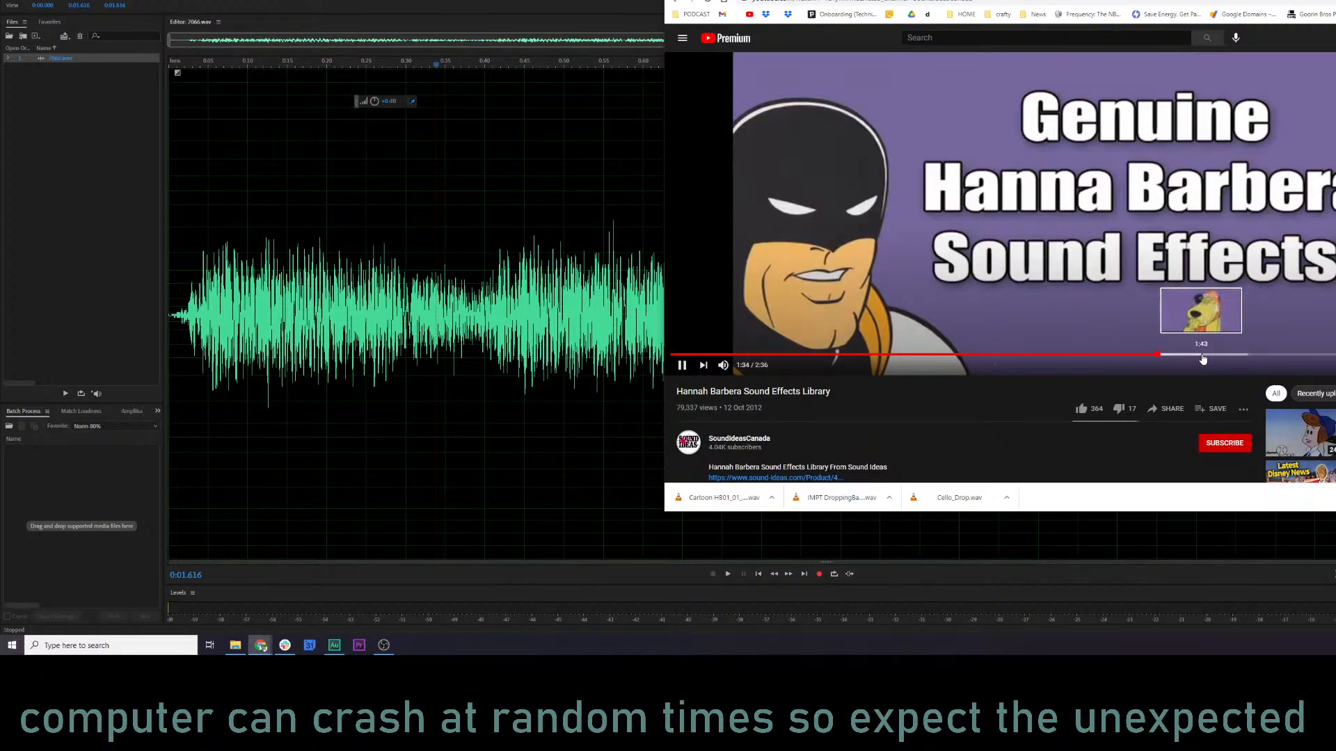
{"action": "left_click", "coordinate": [1203, 356]}
{"action": "scroll", "coordinate": [1024, 375], "scroll_direction": "down", "scroll_amount": 1}
{"action": "scroll", "coordinate": [893, 195], "scroll_direction": "up", "scroll_amount": 2}
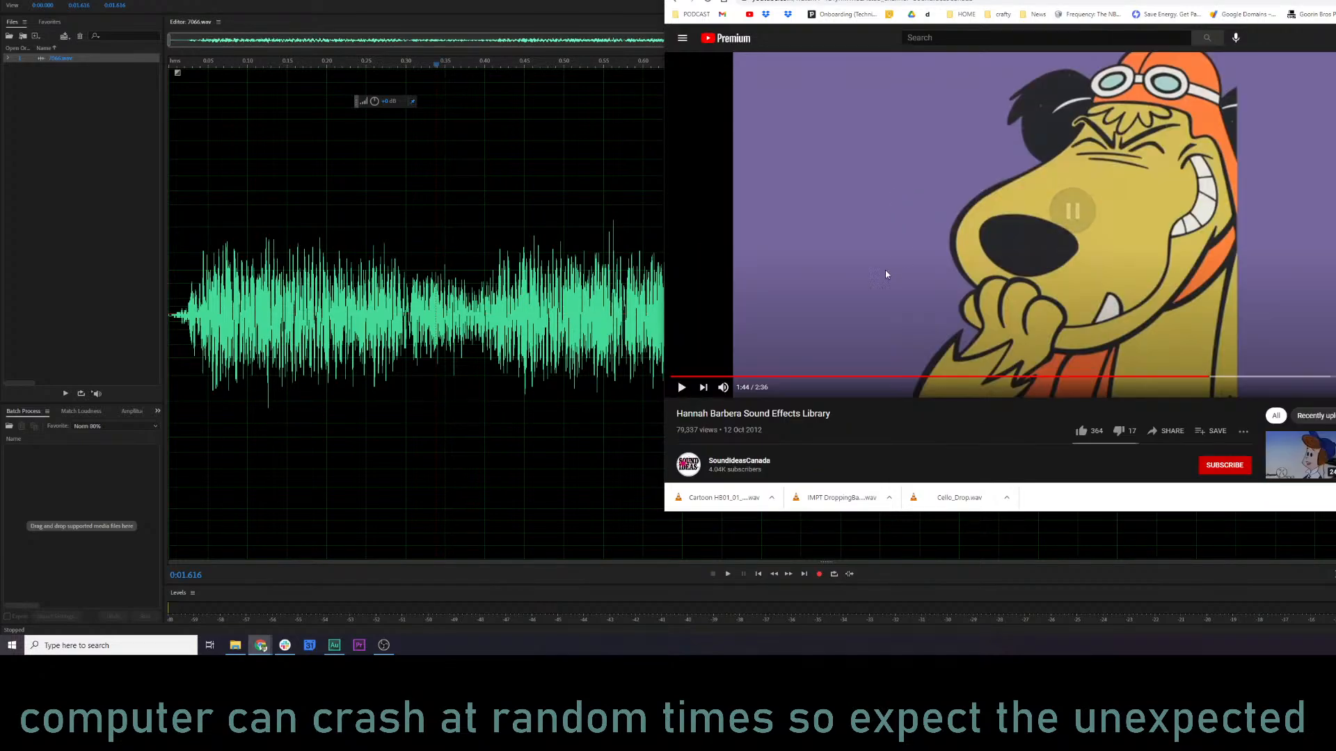
Go back to the search results, look through them, and browse only the video results for Hanna-Barbera sound effects.
{"action": "key", "text": "alt+Left"}
{"action": "scroll", "coordinate": [880, 297], "scroll_direction": "down", "scroll_amount": 3}
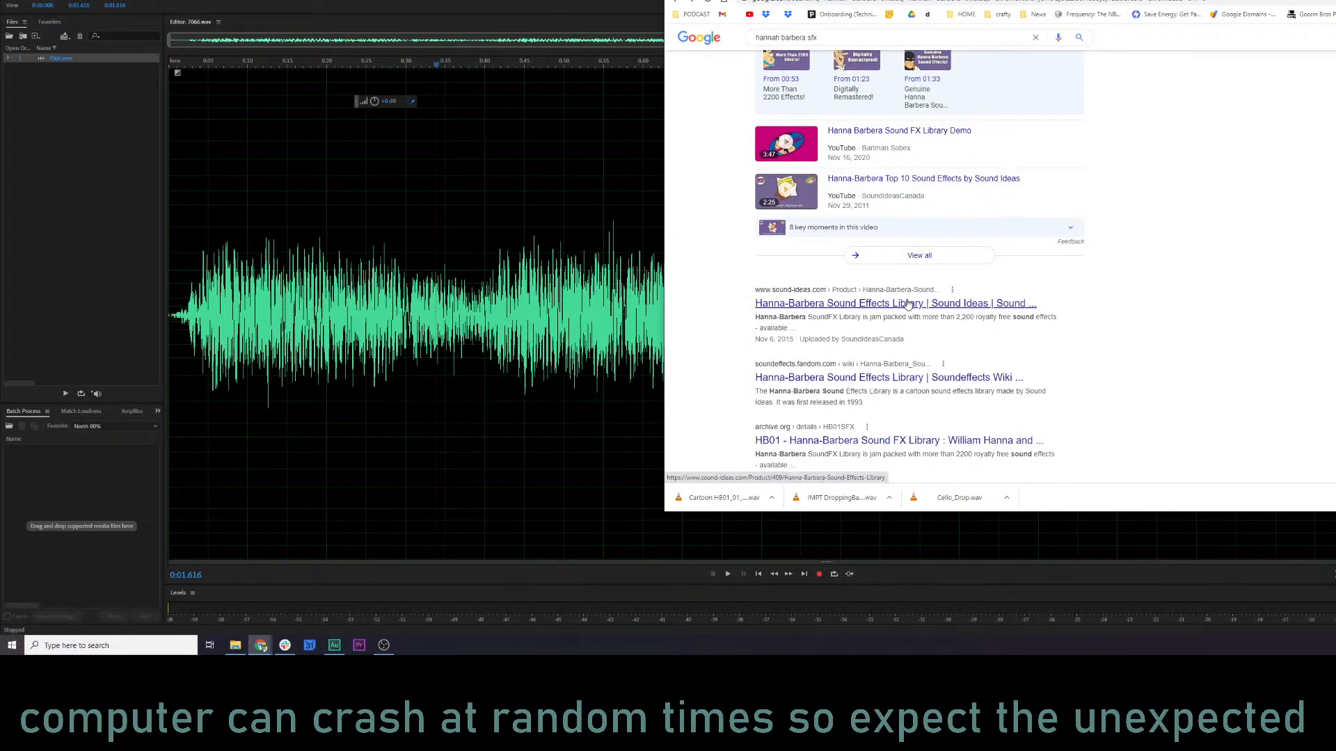
{"action": "scroll", "coordinate": [902, 282], "scroll_direction": "down", "scroll_amount": 3}
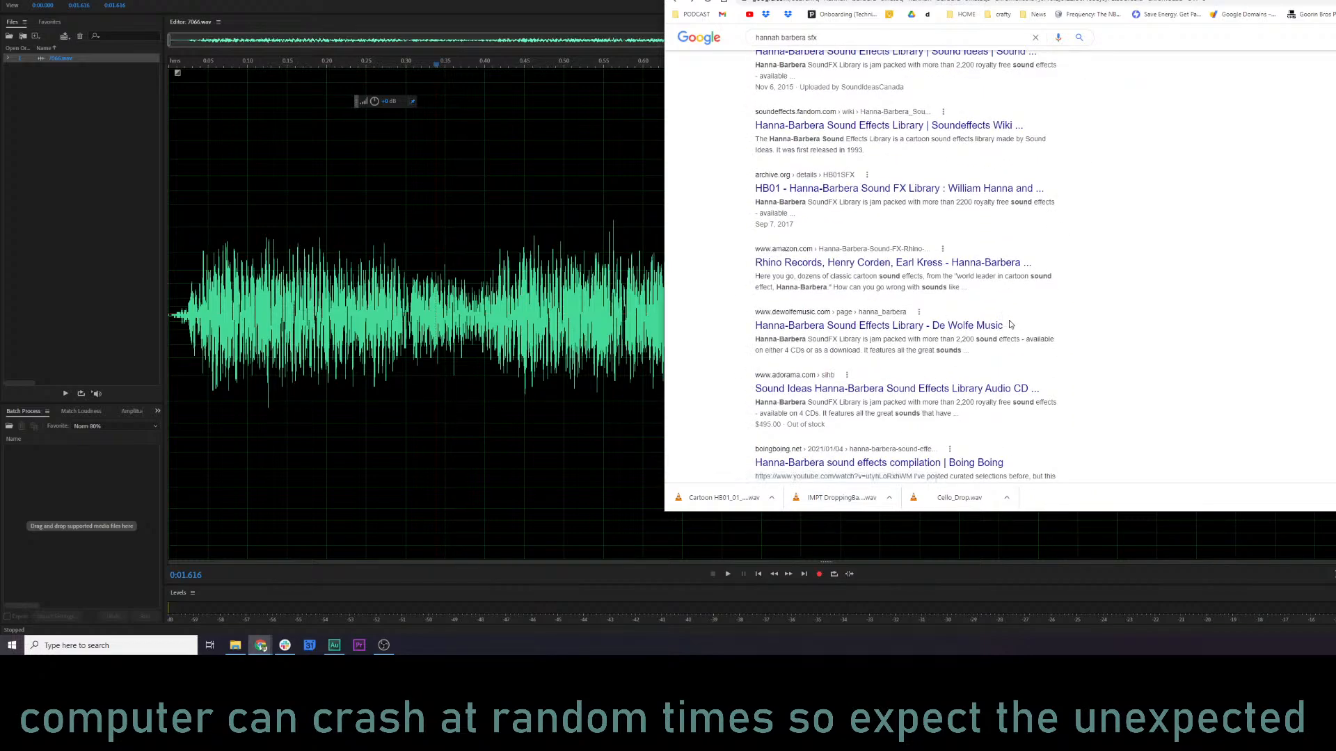
{"action": "scroll", "coordinate": [1009, 323], "scroll_direction": "up", "scroll_amount": 5}
{"action": "scroll", "coordinate": [846, 78], "scroll_direction": "up", "scroll_amount": 1}
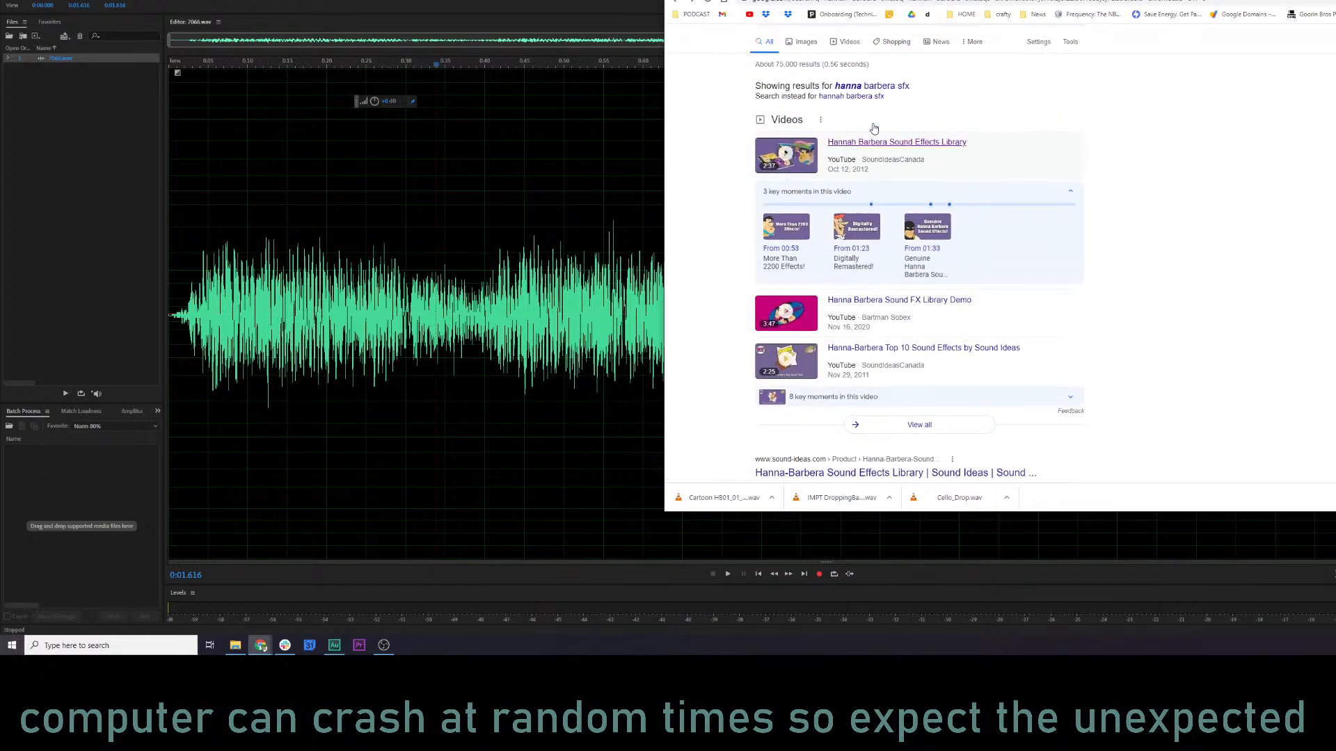
{"action": "left_click", "coordinate": [842, 75]}
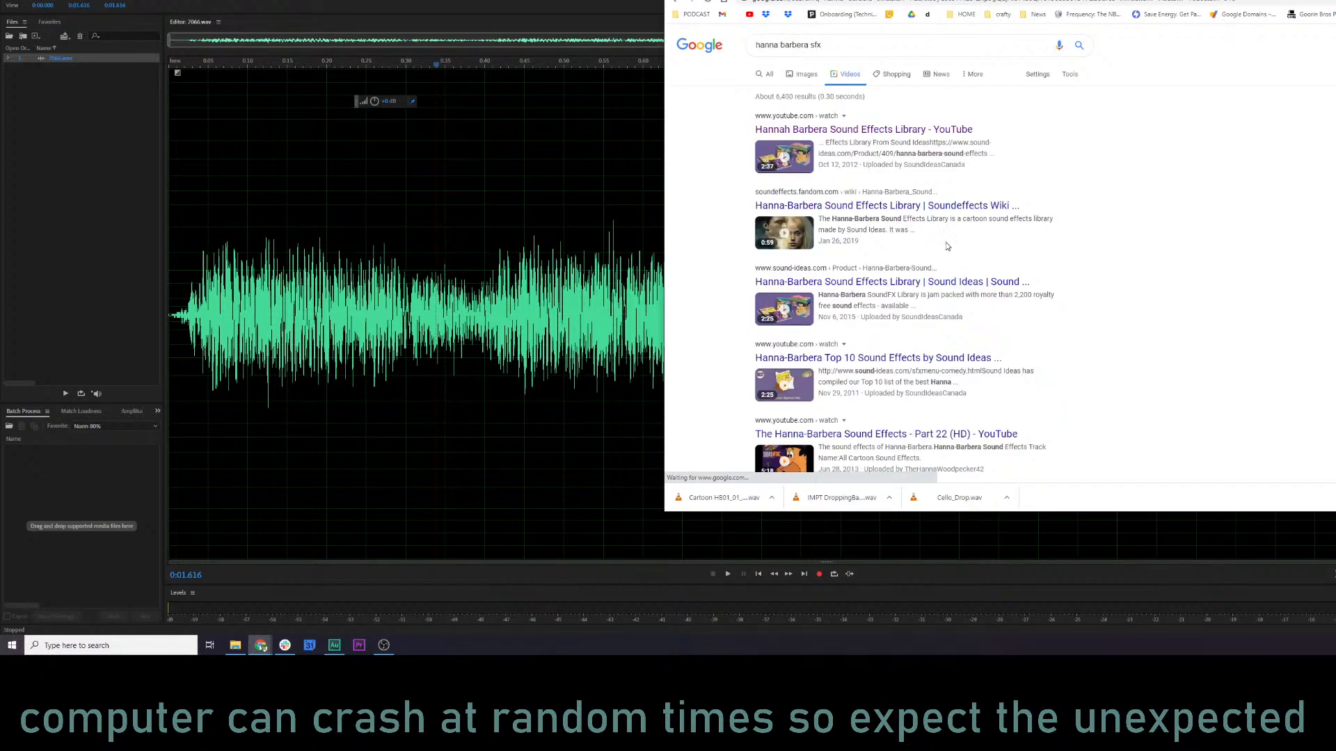
{"action": "scroll", "coordinate": [980, 174], "scroll_direction": "down", "scroll_amount": 3}
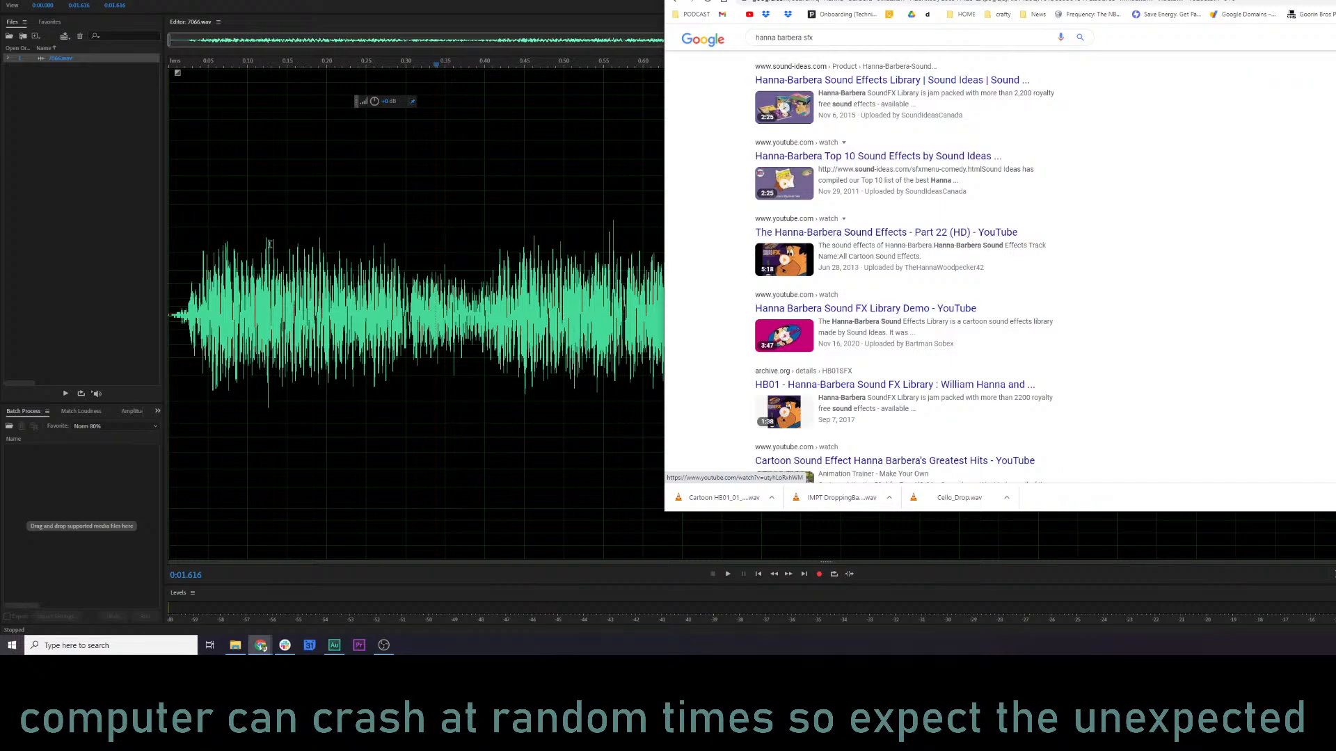
Play 7066.wav in Audition, then import the downloaded Cartoon HB01_01_10 WAV from the browser and open it in the editor.
{"action": "left_click", "coordinate": [285, 228]}
{"action": "key", "text": "space"}
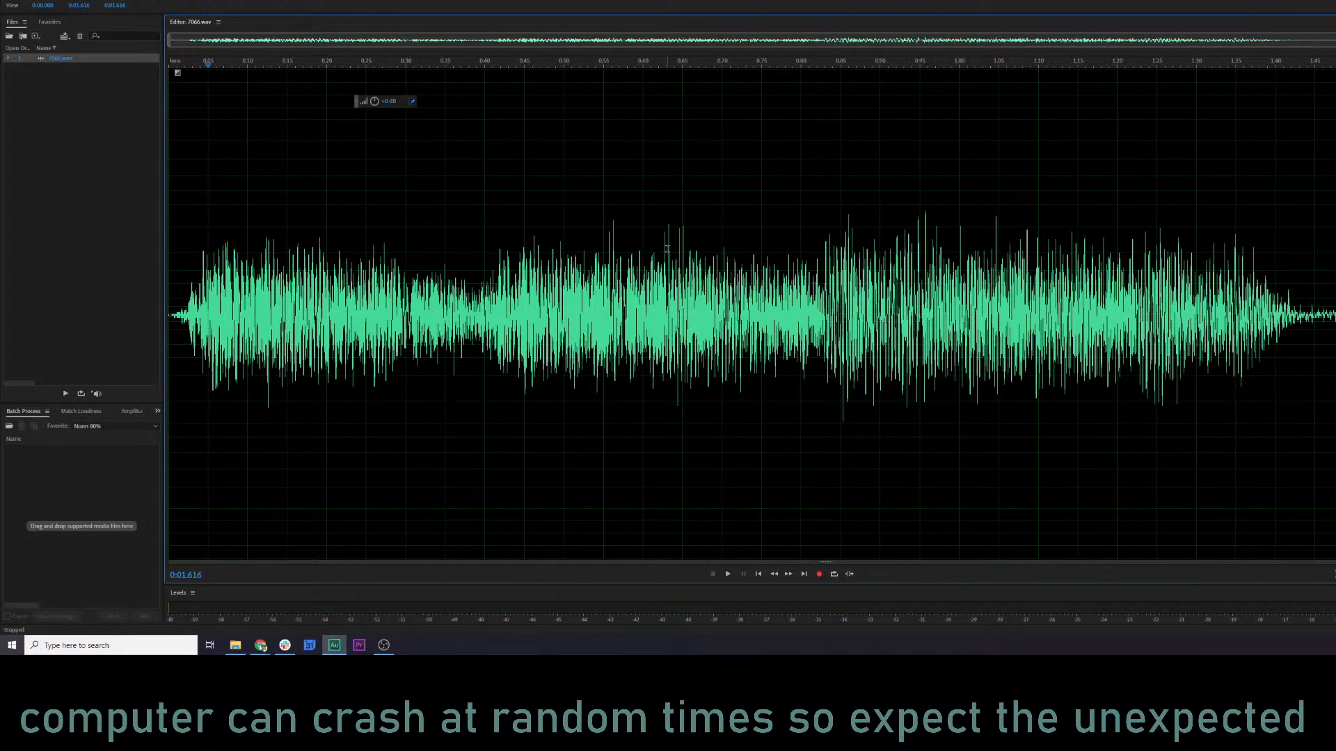
{"action": "key", "text": "alt+Tab"}
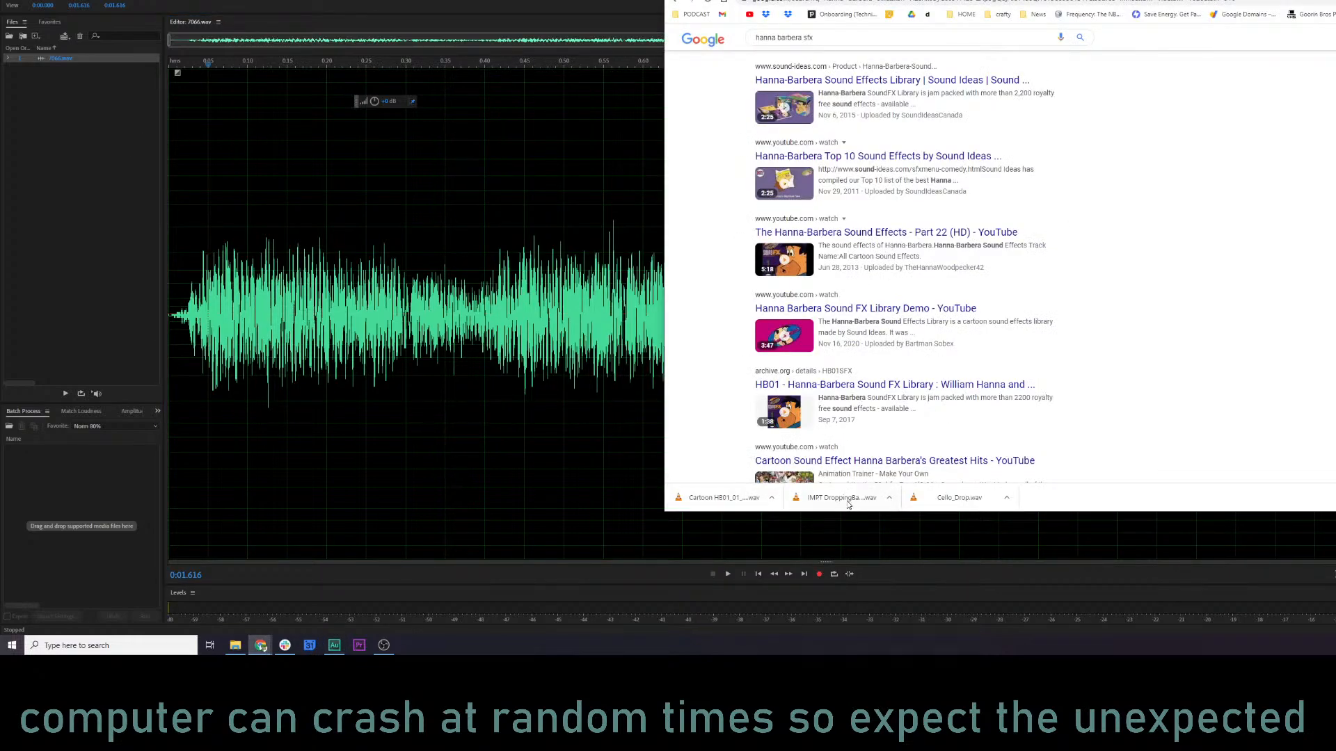
{"action": "left_click_drag", "start_coordinate": [751, 502], "coordinate": [73, 65]}
{"action": "double_click", "coordinate": [72, 68]}
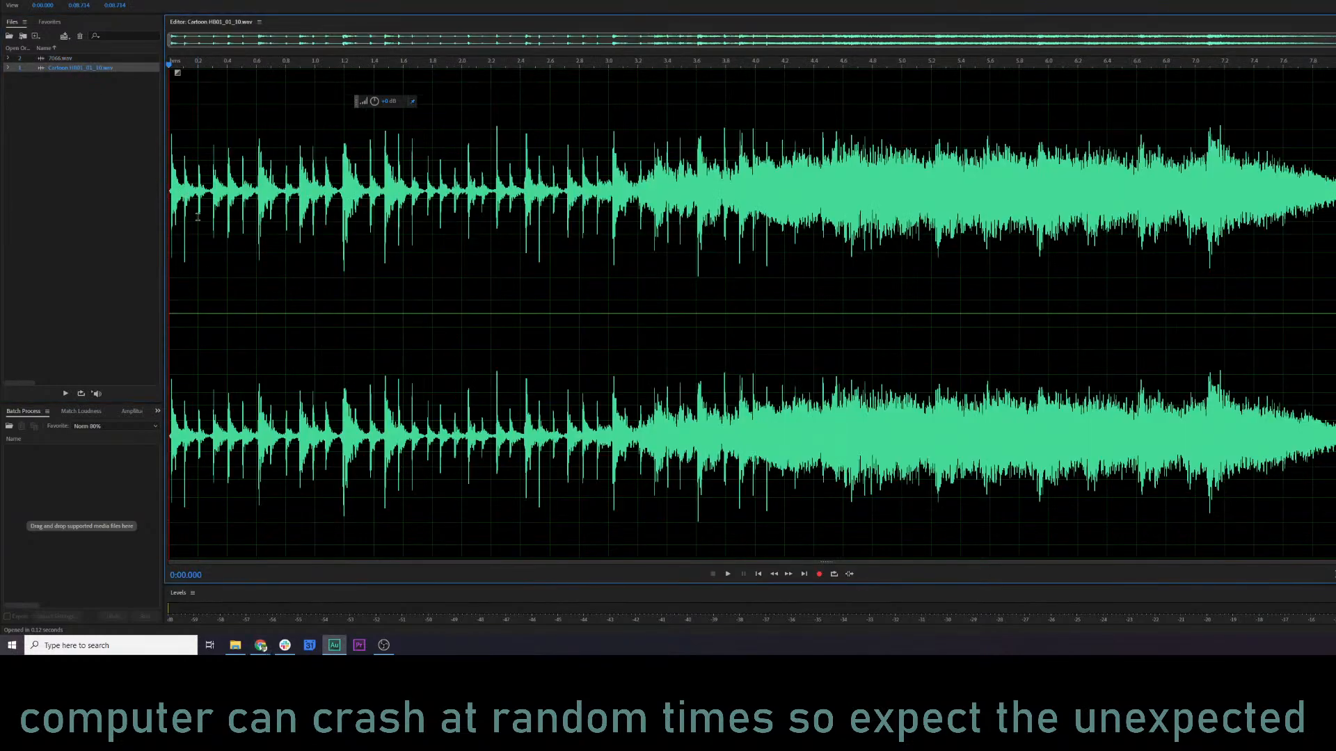
Listen to the Cartoon HB01_01_10 clip from its start and from several points in its second half.
{"action": "key", "text": "space"}
{"action": "left_click", "coordinate": [645, 70]}
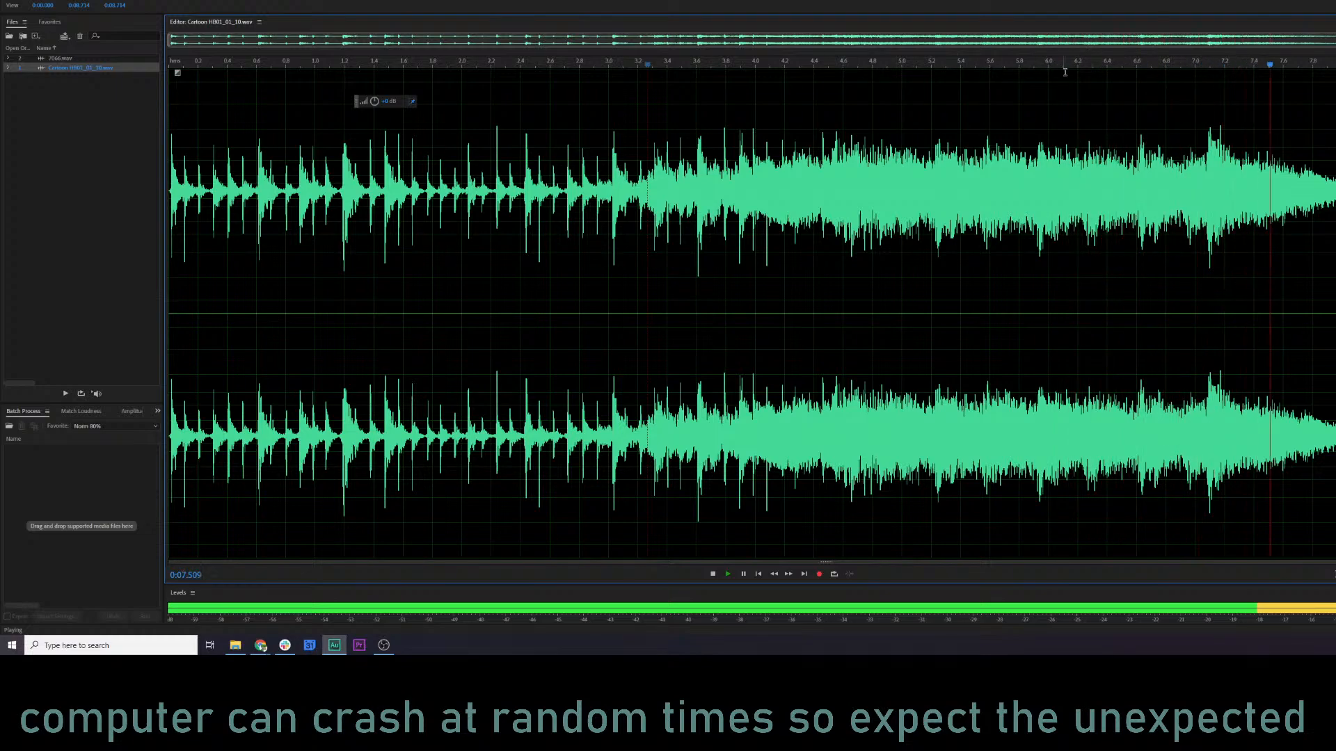
{"action": "left_click", "coordinate": [1037, 67]}
{"action": "key", "text": "space"}
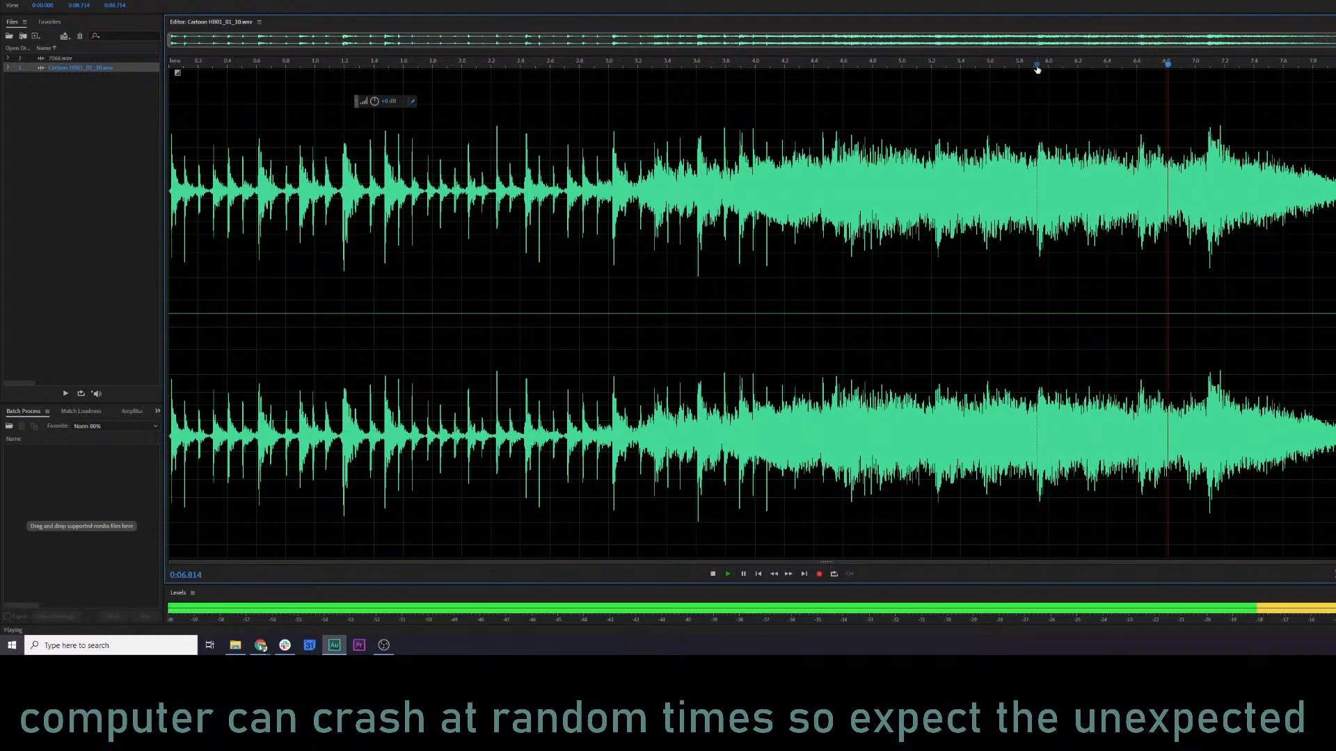
{"action": "key", "text": "space"}
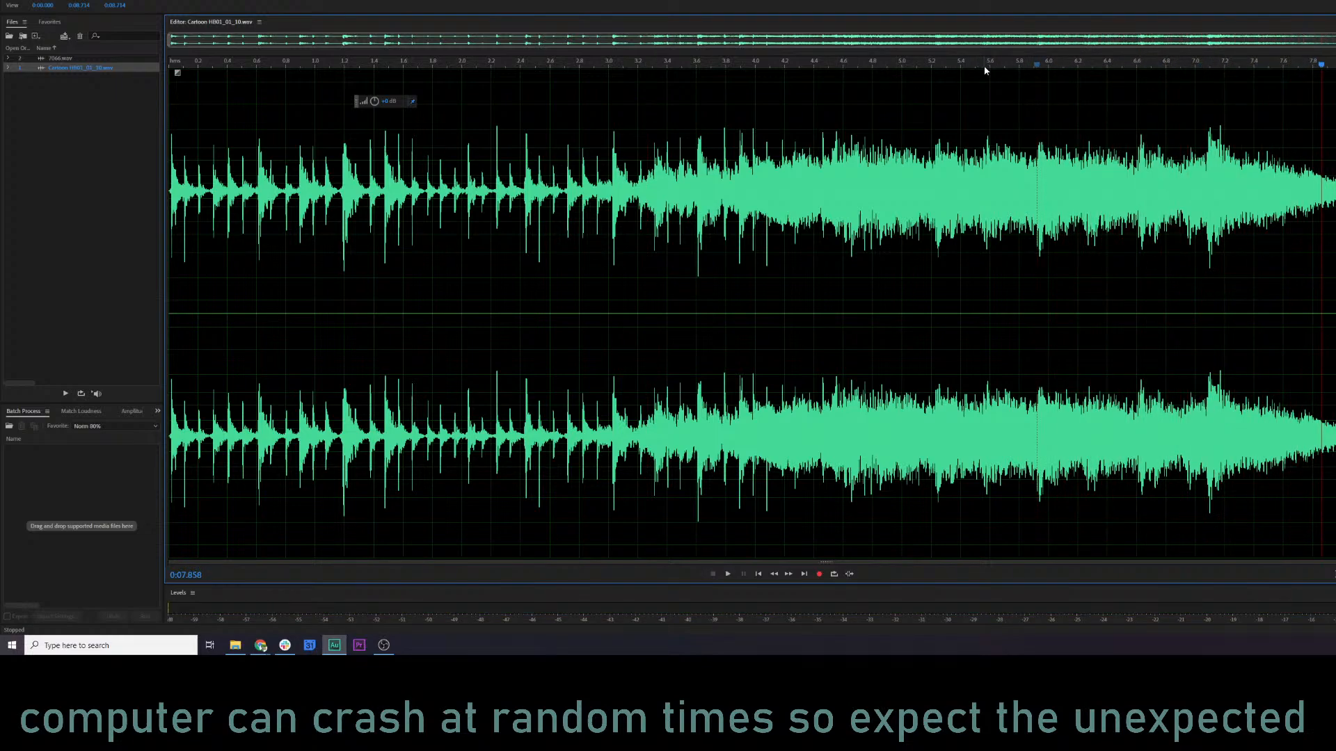
{"action": "left_click", "coordinate": [983, 68]}
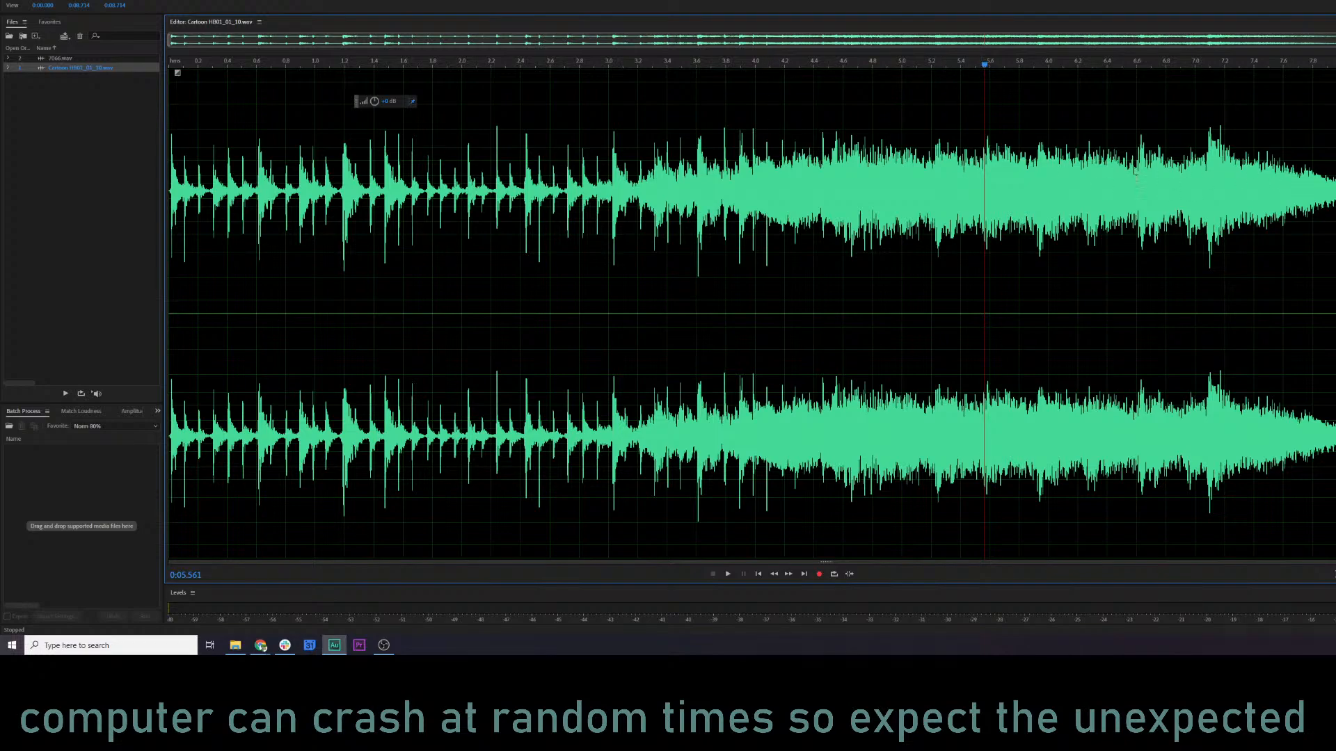
{"action": "left_click", "coordinate": [864, 173]}
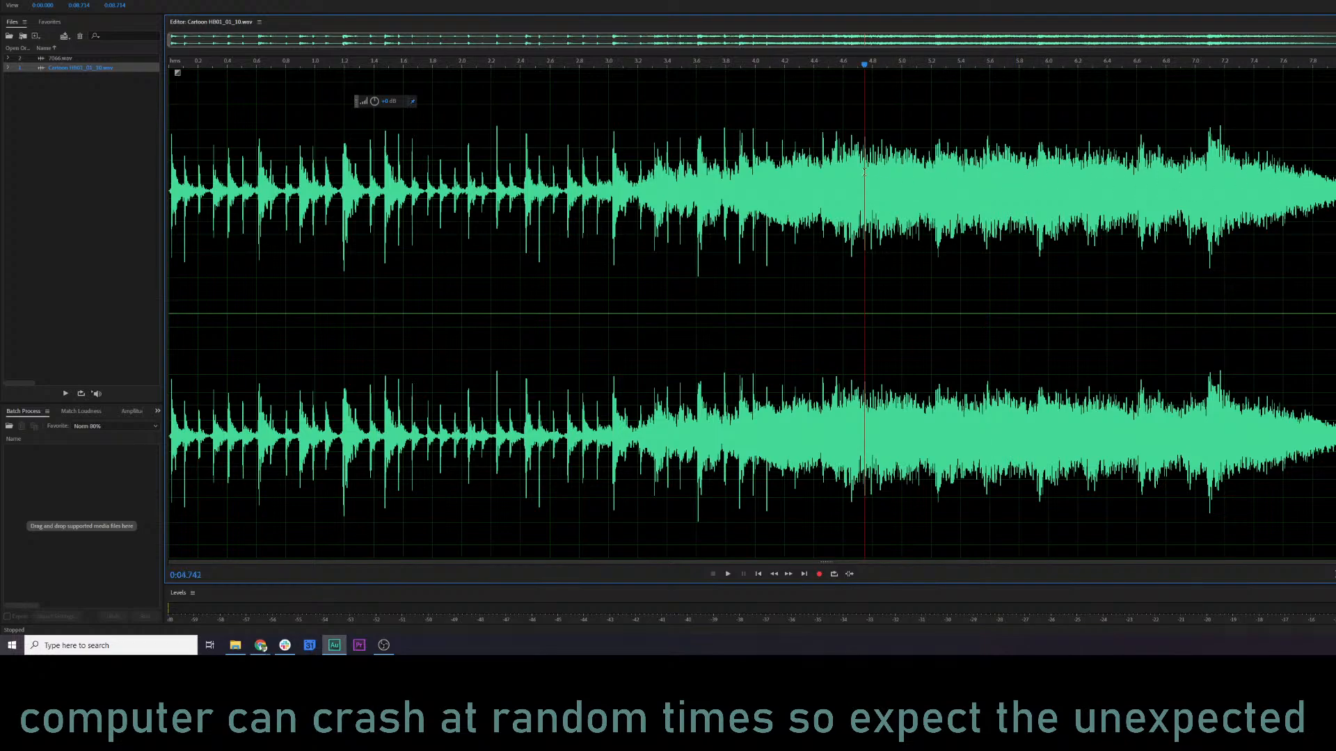
{"action": "key", "text": "space"}
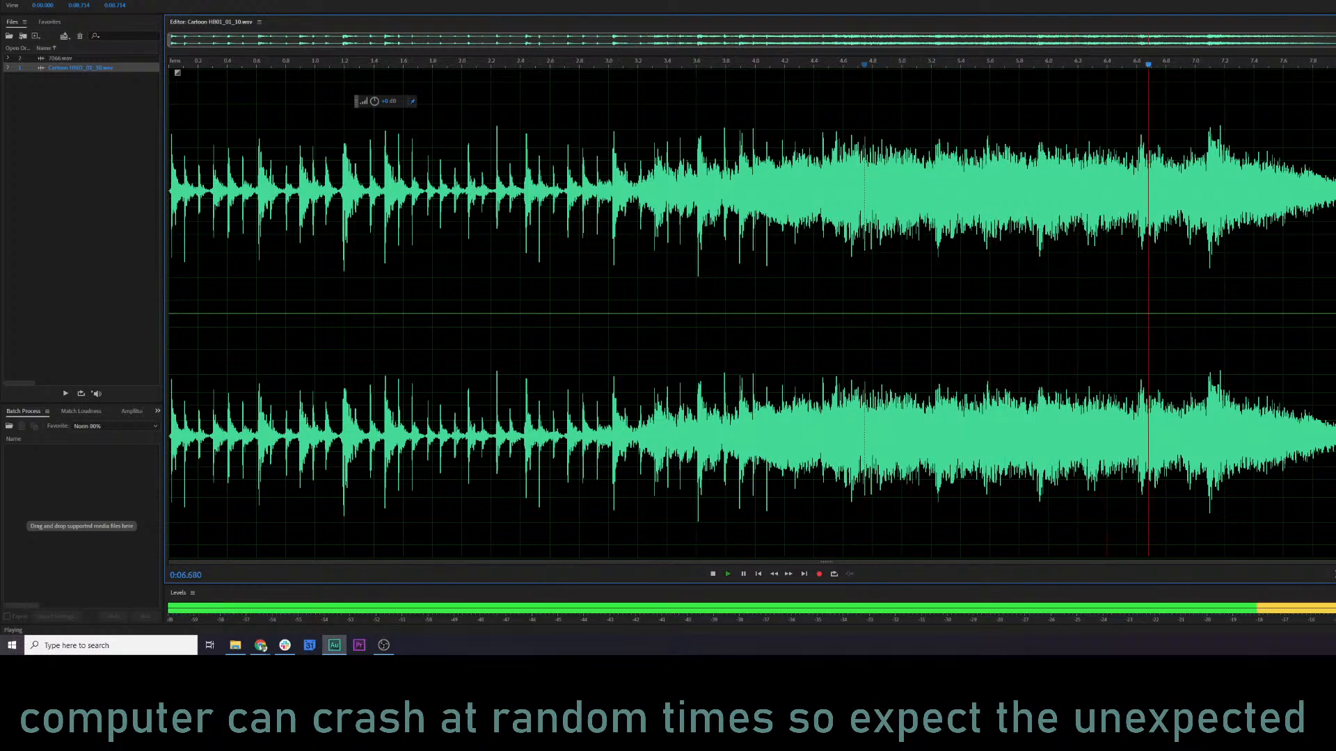
{"action": "key", "text": "space"}
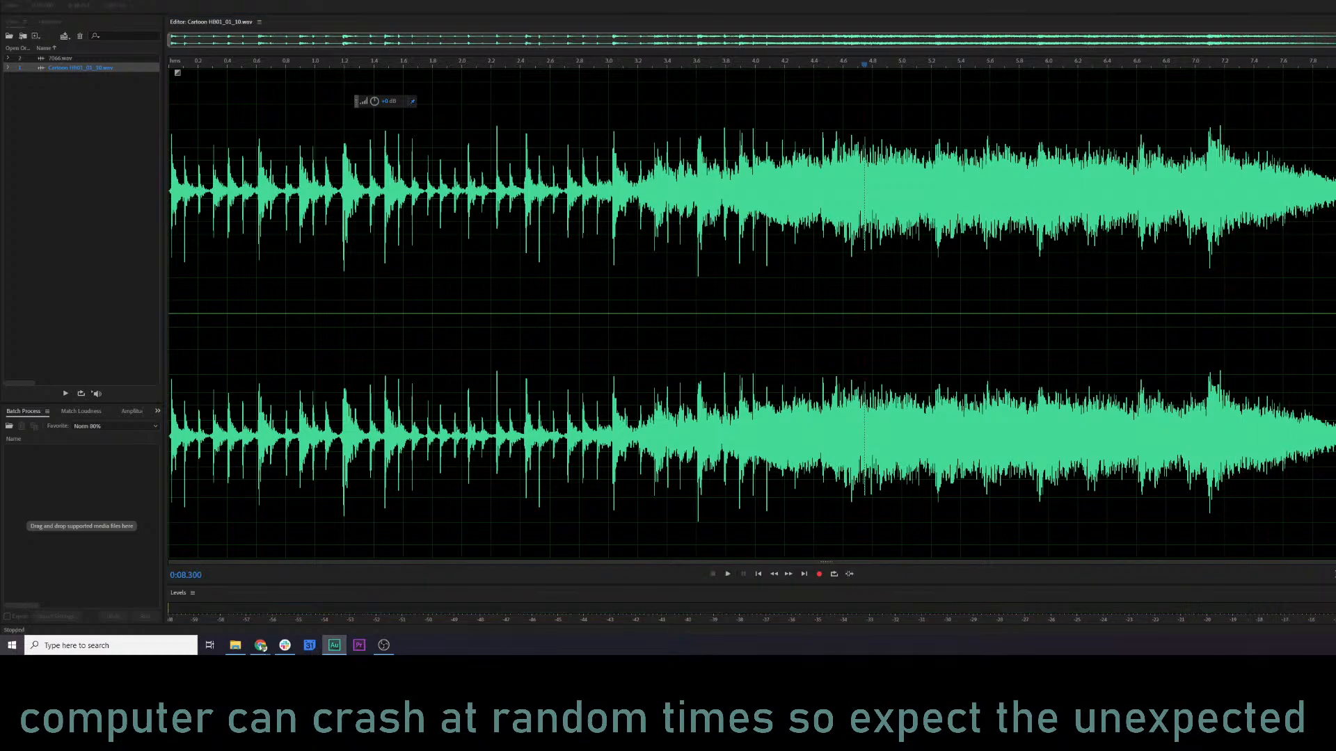
{"action": "key", "text": "ctrl+n"}
{"action": "left_click", "coordinate": [966, 222]}
Reopen 7066.wav and listen to it from the start and from several points along the waveform.
{"action": "double_click", "coordinate": [57, 59]}
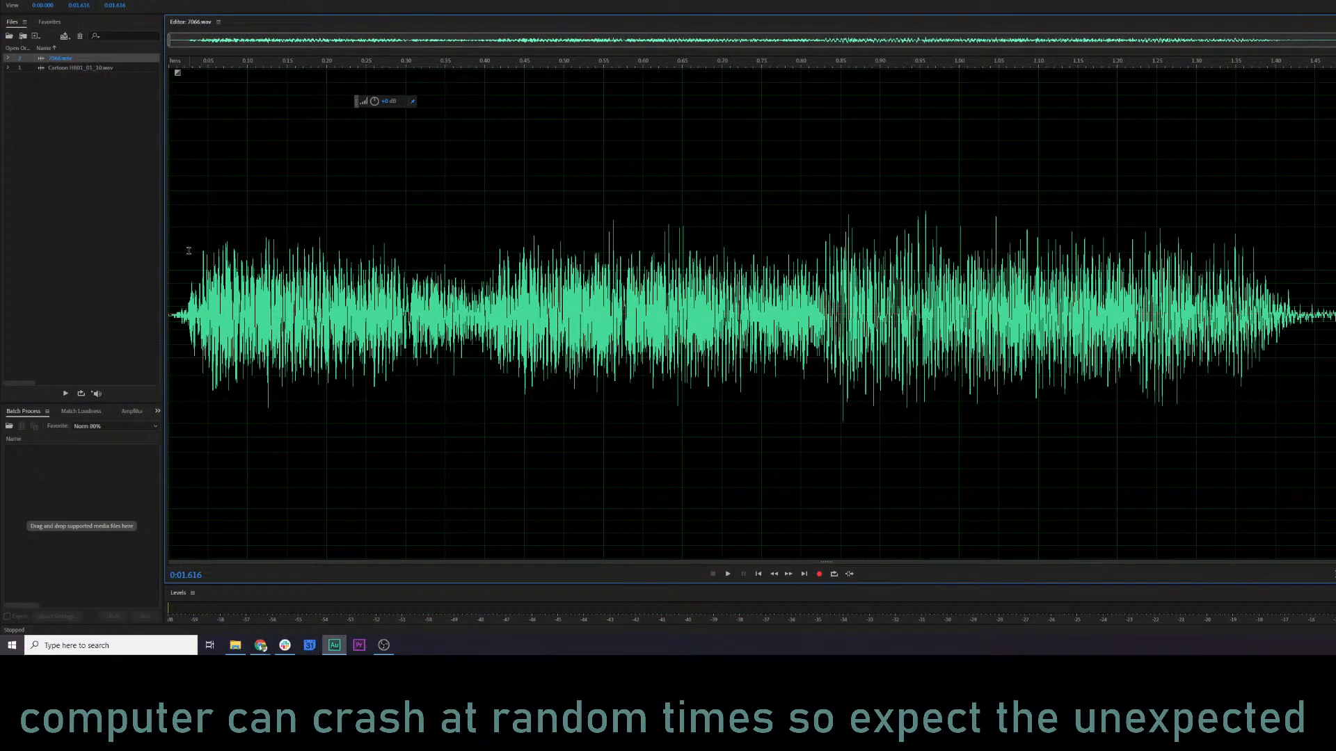
{"action": "left_click", "coordinate": [188, 250]}
{"action": "key", "text": "space"}
{"action": "left_click", "coordinate": [1028, 105]}
{"action": "key", "text": "space"}
{"action": "left_click", "coordinate": [994, 84]}
{"action": "key", "text": "space"}
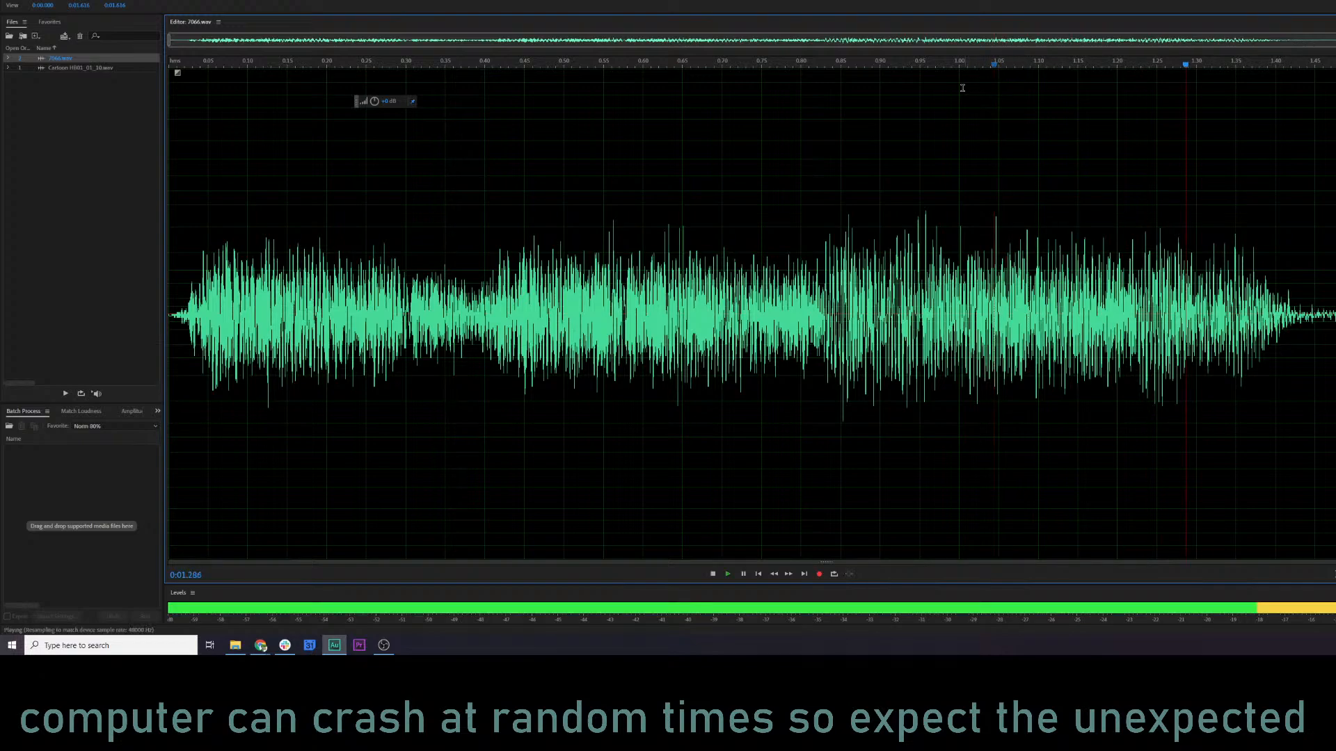
{"action": "key", "text": "space"}
{"action": "left_click", "coordinate": [875, 92]}
{"action": "key", "text": "space"}
{"action": "key", "text": "space"}
{"action": "left_click", "coordinate": [564, 119]}
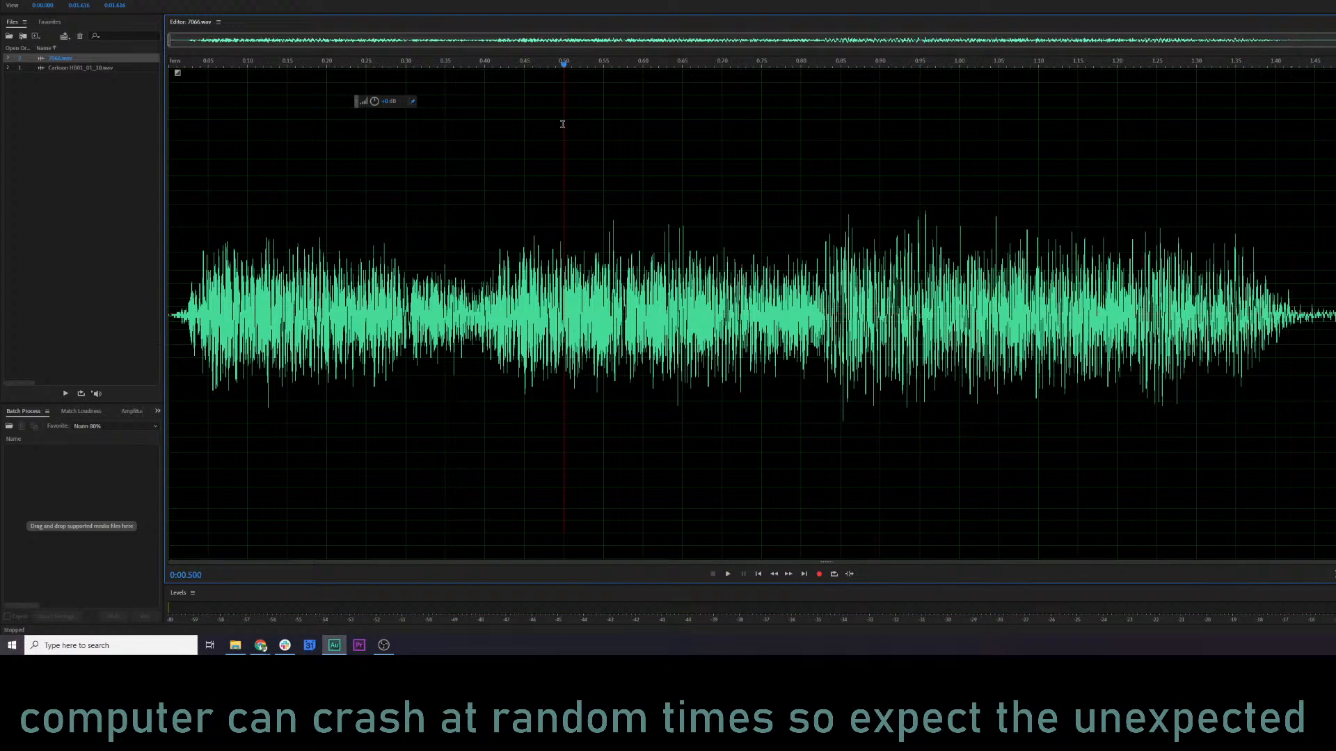
{"action": "key", "text": "space"}
{"action": "key", "text": "space"}
Measure the opening section of 7066.wav, from its start to the louder burst at about 0.84 s.
{"action": "left_click", "coordinate": [832, 110]}
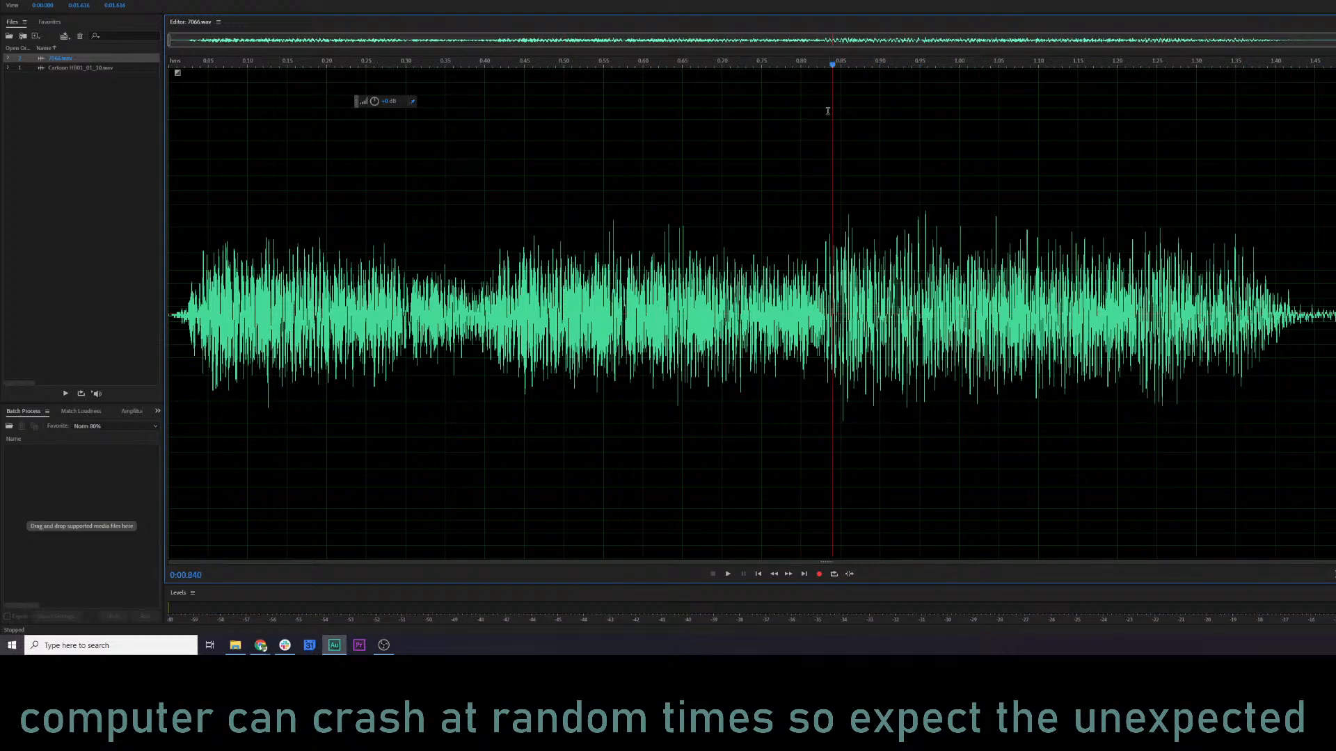
{"action": "left_click_drag", "start_coordinate": [173, 140], "coordinate": [832, 151]}
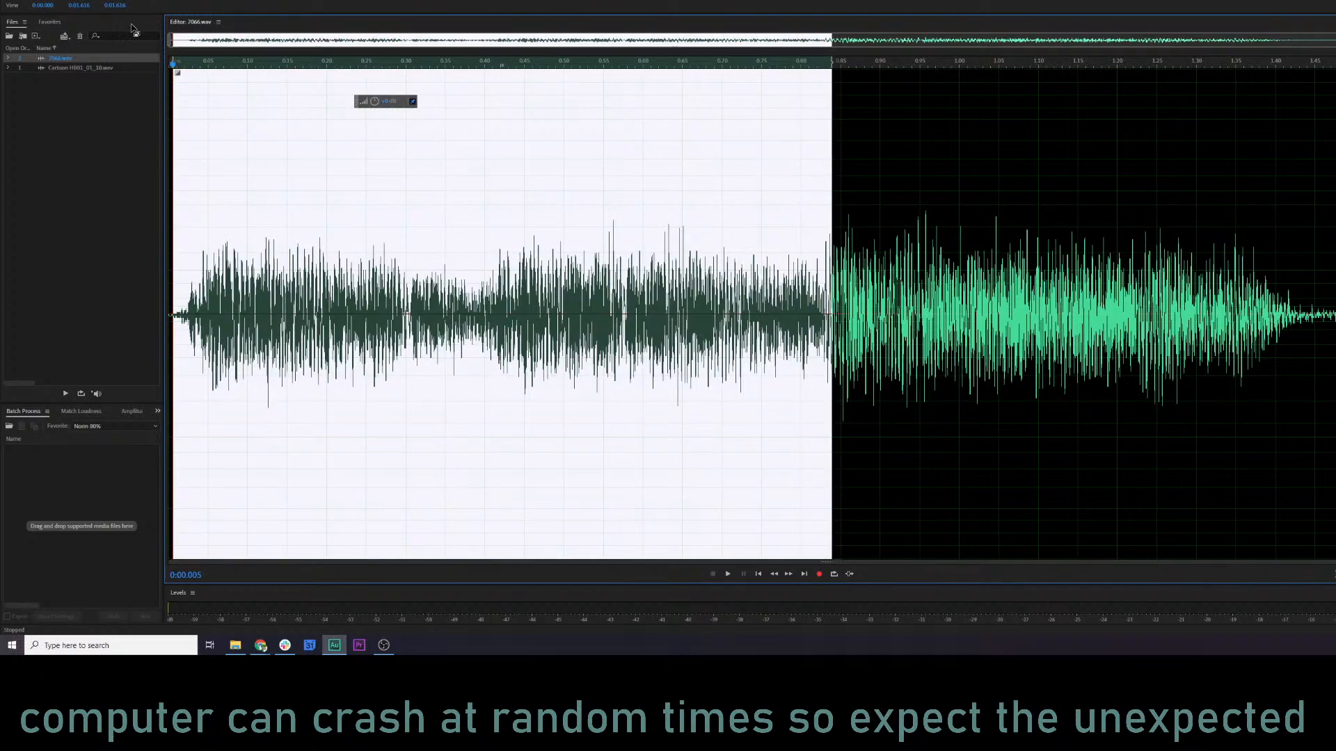
{"action": "left_click", "coordinate": [296, 166]}
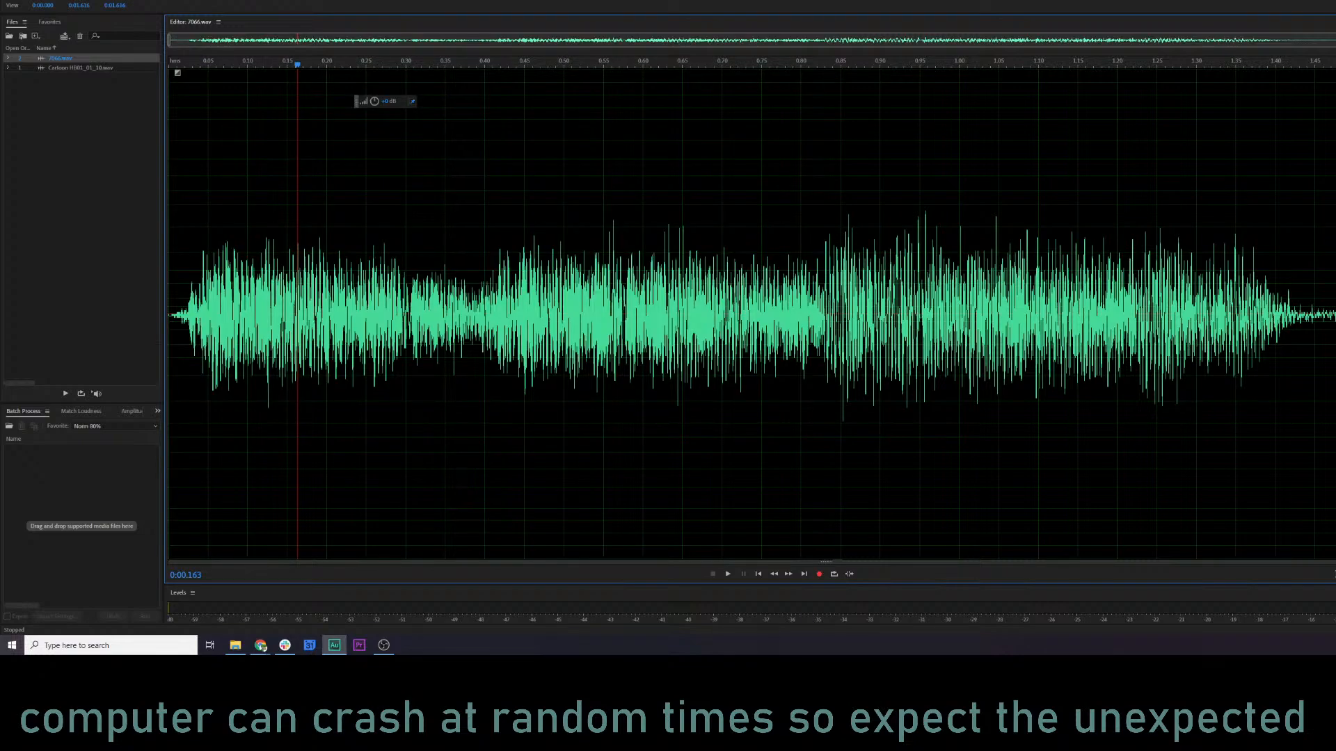
Open the Cartoon HB01_01_10 clip, listen from about 6.2 s, and select the stretch from 6.224 s to about 7.08 s.
{"action": "double_click", "coordinate": [80, 67]}
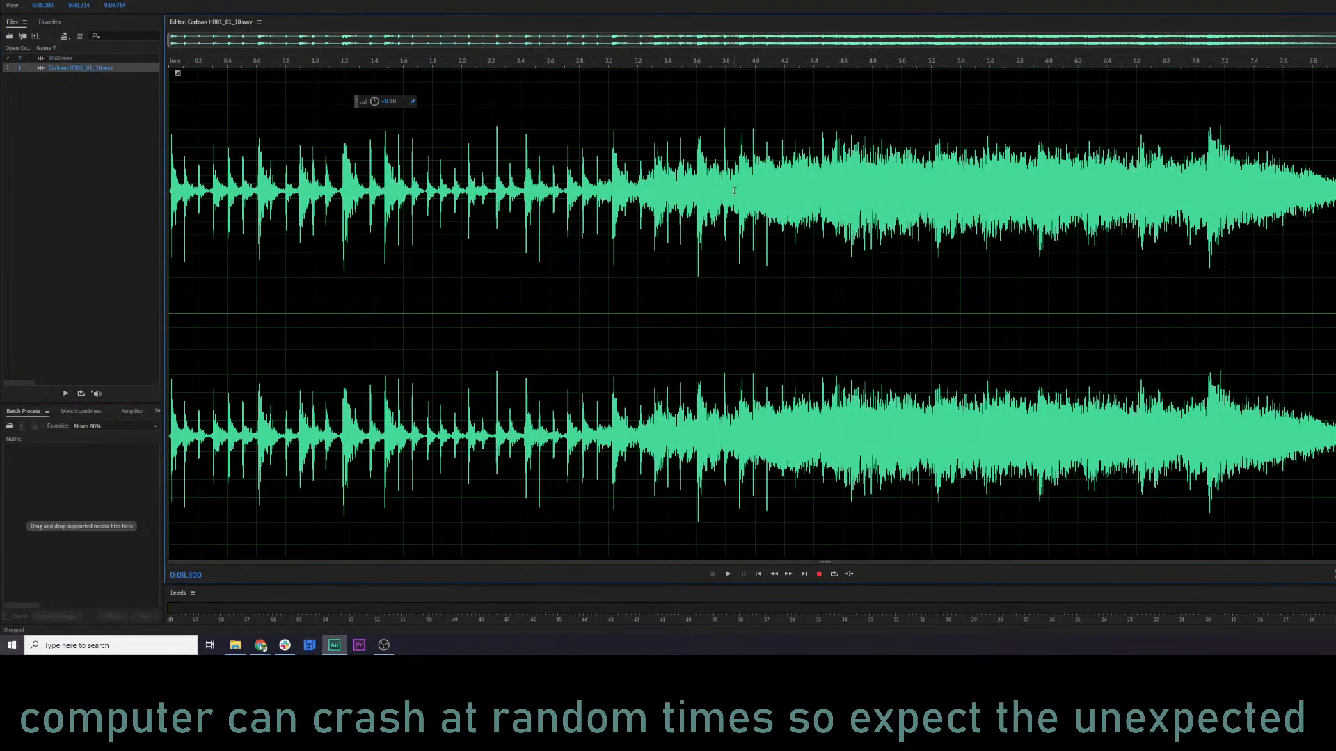
{"action": "left_click", "coordinate": [1078, 147]}
{"action": "key", "text": "space"}
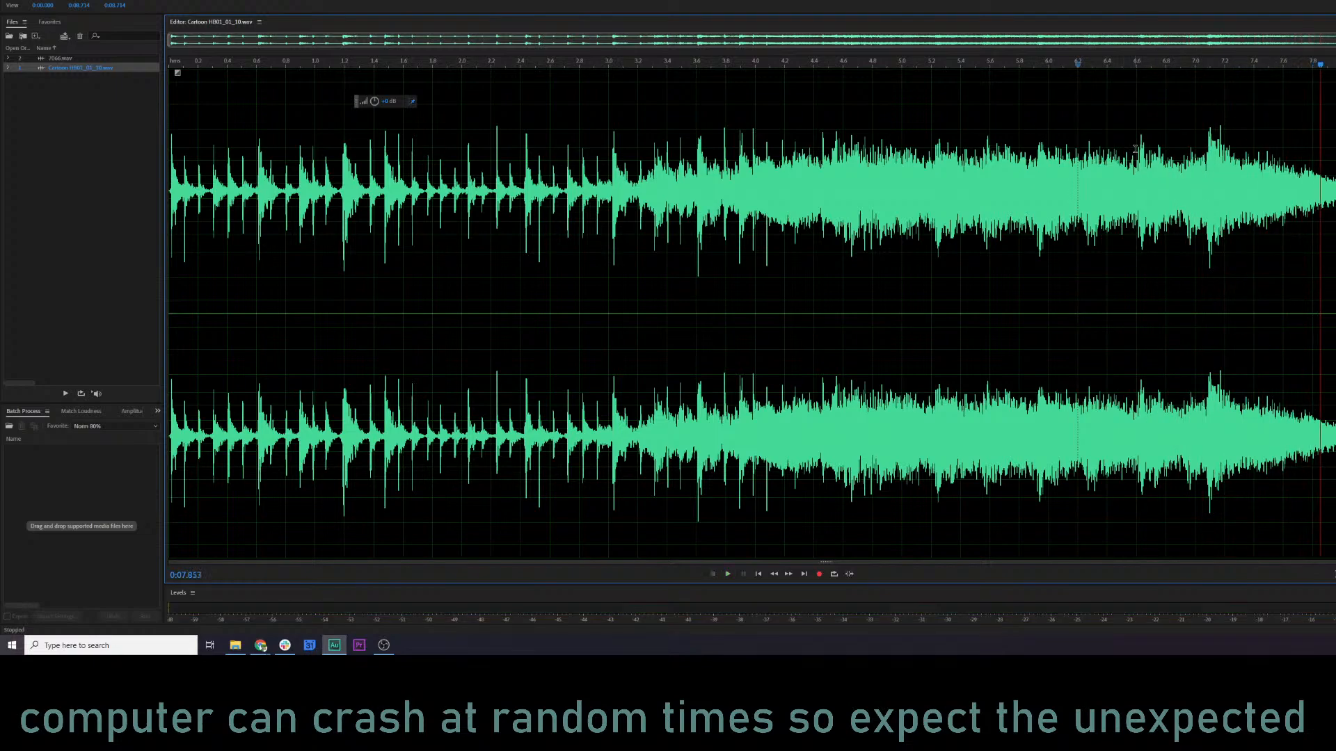
{"action": "left_click_drag", "start_coordinate": [1137, 83], "coordinate": [1207, 83]}
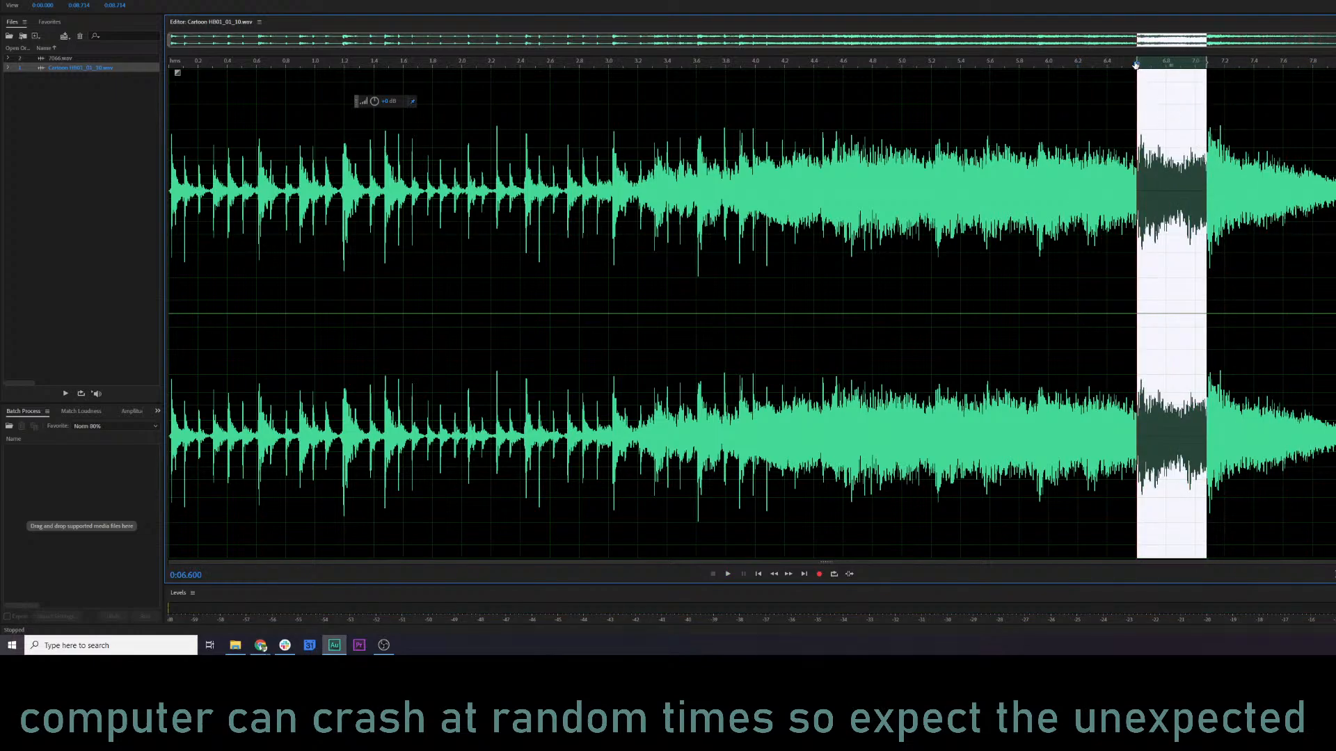
{"action": "left_click_drag", "start_coordinate": [1137, 61], "coordinate": [1081, 64]}
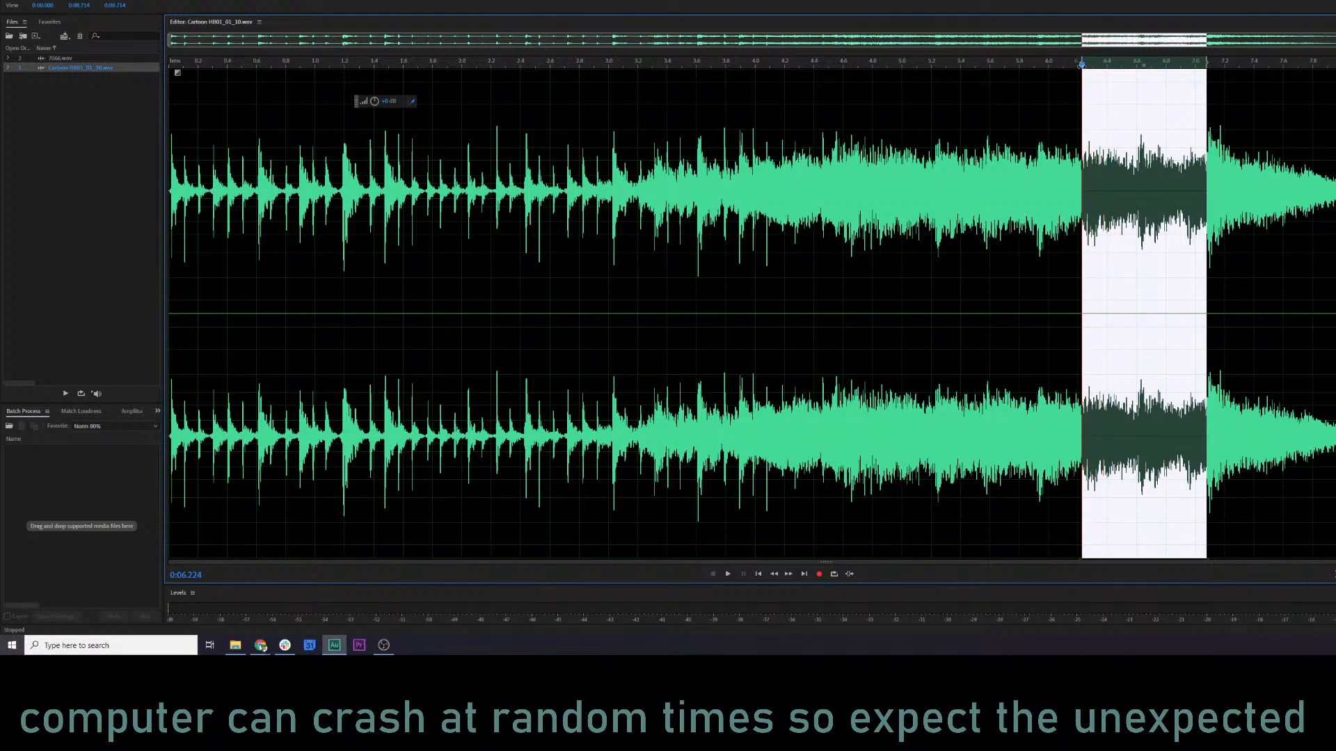
Compare the selected stretch with the part of 7066.wav before its second burst, then return to the cartoon clip.
{"action": "left_click", "coordinate": [63, 59]}
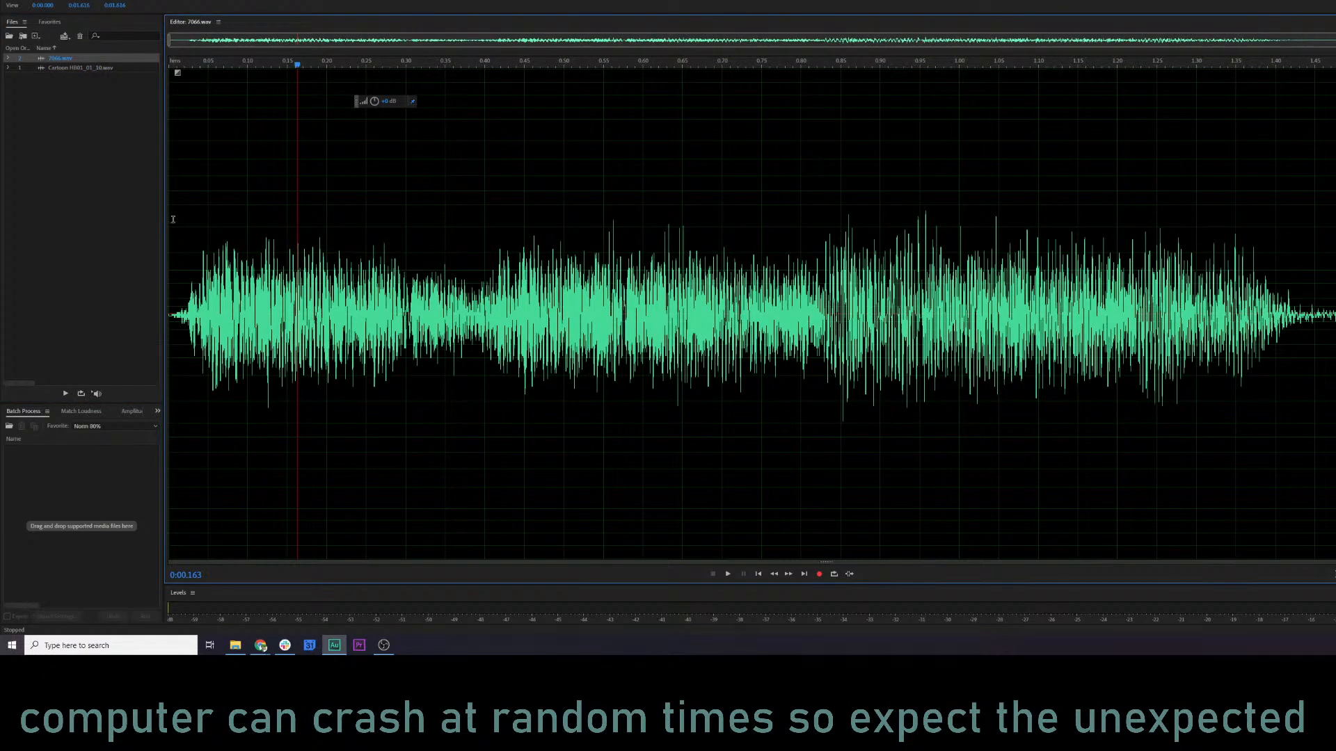
{"action": "left_click_drag", "start_coordinate": [171, 219], "coordinate": [829, 240]}
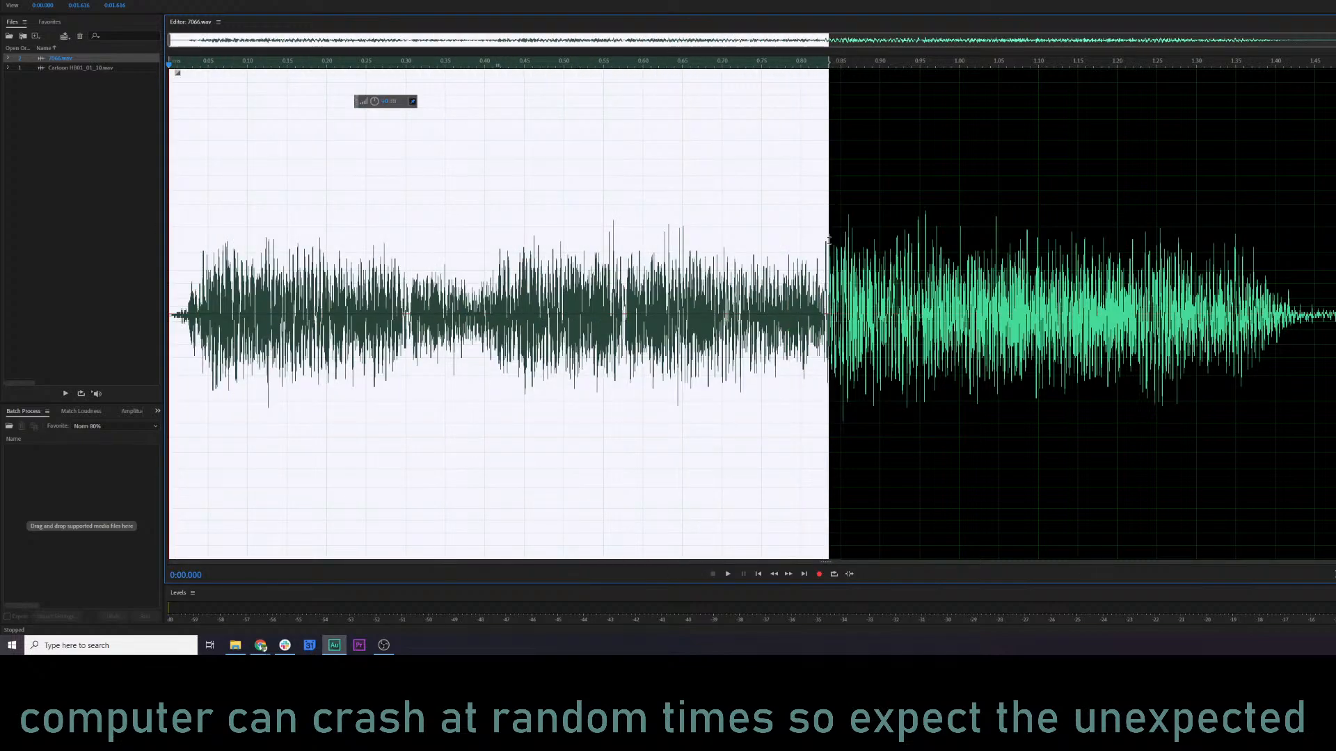
{"action": "left_click", "coordinate": [70, 68]}
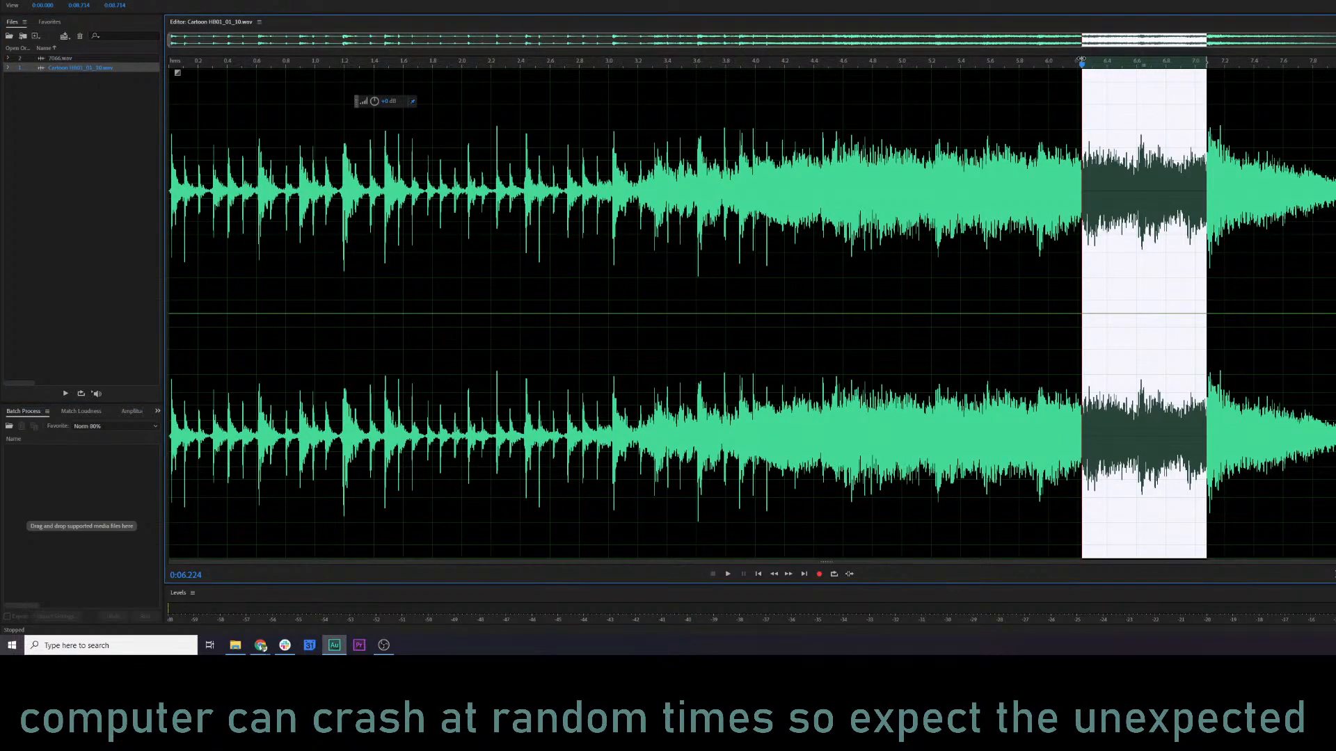
Adjust the selection to run from 6.241 s to the end of the cartoon clip, copy it, and reopen 7066.wav.
{"action": "left_click_drag", "start_coordinate": [1082, 59], "coordinate": [1084, 61]}
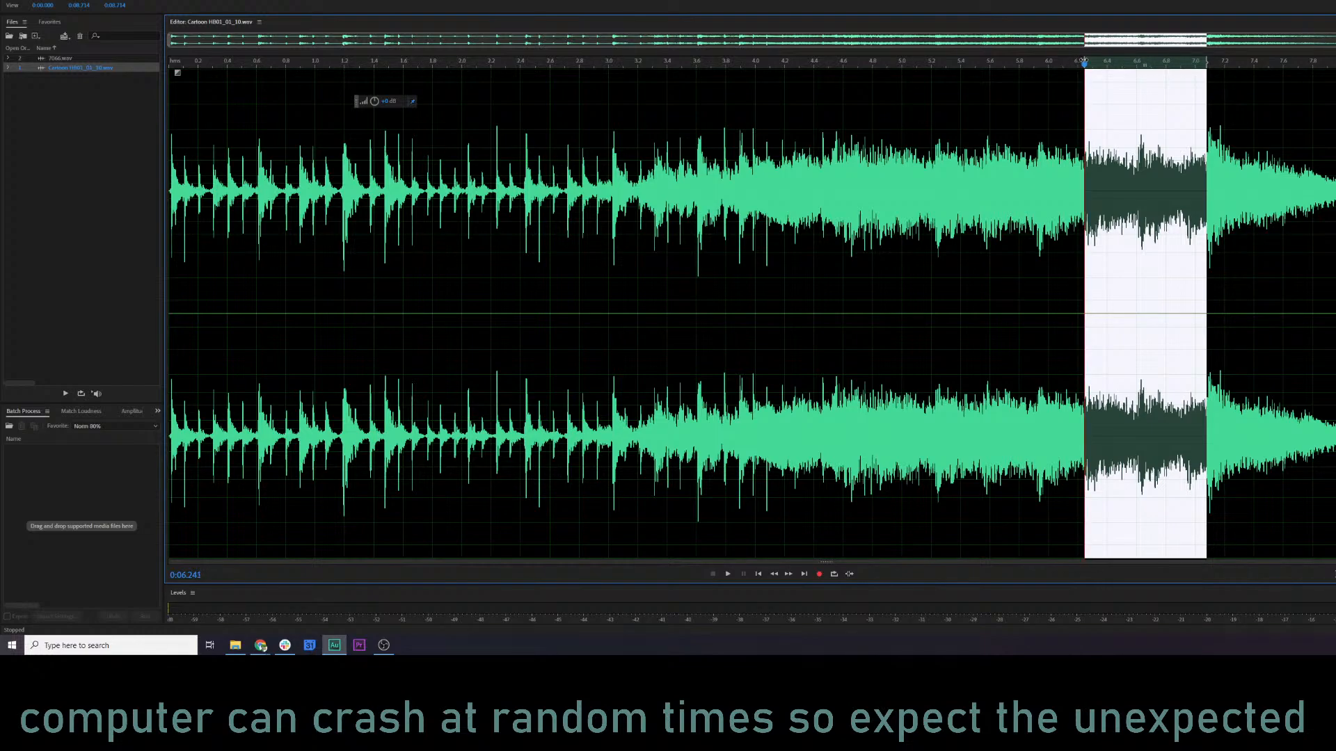
{"action": "left_click_drag", "start_coordinate": [1206, 61], "coordinate": [1335, 60]}
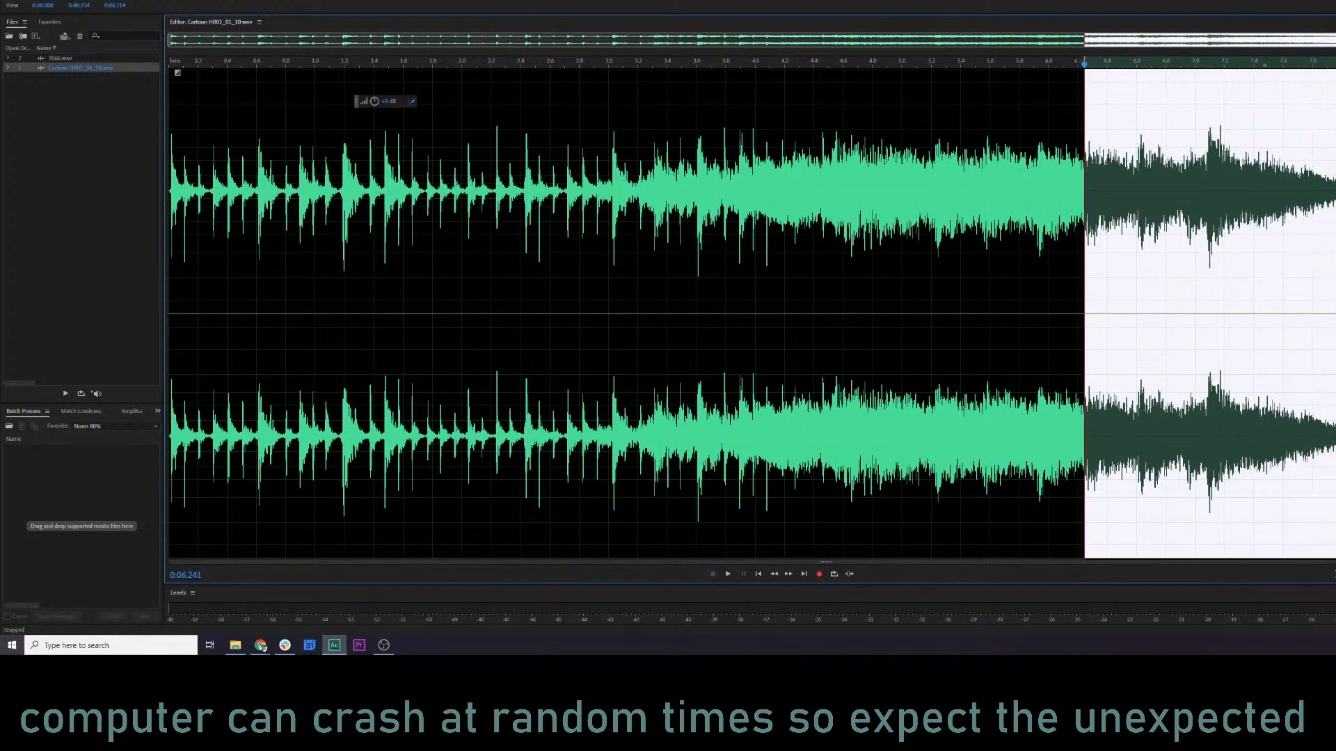
{"action": "key", "text": "ctrl+c"}
{"action": "double_click", "coordinate": [73, 58]}
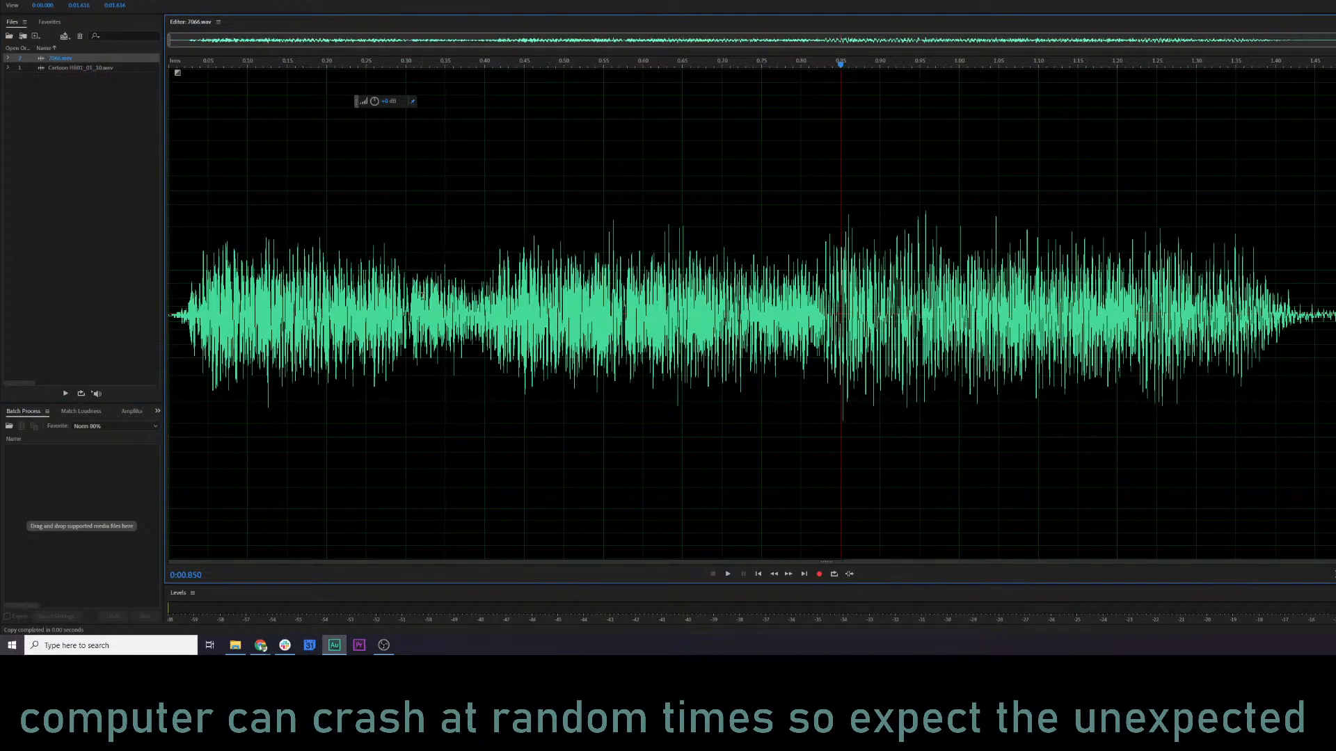
{"action": "key", "text": "ctrl+a"}
{"action": "right_click", "coordinate": [423, 296]}
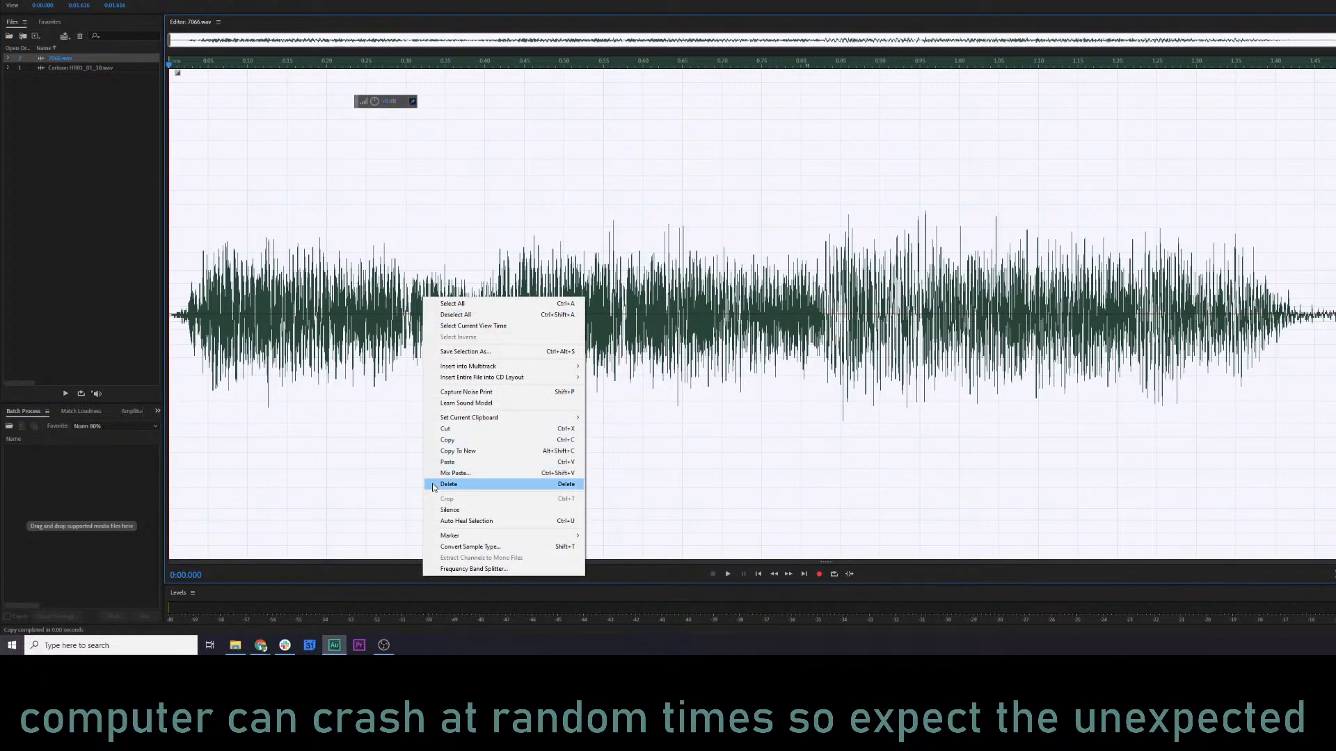
{"action": "left_click", "coordinate": [451, 473]}
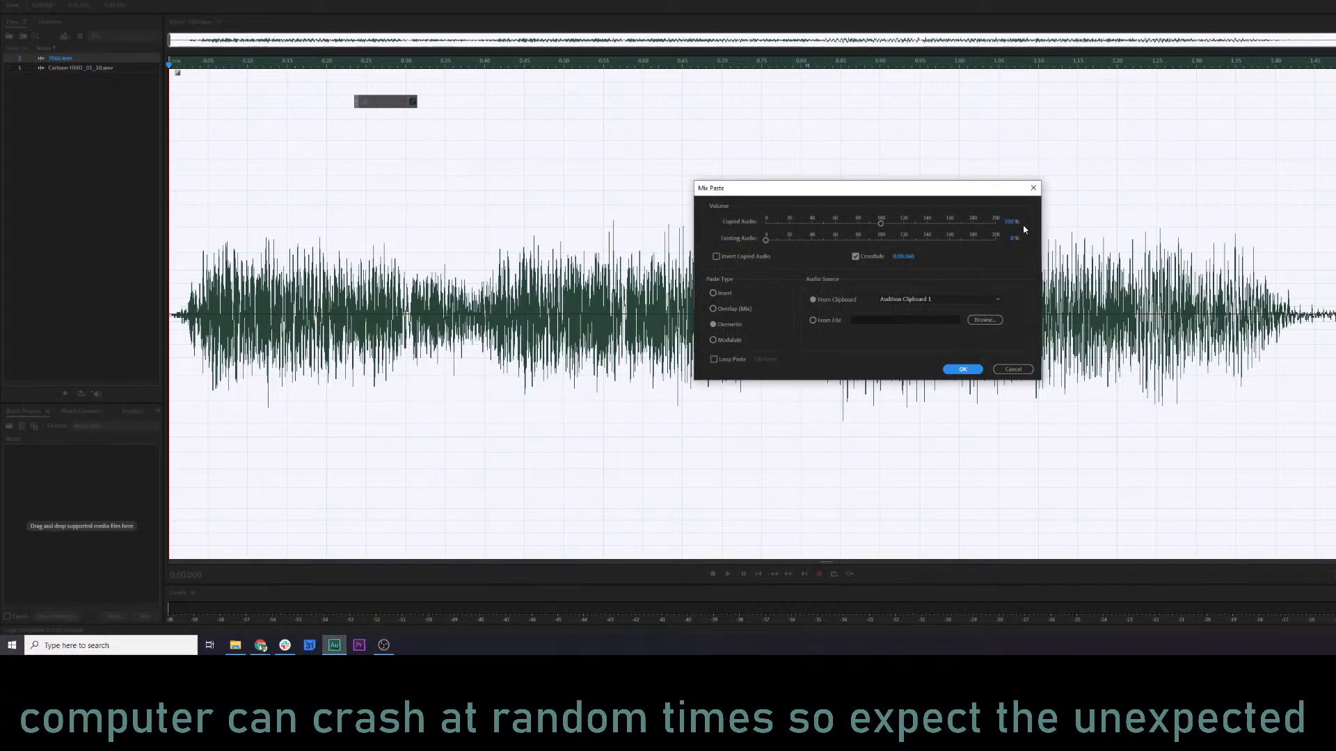
{"action": "left_click", "coordinate": [1032, 189]}
Add a marker at the second burst of 7066.wav, then mix-paste the copied audio over the entire file in Overwrite mode.
{"action": "left_click", "coordinate": [822, 266]}
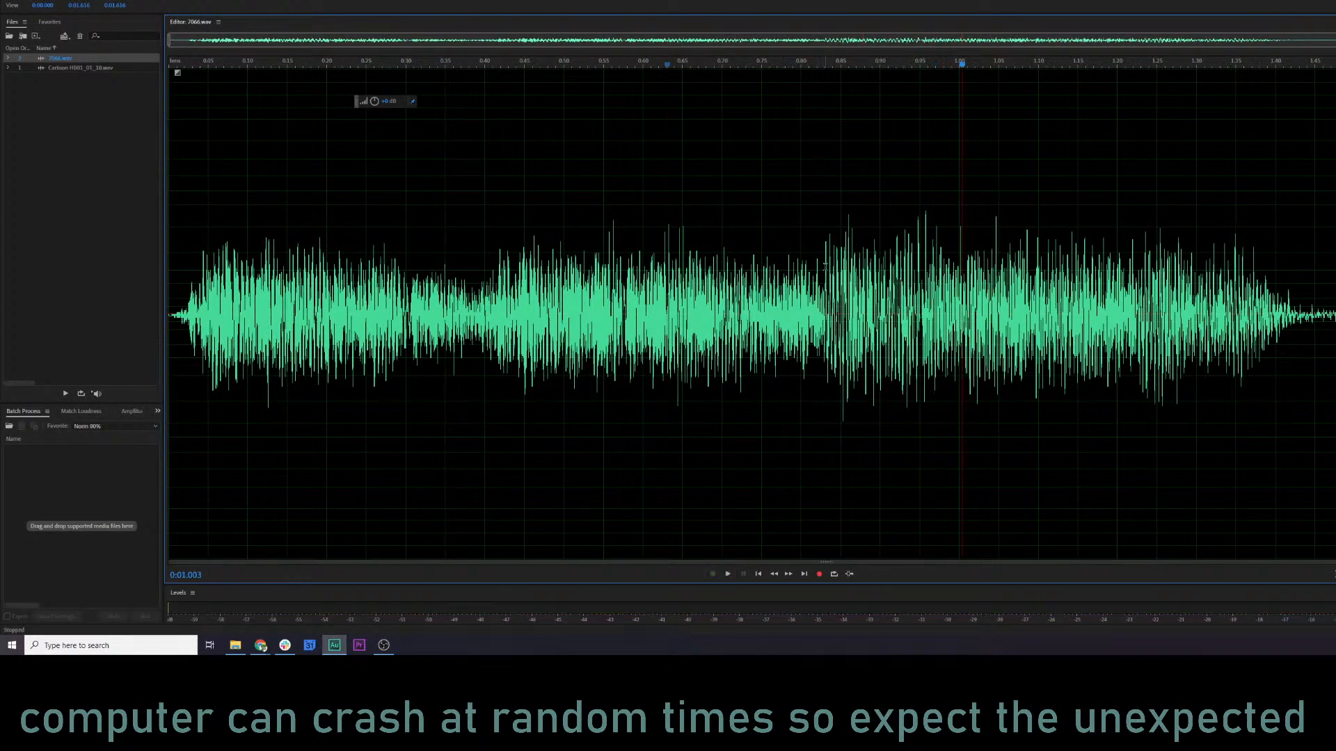
{"action": "key", "text": "m"}
{"action": "key", "text": "ctrl+a"}
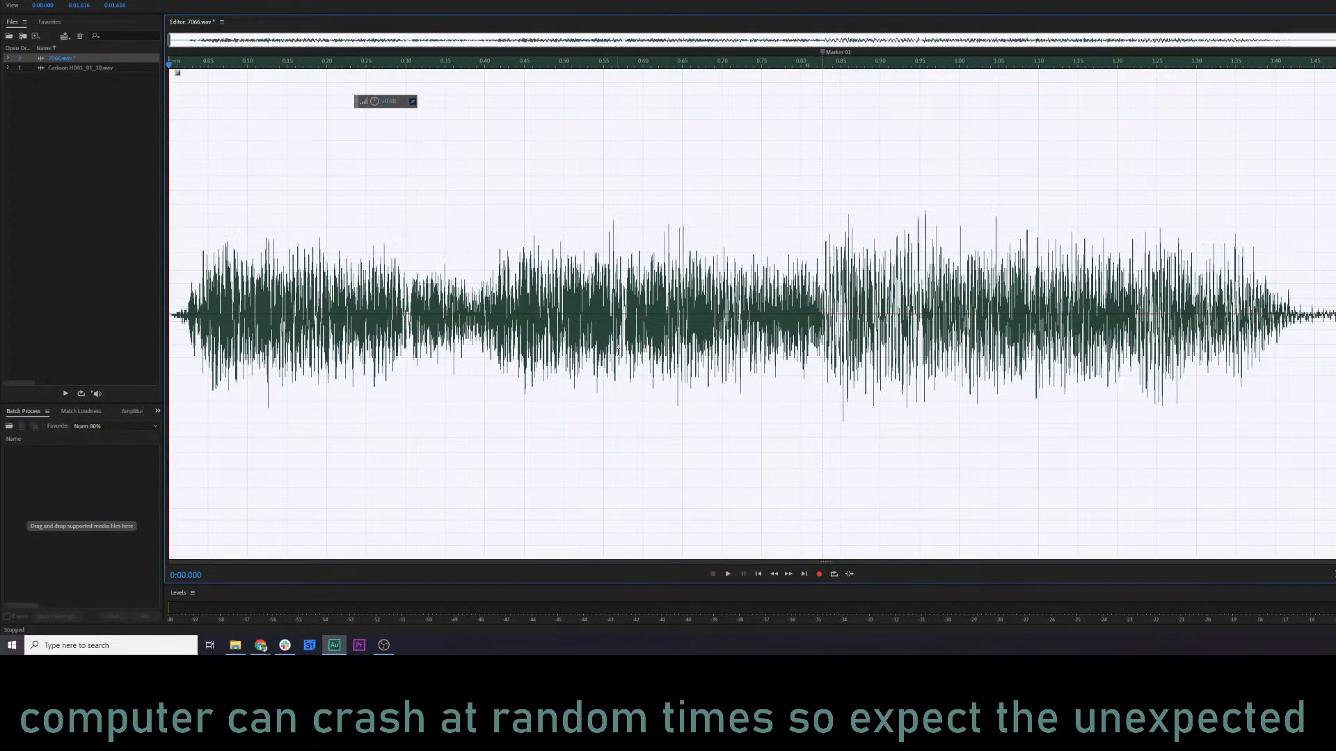
{"action": "right_click", "coordinate": [619, 356]}
{"action": "left_click", "coordinate": [674, 528]}
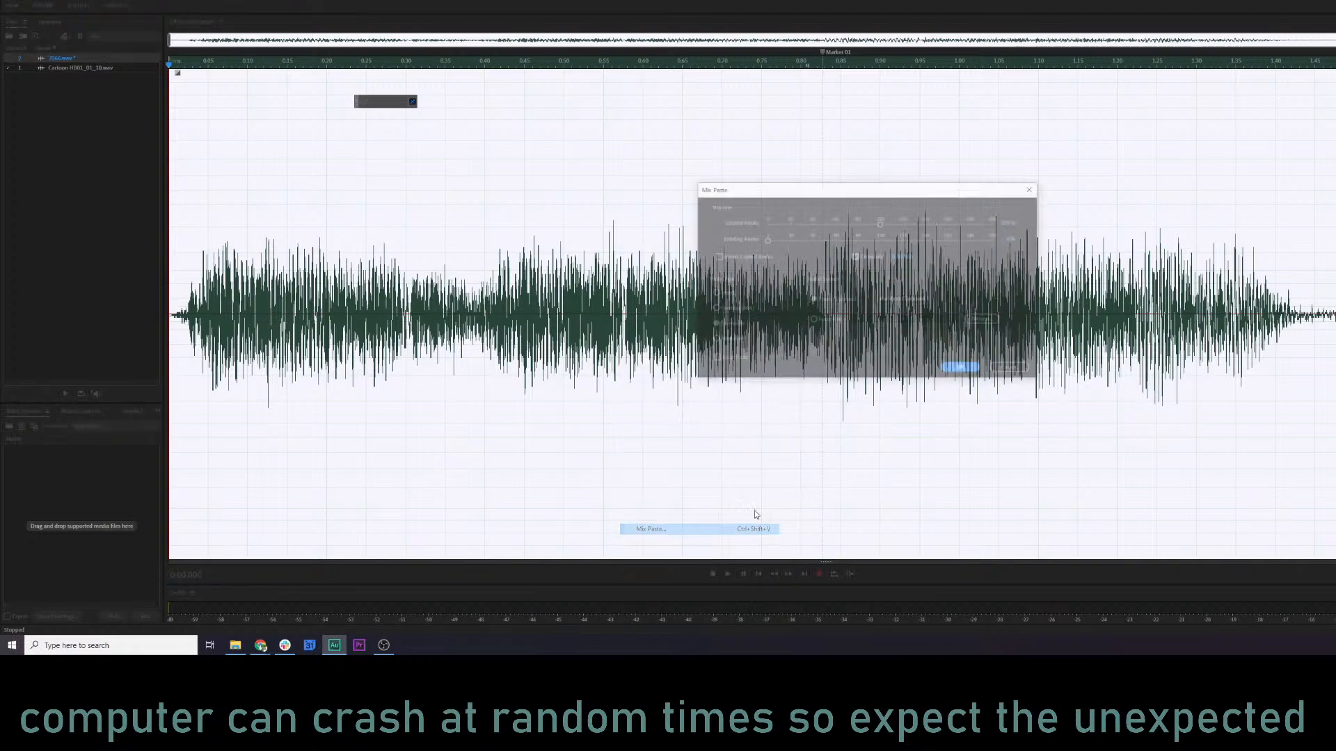
{"action": "left_click", "coordinate": [961, 369]}
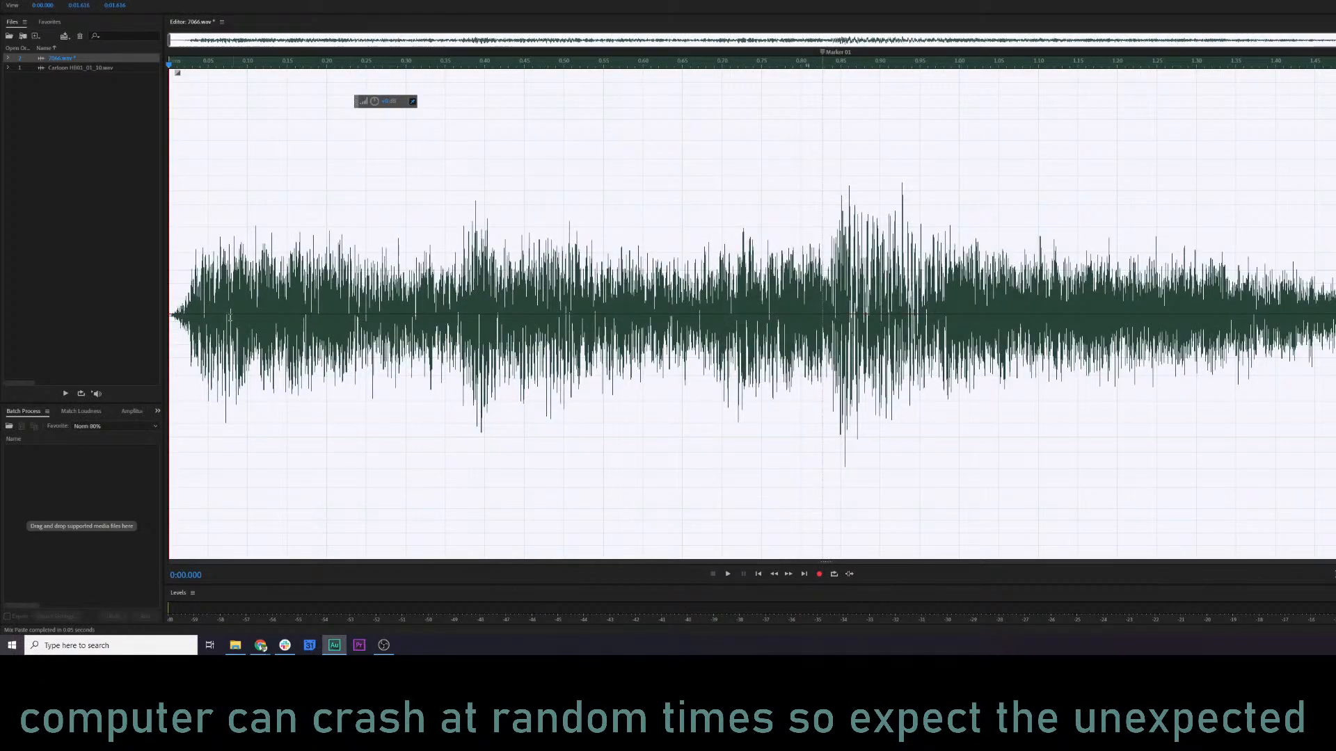
Listen to the pasted sound in 7066.wav from near its beginning.
{"action": "left_click", "coordinate": [196, 318]}
{"action": "key", "text": "space"}
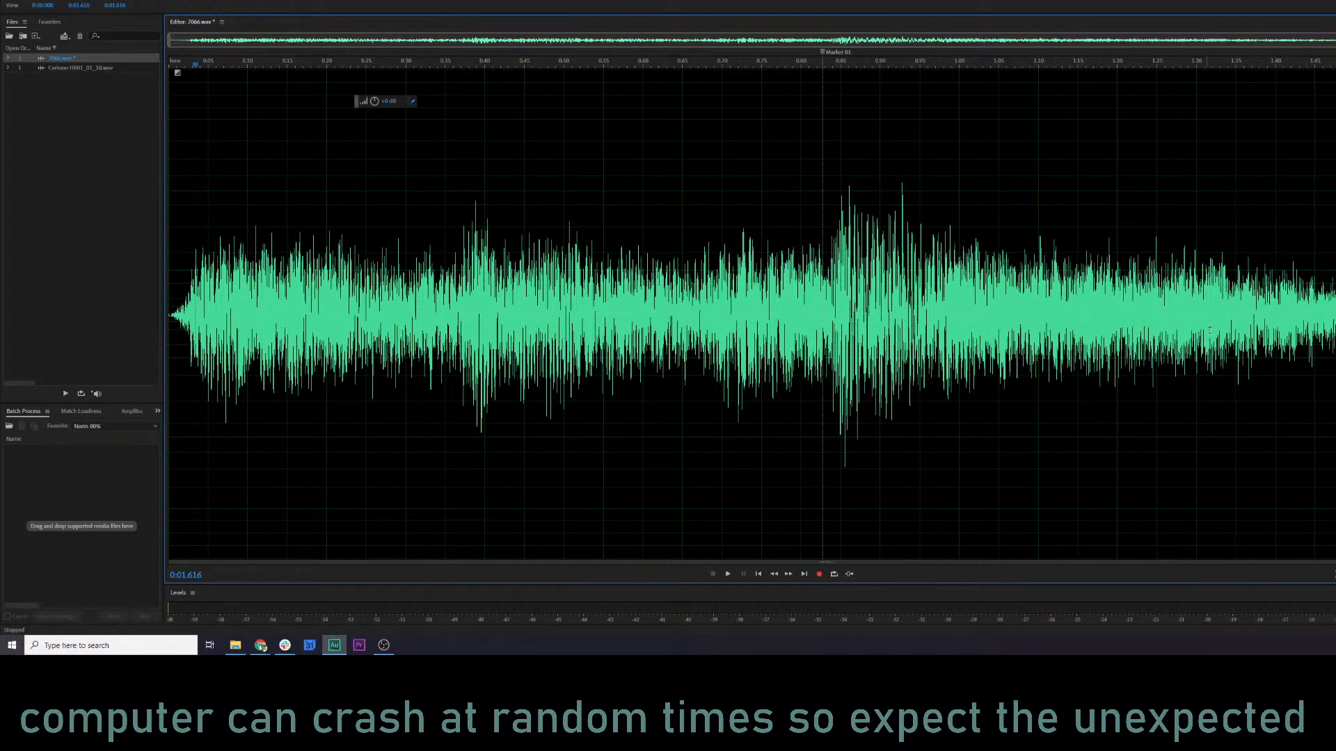
{"action": "key", "text": "space"}
{"action": "left_click", "coordinate": [971, 257]}
Undo the mix paste to hear the original sound for comparison, then redo it and play the pasted version.
{"action": "key", "text": "ctrl+z"}
{"action": "left_click", "coordinate": [818, 272]}
{"action": "left_click", "coordinate": [213, 291]}
{"action": "key", "text": "space"}
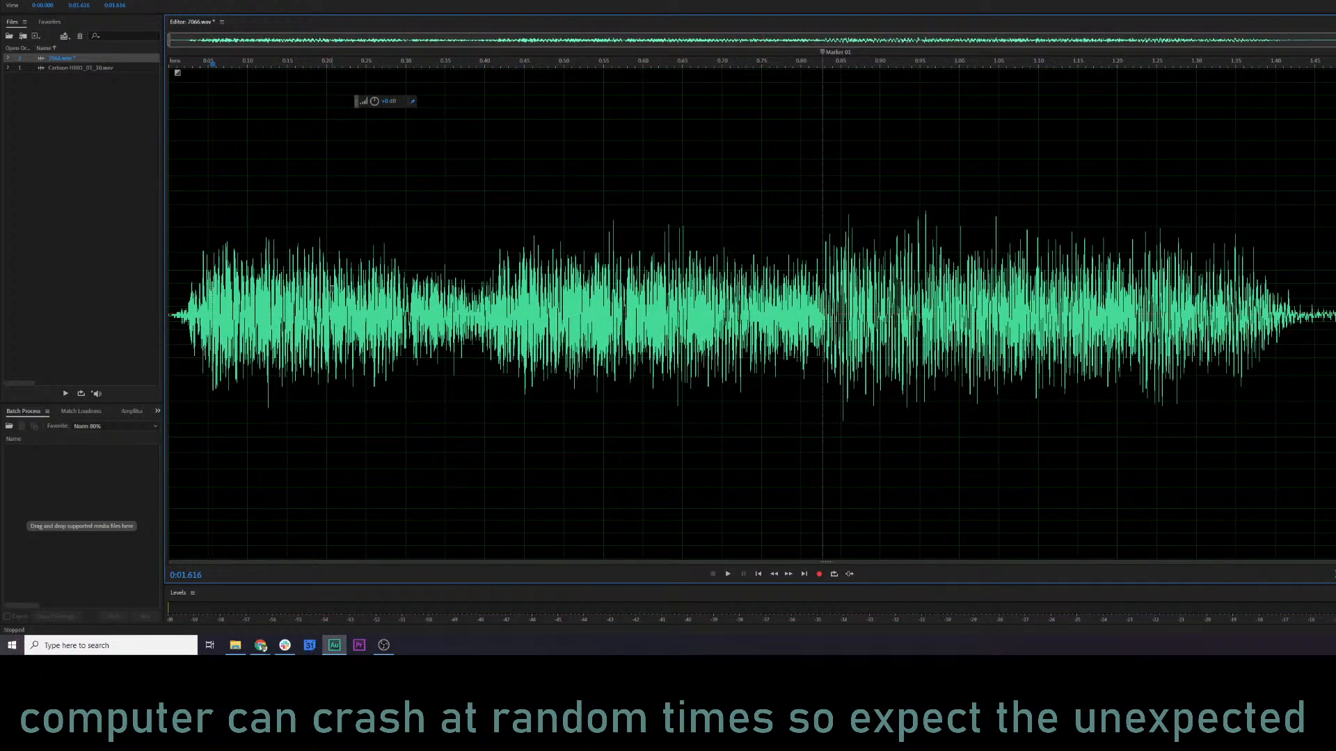
{"action": "left_click", "coordinate": [25, 1]}
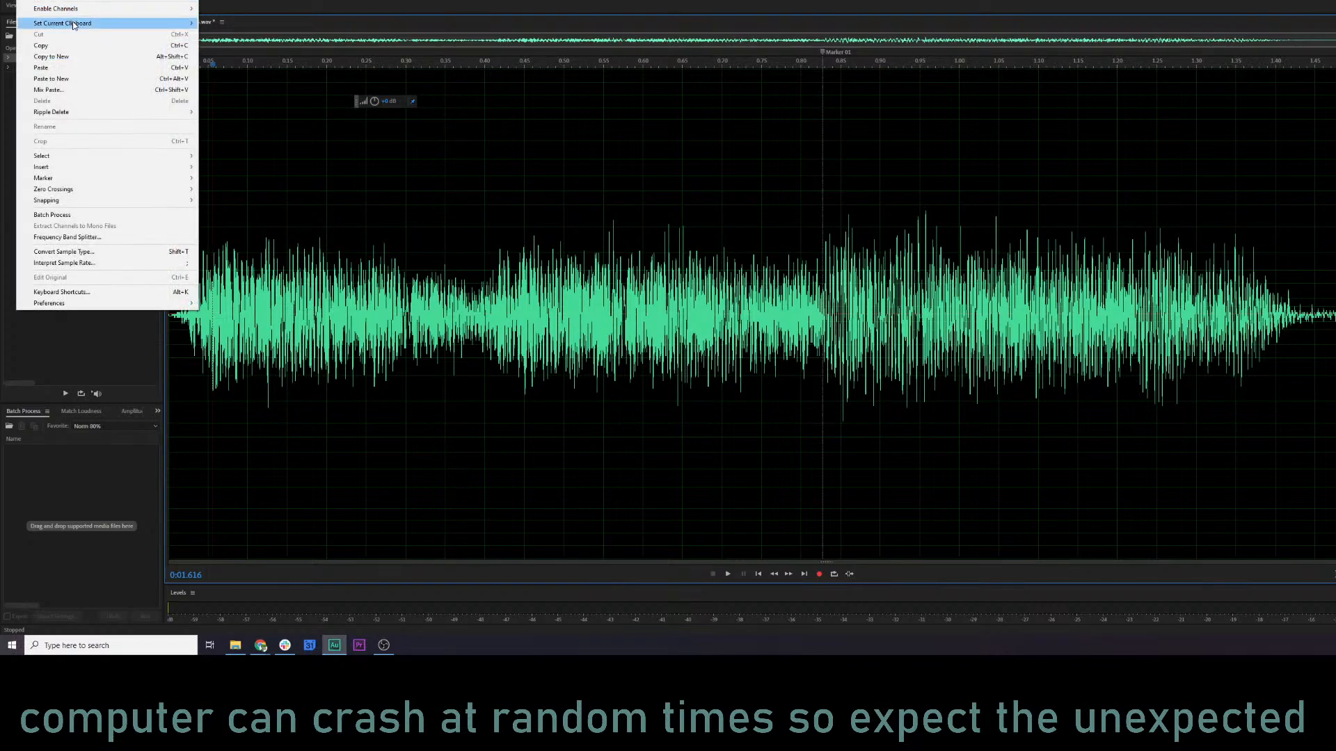
{"action": "left_click", "coordinate": [76, 79]}
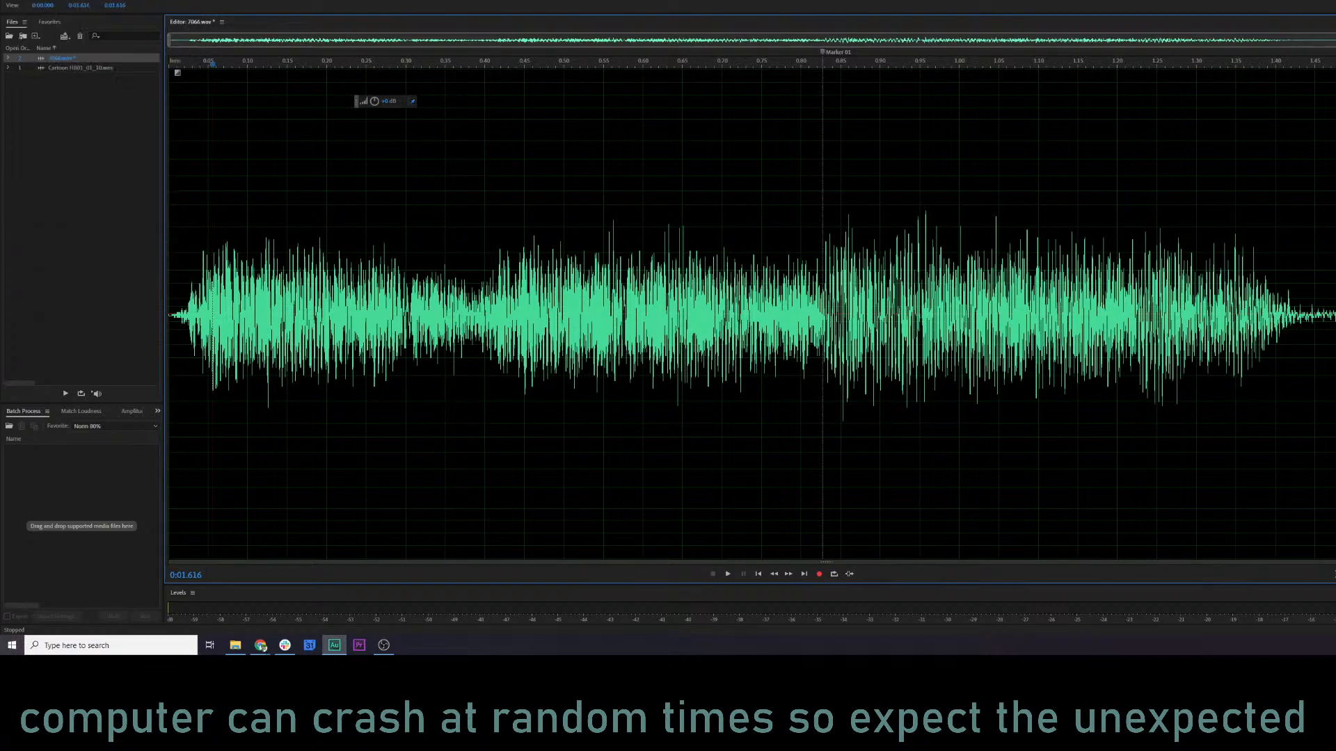
{"action": "left_click", "coordinate": [219, 301]}
{"action": "key", "text": "space"}
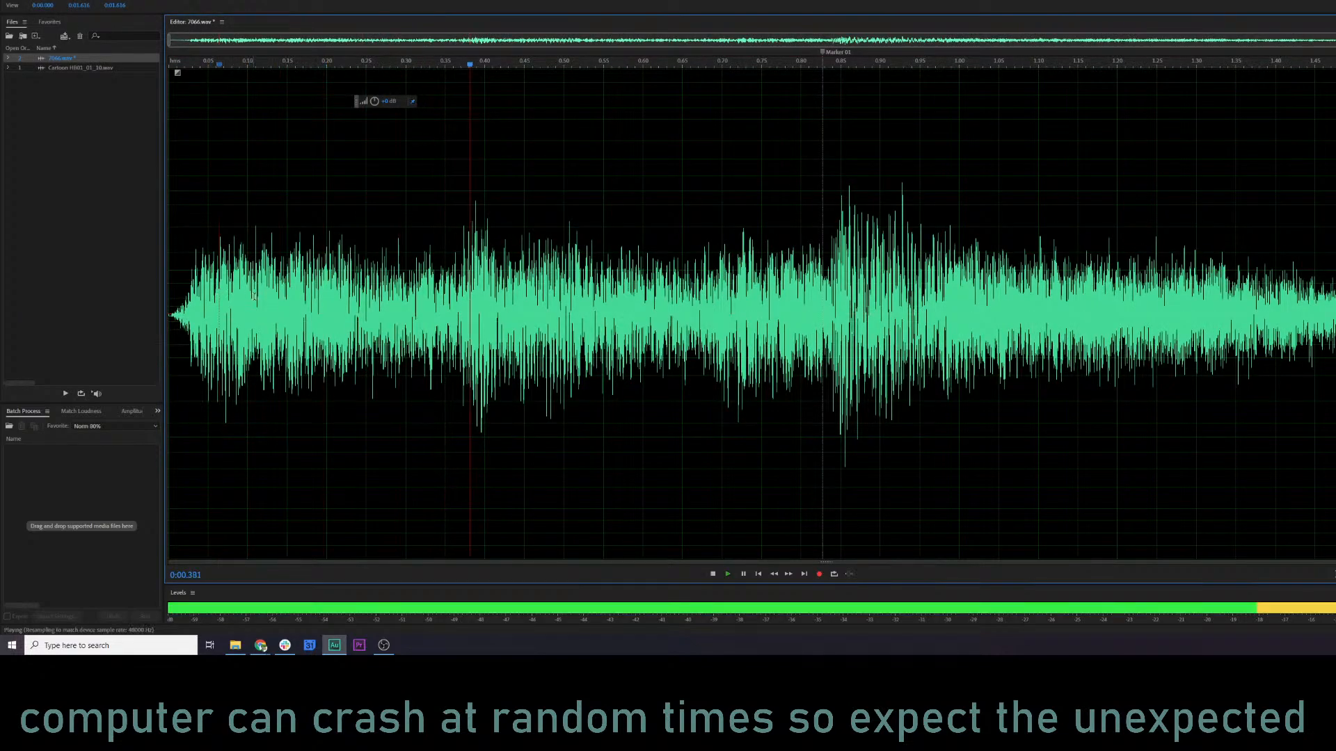
Check the pasted sound in the spectral frequency display, return to the plain waveform, and listen to its opening part.
{"action": "key", "text": "shift+d"}
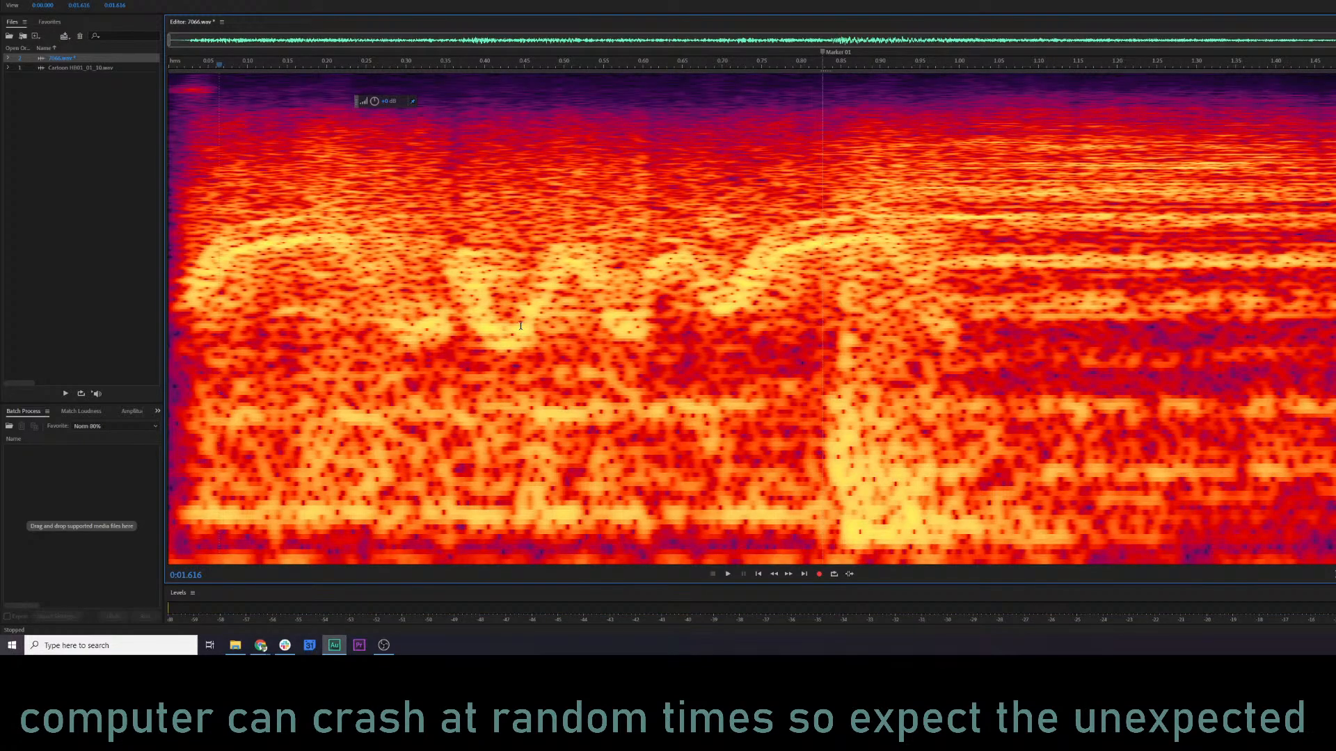
{"action": "key", "text": "shift+d"}
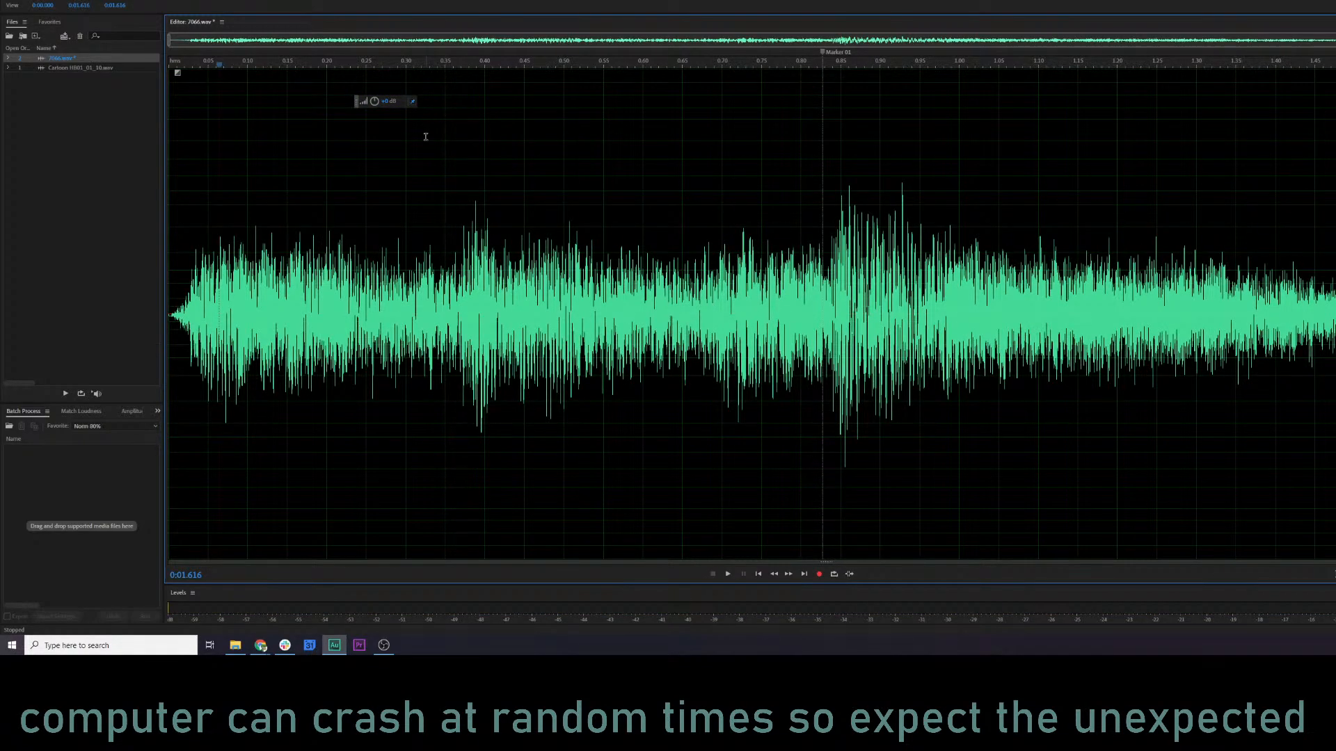
{"action": "key", "text": "space"}
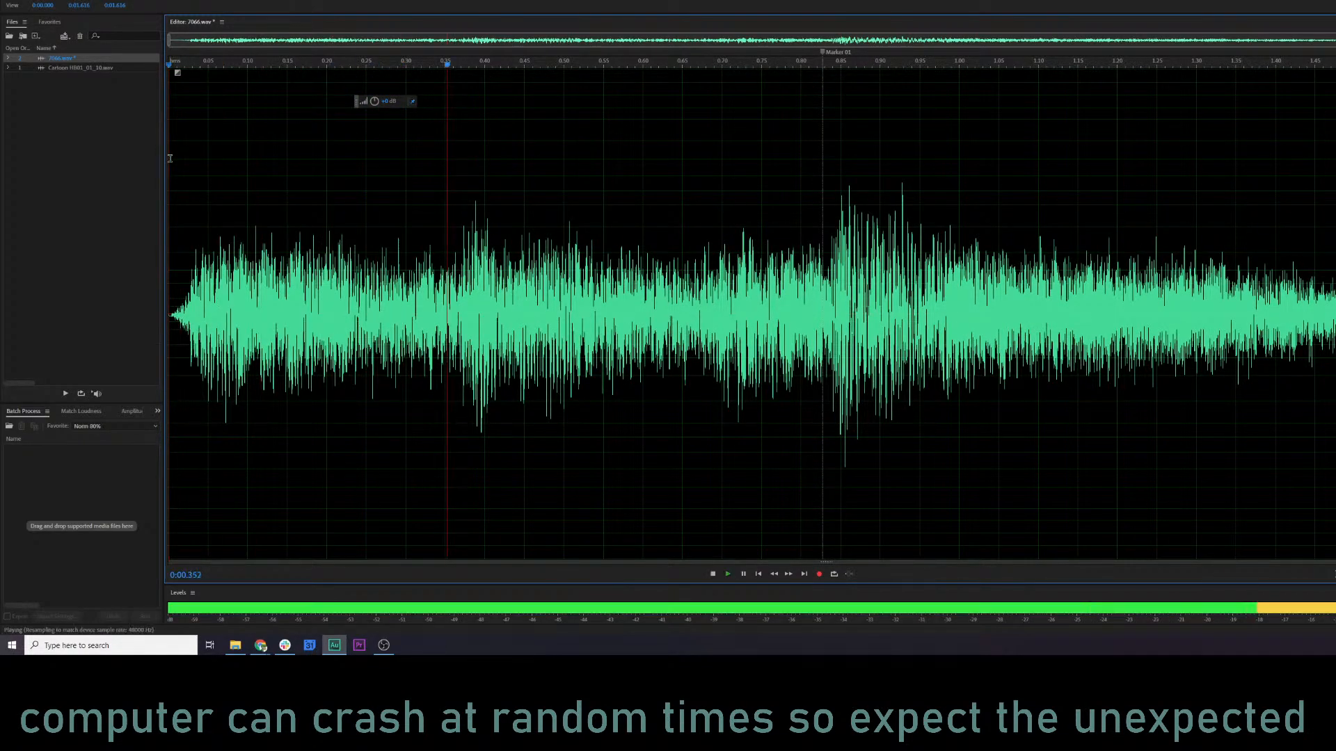
{"action": "key", "text": "space"}
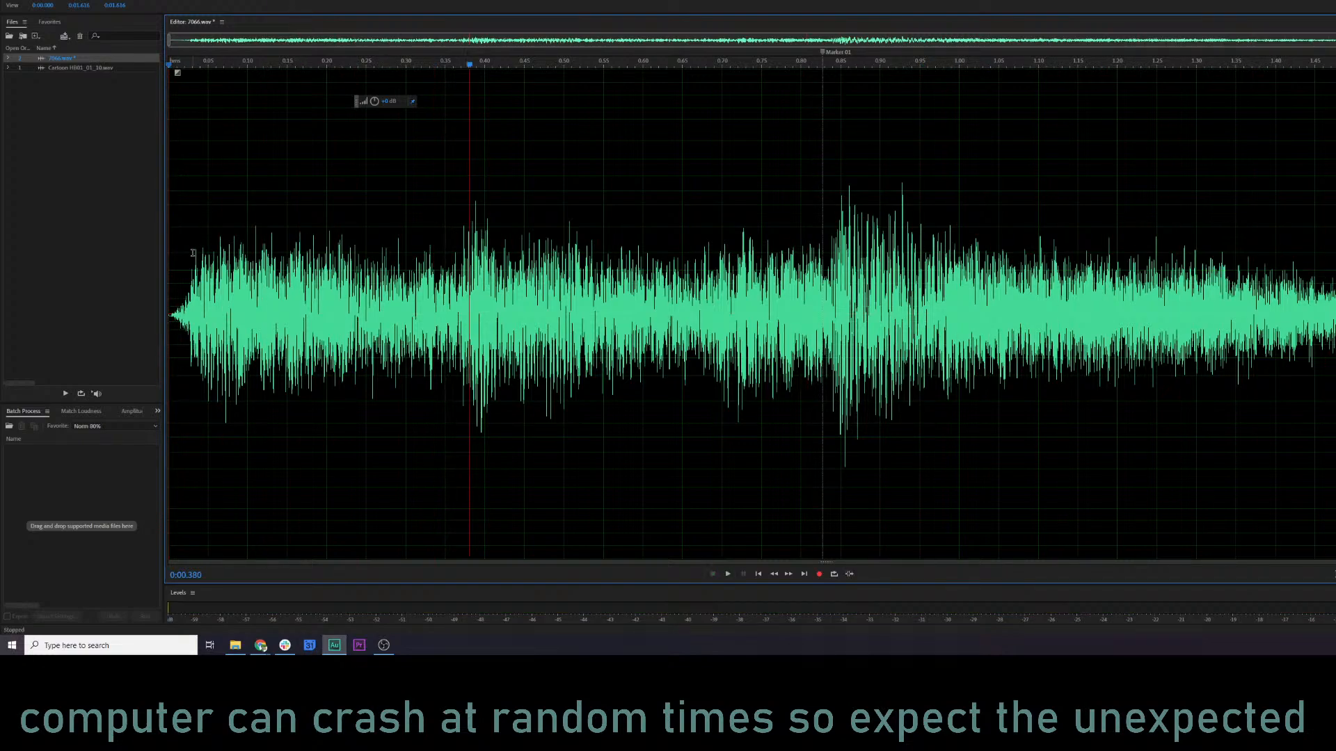
Delete the marker at the second burst of 7066.wav.
{"action": "left_click", "coordinate": [168, 294]}
{"action": "right_click", "coordinate": [816, 57]}
{"action": "left_click", "coordinate": [839, 55]}
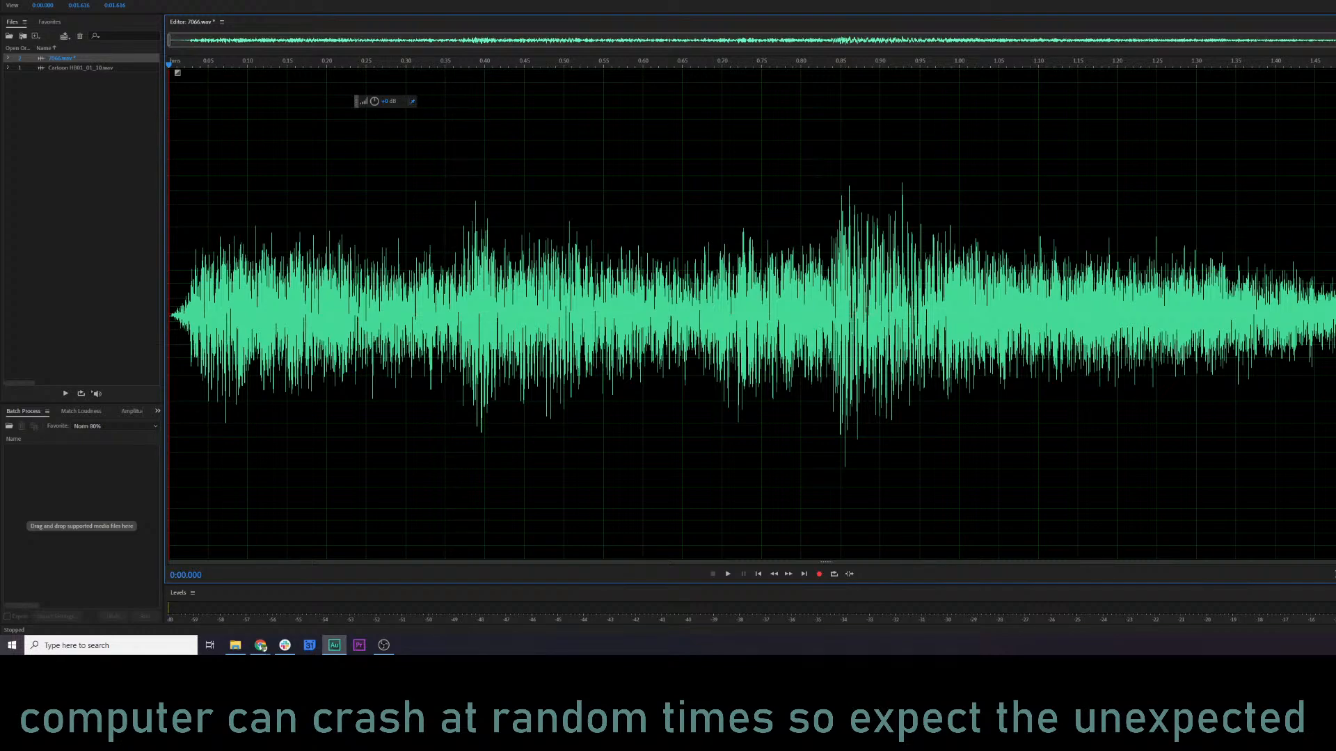
Fade out the tail of 7066.wav, listen to it from about 0.77 s, and save the file.
{"action": "left_click_drag", "start_coordinate": [1327, 72], "coordinate": [1146, 61]}
{"action": "left_click", "coordinate": [778, 128]}
{"action": "key", "text": "space"}
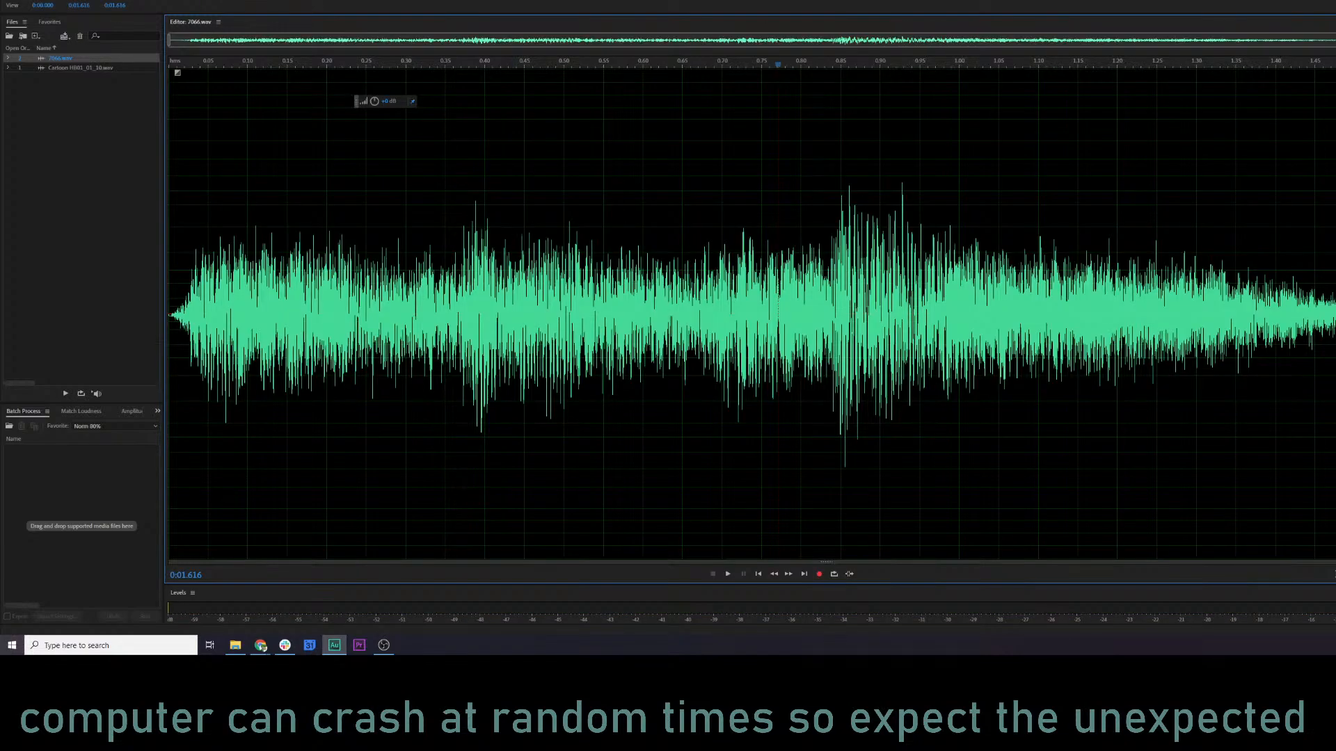
Switch to the KQ5 Audio log spreadsheet and mark 7066, Slipping on peas, with an x in the DONE column.
{"action": "left_click", "coordinate": [235, 645]}
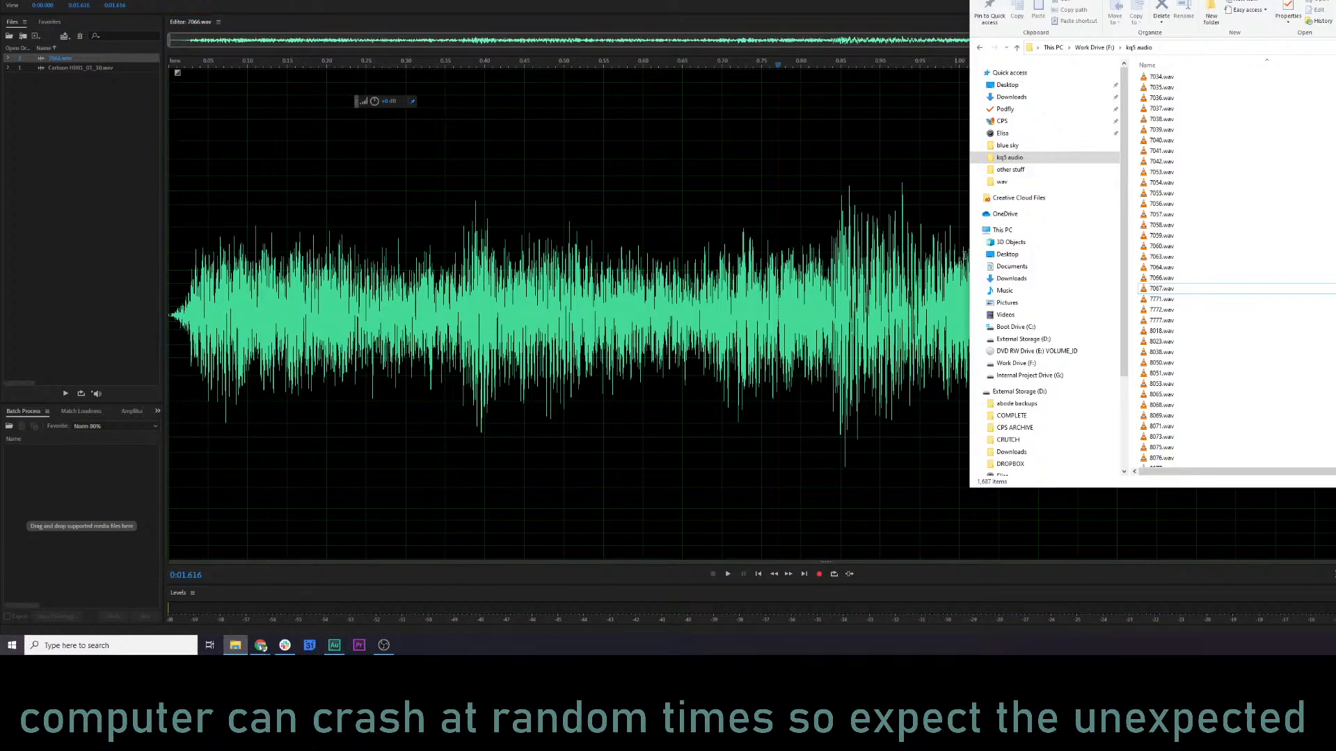
{"action": "left_click", "coordinate": [260, 645]}
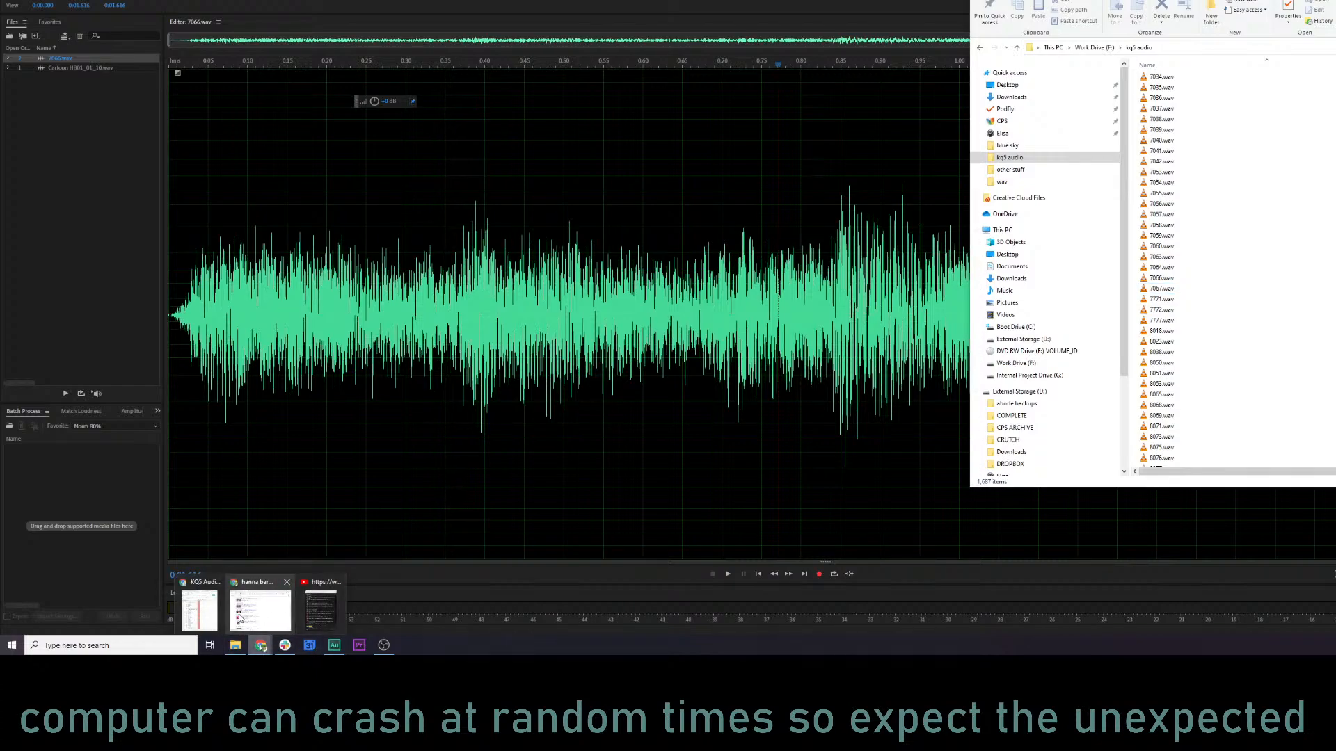
{"action": "left_click", "coordinate": [259, 610]}
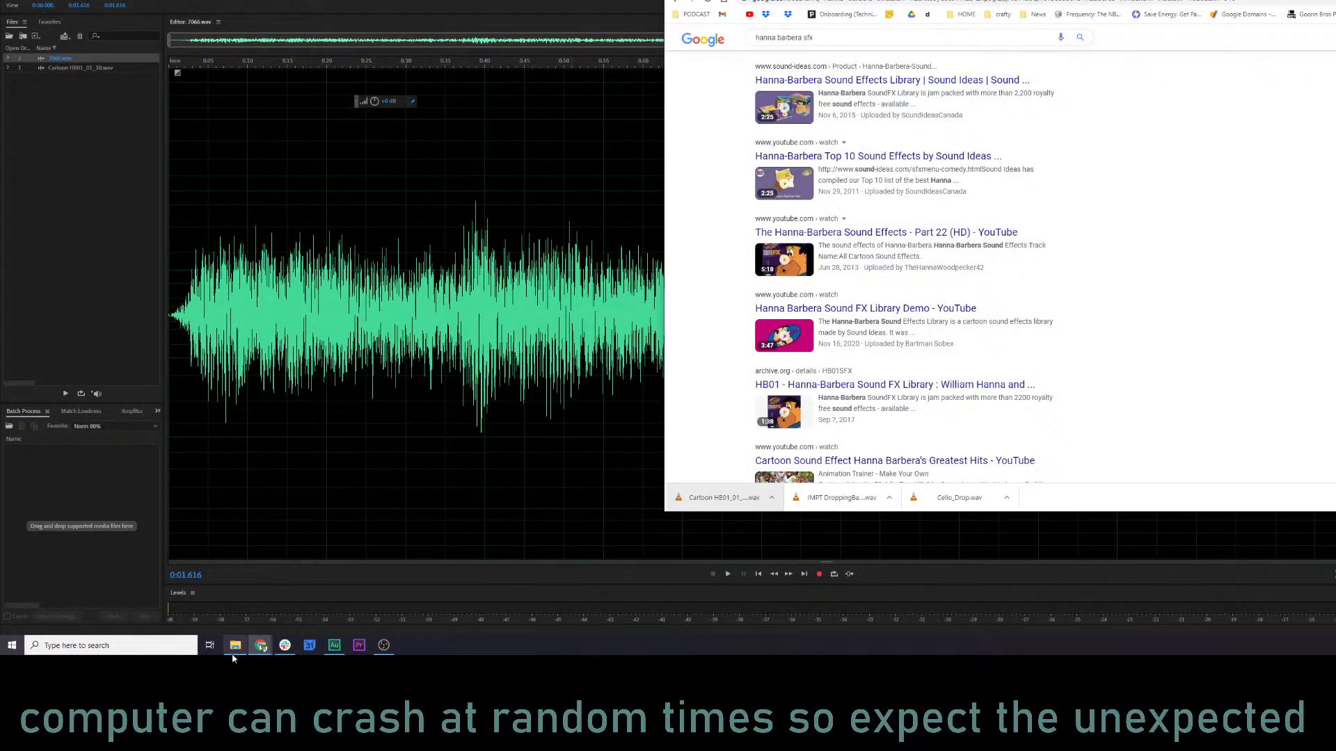
{"action": "left_click", "coordinate": [235, 649]}
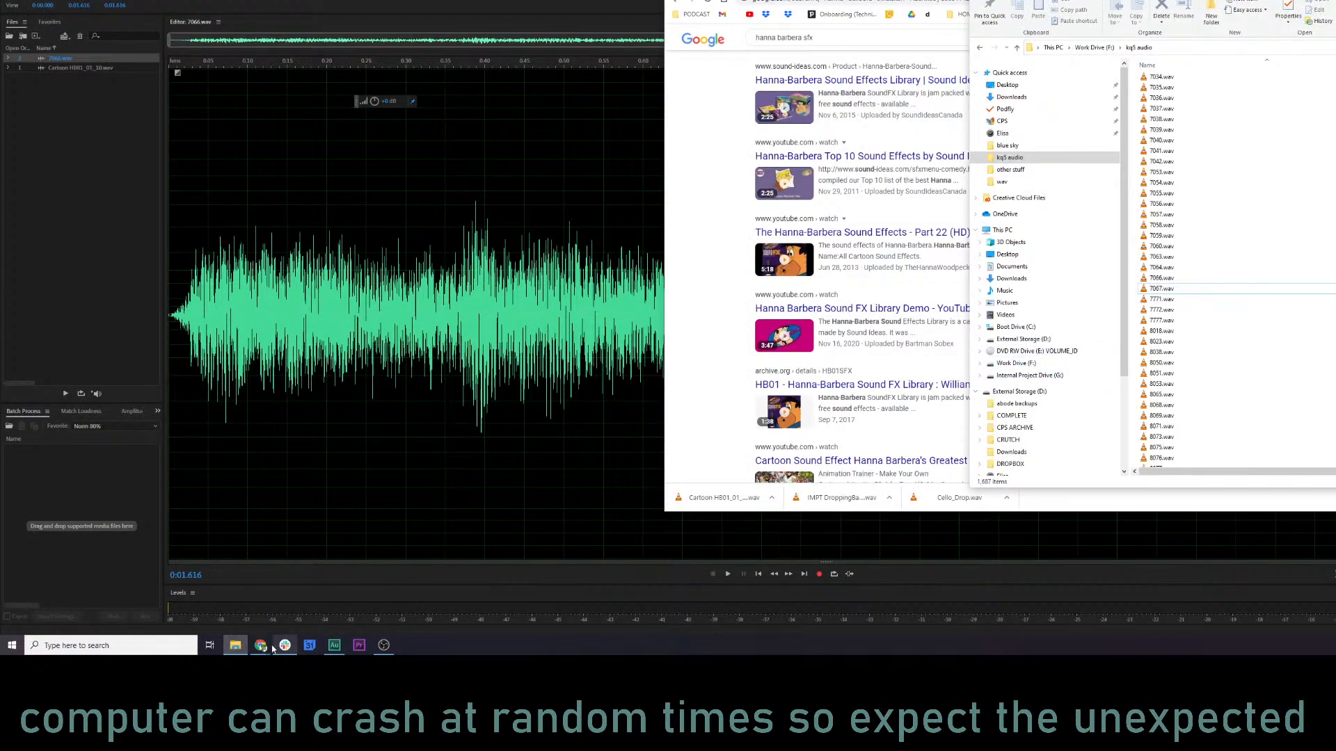
{"action": "left_click", "coordinate": [260, 645]}
{"action": "left_click", "coordinate": [941, 18]}
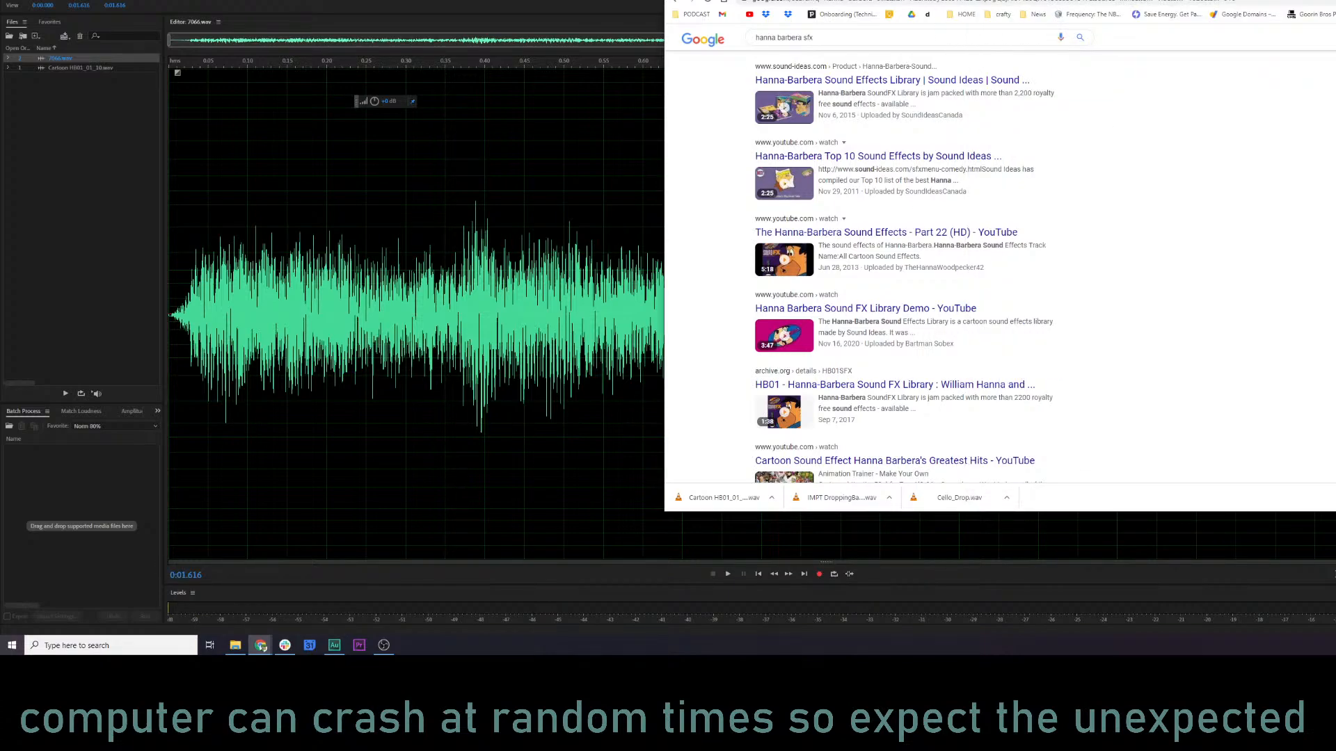
{"action": "key", "text": "alt+Tab"}
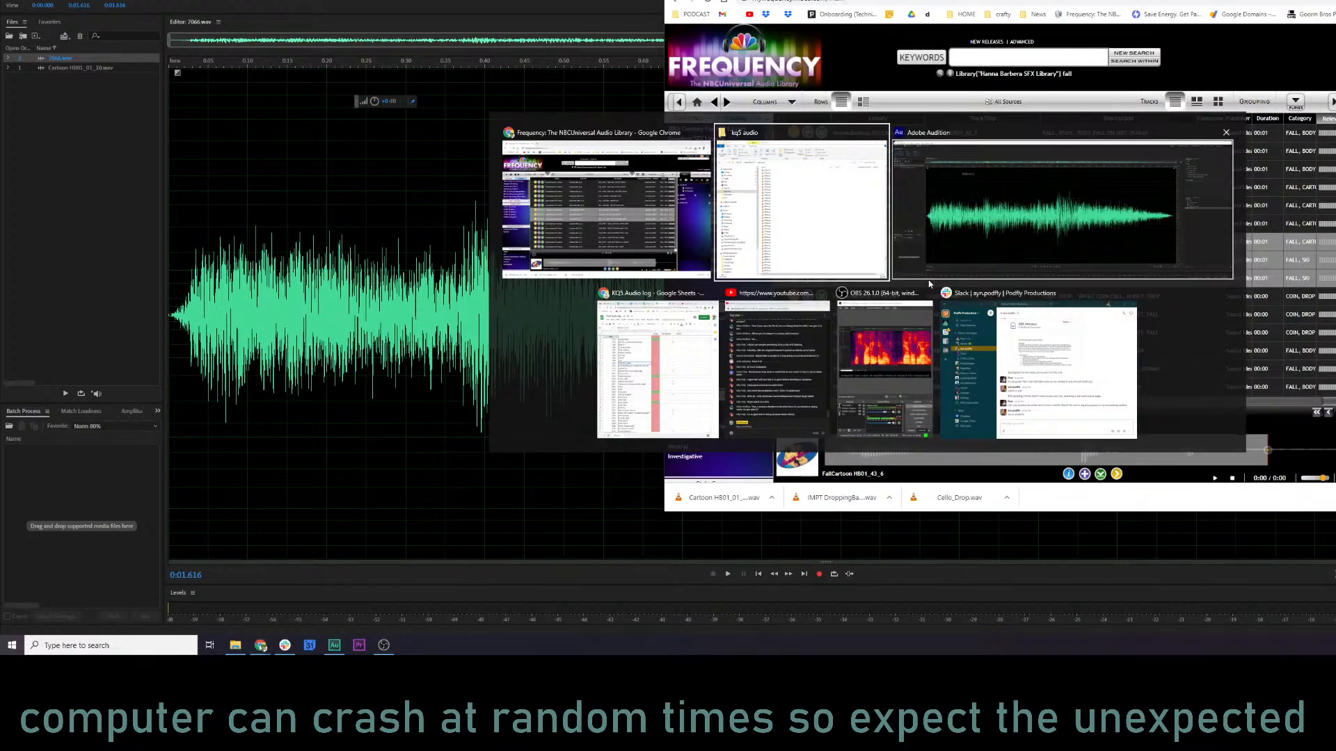
{"action": "key", "text": "alt+Tab"}
{"action": "key", "text": "alt+Tab"}
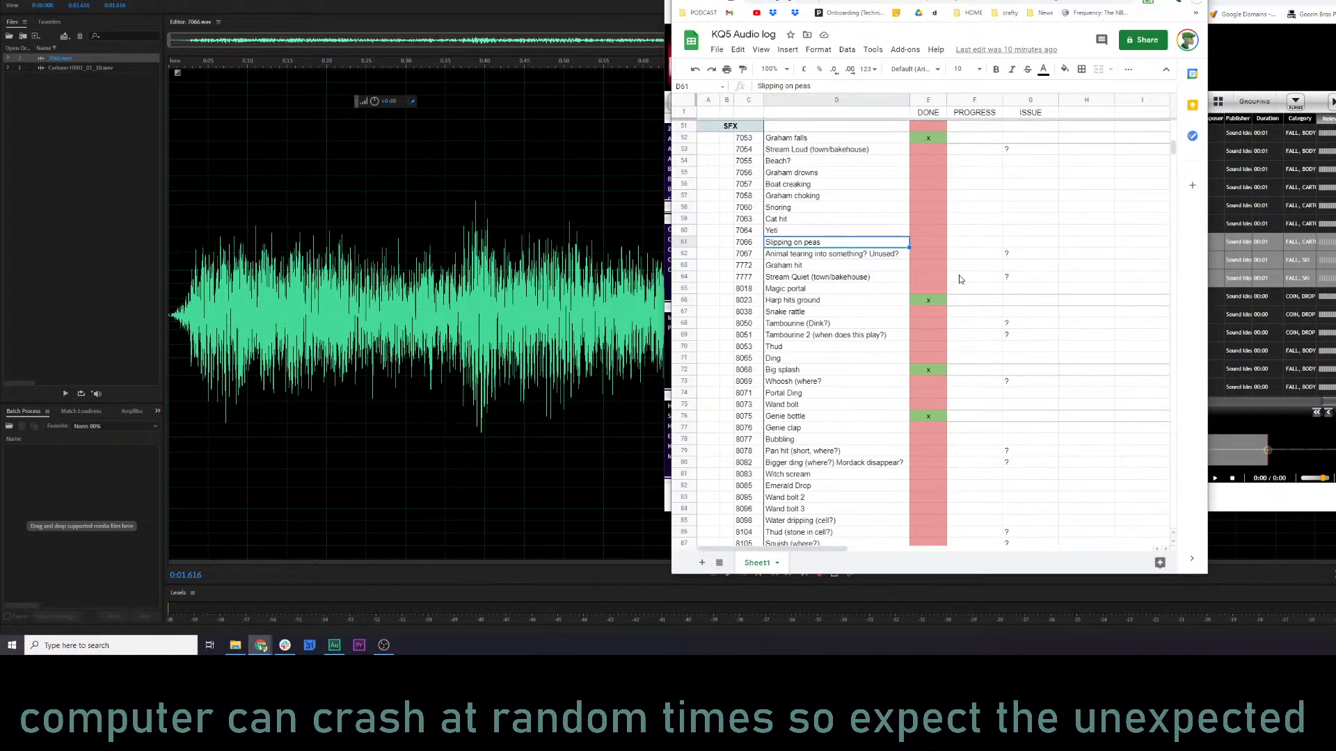
{"action": "left_click", "coordinate": [933, 245]}
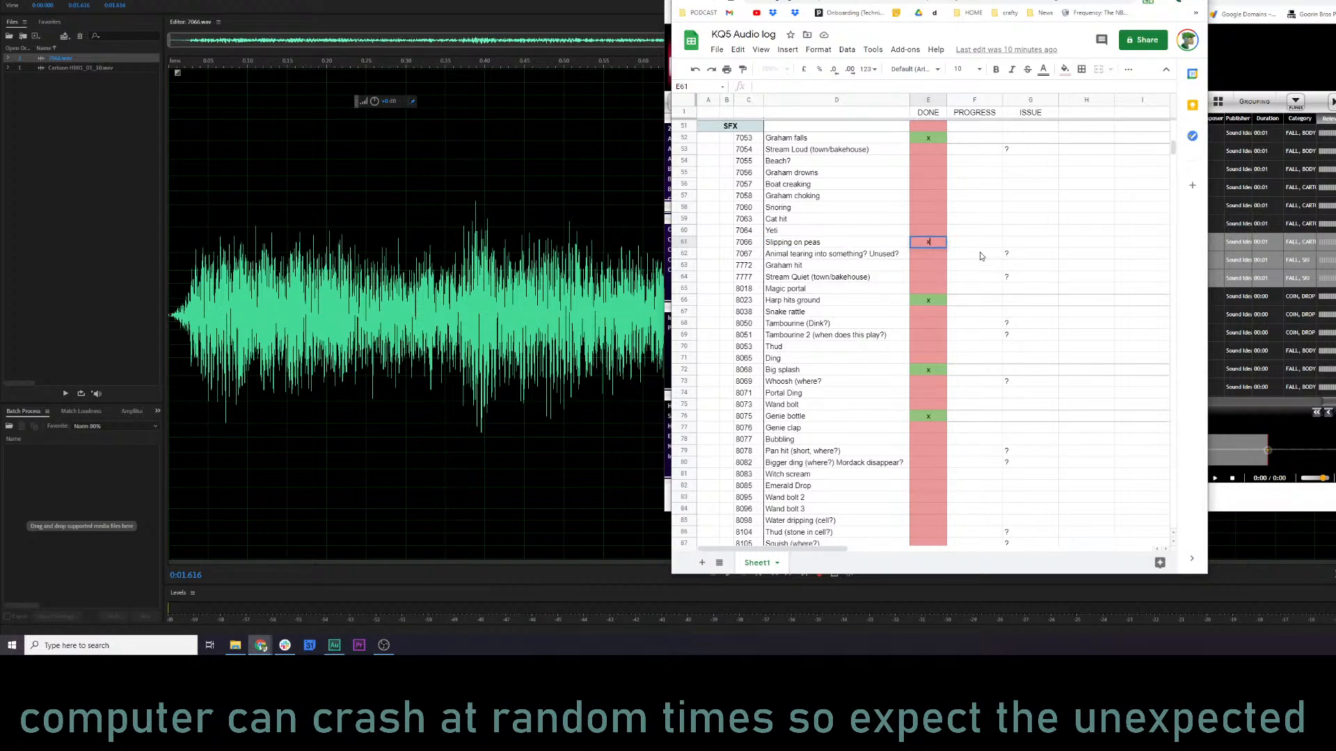
{"action": "type", "text": "x"}
{"action": "left_click_drag", "start_coordinate": [979, 250], "coordinate": [976, 242]}
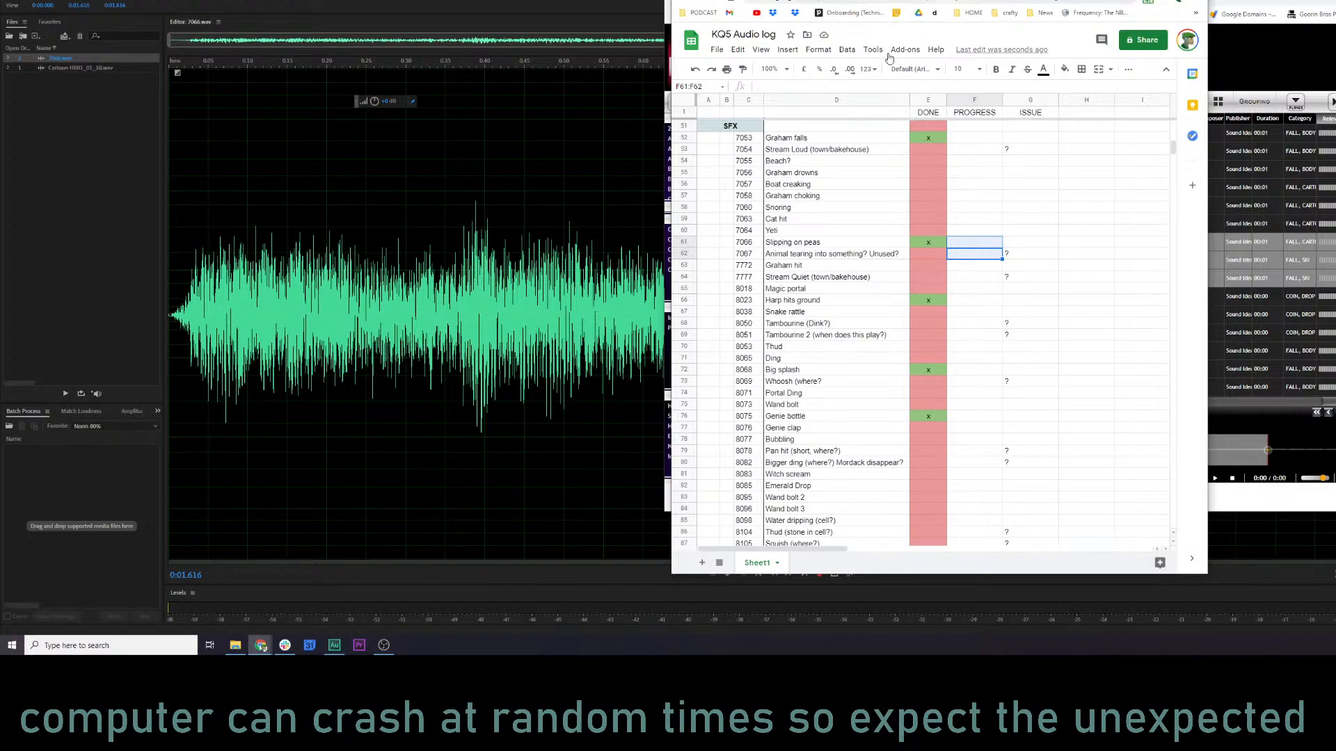
{"action": "scroll", "coordinate": [935, 318], "scroll_direction": "up", "scroll_amount": 15}
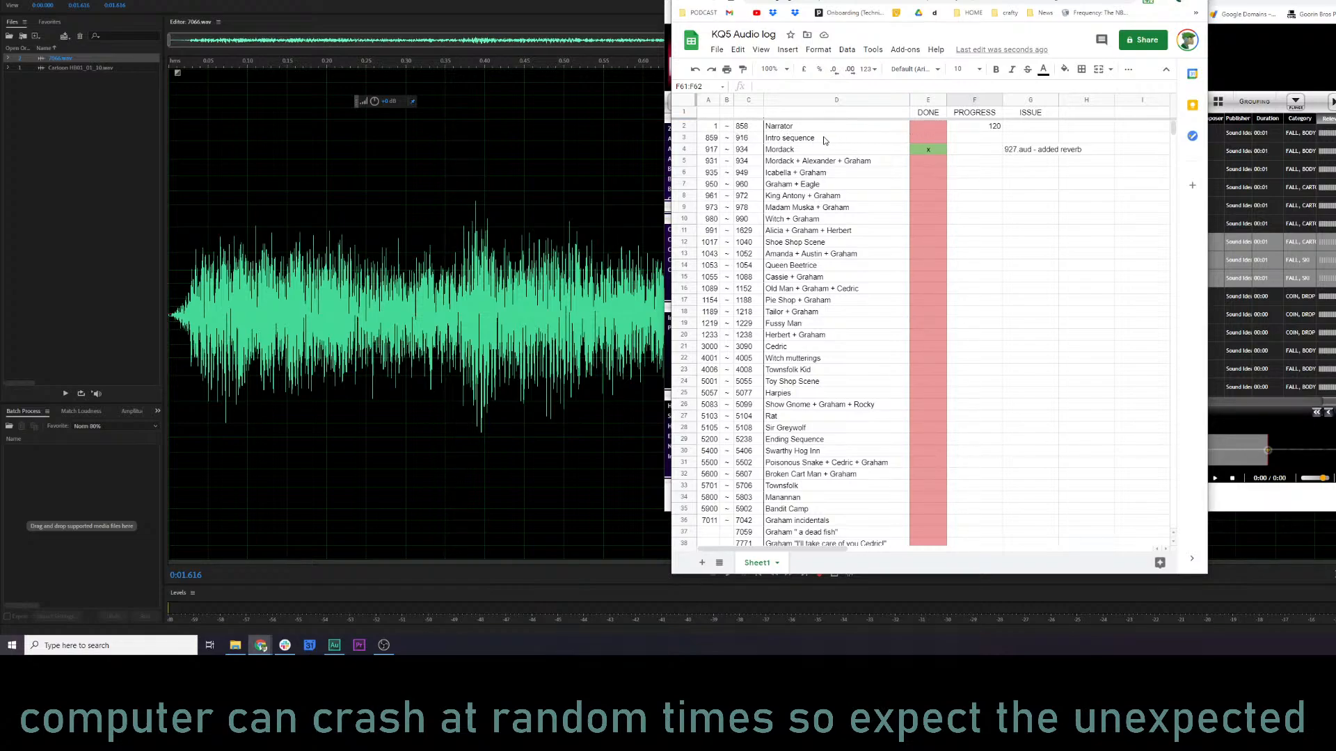
Look up the Queen Beetrice entry in the audio log and close all files open in Audition.
{"action": "left_click", "coordinate": [780, 165]}
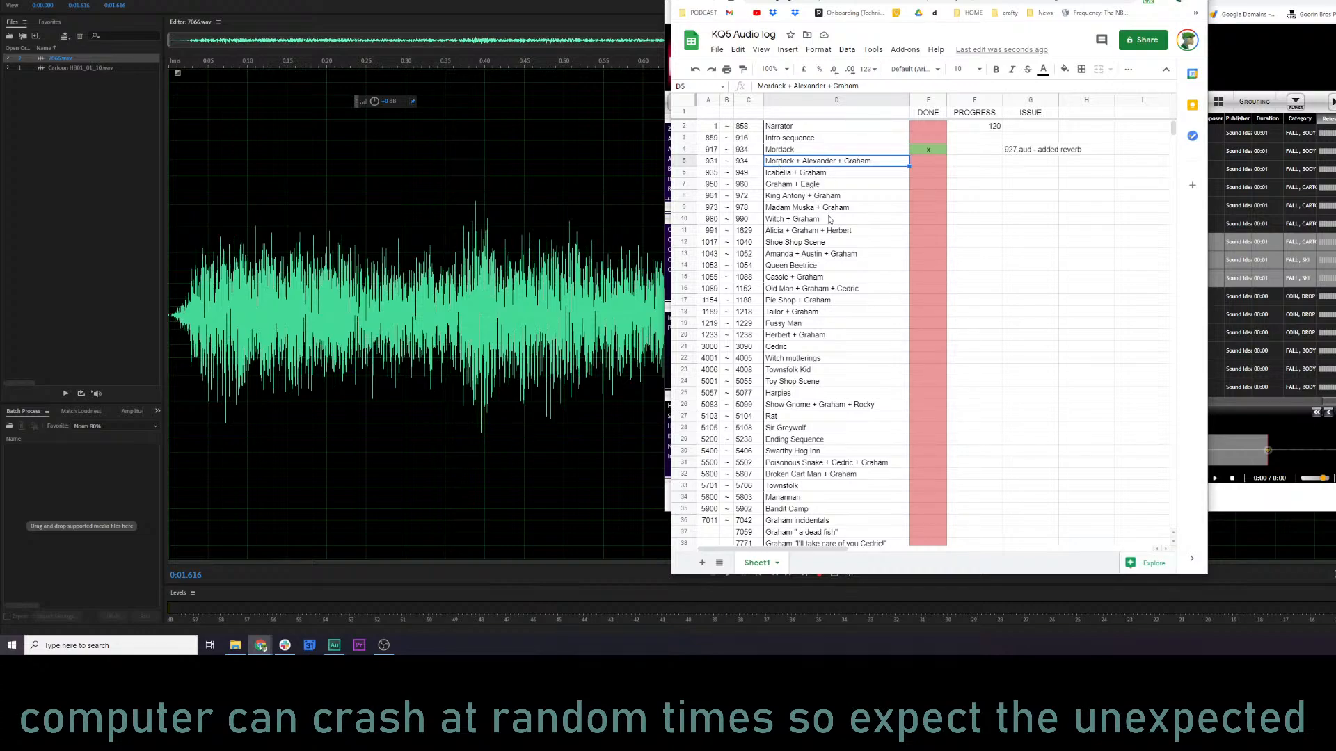
{"action": "scroll", "coordinate": [856, 274], "scroll_direction": "down", "scroll_amount": 1}
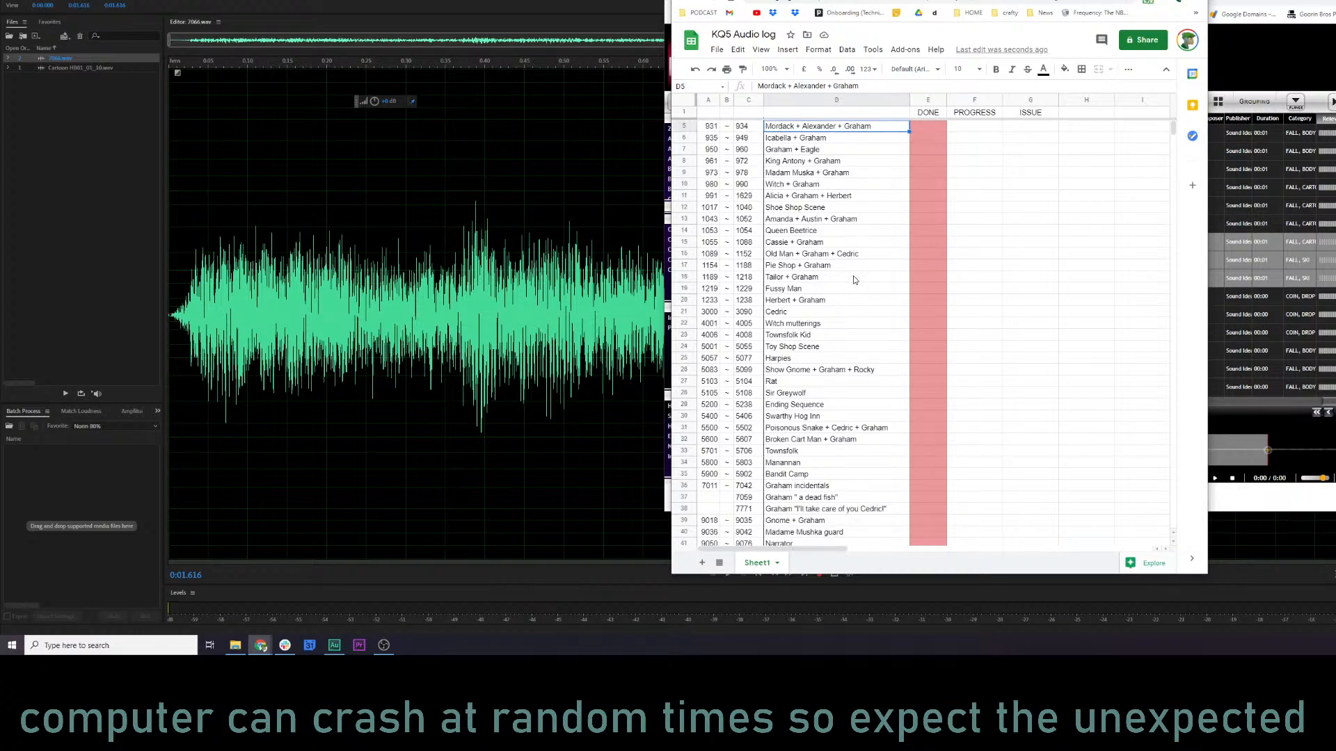
{"action": "left_click", "coordinate": [788, 233]}
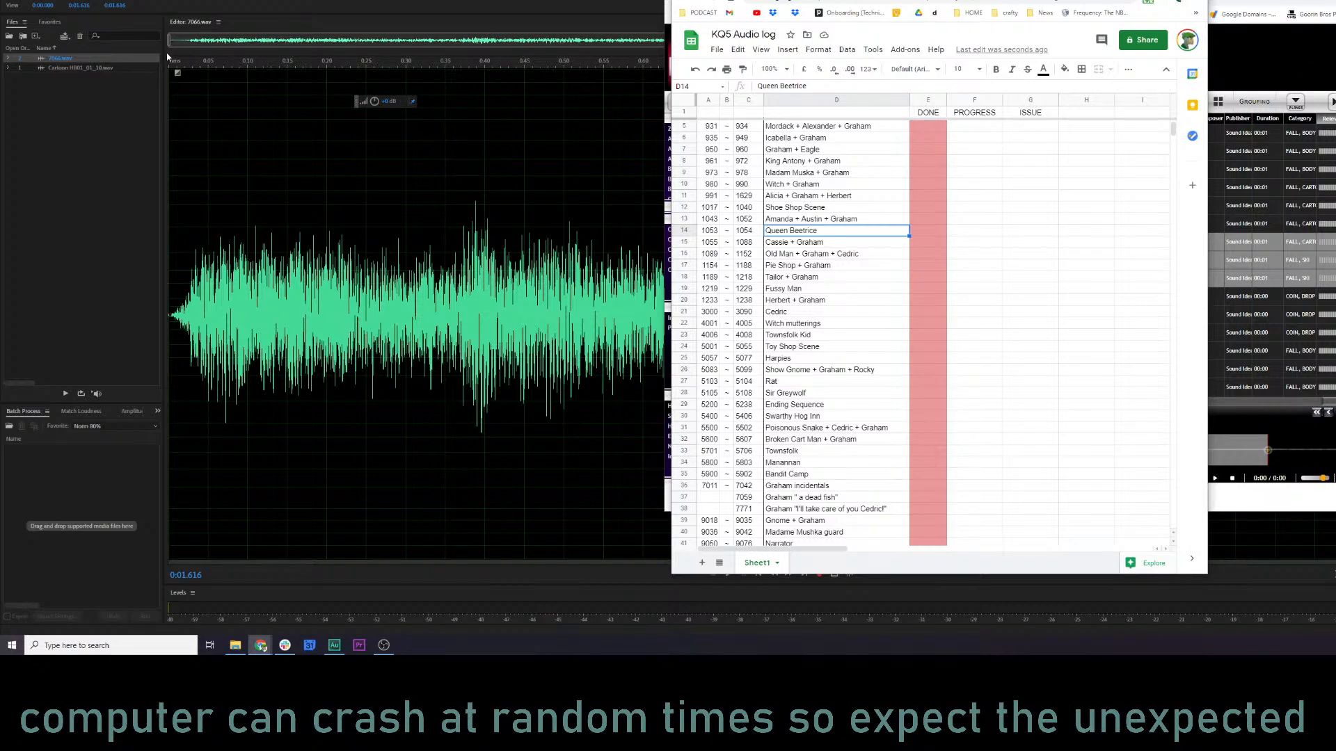
{"action": "left_click", "coordinate": [10, 0]}
{"action": "left_click", "coordinate": [31, 32]}
{"action": "key", "text": "alt+Tab"}
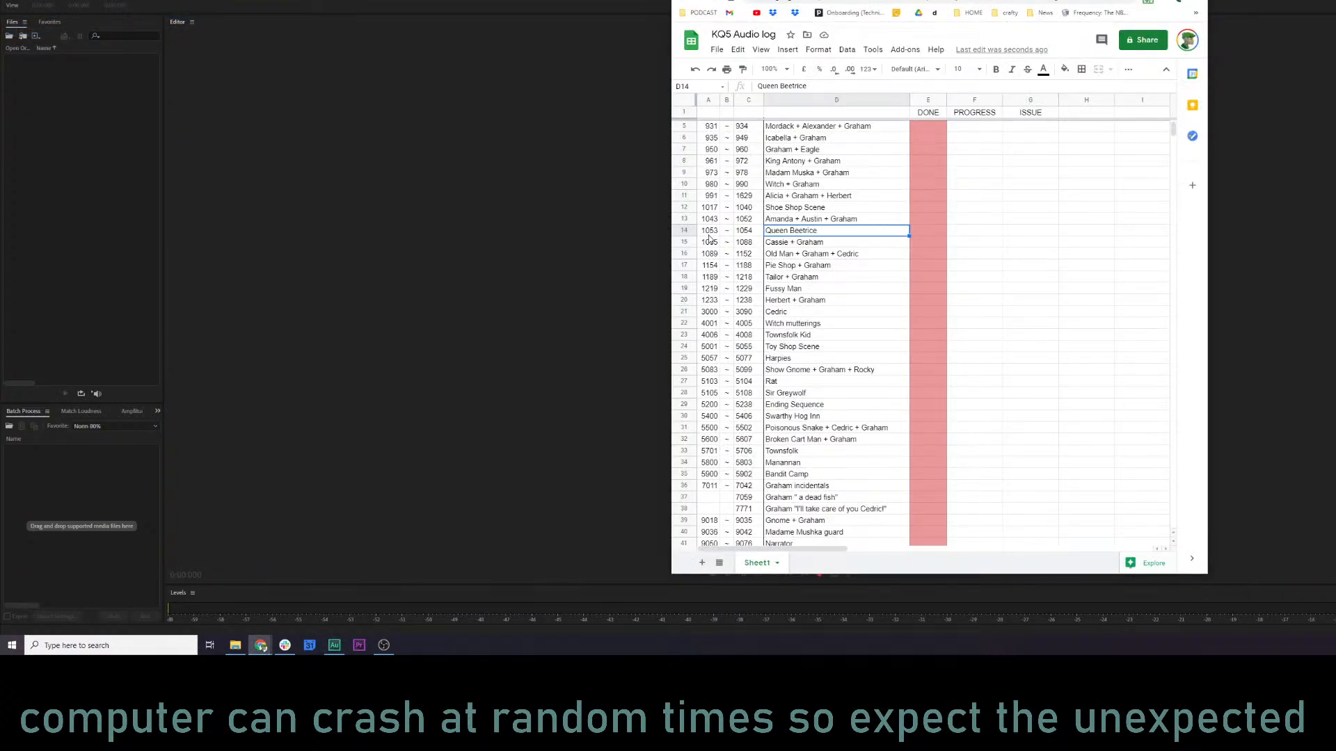
Look through the numbered WAV files in the kq5 audio folder, from the first files to the last.
{"action": "key", "text": "alt+Tab"}
{"action": "left_click", "coordinate": [670, 363]}
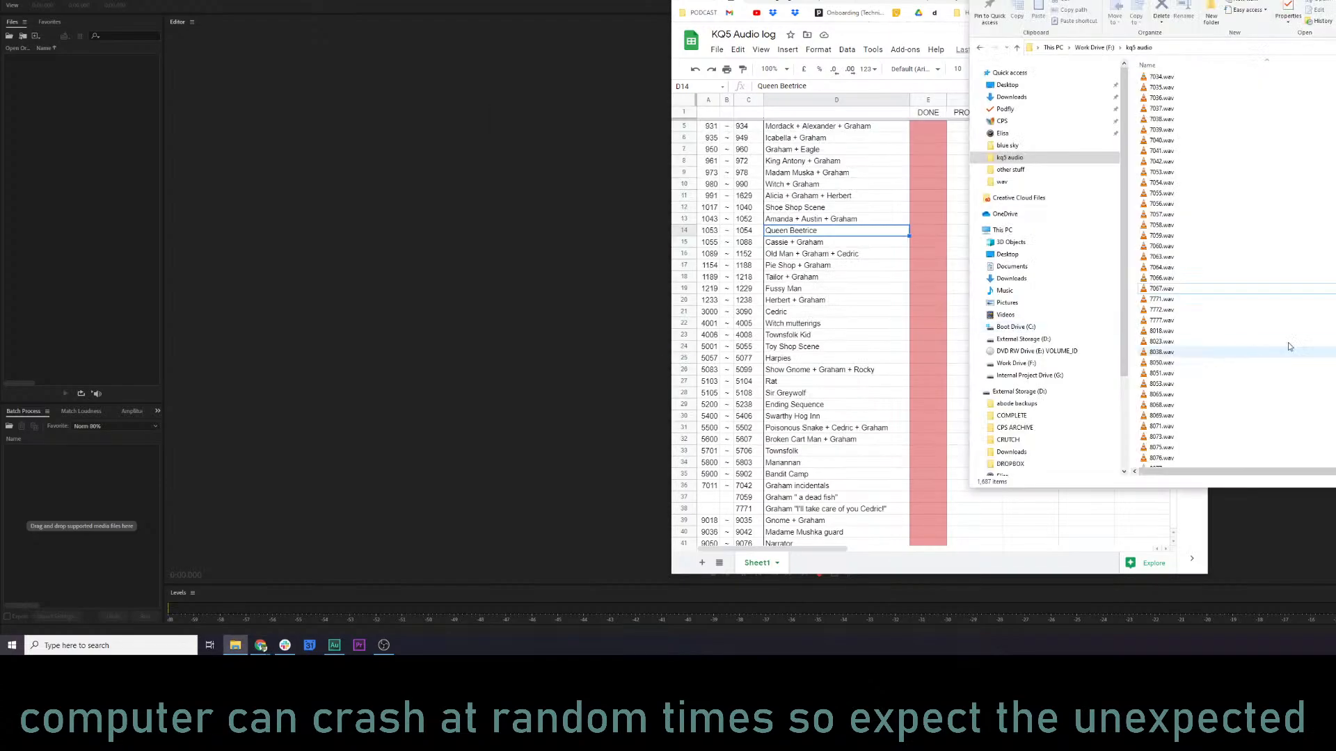
{"action": "scroll", "coordinate": [1288, 293], "scroll_direction": "down", "scroll_amount": 1}
{"action": "scroll", "coordinate": [1238, 306], "scroll_direction": "down", "scroll_amount": 15}
{"action": "scroll", "coordinate": [1238, 313], "scroll_direction": "down", "scroll_amount": 15}
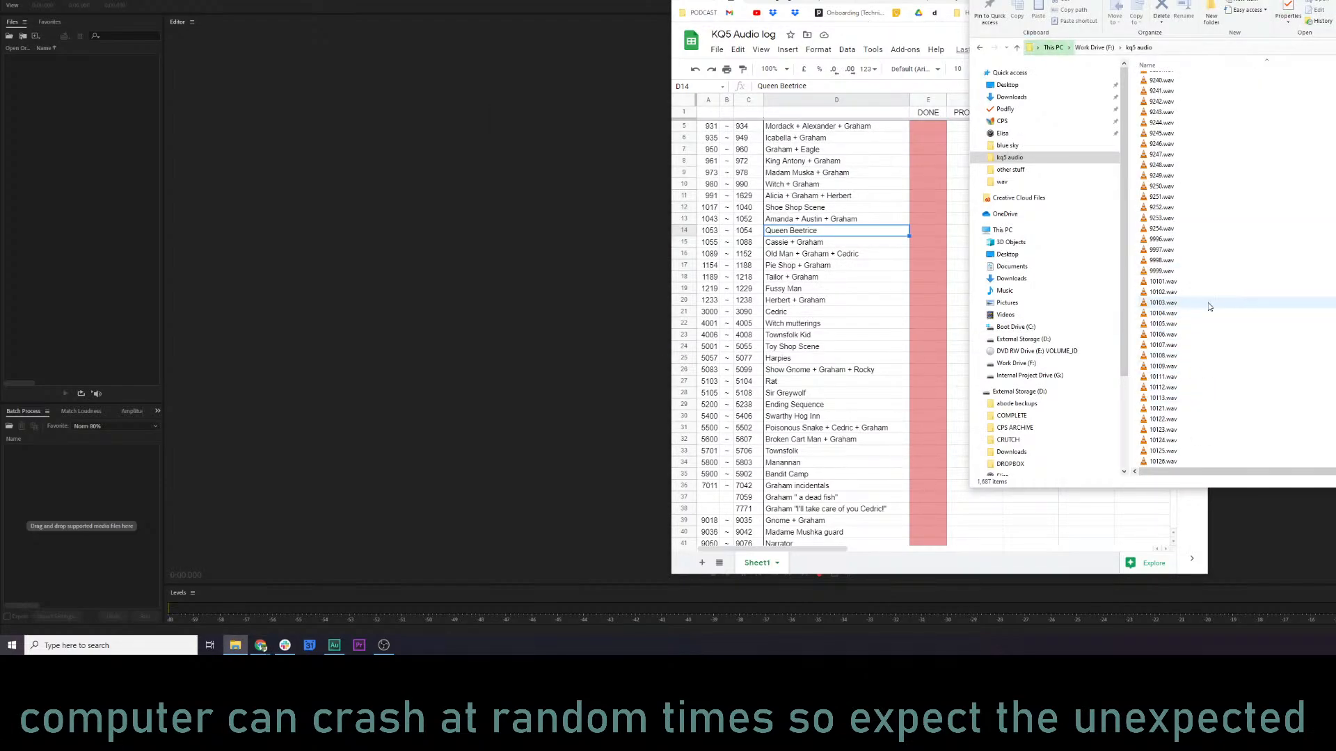
{"action": "scroll", "coordinate": [1202, 313], "scroll_direction": "up", "scroll_amount": 11}
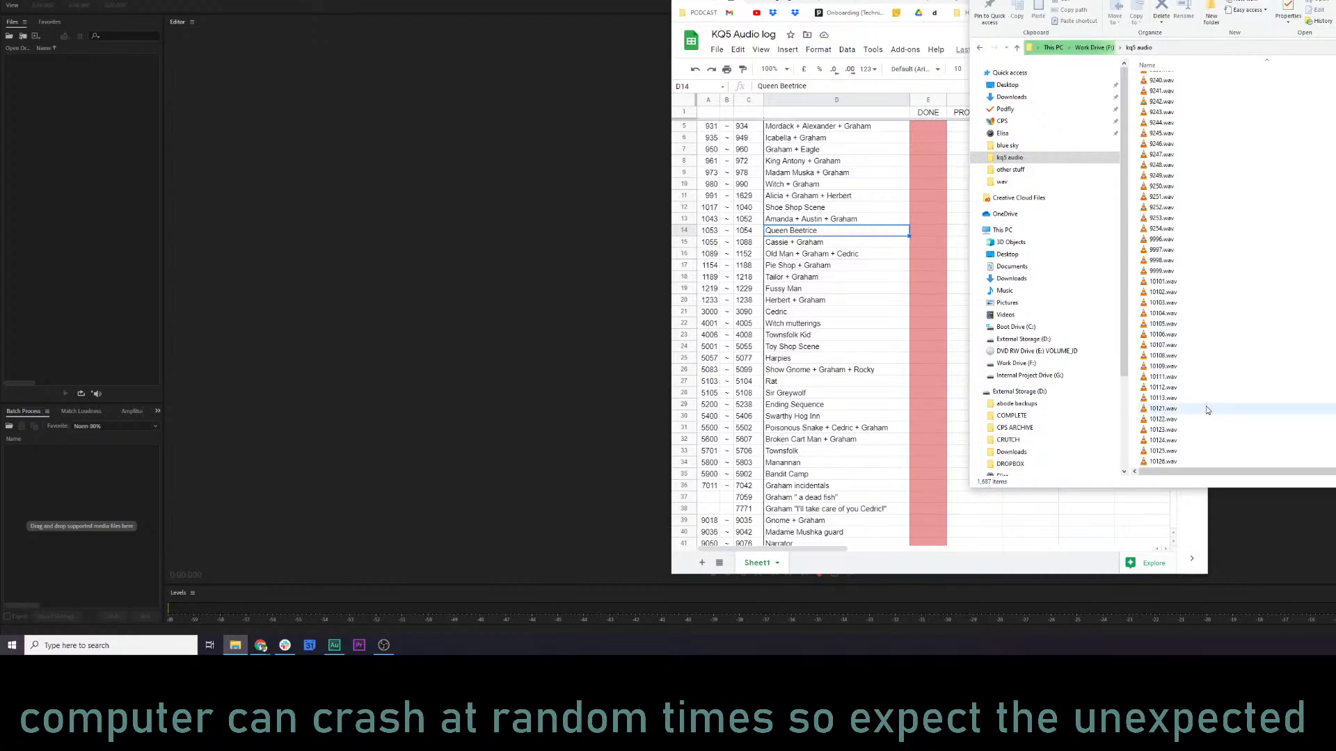
{"action": "scroll", "coordinate": [1210, 388], "scroll_direction": "up", "scroll_amount": 10}
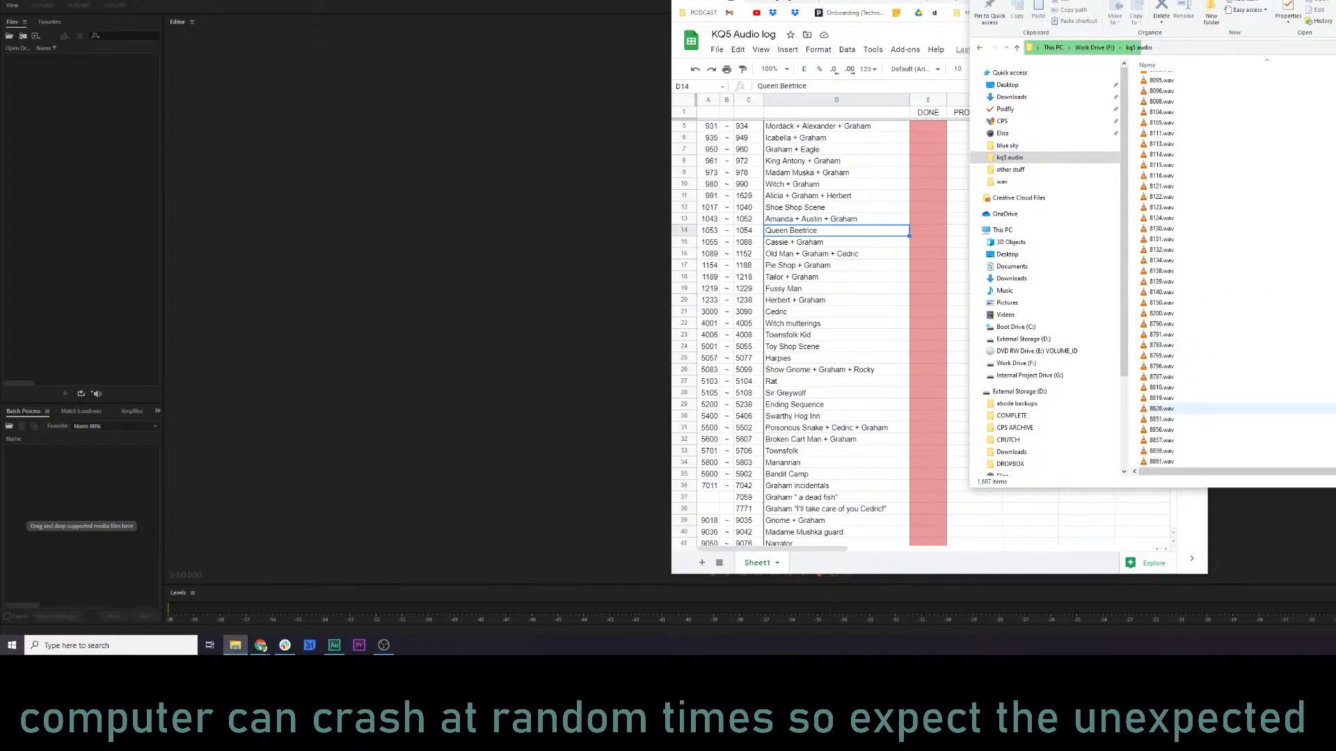
{"action": "scroll", "coordinate": [1183, 271], "scroll_direction": "up", "scroll_amount": 15}
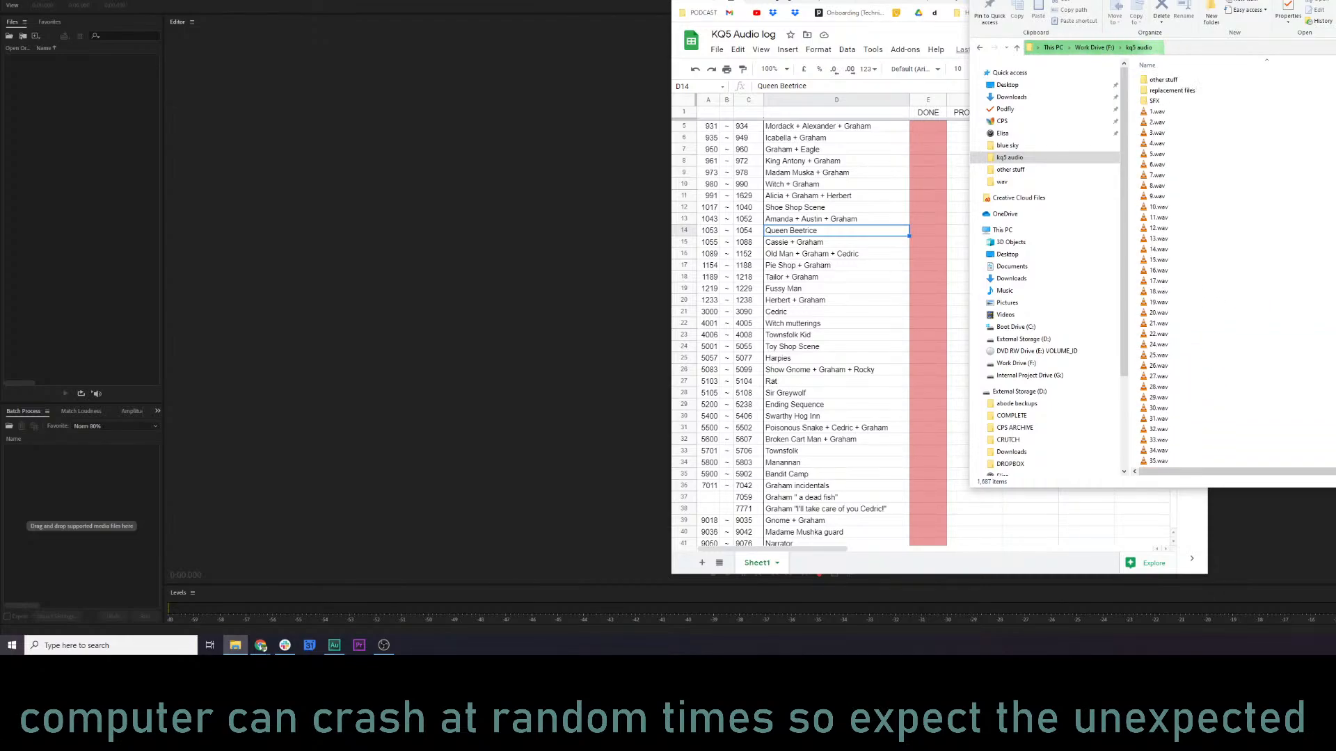
{"action": "scroll", "coordinate": [1284, 431], "scroll_direction": "down", "scroll_amount": 15}
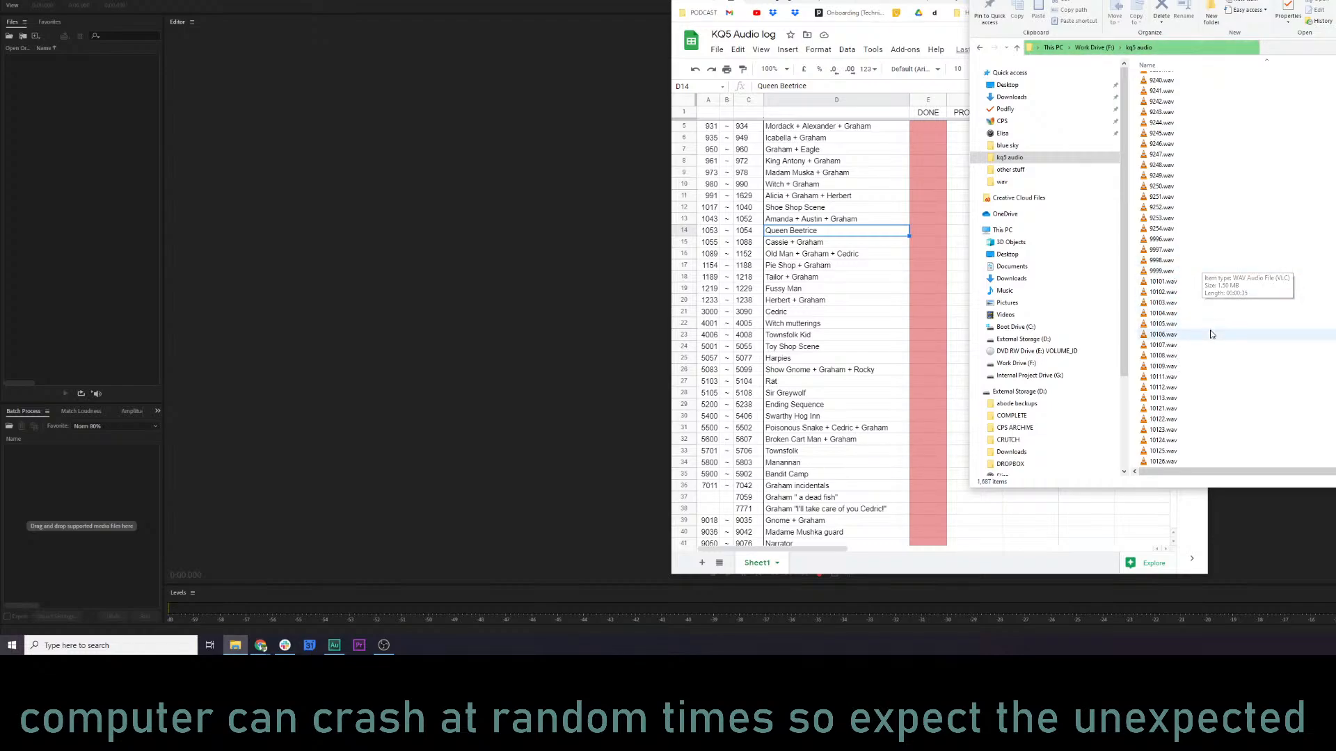
{"action": "left_click", "coordinate": [1196, 396]}
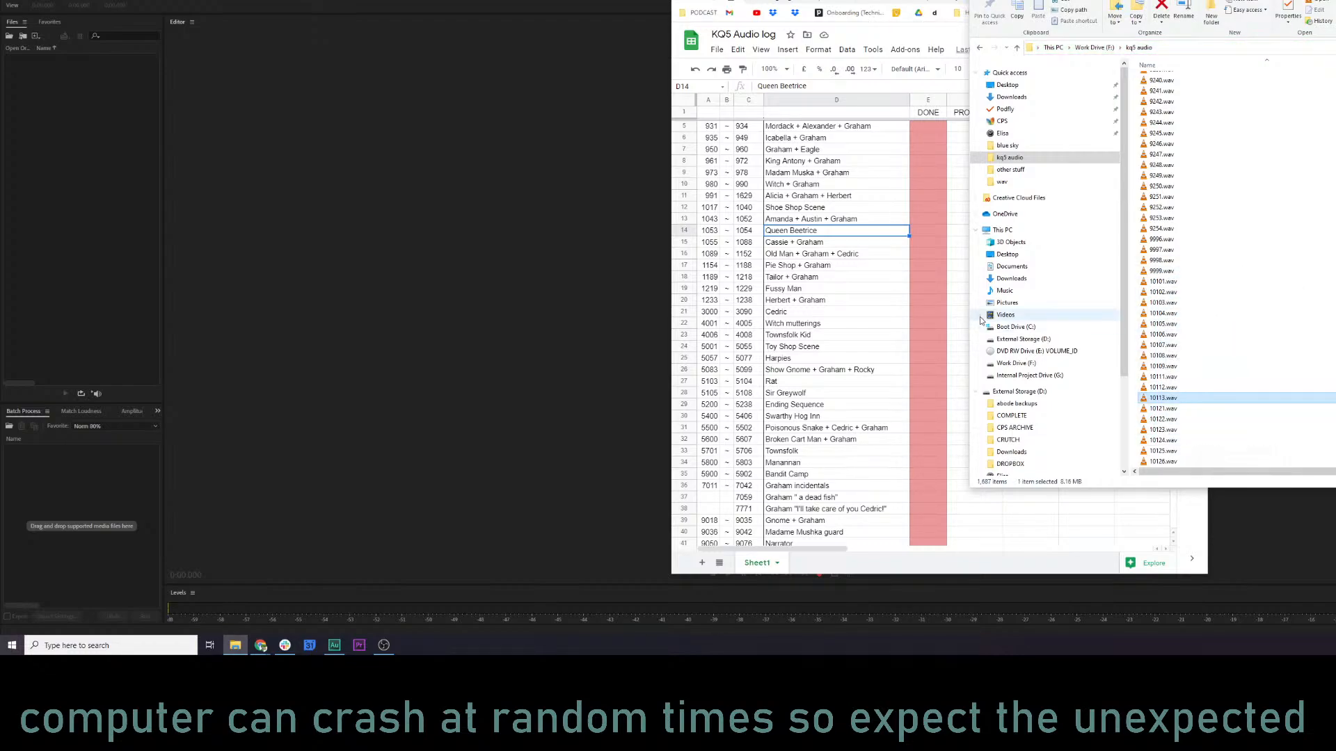
Review the sound effect, intro and ending entries in the audio log and return to the Queen Beetrice row's first file number.
{"action": "scroll", "coordinate": [878, 425], "scroll_direction": "down", "scroll_amount": 7}
{"action": "scroll", "coordinate": [878, 424], "scroll_direction": "down", "scroll_amount": 20}
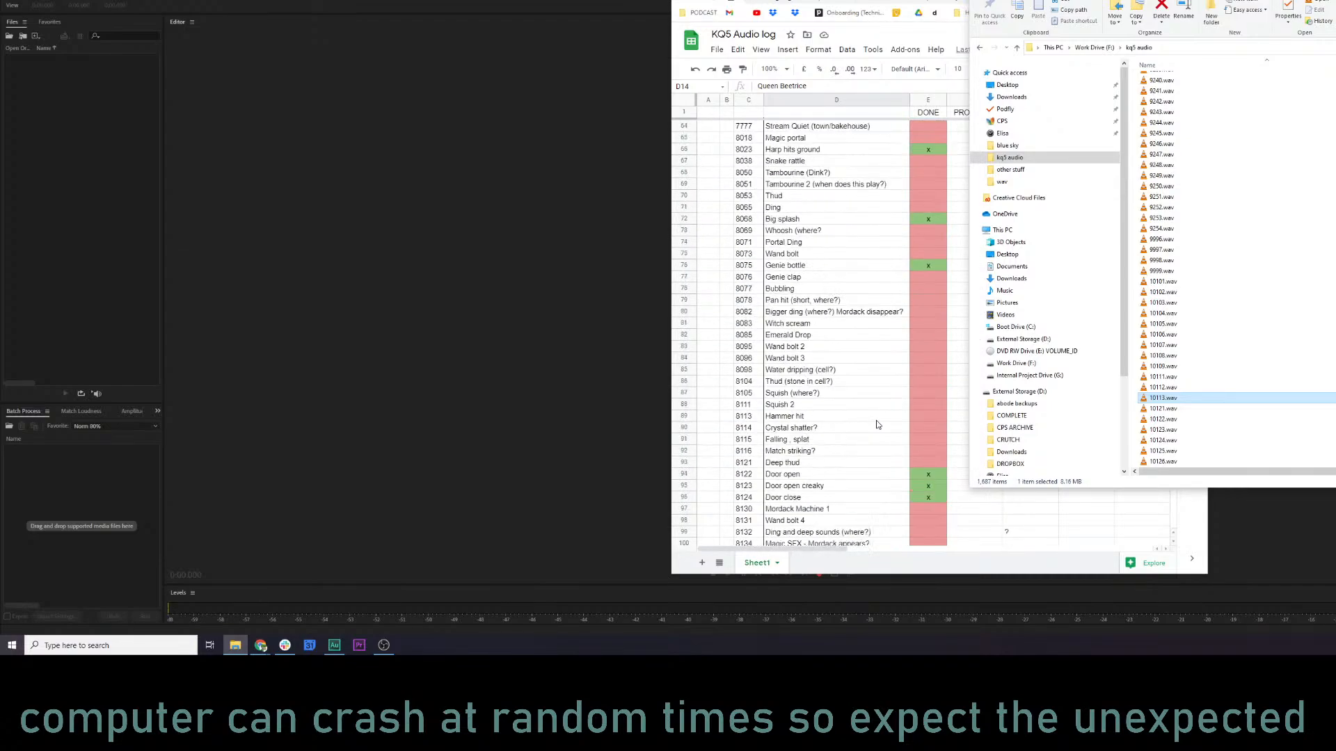
{"action": "scroll", "coordinate": [878, 423], "scroll_direction": "up", "scroll_amount": 7}
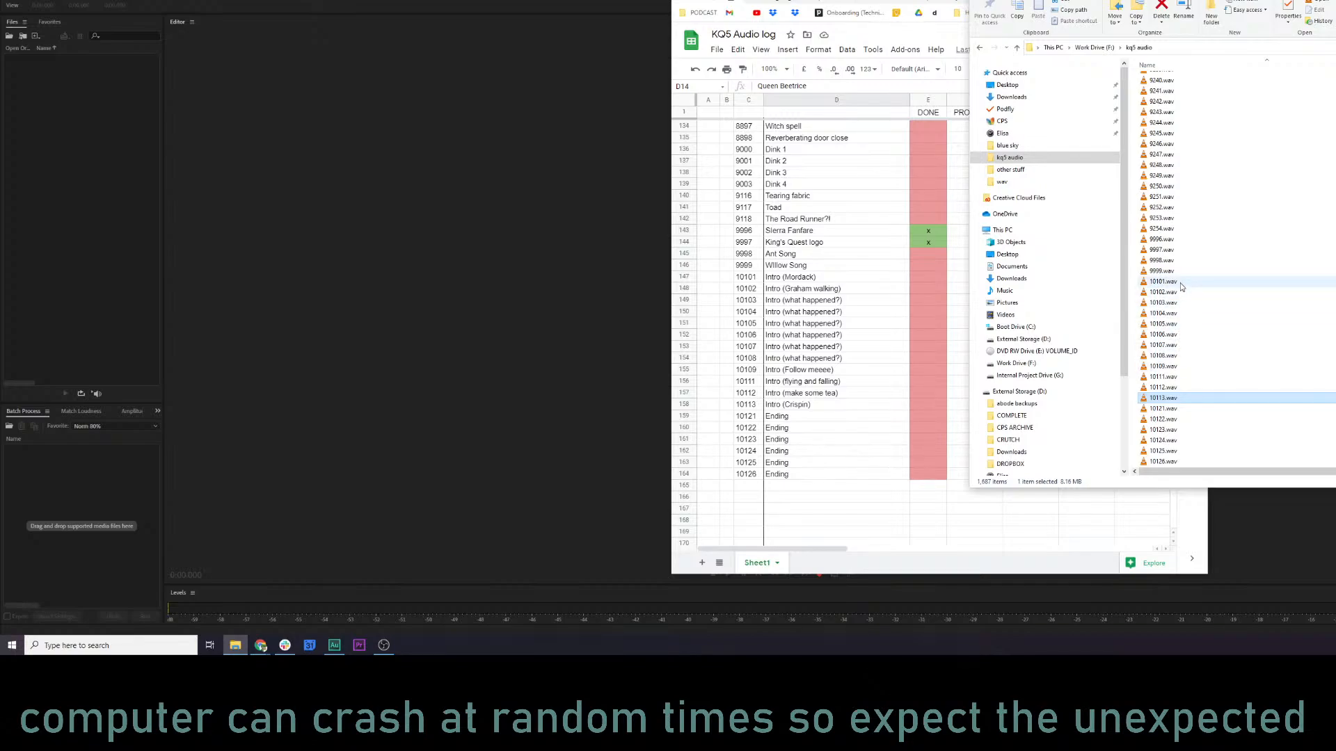
{"action": "scroll", "coordinate": [862, 344], "scroll_direction": "up", "scroll_amount": 20}
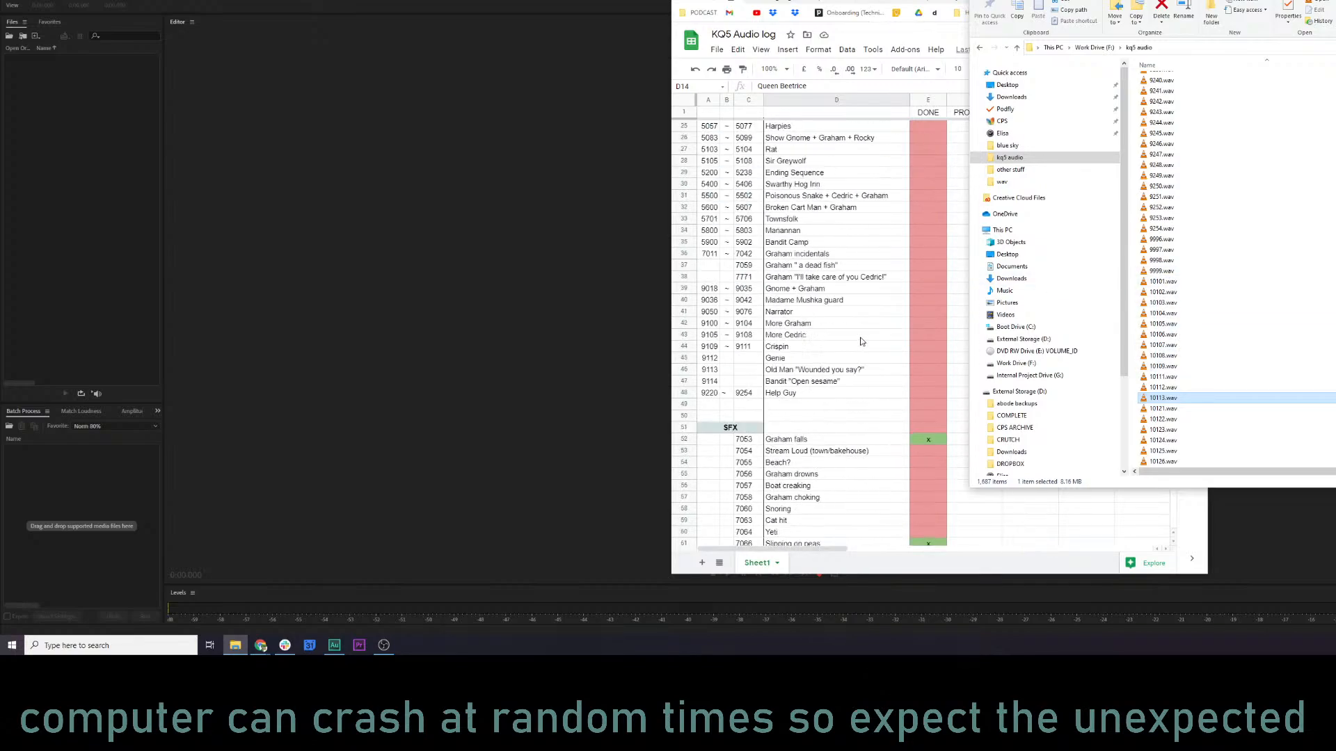
{"action": "scroll", "coordinate": [861, 342], "scroll_direction": "up", "scroll_amount": 3}
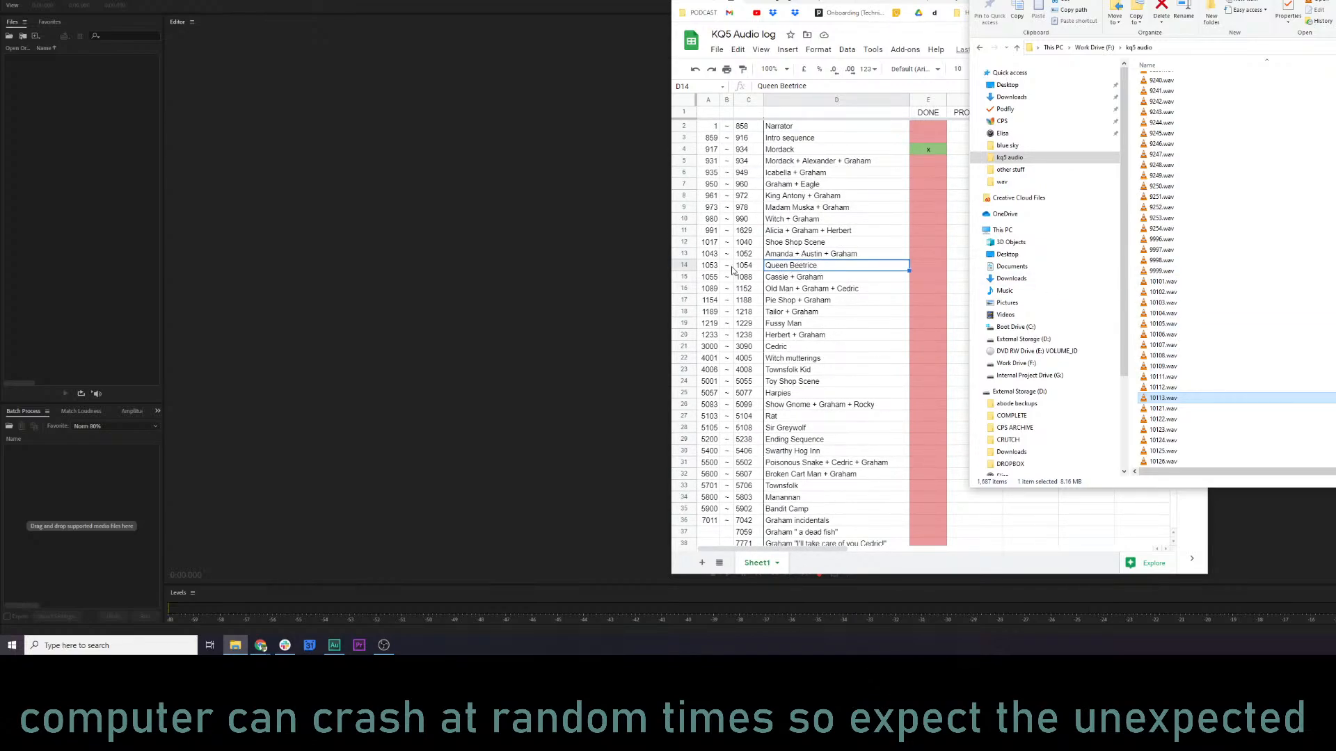
{"action": "left_click", "coordinate": [709, 267]}
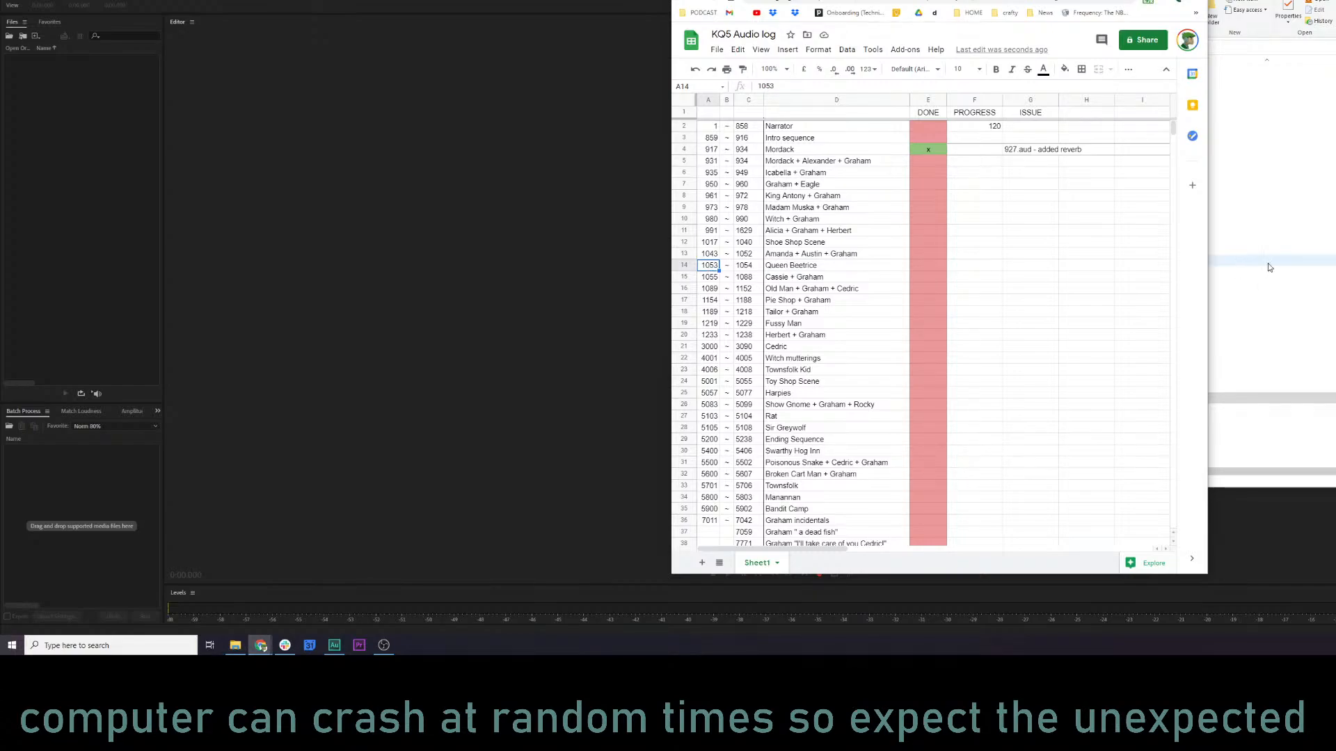
Locate 1053.wav and 1054.wav in the kq5 audio folder and load both into Audition.
{"action": "key", "text": "alt+Tab"}
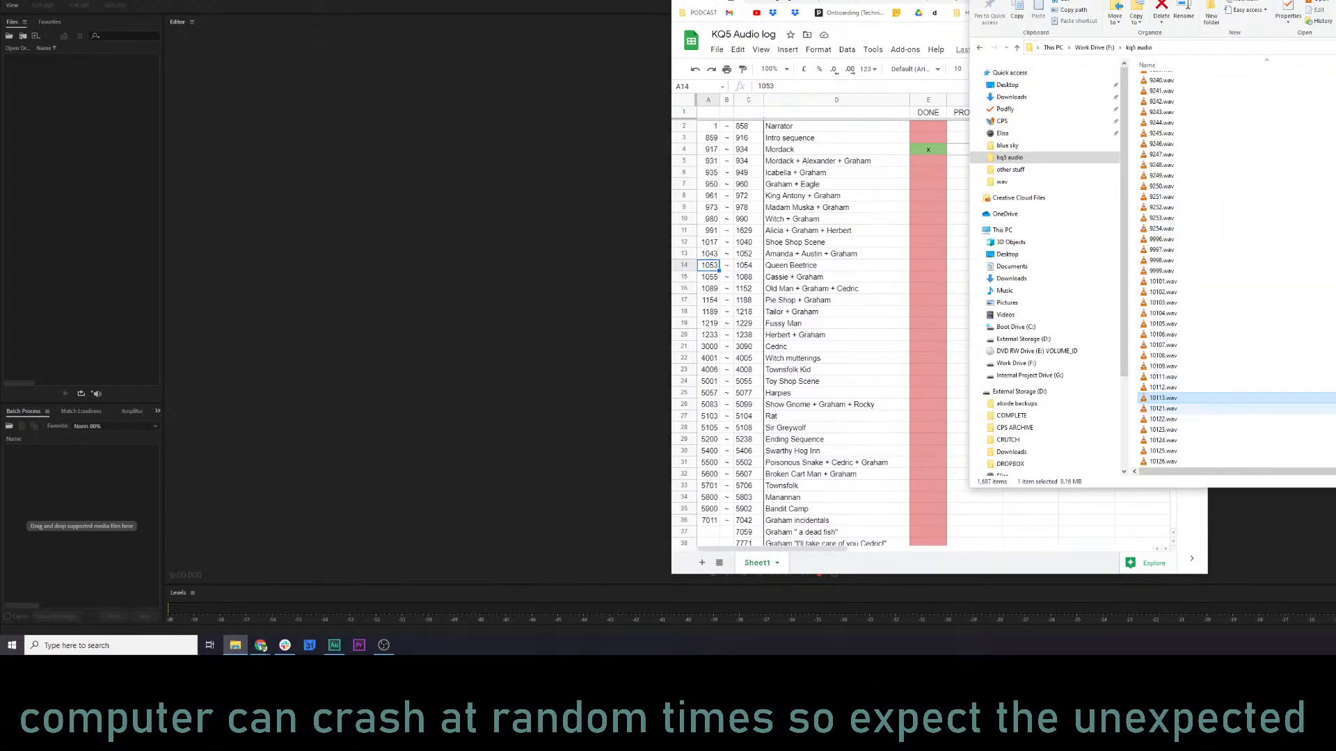
{"action": "scroll", "coordinate": [1182, 270], "scroll_direction": "up", "scroll_amount": 15}
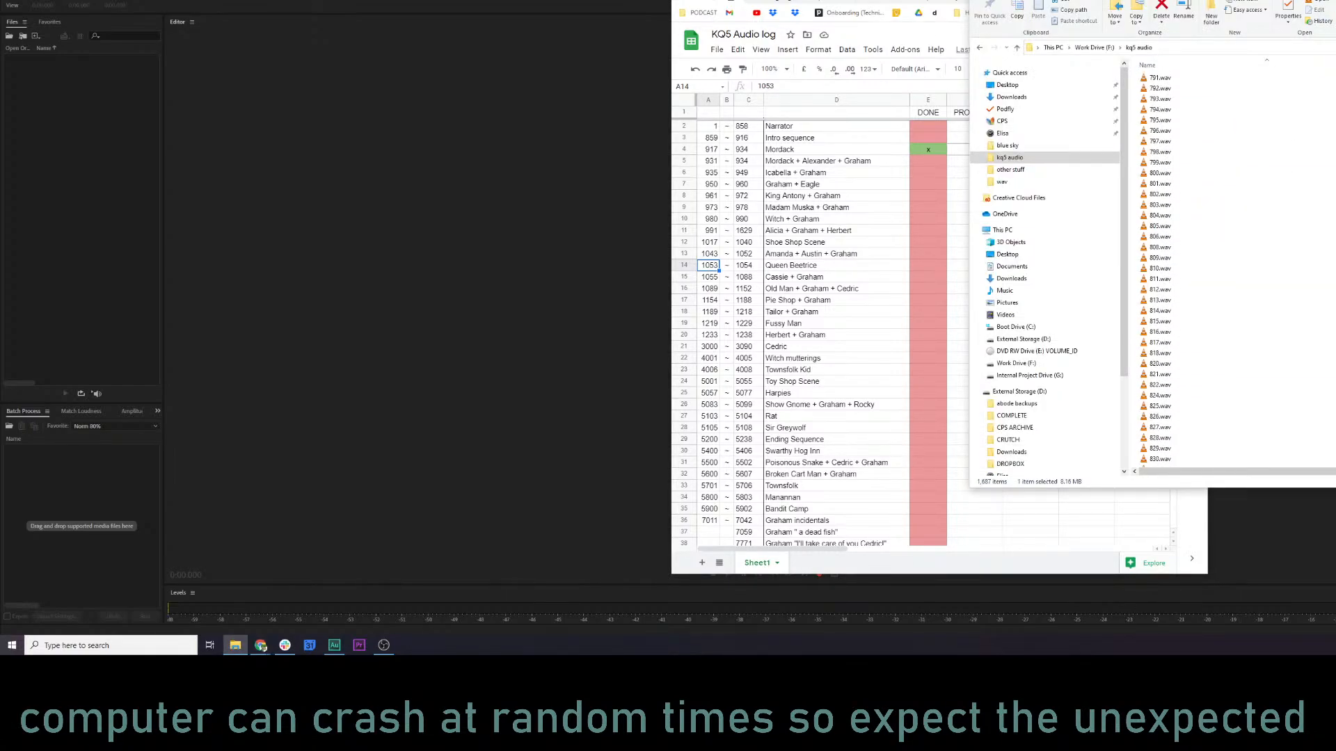
{"action": "scroll", "coordinate": [1183, 269], "scroll_direction": "down", "scroll_amount": 20}
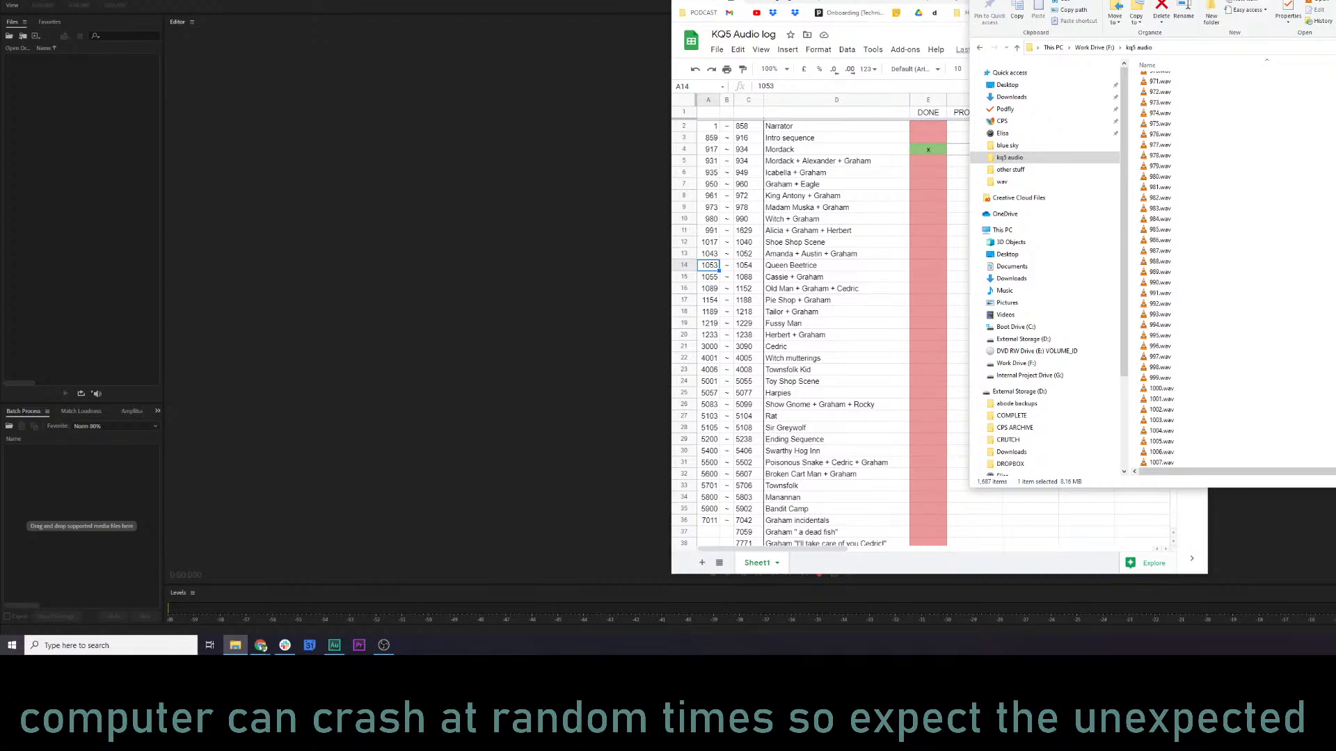
{"action": "scroll", "coordinate": [1186, 257], "scroll_direction": "down", "scroll_amount": 8}
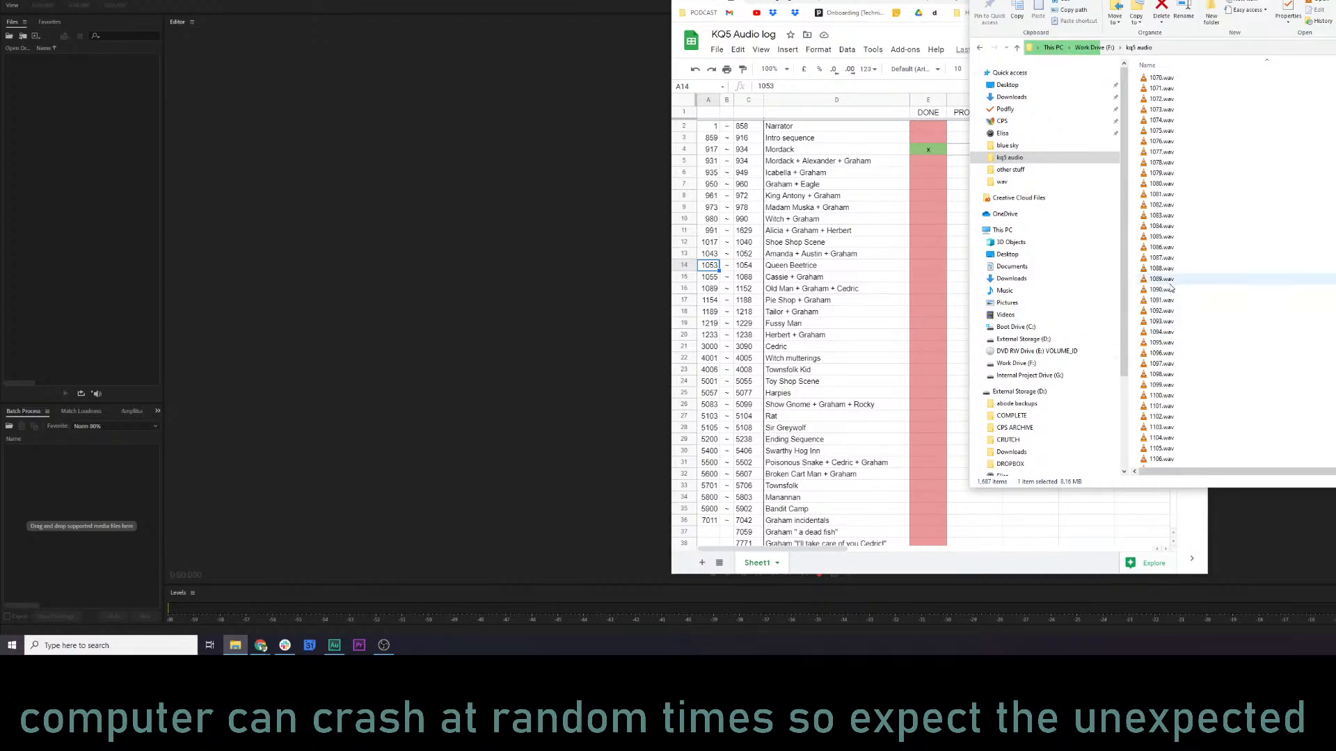
{"action": "scroll", "coordinate": [1185, 257], "scroll_direction": "up", "scroll_amount": 7}
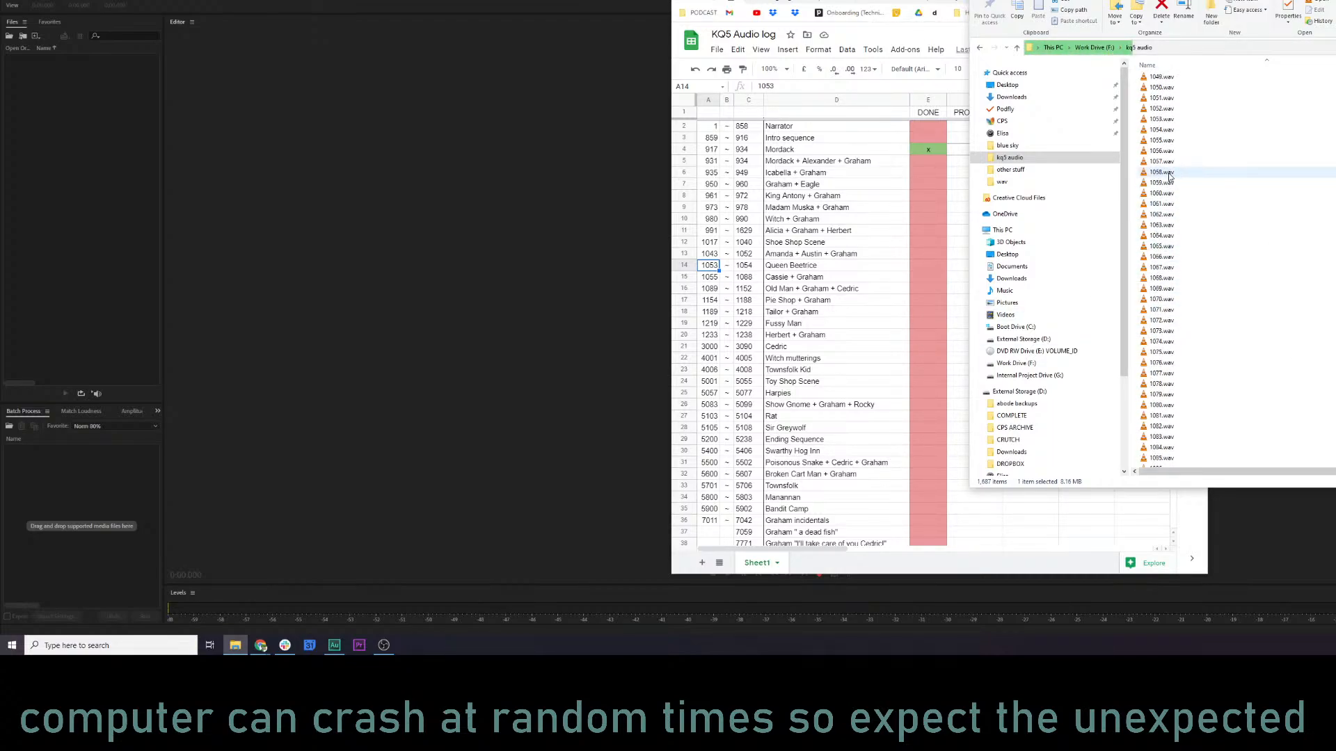
{"action": "left_click", "coordinate": [1160, 119]}
{"action": "left_click", "coordinate": [1161, 130], "text": "shift"}
{"action": "left_click_drag", "start_coordinate": [1160, 129], "coordinate": [112, 177]}
{"action": "left_click", "coordinate": [104, 193]}
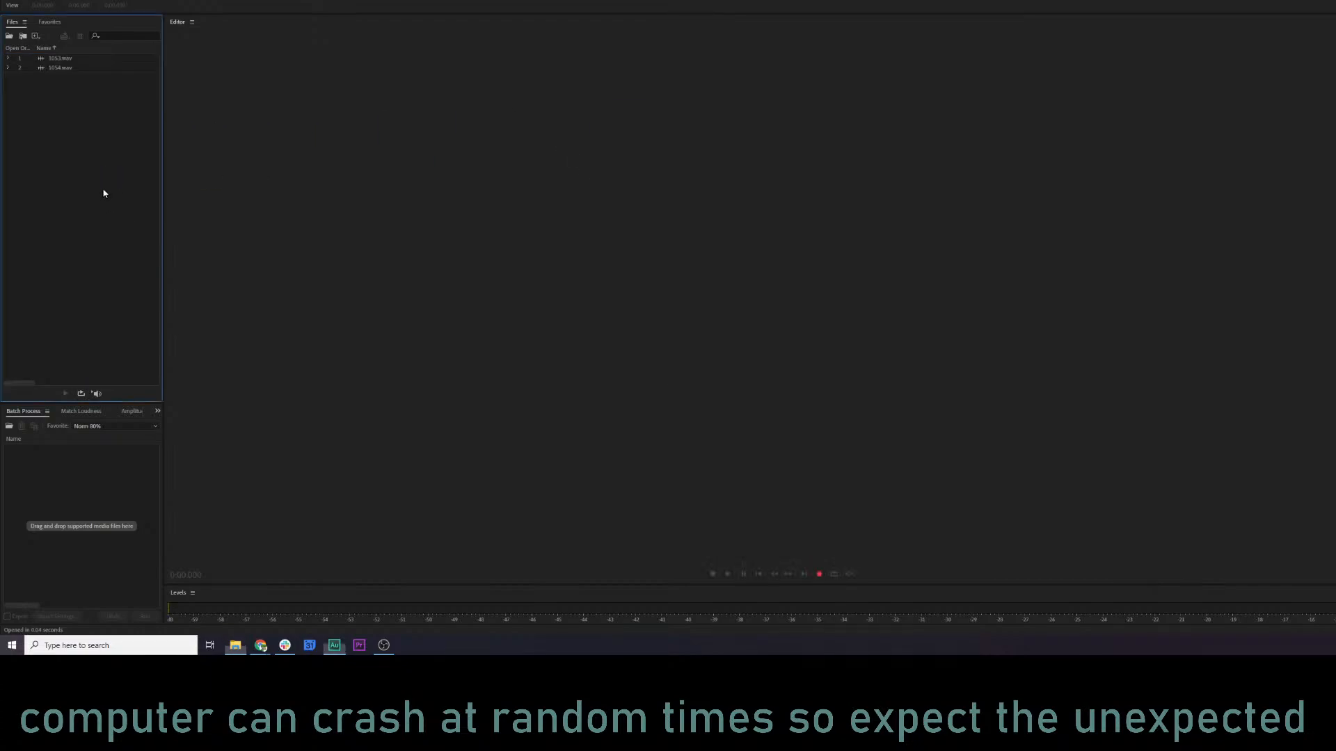
Open 1053.wav, listen to it, and check it in the spectral frequency display before returning to the plain waveform.
{"action": "double_click", "coordinate": [76, 61]}
{"action": "key", "text": "space"}
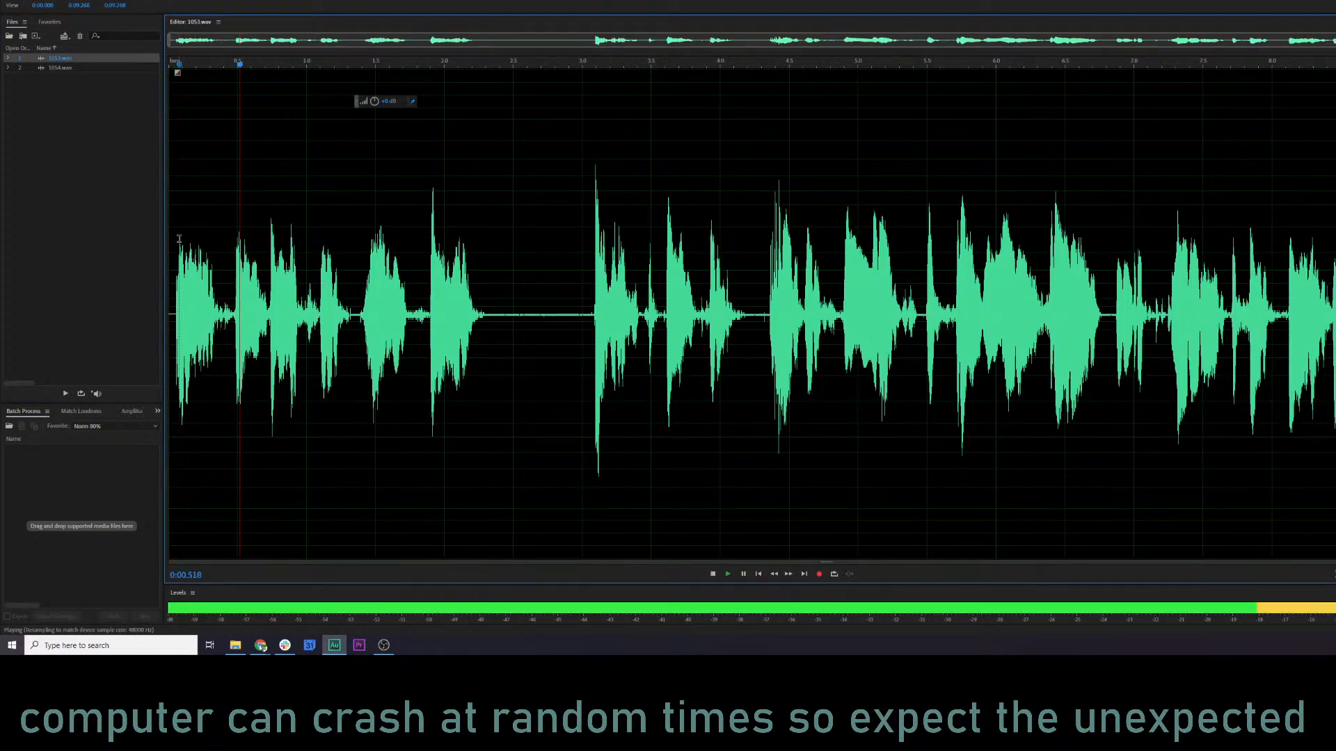
{"action": "key", "text": "shift+d"}
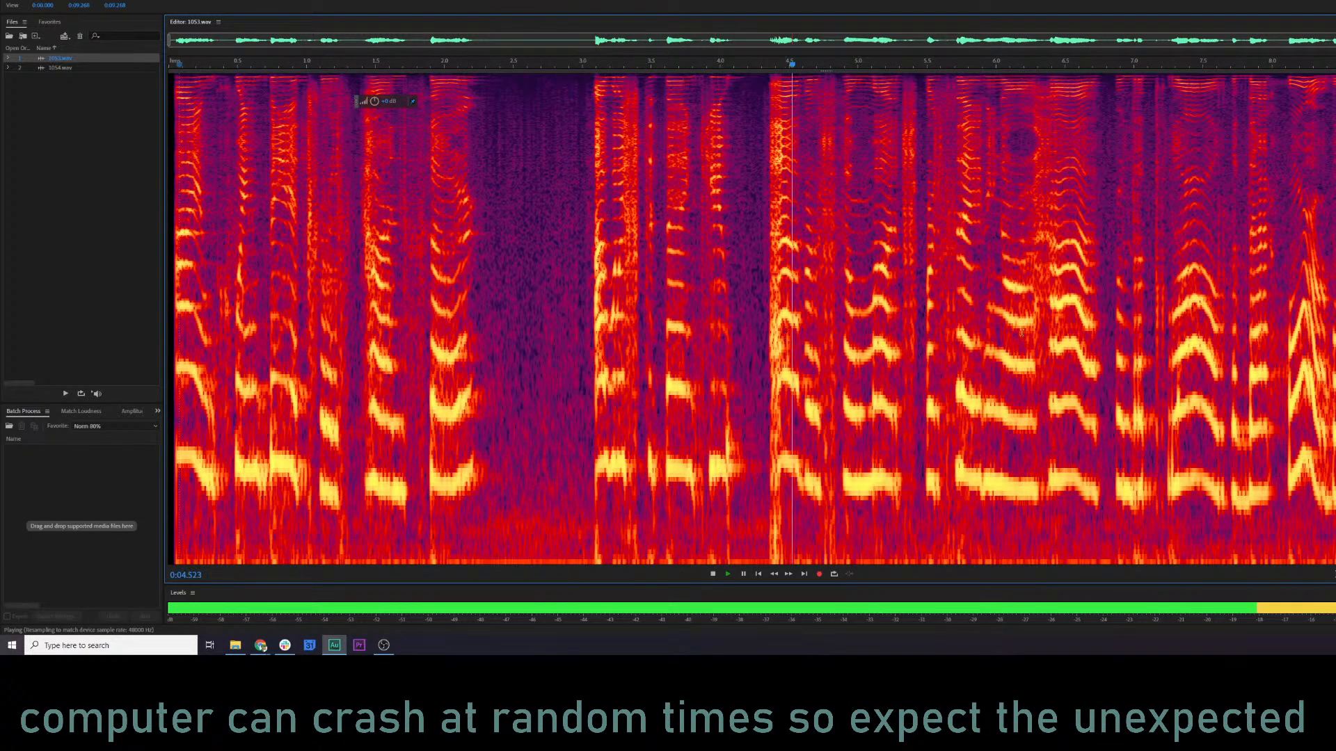
{"action": "key", "text": "shift+d"}
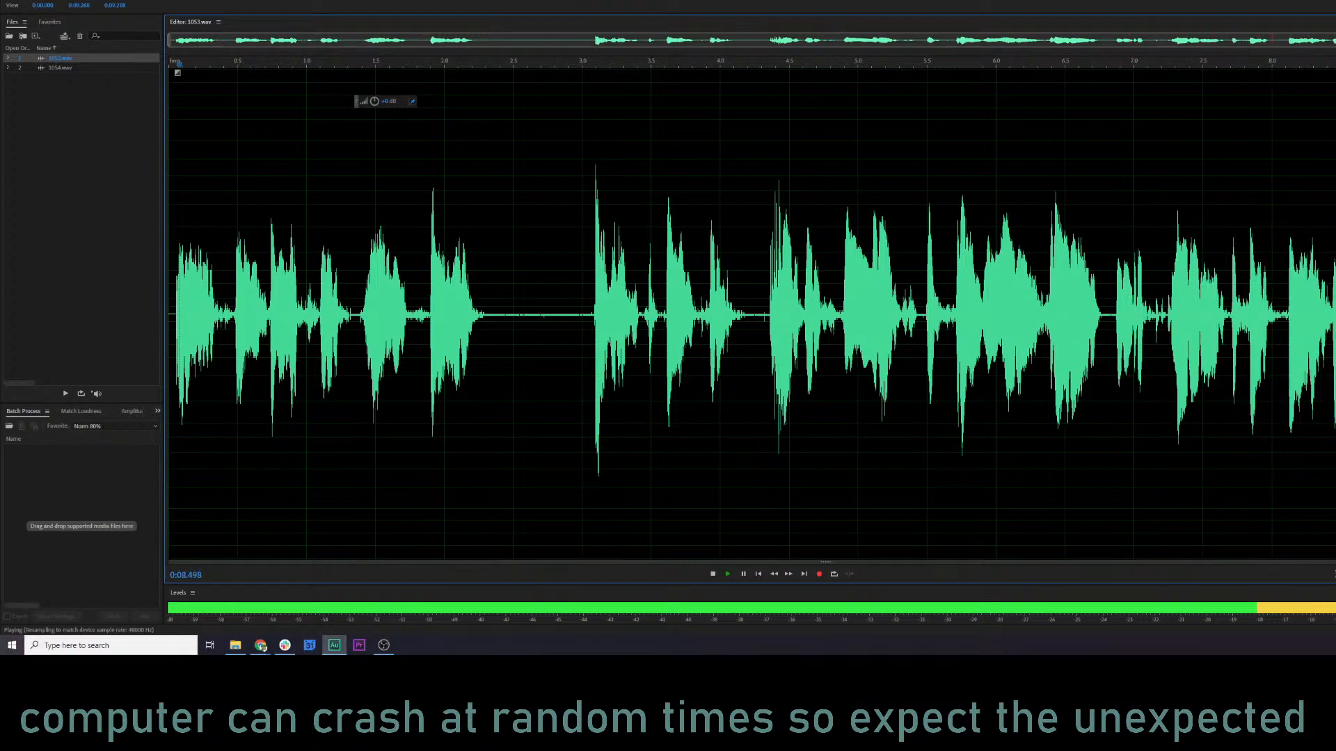
{"action": "key", "text": "space"}
Try out the Pitch Shifter on 1053.wav at -5 and 0 semitones and close it without applying.
{"action": "left_click", "coordinate": [98, 0]}
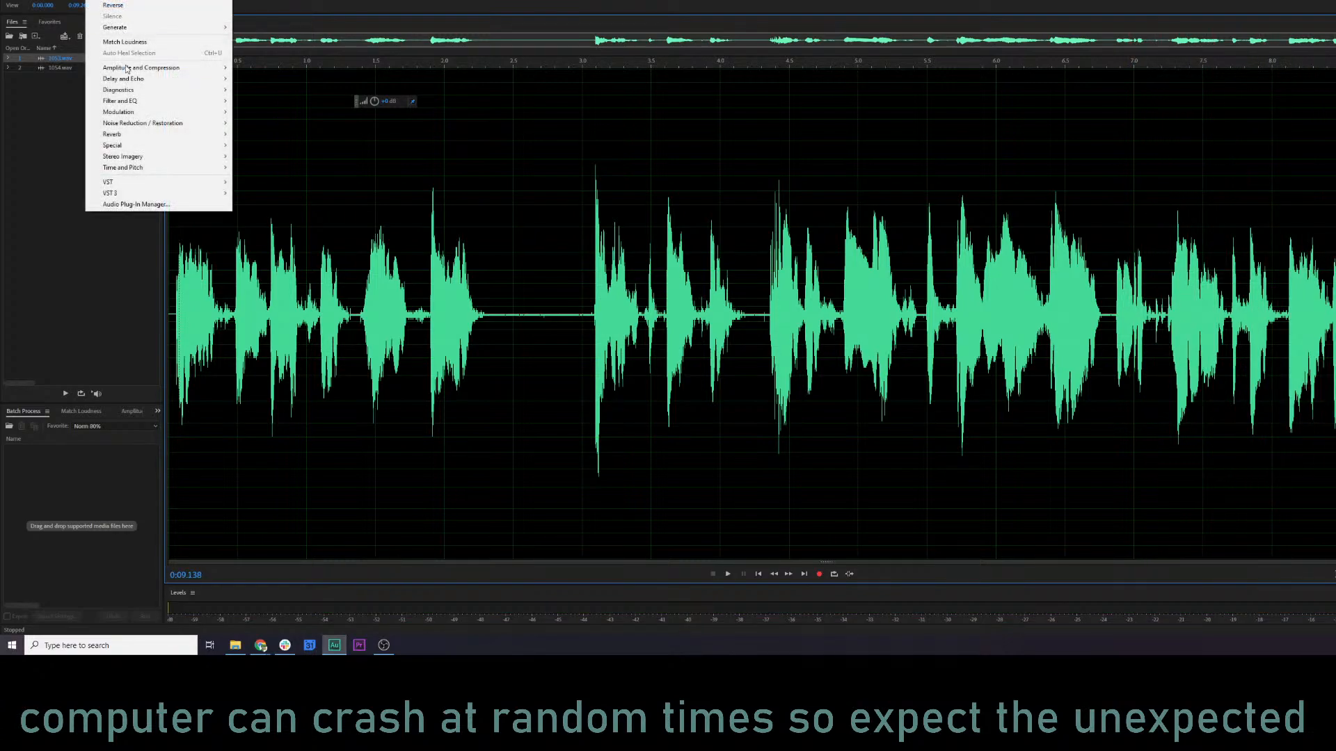
{"action": "mouse_move", "coordinate": [140, 167]}
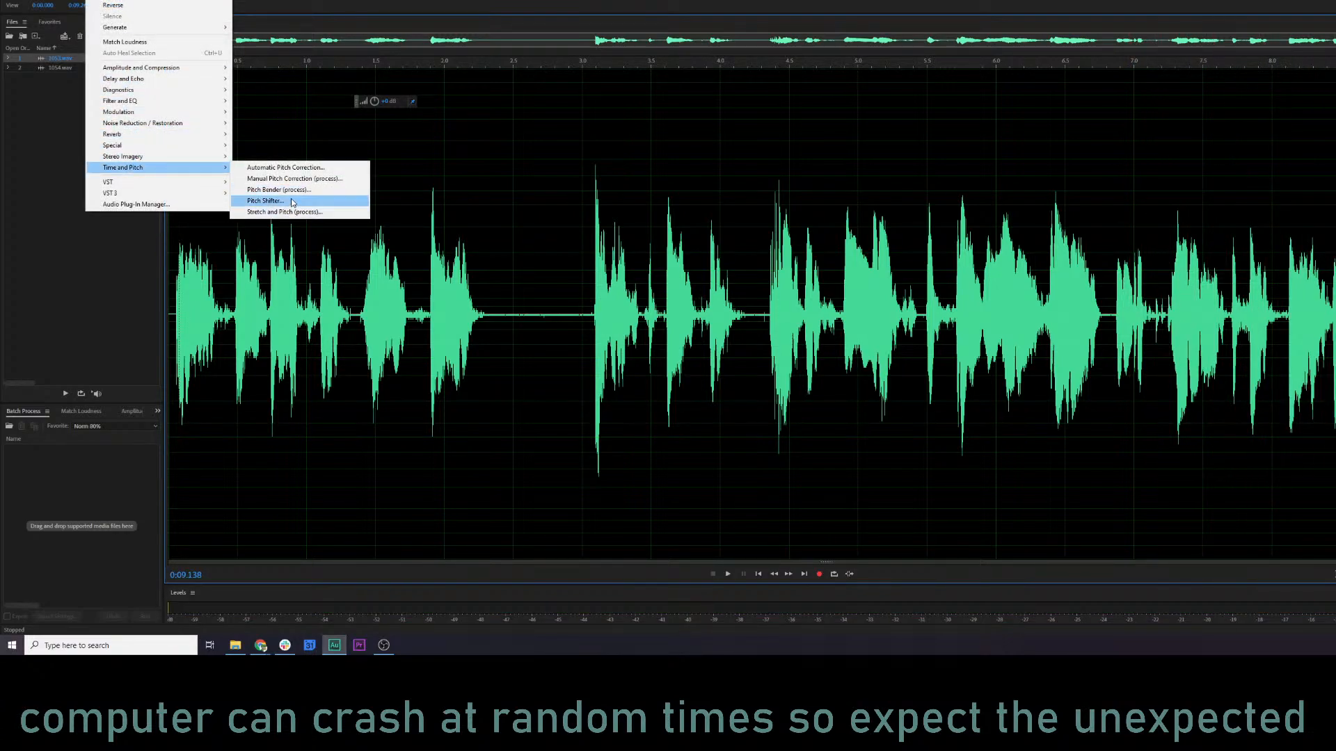
{"action": "left_click", "coordinate": [292, 202]}
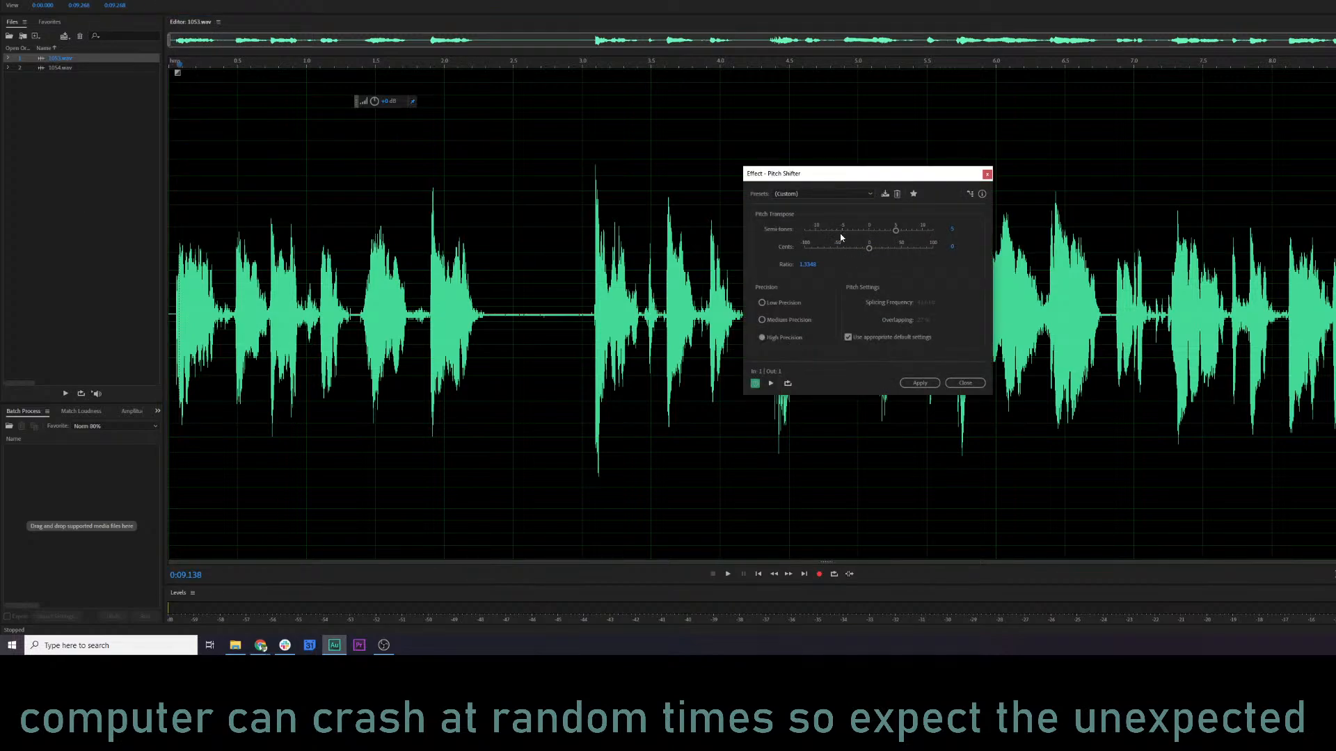
{"action": "key", "text": "space"}
{"action": "key", "text": "space"}
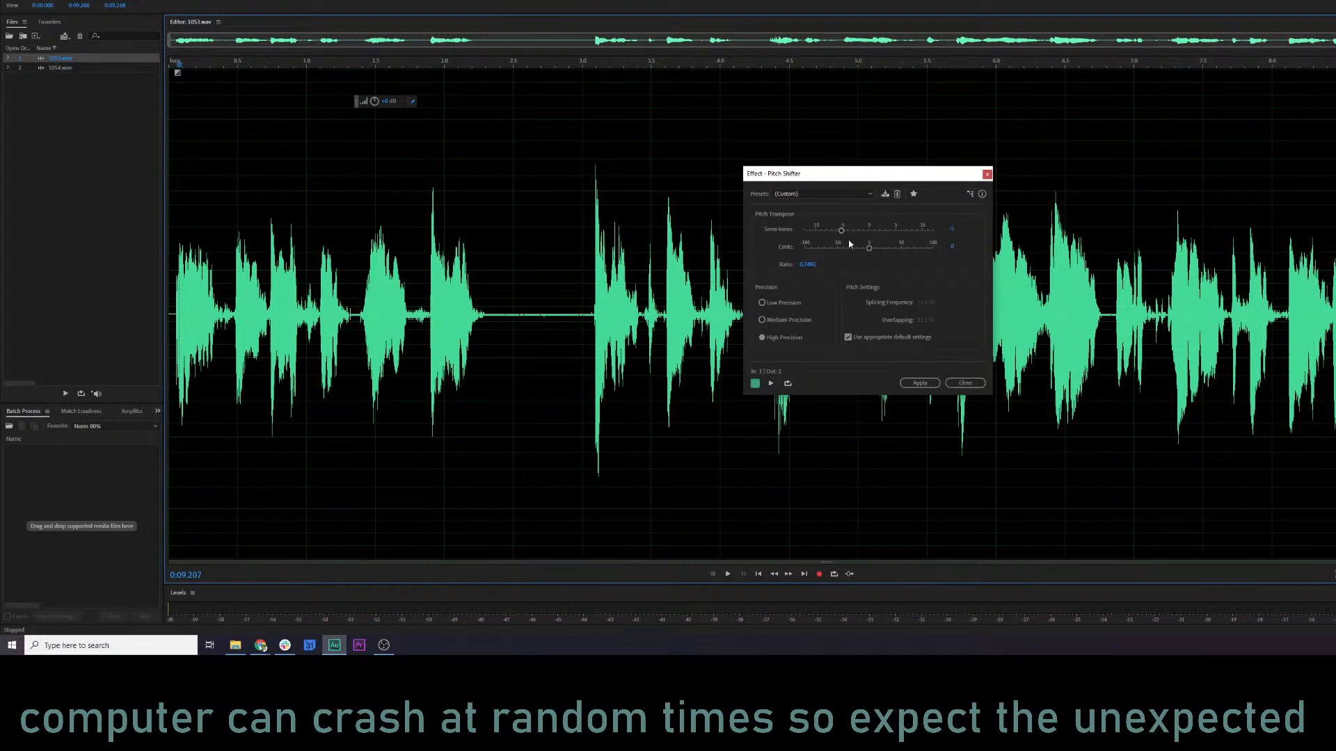
{"action": "left_click", "coordinate": [871, 236]}
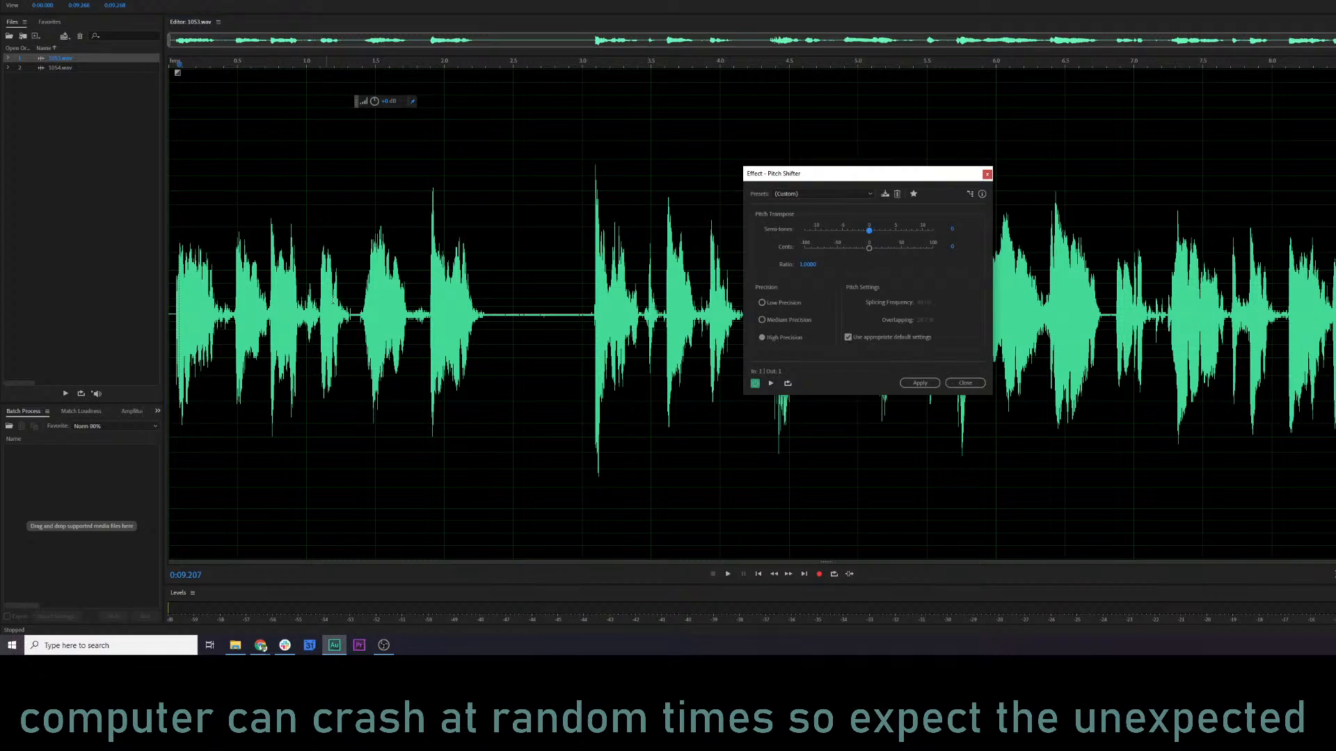
{"action": "left_click", "coordinate": [343, 301]}
{"action": "key", "text": "space"}
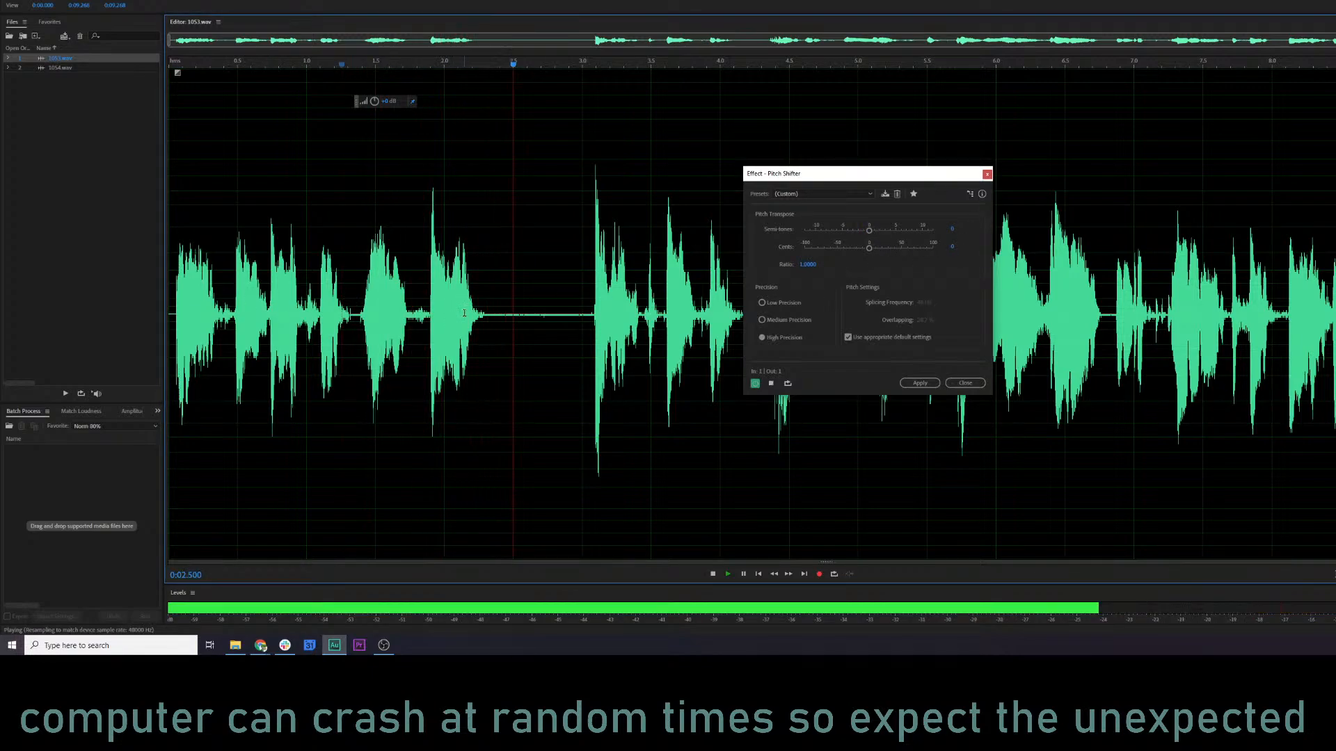
{"action": "key", "text": "space"}
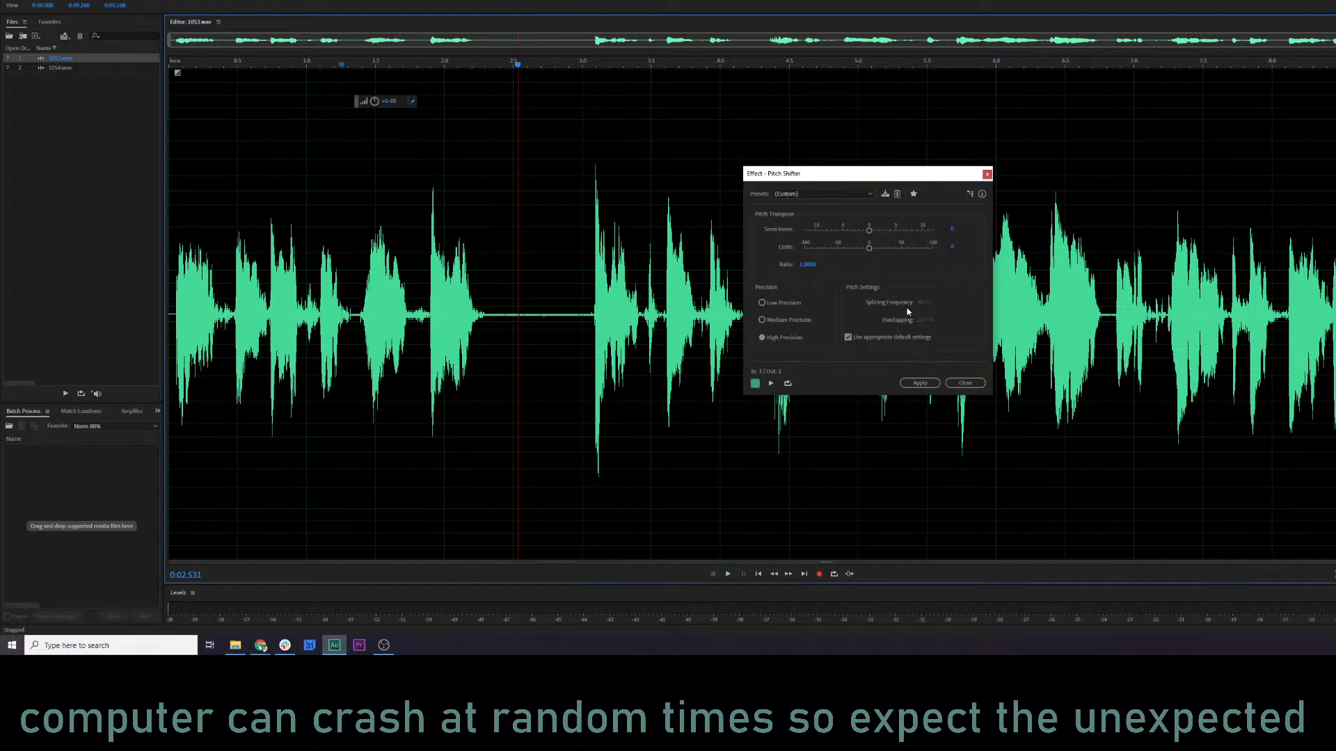
{"action": "left_click", "coordinate": [987, 174]}
Listen to 1053.wav from about 0.33 s, briefly switching to the spectral frequency display and back.
{"action": "left_click", "coordinate": [214, 295]}
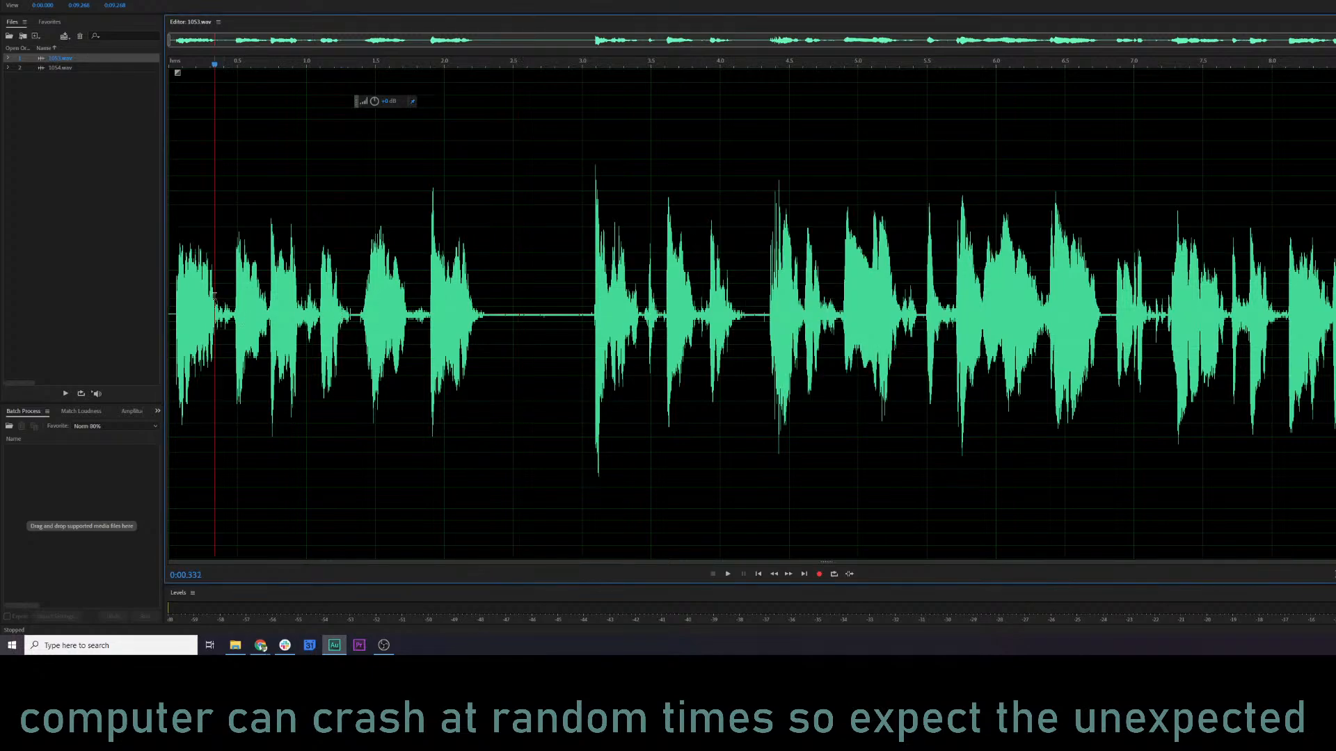
{"action": "key", "text": "space"}
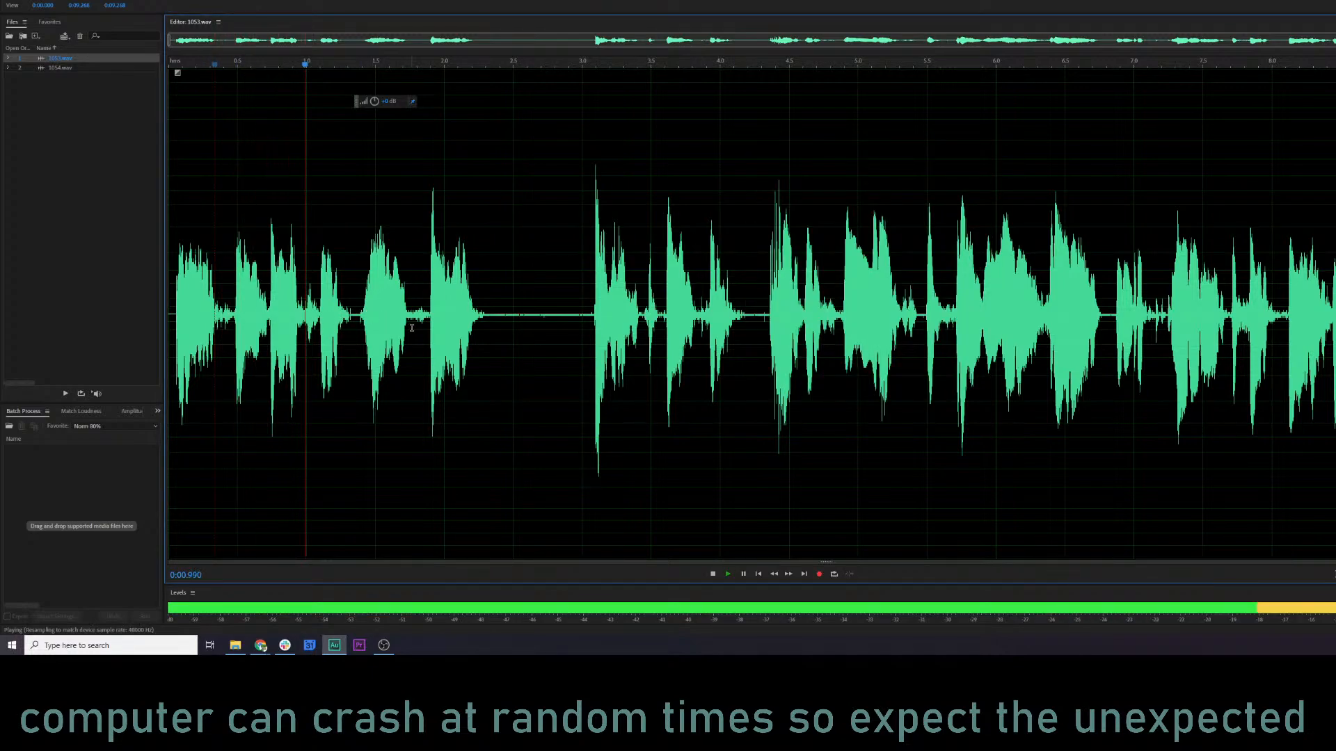
{"action": "key", "text": "shift+d"}
{"action": "key", "text": "shift+d"}
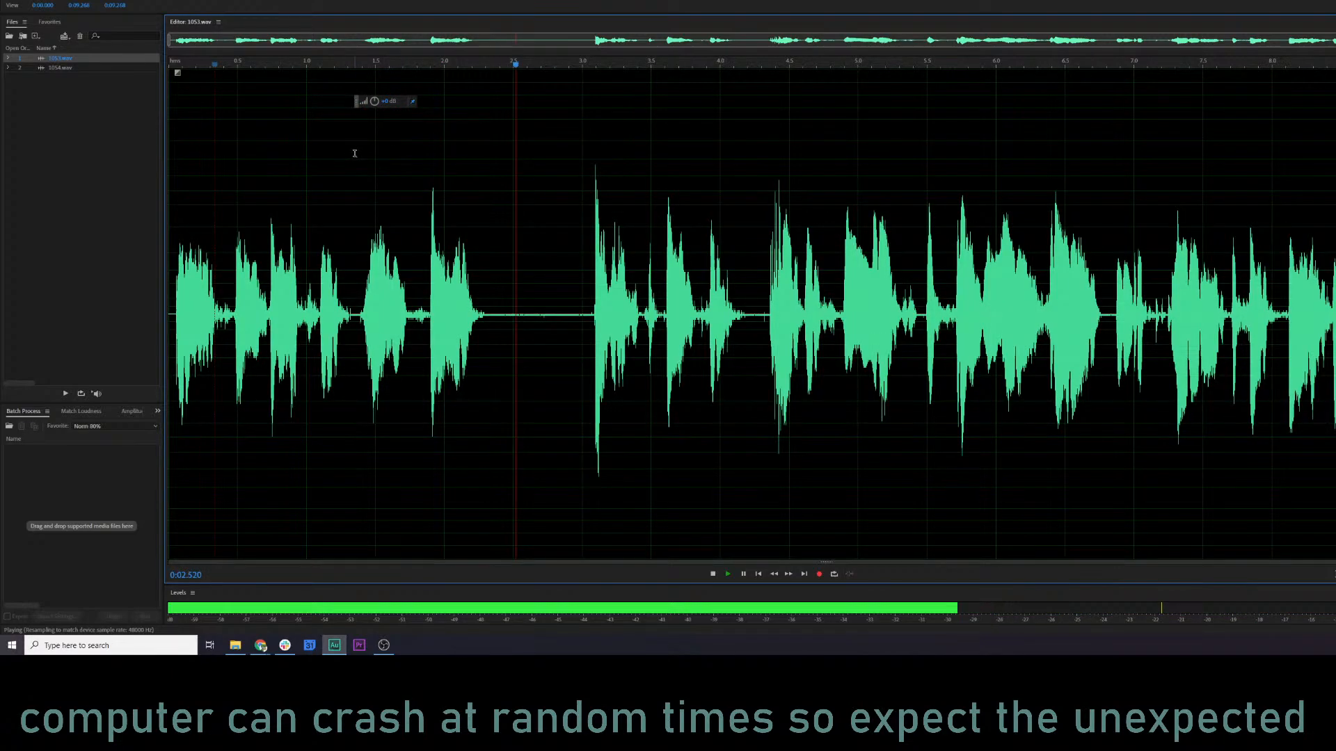
Run the KQ5 NARR MASTER 1 favorite on 1053.wav, listen to the result and check it in the spectral frequency display.
{"action": "key", "text": "space"}
{"action": "left_click", "coordinate": [123, 0]}
{"action": "left_click", "coordinate": [169, 57]}
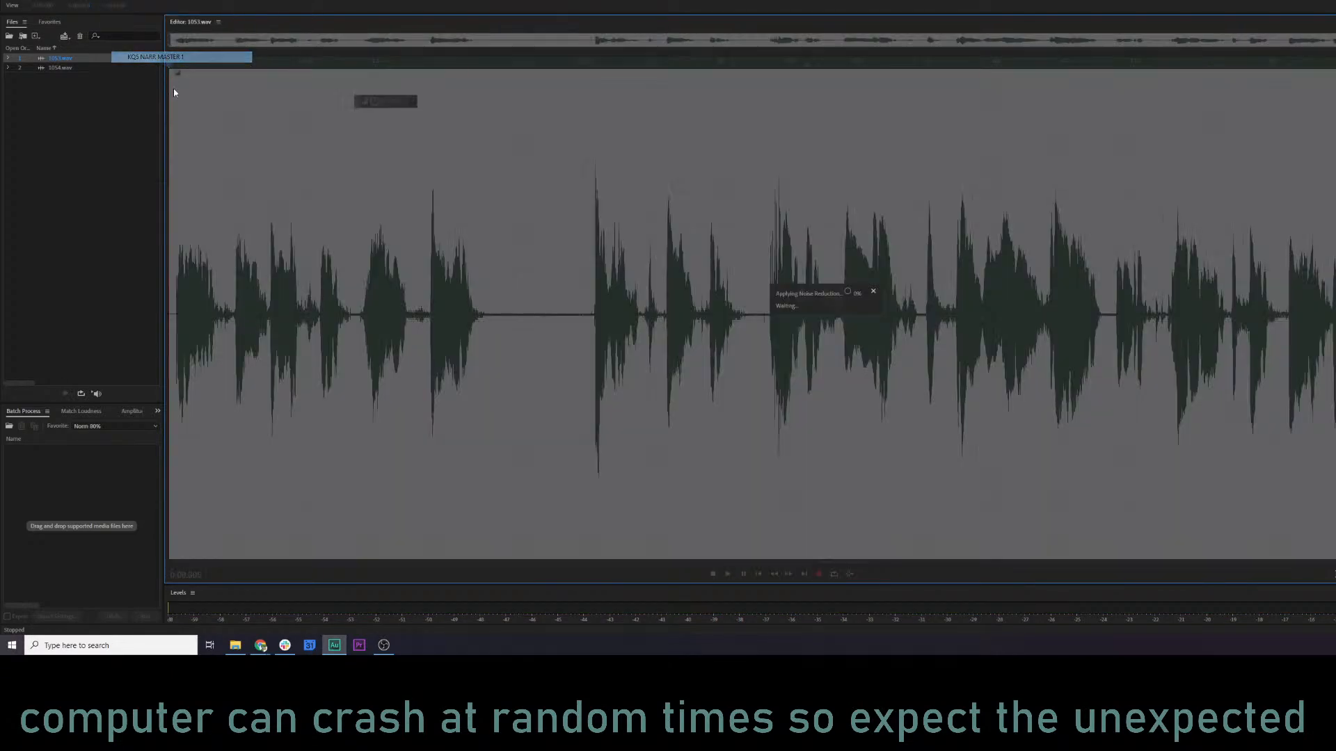
{"action": "key", "text": "shift+d"}
{"action": "key", "text": "space"}
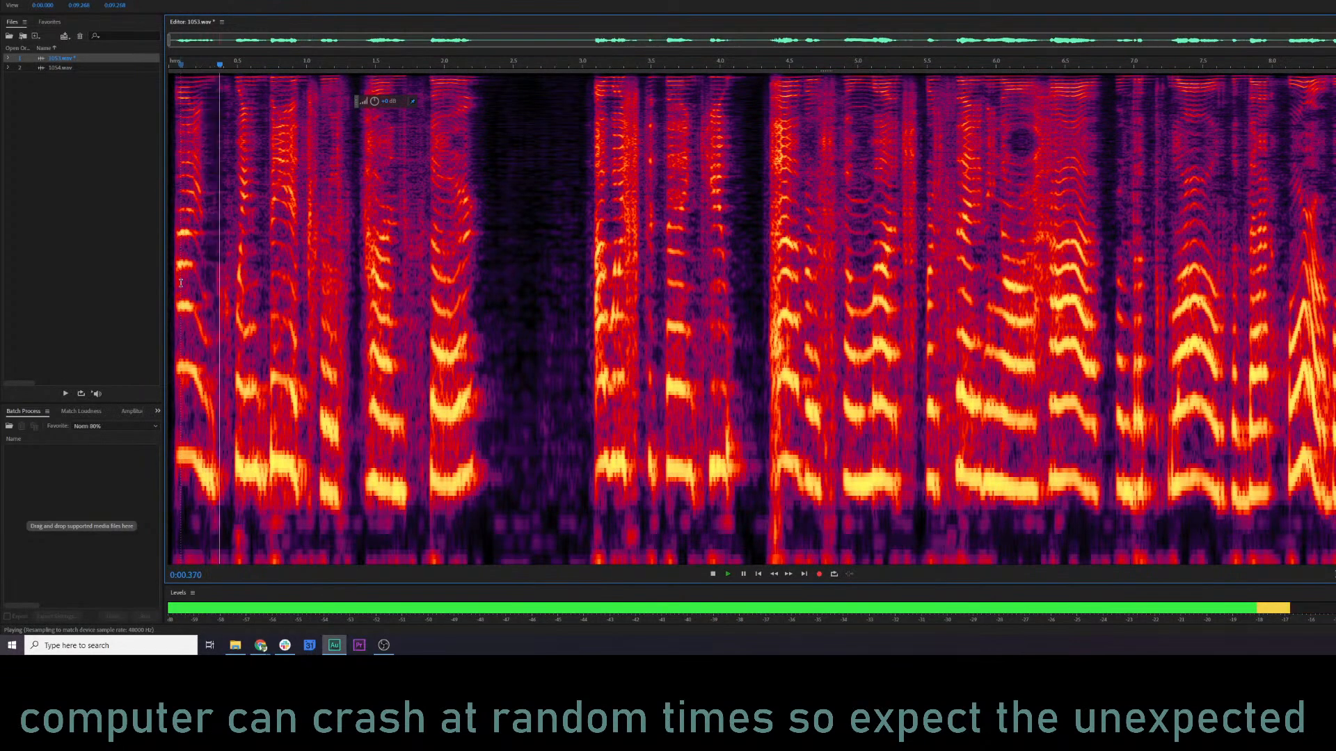
{"action": "key", "text": "shift+d"}
{"action": "key", "text": "space"}
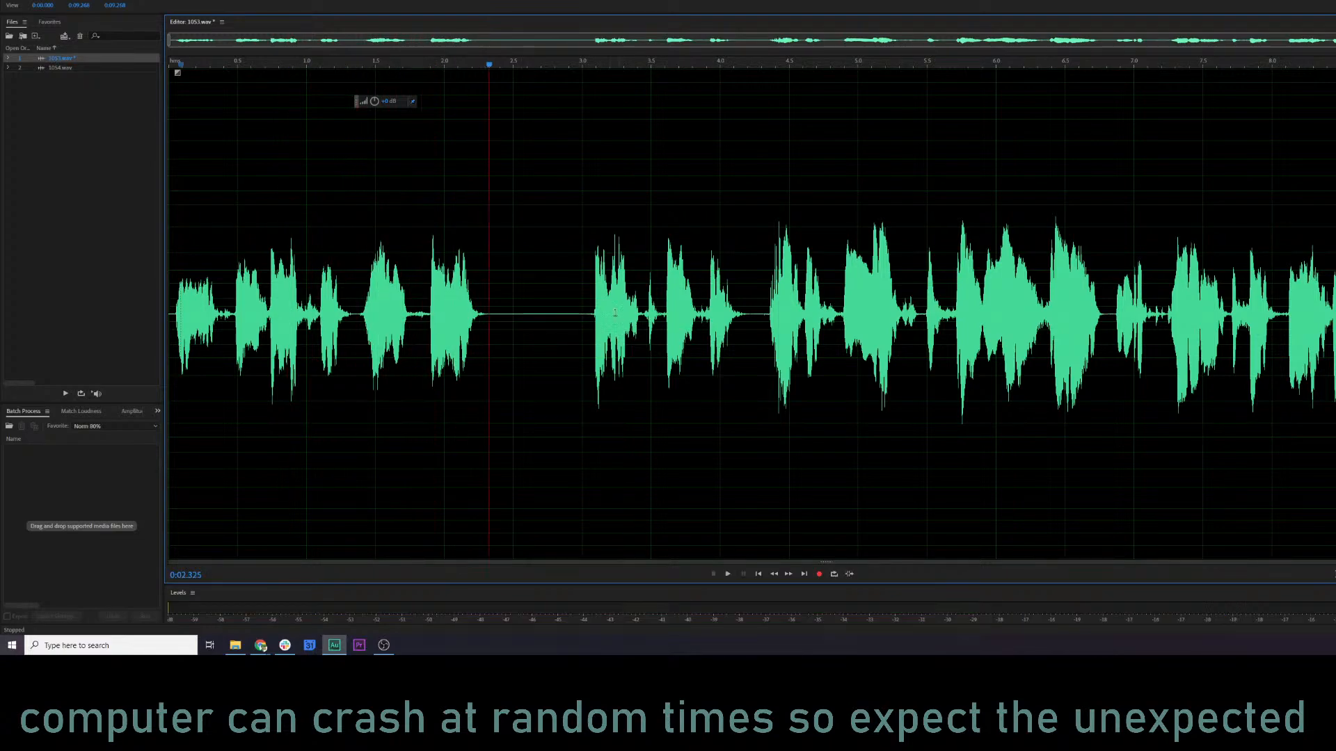
{"action": "left_click", "coordinate": [1060, 278]}
{"action": "key", "text": "shift+d"}
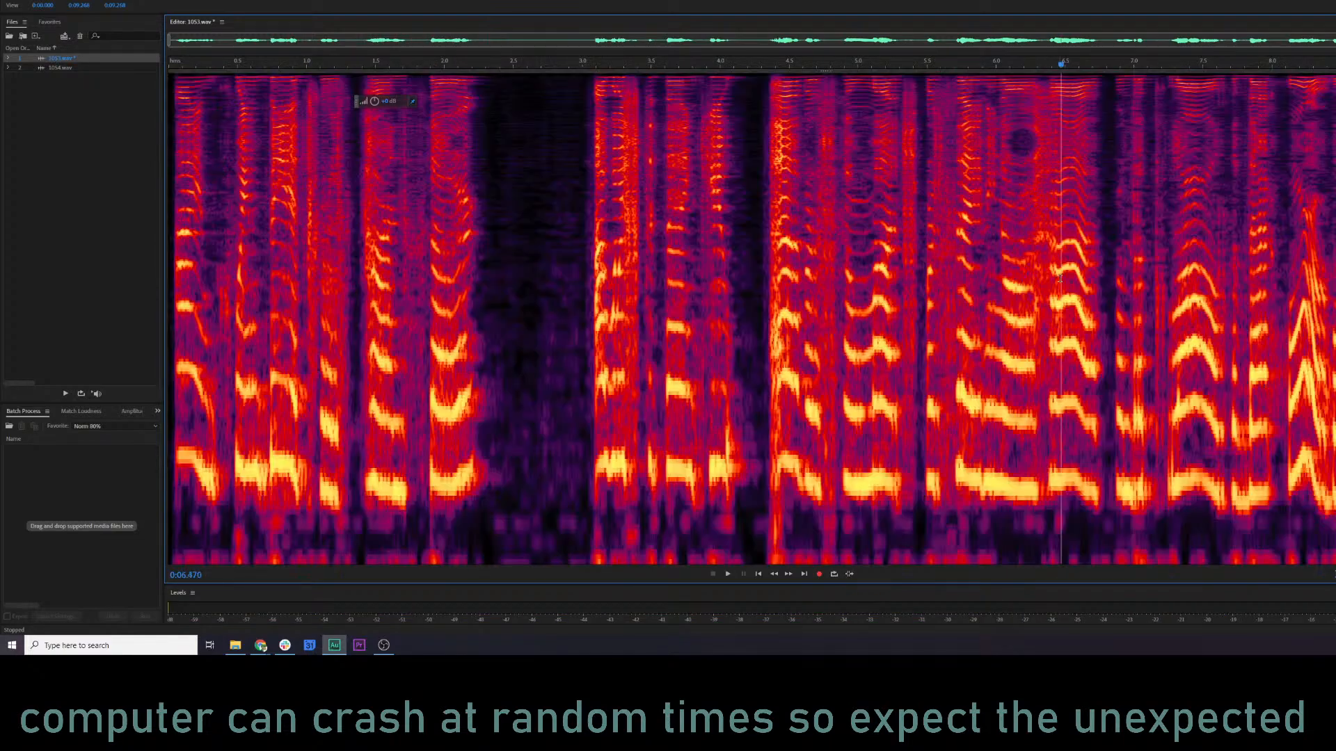
{"action": "key", "text": "ctrl+a"}
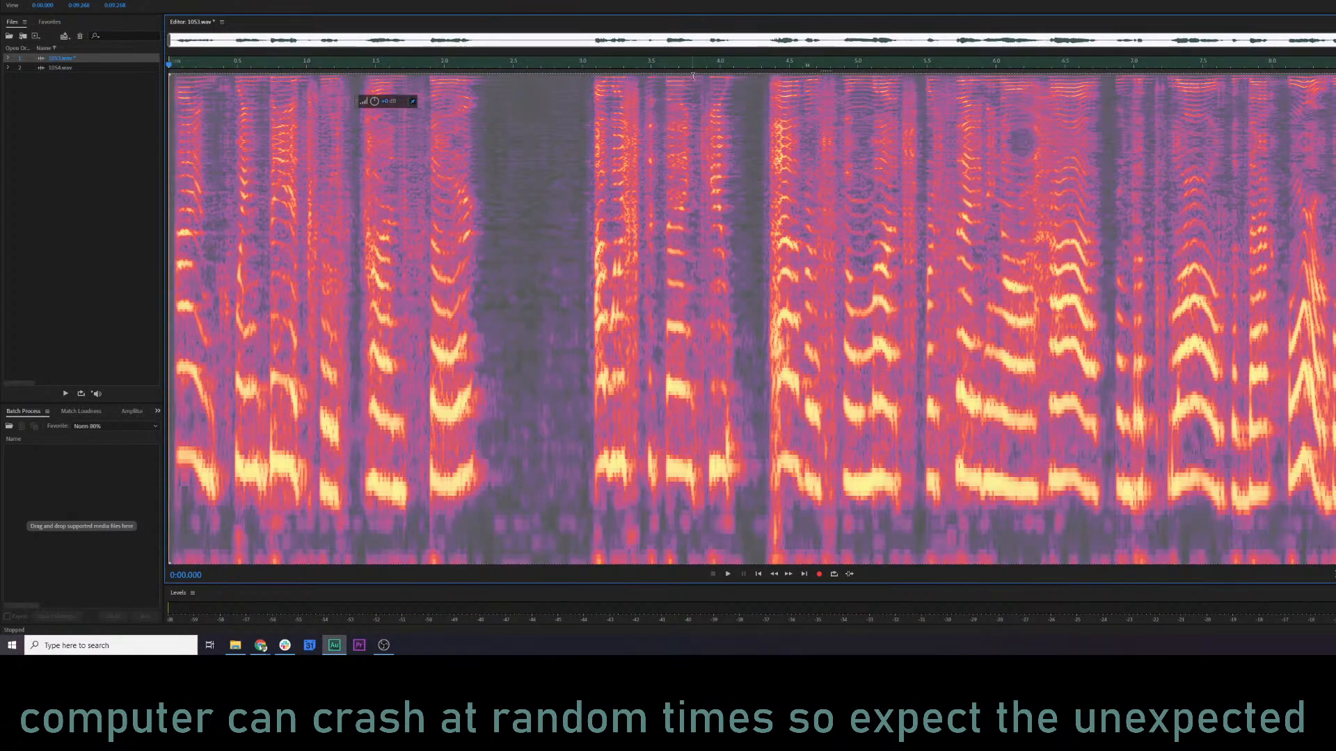
{"action": "left_click_drag", "start_coordinate": [693, 73], "coordinate": [672, 520]}
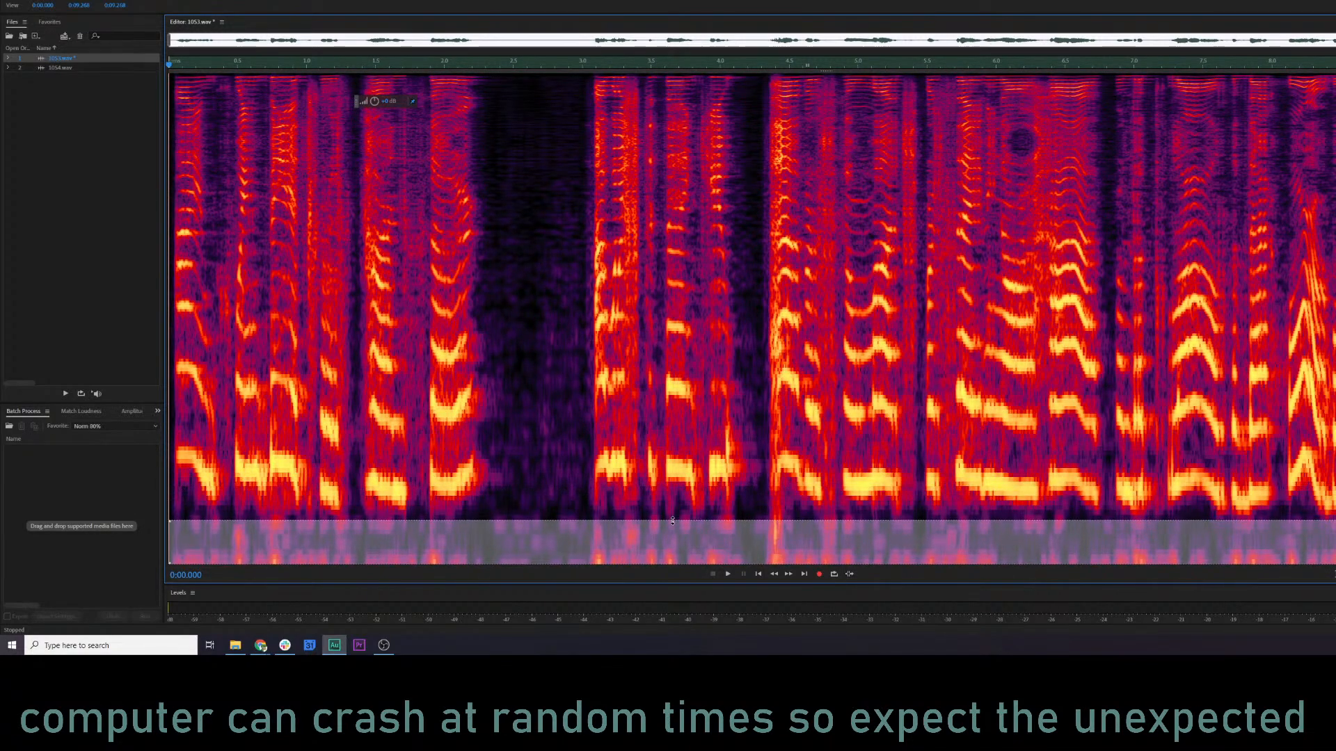
{"action": "left_click", "coordinate": [778, 515]}
Delete the low-frequency band beneath the voice across the whole of 1053.wav and listen to the file from about 0.1 s.
{"action": "key", "text": "space"}
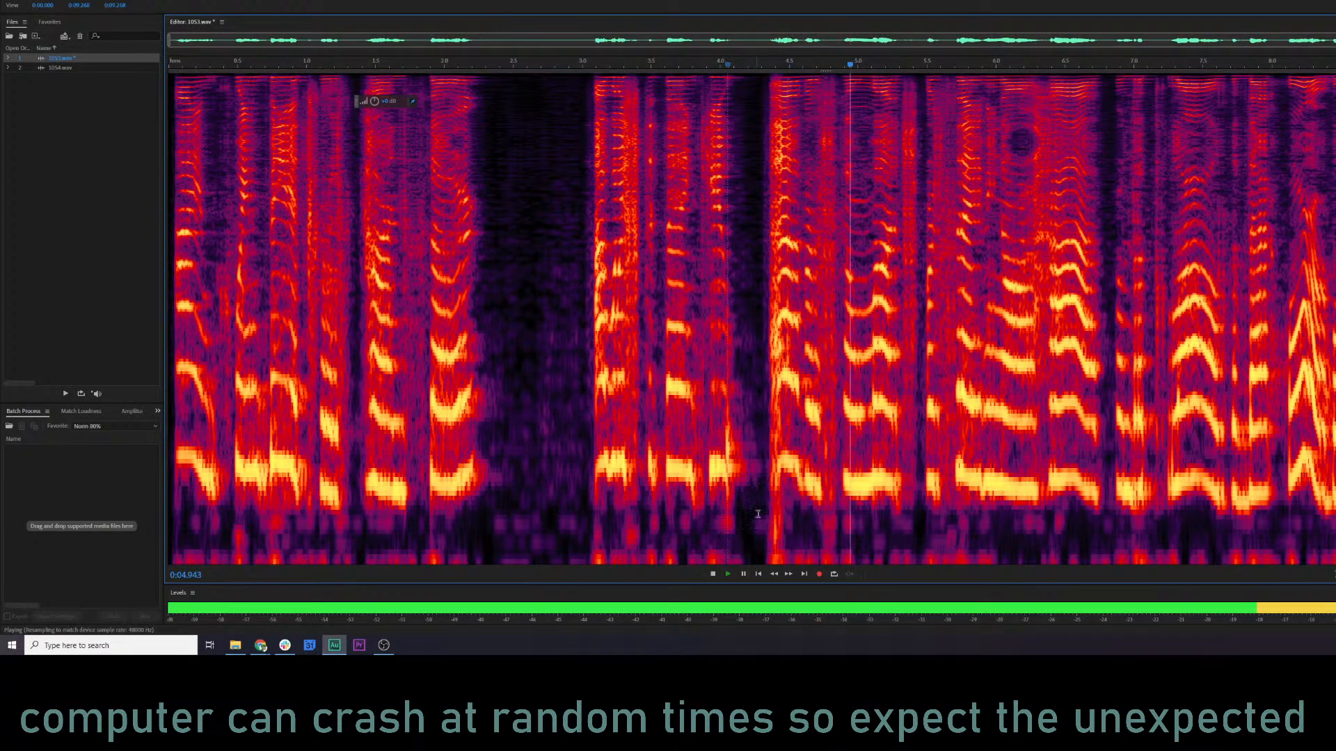
{"action": "key", "text": "space"}
{"action": "key", "text": "space"}
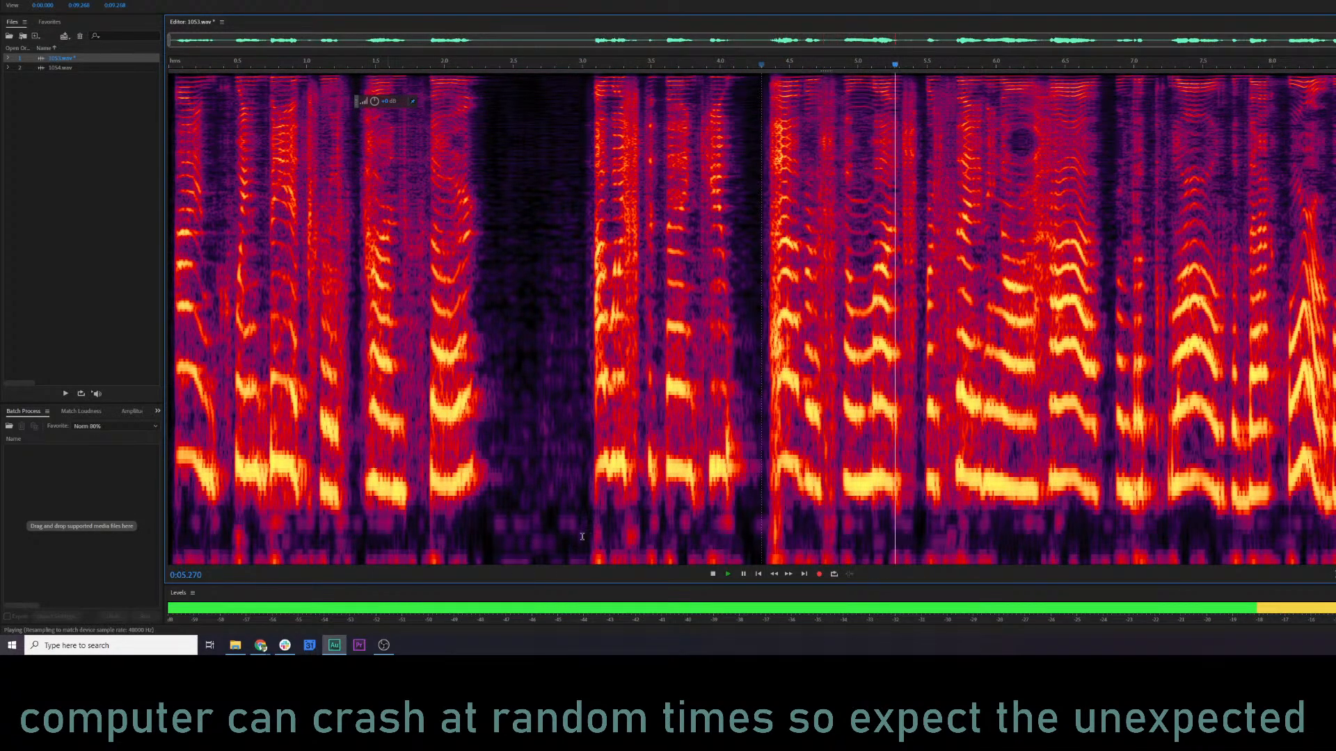
{"action": "key", "text": "space"}
{"action": "key", "text": "ctrl+a"}
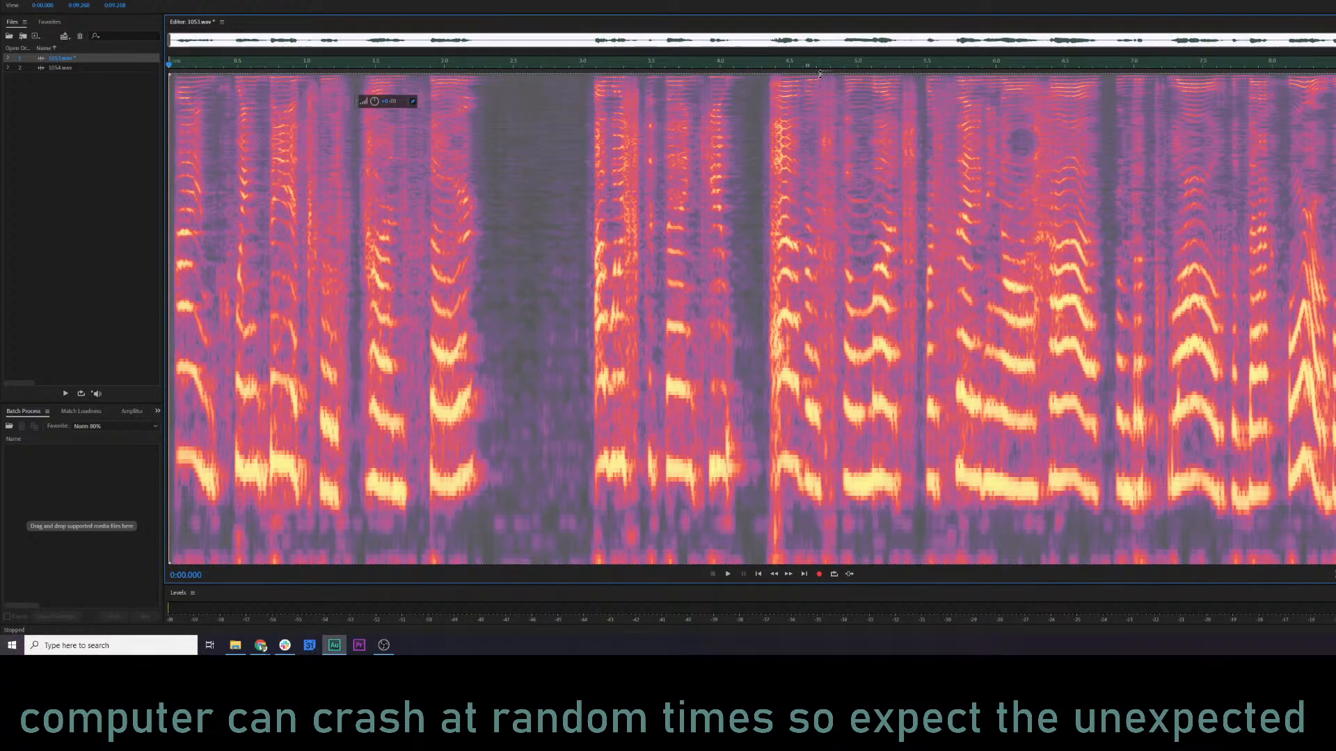
{"action": "left_click_drag", "start_coordinate": [820, 74], "coordinate": [844, 515]}
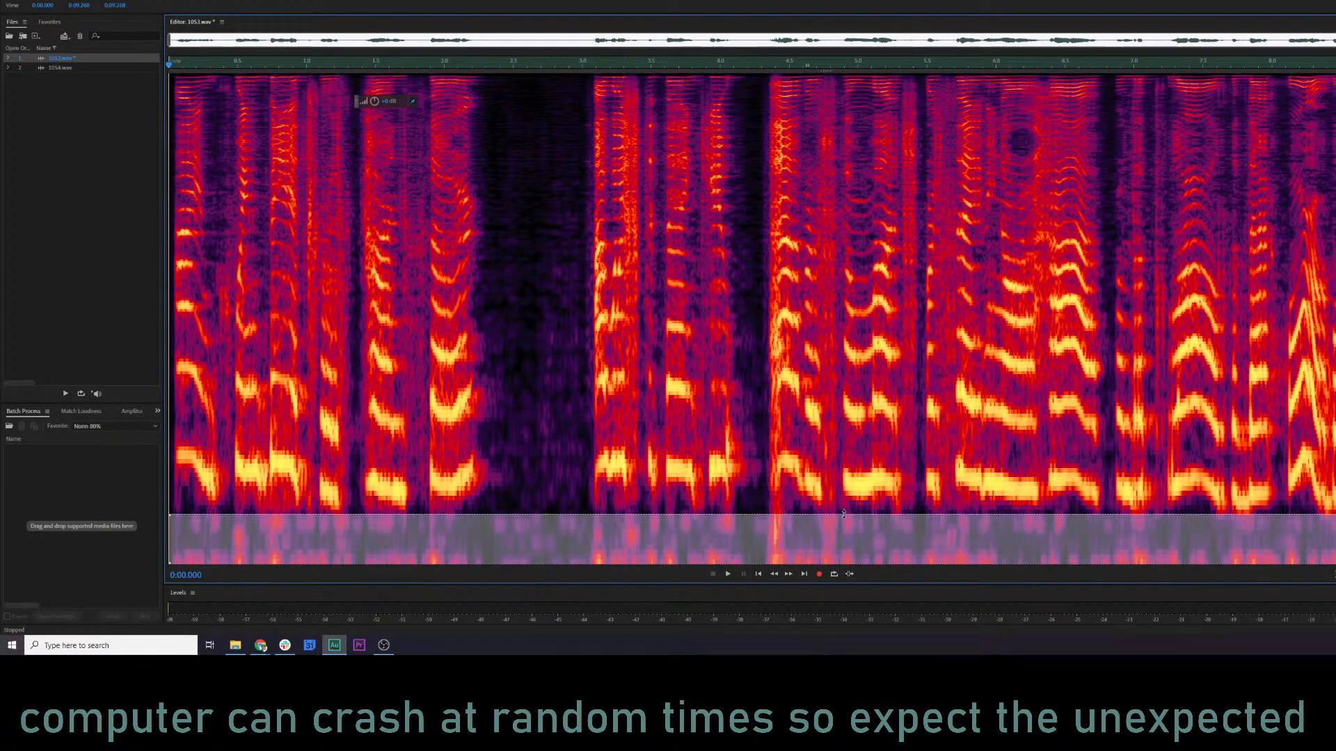
{"action": "key", "text": "Delete"}
{"action": "left_click", "coordinate": [183, 310]}
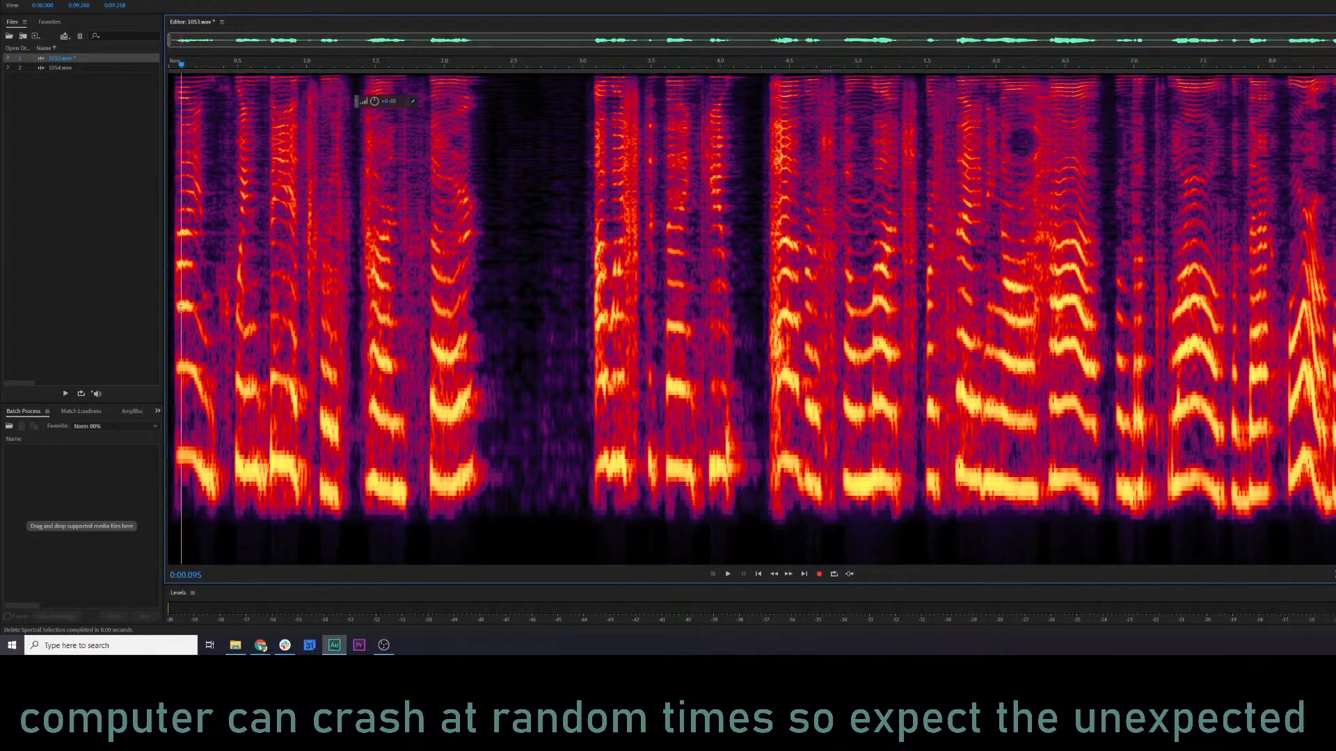
{"action": "key", "text": "space"}
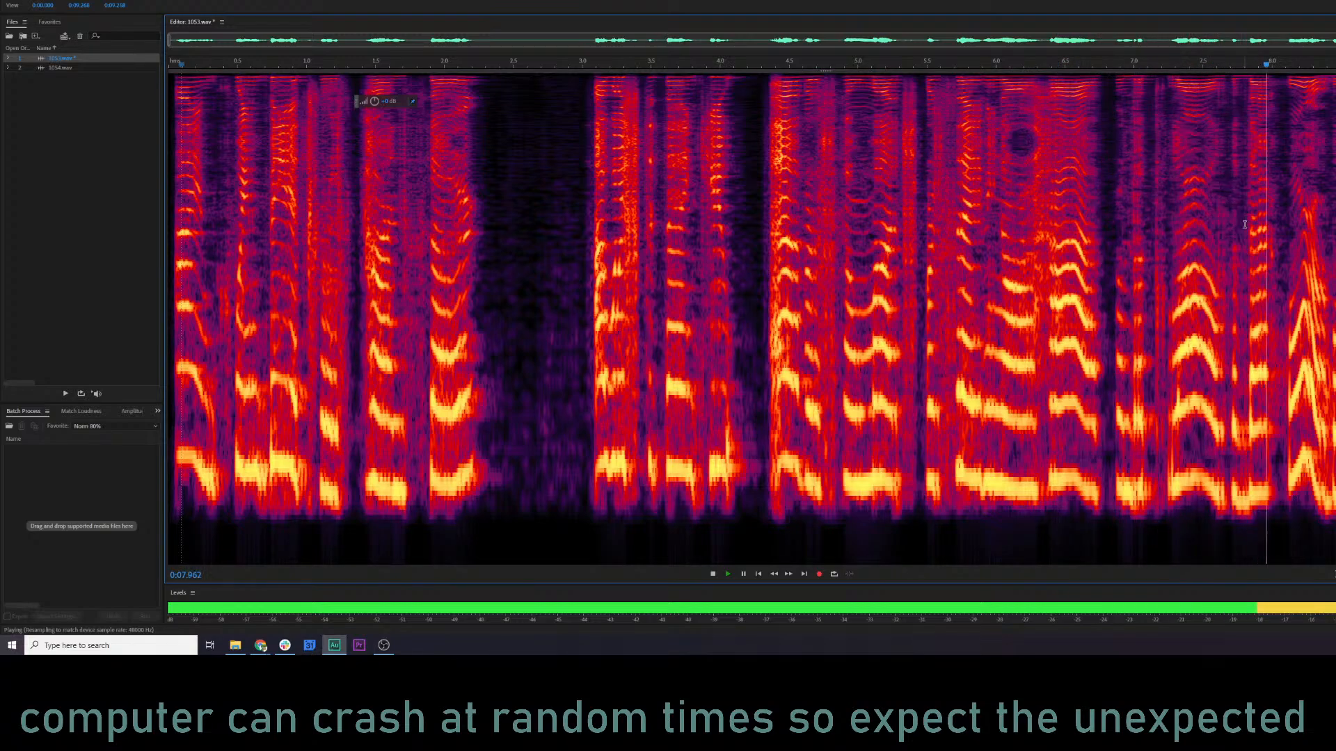
{"action": "key", "text": "space"}
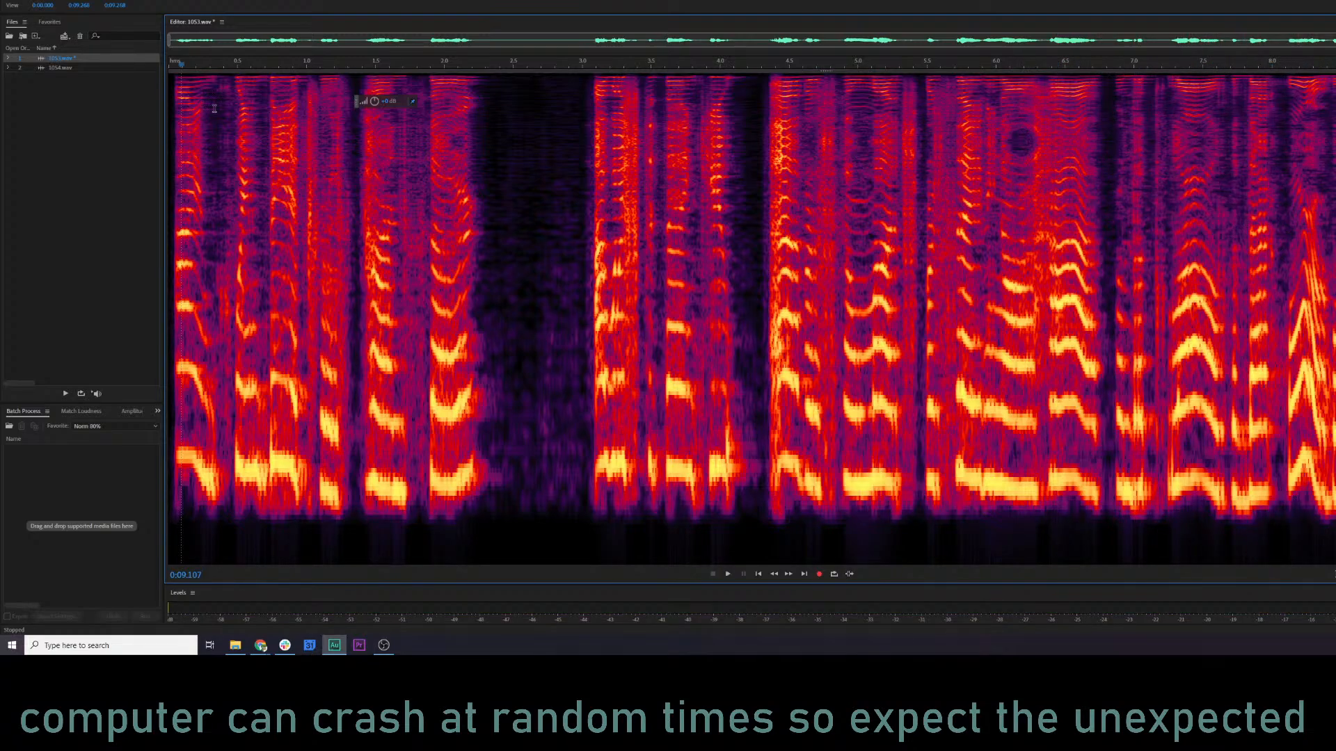
Try the Pitch Shifter on 1053.wav at 2, -1 and 0 semitones while previewing, and close it.
{"action": "left_click", "coordinate": [99, 0]}
{"action": "mouse_move", "coordinate": [141, 169]}
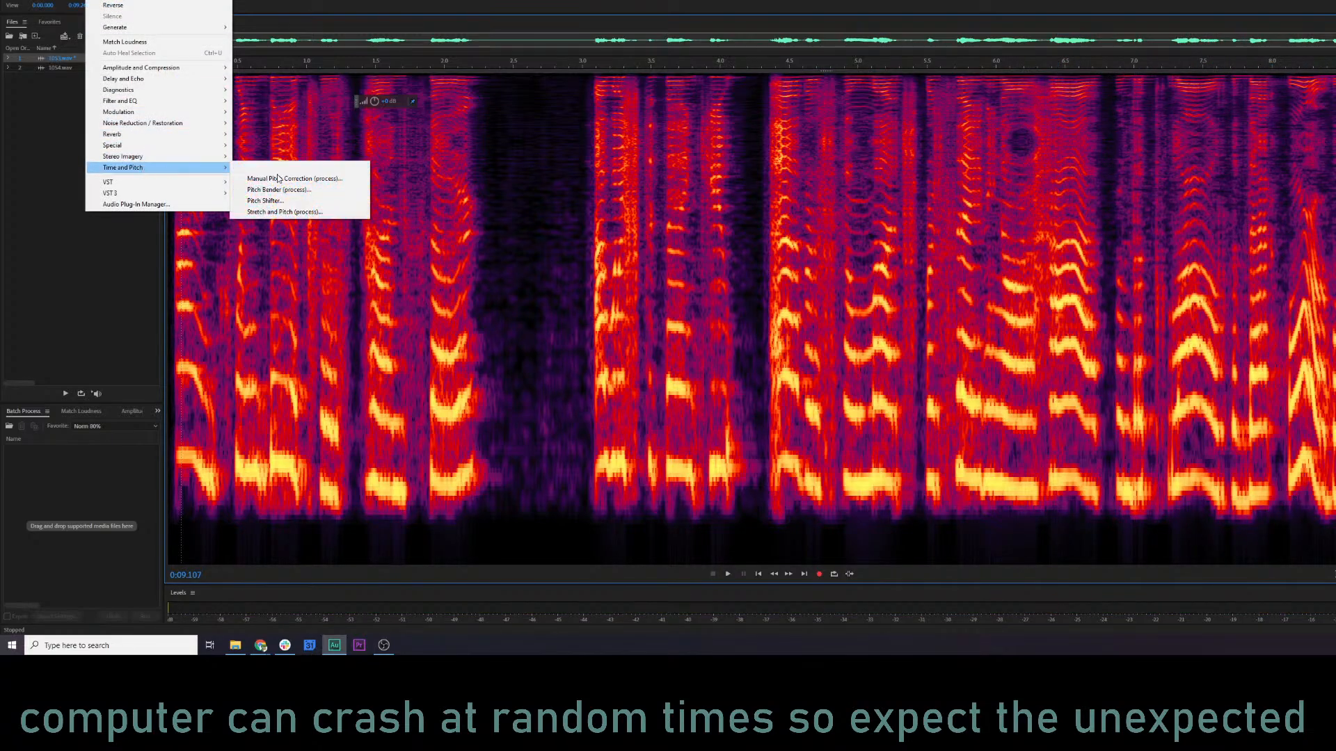
{"action": "left_click", "coordinate": [299, 200]}
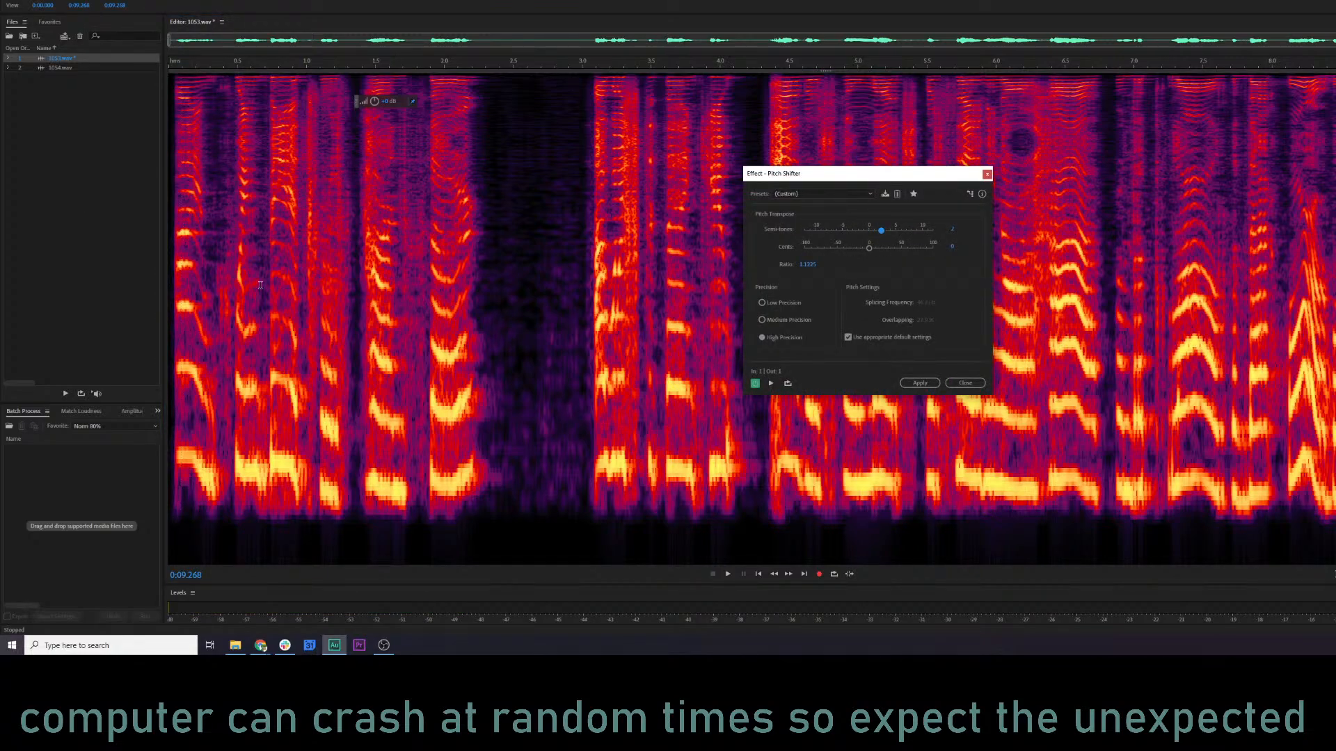
{"action": "left_click", "coordinate": [203, 285]}
{"action": "key", "text": "space"}
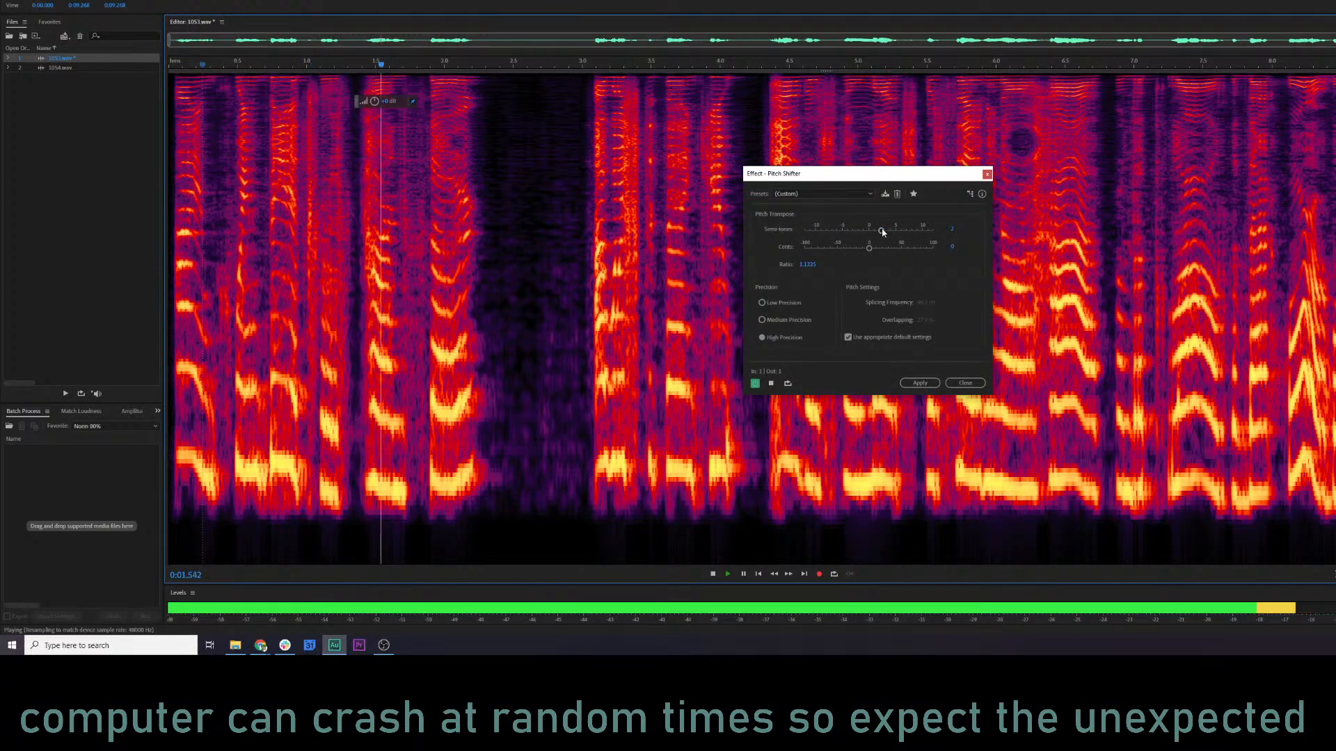
{"action": "left_click_drag", "start_coordinate": [882, 232], "coordinate": [864, 233]}
{"action": "key", "text": "space"}
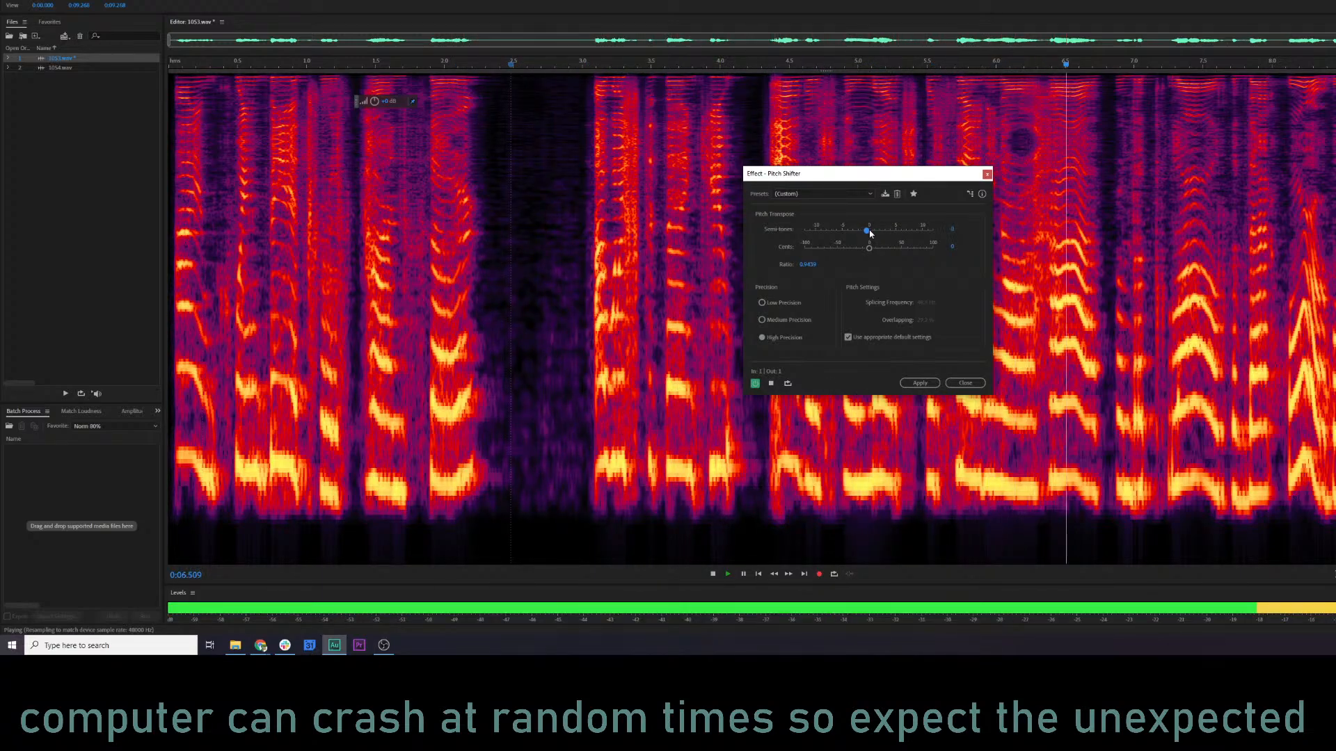
{"action": "left_click", "coordinate": [868, 235]}
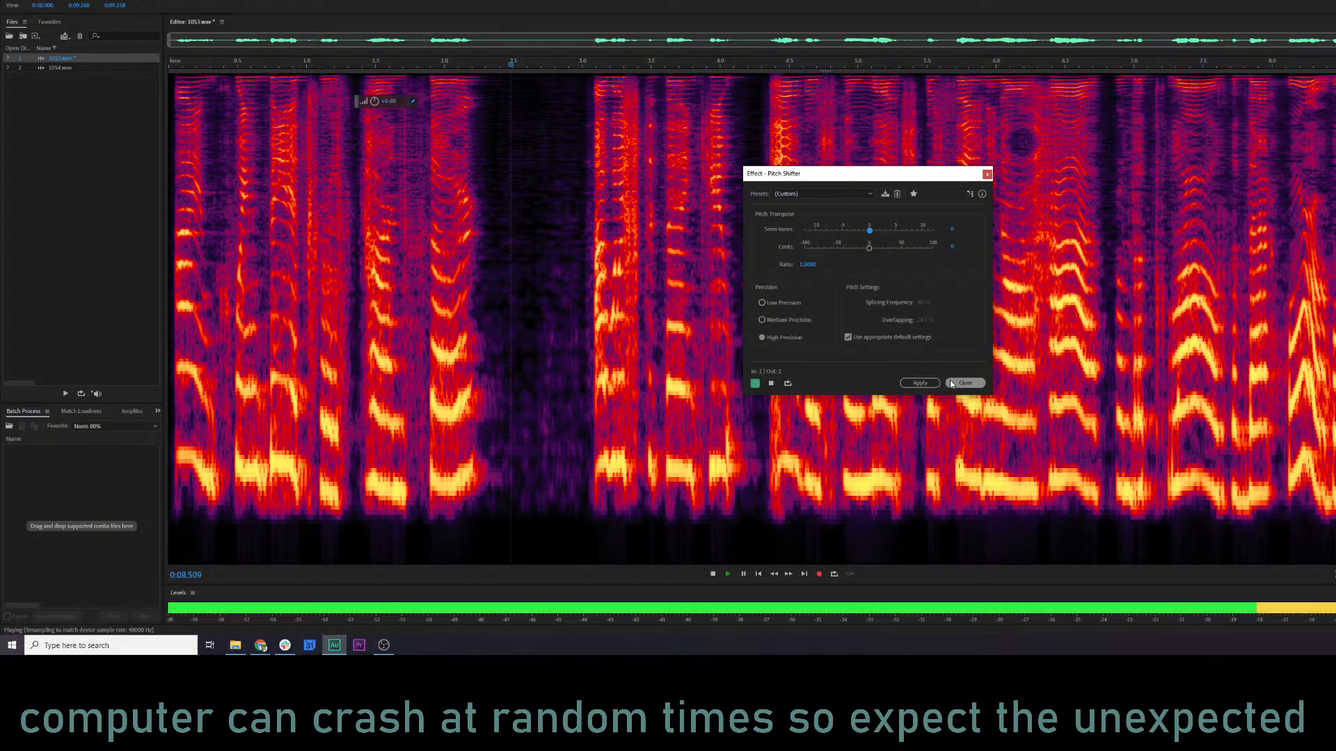
{"action": "key", "text": "space"}
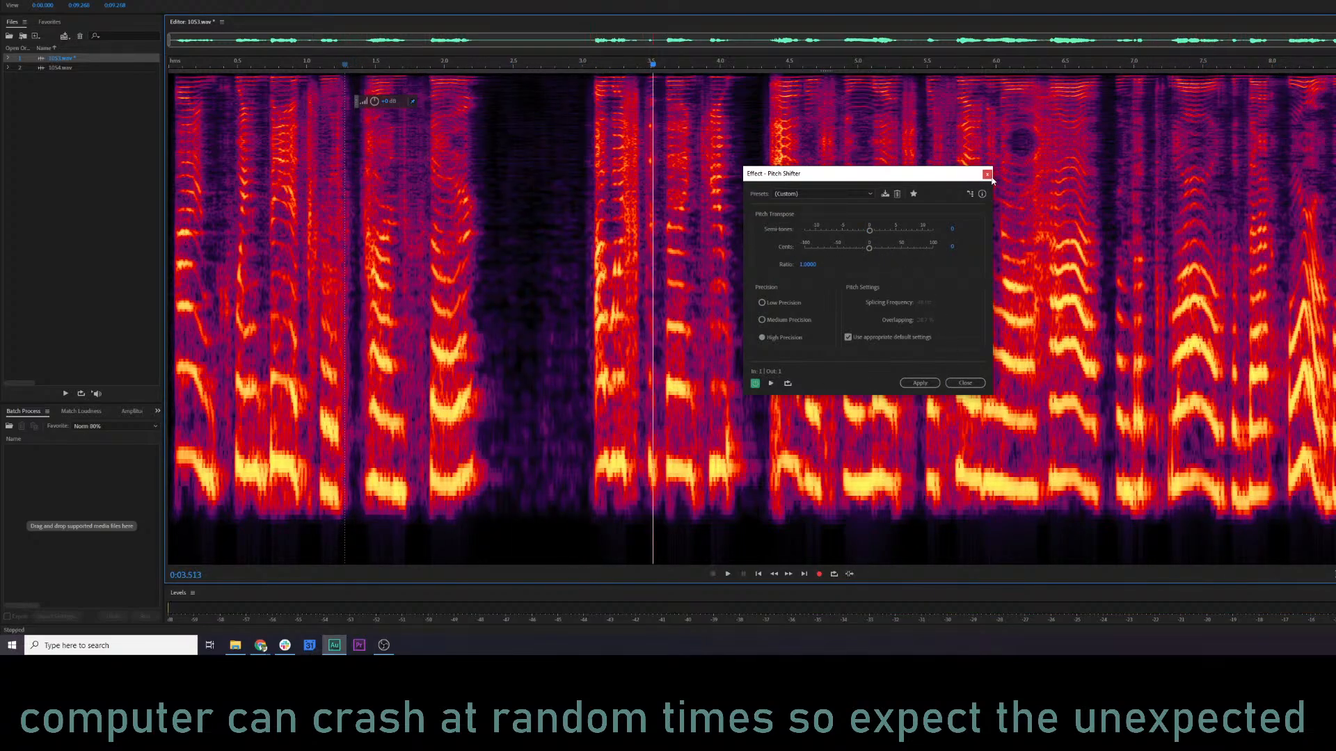
{"action": "left_click", "coordinate": [919, 383]}
Listen to 1053.wav from the beginning, switching between the spectral frequency display and the plain waveform.
{"action": "left_click", "coordinate": [804, 254]}
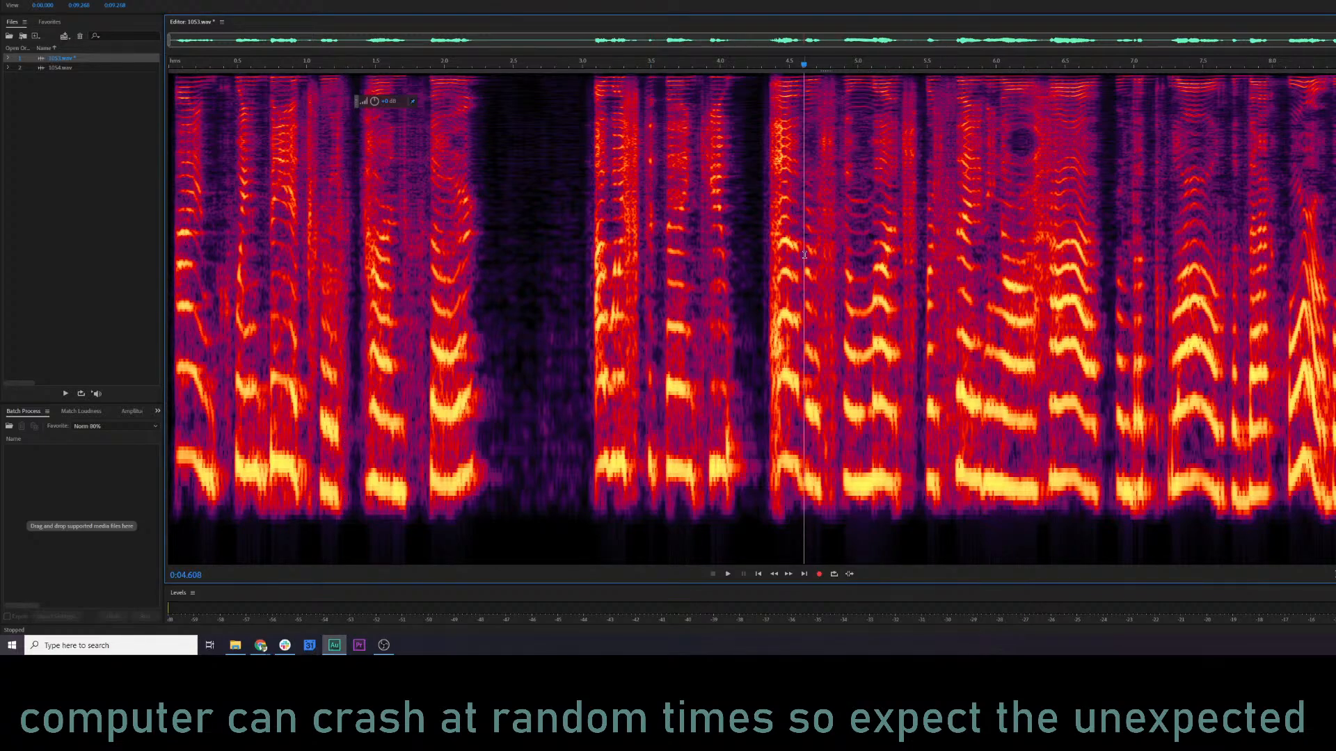
{"action": "left_click", "coordinate": [284, 196]}
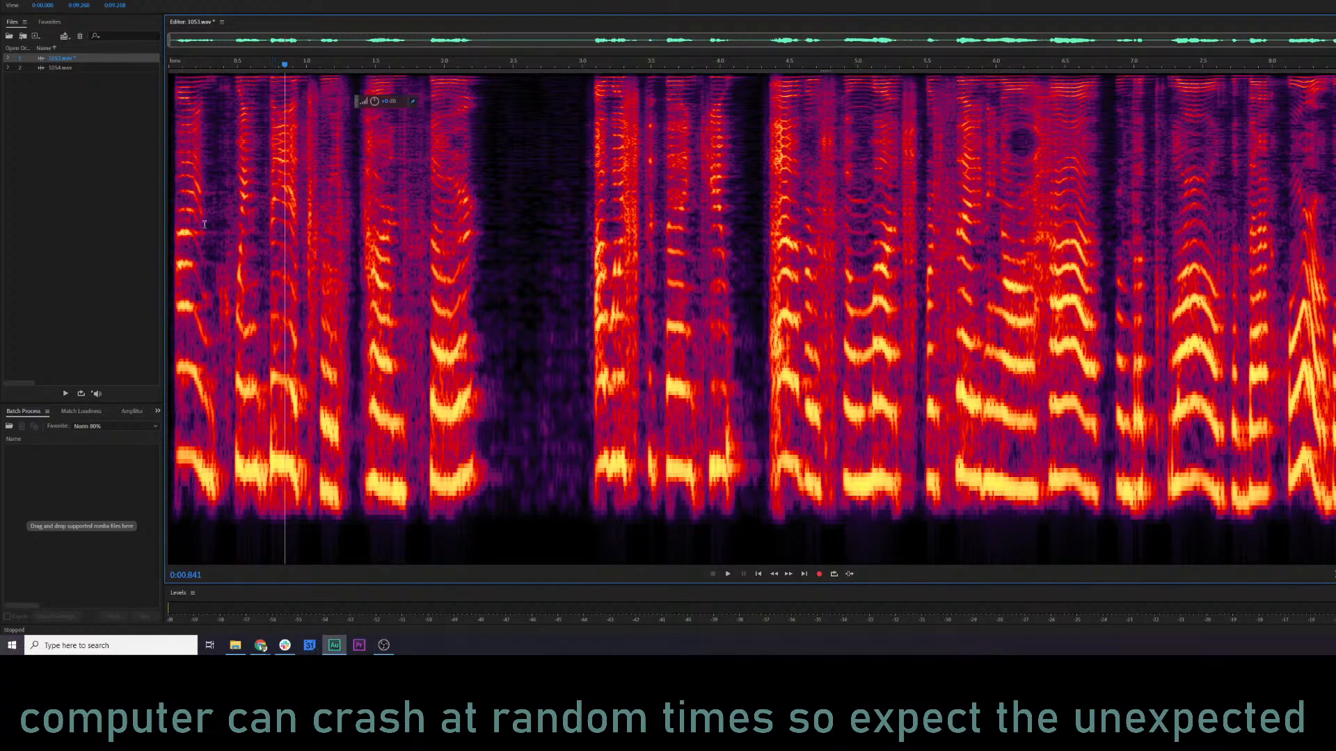
{"action": "key", "text": "space"}
{"action": "key", "text": "shift+d"}
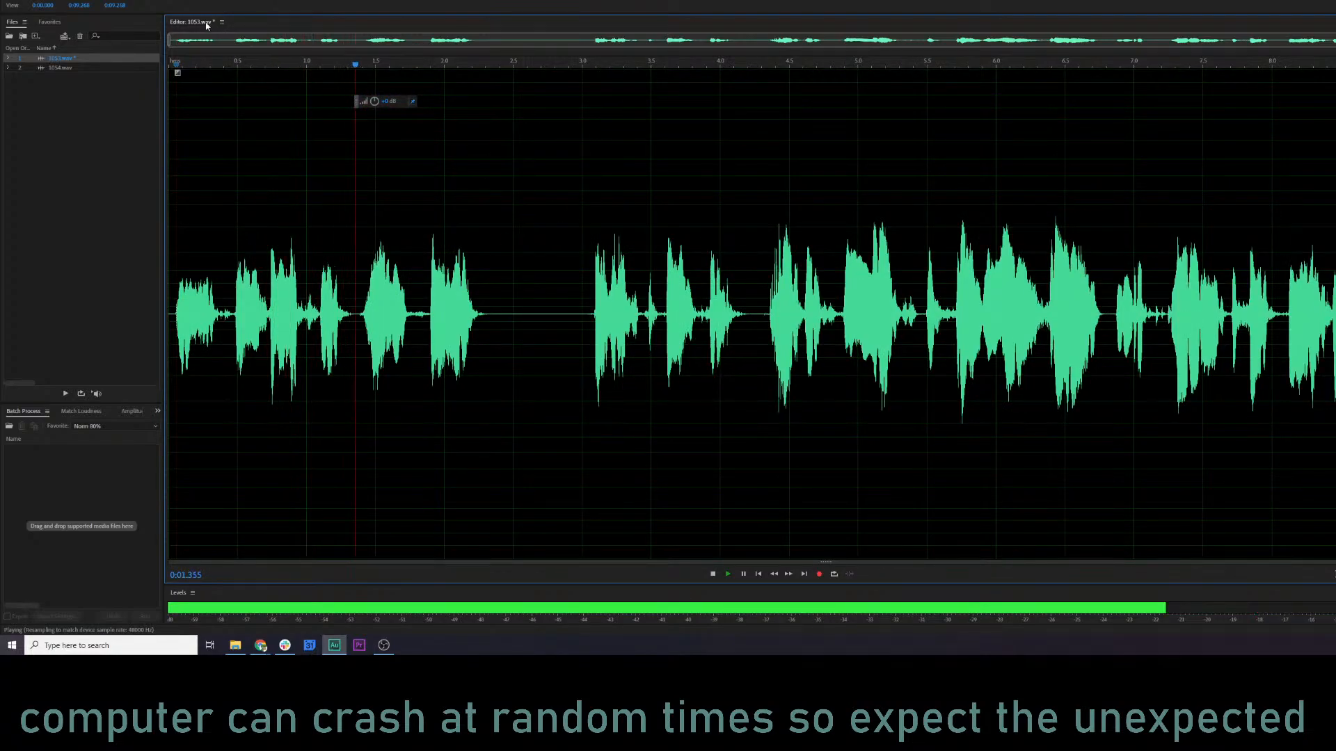
{"action": "key", "text": "shift+d"}
{"action": "key", "text": "shift+d"}
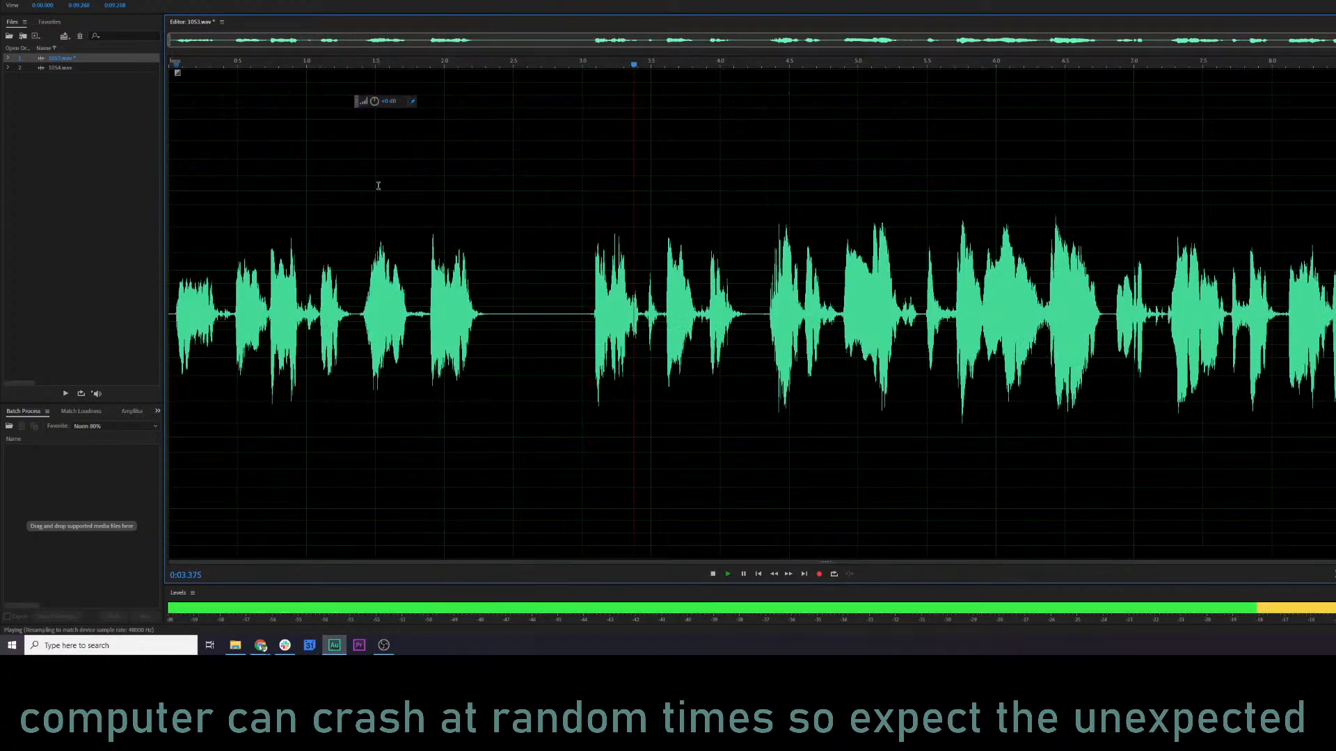
{"action": "key", "text": "space"}
Open the Parametric Equalizer for 1053.wav, load the Vocal Enhancer preset and preview it with the spectral frequency display on.
{"action": "key", "text": "shift+e"}
{"action": "left_click", "coordinate": [492, 179]}
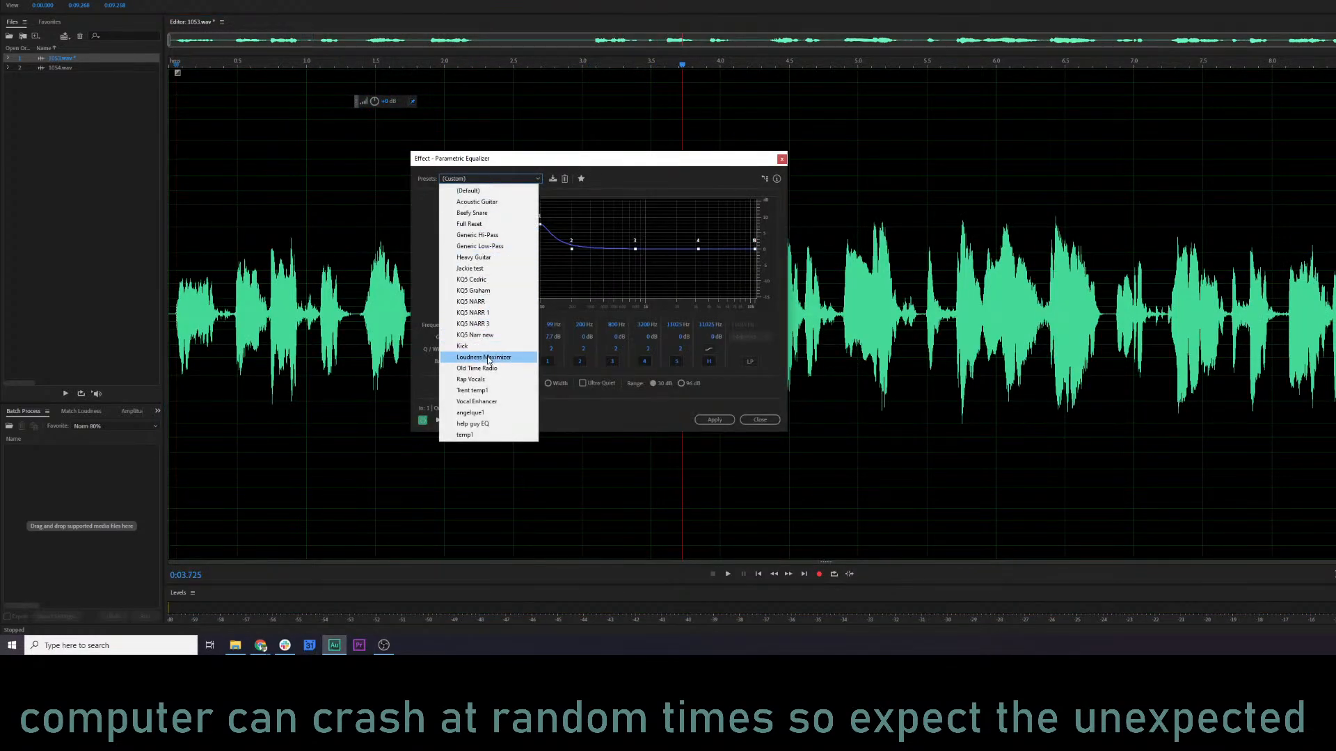
{"action": "left_click", "coordinate": [477, 402]}
{"action": "key", "text": "shift+d"}
{"action": "key", "text": "space"}
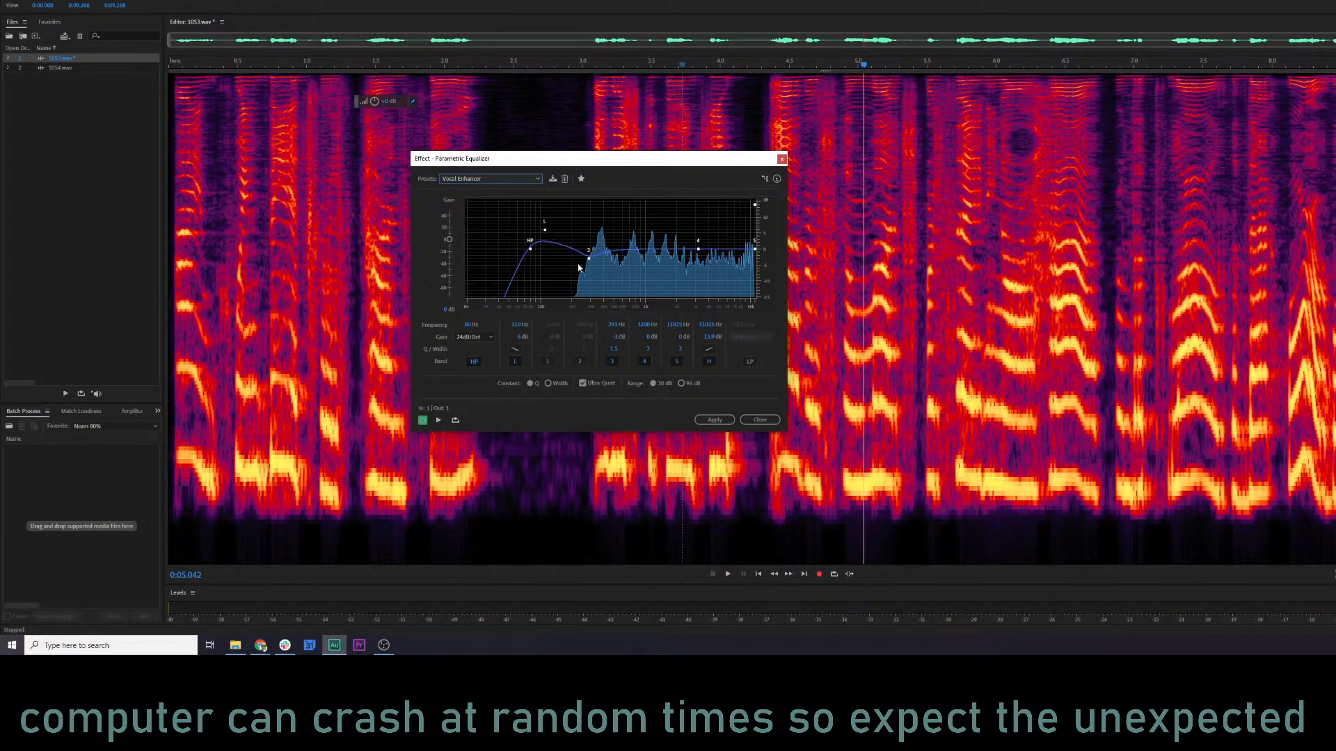
Raise equalizer band 3 to about 4 dB near 337 Hz and band 4 to about 2.2 dB above 4 kHz while previewing.
{"action": "left_click_drag", "start_coordinate": [591, 262], "coordinate": [596, 237]}
{"action": "key", "text": "space"}
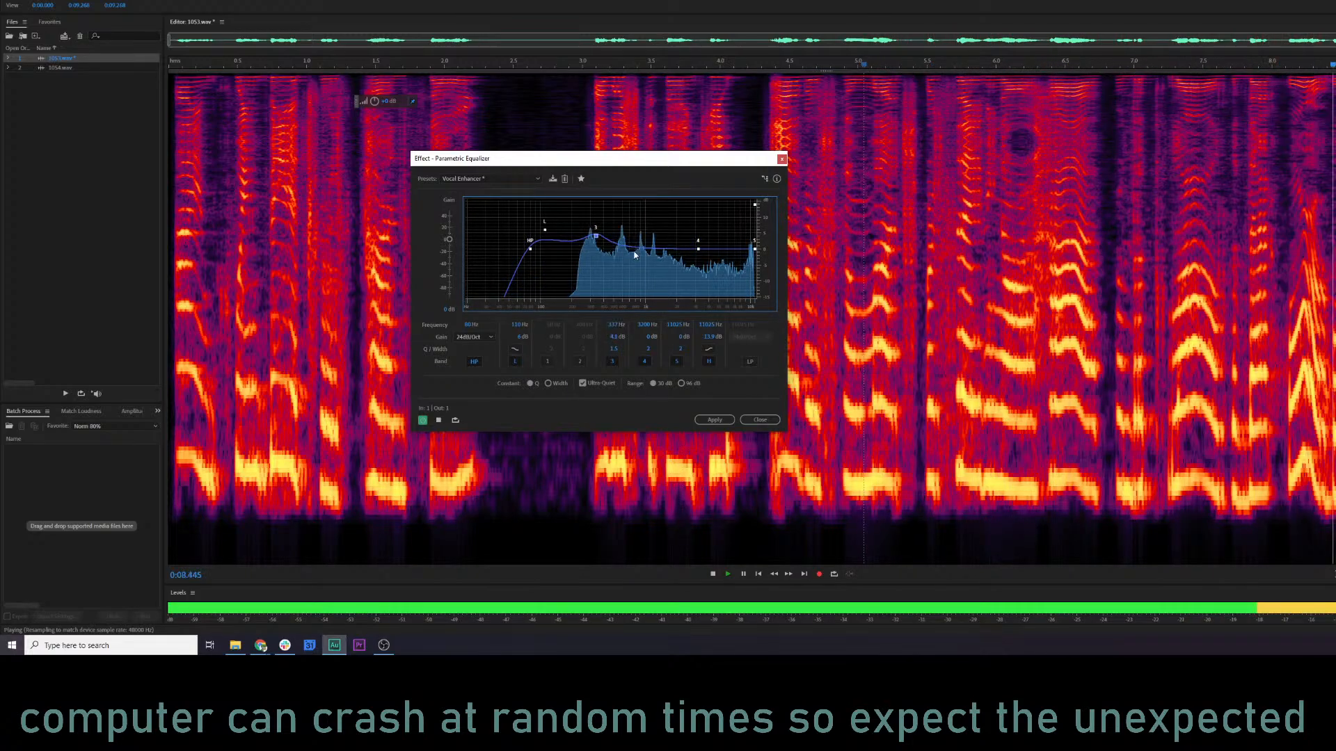
{"action": "key", "text": "space"}
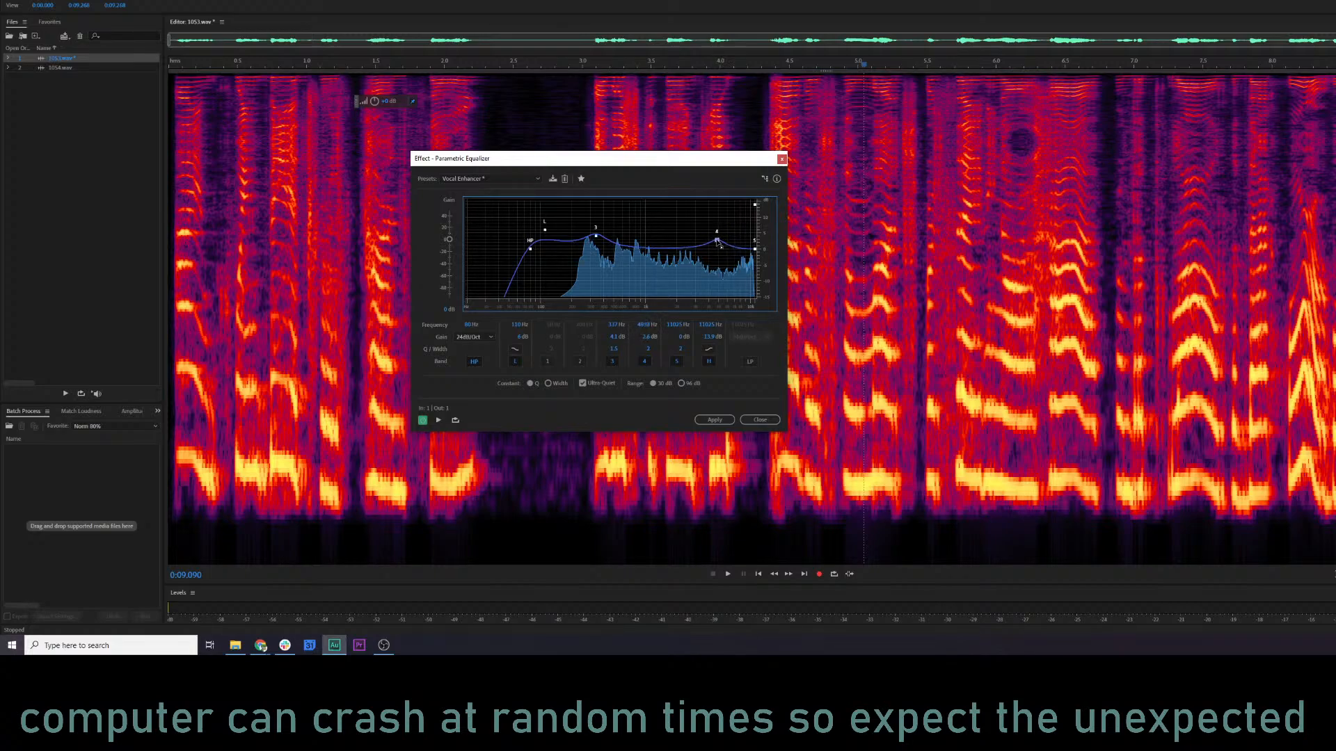
{"action": "key", "text": "space"}
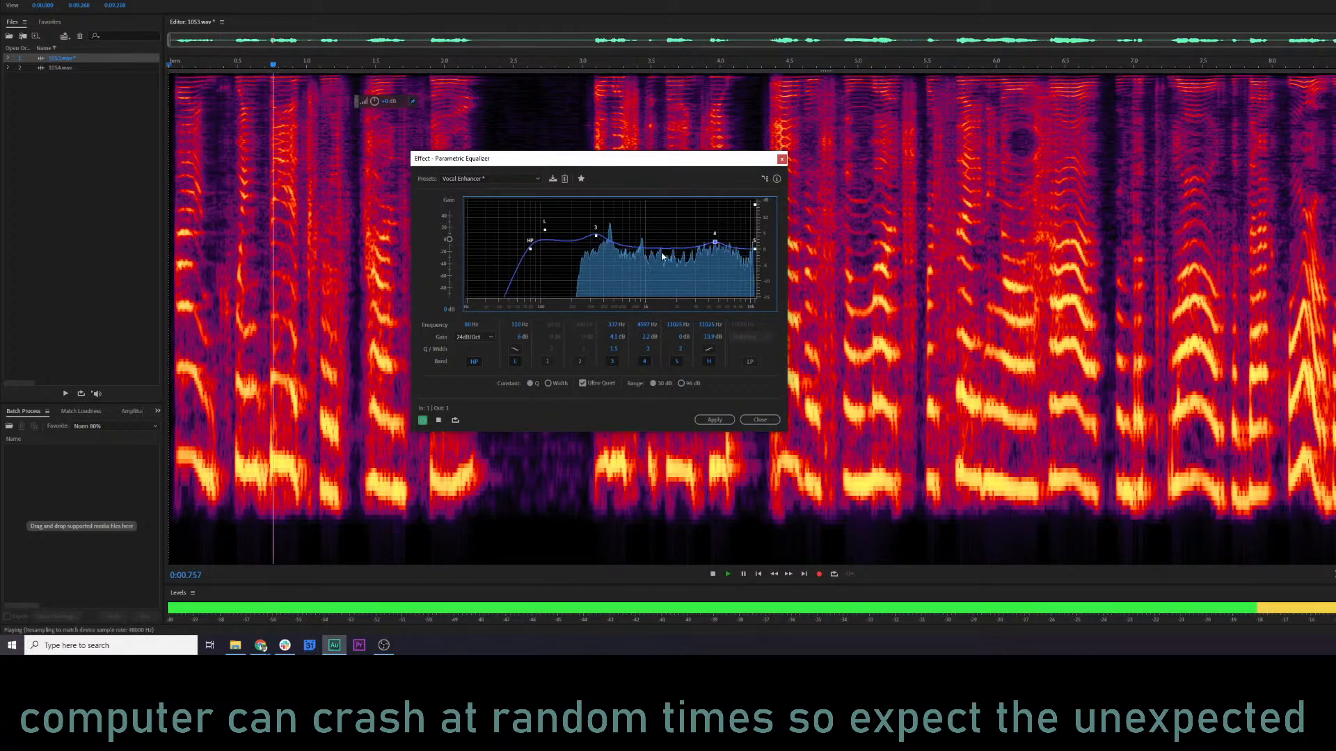
Readjust band 3 to about 3 dB near 393 Hz and band 4 to about 2.5 dB, comparing the preview with the bypassed sound.
{"action": "left_click_drag", "start_coordinate": [596, 237], "coordinate": [600, 231]}
{"action": "mouse_move", "coordinate": [609, 226]}
{"action": "left_mouse_down"}
{"action": "mouse_move", "coordinate": [630, 223]}
{"action": "mouse_move", "coordinate": [605, 217]}
{"action": "mouse_move", "coordinate": [603, 239]}
{"action": "left_mouse_up"}
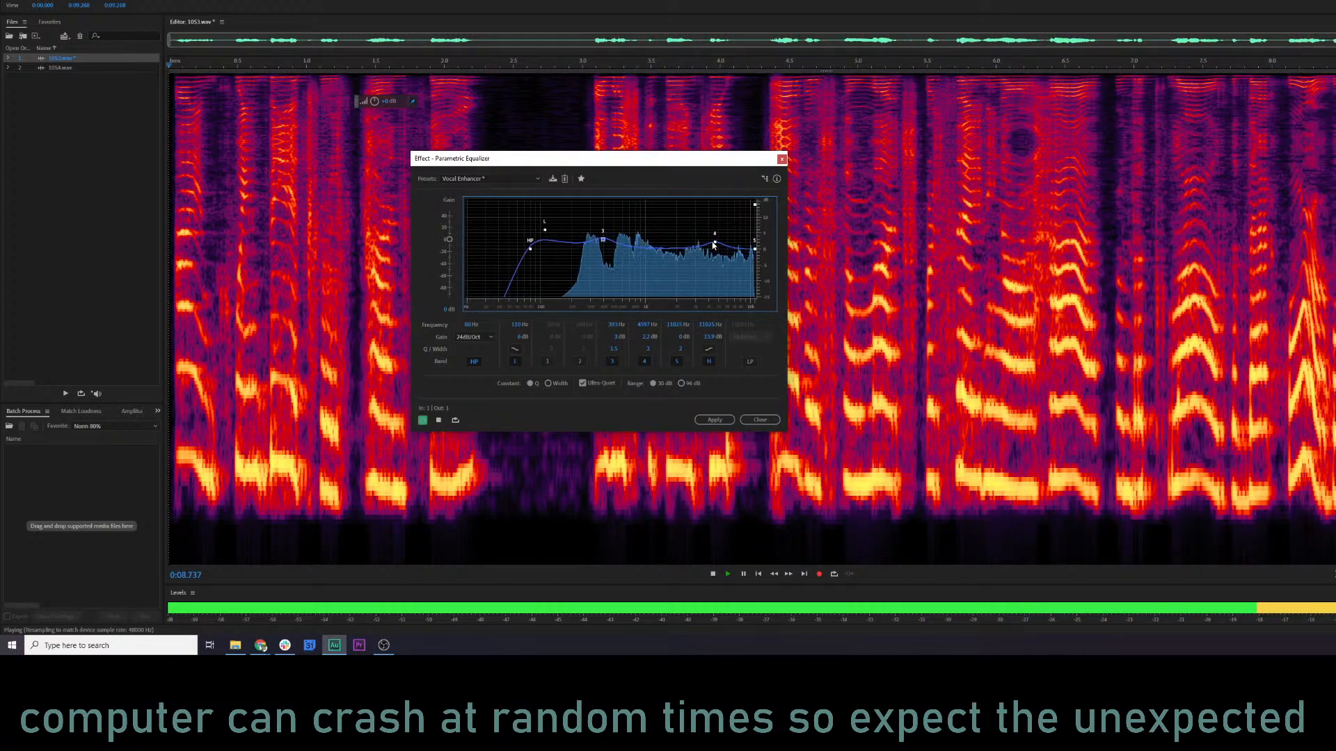
{"action": "key", "text": "space"}
{"action": "key", "text": "space"}
{"action": "key", "text": "space"}
{"action": "left_click_drag", "start_coordinate": [654, 237], "coordinate": [720, 246]}
{"action": "key", "text": "space"}
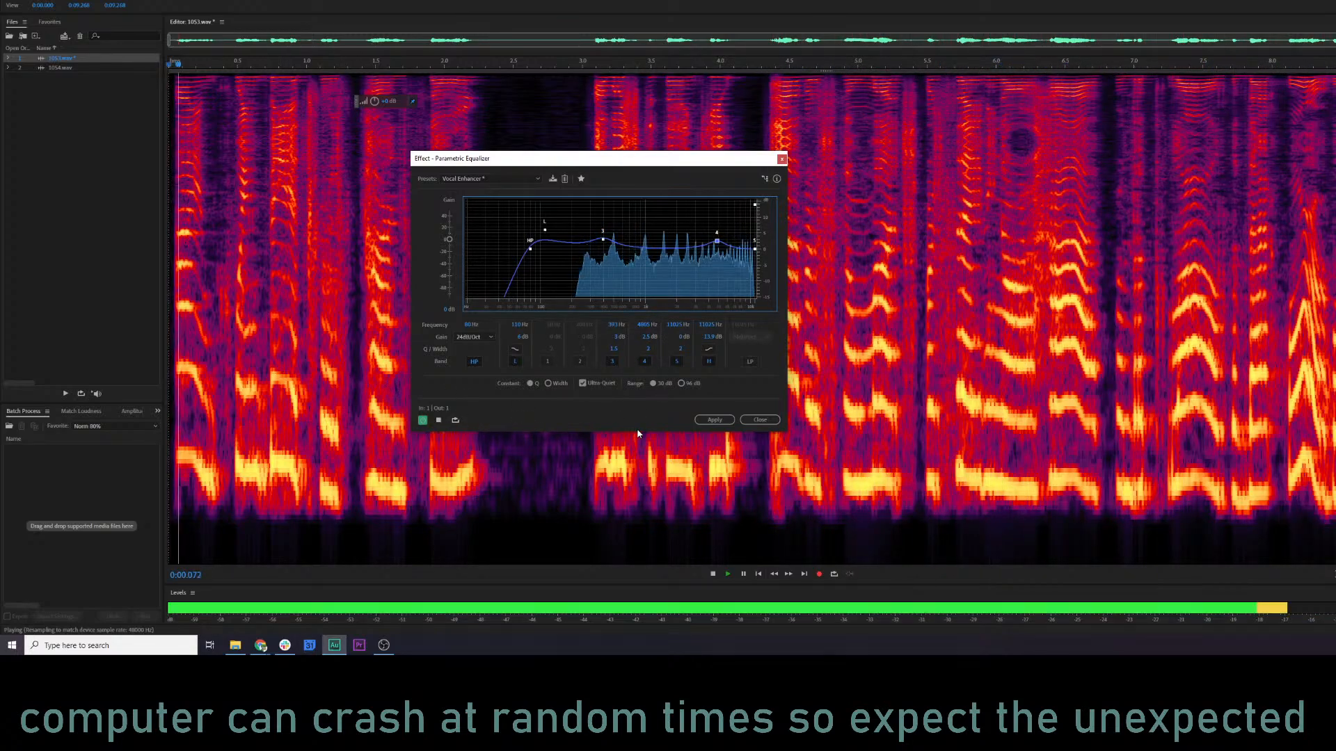
{"action": "left_click", "coordinate": [423, 420]}
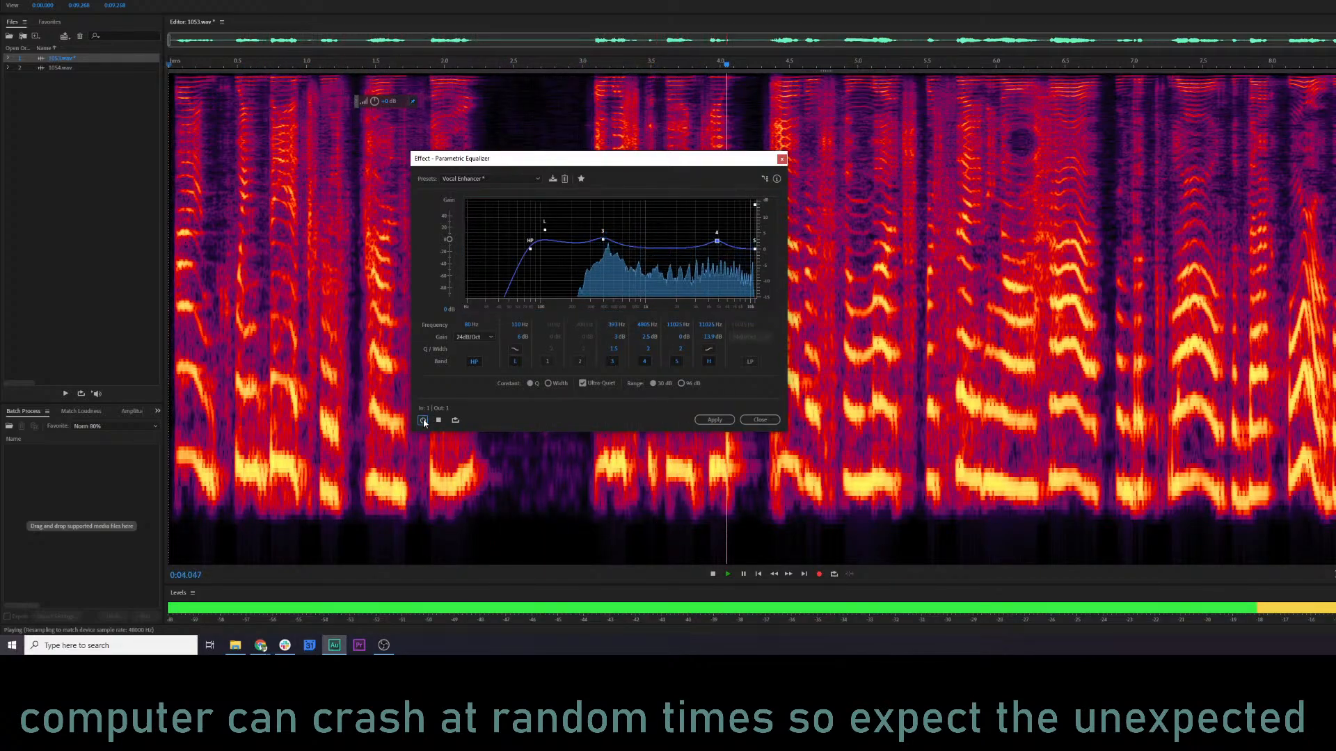
{"action": "left_click", "coordinate": [423, 420]}
{"action": "key", "text": "space"}
Raise band 3 to about 5 dB near 430 Hz, apply the equalizer to 1053.wav and listen to the processed file.
{"action": "mouse_move", "coordinate": [604, 240]}
{"action": "left_mouse_down"}
{"action": "mouse_move", "coordinate": [606, 225]}
{"action": "mouse_move", "coordinate": [607, 236]}
{"action": "left_mouse_up"}
{"action": "key", "text": "space"}
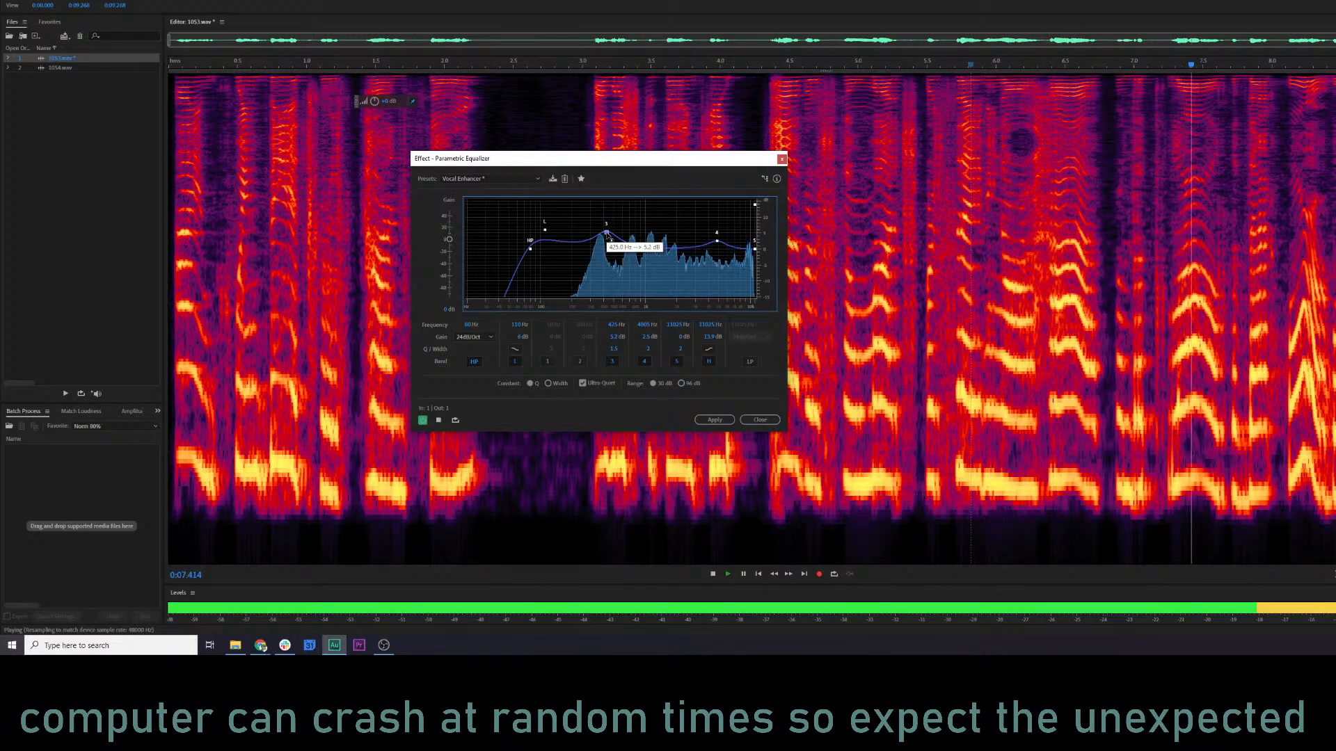
{"action": "left_click", "coordinate": [717, 422]}
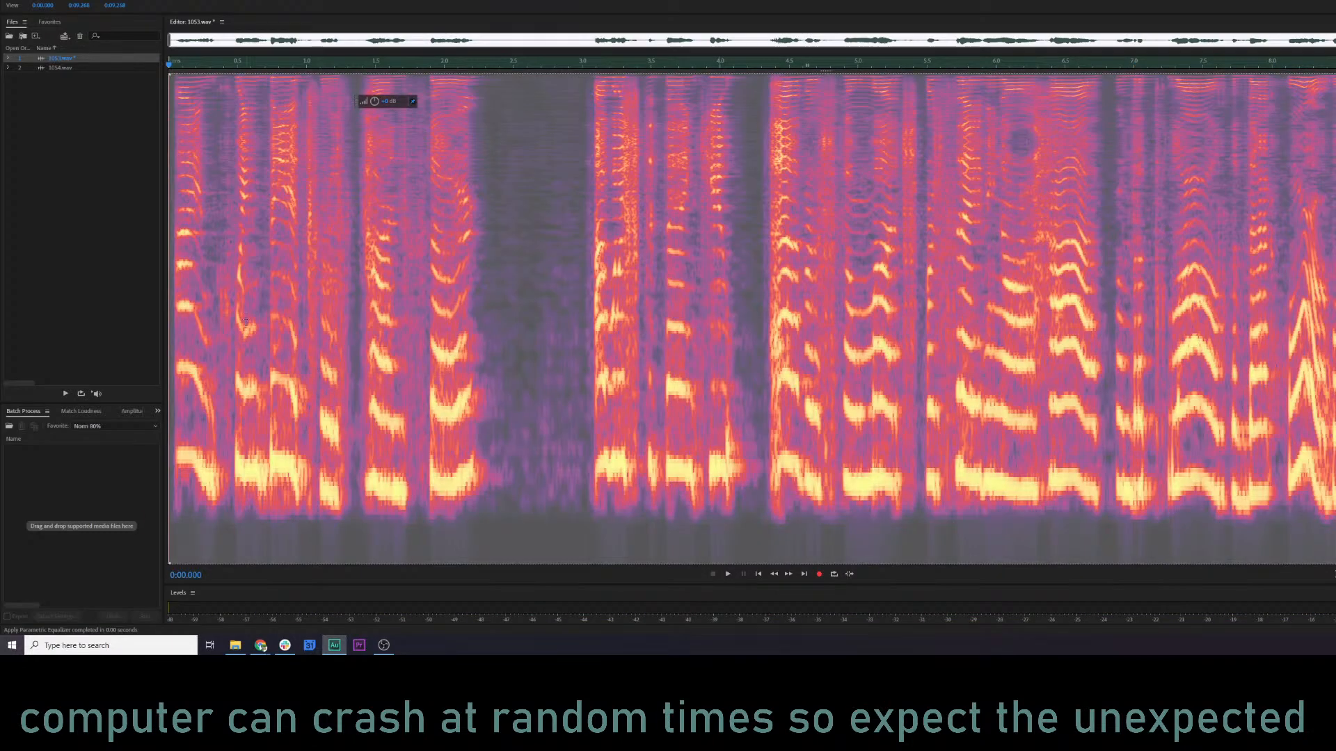
{"action": "key", "text": "space"}
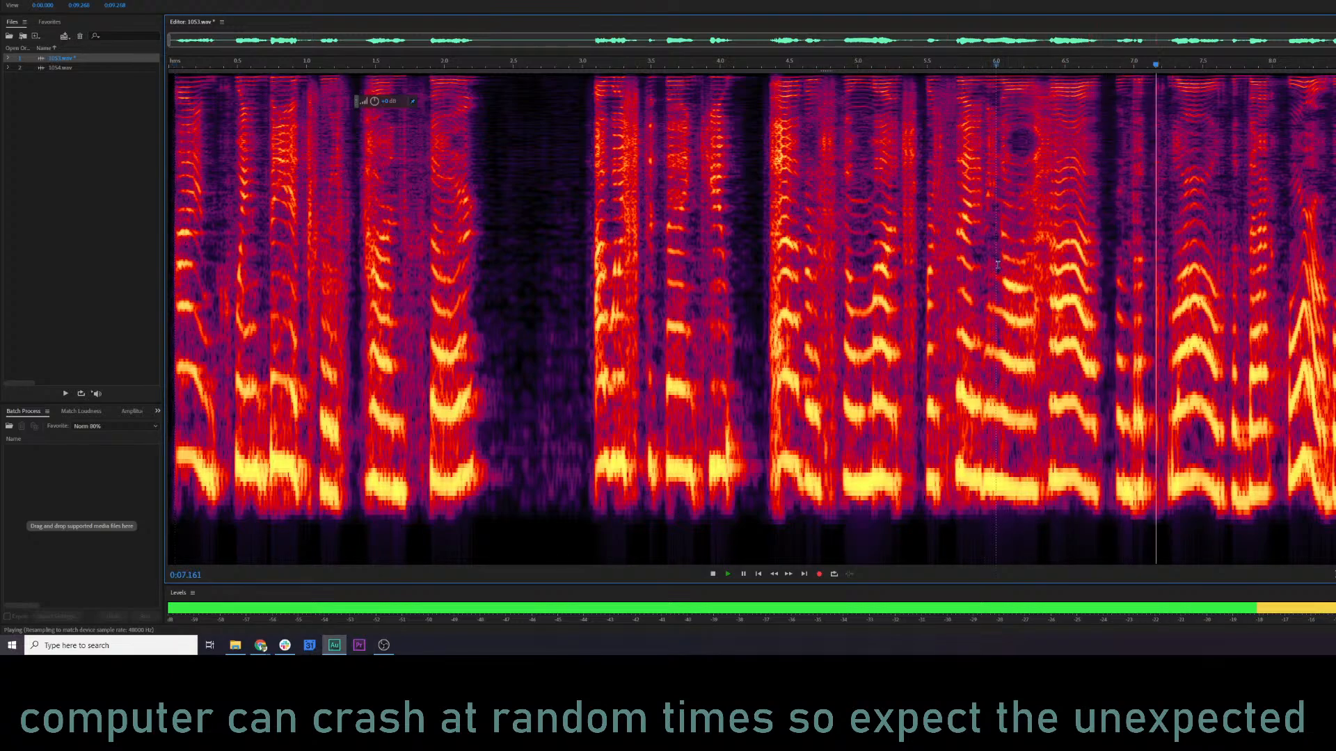
{"action": "key", "text": "space"}
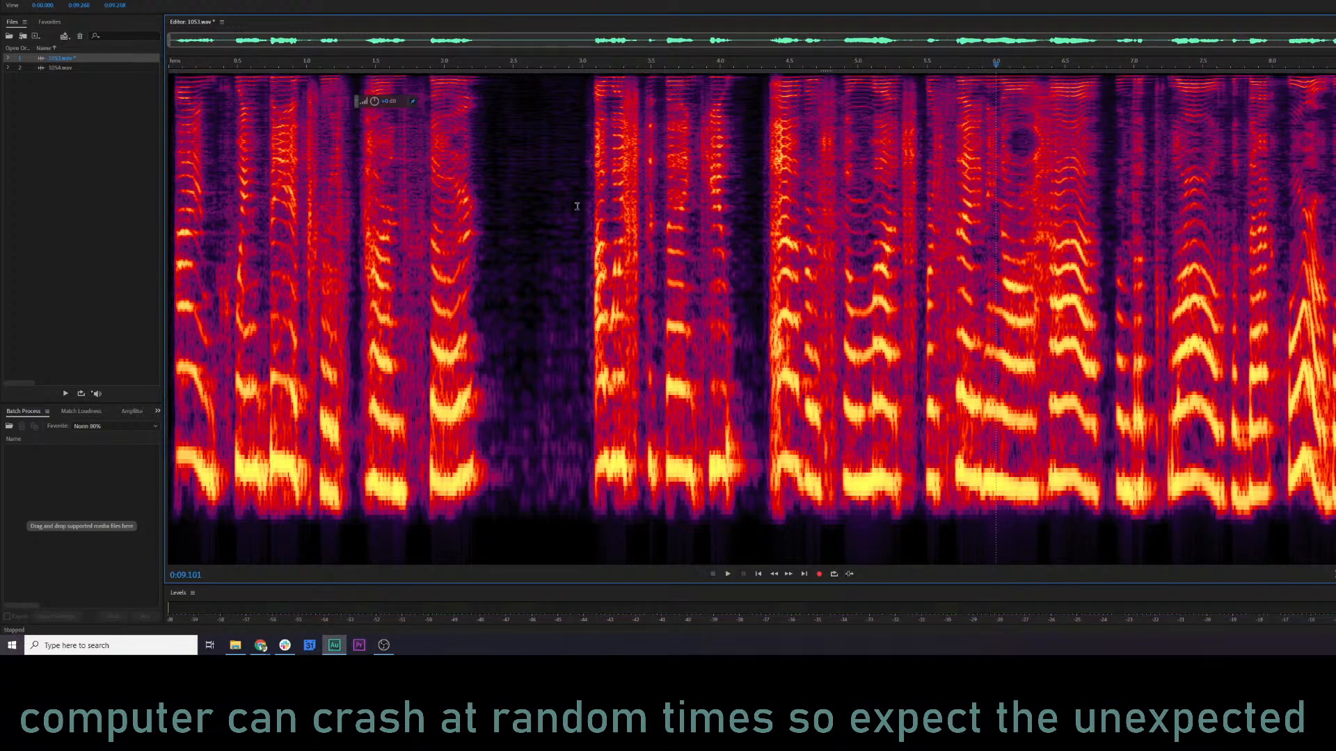
Open 1054.wav in the editor and run the KQ5 NARR MASTER 1 favorite on the whole file.
{"action": "double_click", "coordinate": [61, 68]}
{"action": "left_click", "coordinate": [334, 275]}
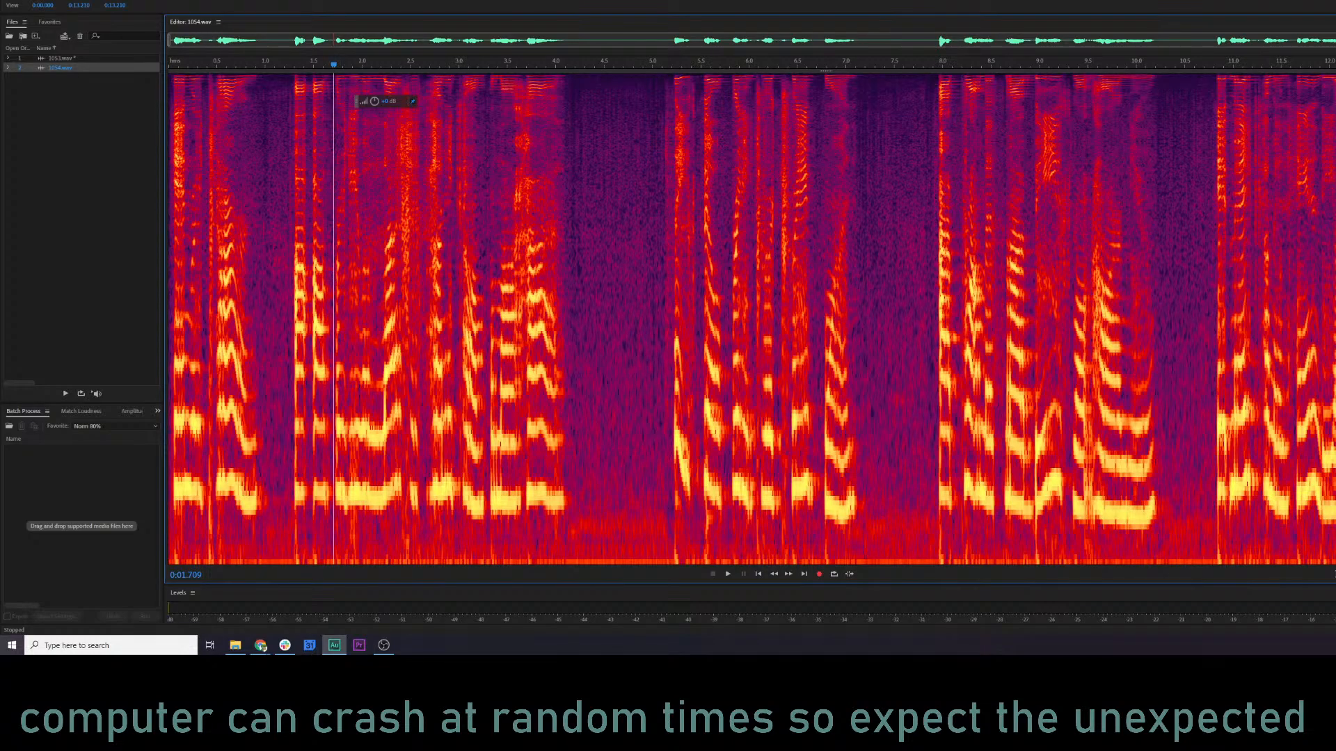
{"action": "left_click", "coordinate": [123, 0]}
{"action": "left_click", "coordinate": [158, 57]}
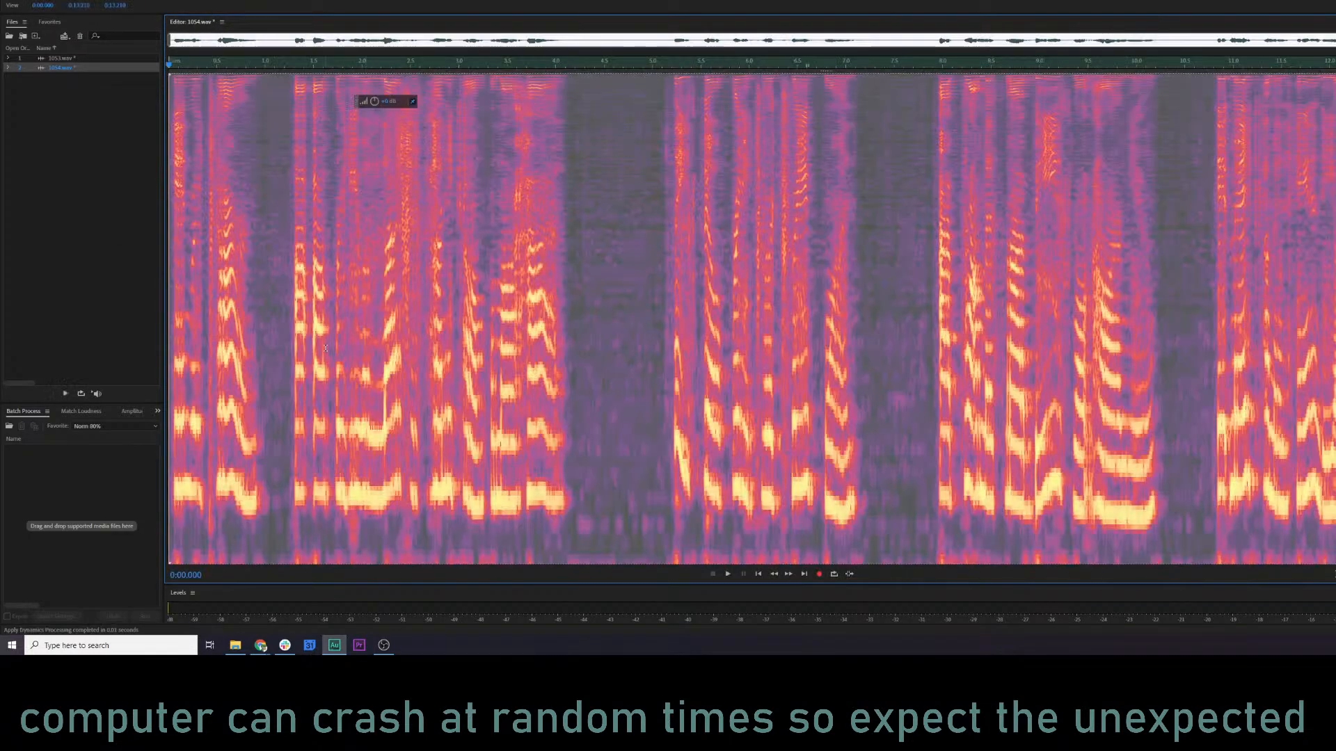
Delete the low-frequency rumble band below the voice across the entire length of 1054.wav.
{"action": "left_click", "coordinate": [325, 348]}
{"action": "key", "text": "ctrl+a"}
{"action": "left_click_drag", "start_coordinate": [826, 74], "coordinate": [911, 532]}
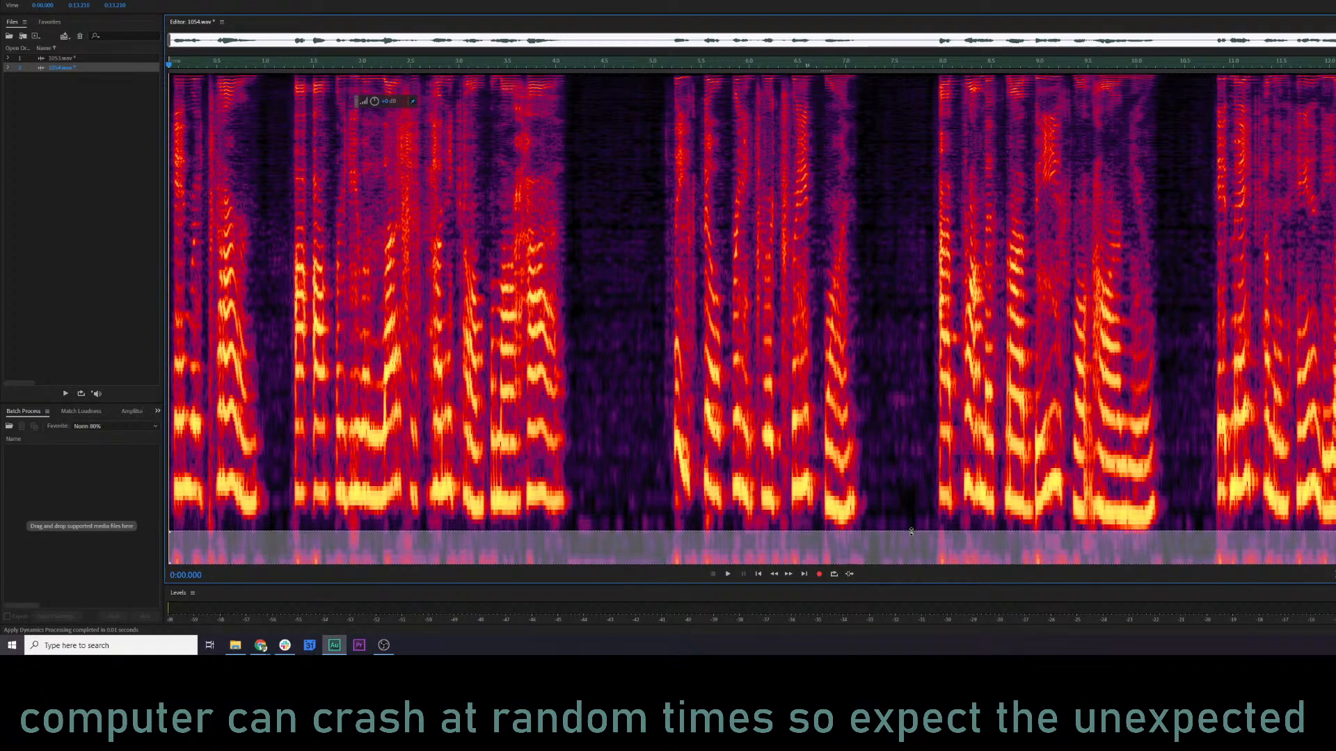
{"action": "key", "text": "Delete"}
{"action": "left_click", "coordinate": [299, 337]}
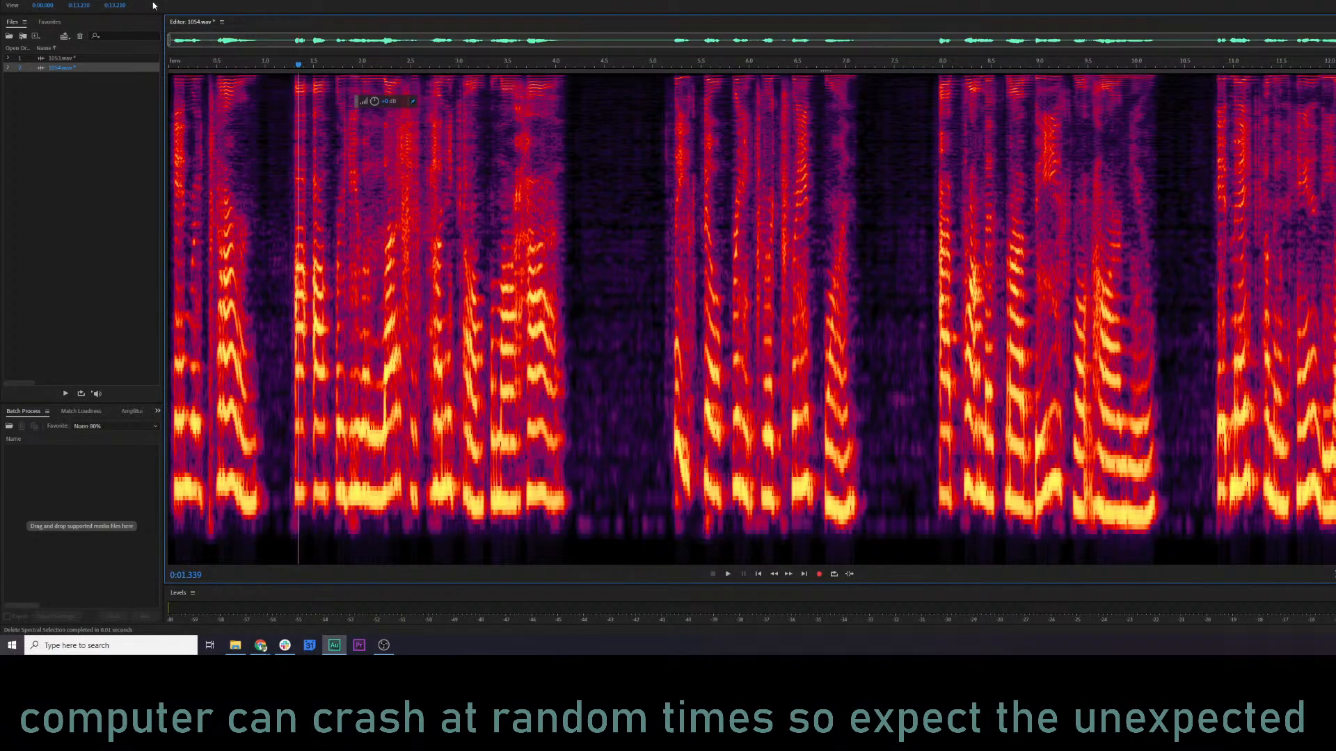
Apply the Parametric Equalizer to 1054.wav with the same custom settings used for 1053.wav.
{"action": "left_click", "coordinate": [62, 60]}
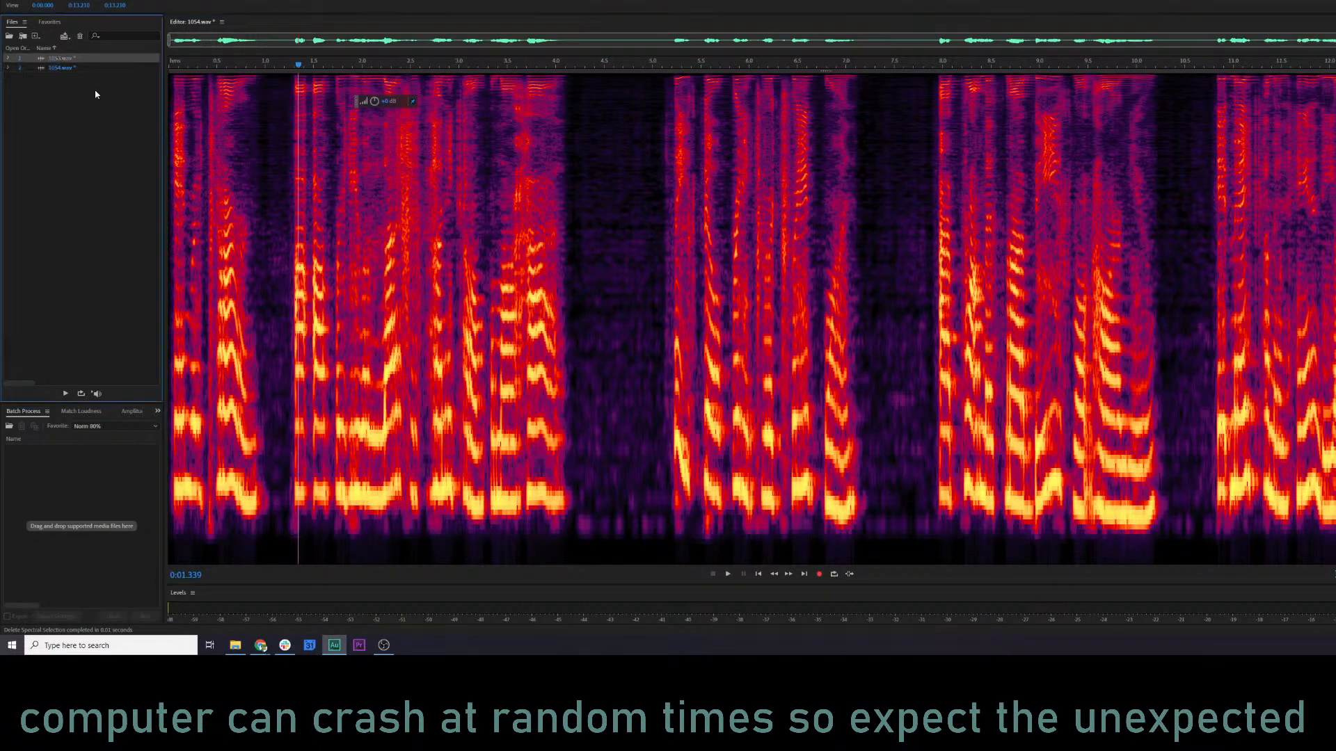
{"action": "left_click", "coordinate": [206, 182]}
{"action": "key", "text": "e"}
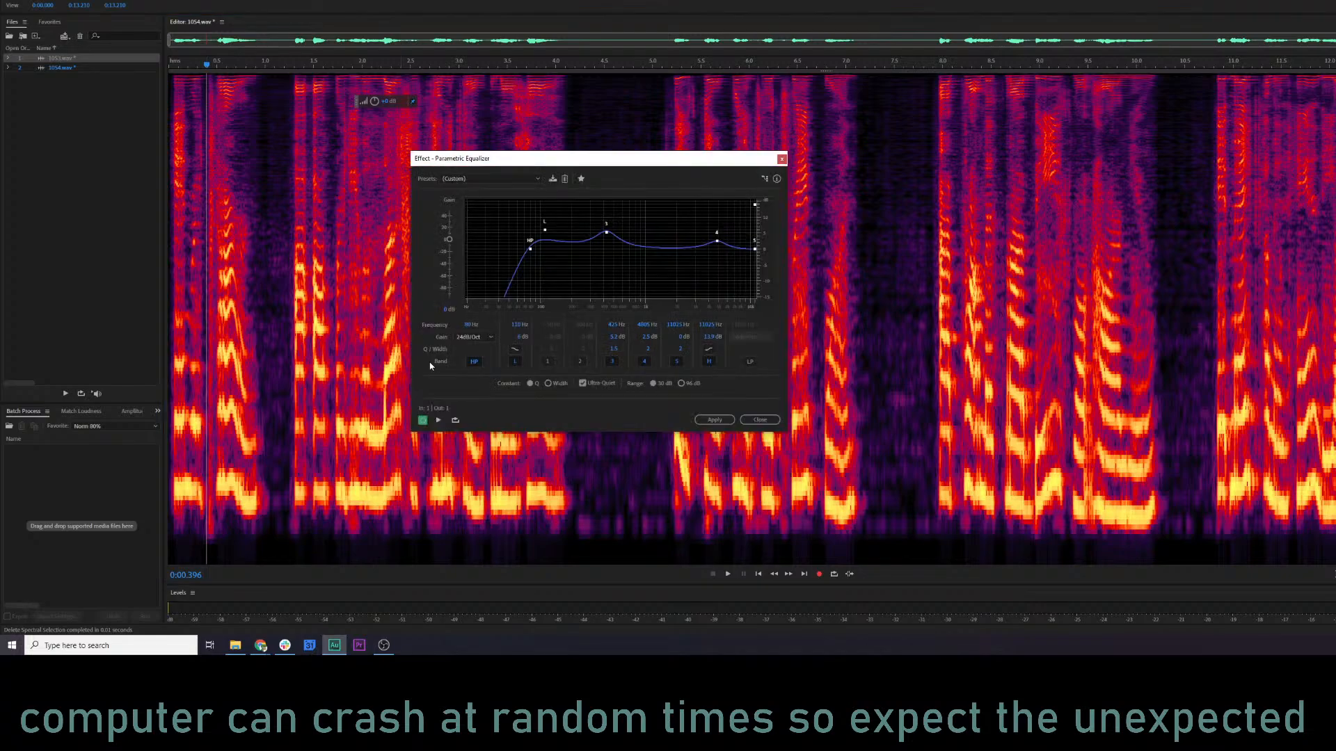
{"action": "left_click", "coordinate": [724, 421]}
Listen to the equalized 1054.wav from its opening words through to the end.
{"action": "key", "text": "space"}
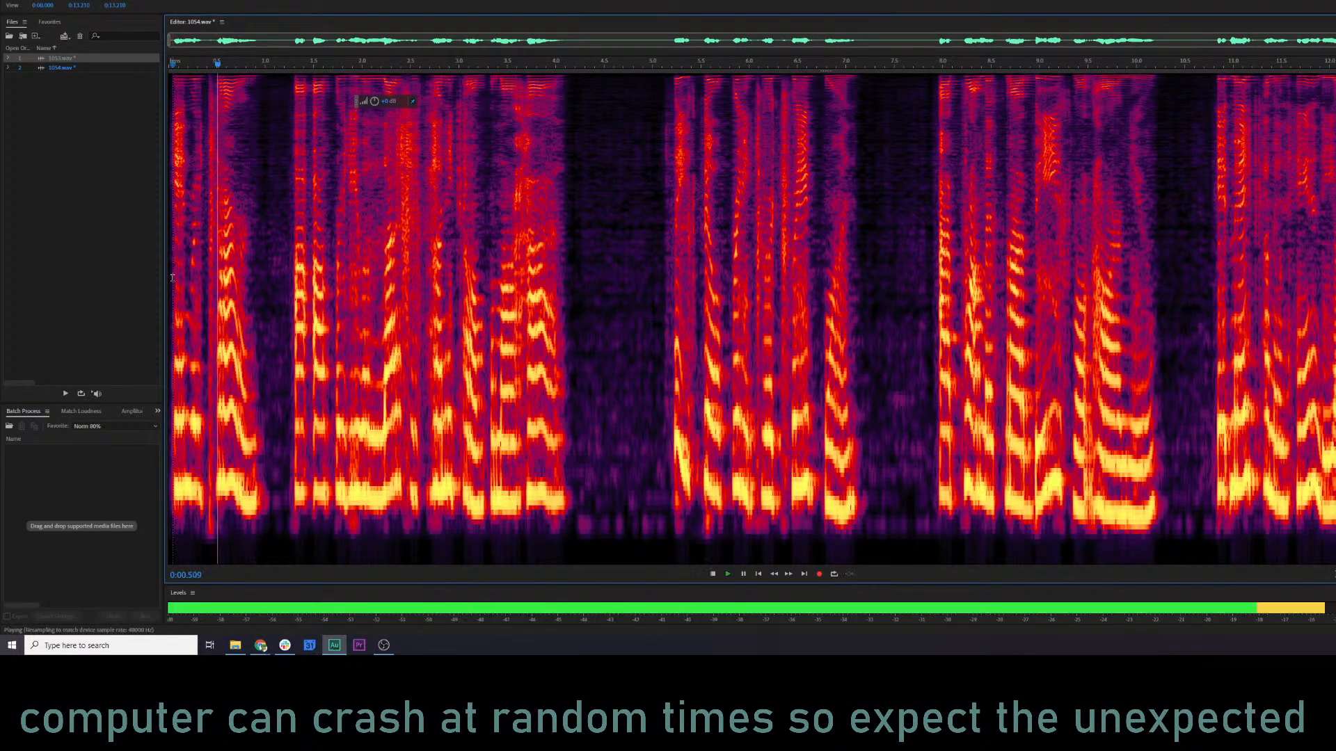
{"action": "key", "text": "space"}
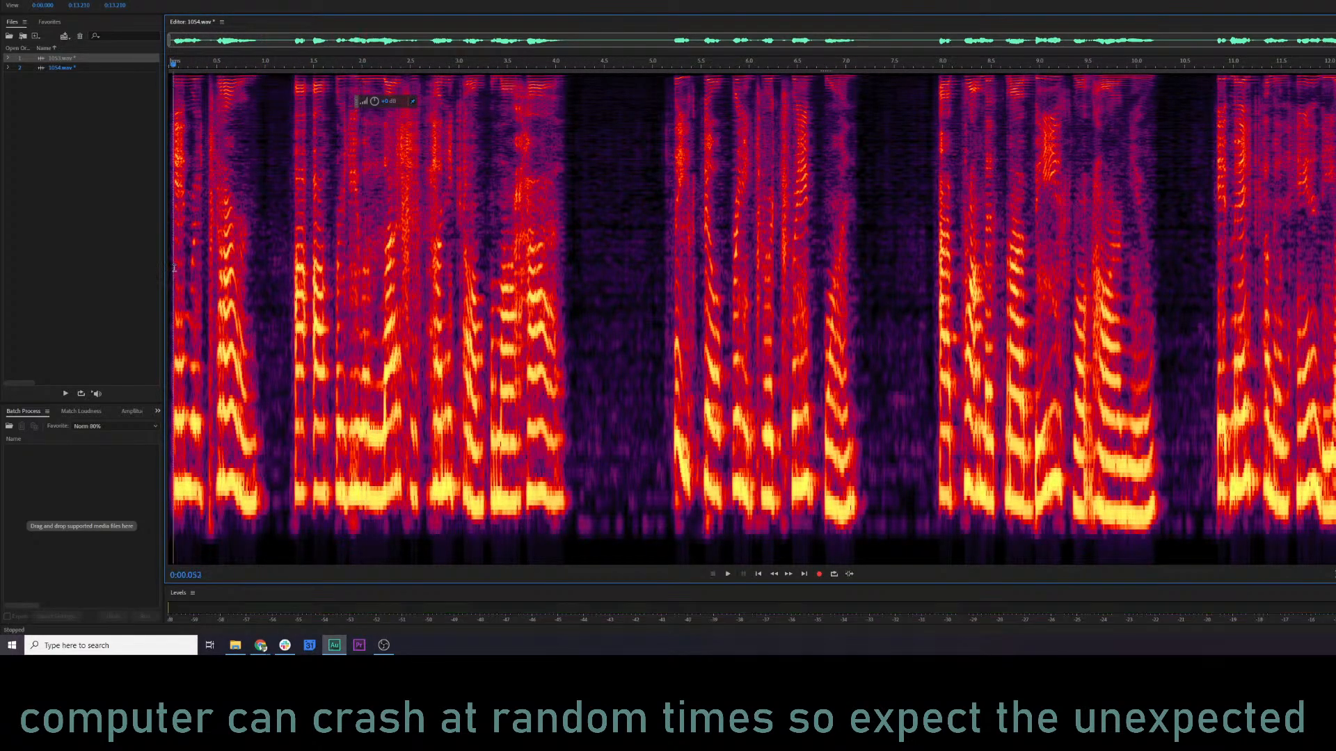
{"action": "scroll", "coordinate": [173, 272], "scroll_direction": "up", "scroll_amount": 4}
{"action": "key", "text": "space"}
{"action": "key", "text": "space"}
{"action": "left_click_drag", "start_coordinate": [276, 194], "coordinate": [292, 198]}
{"action": "key", "text": "space"}
{"action": "left_click", "coordinate": [193, 210]}
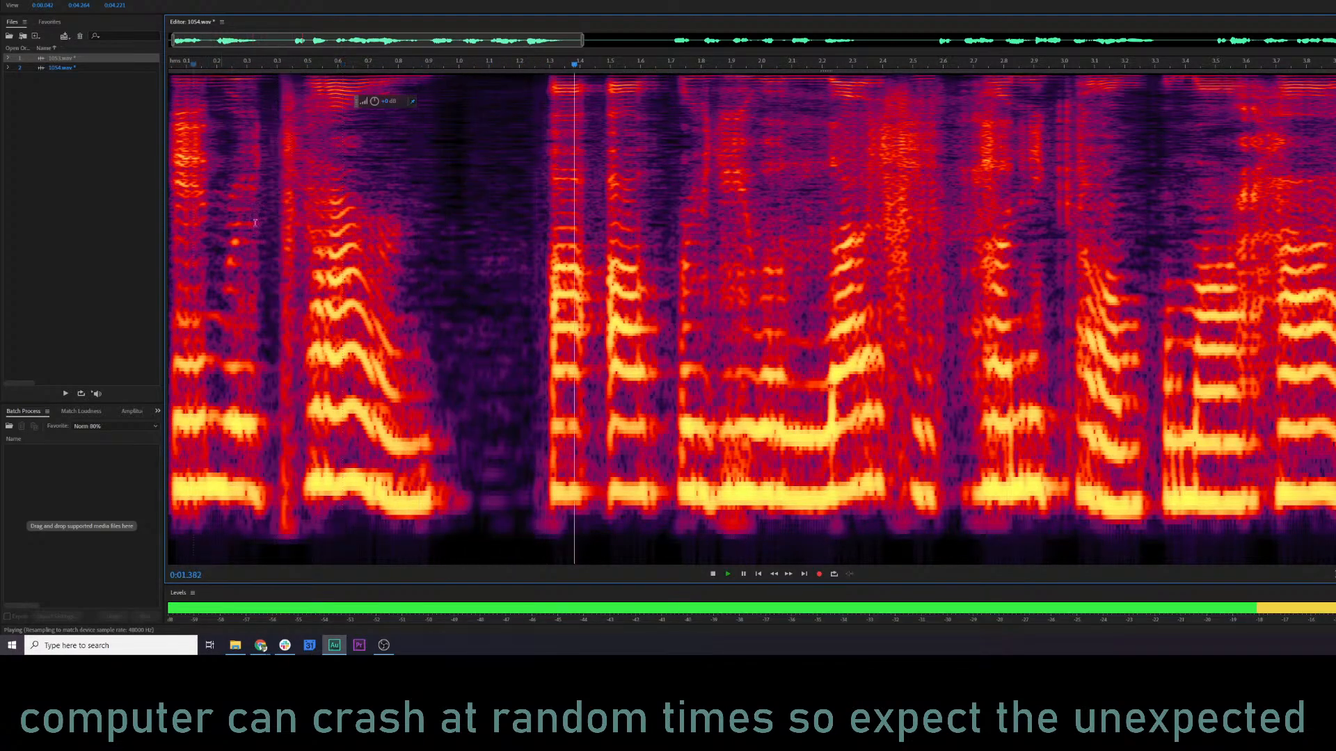
{"action": "scroll", "coordinate": [194, 210], "scroll_direction": "down", "scroll_amount": 4}
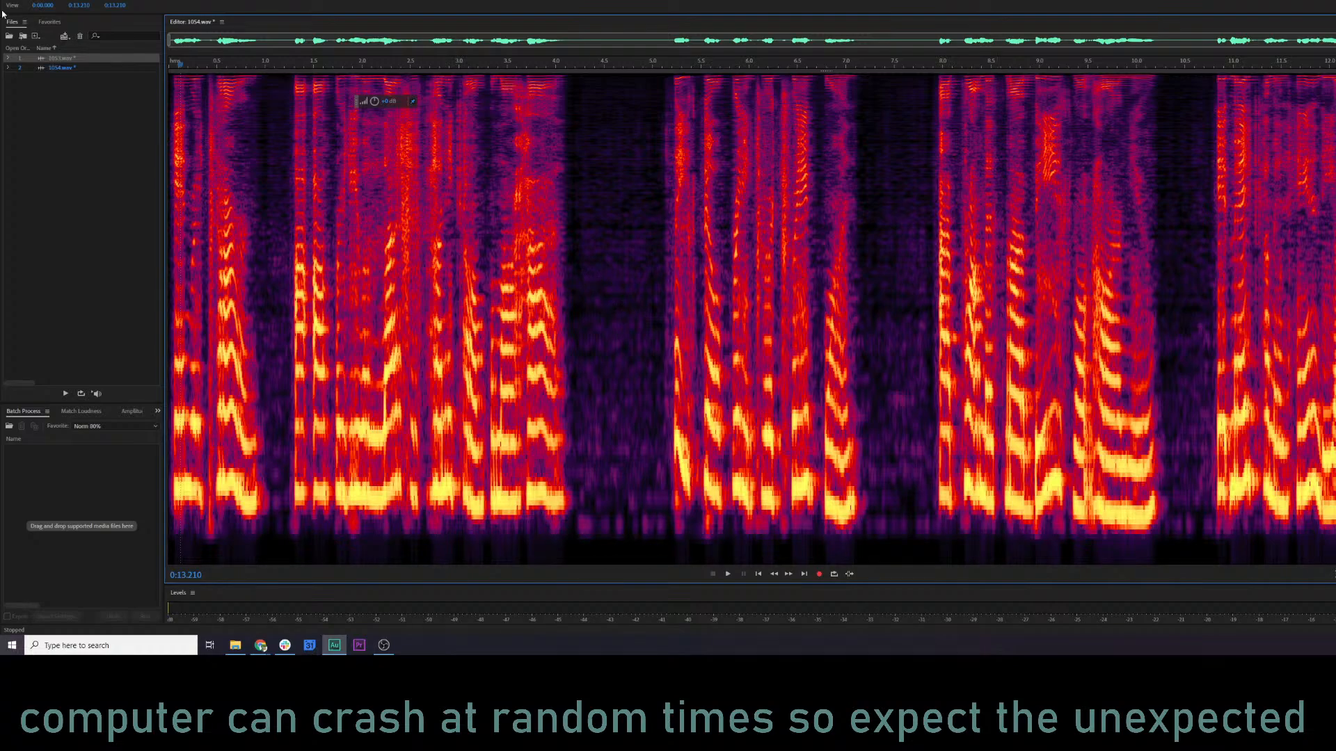
Batch process 1053.wav and 1054.wav with the Norm 80% favorite and save all open files.
{"action": "left_click", "coordinate": [64, 66]}
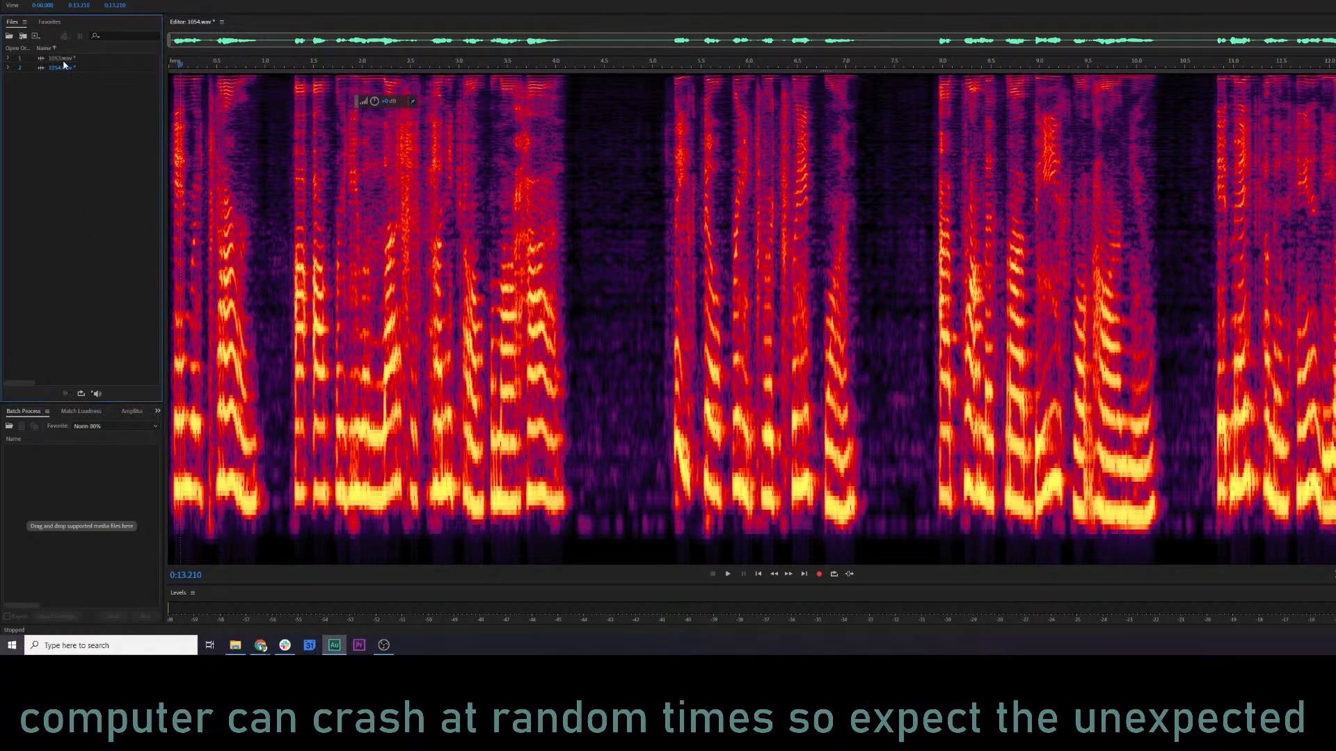
{"action": "left_click_drag", "start_coordinate": [40, 402], "coordinate": [108, 511]}
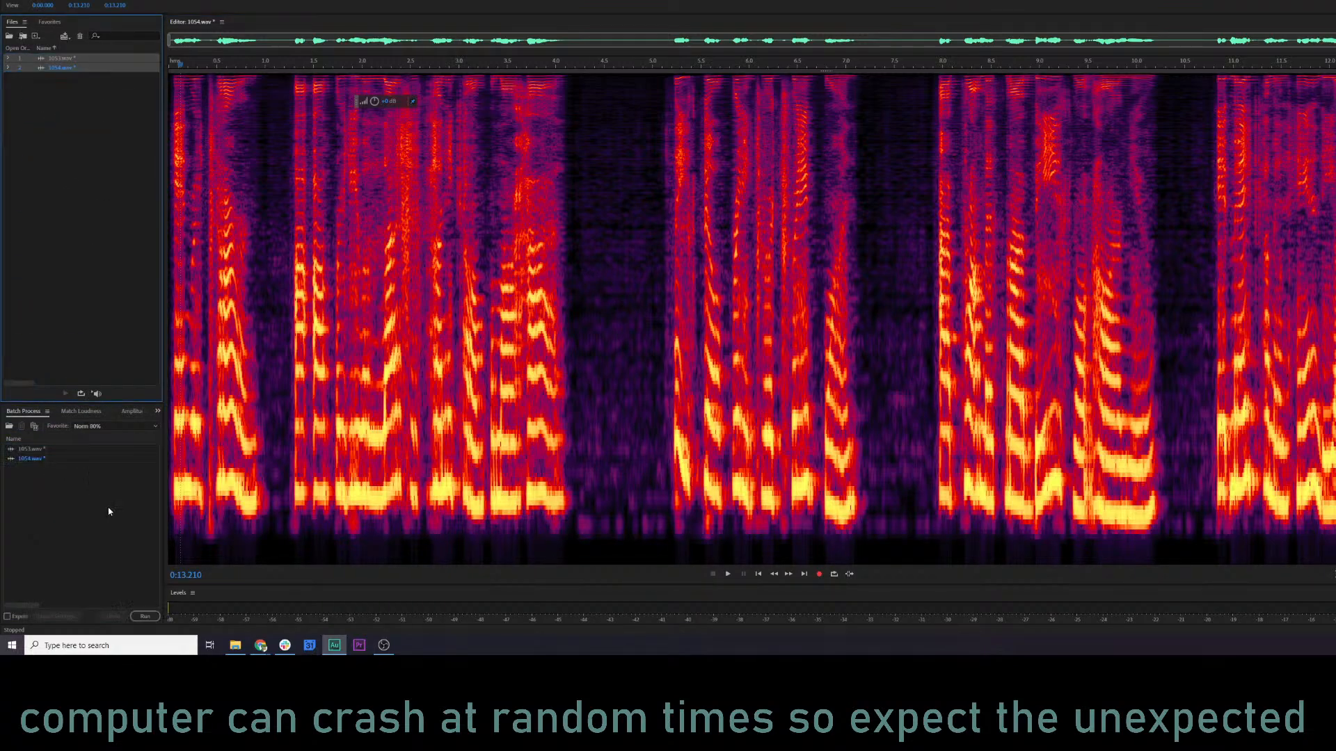
{"action": "left_click", "coordinate": [145, 616]}
{"action": "left_click", "coordinate": [14, 2]}
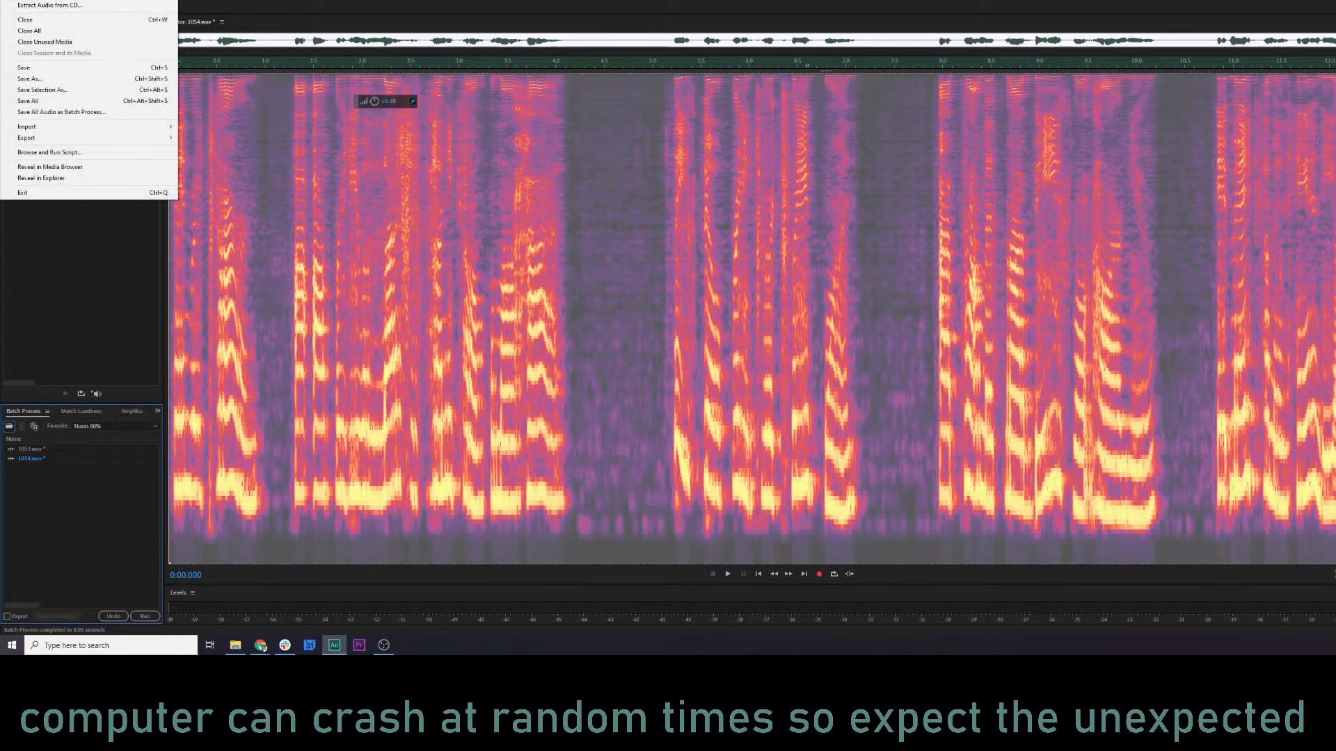
{"action": "left_click", "coordinate": [27, 101]}
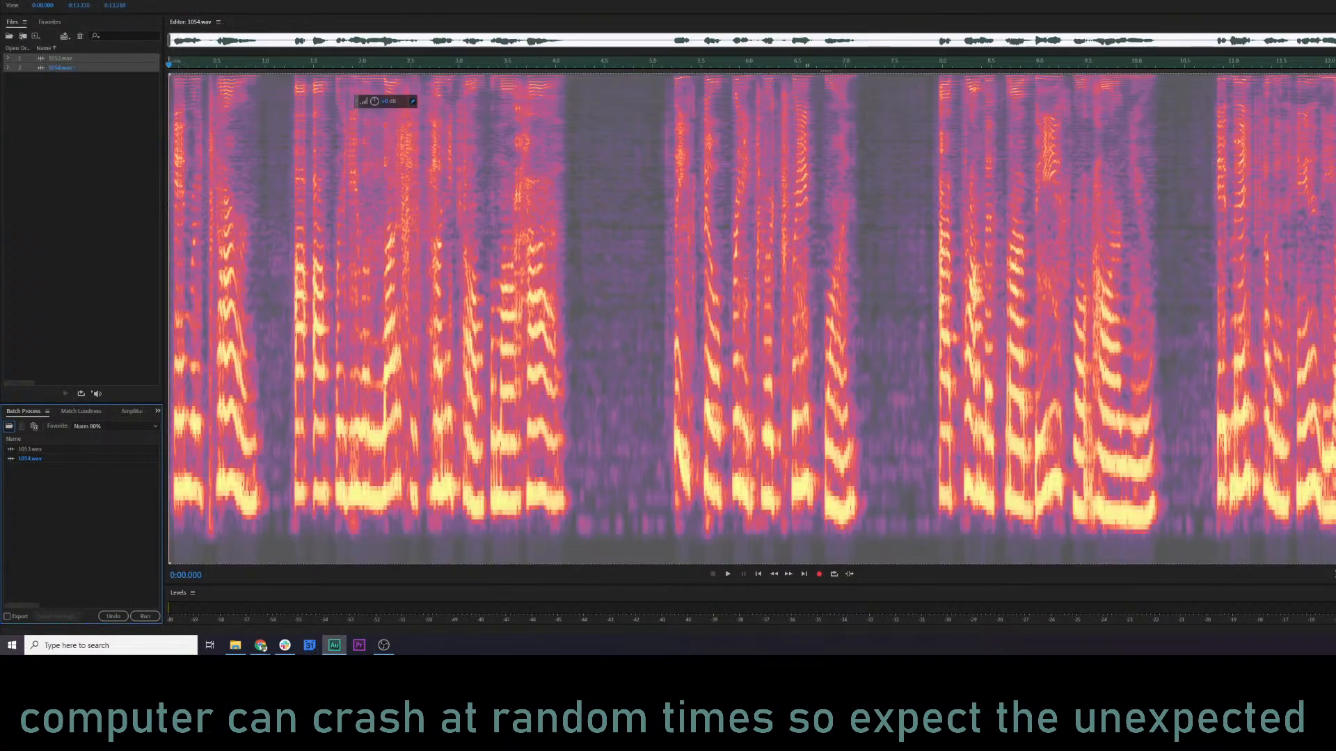
Close both finished files, 1053.wav and 1054.wav, by removing them from the file list.
{"action": "left_click", "coordinate": [775, 348]}
{"action": "left_click_drag", "start_coordinate": [96, 144], "coordinate": [64, 56]}
{"action": "key", "text": "Delete"}
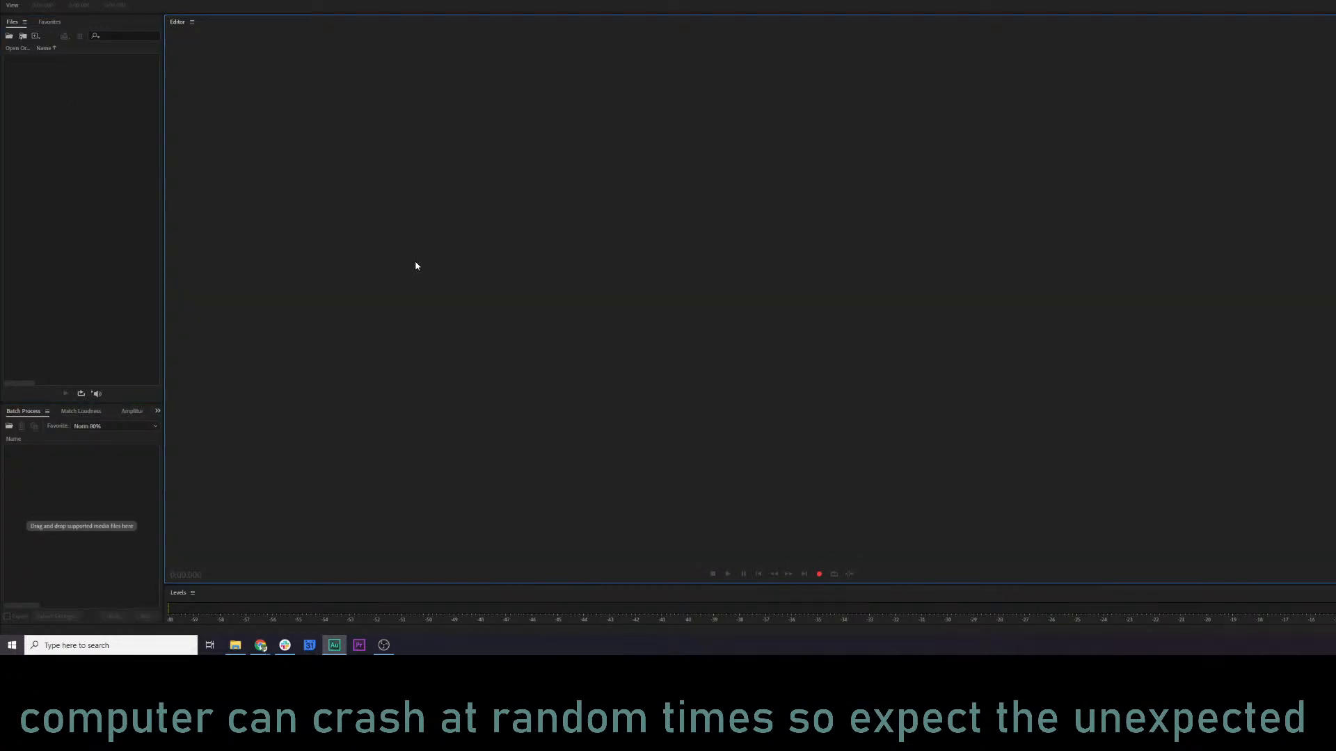
Switch to the KQ5 Audio log spreadsheet and mark the Queen Beetrice row as done with an x.
{"action": "key", "text": "alt+Tab"}
{"action": "key", "text": "alt+Tab"}
{"action": "key", "text": "alt+Tab"}
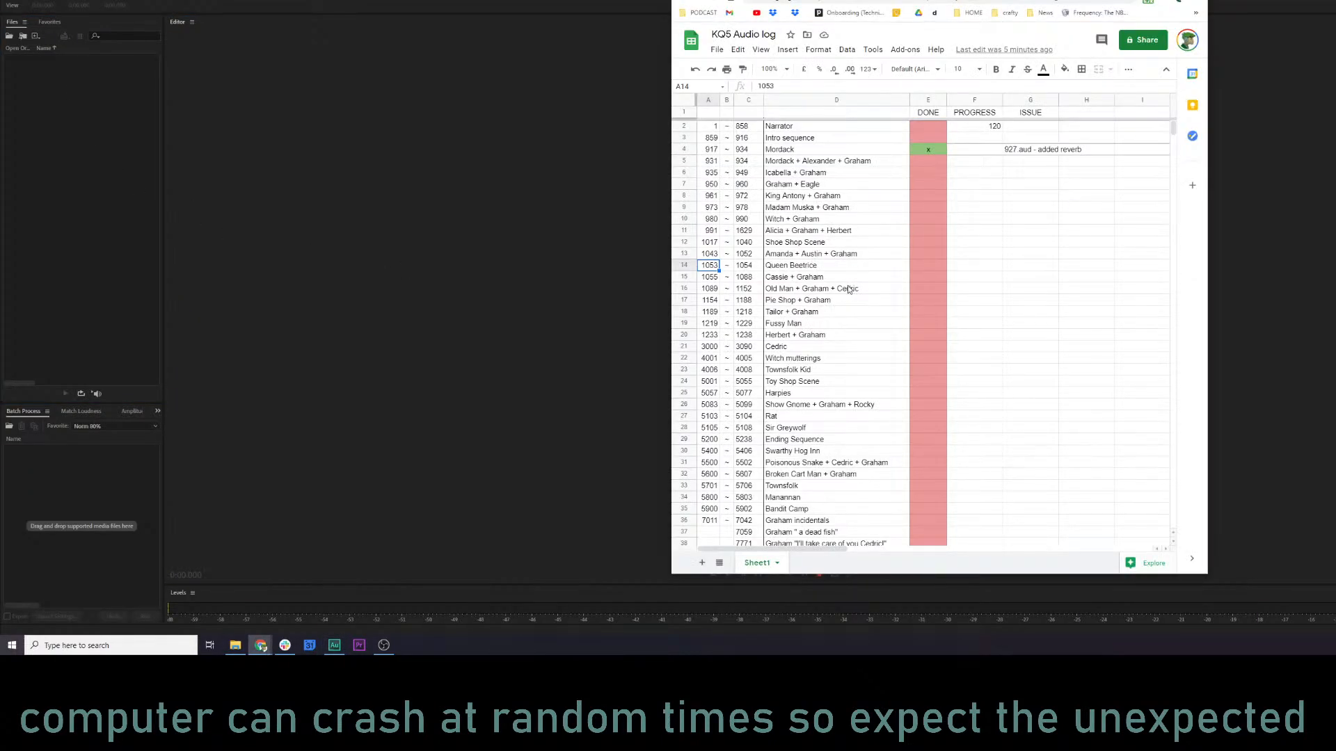
{"action": "type", "text": "x"}
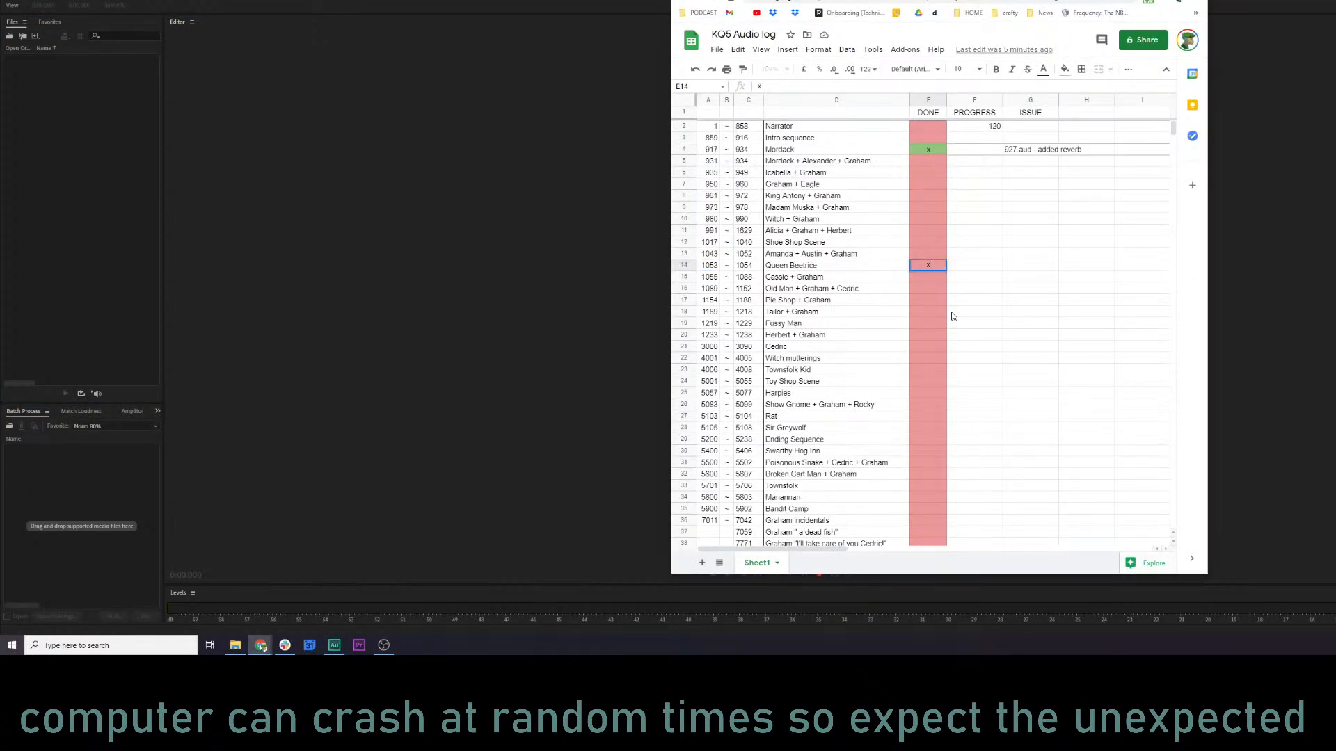
{"action": "left_click", "coordinate": [936, 311]}
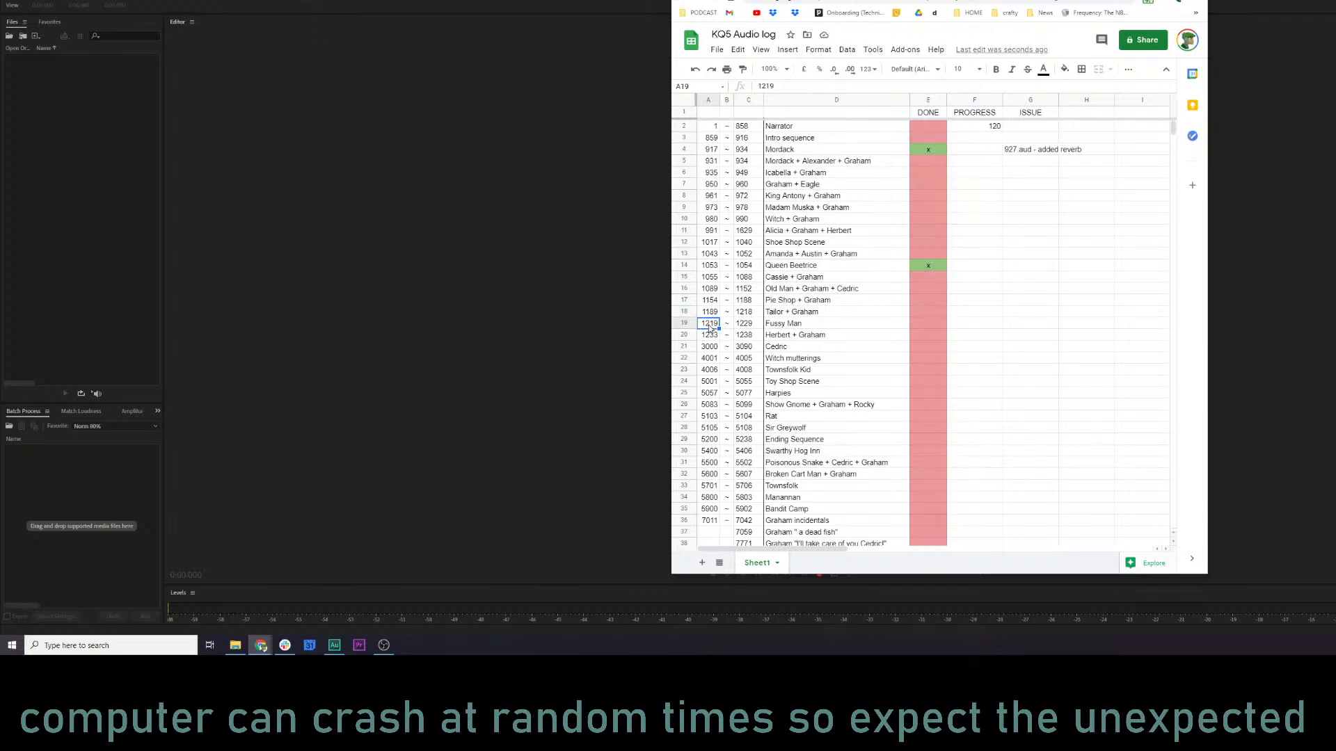
Find the Rat entry in the log and import 5103.wav and 5104.wav from the kq5 audio folder into Audition.
{"action": "scroll", "coordinate": [829, 410], "scroll_direction": "down", "scroll_amount": 2}
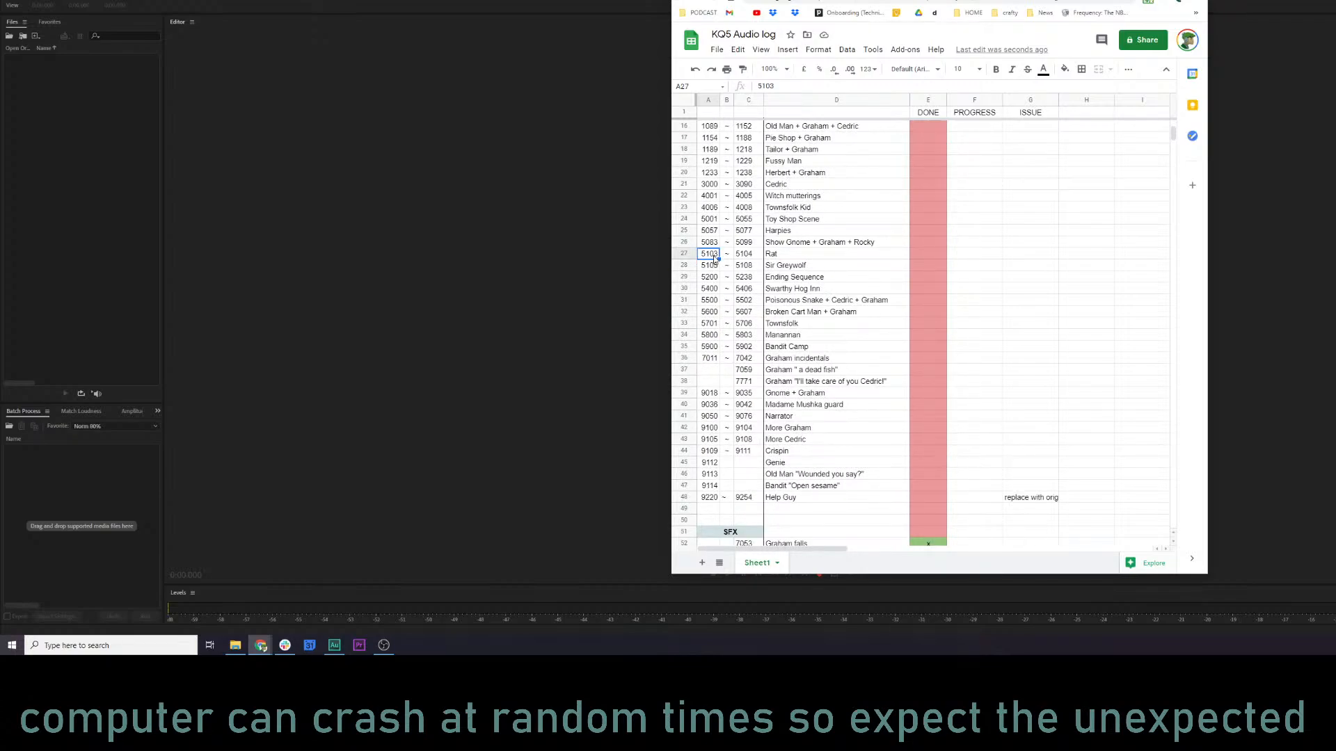
{"action": "key", "text": "alt+Tab"}
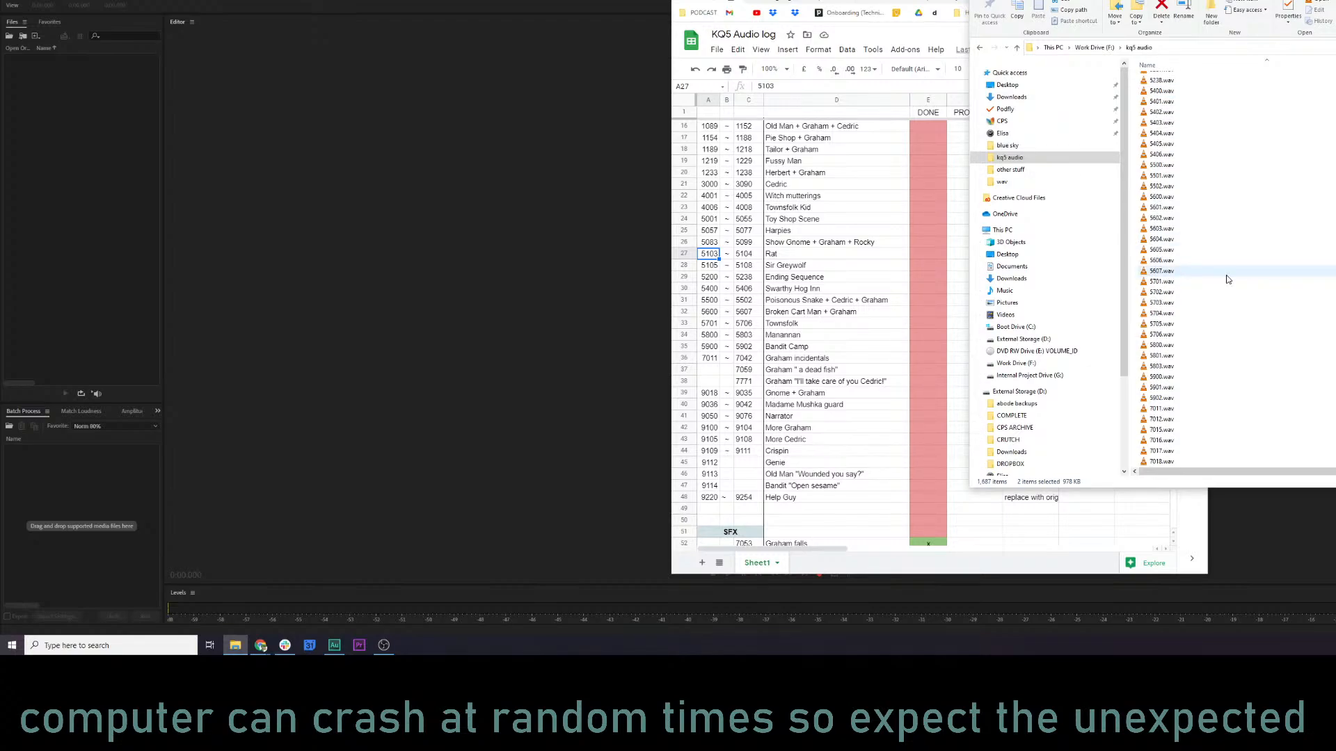
{"action": "scroll", "coordinate": [1228, 279], "scroll_direction": "up", "scroll_amount": 10}
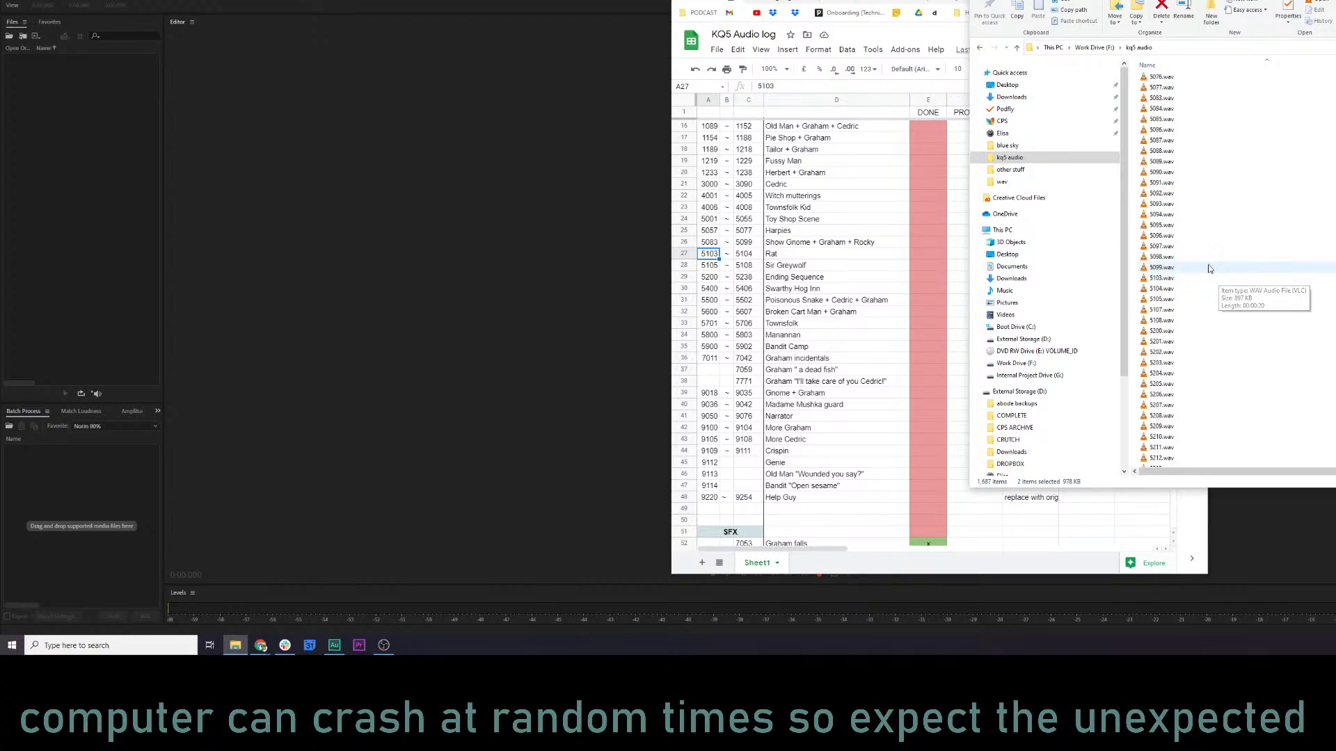
{"action": "scroll", "coordinate": [1214, 275], "scroll_direction": "up", "scroll_amount": 1}
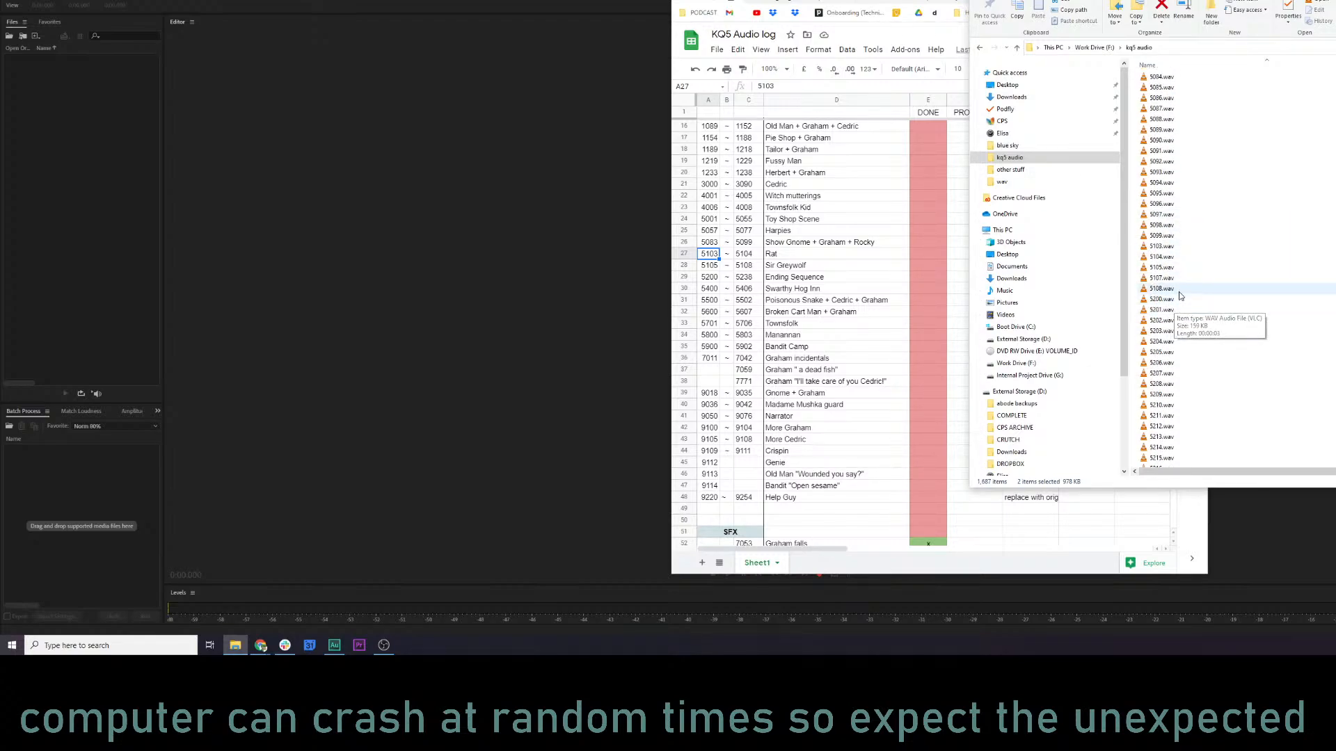
{"action": "left_click", "coordinate": [1162, 247]}
{"action": "left_click", "coordinate": [1160, 257], "text": "shift"}
{"action": "left_click_drag", "start_coordinate": [1160, 257], "coordinate": [111, 209]}
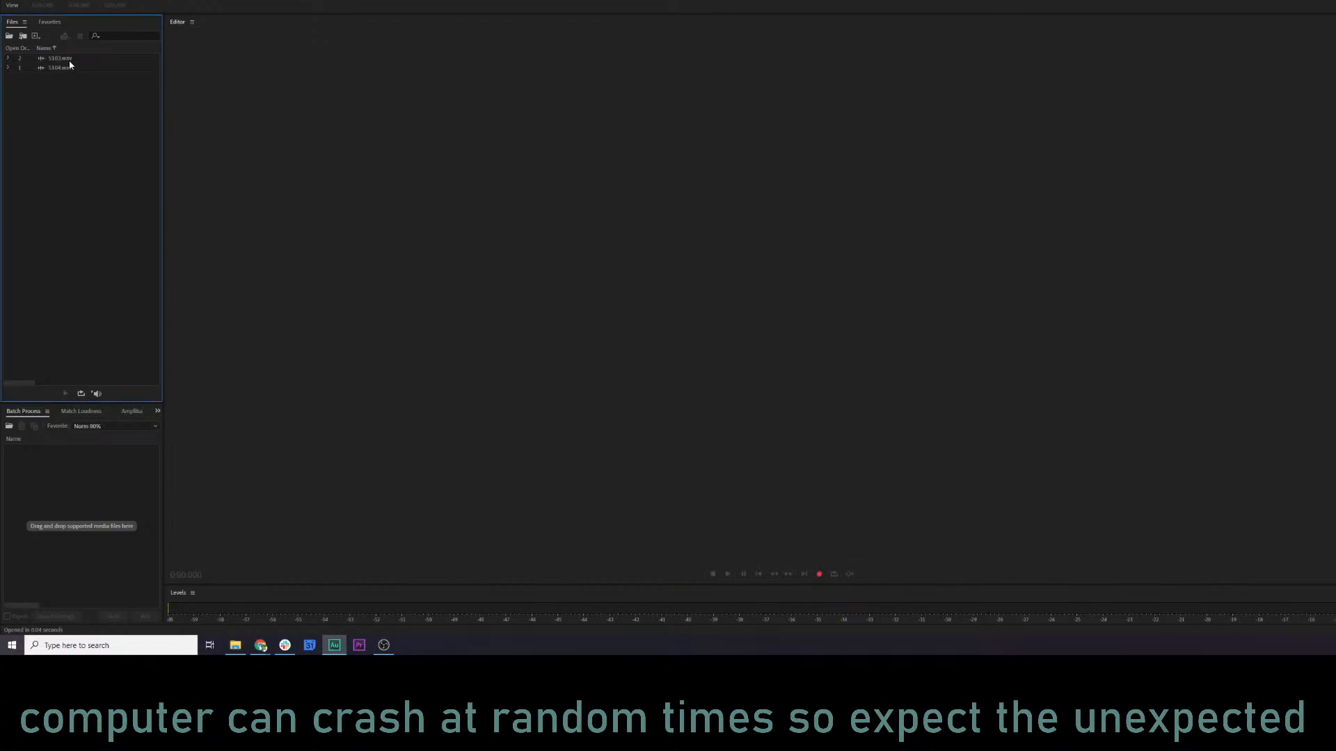
Open 5103.wav, run the KQ5 NARR MASTER 1 favorite on it and listen to the opening of the processed file.
{"action": "double_click", "coordinate": [70, 60]}
{"action": "left_click", "coordinate": [196, 253]}
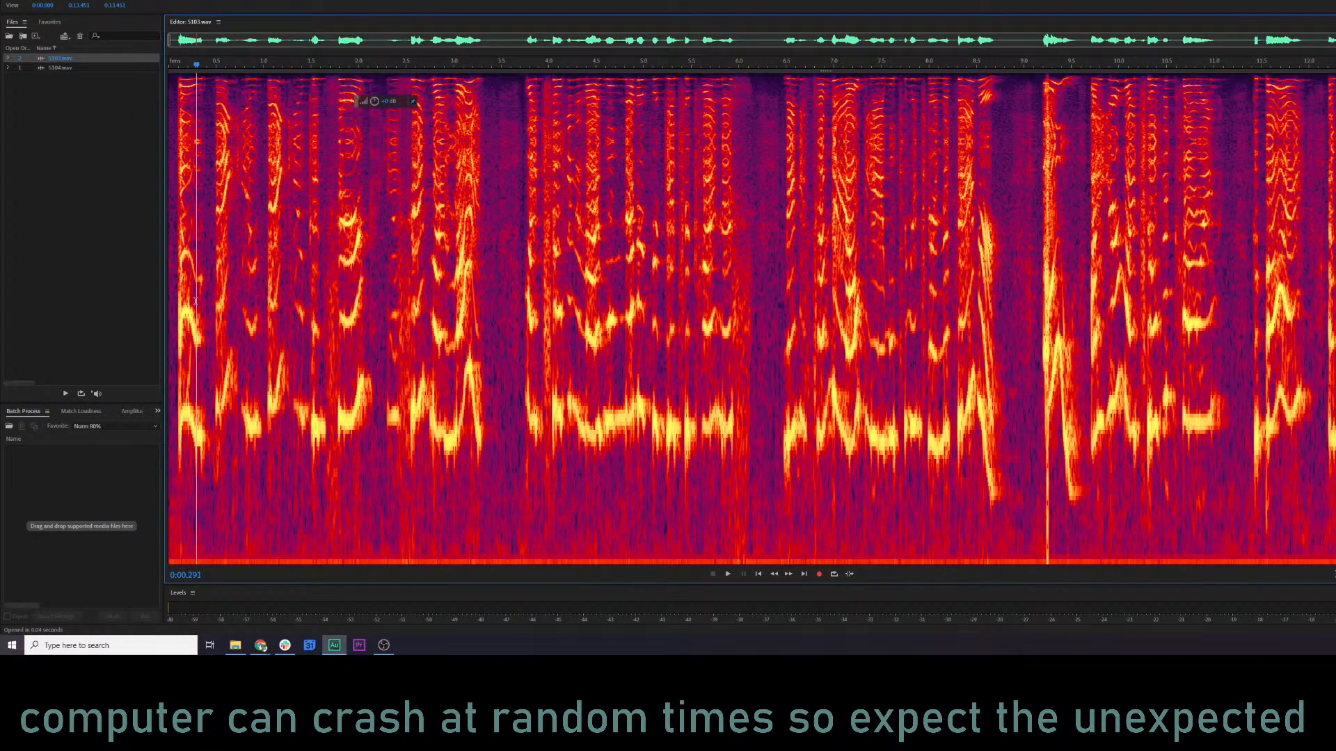
{"action": "left_click", "coordinate": [127, 0]}
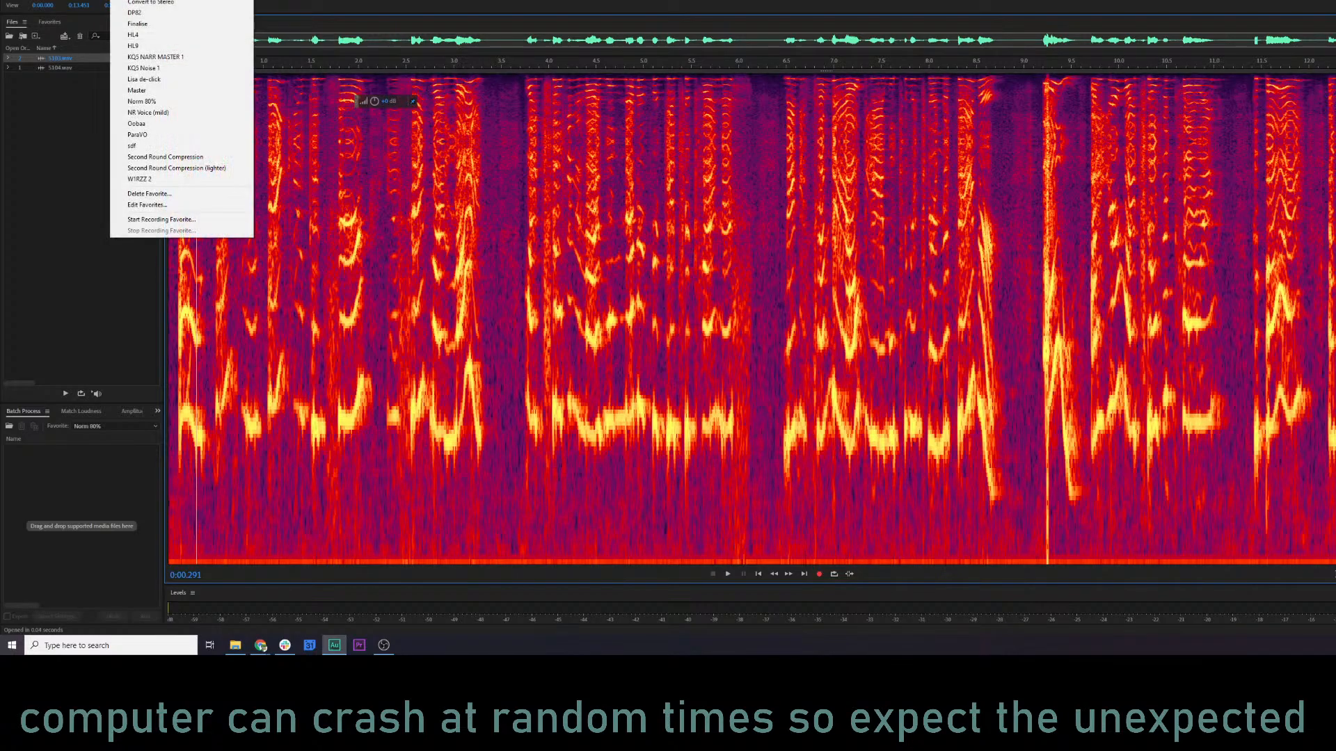
{"action": "left_click", "coordinate": [155, 56]}
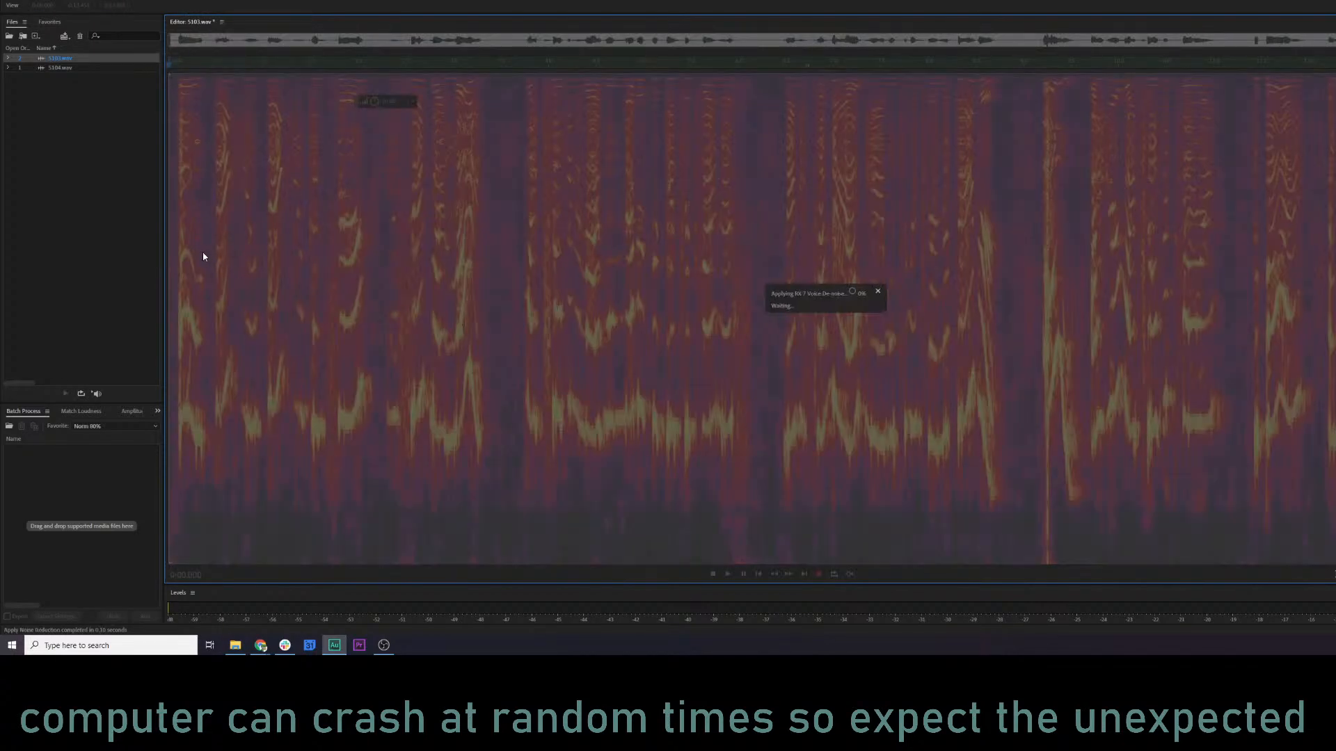
{"action": "key", "text": "space"}
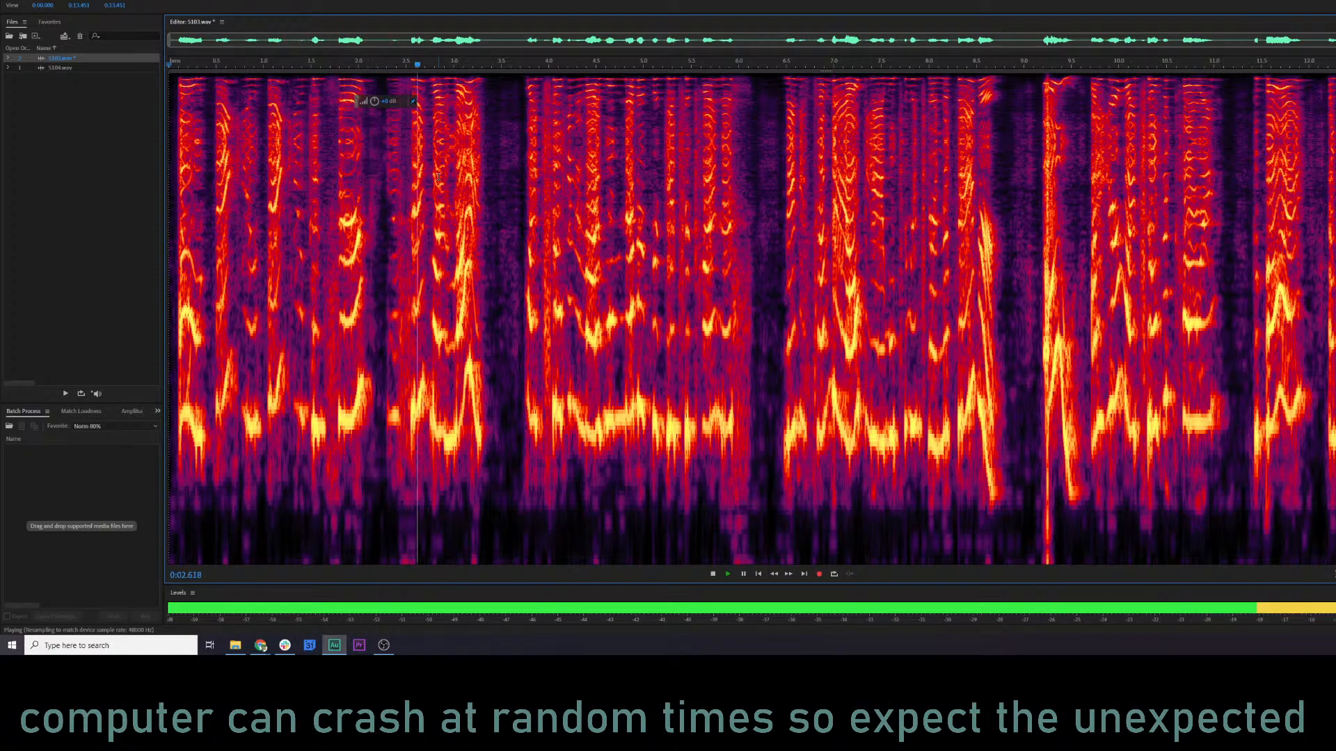
{"action": "key", "text": "space"}
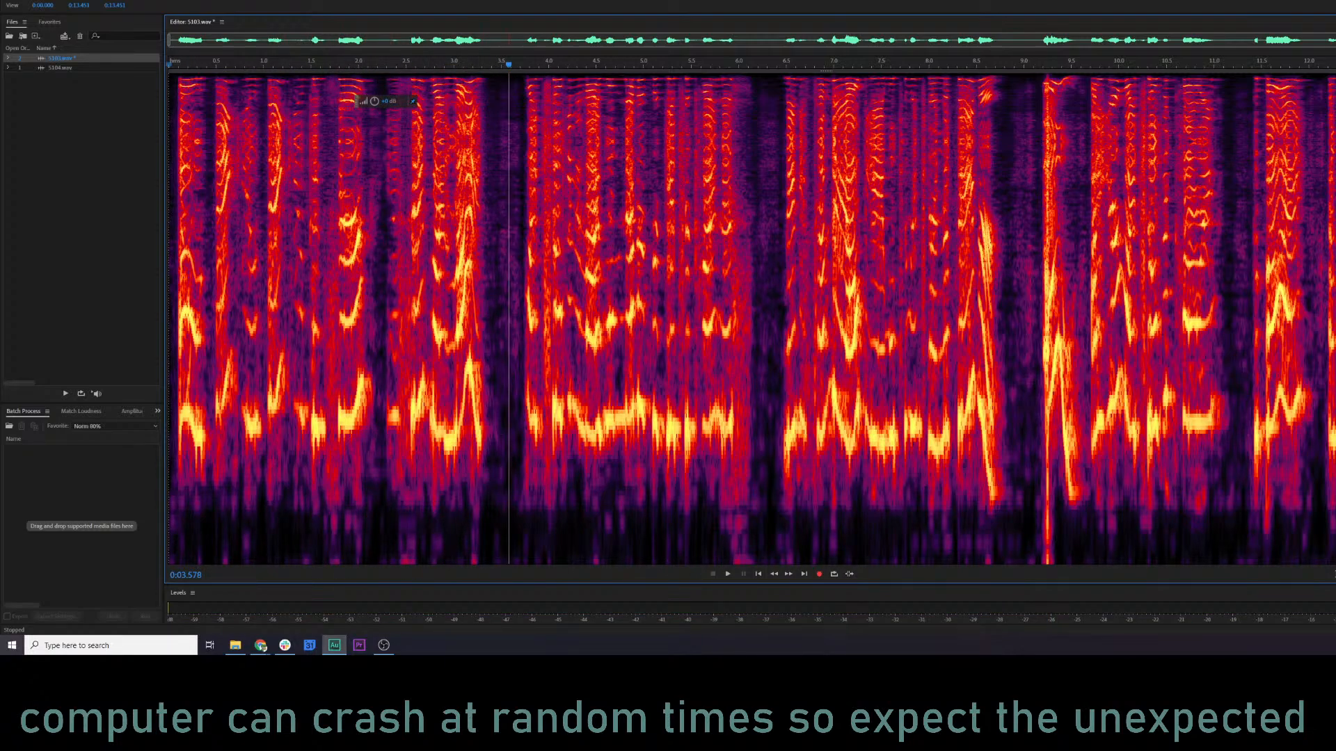
Compare the processed 5103.wav with its original sound by undoing the favorite, listening to the opening and redoing it.
{"action": "key", "text": "ctrl+z"}
{"action": "left_click", "coordinate": [180, 249]}
{"action": "key", "text": "space"}
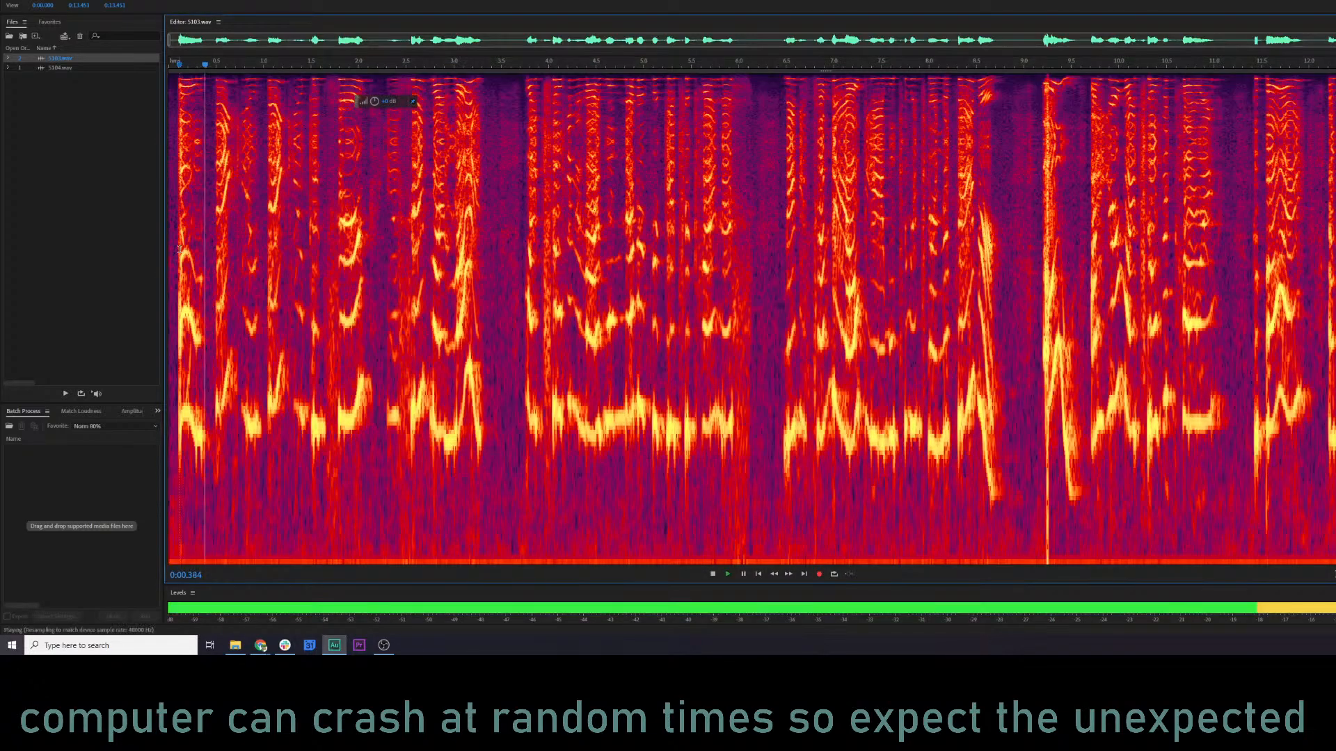
{"action": "key", "text": "space"}
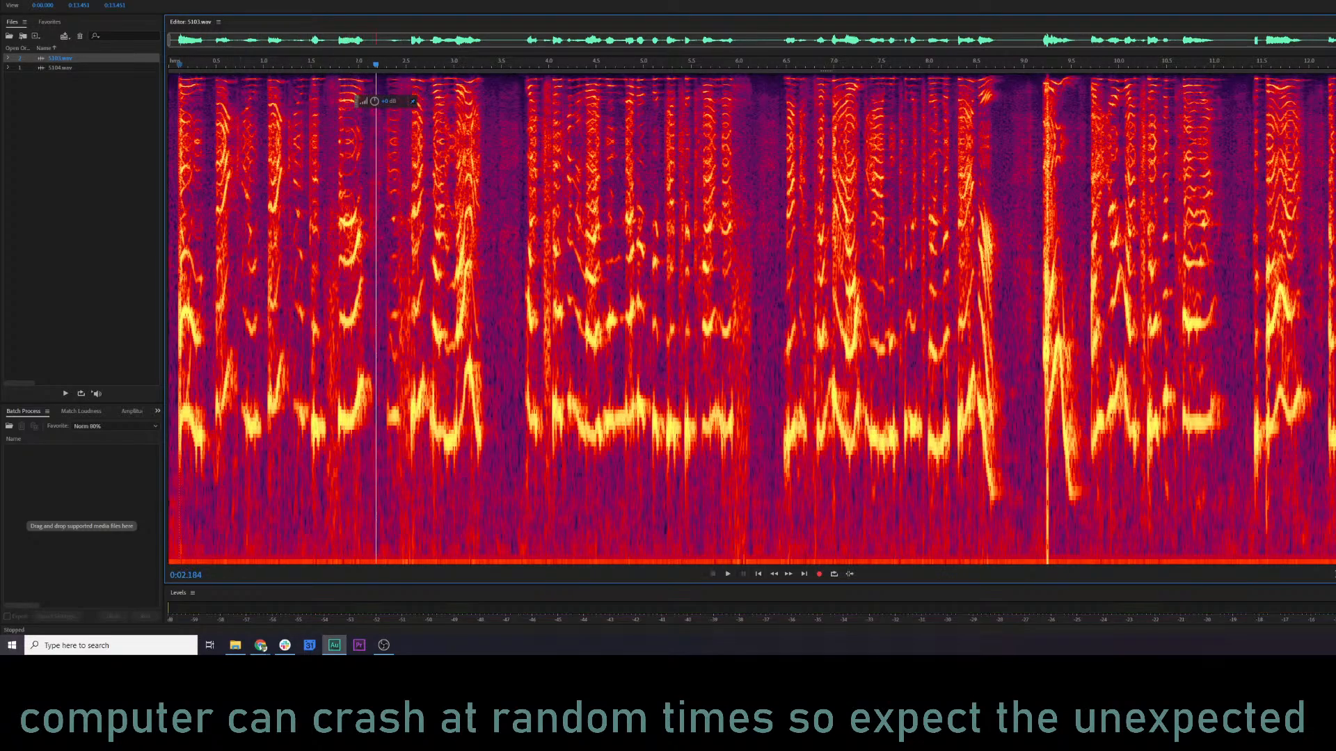
{"action": "key", "text": "ctrl+shift+z"}
{"action": "key", "text": "ctrl+z"}
{"action": "key", "text": "ctrl+shift+z"}
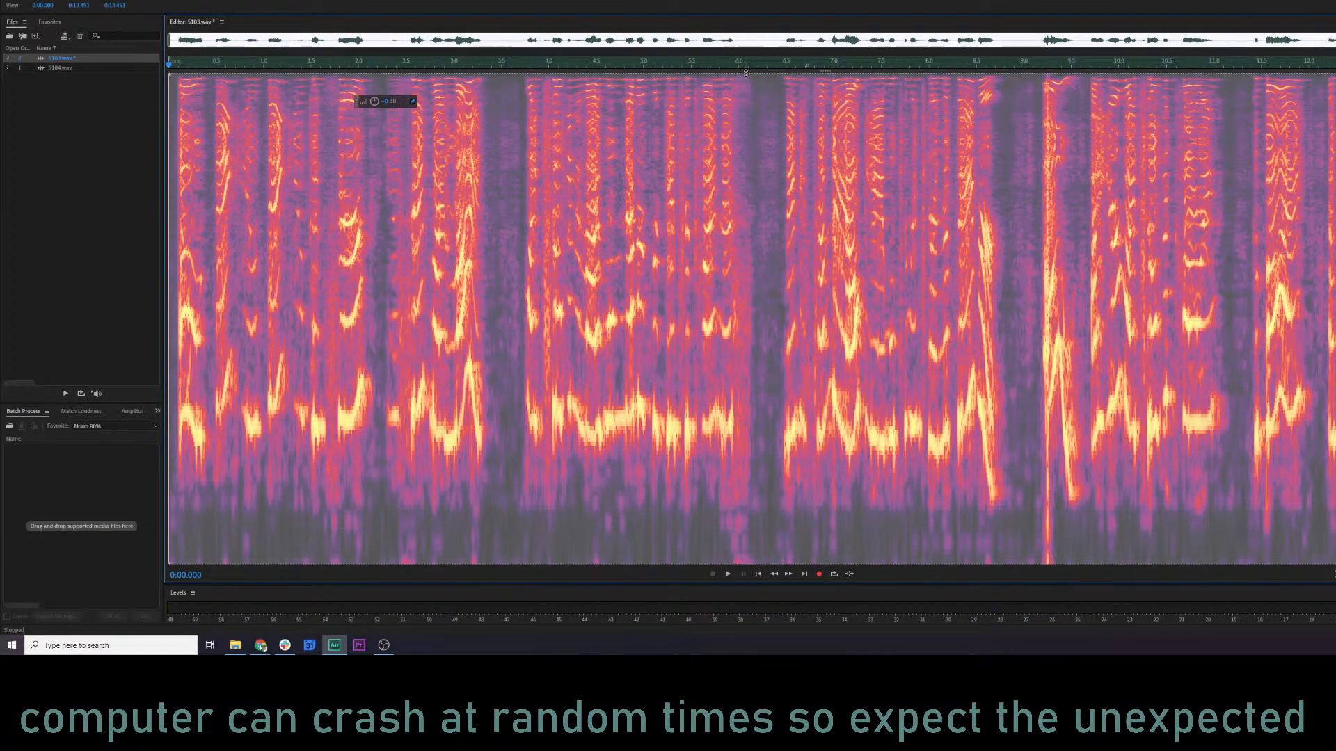
Delete the low-frequency band below the voice across 5103.wav and listen to the passage around 9 seconds.
{"action": "left_click_drag", "start_coordinate": [745, 72], "coordinate": [770, 502]}
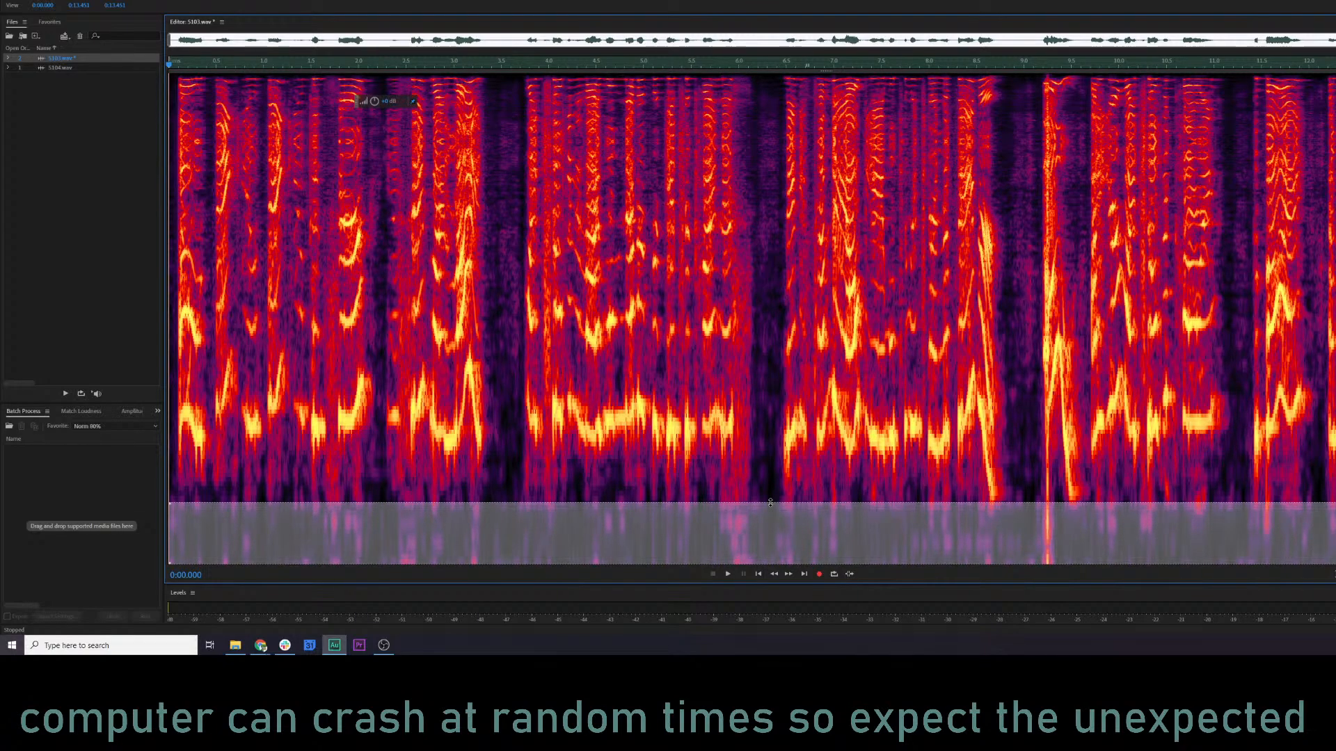
{"action": "key", "text": "Delete"}
{"action": "left_click", "coordinate": [998, 278]}
{"action": "key", "text": "space"}
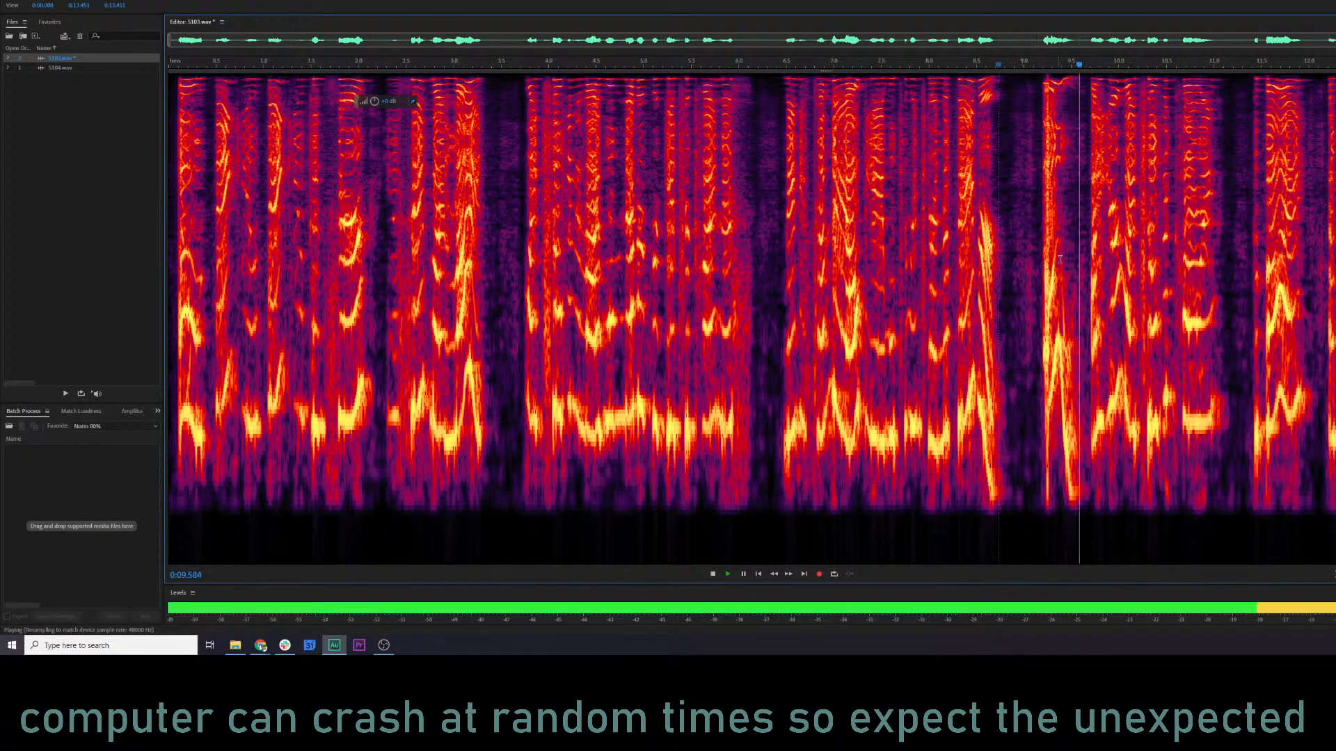
{"action": "key", "text": "space"}
Apply RX 7 De-click to the short burst at about 9.2 seconds in 5103.wav and listen to the repaired passage.
{"action": "left_click", "coordinate": [1042, 218]}
{"action": "scroll", "coordinate": [1042, 219], "scroll_direction": "up", "scroll_amount": 5}
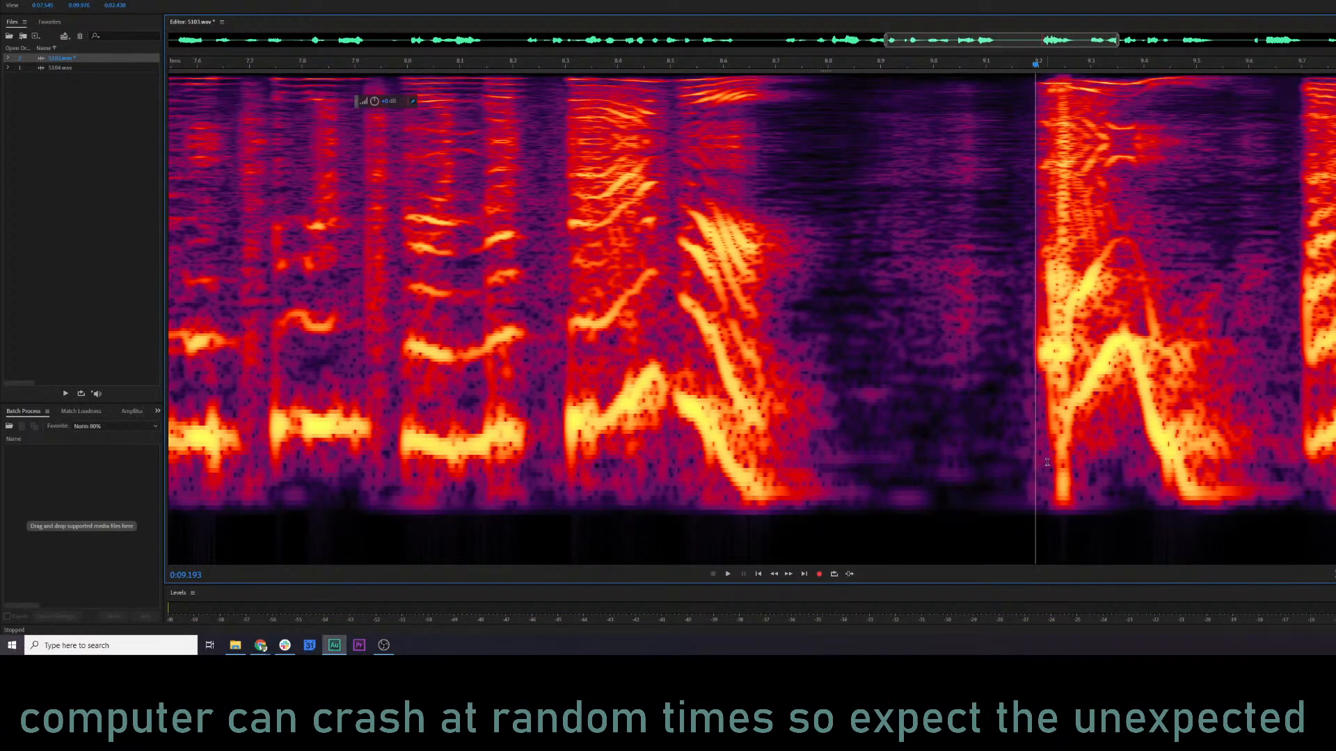
{"action": "left_click_drag", "start_coordinate": [1051, 462], "coordinate": [1073, 460]}
{"action": "key", "text": "ctrl+r"}
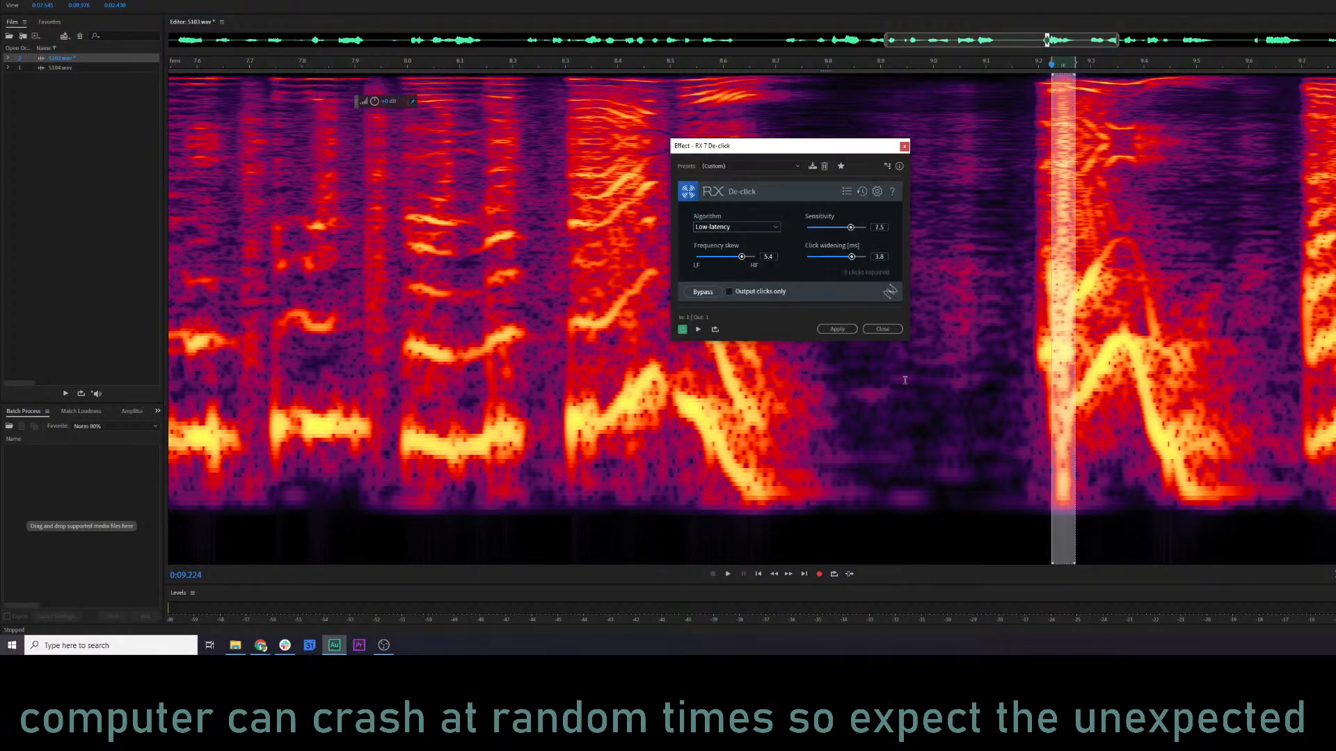
{"action": "left_click", "coordinate": [837, 328]}
{"action": "left_click", "coordinate": [496, 345]}
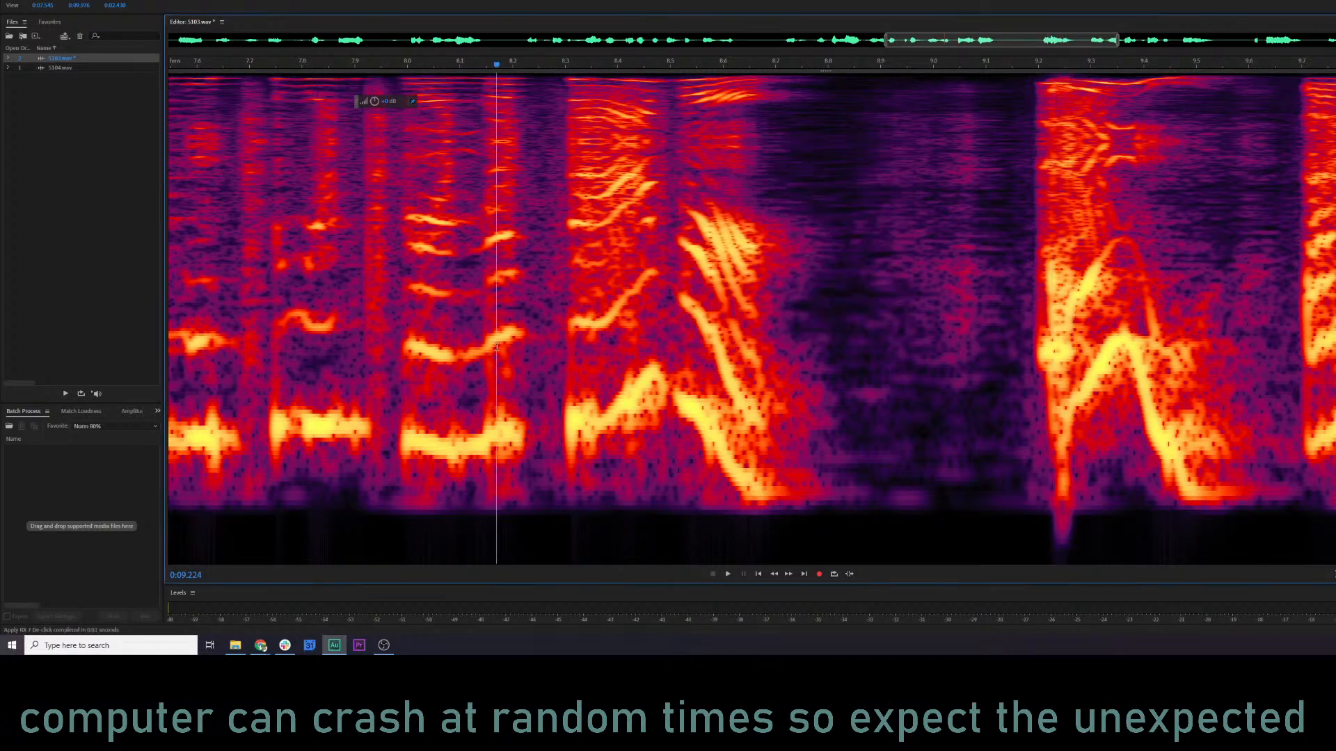
{"action": "key", "text": "space"}
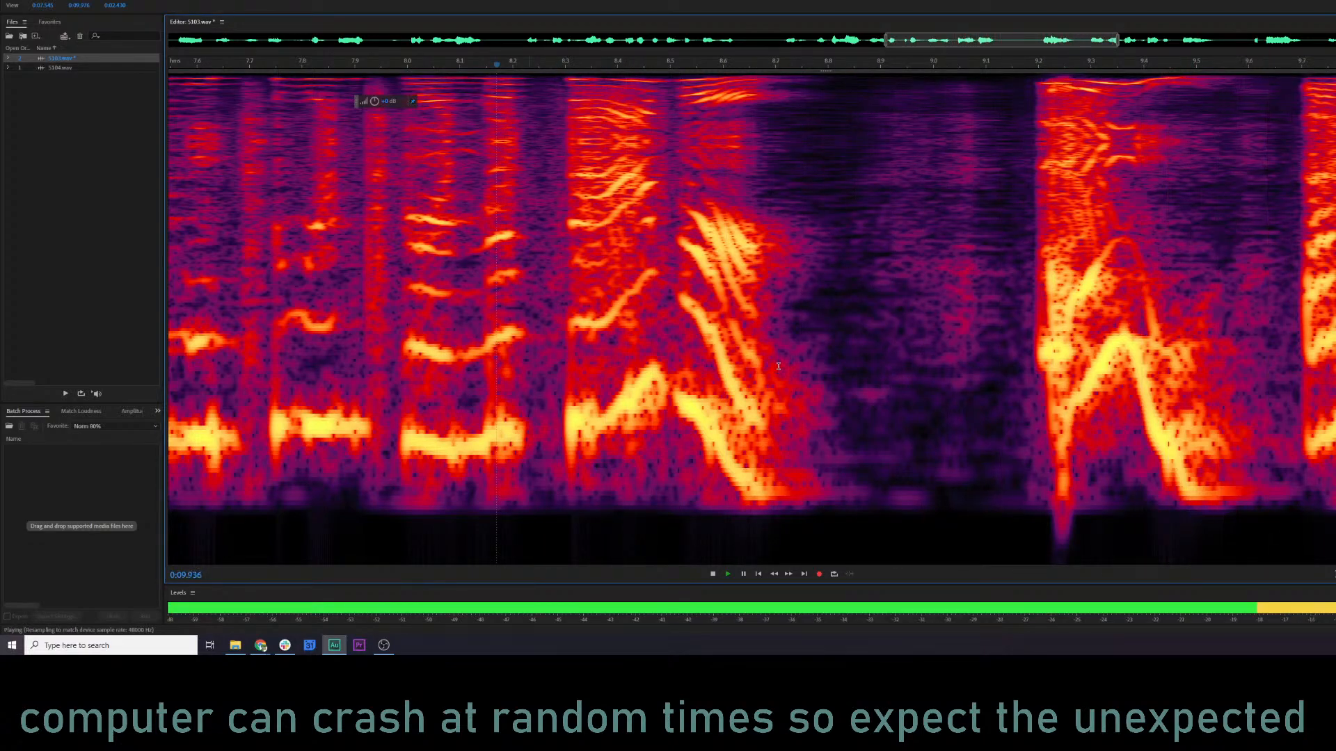
Preview the opening of 5103.wav through the Parametric Equalizer and reset the effect to its Default preset.
{"action": "scroll", "coordinate": [778, 366], "scroll_direction": "down", "scroll_amount": 6}
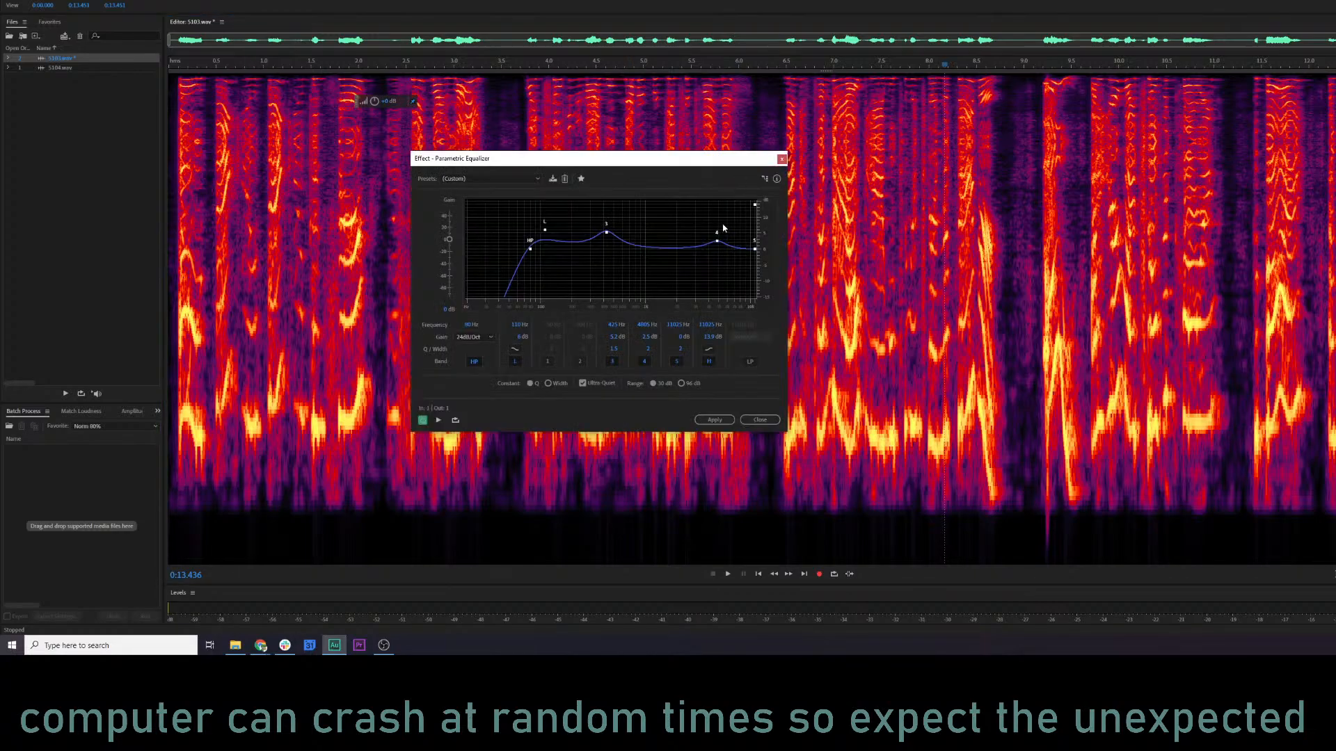
{"action": "key", "text": "space"}
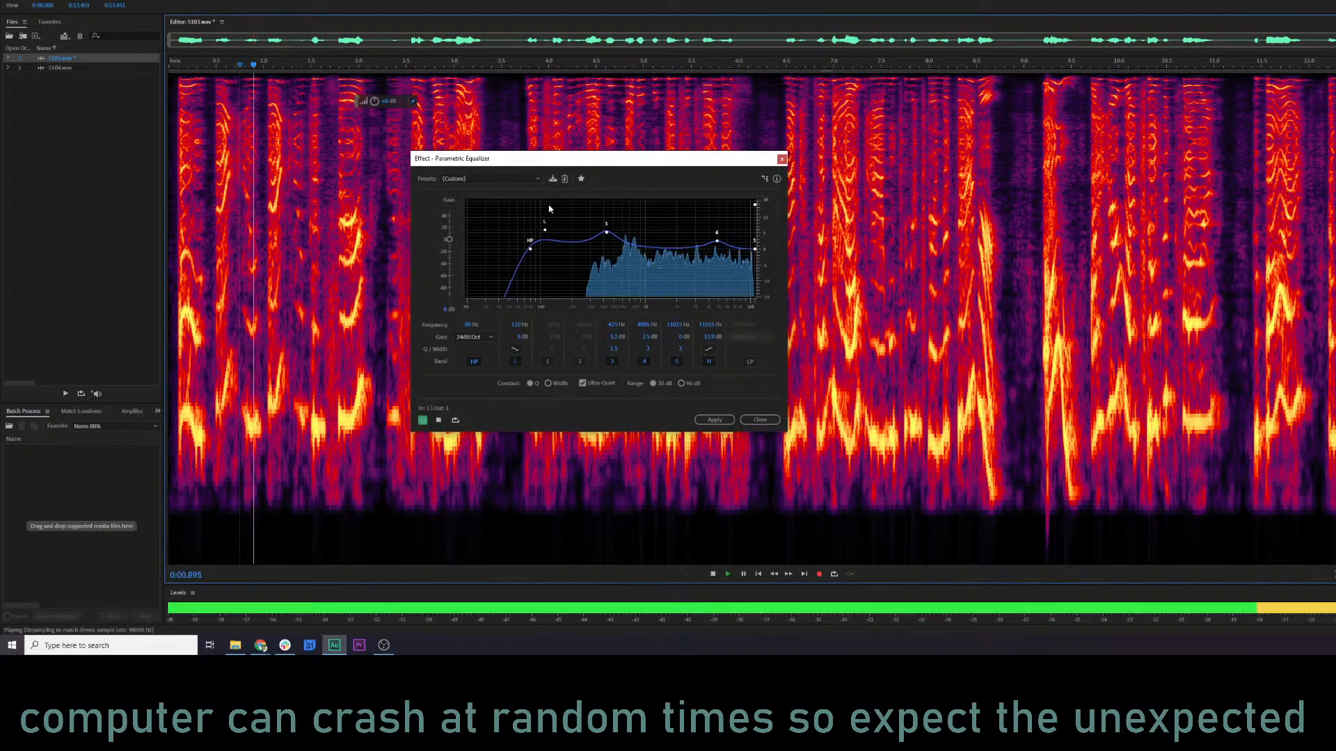
{"action": "key", "text": "space"}
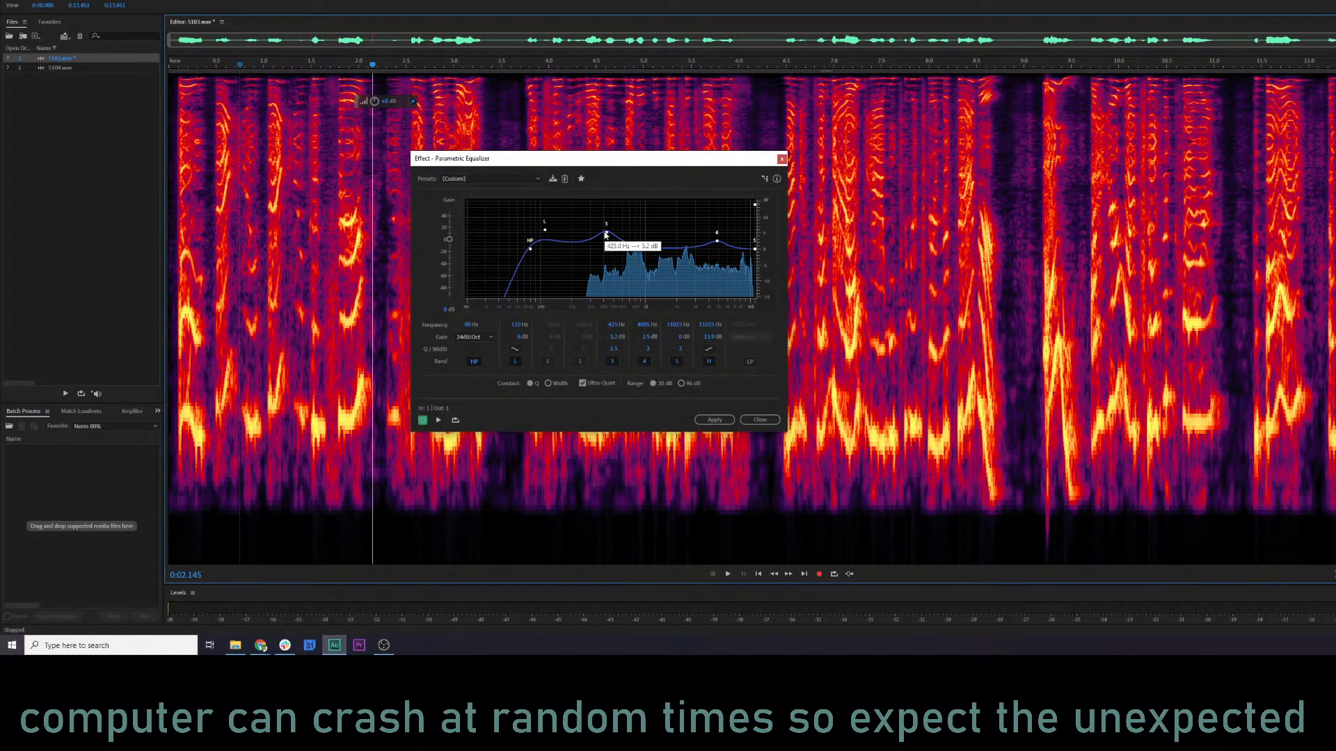
{"action": "left_click", "coordinate": [490, 179]}
{"action": "left_click", "coordinate": [467, 191]}
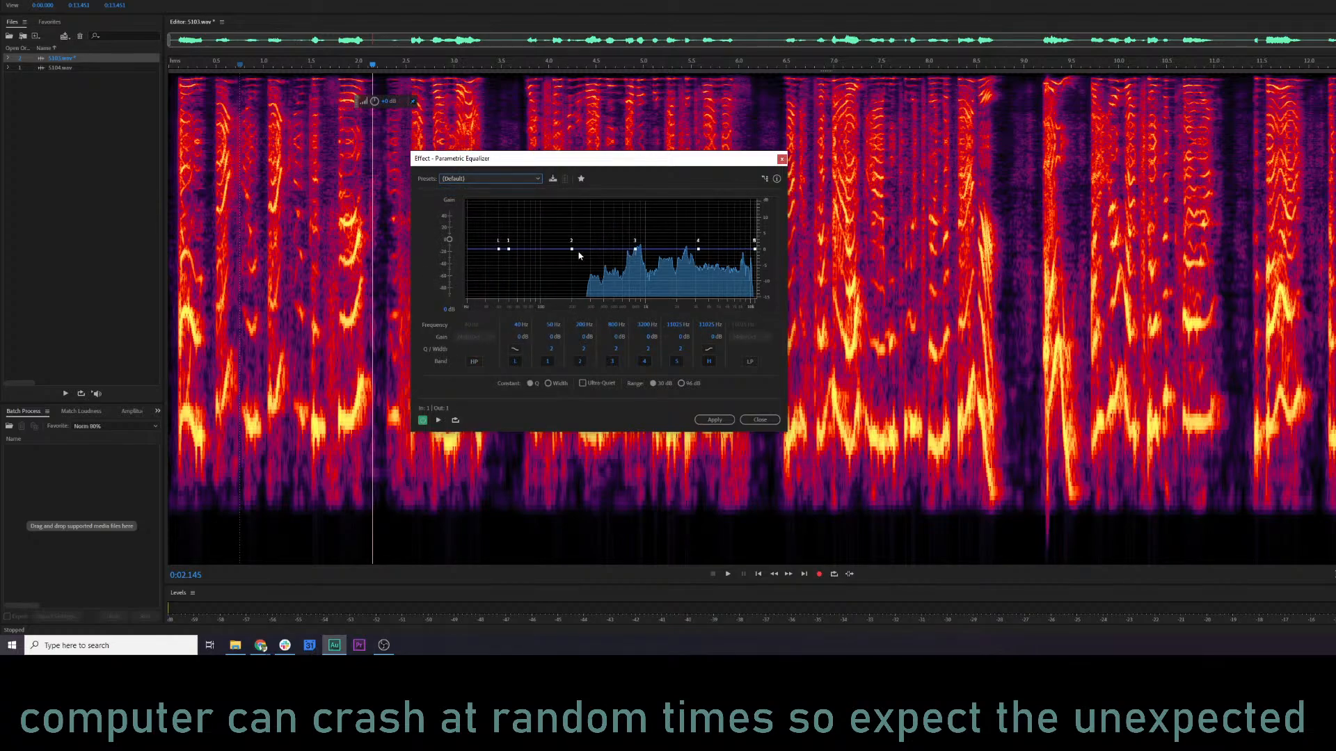
While previewing, boost equalizer band 2 by about 5 dB in the low mids and band 4 by about 2 dB near 5 kHz.
{"action": "left_click_drag", "start_coordinate": [634, 251], "coordinate": [675, 249]}
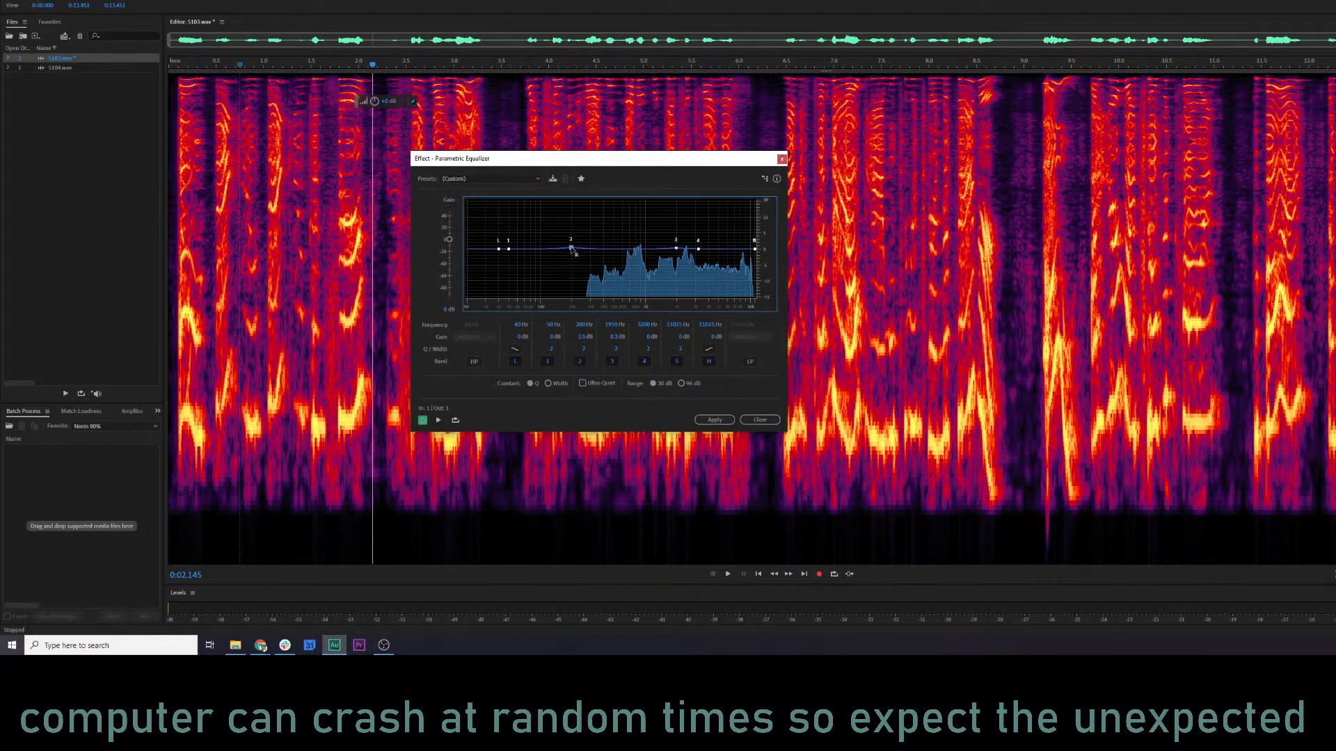
{"action": "key", "text": "space"}
{"action": "left_click_drag", "start_coordinate": [627, 216], "coordinate": [592, 232]}
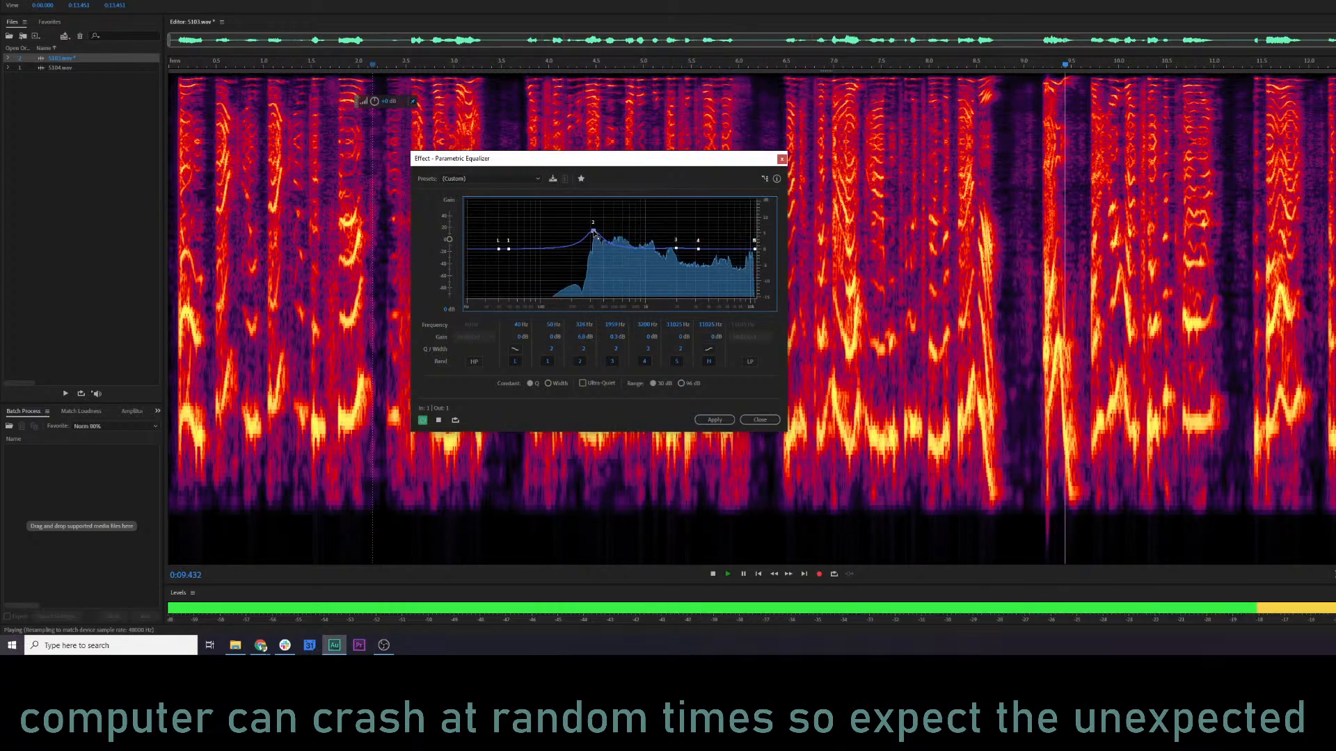
{"action": "key", "text": "space"}
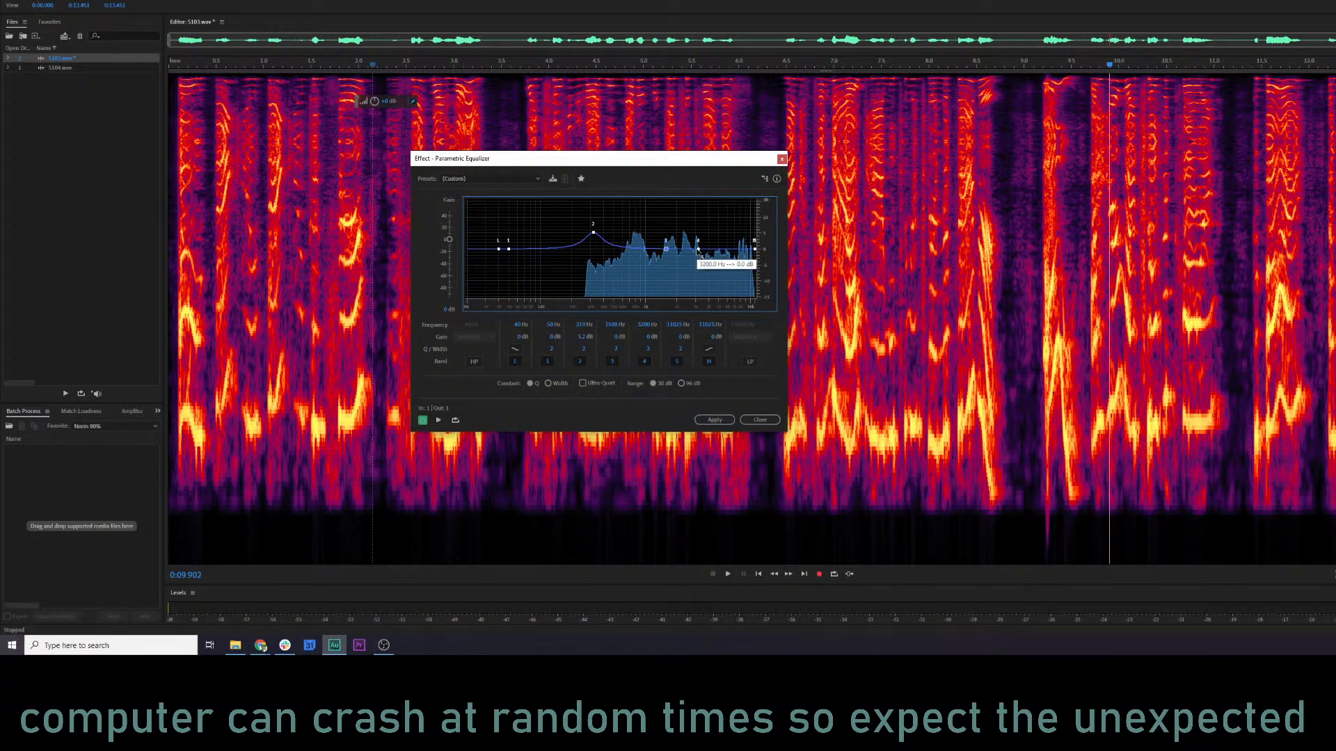
{"action": "key", "text": "space"}
{"action": "left_click_drag", "start_coordinate": [701, 247], "coordinate": [720, 242]}
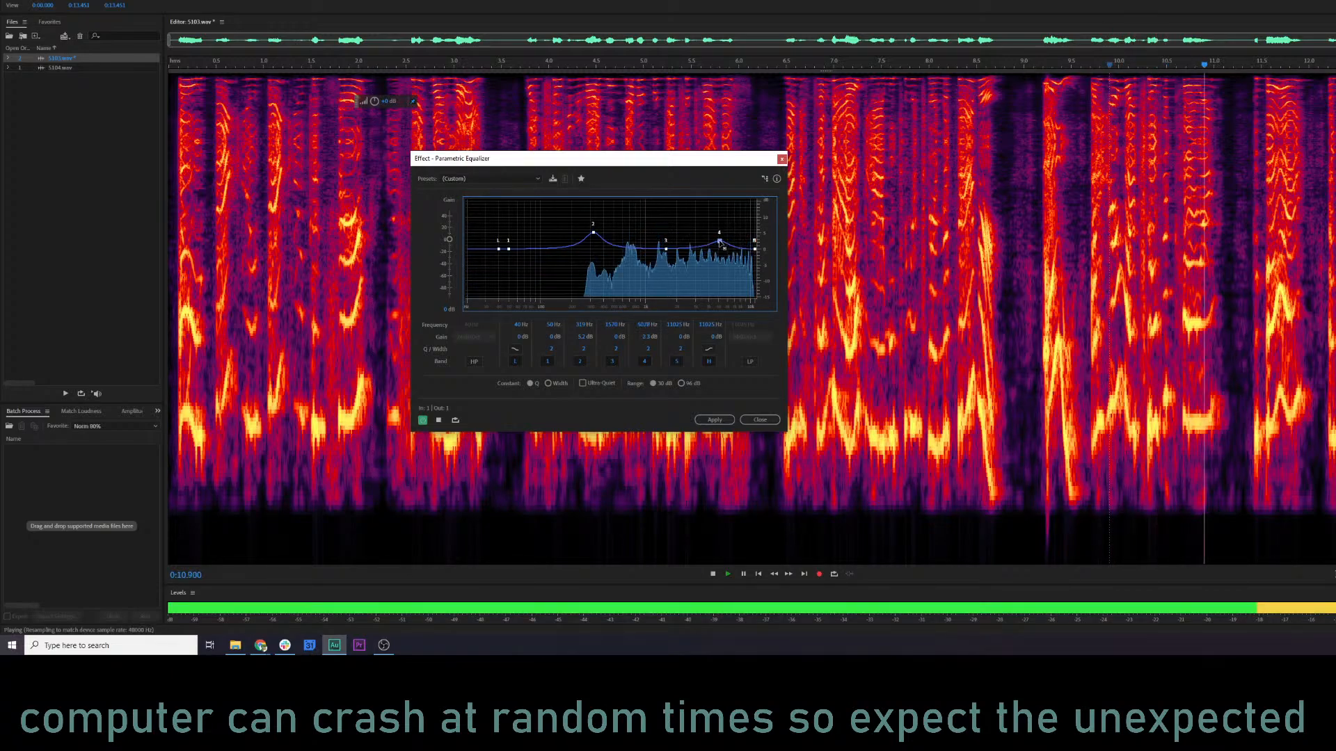
{"action": "key", "text": "space"}
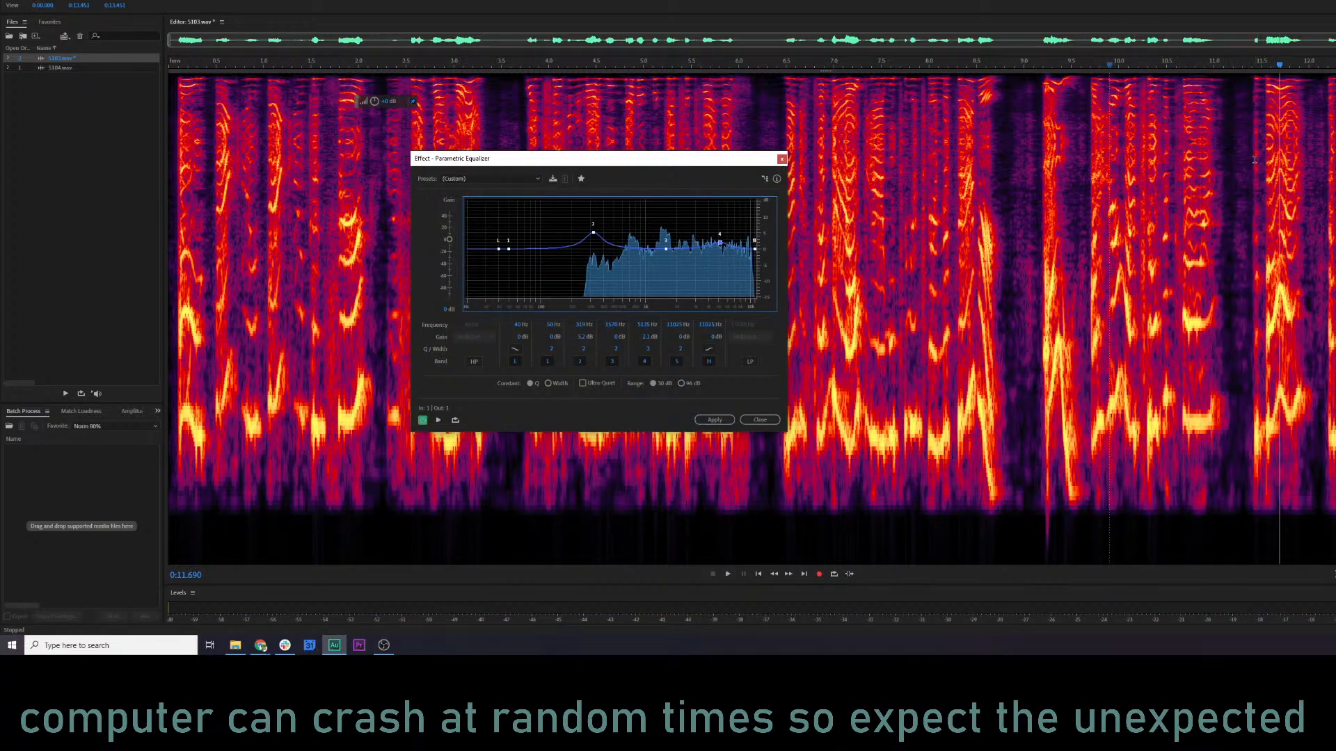
Listen repeatedly to the voice between about 9 and 11 seconds through the equalizer to judge its tone.
{"action": "left_click", "coordinate": [1183, 165]}
{"action": "scroll", "coordinate": [1184, 165], "scroll_direction": "up", "scroll_amount": 2}
{"action": "left_click", "coordinate": [1094, 188]}
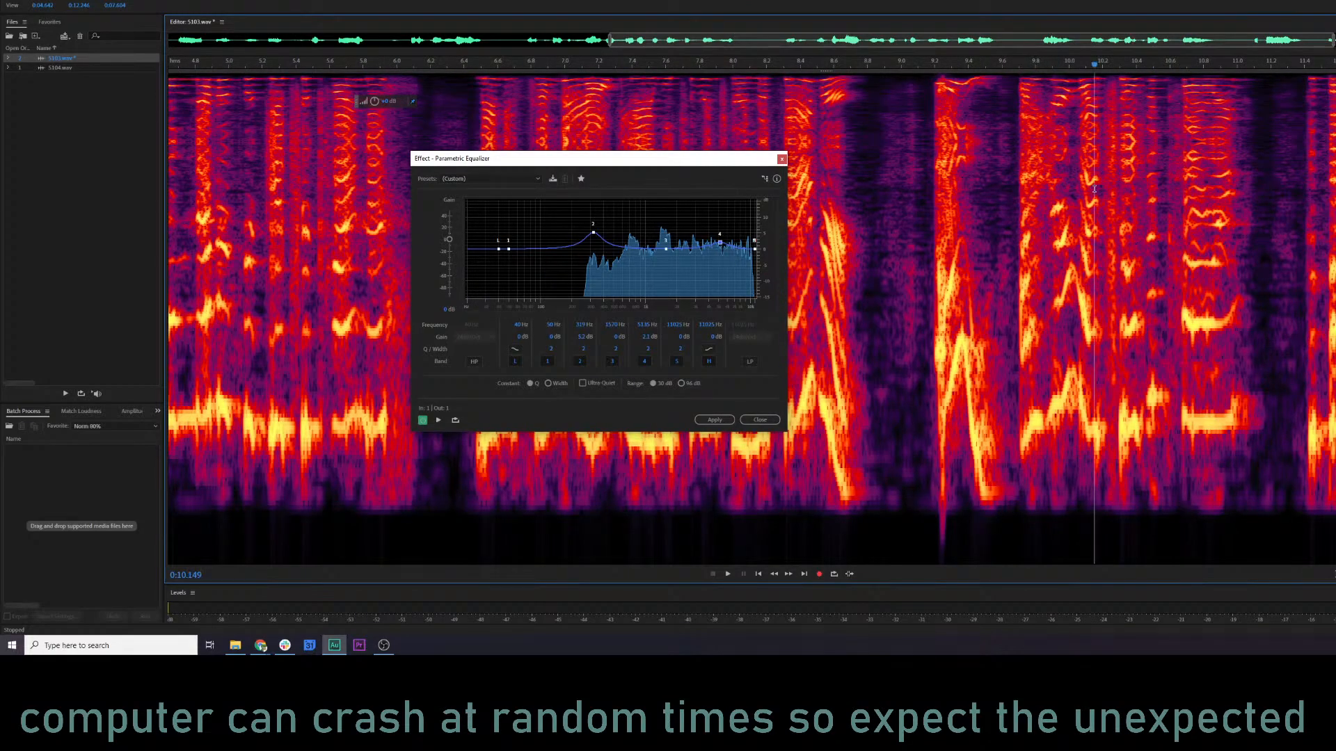
{"action": "key", "text": "space"}
{"action": "key", "text": "space"}
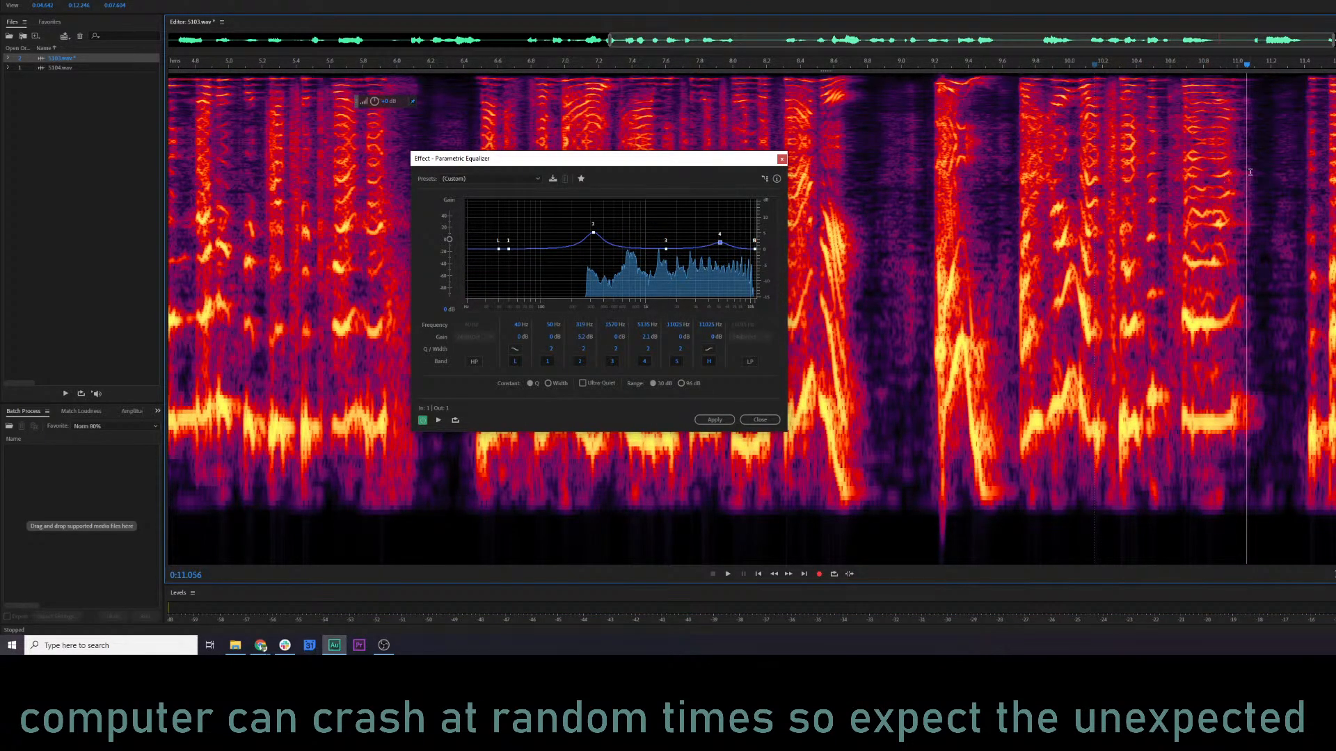
{"action": "left_click", "coordinate": [1170, 178]}
{"action": "key", "text": "space"}
{"action": "key", "text": "space"}
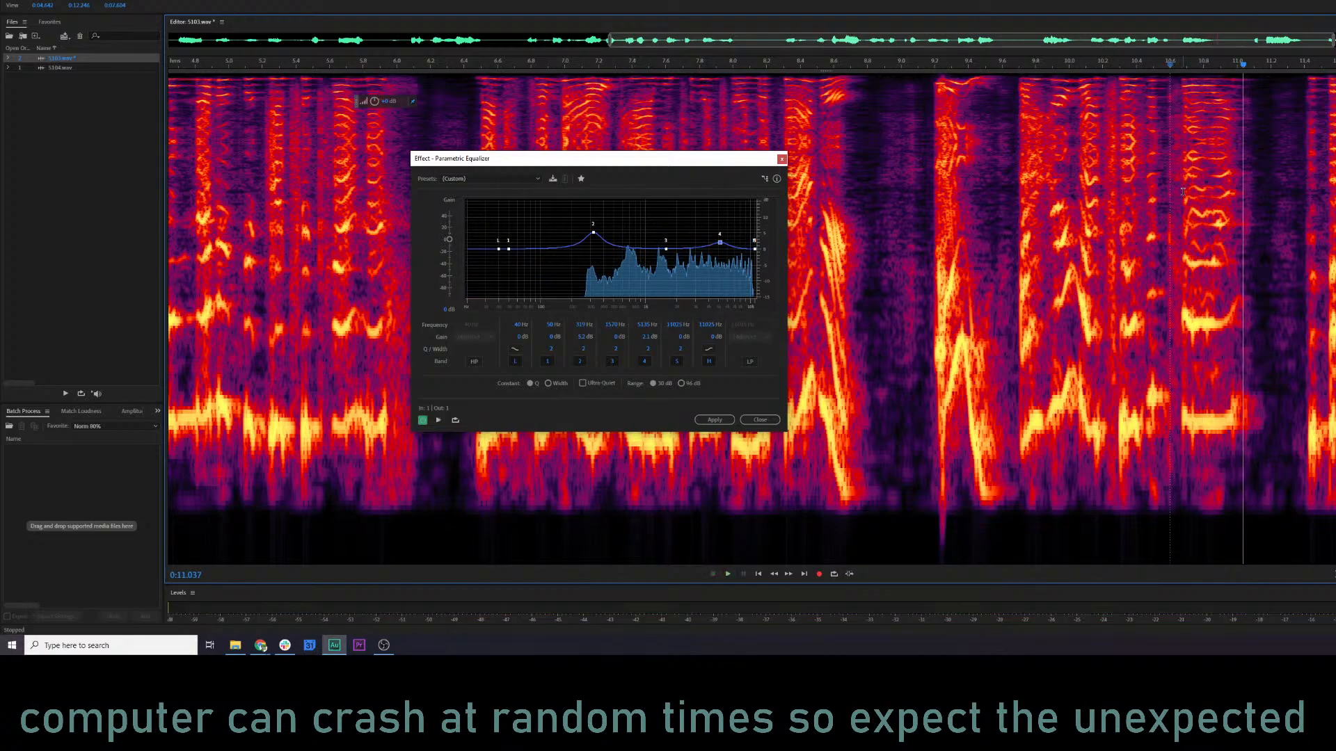
{"action": "left_click", "coordinate": [1175, 318]}
{"action": "key", "text": "space"}
{"action": "key", "text": "space"}
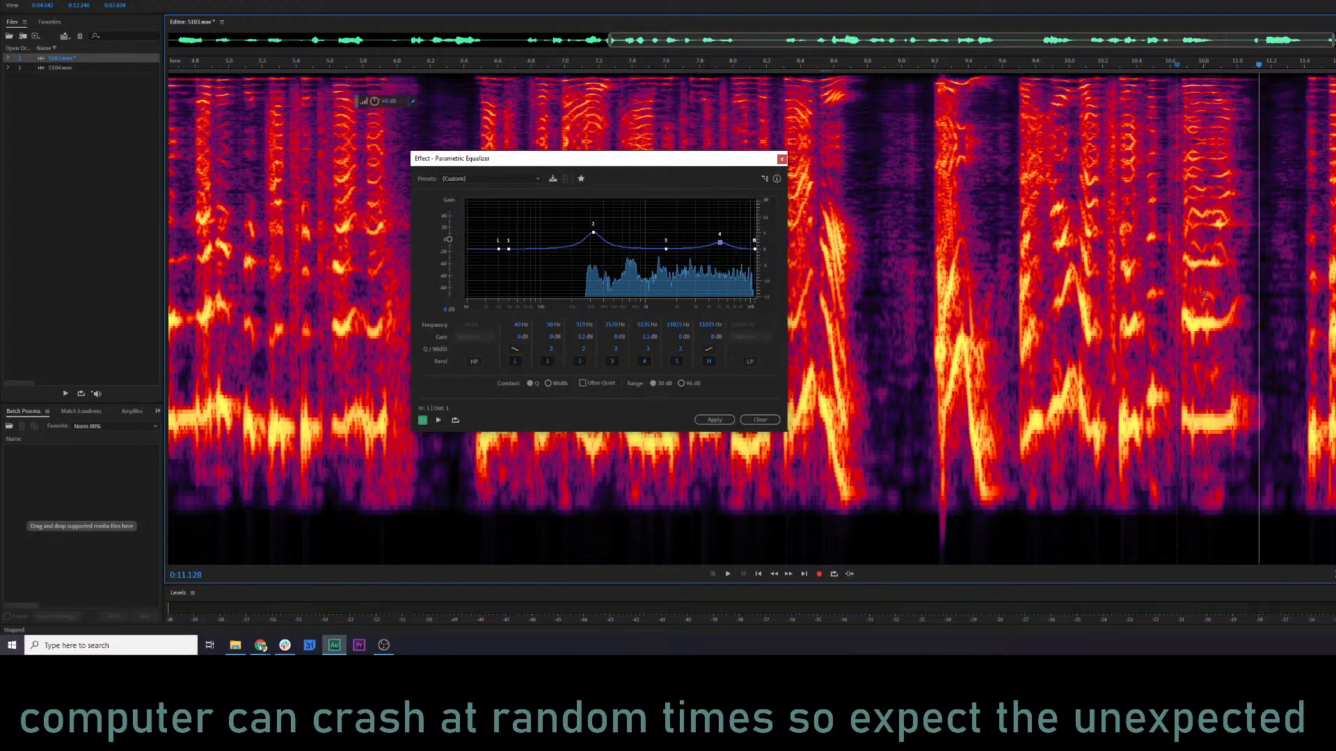
{"action": "left_click", "coordinate": [947, 229]}
{"action": "key", "text": "space"}
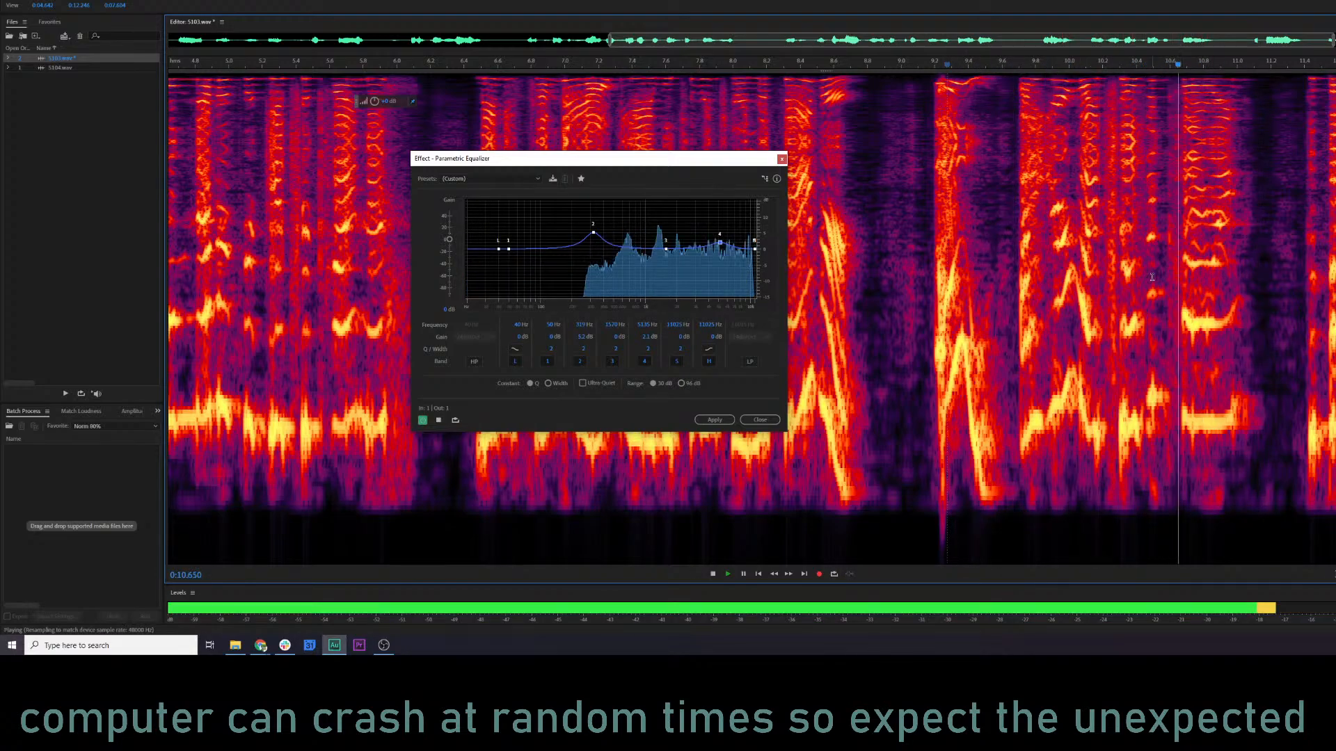
{"action": "key", "text": "space"}
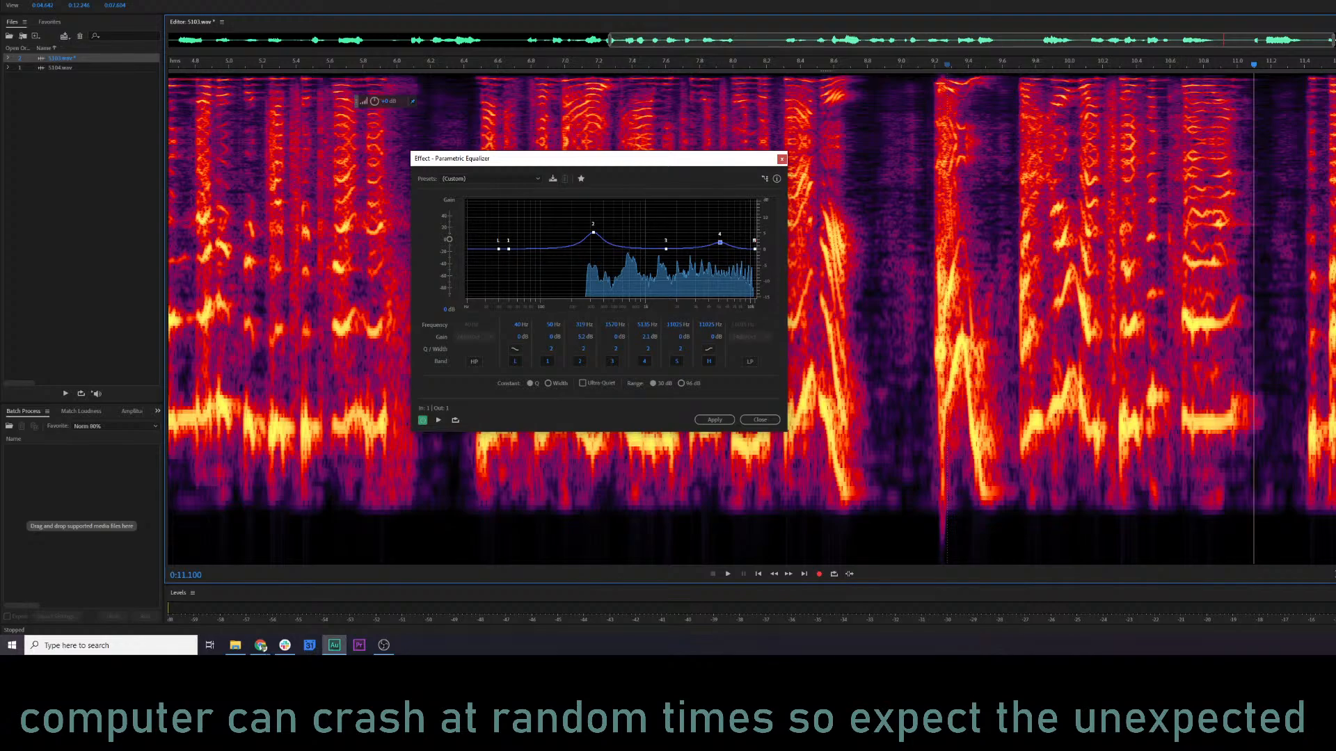
Audition separate frequency bands of the word between about 10.6 and 11 seconds and compare them with the full passage.
{"action": "left_click_drag", "start_coordinate": [1170, 247], "coordinate": [1270, 283]}
{"action": "key", "text": "space"}
{"action": "key", "text": "space"}
{"action": "left_click", "coordinate": [1136, 238]}
{"action": "left_click_drag", "start_coordinate": [1170, 297], "coordinate": [1270, 338]}
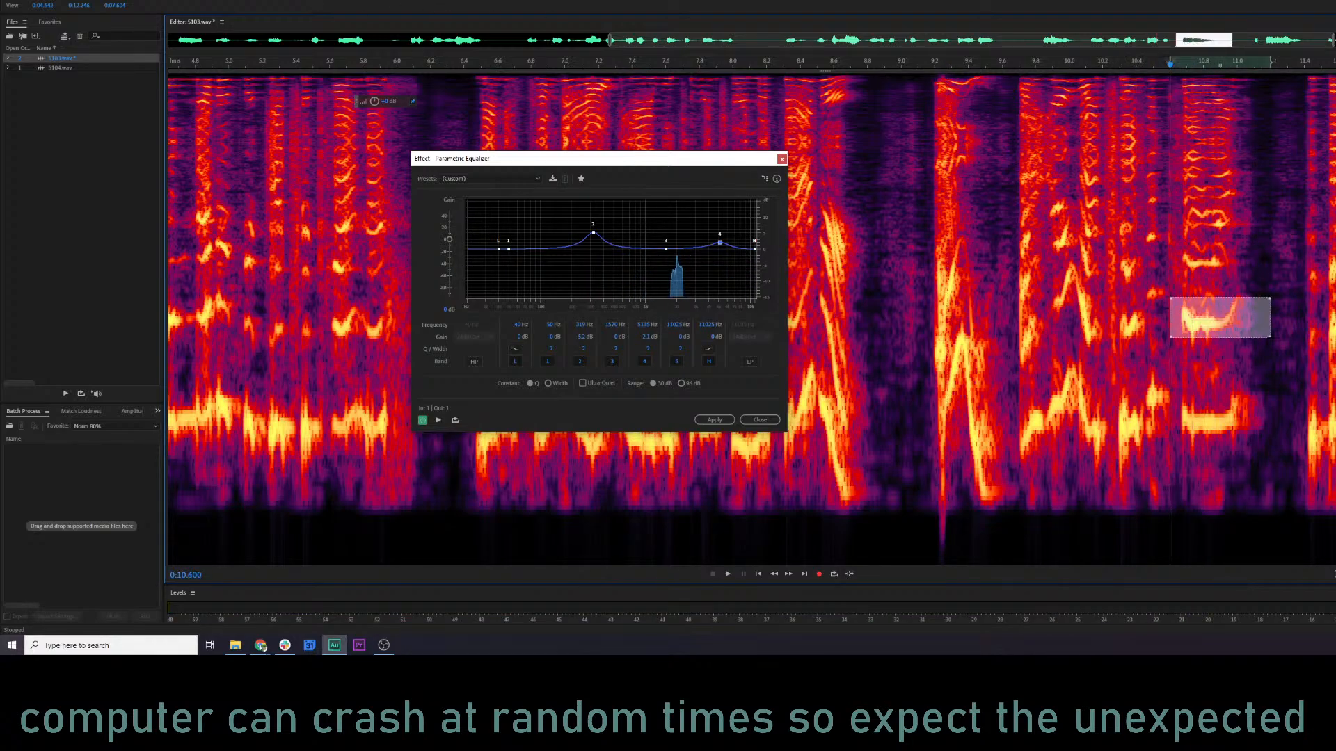
{"action": "key", "text": "space"}
{"action": "key", "text": "space"}
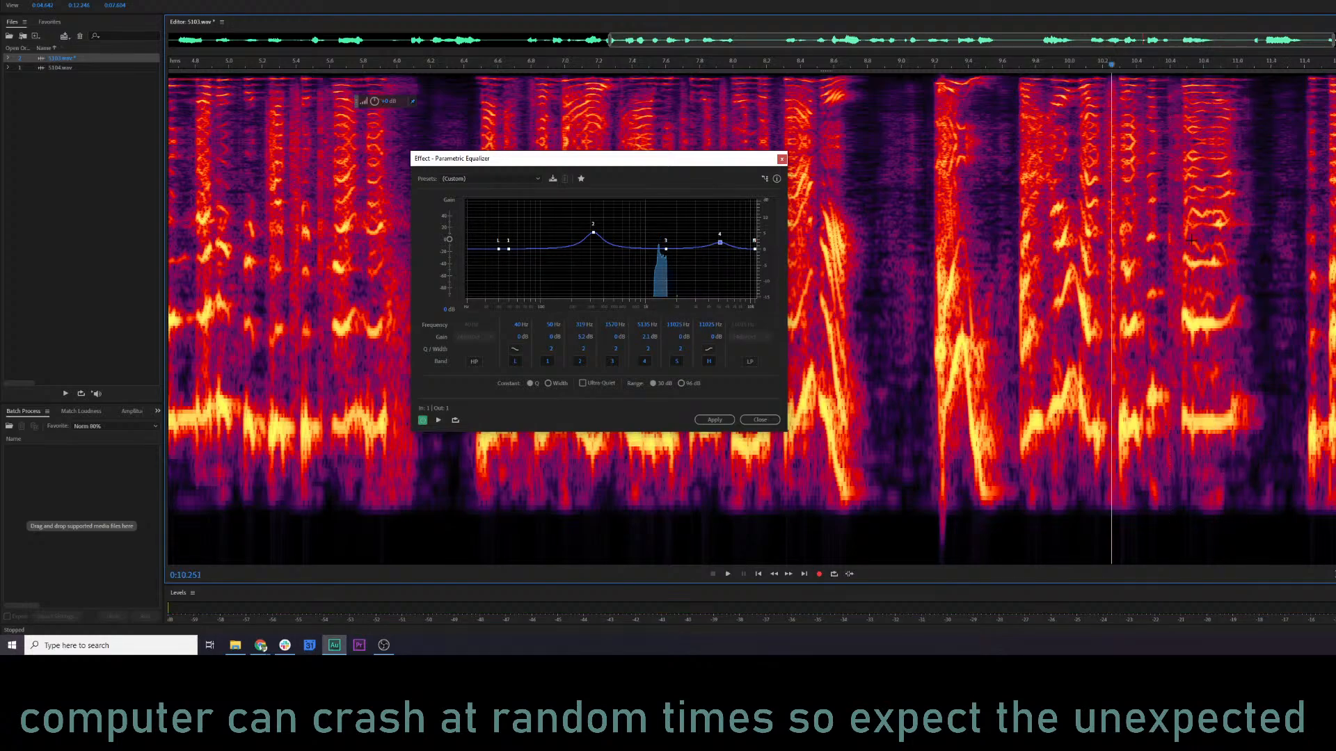
{"action": "left_click_drag", "start_coordinate": [1169, 206], "coordinate": [1255, 242]}
{"action": "key", "text": "space"}
{"action": "left_click", "coordinate": [1002, 210]}
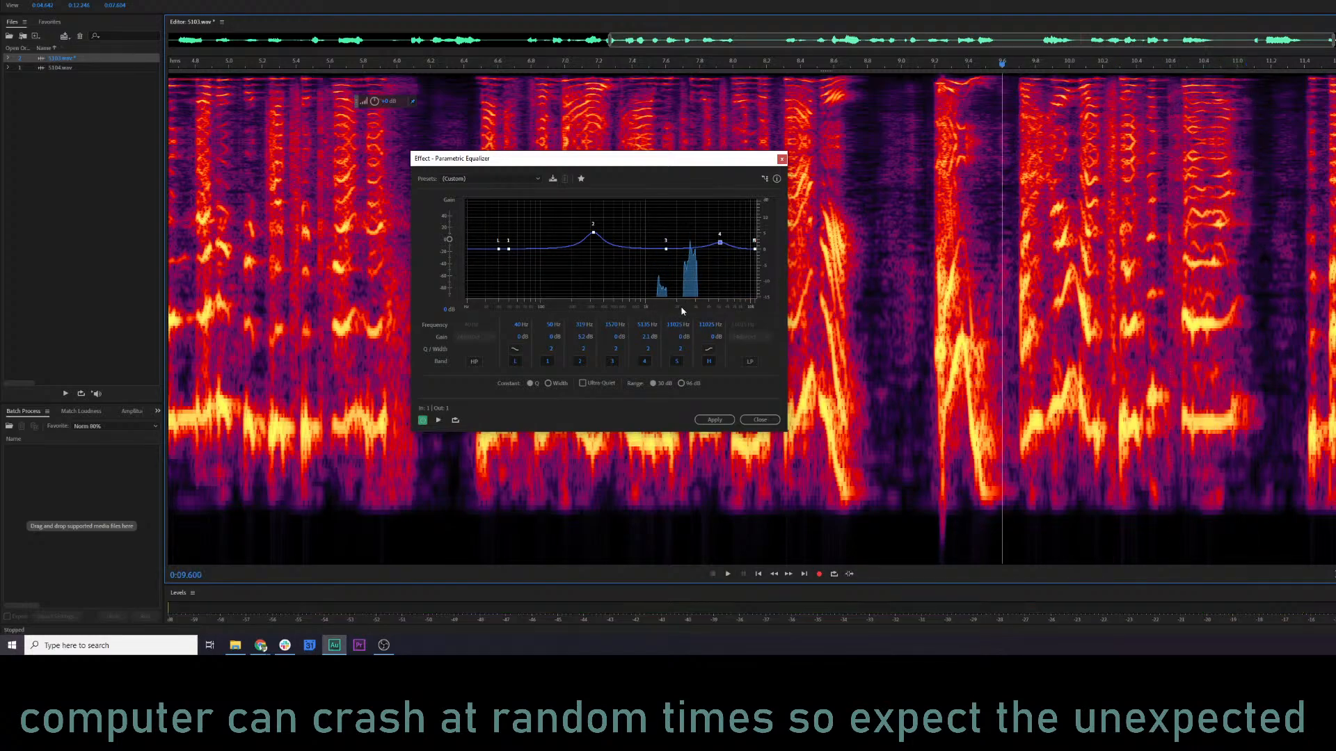
{"action": "key", "text": "space"}
{"action": "key", "text": "space"}
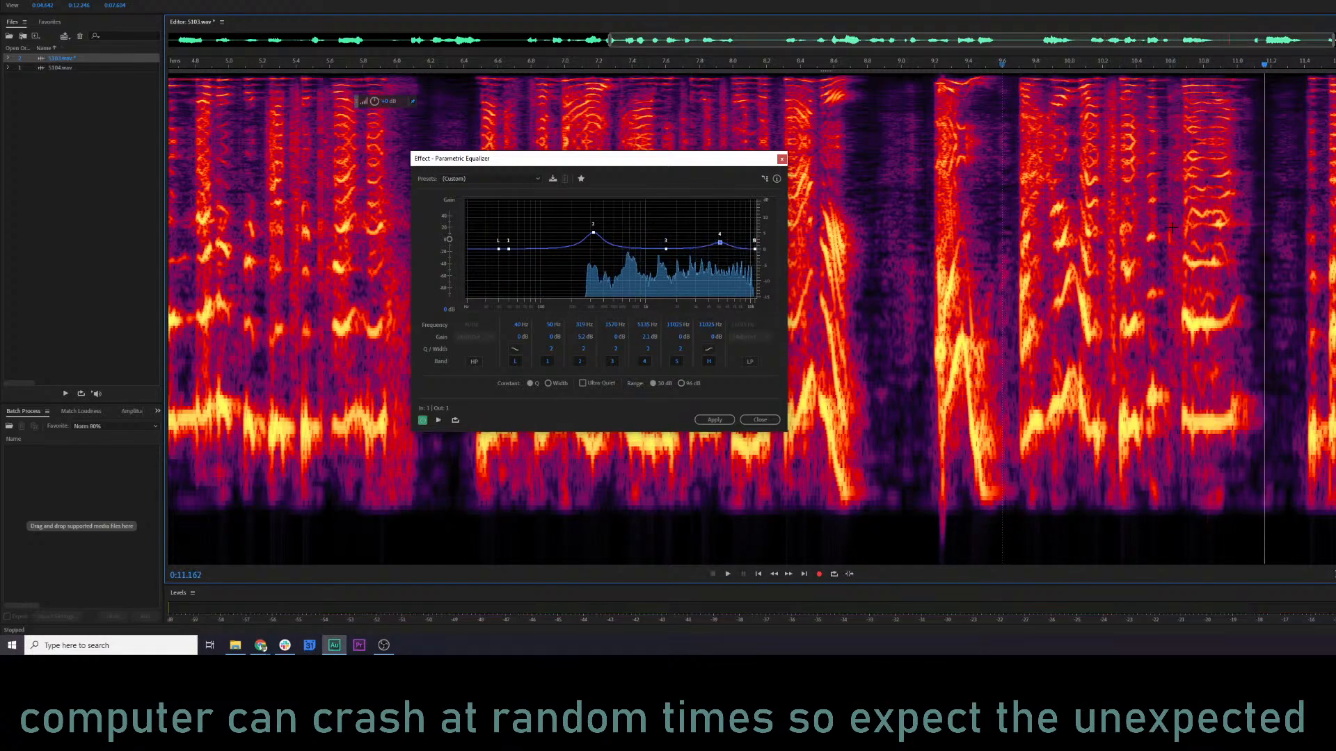
Try removing an upper harmonic band of the word at about 10.7 seconds by lowering its gain, listen, and undo the cut.
{"action": "left_click_drag", "start_coordinate": [1180, 206], "coordinate": [1229, 235]}
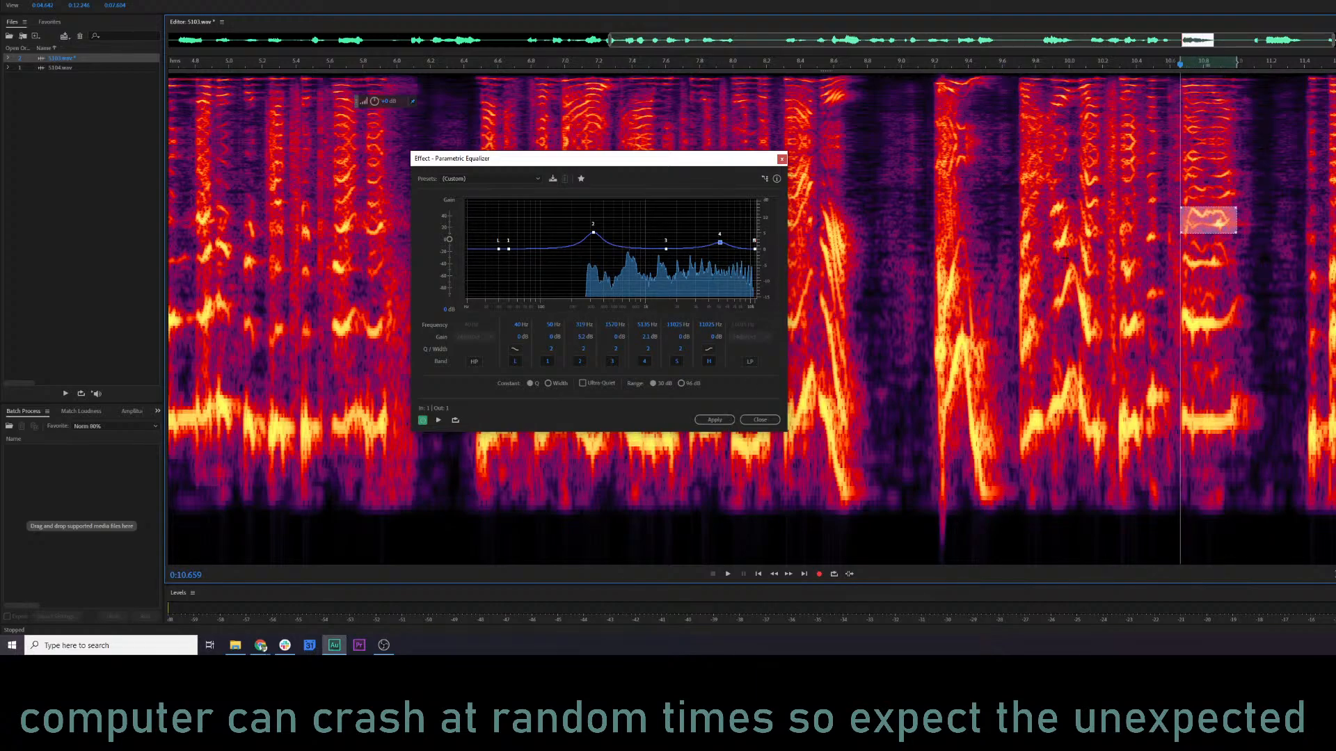
{"action": "left_click_drag", "start_coordinate": [373, 104], "coordinate": [43, 154]}
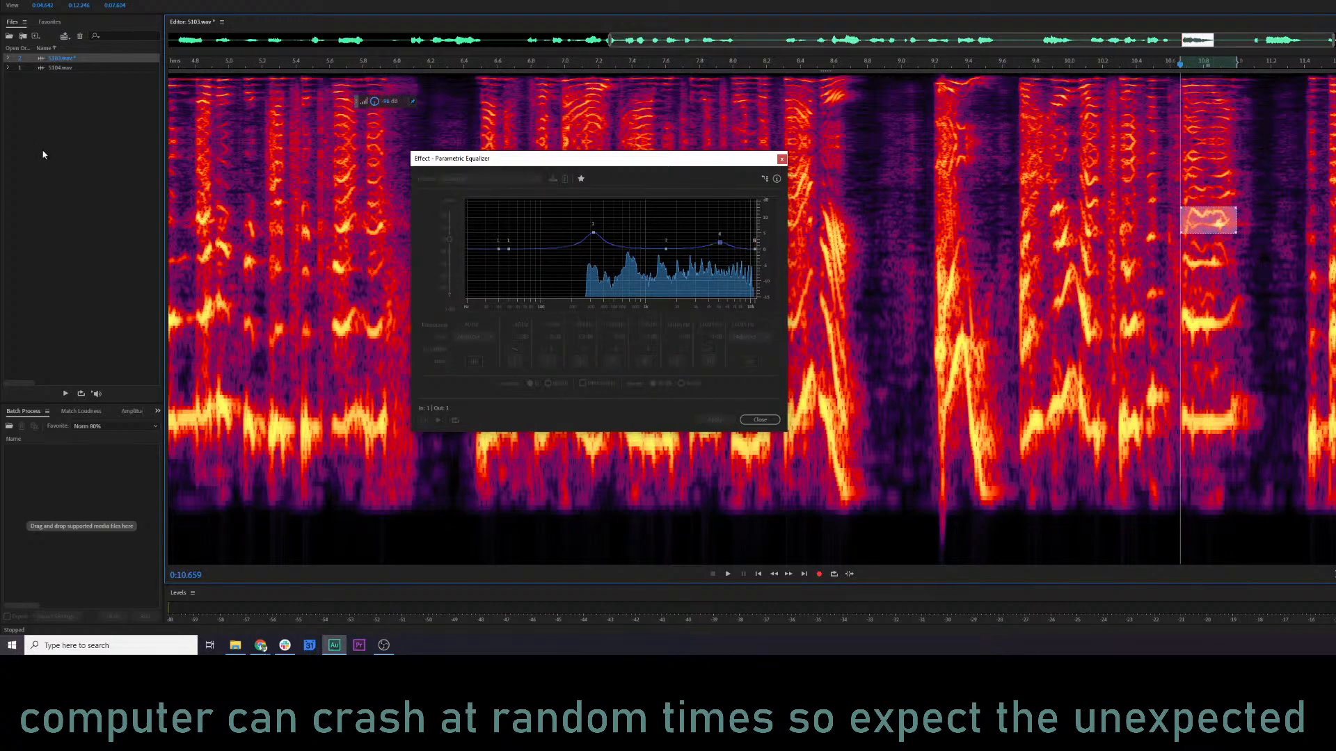
{"action": "left_click", "coordinate": [833, 268]}
{"action": "key", "text": "space"}
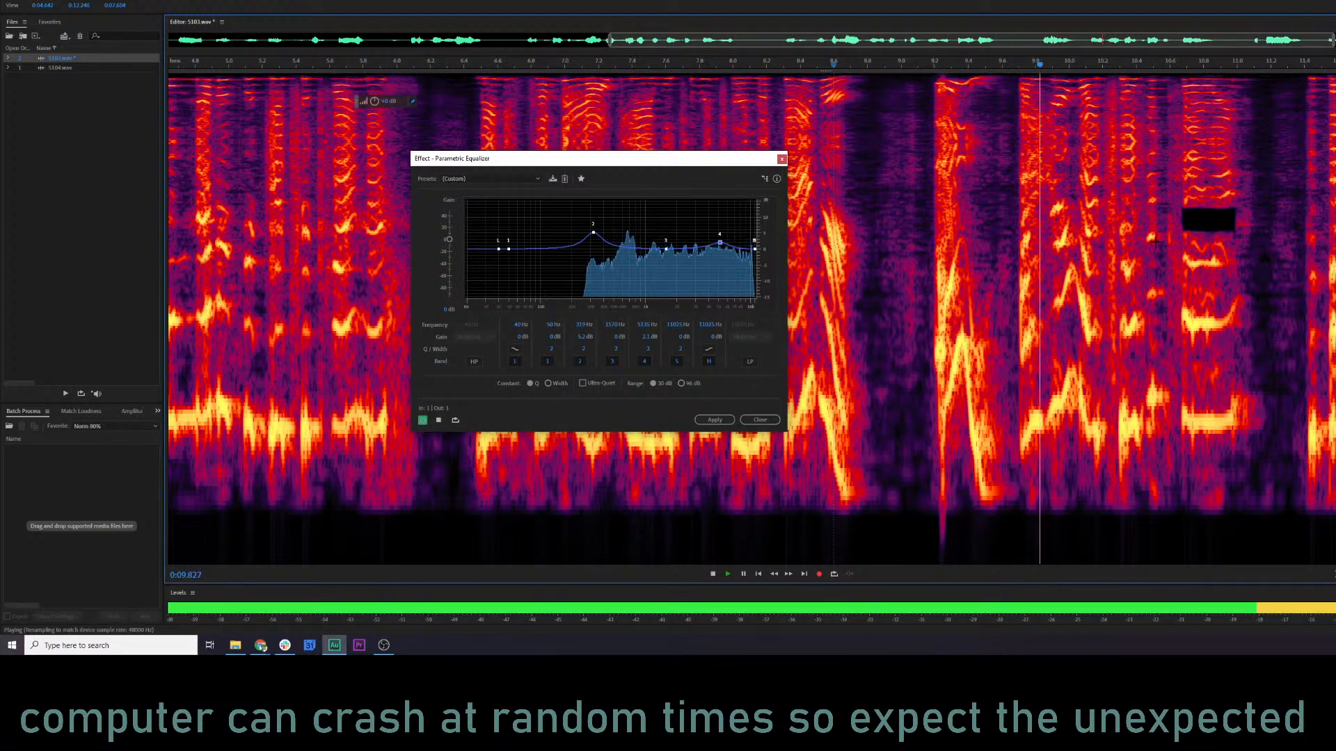
{"action": "key", "text": "space"}
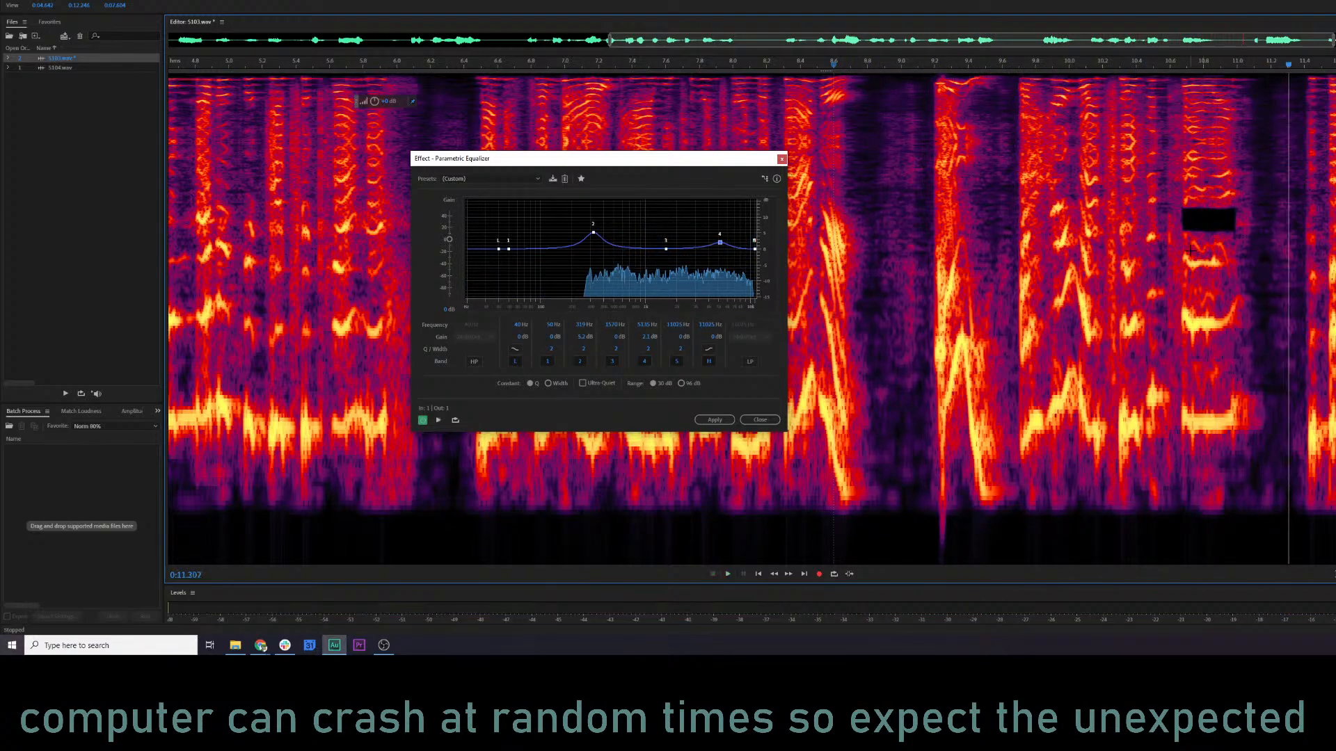
{"action": "key", "text": "ctrl+z"}
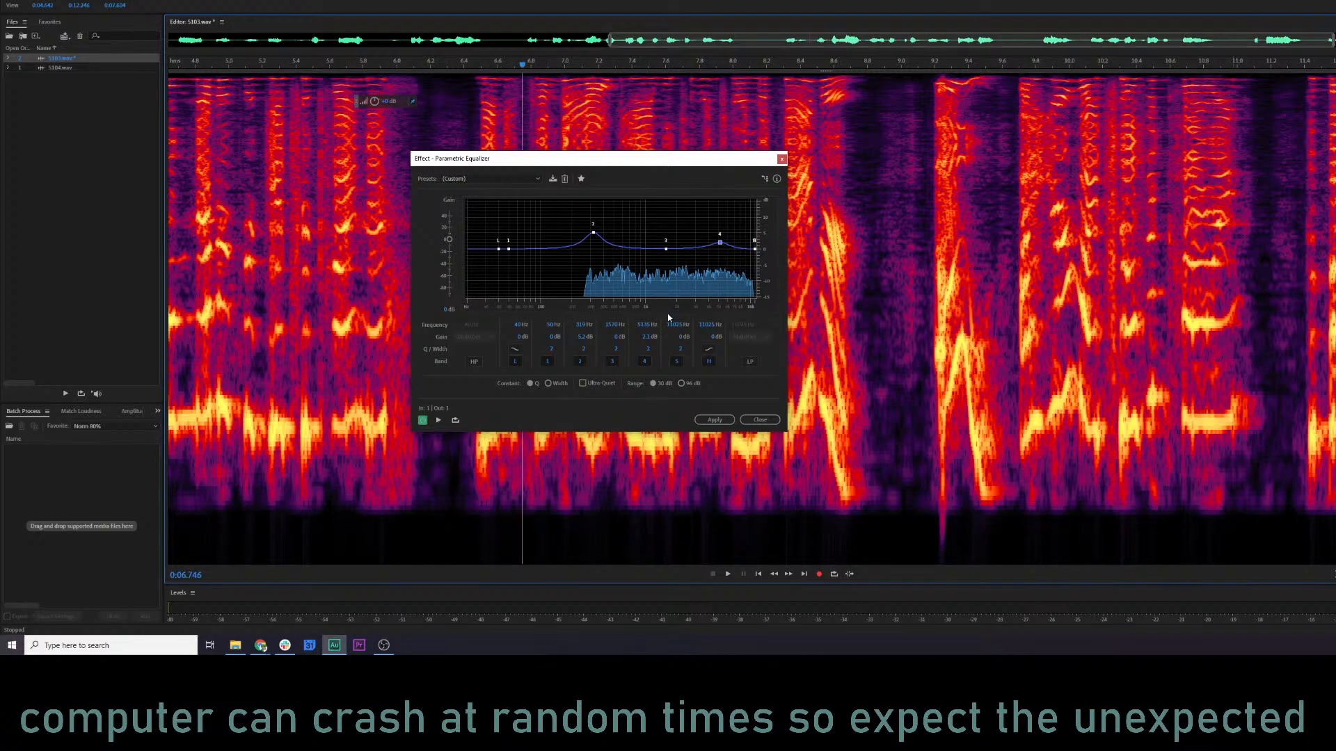
Raise equalizer band 2 to a boost of about 7 dB near 290 Hz and listen to the passage up to about 11 seconds.
{"action": "key", "text": "space"}
{"action": "key", "text": "space"}
{"action": "left_click_drag", "start_coordinate": [592, 233], "coordinate": [589, 228]}
{"action": "key", "text": "space"}
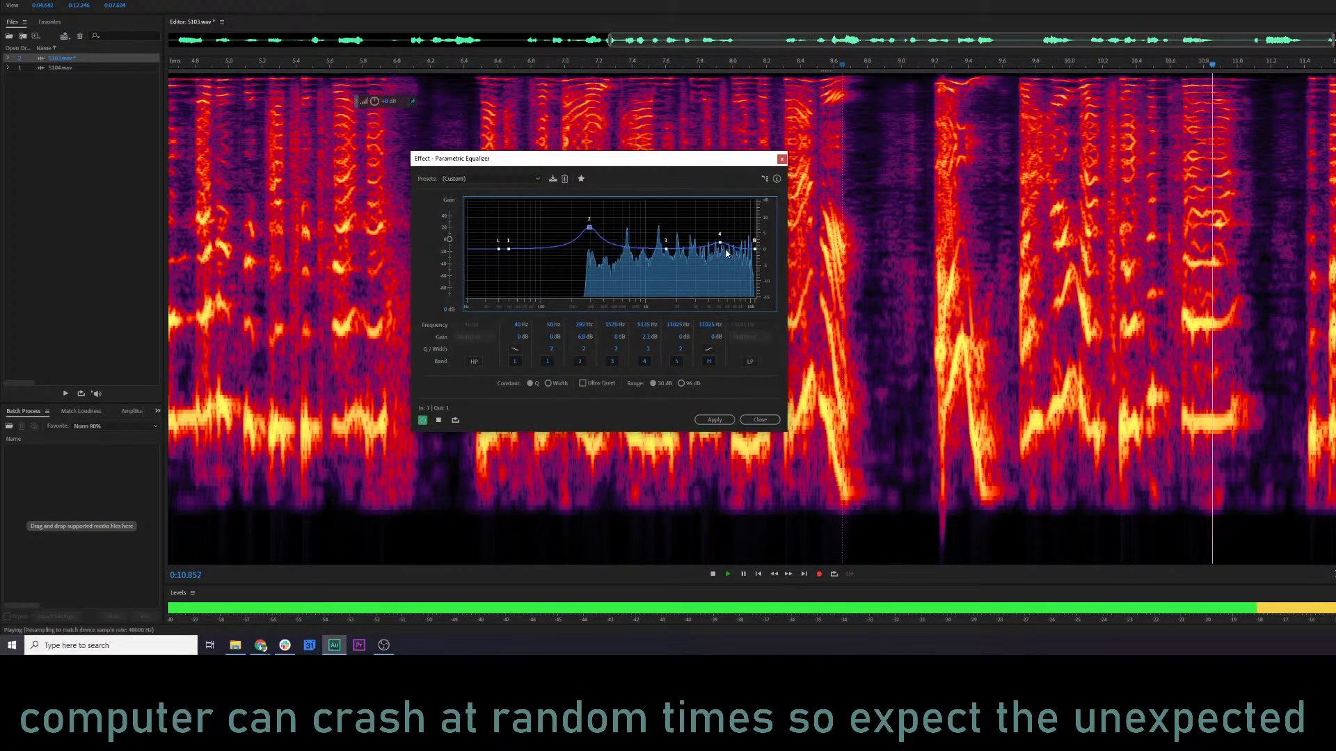
{"action": "key", "text": "space"}
Cut equalizer band 3 by about 4 dB near 1.3 kHz and shift band 4 to about 4.8 kHz, listening to the changes.
{"action": "left_click_drag", "start_coordinate": [1192, 64], "coordinate": [1207, 65]}
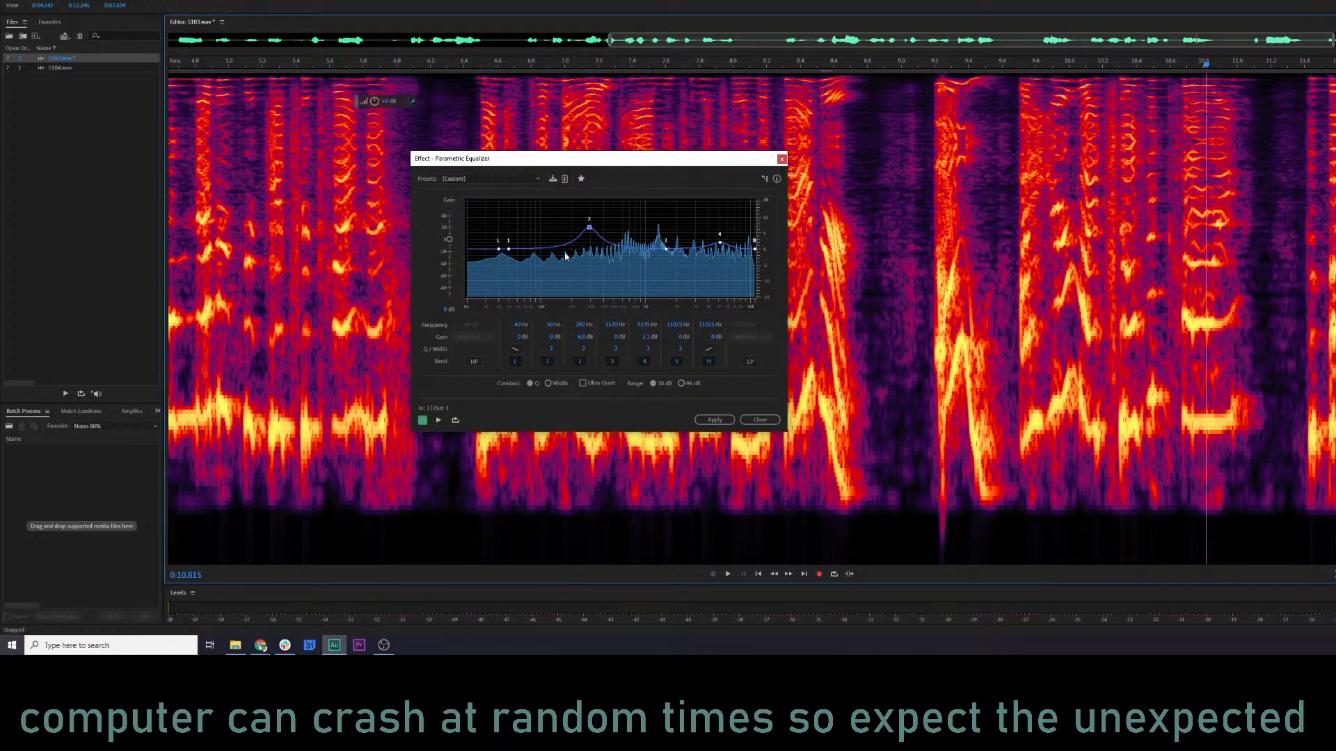
{"action": "left_click_drag", "start_coordinate": [666, 251], "coordinate": [668, 255]}
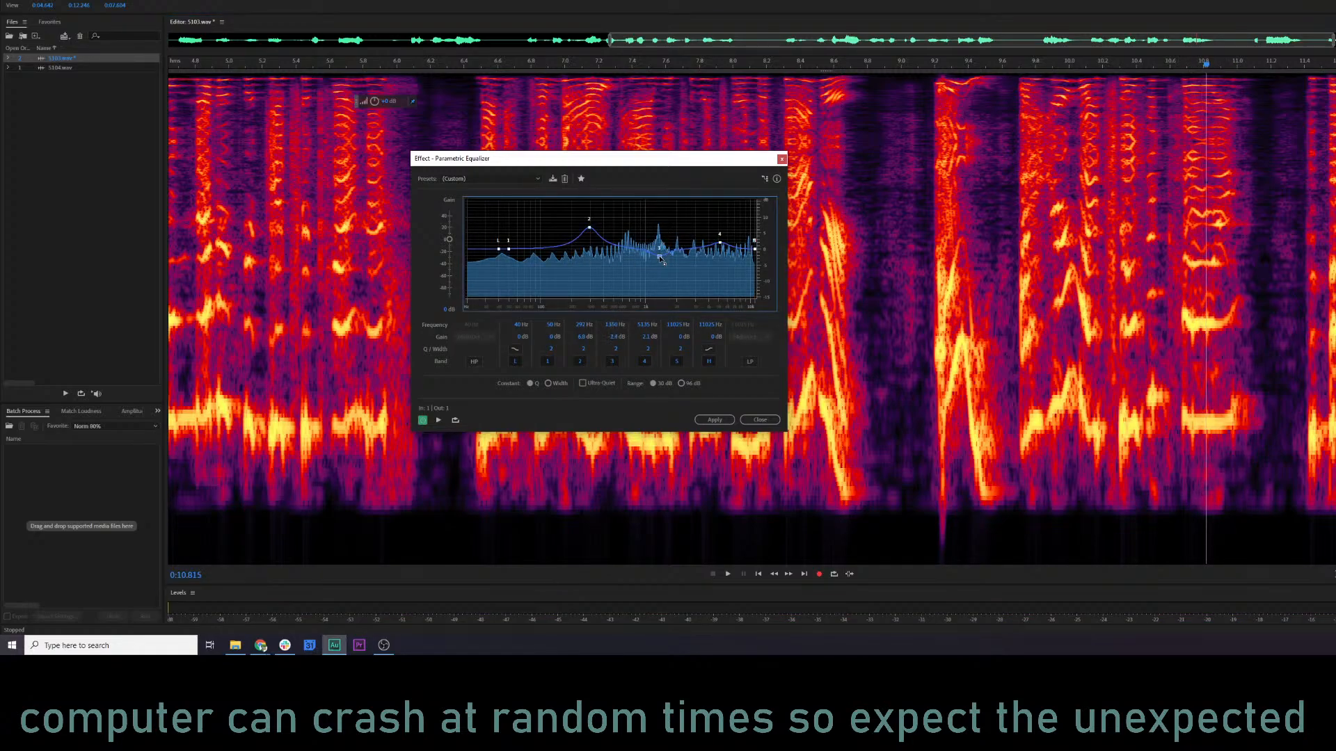
{"action": "left_click", "coordinate": [735, 69]}
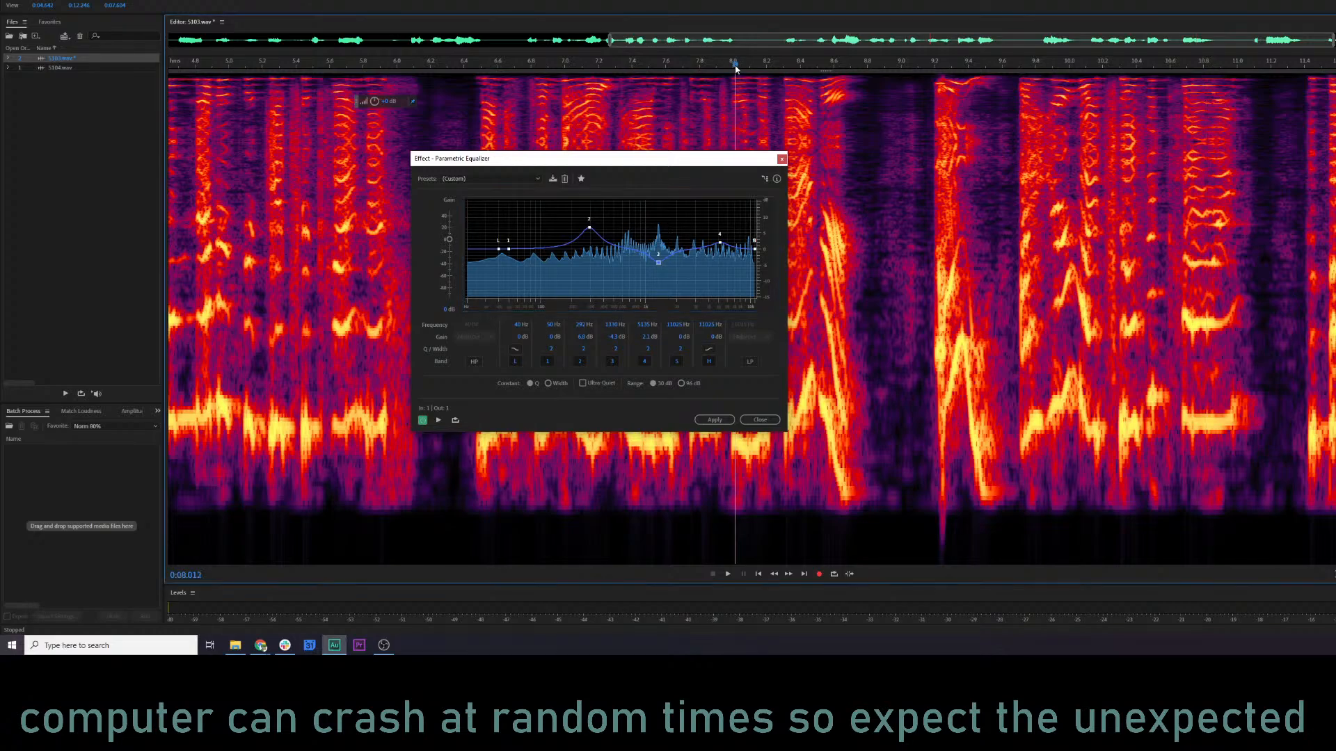
{"action": "key", "text": "space"}
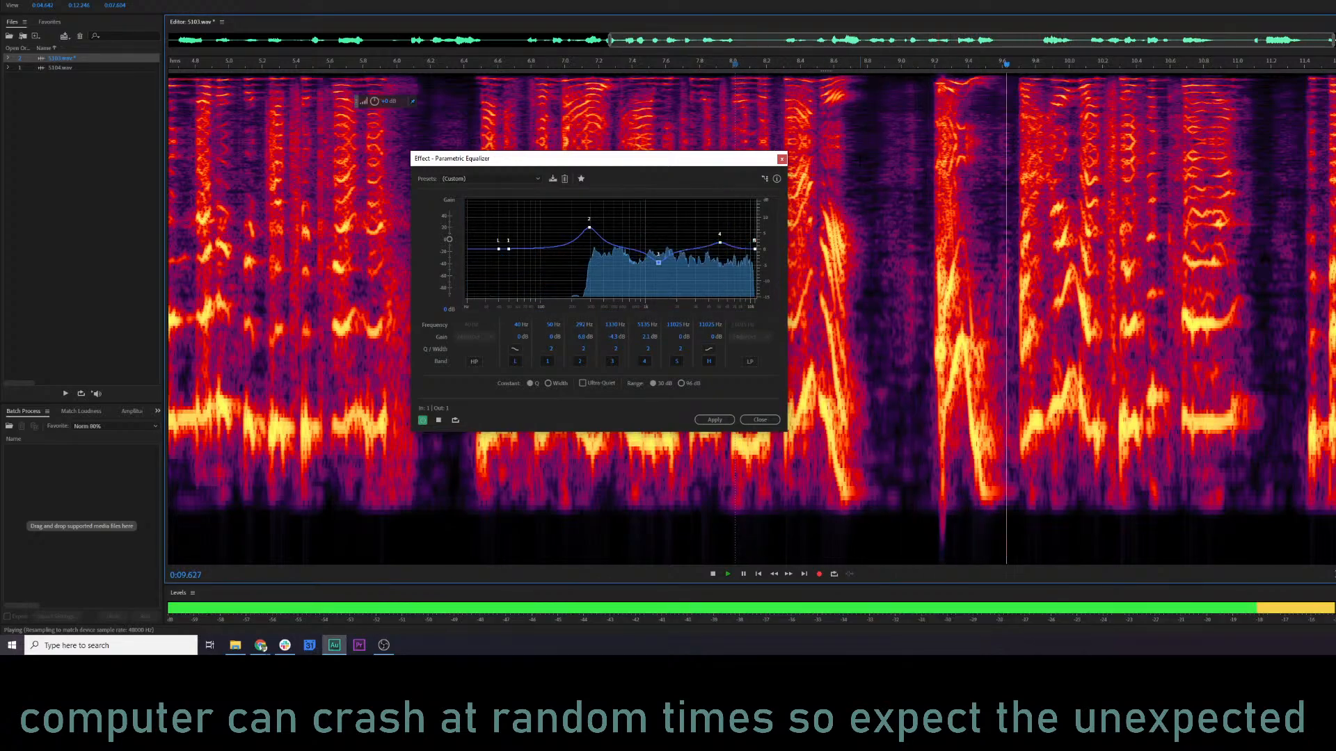
{"action": "key", "text": "space"}
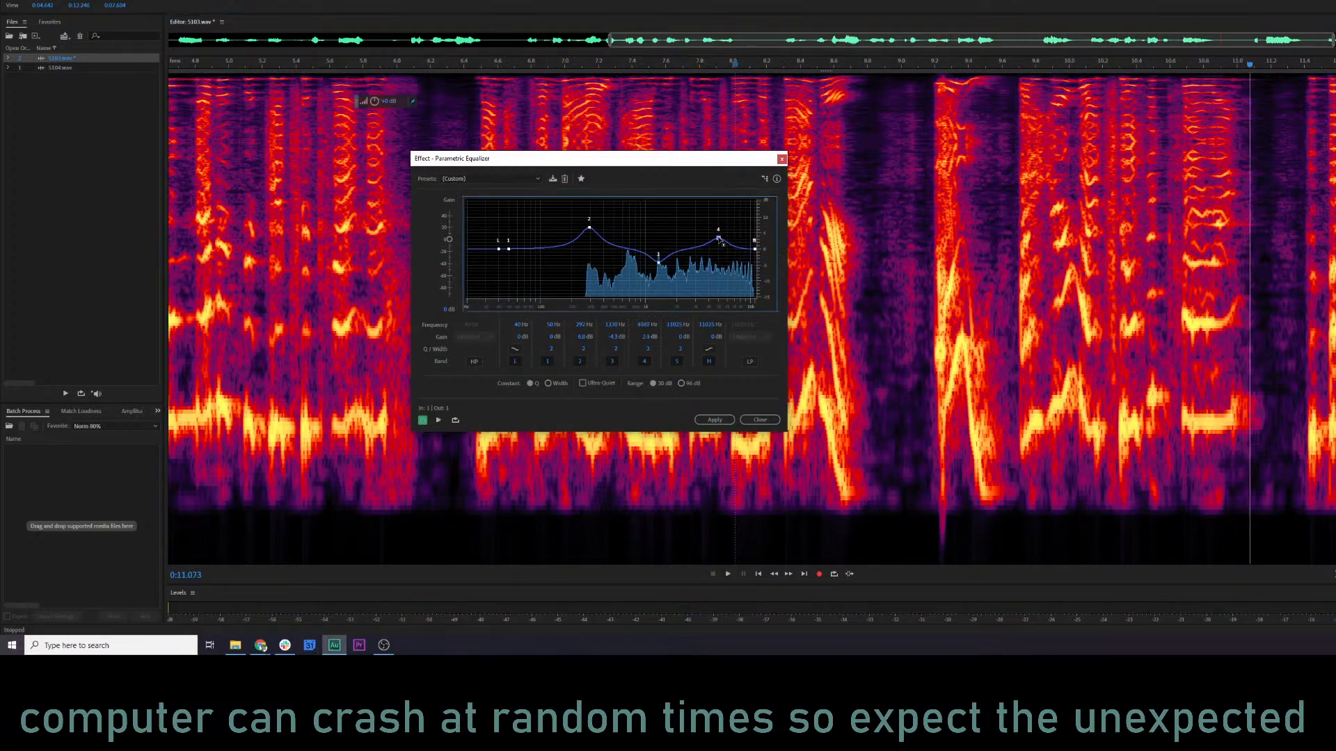
{"action": "left_click_drag", "start_coordinate": [722, 247], "coordinate": [721, 244]}
{"action": "key", "text": "space"}
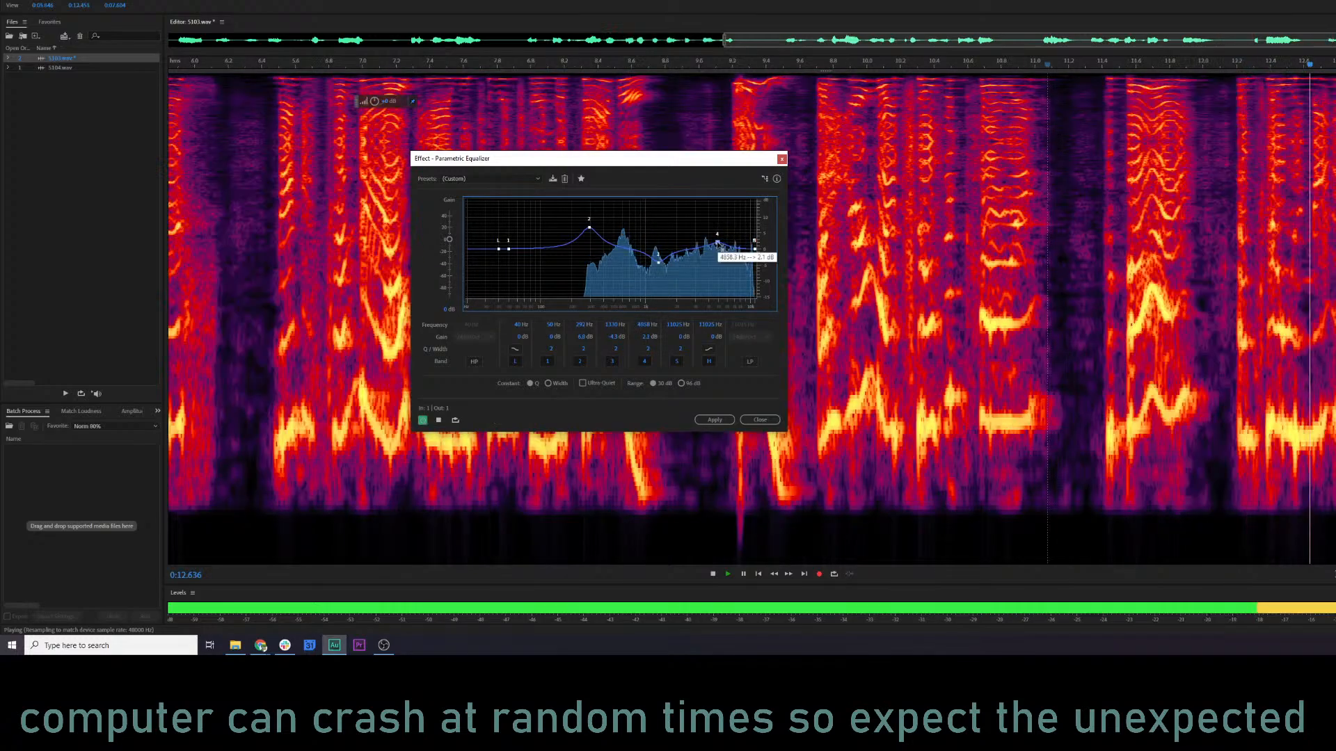
Apply the parametric equalizer to 5103.wav and listen to the passage from about 7 to 9 seconds.
{"action": "left_click", "coordinate": [714, 419]}
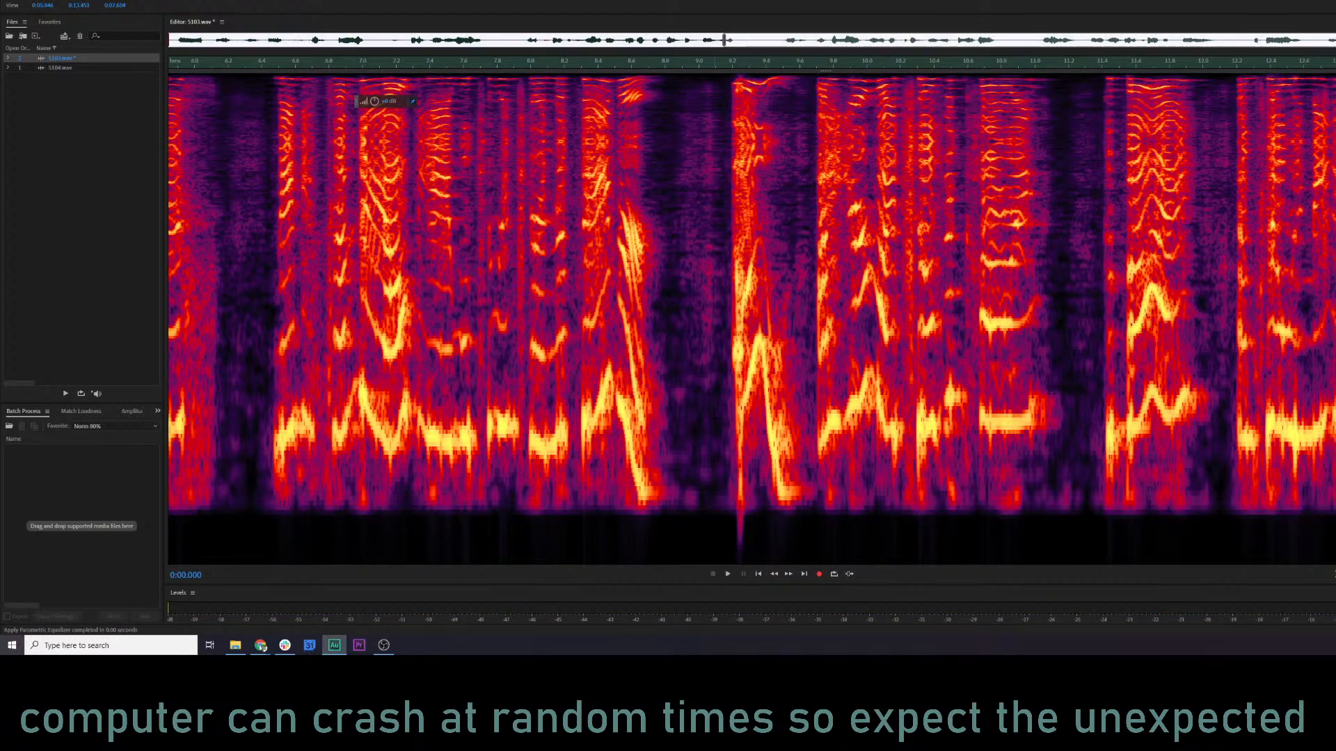
{"action": "left_click", "coordinate": [347, 308]}
{"action": "key", "text": "space"}
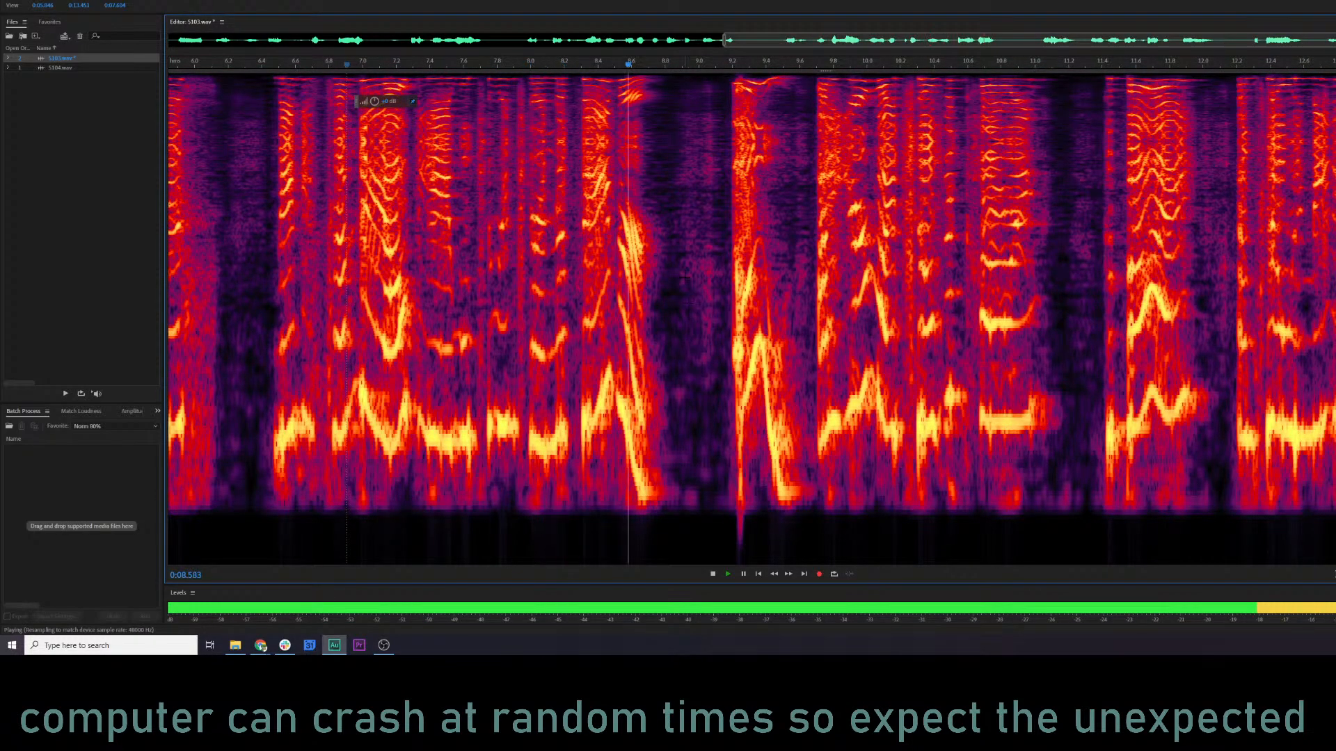
{"action": "left_click", "coordinate": [388, 306]}
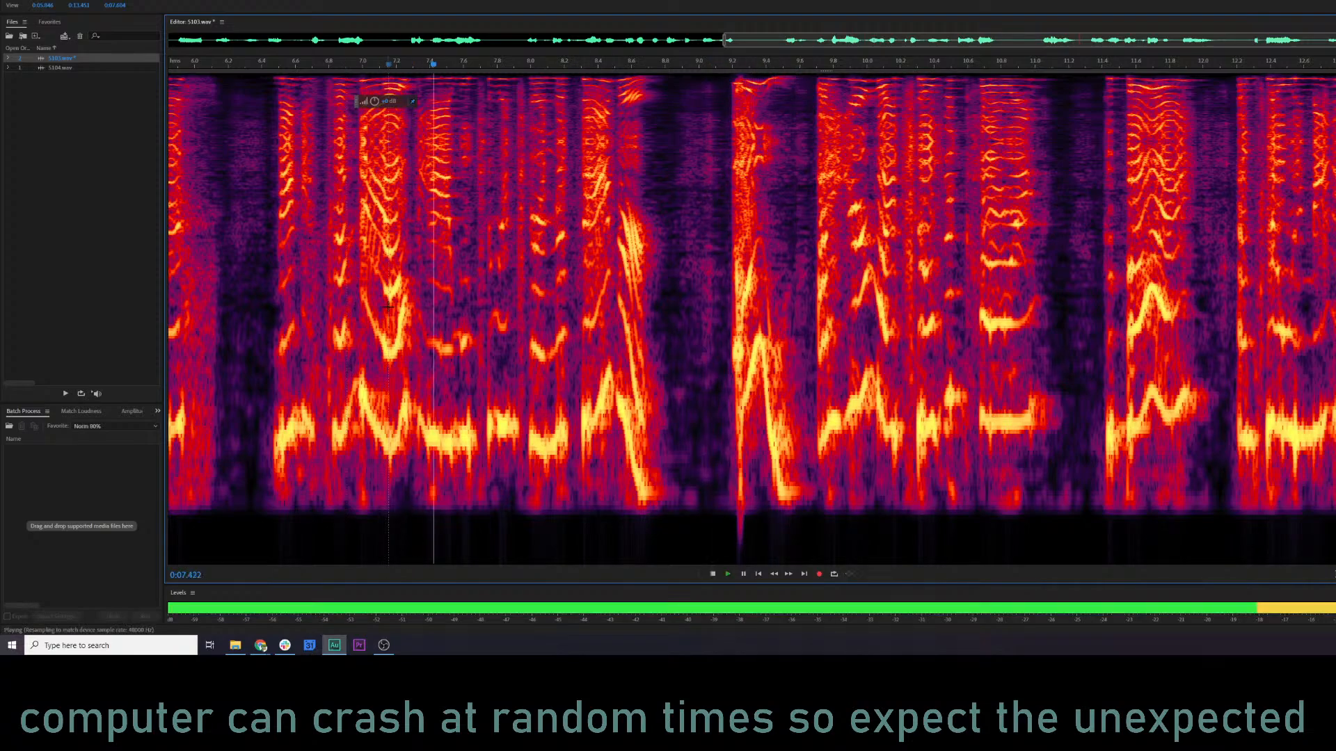
{"action": "key", "text": "space"}
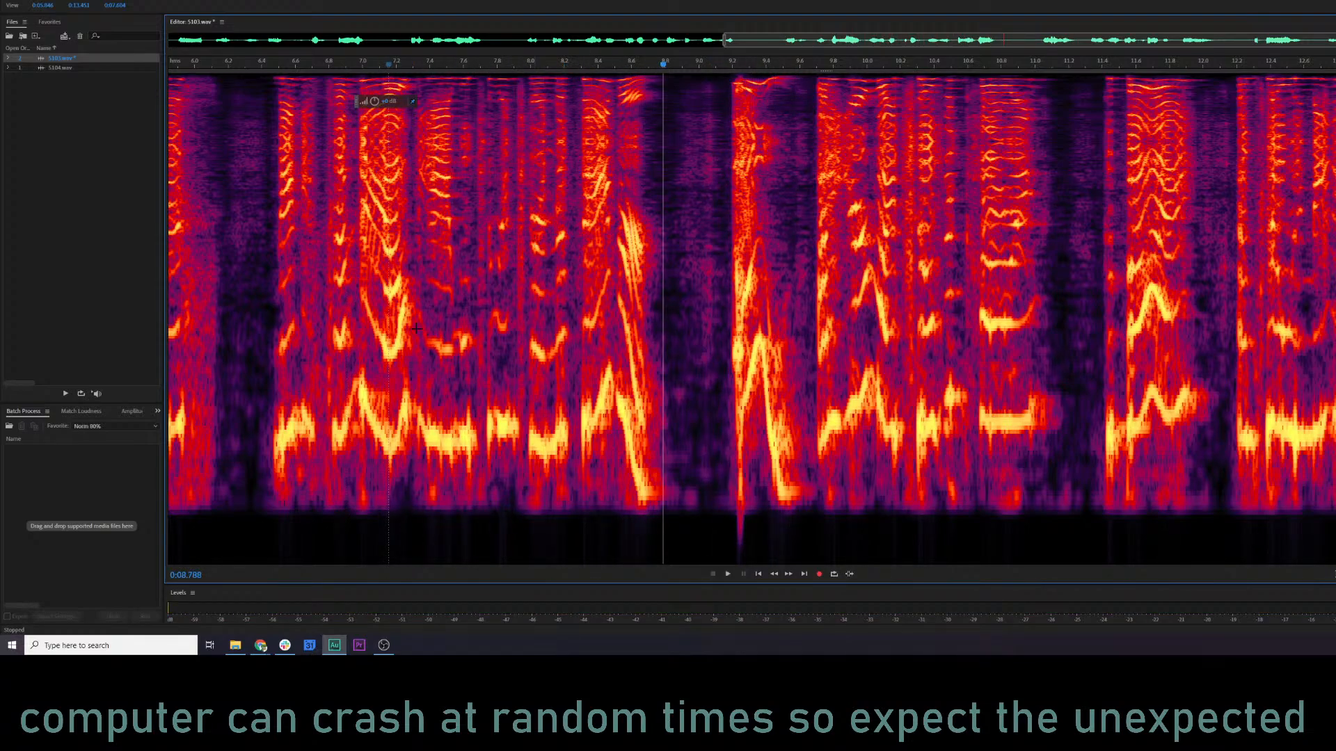
Audition the lower and middle frequency bands between about 7 and 9 seconds and compare them with the full passage.
{"action": "left_click_drag", "start_coordinate": [404, 331], "coordinate": [626, 362]}
{"action": "key", "text": "space"}
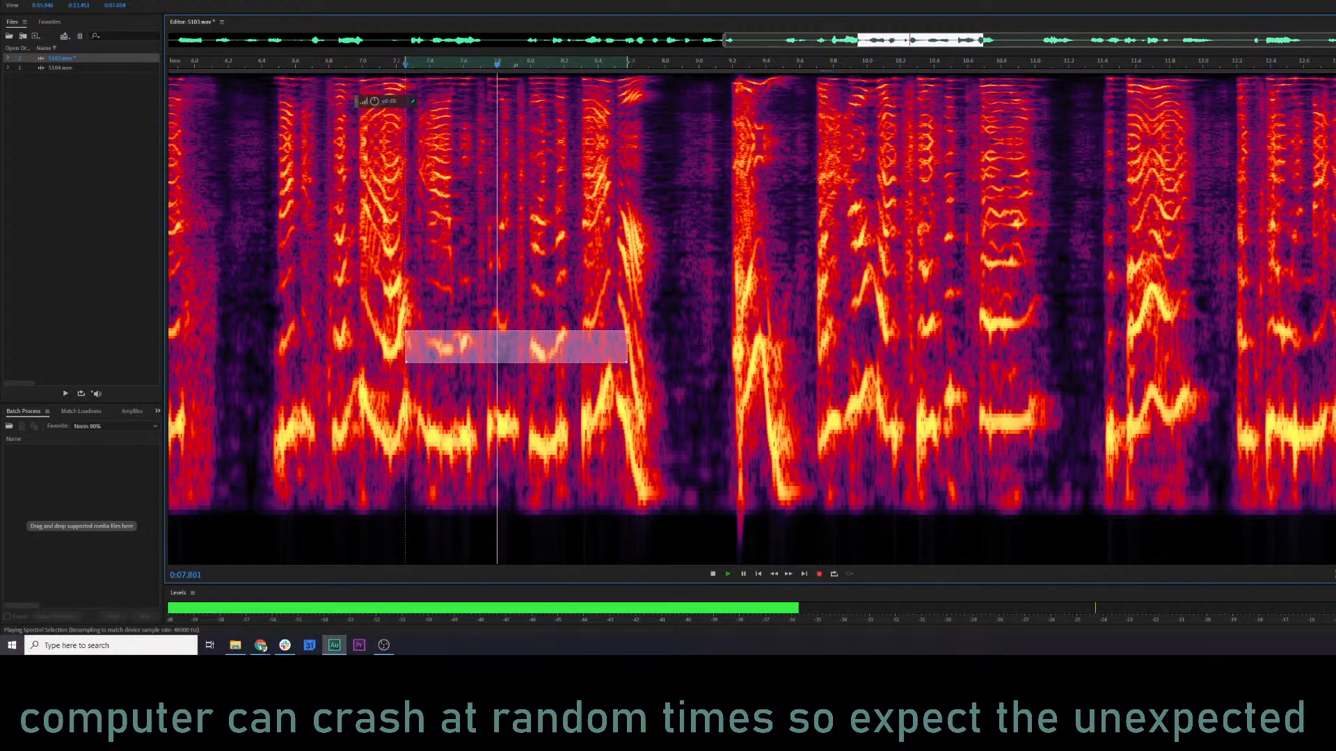
{"action": "left_click_drag", "start_coordinate": [374, 203], "coordinate": [713, 309]}
{"action": "key", "text": "space"}
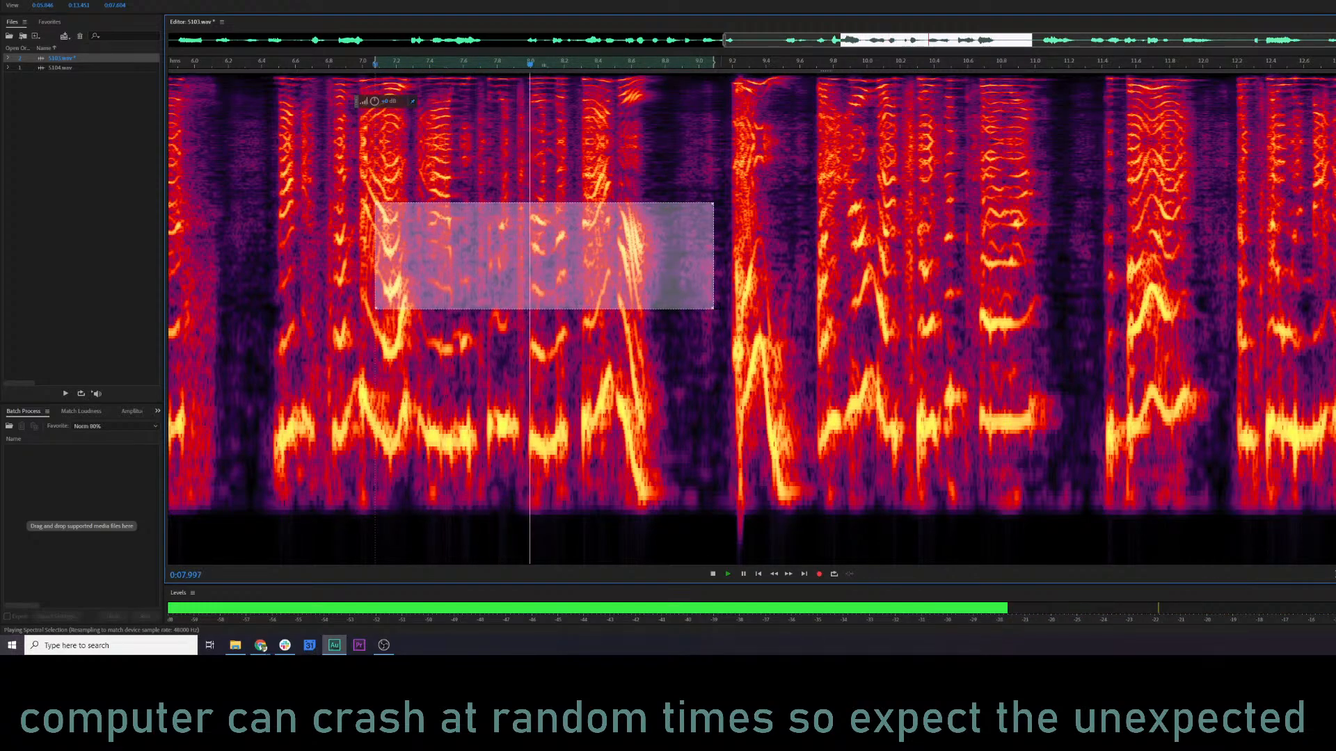
{"action": "left_click", "coordinate": [295, 202]}
{"action": "key", "text": "space"}
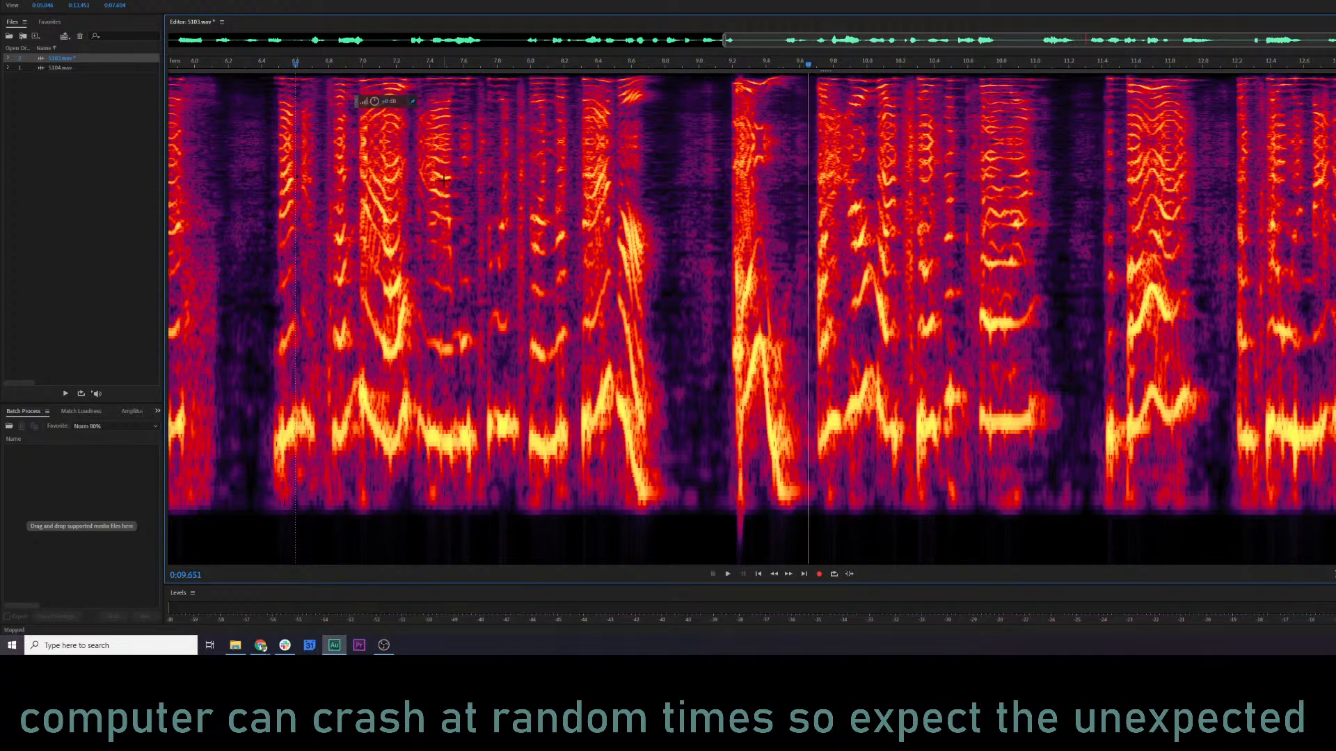
{"action": "left_click", "coordinate": [443, 179]}
{"action": "key", "text": "space"}
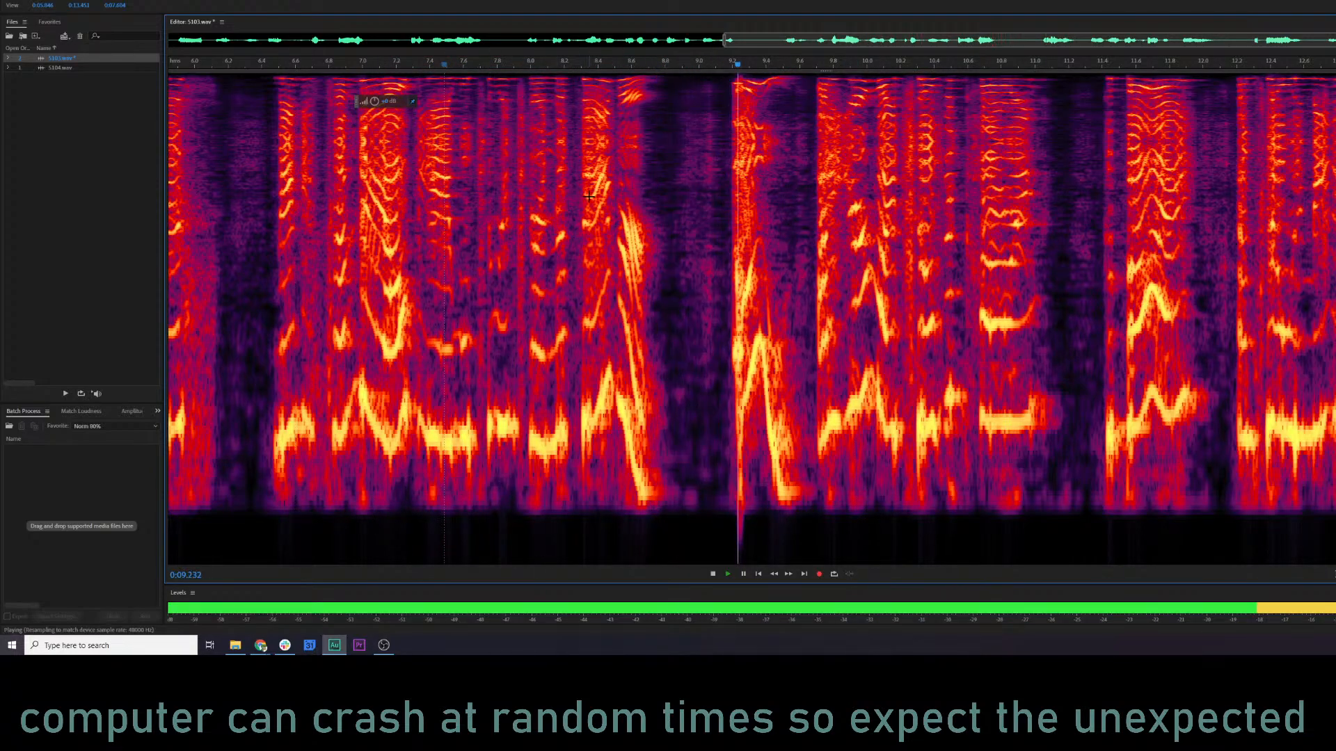
{"action": "left_click", "coordinate": [918, 265]}
{"action": "scroll", "coordinate": [919, 265], "scroll_direction": "down", "scroll_amount": 3}
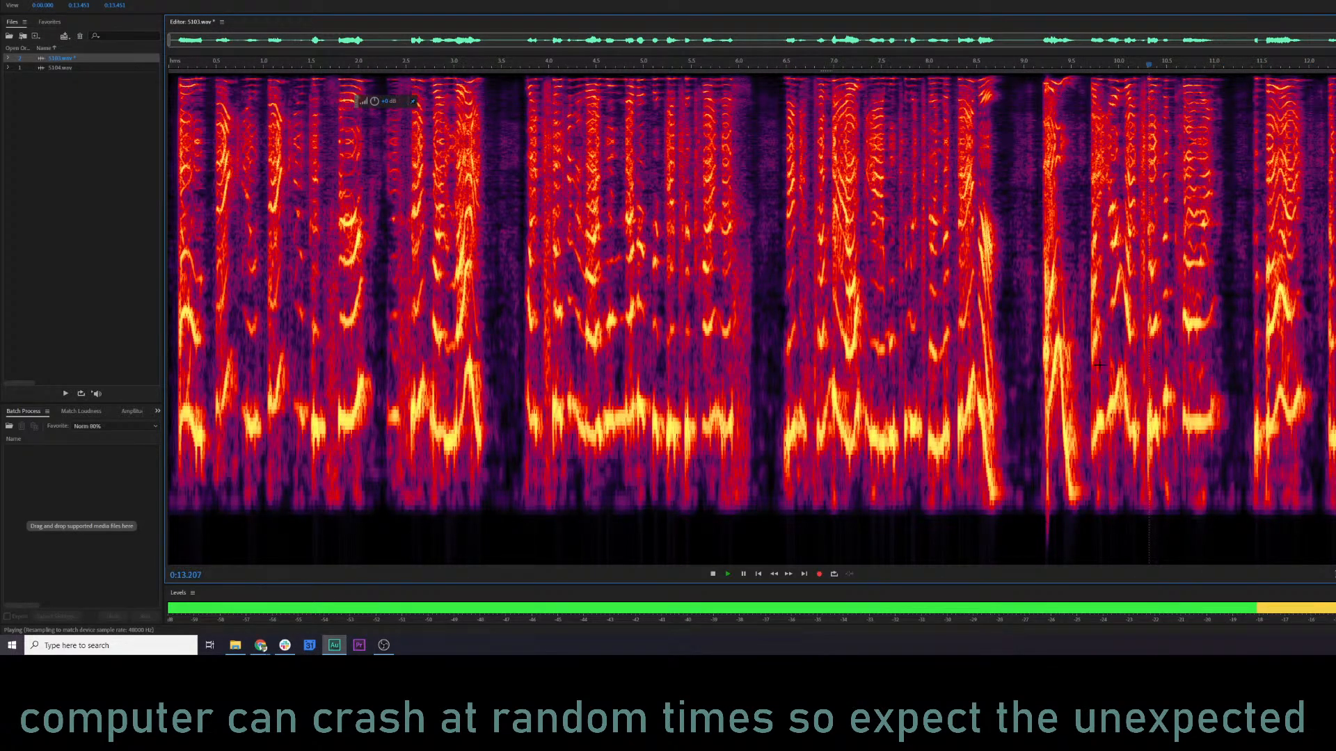
Open 5104.wav in the editor and run the KQ5 NARR MASTER 1 favorite on it.
{"action": "double_click", "coordinate": [72, 71]}
{"action": "left_click", "coordinate": [126, 1]}
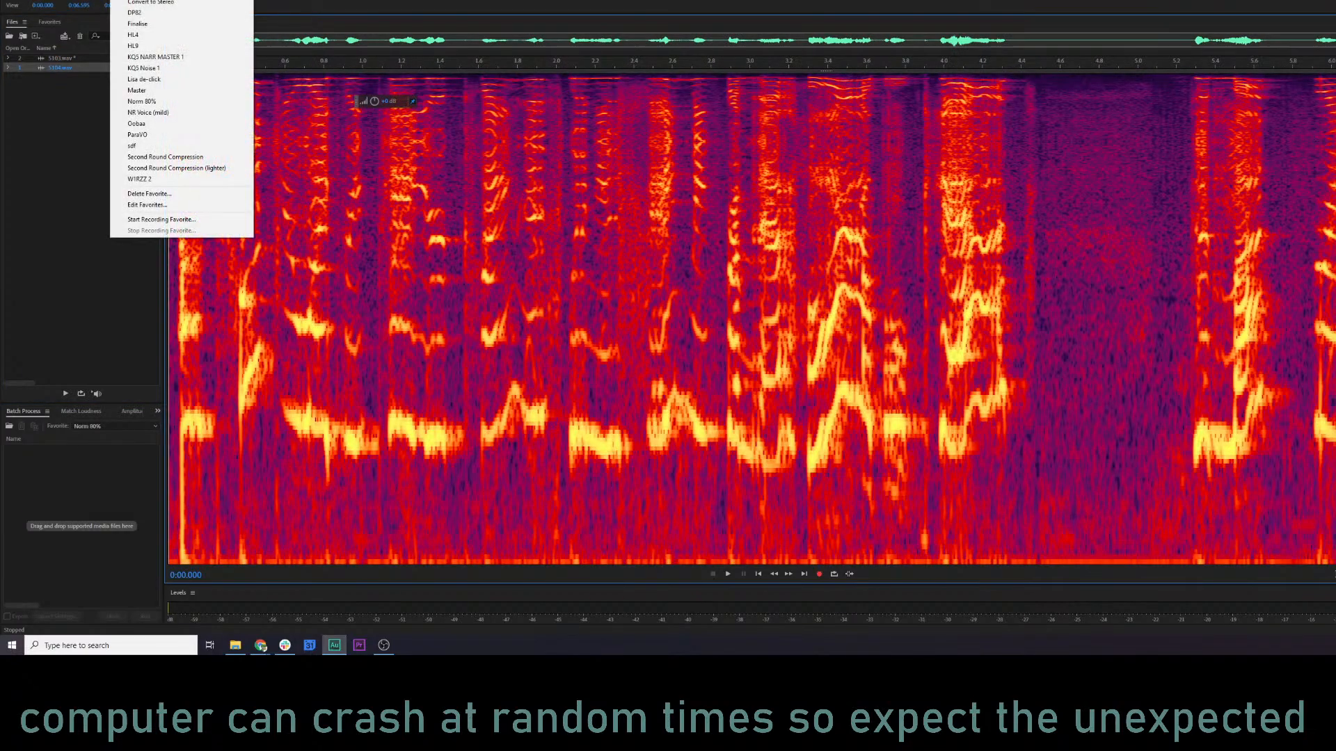
{"action": "left_click", "coordinate": [176, 59]}
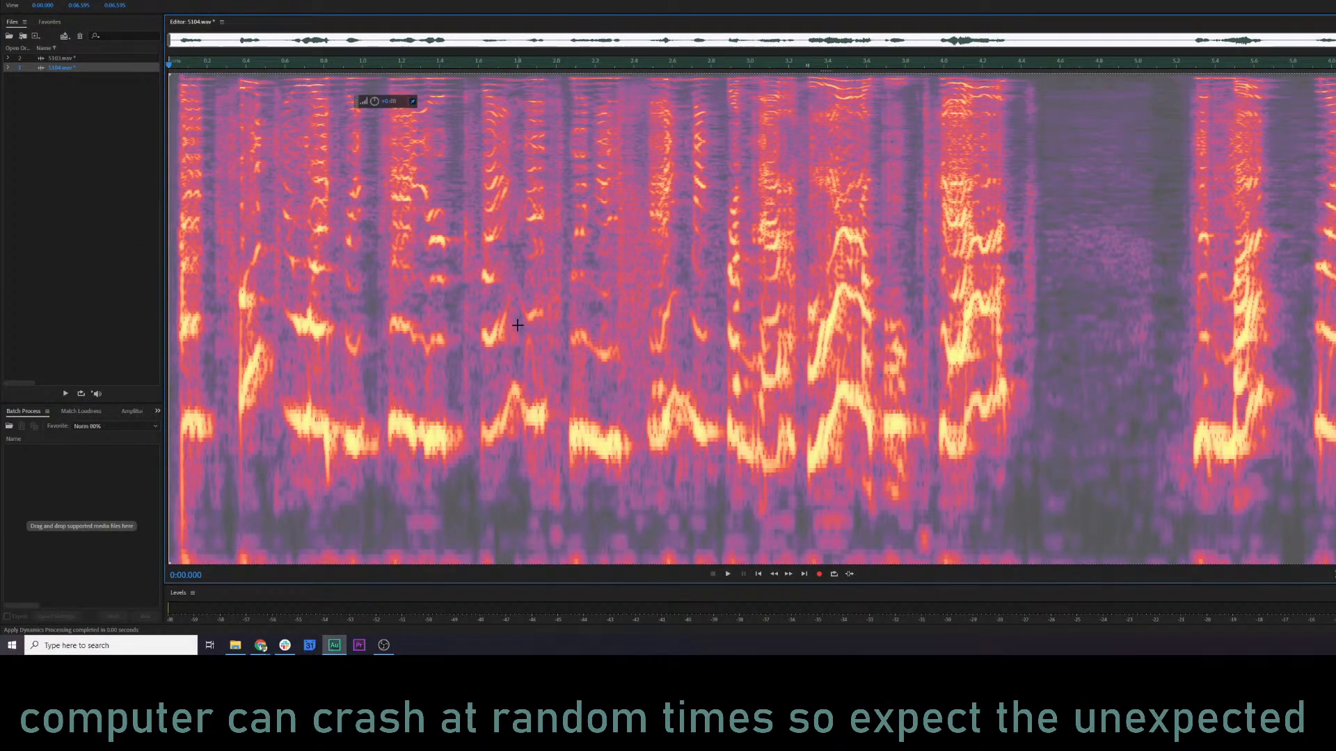
{"action": "left_click", "coordinate": [511, 321]}
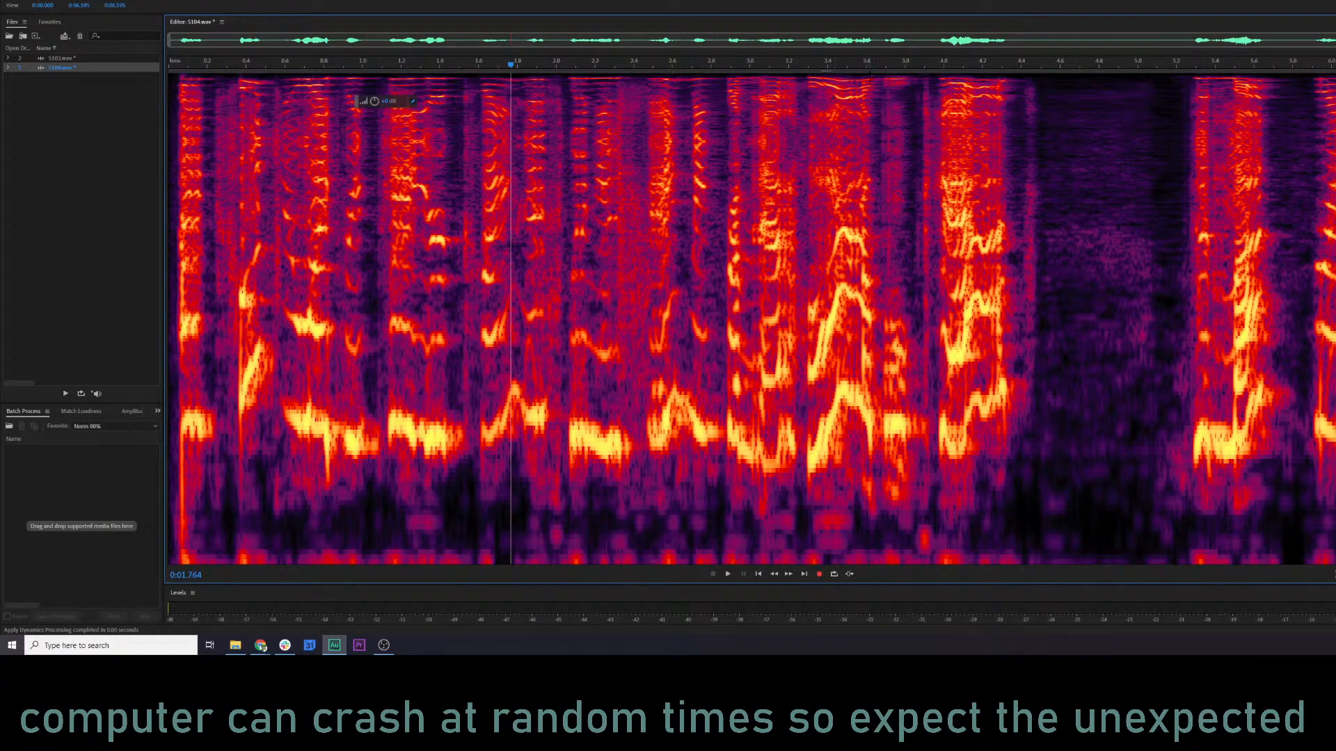
Delete the low-frequency band below the voice across the whole of 5104.wav and play it from the start.
{"action": "key", "text": "ctrl+a"}
{"action": "left_click_drag", "start_coordinate": [905, 75], "coordinate": [987, 489]}
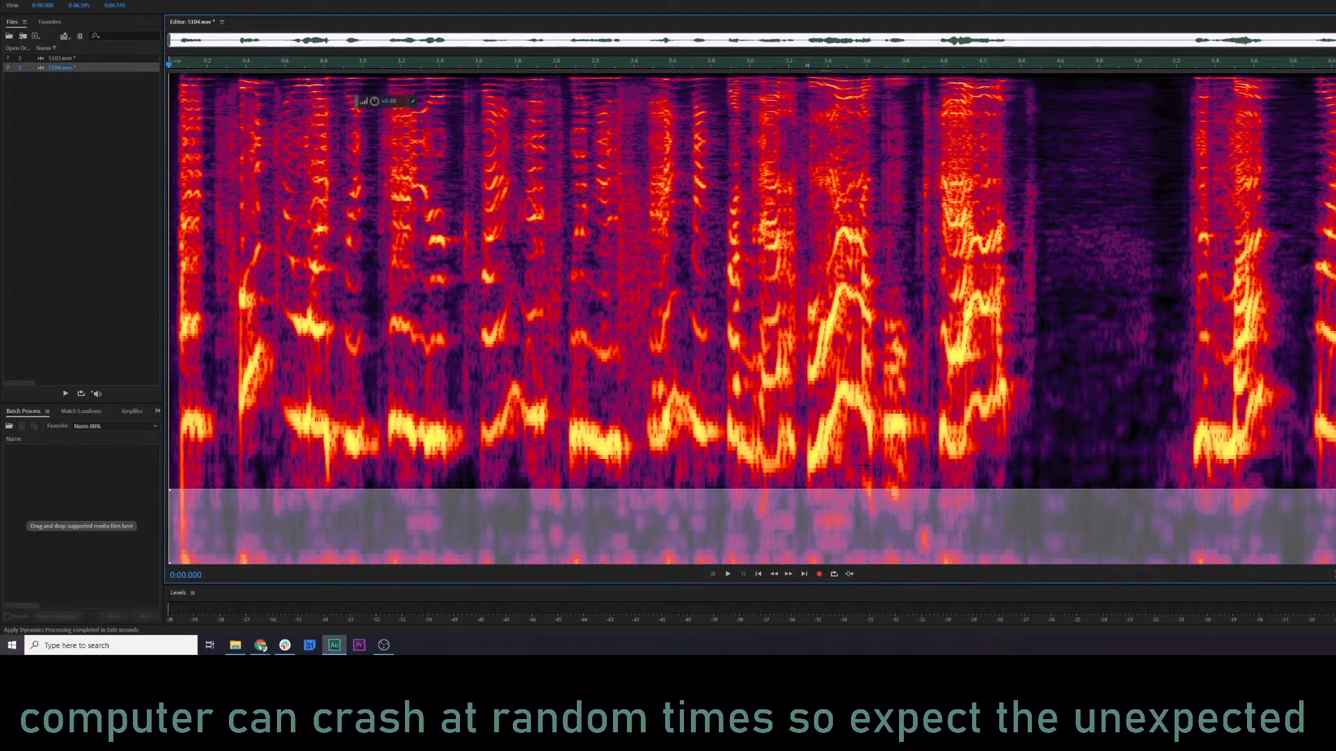
{"action": "key", "text": "Delete"}
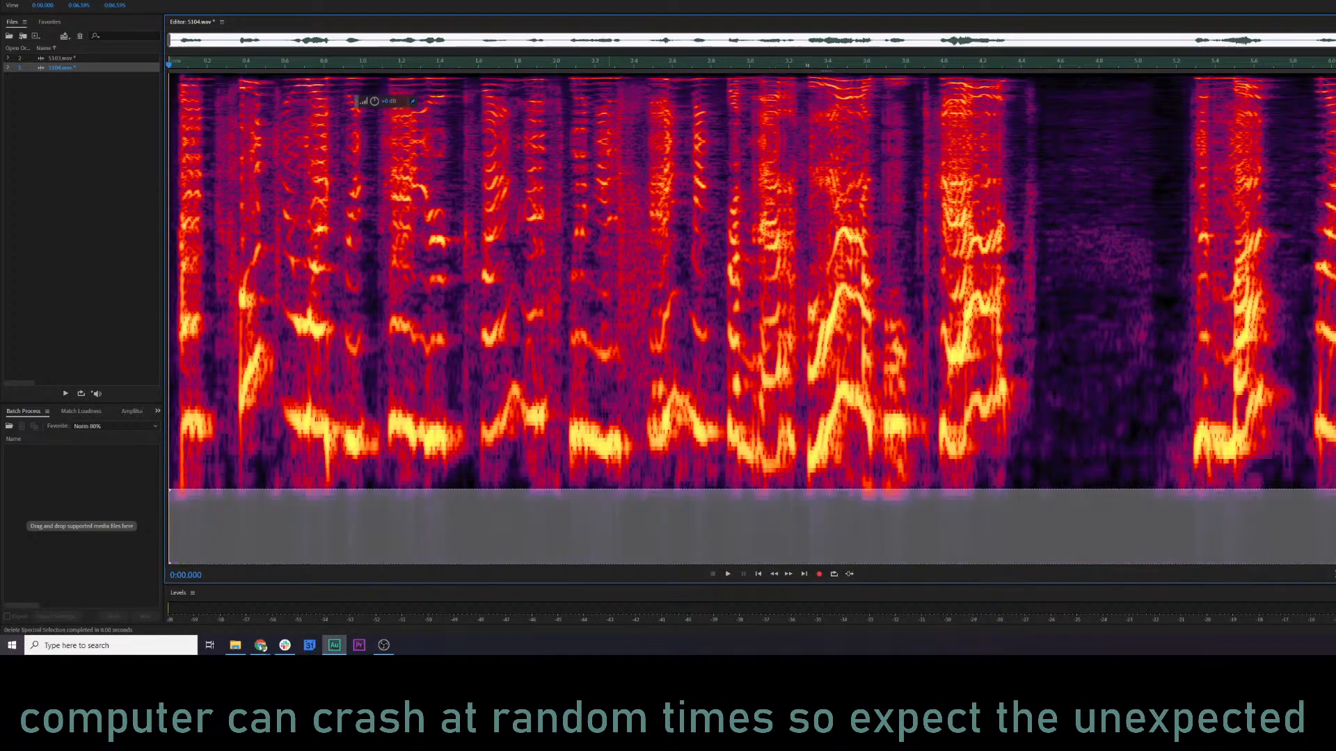
{"action": "left_click", "coordinate": [180, 273]}
{"action": "key", "text": "space"}
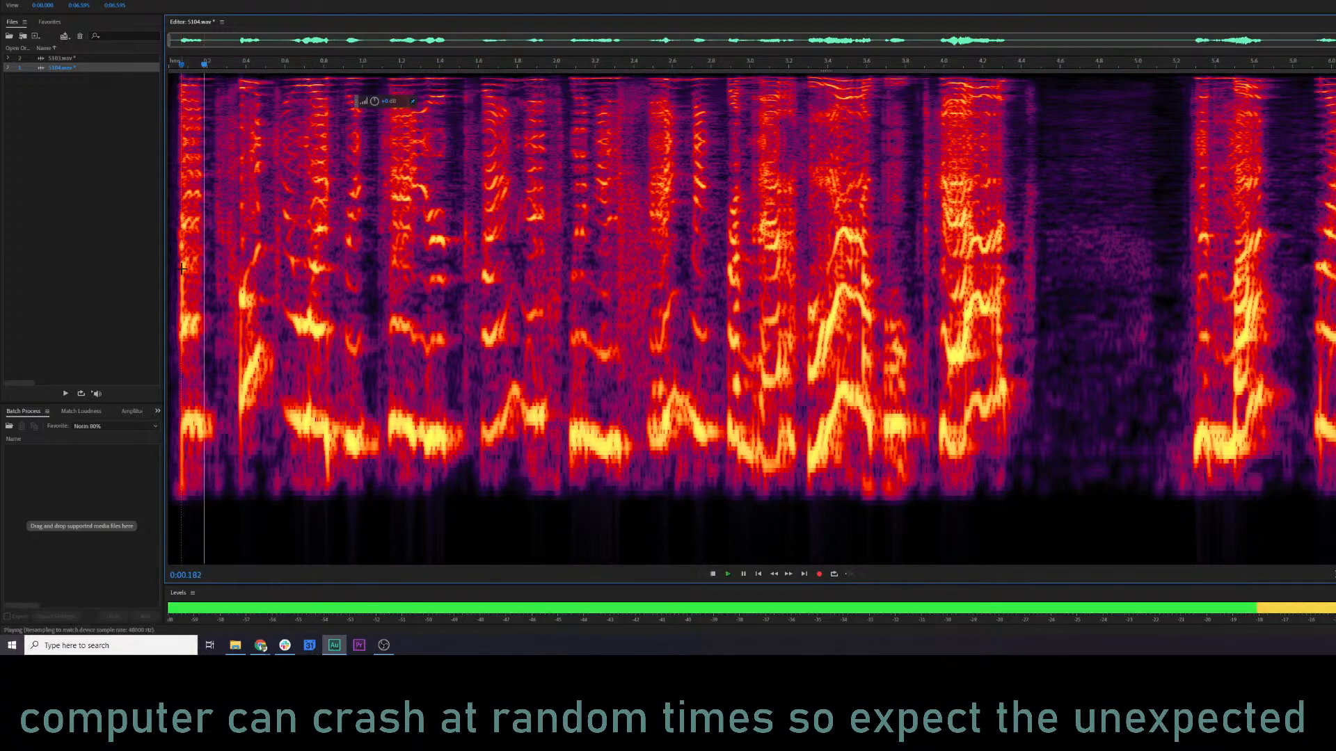
Open the Parametric Equalizer for 5104.wav, set band 2 to a boost of about 7.6 dB near 485 Hz, and listen from about 1 second.
{"action": "key", "text": "ctrl+e"}
{"action": "left_click_drag", "start_coordinate": [589, 227], "coordinate": [612, 224]}
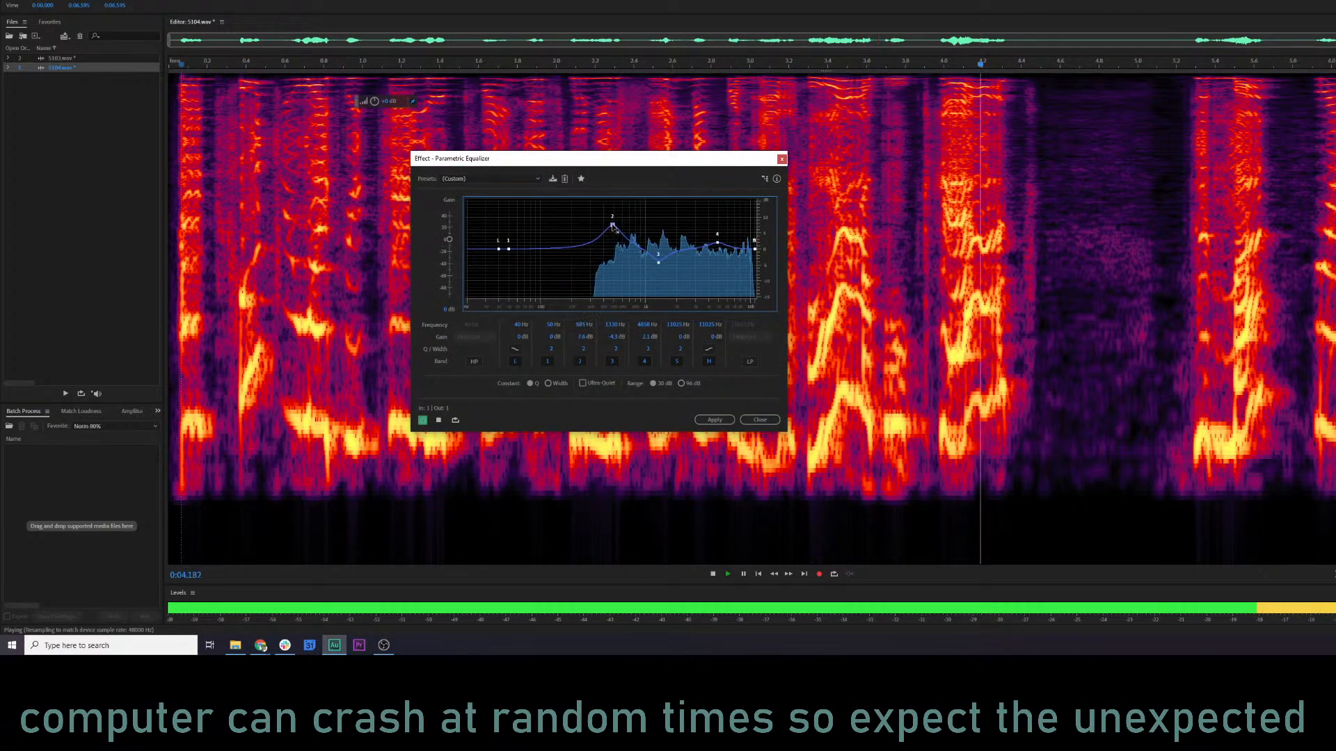
{"action": "key", "text": "space"}
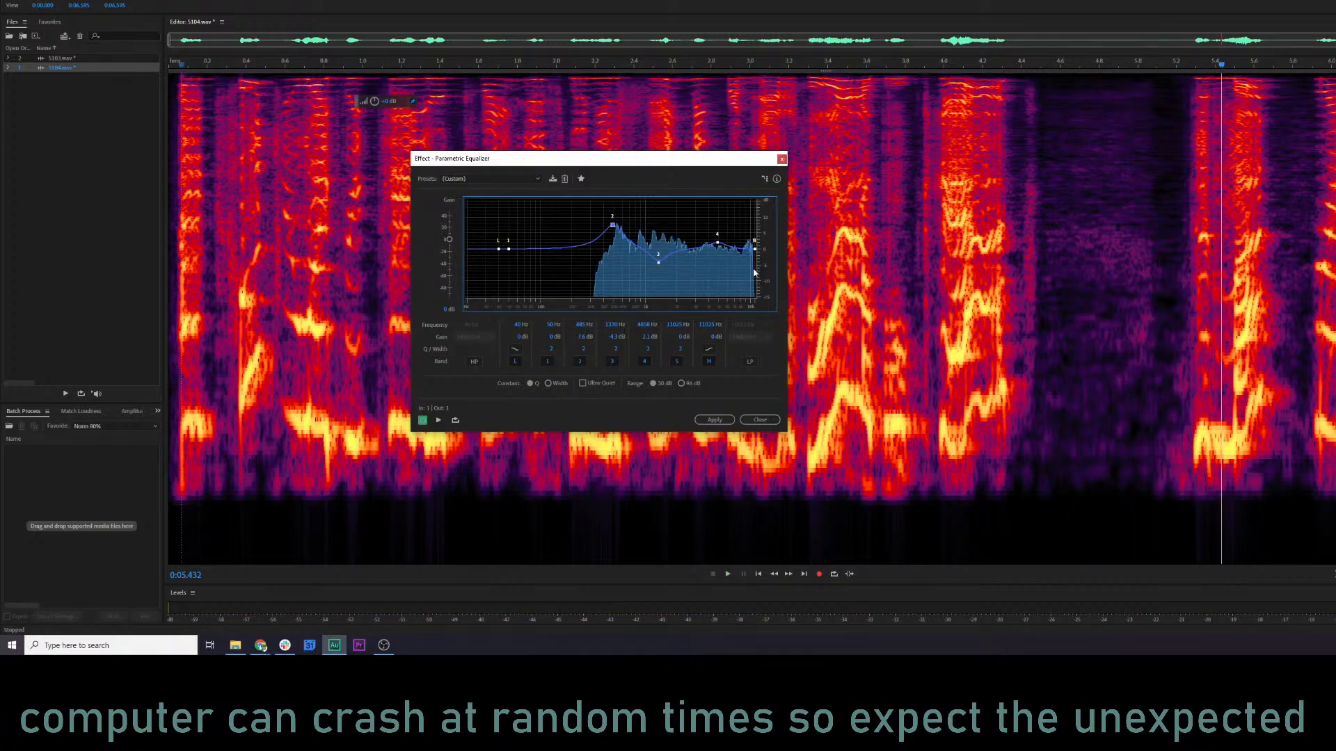
{"action": "left_click_drag", "start_coordinate": [631, 161], "coordinate": [1121, 128]}
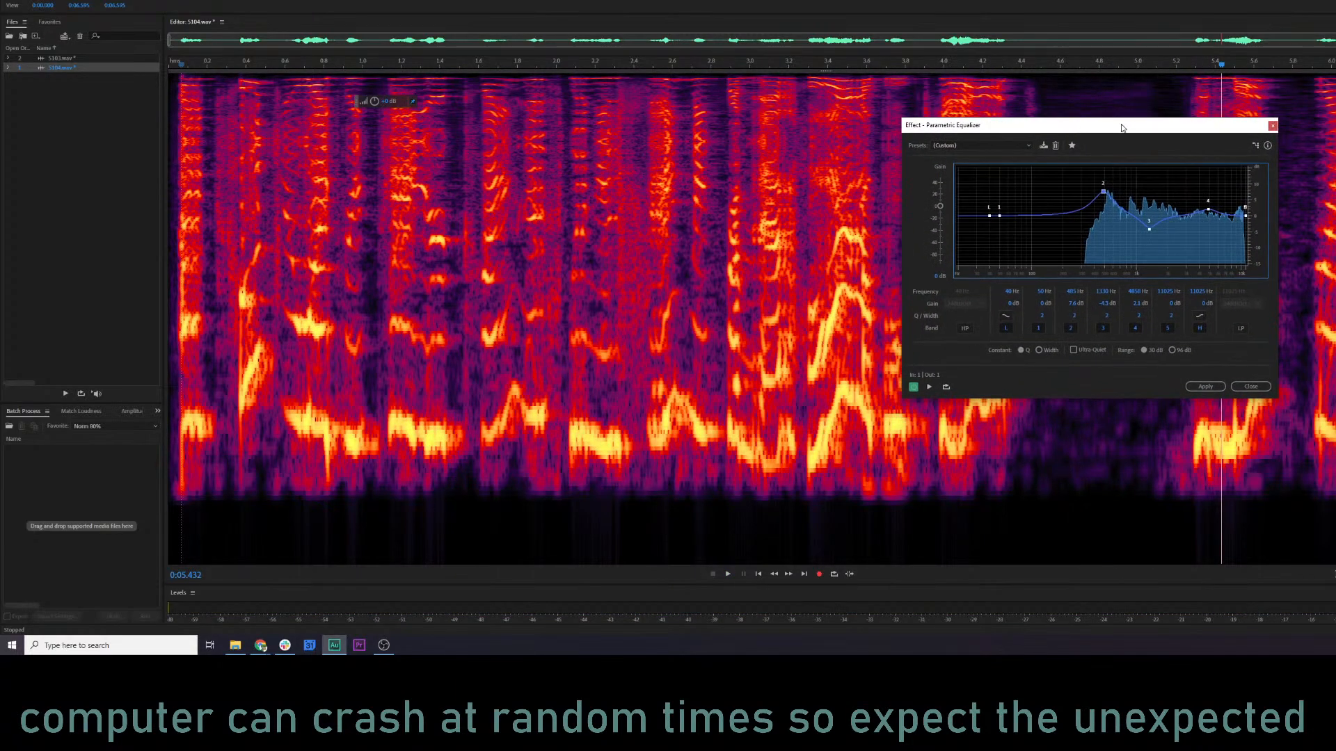
{"action": "left_click", "coordinate": [361, 63]}
{"action": "key", "text": "space"}
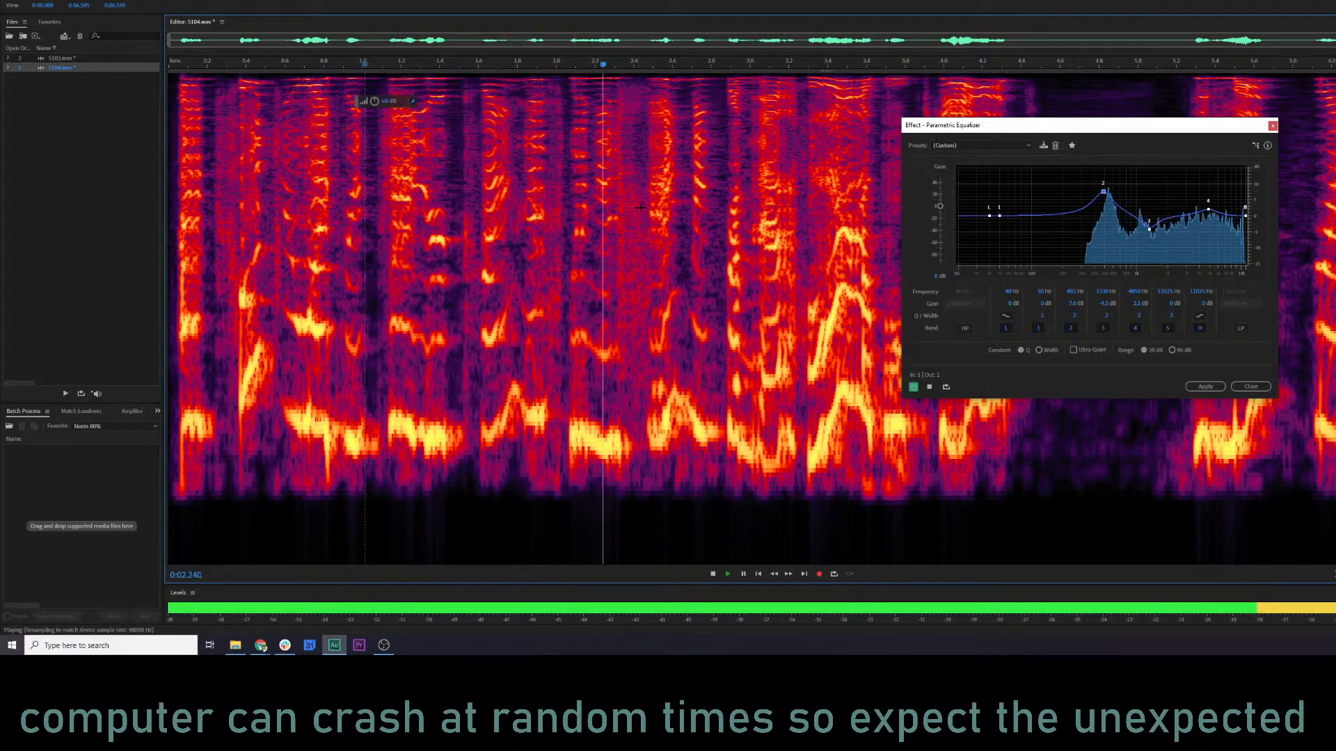
{"action": "key", "text": "space"}
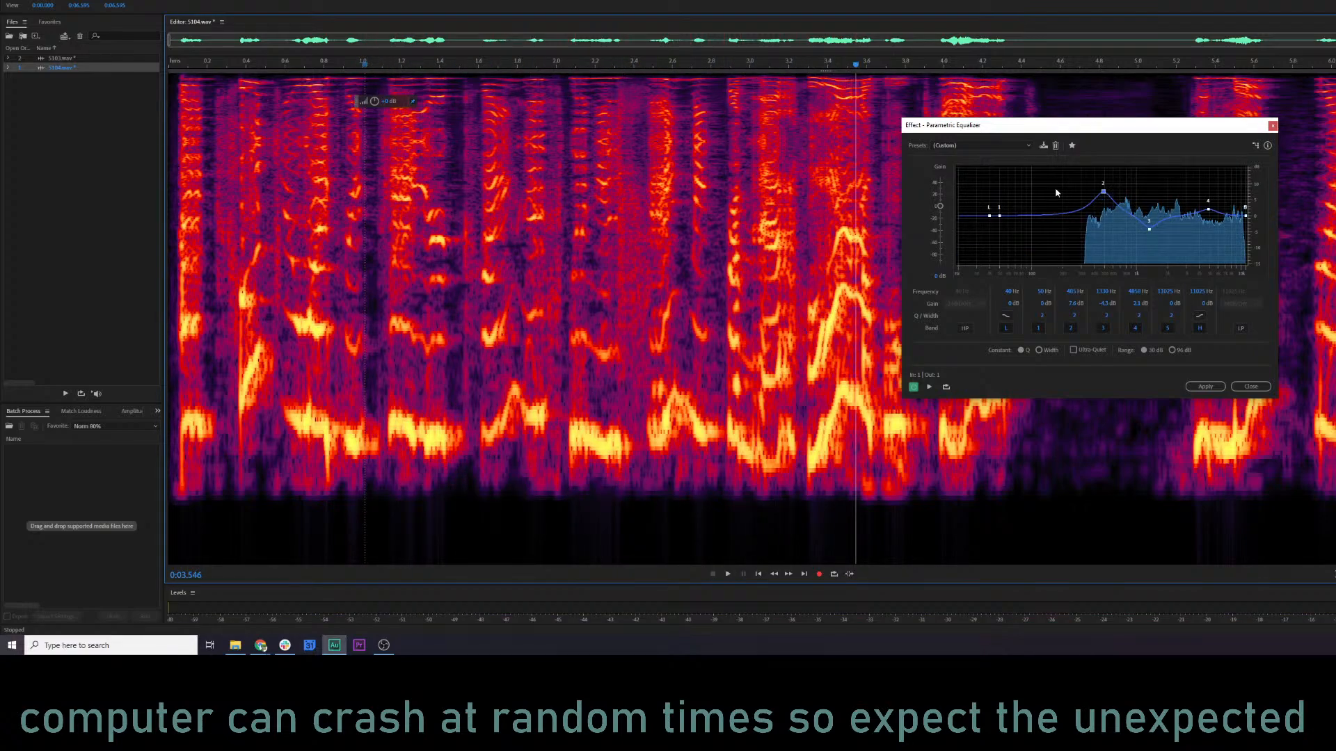
Shift equalizer band 2 to about 6.2 dB near 560 Hz and bring band 3 to about 0 dB near 1.45 kHz while listening.
{"action": "left_click_drag", "start_coordinate": [1106, 194], "coordinate": [1110, 197]}
{"action": "key", "text": "space"}
{"action": "key", "text": "space"}
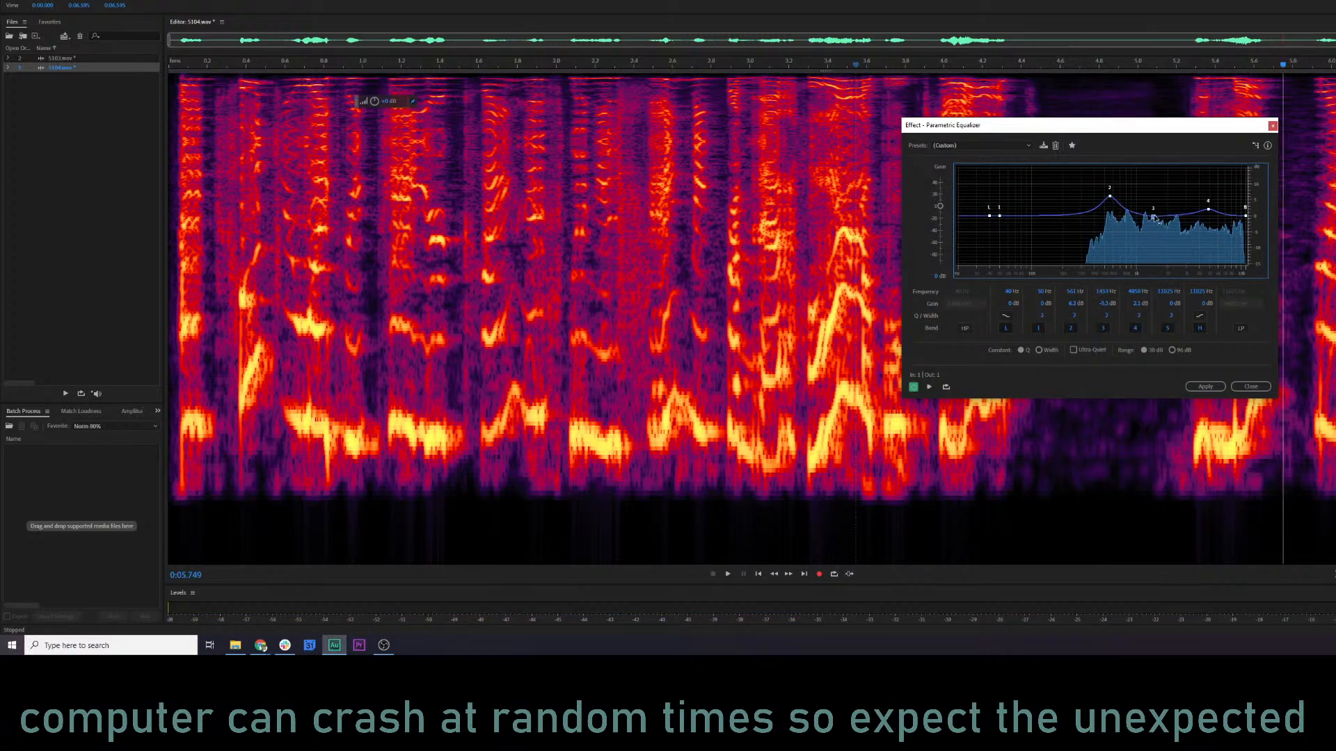
{"action": "key", "text": "space"}
Set band 3 to about 0.9 dB near 1.6 kHz, raise band 4 to about 4 dB near 5.2 kHz, and nudge band 2 towards 600 Hz.
{"action": "mouse_move", "coordinate": [1153, 217]}
{"action": "left_mouse_down"}
{"action": "mouse_move", "coordinate": [1157, 202]}
{"action": "mouse_move", "coordinate": [1157, 213]}
{"action": "left_mouse_up"}
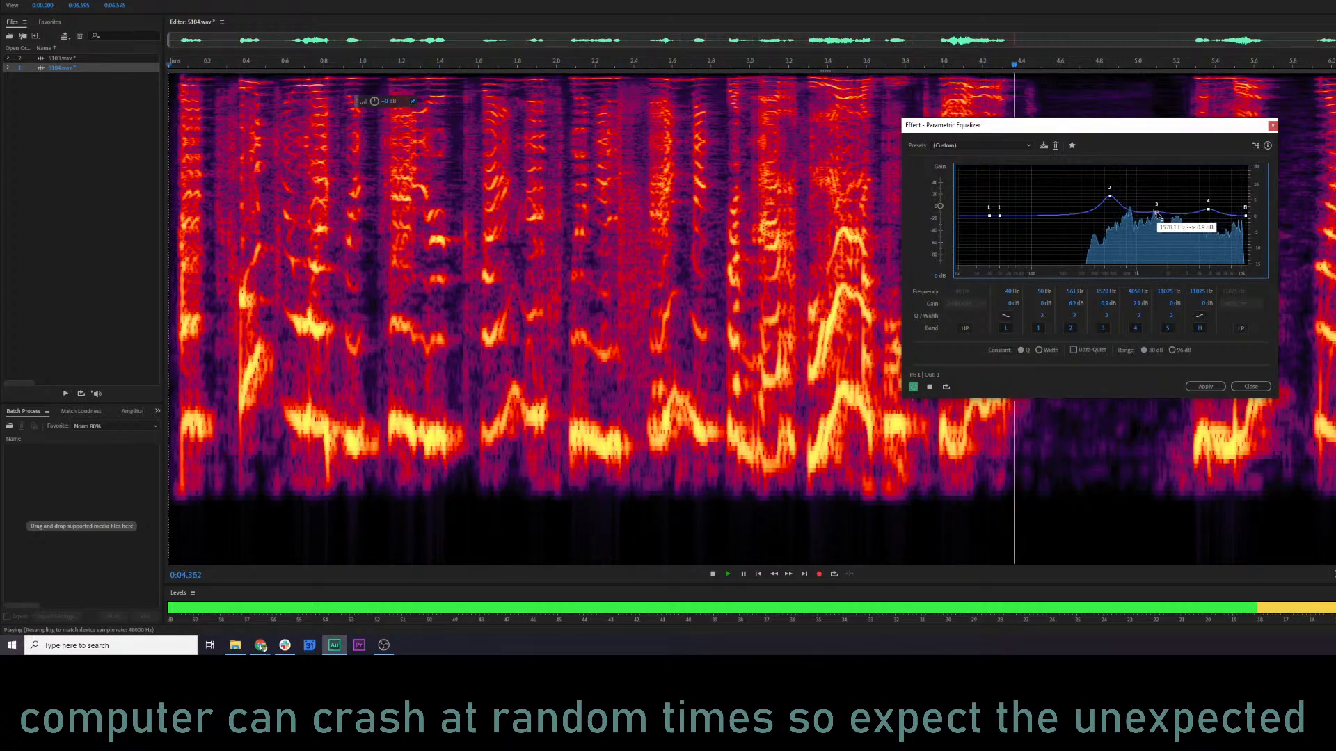
{"action": "left_click_drag", "start_coordinate": [1208, 209], "coordinate": [1212, 204]}
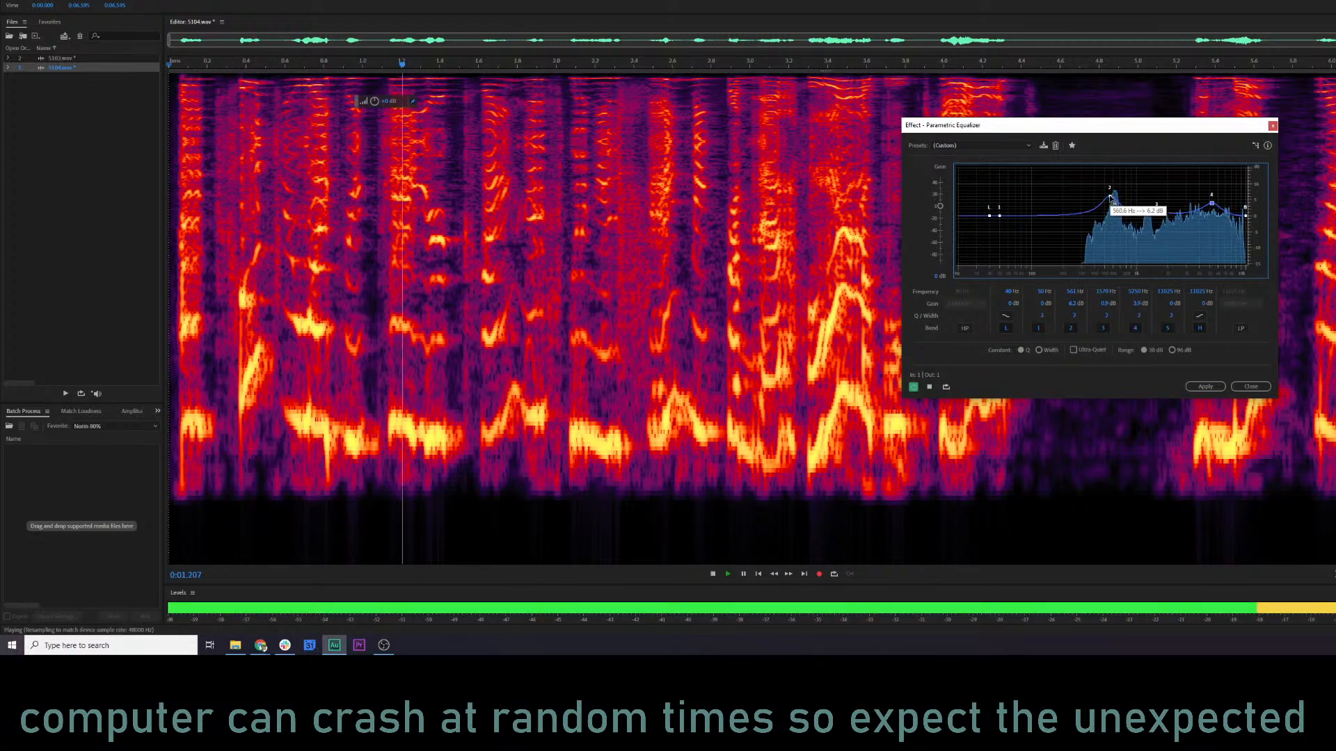
{"action": "left_click_drag", "start_coordinate": [1111, 198], "coordinate": [1112, 200]}
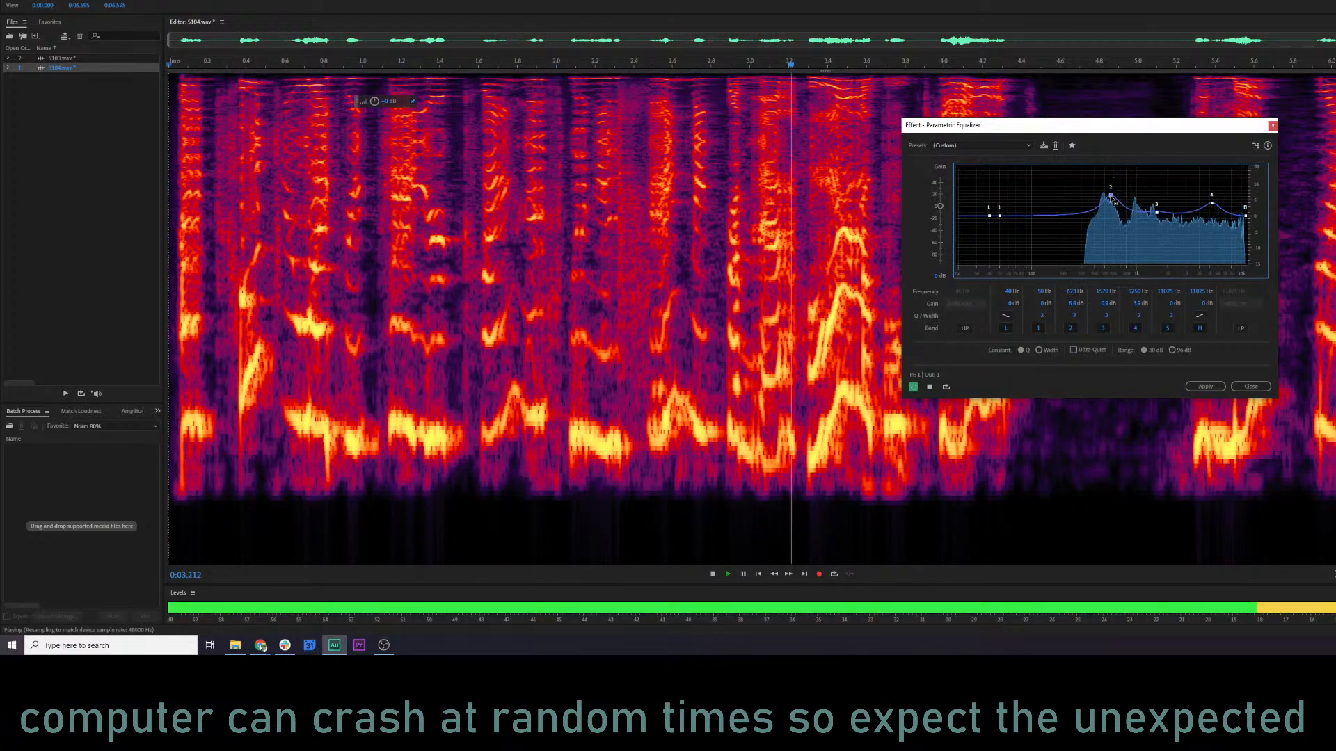
Apply the parametric equalizer to 5104.wav and listen to the processed line.
{"action": "left_click", "coordinate": [1205, 386]}
{"action": "left_click", "coordinate": [463, 306]}
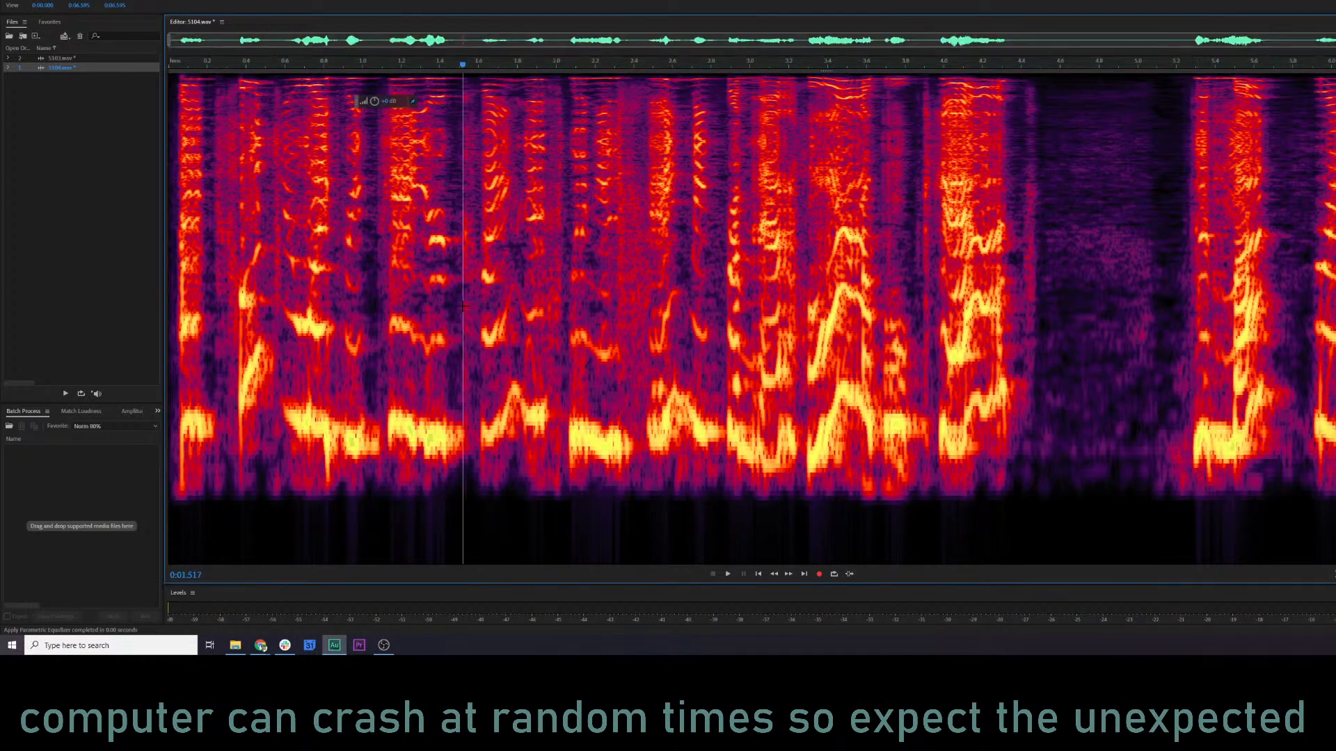
{"action": "key", "text": "space"}
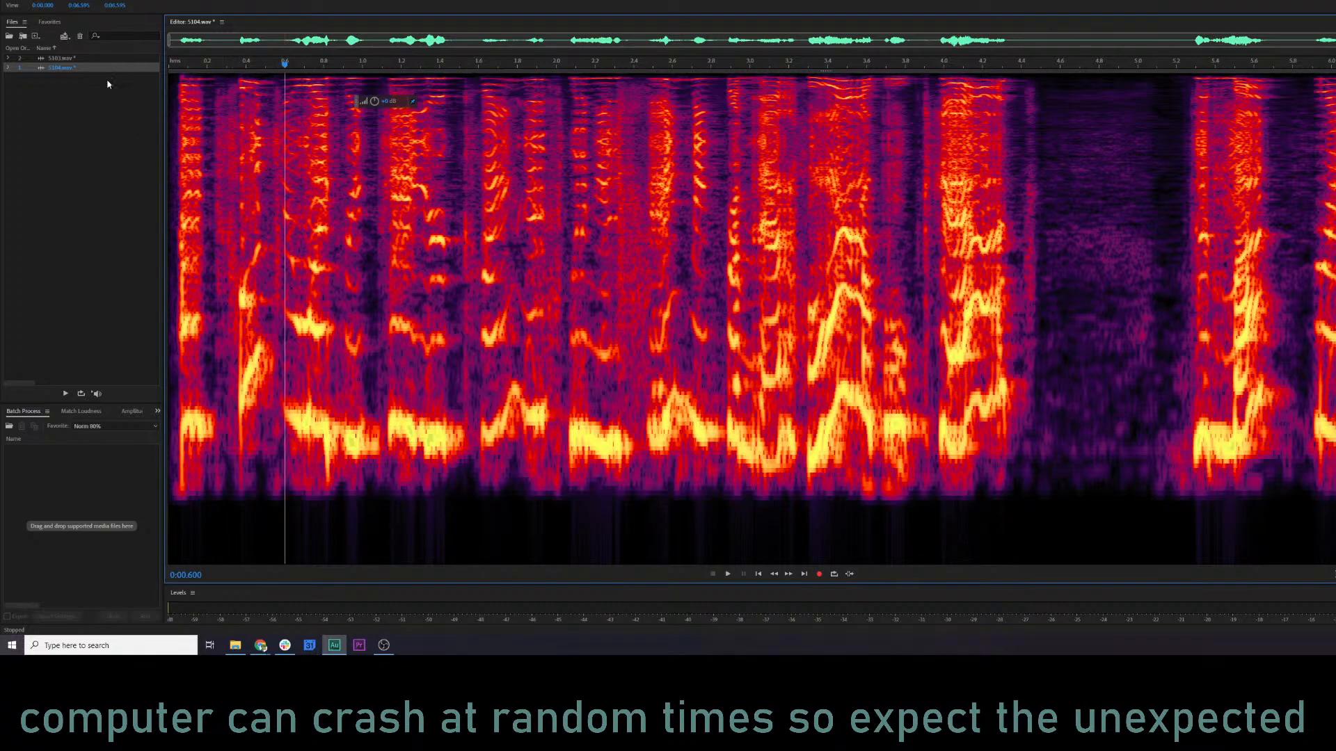
Batch-process 5103.wav and 5104.wav with the Norm 80% favorite and save all open files.
{"action": "left_click", "coordinate": [60, 58], "text": "ctrl"}
{"action": "left_click_drag", "start_coordinate": [60, 58], "coordinate": [118, 477]}
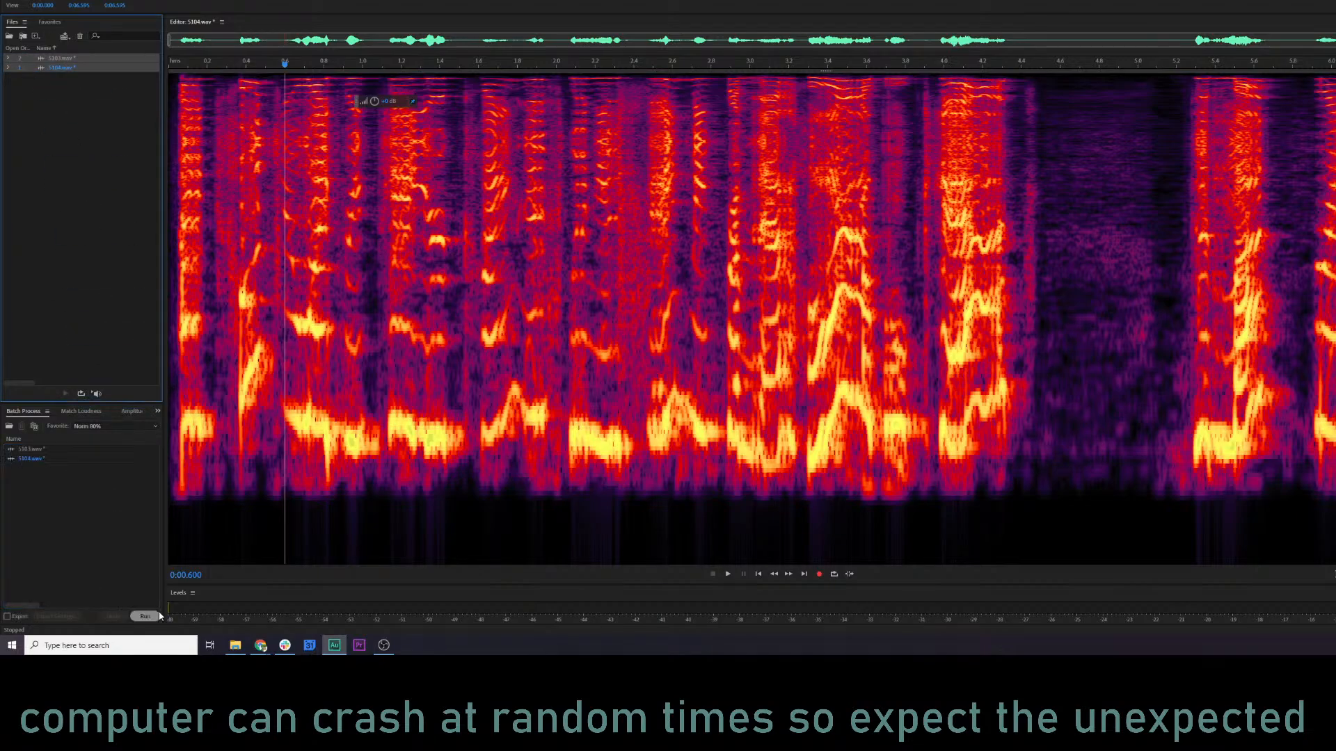
{"action": "left_click", "coordinate": [155, 616]}
{"action": "left_click", "coordinate": [9, 1]}
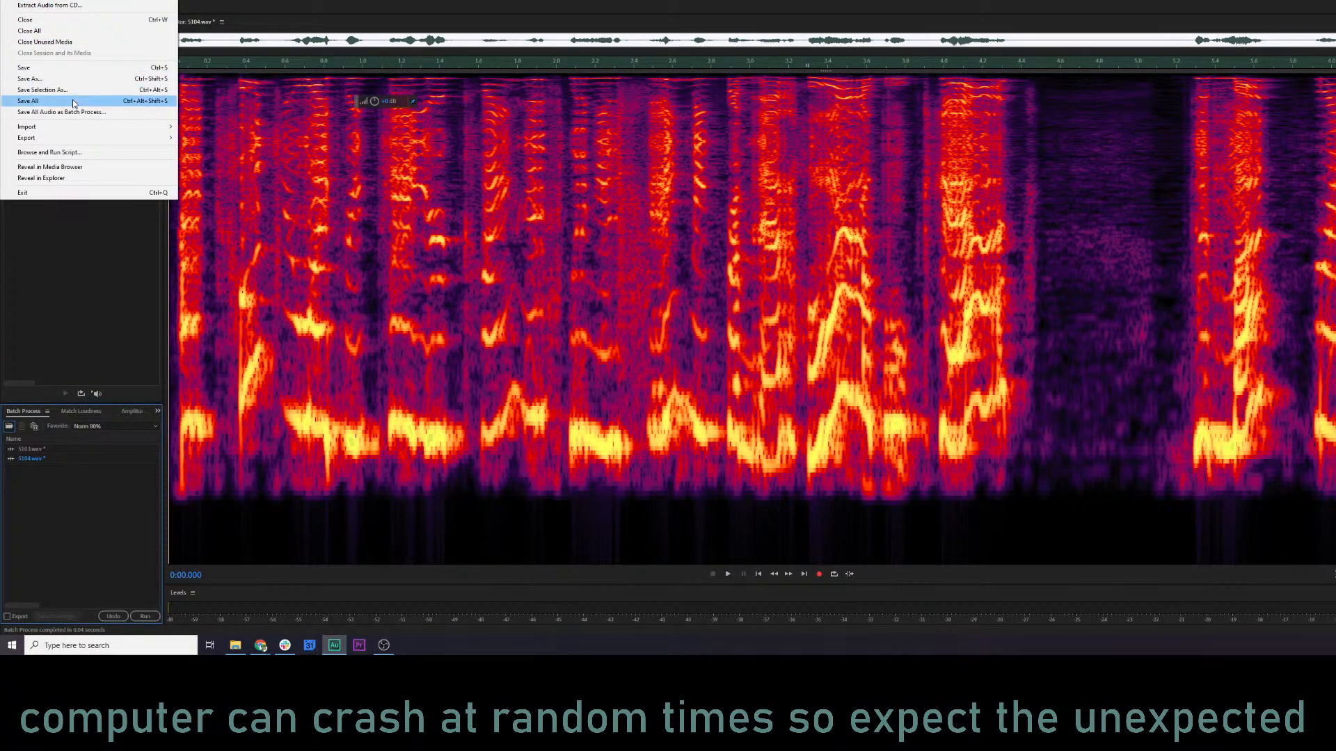
{"action": "left_click", "coordinate": [73, 103]}
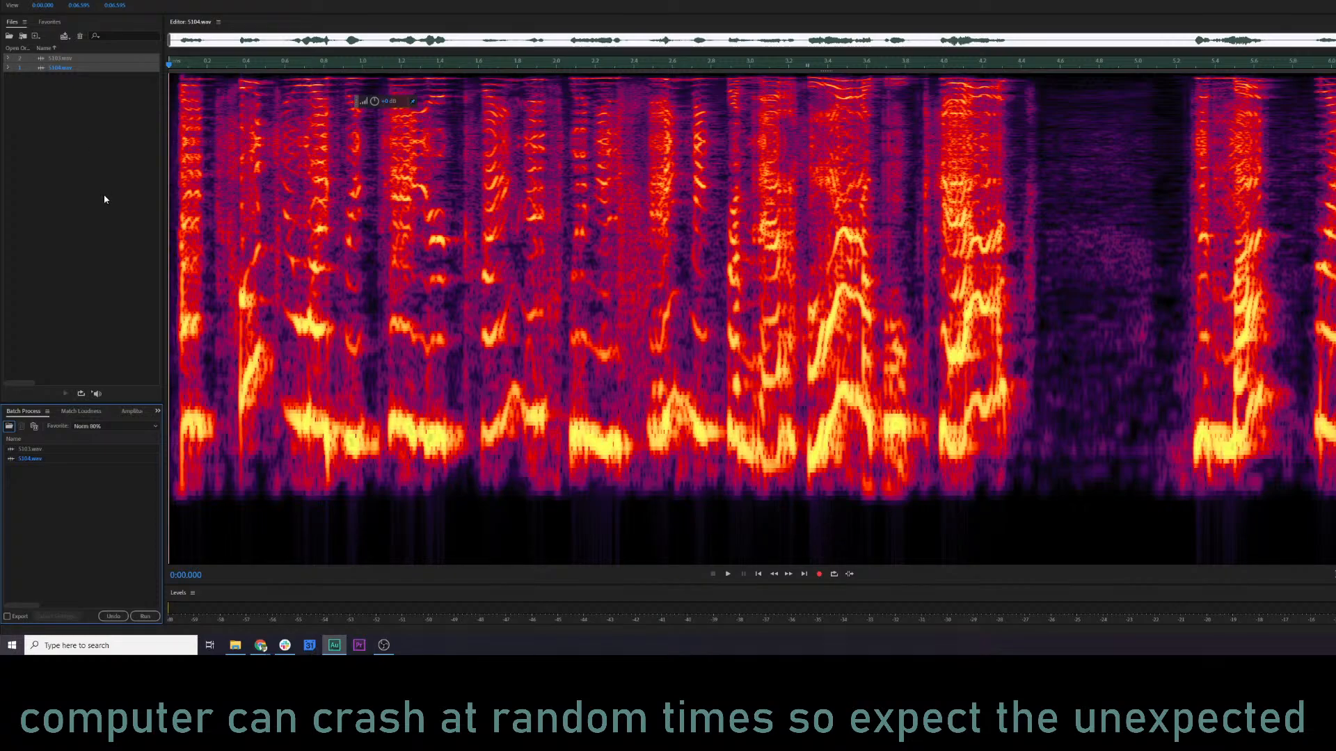
Close both 5103.wav and 5104.wav by removing them from the open files.
{"action": "left_click", "coordinate": [536, 270]}
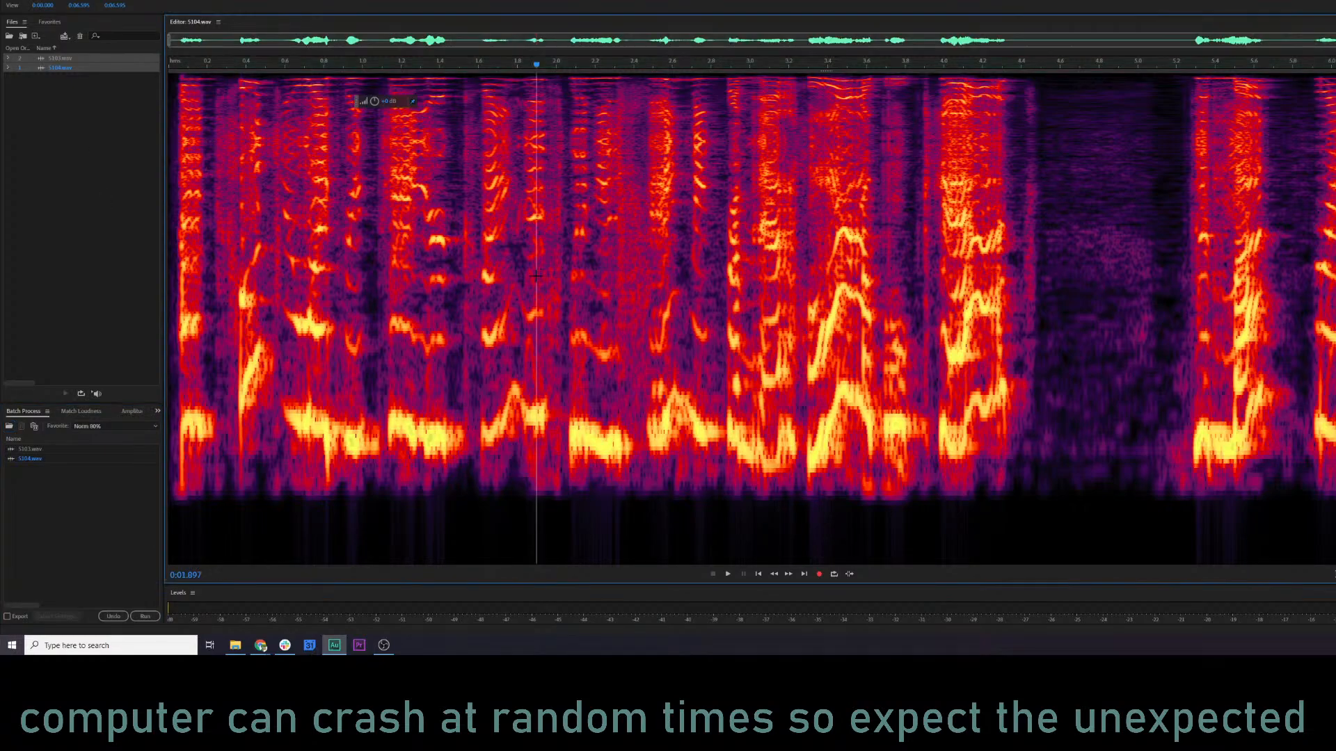
{"action": "left_click", "coordinate": [9, 116]}
{"action": "left_click_drag", "start_coordinate": [59, 112], "coordinate": [50, 56]}
{"action": "key", "text": "Delete"}
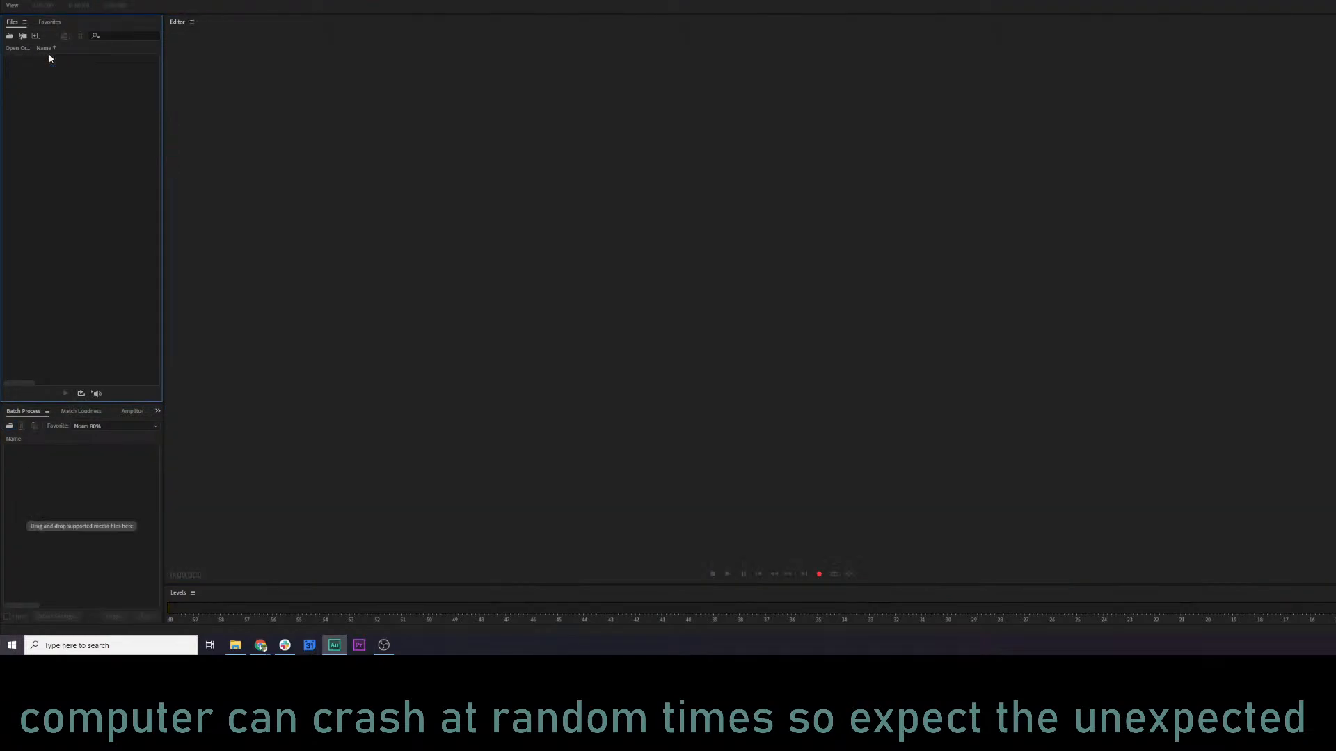
Switch to the KQ5 Audio log spreadsheet, mark the Rat row as done with x, and select the Sir Greywolf row's starting number 5105.
{"action": "key", "text": "alt+Tab"}
{"action": "left_click", "coordinate": [1121, 220]}
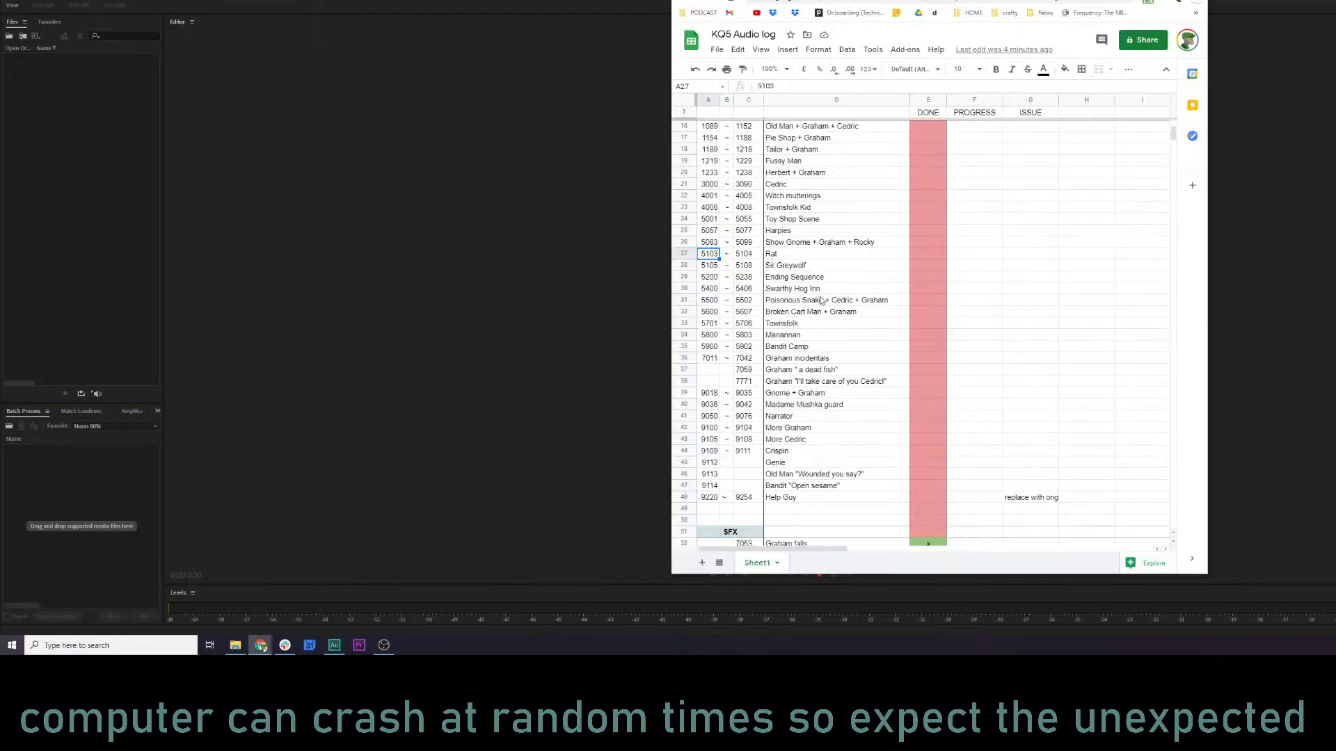
{"action": "type", "text": "x"}
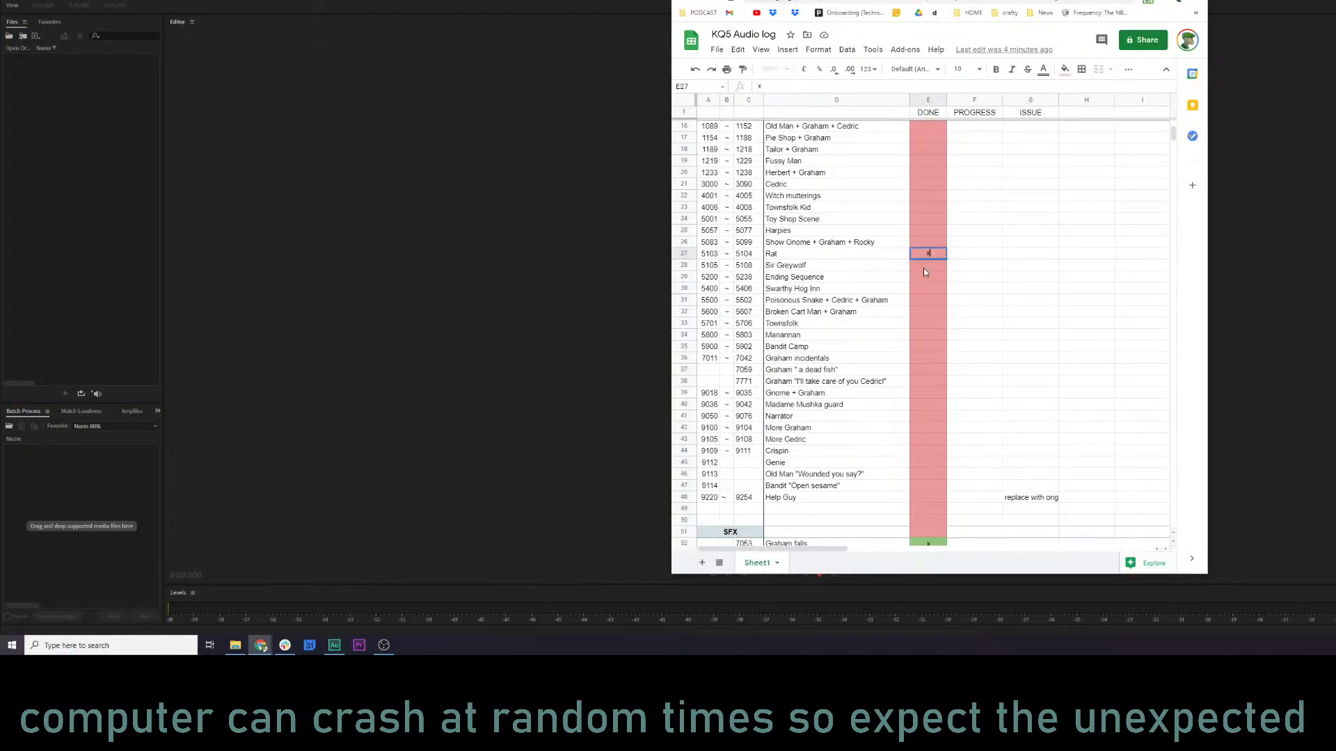
{"action": "key", "text": "Return"}
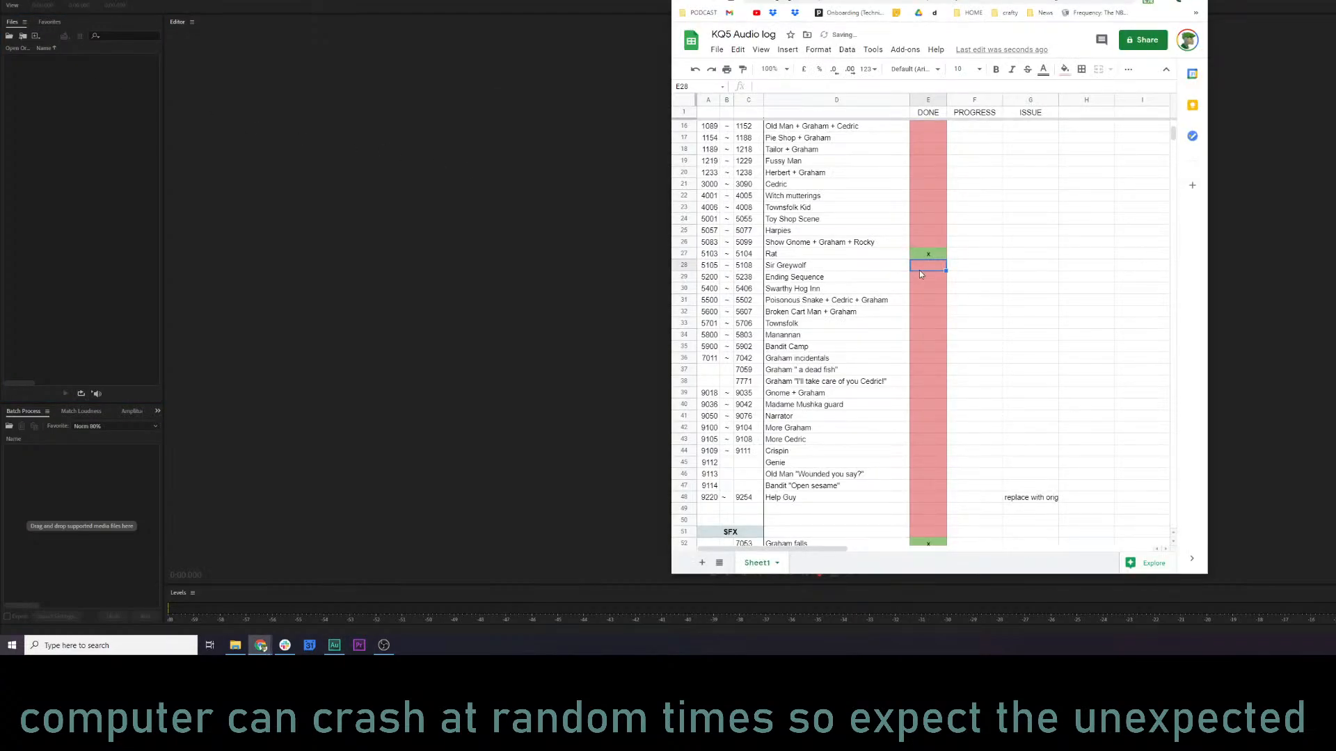
{"action": "left_click", "coordinate": [822, 269]}
{"action": "left_click", "coordinate": [718, 270]}
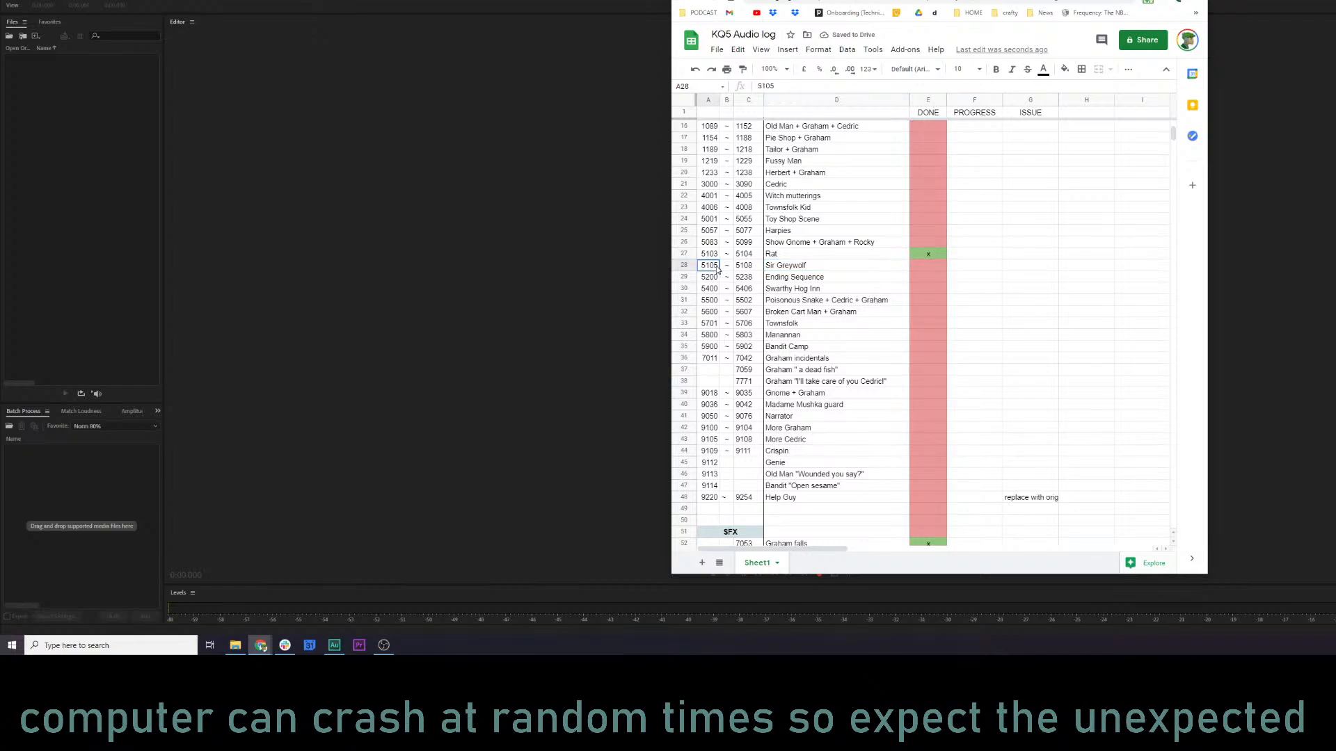
Load 5105.wav, 5107.wav and 5108.wav from the kq5 audio folder into Audition's open files.
{"action": "key", "text": "alt+Tab"}
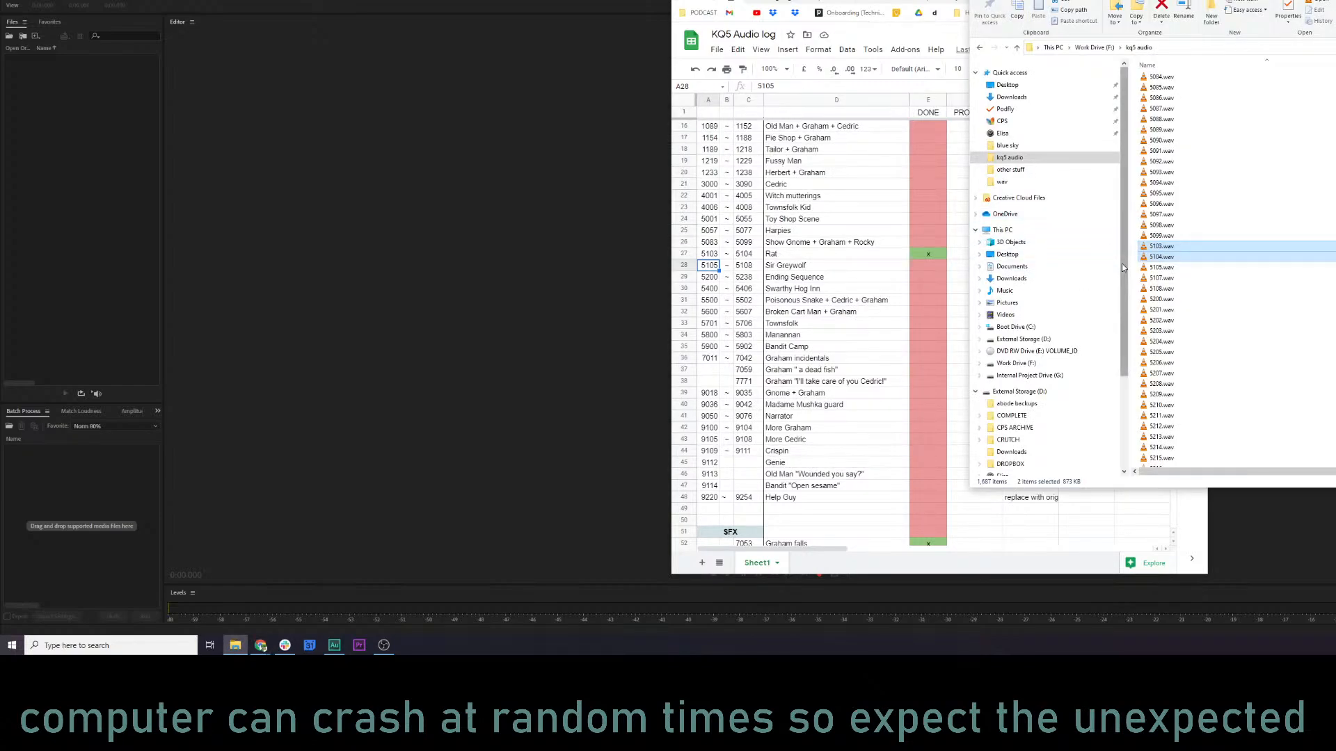
{"action": "left_click", "coordinate": [1162, 268]}
{"action": "left_click", "coordinate": [1179, 289], "text": "shift"}
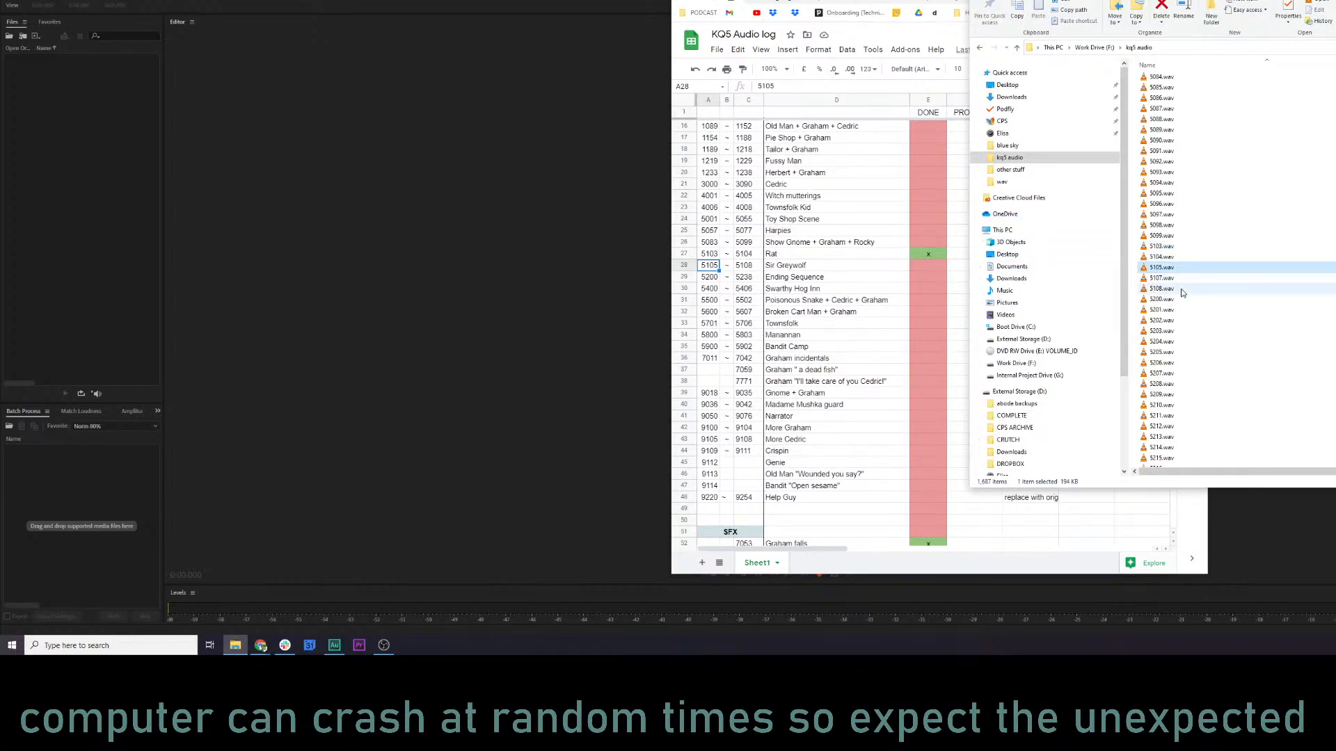
{"action": "left_click_drag", "start_coordinate": [1120, 275], "coordinate": [110, 188]}
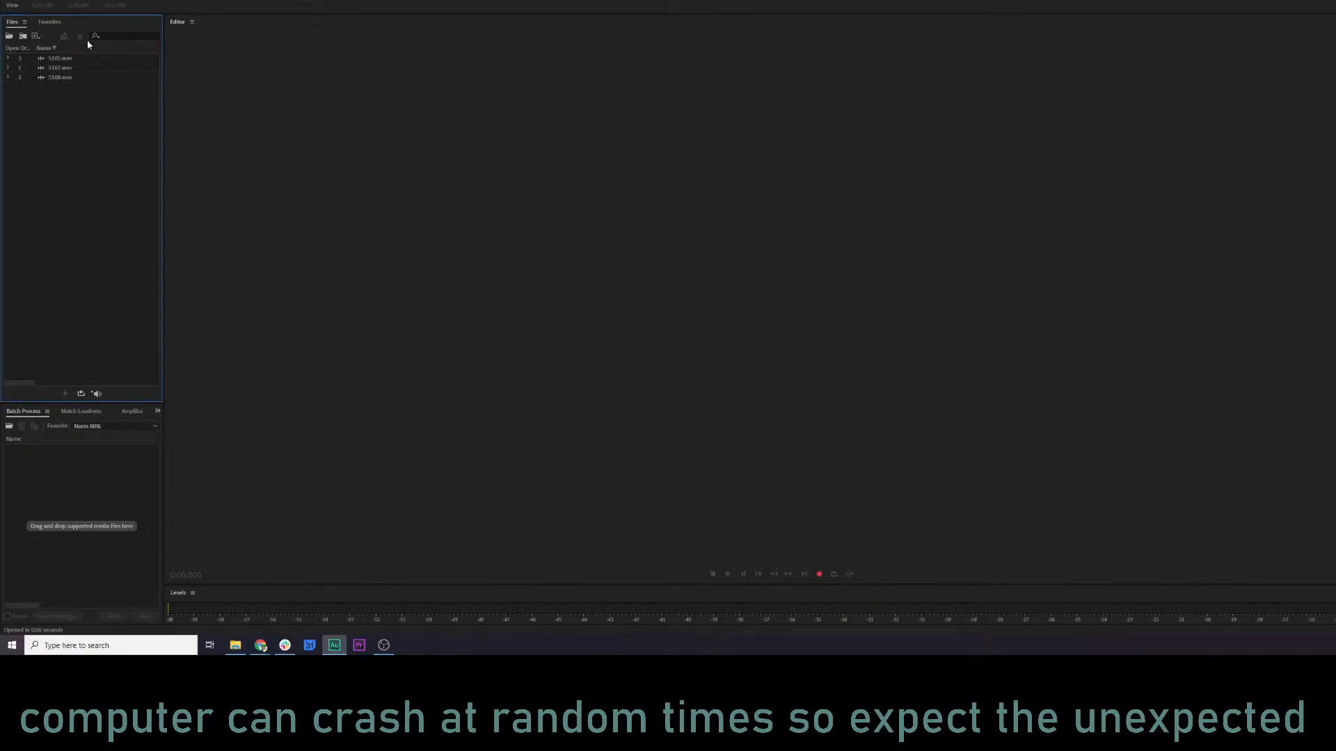
Batch-process 5105.wav, 5107.wav and 5108.wav with the KQ5 NARR MASTER 1 favorite.
{"action": "left_click_drag", "start_coordinate": [79, 105], "coordinate": [52, 60]}
{"action": "left_click_drag", "start_coordinate": [55, 68], "coordinate": [89, 477]}
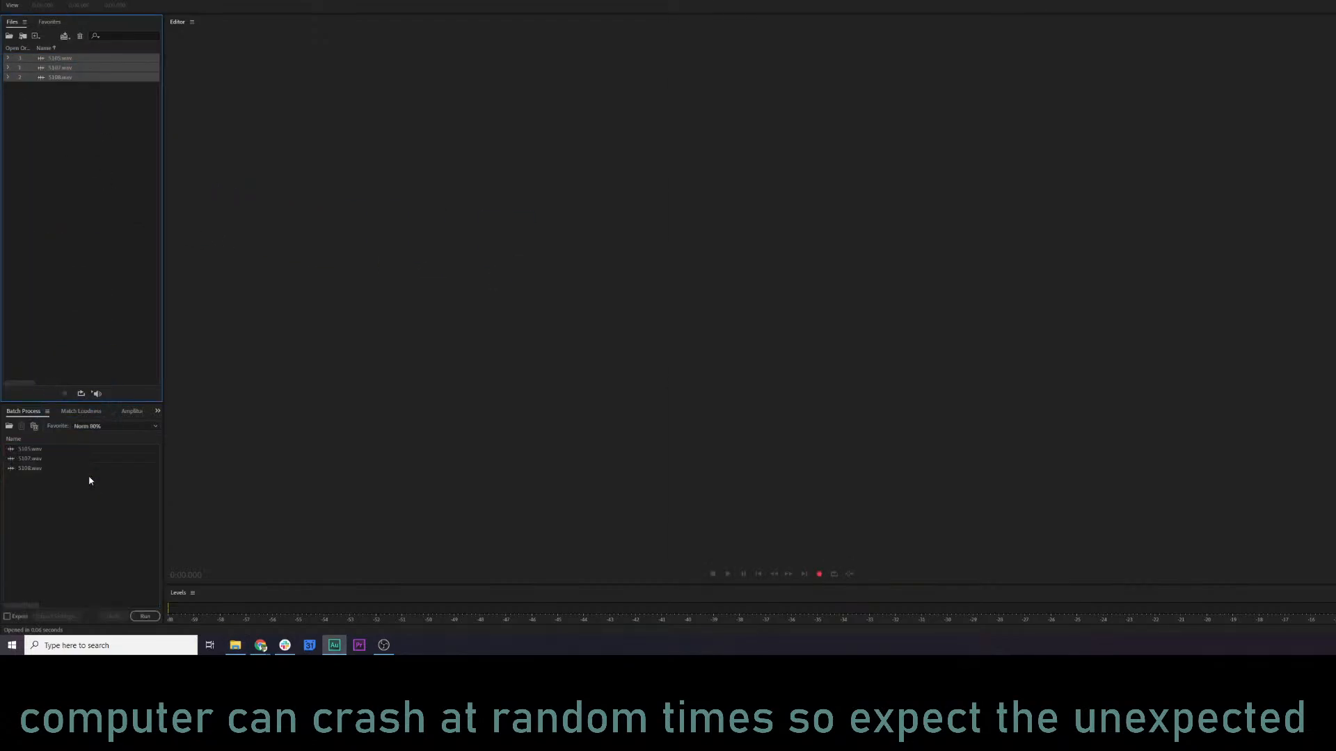
{"action": "left_click", "coordinate": [115, 426]}
{"action": "left_click", "coordinate": [105, 293]}
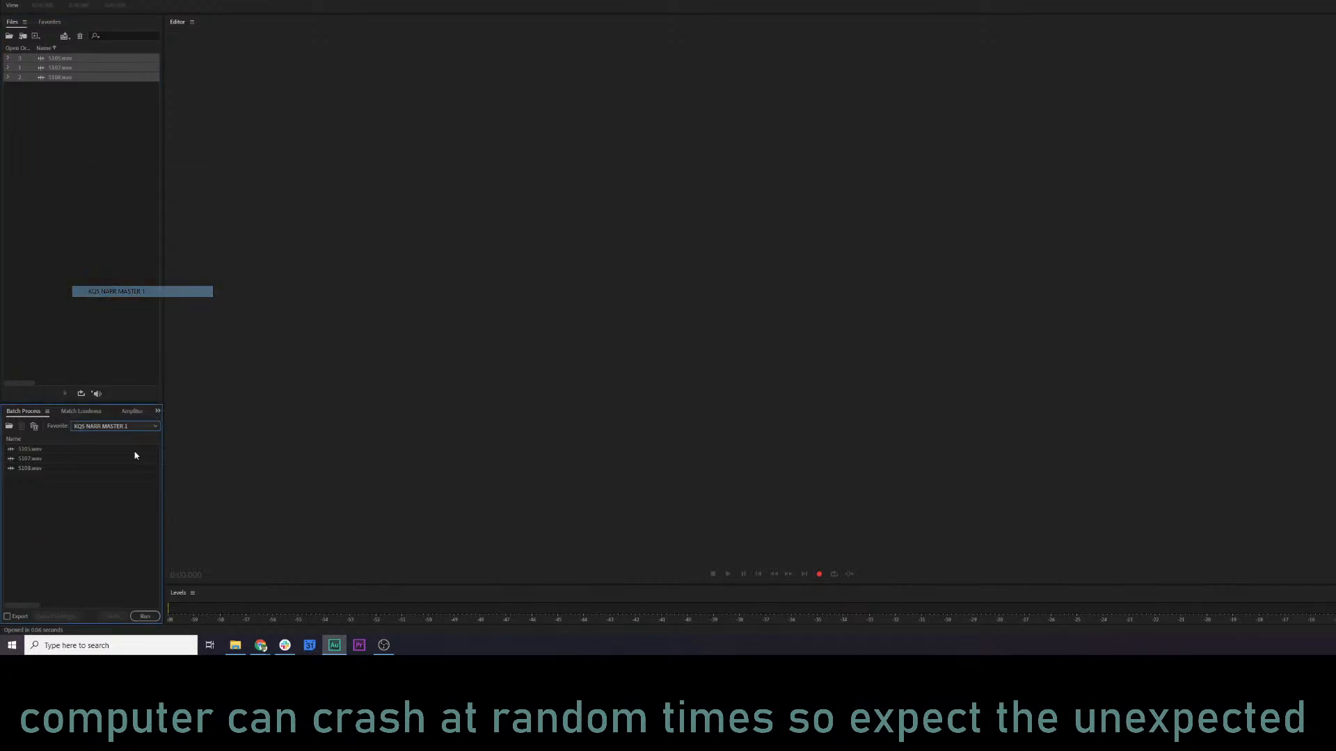
{"action": "left_click", "coordinate": [146, 617]}
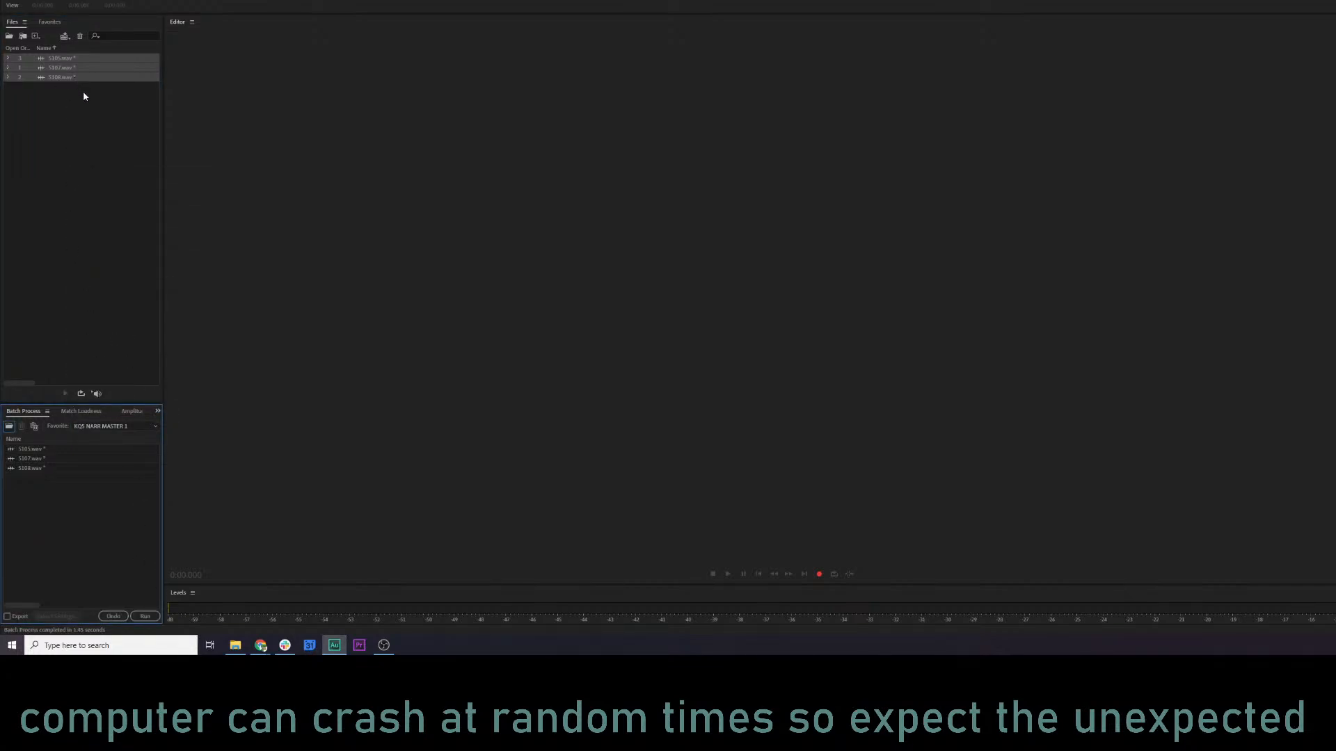
Open 5105.wav and compare playback with the batch processing undone and redone, replaying the processed line from its start.
{"action": "left_click", "coordinate": [57, 130]}
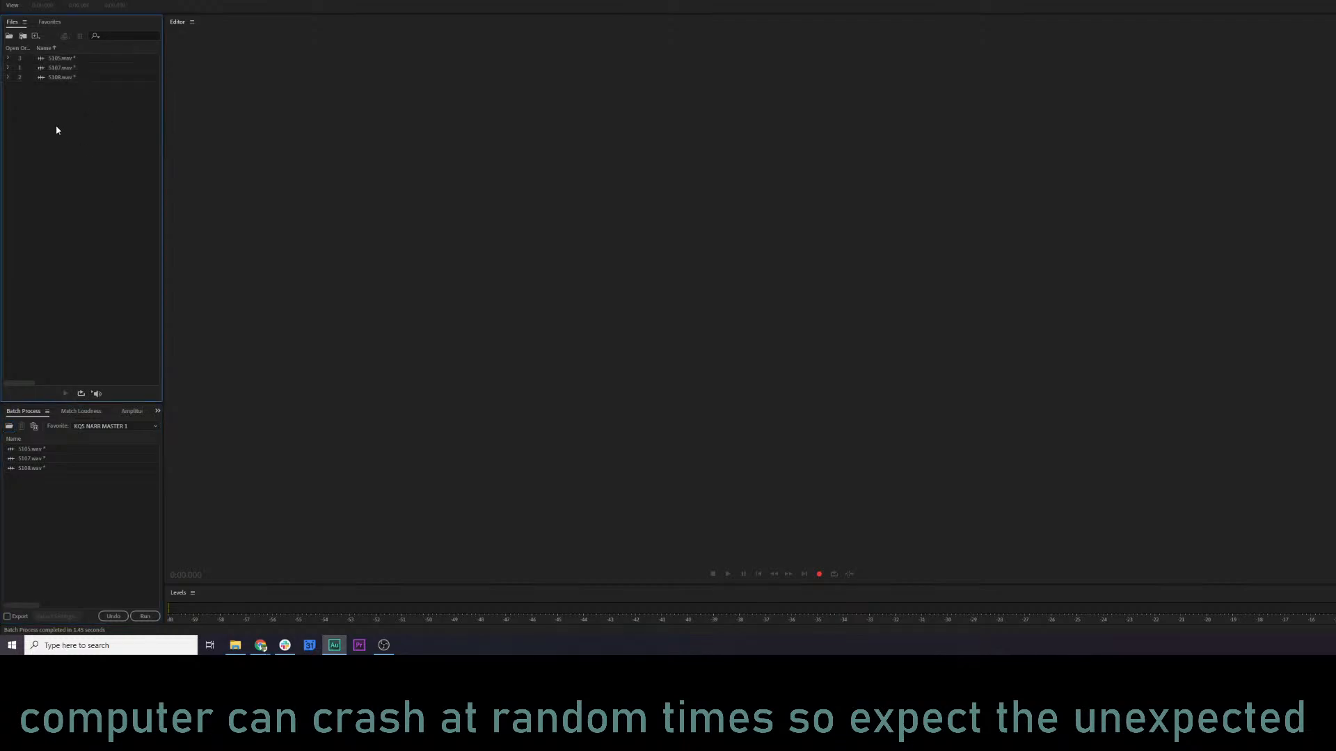
{"action": "double_click", "coordinate": [55, 59]}
{"action": "left_click", "coordinate": [202, 132]}
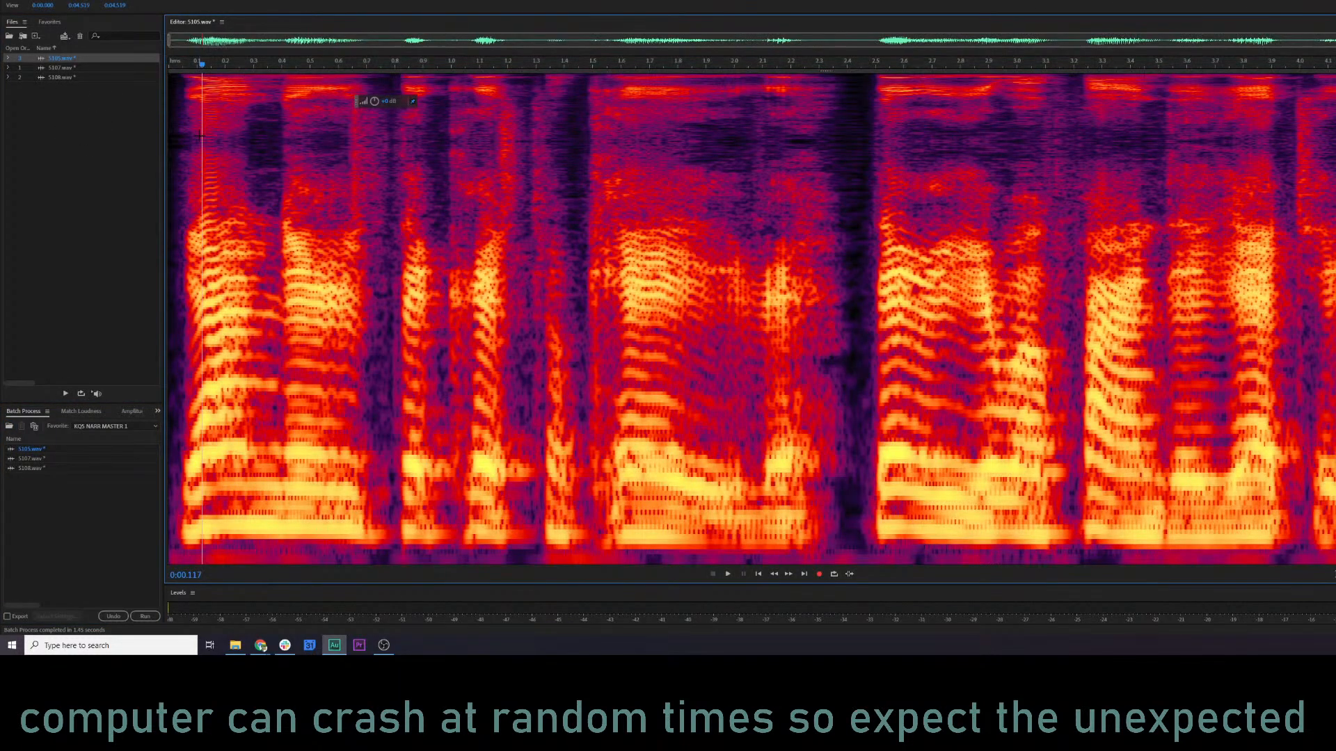
{"action": "key", "text": "space"}
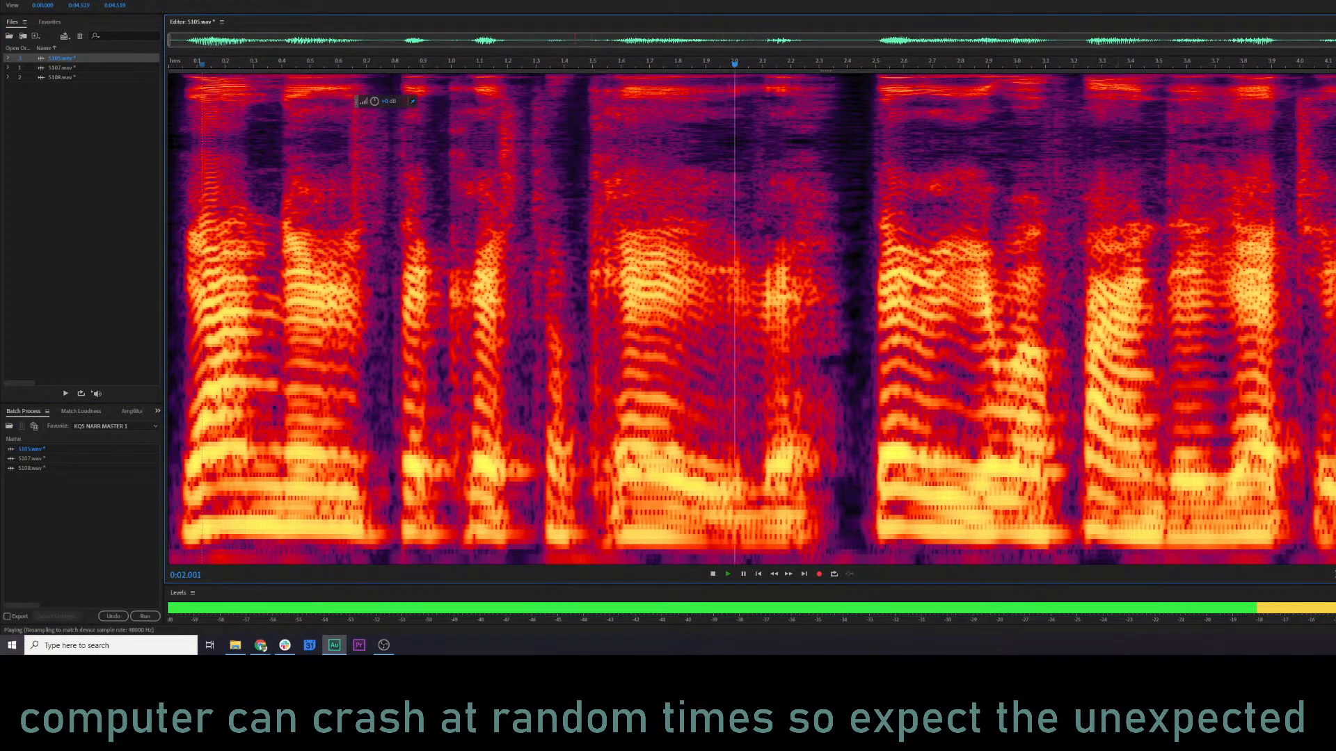
{"action": "key", "text": "space"}
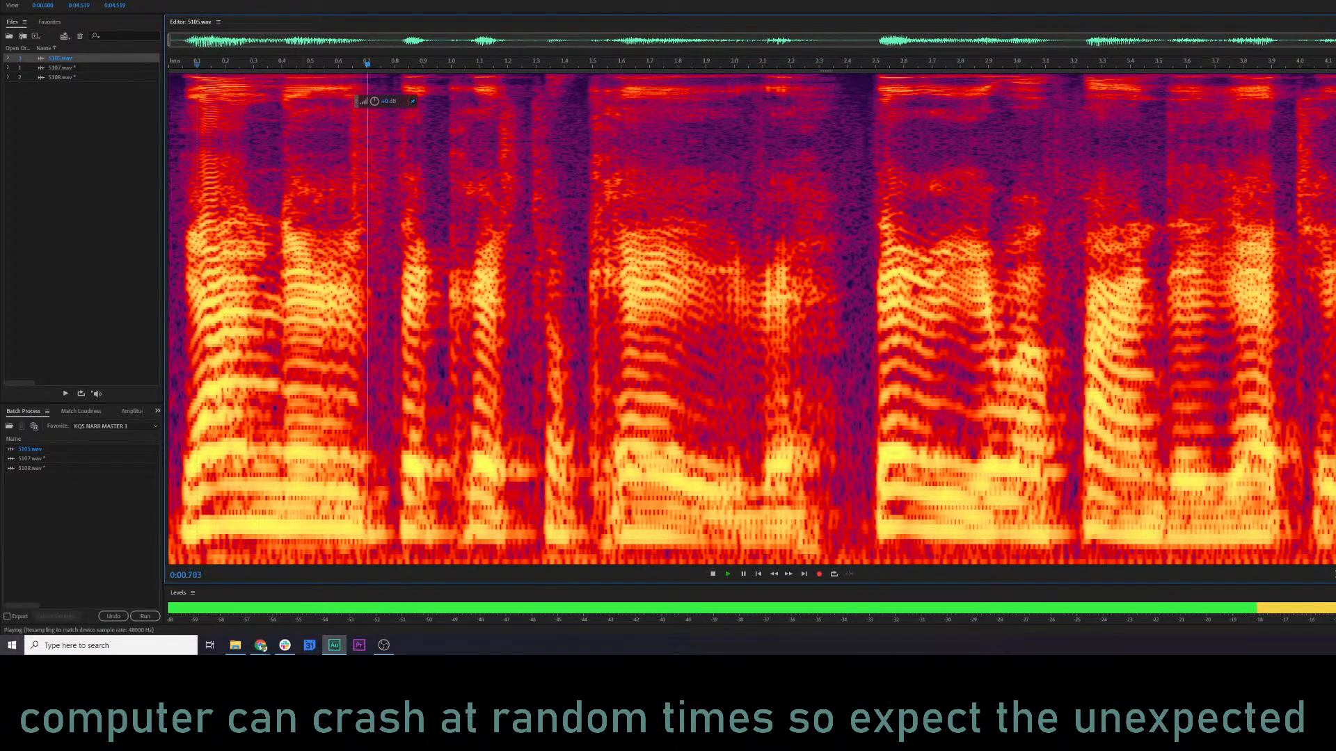
{"action": "key", "text": "ctrl+shift+z"}
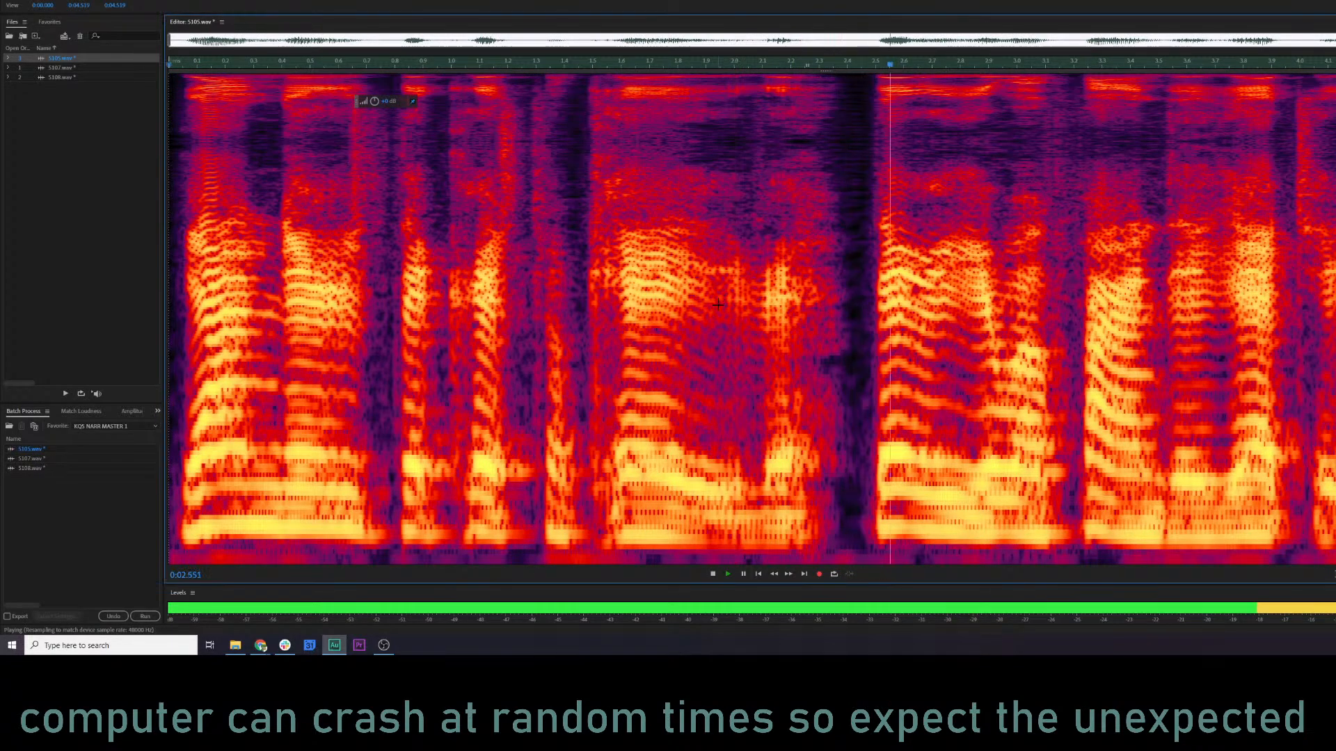
{"action": "key", "text": "space"}
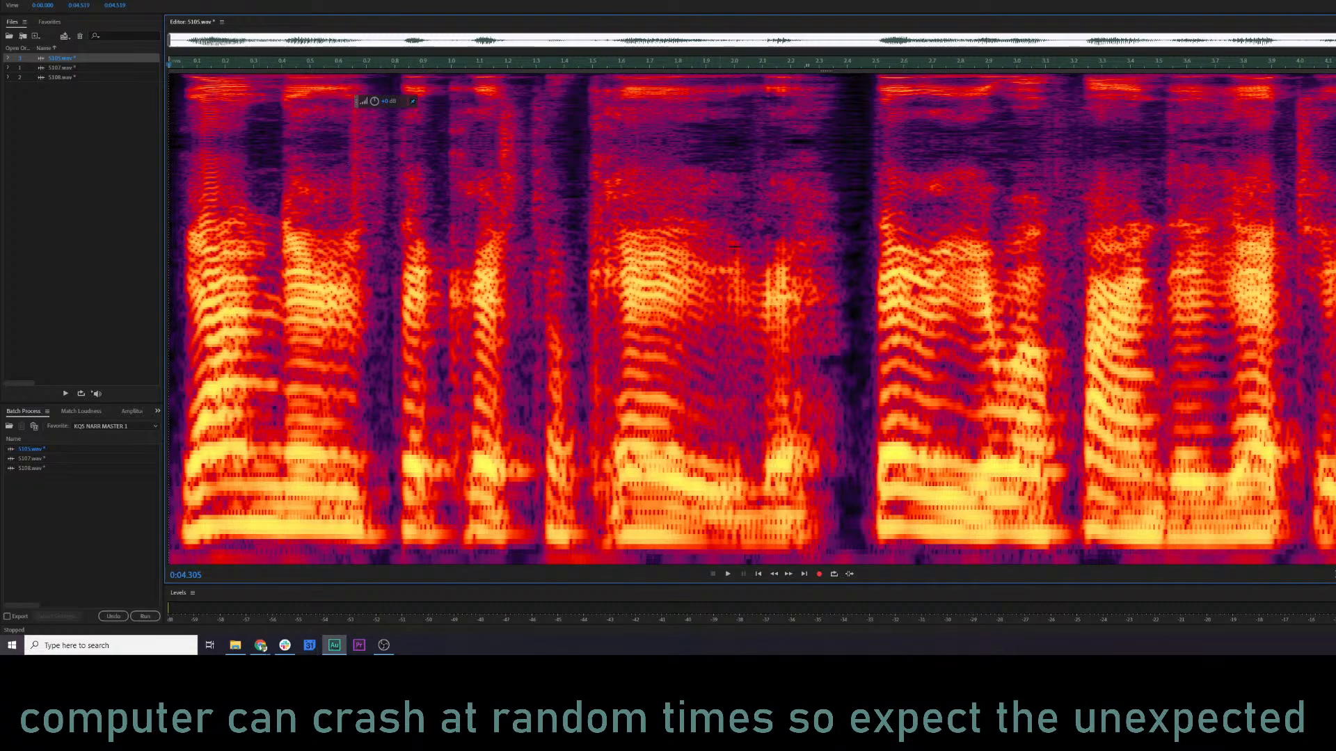
{"action": "left_click", "coordinate": [180, 228]}
{"action": "key", "text": "space"}
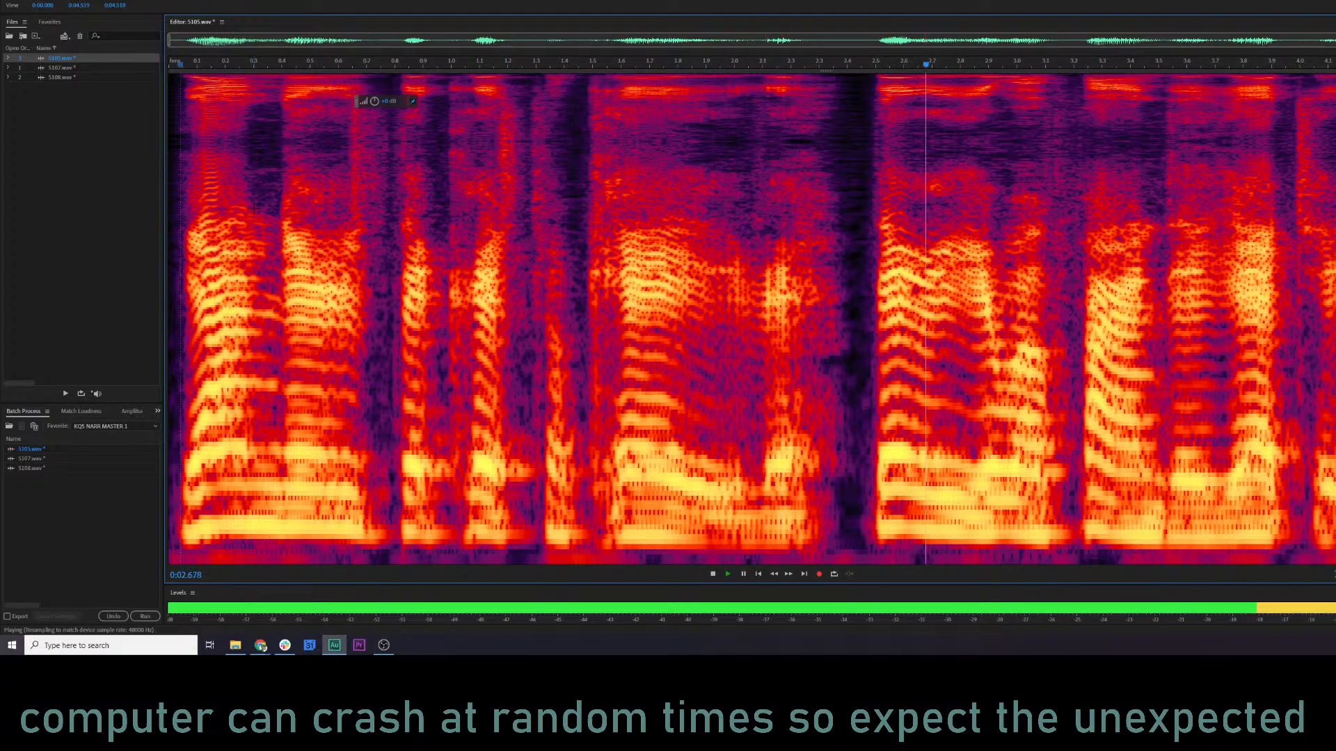
{"action": "key", "text": "space"}
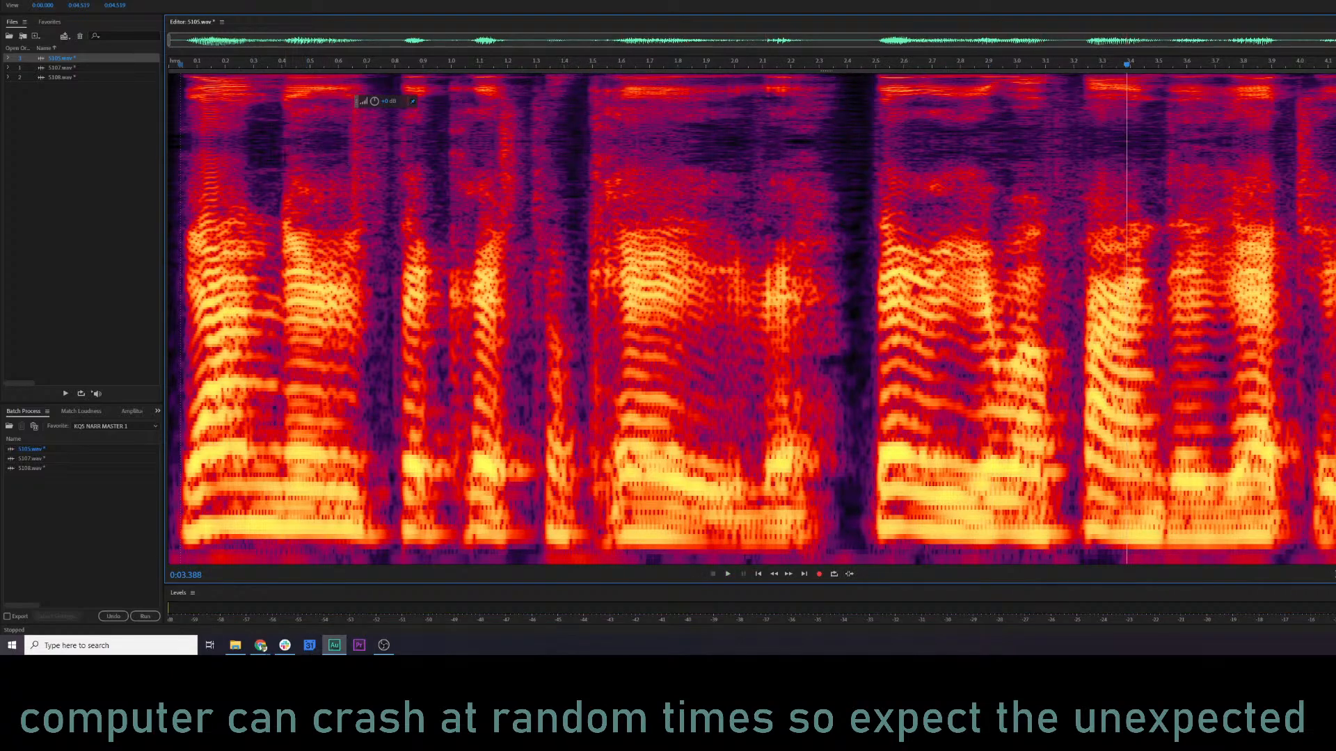
Load the Vocal Enhancer preset in the Parametric Equalizer for 5105.wav and raise the low shelf to about 9.5 dB while previewing.
{"action": "key", "text": "ctrl+e"}
{"action": "left_click", "coordinate": [986, 147]}
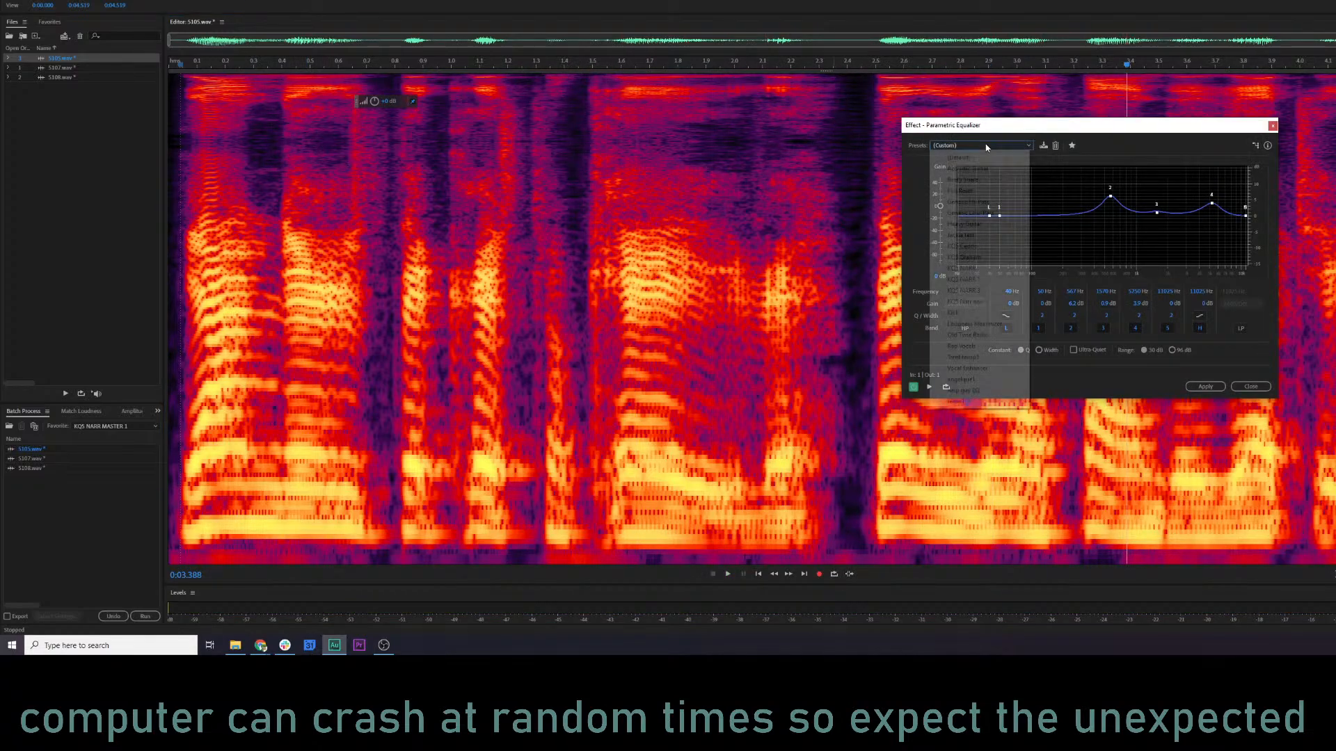
{"action": "left_click", "coordinate": [967, 368]}
{"action": "key", "text": "space"}
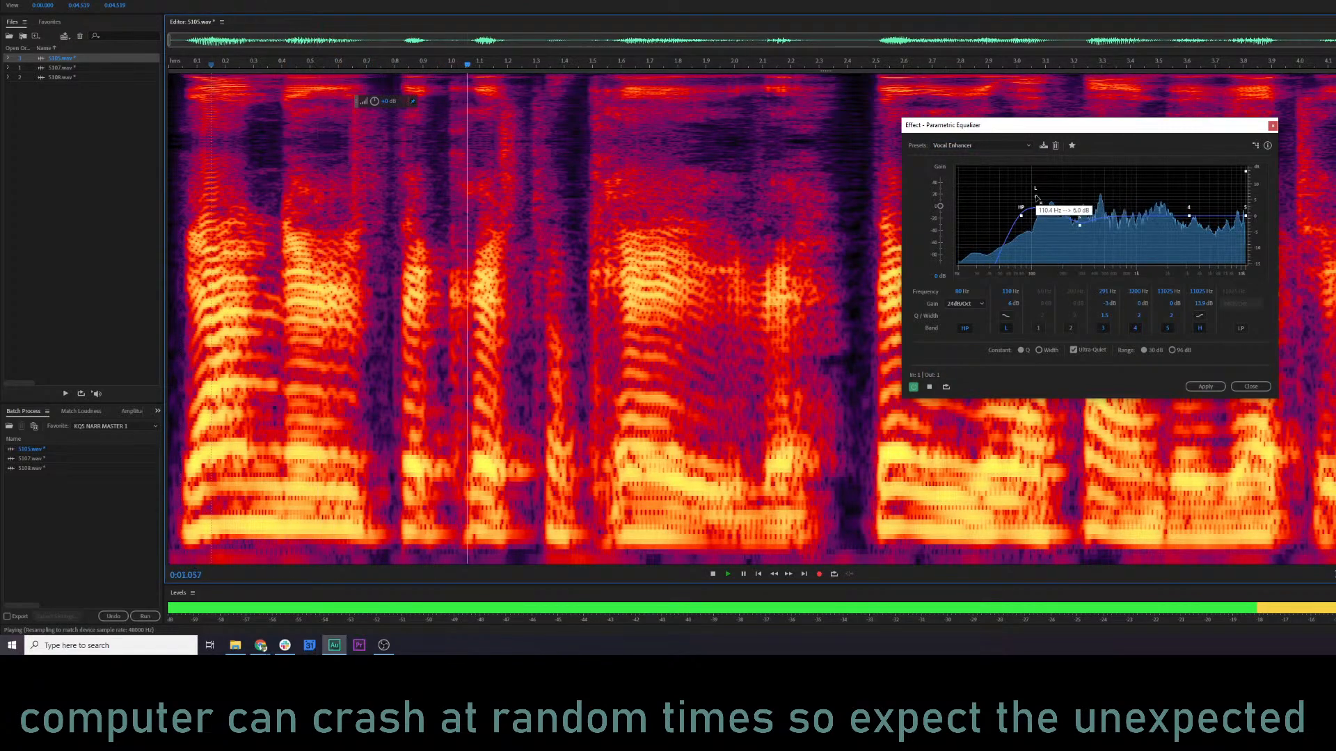
{"action": "left_click_drag", "start_coordinate": [1037, 198], "coordinate": [1053, 184]}
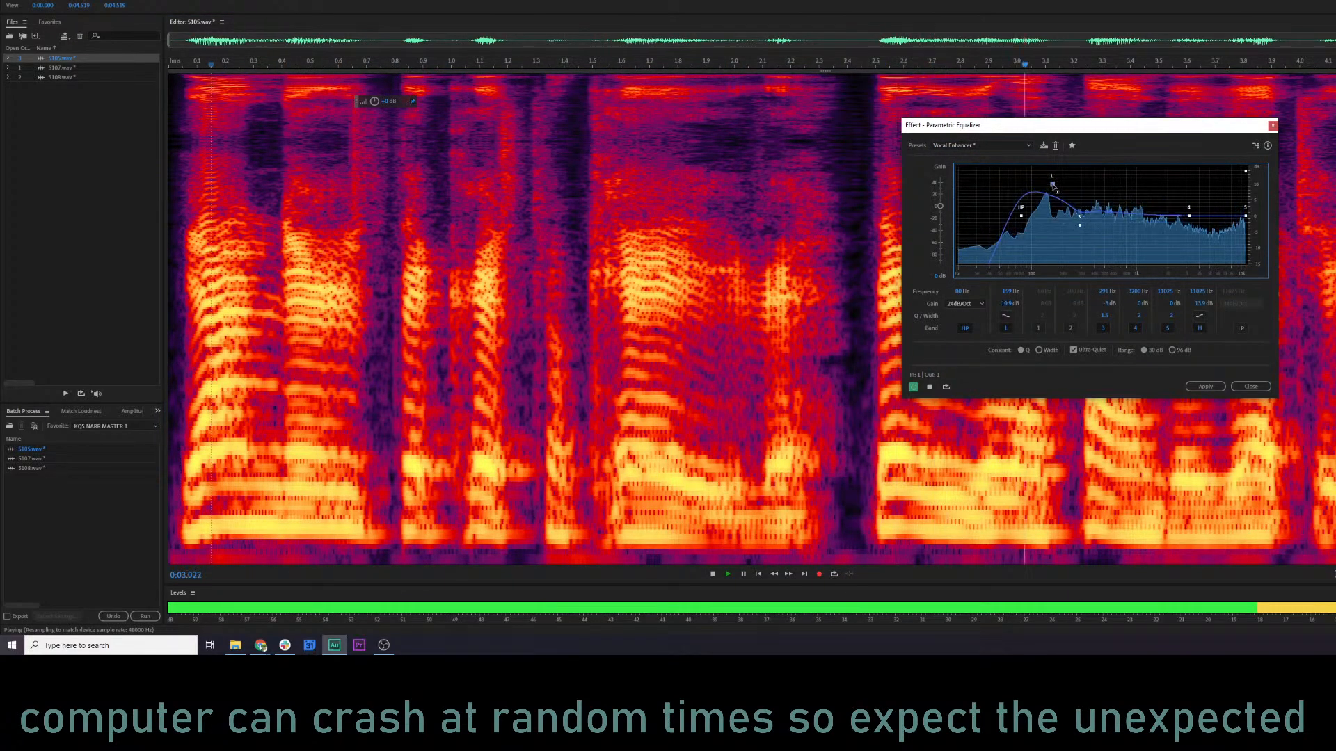
{"action": "key", "text": "space"}
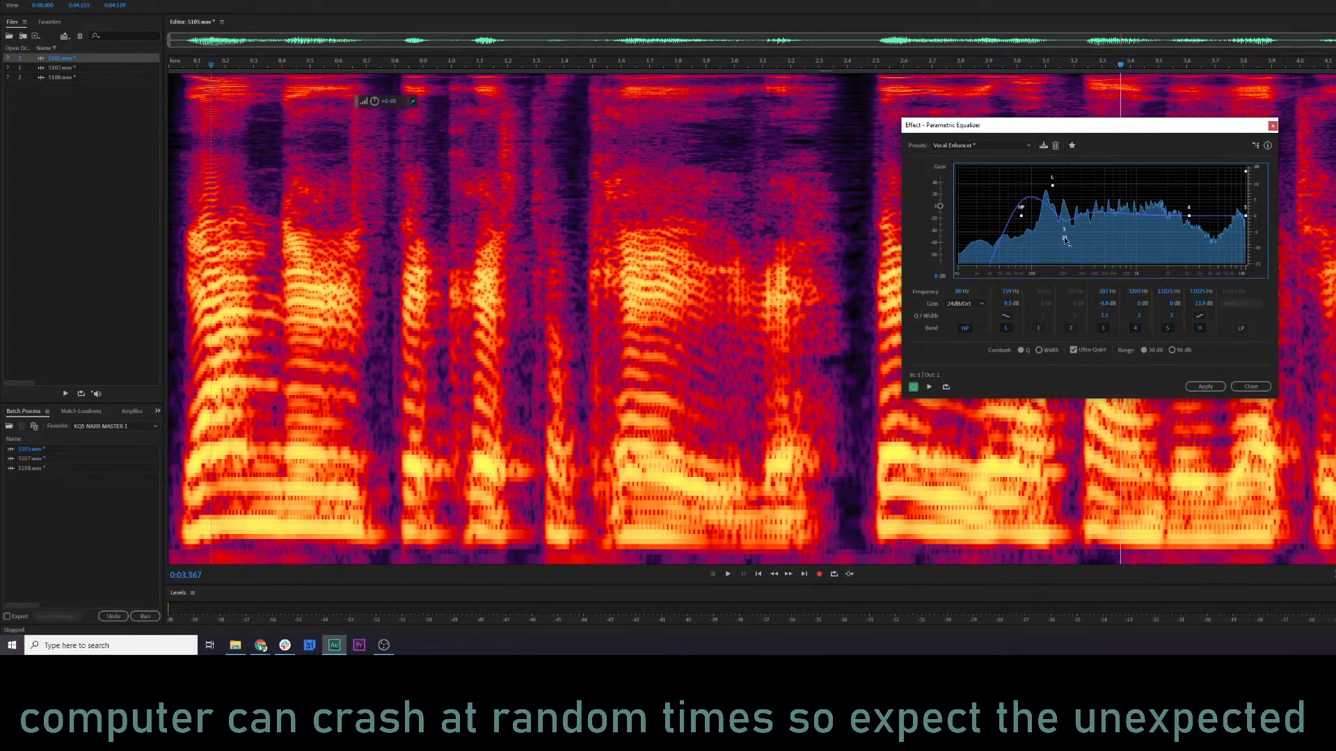
Deepen the equalizer's band 3 cut to about -7 dB near 265 Hz and preview 5105.wav.
{"action": "left_click", "coordinate": [1064, 238]}
{"action": "key", "text": "space"}
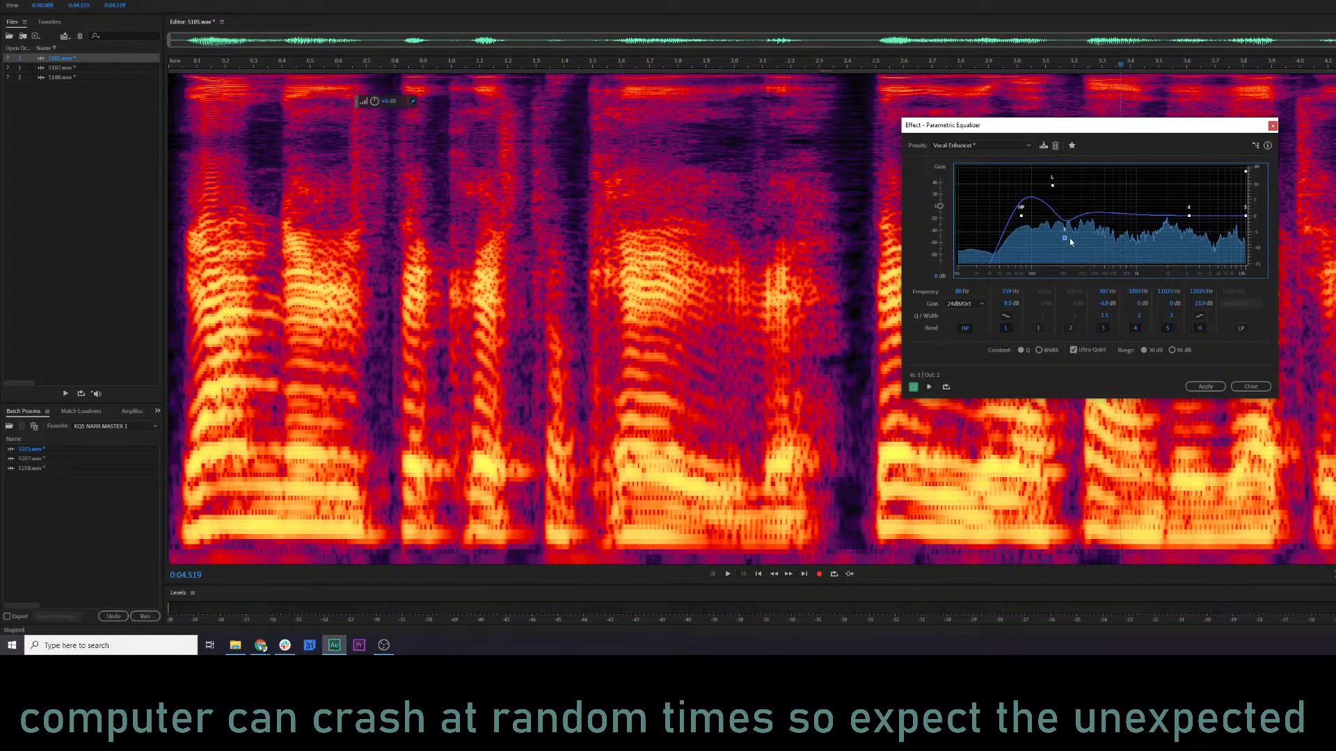
{"action": "key", "text": "space"}
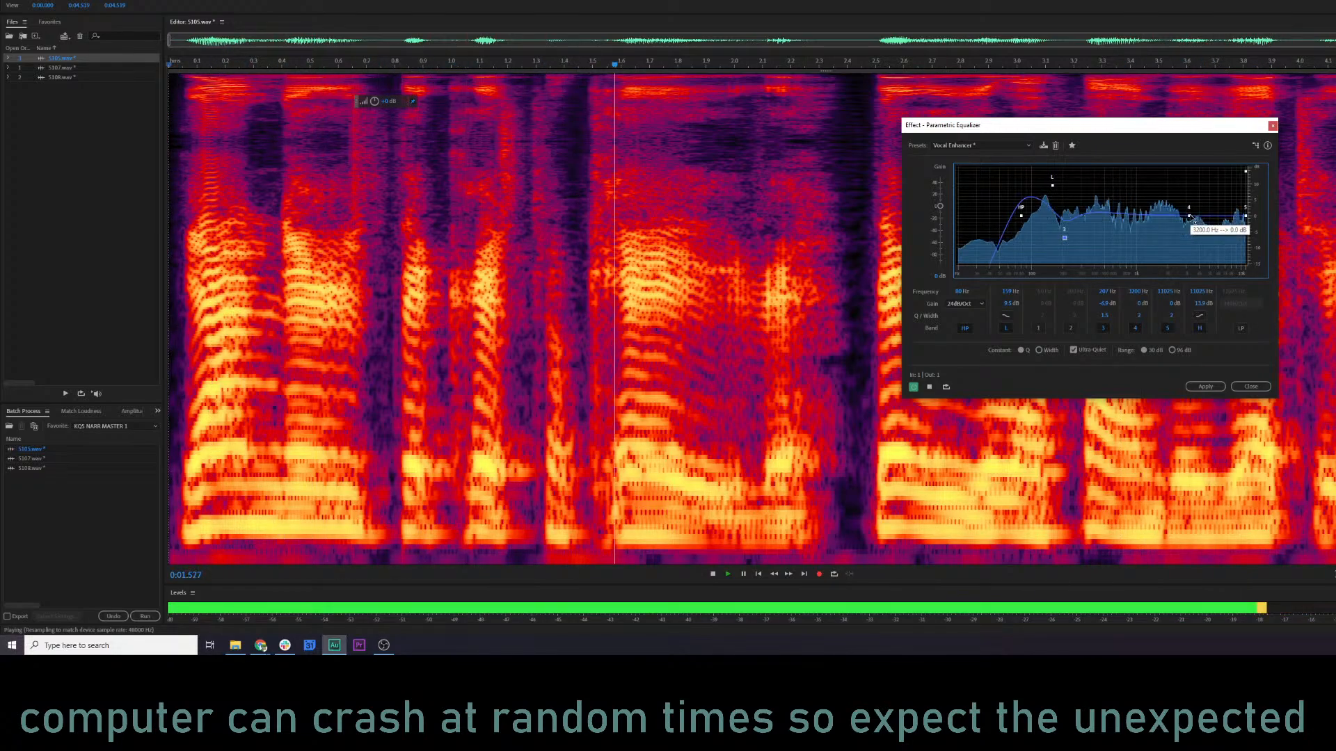
{"action": "key", "text": "space"}
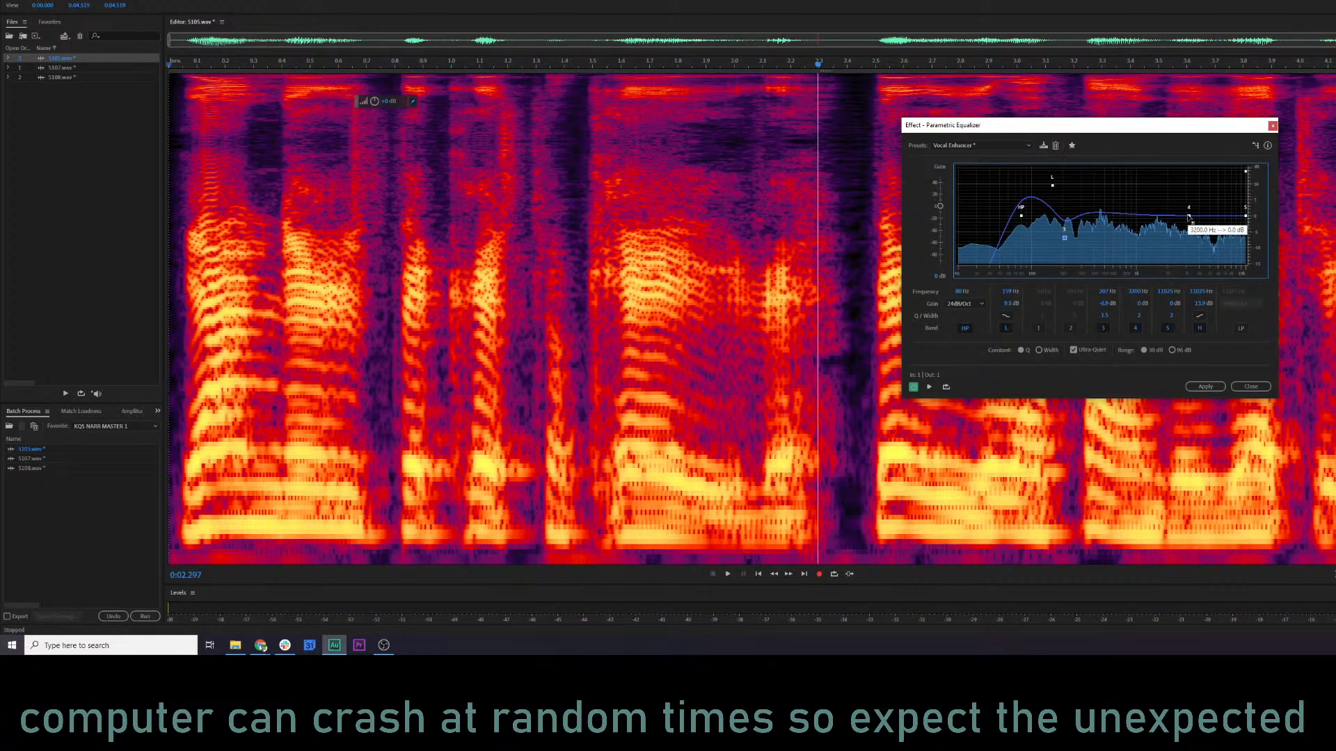
Boost equalizer band 4 by about 3 dB near 5 kHz and compare the preview with the effect bypassed and enabled.
{"action": "left_click_drag", "start_coordinate": [1214, 200], "coordinate": [1211, 205]}
{"action": "key", "text": "space"}
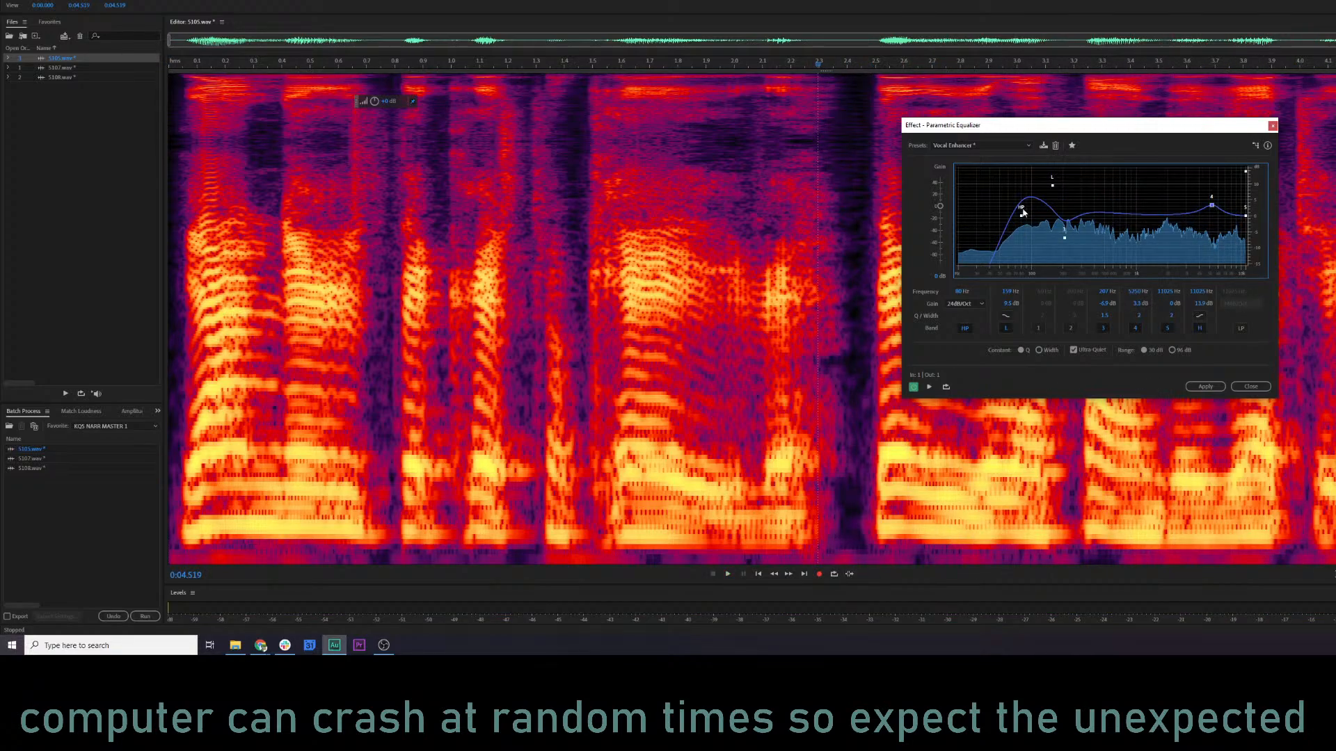
{"action": "key", "text": "space"}
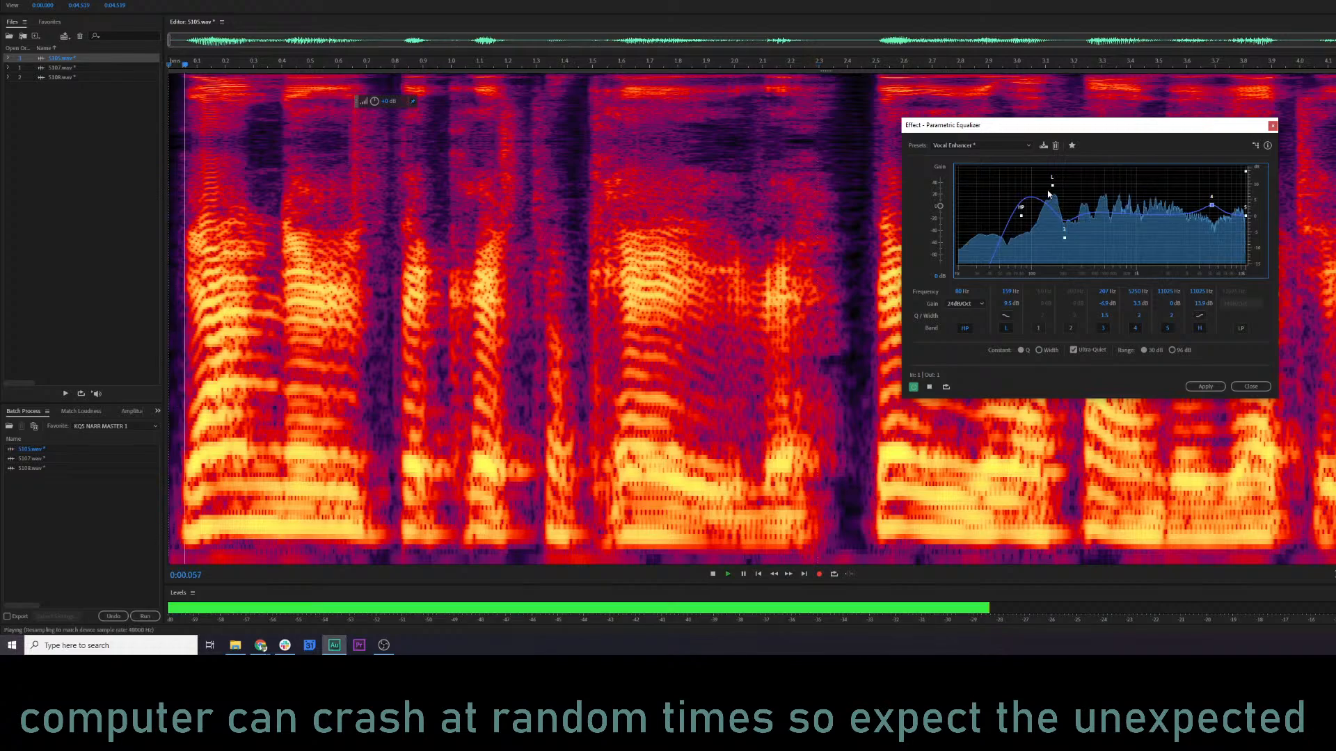
{"action": "left_click", "coordinate": [914, 387]}
{"action": "left_click", "coordinate": [914, 388]}
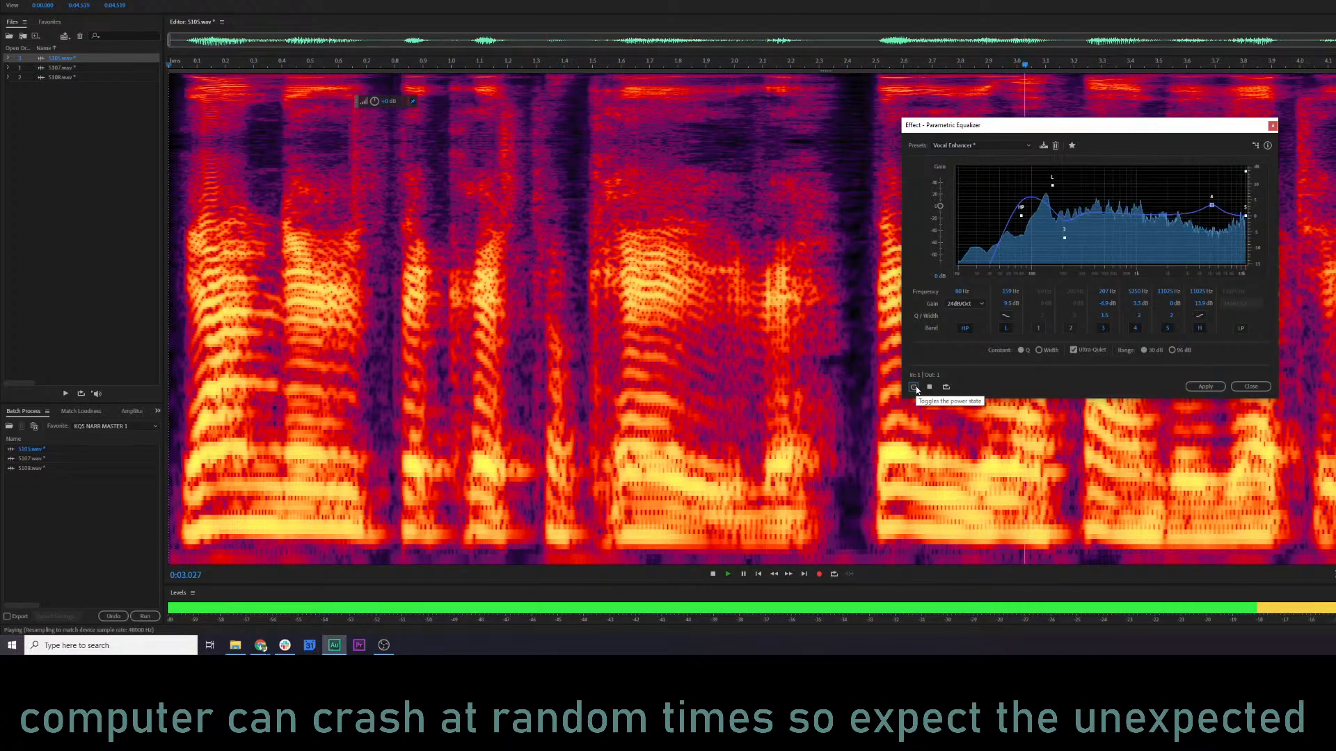
Apply the parametric equalizer to 5105.wav and listen to the result from about 1.2 seconds.
{"action": "left_click", "coordinate": [1204, 386]}
{"action": "left_click", "coordinate": [508, 367]}
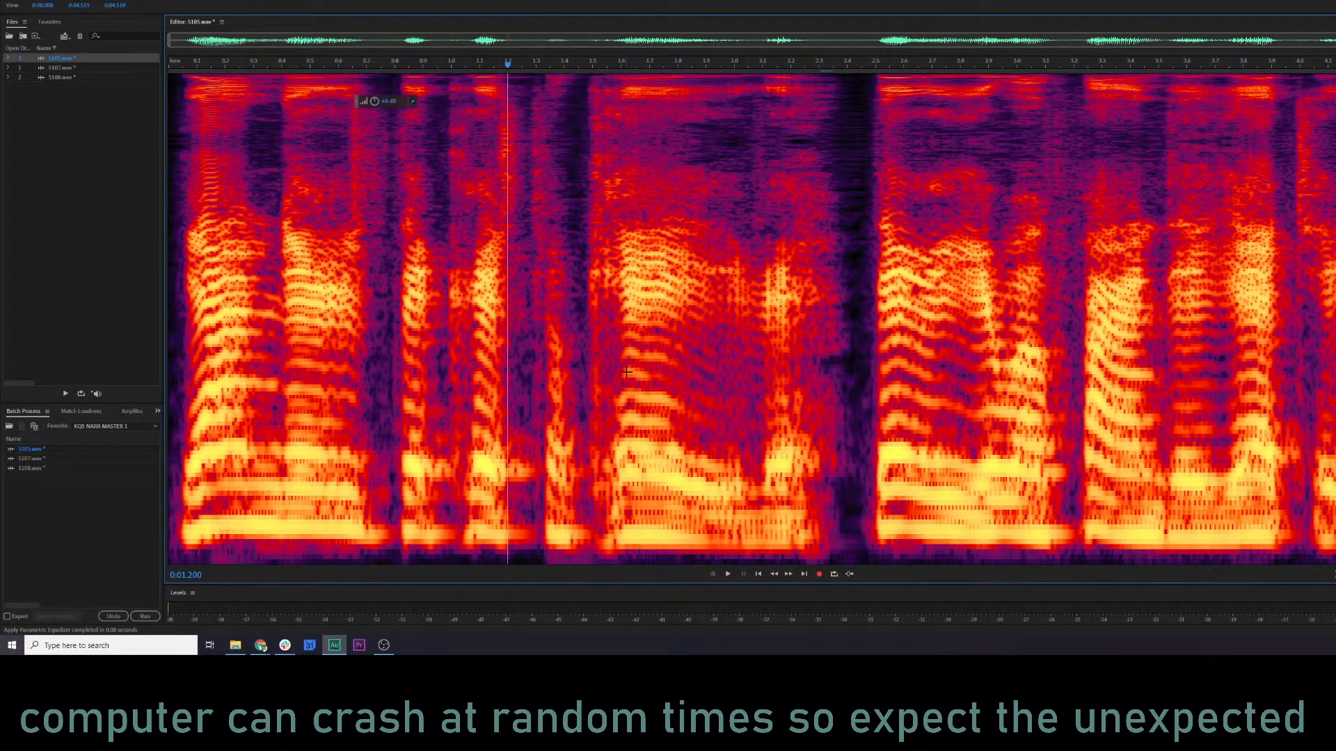
{"action": "key", "text": "space"}
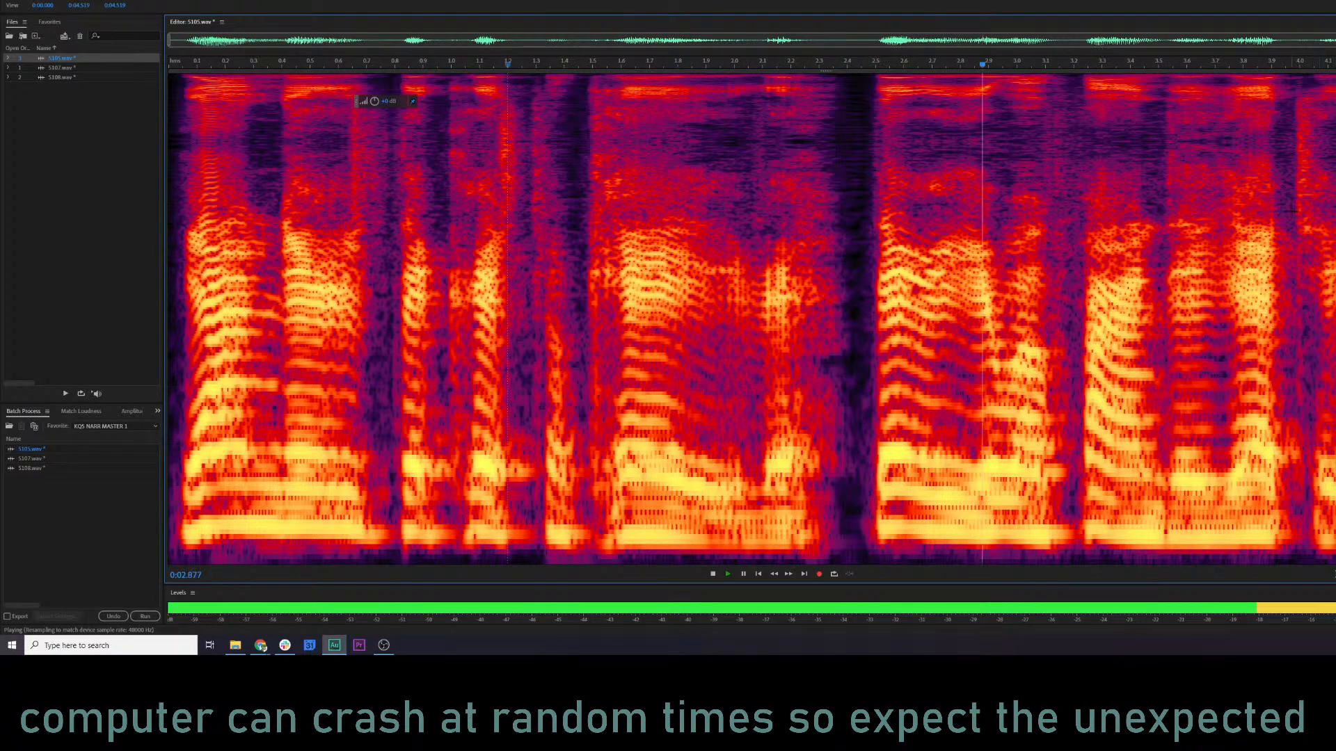
{"action": "key", "text": "space"}
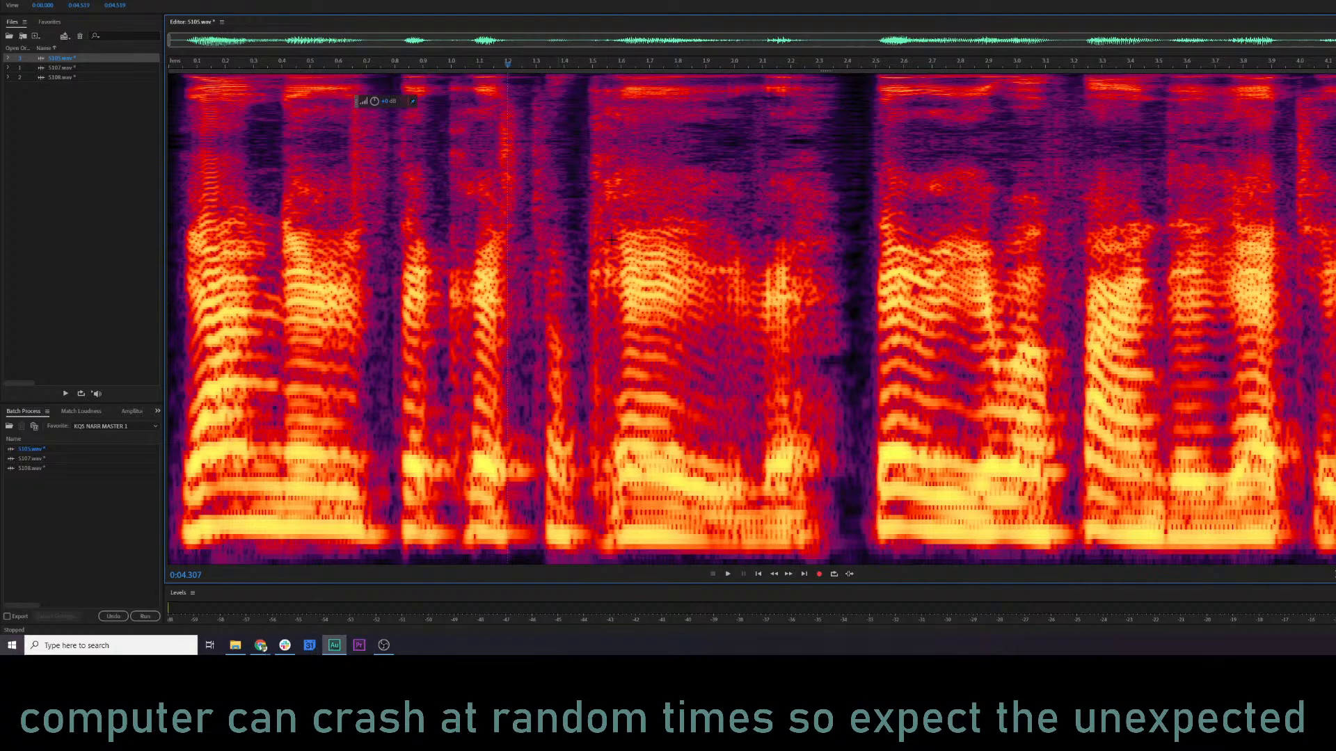
{"action": "left_click", "coordinate": [1195, 148]}
Open 5107.wav in the spectral editor and place the playhead near its beginning.
{"action": "double_click", "coordinate": [63, 68]}
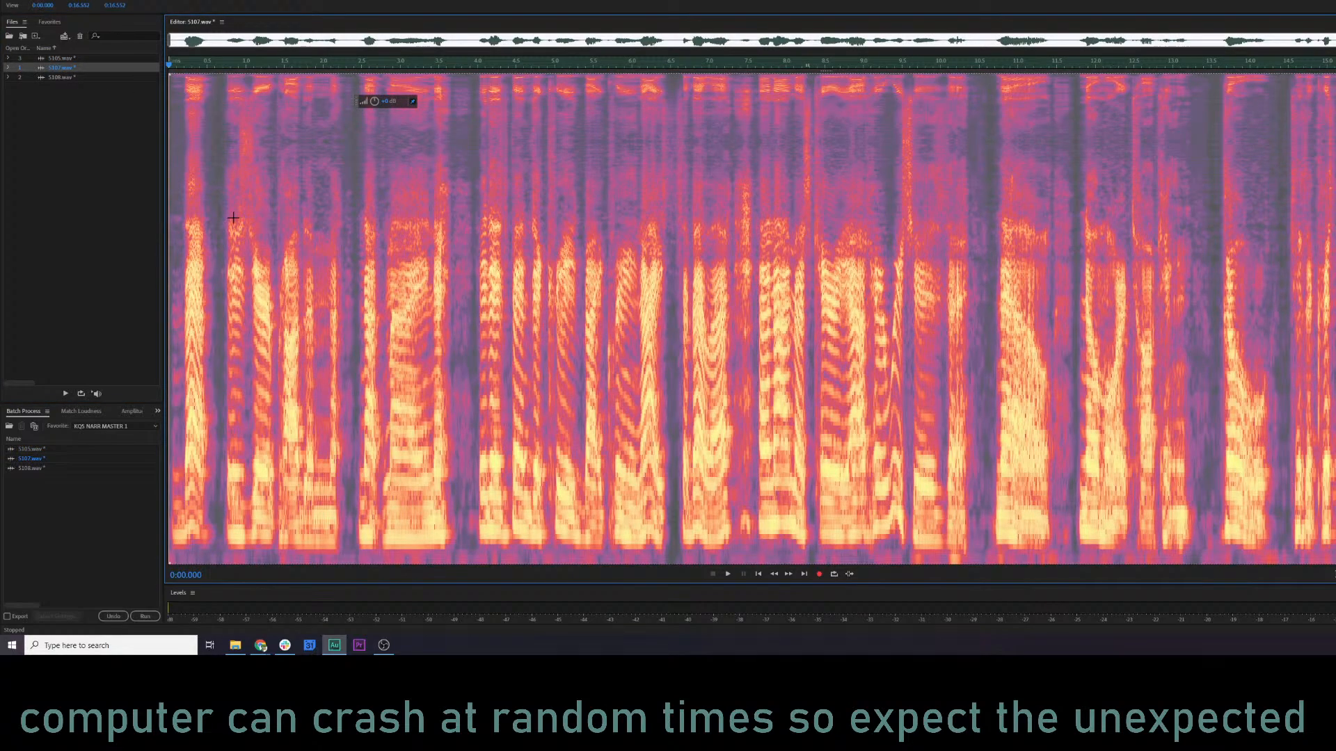
{"action": "left_click", "coordinate": [272, 228]}
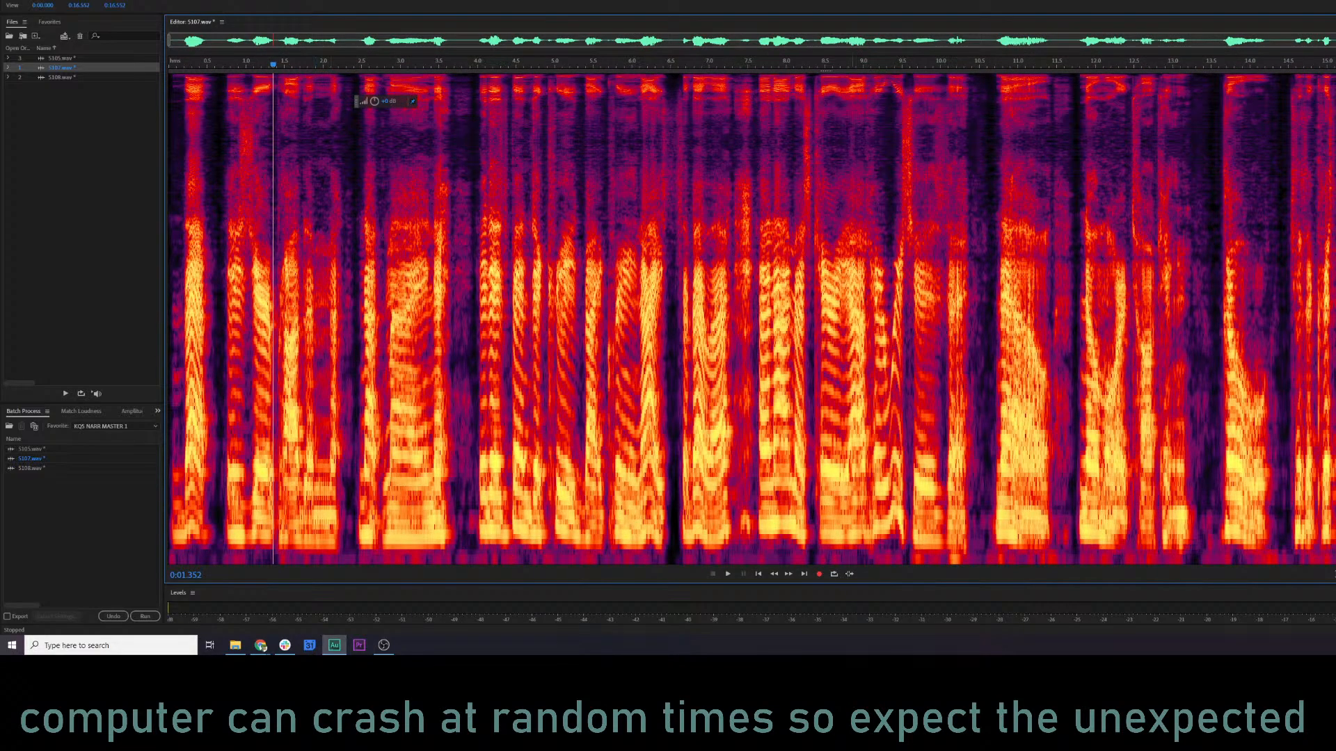
{"action": "key", "text": "ctrl+a"}
{"action": "left_click_drag", "start_coordinate": [822, 73], "coordinate": [838, 557]}
{"action": "left_click", "coordinate": [849, 491]}
Listen to a short passage of 5107.wav starting at about 9.5 seconds.
{"action": "left_click", "coordinate": [907, 493]}
{"action": "key", "text": "space"}
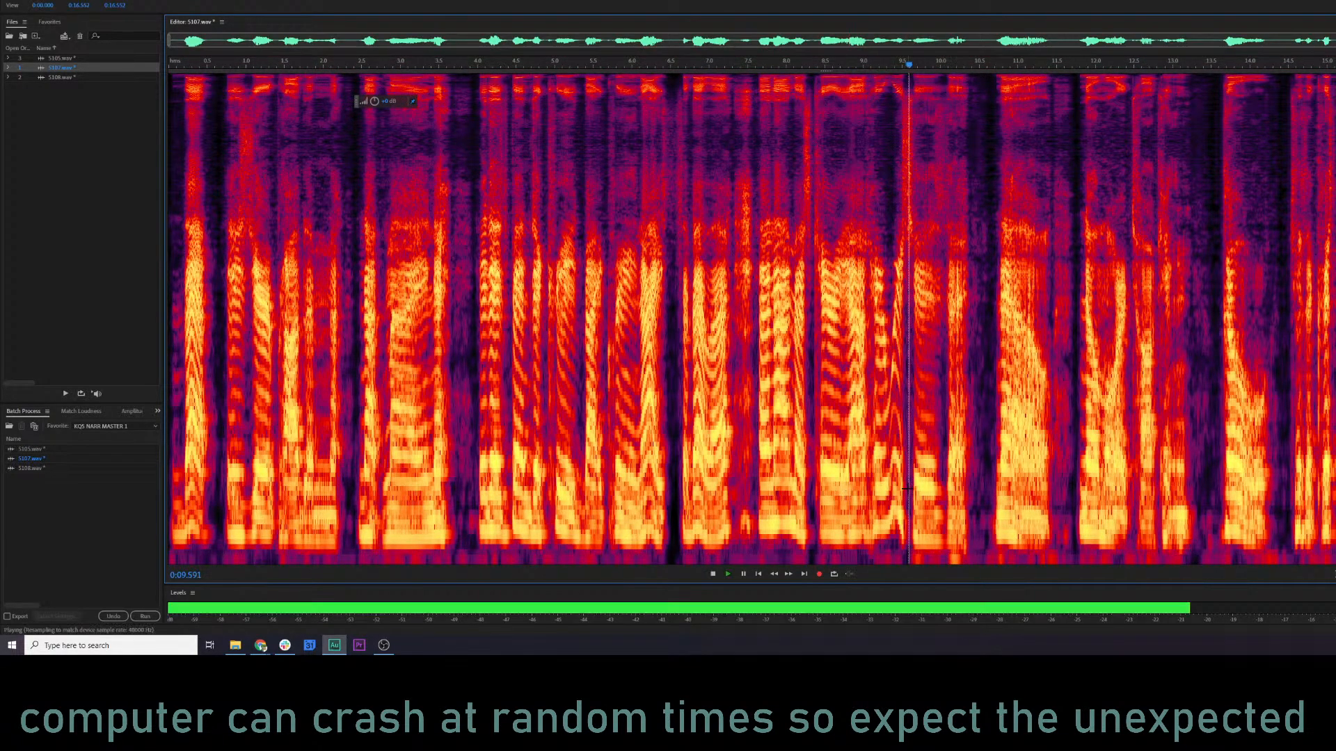
{"action": "key", "text": "space"}
Select only the lowest frequency band across the whole of 5107.wav and delete it.
{"action": "key", "text": "ctrl+a"}
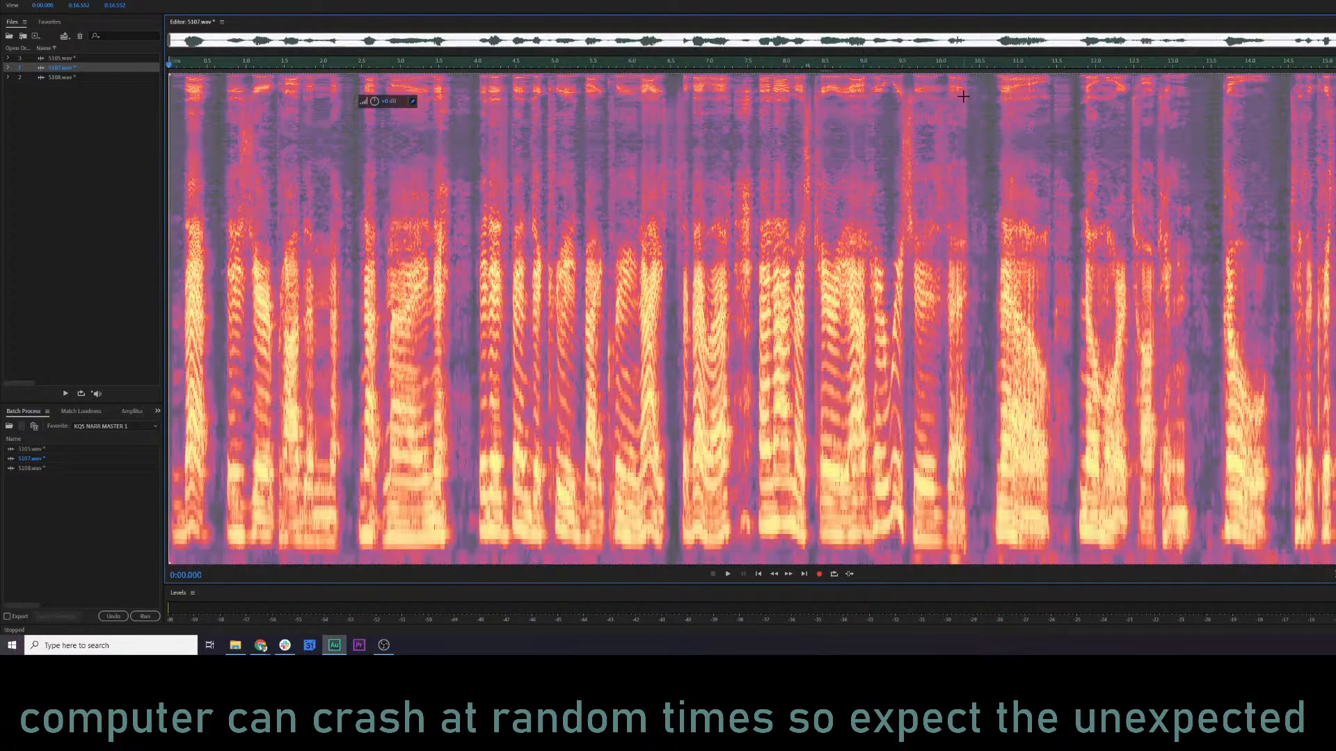
{"action": "left_click_drag", "start_coordinate": [963, 73], "coordinate": [994, 587]}
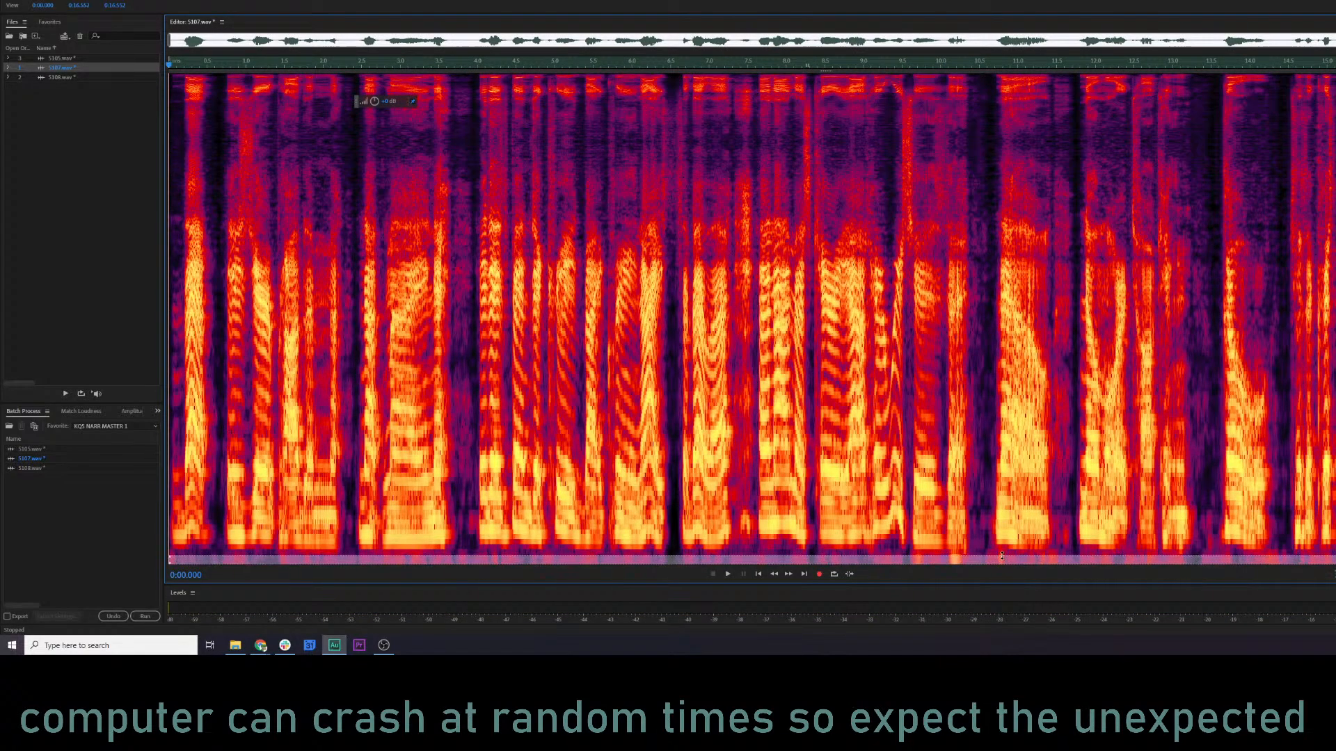
{"action": "key", "text": "Delete"}
Preview the Parametric Equalizer on 5107.wav with the settings used for 5105.wav and apply it to the file.
{"action": "left_click", "coordinate": [687, 462]}
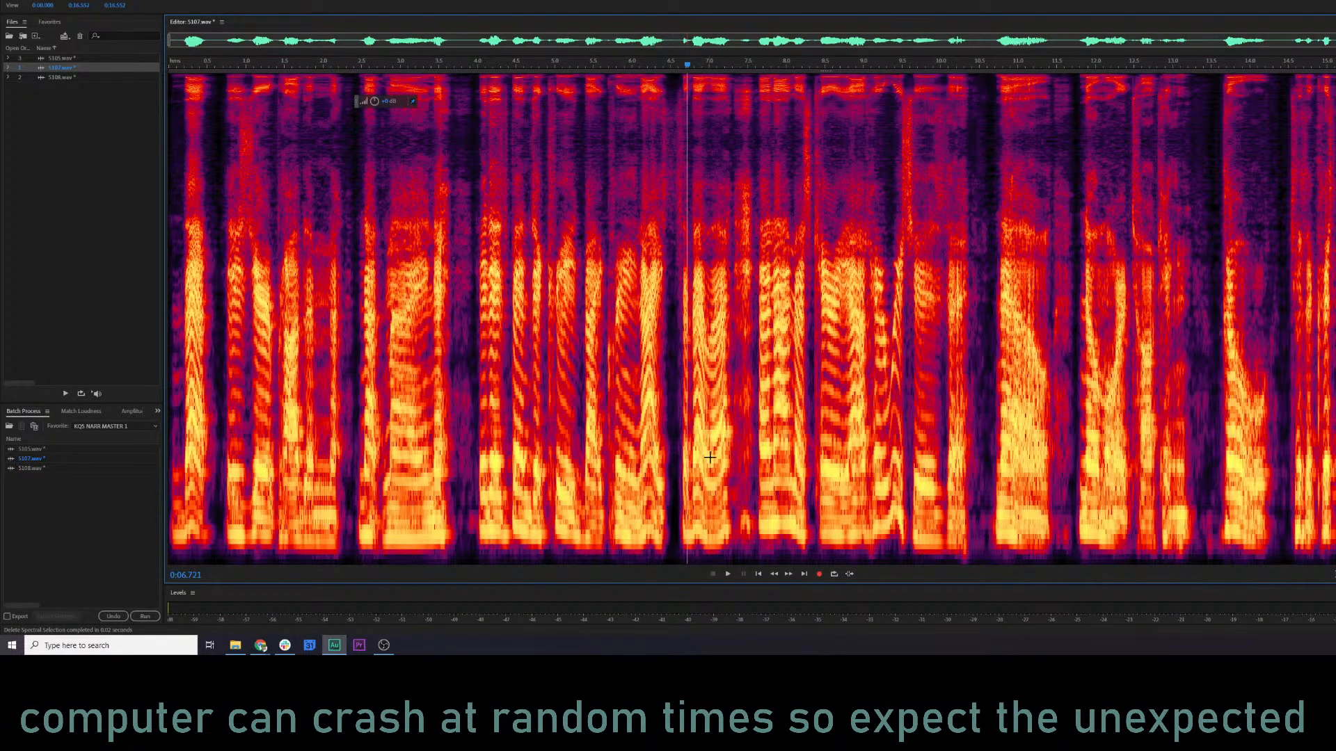
{"action": "key", "text": "shift+e"}
{"action": "key", "text": "space"}
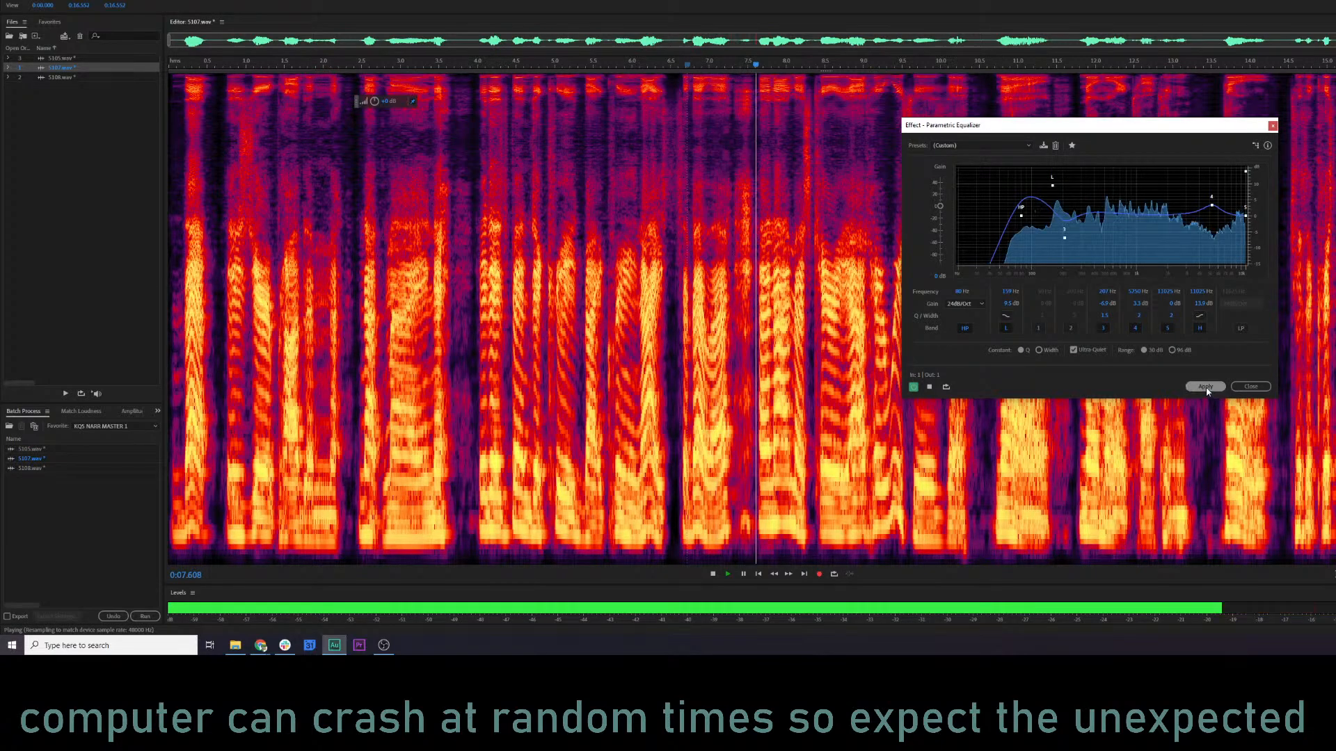
{"action": "key", "text": "space"}
{"action": "left_click", "coordinate": [1205, 388]}
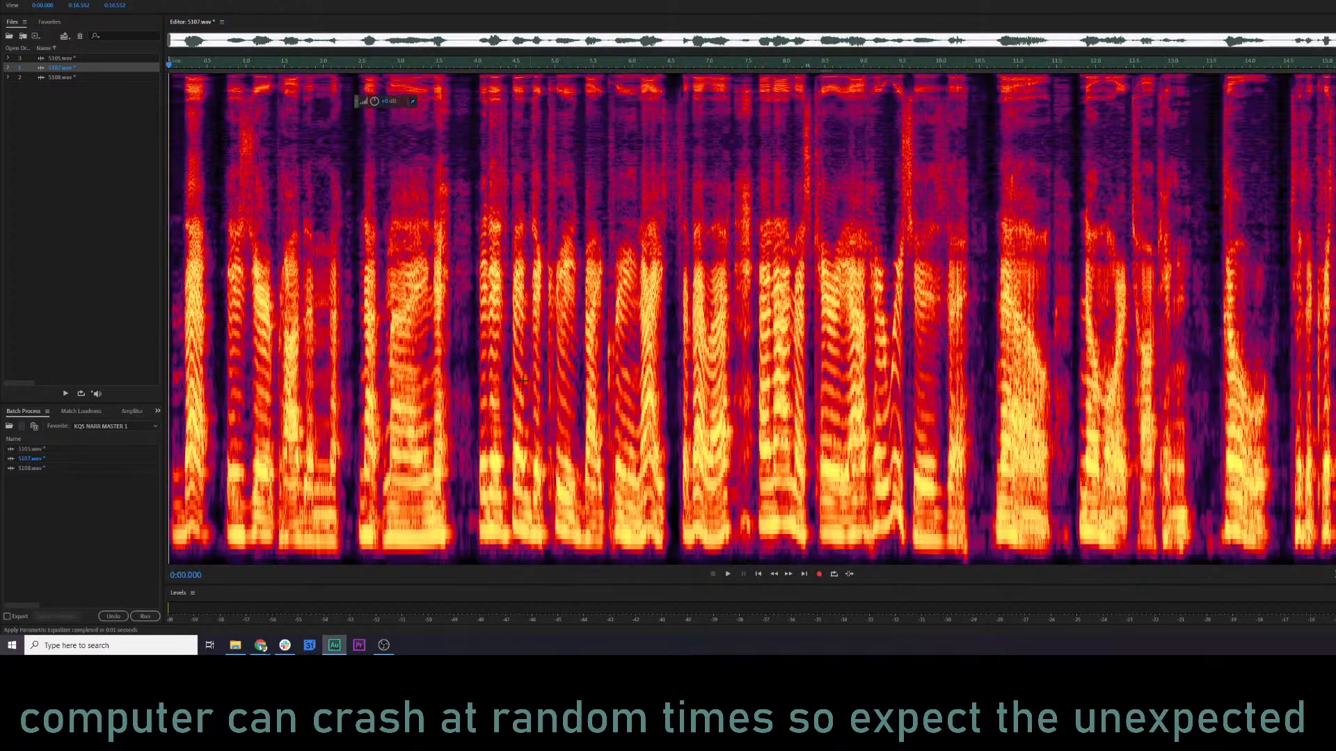
Play 5107.wav from its beginning to check the equalized sound.
{"action": "key", "text": "Home"}
{"action": "key", "text": "space"}
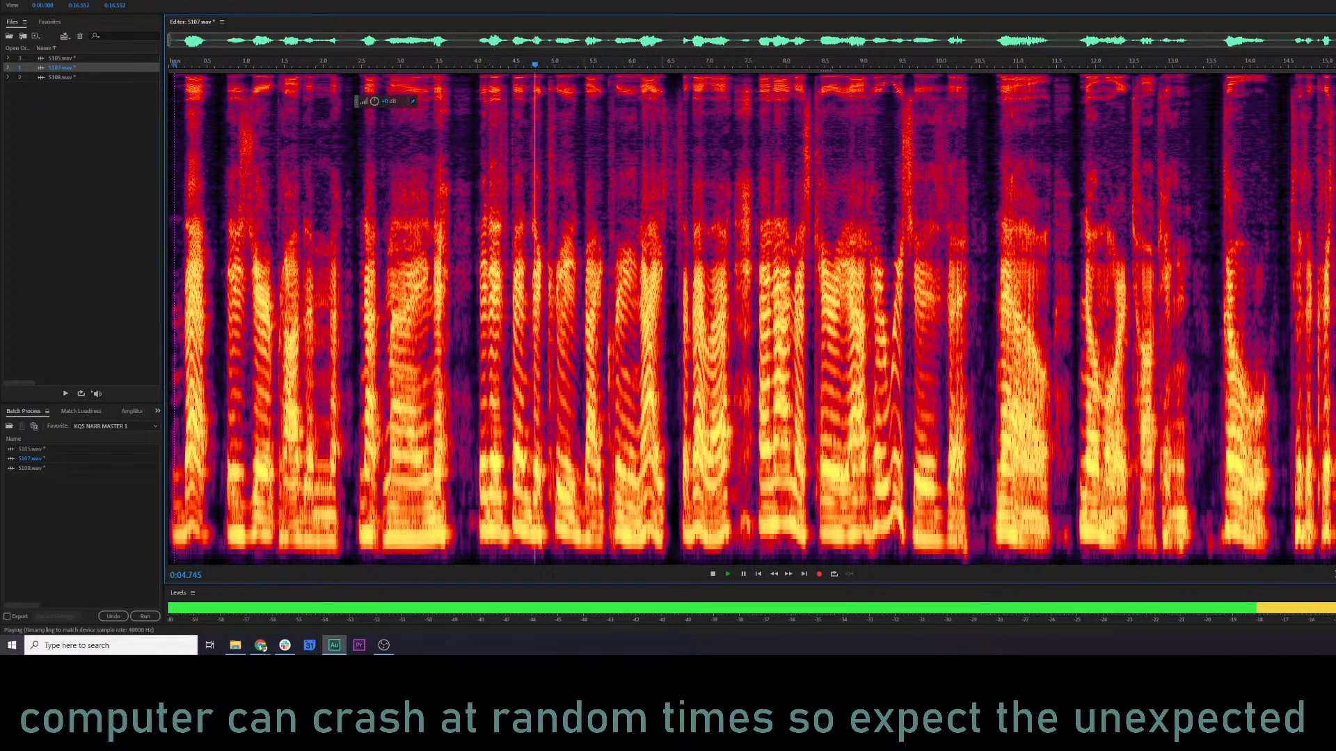
{"action": "scroll", "coordinate": [839, 349], "scroll_direction": "up", "scroll_amount": 3}
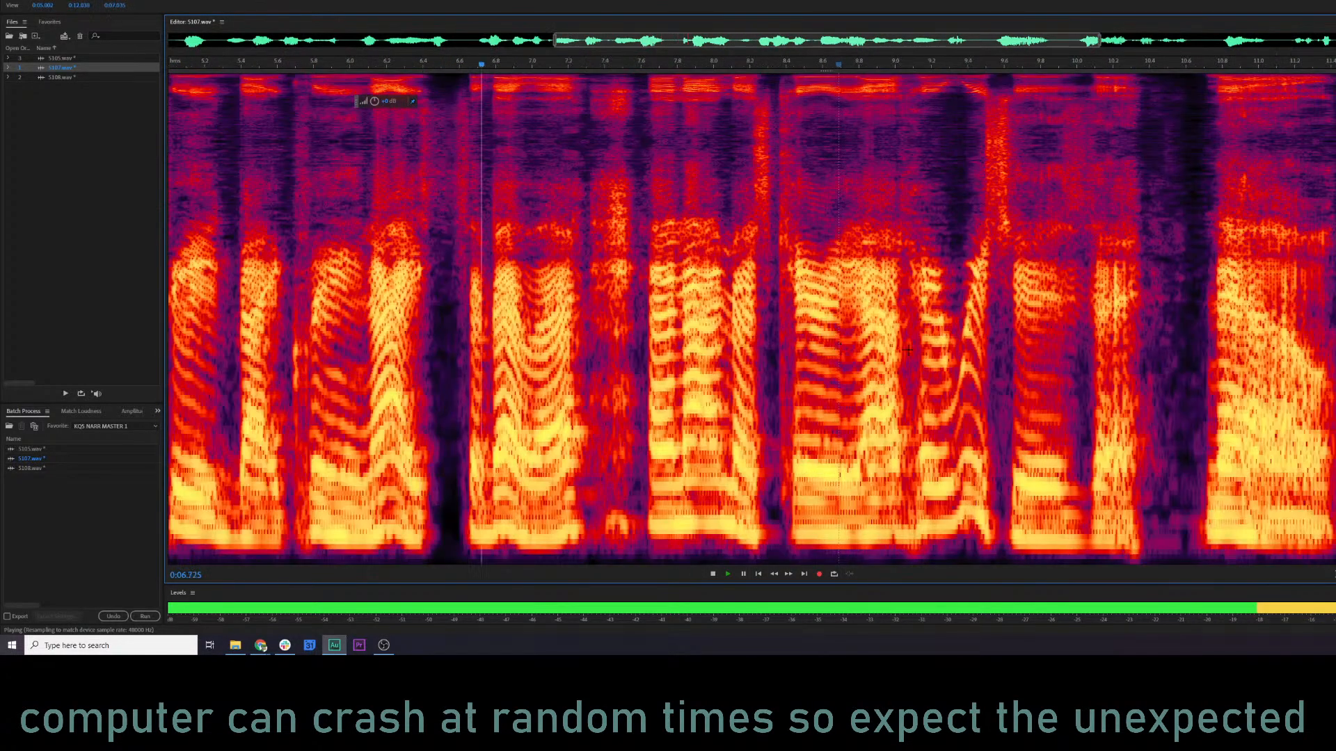
{"action": "scroll", "coordinate": [840, 349], "scroll_direction": "down", "scroll_amount": 1}
{"action": "key", "text": "space"}
Lower the volume of the noisy gap between about 7.3 and 7.6 seconds in 5107.wav and listen to the passage.
{"action": "left_click", "coordinate": [668, 338]}
{"action": "scroll", "coordinate": [669, 338], "scroll_direction": "up", "scroll_amount": 2}
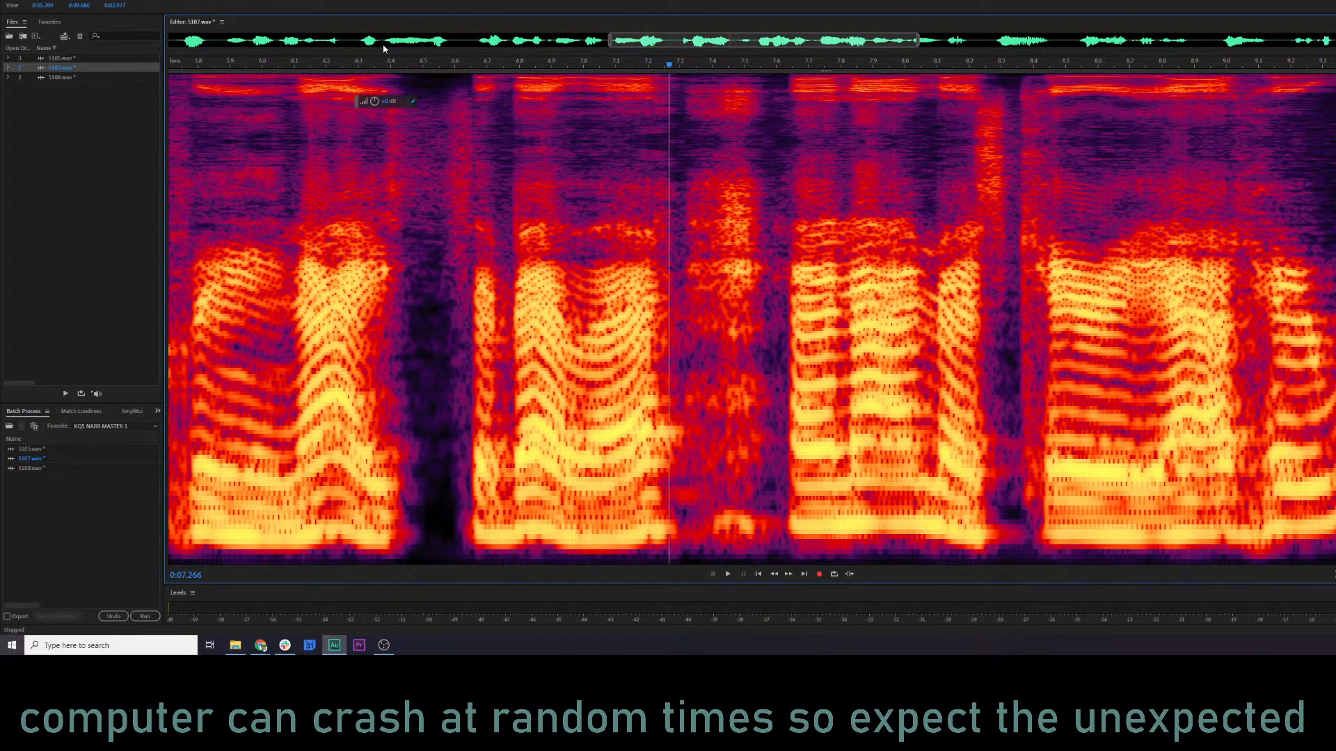
{"action": "left_click_drag", "start_coordinate": [680, 171], "coordinate": [784, 193]}
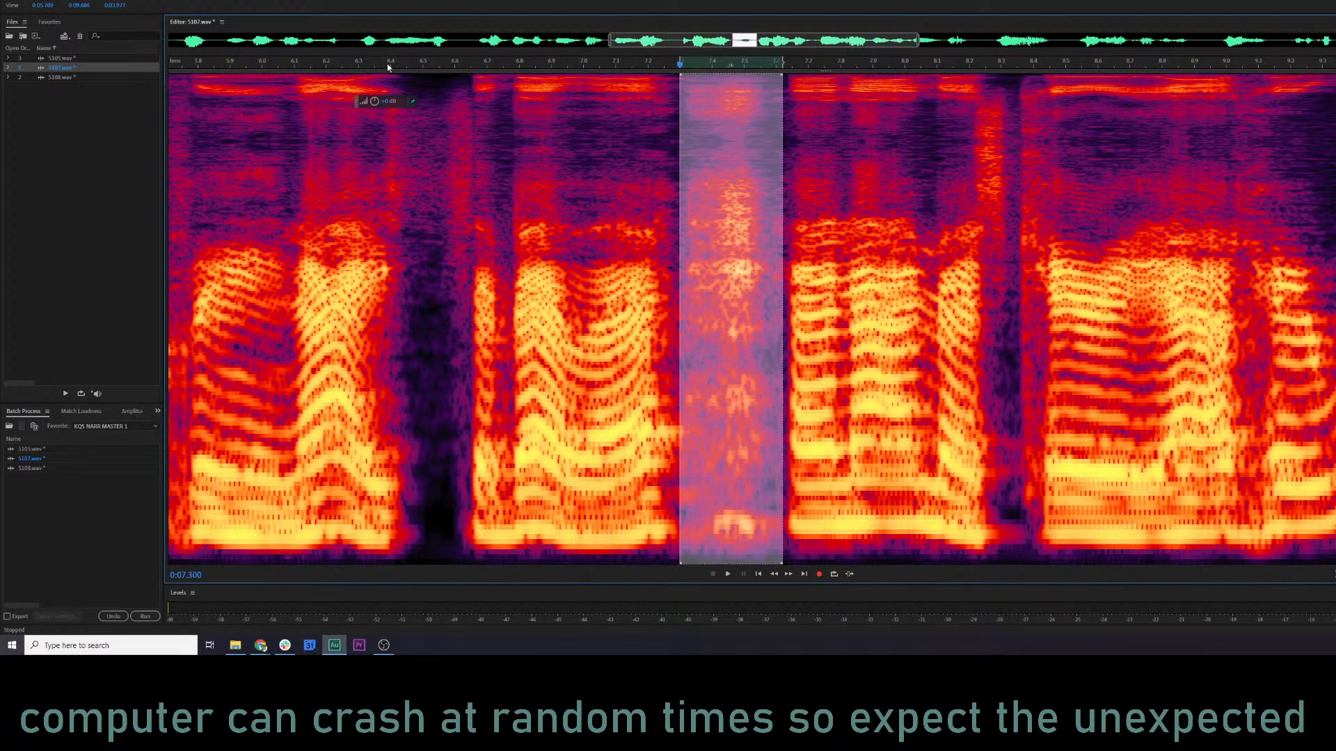
{"action": "left_click_drag", "start_coordinate": [346, 104], "coordinate": [346, 104]}
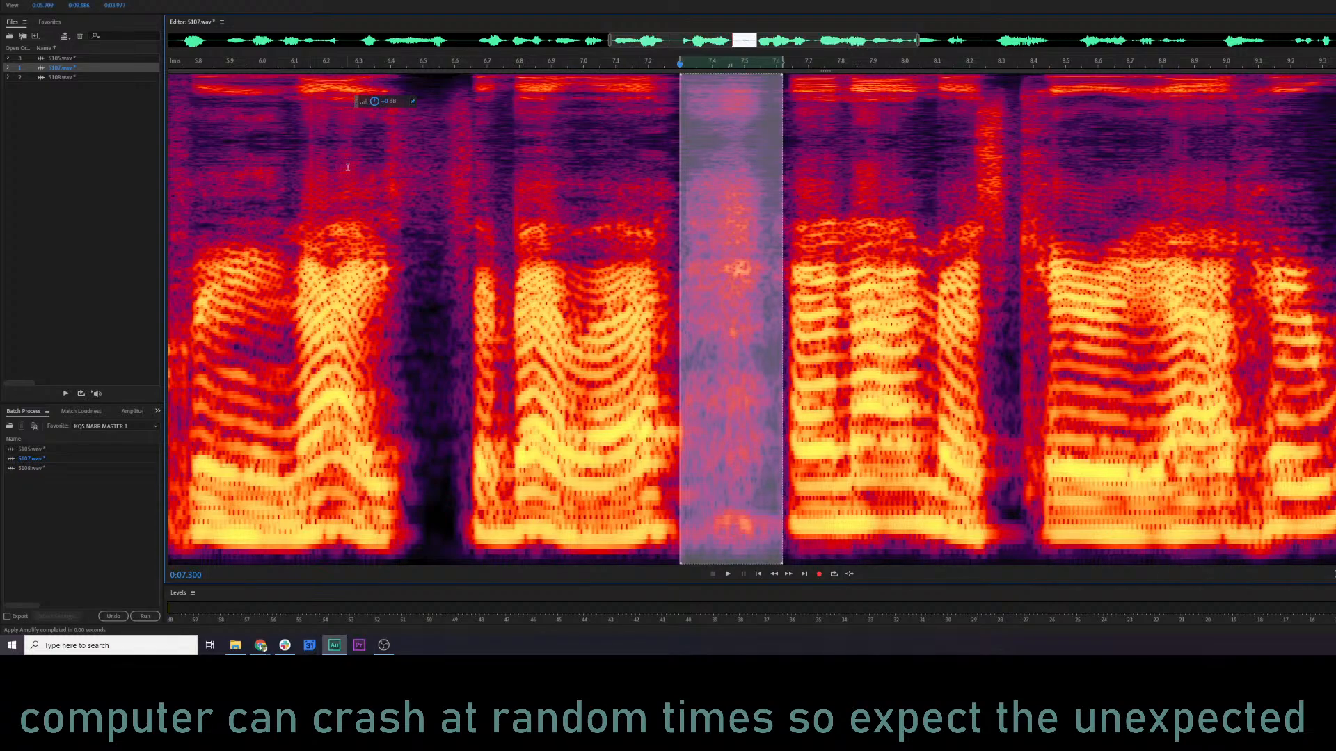
{"action": "left_click", "coordinate": [371, 183]}
{"action": "key", "text": "space"}
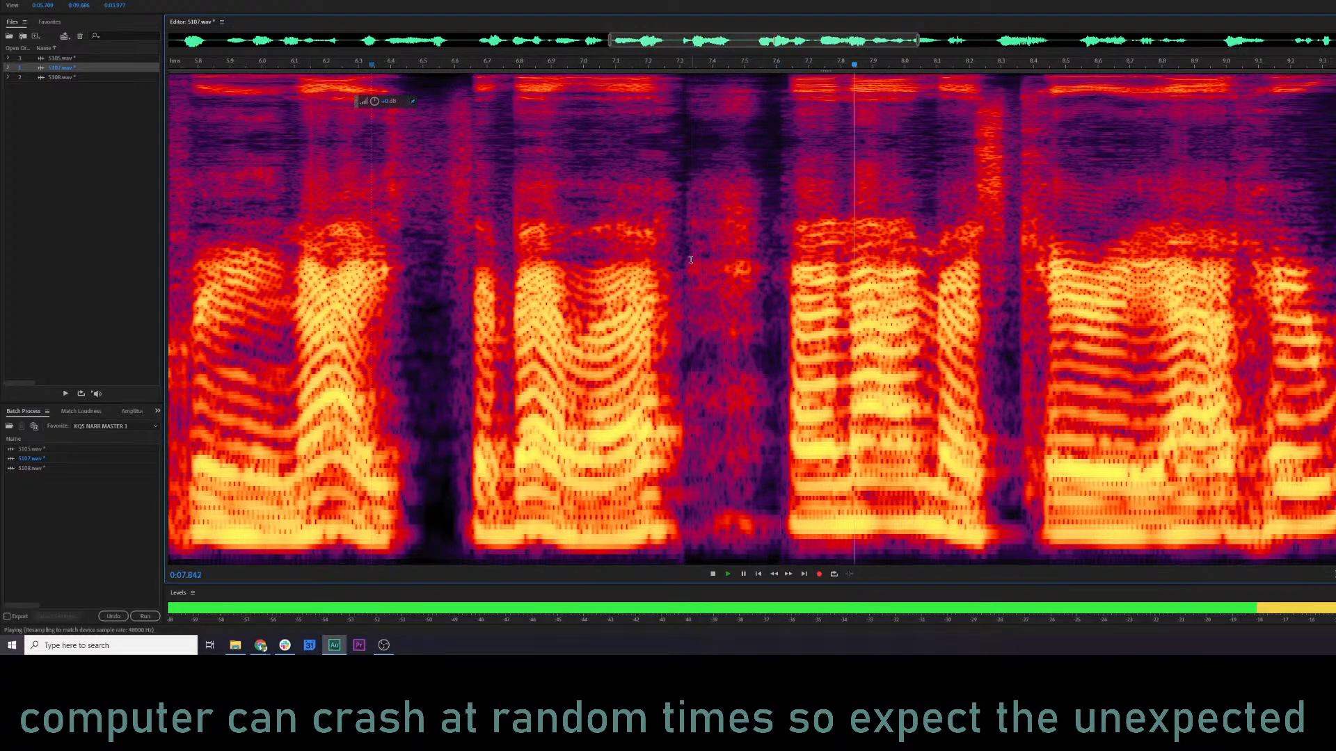
{"action": "key", "text": "space"}
Reduce the volume of the same gap from 7.3 seconds further and play 5107.wav through towards its end.
{"action": "left_click_drag", "start_coordinate": [680, 260], "coordinate": [775, 272]}
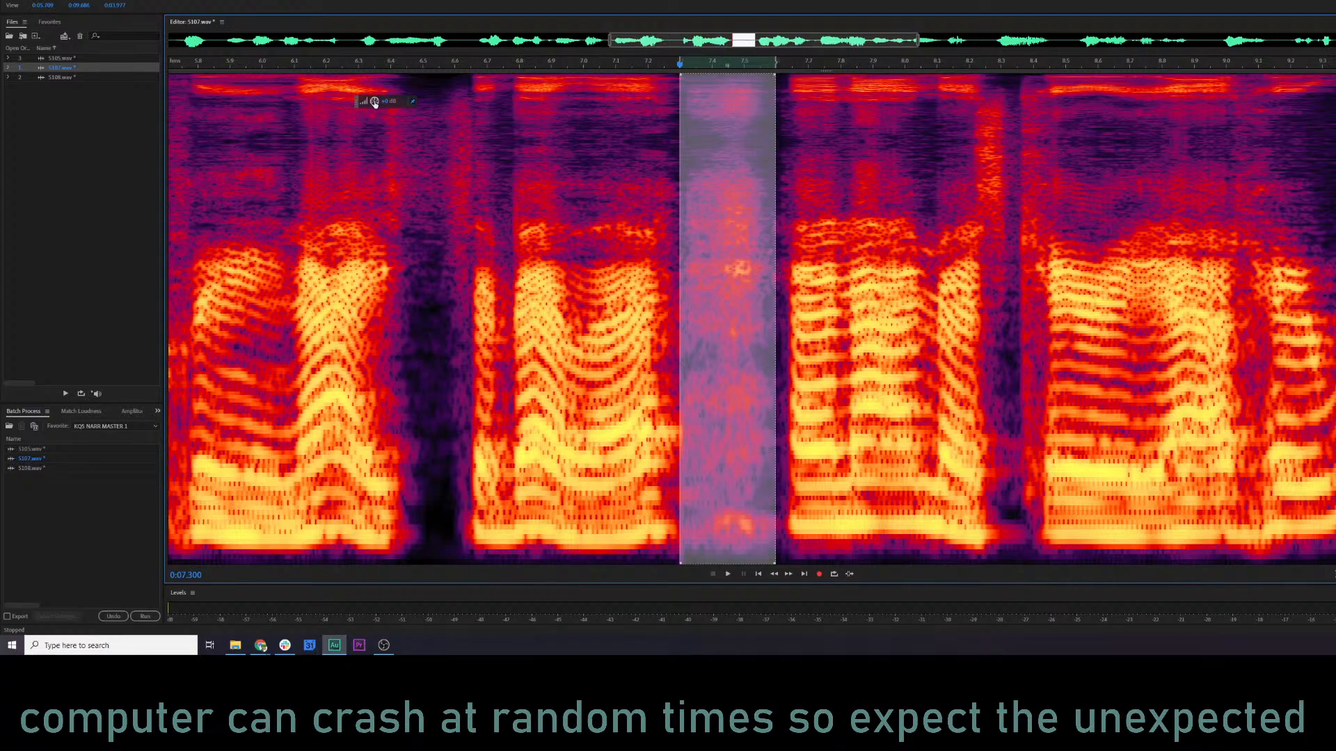
{"action": "left_click_drag", "start_coordinate": [340, 105], "coordinate": [339, 105]}
{"action": "left_click", "coordinate": [321, 105]}
{"action": "key", "text": "space"}
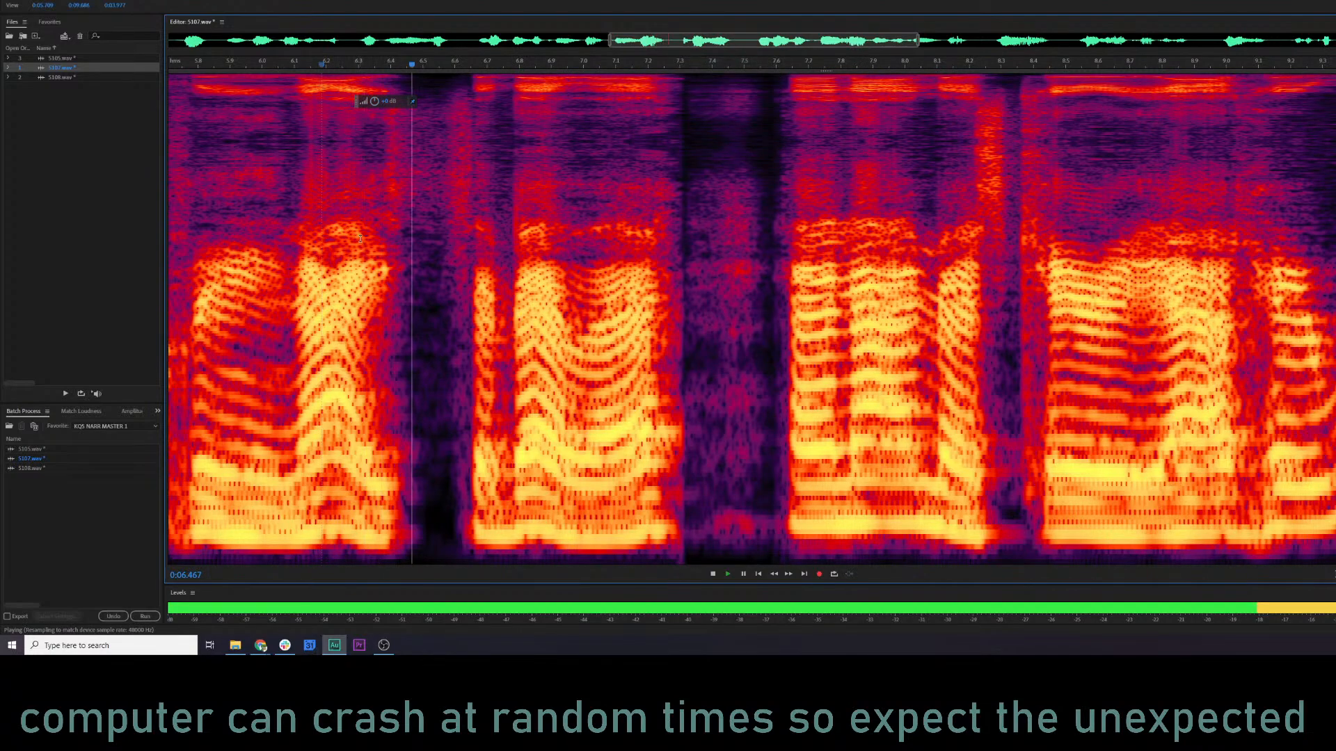
{"action": "key", "text": "backslash"}
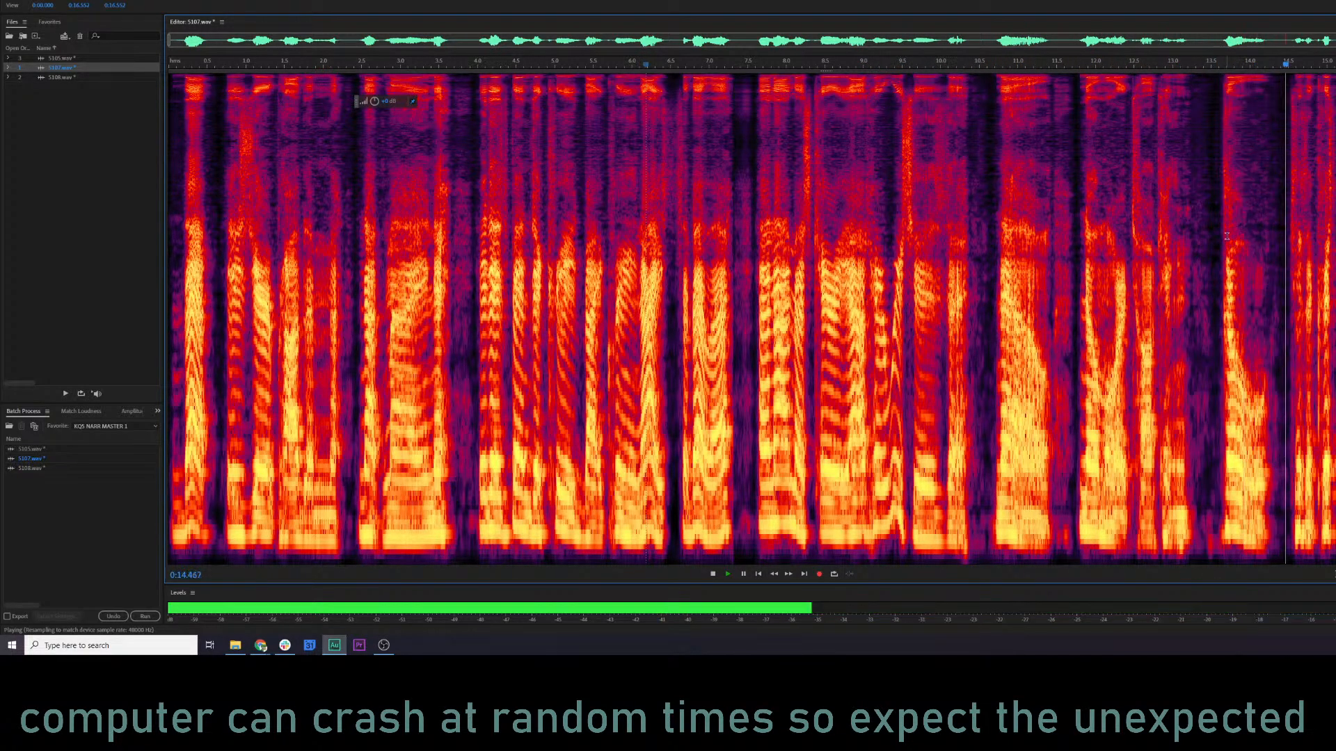
{"action": "key", "text": "space"}
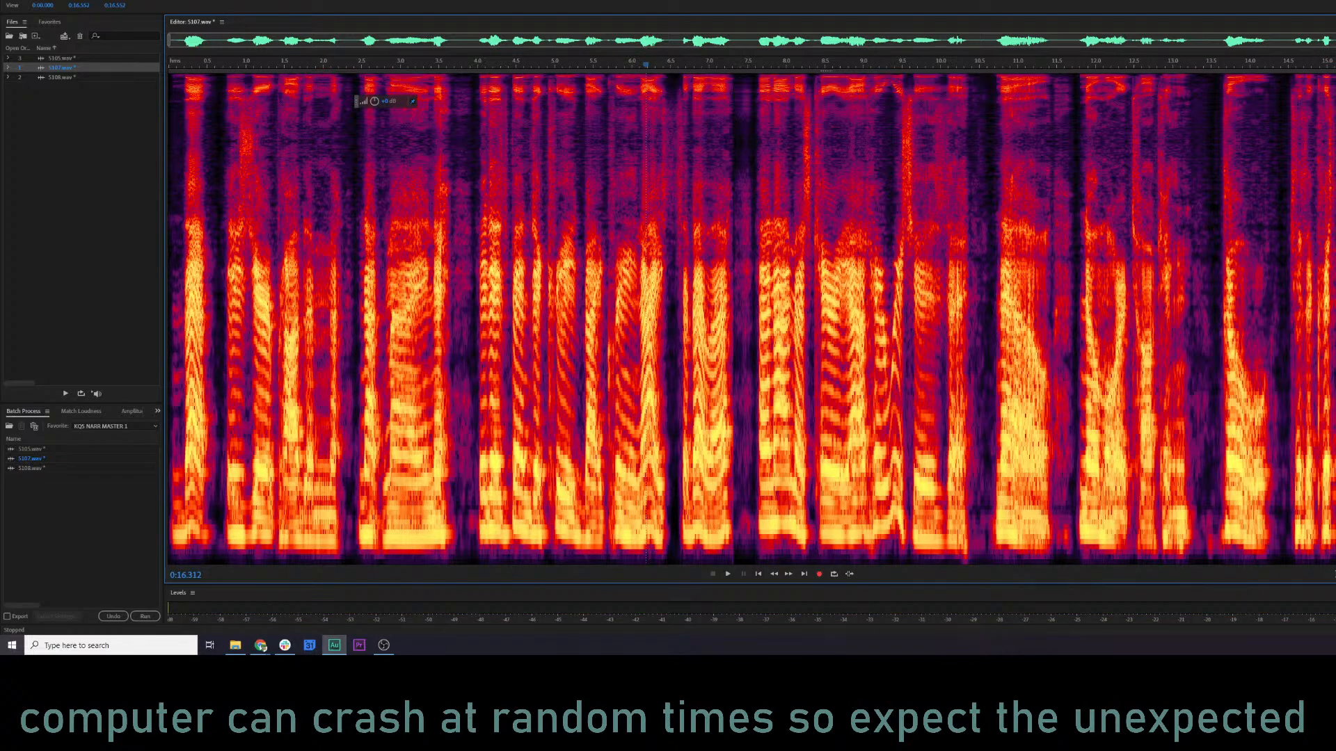
Spot-check the second half of 5107.wav by playing short passages from about 11.6 seconds and near its end.
{"action": "left_click", "coordinate": [1308, 279]}
{"action": "key", "text": "space"}
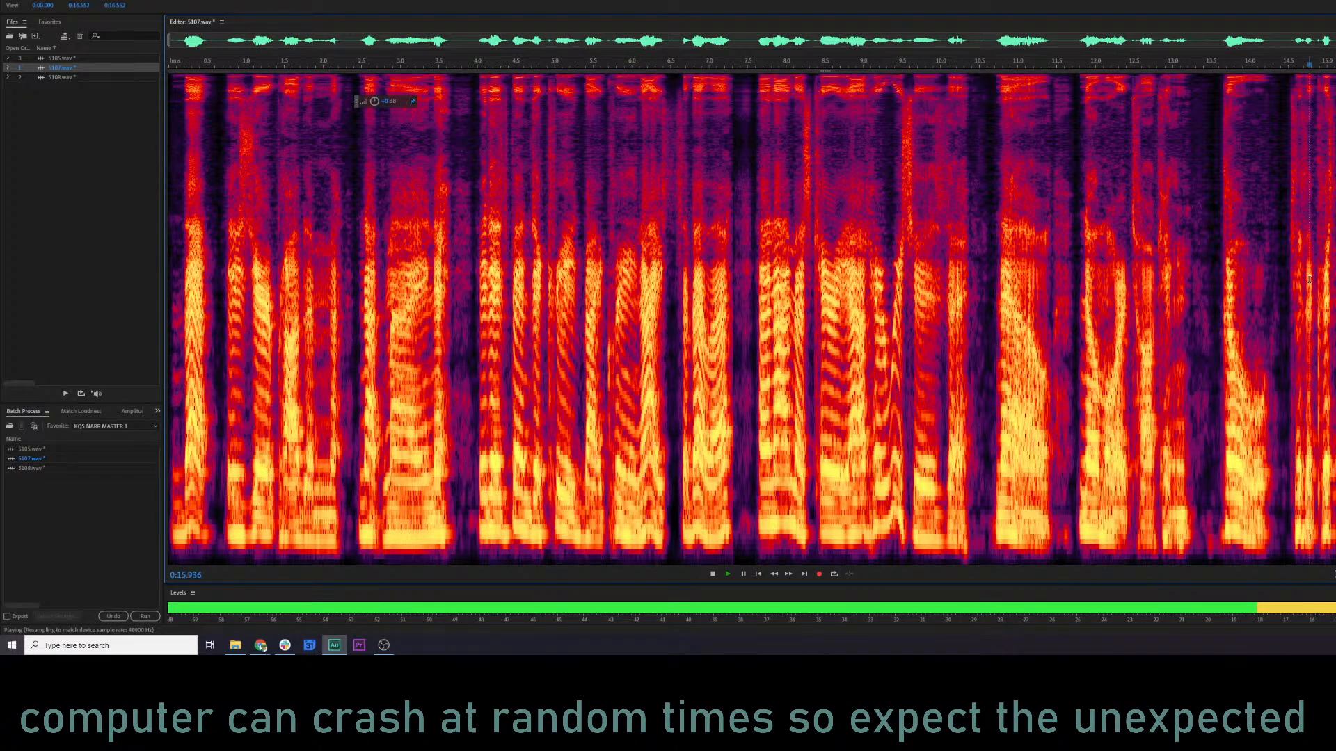
{"action": "key", "text": "space"}
{"action": "scroll", "coordinate": [1322, 306], "scroll_direction": "up", "scroll_amount": 3}
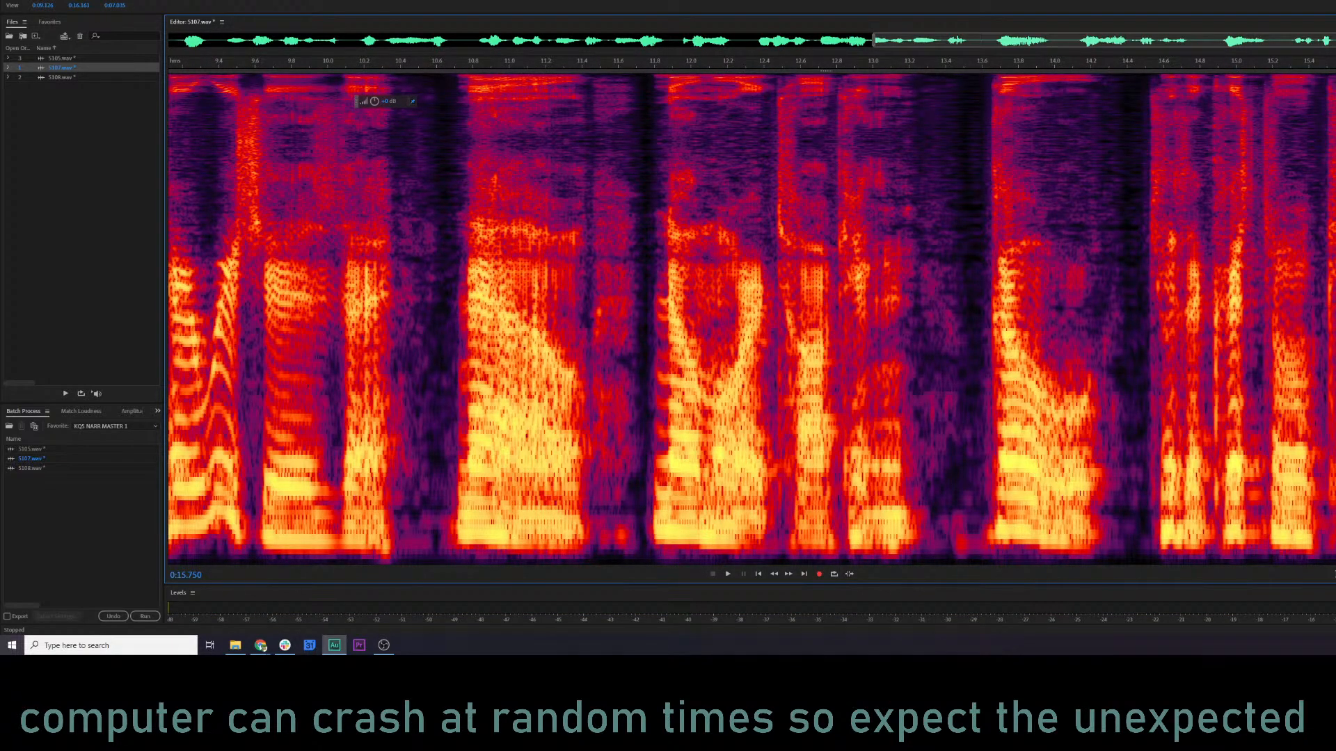
{"action": "left_click", "coordinate": [611, 276]}
{"action": "key", "text": "space"}
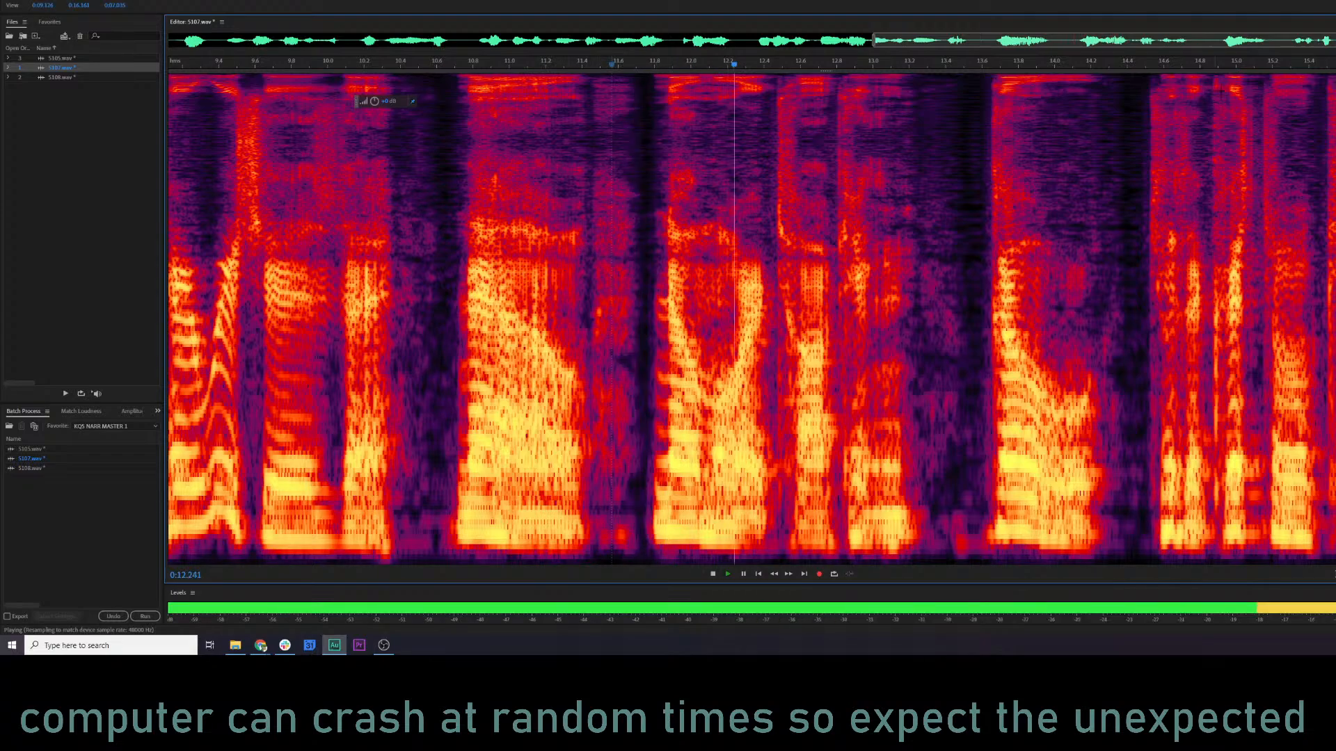
{"action": "left_click", "coordinate": [1271, 61]}
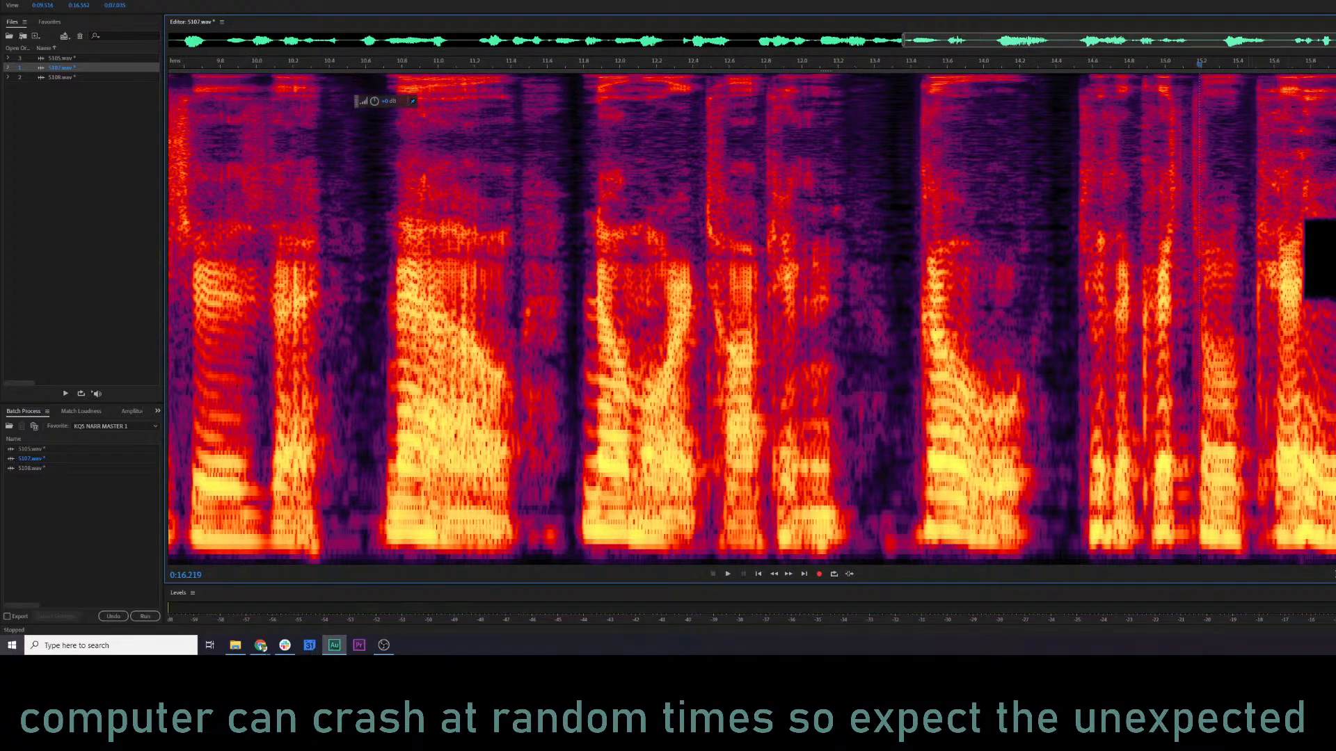
{"action": "left_click", "coordinate": [1165, 182]}
{"action": "key", "text": "space"}
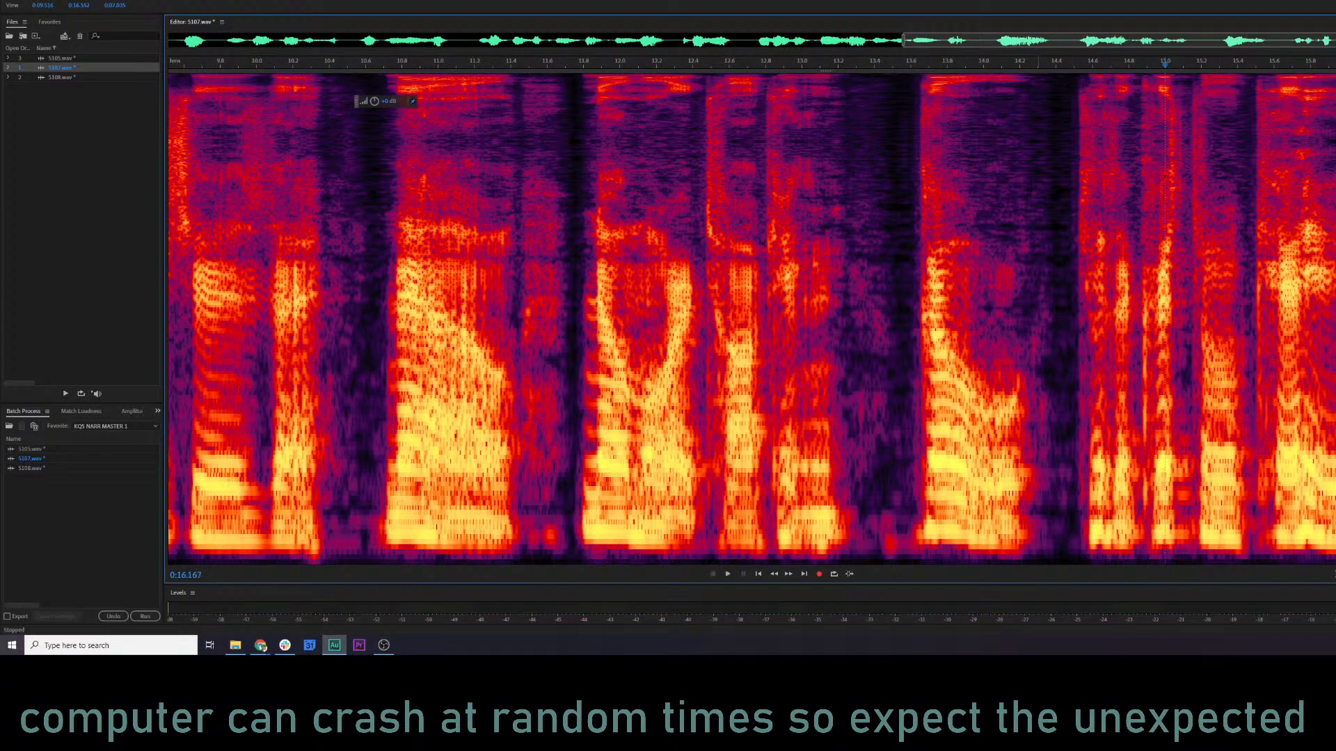
{"action": "scroll", "coordinate": [979, 190], "scroll_direction": "down", "scroll_amount": 3}
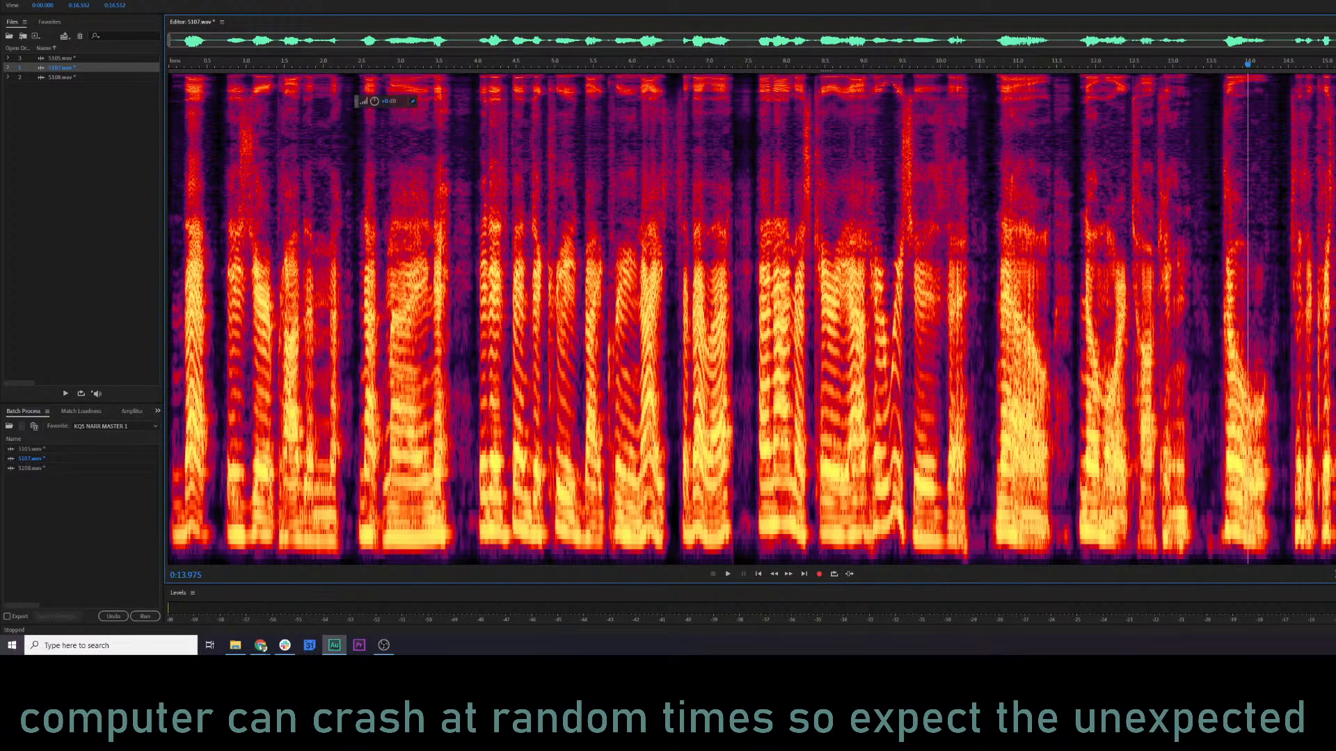
Try the Pitch Shifter on 5107.wav at ratios 0.8909, 0.9439 and 0.5946, and close it without applying.
{"action": "left_click", "coordinate": [631, 324]}
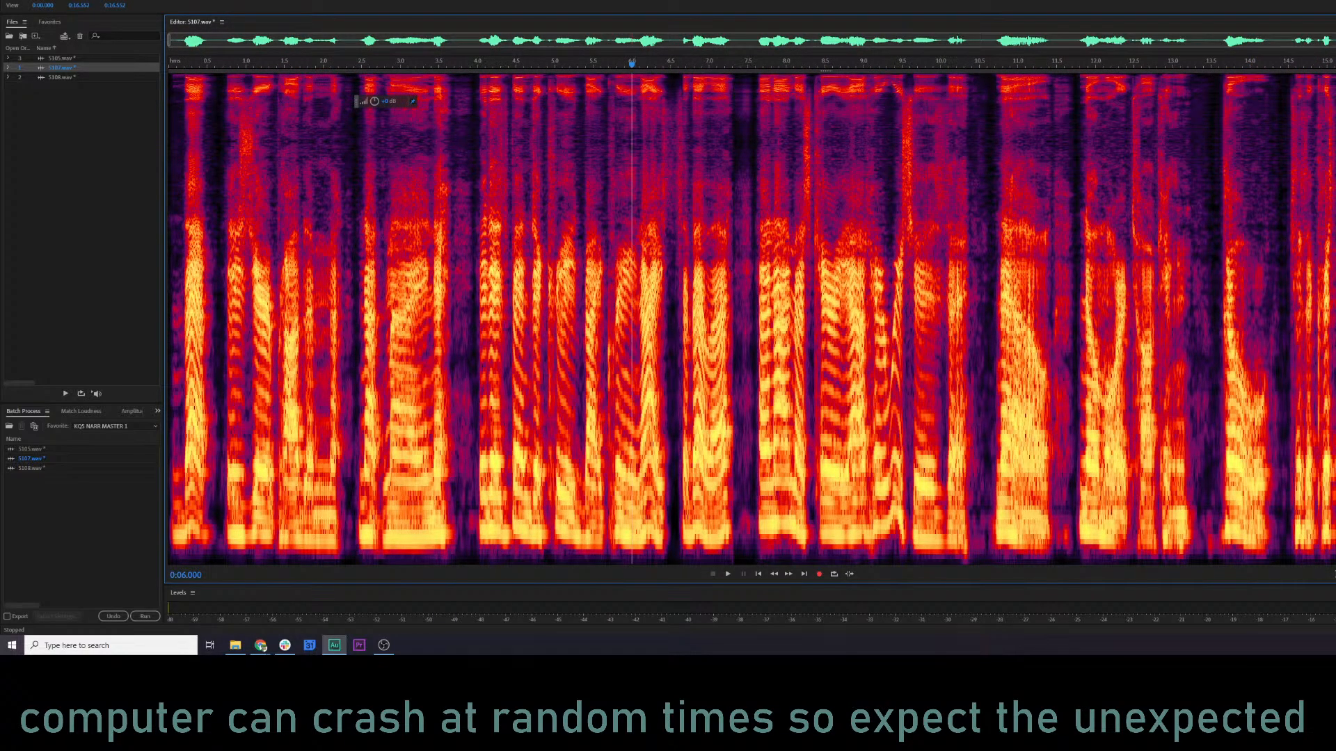
{"action": "left_click", "coordinate": [99, 0]}
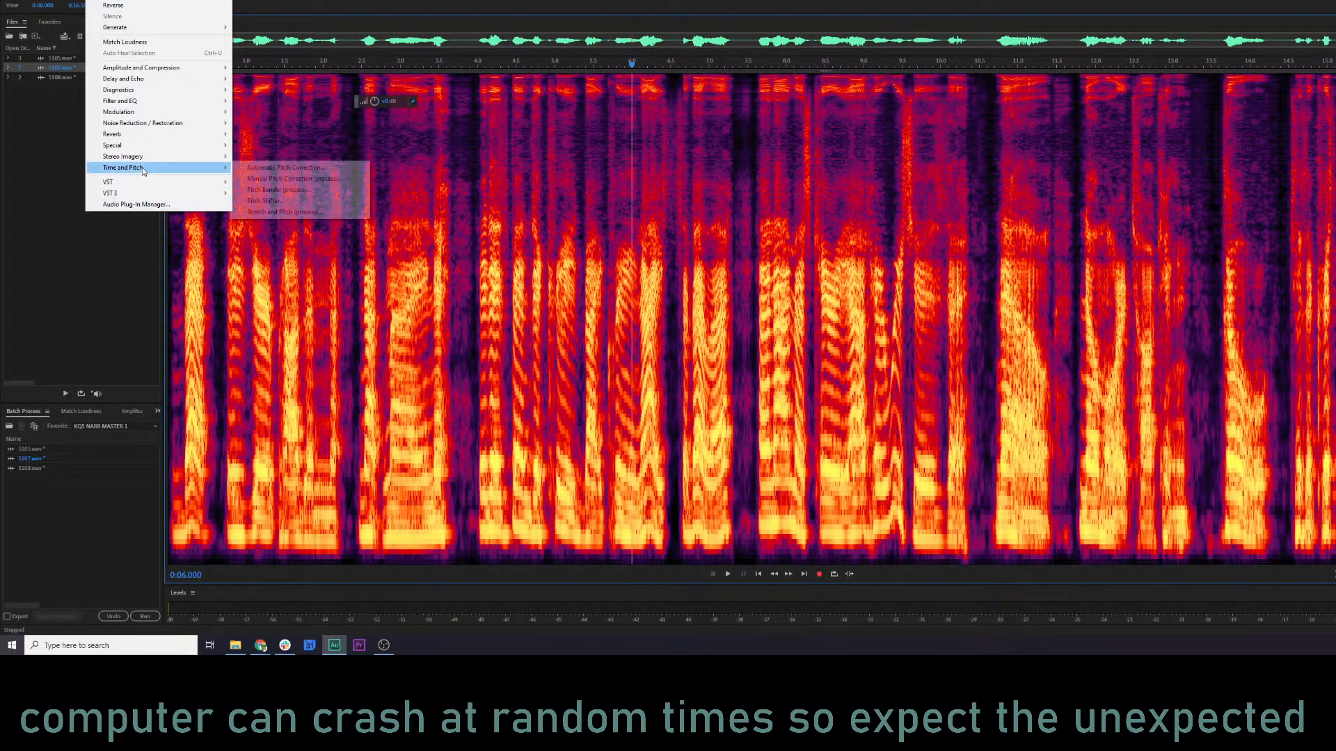
{"action": "mouse_move", "coordinate": [142, 168]}
{"action": "left_click", "coordinate": [271, 201]}
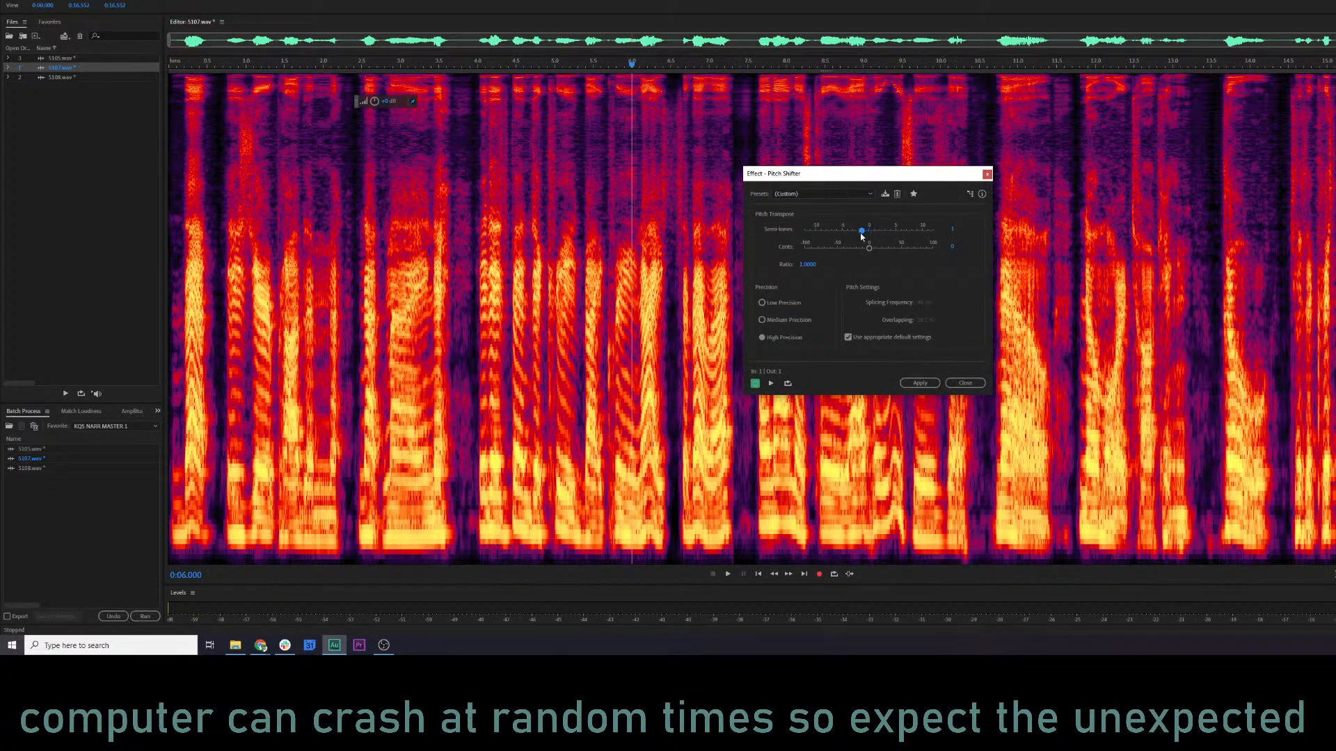
{"action": "key", "text": "space"}
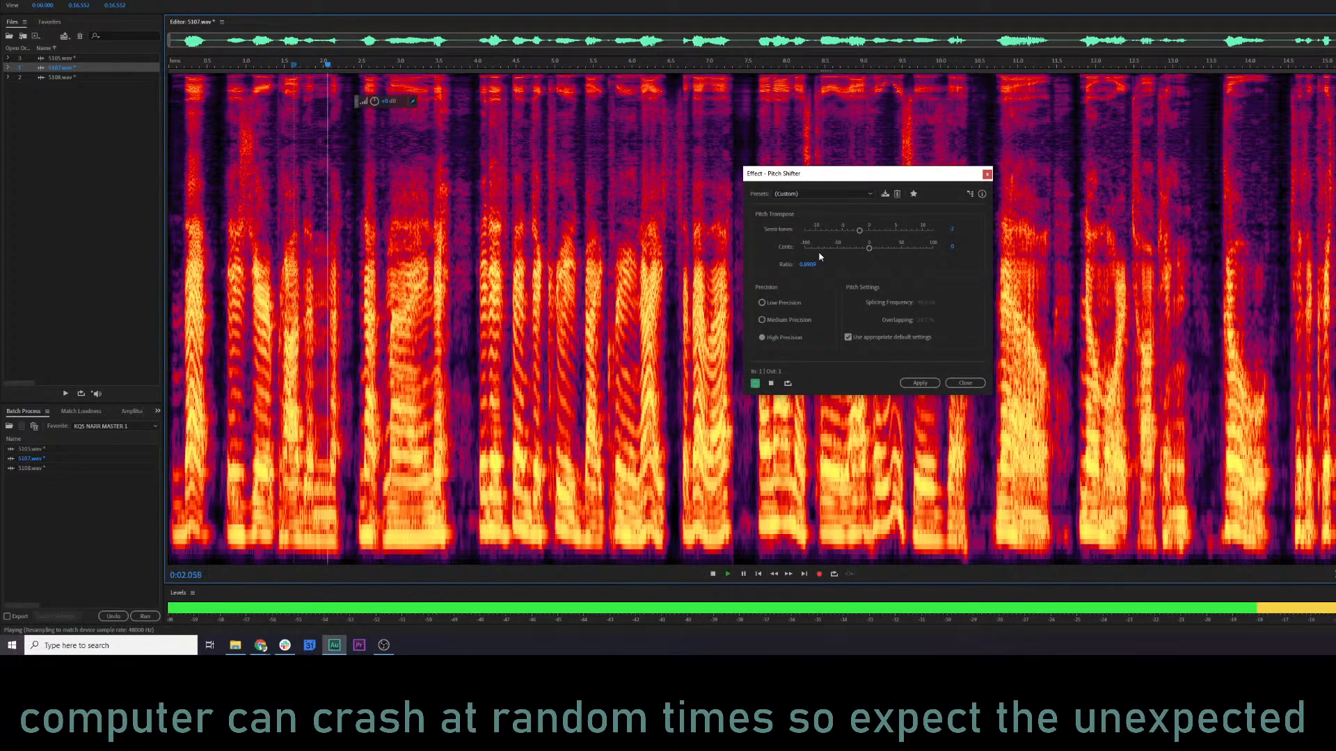
{"action": "key", "text": "space"}
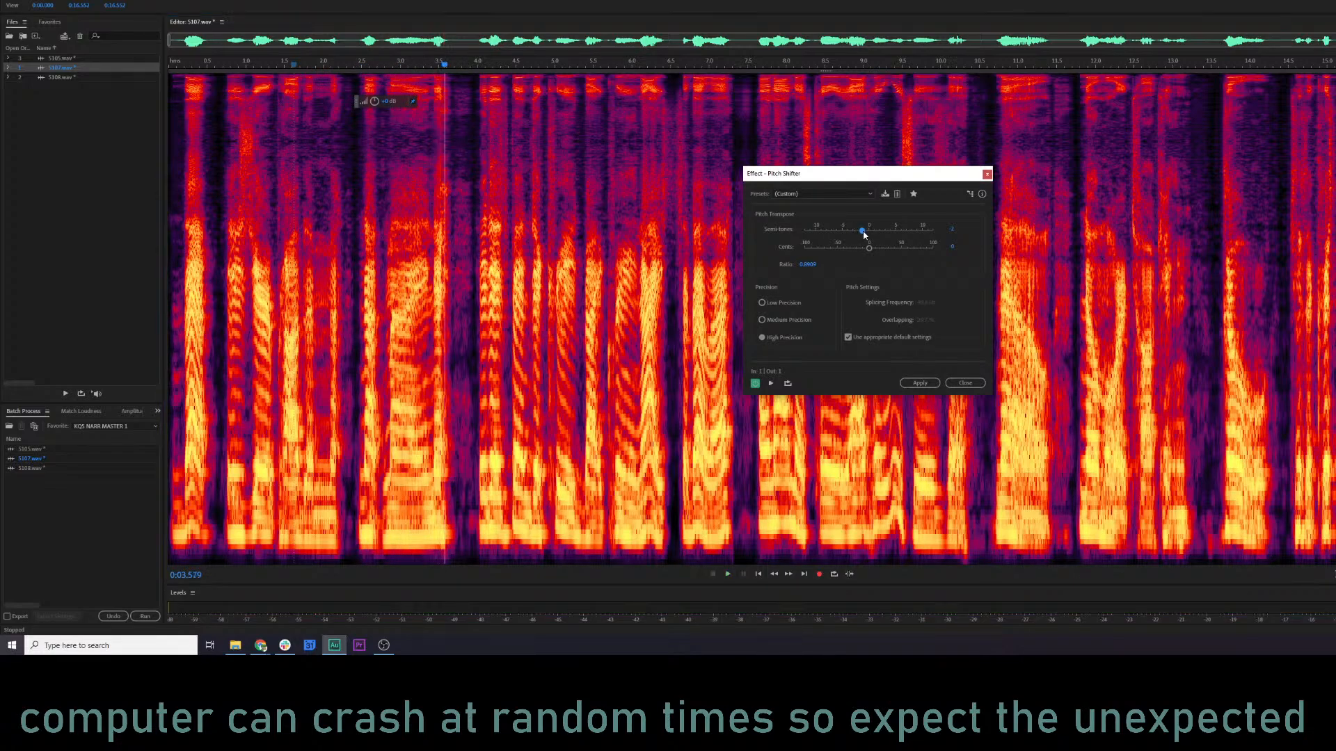
{"action": "key", "text": "space"}
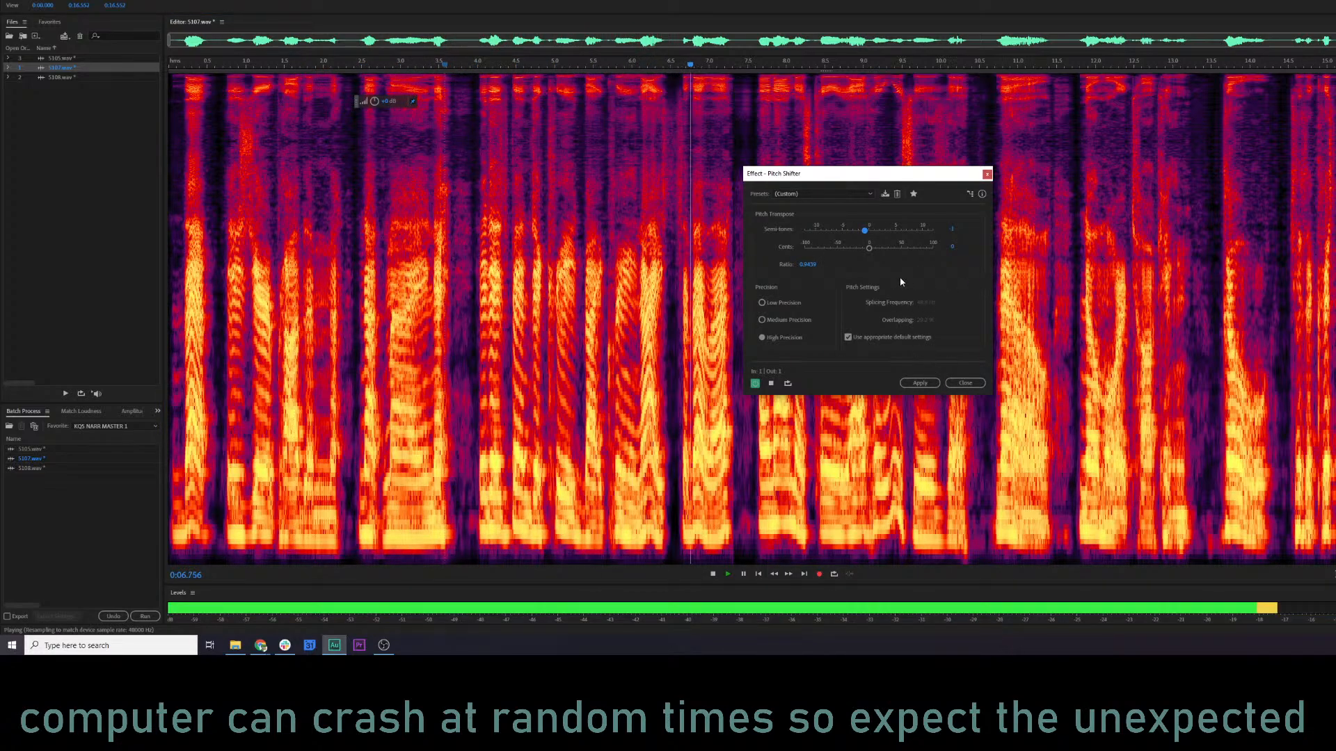
{"action": "left_click_drag", "start_coordinate": [863, 229], "coordinate": [821, 230]}
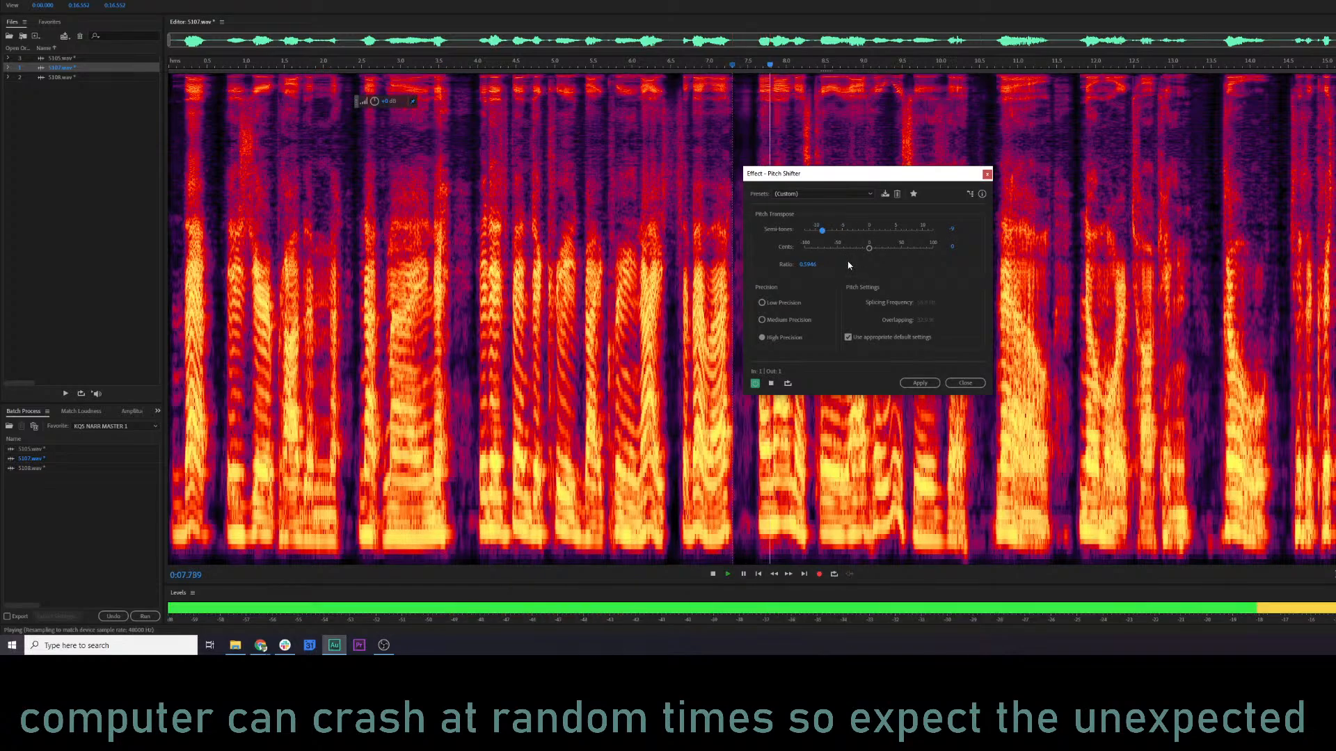
{"action": "left_click", "coordinate": [965, 384]}
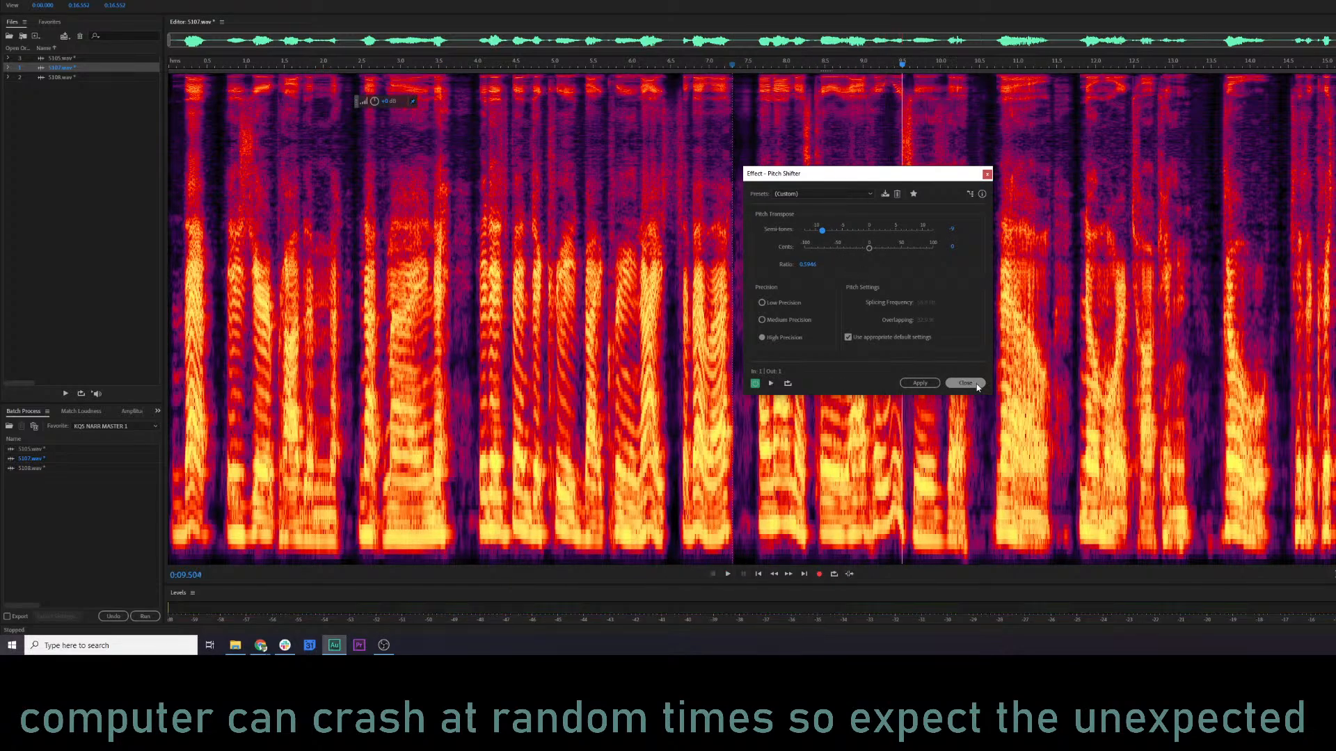
Listen to 5107.wav again from about 7, 9.6 and 10.6 seconds.
{"action": "left_click", "coordinate": [704, 361]}
{"action": "key", "text": "space"}
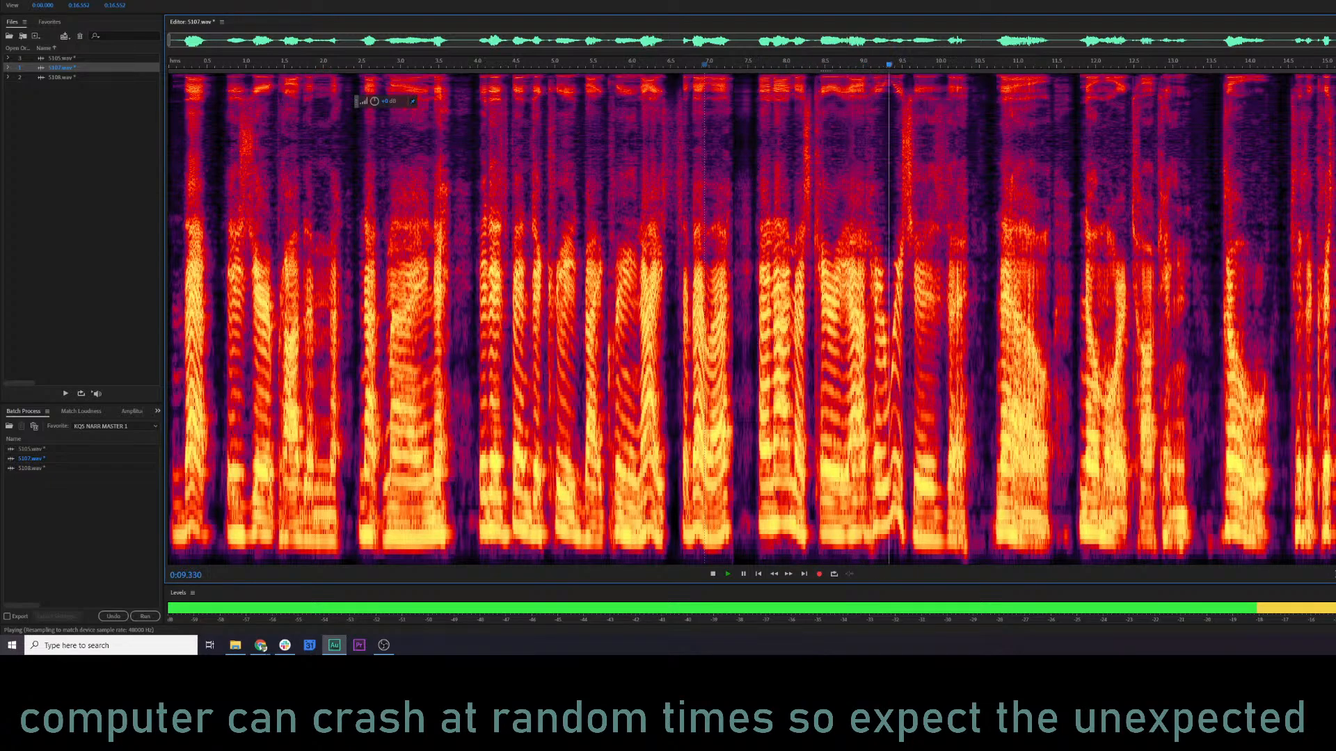
{"action": "left_click", "coordinate": [911, 372]}
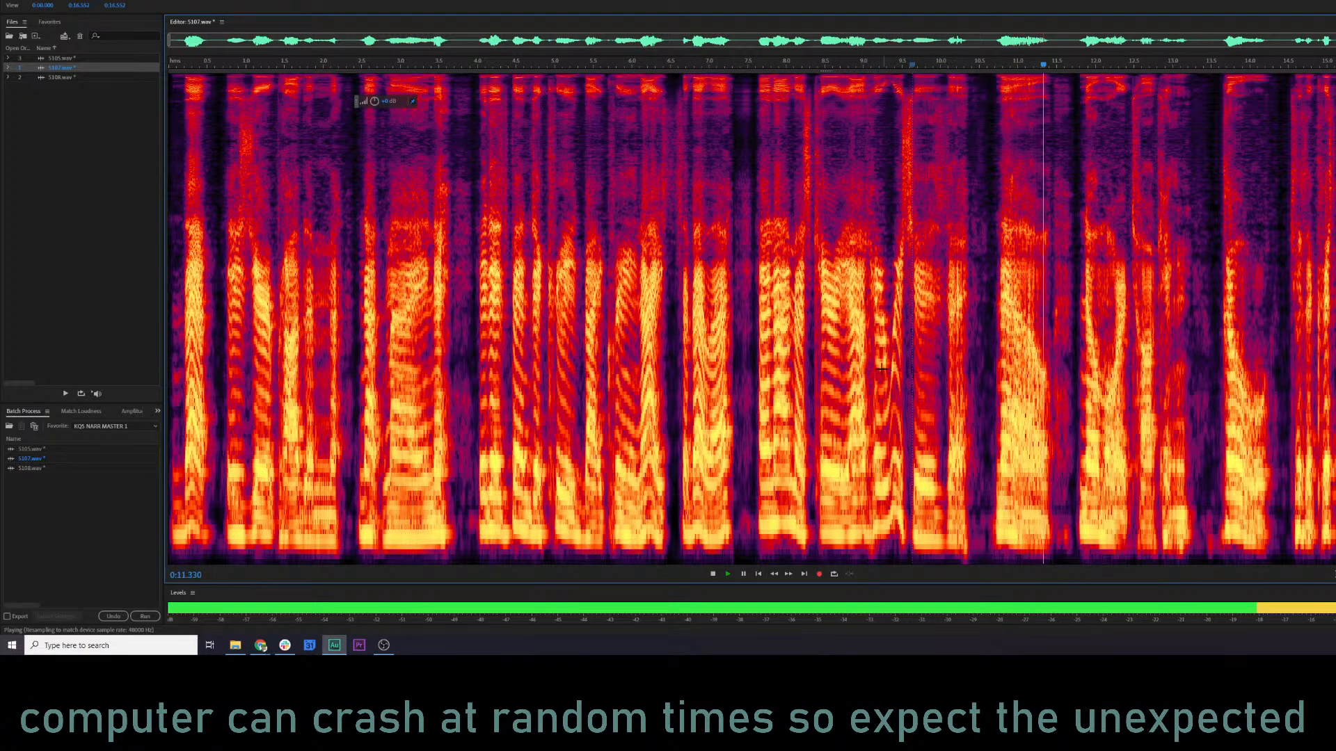
{"action": "key", "text": "space"}
{"action": "left_click", "coordinate": [990, 259]}
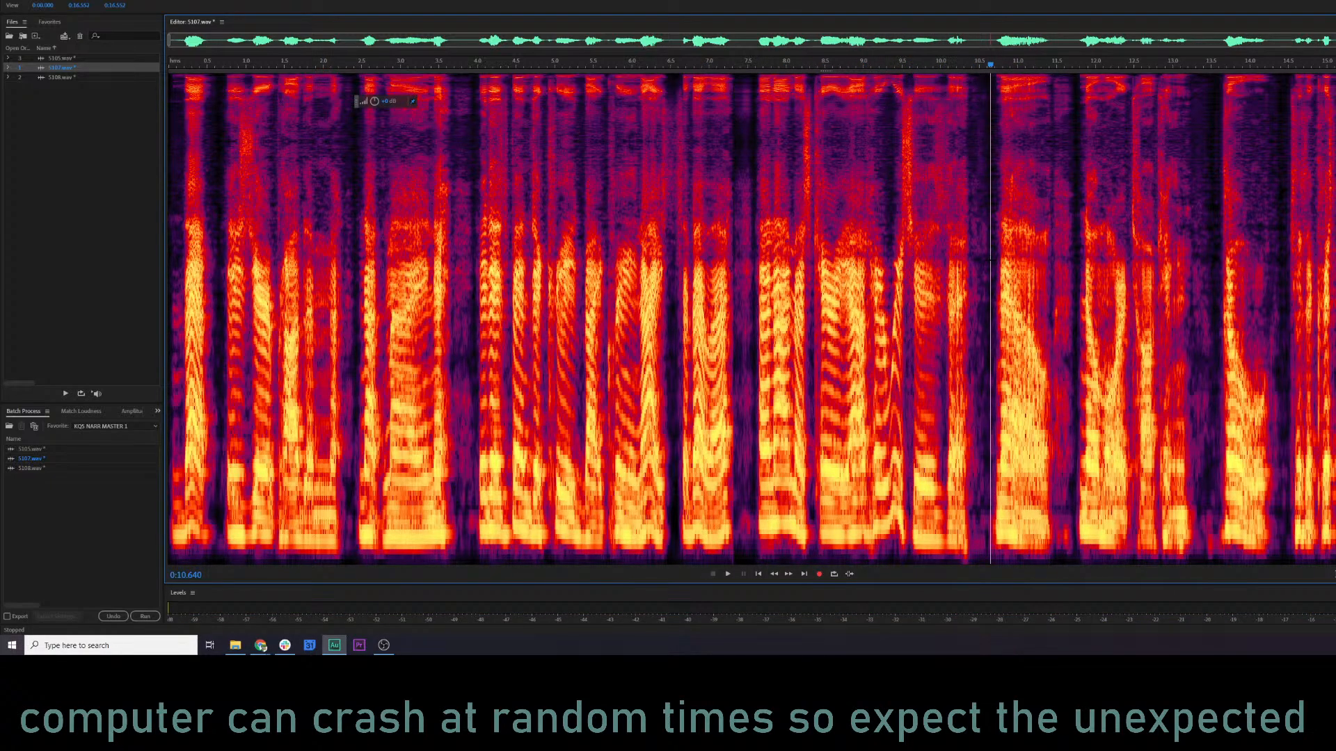
{"action": "key", "text": "space"}
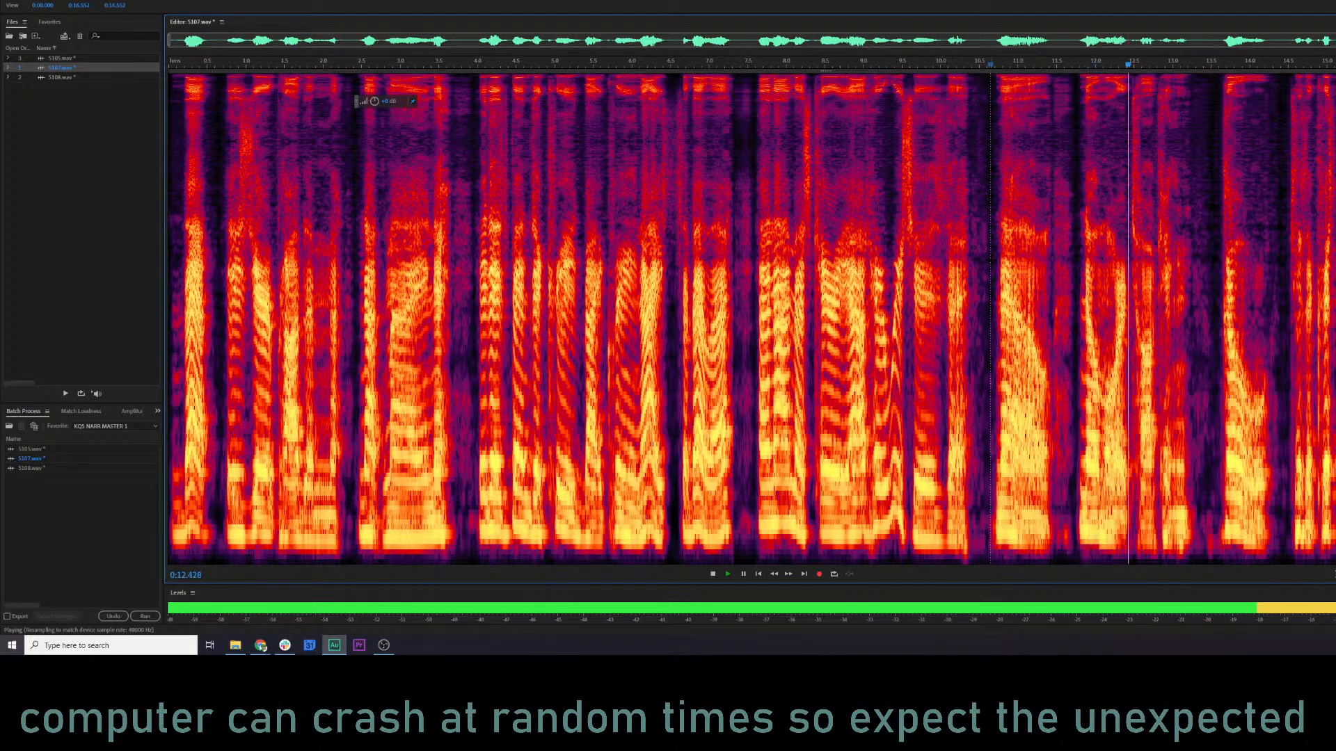
{"action": "key", "text": "space"}
Open 5108.wav, start playback near its beginning and preview it with the previous Parametric Equalizer settings.
{"action": "double_click", "coordinate": [86, 77]}
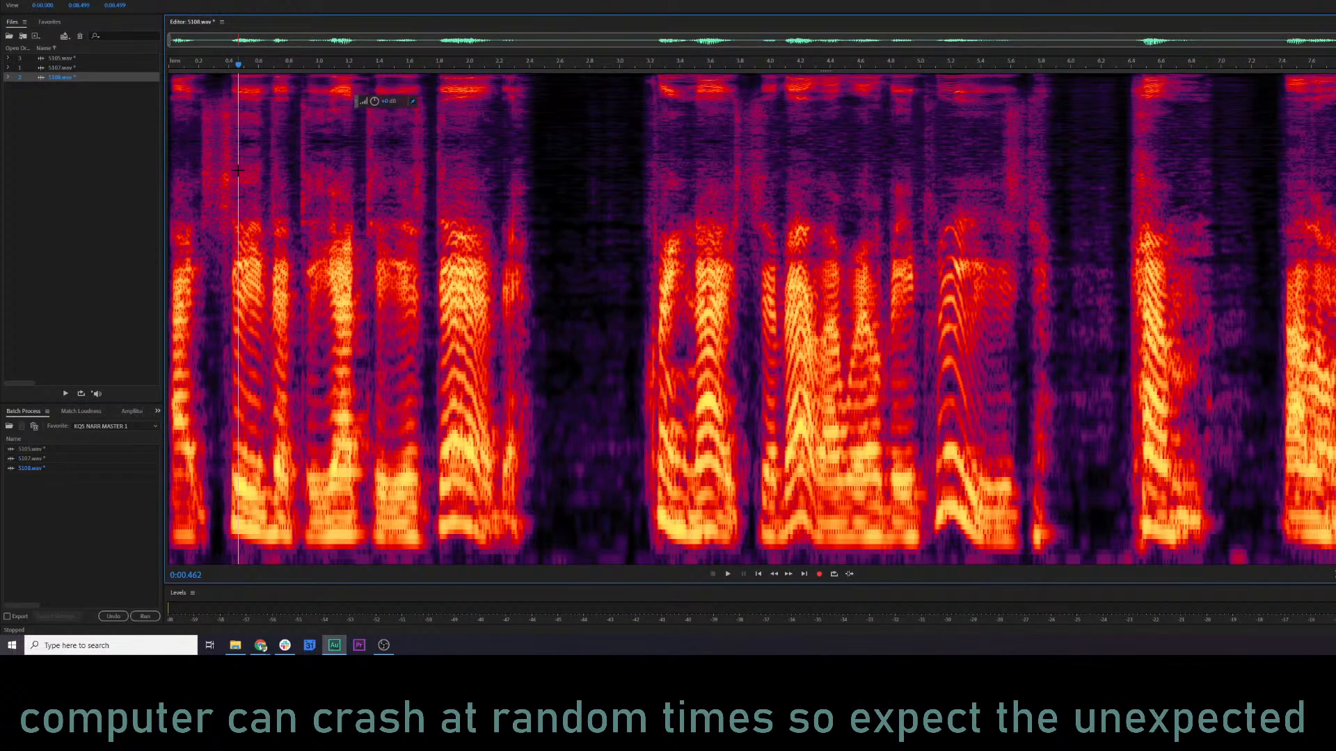
{"action": "left_click", "coordinate": [238, 163]}
{"action": "key", "text": "space"}
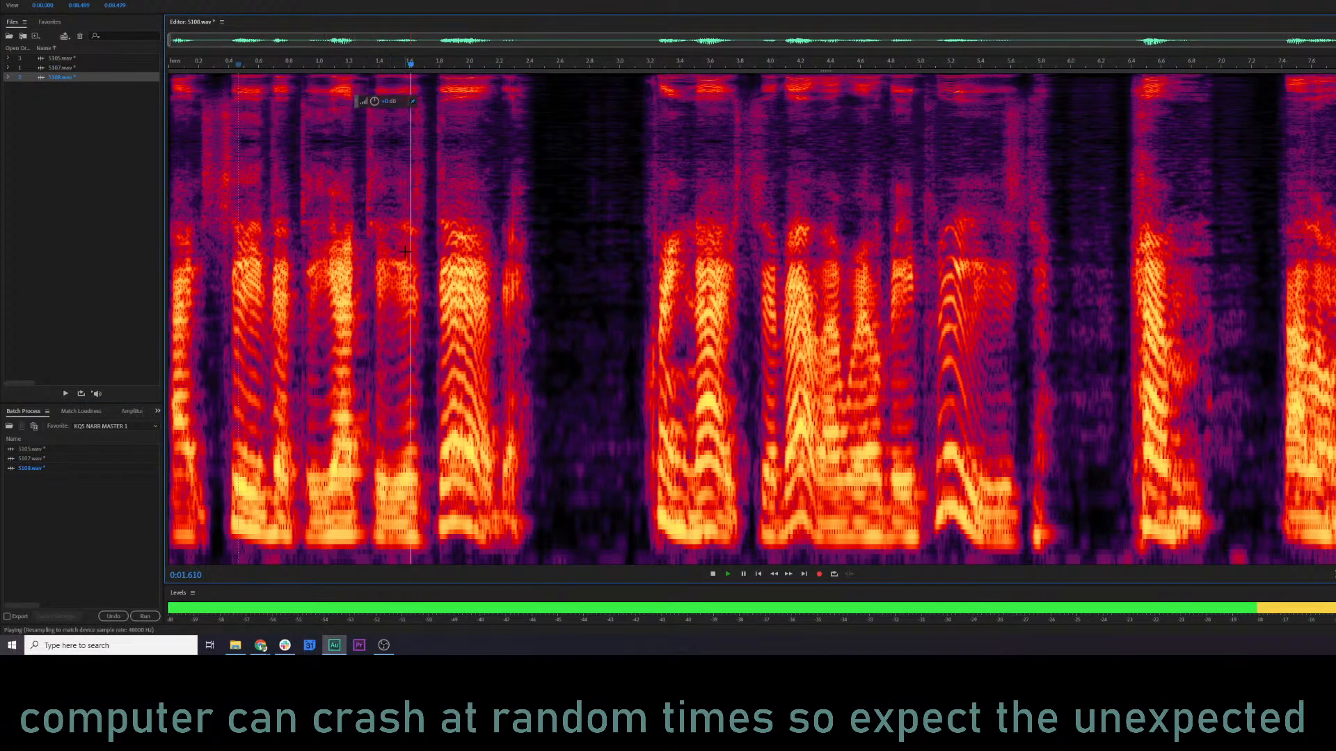
{"action": "key", "text": "ctrl+r"}
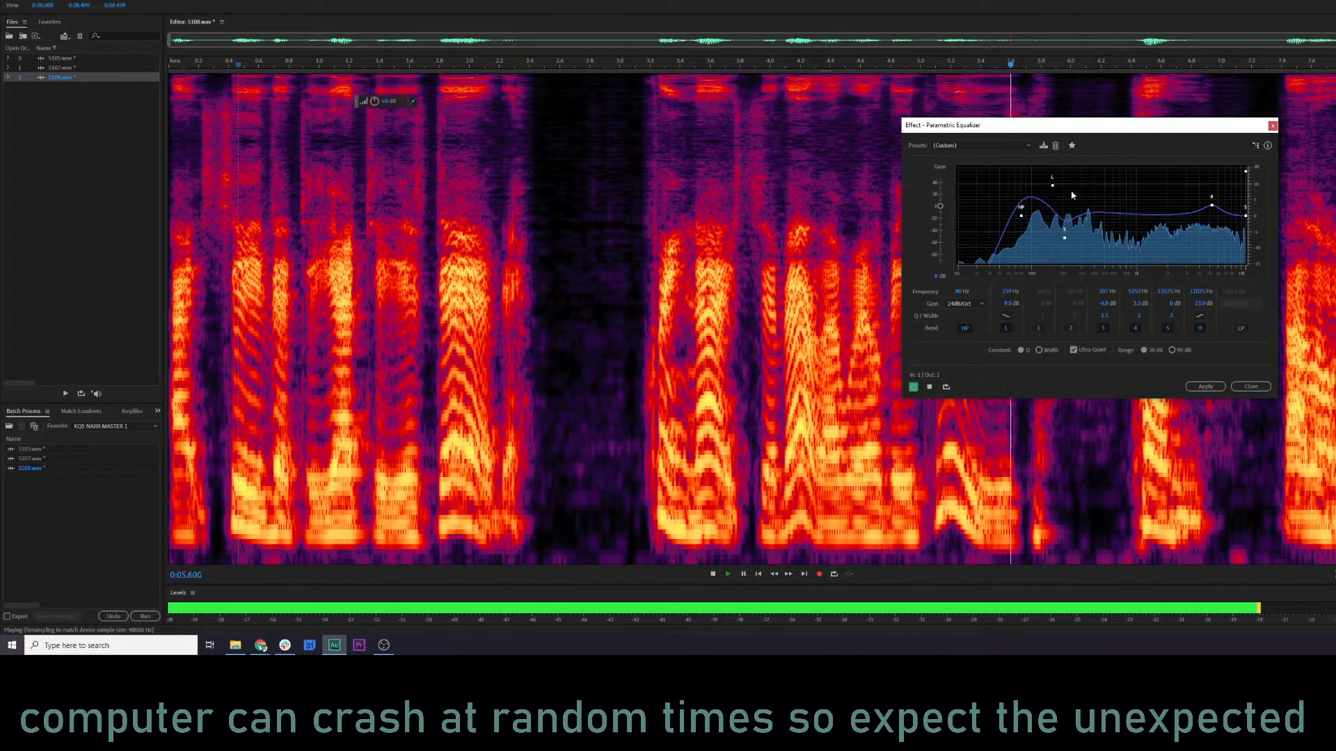
{"action": "key", "text": "space"}
Raise the equalizer's low-shelf gain to about 12 dB for 5108.wav and preview it.
{"action": "left_click_drag", "start_coordinate": [1055, 175], "coordinate": [1057, 177]}
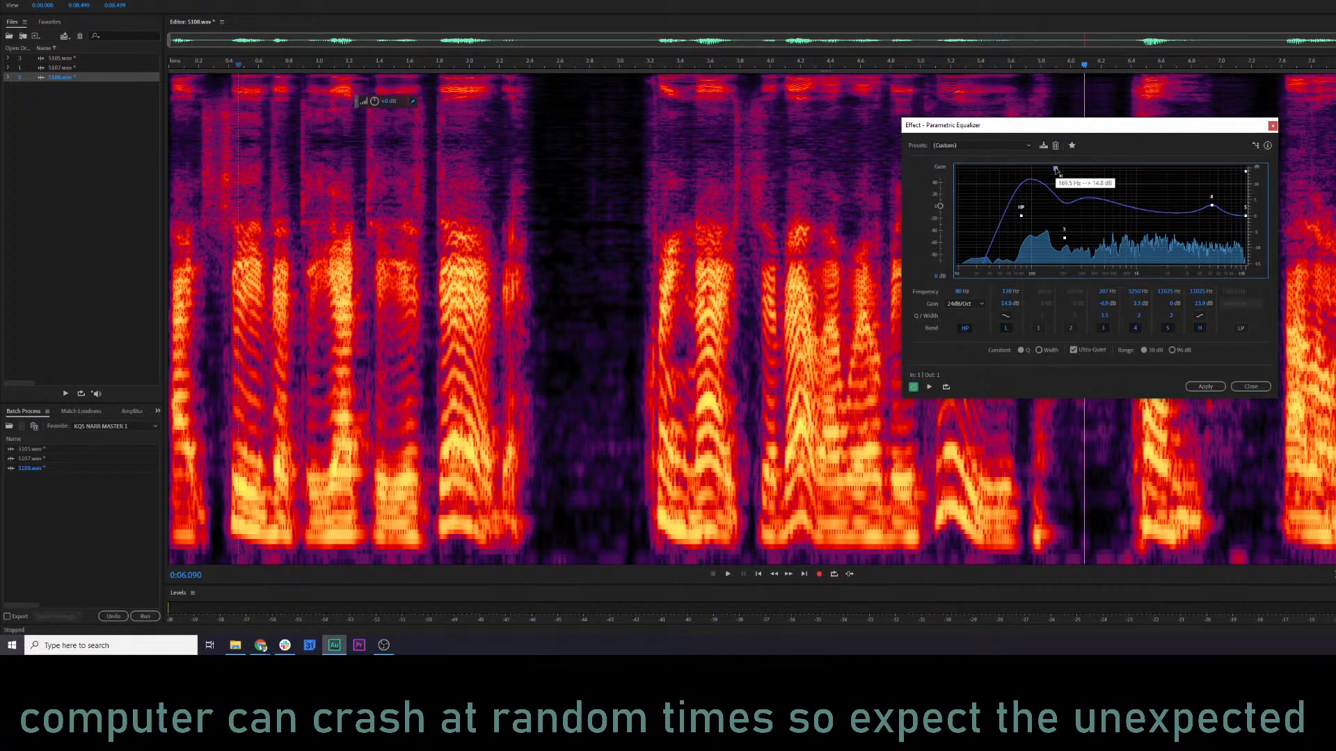
{"action": "key", "text": "space"}
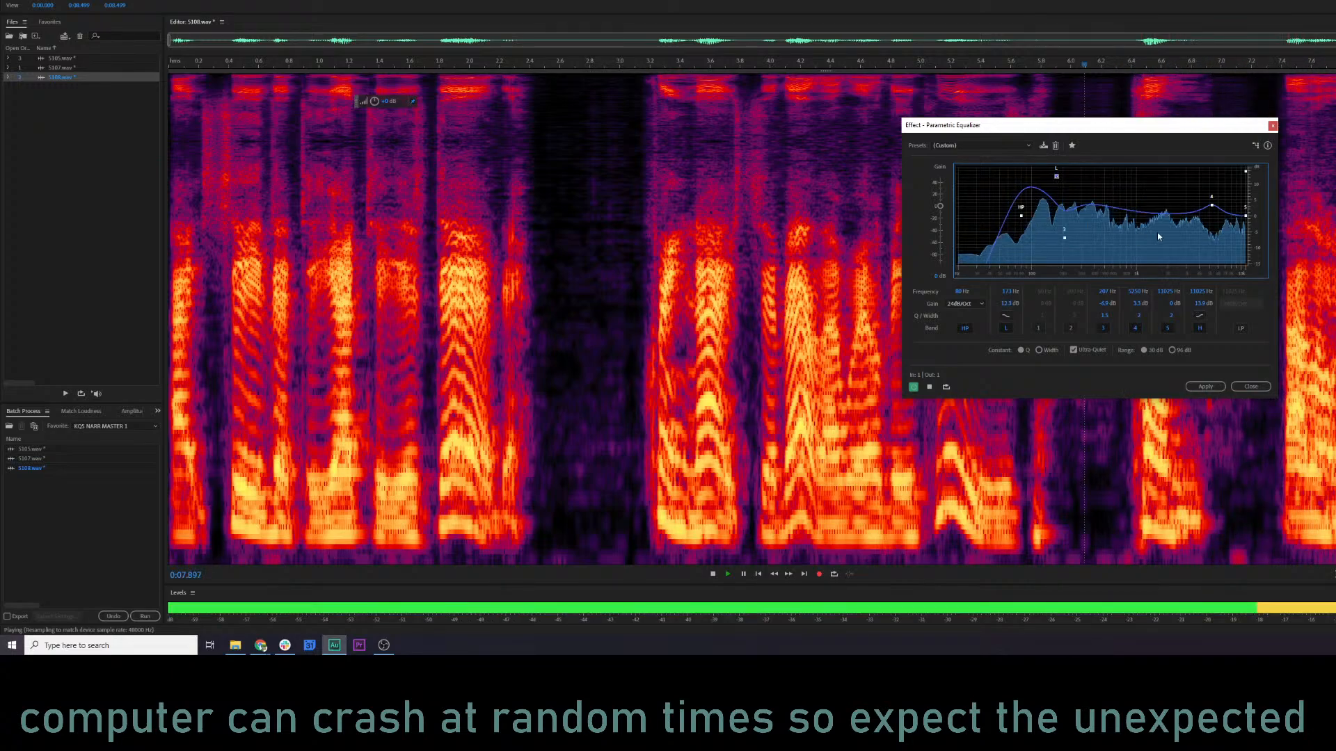
{"action": "key", "text": "space"}
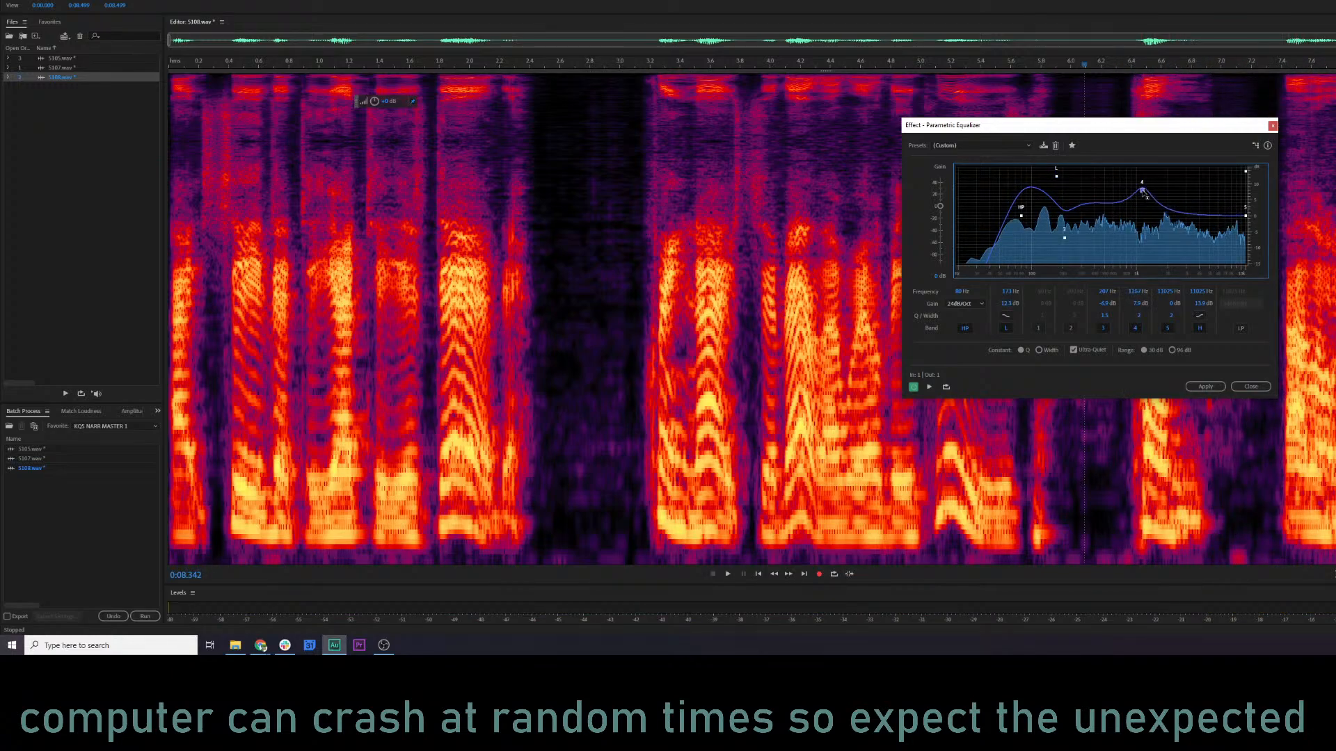
Move the equalizer's band 4 peak back up to the high frequencies and preview 5108.wav.
{"action": "key", "text": "space"}
{"action": "left_click_drag", "start_coordinate": [1142, 191], "coordinate": [1212, 206]}
{"action": "key", "text": "space"}
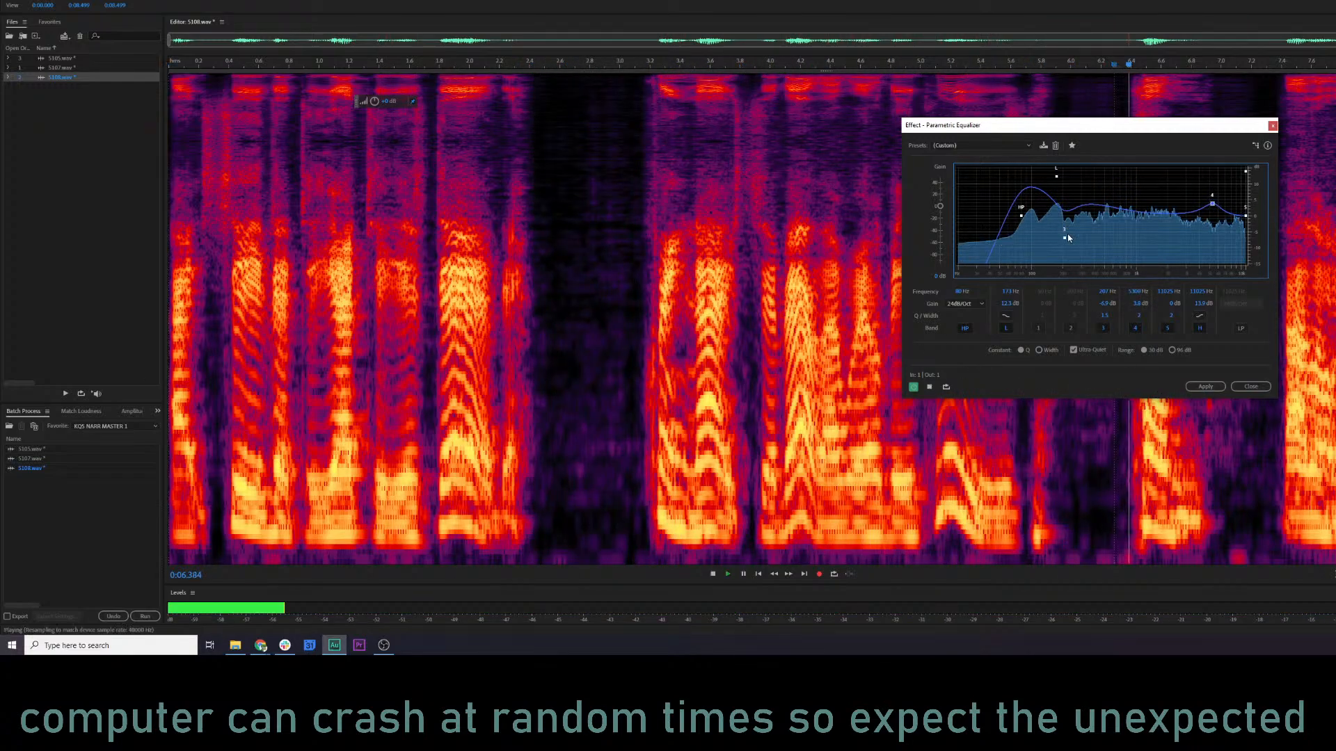
Move the equalizer's low-frequency dip slightly lower in frequency and gain, and apply the Parametric Equalizer to 5108.wav.
{"action": "left_click_drag", "start_coordinate": [1064, 237], "coordinate": [1058, 243]}
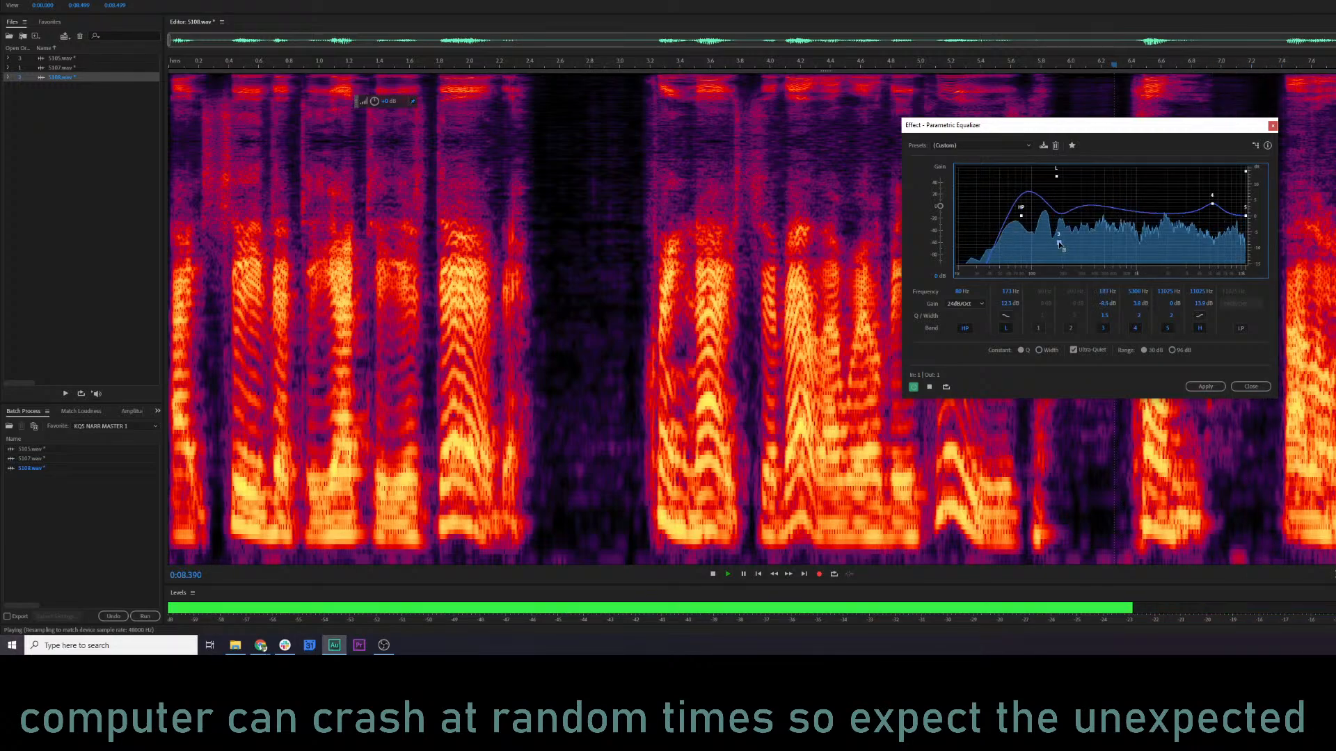
{"action": "left_click", "coordinate": [1205, 386]}
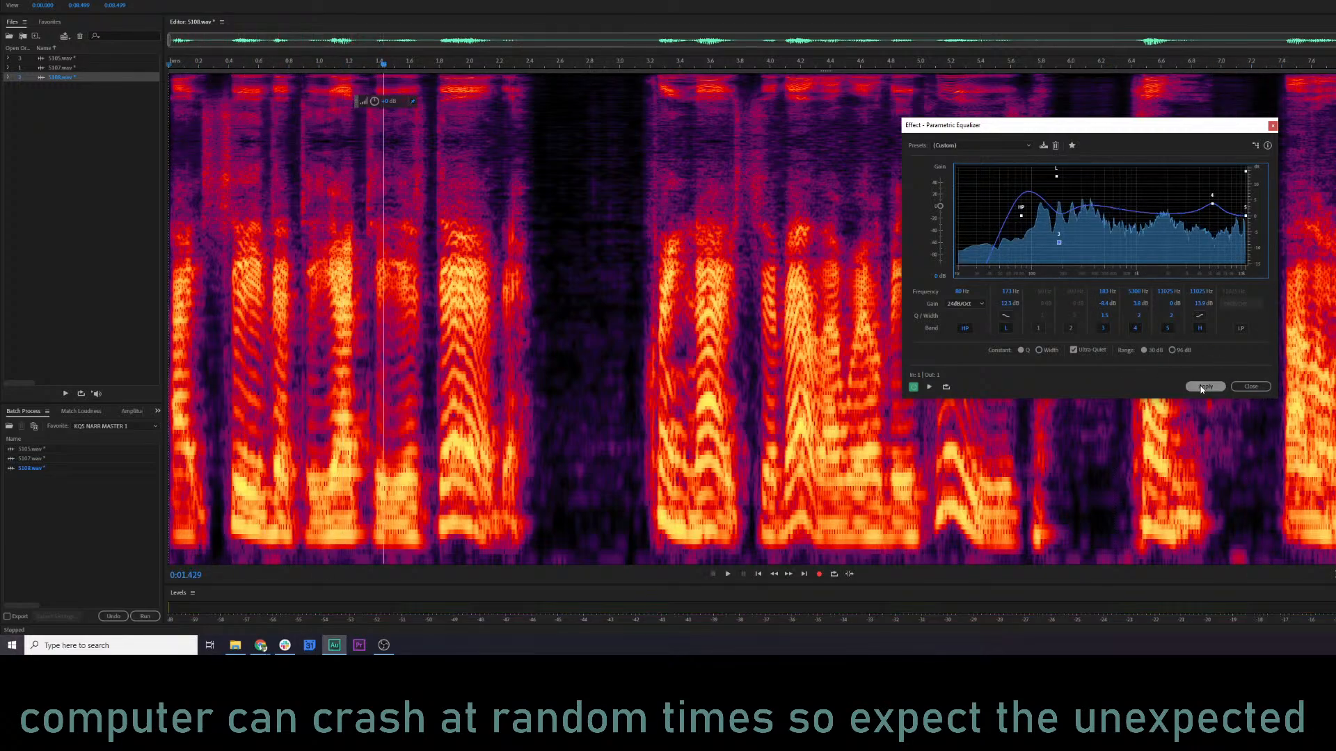
Switch 5108.wav to the waveform-only display and listen to it from about 6.2 seconds and from the start.
{"action": "key", "text": "shift+d"}
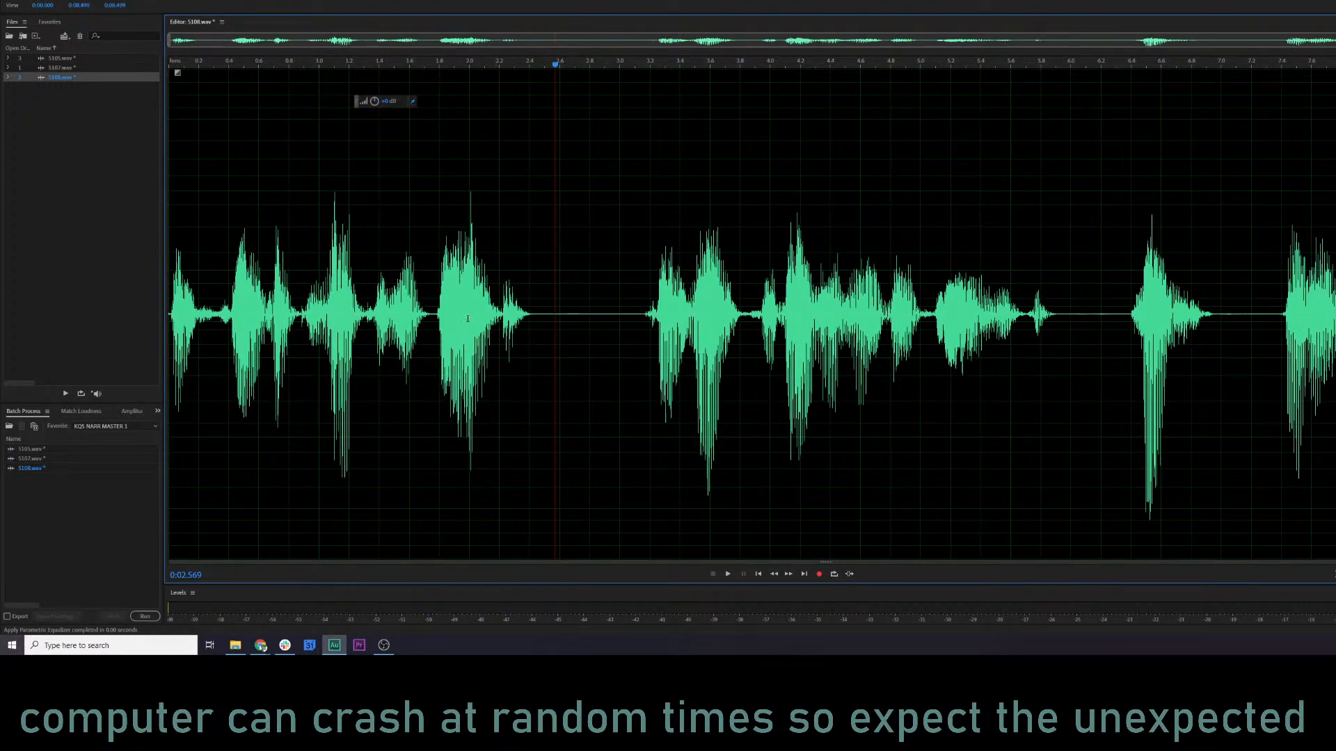
{"action": "left_click", "coordinate": [1088, 297]}
{"action": "key", "text": "space"}
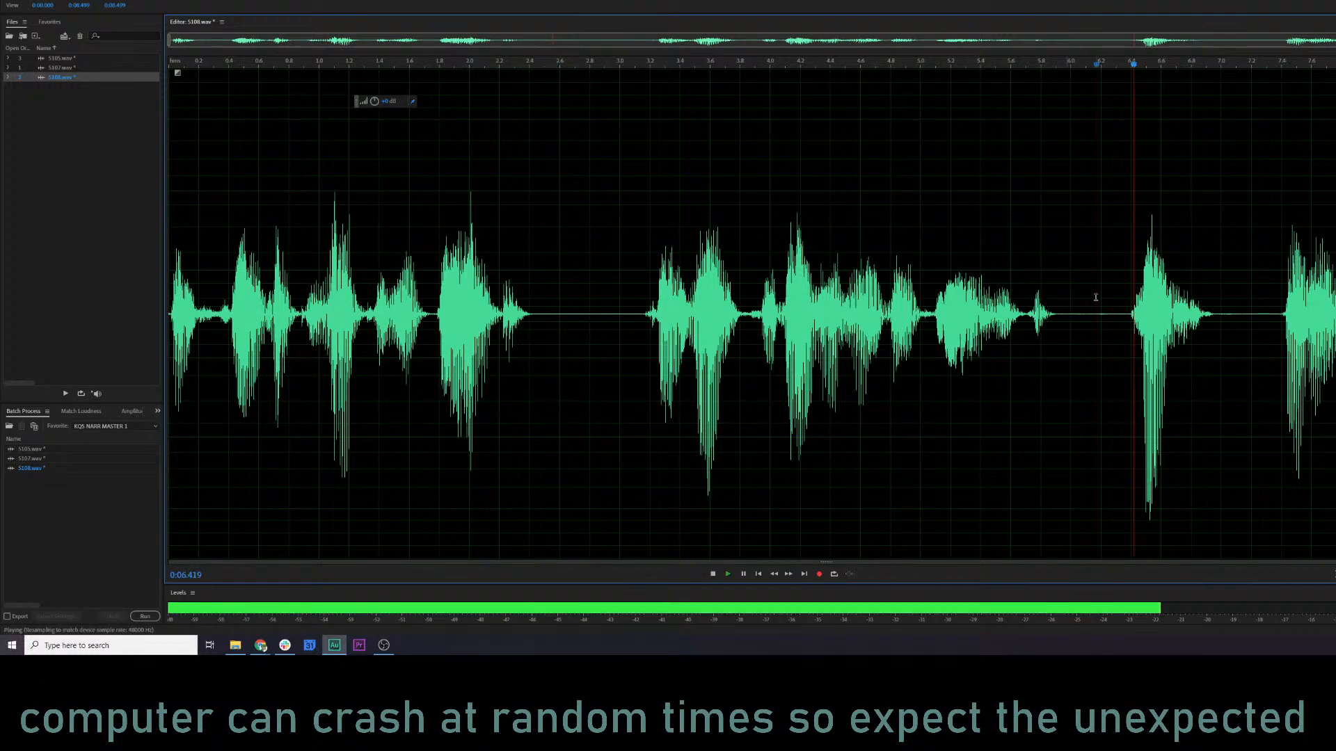
{"action": "left_click", "coordinate": [169, 299]}
{"action": "key", "text": "space"}
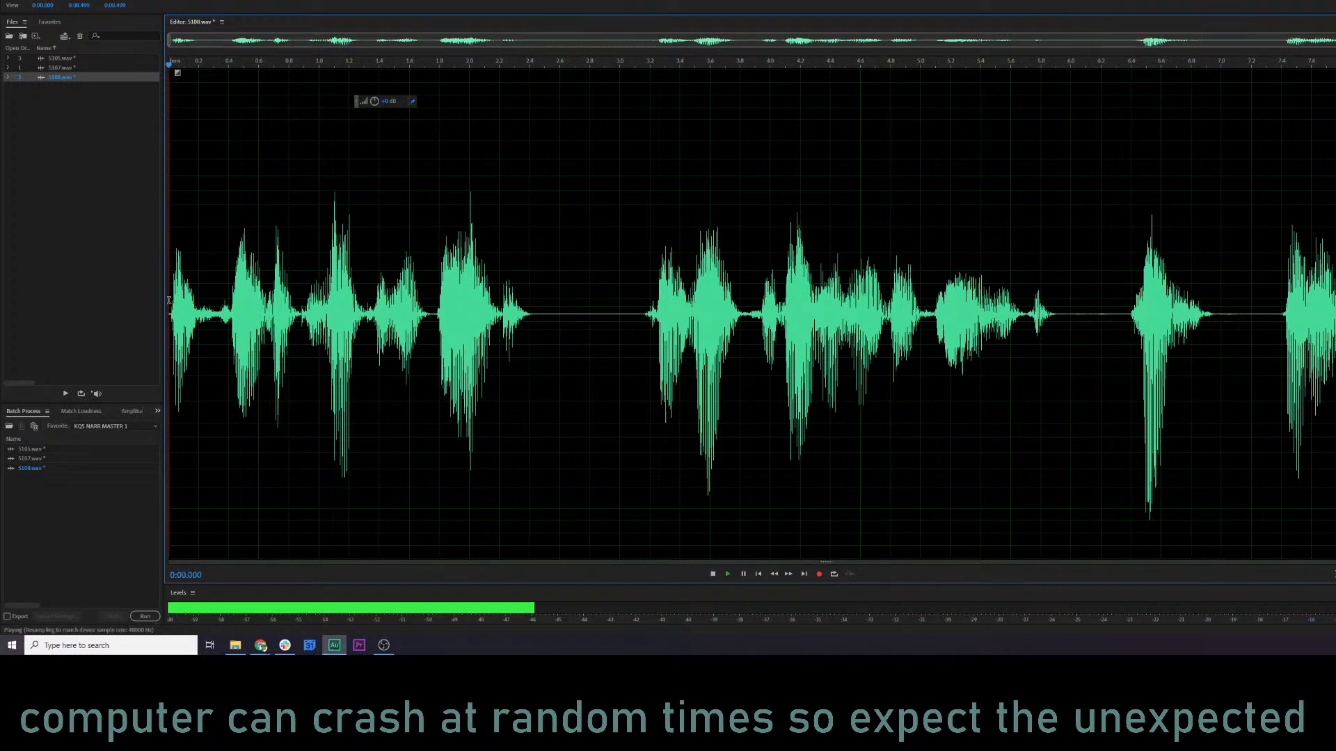
{"action": "key", "text": "space"}
Amplify roughly the first 0.3 seconds of 5108.wav and play the file from the start.
{"action": "left_click_drag", "start_coordinate": [169, 306], "coordinate": [219, 315]}
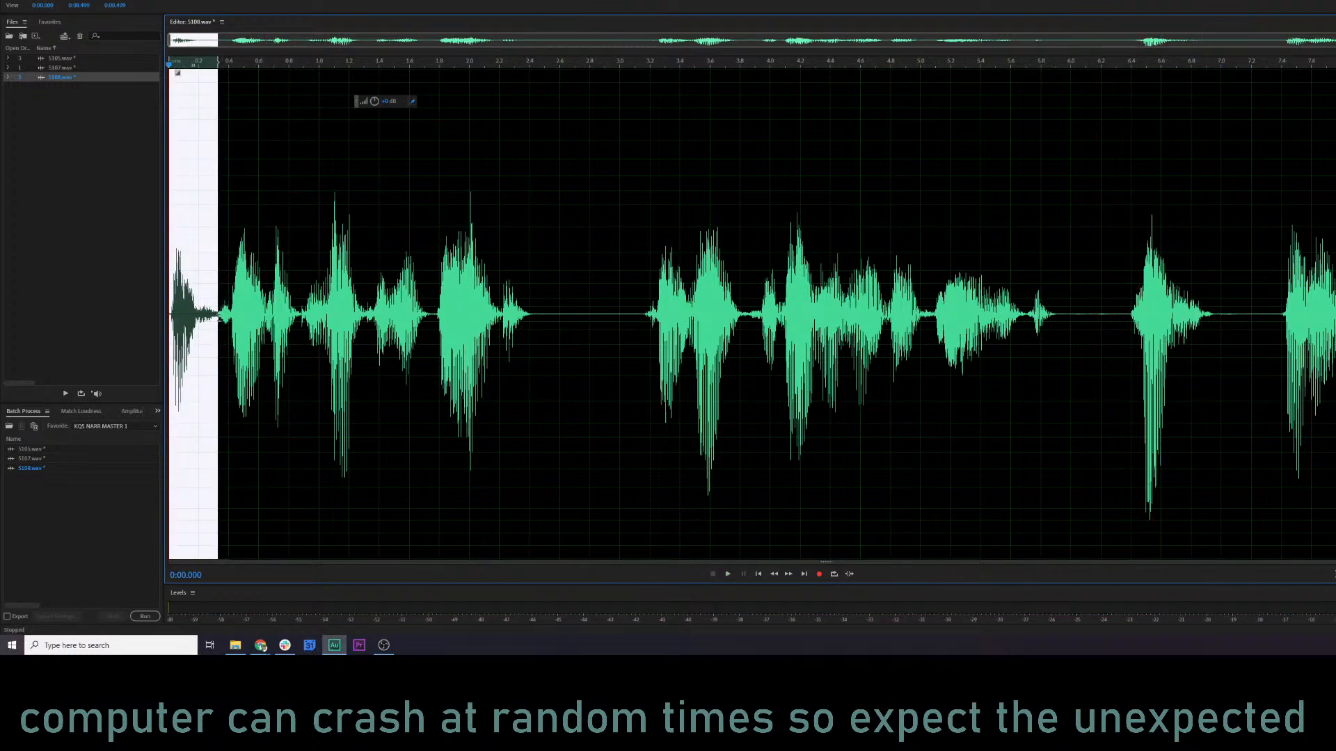
{"action": "left_click_drag", "start_coordinate": [379, 100], "coordinate": [394, 102]}
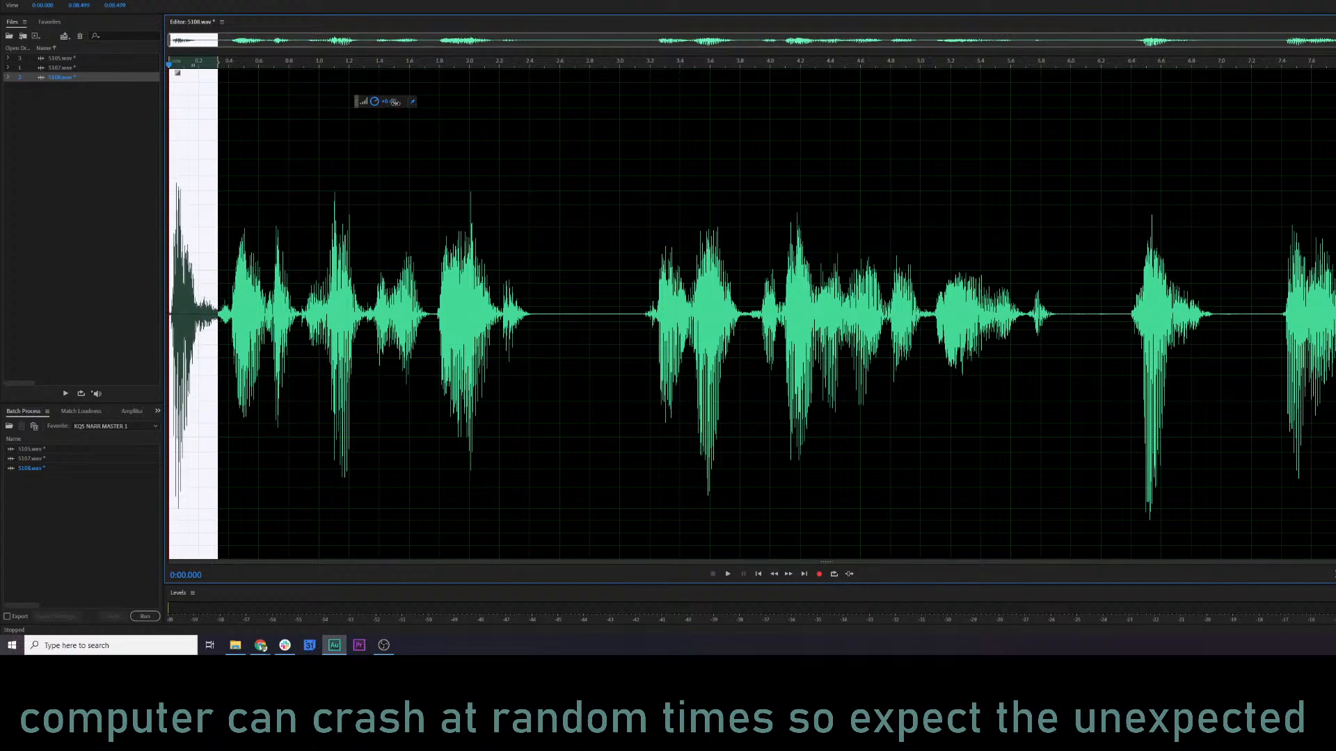
{"action": "left_click", "coordinate": [173, 181]}
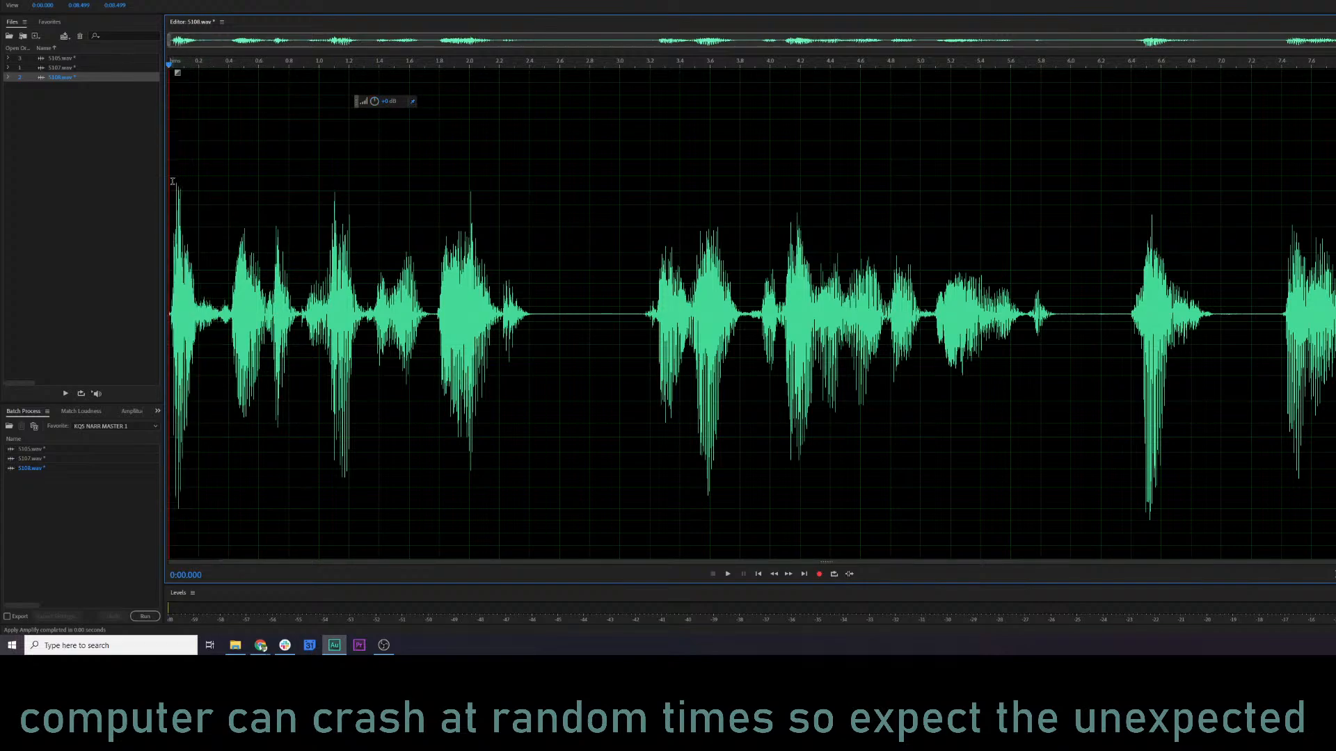
{"action": "key", "text": "space"}
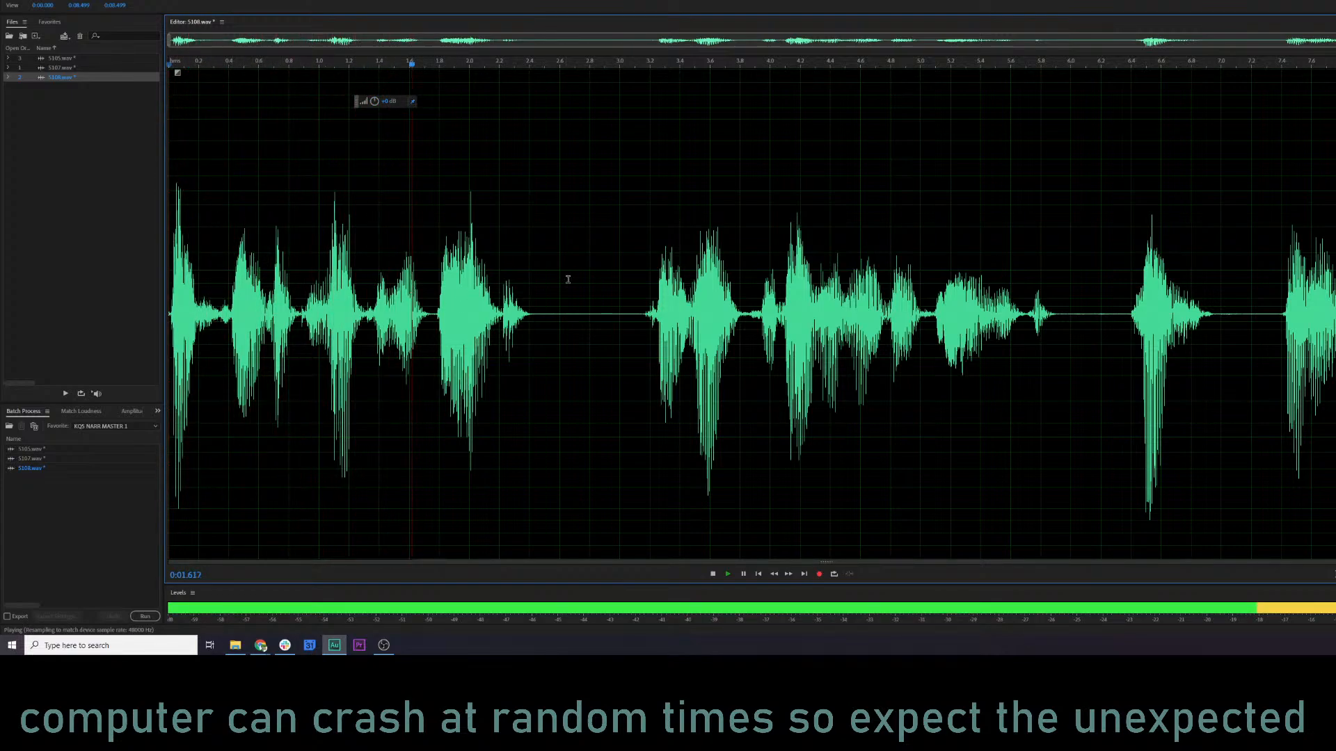
Compare the other Greywolf files by playing 5105.wav from near its start and 5107.wav from about 1.4 seconds.
{"action": "double_click", "coordinate": [76, 59]}
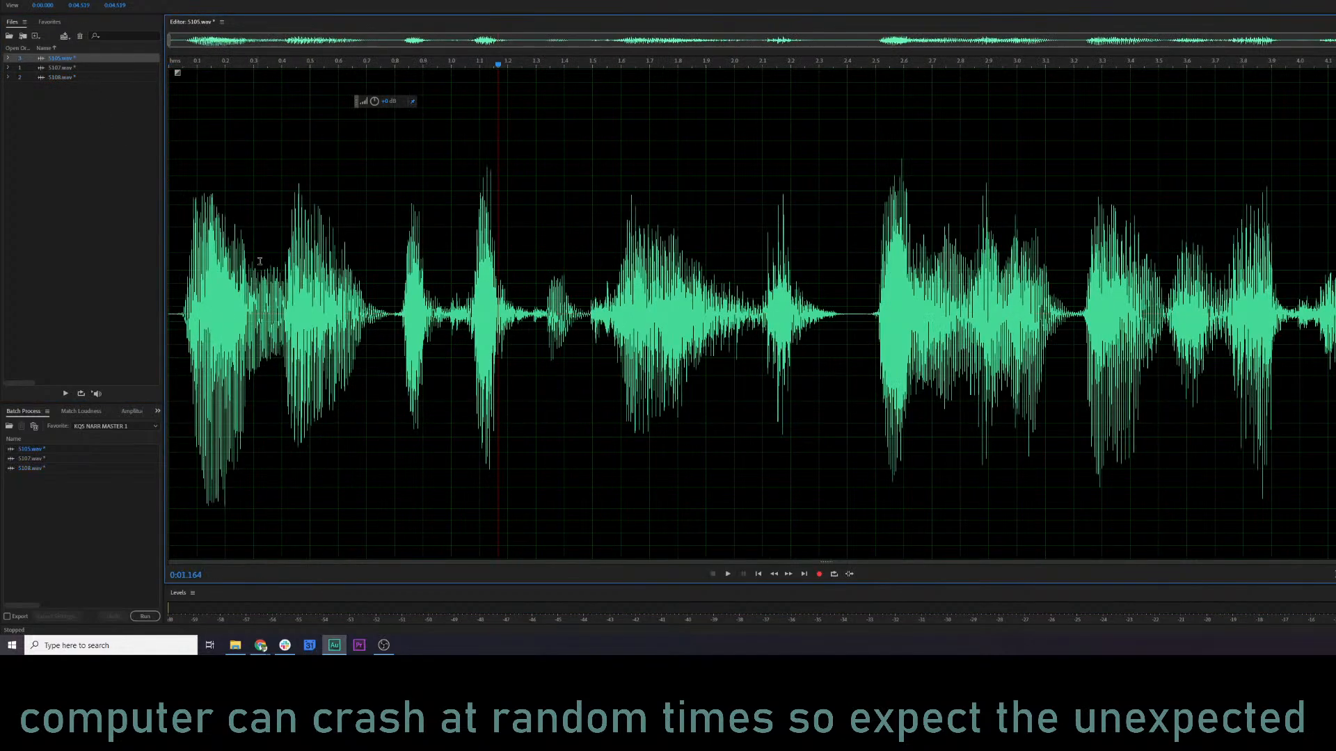
{"action": "left_click", "coordinate": [190, 261]}
{"action": "key", "text": "space"}
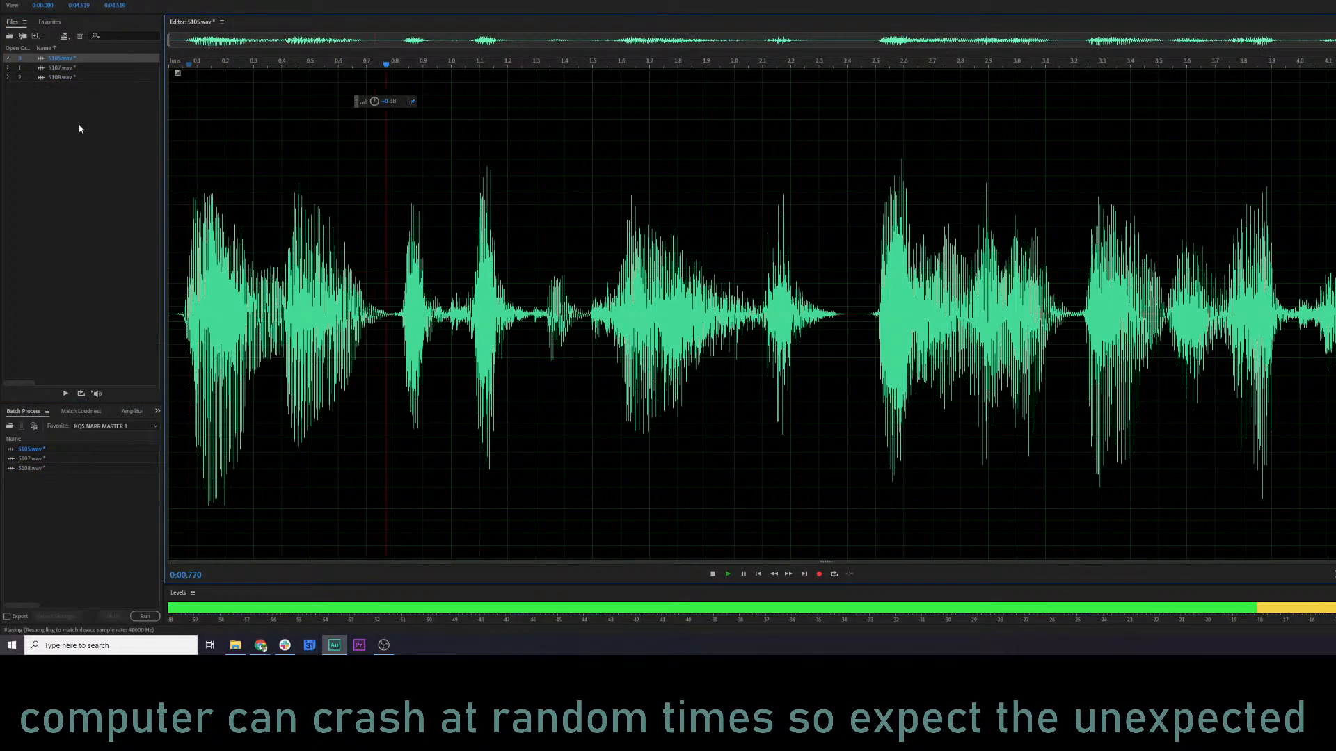
{"action": "double_click", "coordinate": [69, 67]}
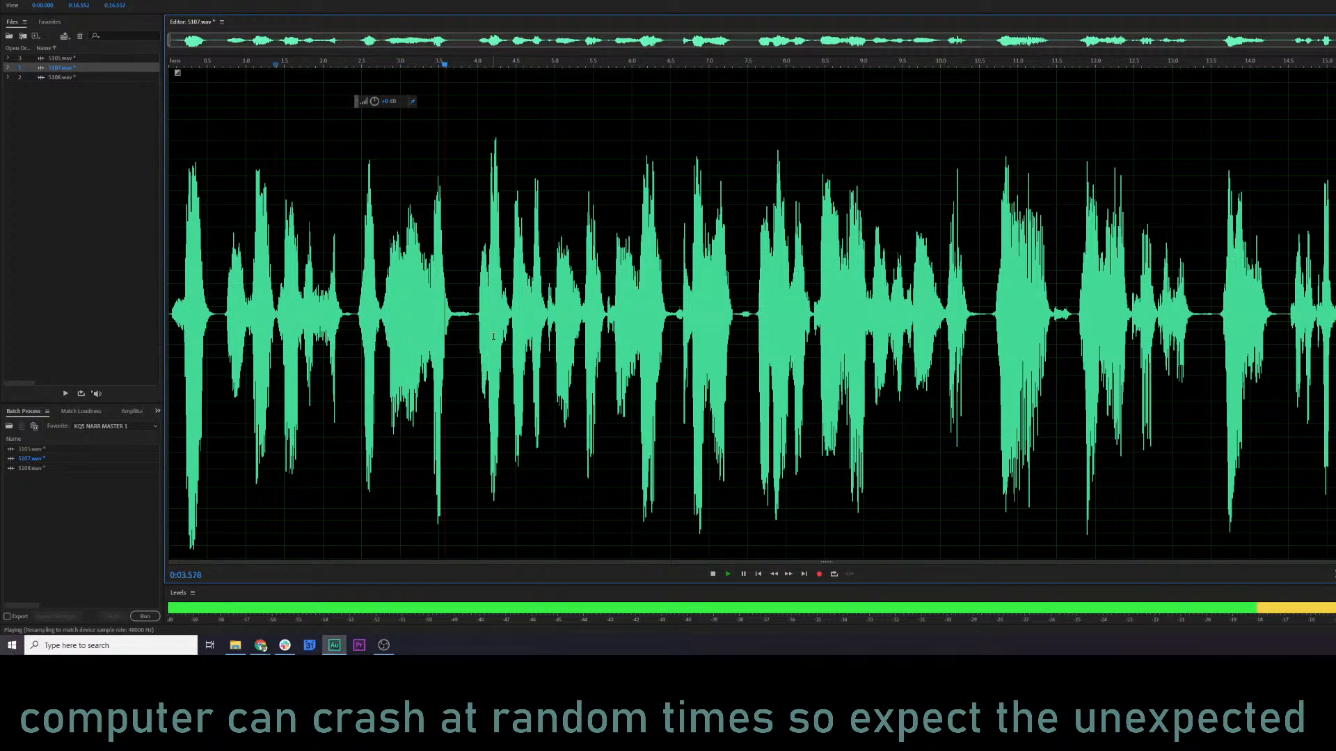
{"action": "key", "text": "space"}
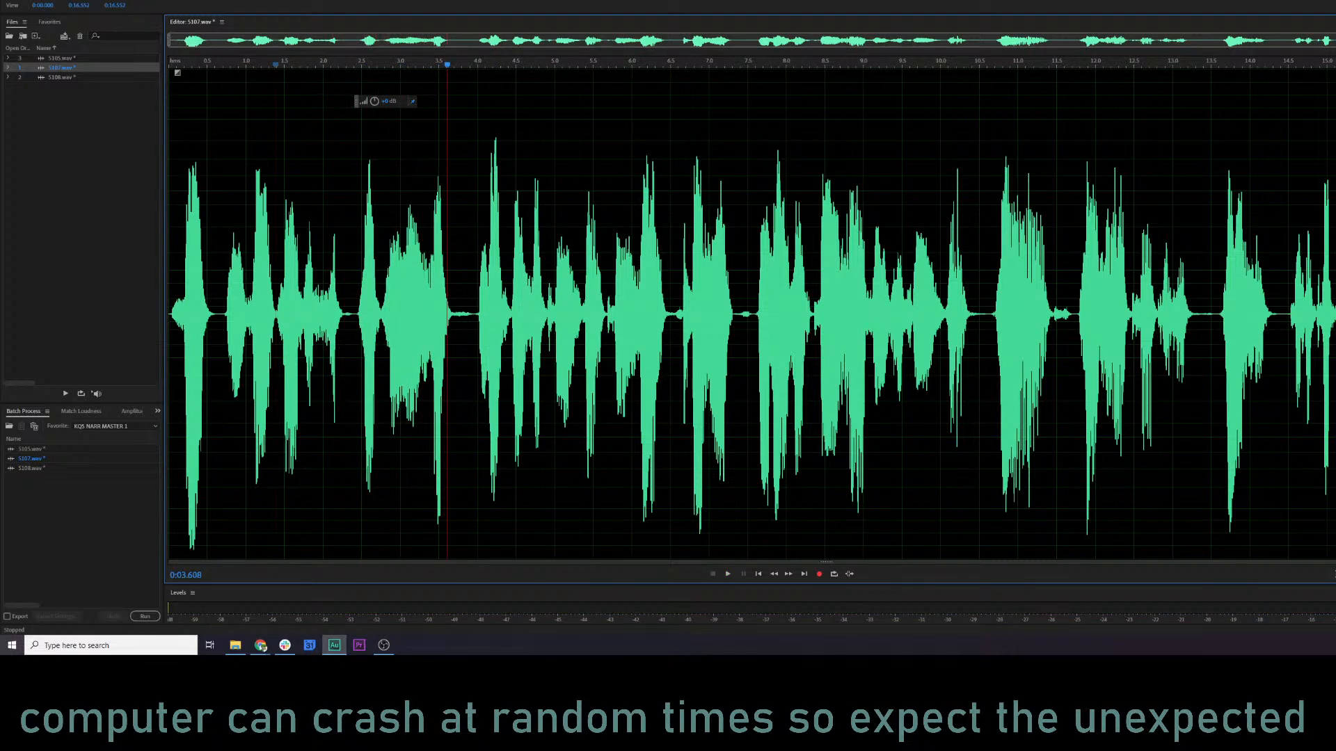
Normalize the whole of 5107.wav and play it from the start.
{"action": "left_click", "coordinate": [126, 0]}
{"action": "left_click", "coordinate": [200, 169]}
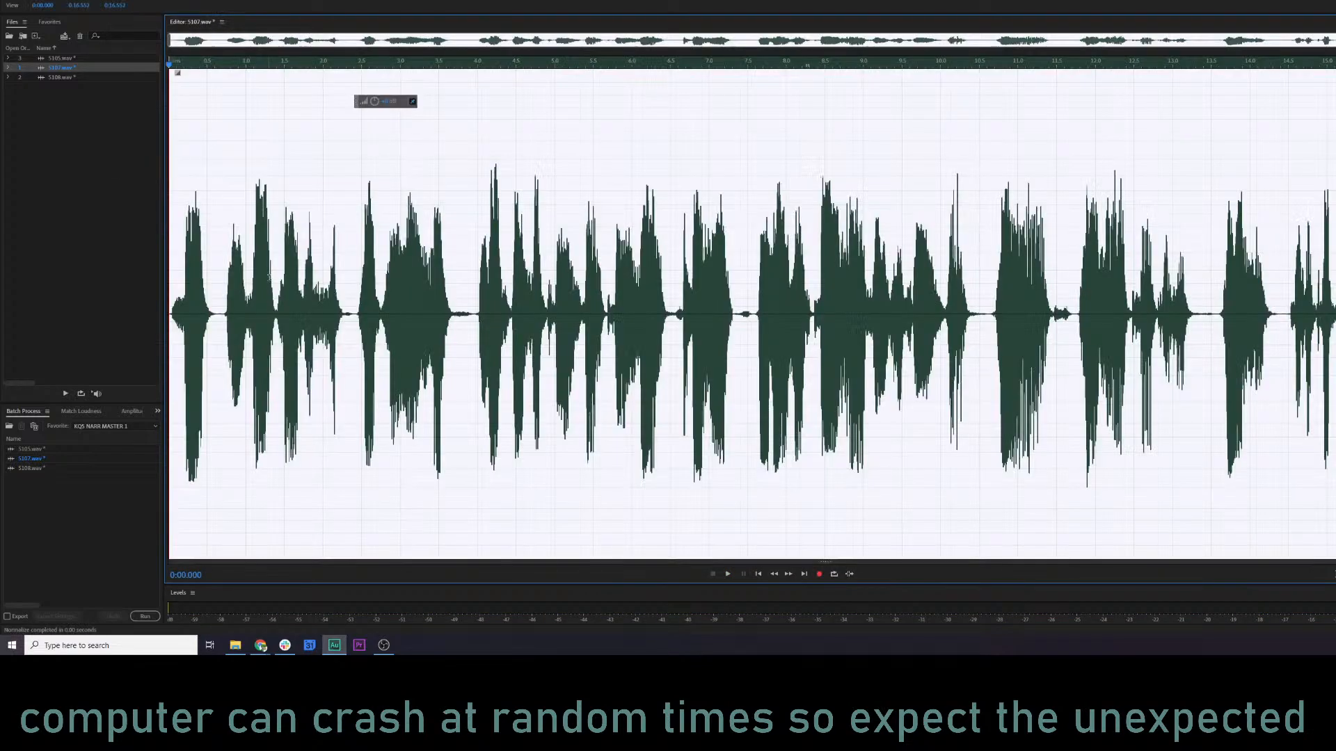
{"action": "left_click", "coordinate": [174, 300]}
{"action": "key", "text": "space"}
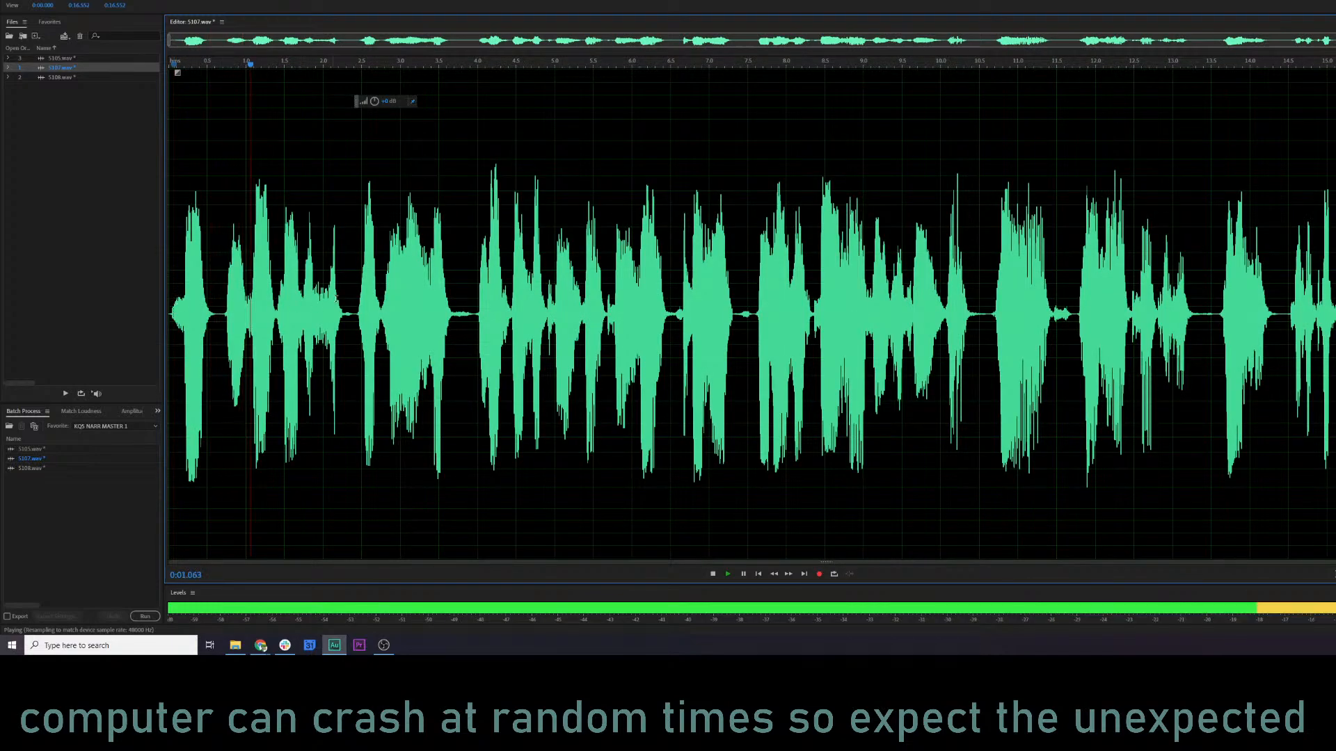
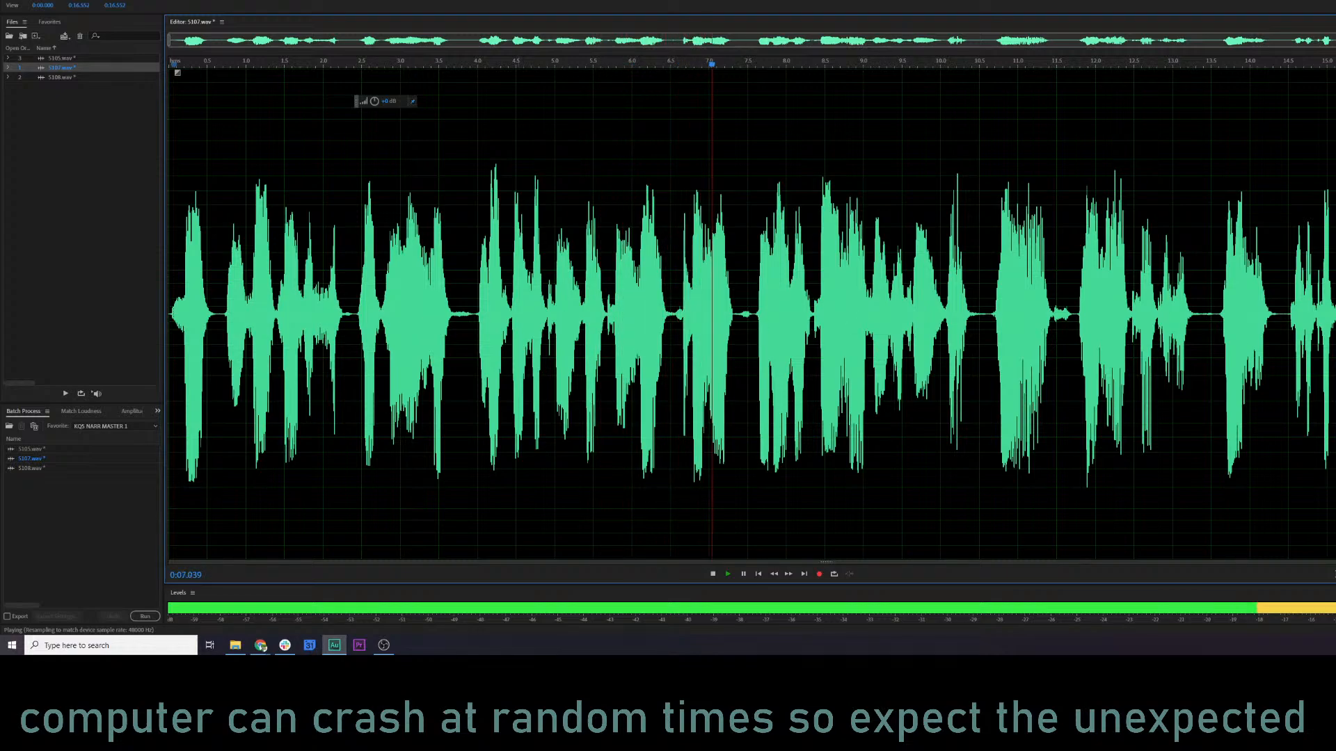
Listen on through 5107.wav with the whole file selected, then place the playhead at 10.5 seconds.
{"action": "key", "text": "ctrl+a"}
{"action": "key", "text": "shift+r"}
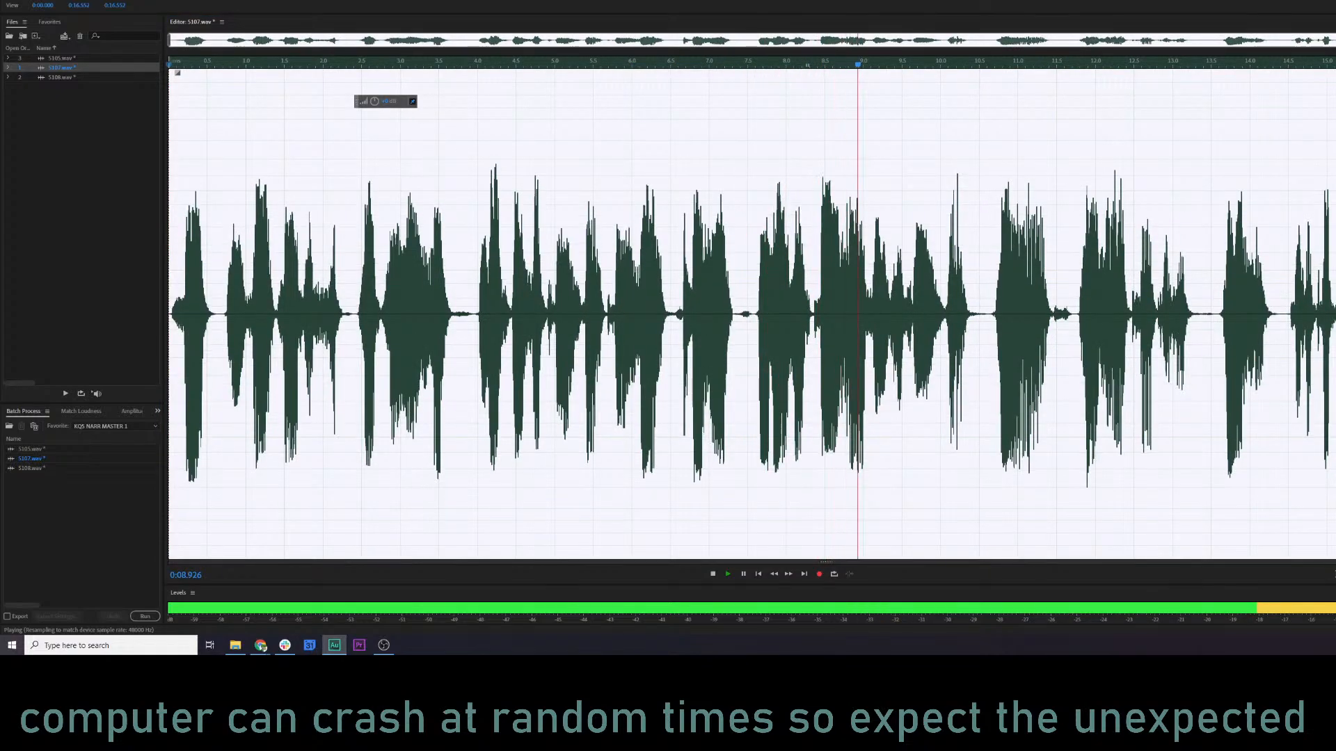
{"action": "key", "text": "space"}
{"action": "left_click", "coordinate": [979, 324]}
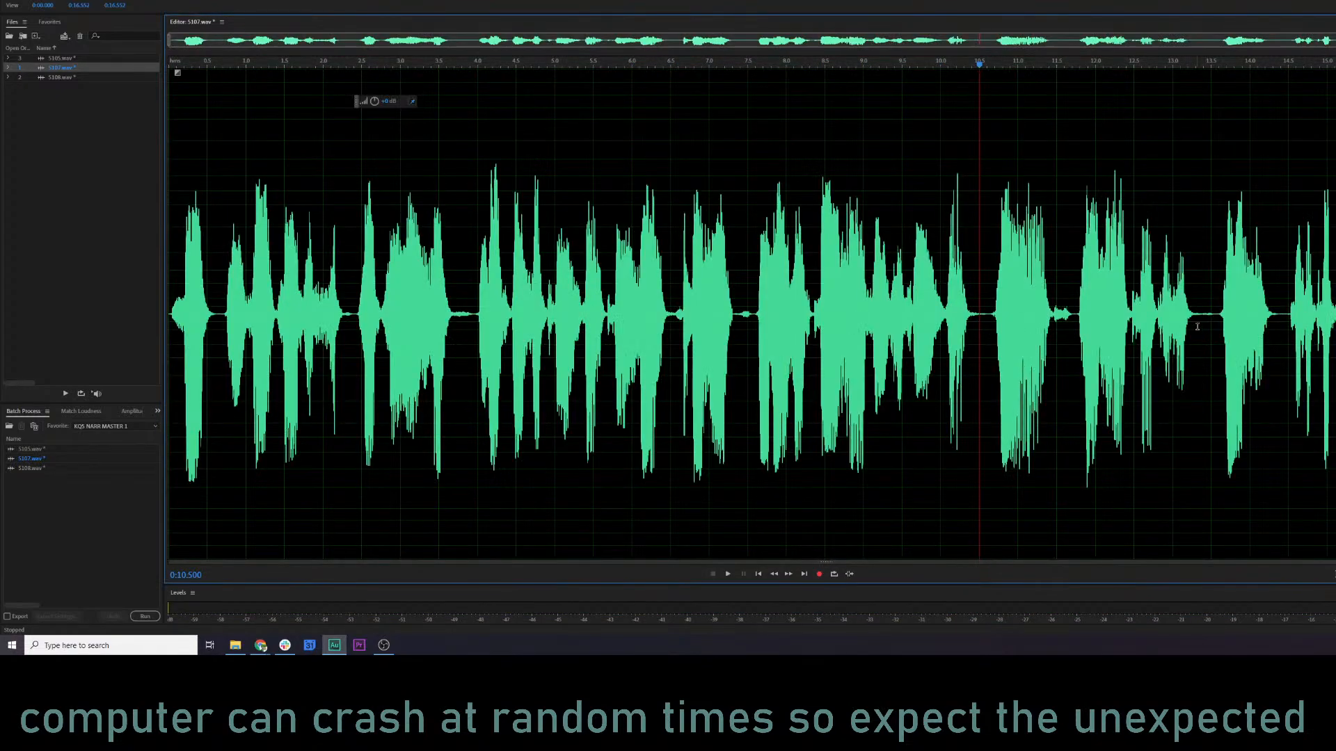
Apply a compression favorite to the whole of 5108.wav and play it from about 0.45 seconds.
{"action": "left_click", "coordinate": [98, 78]}
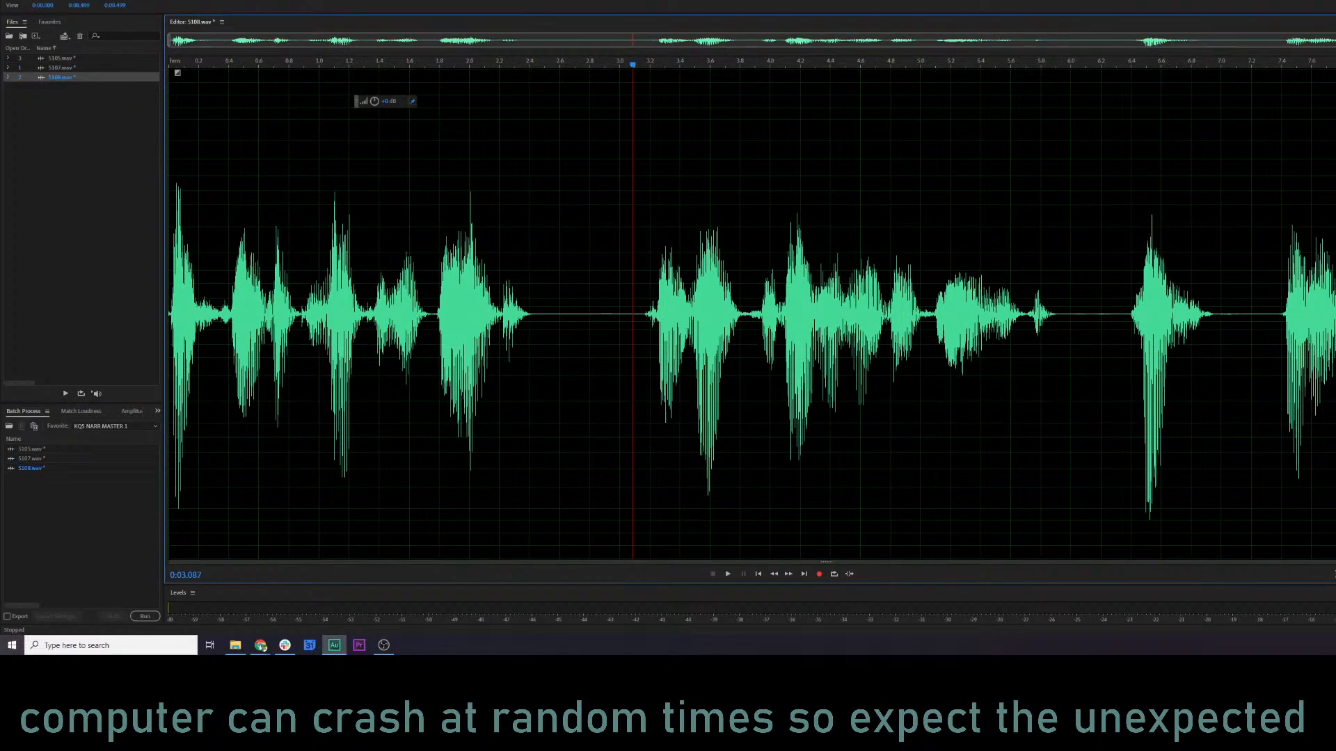
{"action": "left_click", "coordinate": [219, 175]}
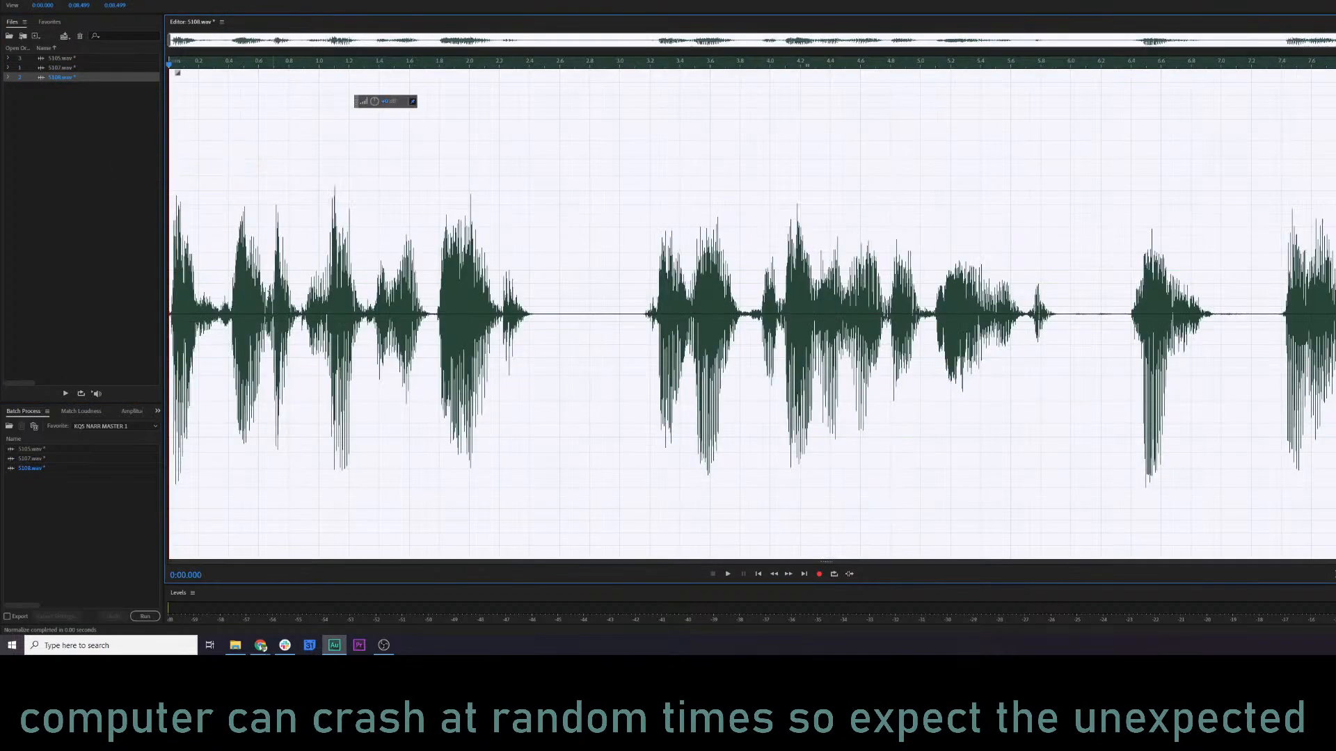
{"action": "left_click", "coordinate": [237, 273]}
{"action": "key", "text": "space"}
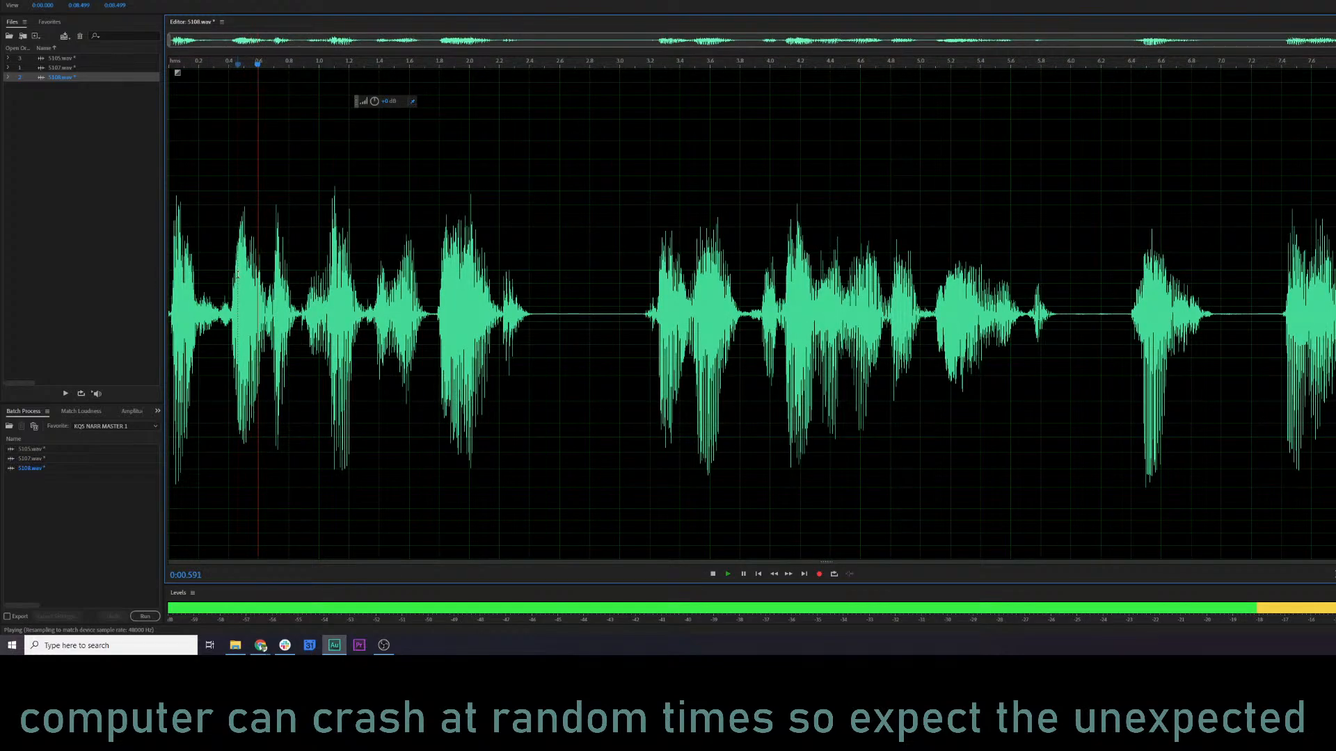
Open 5105.wav and play its opening to compare it with 5108.wav.
{"action": "left_click", "coordinate": [76, 59]}
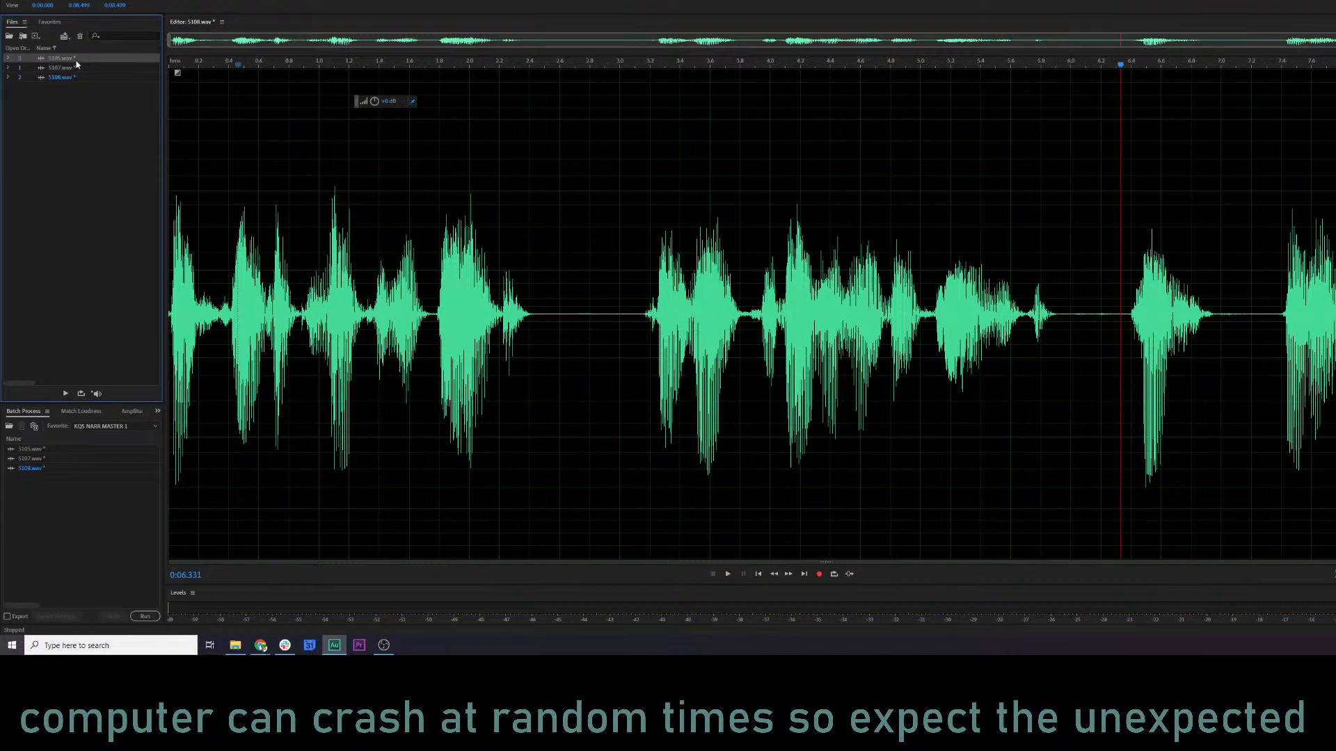
{"action": "double_click", "coordinate": [76, 60]}
{"action": "key", "text": "space"}
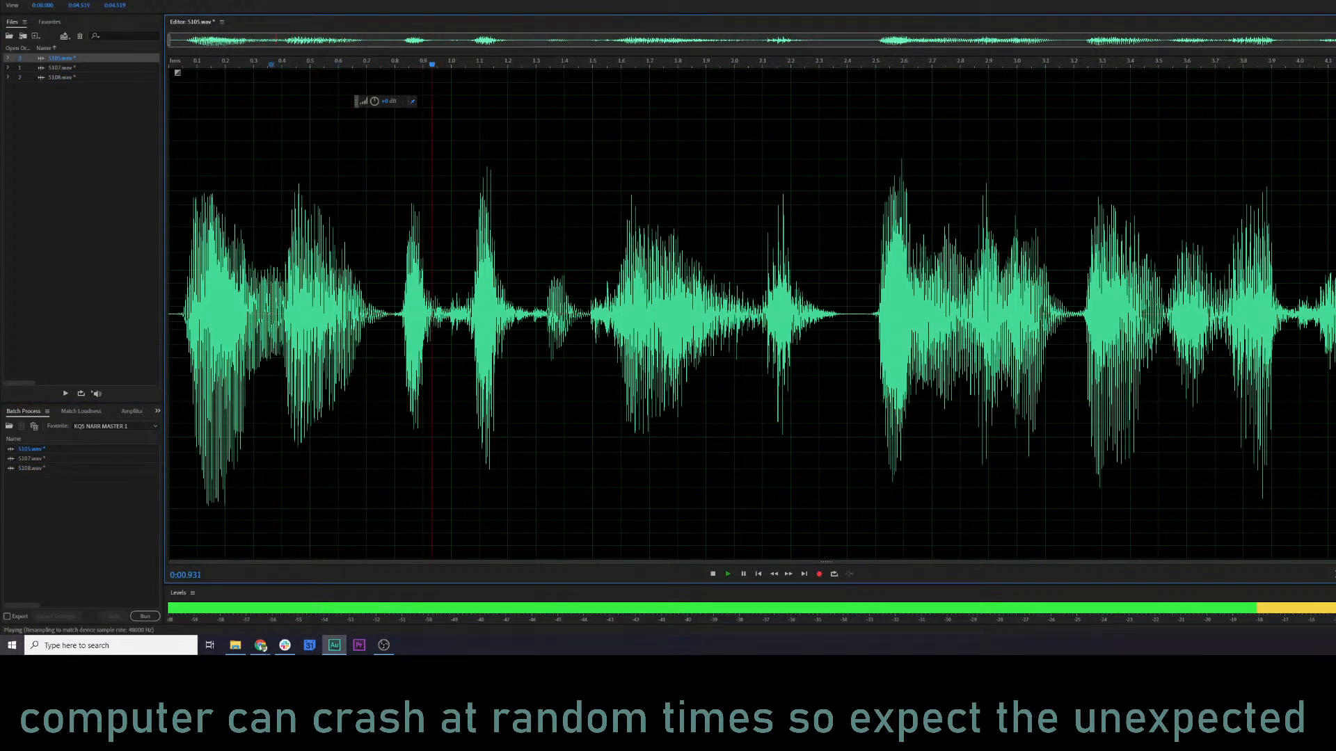
{"action": "key", "text": "space"}
Try the Second Round Compression (lighter) favorite on 5105.wav, listen to it, and undo it.
{"action": "left_click", "coordinate": [125, 0]}
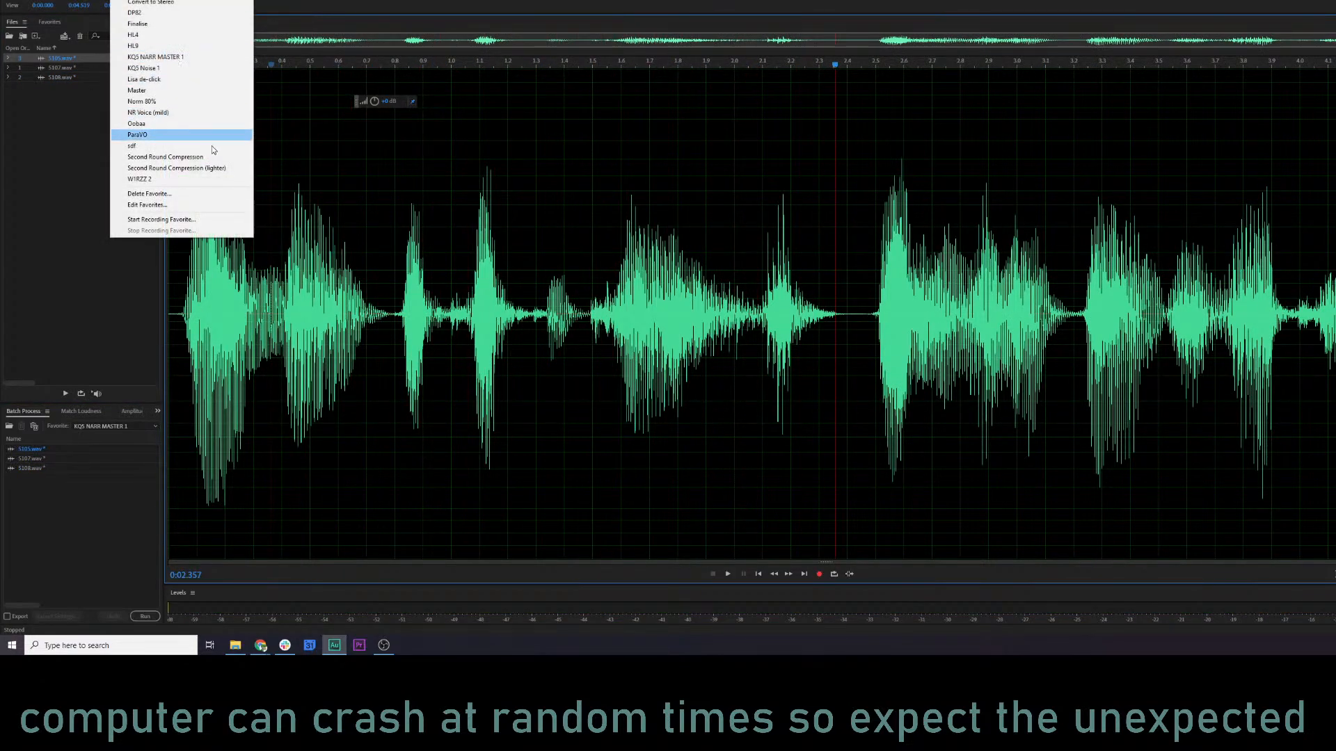
{"action": "left_click", "coordinate": [223, 171]}
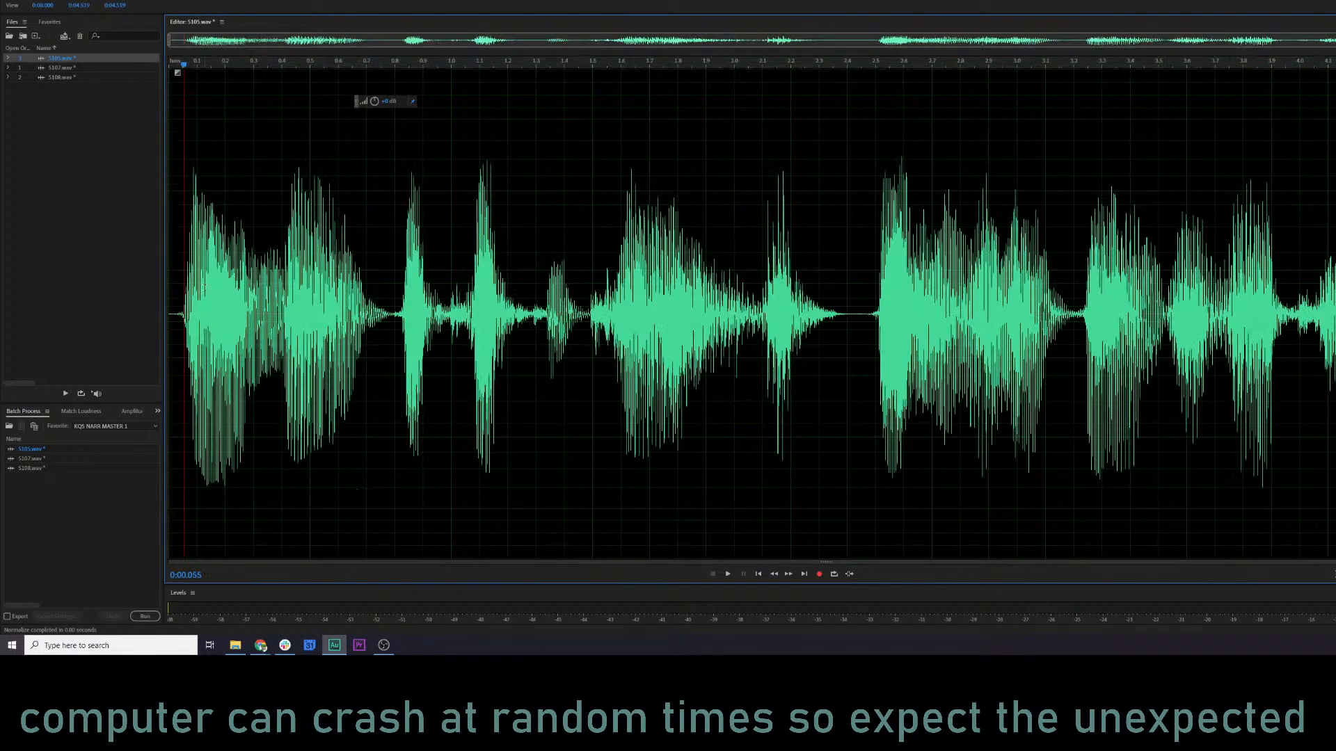
{"action": "key", "text": "space"}
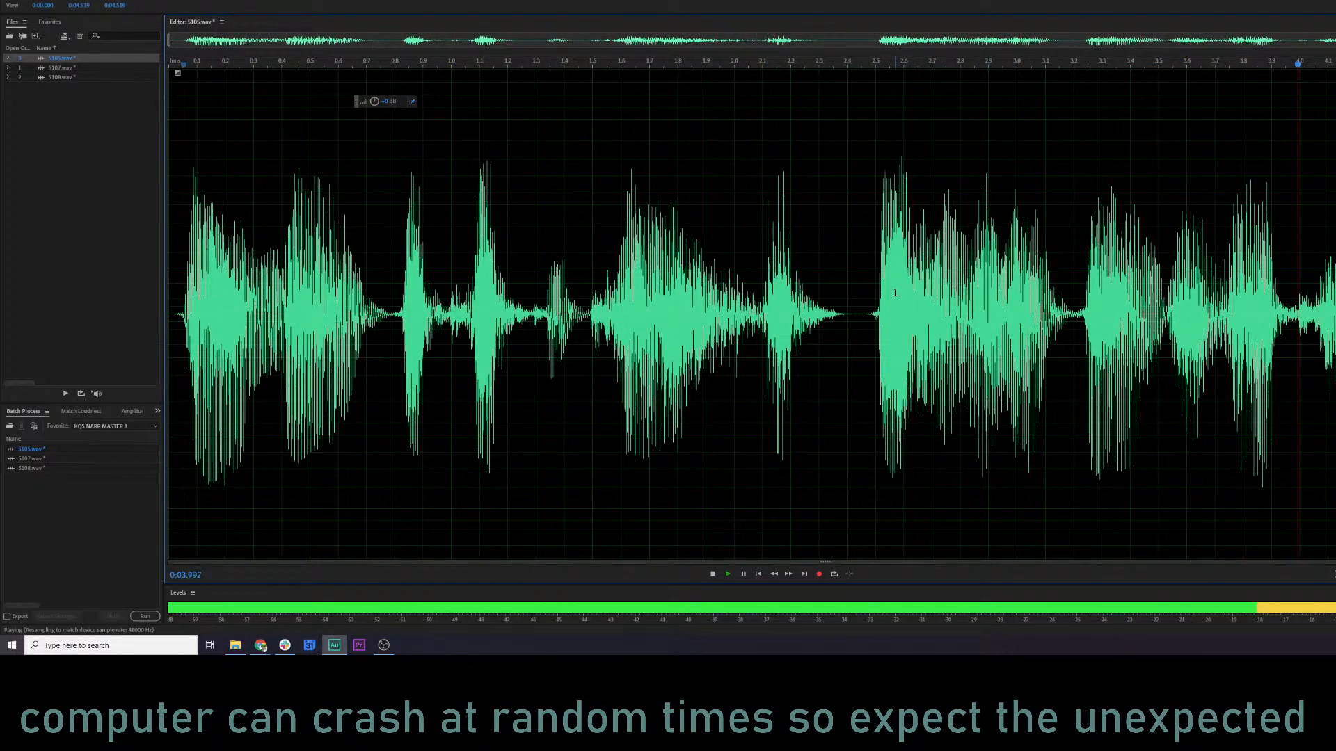
{"action": "key", "text": "space"}
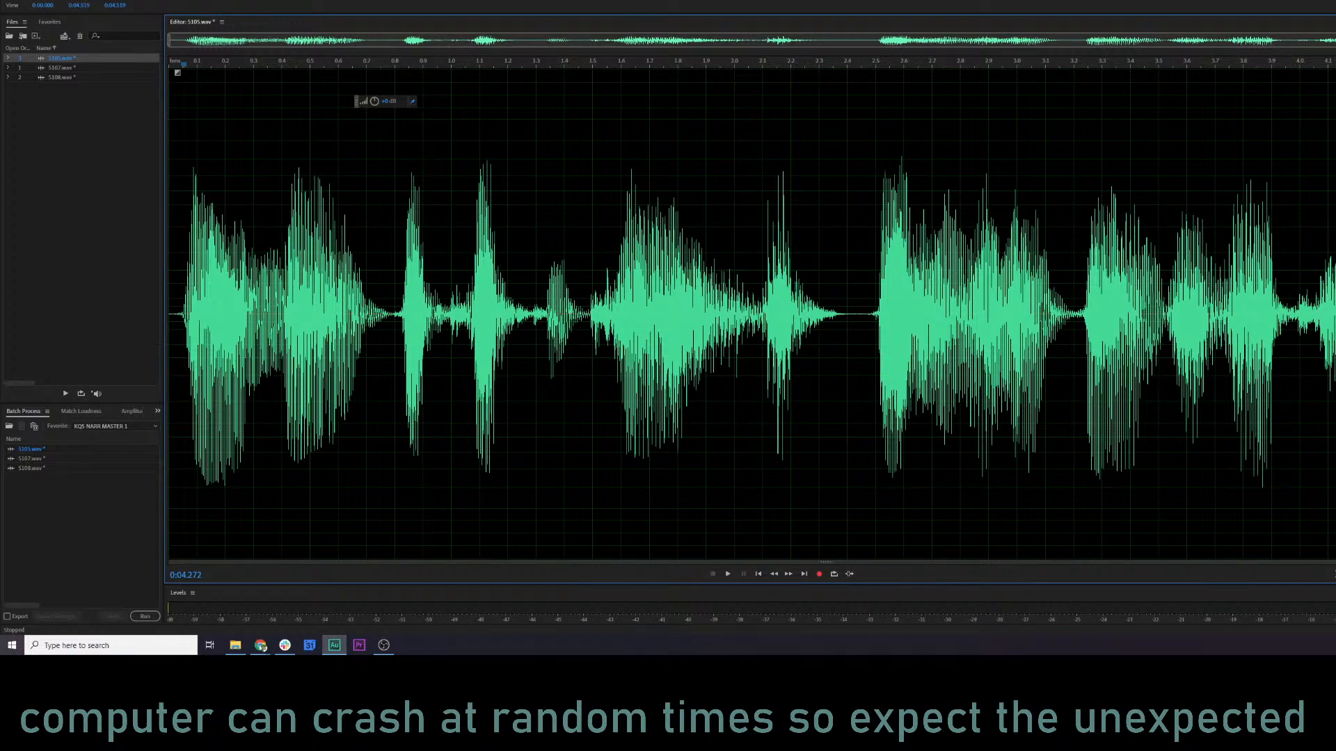
{"action": "key", "text": "ctrl+z"}
Compare levels by playing 5105.wav from about 1.7 seconds and then 5107.wav.
{"action": "left_click", "coordinate": [649, 316]}
{"action": "key", "text": "space"}
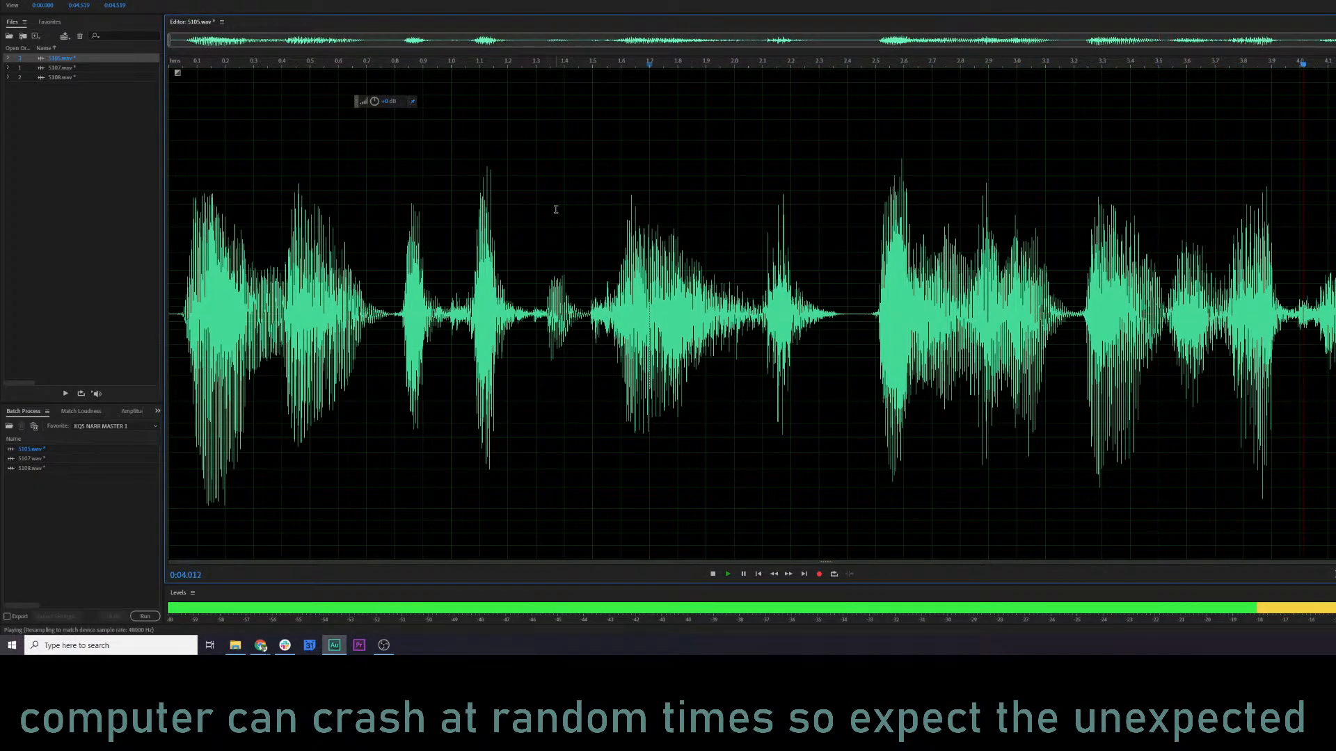
{"action": "key", "text": "space"}
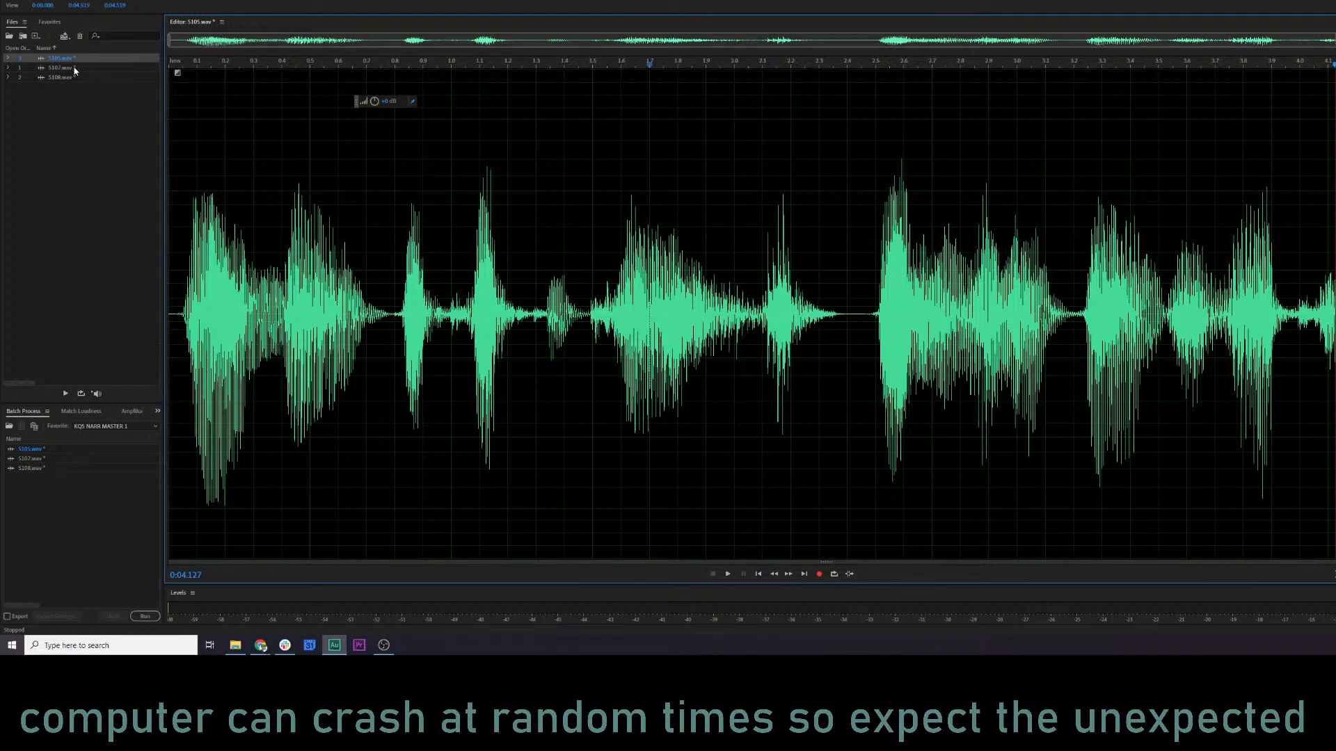
{"action": "double_click", "coordinate": [75, 68]}
{"action": "key", "text": "space"}
{"action": "scroll", "coordinate": [466, 314], "scroll_direction": "up", "scroll_amount": 4}
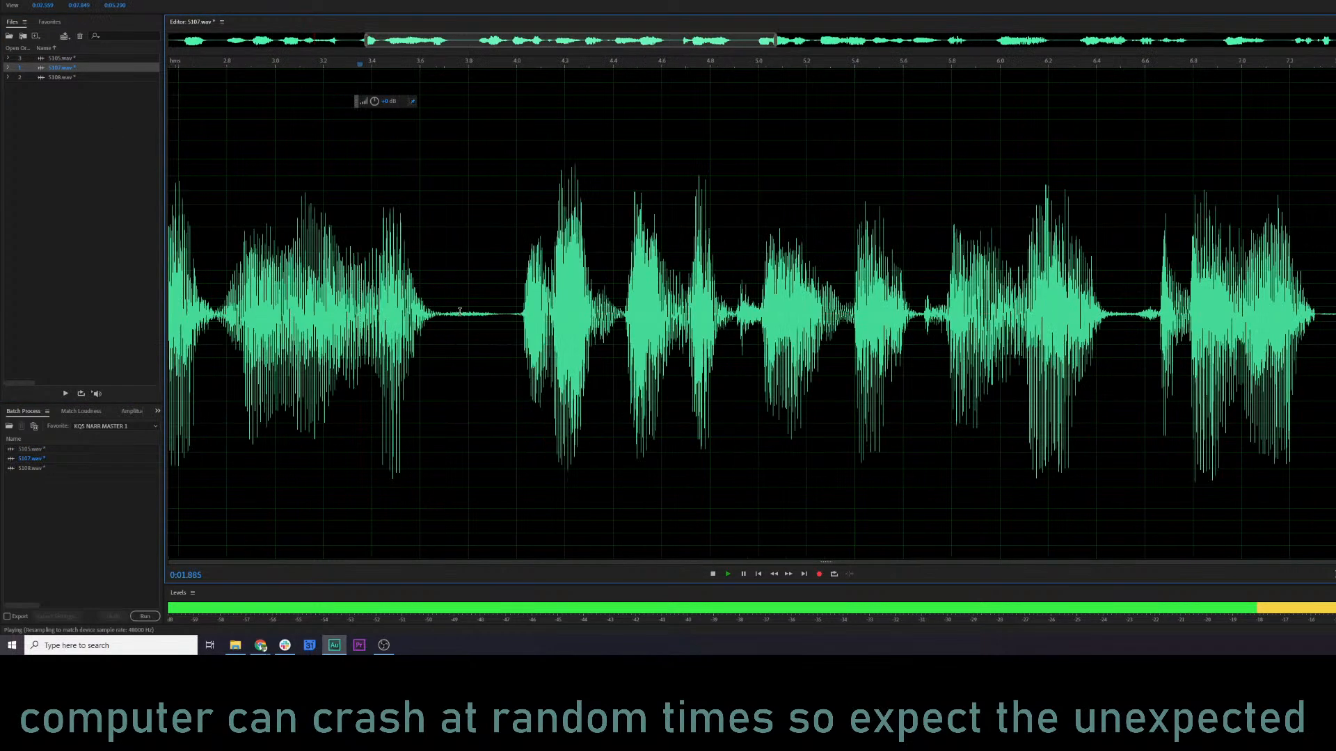
Show the spectral display of 5107.wav, lower the gain between about 3.68 and 3.97 seconds, and play from about 3.17 seconds.
{"action": "key", "text": "shift+d"}
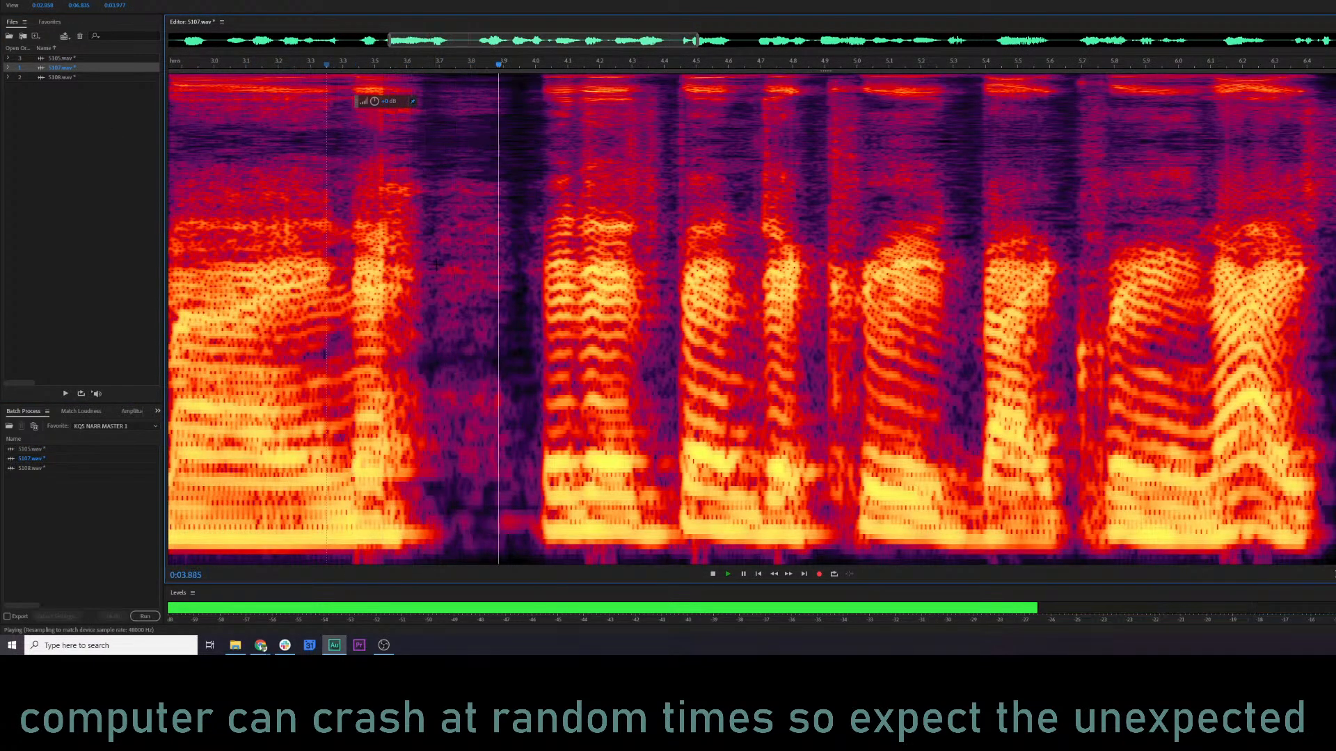
{"action": "key", "text": "space"}
{"action": "left_click", "coordinate": [430, 198]}
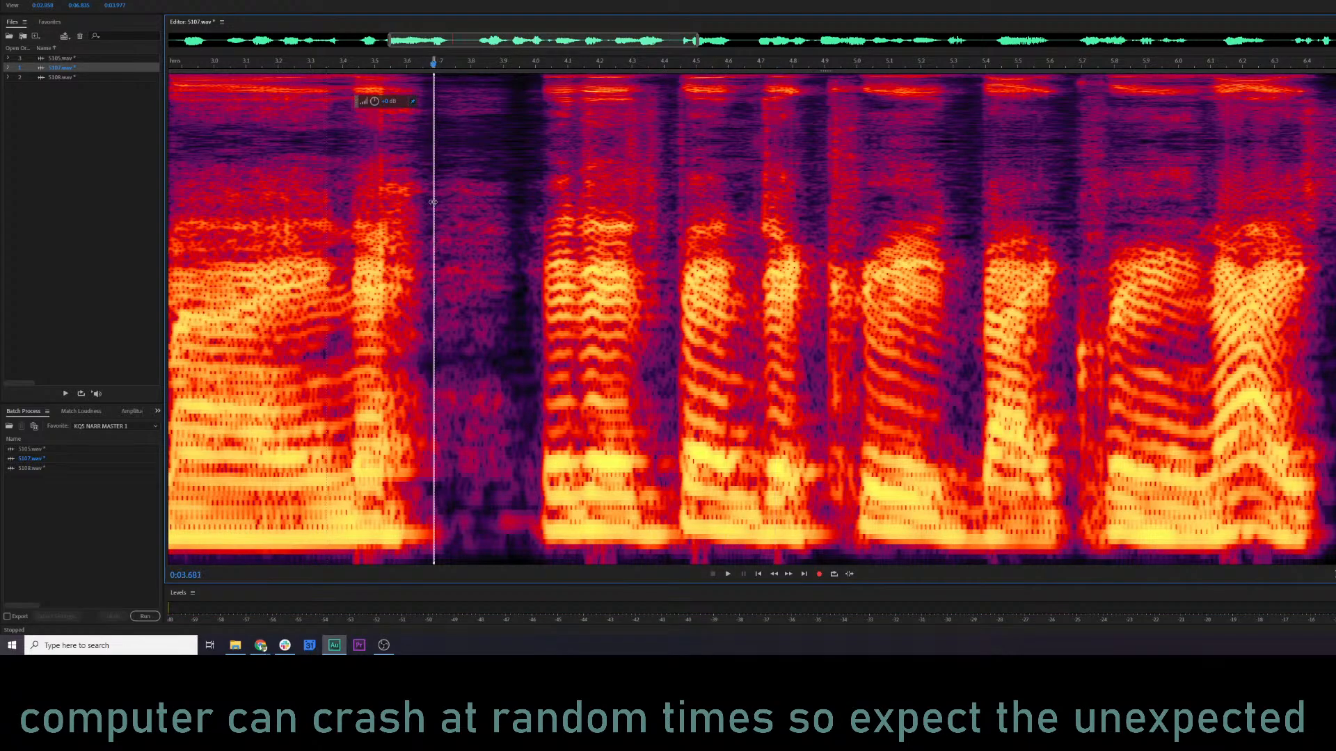
{"action": "left_click_drag", "start_coordinate": [431, 201], "coordinate": [525, 201]}
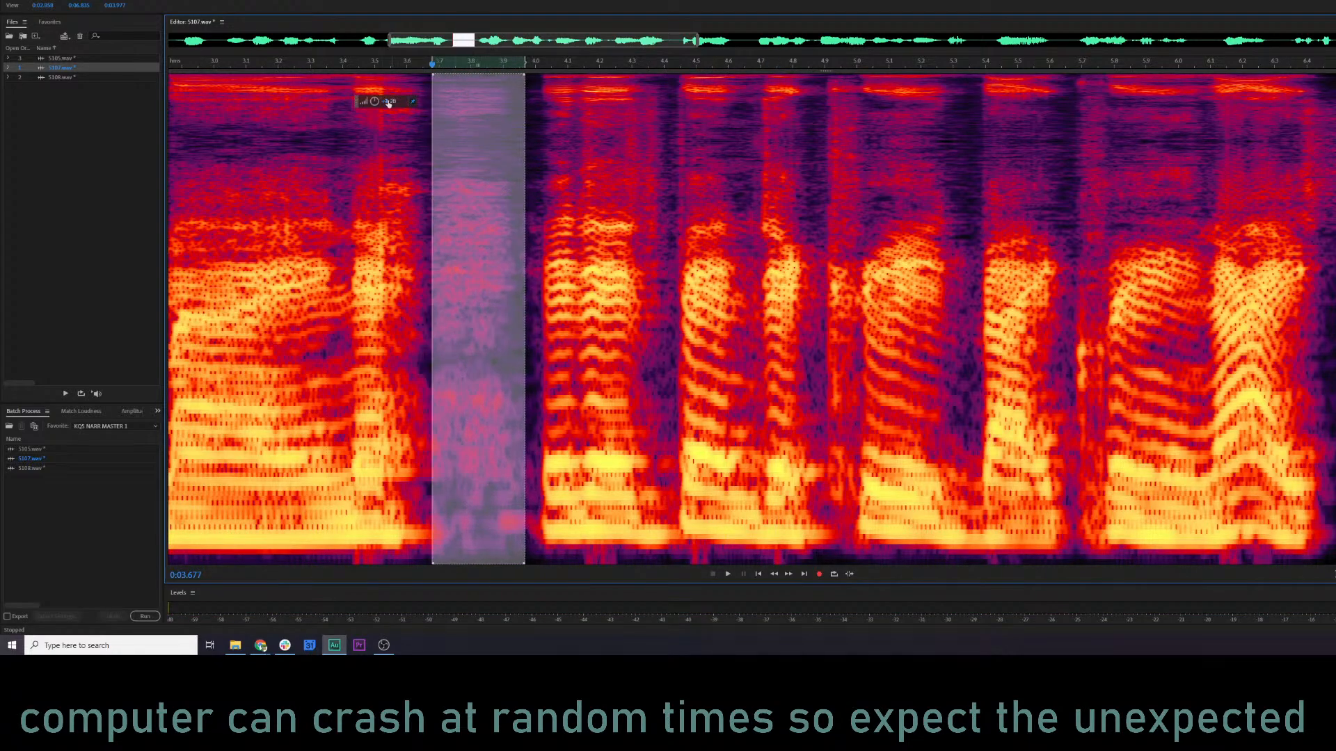
{"action": "left_click_drag", "start_coordinate": [344, 102], "coordinate": [343, 102]}
{"action": "left_click", "coordinate": [268, 188]}
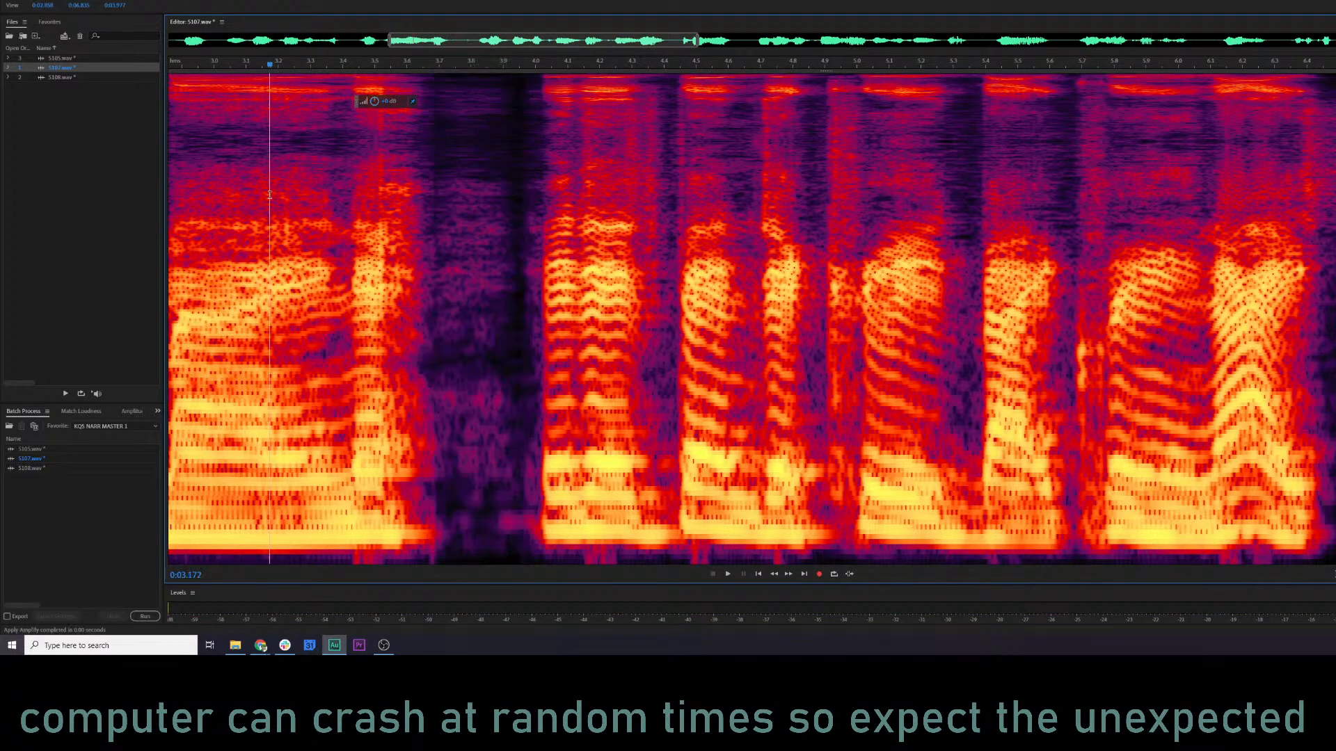
{"action": "key", "text": "space"}
{"action": "scroll", "coordinate": [487, 311], "scroll_direction": "down", "scroll_amount": 1}
{"action": "scroll", "coordinate": [487, 312], "scroll_direction": "down", "scroll_amount": 2}
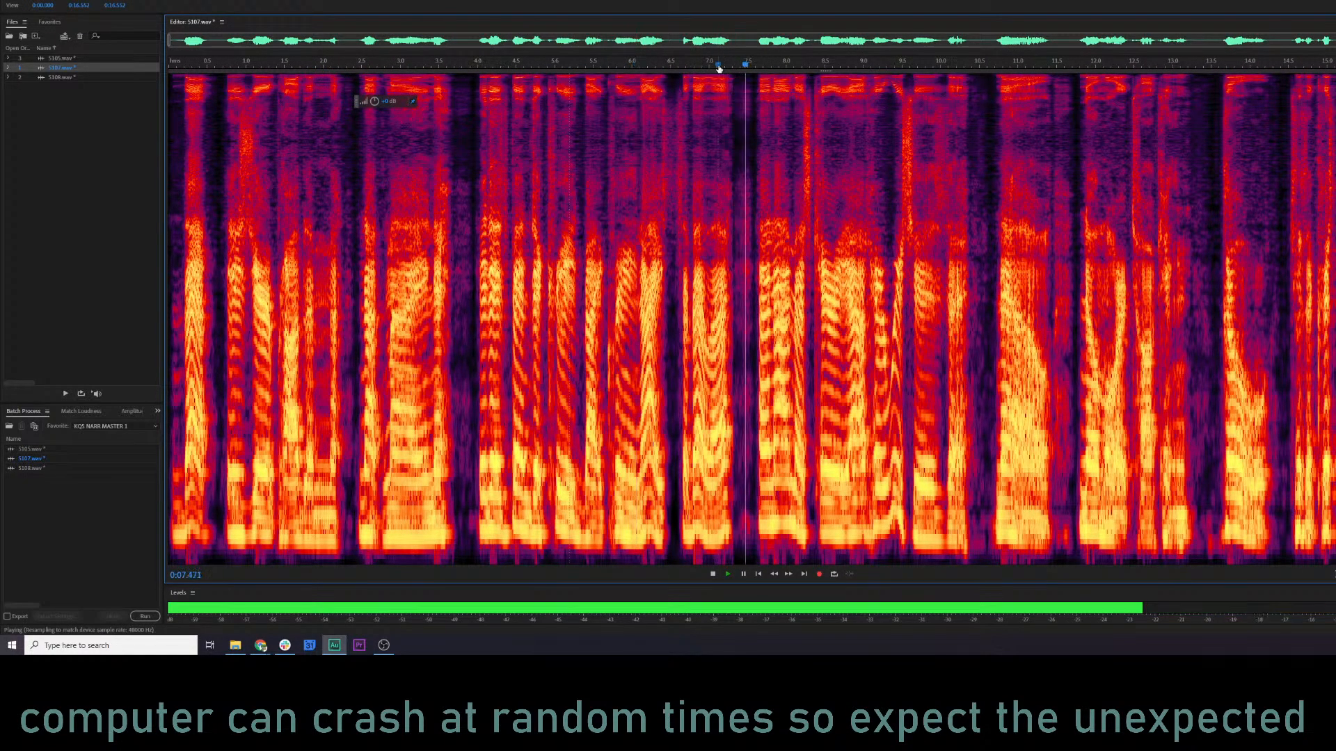
Lower the gain of the noisy pause in 5107.wav between about 7.32 and 7.58 seconds and play from just before it.
{"action": "key", "text": "space"}
{"action": "scroll", "coordinate": [729, 247], "scroll_direction": "up", "scroll_amount": 2}
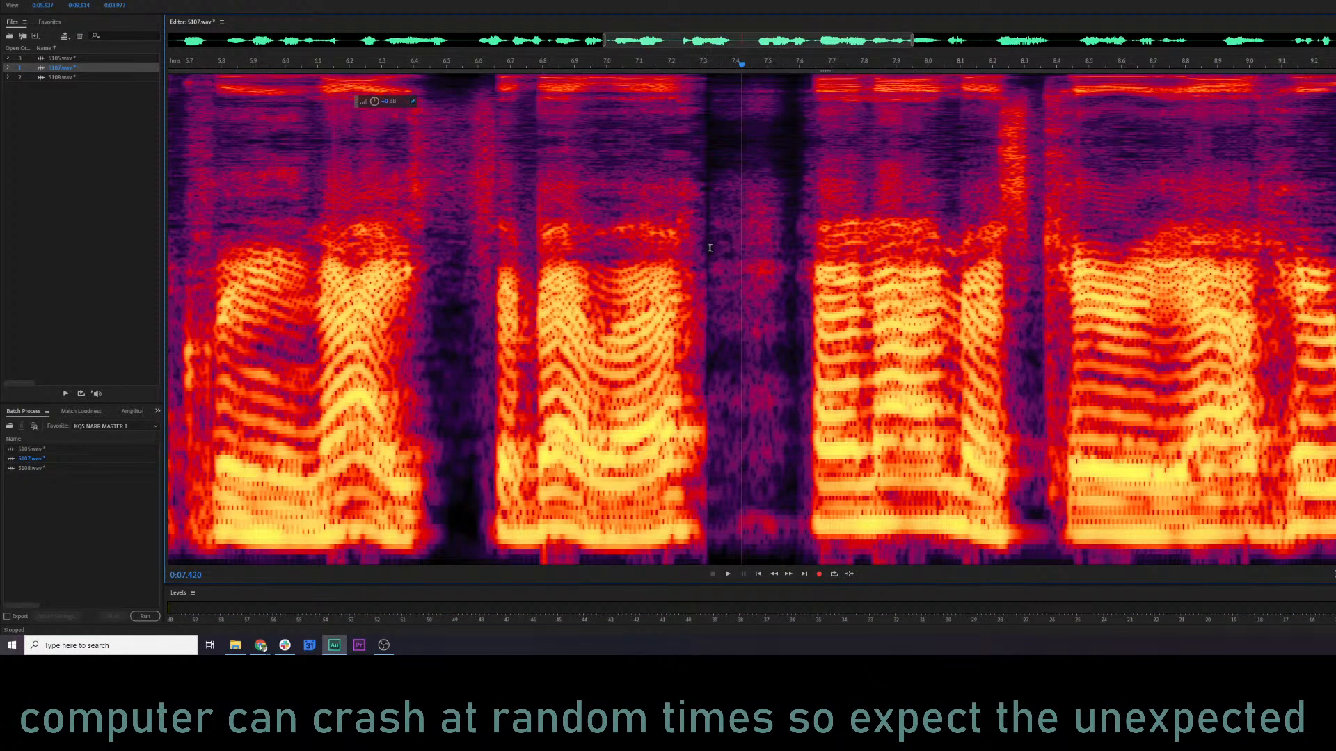
{"action": "left_click_drag", "start_coordinate": [710, 248], "coordinate": [793, 247]}
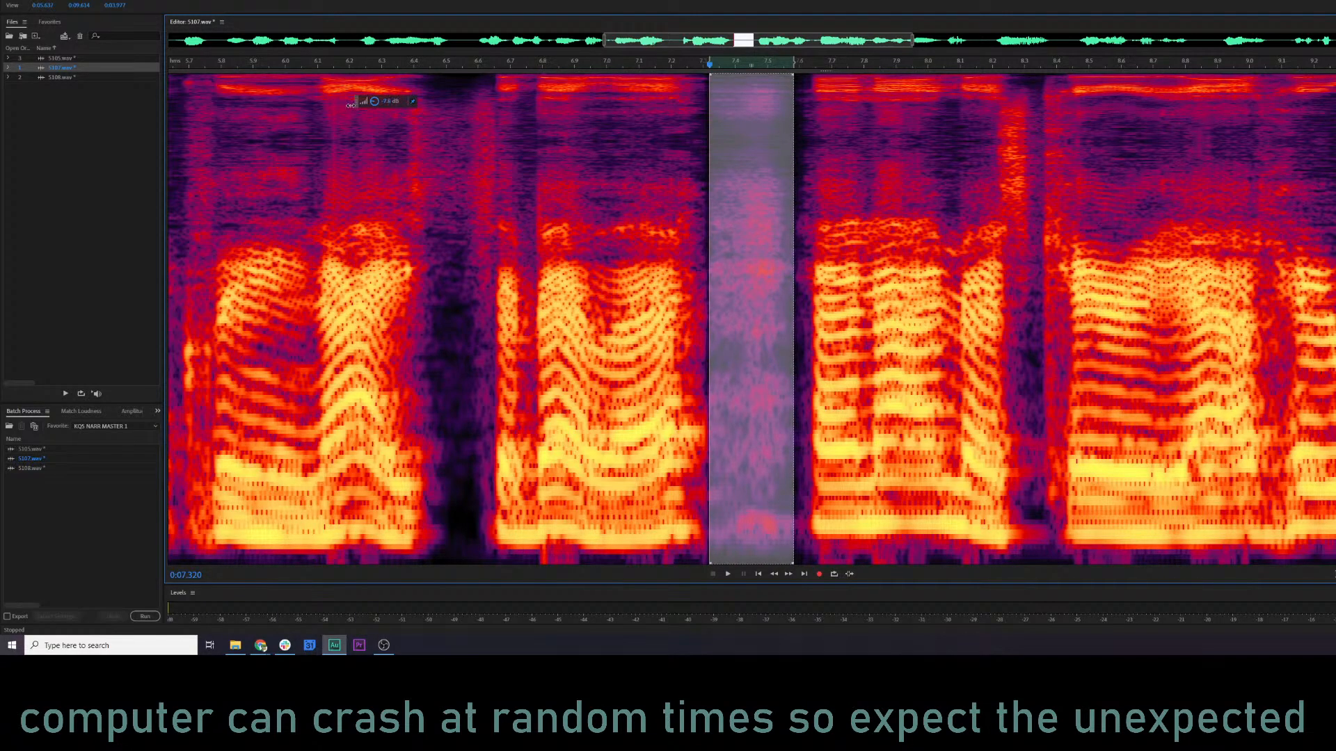
{"action": "left_click", "coordinate": [527, 227]}
{"action": "key", "text": "space"}
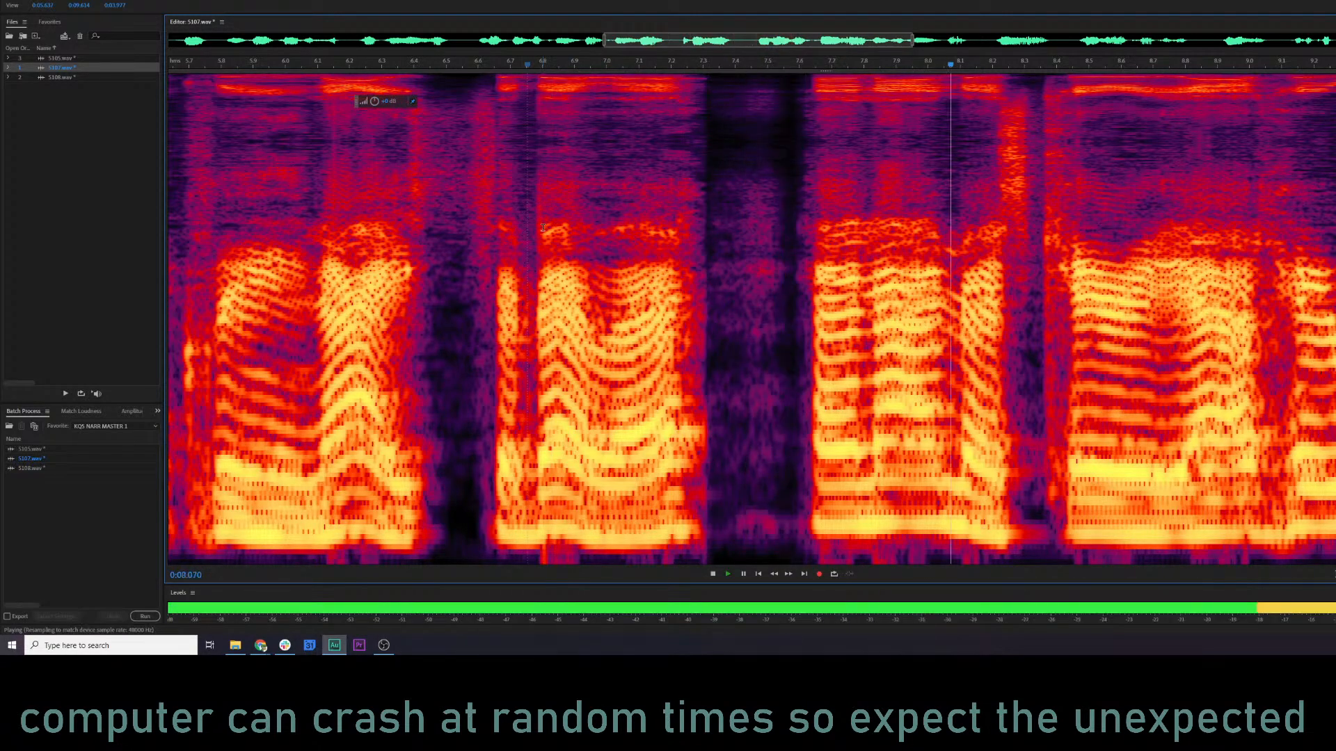
Replay the pause near 7.4 seconds in 5107.wav, adjust its gain again, and listen onward from about 6.6 seconds.
{"action": "left_click", "coordinate": [515, 63]}
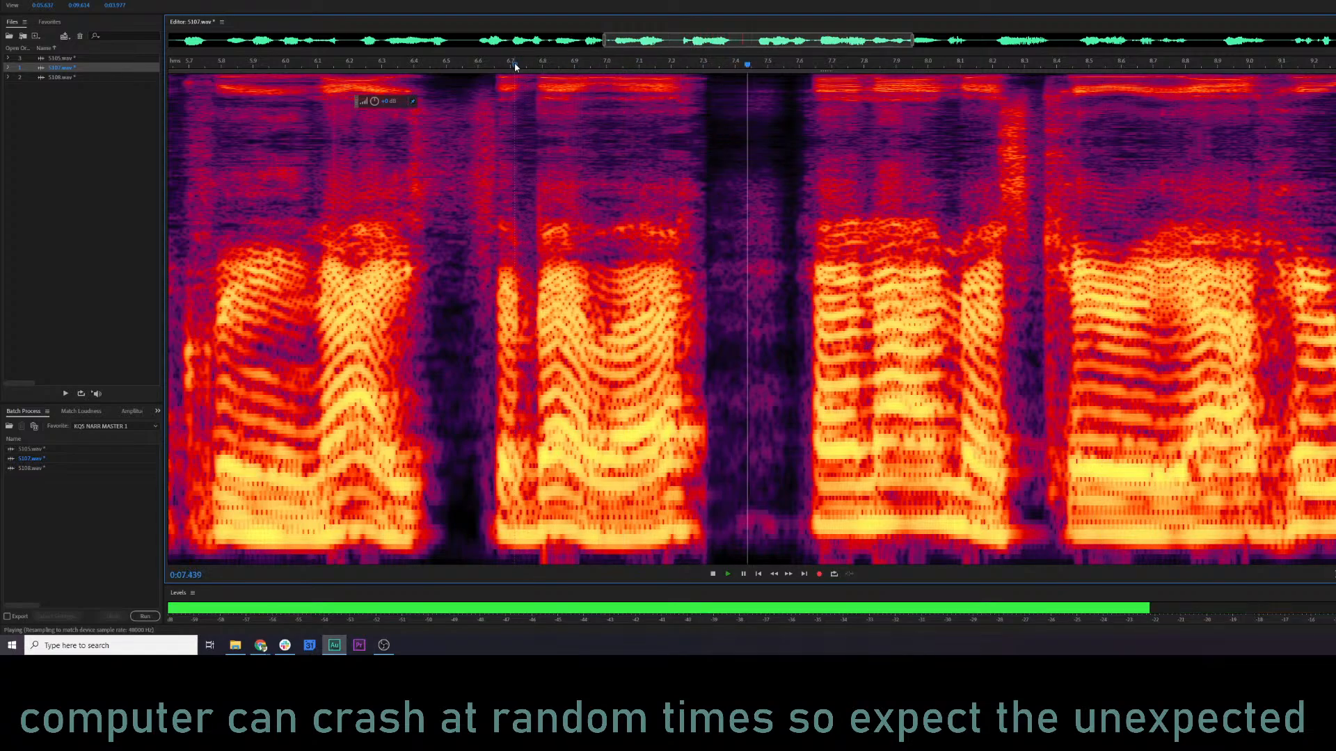
{"action": "key", "text": "space"}
{"action": "left_click_drag", "start_coordinate": [793, 188], "coordinate": [709, 195]}
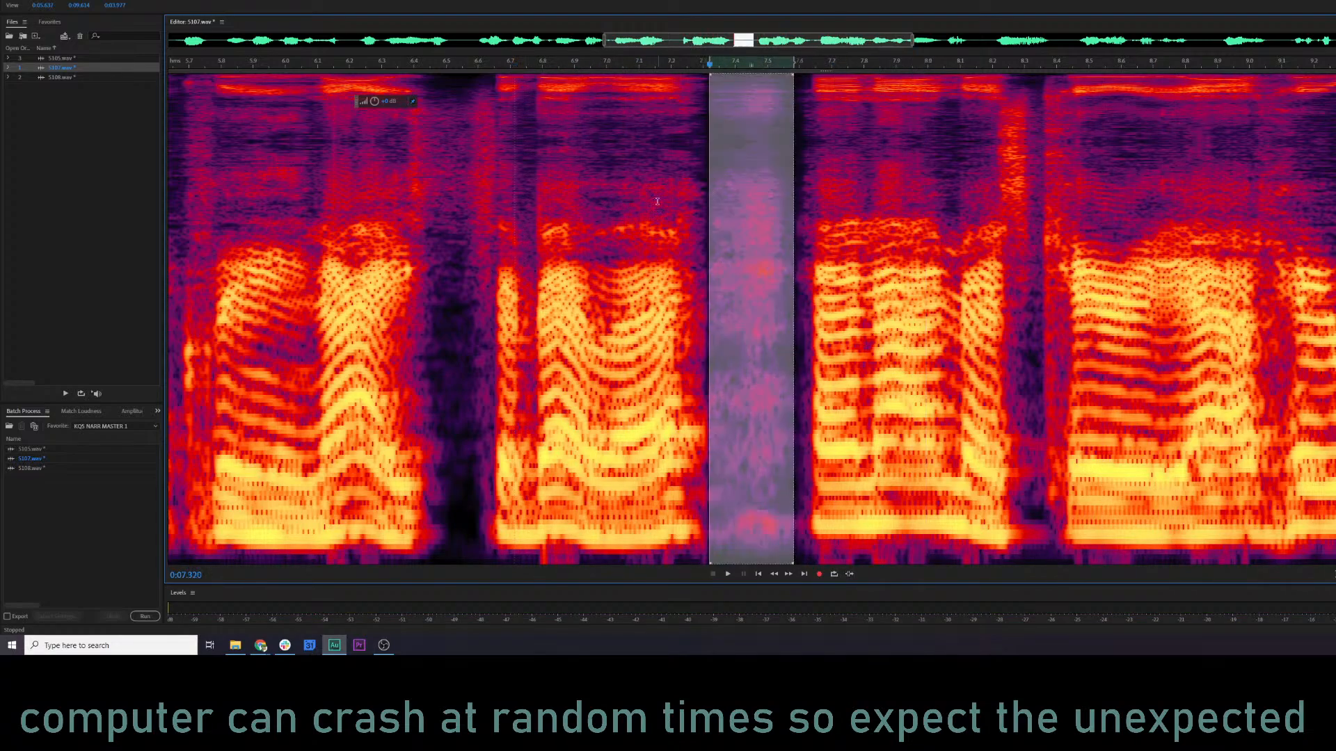
{"action": "left_click", "coordinate": [485, 160]}
{"action": "key", "text": "space"}
{"action": "scroll", "coordinate": [696, 224], "scroll_direction": "down", "scroll_amount": 3}
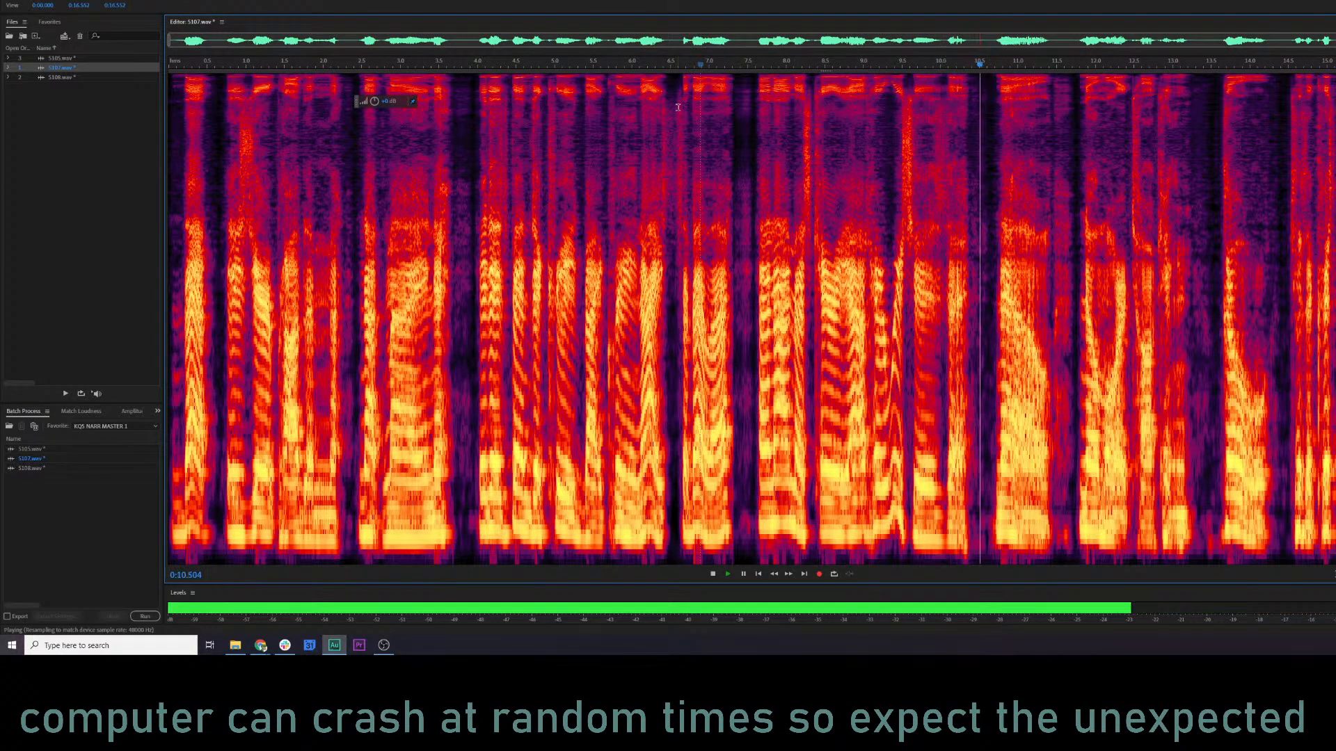
Delete the lowest frequency band across the whole of 5107.wav and play it from about 6.3 seconds.
{"action": "key", "text": "ctrl+a"}
{"action": "key", "text": "space"}
{"action": "left_click_drag", "start_coordinate": [807, 73], "coordinate": [768, 555]}
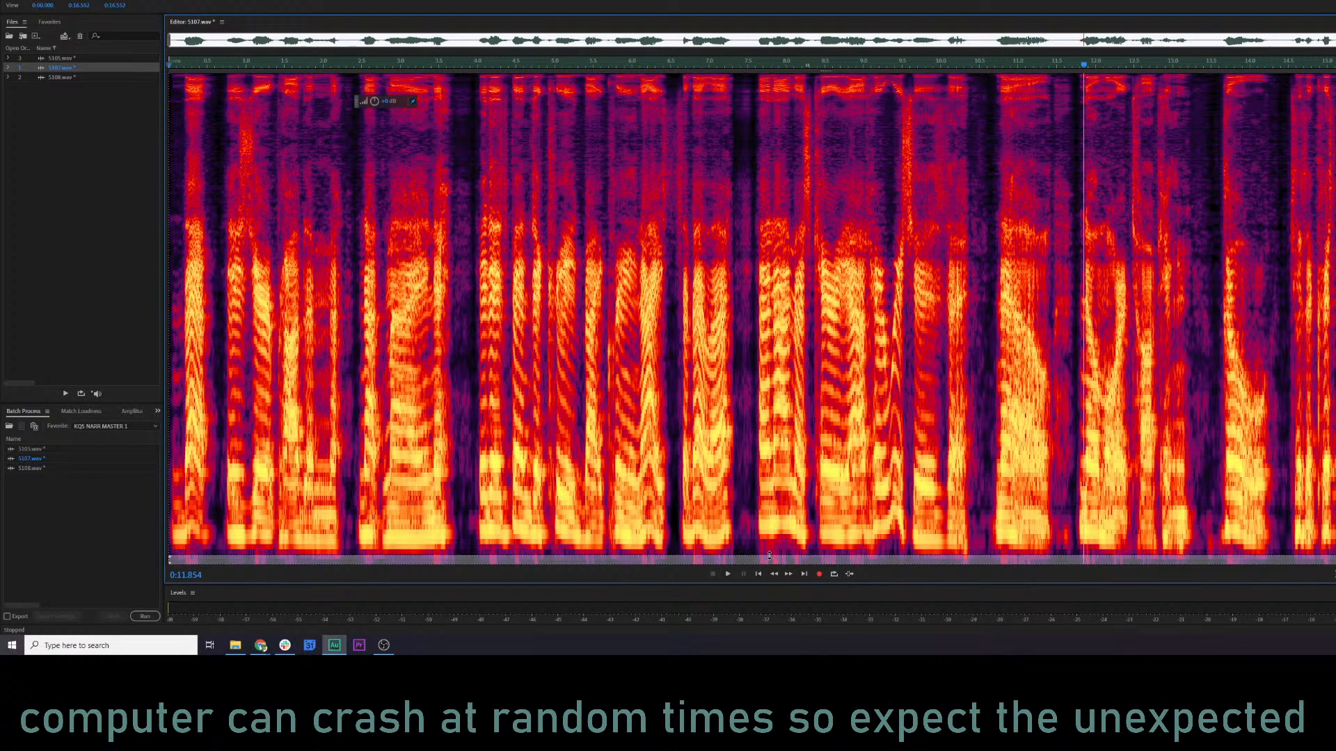
{"action": "key", "text": "Delete"}
{"action": "left_click", "coordinate": [653, 466]}
{"action": "key", "text": "space"}
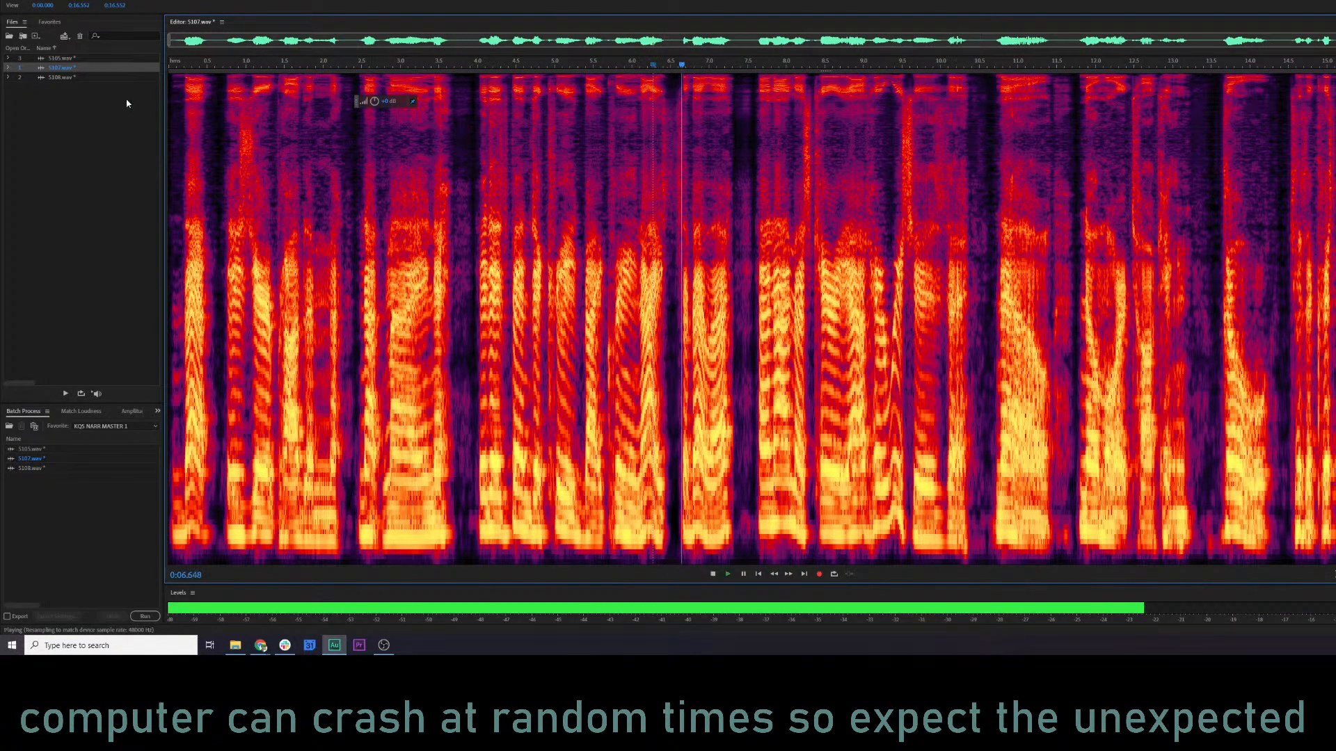
{"action": "key", "text": "space"}
Open 5108.wav and delete the lowest frequency band across its whole length.
{"action": "double_click", "coordinate": [74, 78]}
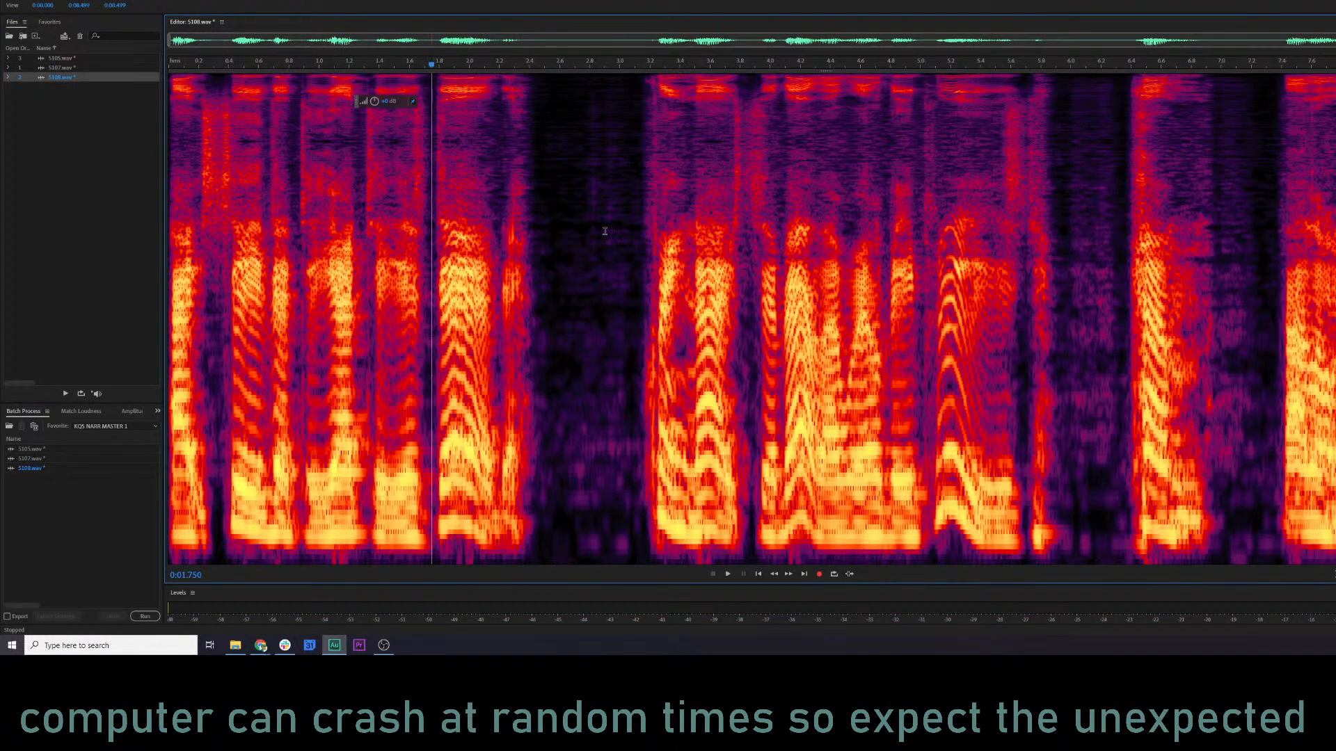
{"action": "key", "text": "ctrl+a"}
{"action": "left_click_drag", "start_coordinate": [732, 73], "coordinate": [732, 557]}
{"action": "key", "text": "Delete"}
{"action": "left_click", "coordinate": [667, 426]}
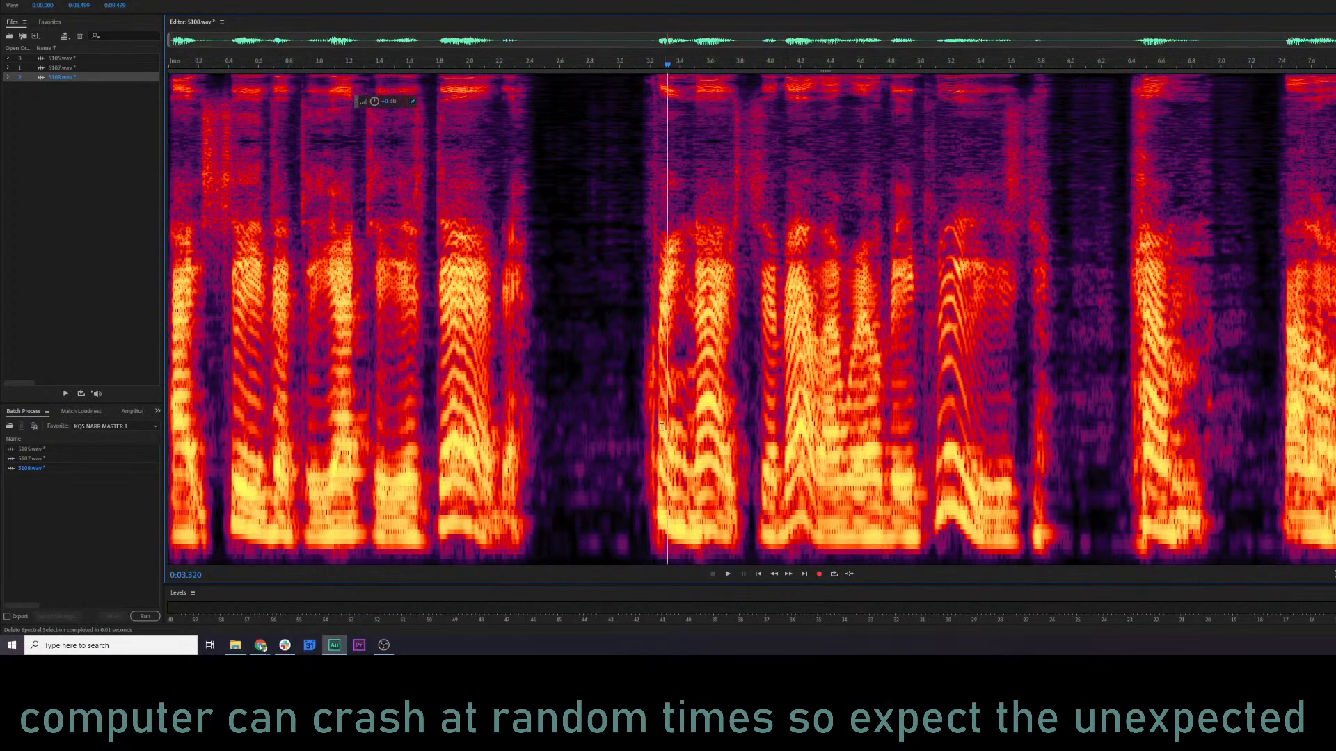
Open 5105.wav, clear the batch process list, and refill it with 5105.wav, 5107.wav and 5108.wav.
{"action": "double_click", "coordinate": [72, 60]}
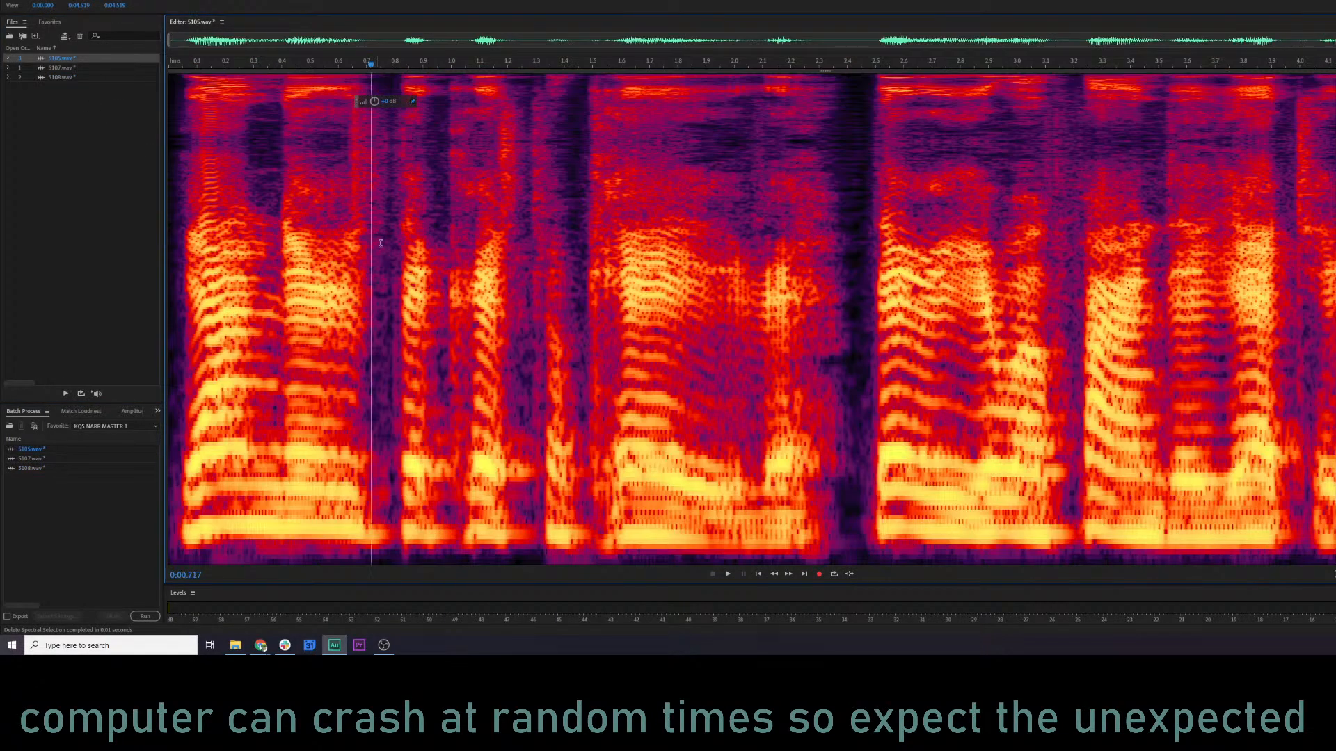
{"action": "left_click", "coordinate": [95, 124]}
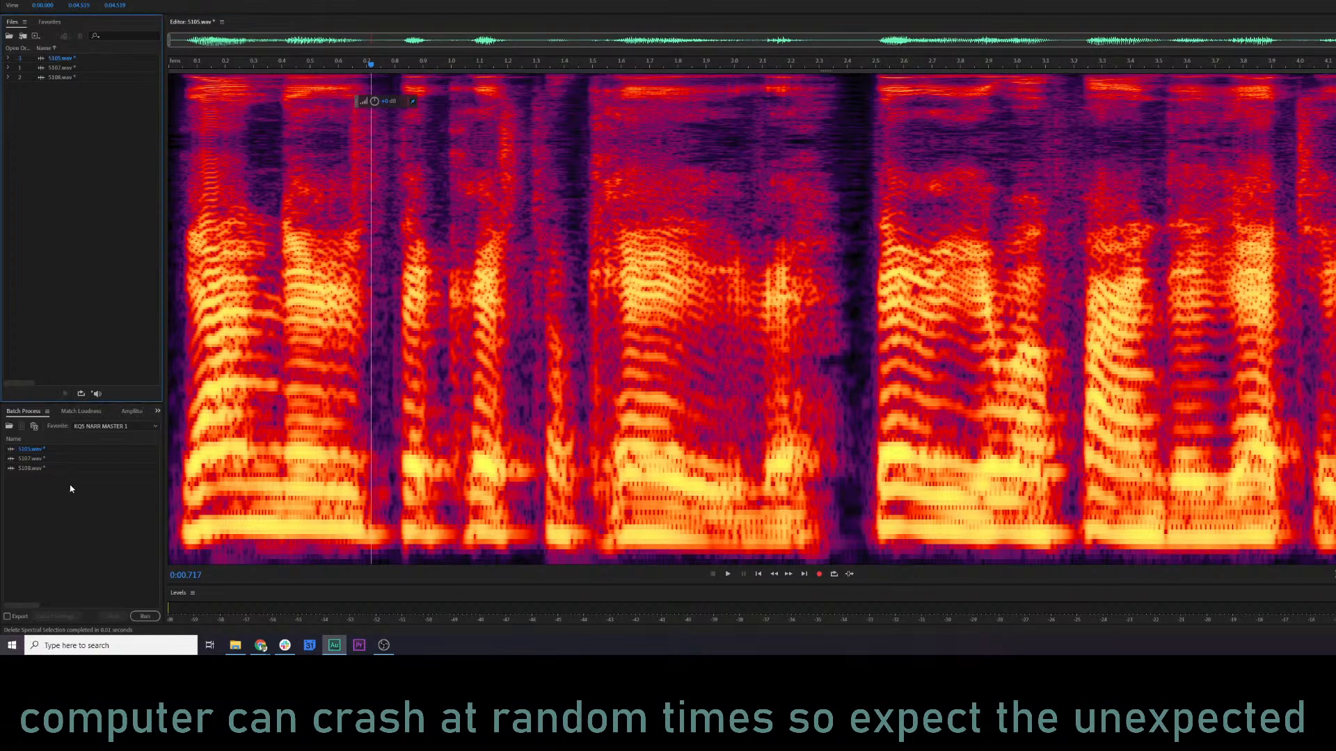
{"action": "left_click_drag", "start_coordinate": [68, 500], "coordinate": [28, 444]}
{"action": "key", "text": "Delete"}
{"action": "left_click_drag", "start_coordinate": [110, 133], "coordinate": [80, 505]}
Run the Norm 80% favorite as a batch process on the three files and save them all.
{"action": "left_click", "coordinate": [91, 426]}
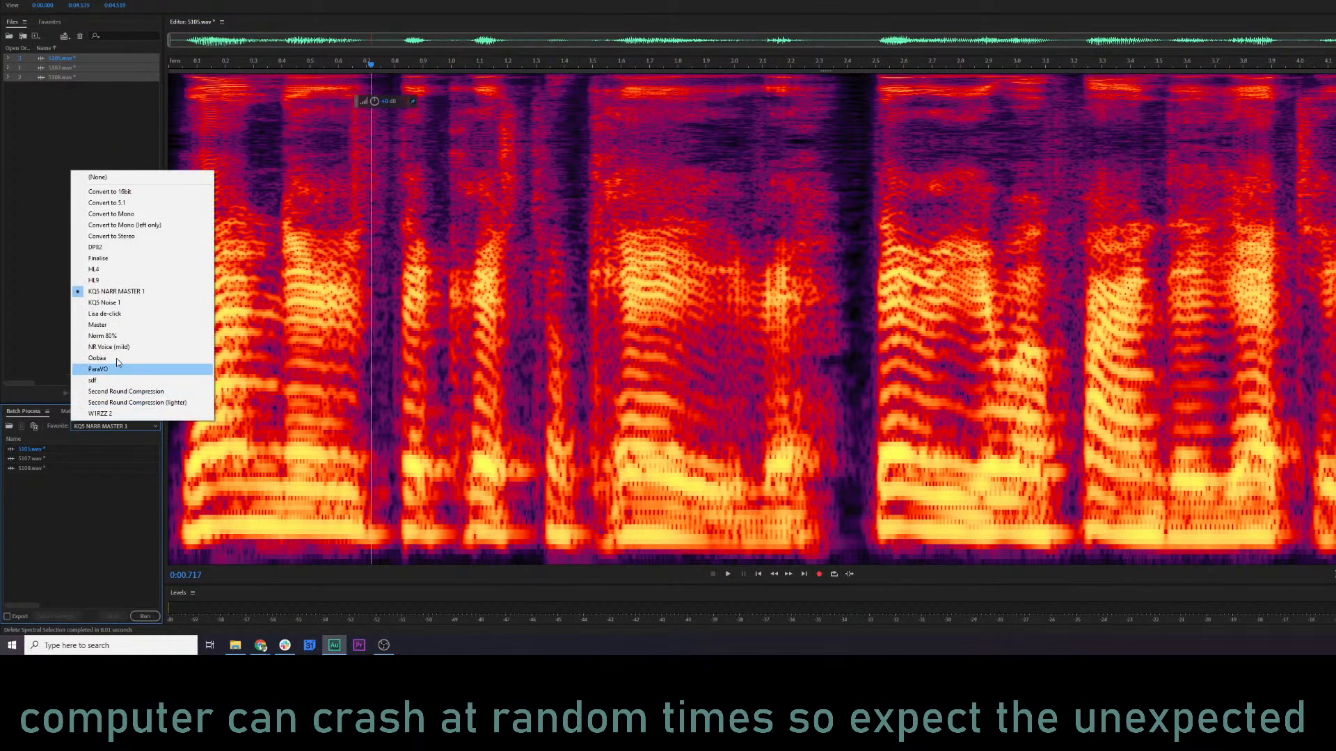
{"action": "left_click", "coordinate": [102, 335]}
{"action": "left_click", "coordinate": [155, 617]}
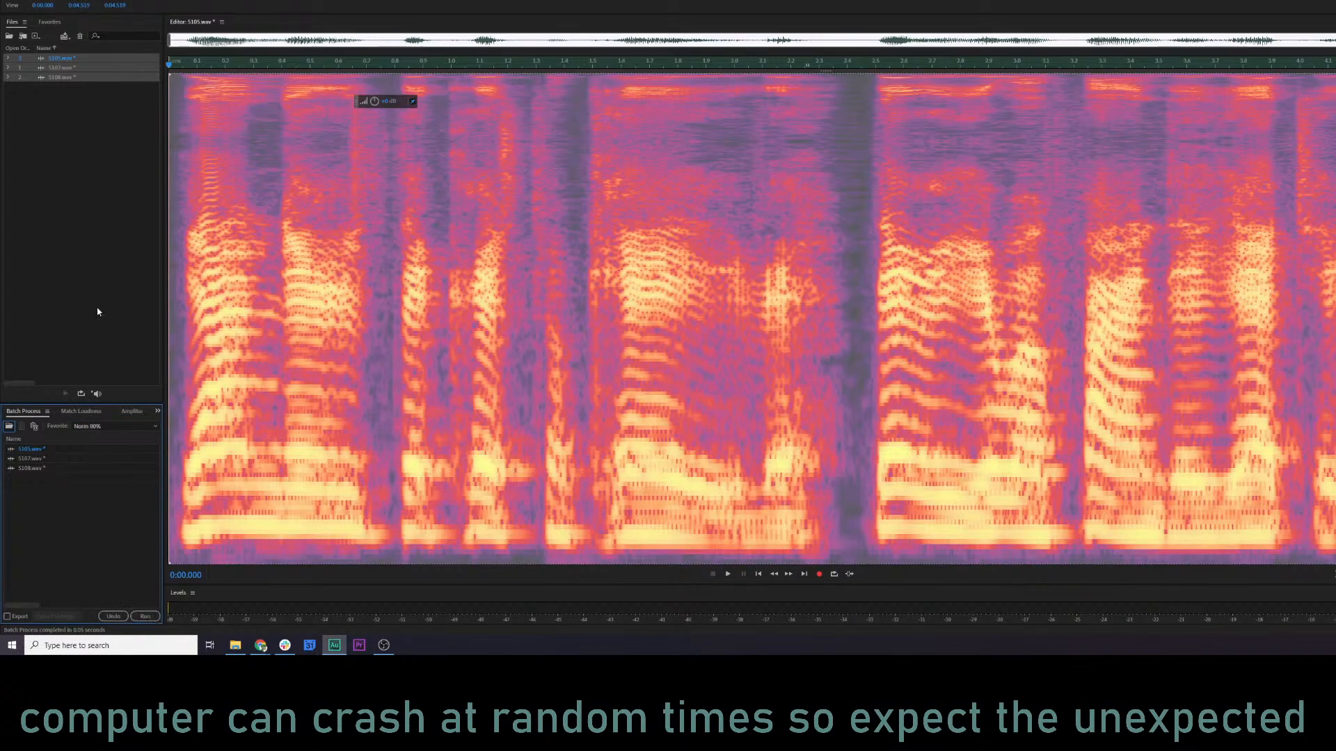
{"action": "key", "text": "alt+f"}
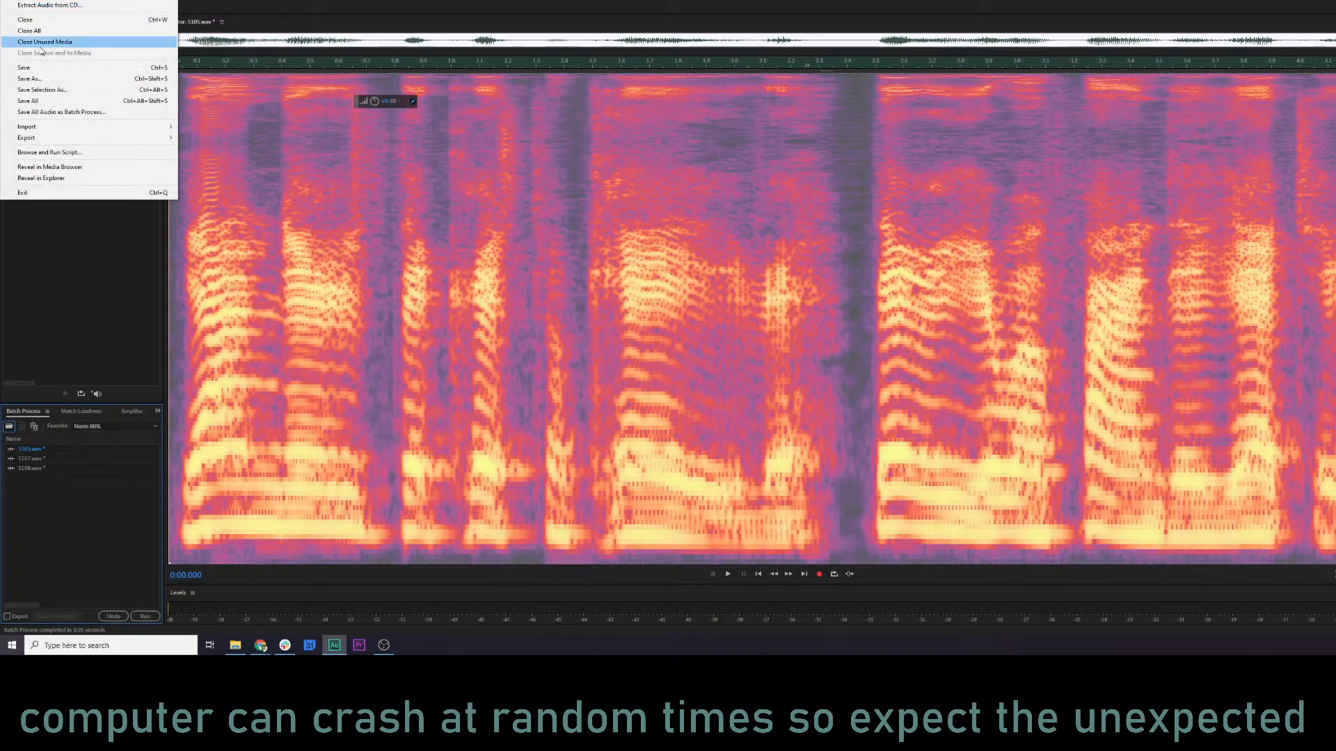
{"action": "left_click", "coordinate": [50, 102]}
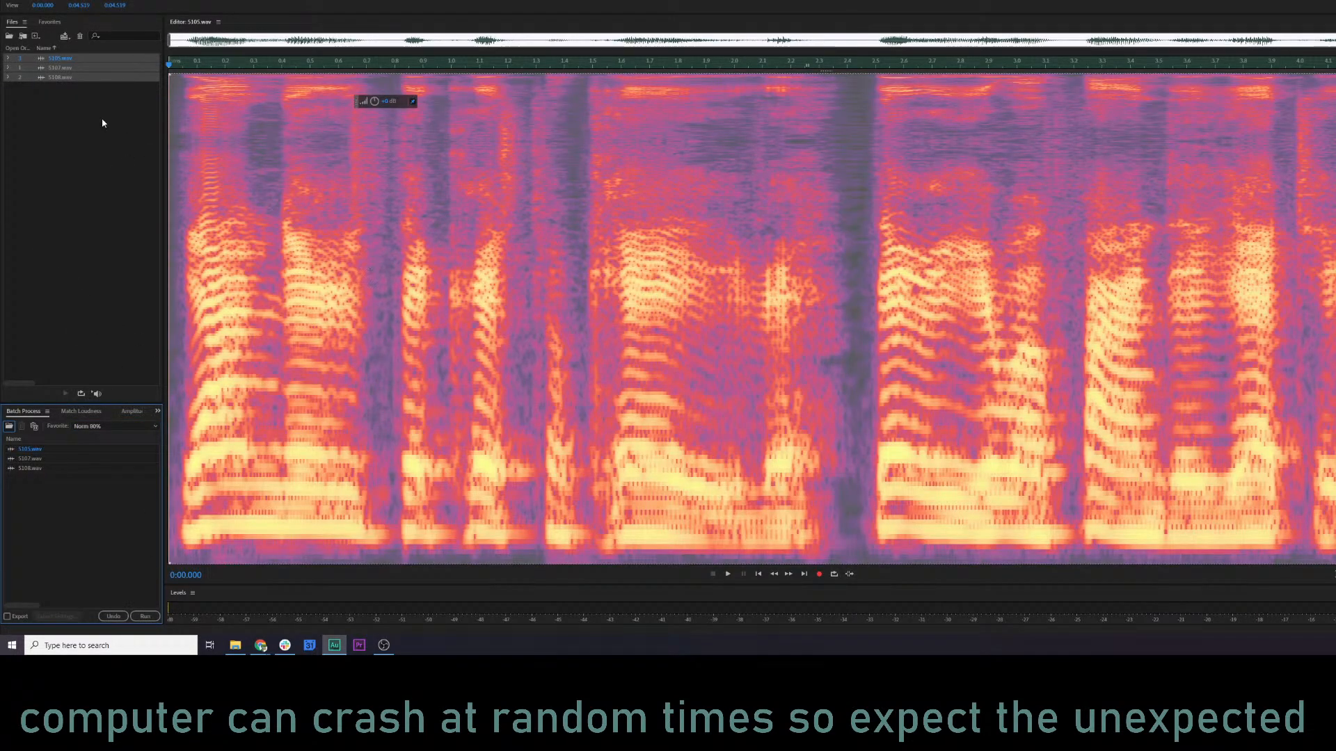
Try to remove 5105.wav, 5107.wav and 5108.wav from the open files.
{"action": "key", "text": "Delete"}
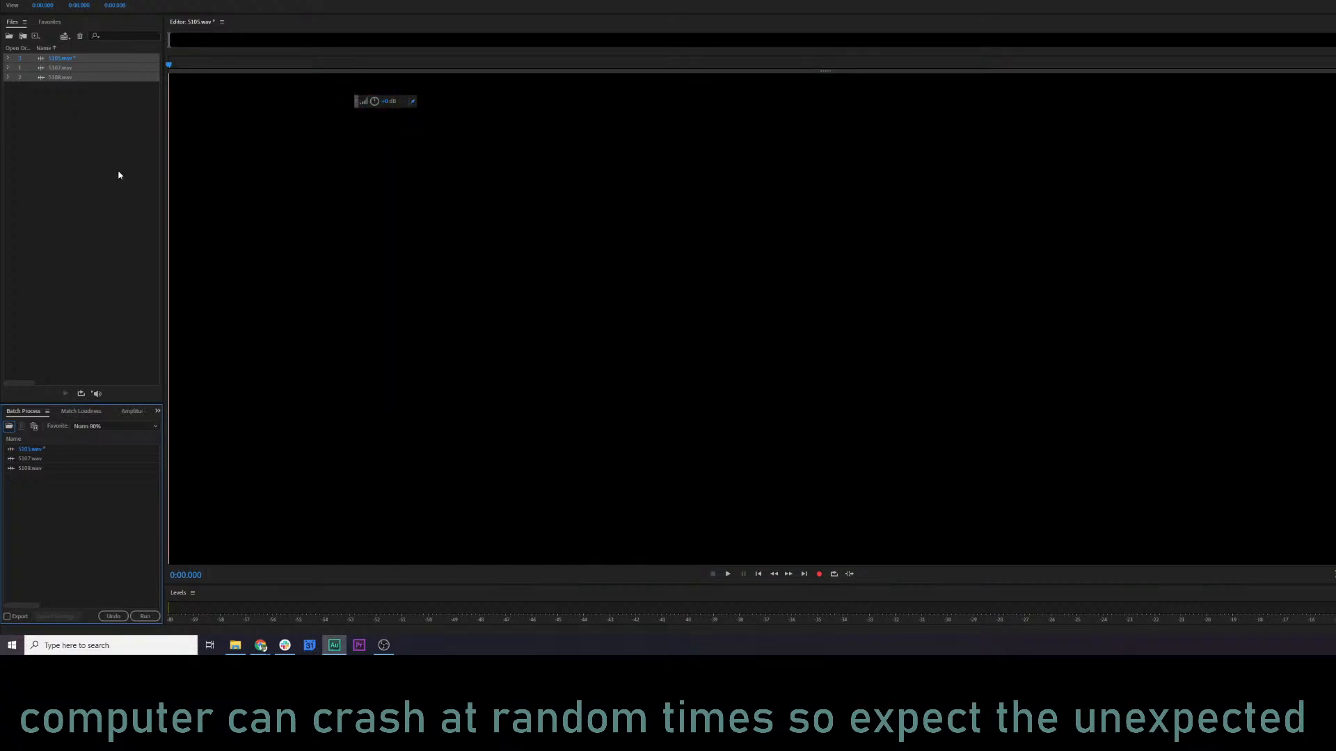
Switch to the KQ5 Audio log sheet and mark the Sir Greywolf row as done with an x.
{"action": "key", "text": "alt+Tab"}
{"action": "key", "text": "alt+Tab"}
{"action": "key", "text": "alt+Tab"}
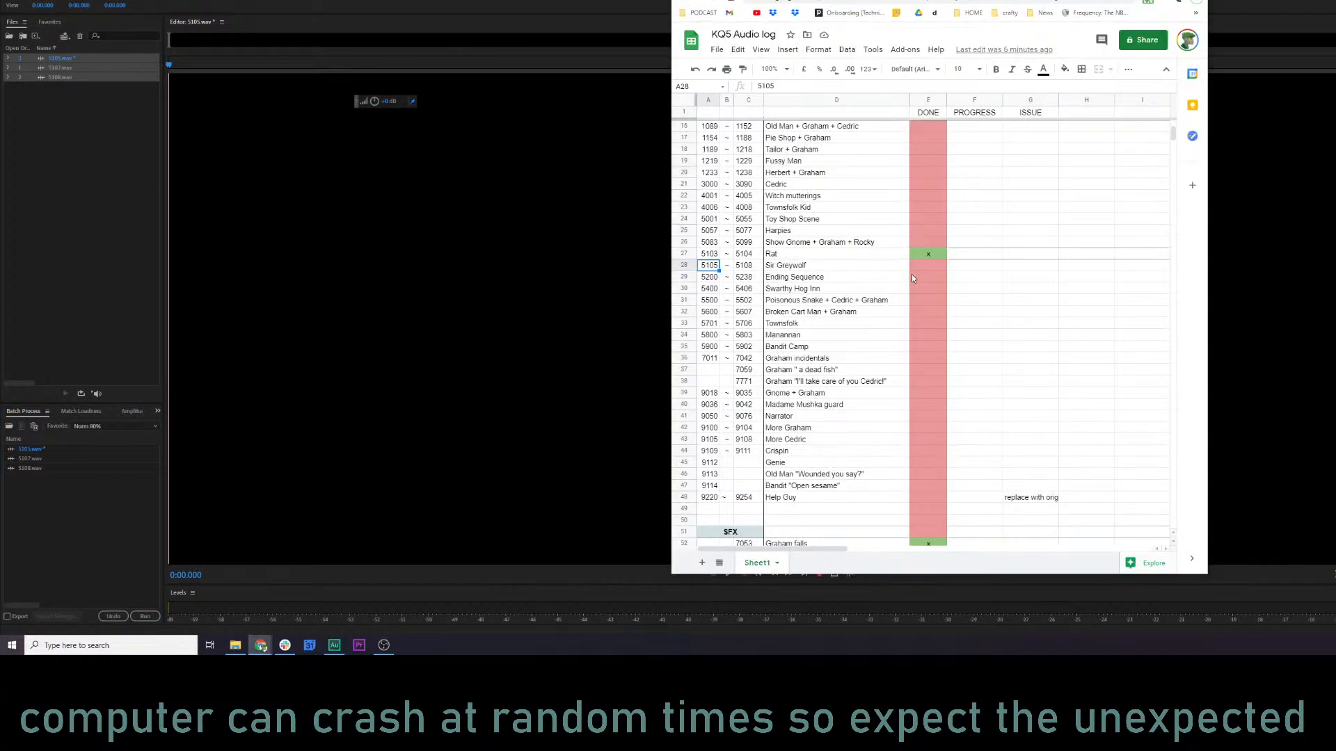
{"action": "left_click", "coordinate": [925, 269]}
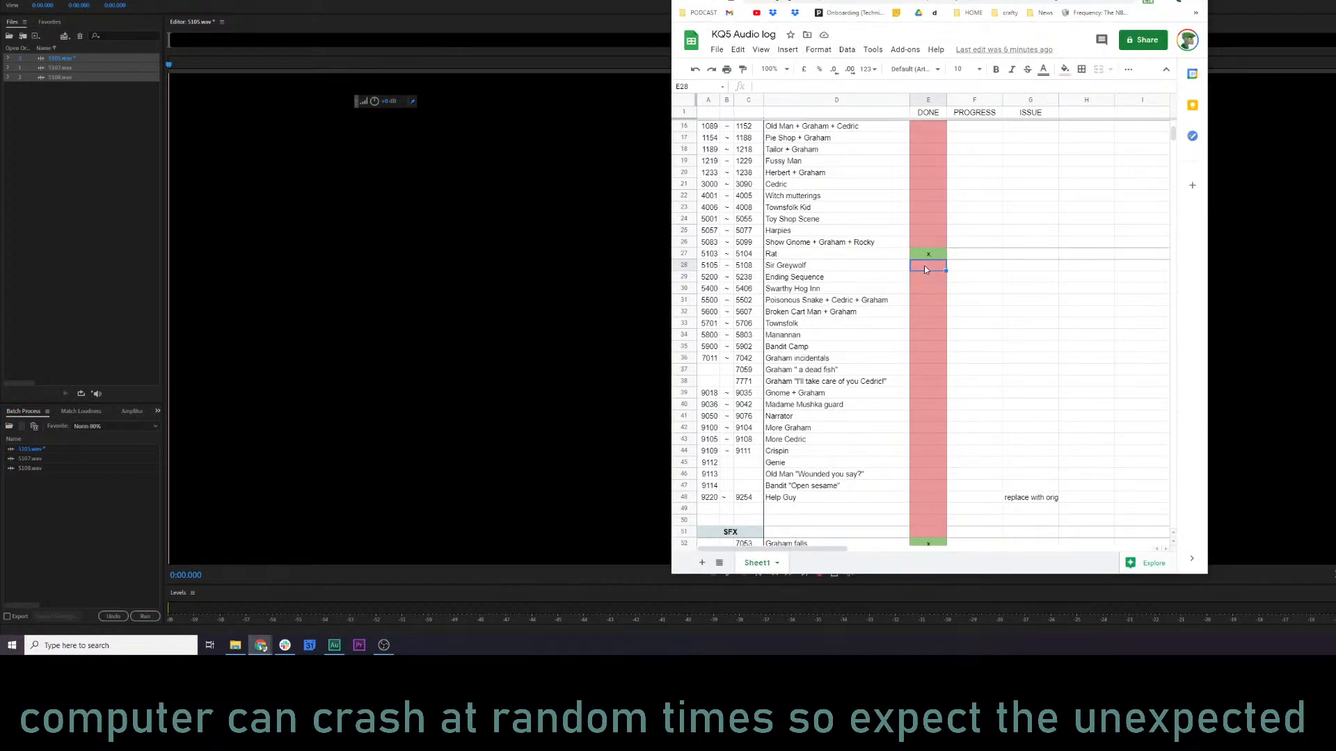
{"action": "type", "text": "x"}
{"action": "left_click", "coordinate": [929, 281]}
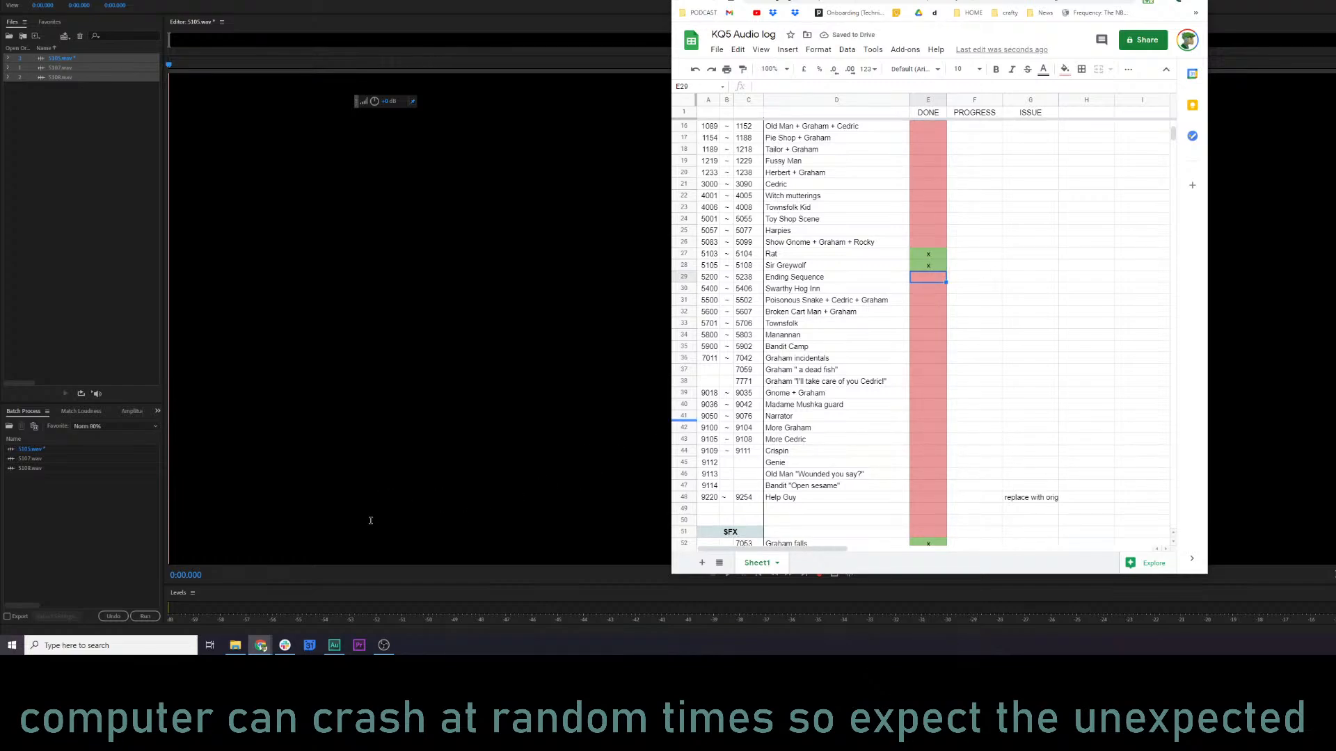
Bring the audio log back up and select the Manannan entry covering files 5800 to 5803.
{"action": "mouse_move", "coordinate": [263, 641]}
{"action": "left_click", "coordinate": [263, 647]}
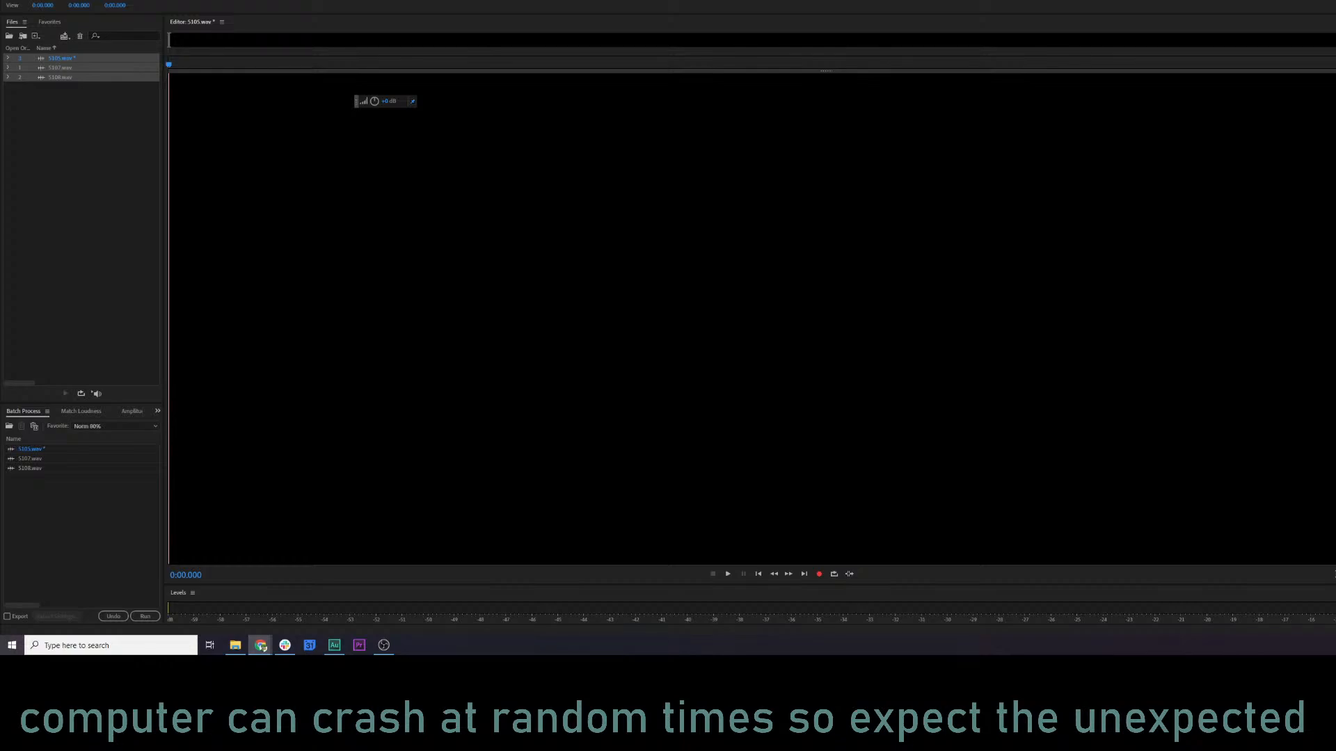
{"action": "left_click", "coordinate": [261, 646]}
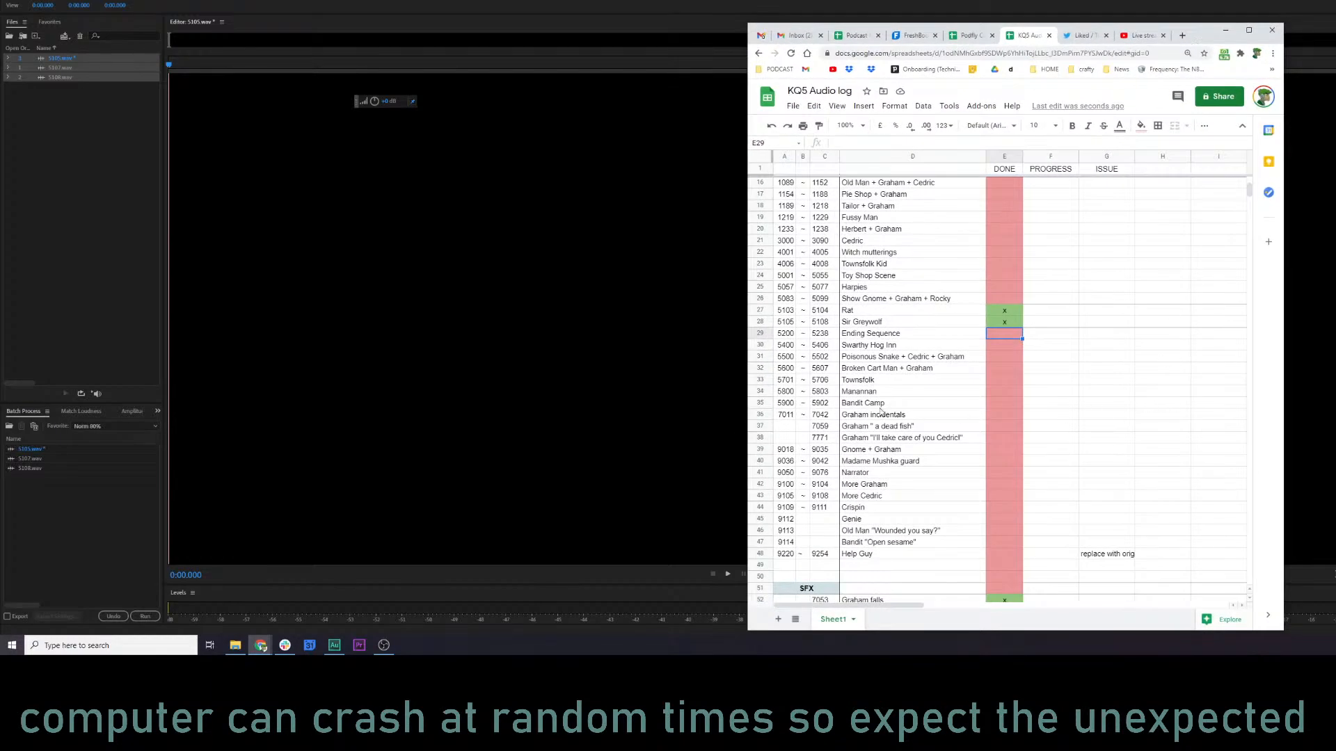
{"action": "scroll", "coordinate": [873, 441], "scroll_direction": "down", "scroll_amount": 1}
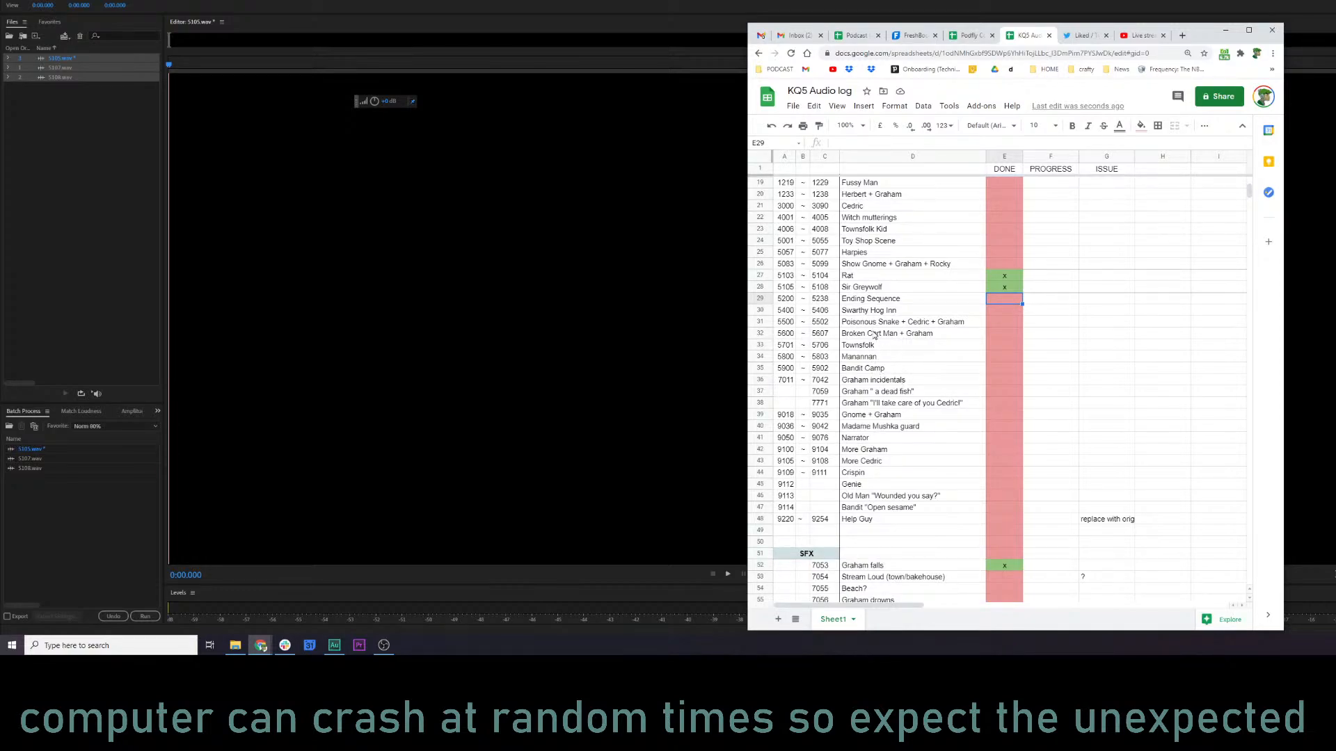
{"action": "left_click", "coordinate": [868, 359]}
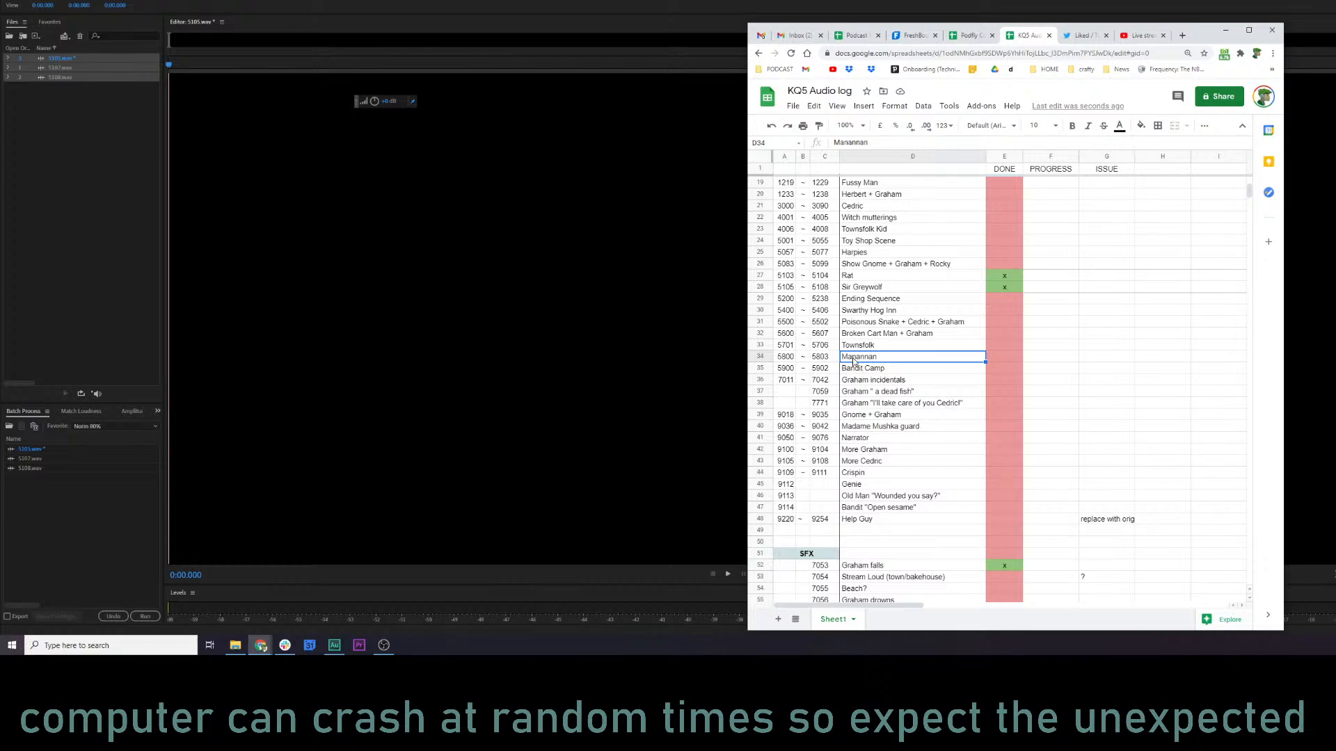
Add 5800.wav, 5801.wav and 5803.wav from the kq5 audio folder to Audition's open files.
{"action": "key", "text": "alt+Tab"}
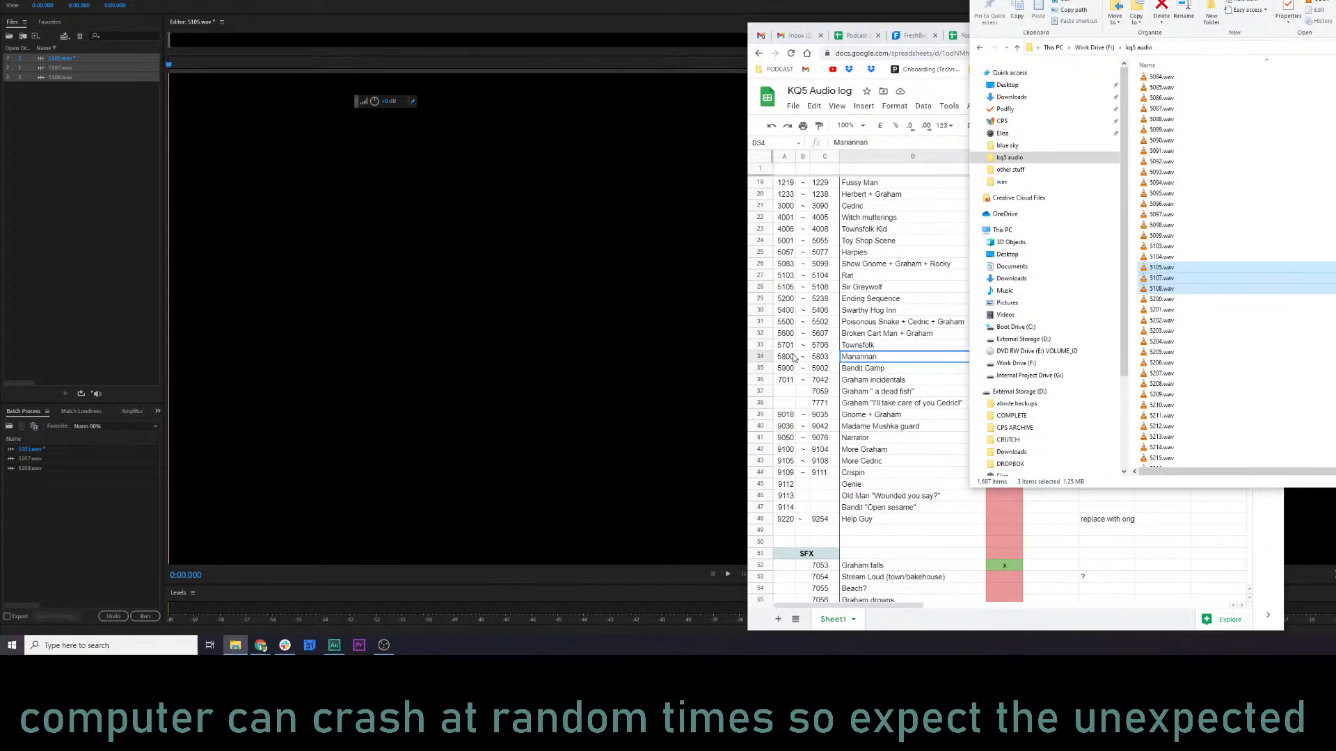
{"action": "scroll", "coordinate": [1226, 319], "scroll_direction": "down", "scroll_amount": 3}
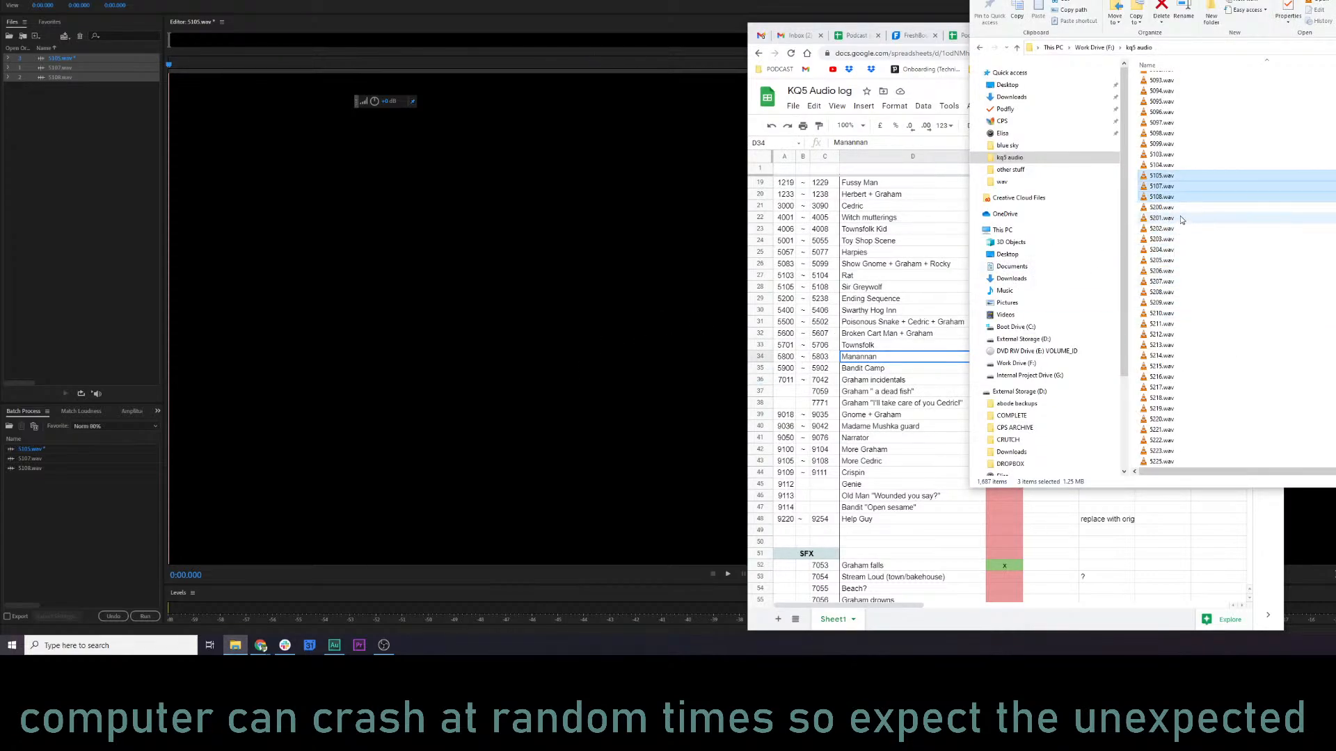
{"action": "scroll", "coordinate": [1179, 358], "scroll_direction": "down", "scroll_amount": 7}
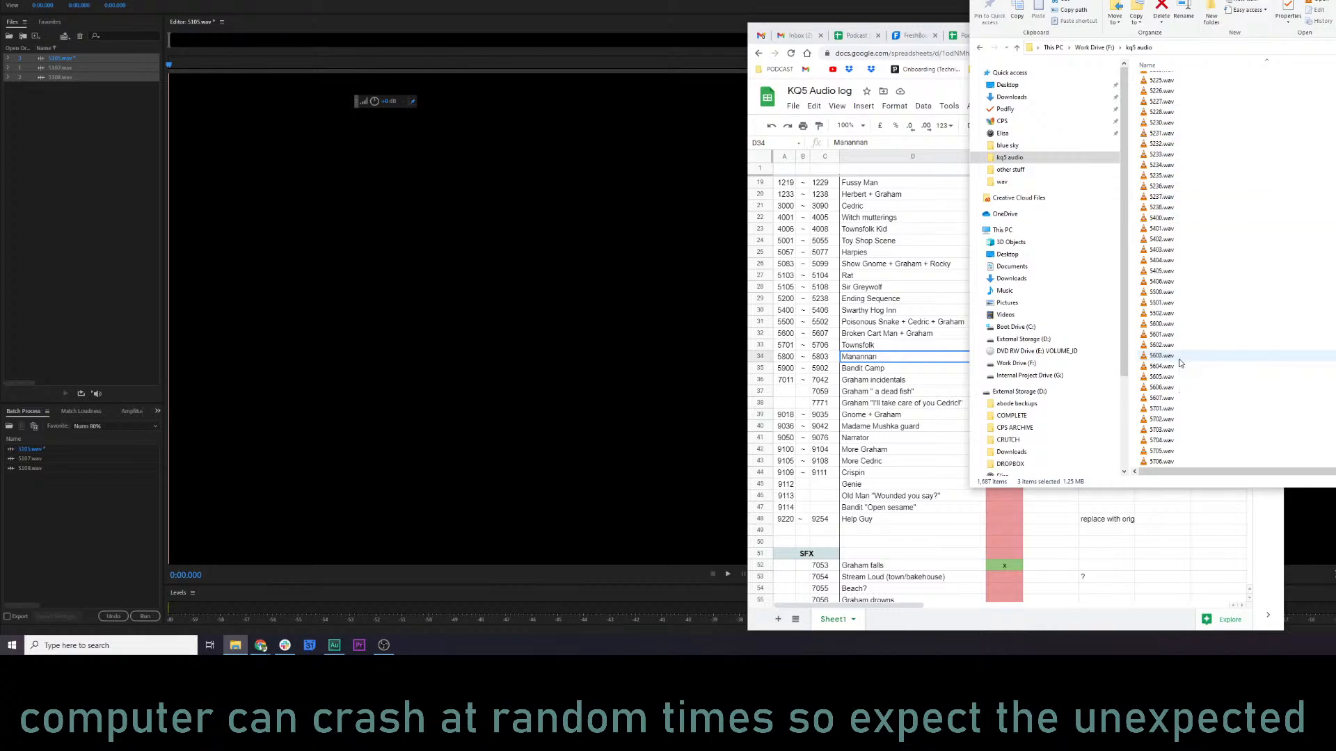
{"action": "scroll", "coordinate": [1180, 361], "scroll_direction": "down", "scroll_amount": 12}
{"action": "left_click", "coordinate": [1163, 247]}
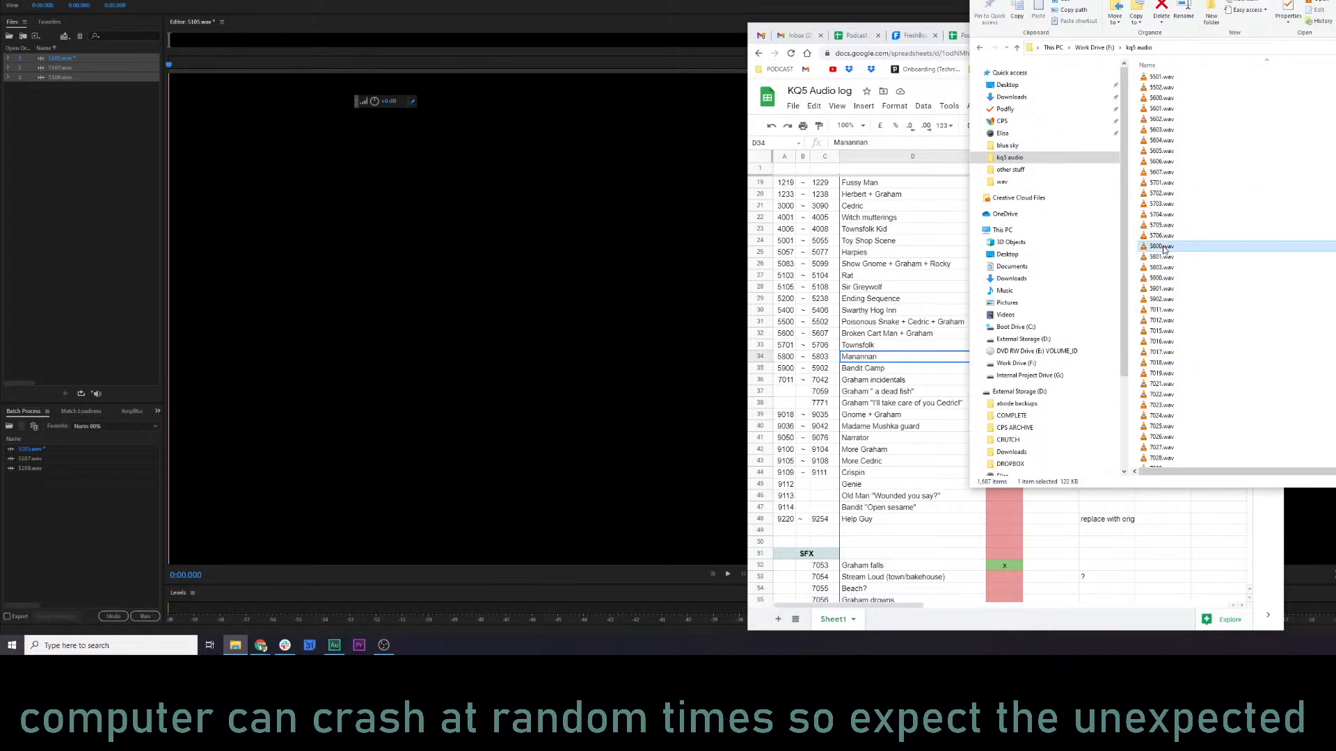
{"action": "left_click", "coordinate": [1167, 268], "text": "shift"}
{"action": "left_click_drag", "start_coordinate": [1169, 257], "coordinate": [91, 199]}
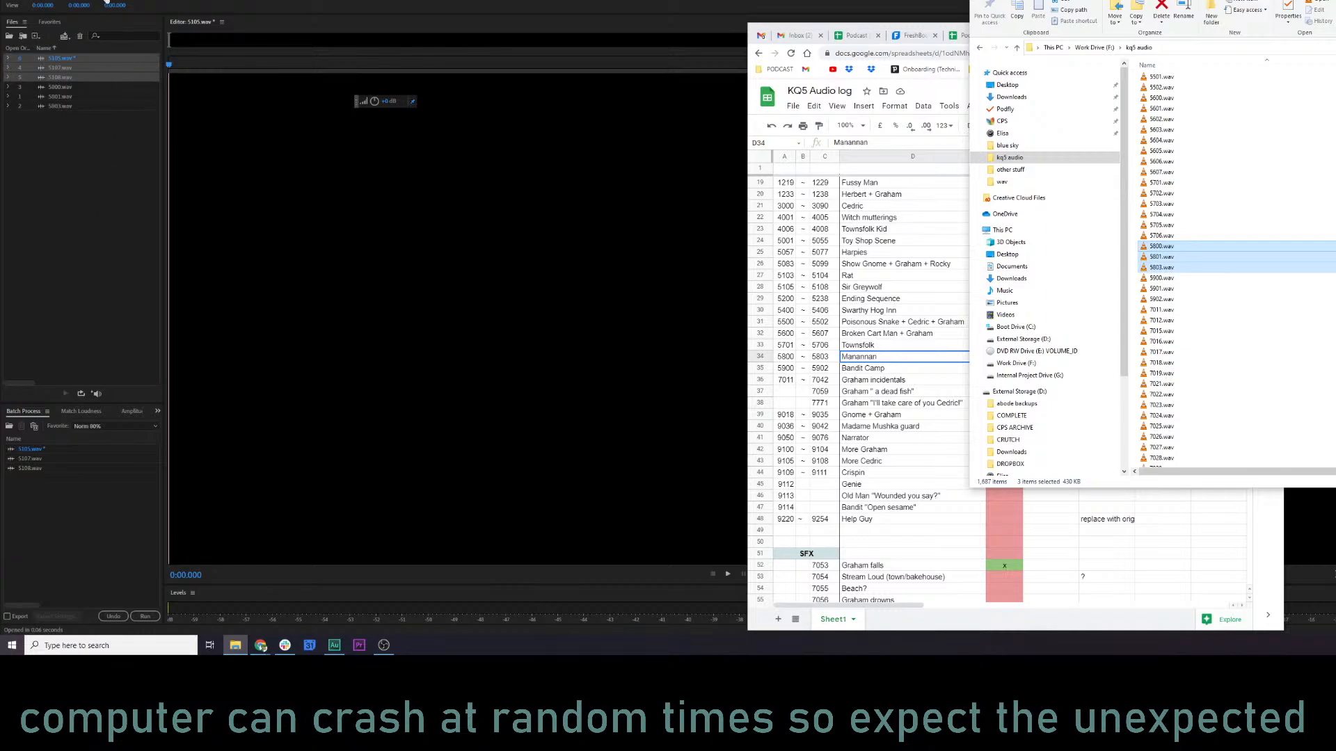
{"action": "left_click", "coordinate": [116, 27]}
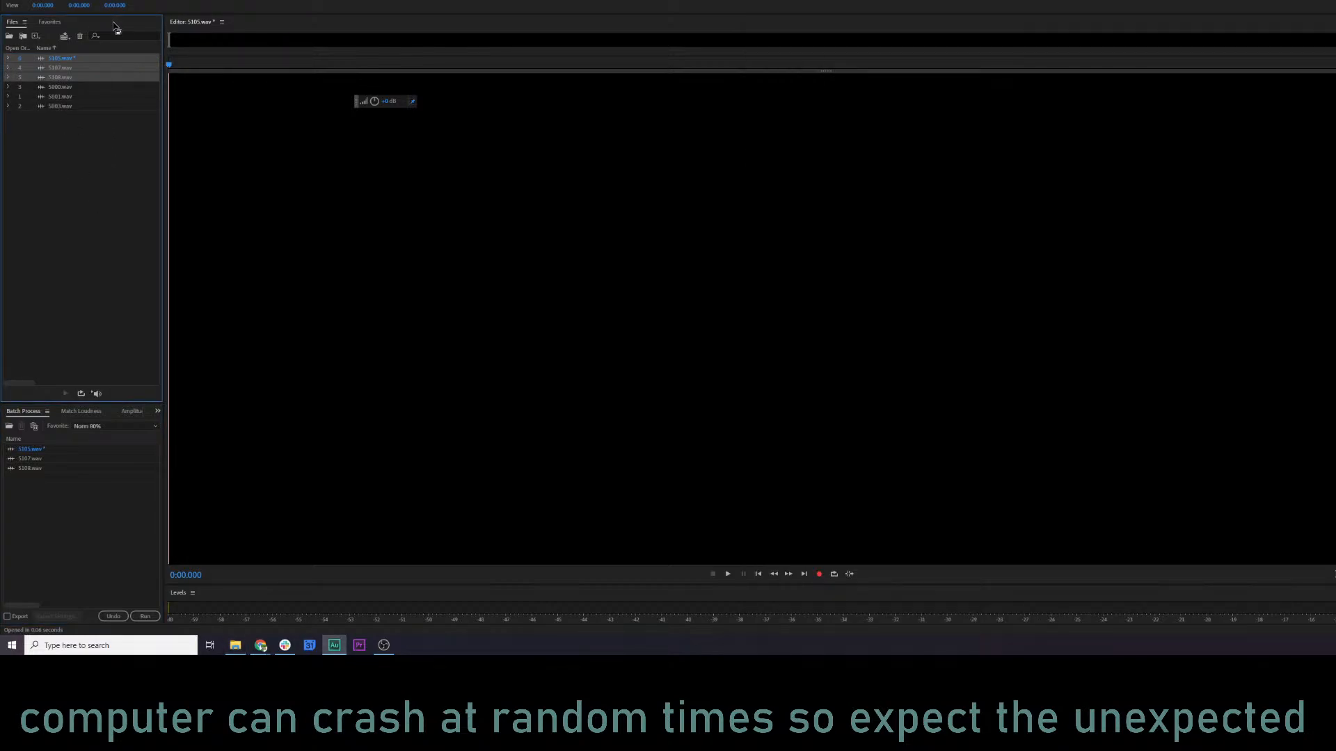
{"action": "key", "text": "Delete"}
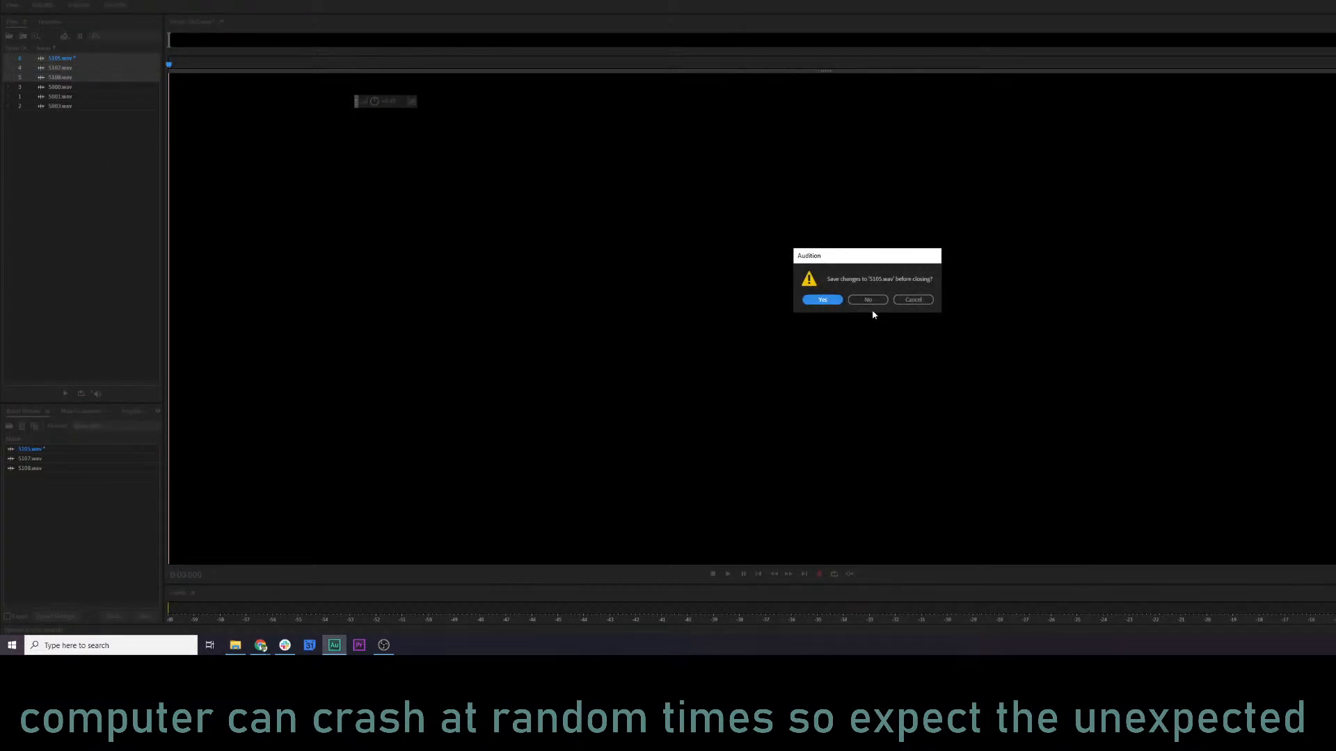
{"action": "left_click", "coordinate": [913, 300]}
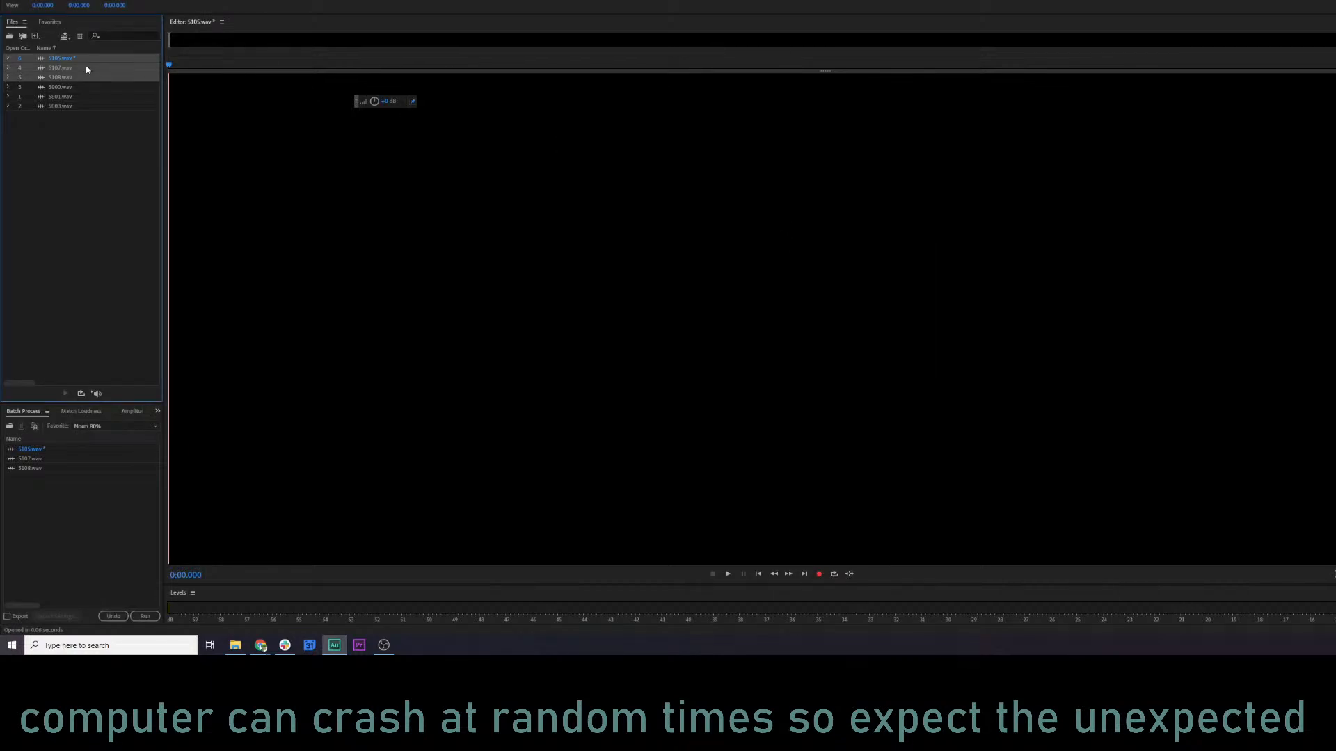
Undo the accidental deletion of the audio in 5105.wav and close 5105.wav, 5107.wav and 5108.wav.
{"action": "left_click", "coordinate": [96, 146]}
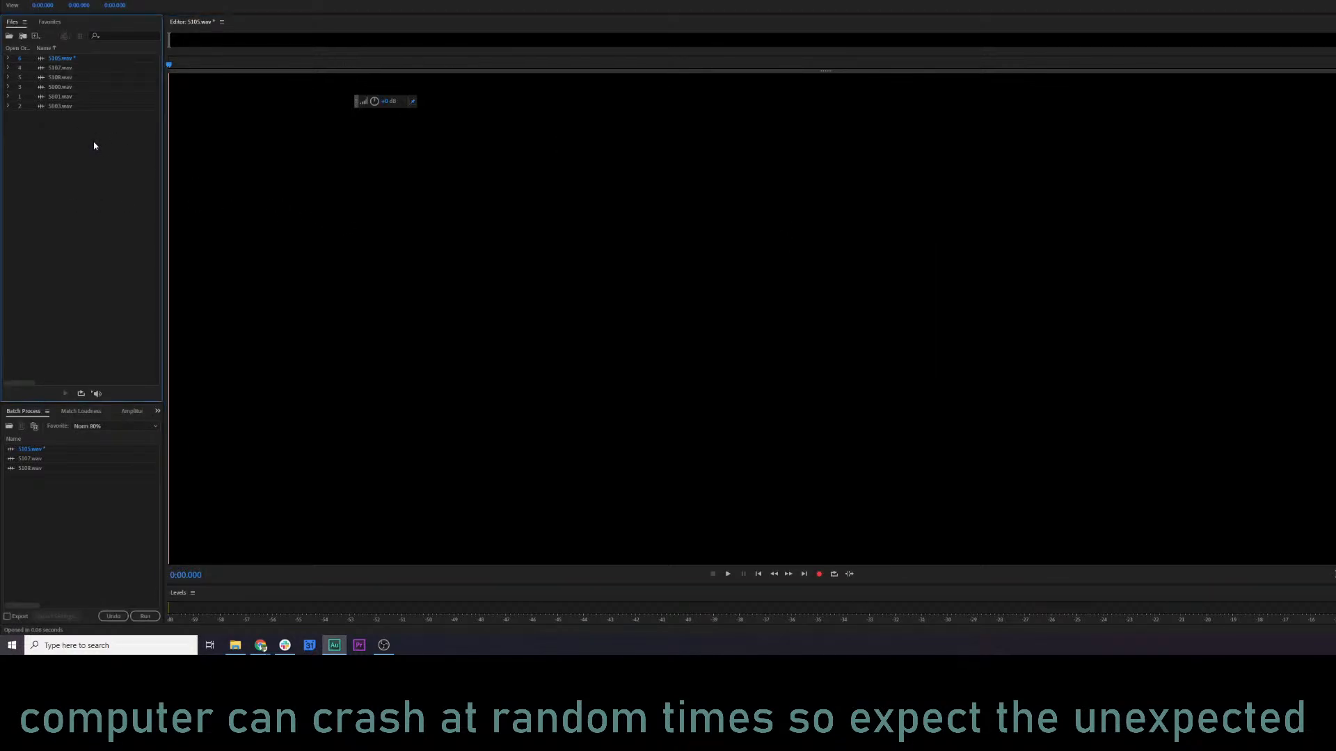
{"action": "left_click", "coordinate": [59, 62]}
{"action": "left_click", "coordinate": [221, 243]}
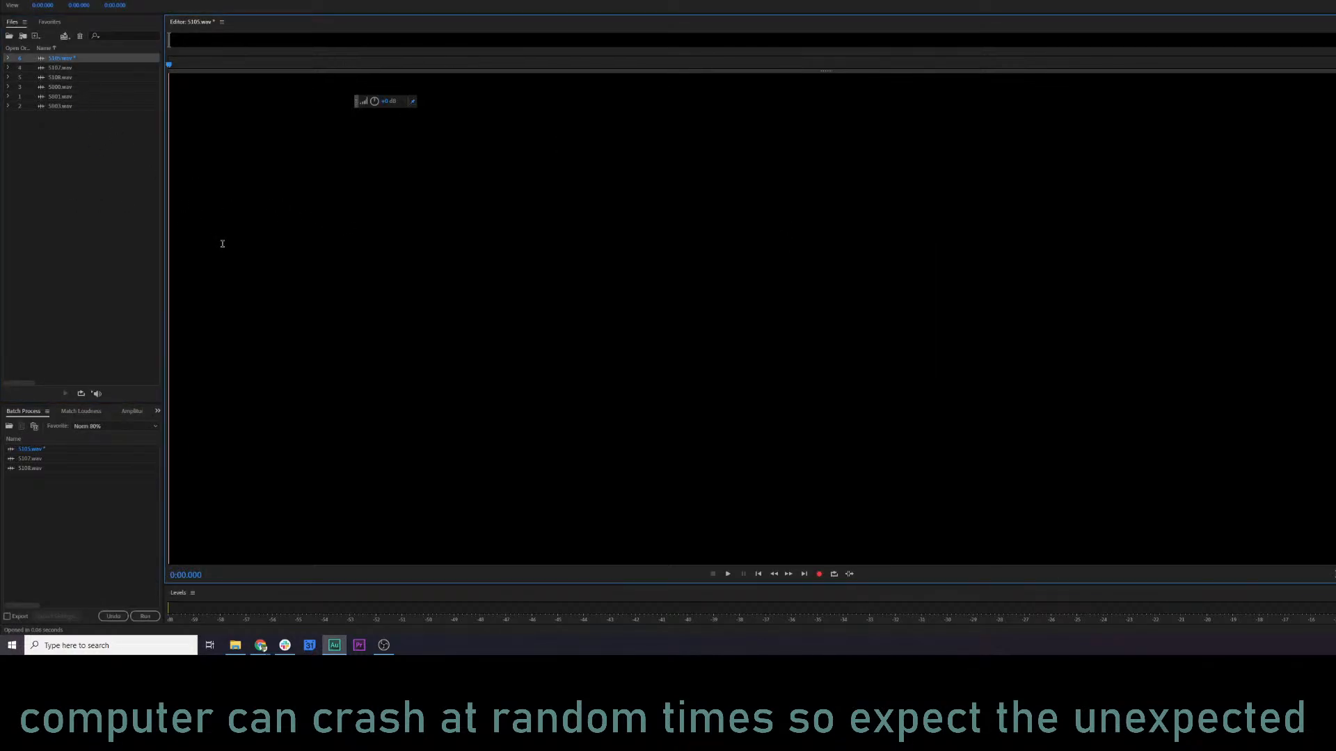
{"action": "key", "text": "ctrl+z"}
{"action": "left_click", "coordinate": [297, 253]}
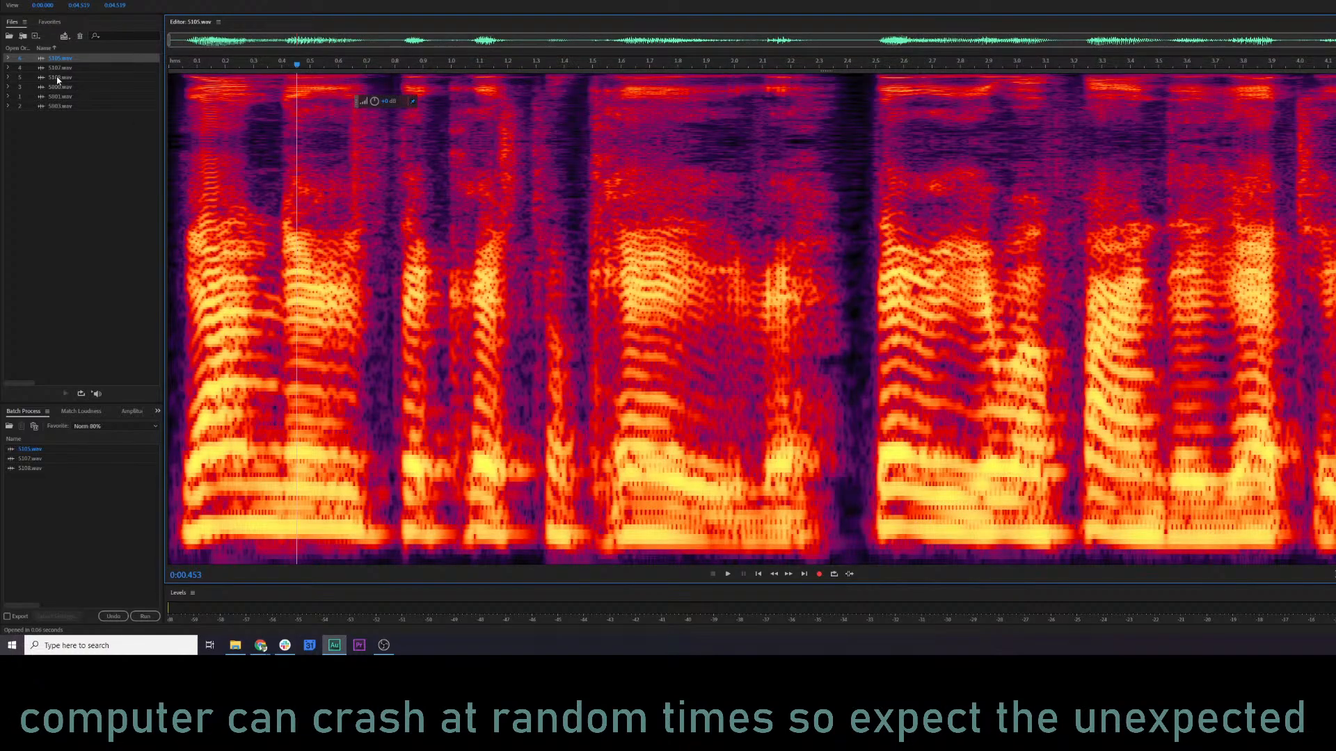
{"action": "left_click", "coordinate": [57, 77], "text": "shift"}
{"action": "key", "text": "Delete"}
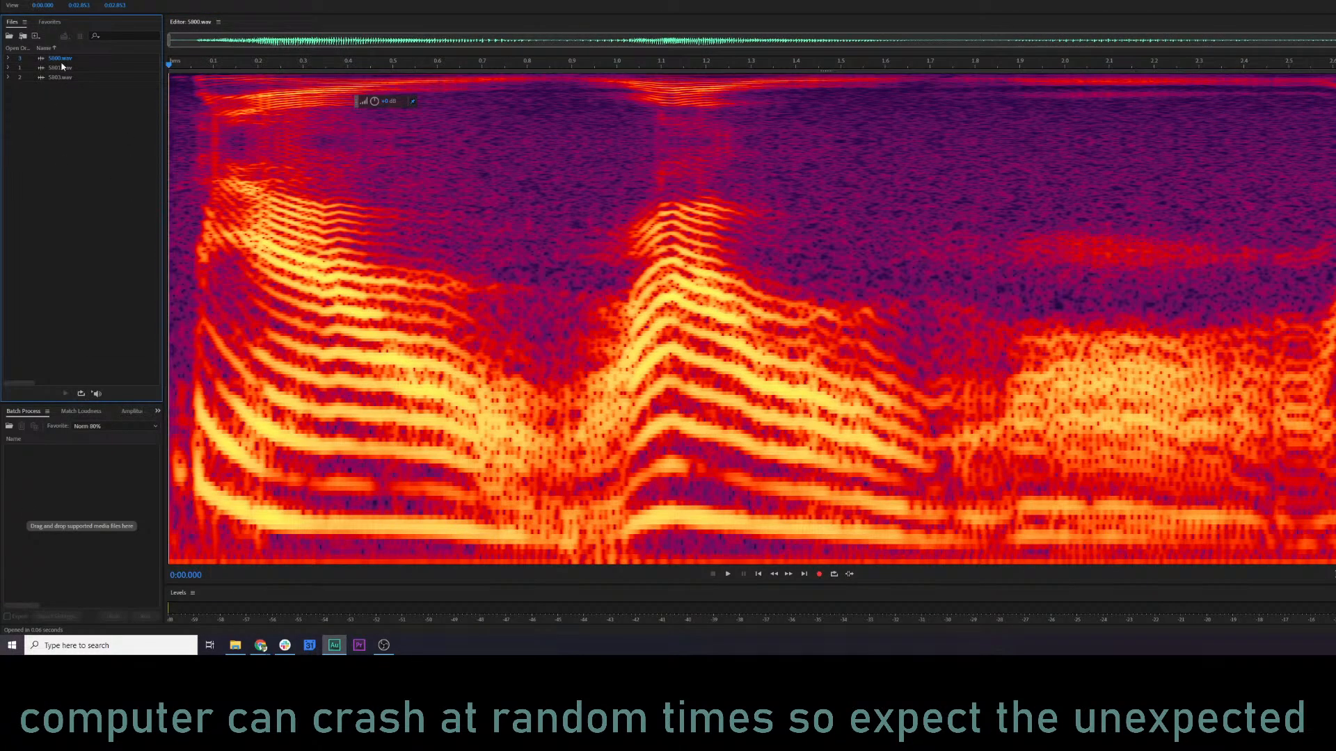
Open 5800.wav and play the beginning of the clip.
{"action": "double_click", "coordinate": [64, 60]}
{"action": "left_click", "coordinate": [181, 152]}
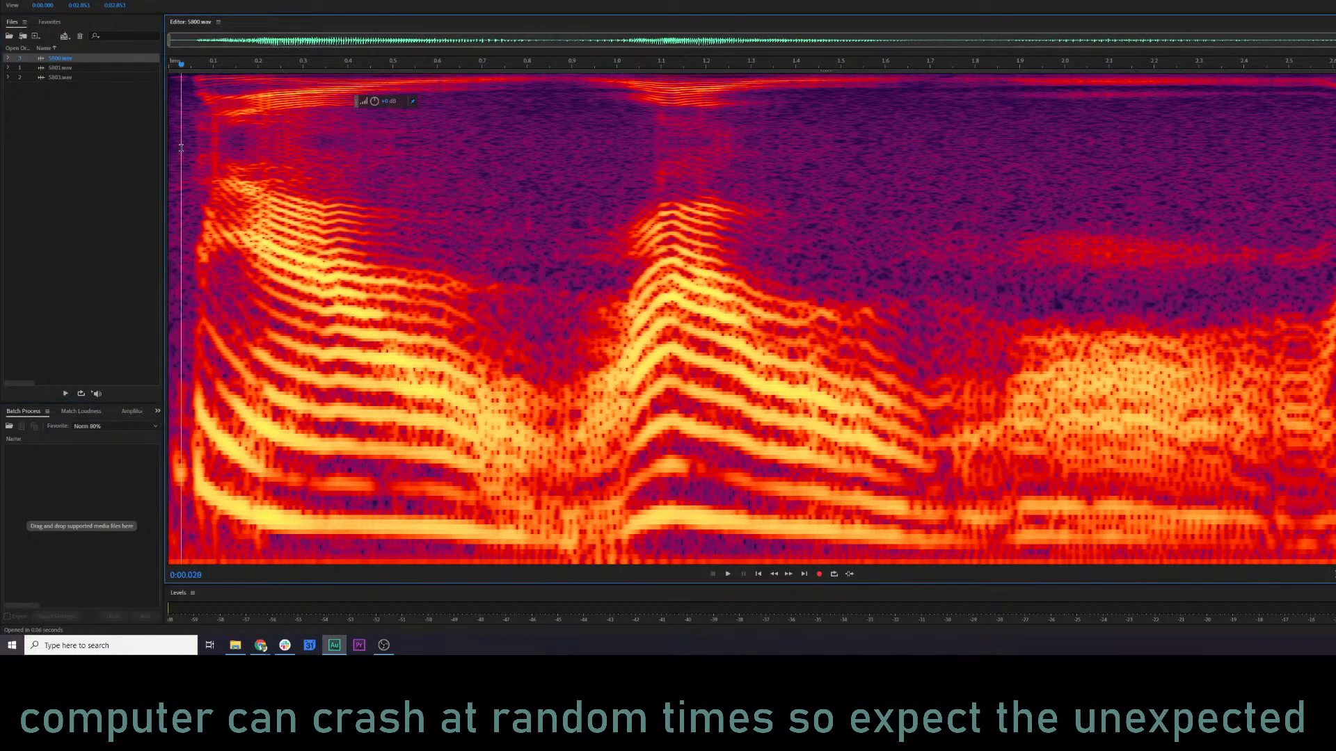
{"action": "key", "text": "space"}
{"action": "key", "text": "space"}
Add the three Manannan files to the batch process and run the KQ5 NARR MASTER 1 favorite on them.
{"action": "left_click_drag", "start_coordinate": [81, 115], "coordinate": [70, 487]}
{"action": "left_click", "coordinate": [115, 430]}
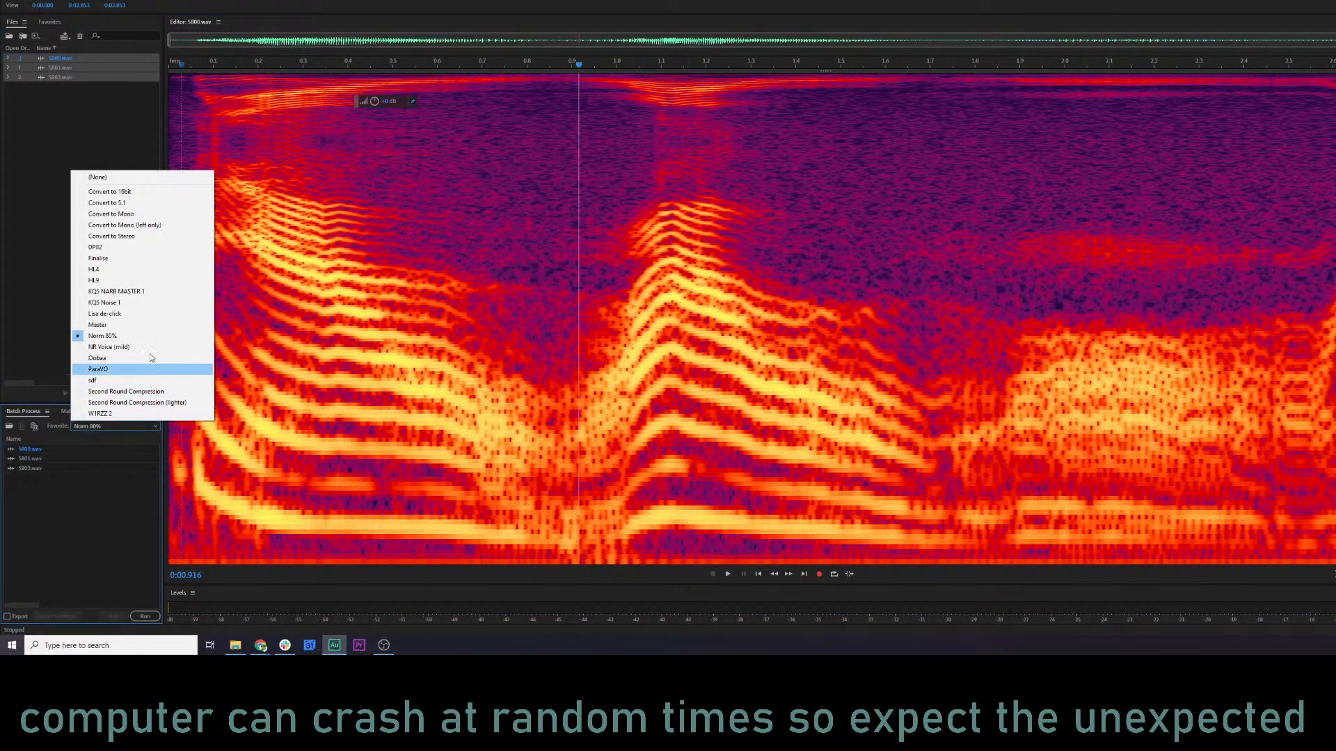
{"action": "left_click", "coordinate": [95, 280]}
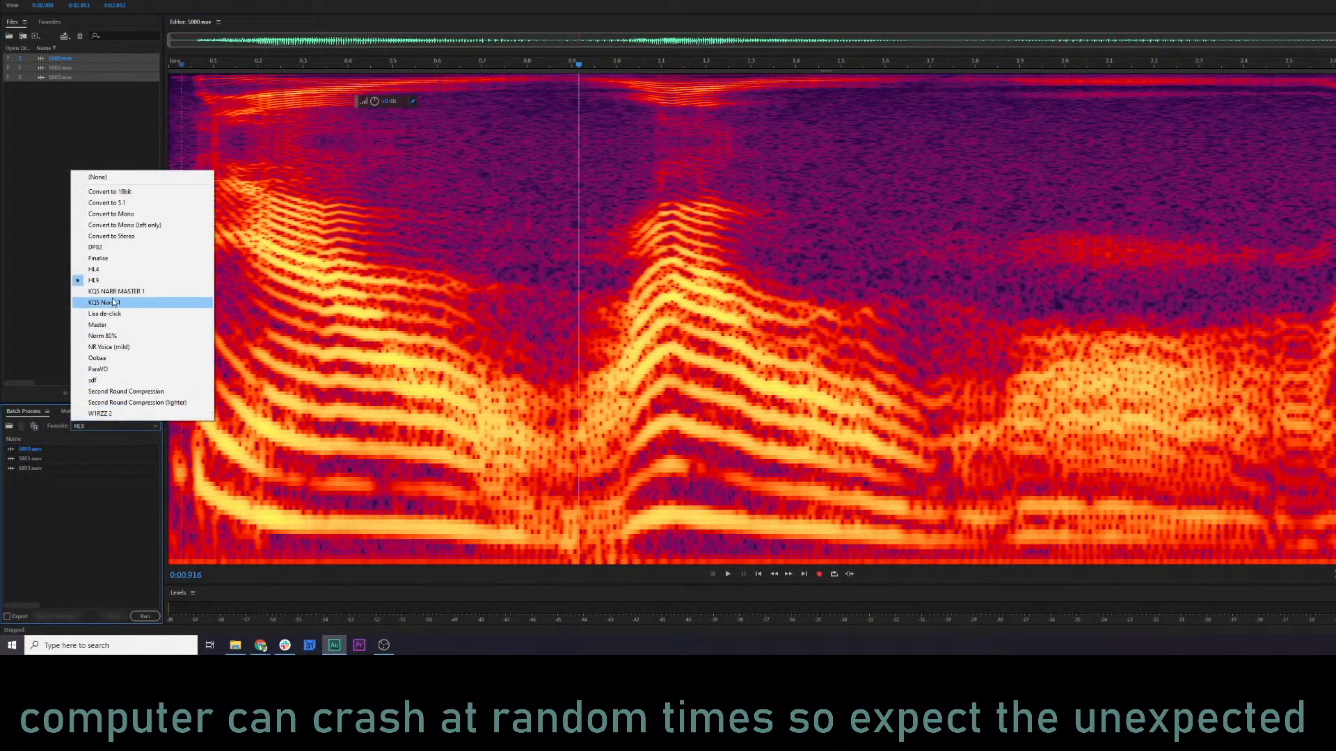
{"action": "left_click", "coordinate": [115, 291]}
{"action": "left_click", "coordinate": [146, 616]}
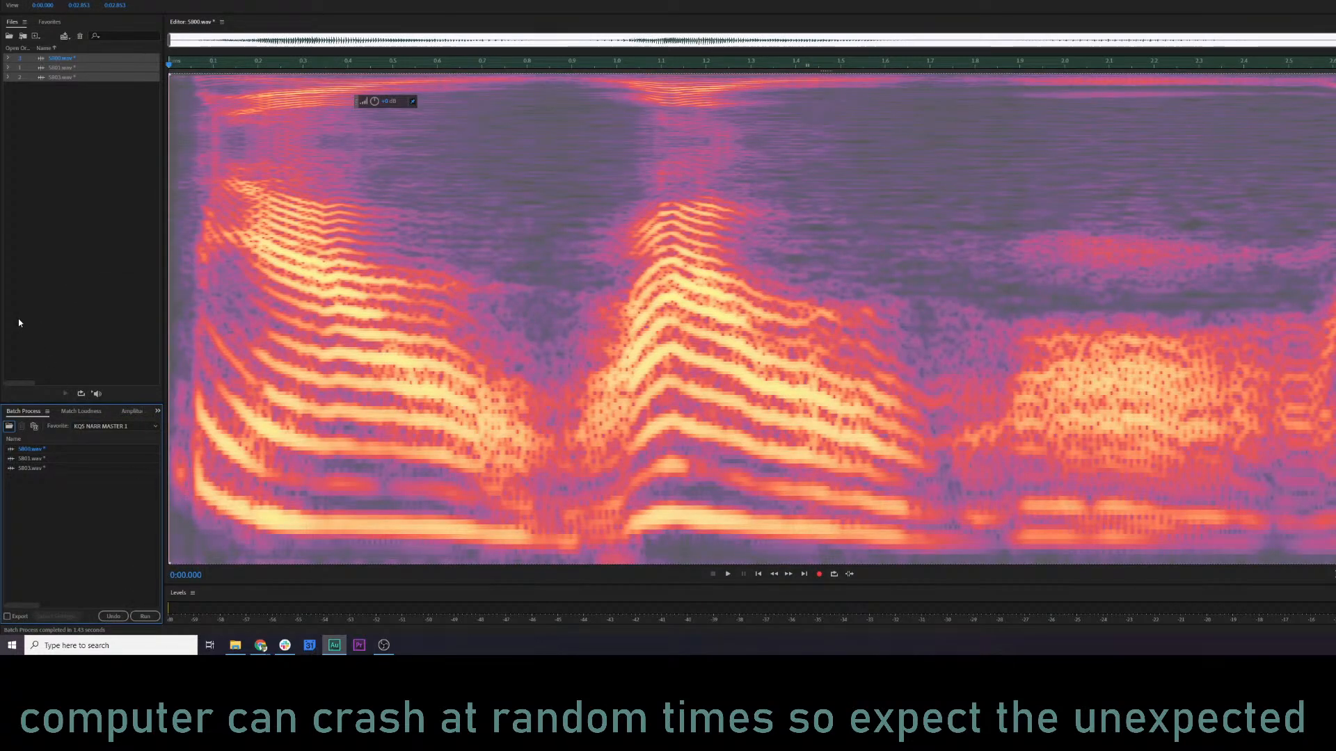
Play the processed 5800.wav from near its start and again from about 1.5 seconds.
{"action": "left_click", "coordinate": [192, 296]}
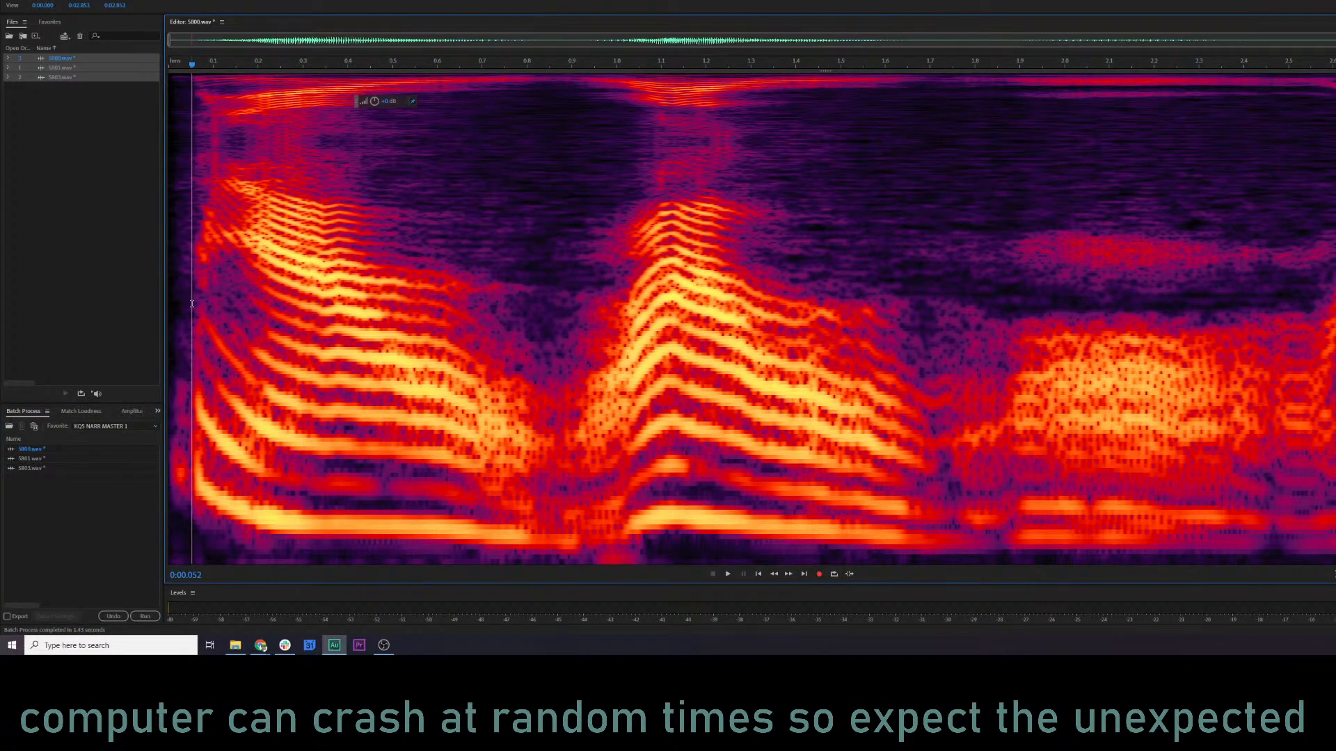
{"action": "key", "text": "space"}
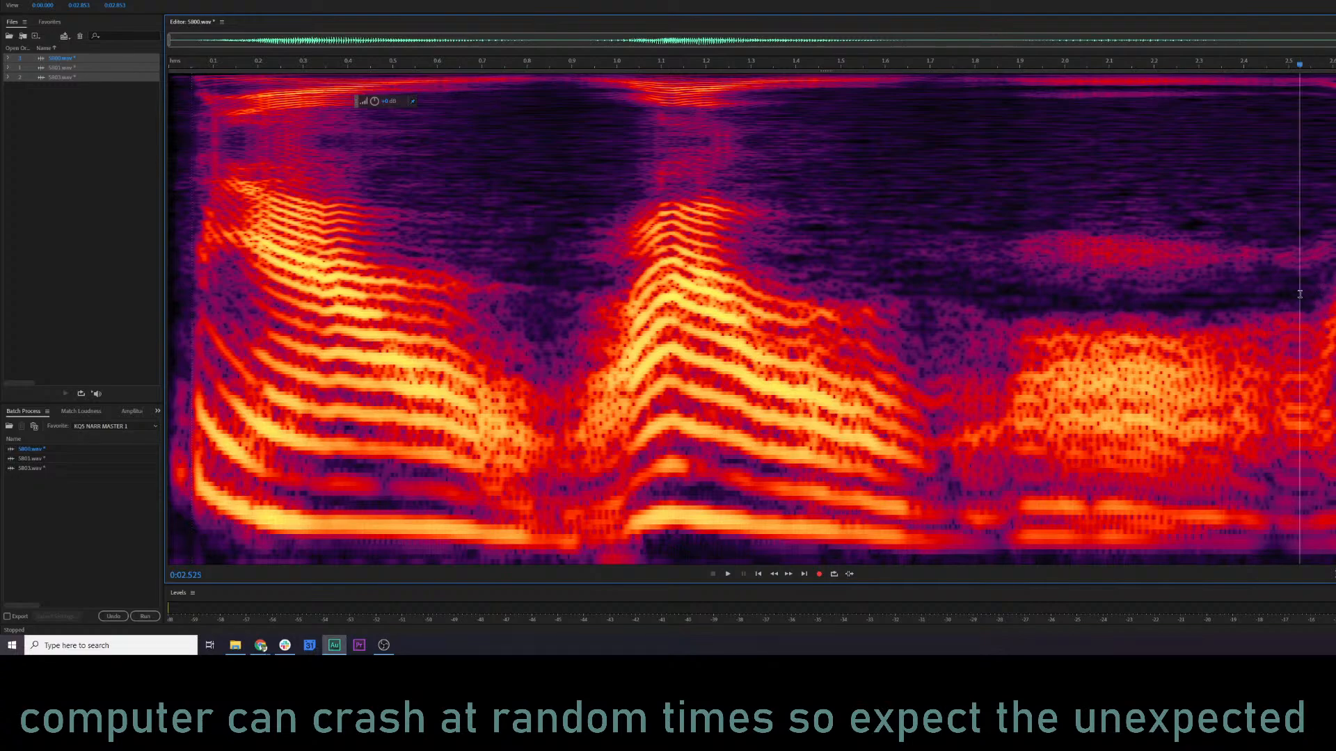
{"action": "left_click", "coordinate": [836, 315]}
{"action": "key", "text": "space"}
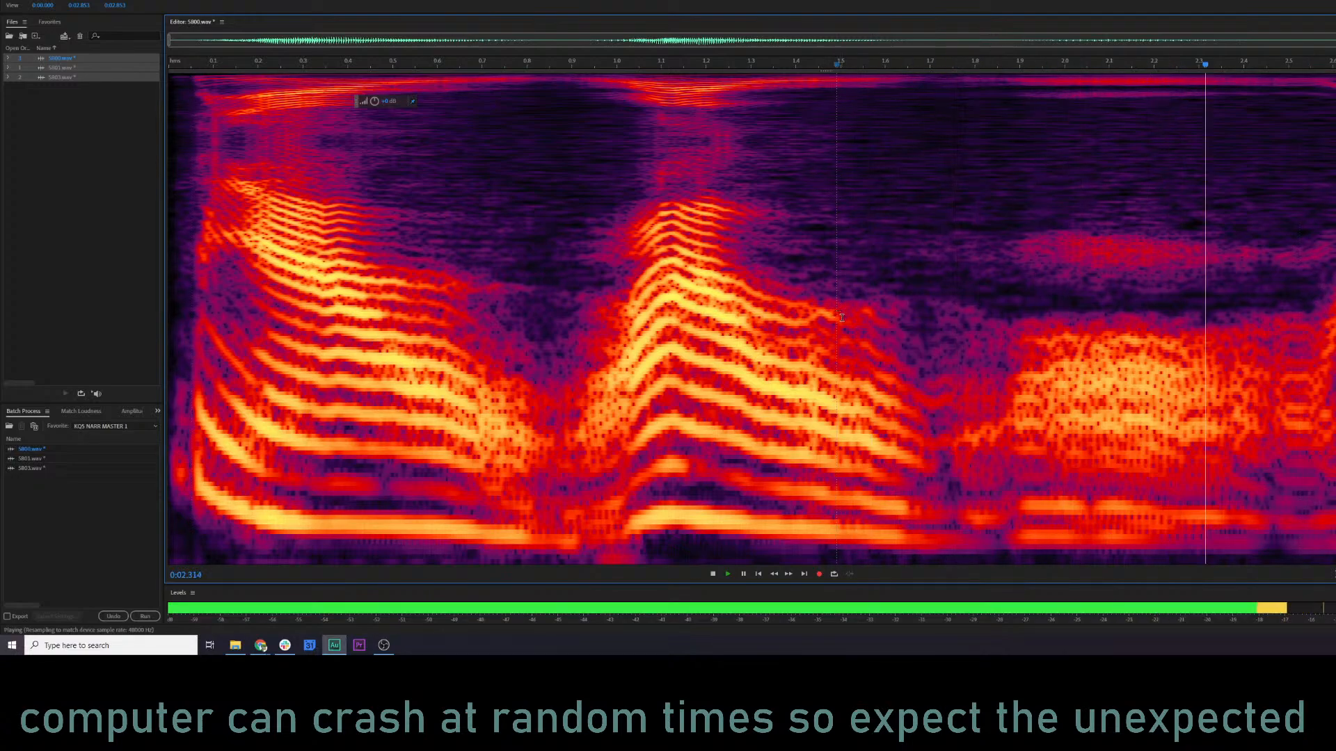
{"action": "left_click", "coordinate": [1322, 273]}
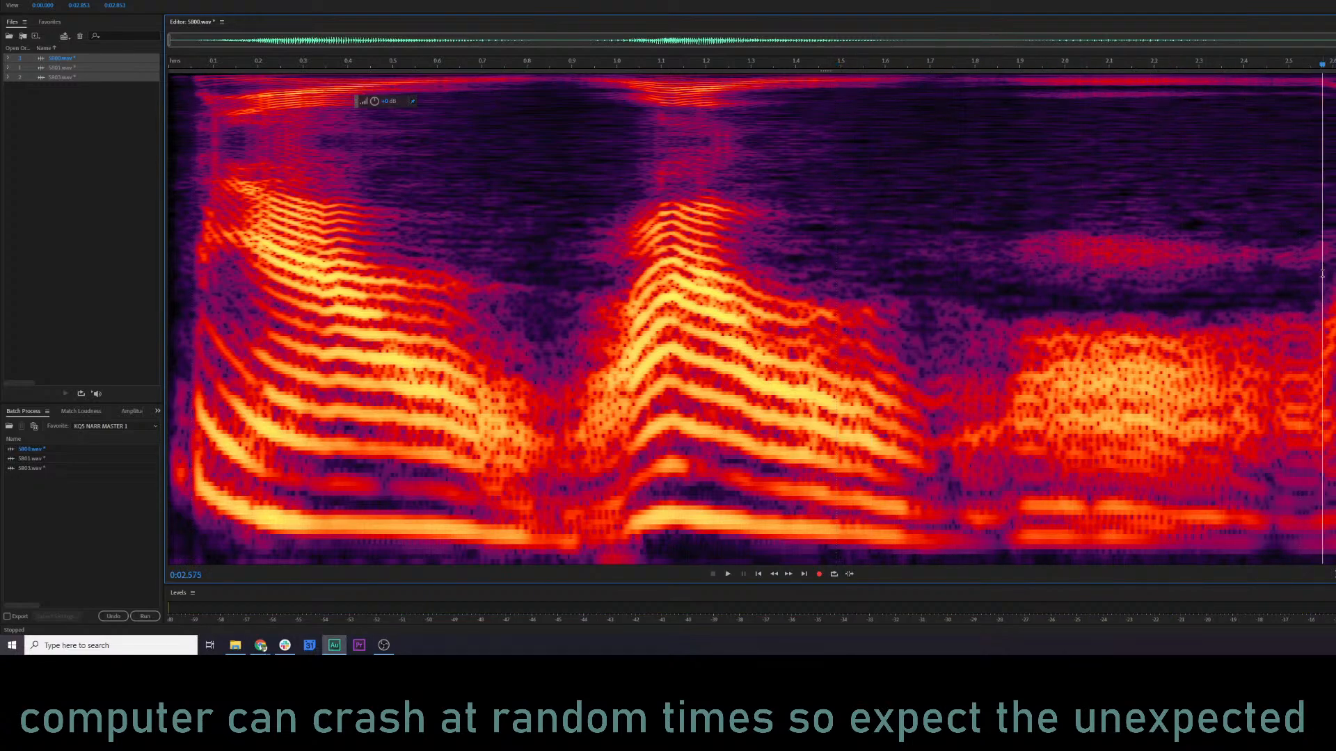
Fade out the tail of 5800.wav in the waveform view, play the ending, and return to the spectral display.
{"action": "key", "text": "shift+d"}
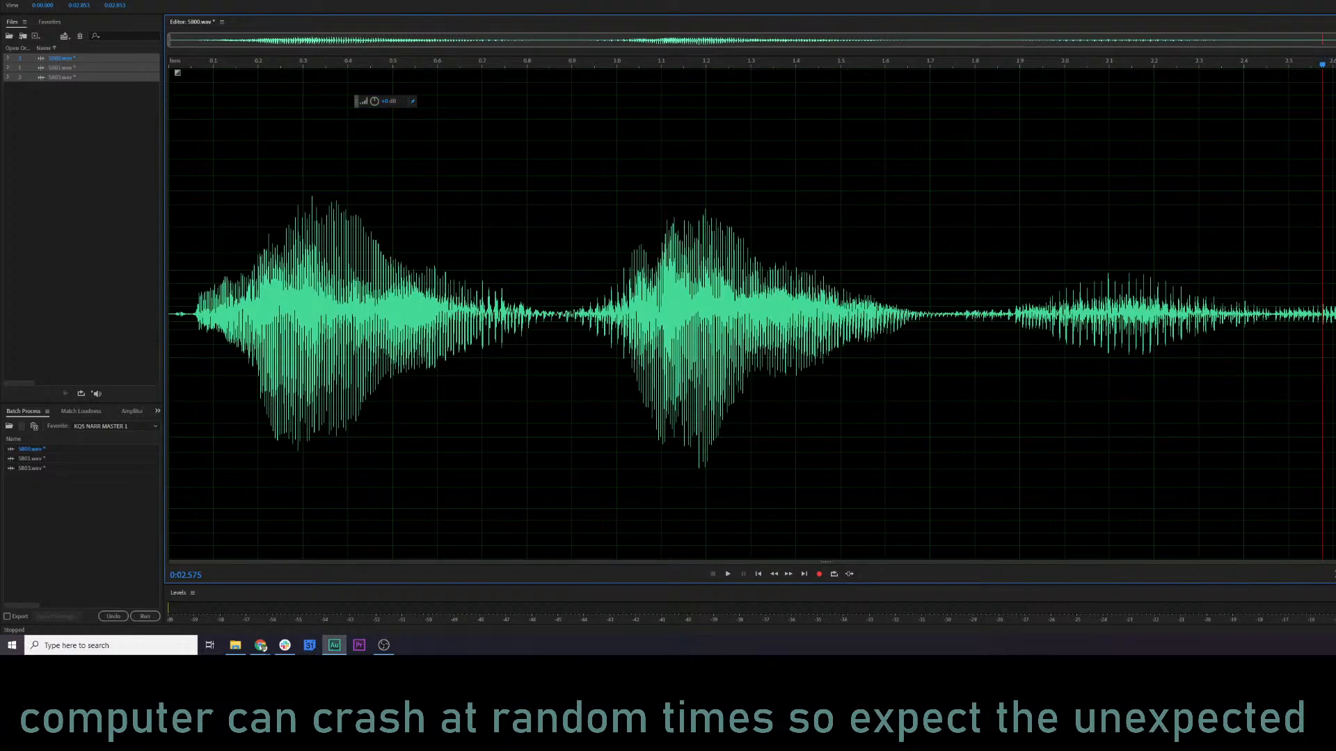
{"action": "left_click_drag", "start_coordinate": [1328, 72], "coordinate": [1222, 85]}
{"action": "left_click", "coordinate": [1049, 147]}
{"action": "key", "text": "space"}
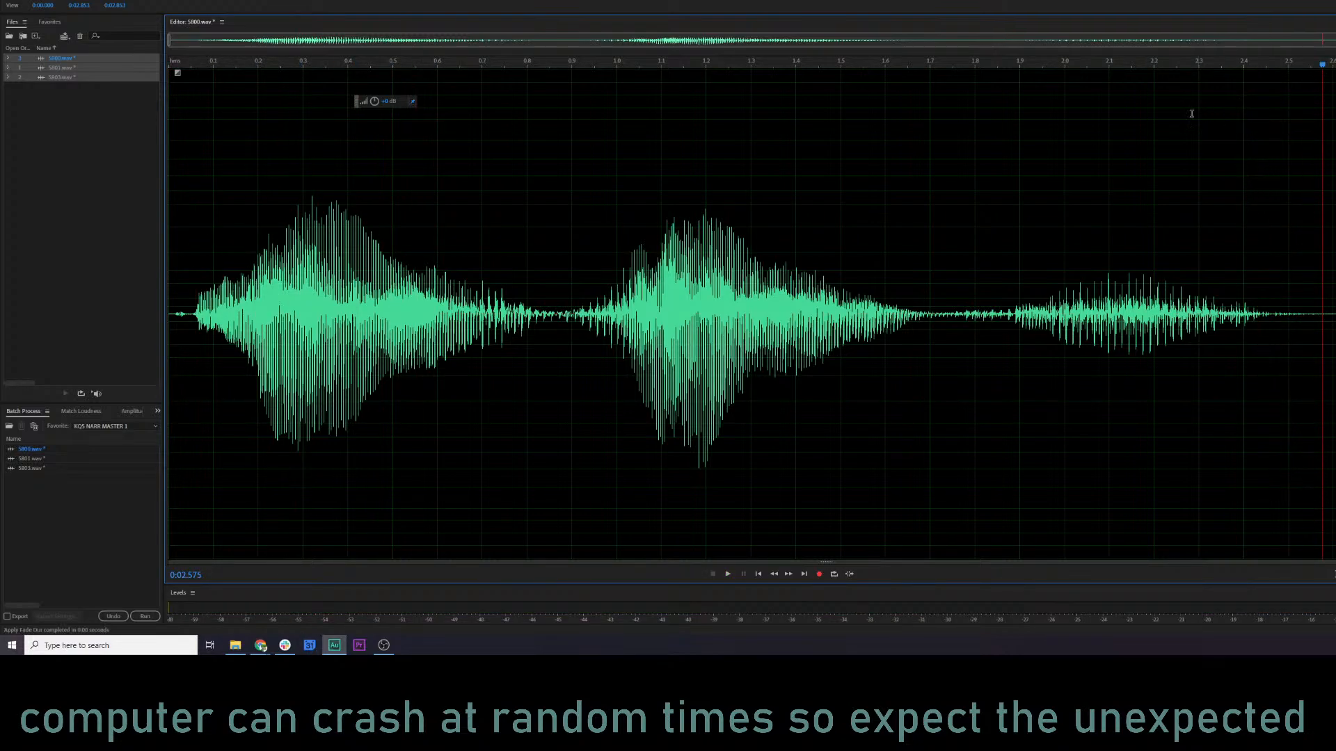
{"action": "left_click", "coordinate": [1086, 129]}
{"action": "key", "text": "space"}
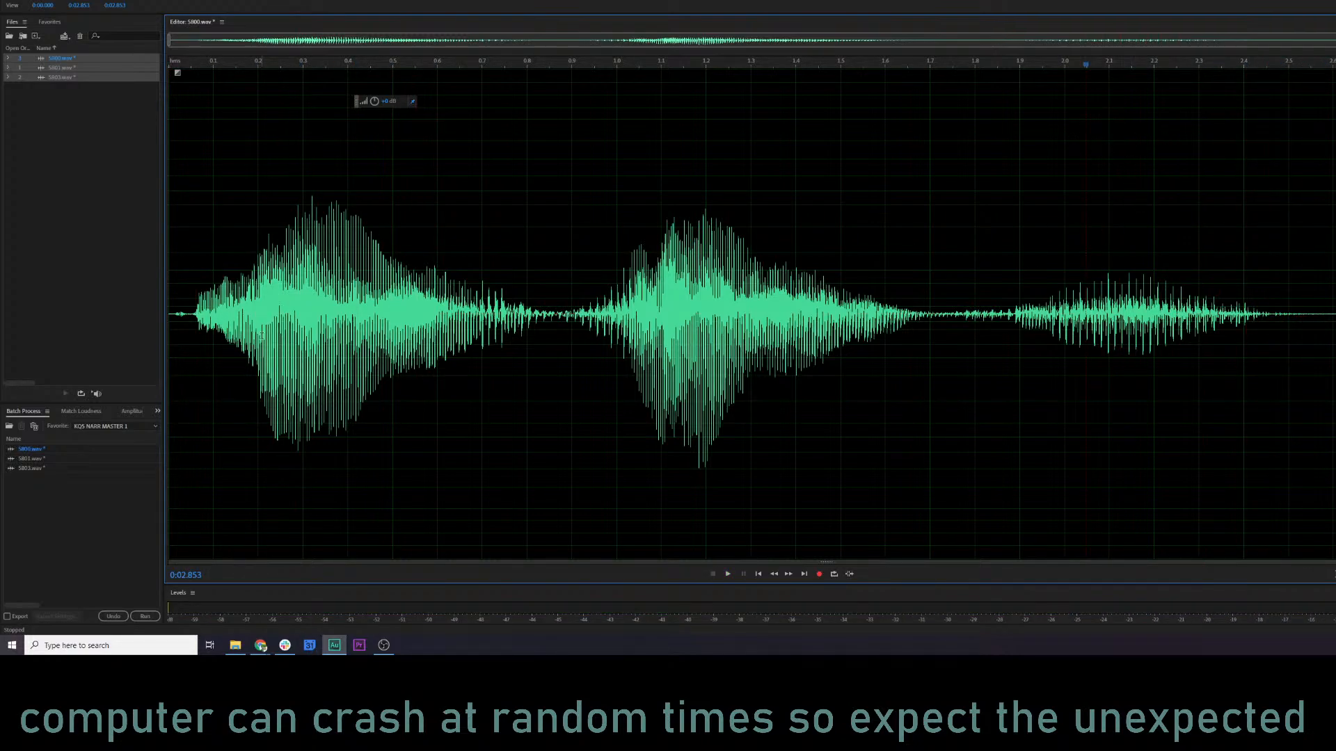
{"action": "key", "text": "shift+d"}
Open the Parametric Equalizer for 5800.wav, load the Vocal Enhancer preset and preview it.
{"action": "left_click", "coordinate": [191, 356]}
{"action": "key", "text": "space"}
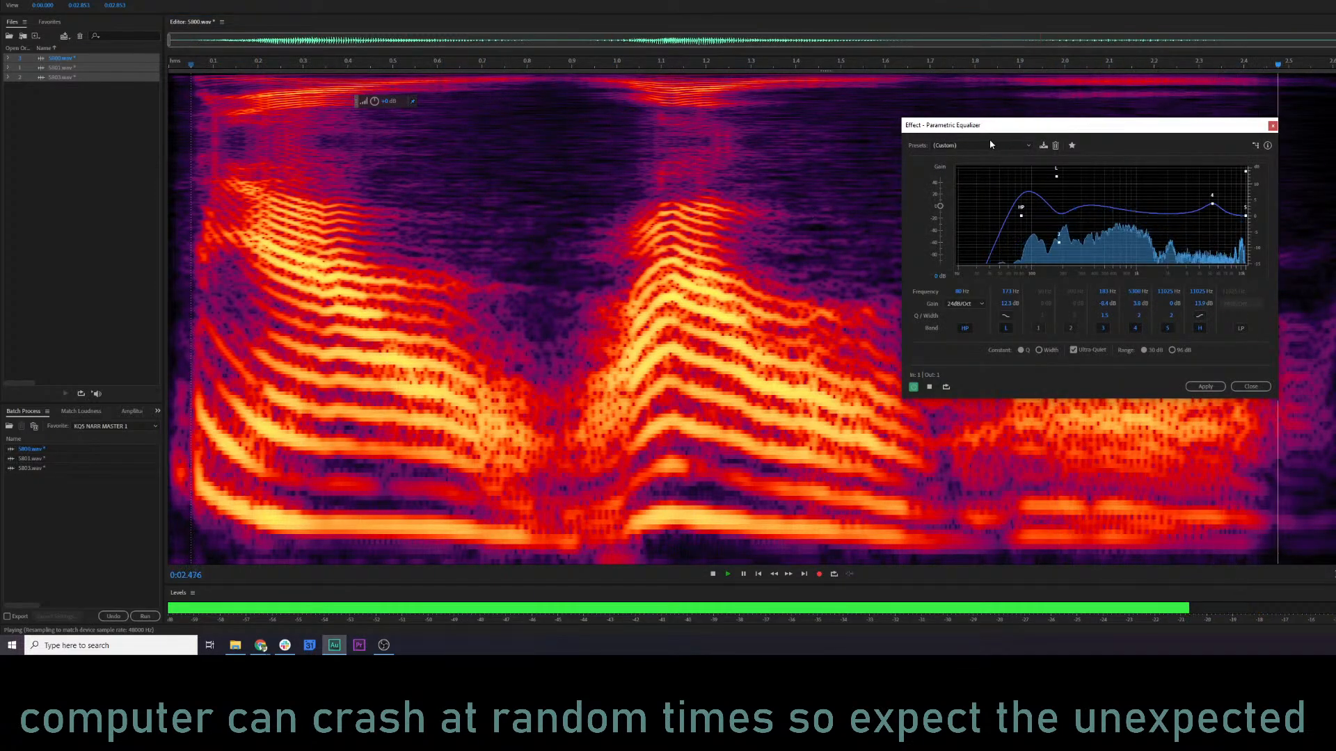
{"action": "left_click", "coordinate": [987, 144]}
{"action": "left_click", "coordinate": [967, 368]}
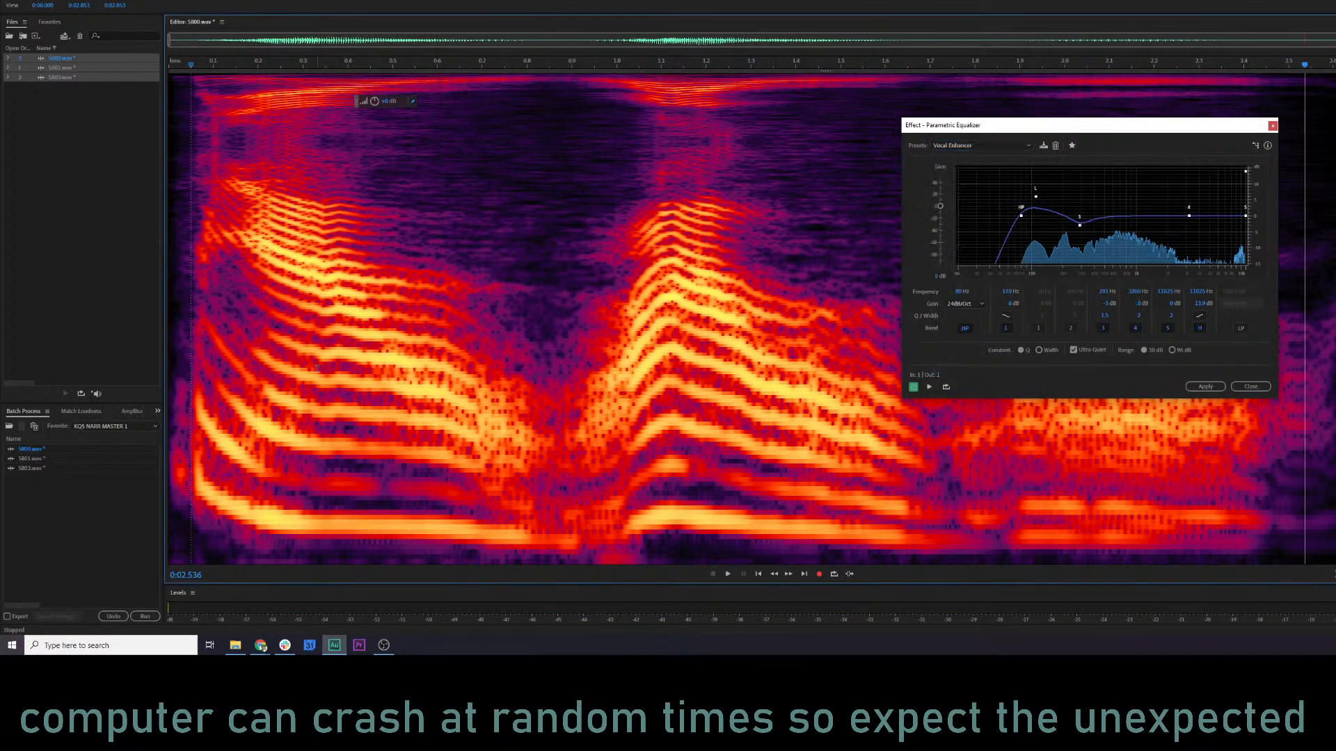
{"action": "key", "text": "space"}
Lower the equalizer's low-shelf gain slightly, boost band 4 at a higher frequency, and apply the effect to 5800.wav.
{"action": "left_click_drag", "start_coordinate": [1035, 197], "coordinate": [1035, 201]}
{"action": "mouse_move", "coordinate": [1188, 215]}
{"action": "left_mouse_down"}
{"action": "mouse_move", "coordinate": [1208, 217]}
{"action": "mouse_move", "coordinate": [1208, 189]}
{"action": "mouse_move", "coordinate": [1208, 202]}
{"action": "left_mouse_up"}
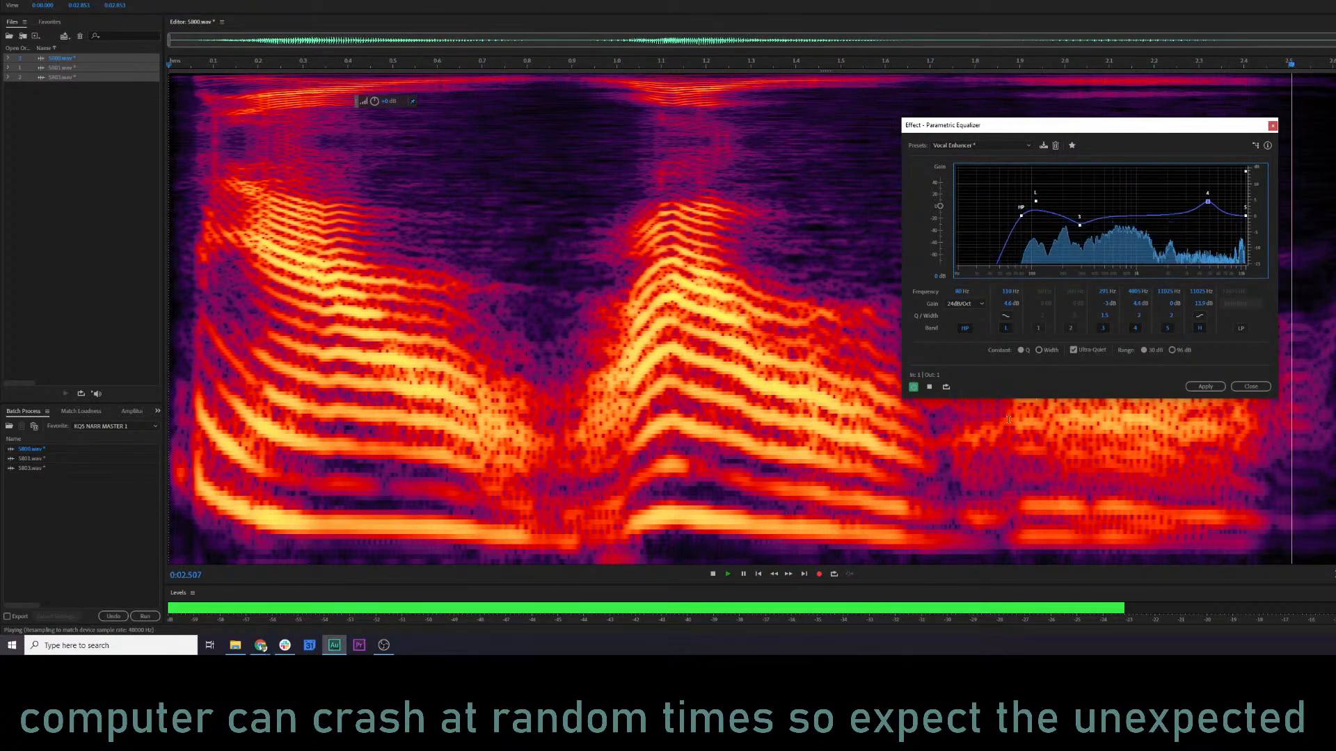
{"action": "left_click", "coordinate": [928, 387]}
{"action": "left_click", "coordinate": [1205, 386]}
{"action": "left_click", "coordinate": [692, 357]}
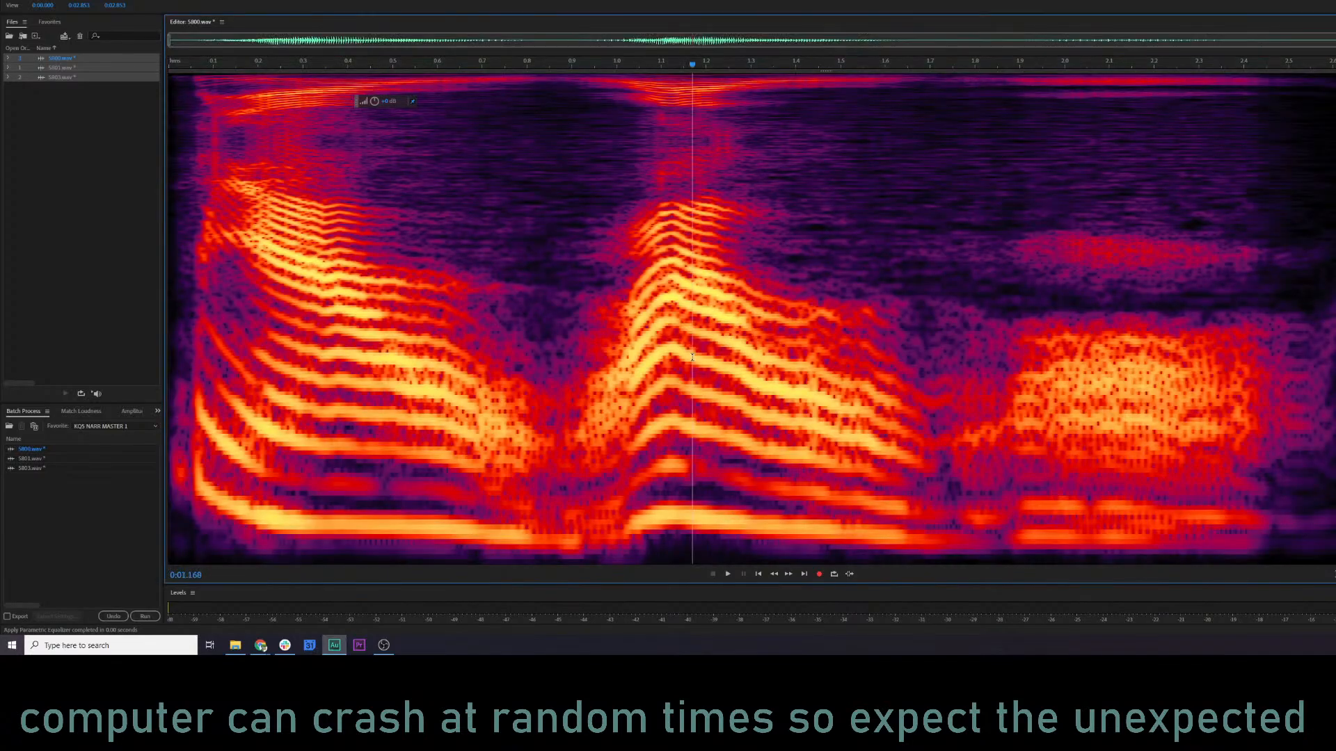
Play the equalized 5800.wav, then open 5801.wav and play it from the start.
{"action": "key", "text": "space"}
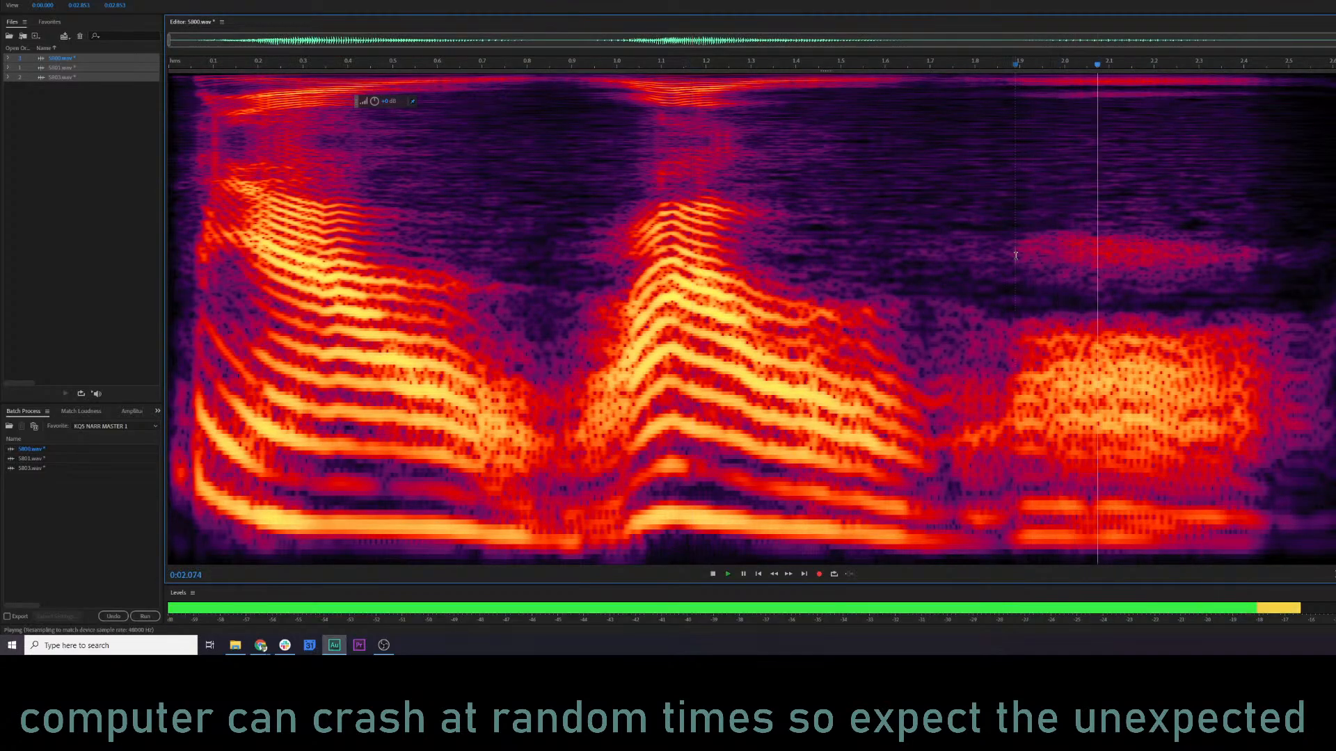
{"action": "left_click", "coordinate": [50, 69]}
{"action": "double_click", "coordinate": [50, 70]}
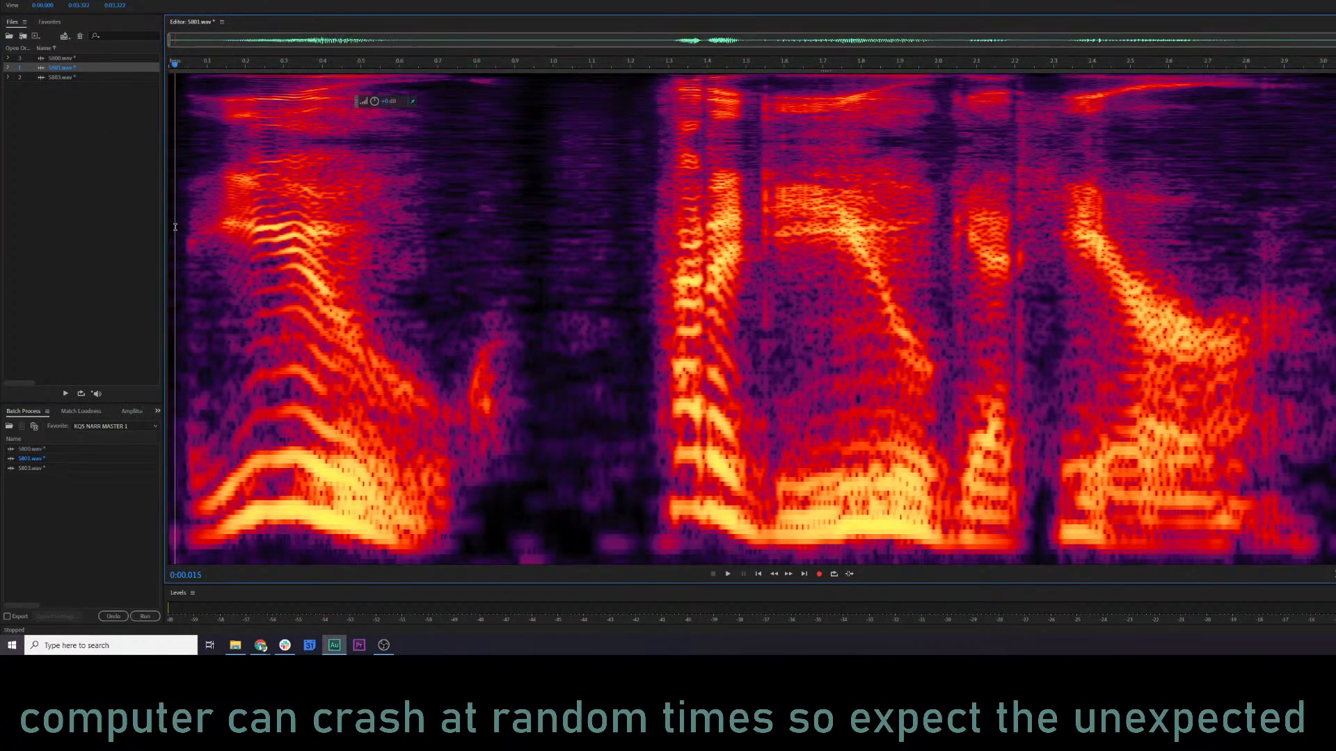
{"action": "key", "text": "space"}
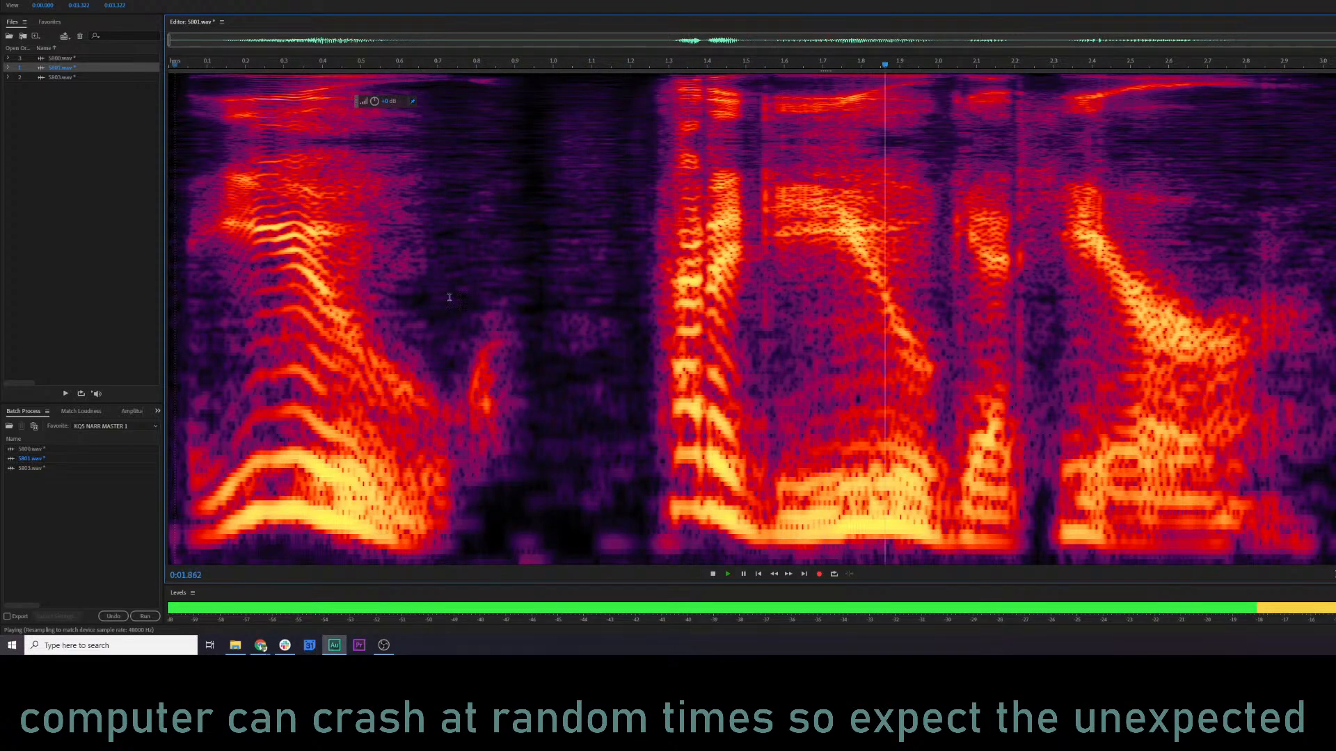
Open the Parametric Equalizer for 5801.wav, preview it from near the start, and raise the low-shelf gain to 8.2 dB.
{"action": "key", "text": "ctrl+r"}
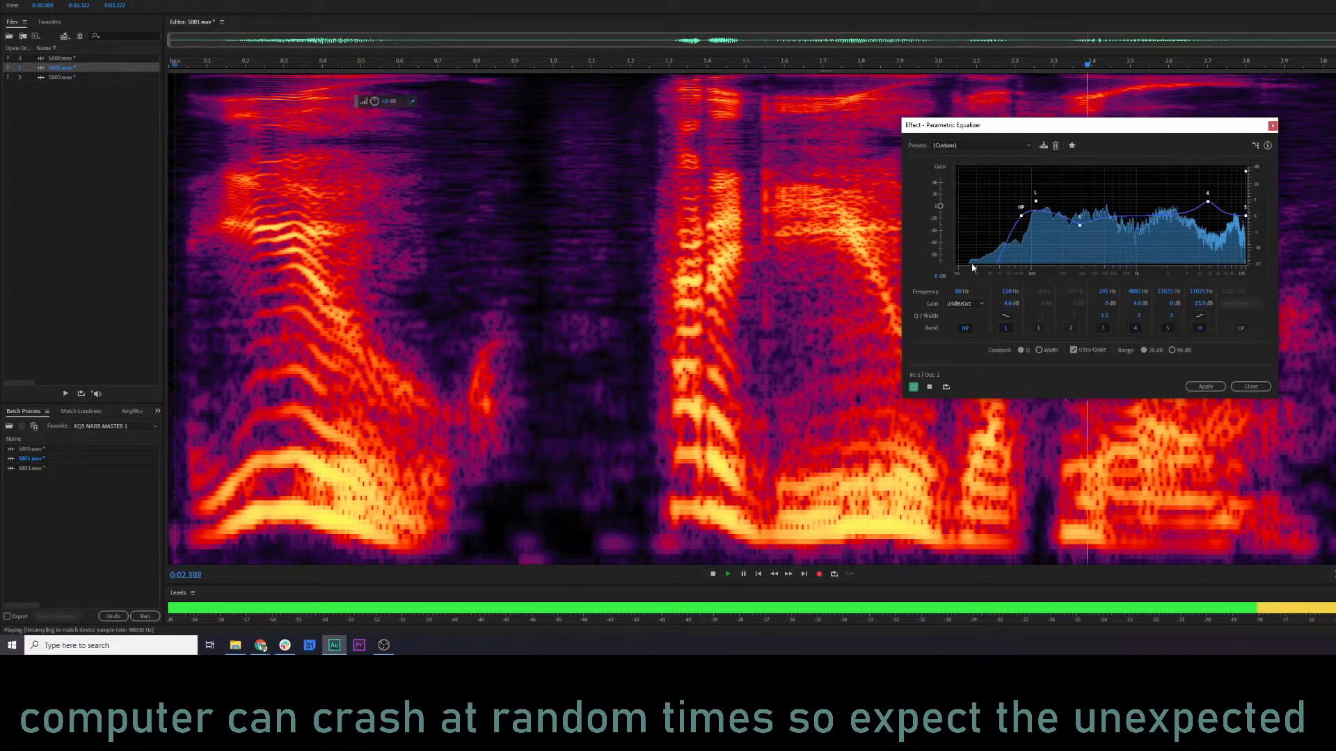
{"action": "left_click", "coordinate": [230, 259]}
{"action": "key", "text": "space"}
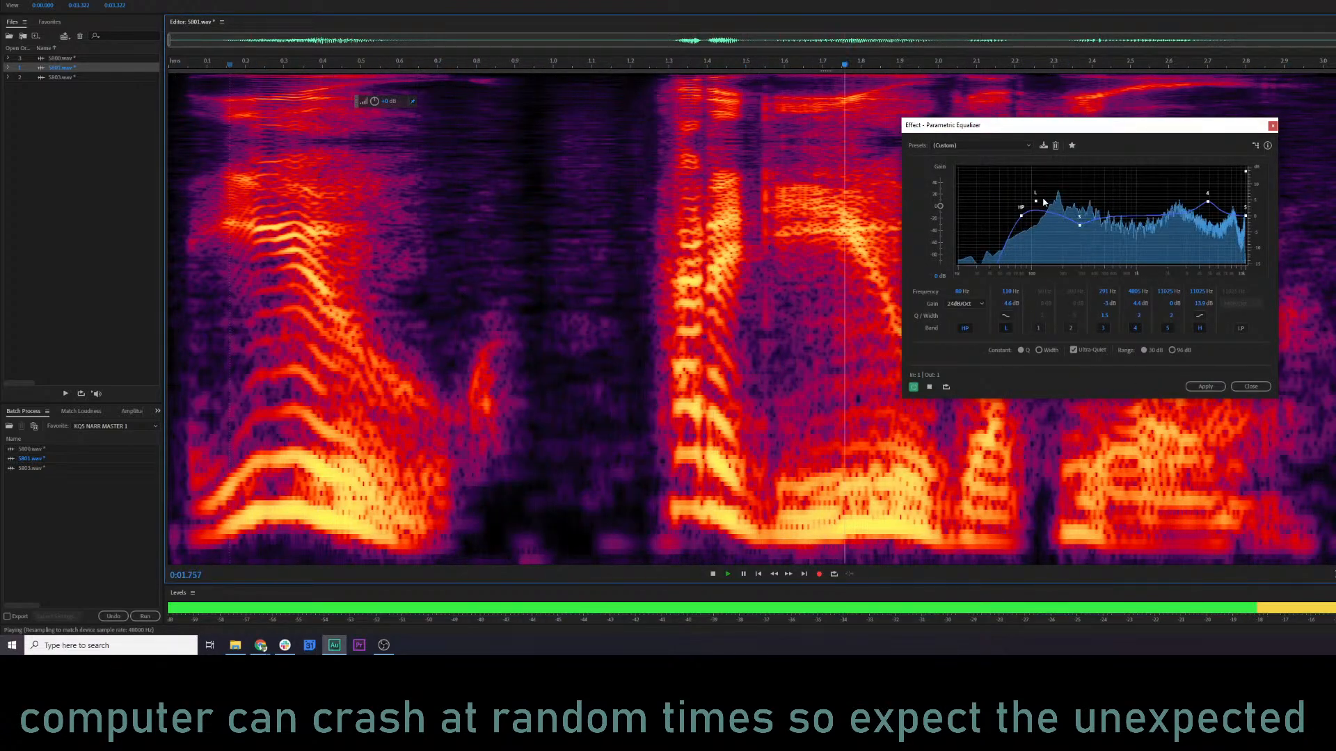
{"action": "left_click_drag", "start_coordinate": [1035, 201], "coordinate": [1035, 188]}
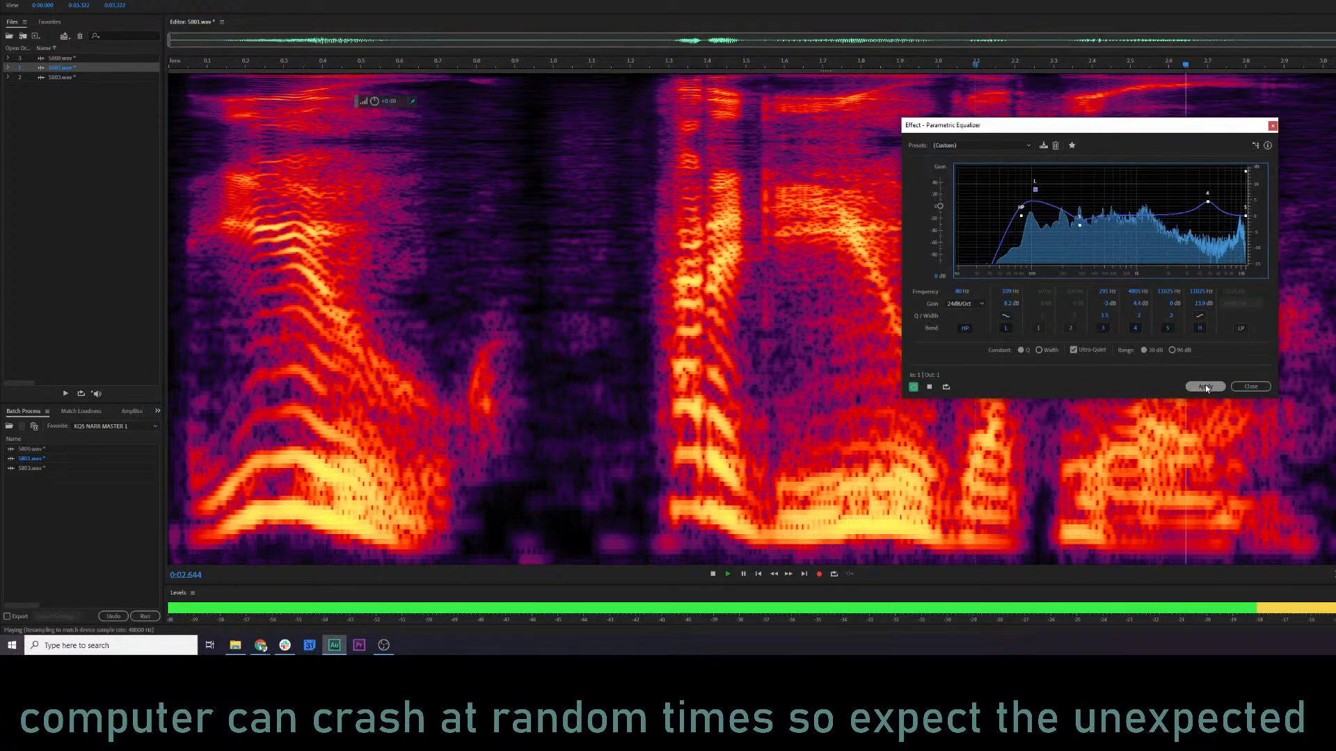
{"action": "key", "text": "space"}
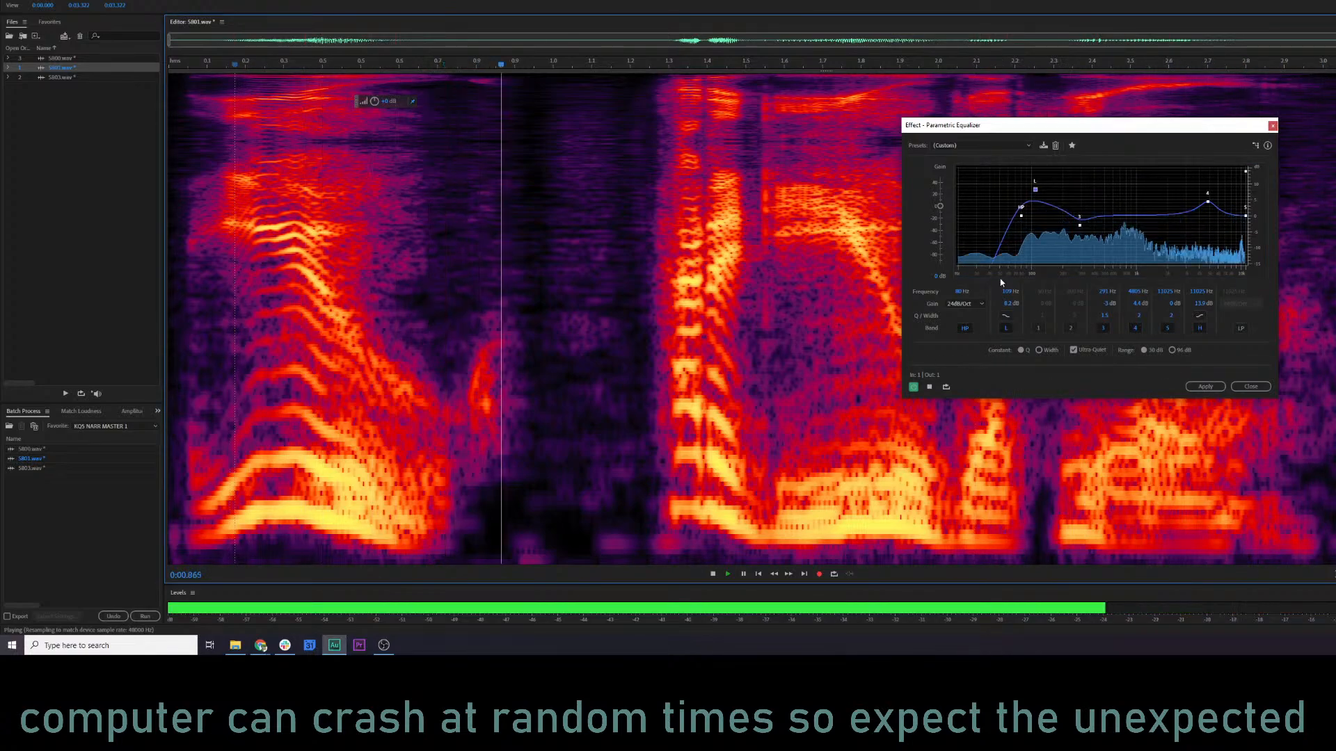
Set the equalizer's low-shelf gain to 7.4 dB, apply the effect to 5801.wav, and play the result.
{"action": "key", "text": "space"}
{"action": "left_click_drag", "start_coordinate": [1035, 189], "coordinate": [1035, 193]}
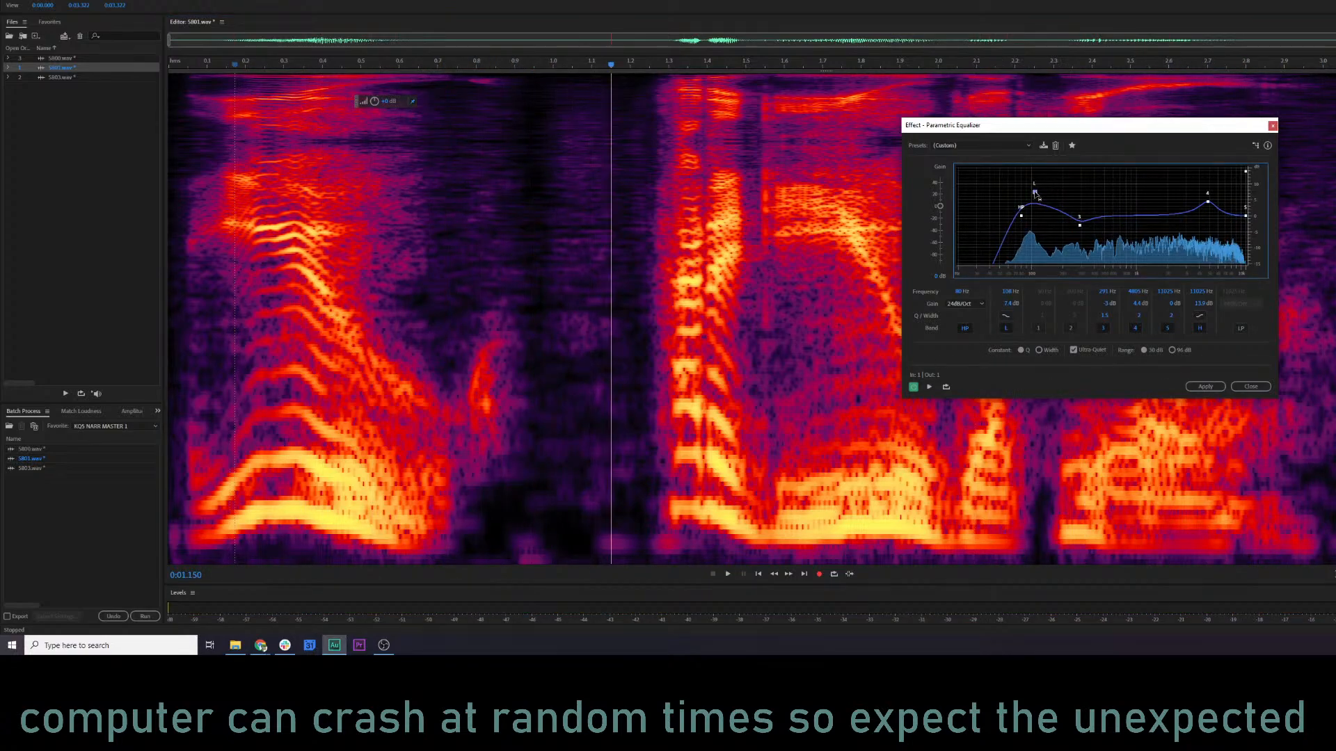
{"action": "left_click", "coordinate": [1206, 387]}
{"action": "left_click", "coordinate": [1148, 399]}
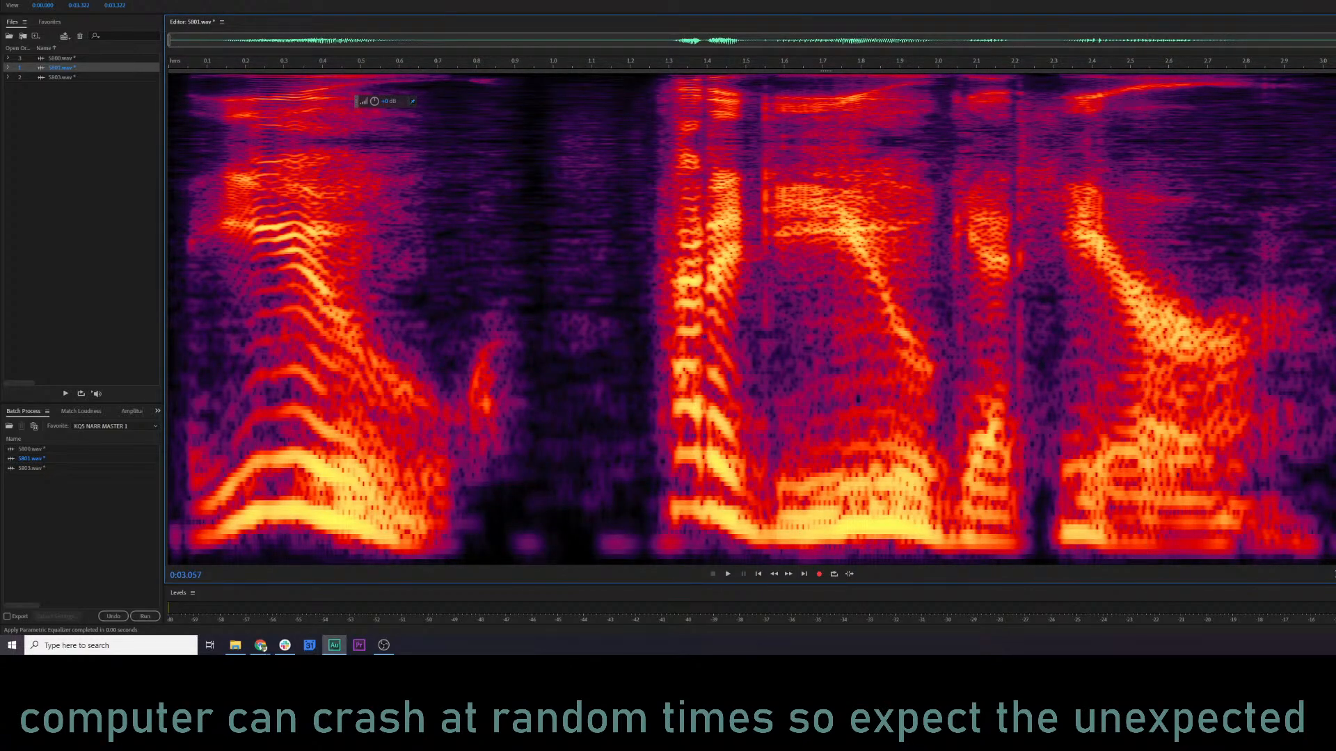
{"action": "key", "text": "space"}
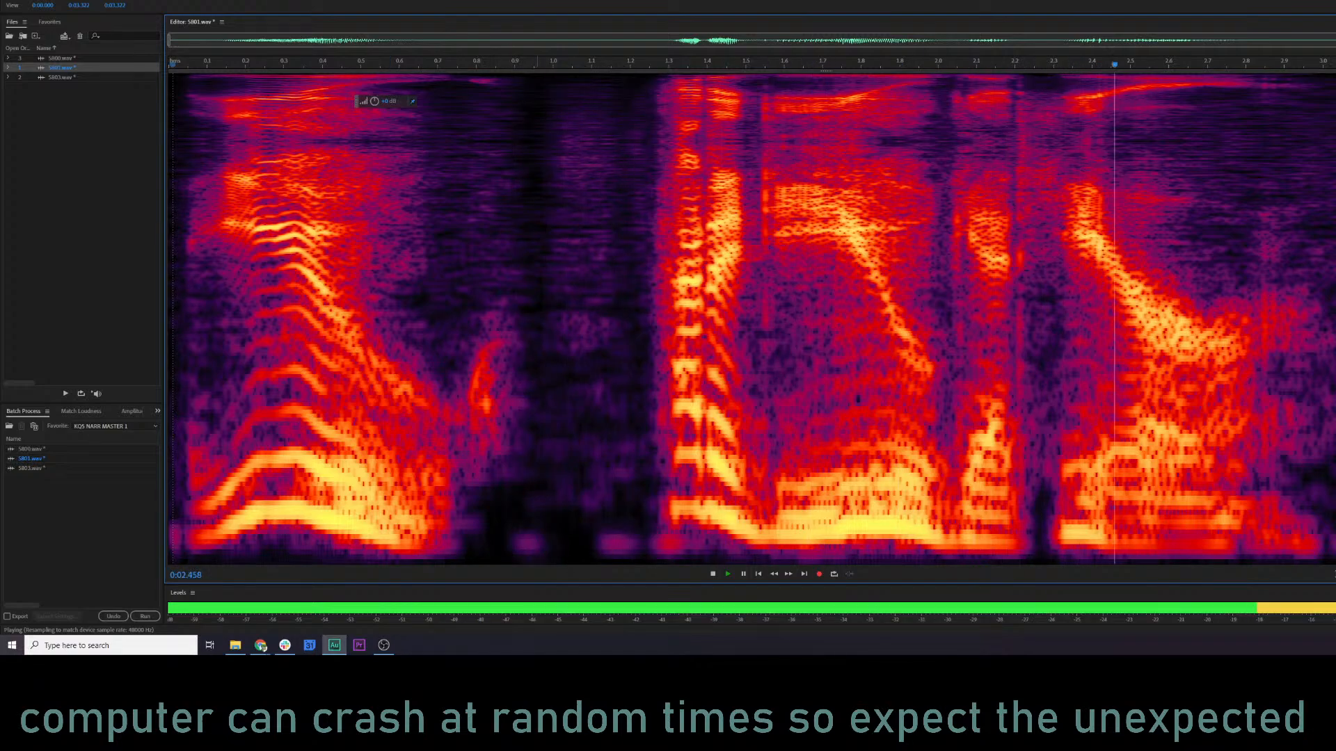
Open 5803.wav and preview it through the Parametric Equalizer.
{"action": "left_click", "coordinate": [69, 78]}
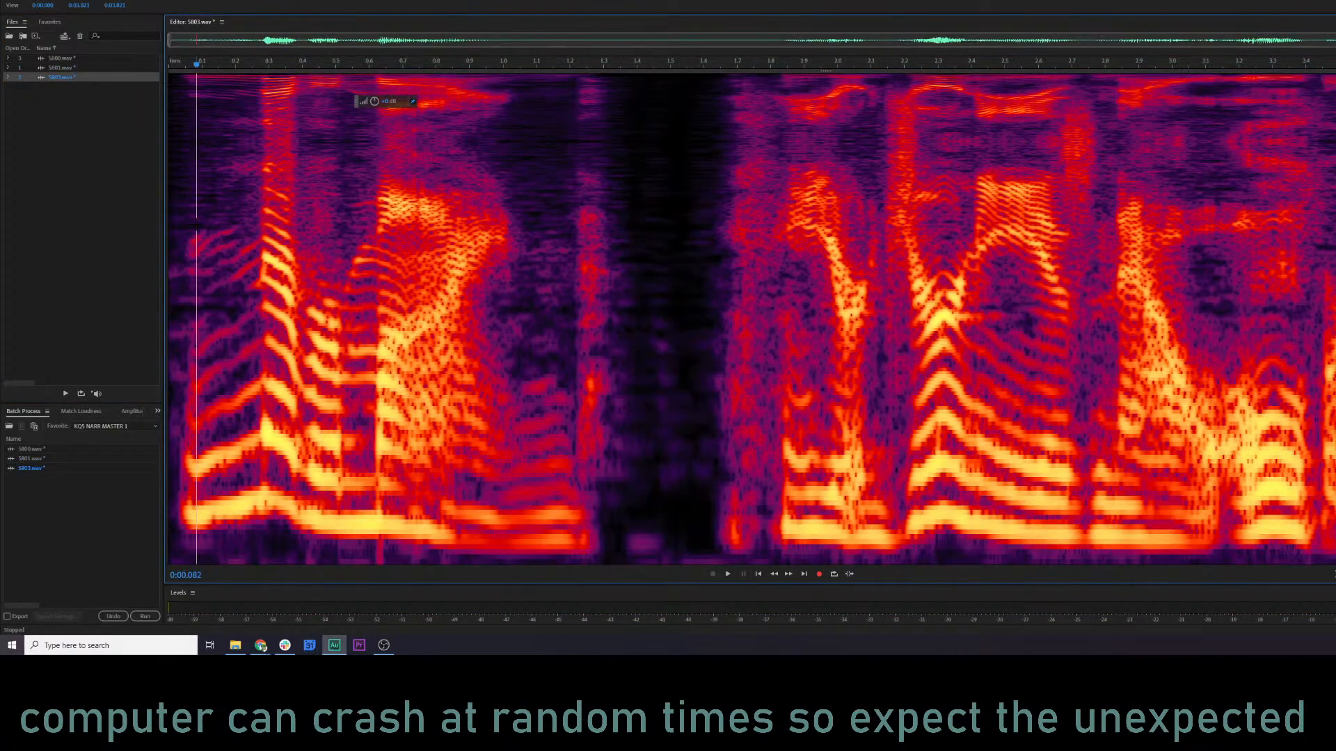
{"action": "key", "text": "ctrl+r"}
{"action": "key", "text": "space"}
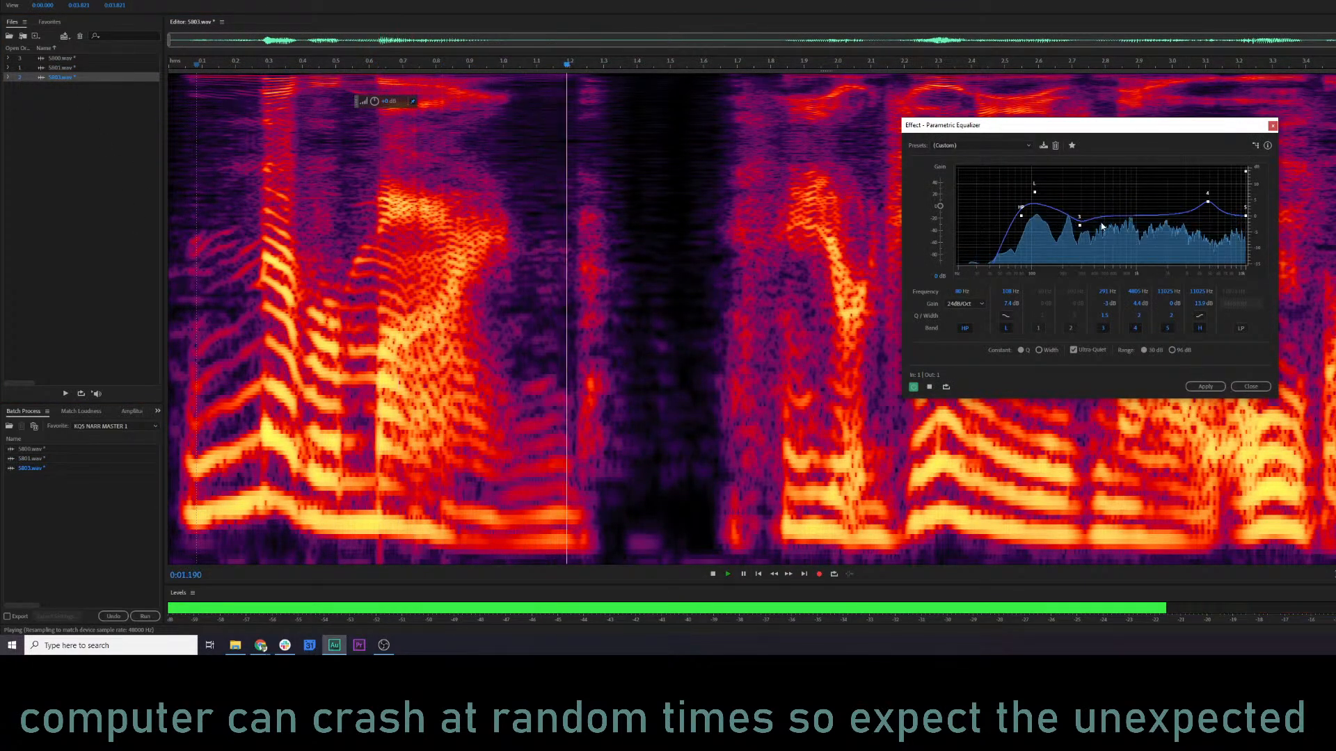
Raise the low-shelf gain to 10.1 dB, move band 3 to about 219 Hz, slightly lower band 4, and apply the equalizer to 5803.wav.
{"action": "left_click_drag", "start_coordinate": [1035, 193], "coordinate": [1034, 184]}
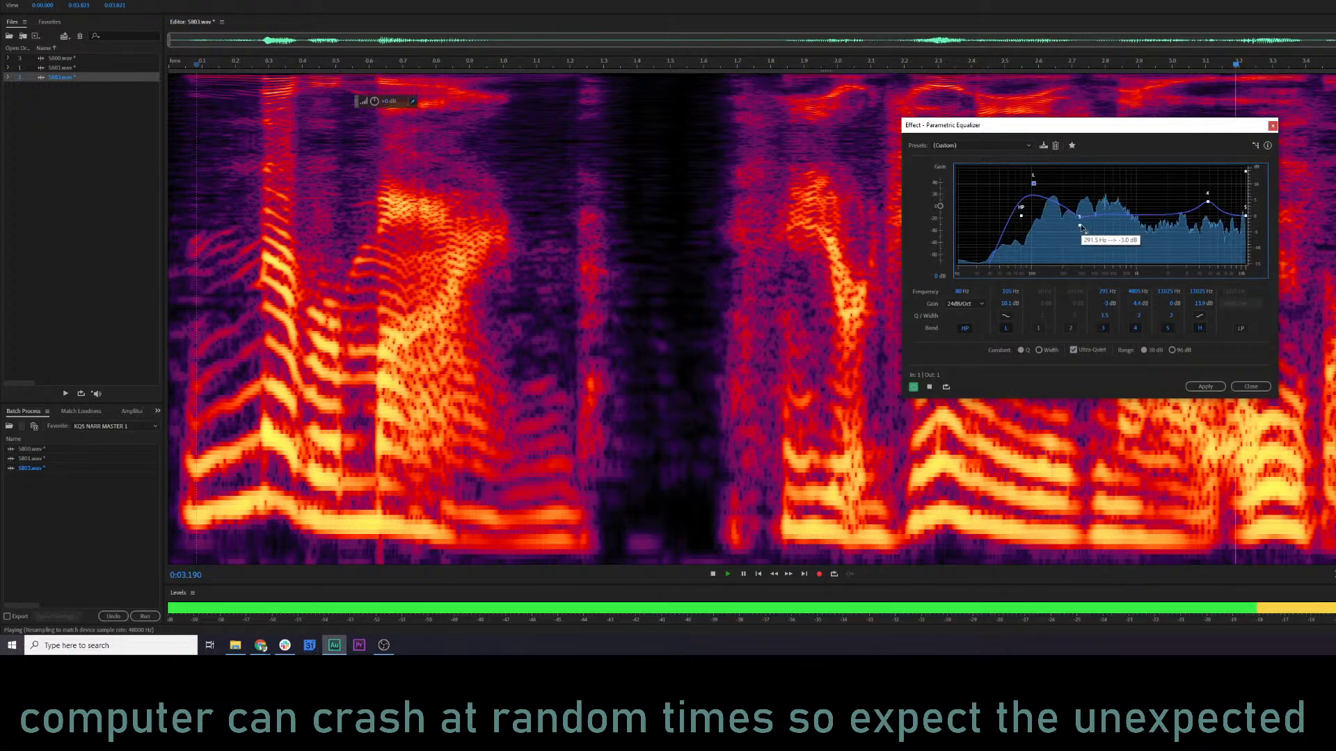
{"action": "key", "text": "space"}
{"action": "key", "text": "space"}
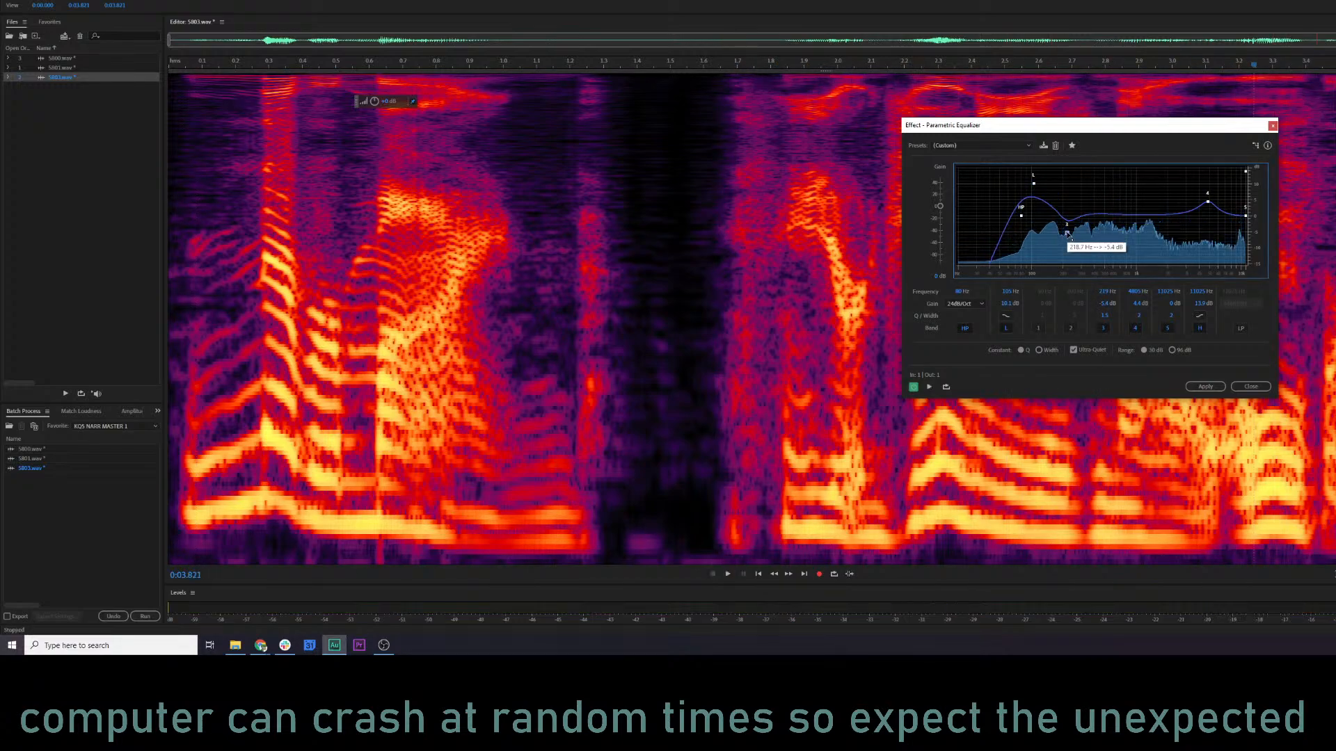
{"action": "left_click_drag", "start_coordinate": [1207, 202], "coordinate": [1206, 205]}
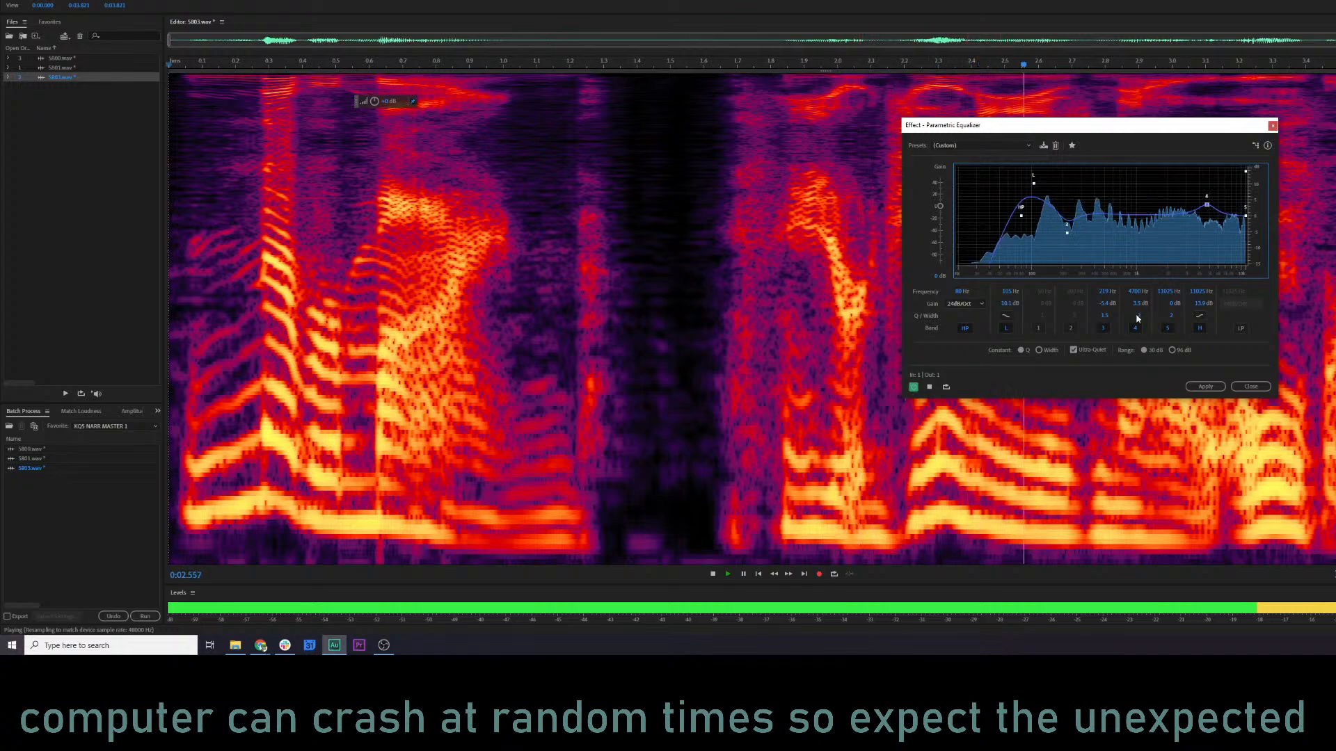
{"action": "left_click", "coordinate": [1205, 386]}
Play the equalized 5803.wav from several positions and again from the start.
{"action": "left_click", "coordinate": [262, 429]}
{"action": "key", "text": "space"}
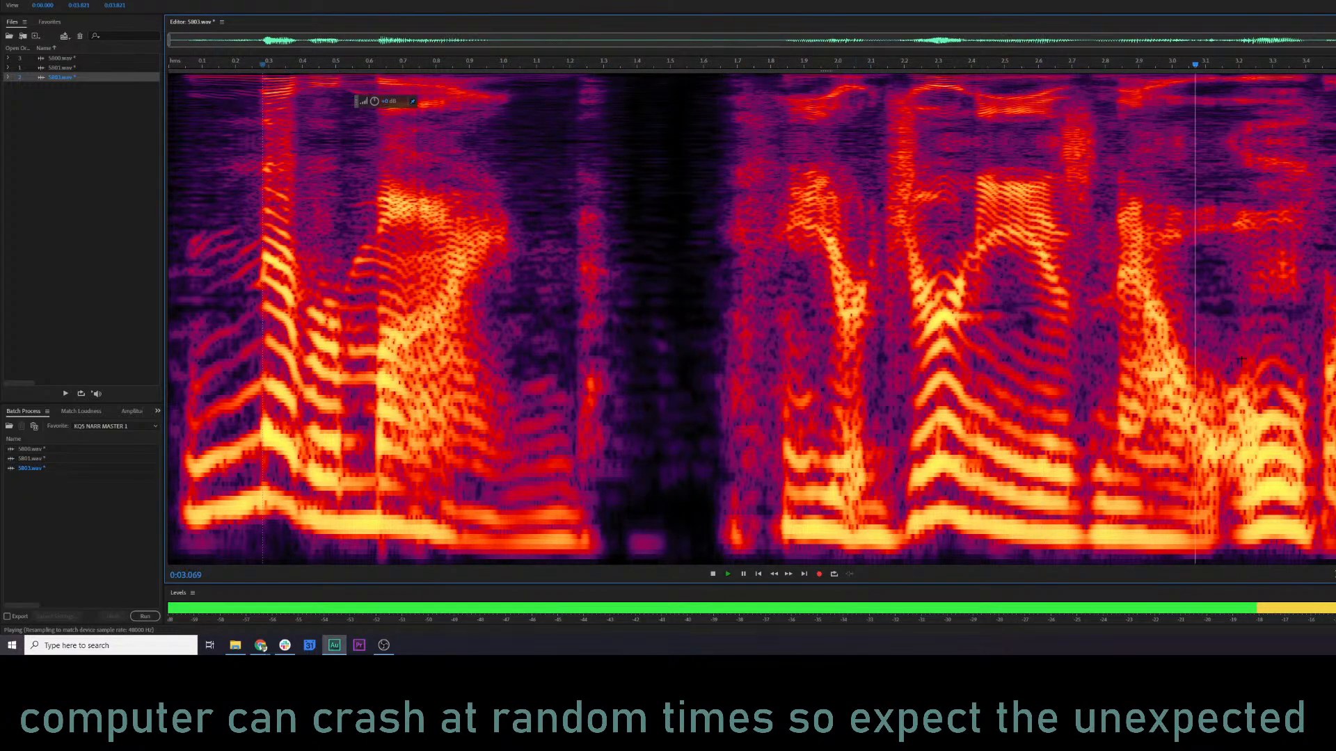
{"action": "left_click", "coordinate": [597, 390]}
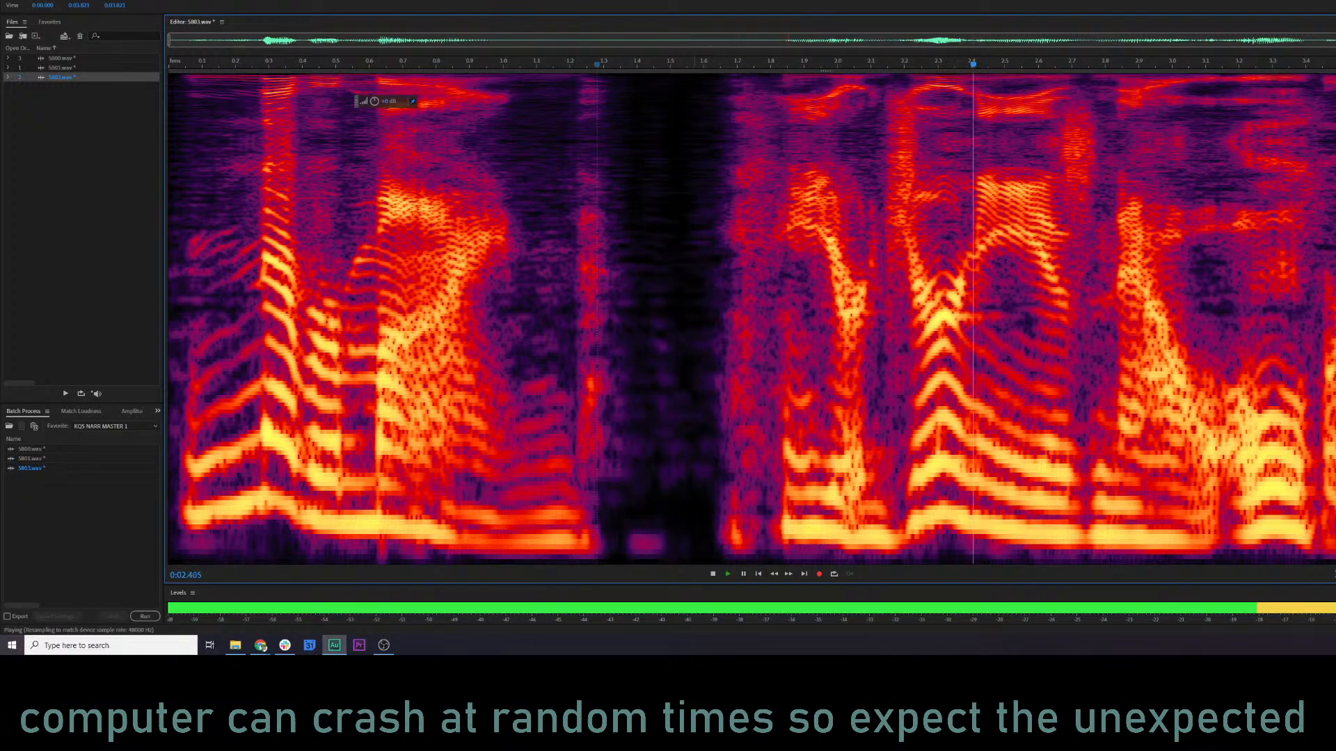
{"action": "key", "text": "space"}
{"action": "left_click", "coordinate": [1187, 360]}
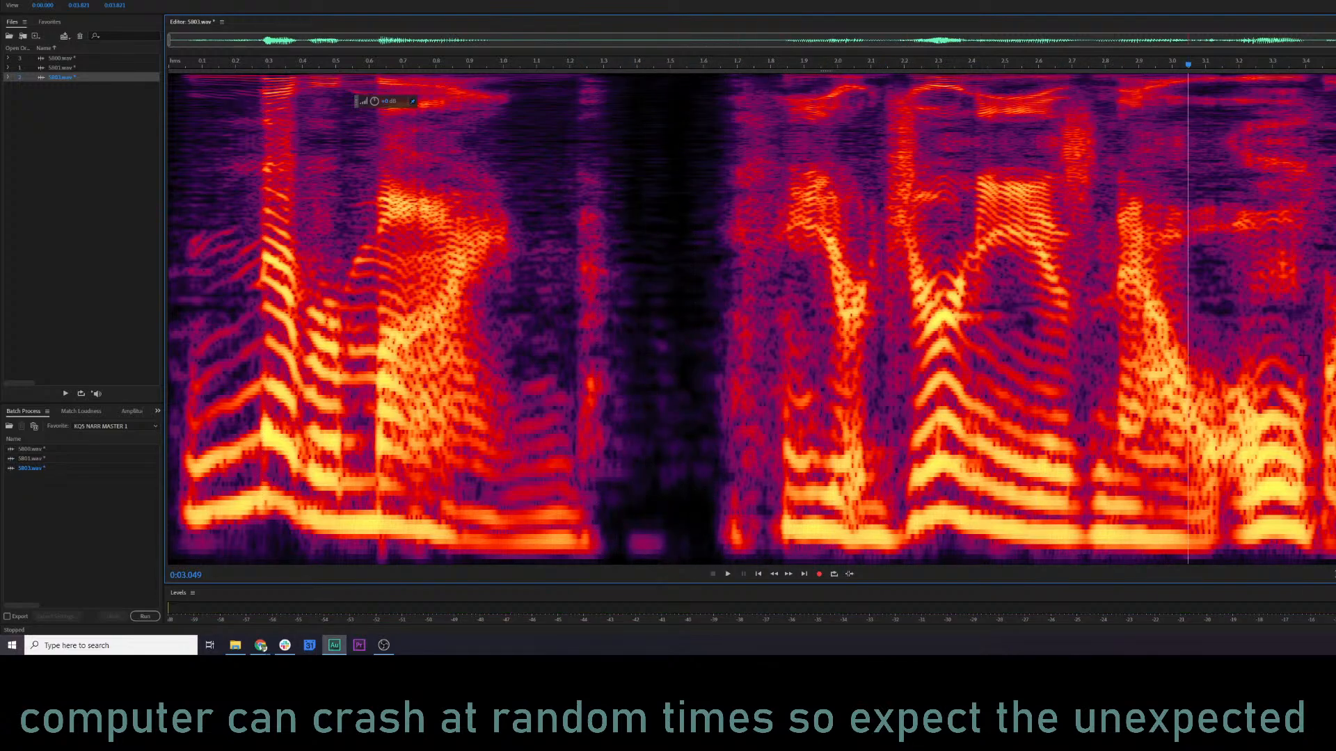
{"action": "left_click", "coordinate": [871, 328]}
{"action": "left_click", "coordinate": [1091, 338]}
{"action": "key", "text": "space"}
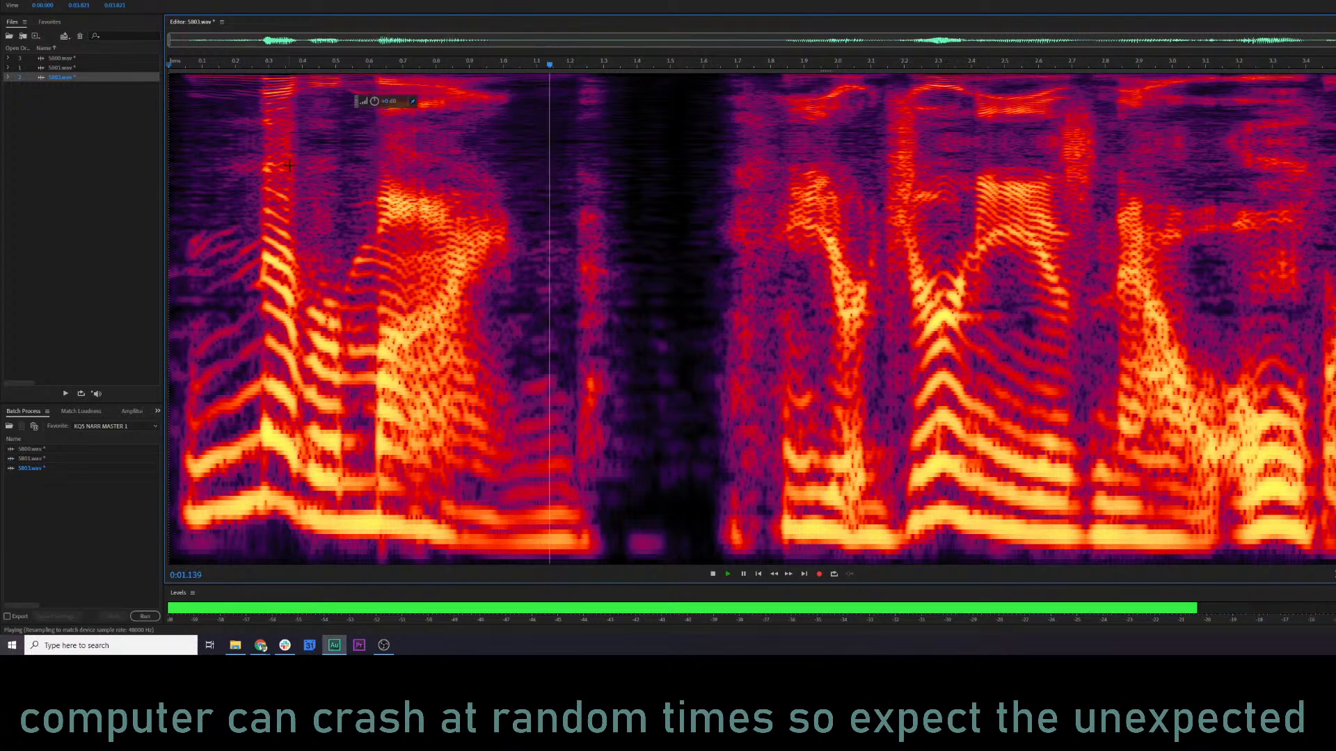
{"action": "key", "text": "space"}
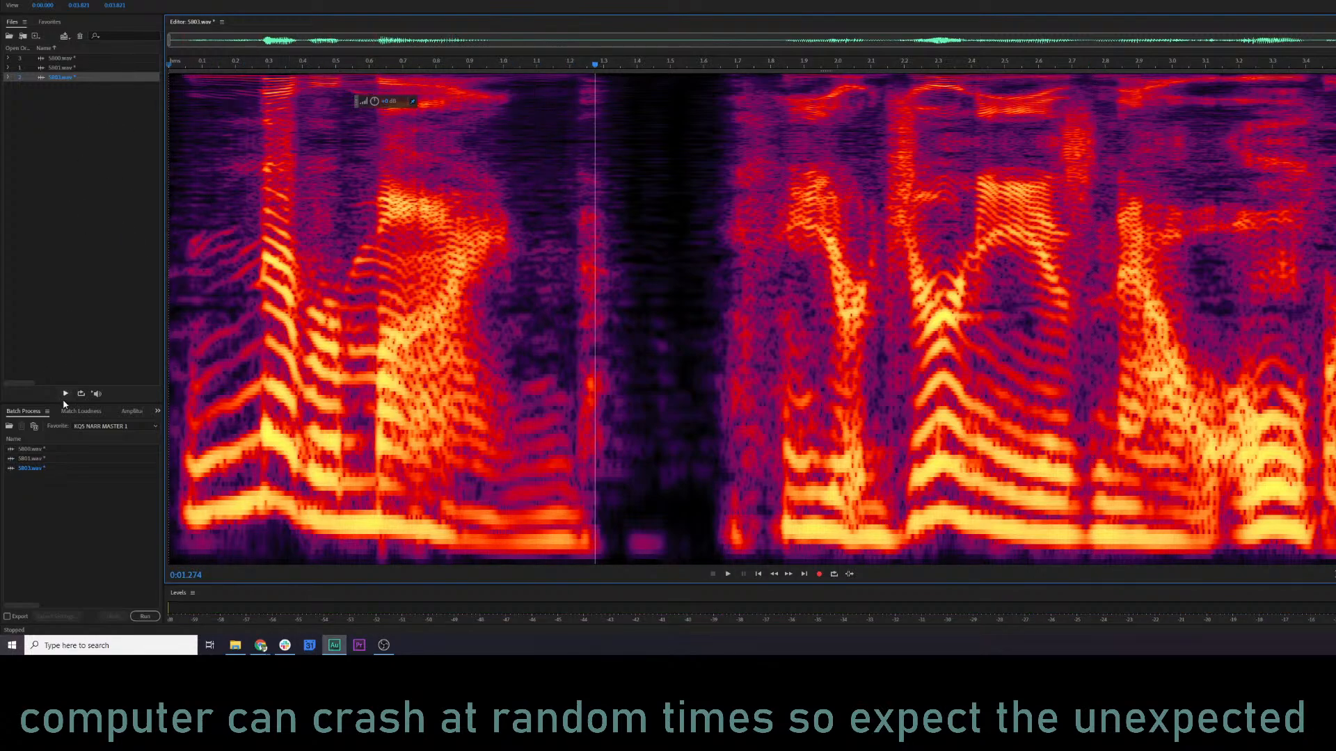
Batch process 5800.wav, 5801.wav and 5803.wav with the Norm 80% favorite.
{"action": "left_click", "coordinate": [98, 425]}
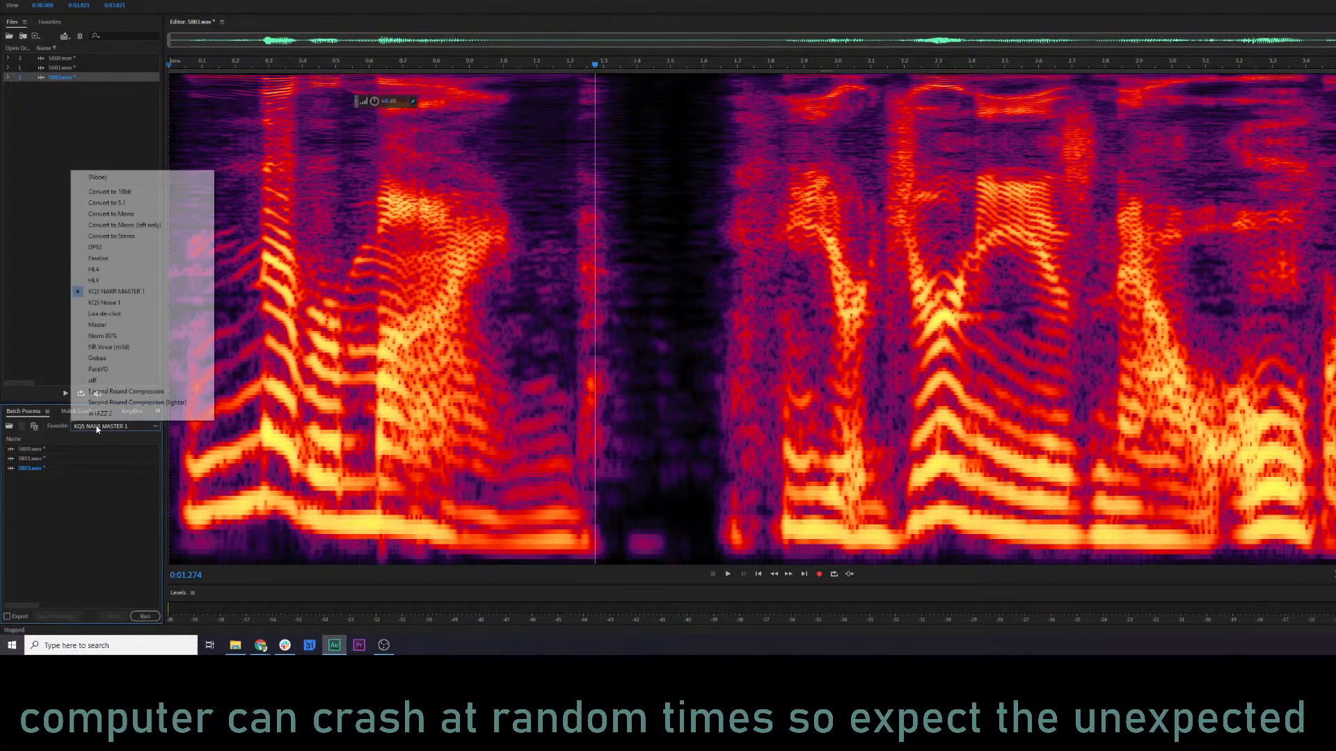
{"action": "left_click", "coordinate": [107, 337]}
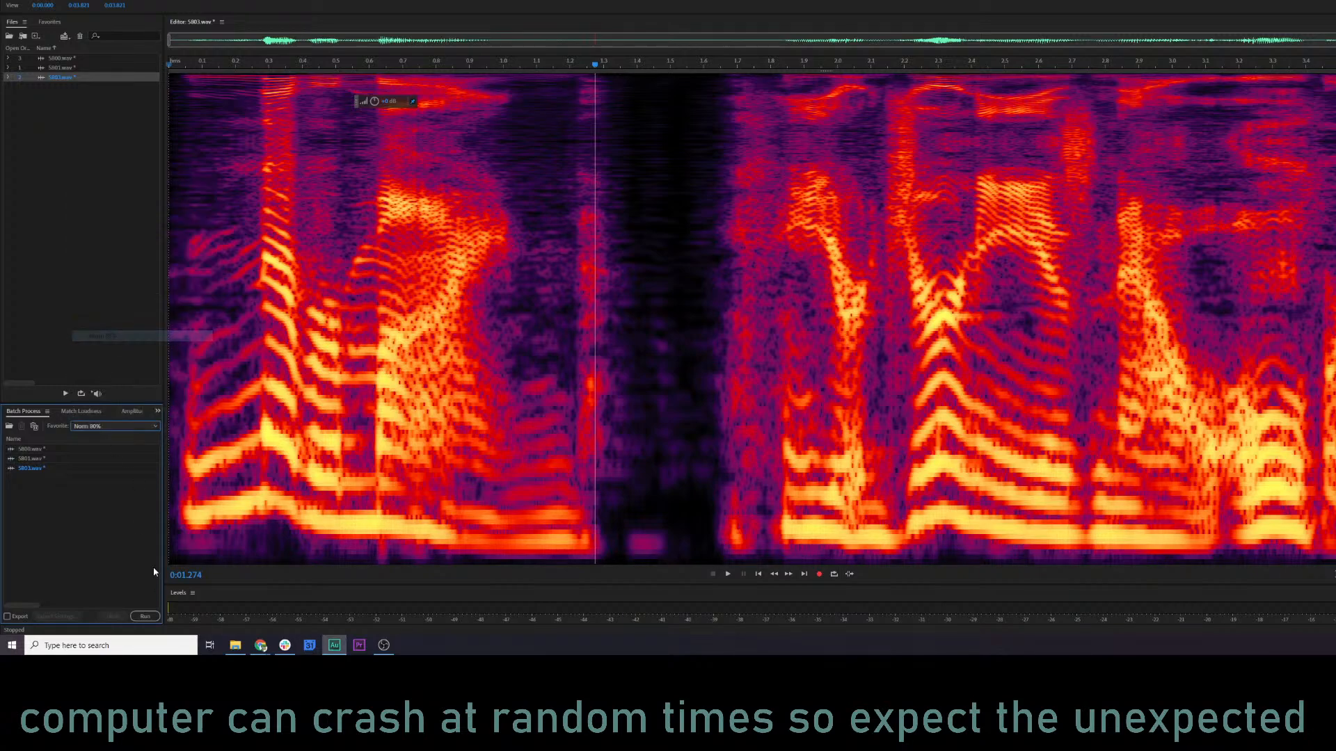
{"action": "left_click", "coordinate": [148, 615]}
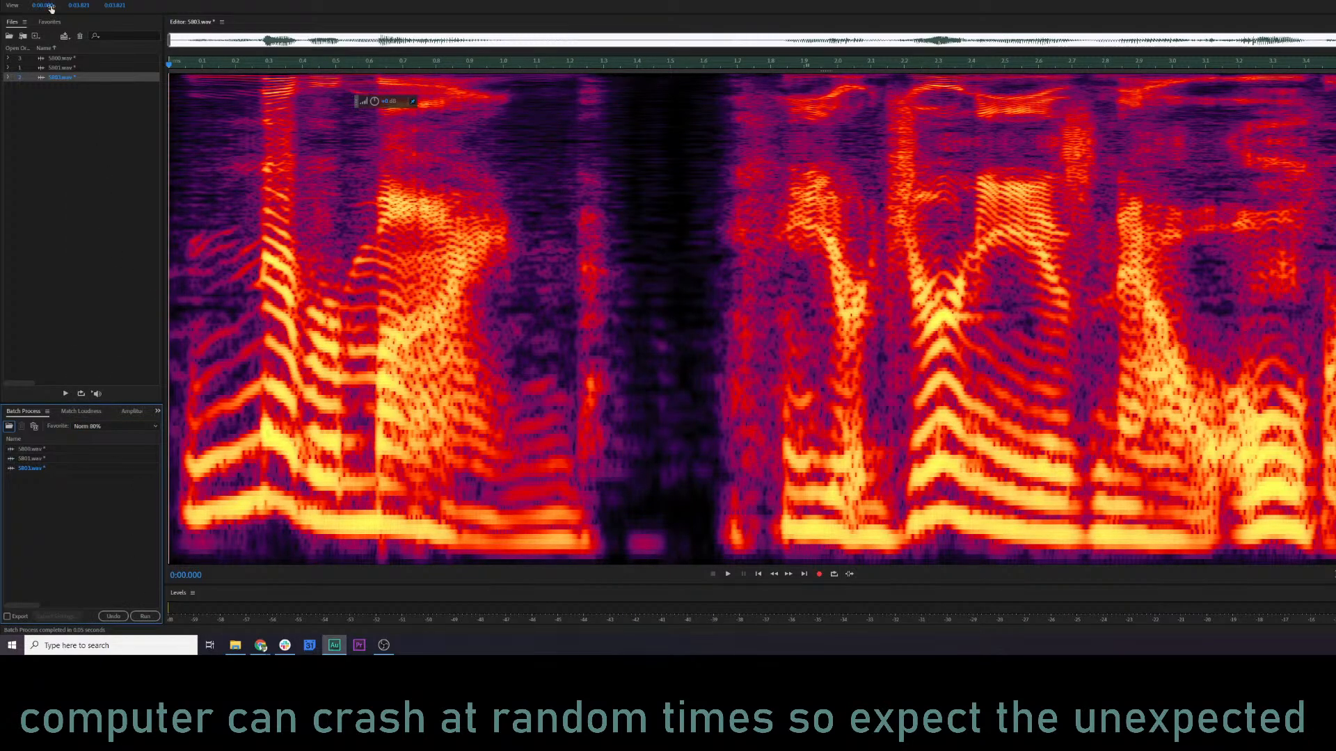
Save all the open audio files and close them to empty the file list.
{"action": "key", "text": "alt+f"}
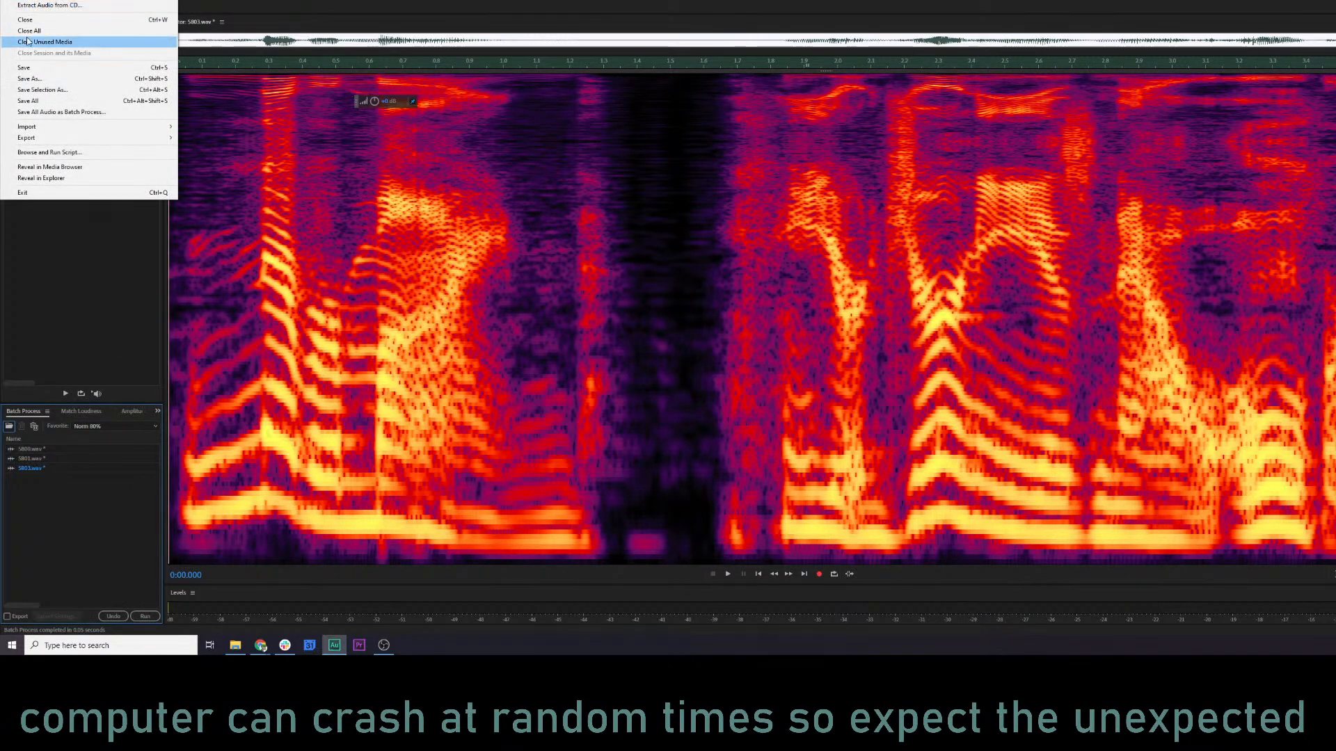
{"action": "left_click", "coordinate": [44, 102]}
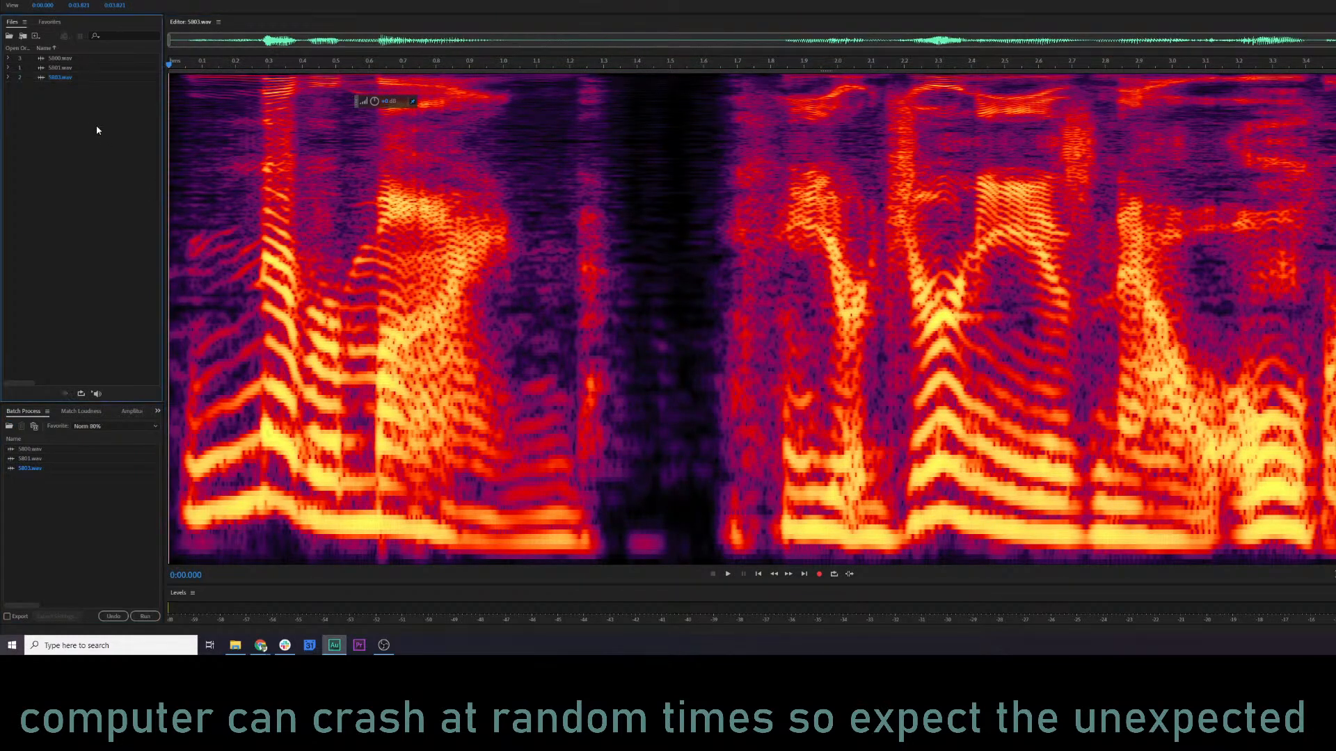
{"action": "key", "text": "Delete"}
Switch to the KQ5 Audio log sheet and mark the Manannan row as done with an x.
{"action": "key", "text": "alt+Tab"}
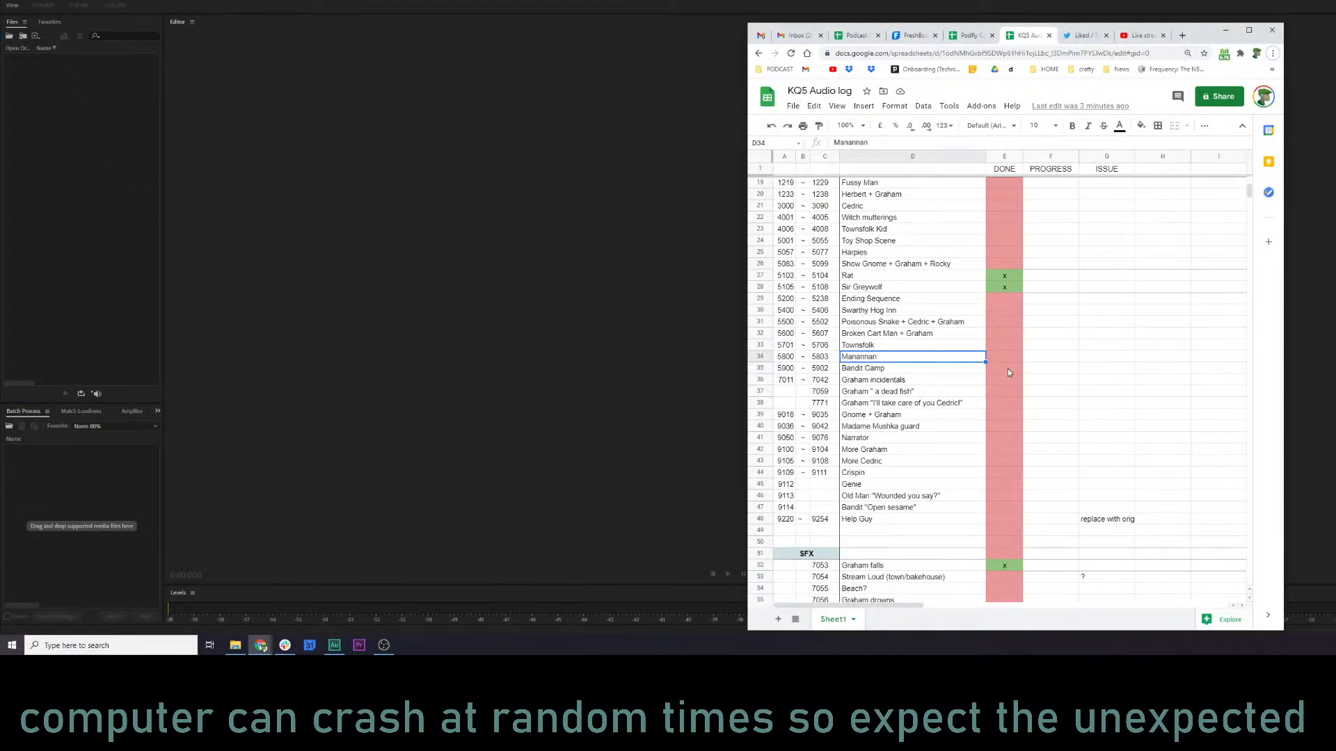
{"action": "left_click", "coordinate": [1009, 357]}
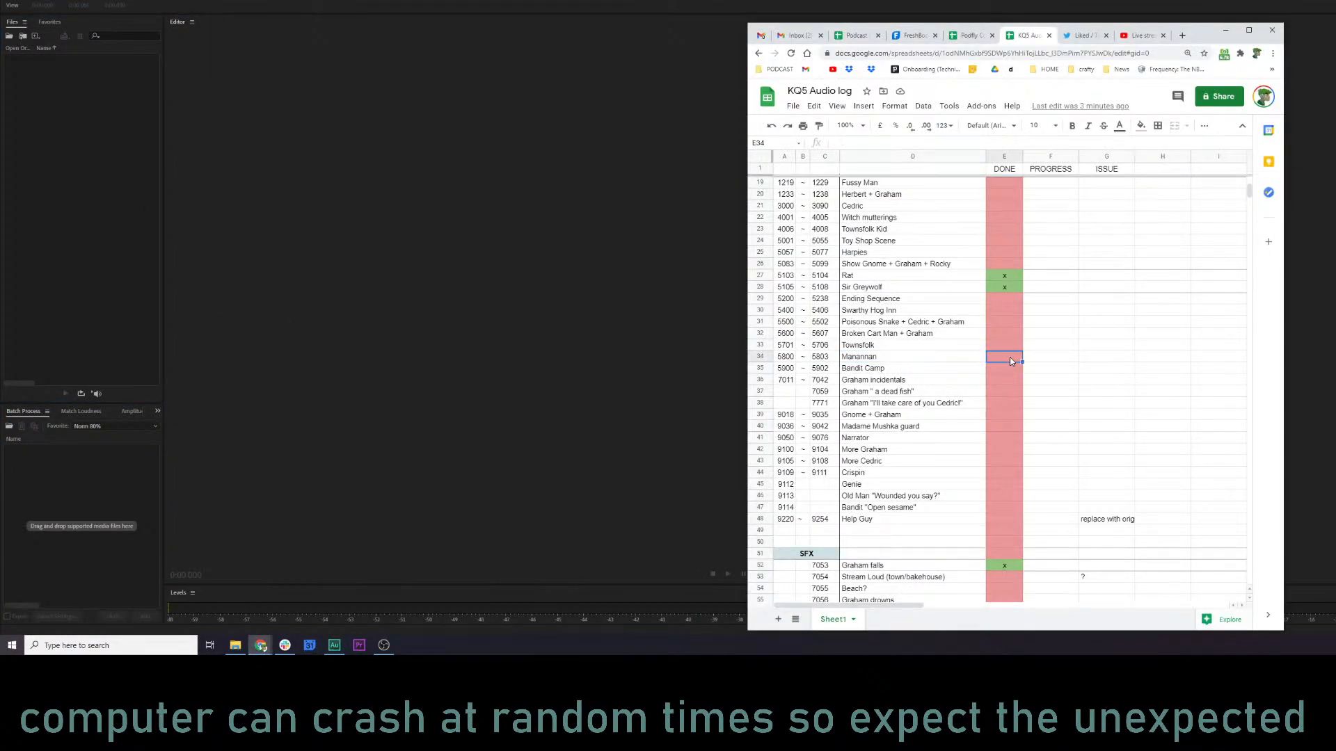
{"action": "type", "text": "x"}
{"action": "key", "text": "Return"}
Locate the Bandit Camp row in the log, then import 5900.wav to 5902.wav from the kq5 audio folder into Audition.
{"action": "left_click", "coordinate": [880, 381]}
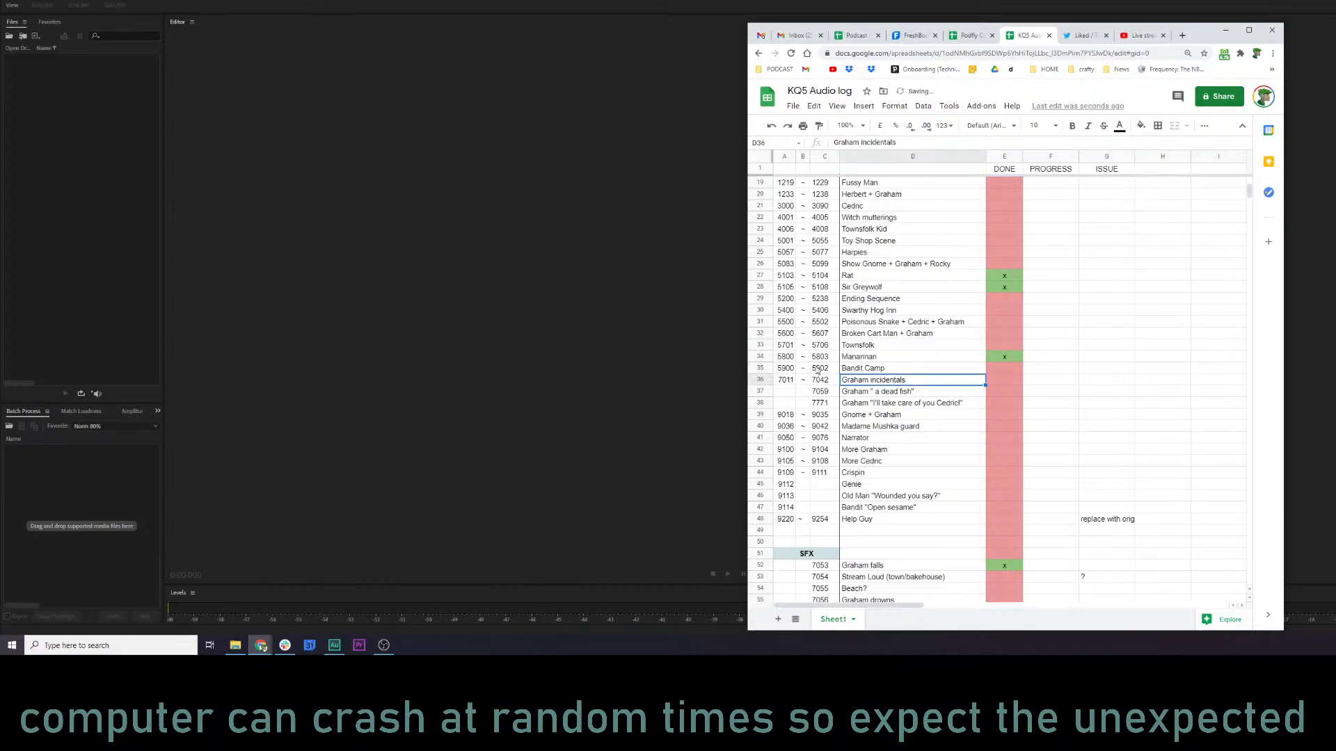
{"action": "left_click", "coordinate": [786, 368]}
{"action": "key", "text": "alt+Tab"}
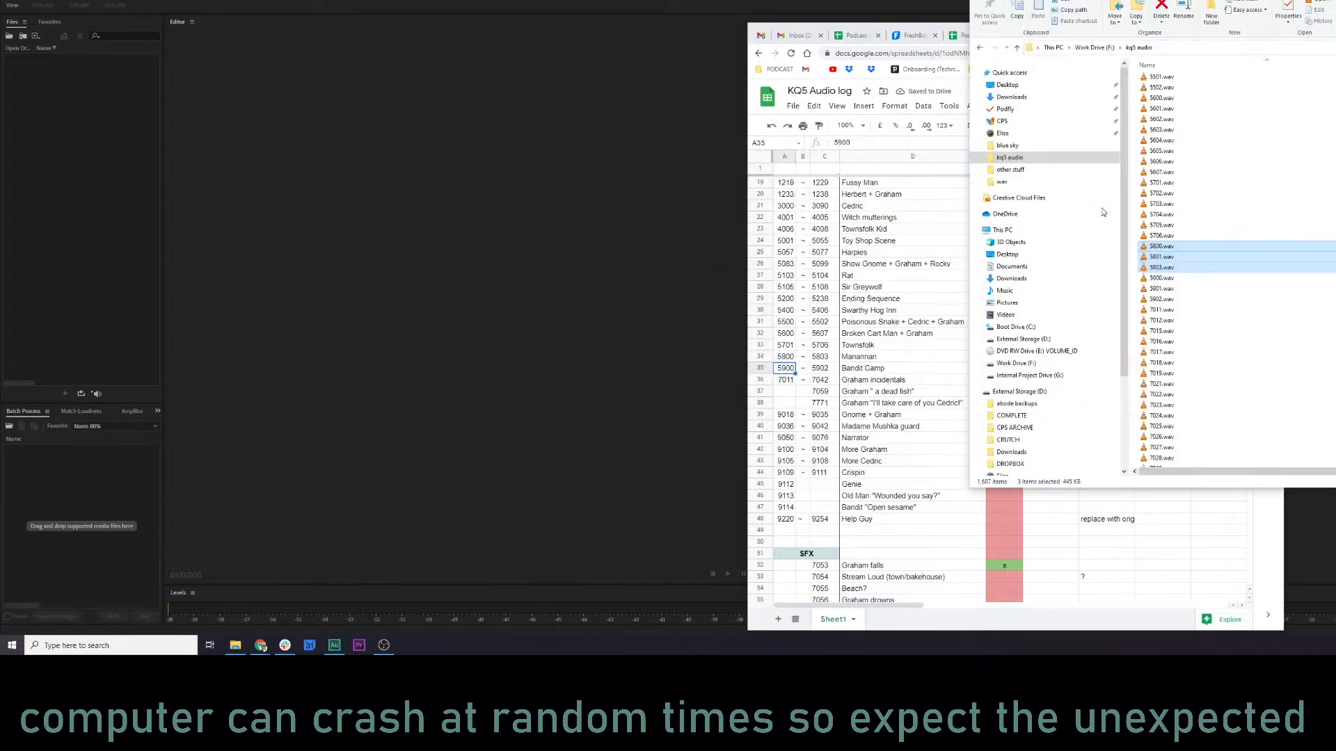
{"action": "left_click", "coordinate": [1170, 288]}
{"action": "left_click", "coordinate": [1170, 280]}
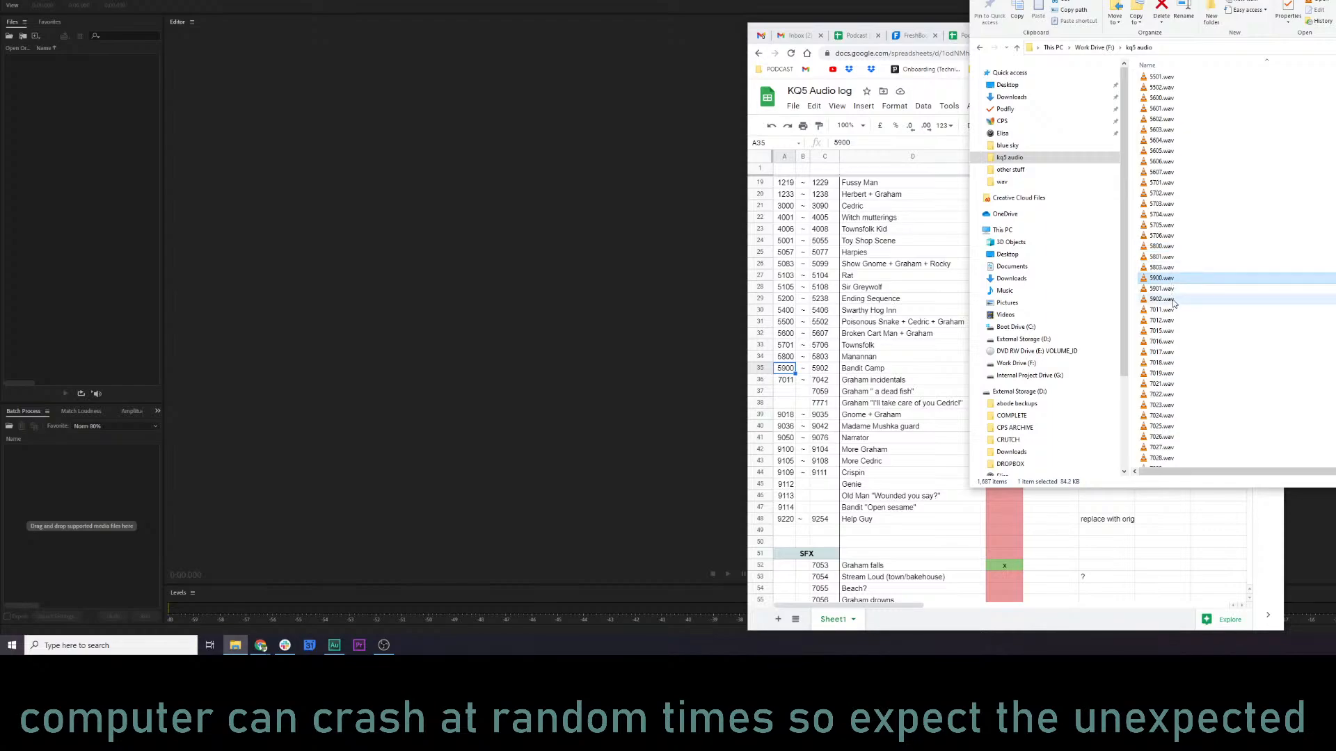
{"action": "left_click", "coordinate": [1172, 300], "text": "shift"}
{"action": "left_click_drag", "start_coordinate": [1166, 285], "coordinate": [89, 125]}
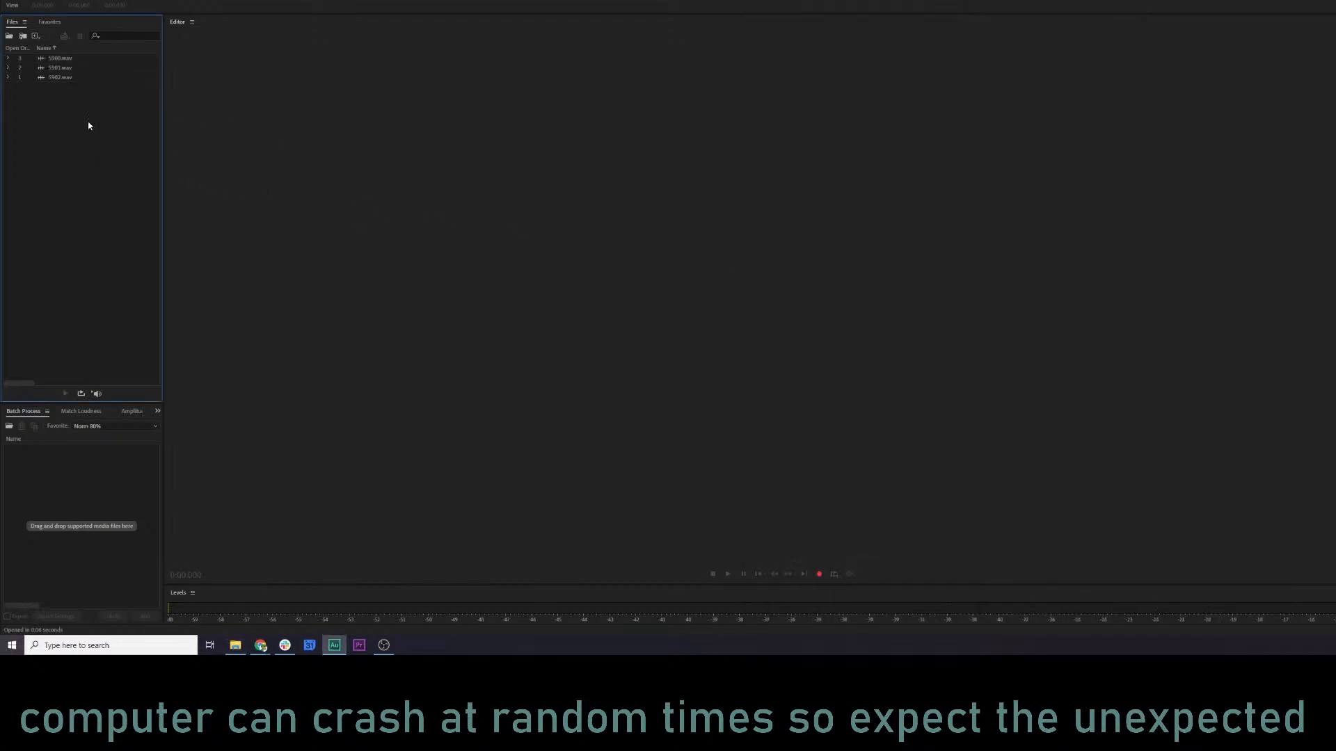
Batch process 5900.wav to 5902.wav with the KQ5 NARR MASTER 1 favorite, then select the processed 5900.wav.
{"action": "left_click", "coordinate": [60, 60]}
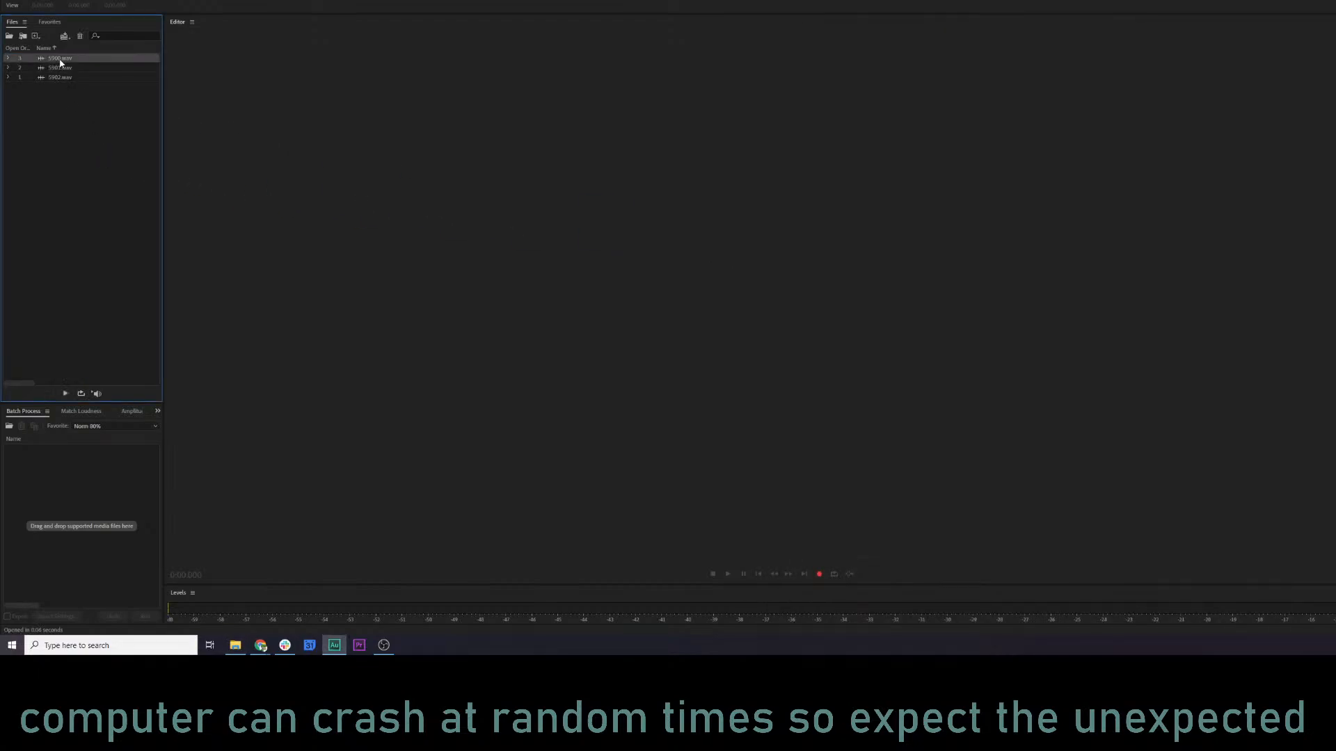
{"action": "left_click", "coordinate": [64, 78], "text": "shift"}
{"action": "left_click_drag", "start_coordinate": [82, 403], "coordinate": [77, 453]}
{"action": "left_click", "coordinate": [94, 426]}
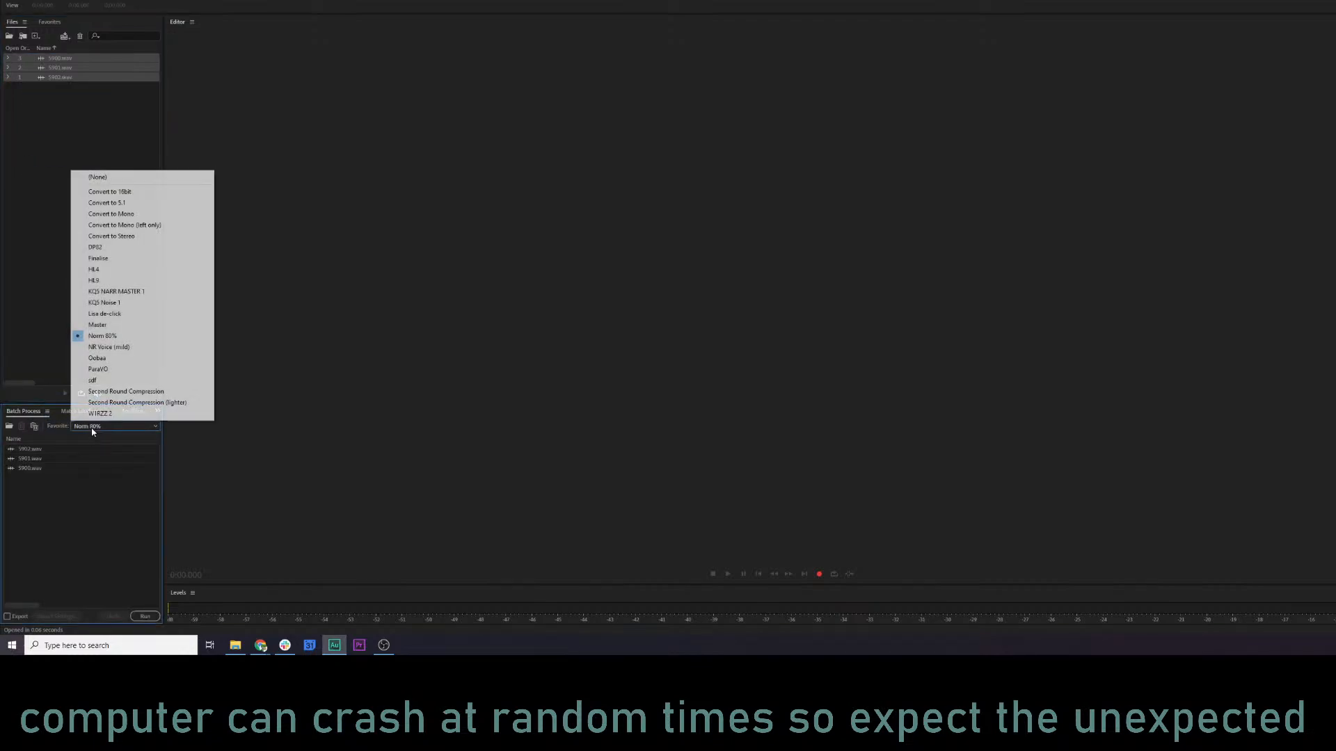
{"action": "left_click", "coordinate": [120, 291]}
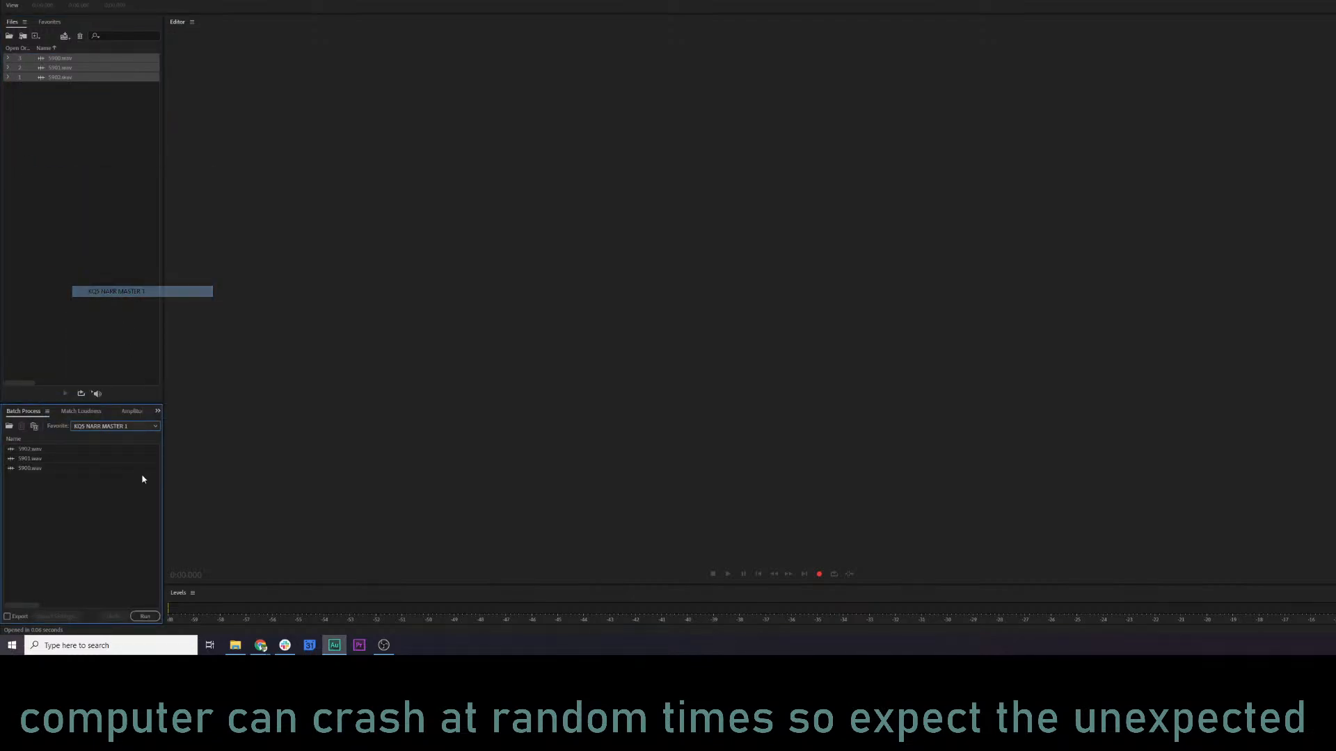
{"action": "left_click", "coordinate": [145, 616]}
{"action": "left_click", "coordinate": [73, 61]}
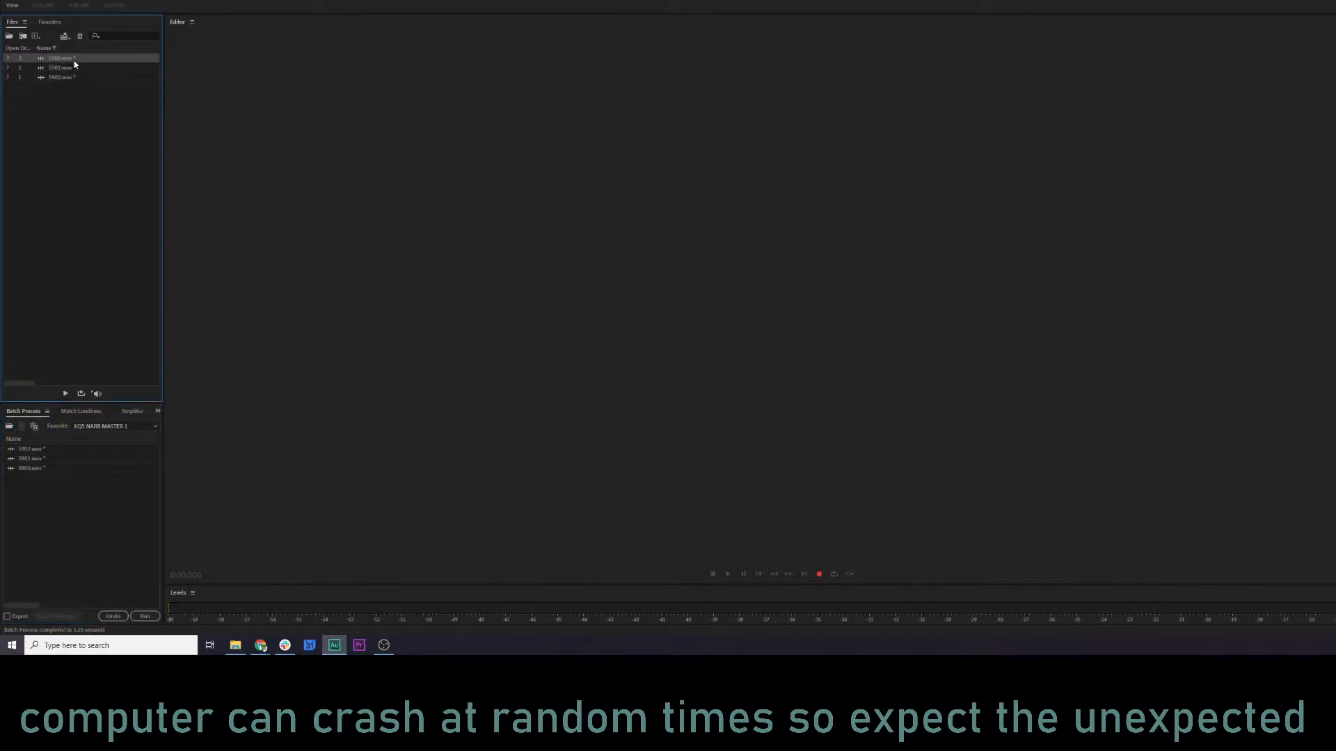
Open the processed 5900.wav and play it, checking both its waveform and spectral displays.
{"action": "double_click", "coordinate": [75, 65]}
{"action": "key", "text": "space"}
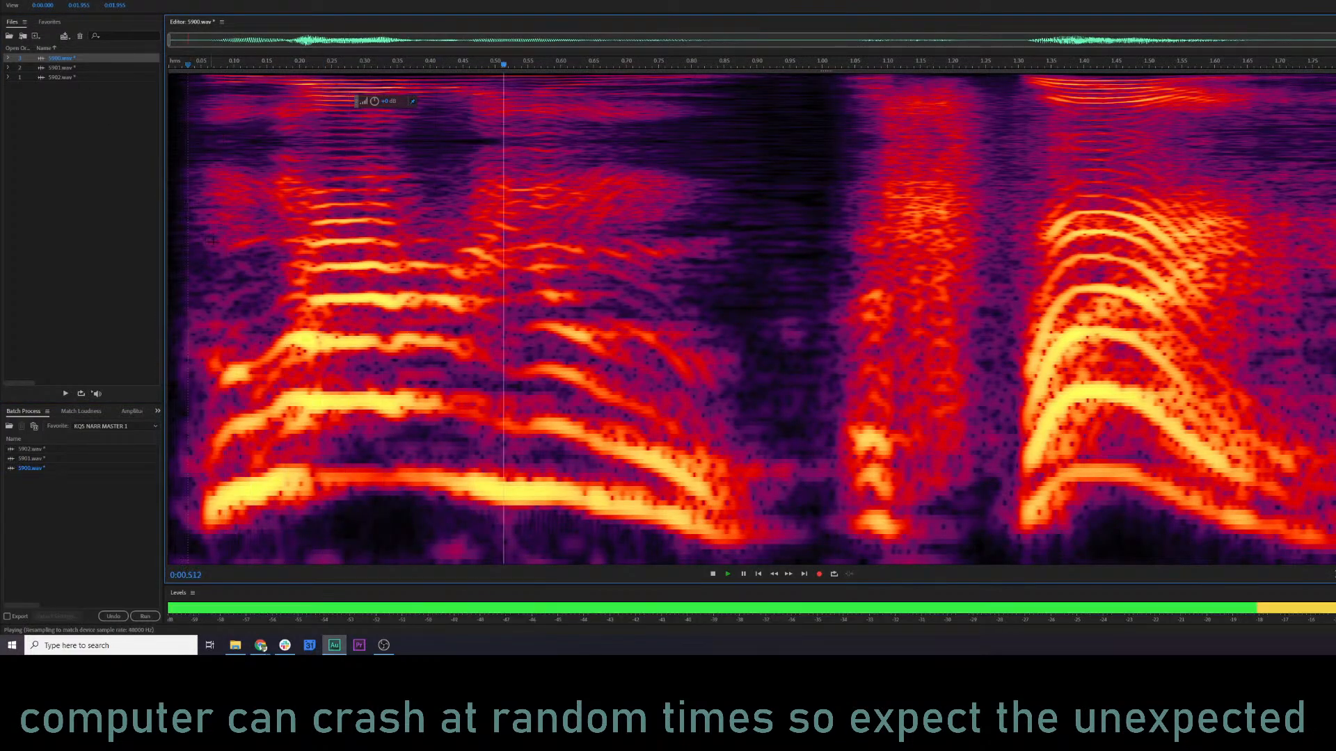
{"action": "key", "text": "shift+d"}
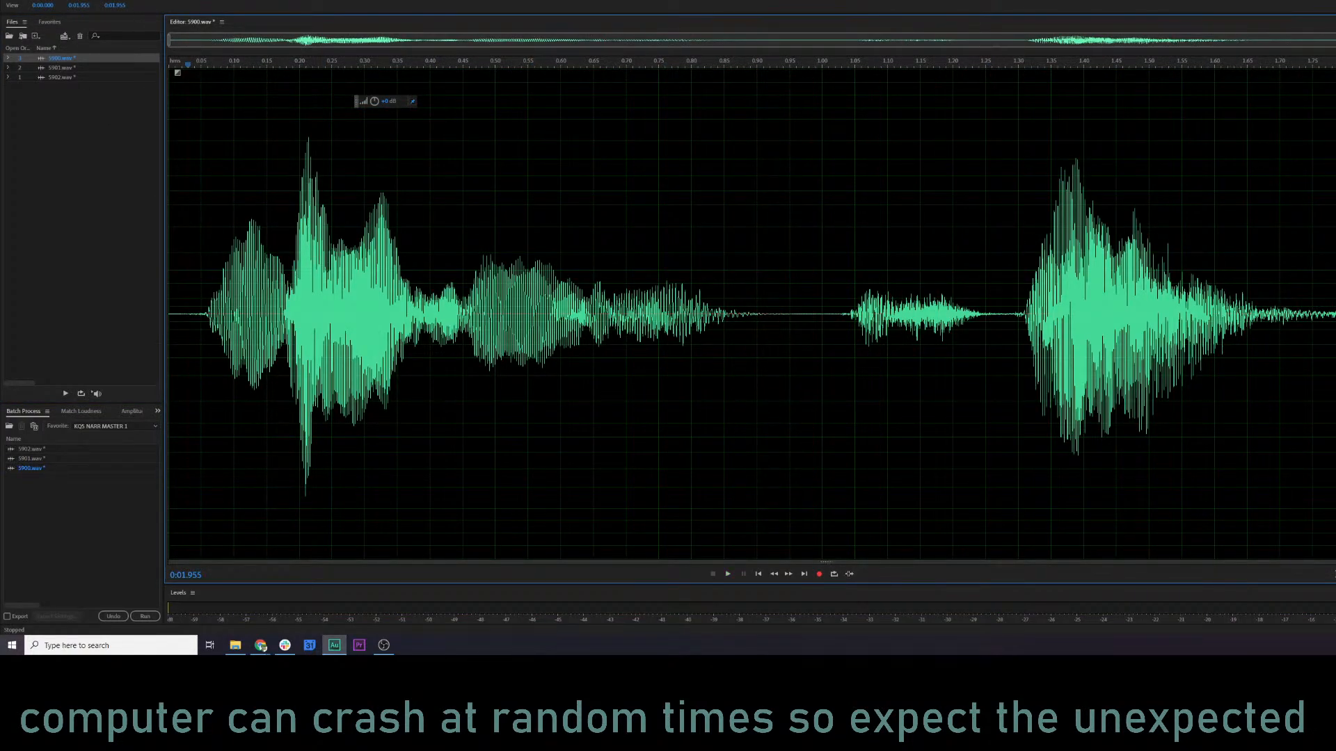
{"action": "key", "text": "shift+d"}
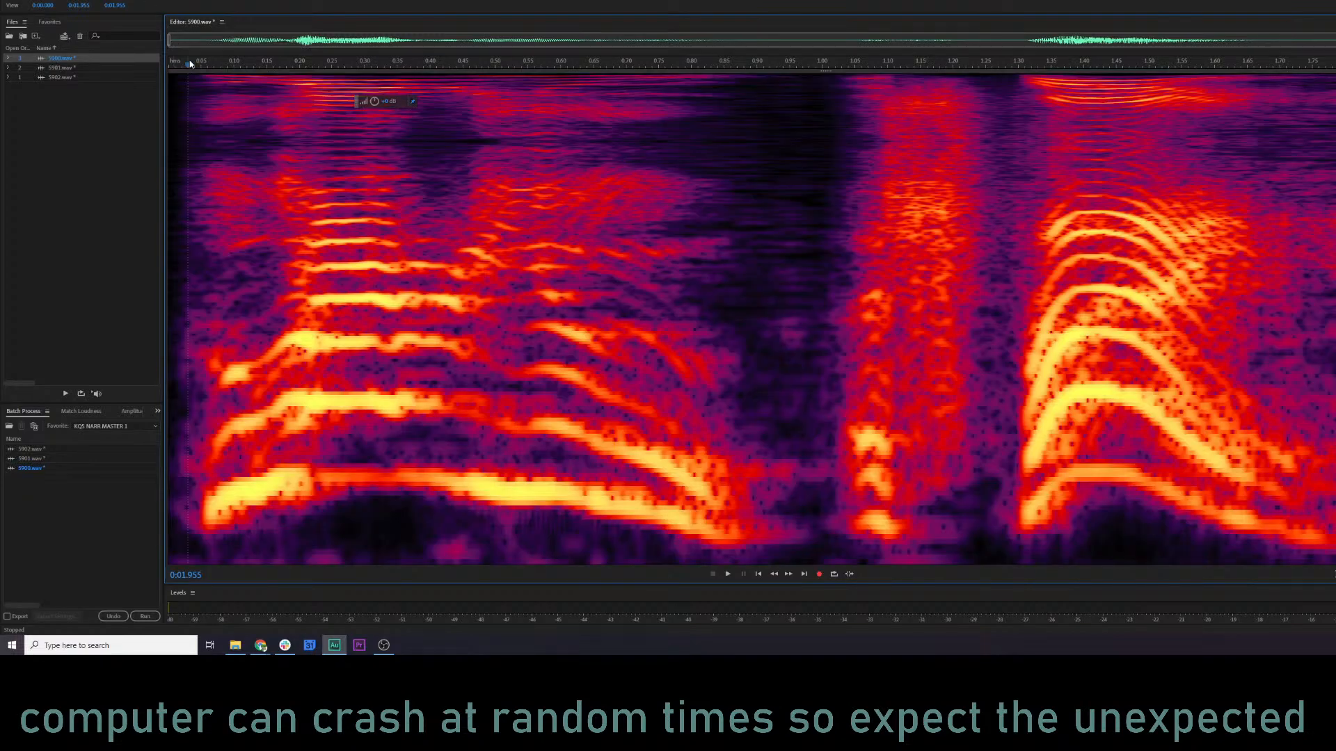
Apply the Parametric Equalizer to 5900.wav with a gentler, slightly higher low-mid cut and the treble boost shifted higher in frequency.
{"action": "key", "text": "shift+e"}
{"action": "key", "text": "space"}
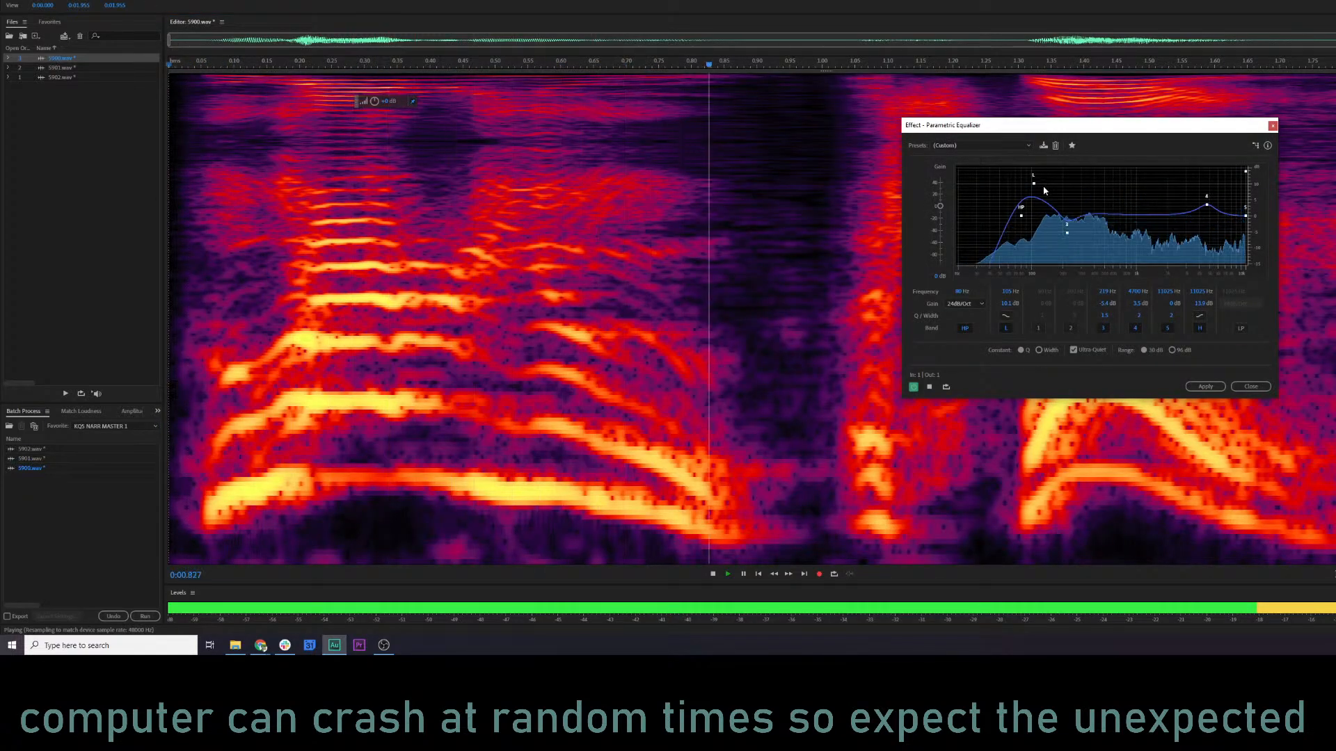
{"action": "key", "text": "space"}
{"action": "mouse_move", "coordinate": [1064, 235]}
{"action": "left_mouse_down"}
{"action": "mouse_move", "coordinate": [1081, 213]}
{"action": "mouse_move", "coordinate": [1080, 224]}
{"action": "left_mouse_up"}
{"action": "key", "text": "space"}
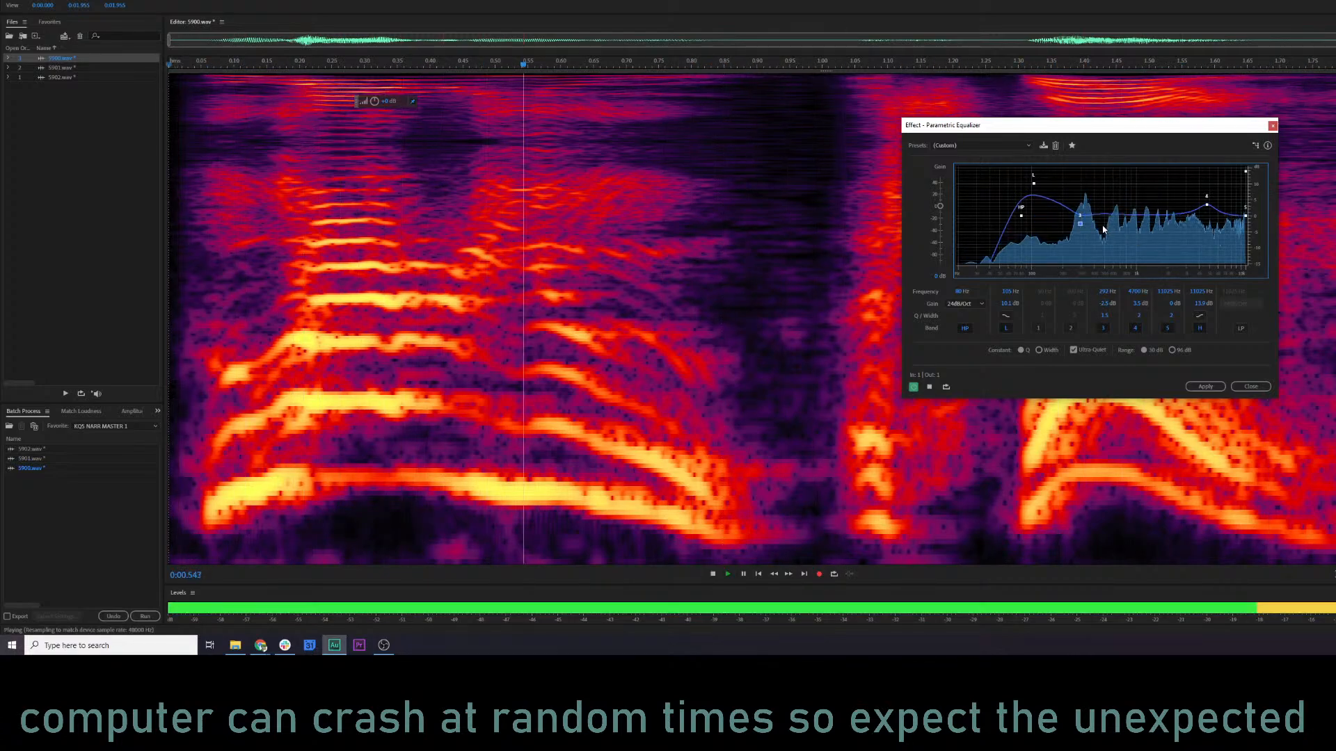
{"action": "key", "text": "space"}
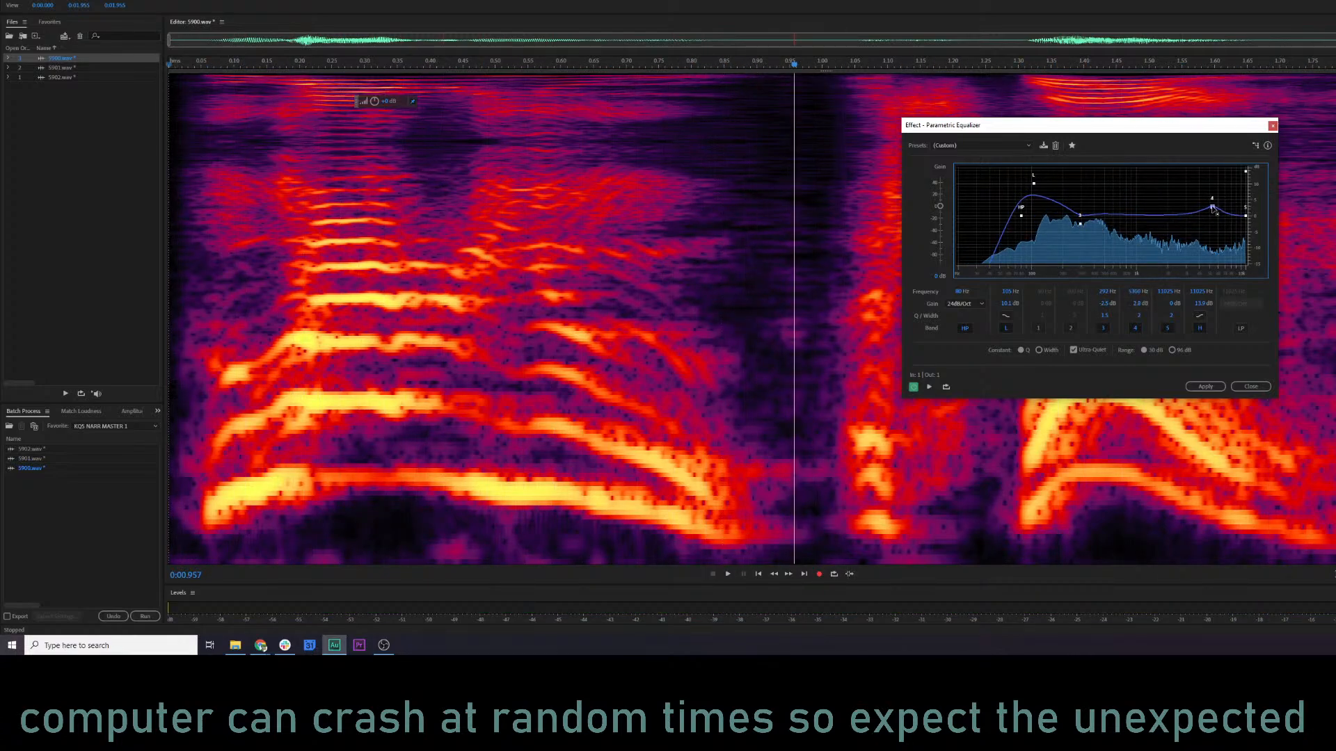
{"action": "left_click_drag", "start_coordinate": [1216, 202], "coordinate": [1214, 206]}
{"action": "key", "text": "space"}
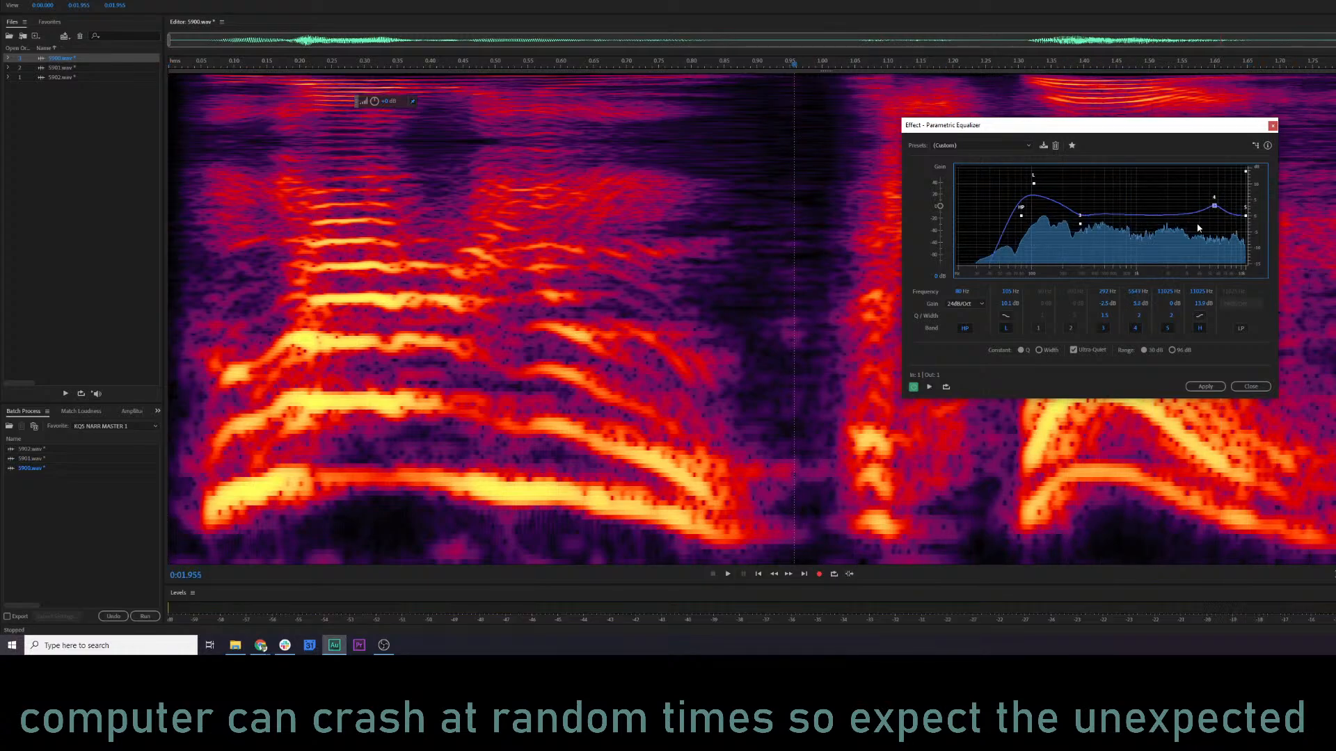
{"action": "left_click", "coordinate": [1186, 386]}
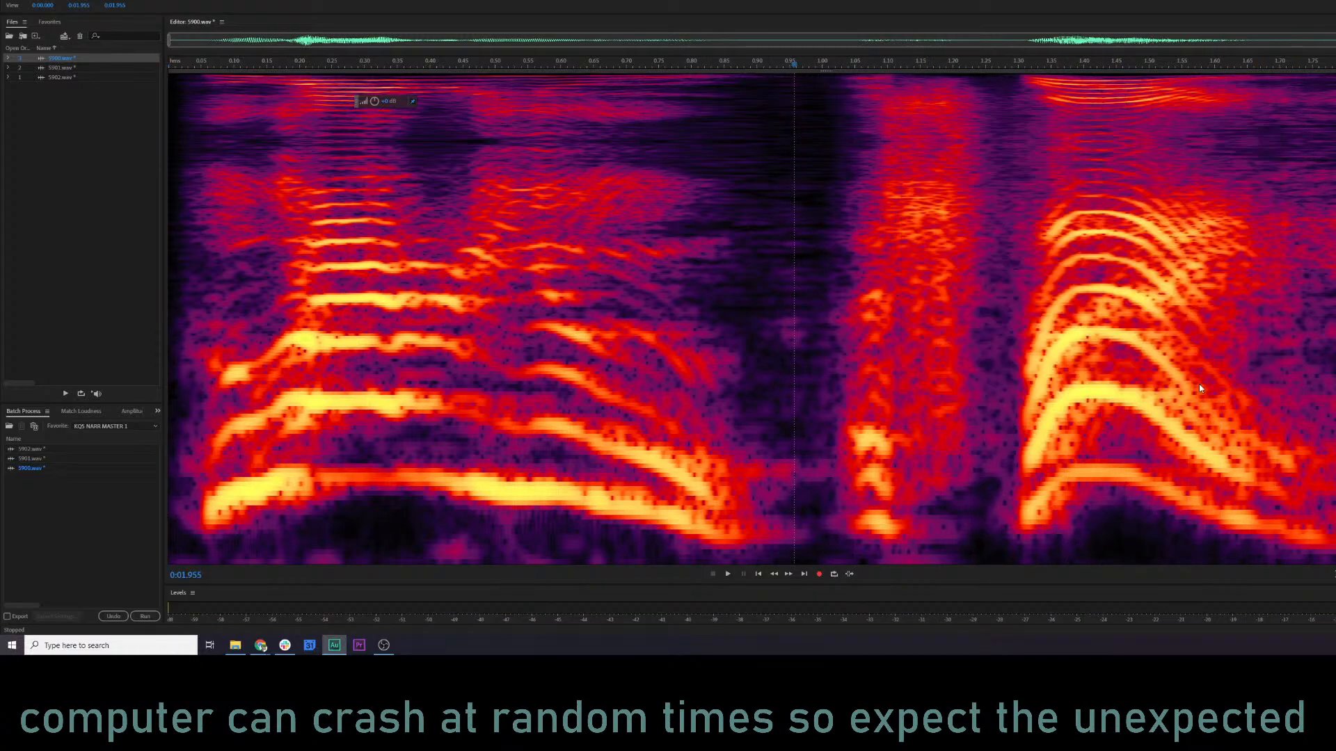
Open 5901.wav and compare its playback with and without the batch processing, keeping the processed version.
{"action": "double_click", "coordinate": [60, 68]}
{"action": "key", "text": "space"}
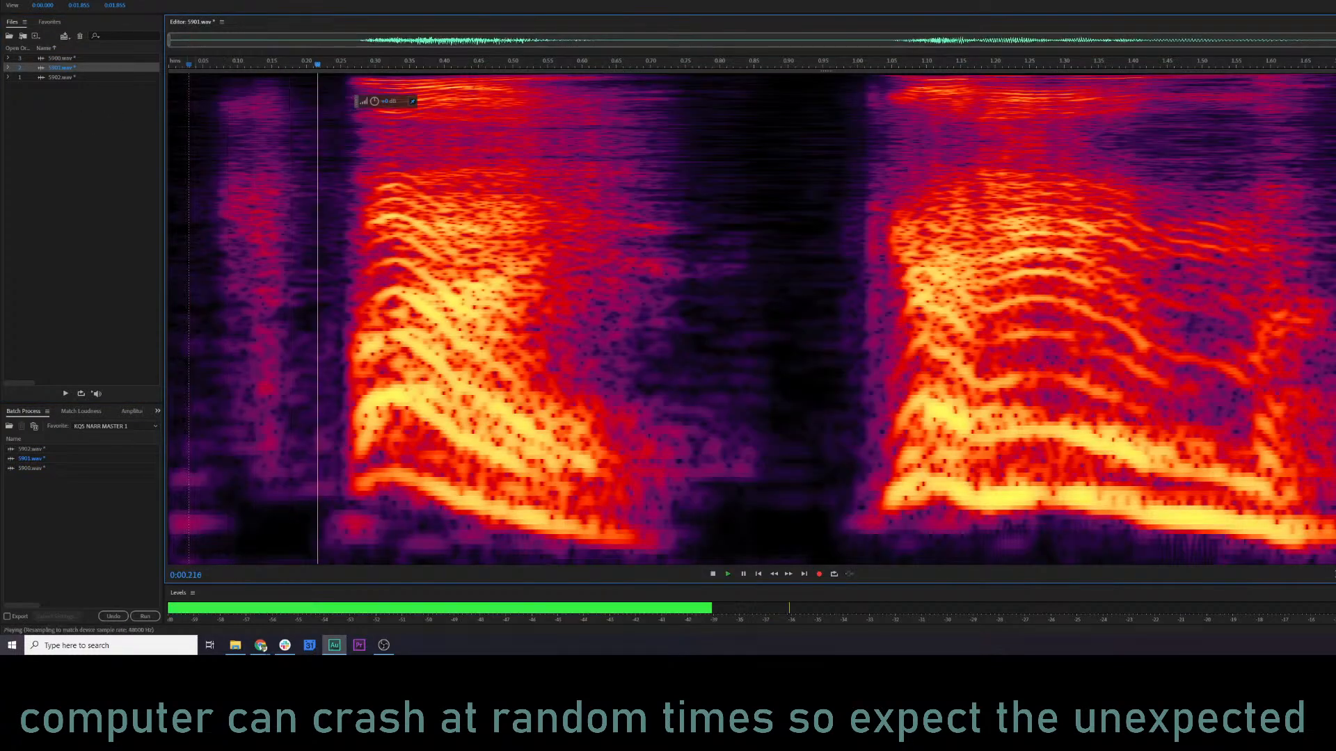
{"action": "key", "text": "space"}
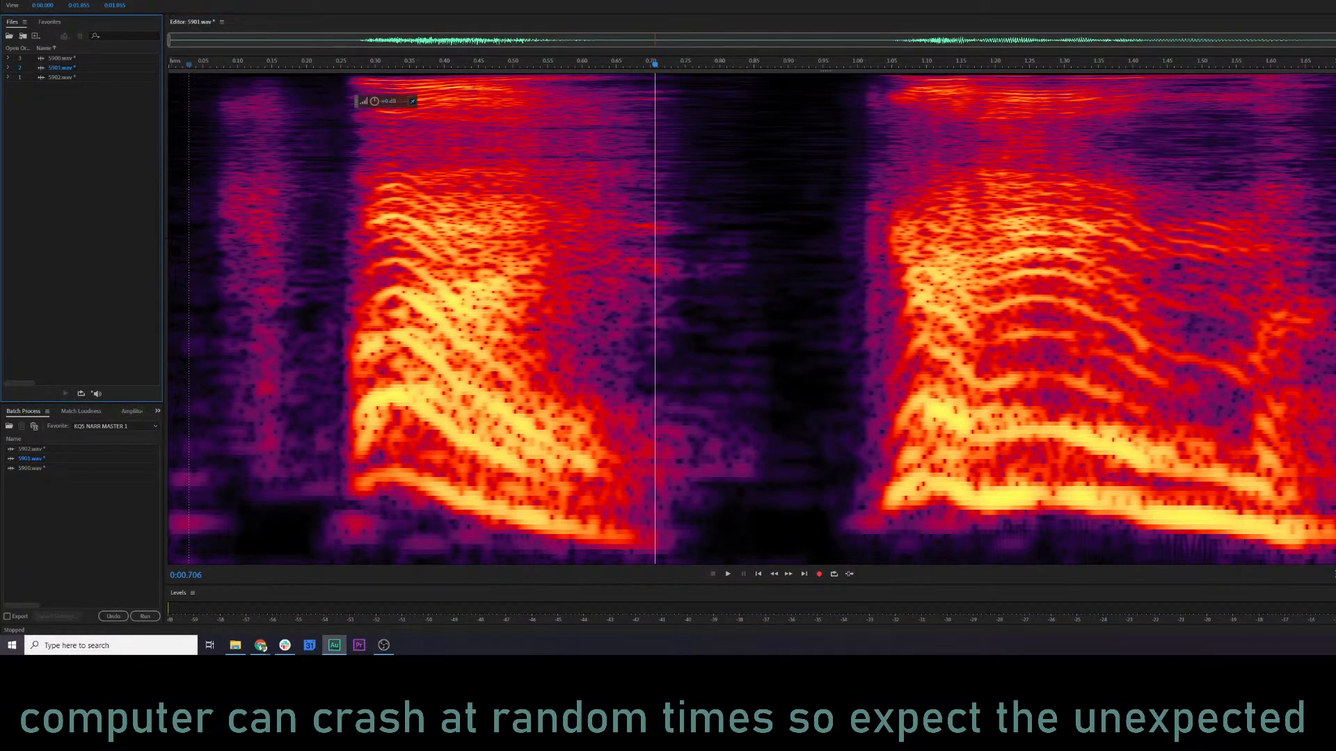
{"action": "key", "text": "ctrl+z"}
{"action": "key", "text": "space"}
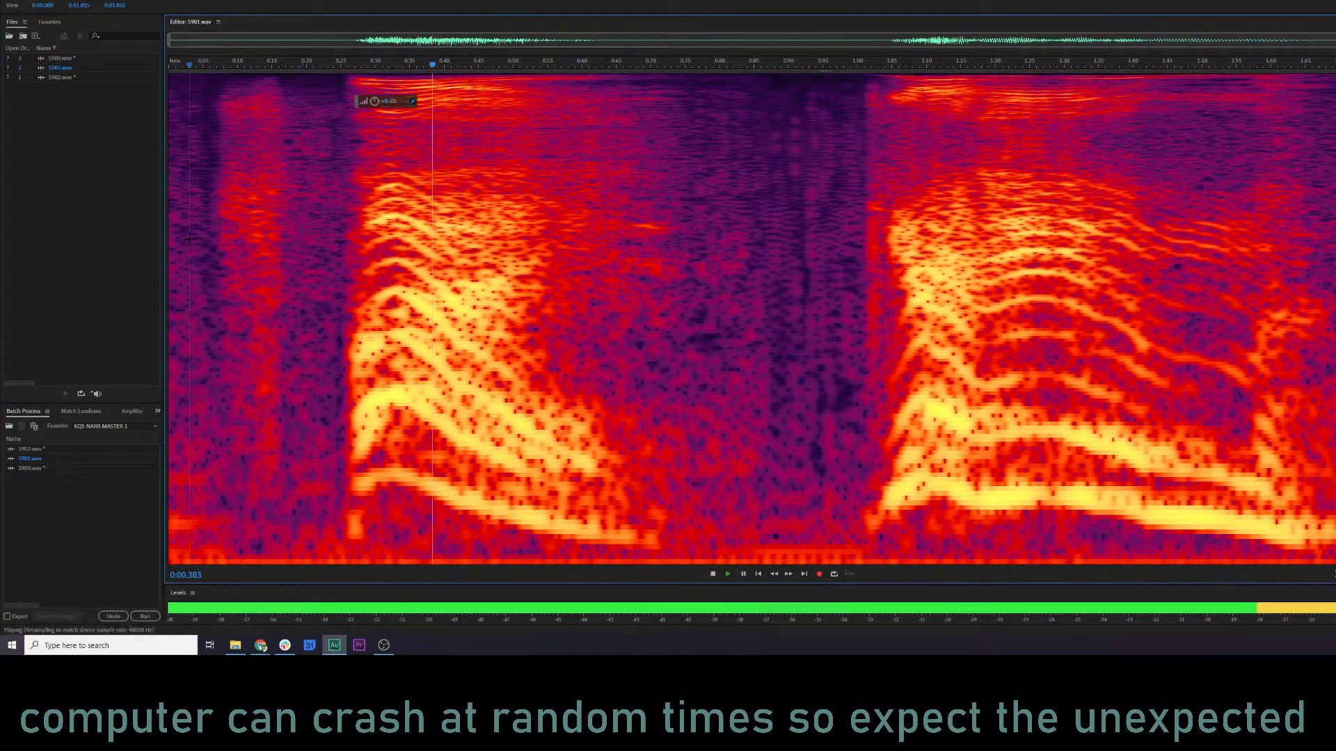
{"action": "key", "text": "space"}
{"action": "key", "text": "ctrl+shift+z"}
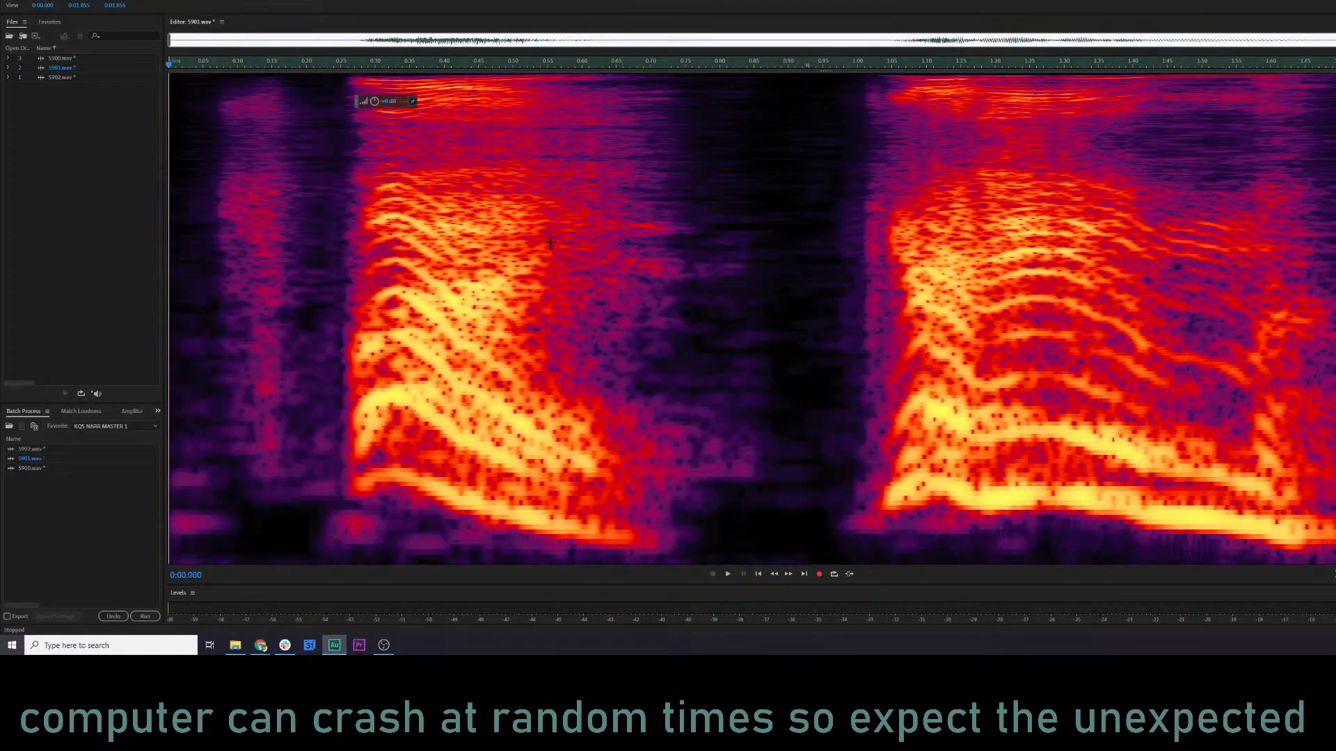
Replay the opening of the processed 5901.wav from several start points to judge its faint first sound.
{"action": "key", "text": "space"}
{"action": "key", "text": "space"}
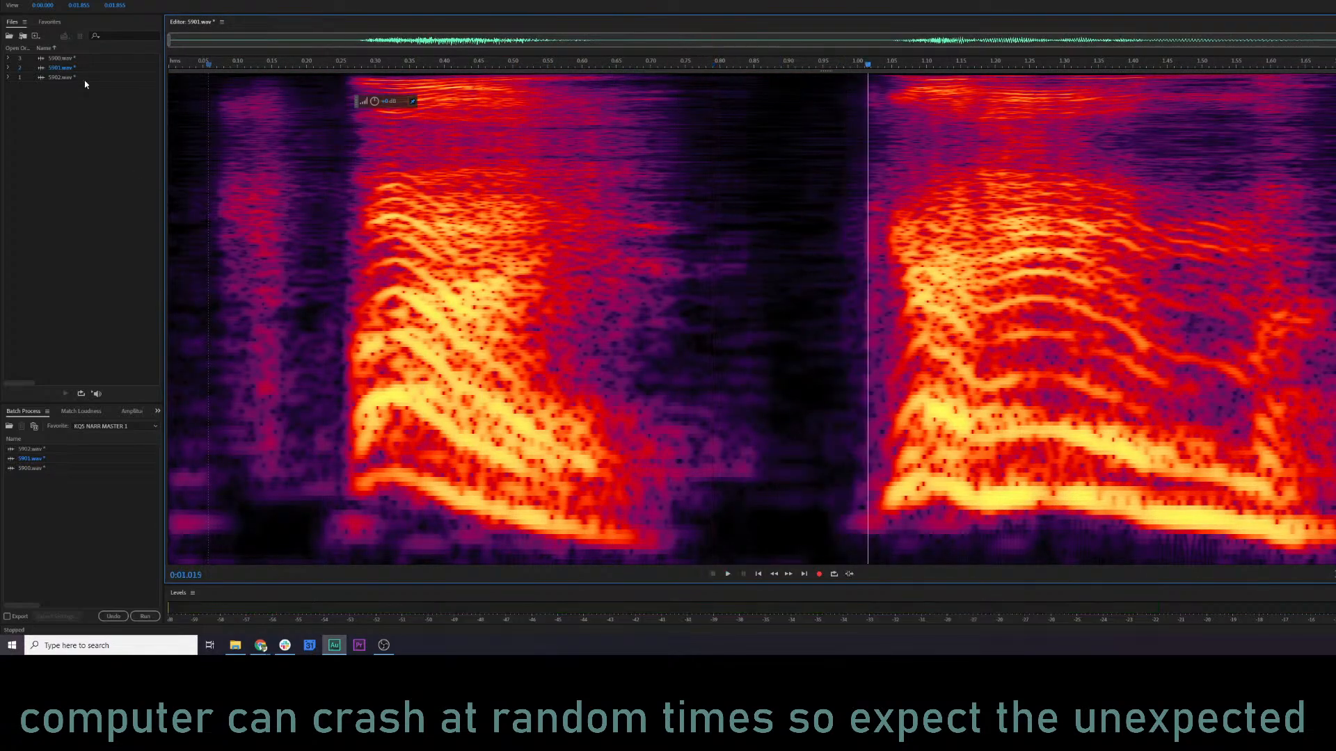
{"action": "key", "text": "space"}
{"action": "key", "text": "space"}
{"action": "left_click", "coordinate": [322, 313]}
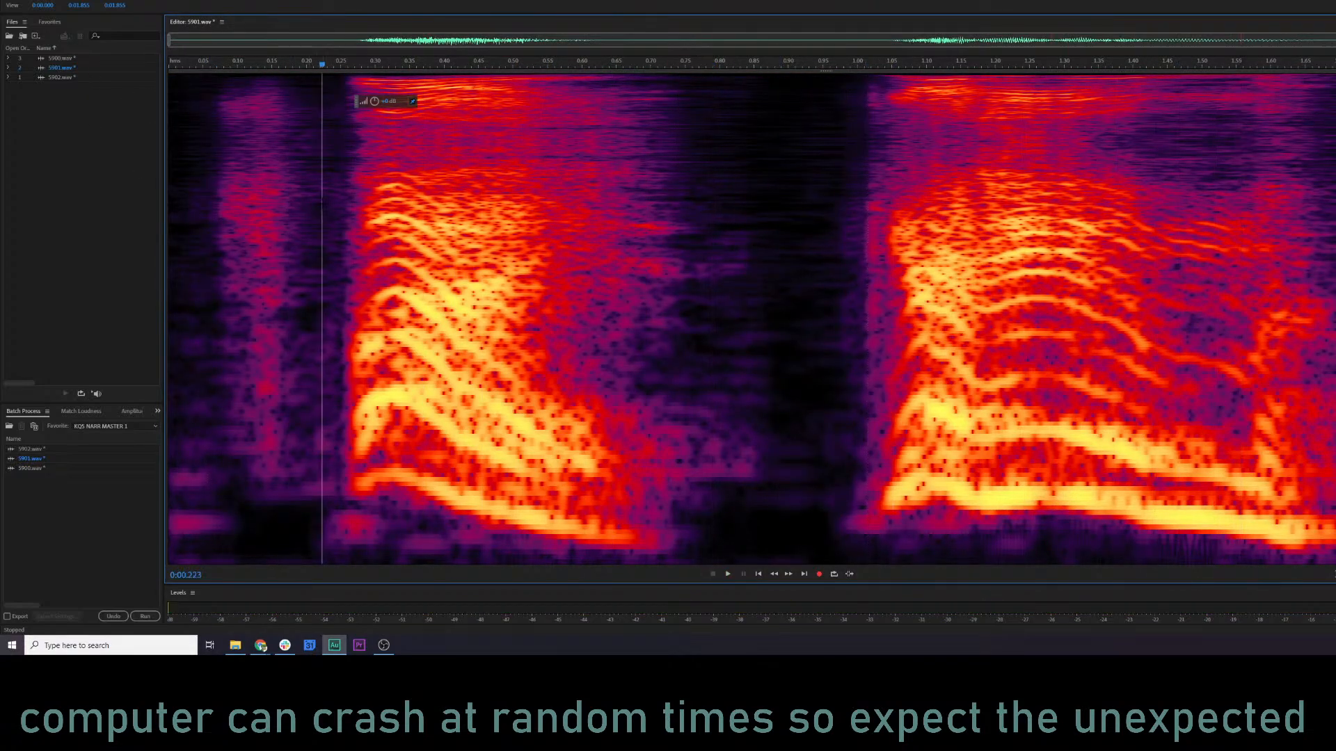
{"action": "key", "text": "space"}
{"action": "key", "text": "space"}
{"action": "left_click", "coordinate": [202, 313]}
{"action": "key", "text": "space"}
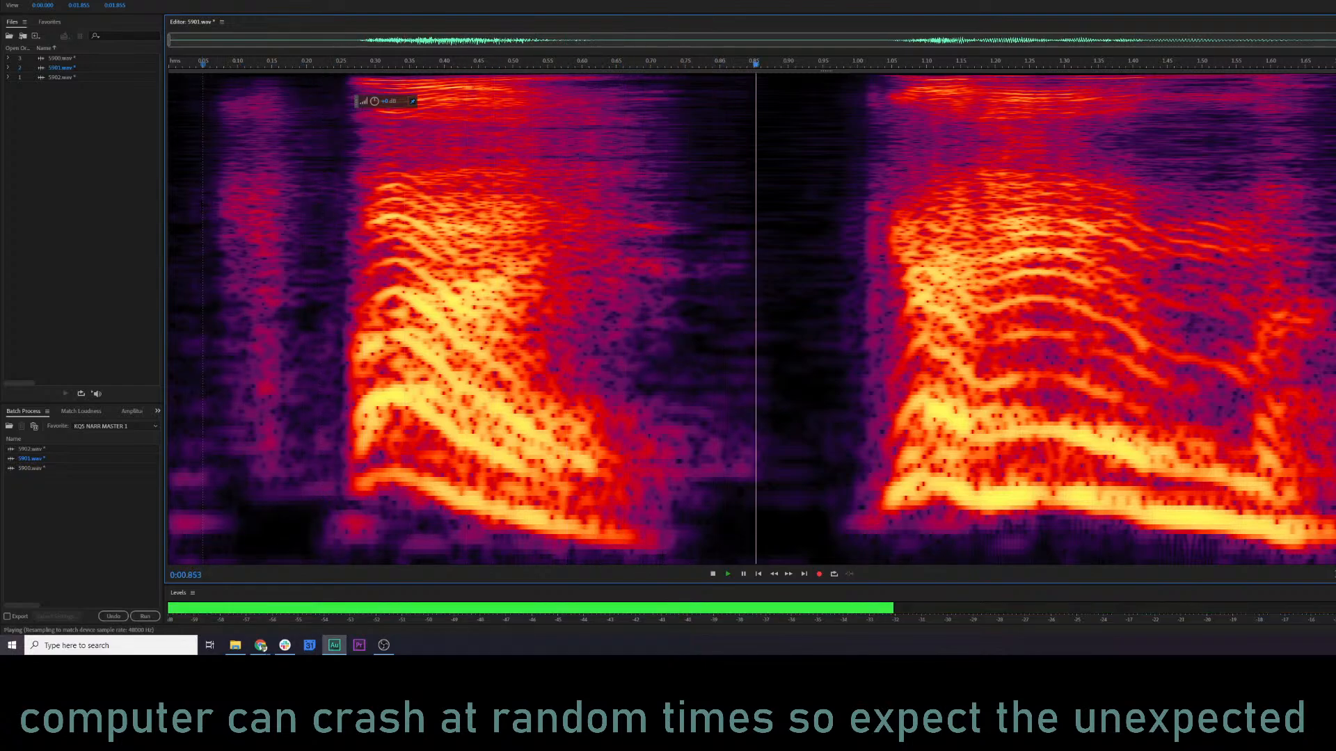
{"action": "key", "text": "space"}
Return to 5900.wav, play it, and copy the consonant burst from about 1.11 to 1.27 s.
{"action": "double_click", "coordinate": [79, 60]}
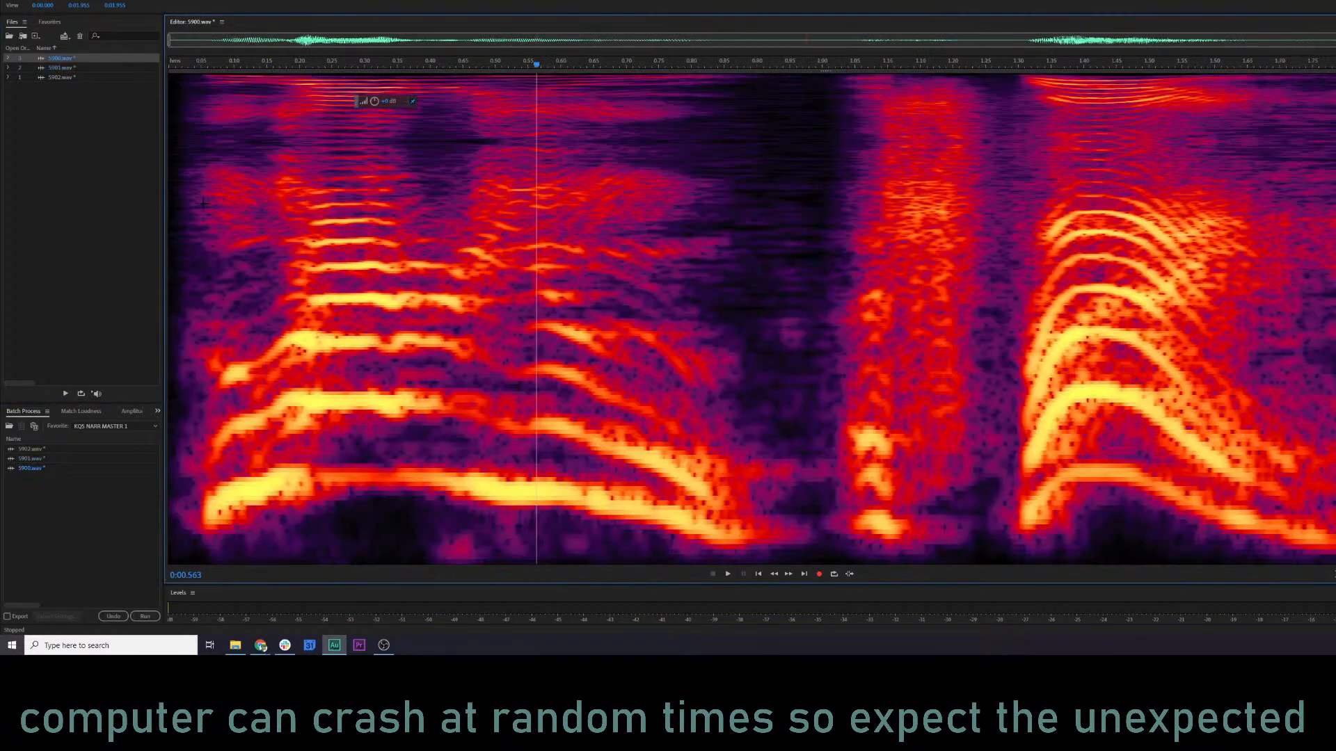
{"action": "key", "text": "space"}
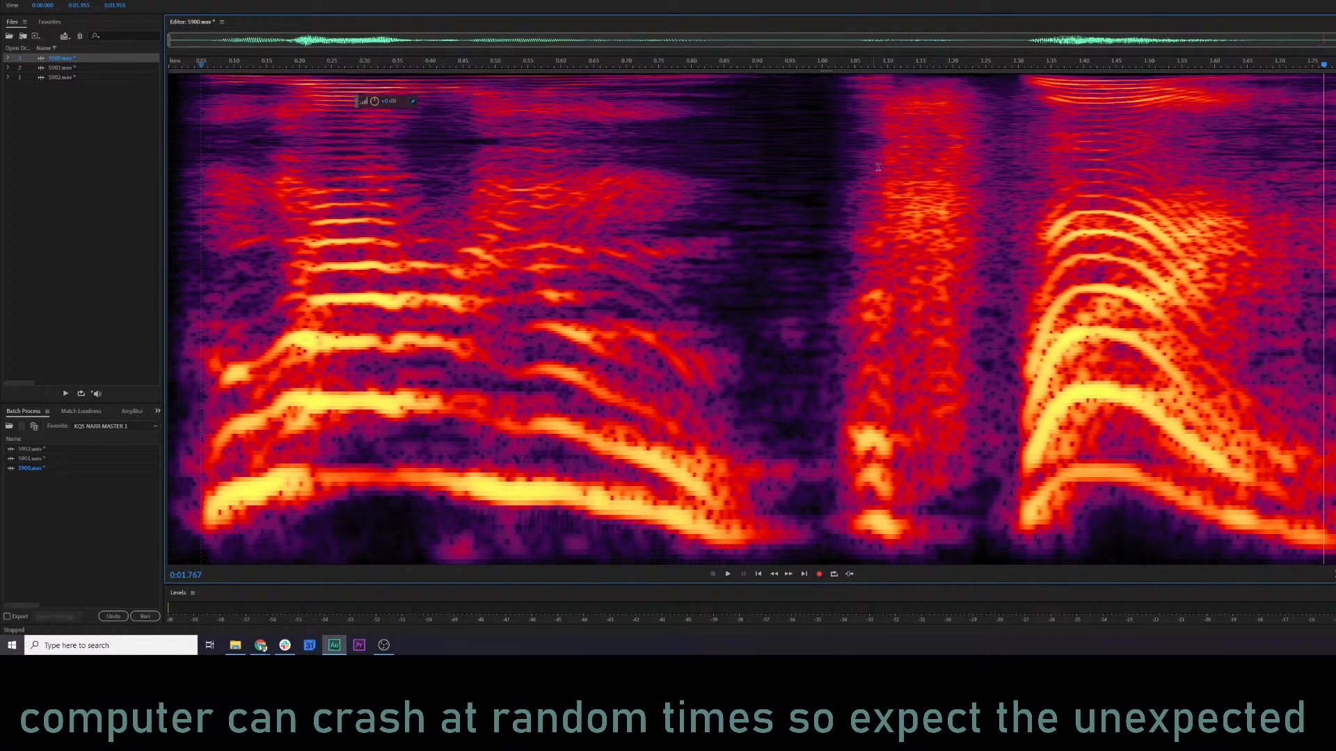
{"action": "left_click_drag", "start_coordinate": [999, 192], "coordinate": [894, 201]}
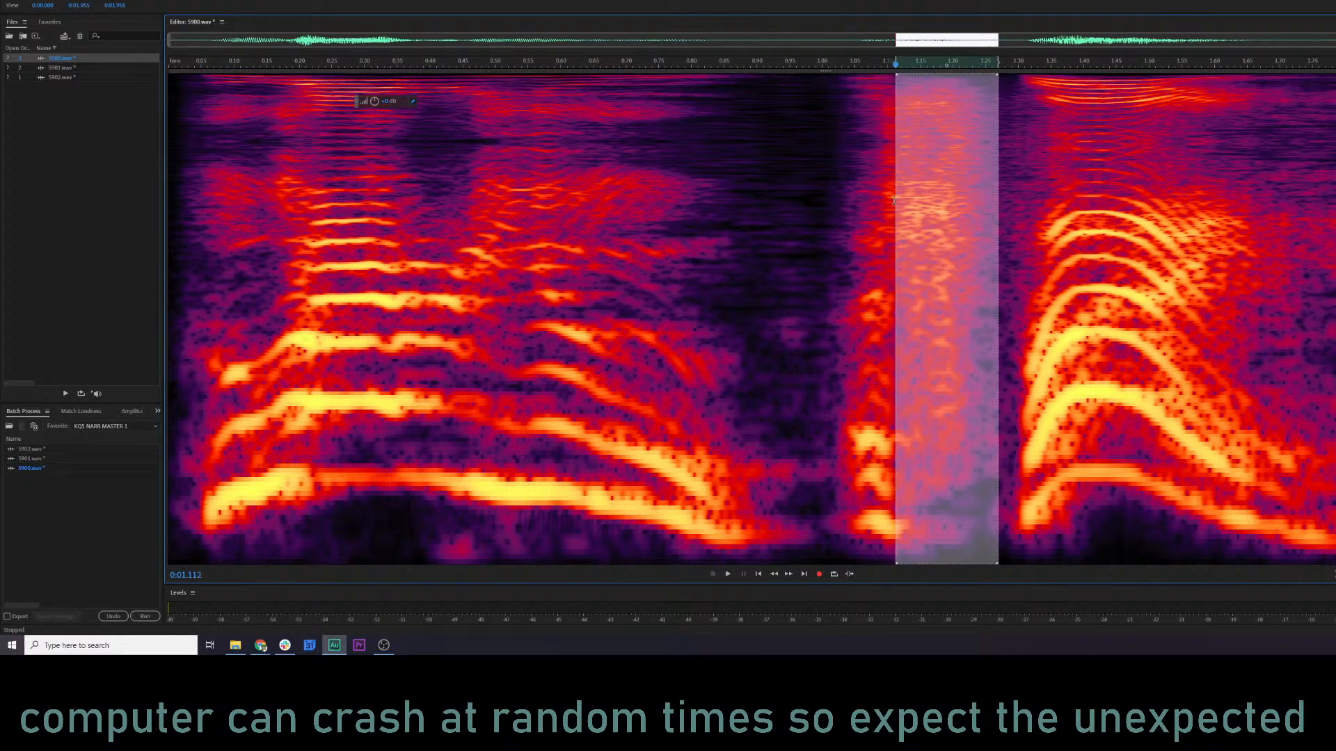
Try mix-pasting the copied consonant over 5901.wav from about 0.05 to 0.20 s, play the result, and undo it.
{"action": "double_click", "coordinate": [71, 68]}
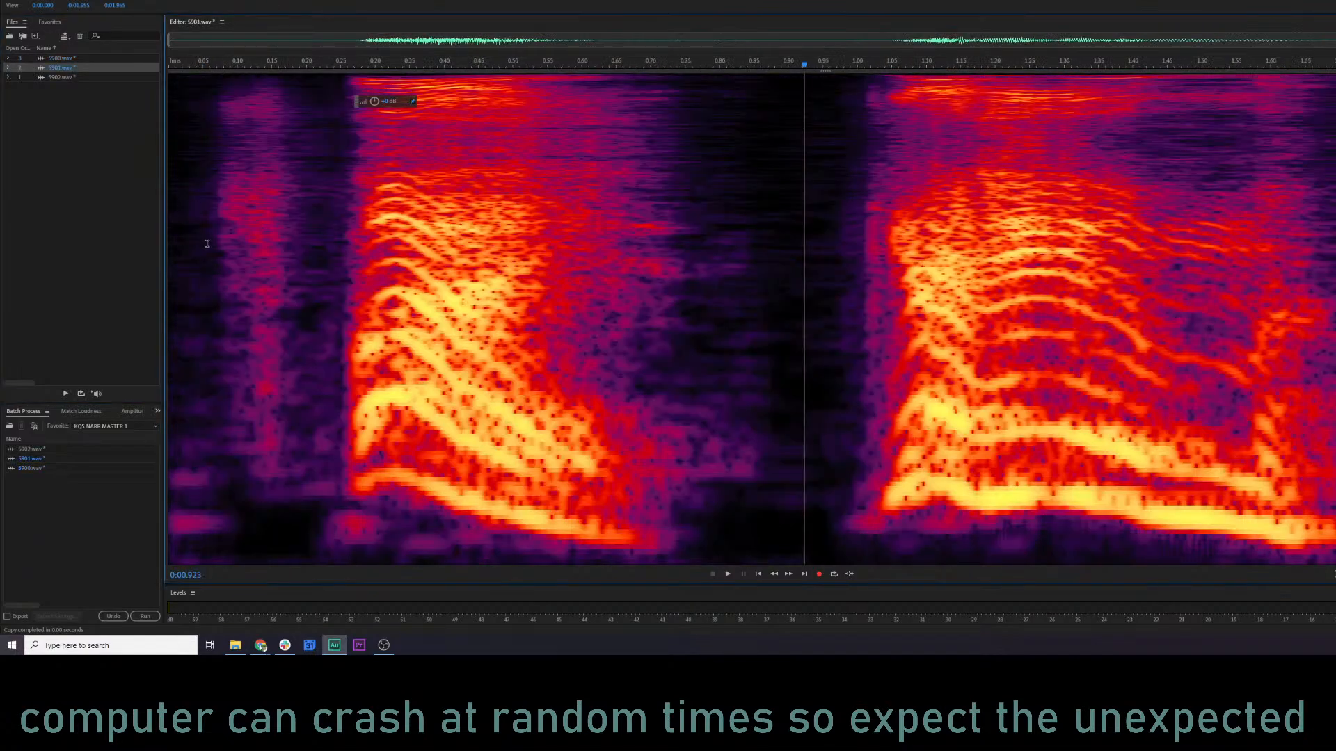
{"action": "left_click_drag", "start_coordinate": [202, 243], "coordinate": [304, 244]}
{"action": "right_click", "coordinate": [304, 245]}
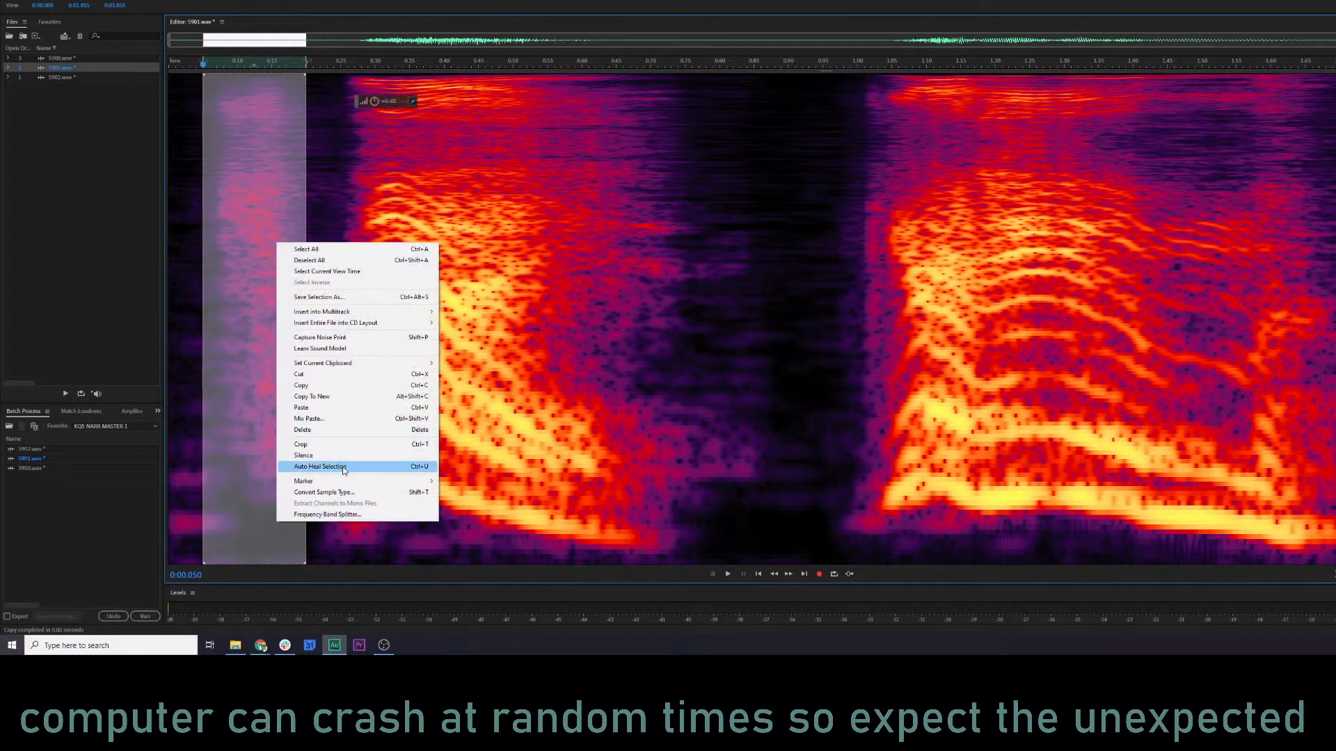
{"action": "left_click", "coordinate": [336, 419]}
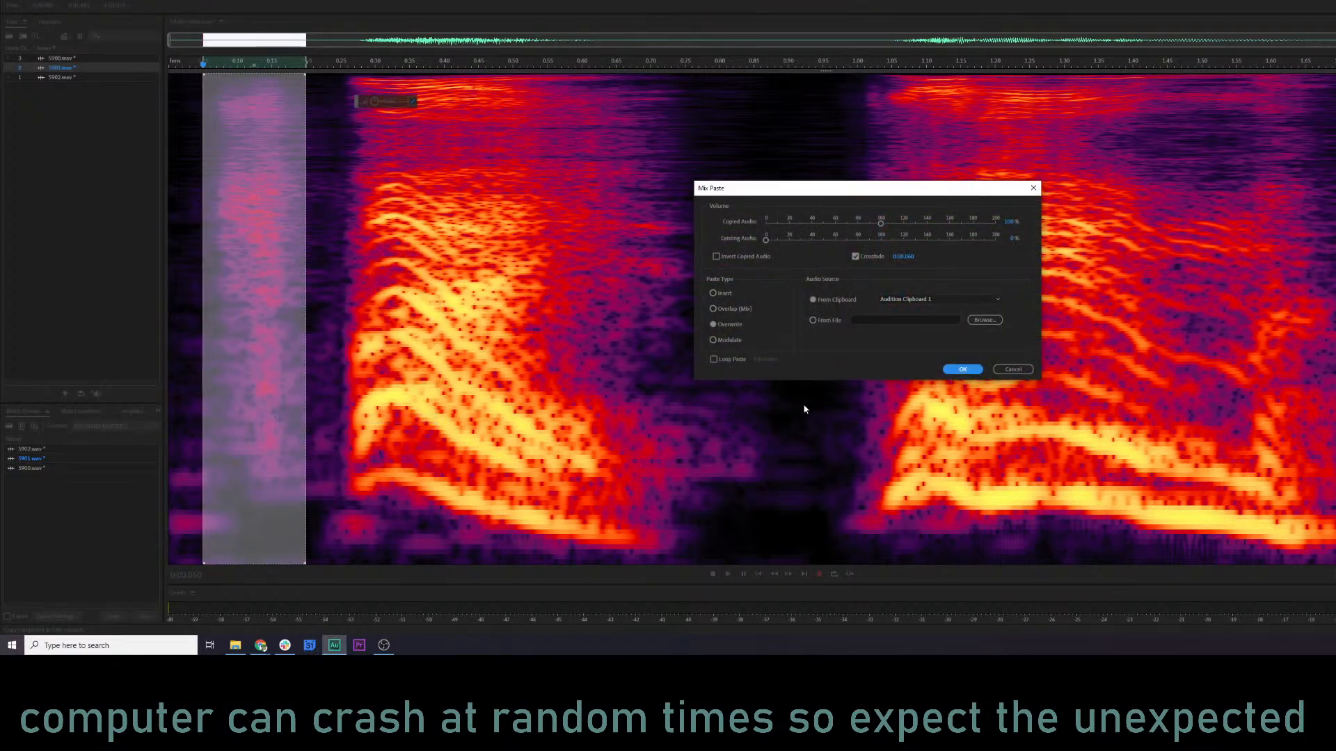
{"action": "left_click", "coordinate": [963, 369]}
{"action": "key", "text": "space"}
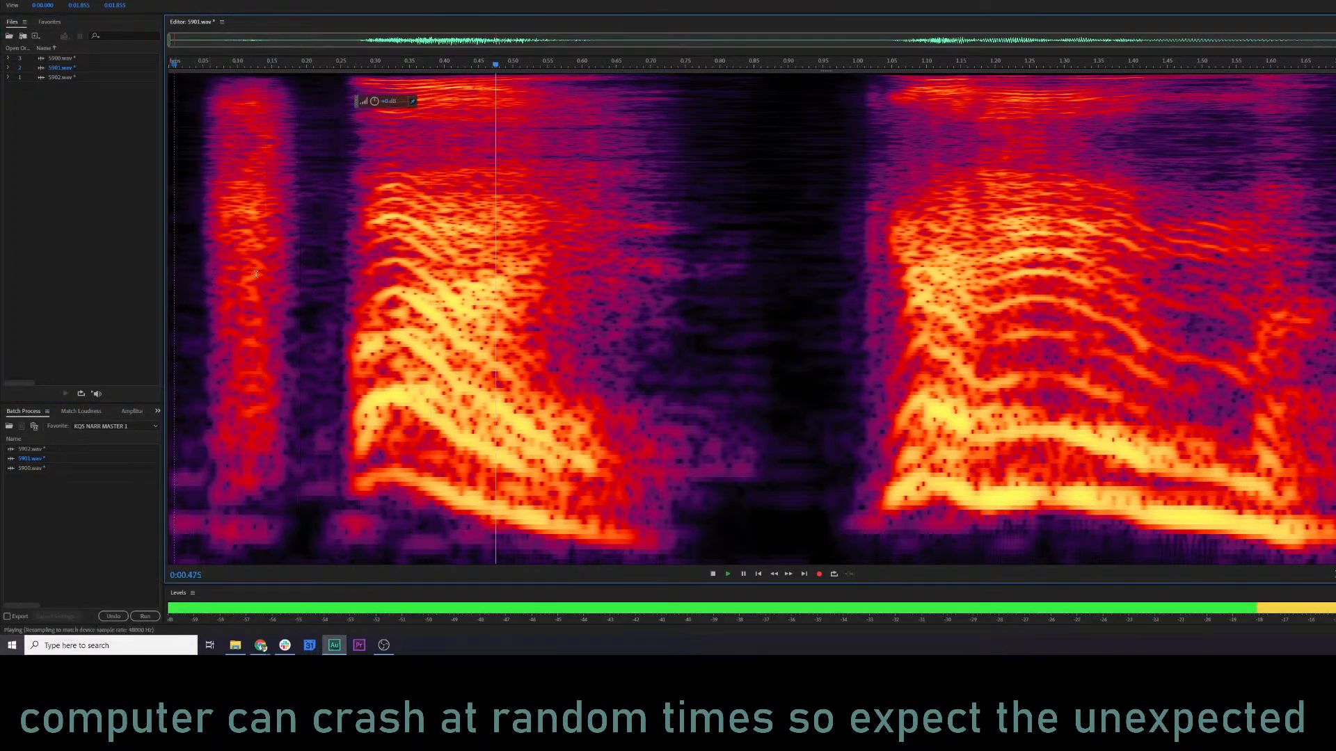
{"action": "key", "text": "space"}
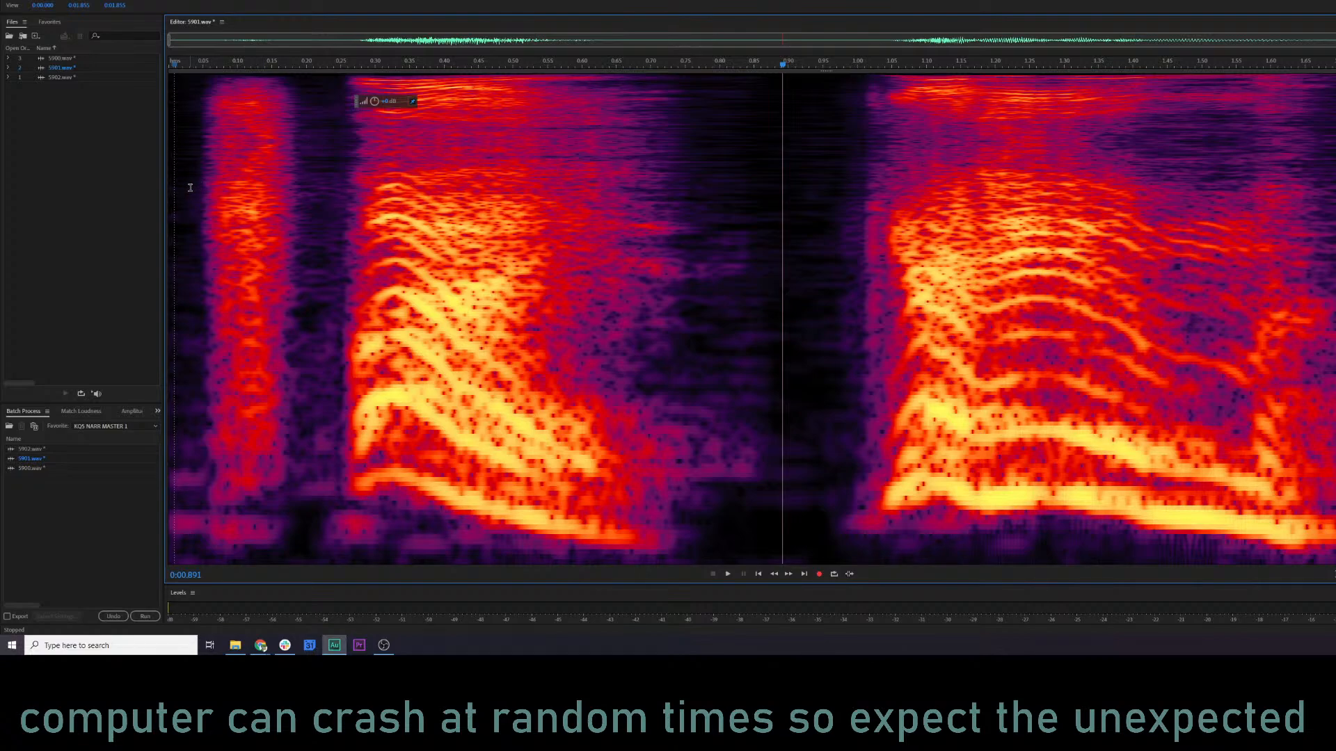
{"action": "left_click_drag", "start_coordinate": [306, 191], "coordinate": [202, 196]}
Mix-paste the copied consonant into 5901.wav starting at 0.066 s and lower the pasted section's volume.
{"action": "left_click", "coordinate": [323, 212]}
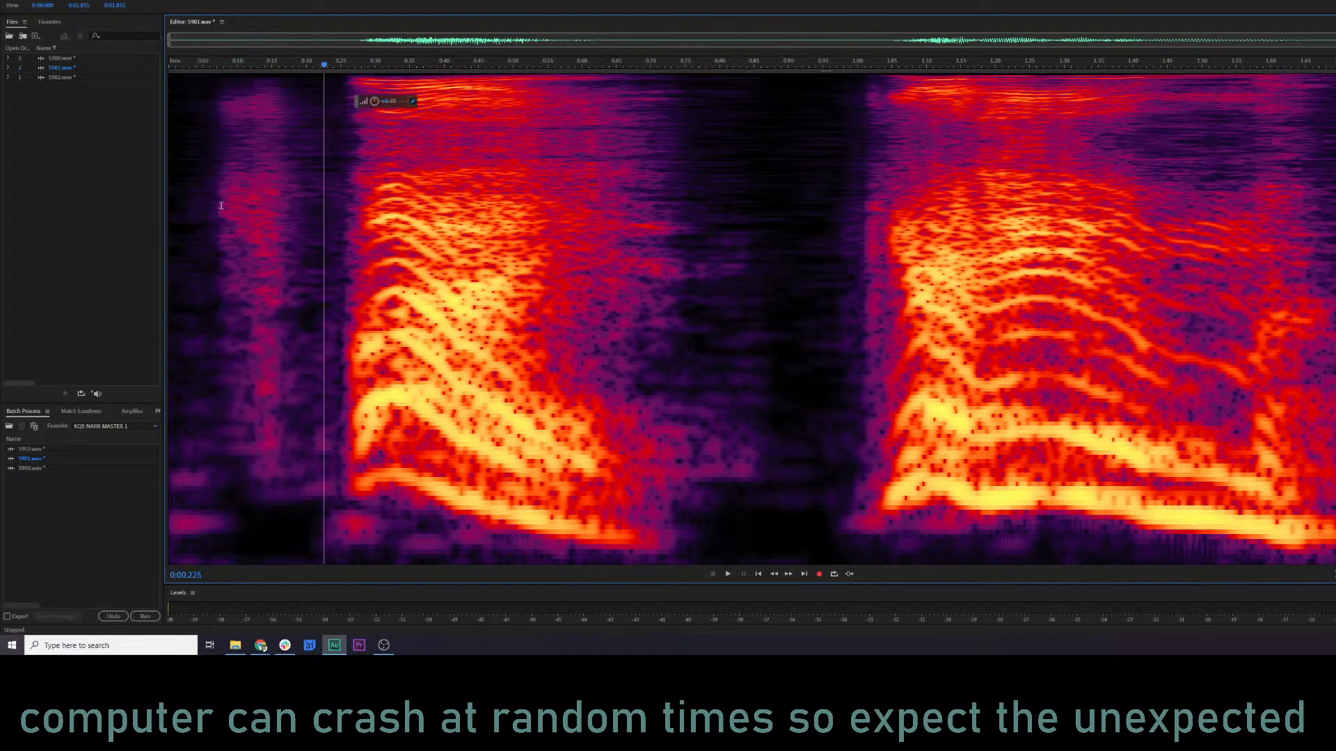
{"action": "left_click", "coordinate": [214, 204]}
{"action": "right_click", "coordinate": [215, 204]}
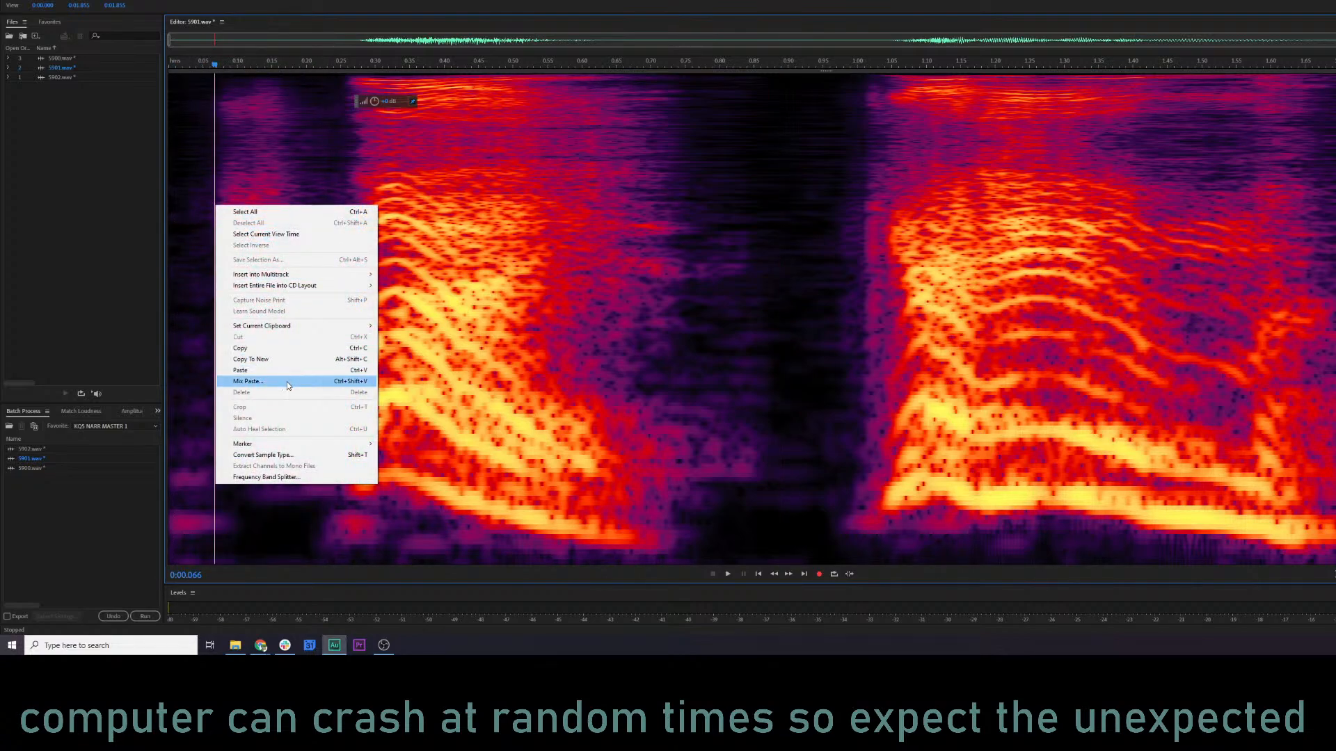
{"action": "left_click", "coordinate": [334, 382]}
{"action": "left_click", "coordinate": [962, 368]}
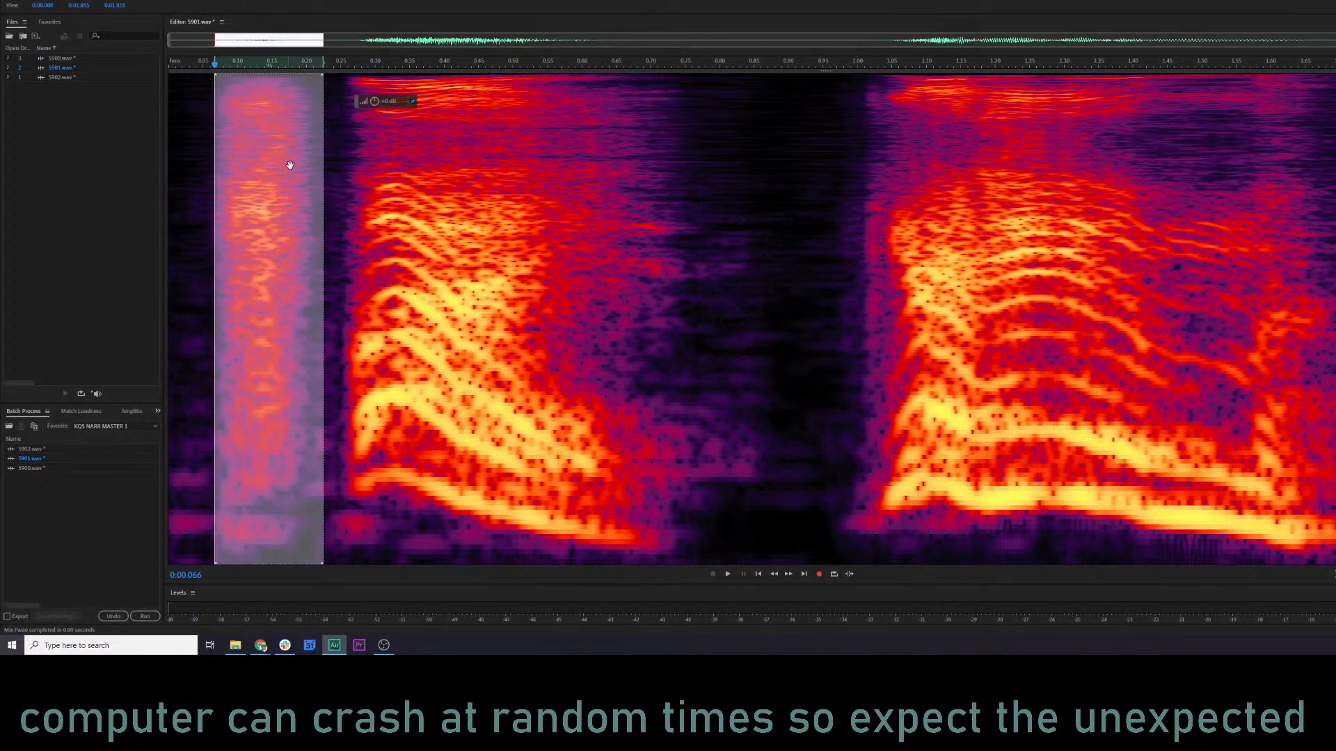
{"action": "left_click_drag", "start_coordinate": [375, 105], "coordinate": [356, 104]}
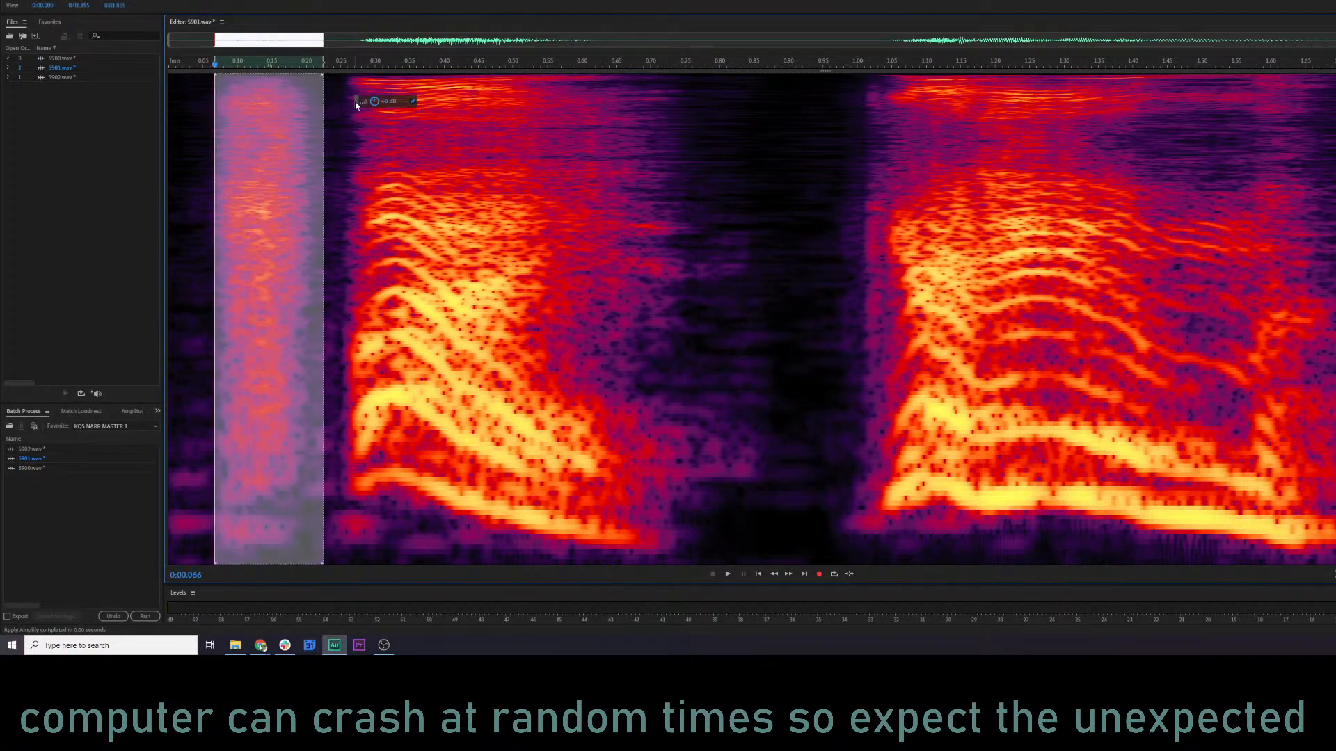
Play 5901.wav with and without the pasted consonant to compare, keeping the version with the replacement.
{"action": "left_click", "coordinate": [177, 255]}
{"action": "key", "text": "space"}
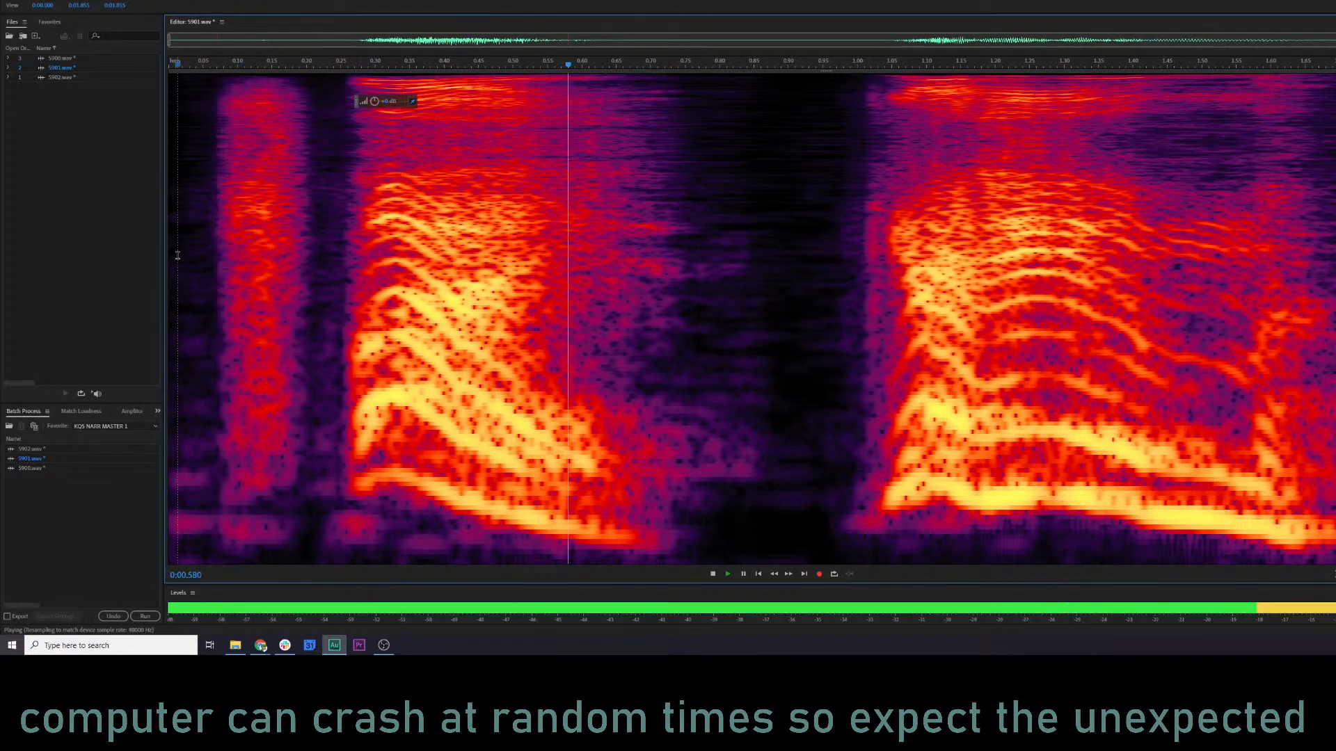
{"action": "key", "text": "space"}
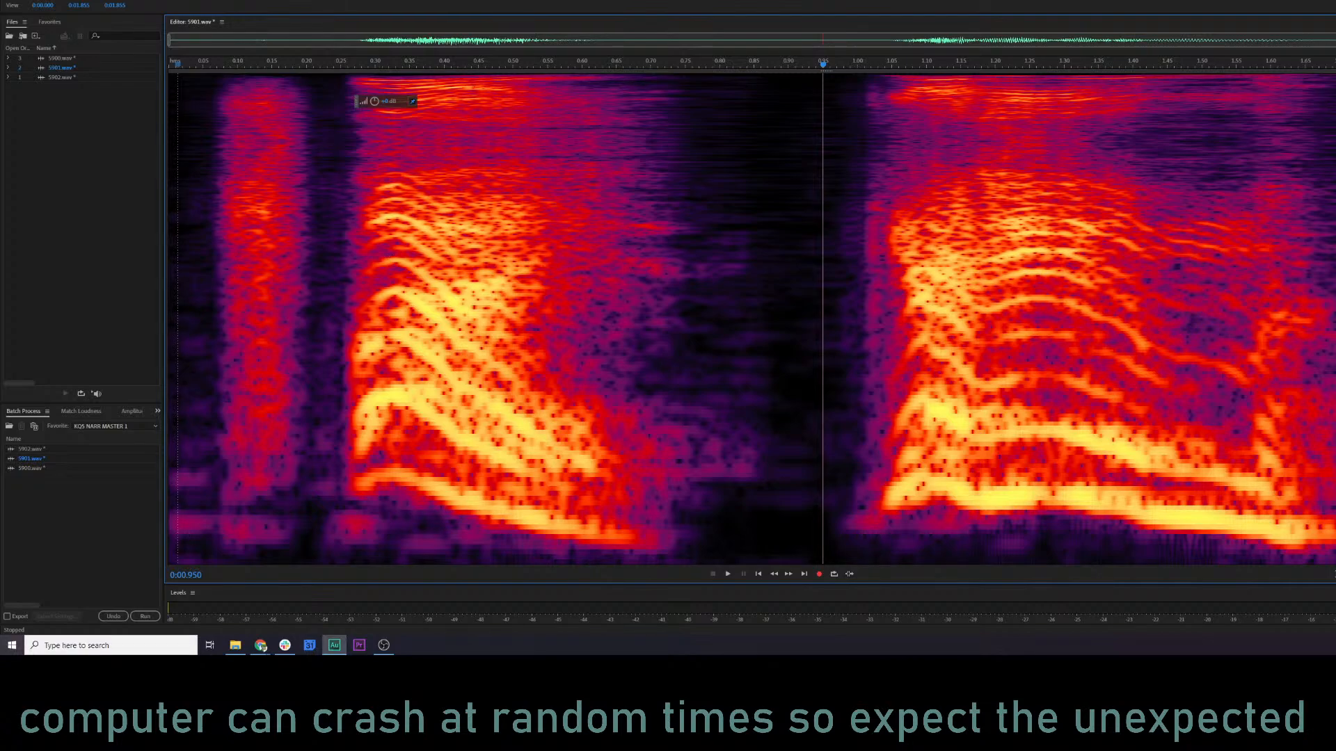
{"action": "key", "text": "ctrl+a"}
{"action": "left_click", "coordinate": [198, 256]}
{"action": "key", "text": "space"}
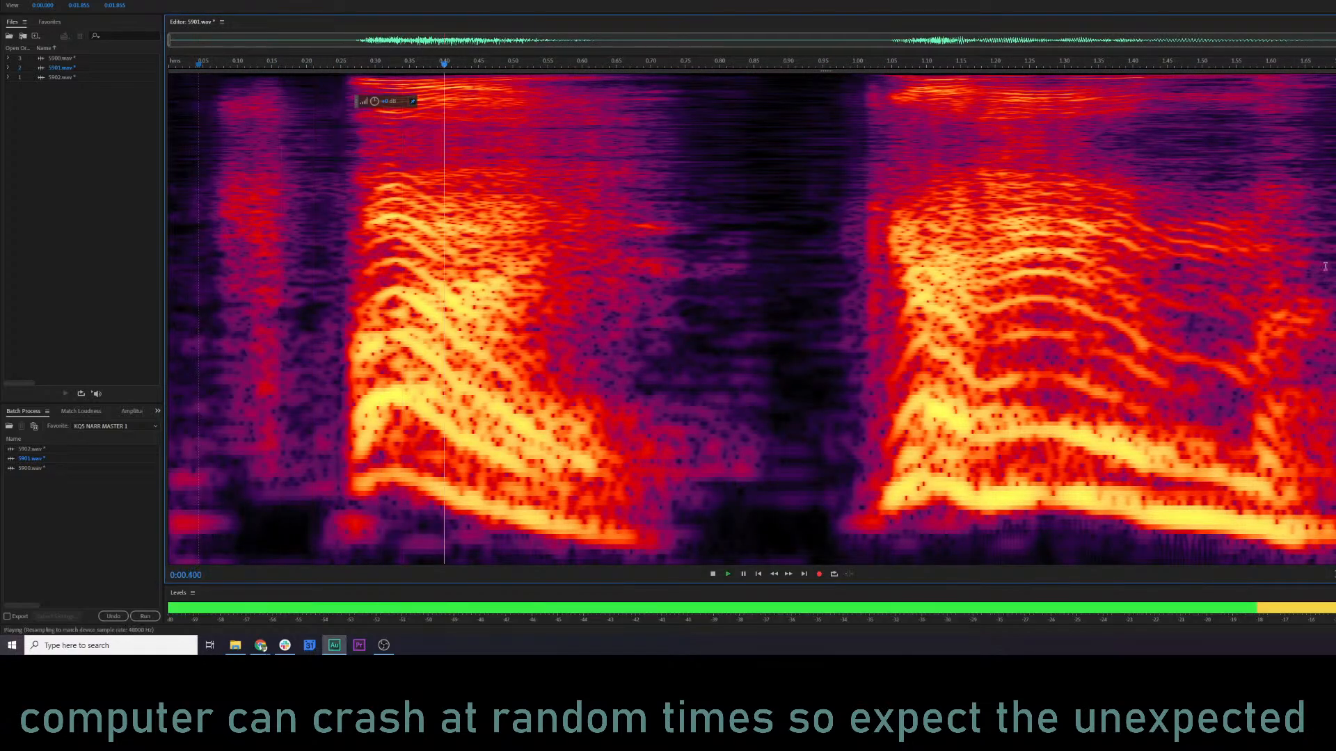
{"action": "left_click_drag", "start_coordinate": [215, 272], "coordinate": [323, 272]}
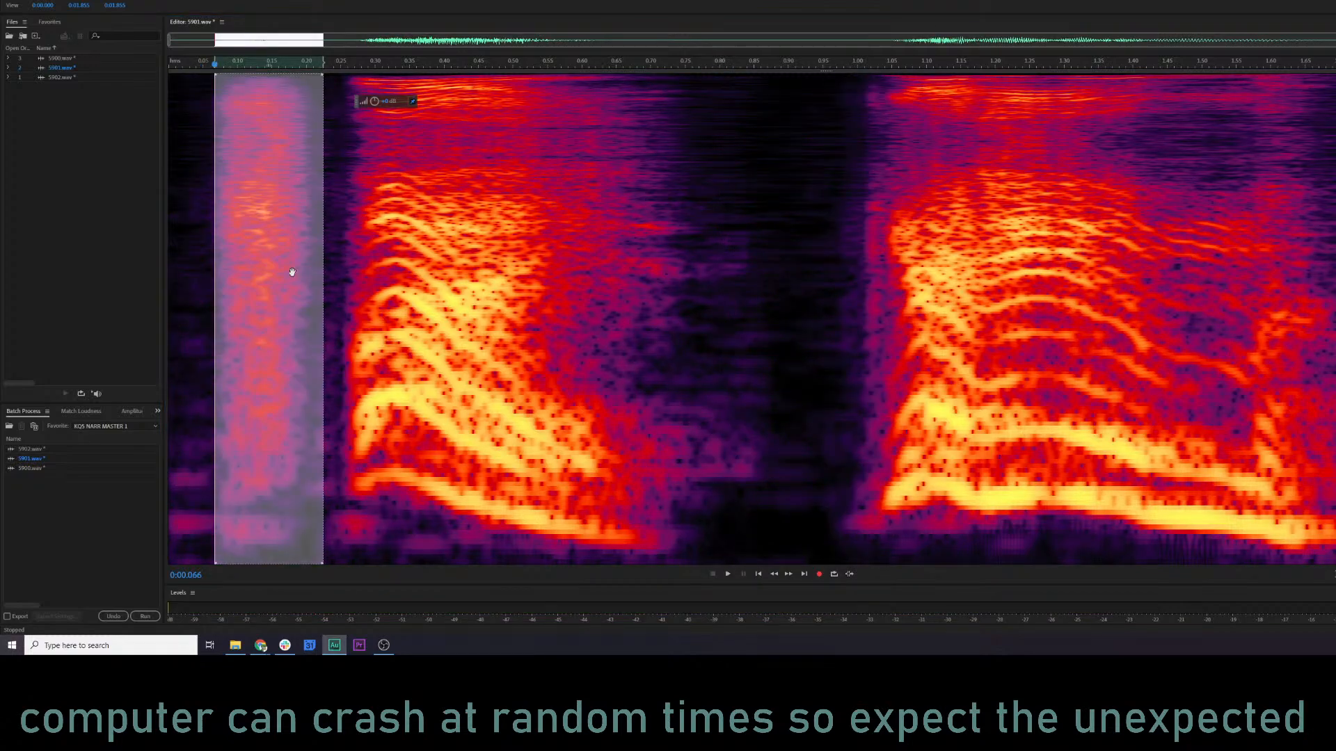
{"action": "left_click", "coordinate": [193, 256]}
{"action": "key", "text": "space"}
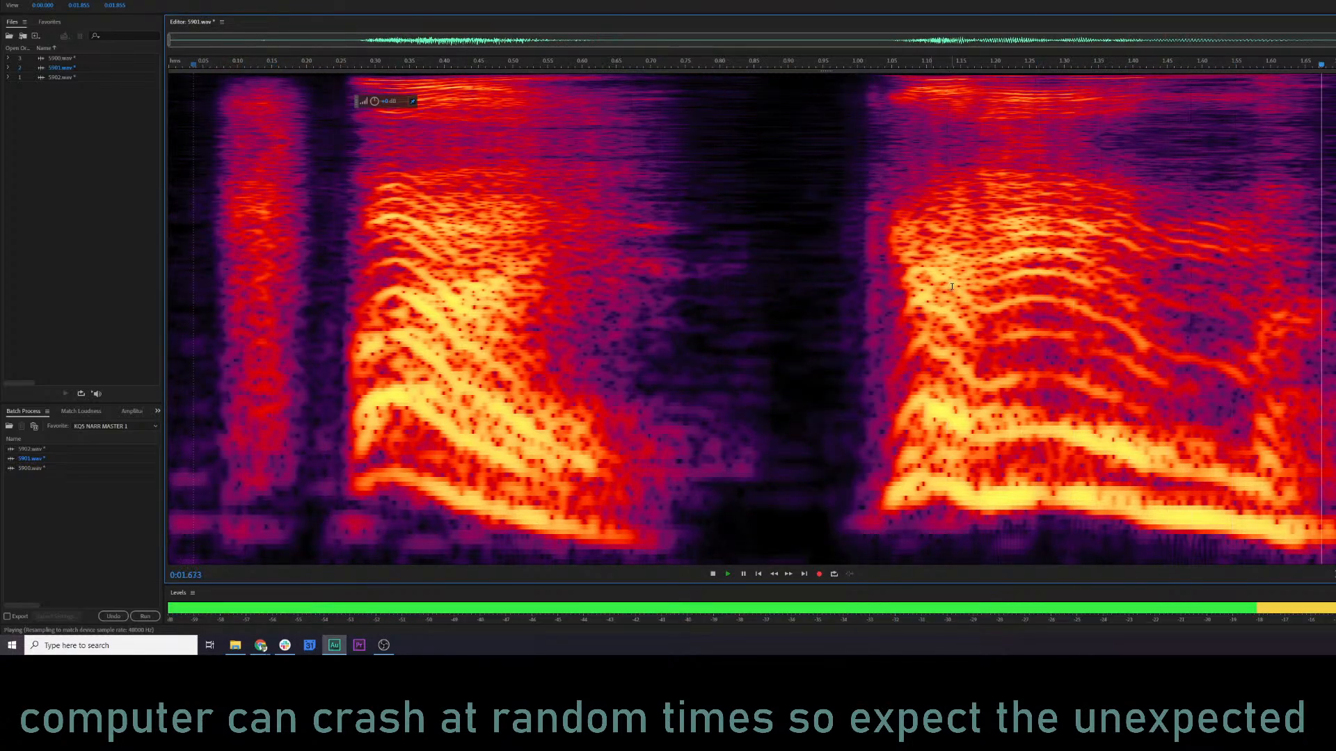
{"action": "key", "text": "space"}
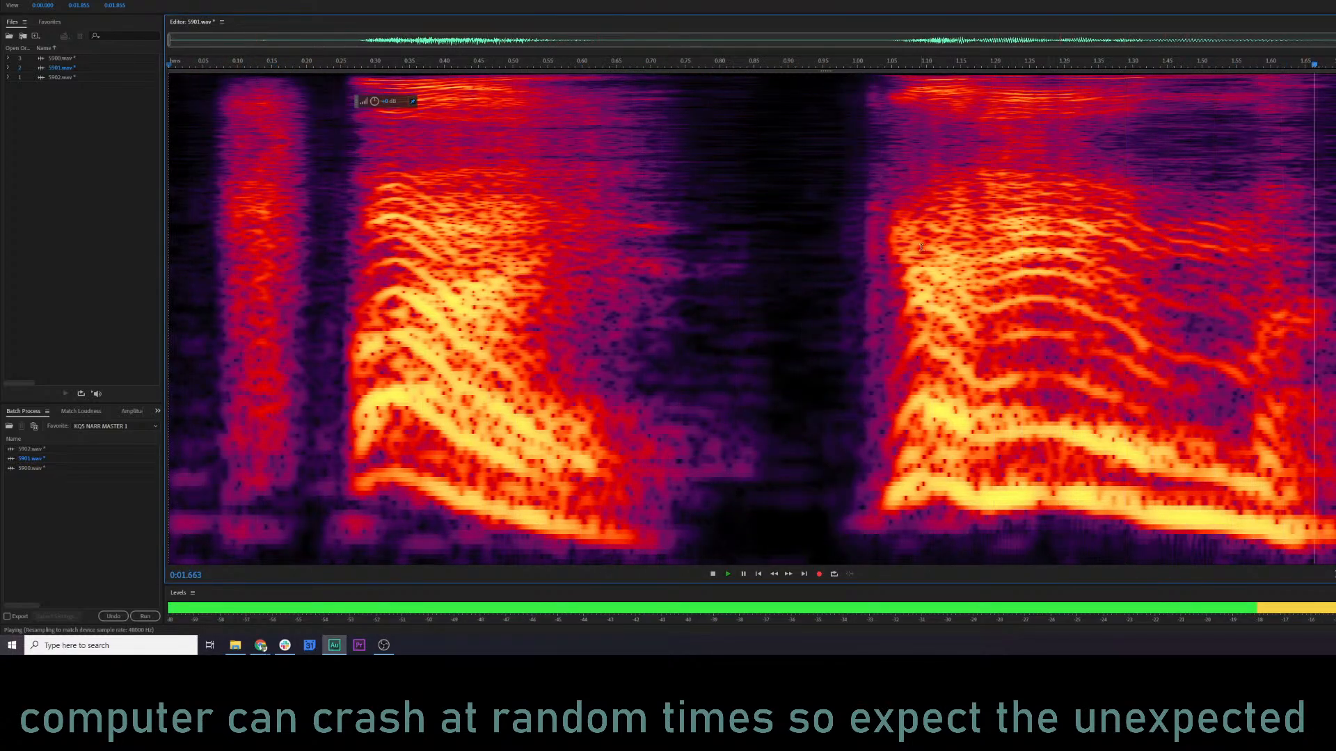
Preview 5901.wav with the current Parametric Equalizer curve and apply the effect.
{"action": "key", "text": "ctrl+r"}
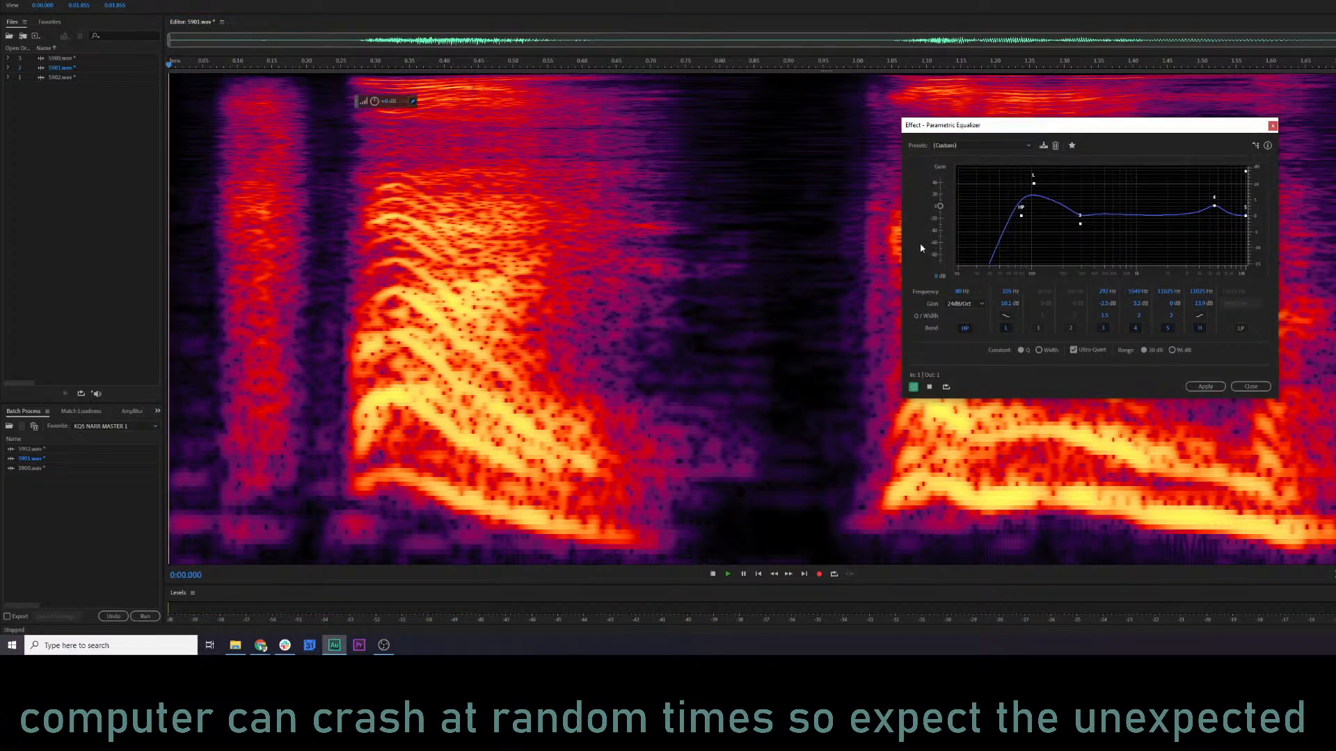
{"action": "key", "text": "space"}
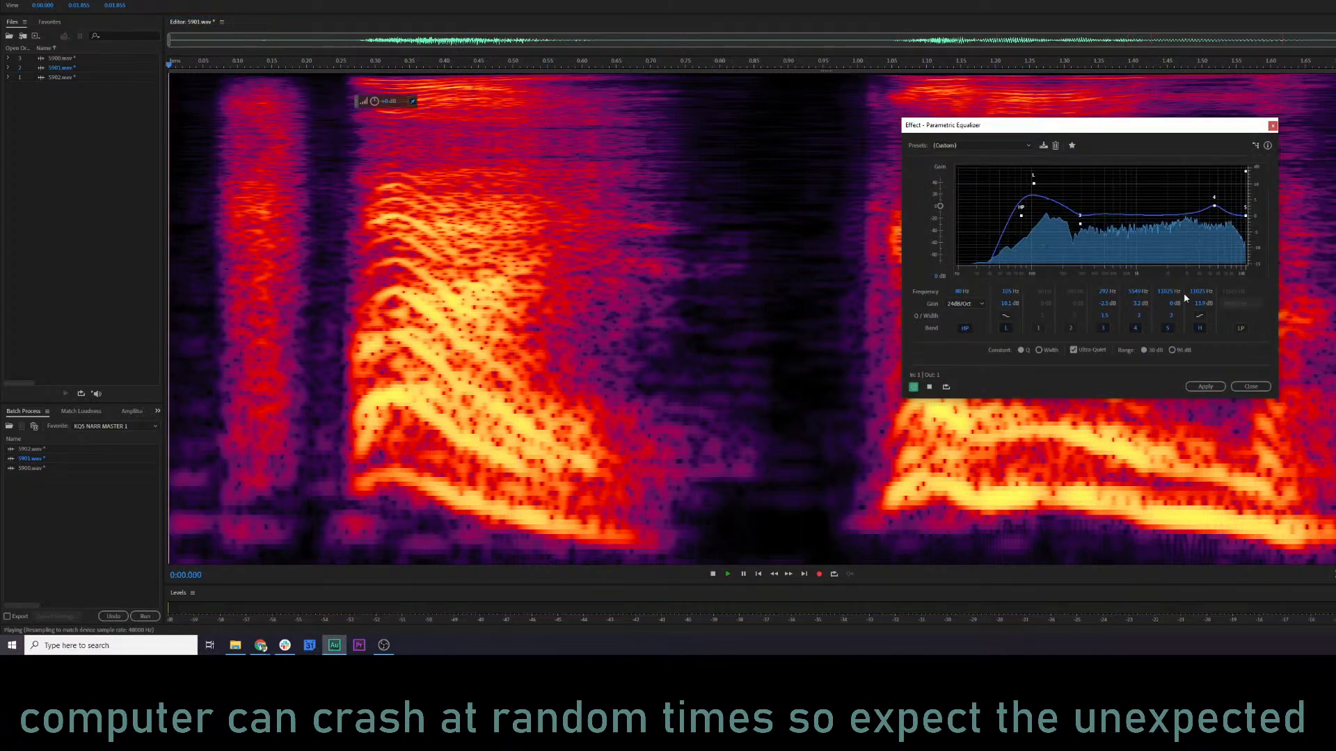
{"action": "left_click", "coordinate": [1205, 386]}
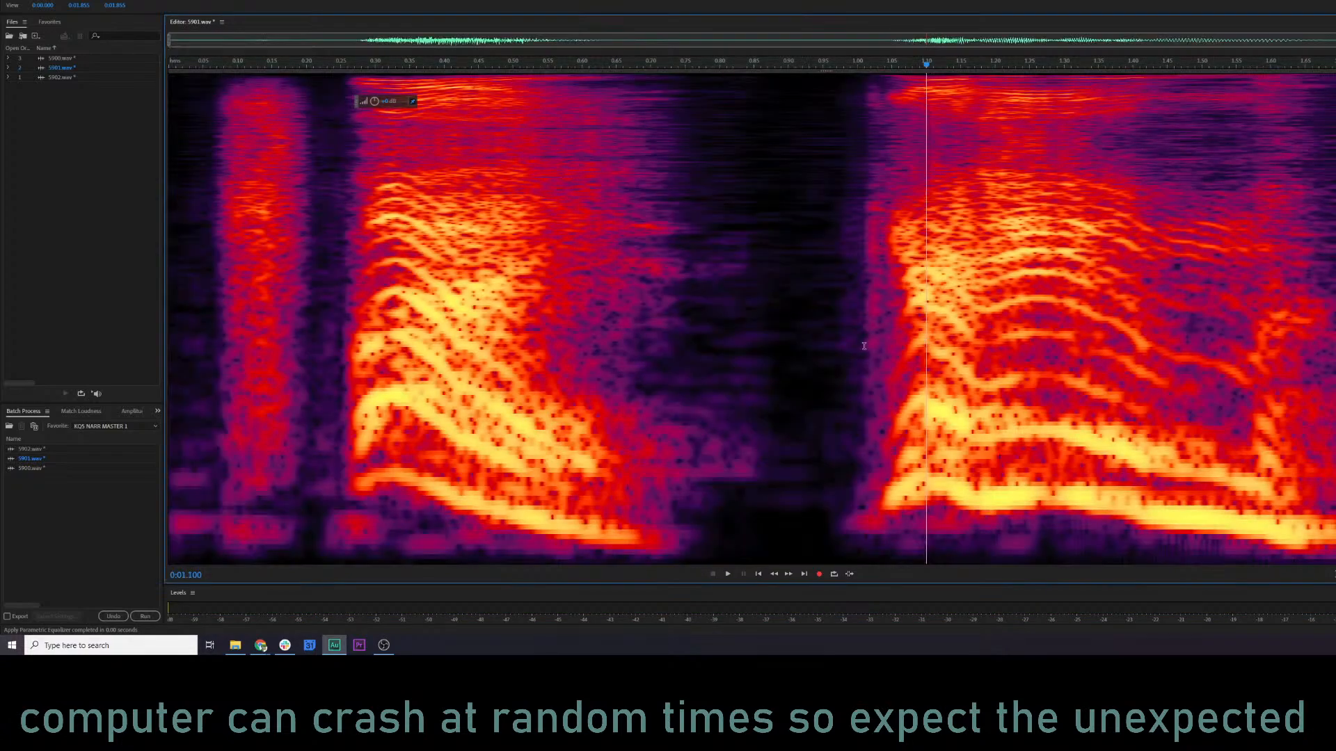
{"action": "left_click", "coordinate": [588, 301]}
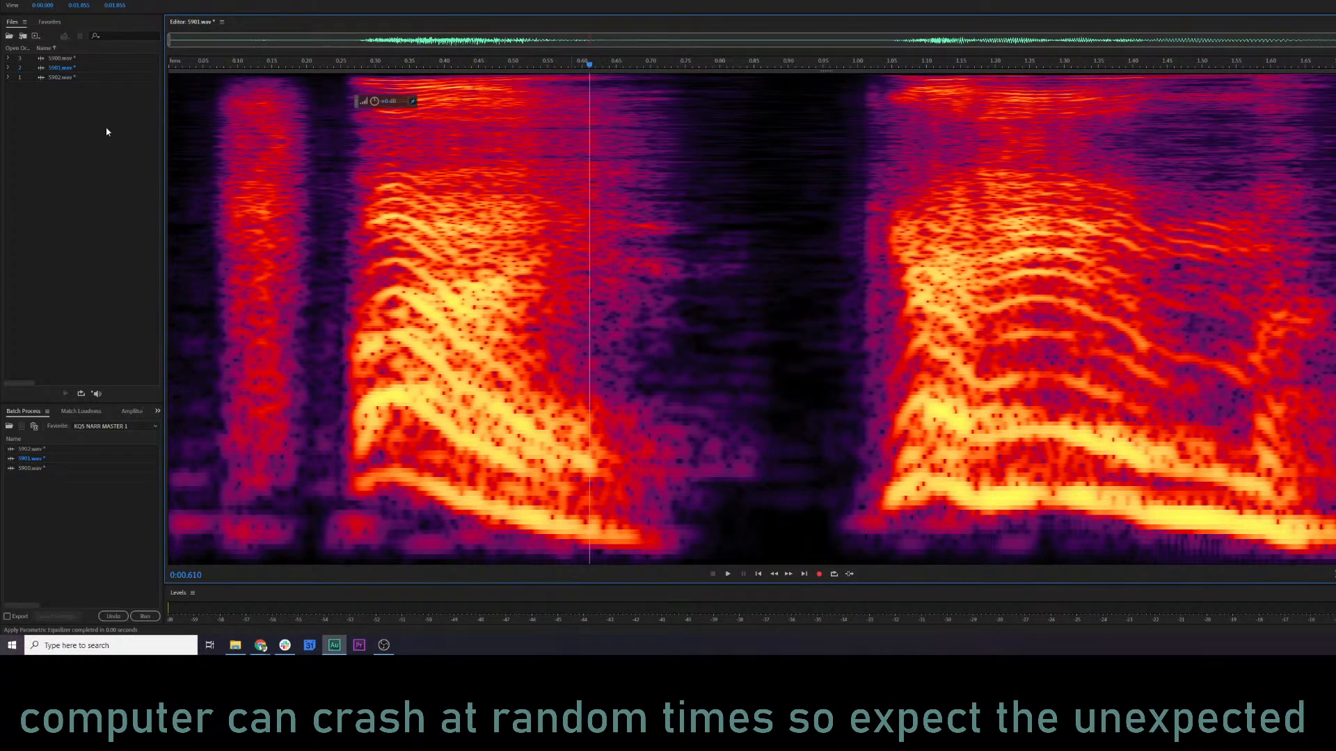
Open 5902.wav, play it, and preview it through the Parametric Equalizer with the current curve.
{"action": "left_click", "coordinate": [62, 77]}
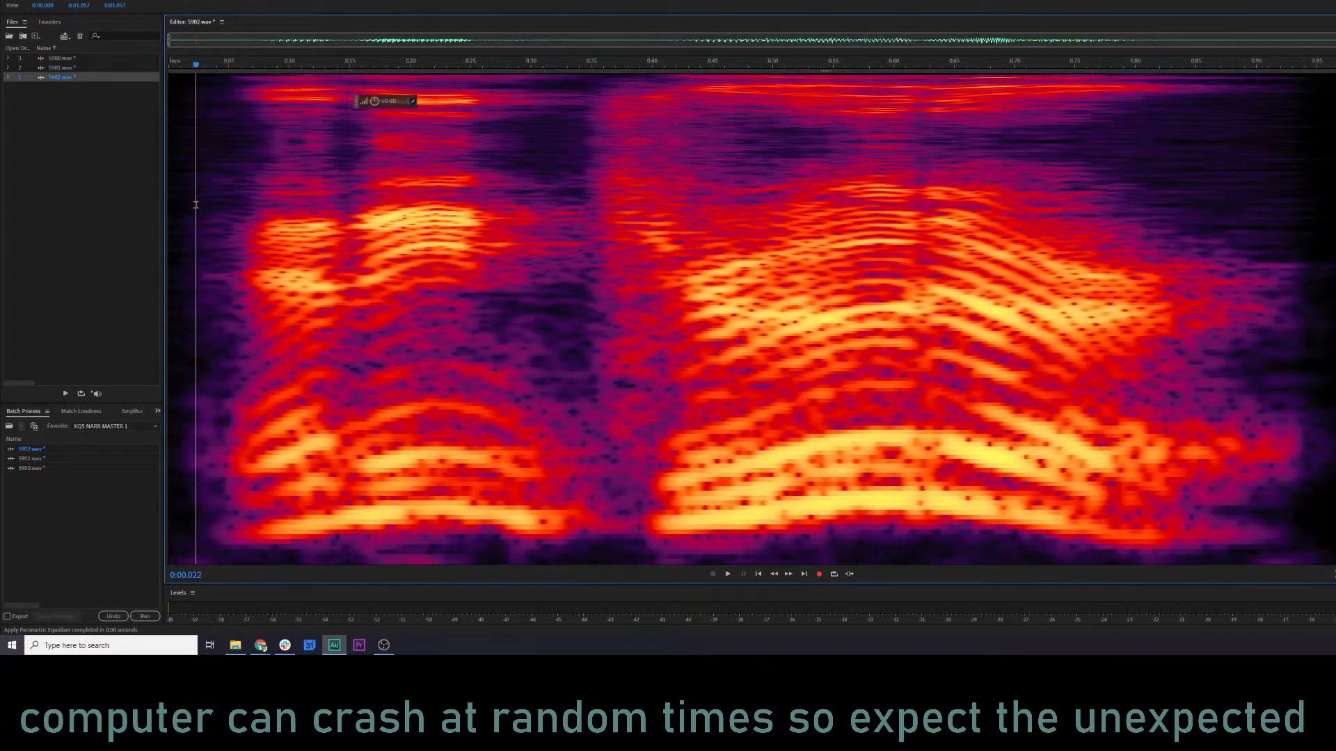
{"action": "key", "text": "space"}
{"action": "key", "text": "shift+r"}
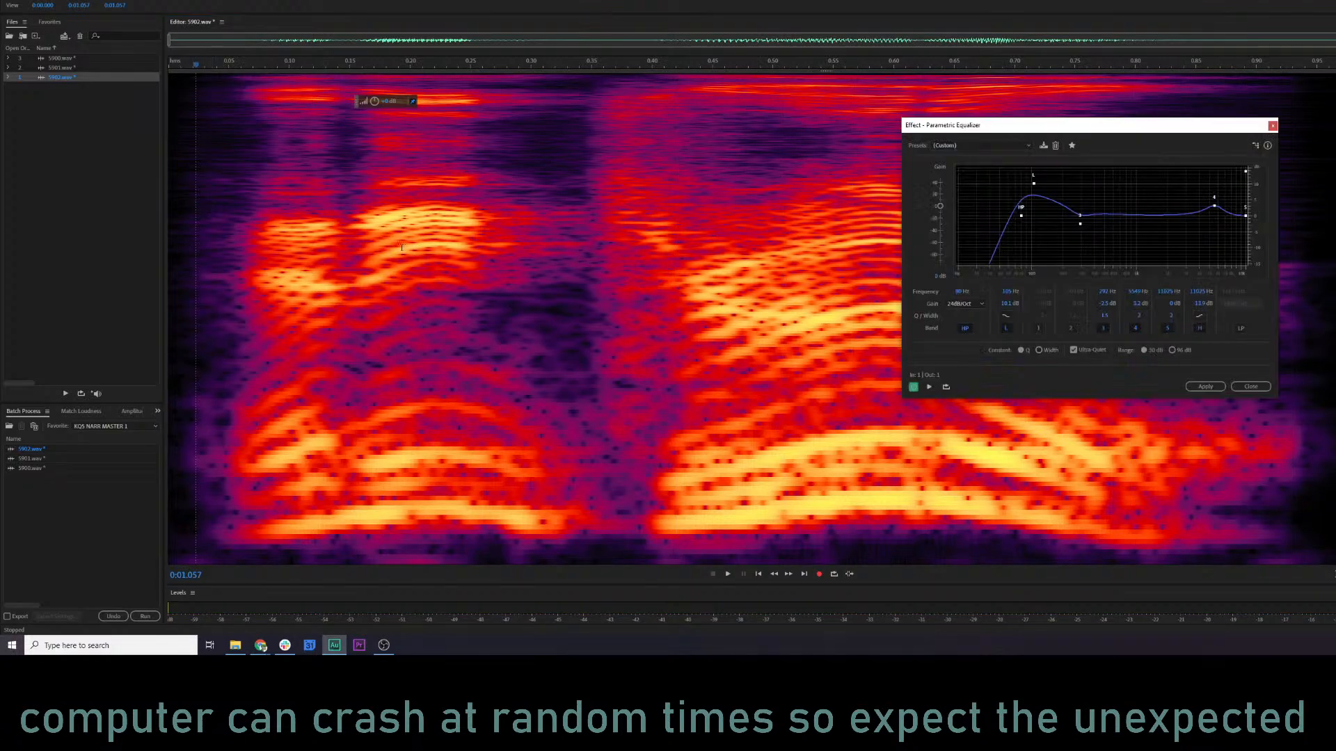
{"action": "key", "text": "space"}
Shift the equalizer's low-shelf point slightly higher in frequency, preview it, apply the effect to 5902.wav, and play the result.
{"action": "key", "text": "space"}
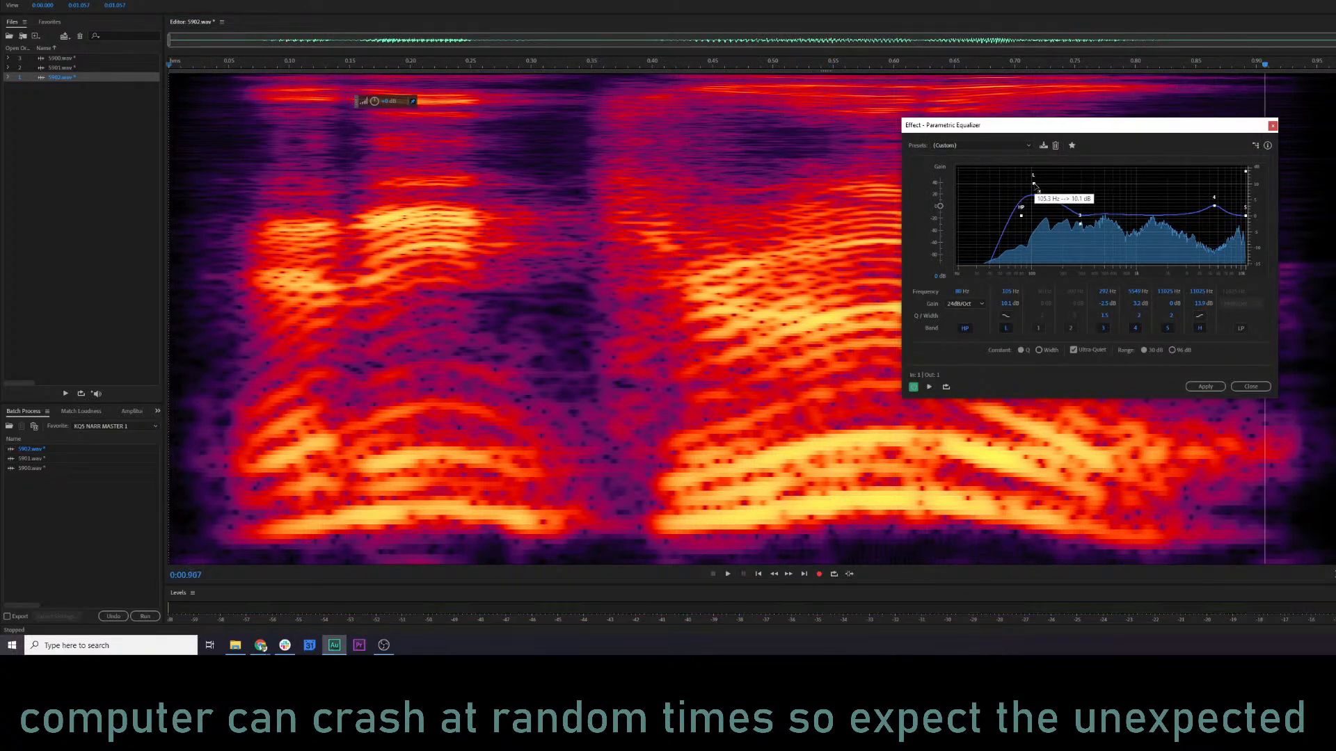
{"action": "left_click_drag", "start_coordinate": [1033, 183], "coordinate": [1045, 183]}
{"action": "key", "text": "space"}
{"action": "key", "text": "space"}
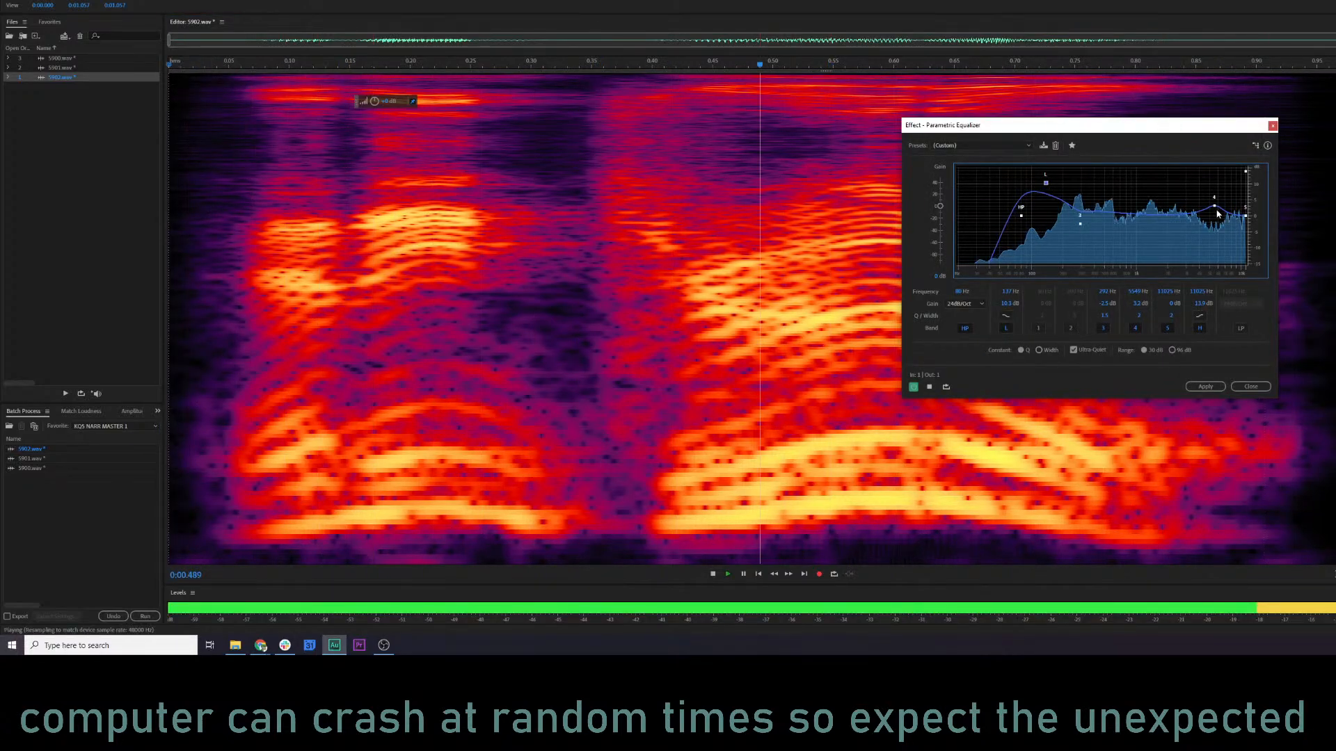
{"action": "key", "text": "space"}
{"action": "left_click", "coordinate": [1205, 386]}
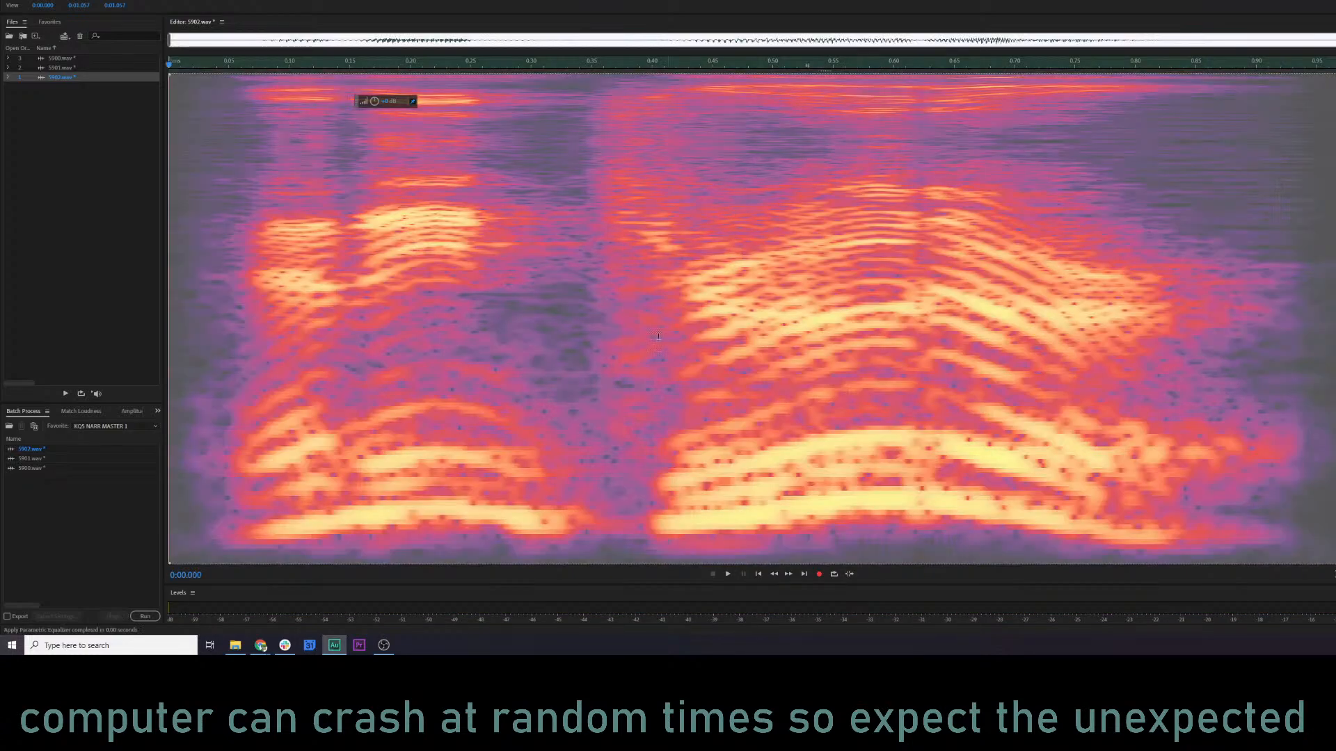
{"action": "key", "text": "space"}
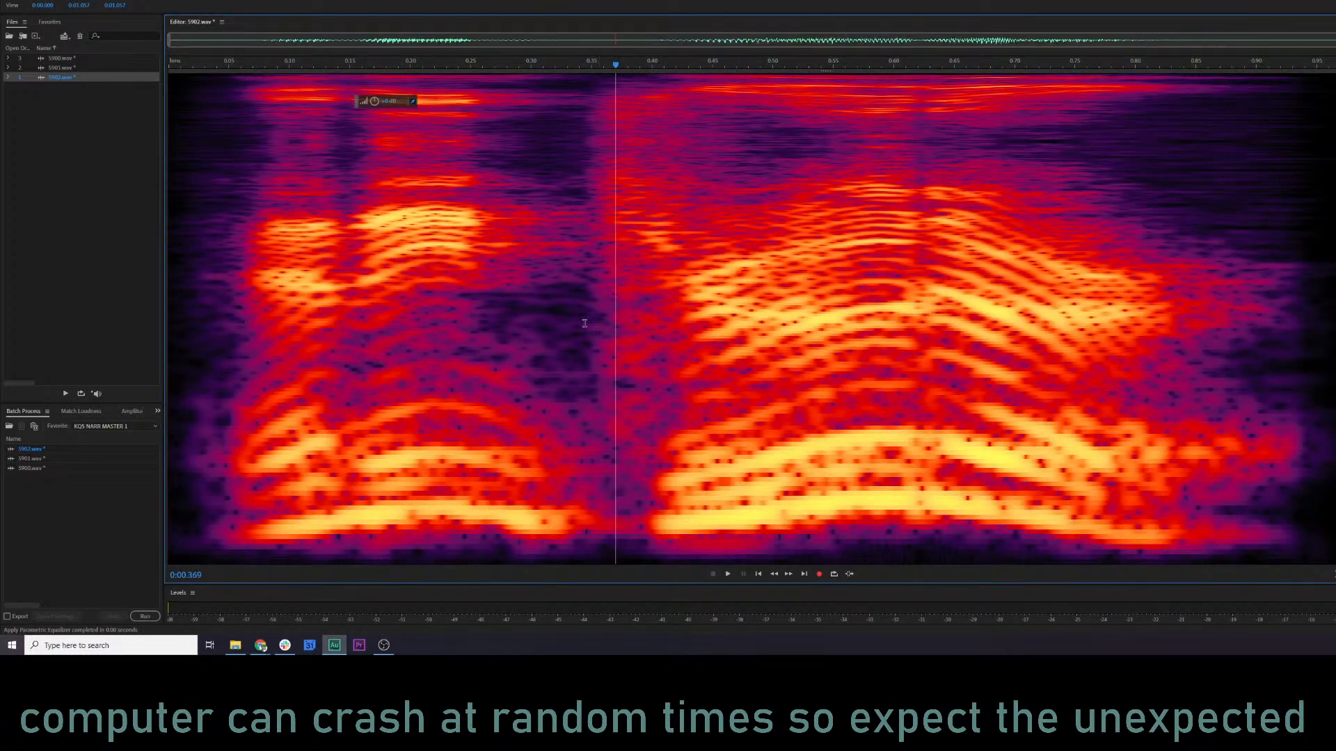
{"action": "left_click", "coordinate": [469, 265]}
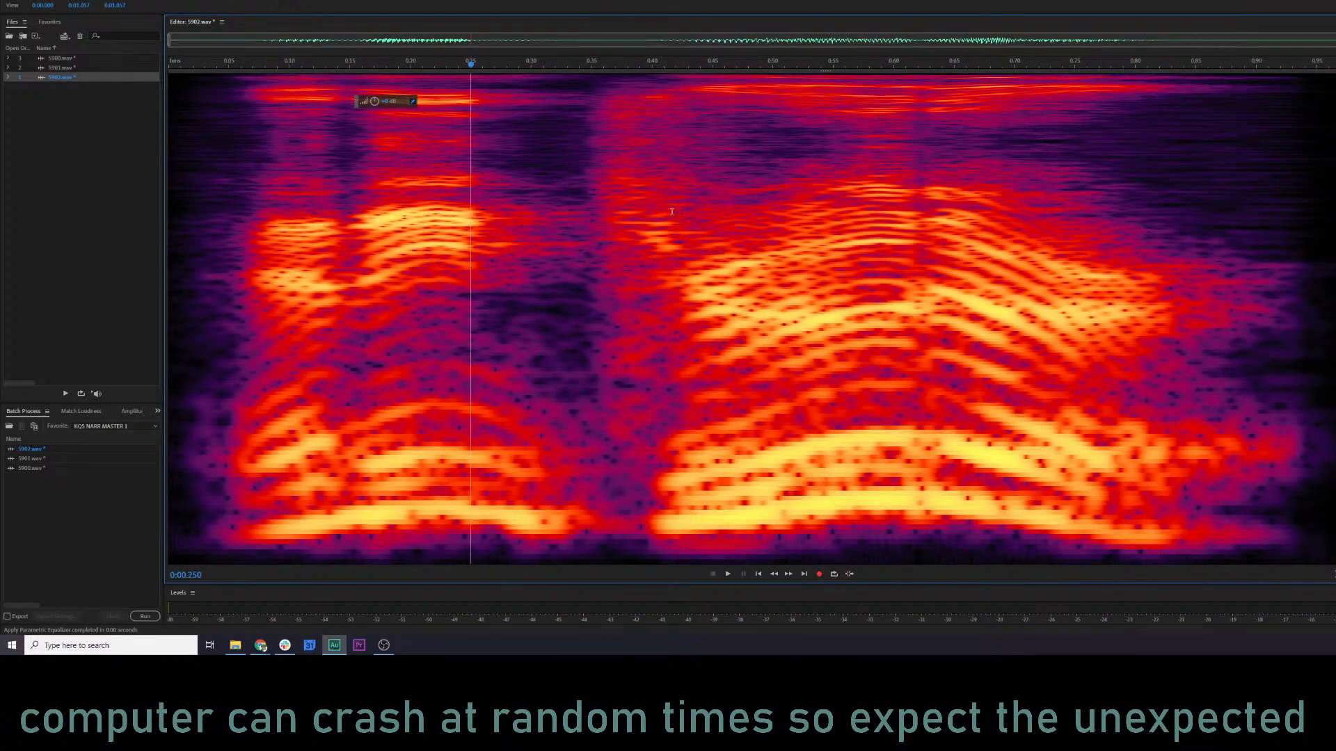
{"action": "left_click", "coordinate": [740, 194]}
{"action": "left_click", "coordinate": [324, 204]}
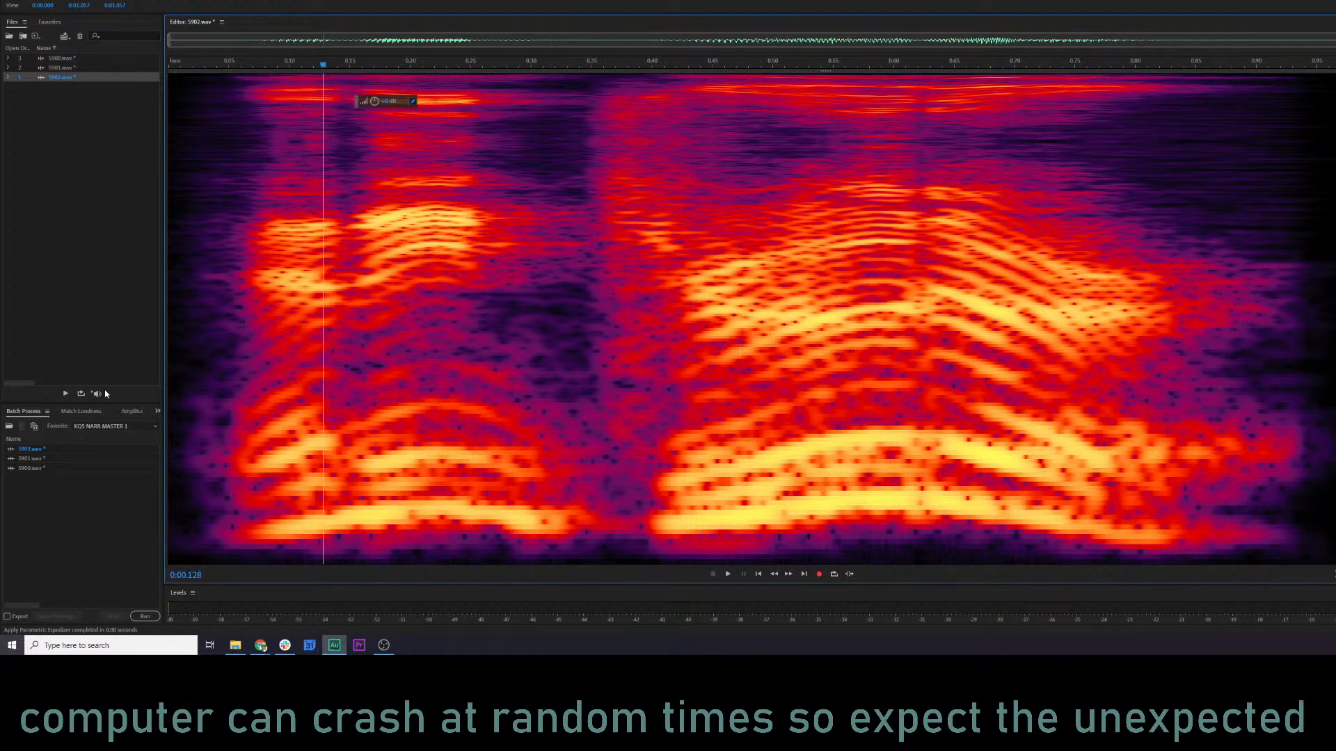
Batch process the three Bandit Camp files with the Norm 80% favorite.
{"action": "left_click", "coordinate": [115, 426]}
{"action": "left_click", "coordinate": [139, 338]}
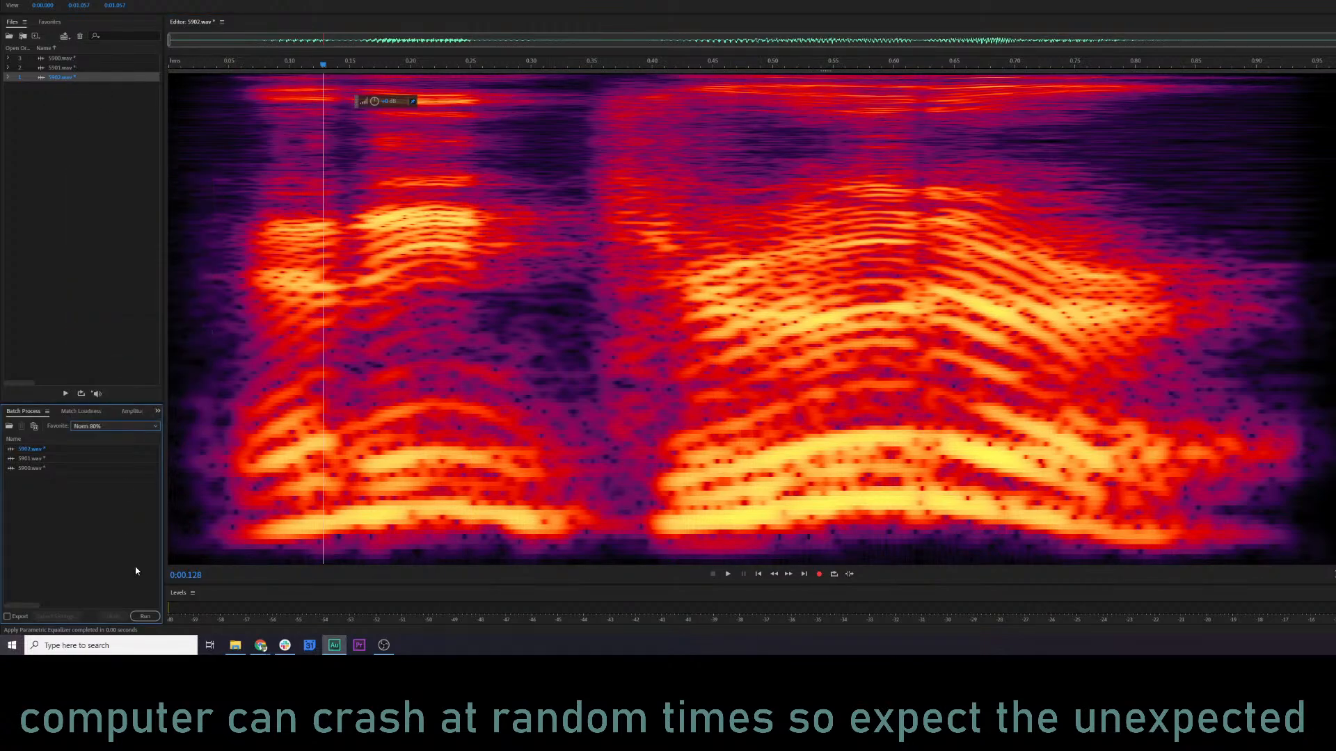
{"action": "left_click", "coordinate": [146, 617]}
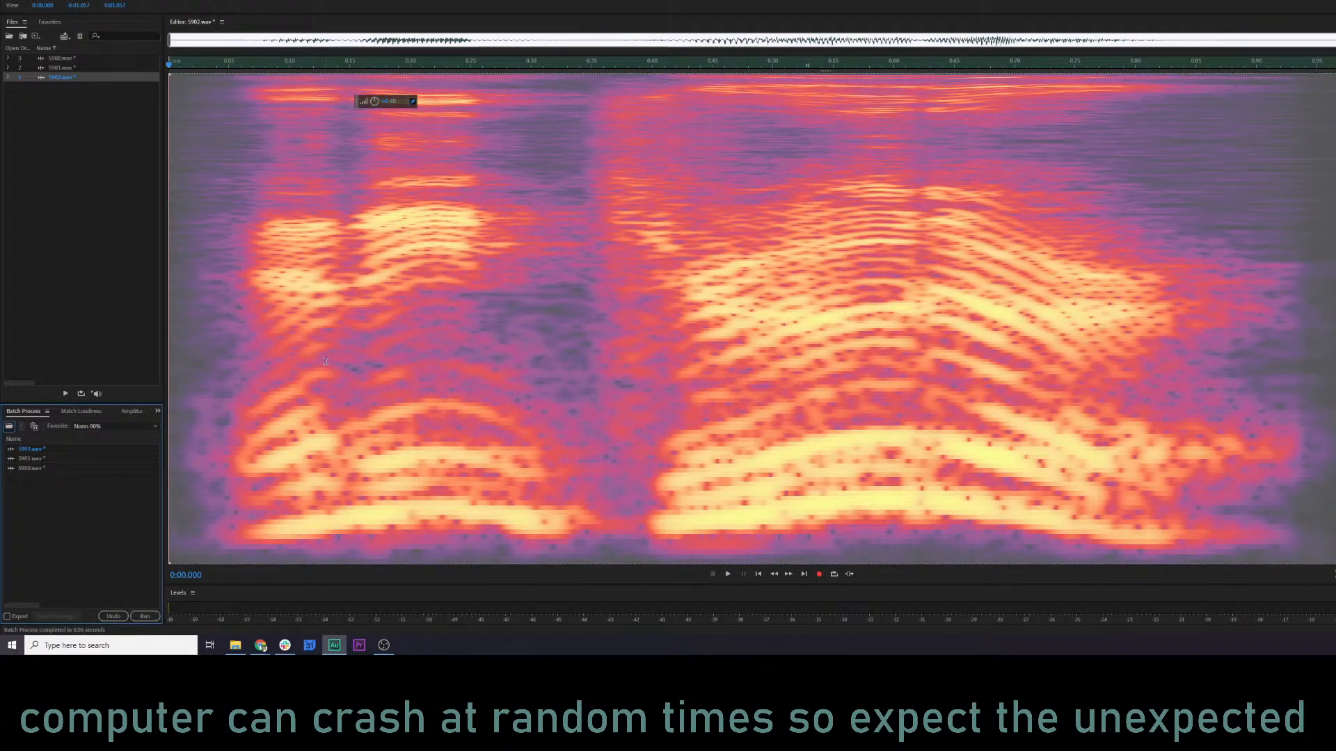
Save all the open Bandit Camp files and close all three.
{"action": "left_click", "coordinate": [8, 0]}
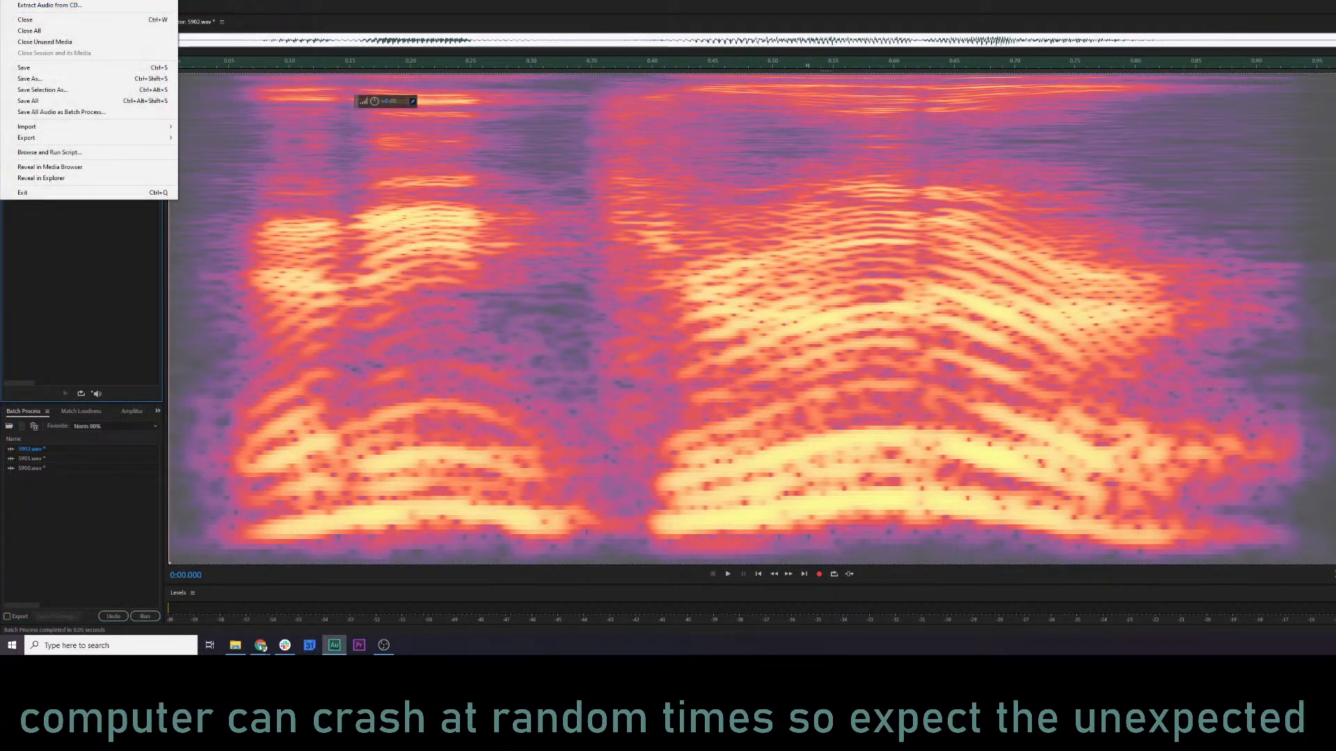
{"action": "left_click", "coordinate": [56, 101]}
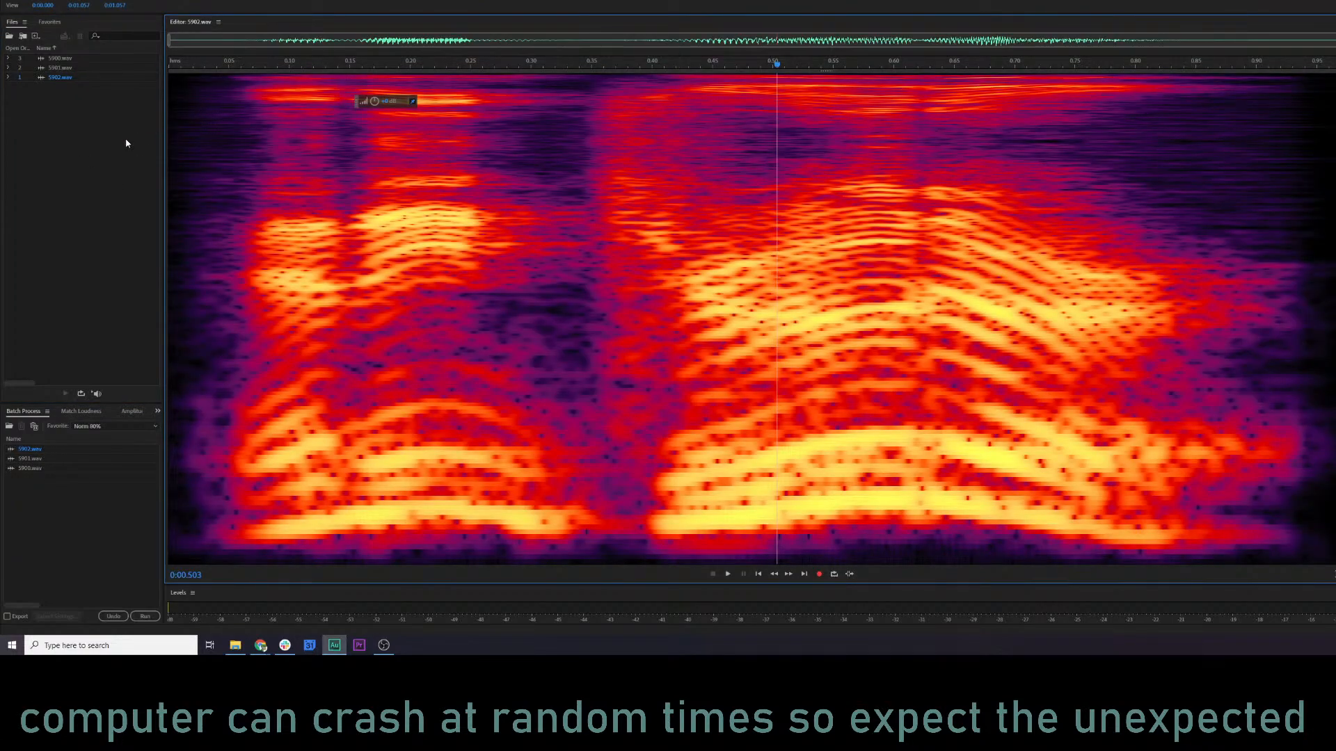
{"action": "left_click_drag", "start_coordinate": [104, 177], "coordinate": [46, 48]}
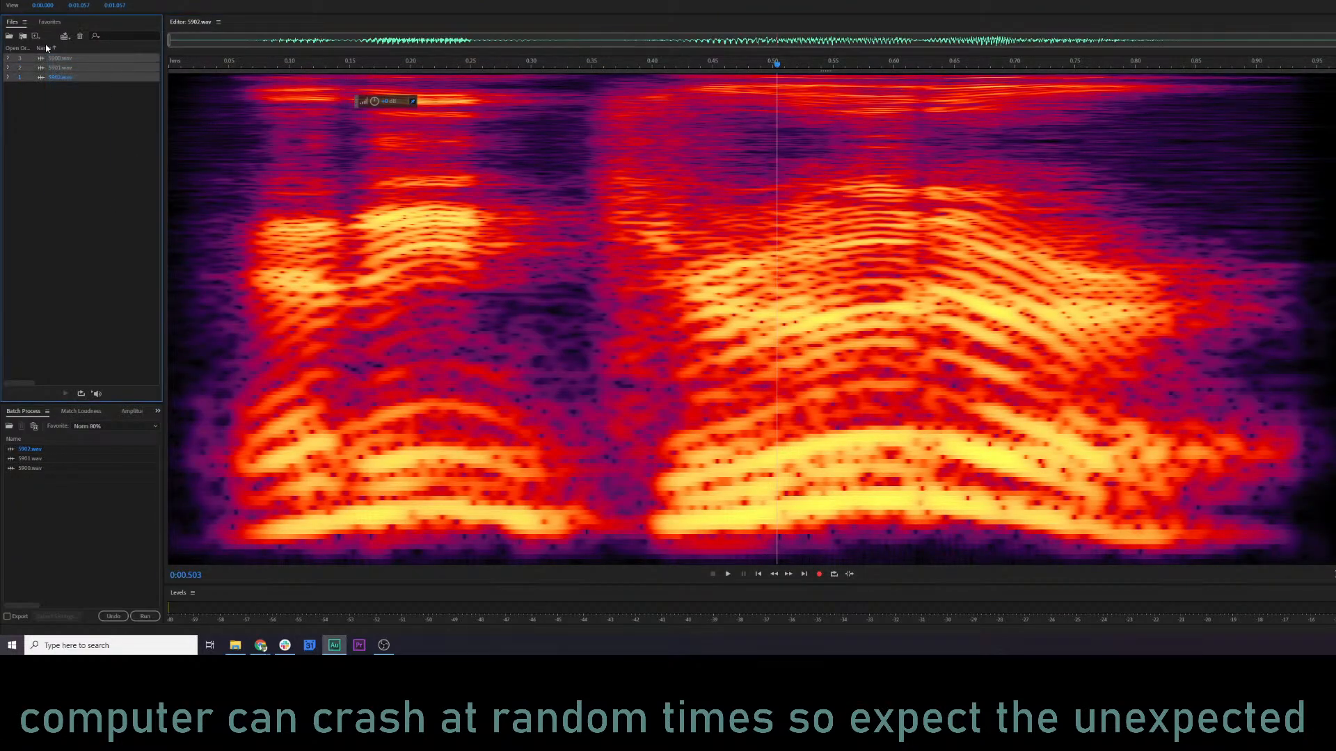
{"action": "key", "text": "Delete"}
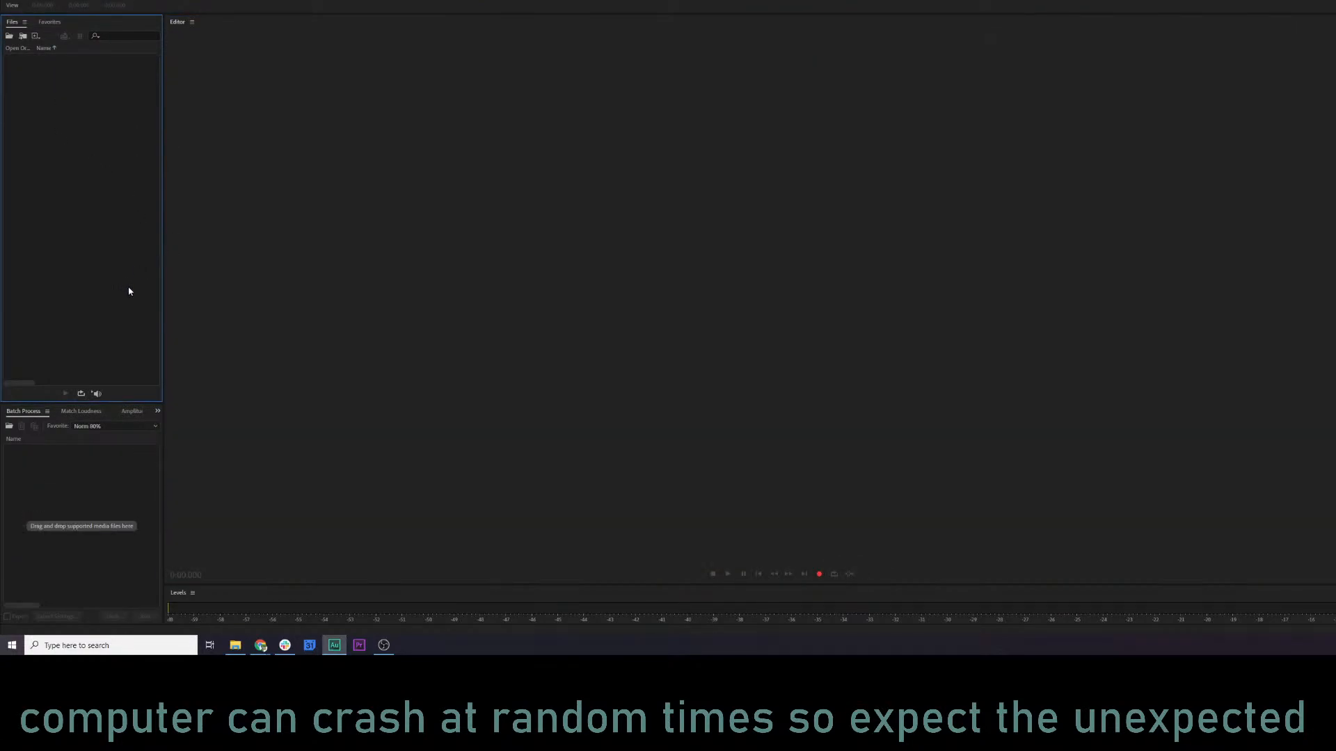
Switch to the KQ5 Audio log spreadsheet and mark Bandit Camp as done with an x.
{"action": "key", "text": "alt+Tab"}
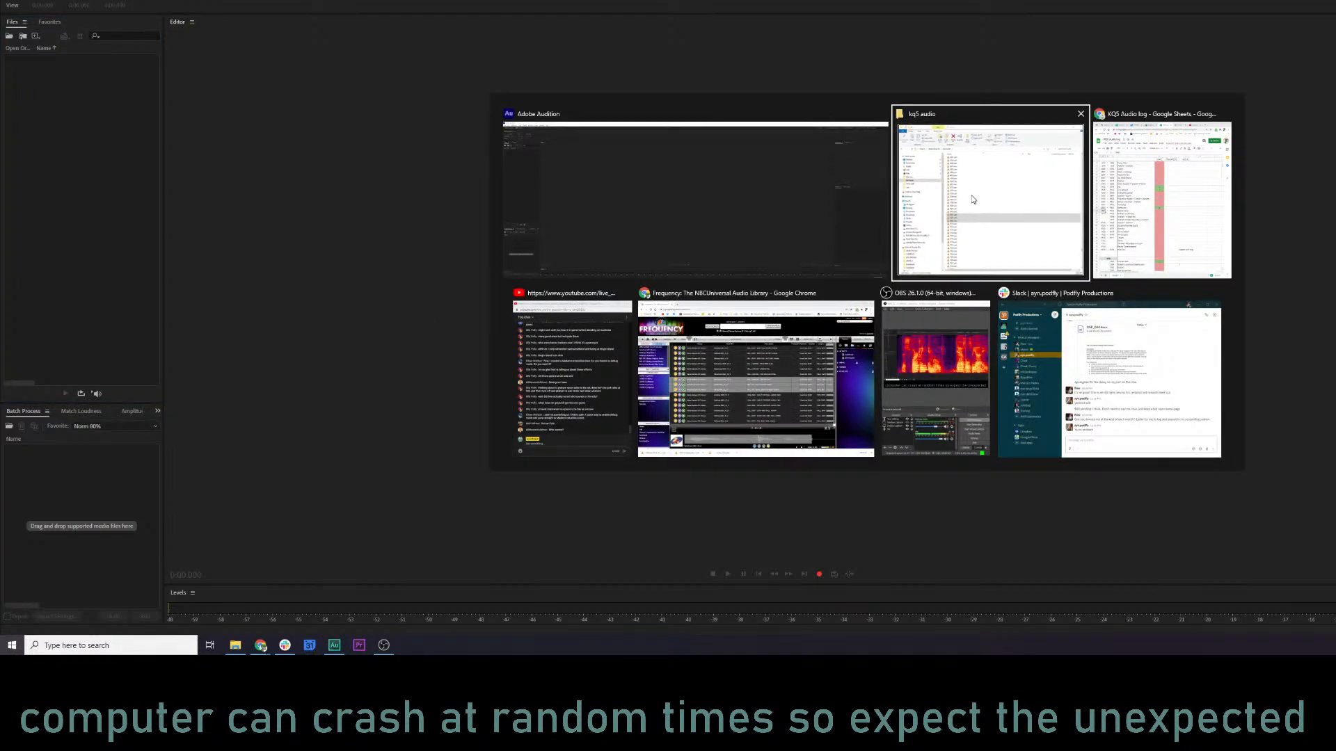
{"action": "key", "text": "alt+Tab"}
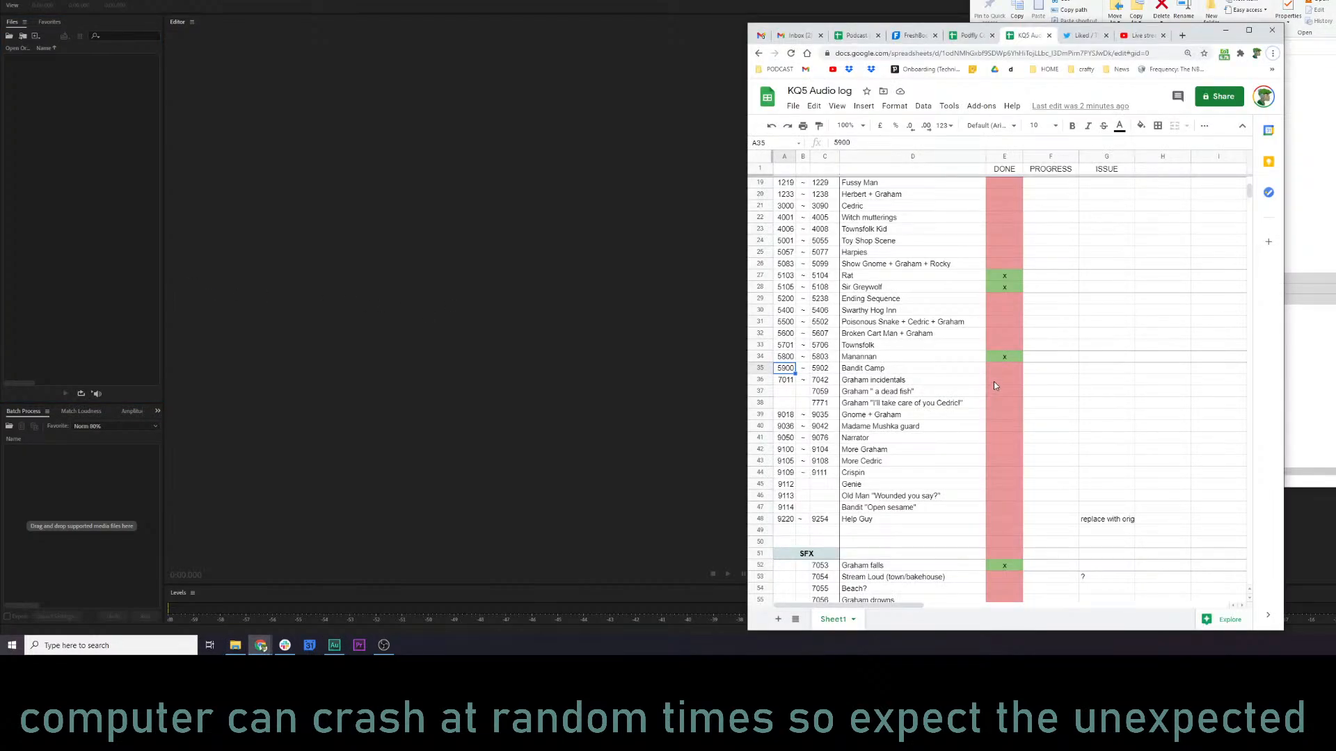
{"action": "left_click", "coordinate": [999, 371]}
{"action": "key", "text": "Return"}
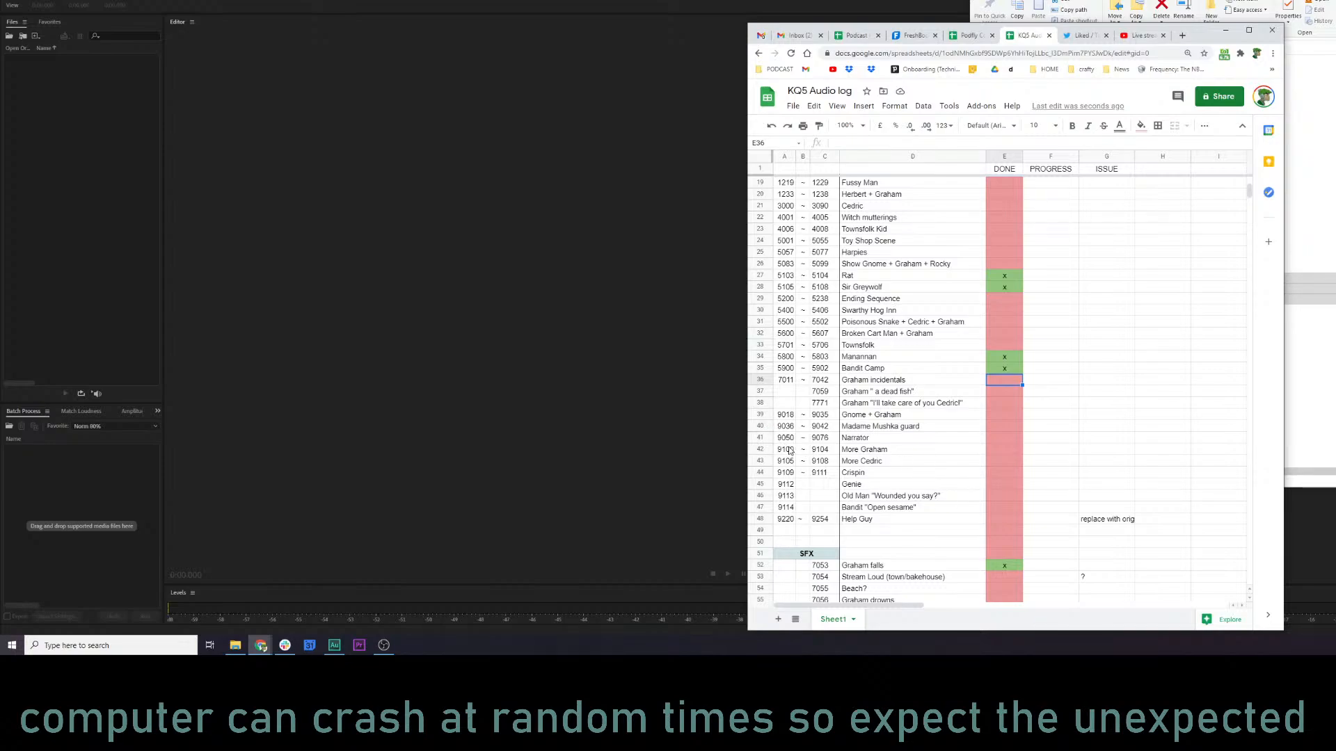
Look over the Narrator to Crispin rows in the log and select the Genie entry, 9112.
{"action": "left_click_drag", "start_coordinate": [784, 438], "coordinate": [883, 475]}
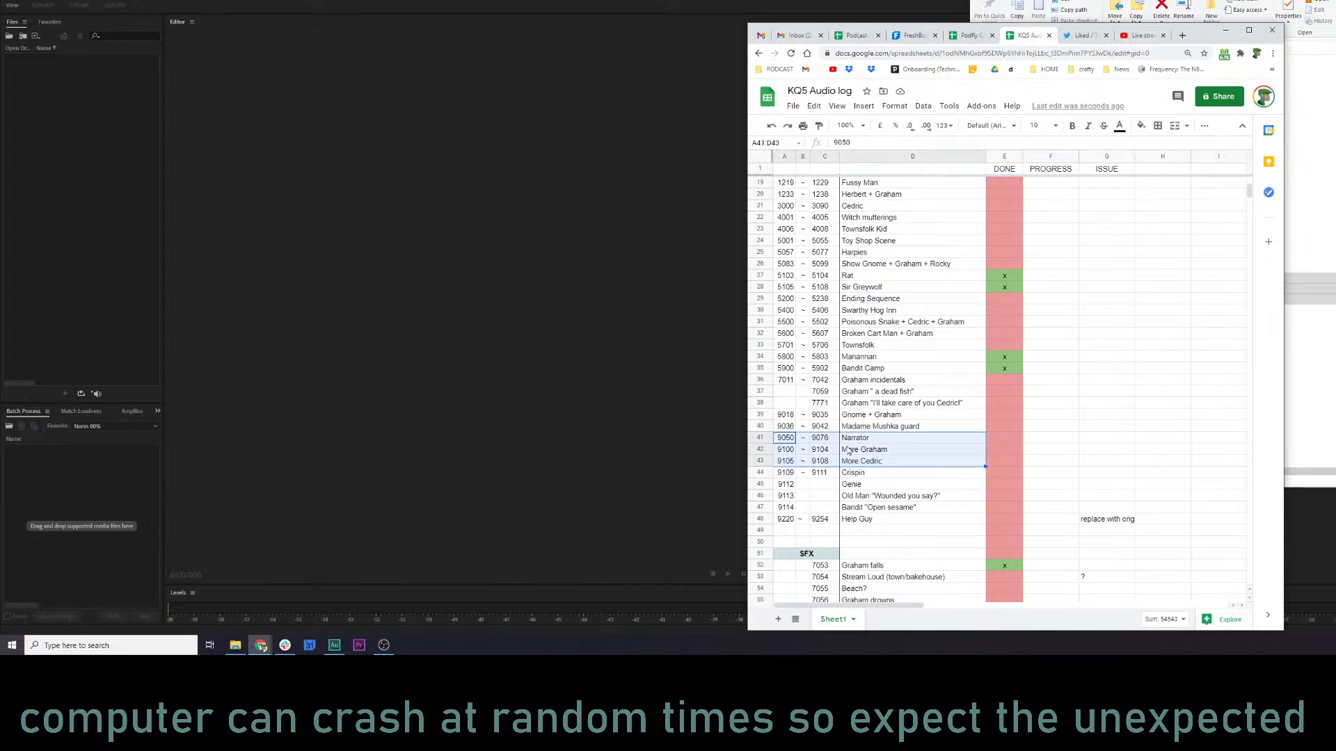
{"action": "left_click", "coordinate": [862, 473]}
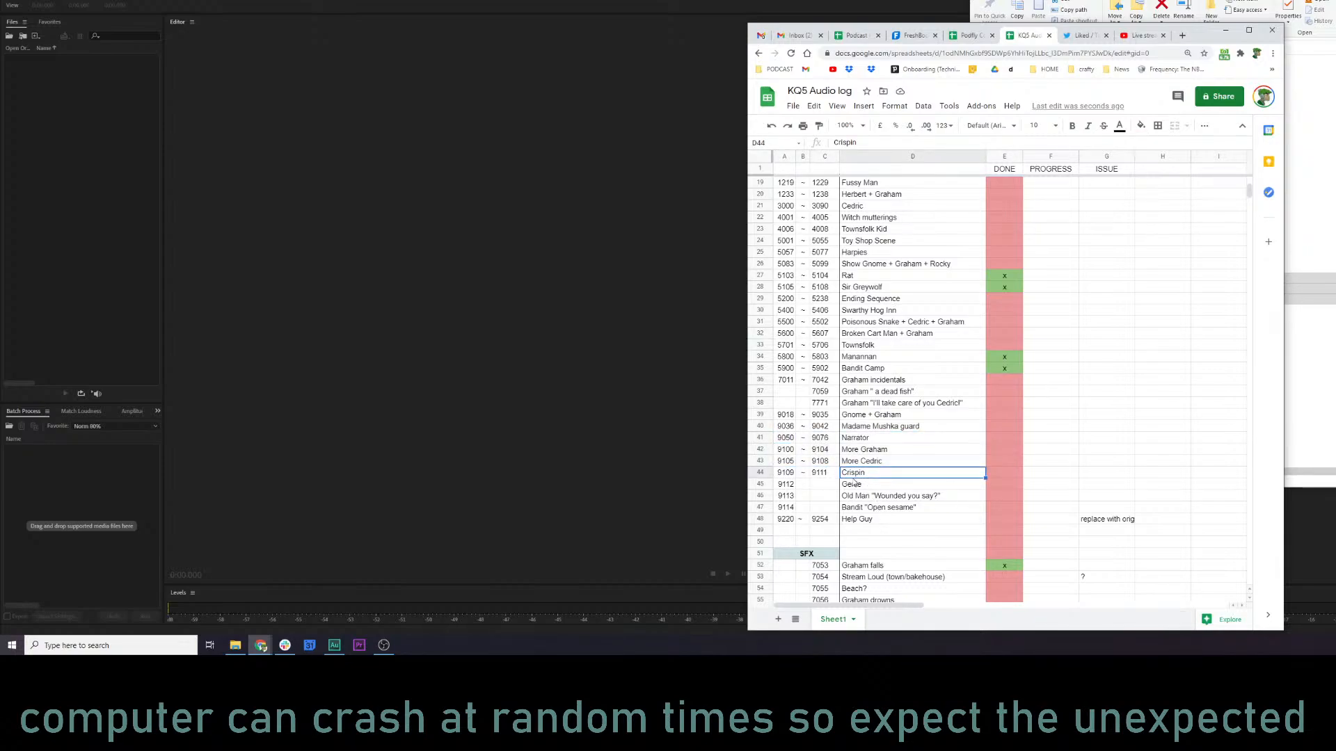
{"action": "left_click", "coordinate": [786, 485]}
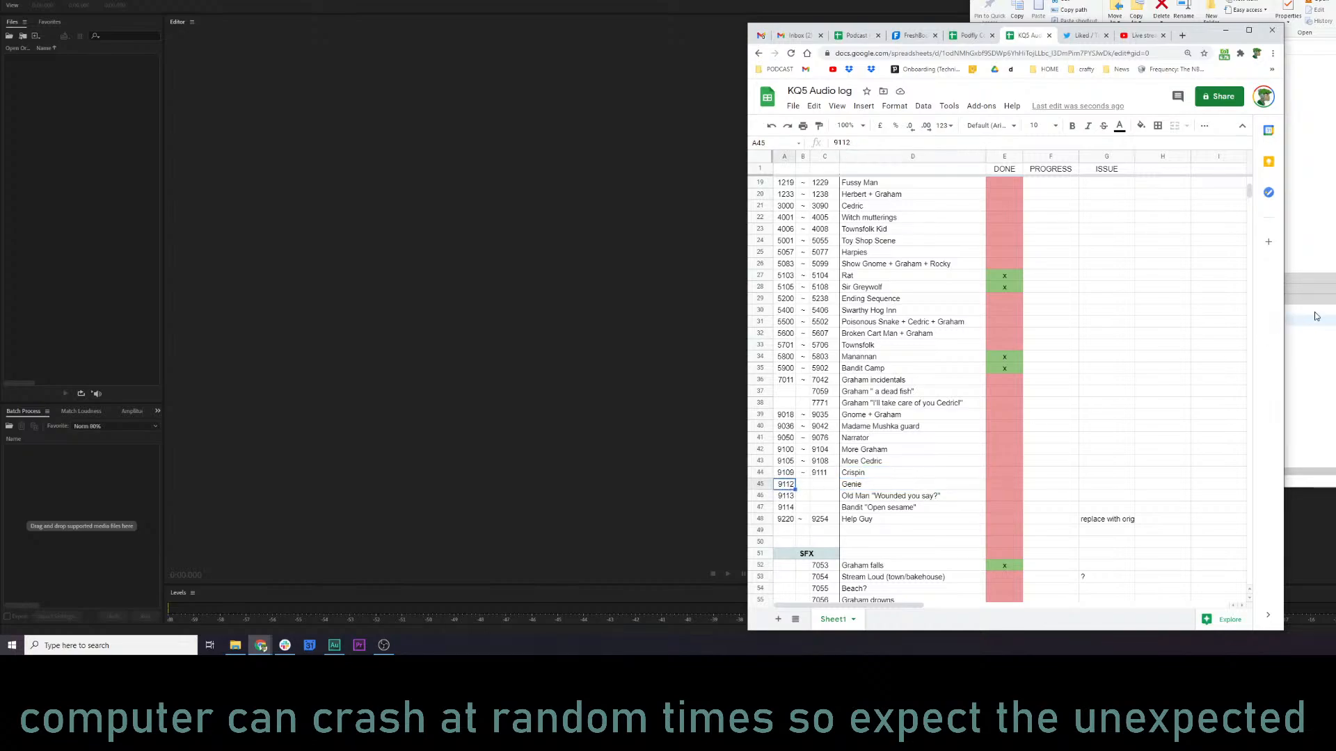
Find 9112.wav in the kq5 audio folder and open it in Audition.
{"action": "left_click", "coordinate": [1332, 161]}
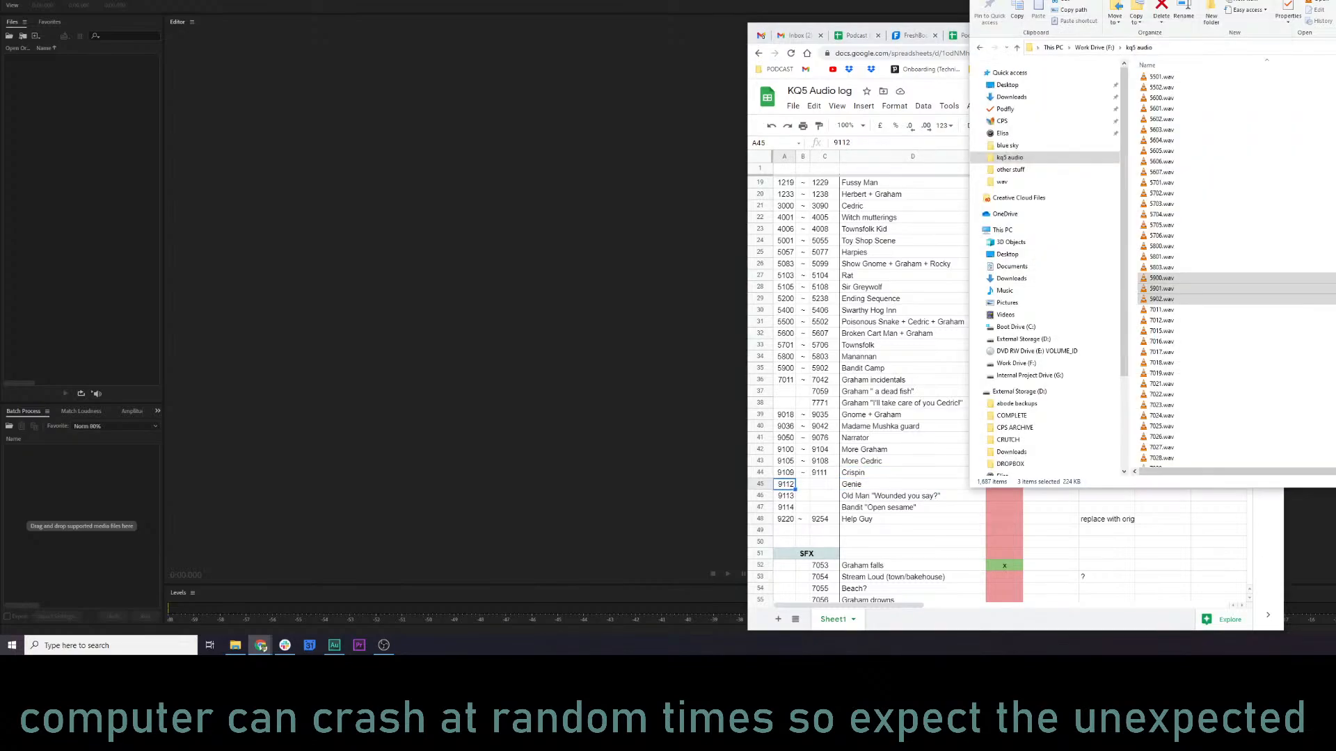
{"action": "scroll", "coordinate": [1208, 332], "scroll_direction": "down", "scroll_amount": 15}
{"action": "scroll", "coordinate": [1208, 339], "scroll_direction": "up", "scroll_amount": 12}
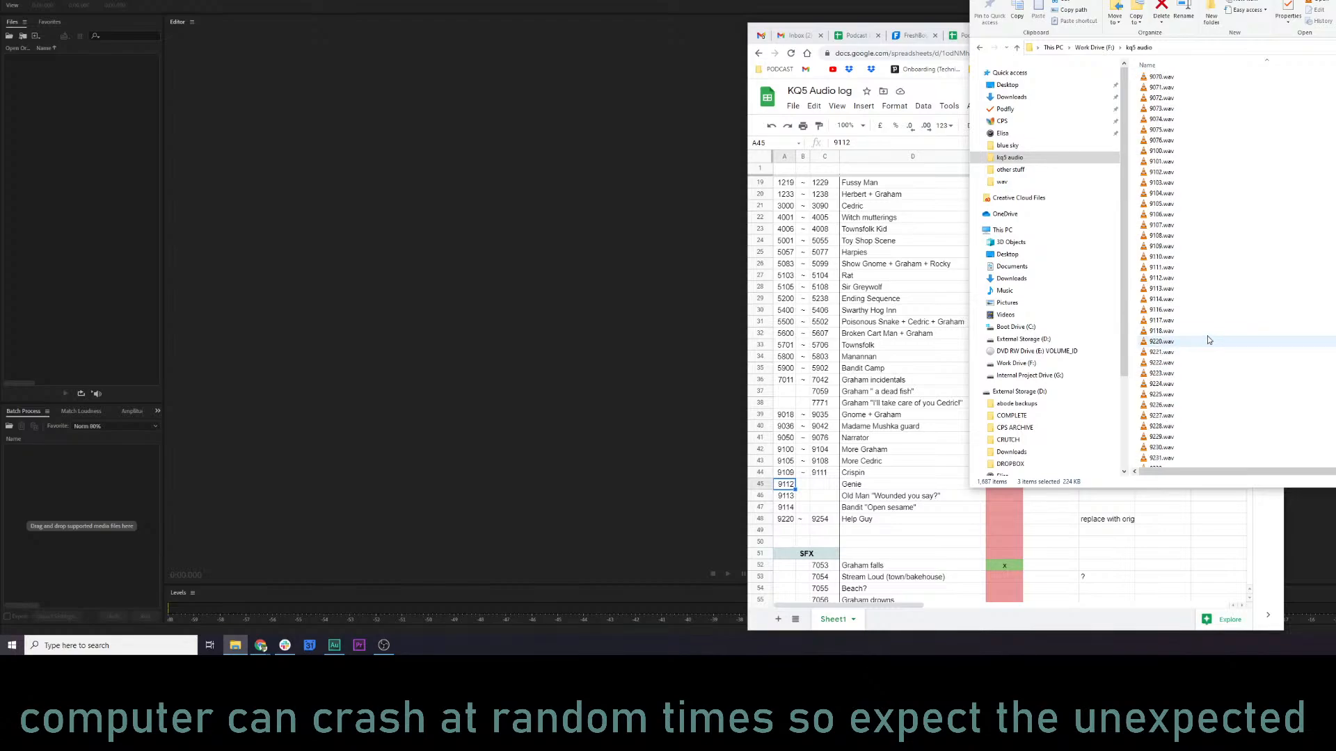
{"action": "scroll", "coordinate": [1209, 340], "scroll_direction": "up", "scroll_amount": 1}
{"action": "left_click", "coordinate": [1158, 310]}
{"action": "left_click_drag", "start_coordinate": [1163, 312], "coordinate": [195, 209]}
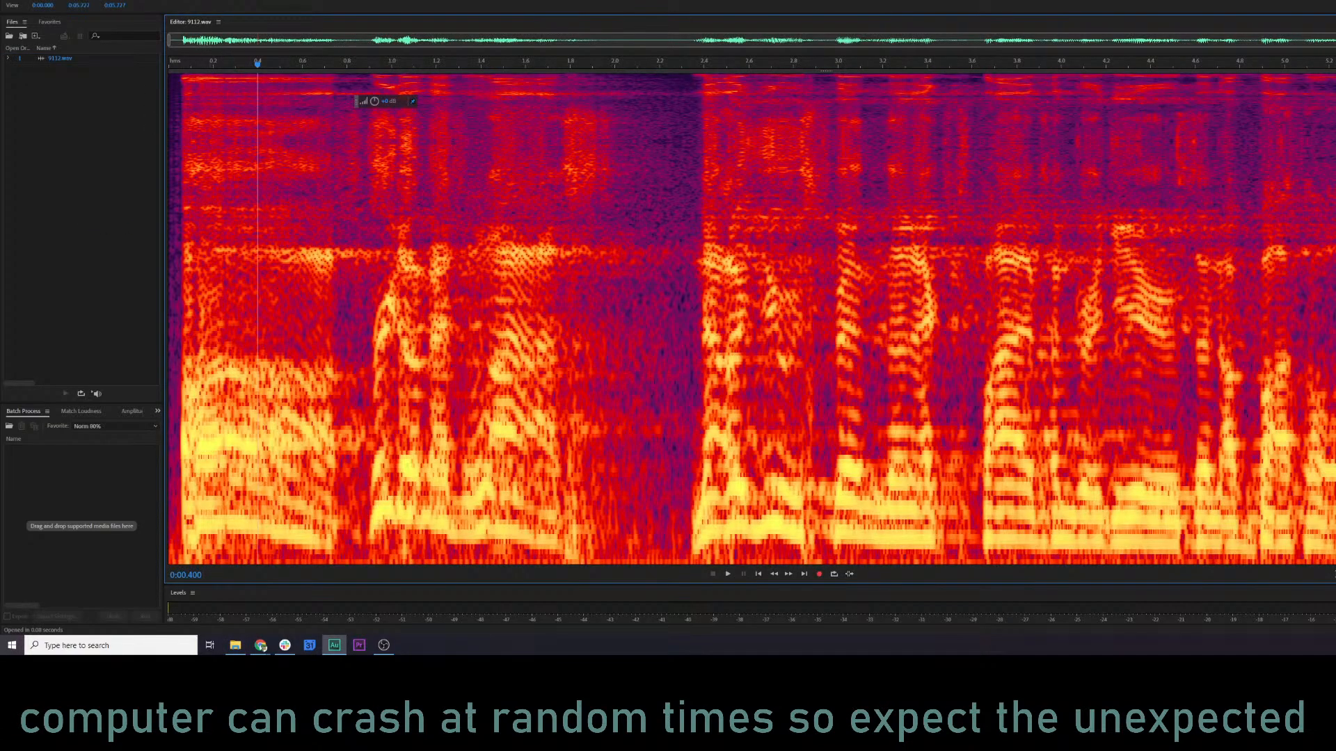
Apply the KQ5 NARR MASTER 1 favorite to 9112.wav and play the processed clip from the beginning.
{"action": "left_click", "coordinate": [126, 1]}
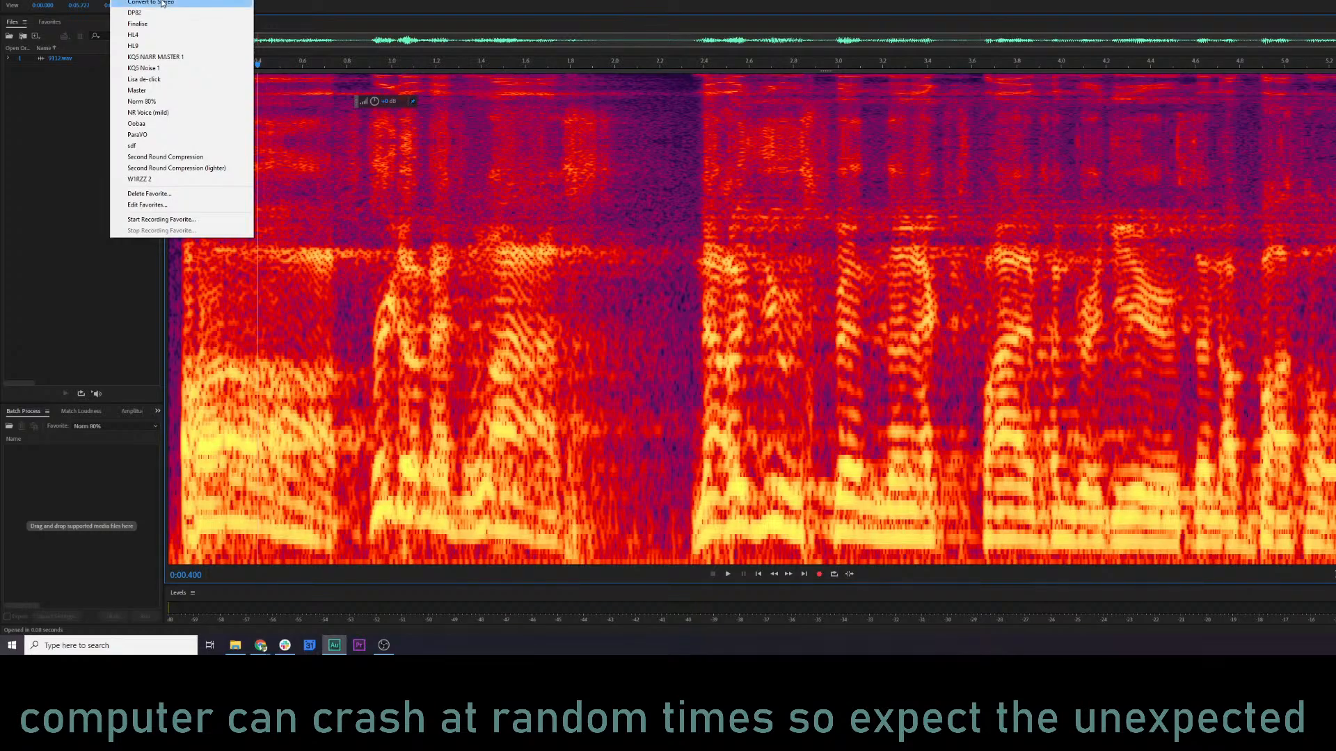
{"action": "left_click", "coordinate": [164, 57]}
{"action": "left_click", "coordinate": [176, 232]}
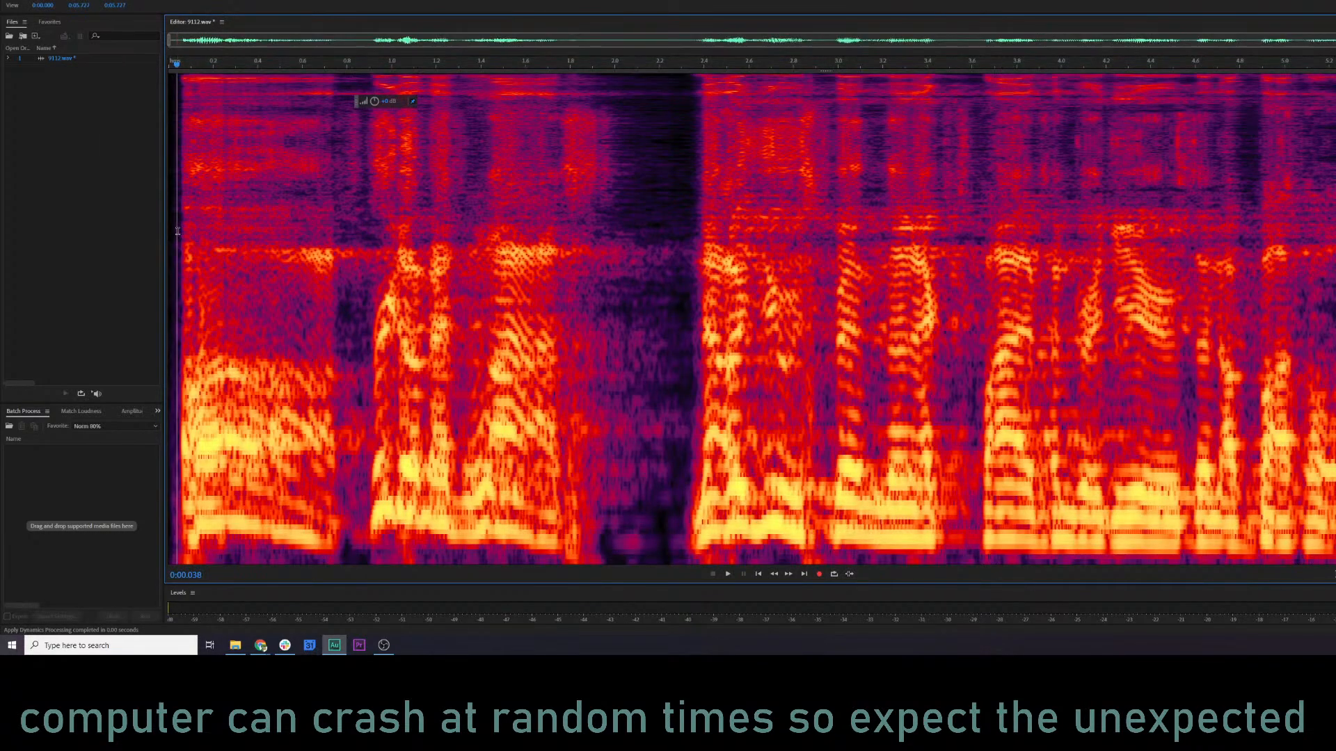
{"action": "key", "text": "space"}
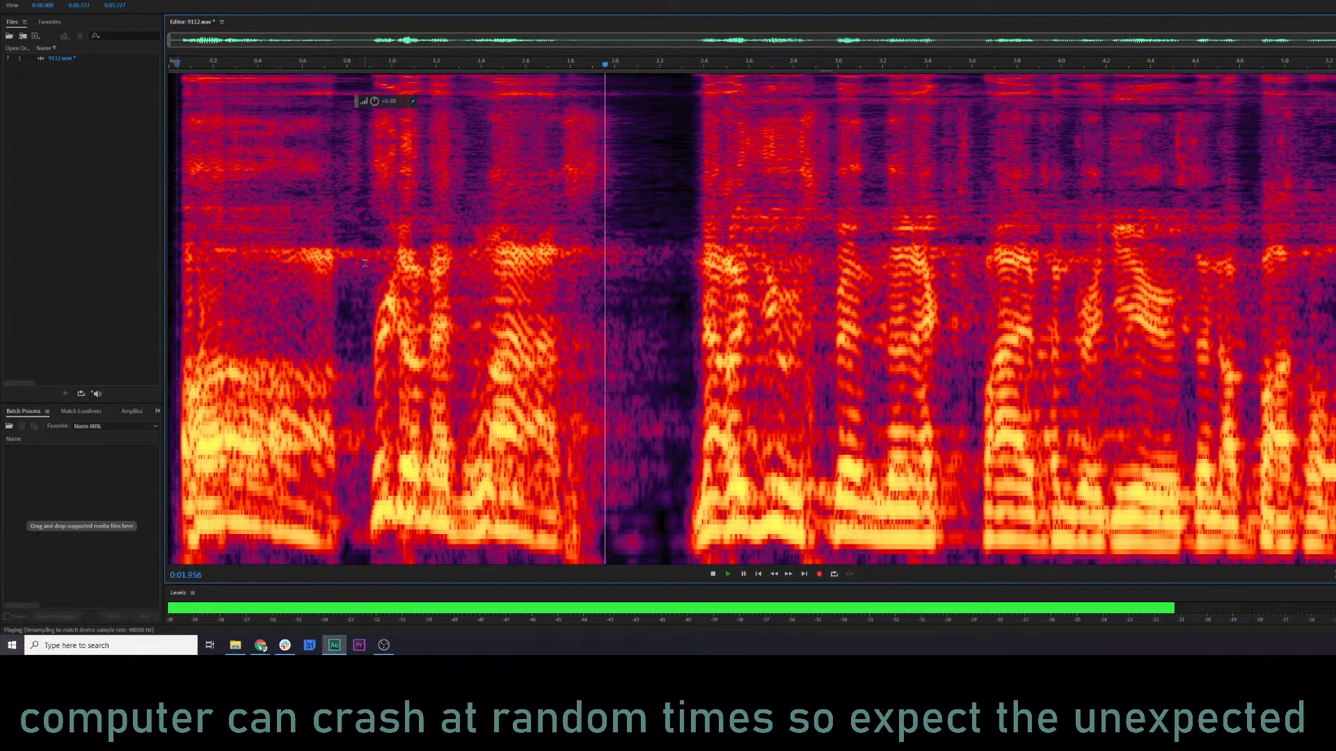
{"action": "key", "text": "space"}
Undo the favorite on 9112.wav to play the original, restore the processing, and replay from the start for comparison.
{"action": "key", "text": "ctrl+z"}
{"action": "key", "text": "space"}
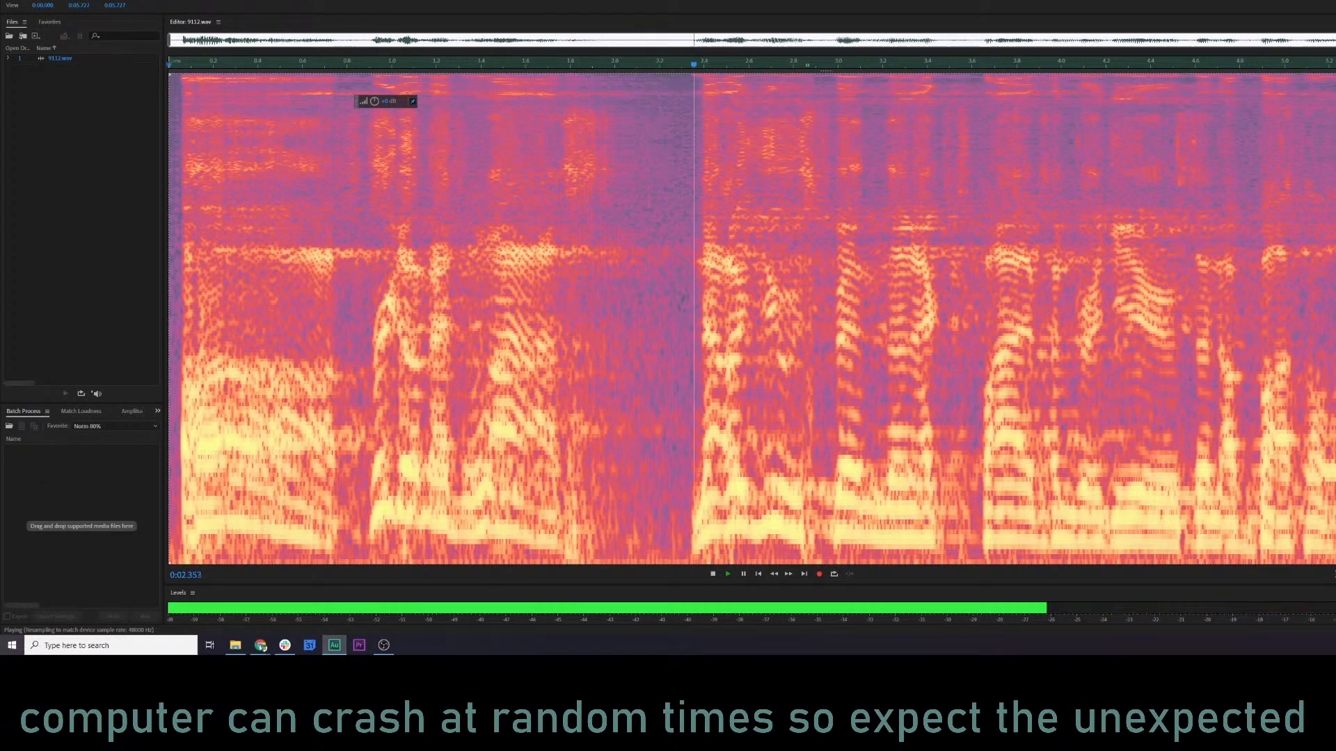
{"action": "key", "text": "ctrl+shift+z"}
{"action": "left_click", "coordinate": [174, 306]}
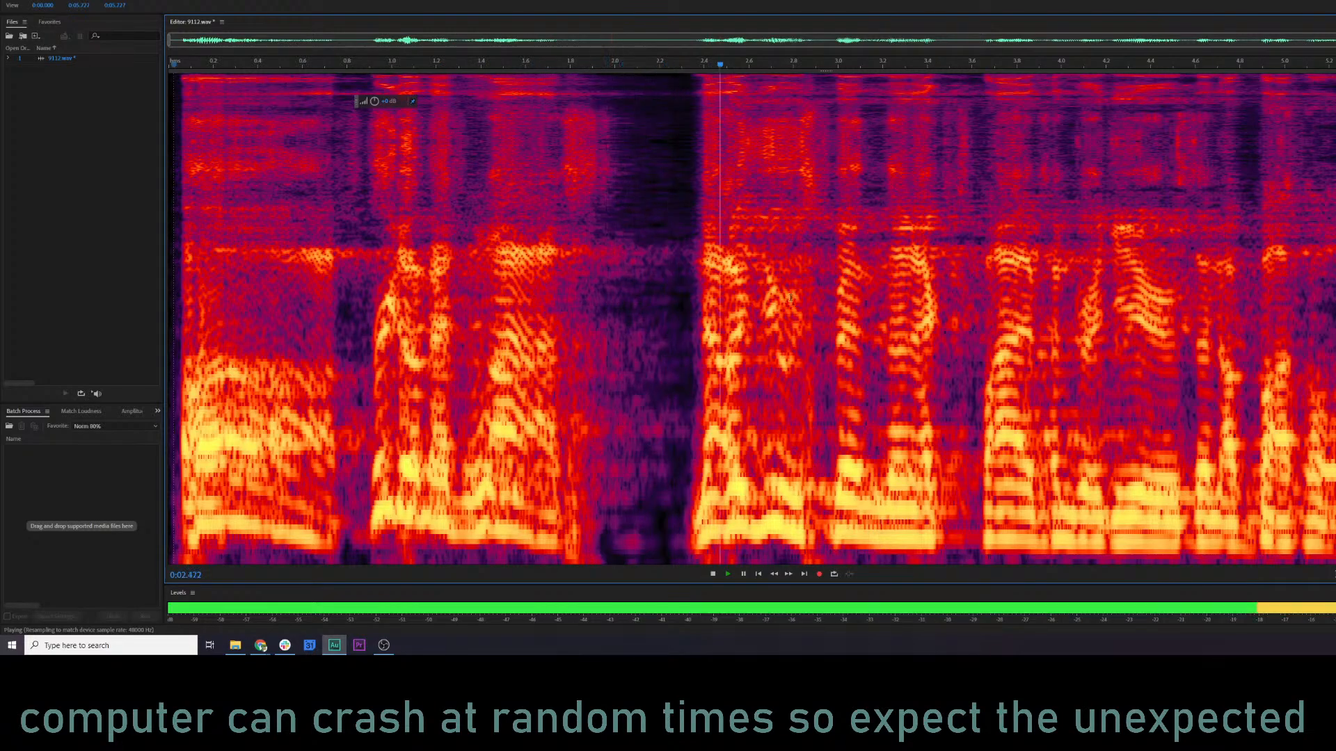
{"action": "key", "text": "space"}
Step between the unprocessed and processed states of 9112.wav and replay its opening to judge the noise reduction.
{"action": "key", "text": "ctrl+a"}
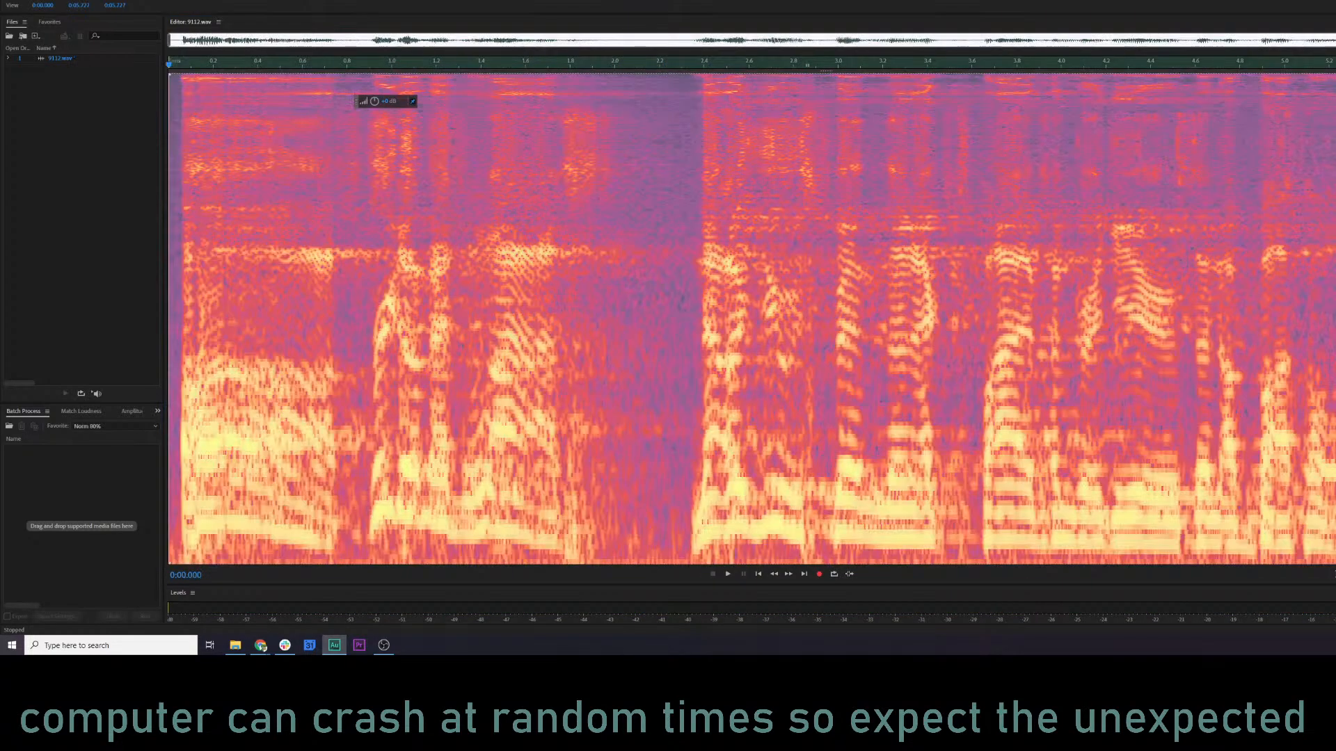
{"action": "left_click", "coordinate": [194, 306]}
{"action": "key", "text": "space"}
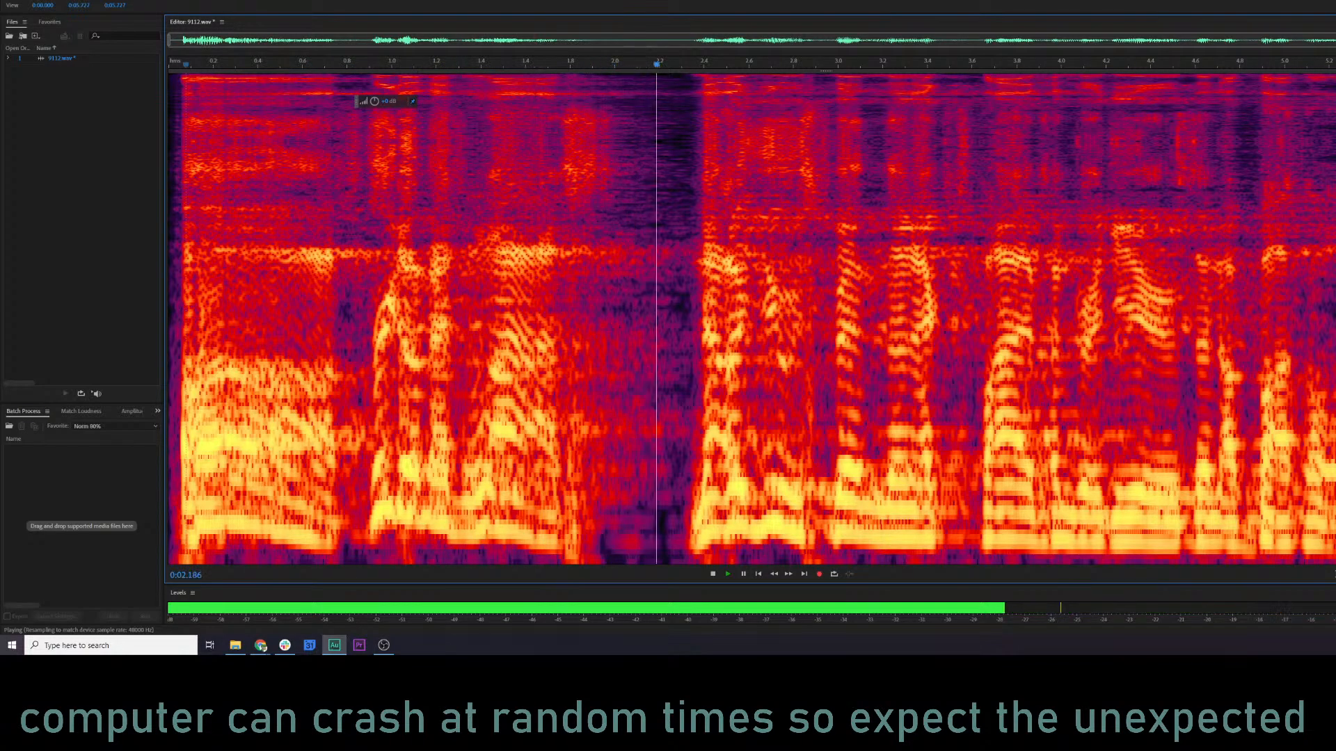
{"action": "key", "text": "space"}
{"action": "key", "text": "ctrl+a"}
{"action": "left_click", "coordinate": [225, 331]}
{"action": "key", "text": "space"}
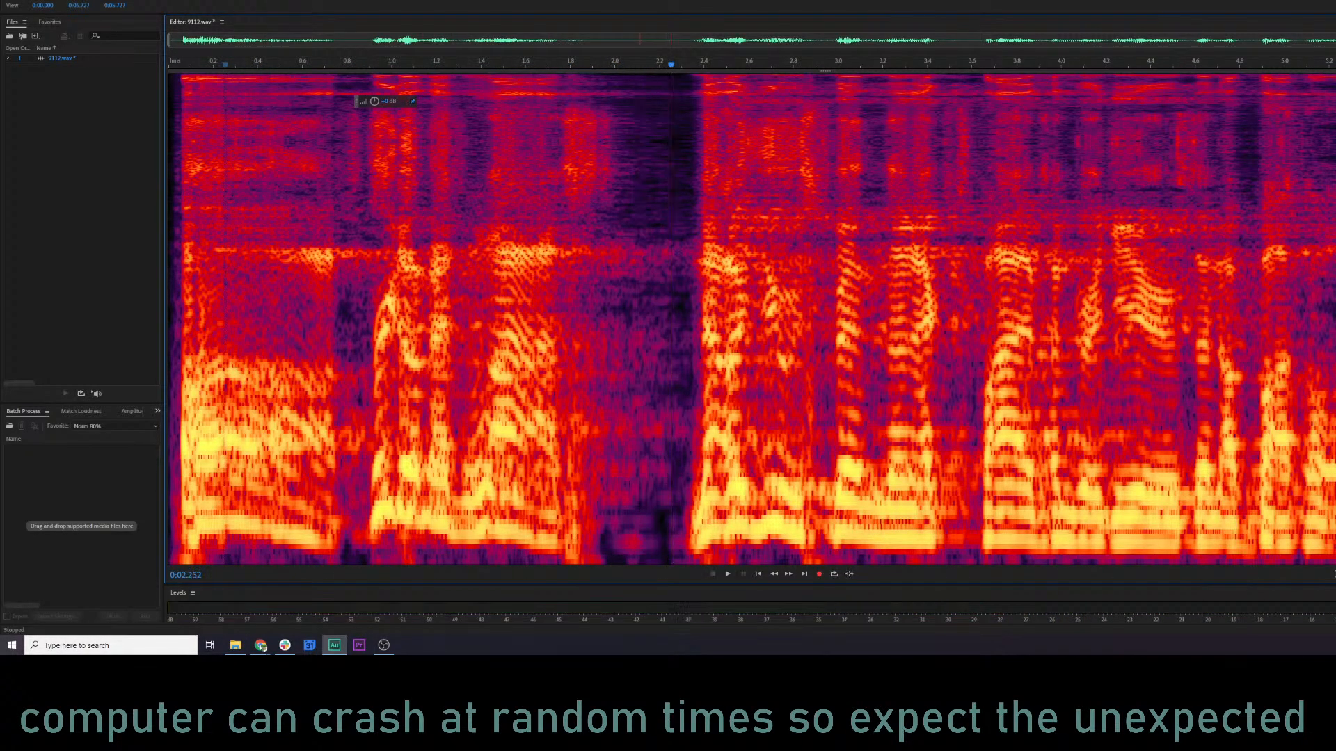
Replay the processed 9112.wav from its opening to judge the sound.
{"action": "key", "text": "space"}
{"action": "key", "text": "ctrl+a"}
{"action": "left_click", "coordinate": [180, 336]}
{"action": "key", "text": "space"}
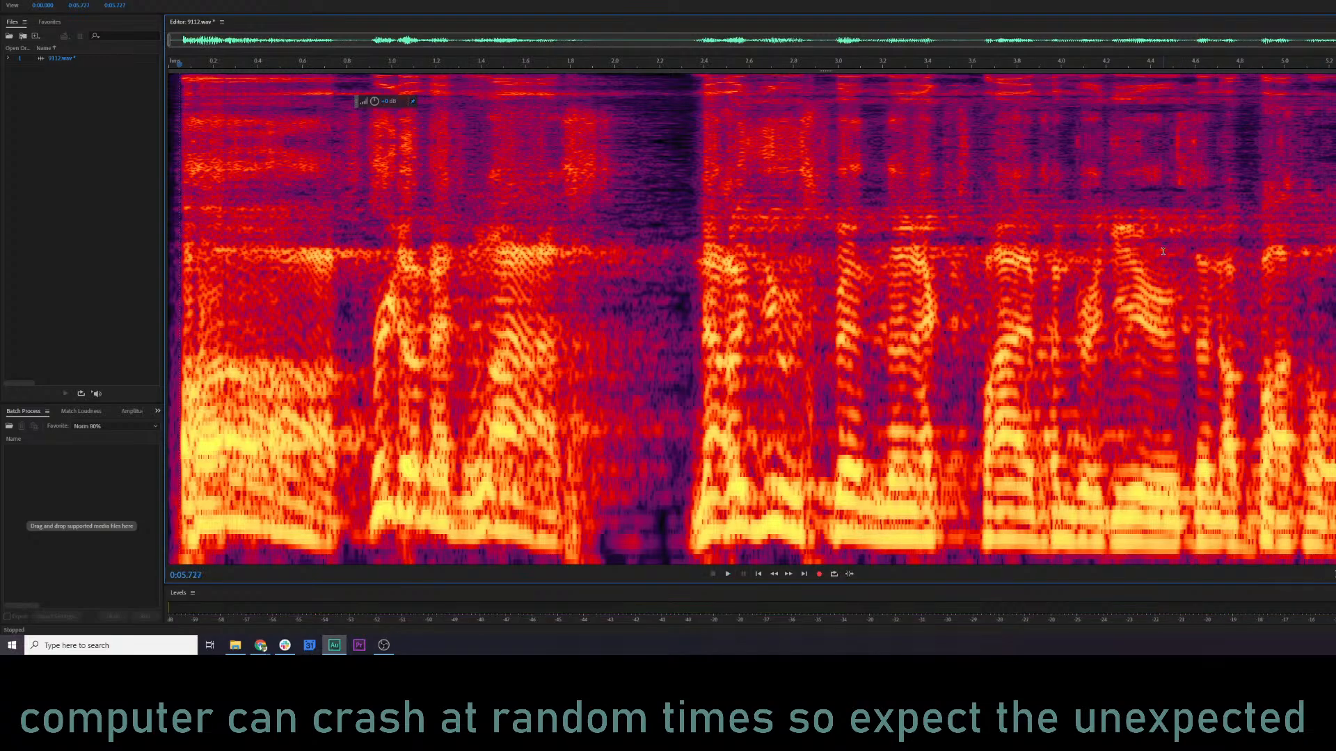
{"action": "left_click", "coordinate": [176, 212]}
{"action": "key", "text": "space"}
{"action": "key", "text": "space"}
Try the Reverb effect with the Thickener preset on 9112.wav, preview it, and dismiss it without applying.
{"action": "left_click", "coordinate": [74, 0]}
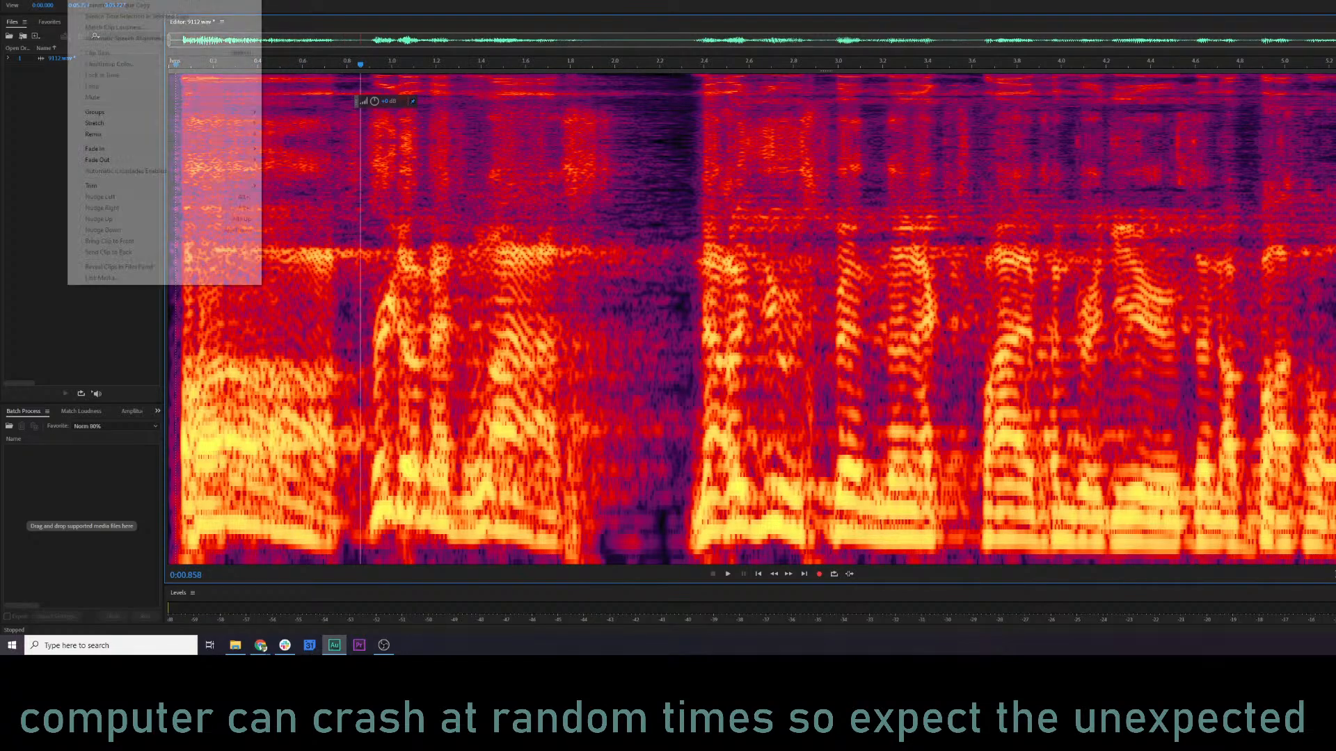
{"action": "mouse_move", "coordinate": [96, 0]}
{"action": "mouse_move", "coordinate": [118, 135]}
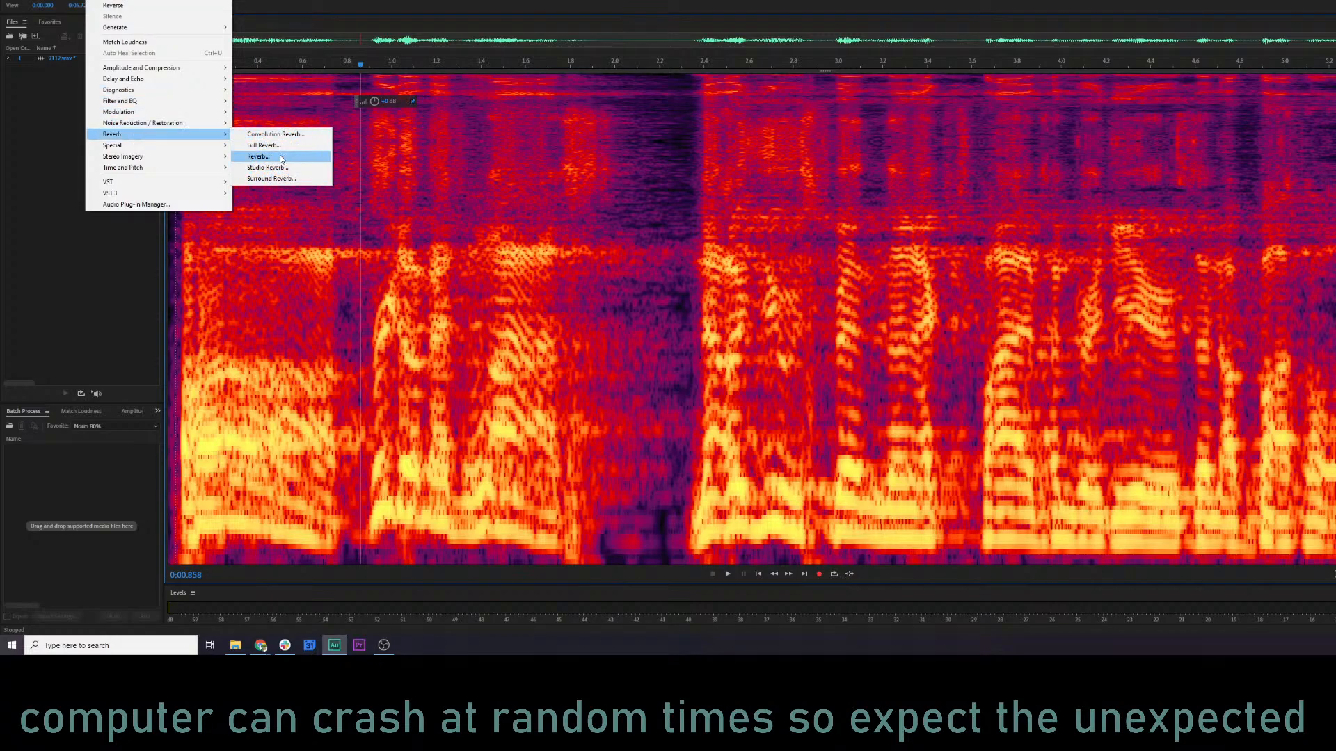
{"action": "left_click", "coordinate": [281, 157]}
{"action": "left_click", "coordinate": [800, 186]}
{"action": "left_click", "coordinate": [825, 189]}
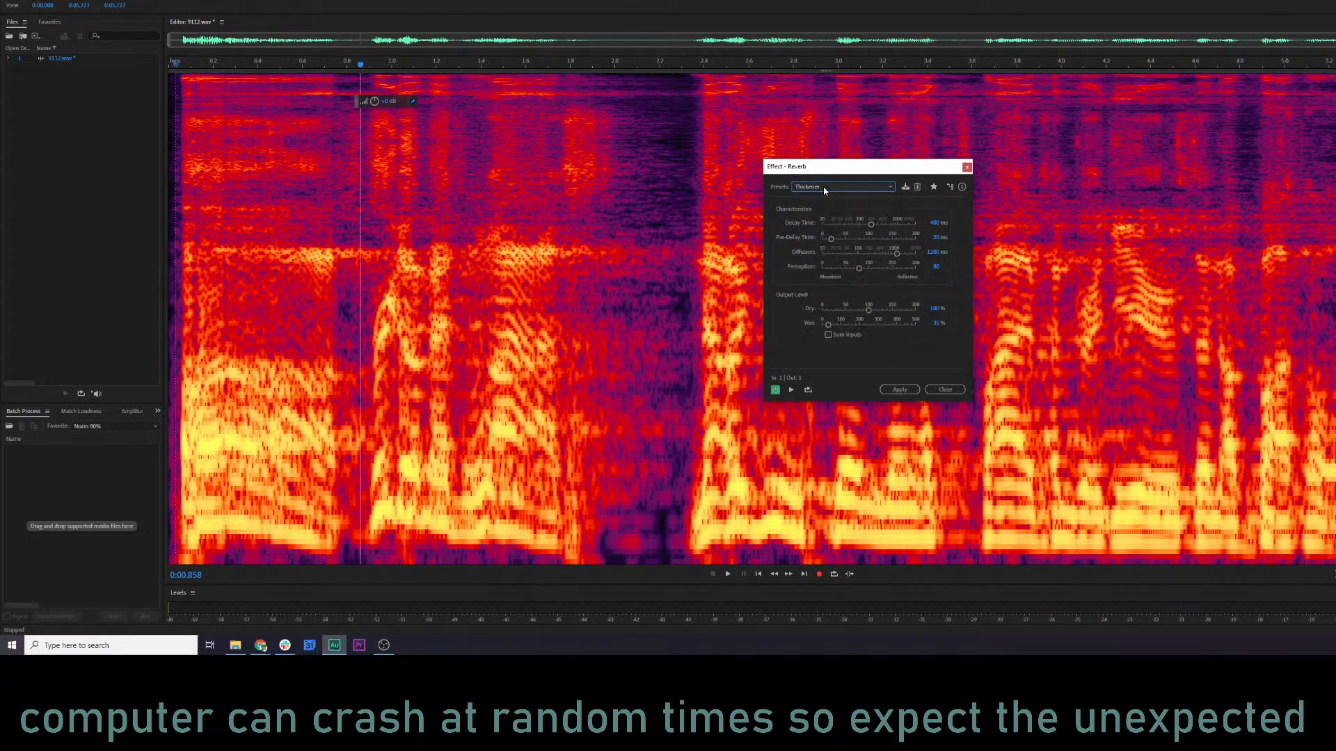
{"action": "key", "text": "space"}
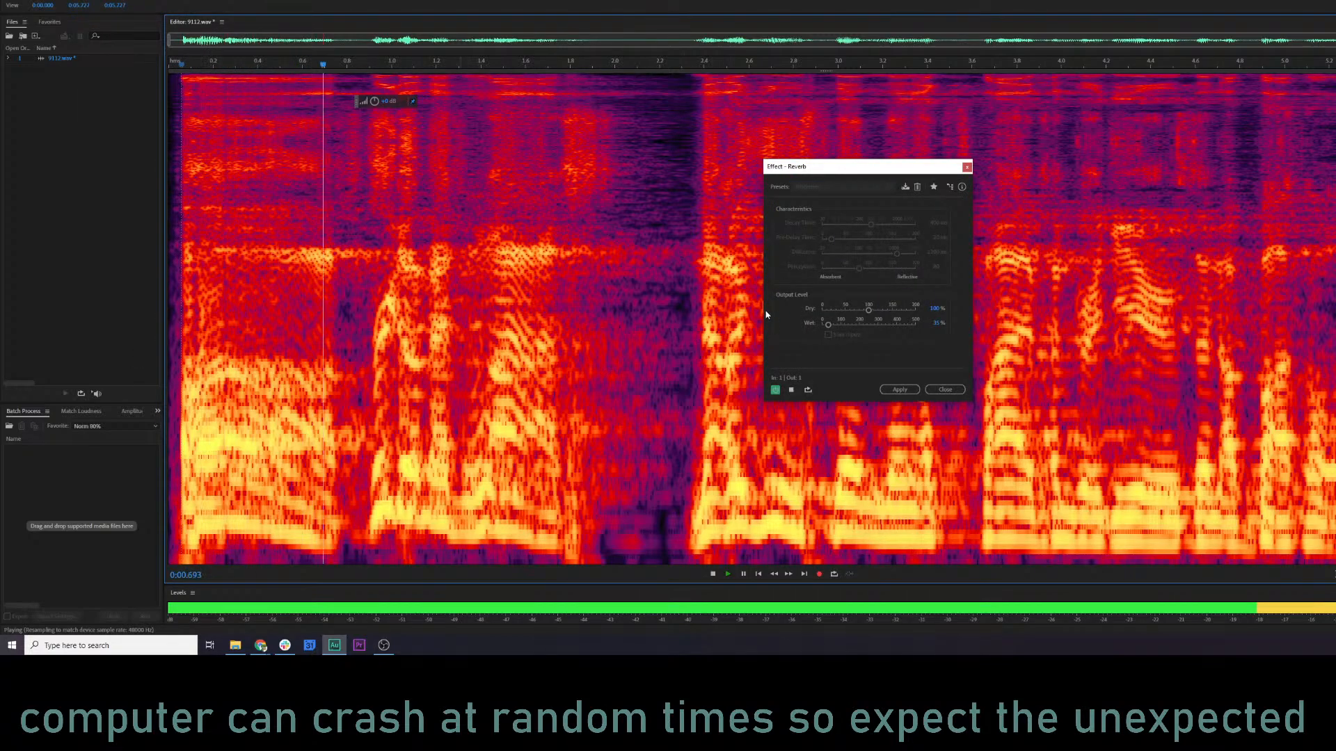
{"action": "key", "text": "space"}
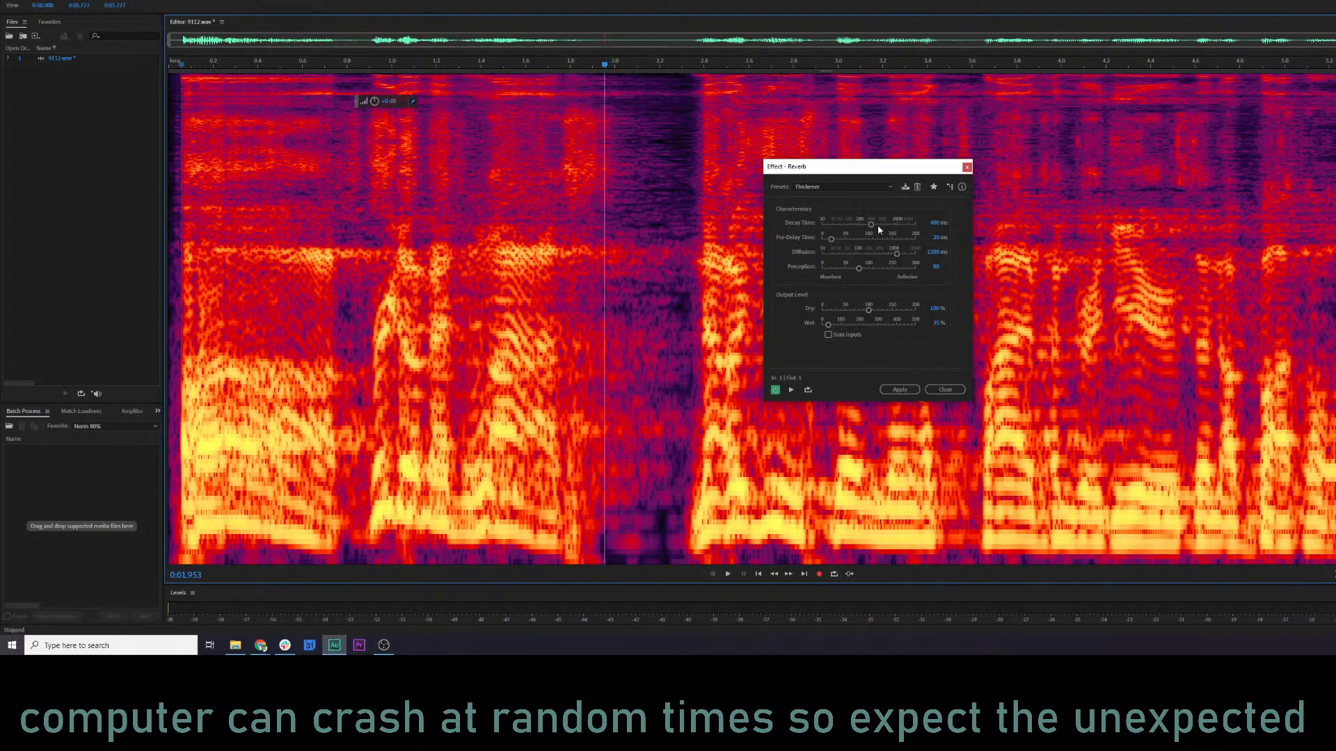
{"action": "left_click", "coordinate": [967, 168]}
Open Studio Reverb for 9112.wav with the Vocal Reverb (medium) preset and preview the clip.
{"action": "left_click", "coordinate": [99, 0]}
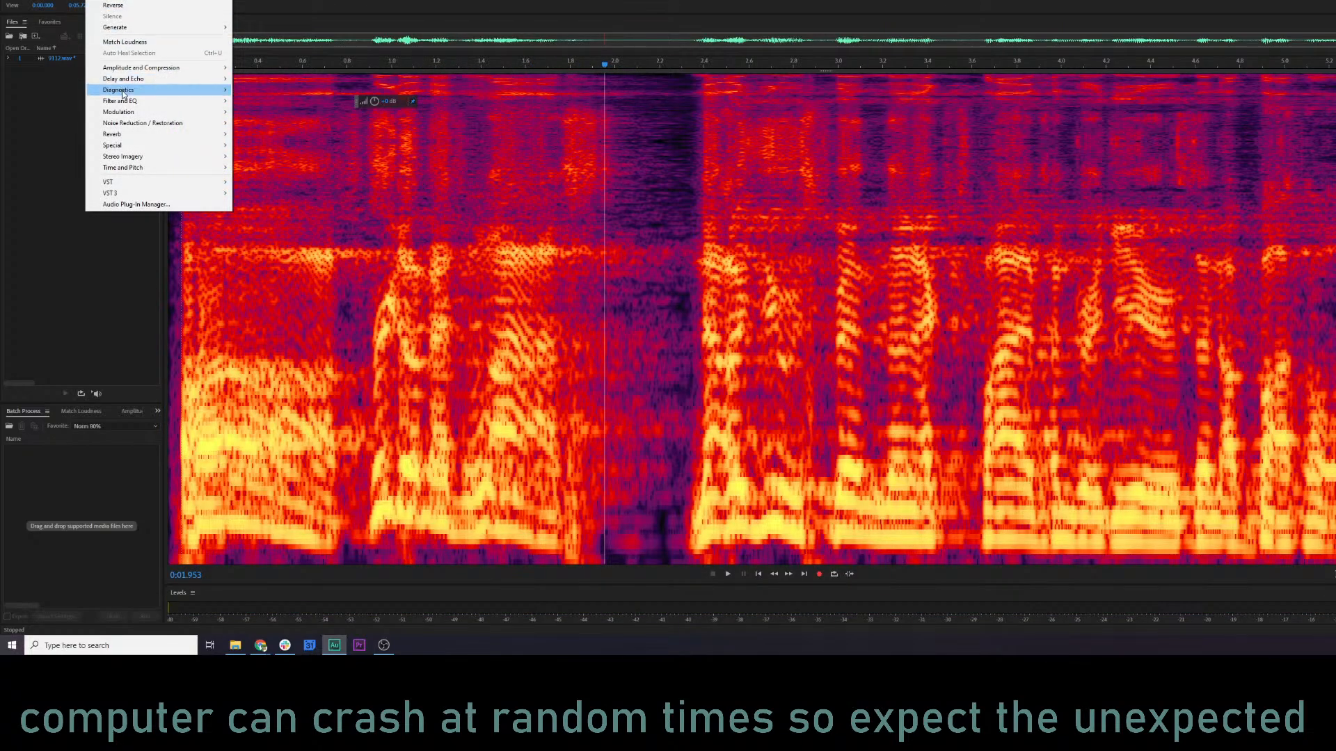
{"action": "mouse_move", "coordinate": [148, 134]}
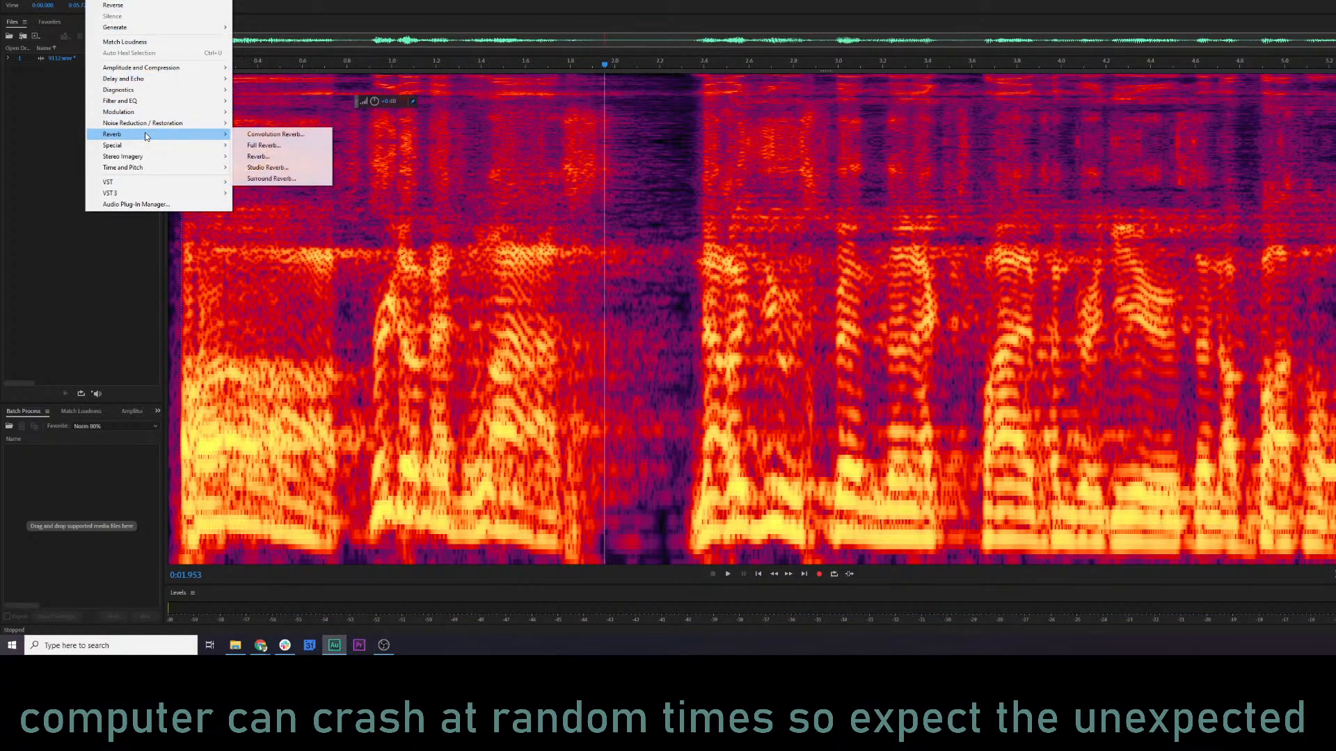
{"action": "left_click", "coordinate": [261, 168]}
{"action": "left_click", "coordinate": [838, 178]}
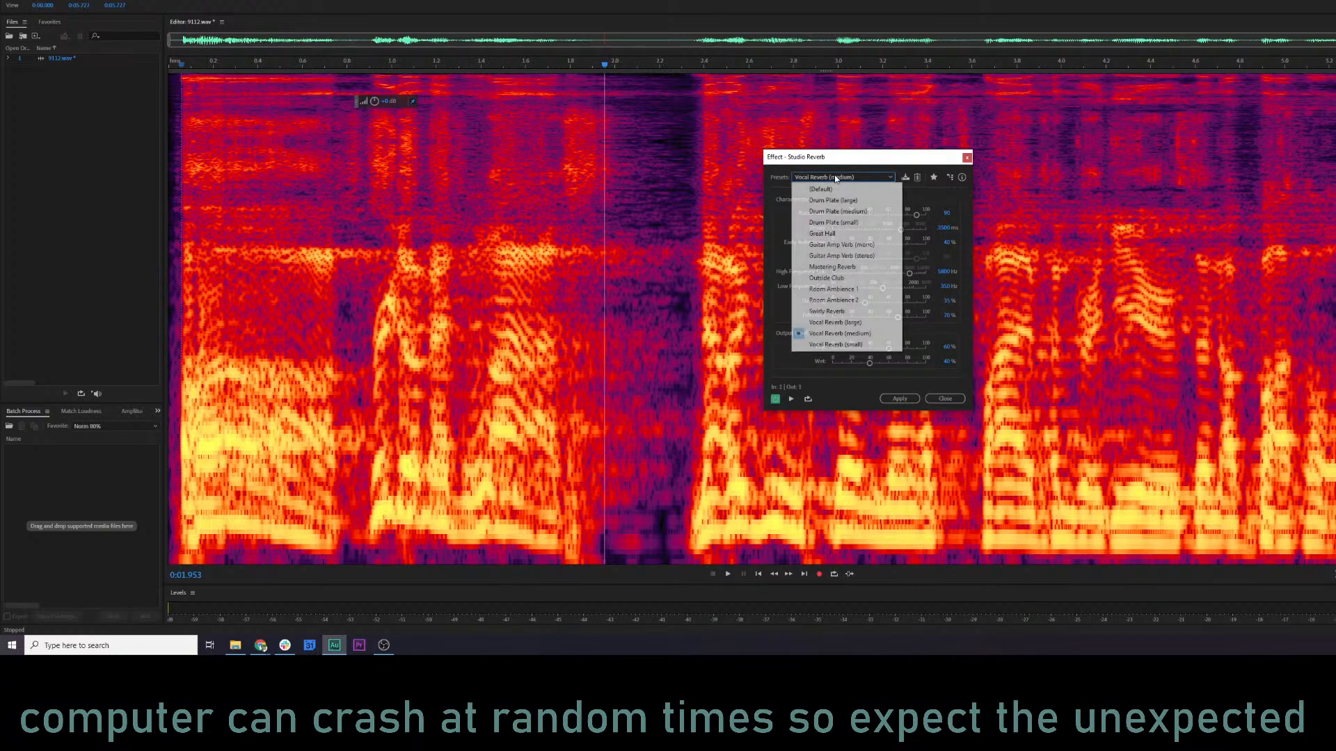
{"action": "left_click", "coordinate": [853, 336]}
{"action": "key", "text": "space"}
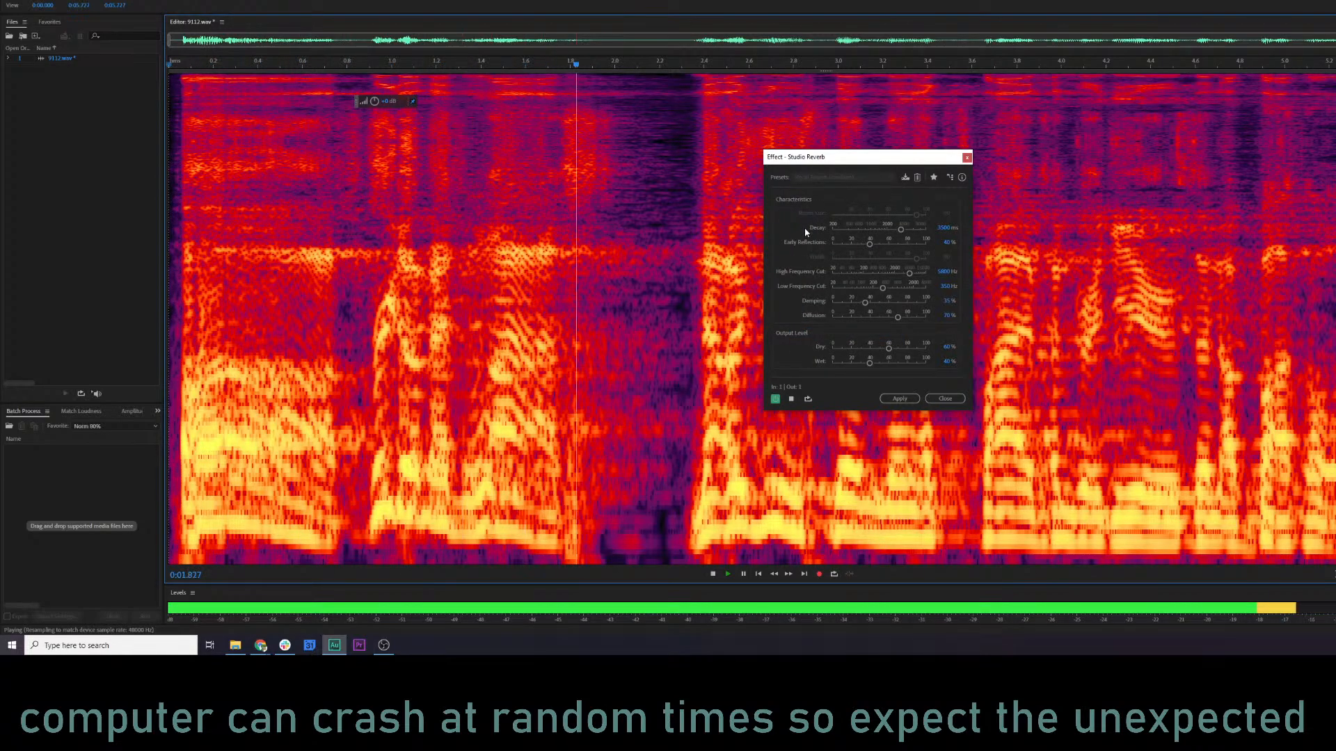
{"action": "key", "text": "space"}
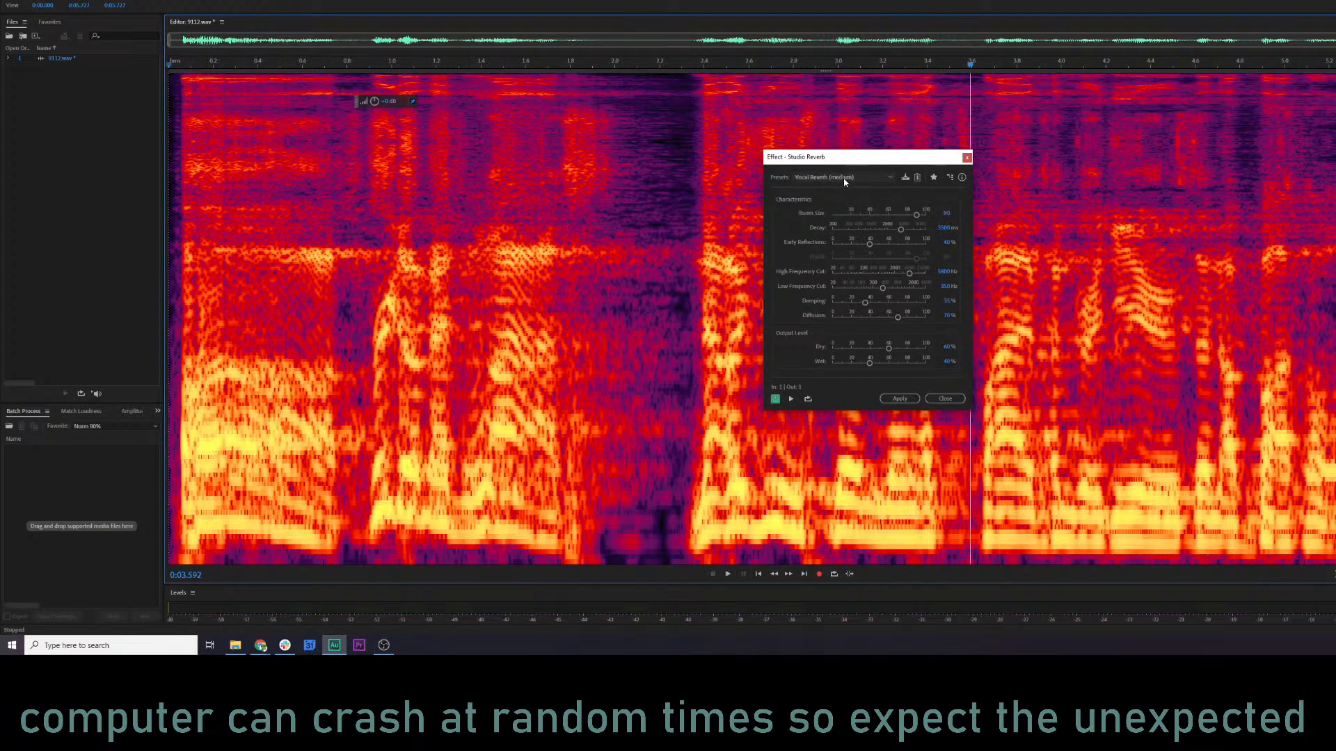
Switch Studio Reverb to Vocal Reverb (small), return to Vocal Reverb (medium), and preview with the wet level at about 47%.
{"action": "left_click", "coordinate": [845, 177]}
{"action": "left_click", "coordinate": [839, 345]}
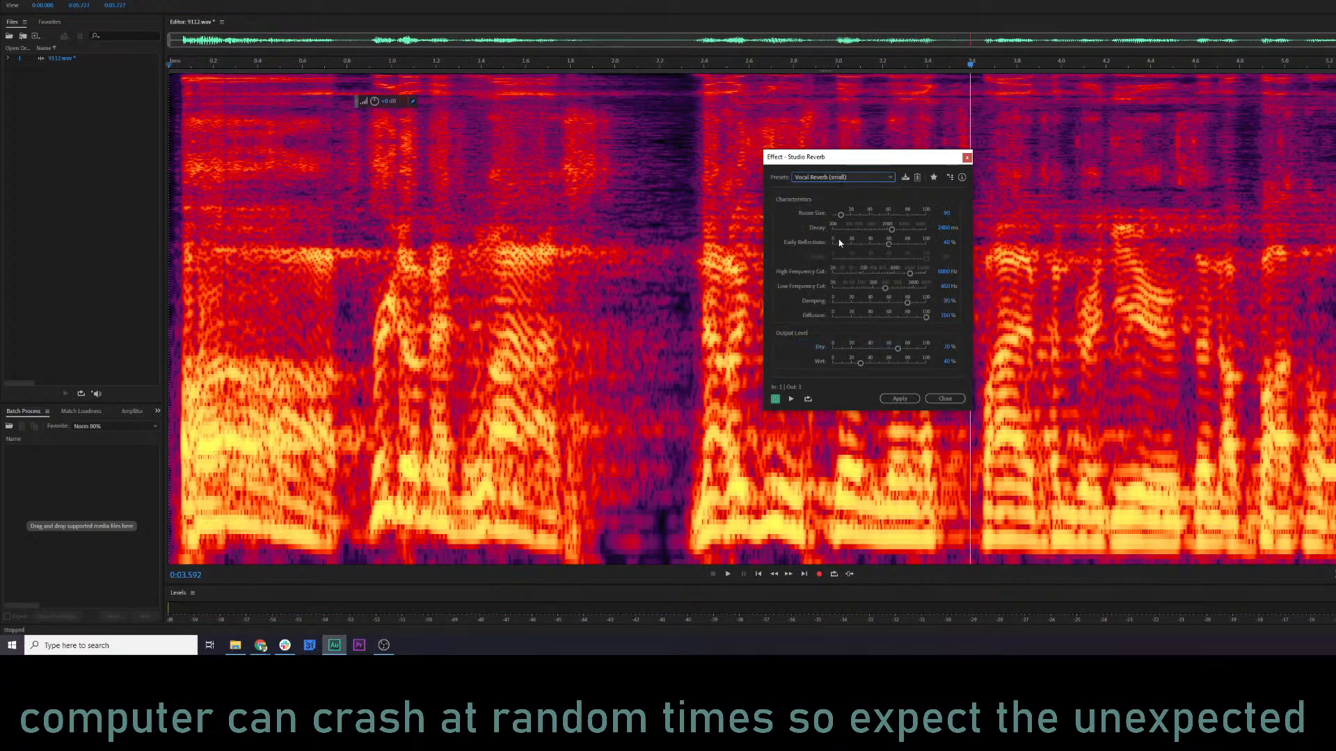
{"action": "left_click", "coordinate": [840, 178]}
{"action": "left_click", "coordinate": [839, 332]}
{"action": "key", "text": "space"}
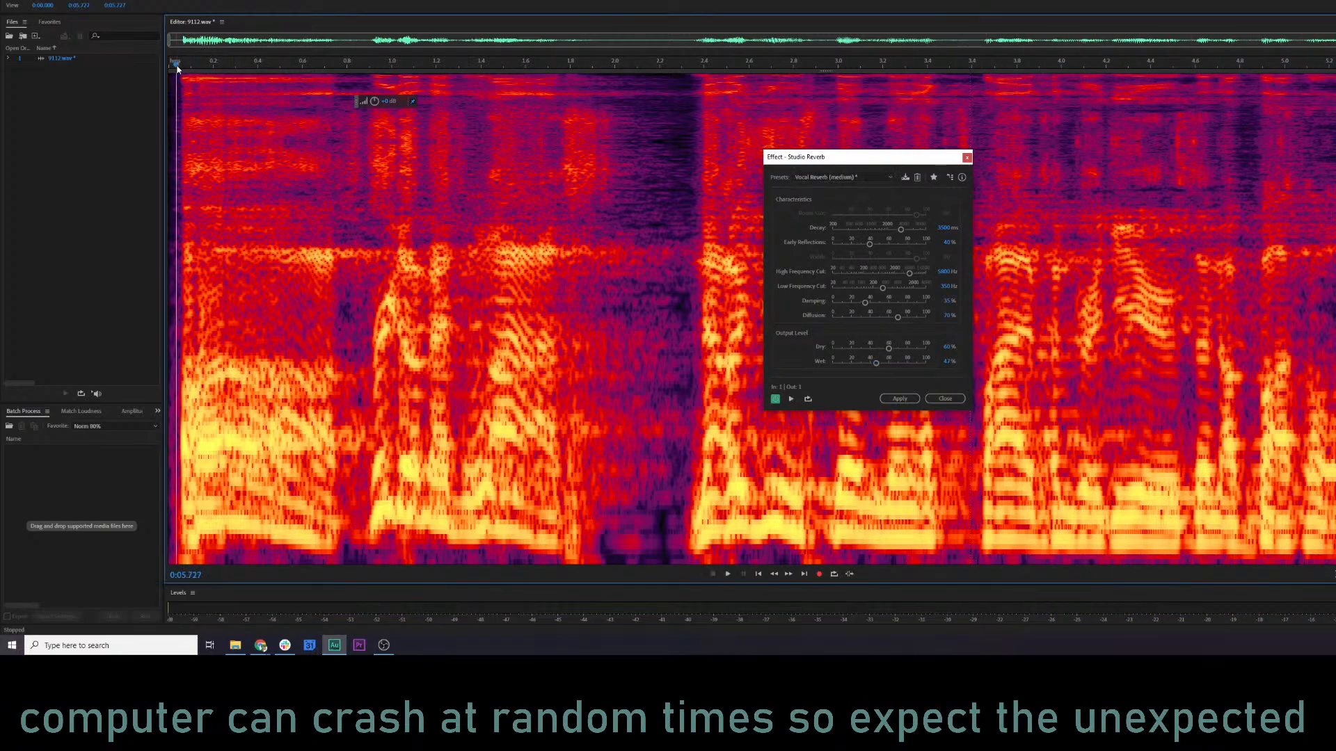
{"action": "key", "text": "space"}
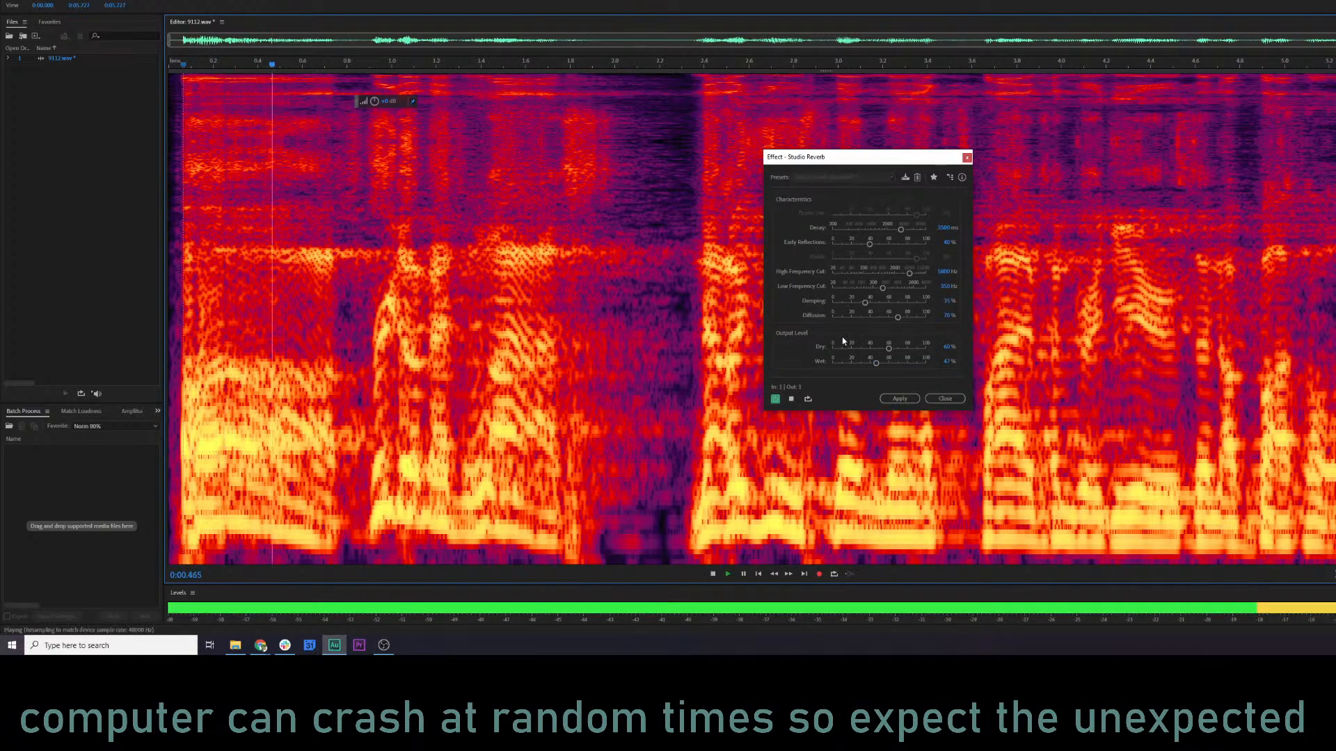
Set Studio Reverb's dry level to about 68% and wet to about 36%, reduce the low frequency cut, and preview.
{"action": "left_click_drag", "start_coordinate": [889, 348], "coordinate": [875, 363]}
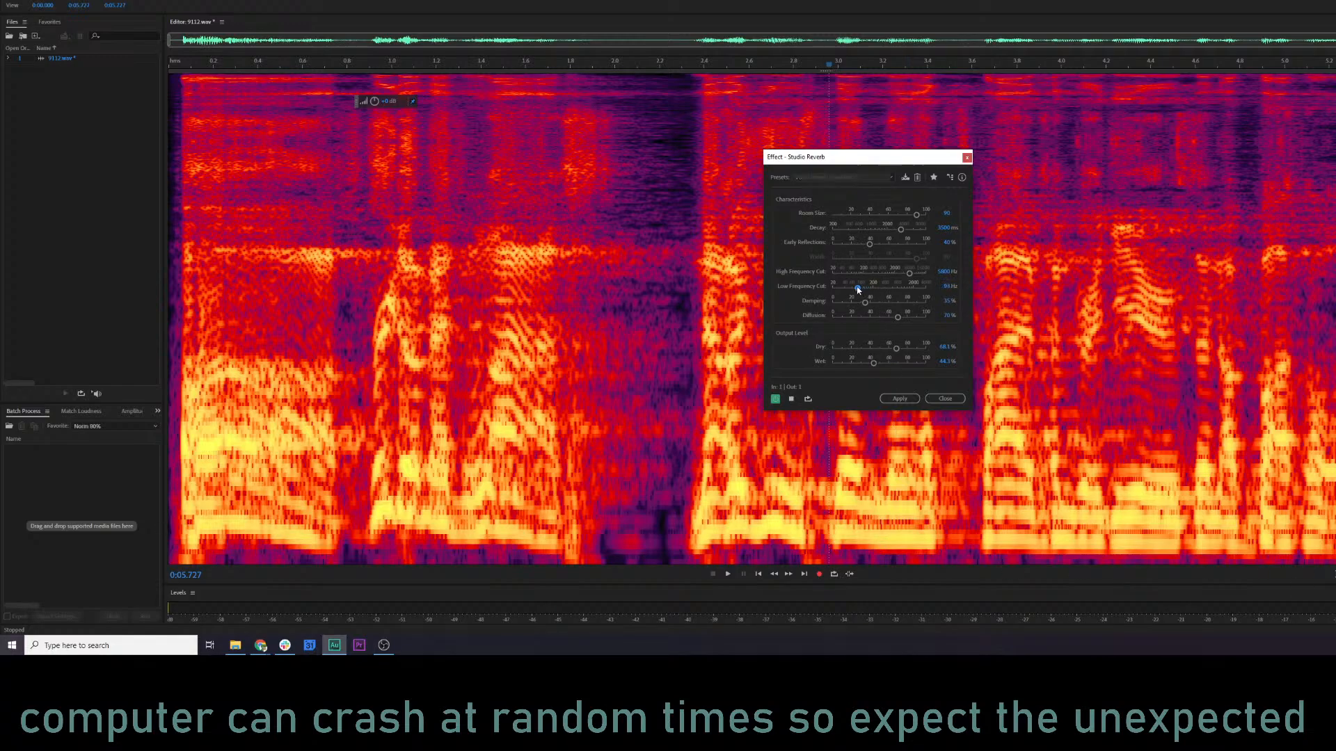
{"action": "key", "text": "space"}
{"action": "mouse_move", "coordinate": [858, 290]}
{"action": "left_mouse_down"}
{"action": "mouse_move", "coordinate": [911, 289]}
{"action": "mouse_move", "coordinate": [835, 292]}
{"action": "left_mouse_up"}
{"action": "left_click", "coordinate": [790, 399]}
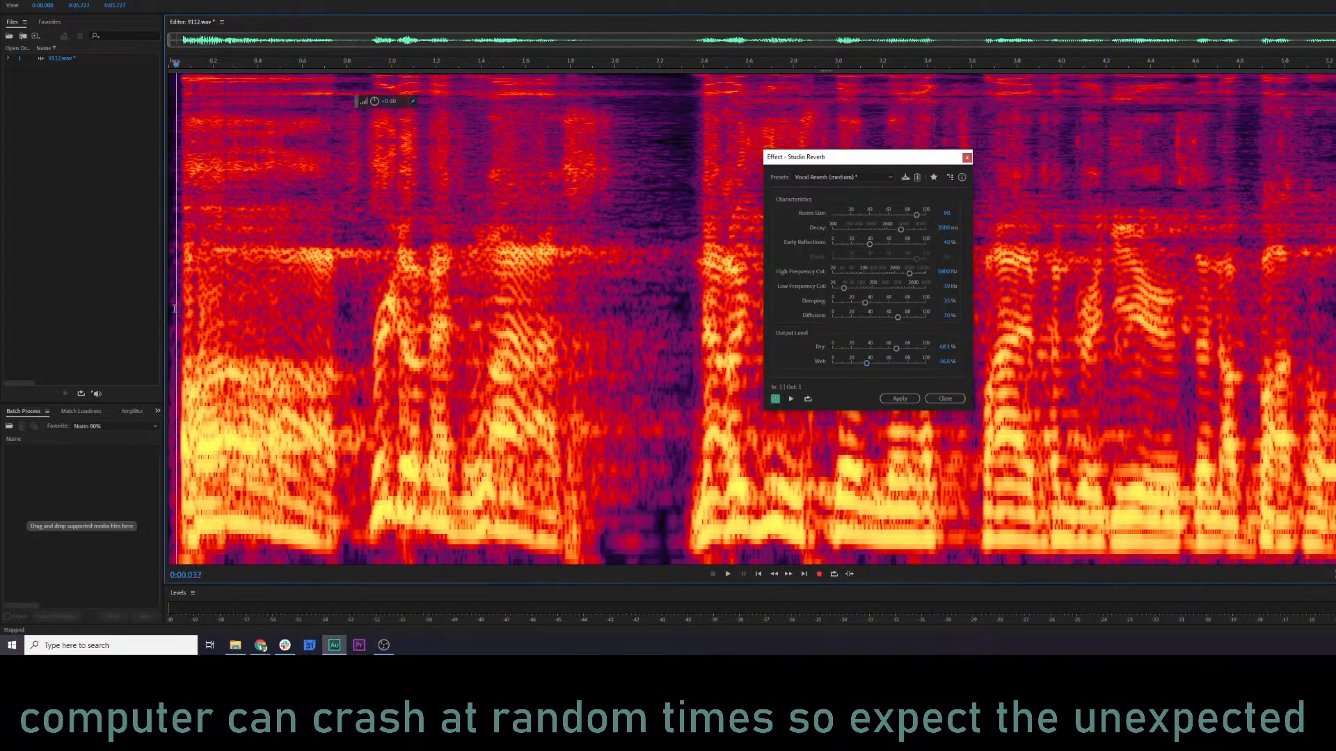
Compare 9112.wav with the reverb bypassed, and apply the Studio Reverb to the clip.
{"action": "left_click", "coordinate": [776, 399]}
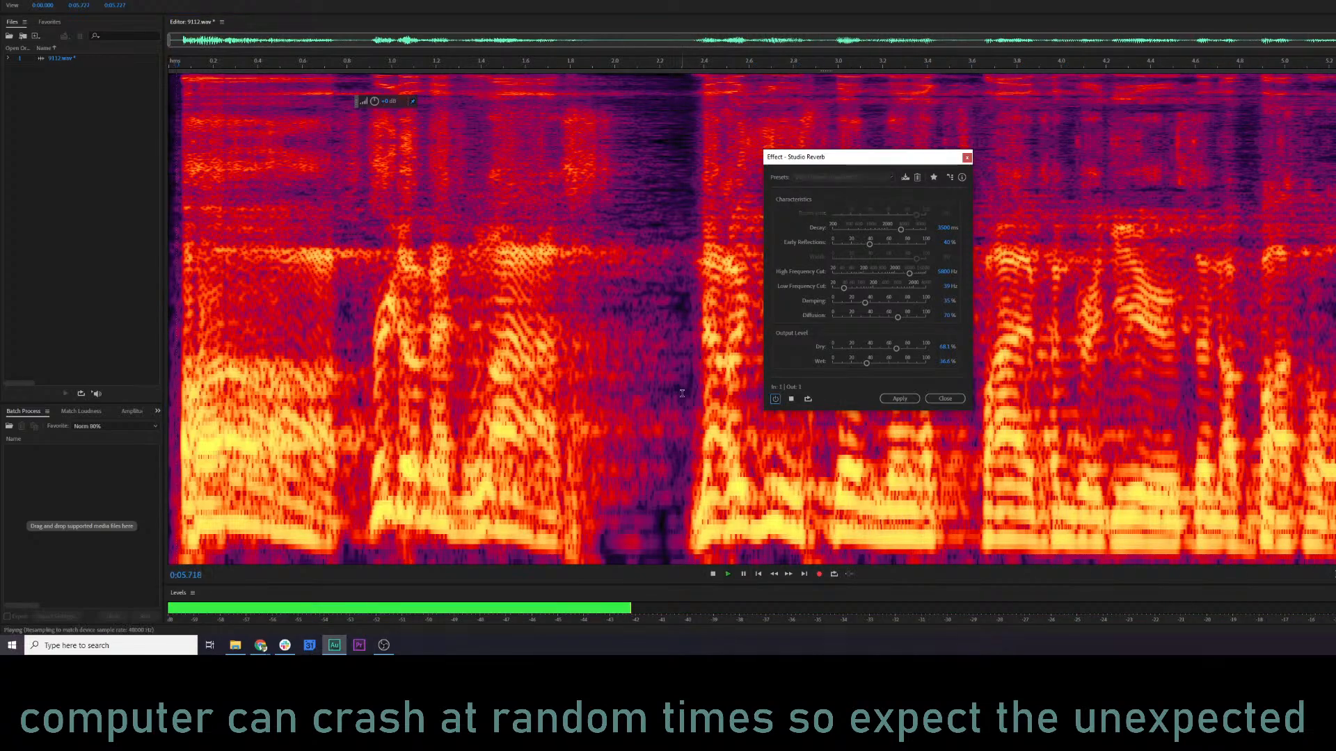
{"action": "key", "text": "space"}
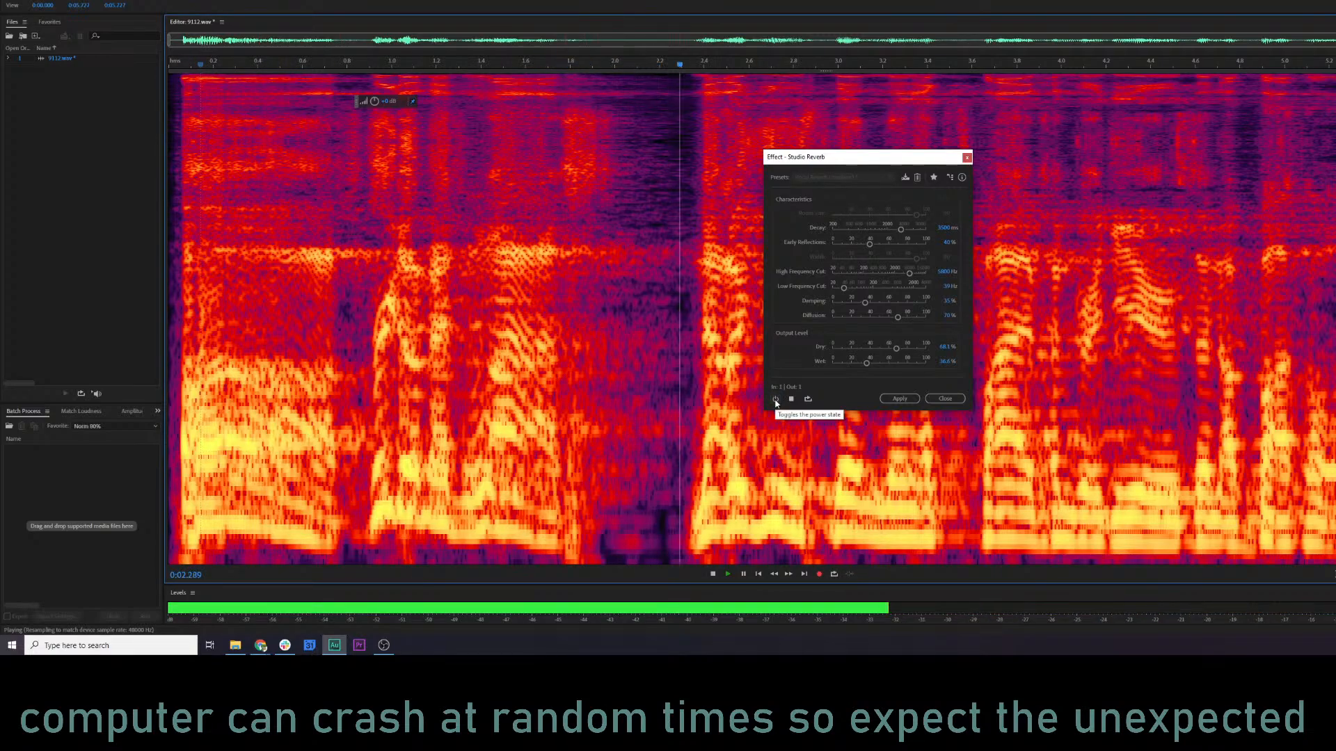
{"action": "left_click", "coordinate": [898, 399]}
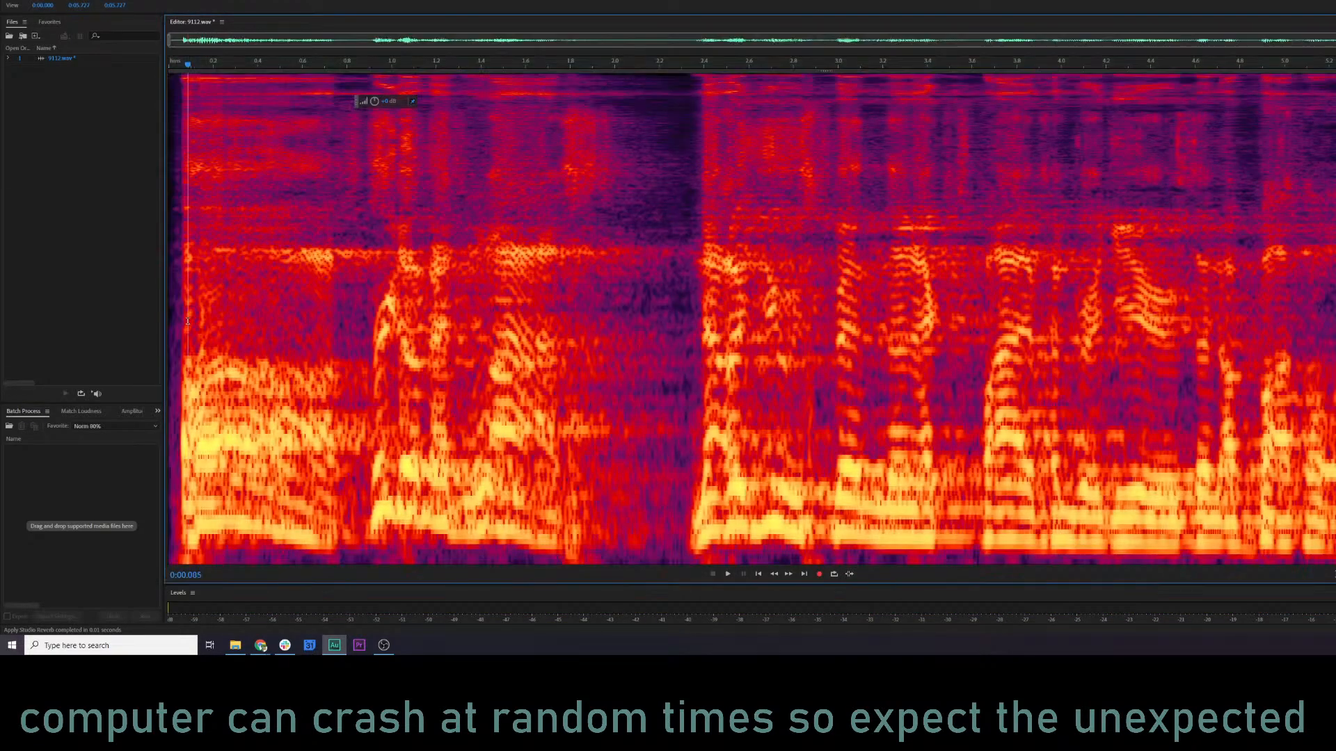
Play the reverbed clip, glance at its waveform, and return to the spectral frequency display.
{"action": "key", "text": "space"}
{"action": "key", "text": "shift+d"}
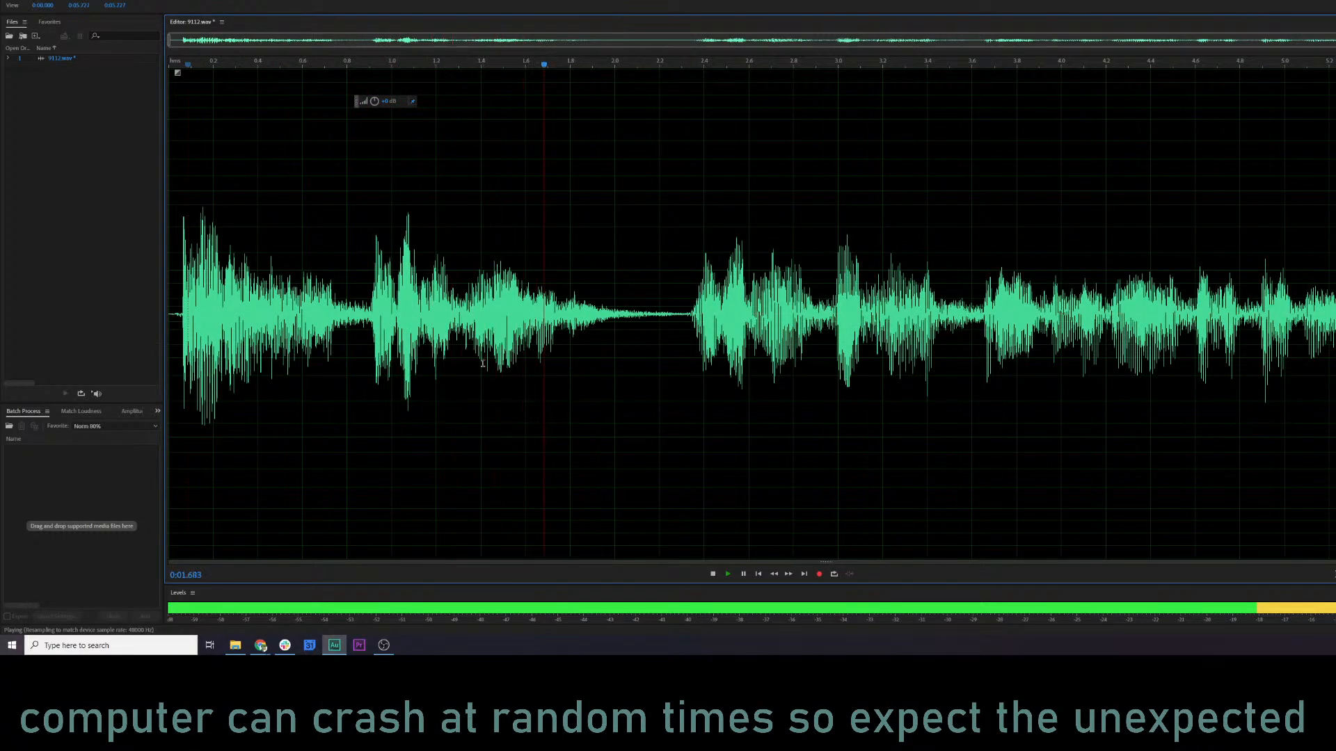
{"action": "key", "text": "shift+d"}
{"action": "key", "text": "space"}
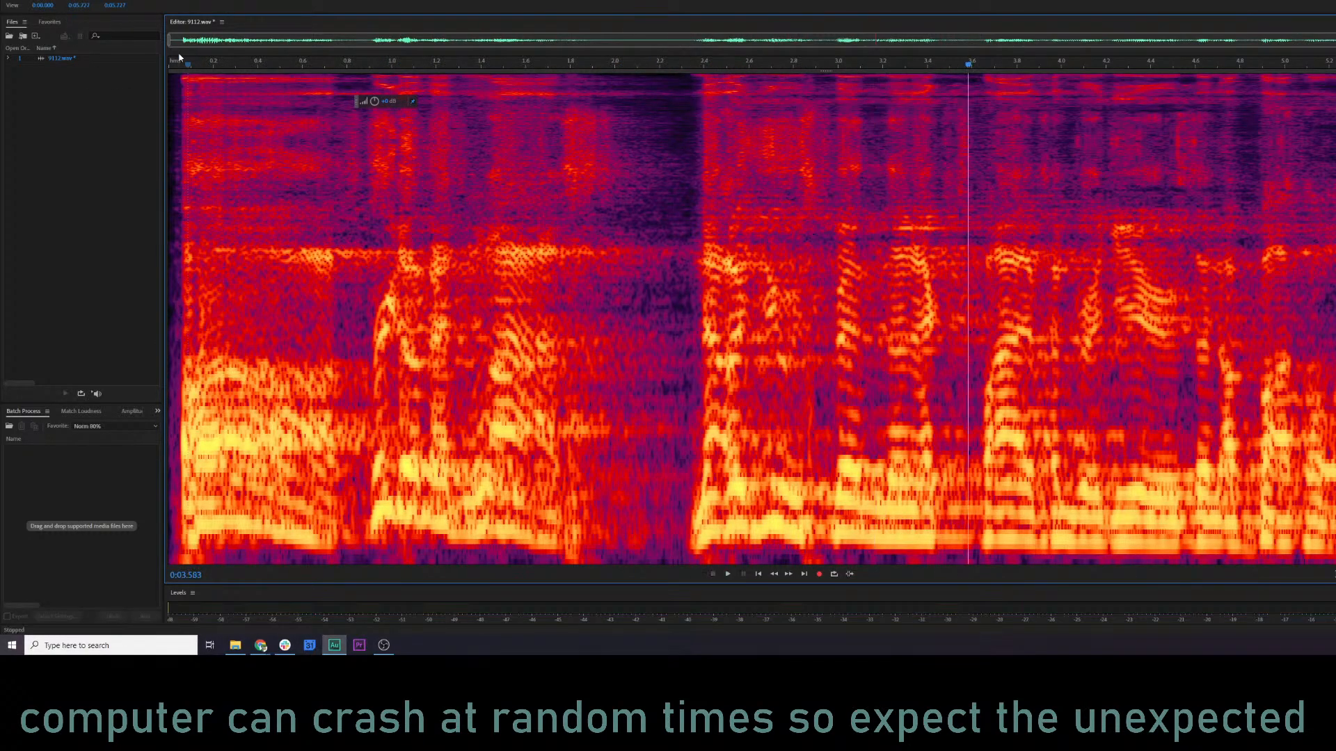
Open the Parametric Equalizer for 9112.wav and load the Vocal Enhancer preset.
{"action": "key", "text": "ctrl+shift+e"}
{"action": "key", "text": "space"}
{"action": "left_click", "coordinate": [993, 145]}
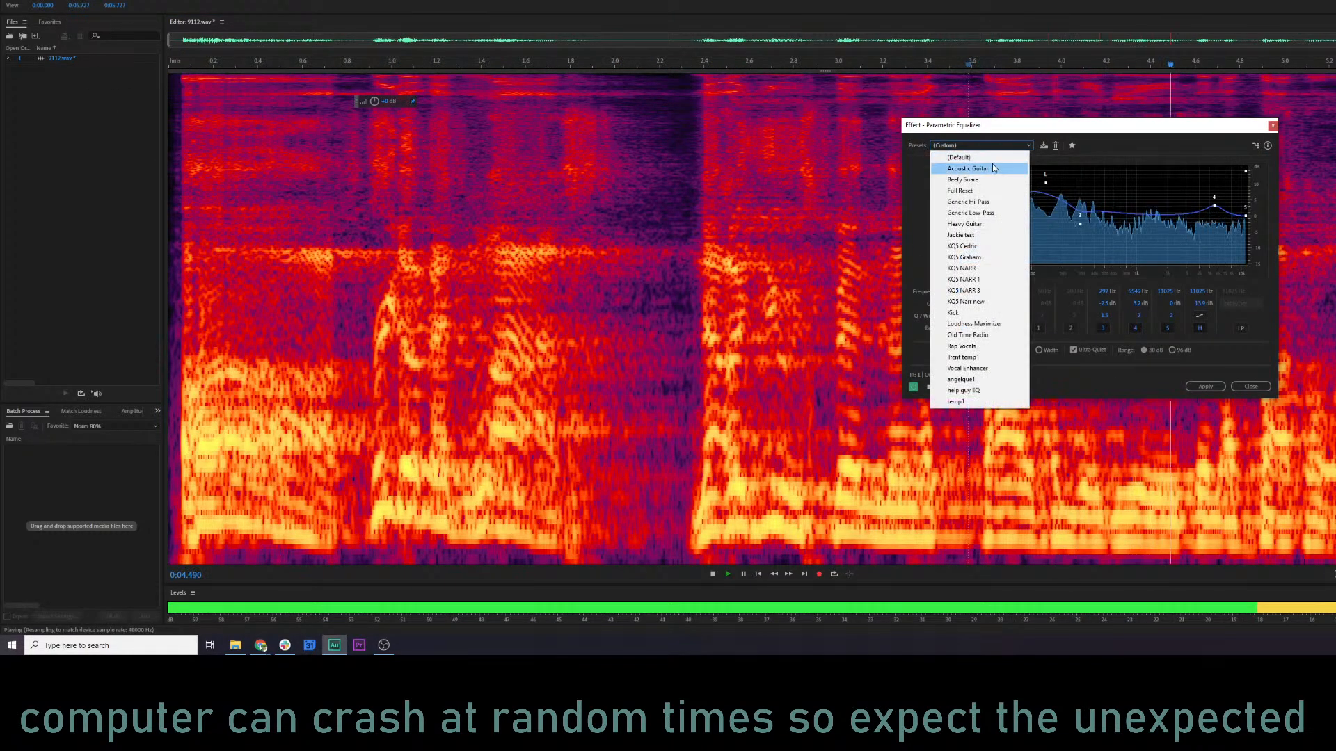
{"action": "left_click", "coordinate": [1033, 142]}
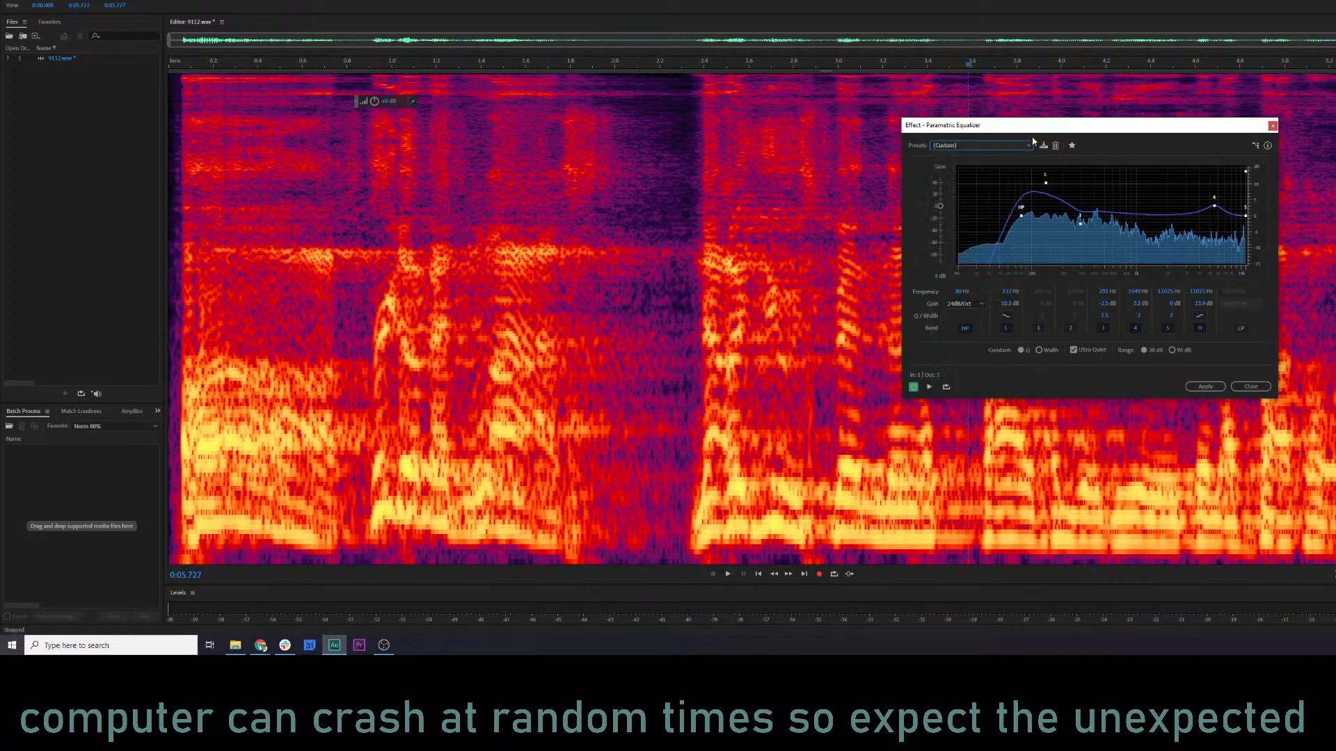
{"action": "left_click", "coordinate": [986, 148]}
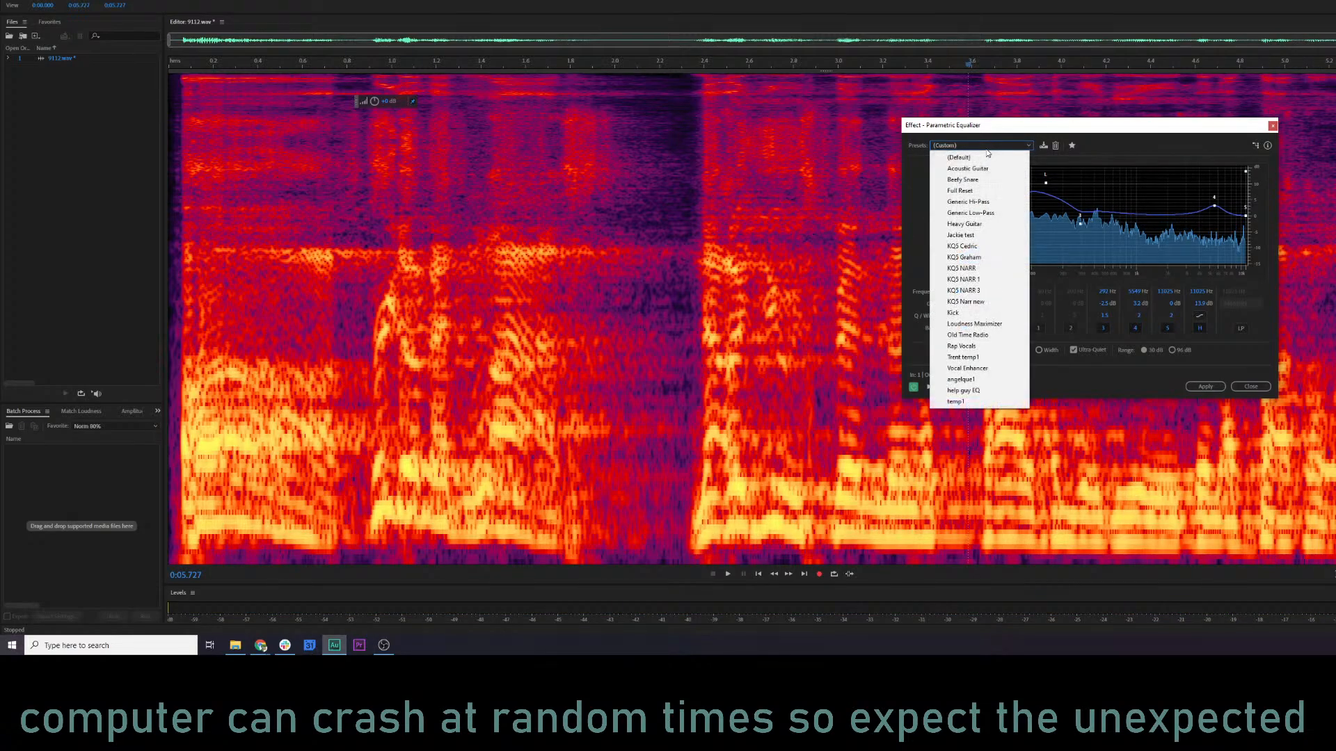
{"action": "left_click", "coordinate": [988, 369]}
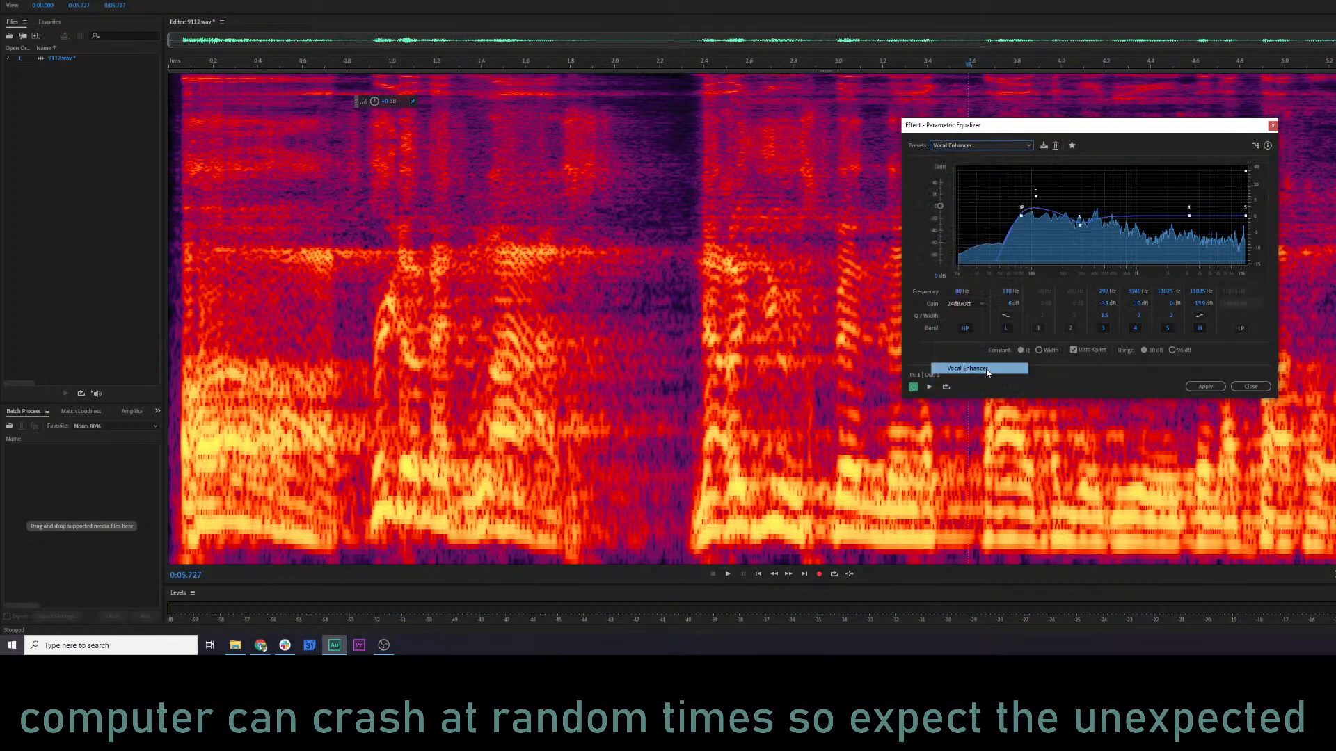
Preview the equalized clip from the start, raise the low shelf's gain, and replay it.
{"action": "left_click", "coordinate": [180, 300]}
{"action": "key", "text": "space"}
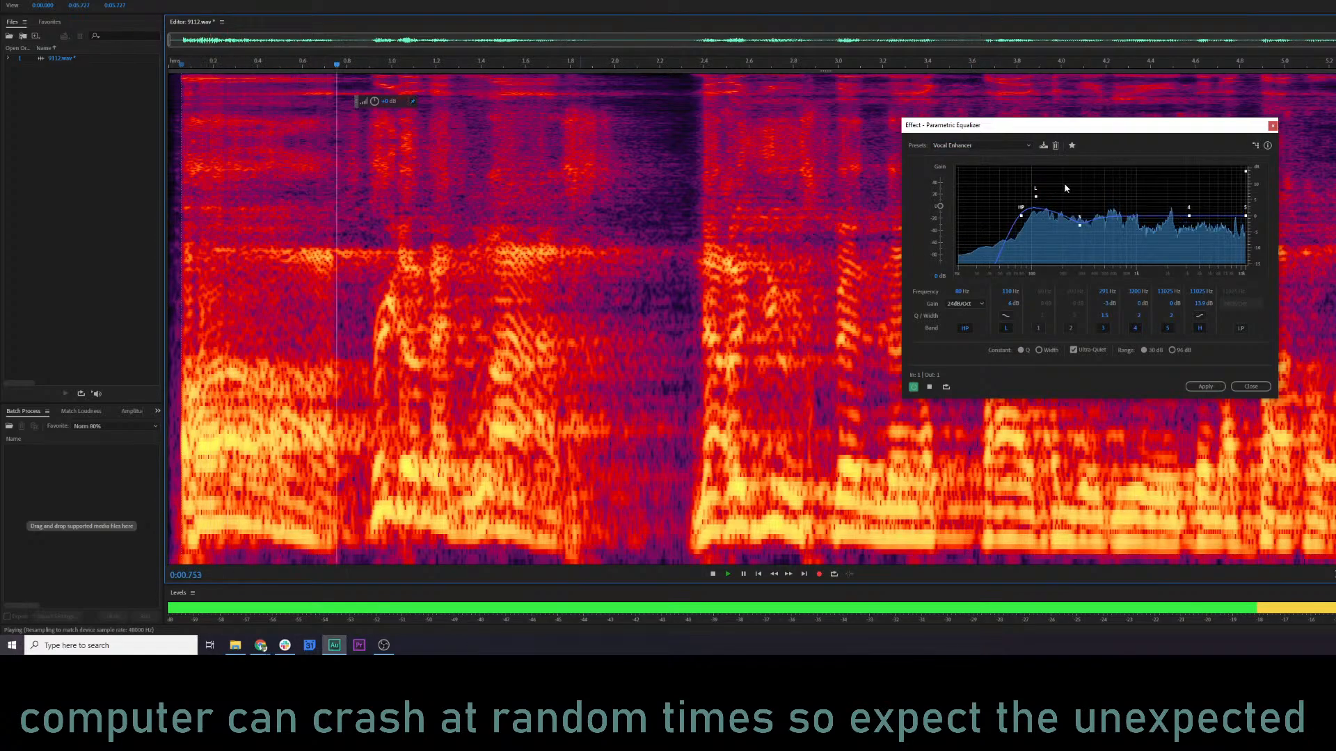
{"action": "key", "text": "space"}
{"action": "left_click_drag", "start_coordinate": [1035, 196], "coordinate": [1035, 192]}
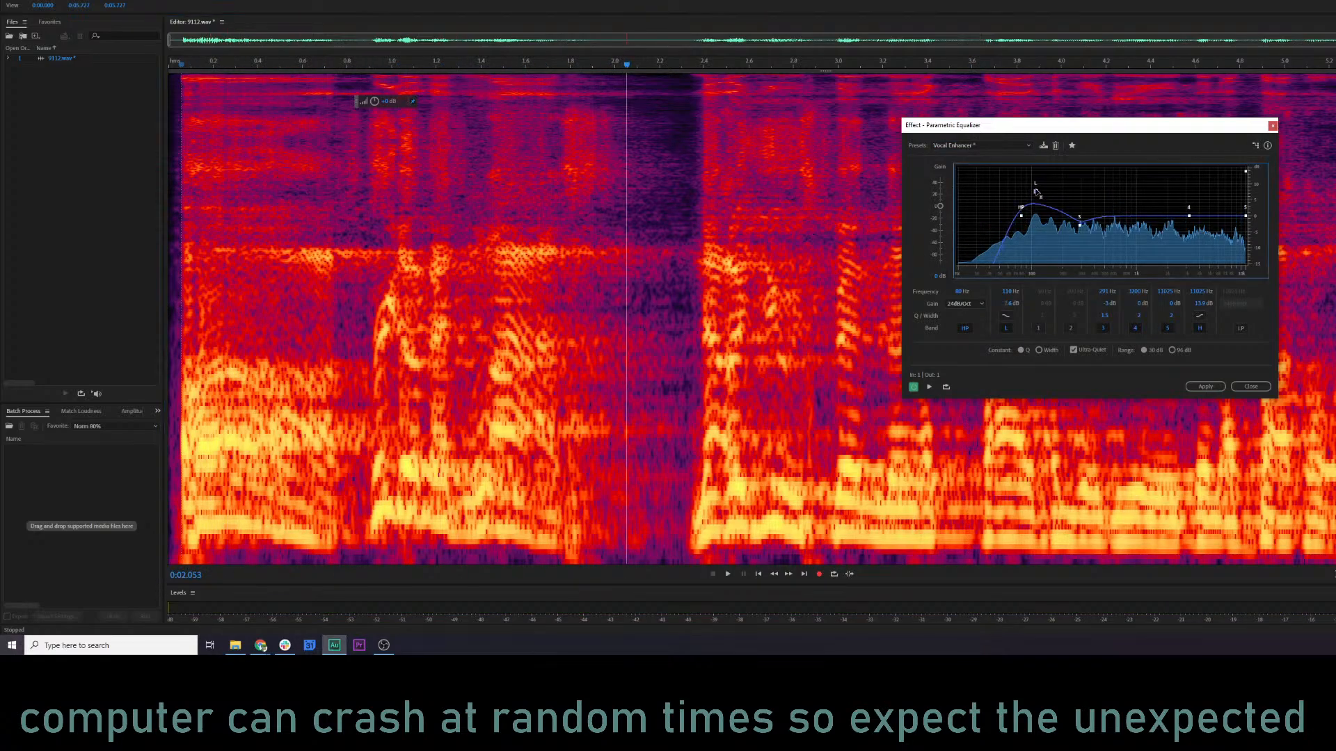
{"action": "left_click", "coordinate": [295, 291]}
{"action": "key", "text": "space"}
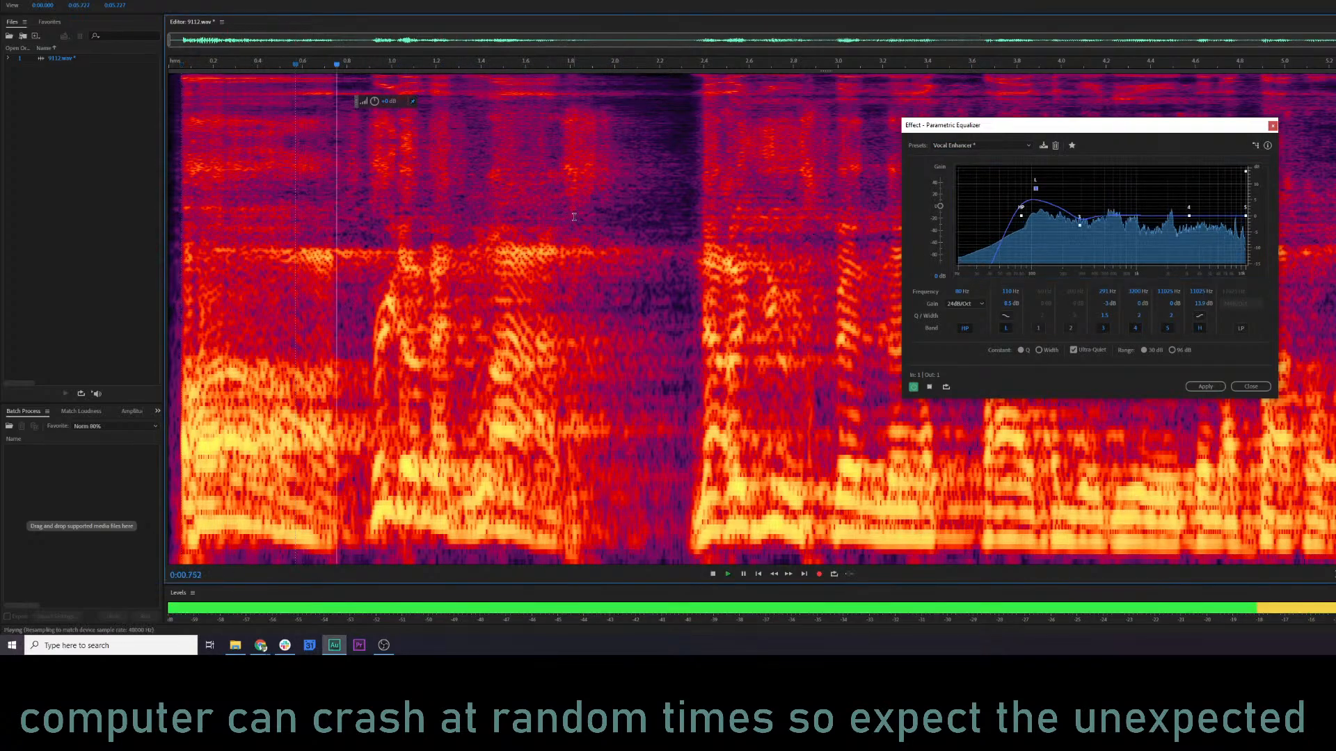
Lower the volume of the high-frequency patch between about 1.74 and 2.1 s in the spectrogram, and replay the passage.
{"action": "left_click_drag", "start_coordinate": [558, 151], "coordinate": [600, 153]}
{"action": "left_click", "coordinate": [470, 140]}
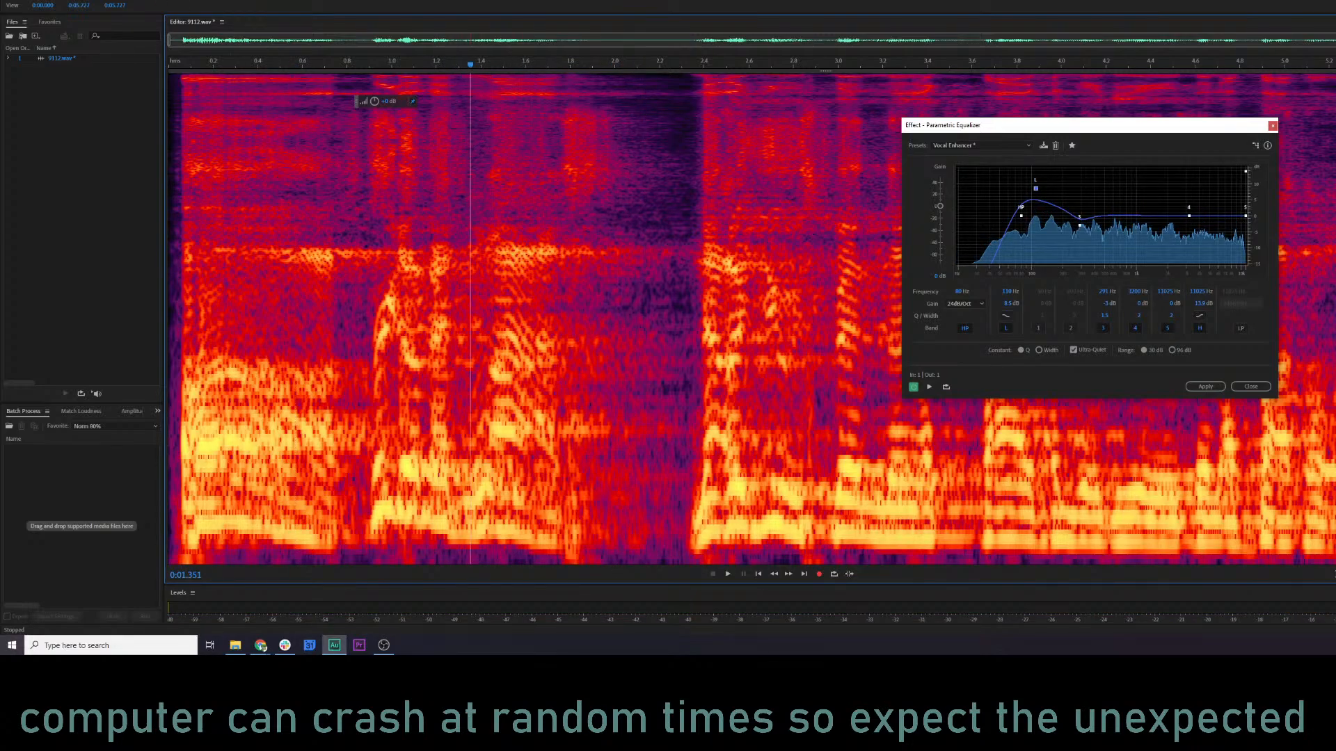
{"action": "left_click_drag", "start_coordinate": [557, 102], "coordinate": [647, 208]}
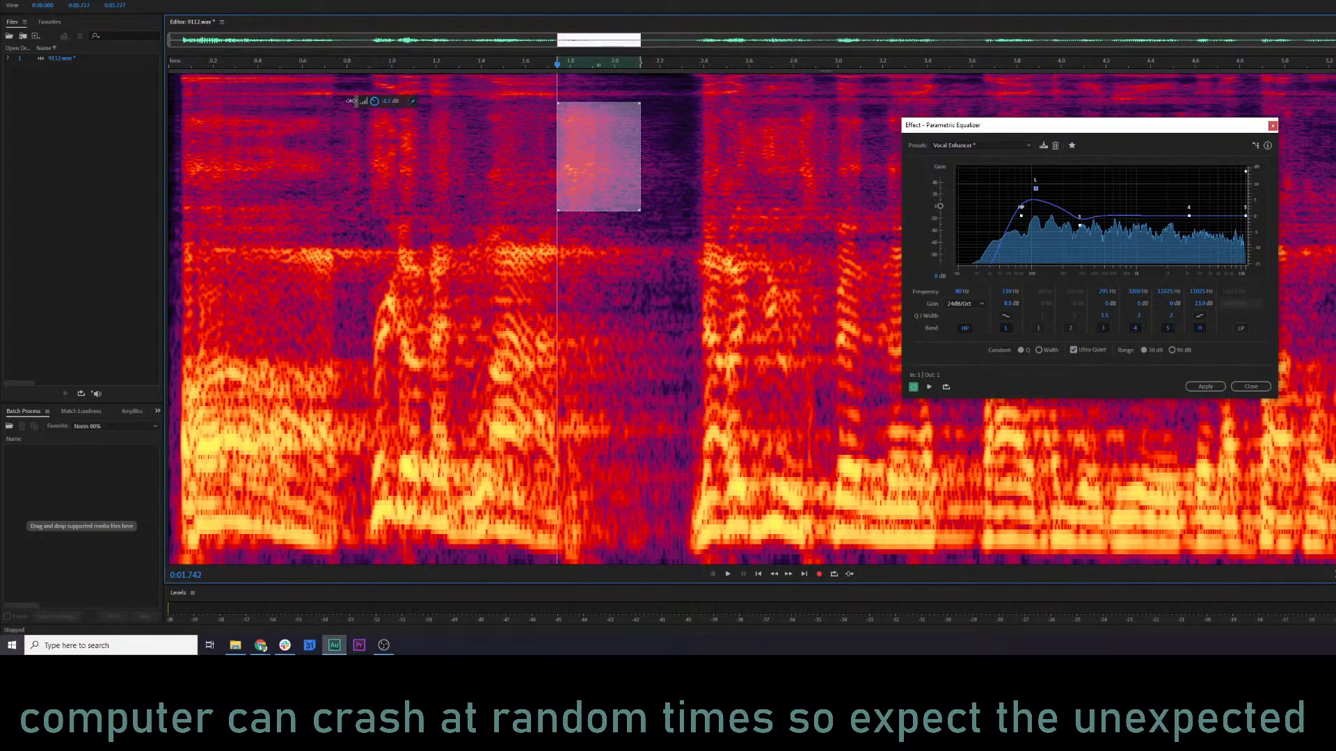
{"action": "left_click_drag", "start_coordinate": [344, 102], "coordinate": [344, 102]}
{"action": "left_click", "coordinate": [374, 153]}
{"action": "key", "text": "space"}
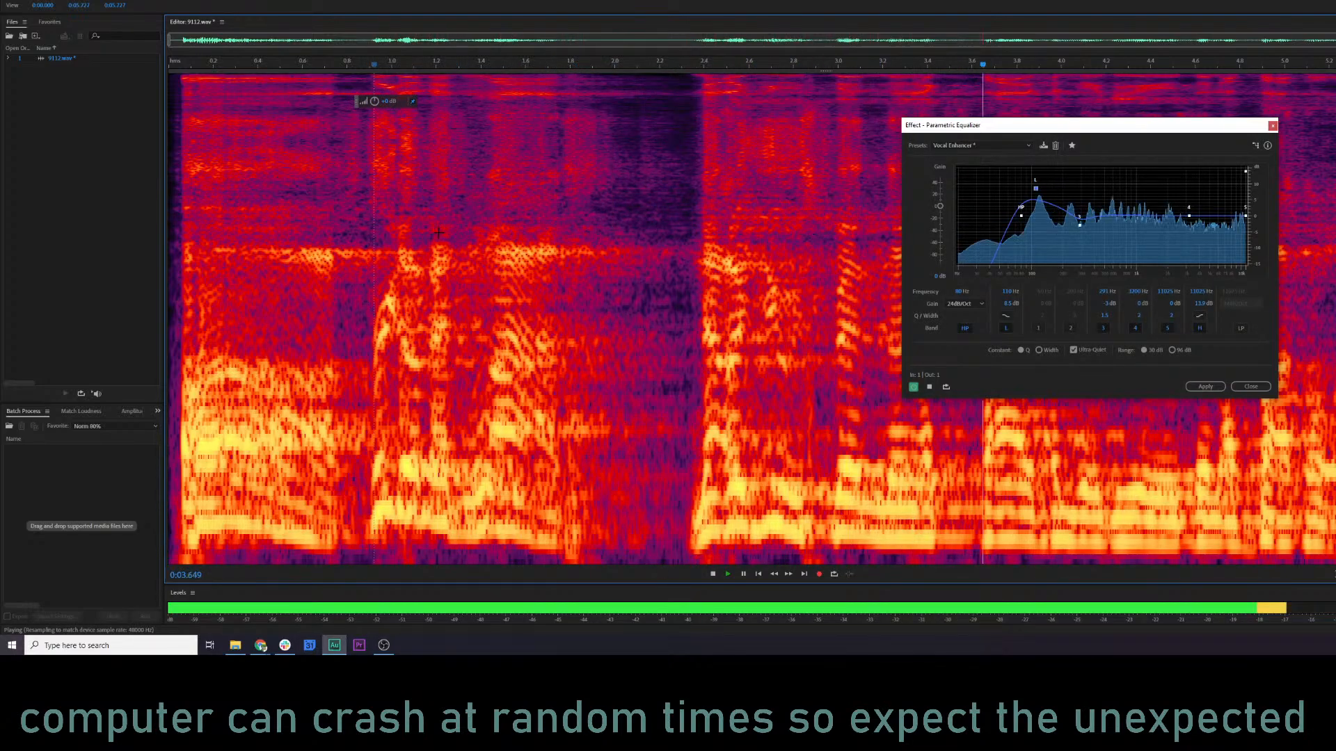
{"action": "key", "text": "space"}
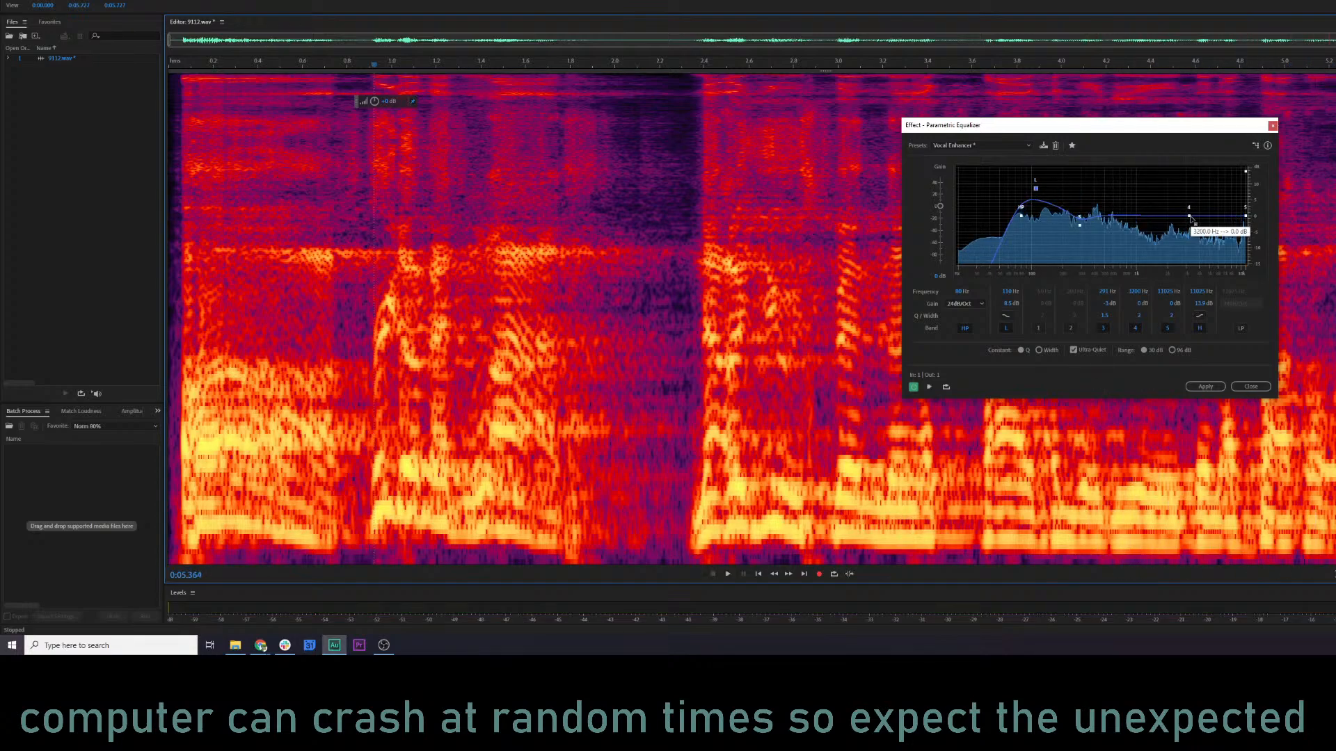
Move equalizer band 4 to about 1100 Hz with a slight boost, and preview the clip.
{"action": "left_click_drag", "start_coordinate": [1188, 217], "coordinate": [1142, 211]}
{"action": "key", "text": "space"}
{"action": "key", "text": "space"}
{"action": "key", "text": "space"}
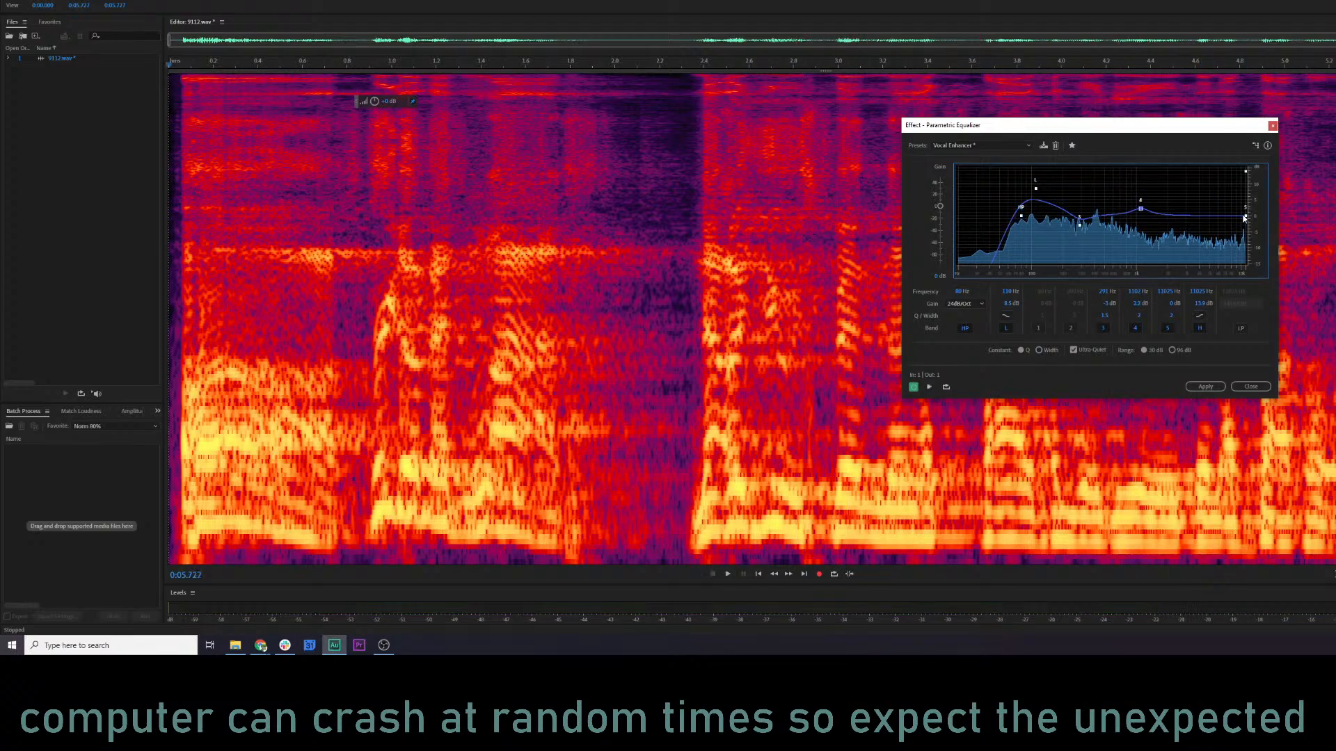
Boost equalizer band 5 at about 6 kHz while previewing, and apply the Parametric Equalizer to 9112.wav.
{"action": "key", "text": "space"}
{"action": "left_click_drag", "start_coordinate": [1246, 217], "coordinate": [1218, 204]}
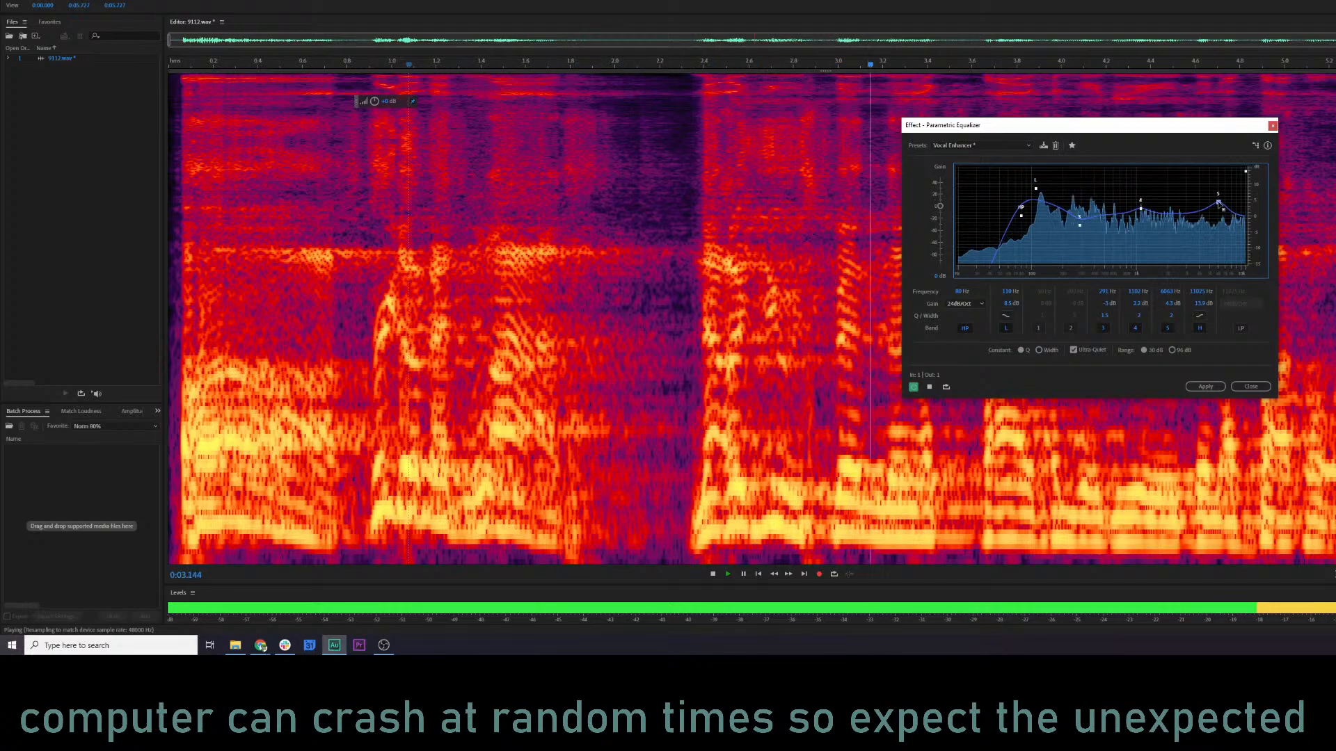
{"action": "left_click", "coordinate": [1204, 387]}
{"action": "left_click", "coordinate": [608, 334]}
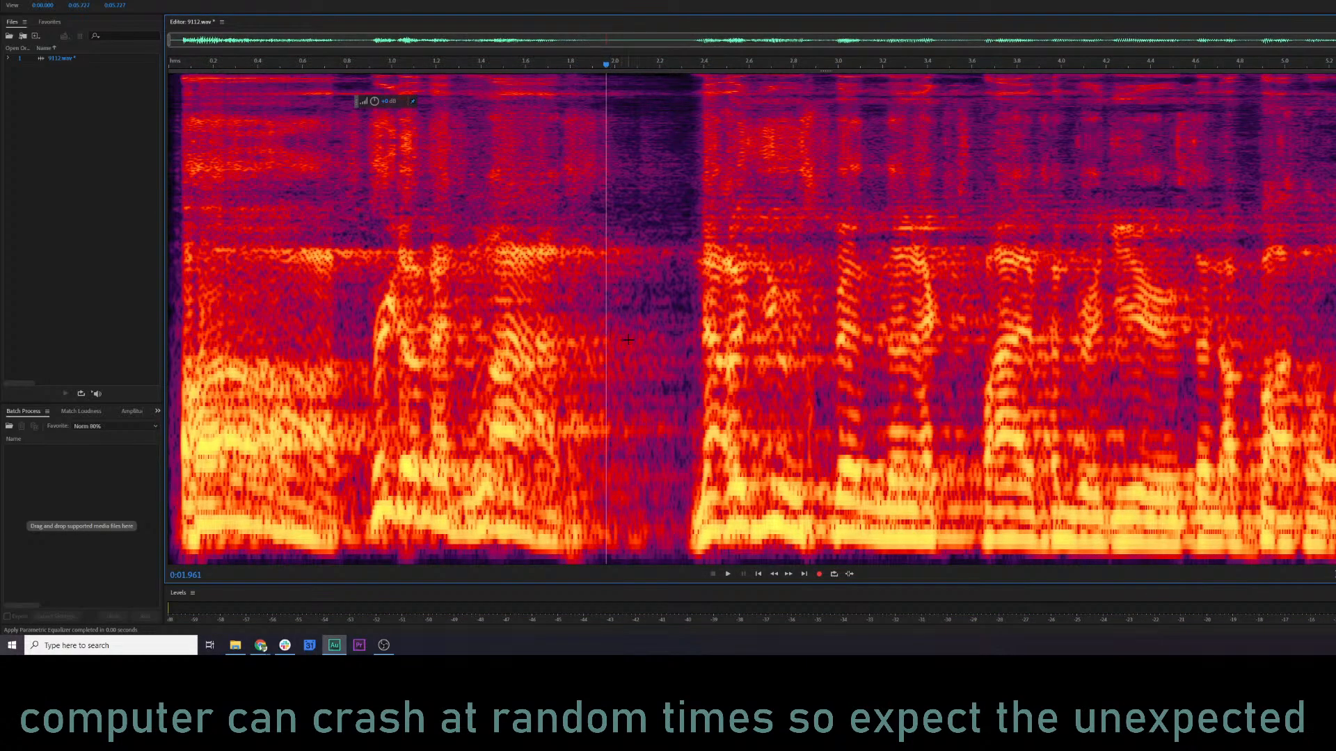
Play back the equalized 9112.wav clip and switch from the spectral display to the waveform.
{"action": "key", "text": "space"}
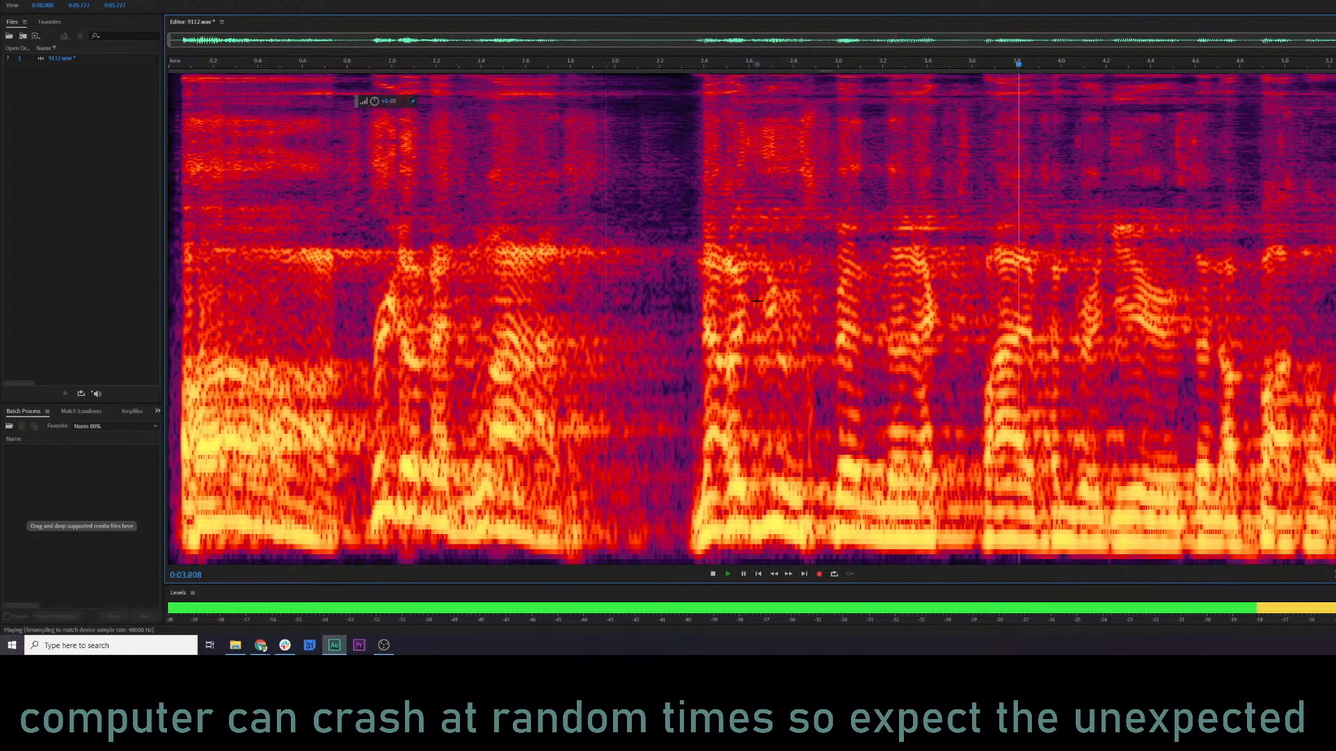
{"action": "key", "text": "shift+d"}
{"action": "key", "text": "space"}
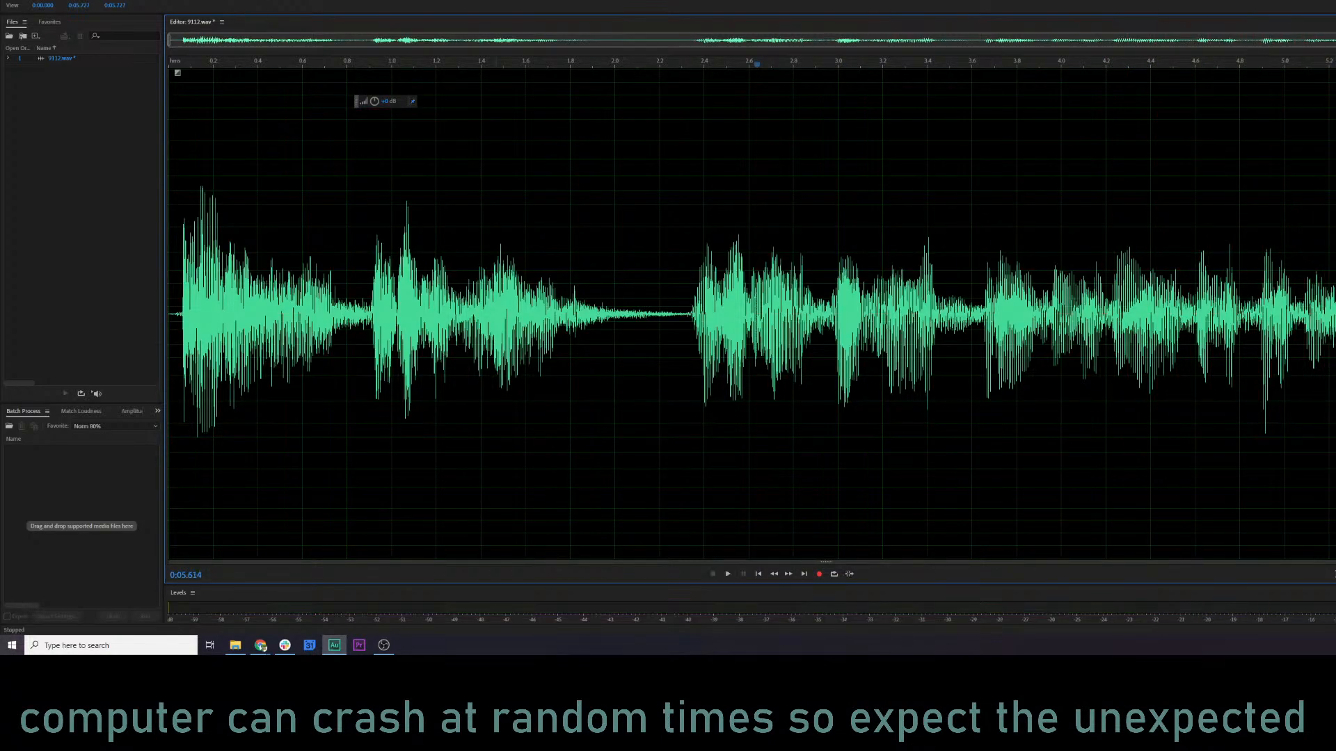
Normalize 9112.wav with the Norm 80% favorite and listen to the clip.
{"action": "left_click", "coordinate": [126, 1]}
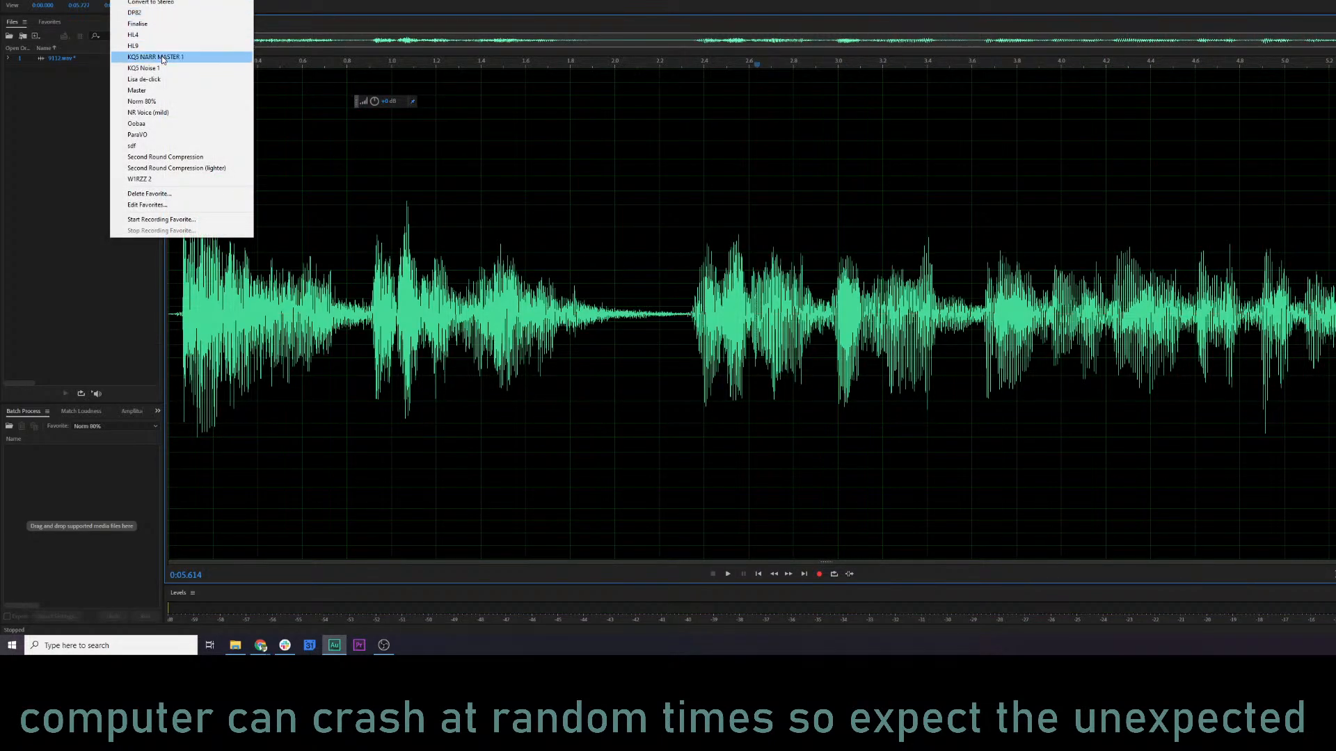
{"action": "left_click", "coordinate": [142, 101]}
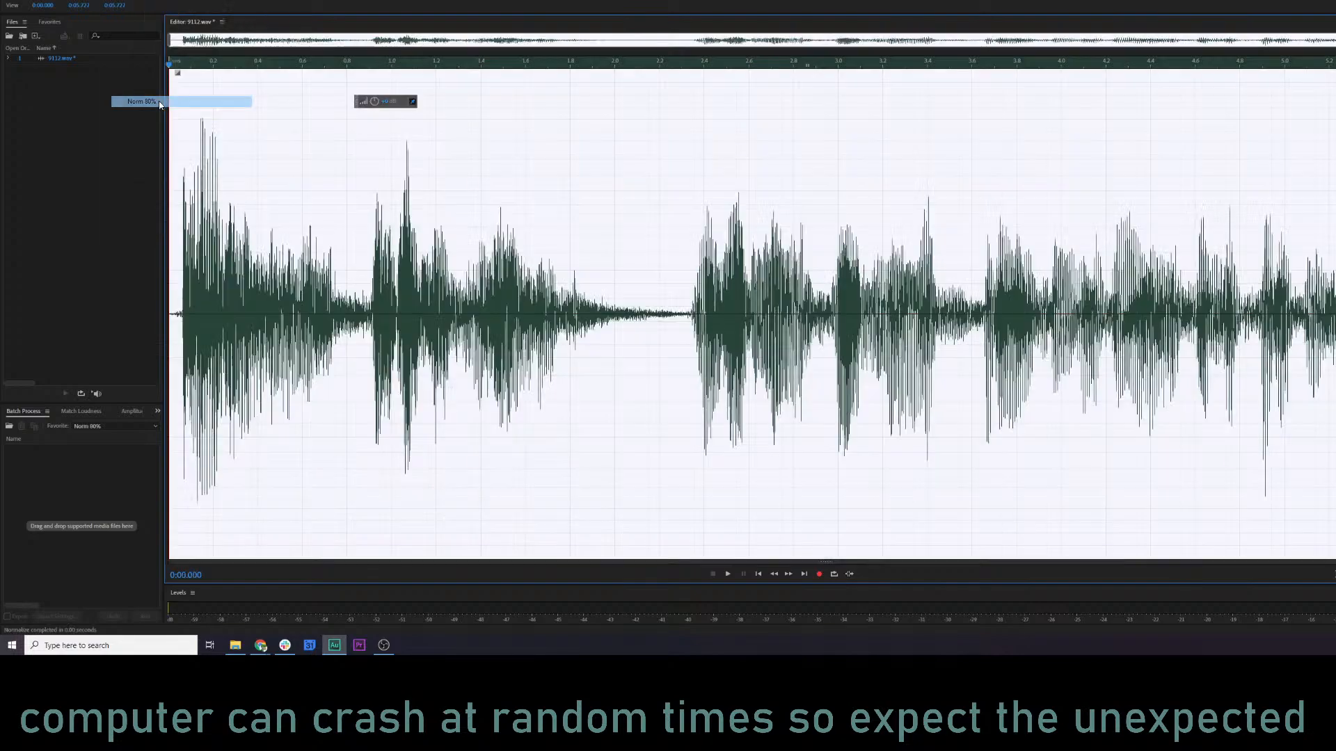
{"action": "key", "text": "space"}
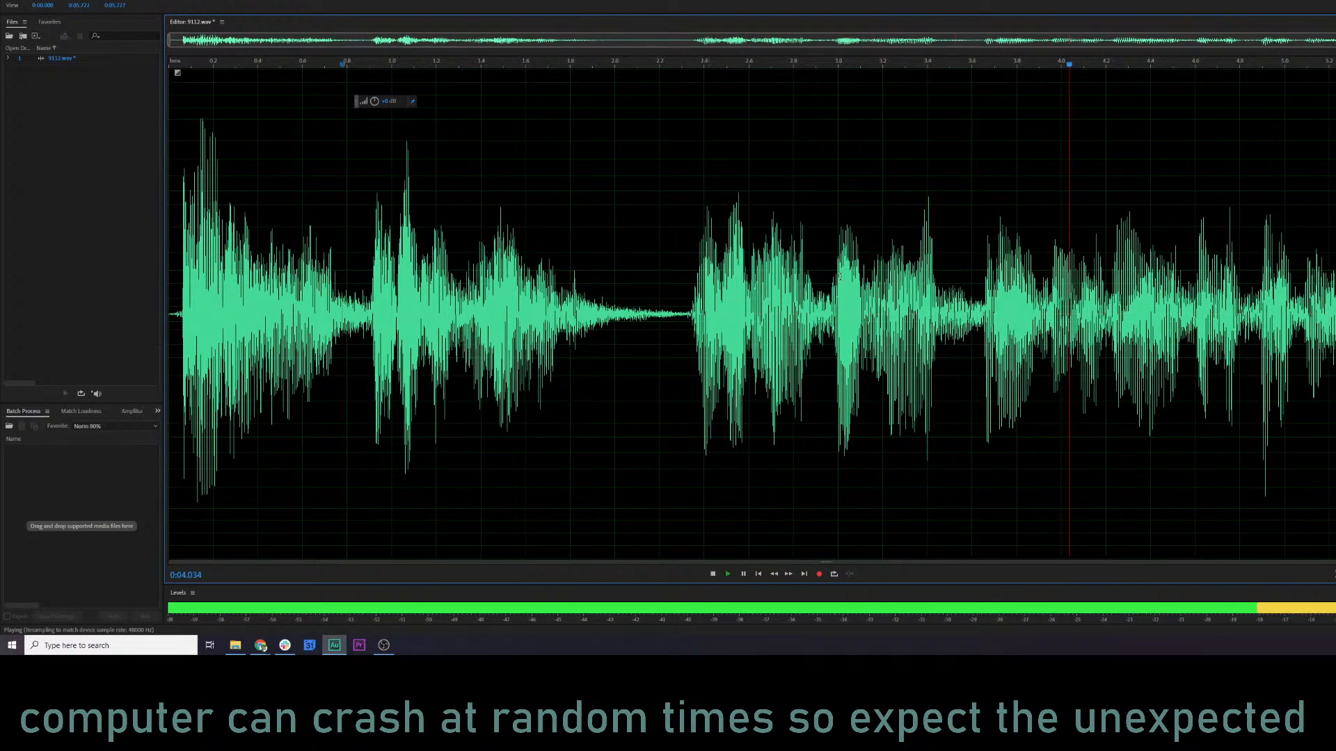
{"action": "key", "text": "space"}
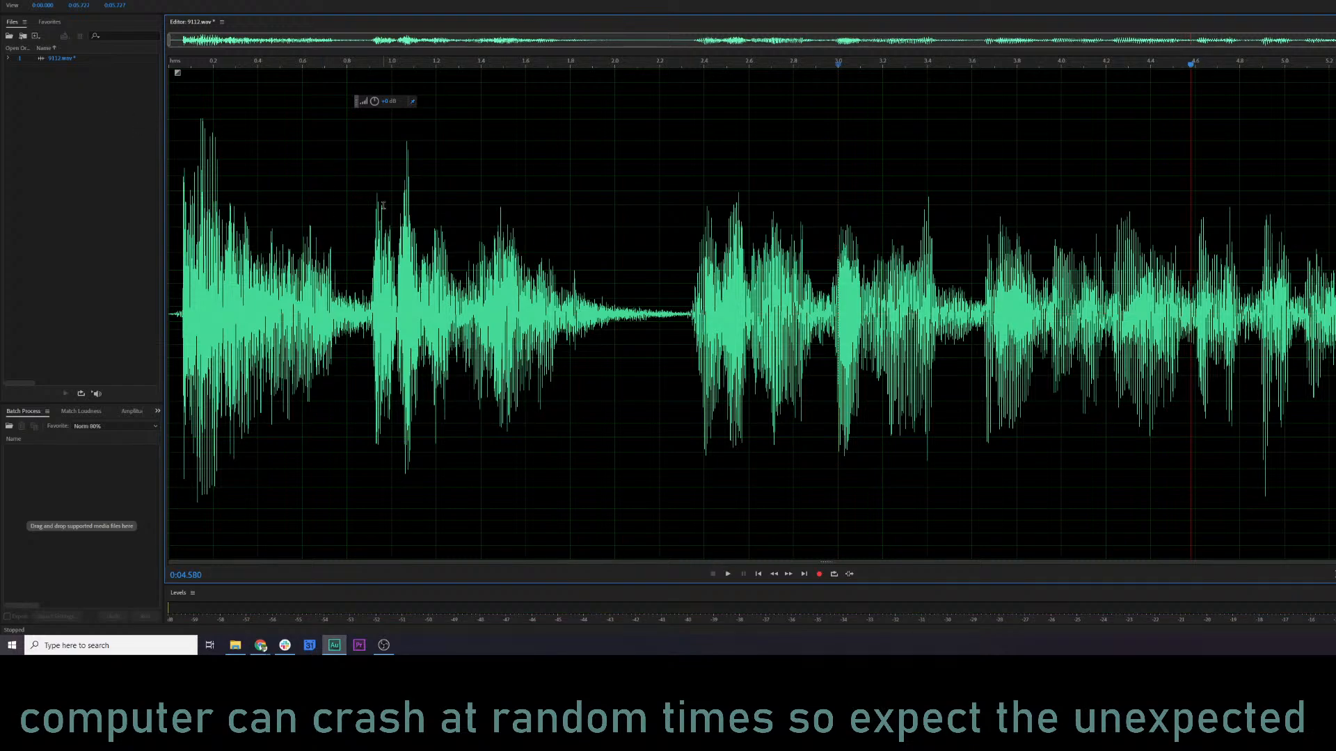
Save the processed 9112.wav and close the file.
{"action": "key", "text": "ctrl+s"}
{"action": "left_click", "coordinate": [62, 59]}
{"action": "key", "text": "ctrl+w"}
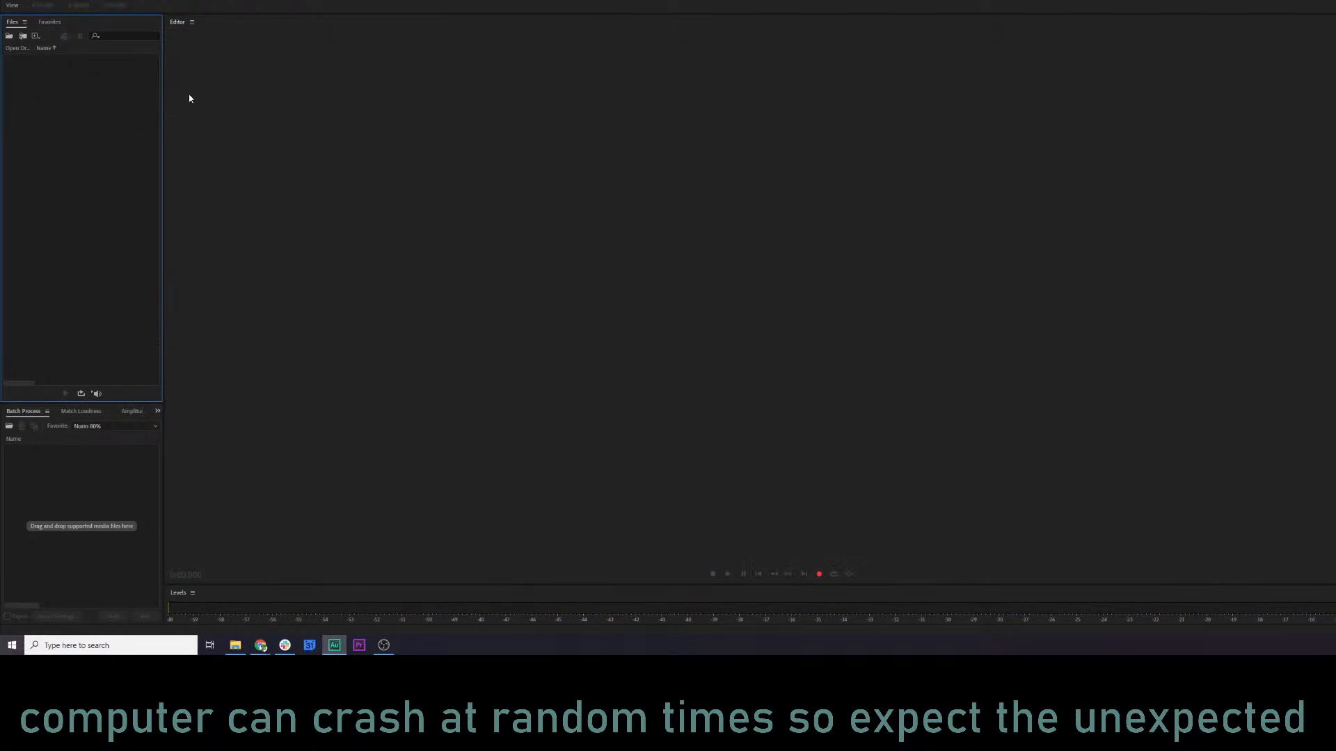
Switch to the KQ5 Audio log spreadsheet and mark the Genie line 9112 as done with an x.
{"action": "key", "text": "alt+Tab"}
{"action": "key", "text": "Tab"}
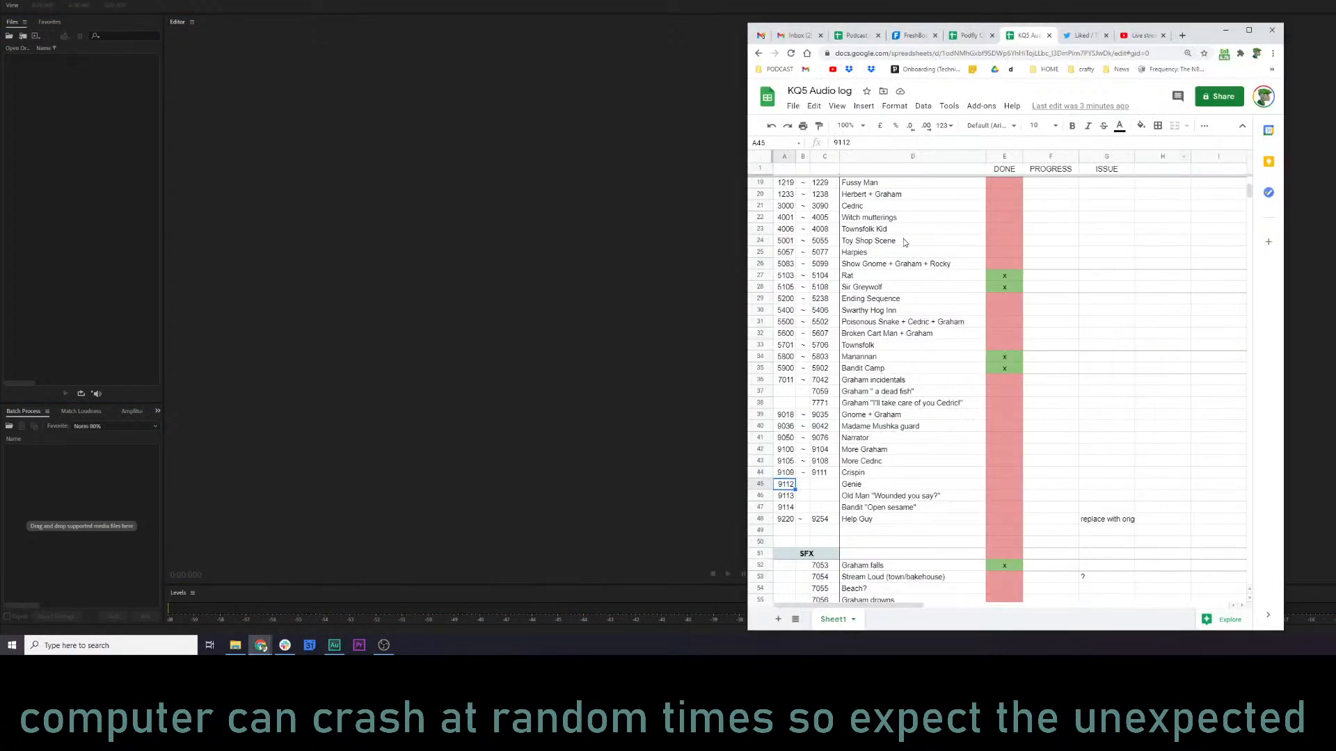
{"action": "left_click", "coordinate": [992, 384]}
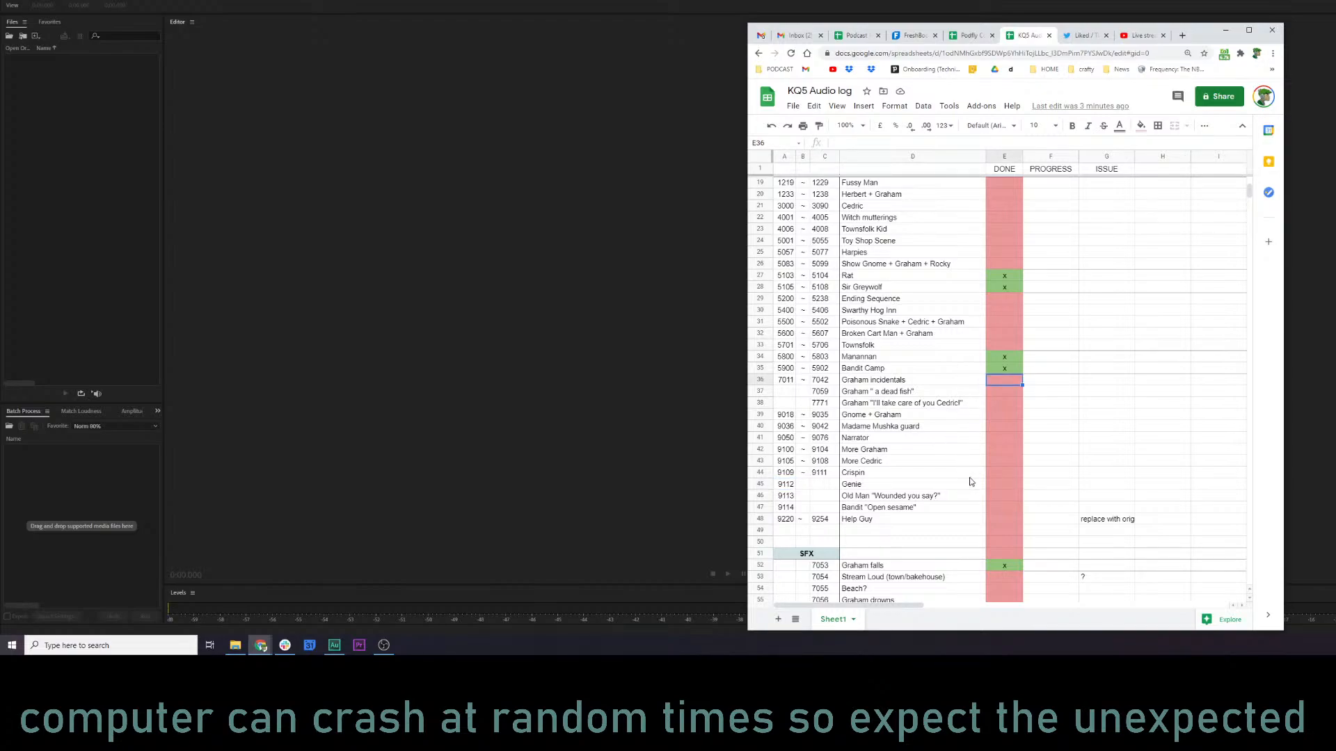
{"action": "left_click", "coordinate": [999, 487]}
{"action": "type", "text": "x"}
{"action": "left_click", "coordinate": [1003, 505]}
Import 9114.wav, the Bandit "Open sesame" line, from the kq5 audio folder into Audition, open it and play it.
{"action": "left_click", "coordinate": [790, 507]}
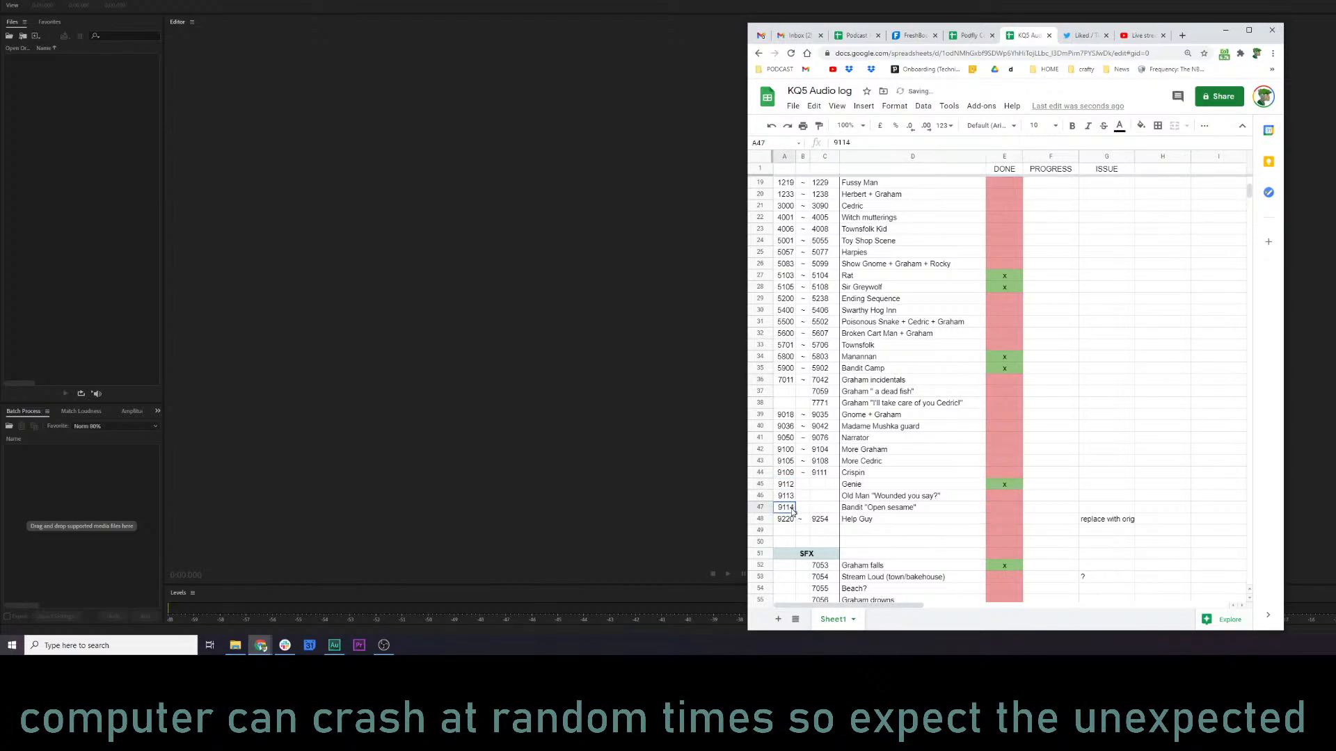
{"action": "key", "text": "alt+Tab"}
{"action": "scroll", "coordinate": [1181, 380], "scroll_direction": "down", "scroll_amount": 1}
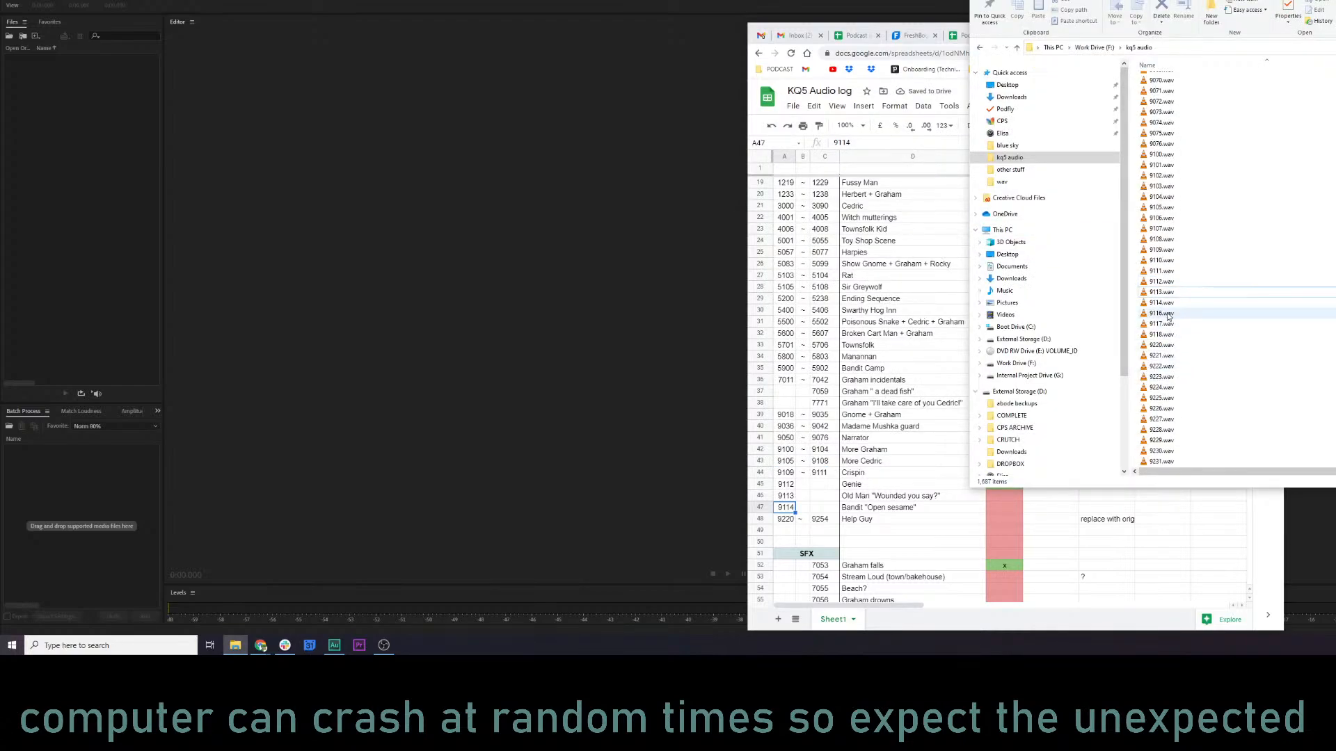
{"action": "left_click_drag", "start_coordinate": [1160, 304], "coordinate": [138, 178]}
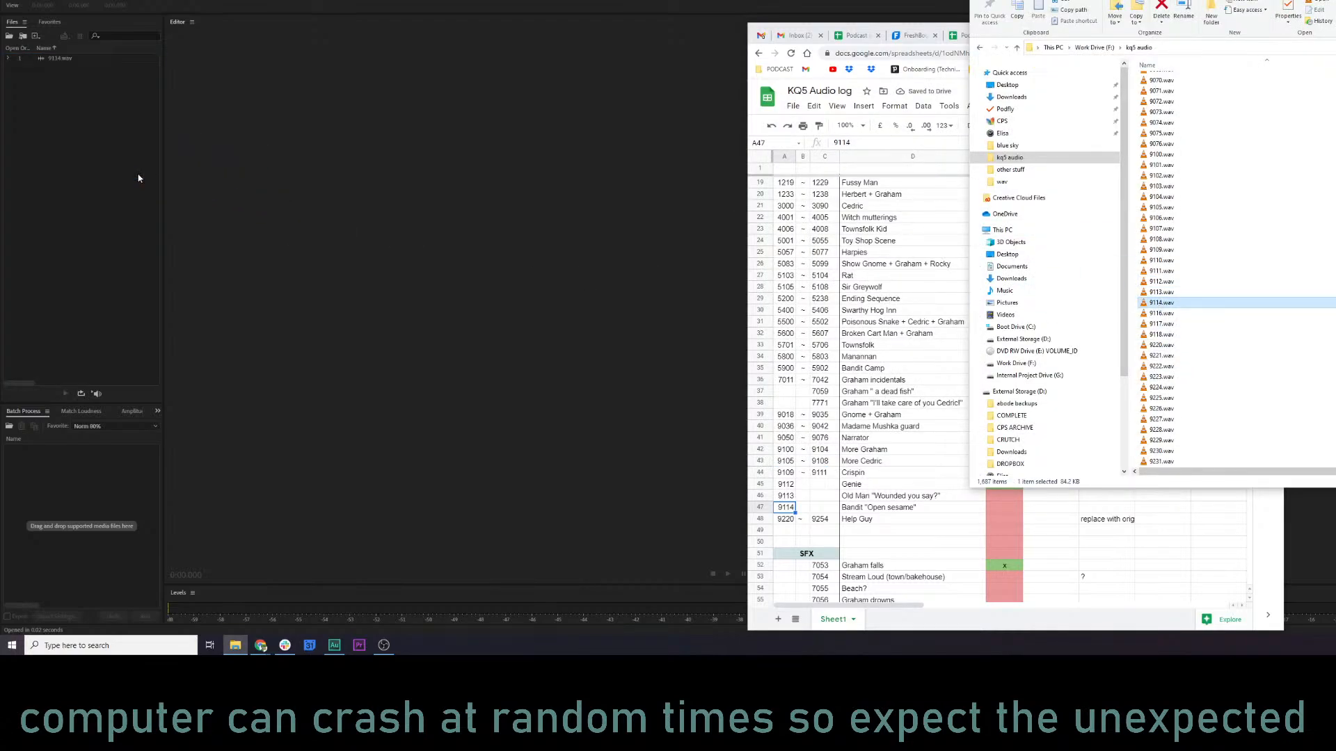
{"action": "double_click", "coordinate": [67, 61]}
{"action": "left_click", "coordinate": [233, 166]}
{"action": "key", "text": "space"}
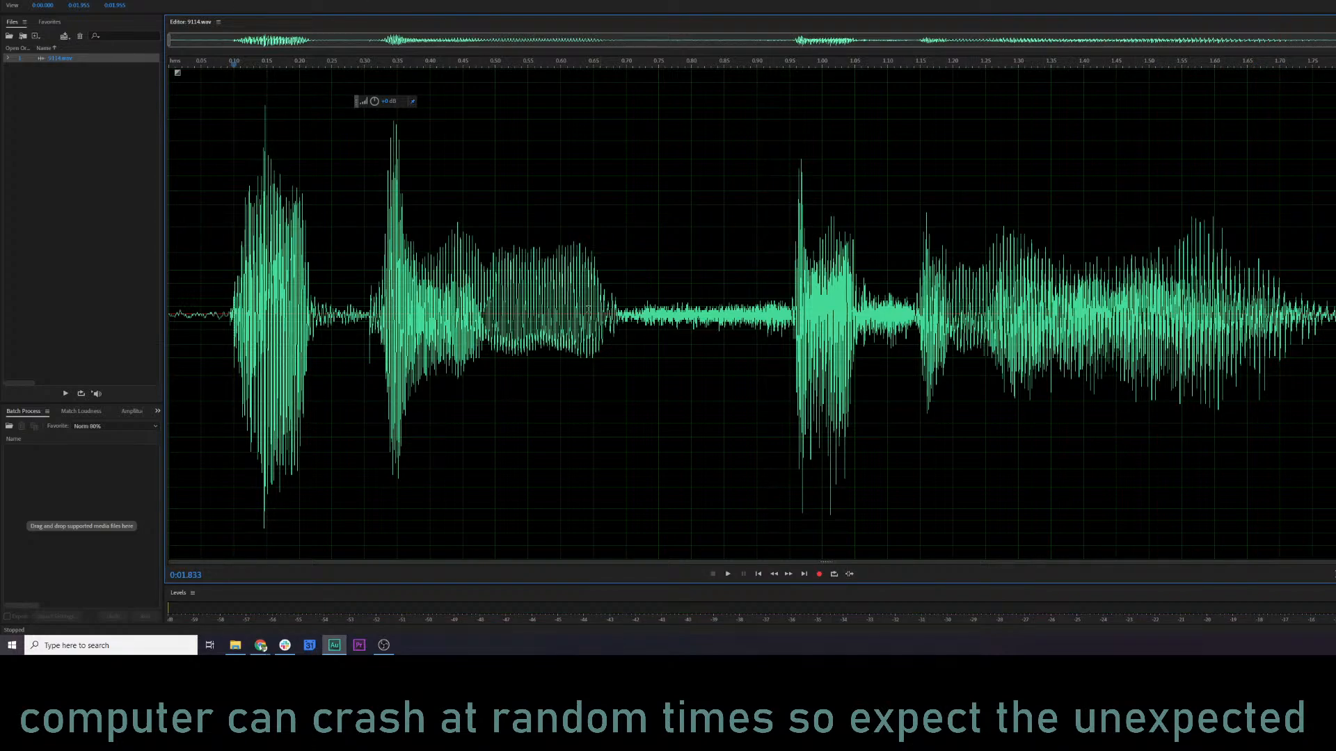
Apply the KQ5 NARR MASTER 1 favorite to 9114.wav and play the result with the spectral display shown.
{"action": "left_click", "coordinate": [124, 0]}
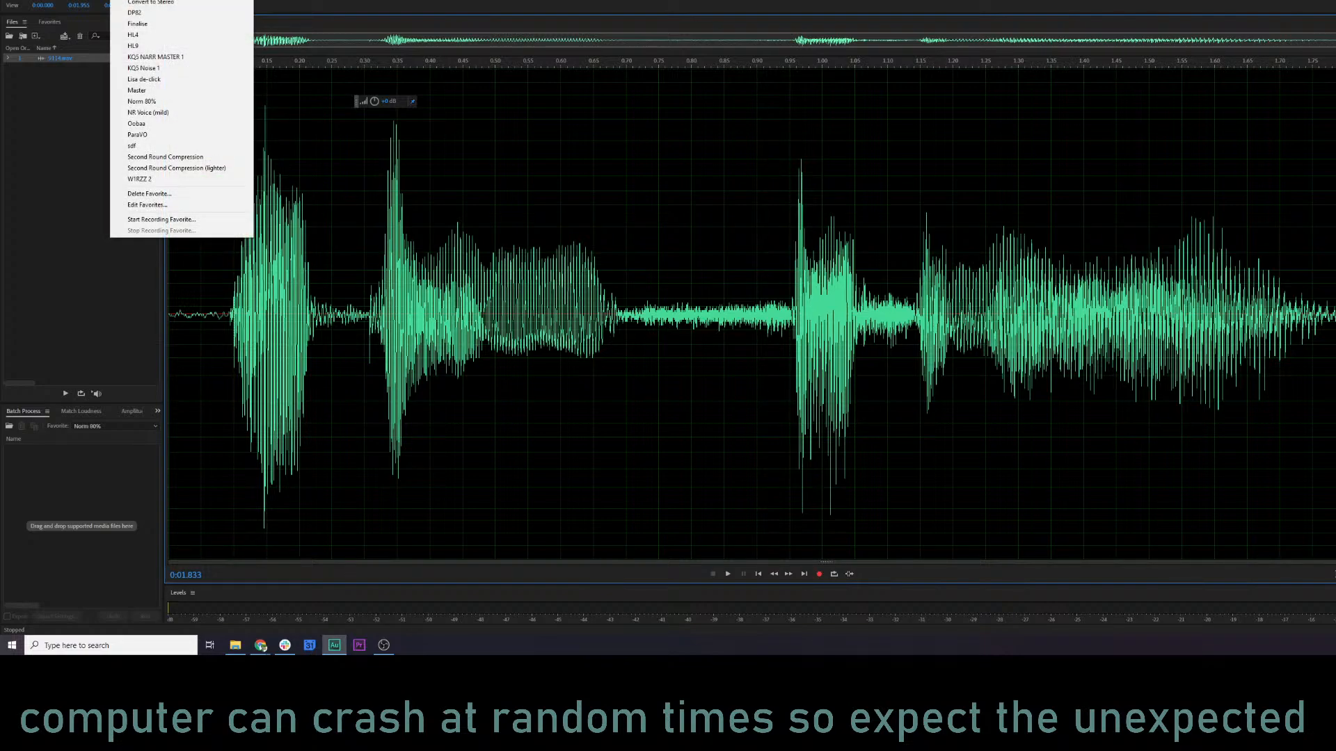
{"action": "left_click", "coordinate": [173, 58]}
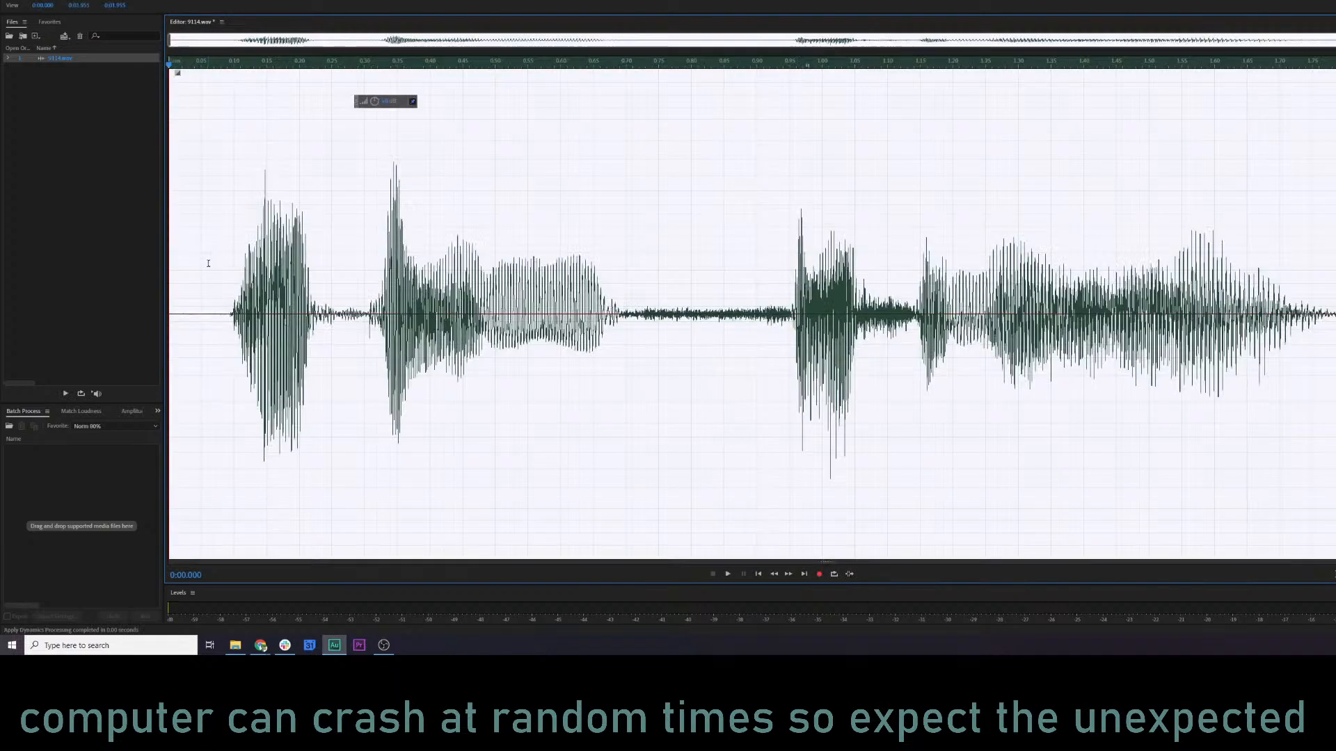
{"action": "key", "text": "space"}
{"action": "key", "text": "shift+d"}
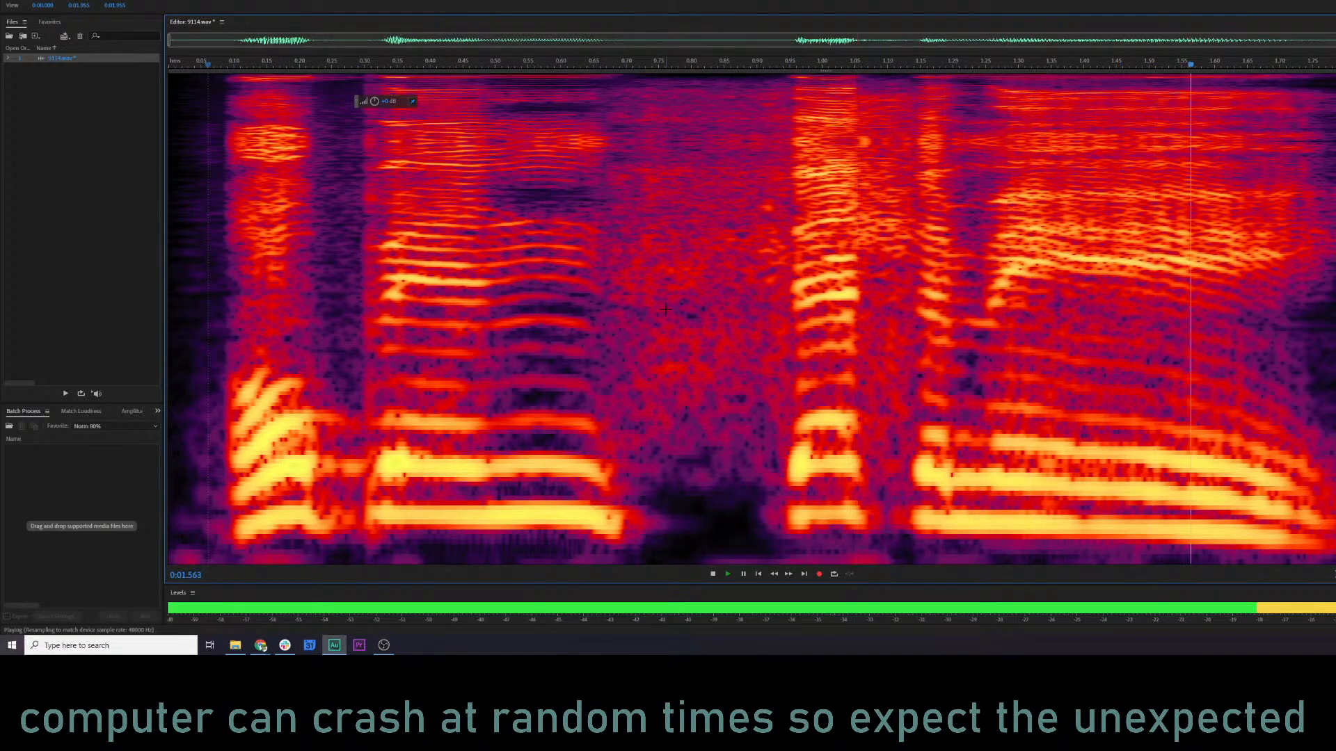
{"action": "key", "text": "space"}
Open the Parametric Equalizer for 9114.wav and move the low shelf to about 224 Hz with a 6.2 dB boost while previewing.
{"action": "key", "text": "ctrl+r"}
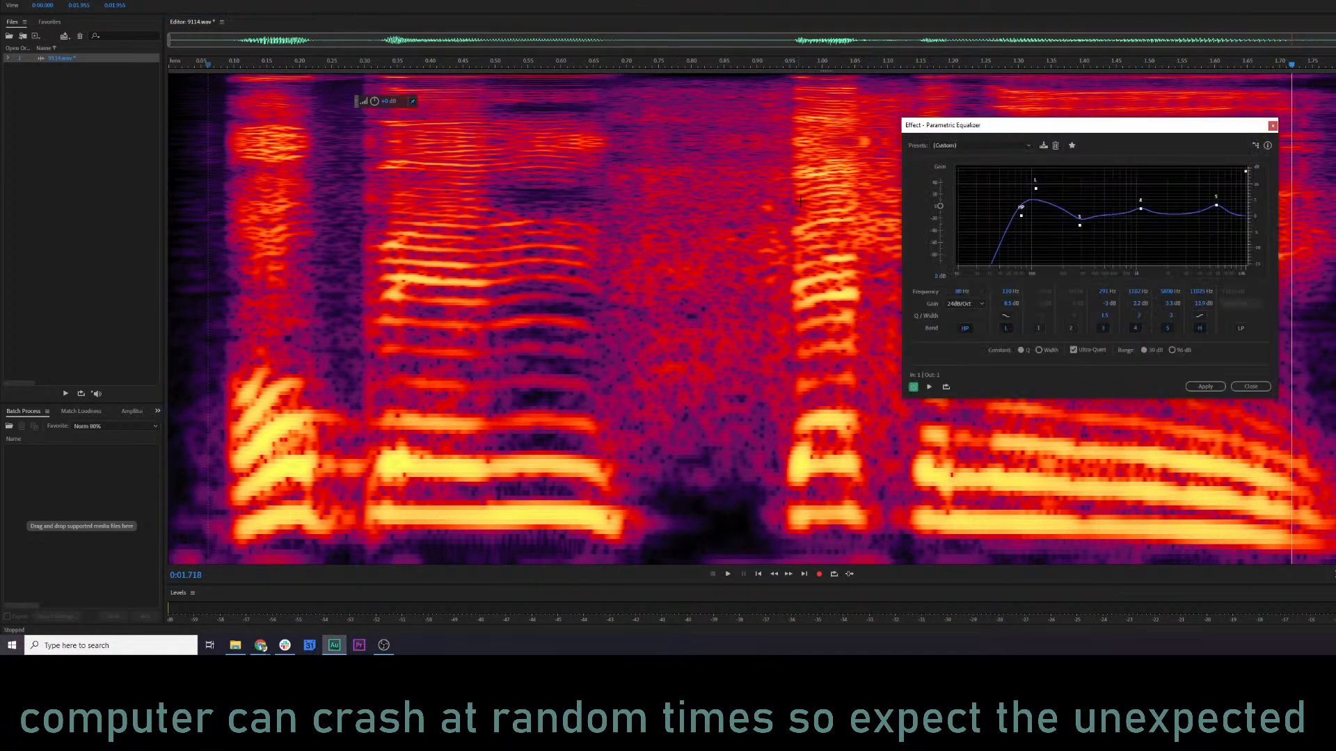
{"action": "key", "text": "space"}
{"action": "key", "text": "space"}
{"action": "left_click_drag", "start_coordinate": [1036, 189], "coordinate": [1067, 195]}
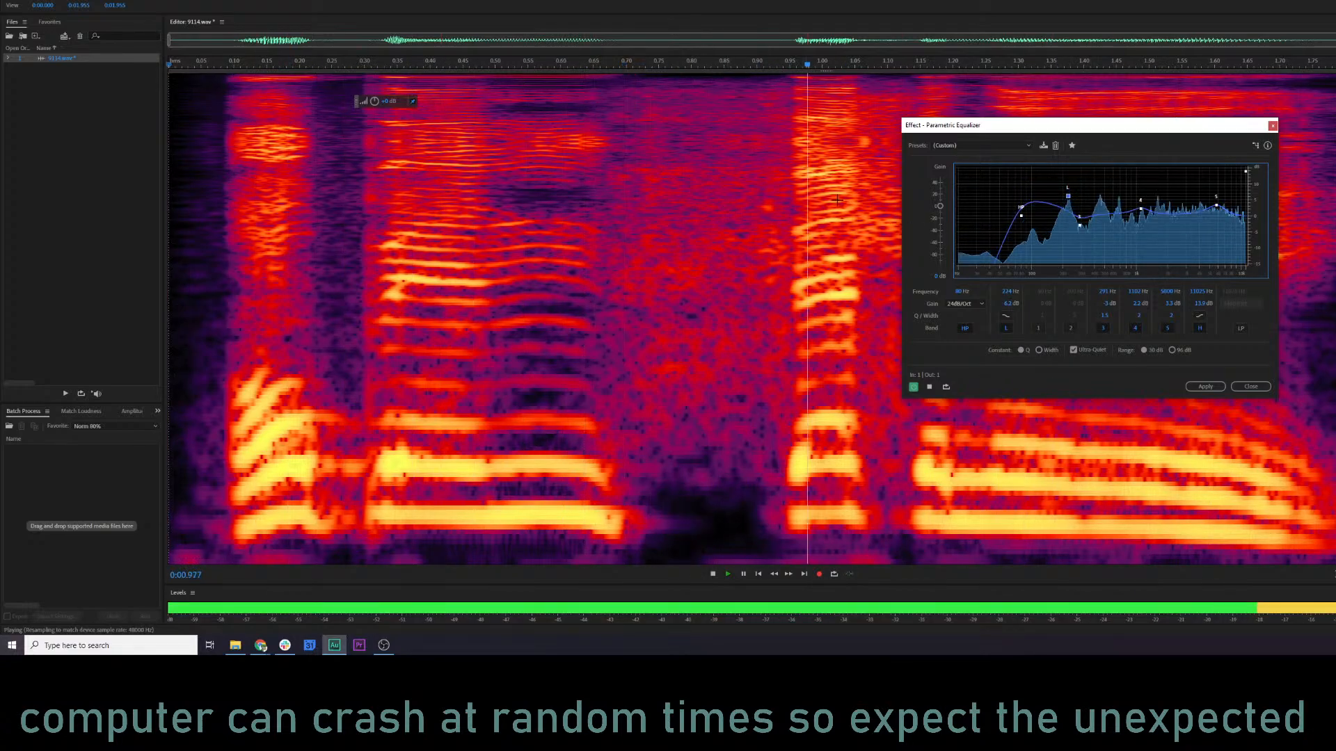
Adjust equalizer band 4 to about 1120 Hz, cut band 5 by about 7 dB near 3400 Hz, and preview the clip.
{"action": "key", "text": "space"}
{"action": "left_click_drag", "start_coordinate": [1139, 213], "coordinate": [1193, 239]}
{"action": "key", "text": "space"}
{"action": "key", "text": "space"}
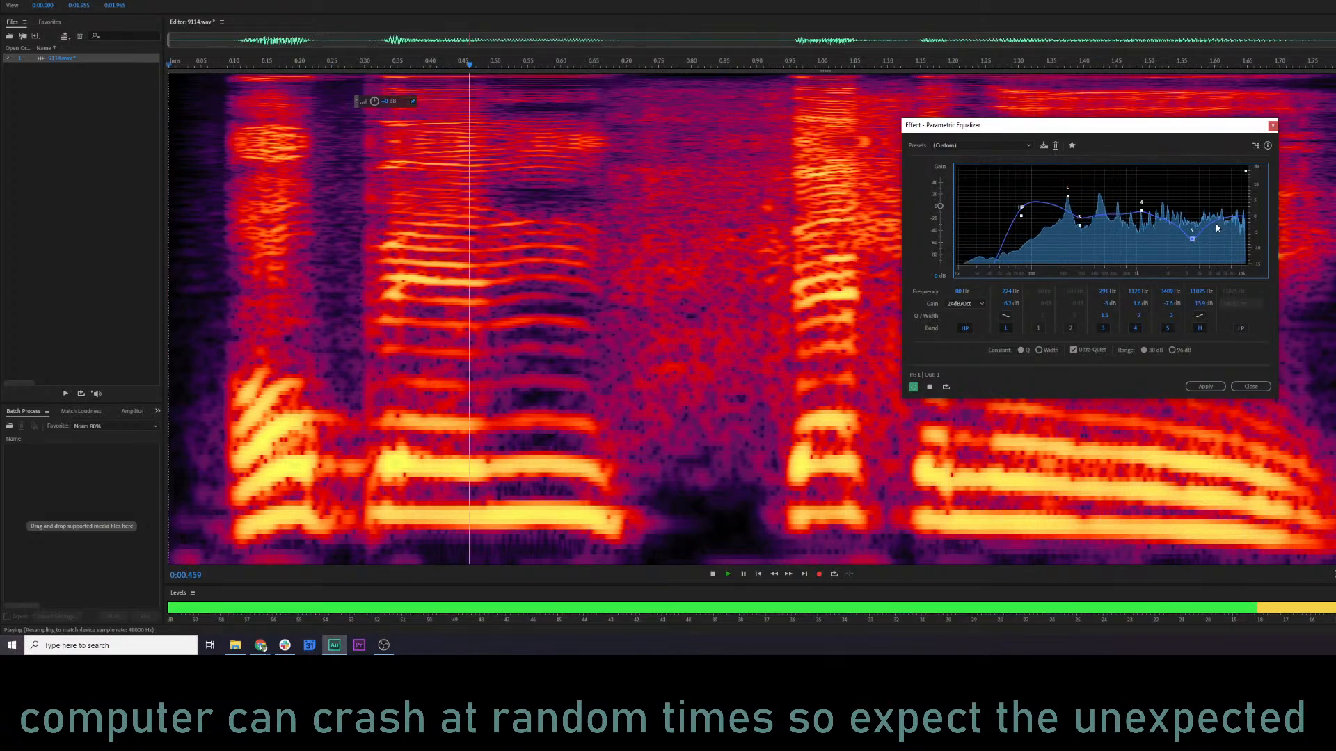
Raise the equalizer's high shelf to about 14.7 dB near 10.9 kHz and replay 9114.wav to check the sound.
{"action": "key", "text": "space"}
{"action": "left_click_drag", "start_coordinate": [1246, 172], "coordinate": [1245, 170]}
{"action": "key", "text": "space"}
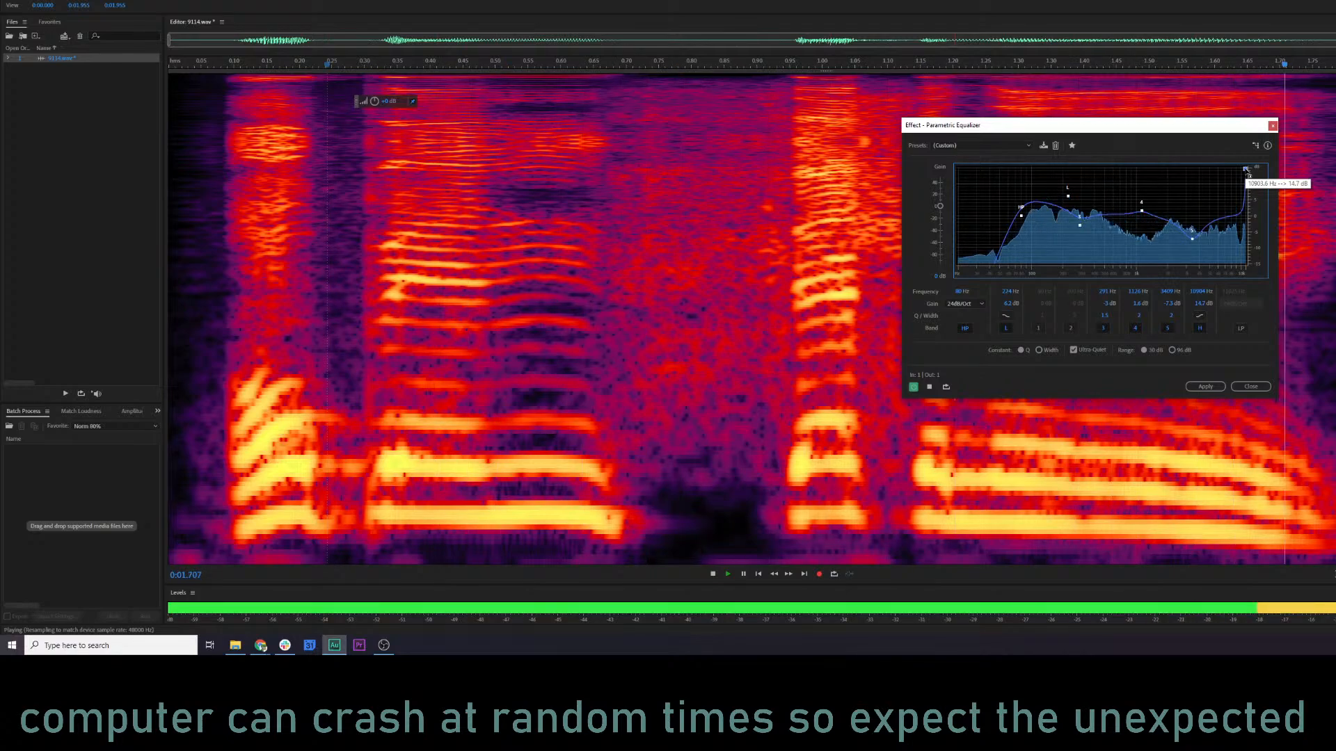
{"action": "key", "text": "space"}
{"action": "left_click", "coordinate": [716, 231]}
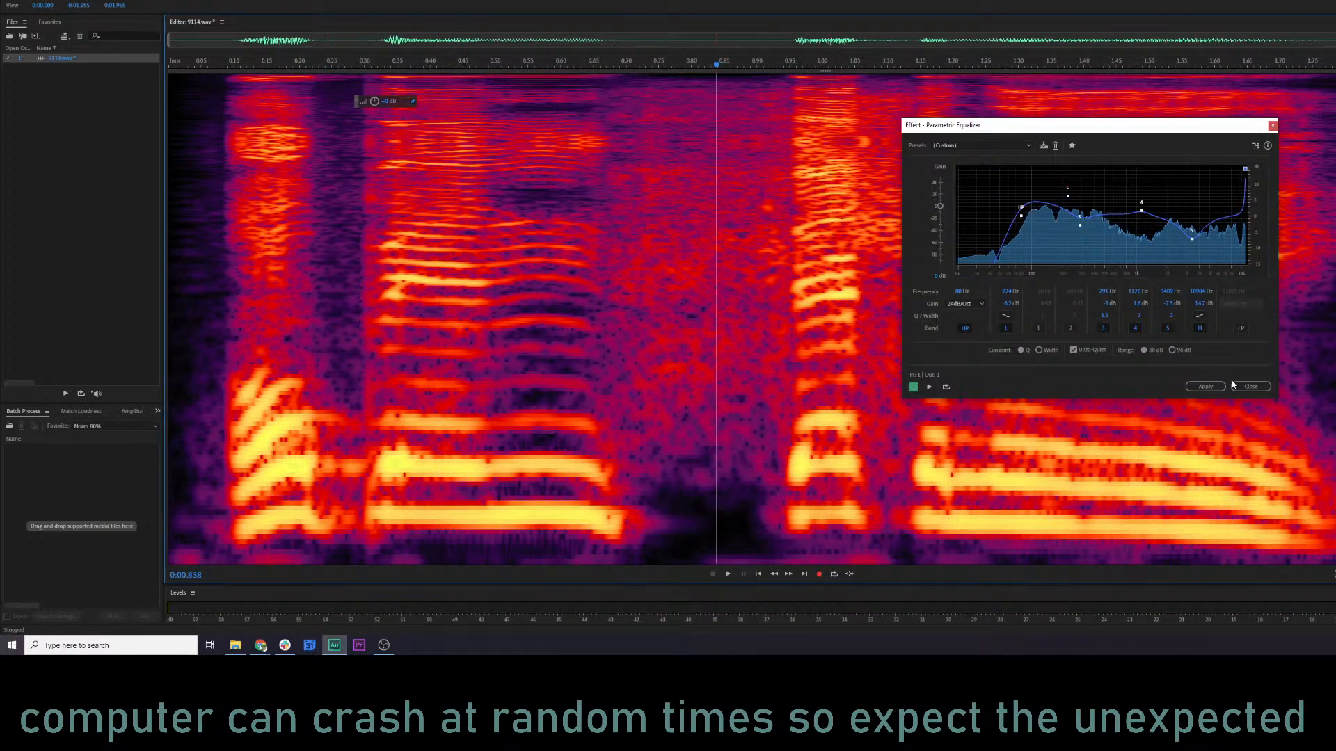
{"action": "key", "text": "space"}
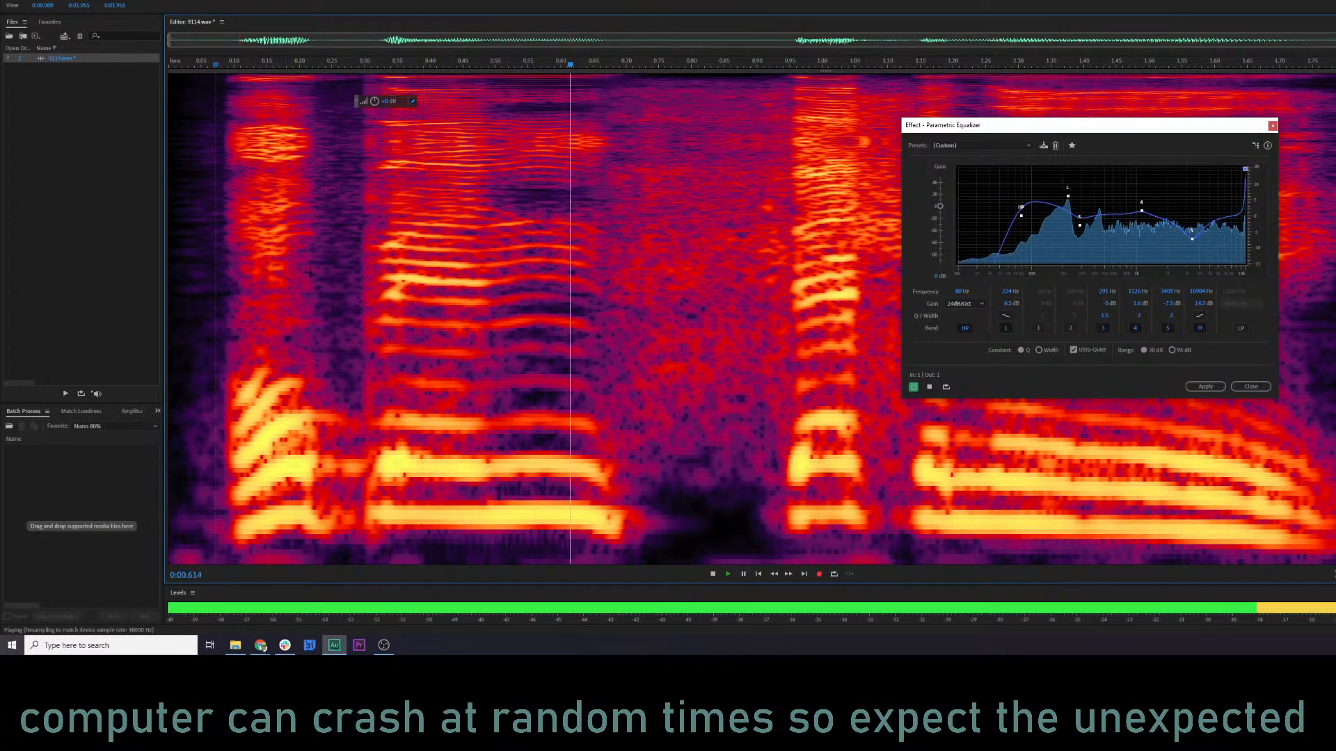
{"action": "key", "text": "space"}
{"action": "left_click", "coordinate": [681, 261]}
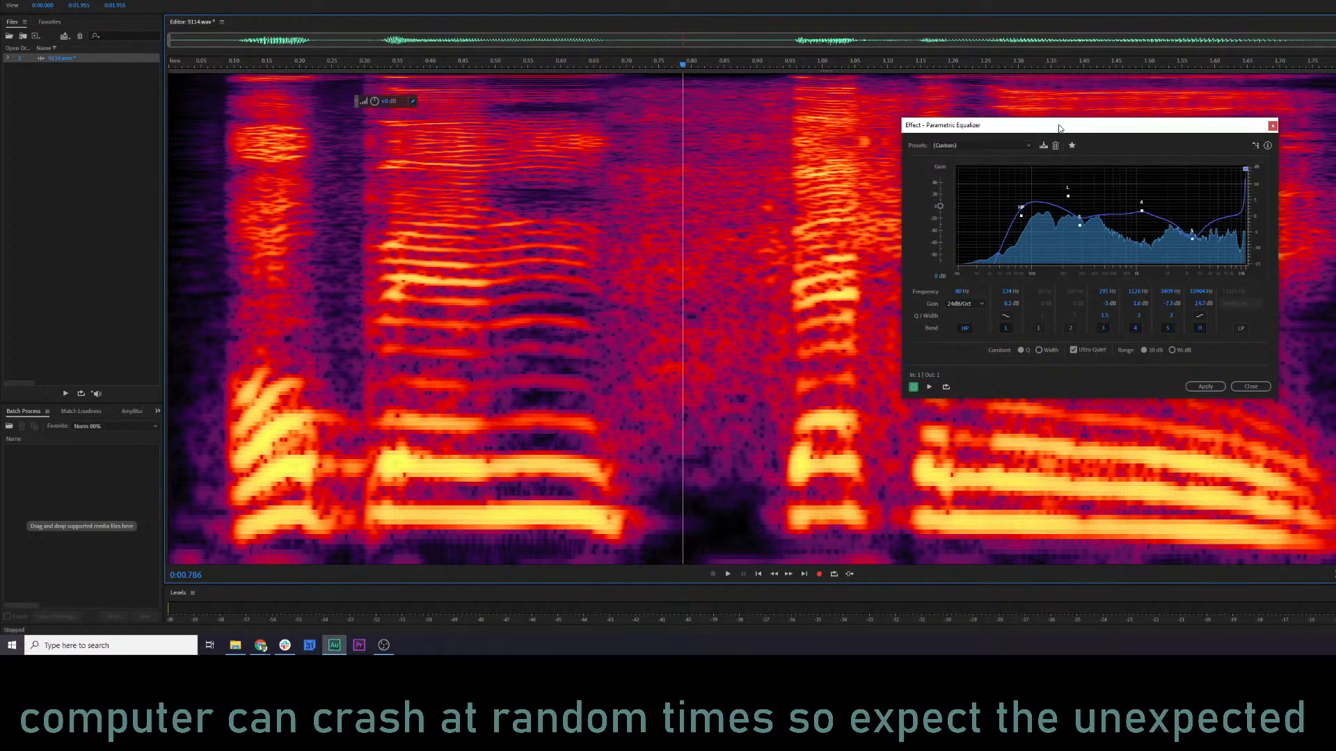
Raise the equalizer's low shelf to about 9.9 dB, move band 3 to about 239 Hz with a 6.6 dB cut, and preview.
{"action": "left_click_drag", "start_coordinate": [1060, 128], "coordinate": [1222, 89]}
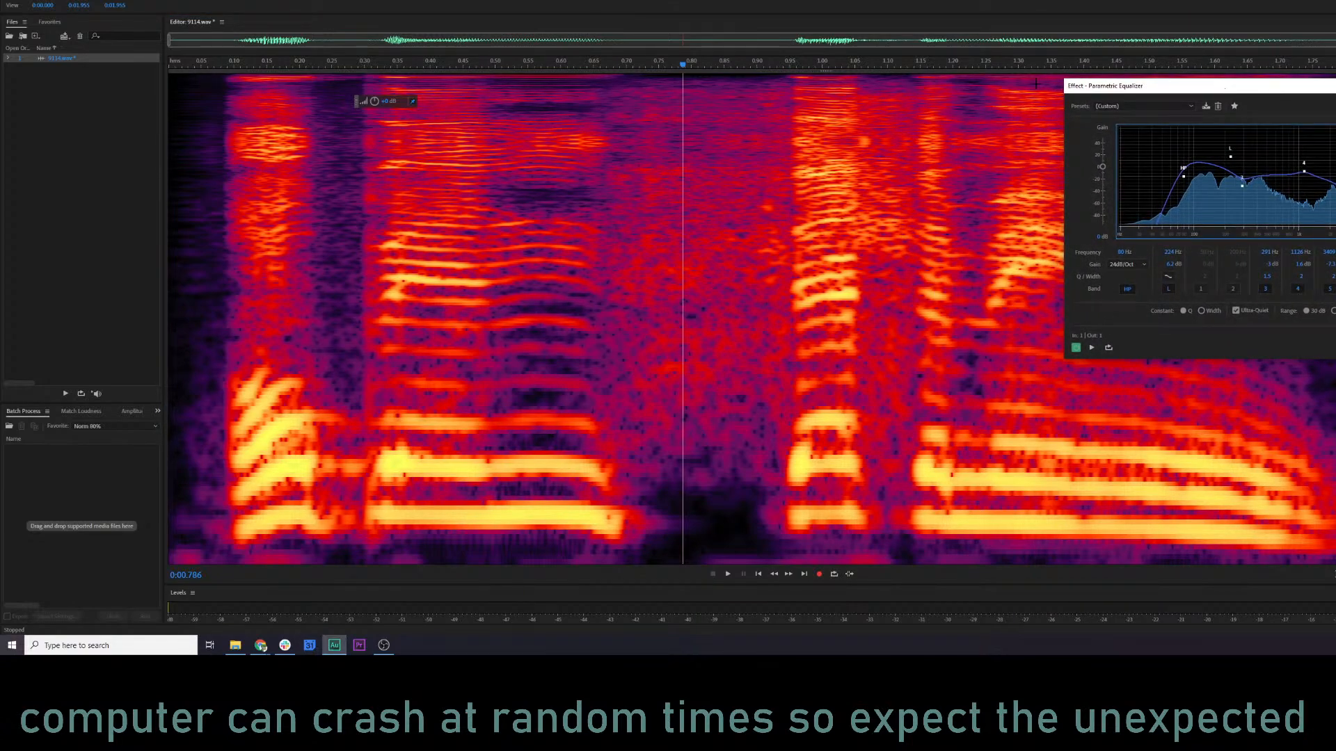
{"action": "left_click", "coordinate": [239, 213]}
{"action": "key", "text": "space"}
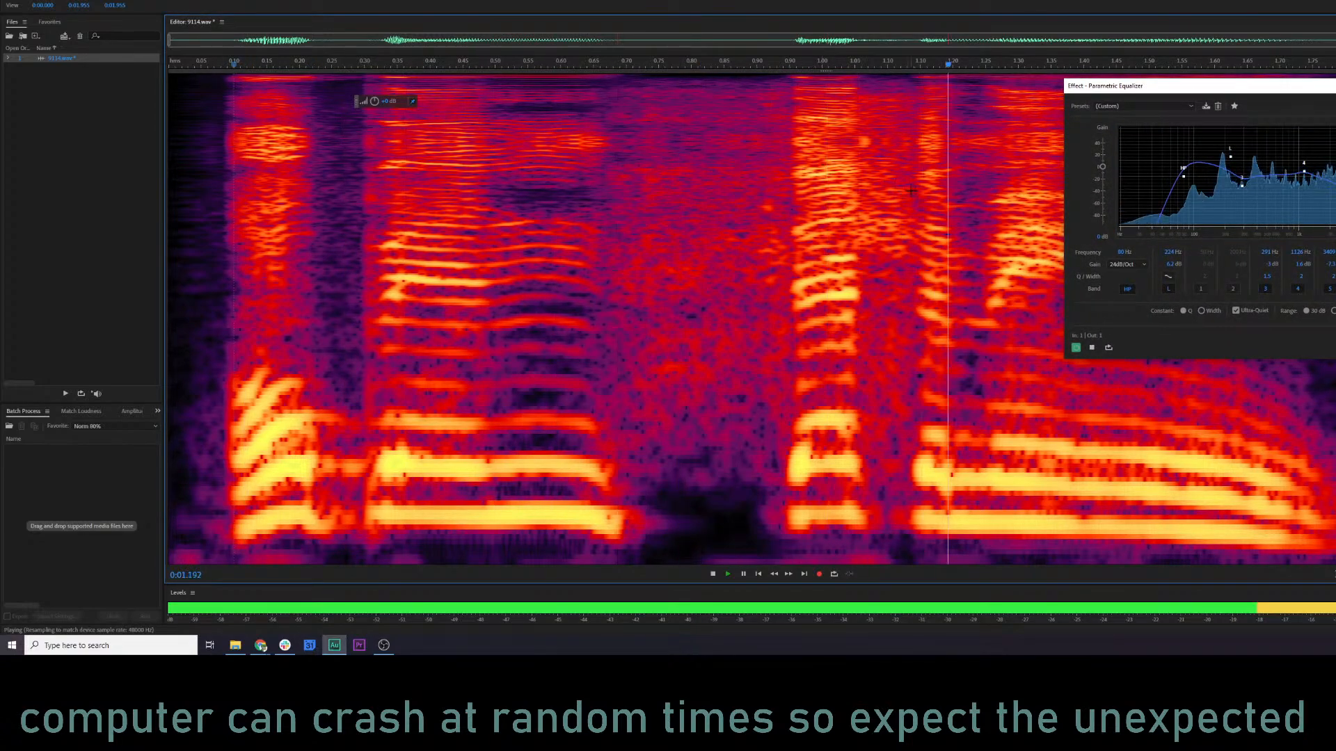
{"action": "key", "text": "space"}
{"action": "left_click_drag", "start_coordinate": [1230, 156], "coordinate": [1233, 198]}
{"action": "key", "text": "space"}
{"action": "key", "text": "space"}
{"action": "key", "text": "space"}
{"action": "key", "text": "space"}
{"action": "key", "text": "space"}
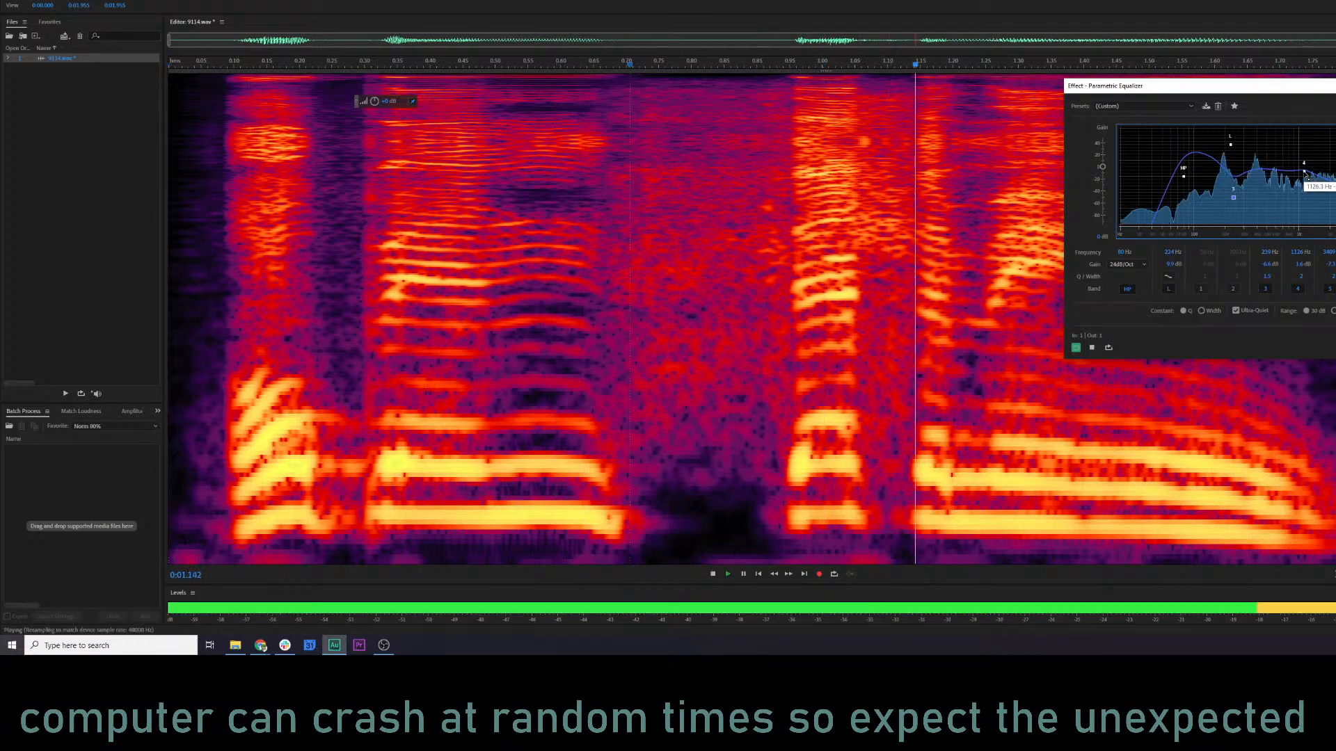
Move equalizer band 4 to about 407 Hz with a cut of about 4.9 dB and preview the clip.
{"action": "key", "text": "space"}
{"action": "left_click_drag", "start_coordinate": [1304, 172], "coordinate": [1257, 192]}
{"action": "key", "text": "space"}
{"action": "key", "text": "space"}
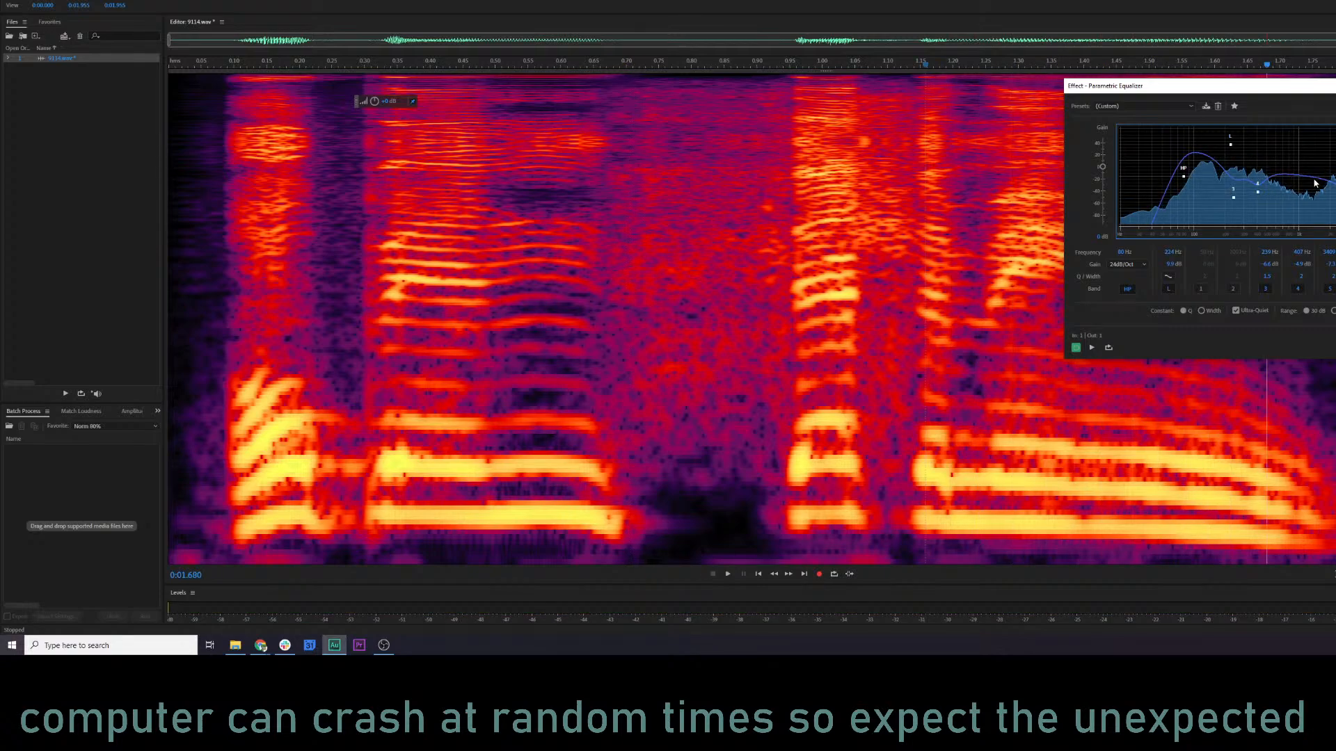
Move equalizer band 5 to about 1244 Hz, lower it to nearly flat gain, and preview the clip.
{"action": "left_click_drag", "start_coordinate": [1332, 182], "coordinate": [1308, 166]}
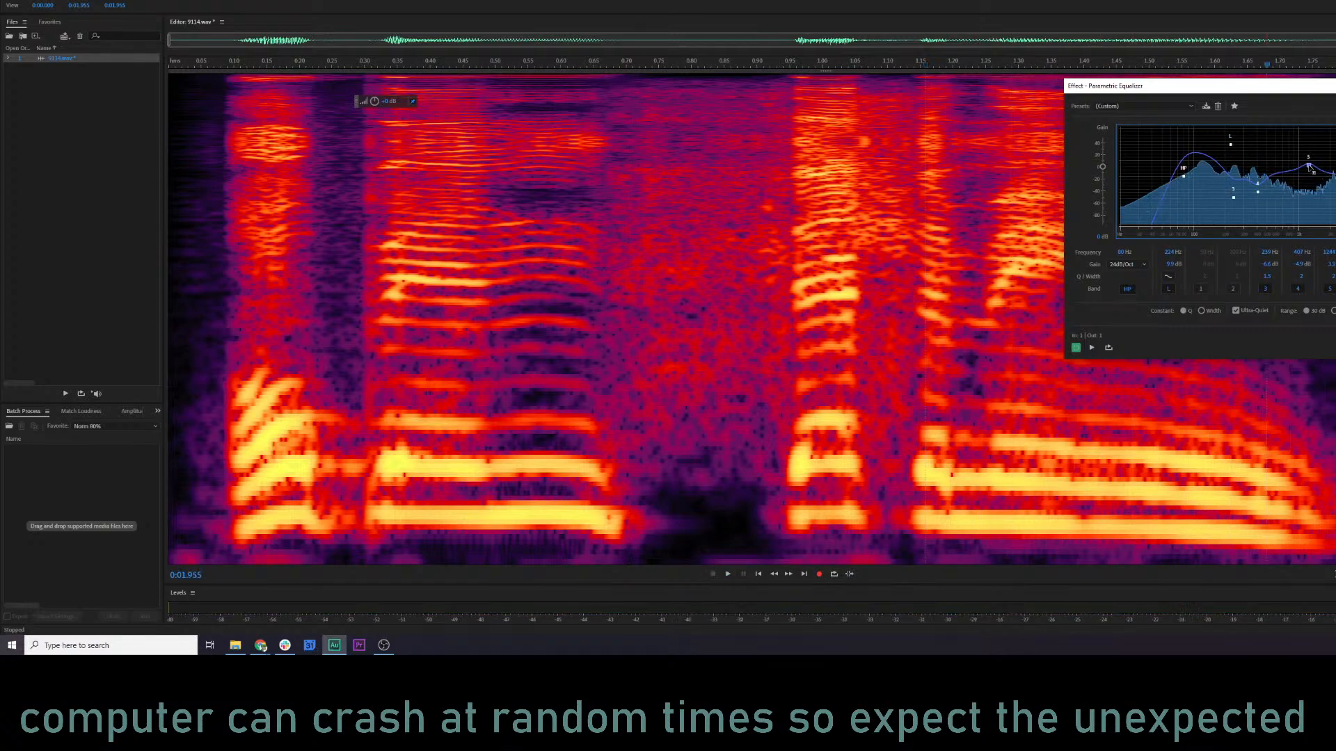
{"action": "key", "text": "space"}
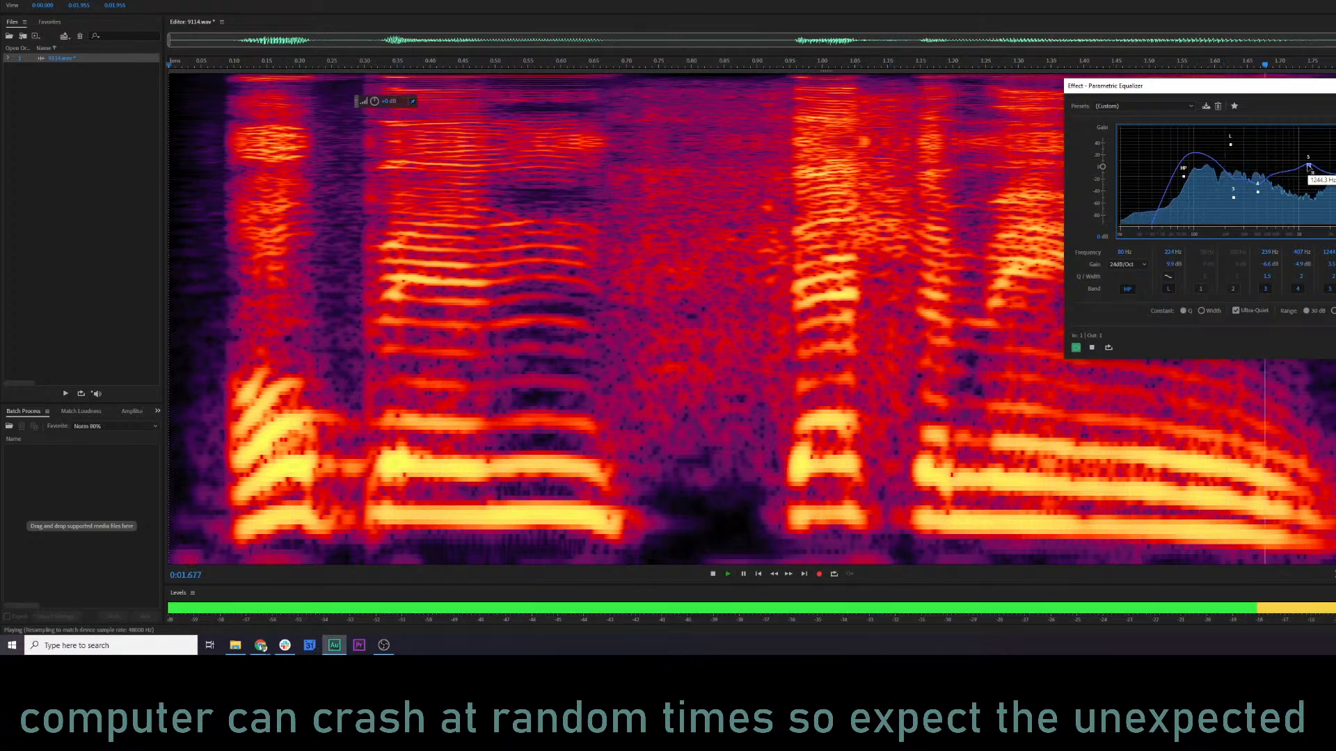
{"action": "key", "text": "space"}
{"action": "left_click_drag", "start_coordinate": [1308, 166], "coordinate": [1308, 175]}
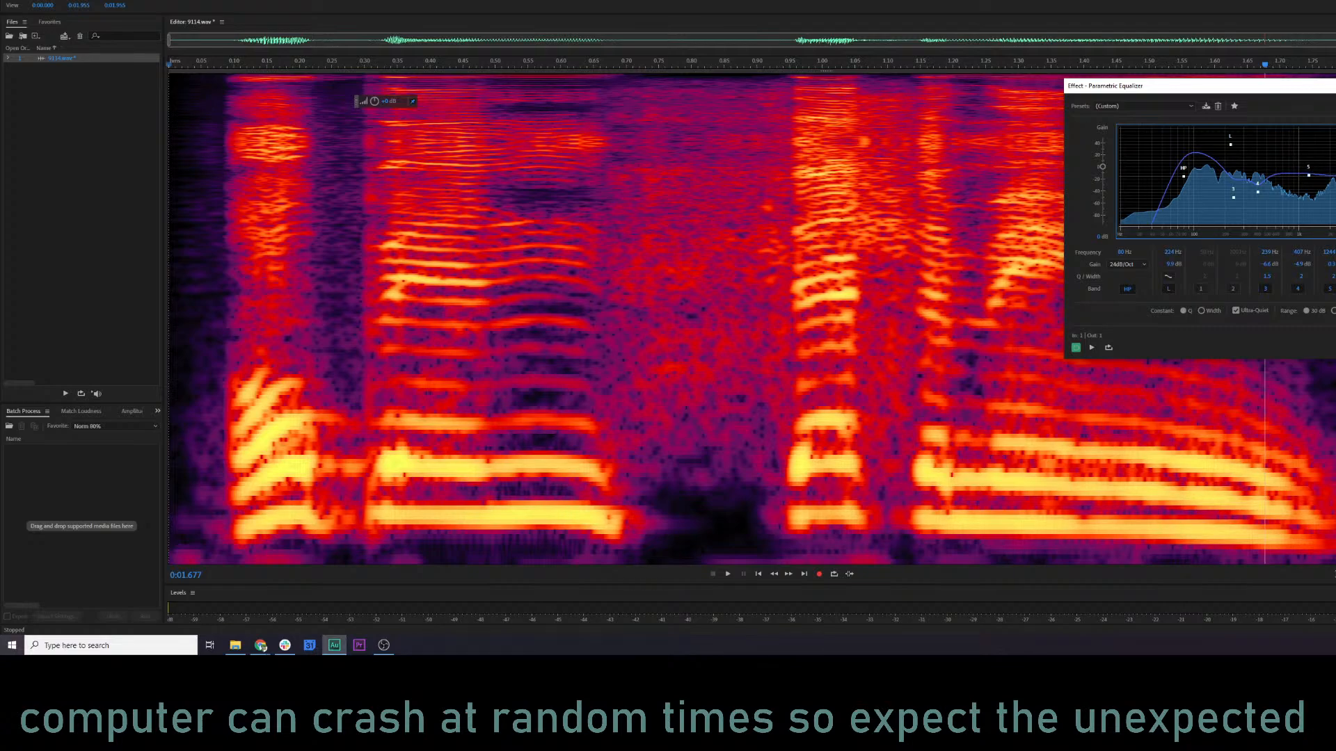
{"action": "key", "text": "space"}
{"action": "key", "text": "space"}
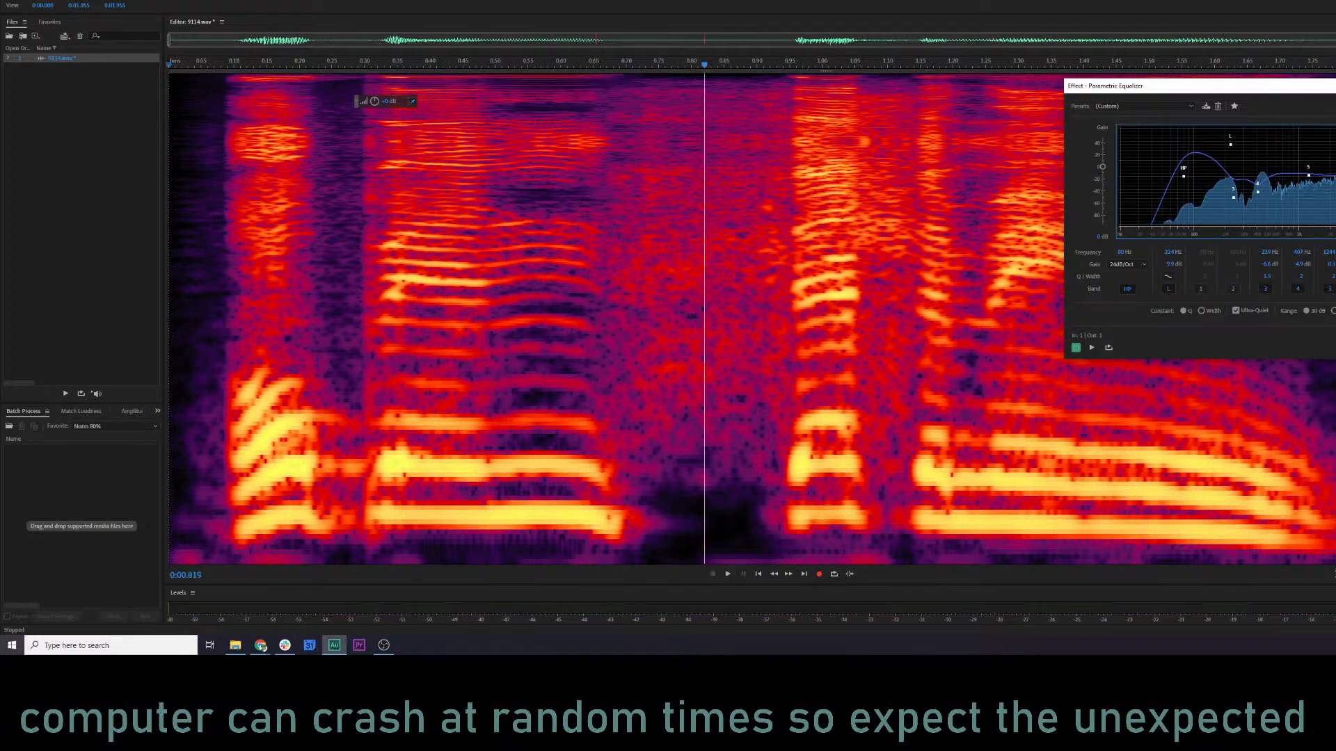
Compare playback of 9114.wav with the Parametric Equalizer bypassed and enabled.
{"action": "key", "text": "space"}
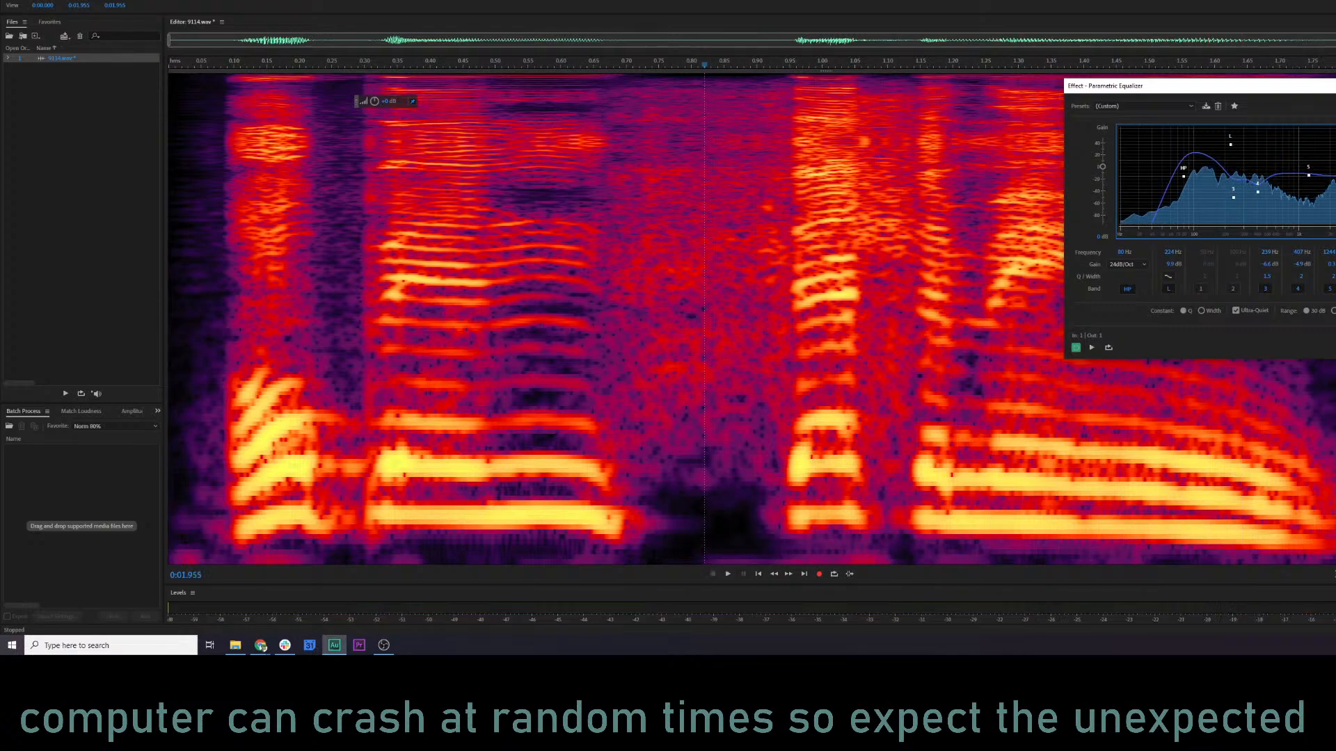
{"action": "left_click", "coordinate": [1075, 347]}
{"action": "key", "text": "space"}
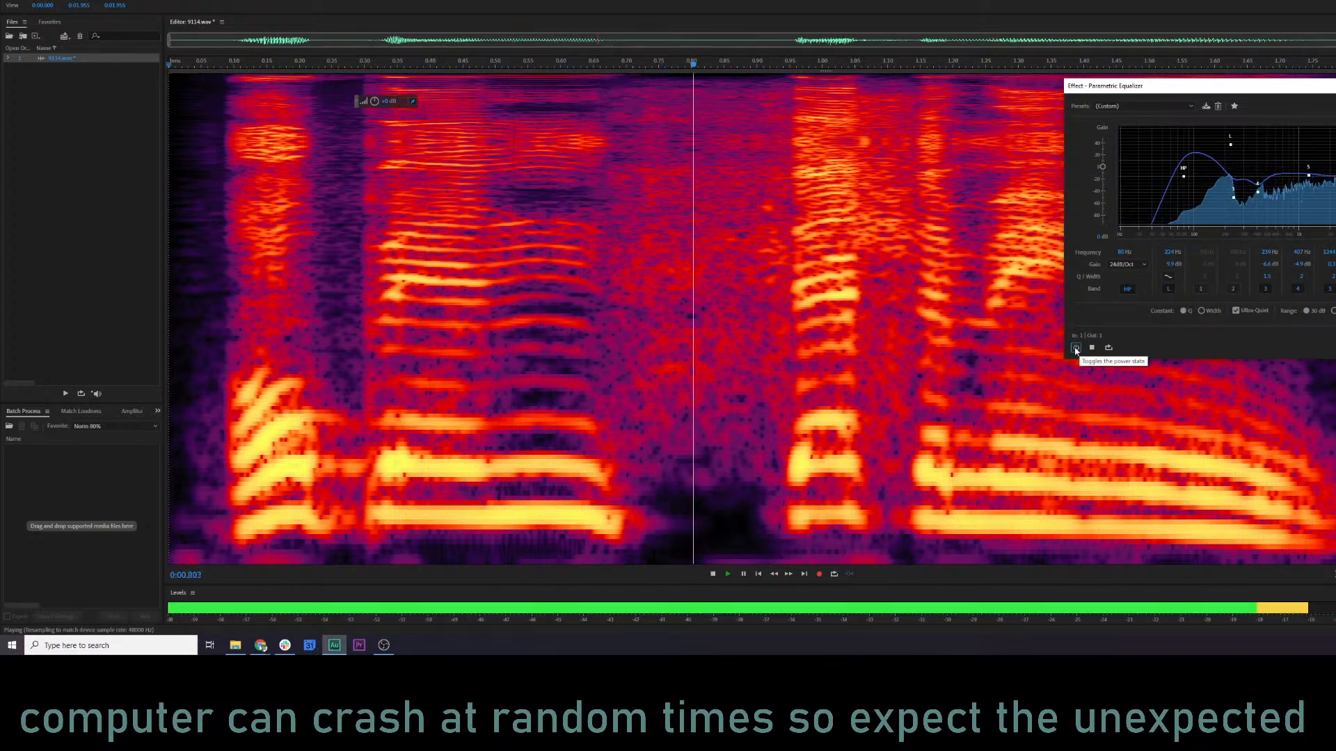
{"action": "left_click", "coordinate": [1075, 348]}
{"action": "key", "text": "space"}
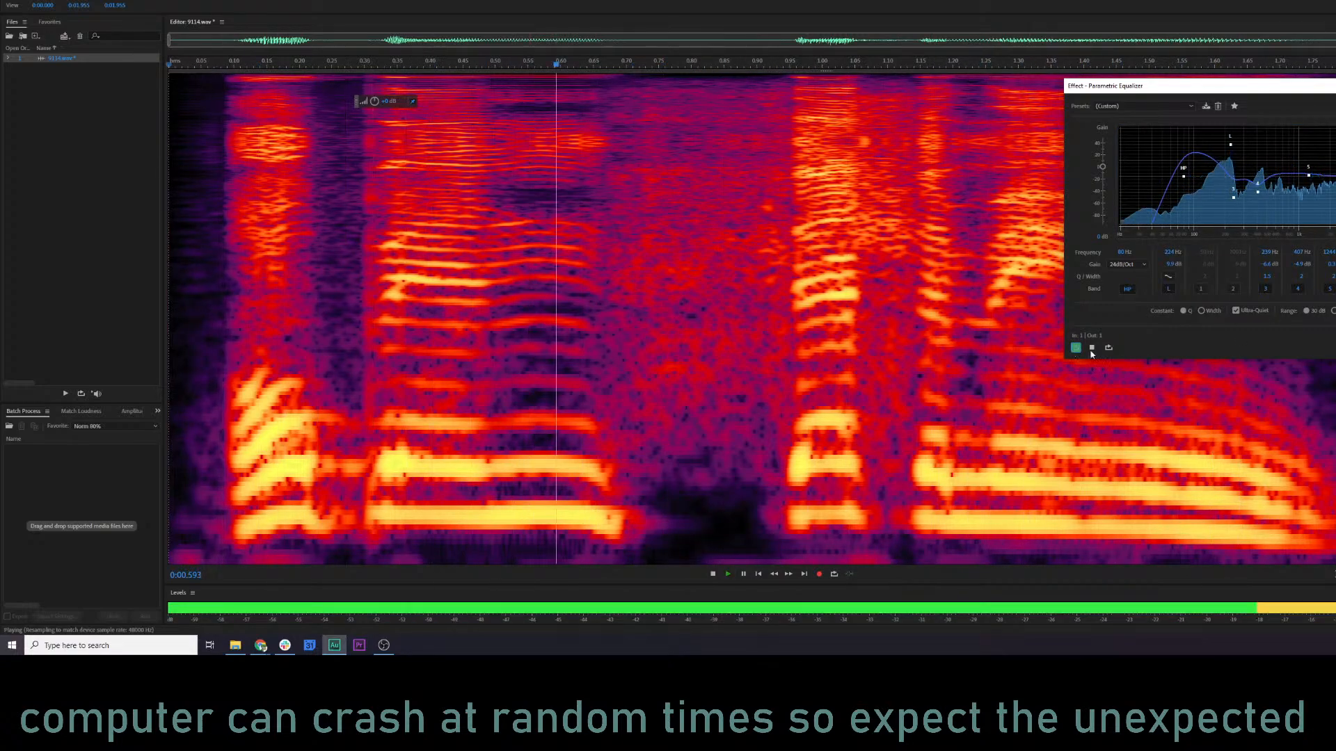
{"action": "key", "text": "space"}
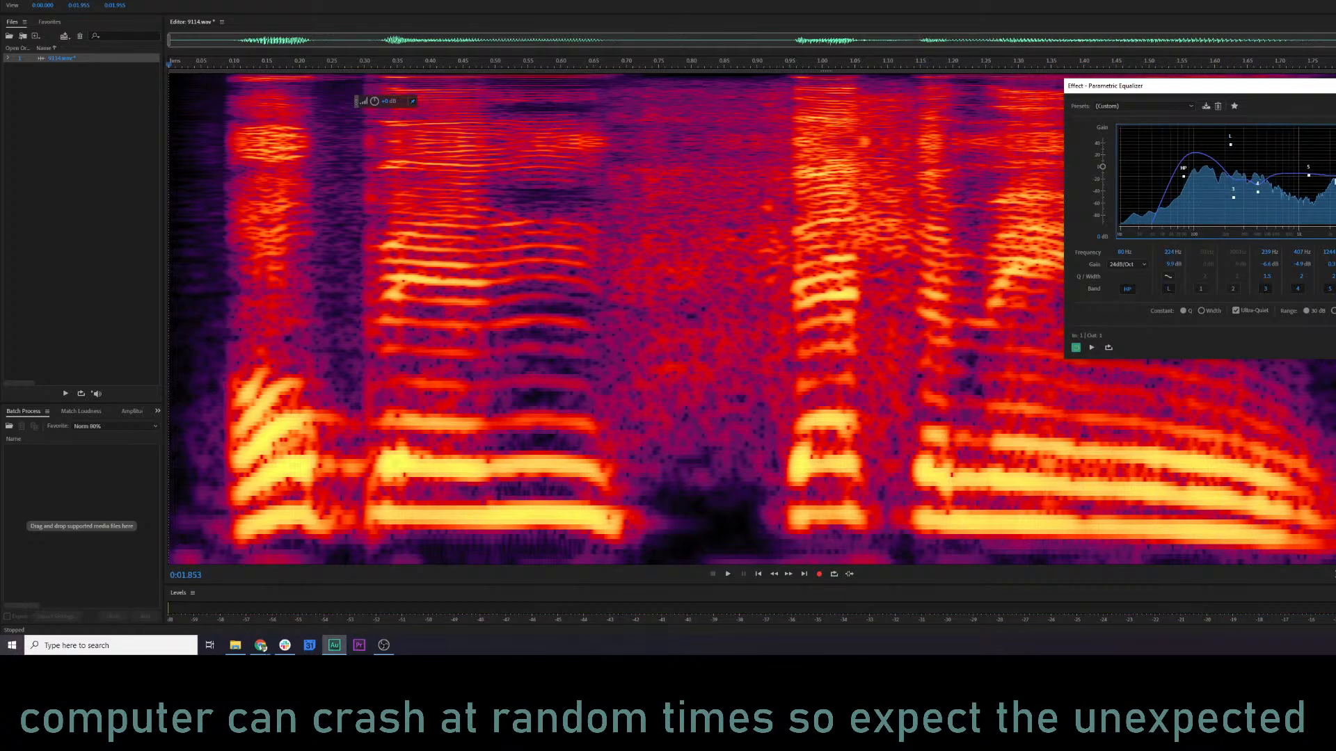
Shift equalizer band 5 to about 1177 Hz with a slight boost and play the clip.
{"action": "key", "text": "space"}
{"action": "left_click_drag", "start_coordinate": [1328, 166], "coordinate": [1305, 172]}
{"action": "key", "text": "space"}
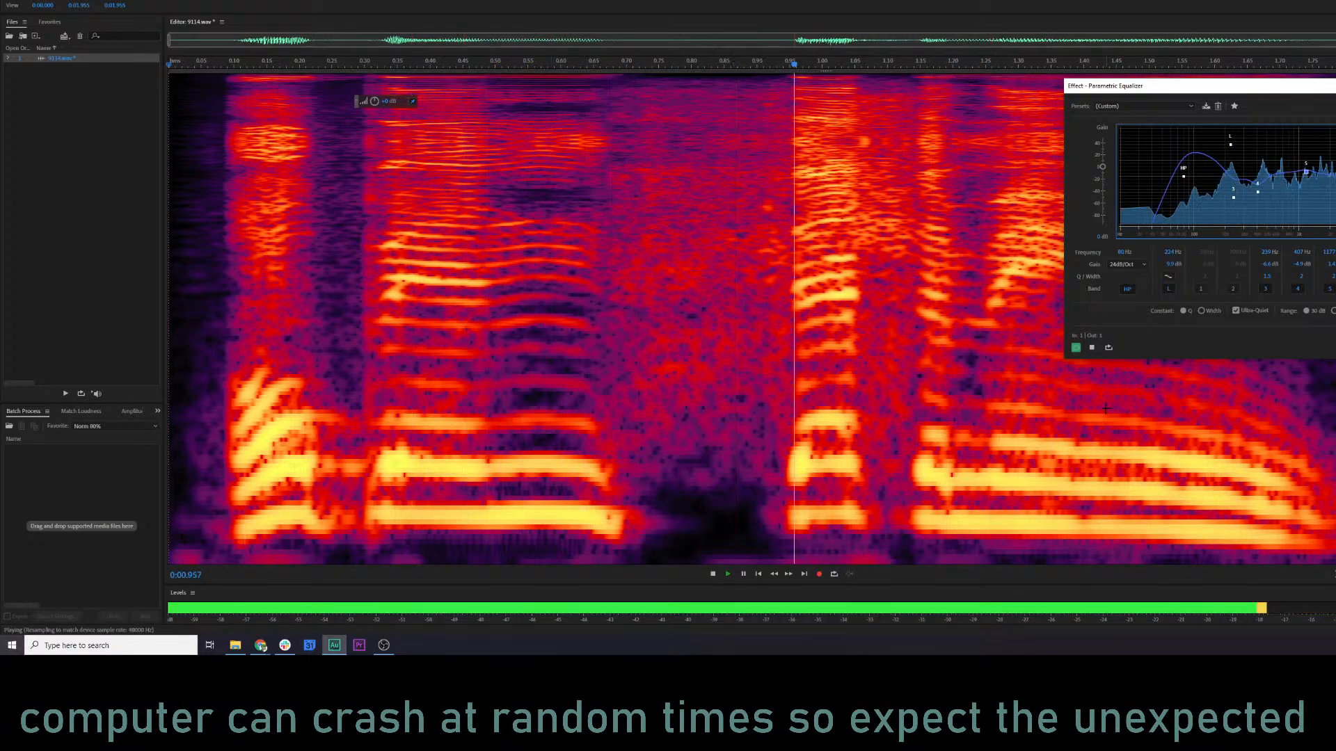
{"action": "key", "text": "space"}
Check the clip against the bypassed sound, keep the equalizer enabled, and apply it to 9114.wav.
{"action": "left_click", "coordinate": [1077, 350]}
{"action": "key", "text": "space"}
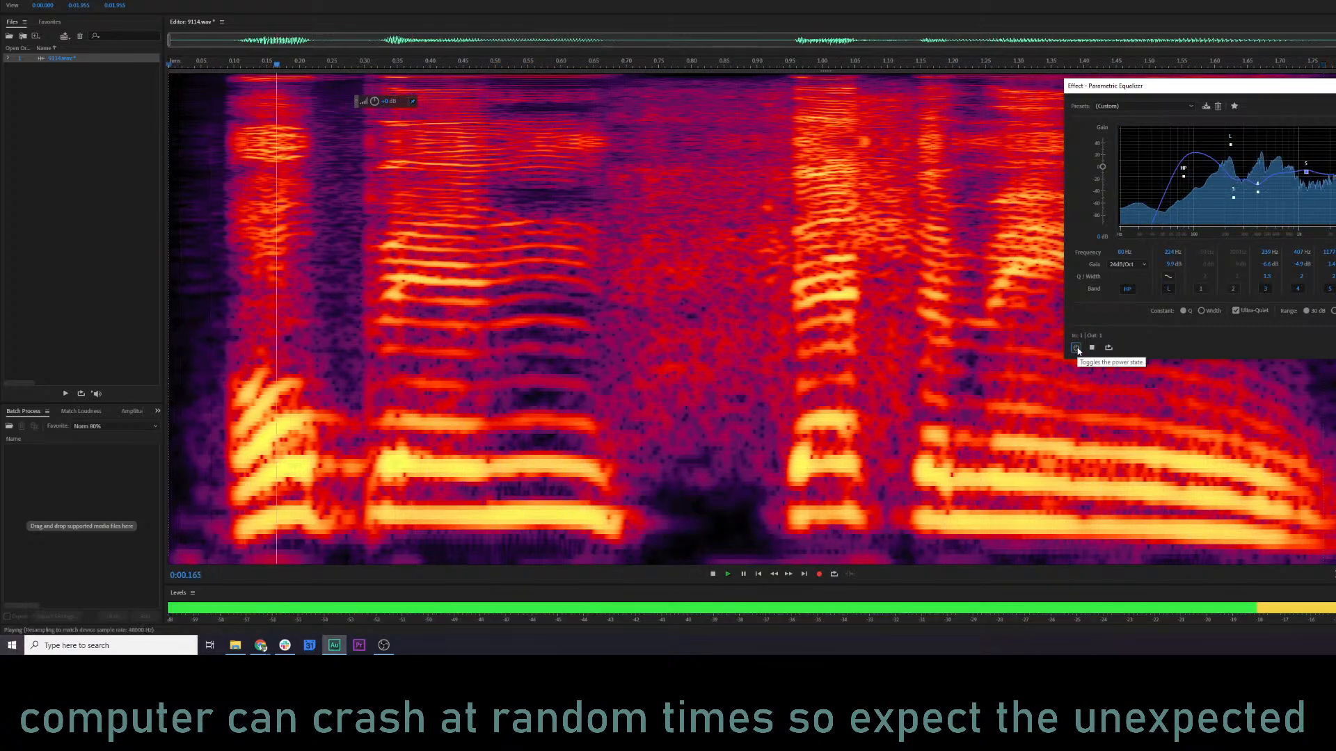
{"action": "key", "text": "space"}
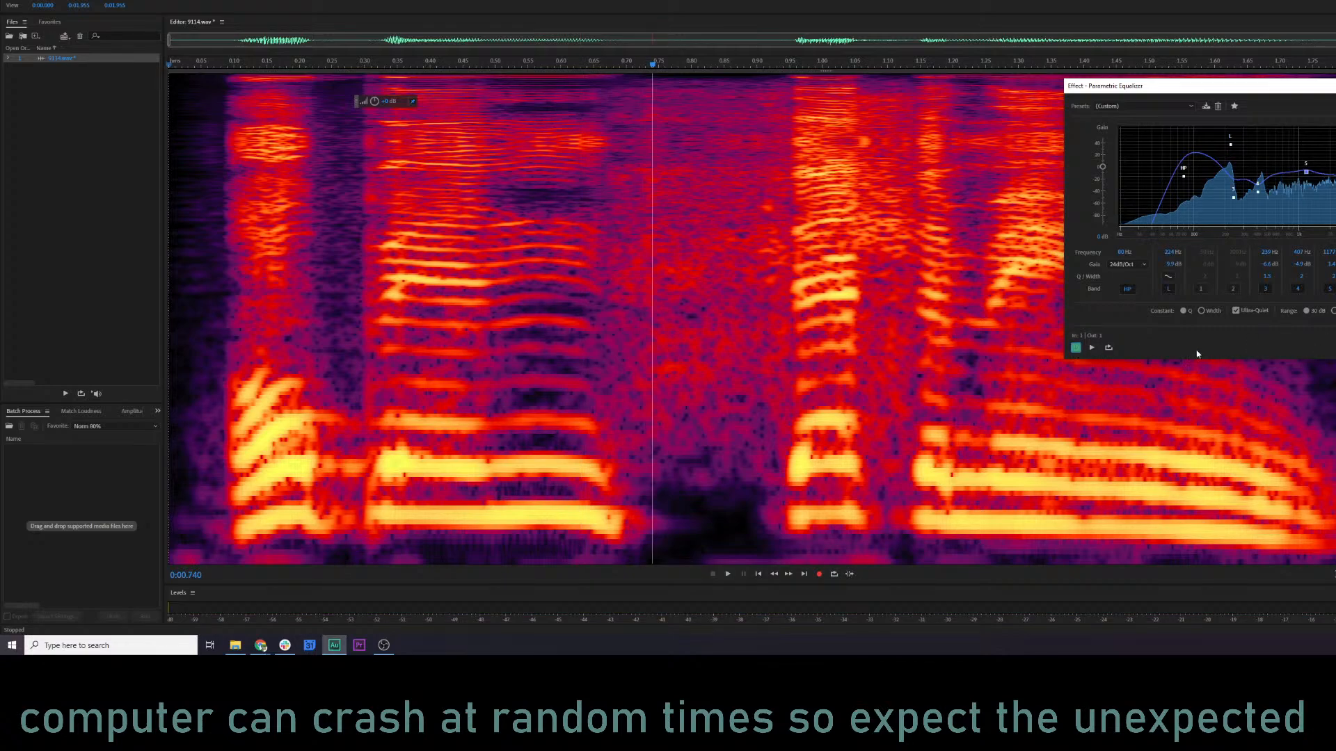
{"action": "key", "text": "Return"}
Play the equalized 9114.wav from several points around the pause between the two words.
{"action": "left_click", "coordinate": [997, 376]}
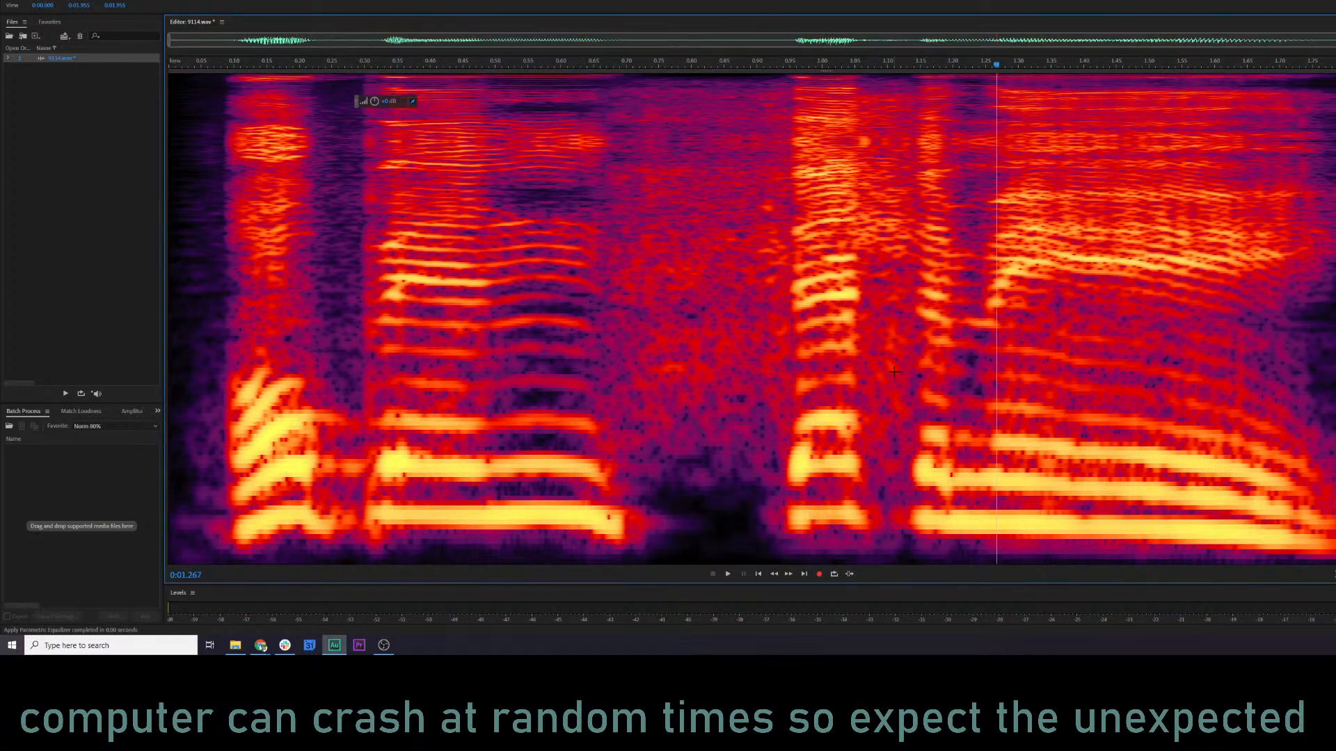
{"action": "left_click", "coordinate": [543, 373]}
{"action": "left_click", "coordinate": [521, 359]}
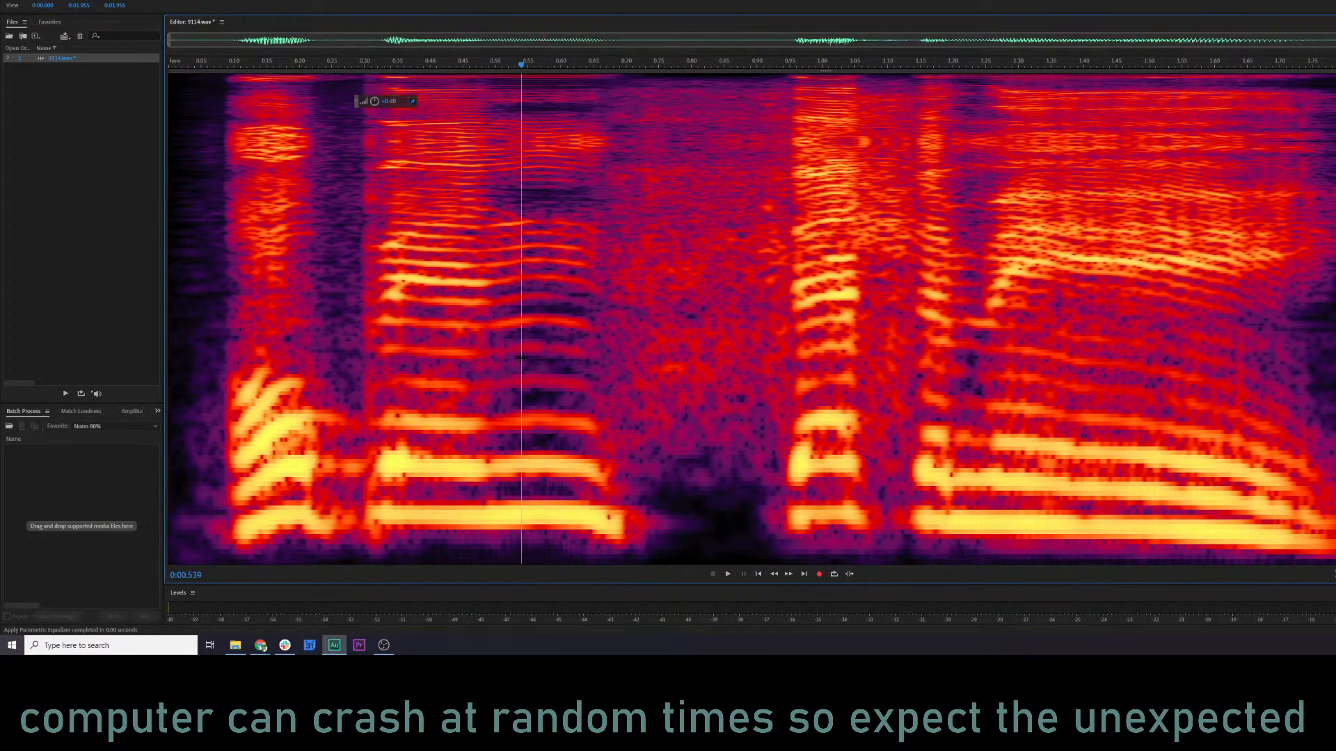
{"action": "key", "text": "space"}
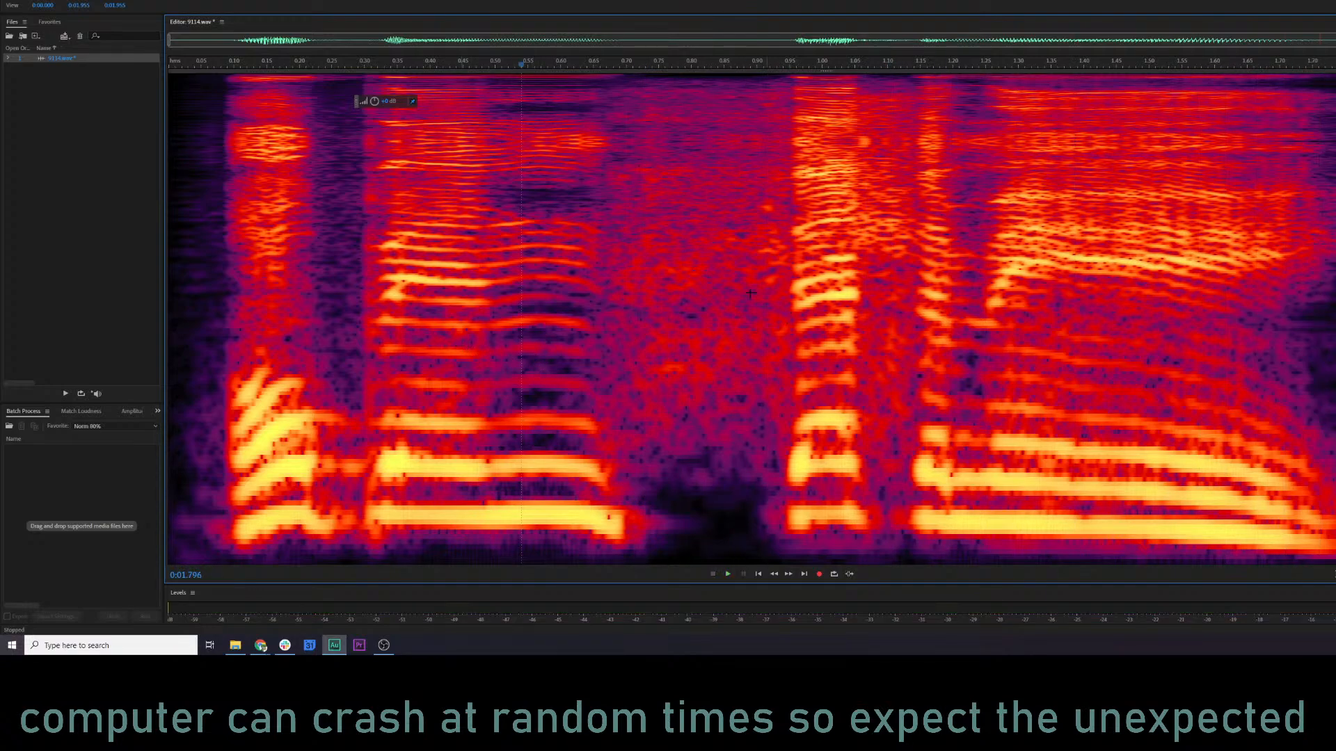
{"action": "left_click", "coordinate": [712, 278]}
{"action": "key", "text": "space"}
{"action": "key", "text": "space"}
{"action": "left_click", "coordinate": [610, 262]}
{"action": "key", "text": "space"}
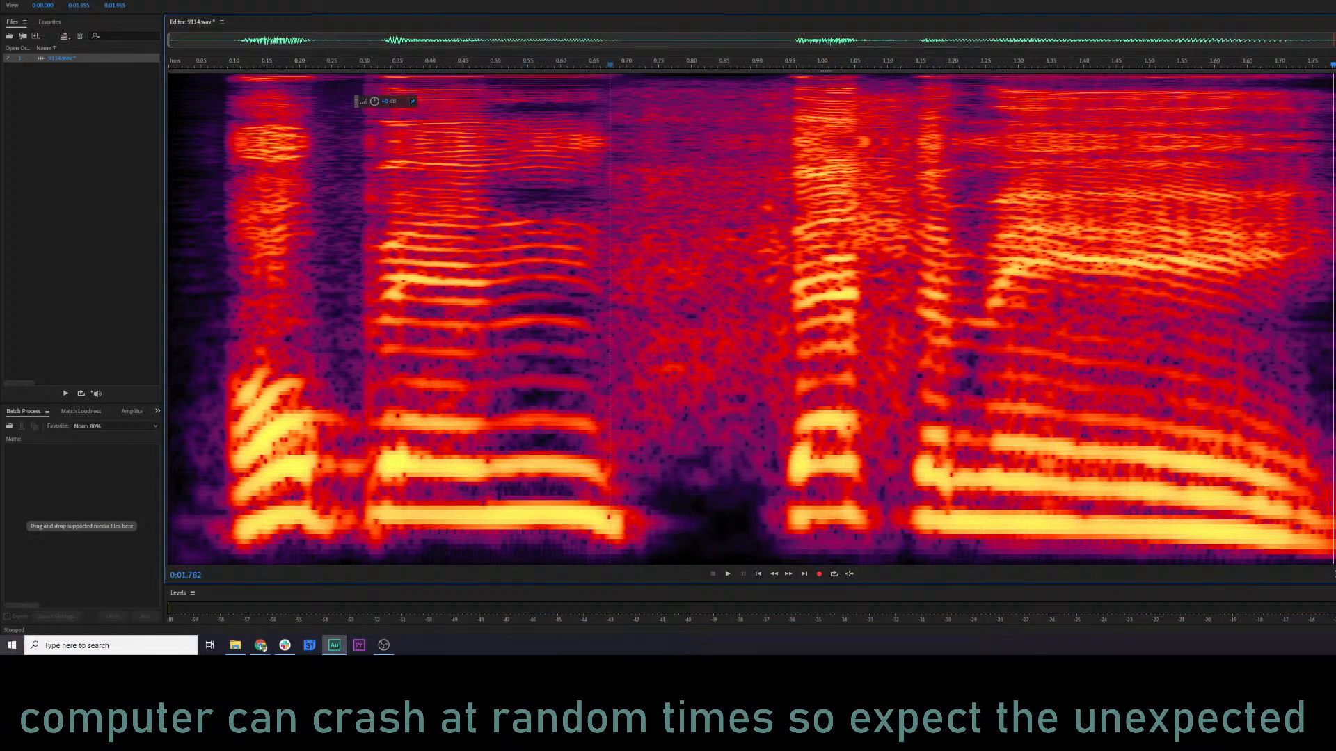
Try to overwrite the pause from about 0.72 s to 0.92 s with a crossfaded Mix Paste of the clipboard audio.
{"action": "left_click_drag", "start_coordinate": [640, 233], "coordinate": [771, 232]}
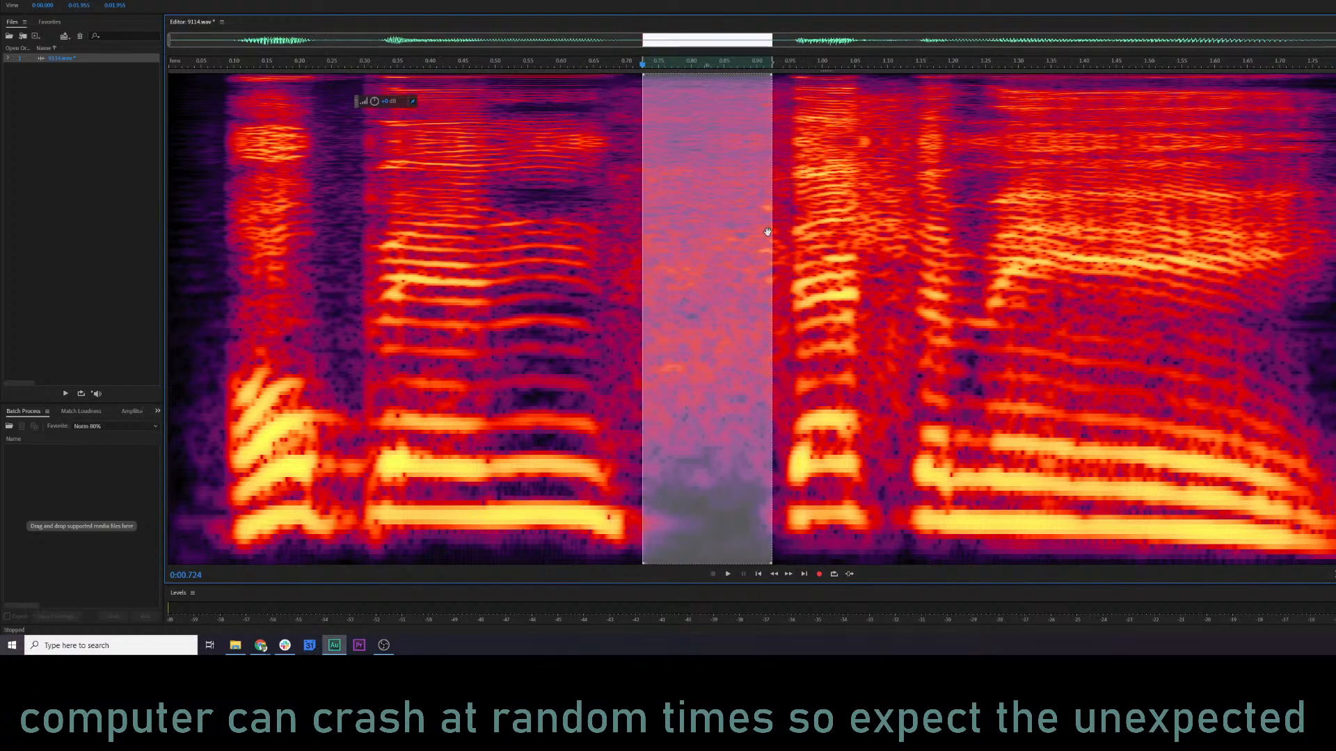
{"action": "right_click", "coordinate": [702, 243]}
{"action": "left_click", "coordinate": [733, 418]}
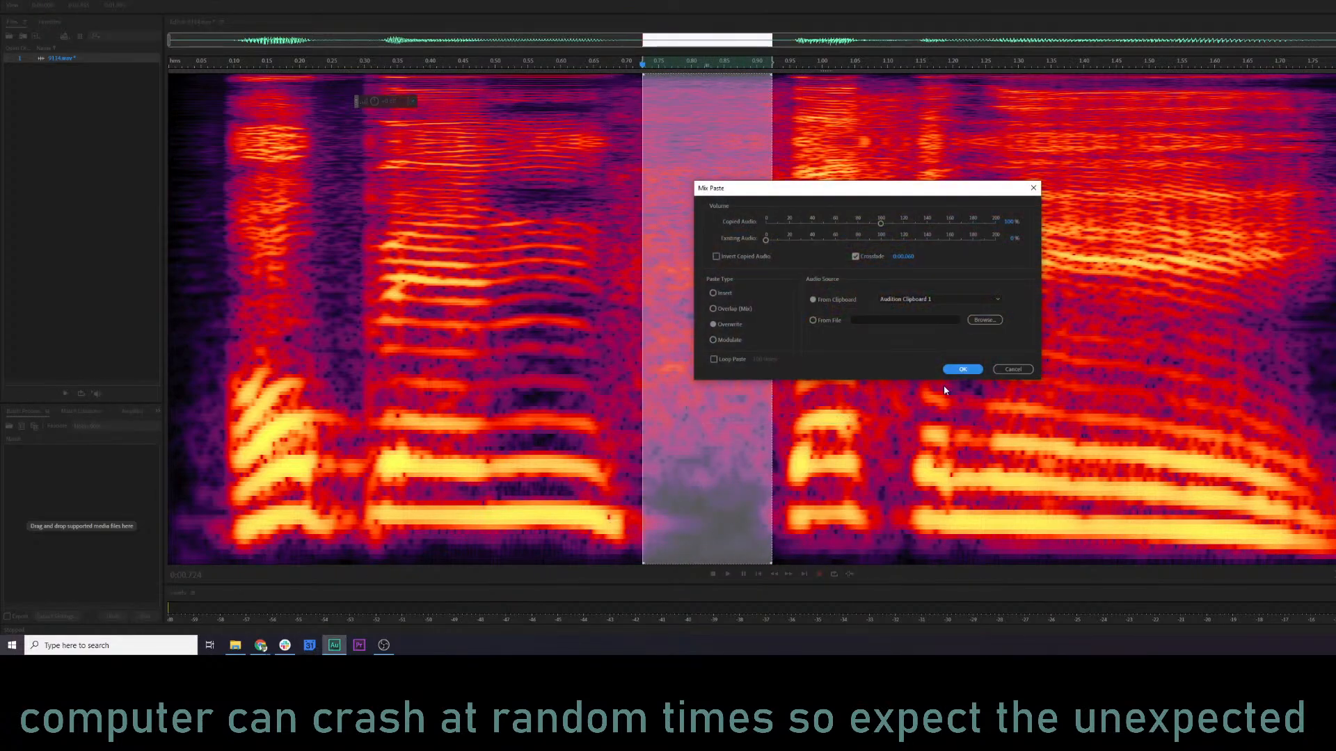
{"action": "left_click", "coordinate": [961, 367]}
{"action": "left_click", "coordinate": [458, 295]}
{"action": "key", "text": "space"}
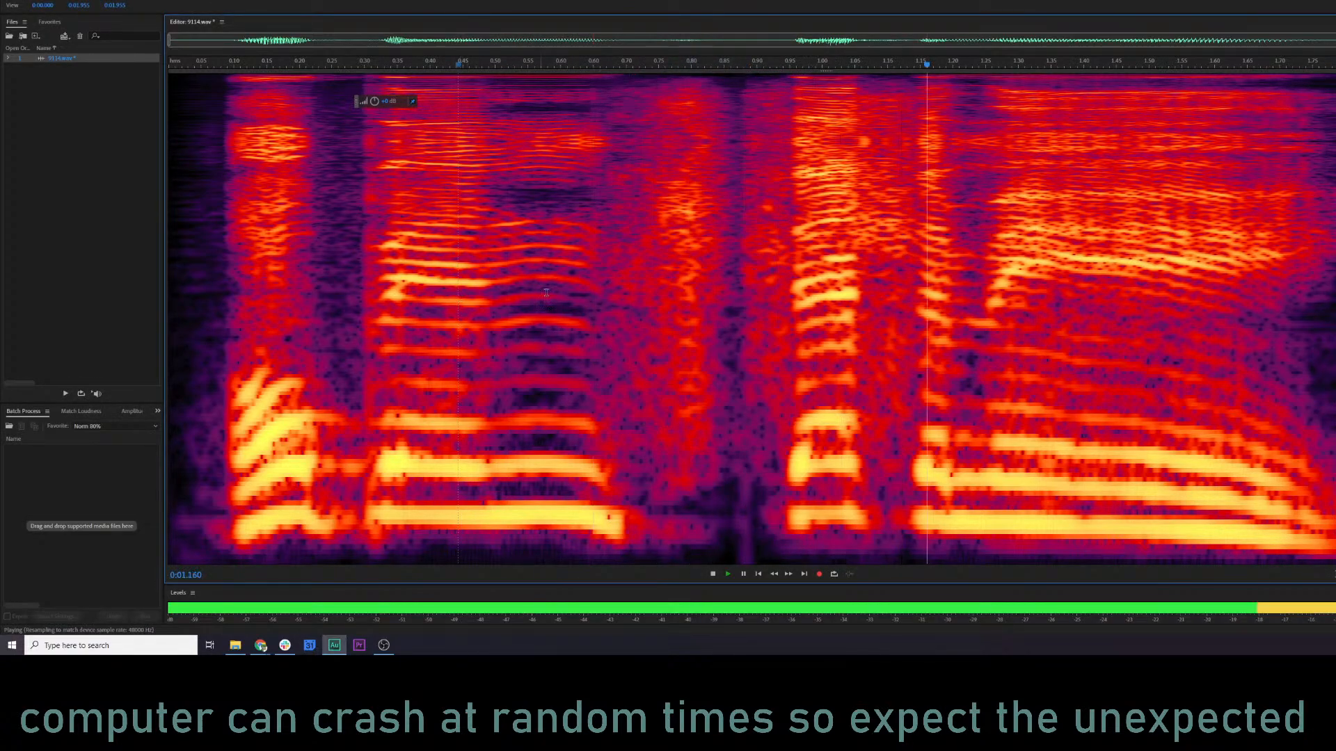
{"action": "key", "text": "space"}
{"action": "key", "text": "ctrl+z"}
Replay the pause between the two words from about 0.55 s.
{"action": "left_click", "coordinate": [779, 245]}
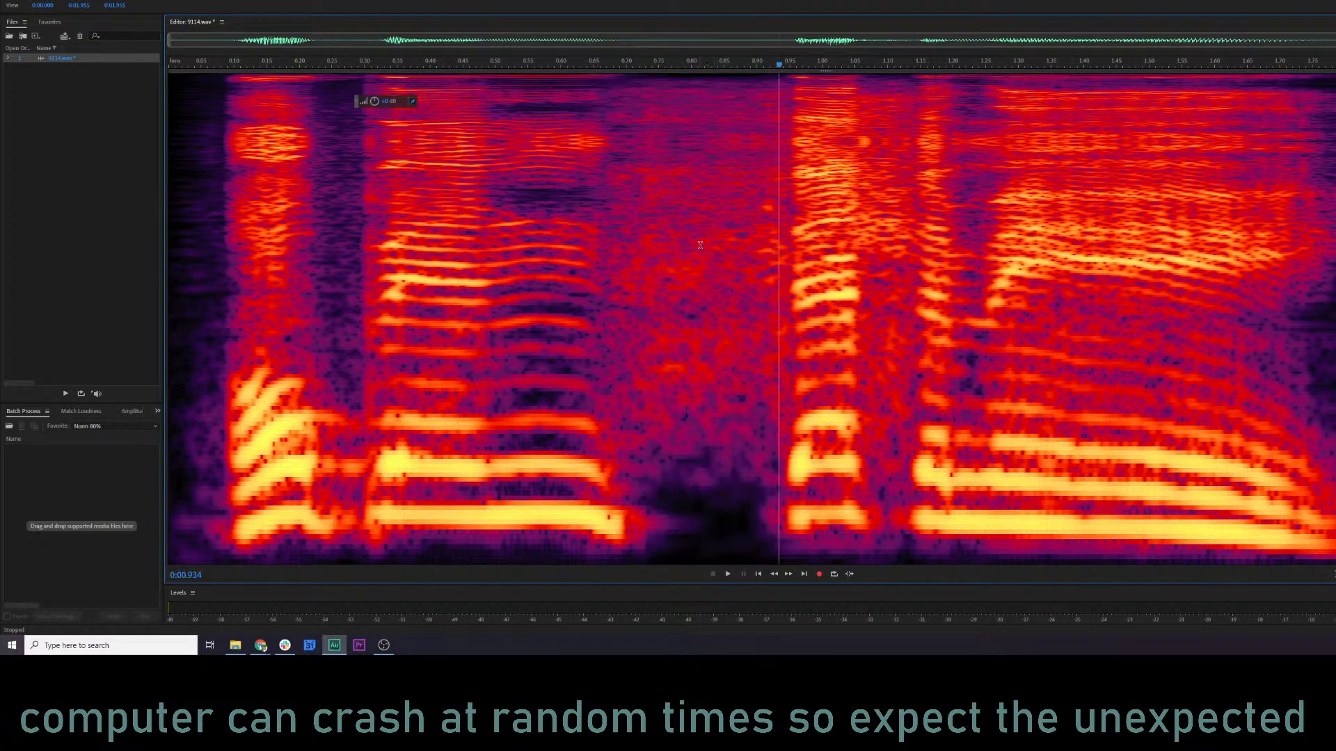
{"action": "left_click", "coordinate": [666, 250]}
{"action": "right_click", "coordinate": [666, 250]}
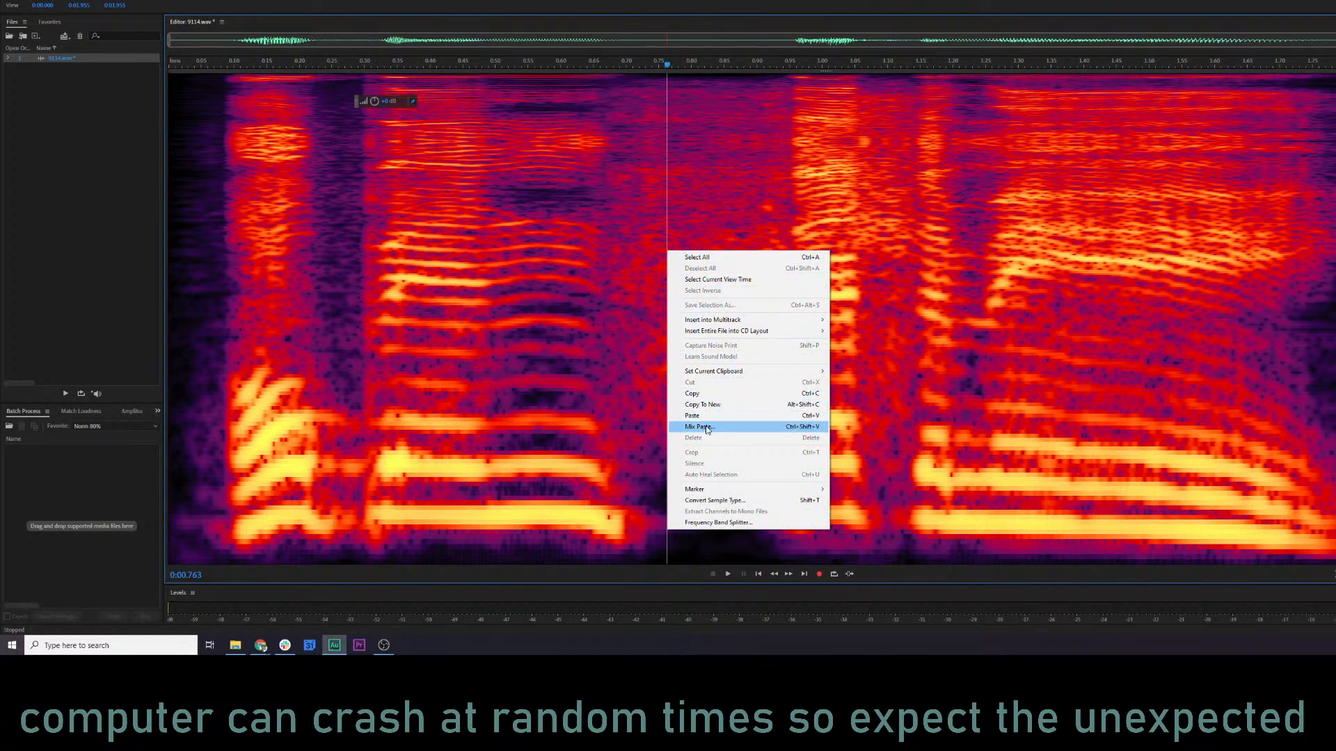
{"action": "left_click", "coordinate": [606, 243]}
{"action": "left_click", "coordinate": [527, 247]}
{"action": "key", "text": "space"}
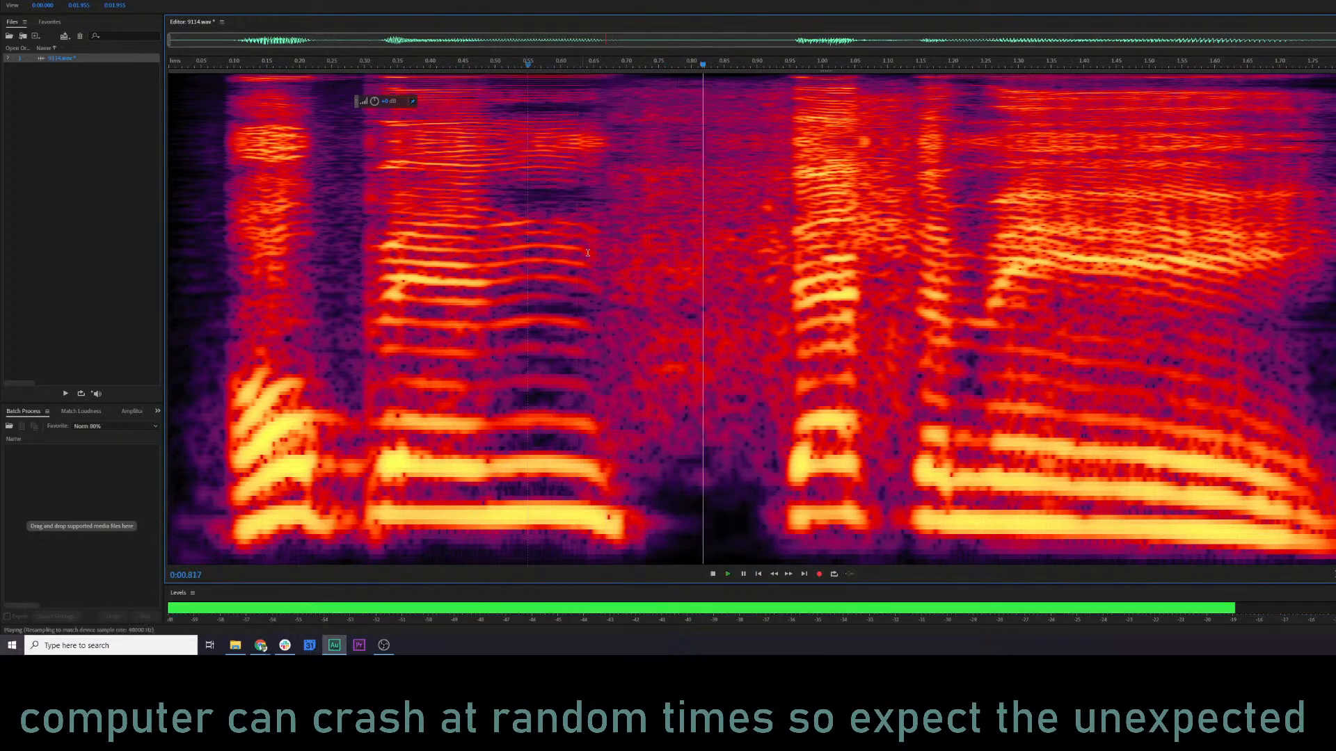
{"action": "key", "text": "space"}
Try the overwriting Mix Paste on the pause from about 0.74 s to 0.93 s, play it, and undo it.
{"action": "left_click_drag", "start_coordinate": [777, 243], "coordinate": [653, 248]}
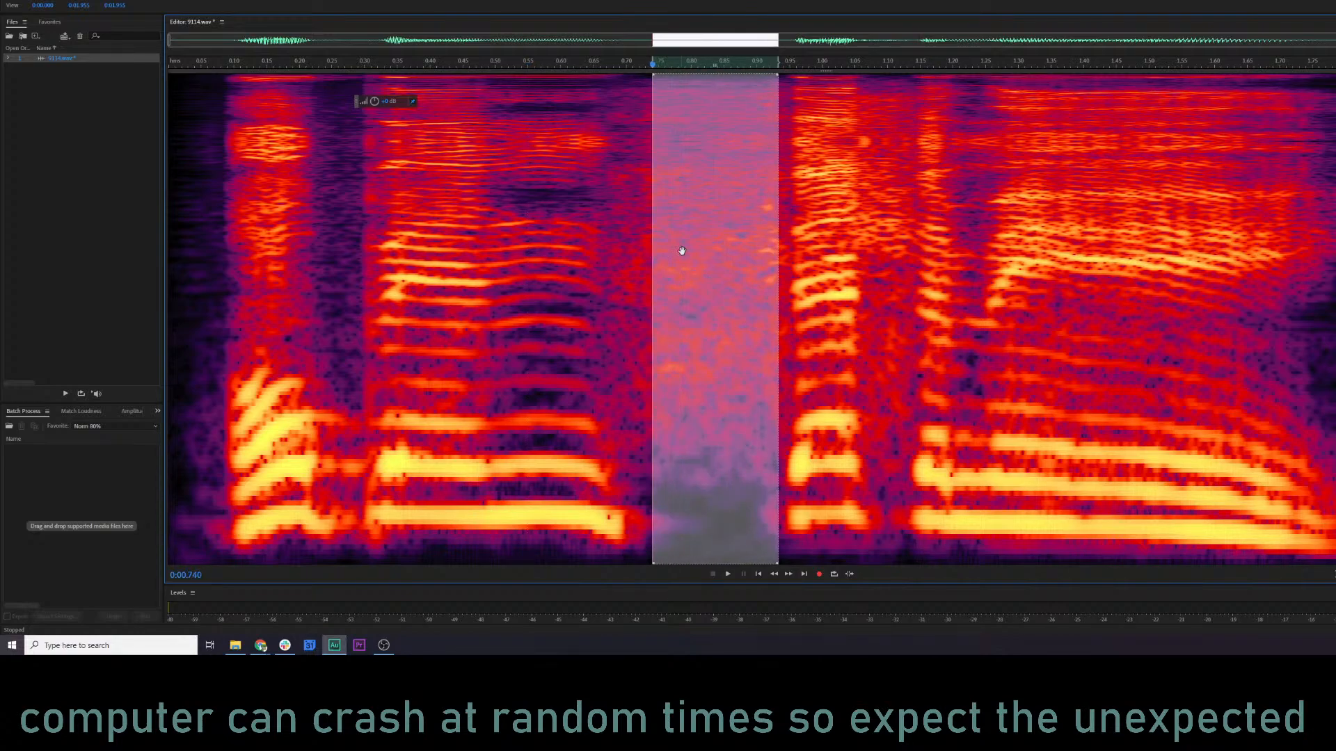
{"action": "right_click", "coordinate": [682, 250]}
{"action": "left_click", "coordinate": [728, 430]}
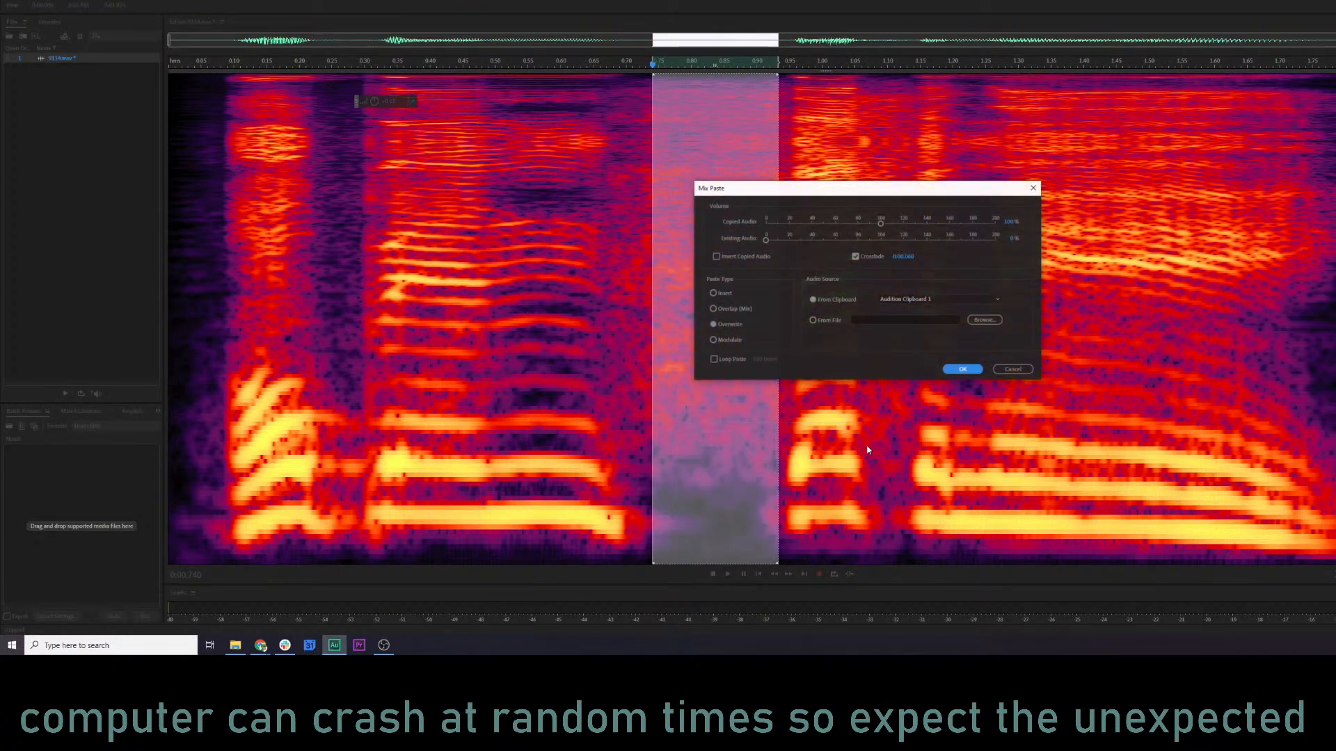
{"action": "left_click", "coordinate": [959, 369]}
{"action": "left_click", "coordinate": [503, 352]}
{"action": "key", "text": "space"}
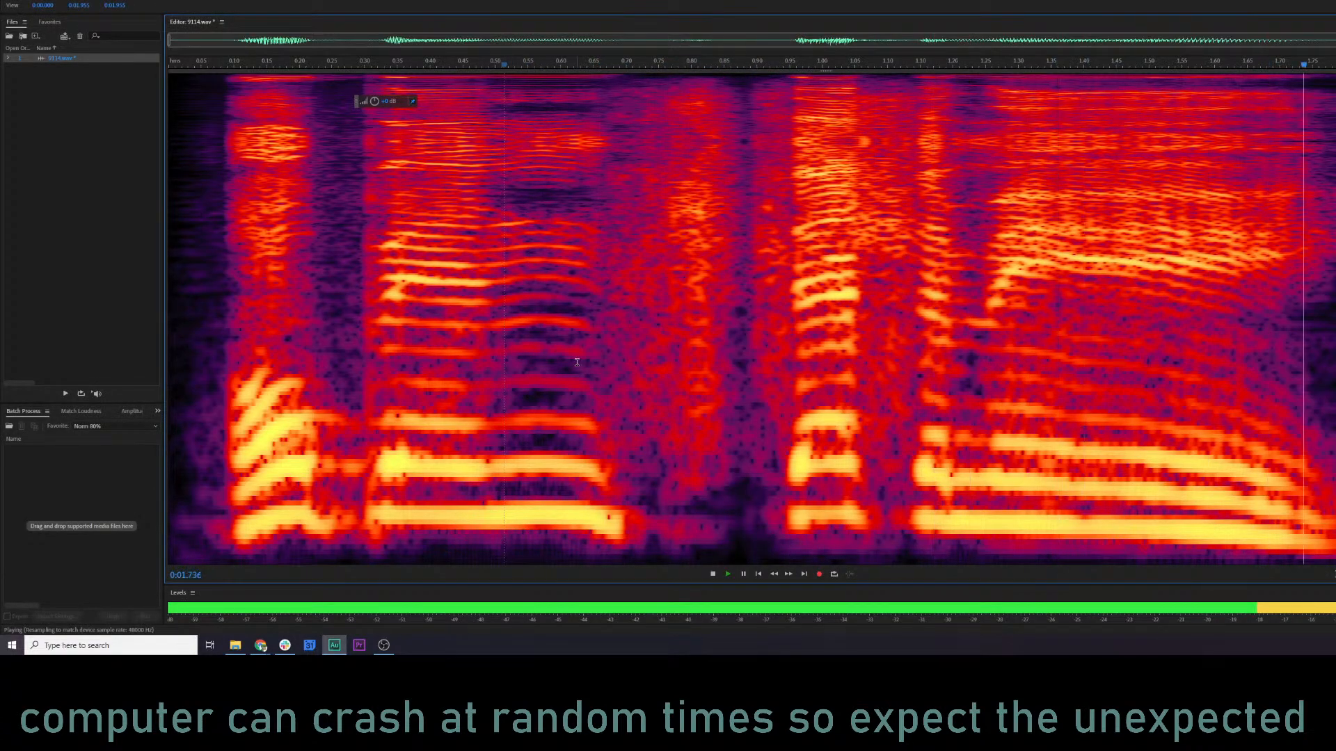
{"action": "key", "text": "space"}
{"action": "key", "text": "ctrl+z"}
Try to Mix Paste the clipboard audio at about 0.85 s, just before the second word, and listen to it.
{"action": "left_click", "coordinate": [786, 275]}
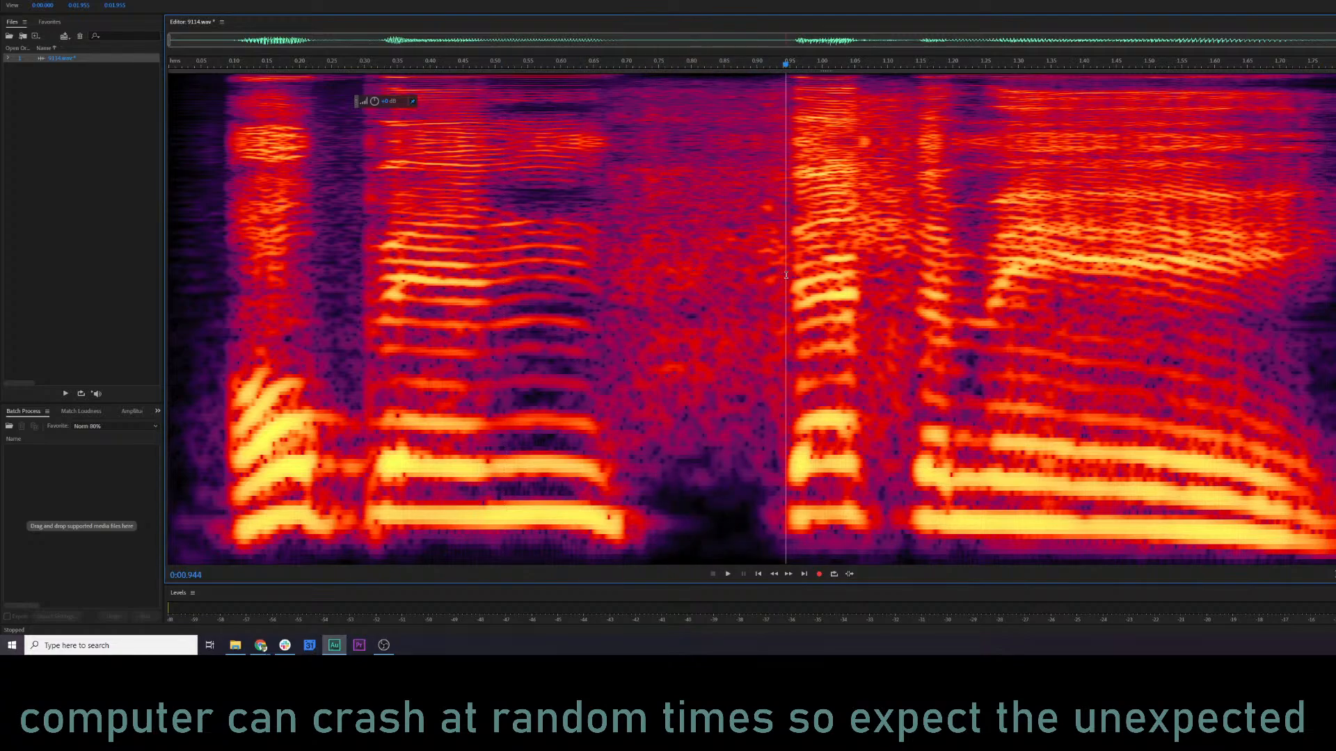
{"action": "left_click", "coordinate": [723, 288]}
{"action": "right_click", "coordinate": [722, 288]}
{"action": "left_click", "coordinate": [741, 458]}
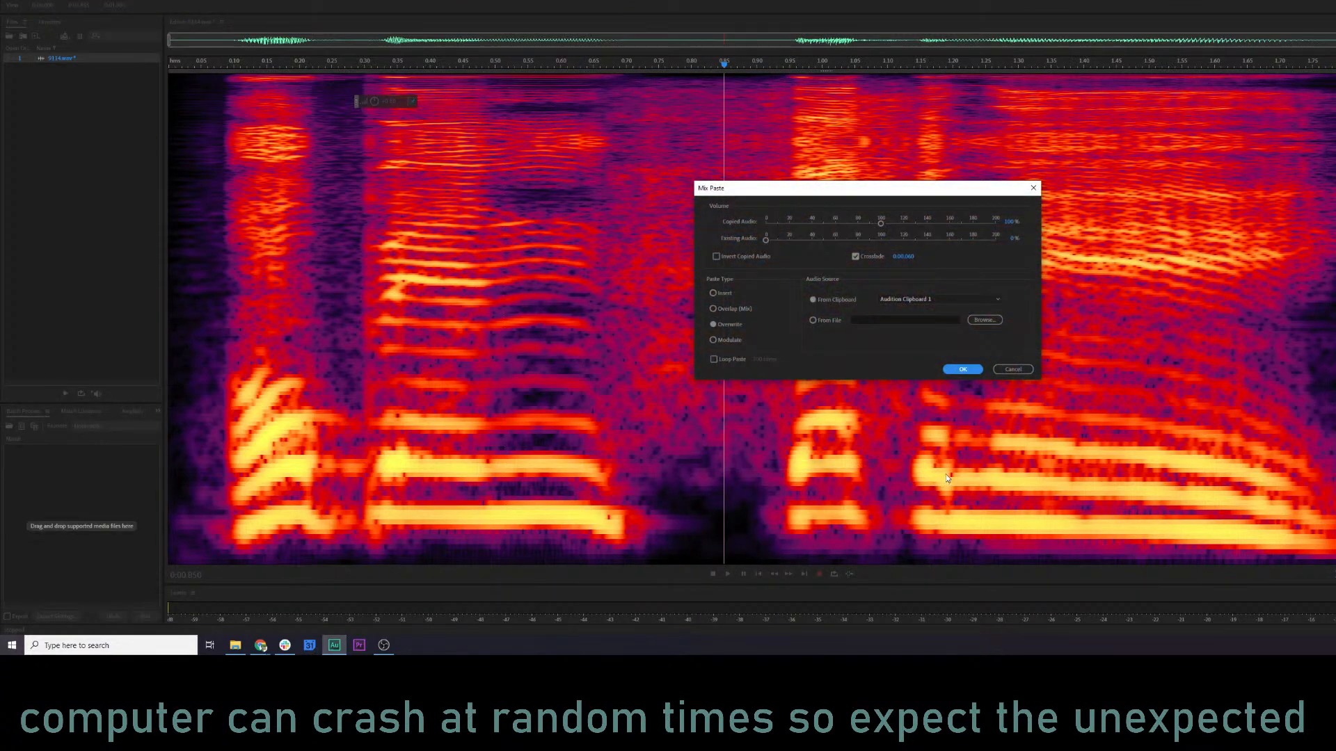
{"action": "left_click", "coordinate": [972, 374]}
{"action": "left_click", "coordinate": [553, 325]}
{"action": "key", "text": "space"}
{"action": "key", "text": "space"}
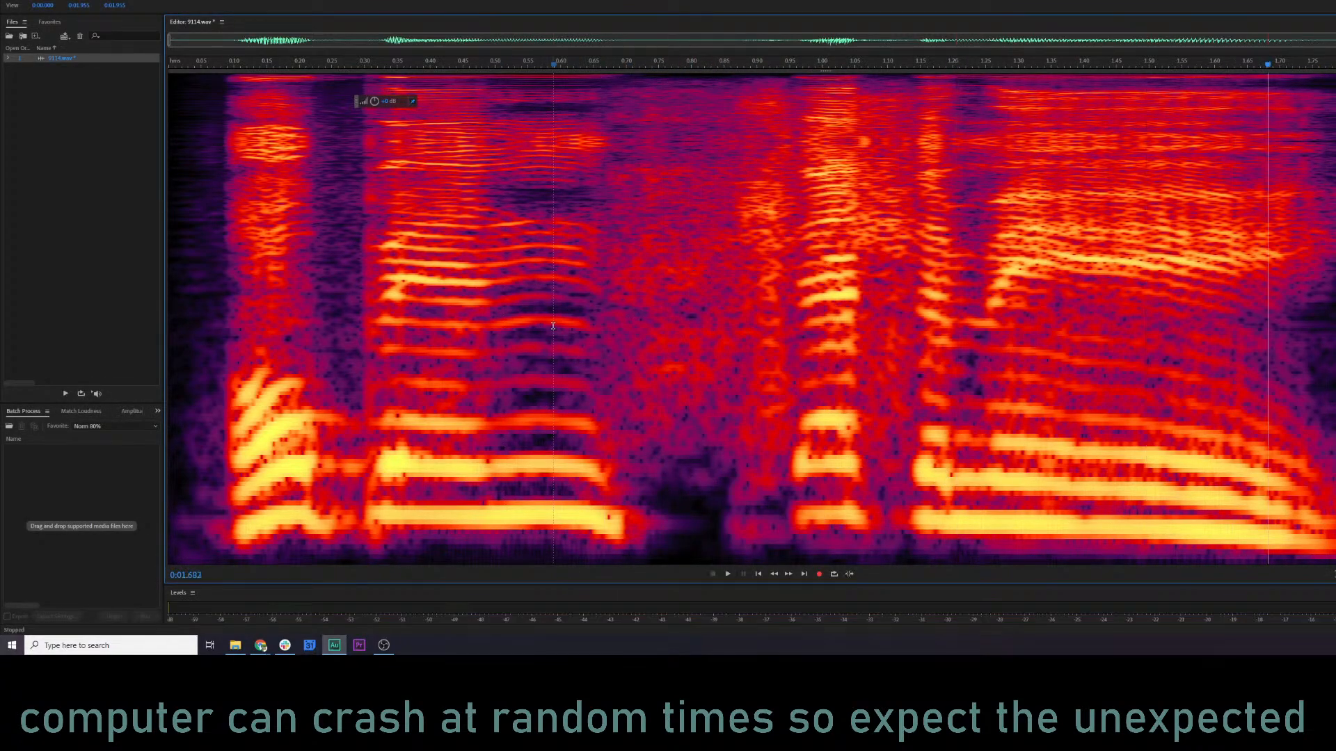
{"action": "key", "text": "ctrl+z"}
Save 9114.wav and apply the Norm 80% favorite to it with the waveform shown instead of the spectral display.
{"action": "left_click", "coordinate": [658, 380]}
{"action": "key", "text": "ctrl+s"}
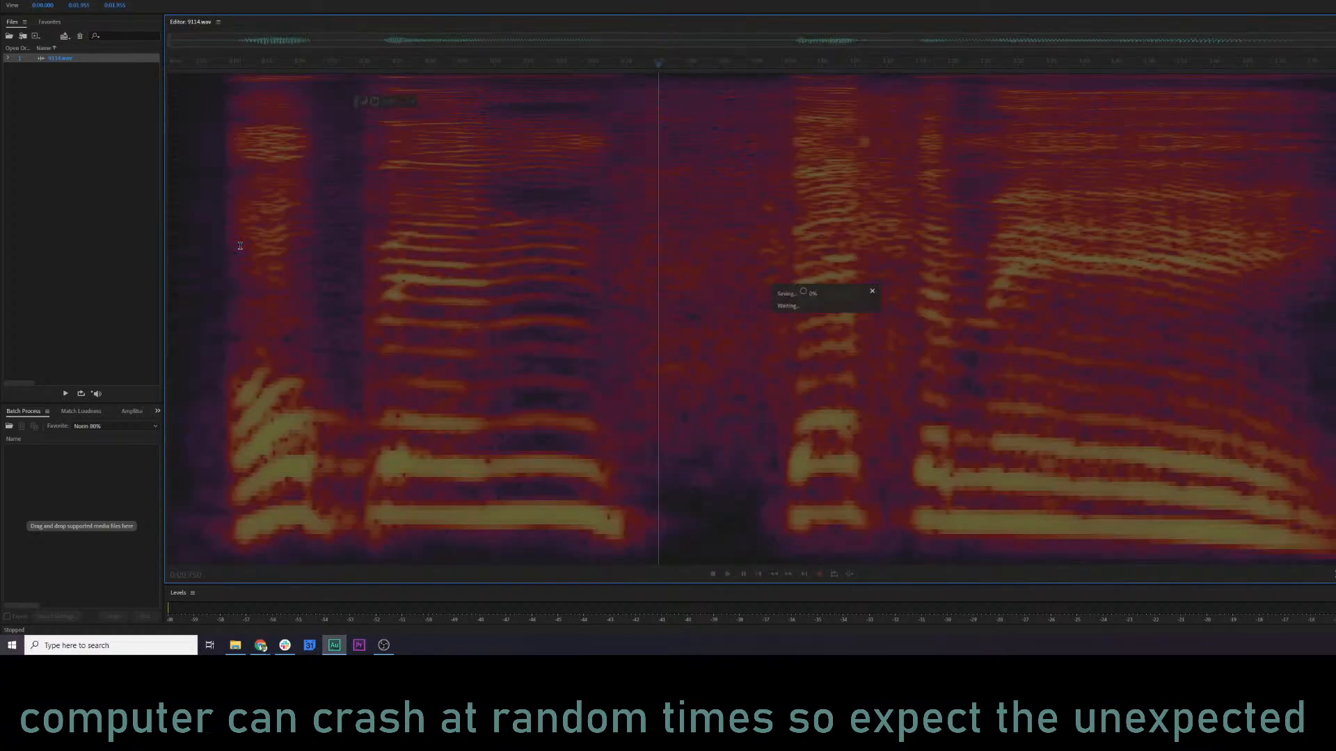
{"action": "key", "text": "shift+d"}
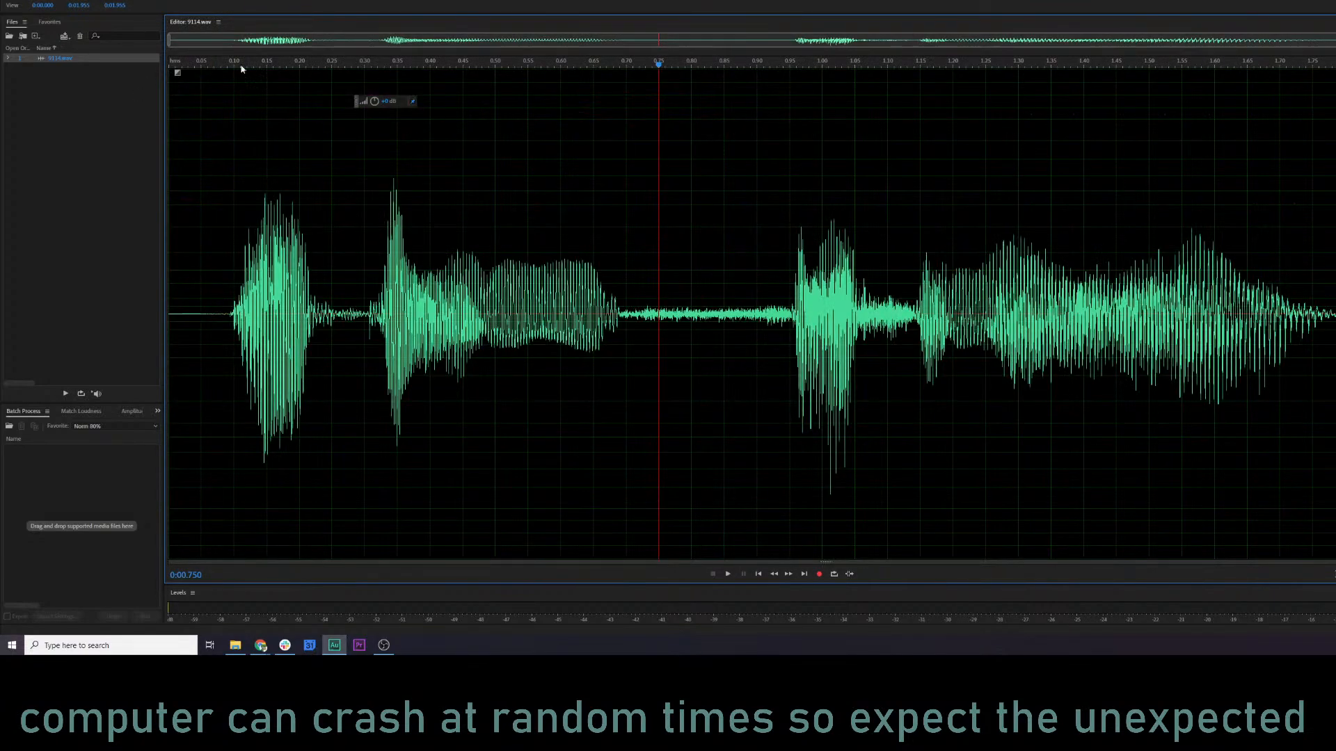
{"action": "left_click", "coordinate": [127, 0]}
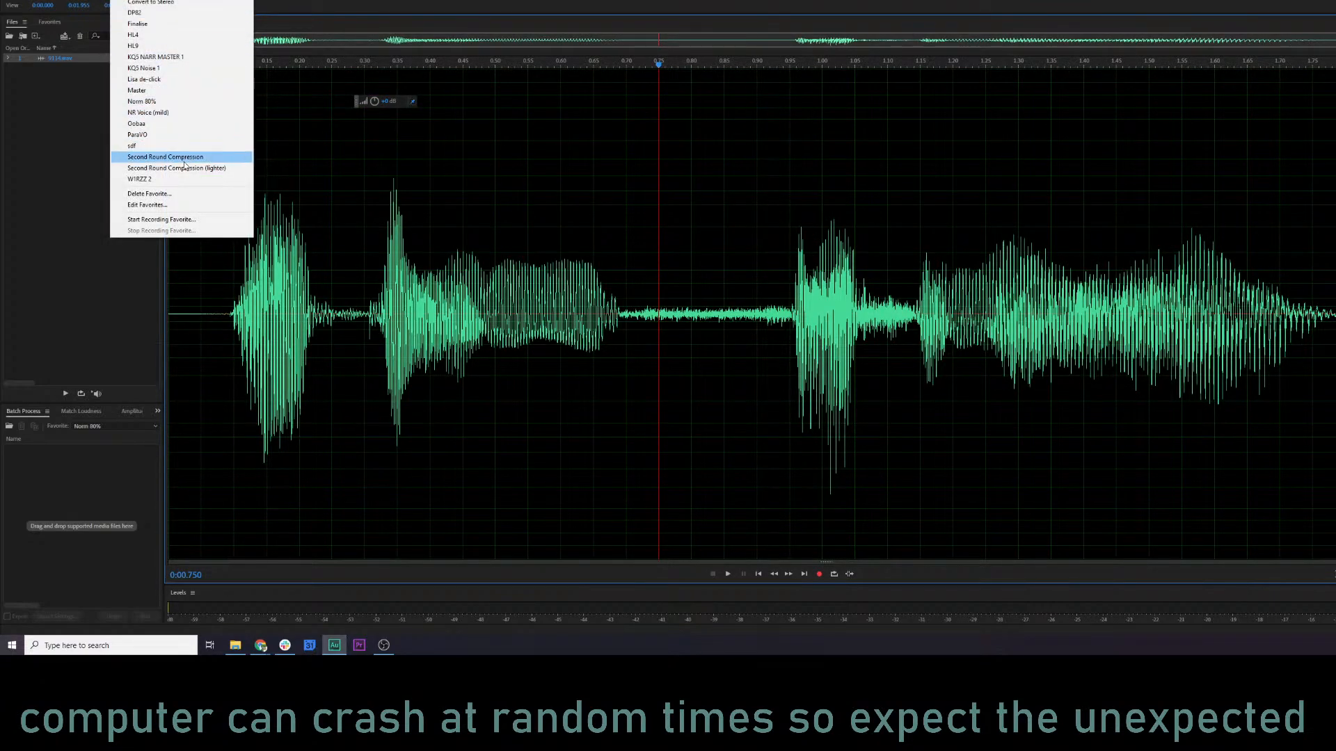
{"action": "left_click", "coordinate": [169, 103]}
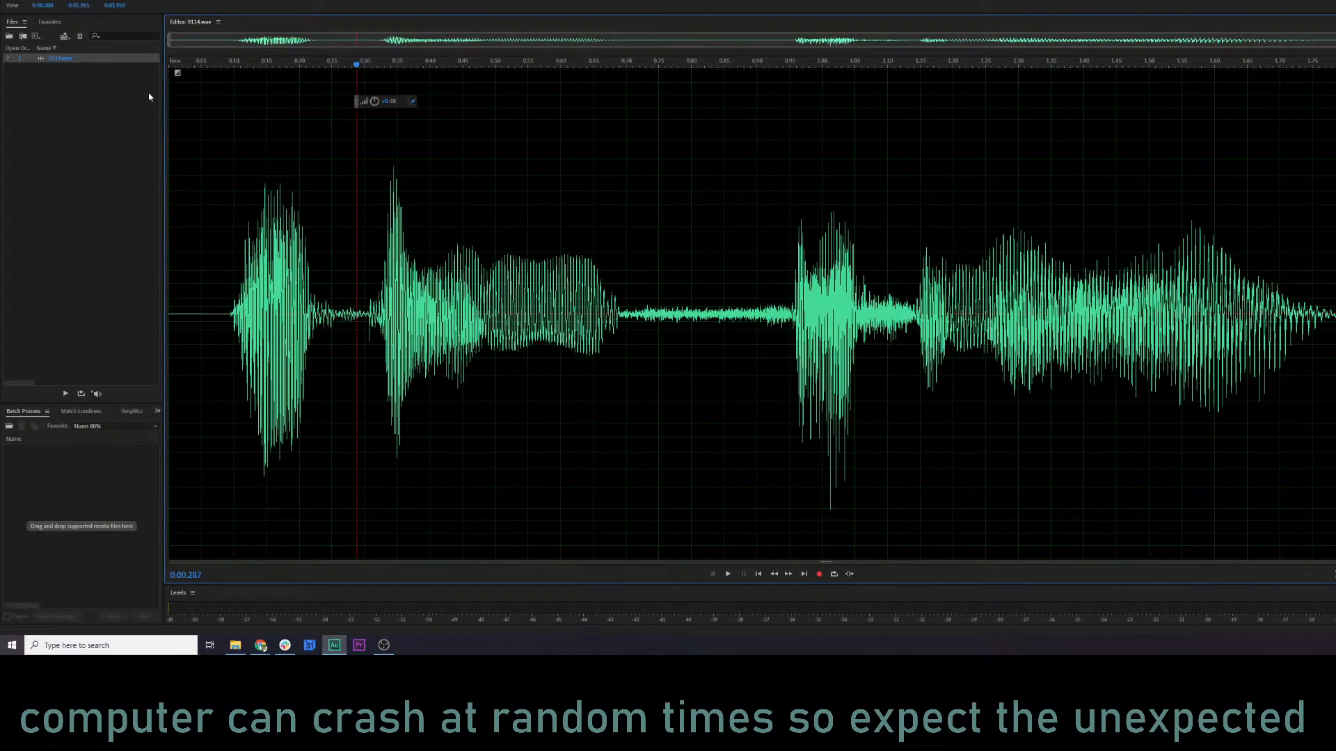
Switch to the KQ5 Audio log sheet and mark the Bandit "Open sesame" row 9114 as done with an x.
{"action": "key", "text": "alt+Tab"}
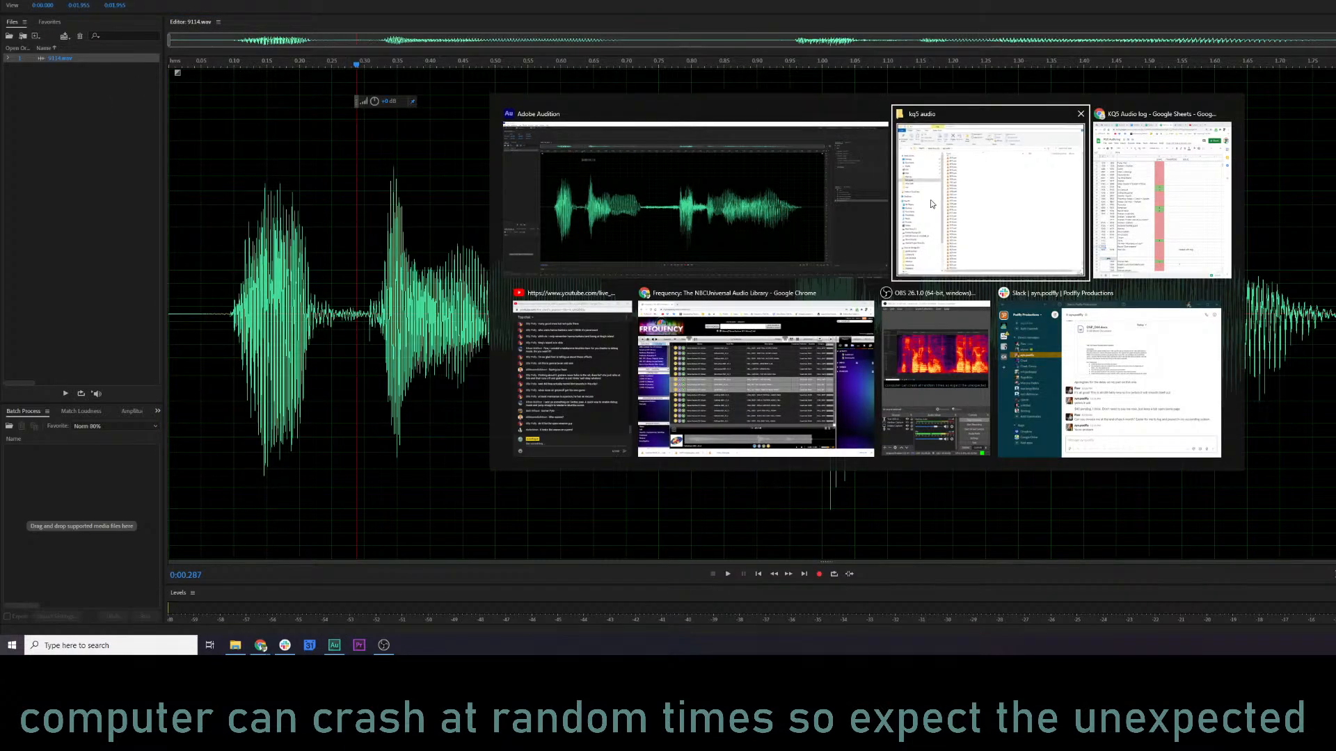
{"action": "left_click", "coordinate": [929, 199]}
{"action": "key", "text": "alt+Tab"}
{"action": "left_click", "coordinate": [1185, 251]}
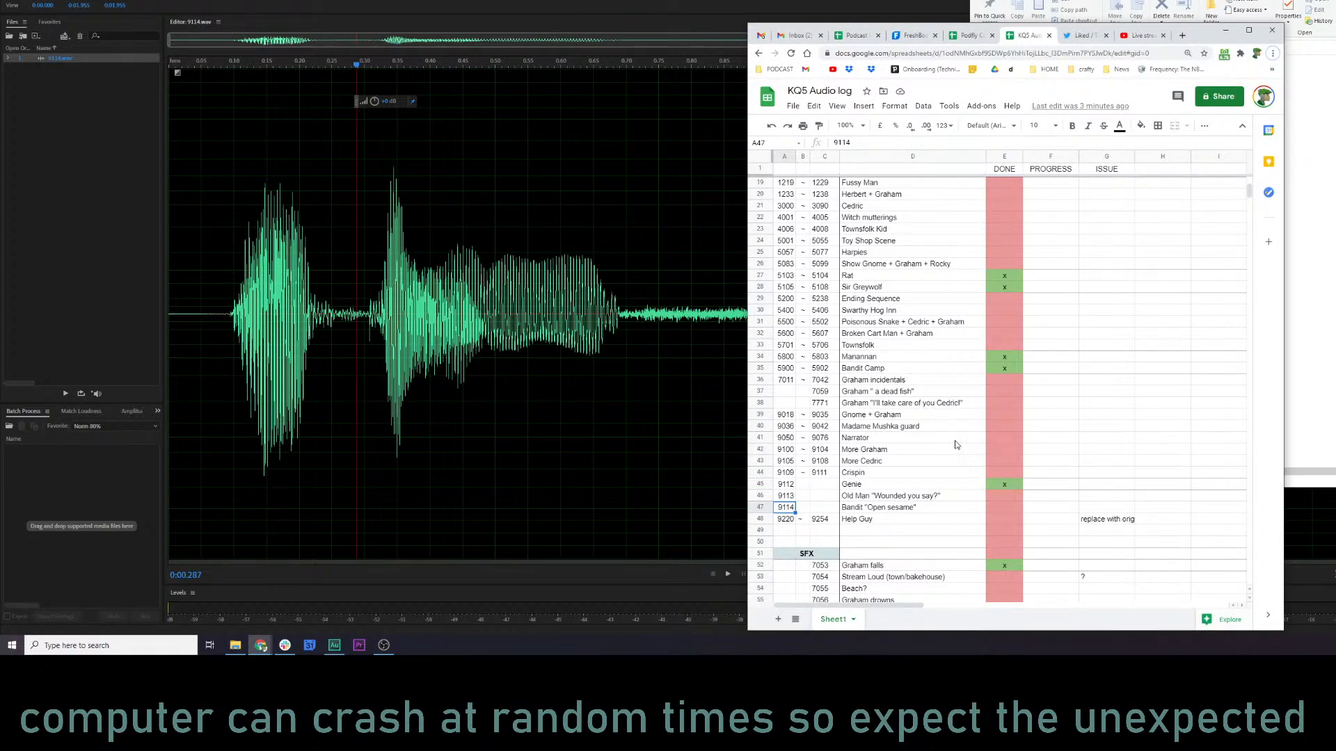
{"action": "left_click", "coordinate": [999, 512]}
{"action": "type", "text": "x"}
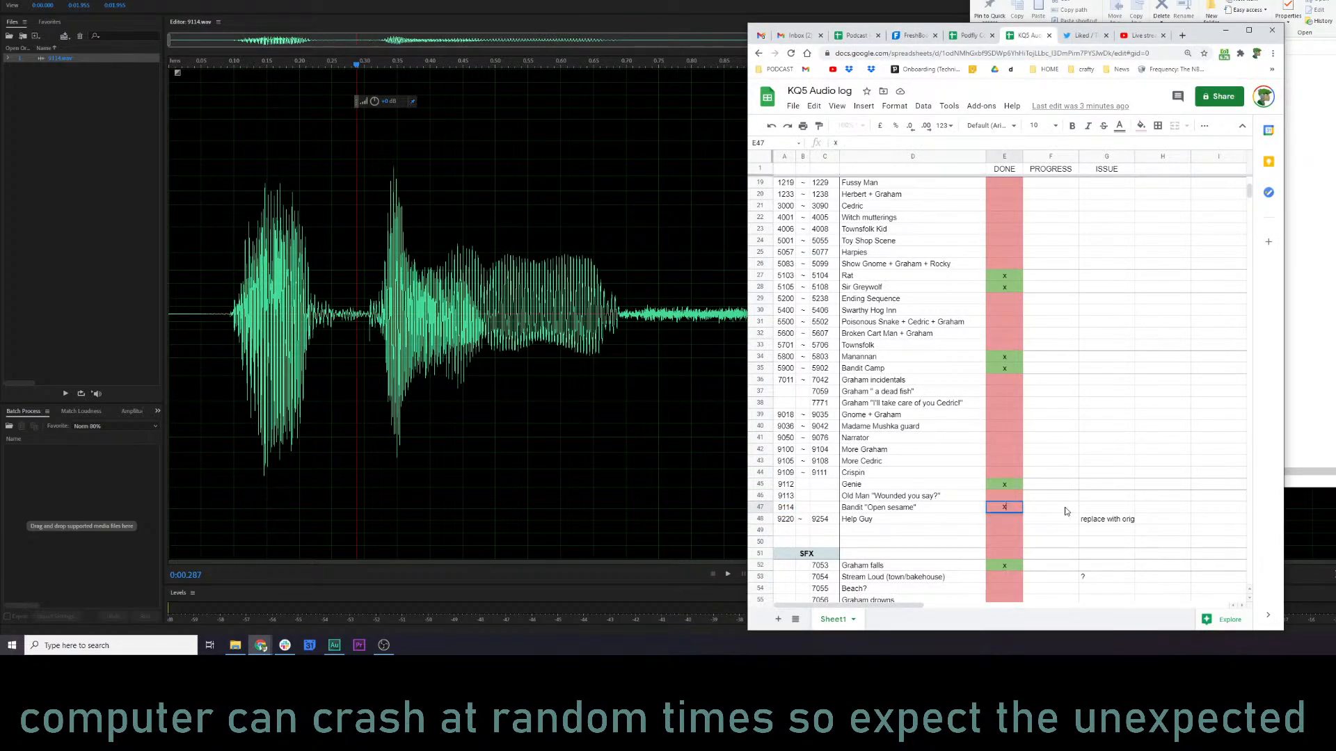
Enter the progress note "re-record. ?" for the Bandit "Open sesame" row.
{"action": "left_click", "coordinate": [1066, 511]}
{"action": "type", "text": "re-"}
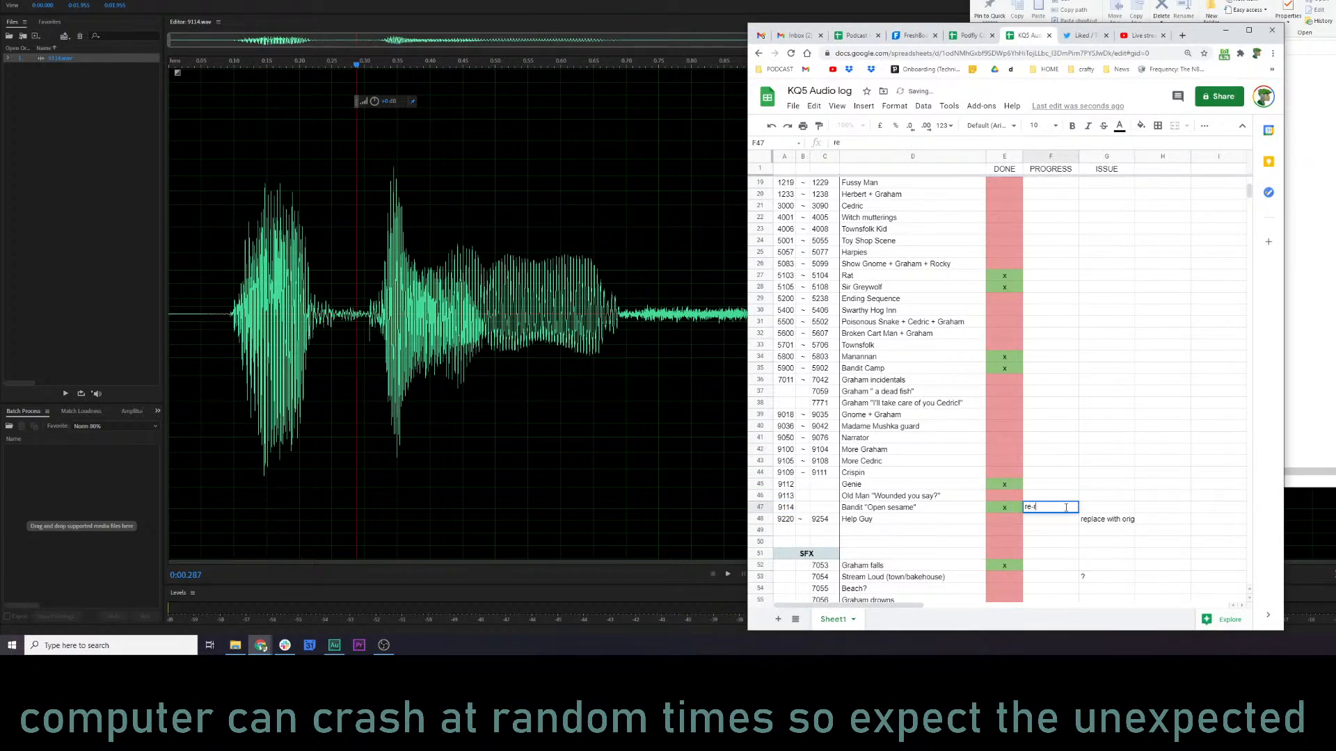
{"action": "type", "text": "record. ?"}
{"action": "key", "text": "Return"}
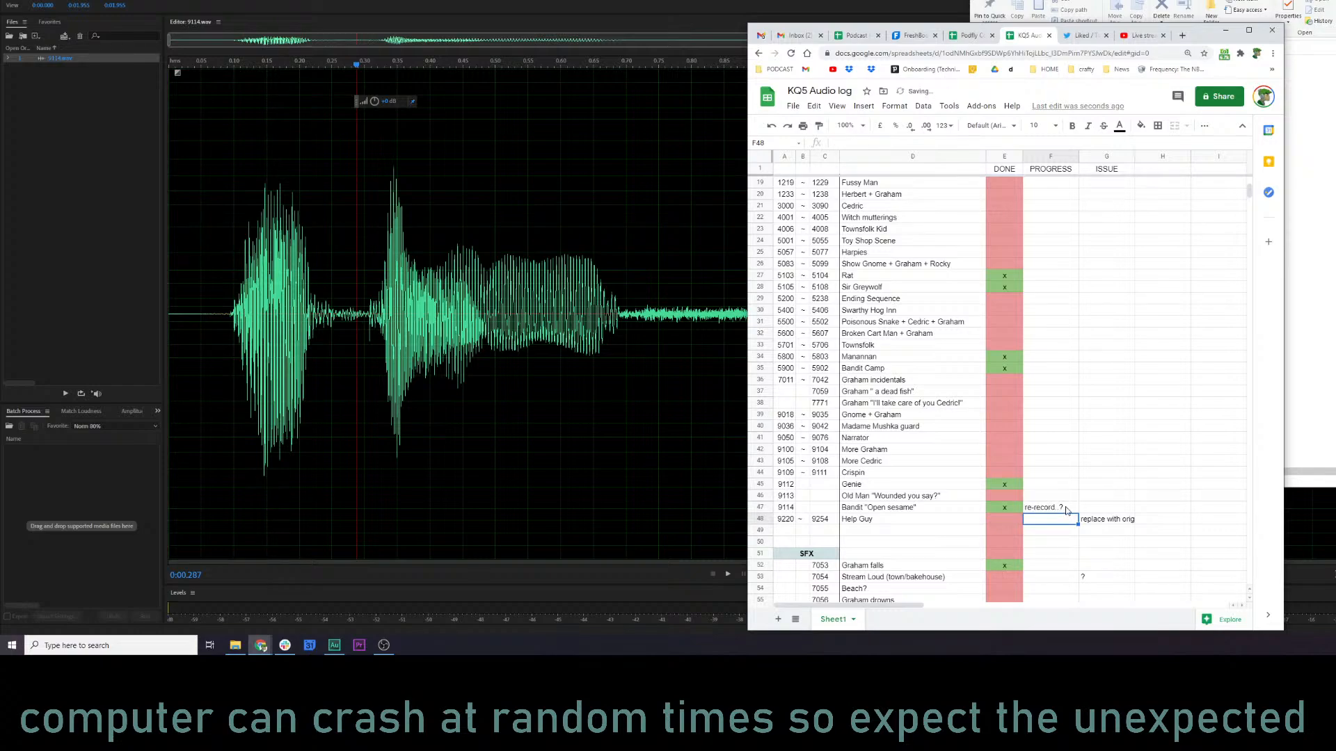
Look through the unfinished rows of the log and locate the Witch mutterings and Townsfolk Kid files, starting at 4001.
{"action": "scroll", "coordinate": [1044, 438], "scroll_direction": "up", "scroll_amount": 4}
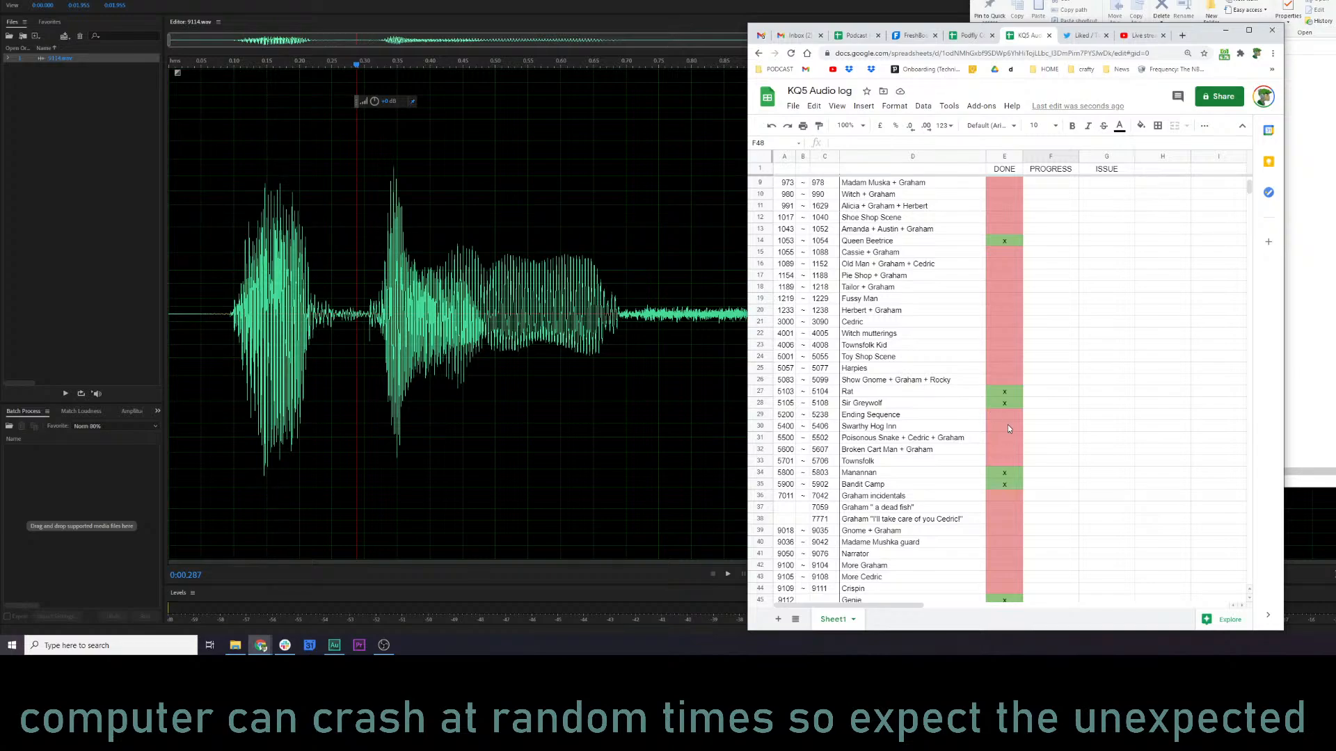
{"action": "left_click", "coordinate": [895, 267]}
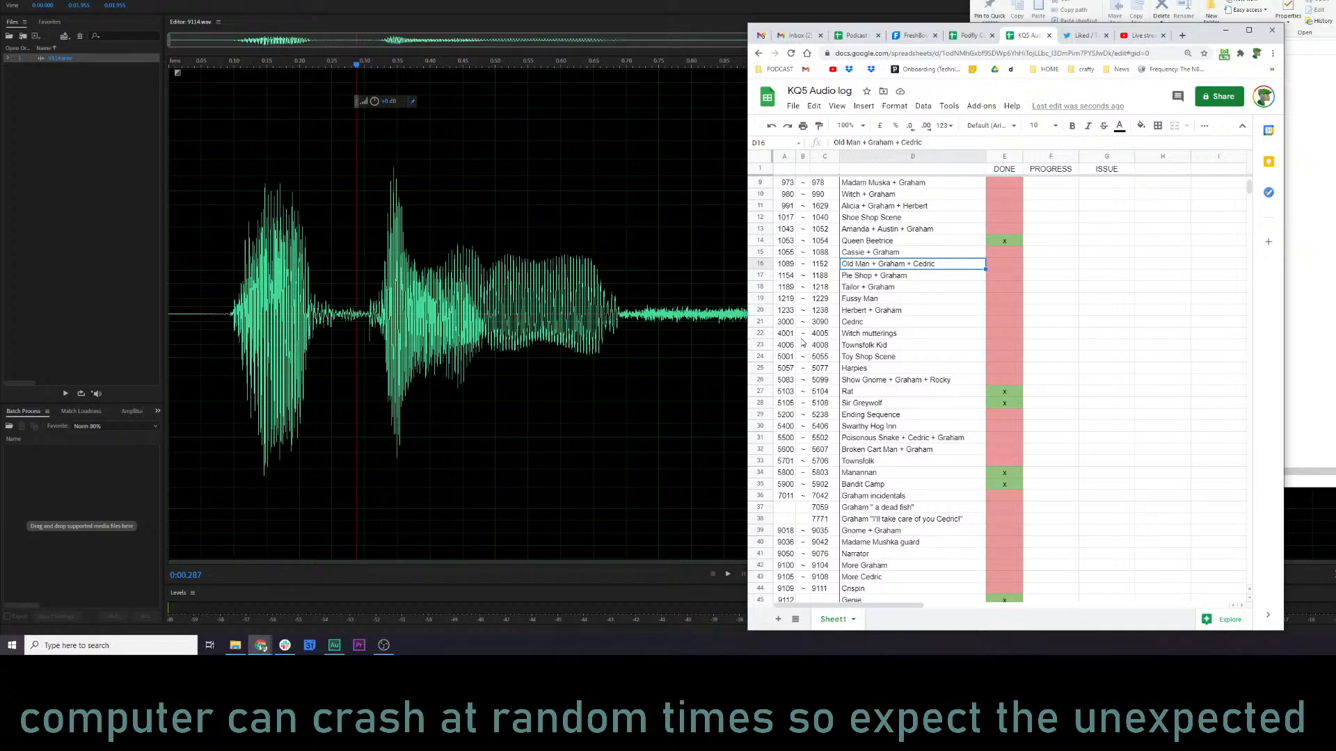
{"action": "left_click_drag", "start_coordinate": [780, 335], "coordinate": [834, 352]}
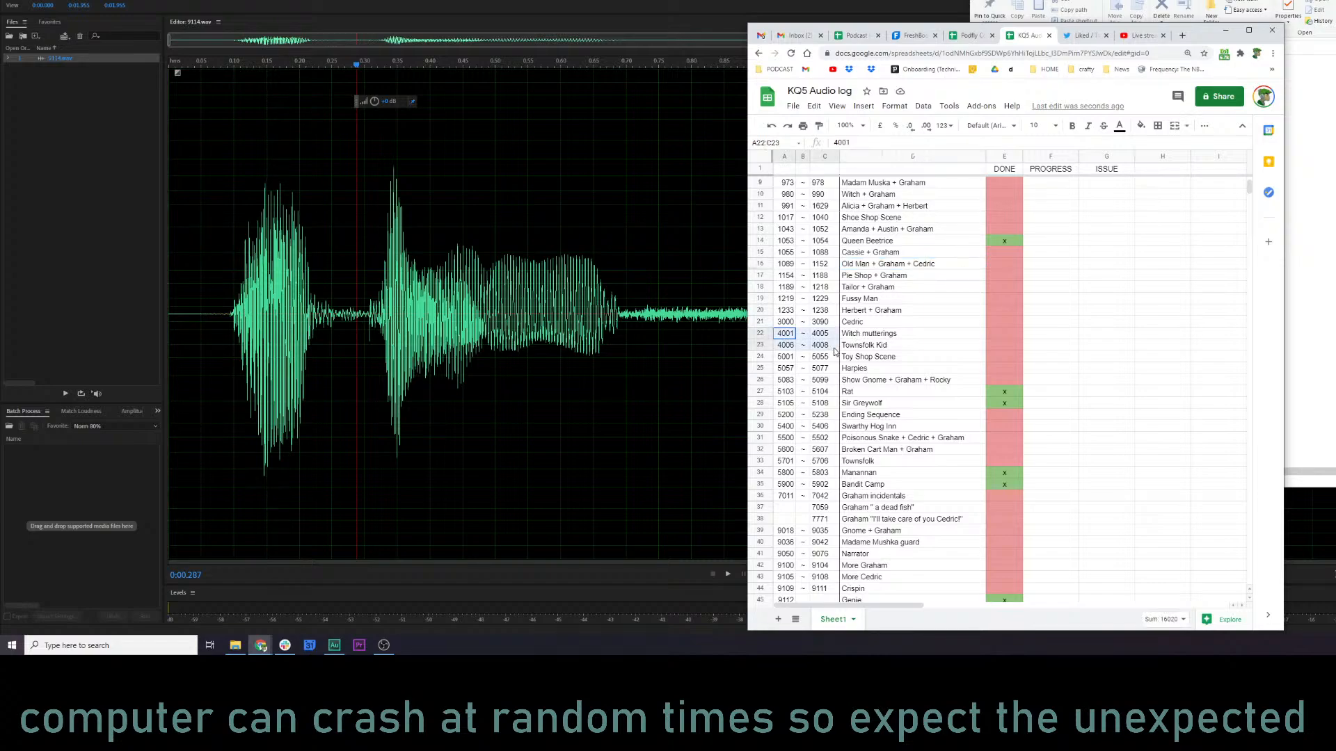
{"action": "left_click", "coordinate": [782, 336]}
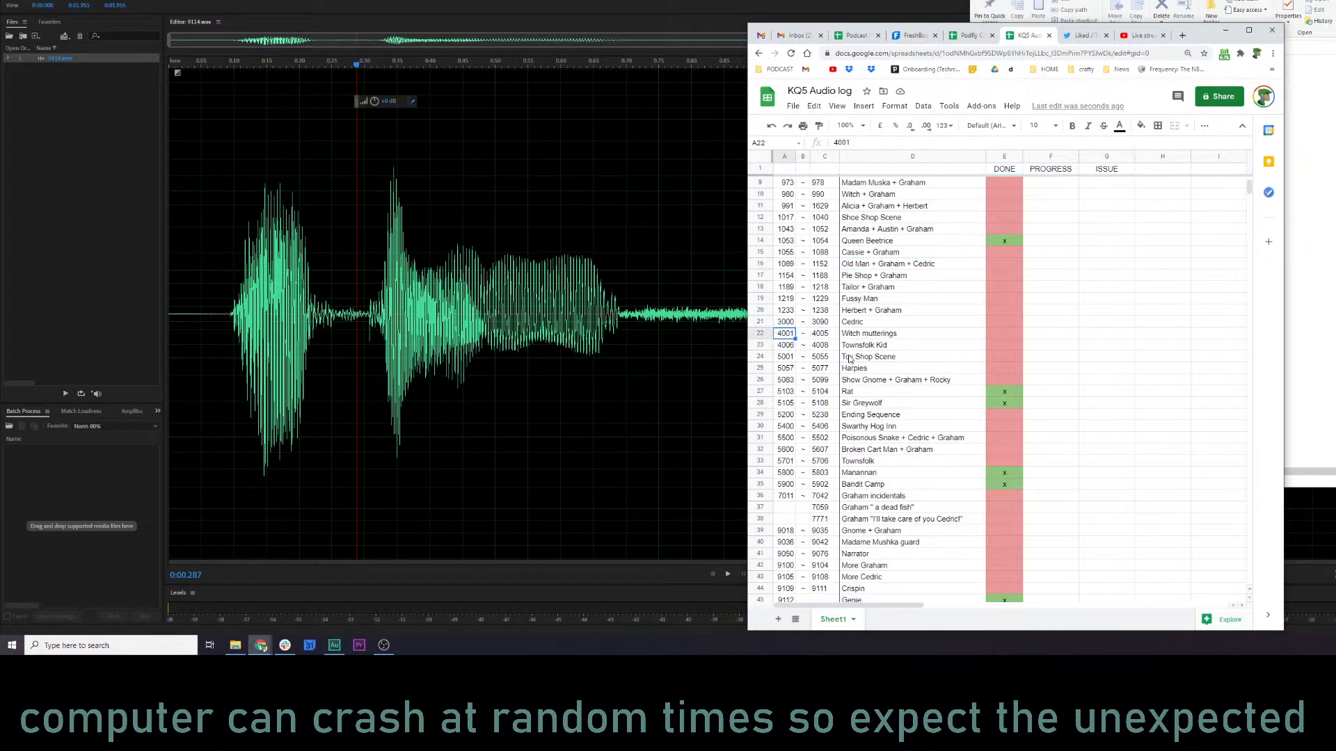
Switch to the kq5 audio folder and select the files from 4001.wav through 4008.wav.
{"action": "left_click", "coordinate": [1309, 282]}
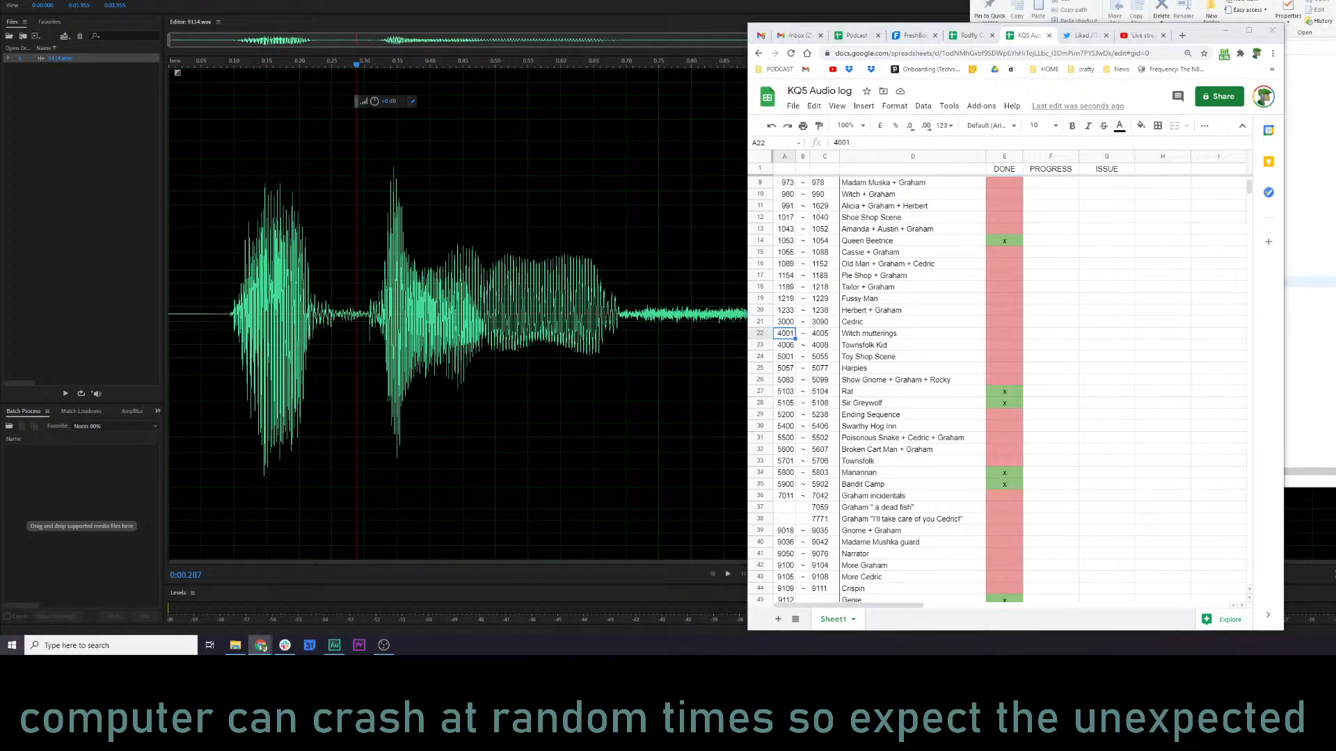
{"action": "scroll", "coordinate": [1309, 228], "scroll_direction": "up", "scroll_amount": 8}
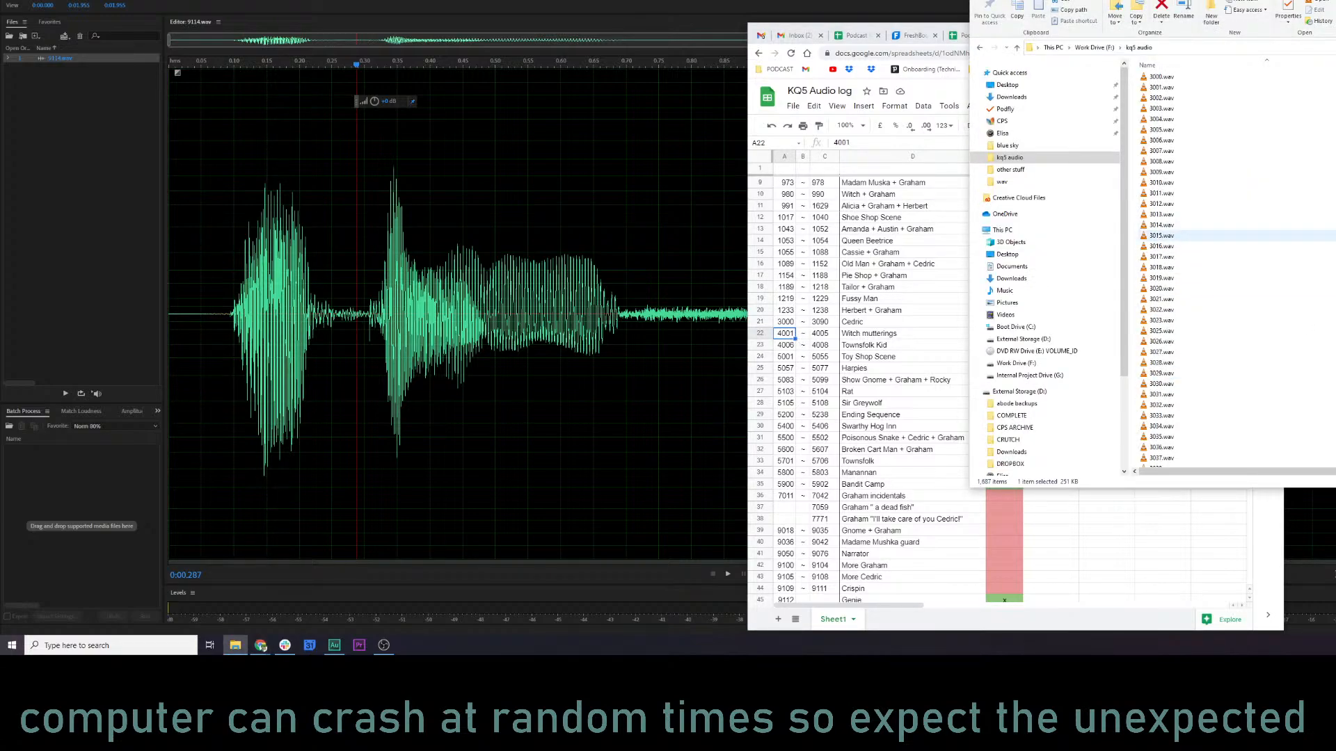
{"action": "scroll", "coordinate": [1309, 229], "scroll_direction": "up", "scroll_amount": 2}
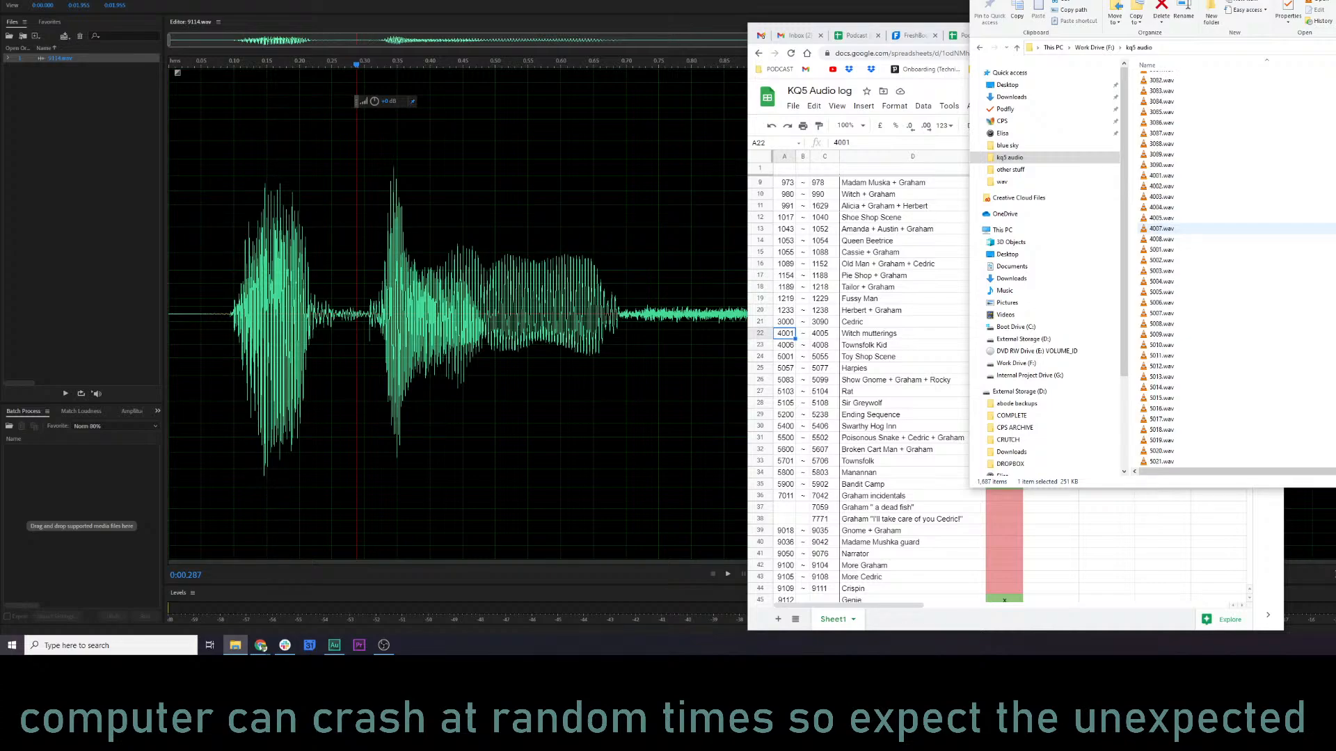
{"action": "left_click", "coordinate": [1162, 176]}
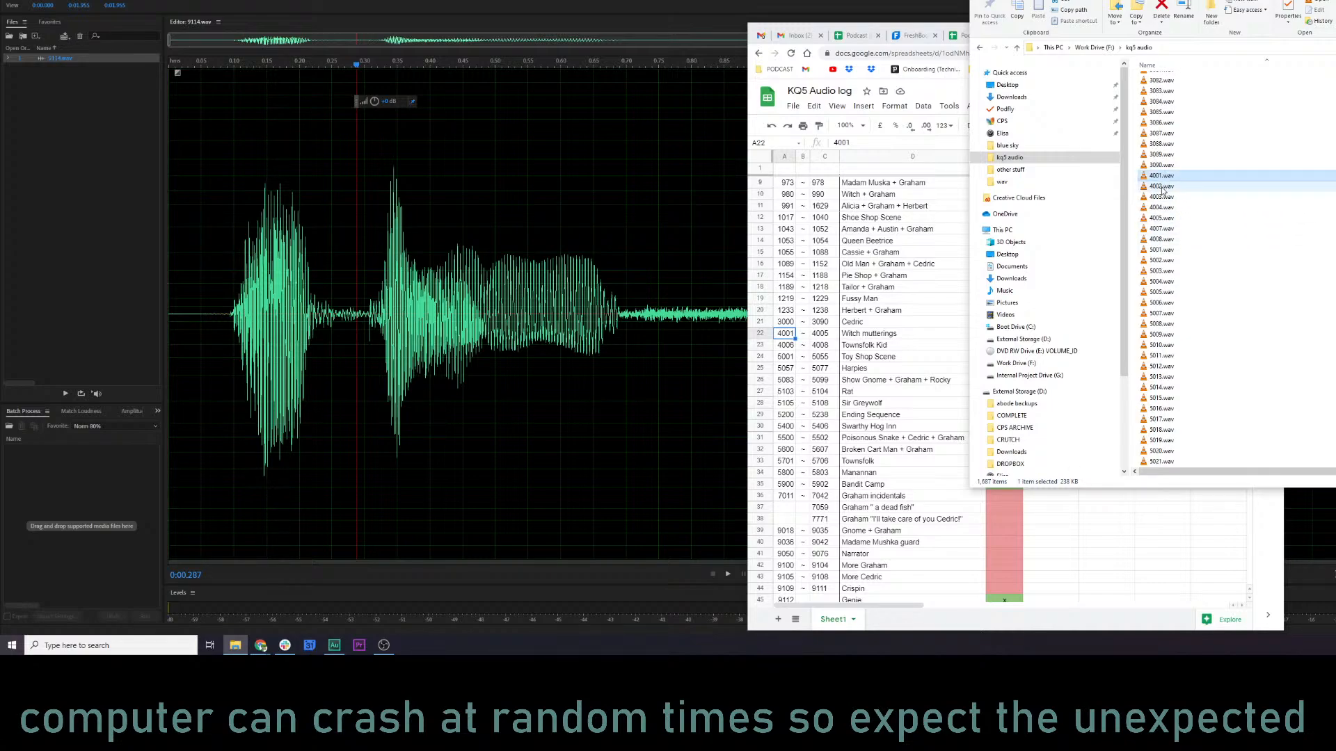
{"action": "left_click", "coordinate": [1160, 240], "text": "shift"}
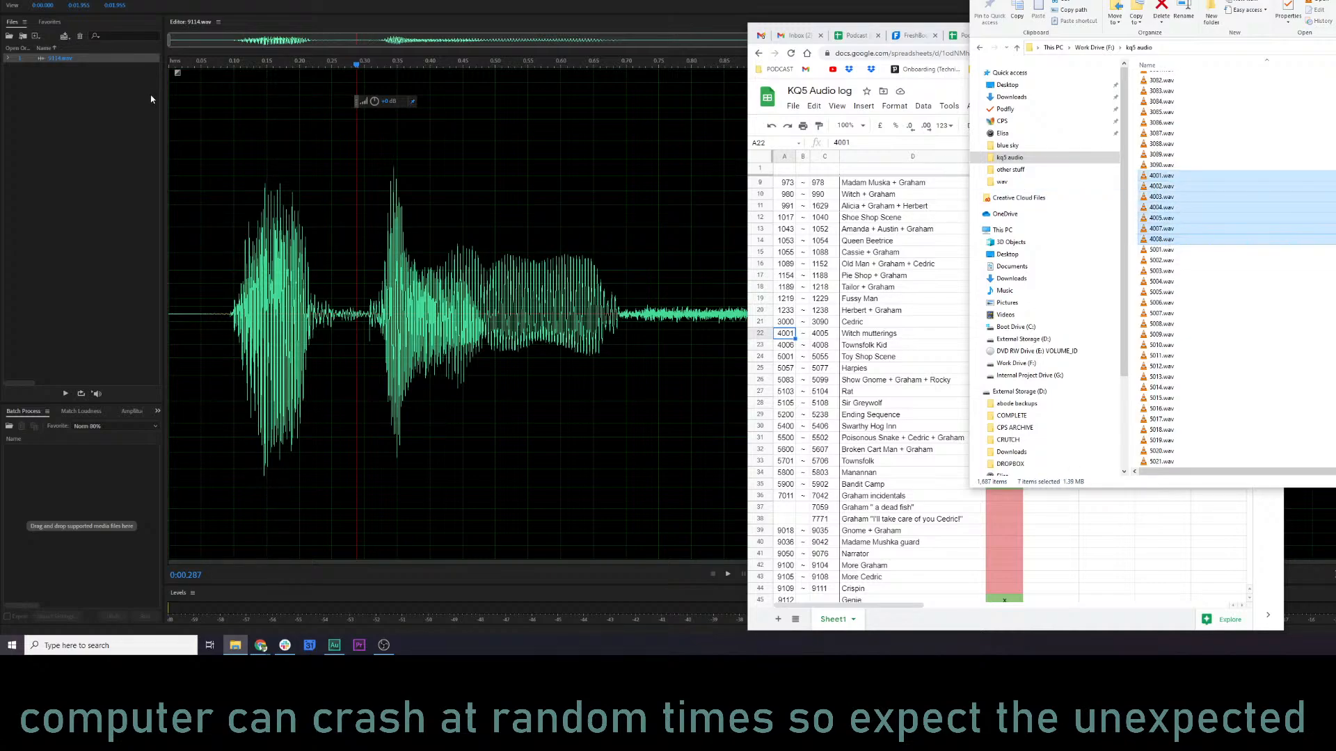
Close 9114.wav in Audition and import the selected files 4001.wav through 4008.wav from the folder.
{"action": "left_click", "coordinate": [70, 65]}
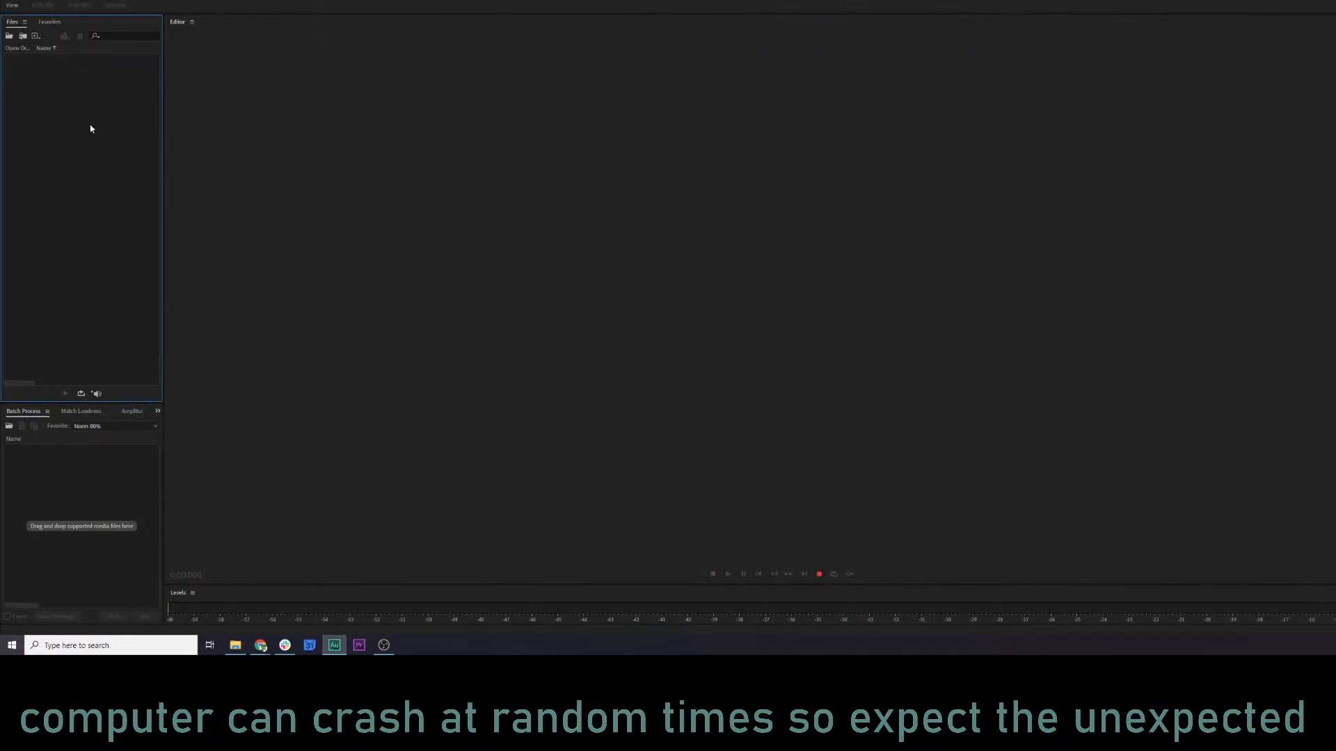
{"action": "key", "text": "alt+Tab"}
{"action": "left_click_drag", "start_coordinate": [1179, 178], "coordinate": [97, 76]}
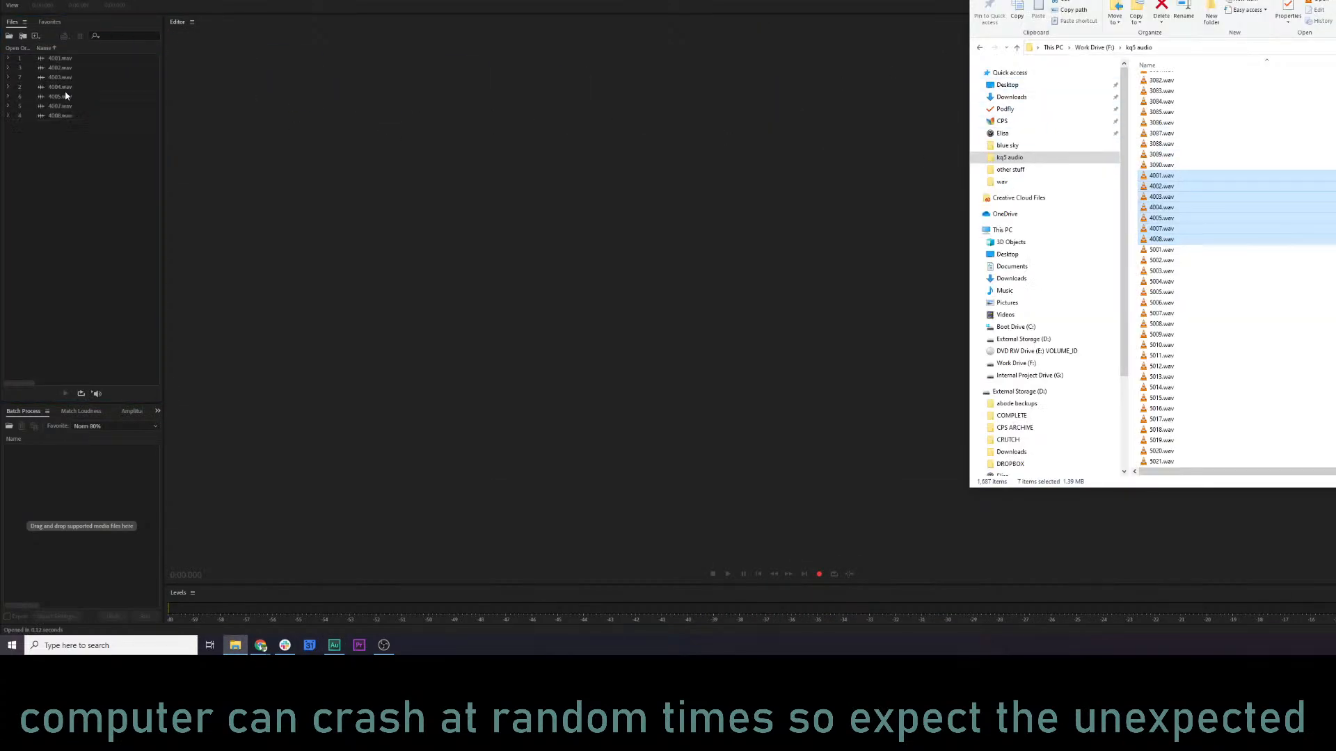
Add all the imported files to the batch process and run it with the KQ5 NARR MASTER 1 favorite.
{"action": "left_click", "coordinate": [74, 110]}
{"action": "left_click", "coordinate": [65, 60]}
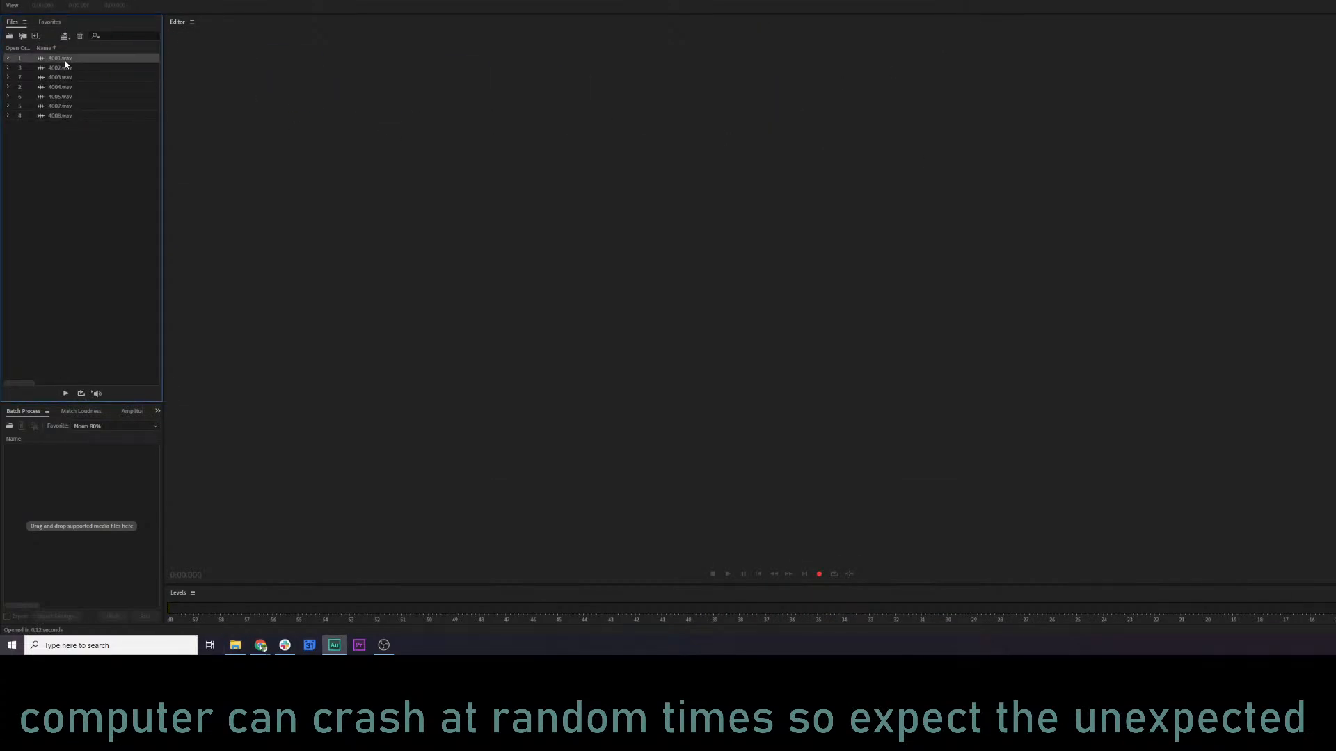
{"action": "left_click", "coordinate": [66, 117], "text": "shift"}
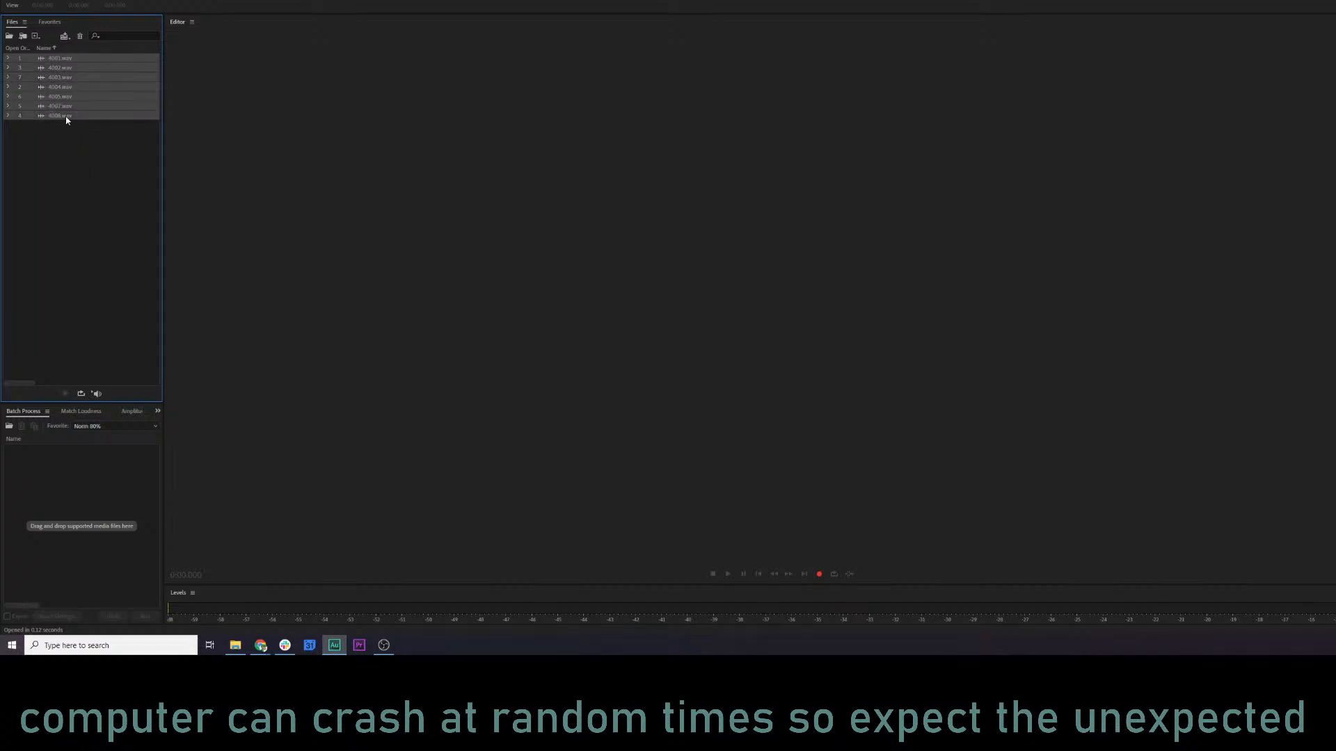
{"action": "left_click_drag", "start_coordinate": [62, 466], "coordinate": [64, 468]}
{"action": "left_click", "coordinate": [97, 426]}
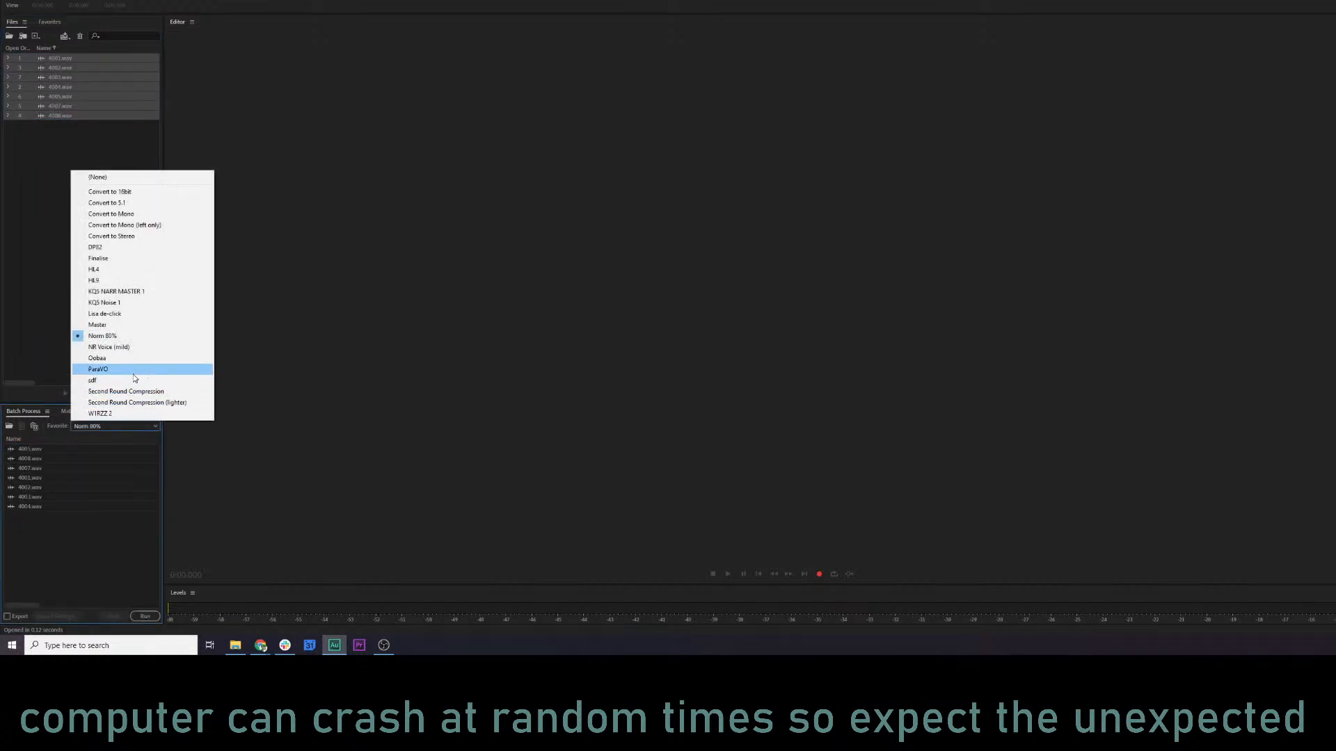
{"action": "left_click", "coordinate": [142, 291]}
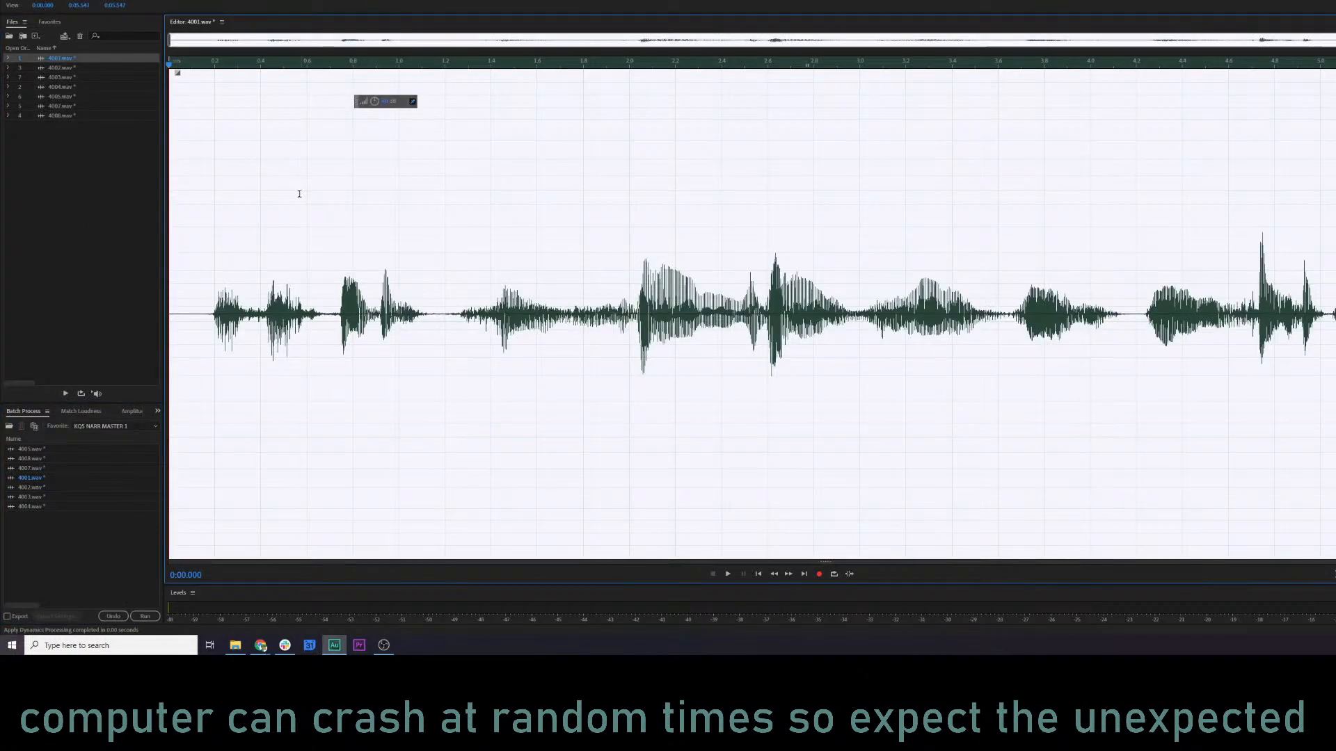
Play the processed 4001.wav from about 0.35 s with the spectral display shown.
{"action": "left_click", "coordinate": [249, 223]}
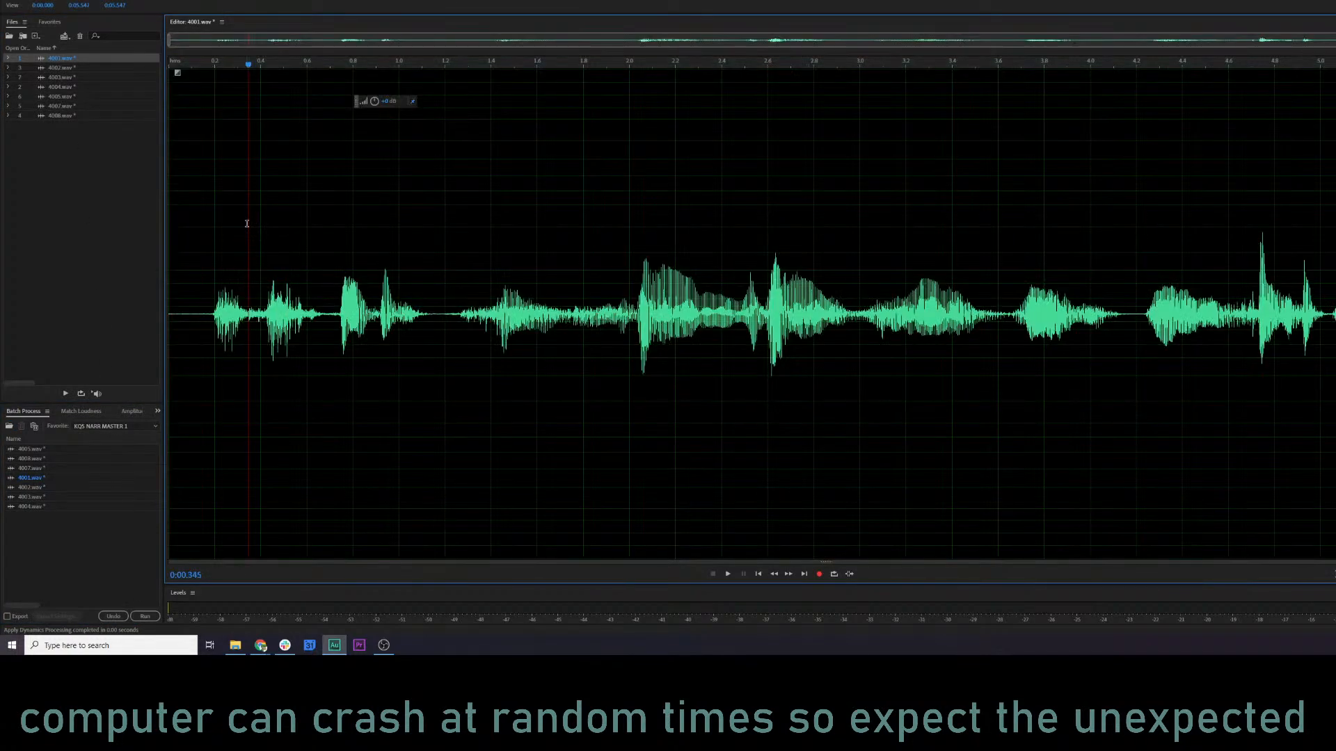
{"action": "key", "text": "space"}
{"action": "key", "text": "shift+d"}
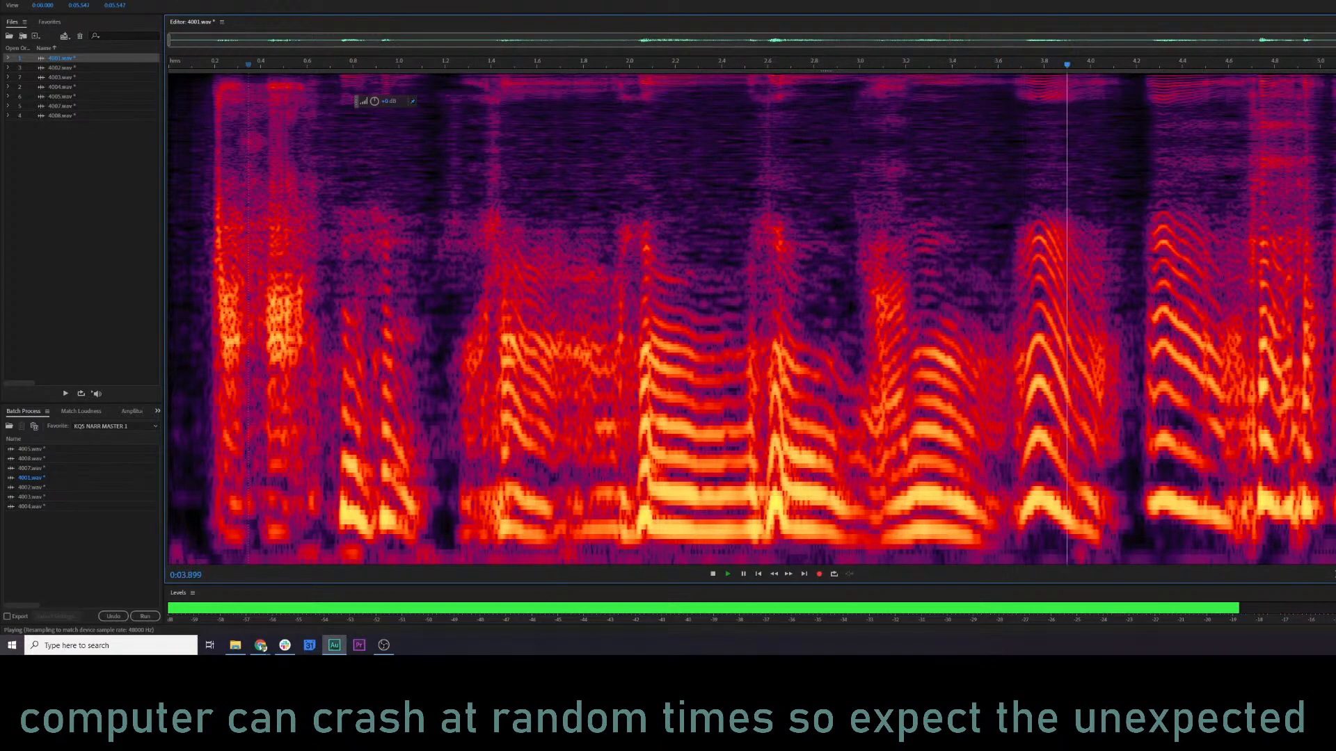
Undo the processing of 4001.wav, play the original from about 0.35 s, and redo the processing to compare both versions.
{"action": "key", "text": "ctrl+z"}
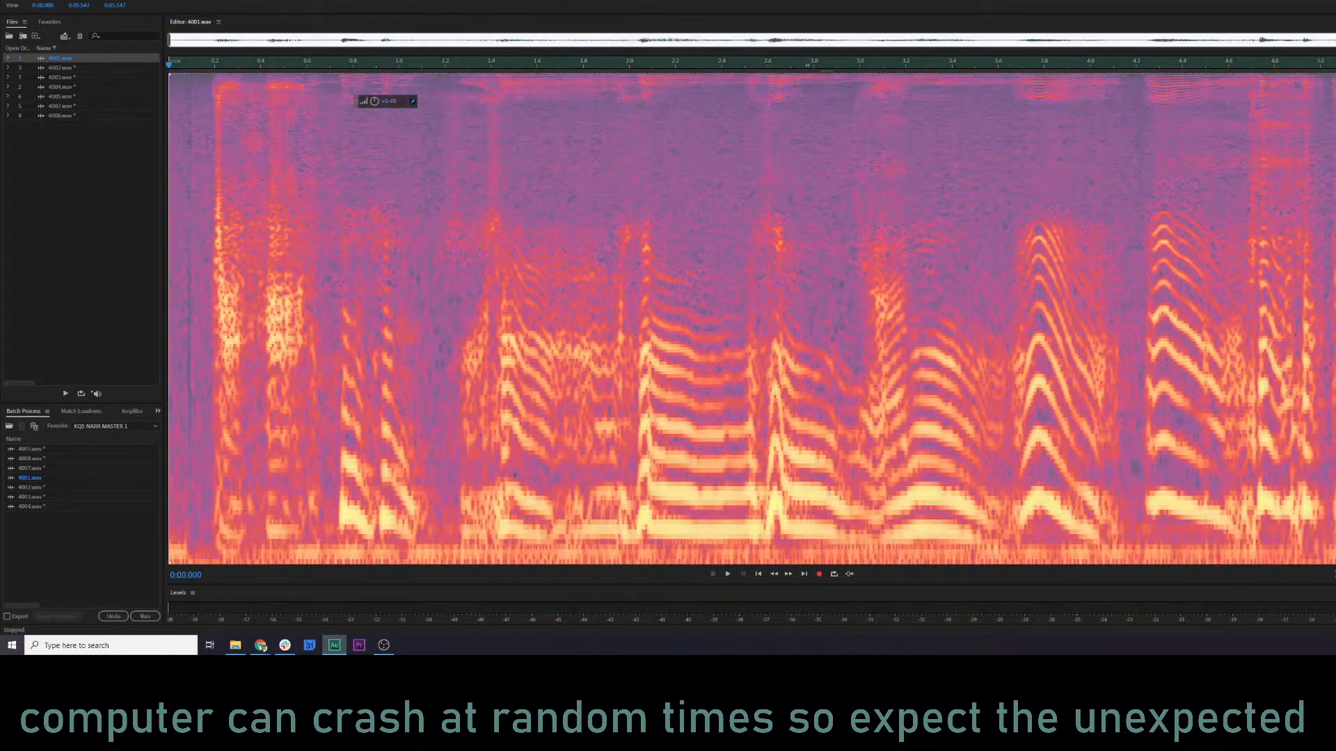
{"action": "left_click", "coordinate": [251, 363]}
{"action": "key", "text": "space"}
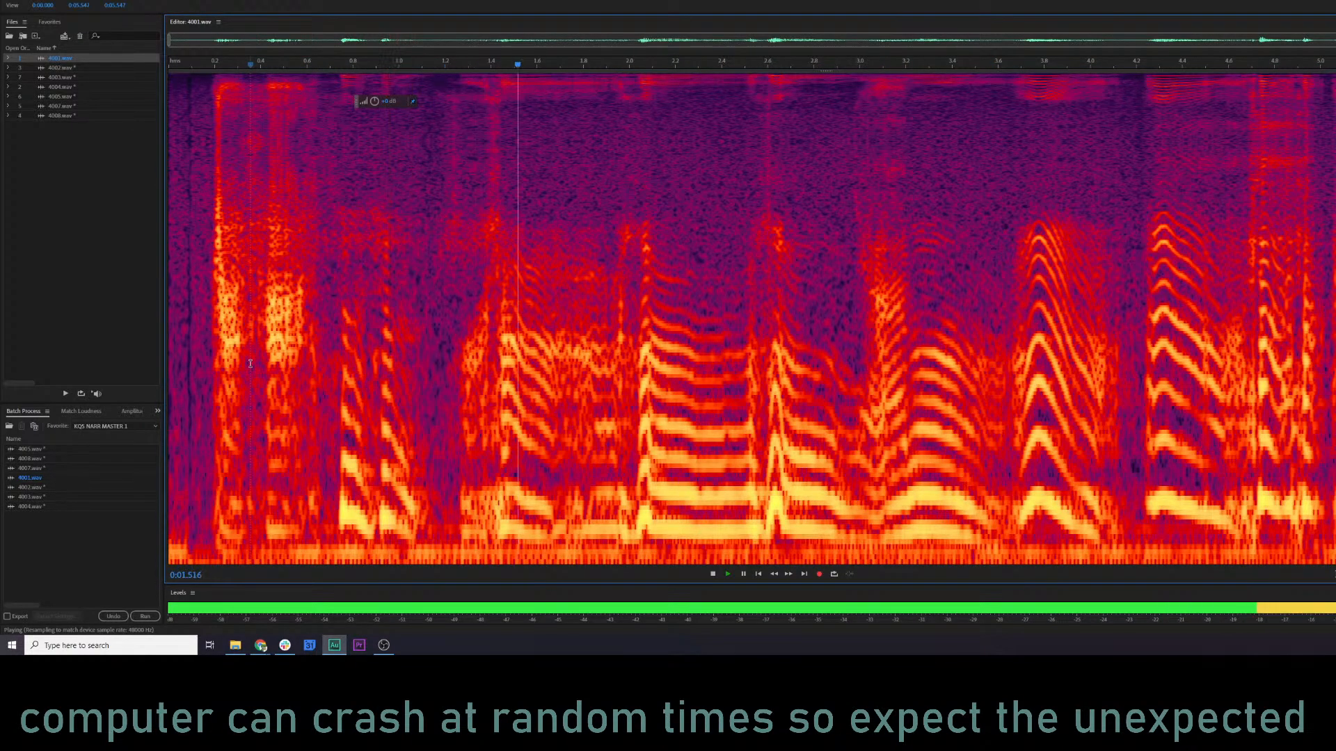
{"action": "key", "text": "ctrl+shift+z"}
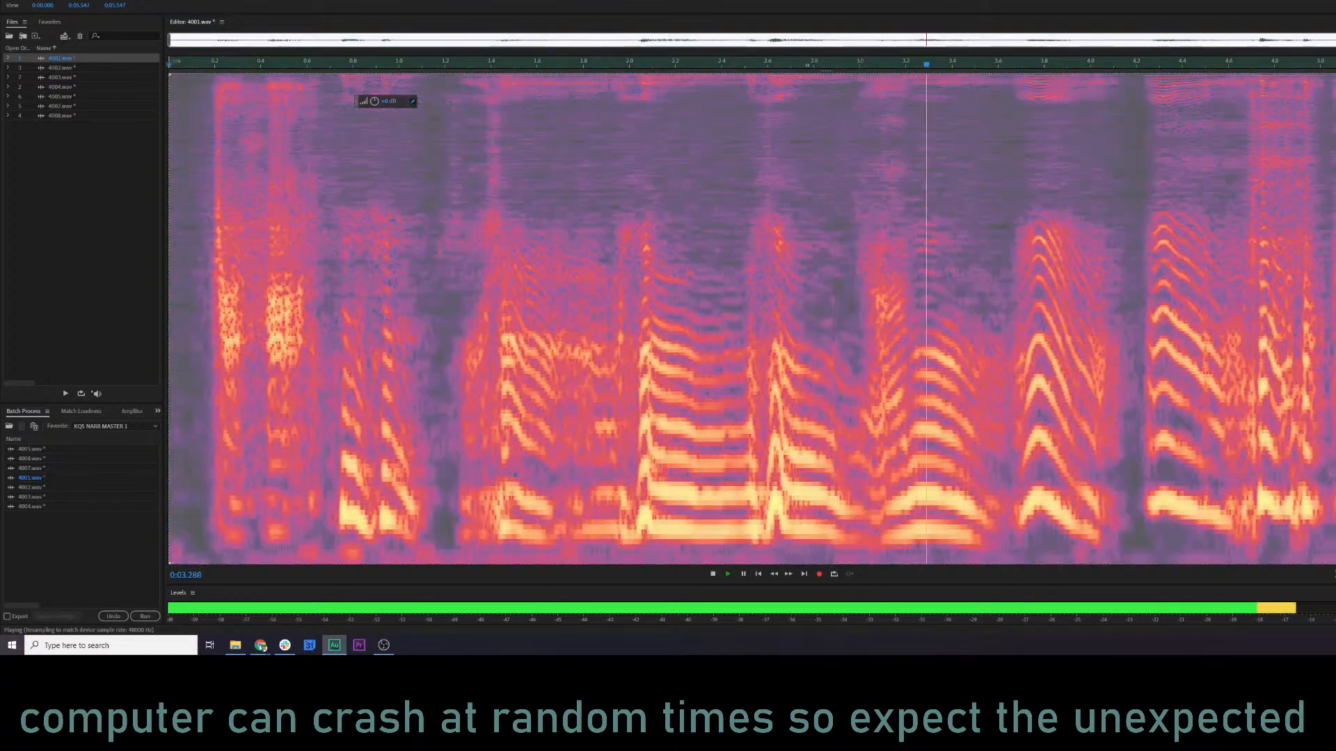
{"action": "left_click", "coordinate": [662, 322]}
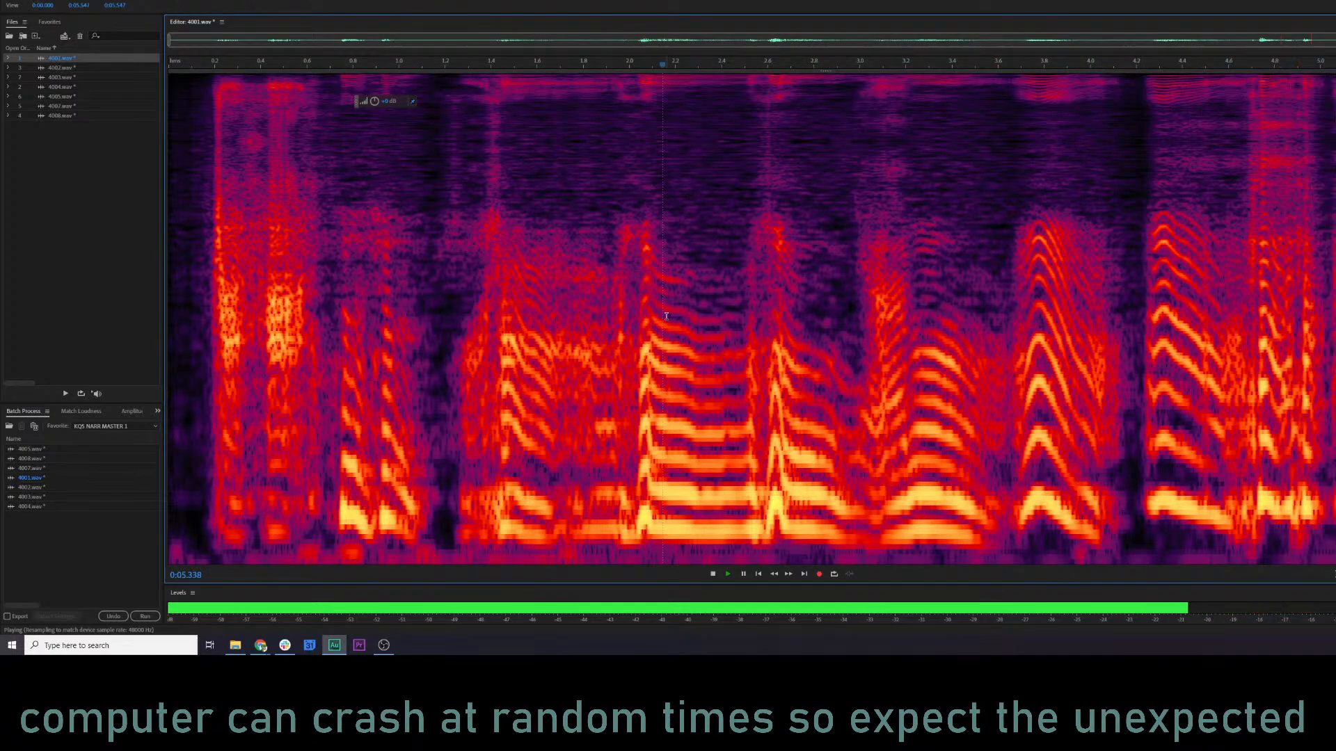
{"action": "key", "text": "space"}
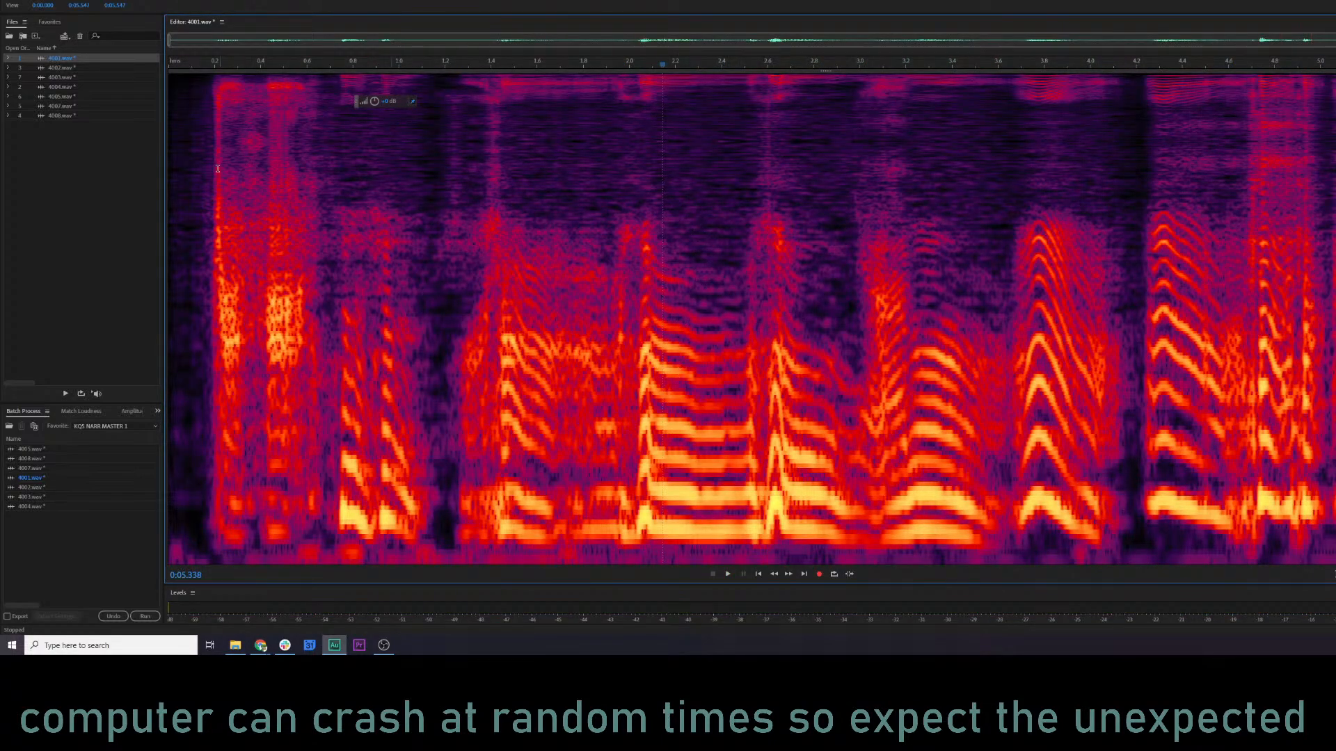
Open the Parametric Equalizer for 4001.wav, load the Vocal Enhancer preset, and preview it from about 0.2 s.
{"action": "key", "text": "shift+e"}
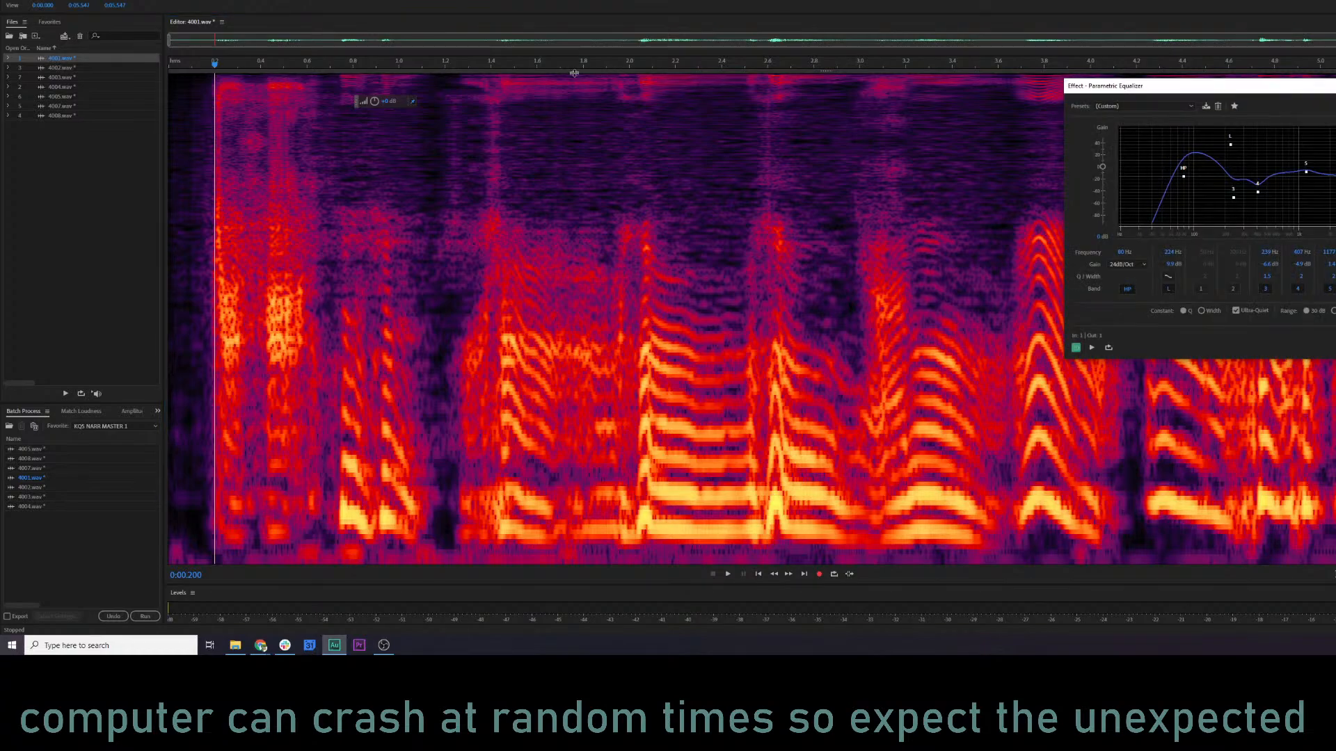
{"action": "left_click", "coordinate": [1148, 107]}
{"action": "left_click", "coordinate": [1144, 330]}
{"action": "key", "text": "space"}
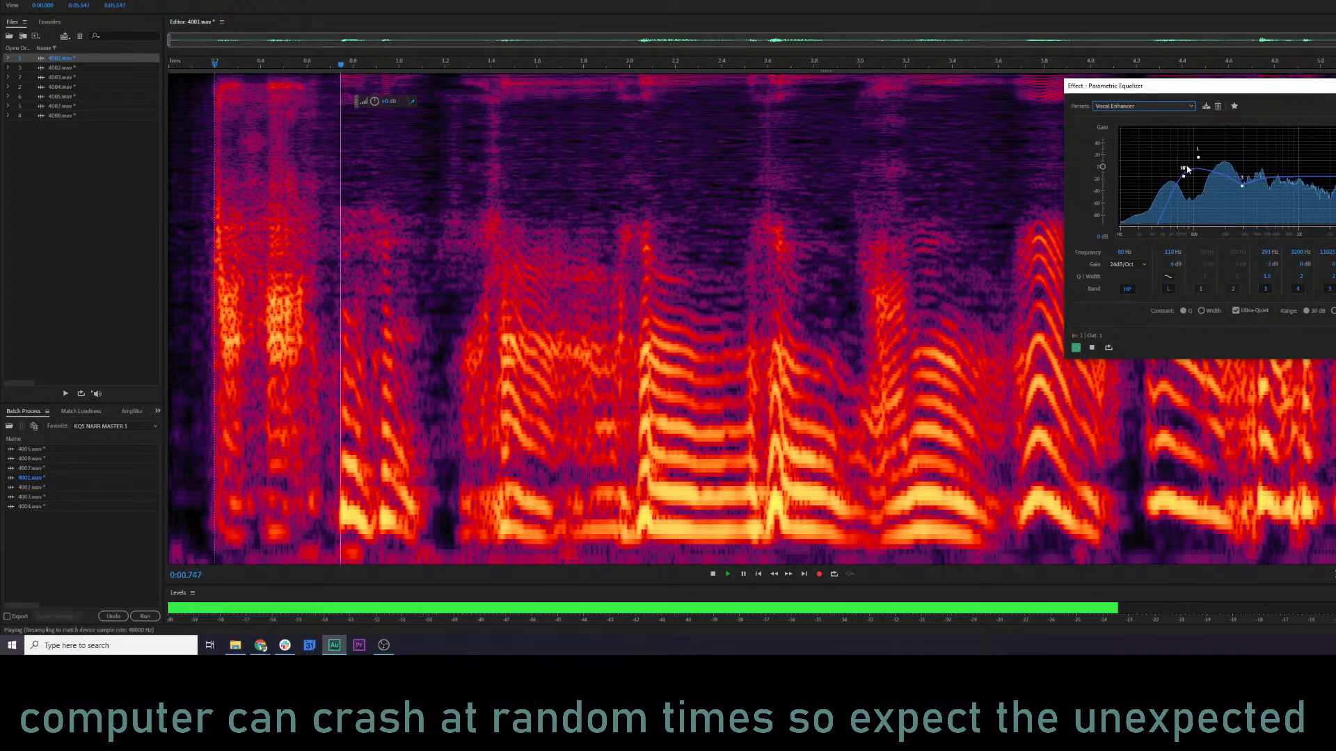
Raise the equalizer's low shelf slightly and boost band 4 to about 7.7 dB while previewing 4001.wav.
{"action": "left_click_drag", "start_coordinate": [1198, 157], "coordinate": [1201, 156]}
{"action": "key", "text": "space"}
{"action": "left_click_drag", "start_coordinate": [1334, 176], "coordinate": [1334, 163]}
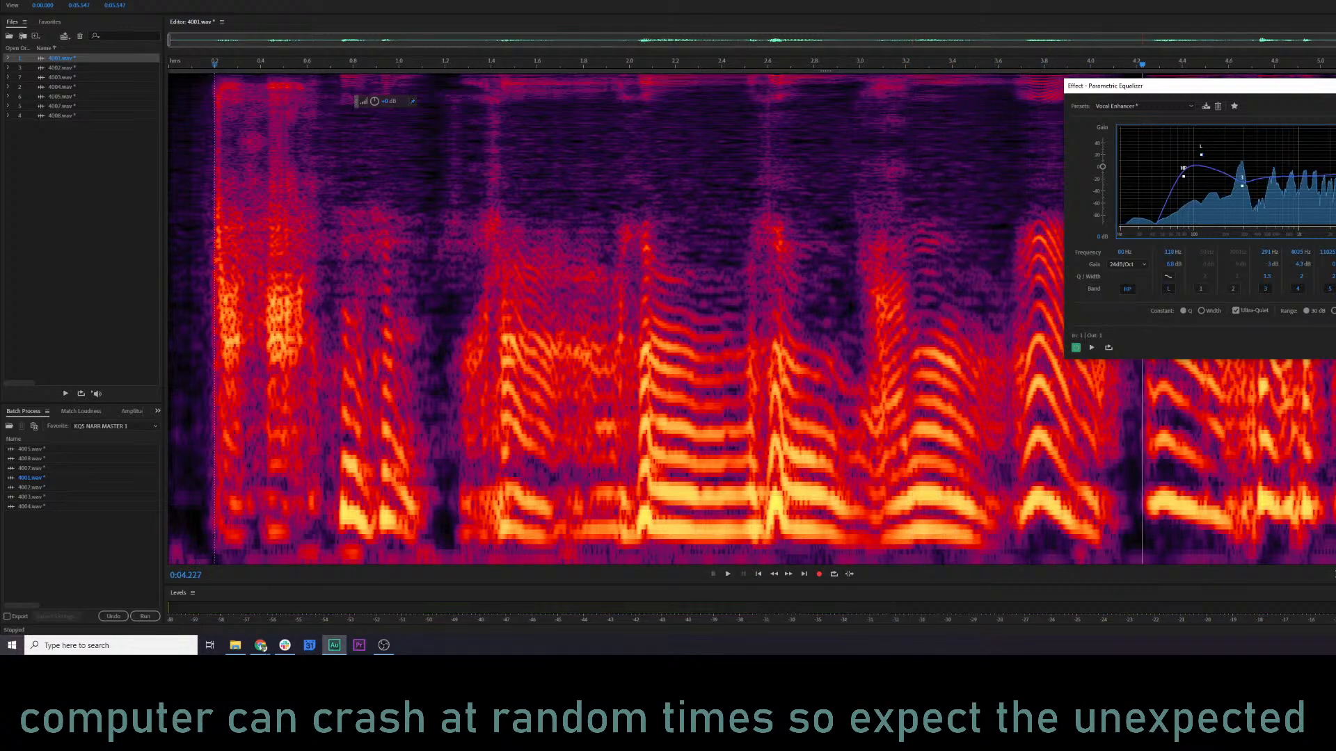
{"action": "key", "text": "space"}
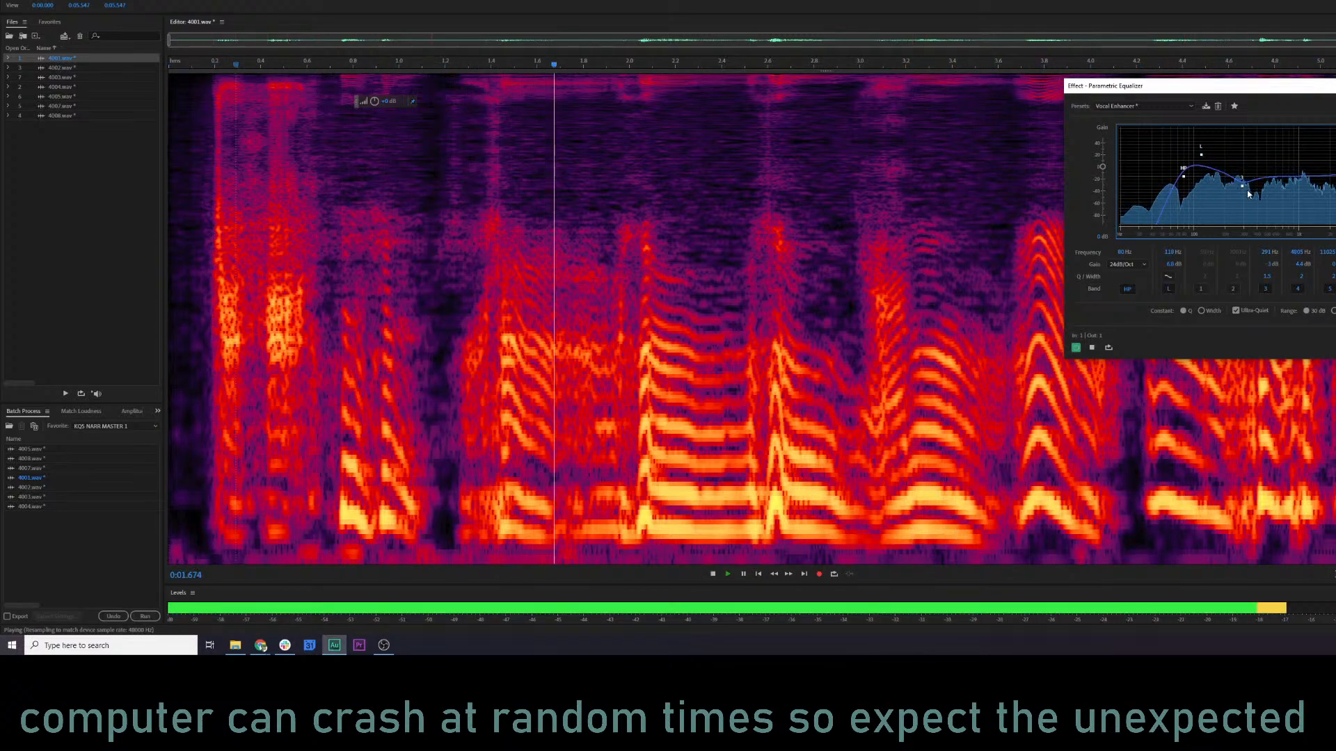
{"action": "mouse_move", "coordinate": [1335, 162]}
{"action": "left_mouse_down"}
{"action": "mouse_move", "coordinate": [1328, 136]}
{"action": "mouse_move", "coordinate": [1322, 152]}
{"action": "mouse_move", "coordinate": [1302, 146]}
{"action": "mouse_move", "coordinate": [1335, 149]}
{"action": "mouse_move", "coordinate": [1335, 132]}
{"action": "mouse_move", "coordinate": [1335, 152]}
{"action": "left_mouse_up"}
{"action": "key", "text": "space"}
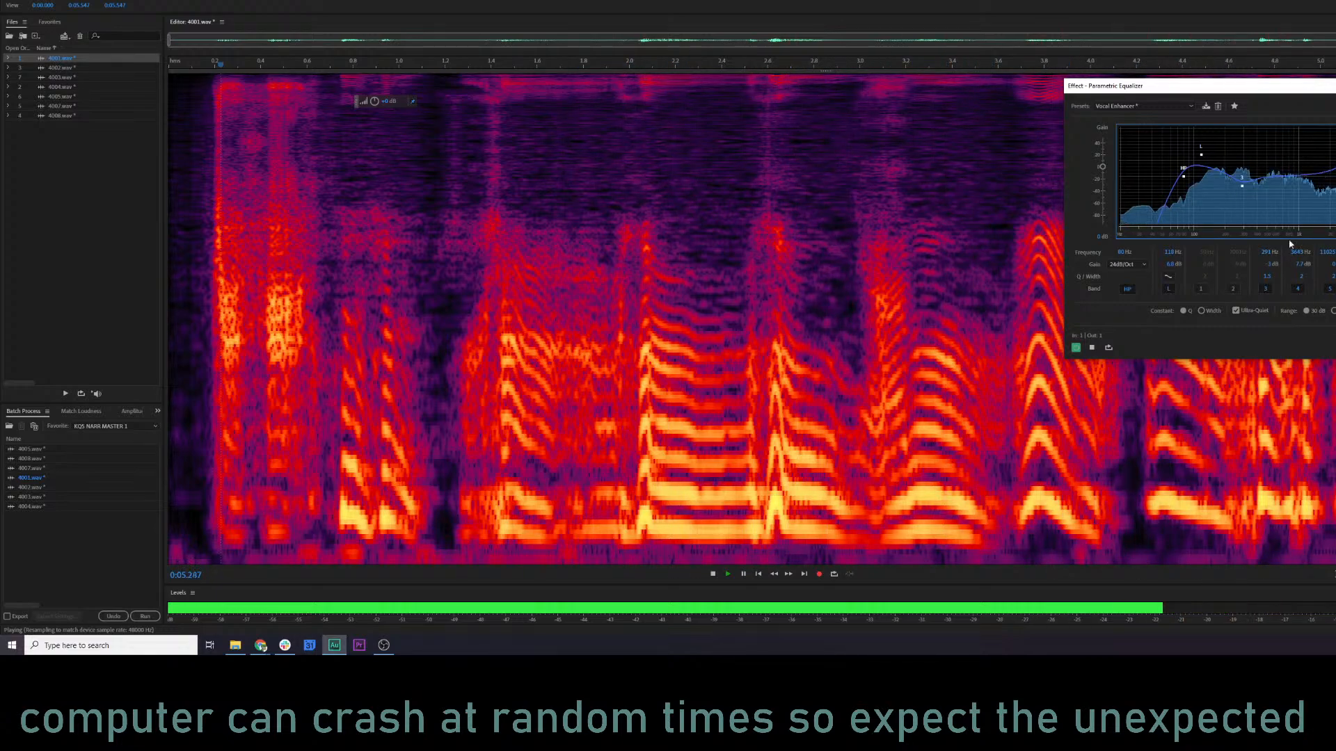
Compare the preview with the equalizer bypassed and apply the adjusted Vocal Enhancer equalization to 4001.wav.
{"action": "left_click", "coordinate": [1077, 348]}
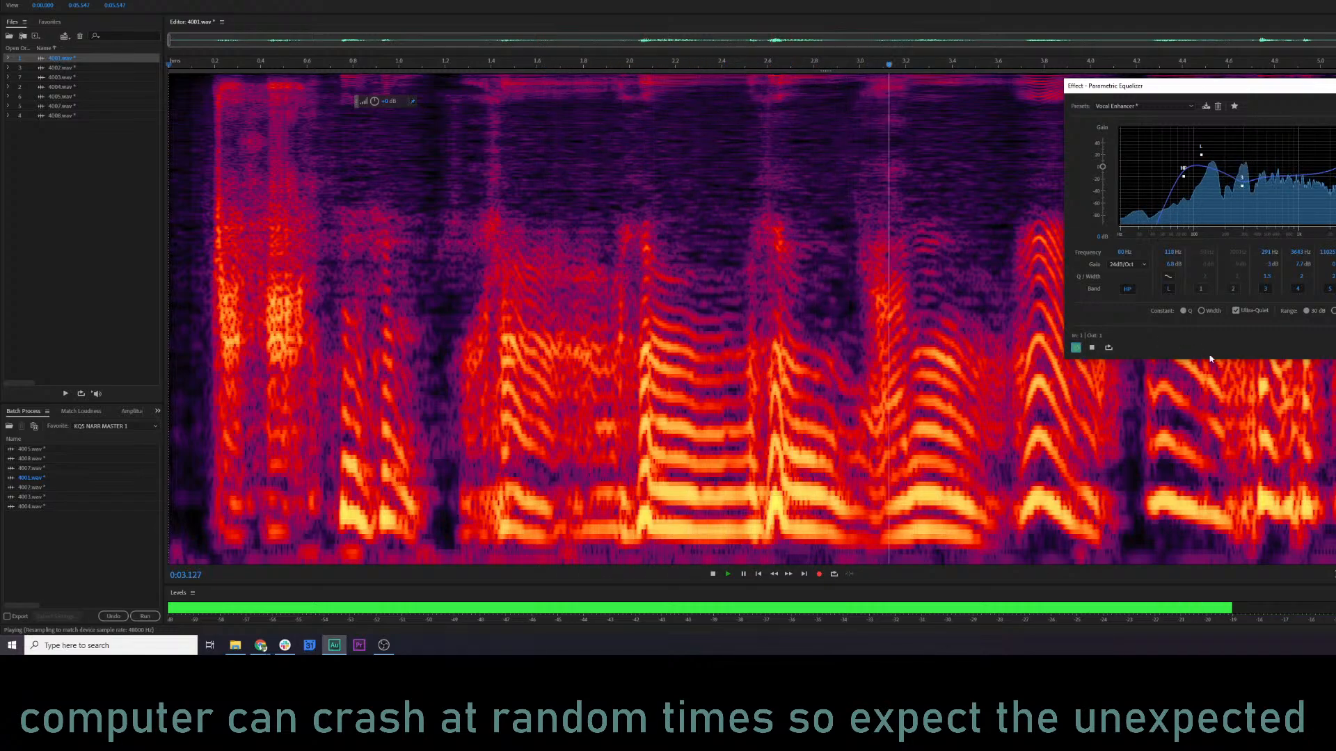
{"action": "key", "text": "Return"}
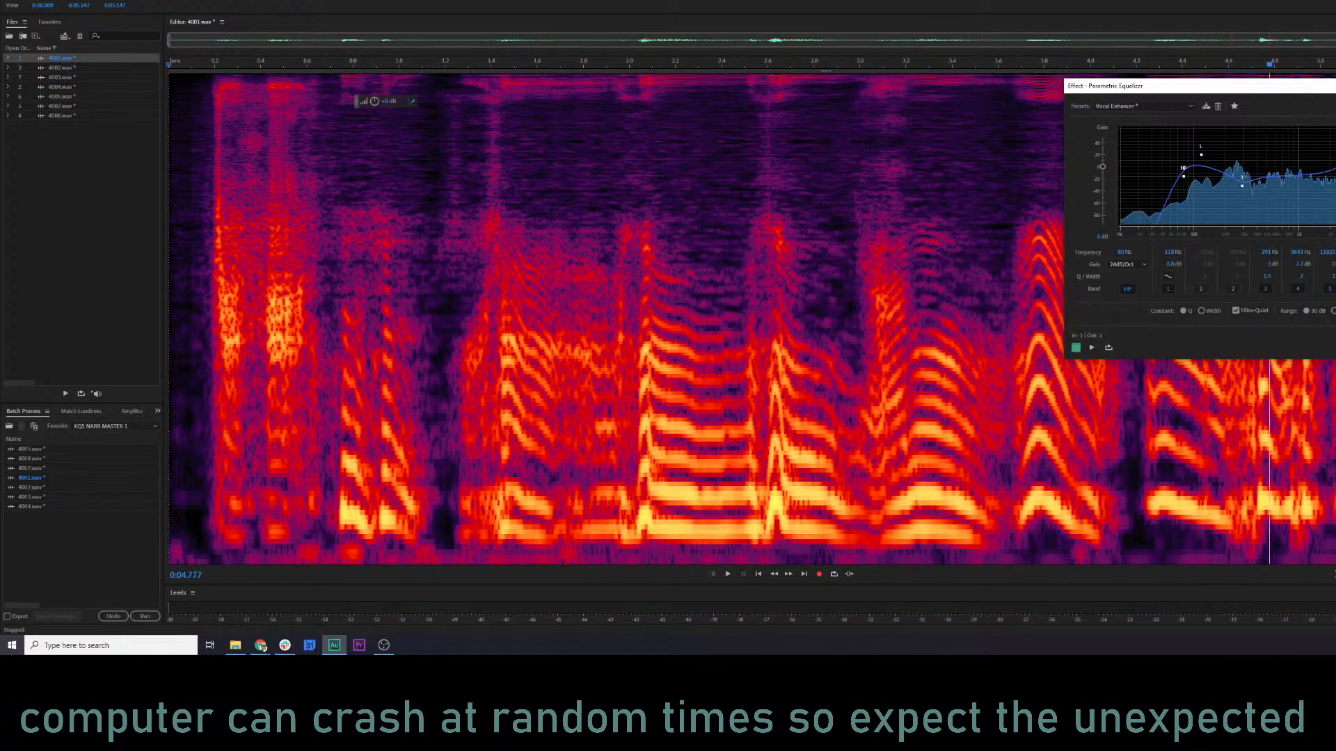
{"action": "left_click", "coordinate": [850, 359]}
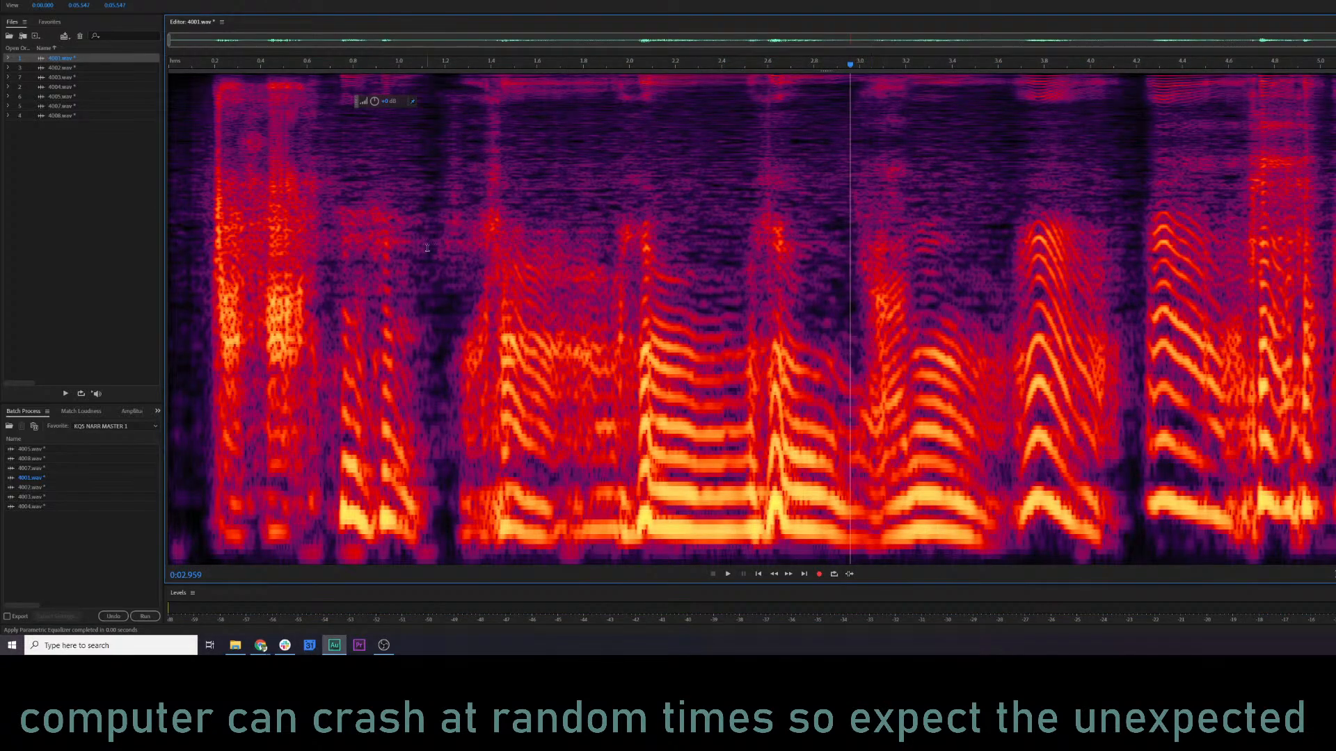
Open 4002.wav, apply the same custom Parametric Equalizer settings to it, and play the equalized file in waveform view.
{"action": "double_click", "coordinate": [74, 68]}
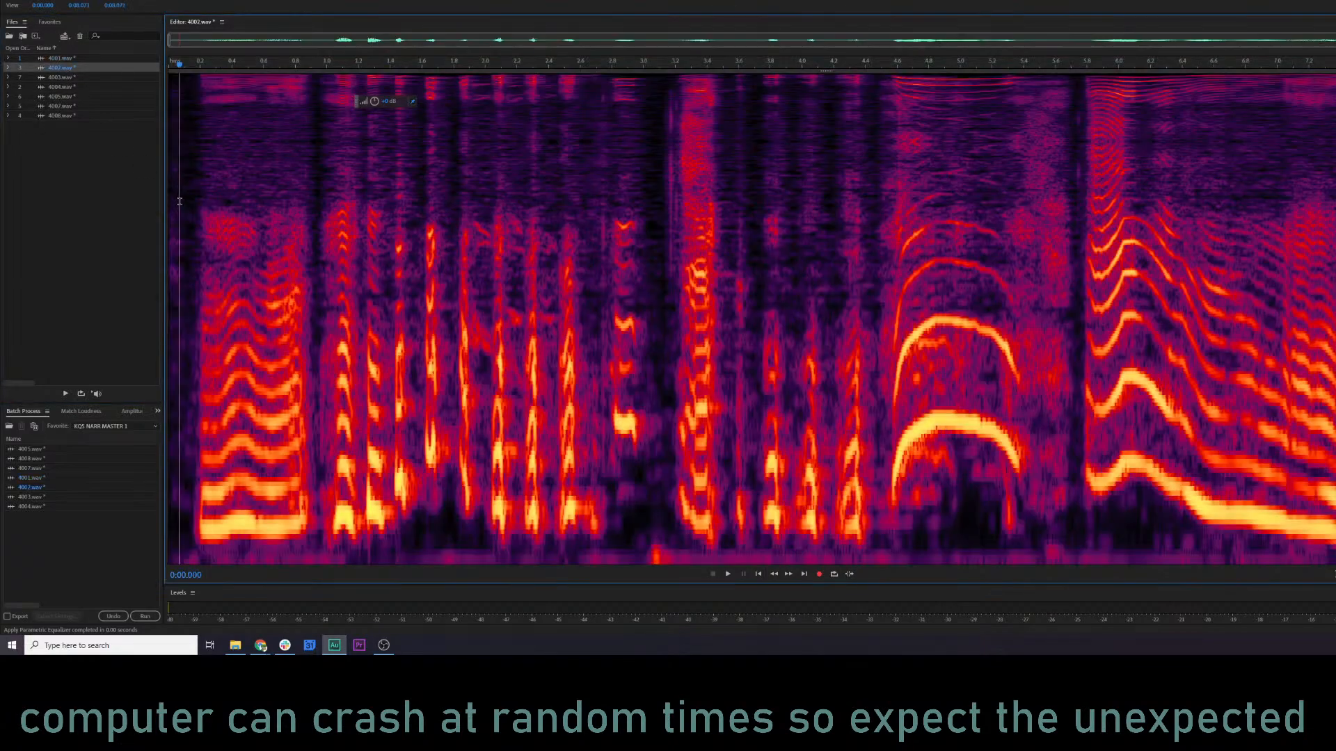
{"action": "key", "text": "space"}
{"action": "key", "text": "ctrl+r"}
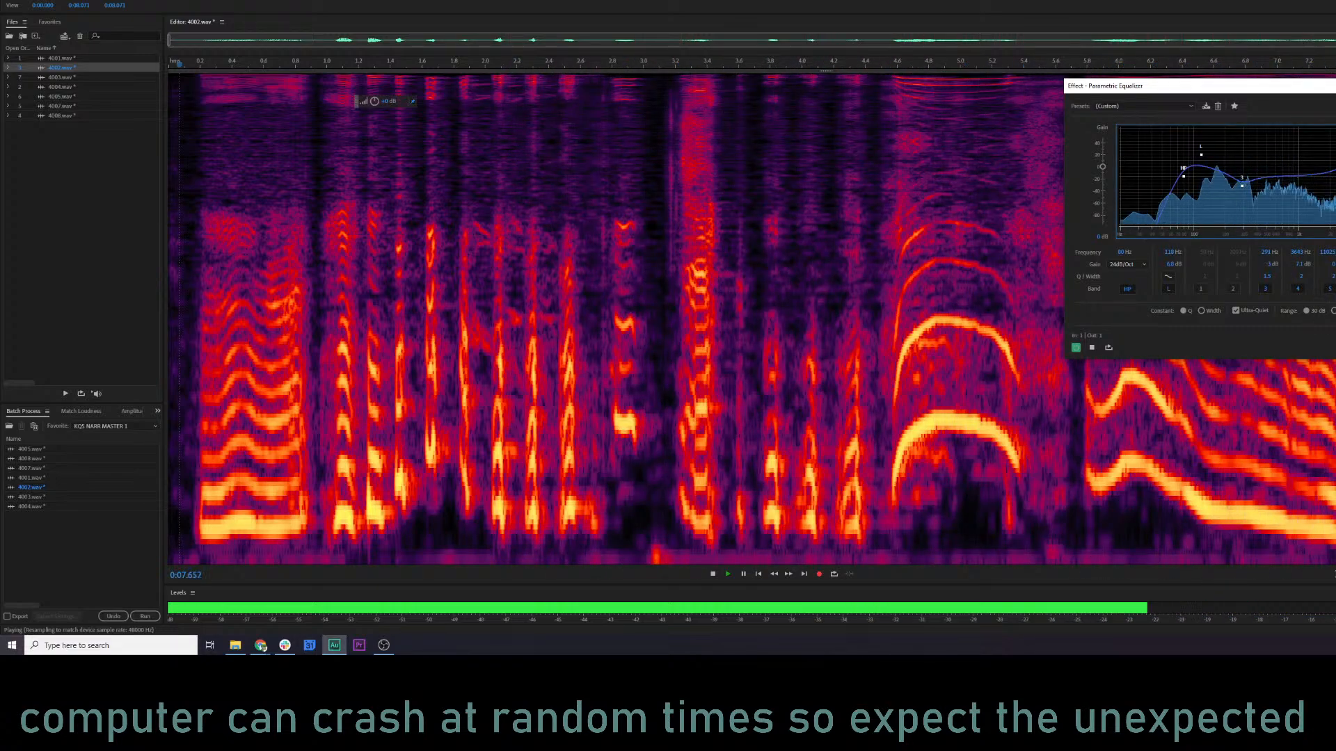
{"action": "key", "text": "Return"}
{"action": "left_click", "coordinate": [1101, 348]}
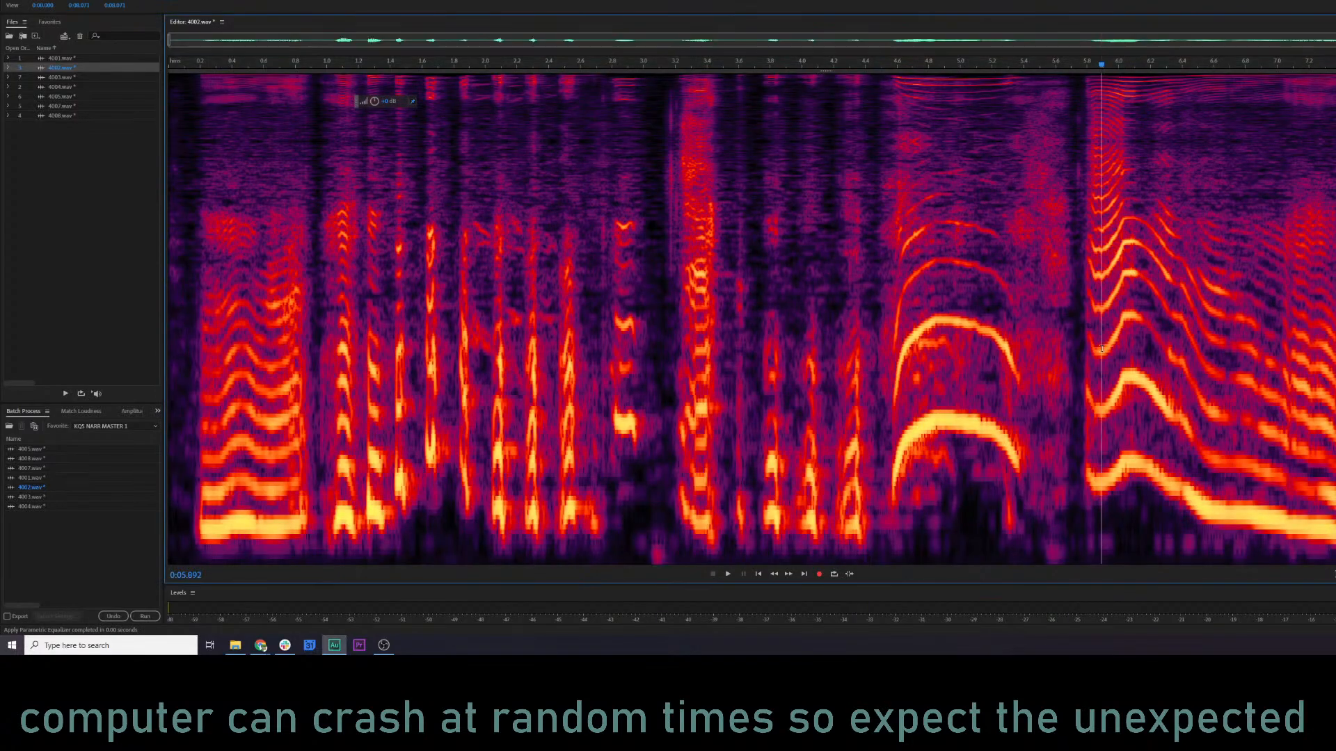
{"action": "key", "text": "shift+d"}
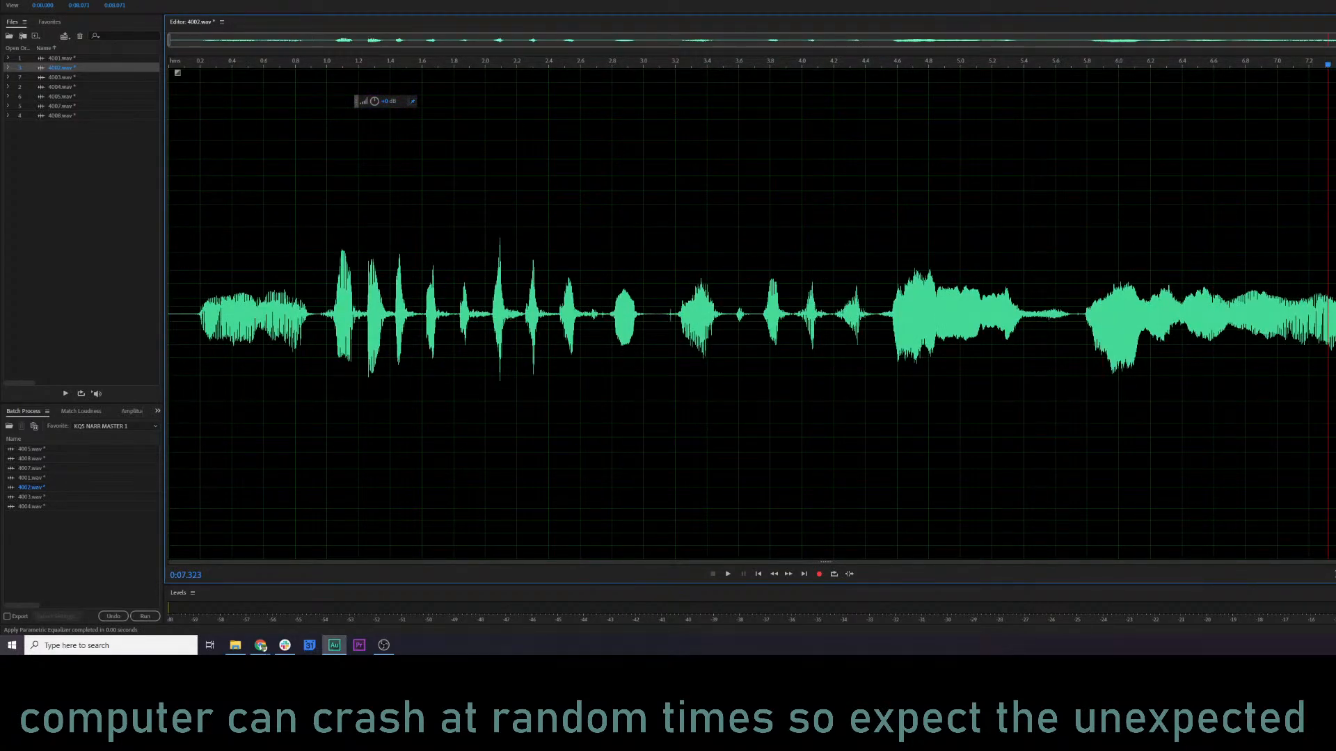
{"action": "key", "text": "space"}
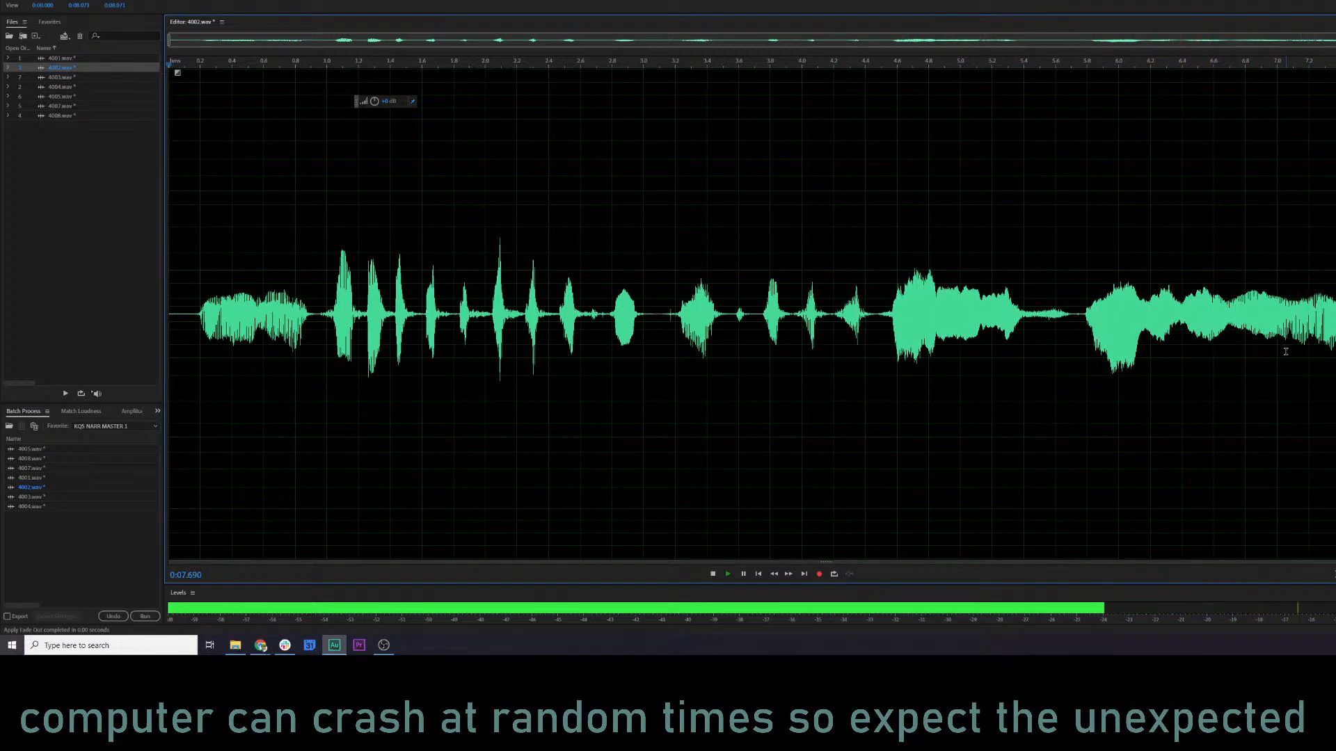
Open 4003.wav in spectral view, preview it from about 0.6 s, and slightly adjust band 4 in the Parametric Equalizer.
{"action": "left_click", "coordinate": [88, 80]}
{"action": "left_click", "coordinate": [277, 233]}
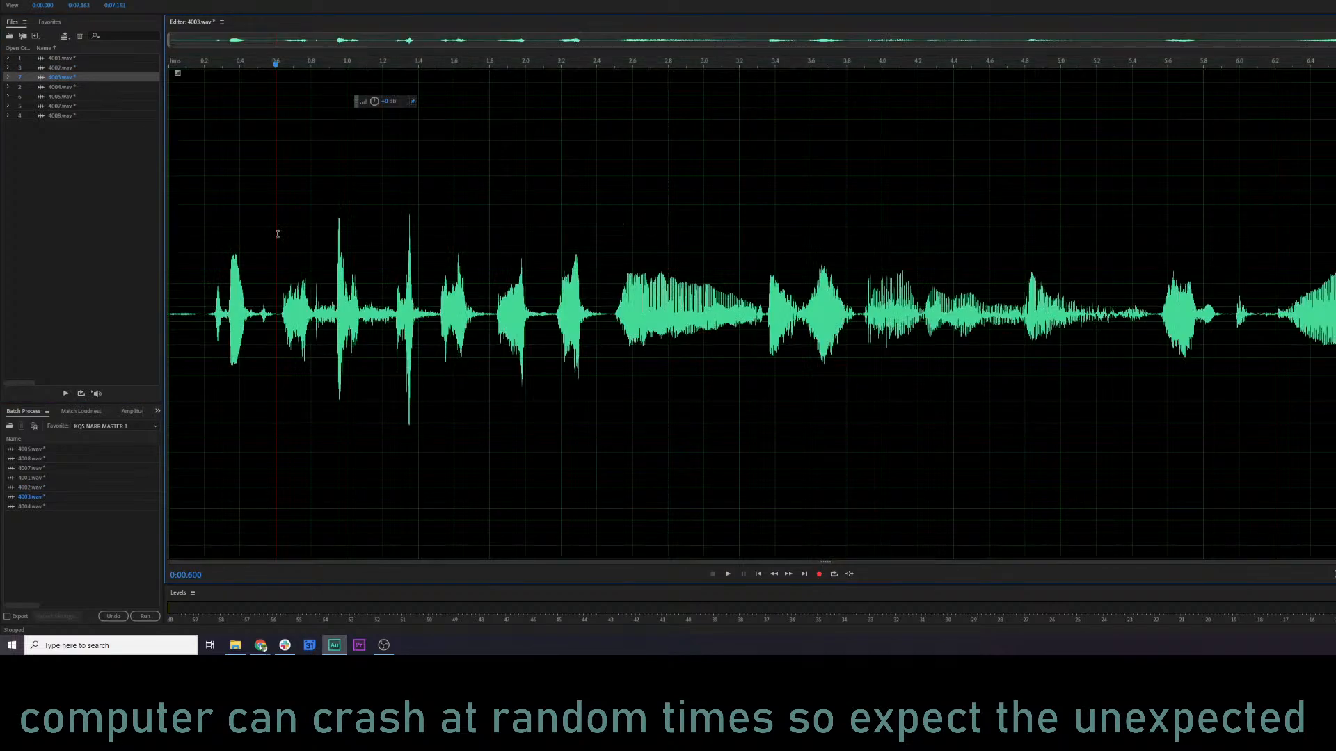
{"action": "key", "text": "shift+d"}
{"action": "key", "text": "space"}
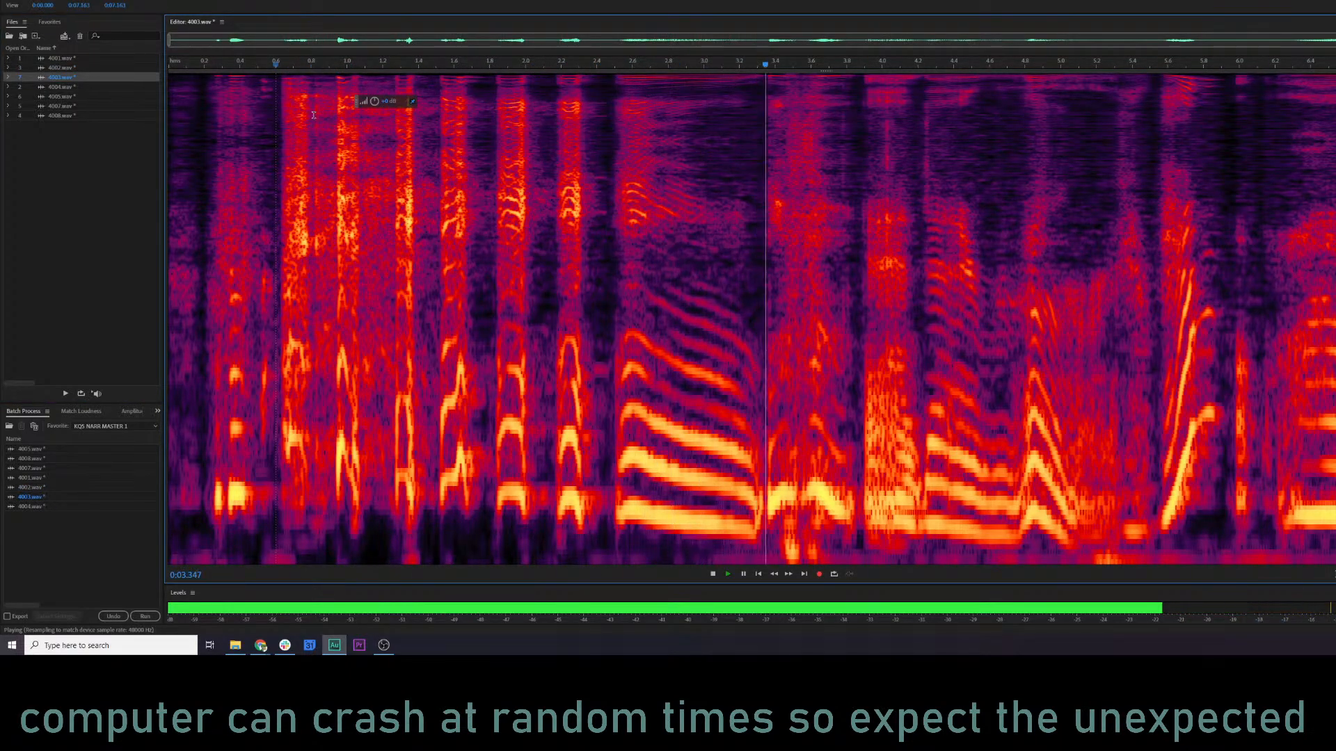
{"action": "key", "text": "shift+e"}
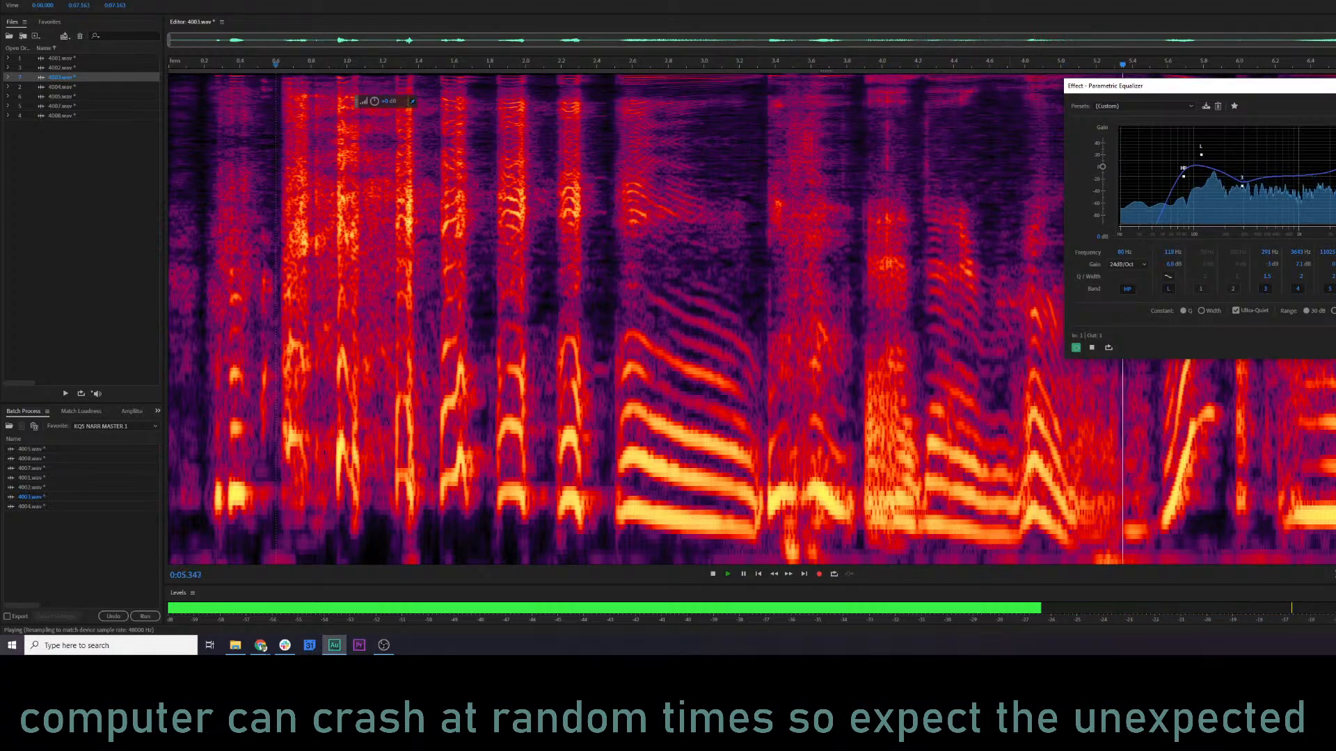
{"action": "left_click_drag", "start_coordinate": [1335, 153], "coordinate": [1335, 153]}
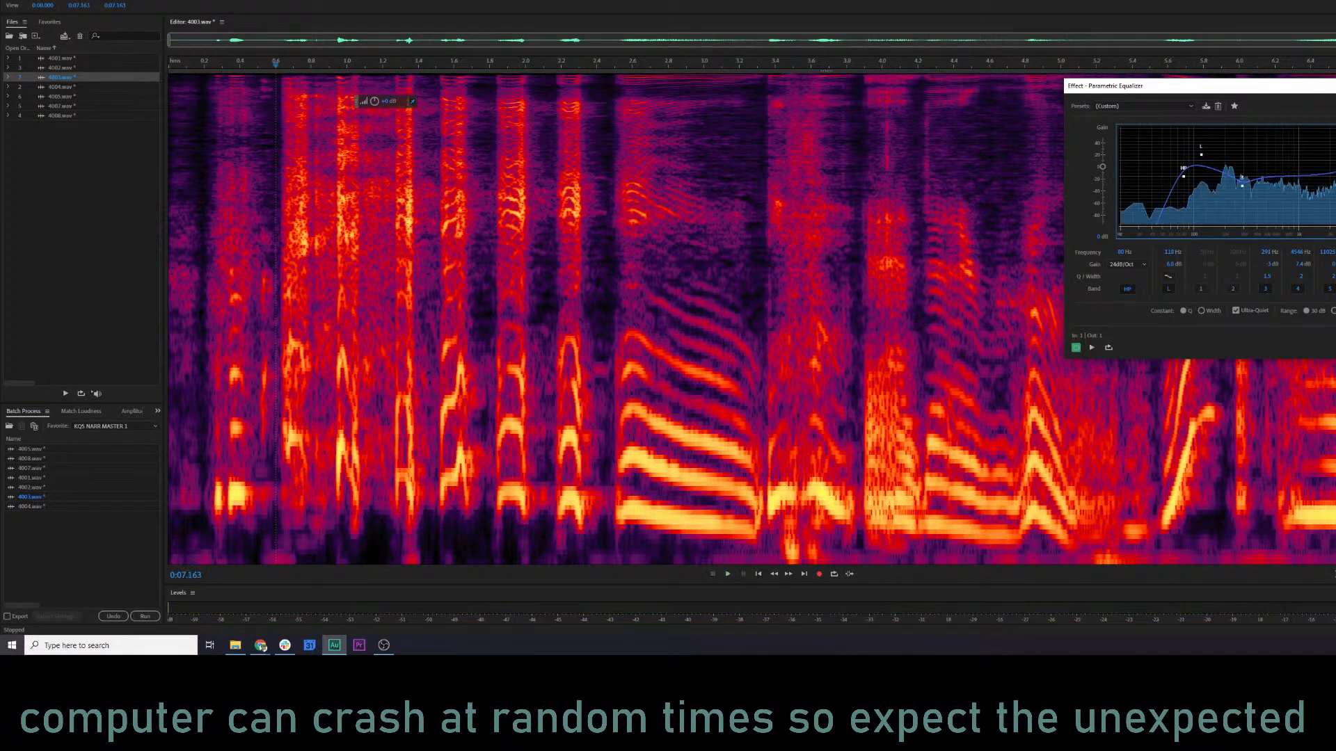
Preview the equalizer on 4003.wav from about 2.7 s and 3.1 s, and apply the adjusted equalization.
{"action": "left_click", "coordinate": [653, 422]}
{"action": "key", "text": "space"}
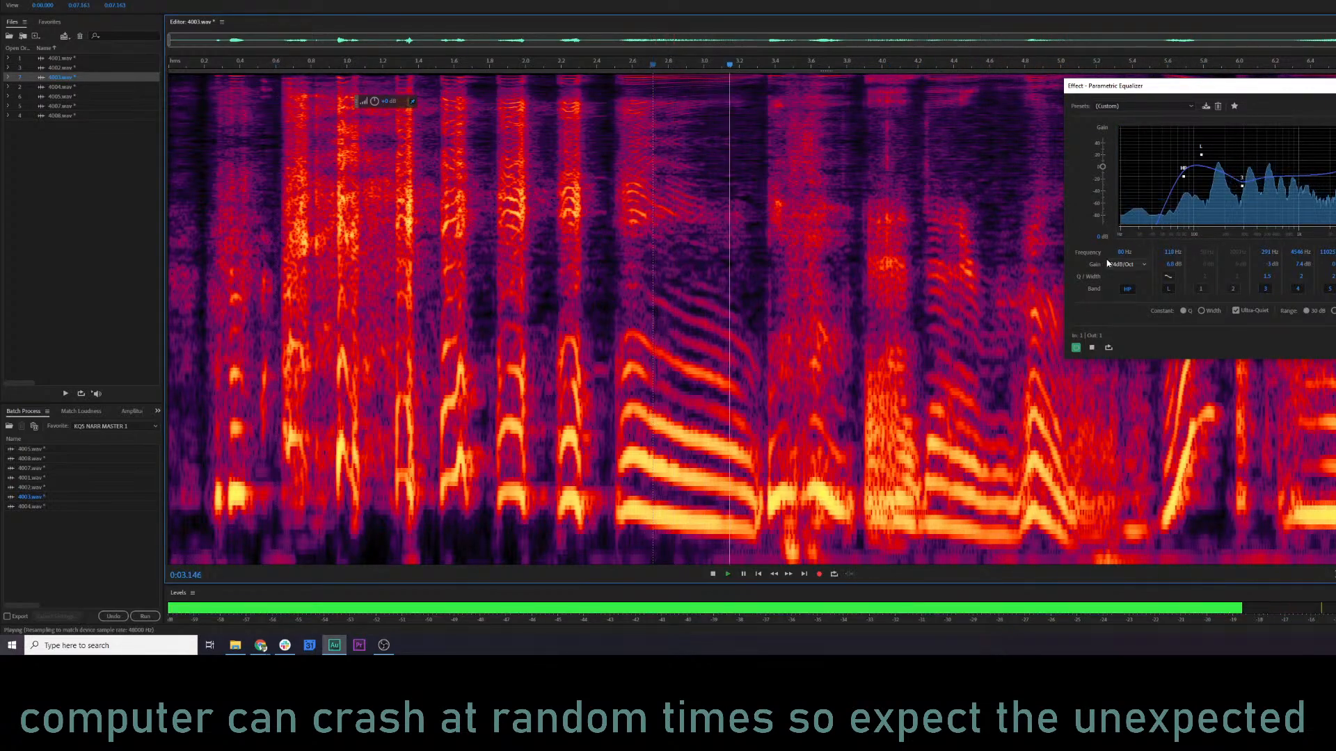
{"action": "key", "text": "space"}
{"action": "left_click", "coordinate": [729, 334]}
{"action": "key", "text": "space"}
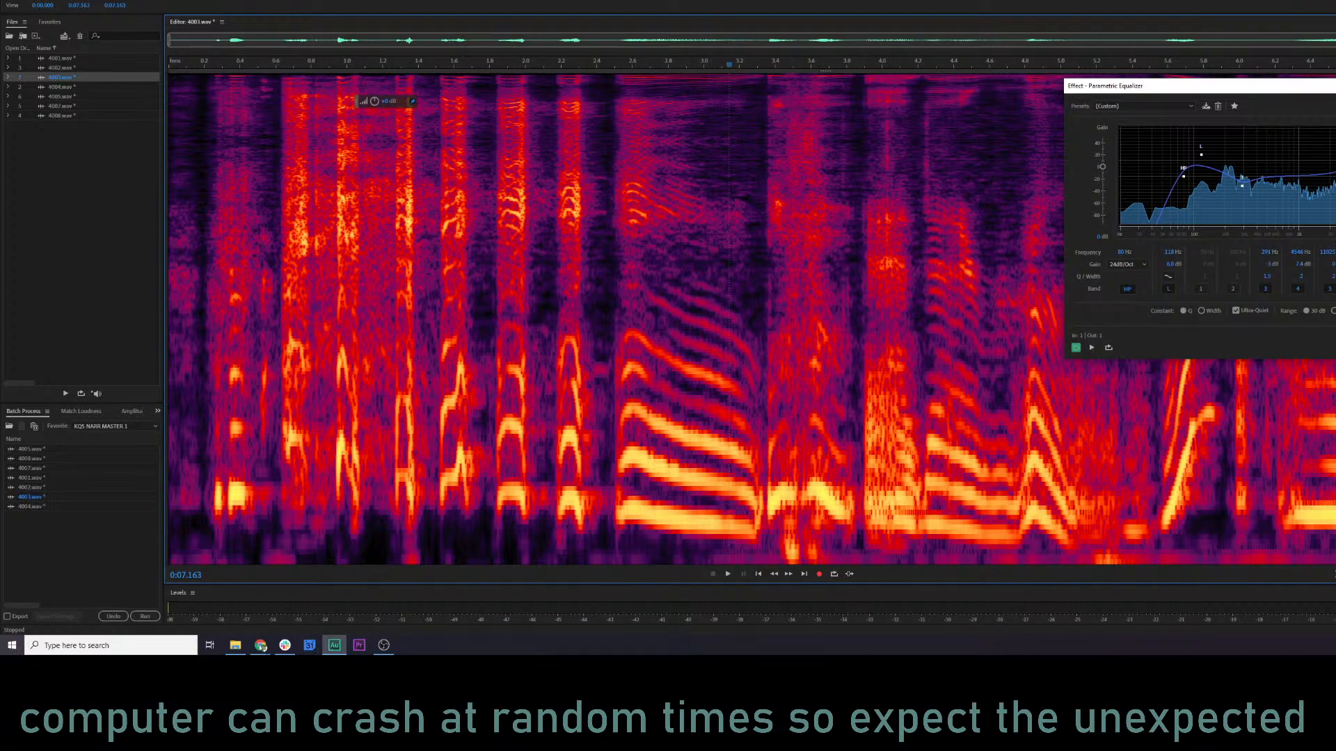
{"action": "key", "text": "Return"}
Play the equalized 4003.wav from about 1.57 s and copy its audio from about 3.86 s to the end.
{"action": "left_click", "coordinate": [676, 378]}
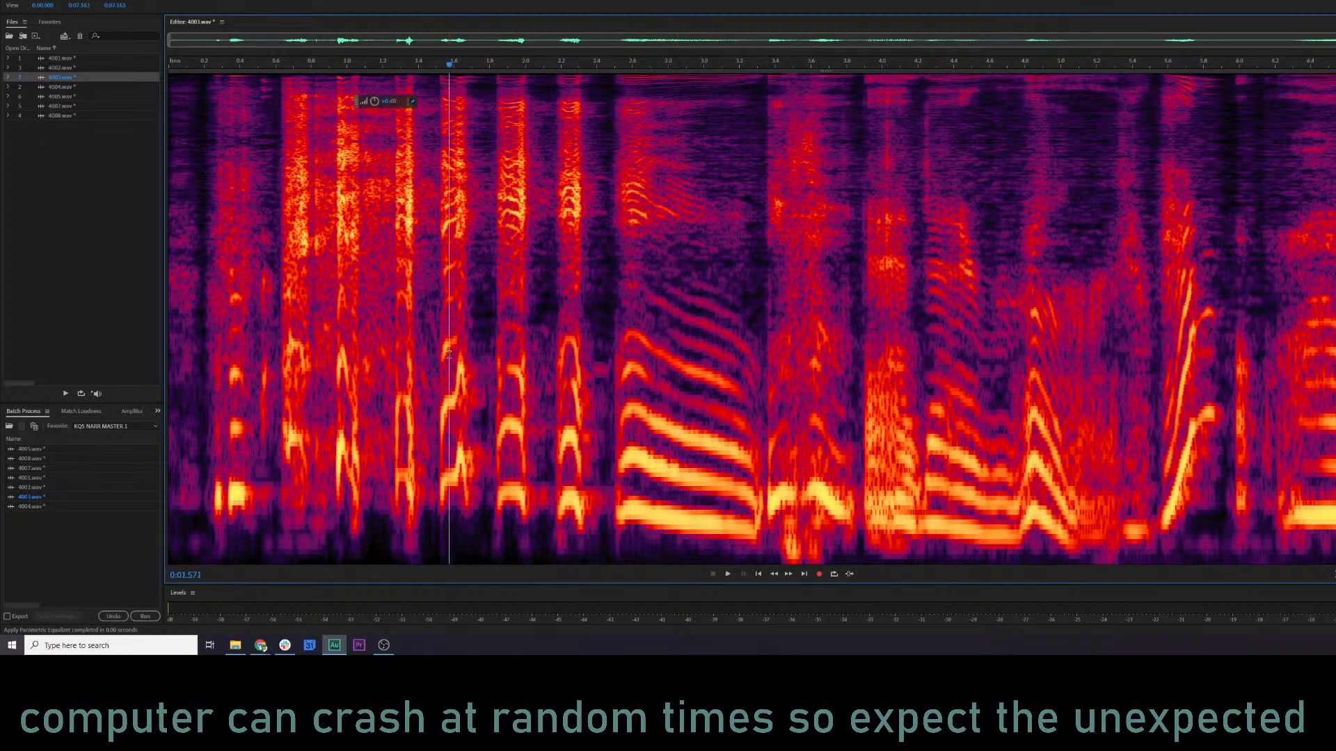
{"action": "key", "text": "space"}
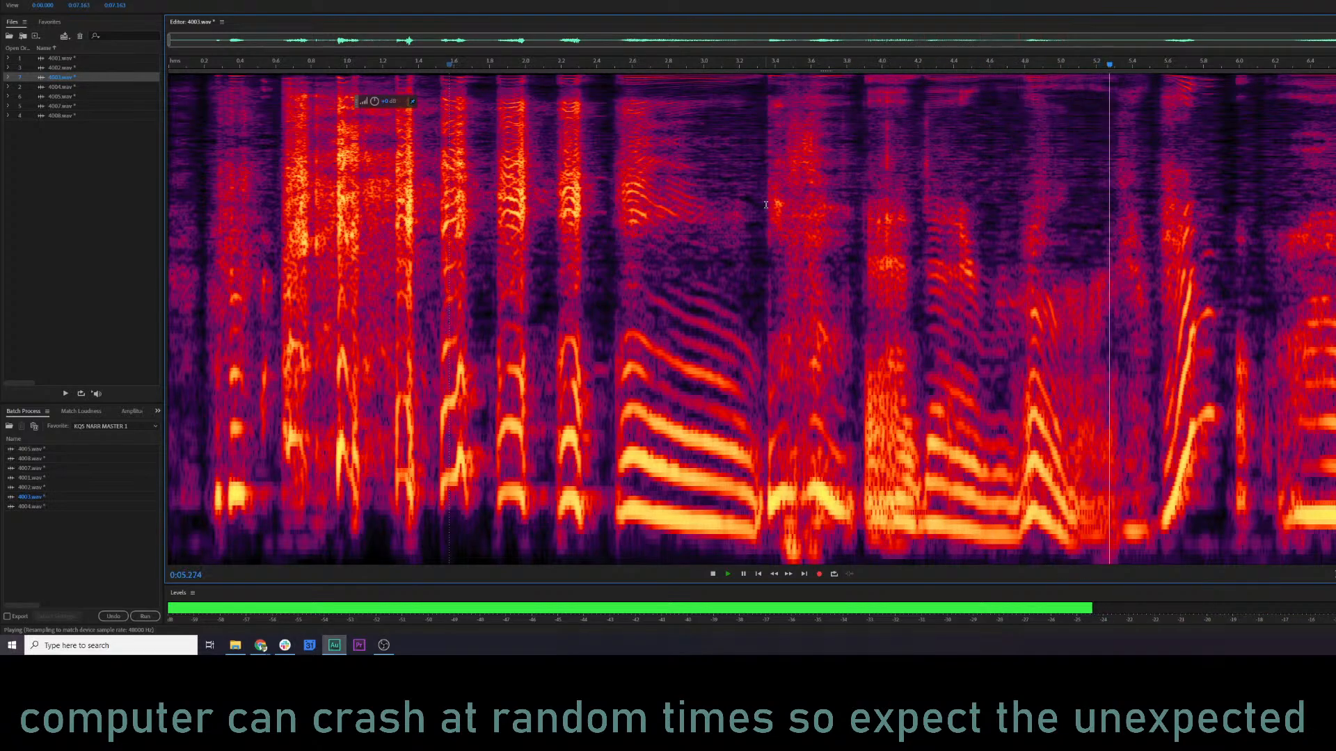
{"action": "left_click_drag", "start_coordinate": [858, 221], "coordinate": [1335, 232]}
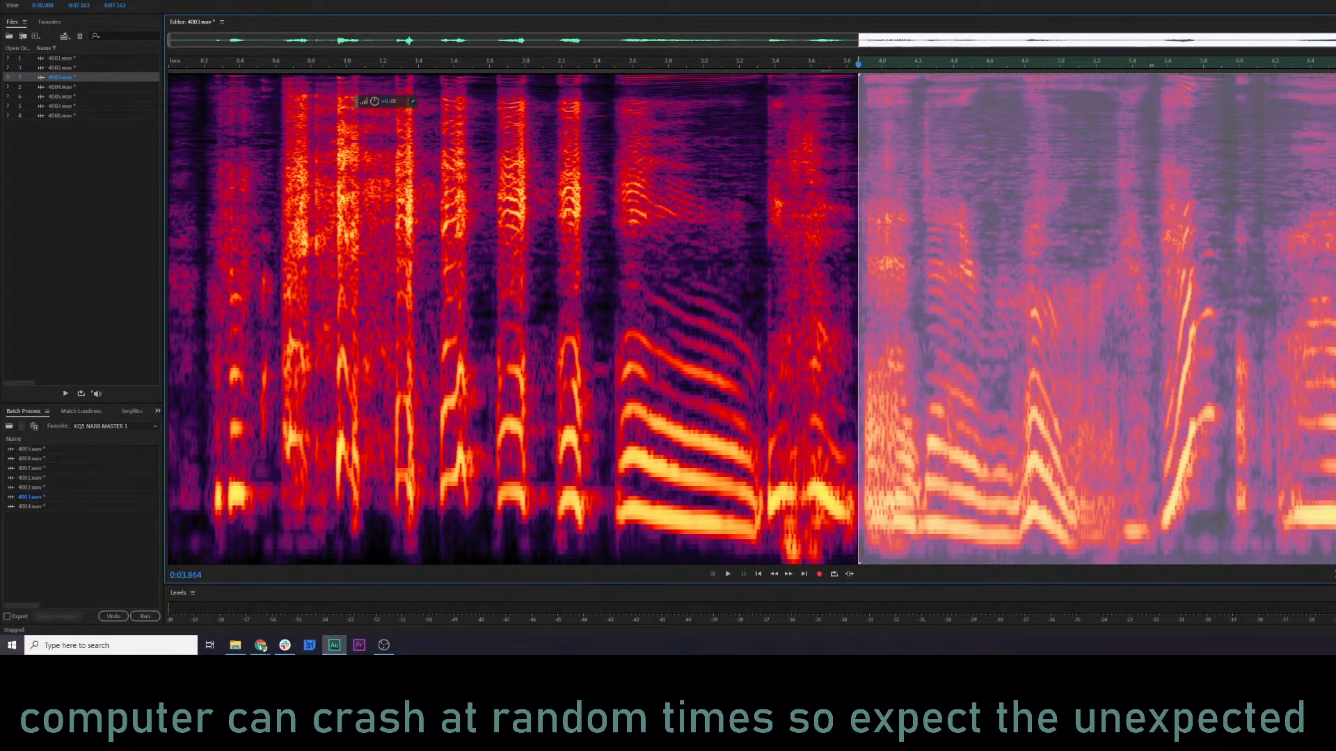
{"action": "left_click", "coordinate": [638, 303]}
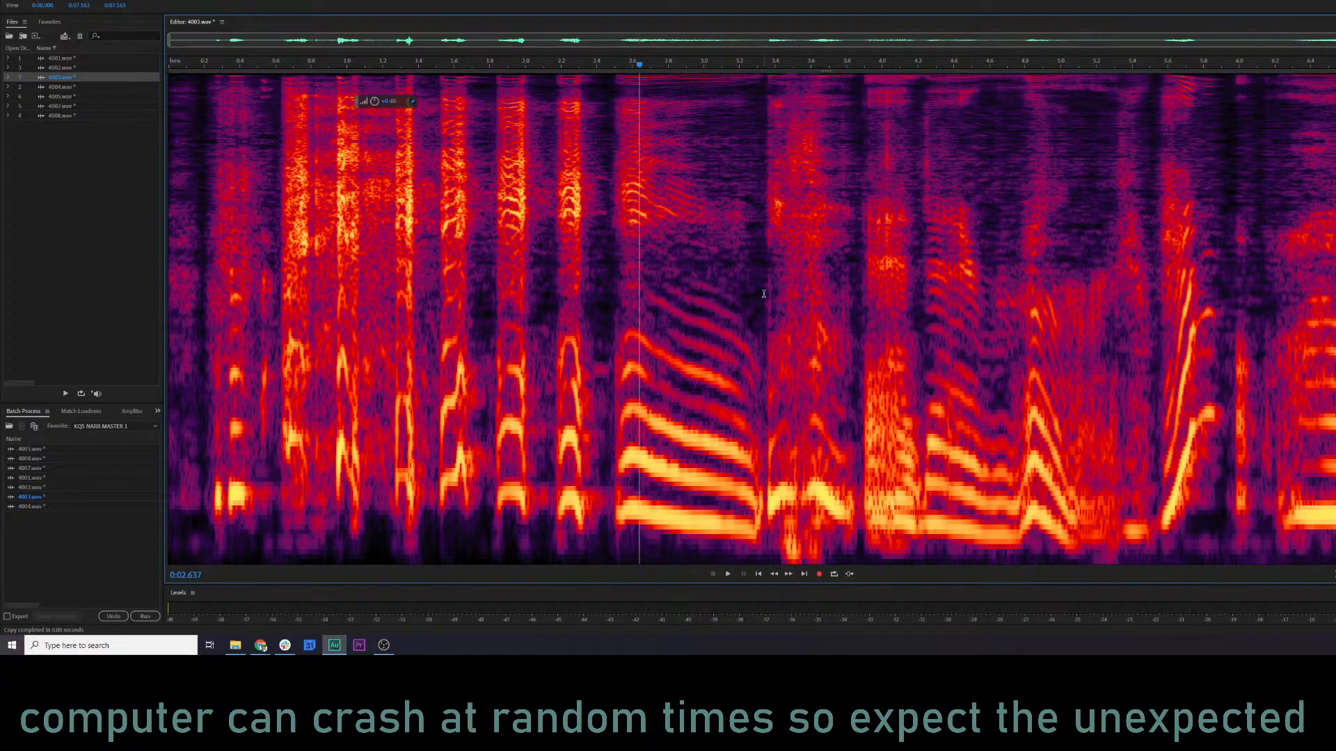
Mix-paste the copied audio over 4003.wav from about 3.33 s to the end, using Overwrite with Crossfade, and play the edit.
{"action": "left_click_drag", "start_coordinate": [763, 294], "coordinate": [1335, 298]}
{"action": "right_click", "coordinate": [1020, 346]}
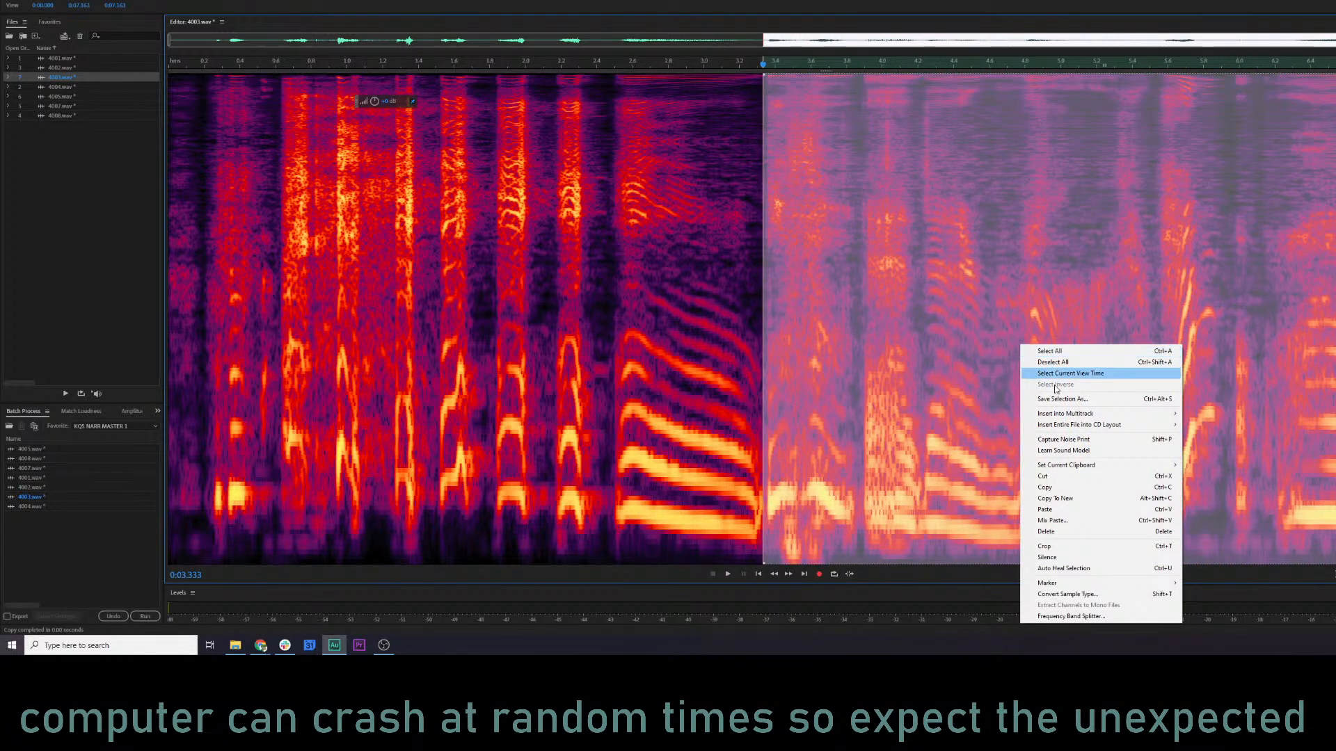
{"action": "left_click", "coordinate": [1076, 521]}
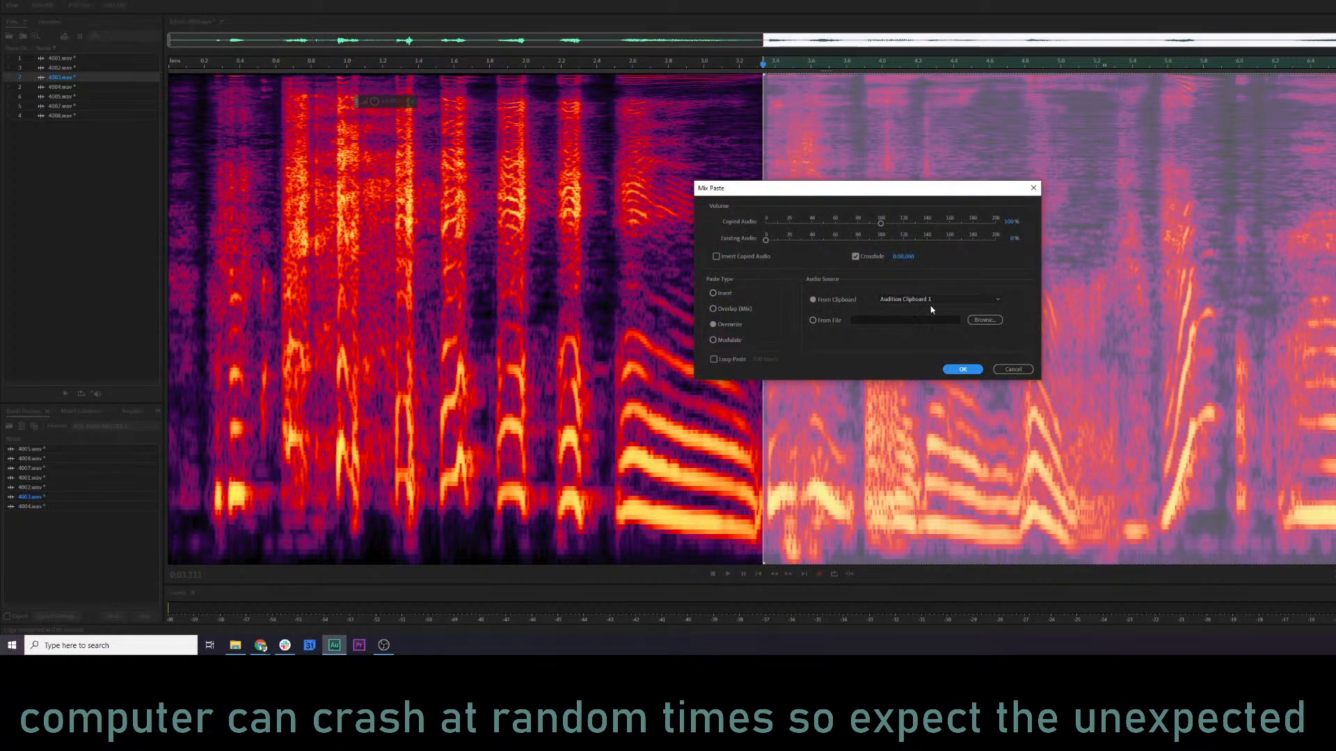
{"action": "left_click", "coordinate": [976, 373]}
{"action": "left_click", "coordinate": [483, 459]}
{"action": "key", "text": "space"}
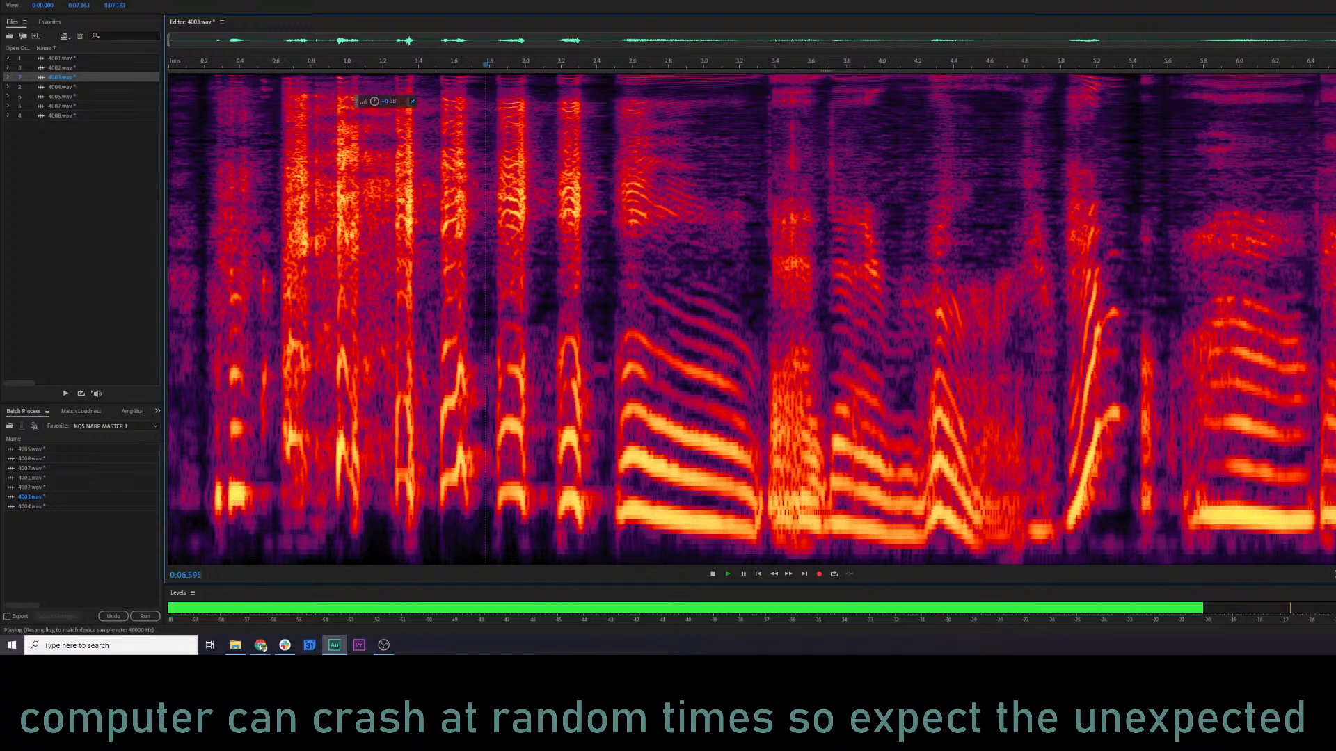
Apply RX 7 De-click with the existing custom settings to 4003.wav and compare playback around 5.5 s.
{"action": "left_click", "coordinate": [1132, 418]}
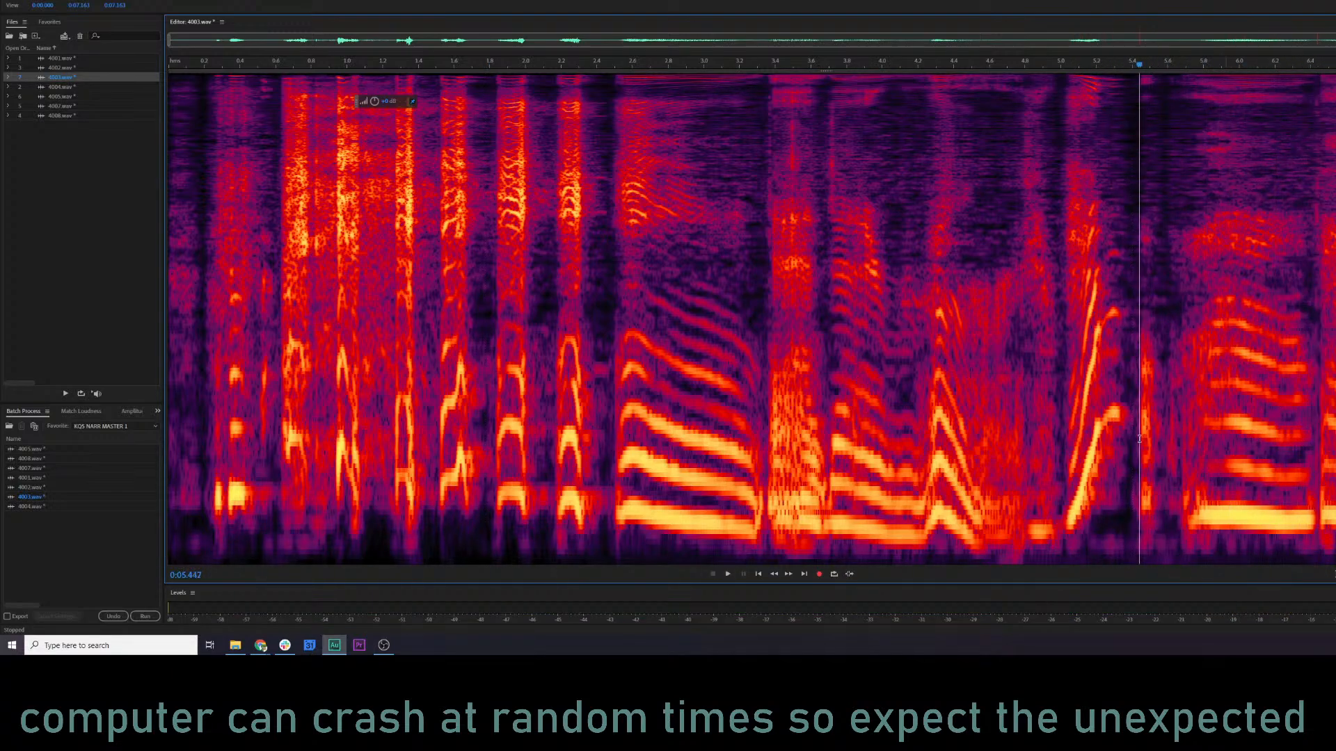
{"action": "key", "text": "space"}
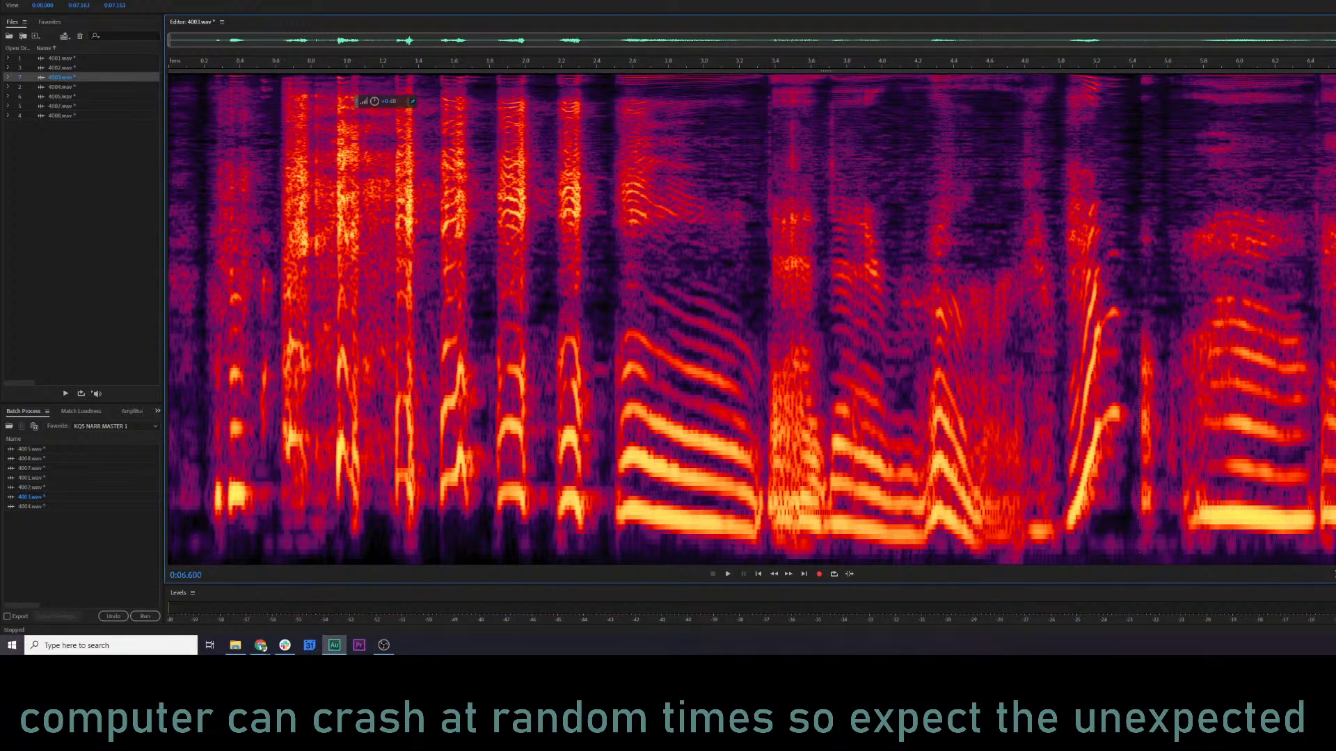
{"action": "key", "text": "ctrl+r"}
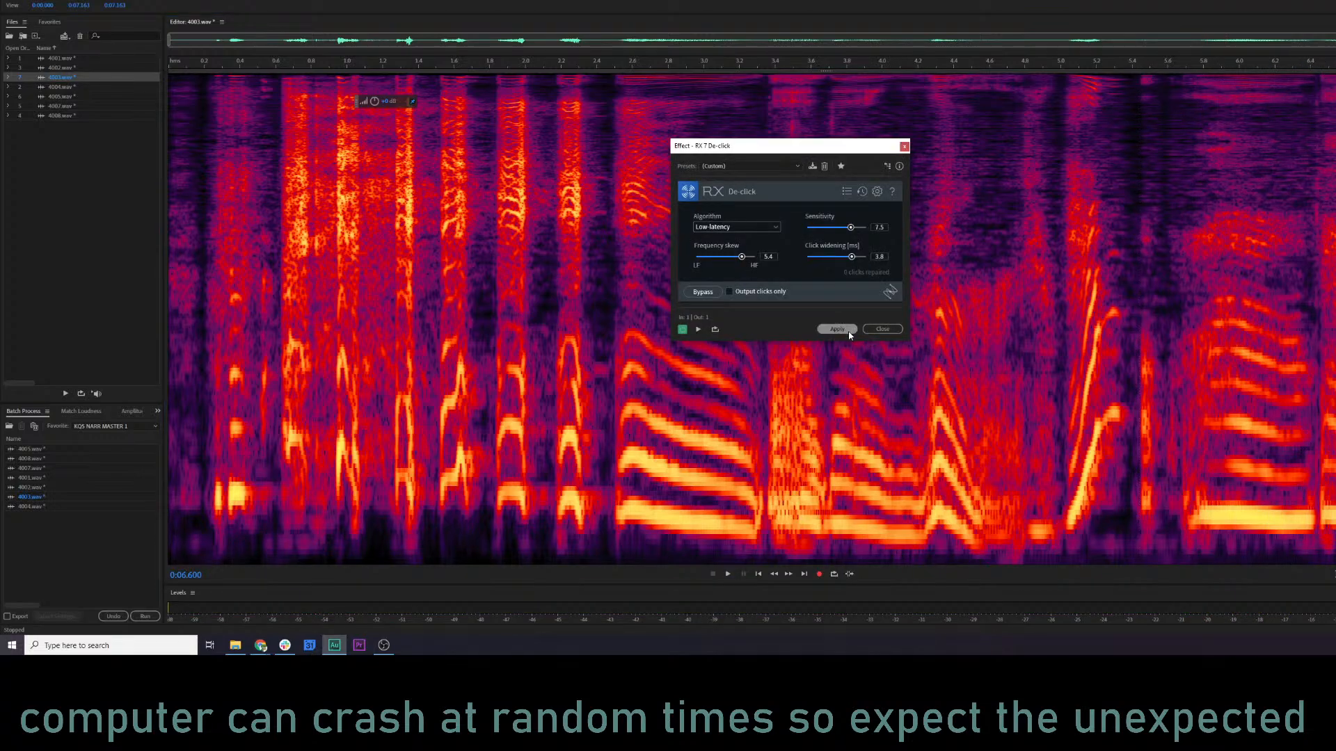
{"action": "left_click", "coordinate": [837, 329]}
{"action": "left_click", "coordinate": [1150, 381]}
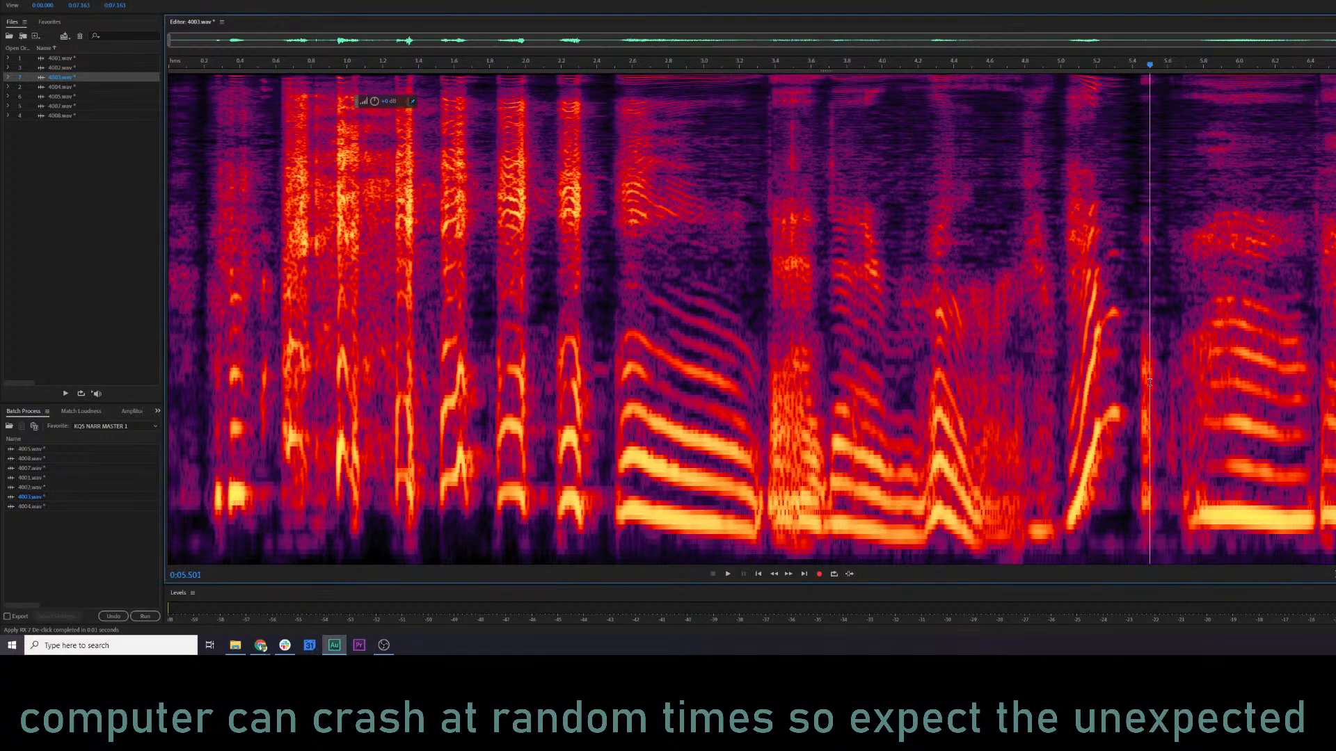
{"action": "key", "text": "space"}
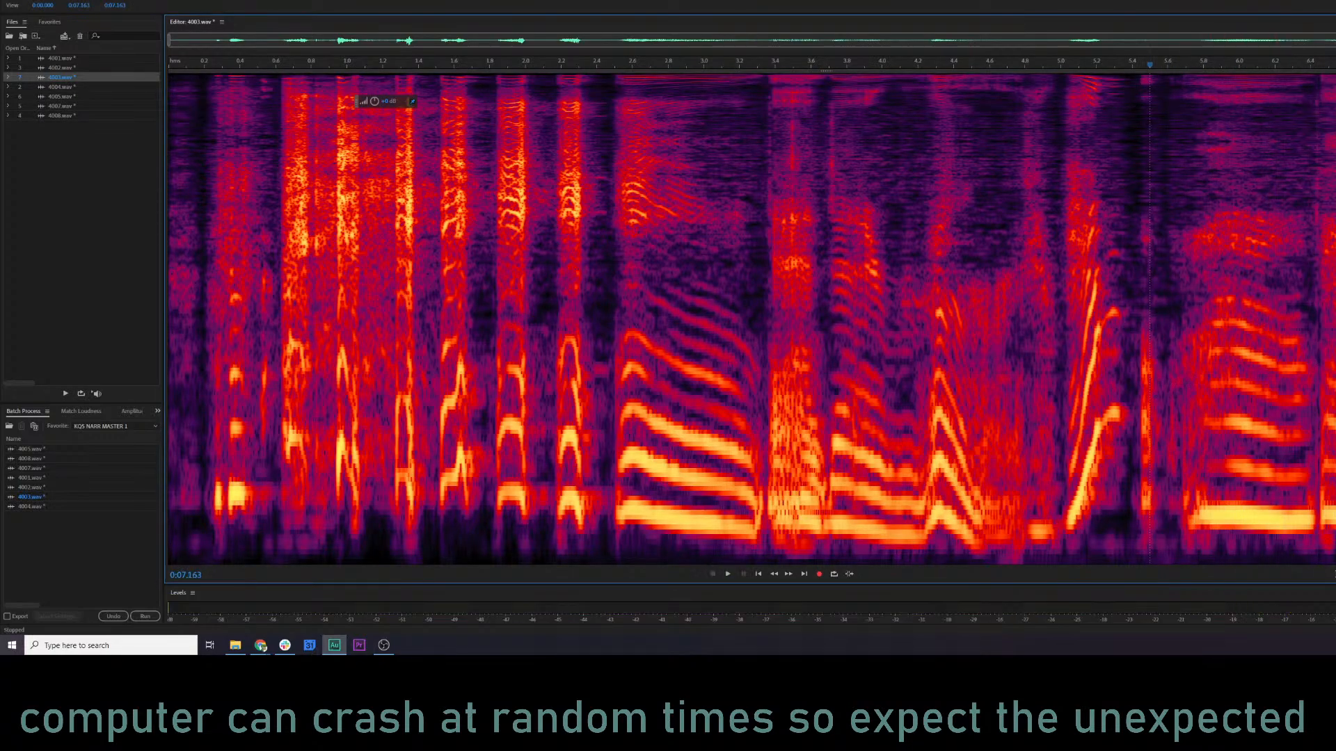
{"action": "key", "text": "space"}
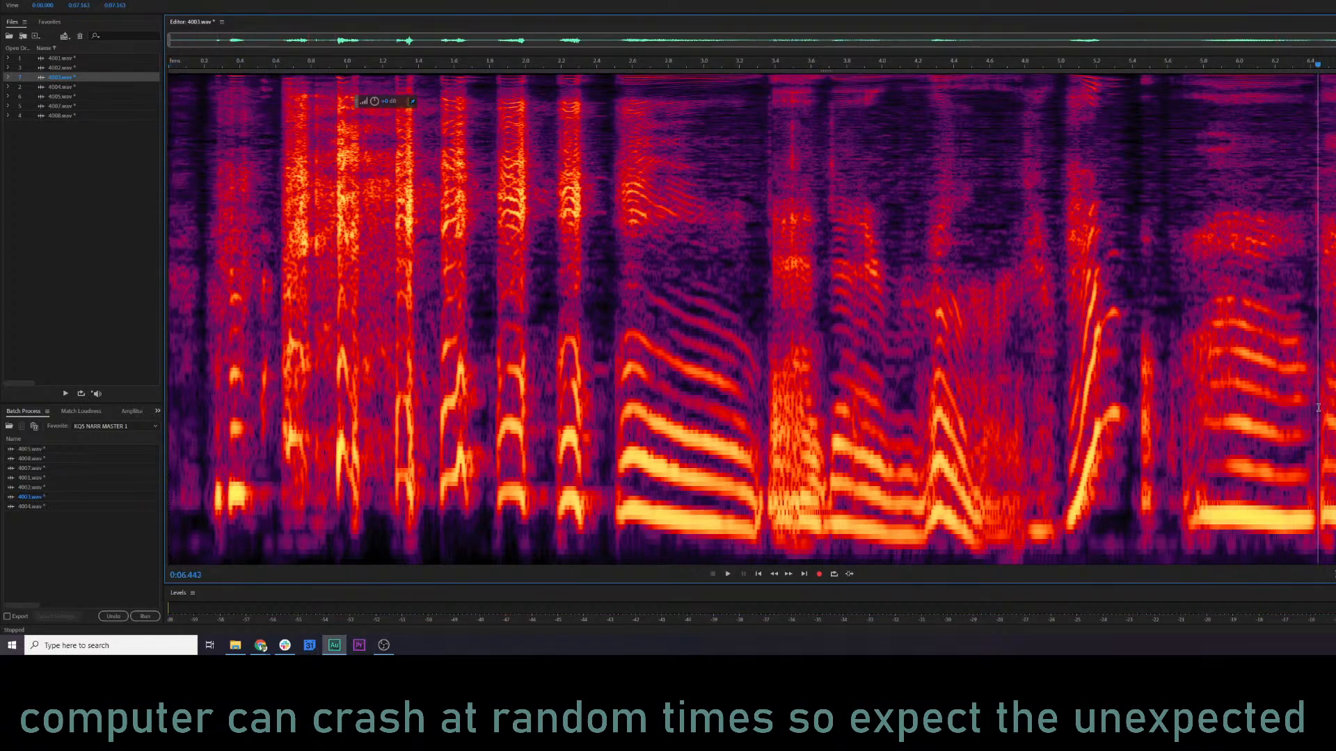
Lower the volume at the end of 4003.wav from about 6.44 s and play it in waveform view.
{"action": "left_click_drag", "start_coordinate": [1317, 408], "coordinate": [1335, 408]}
{"action": "left_click", "coordinate": [832, 314]}
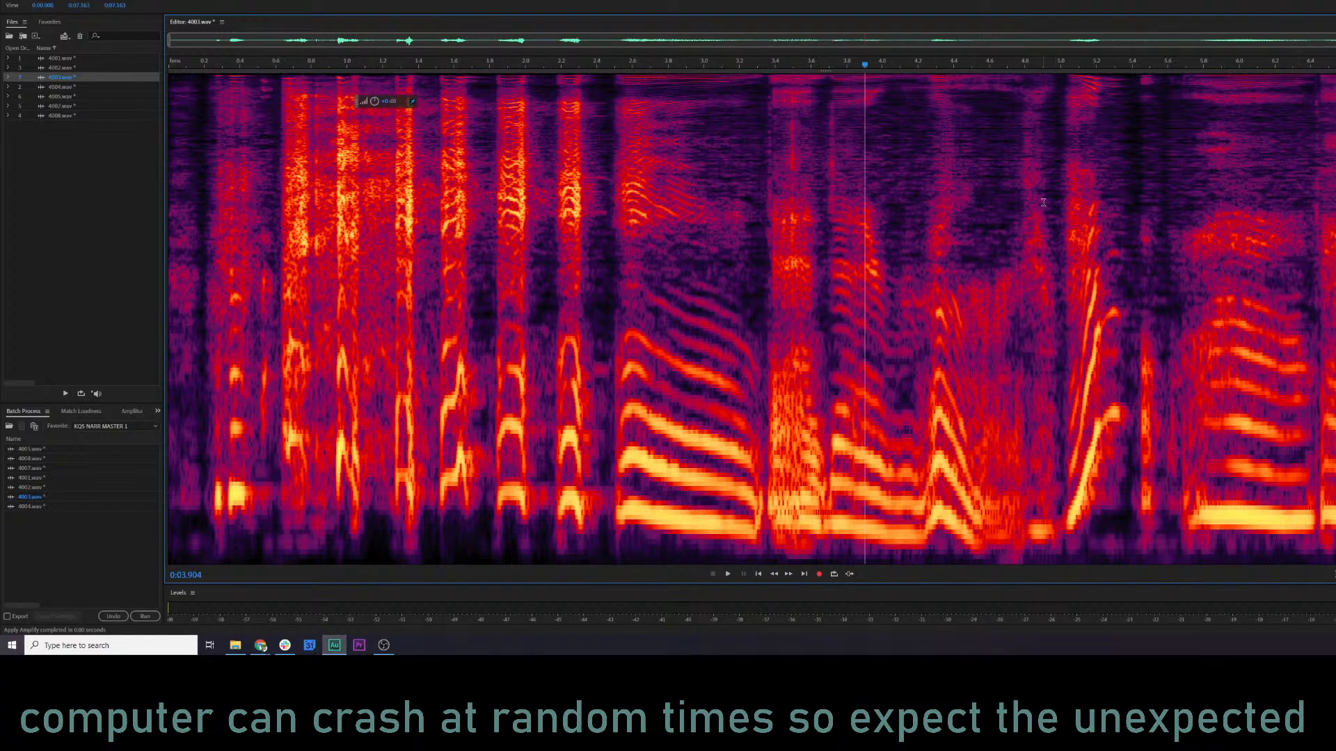
{"action": "key", "text": "shift+d"}
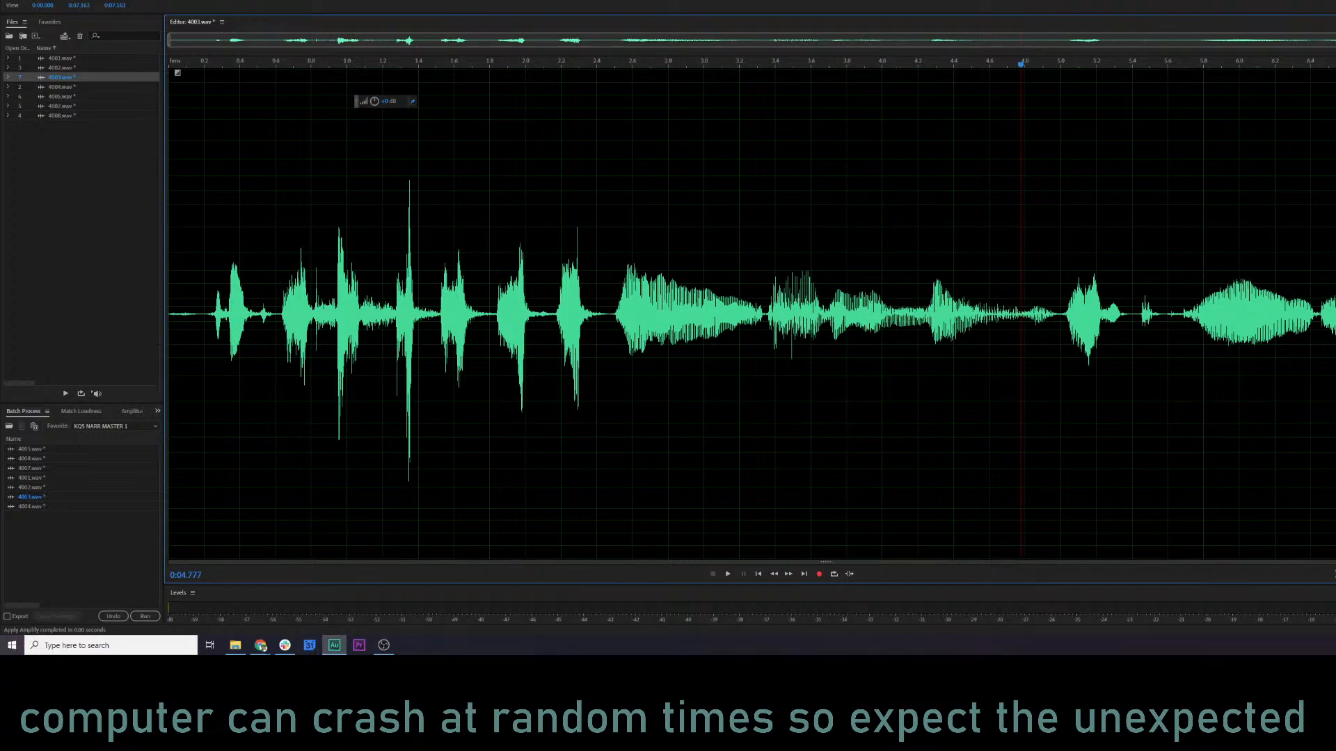
{"action": "left_click_drag", "start_coordinate": [1325, 72], "coordinate": [1277, 108]}
{"action": "key", "text": "space"}
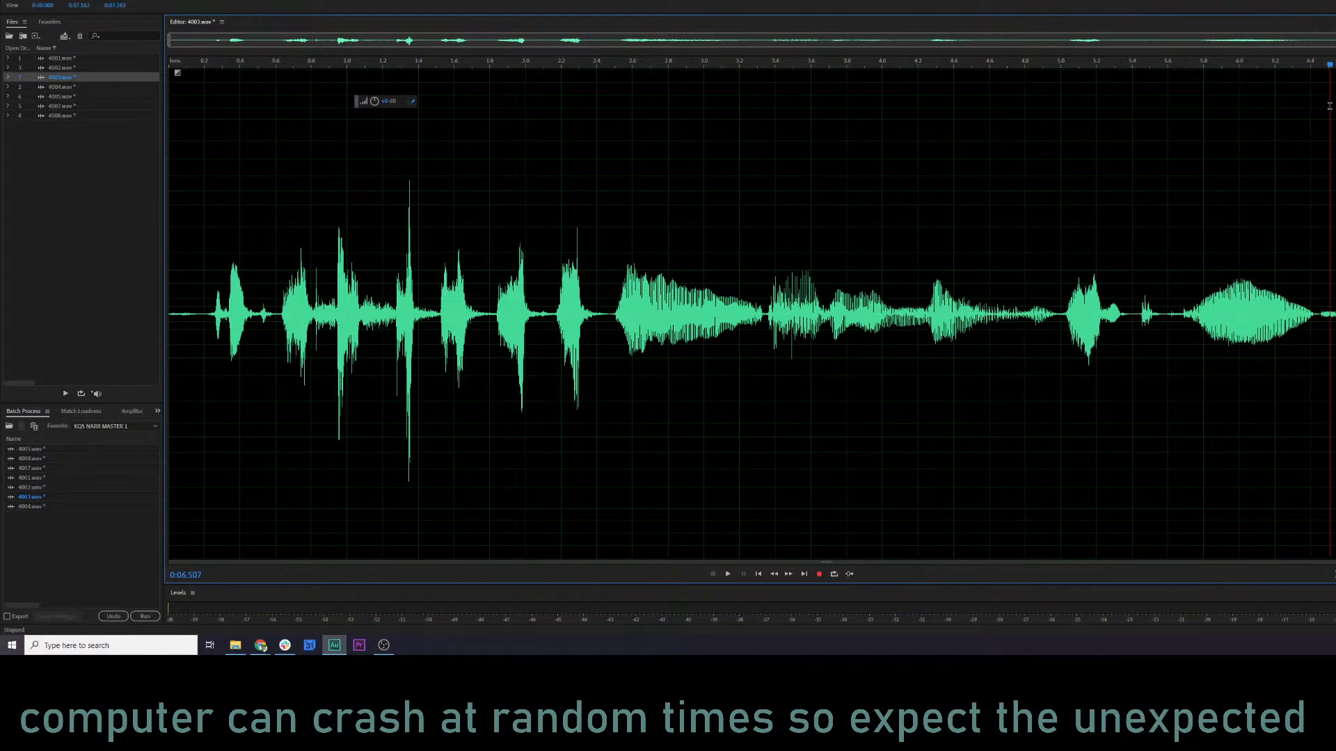
Reduce the leftover noise after about 6.44 s in 4003.wav further and play the file from about 1.34 s.
{"action": "left_click_drag", "start_coordinate": [1317, 315], "coordinate": [1332, 315]}
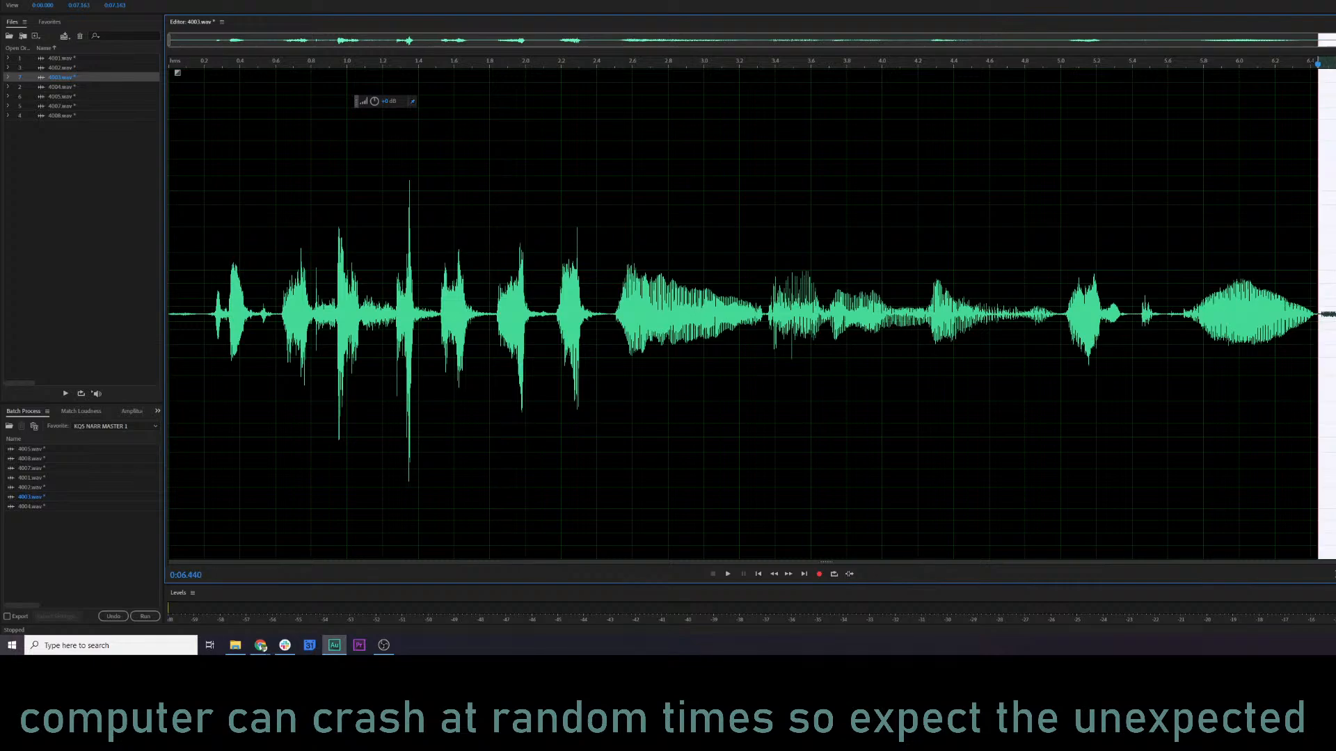
{"action": "left_click_drag", "start_coordinate": [3, 133], "coordinate": [3, 133]}
{"action": "left_click", "coordinate": [409, 278]}
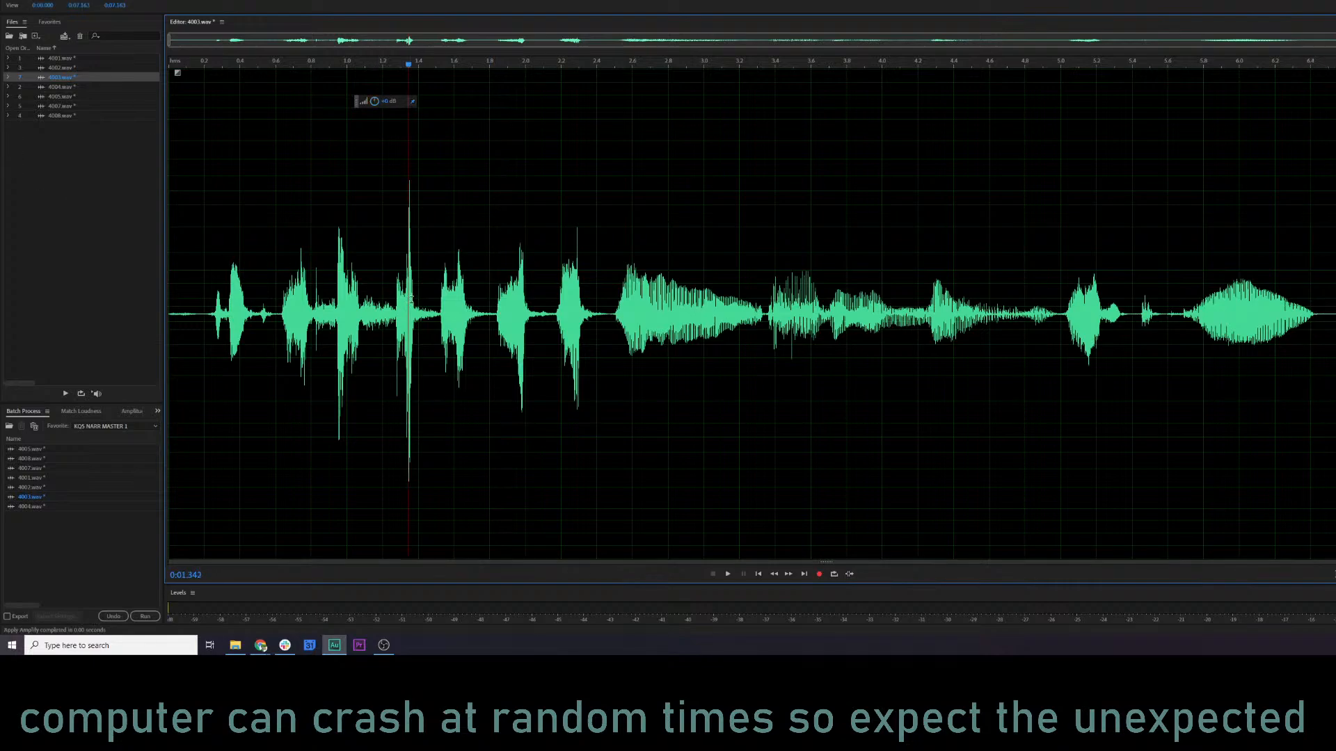
{"action": "key", "text": "space"}
{"action": "key", "text": "shift+d"}
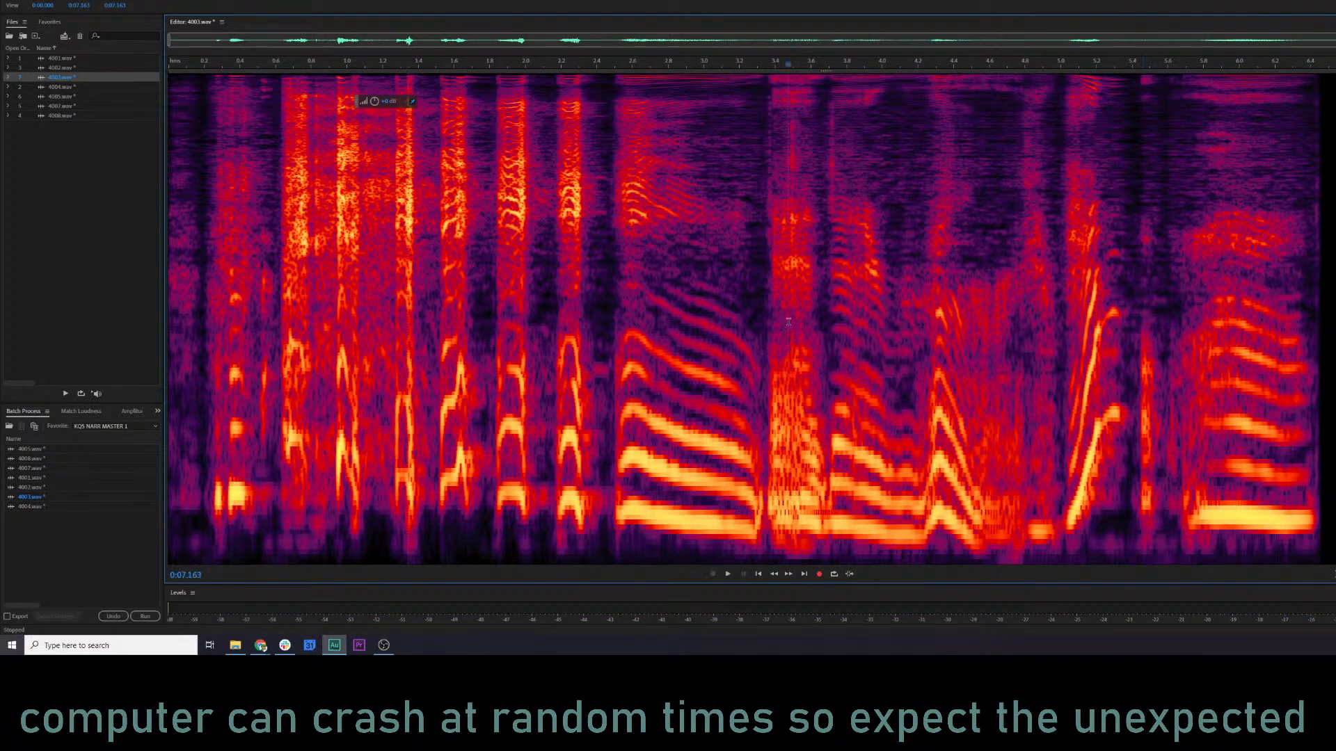
Open 4004.wav and play it from about 0.1 s to listen for clicks.
{"action": "double_click", "coordinate": [71, 89]}
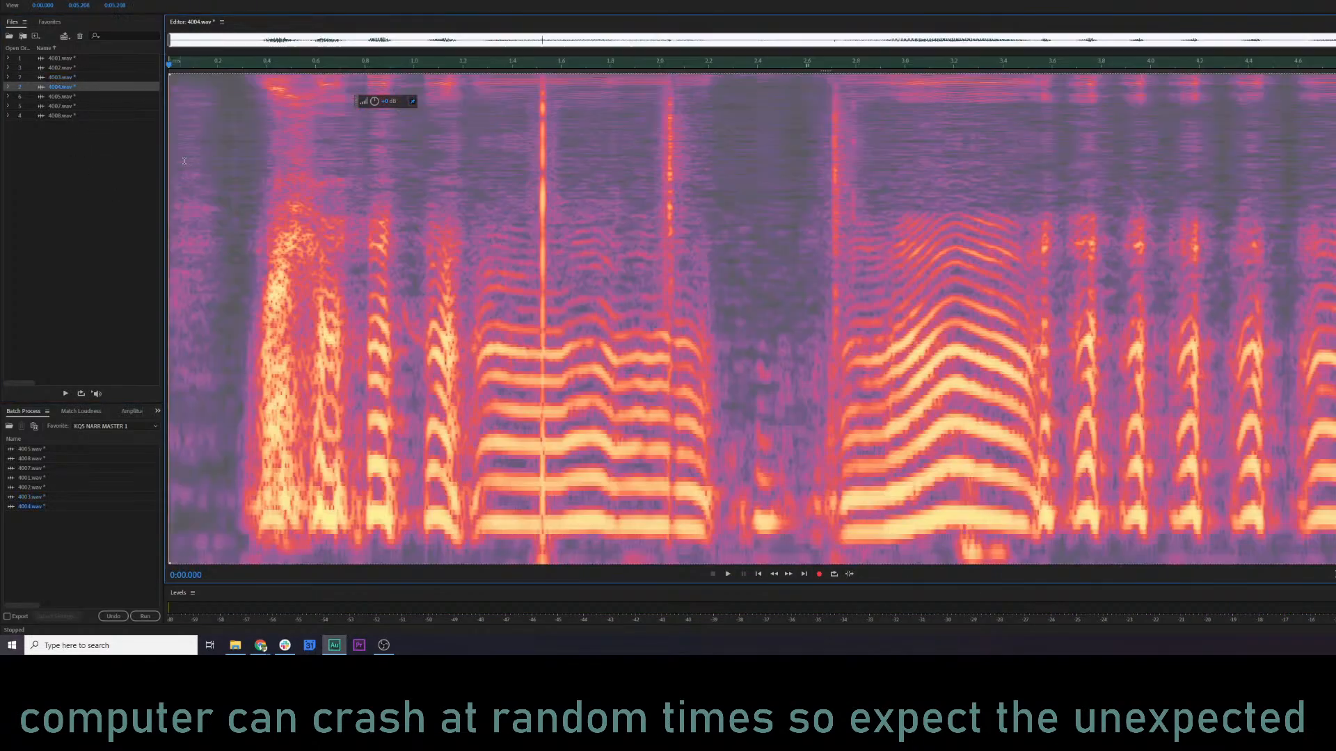
{"action": "left_click", "coordinate": [192, 177]}
{"action": "key", "text": "space"}
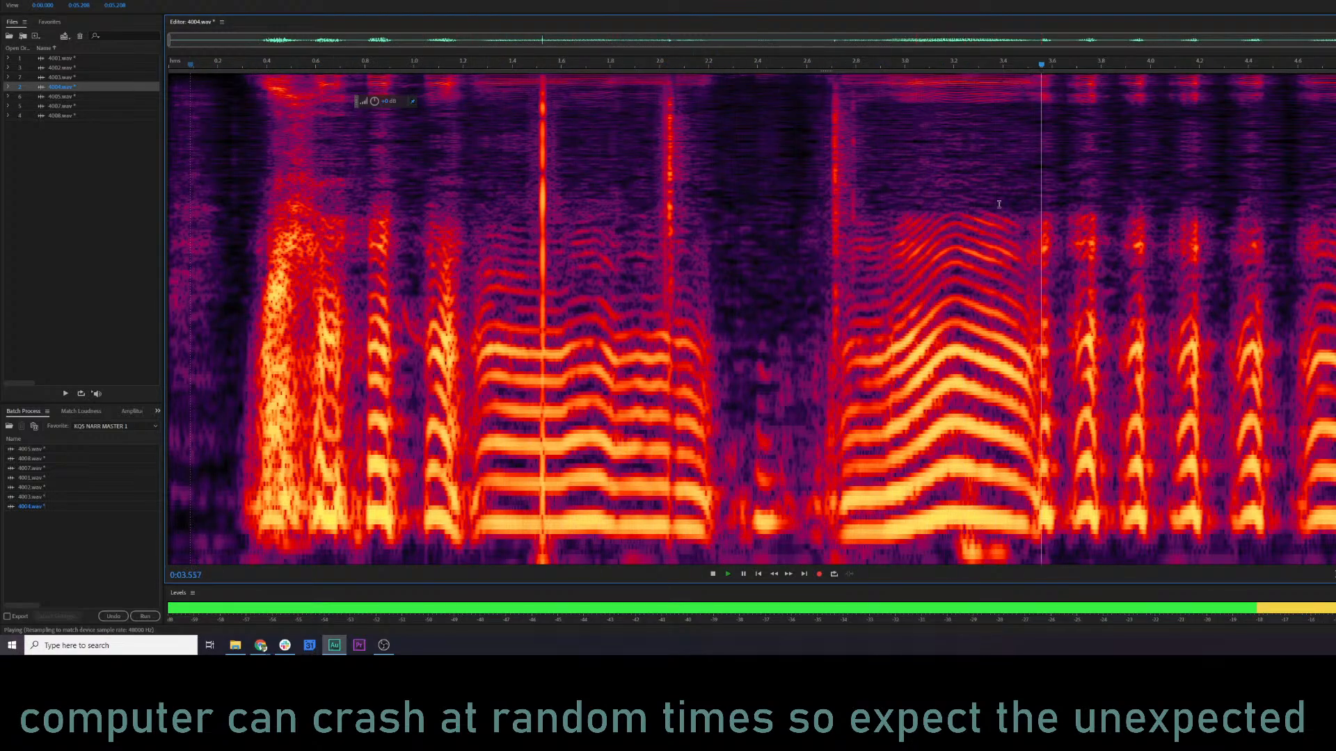
{"action": "key", "text": "space"}
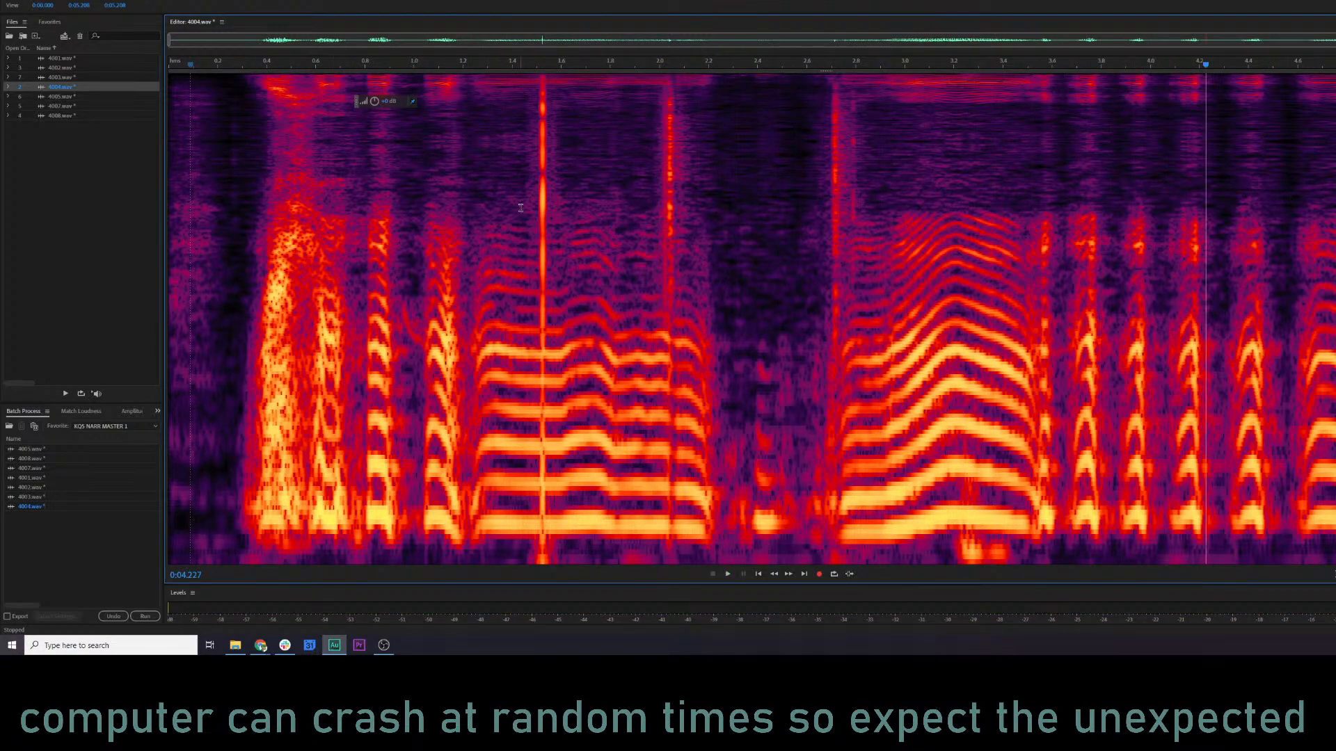
Play 4004.wav from about 1.42 s and preview RX 7 De-click on 1.49–2.78 s, outputting only the clicks.
{"action": "left_click", "coordinate": [518, 204]}
{"action": "key", "text": "space"}
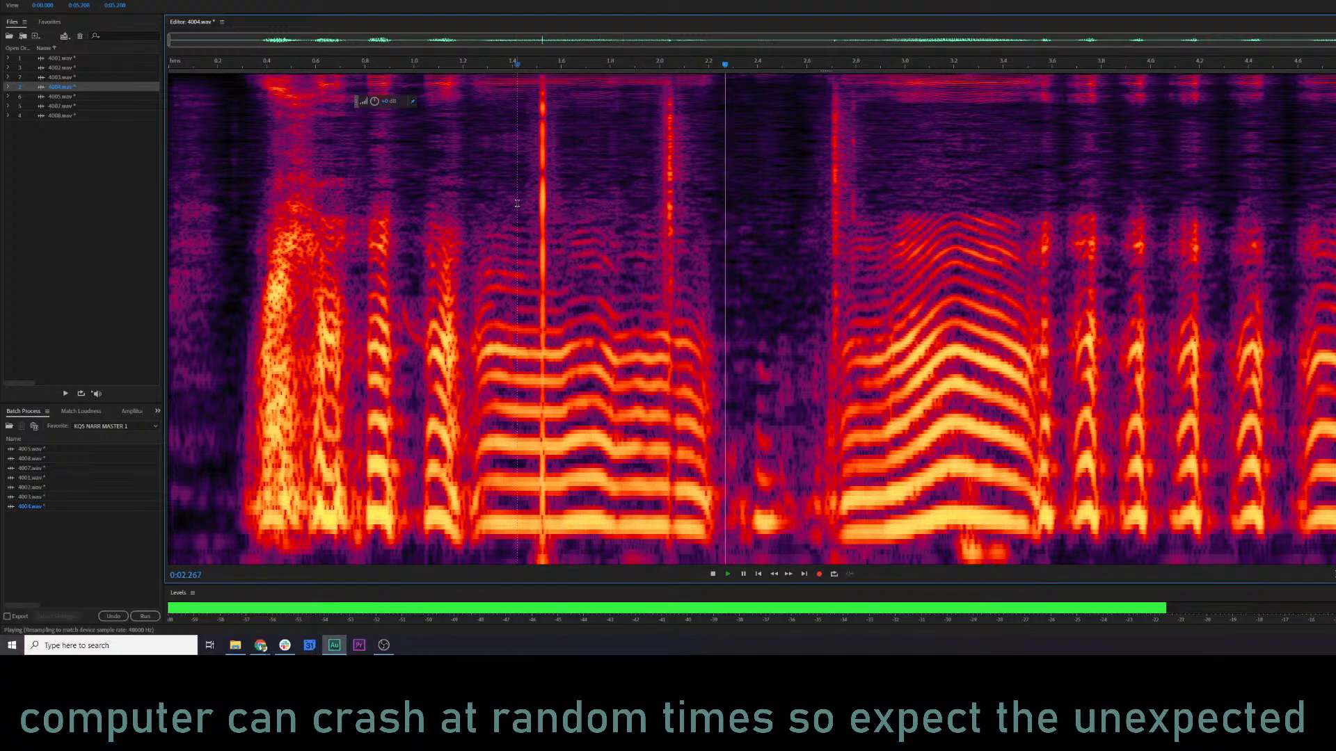
{"action": "key", "text": "space"}
{"action": "left_click_drag", "start_coordinate": [534, 167], "coordinate": [850, 159]}
{"action": "key", "text": "ctrl+r"}
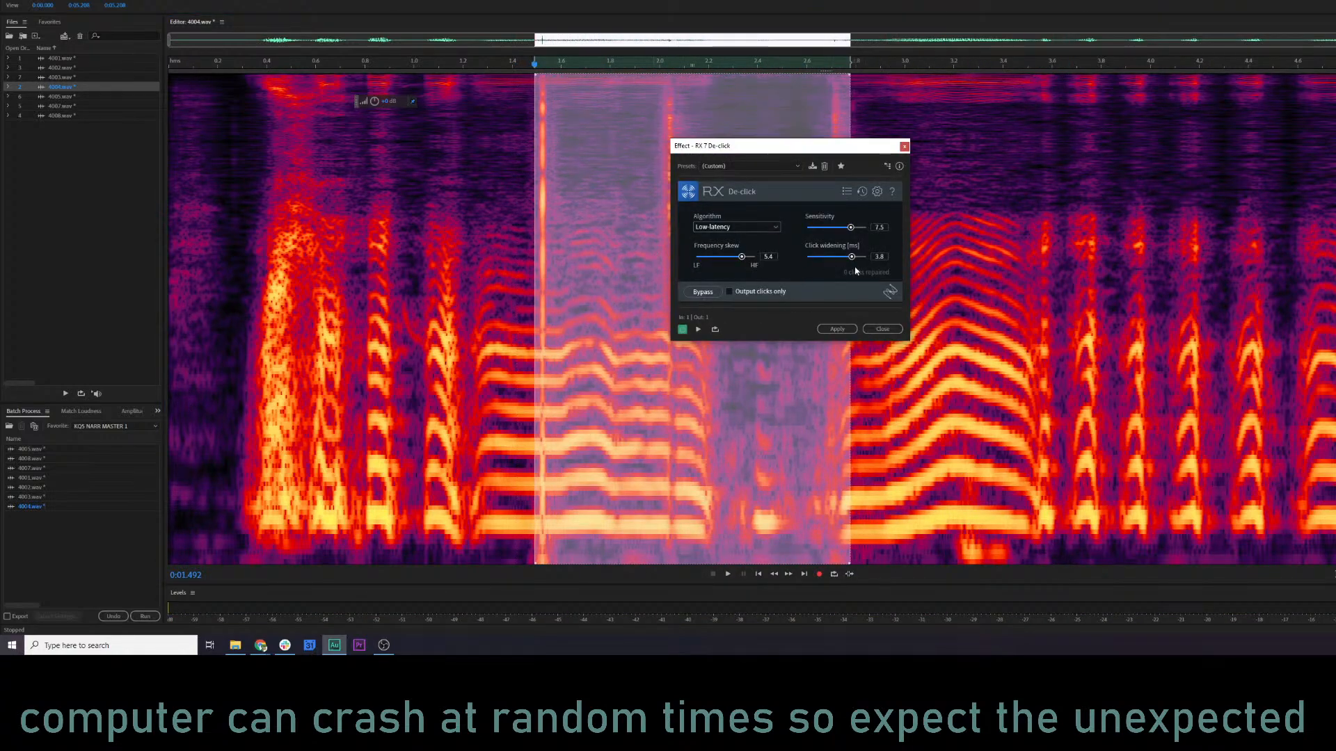
{"action": "key", "text": "space"}
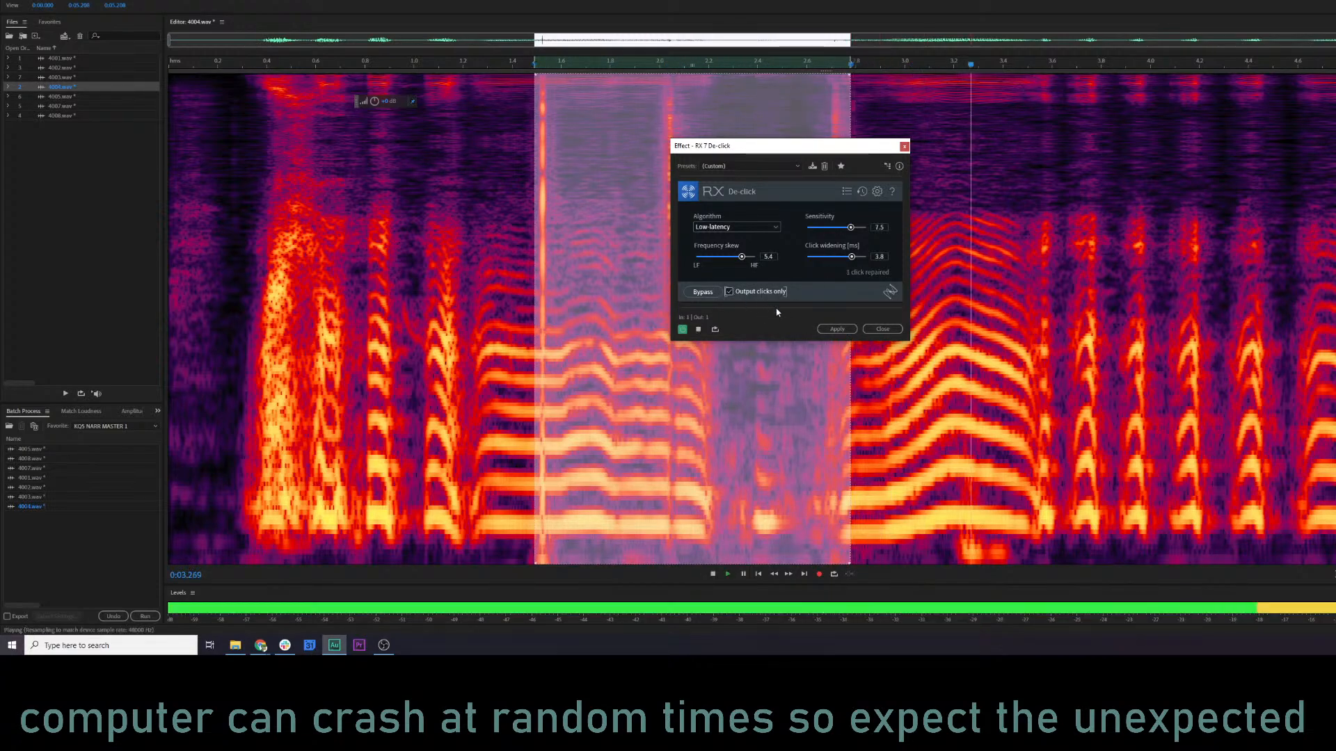
{"action": "left_click", "coordinate": [832, 329]}
{"action": "left_click", "coordinate": [502, 71]}
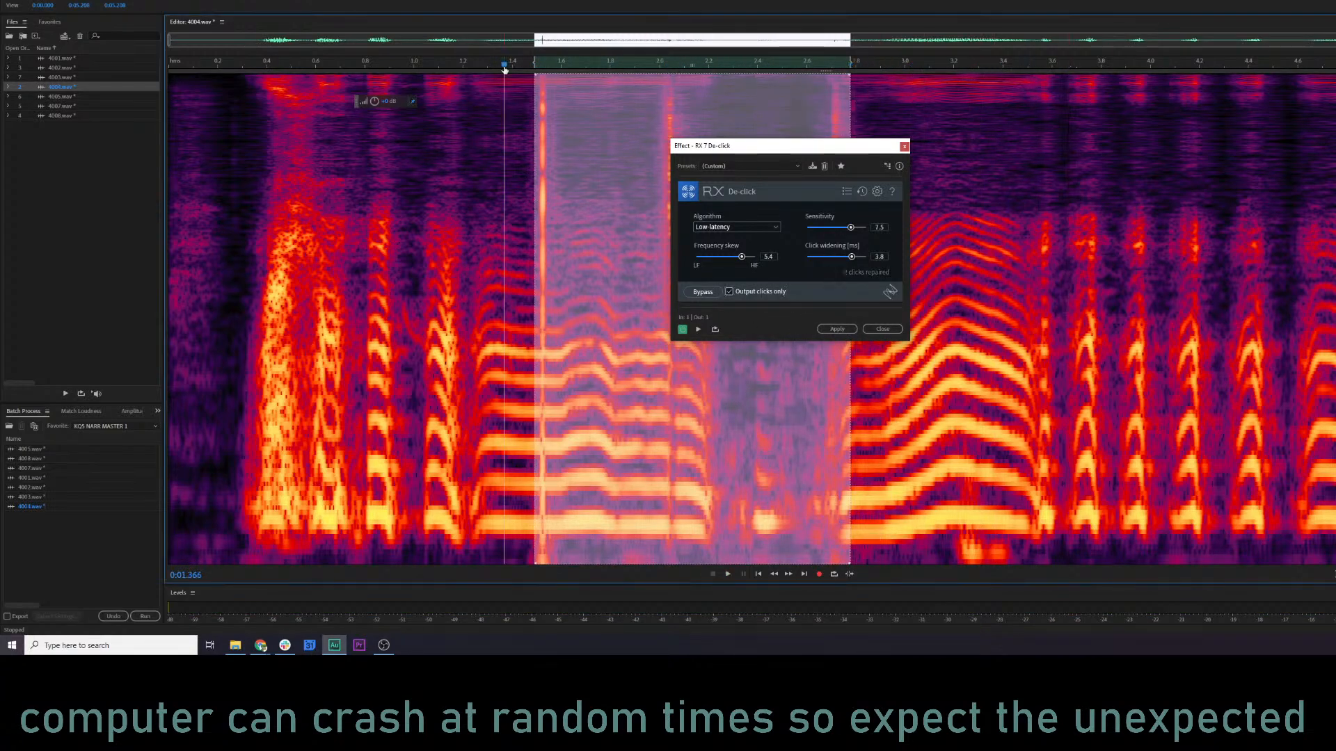
{"action": "key", "text": "space"}
{"action": "key", "text": "space"}
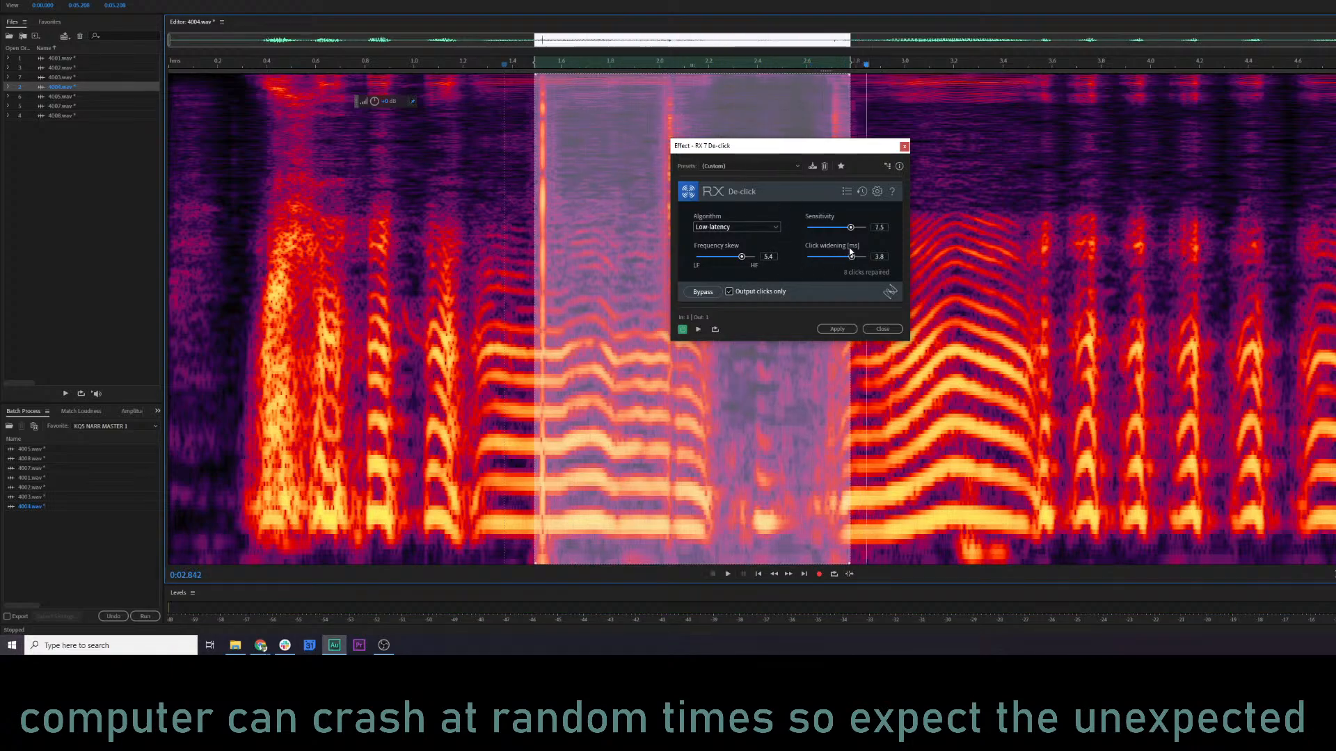
Try RX 7 De-click at sensitivity 9.3 on 1.49–2.78 s of 4004.wav and play from about 0.87 s.
{"action": "left_click_drag", "start_coordinate": [855, 233], "coordinate": [863, 236]}
{"action": "left_click", "coordinate": [836, 331]}
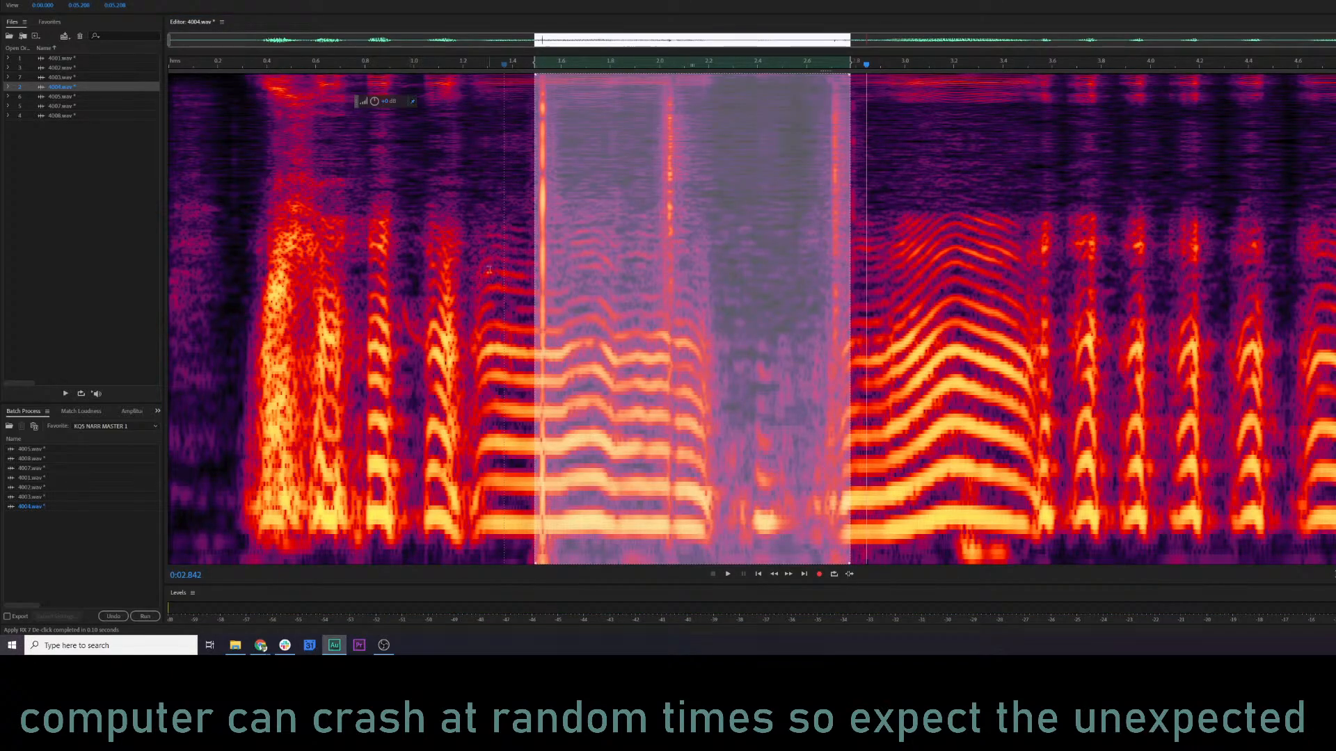
{"action": "key", "text": "ctrl+r"}
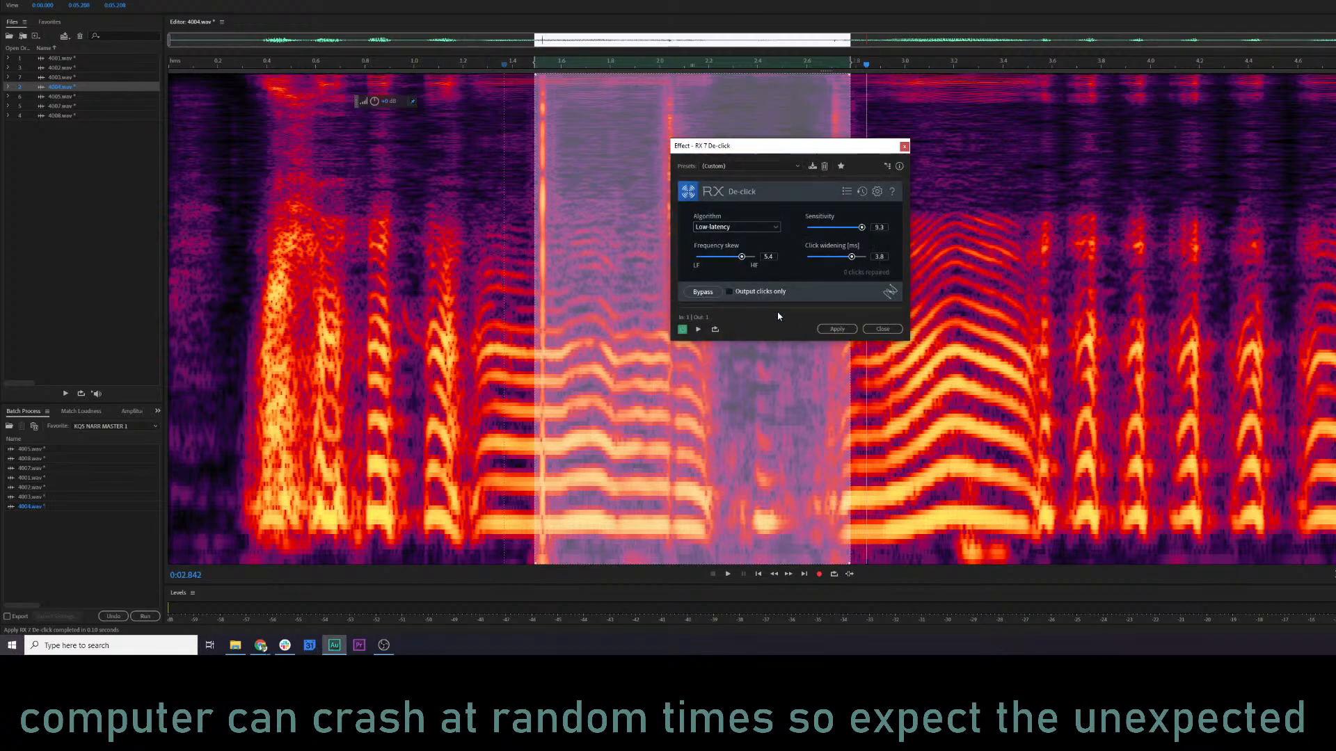
{"action": "left_click", "coordinate": [832, 331]}
{"action": "left_click", "coordinate": [381, 288]}
{"action": "key", "text": "space"}
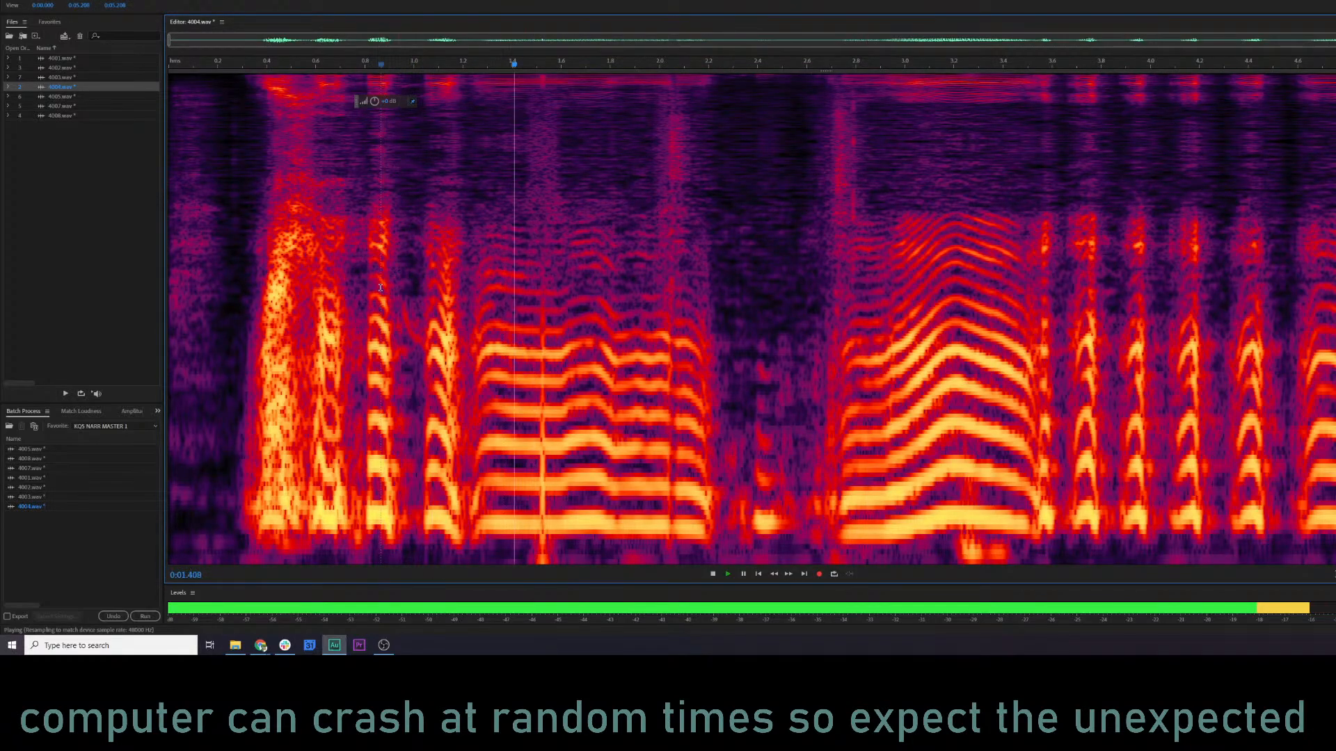
{"action": "key", "text": "space"}
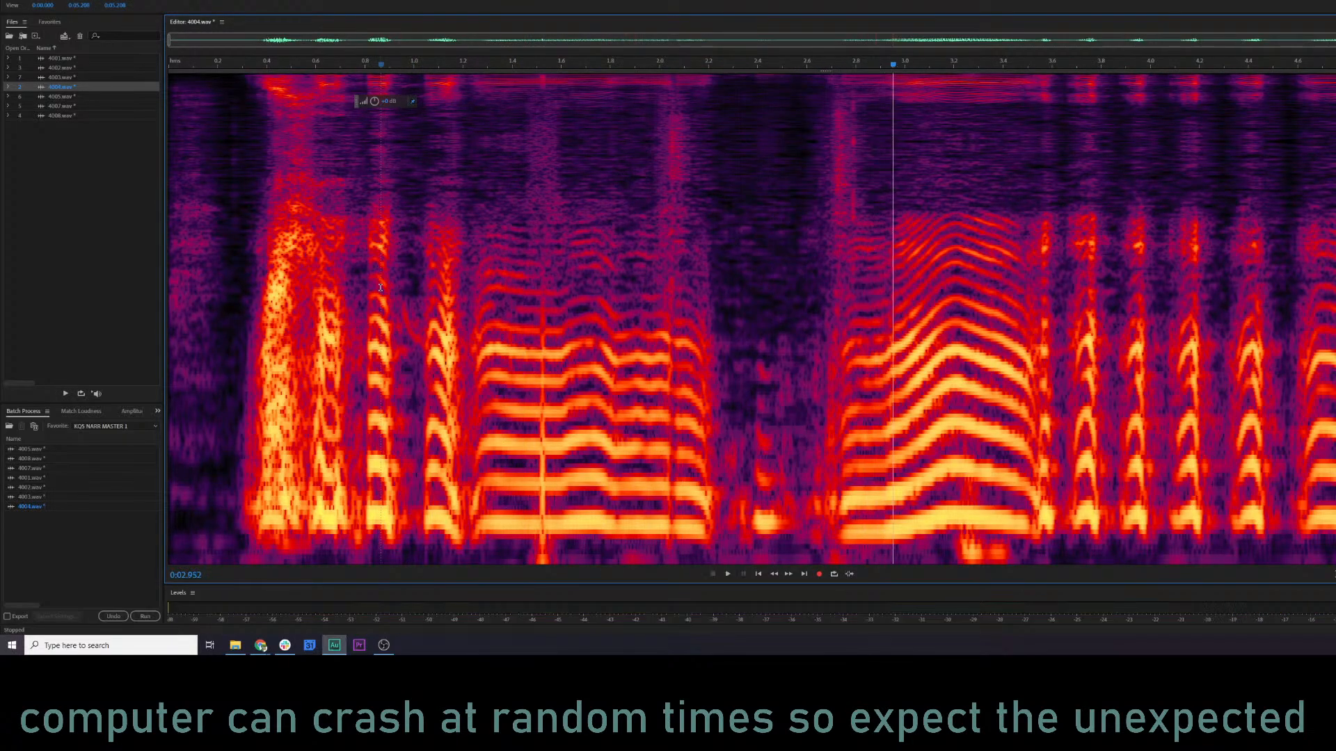
Try RX 7 De-click on only the click at about 1.50–1.54 s in 4004.wav and undo it.
{"action": "left_click", "coordinate": [539, 221]}
{"action": "scroll", "coordinate": [538, 221], "scroll_direction": "up", "scroll_amount": 3}
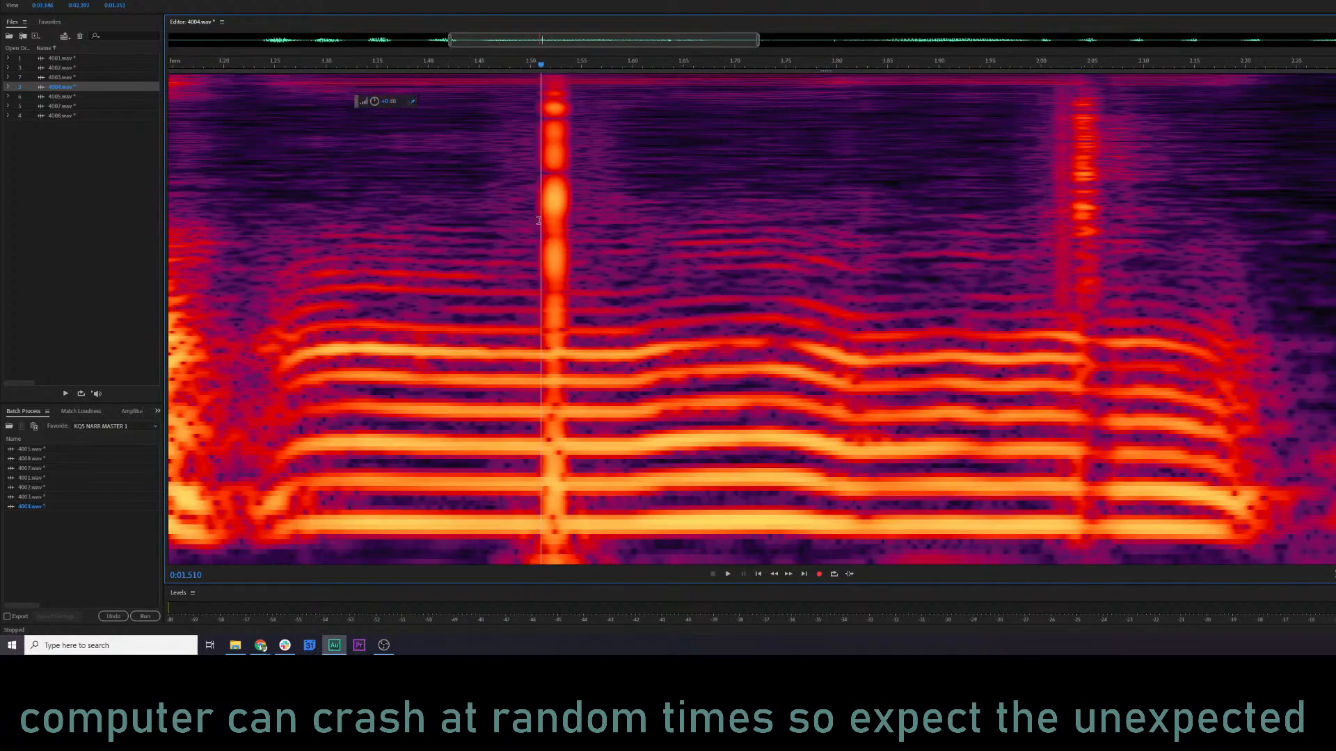
{"action": "left_click_drag", "start_coordinate": [530, 192], "coordinate": [575, 196]}
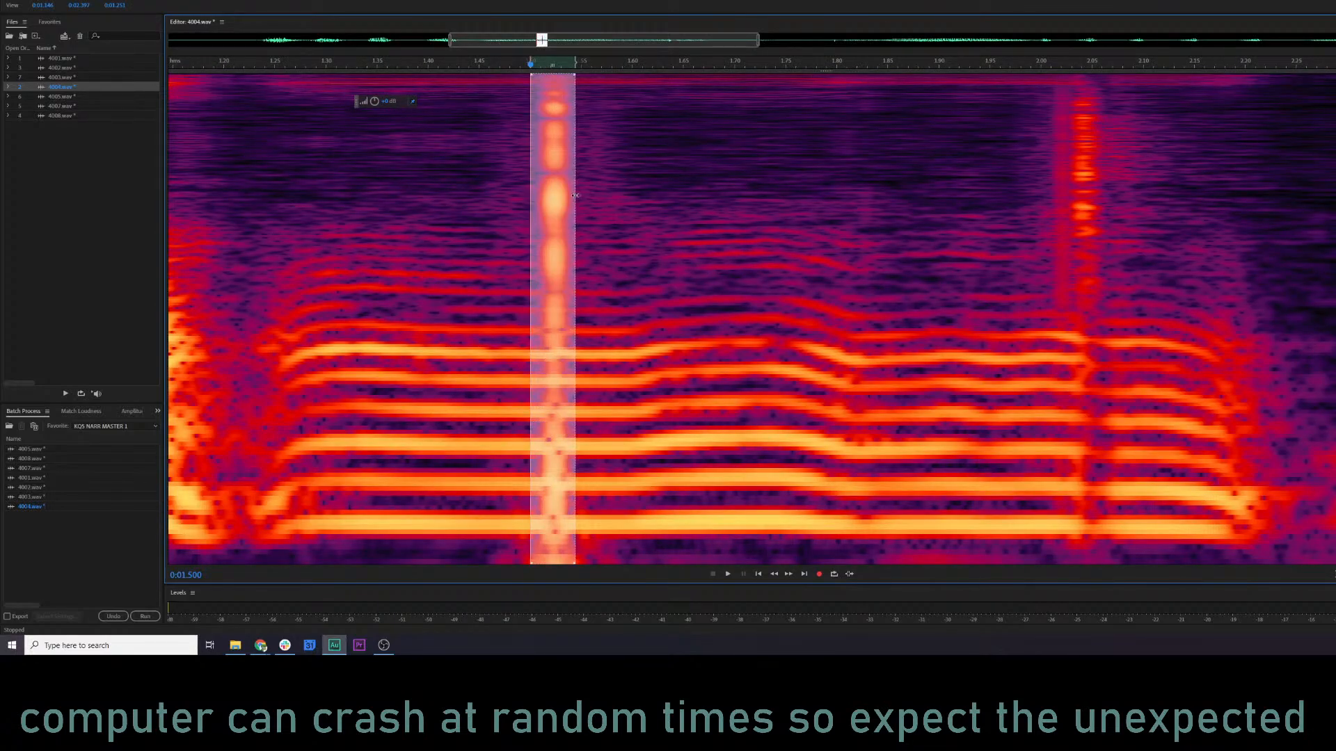
{"action": "key", "text": "ctrl+r"}
{"action": "key", "text": "space"}
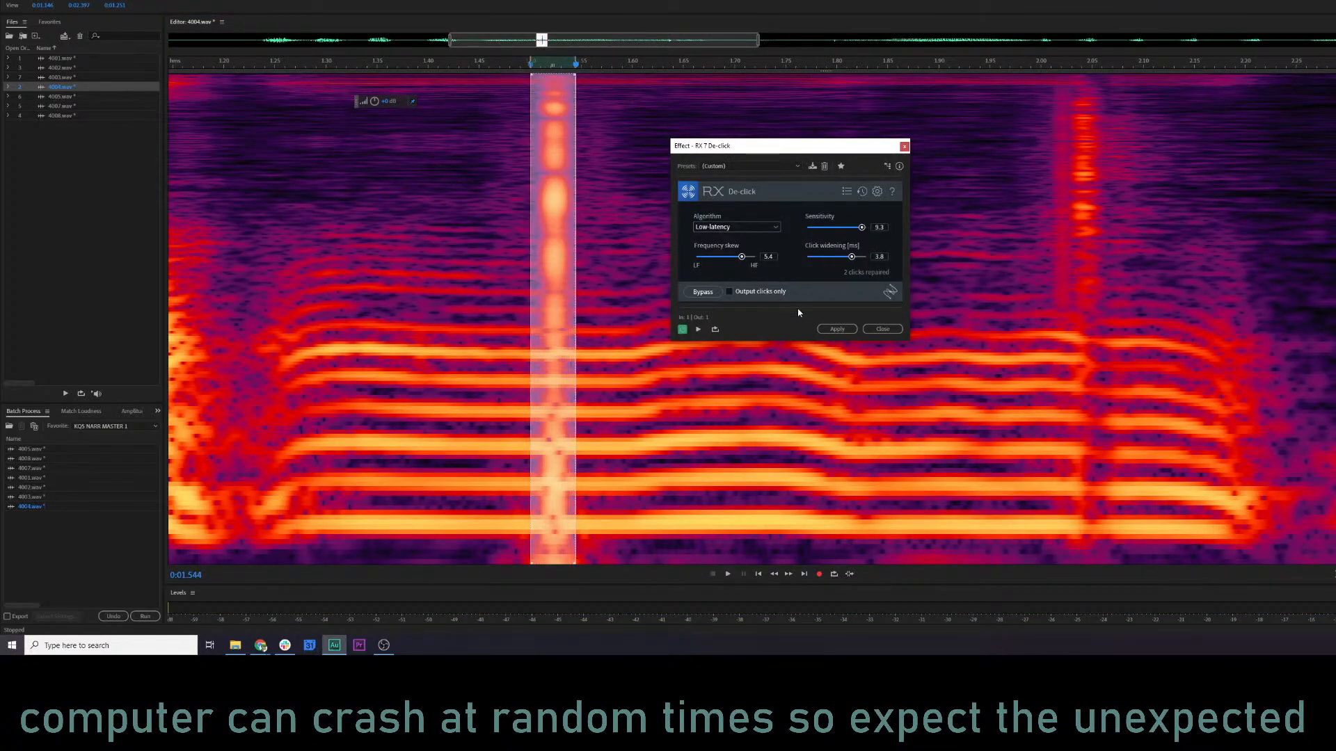
{"action": "left_click", "coordinate": [838, 330]}
{"action": "left_click", "coordinate": [243, 275]}
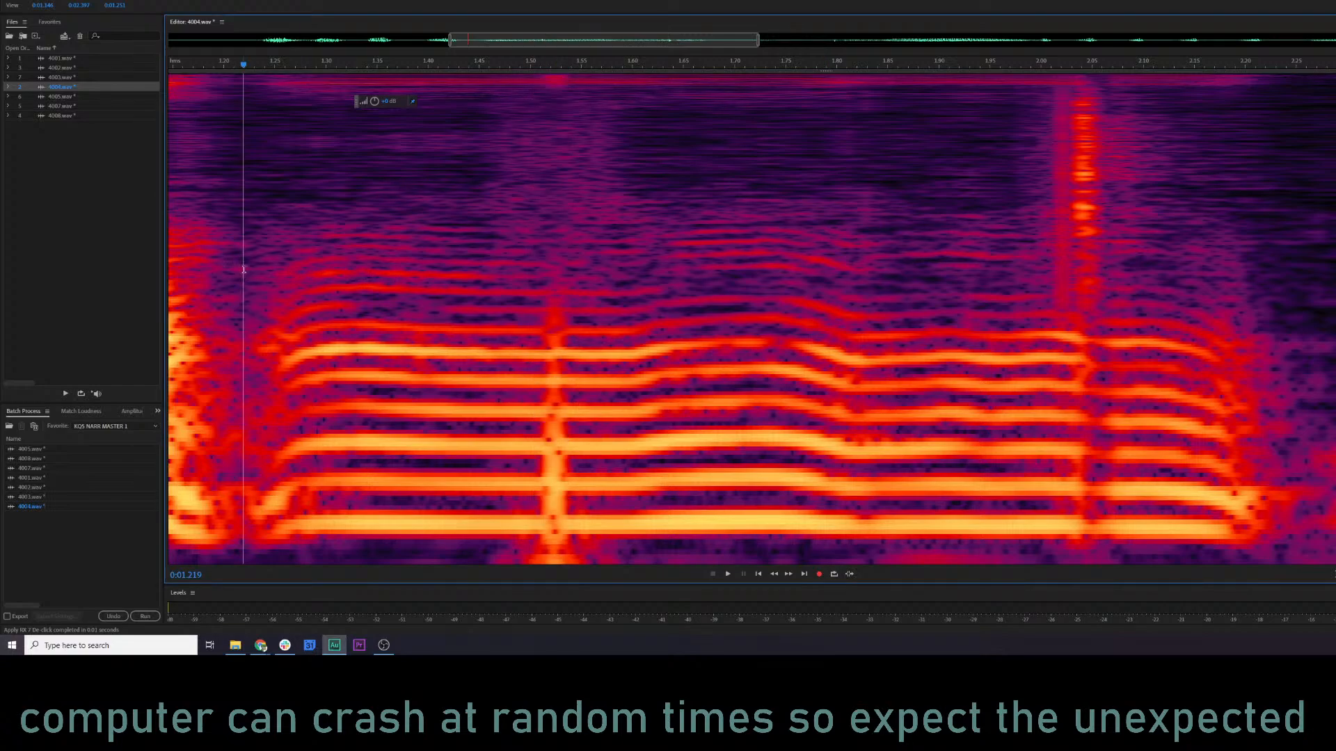
{"action": "key", "text": "ctrl+z"}
Apply De-click with the Heavy Clicks preset and sensitivity 8.4 to the 1.50–1.54 s click, and play from about 1.30 s.
{"action": "key", "text": "ctrl+r"}
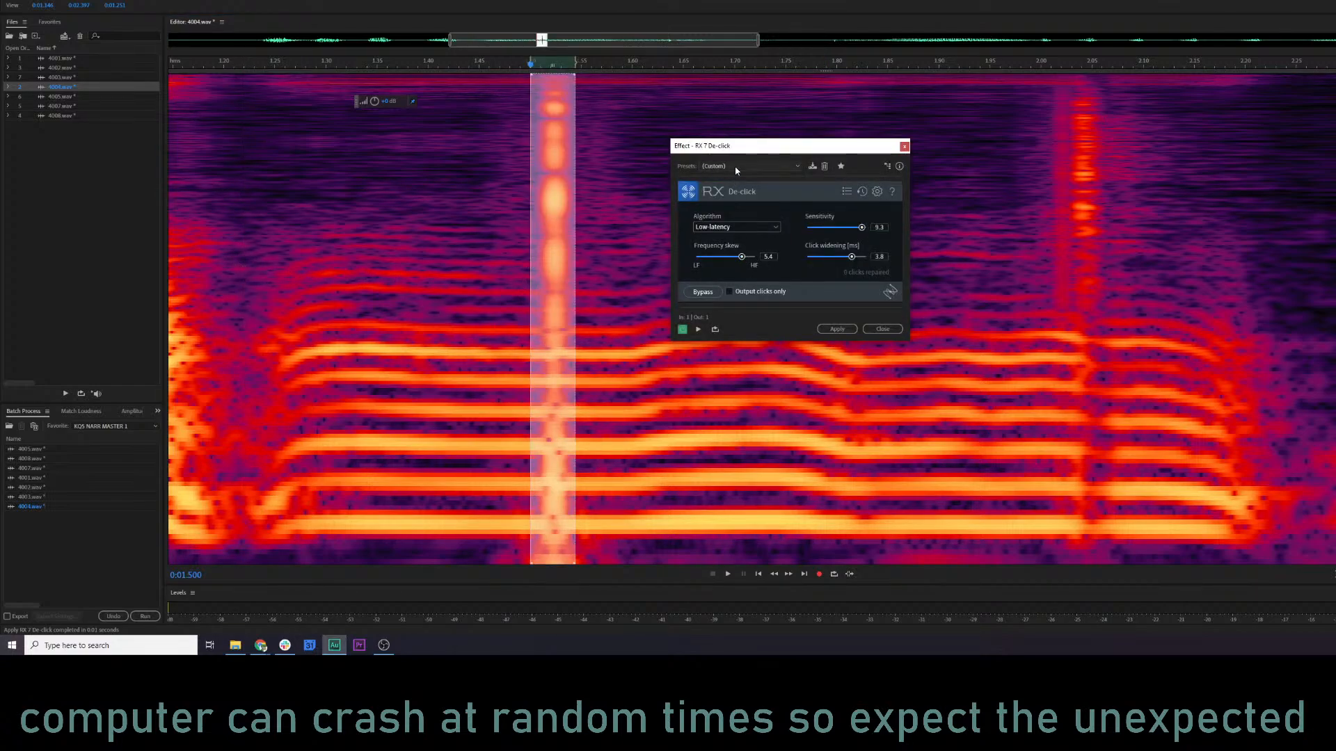
{"action": "left_click", "coordinate": [736, 167]}
{"action": "left_click", "coordinate": [742, 189]}
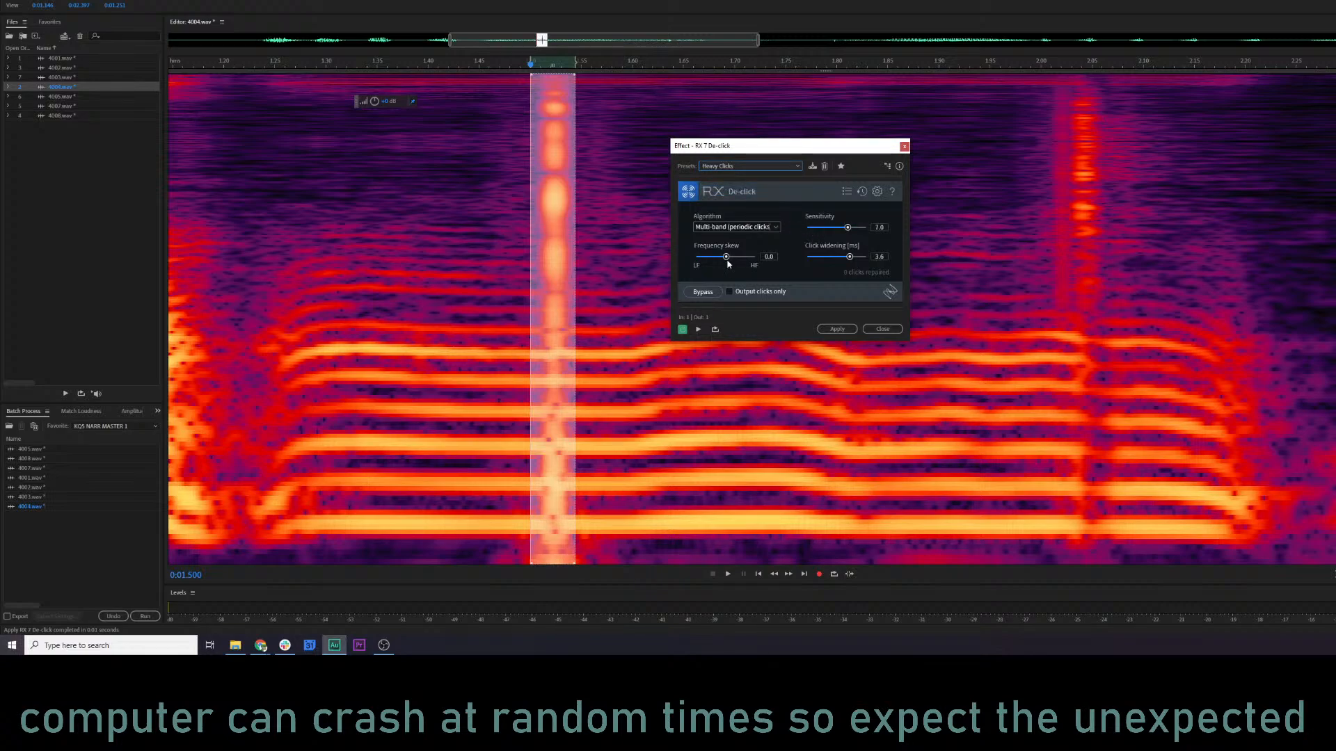
{"action": "left_click", "coordinate": [856, 230]}
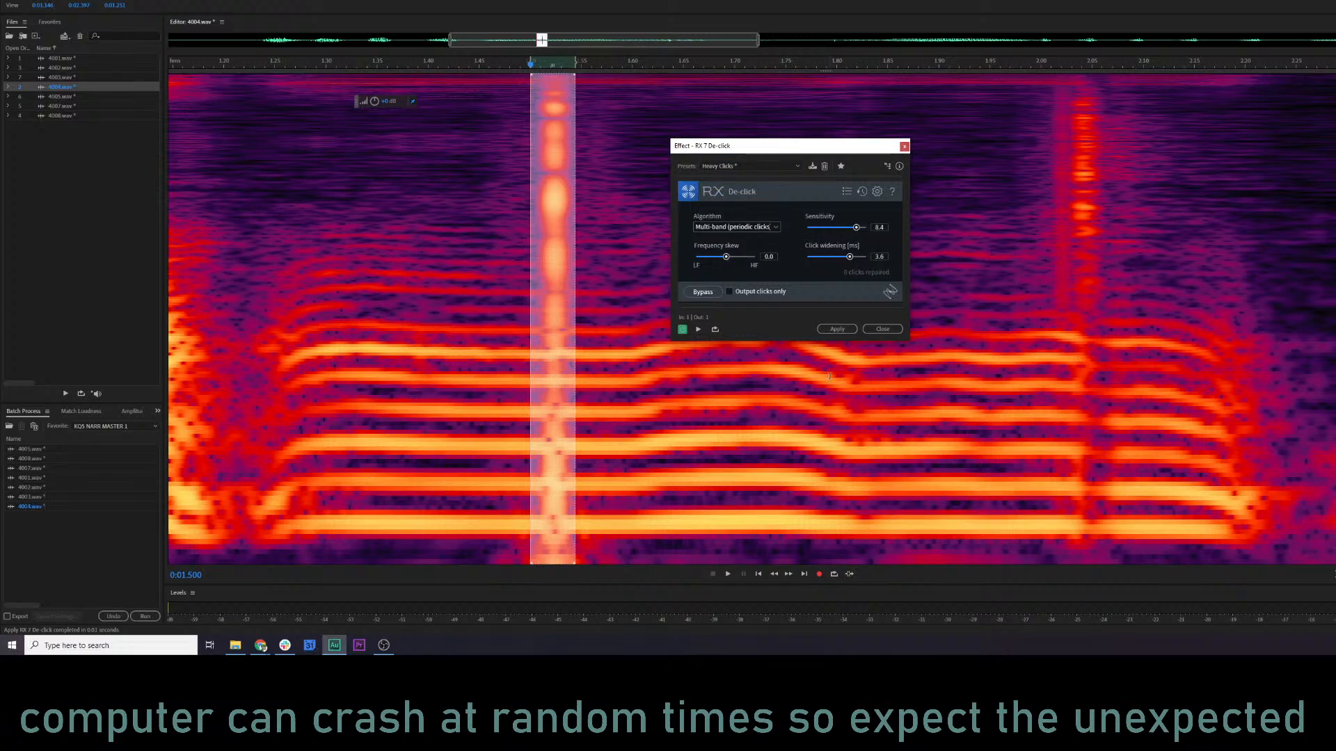
{"action": "left_click", "coordinate": [846, 333]}
{"action": "left_click", "coordinate": [320, 401]}
{"action": "key", "text": "space"}
{"action": "key", "text": "space"}
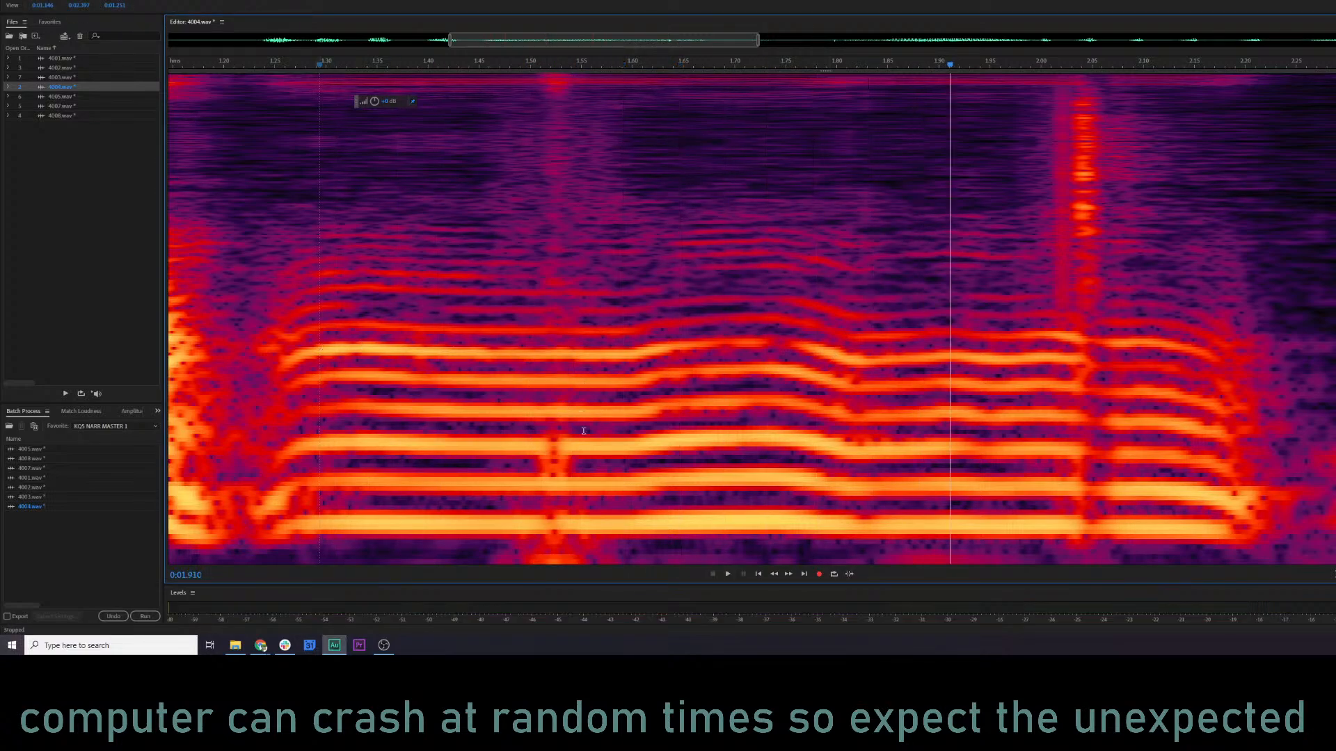
Replay the repaired 1.5 s area, undo that De-click, and play 4004.wav from about 1.05 s for comparison.
{"action": "left_click_drag", "start_coordinate": [520, 464], "coordinate": [576, 475]}
{"action": "left_click", "coordinate": [512, 462]}
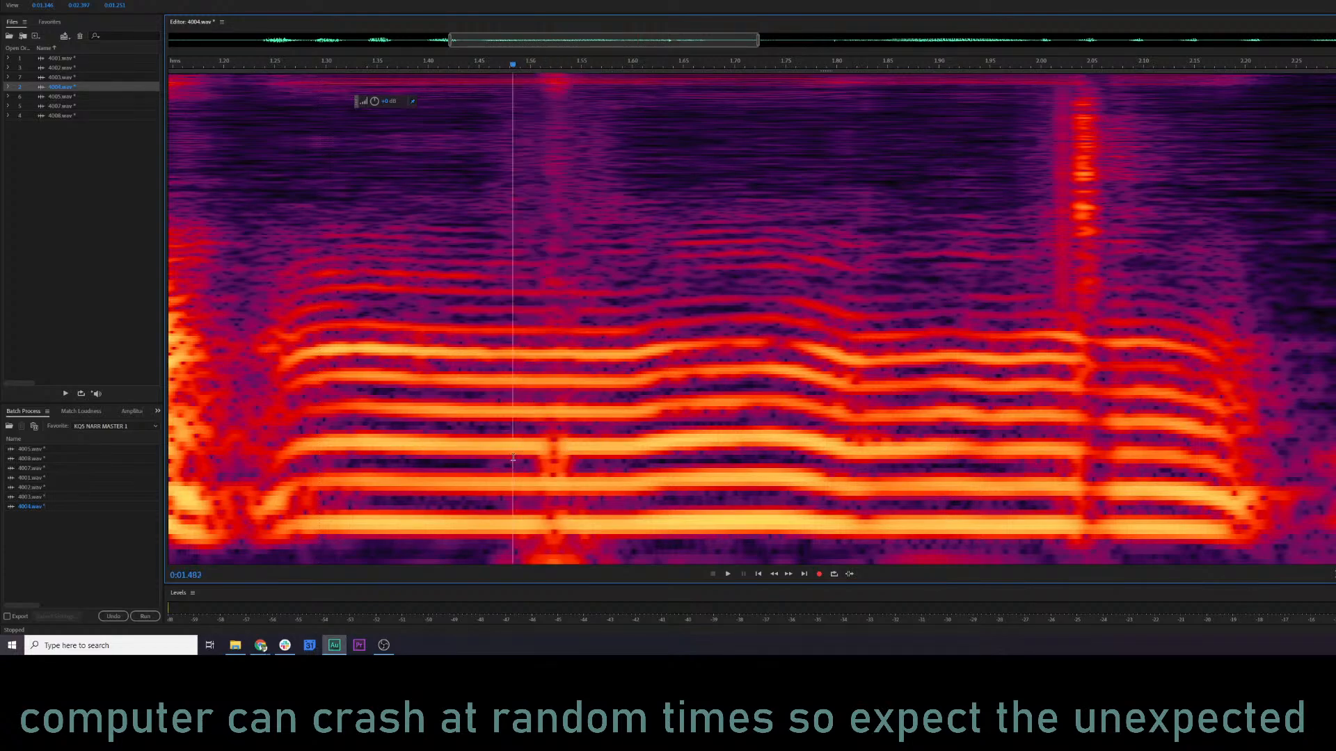
{"action": "left_click", "coordinate": [325, 436]}
{"action": "key", "text": "space"}
{"action": "key", "text": "space"}
{"action": "scroll", "coordinate": [560, 450], "scroll_direction": "down", "scroll_amount": 1}
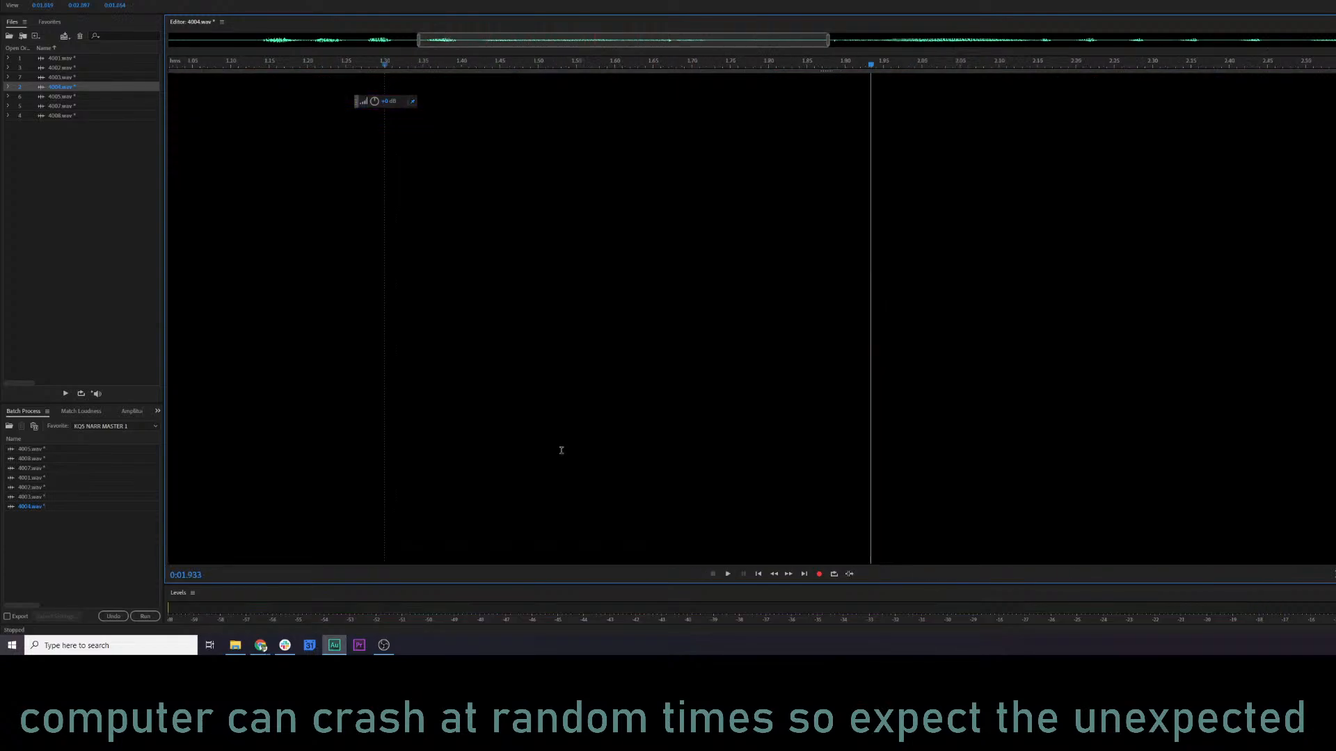
{"action": "key", "text": "ctrl+z"}
{"action": "scroll", "coordinate": [510, 429], "scroll_direction": "down", "scroll_amount": 2}
{"action": "left_click", "coordinate": [375, 377]}
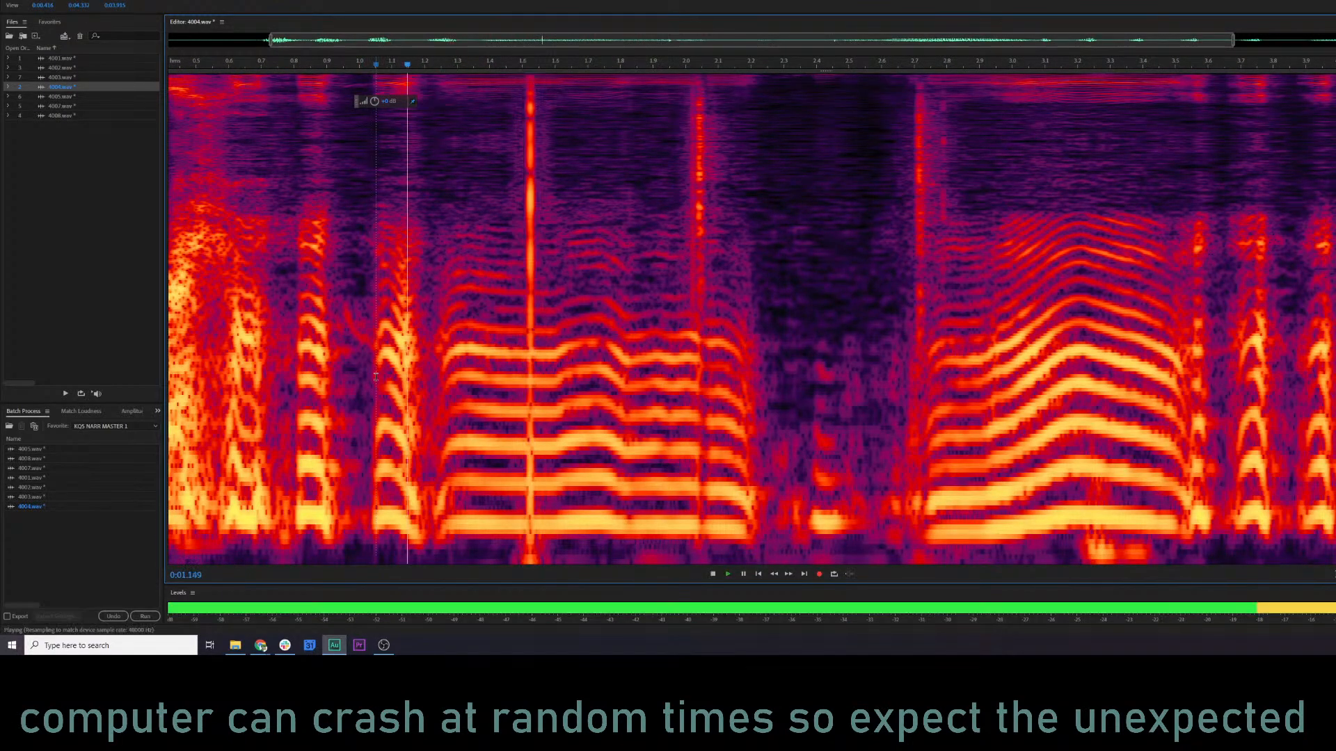
{"action": "key", "text": "space"}
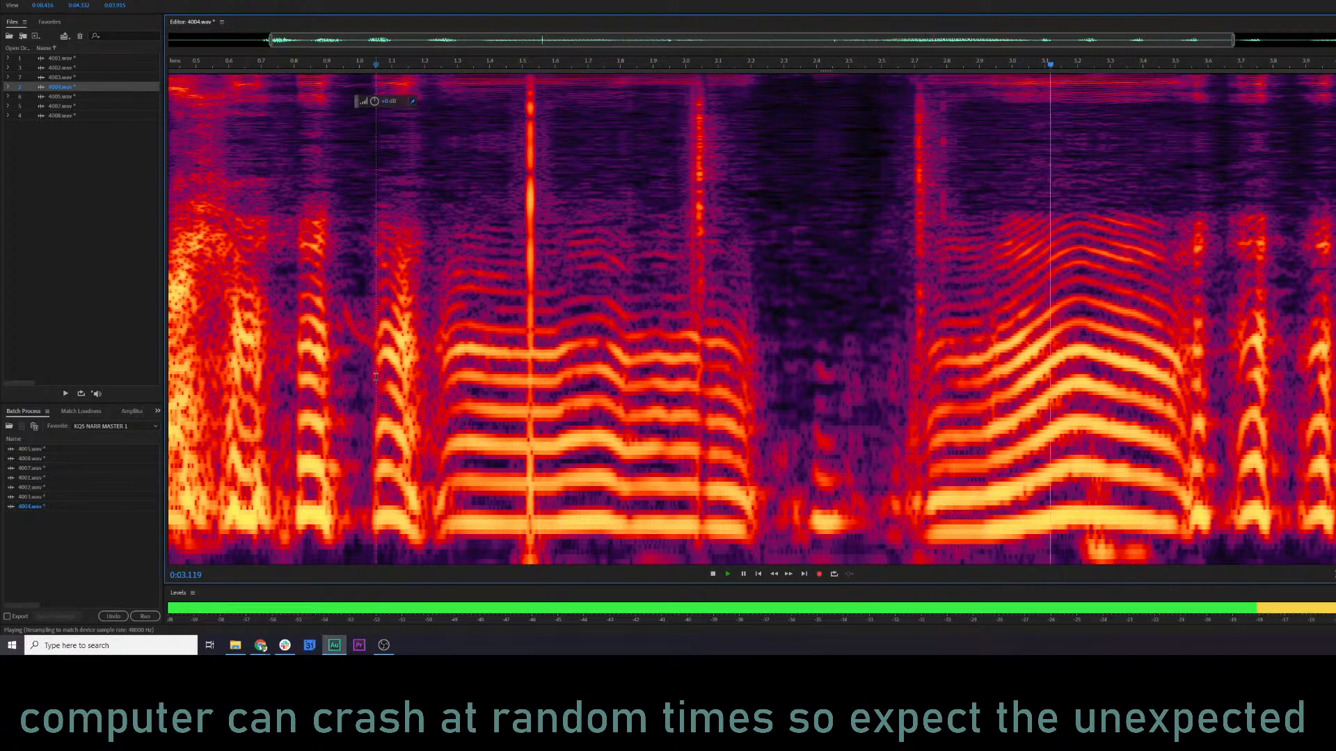
{"action": "key", "text": "space"}
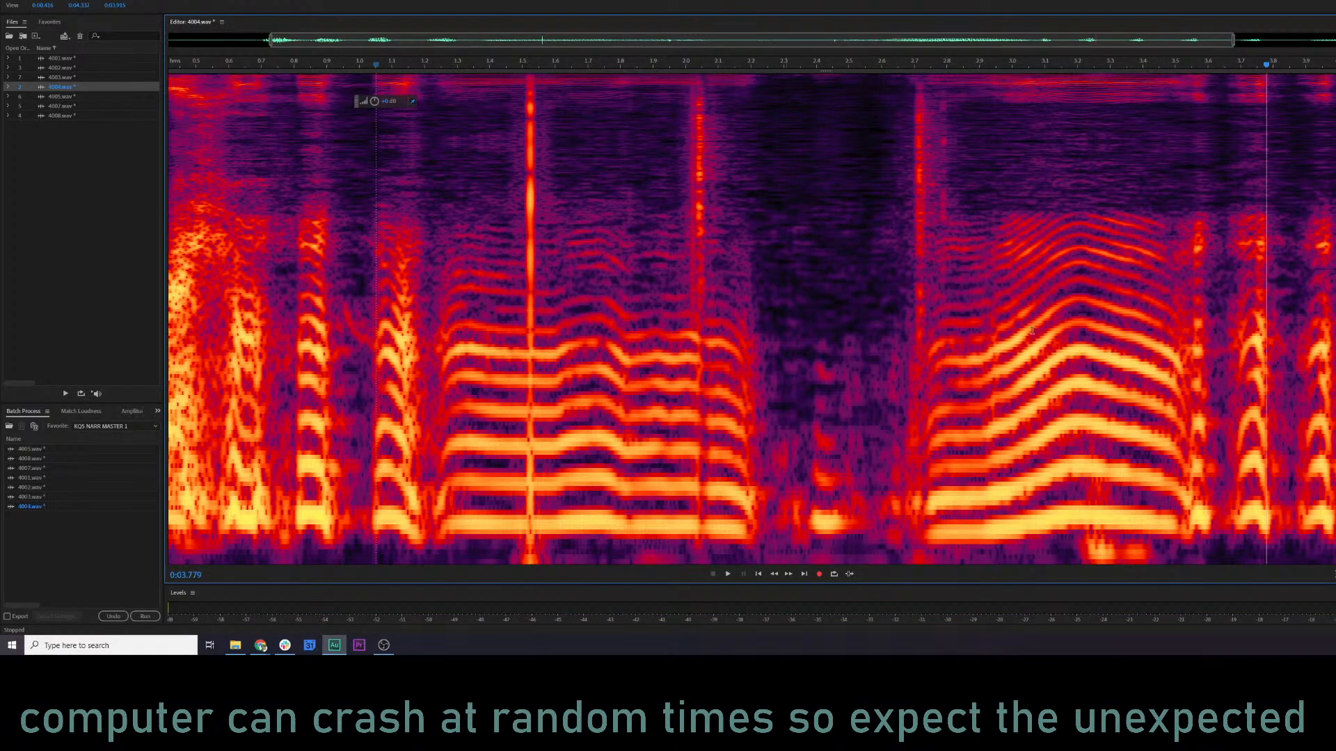
Apply multi-band De-click with 4.0 ms click widening to about 1.50–1.55 s of 4004.wav and play from about 1.24 s.
{"action": "left_click", "coordinate": [516, 181]}
{"action": "scroll", "coordinate": [517, 181], "scroll_direction": "up", "scroll_amount": 2}
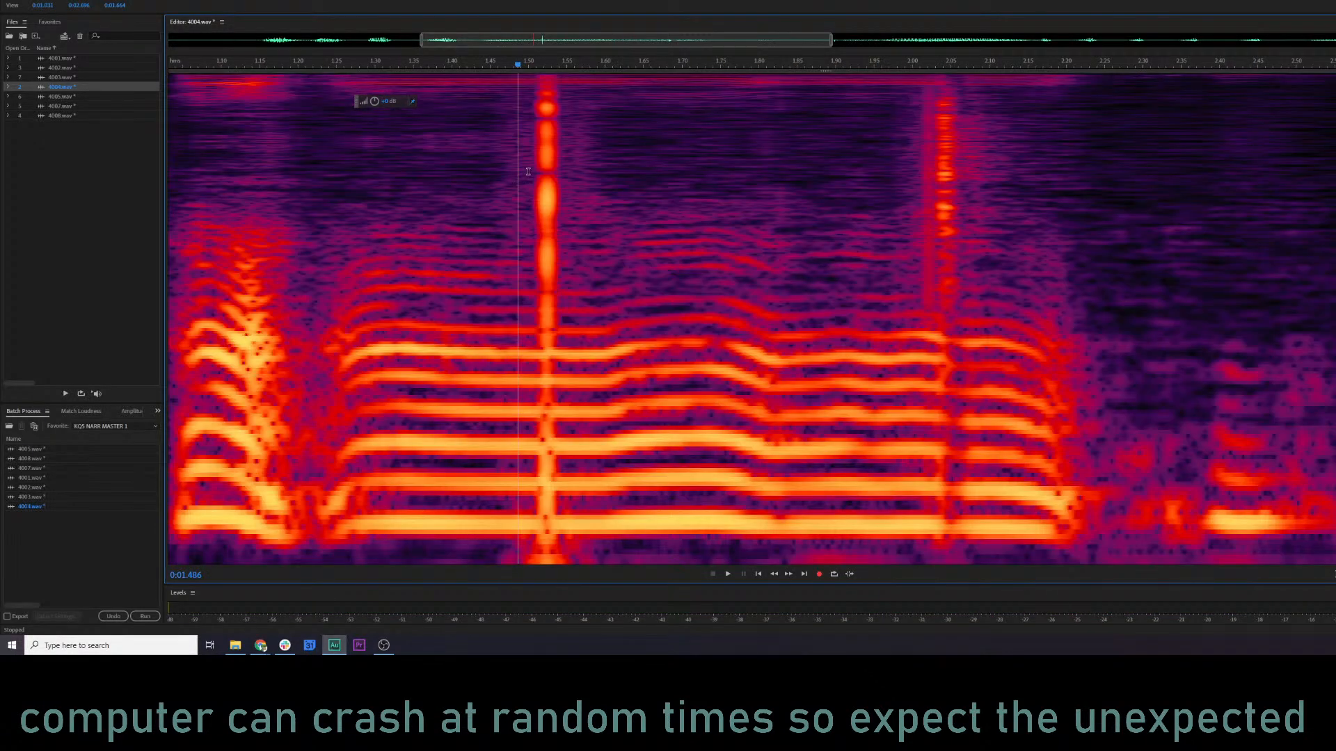
{"action": "left_click_drag", "start_coordinate": [528, 553], "coordinate": [566, 557]}
{"action": "key", "text": "ctrl+r"}
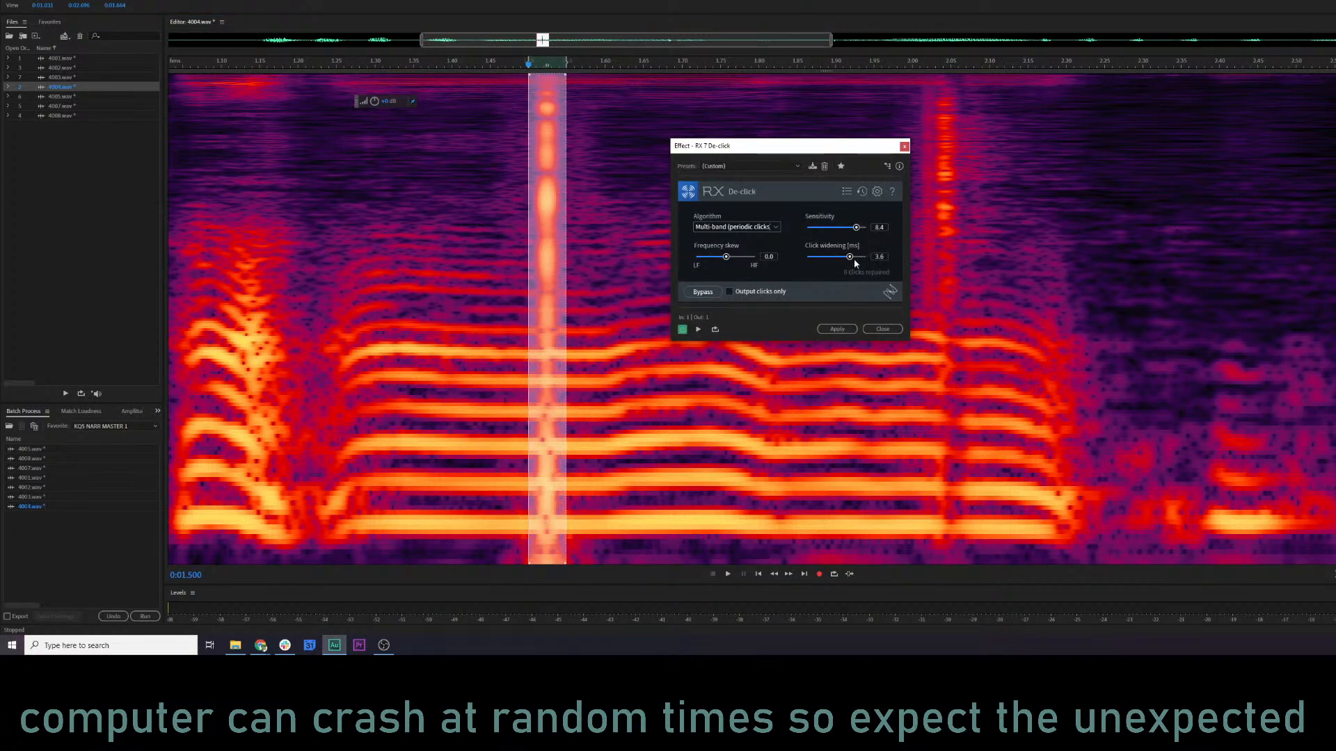
{"action": "left_click", "coordinate": [837, 328]}
{"action": "key", "text": "space"}
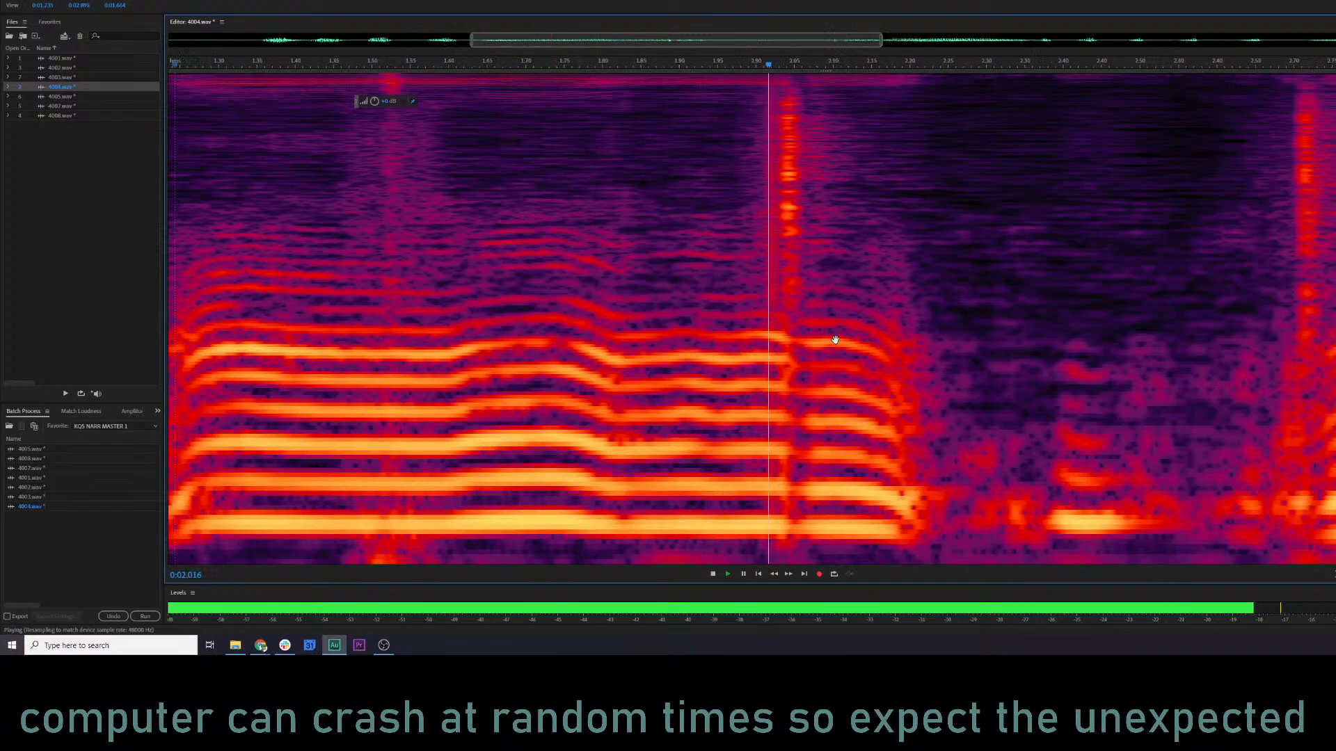
{"action": "key", "text": "space"}
Apply De-click with the same settings to the click at about 2.02–2.07 s and play from about 1.48 s.
{"action": "left_click_drag", "start_coordinate": [701, 219], "coordinate": [736, 219]}
{"action": "key", "text": "ctrl+r"}
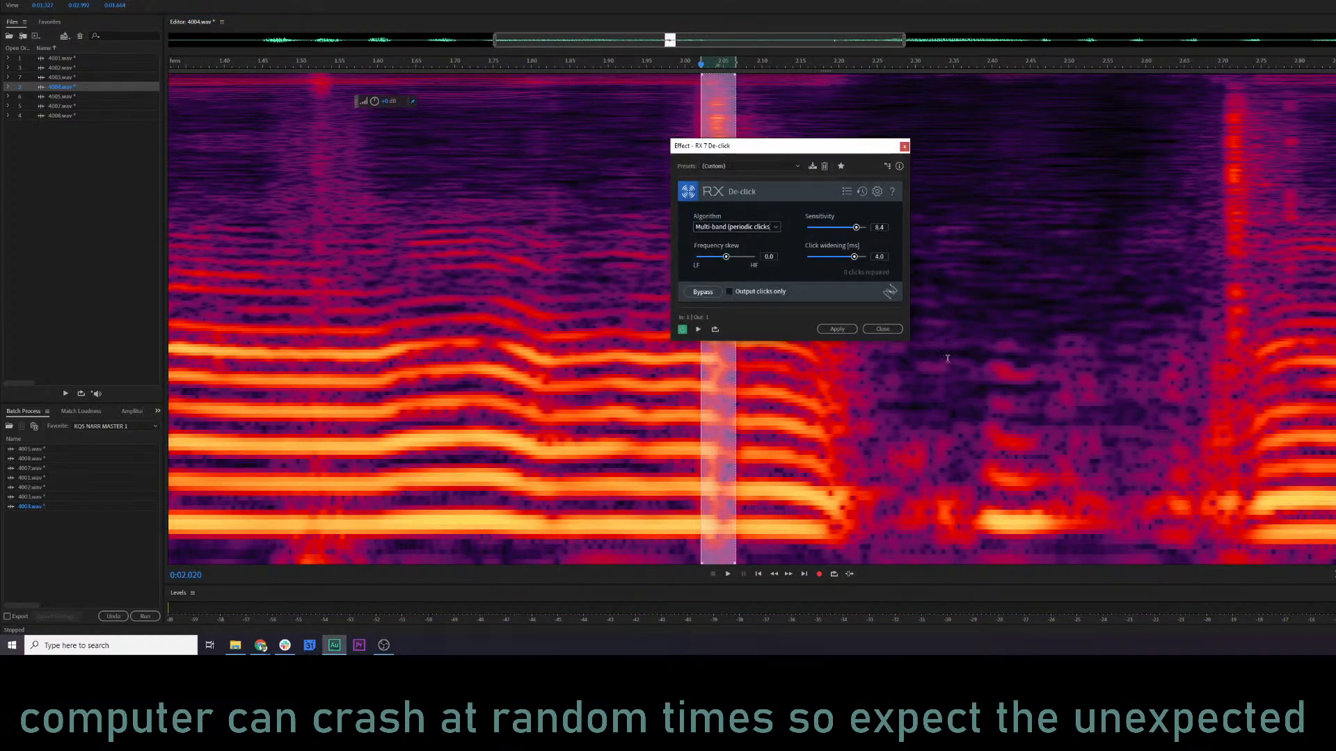
{"action": "left_click", "coordinate": [837, 329]}
{"action": "key", "text": "space"}
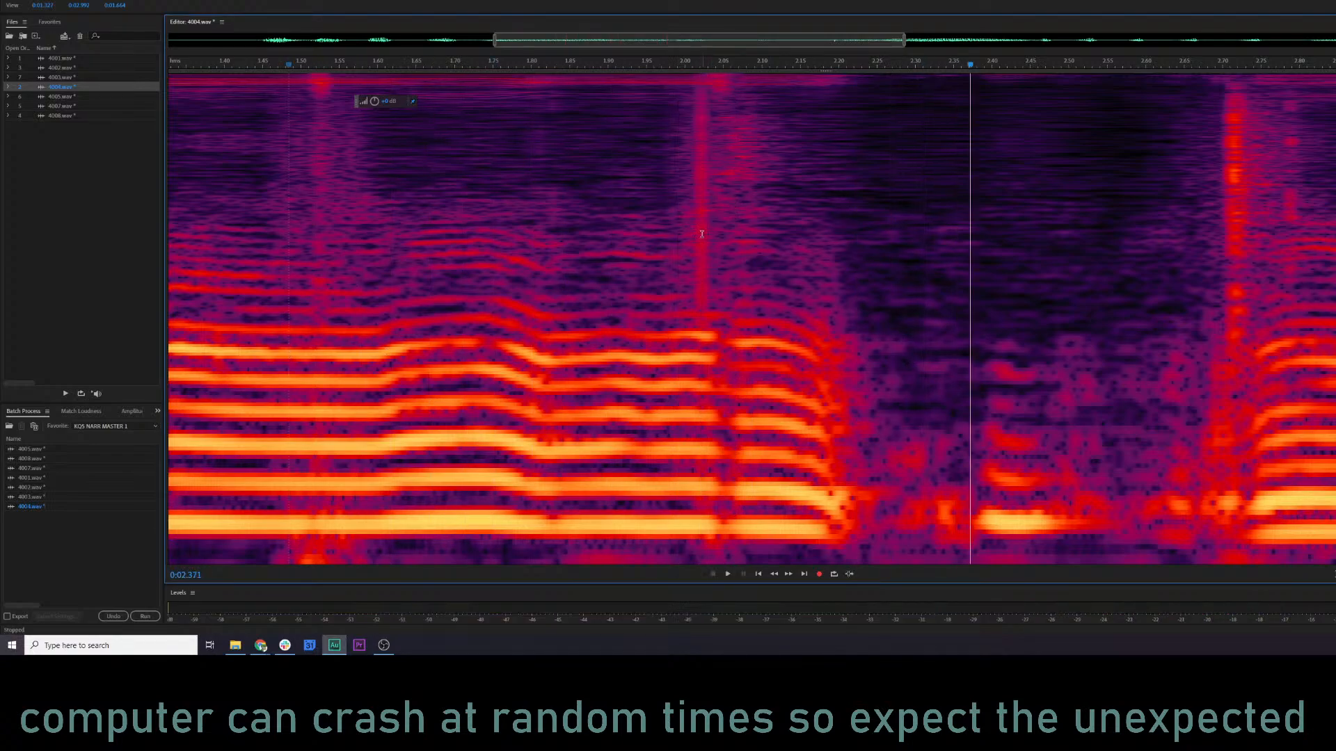
De-click the remaining noise at about 2.00–2.04 s in 4004.wav and play from about 1.75 s.
{"action": "left_click_drag", "start_coordinate": [685, 234], "coordinate": [721, 230]}
{"action": "key", "text": "ctrl+r"}
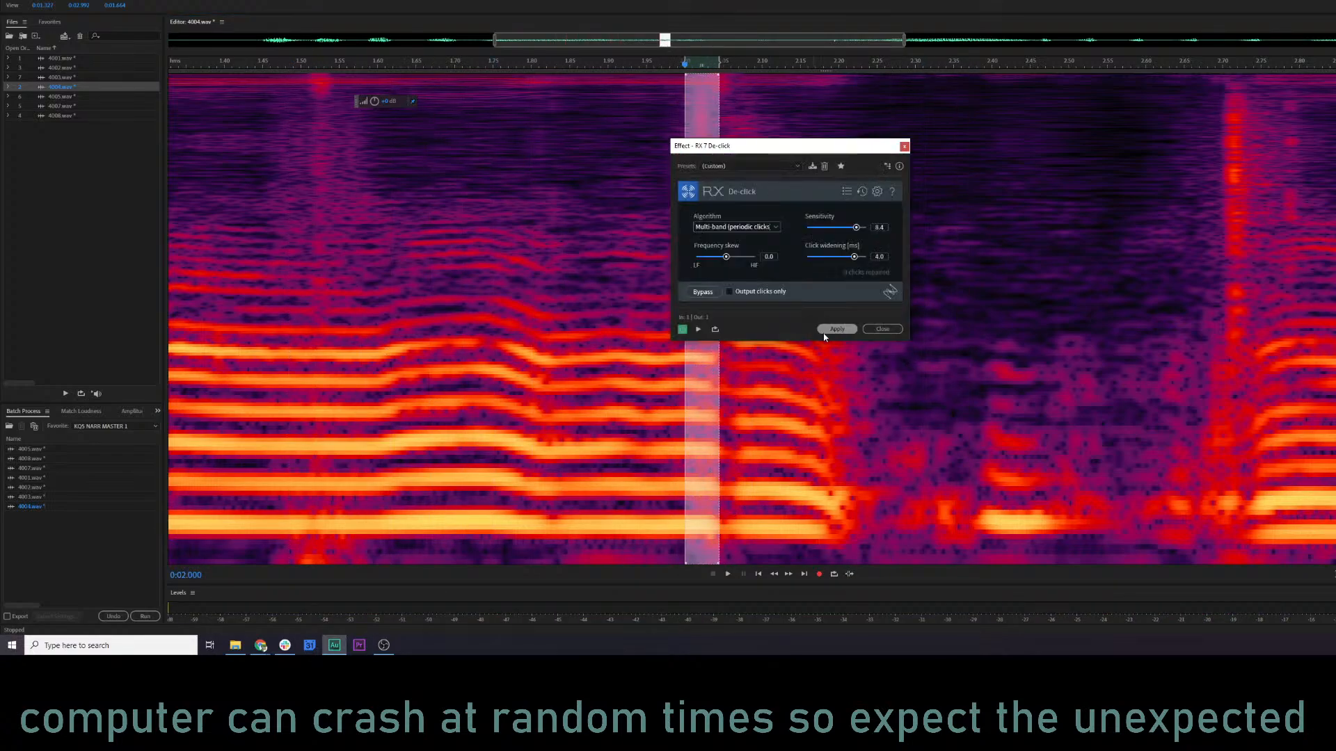
{"action": "left_click", "coordinate": [836, 328]}
{"action": "key", "text": "space"}
Play from about 2.43 s, apply De-click to the click at about 2.69–2.75 s, and replay from about 2.2 s.
{"action": "key", "text": "space"}
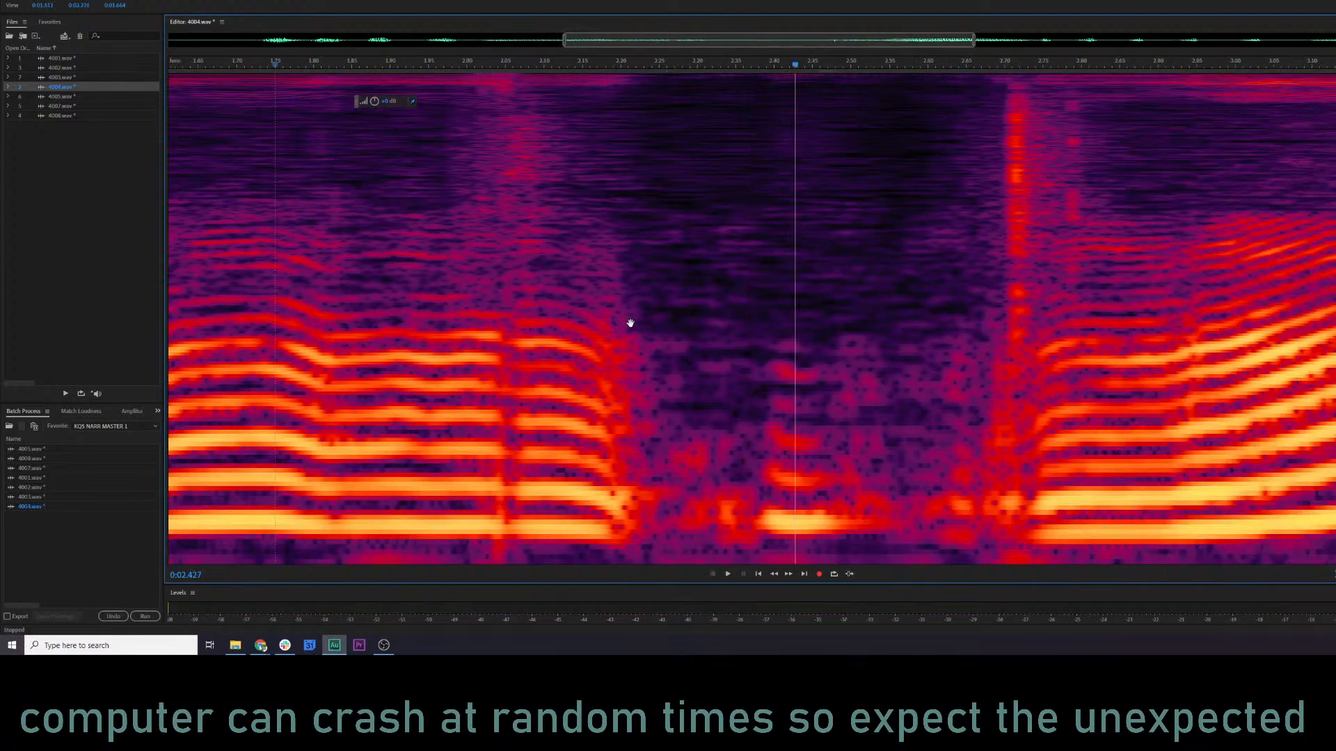
{"action": "key", "text": "space"}
{"action": "key", "text": "space"}
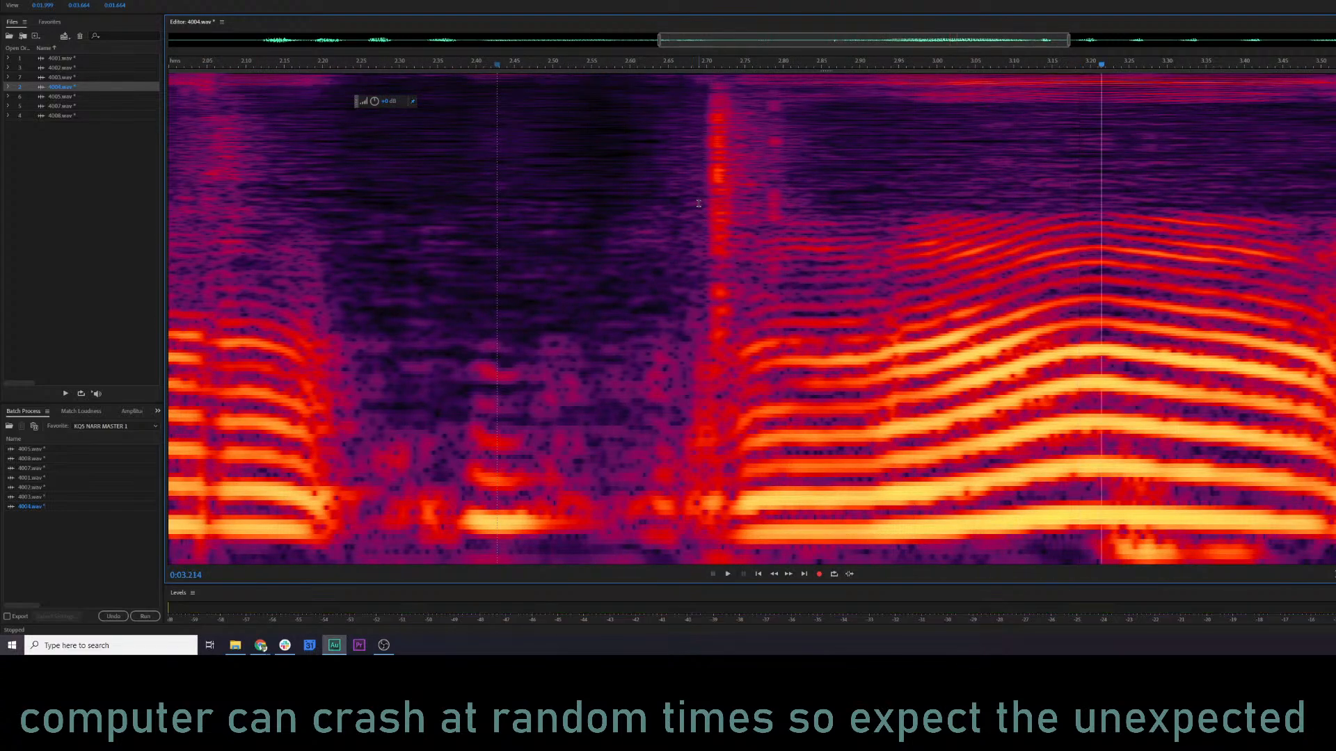
{"action": "left_click_drag", "start_coordinate": [698, 203], "coordinate": [745, 214]}
{"action": "key", "text": "ctrl+r"}
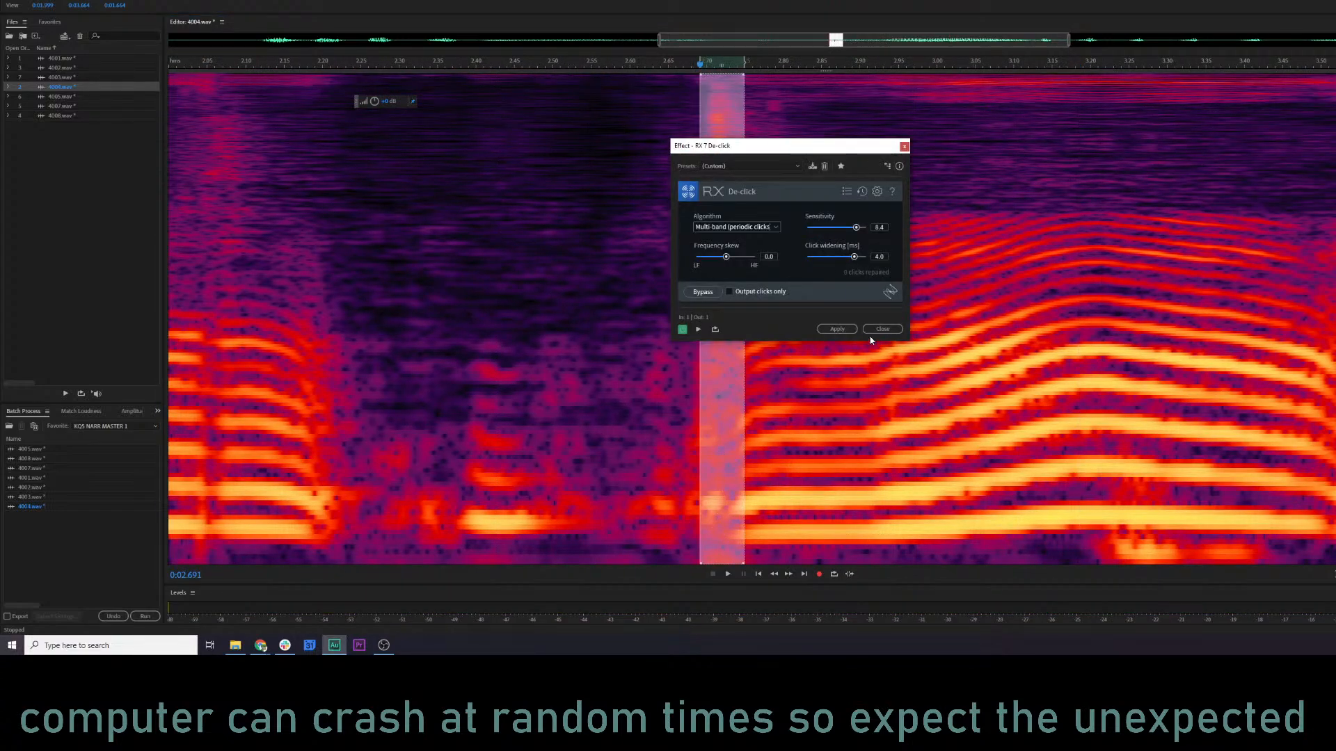
{"action": "left_click", "coordinate": [838, 330]}
{"action": "left_click", "coordinate": [339, 307]}
{"action": "key", "text": "space"}
{"action": "scroll", "coordinate": [353, 308], "scroll_direction": "down", "scroll_amount": 3}
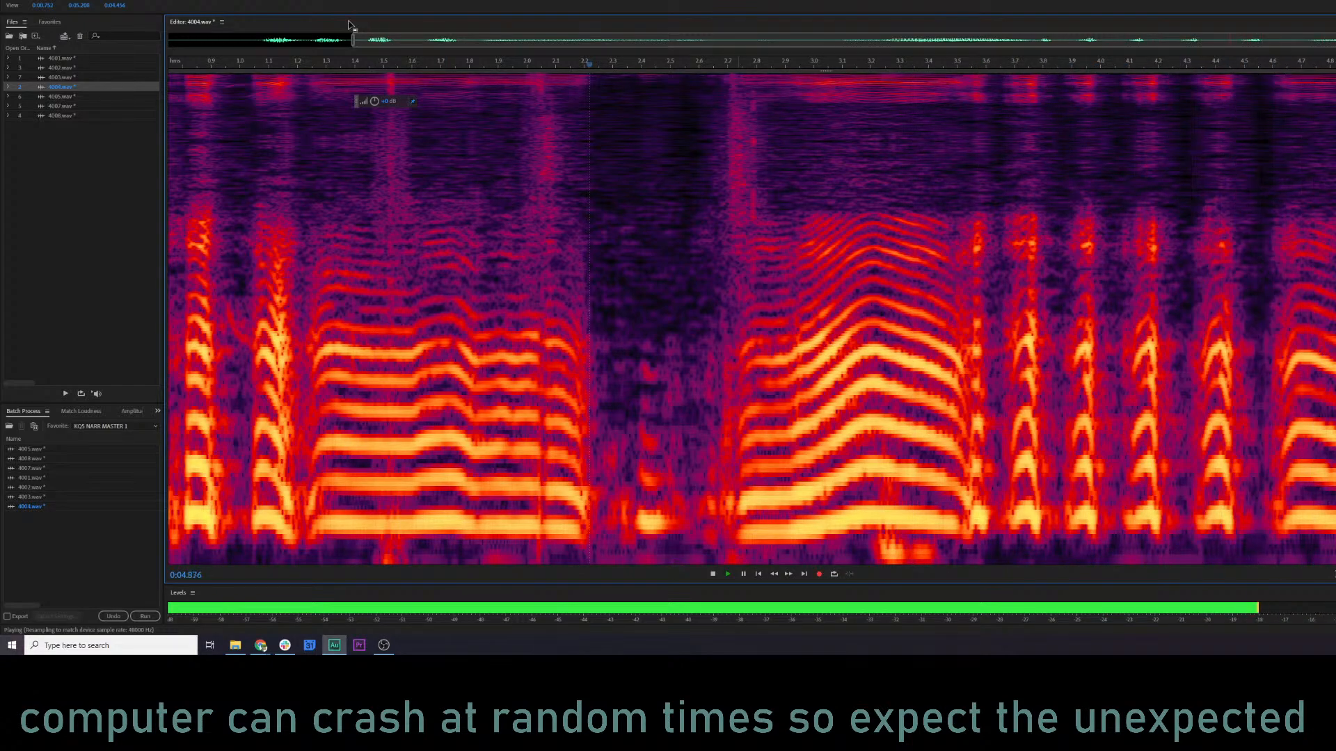
{"action": "key", "text": "space"}
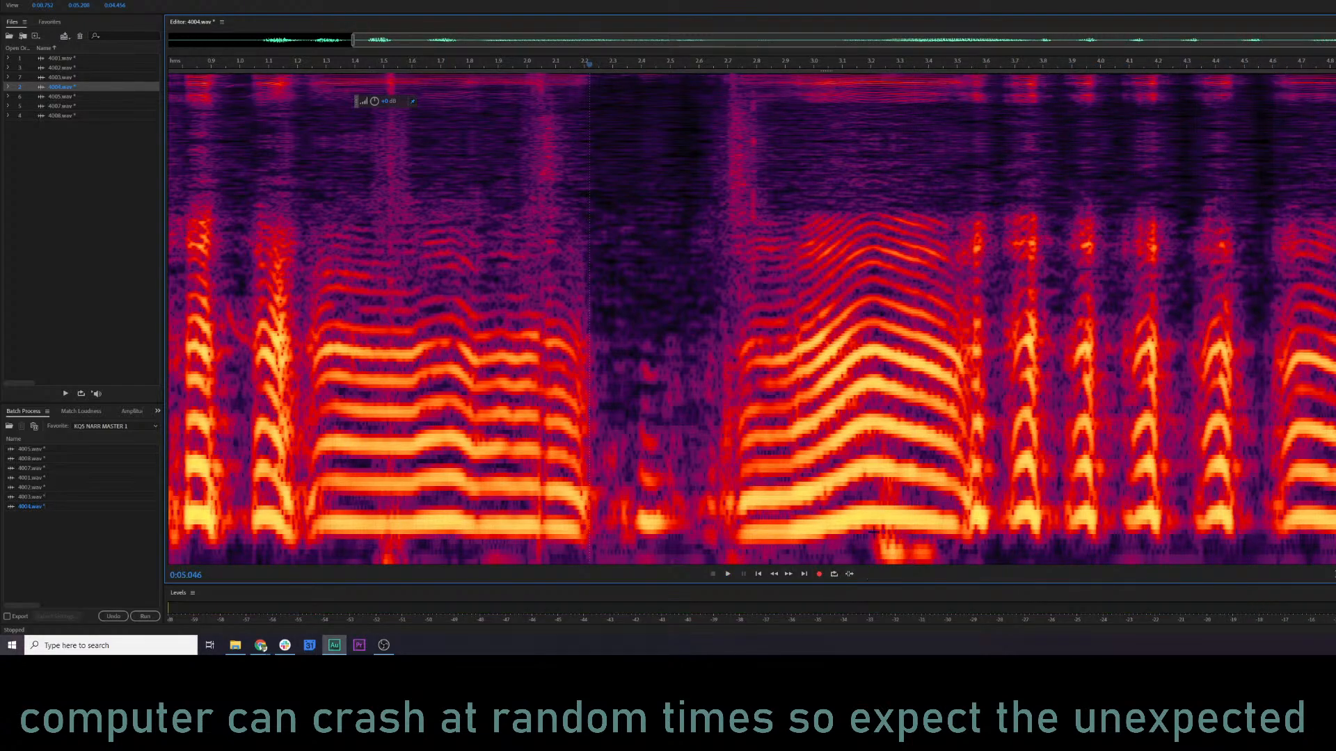
Delete the low-frequency rumble beneath the voice at about 3.22–3.44 s in 4004.wav and play from about 1.88 s.
{"action": "left_click_drag", "start_coordinate": [874, 537], "coordinate": [951, 576]}
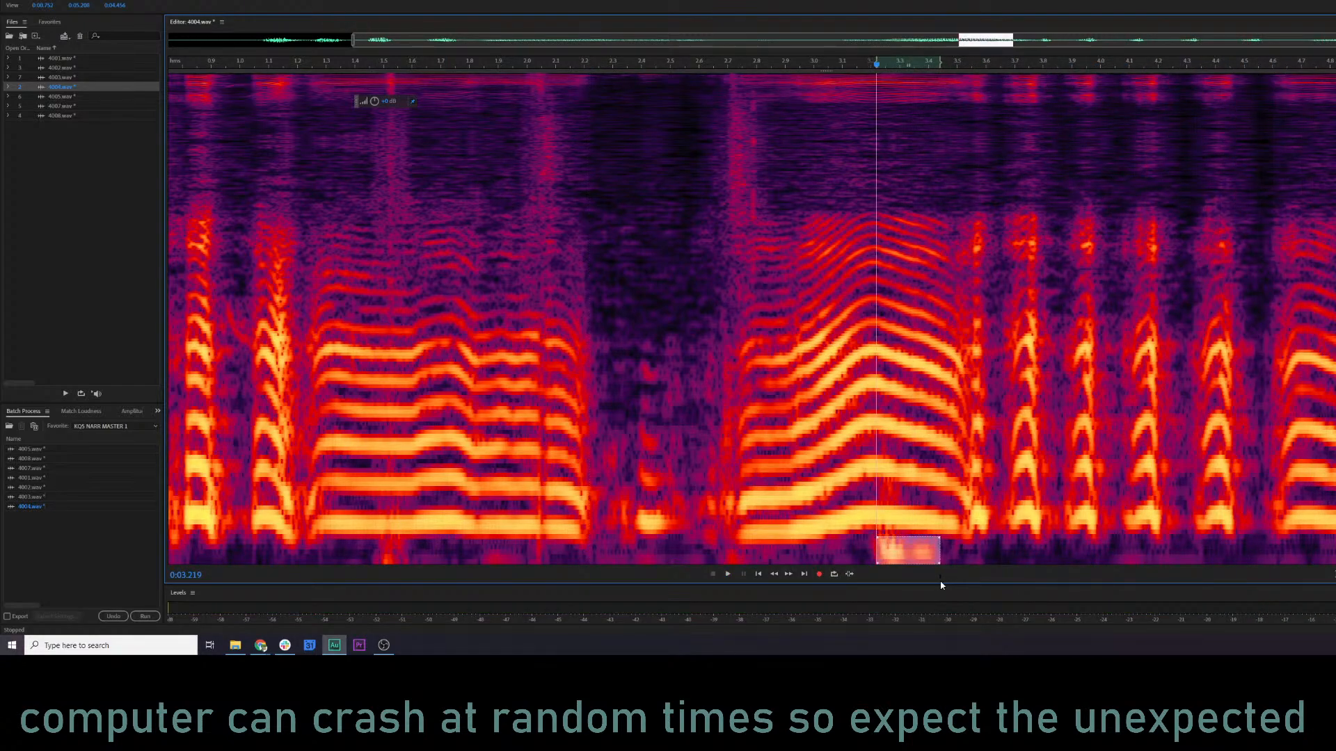
{"action": "key", "text": "Delete"}
{"action": "left_click", "coordinate": [493, 417]}
{"action": "key", "text": "space"}
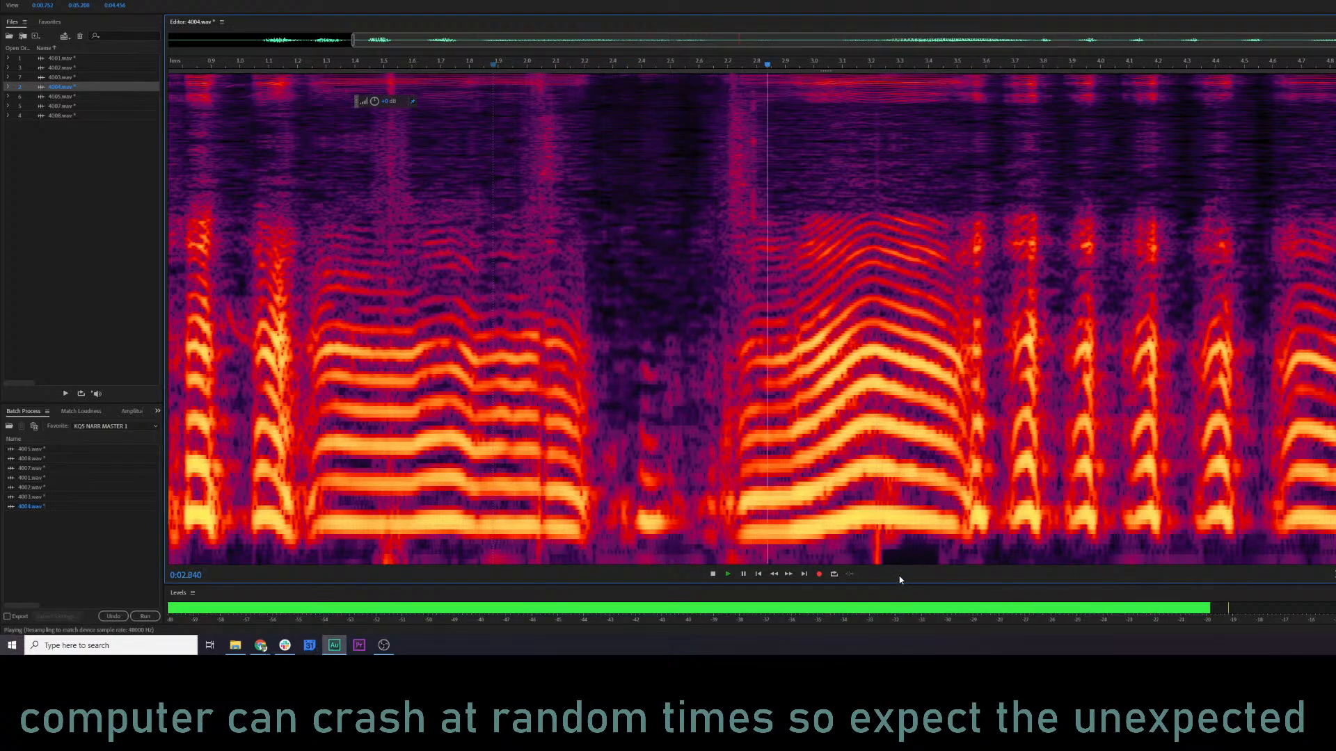
Delete the low-frequency rumble beneath the voice at about 1.45–3.42 s in 4004.wav and play from about 1.2 s.
{"action": "key", "text": "space"}
{"action": "left_click_drag", "start_coordinate": [368, 547], "coordinate": [934, 565]}
{"action": "key", "text": "Delete"}
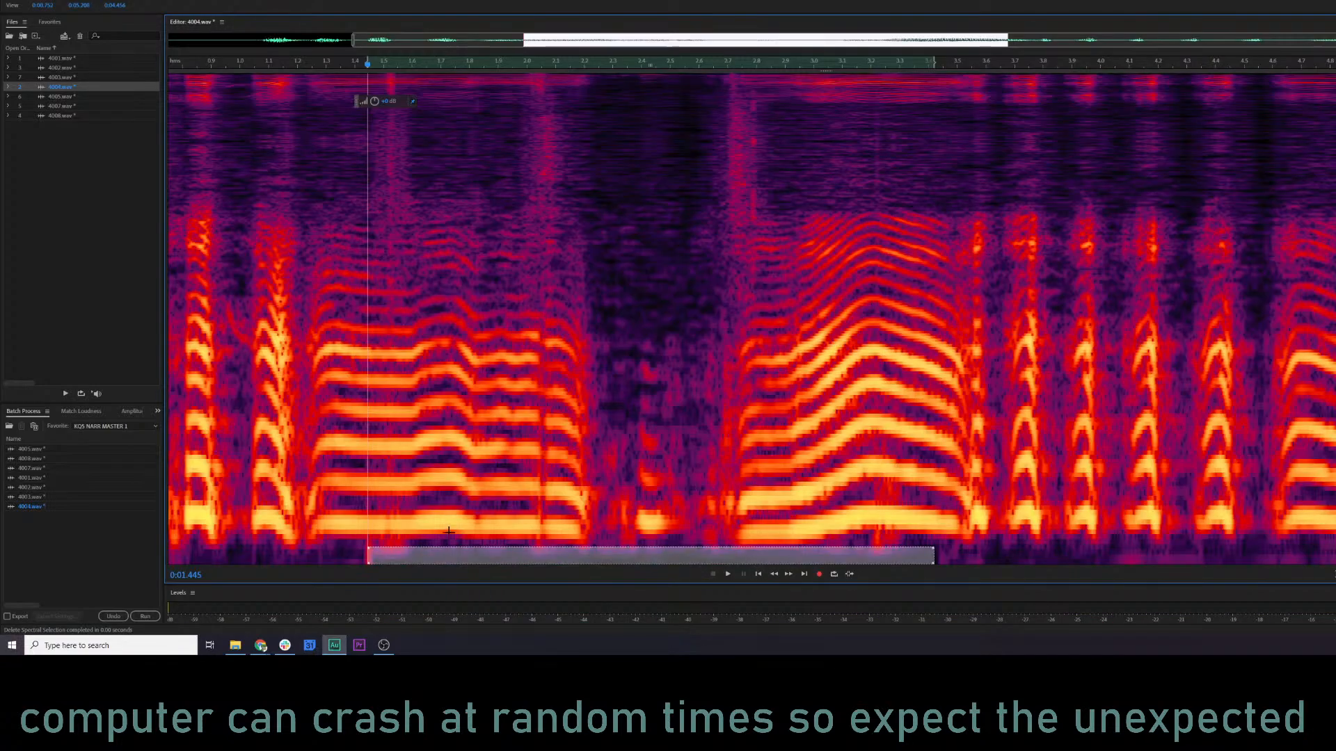
{"action": "left_click", "coordinate": [301, 487]}
{"action": "key", "text": "space"}
Delete the low-frequency rumble at about 1.4–1.75 s in 4004.wav and play from about 1.1 s.
{"action": "key", "text": "space"}
{"action": "left_click_drag", "start_coordinate": [353, 545], "coordinate": [453, 587]}
{"action": "key", "text": "Delete"}
{"action": "left_click", "coordinate": [268, 506]}
Delete the remaining low-frequency noise slightly higher up at about 1.35–1.75 s and replay from about 1.12 s.
{"action": "key", "text": "space"}
{"action": "key", "text": "space"}
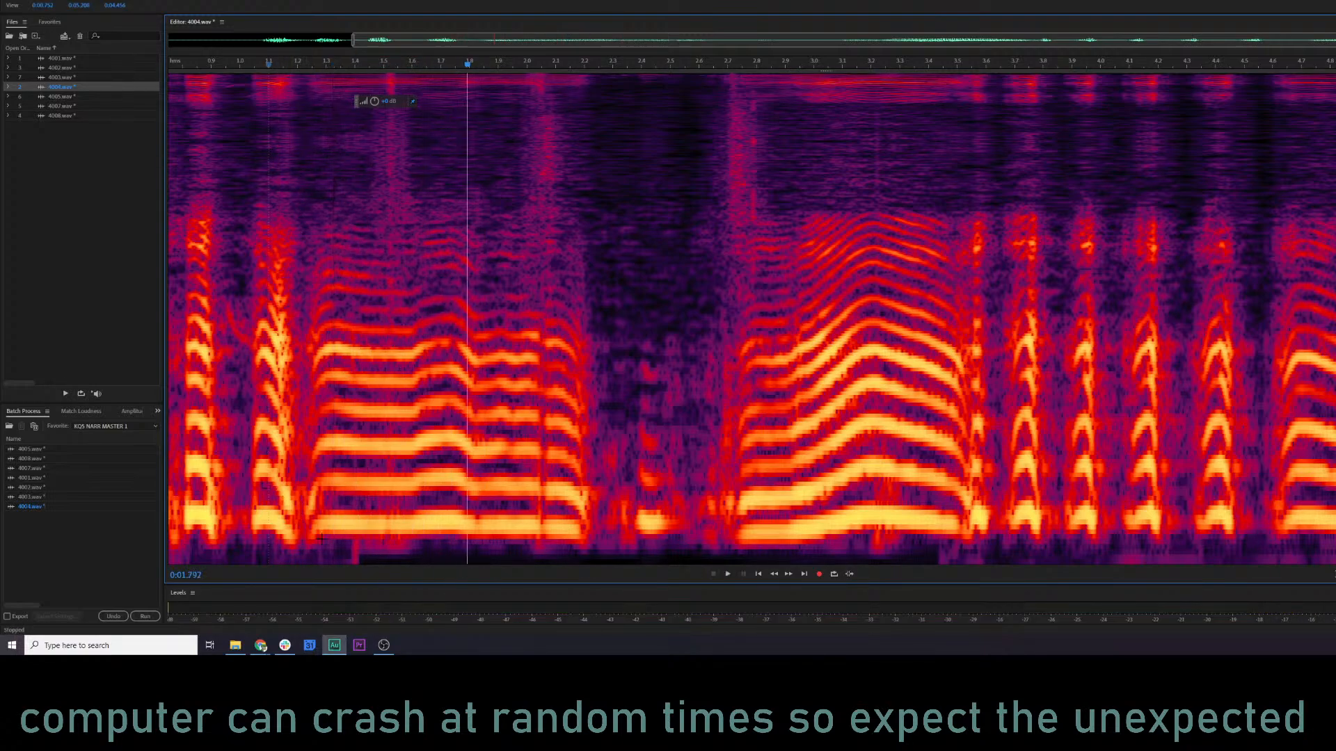
{"action": "left_click_drag", "start_coordinate": [340, 540], "coordinate": [455, 565]}
{"action": "key", "text": "Delete"}
{"action": "left_click", "coordinate": [276, 495]}
{"action": "key", "text": "space"}
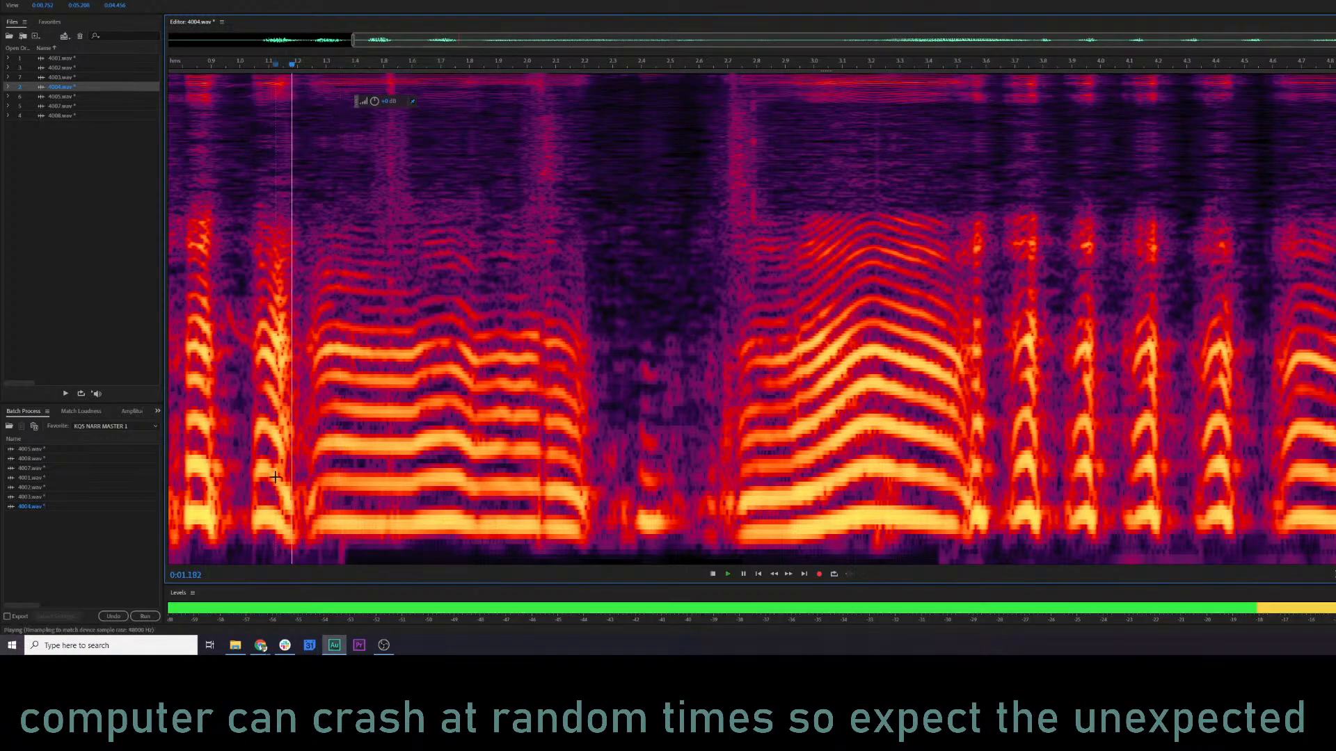
Play the rest of 4004.wav and check its ending in the waveform from about 4.34 s, finishing in the spectral display.
{"action": "key", "text": "space"}
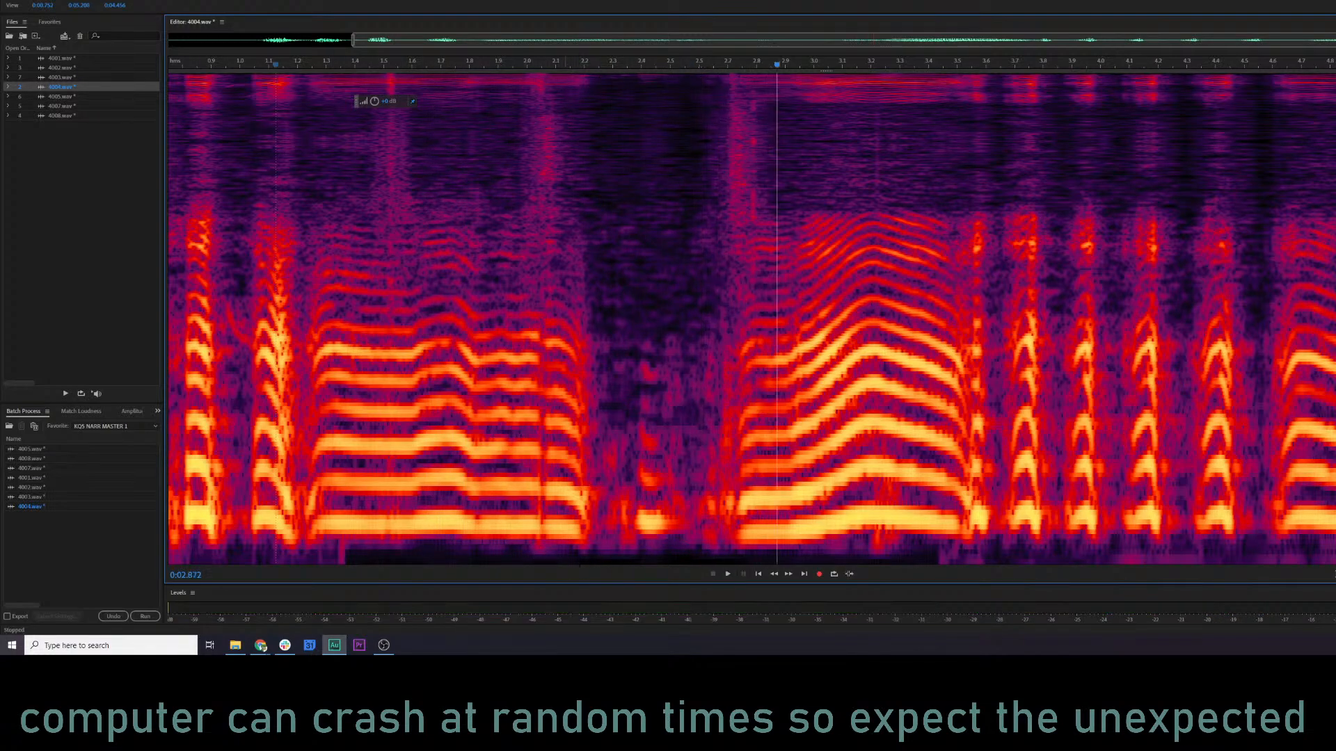
{"action": "key", "text": "space"}
{"action": "key", "text": "shift+d"}
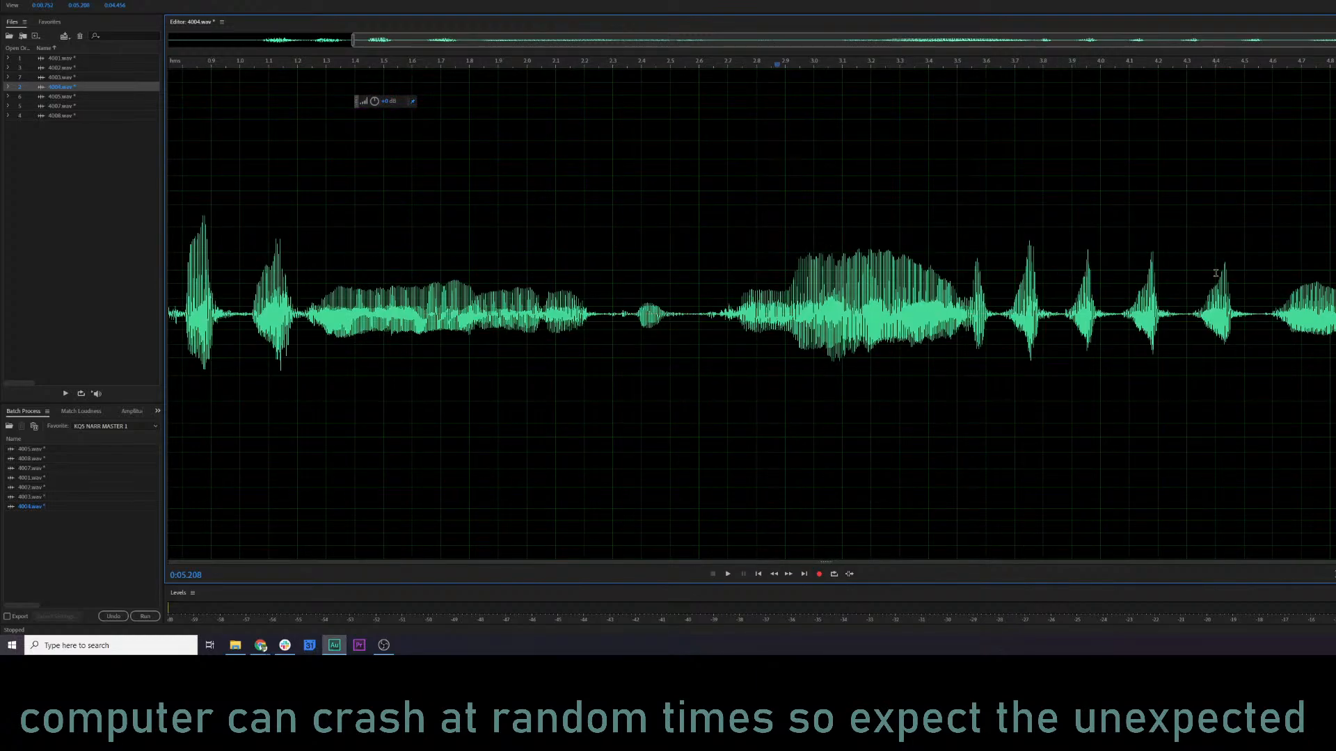
{"action": "scroll", "coordinate": [1215, 274], "scroll_direction": "down", "scroll_amount": 1}
{"action": "scroll", "coordinate": [1329, 167], "scroll_direction": "up", "scroll_amount": 2}
{"action": "left_click_drag", "start_coordinate": [1322, 40], "coordinate": [1313, 95]}
{"action": "left_click", "coordinate": [1335, 208]}
{"action": "key", "text": "space"}
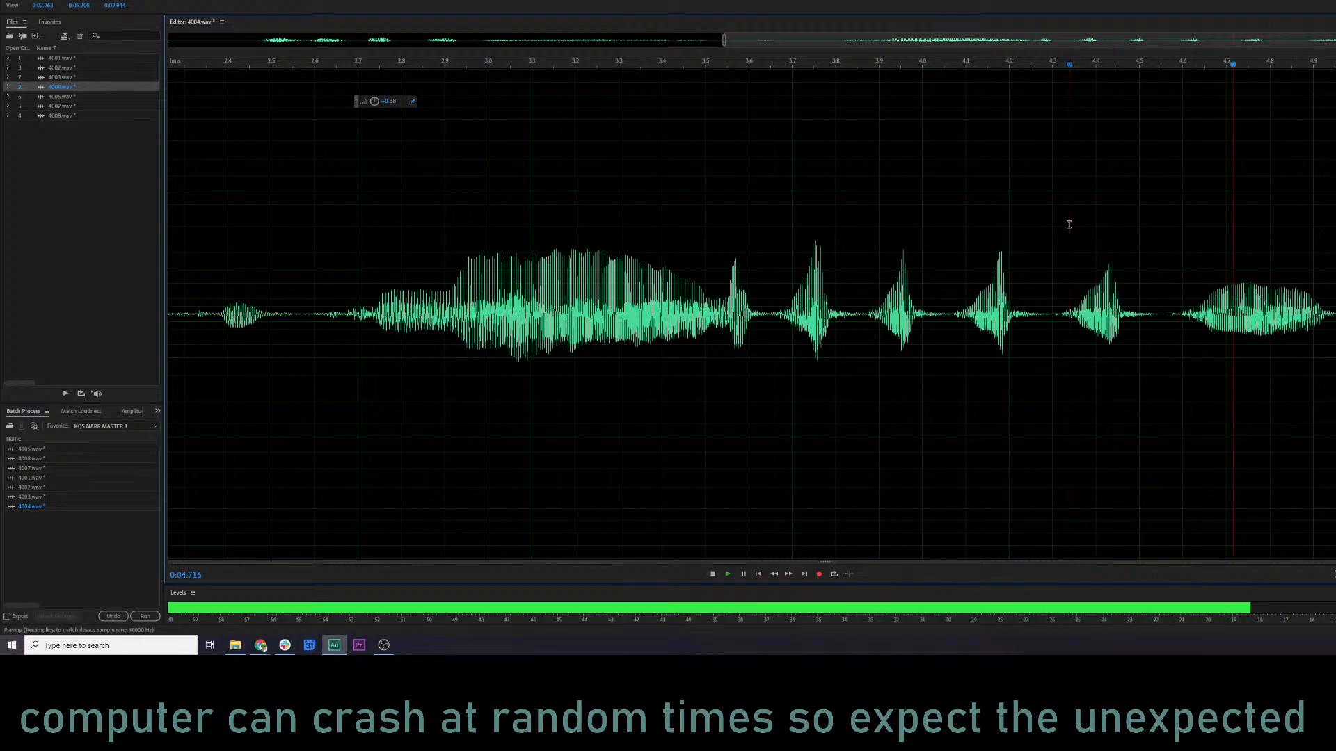
{"action": "key", "text": "shift+d"}
{"action": "scroll", "coordinate": [768, 277], "scroll_direction": "down", "scroll_amount": 3}
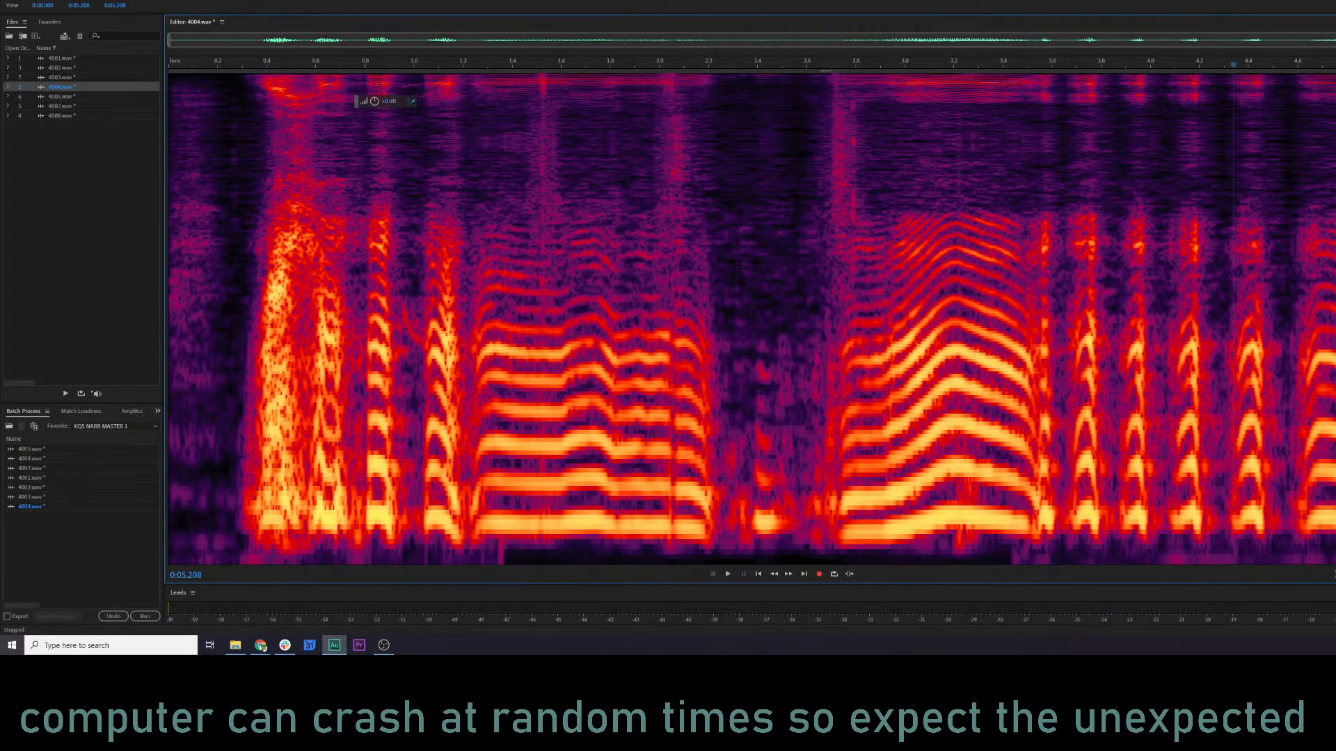
Open 4005.wav, play its waveform from about 0.2 s, and bring up the Parametric Equalizer without applying it.
{"action": "left_click", "coordinate": [52, 97]}
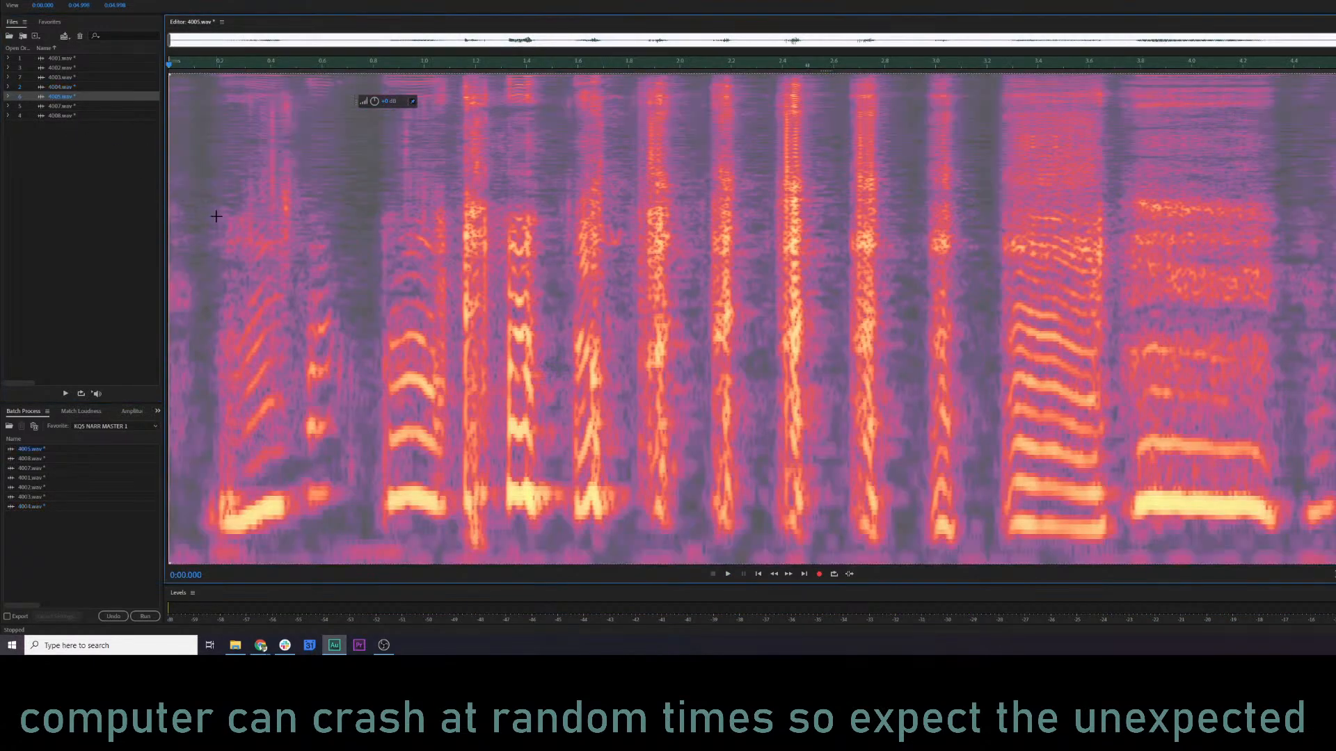
{"action": "key", "text": "shift+d"}
{"action": "key", "text": "space"}
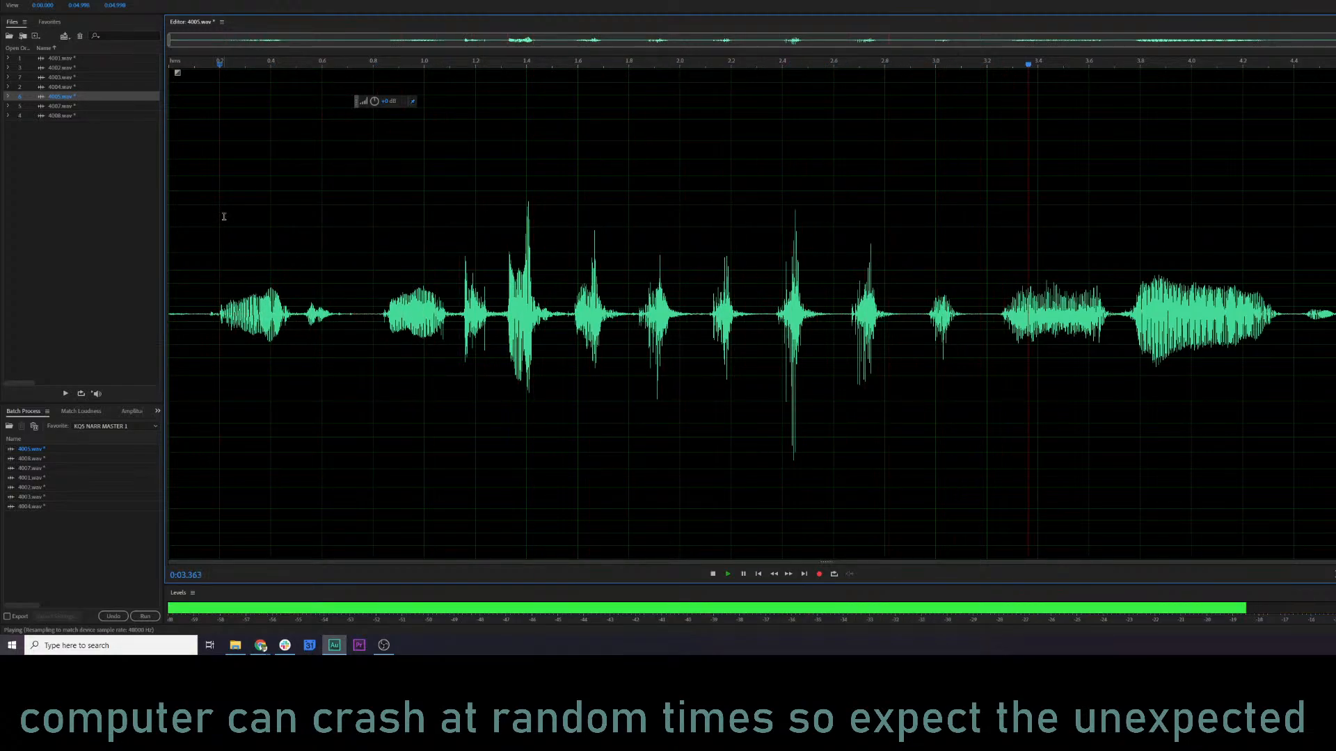
{"action": "key", "text": "ctrl+r"}
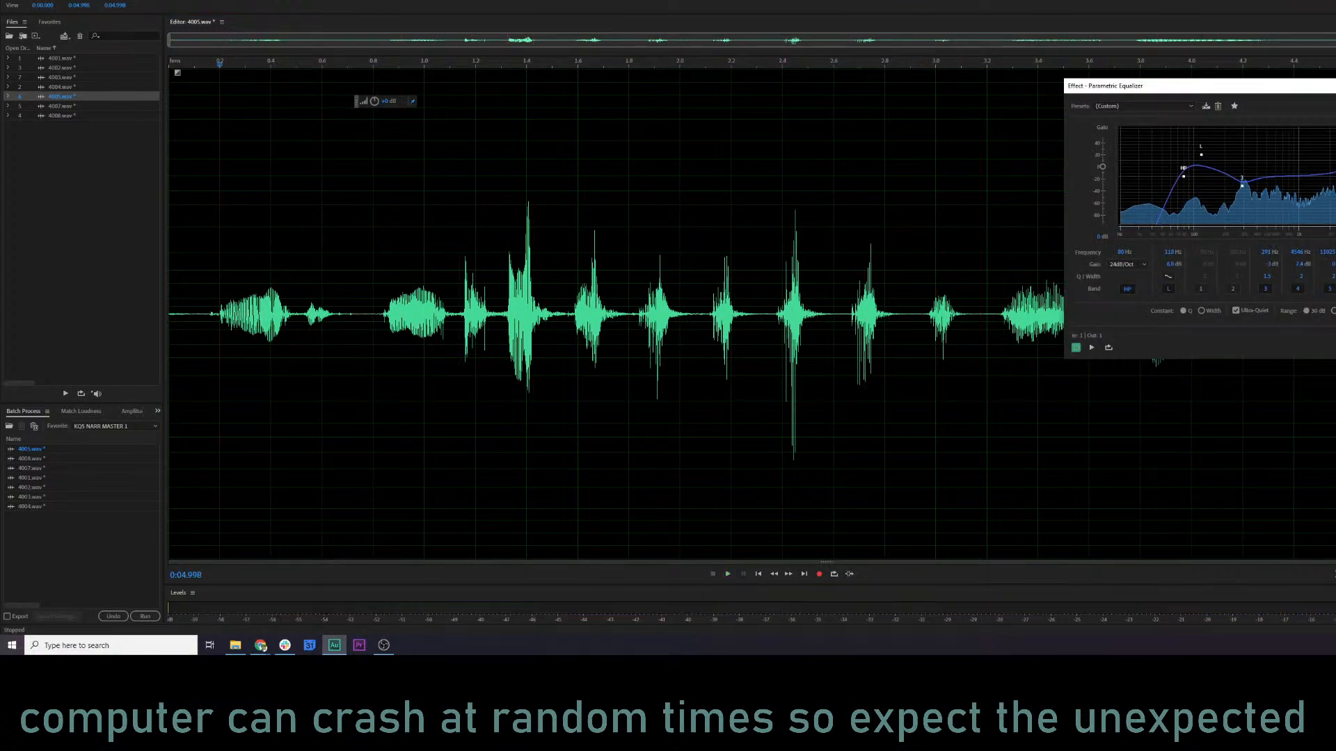
{"action": "key", "text": "Escape"}
{"action": "left_click", "coordinate": [335, 278]}
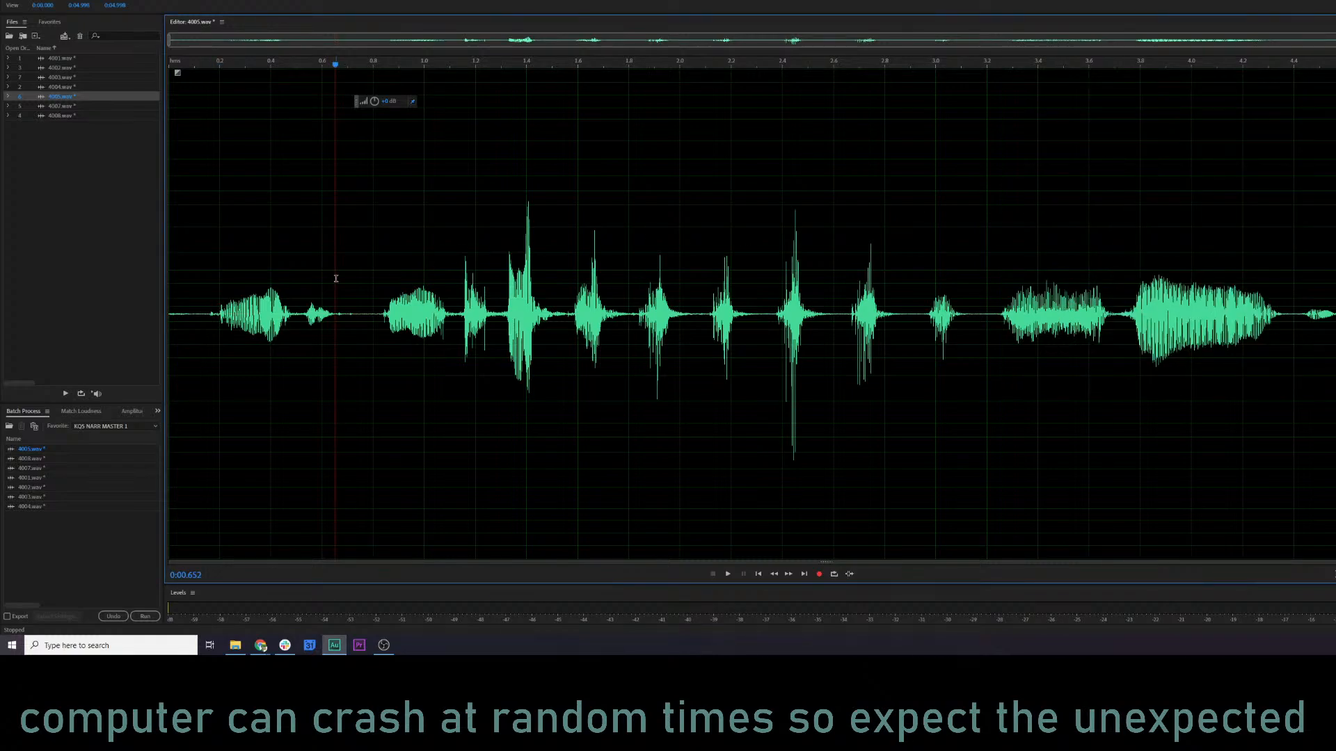
Play 4005.wav in the spectral display from near the start, and again from about 0.08 s.
{"action": "key", "text": "shift+d"}
{"action": "key", "text": "space"}
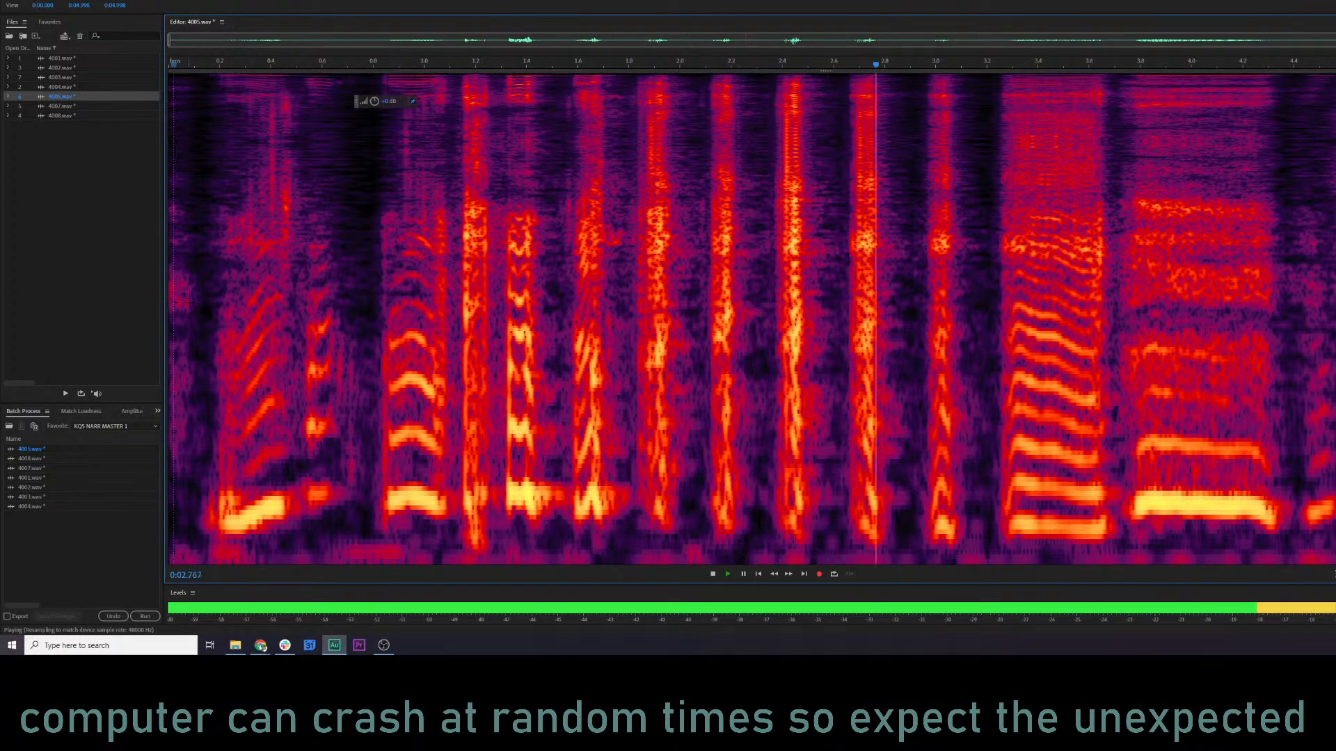
{"action": "key", "text": "space"}
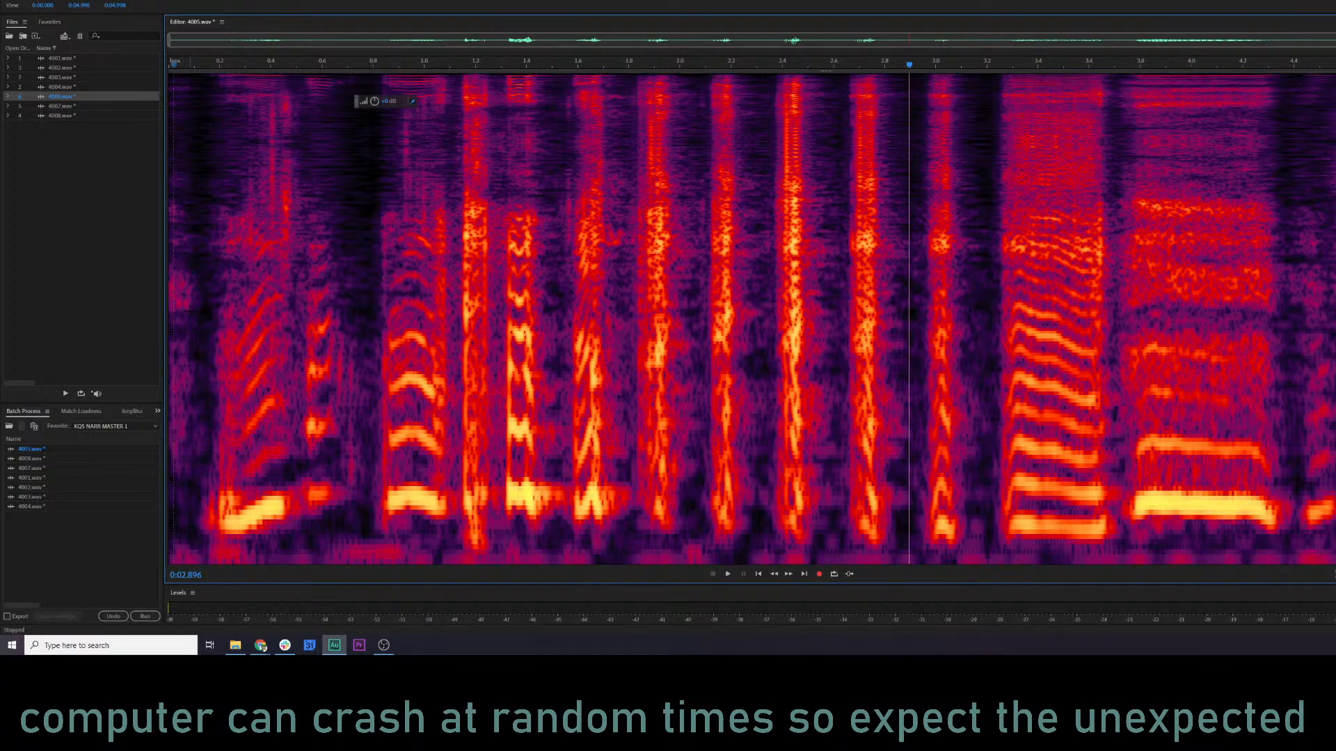
{"action": "left_click", "coordinate": [189, 311]}
{"action": "key", "text": "space"}
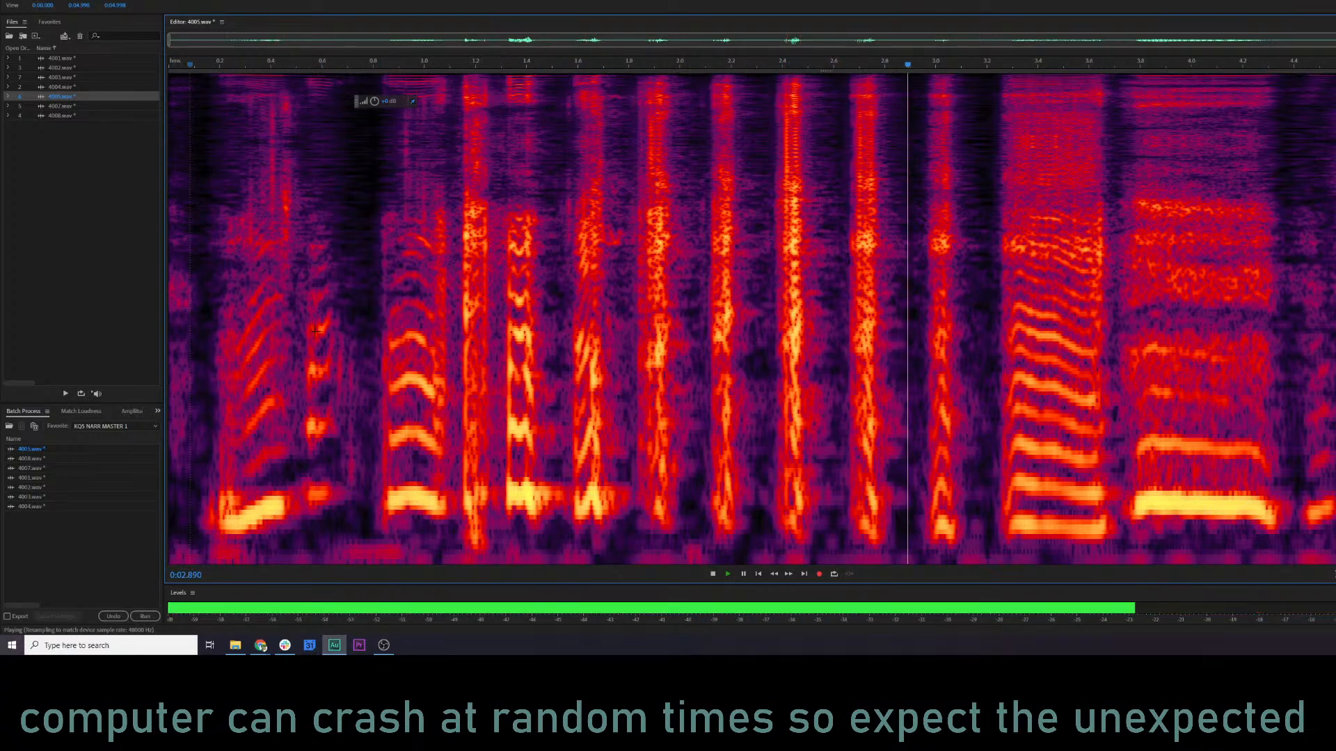
{"action": "key", "text": "space"}
Undo the last change to 4005.wav and delete the low-frequency rumble band along the entire file.
{"action": "key", "text": "ctrl+z"}
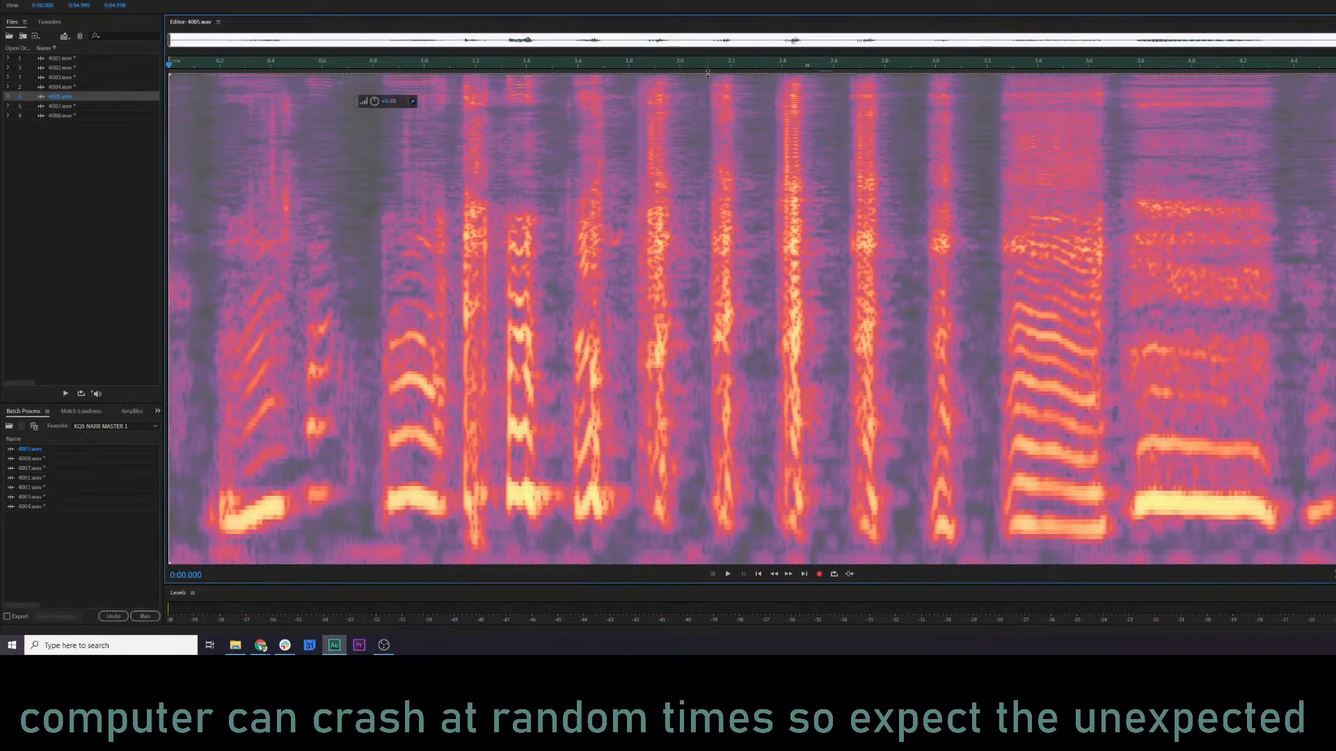
{"action": "left_click_drag", "start_coordinate": [707, 72], "coordinate": [758, 550]}
{"action": "key", "text": "Delete"}
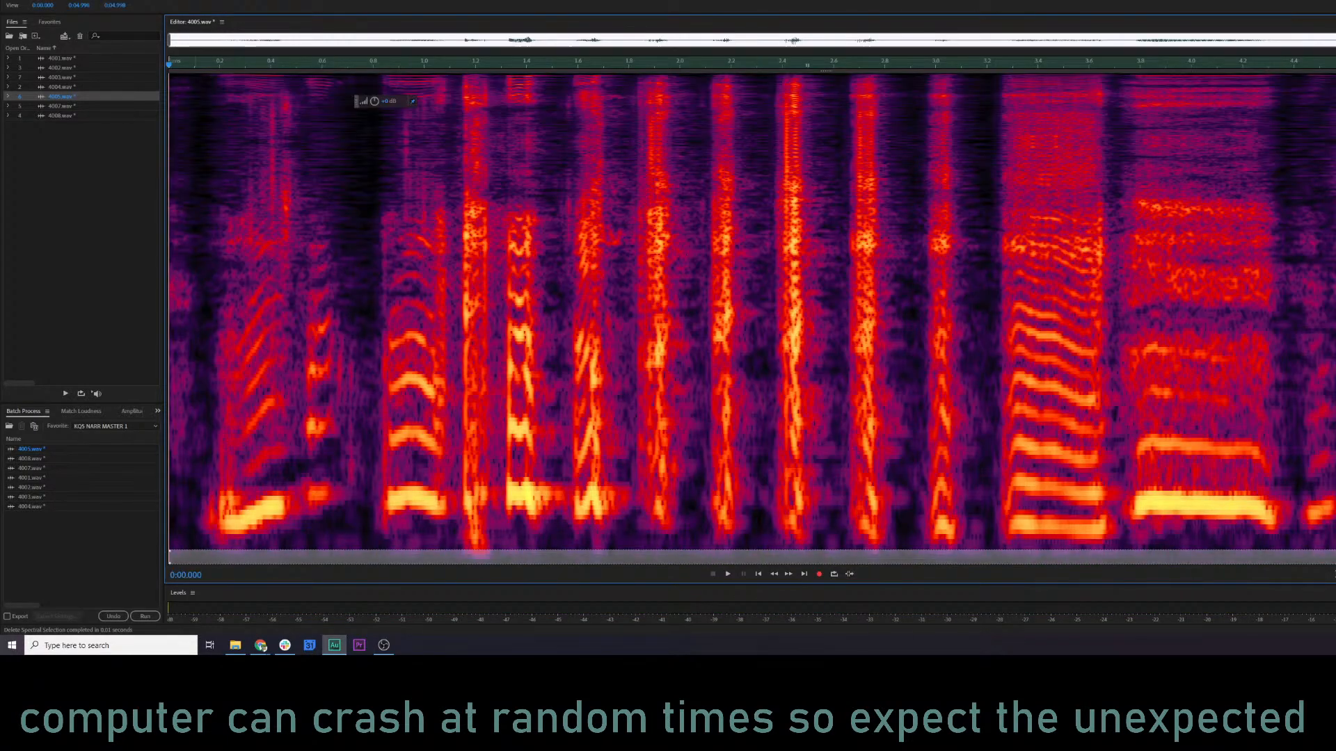
Preview 4005.wav from about 0.1 s, apply the Parametric Equalizer with its current settings, and play the waveform from about 2.4 s.
{"action": "left_click", "coordinate": [195, 369]}
{"action": "key", "text": "ctrl+p"}
{"action": "key", "text": "space"}
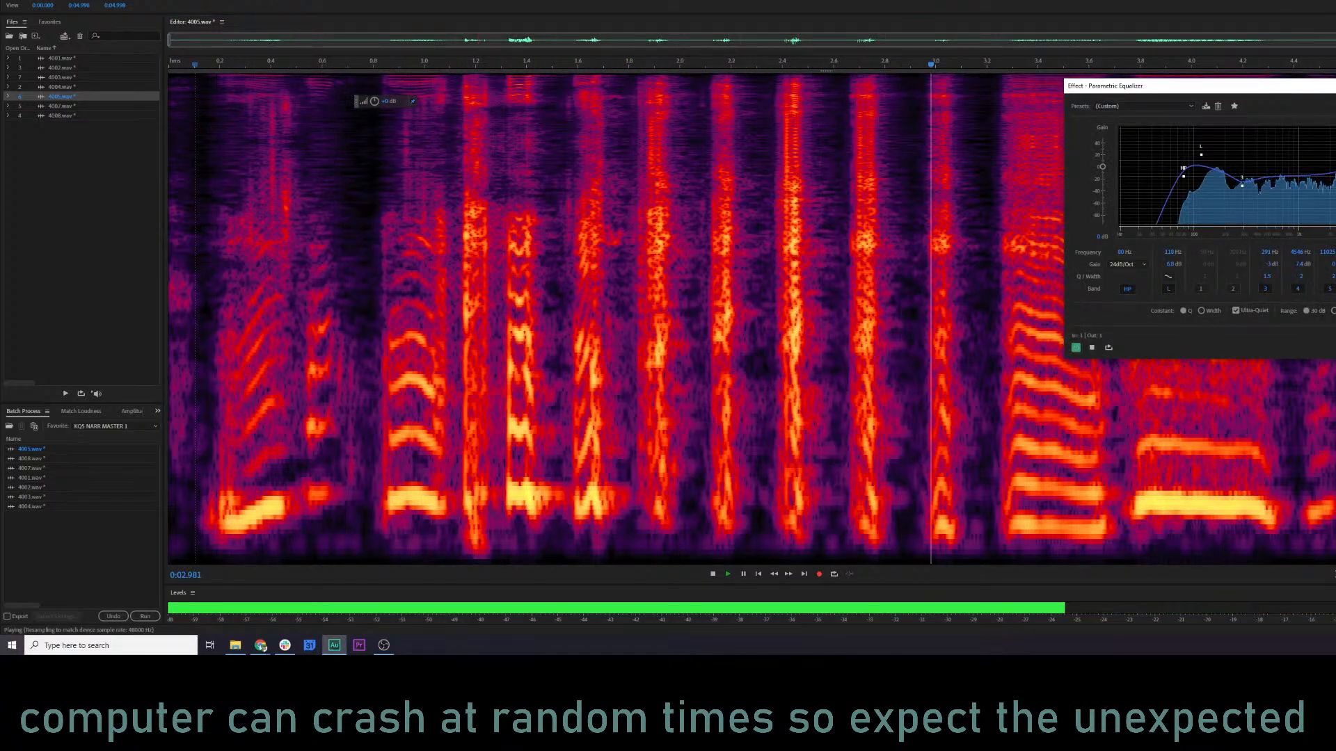
{"action": "key", "text": "Return"}
{"action": "left_click", "coordinate": [782, 299]}
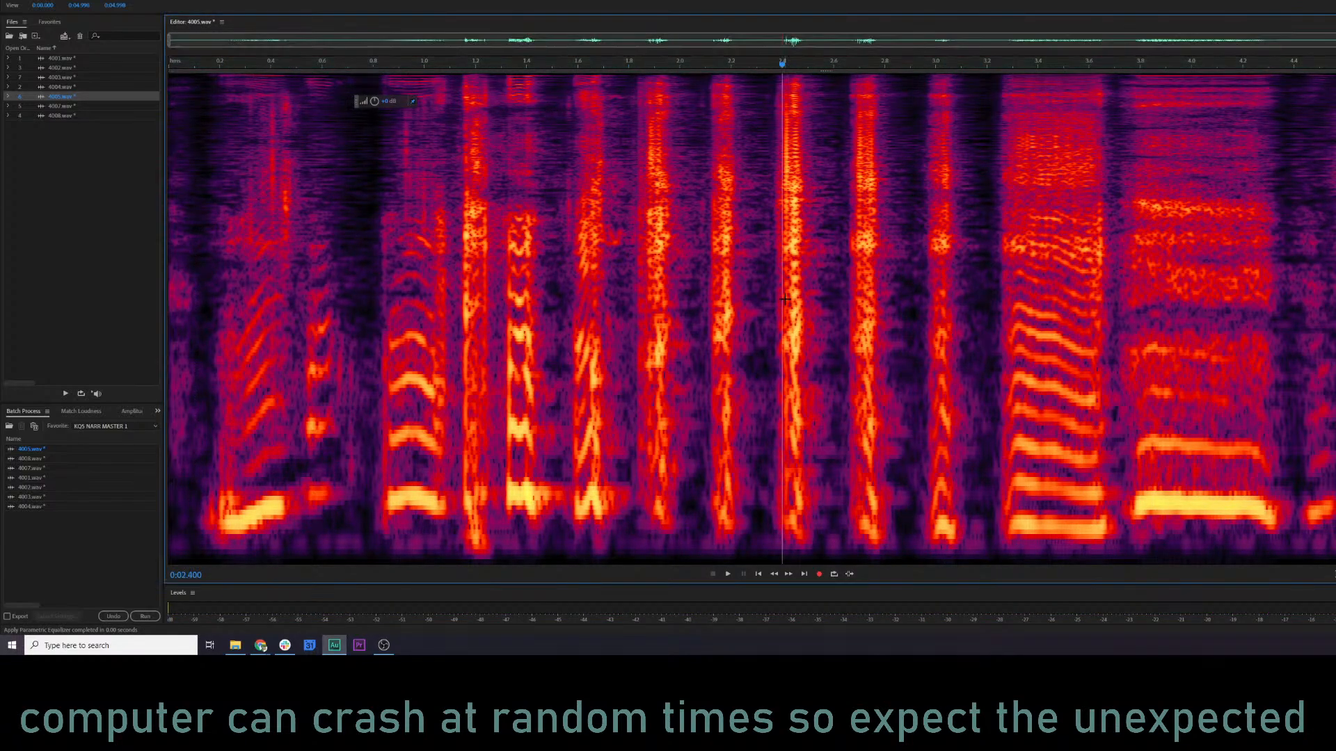
{"action": "key", "text": "shift+d"}
{"action": "key", "text": "space"}
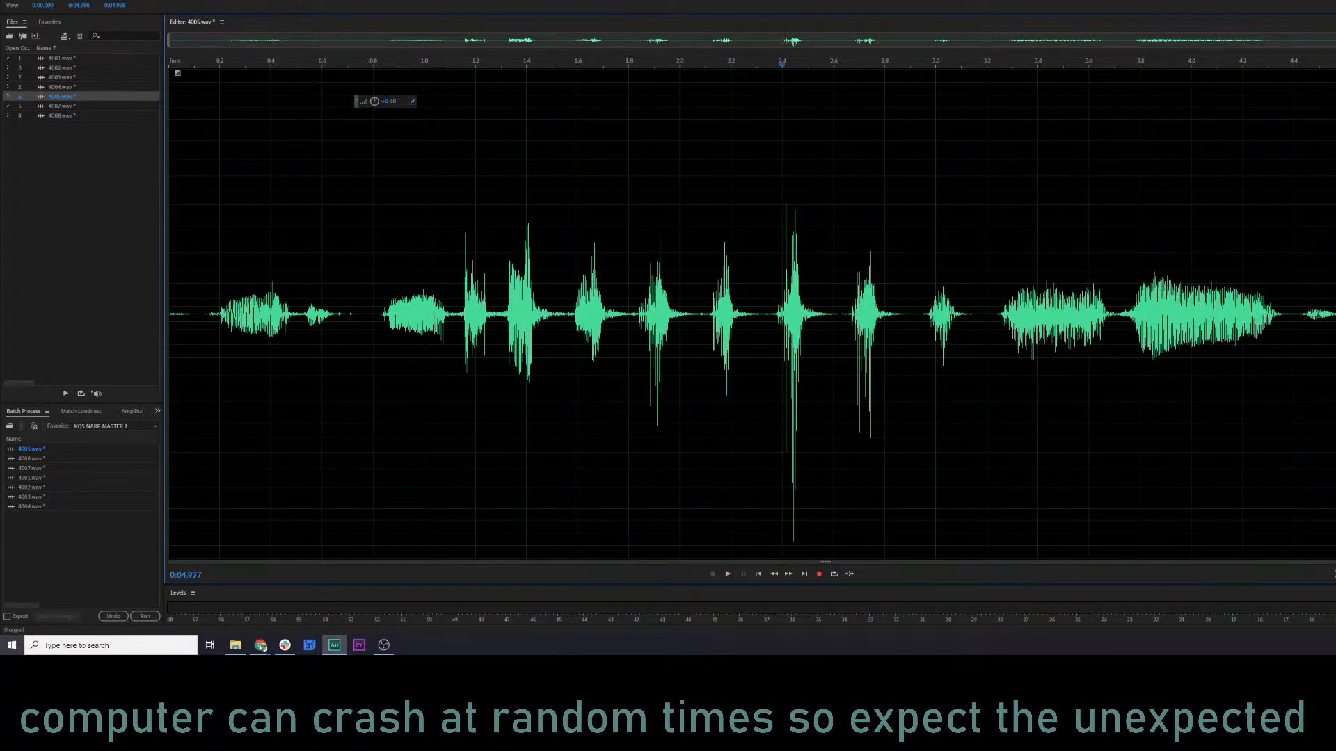
Fade out the end of 4005.wav from about 4.14 s and play from about 3.1 s.
{"action": "left_click_drag", "start_coordinate": [1325, 72], "coordinate": [1228, 99]}
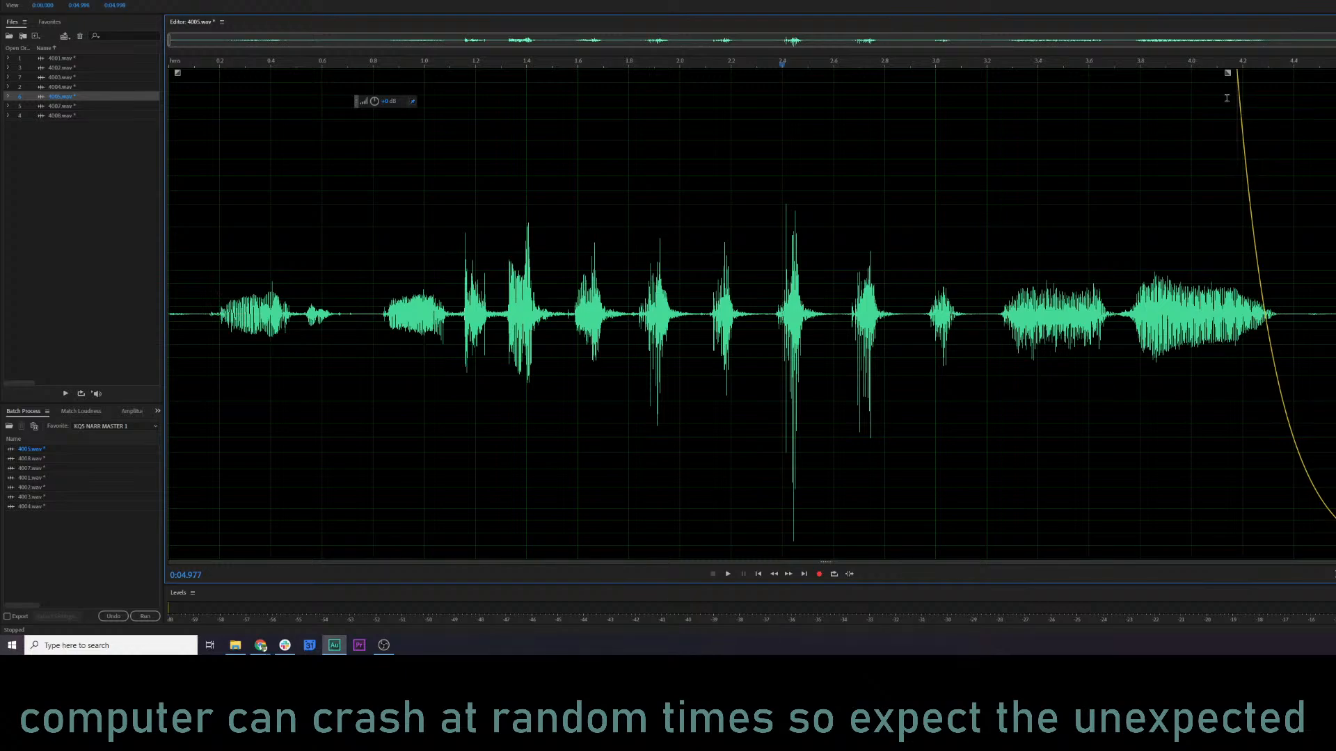
{"action": "left_click", "coordinate": [963, 179]}
{"action": "key", "text": "space"}
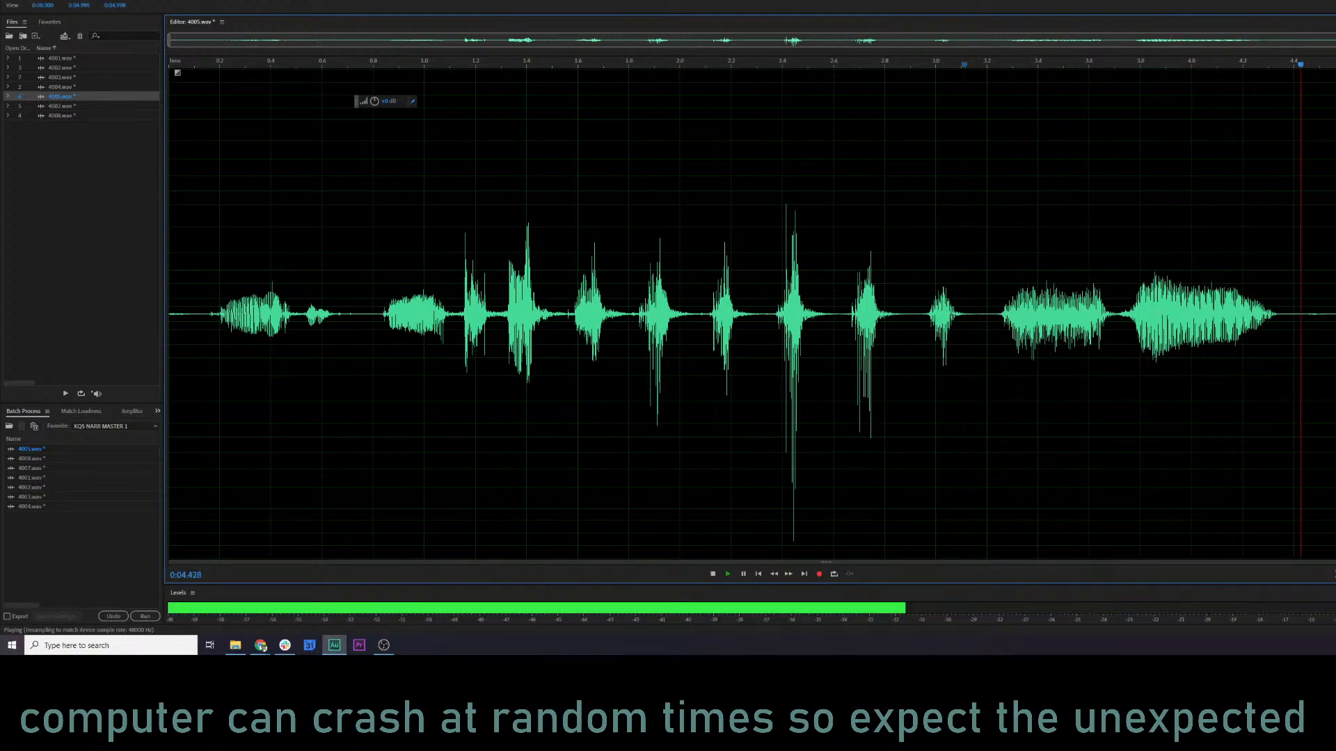
{"action": "key", "text": "space"}
{"action": "mouse_move", "coordinate": [1326, 72]}
{"action": "left_mouse_down"}
{"action": "mouse_move", "coordinate": [1101, 221]}
{"action": "mouse_move", "coordinate": [1095, 248]}
{"action": "mouse_move", "coordinate": [1113, 300]}
{"action": "mouse_move", "coordinate": [1332, 290]}
{"action": "left_mouse_up"}
Lower the gain of 4005.wav from 3.716 s to the end until it is silent, and play from about 3.24 s.
{"action": "left_click", "coordinate": [1119, 318]}
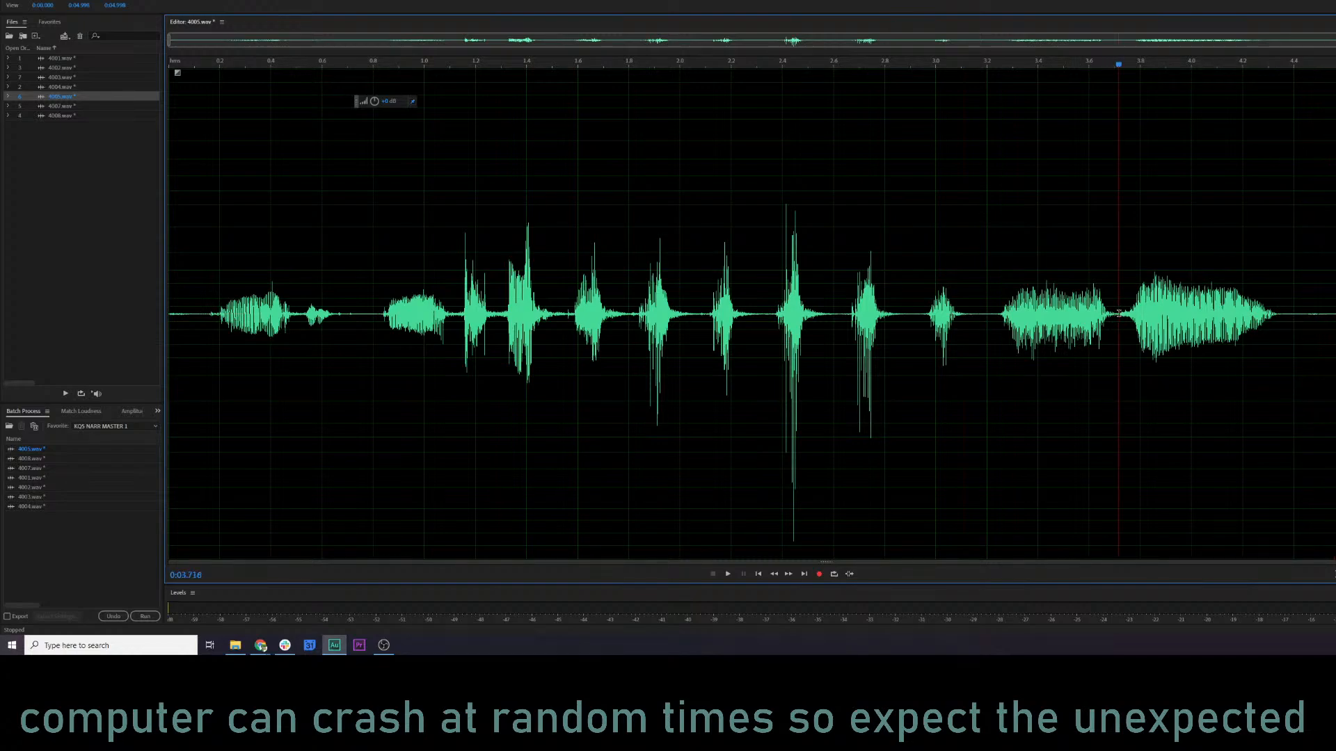
{"action": "key", "text": "shift+End"}
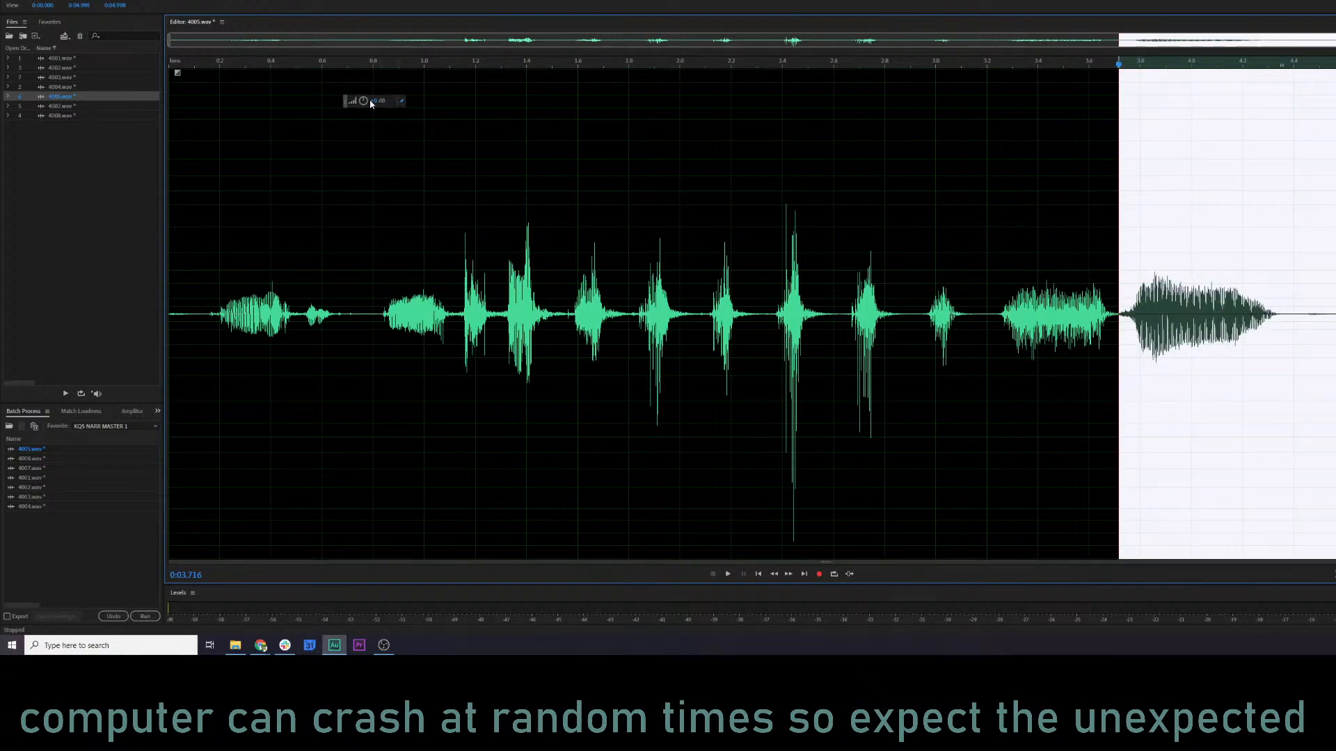
{"action": "left_click_drag", "start_coordinate": [381, 105], "coordinate": [381, 292]}
{"action": "left_click", "coordinate": [998, 273]}
{"action": "key", "text": "space"}
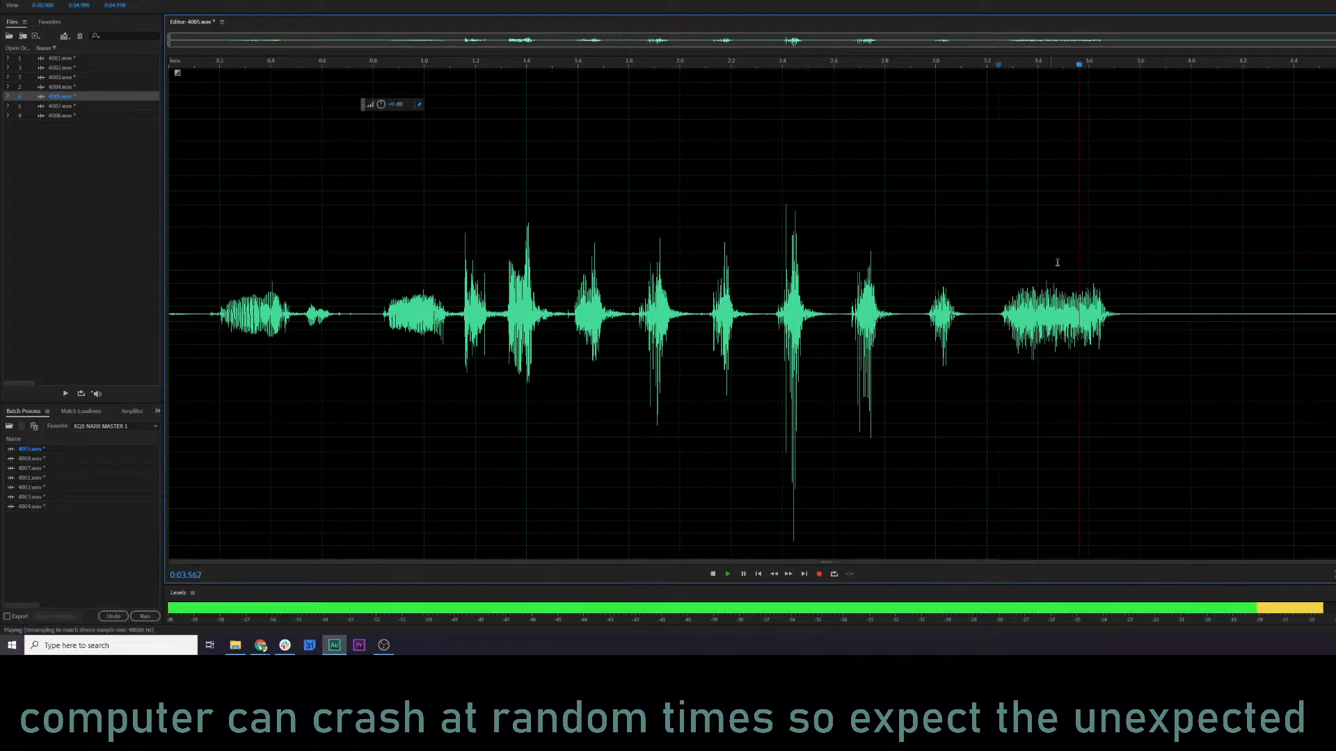
Reduce the gain of the loud peak at about 2.44–2.46 s in 4005.wav.
{"action": "left_click", "coordinate": [243, 280]}
{"action": "scroll", "coordinate": [788, 396], "scroll_direction": "up", "scroll_amount": 5}
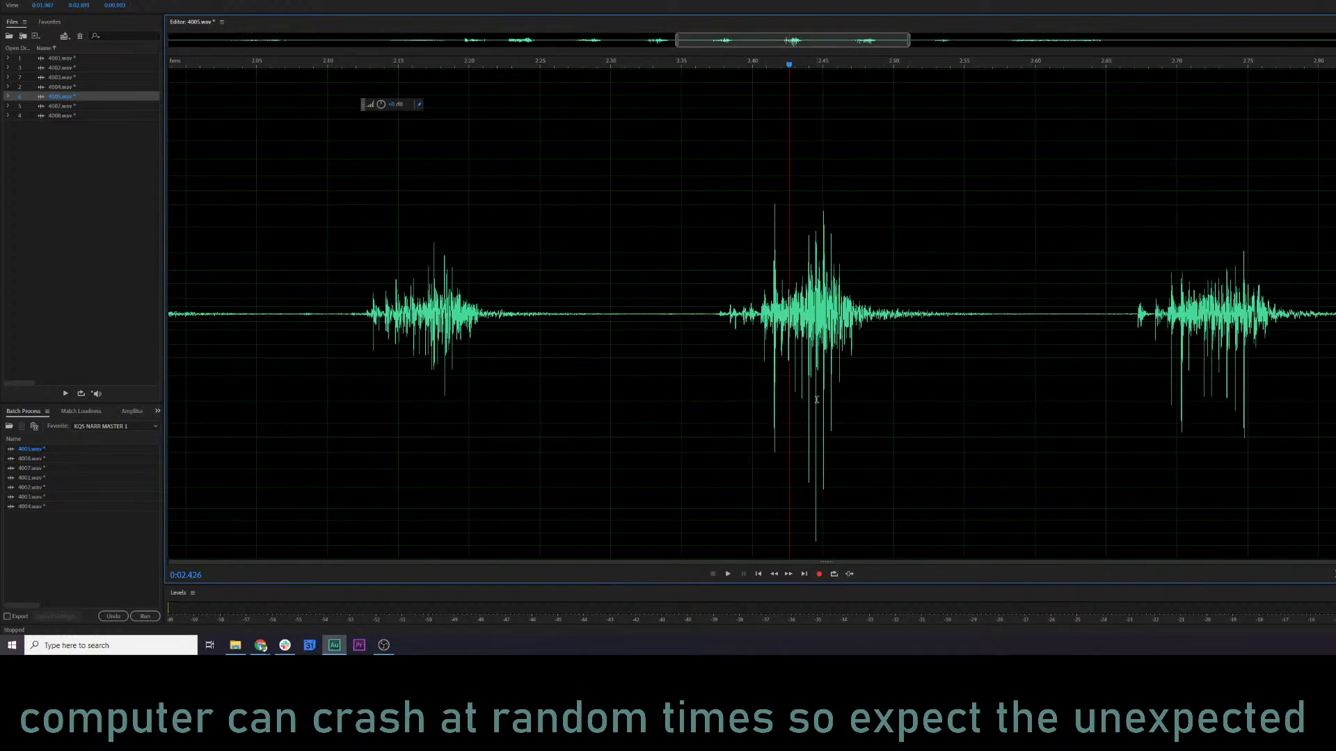
{"action": "left_click_drag", "start_coordinate": [804, 412], "coordinate": [833, 417]}
{"action": "left_click_drag", "start_coordinate": [389, 103], "coordinate": [363, 104]}
{"action": "left_click", "coordinate": [477, 311]}
{"action": "scroll", "coordinate": [477, 311], "scroll_direction": "down", "scroll_amount": 5}
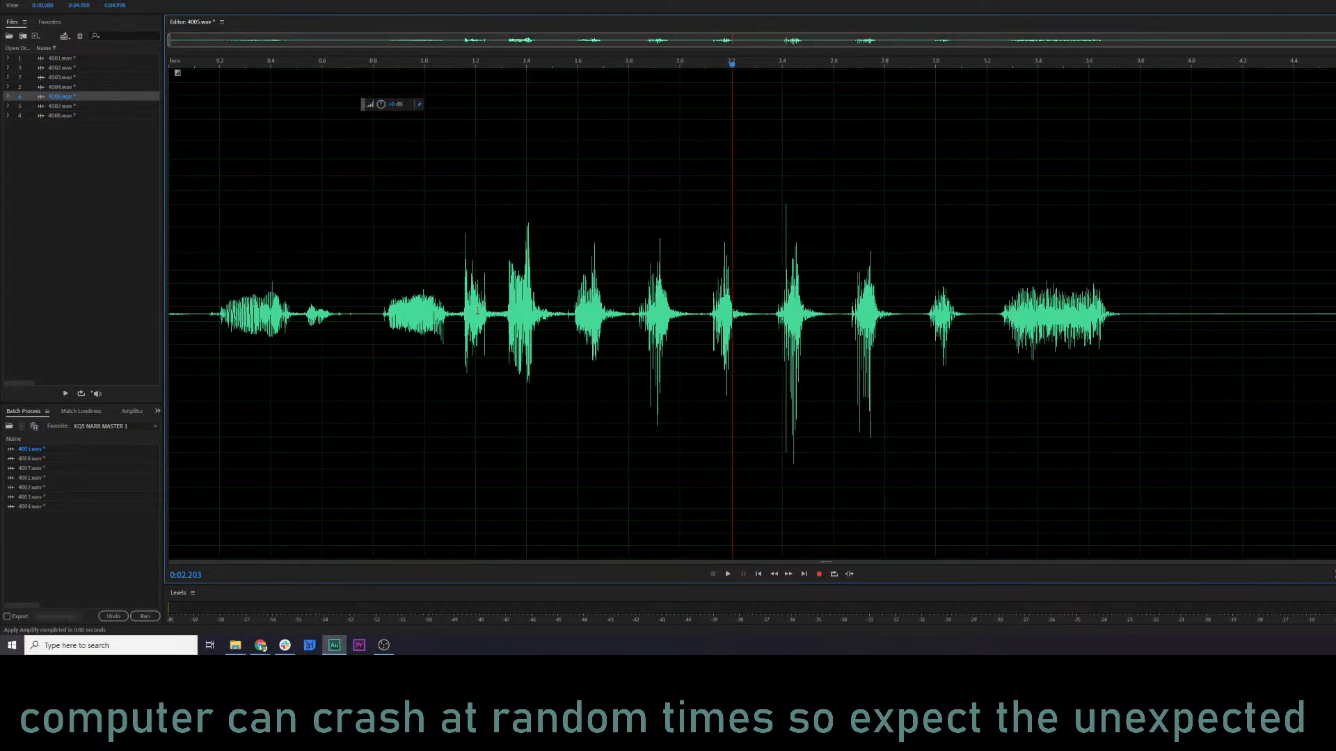
Raise the volume of the whole 4005.wav slightly and compare its waveform with 4004.wav.
{"action": "key", "text": "ctrl+a"}
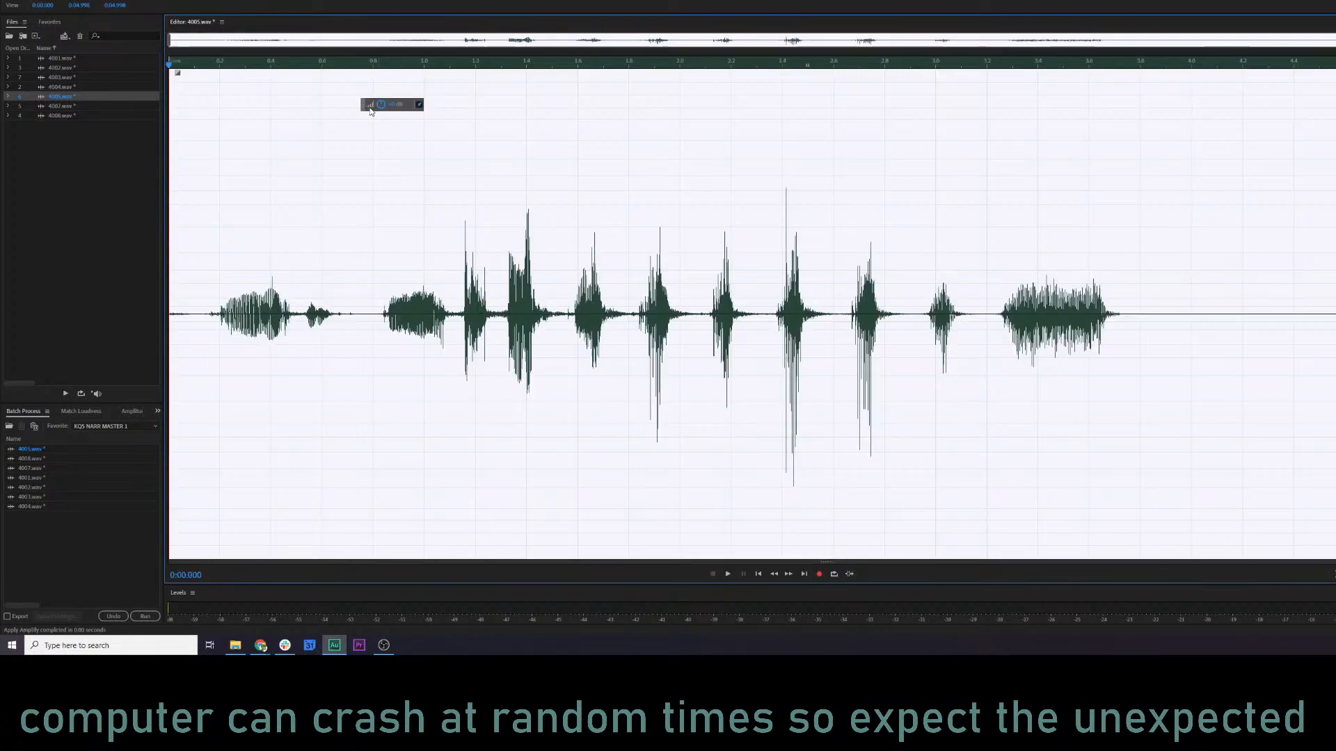
{"action": "left_click", "coordinate": [75, 86]}
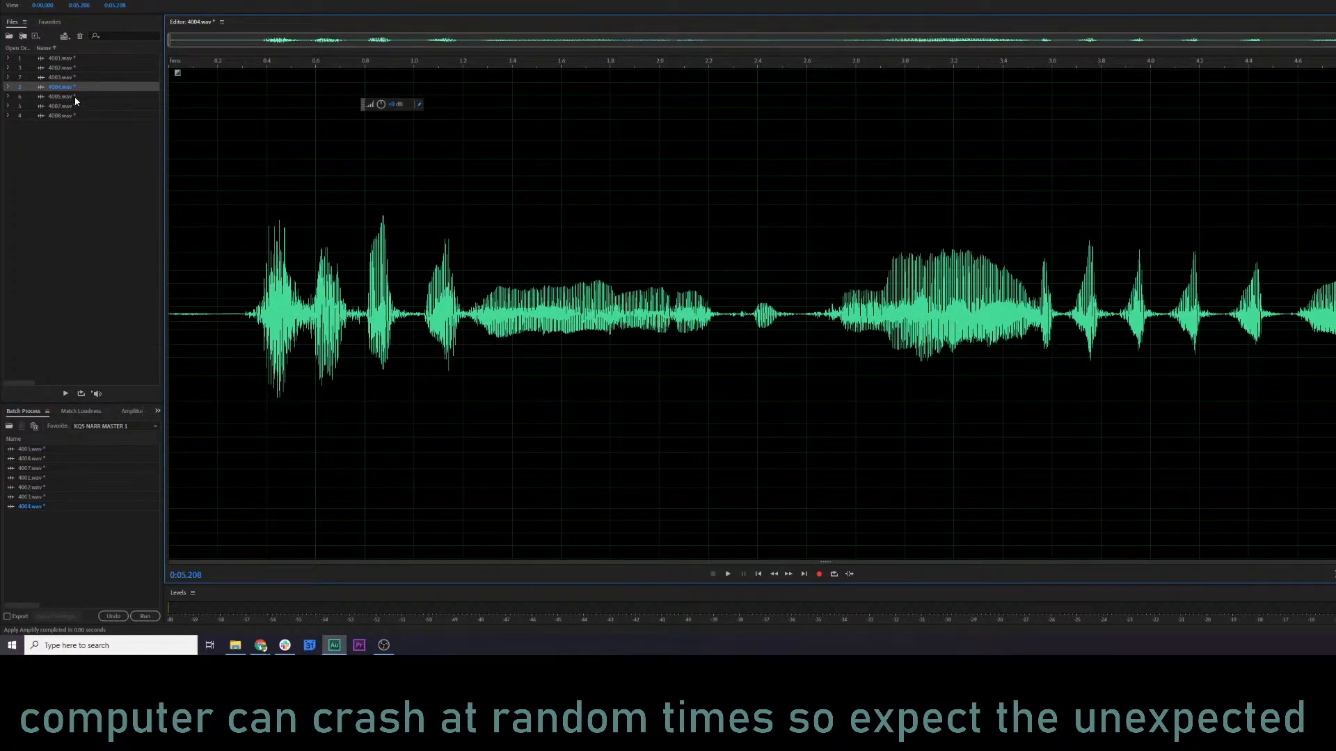
{"action": "left_click", "coordinate": [75, 97]}
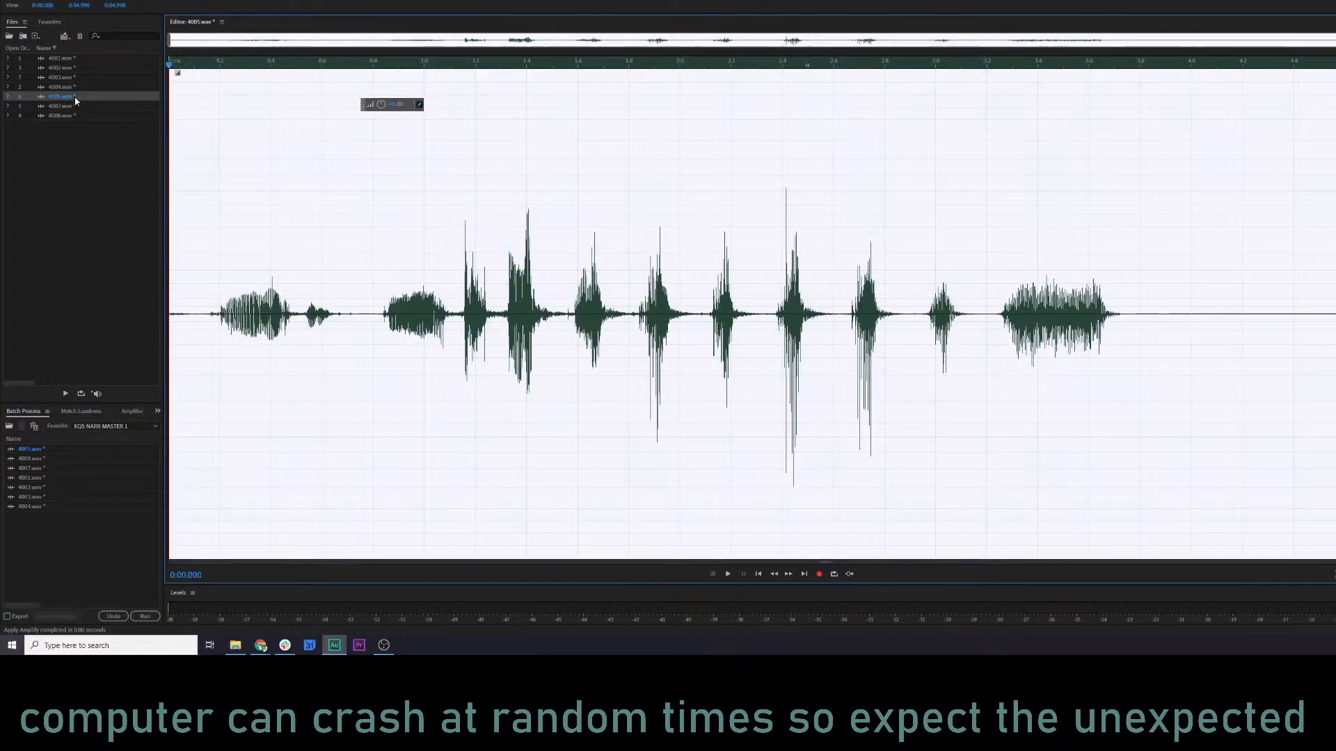
{"action": "left_click", "coordinate": [313, 215]}
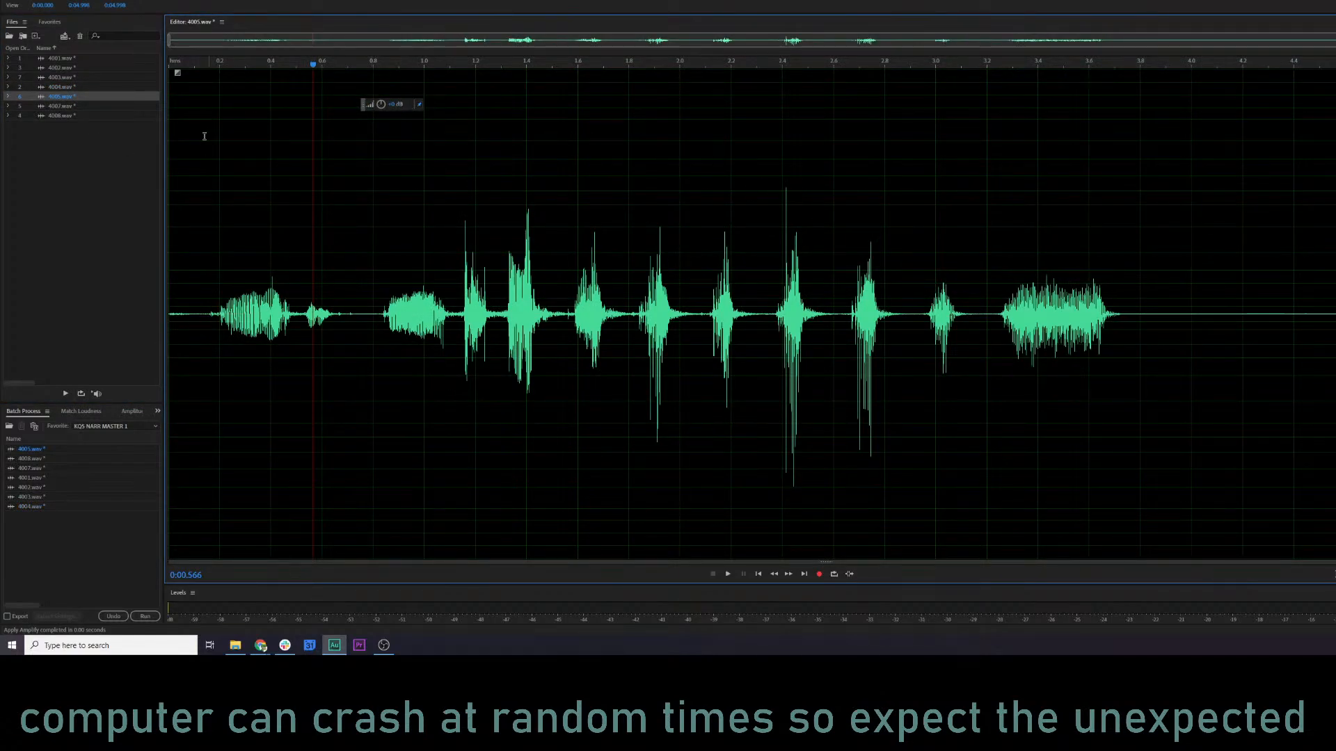
Play 4007.wav from about 0.04 s and open 4008.wav to look at its waveform.
{"action": "left_click", "coordinate": [70, 106]}
{"action": "left_click", "coordinate": [263, 244]}
{"action": "key", "text": "space"}
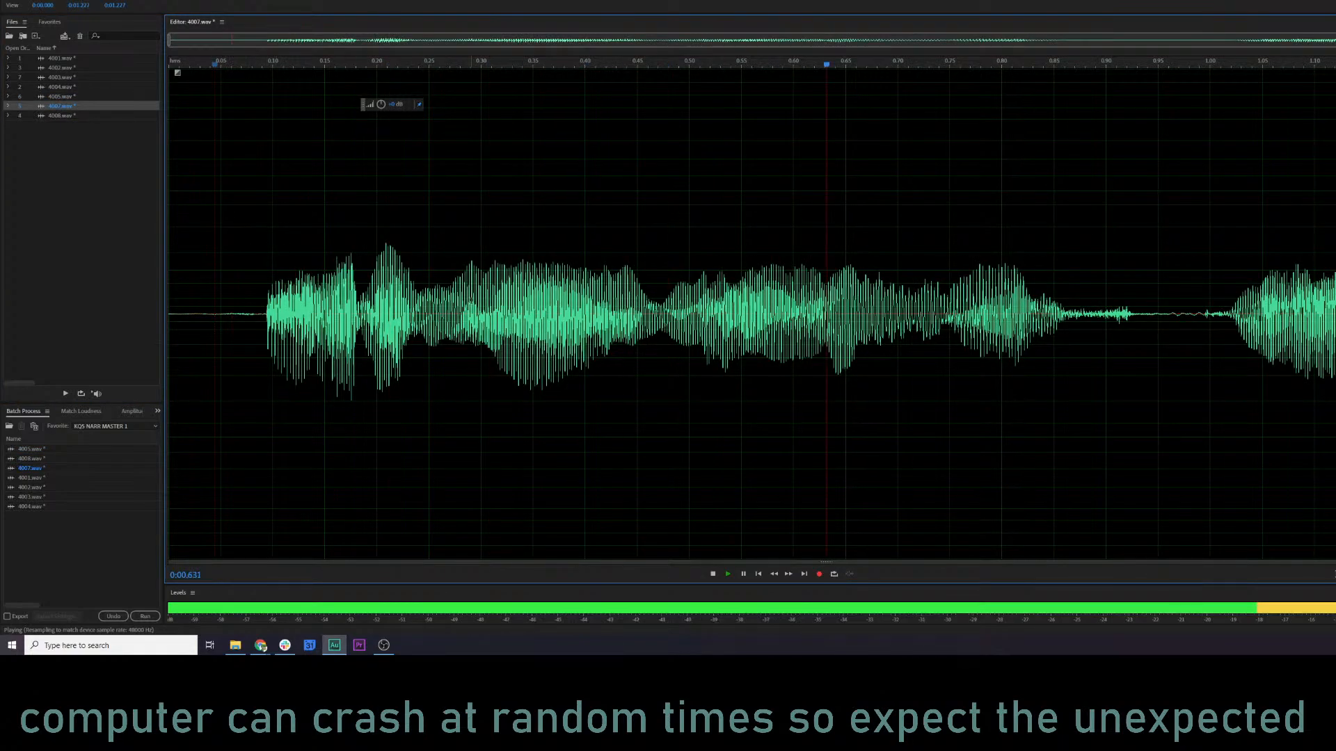
{"action": "left_click", "coordinate": [63, 115]}
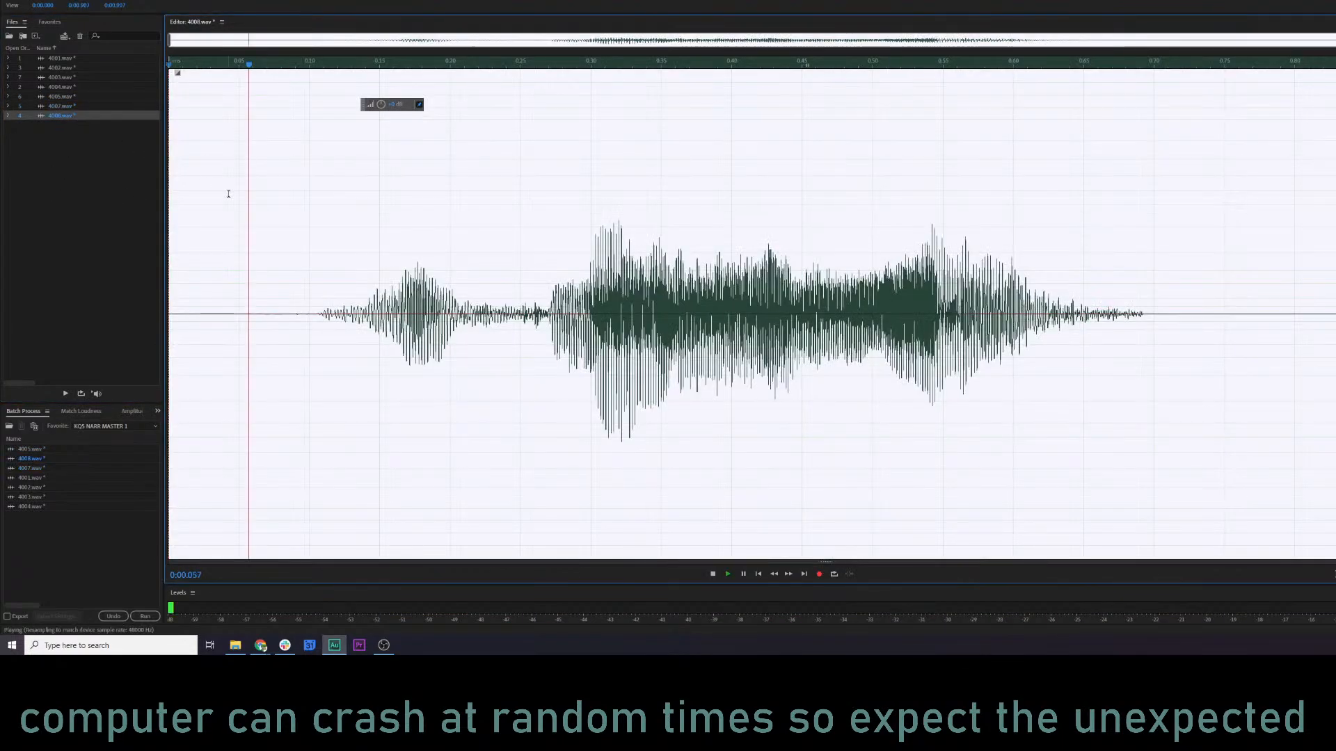
Show the spectral frequency display of 4007.wav and play it from 0.119 s.
{"action": "left_click", "coordinate": [63, 106]}
{"action": "left_click", "coordinate": [293, 241]}
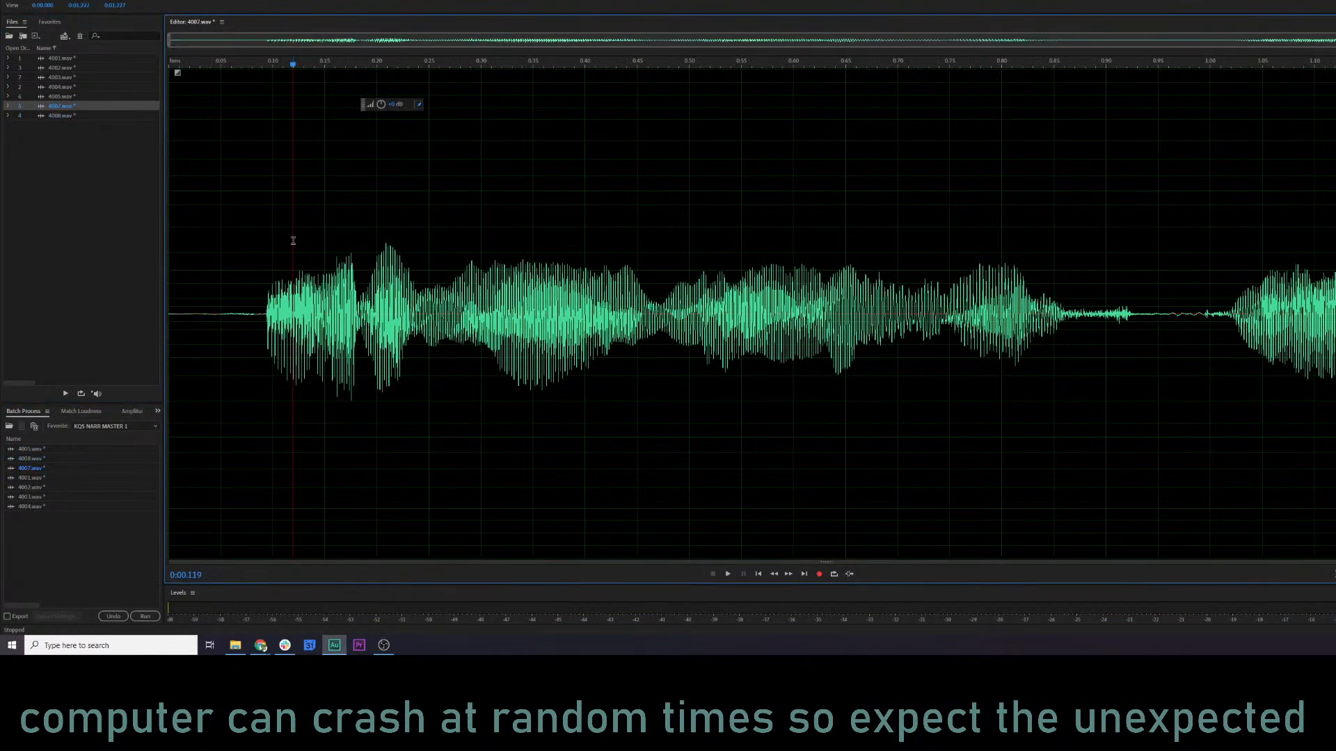
{"action": "key", "text": "shift+d"}
{"action": "key", "text": "space"}
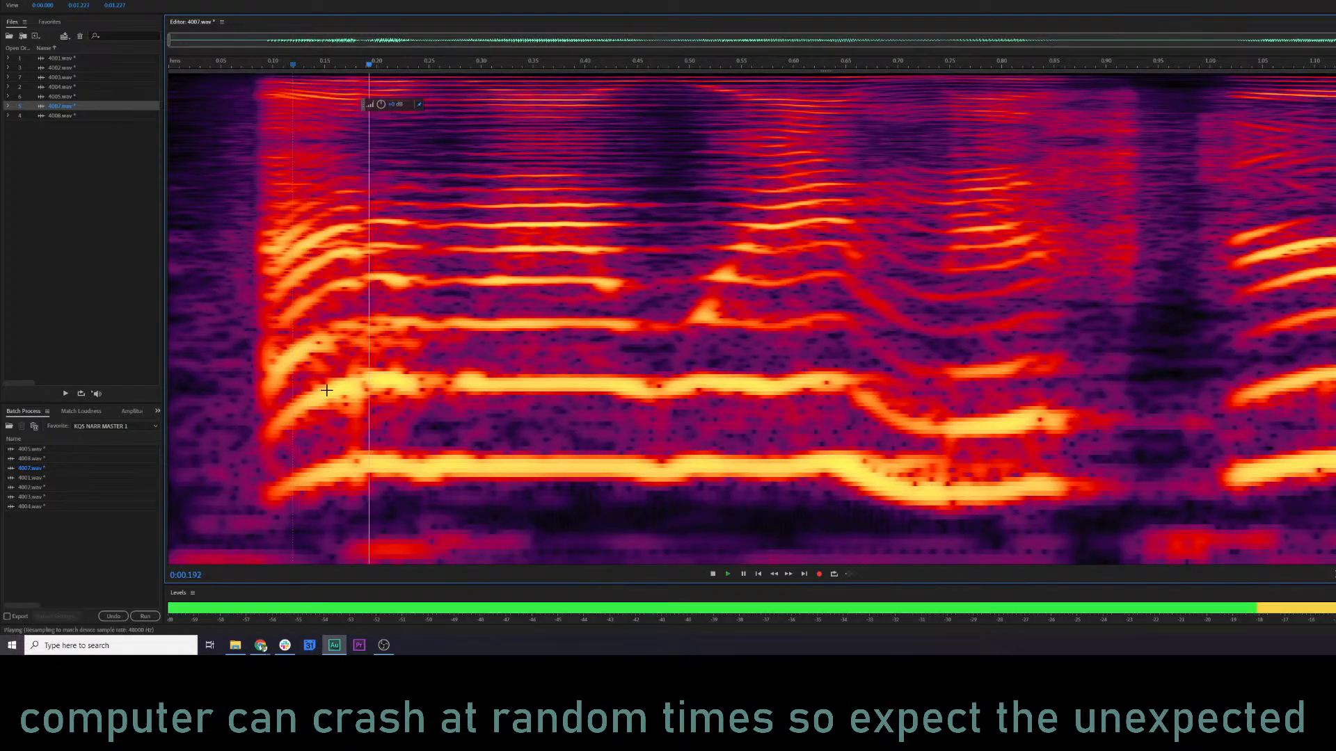
Preview 4007.wav through the Parametric Equalizer and reset the equalizer to the (Default) preset.
{"action": "key", "text": "ctrl+r"}
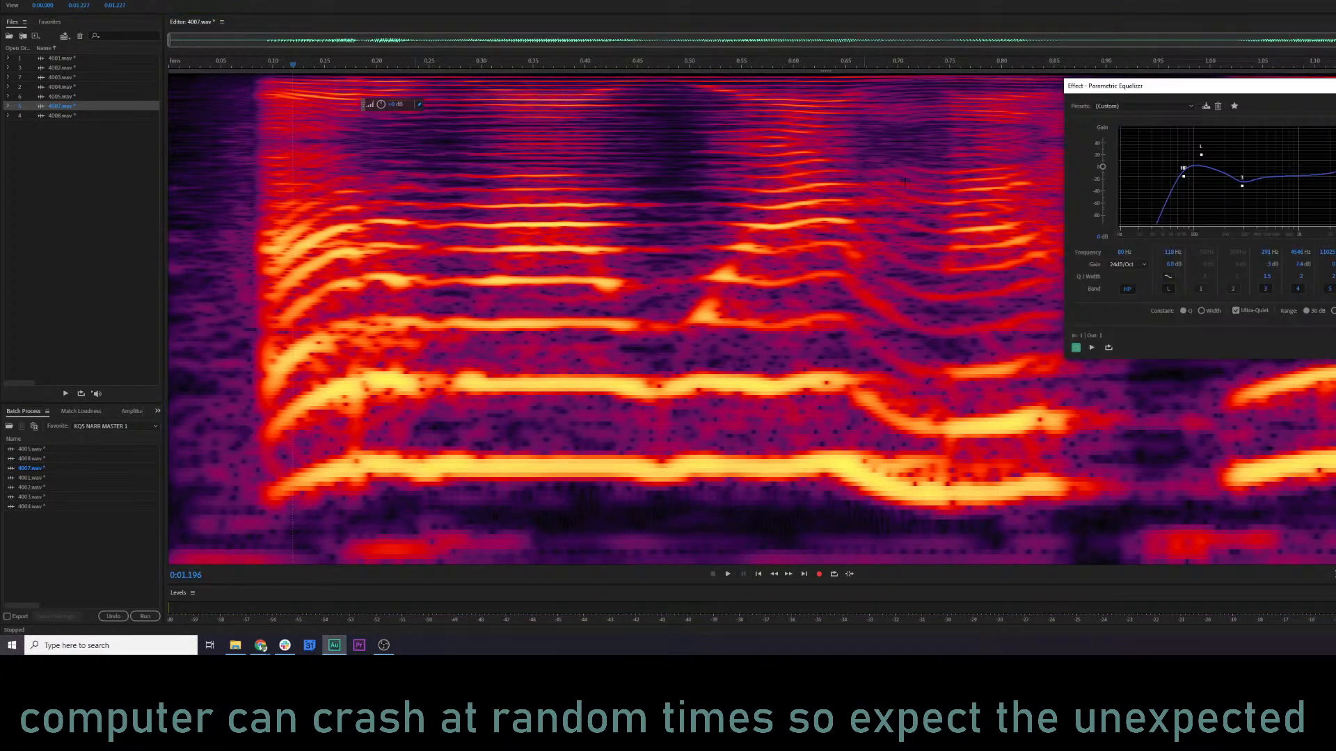
{"action": "key", "text": "space"}
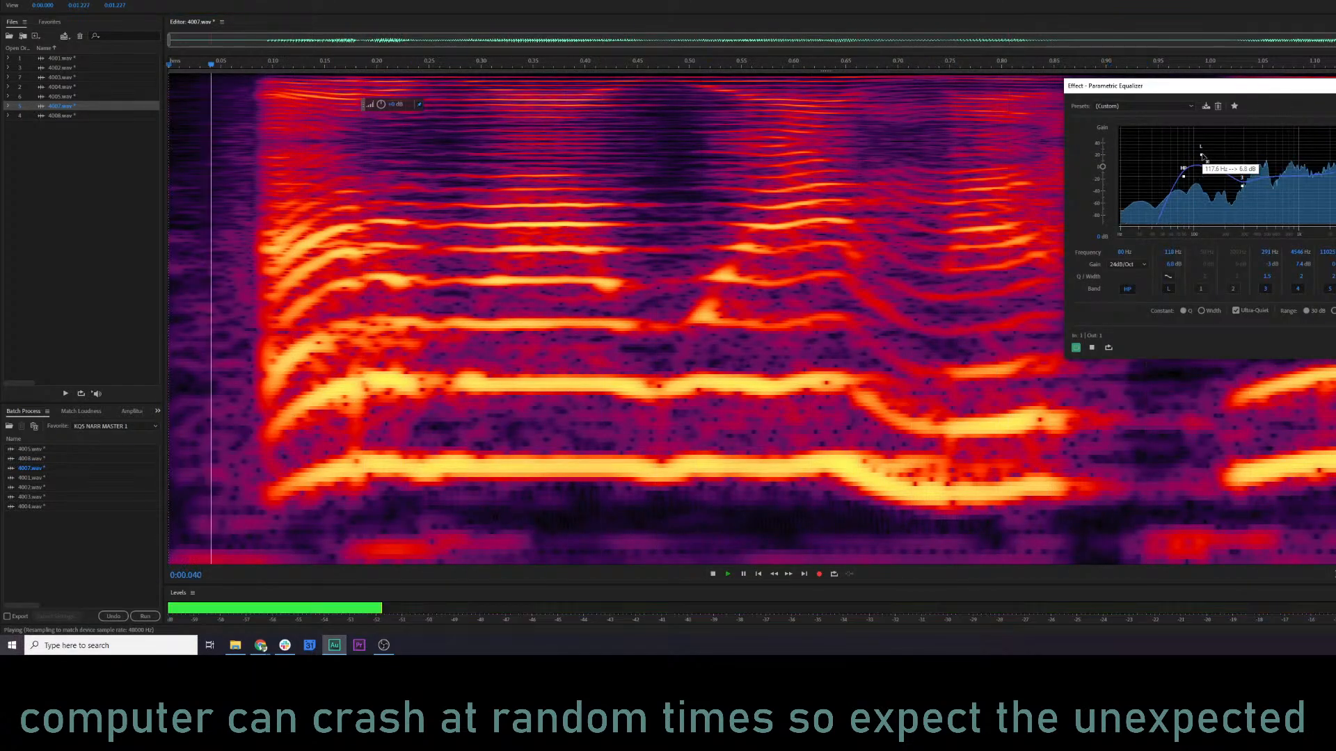
{"action": "left_click_drag", "start_coordinate": [1201, 155], "coordinate": [1177, 205]}
{"action": "left_click", "coordinate": [1134, 107]}
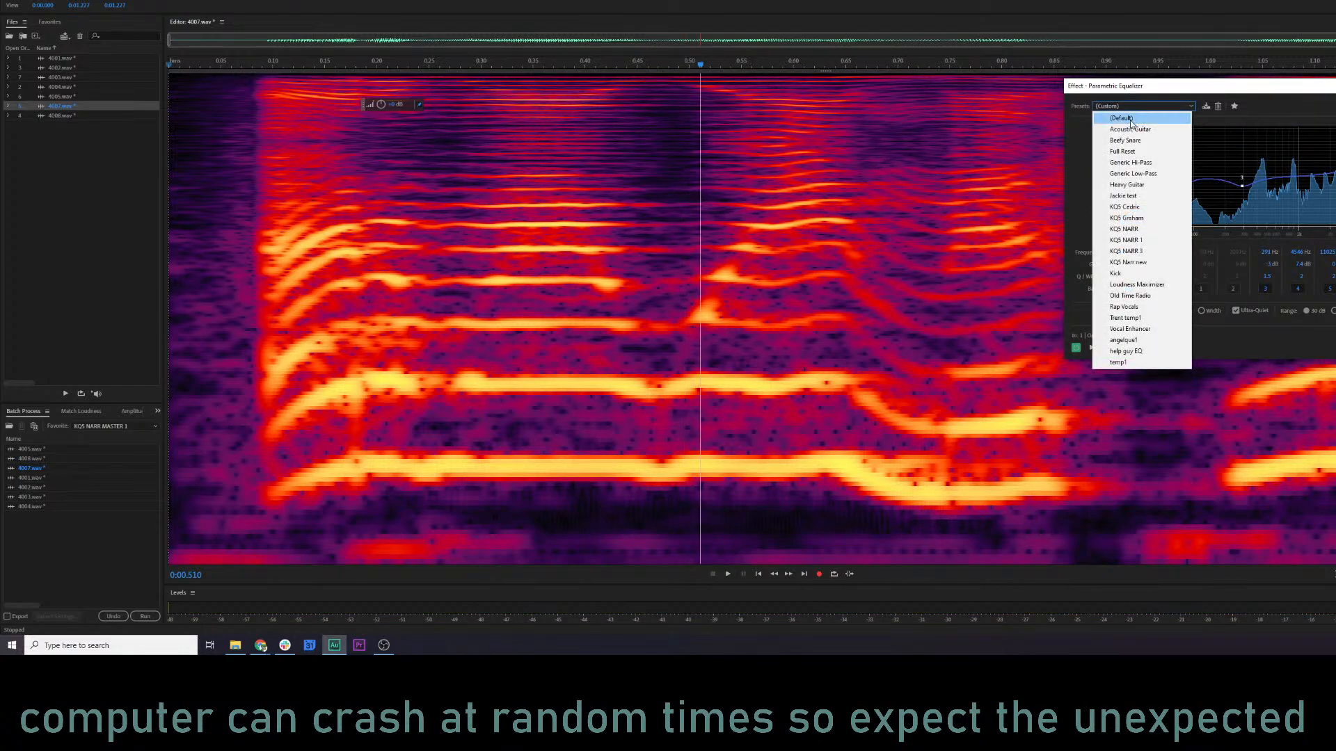
{"action": "left_click", "coordinate": [1132, 115]}
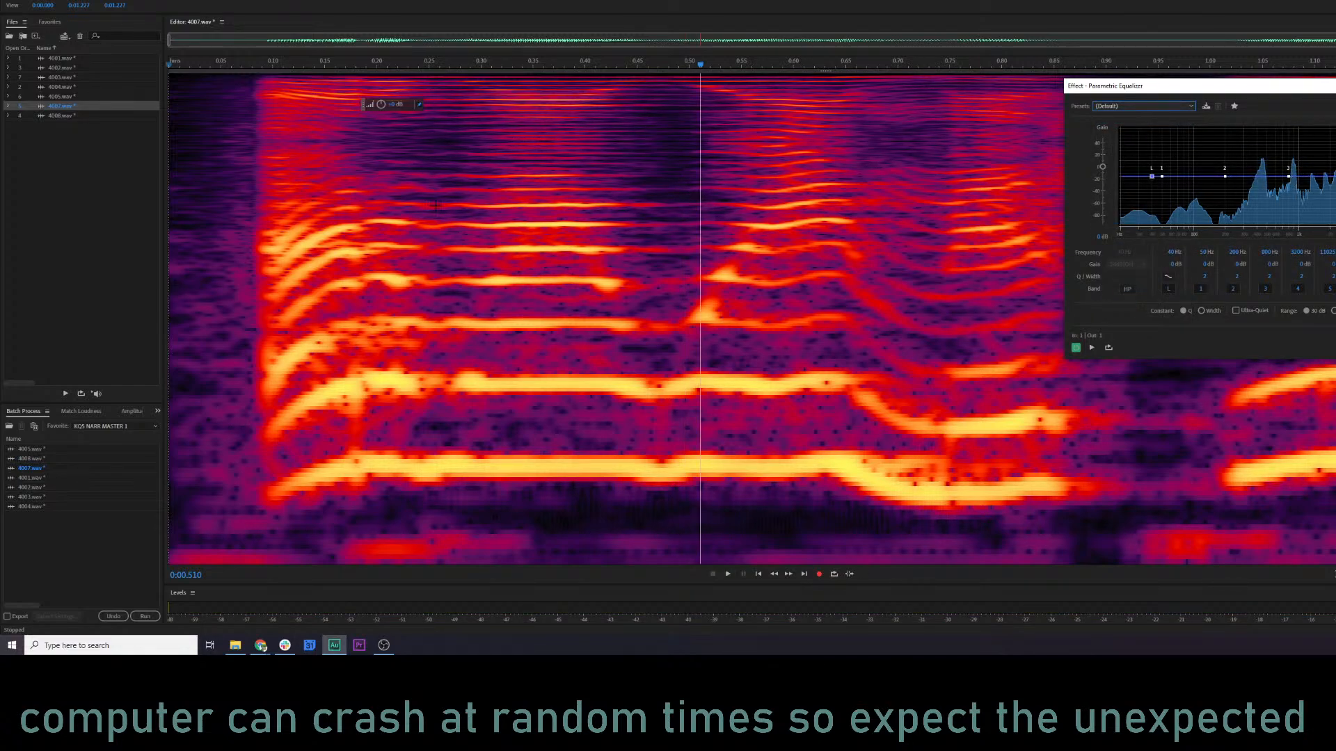
Boost 4007.wav at about 411 Hz, 2 kHz and 6 kHz in the Parametric Equalizer, preview it, and apply the effect.
{"action": "left_click", "coordinate": [318, 225]}
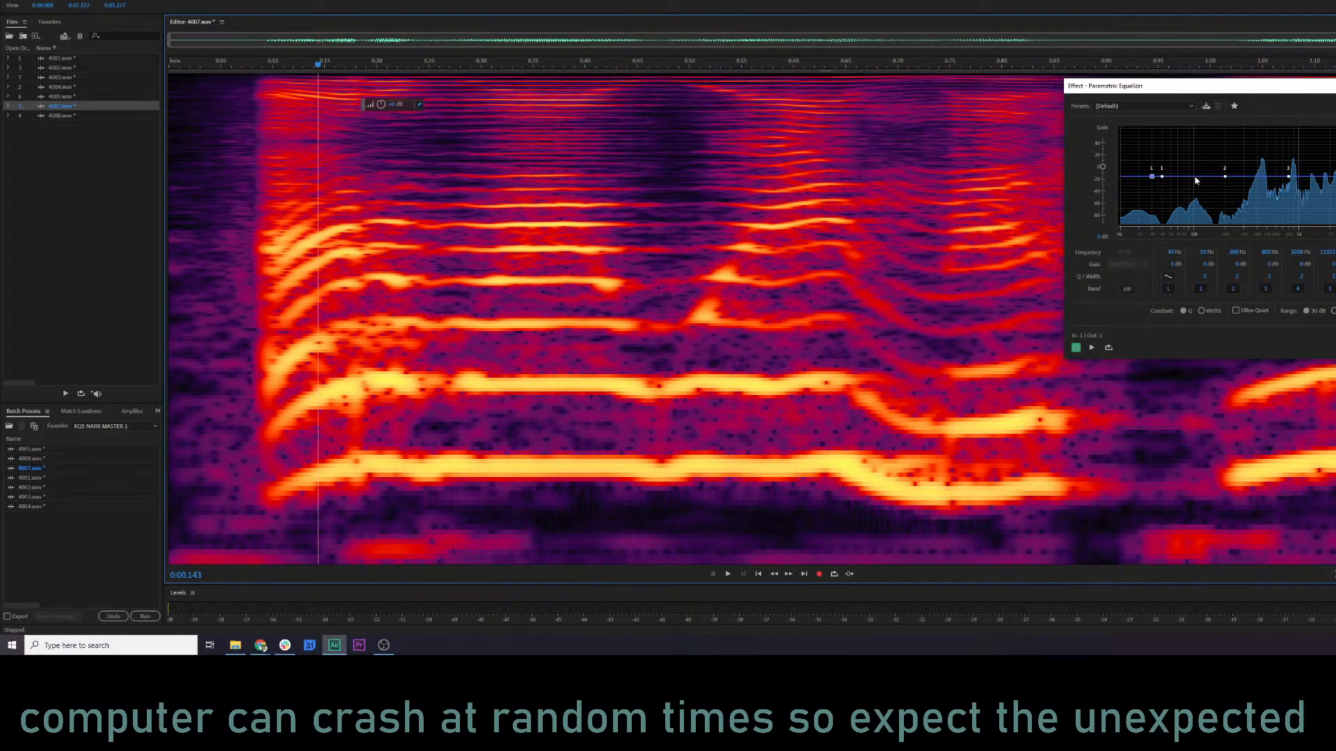
{"action": "left_click", "coordinate": [1267, 158]}
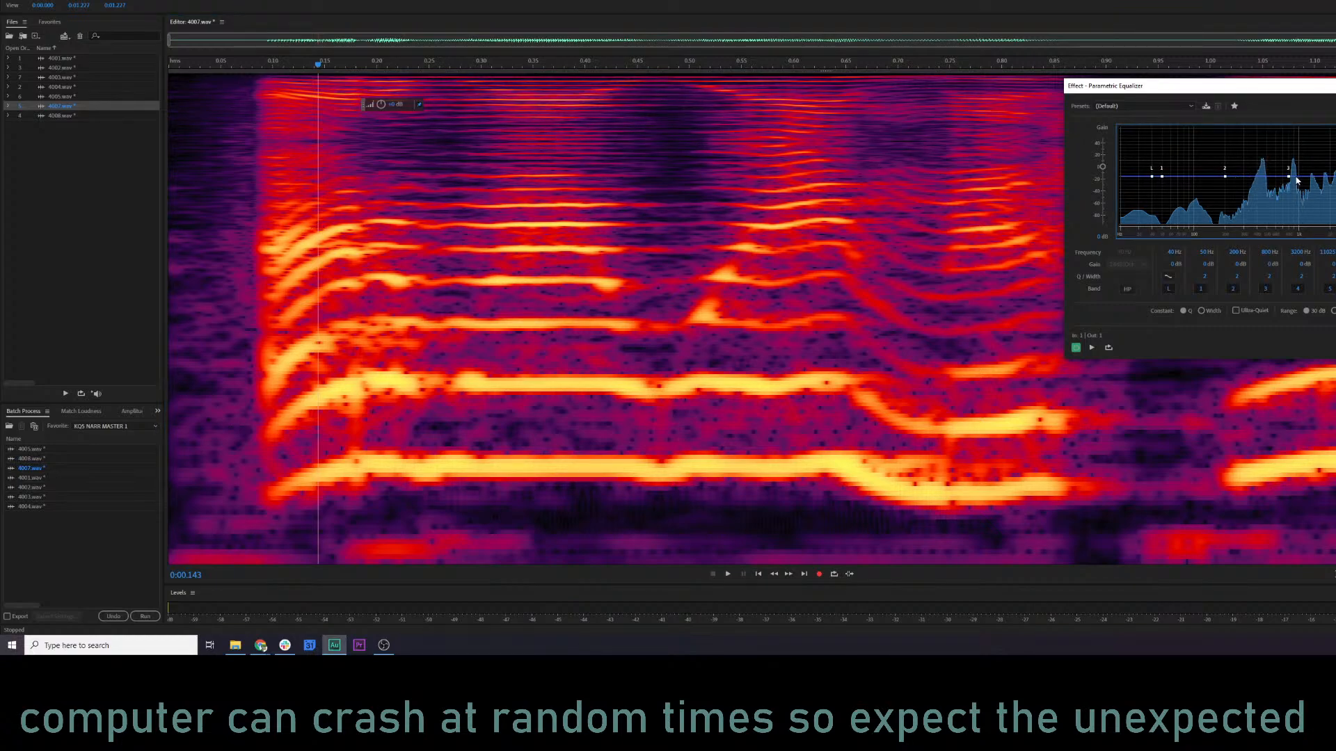
{"action": "left_click_drag", "start_coordinate": [1288, 176], "coordinate": [1331, 175]}
{"action": "left_click_drag", "start_coordinate": [1224, 176], "coordinate": [1335, 162]}
{"action": "key", "text": "space"}
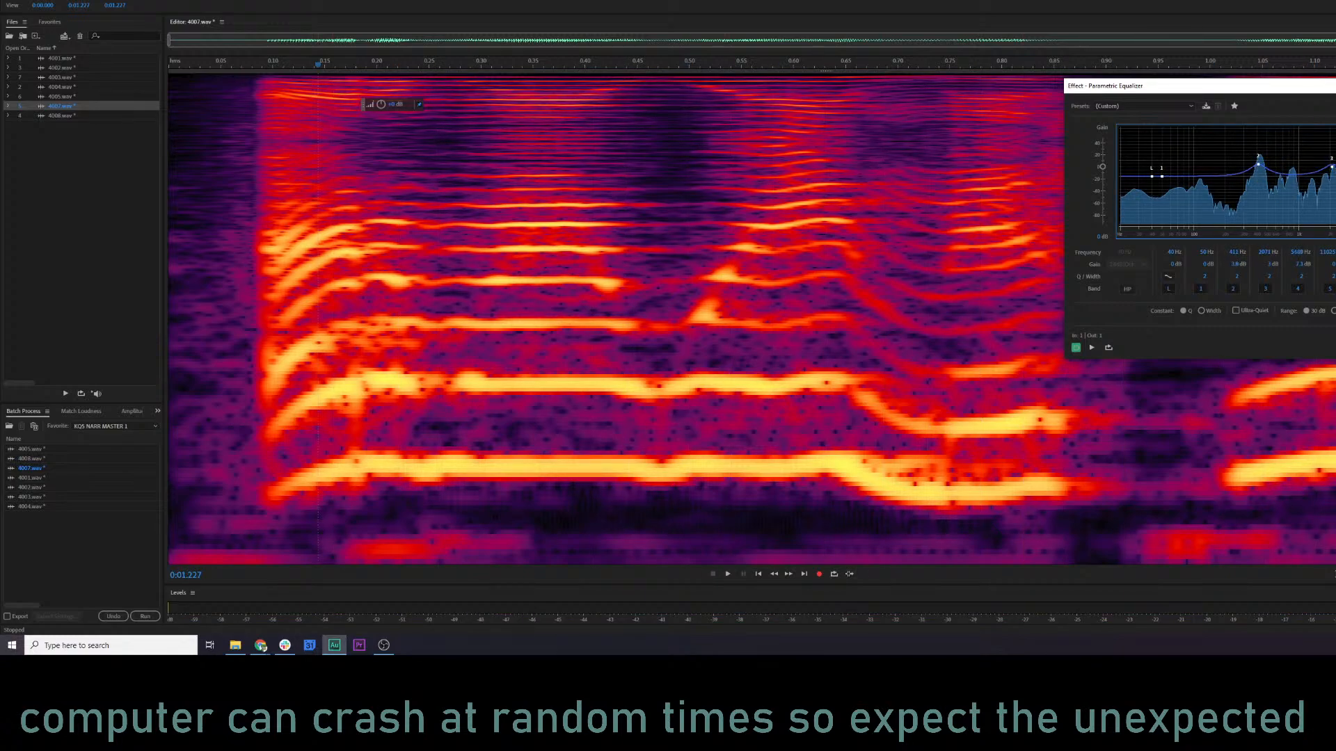
{"action": "key", "text": "space"}
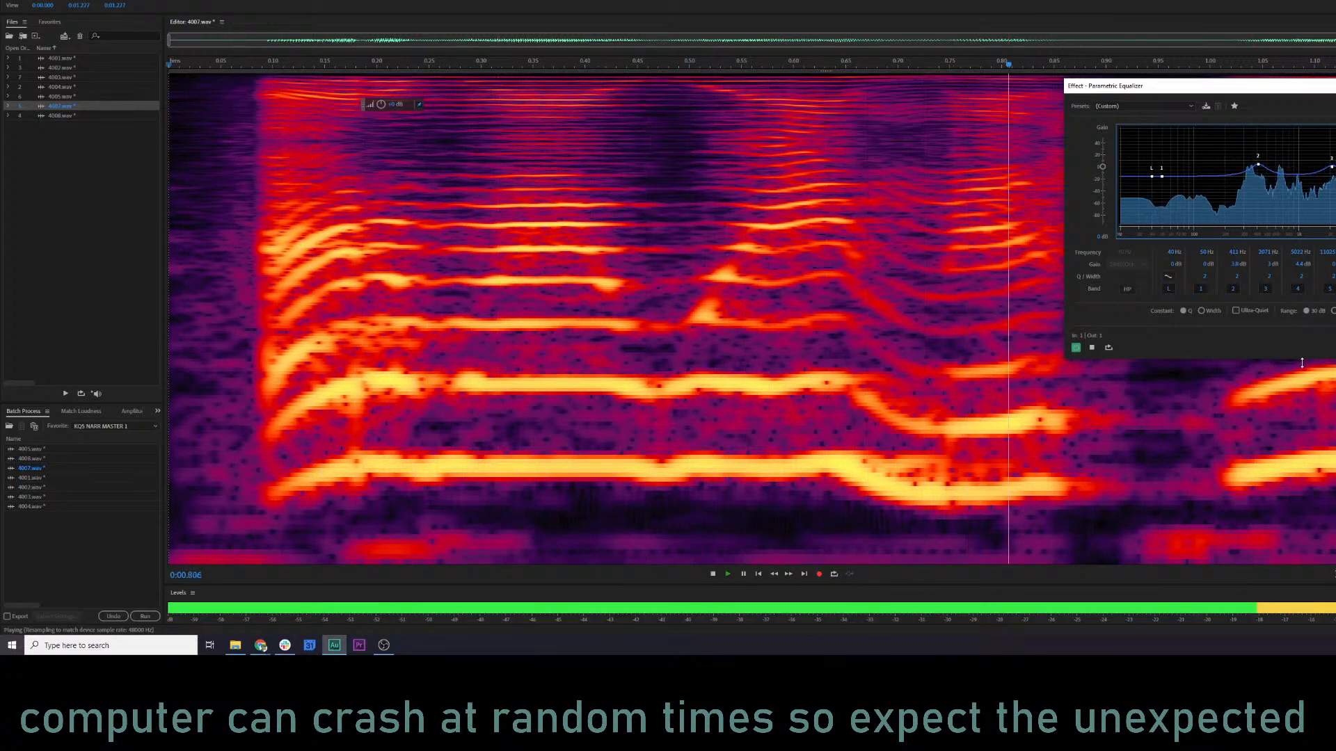
{"action": "key", "text": "Return"}
Delete the lowest frequency band along the whole of 4007.wav and play the file from near its start.
{"action": "left_click", "coordinate": [525, 392]}
{"action": "key", "text": "ctrl+a"}
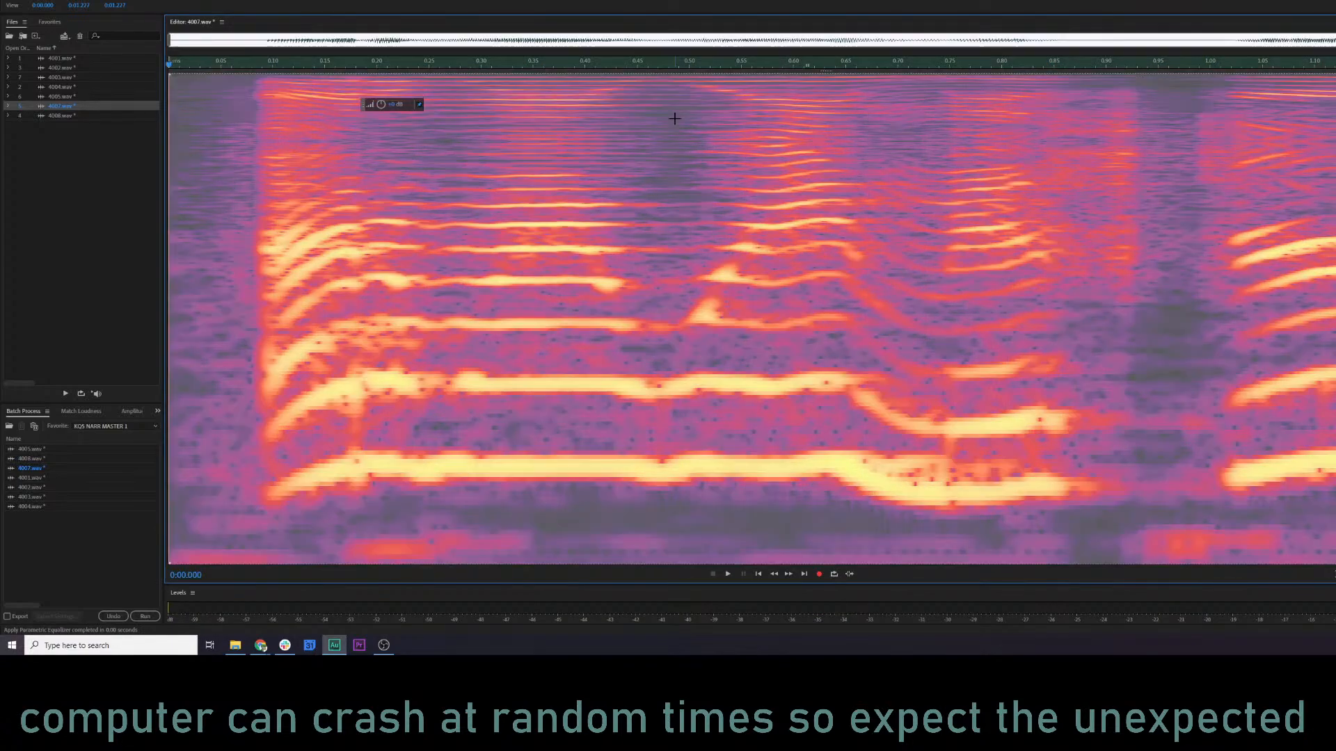
{"action": "left_click_drag", "start_coordinate": [712, 73], "coordinate": [761, 521]}
{"action": "key", "text": "Delete"}
{"action": "left_click", "coordinate": [214, 376]}
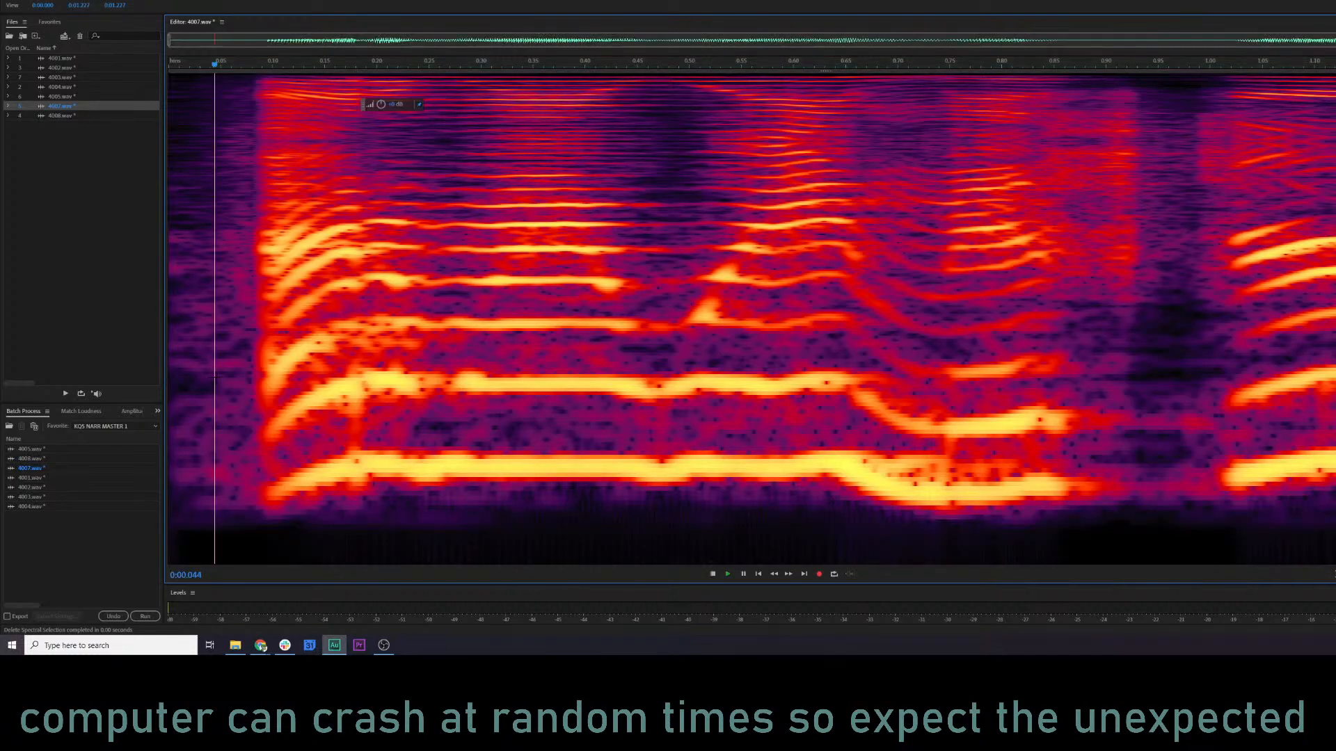
{"action": "key", "text": "space"}
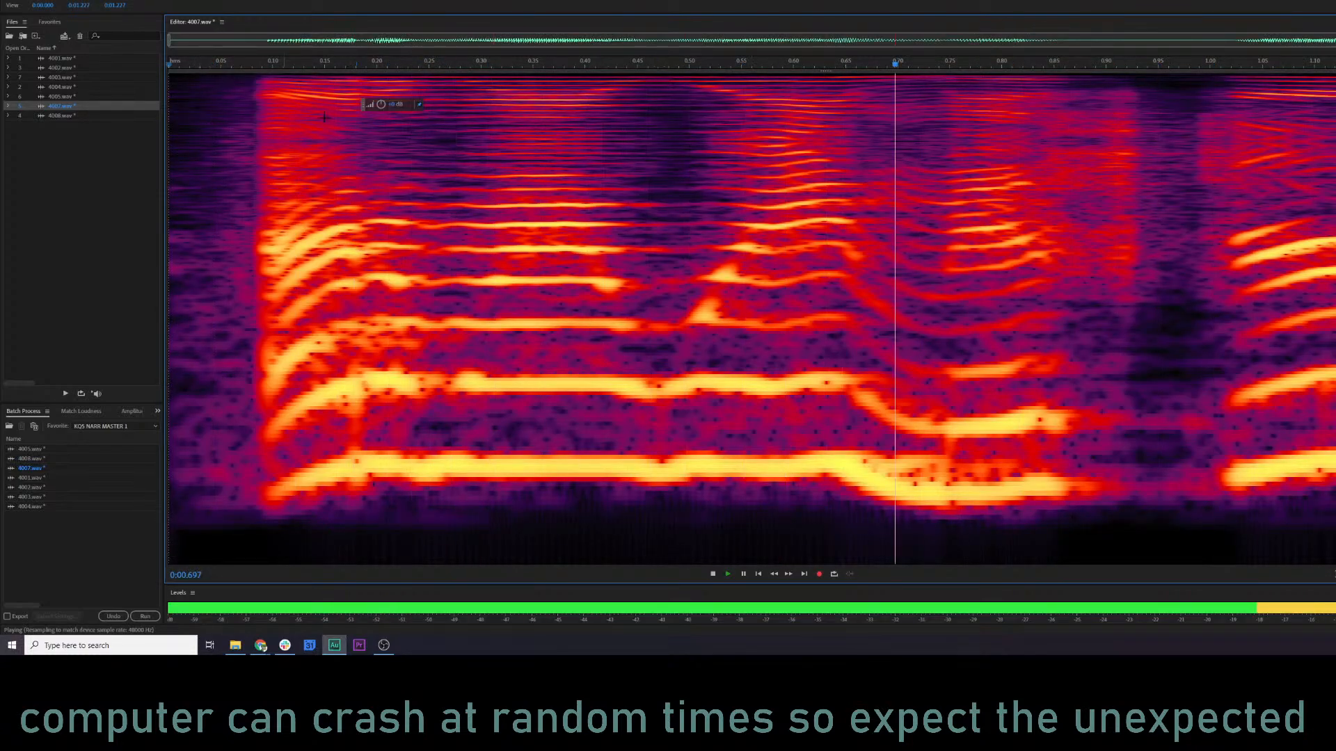
Open 4008.wav and delete the low-frequency rumble below the voice along its whole length.
{"action": "left_click", "coordinate": [91, 116]}
{"action": "double_click", "coordinate": [91, 116]}
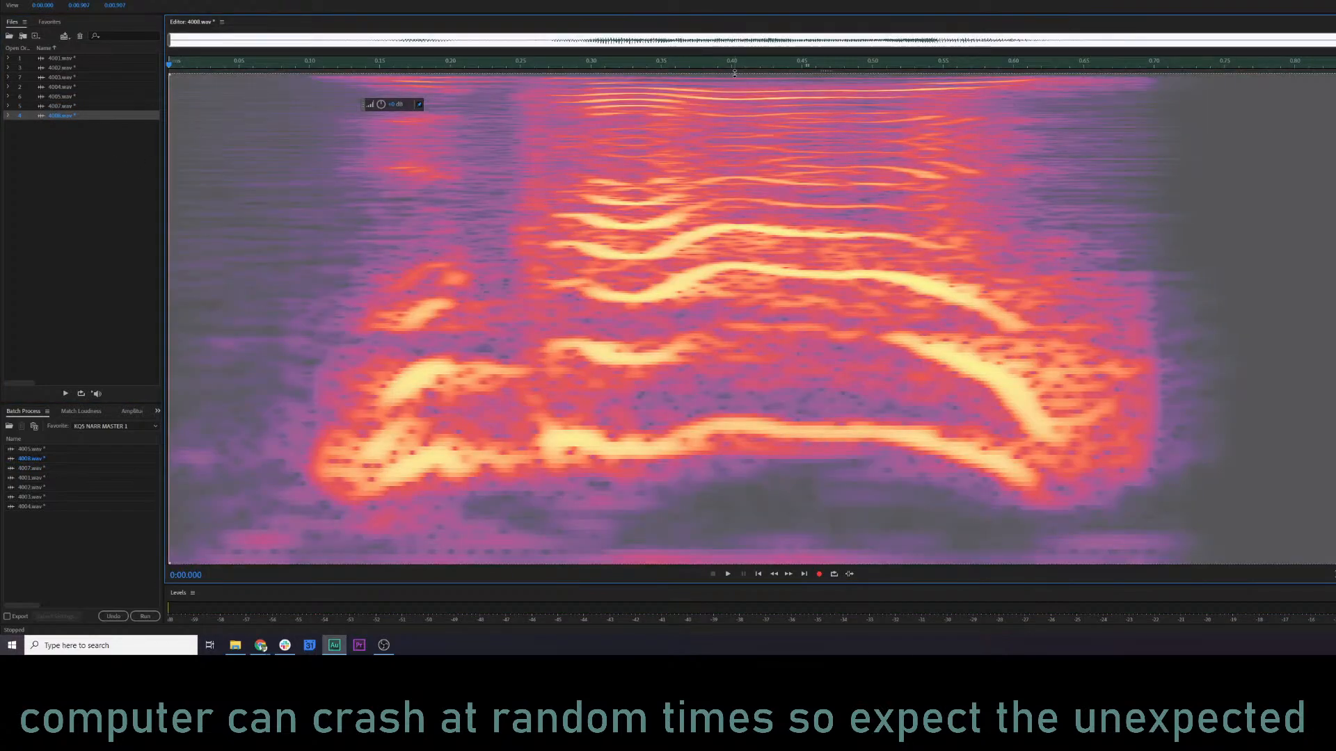
{"action": "left_click_drag", "start_coordinate": [734, 70], "coordinate": [783, 521]}
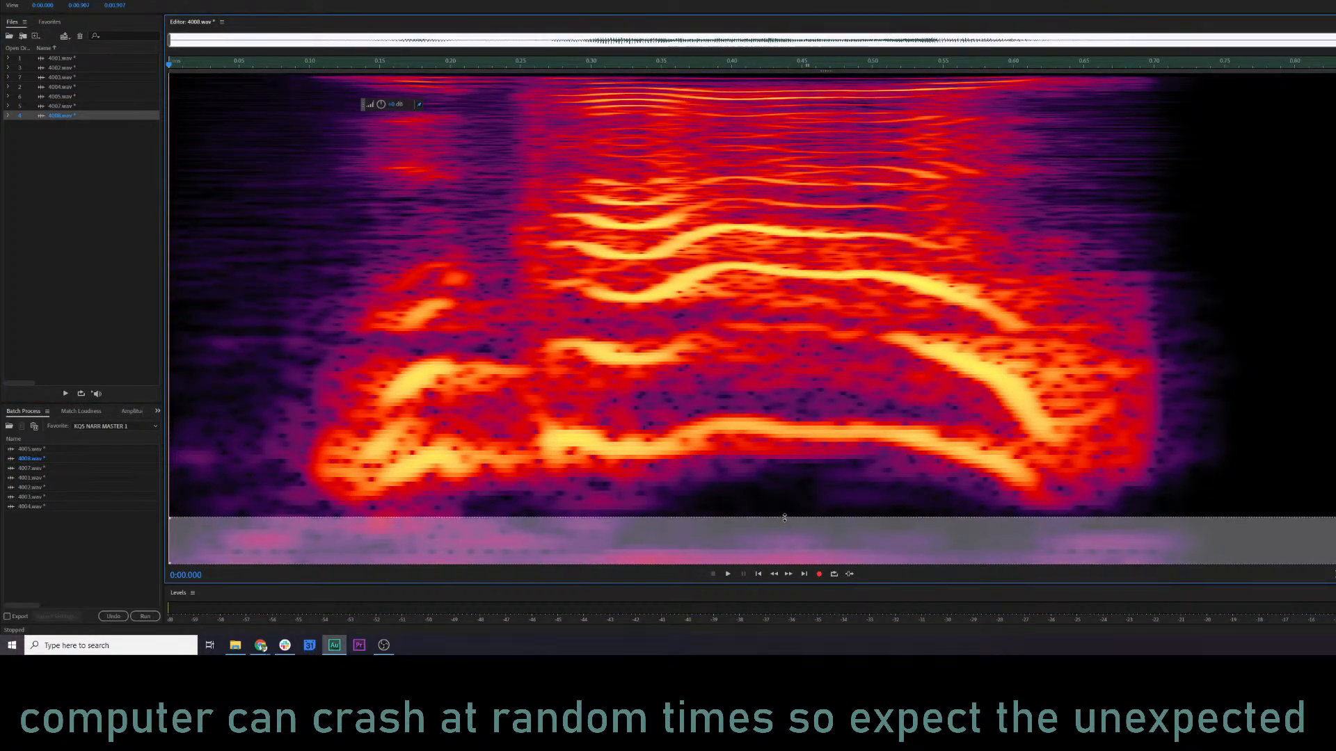
{"action": "key", "text": "Delete"}
{"action": "left_click", "coordinate": [323, 270]}
Shift the low-mid boost for 4008.wav to about 513 Hz and about 4 dB in the Parametric Equalizer, preview it, and apply it.
{"action": "key", "text": "ctrl+e"}
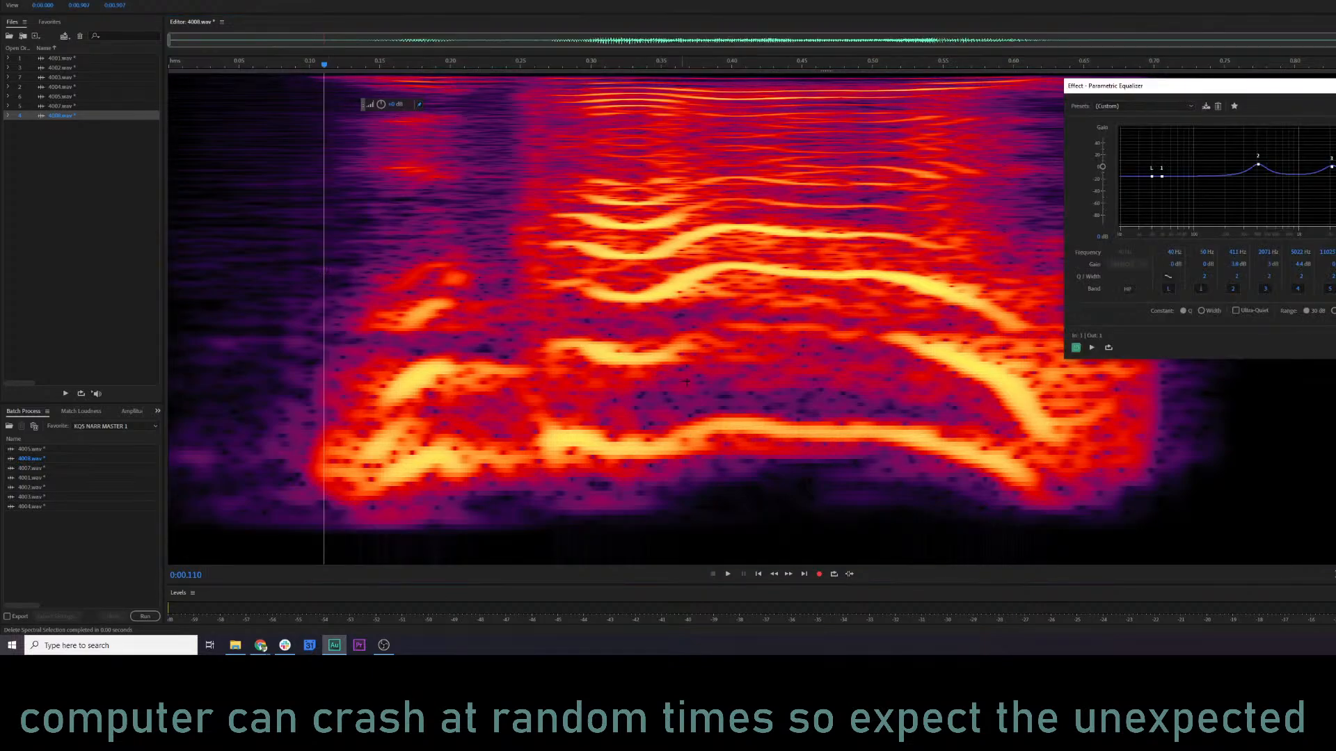
{"action": "key", "text": "space"}
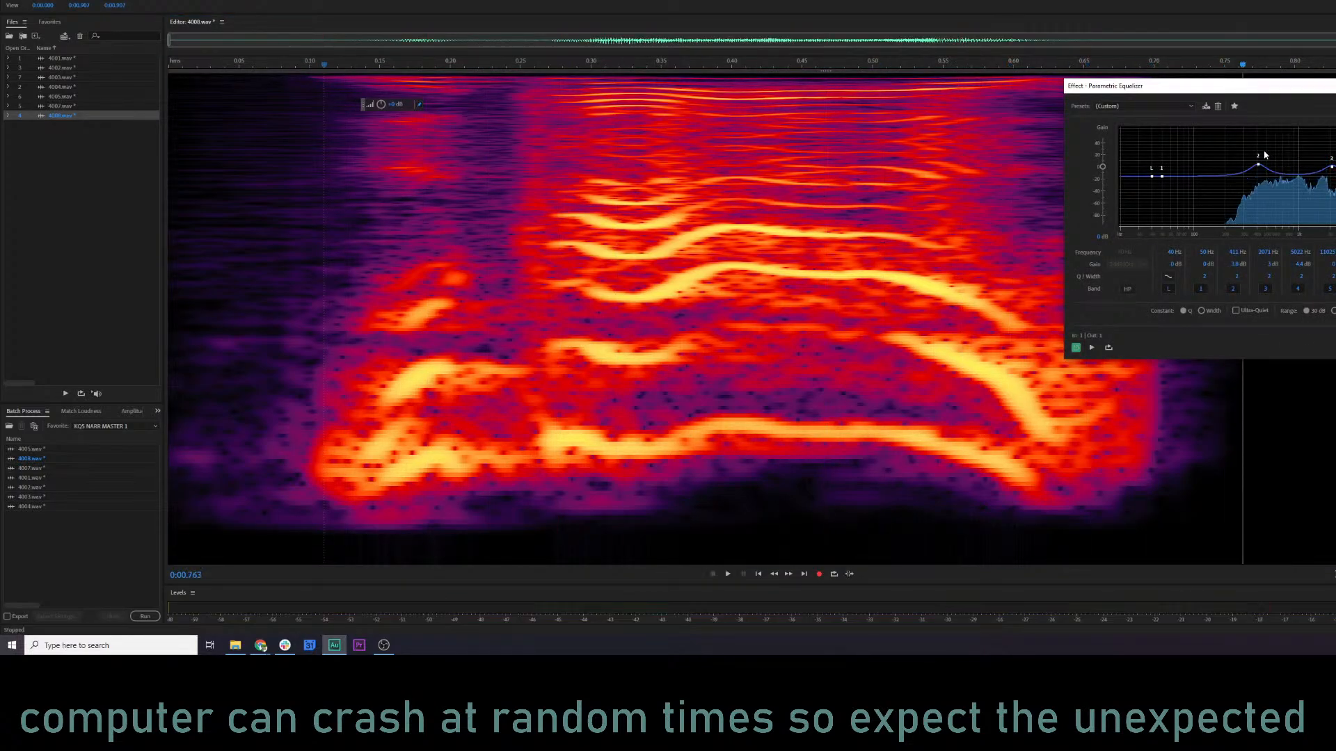
{"action": "left_click_drag", "start_coordinate": [1259, 167], "coordinate": [1270, 164]}
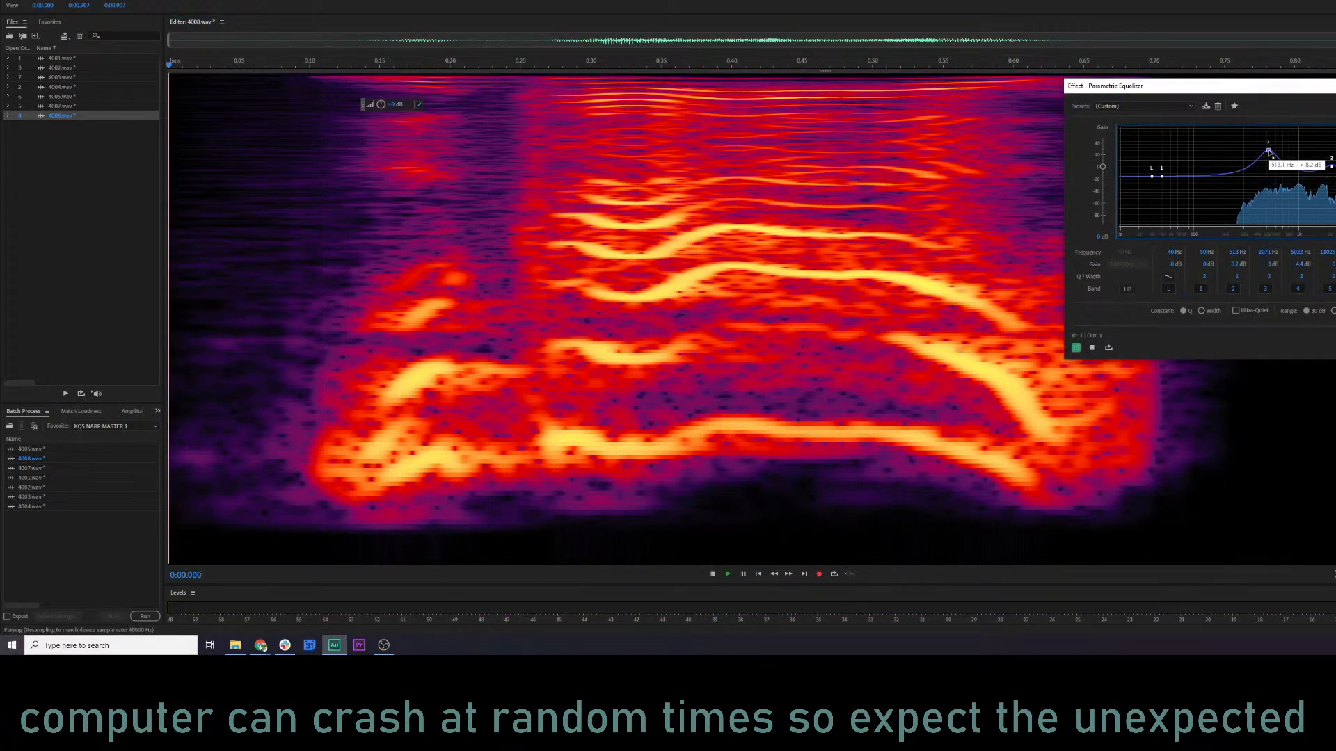
{"action": "key", "text": "space"}
{"action": "key", "text": "space"}
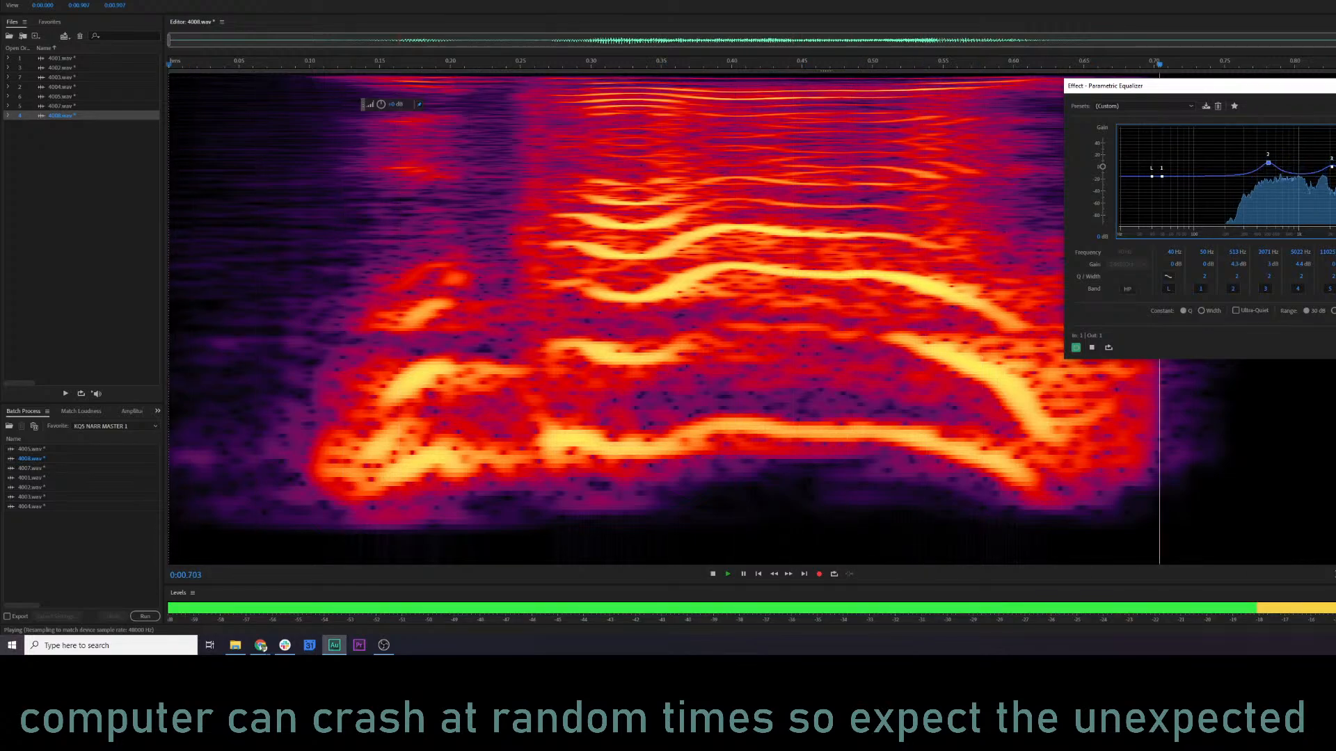
{"action": "key", "text": "Return"}
Normalize all listed files in one batch process using the Norm favorite.
{"action": "left_click", "coordinate": [387, 334]}
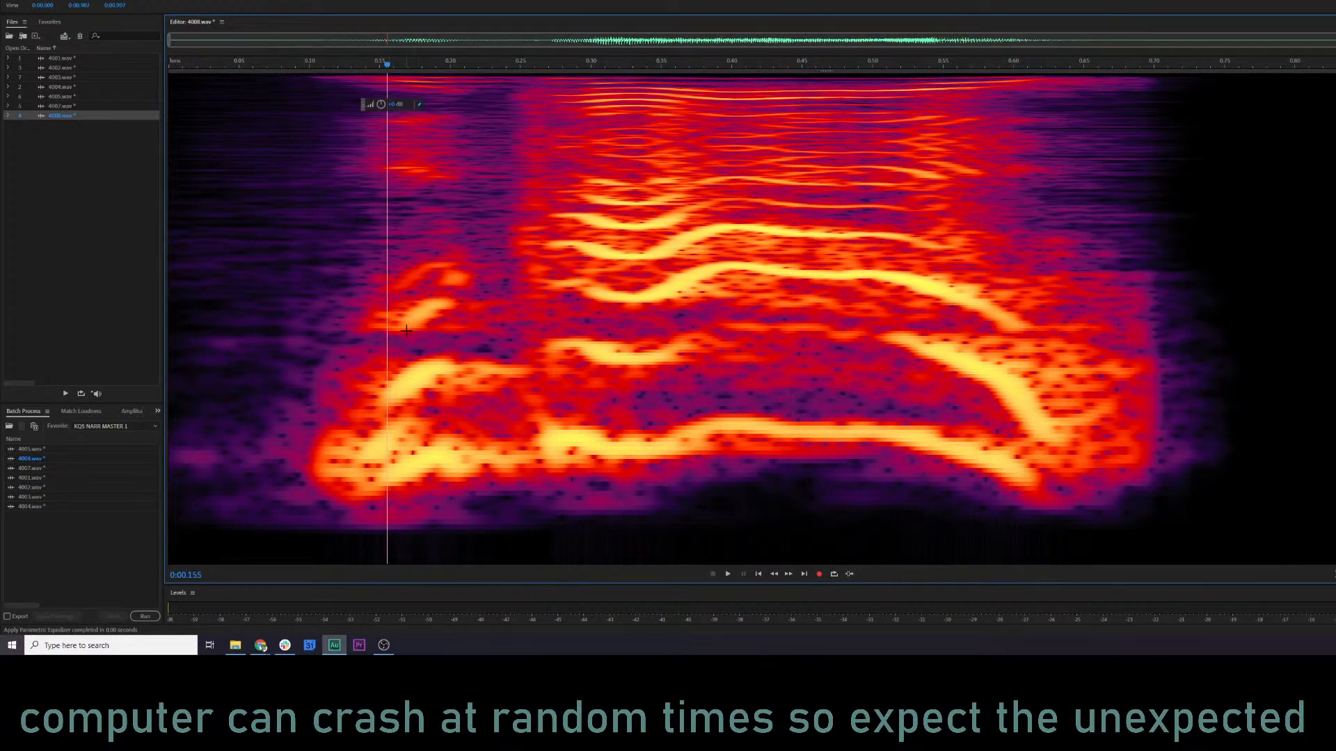
{"action": "left_click", "coordinate": [93, 427]}
{"action": "left_click", "coordinate": [111, 336]}
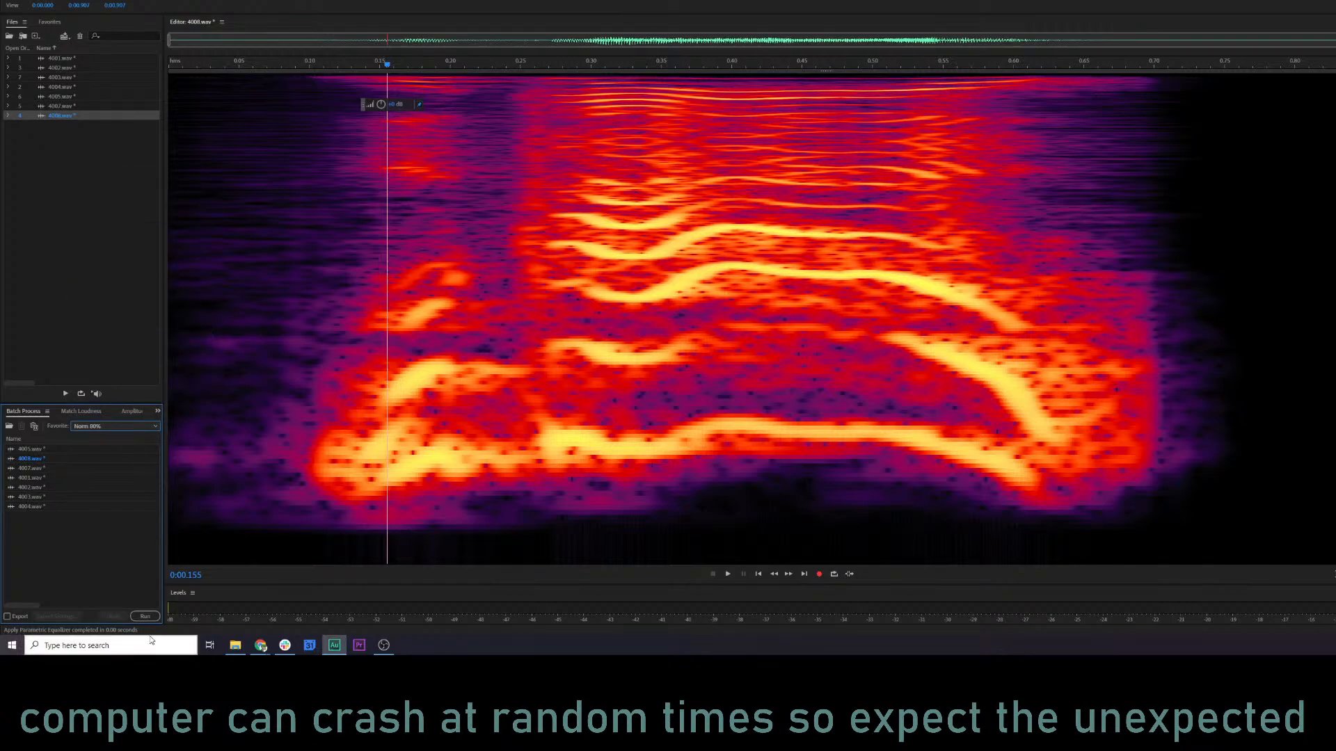
{"action": "left_click", "coordinate": [144, 616]}
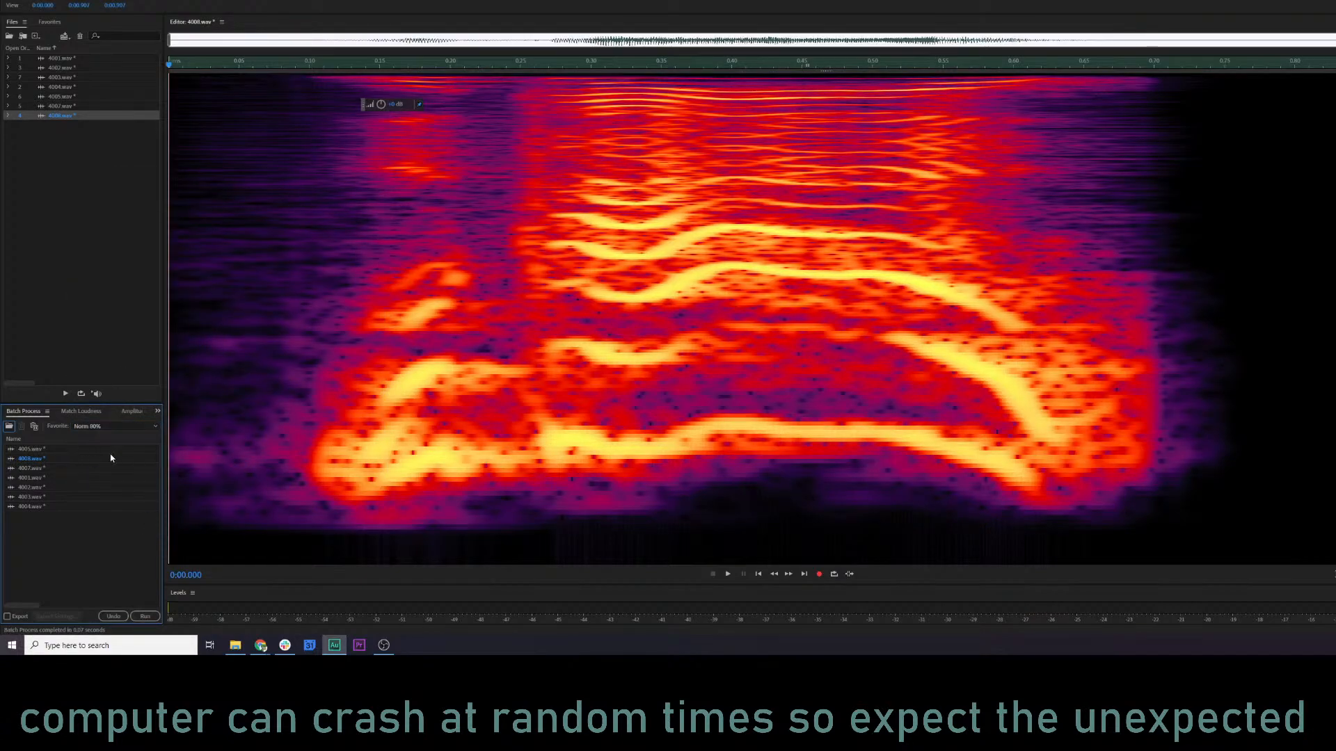
Save all open audio files and close every one of them.
{"action": "left_click", "coordinate": [10, 1]}
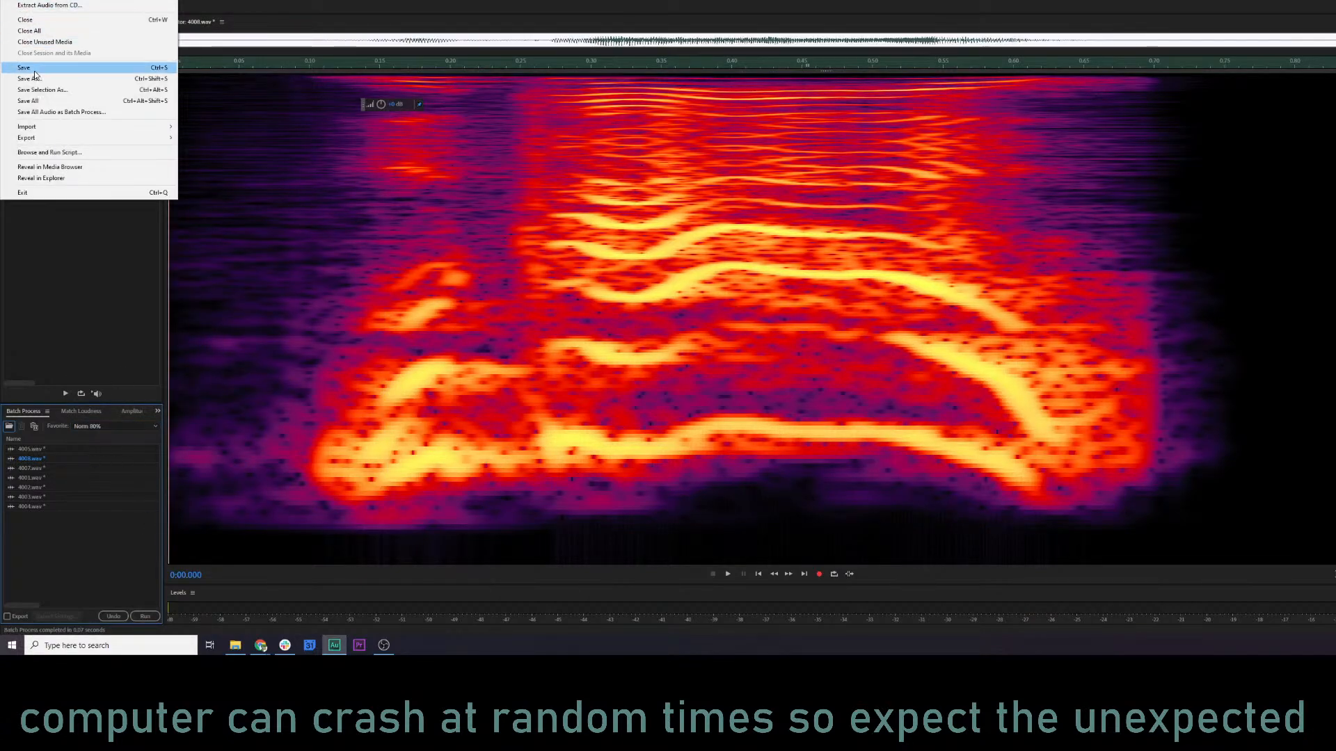
{"action": "left_click", "coordinate": [36, 102]}
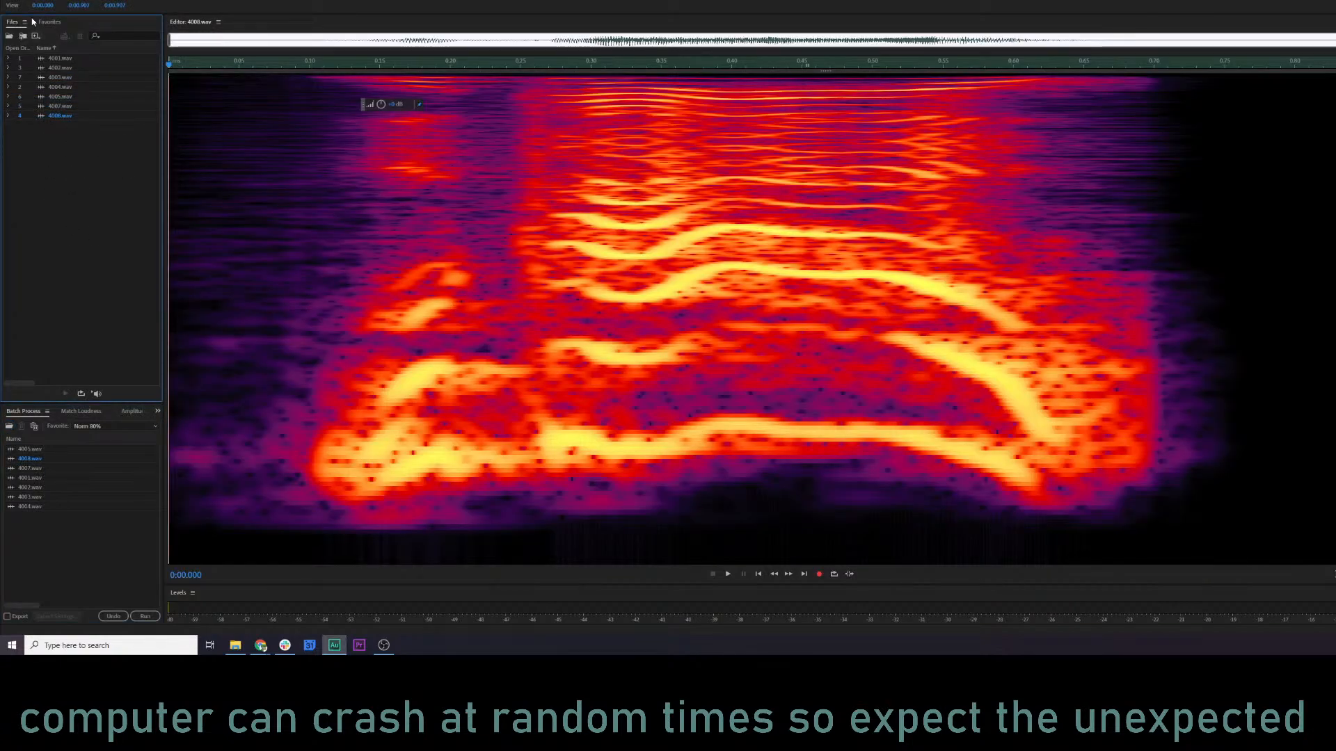
{"action": "left_click_drag", "start_coordinate": [87, 190], "coordinate": [27, 59]}
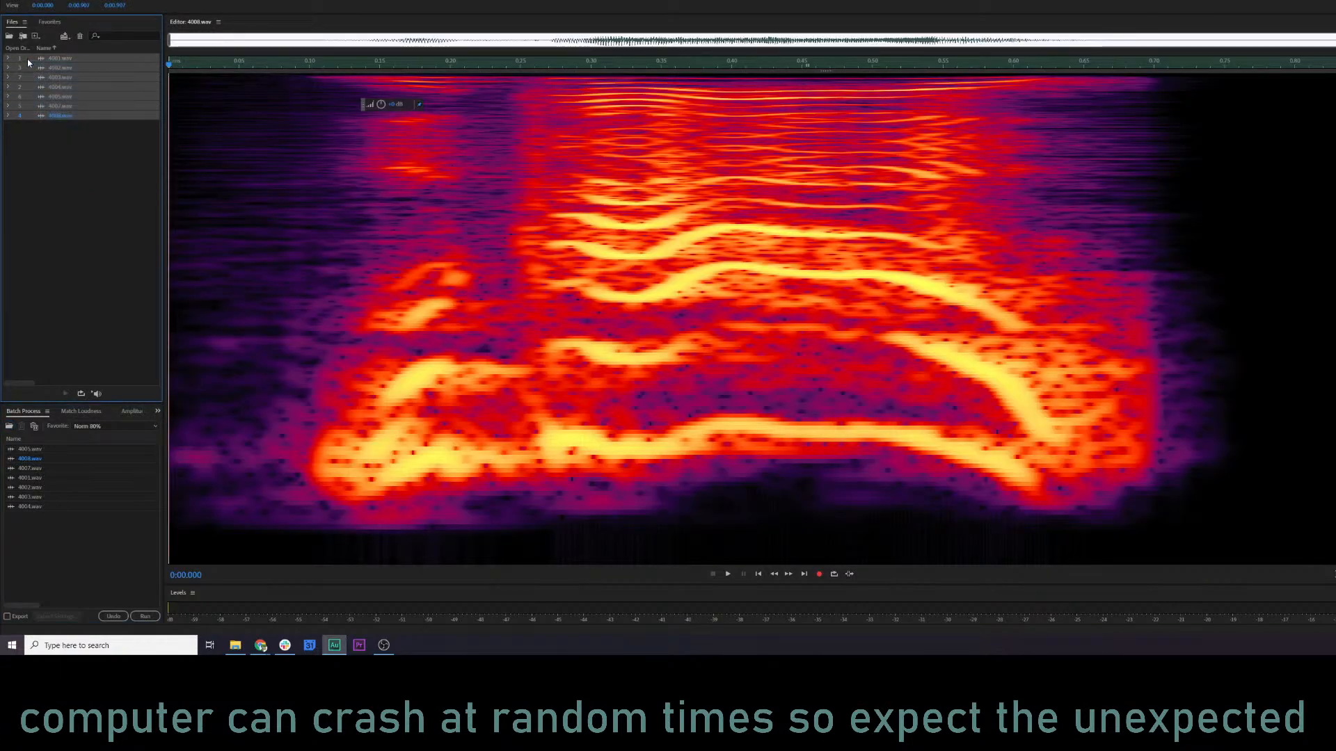
{"action": "key", "text": "ctrl+w"}
Switch to the KQ5 Audio log spreadsheet and mark Witch mutterings and Townsfolk Kid as done with an x.
{"action": "key", "text": "alt+Tab"}
{"action": "key", "text": "alt+Tab"}
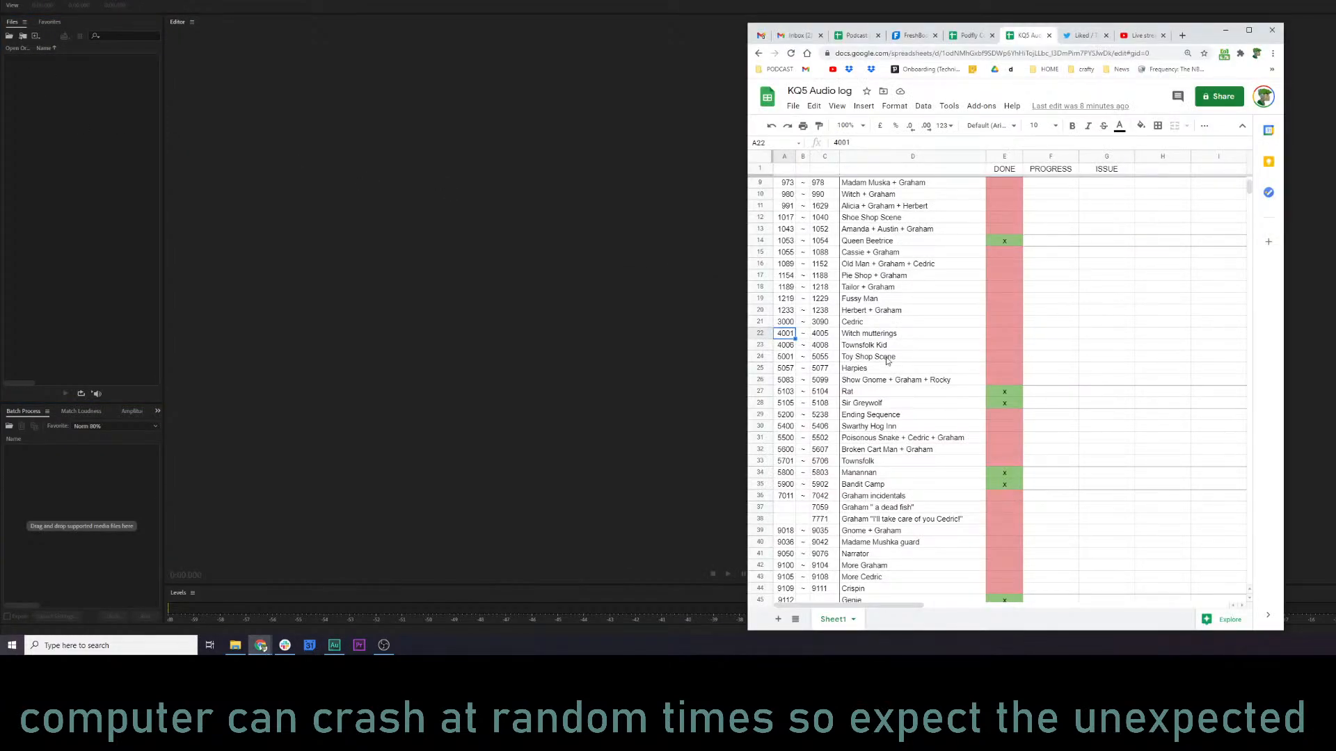
{"action": "left_click_drag", "start_coordinate": [996, 335], "coordinate": [1002, 345]}
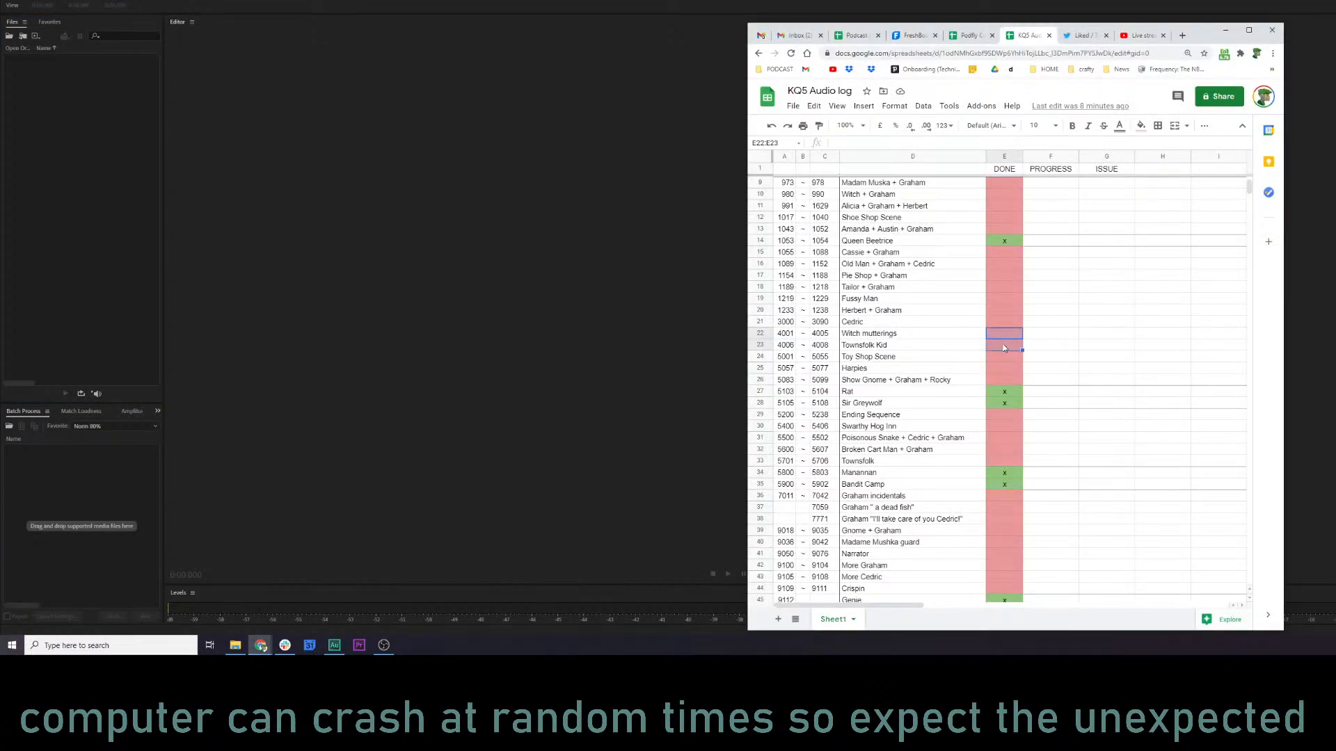
{"action": "type", "text": "x"}
{"action": "key", "text": "Return"}
{"action": "type", "text": "x"}
{"action": "left_click", "coordinate": [1056, 361]}
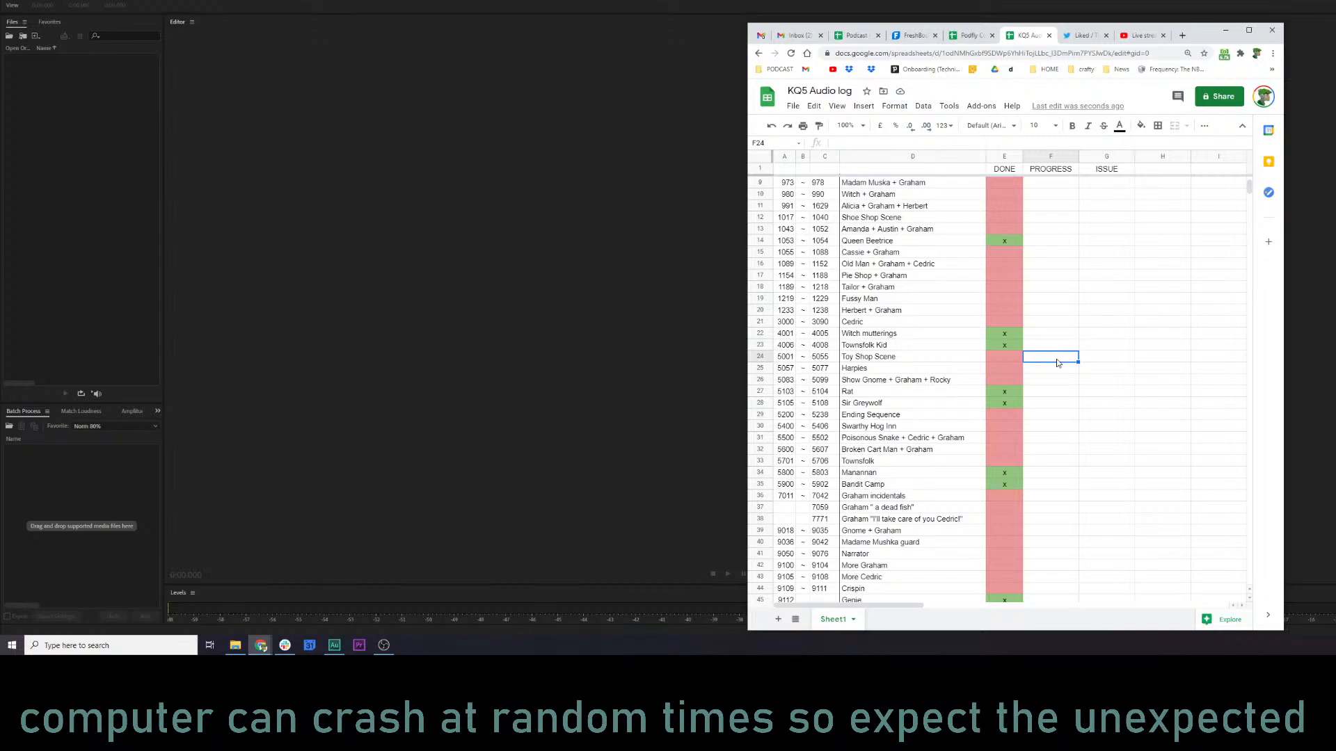
Look up the issue note on 927.aud in the log and play the nearby 925.wav from the kq5 audio folder.
{"action": "scroll", "coordinate": [1129, 375], "scroll_direction": "up", "scroll_amount": 3}
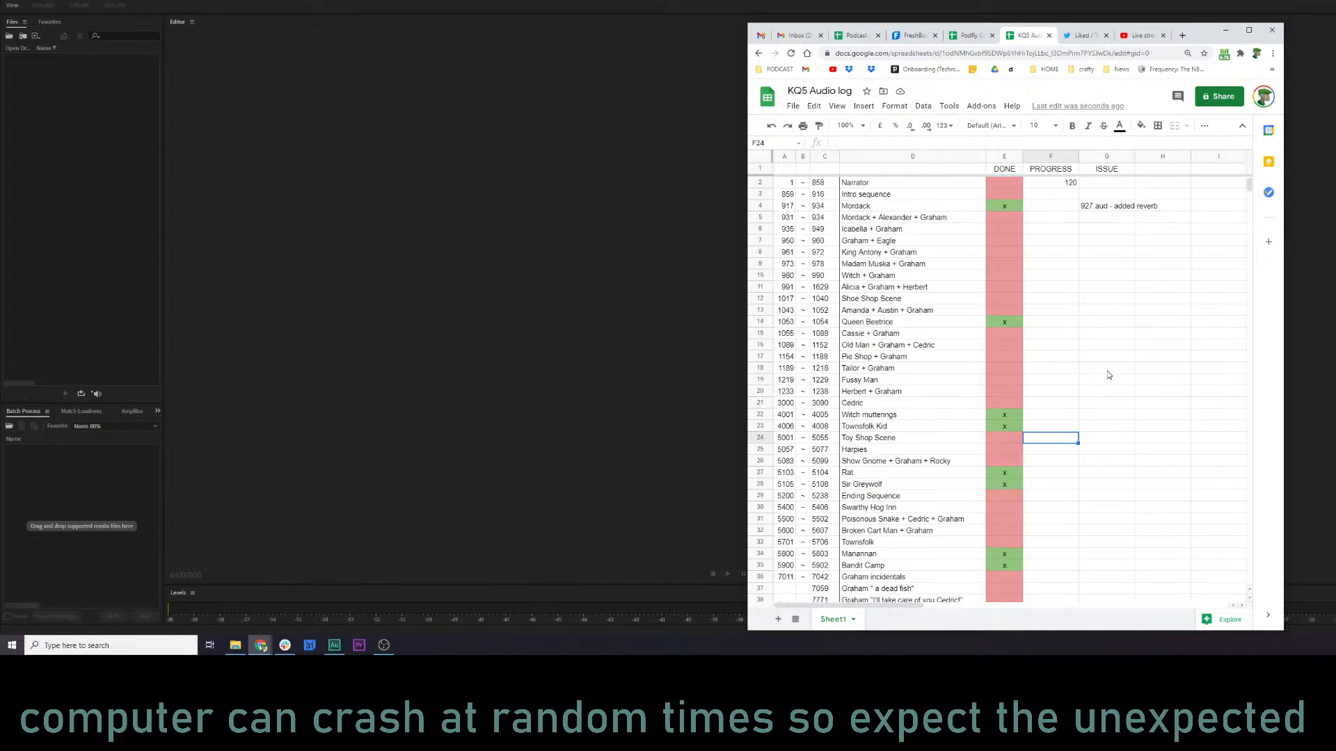
{"action": "left_click", "coordinate": [1112, 210]}
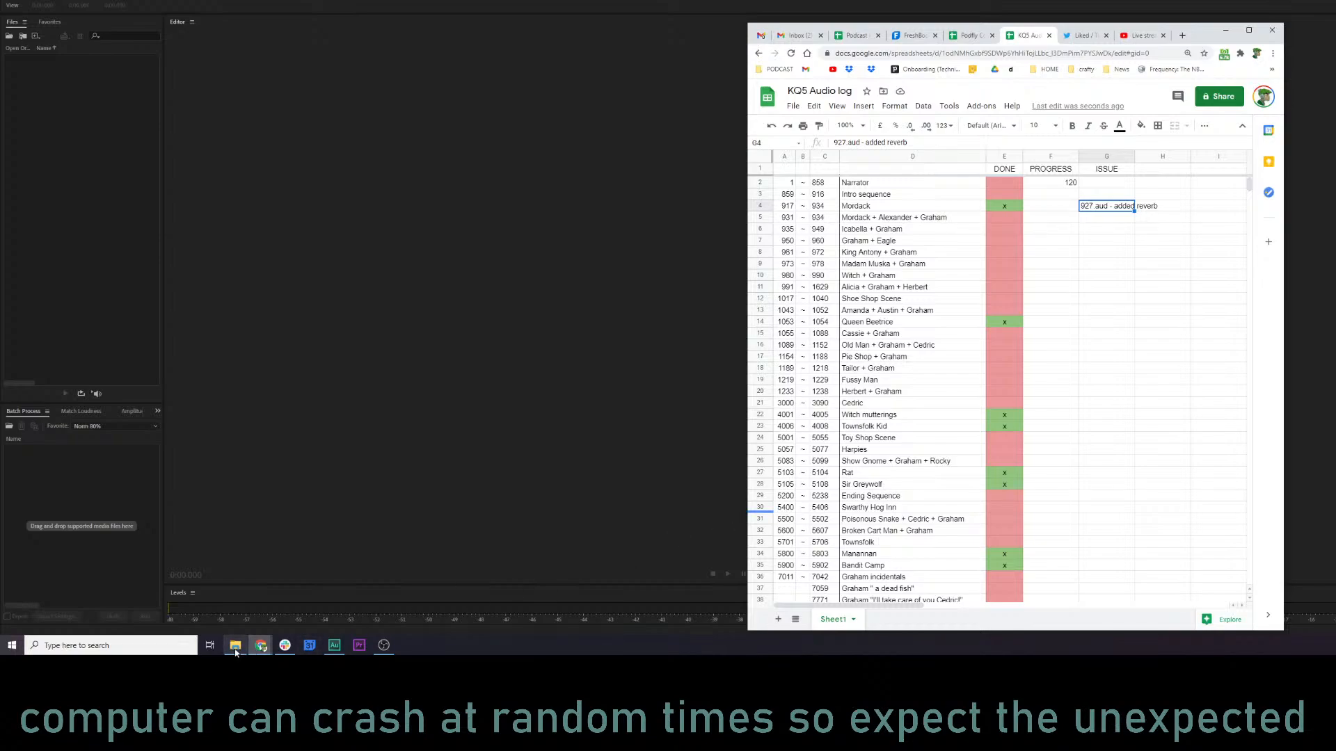
{"action": "left_click", "coordinate": [235, 645]}
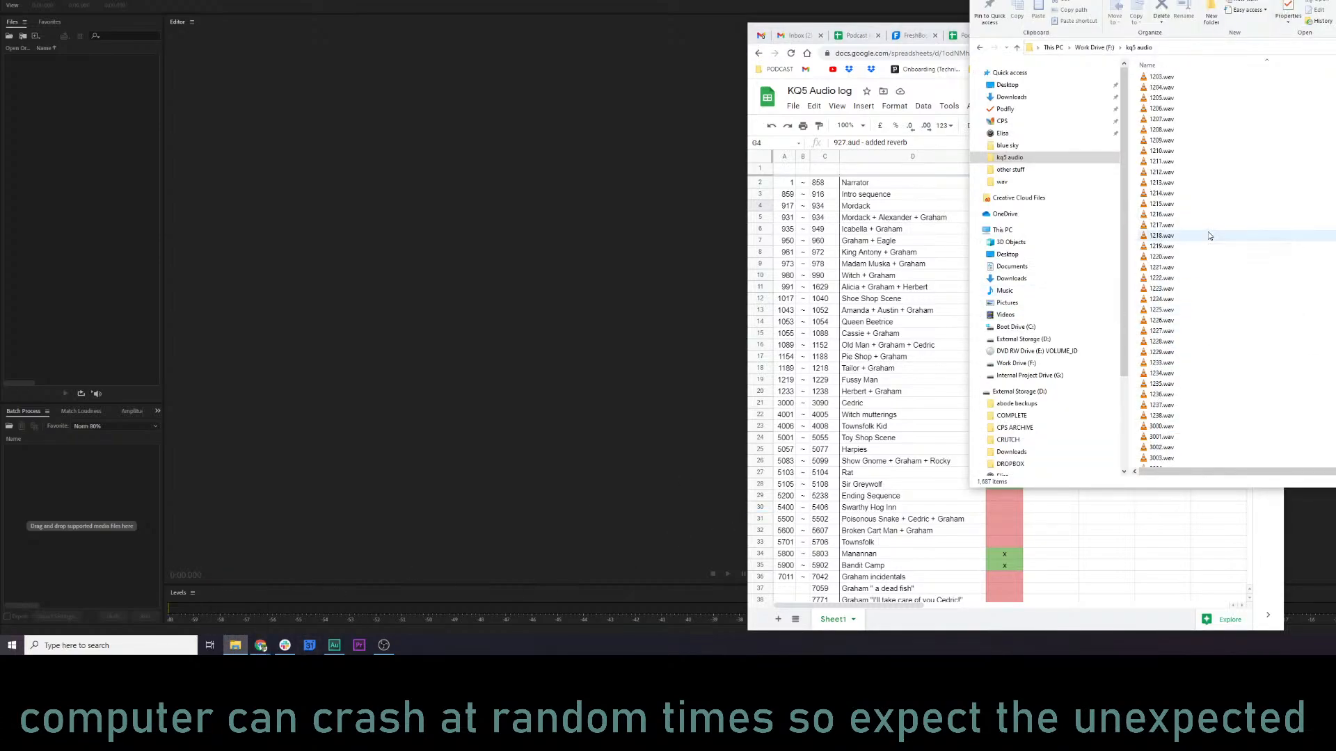
{"action": "scroll", "coordinate": [1211, 170], "scroll_direction": "up", "scroll_amount": 20}
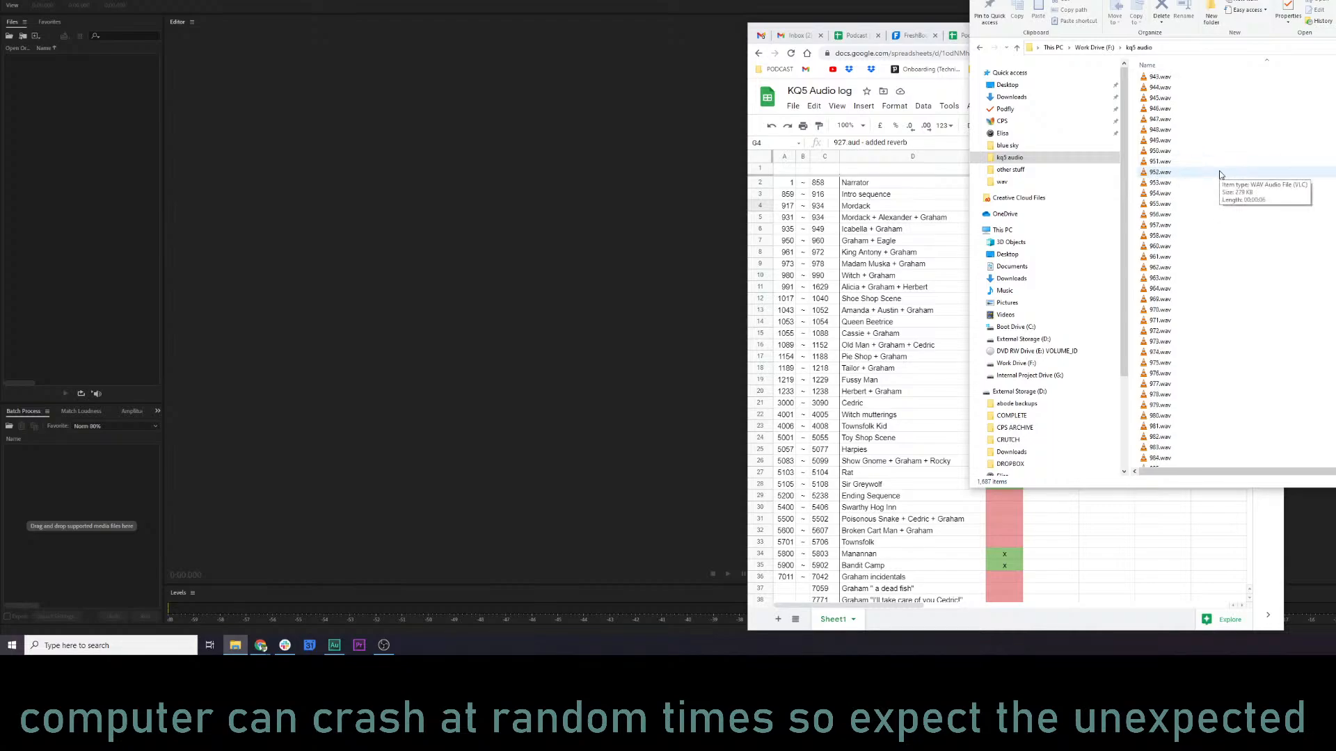
{"action": "scroll", "coordinate": [1193, 142], "scroll_direction": "up", "scroll_amount": 1}
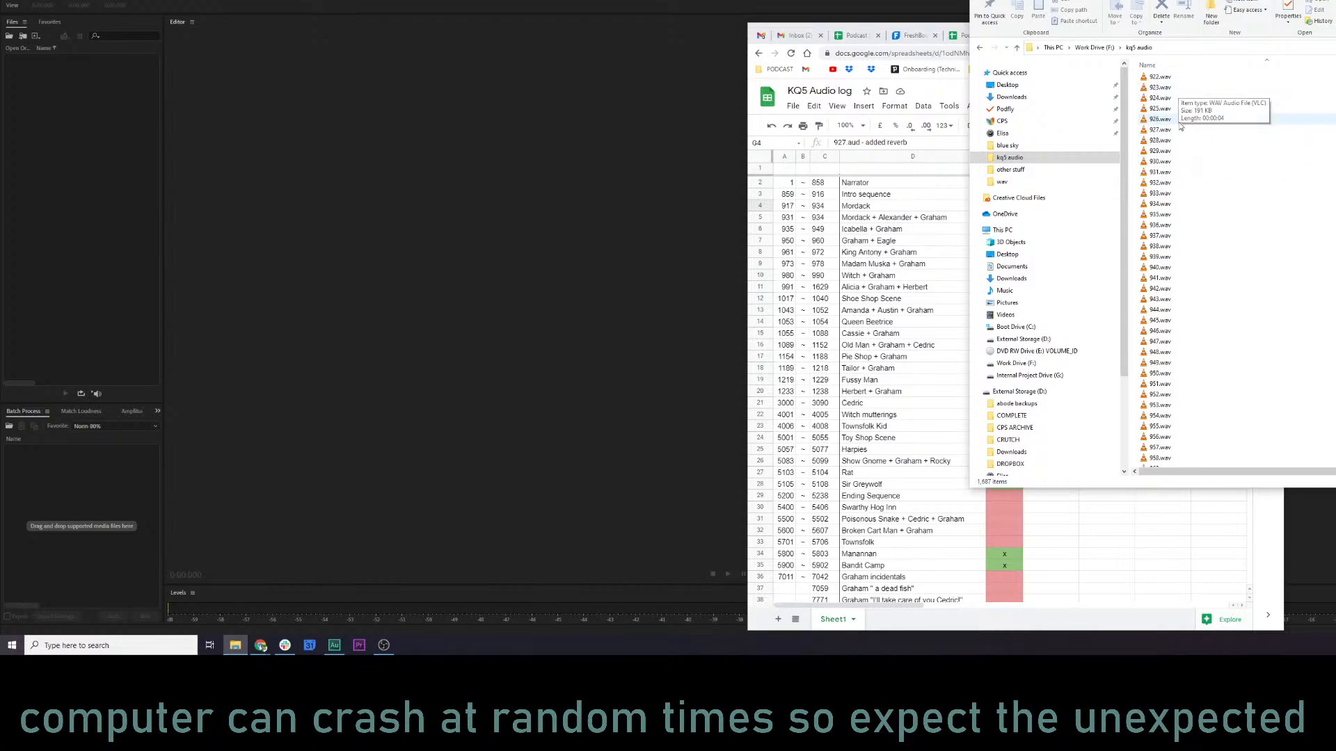
{"action": "left_click", "coordinate": [1160, 130]}
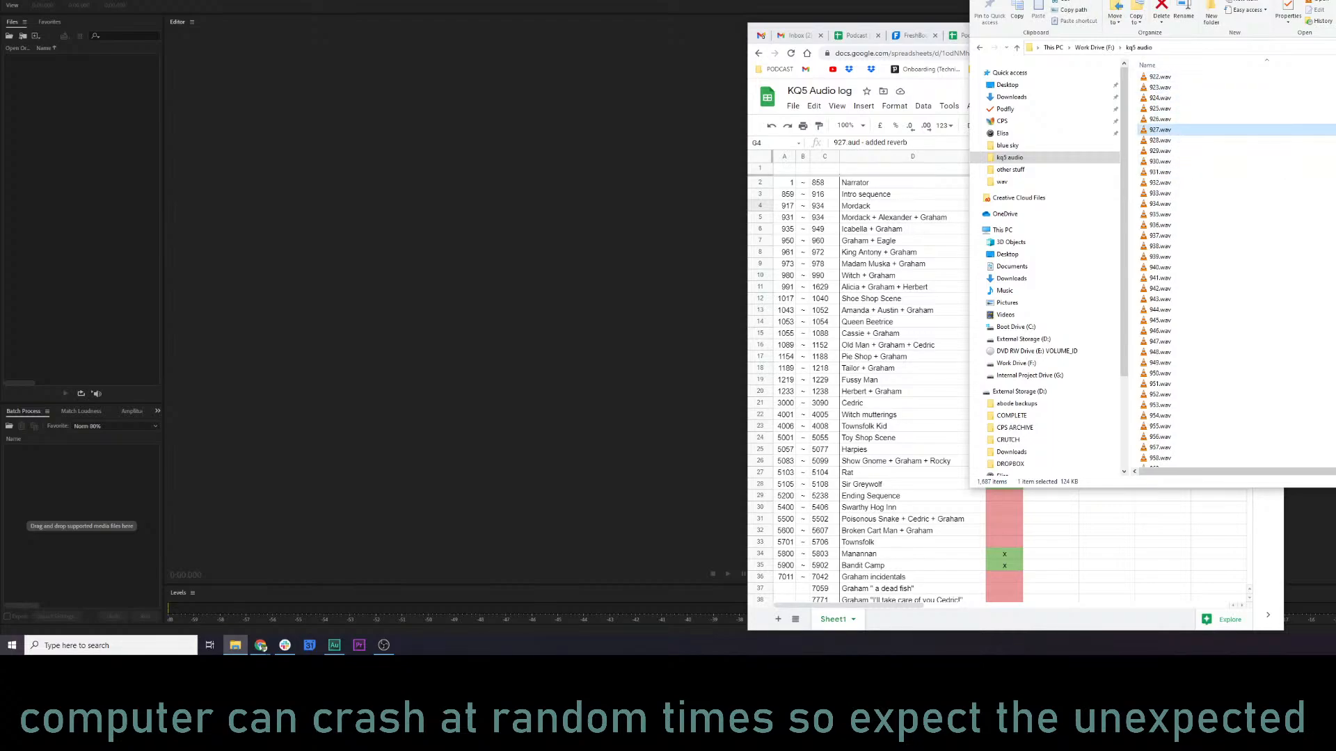
{"action": "left_click_drag", "start_coordinate": [1176, 0], "coordinate": [1292, 10]}
{"action": "double_click", "coordinate": [1282, 120]}
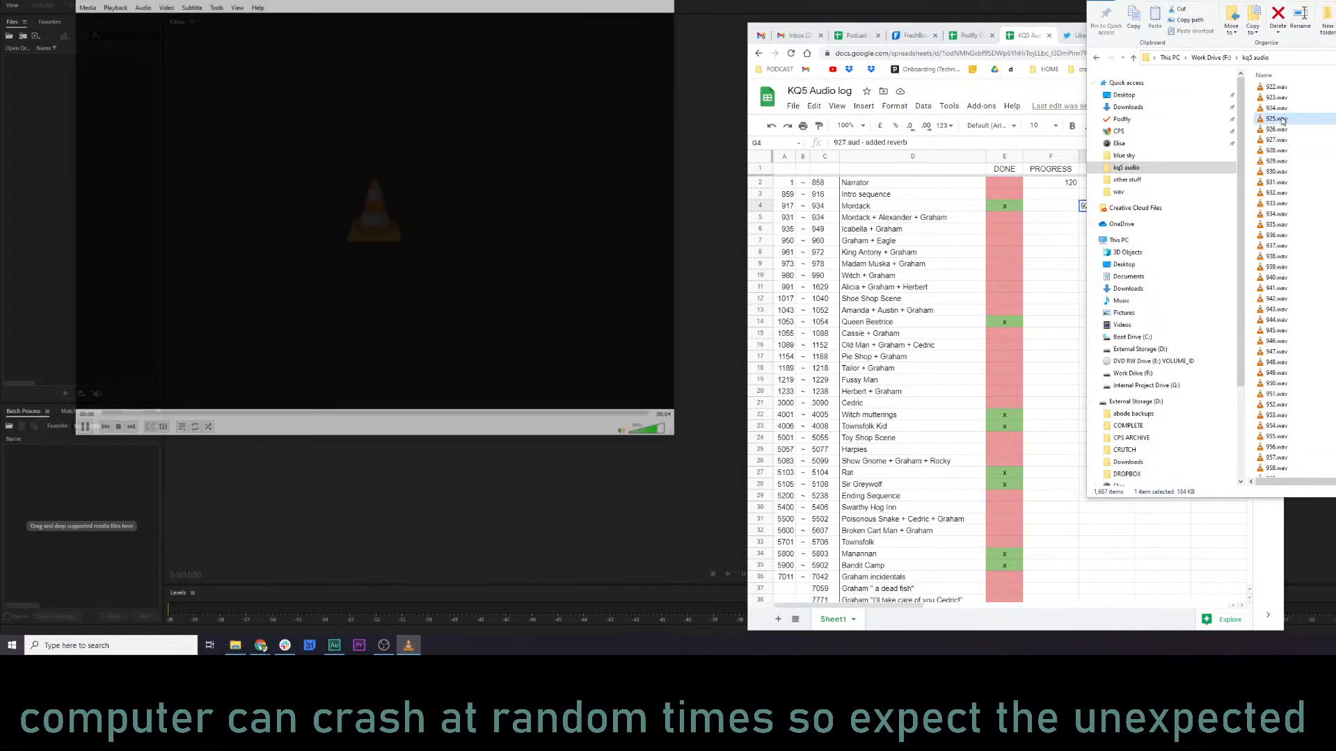
Play 926.wav, 934.wav and 932.wav from the kq5 audio folder to check them, dismissing the VLC update offer.
{"action": "left_click", "coordinate": [1284, 129]}
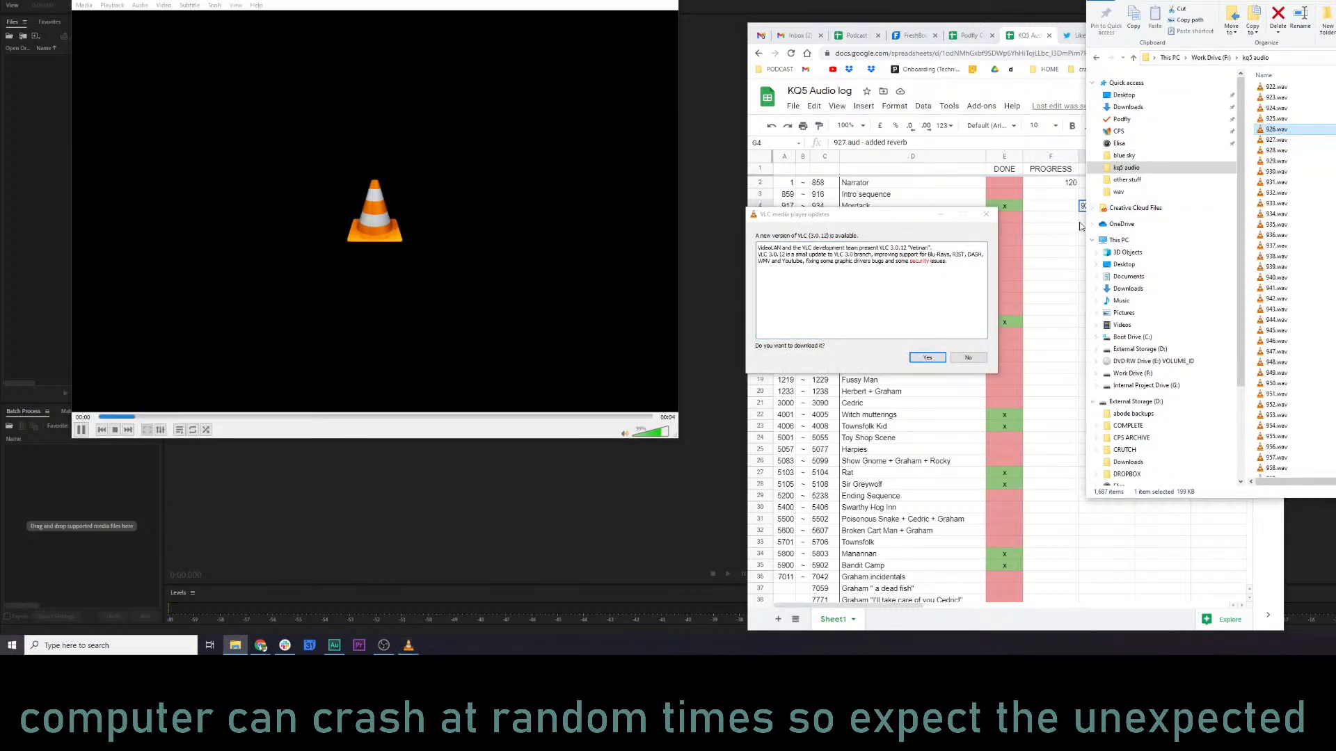
{"action": "left_click", "coordinate": [985, 214]}
{"action": "left_click", "coordinate": [666, 0]}
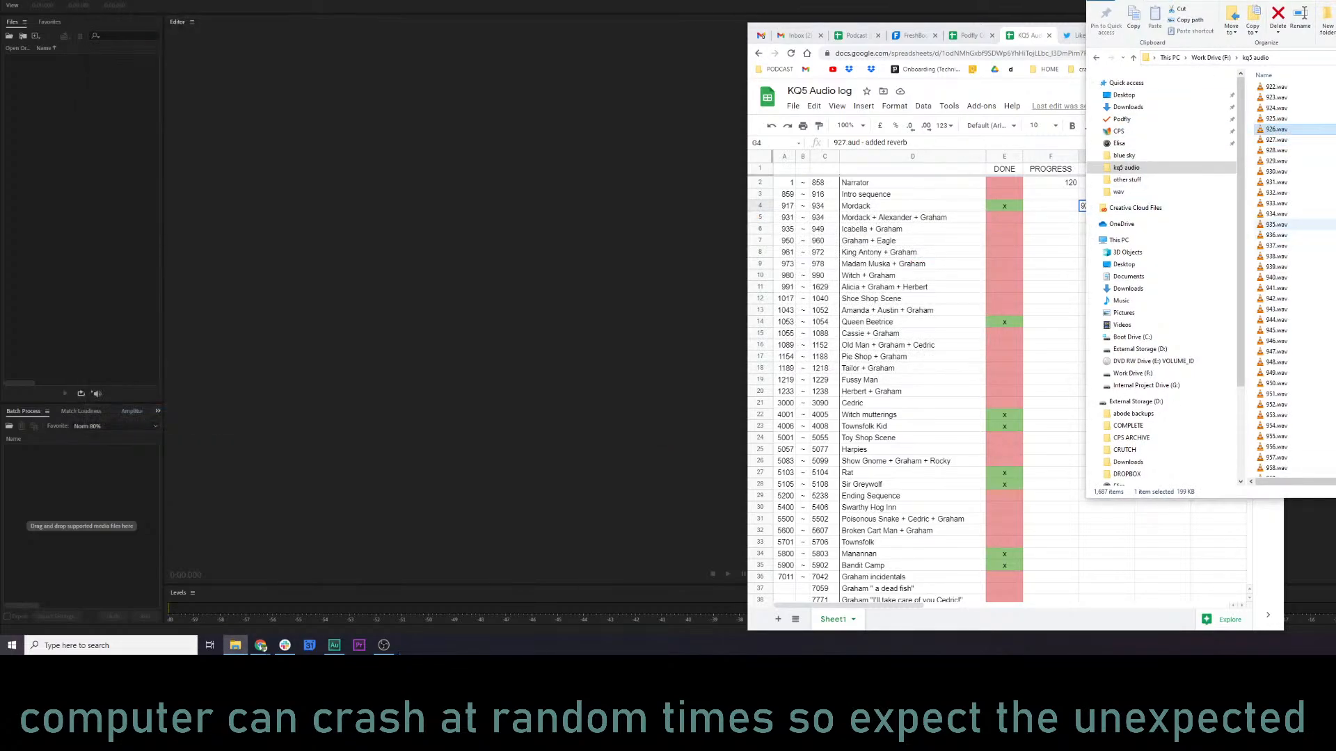
{"action": "double_click", "coordinate": [1275, 213]}
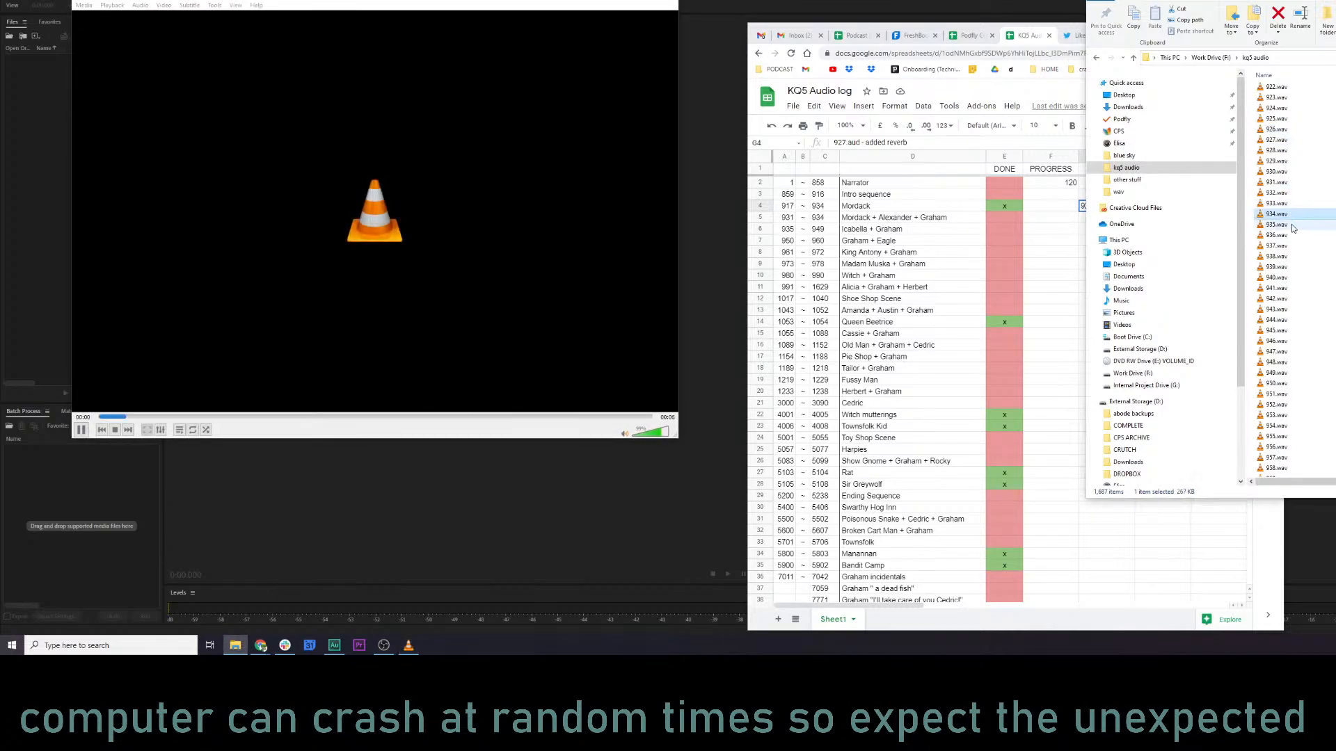
{"action": "double_click", "coordinate": [1289, 215]}
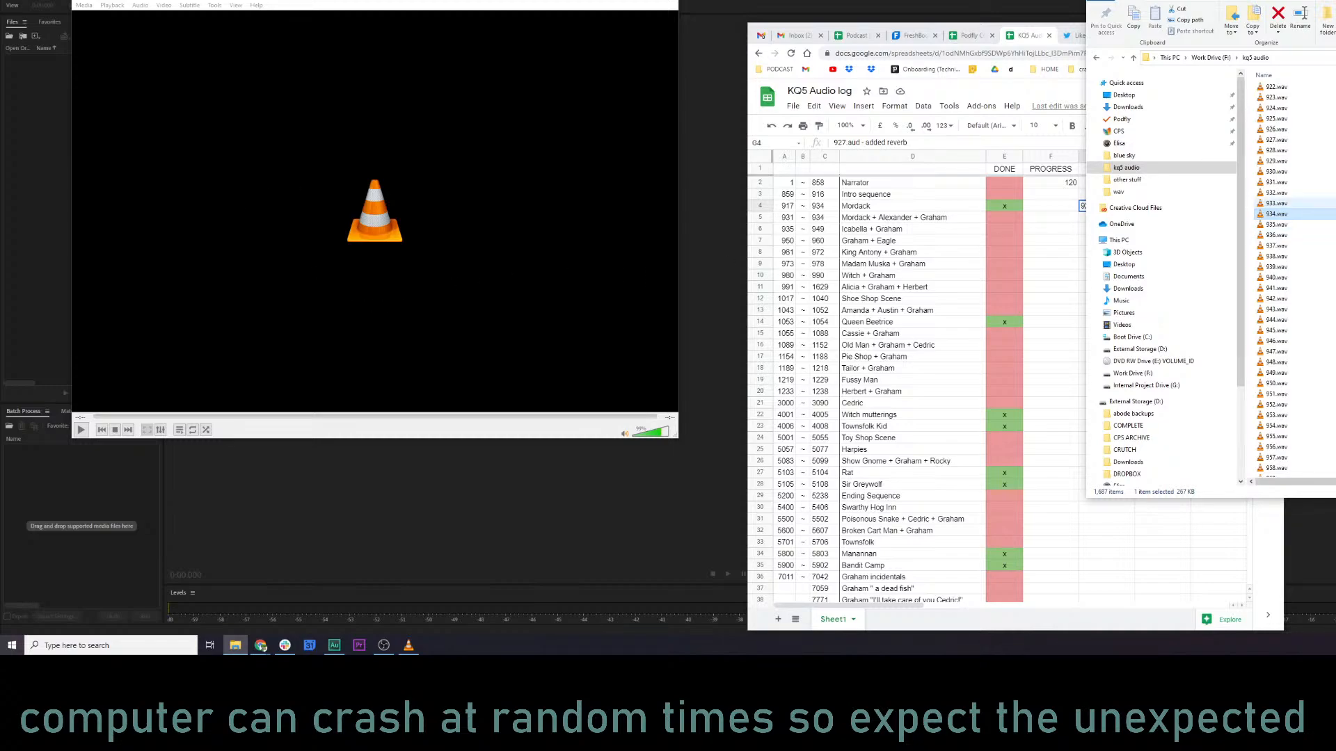
{"action": "double_click", "coordinate": [1307, 195]}
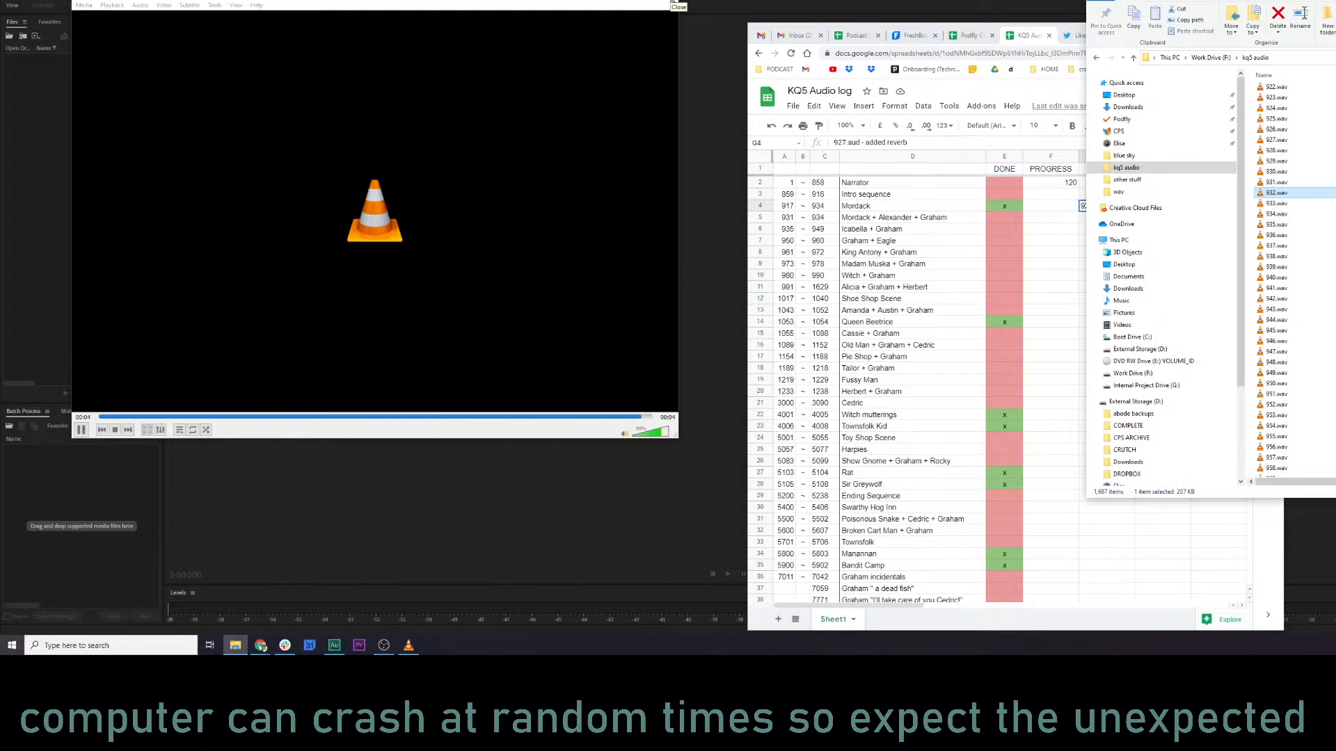
{"action": "left_click", "coordinate": [671, 1]}
Return to the KQ5 Audio log and add the note "934 ends early?" in cell I4 of the Mordack row.
{"action": "left_click", "coordinate": [964, 289]}
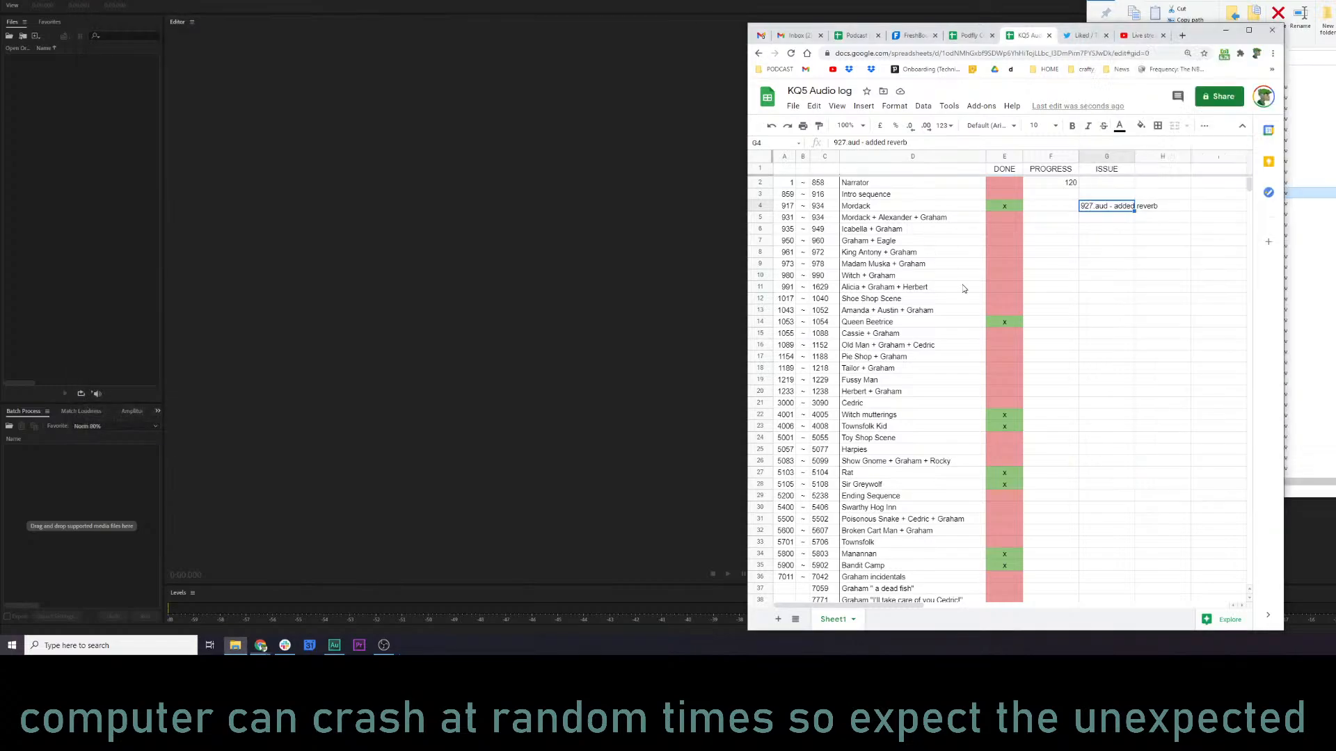
{"action": "left_click", "coordinate": [1209, 208]}
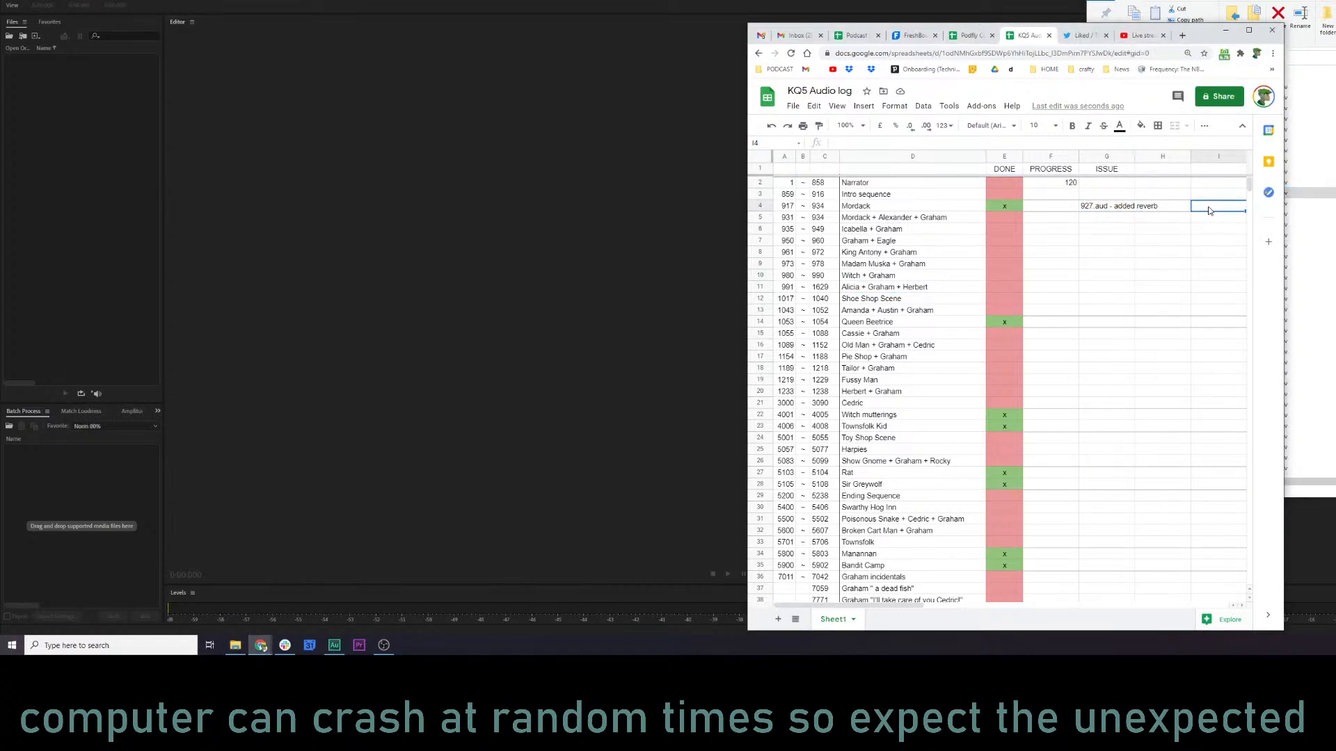
{"action": "type", "text": "934 "}
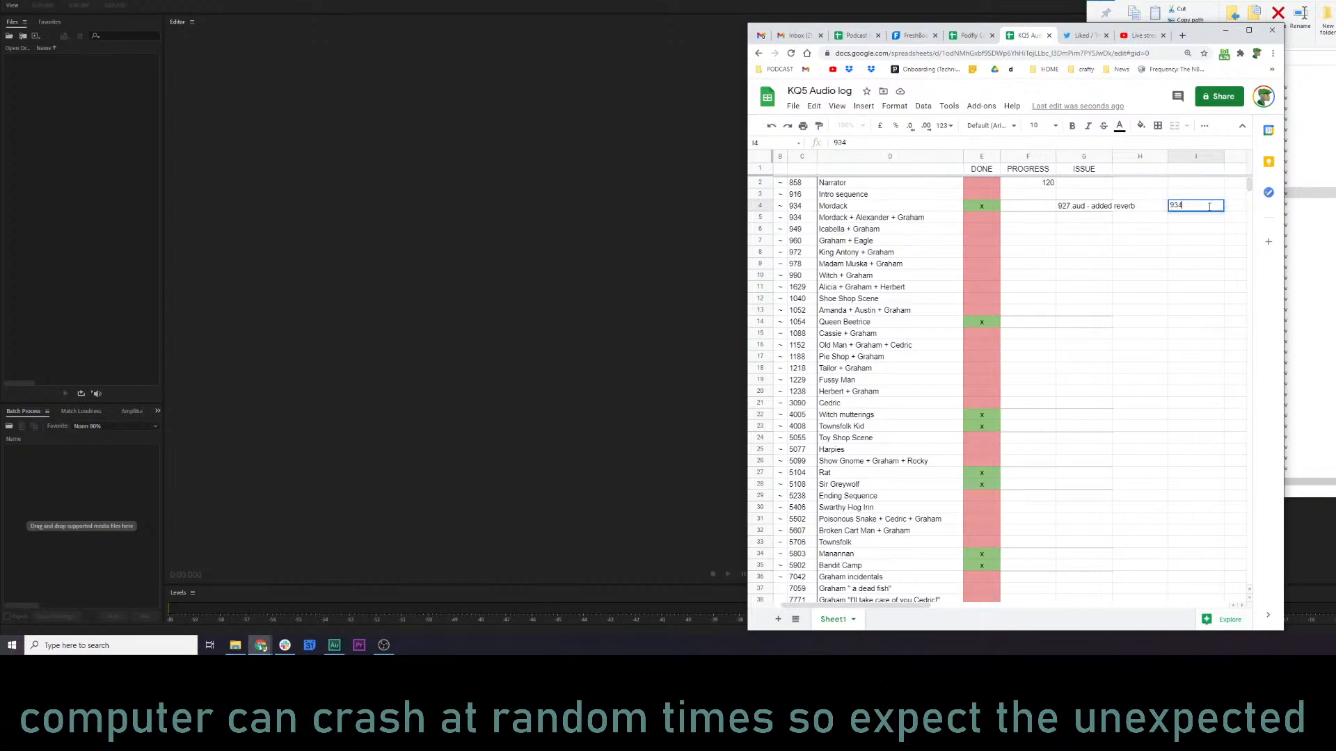
{"action": "type", "text": "emds early?"}
{"action": "key", "text": "Return"}
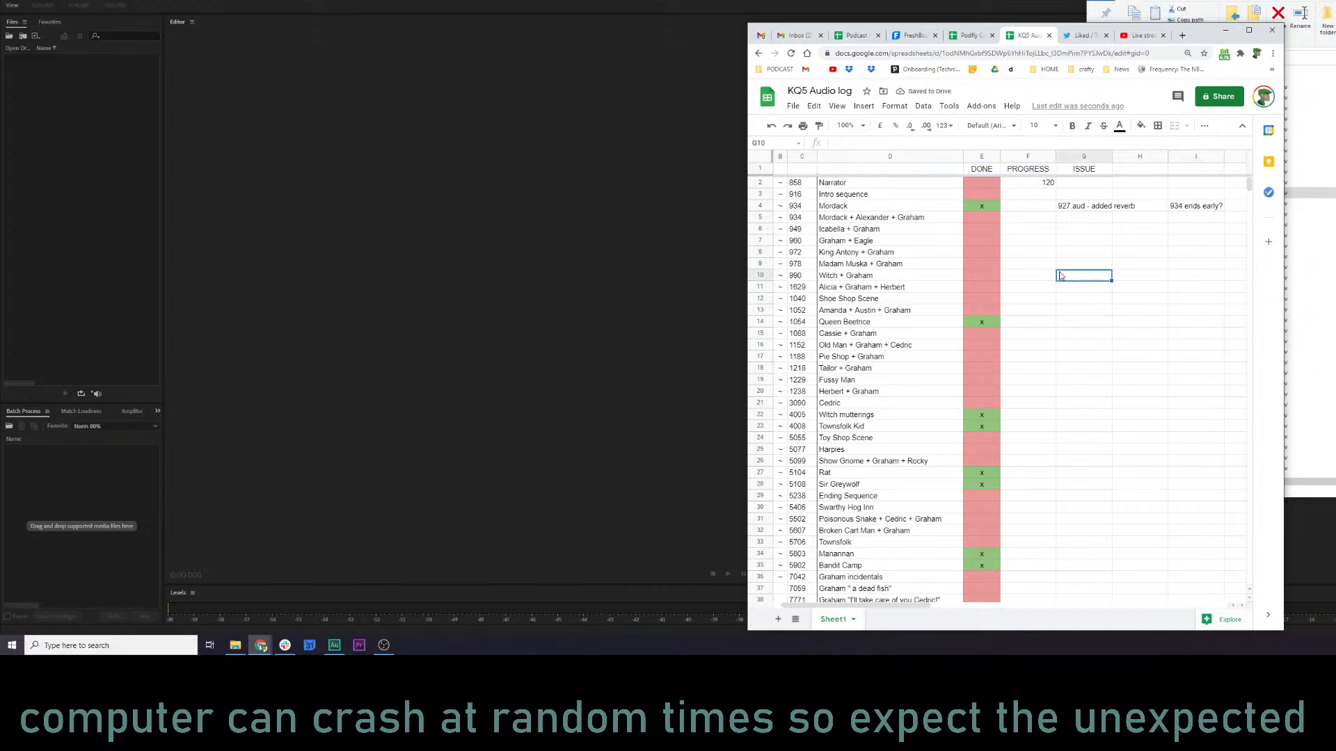
Move the KQ5 Audio log window out of the way to clear the Audition workspace and the kq5 audio folder.
{"action": "left_click", "coordinate": [837, 212]}
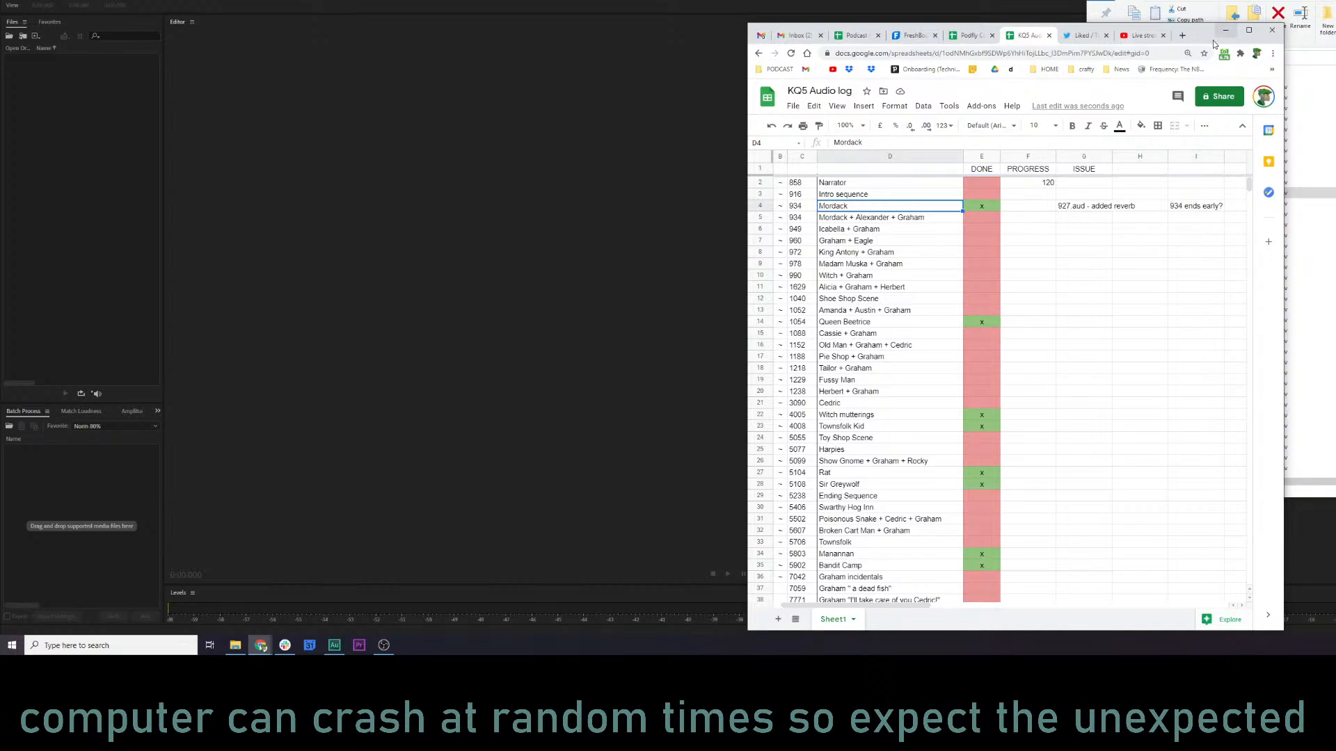
{"action": "left_click_drag", "start_coordinate": [1211, 46], "coordinate": [1012, 2]}
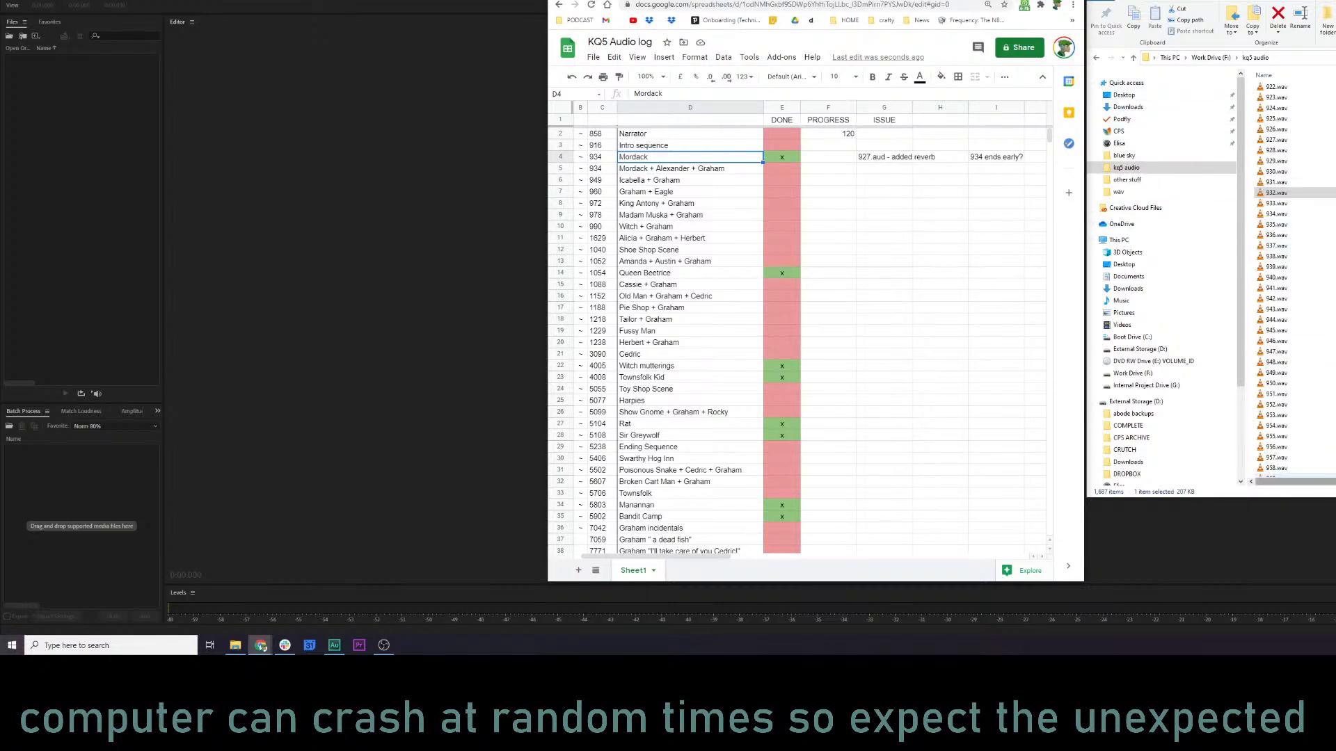
{"action": "left_click_drag", "start_coordinate": [1005, 0], "coordinate": [1335, 41]}
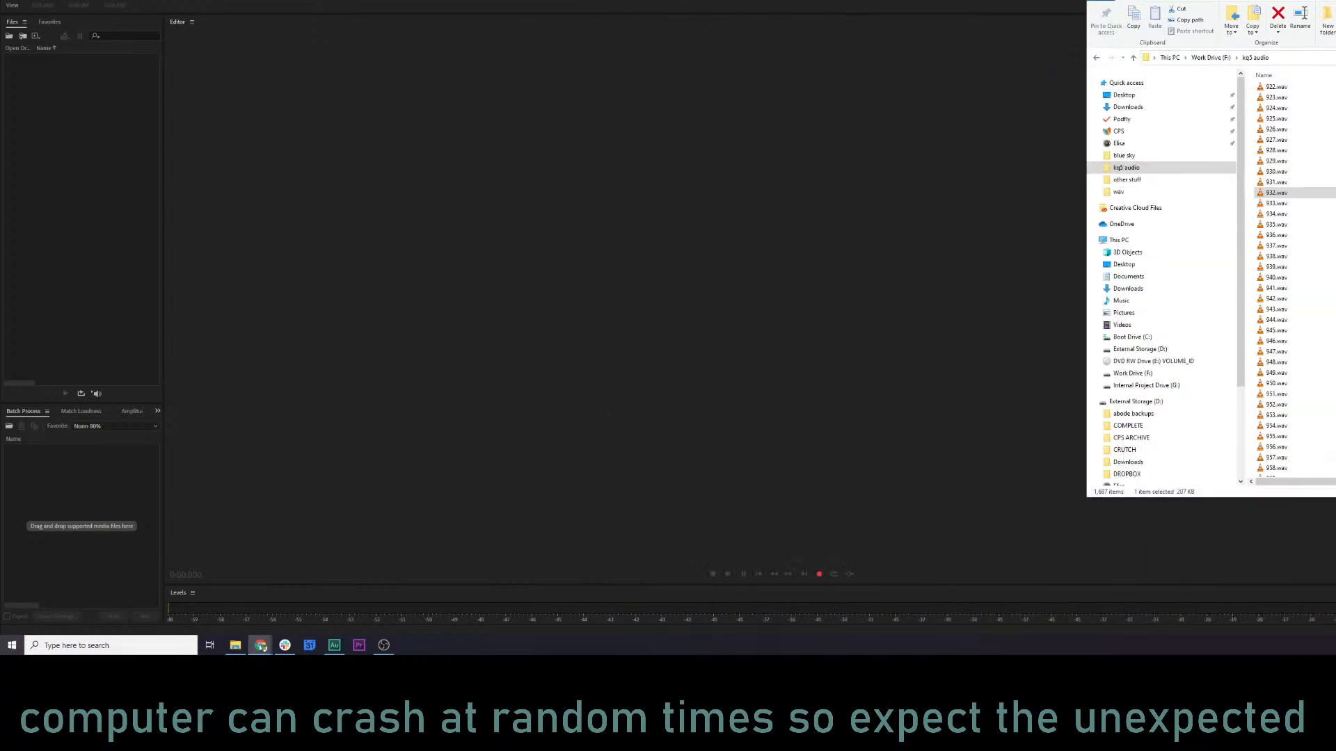